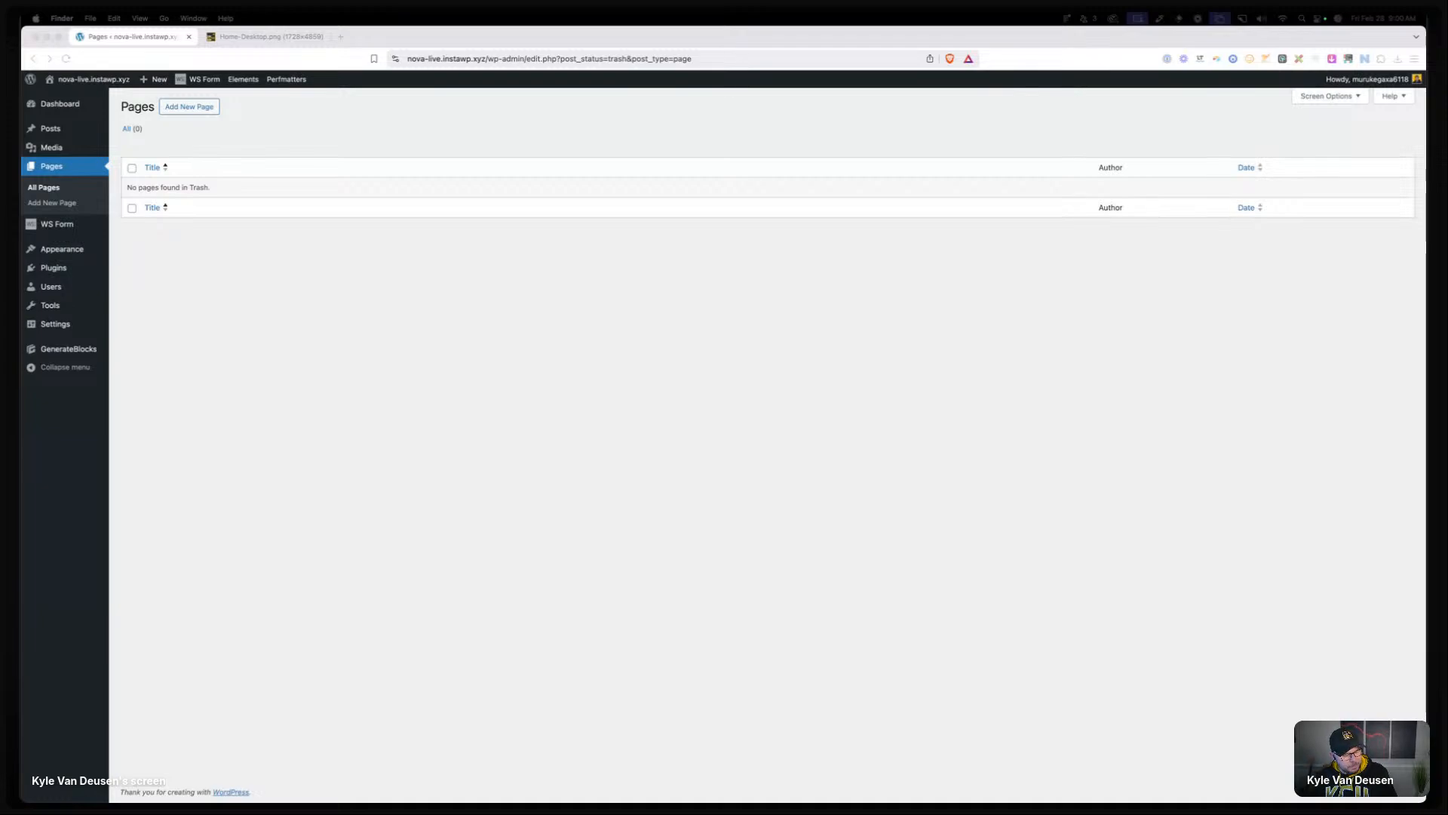
Switch to the Figma nova file and pan across its page frames.
{"action": "left_click", "coordinate": [339, 350]}
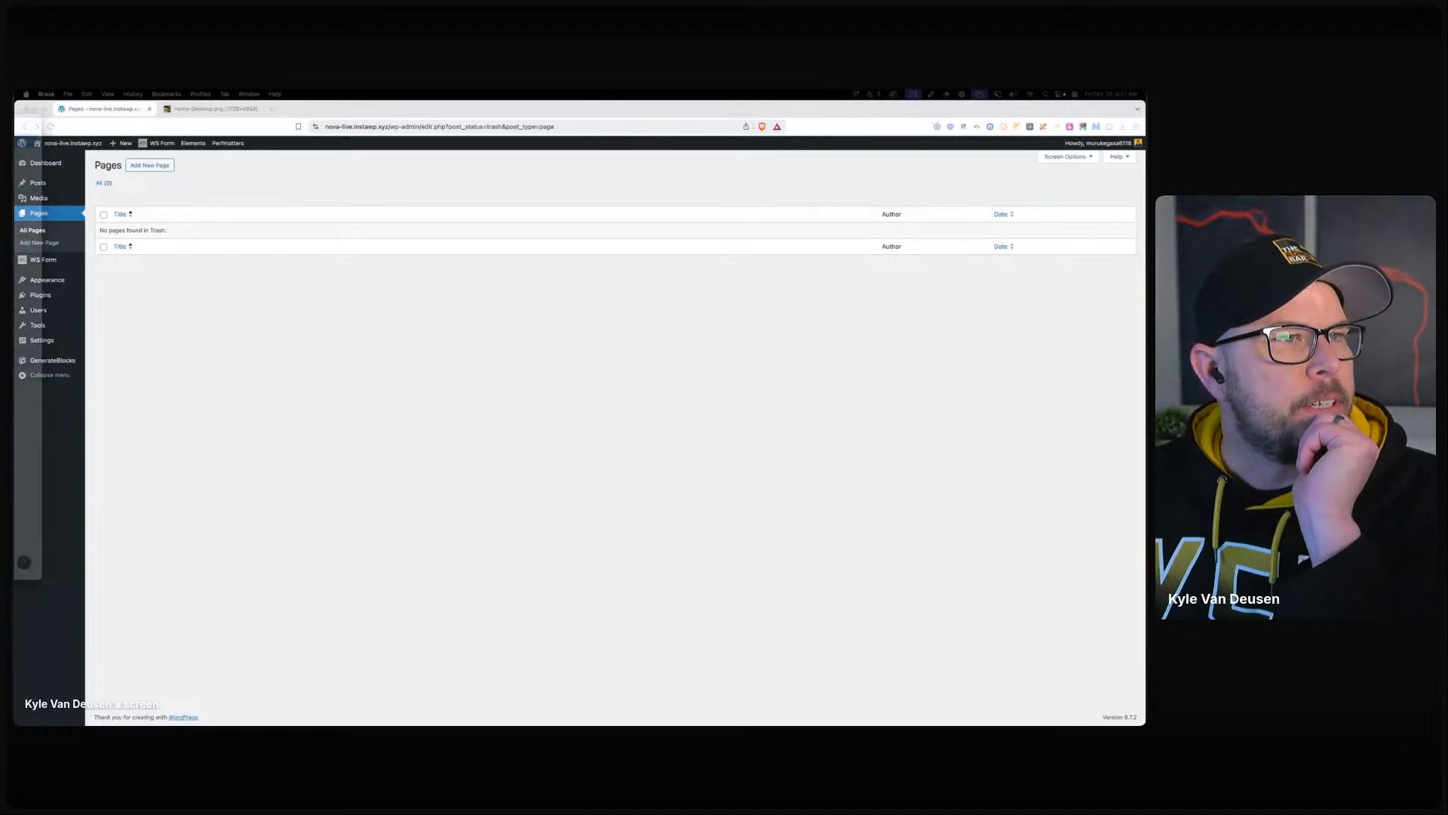
{"action": "key", "text": "super+Tab"}
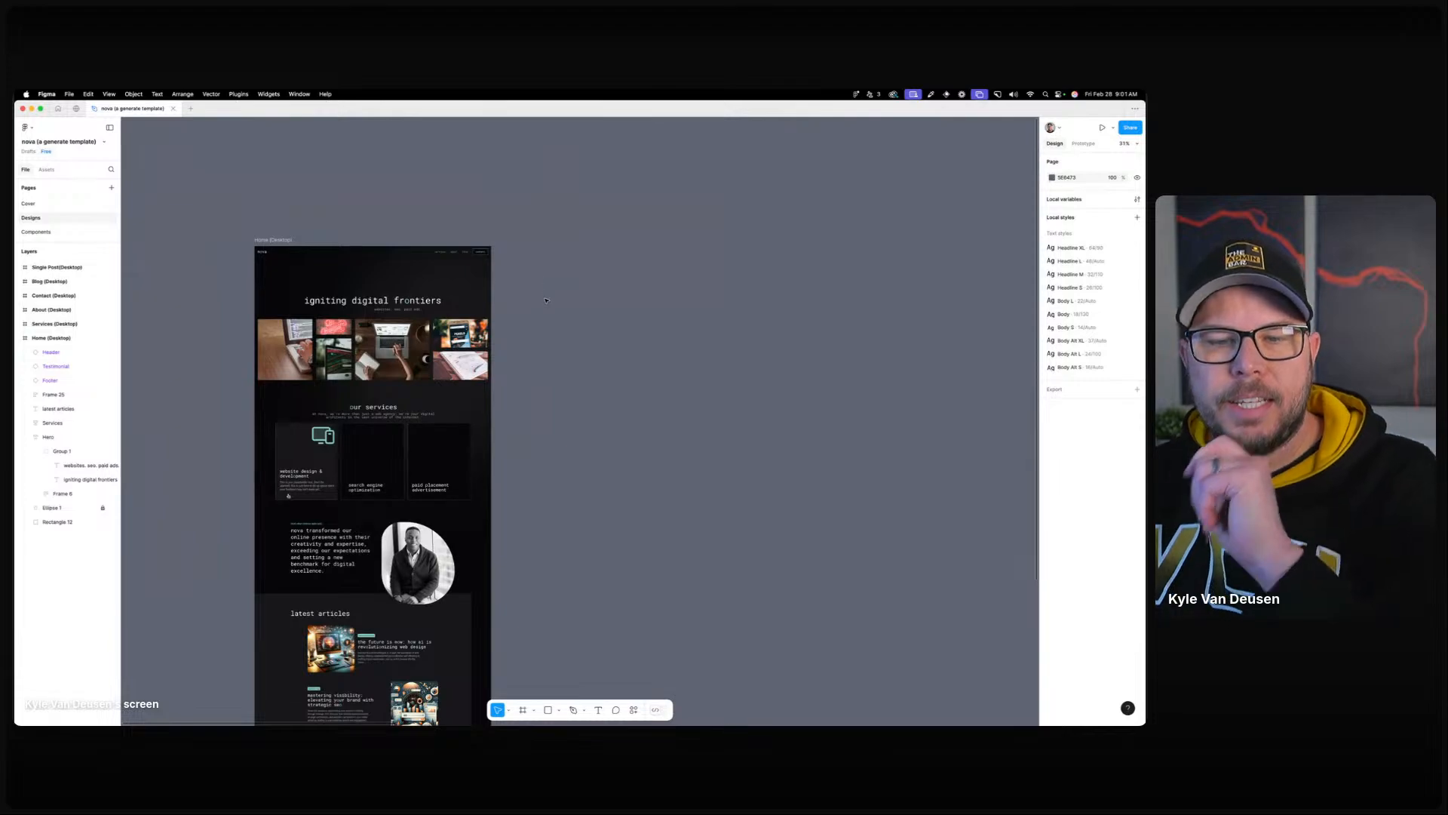
{"action": "scroll", "coordinate": [546, 300], "scroll_direction": "down", "scroll_amount": 5}
{"action": "scroll", "coordinate": [637, 359], "scroll_direction": "right", "scroll_amount": 4}
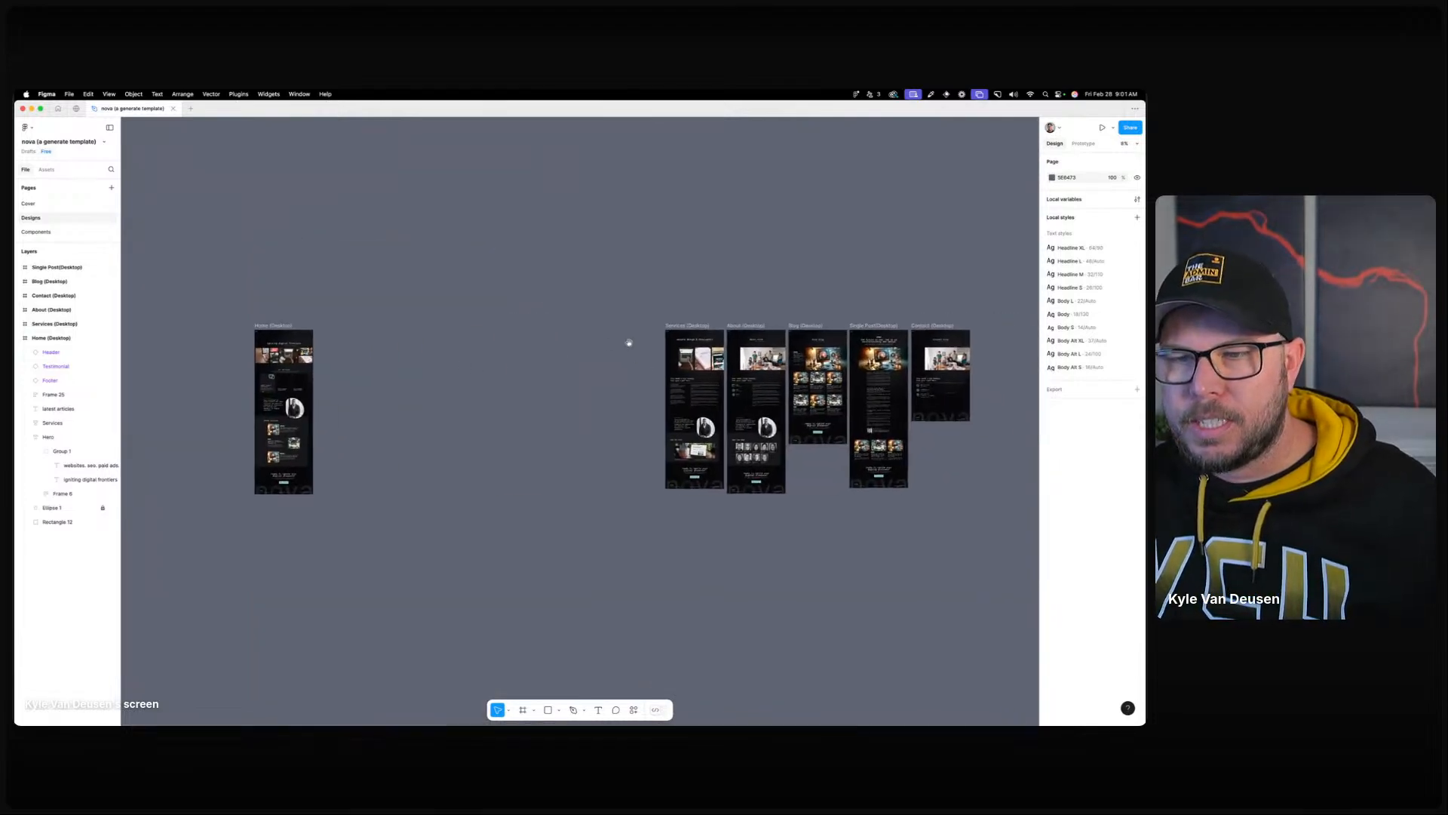
{"action": "left_click_drag", "start_coordinate": [630, 343], "coordinate": [480, 332]}
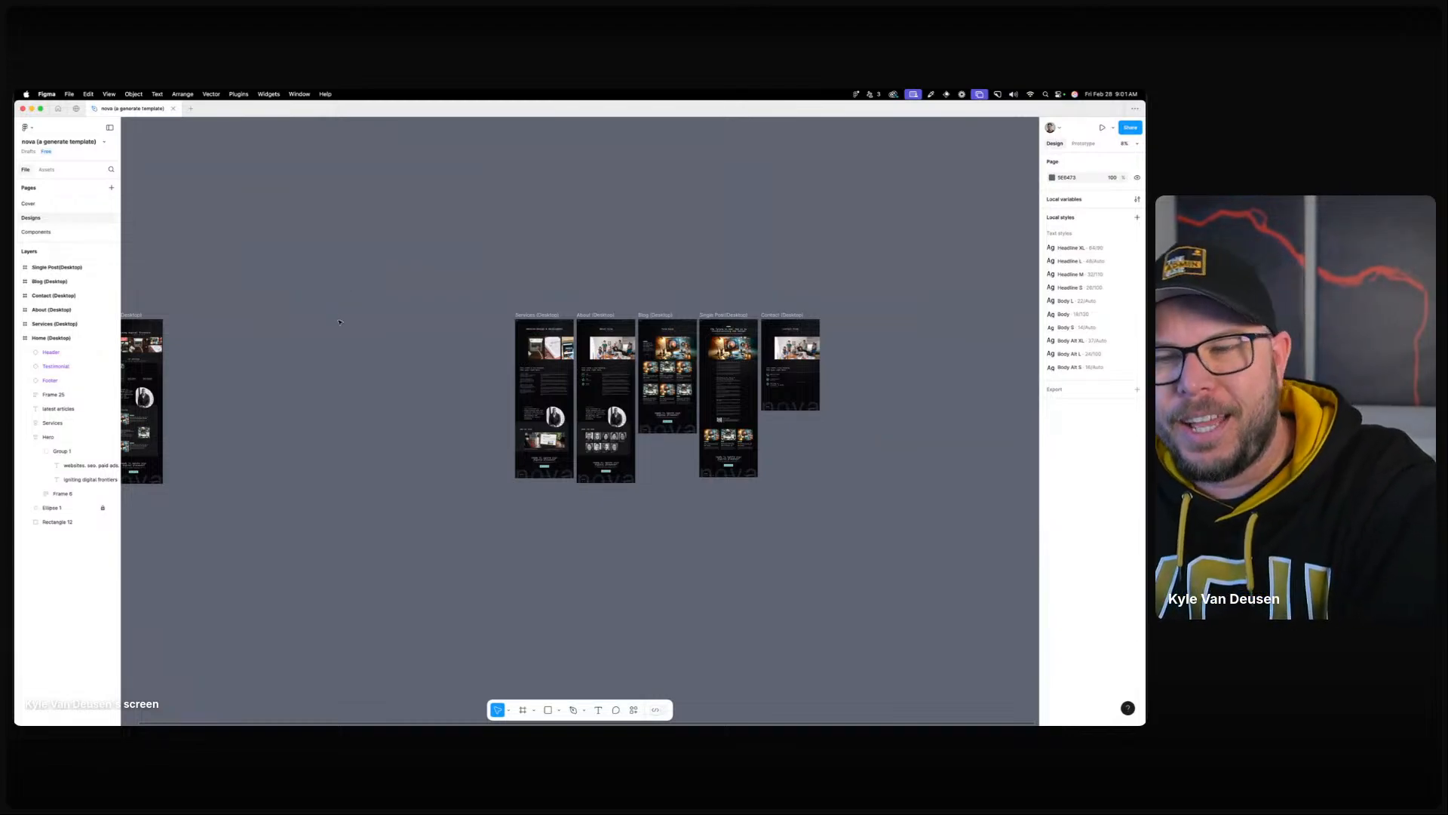
Zoom into the Home (Desktop) frame, then go back to WordPress in Brave.
{"action": "scroll", "coordinate": [339, 322], "scroll_direction": "left", "scroll_amount": 5}
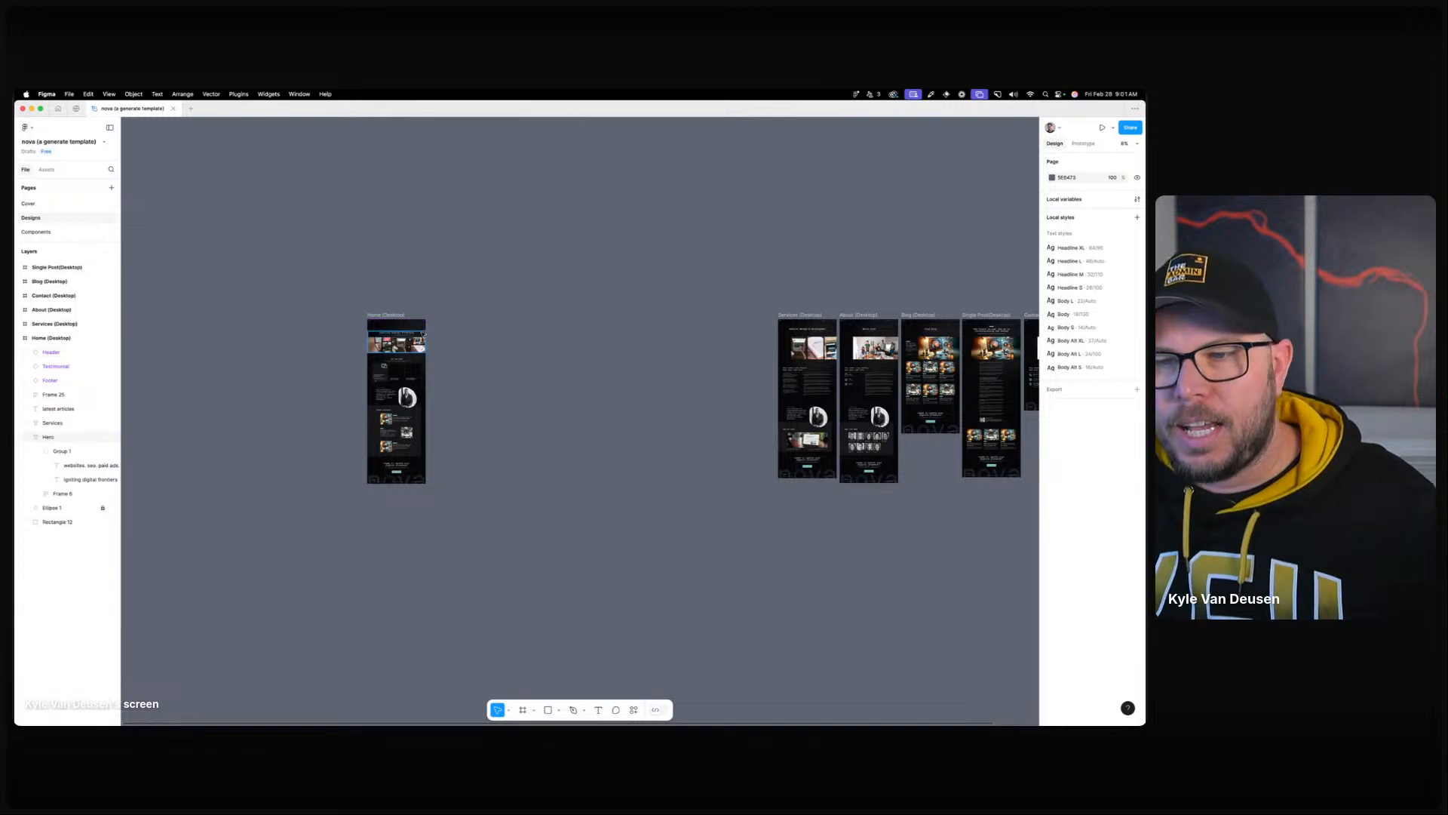
{"action": "scroll", "coordinate": [355, 335], "scroll_direction": "up", "scroll_amount": 5}
{"action": "scroll", "coordinate": [357, 334], "scroll_direction": "up", "scroll_amount": 5}
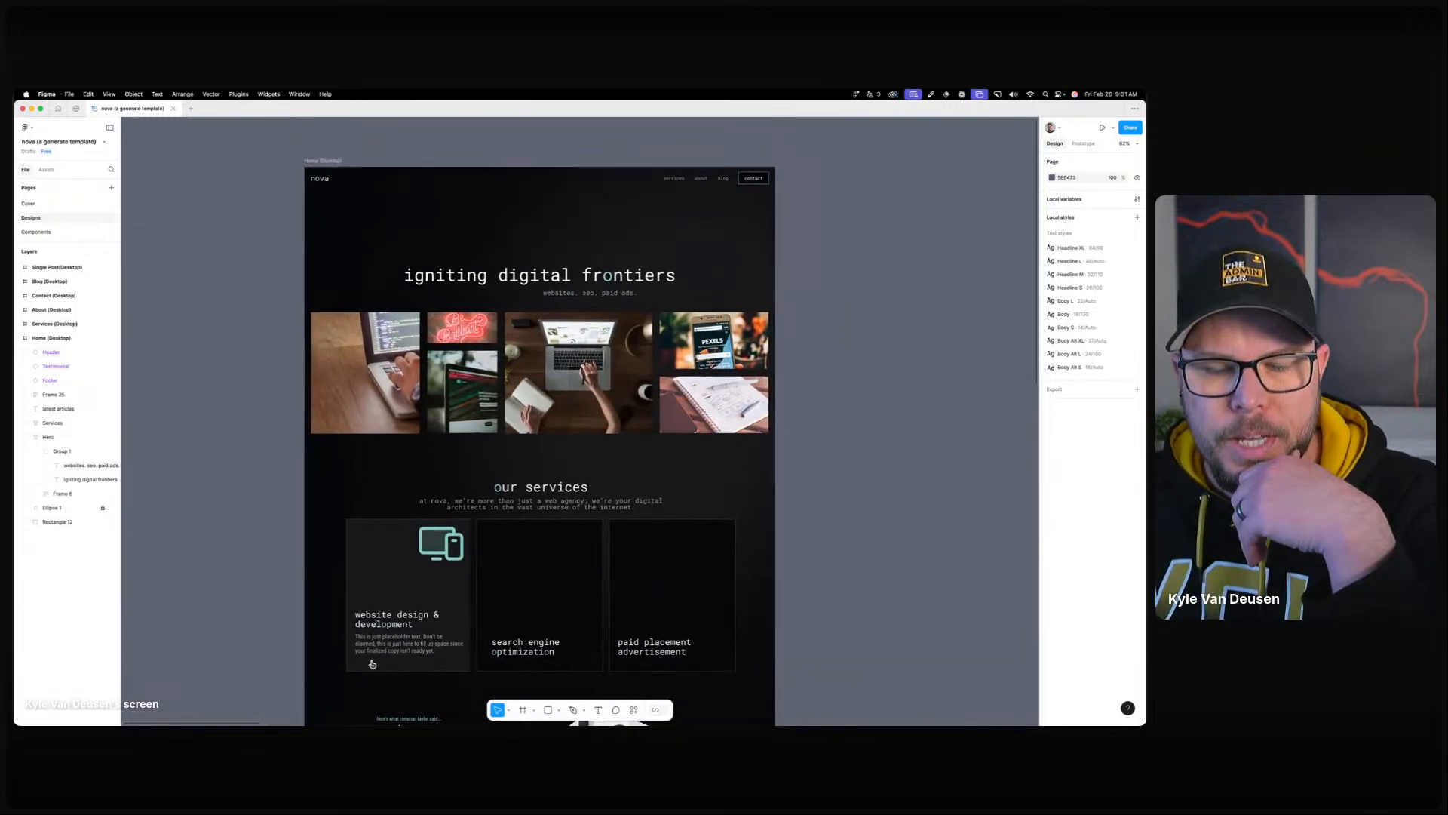
{"action": "mouse_move", "coordinate": [423, 722]}
{"action": "left_click", "coordinate": [479, 707]}
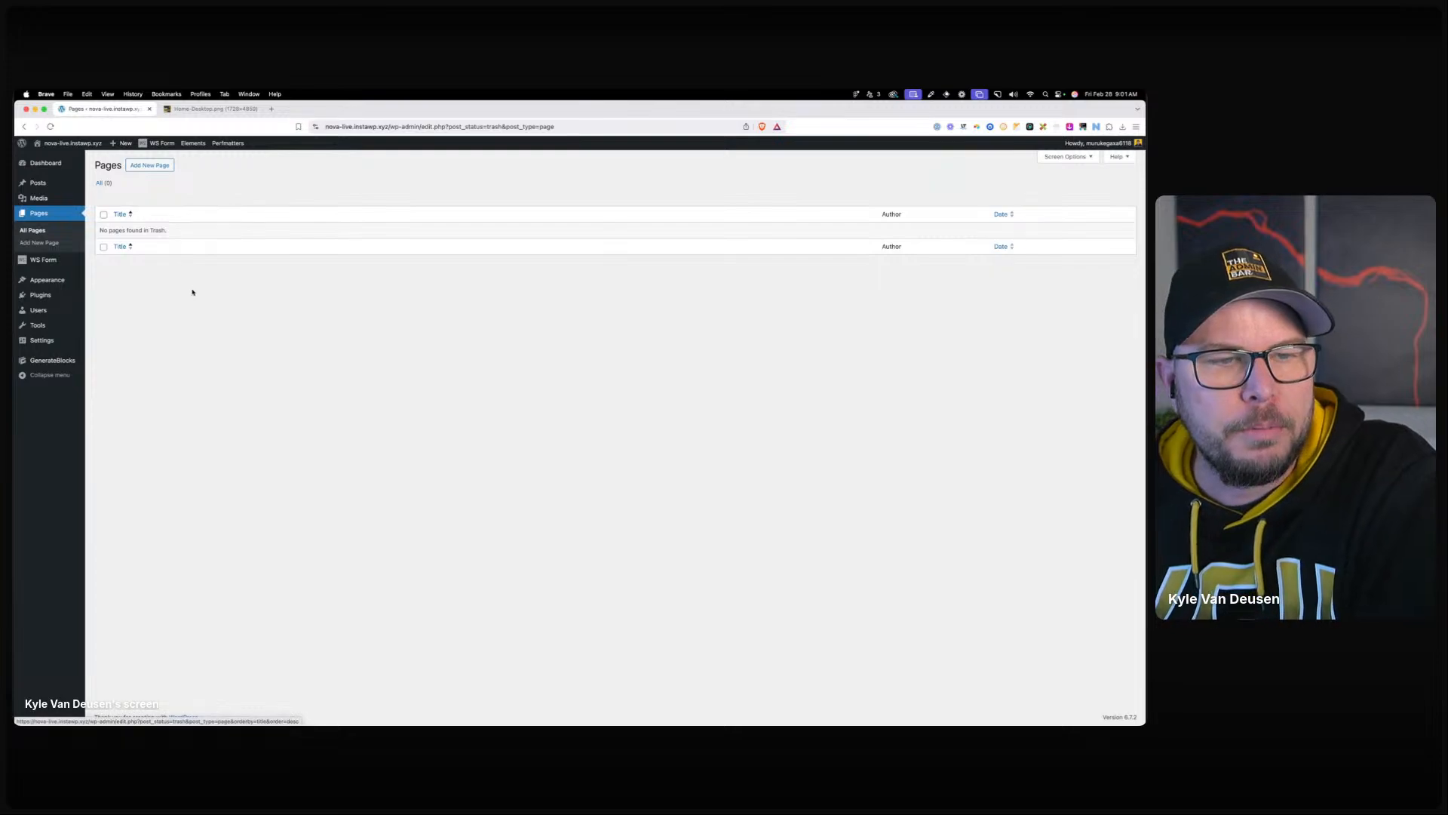
On Appearance > Themes, view the GeneratePress Child details to confirm it is active.
{"action": "left_click", "coordinate": [110, 286]}
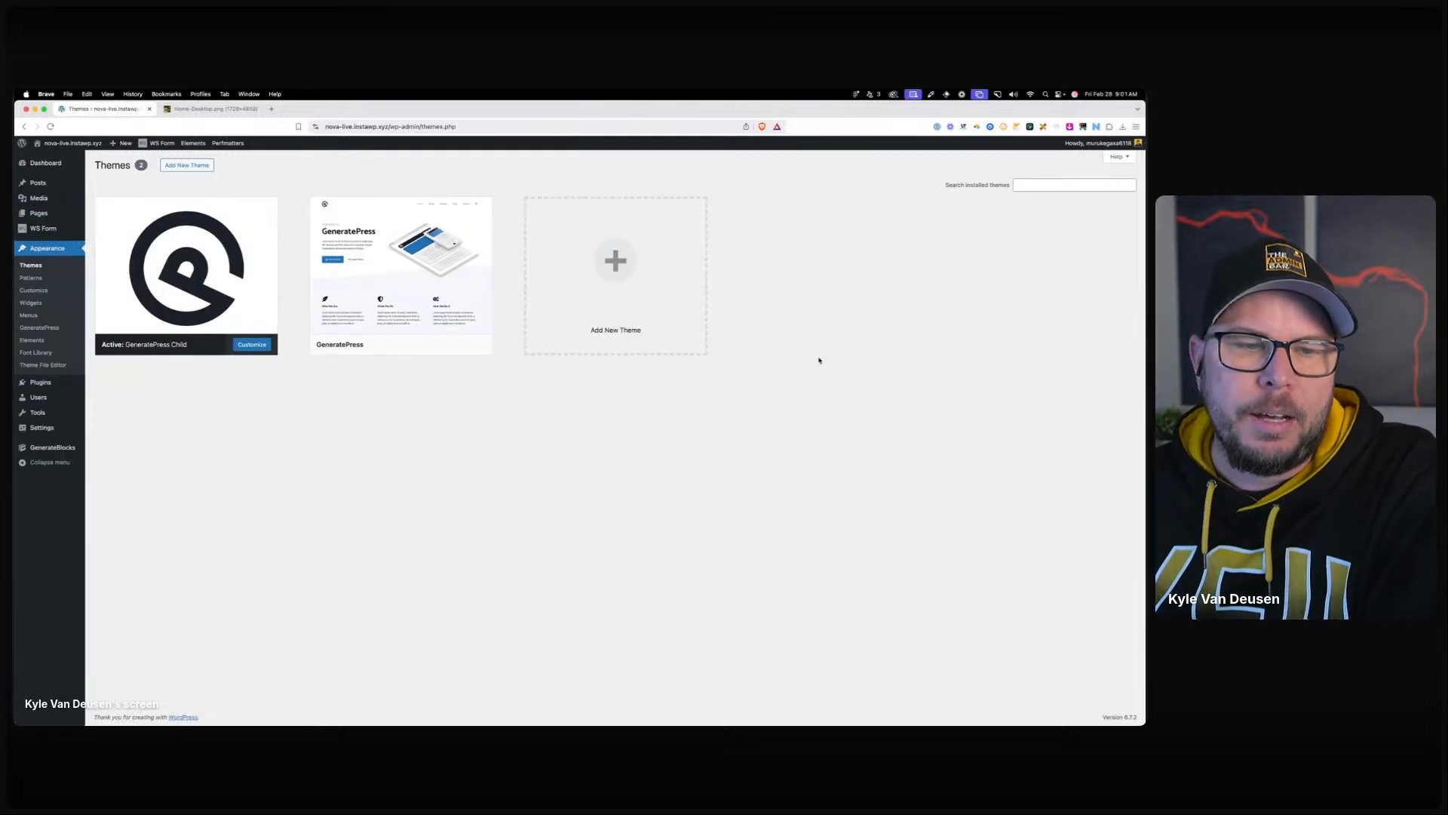
{"action": "left_click", "coordinate": [207, 266]}
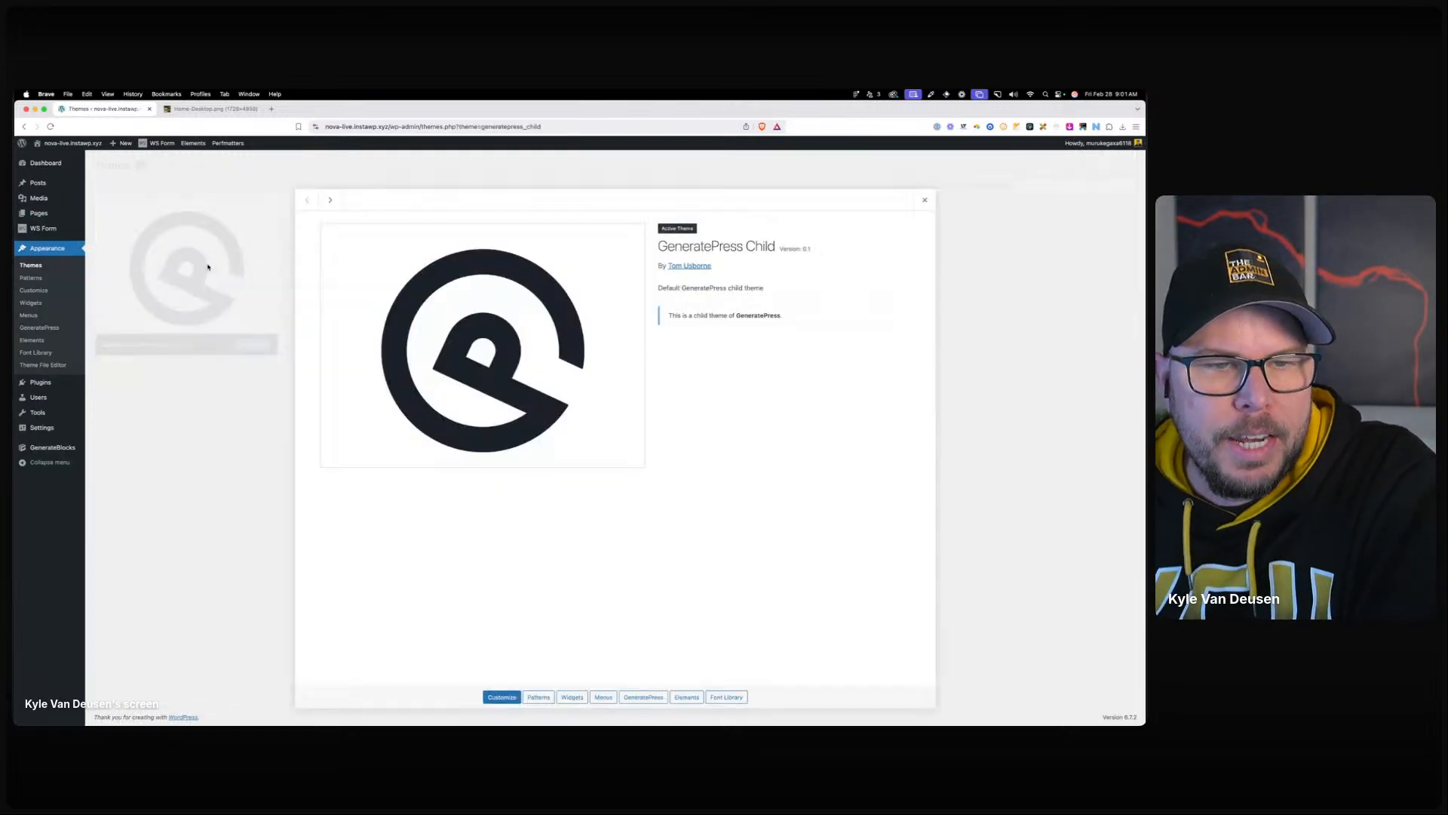
{"action": "left_click", "coordinate": [921, 202]}
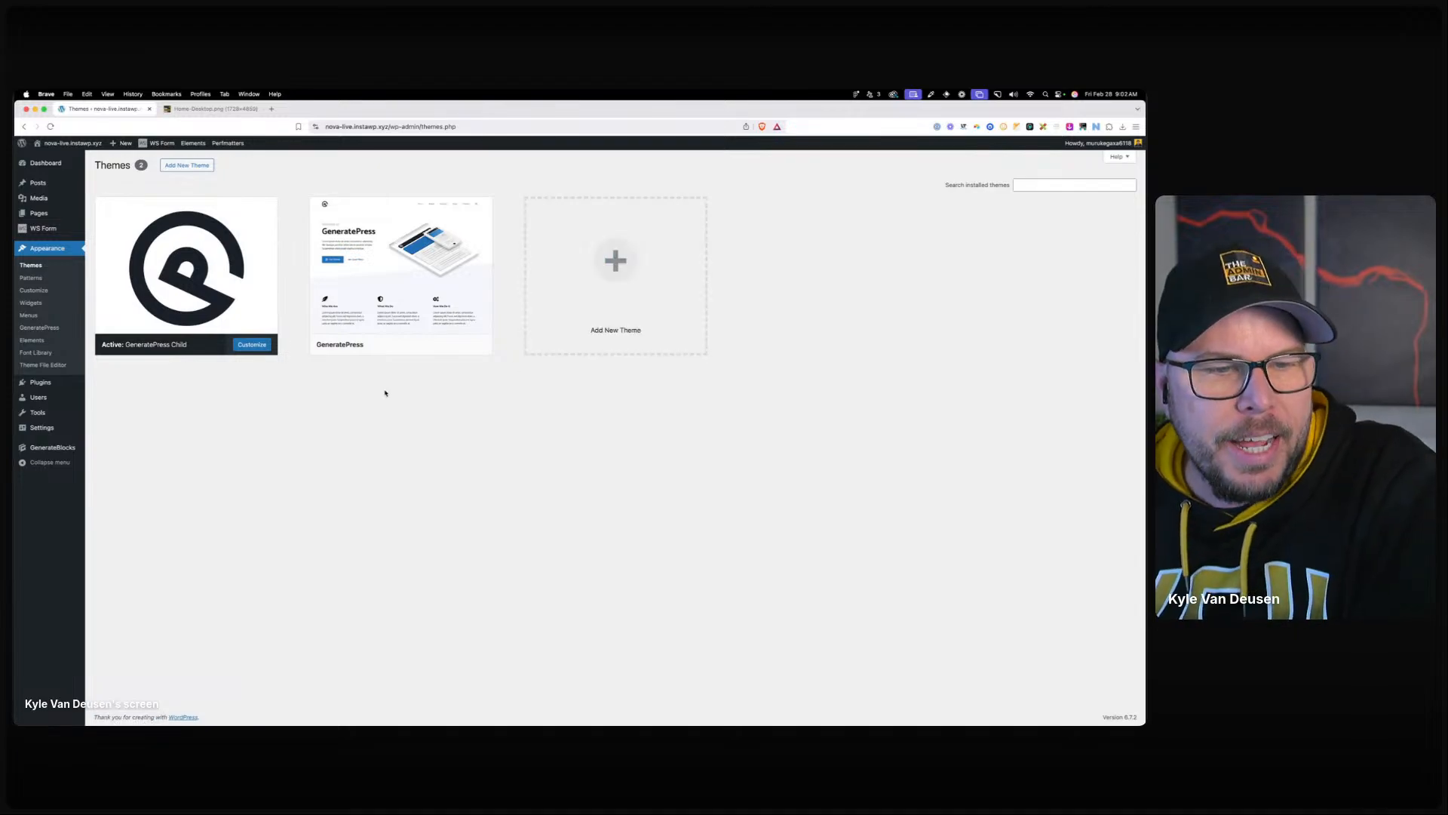
{"action": "left_click", "coordinate": [60, 364]}
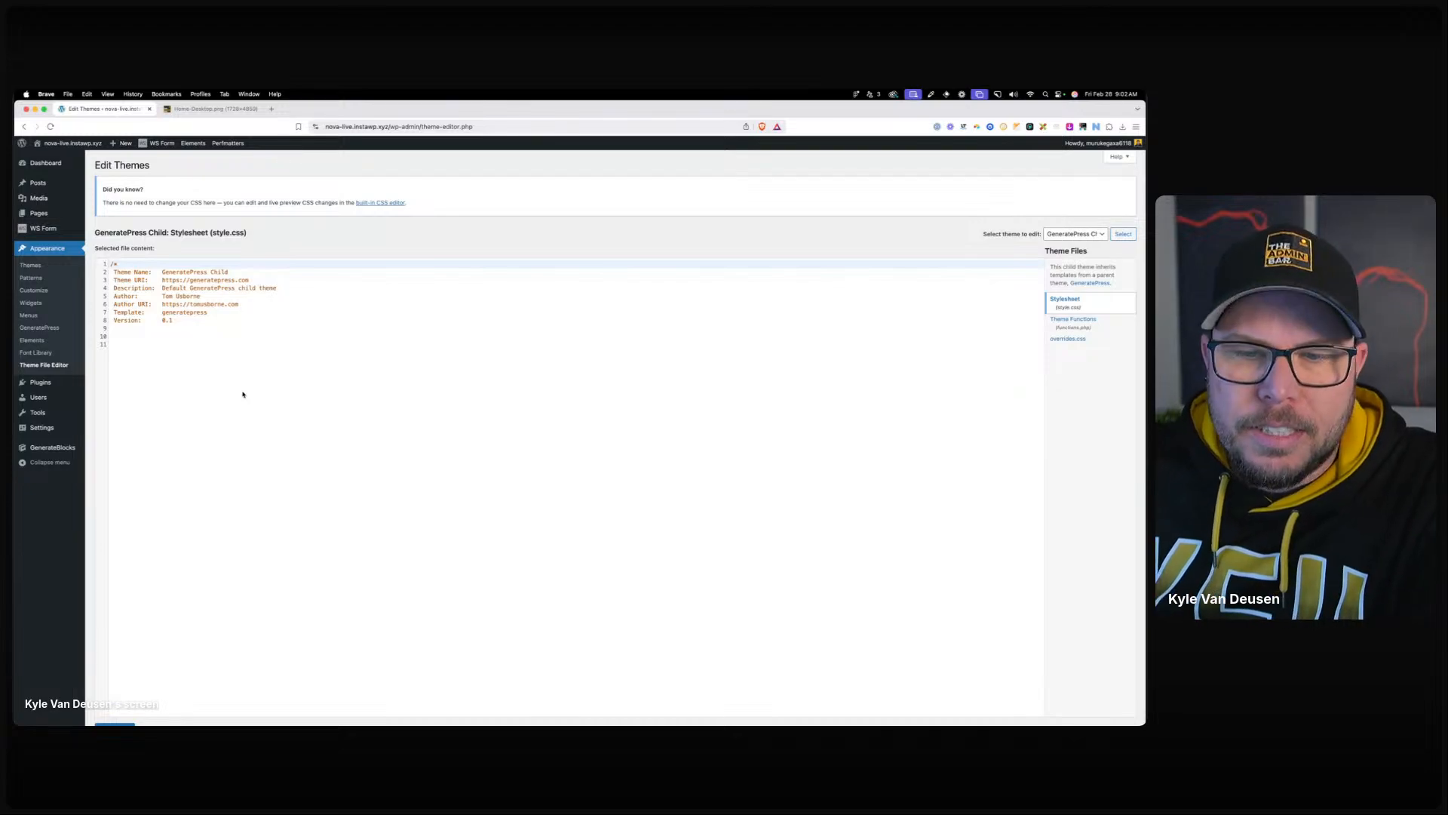
Open the child theme's overrides.css and read its .site-header padding rule.
{"action": "left_click", "coordinate": [242, 390]}
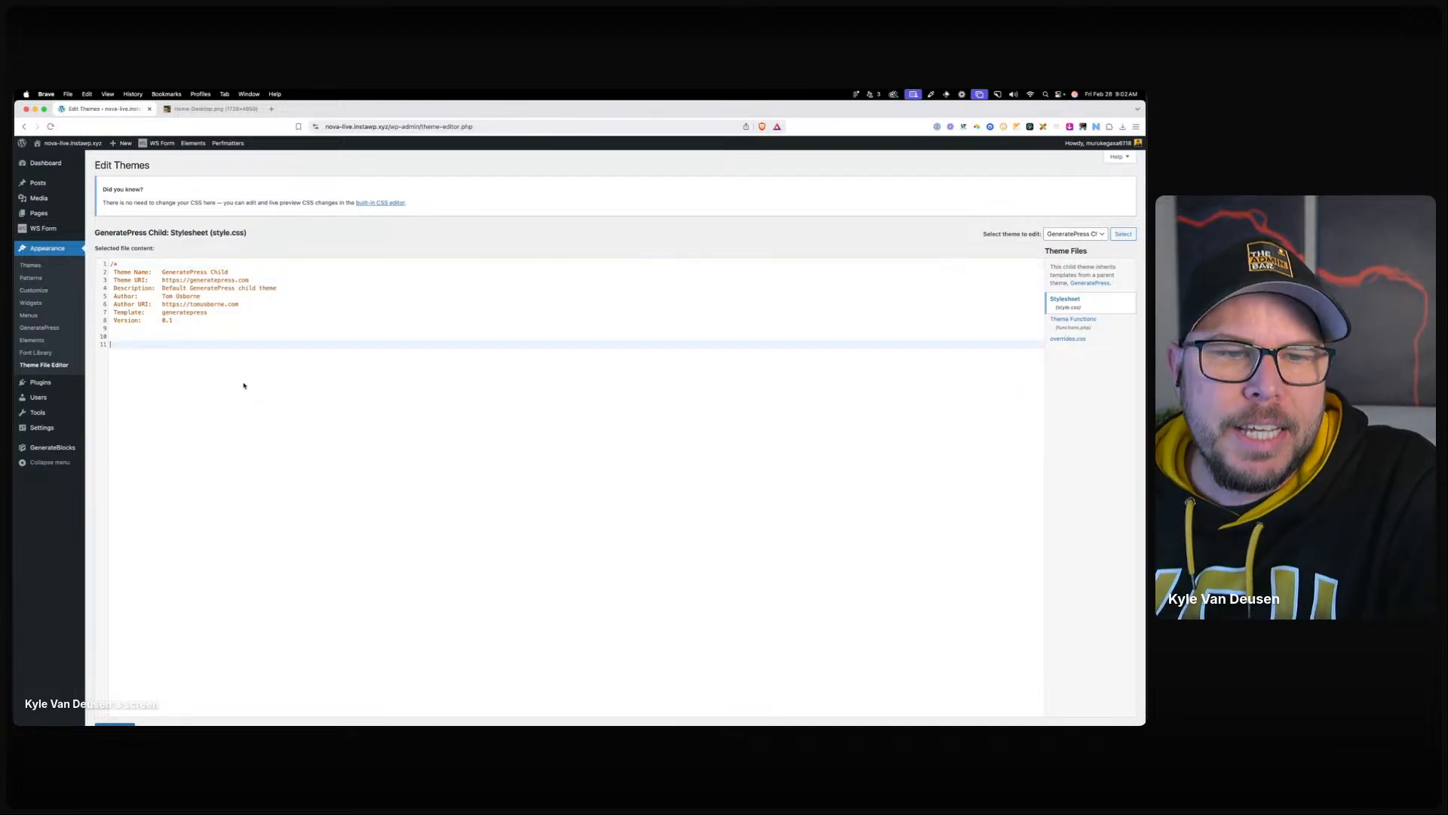
{"action": "left_click", "coordinate": [1068, 339]}
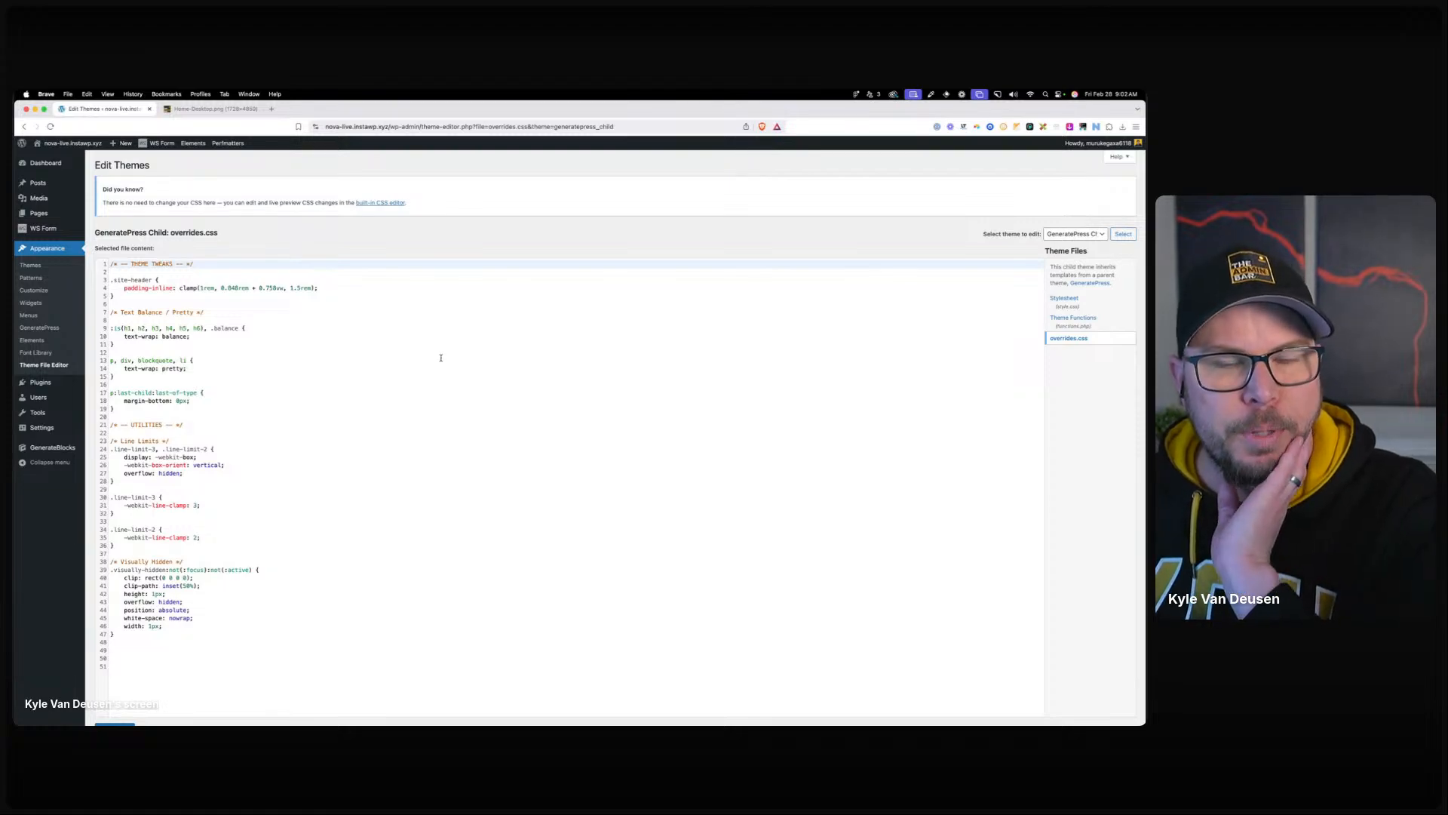
{"action": "scroll", "coordinate": [440, 374], "scroll_direction": "down", "scroll_amount": 2}
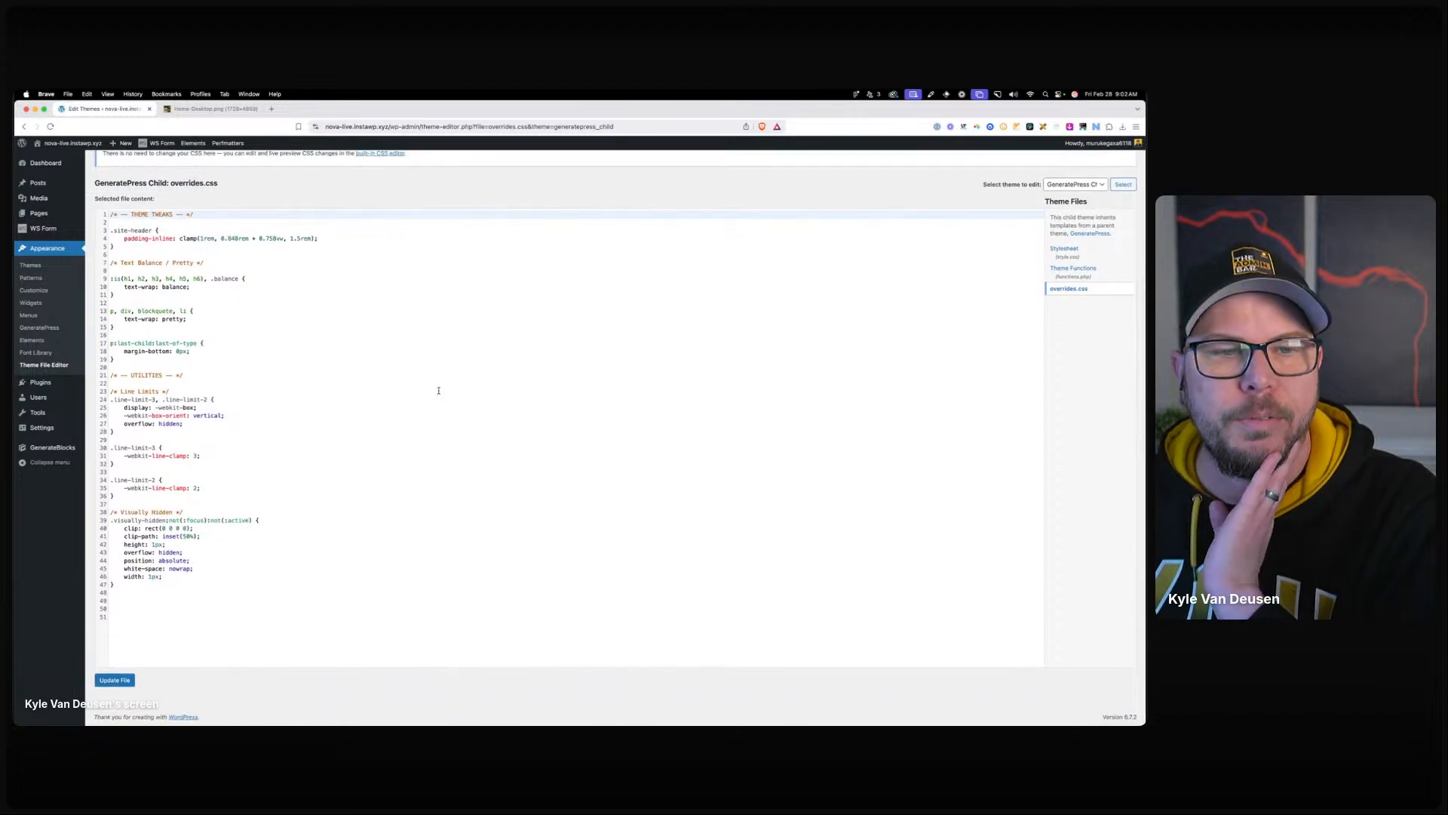
{"action": "scroll", "coordinate": [439, 390], "scroll_direction": "up", "scroll_amount": 1}
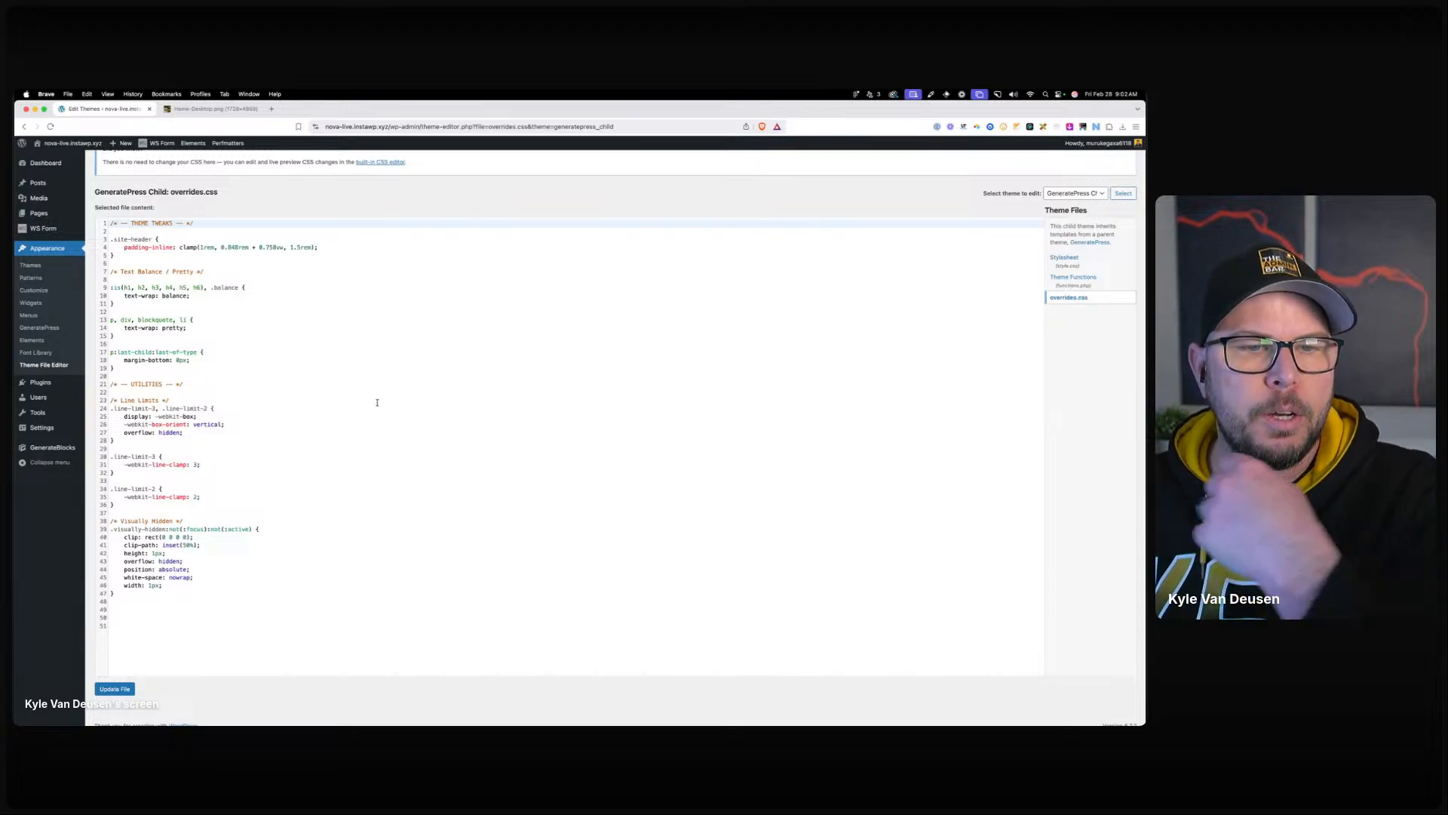
{"action": "mouse_move", "coordinate": [114, 256]}
{"action": "left_mouse_down"}
{"action": "mouse_move", "coordinate": [128, 247]}
{"action": "mouse_move", "coordinate": [115, 238]}
{"action": "left_mouse_up"}
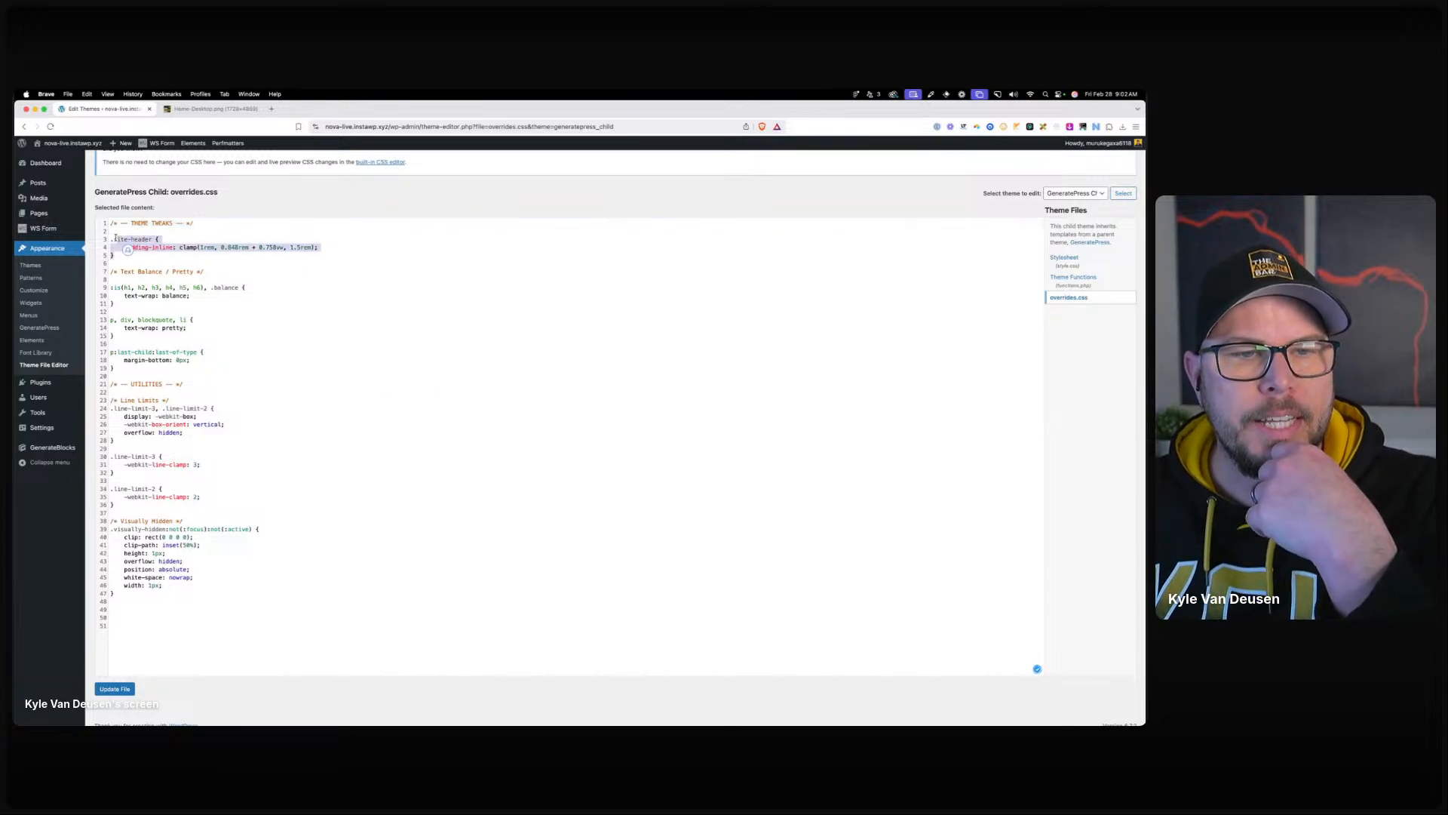
{"action": "left_click", "coordinate": [160, 246]}
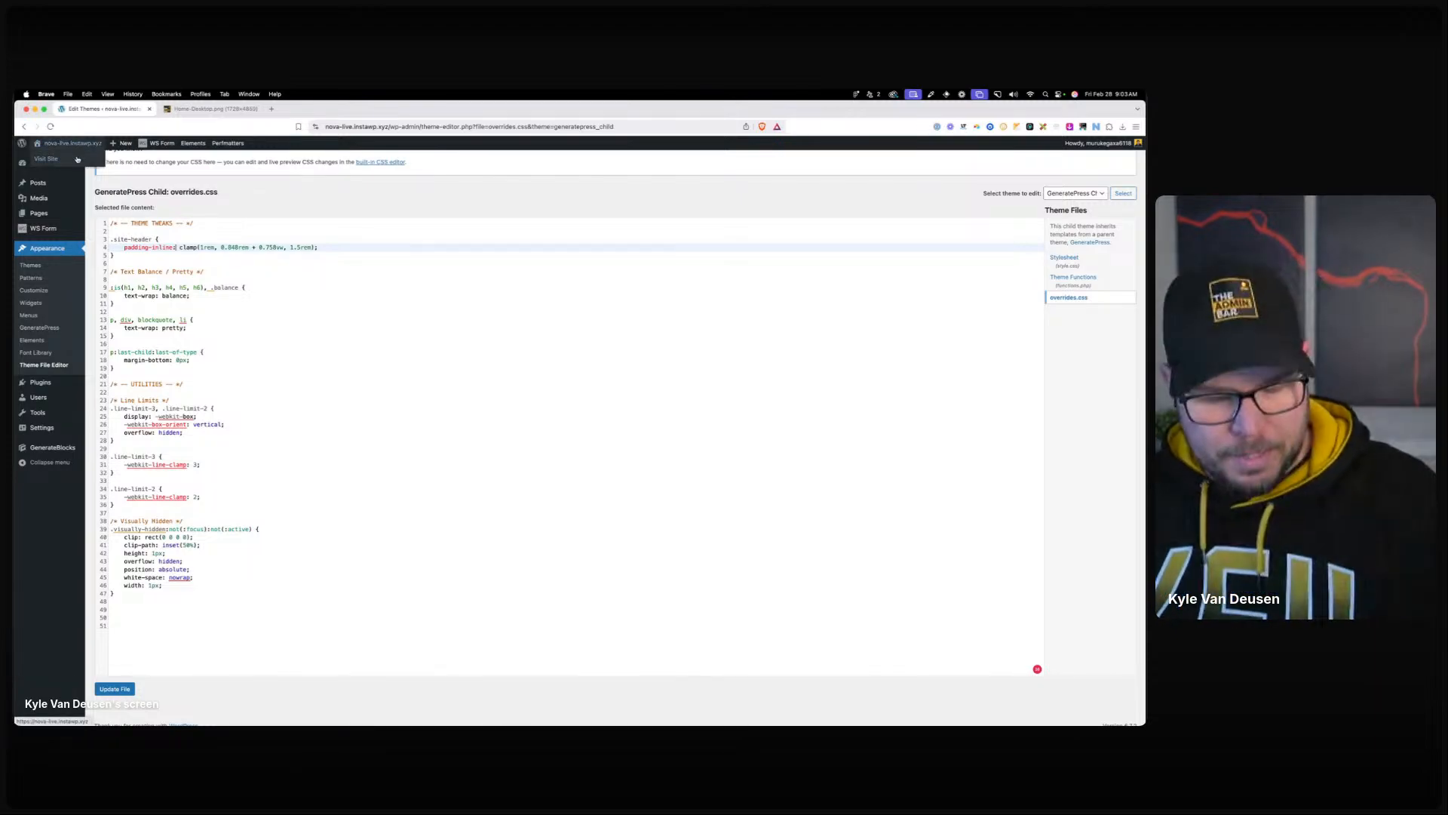
{"action": "left_click", "coordinate": [77, 158]}
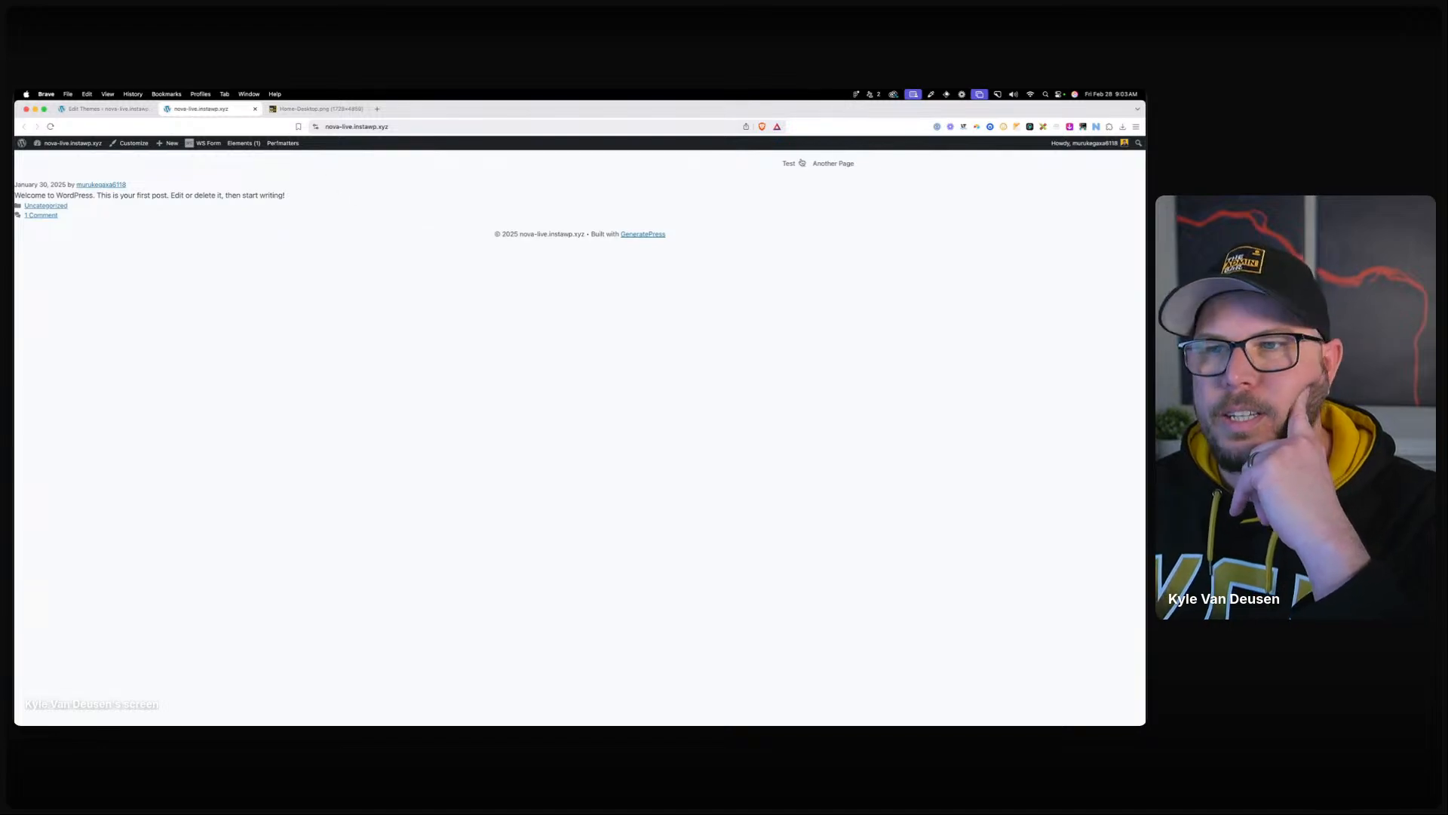
Inspect the live site's header container in Brave developer tools, then close that tab.
{"action": "right_click", "coordinate": [364, 175]}
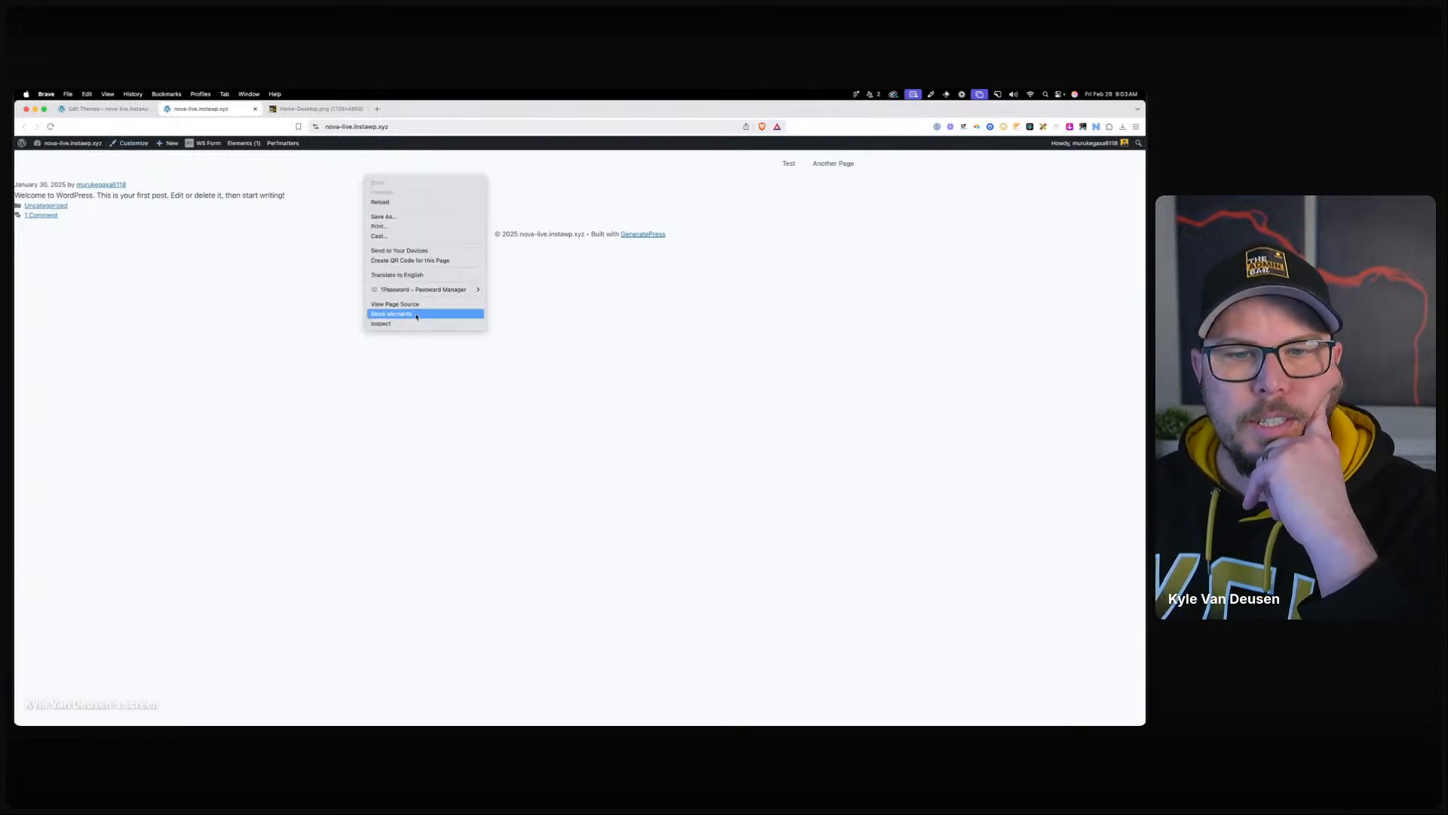
{"action": "left_click", "coordinate": [440, 320]}
{"action": "left_click", "coordinate": [867, 143]}
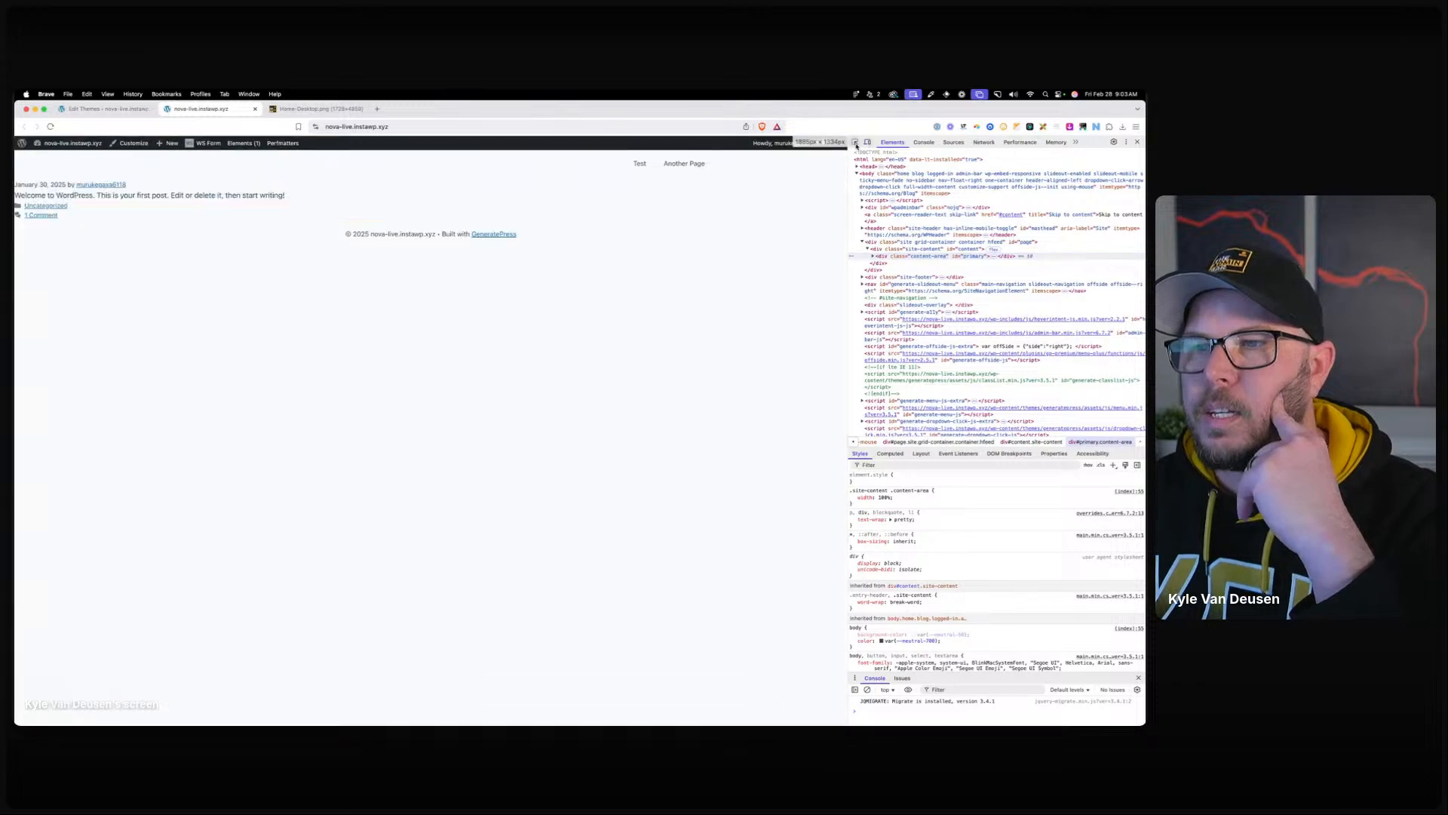
{"action": "left_click", "coordinate": [856, 142]}
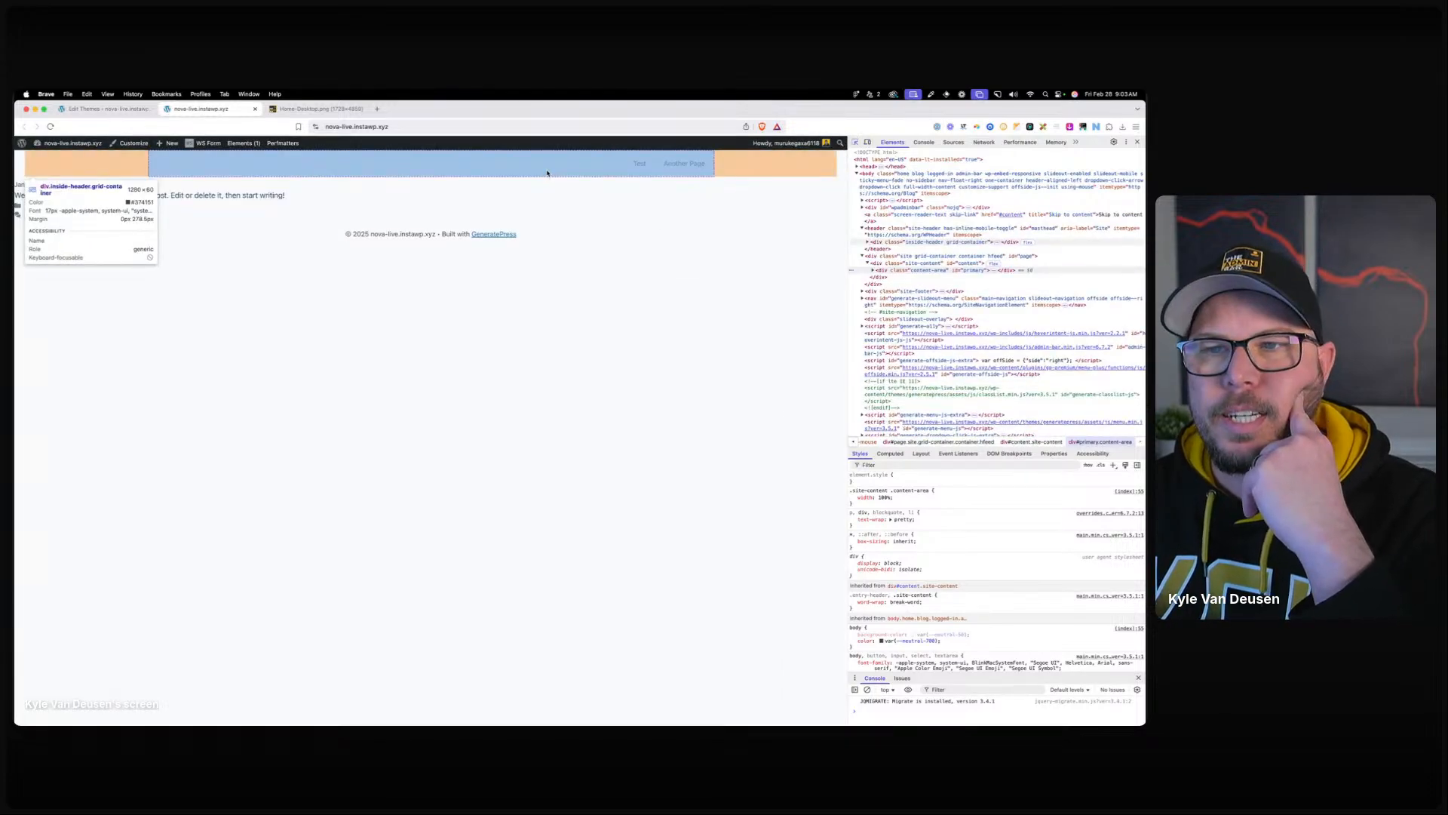
{"action": "left_click", "coordinate": [547, 173]}
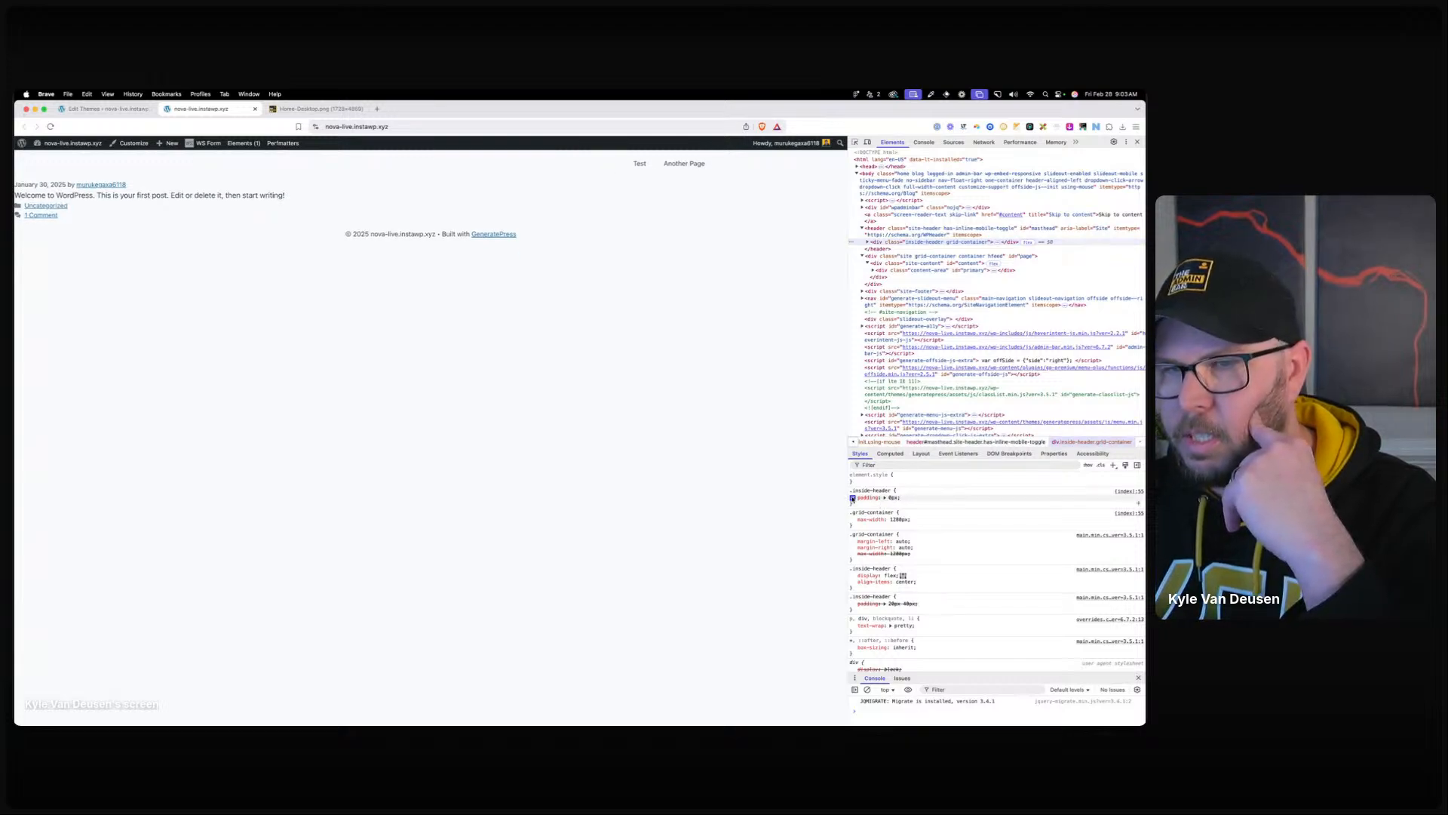
{"action": "left_click", "coordinate": [255, 109]}
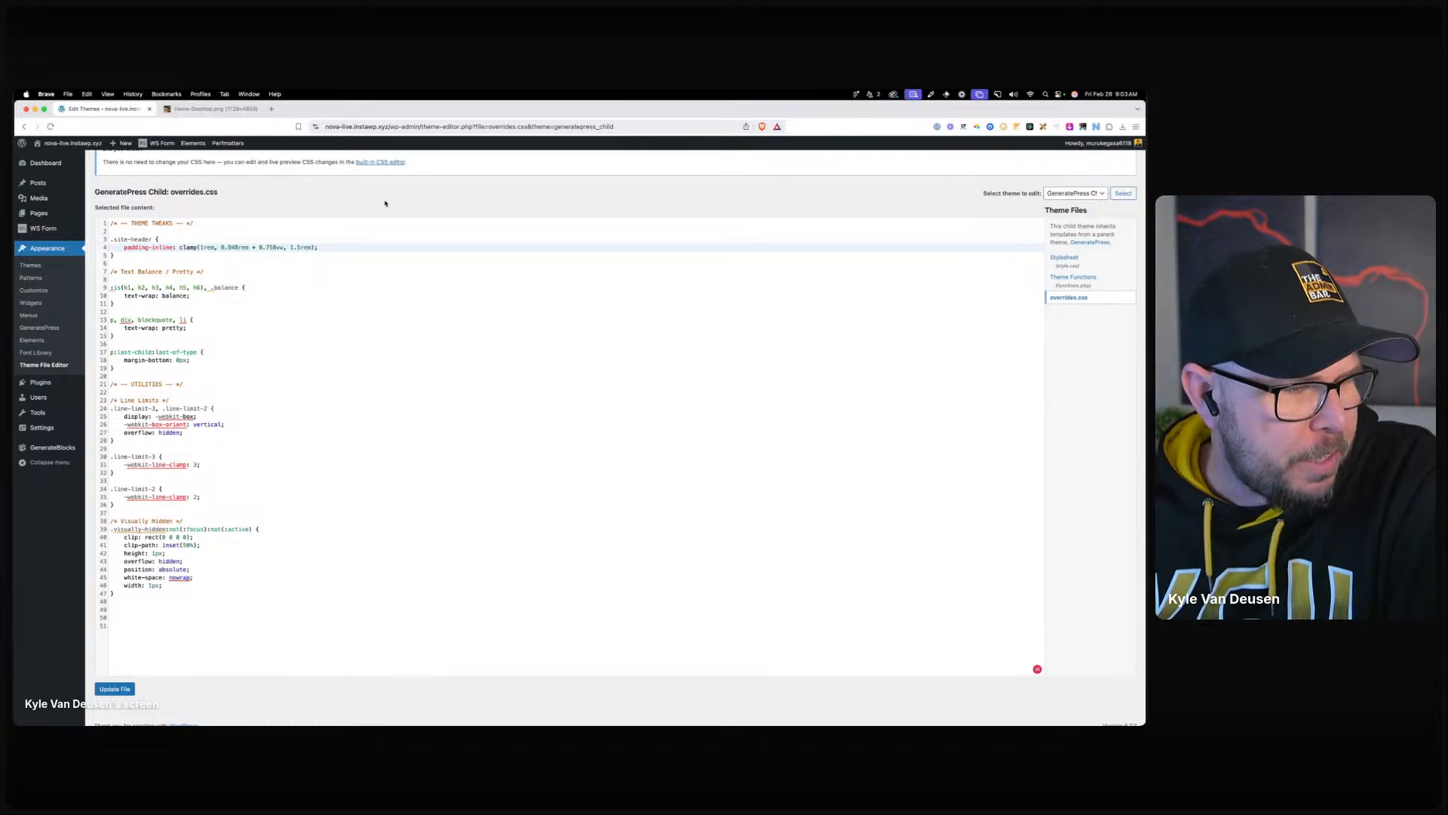
Review overrides.css's text-wrap rules: balance on headings, pretty on paragraphs.
{"action": "left_click", "coordinate": [416, 308]}
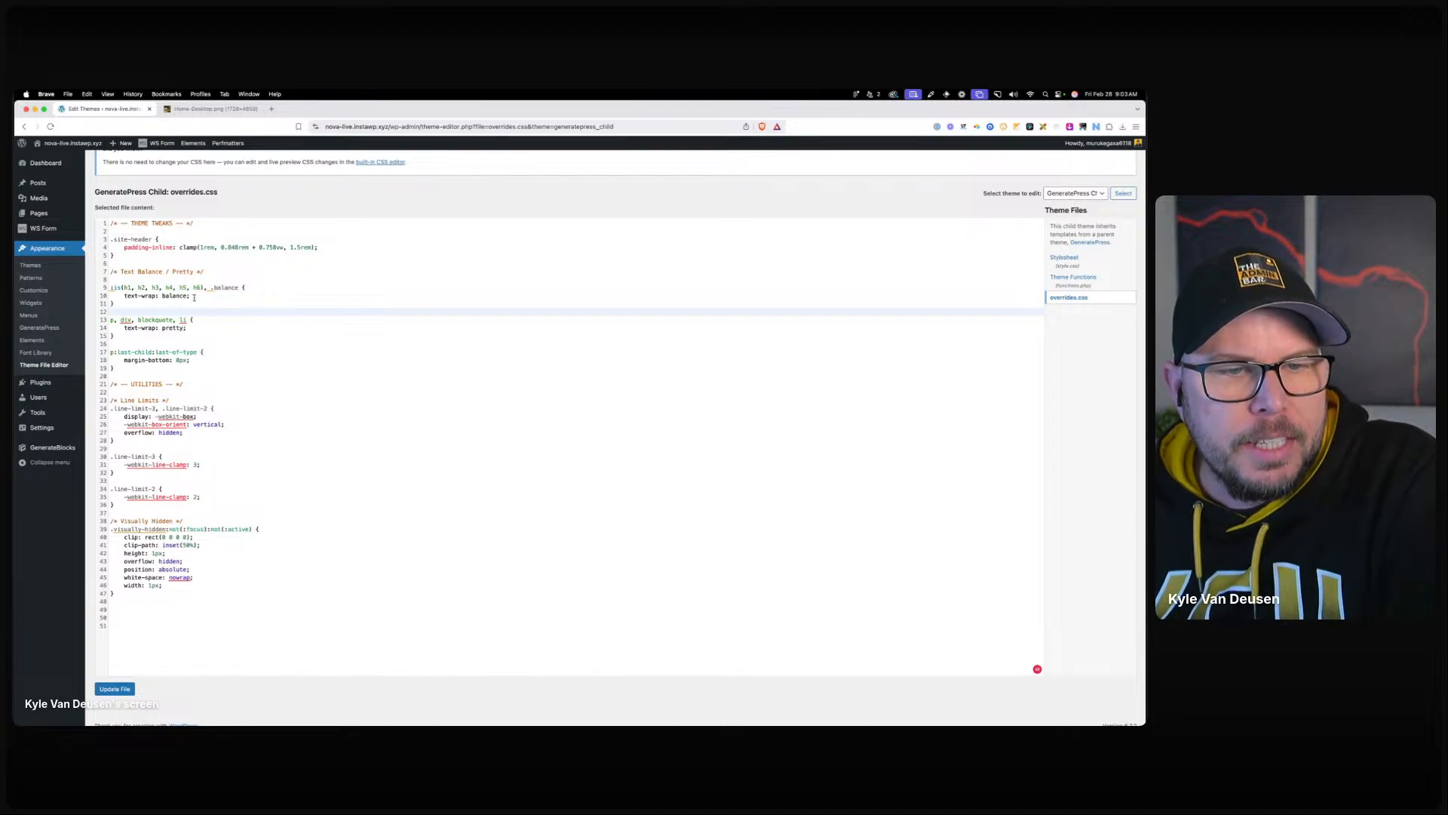
{"action": "left_click_drag", "start_coordinate": [194, 298], "coordinate": [123, 297]}
{"action": "left_click", "coordinate": [123, 297]}
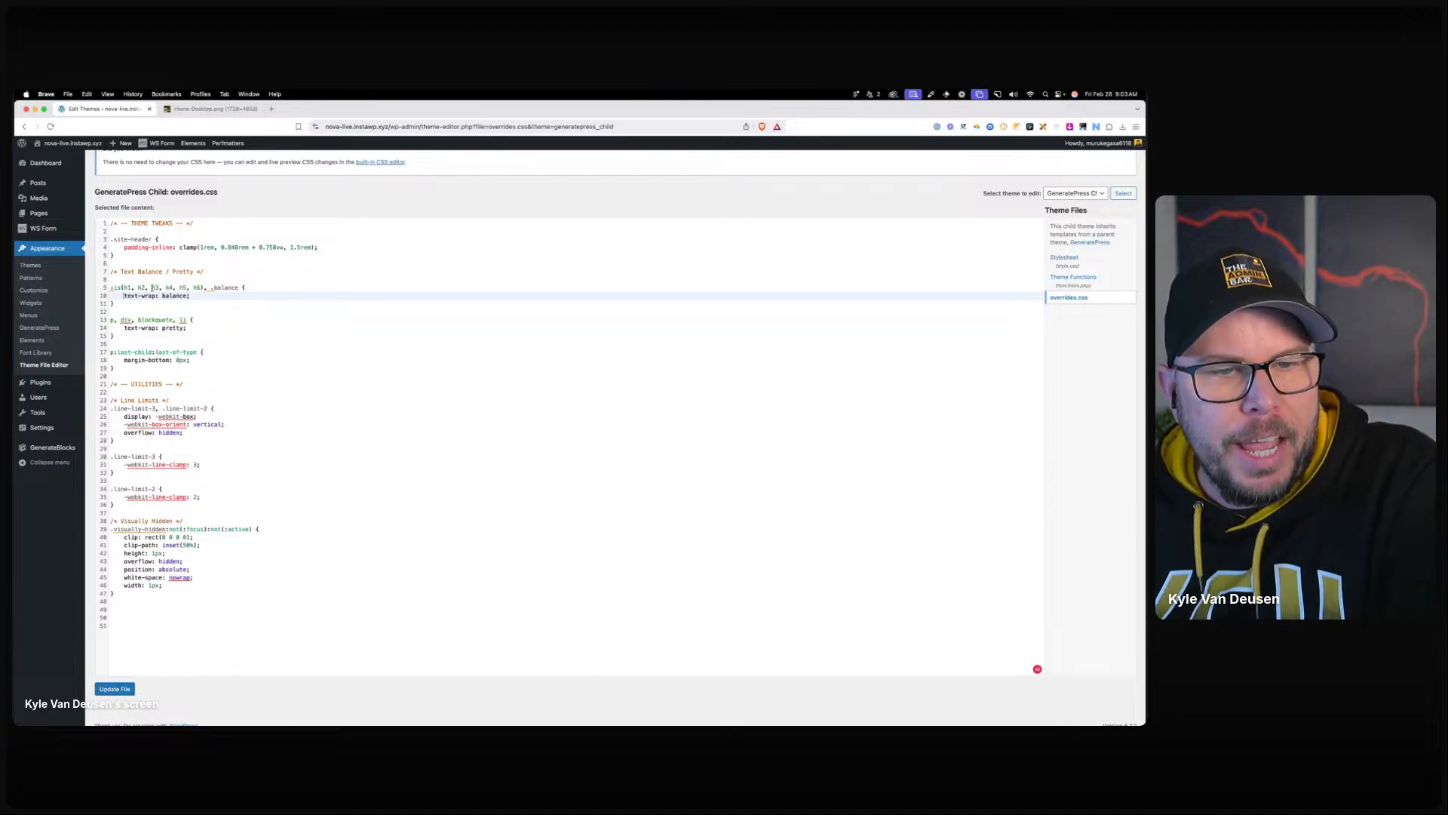
{"action": "left_click", "coordinate": [211, 288]}
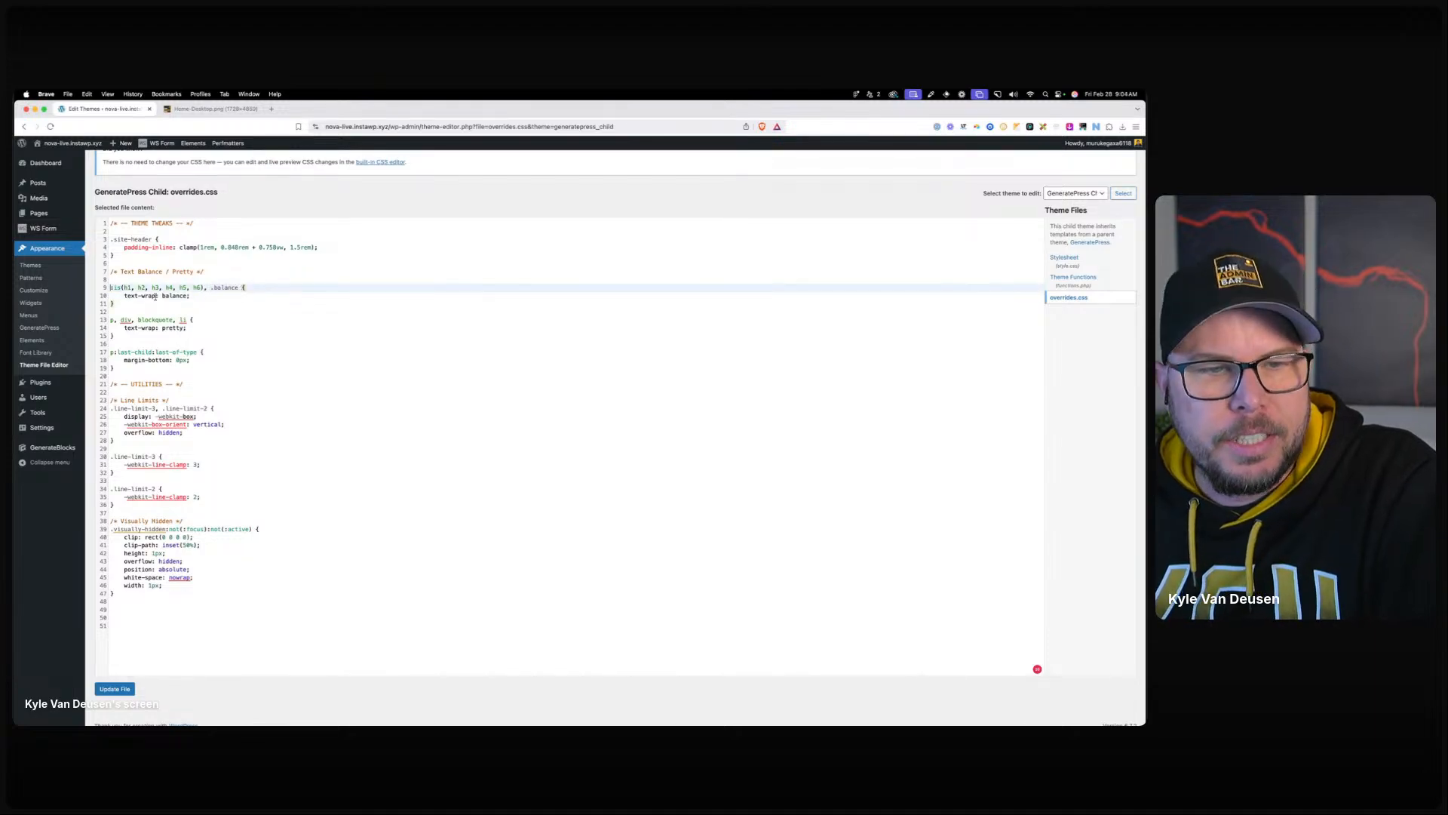
{"action": "left_click_drag", "start_coordinate": [137, 304], "coordinate": [113, 288]}
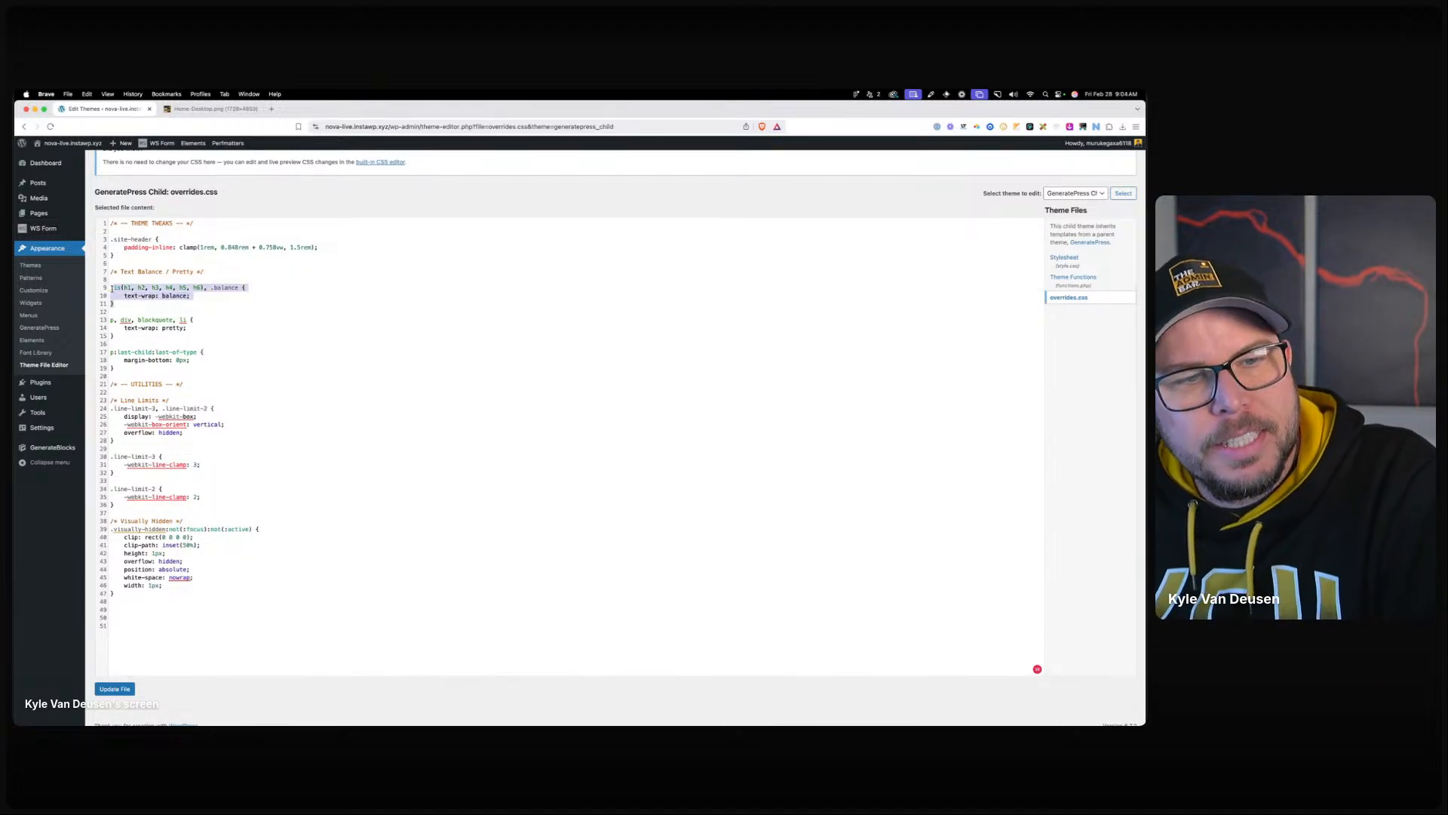
{"action": "left_click", "coordinate": [153, 299]}
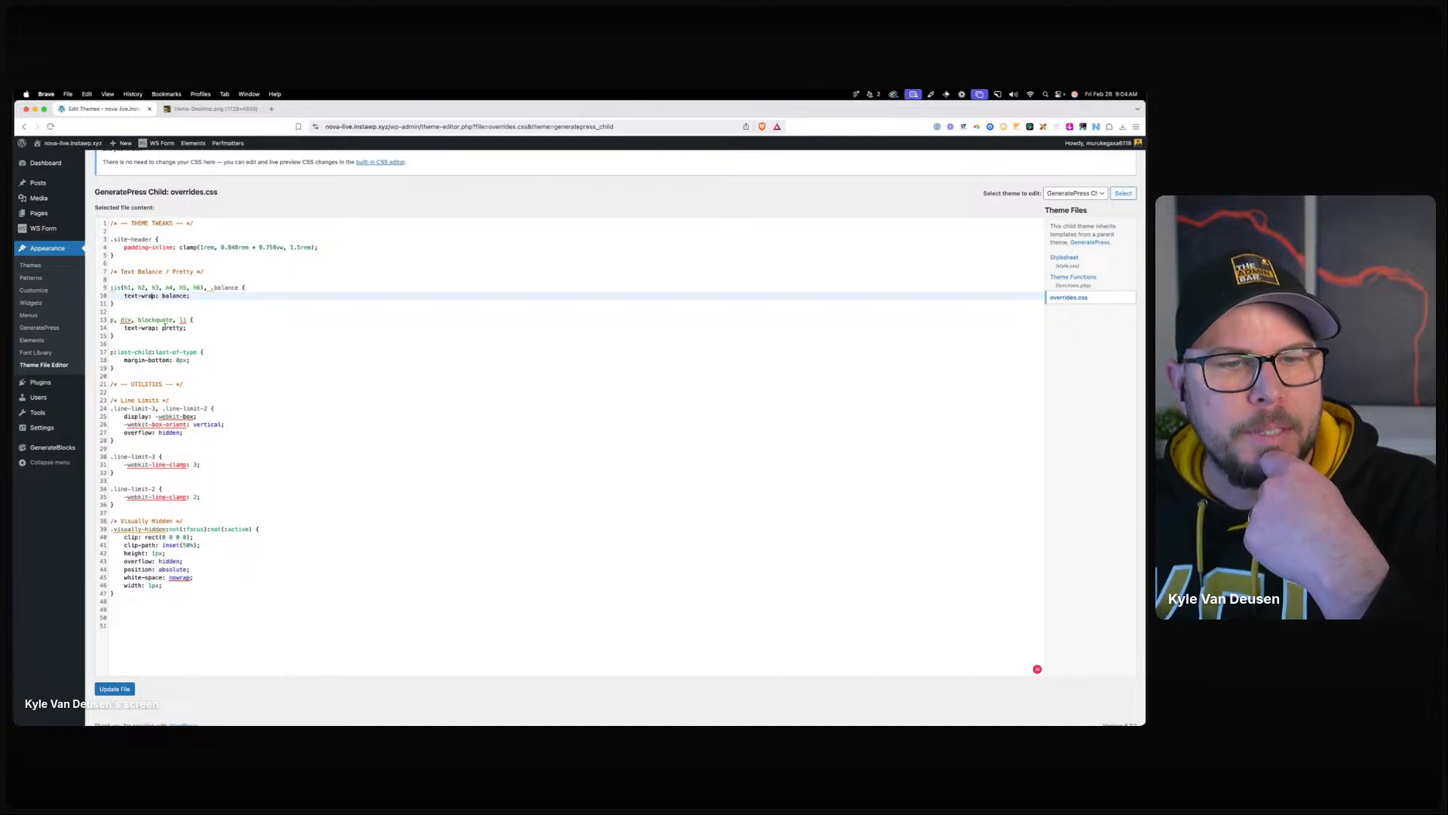
{"action": "left_click_drag", "start_coordinate": [156, 343], "coordinate": [102, 322]}
{"action": "left_click", "coordinate": [141, 334]}
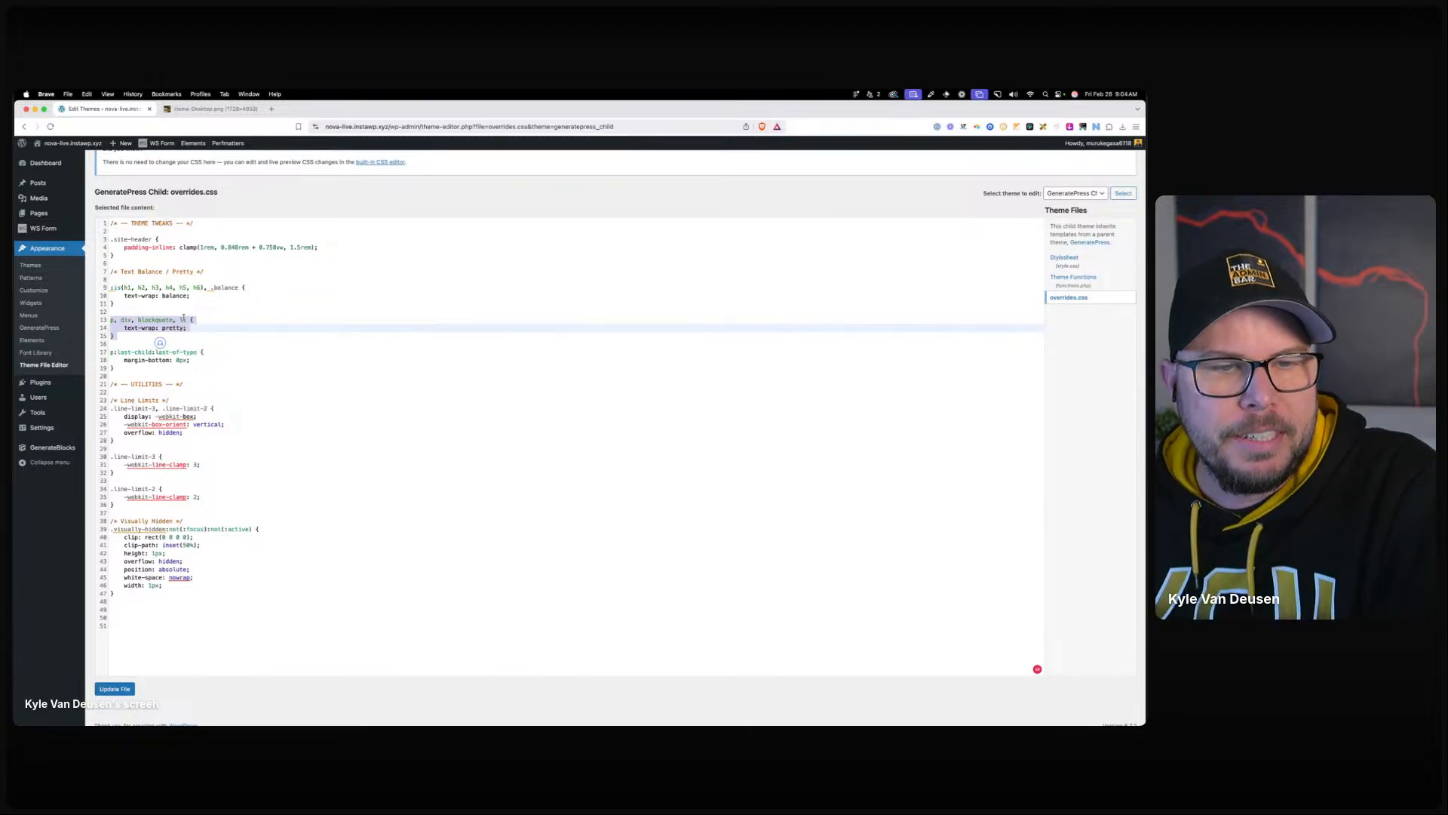
{"action": "left_click", "coordinate": [220, 329]}
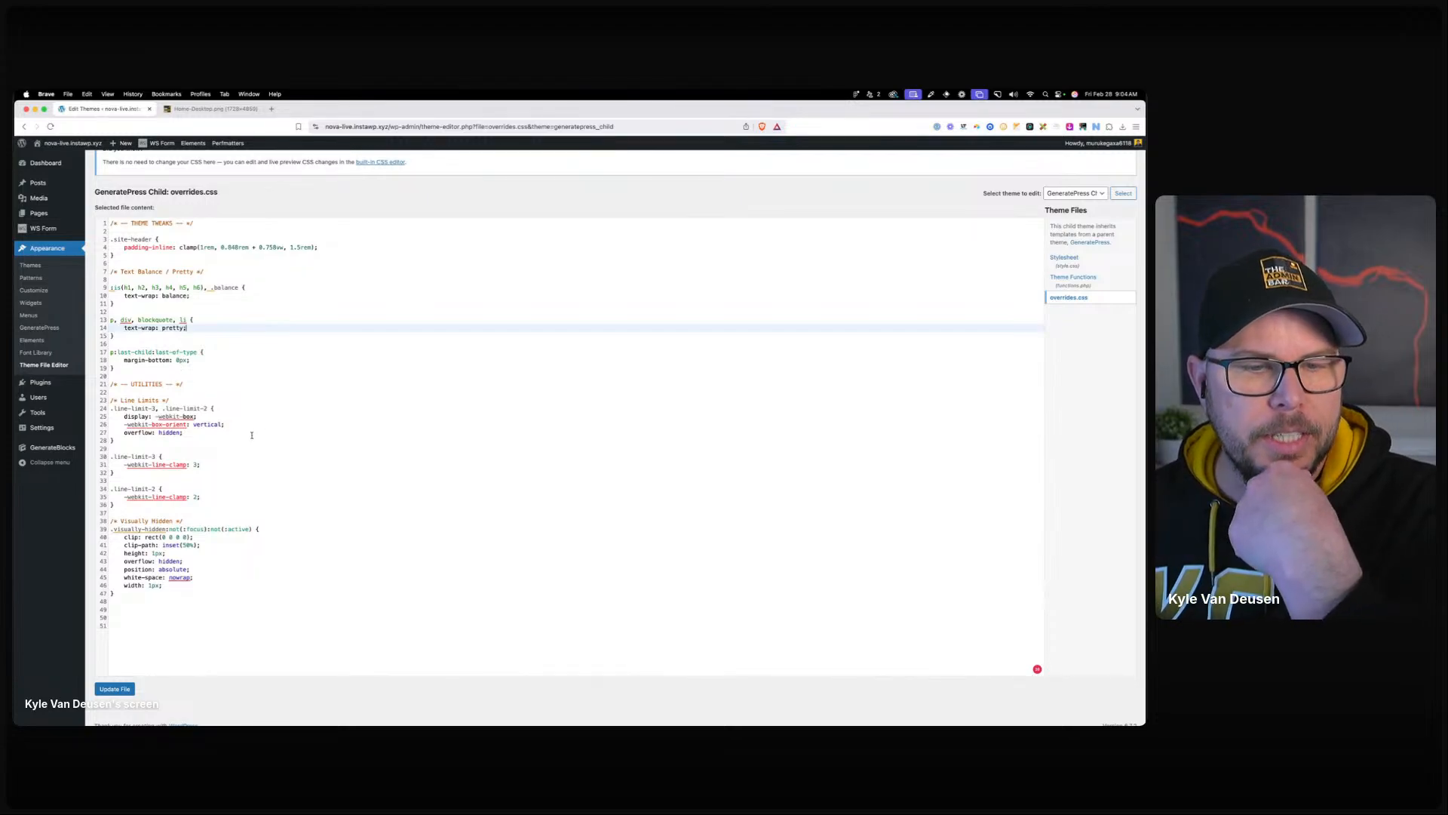
Review the line-limit and Visually Hidden utility rules, then open functions.php.
{"action": "left_click_drag", "start_coordinate": [115, 440], "coordinate": [143, 419]}
{"action": "left_click_drag", "start_coordinate": [115, 505], "coordinate": [112, 456]}
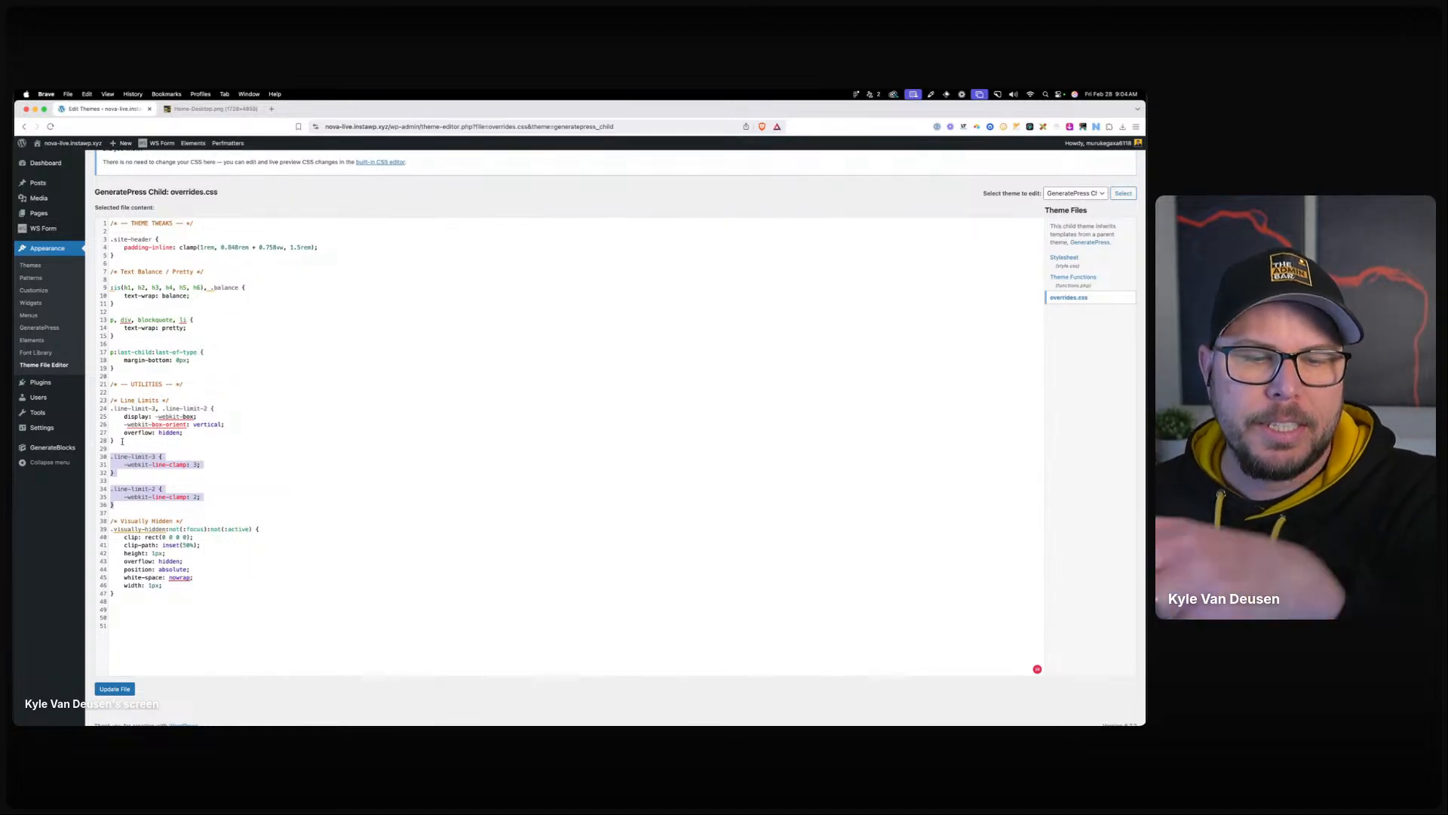
{"action": "left_click", "coordinate": [168, 489]}
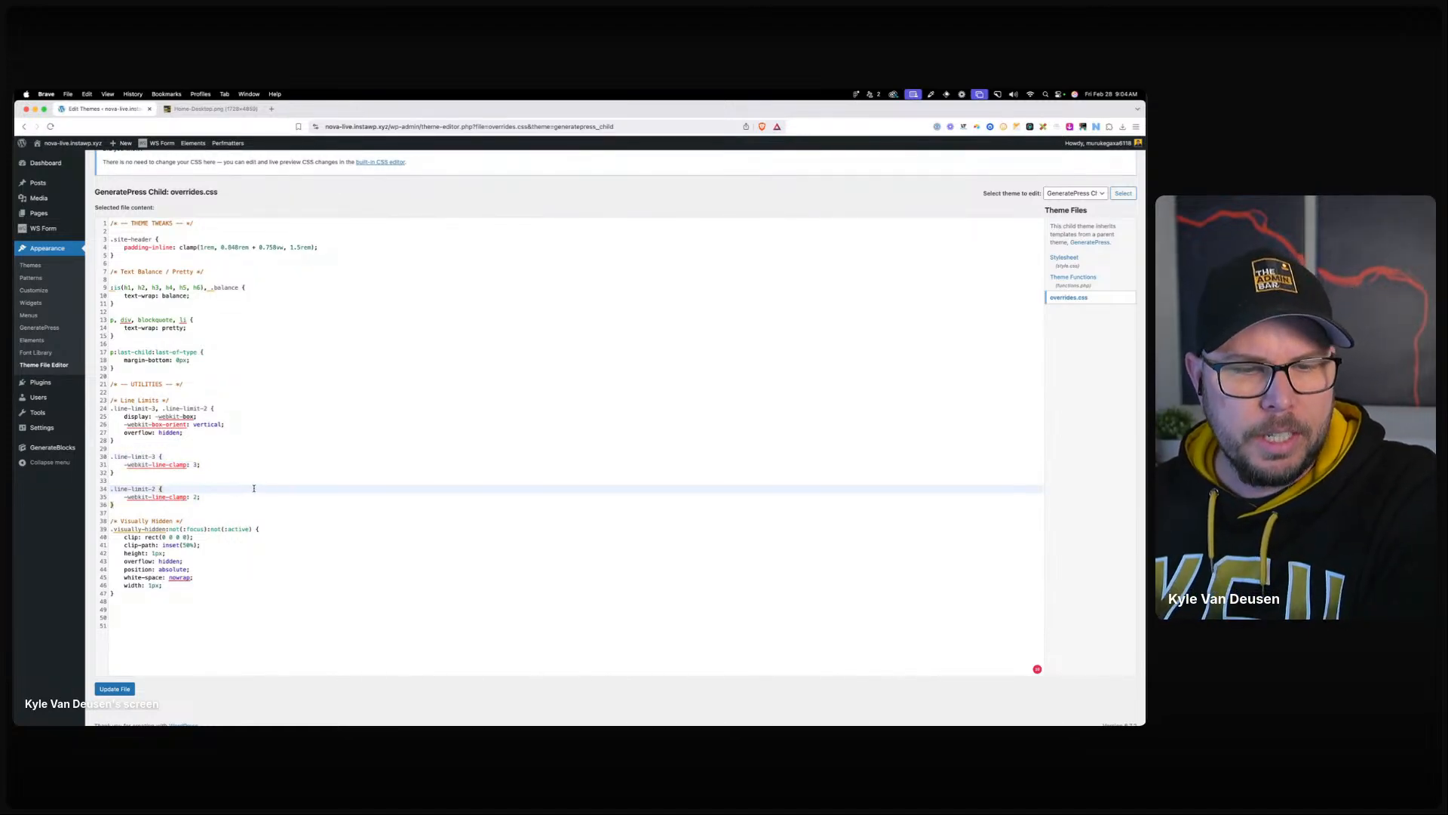
{"action": "left_click_drag", "start_coordinate": [117, 593], "coordinate": [110, 520]}
{"action": "left_click", "coordinate": [310, 544]}
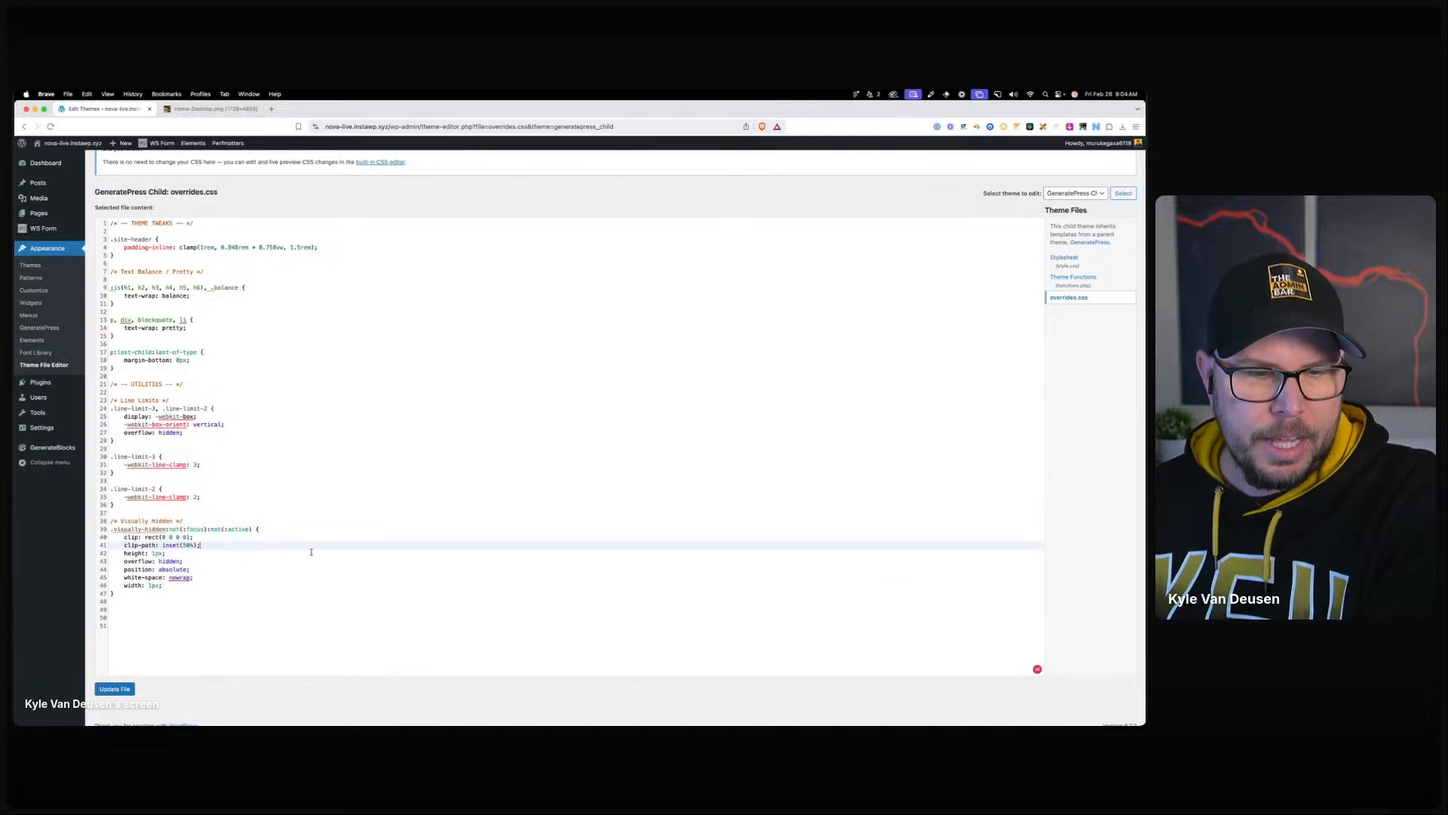
{"action": "left_click", "coordinate": [1101, 287]}
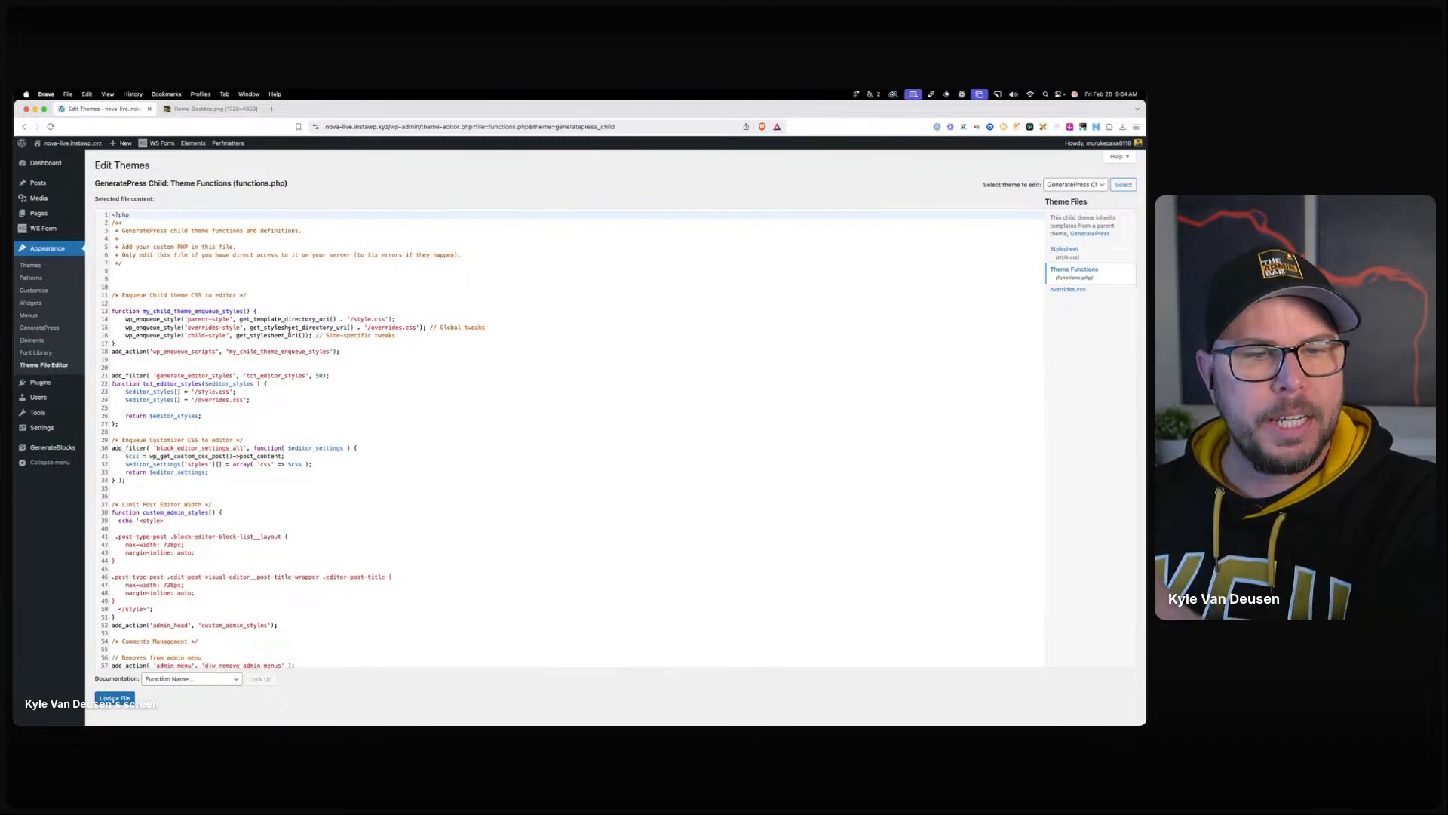
Read functions.php's Limit Post Editor Width and block patterns snippets.
{"action": "scroll", "coordinate": [305, 367], "scroll_direction": "down", "scroll_amount": 1}
{"action": "scroll", "coordinate": [305, 367], "scroll_direction": "down", "scroll_amount": 4}
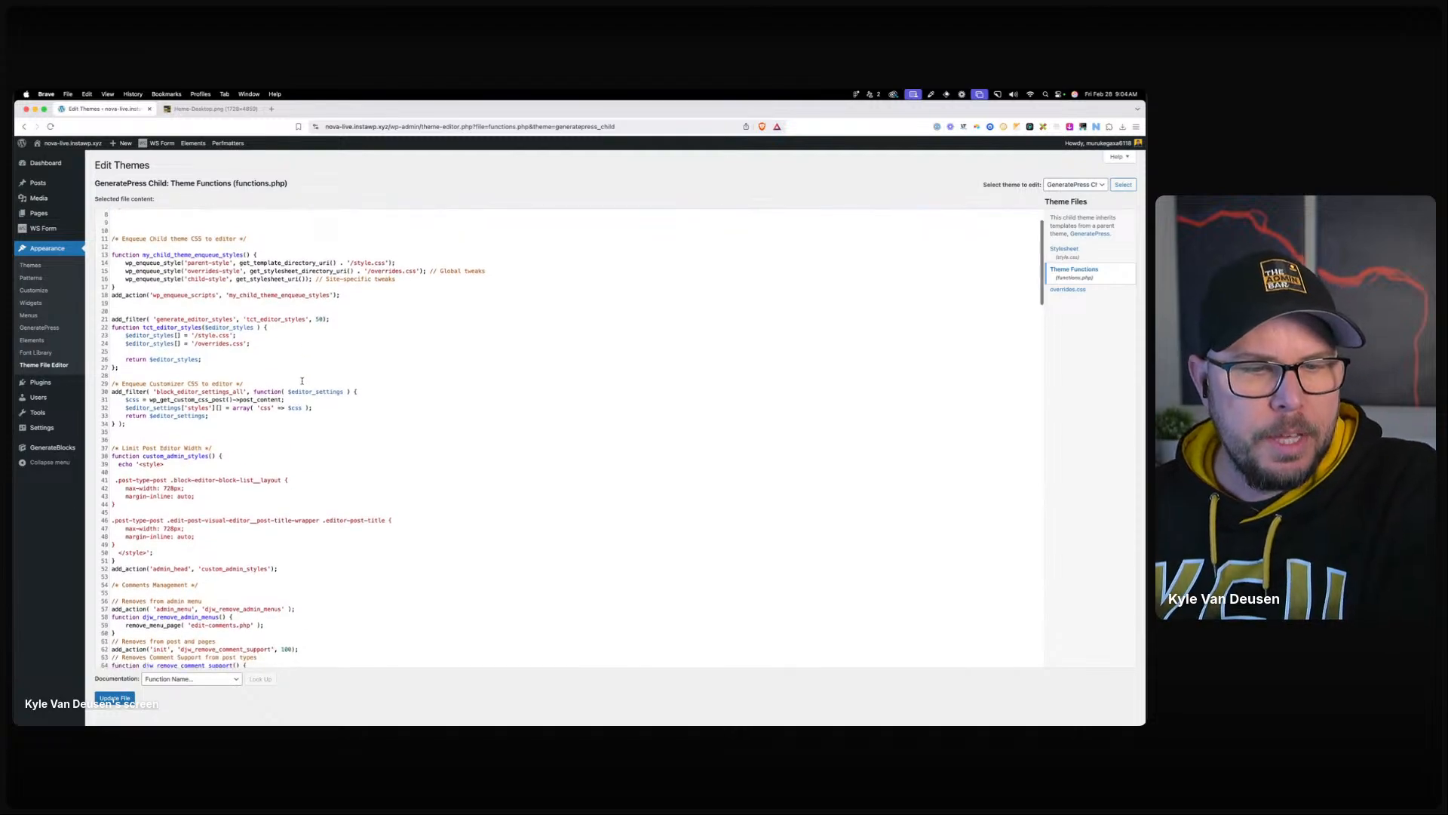
{"action": "left_click_drag", "start_coordinate": [142, 384], "coordinate": [242, 393]}
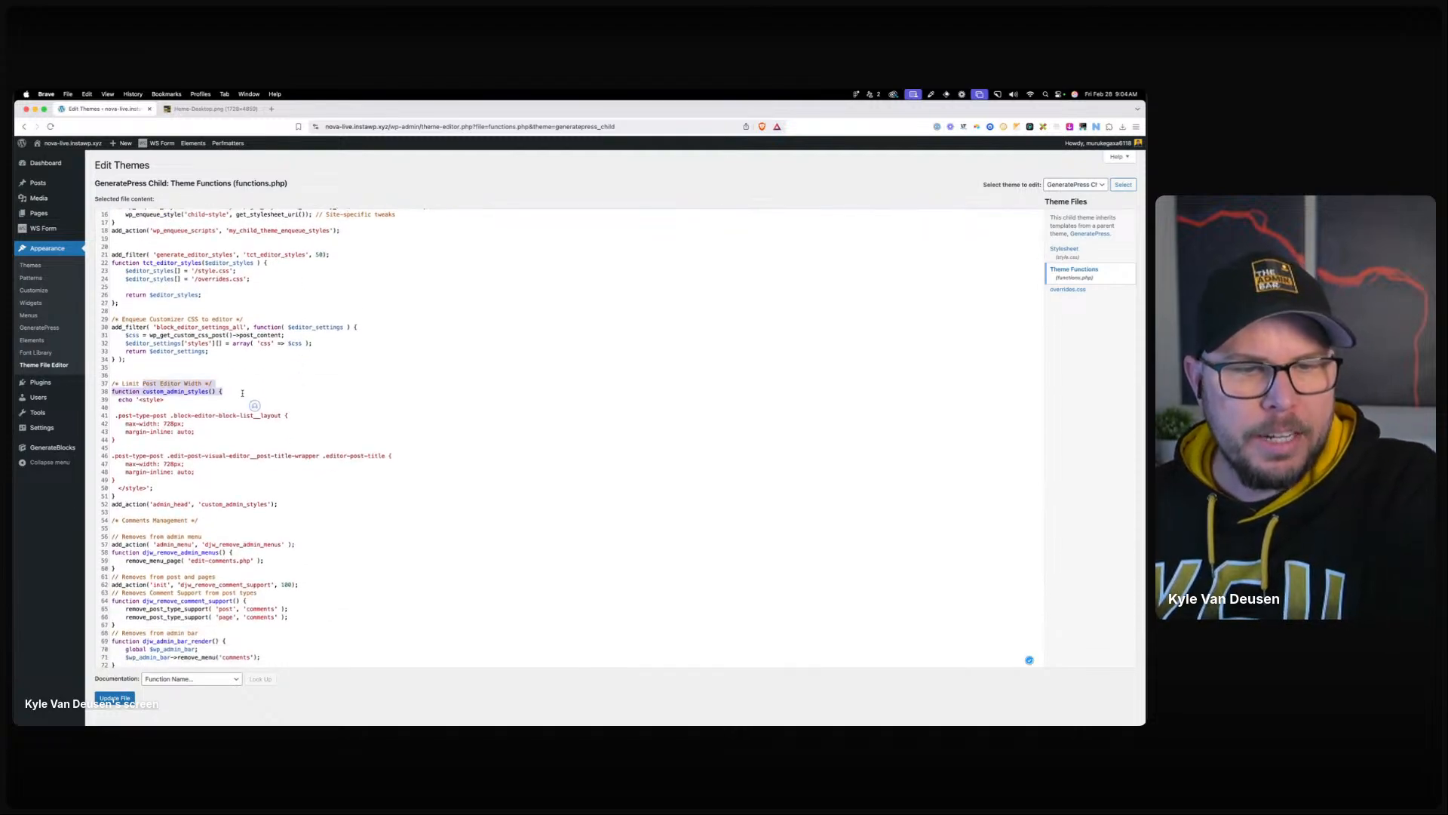
{"action": "left_click", "coordinate": [243, 393]}
{"action": "left_click", "coordinate": [267, 397]}
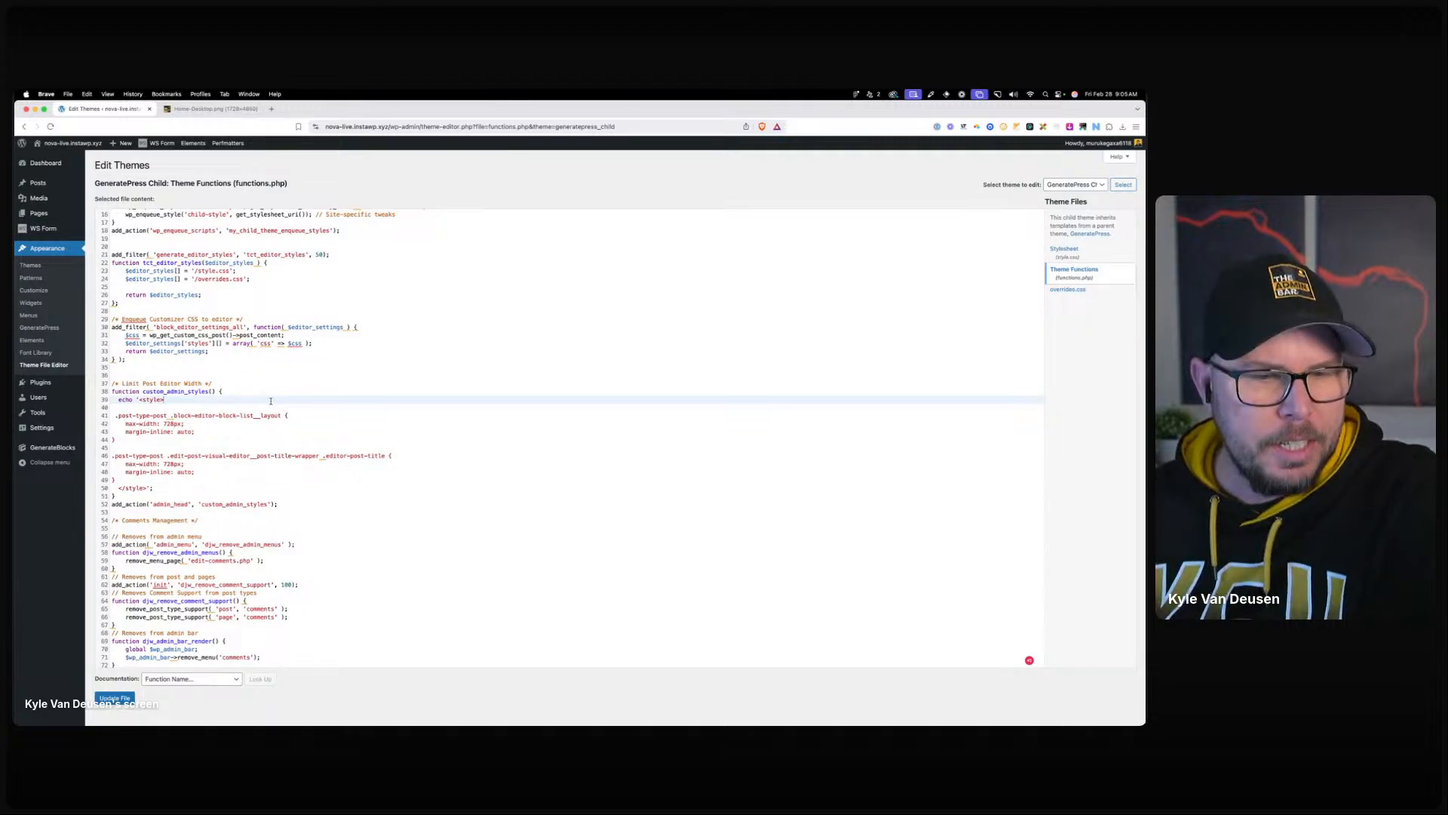
{"action": "scroll", "coordinate": [268, 399], "scroll_direction": "down", "scroll_amount": 1}
{"action": "scroll", "coordinate": [271, 402], "scroll_direction": "down", "scroll_amount": 8}
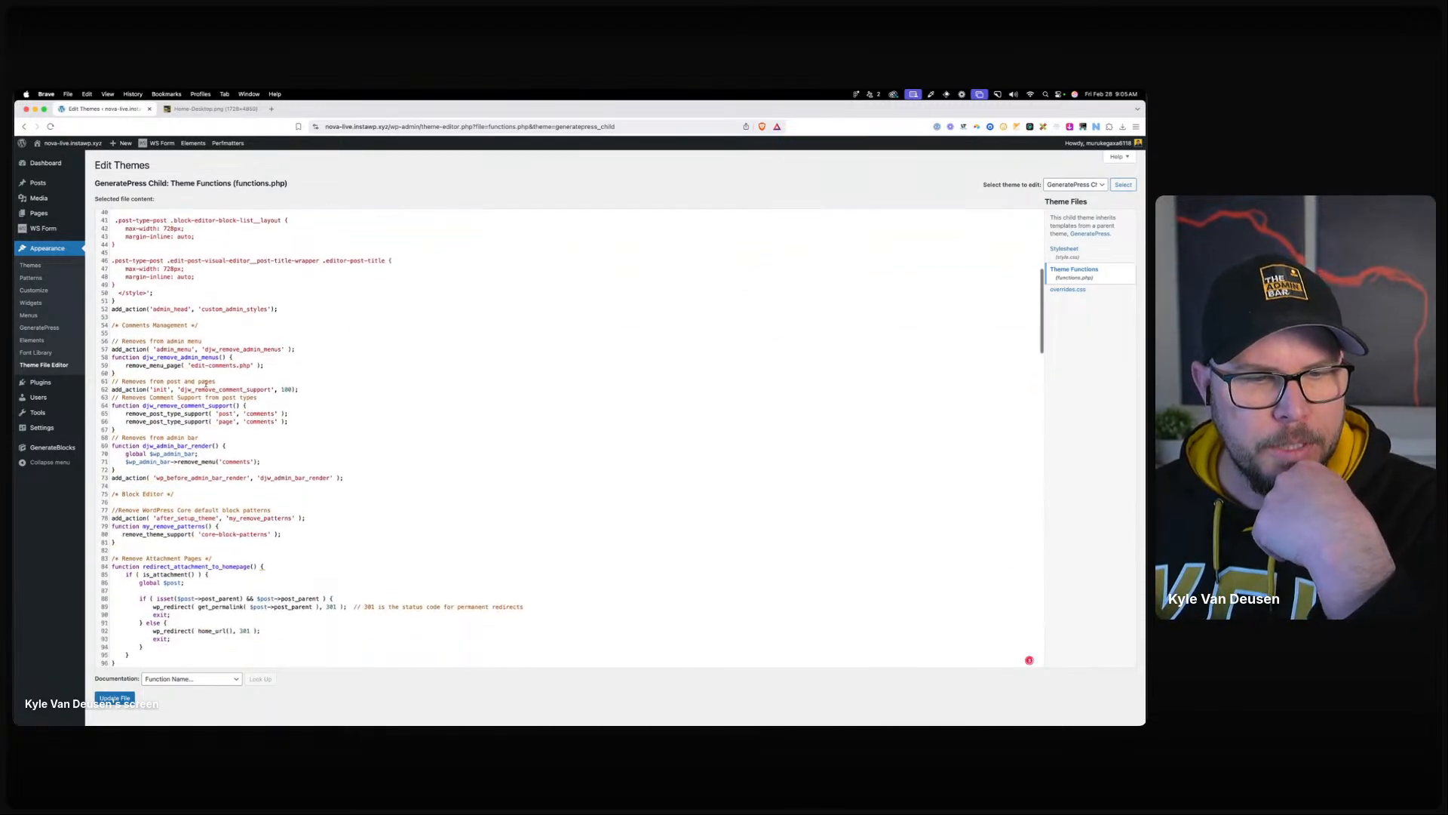
{"action": "scroll", "coordinate": [227, 390], "scroll_direction": "down", "scroll_amount": 4}
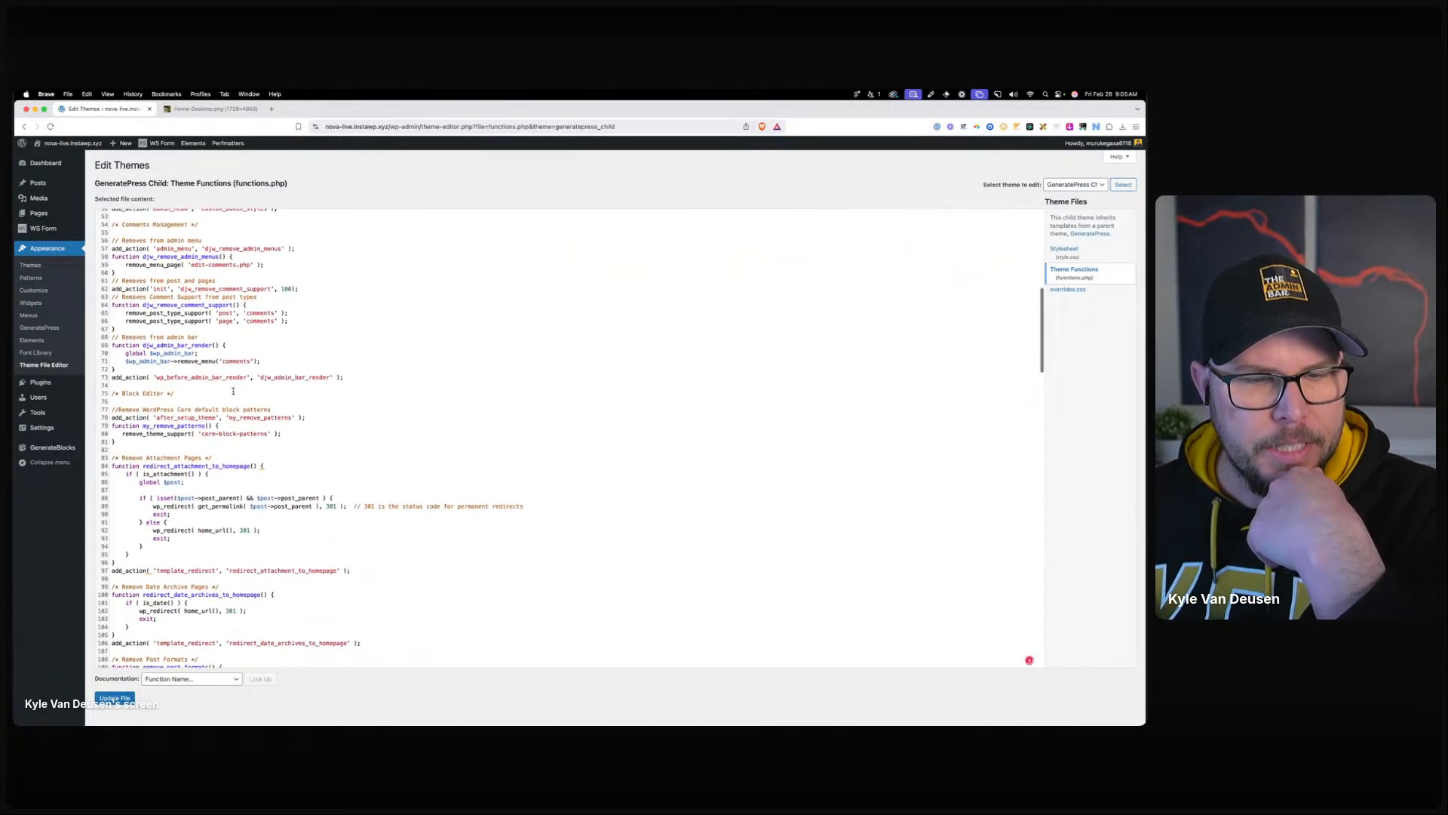
{"action": "left_click_drag", "start_coordinate": [112, 349], "coordinate": [118, 382]}
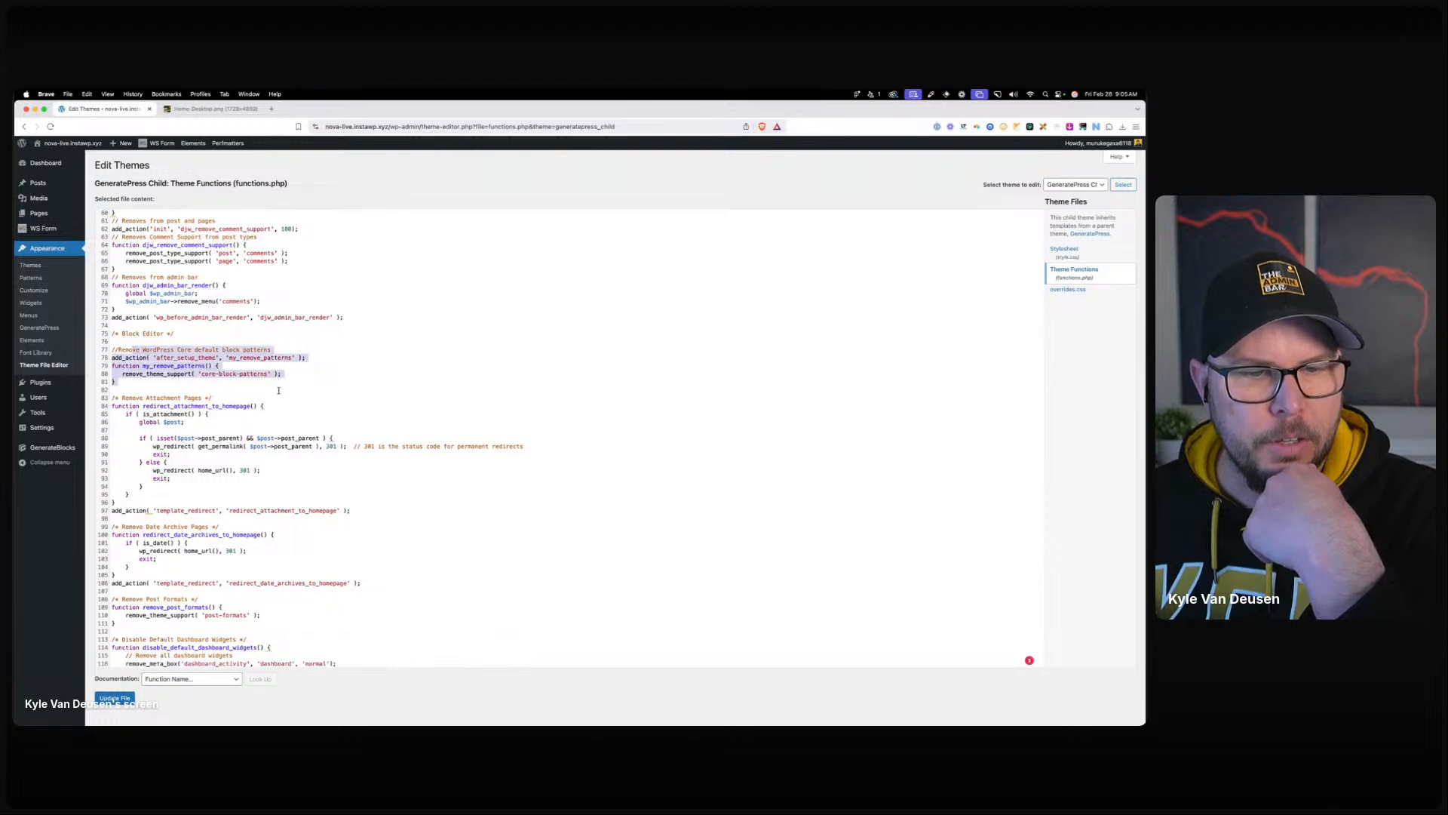
{"action": "scroll", "coordinate": [280, 397], "scroll_direction": "down", "scroll_amount": 2}
{"action": "left_click", "coordinate": [228, 435]}
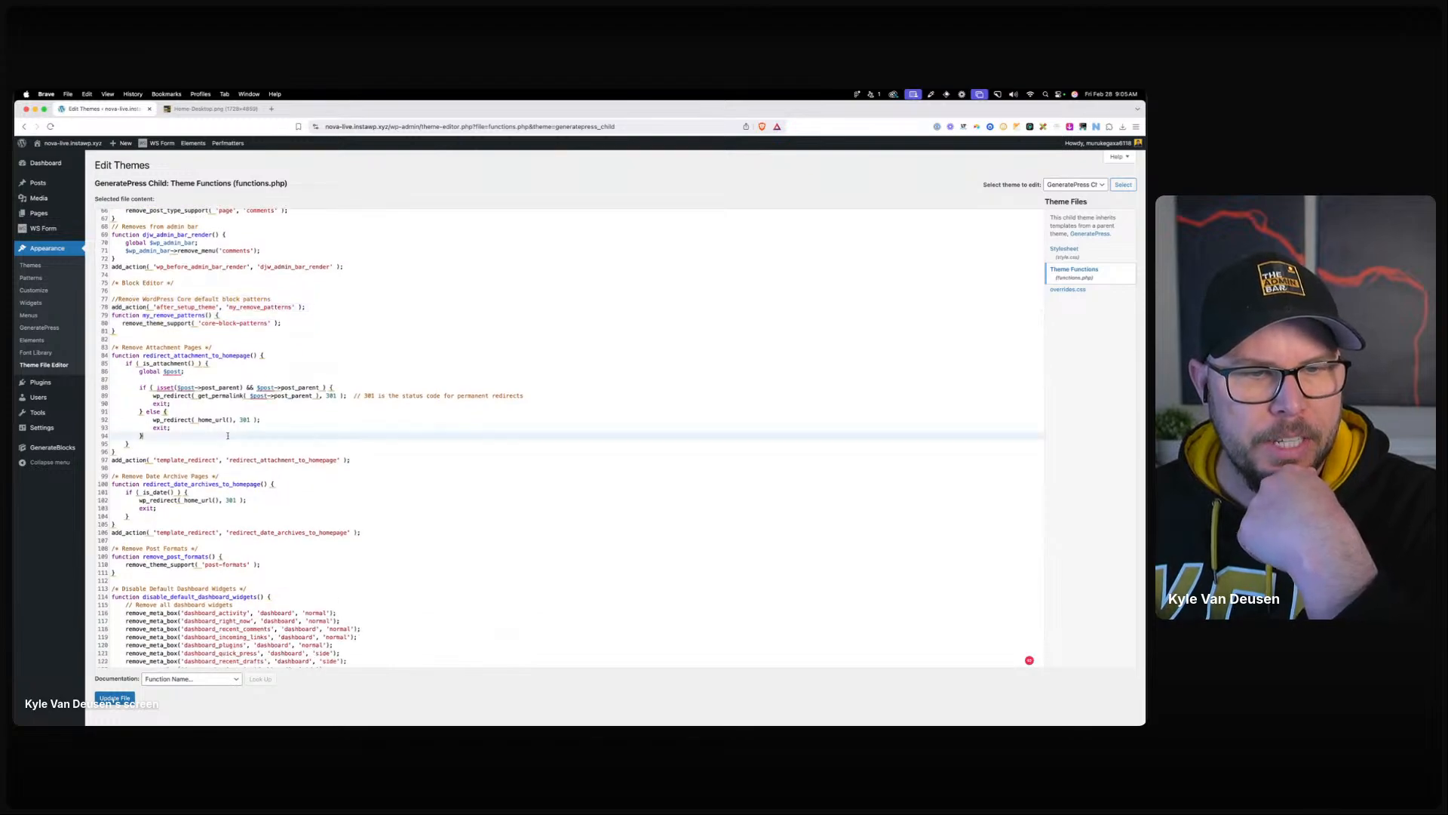
Scroll further to the Hide Admin Menu for Non-Admins snippet.
{"action": "scroll", "coordinate": [230, 432], "scroll_direction": "down", "scroll_amount": 3}
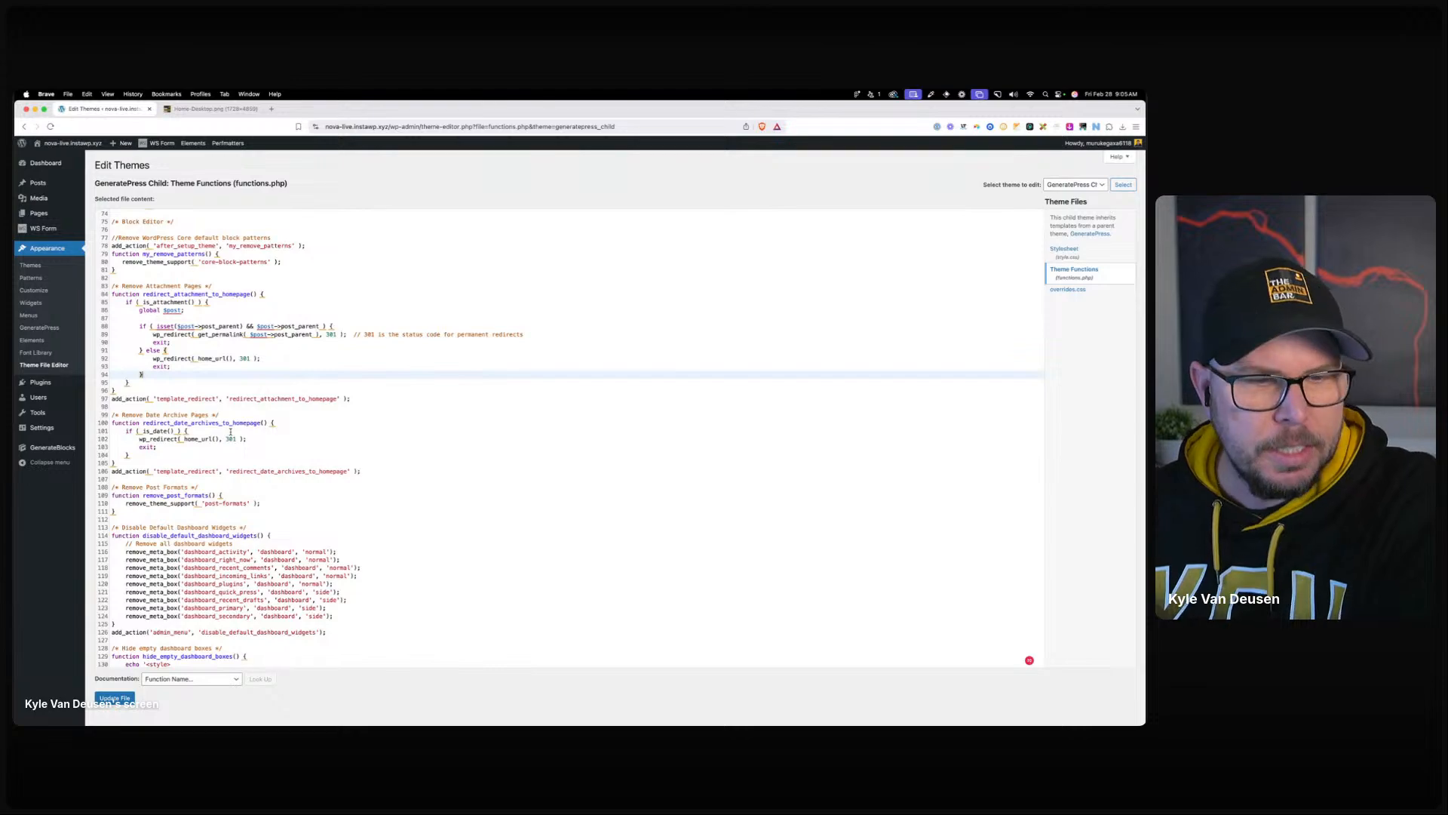
{"action": "scroll", "coordinate": [231, 433], "scroll_direction": "down", "scroll_amount": 2}
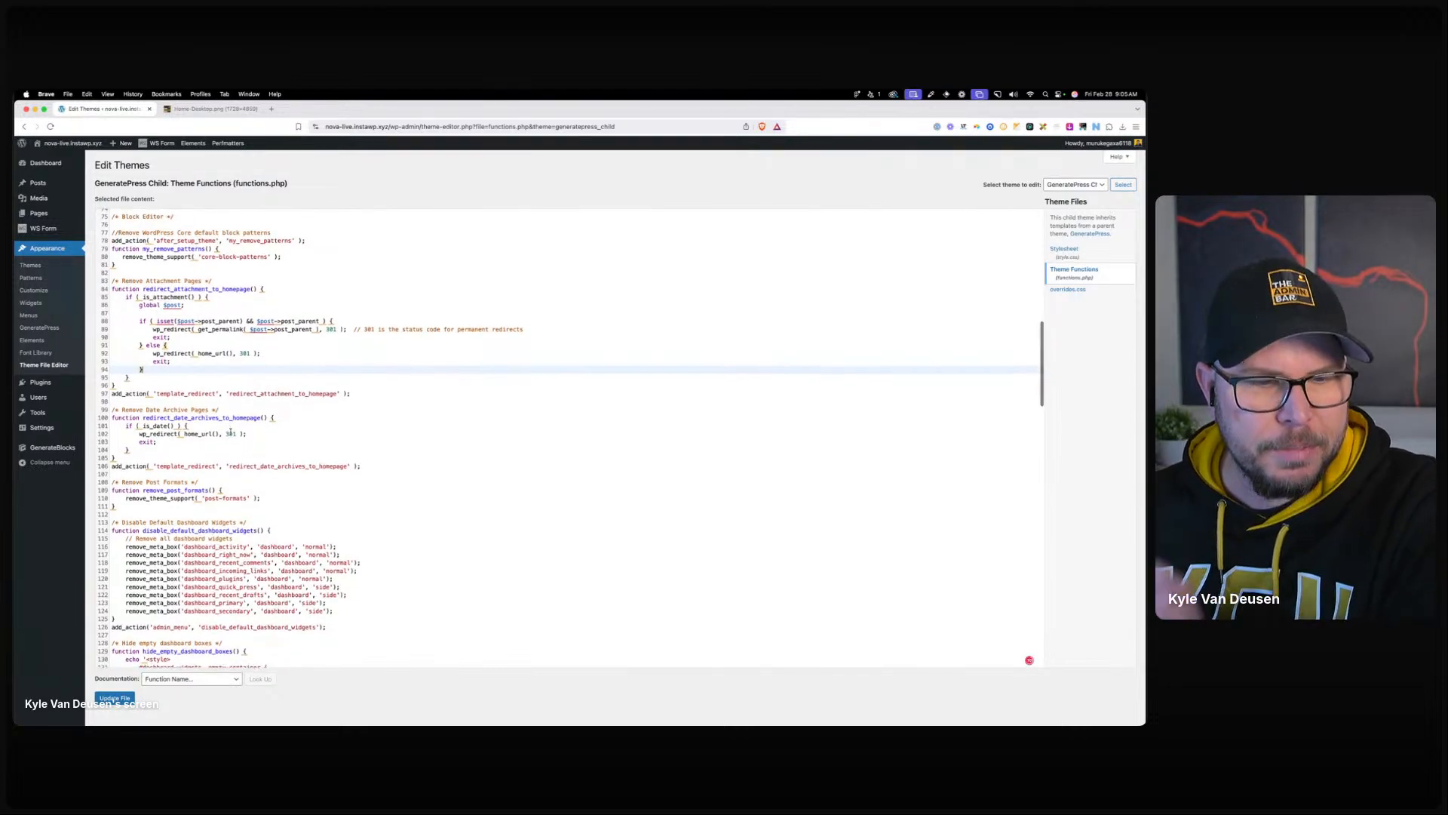
{"action": "scroll", "coordinate": [233, 436], "scroll_direction": "down", "scroll_amount": 2}
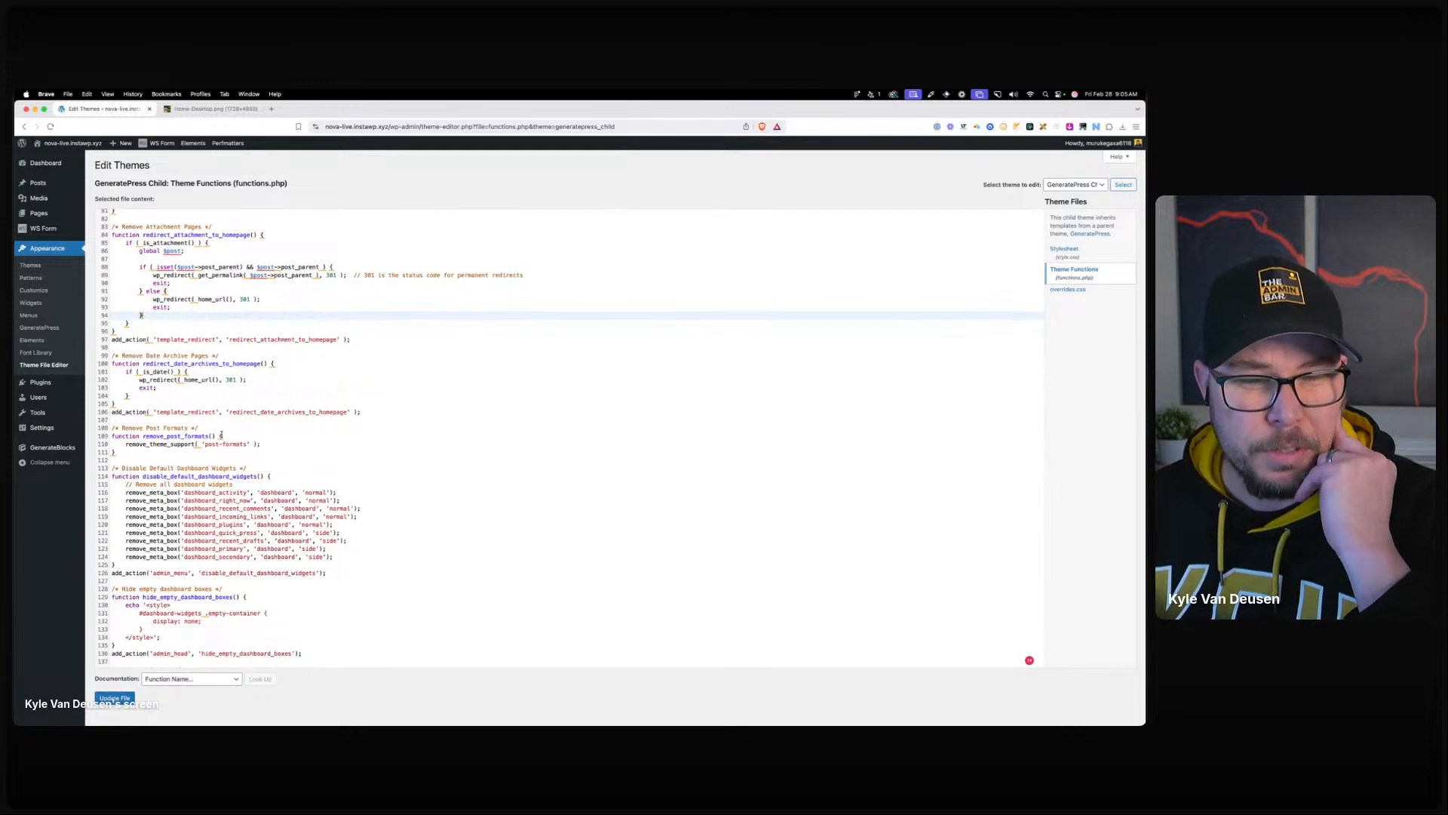
{"action": "scroll", "coordinate": [221, 436], "scroll_direction": "down", "scroll_amount": 3}
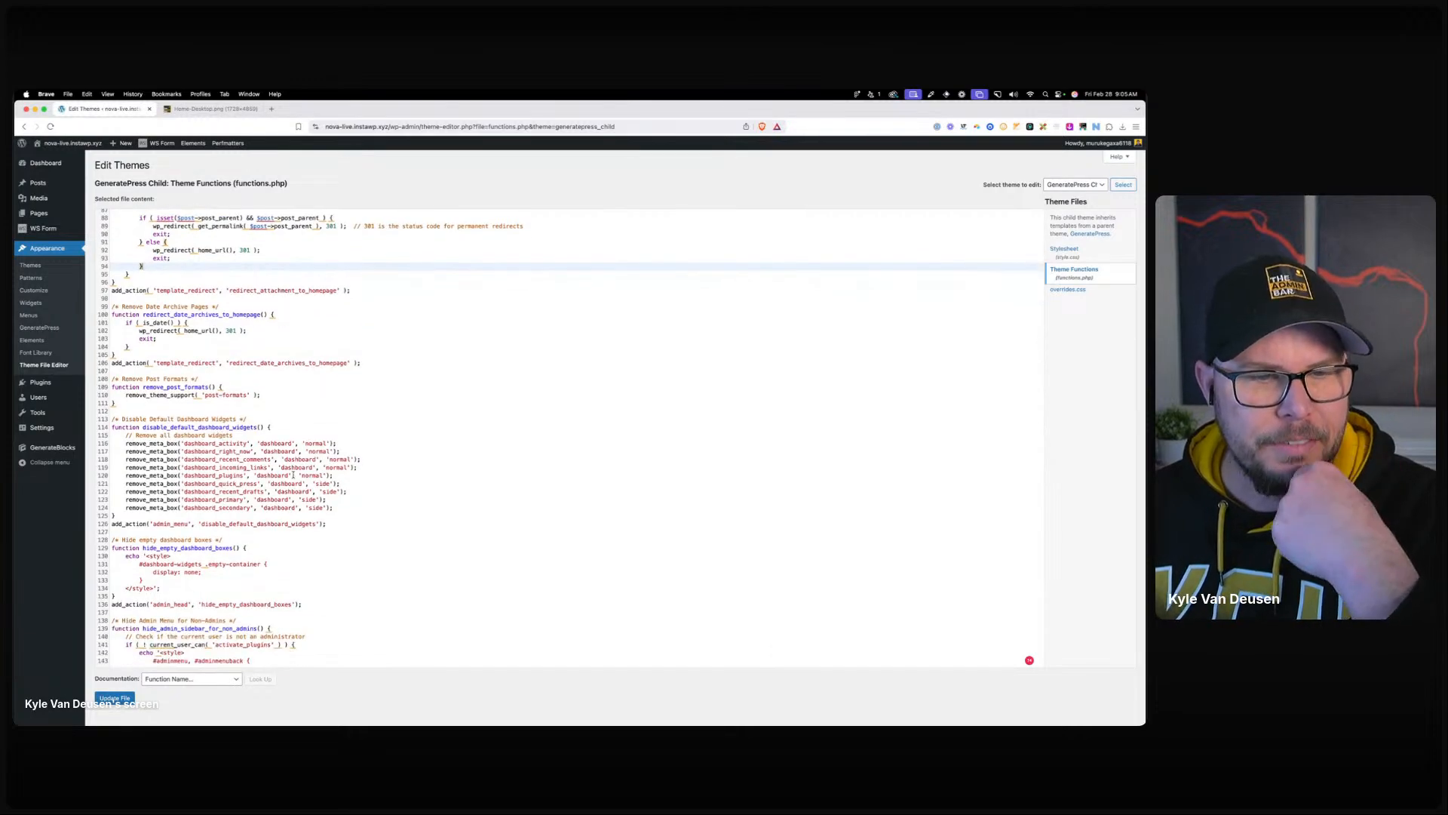
{"action": "scroll", "coordinate": [280, 462], "scroll_direction": "down", "scroll_amount": 2}
{"action": "scroll", "coordinate": [249, 388], "scroll_direction": "down", "scroll_amount": 3}
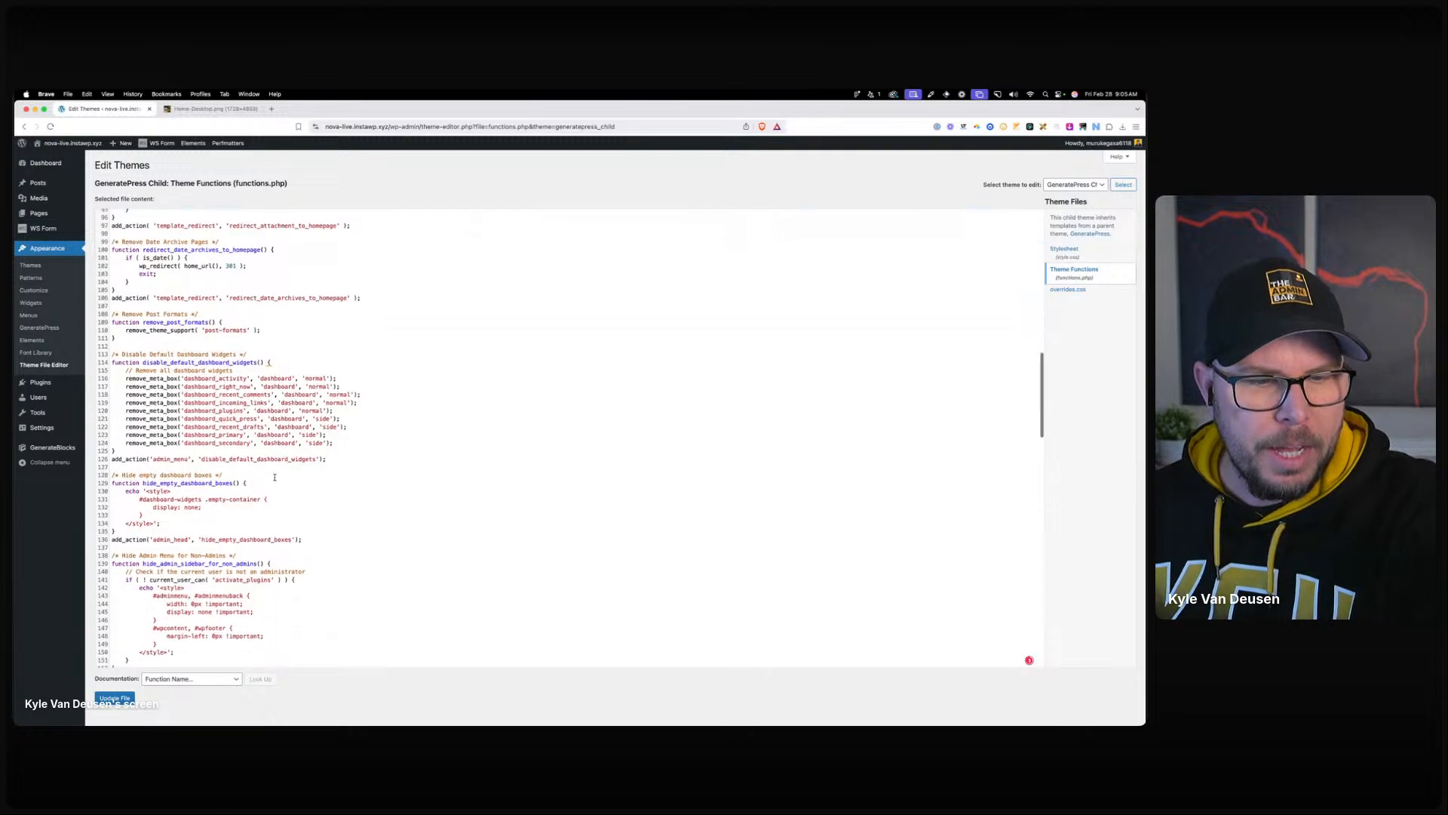
{"action": "scroll", "coordinate": [249, 438], "scroll_direction": "down", "scroll_amount": 5}
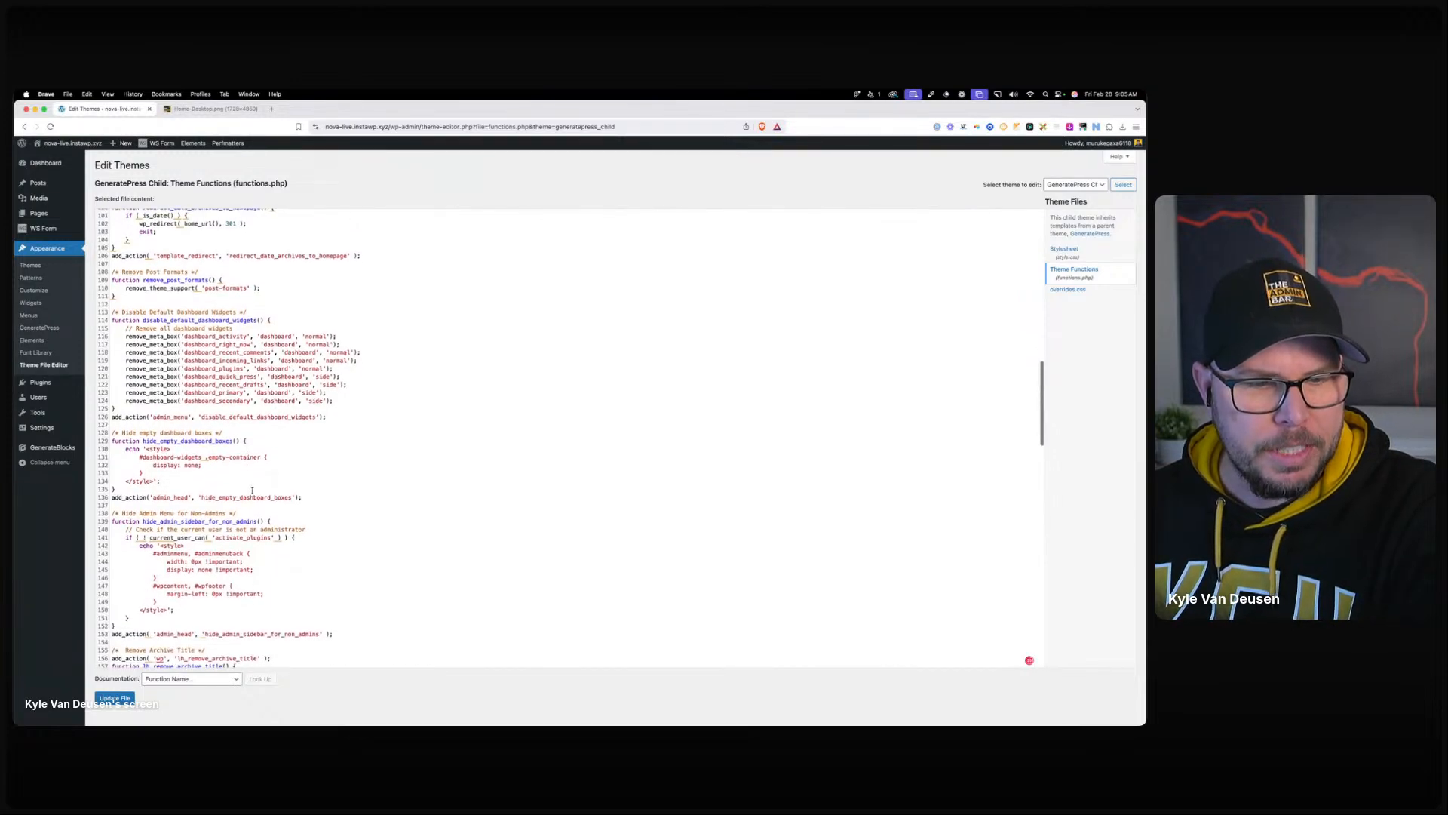
{"action": "left_click_drag", "start_coordinate": [121, 471], "coordinate": [261, 470]}
{"action": "left_click", "coordinate": [260, 470]}
Review the Last Login Time tracking and login page styling, then open the child style.css.
{"action": "scroll", "coordinate": [272, 469], "scroll_direction": "down", "scroll_amount": 8}
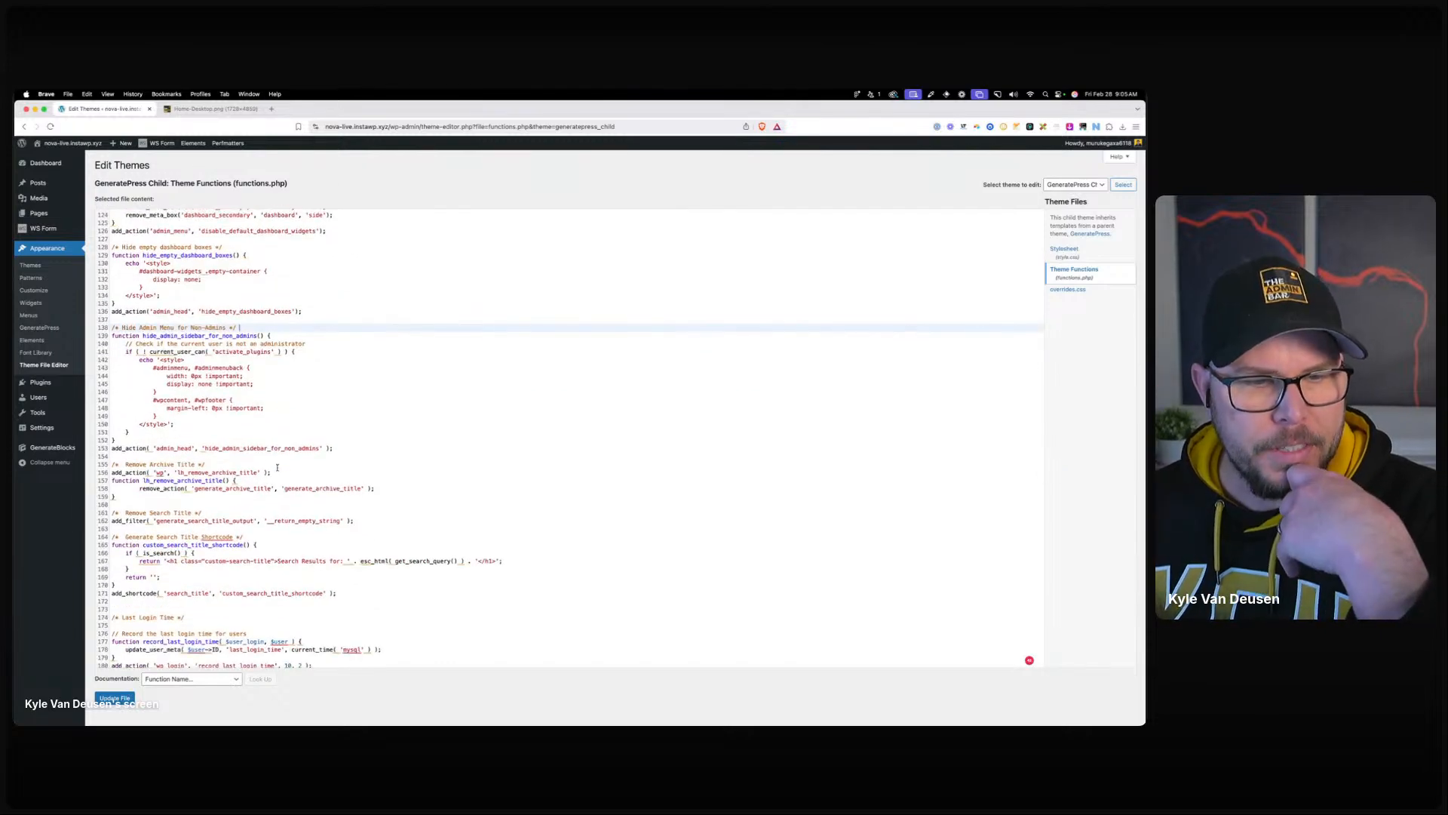
{"action": "scroll", "coordinate": [277, 468], "scroll_direction": "down", "scroll_amount": 5}
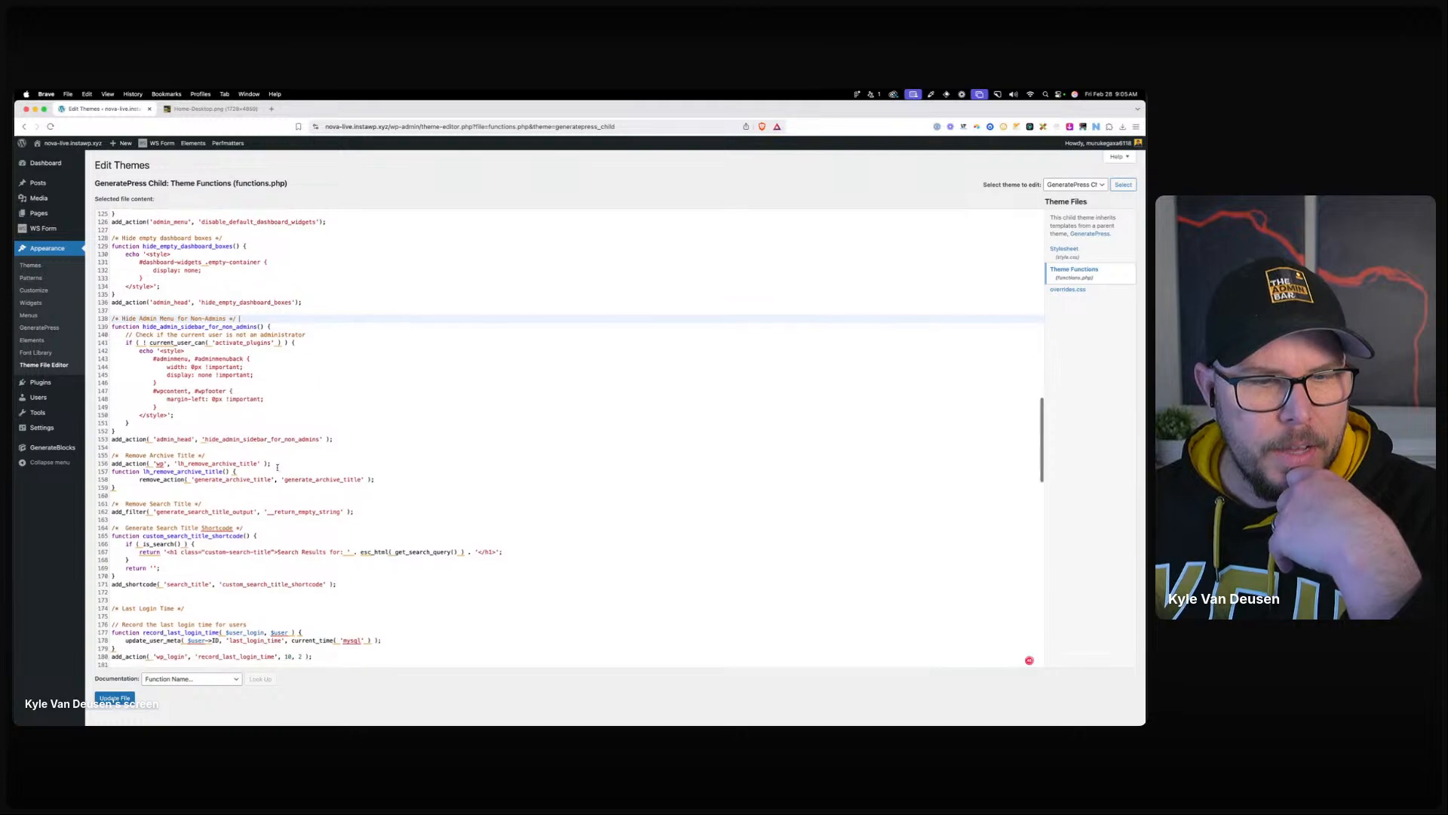
{"action": "scroll", "coordinate": [274, 468], "scroll_direction": "down", "scroll_amount": 3}
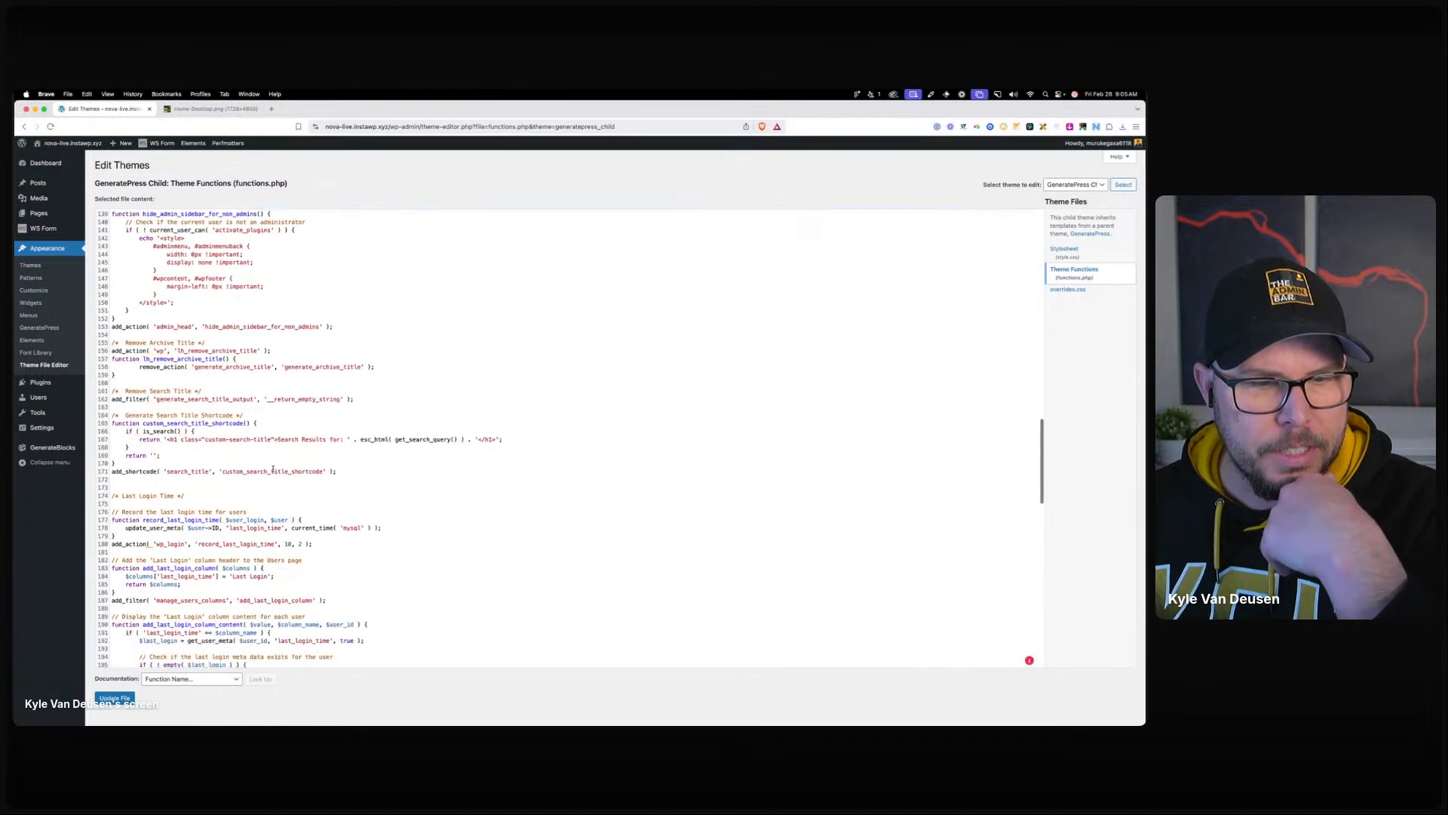
{"action": "scroll", "coordinate": [274, 468], "scroll_direction": "down", "scroll_amount": 5}
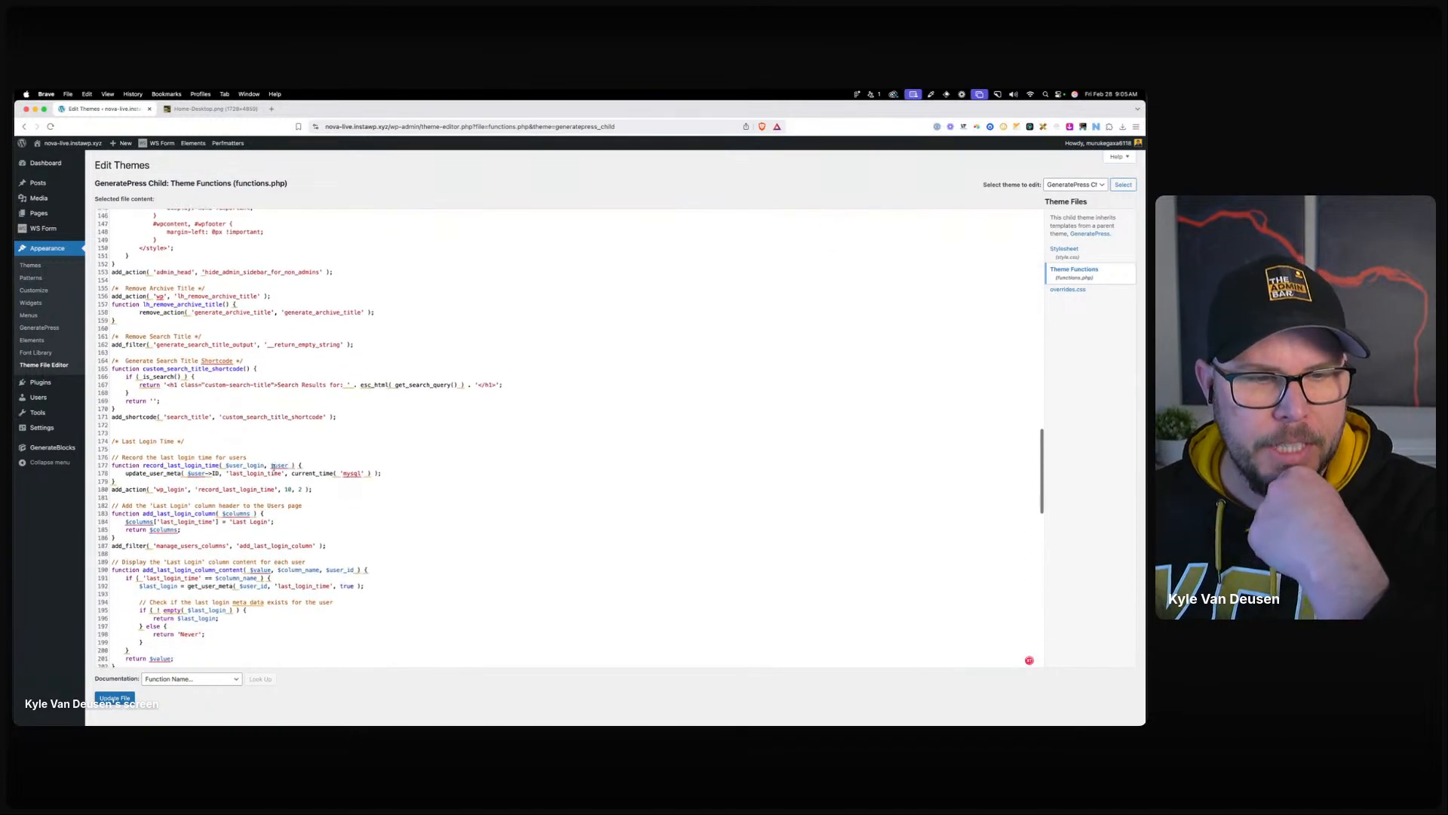
{"action": "left_click_drag", "start_coordinate": [132, 387], "coordinate": [304, 436]}
{"action": "left_click", "coordinate": [290, 426]}
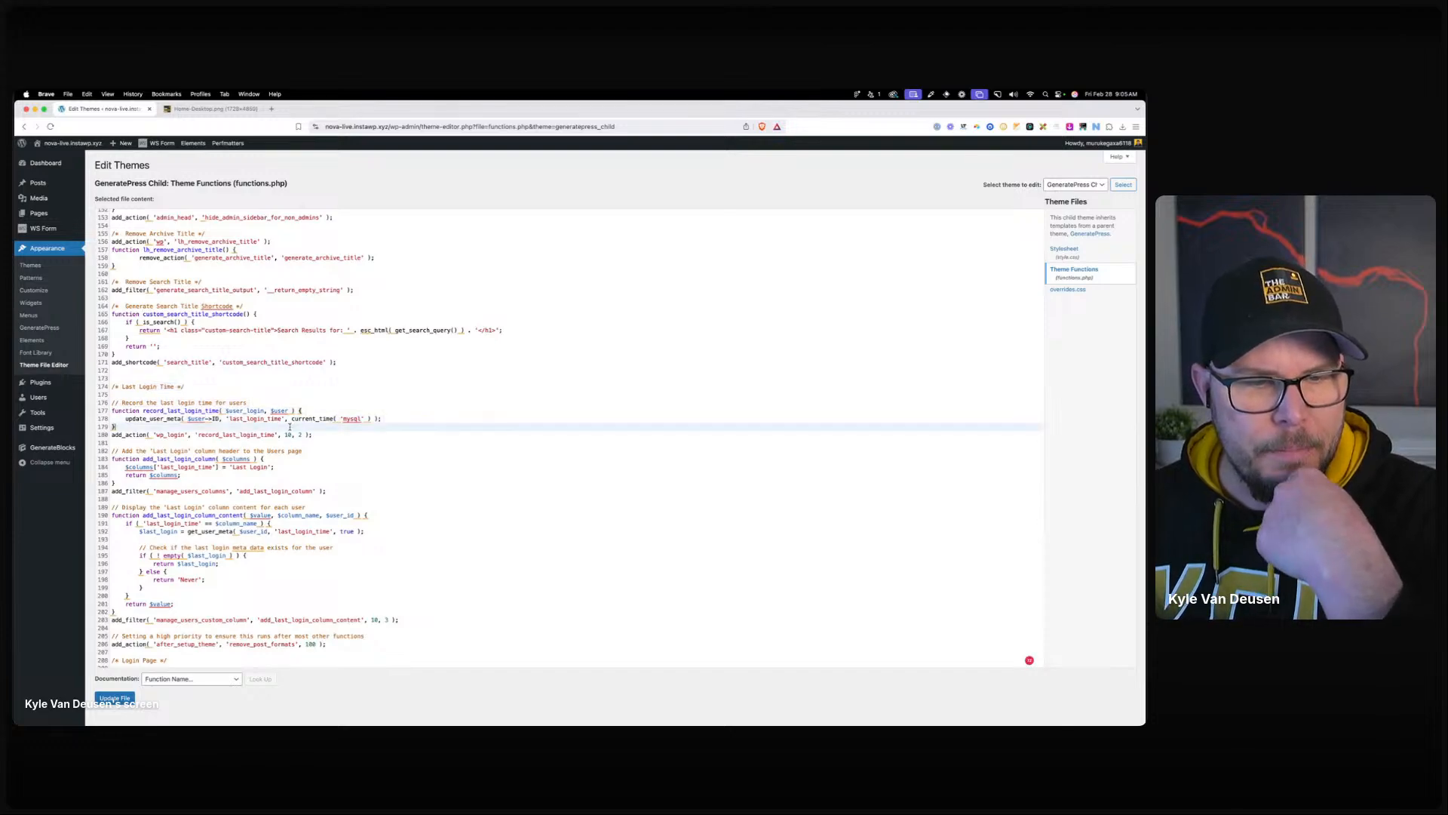
{"action": "scroll", "coordinate": [289, 426], "scroll_direction": "down", "scroll_amount": 5}
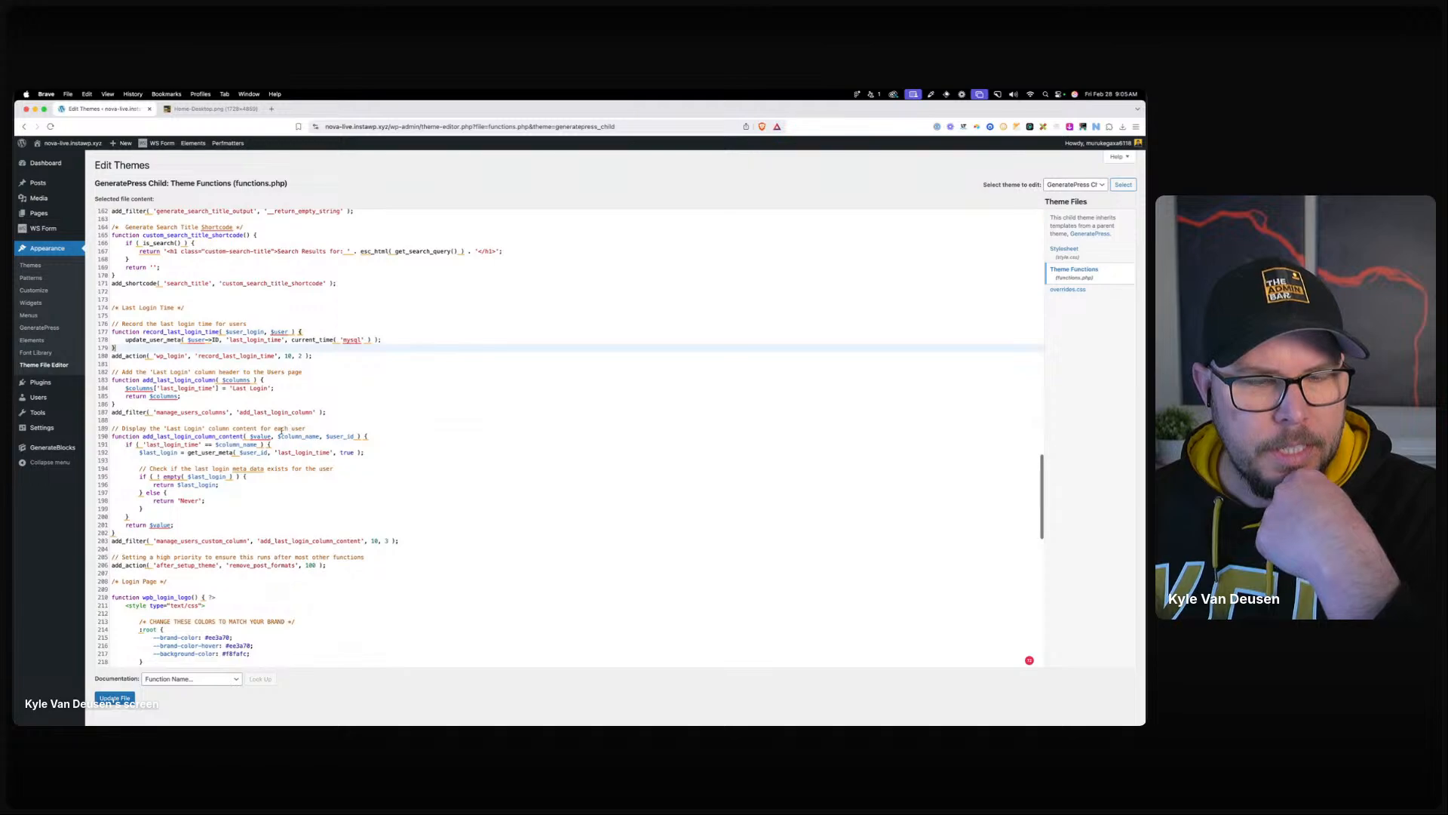
{"action": "scroll", "coordinate": [280, 430], "scroll_direction": "down", "scroll_amount": 10}
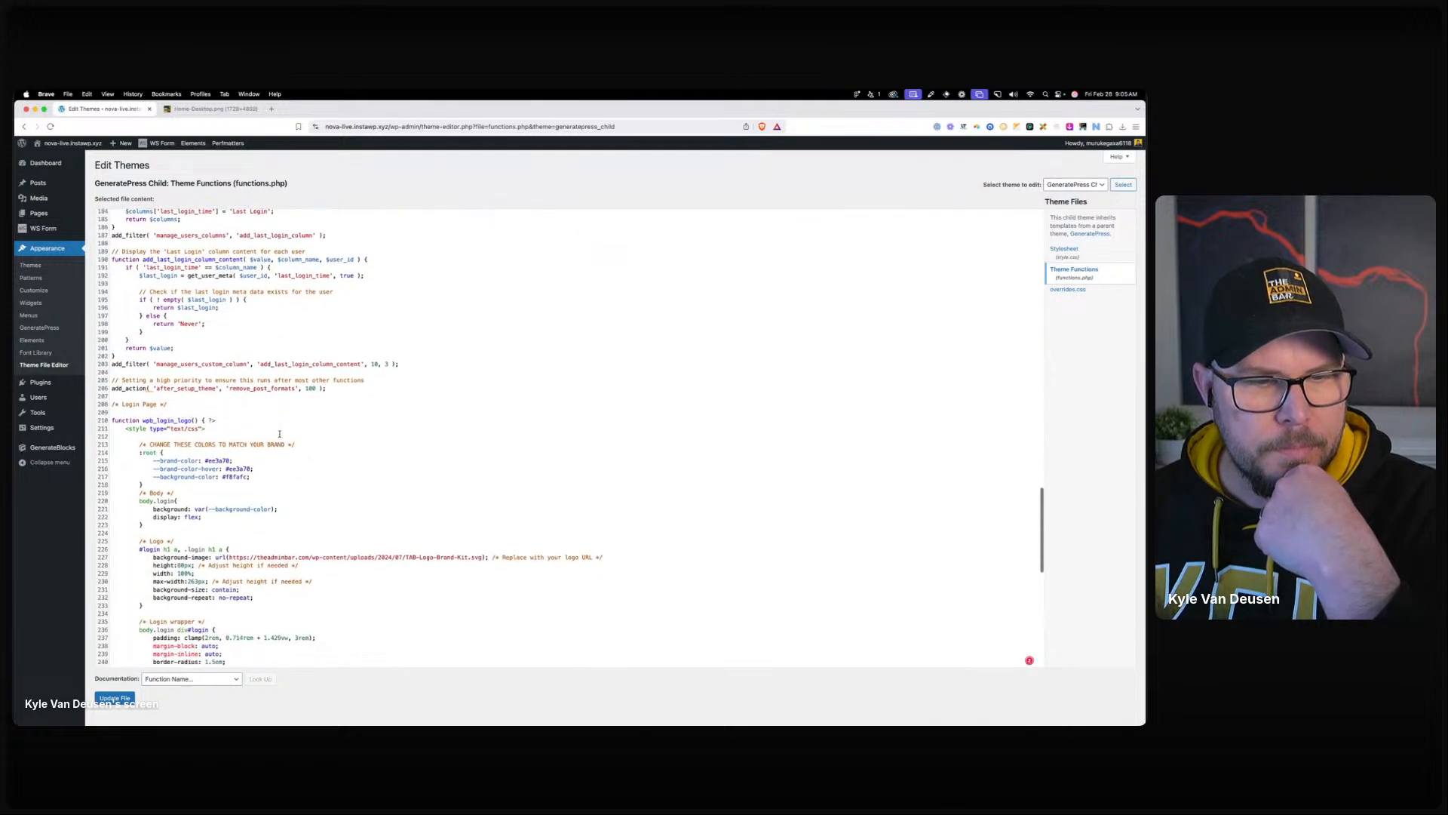
{"action": "scroll", "coordinate": [279, 433], "scroll_direction": "down", "scroll_amount": 20}
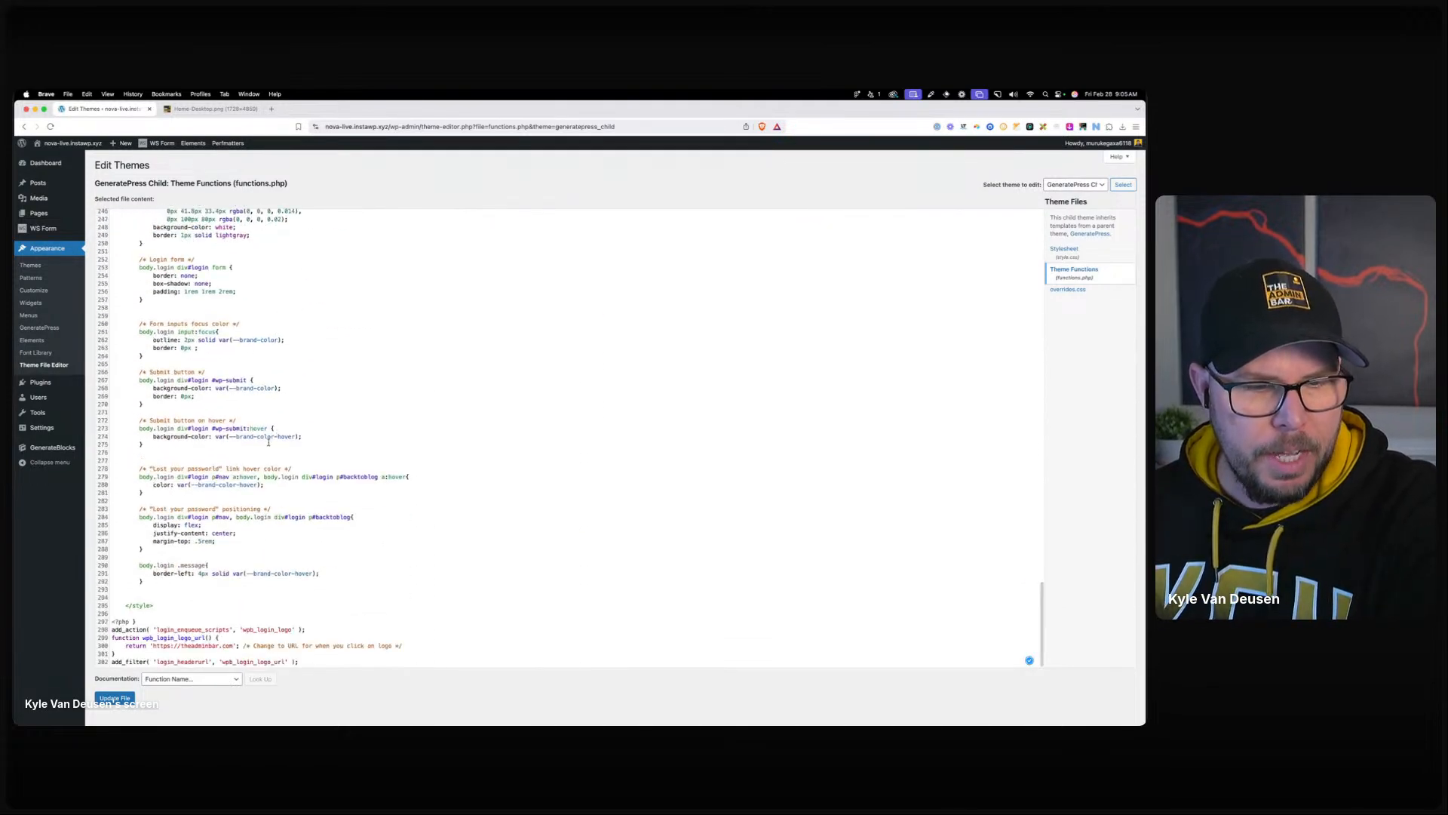
{"action": "left_click", "coordinate": [342, 587]}
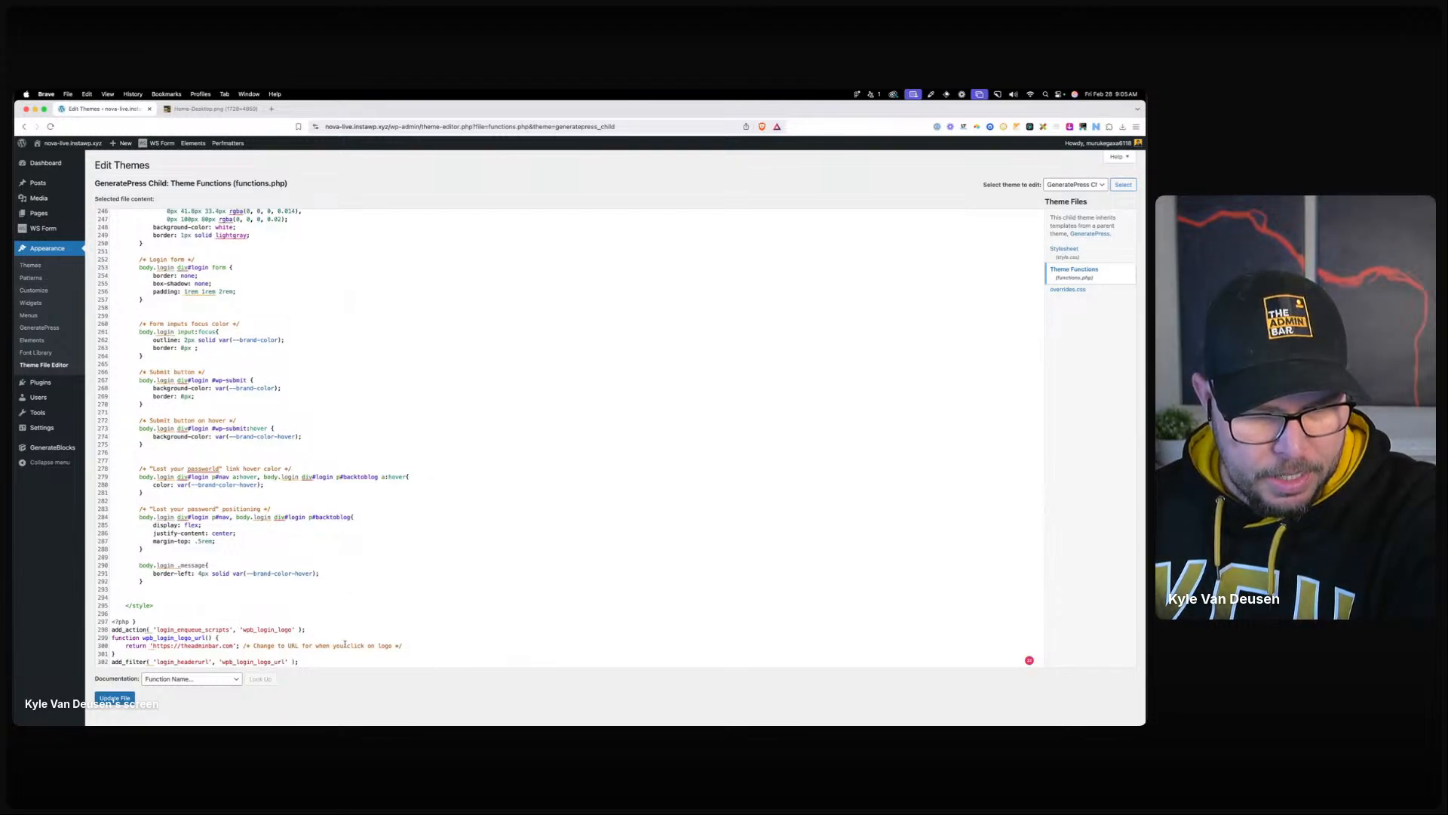
{"action": "scroll", "coordinate": [337, 633], "scroll_direction": "up", "scroll_amount": 20}
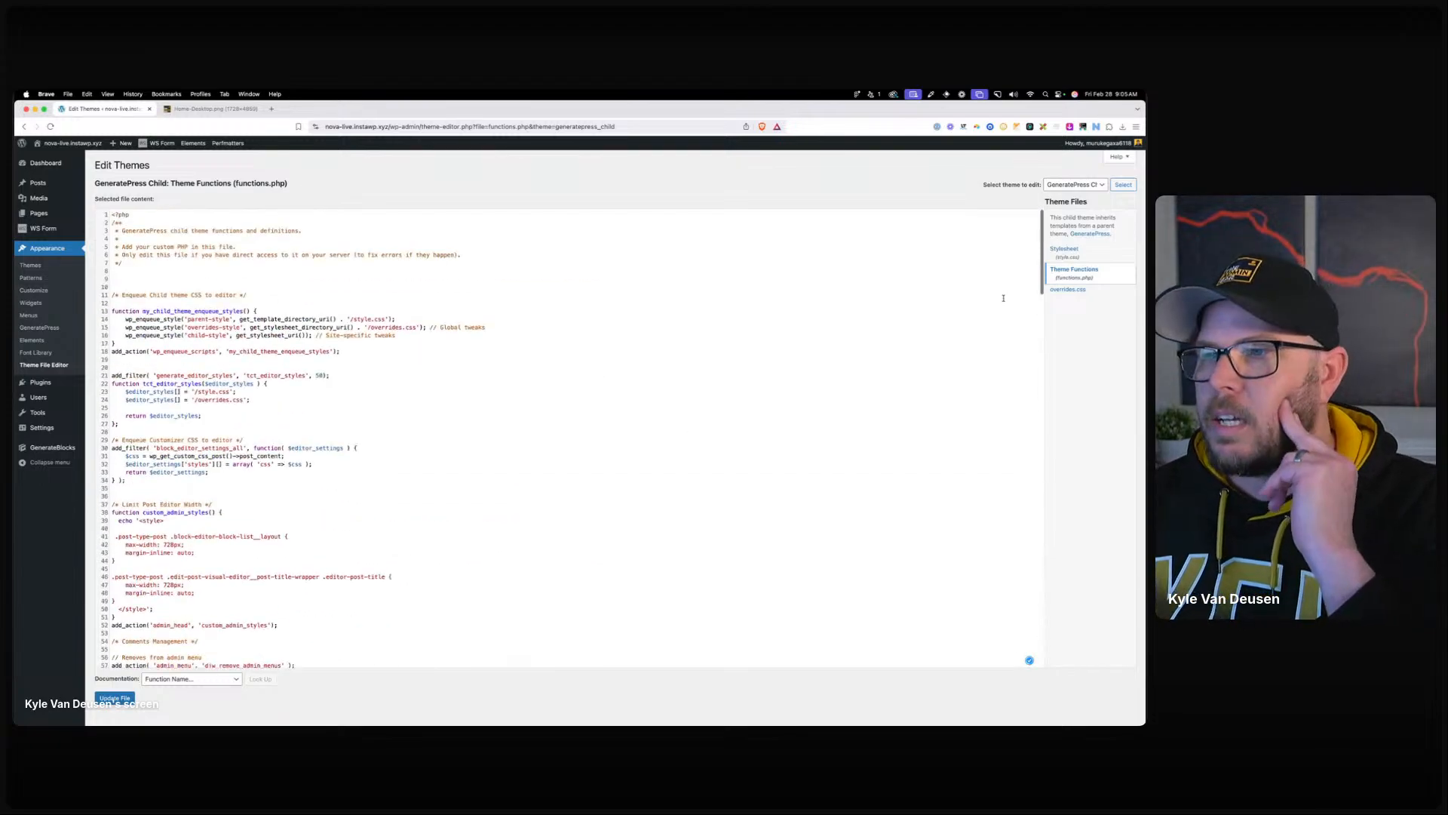
{"action": "left_click", "coordinate": [1086, 256]}
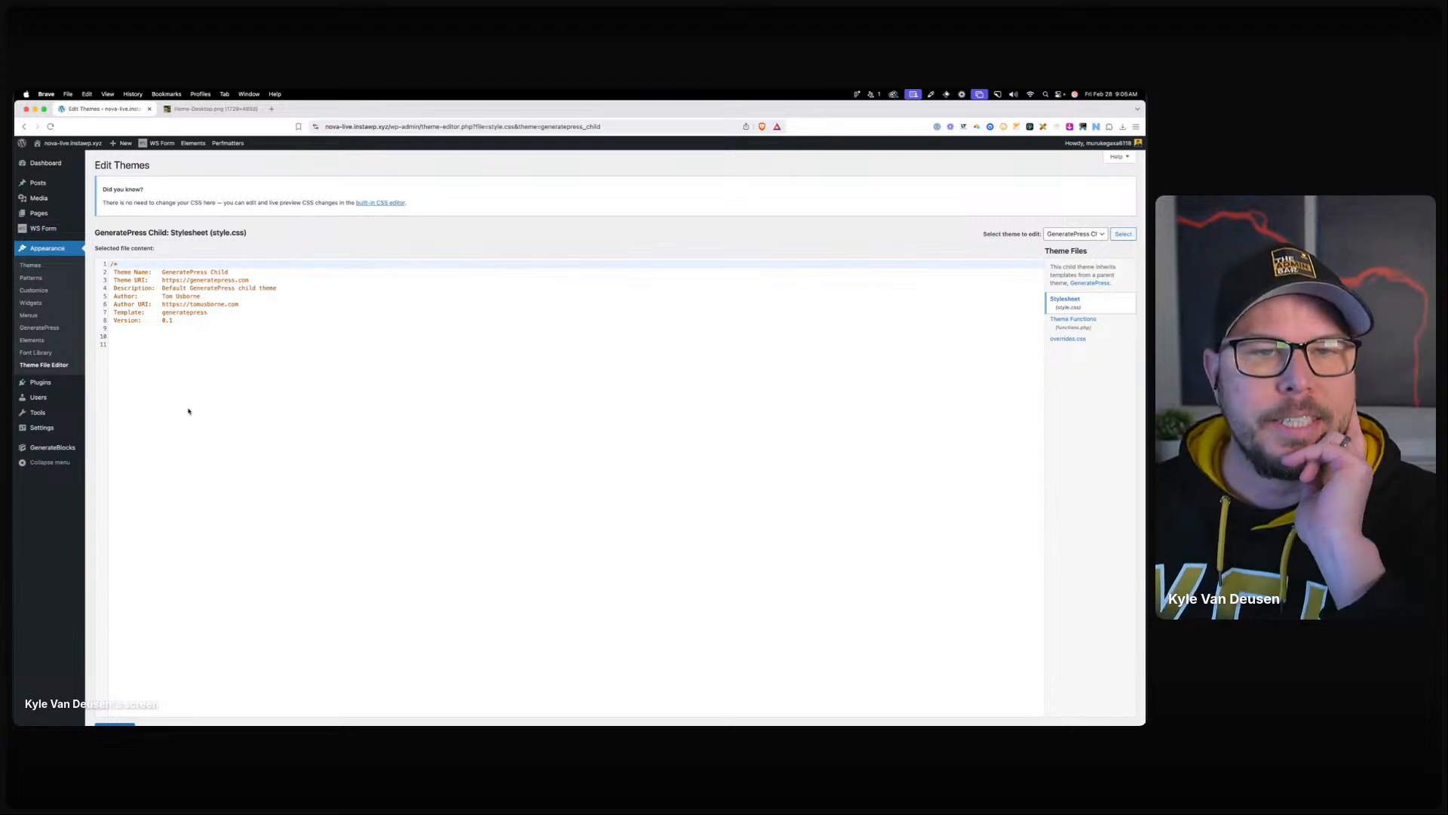
Show Installed Plugins, listing the nine plugins including GP Premium and GenerateBlocks Pro.
{"action": "left_click", "coordinate": [106, 383]}
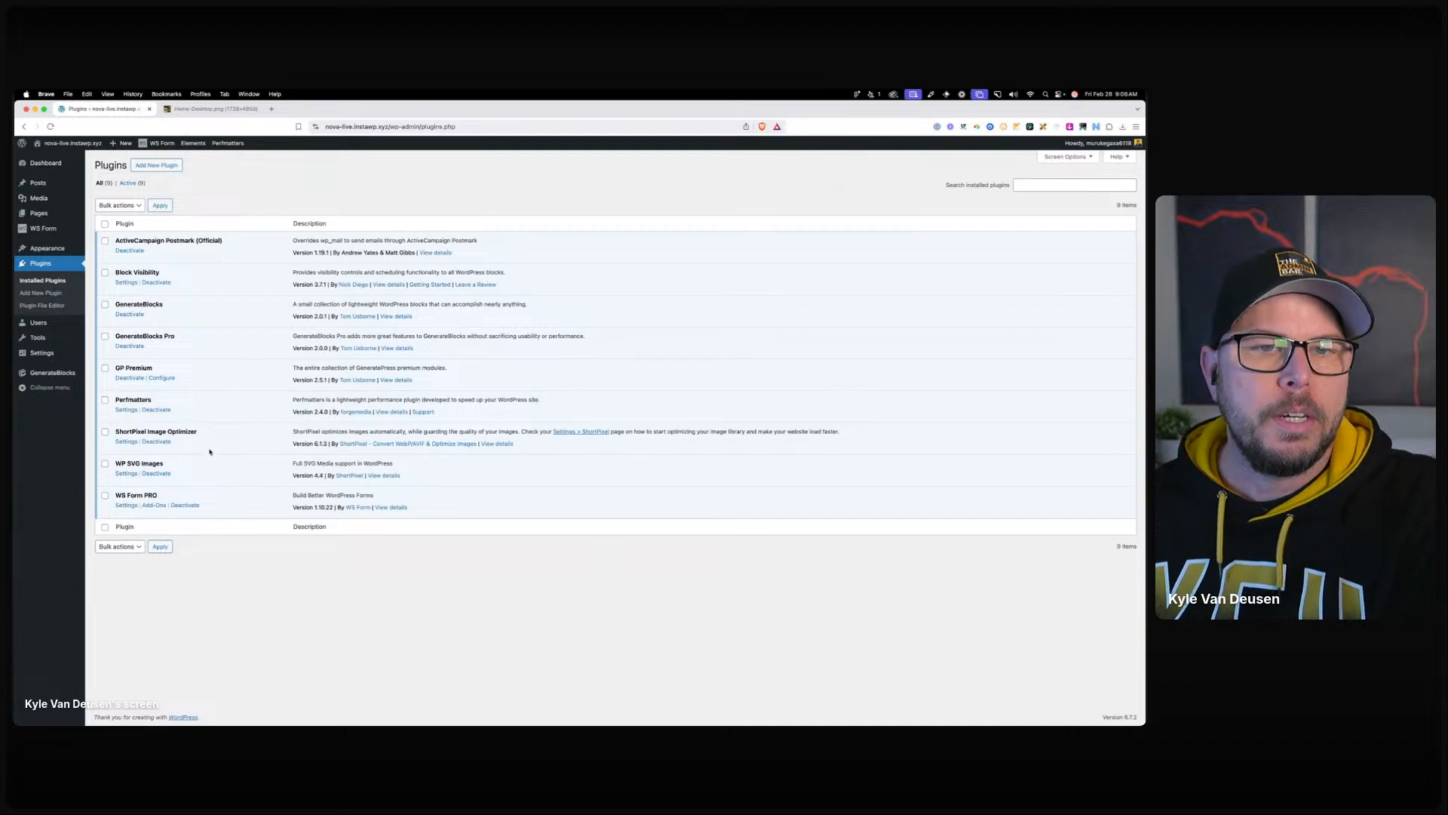
Switch to the Home-Desktop.png nova mockup tab.
{"action": "left_click", "coordinate": [227, 109]}
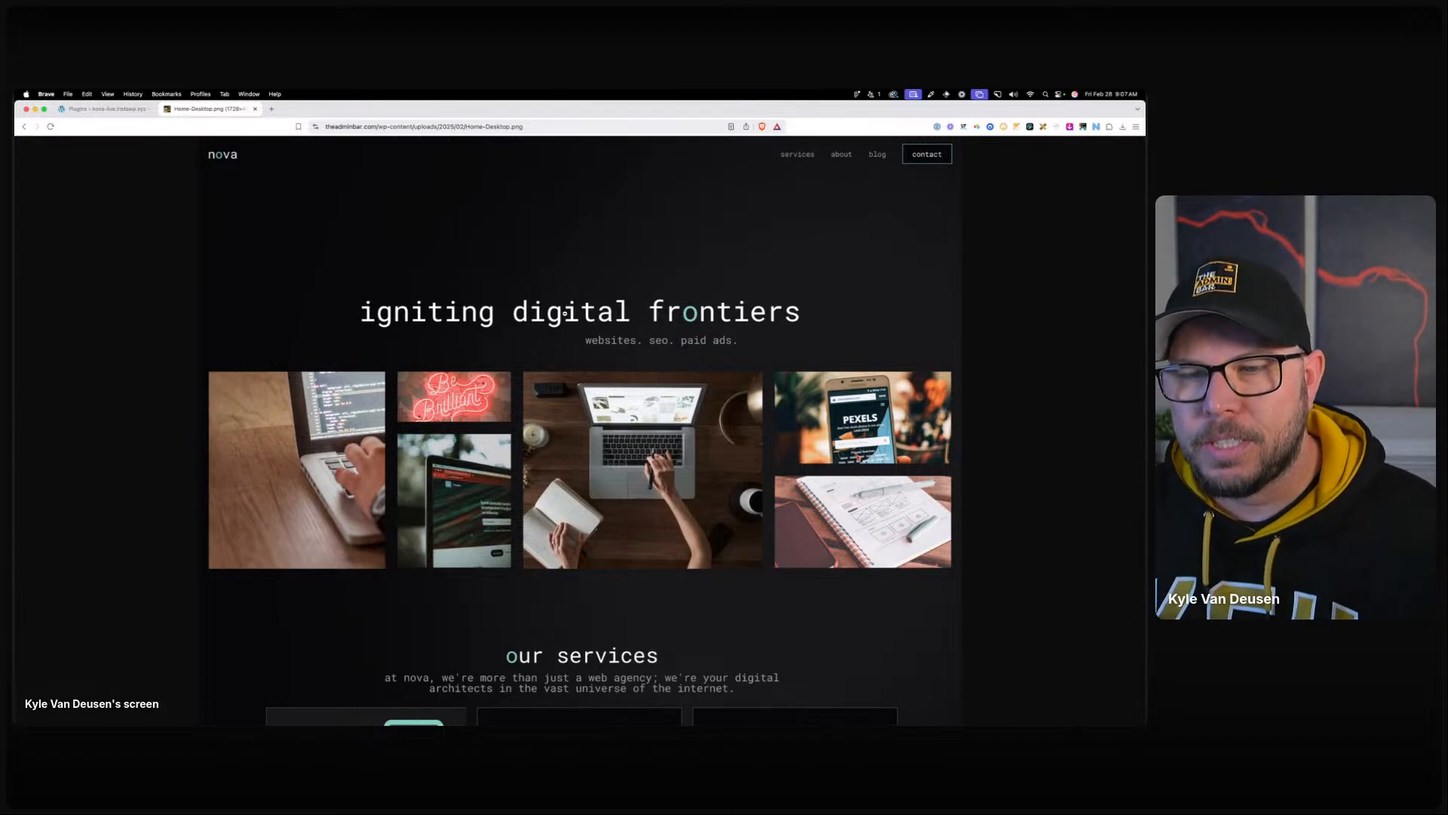
Scroll down through the entire nova home page mockup and back up slightly.
{"action": "scroll", "coordinate": [565, 313], "scroll_direction": "down", "scroll_amount": 2}
{"action": "scroll", "coordinate": [686, 364], "scroll_direction": "down", "scroll_amount": 3}
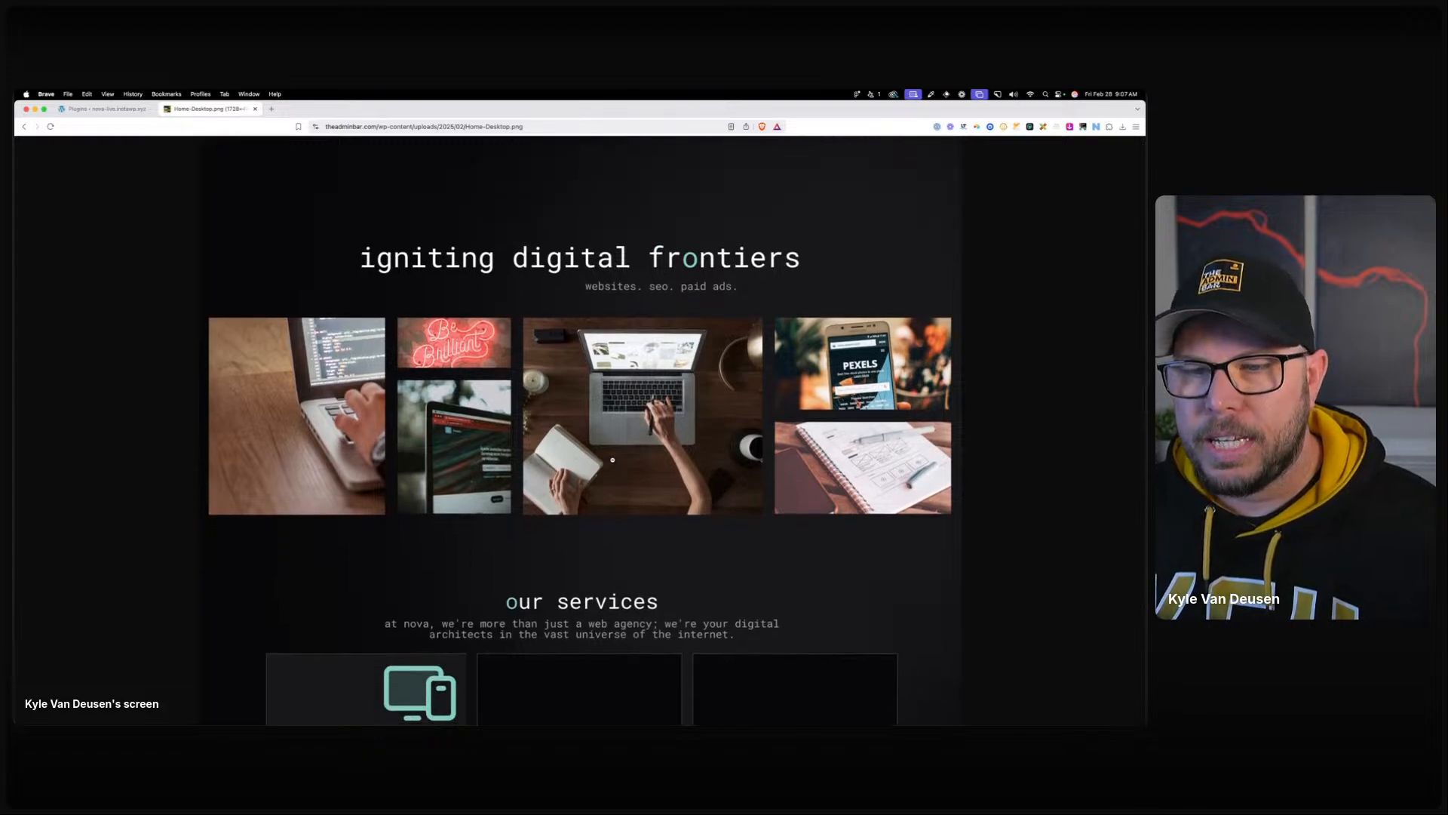
{"action": "scroll", "coordinate": [618, 456], "scroll_direction": "down", "scroll_amount": 10}
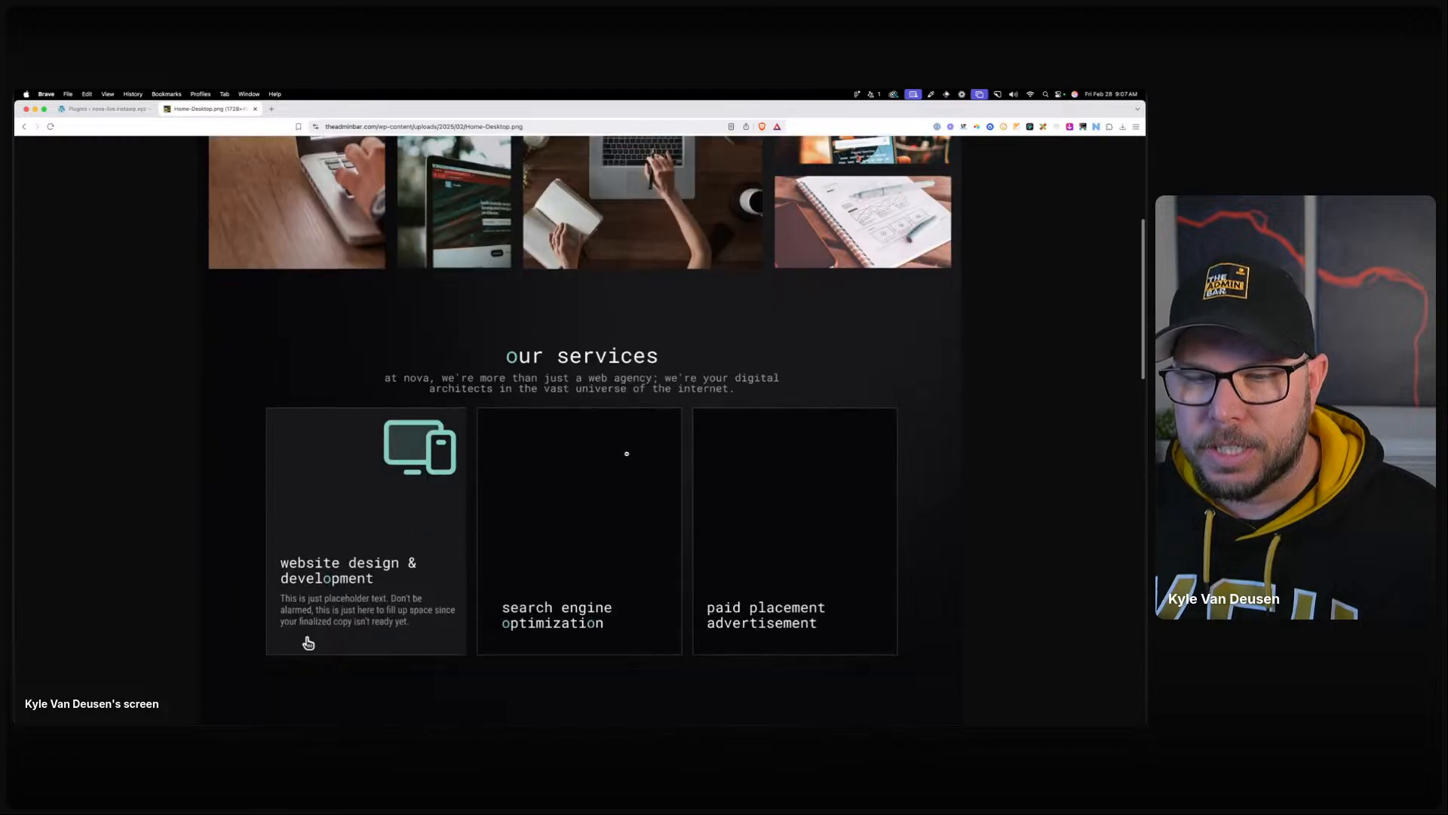
{"action": "scroll", "coordinate": [626, 453], "scroll_direction": "down", "scroll_amount": 7}
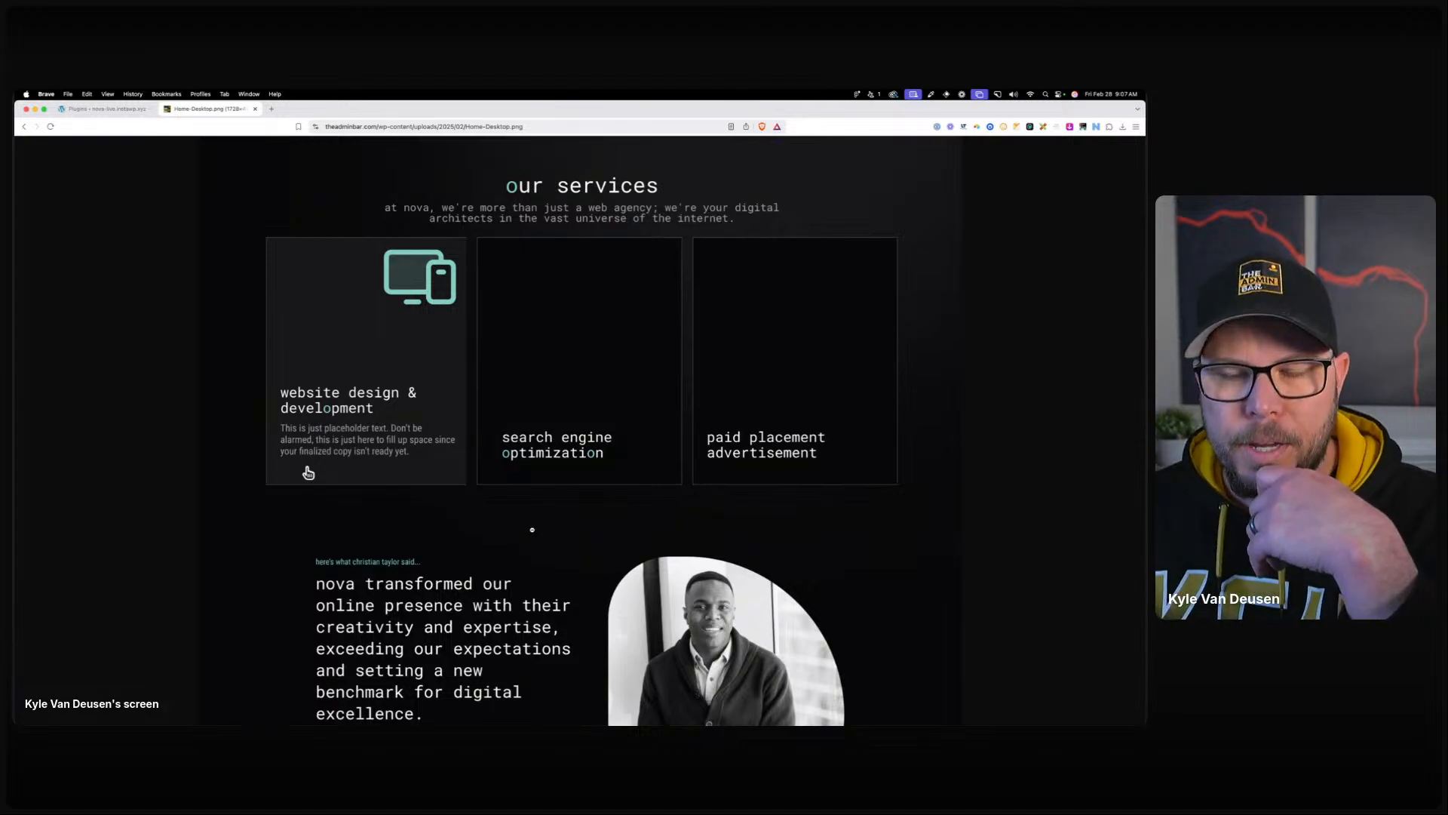
{"action": "scroll", "coordinate": [531, 530], "scroll_direction": "down", "scroll_amount": 5}
{"action": "scroll", "coordinate": [539, 536], "scroll_direction": "down", "scroll_amount": 2}
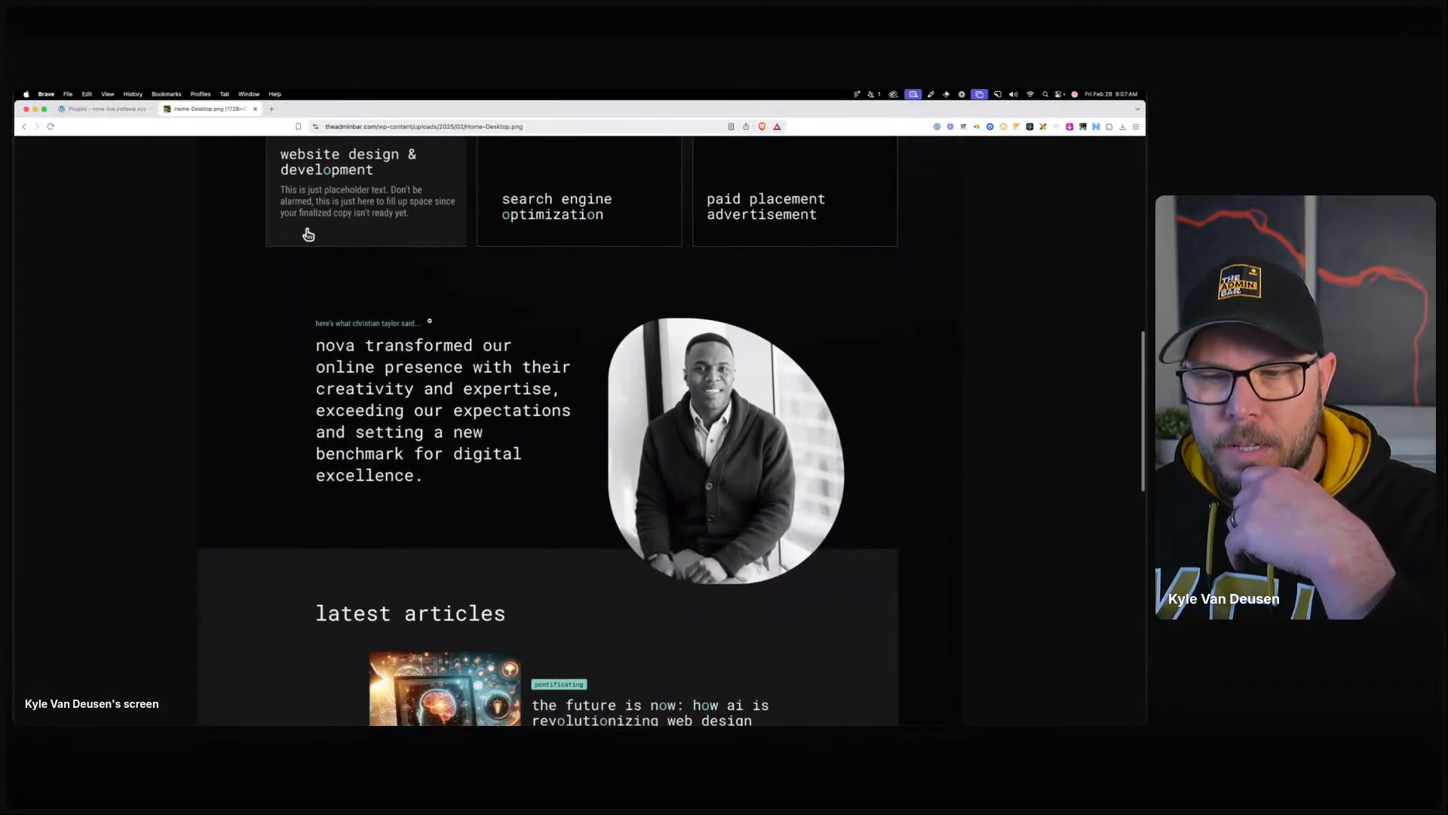
{"action": "scroll", "coordinate": [598, 483], "scroll_direction": "down", "scroll_amount": 6}
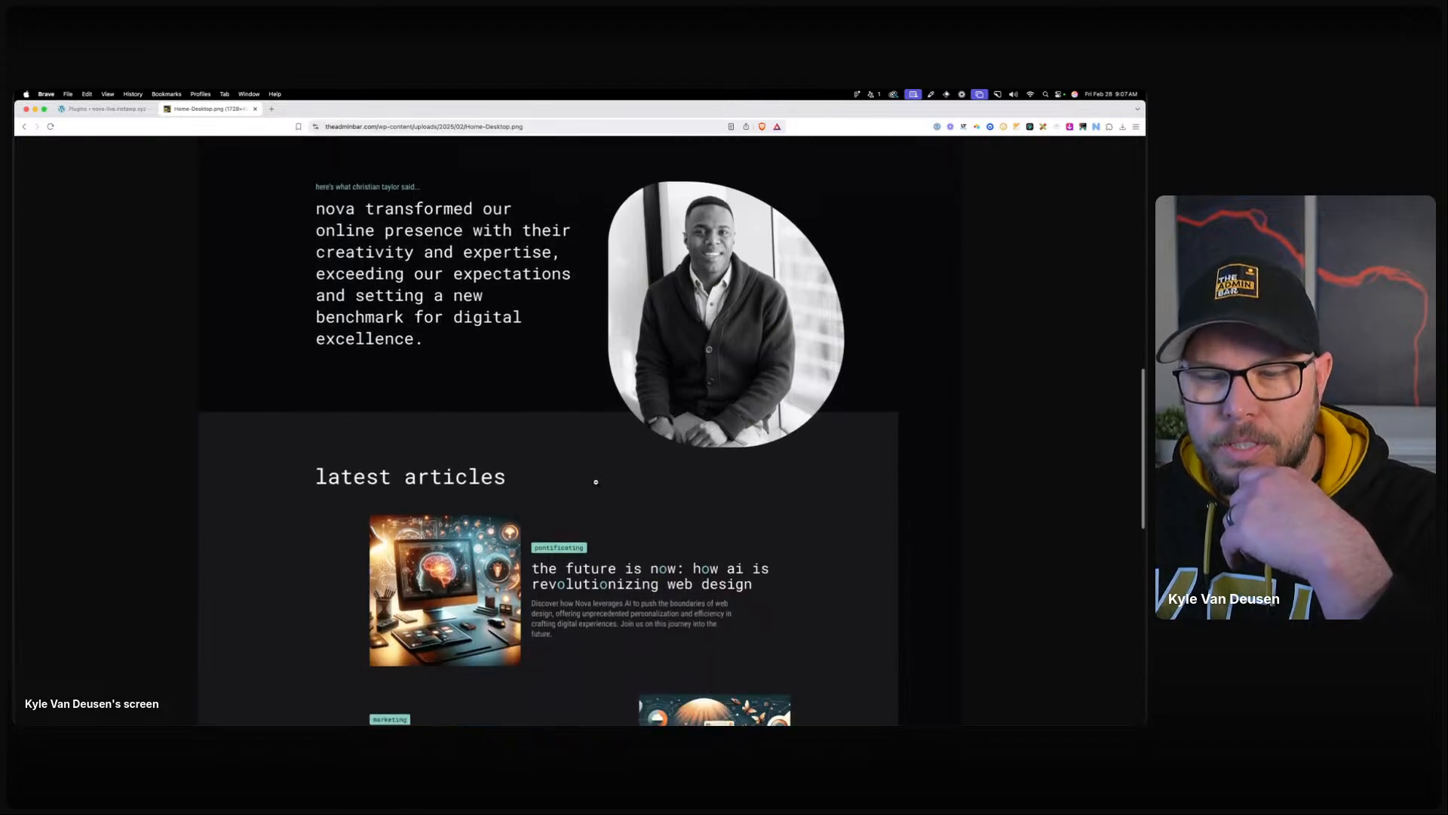
{"action": "scroll", "coordinate": [728, 510], "scroll_direction": "down", "scroll_amount": 8}
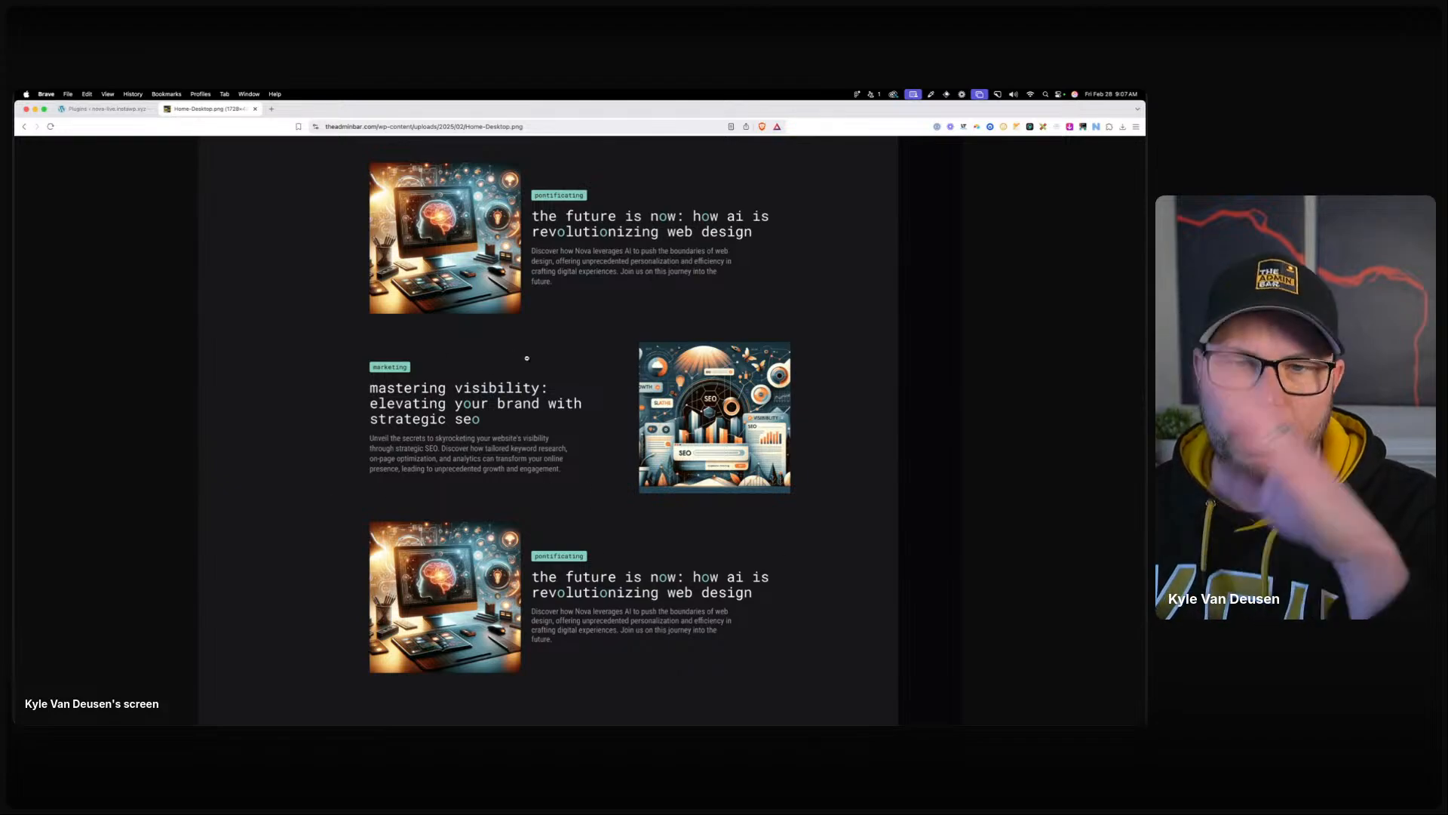
{"action": "scroll", "coordinate": [573, 457], "scroll_direction": "down", "scroll_amount": 5}
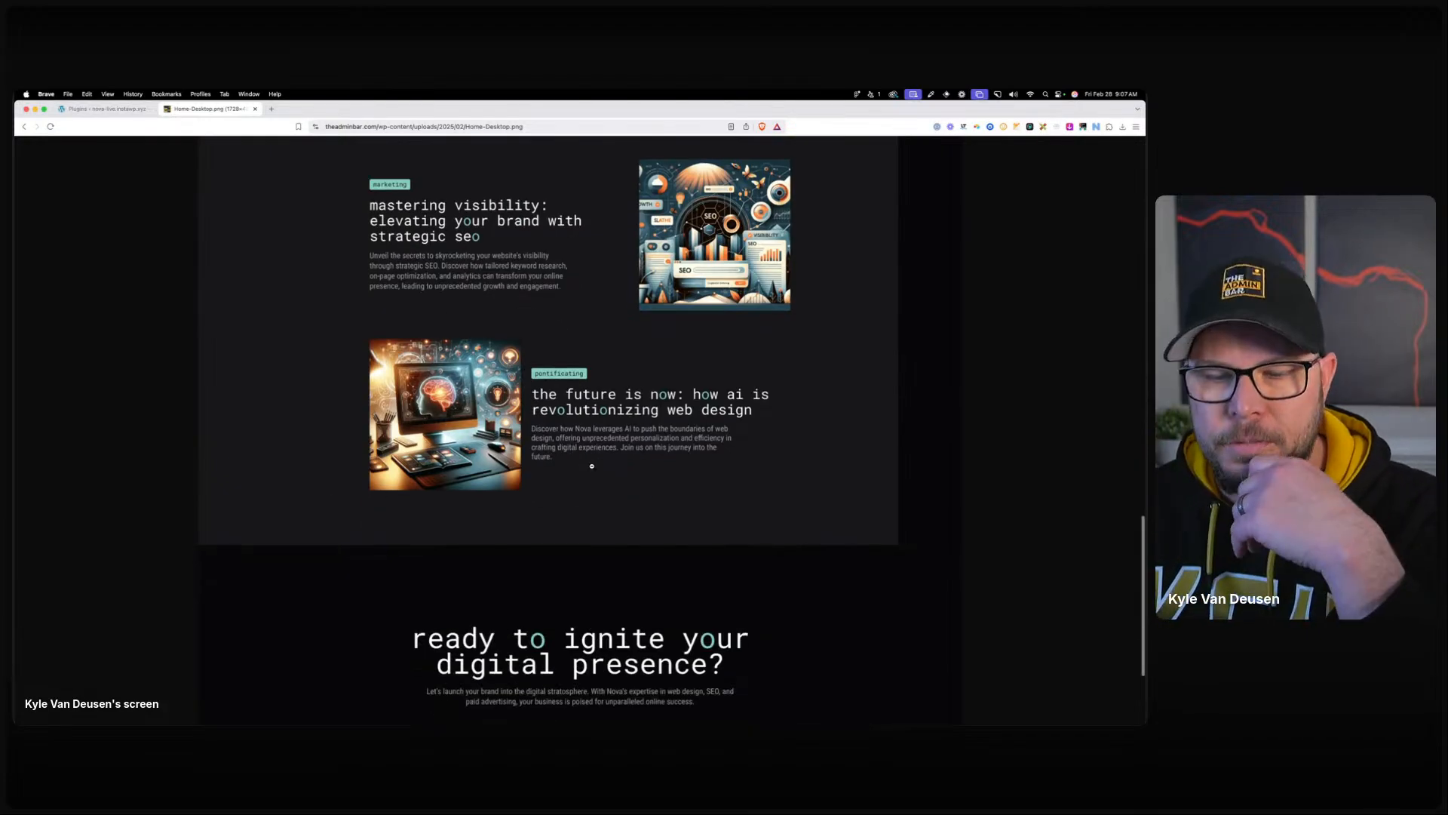
{"action": "scroll", "coordinate": [591, 466], "scroll_direction": "down", "scroll_amount": 5}
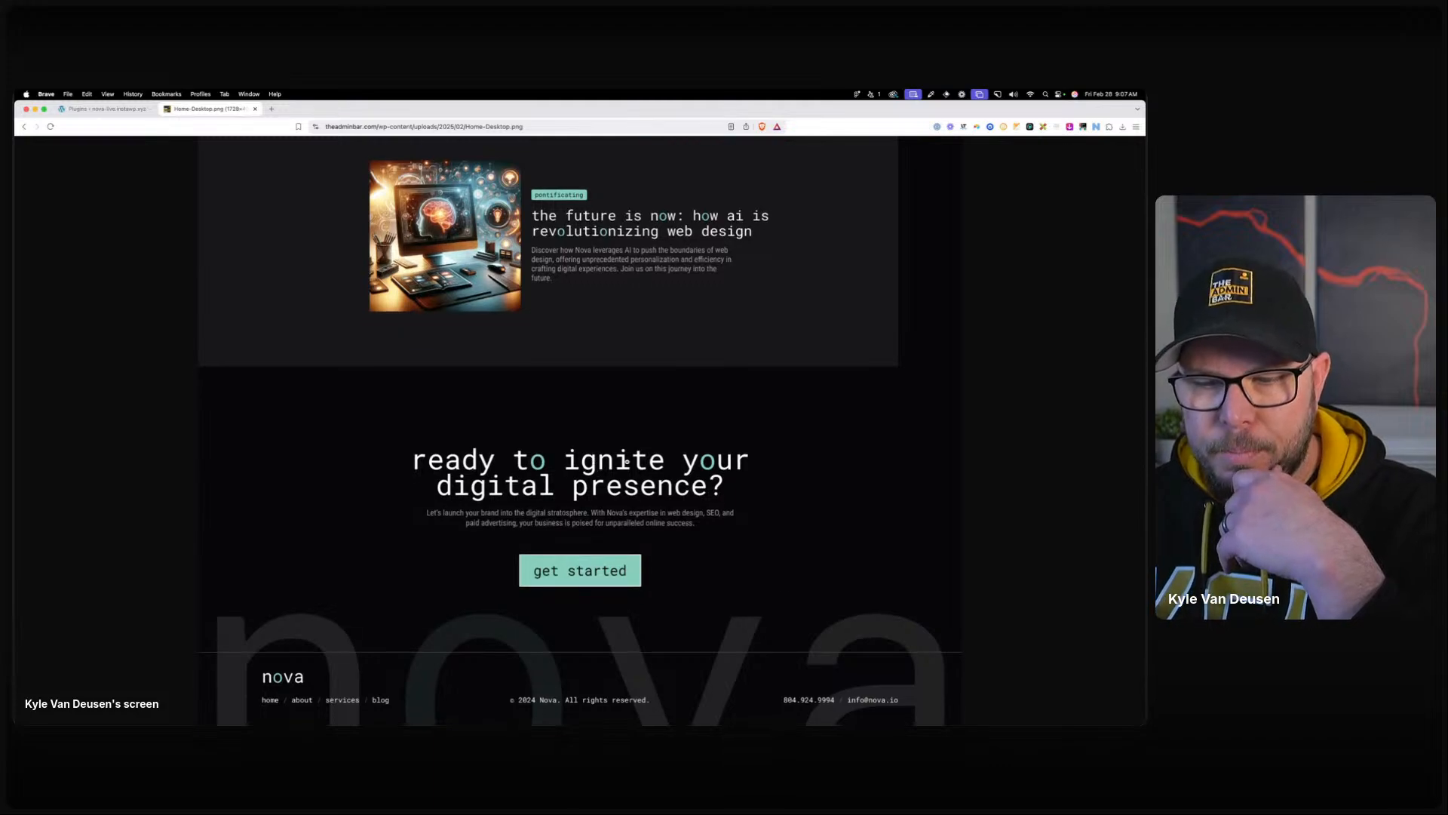
{"action": "scroll", "coordinate": [748, 676], "scroll_direction": "up", "scroll_amount": 20}
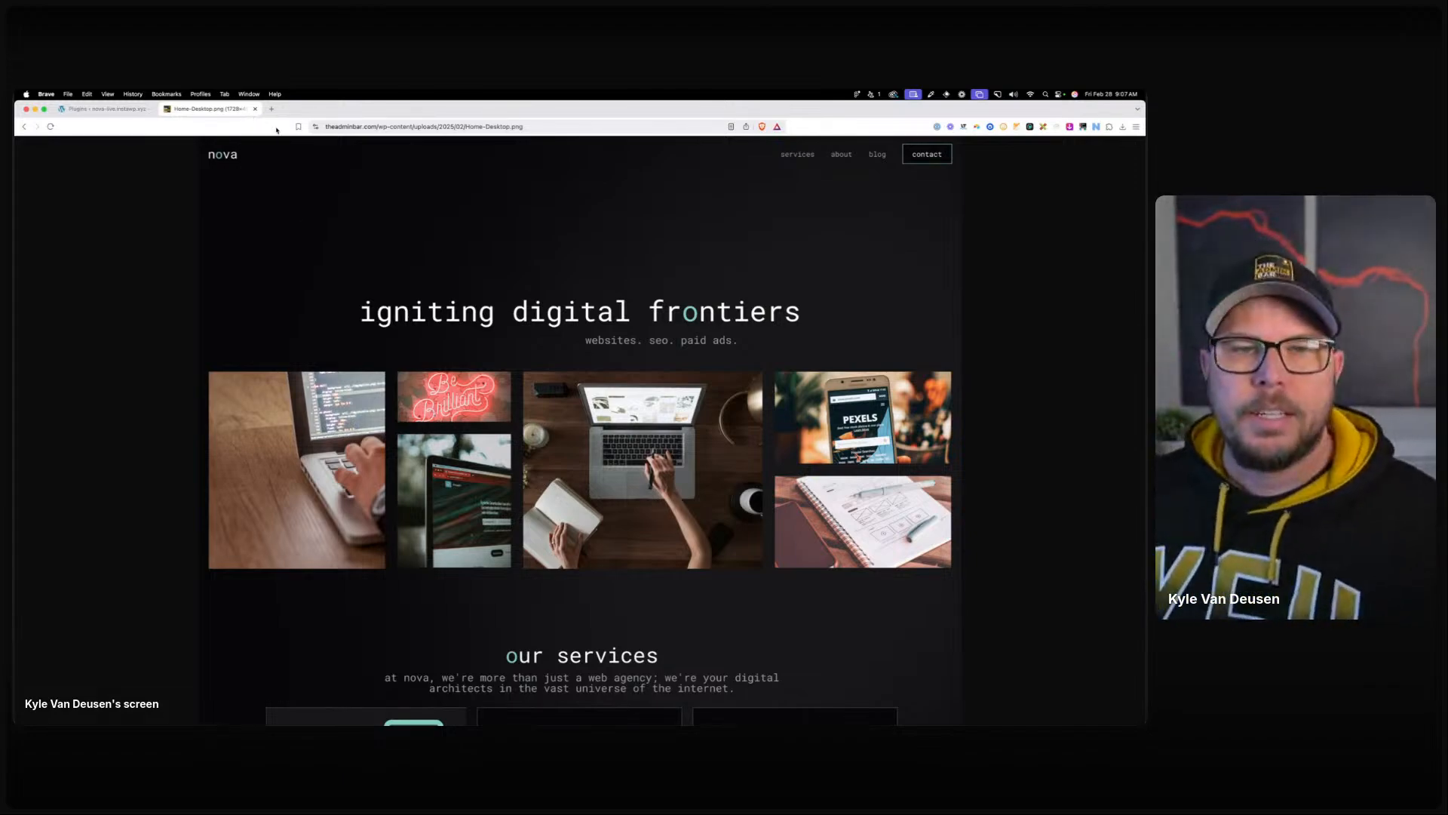
Move the Figma window aside and return to the WordPress Plugins tab.
{"action": "left_click", "coordinate": [373, 125]}
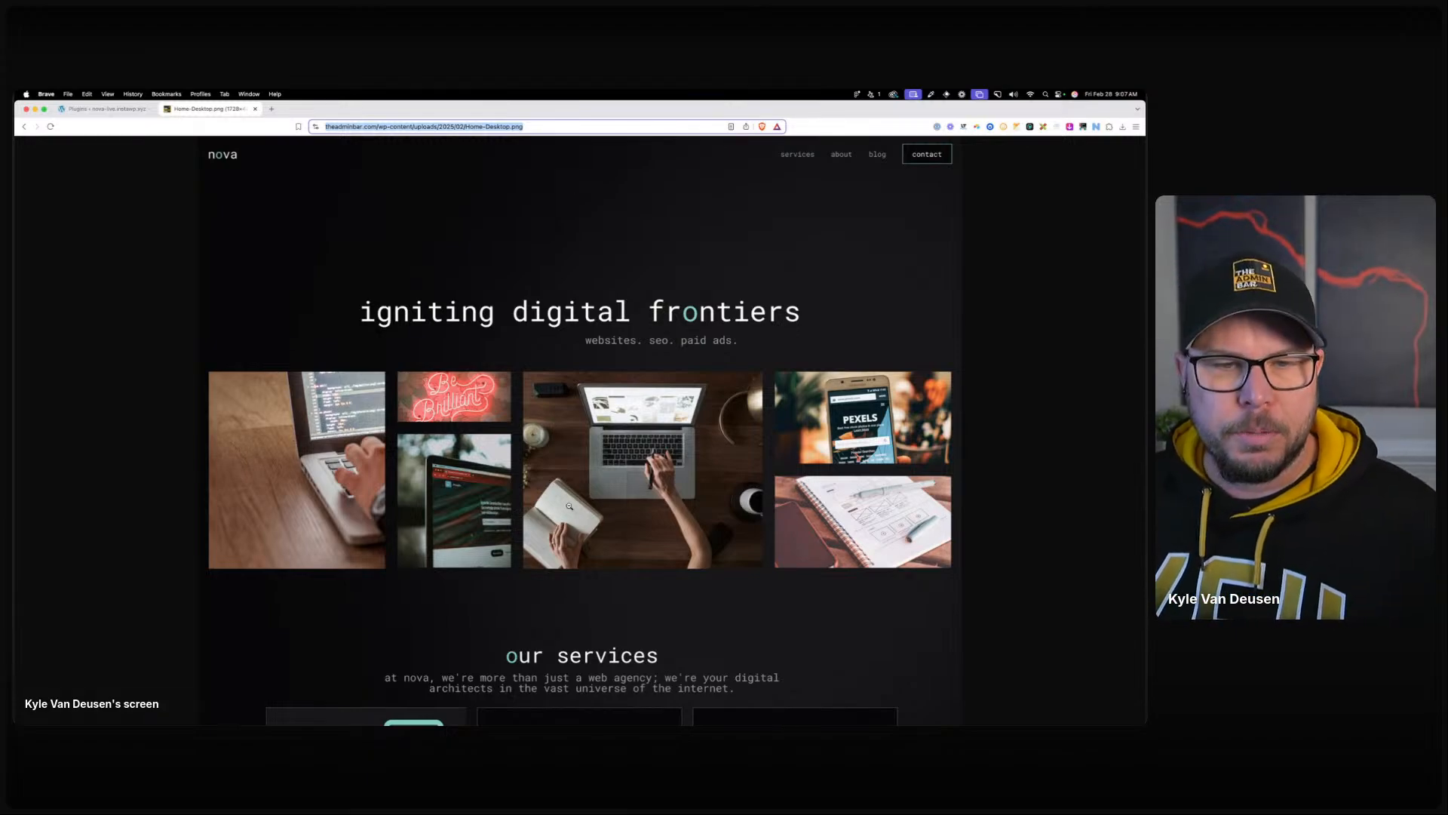
{"action": "left_click", "coordinate": [574, 707]}
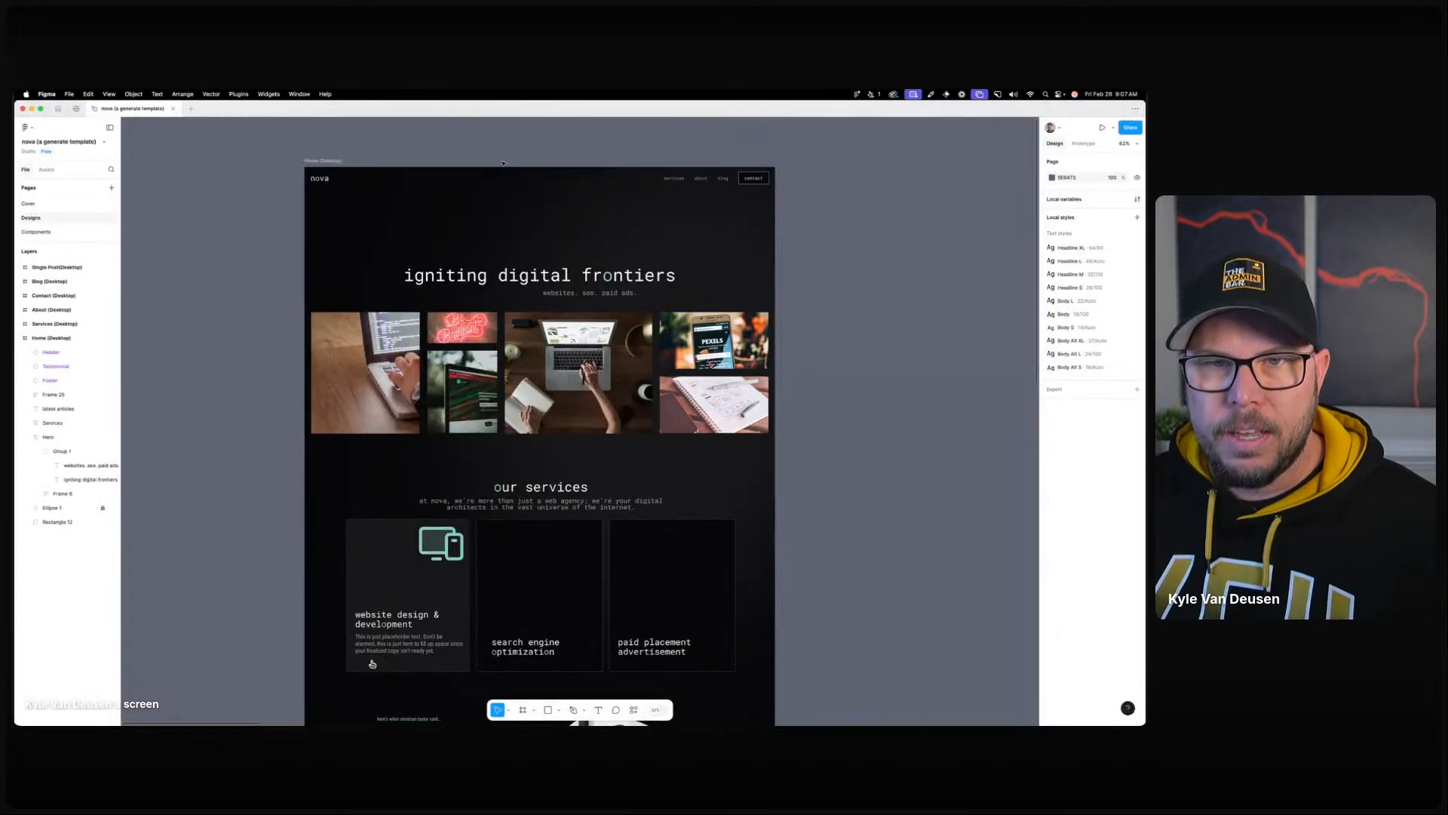
{"action": "left_click_drag", "start_coordinate": [513, 107], "coordinate": [14, 126]}
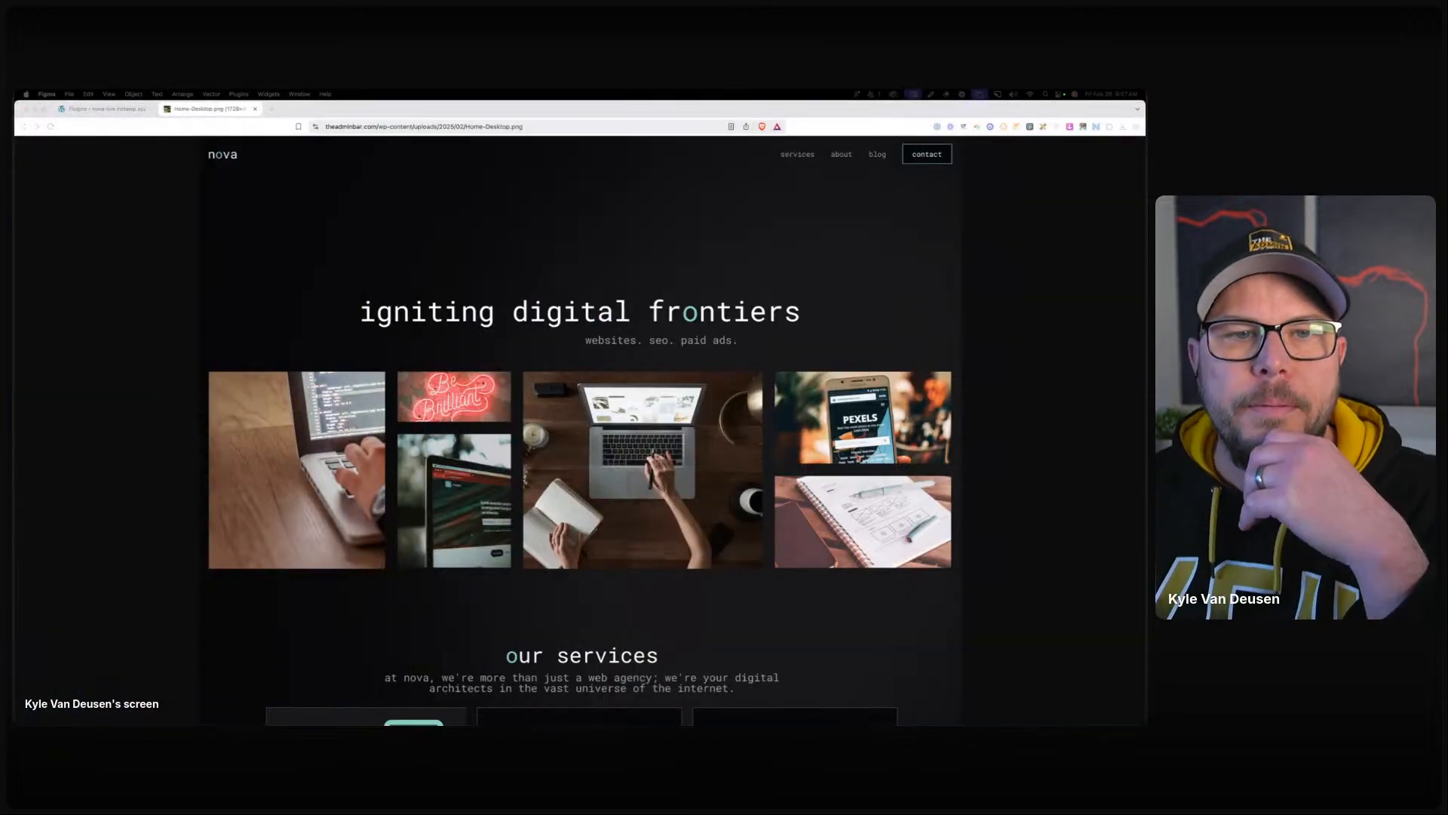
{"action": "left_click", "coordinate": [128, 110]}
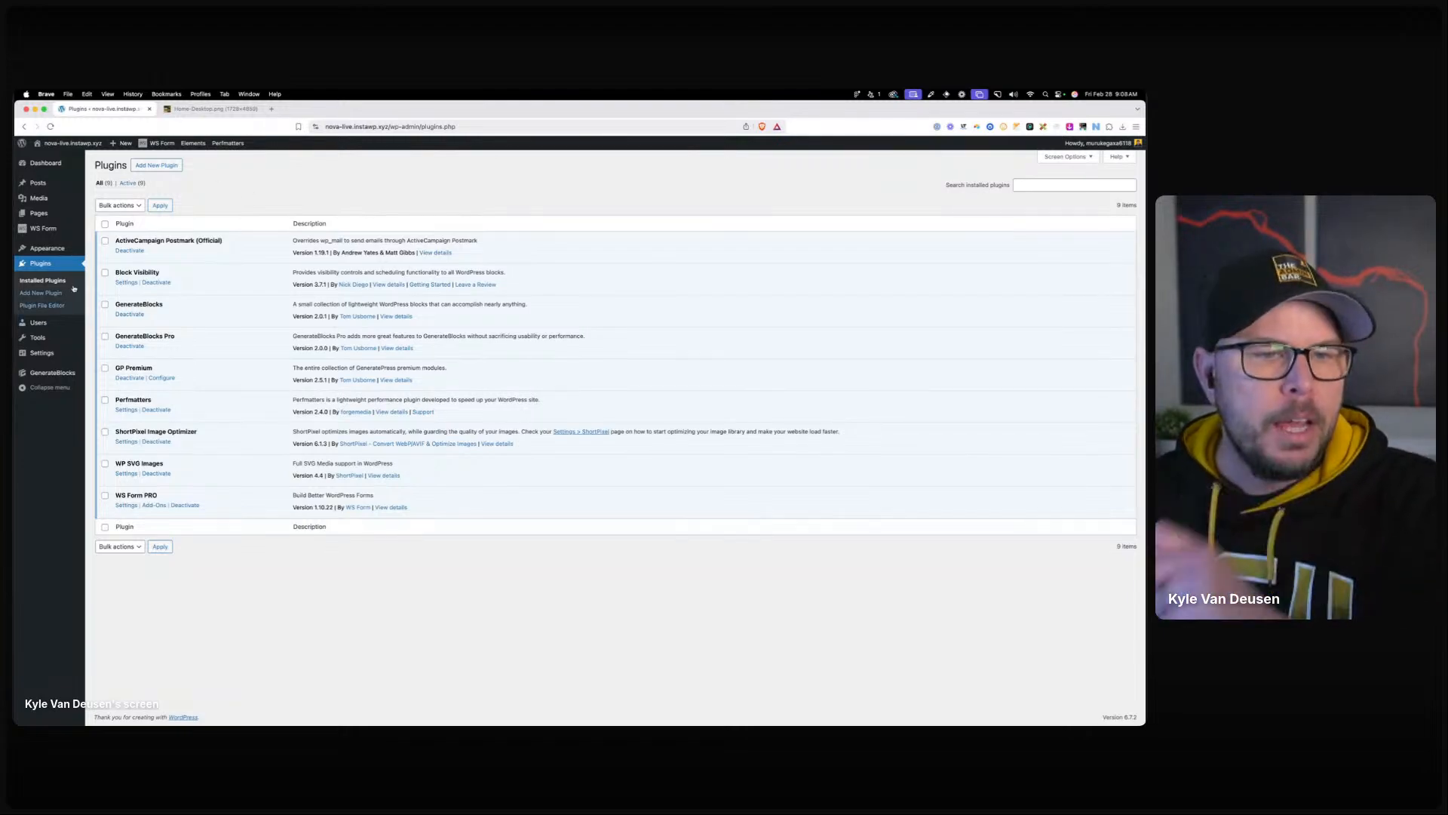
Open the Customizer's Colors section with its Global Colors palette.
{"action": "mouse_move", "coordinate": [47, 248]}
{"action": "left_click", "coordinate": [152, 273]}
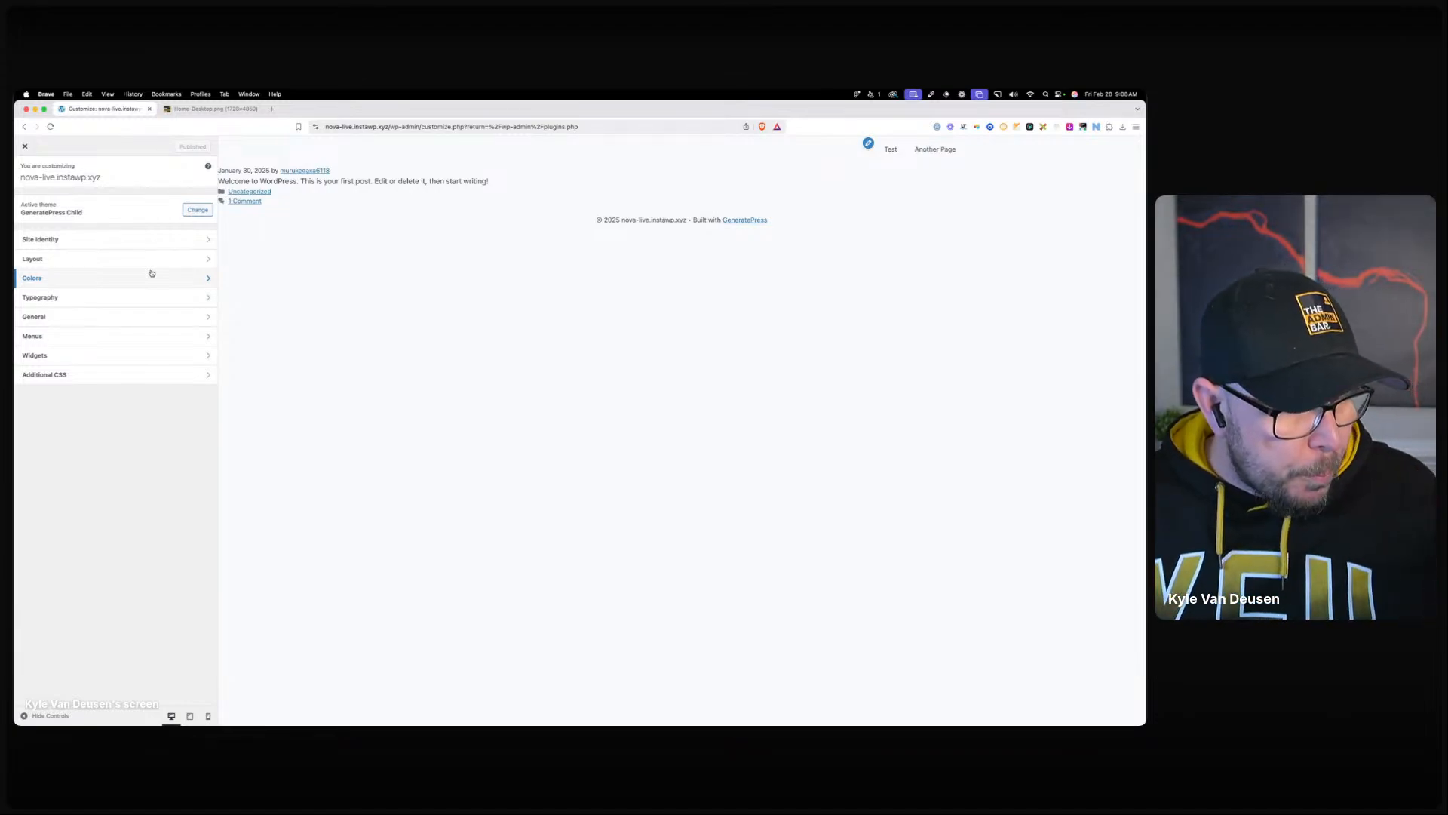
{"action": "left_click", "coordinate": [125, 280]}
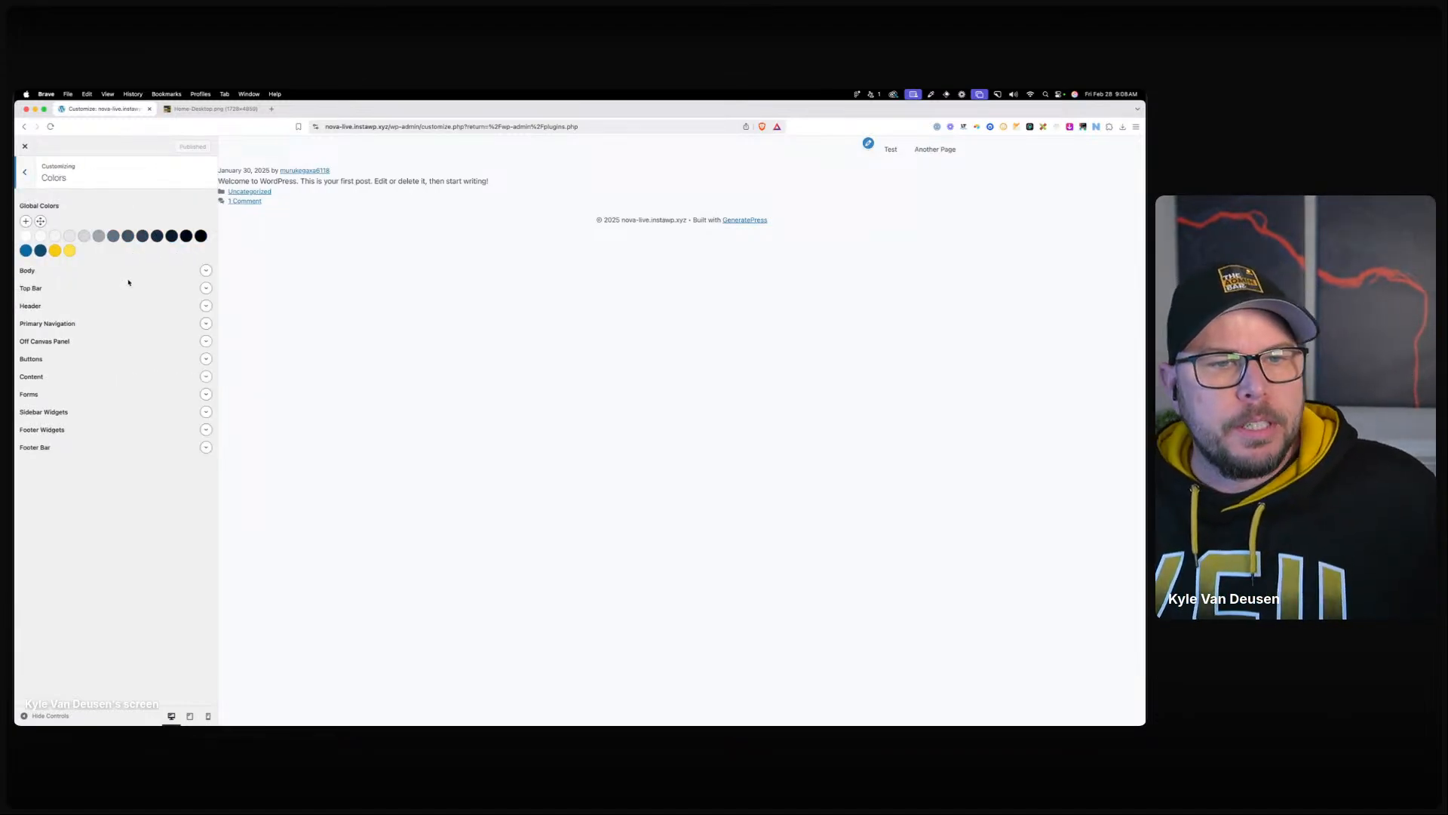
{"action": "left_click_drag", "start_coordinate": [15, 197], "coordinate": [656, 171]}
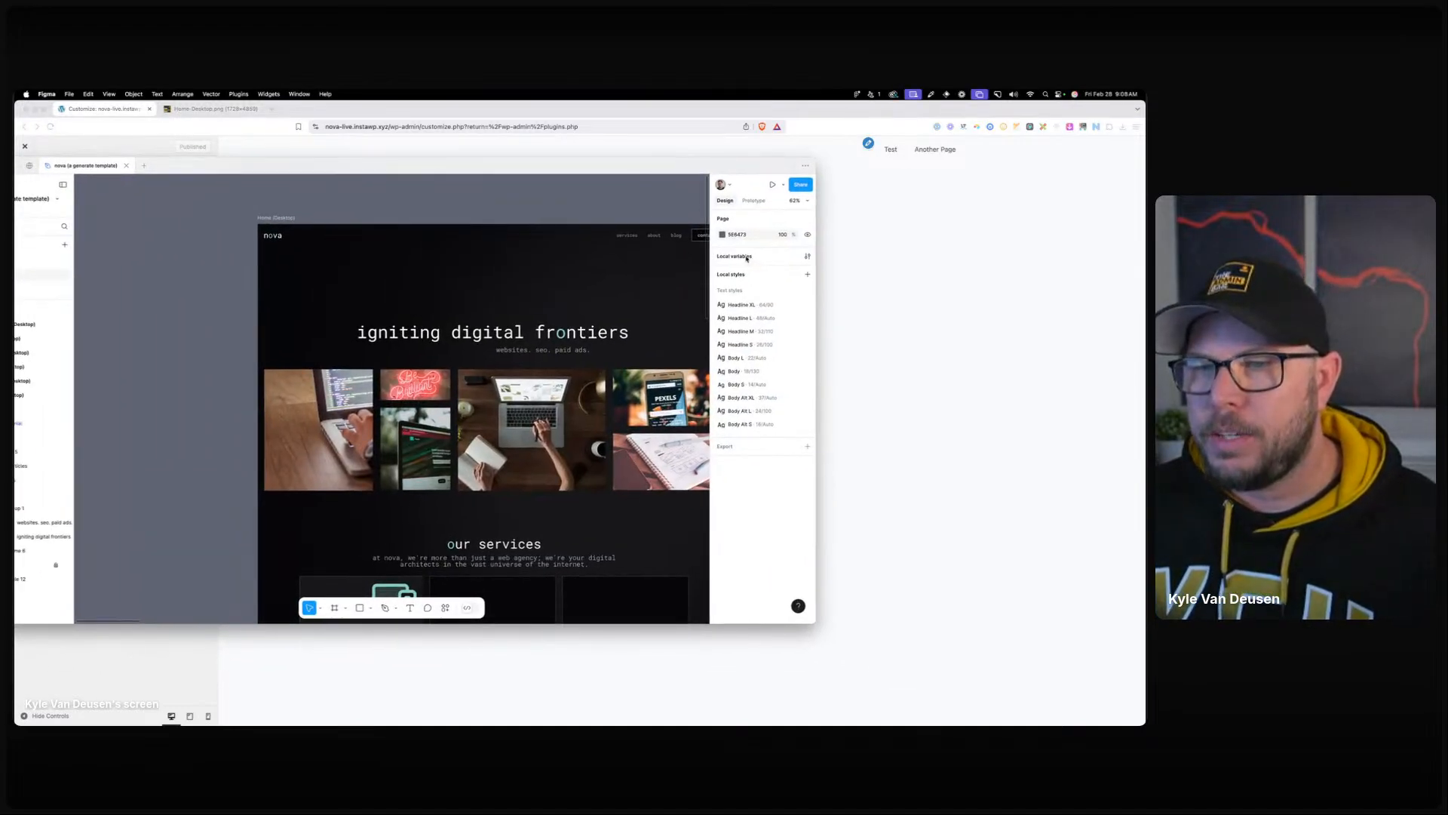
{"action": "left_click", "coordinate": [740, 257]}
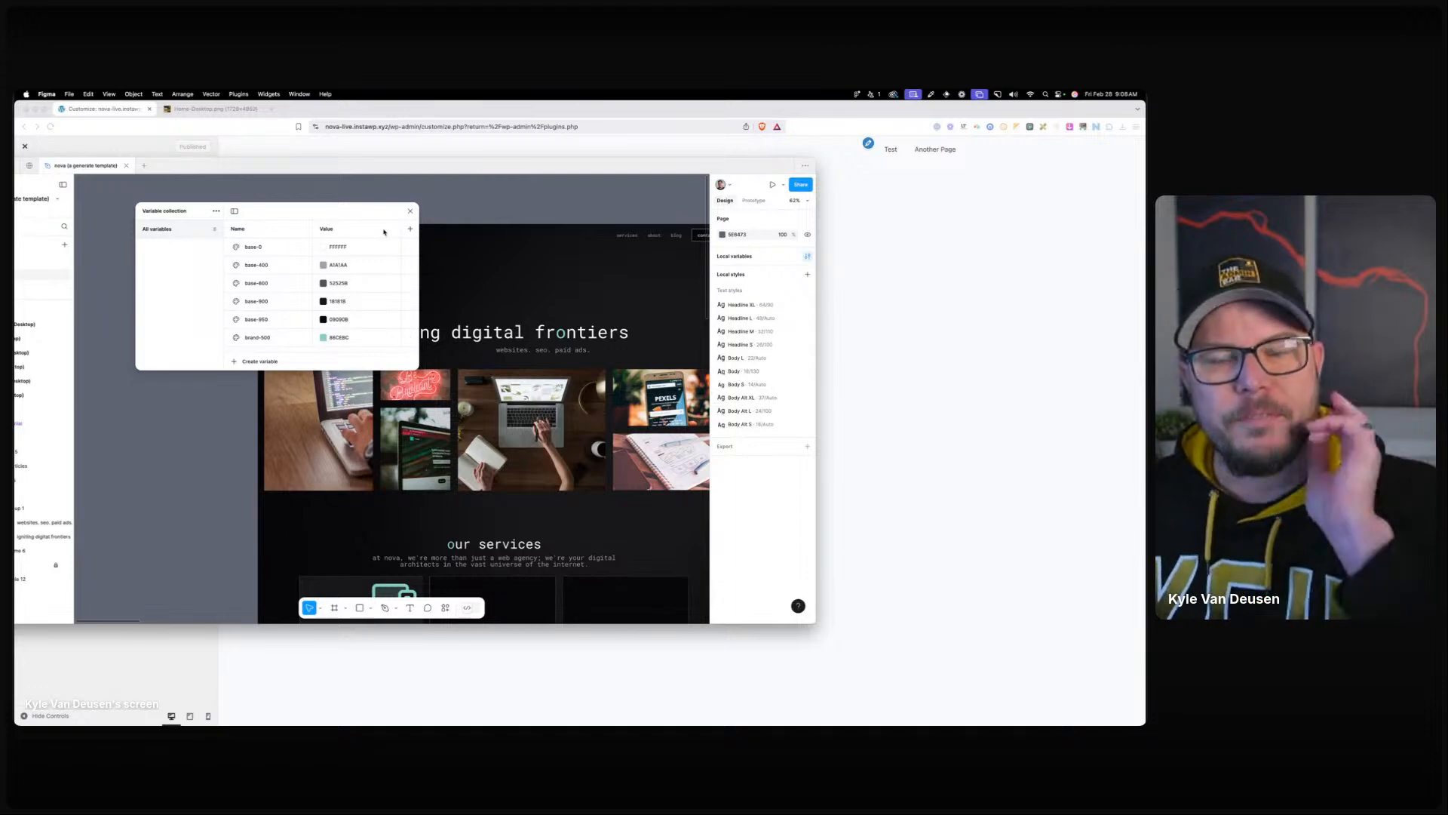
{"action": "left_click_drag", "start_coordinate": [356, 167], "coordinate": [687, 197]}
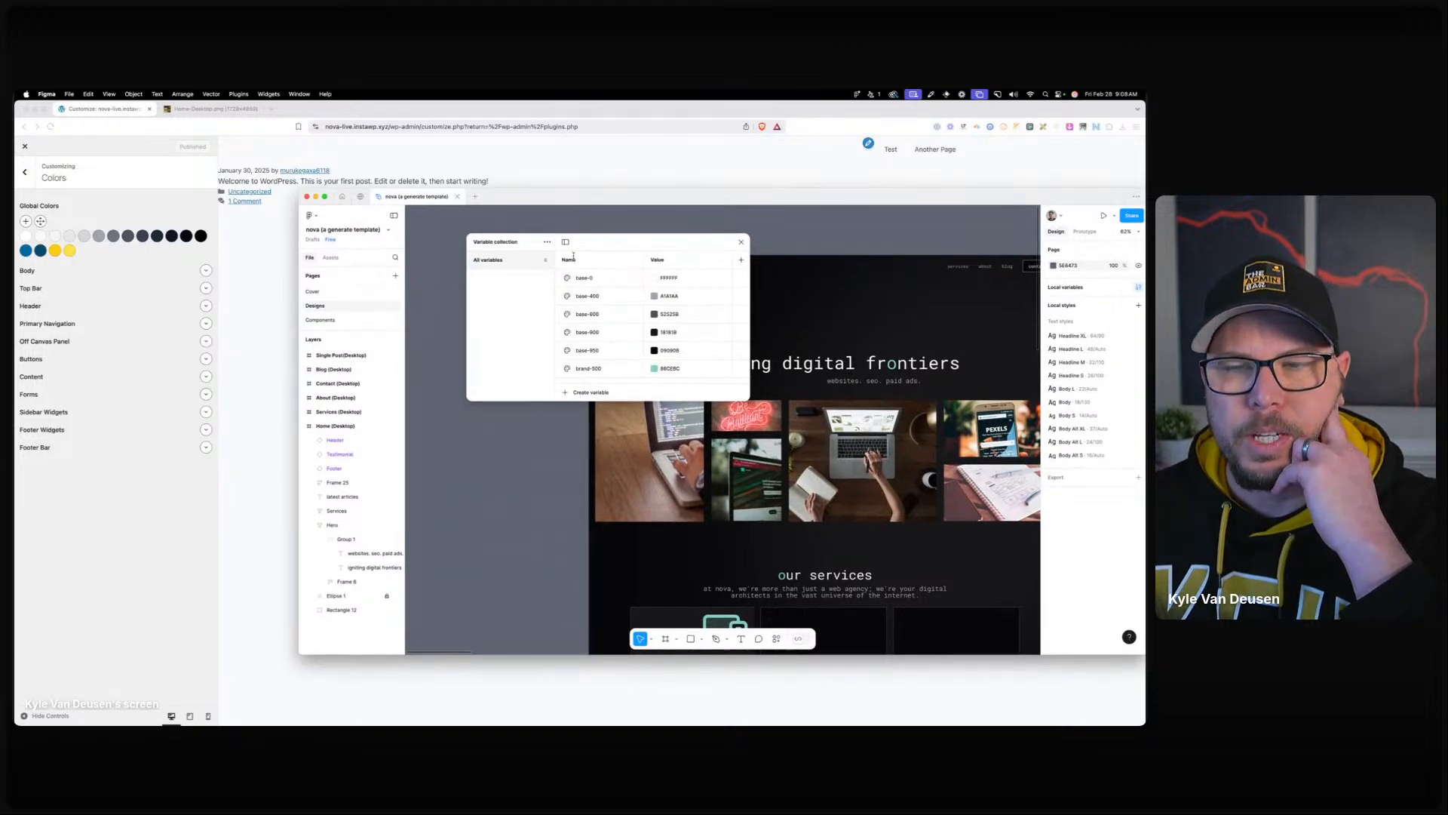
{"action": "left_click_drag", "start_coordinate": [602, 199], "coordinate": [15, 113]}
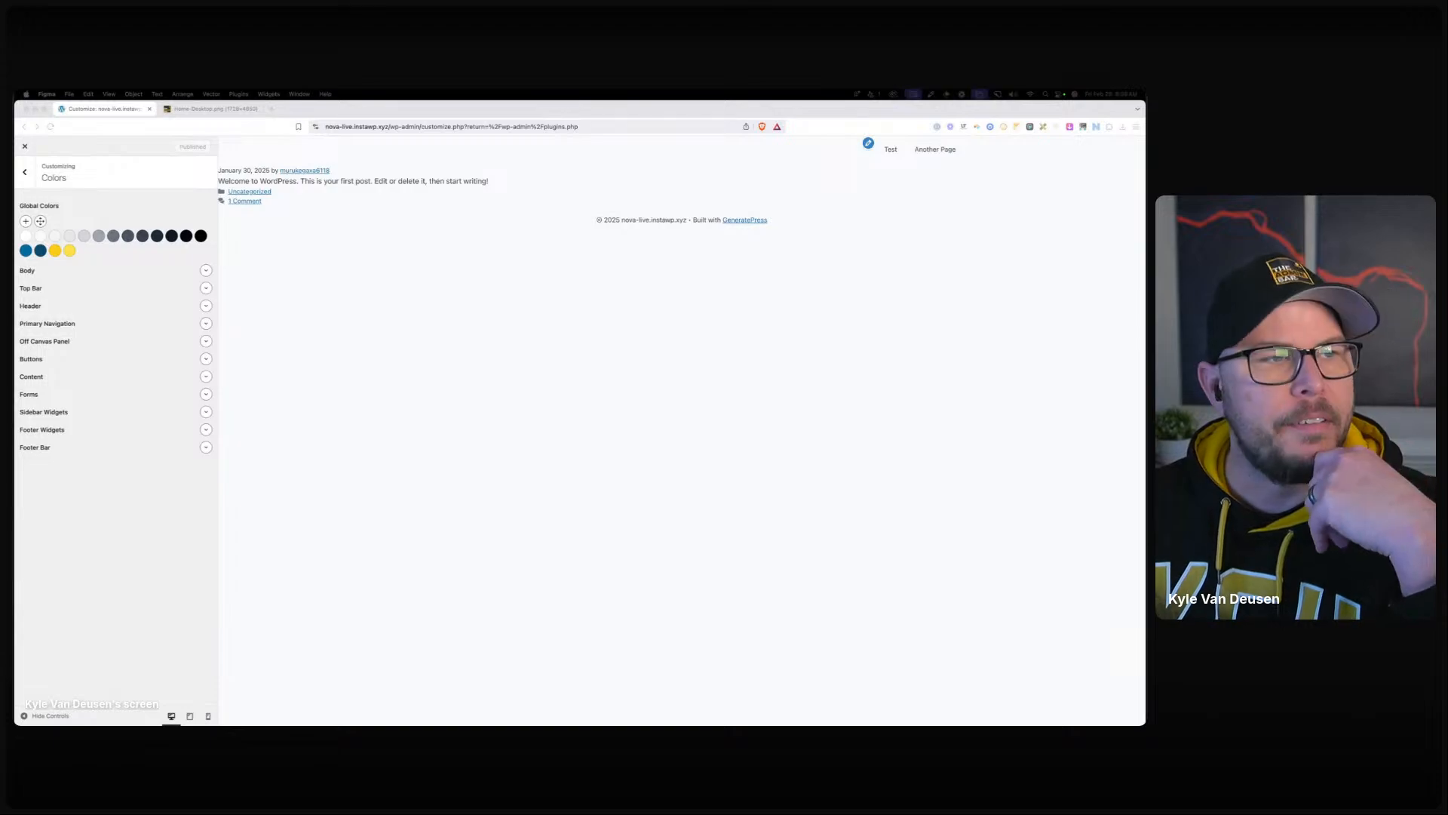
Delete the first four unneeded swatches from the Global Colors palette.
{"action": "left_click", "coordinate": [24, 238]}
{"action": "left_click", "coordinate": [25, 237]}
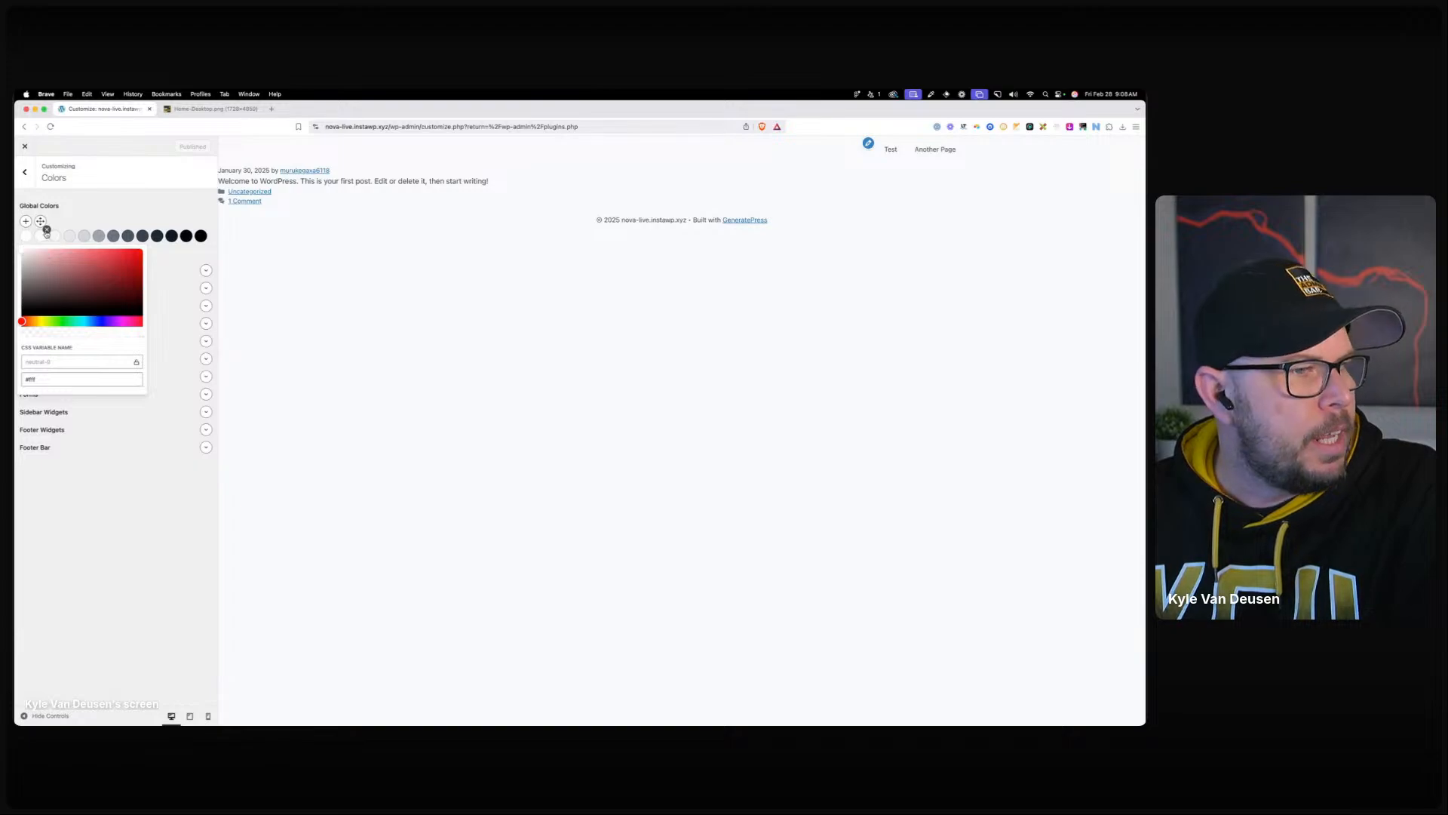
{"action": "left_click", "coordinate": [46, 229]}
{"action": "key", "text": "Return"}
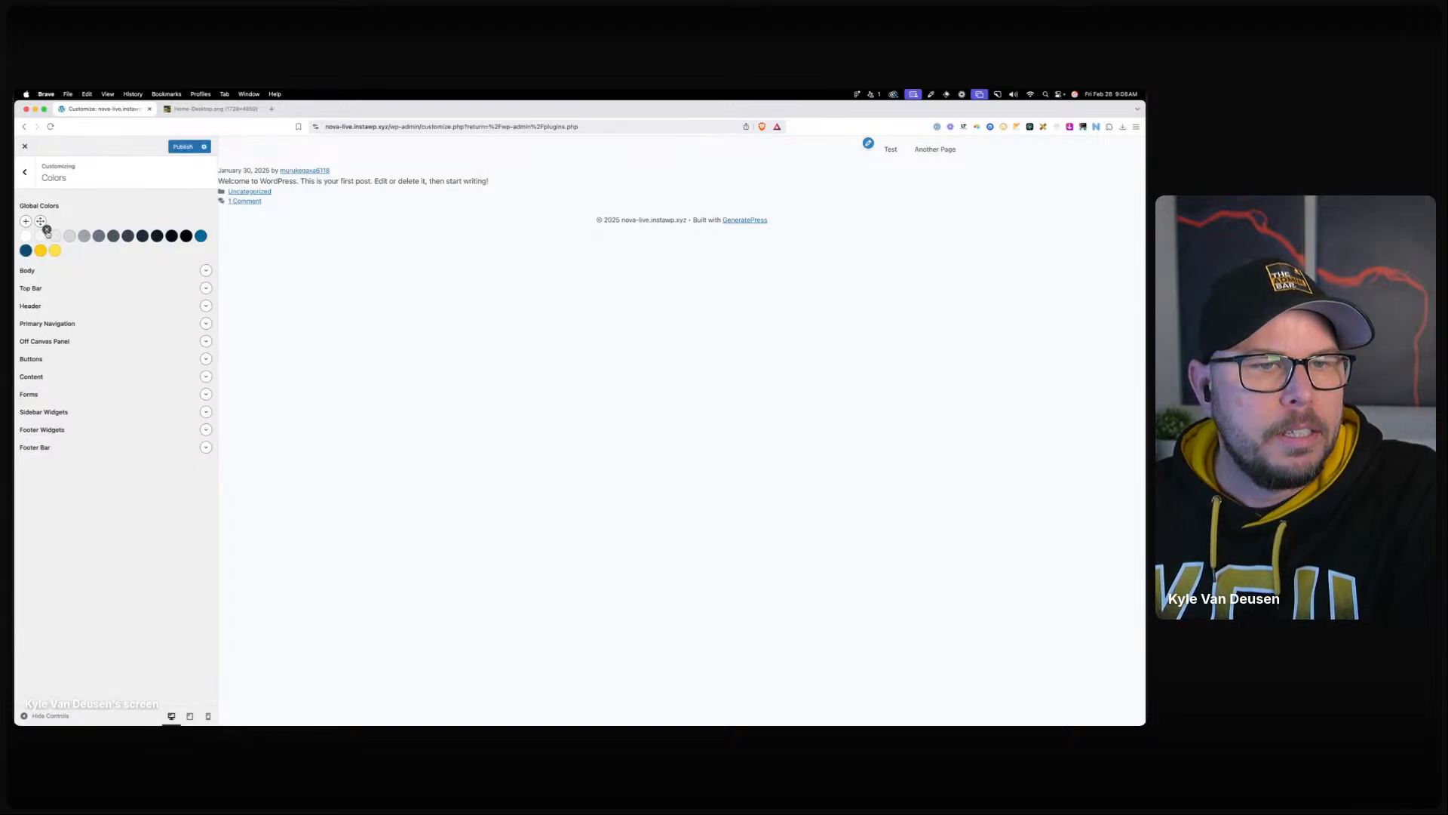
{"action": "left_click", "coordinate": [47, 230]}
{"action": "key", "text": "Return"}
{"action": "left_click", "coordinate": [46, 233]}
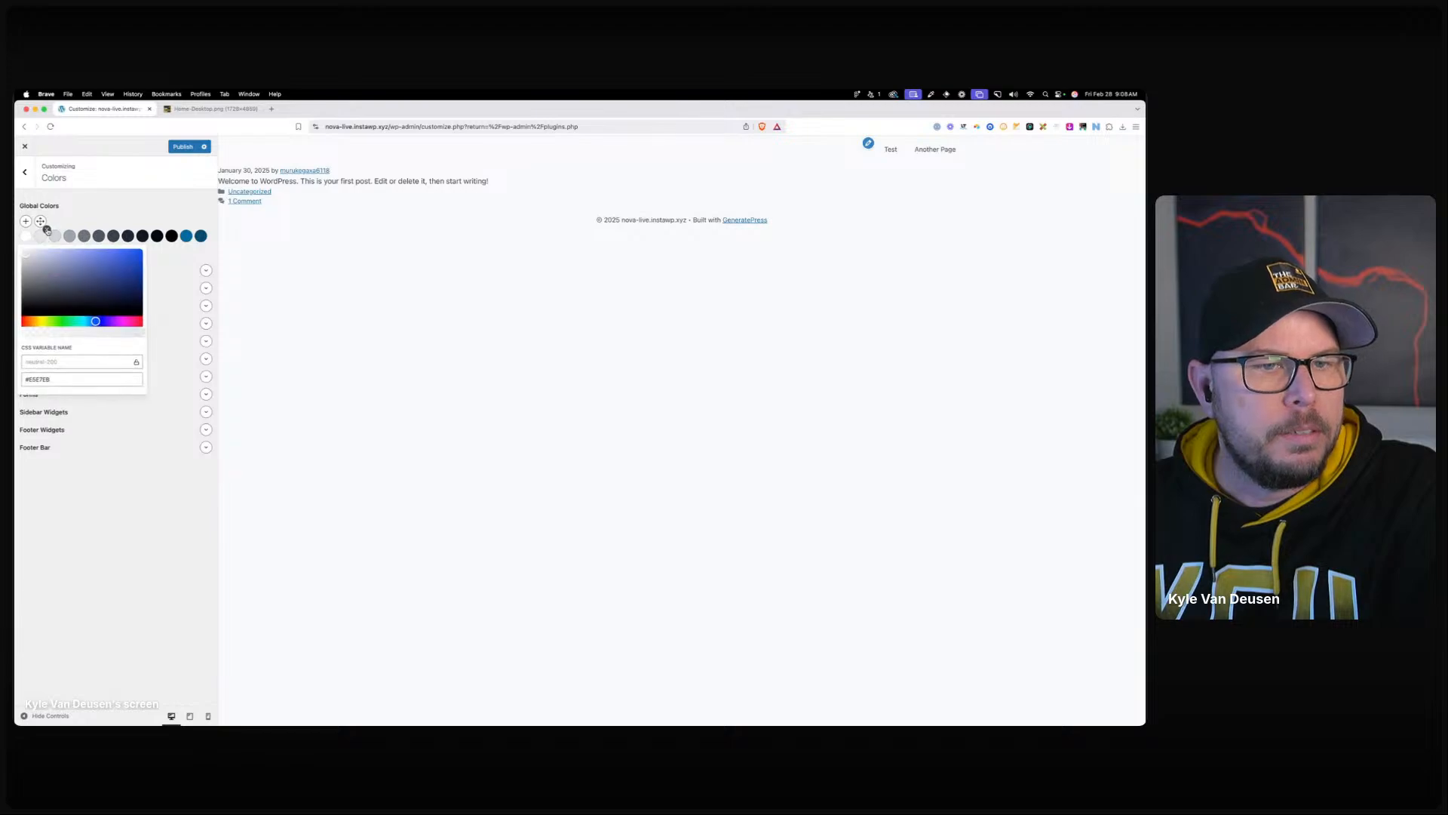
{"action": "left_click", "coordinate": [47, 230]}
{"action": "key", "text": "Return"}
{"action": "left_click", "coordinate": [47, 230]}
{"action": "key", "text": "Return"}
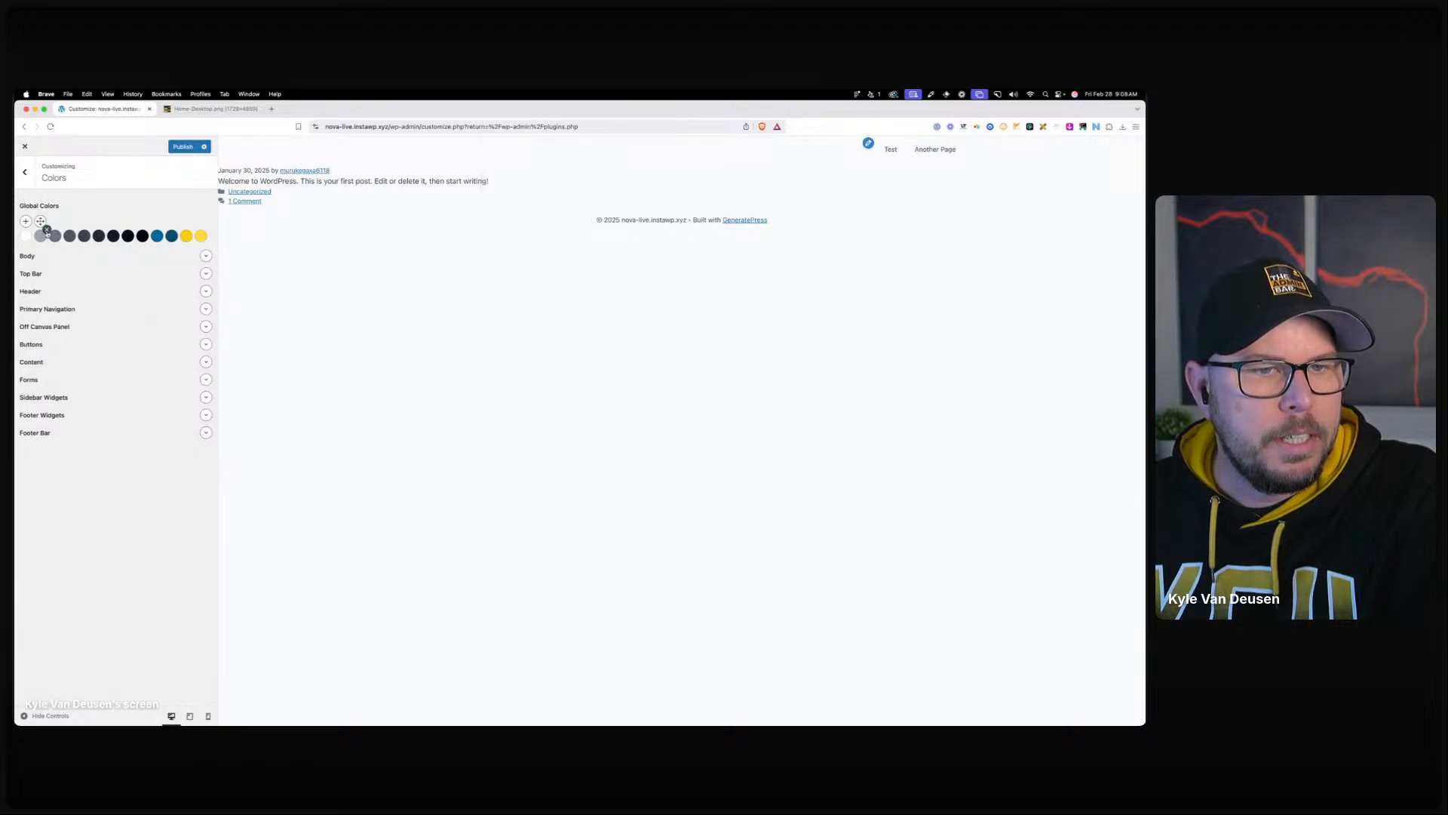
Change the neutral-400 grey swatch's hex value to #A1A1AA.
{"action": "left_click", "coordinate": [44, 234]}
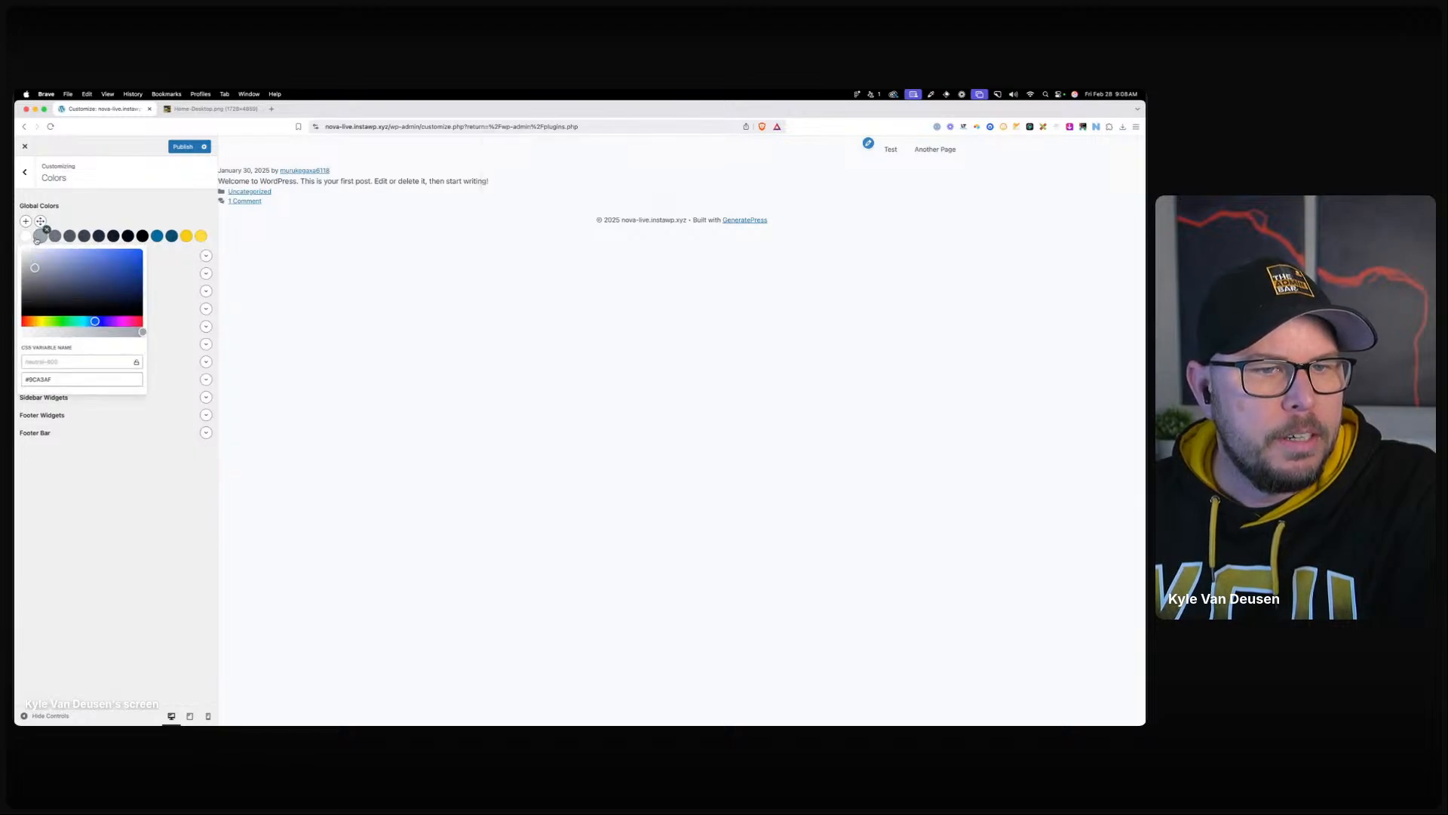
{"action": "triple_click", "coordinate": [59, 380]}
{"action": "type", "text": "f"}
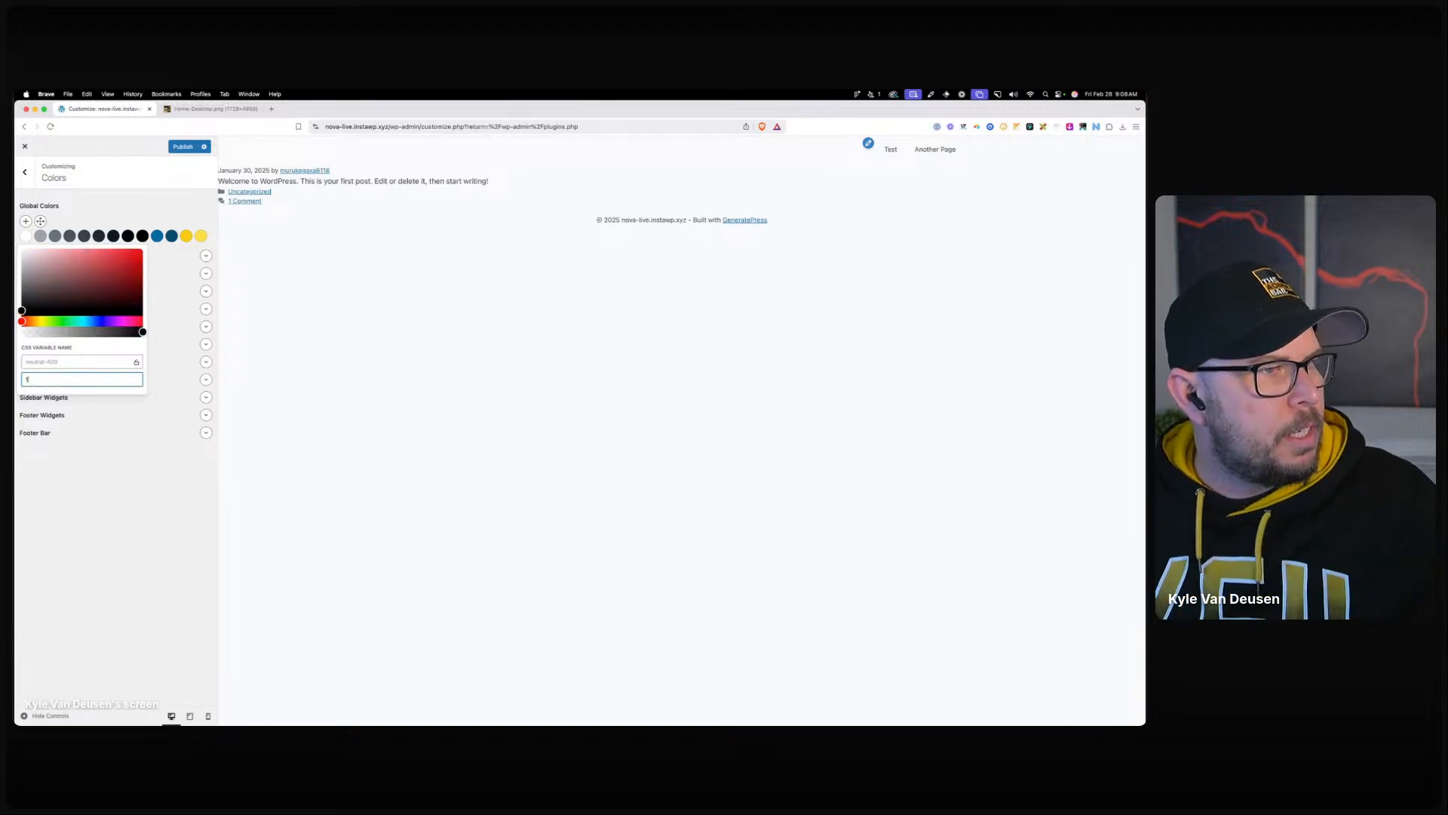
{"action": "type", "text": "a1aaa"}
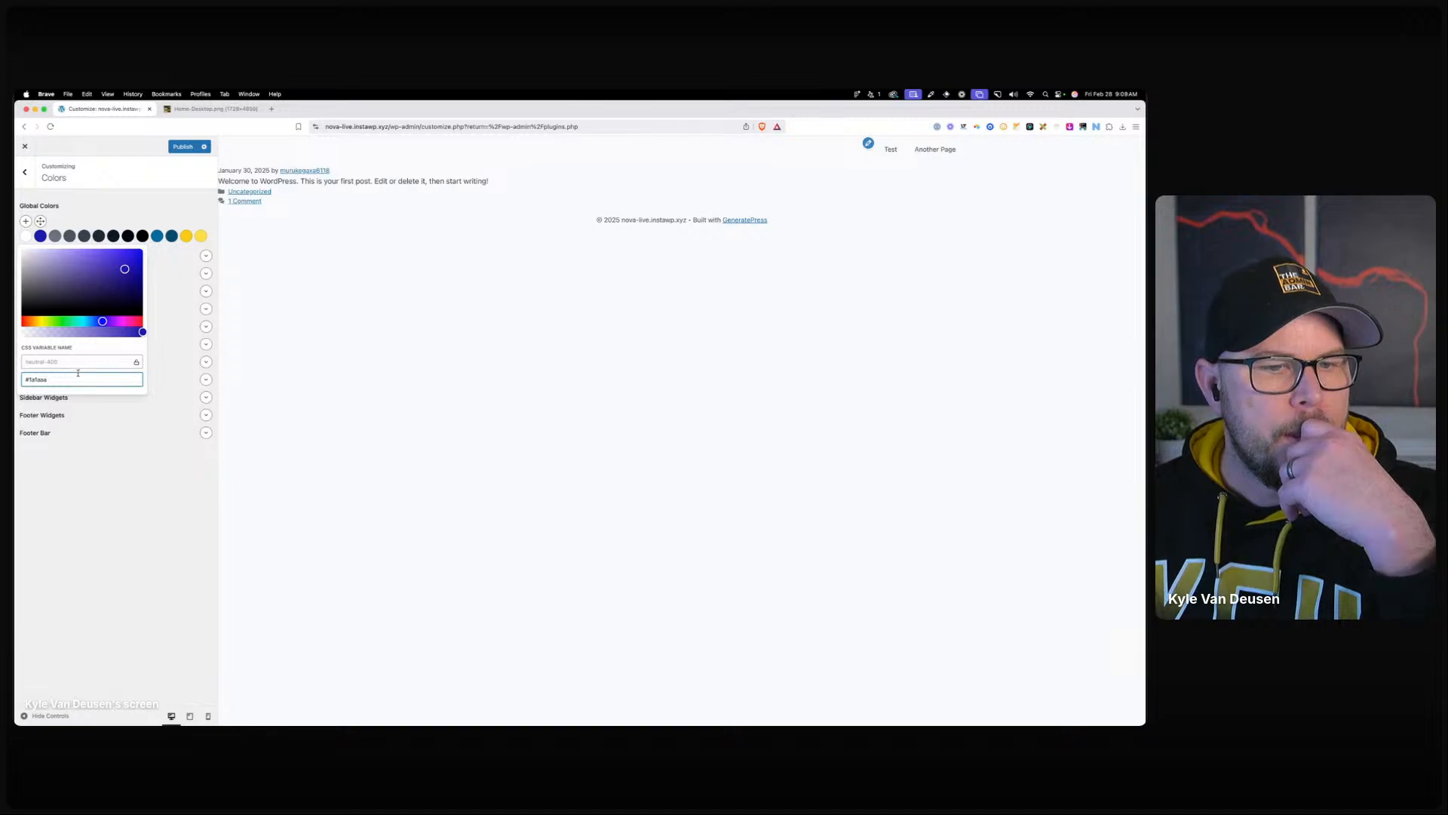
{"action": "triple_click", "coordinate": [34, 377]}
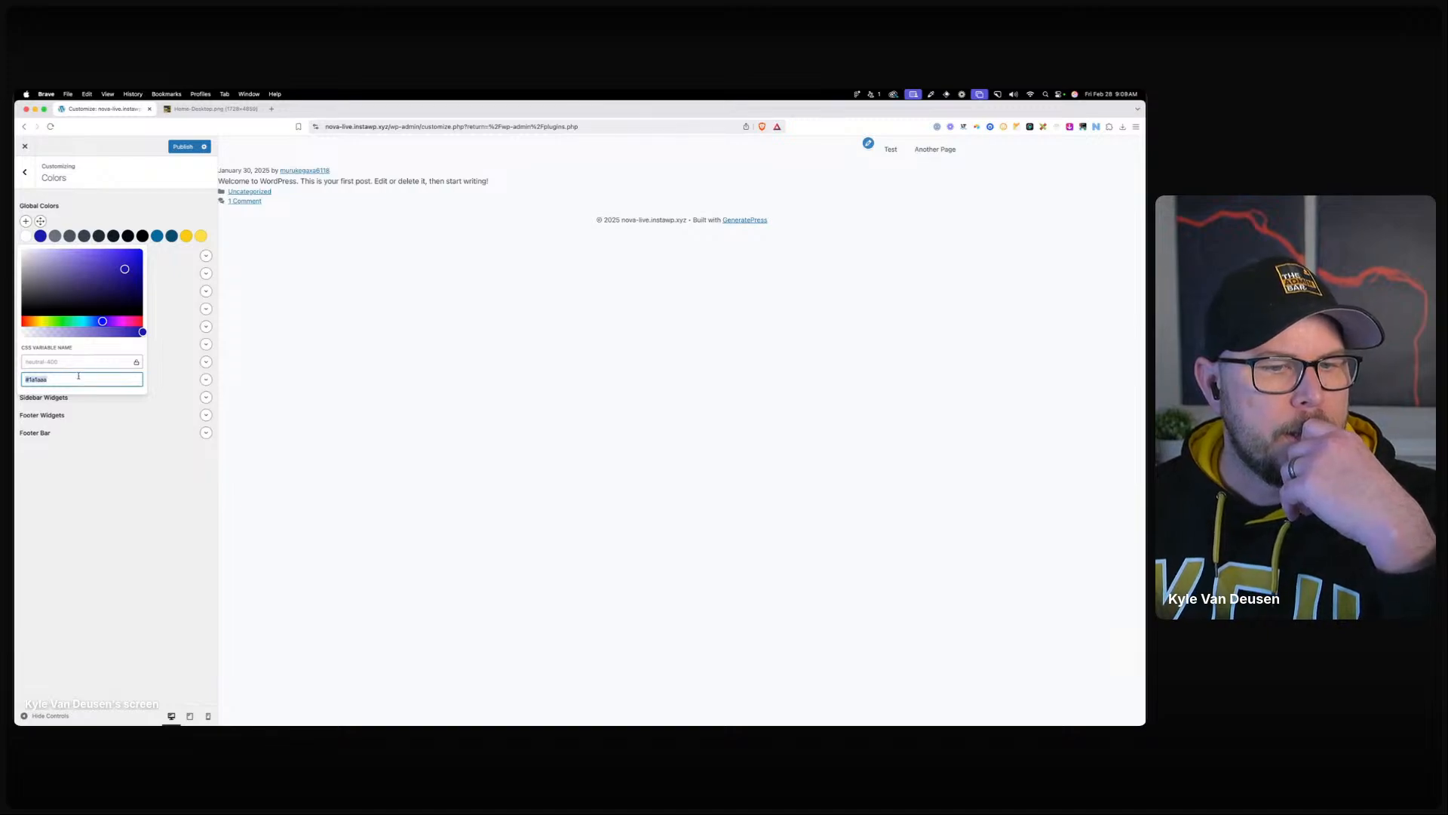
{"action": "left_click", "coordinate": [34, 378]}
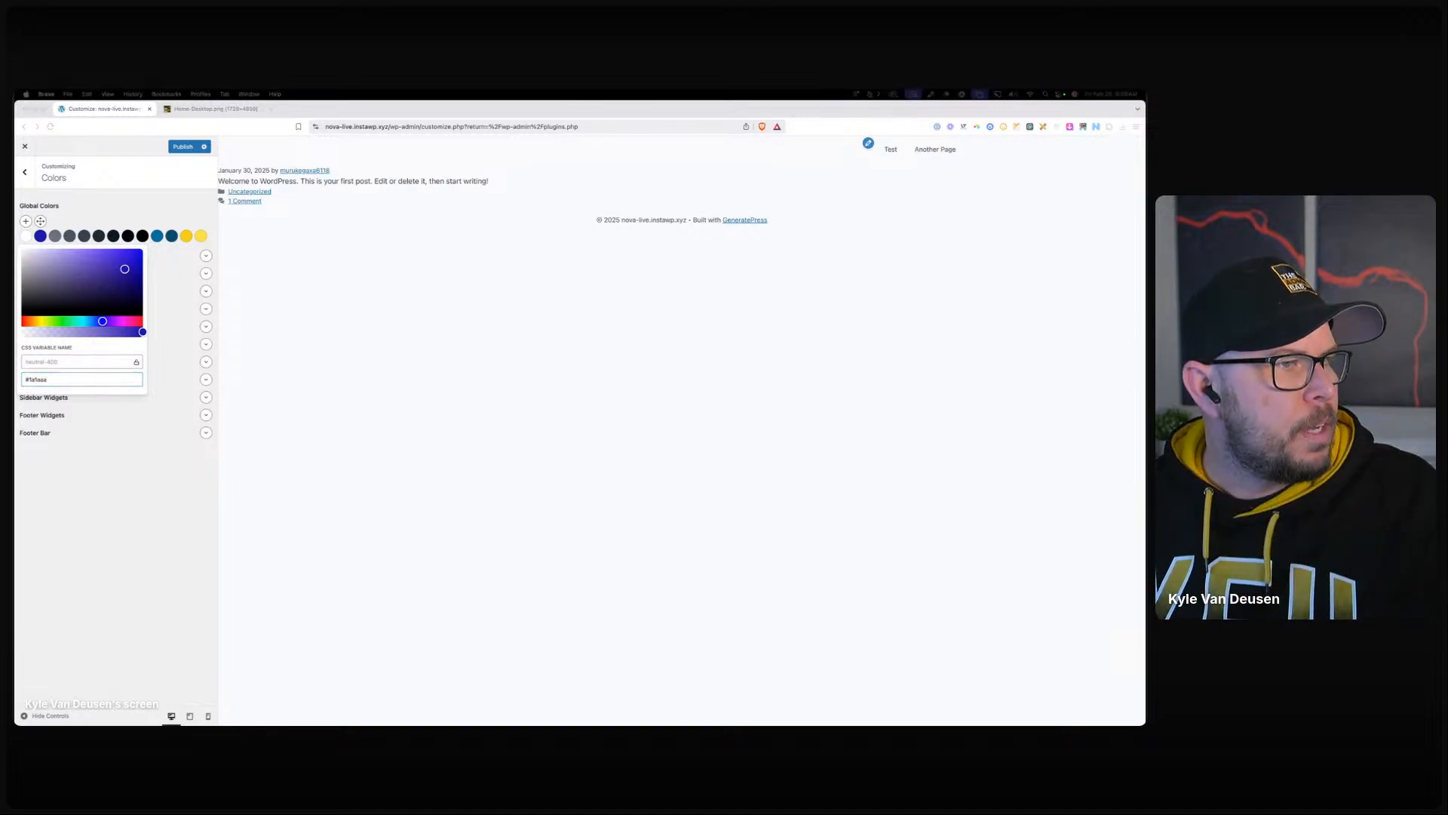
{"action": "triple_click", "coordinate": [79, 381]}
{"action": "type", "text": "#A1A1AA"}
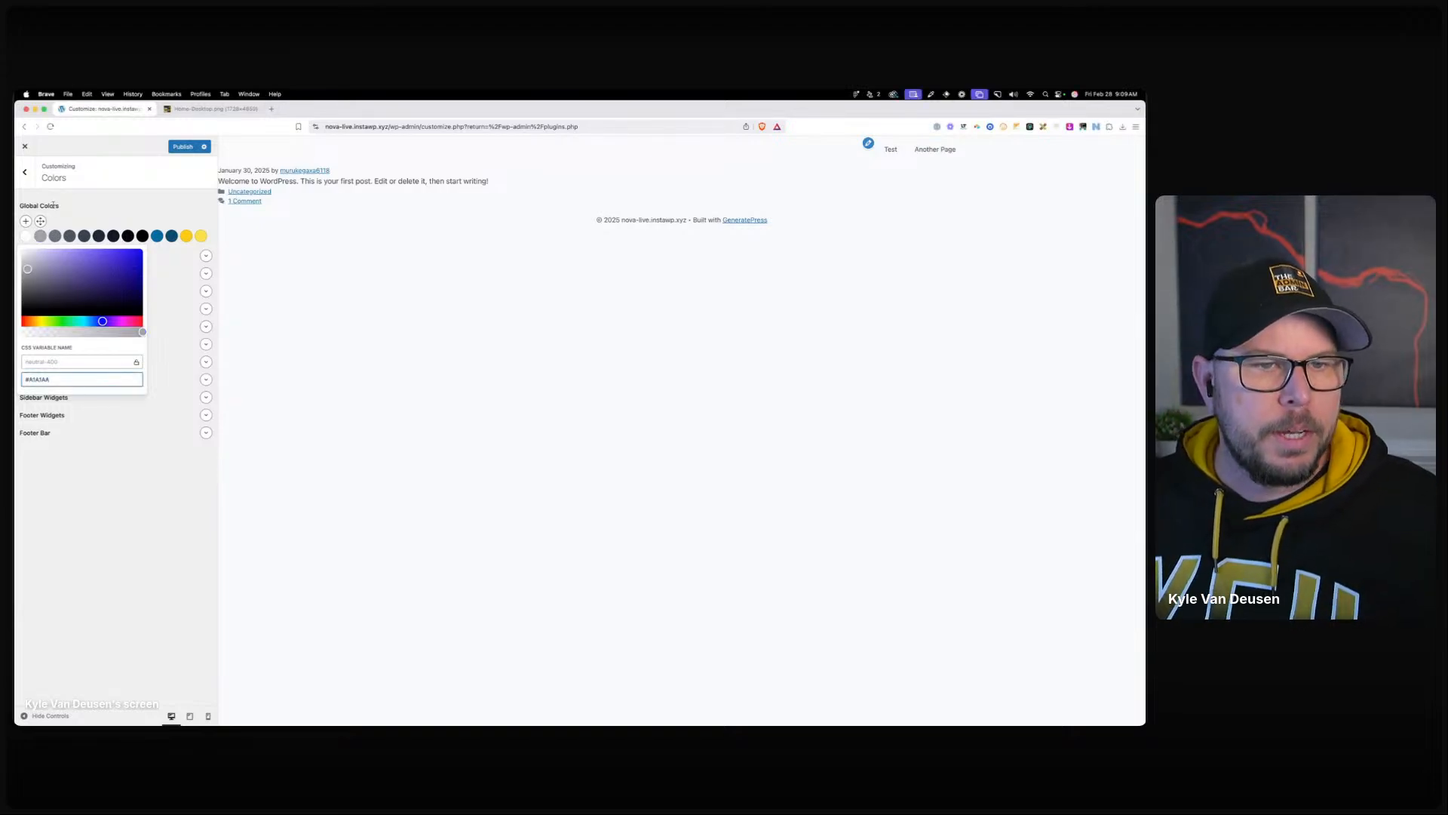
Delete the #6B7280 grey swatch and check the #4B5563 swatch's value.
{"action": "left_click", "coordinate": [57, 236]}
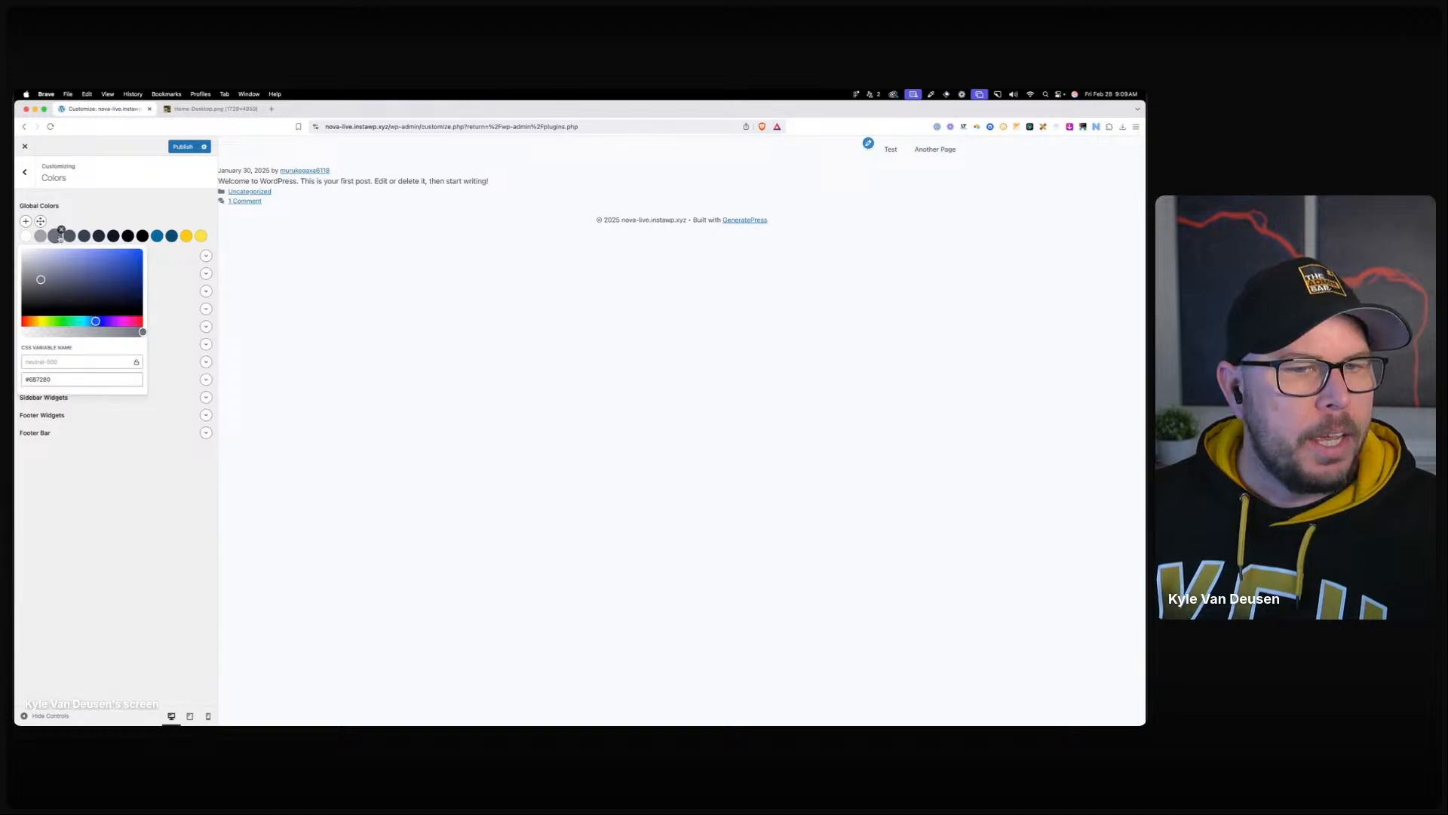
{"action": "left_click", "coordinate": [59, 236]}
{"action": "left_click", "coordinate": [61, 231]}
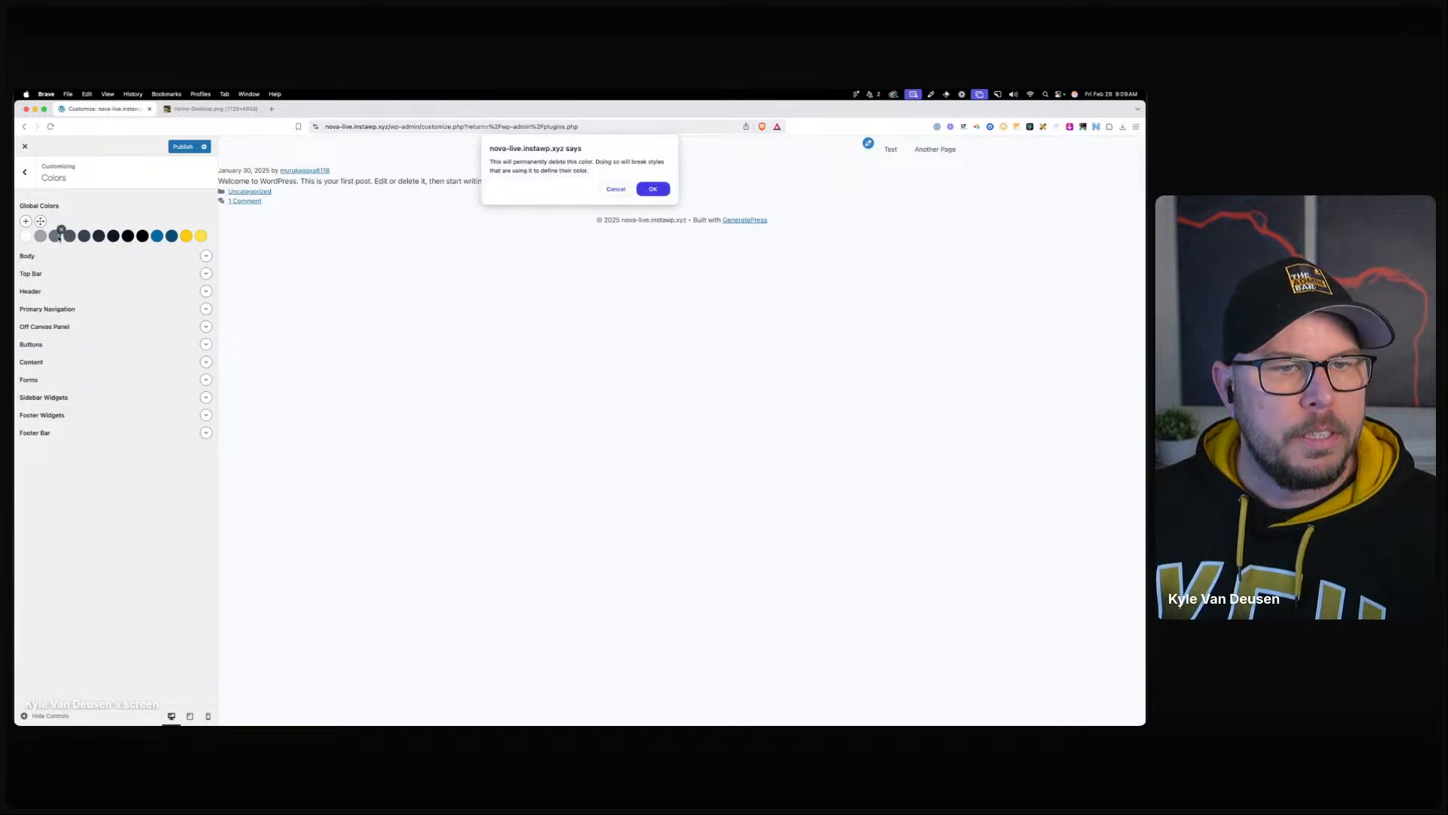
{"action": "key", "text": "Return"}
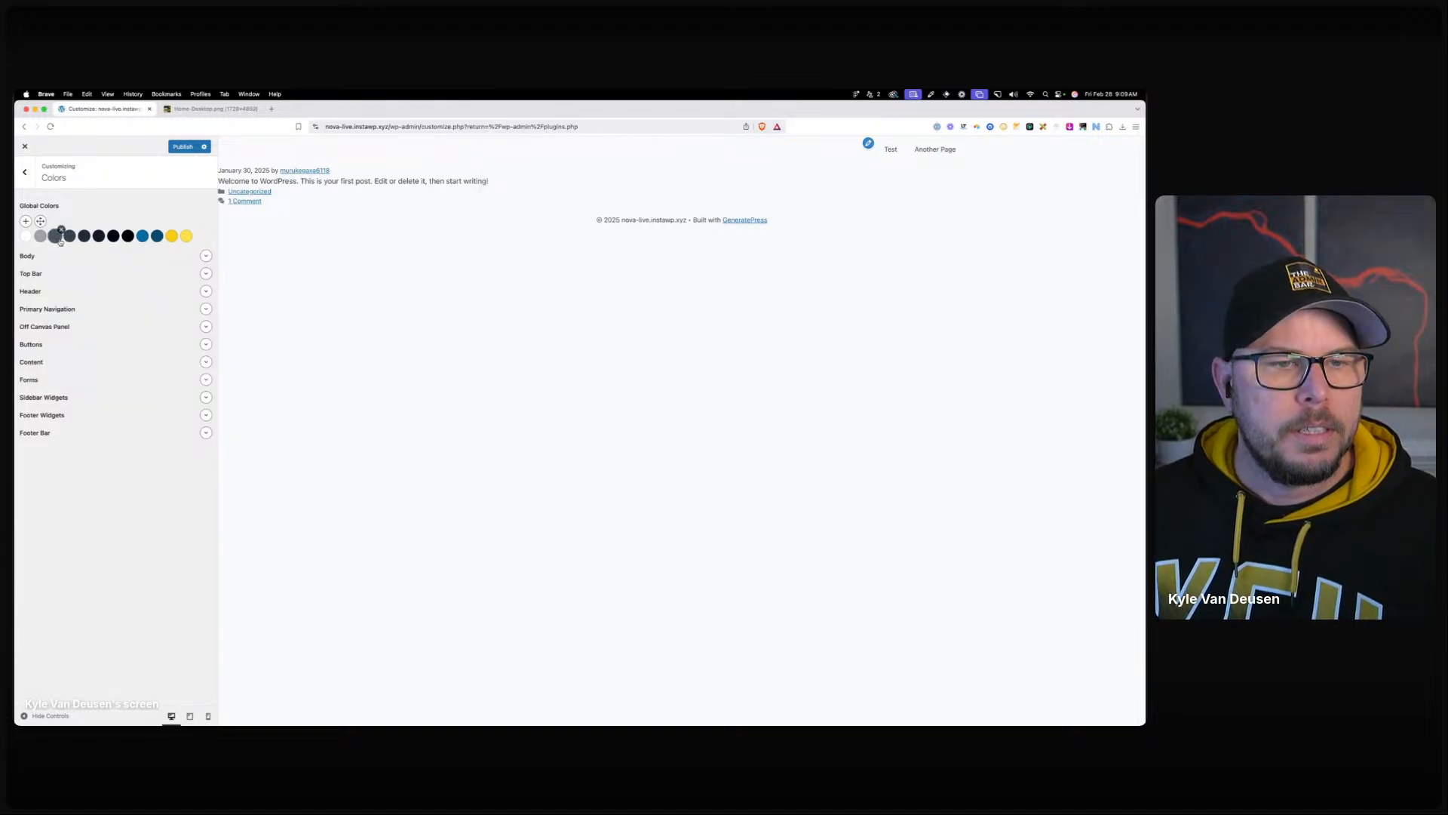
{"action": "left_click", "coordinate": [60, 238]}
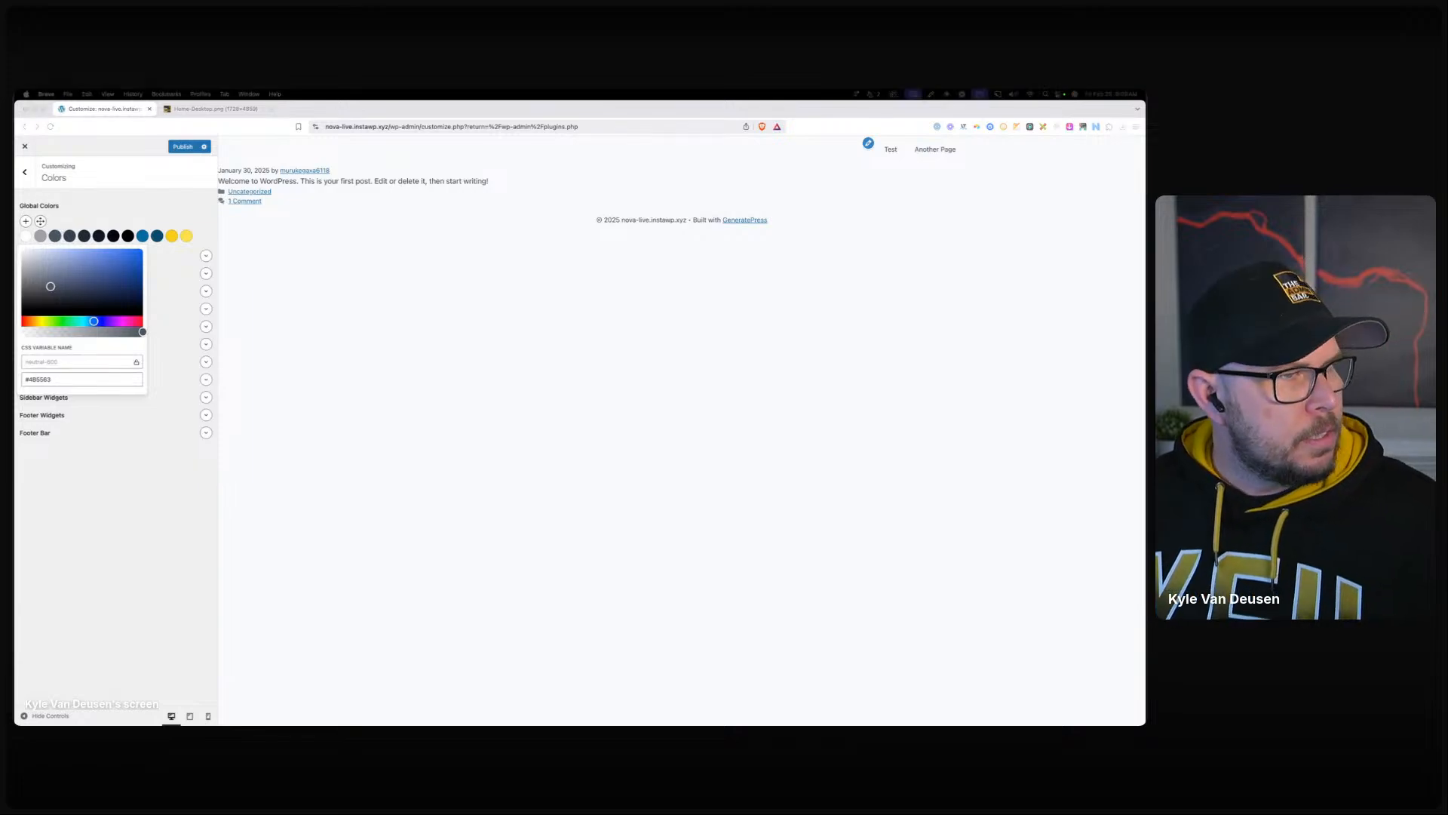
{"action": "left_click", "coordinate": [51, 381]}
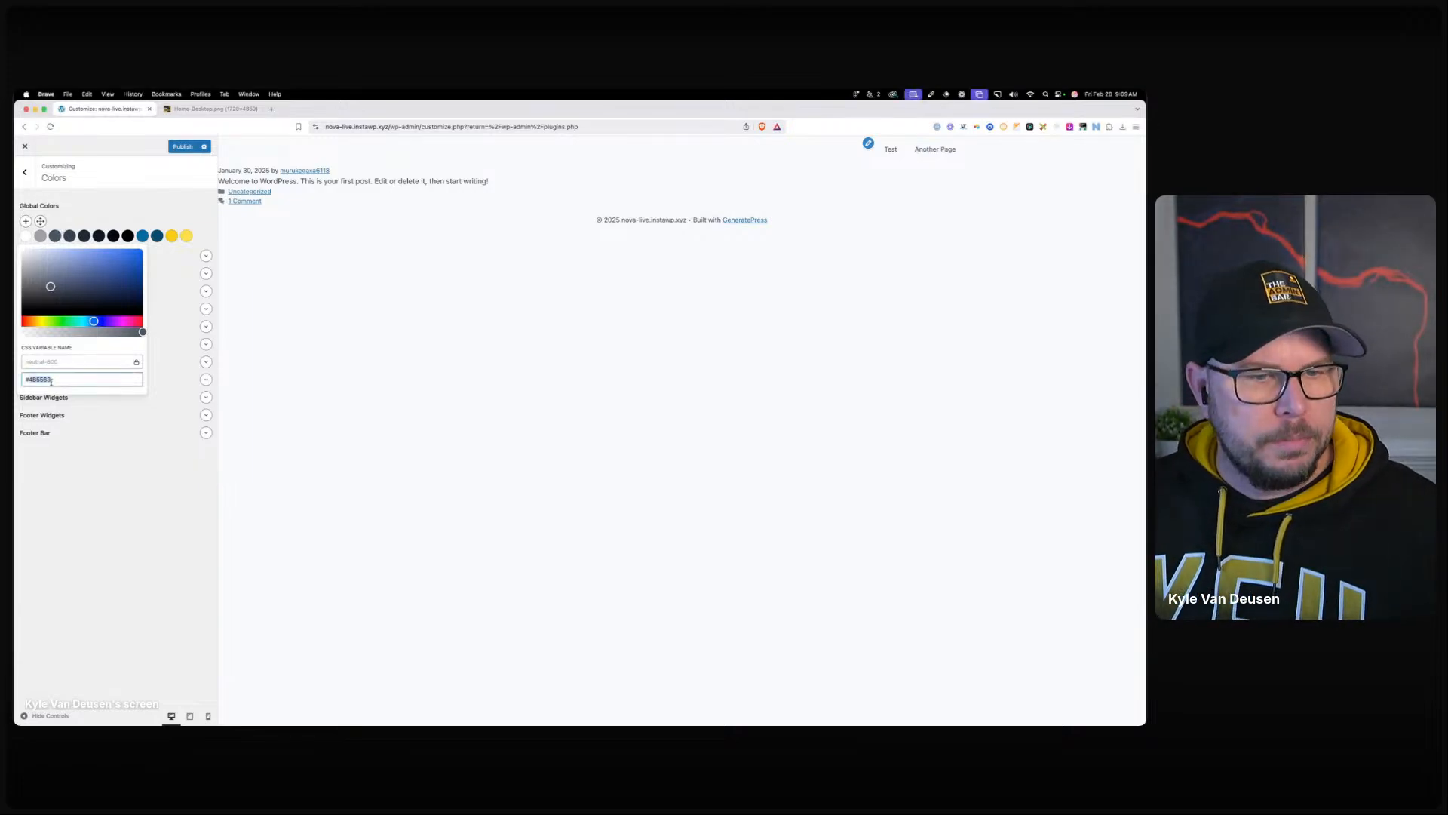
{"action": "left_click", "coordinate": [68, 238]}
Delete the #374151 swatch and the next dark grey swatch.
{"action": "left_click", "coordinate": [68, 236]}
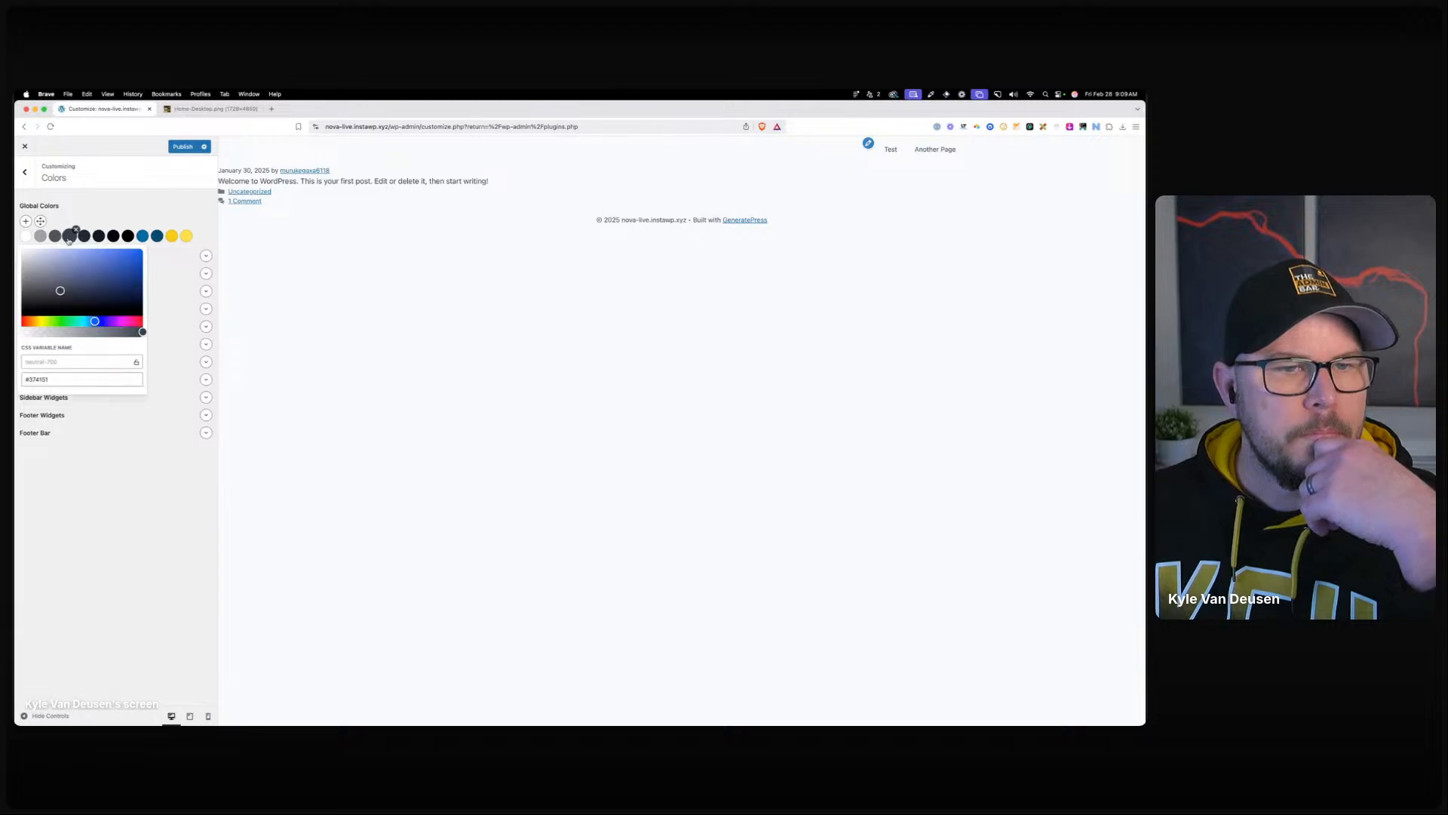
{"action": "left_click", "coordinate": [75, 230]}
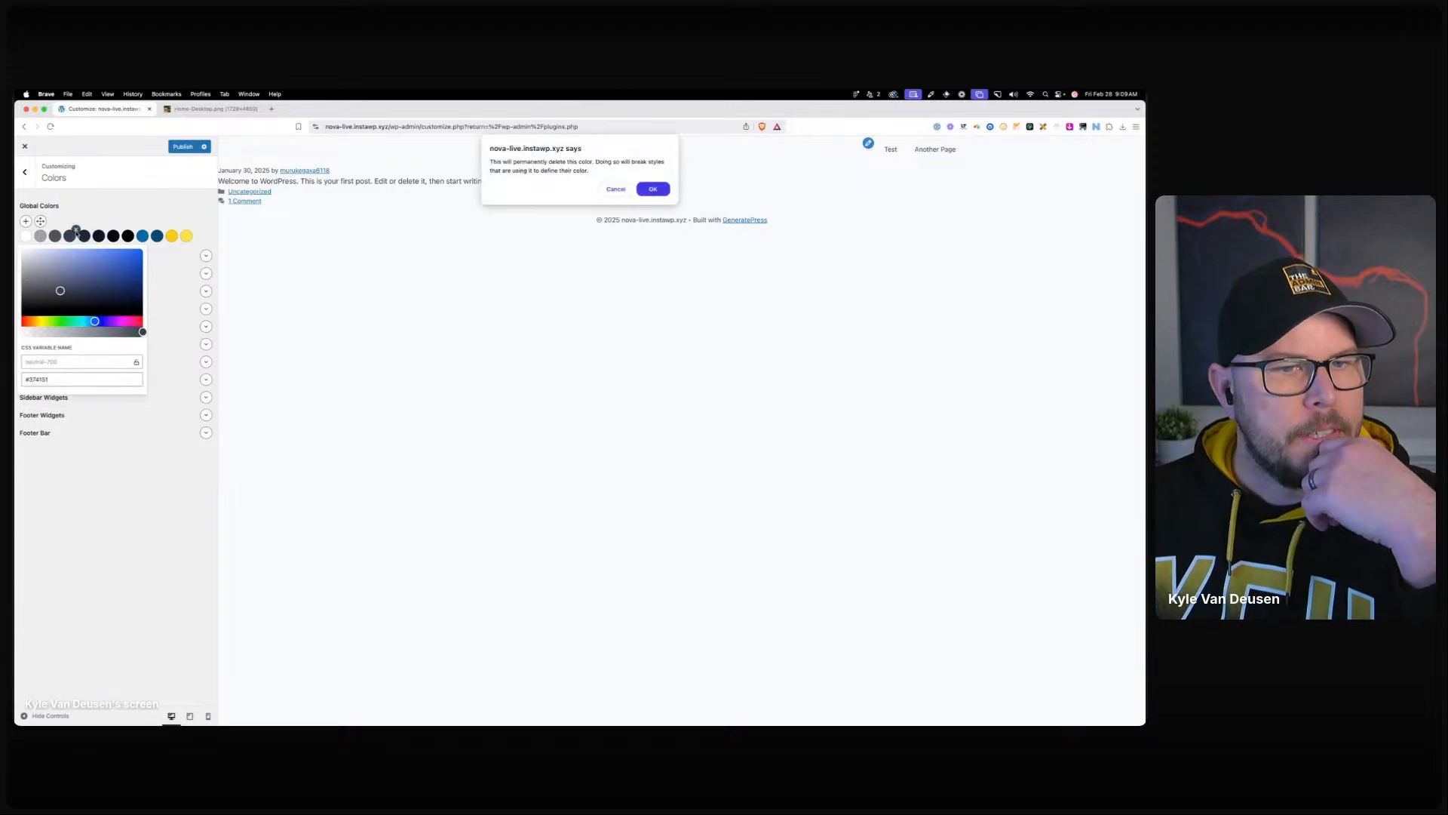
{"action": "key", "text": "Return"}
{"action": "left_click", "coordinate": [70, 236]}
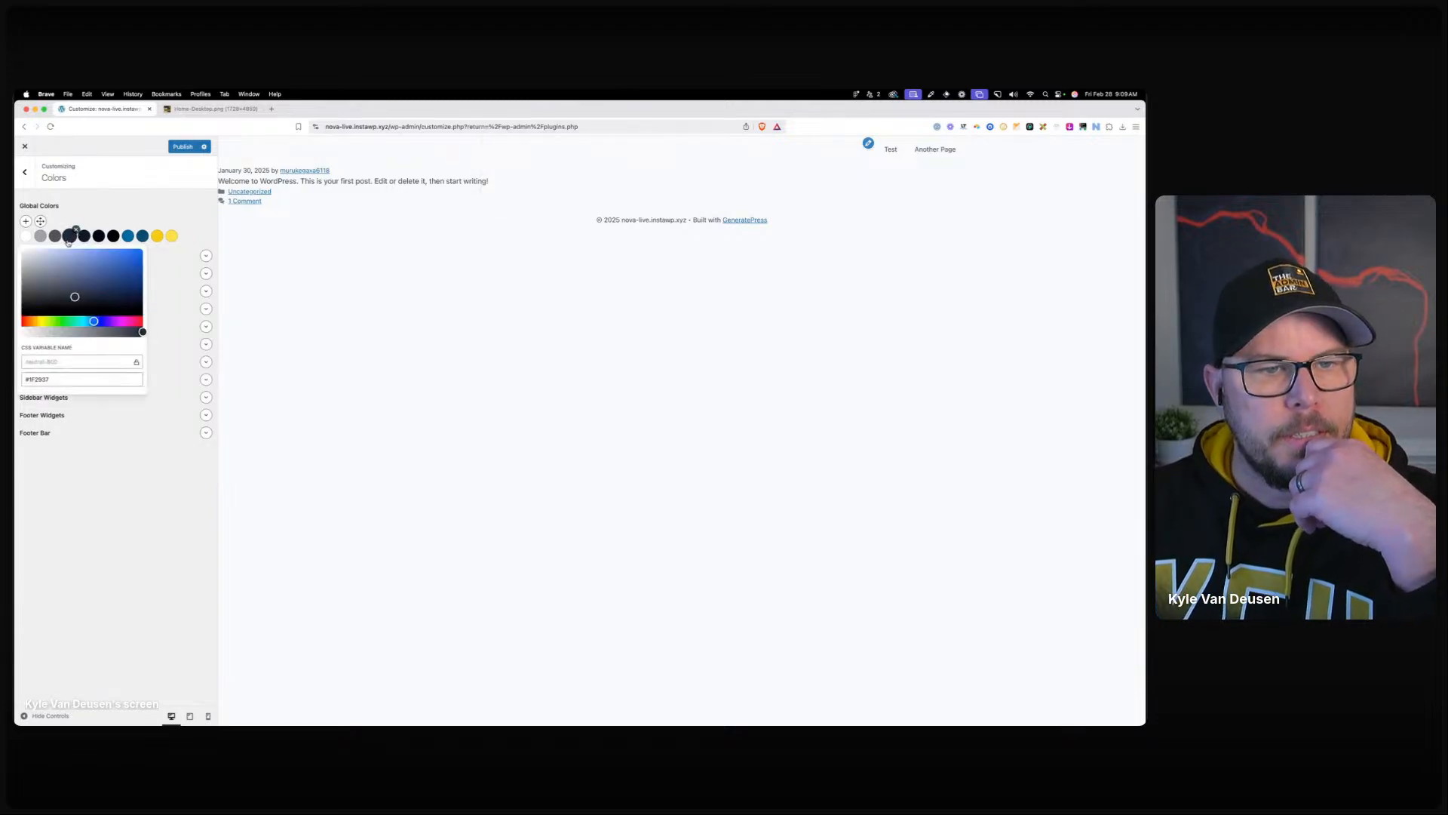
{"action": "left_click", "coordinate": [70, 236]}
{"action": "left_click", "coordinate": [75, 229]}
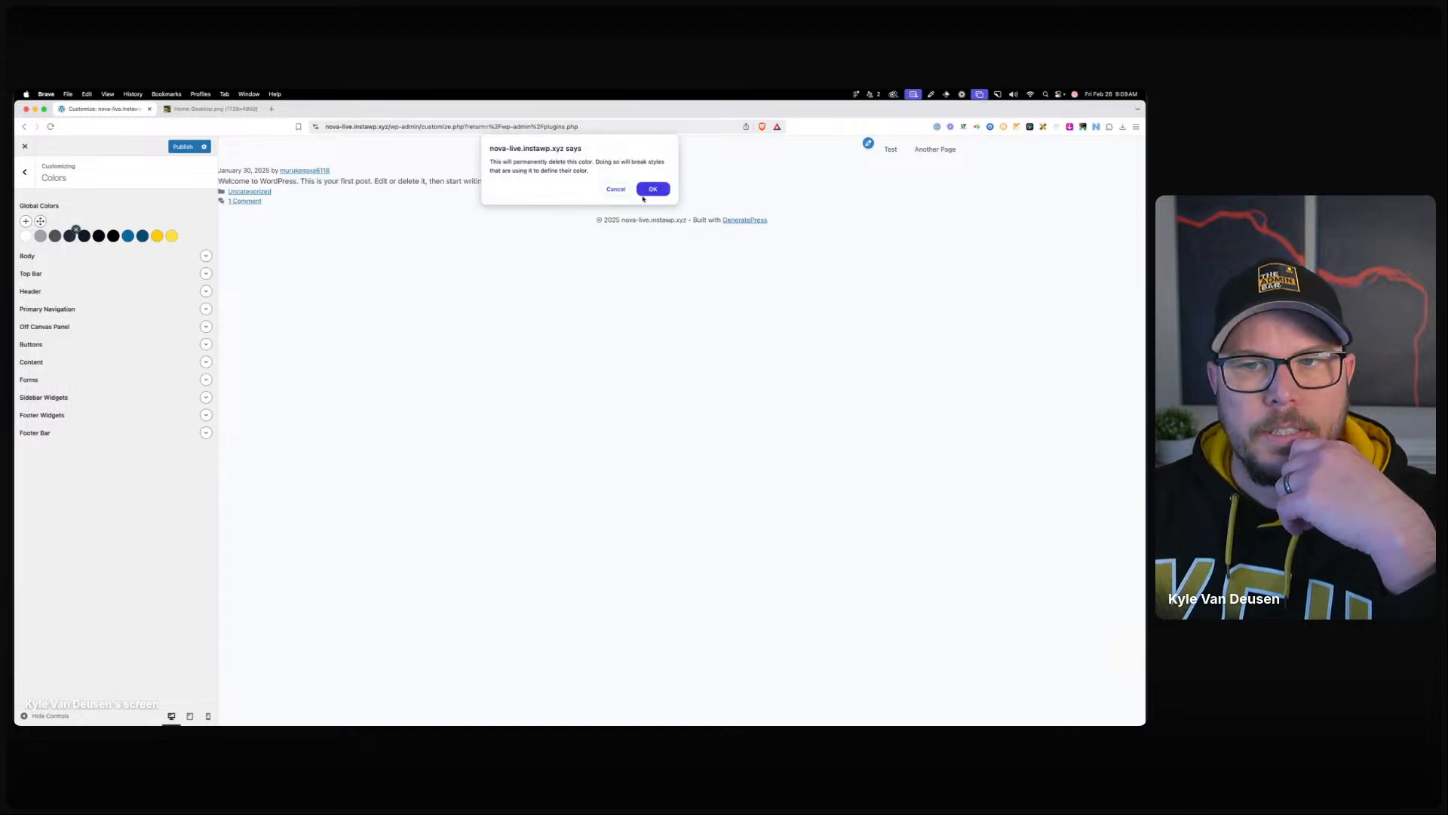
{"action": "key", "text": "Return"}
Change the #111827 swatch to near-black #09090B.
{"action": "left_click", "coordinate": [71, 236]}
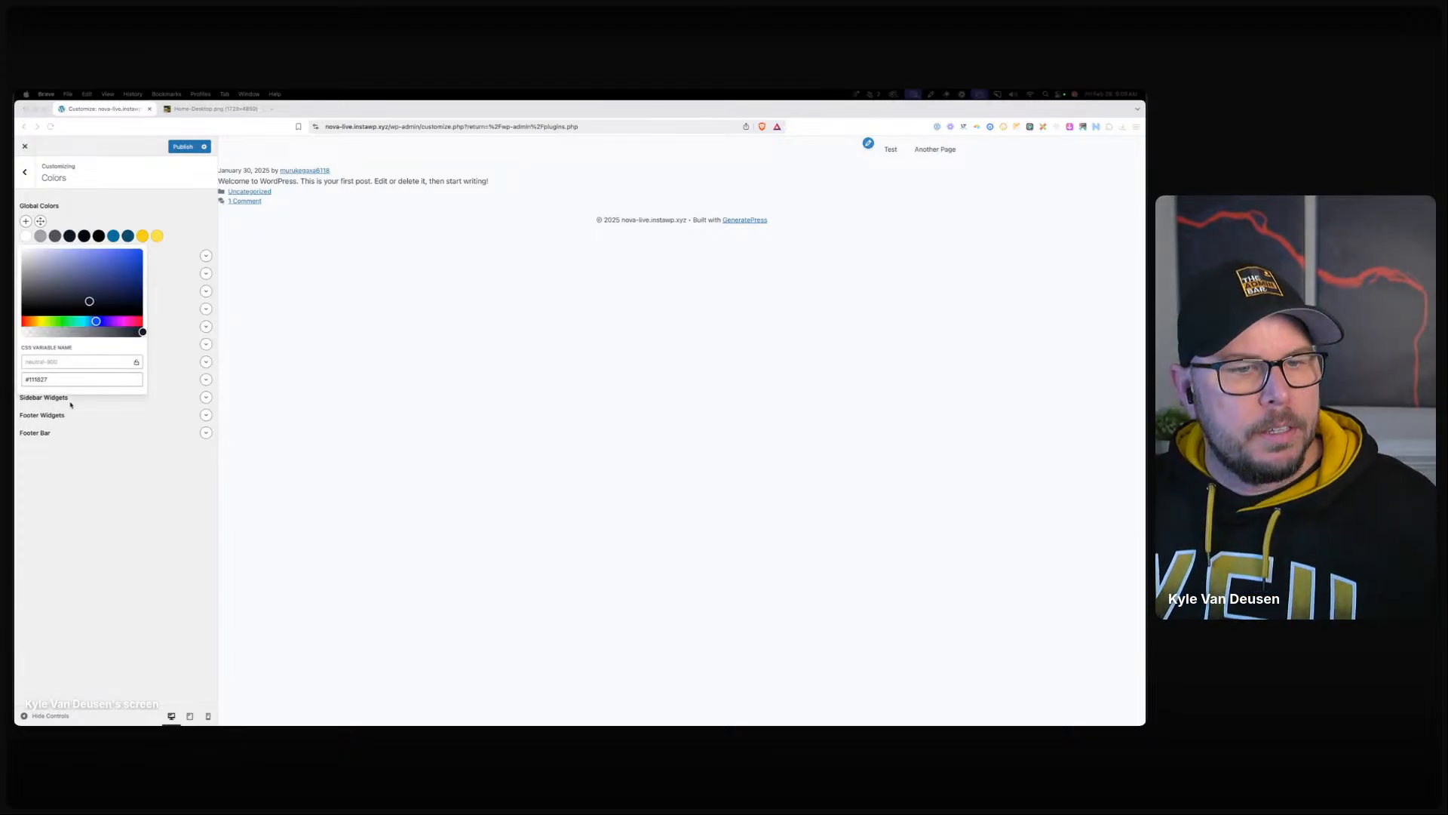
{"action": "triple_click", "coordinate": [62, 379]}
{"action": "type", "text": "#18181B"}
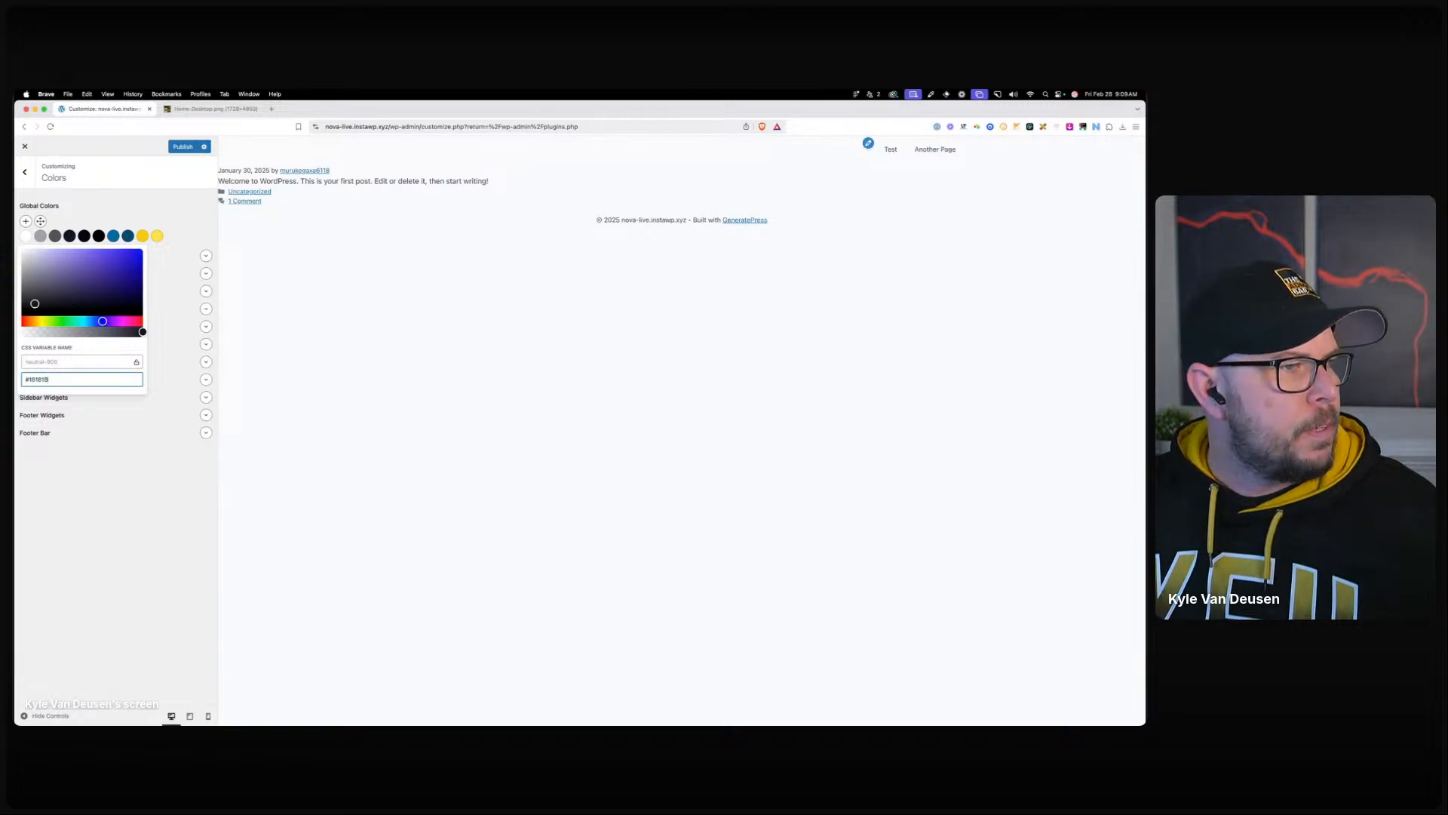
{"action": "triple_click", "coordinate": [68, 379]}
{"action": "type", "text": "#030712"}
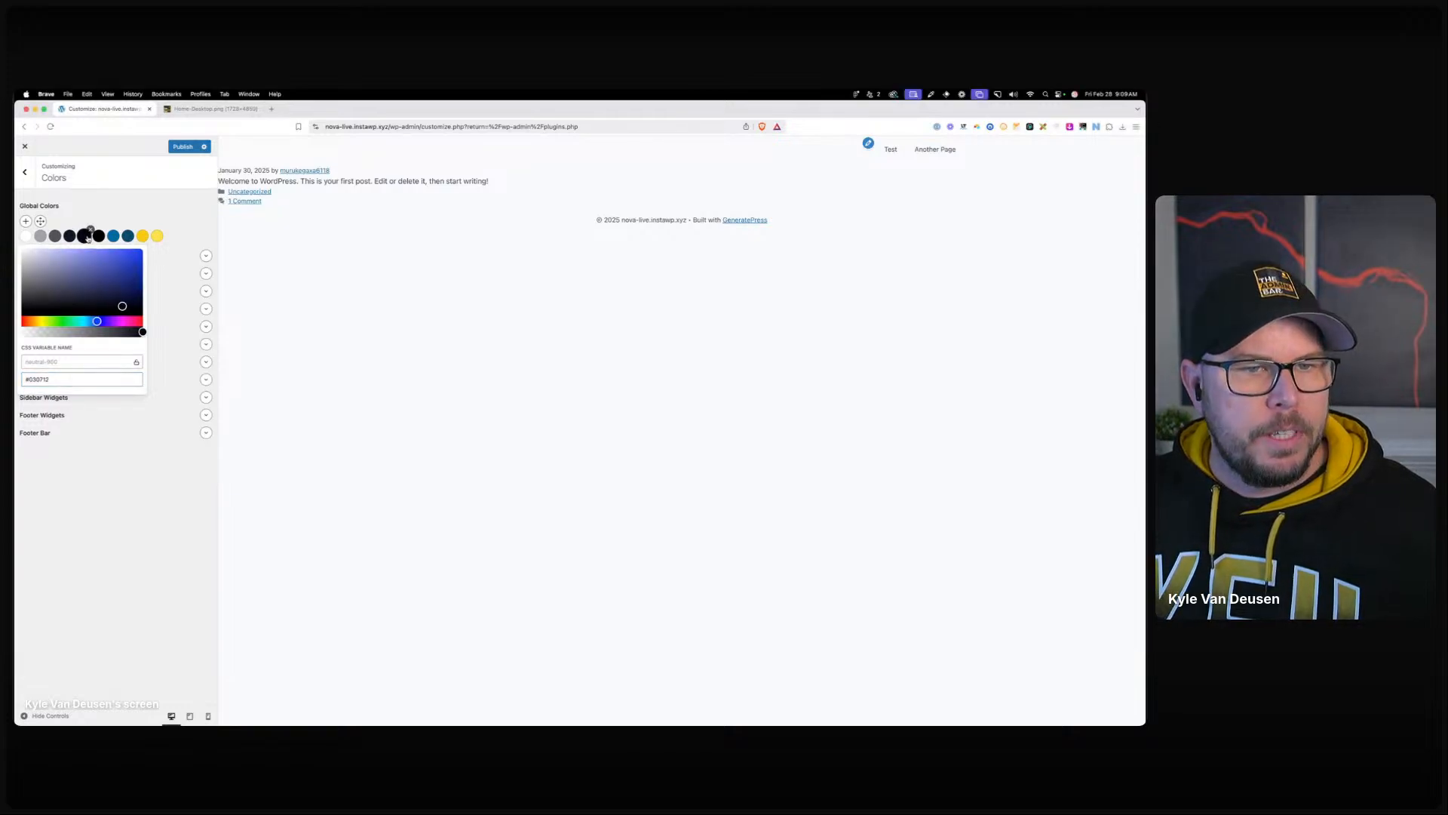
{"action": "type", "text": "#09090B"}
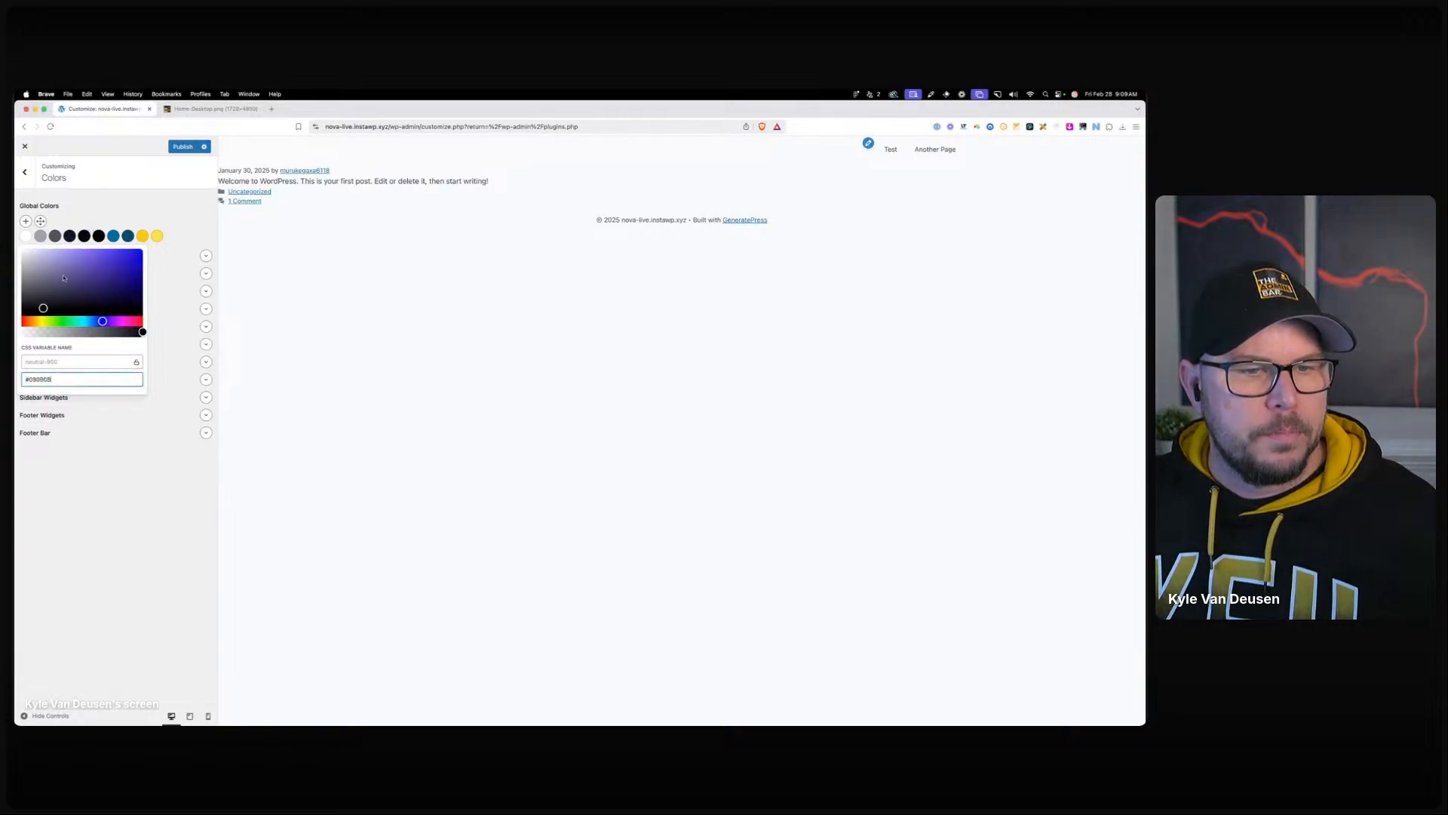
{"action": "left_click", "coordinate": [92, 221]}
Delete the black swatch and replace the blue #0369A1 swatch with teal.
{"action": "left_click", "coordinate": [100, 235]}
{"action": "left_click", "coordinate": [105, 229]}
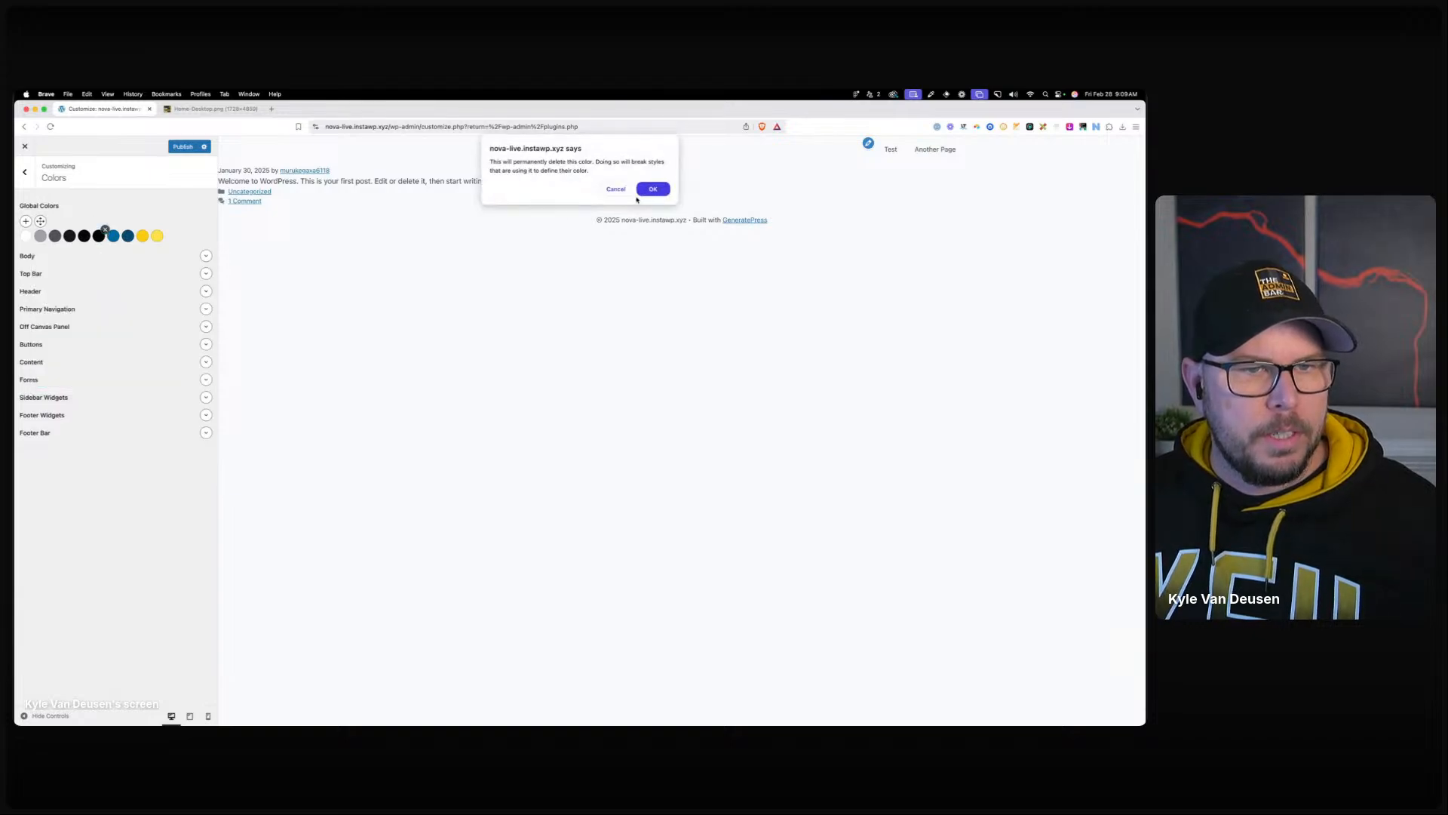
{"action": "left_click", "coordinate": [639, 192]}
{"action": "left_click", "coordinate": [98, 236]}
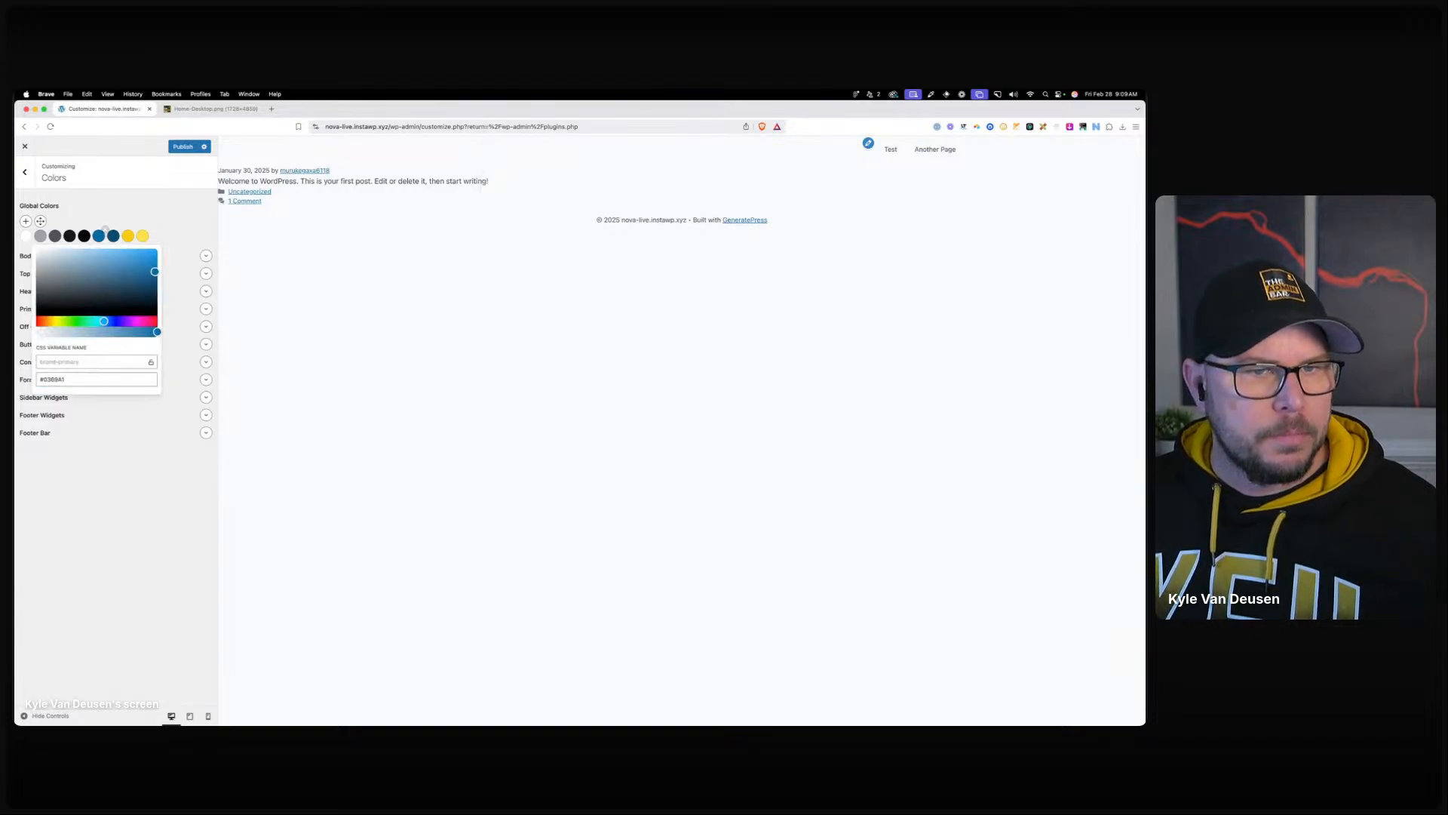
{"action": "triple_click", "coordinate": [85, 380]}
{"action": "key", "text": "super+v"}
{"action": "left_click", "coordinate": [93, 408]}
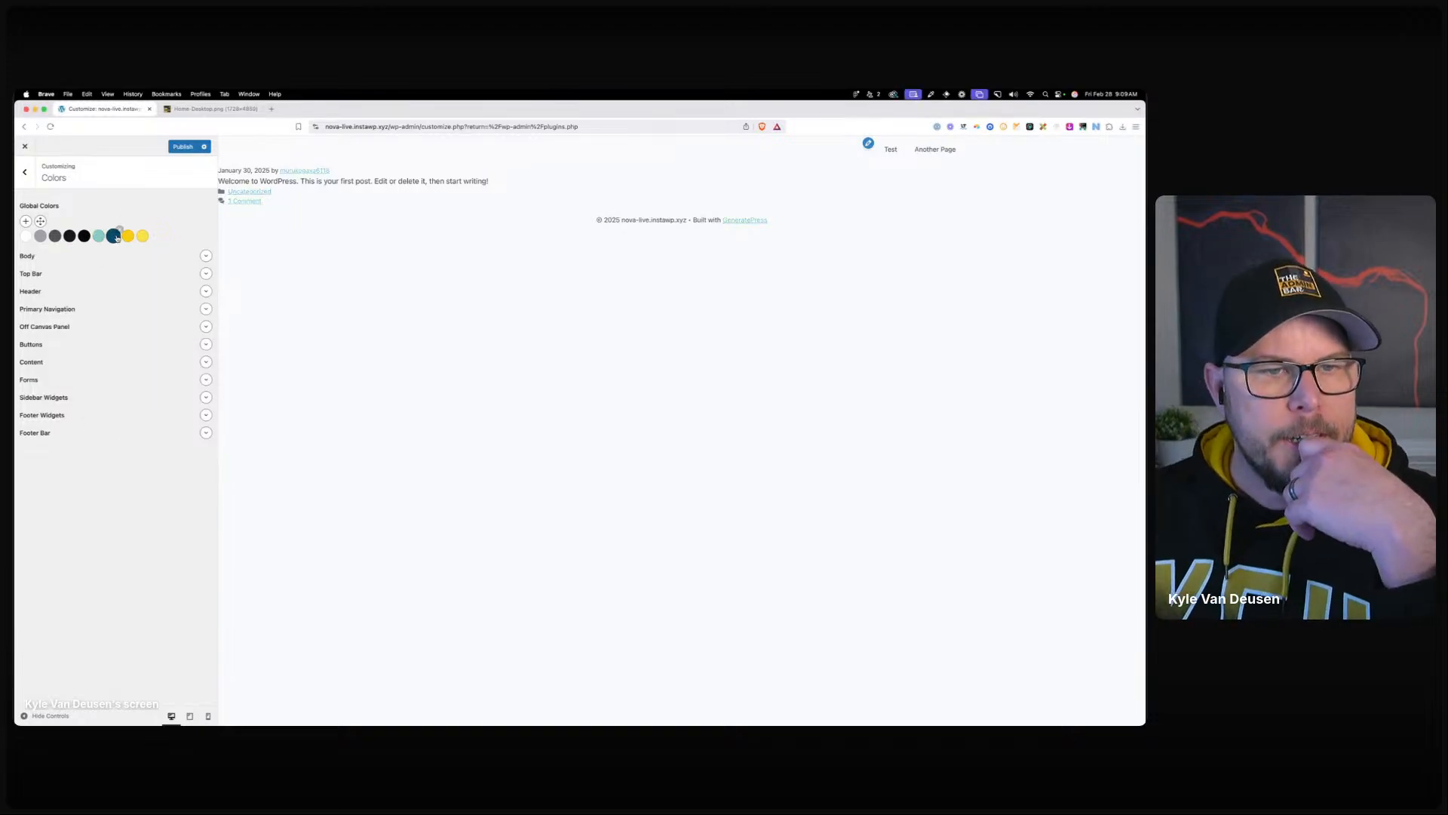
Delete both yellow swatches, then select the teal #86CEBC hex value.
{"action": "left_click", "coordinate": [113, 236]}
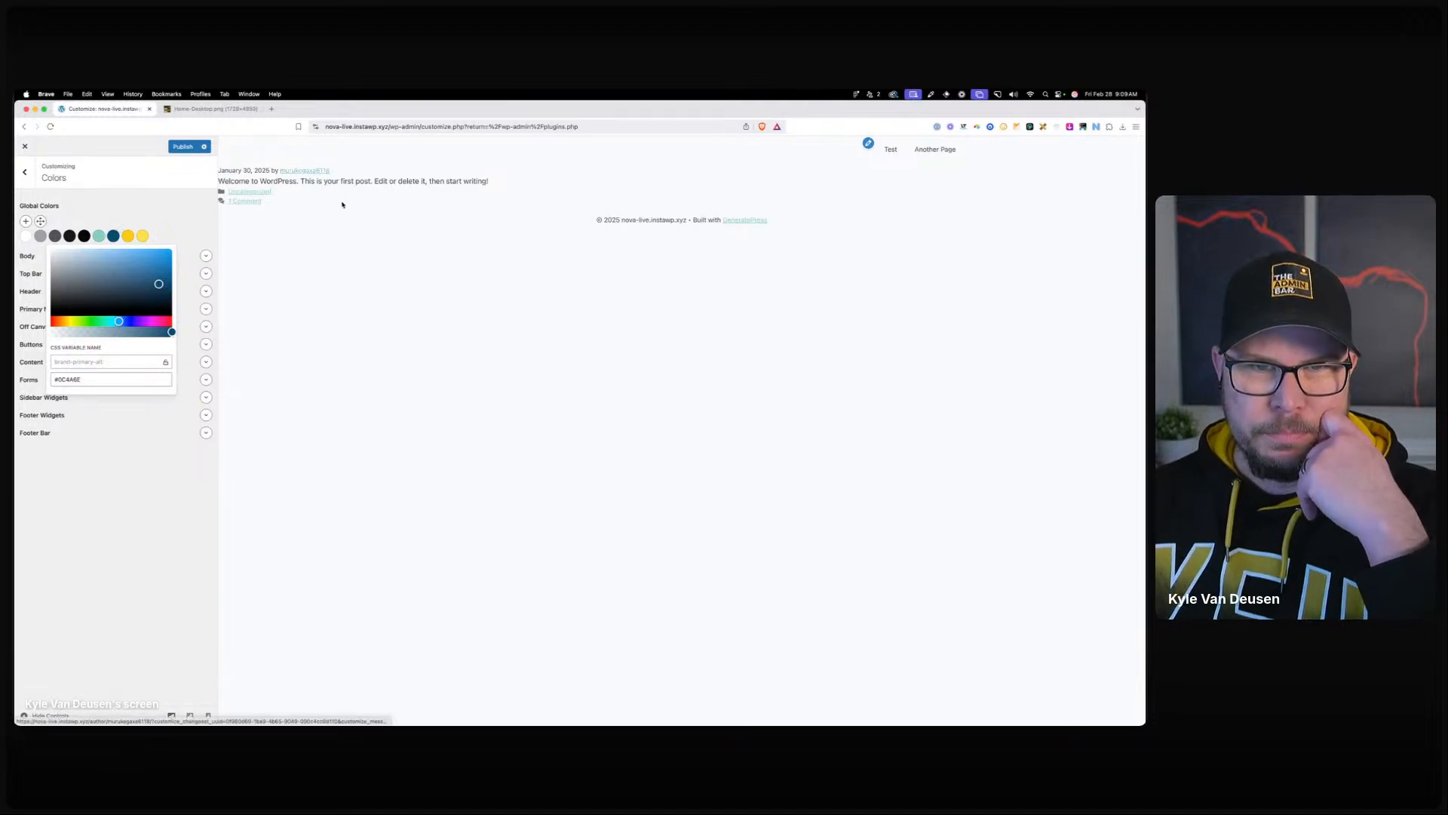
{"action": "left_click", "coordinate": [179, 230]}
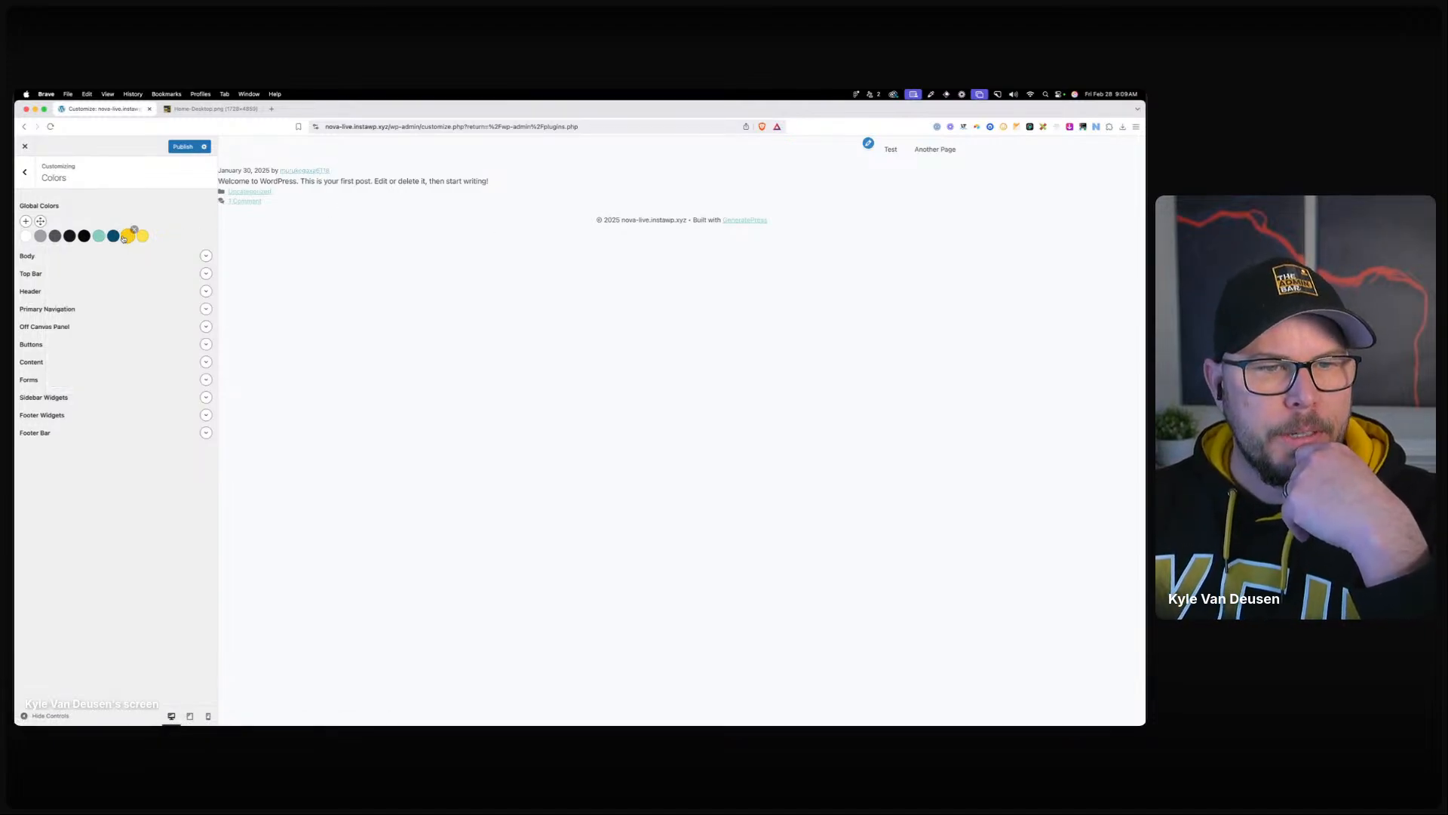
{"action": "left_click", "coordinate": [135, 230]}
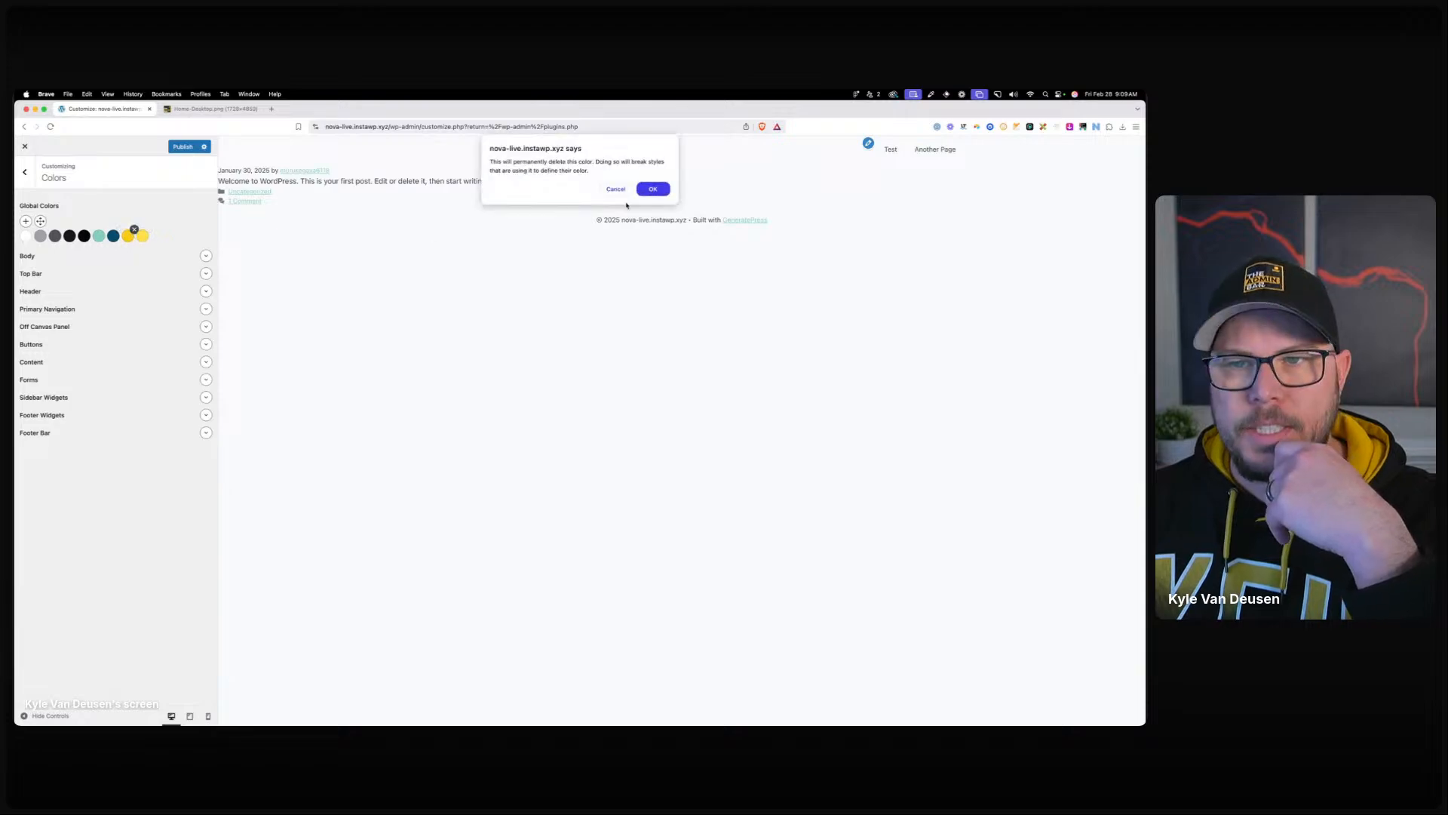
{"action": "left_click", "coordinate": [653, 189]}
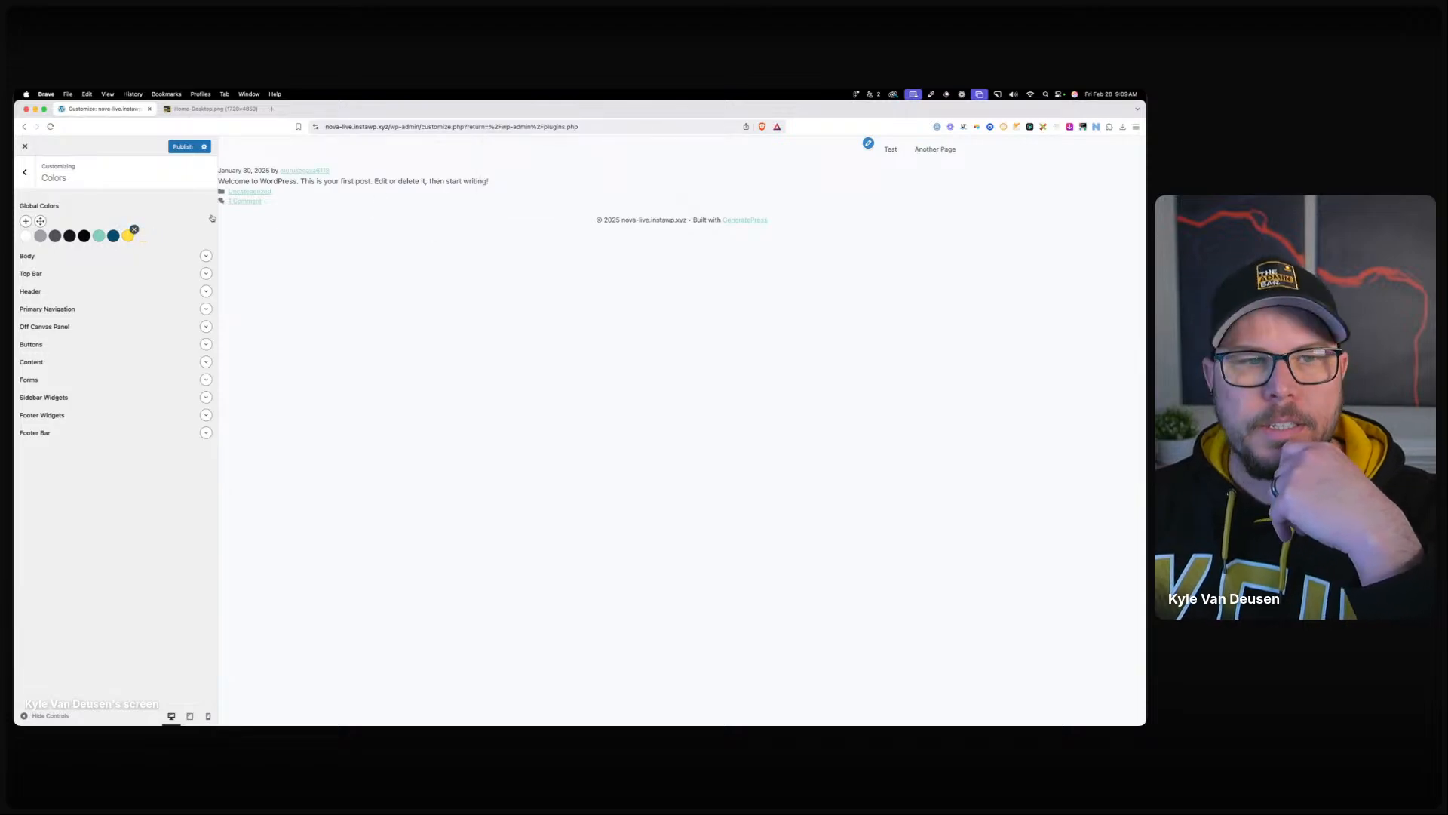
{"action": "left_click", "coordinate": [134, 230]}
{"action": "left_click", "coordinate": [654, 188]}
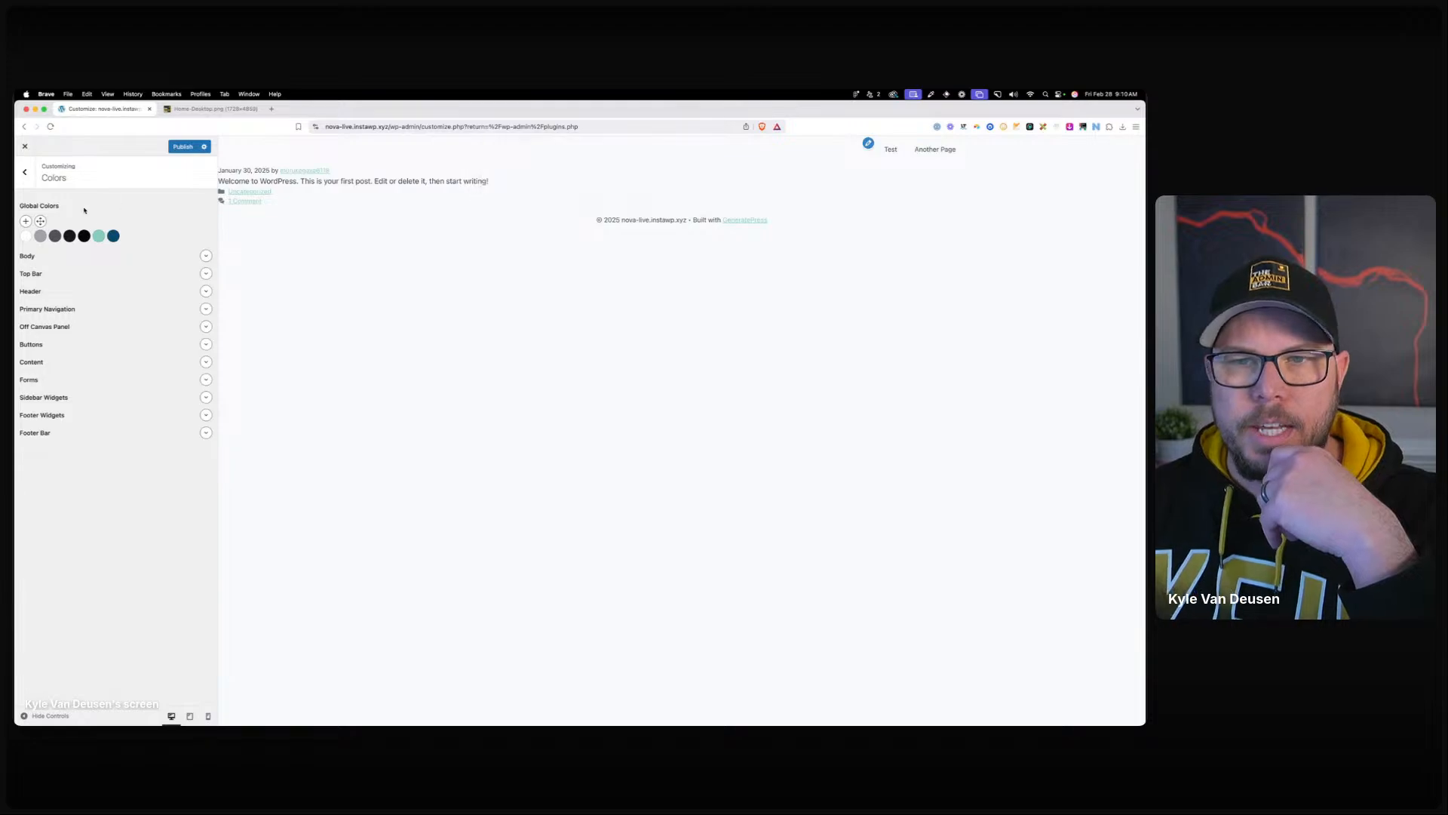
{"action": "left_click", "coordinate": [99, 235]}
{"action": "left_click", "coordinate": [102, 379]}
{"action": "key", "text": "super+c"}
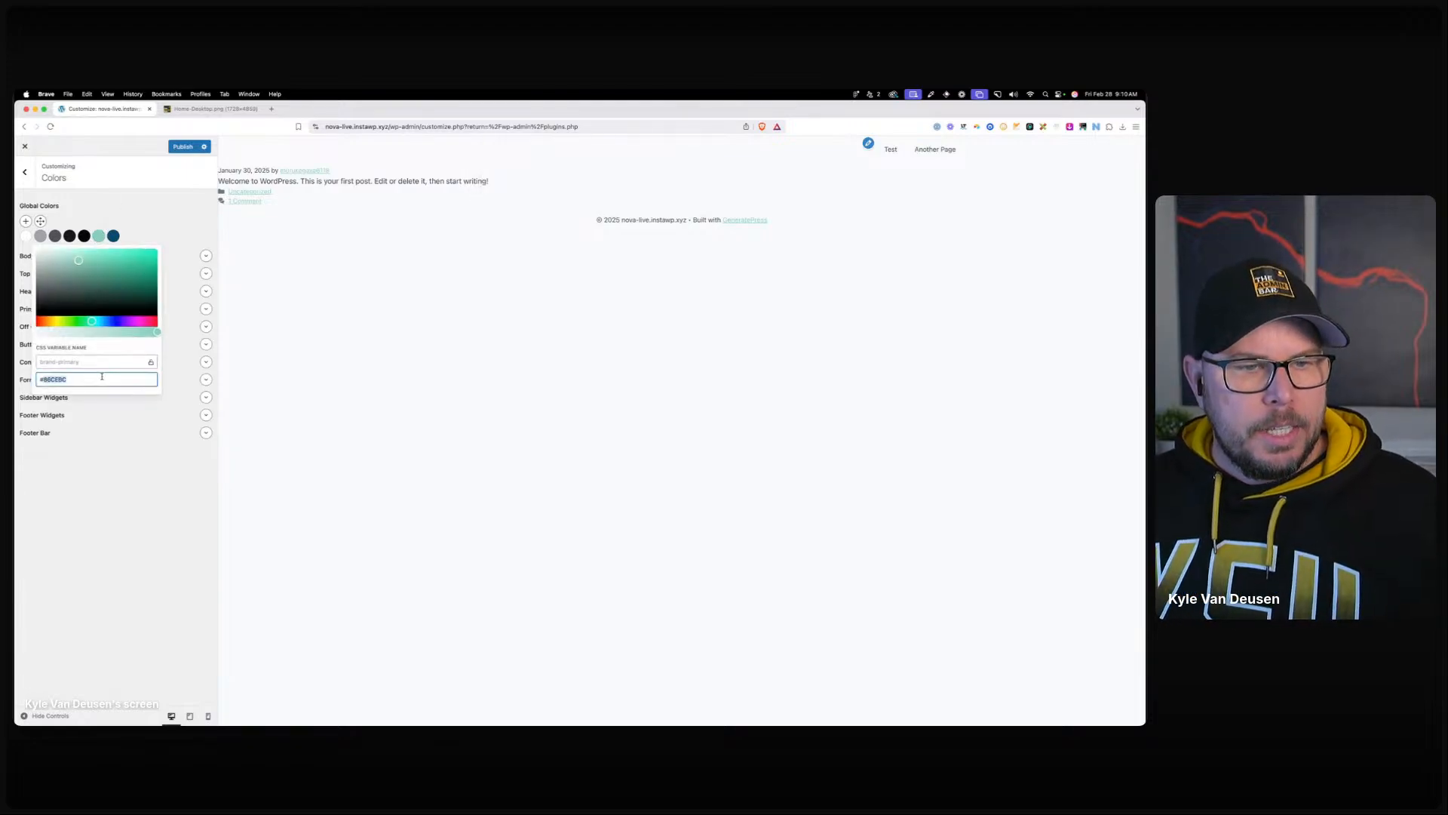
{"action": "left_click", "coordinate": [273, 111]}
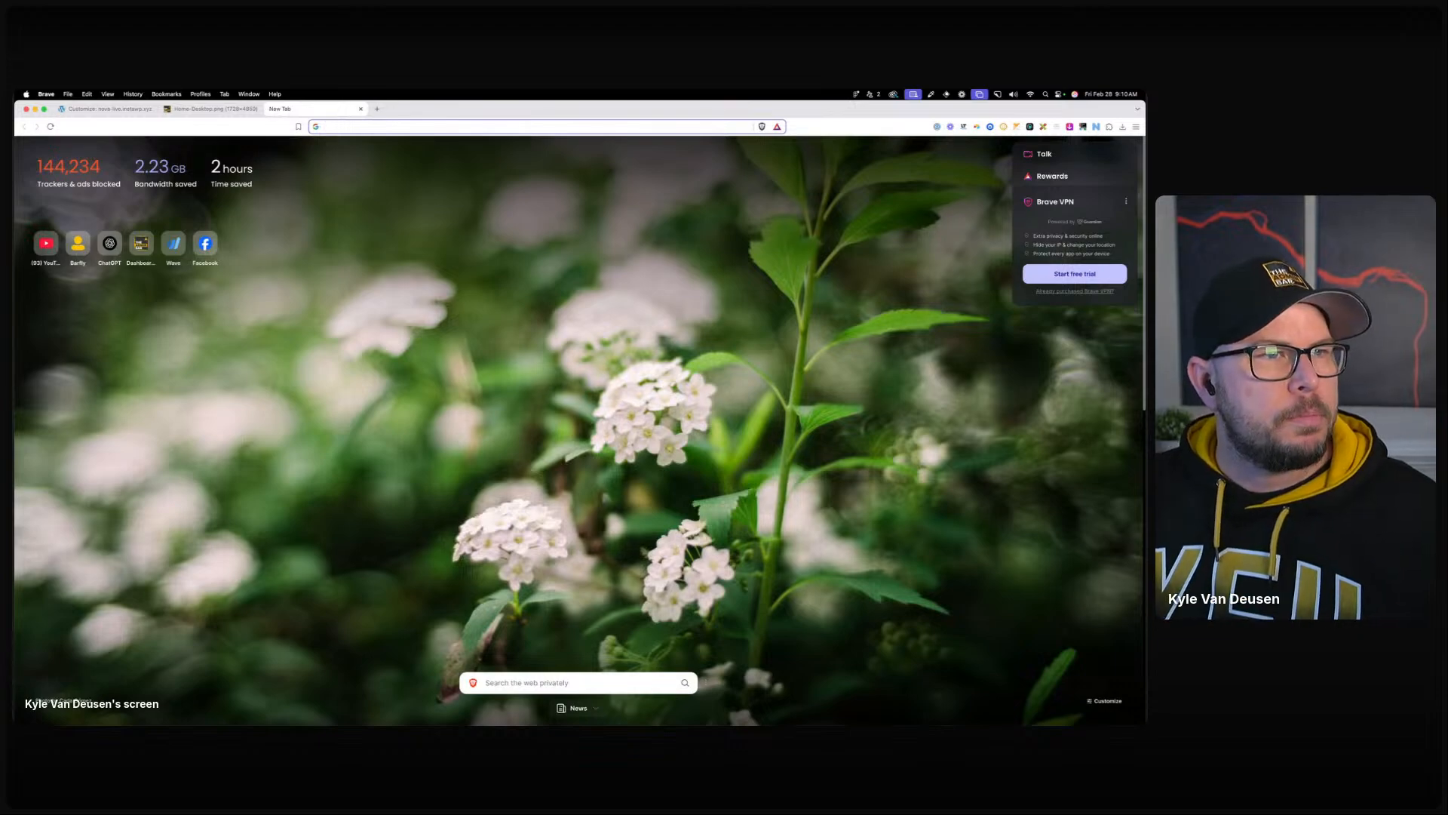
Draw a 294×294 square above the Home frame in Figma.
{"action": "left_click_drag", "start_coordinate": [15, 234], "coordinate": [640, 192]}
{"action": "left_click", "coordinate": [495, 238]}
{"action": "scroll", "coordinate": [494, 452], "scroll_direction": "up", "scroll_amount": 5}
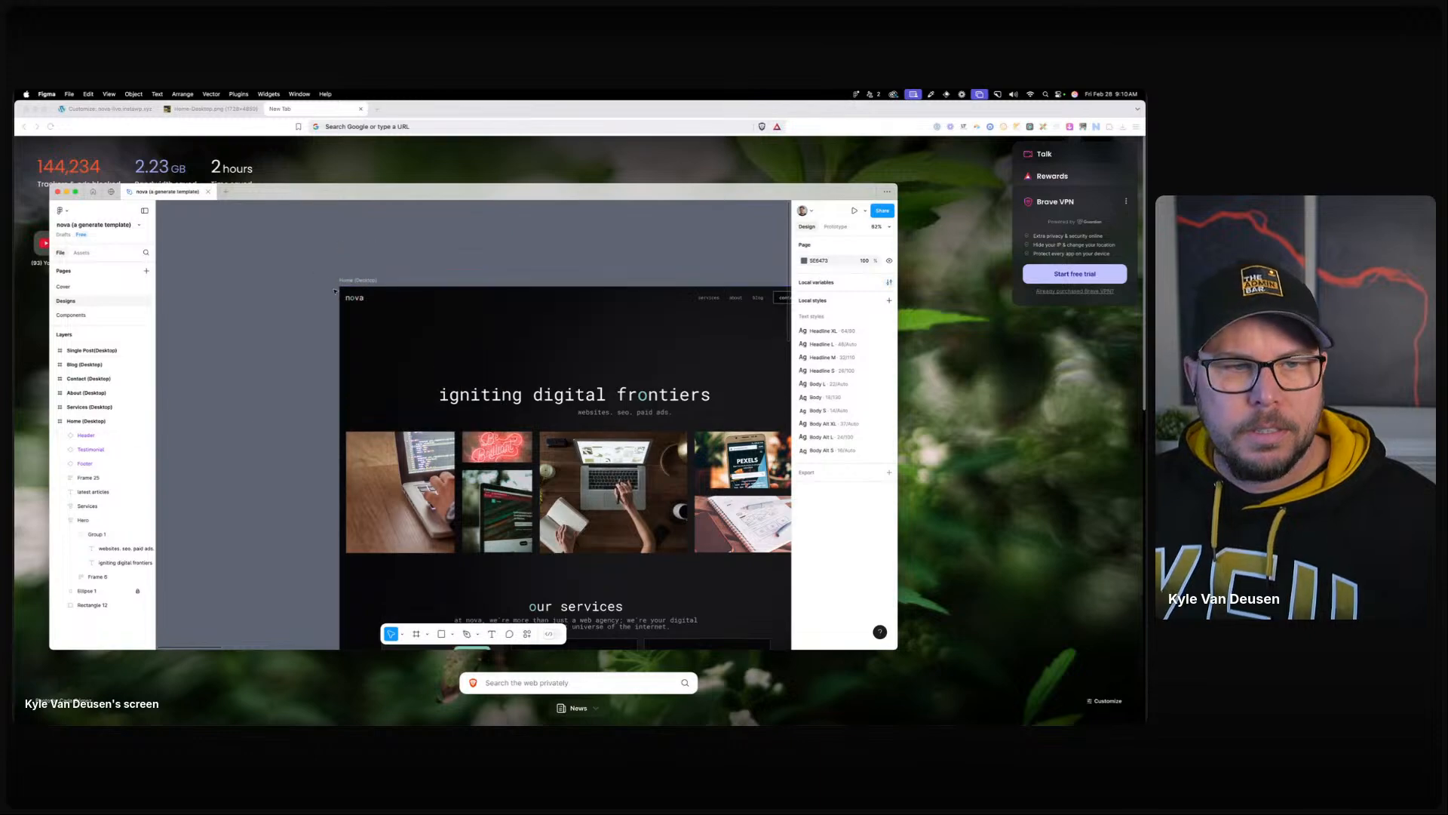
{"action": "left_click", "coordinate": [442, 635]}
{"action": "left_click_drag", "start_coordinate": [425, 326], "coordinate": [504, 388]}
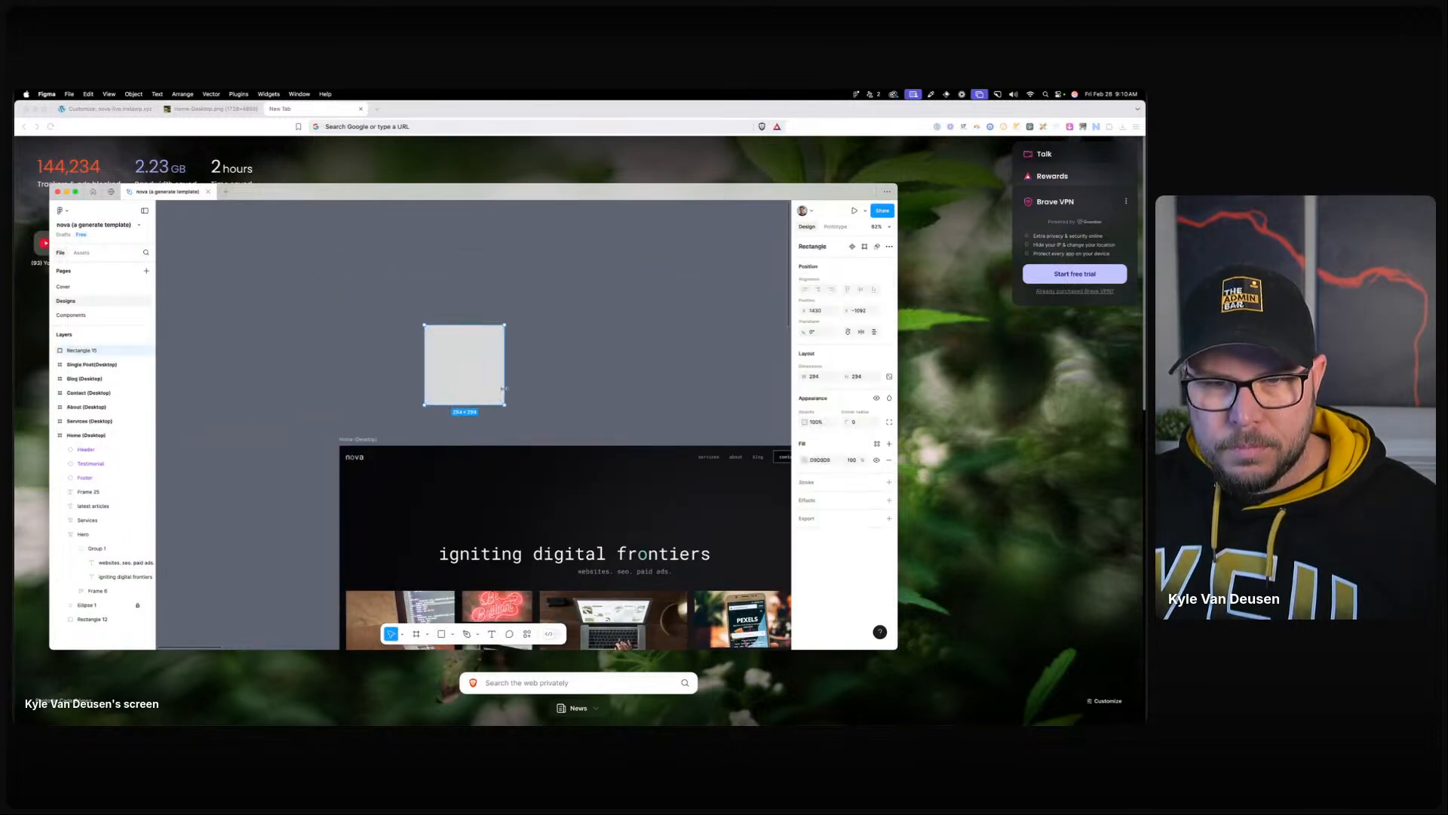
Fill the square with hex 86CEBC and lower its opacity to 75%.
{"action": "left_click", "coordinate": [803, 460]}
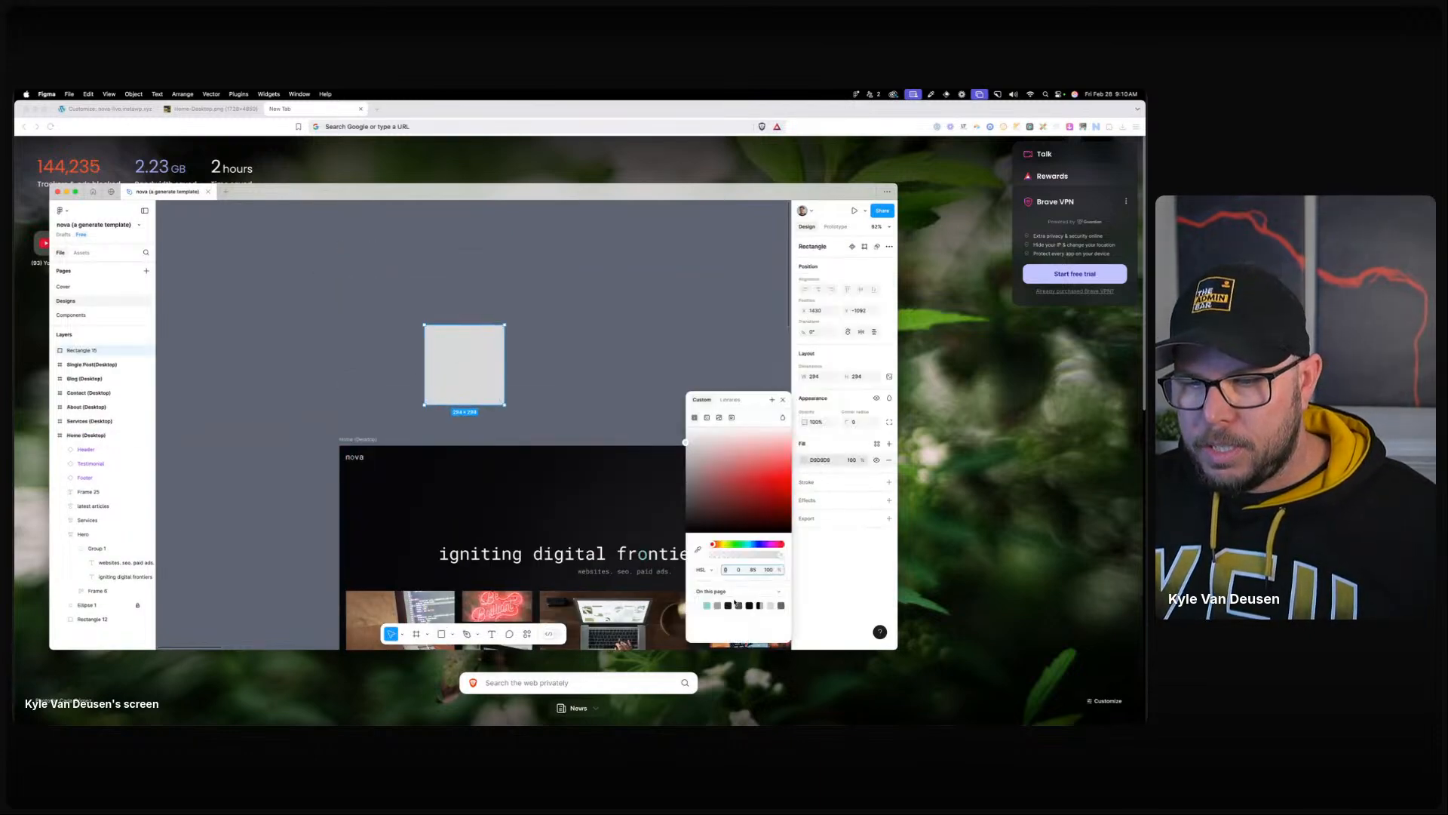
{"action": "left_click", "coordinate": [704, 570]}
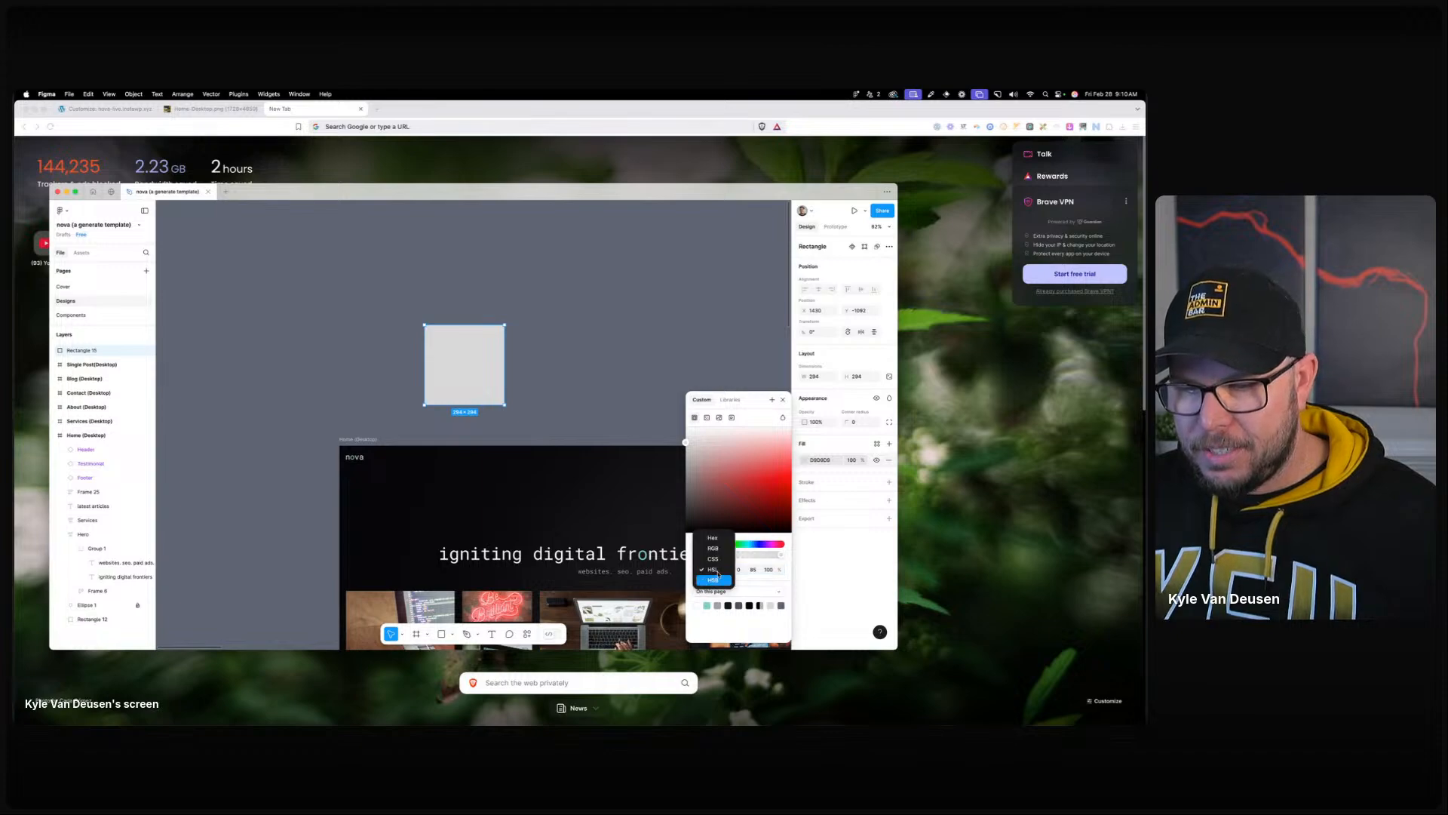
{"action": "left_click", "coordinate": [715, 540]}
{"action": "left_click", "coordinate": [735, 571]}
{"action": "key", "text": "super+v"}
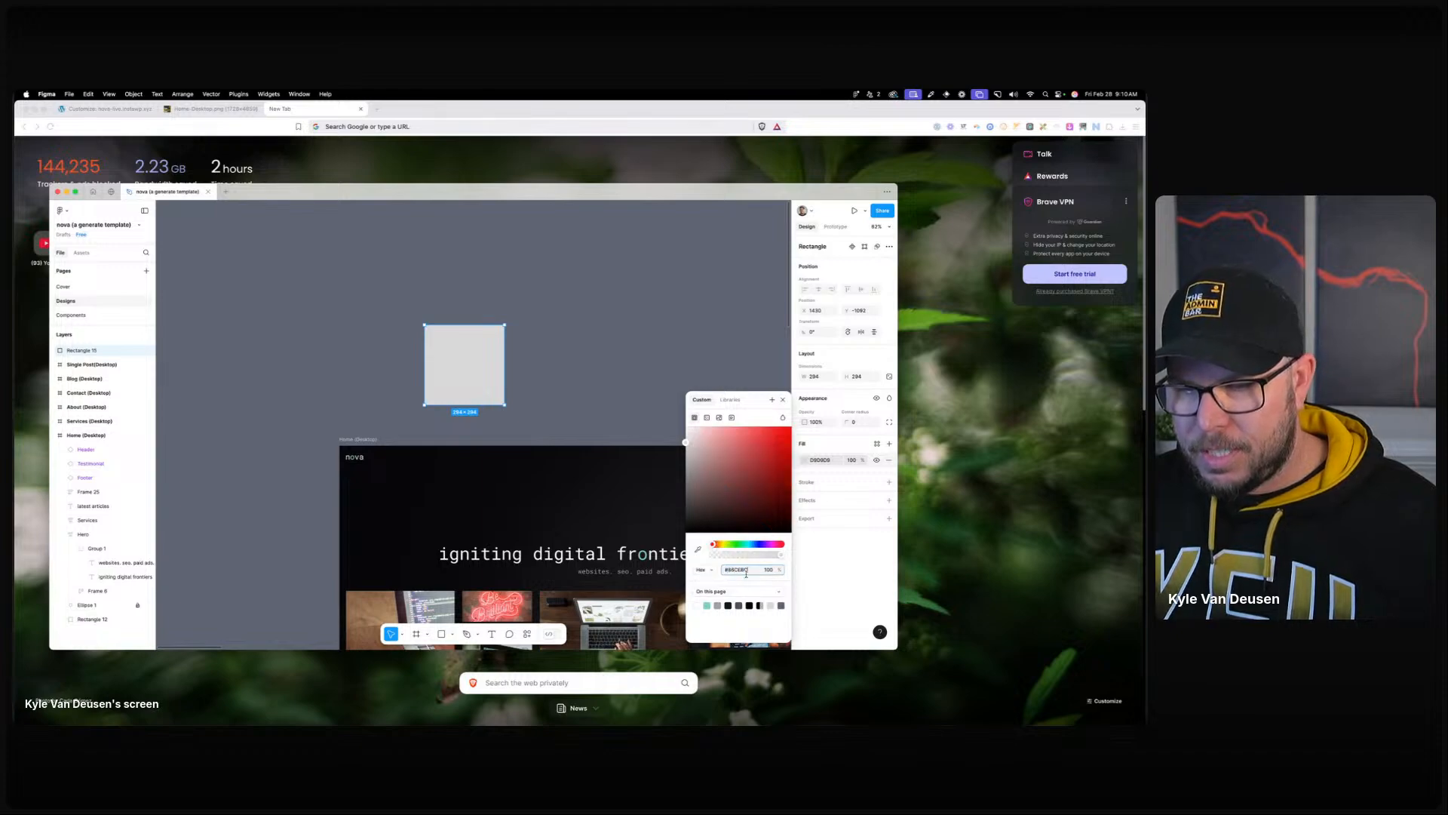
{"action": "key", "text": "Tab"}
{"action": "left_click", "coordinate": [713, 570]}
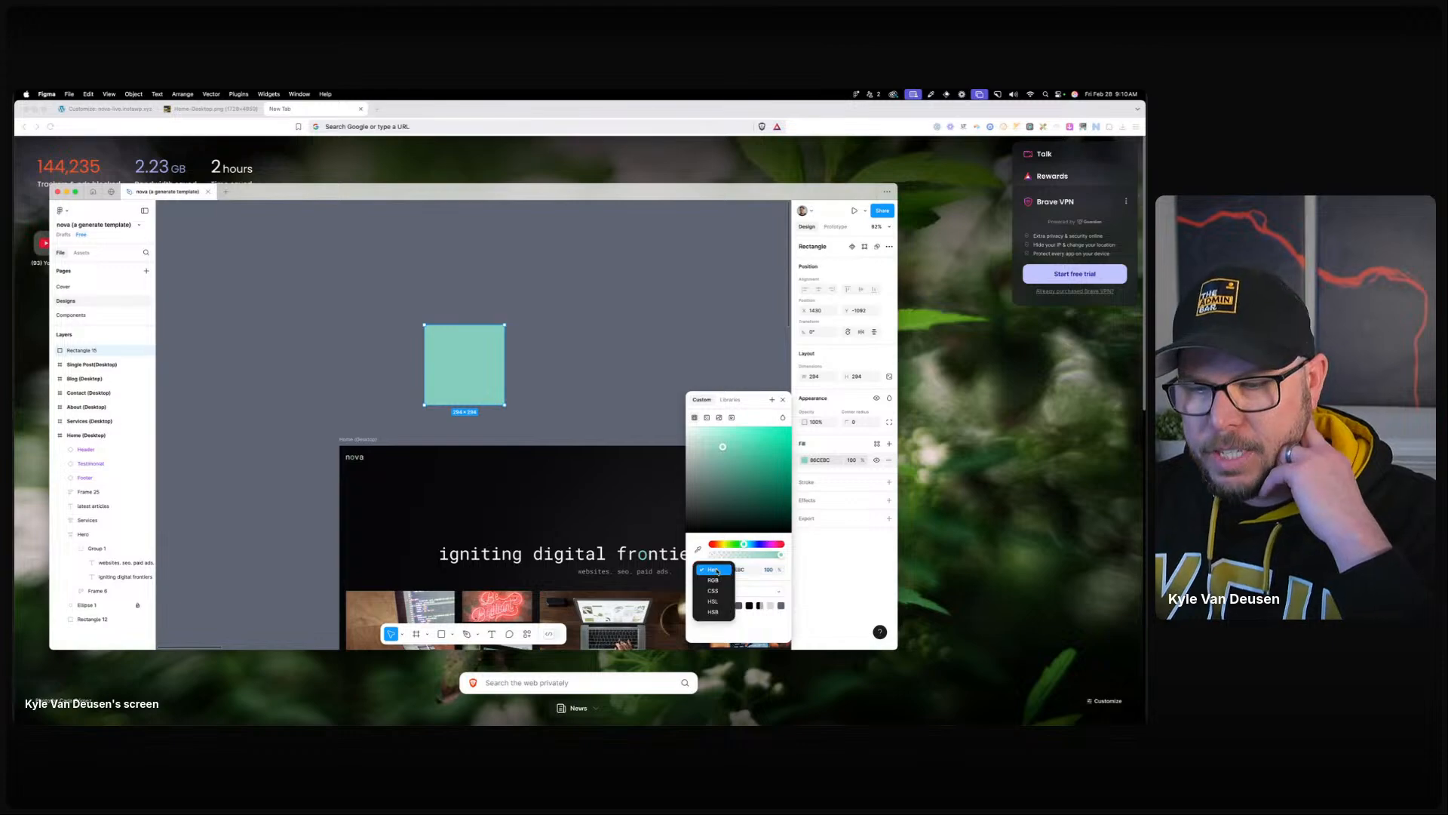
{"action": "left_click", "coordinate": [713, 602]}
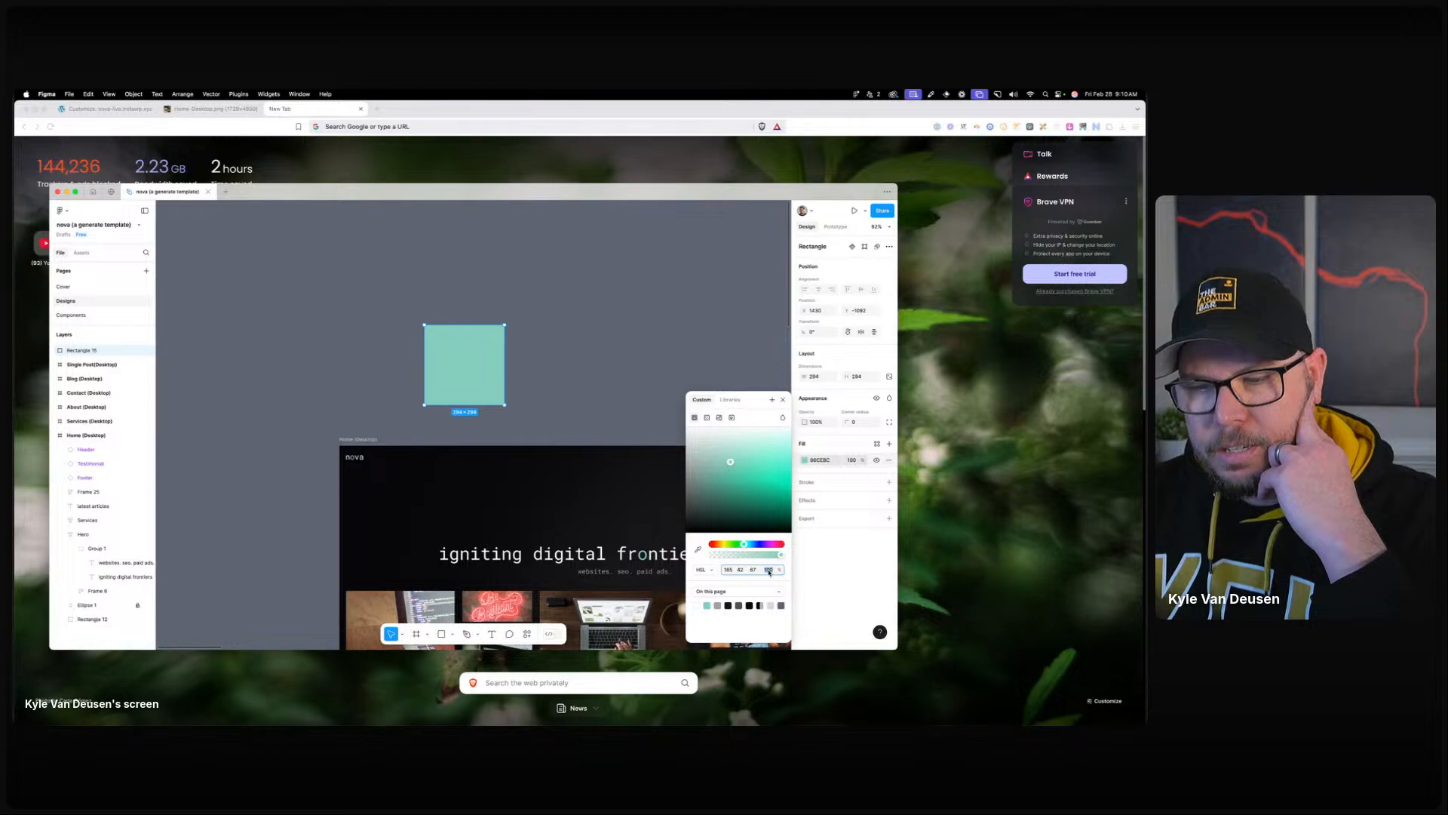
{"action": "key", "text": "Down"}
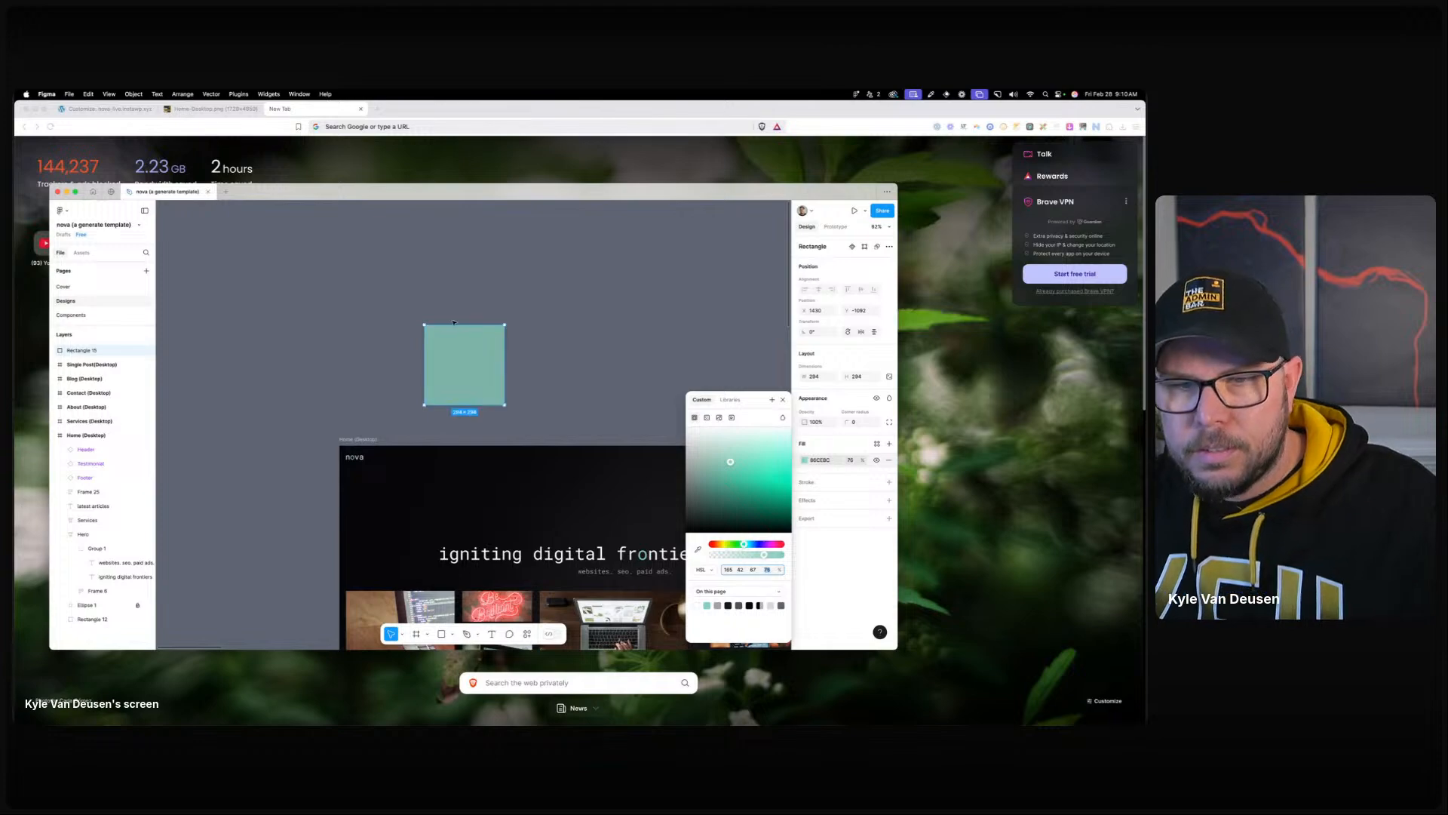
Duplicate the teal square to the left and set the copy to 100% opacity.
{"action": "left_click_drag", "start_coordinate": [466, 365], "coordinate": [377, 367]}
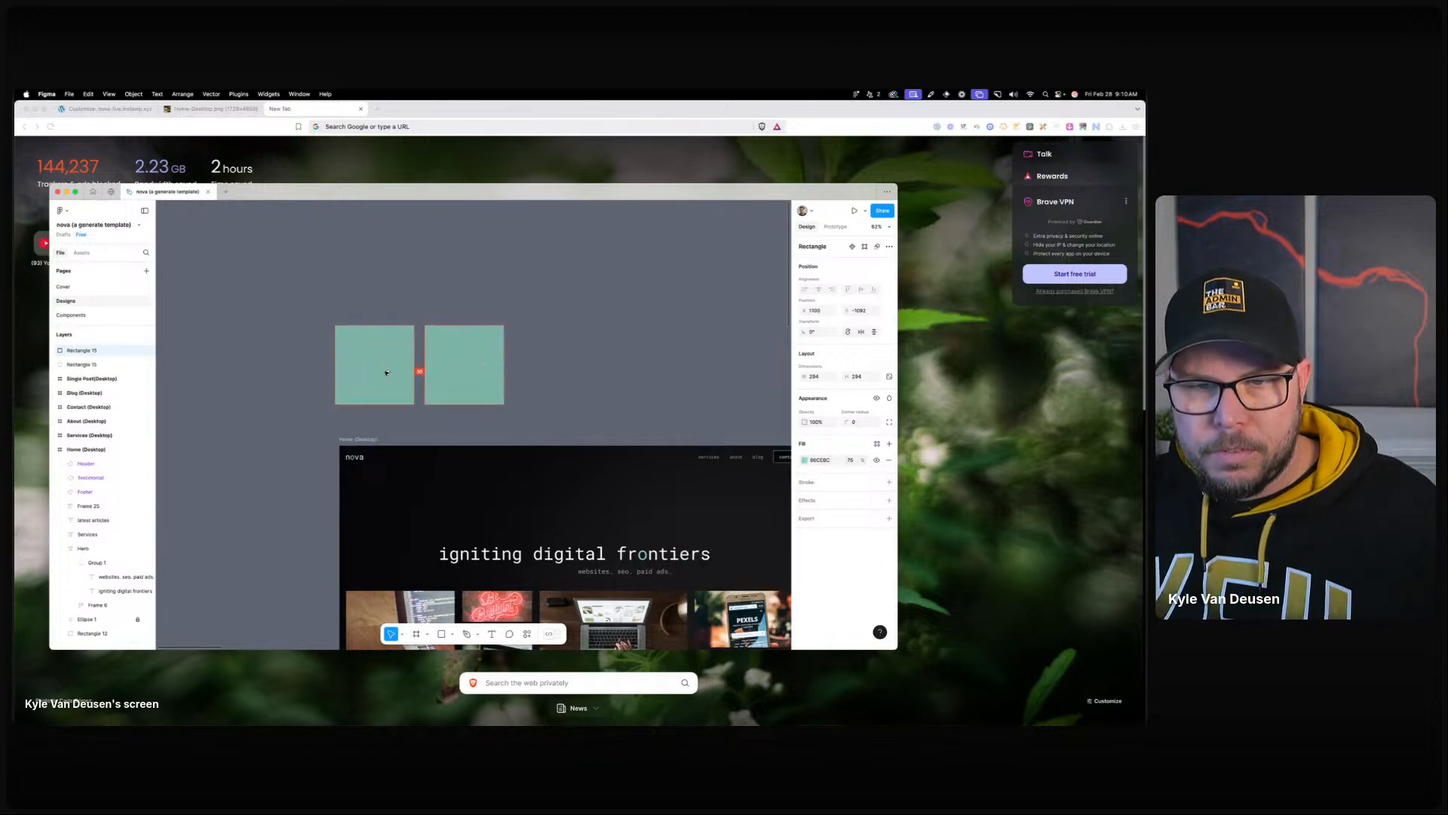
{"action": "left_click", "coordinate": [805, 460]}
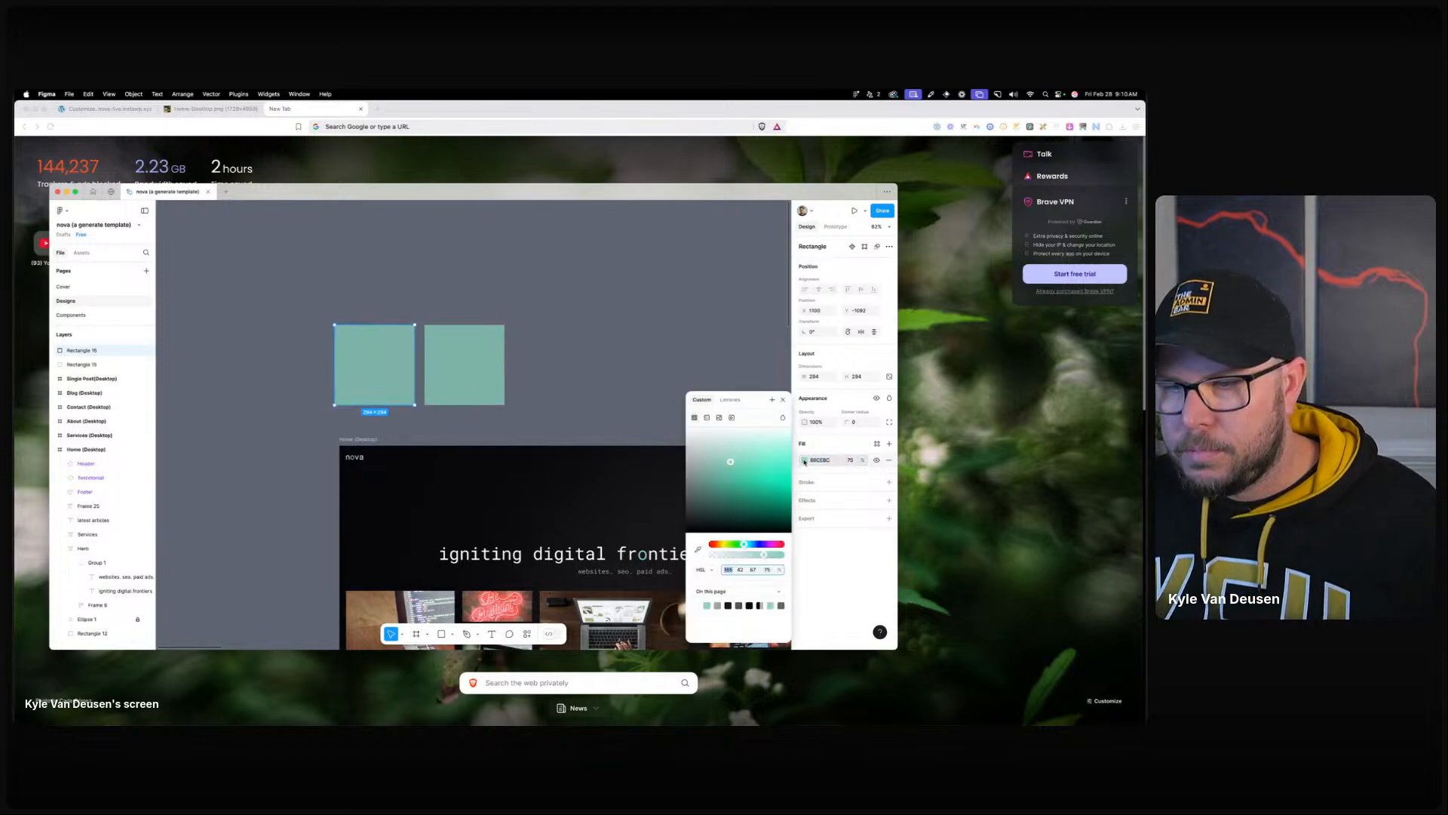
{"action": "left_click", "coordinate": [769, 570]}
{"action": "type", "text": "100"}
{"action": "key", "text": "Return"}
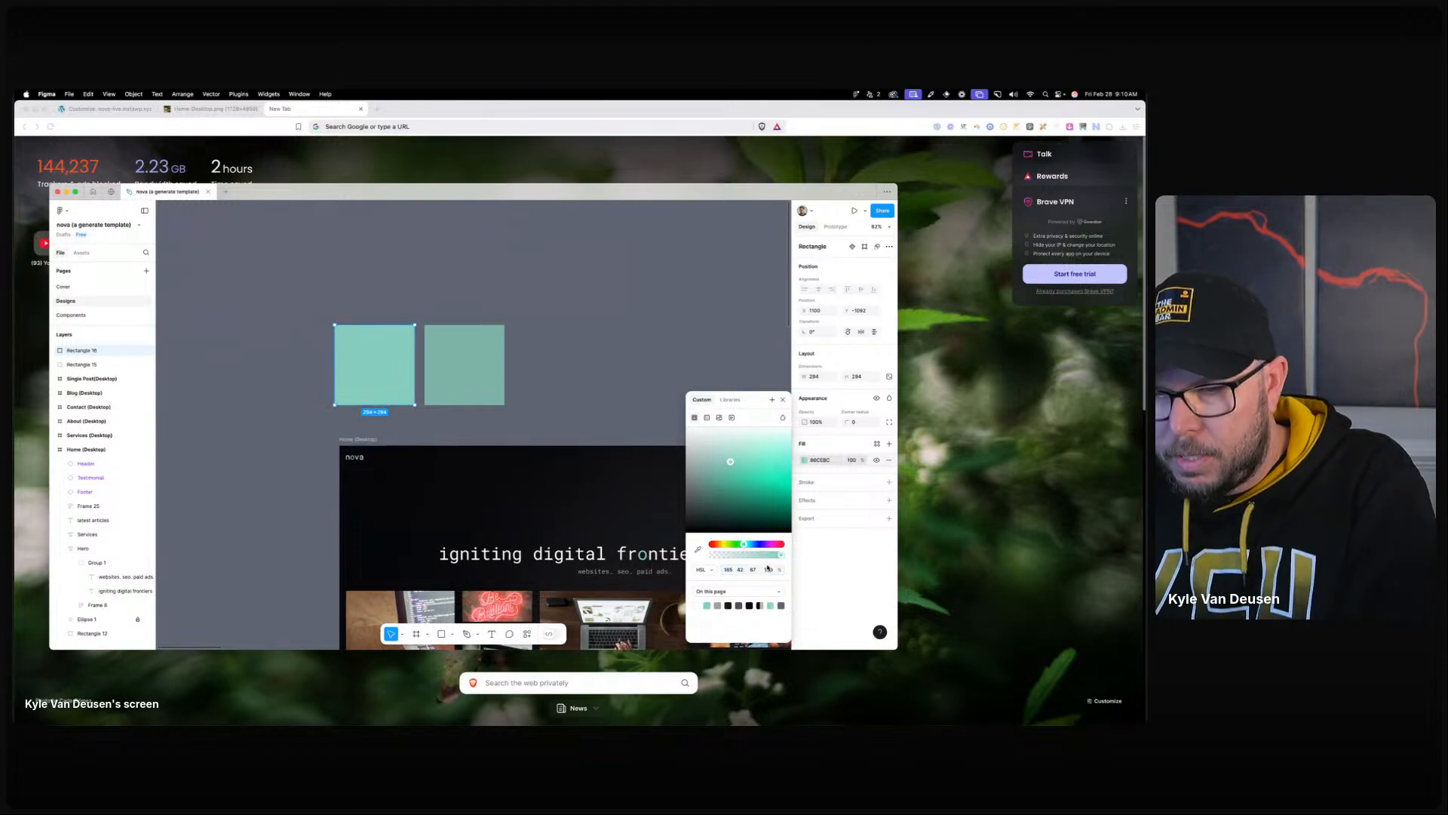
{"action": "left_click", "coordinate": [755, 570]}
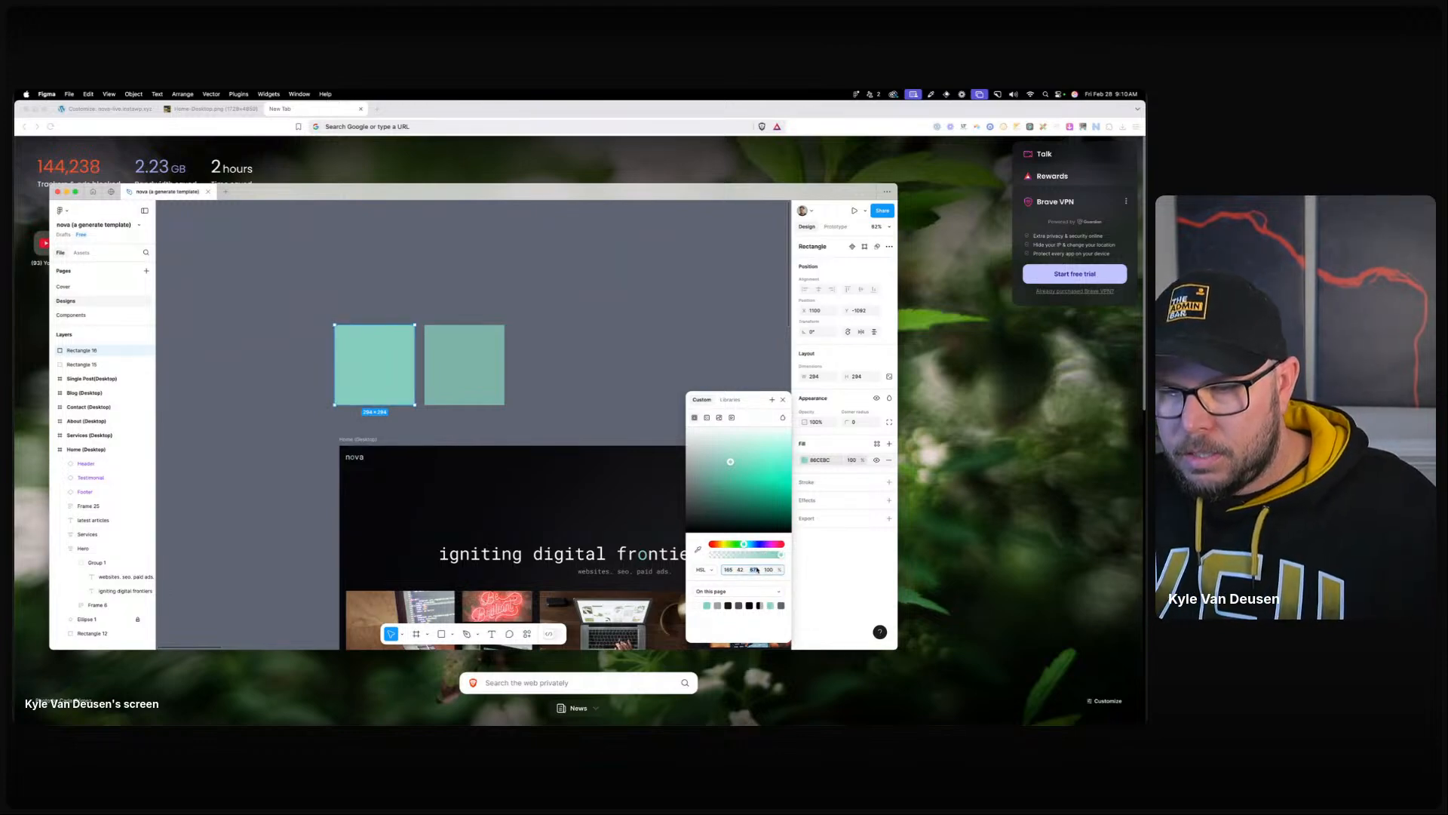
Reselect the left square and show its fill as hex 86CEBC.
{"action": "left_click", "coordinate": [525, 398]}
{"action": "left_click", "coordinate": [360, 352]}
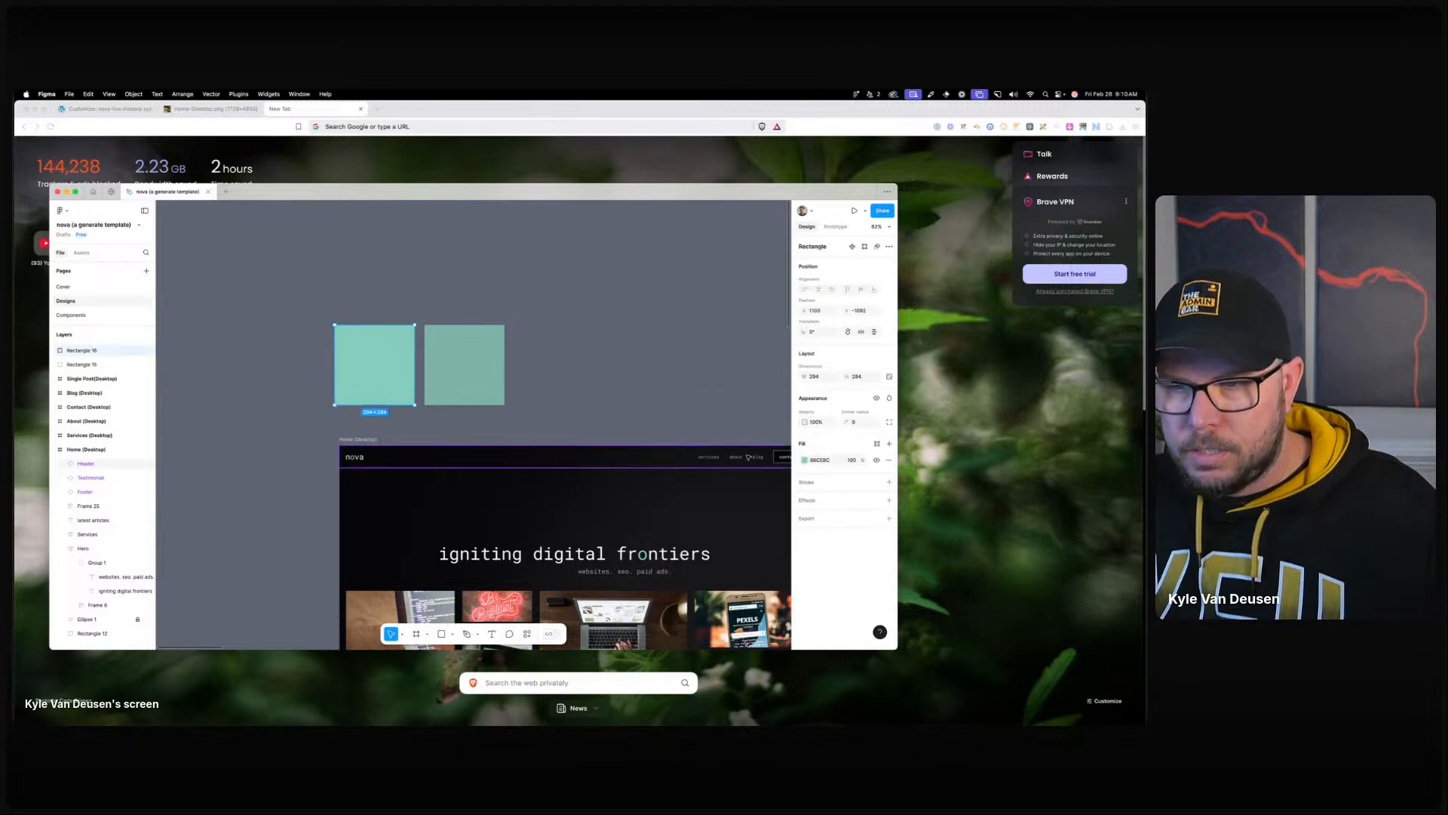
{"action": "left_click", "coordinate": [805, 461]}
{"action": "left_click", "coordinate": [711, 570]}
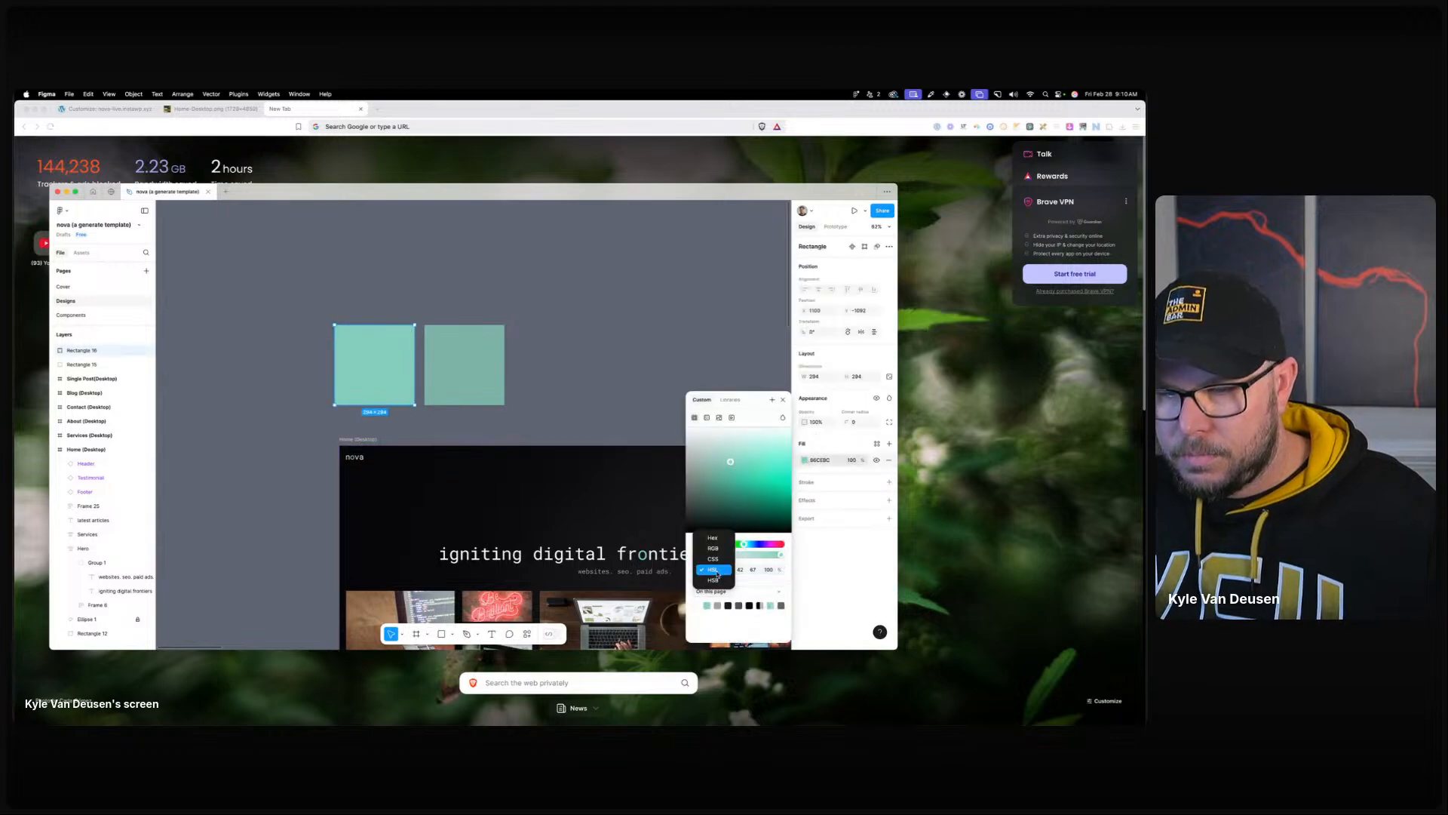
{"action": "left_click", "coordinate": [705, 537]}
{"action": "left_click", "coordinate": [746, 571]}
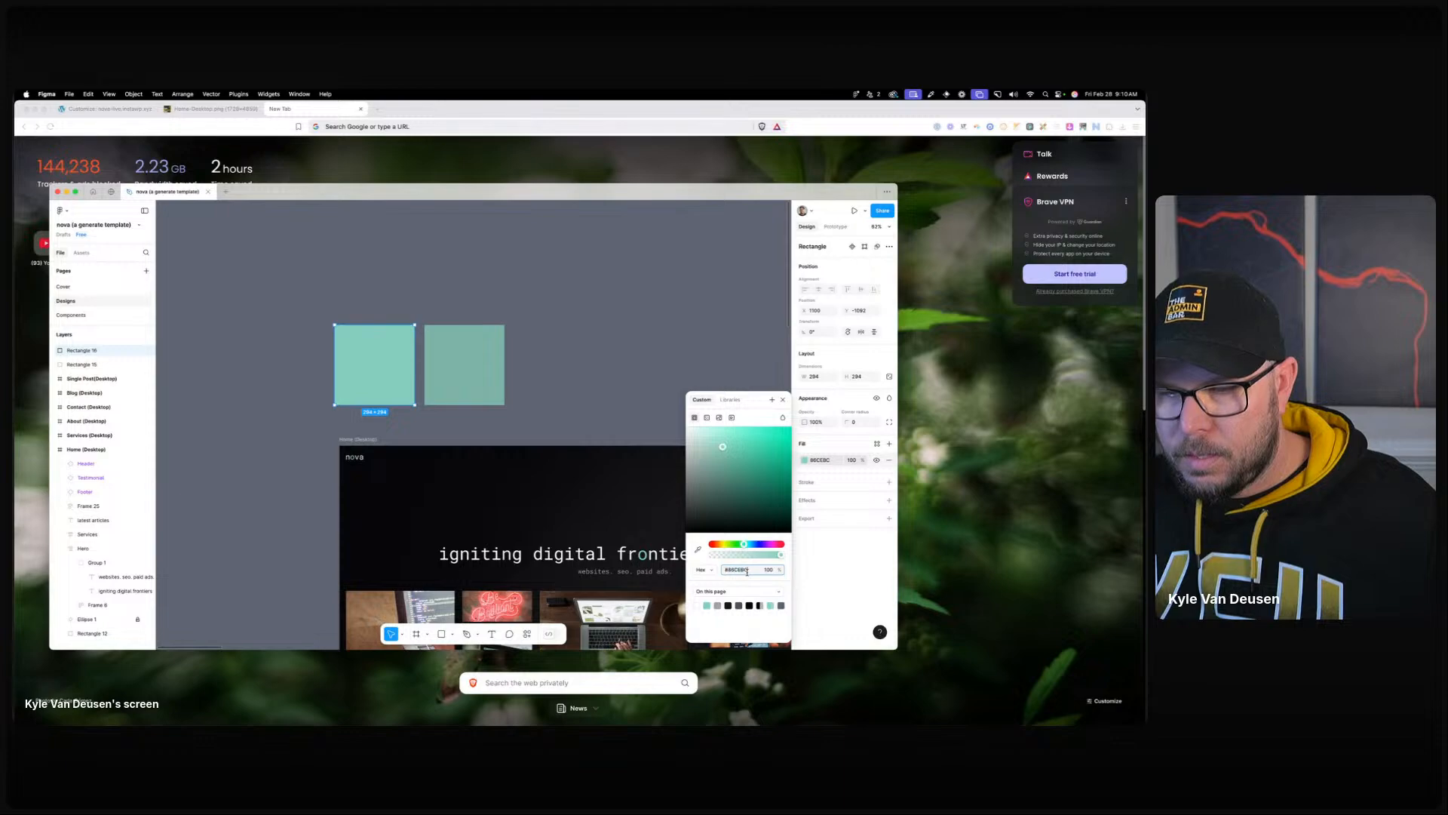
{"action": "left_click", "coordinate": [545, 384]}
Raise the right square's HSL lightness to 82, giving mint hex BEE5DB.
{"action": "left_click", "coordinate": [472, 372]}
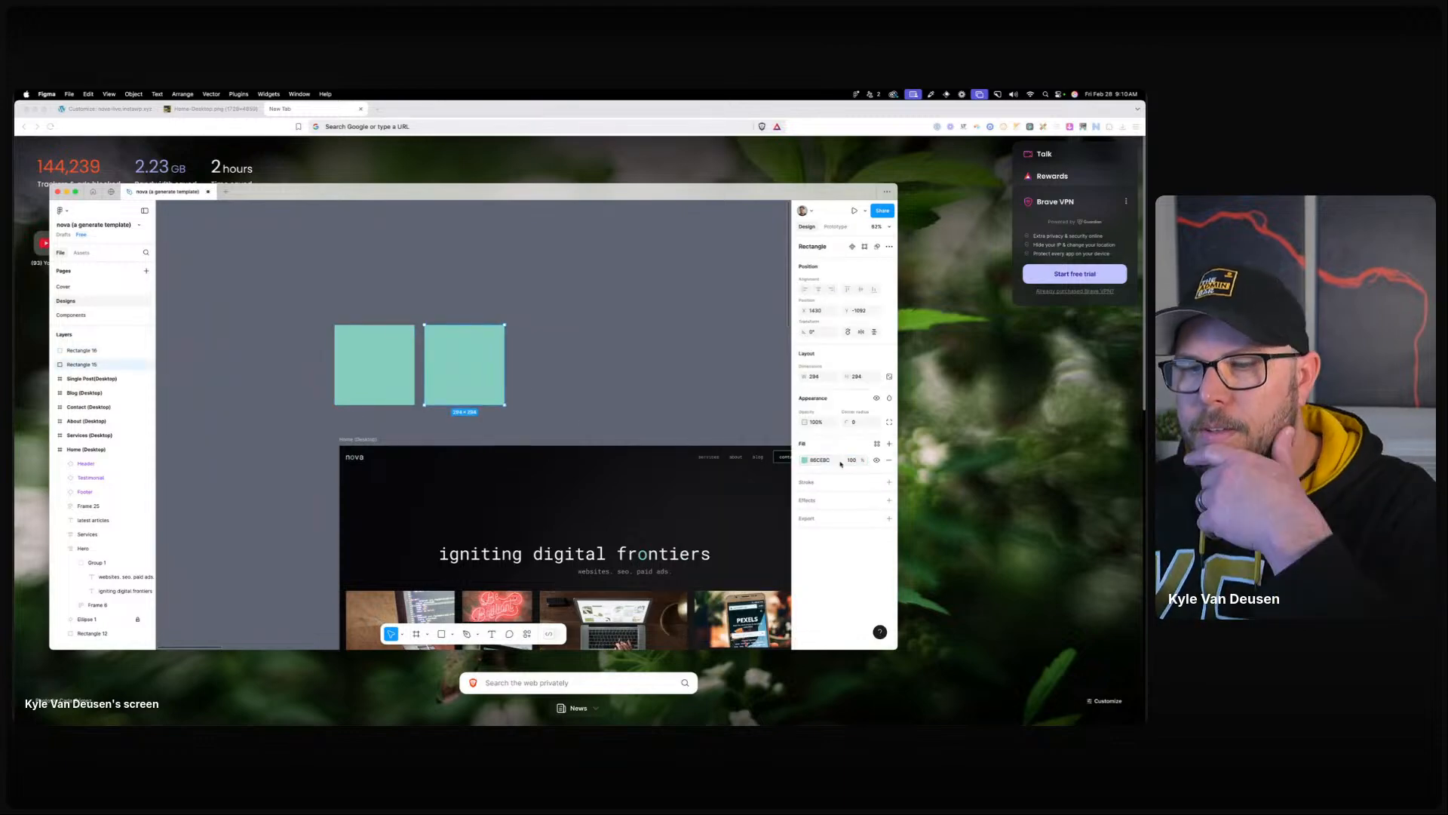
{"action": "left_click", "coordinate": [804, 459]}
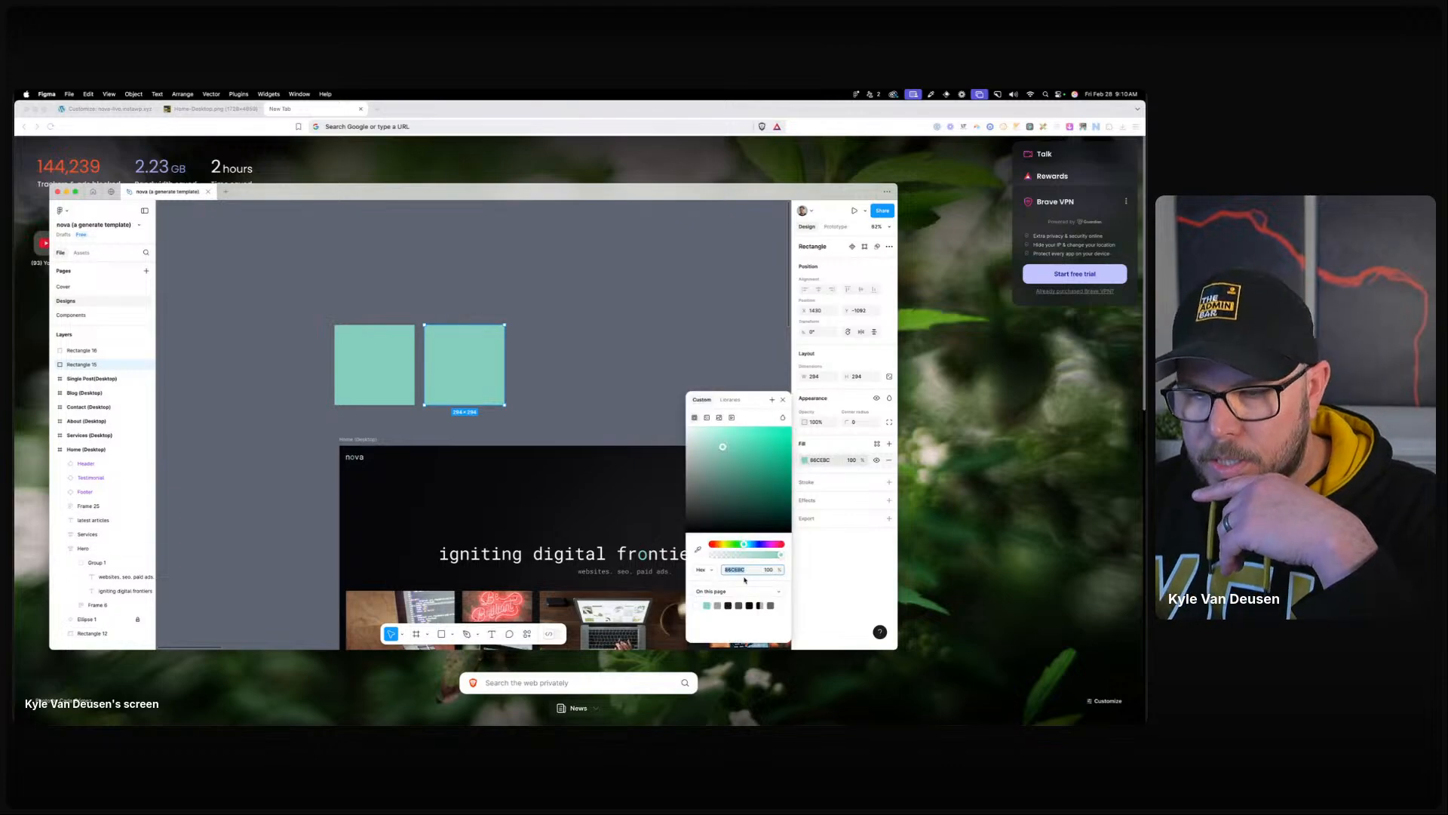
{"action": "left_click", "coordinate": [705, 569]}
{"action": "left_click", "coordinate": [709, 604]}
{"action": "left_click", "coordinate": [751, 570]}
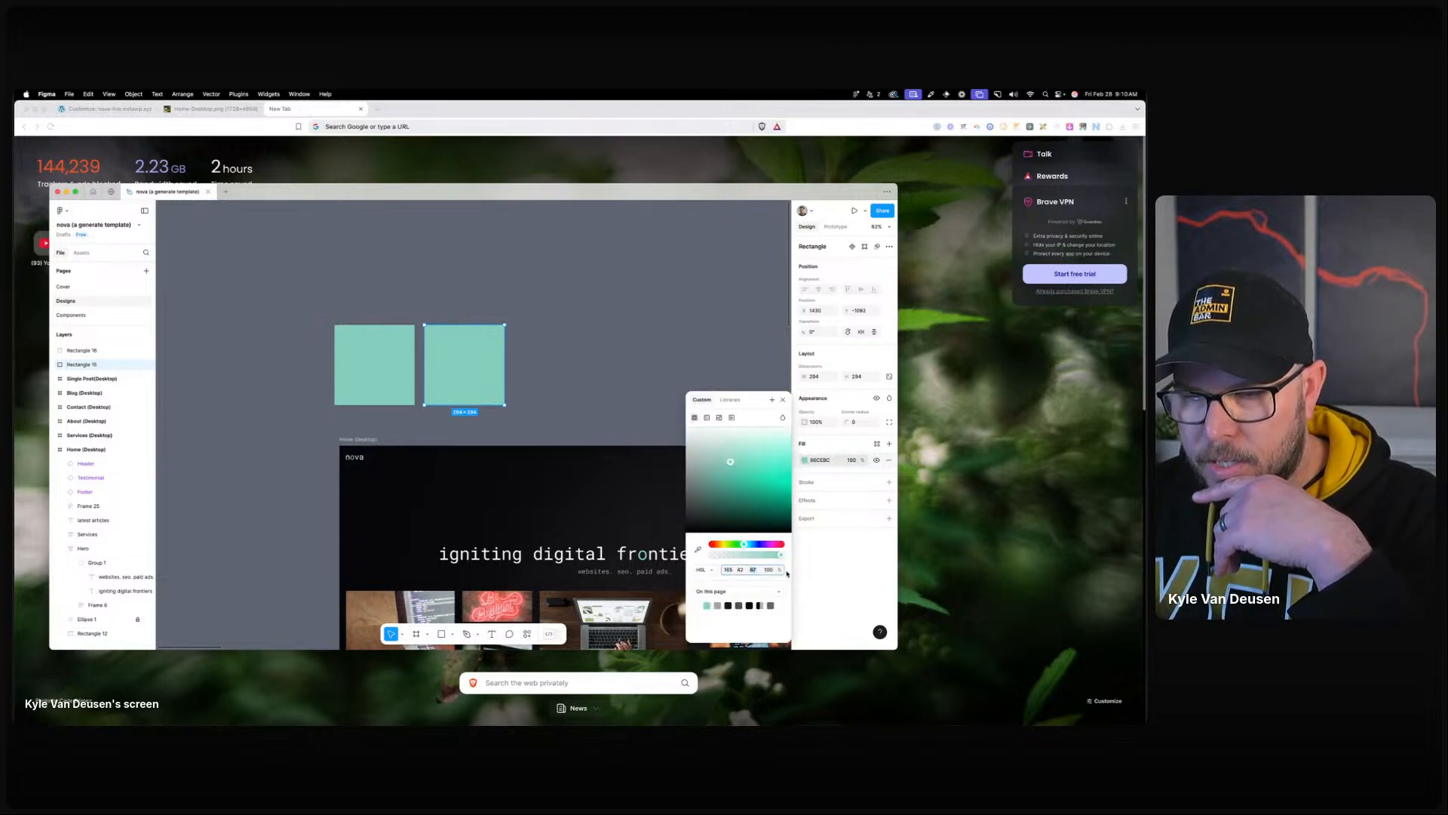
{"action": "type", "text": "73"}
{"action": "key", "text": "Return"}
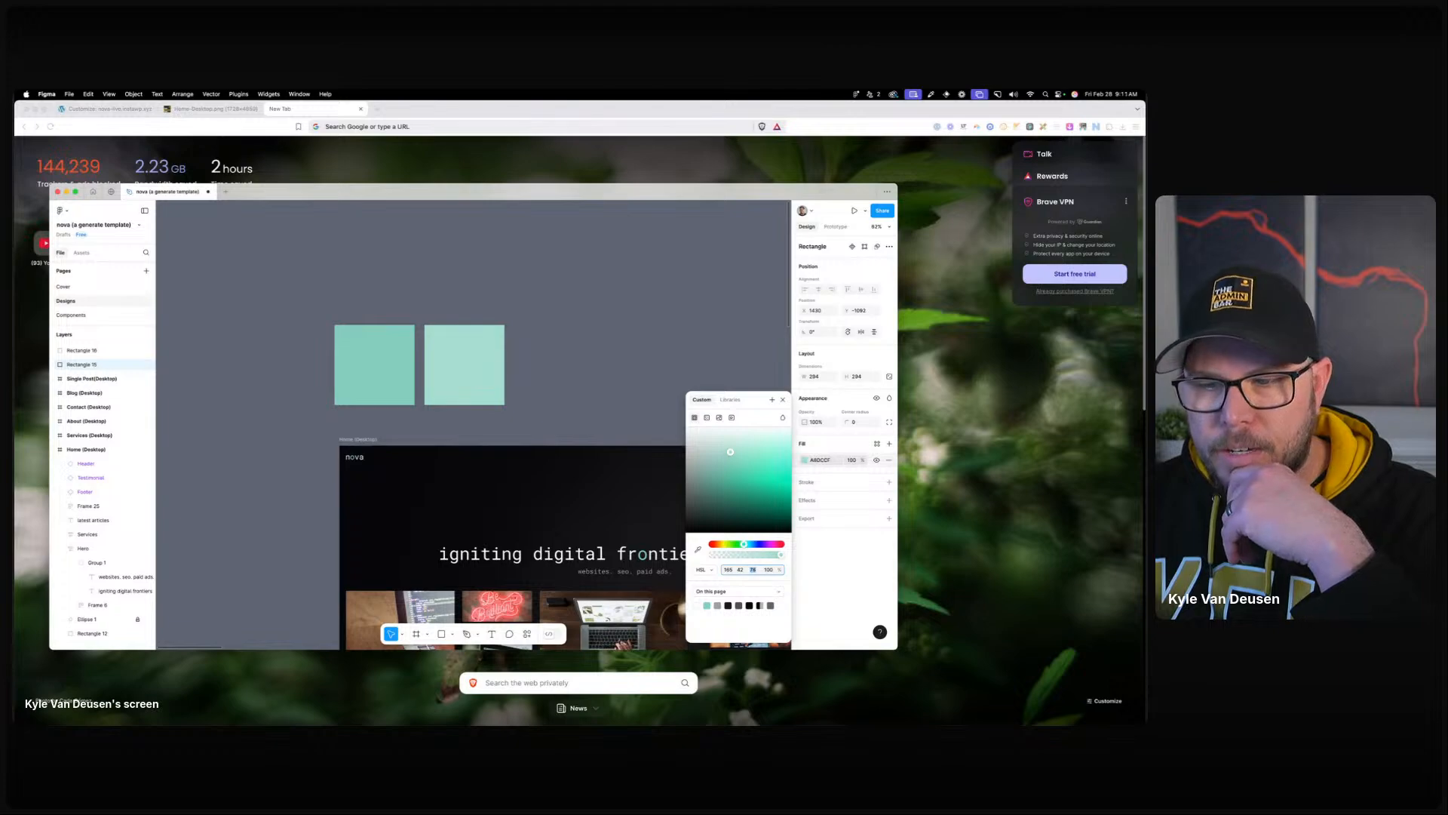
{"action": "type", "text": "81"}
{"action": "key", "text": "Return"}
{"action": "key", "text": "Up"}
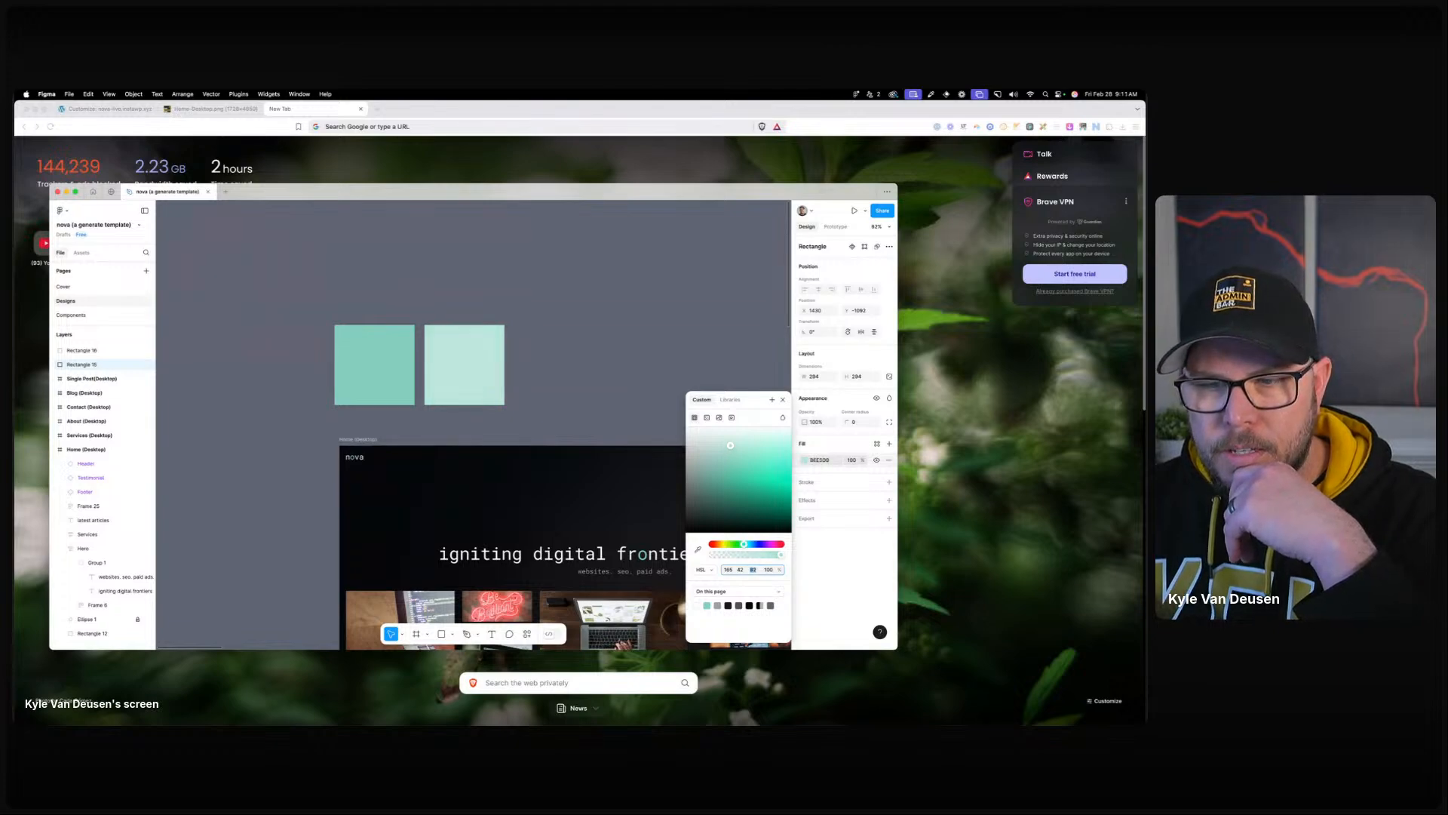
{"action": "left_click", "coordinate": [705, 569]}
{"action": "left_click", "coordinate": [713, 538]}
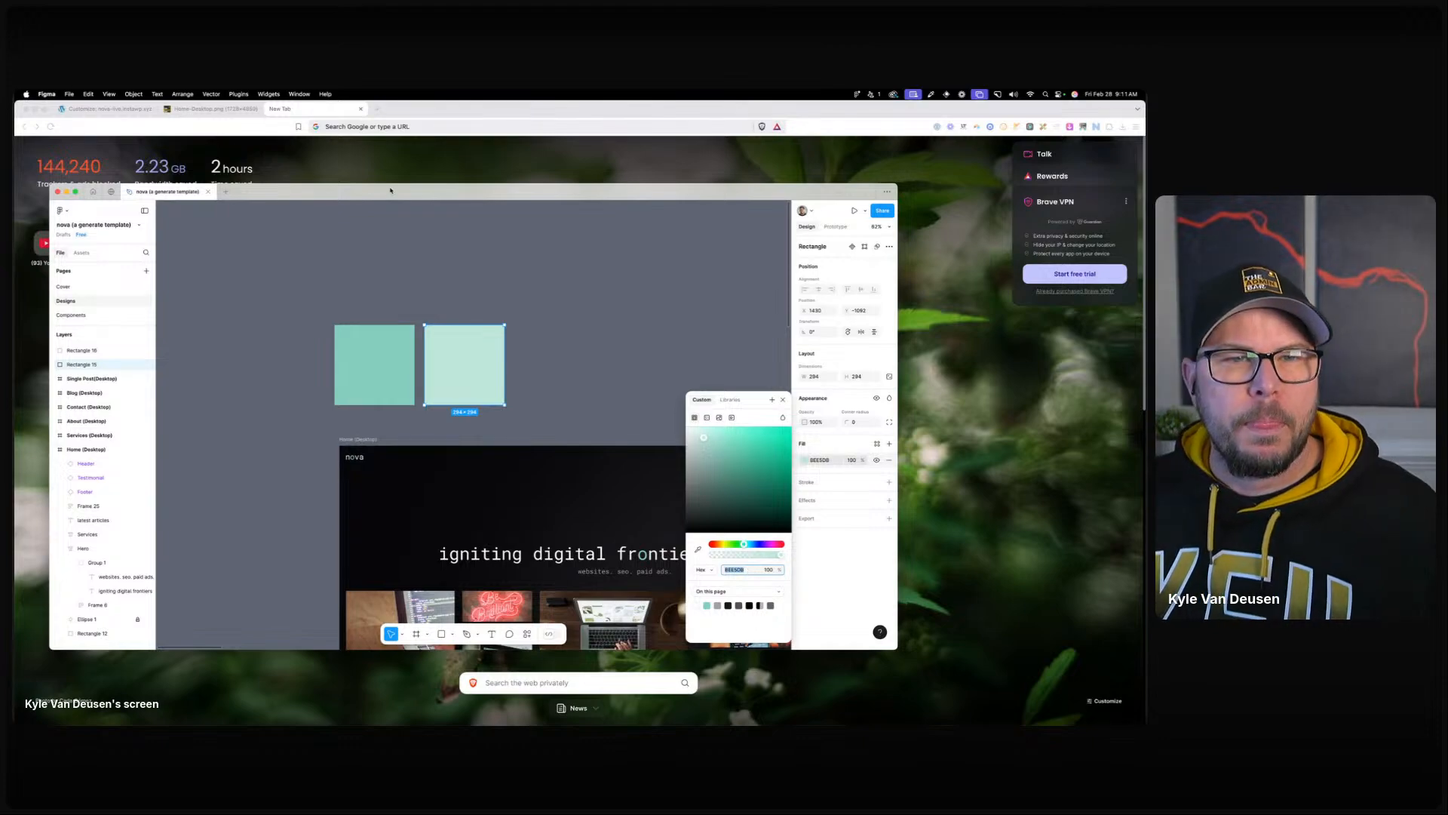
{"action": "left_click_drag", "start_coordinate": [242, 191], "coordinate": [16, 189]}
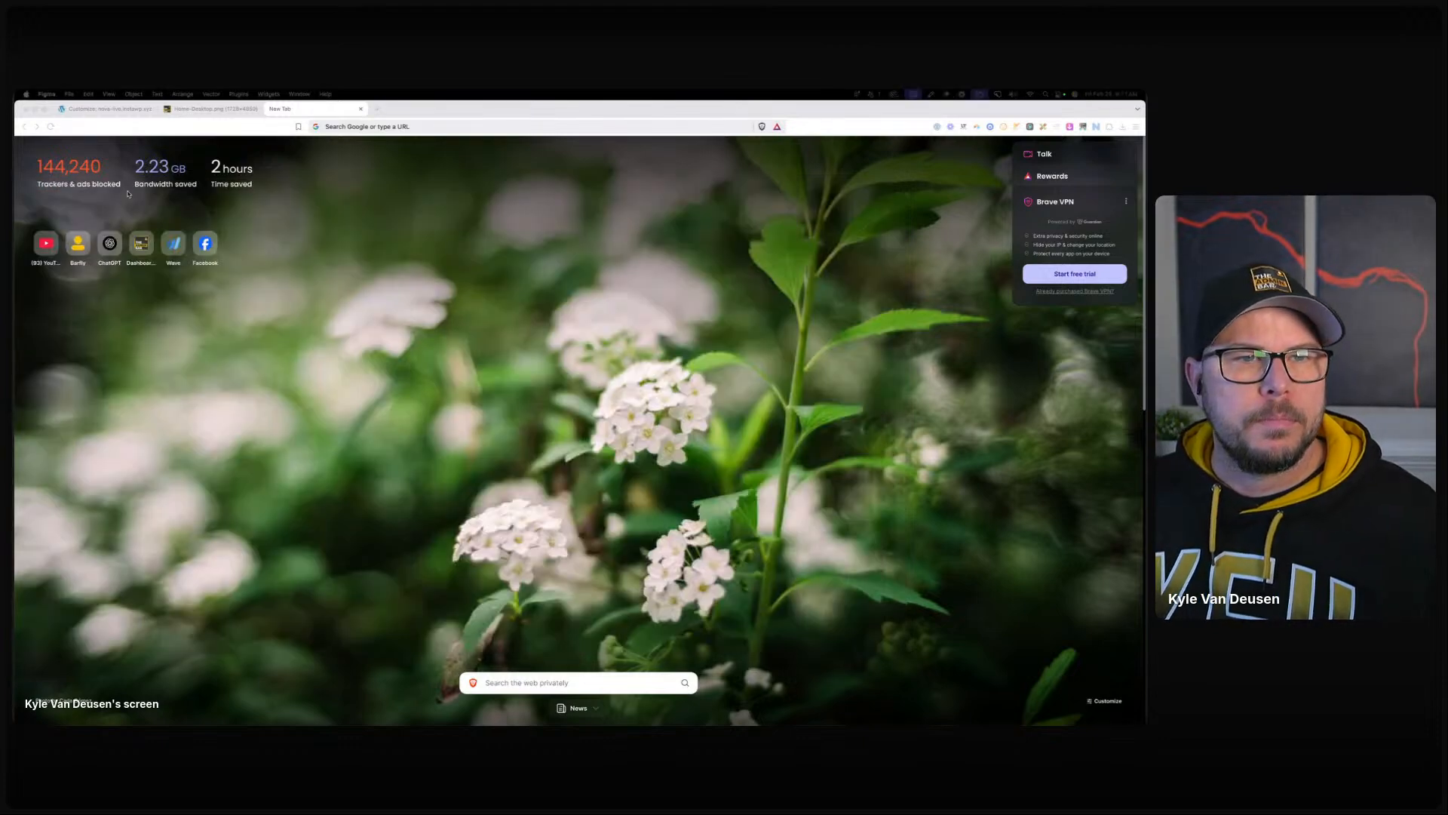
{"action": "left_click", "coordinate": [105, 109]}
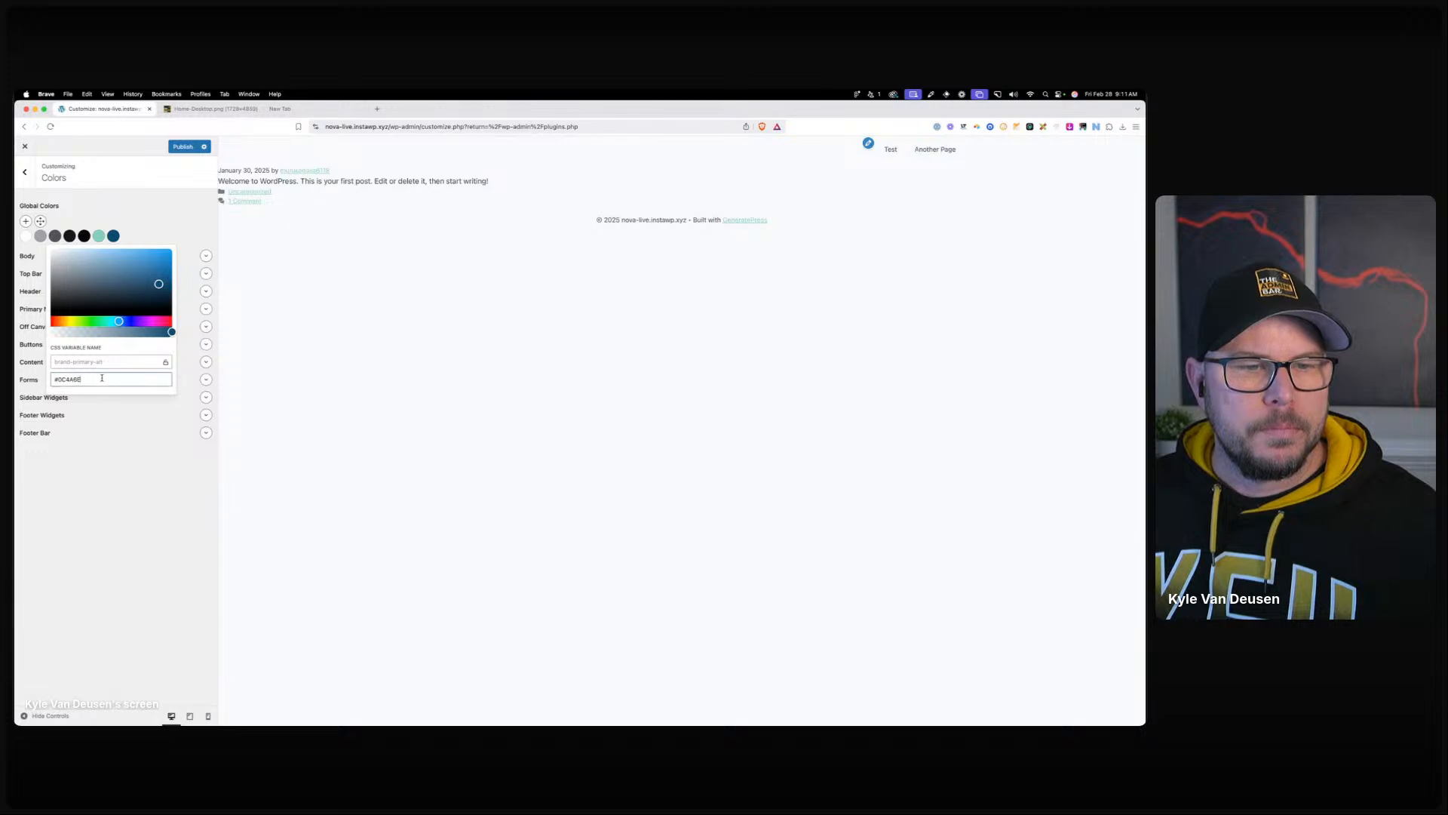
Replace the #0C4A6E palette swatch with light teal BEE5DB.
{"action": "triple_click", "coordinate": [103, 378]}
{"action": "type", "text": "#BEE5DB"}
{"action": "left_click", "coordinate": [167, 211]}
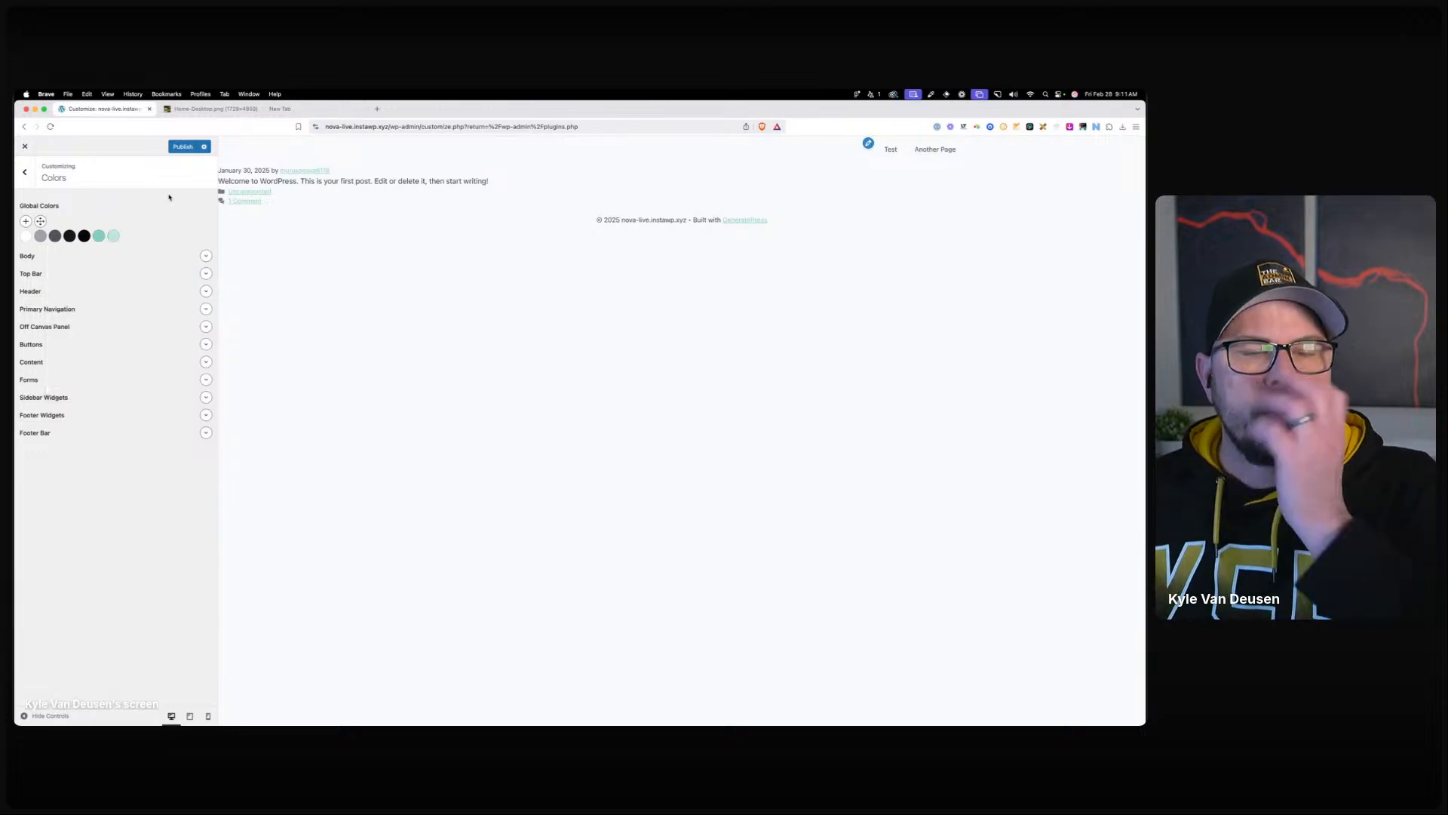
Set the Body background to black and body text to the grey palette colour.
{"action": "left_click", "coordinate": [205, 256]}
{"action": "left_click", "coordinate": [207, 276]}
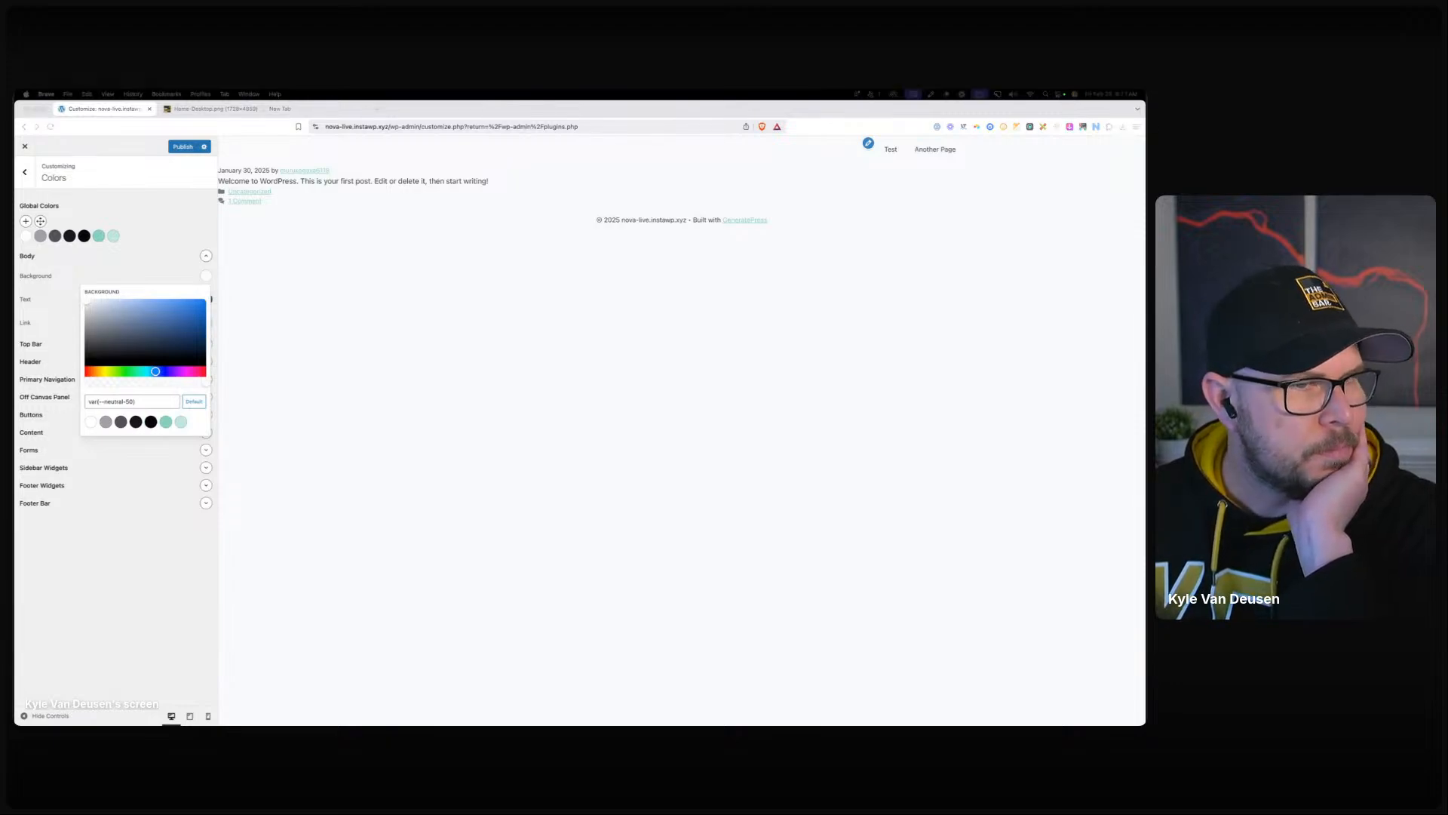
{"action": "left_click", "coordinate": [150, 427]}
{"action": "left_click", "coordinate": [149, 426]}
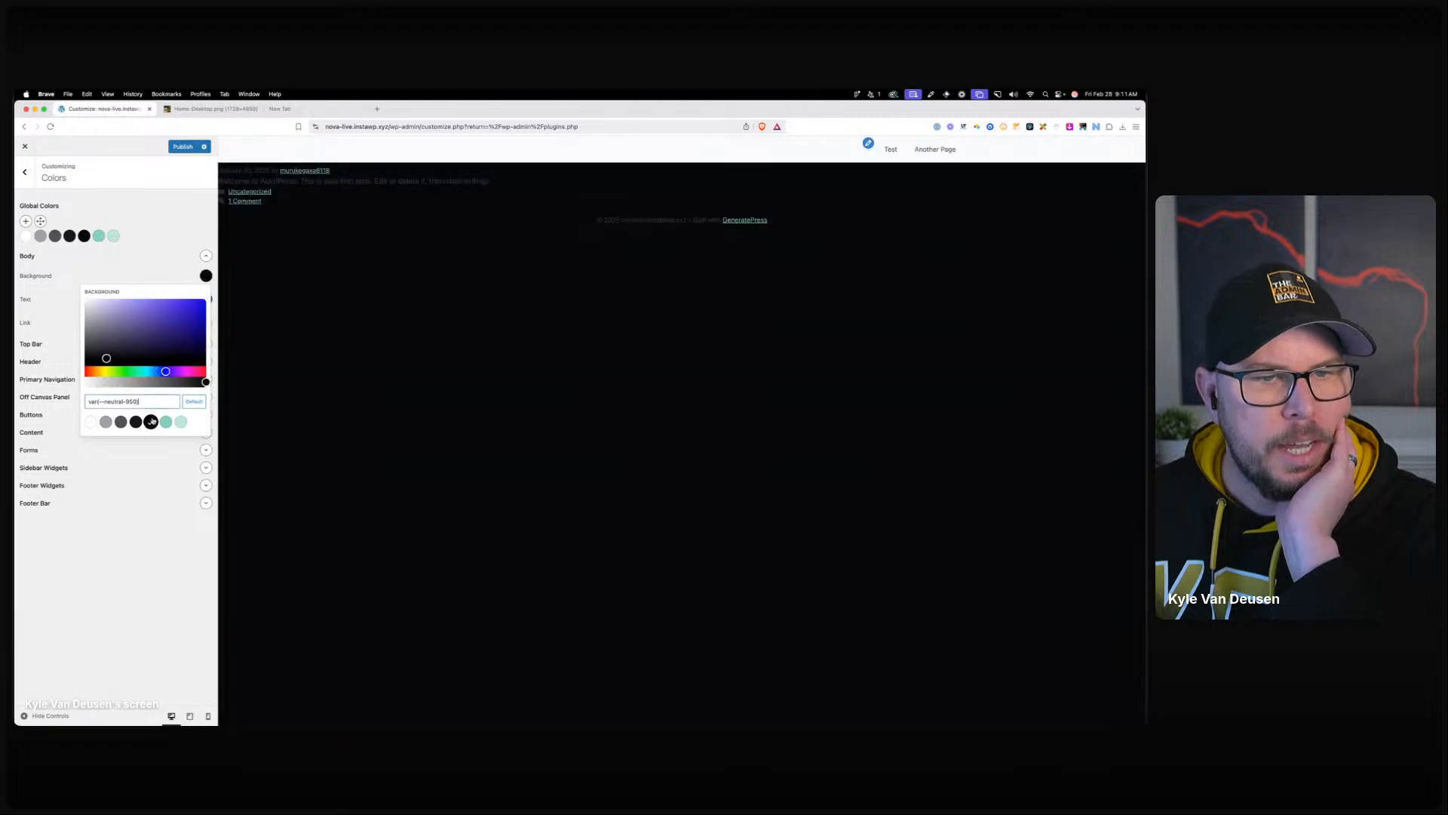
{"action": "left_click", "coordinate": [129, 445]}
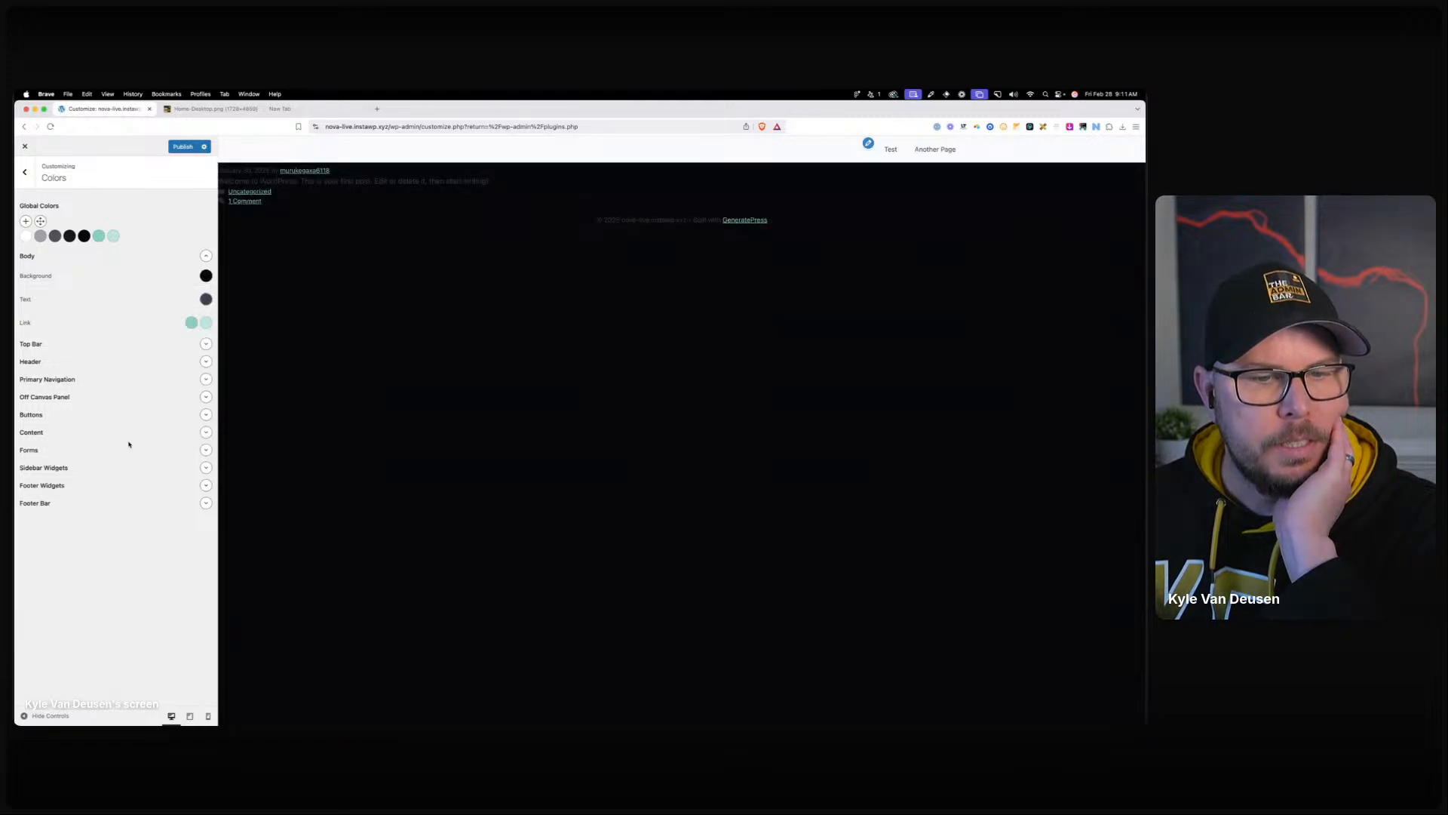
{"action": "left_click", "coordinate": [205, 298]}
{"action": "left_click", "coordinate": [106, 445]}
{"action": "left_click", "coordinate": [172, 301]}
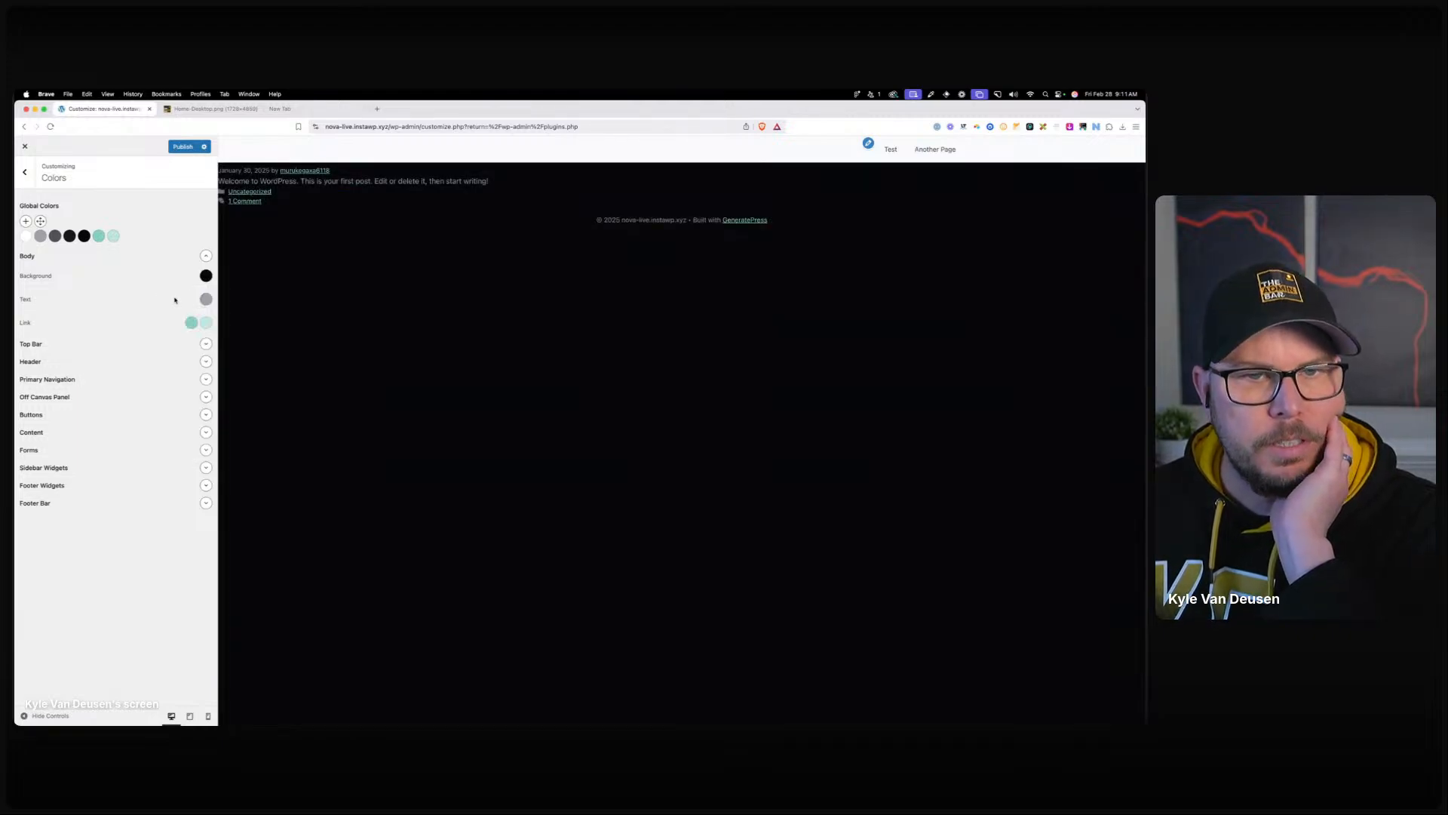
{"action": "left_click", "coordinate": [190, 324]}
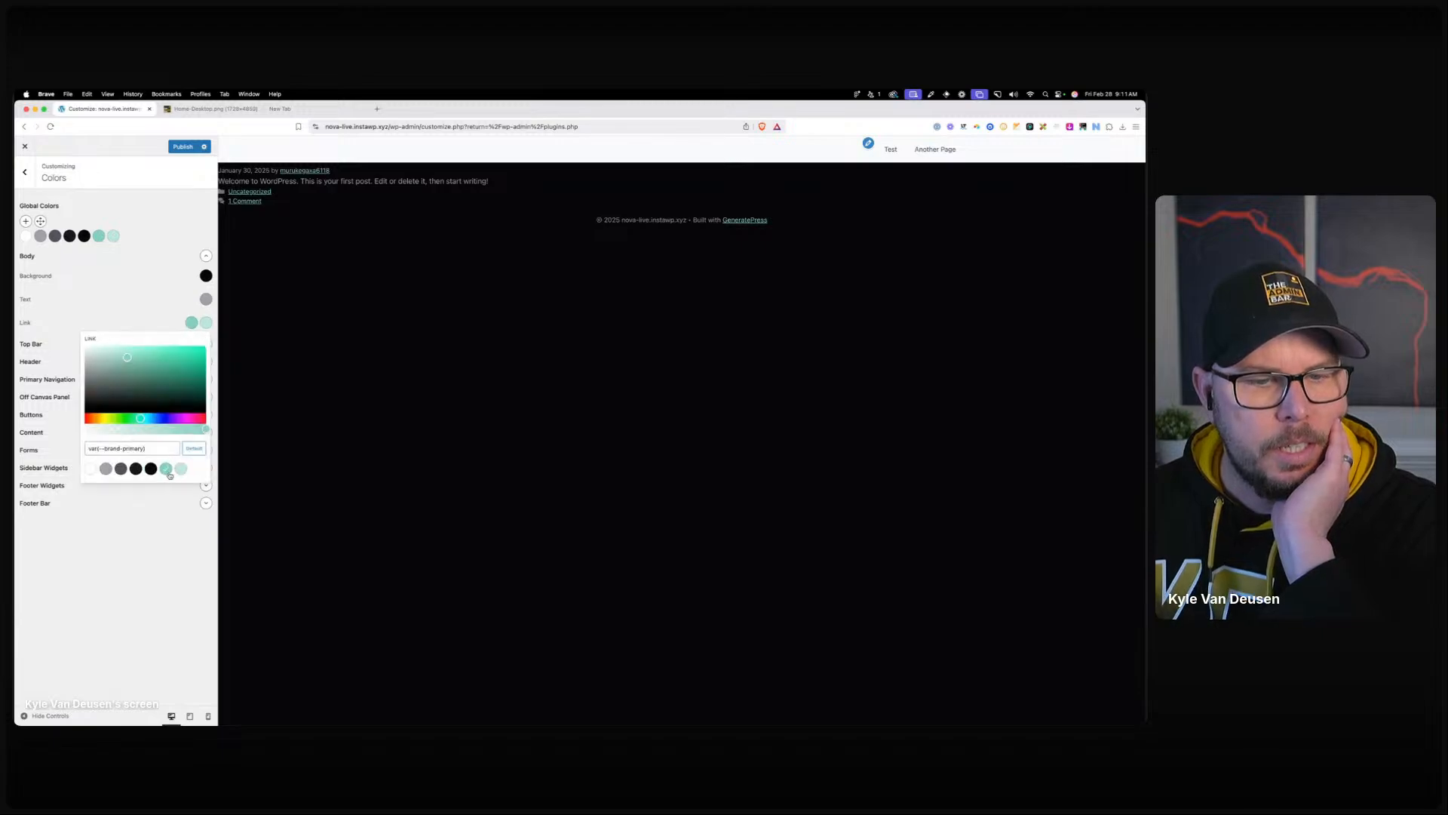
{"action": "left_click", "coordinate": [166, 310]}
Set the Header text colour to a light palette colour.
{"action": "left_click", "coordinate": [204, 345]}
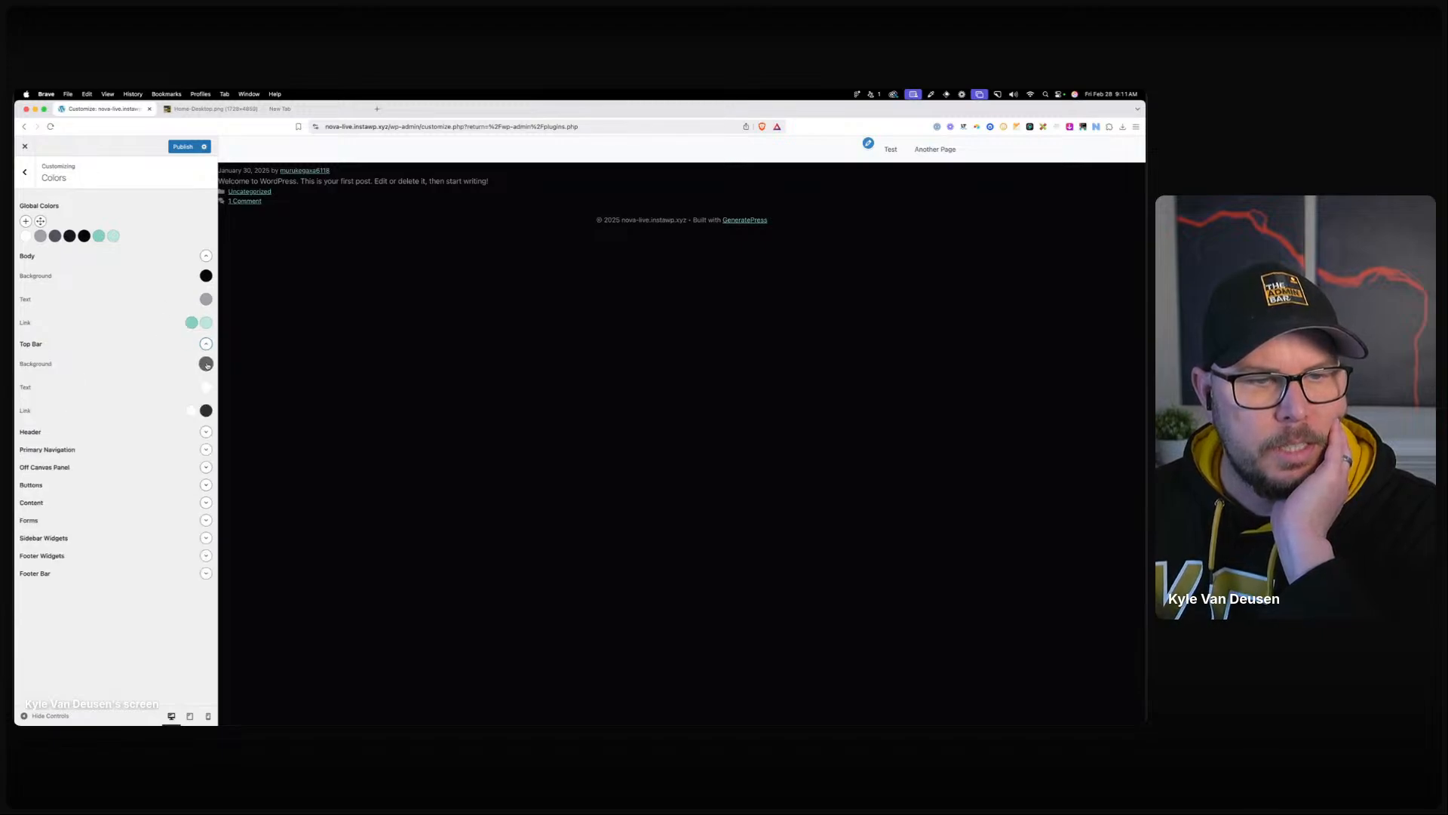
{"action": "left_click", "coordinate": [206, 364]}
{"action": "left_click", "coordinate": [166, 355]}
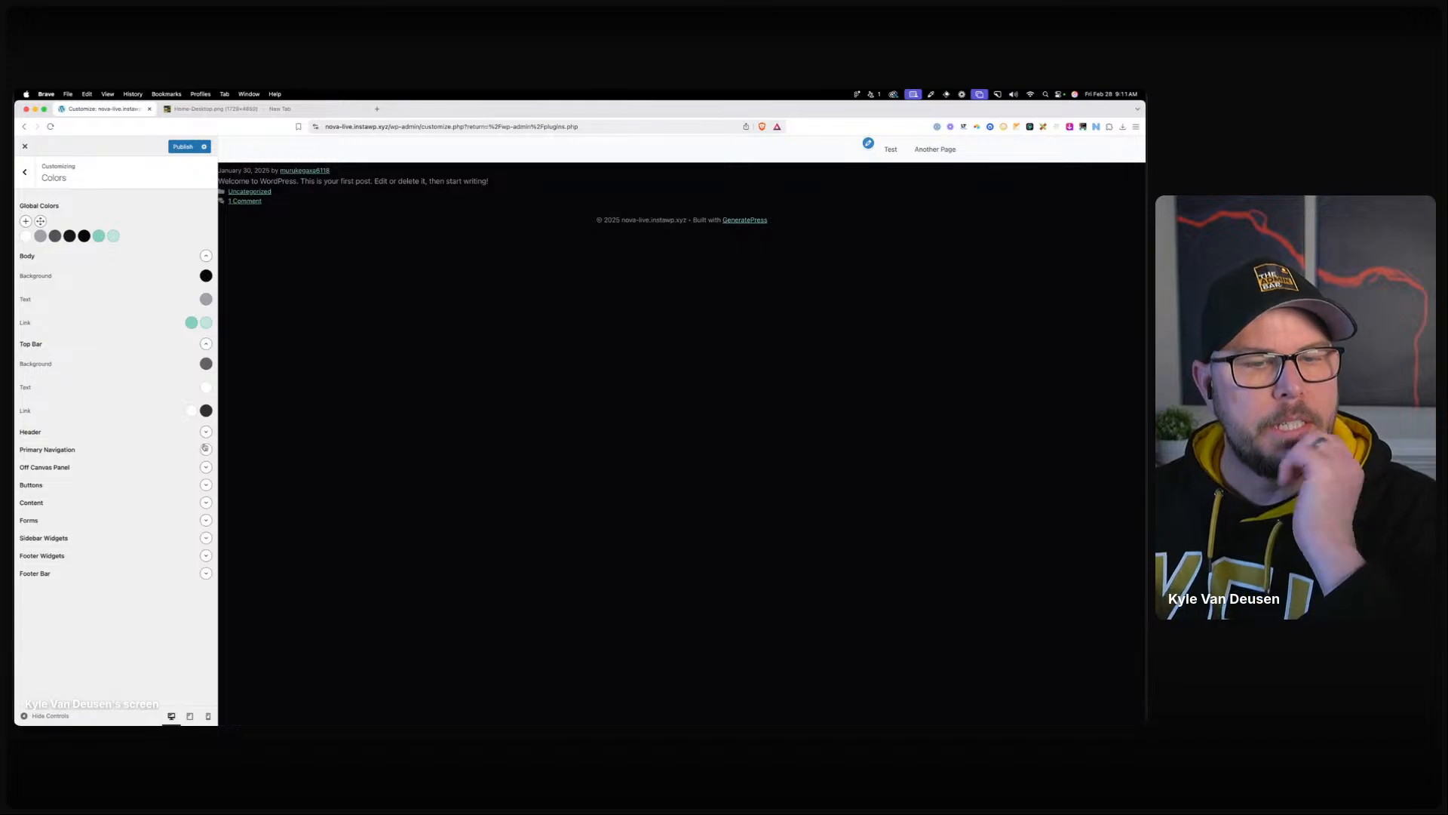
{"action": "left_click", "coordinate": [205, 433]}
{"action": "left_click", "coordinate": [206, 474]}
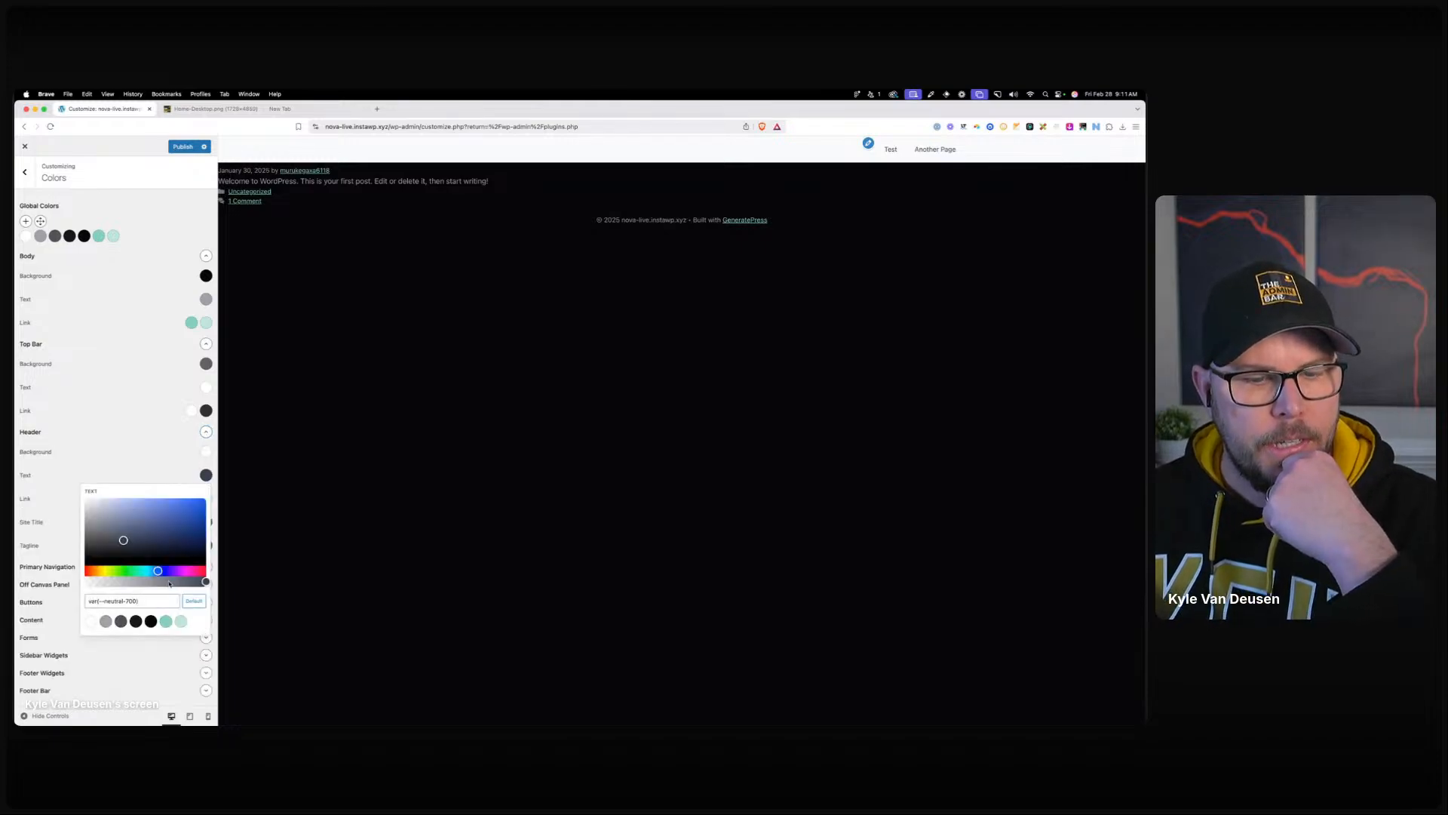
{"action": "left_click", "coordinate": [137, 581]}
{"action": "left_click", "coordinate": [162, 468]}
Set header links to grey, link hover to white, and site title to dark grey.
{"action": "left_click", "coordinate": [192, 499]}
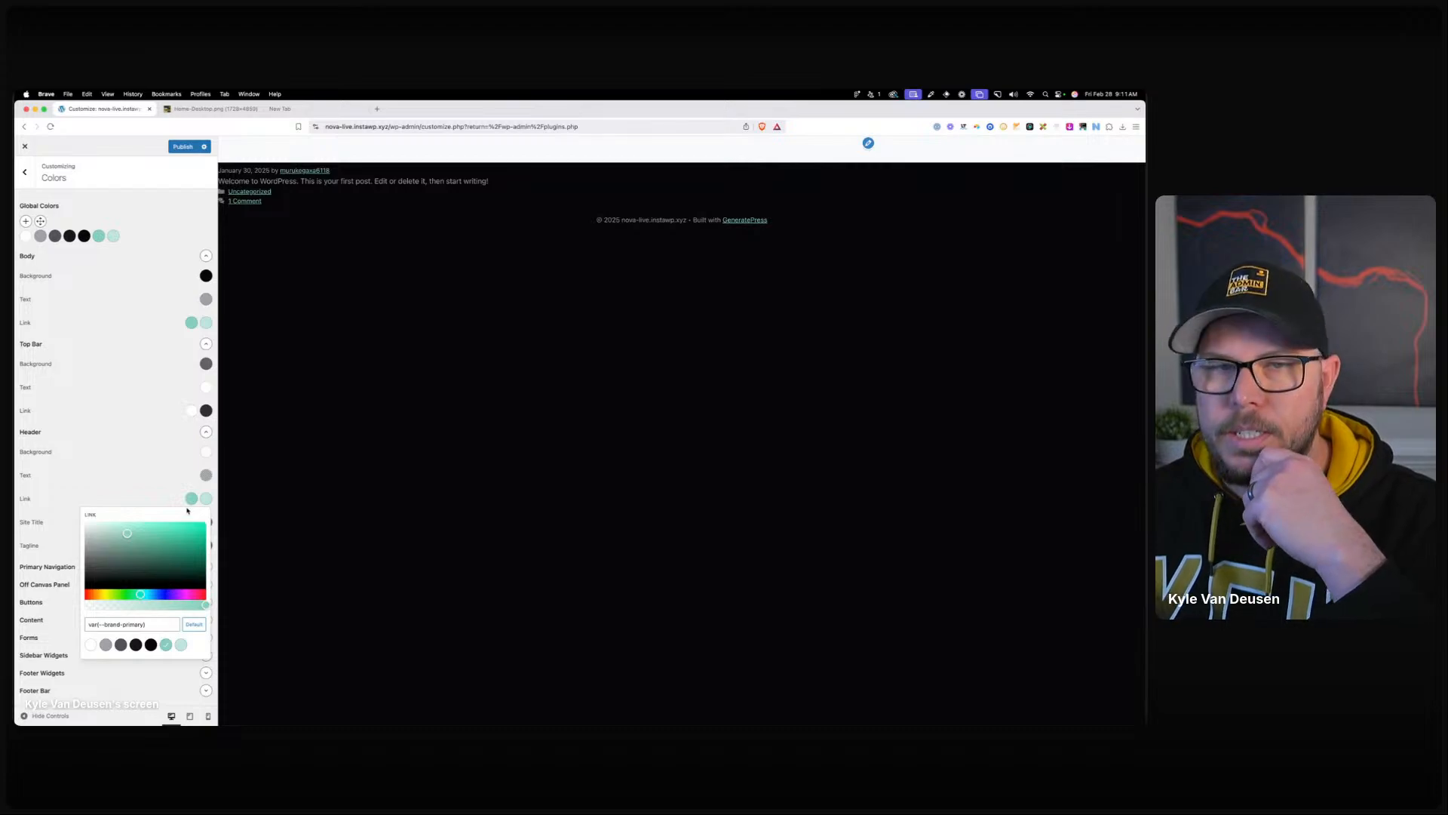
{"action": "left_click", "coordinate": [105, 645]}
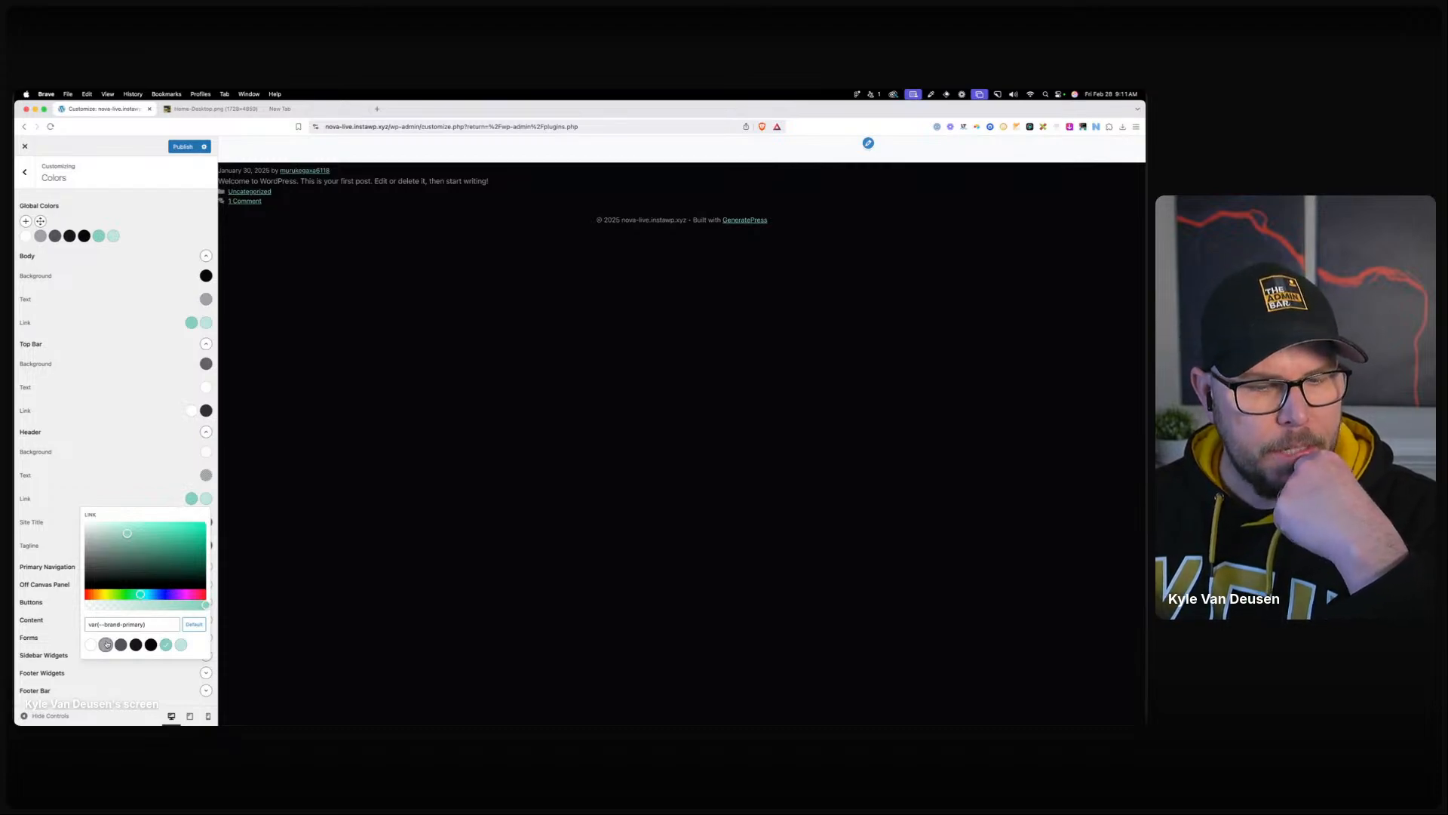
{"action": "left_click", "coordinate": [206, 498]}
{"action": "left_click", "coordinate": [91, 647]}
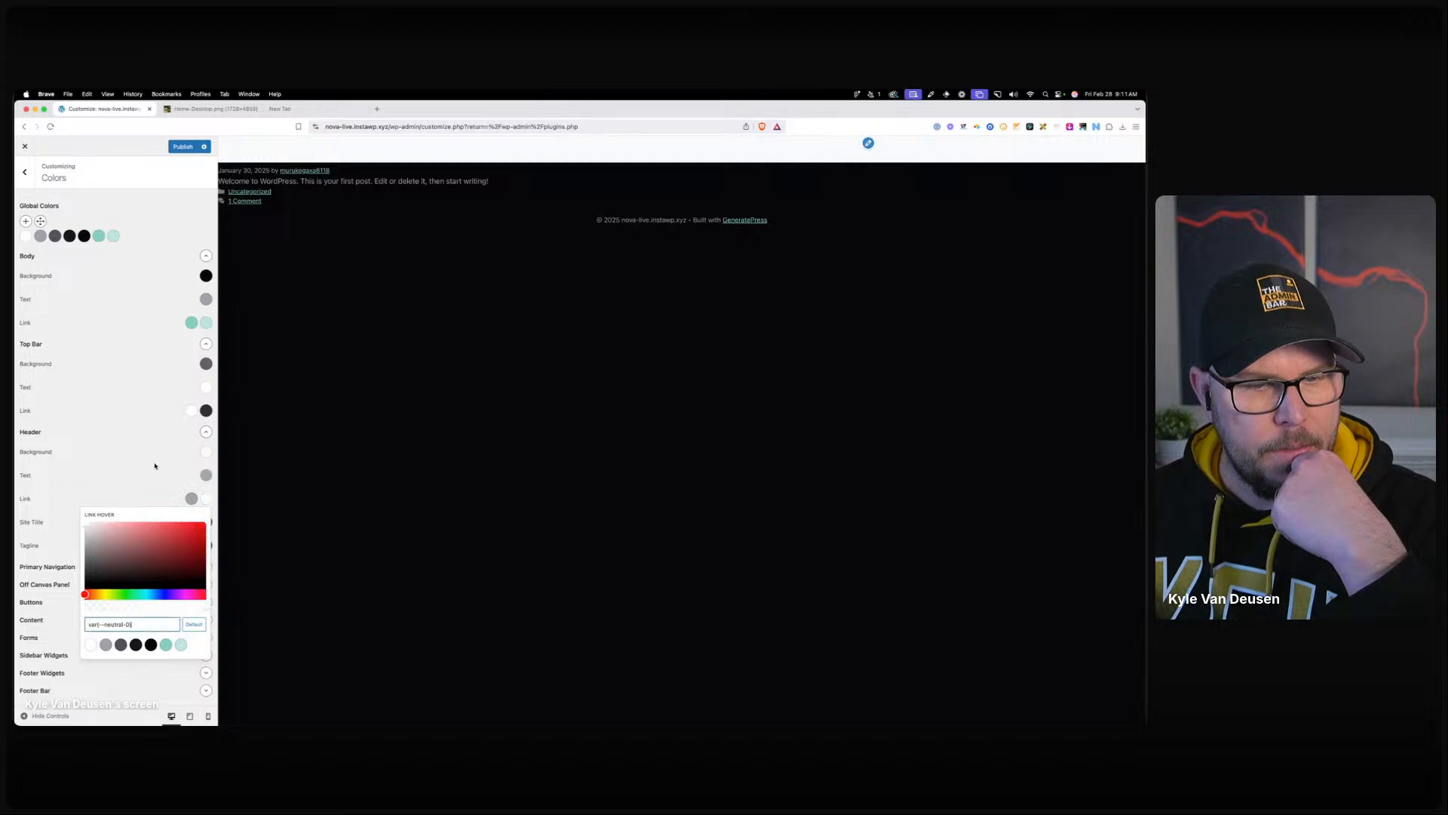
{"action": "left_click", "coordinate": [156, 465]}
{"action": "left_click", "coordinate": [205, 522]}
{"action": "left_click", "coordinate": [121, 667]}
{"action": "left_click", "coordinate": [137, 454]}
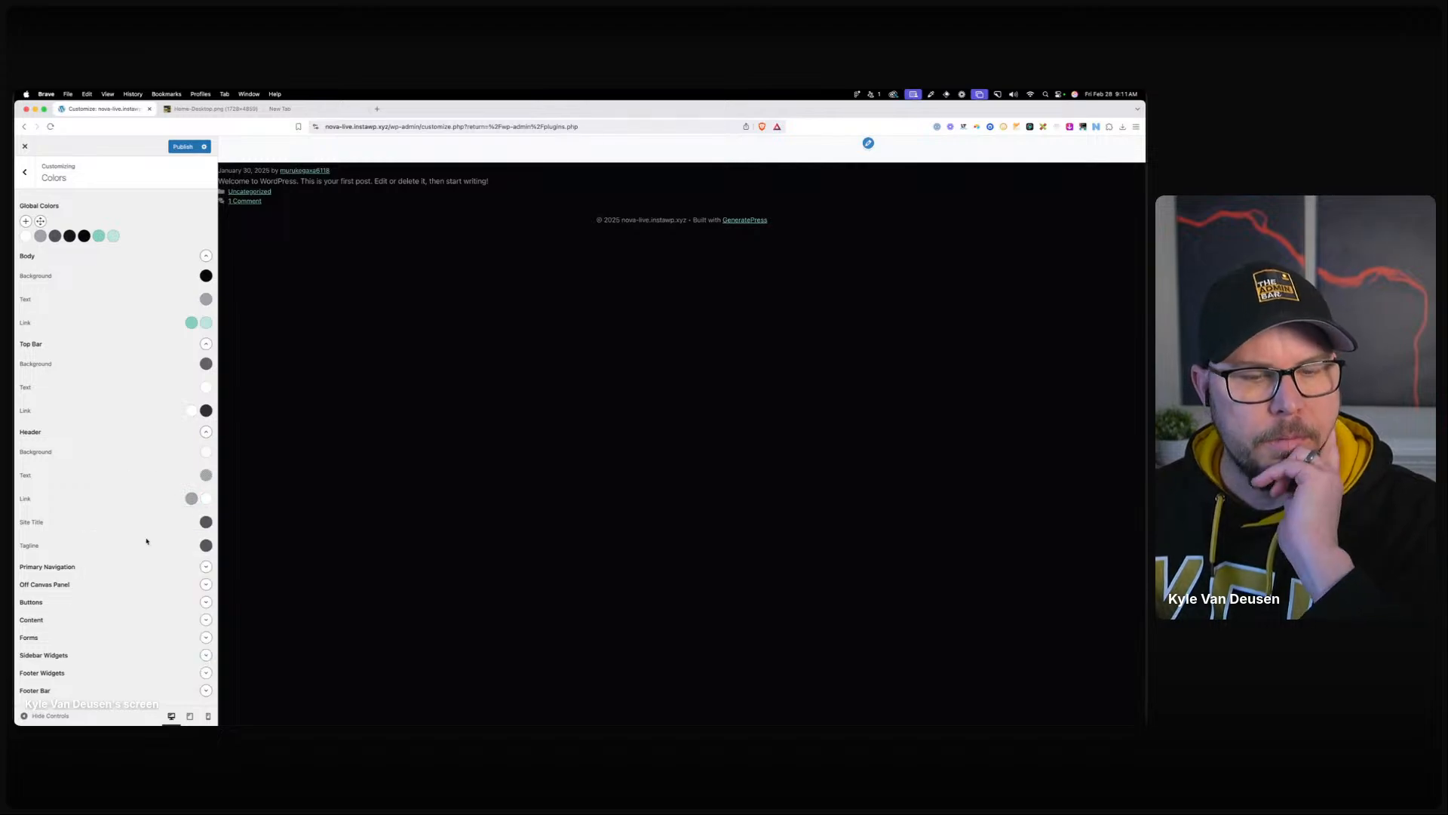
Reset the navigation background and set navigation text to grey, teal on hover and white when current.
{"action": "left_click", "coordinate": [205, 566]}
{"action": "scroll", "coordinate": [200, 560], "scroll_direction": "down", "scroll_amount": 3}
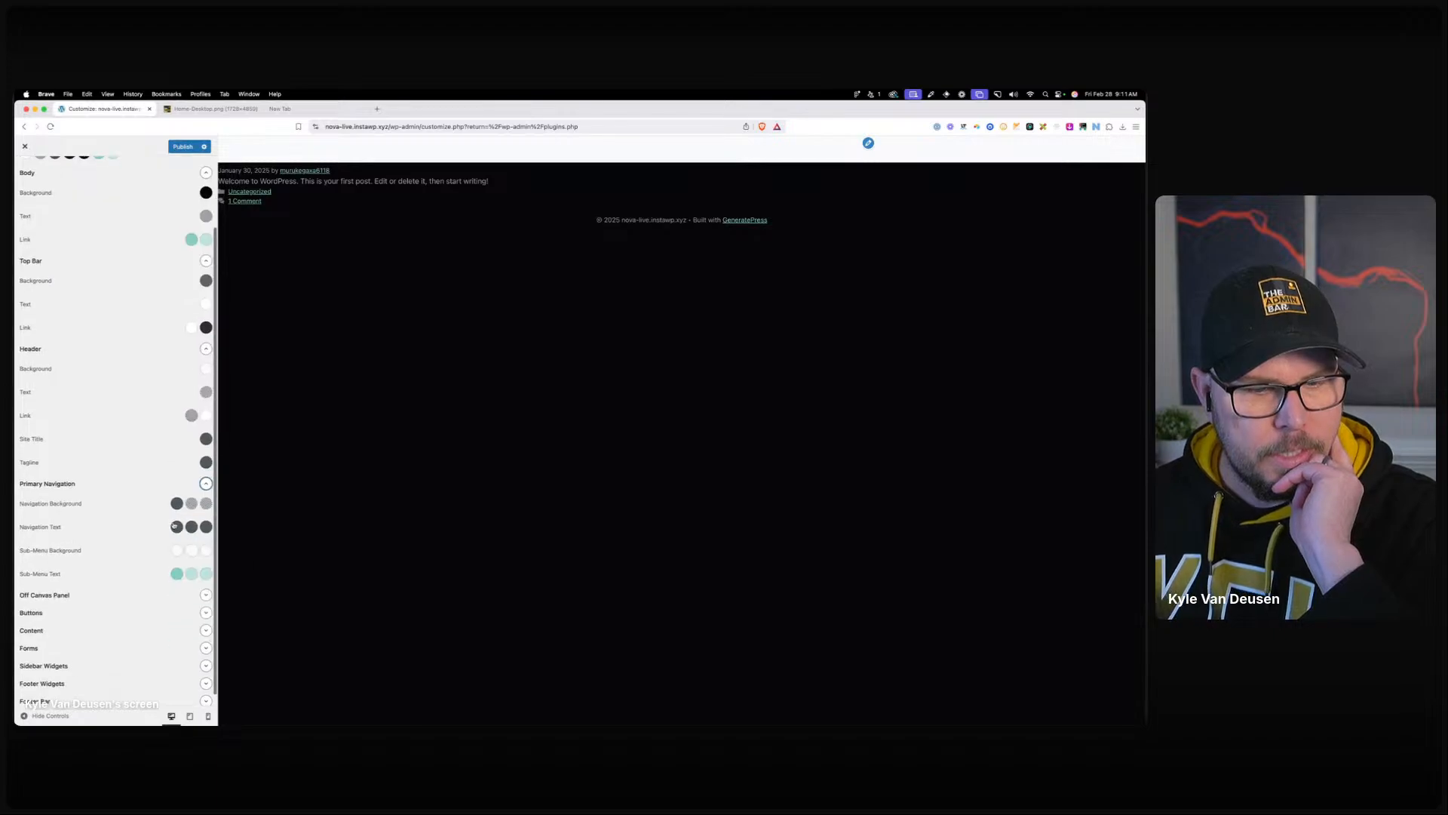
{"action": "left_click", "coordinate": [177, 504]}
{"action": "left_click", "coordinate": [194, 629]}
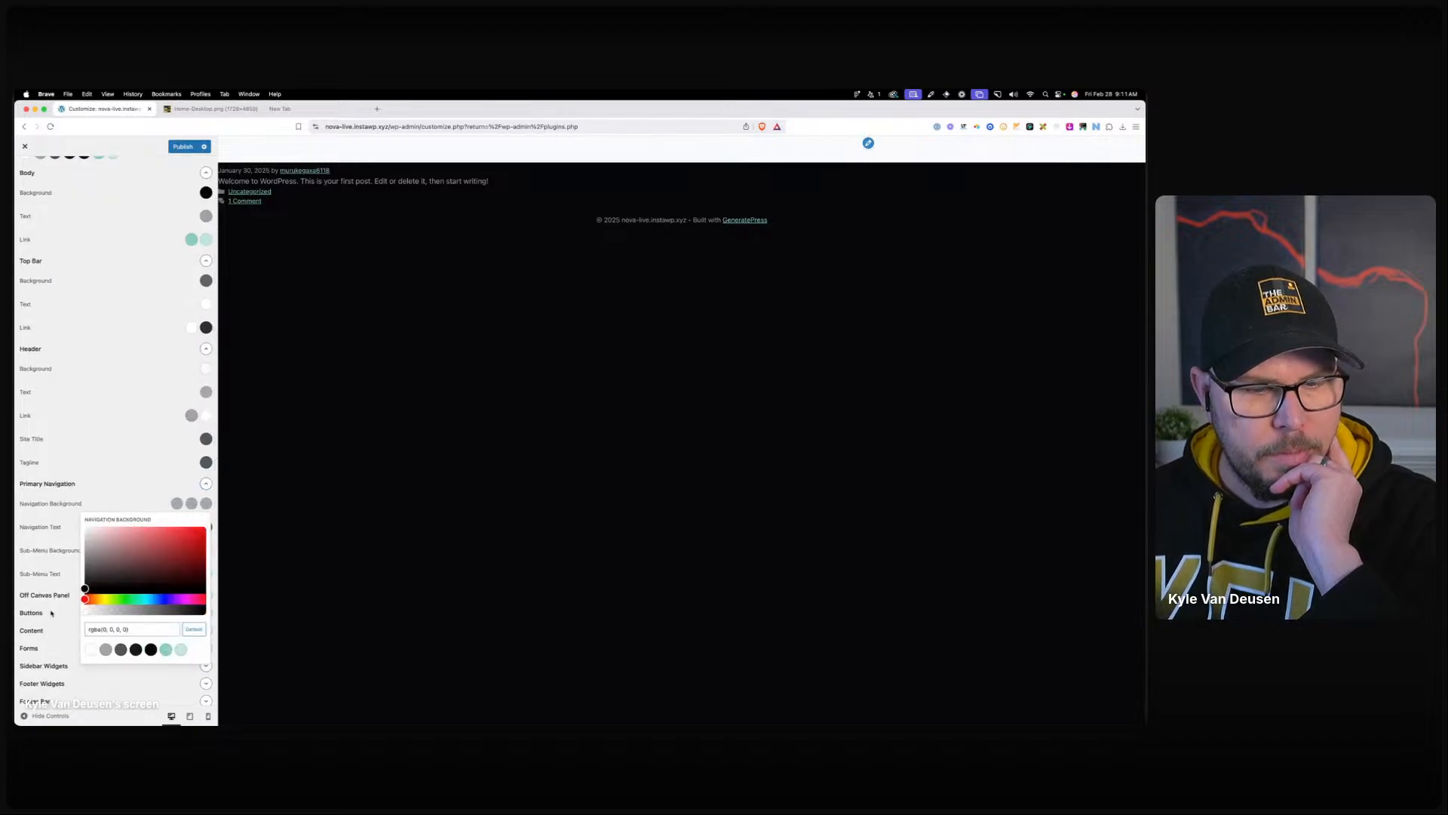
{"action": "left_click", "coordinate": [156, 495]}
{"action": "left_click", "coordinate": [176, 527]}
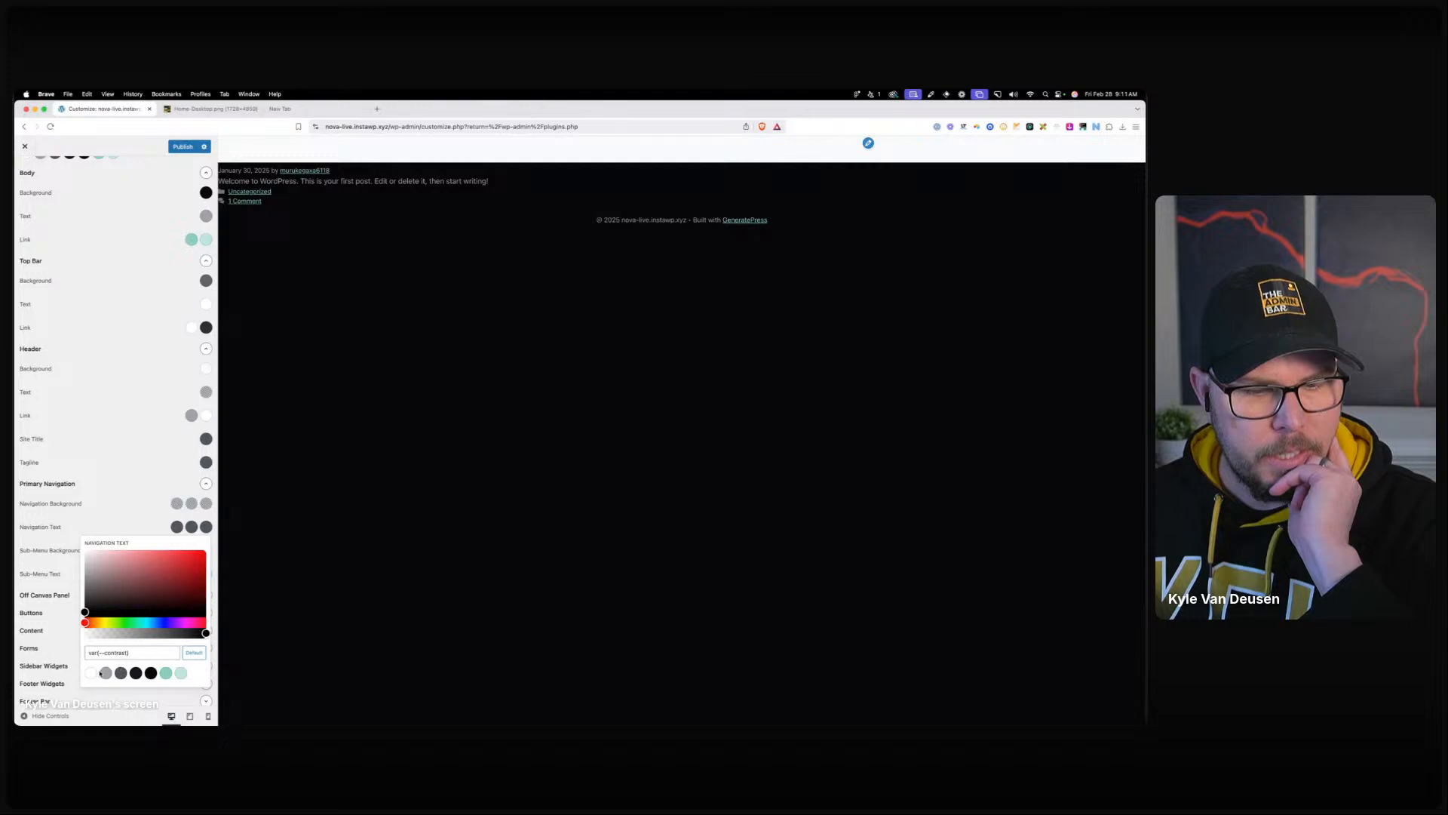
{"action": "left_click", "coordinate": [106, 673]}
{"action": "left_click", "coordinate": [192, 526]}
{"action": "left_click", "coordinate": [166, 672]}
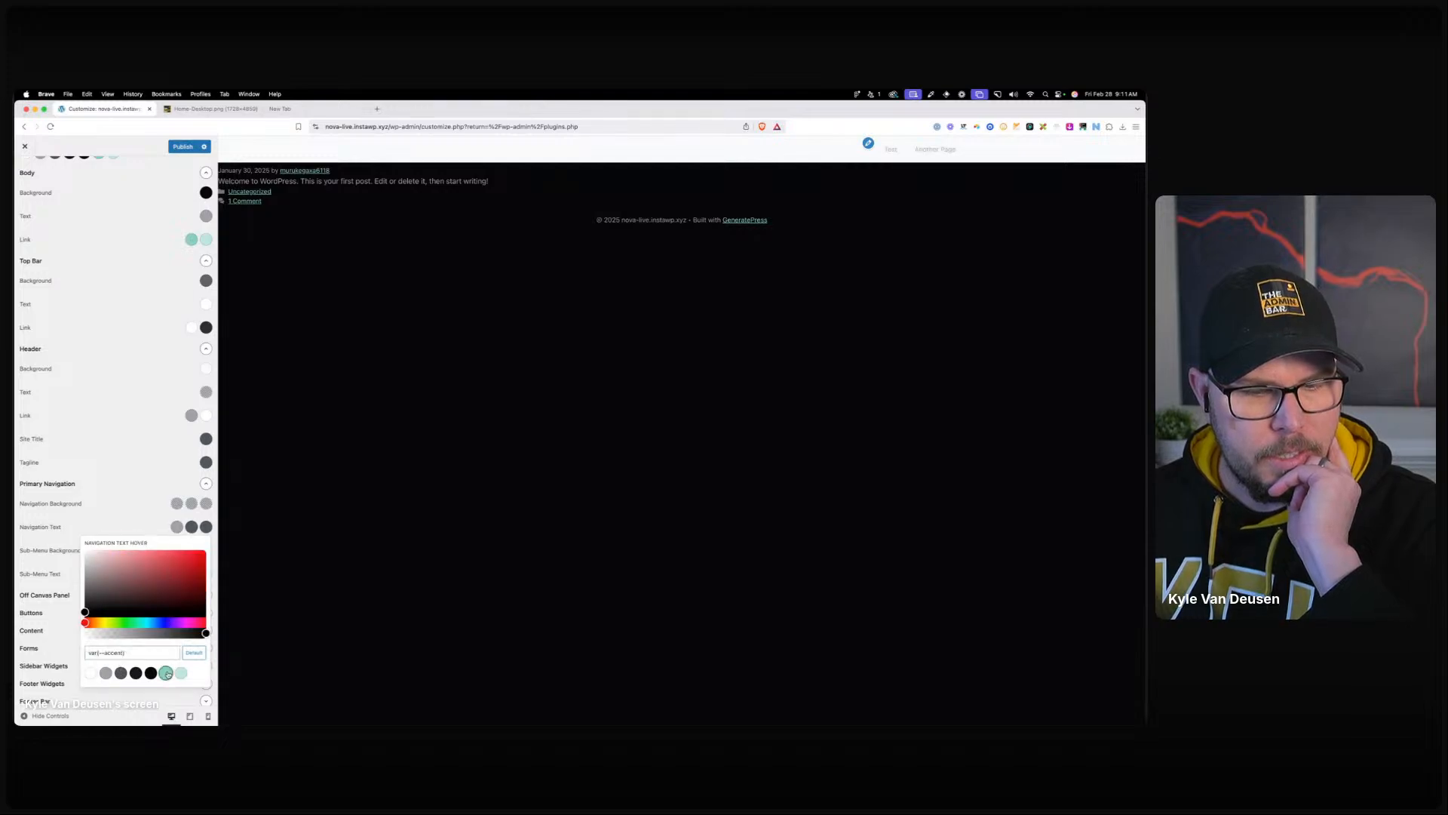
{"action": "left_click", "coordinate": [206, 526]}
{"action": "left_click", "coordinate": [90, 673]}
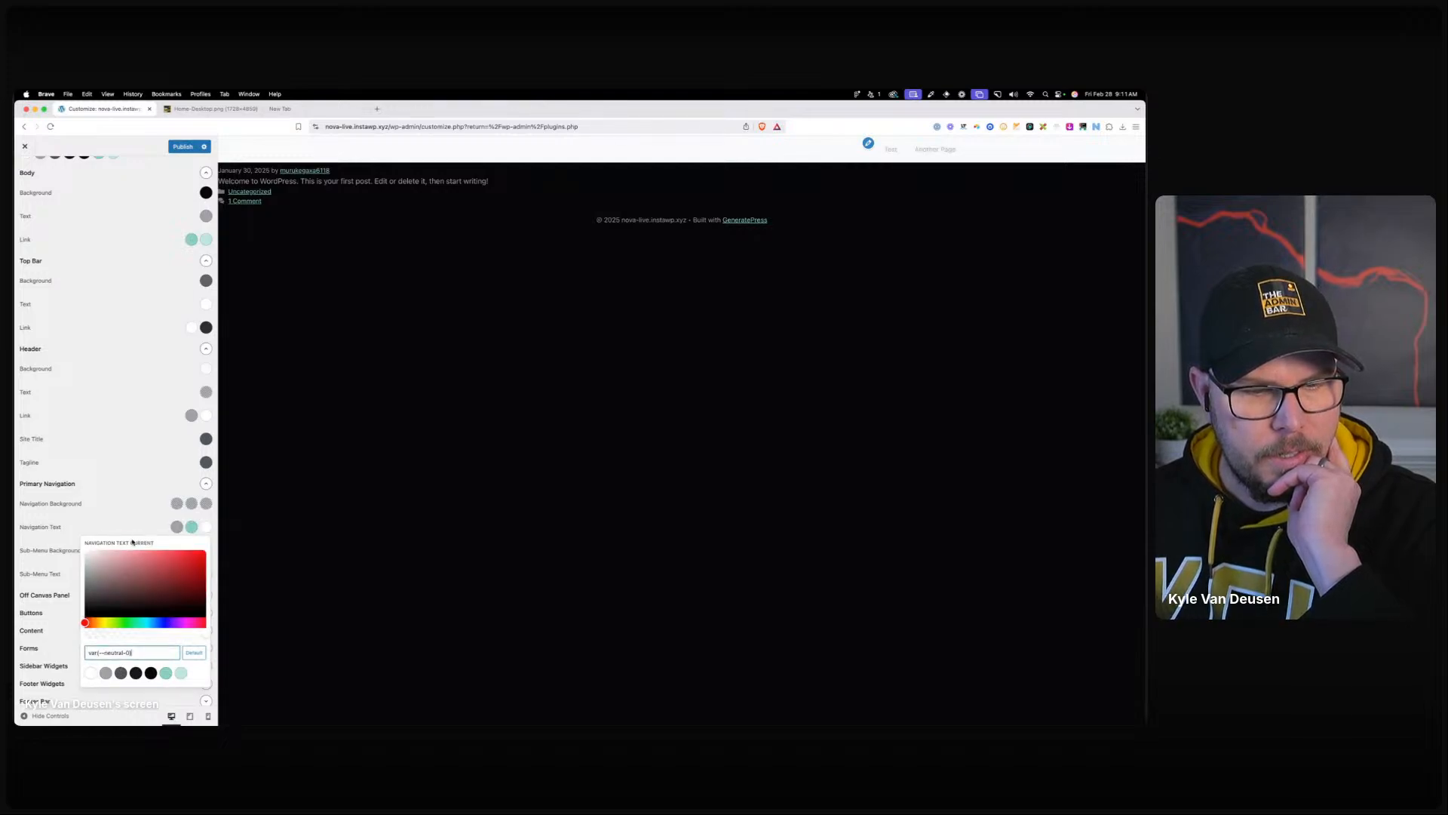
{"action": "left_click", "coordinate": [134, 531]}
Make the sub-menu background, hover background and current background fully transparent.
{"action": "left_click", "coordinate": [178, 550]}
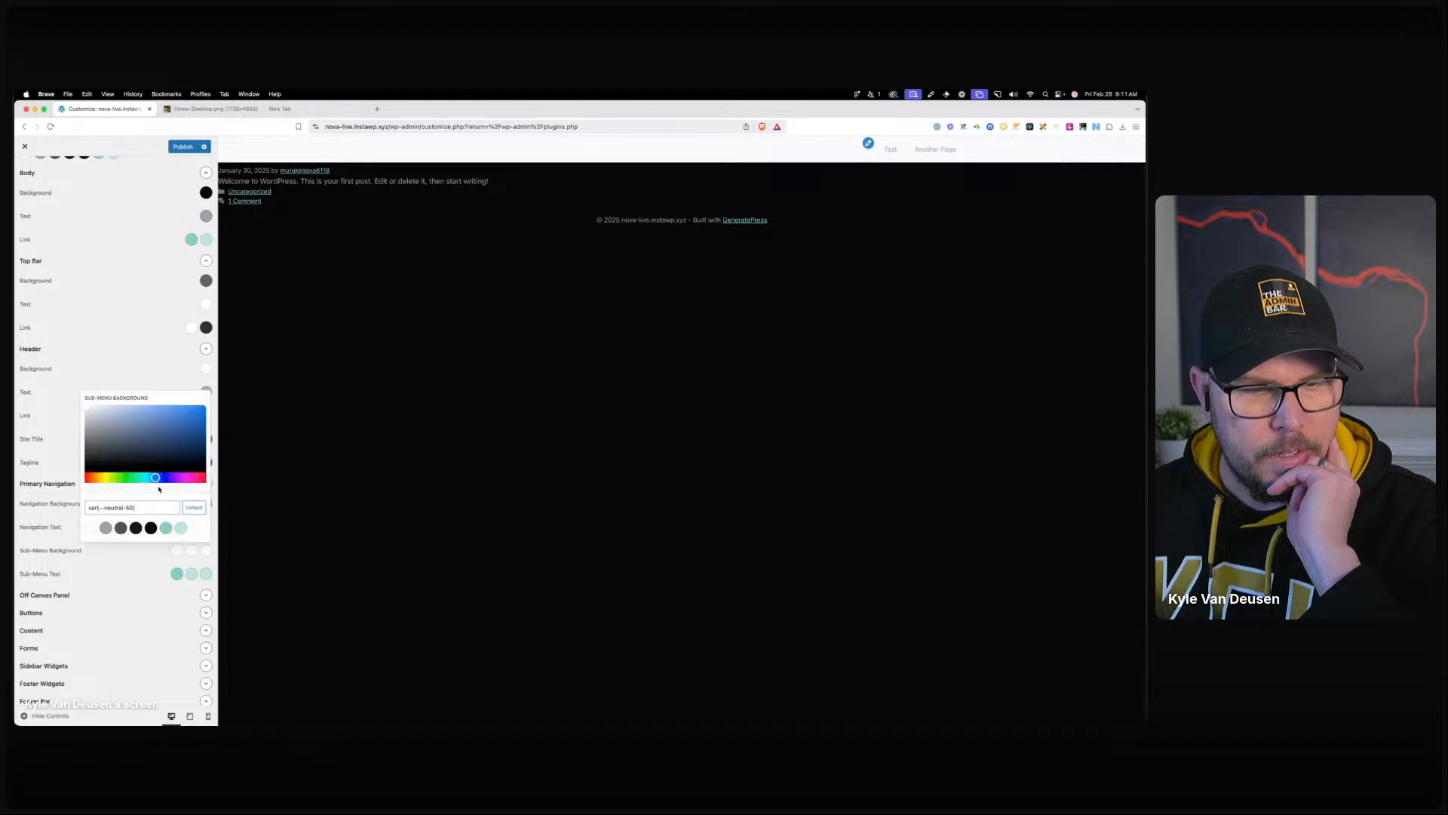
{"action": "left_click_drag", "start_coordinate": [158, 490], "coordinate": [85, 490]}
{"action": "left_click", "coordinate": [191, 553]}
{"action": "left_click", "coordinate": [191, 551]}
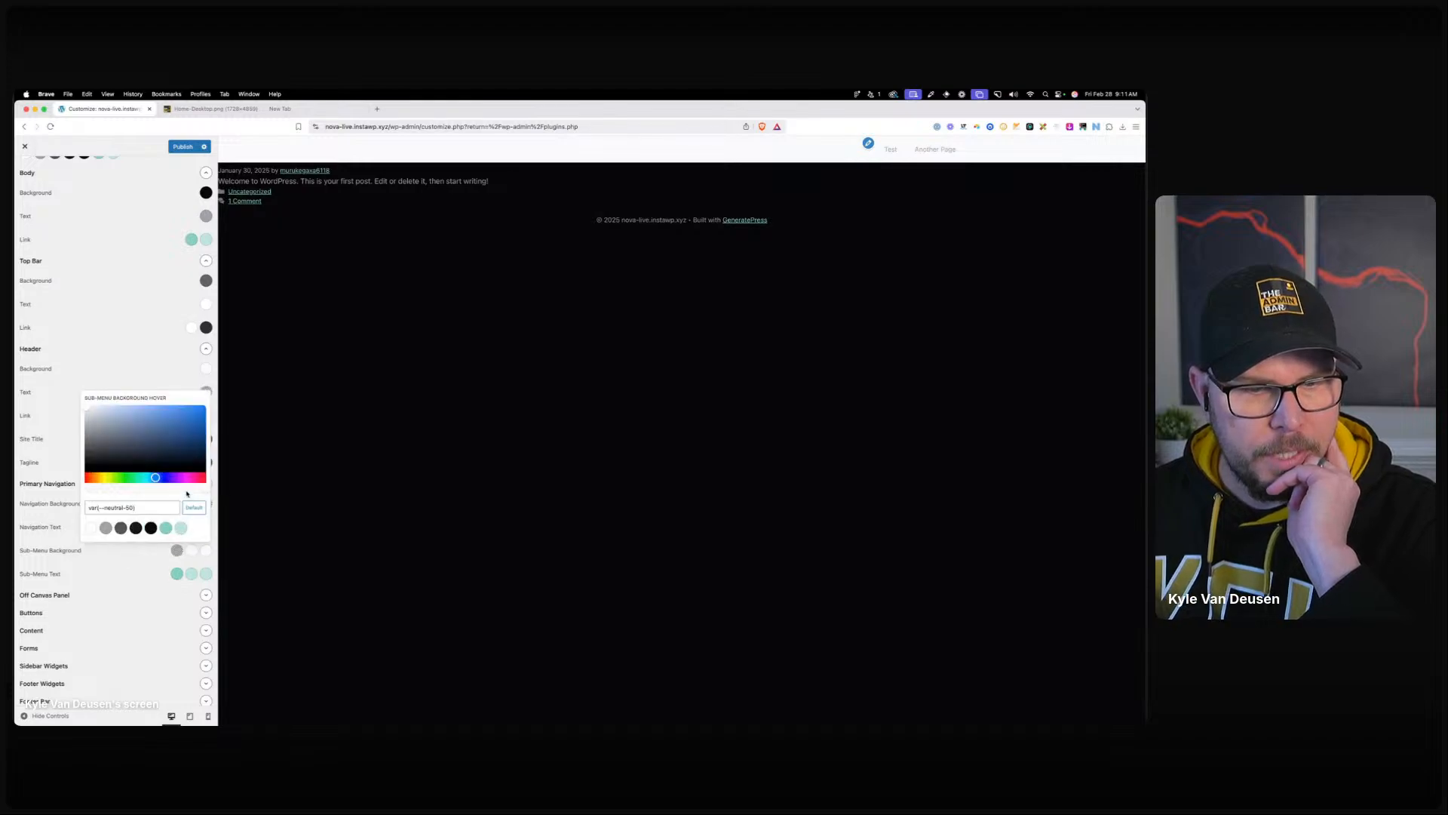
{"action": "left_click_drag", "start_coordinate": [187, 493], "coordinate": [84, 490]}
{"action": "left_click", "coordinate": [206, 552]}
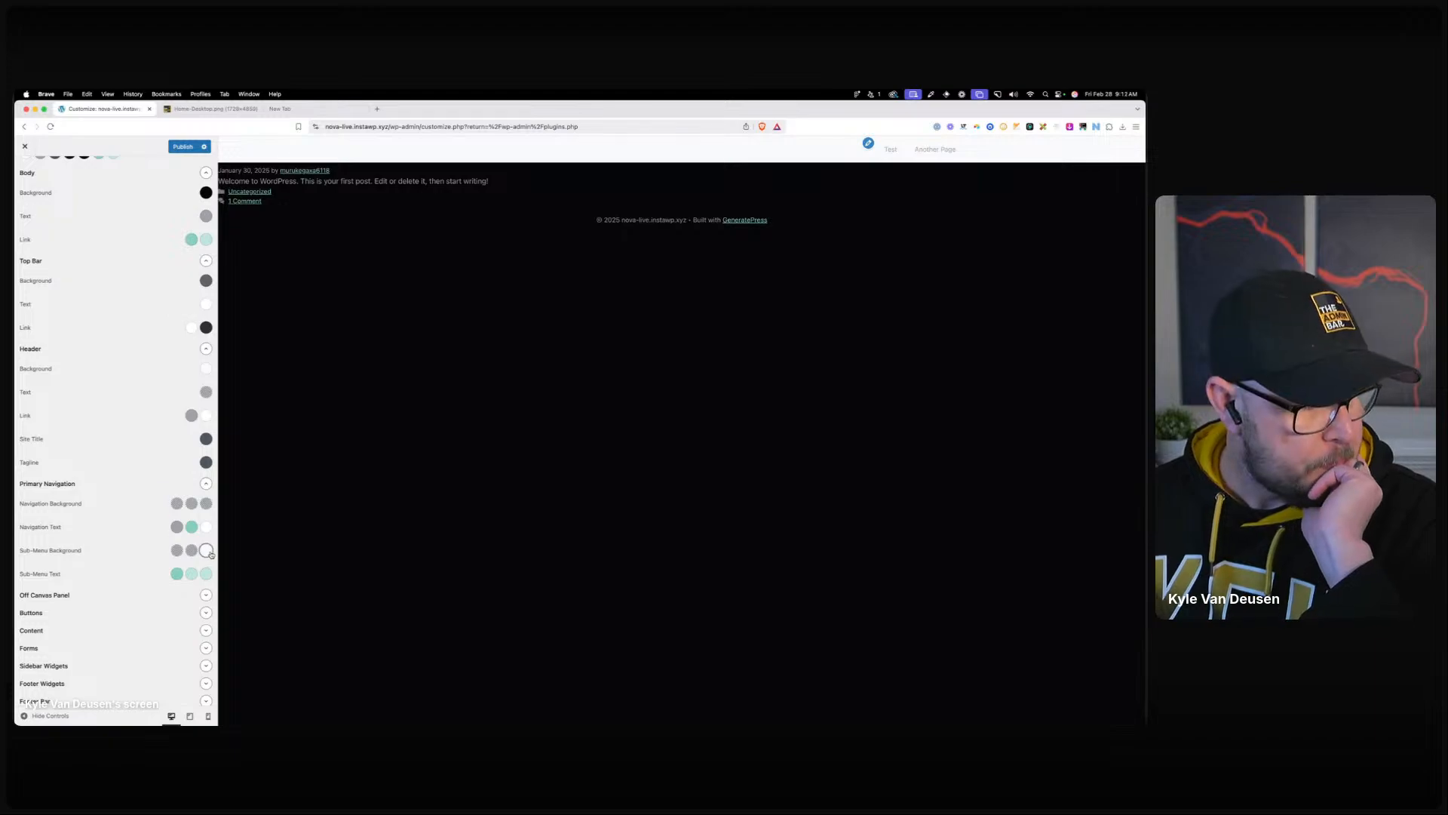
{"action": "left_click", "coordinate": [206, 551]}
{"action": "left_click_drag", "start_coordinate": [186, 489], "coordinate": [71, 500]}
{"action": "left_click", "coordinate": [185, 581]}
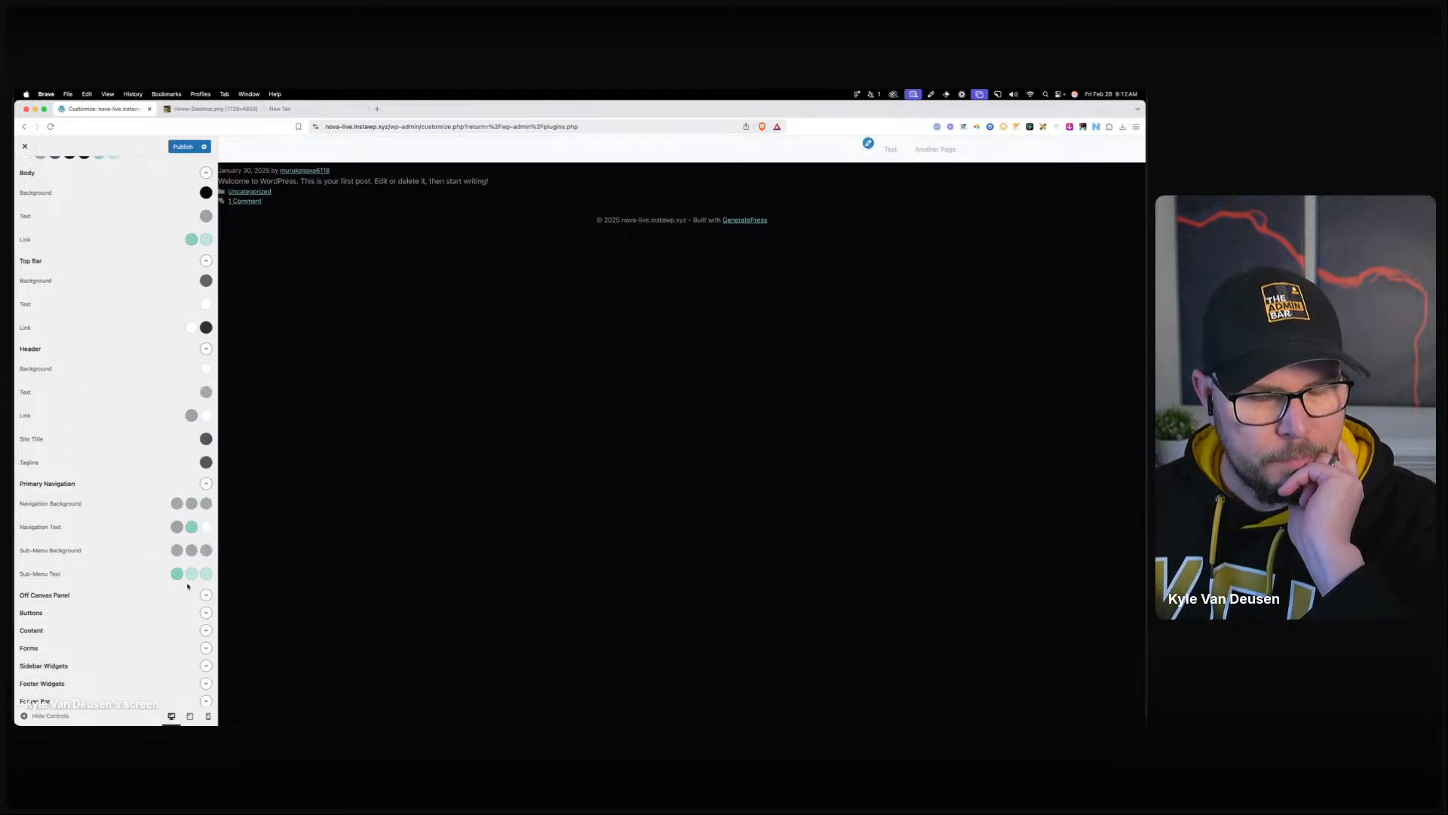
Set sub-menu text to grey, teal on hover and white for current items.
{"action": "left_click", "coordinate": [178, 574]}
{"action": "left_click", "coordinate": [106, 552]}
{"action": "left_click", "coordinate": [177, 573]}
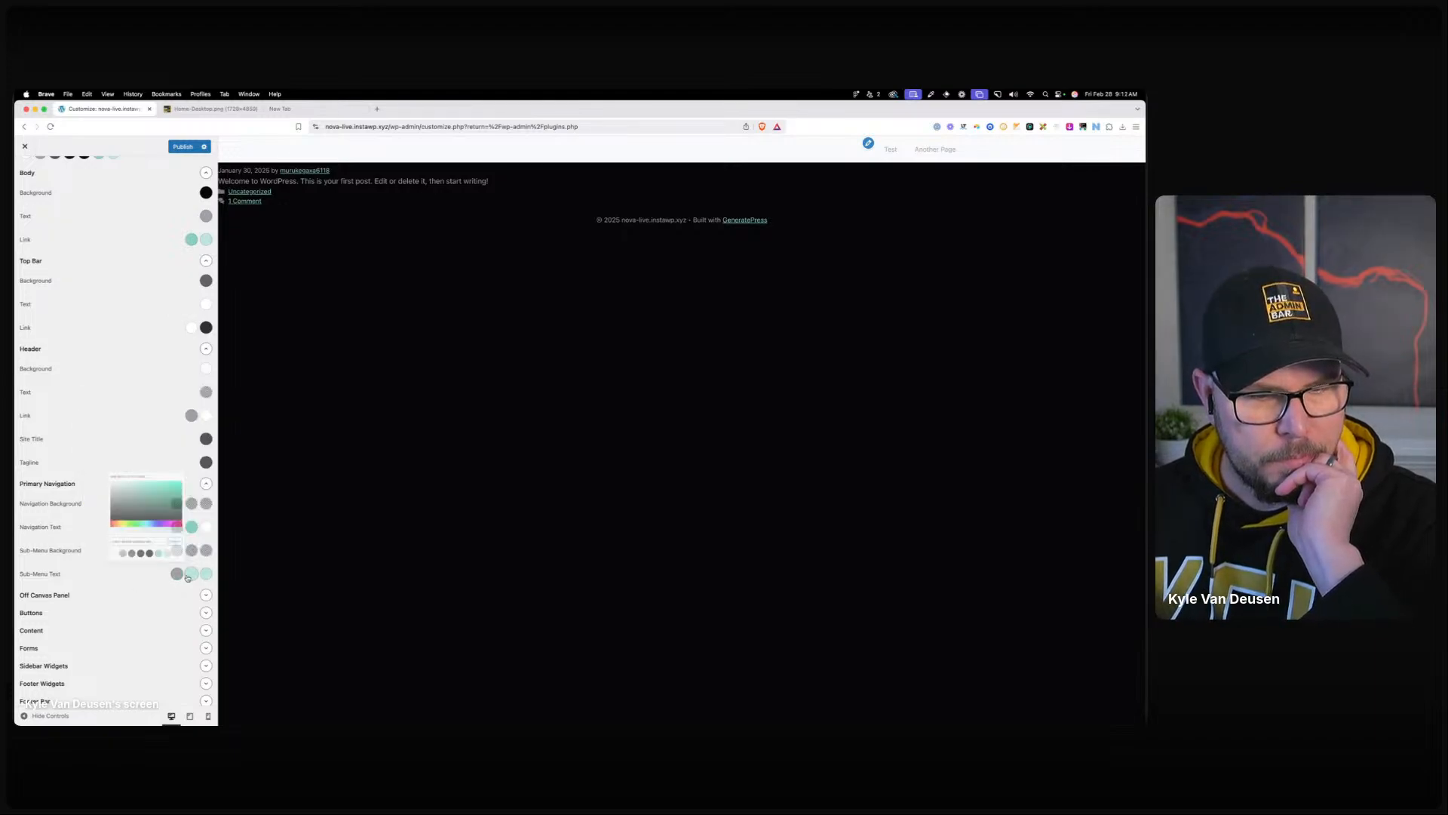
{"action": "left_click", "coordinate": [206, 573]}
{"action": "left_click", "coordinate": [90, 552]}
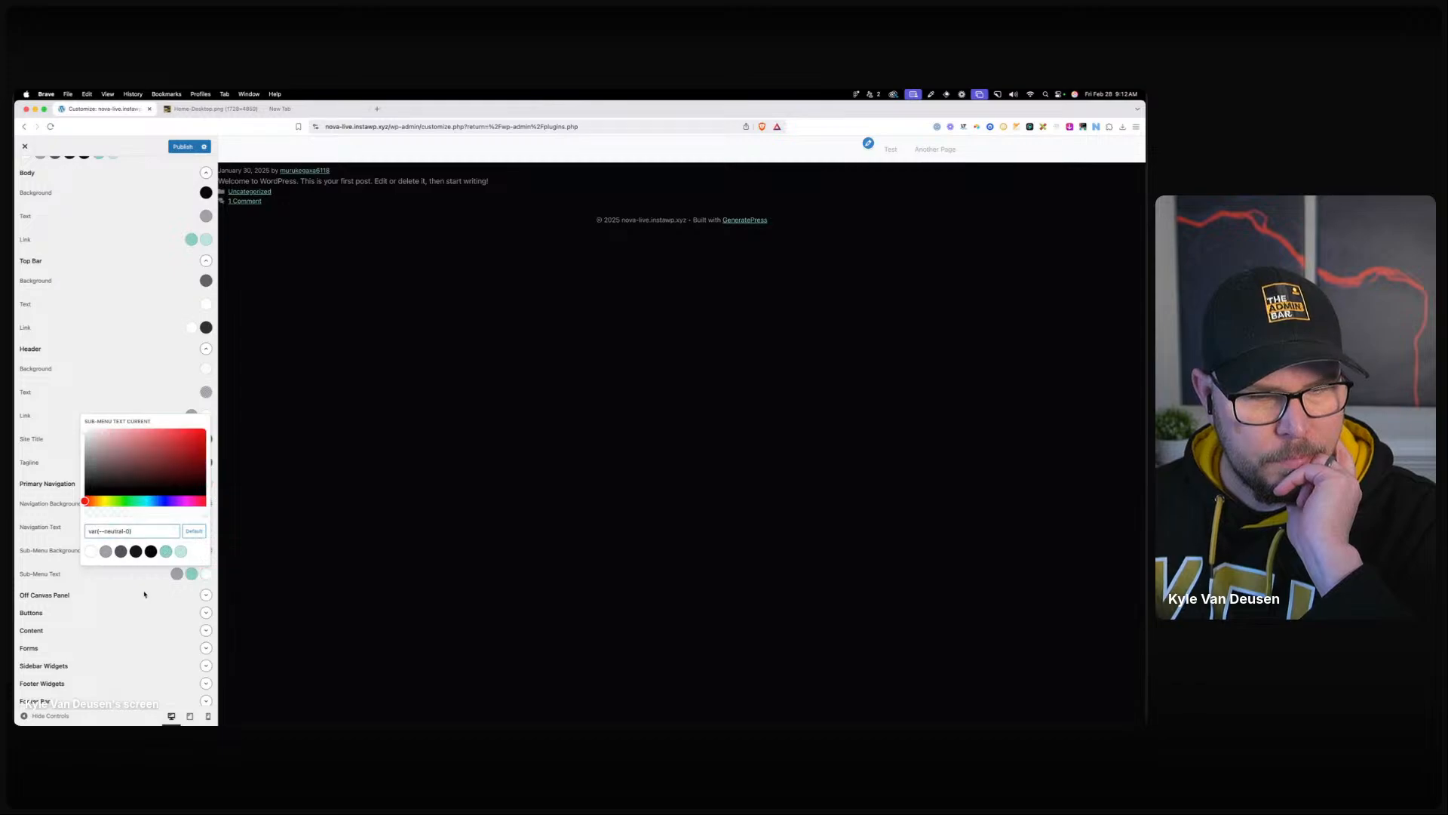
{"action": "left_click", "coordinate": [206, 573]}
{"action": "left_click", "coordinate": [206, 595]}
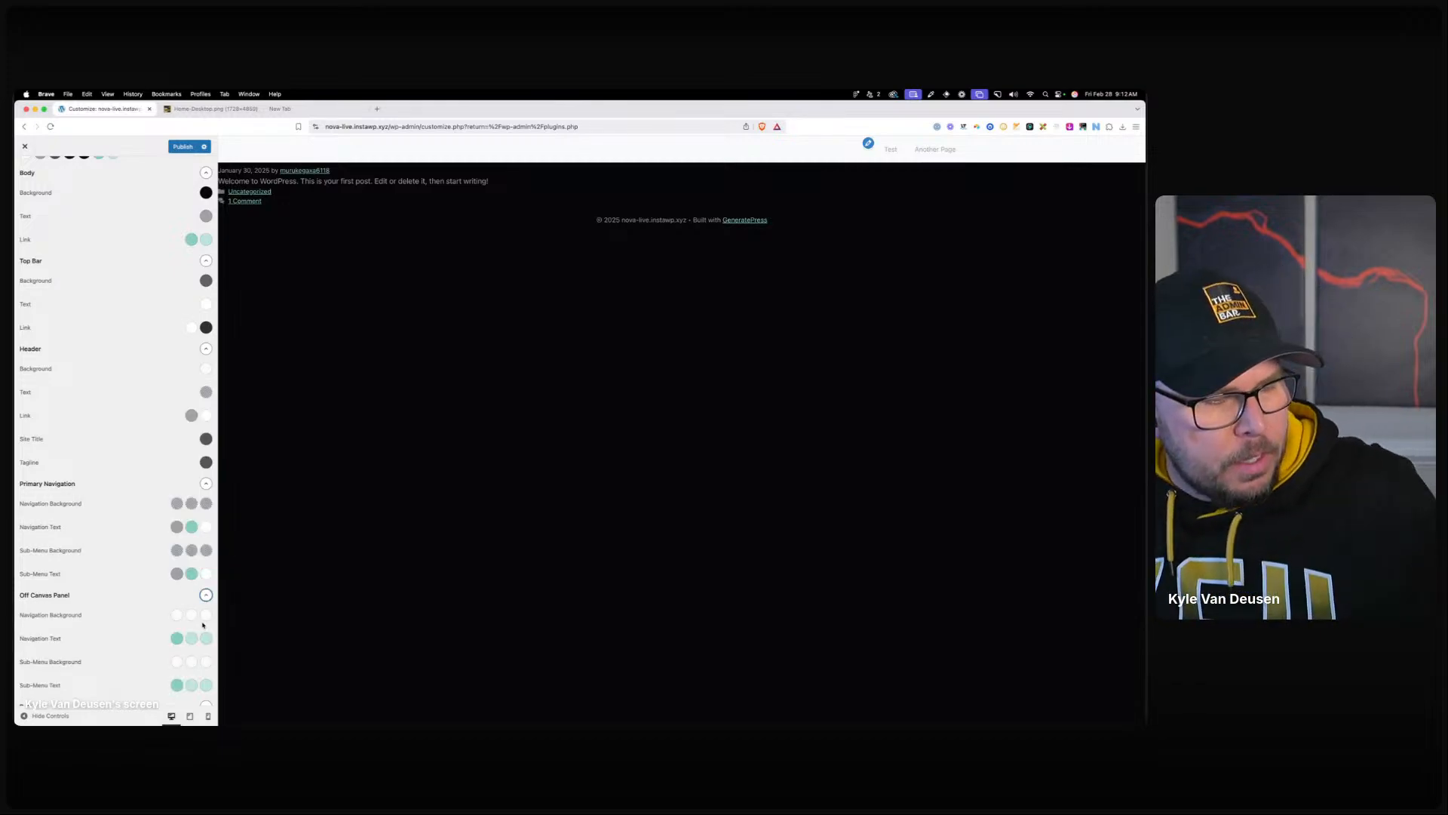
{"action": "scroll", "coordinate": [182, 599], "scroll_direction": "down", "scroll_amount": 3}
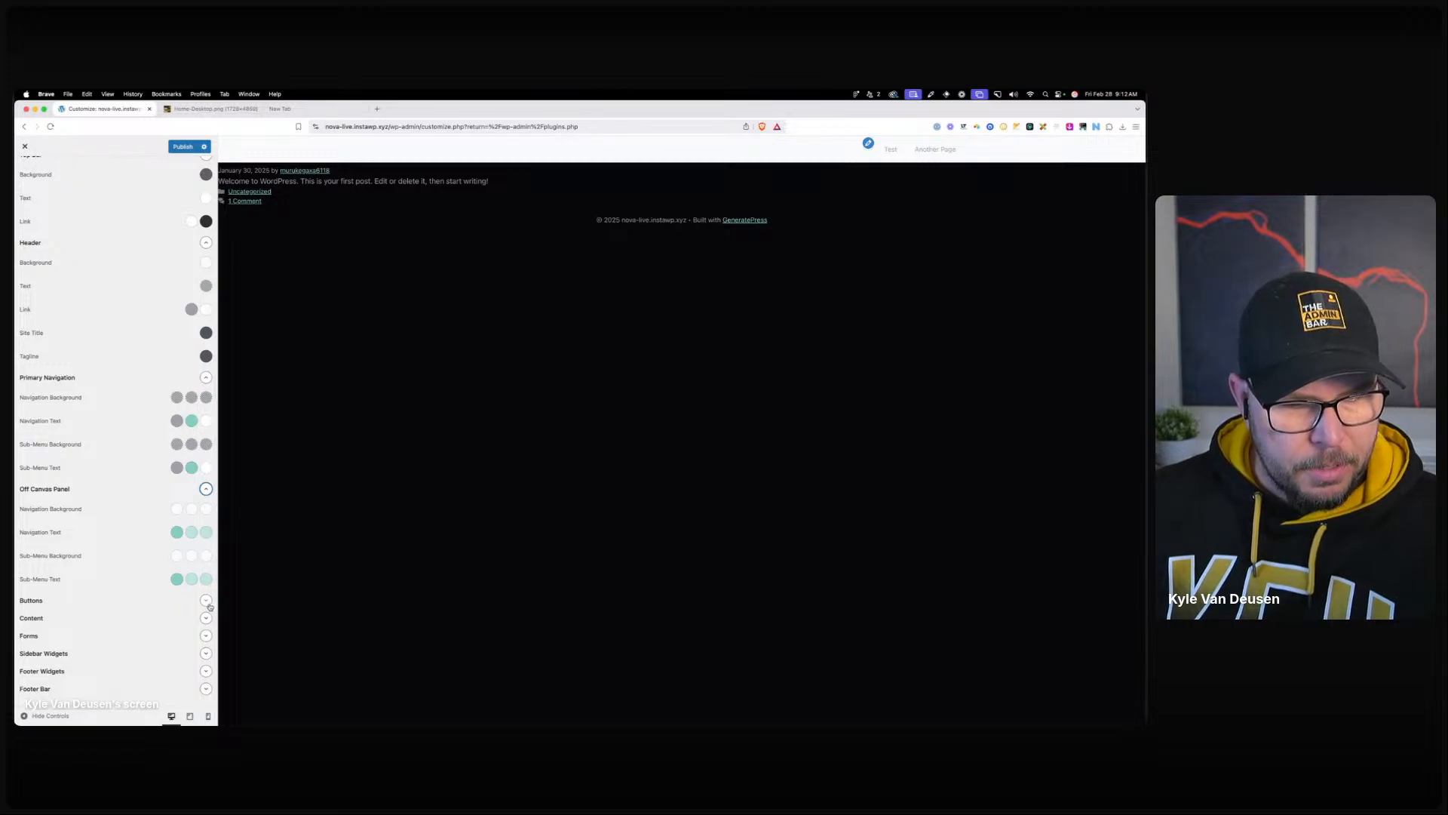
Give buttons a teal background, light teal hover background, and black text on normal and hover.
{"action": "left_click", "coordinate": [206, 601]}
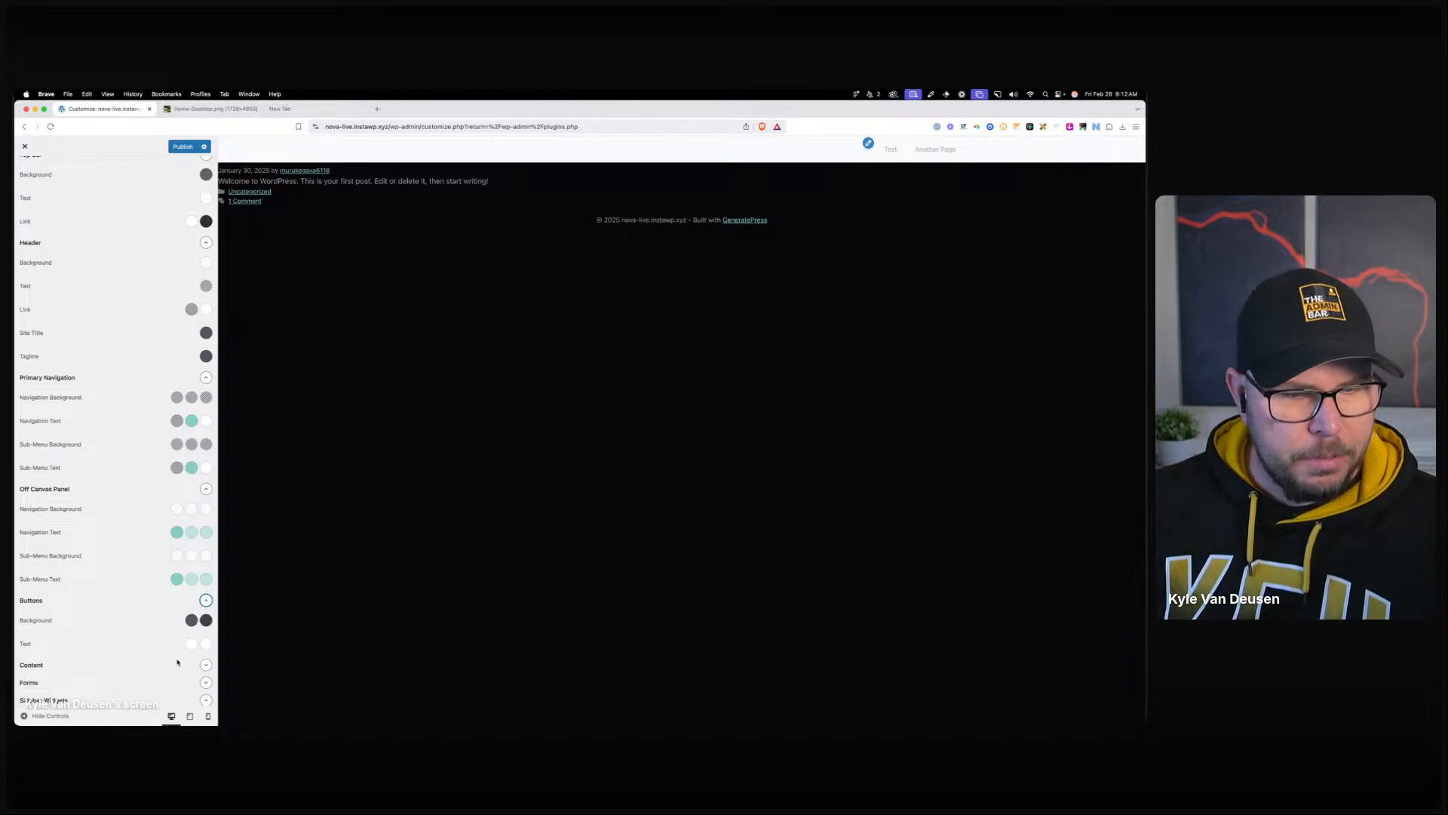
{"action": "left_click", "coordinate": [192, 620]}
{"action": "left_click", "coordinate": [166, 598]}
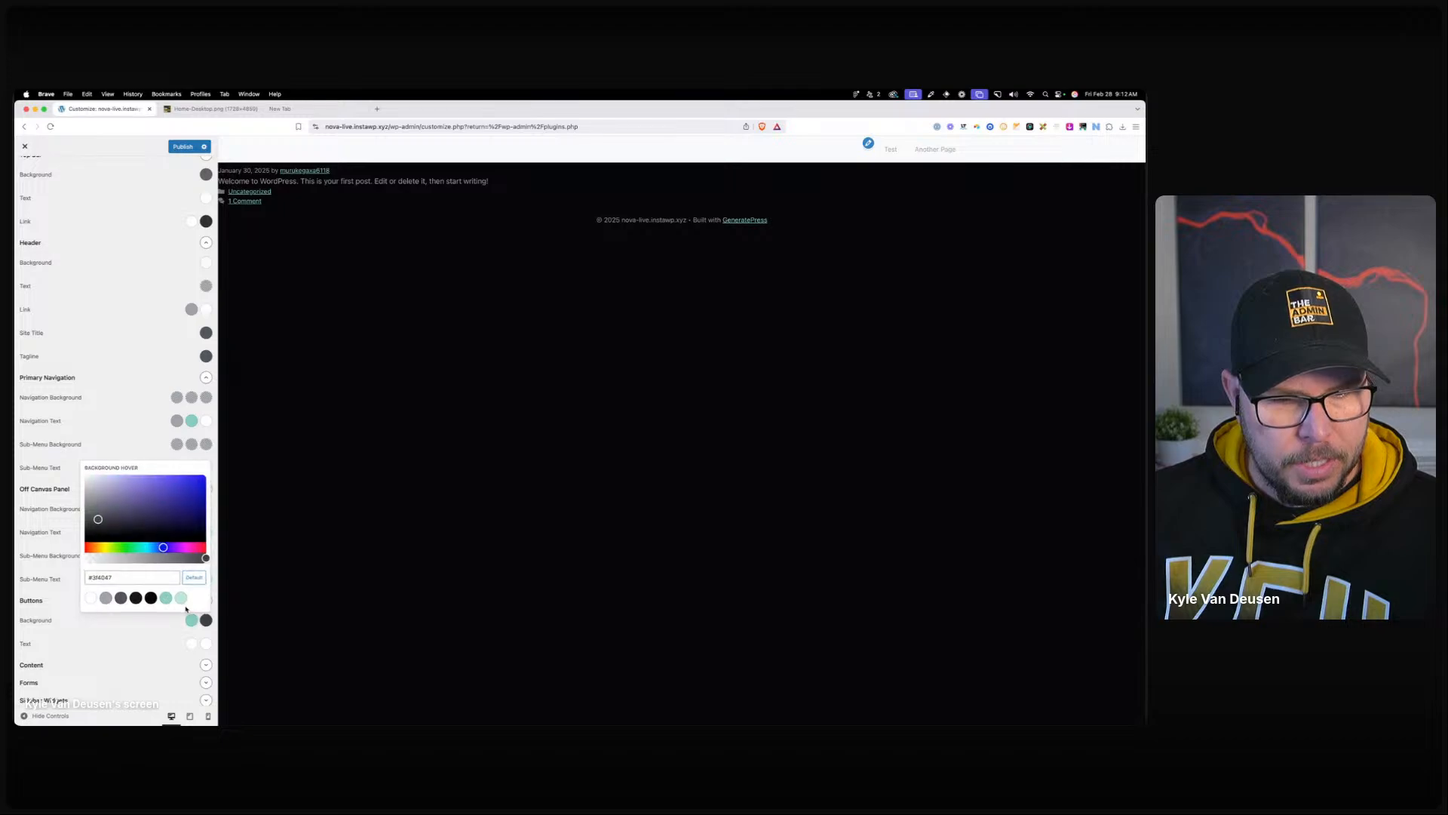
{"action": "left_click", "coordinate": [181, 598]}
{"action": "left_click", "coordinate": [192, 644]}
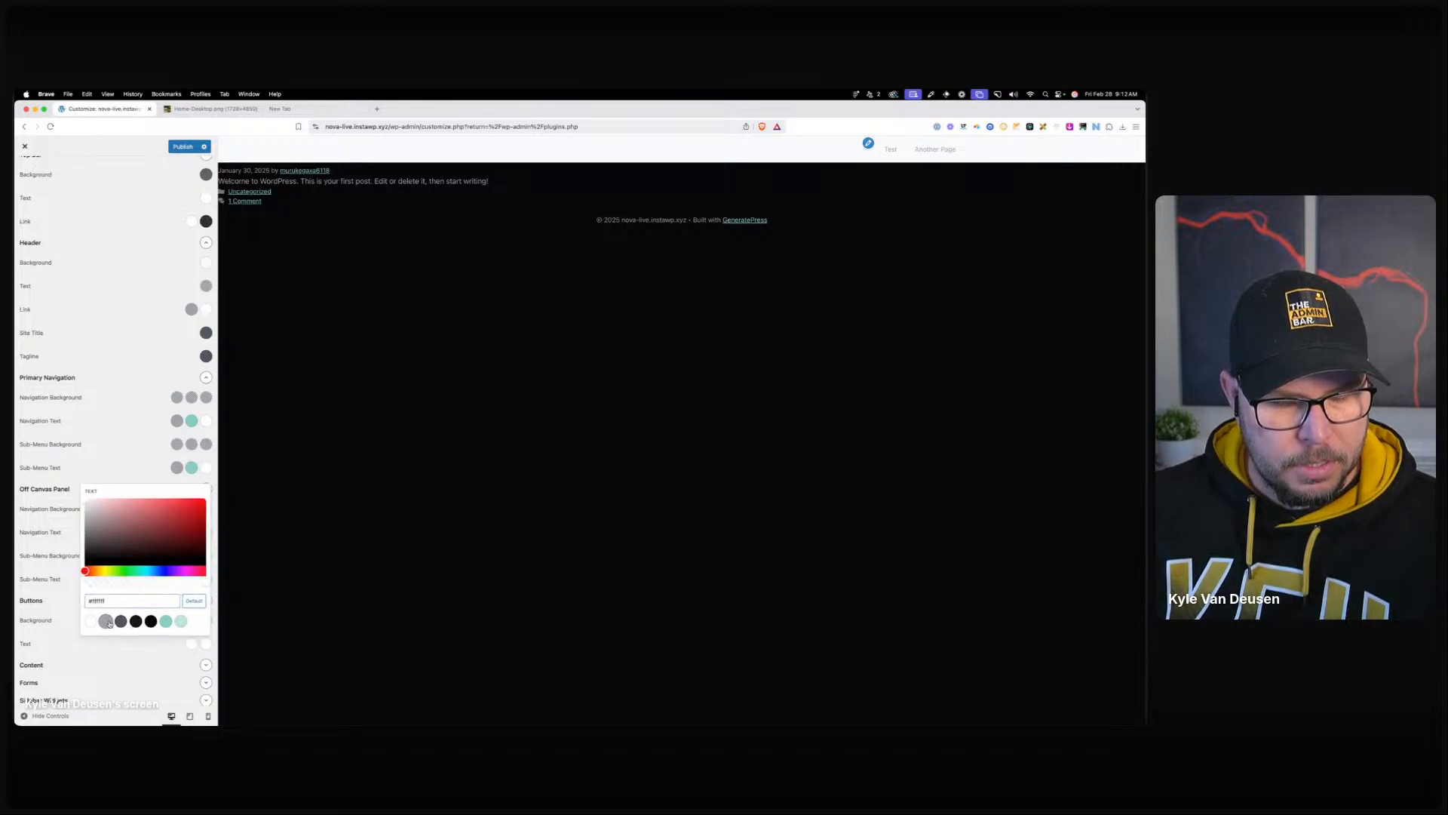
{"action": "left_click", "coordinate": [156, 650]}
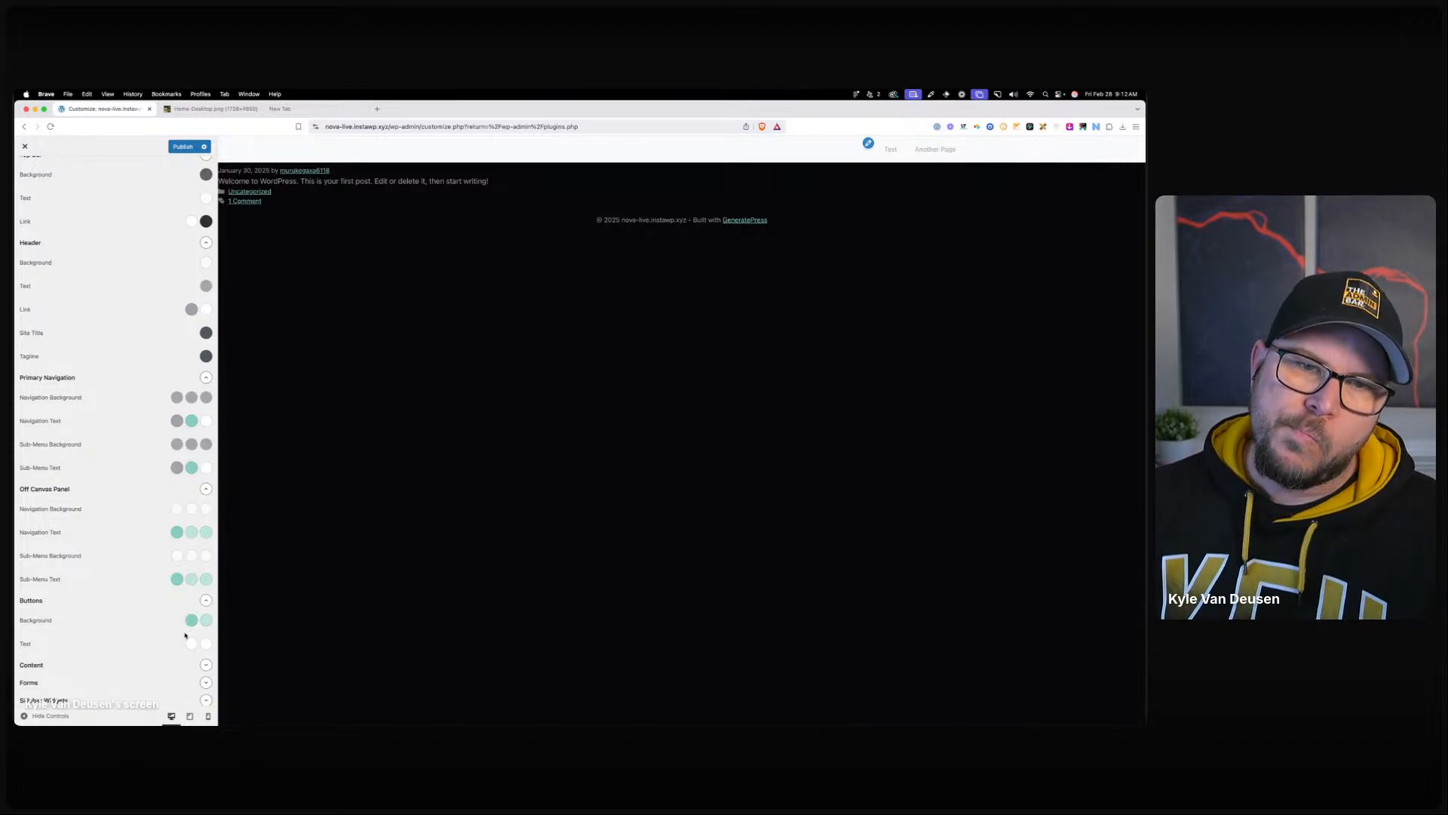
{"action": "left_click", "coordinate": [191, 643]}
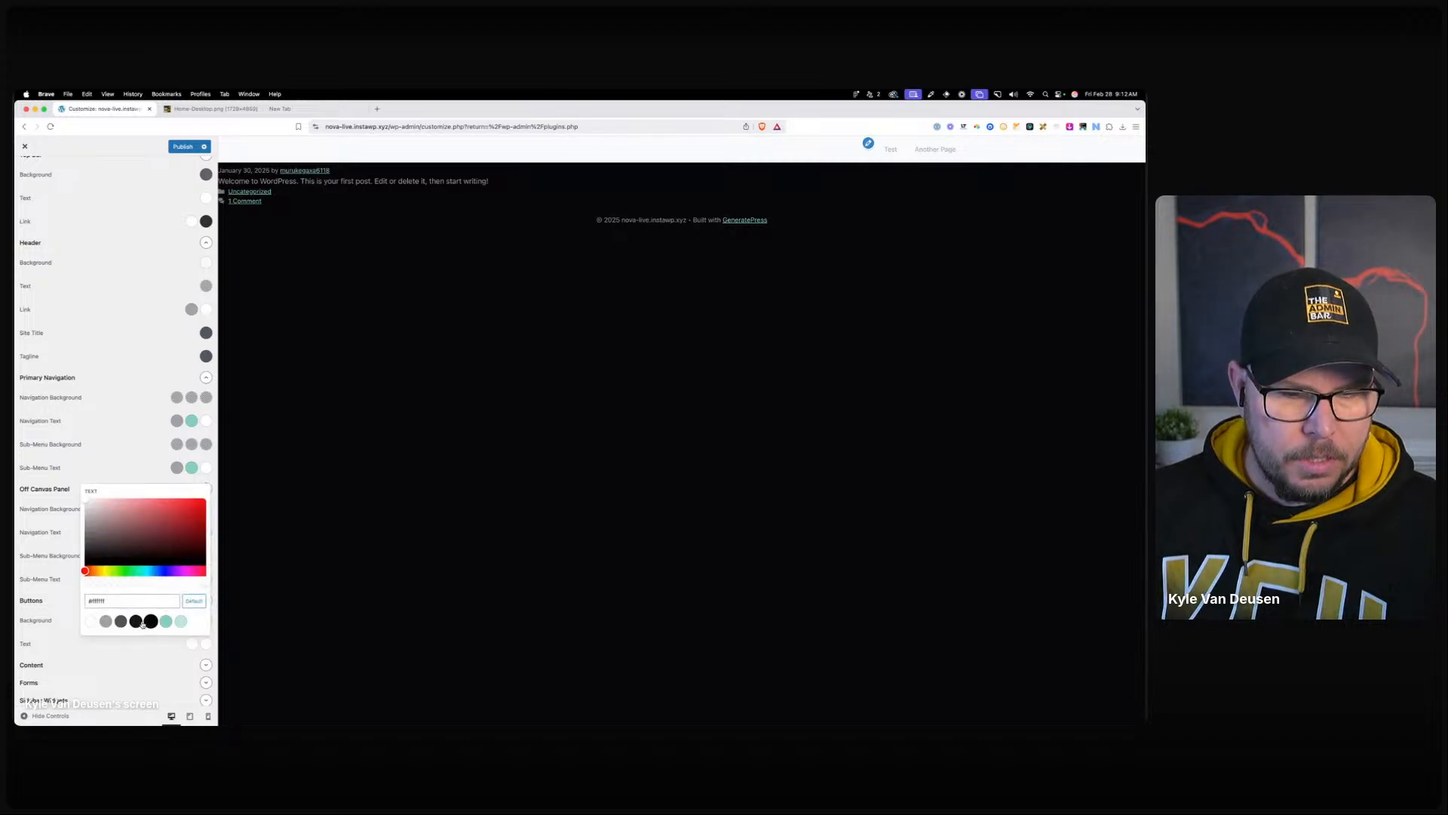
{"action": "left_click", "coordinate": [151, 621]}
{"action": "left_click", "coordinate": [200, 643]}
{"action": "left_click", "coordinate": [151, 621]}
{"action": "left_click", "coordinate": [165, 662]}
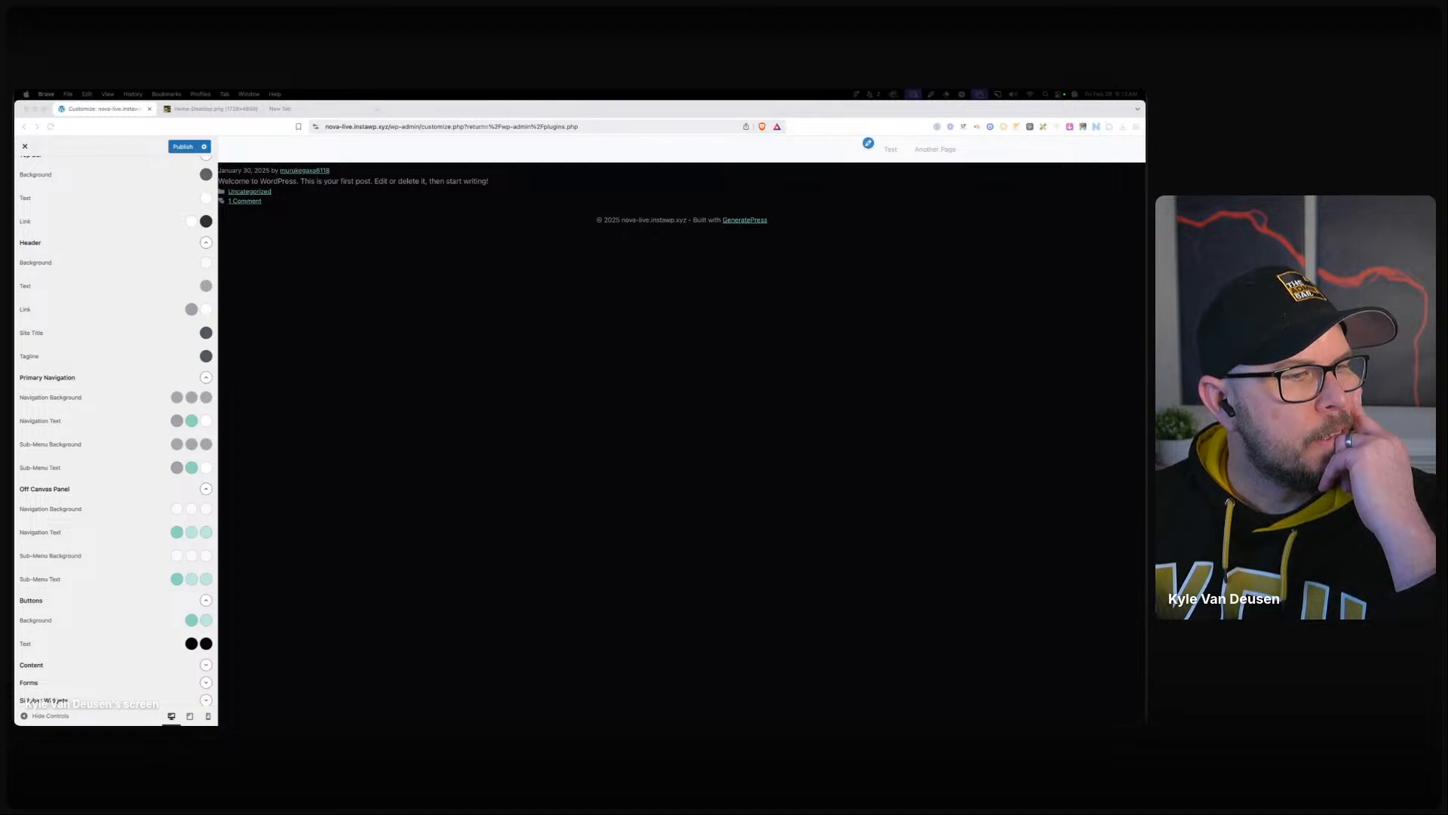
Publish the navigation, off-canvas and button colour changes to the live site.
{"action": "left_click", "coordinate": [161, 642]}
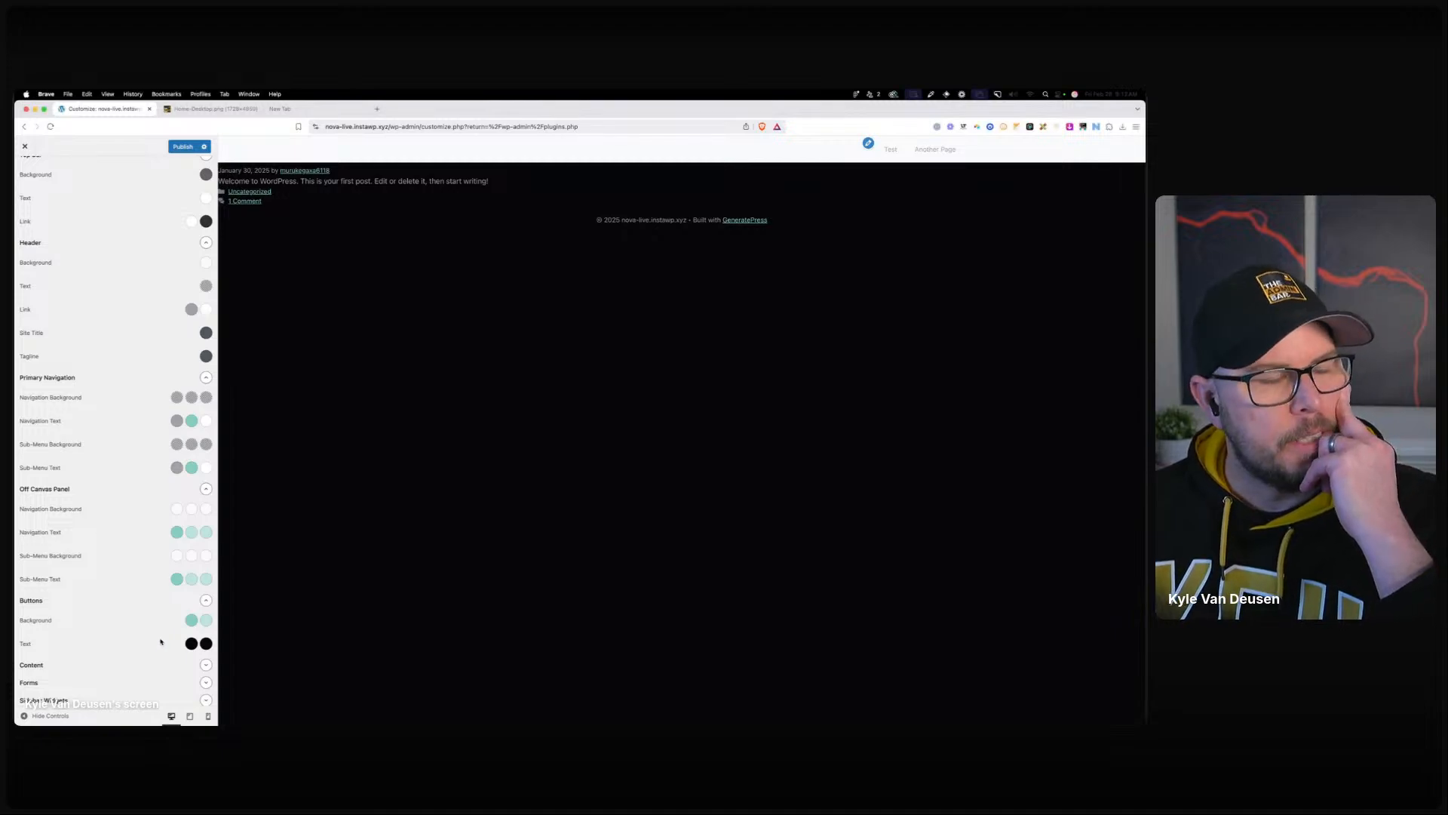
{"action": "scroll", "coordinate": [169, 649], "scroll_direction": "down", "scroll_amount": 2}
{"action": "left_click", "coordinate": [206, 619]}
{"action": "scroll", "coordinate": [196, 615], "scroll_direction": "down", "scroll_amount": 5}
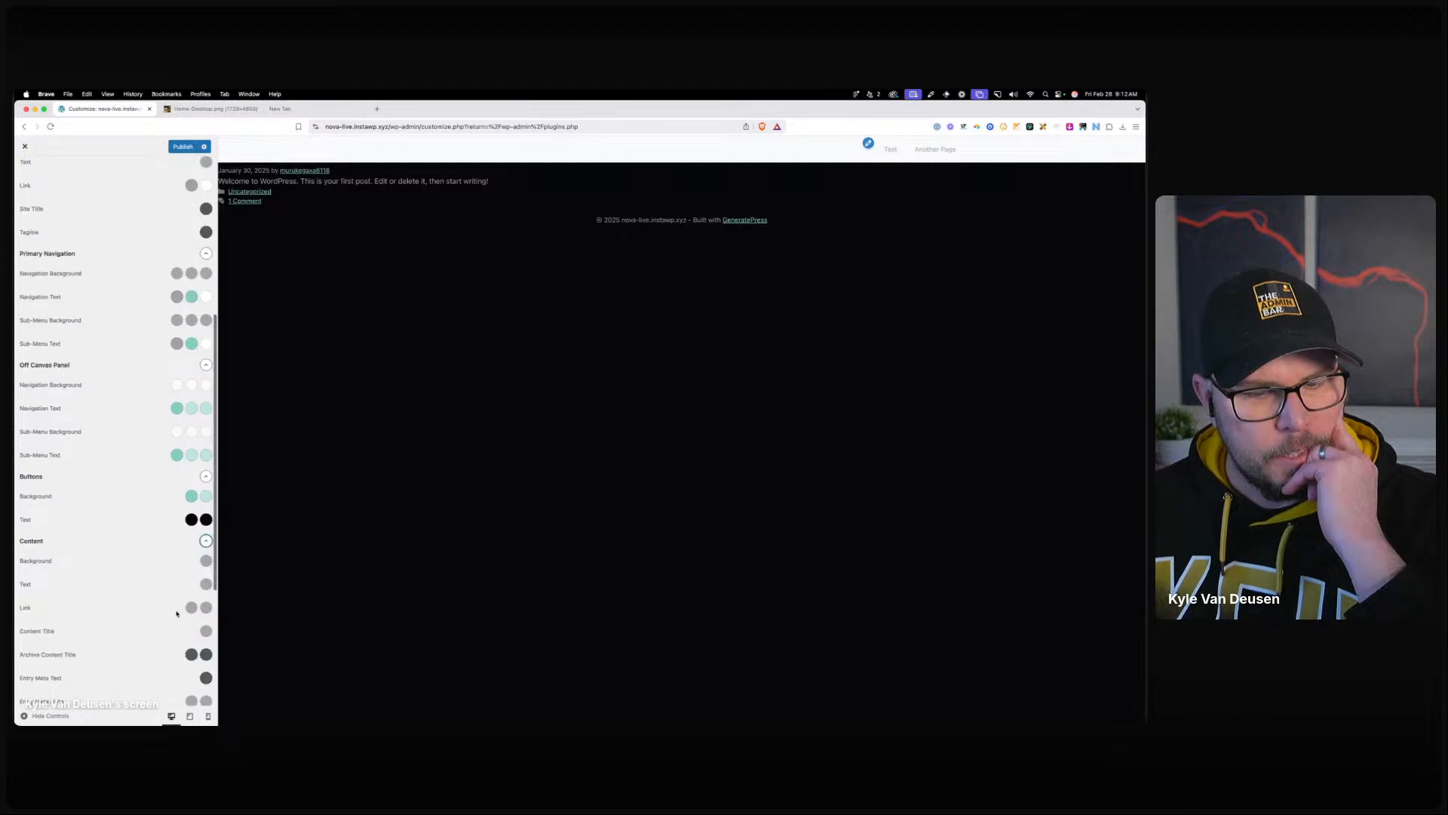
{"action": "scroll", "coordinate": [137, 271], "scroll_direction": "up", "scroll_amount": 10}
{"action": "left_click", "coordinate": [183, 147]}
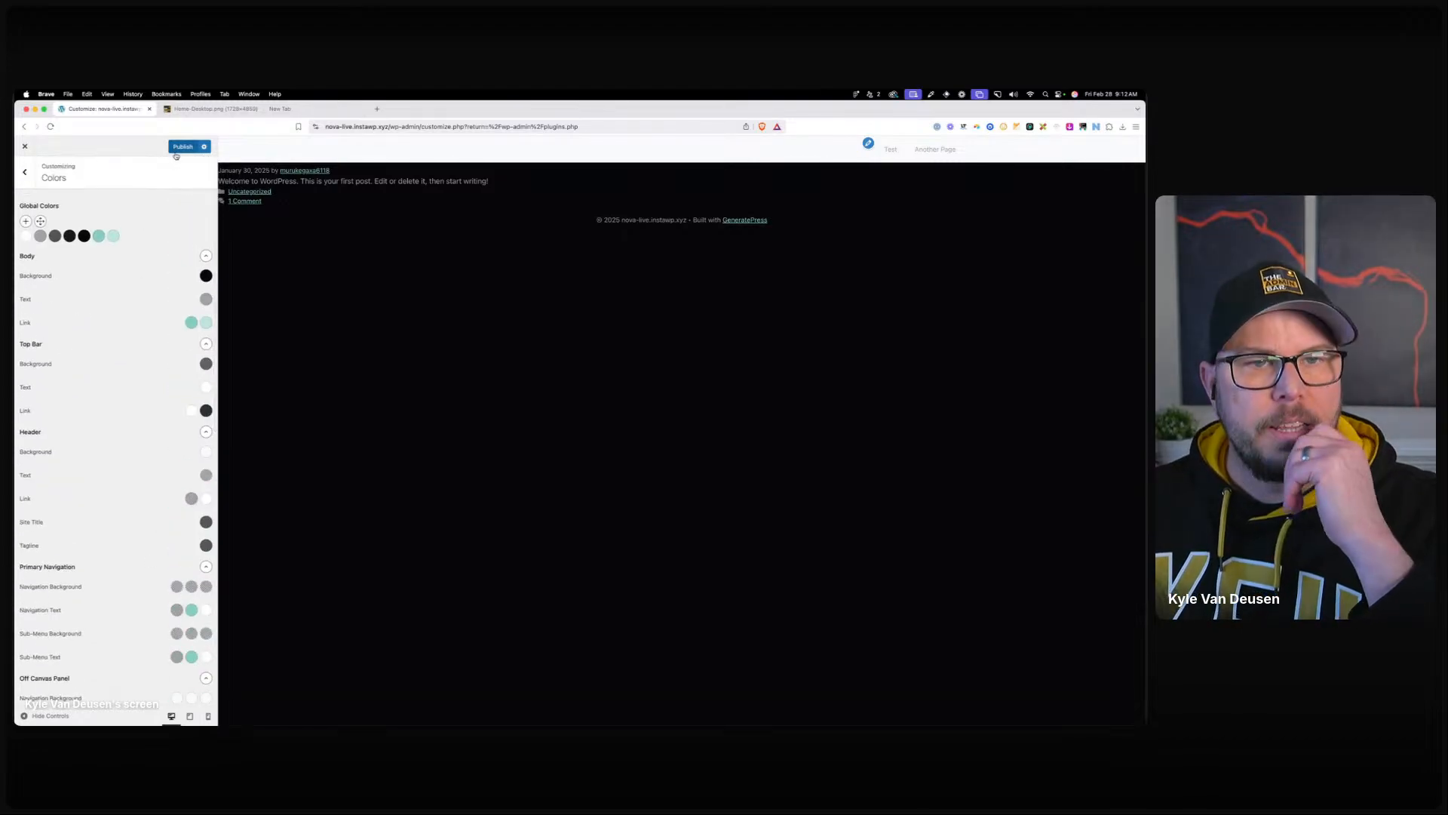
Check the nova design's Headline XL and Body L text styles, then return to the Font Library.
{"action": "left_click", "coordinate": [24, 172]}
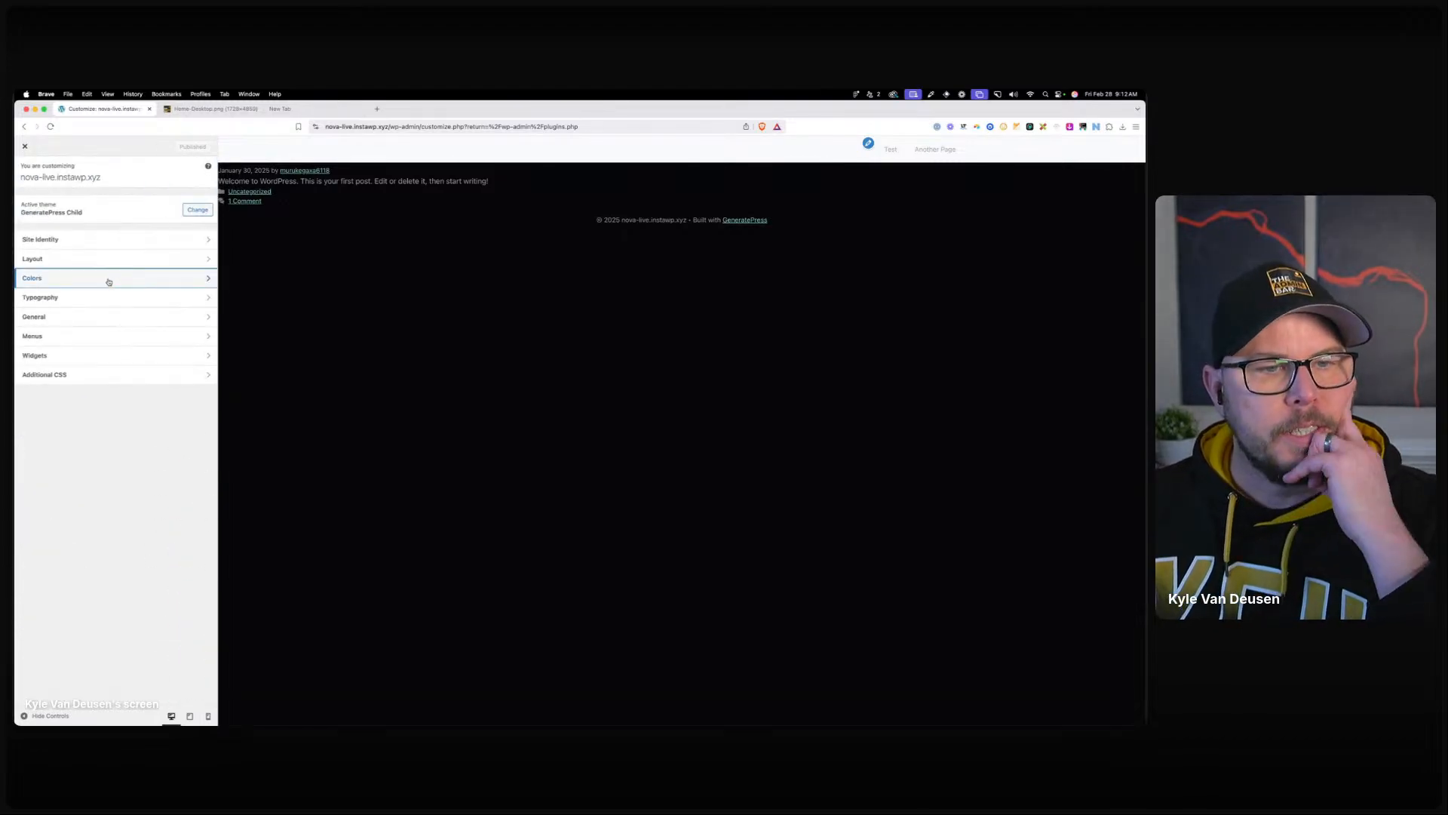
{"action": "left_click", "coordinate": [106, 298]}
{"action": "left_click_drag", "start_coordinate": [15, 240], "coordinate": [453, 201]}
{"action": "left_click", "coordinate": [708, 361]}
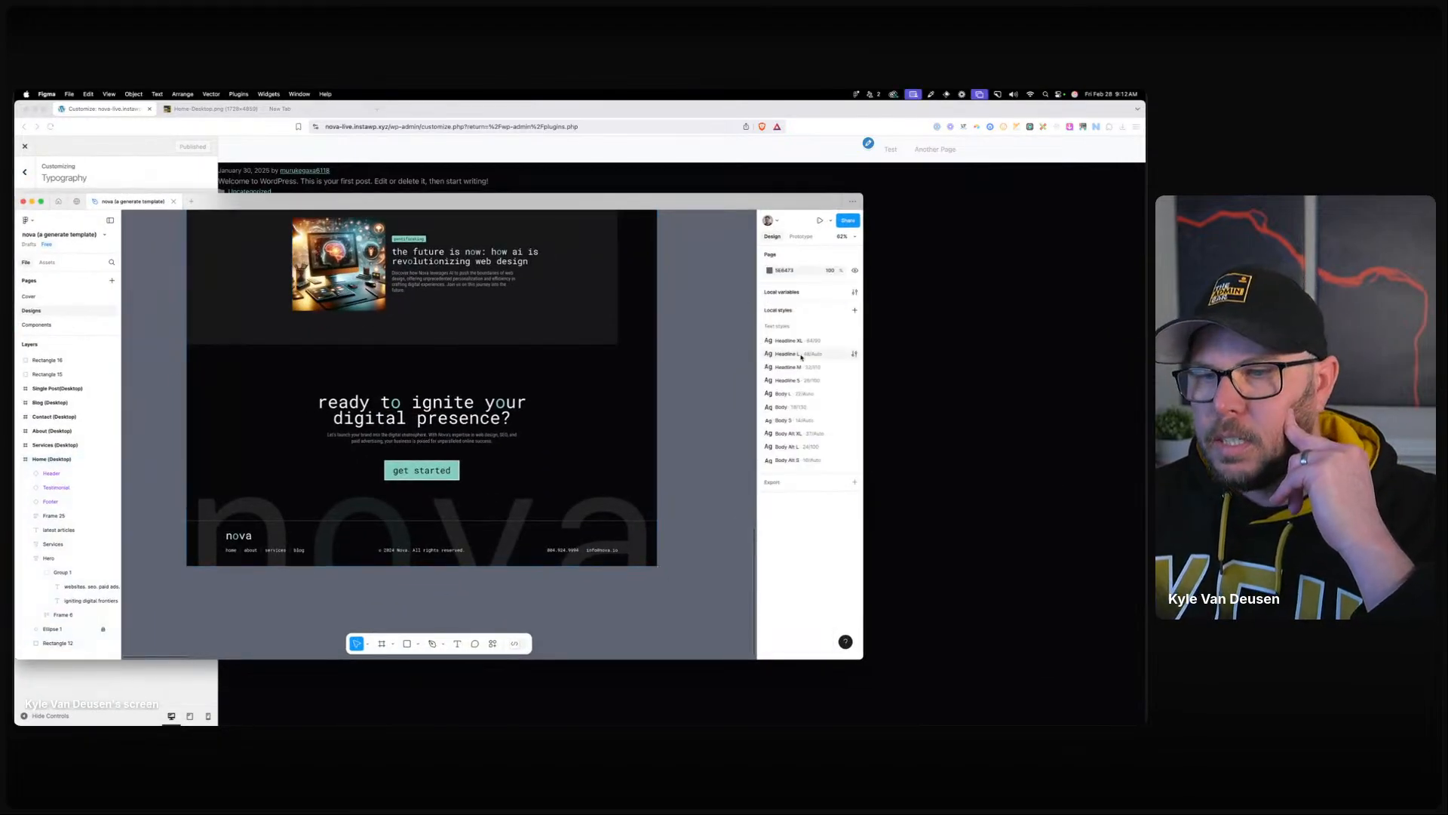
{"action": "left_click", "coordinate": [854, 340]}
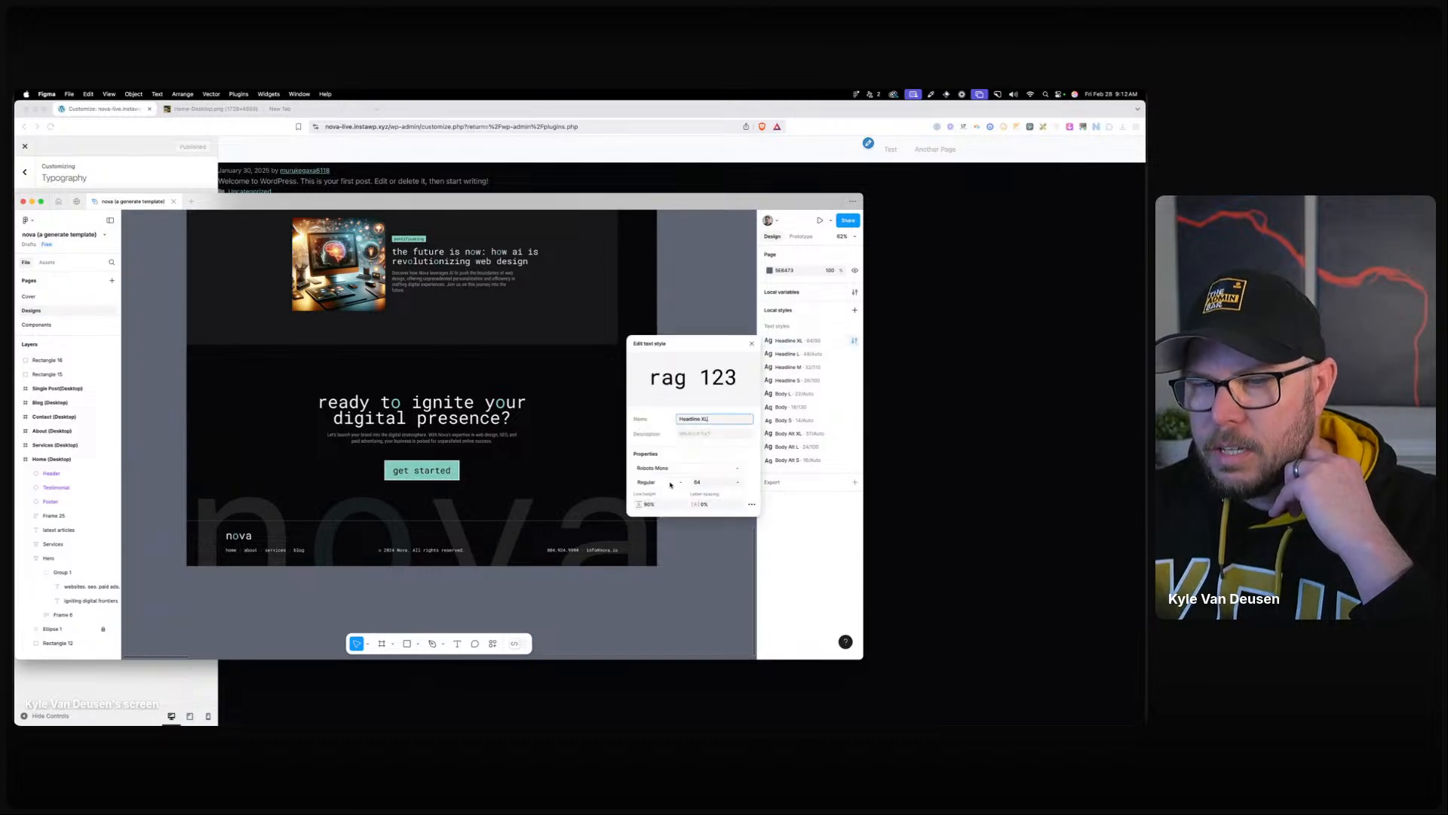
{"action": "left_click", "coordinate": [854, 394]}
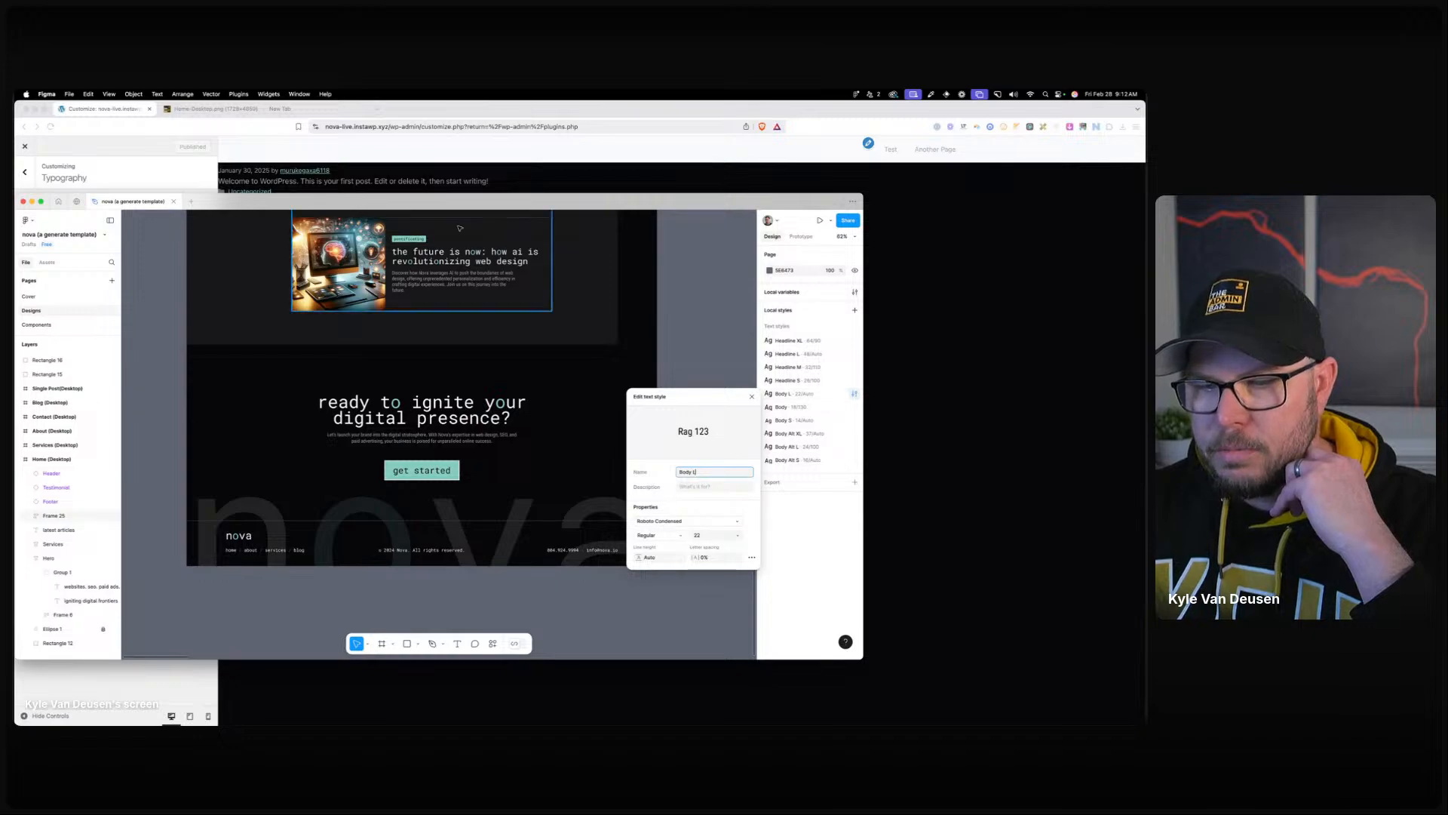
{"action": "left_click_drag", "start_coordinate": [420, 200], "coordinate": [15, 145]}
{"action": "left_click", "coordinate": [205, 222]}
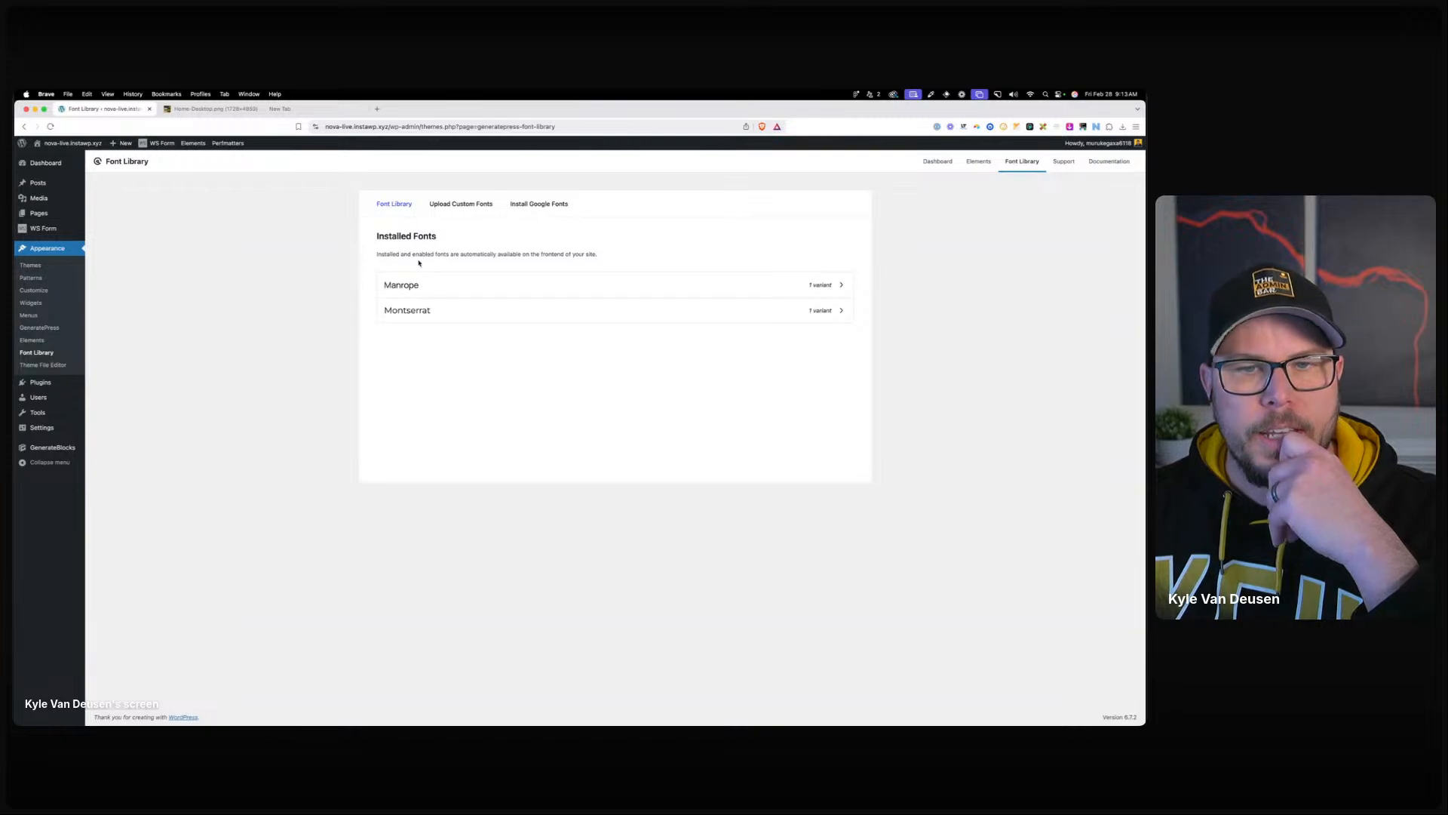
Delete the Manrope and Montserrat fonts from the Font Library.
{"action": "left_click", "coordinate": [733, 286]}
{"action": "left_click", "coordinate": [390, 400]}
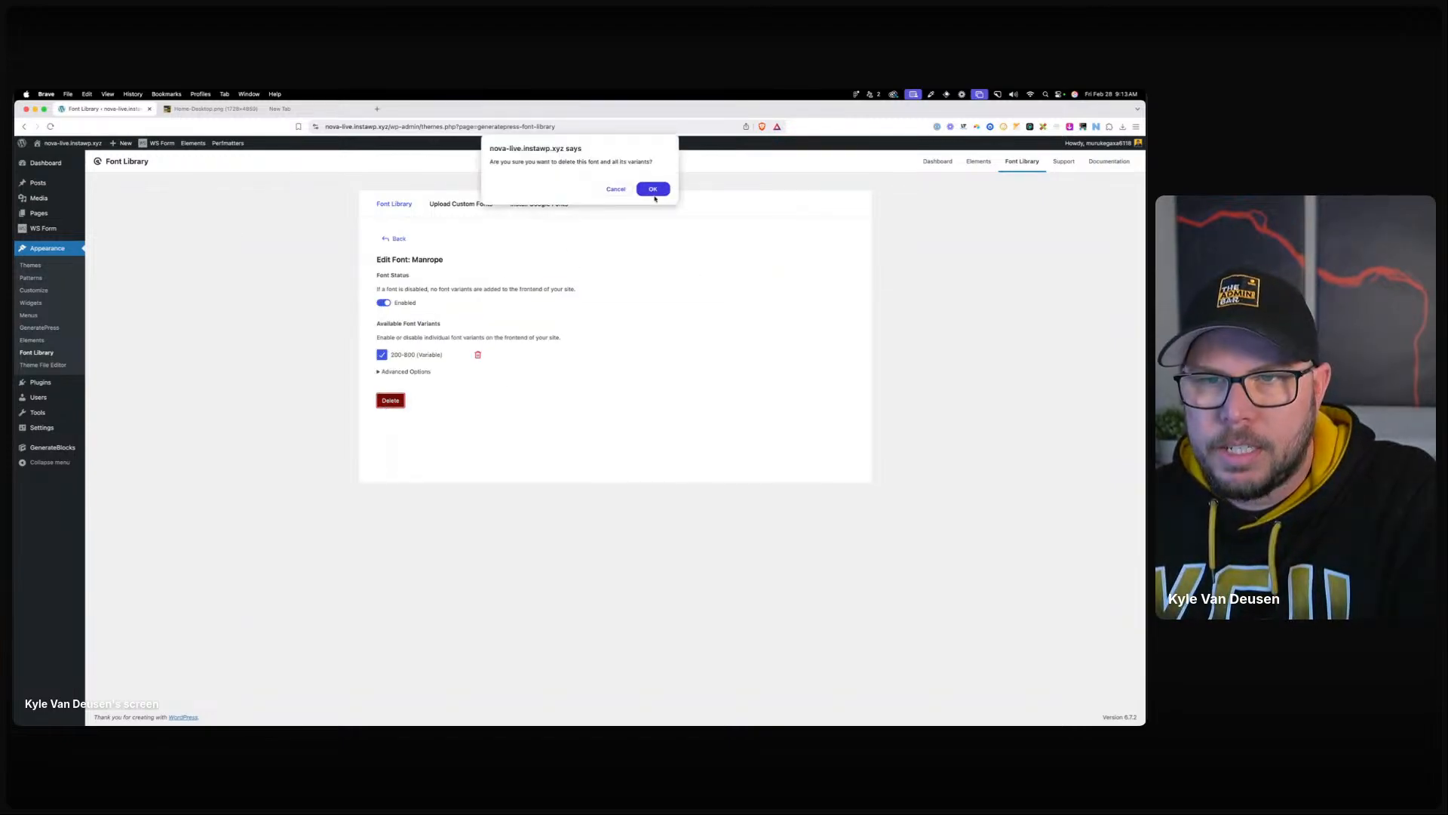
{"action": "left_click", "coordinate": [653, 190]}
{"action": "left_click", "coordinate": [792, 313]}
{"action": "left_click", "coordinate": [400, 402]}
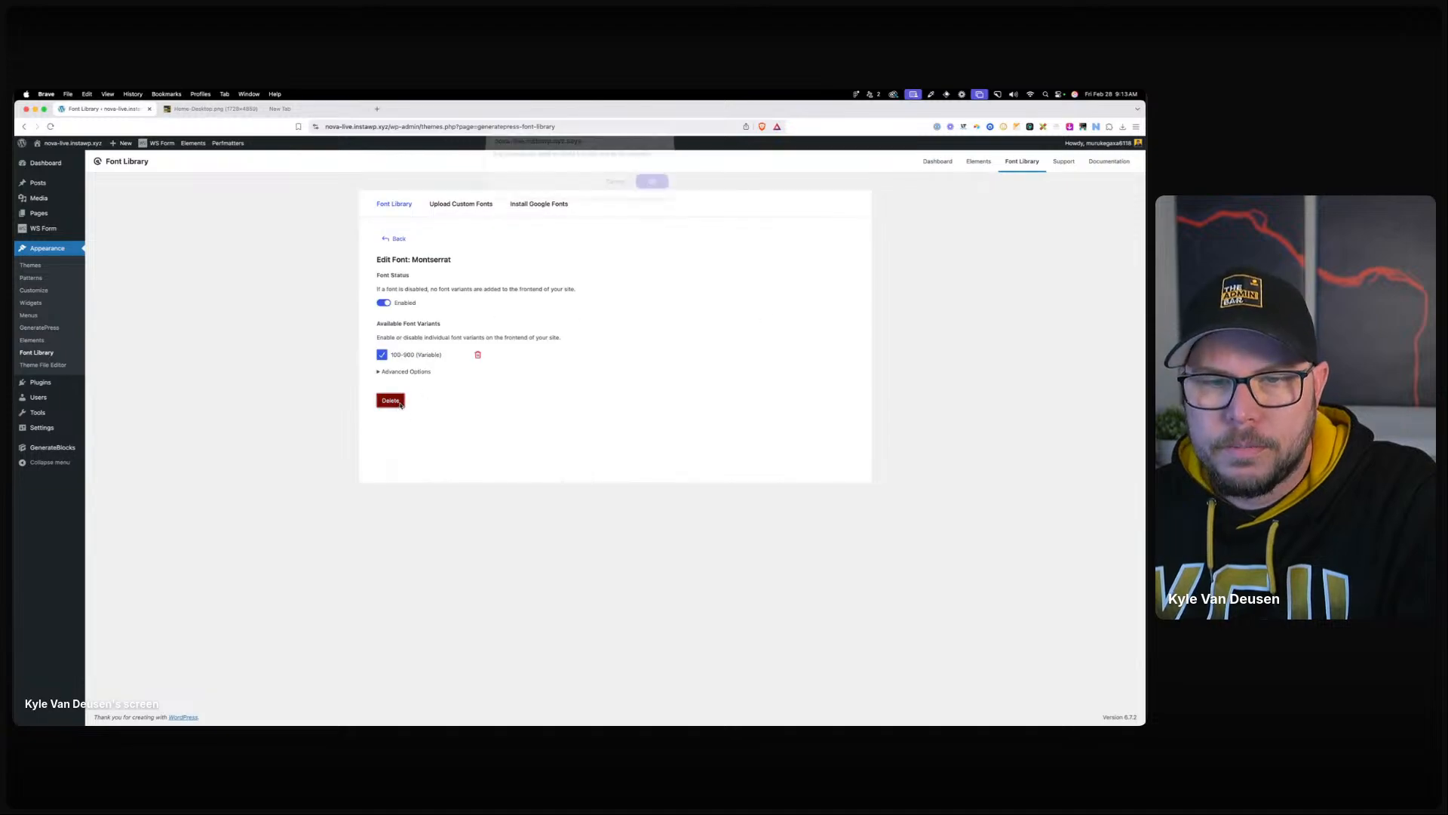
{"action": "left_click", "coordinate": [652, 188]}
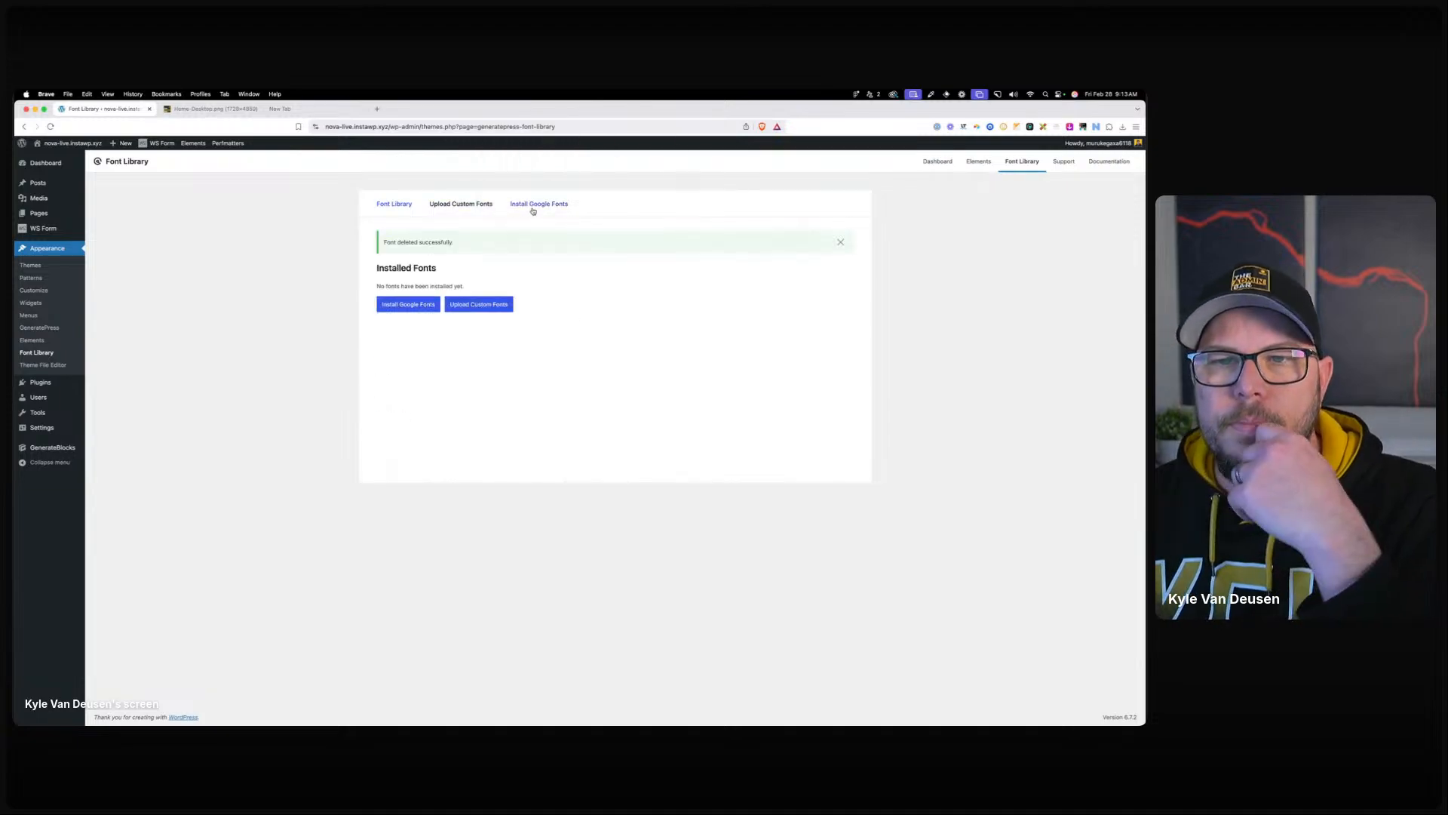
Install the Roboto Mono 500 normal variant from Google Fonts.
{"action": "left_click", "coordinate": [532, 205]}
{"action": "left_click", "coordinate": [437, 293]}
{"action": "type", "text": "robot"}
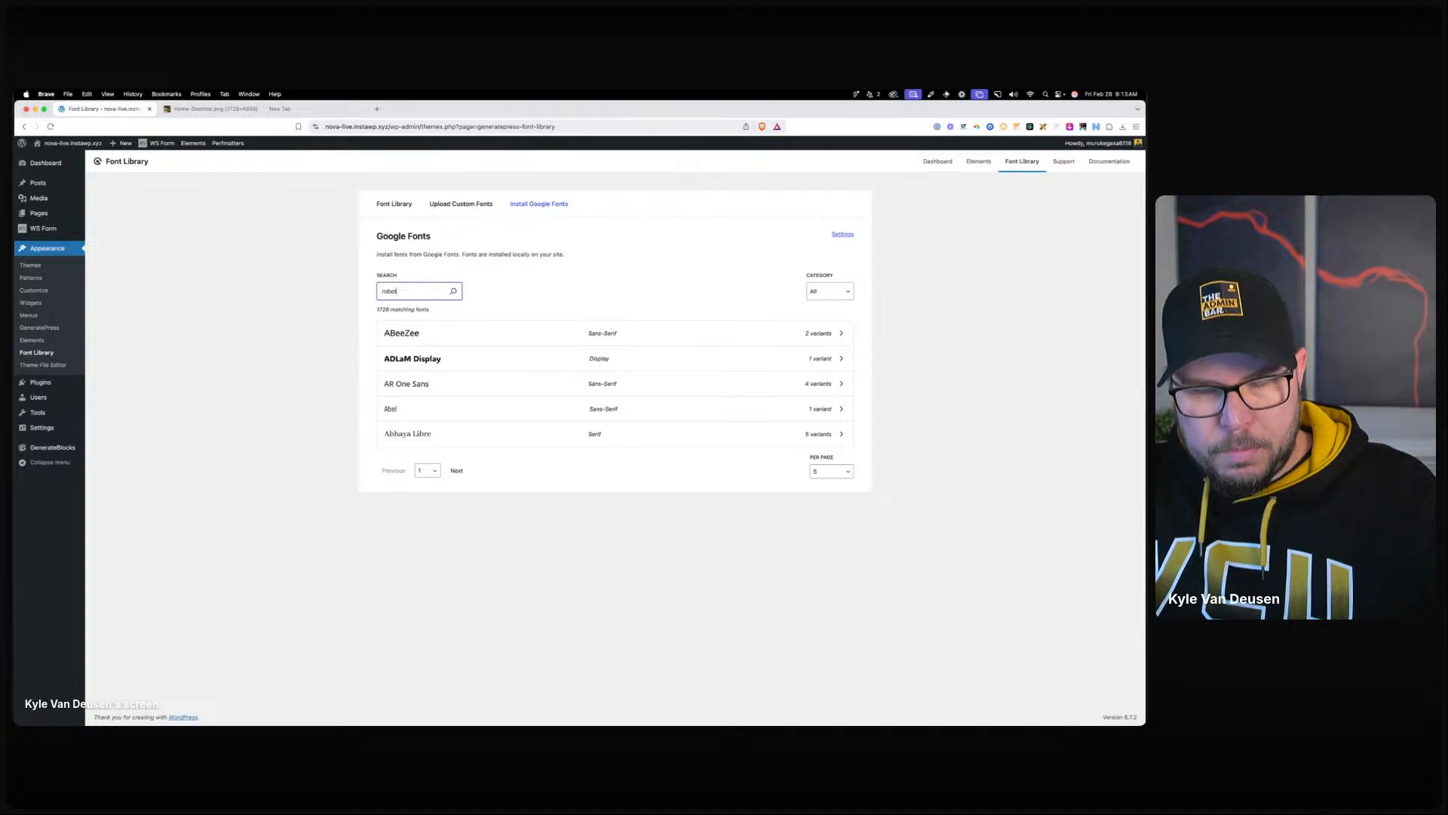
{"action": "type", "text": "o mono"}
{"action": "left_click", "coordinate": [685, 332]}
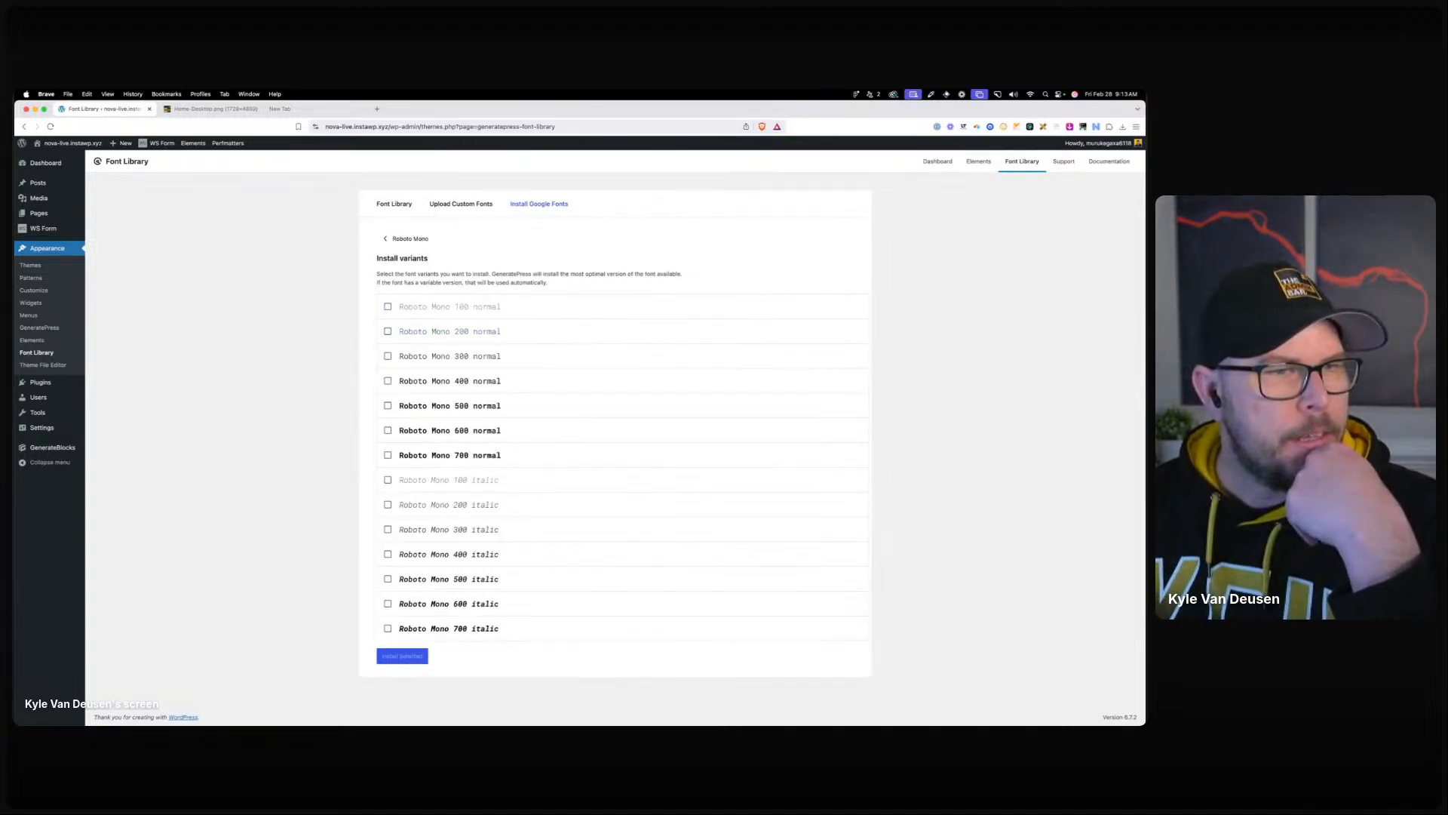
{"action": "left_click", "coordinate": [389, 405]}
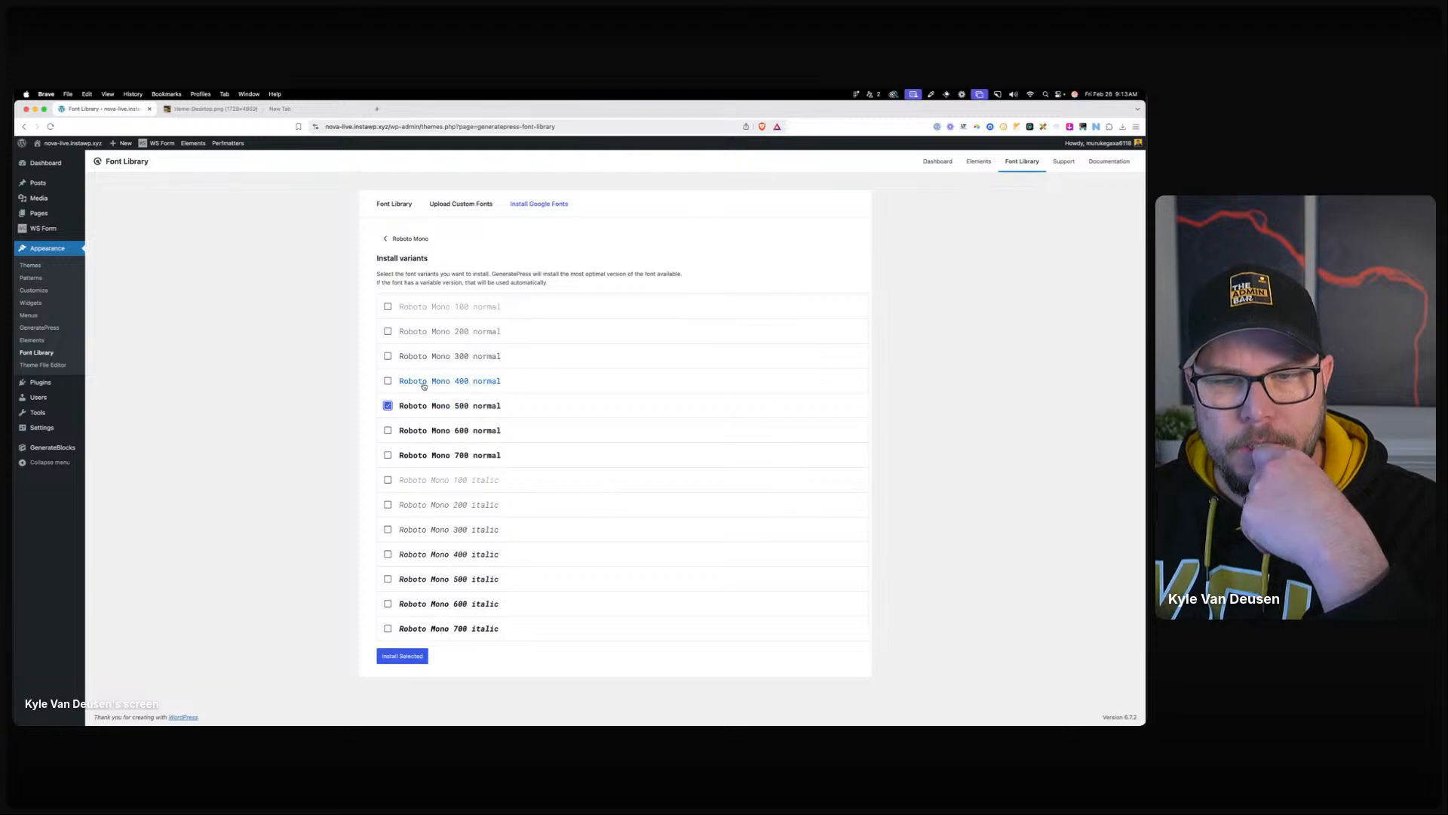
{"action": "left_click", "coordinate": [412, 656]}
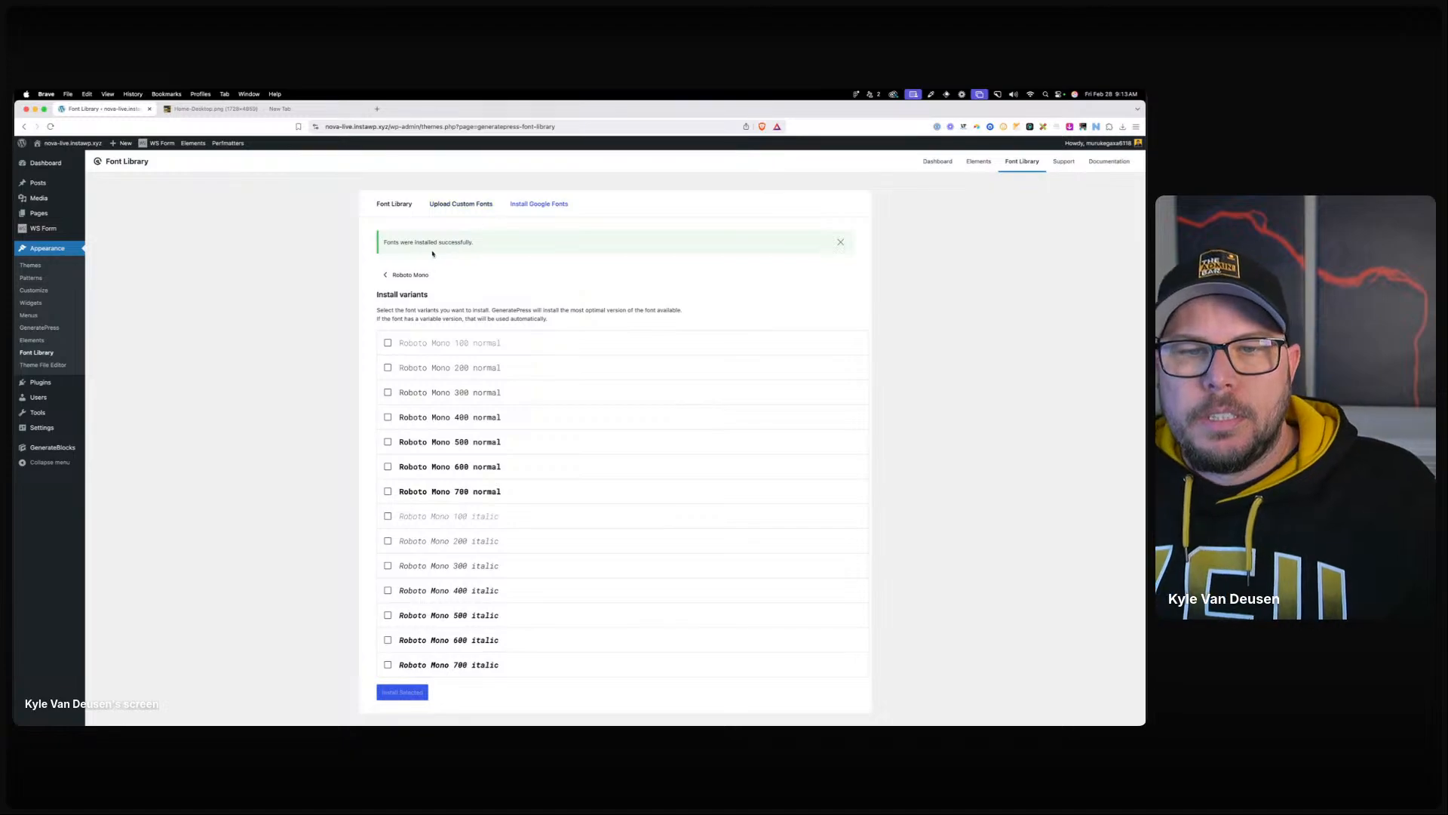
{"action": "left_click", "coordinate": [411, 275]}
Install Roboto Condensed 400, 700, 400 italic and 700 italic from Google Fonts.
{"action": "left_click", "coordinate": [425, 294]}
{"action": "type", "text": "robo"}
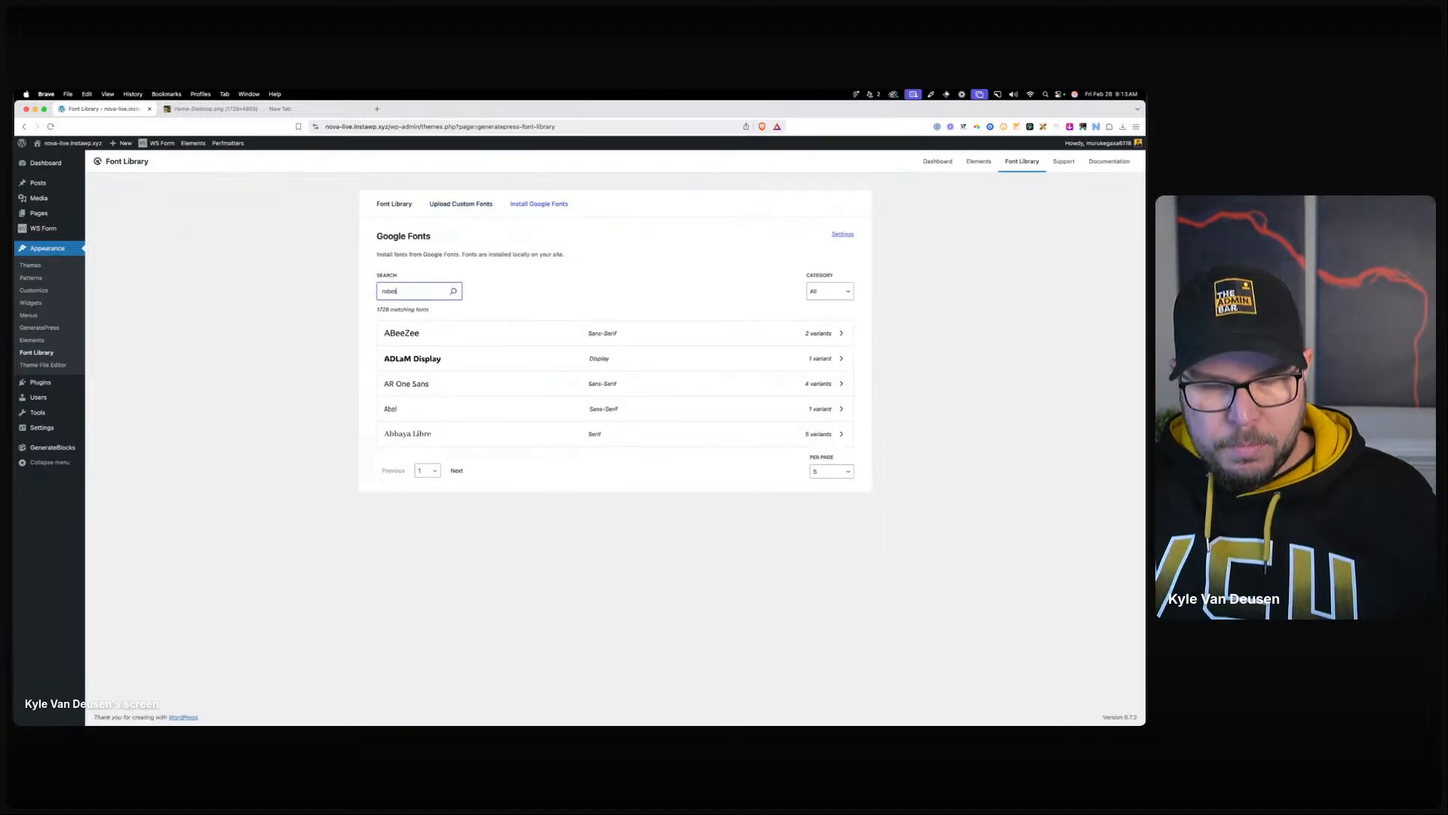
{"action": "type", "text": "to con"}
{"action": "left_click", "coordinate": [483, 336]}
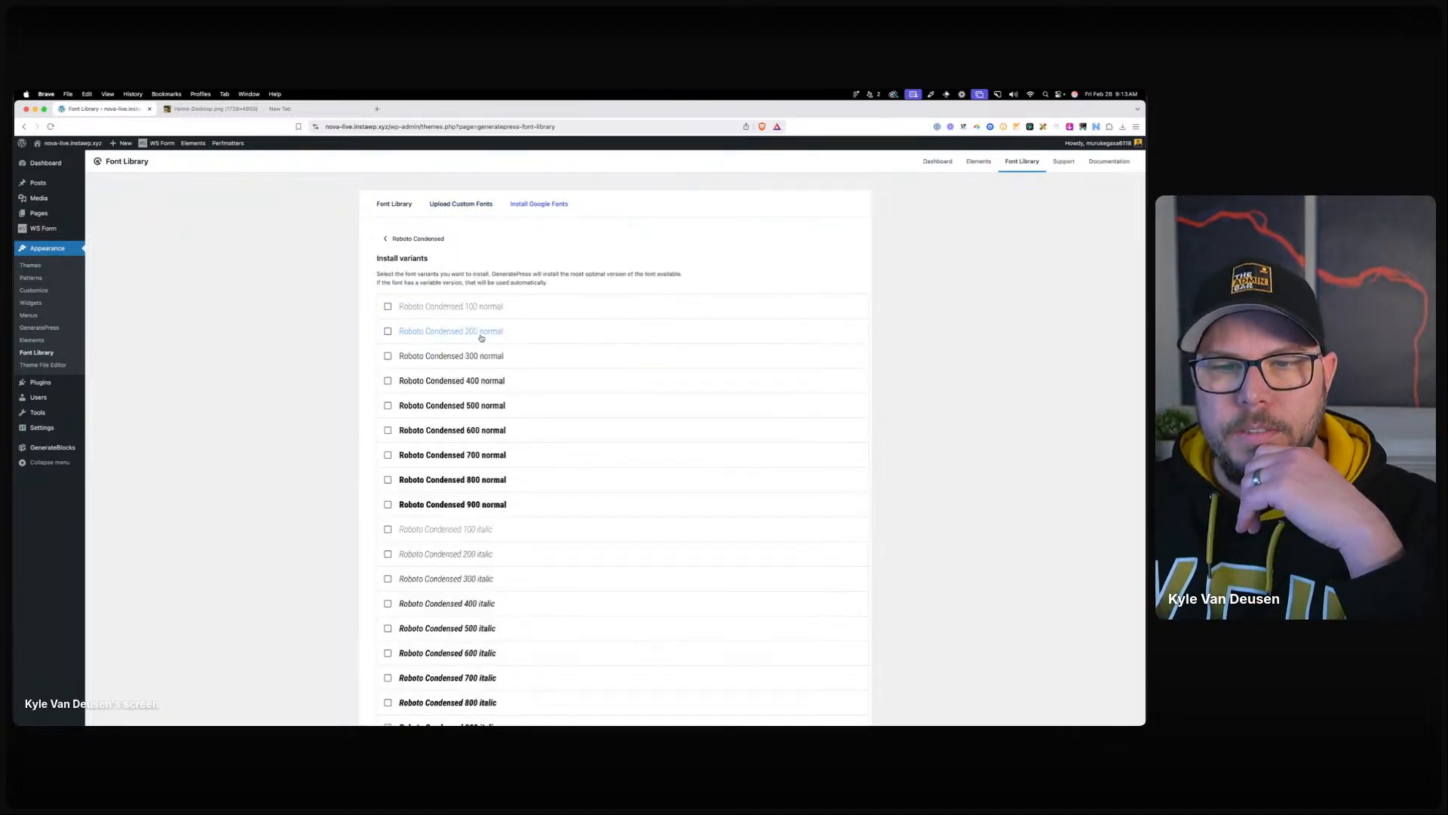
{"action": "left_click", "coordinate": [425, 383]}
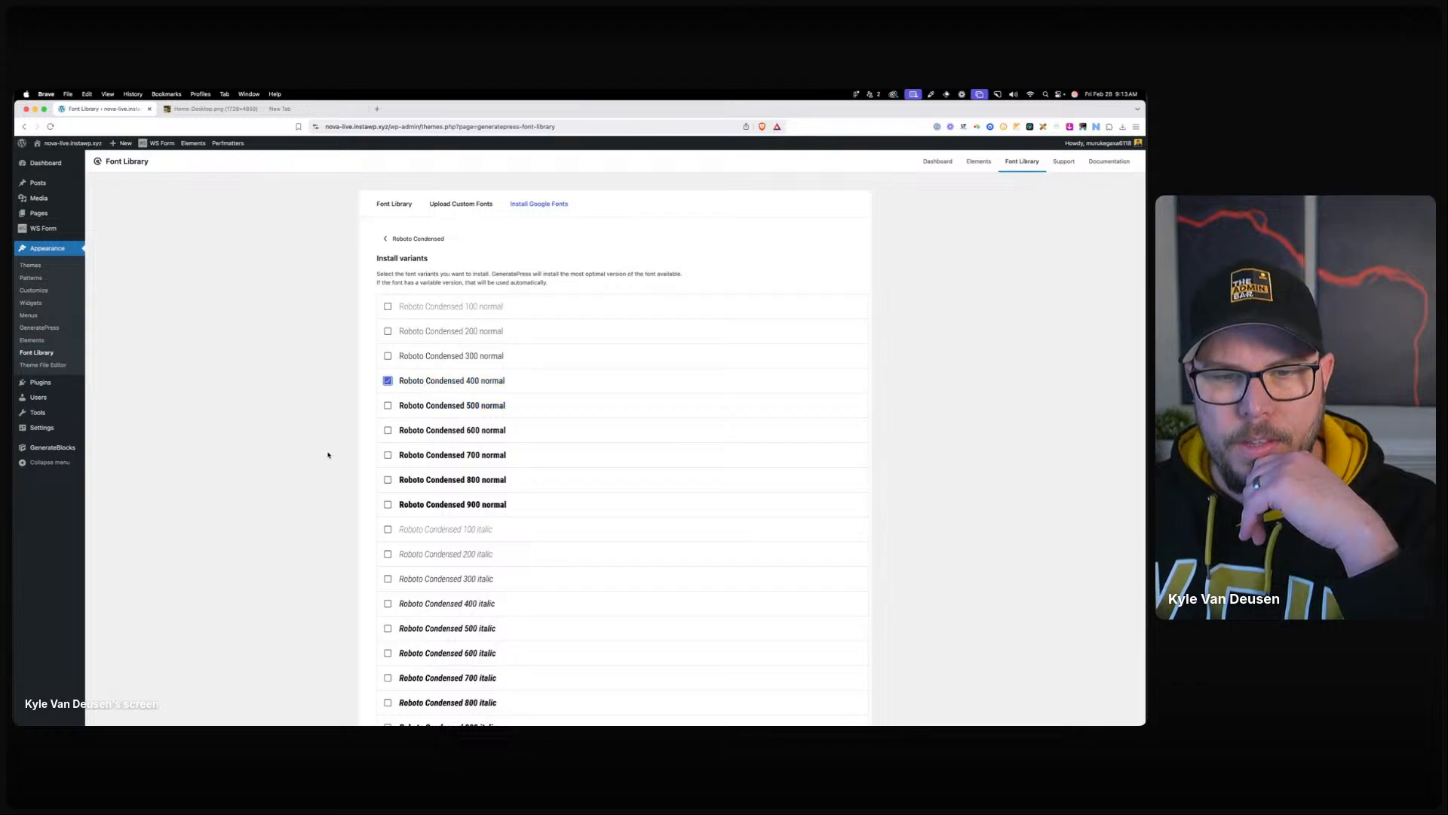
{"action": "left_click", "coordinate": [387, 454]}
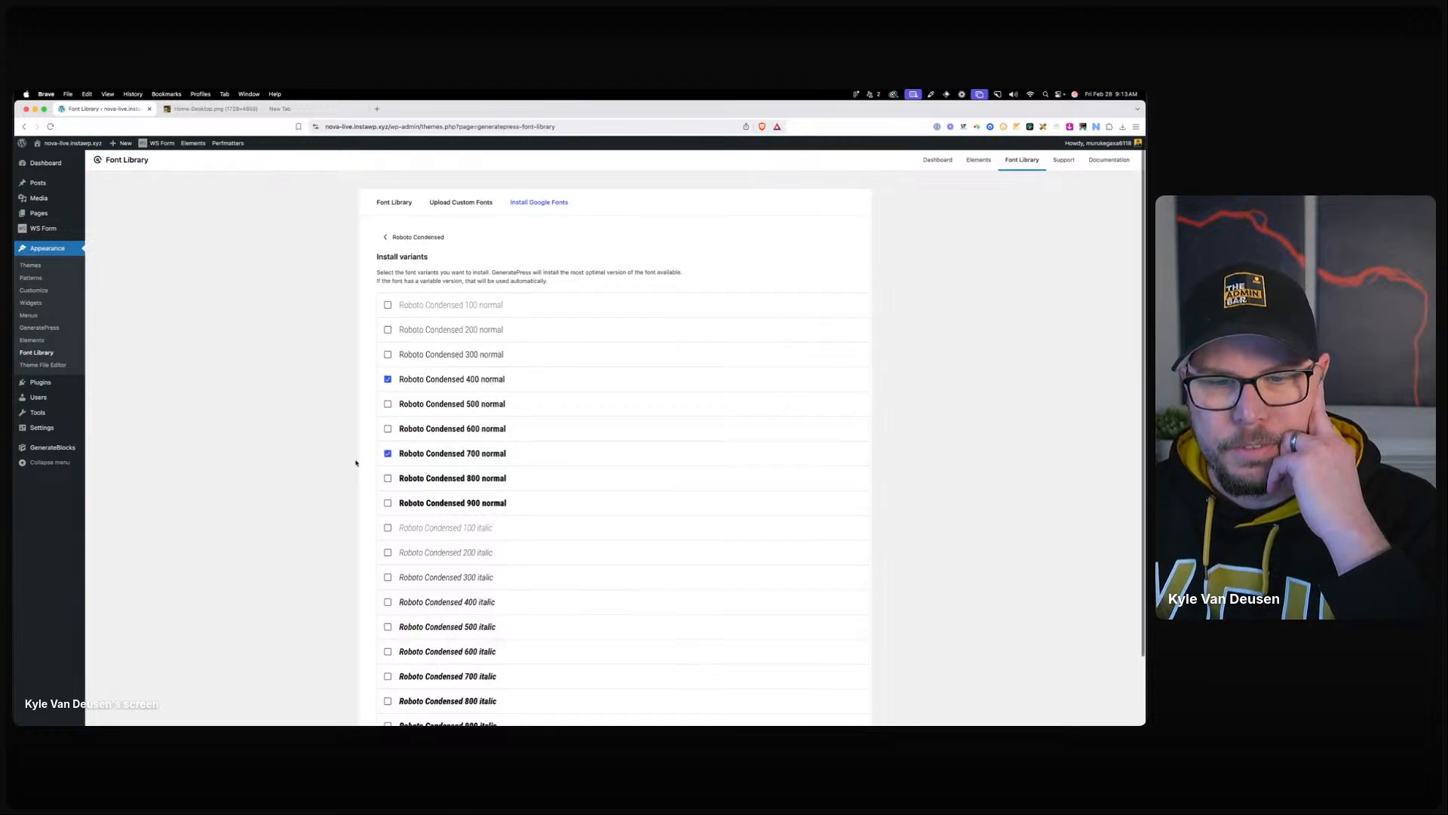
{"action": "scroll", "coordinate": [357, 462], "scroll_direction": "down", "scroll_amount": 2}
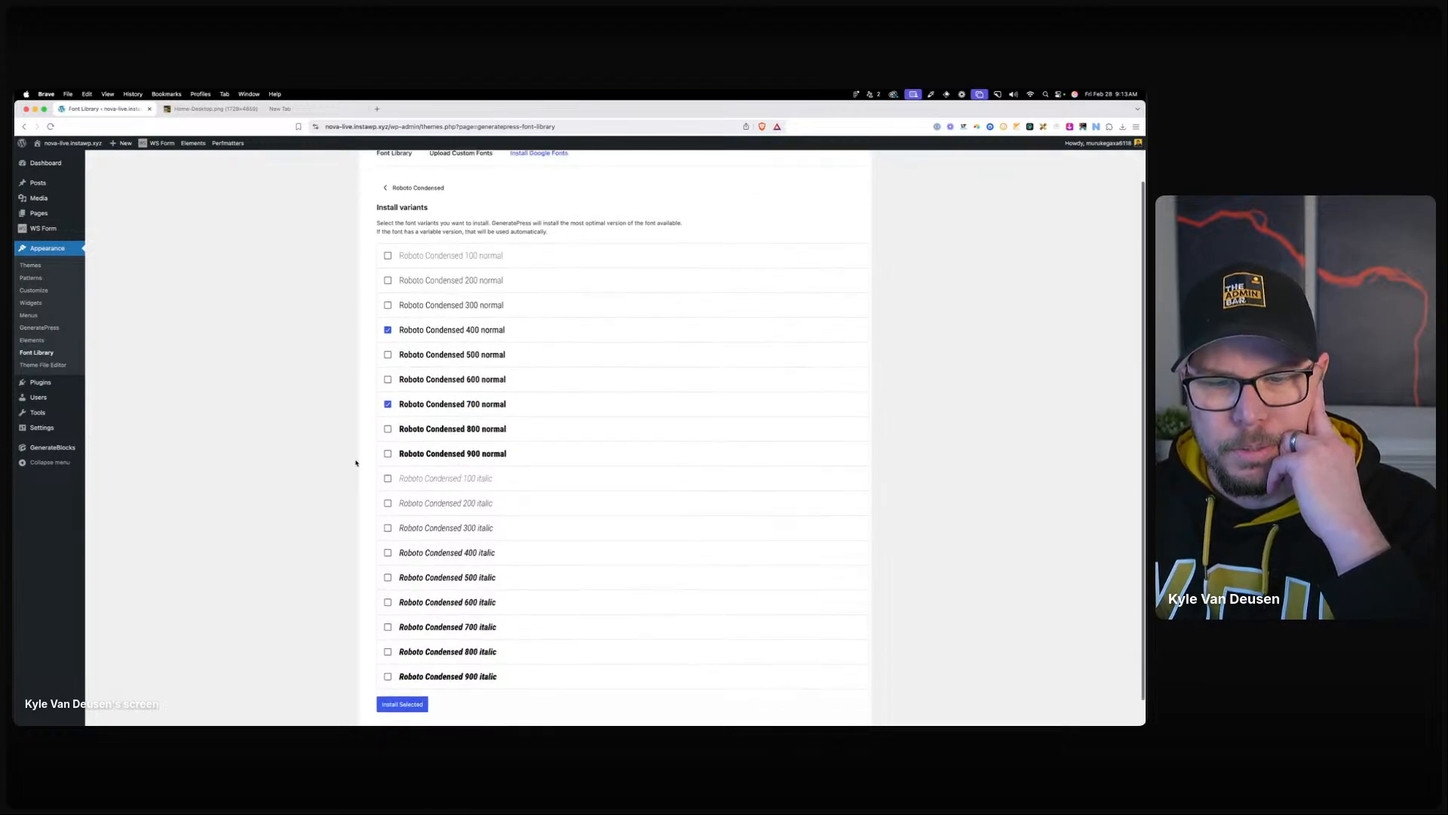
{"action": "left_click", "coordinate": [387, 554]}
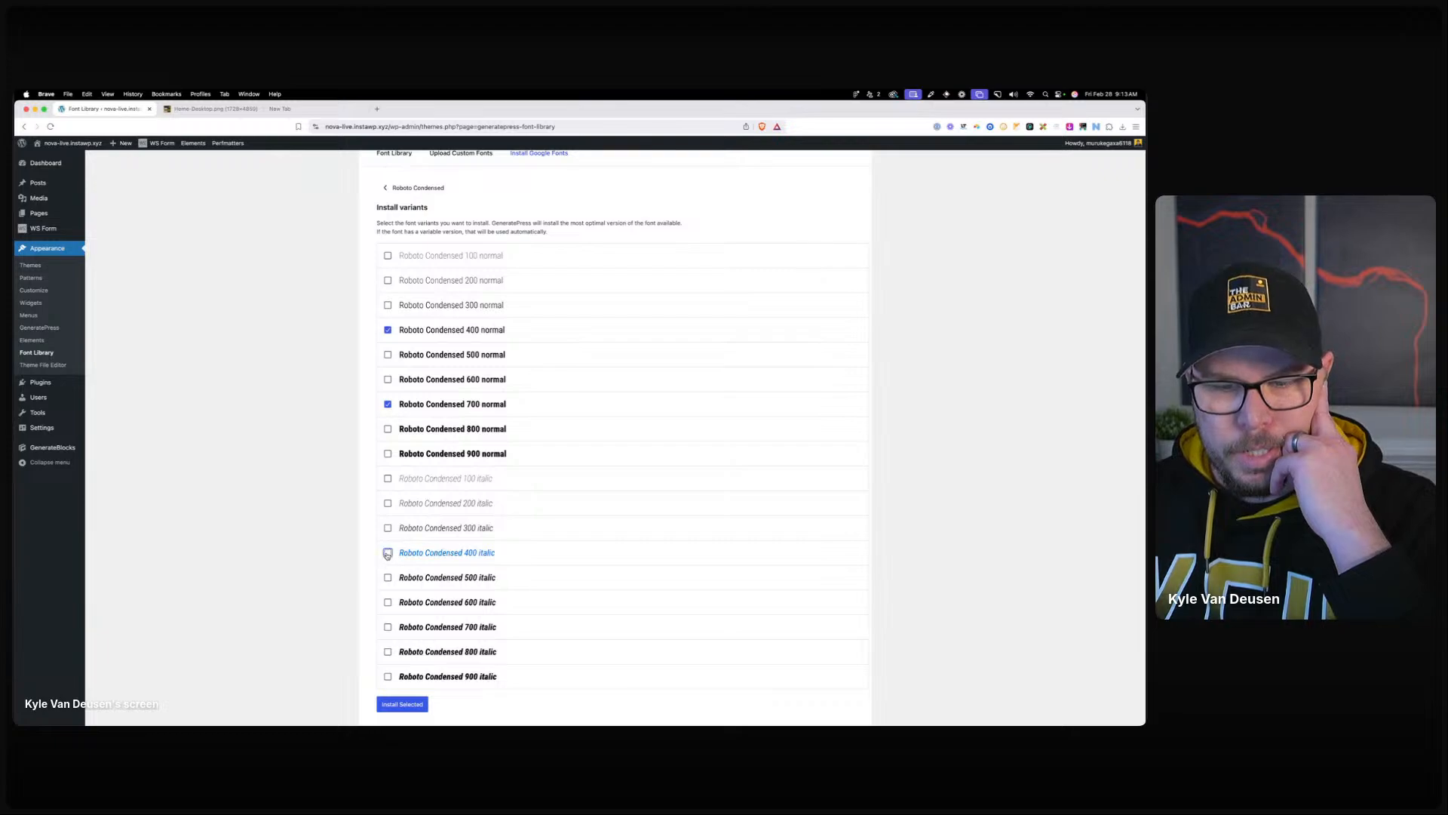
{"action": "left_click", "coordinate": [389, 627]}
{"action": "left_click", "coordinate": [420, 707]}
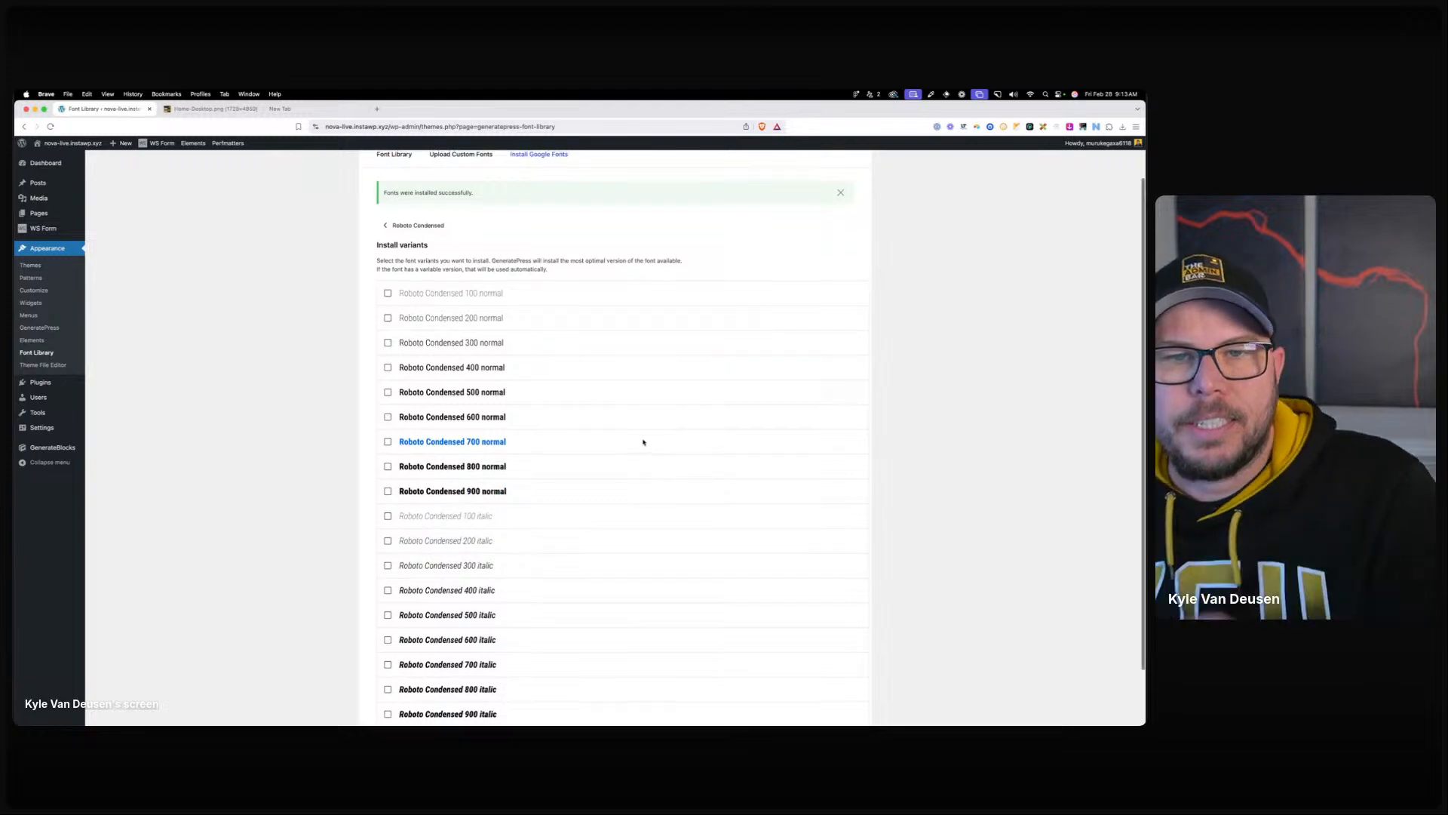
{"action": "scroll", "coordinate": [603, 400], "scroll_direction": "up", "scroll_amount": 2}
{"action": "left_click", "coordinate": [390, 208]}
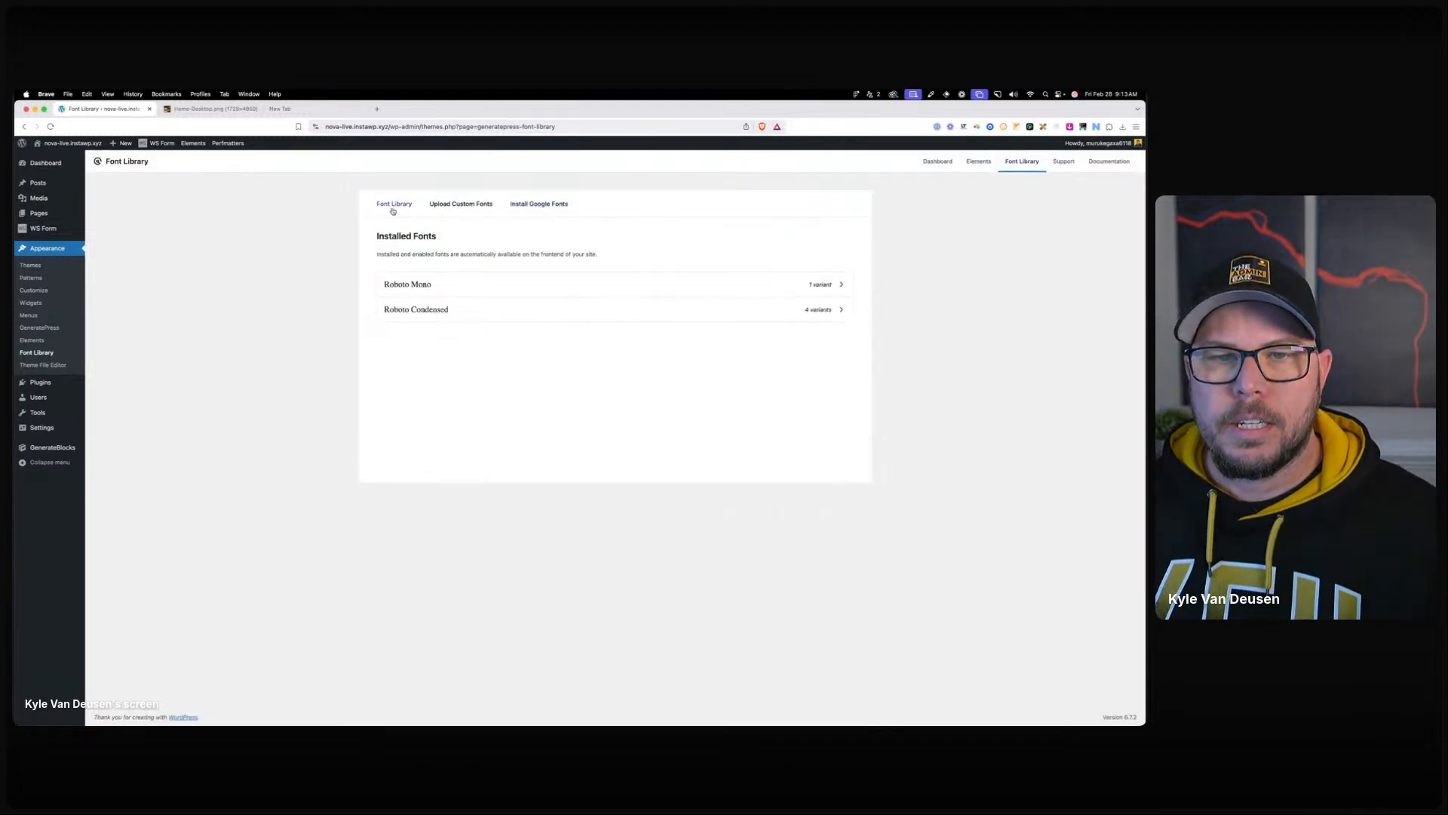
Remove the existing Heading 1 typography rule.
{"action": "left_click", "coordinate": [33, 289]}
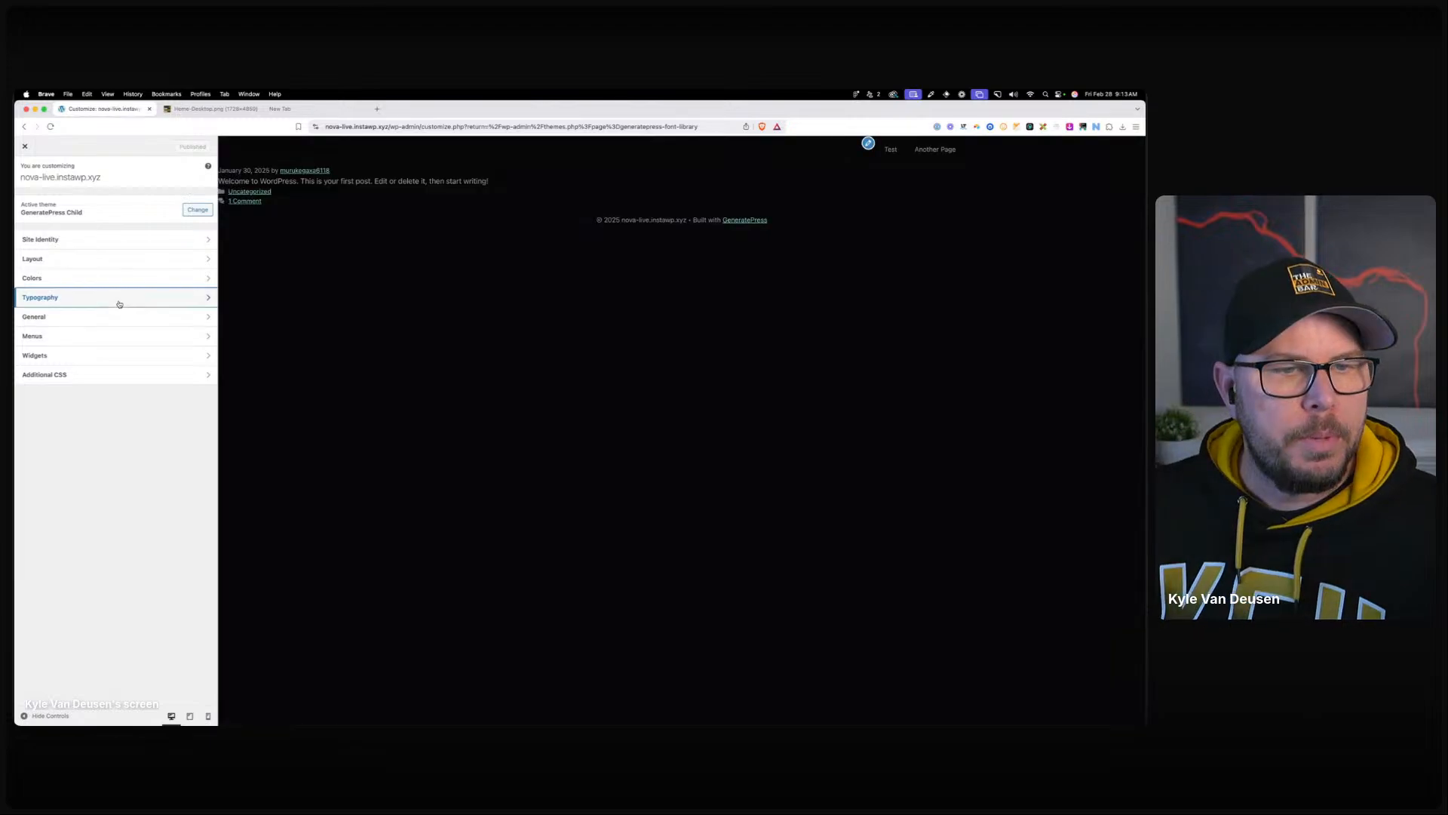
{"action": "left_click", "coordinate": [118, 304]}
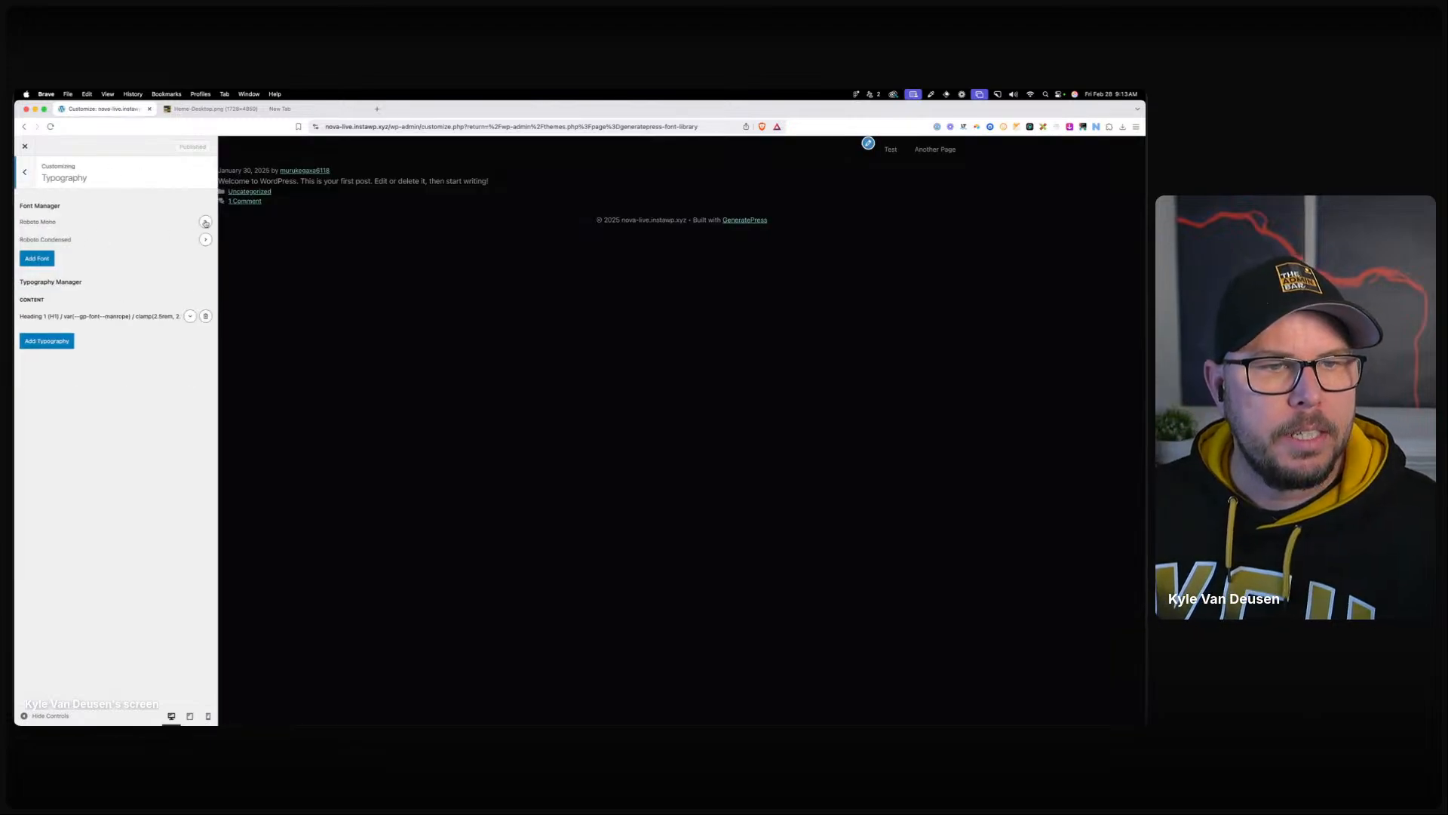
{"action": "left_click", "coordinate": [205, 316]}
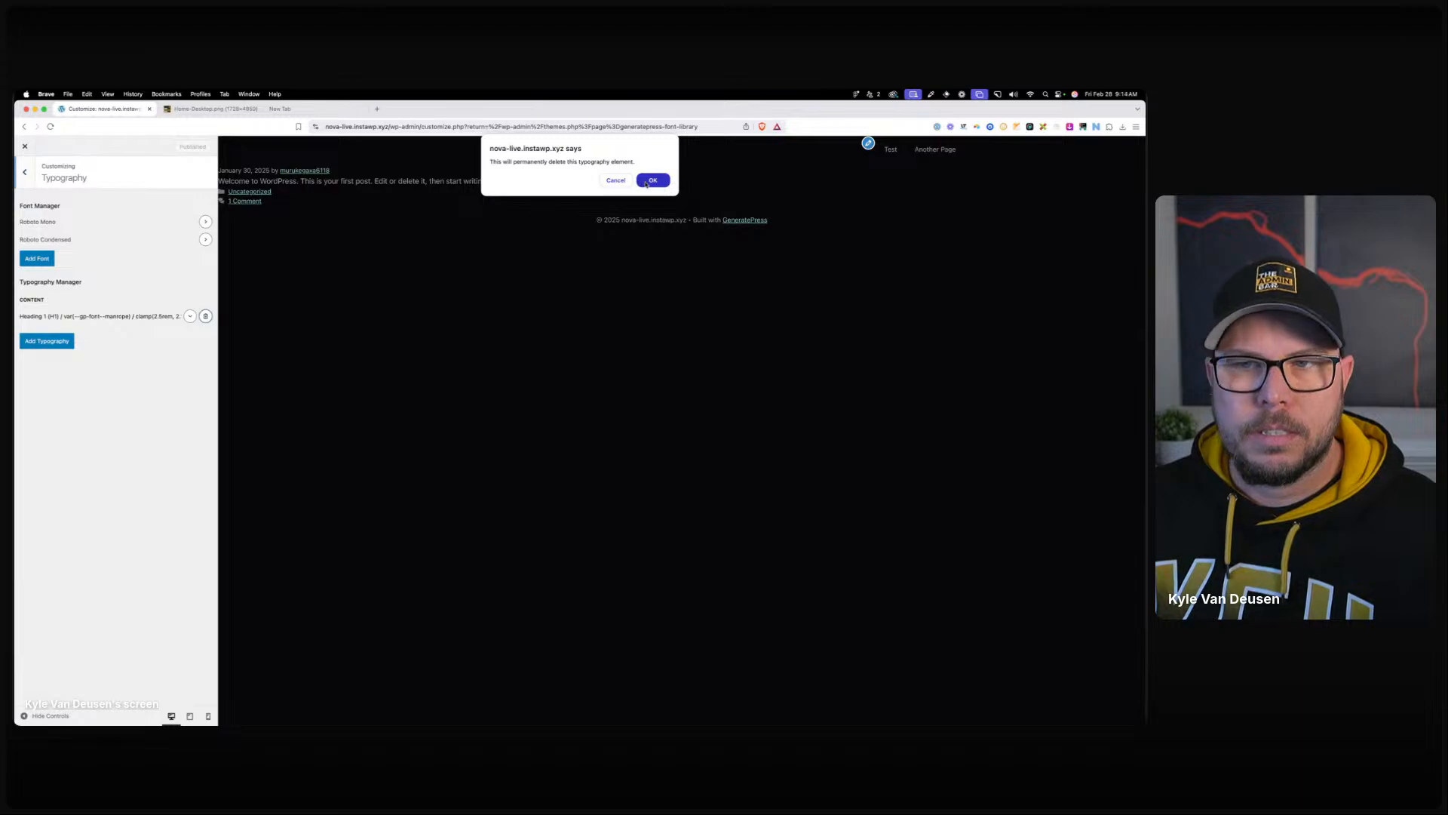
{"action": "left_click", "coordinate": [654, 179]}
Add a Body typography rule using Roboto Condensed at 1.125rem.
{"action": "left_click", "coordinate": [47, 299]}
{"action": "left_click", "coordinate": [86, 353]}
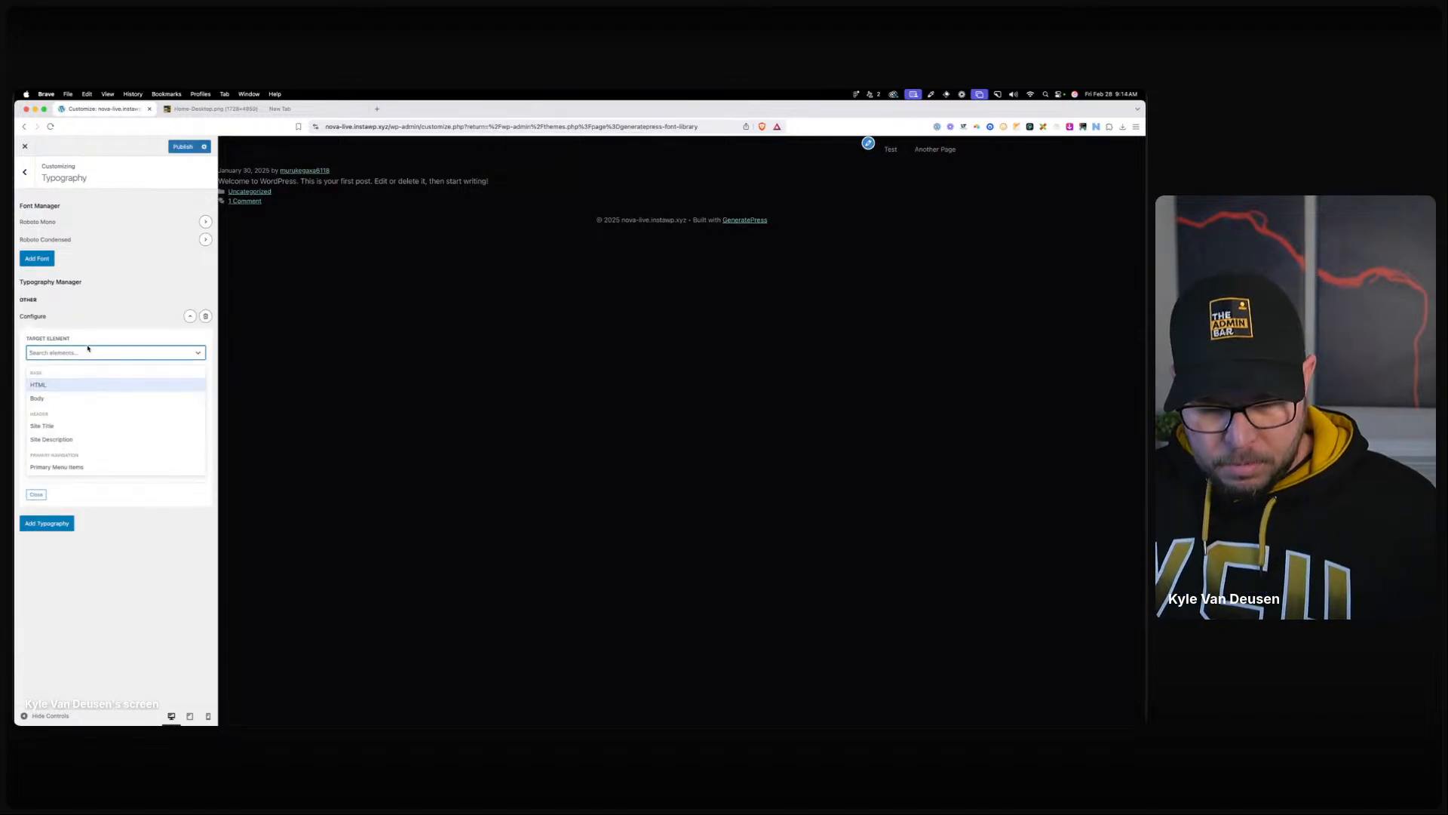
{"action": "type", "text": "body"}
{"action": "left_click", "coordinate": [68, 385]}
{"action": "left_click", "coordinate": [67, 384]}
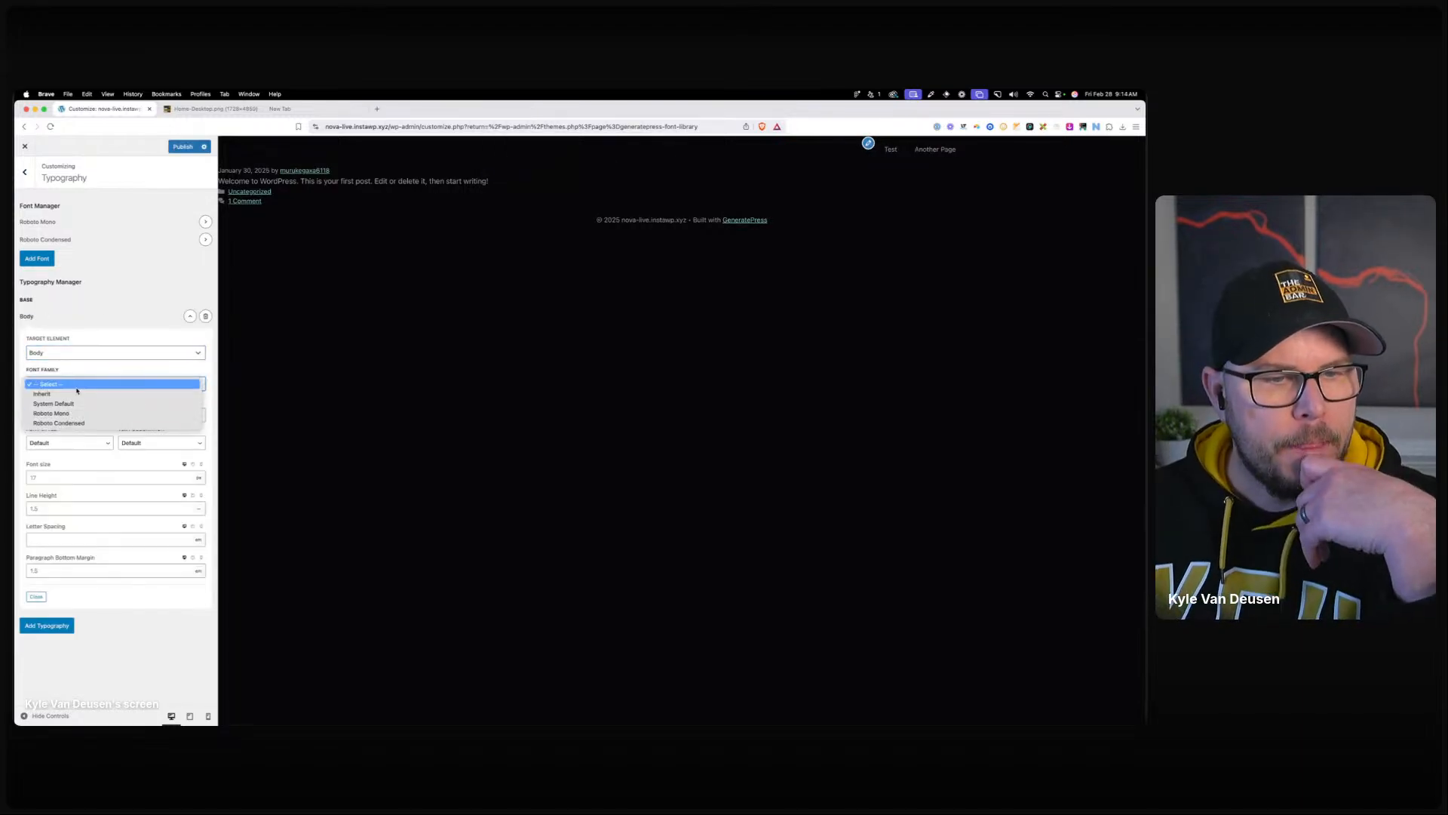
{"action": "left_click", "coordinate": [78, 423]}
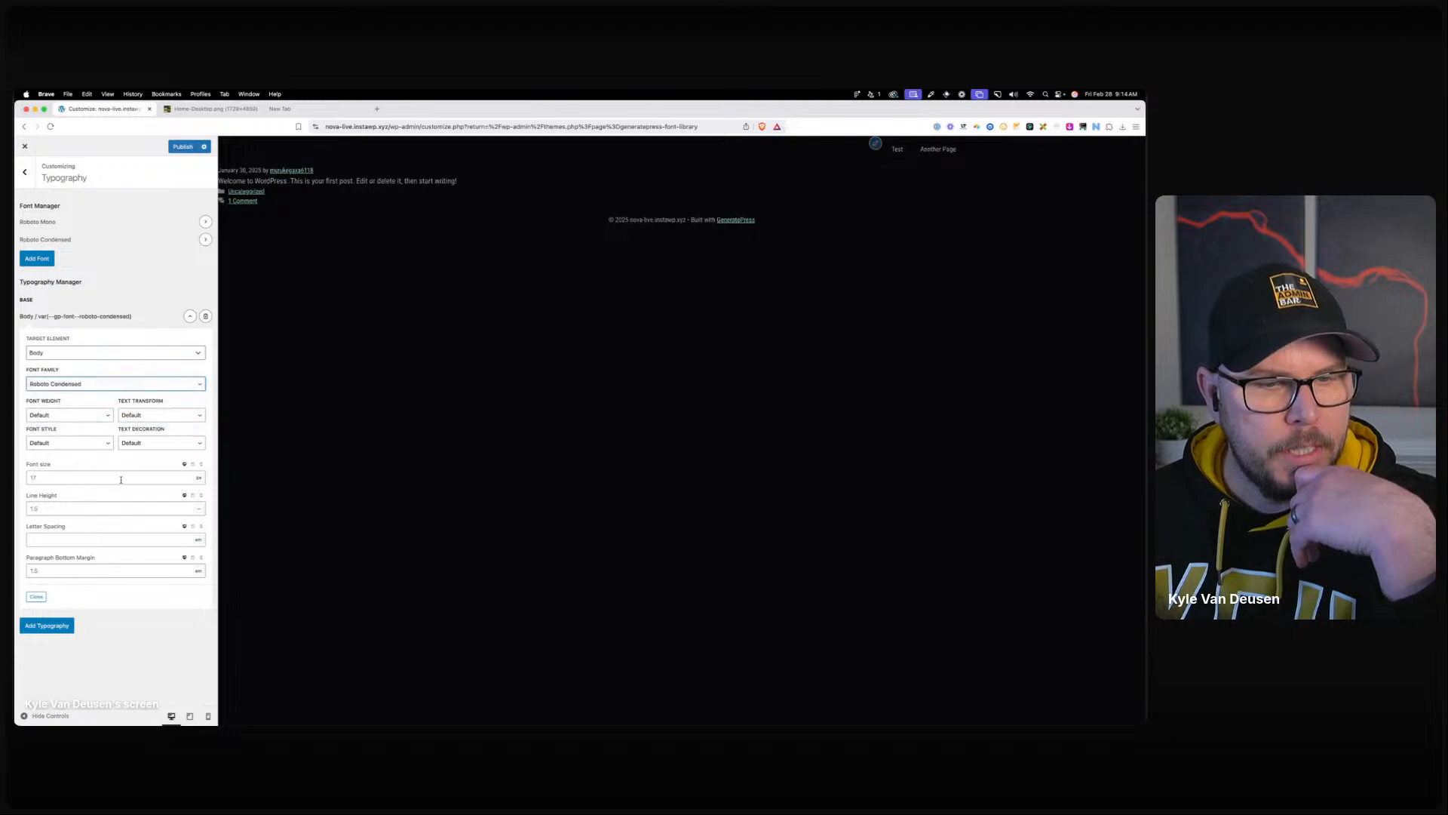
{"action": "left_click", "coordinate": [152, 475]}
{"action": "type", "text": "1.125"}
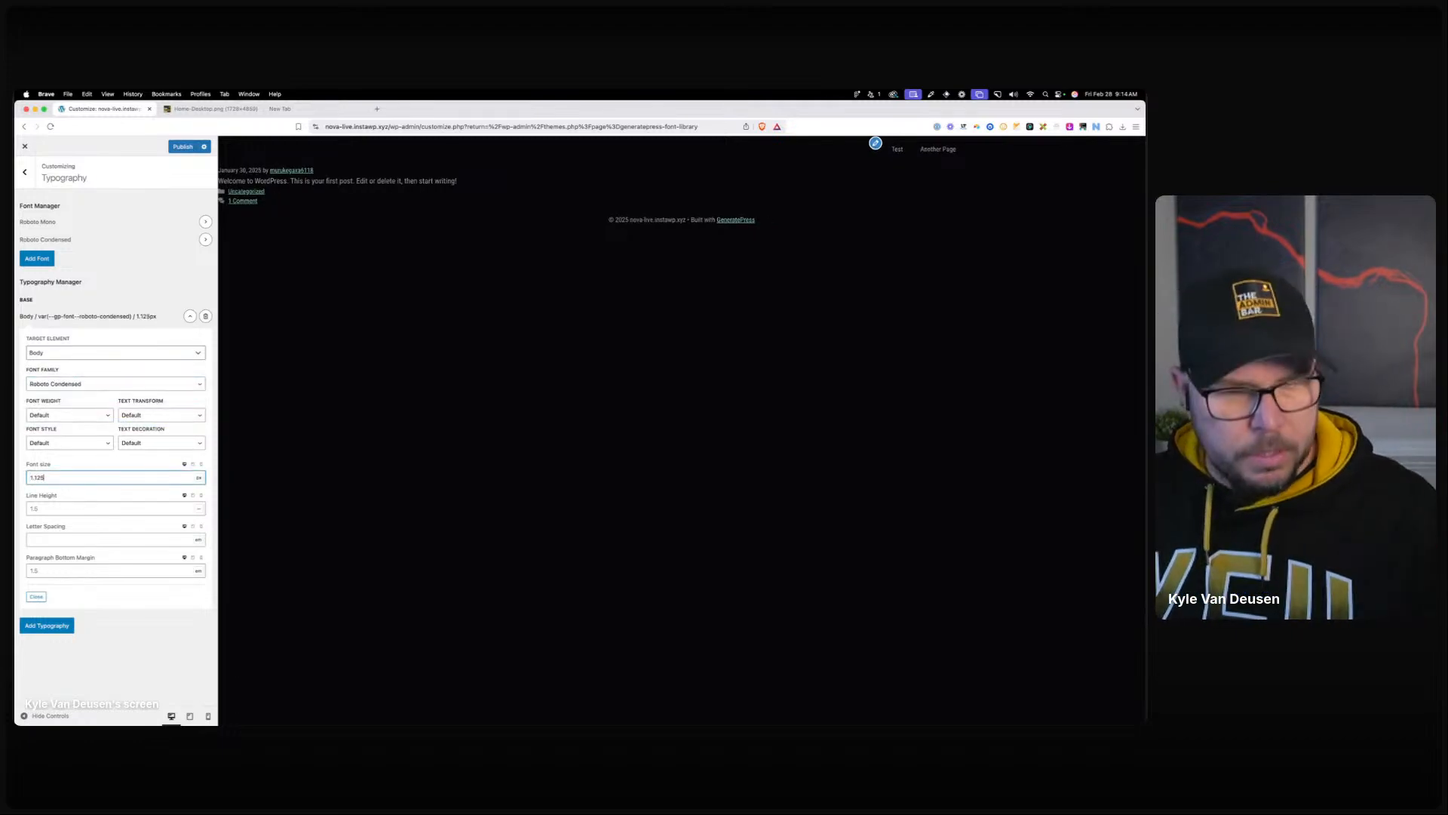
{"action": "type", "text": "rem"}
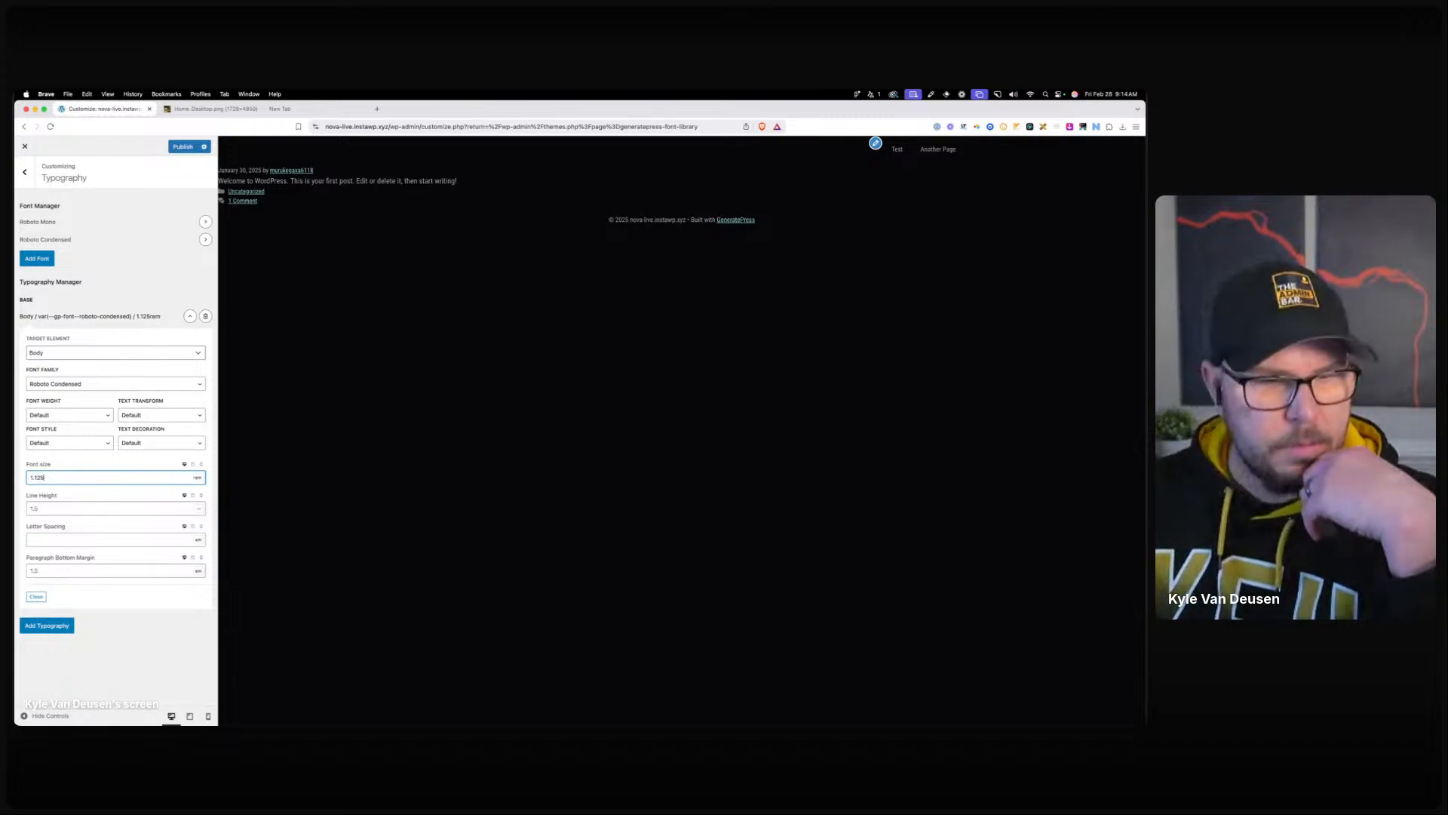
{"action": "left_click", "coordinate": [150, 469]}
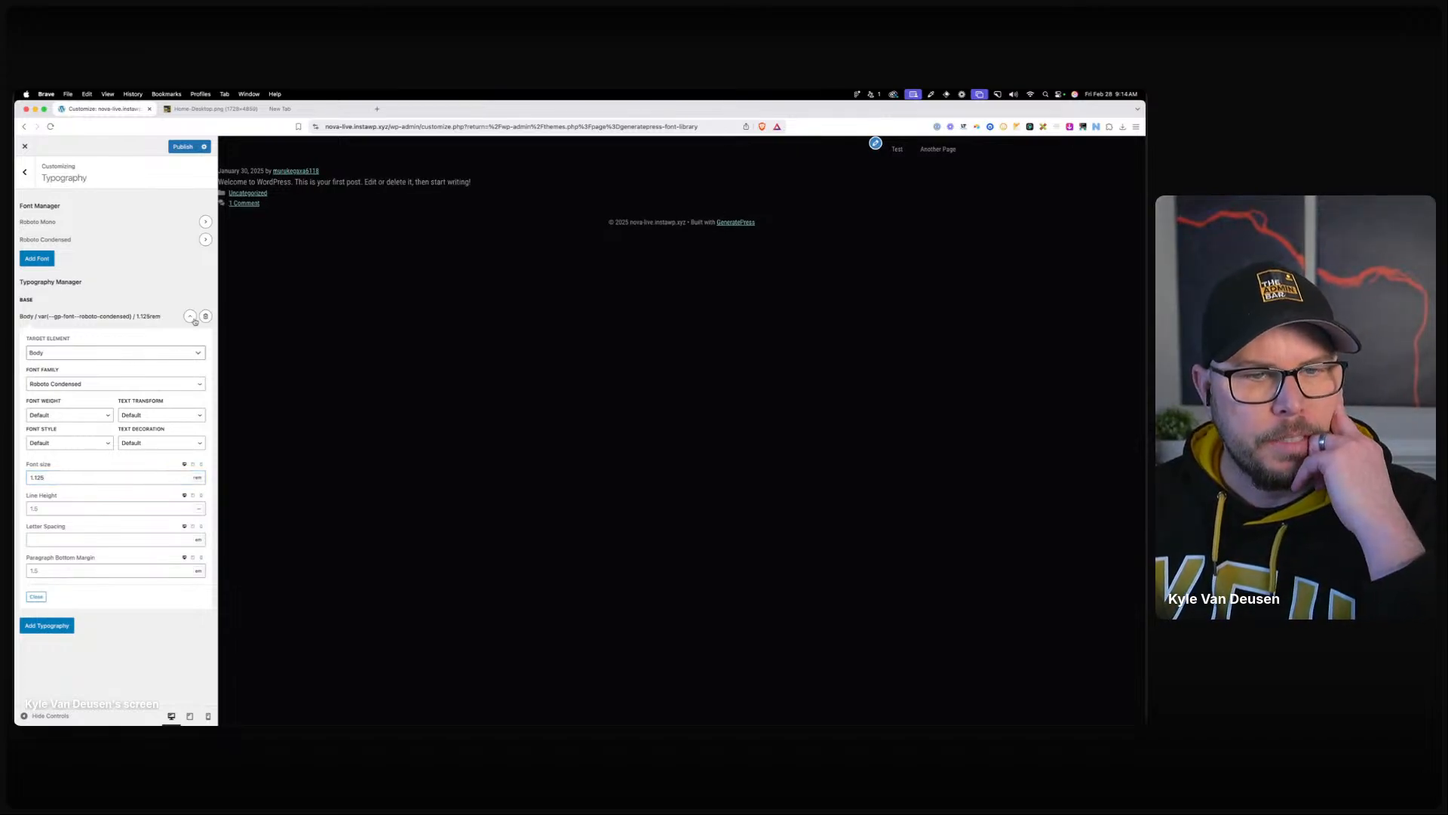
{"action": "left_click", "coordinate": [191, 317]}
Add an All Headings typography rule using Roboto Mono with lowercase text transform.
{"action": "left_click", "coordinate": [46, 339]}
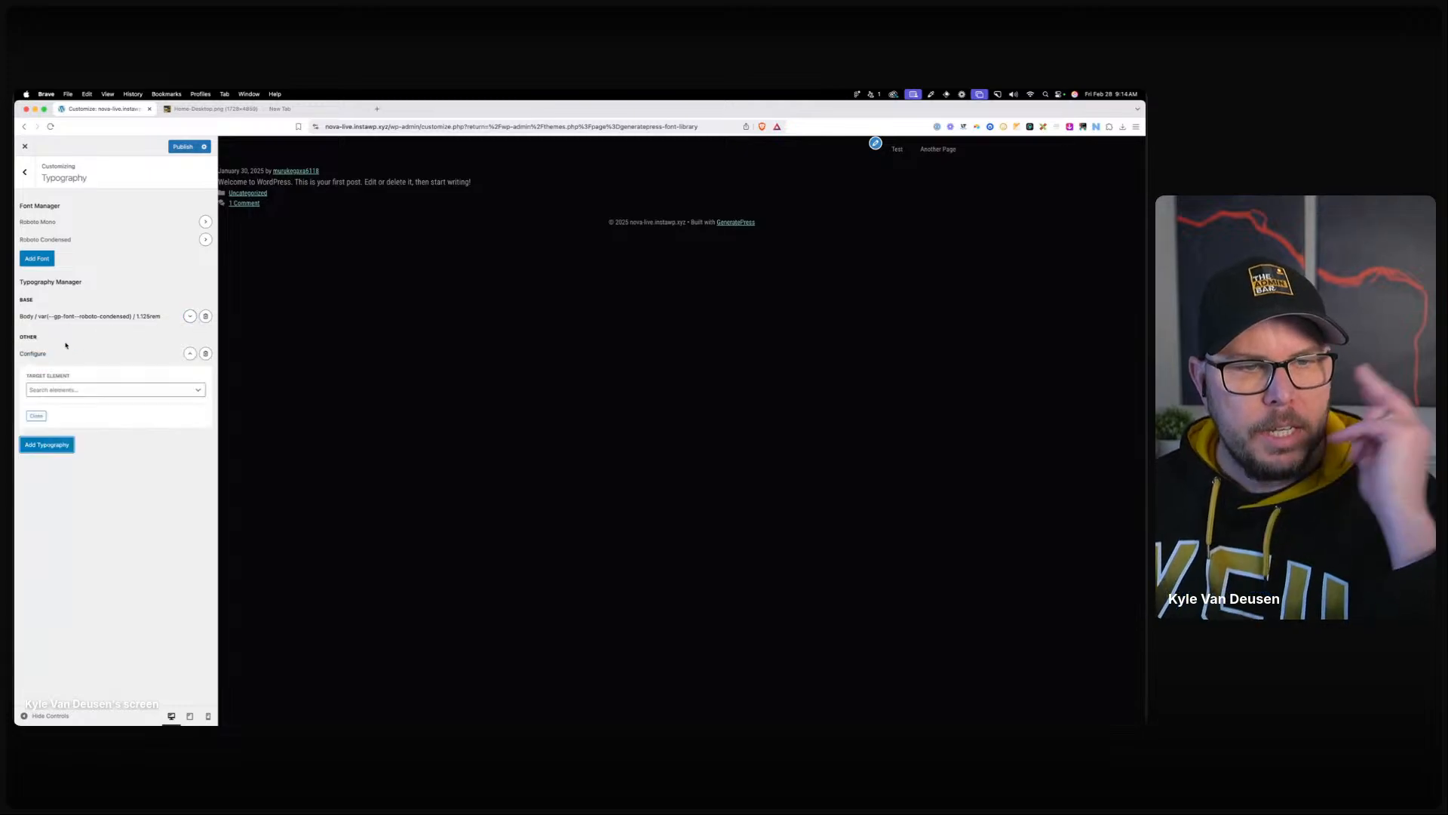
{"action": "left_click", "coordinate": [85, 390]}
{"action": "type", "text": "headin"}
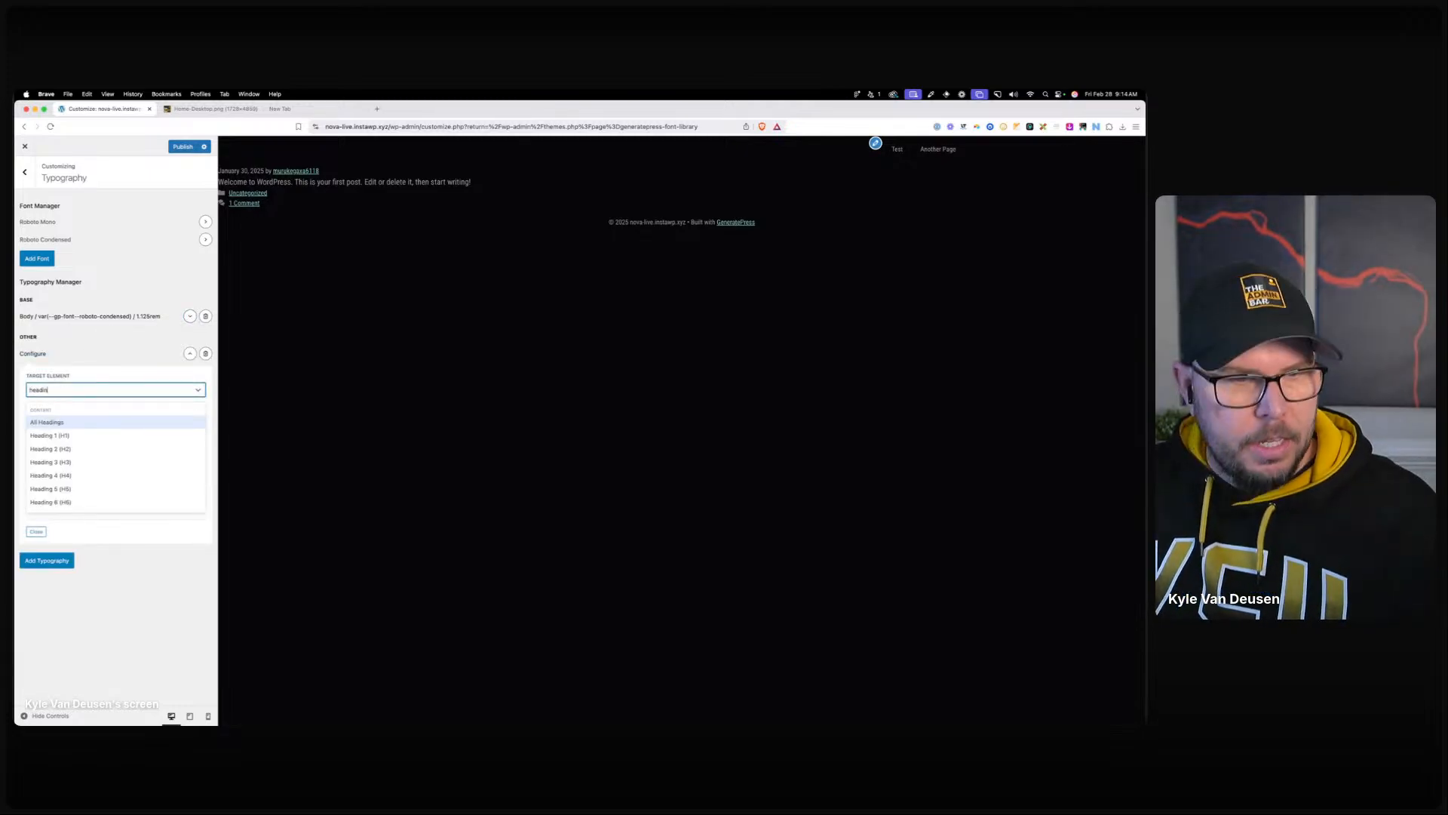
{"action": "left_click", "coordinate": [77, 420]}
{"action": "left_click", "coordinate": [75, 421]}
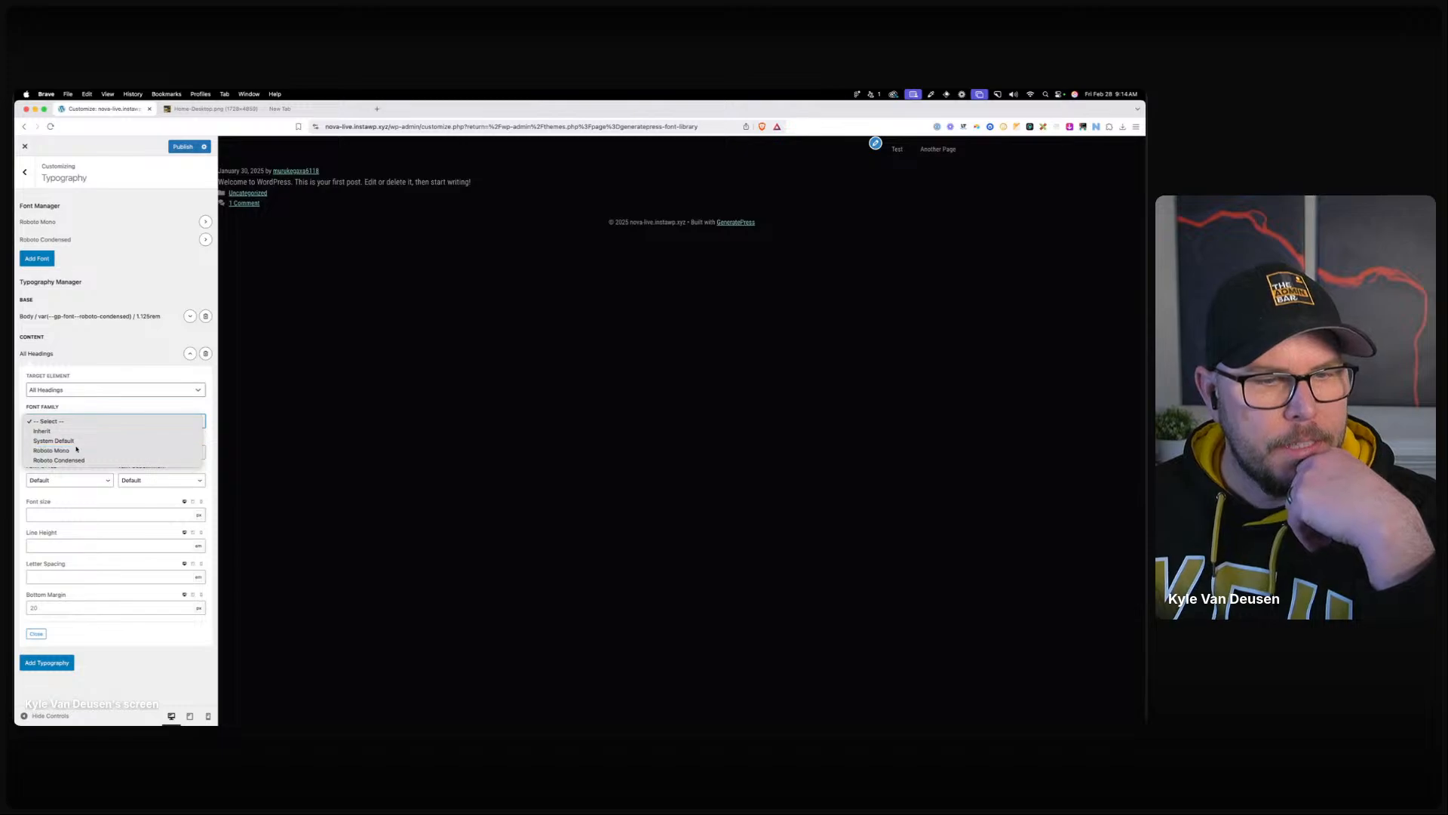
{"action": "left_click", "coordinate": [77, 449]}
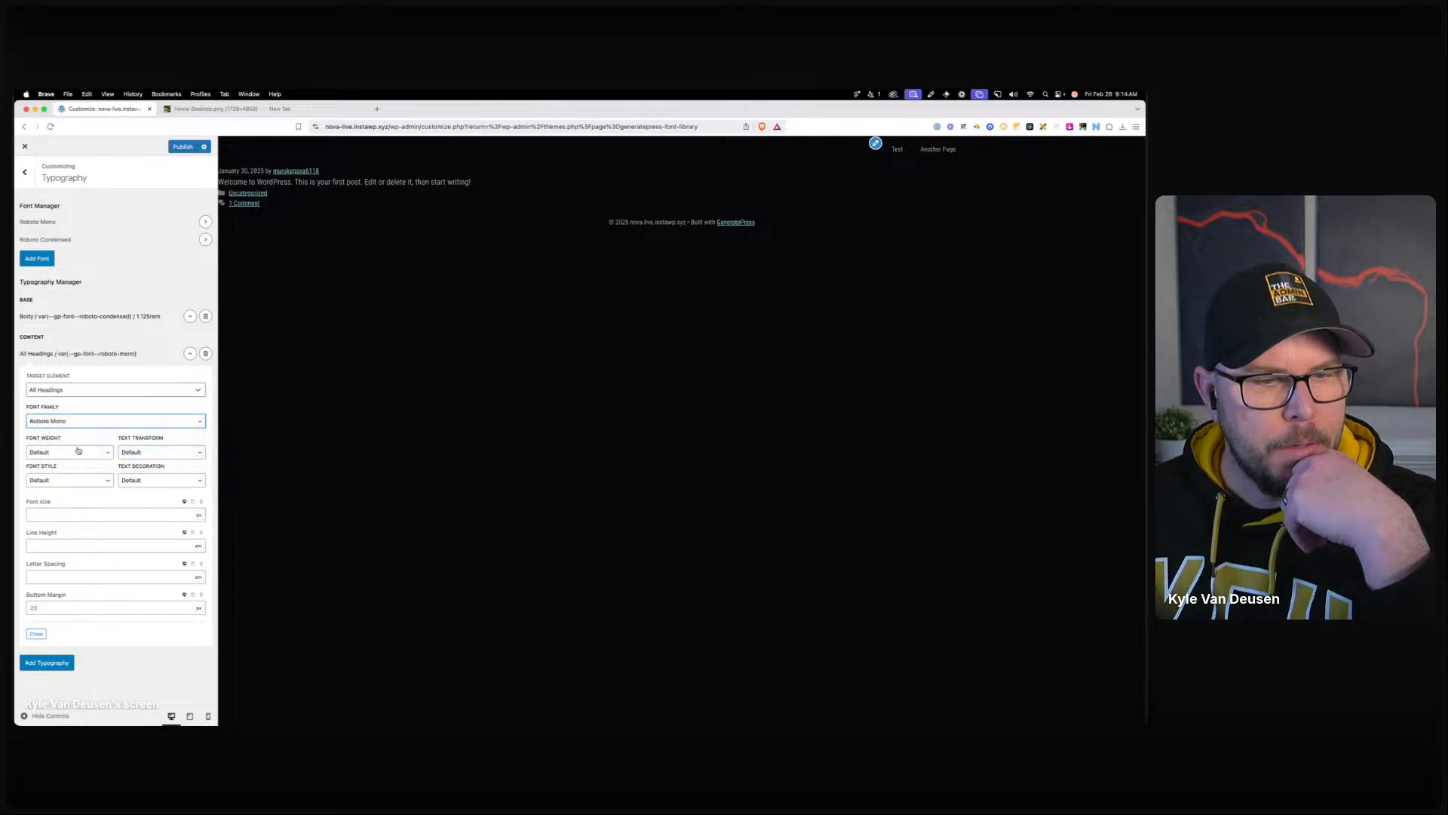
{"action": "left_click", "coordinate": [146, 451]}
{"action": "left_click", "coordinate": [150, 476]}
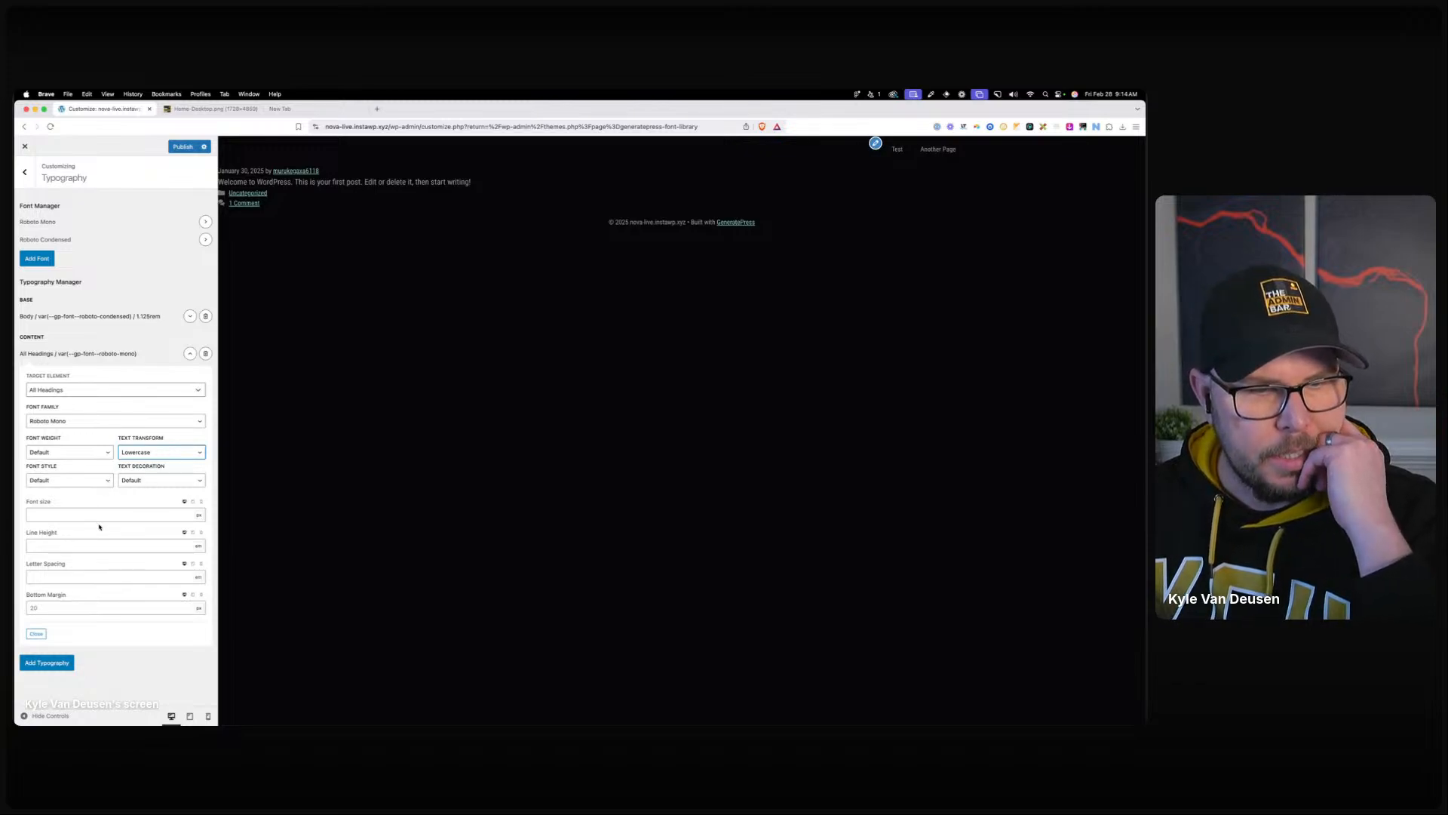
{"action": "left_click", "coordinate": [190, 354]}
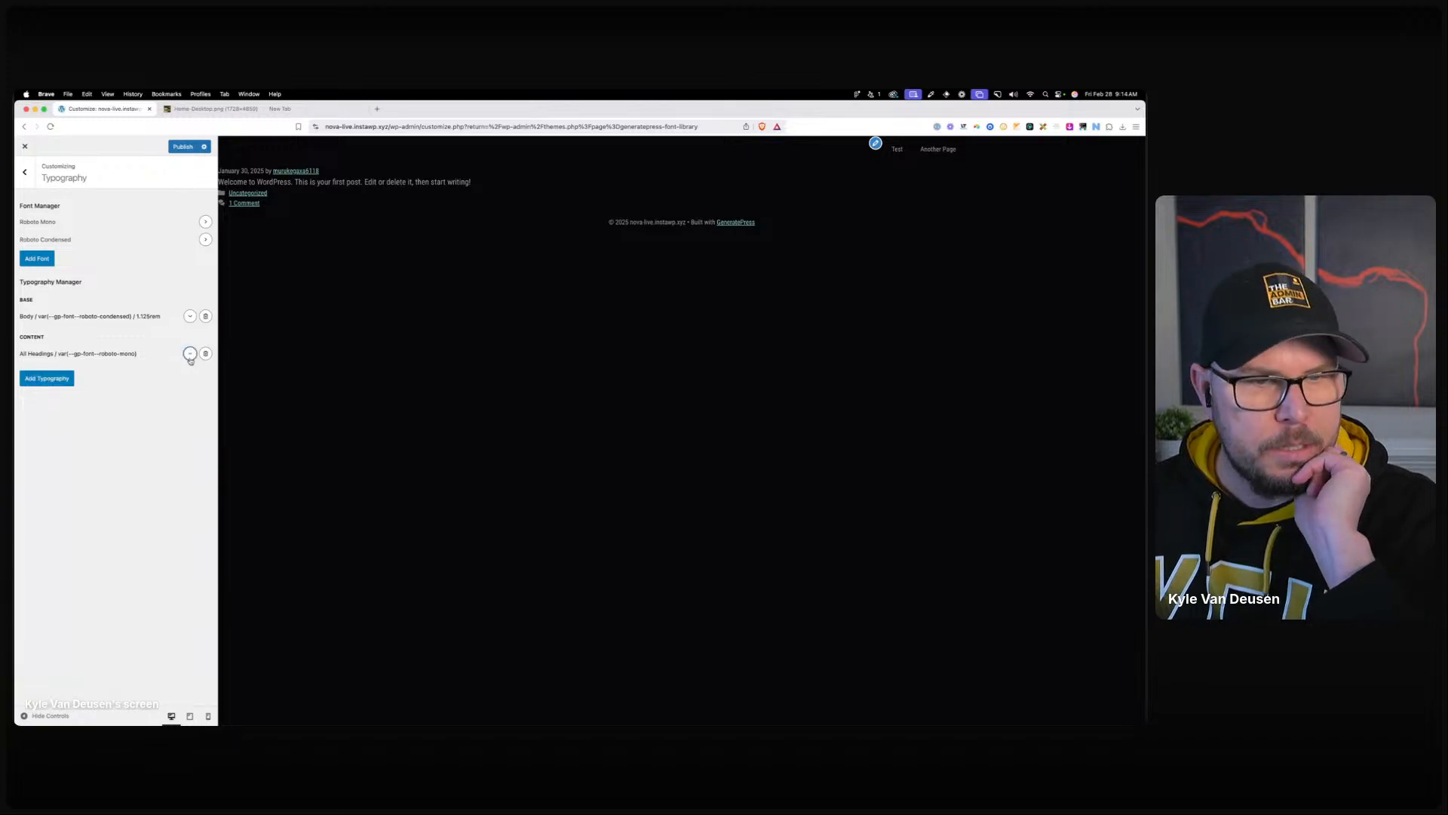
{"action": "left_click", "coordinate": [284, 109]}
Find the Simple Responsive Font Size Calculator and set its body font size to 18 px.
{"action": "type", "text": "simple"}
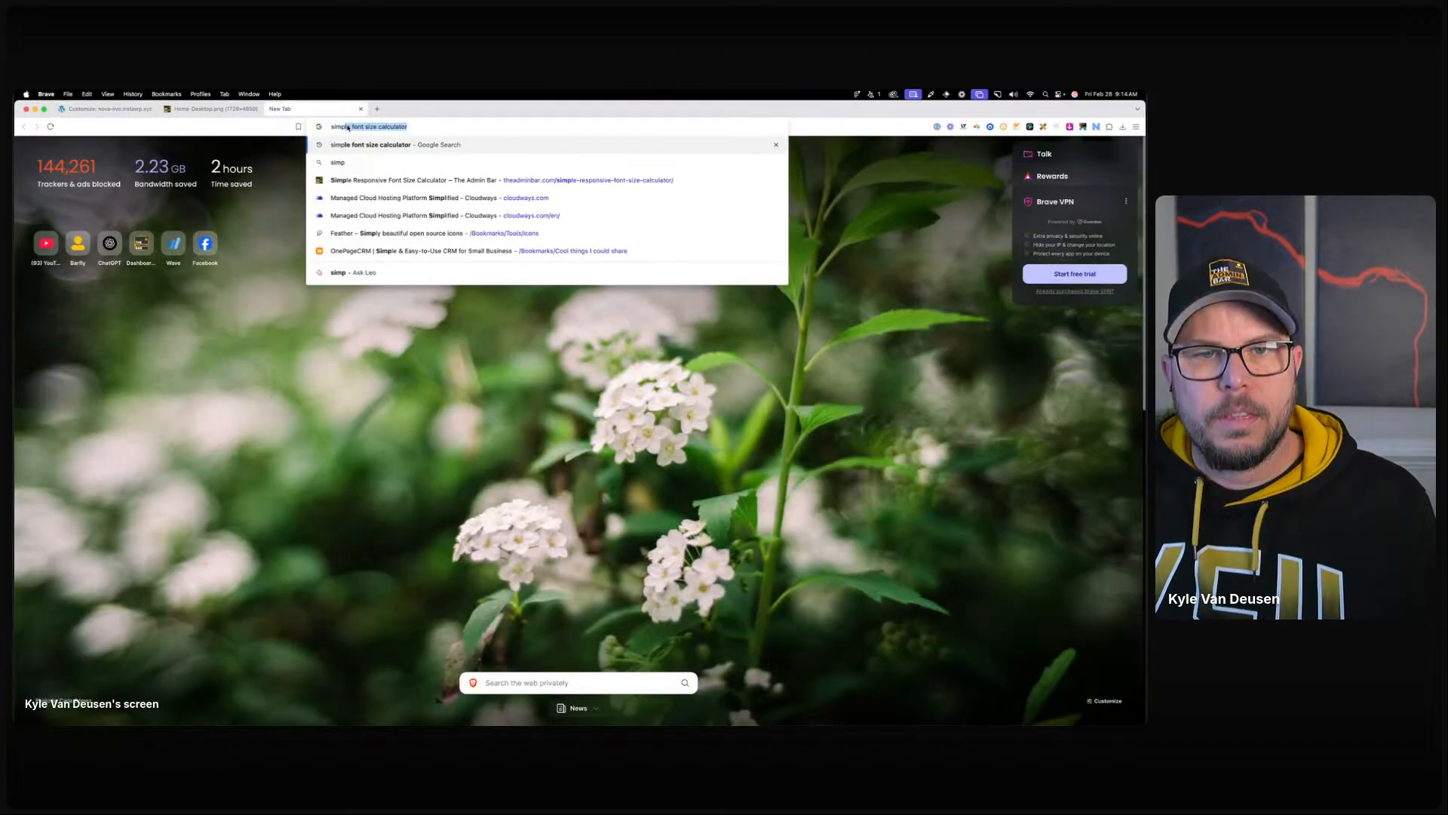
{"action": "key", "text": "Return"}
{"action": "left_click", "coordinate": [223, 413]}
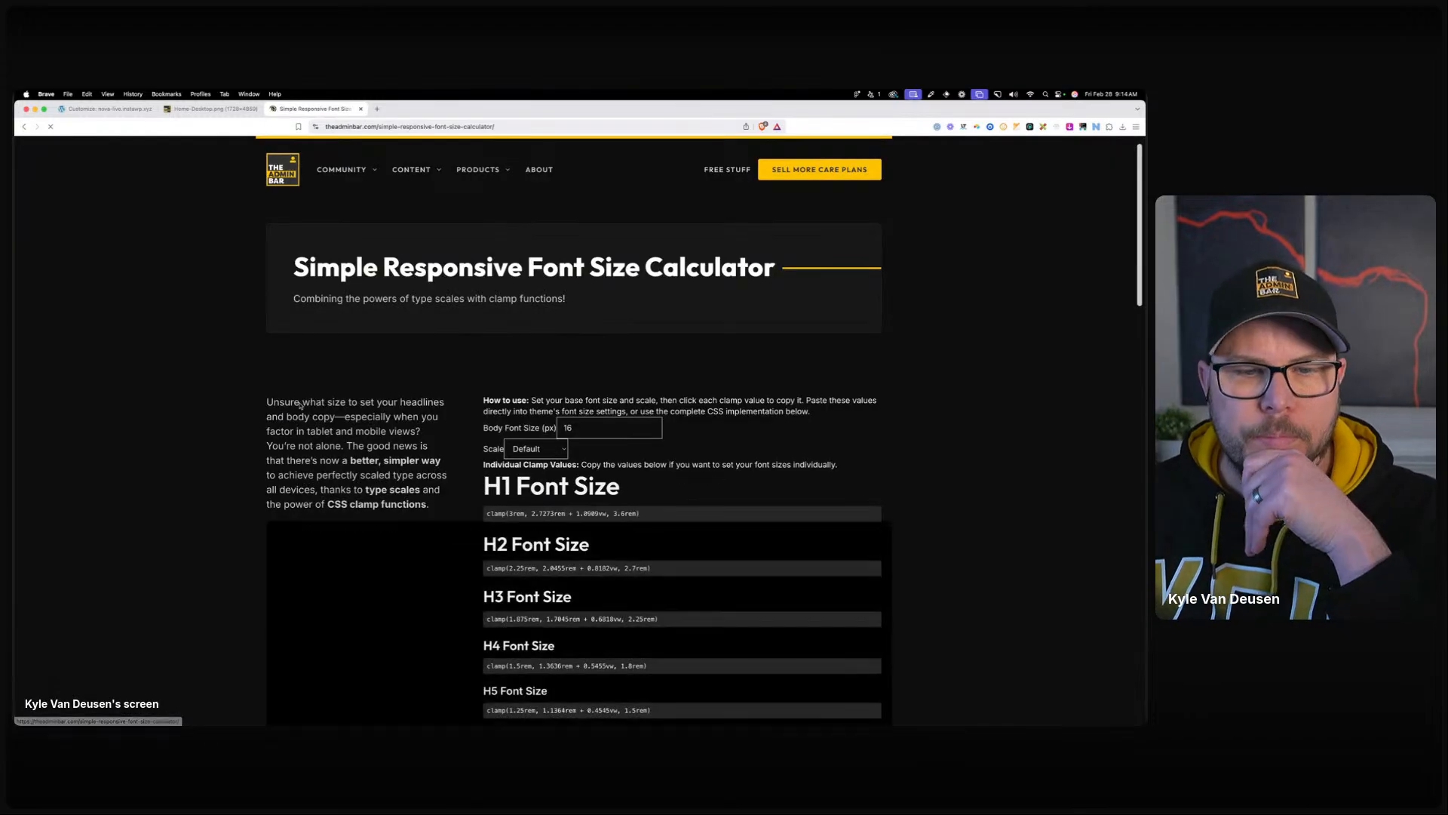
{"action": "left_click", "coordinate": [873, 453]}
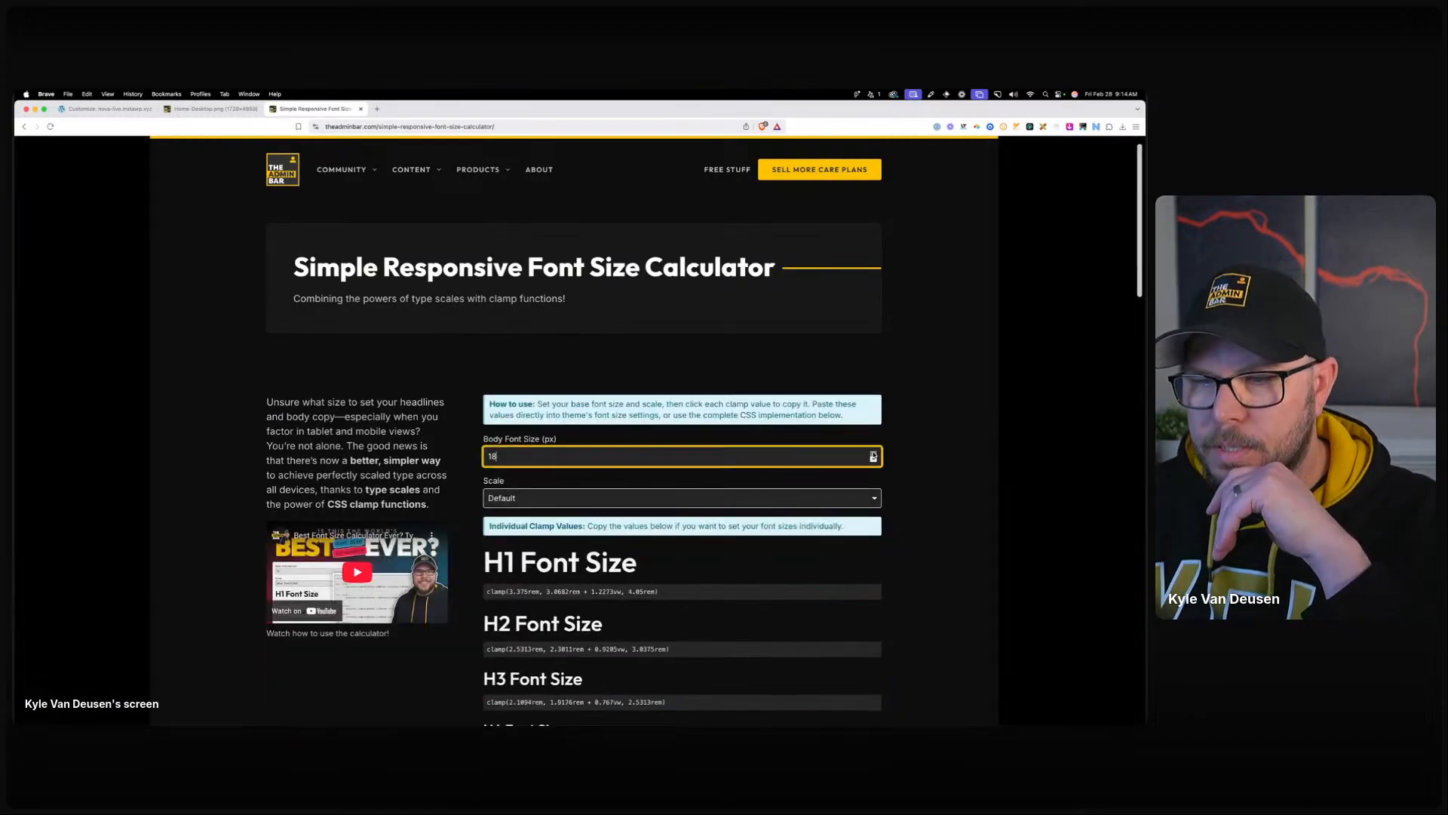
{"action": "left_click", "coordinate": [874, 454]}
Check the Headline XL text style settings in the Figma design.
{"action": "scroll", "coordinate": [916, 438], "scroll_direction": "down", "scroll_amount": 1}
{"action": "scroll", "coordinate": [573, 438], "scroll_direction": "down", "scroll_amount": 1}
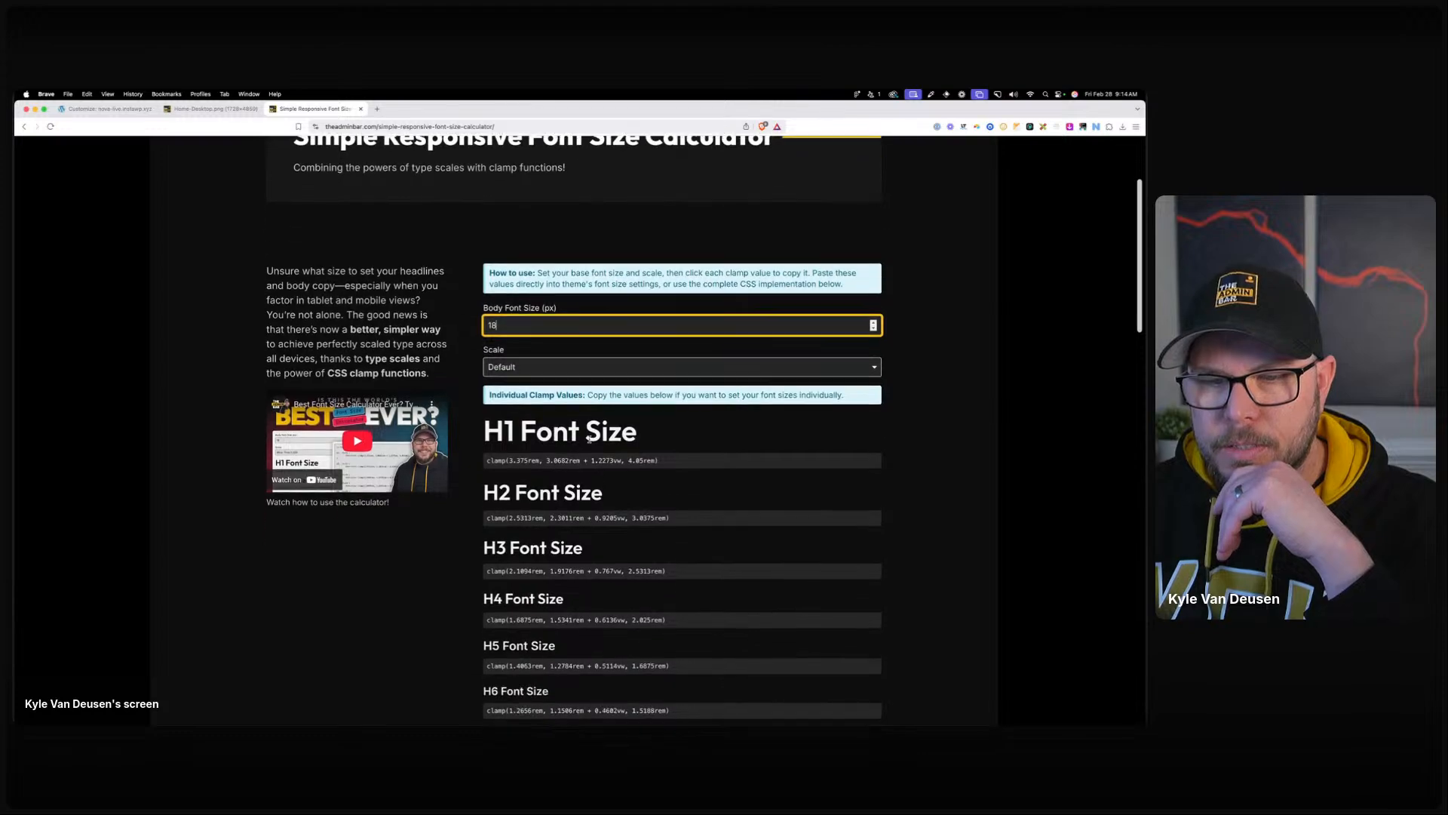
{"action": "left_click_drag", "start_coordinate": [15, 207], "coordinate": [617, 229]}
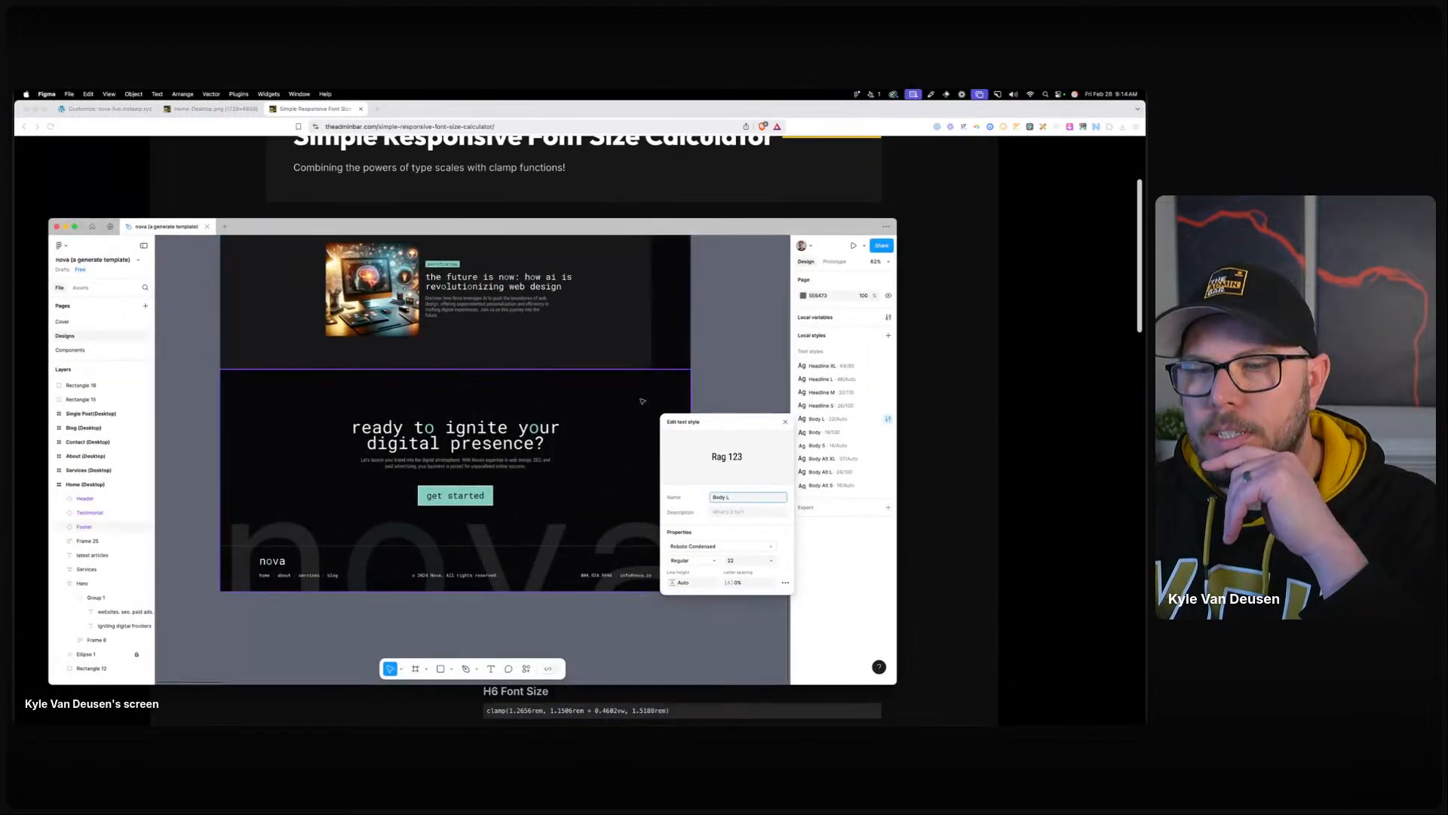
{"action": "left_click", "coordinate": [786, 420]}
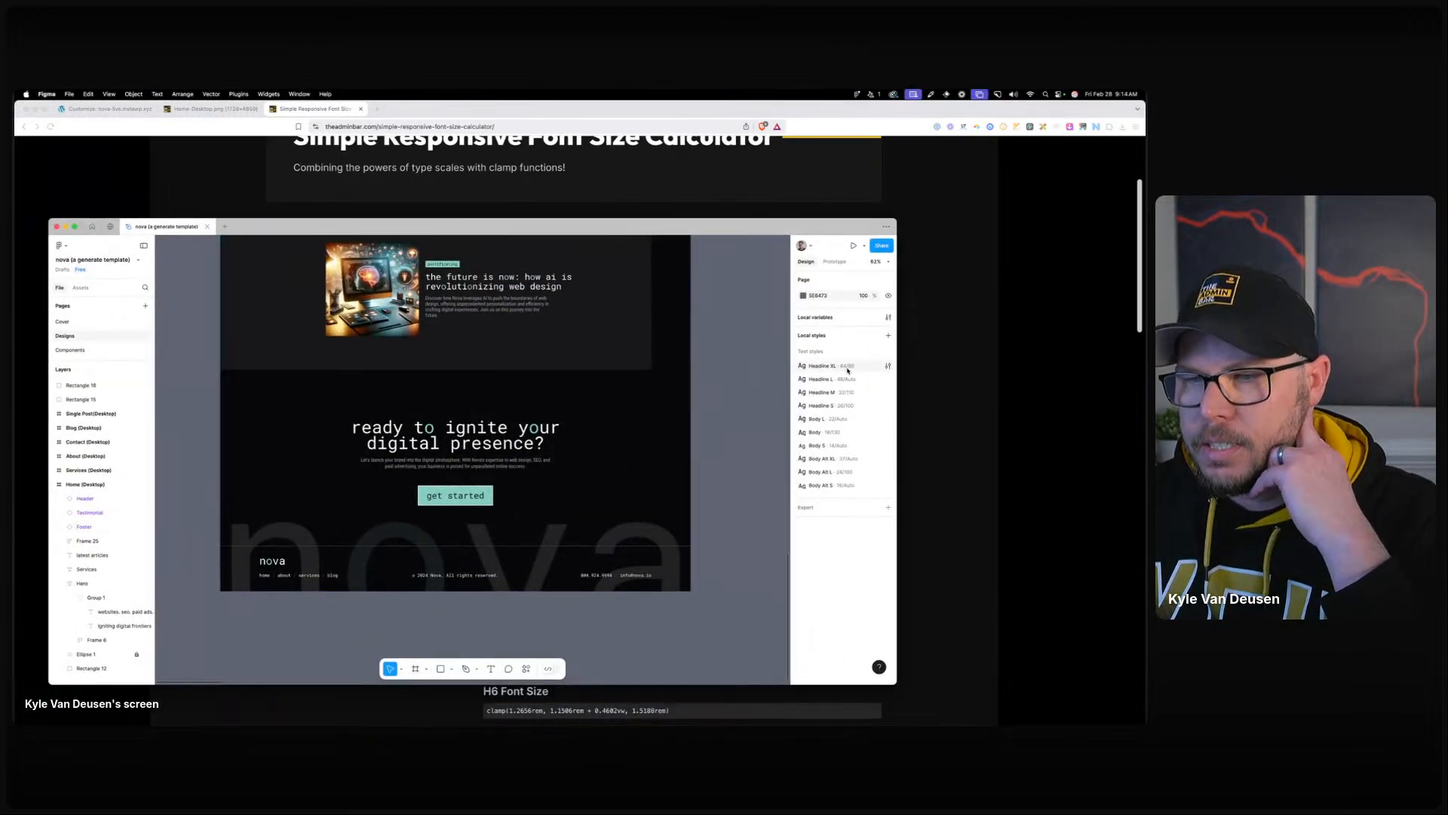
{"action": "left_click", "coordinate": [888, 368]}
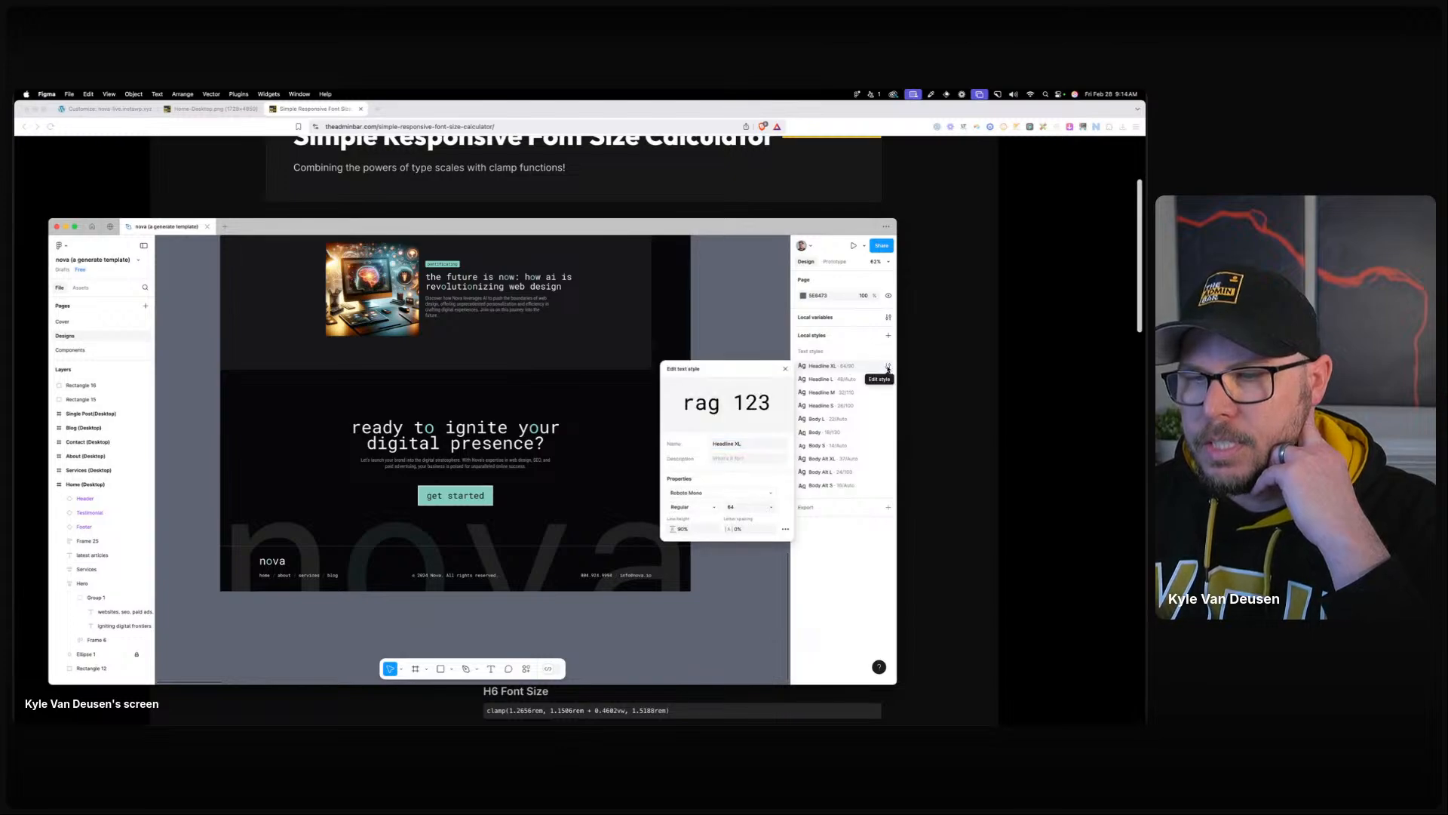
{"action": "left_click", "coordinate": [888, 367]}
{"action": "left_click_drag", "start_coordinate": [799, 226], "coordinate": [15, 249]}
Convert 64 px to rem (64/16) and copy the H1 clamp value.
{"action": "left_click", "coordinate": [481, 566]}
{"action": "scroll", "coordinate": [629, 419], "scroll_direction": "down", "scroll_amount": 1}
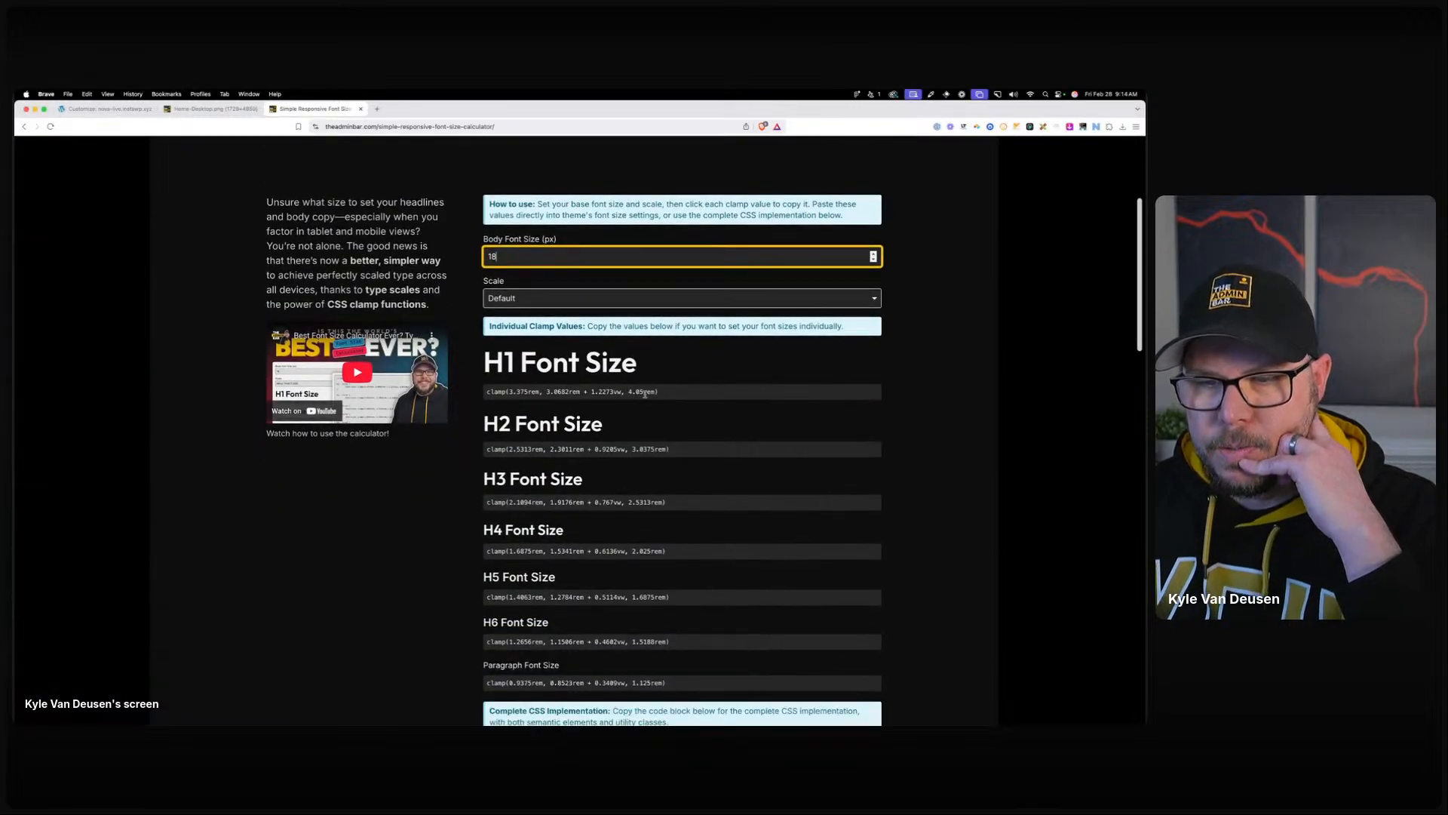
{"action": "key", "text": "alt+space"}
{"action": "type", "text": "64/16"}
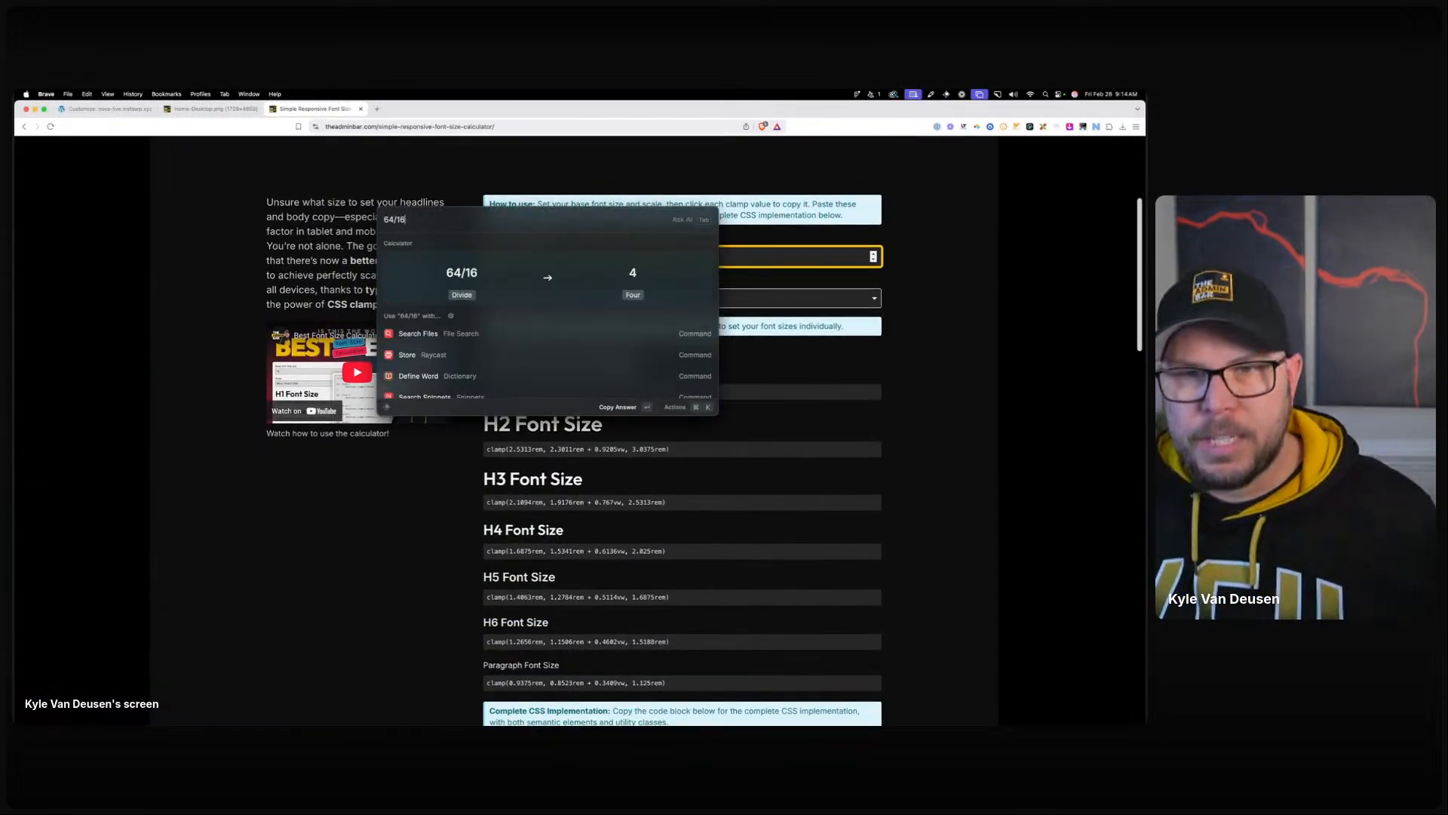
{"action": "left_click", "coordinate": [658, 438]}
{"action": "left_click", "coordinate": [628, 392]}
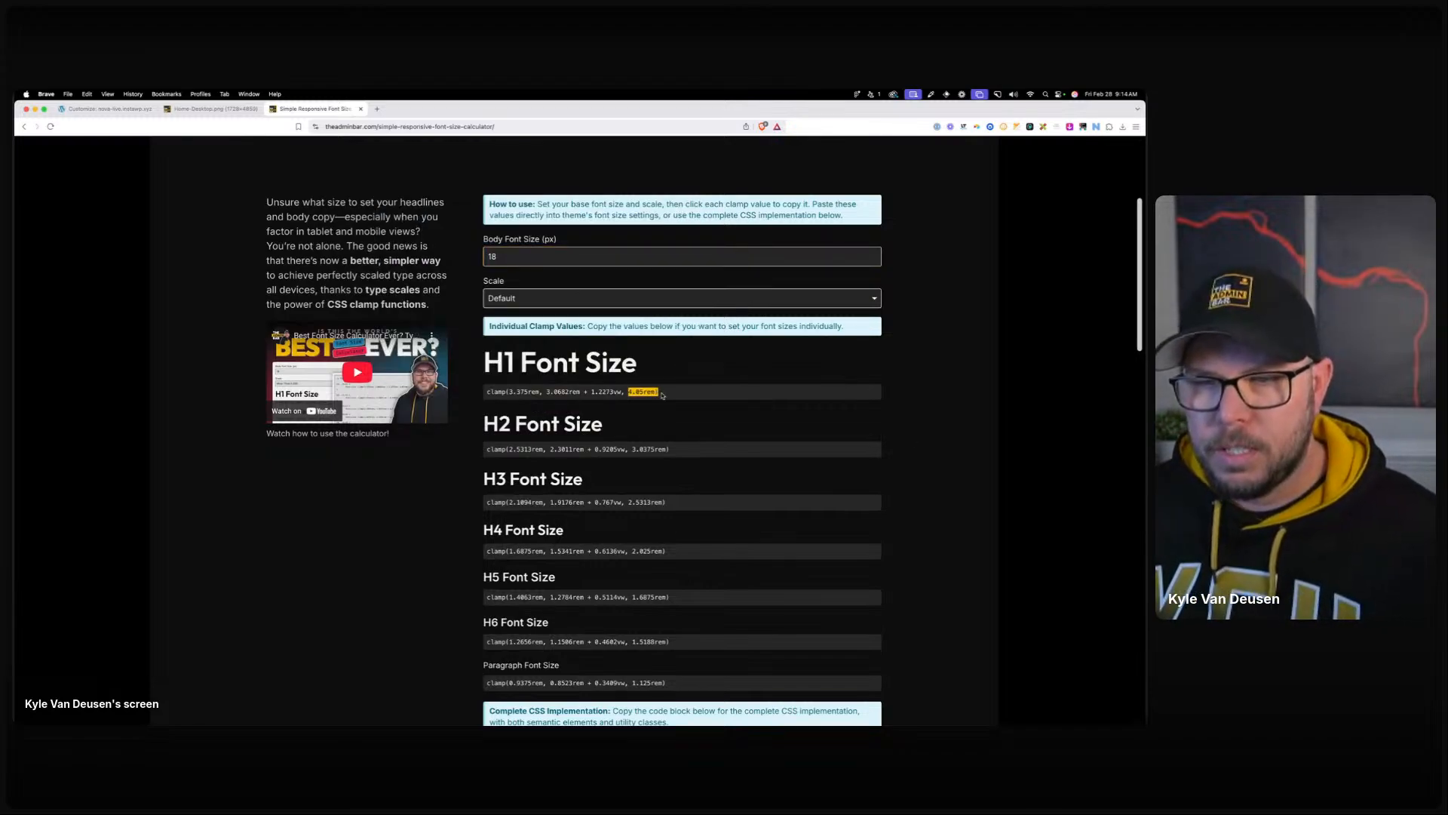
Copy the Complete CSS fluid-type block and close the calculator tab.
{"action": "scroll", "coordinate": [641, 396], "scroll_direction": "up", "scroll_amount": 1}
{"action": "scroll", "coordinate": [648, 396], "scroll_direction": "down", "scroll_amount": 6}
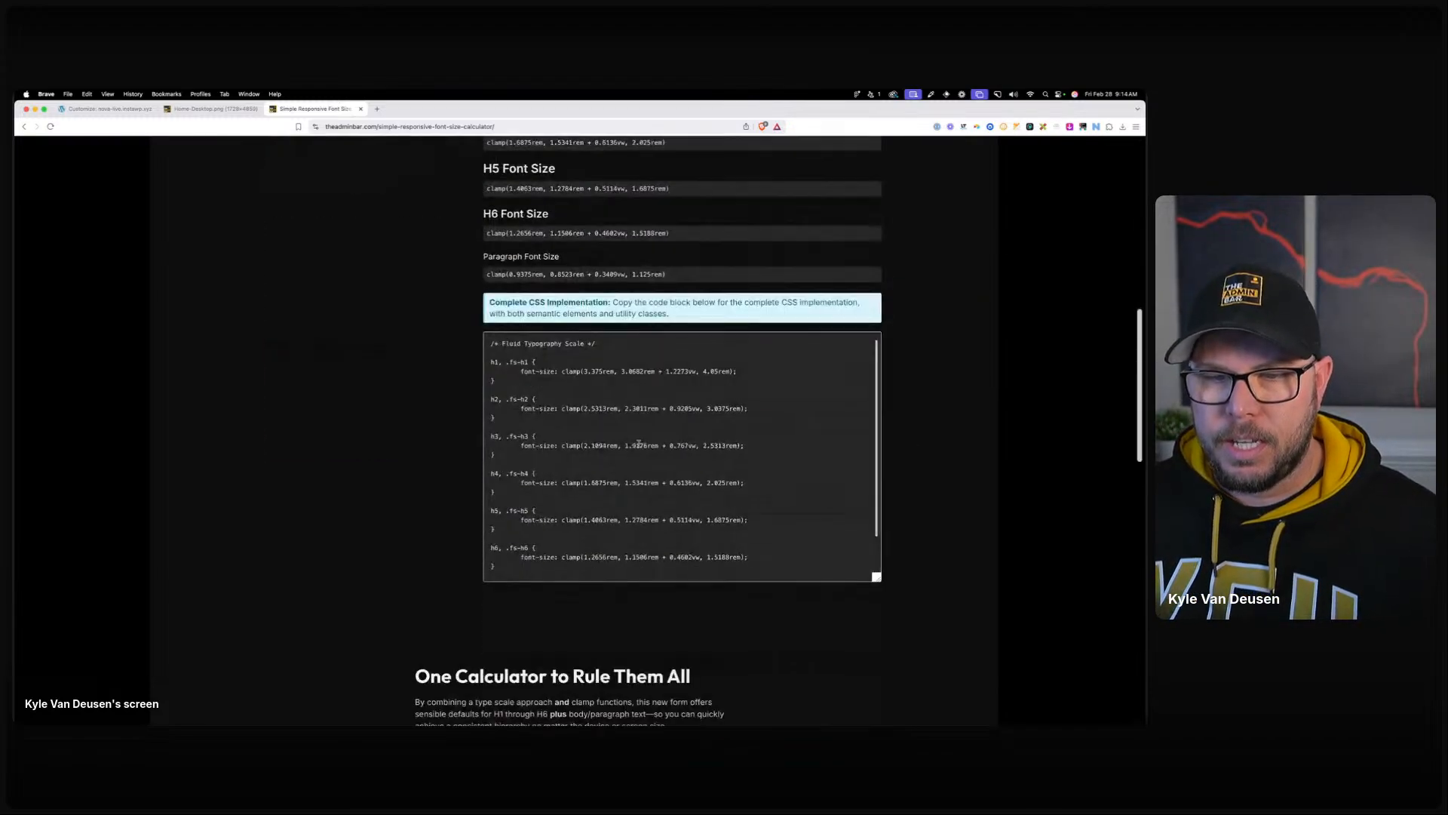
{"action": "scroll", "coordinate": [657, 452], "scroll_direction": "down", "scroll_amount": 1}
{"action": "scroll", "coordinate": [649, 460], "scroll_direction": "up", "scroll_amount": 1}
{"action": "scroll", "coordinate": [625, 473], "scroll_direction": "up", "scroll_amount": 3}
{"action": "scroll", "coordinate": [511, 515], "scroll_direction": "down", "scroll_amount": 1}
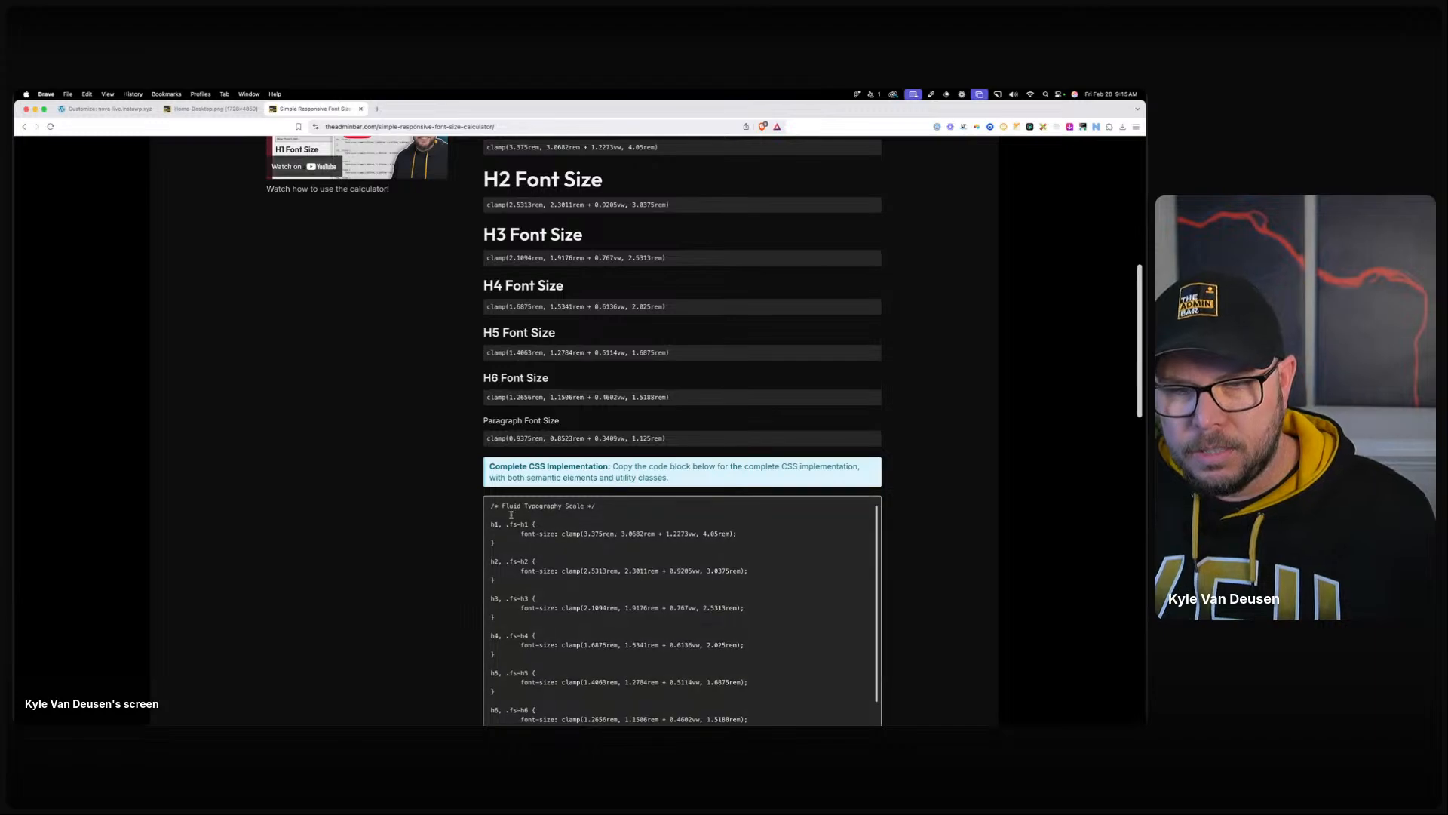
{"action": "left_click_drag", "start_coordinate": [491, 505], "coordinate": [521, 724]}
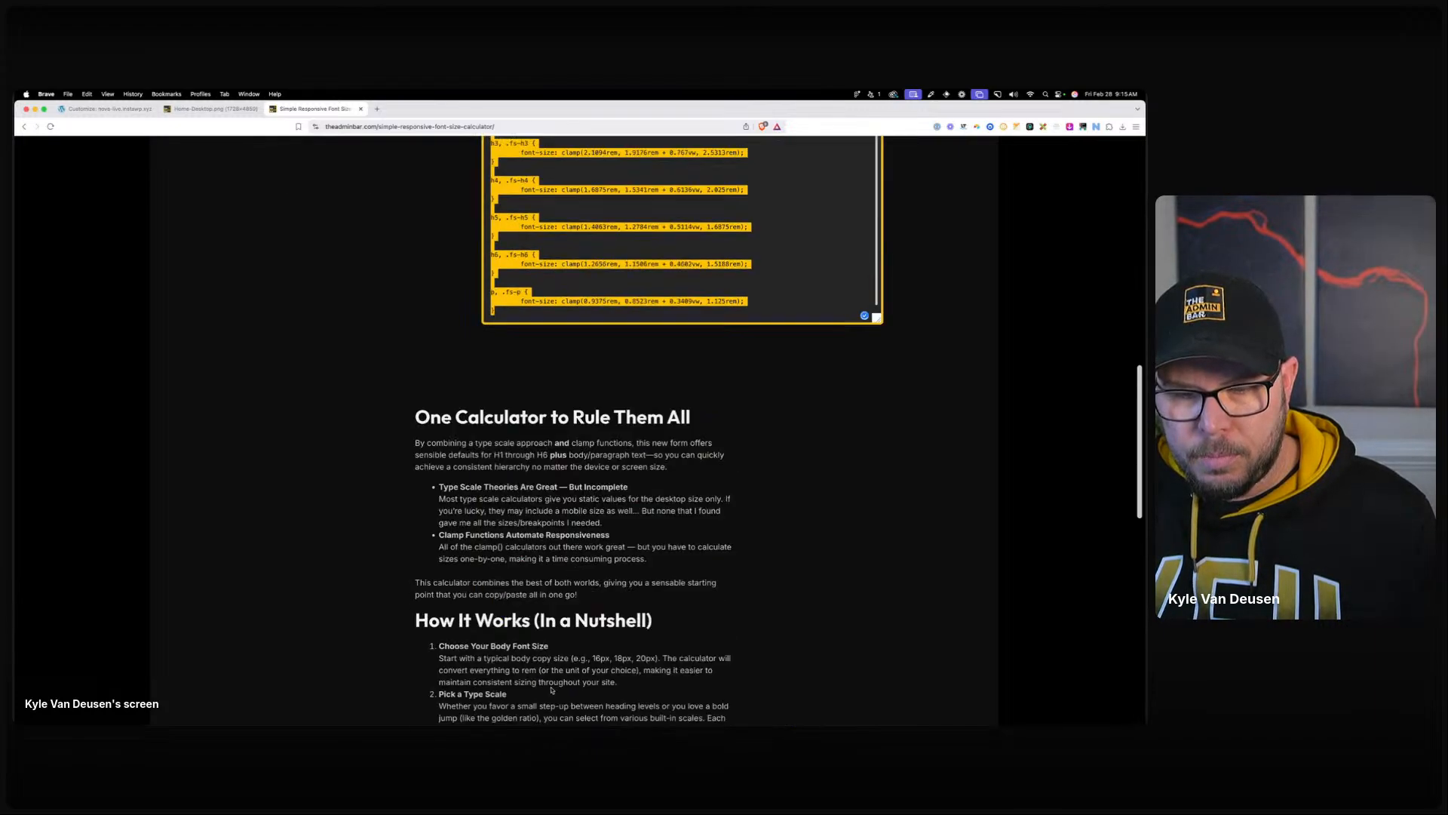
{"action": "right_click", "coordinate": [508, 302]}
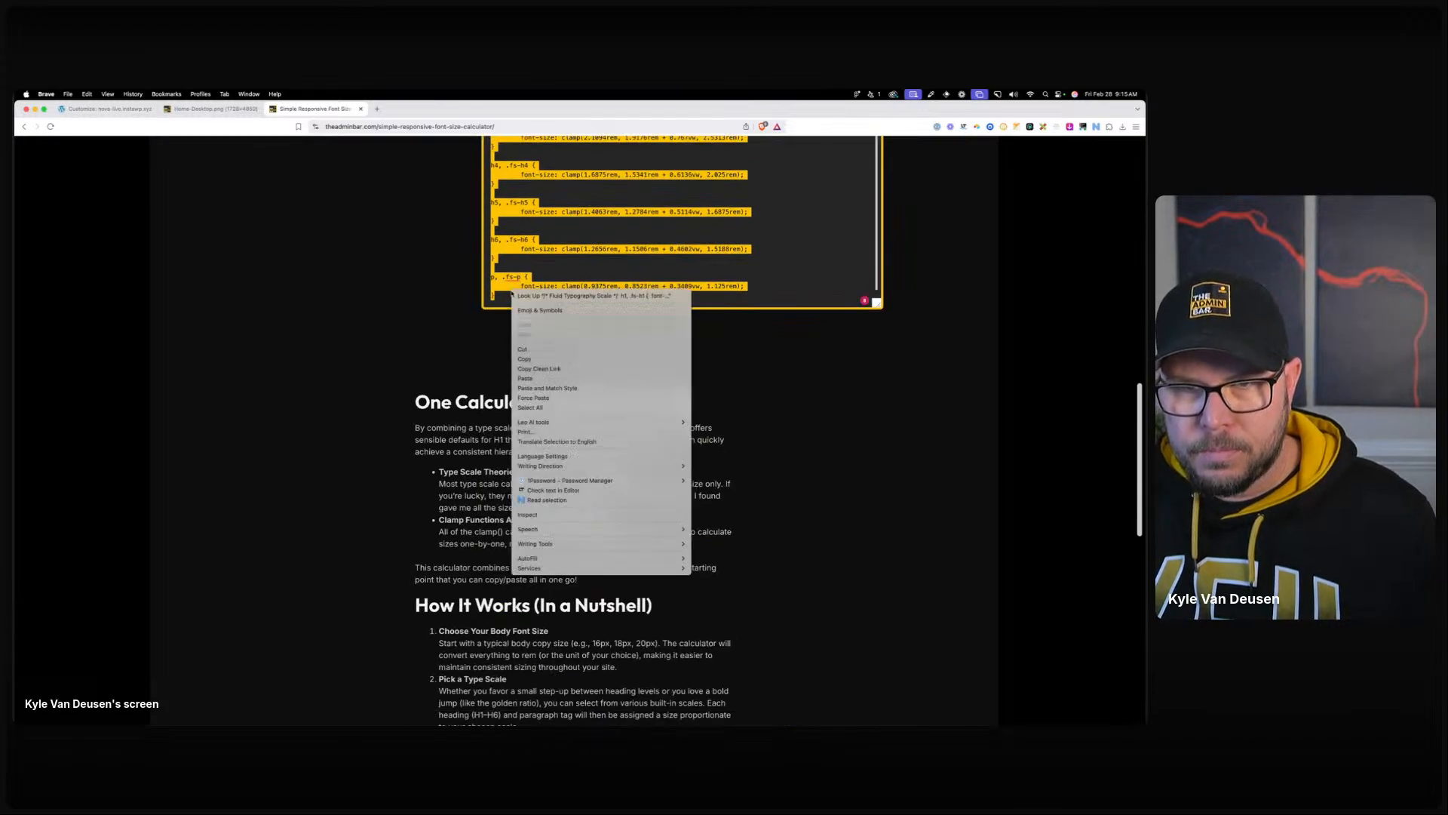
{"action": "left_click", "coordinate": [528, 349]}
{"action": "left_click", "coordinate": [360, 109]}
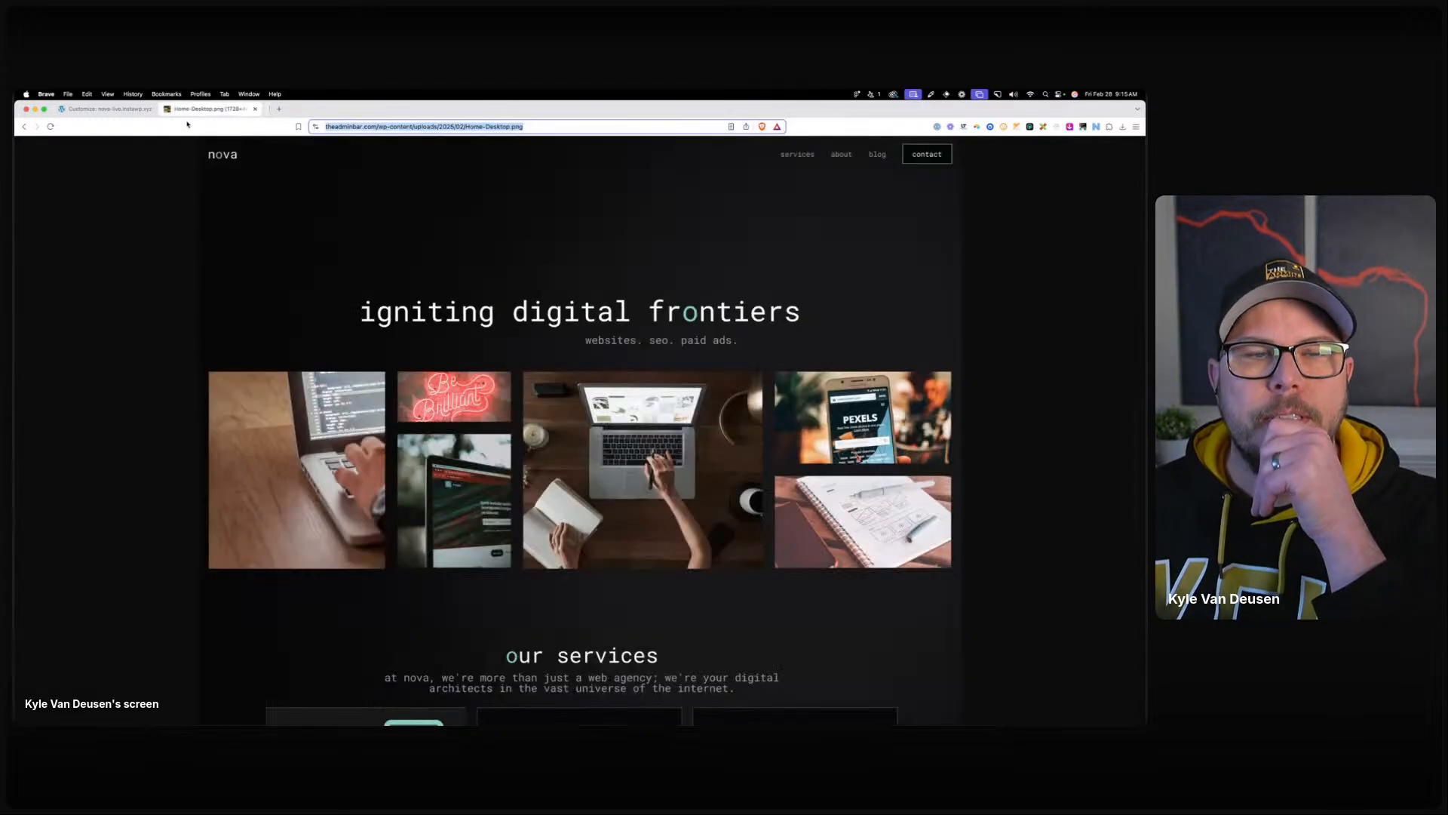
{"action": "left_click", "coordinate": [124, 109]}
Publish the Body and All Headings typography, paste the clamp() CSS into Additional CSS, and publish.
{"action": "left_click", "coordinate": [178, 151]}
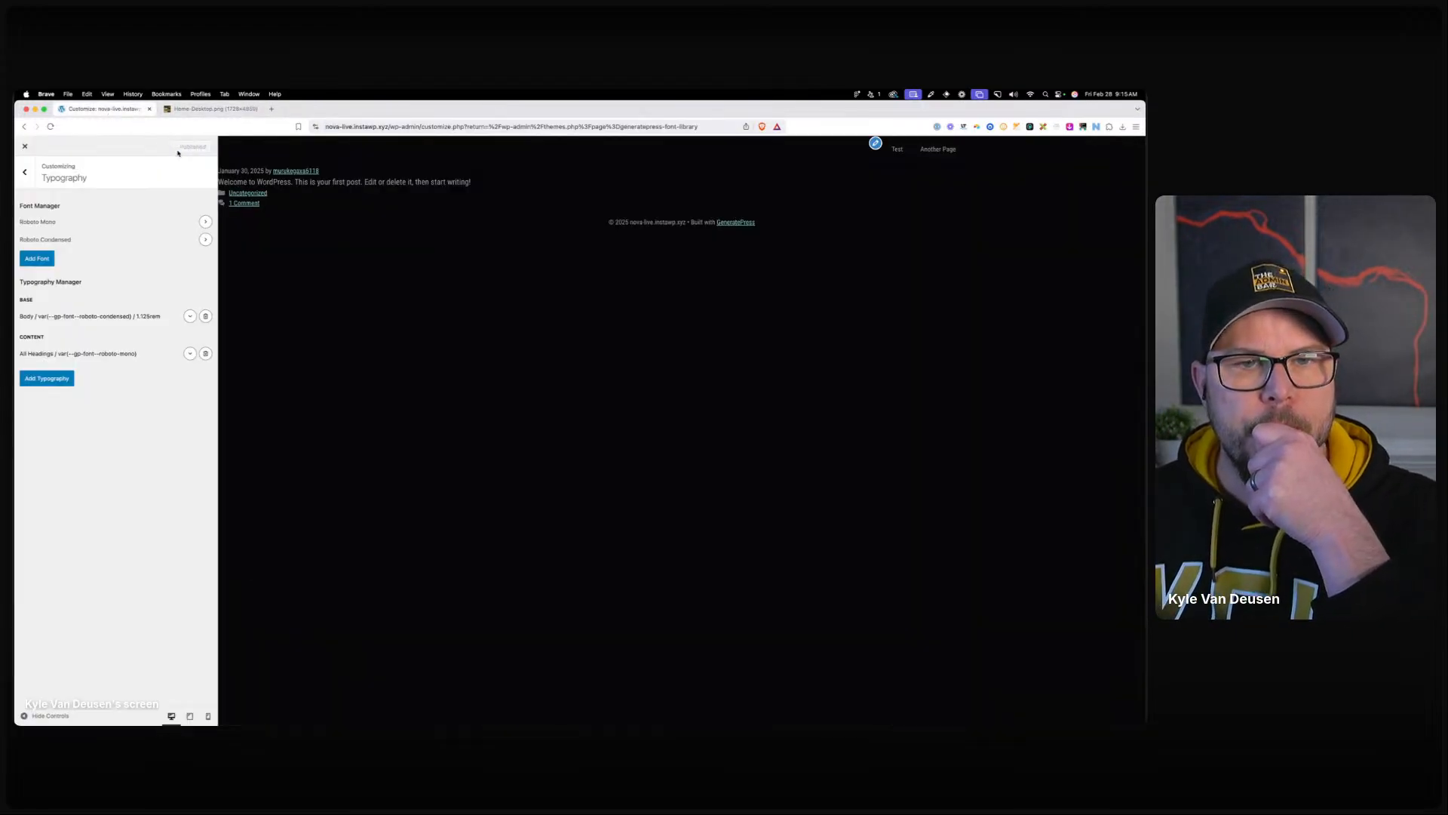
{"action": "left_click", "coordinate": [27, 167]}
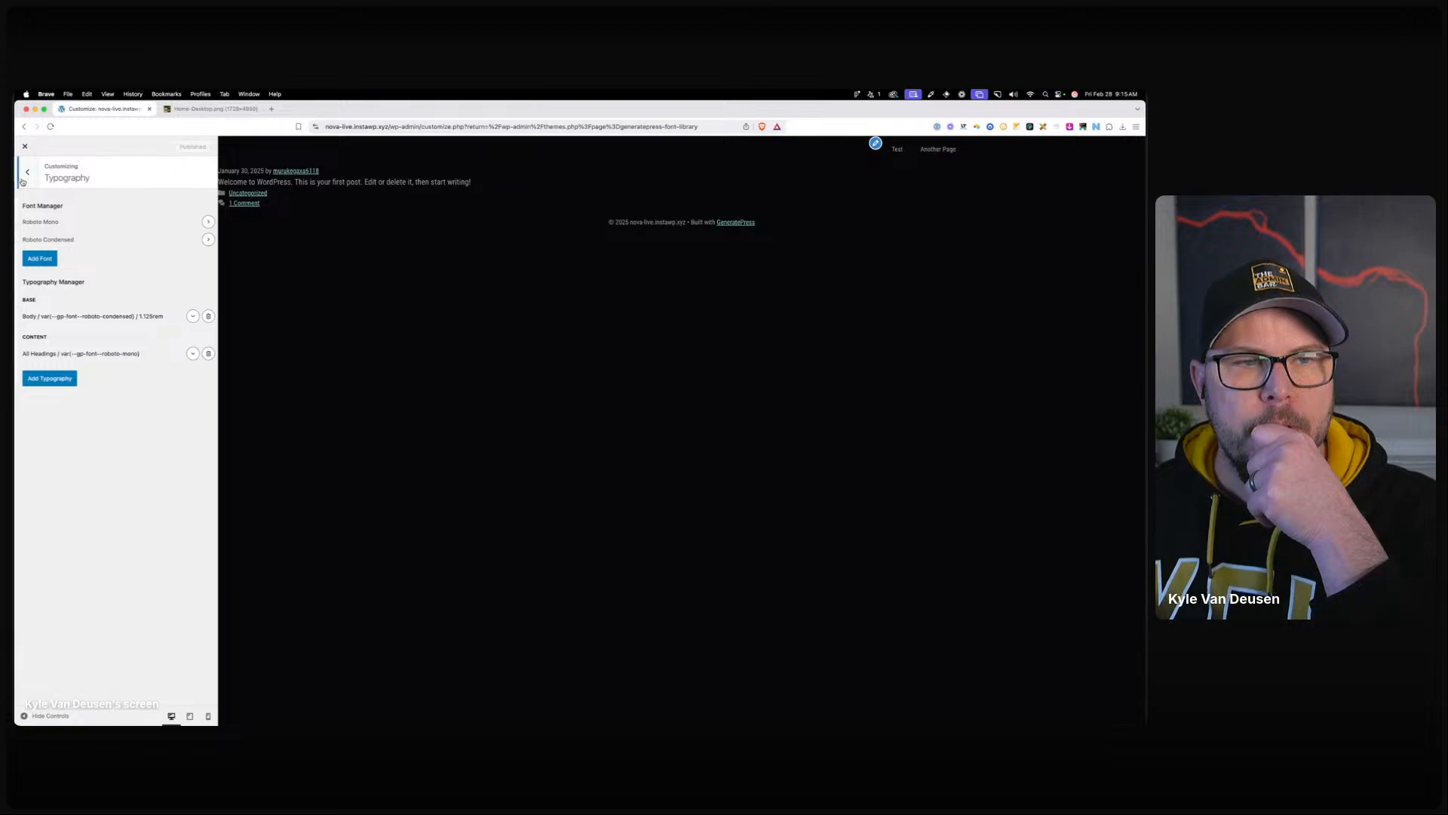
{"action": "left_click", "coordinate": [45, 375]}
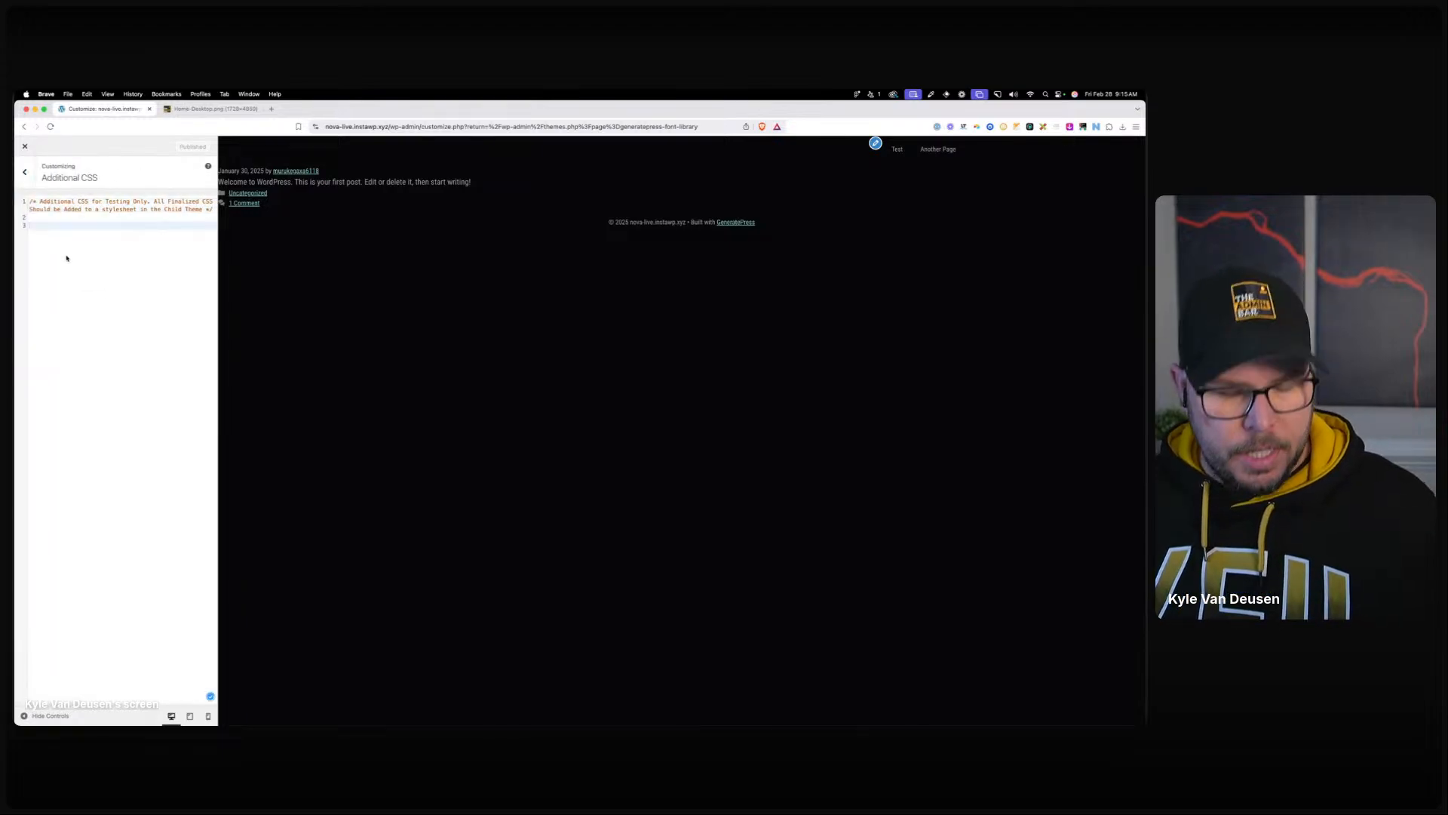
{"action": "key", "text": "super+v"}
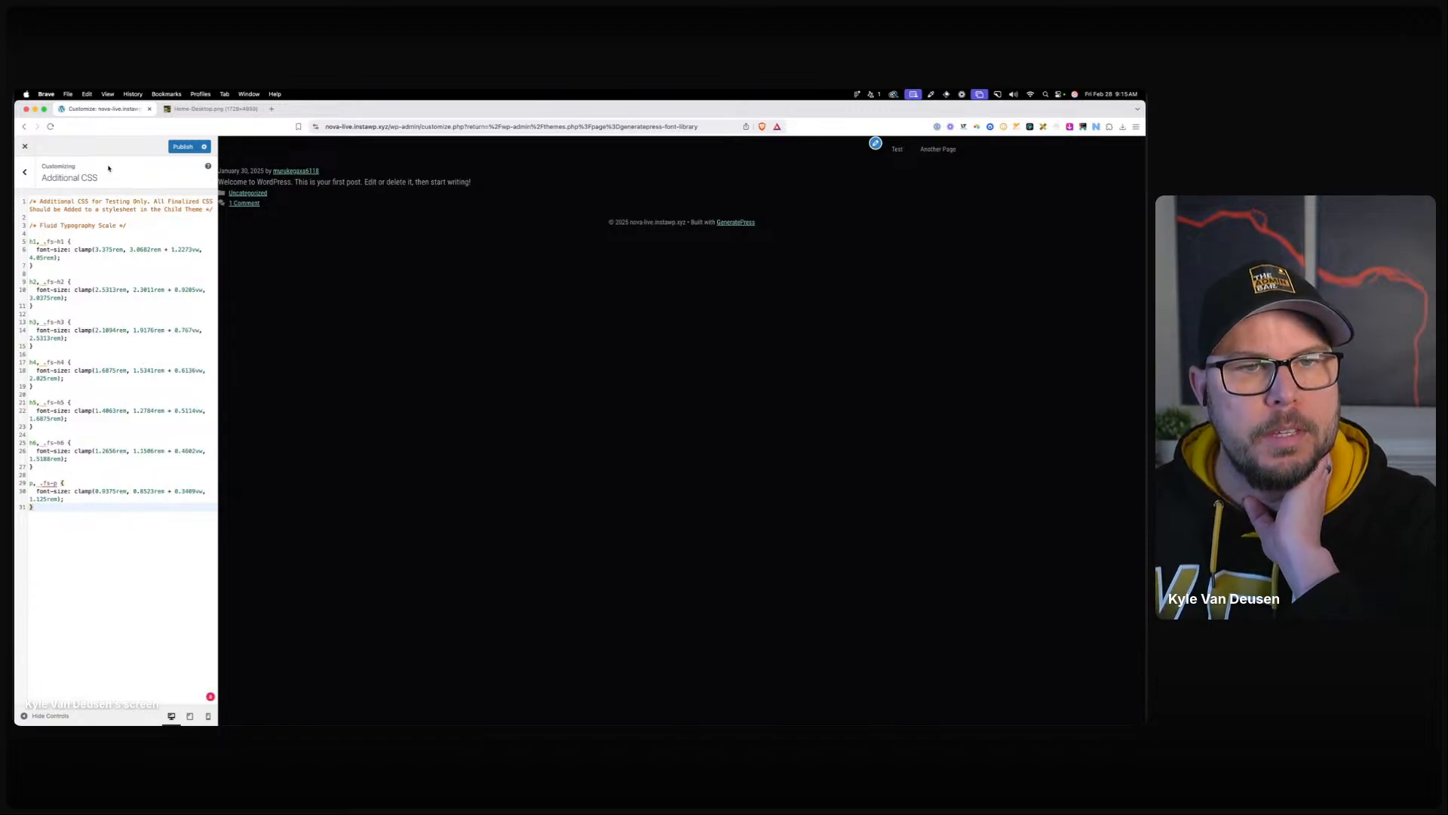
{"action": "left_click", "coordinate": [182, 147]}
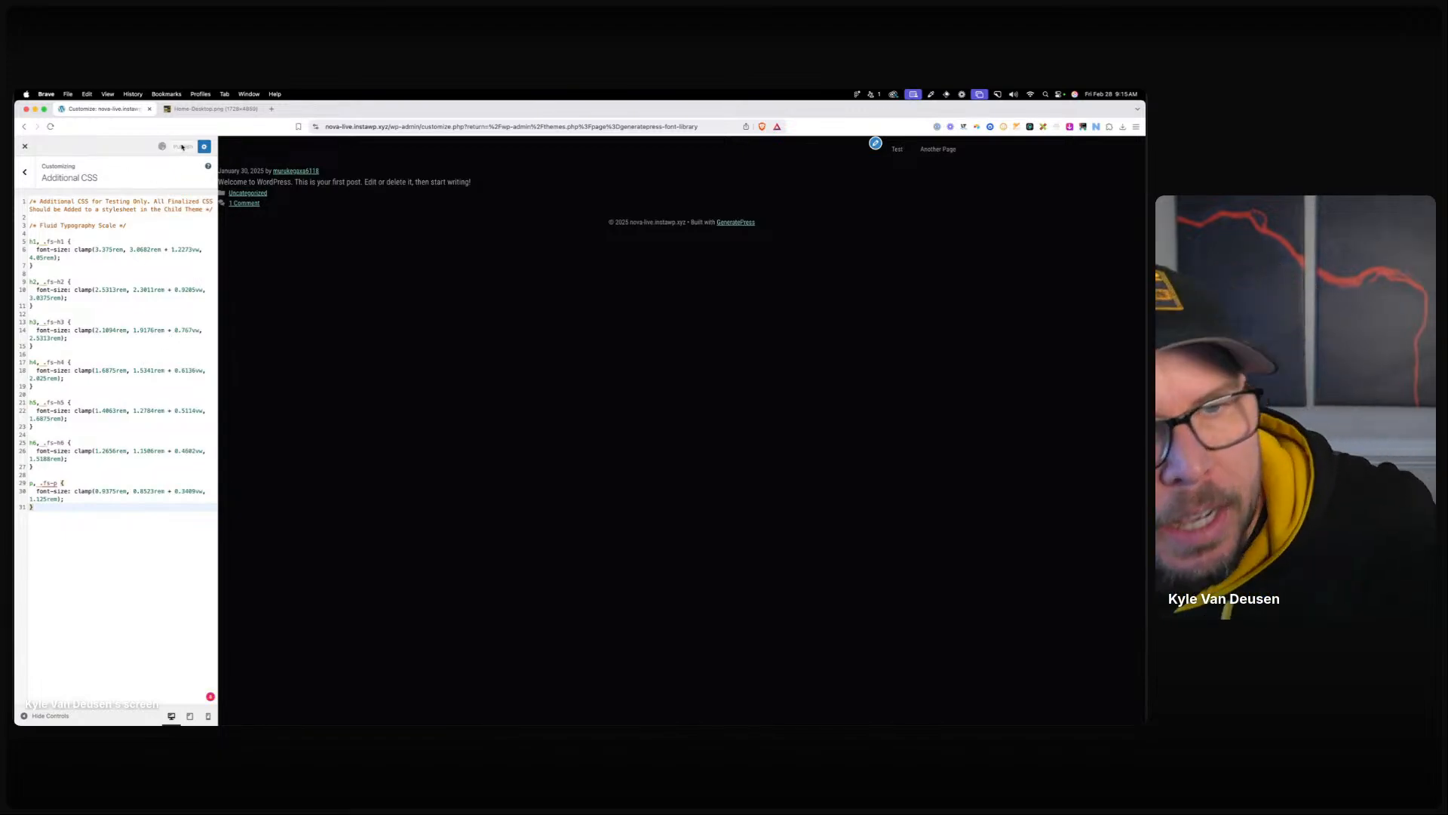
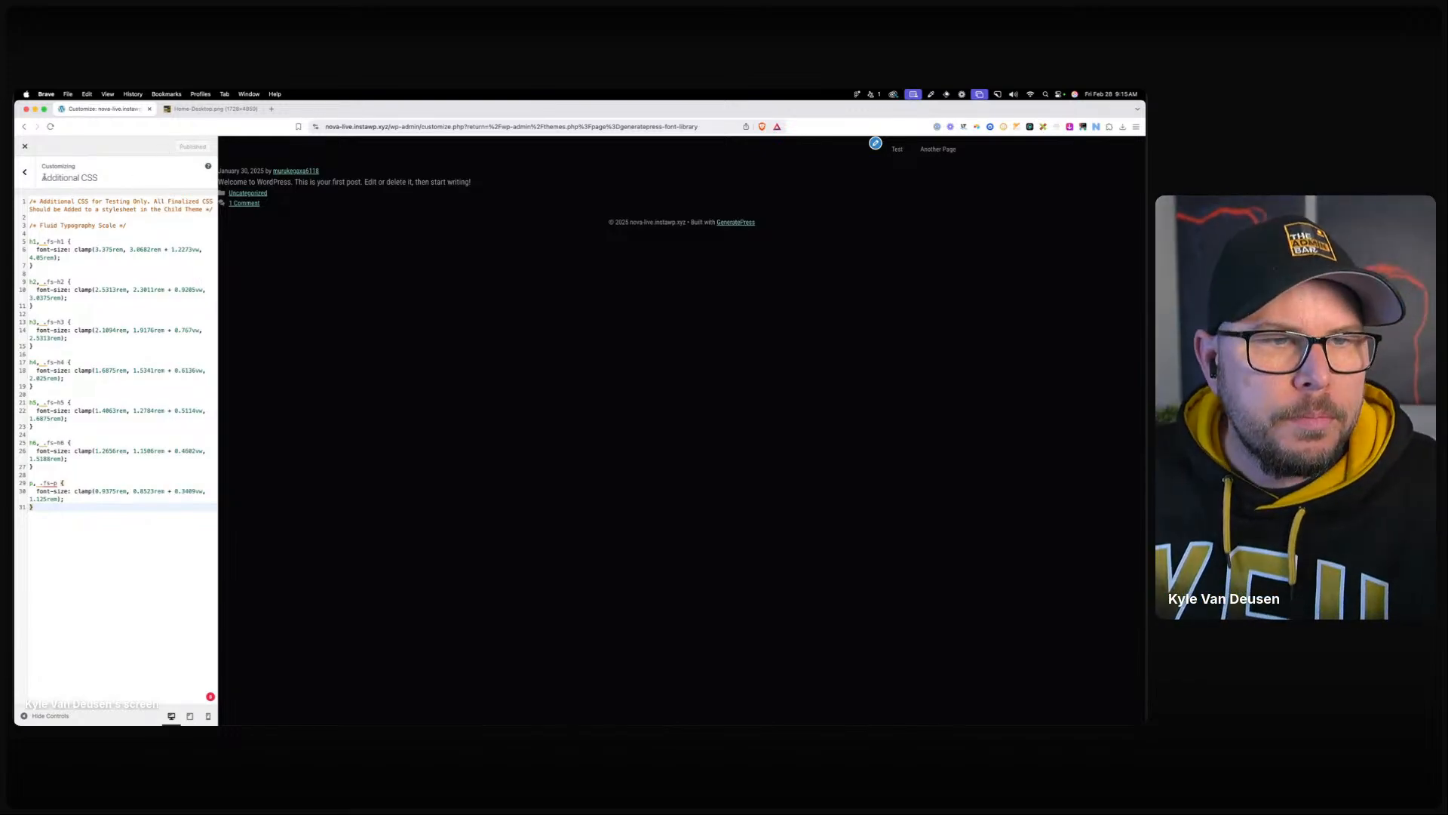
Go back from the Additional CSS panel to the main Customizer menu.
{"action": "left_click", "coordinate": [24, 174]}
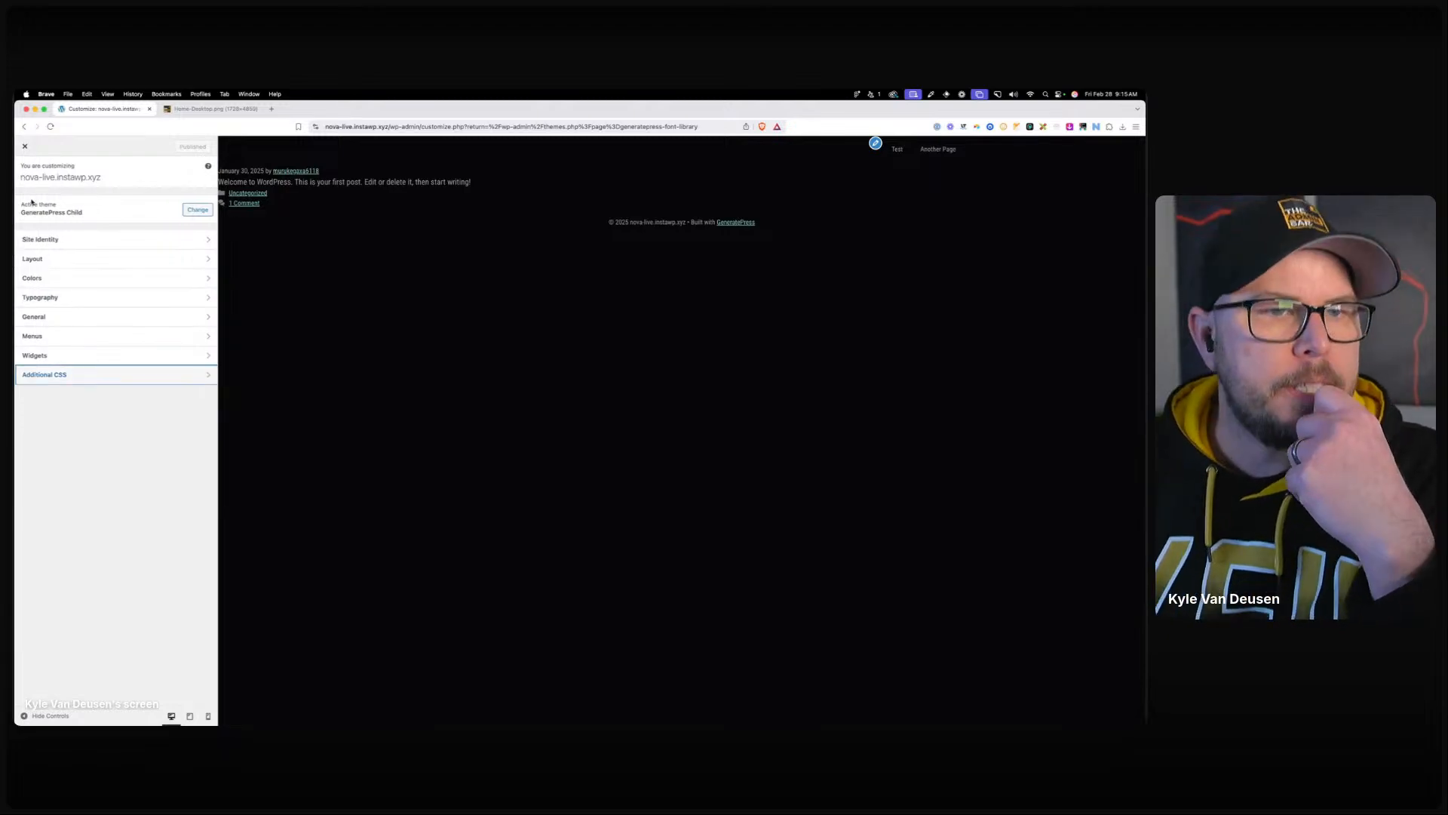
Upload nova-logo.svg in Site Identity and set it as the logo without cropping.
{"action": "left_click", "coordinate": [66, 241]}
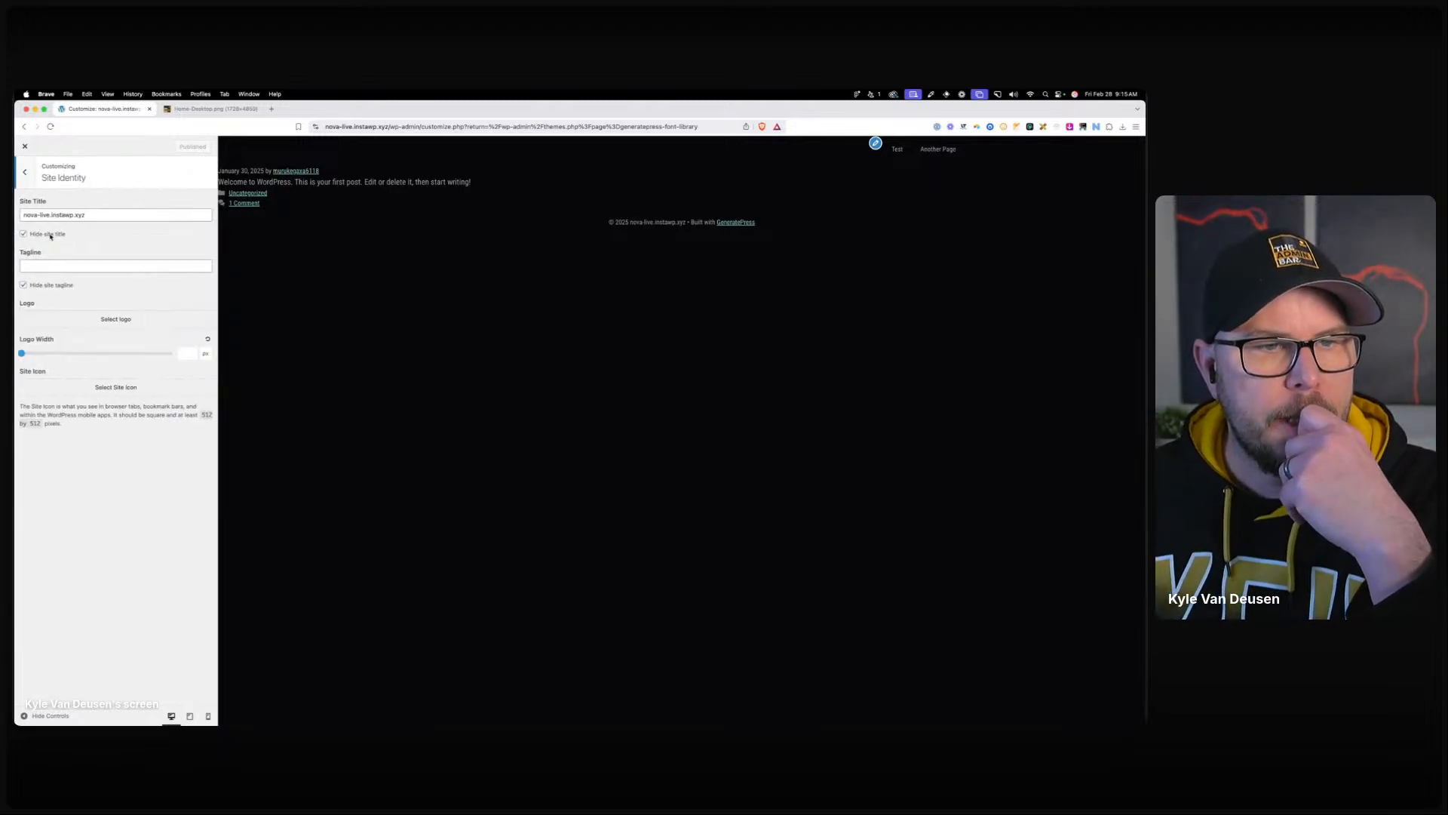
{"action": "left_click", "coordinate": [102, 320]}
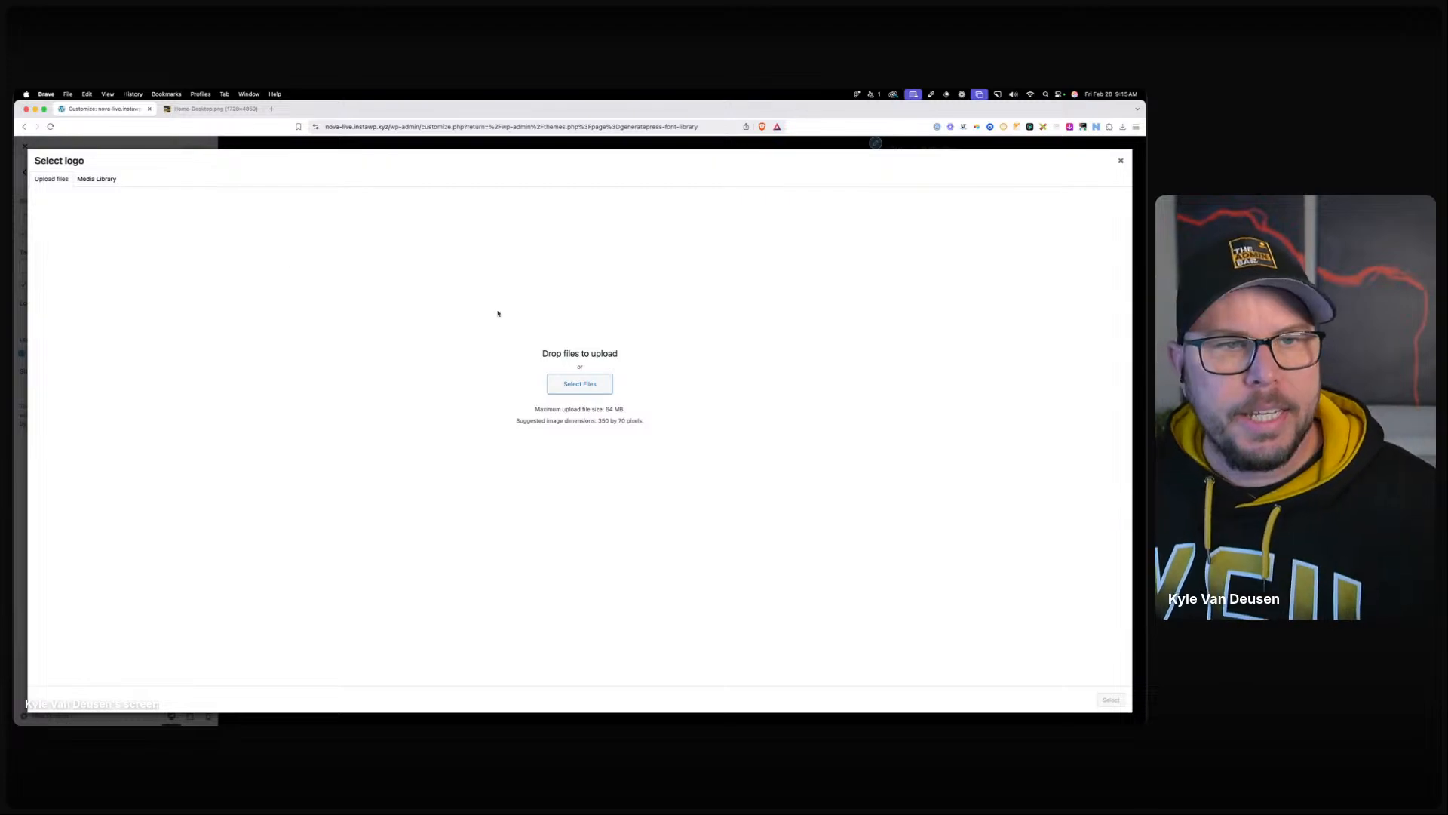
{"action": "left_click", "coordinate": [592, 390]}
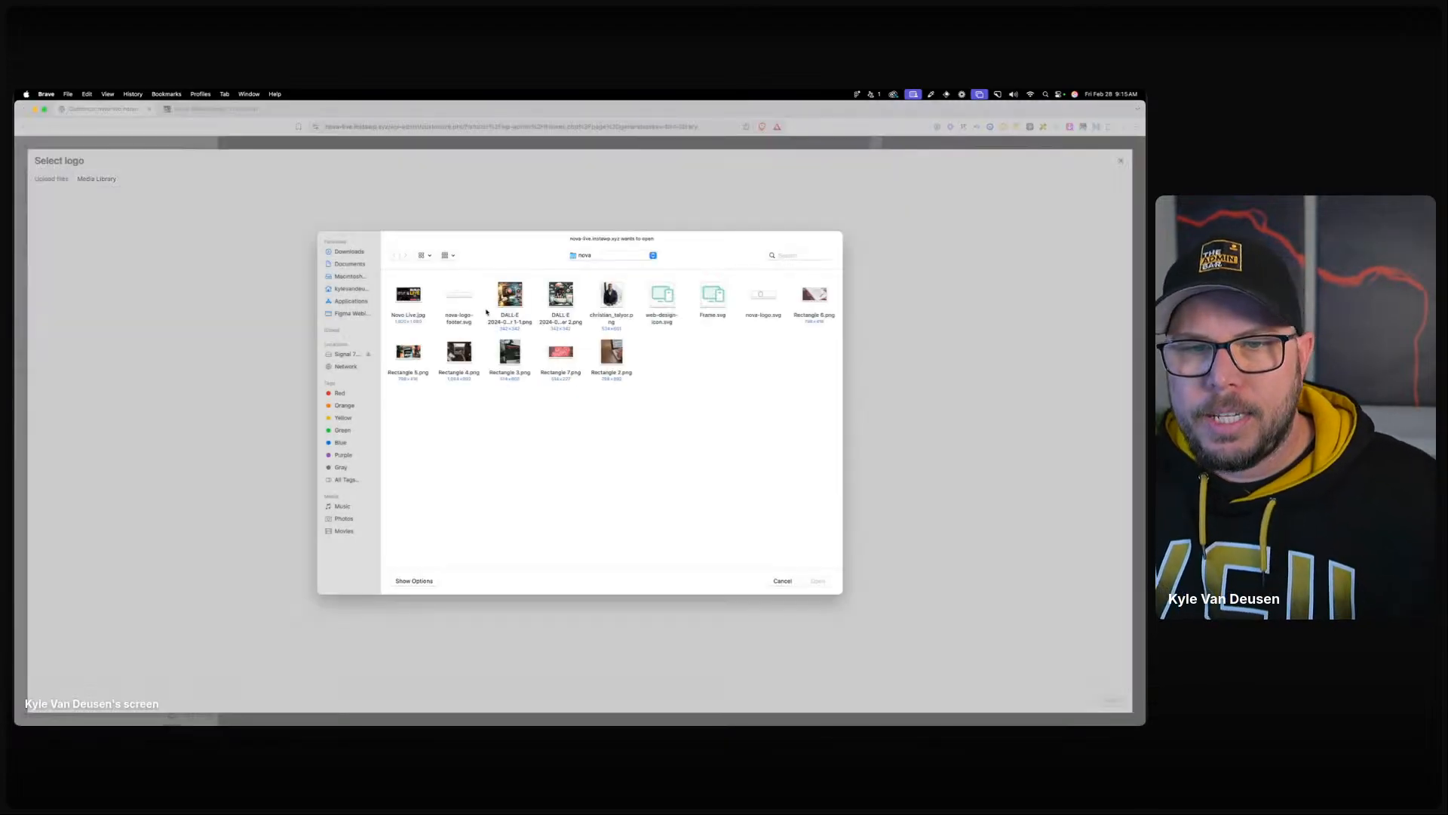
{"action": "double_click", "coordinate": [758, 296]}
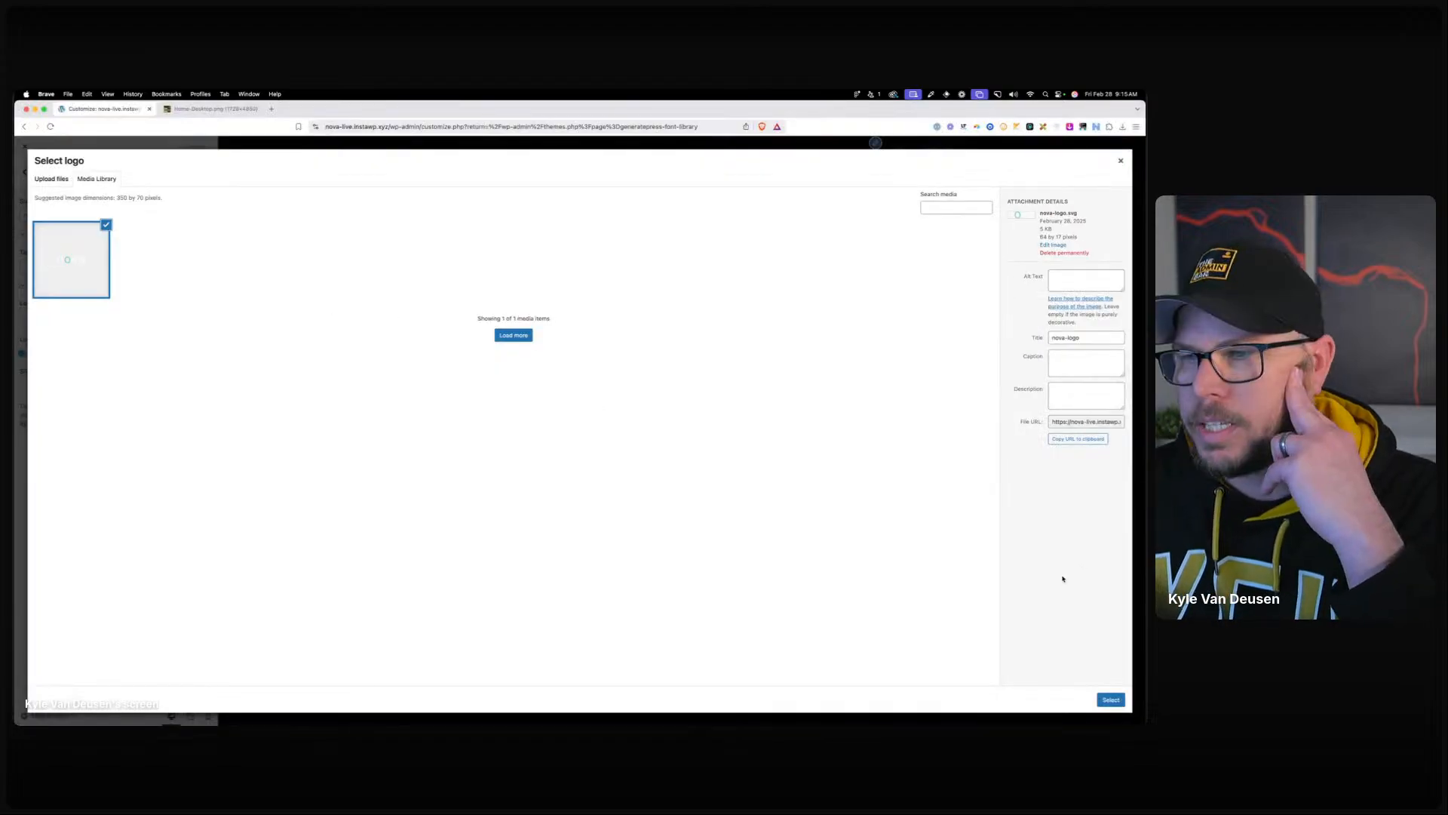
{"action": "left_click", "coordinate": [1111, 700]}
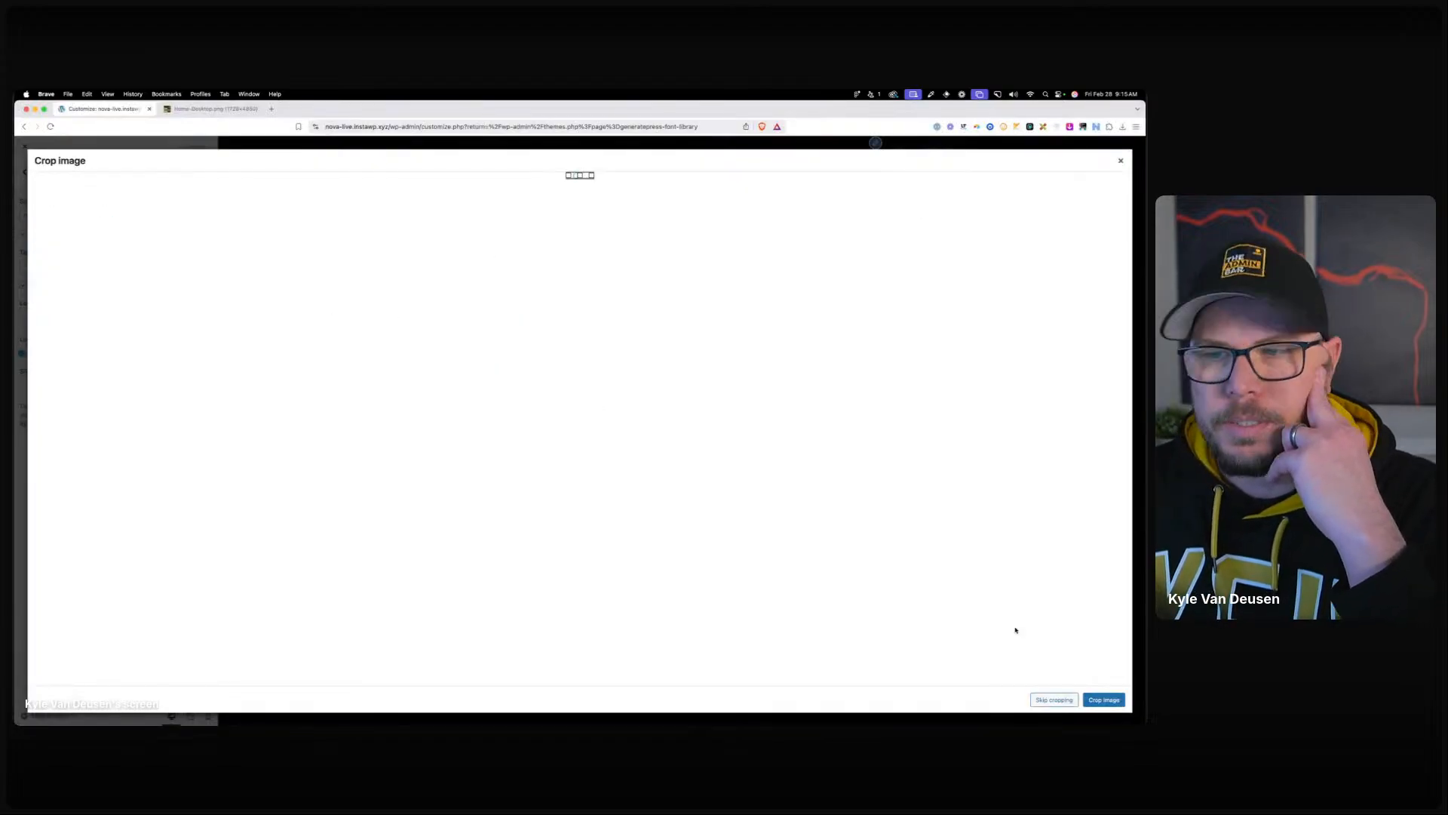
{"action": "left_click", "coordinate": [1054, 699]}
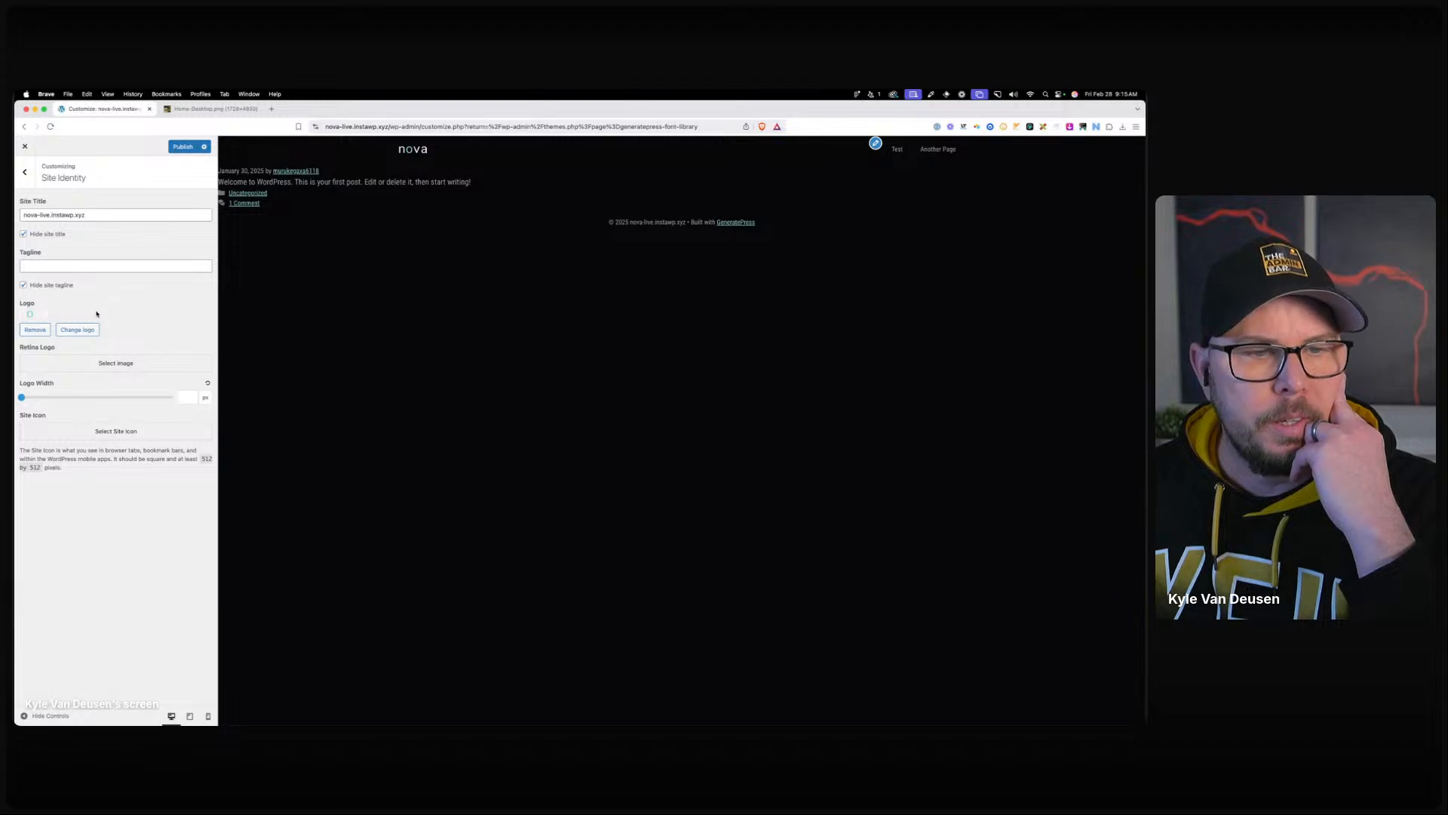
Change the logo width from 100 to 80 px.
{"action": "left_click", "coordinate": [185, 398]}
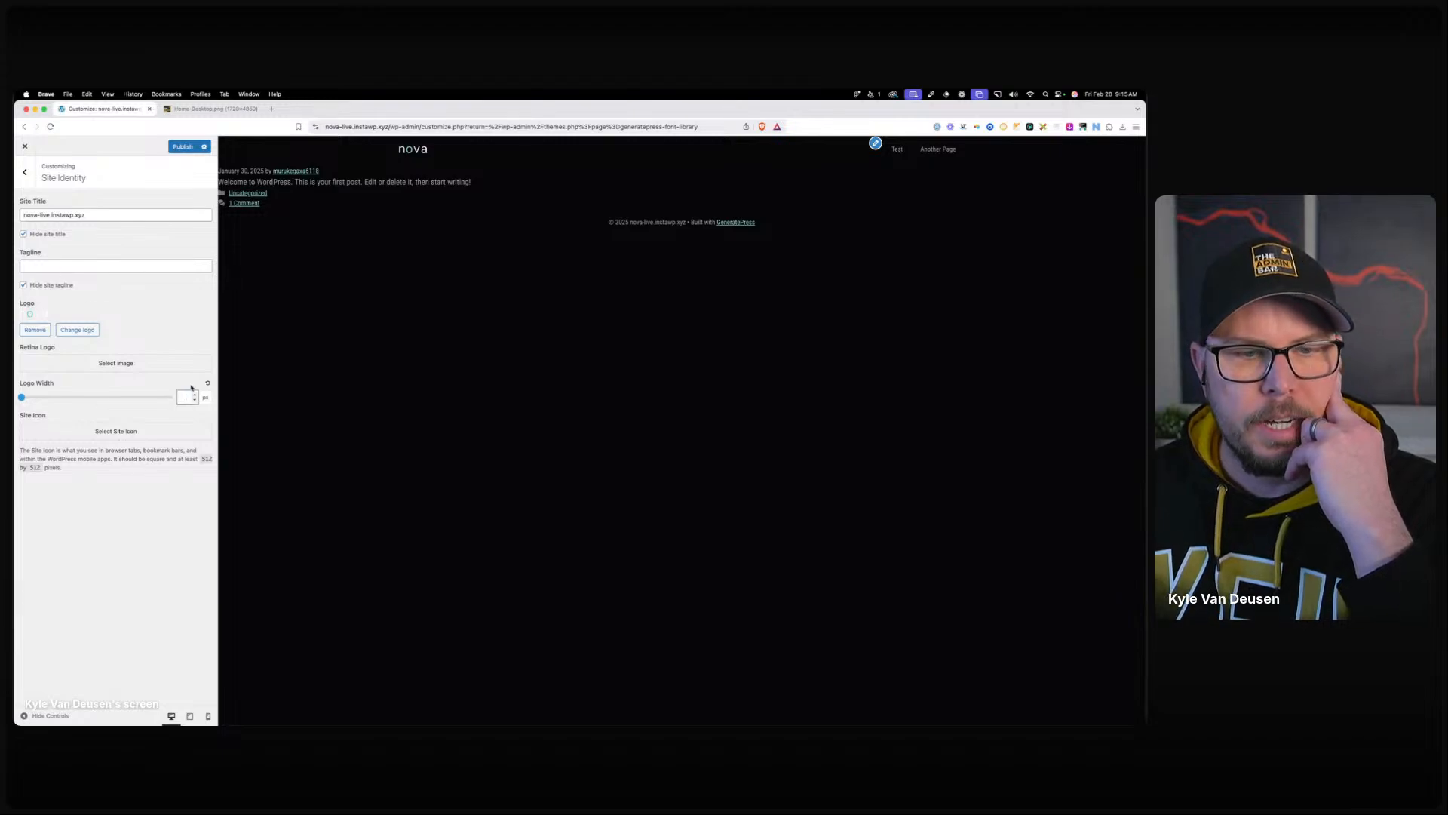
{"action": "type", "text": "100"}
{"action": "key", "text": "BackSpace"}
{"action": "key", "text": "BackSpace"}
{"action": "key", "text": "BackSpace"}
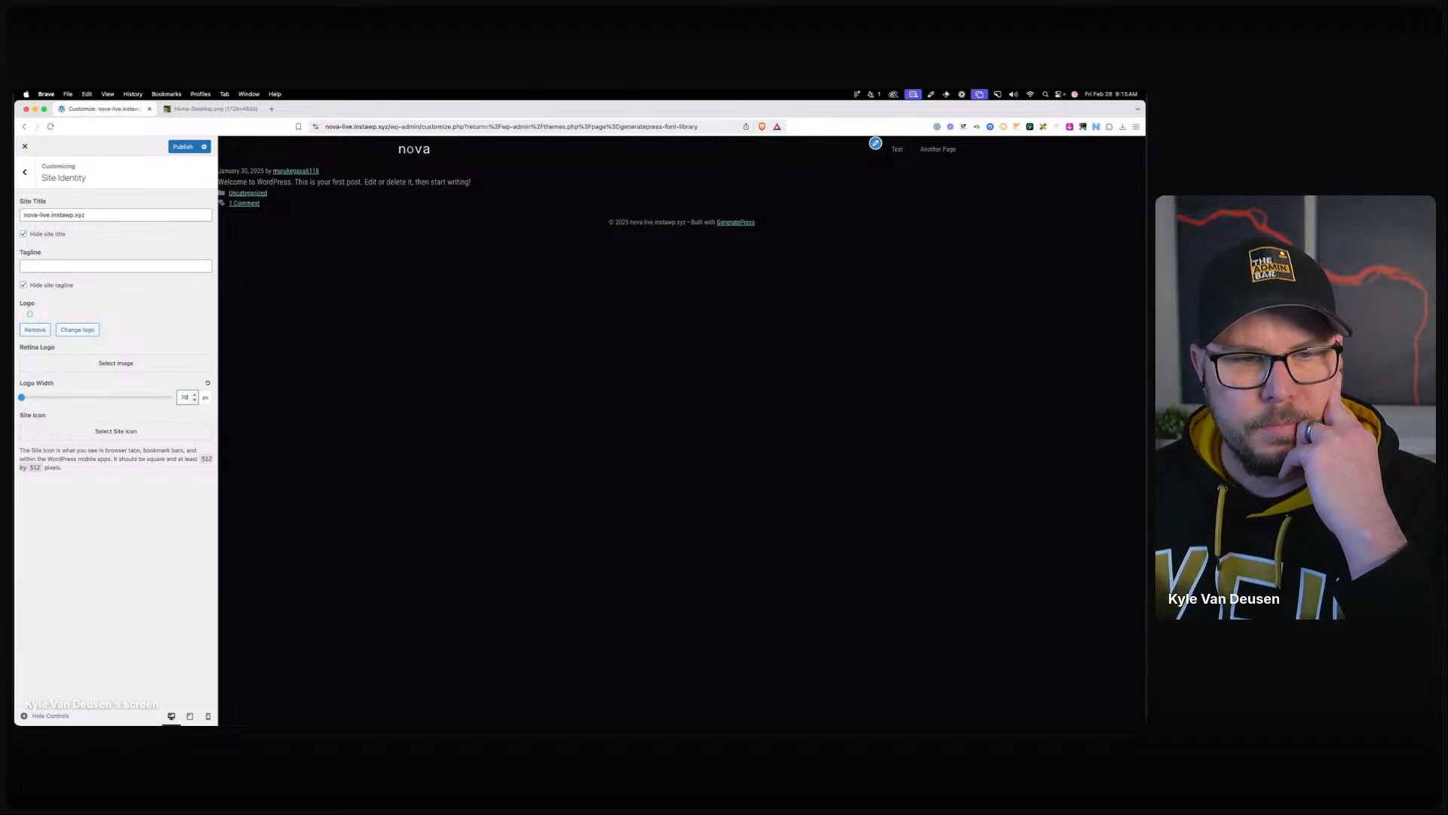
{"action": "type", "text": "80"}
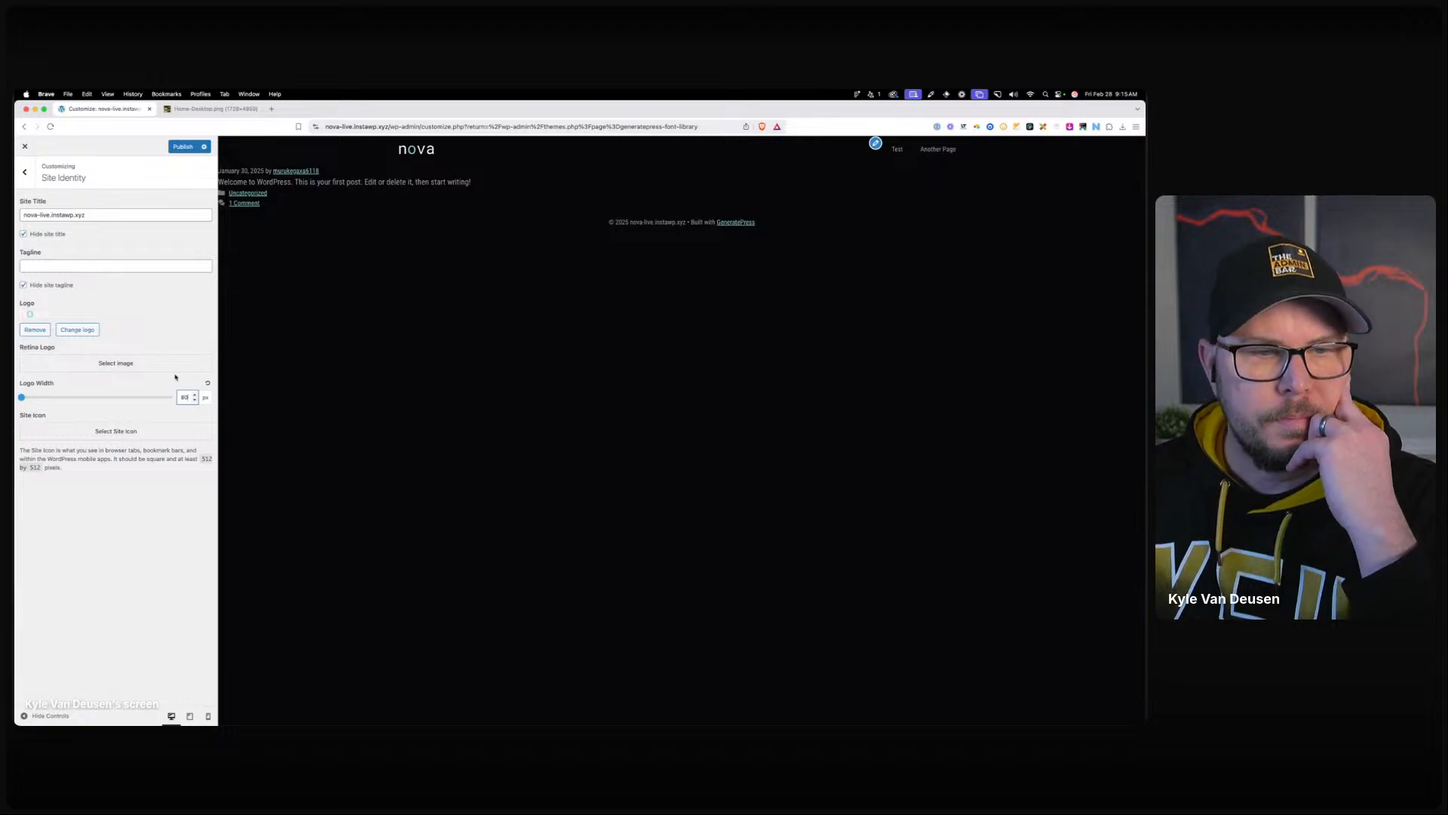
{"action": "left_click", "coordinate": [144, 316]}
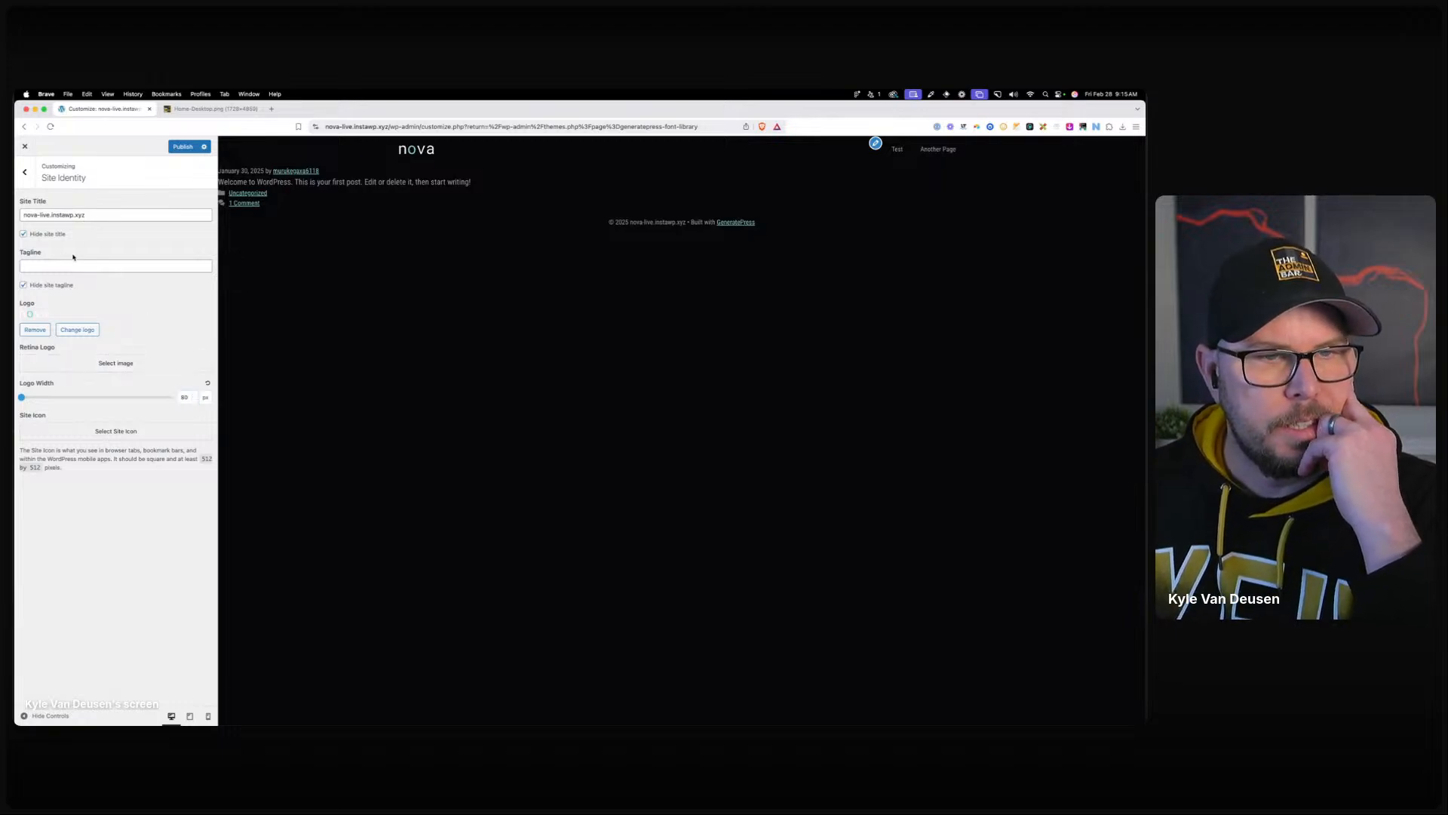
Start choosing a site icon, then cancel without setting one.
{"action": "left_click", "coordinate": [85, 432]}
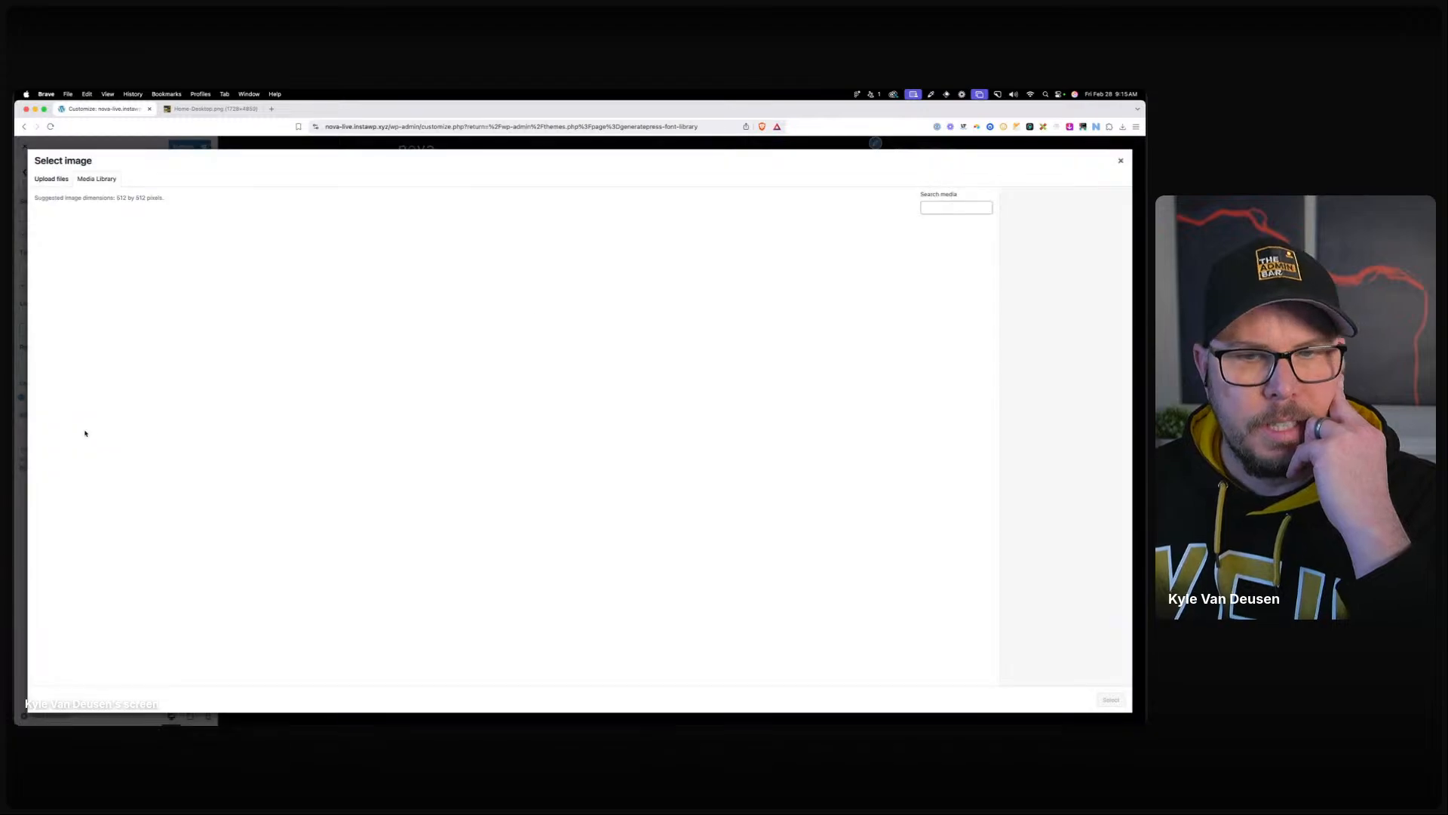
{"action": "left_click", "coordinate": [47, 180]}
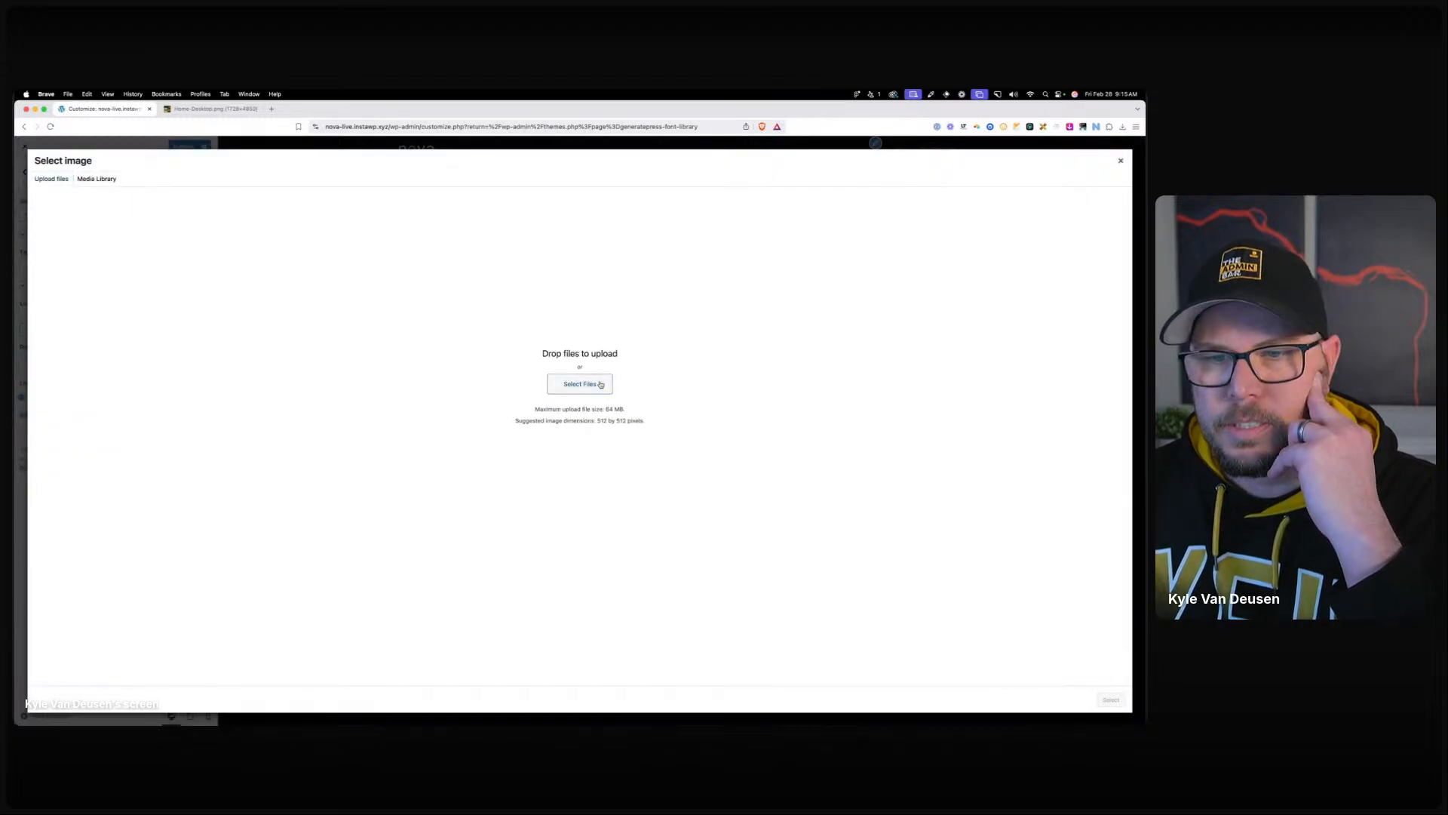
{"action": "left_click", "coordinate": [583, 381]}
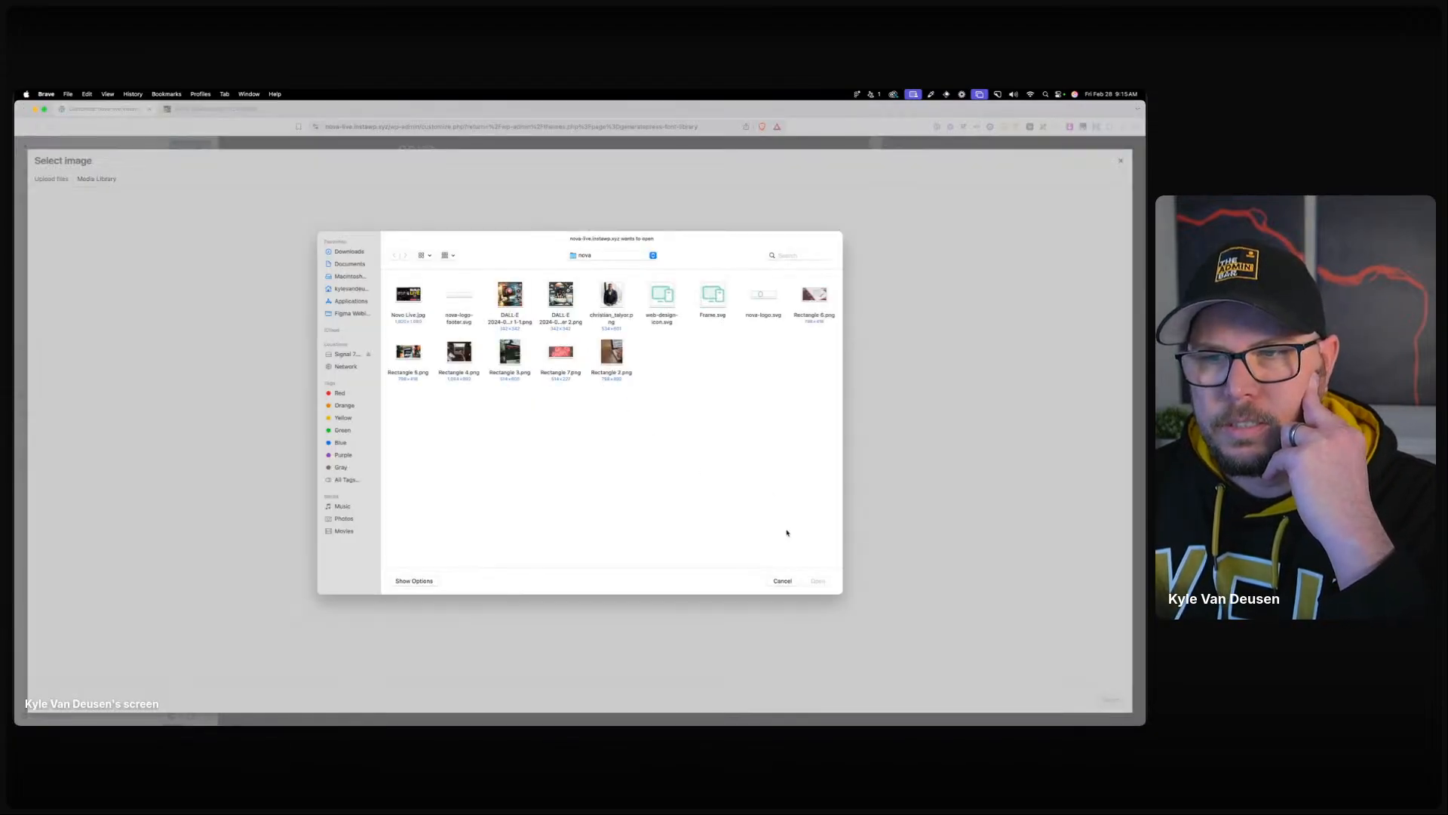
{"action": "left_click", "coordinate": [782, 585]}
{"action": "left_click", "coordinate": [1121, 162]}
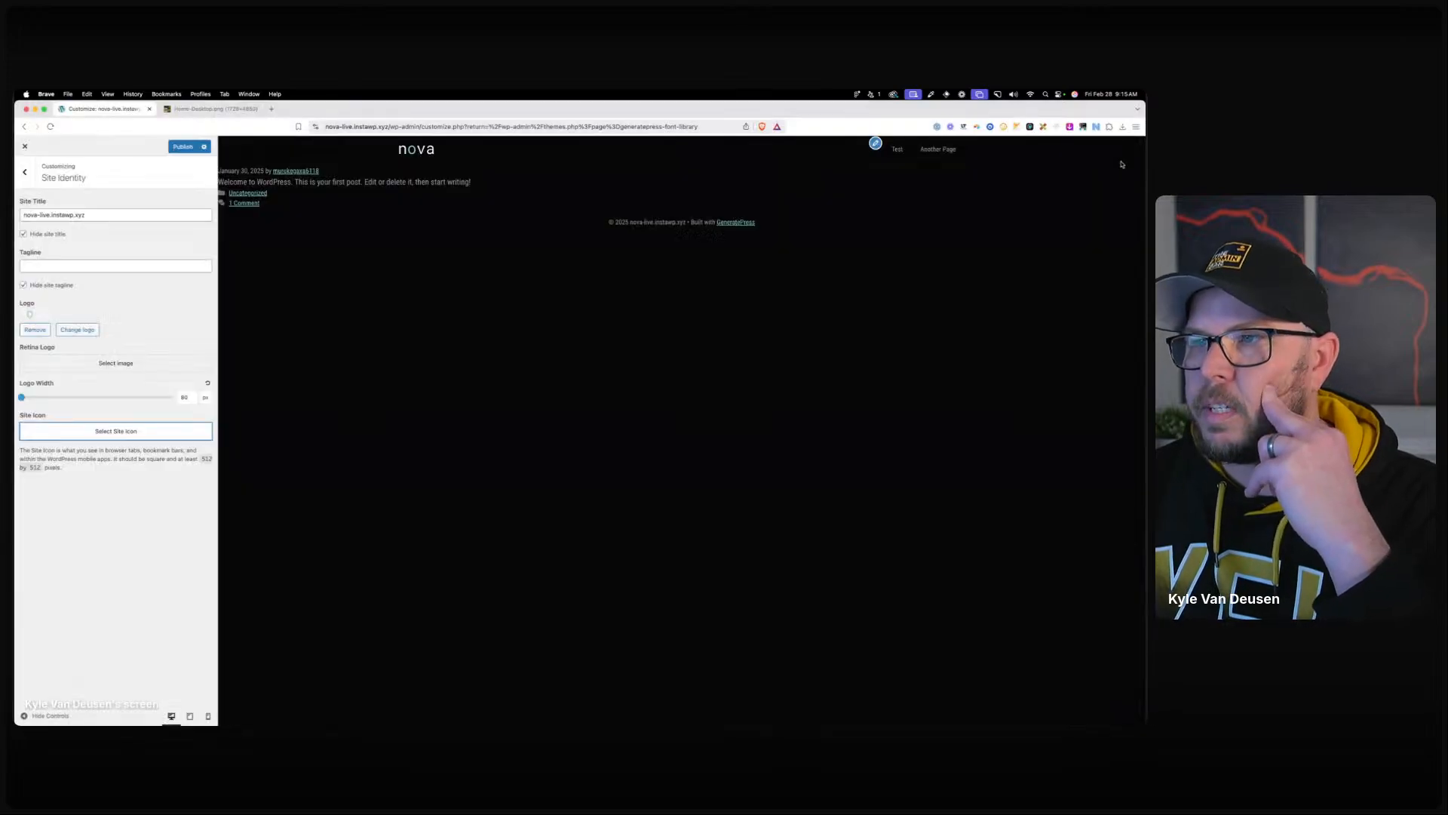
Open Layout › Container settings and bring the Figma design window over the browser.
{"action": "left_click", "coordinate": [25, 171]}
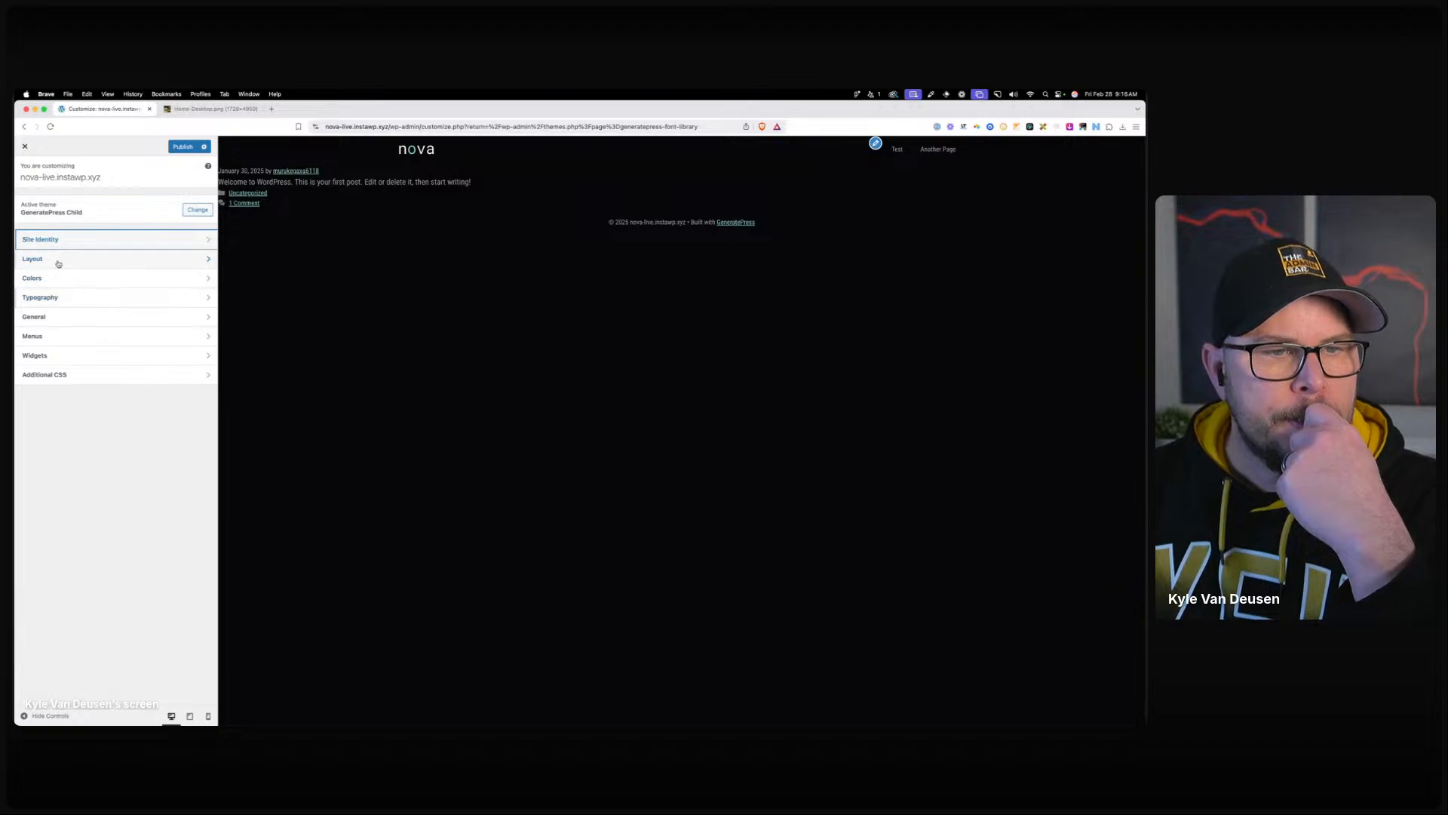
{"action": "left_click", "coordinate": [58, 261]}
{"action": "left_click", "coordinate": [47, 204]}
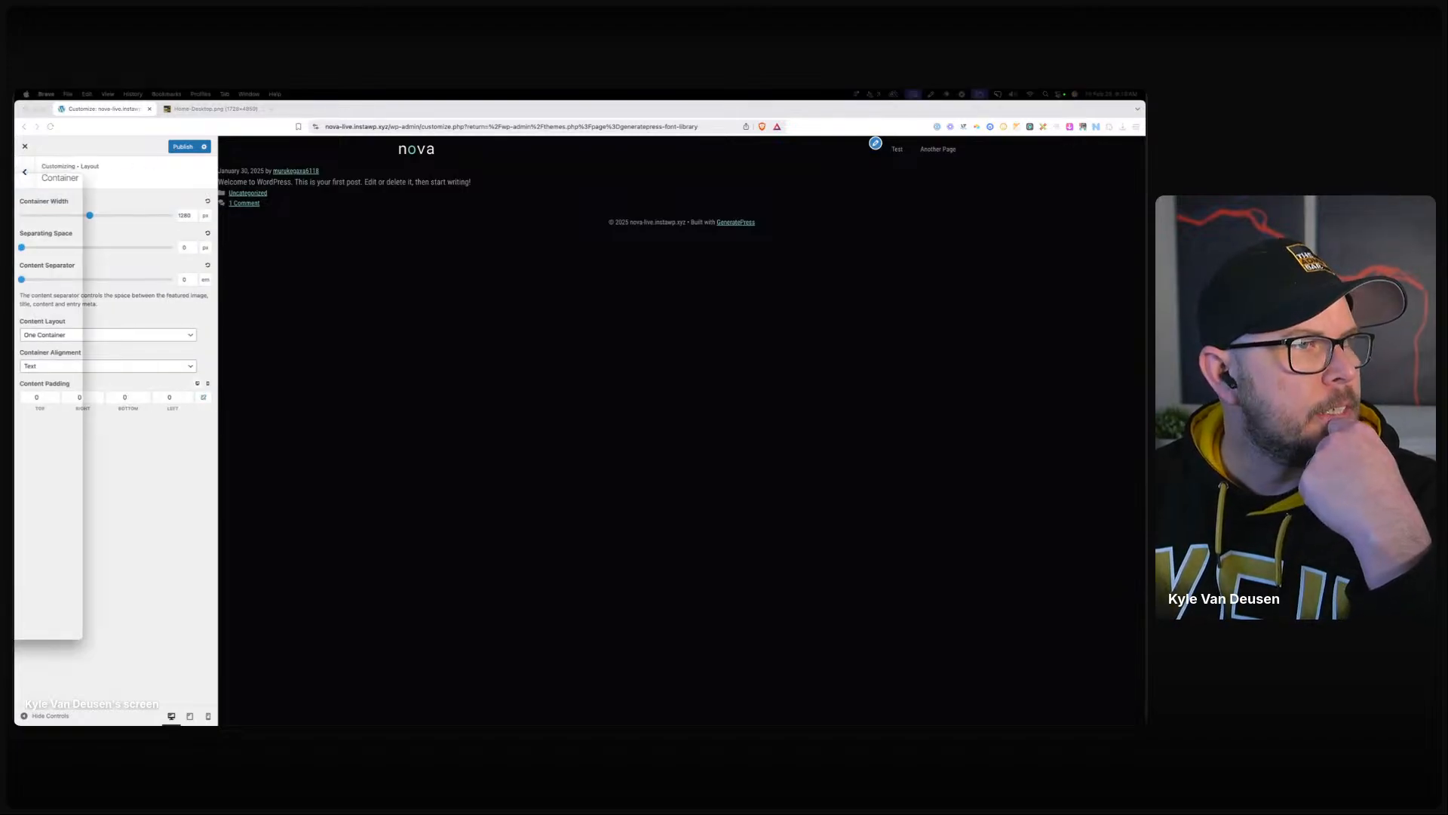
{"action": "left_click_drag", "start_coordinate": [15, 177], "coordinate": [693, 231]}
Scroll the Figma home page frames, selecting Latest Articles and then the Services frame.
{"action": "scroll", "coordinate": [654, 354], "scroll_direction": "up", "scroll_amount": 5}
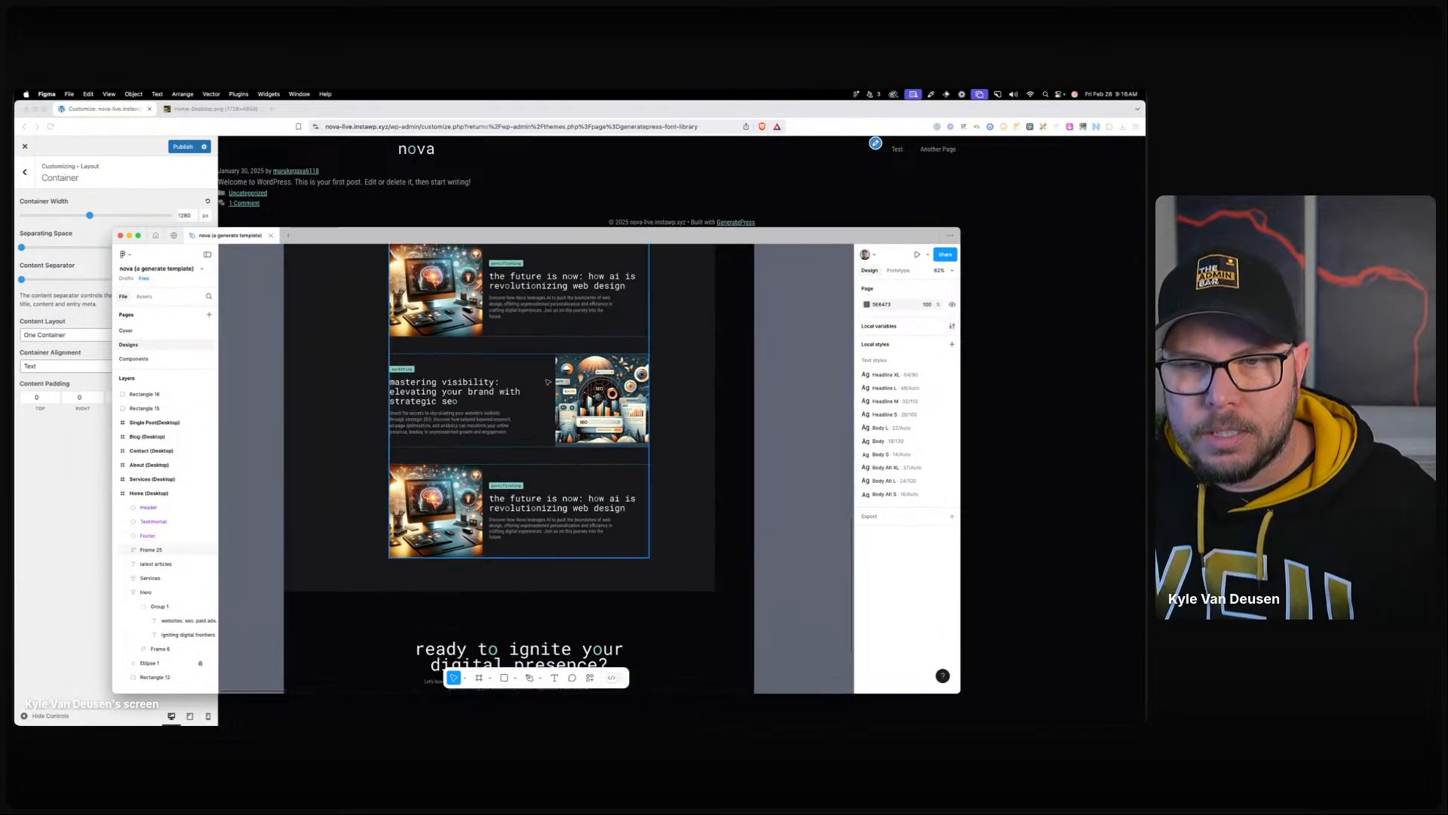
{"action": "left_click", "coordinate": [546, 375]}
{"action": "scroll", "coordinate": [545, 375], "scroll_direction": "up", "scroll_amount": 8}
{"action": "scroll", "coordinate": [537, 407], "scroll_direction": "up", "scroll_amount": 5}
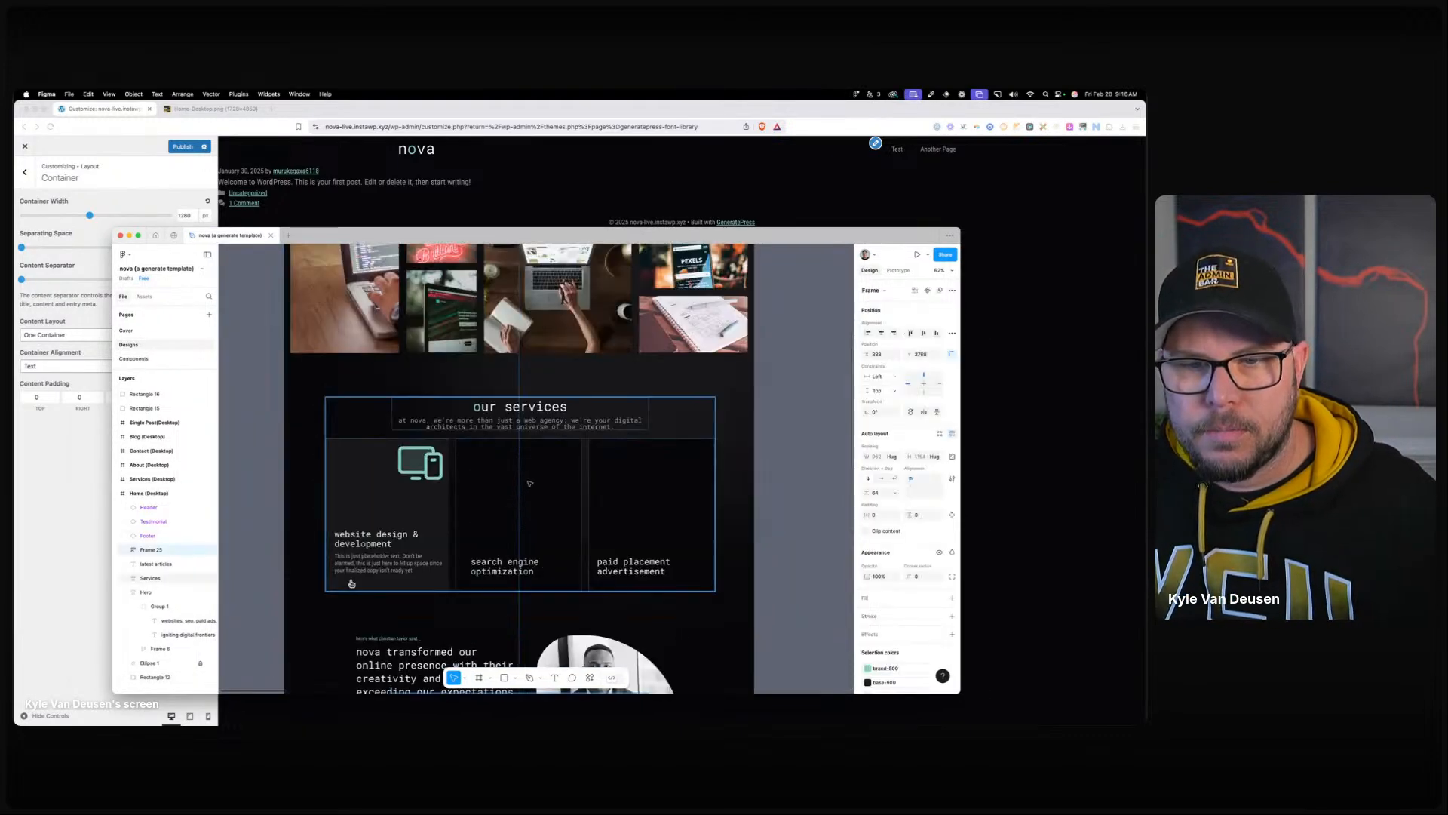
{"action": "scroll", "coordinate": [531, 432], "scroll_direction": "up", "scroll_amount": 3}
{"action": "scroll", "coordinate": [531, 432], "scroll_direction": "down", "scroll_amount": 4}
{"action": "left_click", "coordinate": [531, 432]}
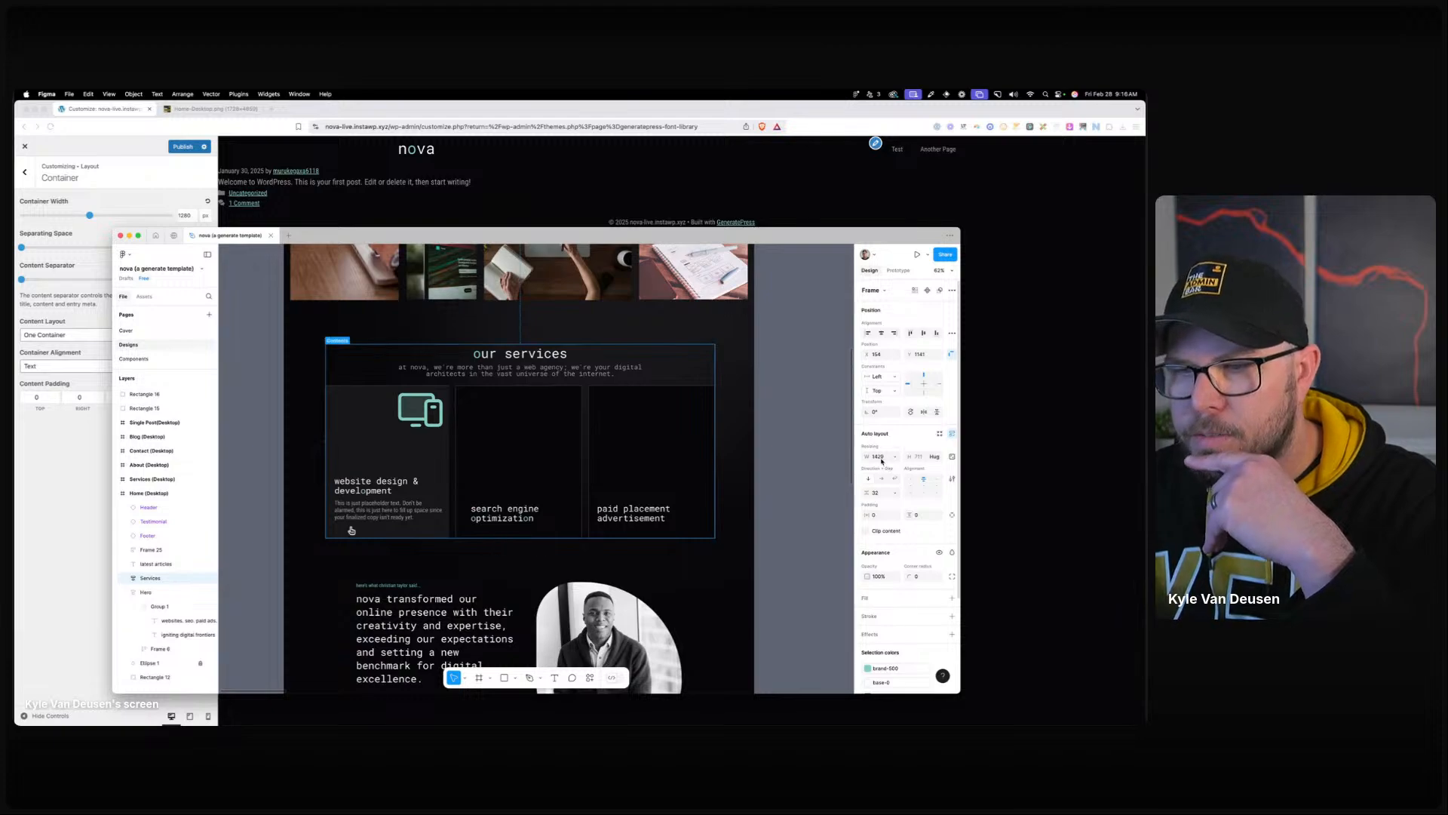
Scroll through the design sections, then move the Figma window aside to reveal WordPress.
{"action": "scroll", "coordinate": [414, 341], "scroll_direction": "up", "scroll_amount": 5}
{"action": "scroll", "coordinate": [414, 341], "scroll_direction": "down", "scroll_amount": 4}
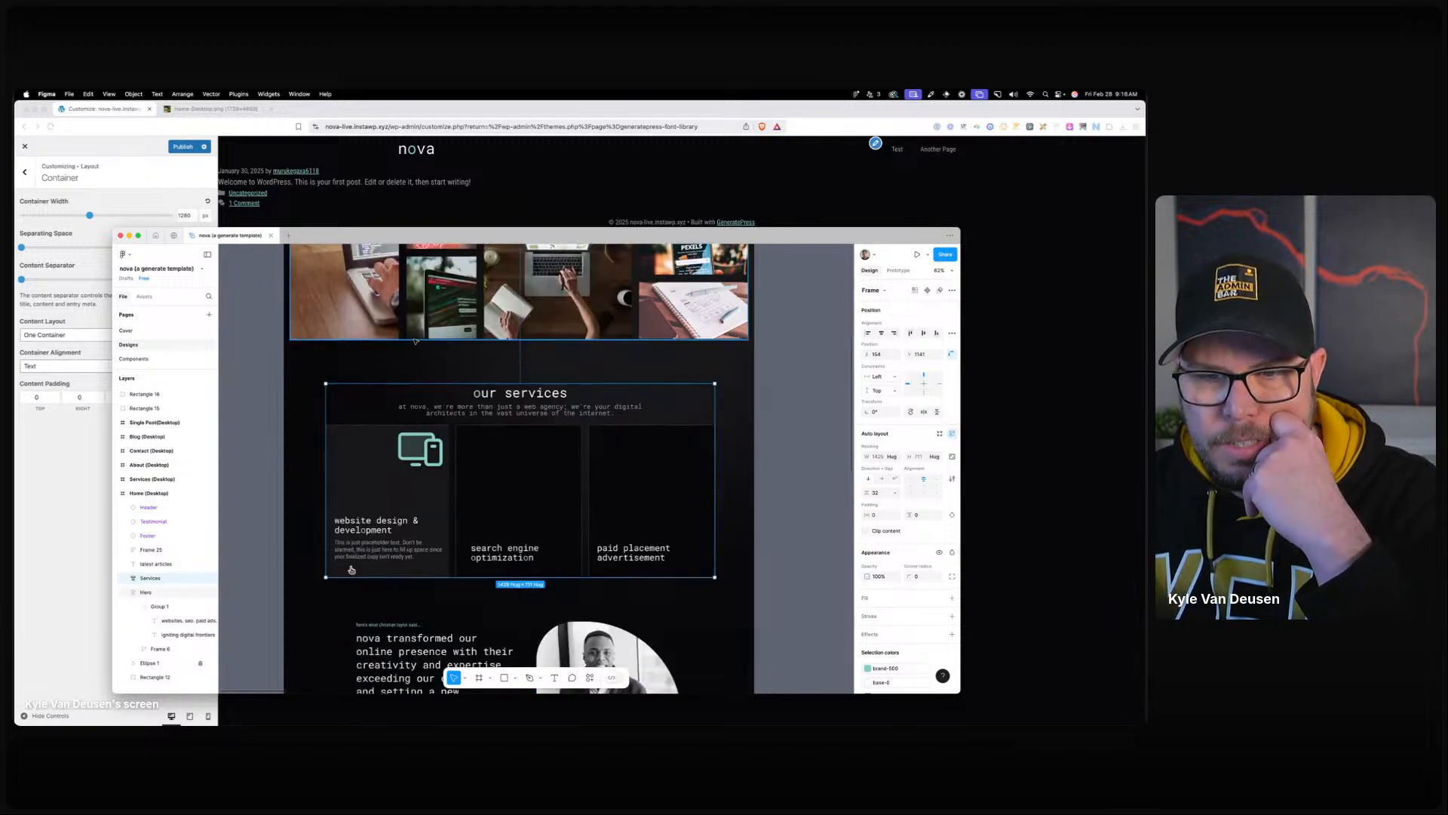
{"action": "scroll", "coordinate": [414, 341], "scroll_direction": "down", "scroll_amount": 10}
{"action": "scroll", "coordinate": [414, 347], "scroll_direction": "down", "scroll_amount": 6}
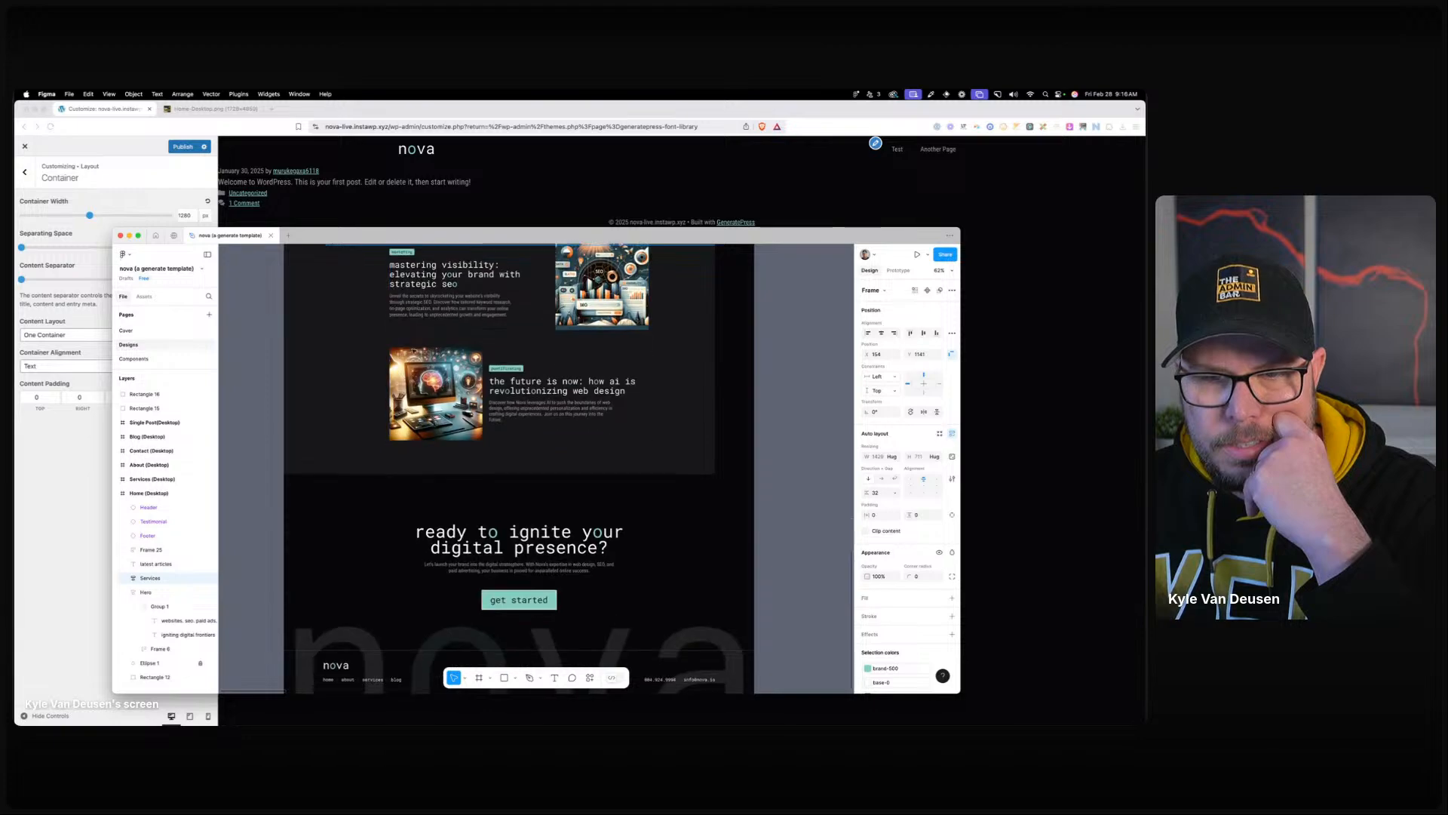
{"action": "scroll", "coordinate": [413, 351], "scroll_direction": "down", "scroll_amount": 3}
{"action": "scroll", "coordinate": [412, 351], "scroll_direction": "up", "scroll_amount": 10}
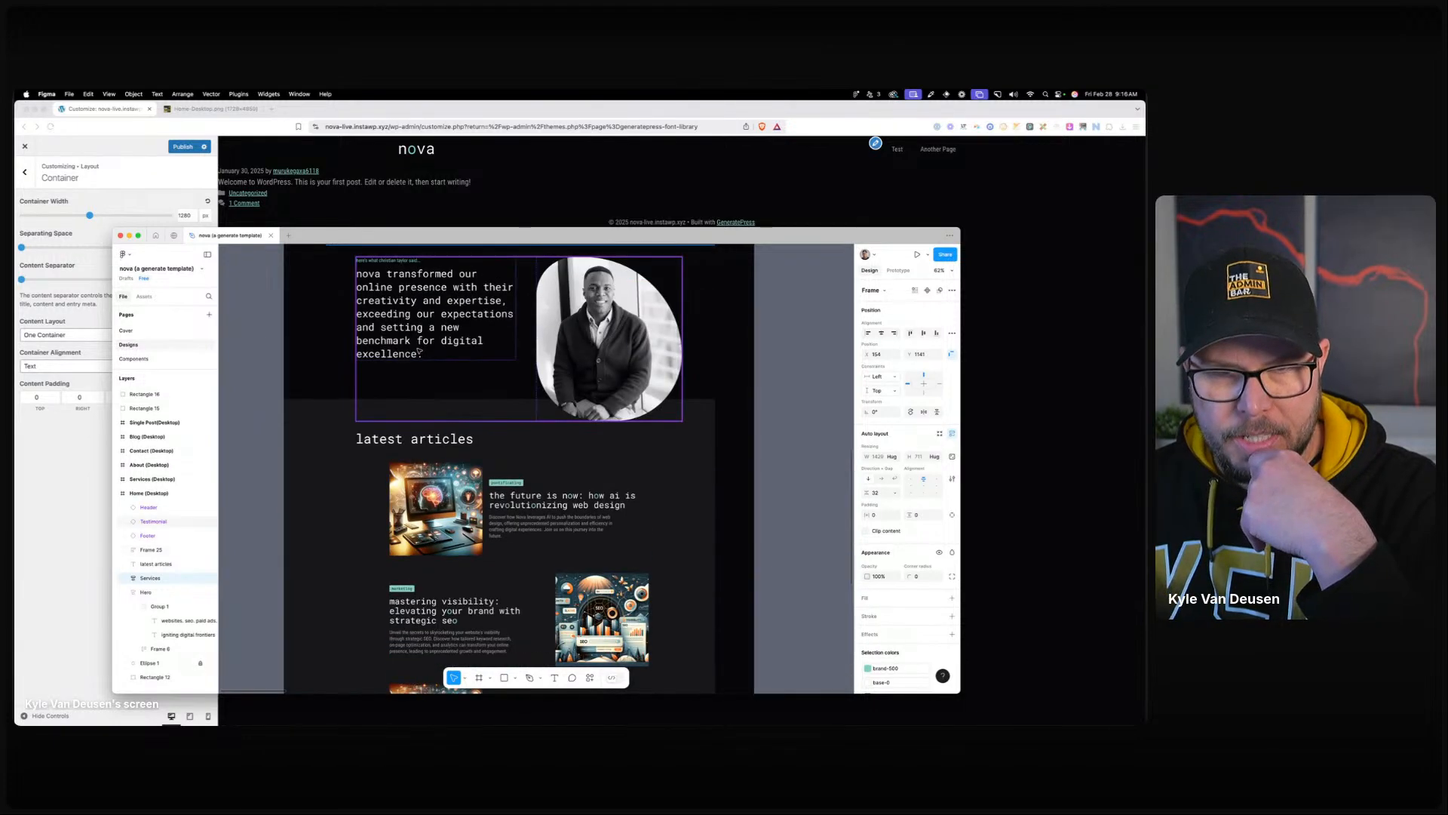
{"action": "scroll", "coordinate": [419, 351], "scroll_direction": "up", "scroll_amount": 10}
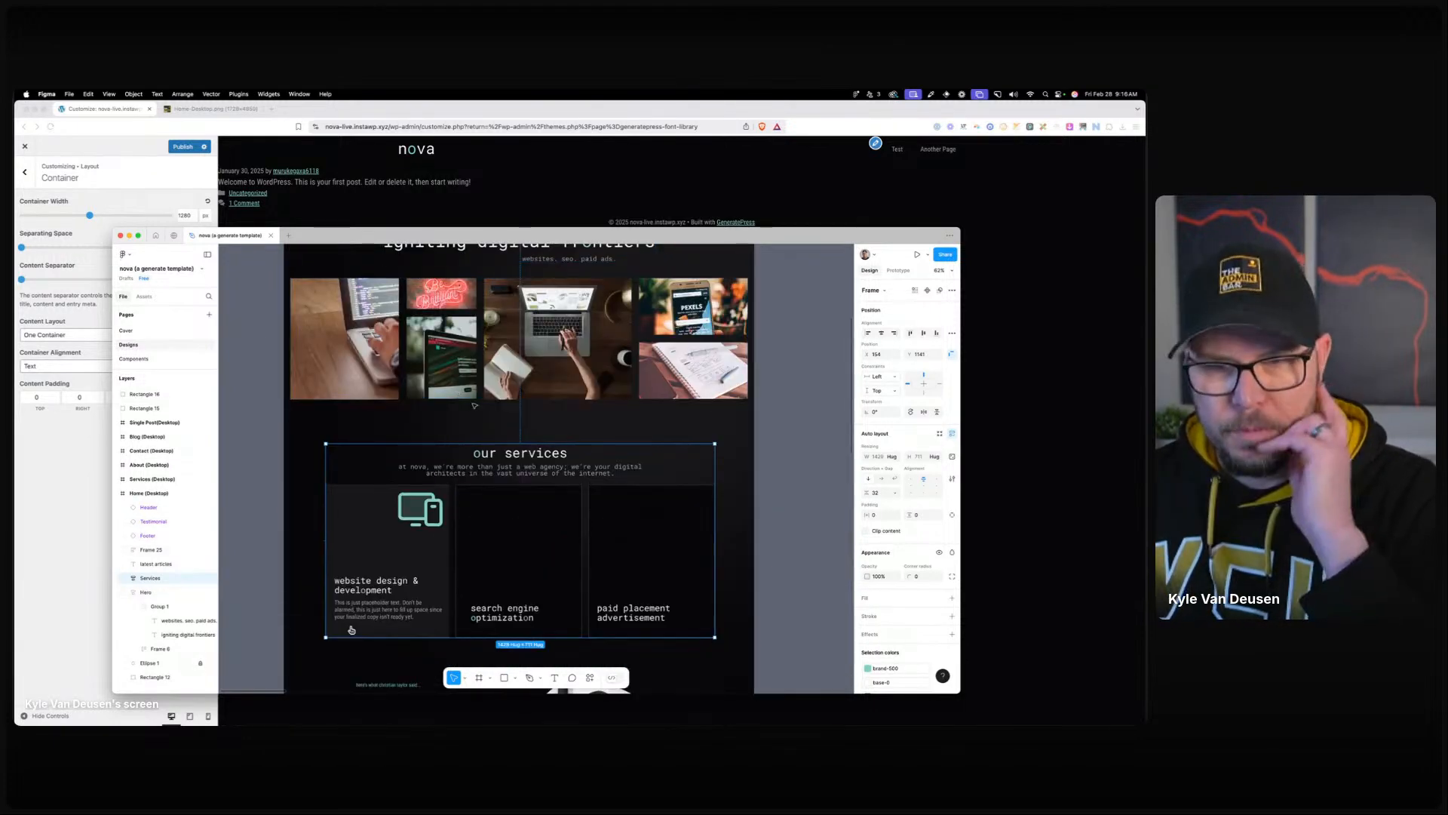
{"action": "scroll", "coordinate": [476, 405], "scroll_direction": "up", "scroll_amount": 2}
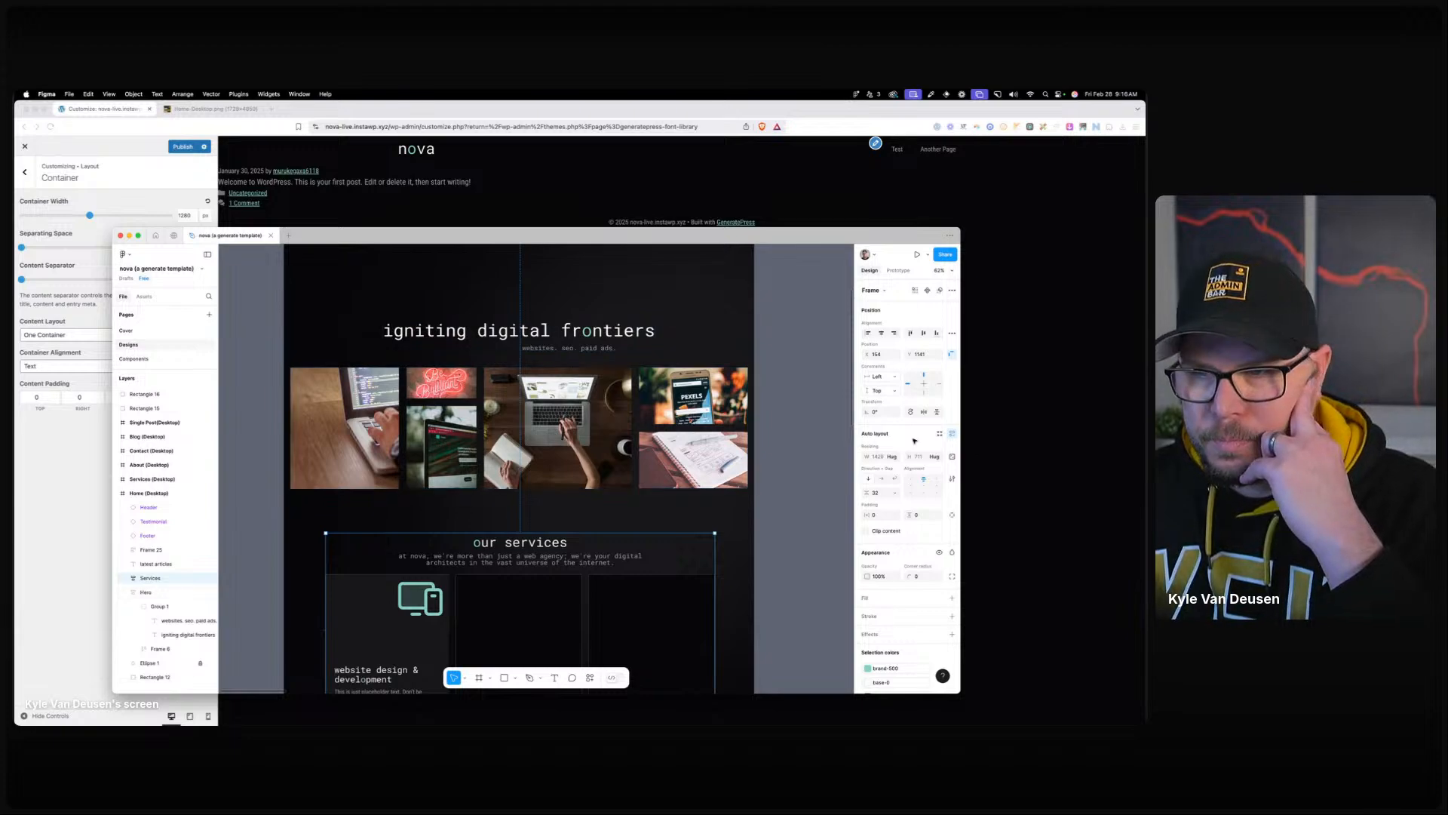
{"action": "scroll", "coordinate": [737, 433], "scroll_direction": "down", "scroll_amount": 3}
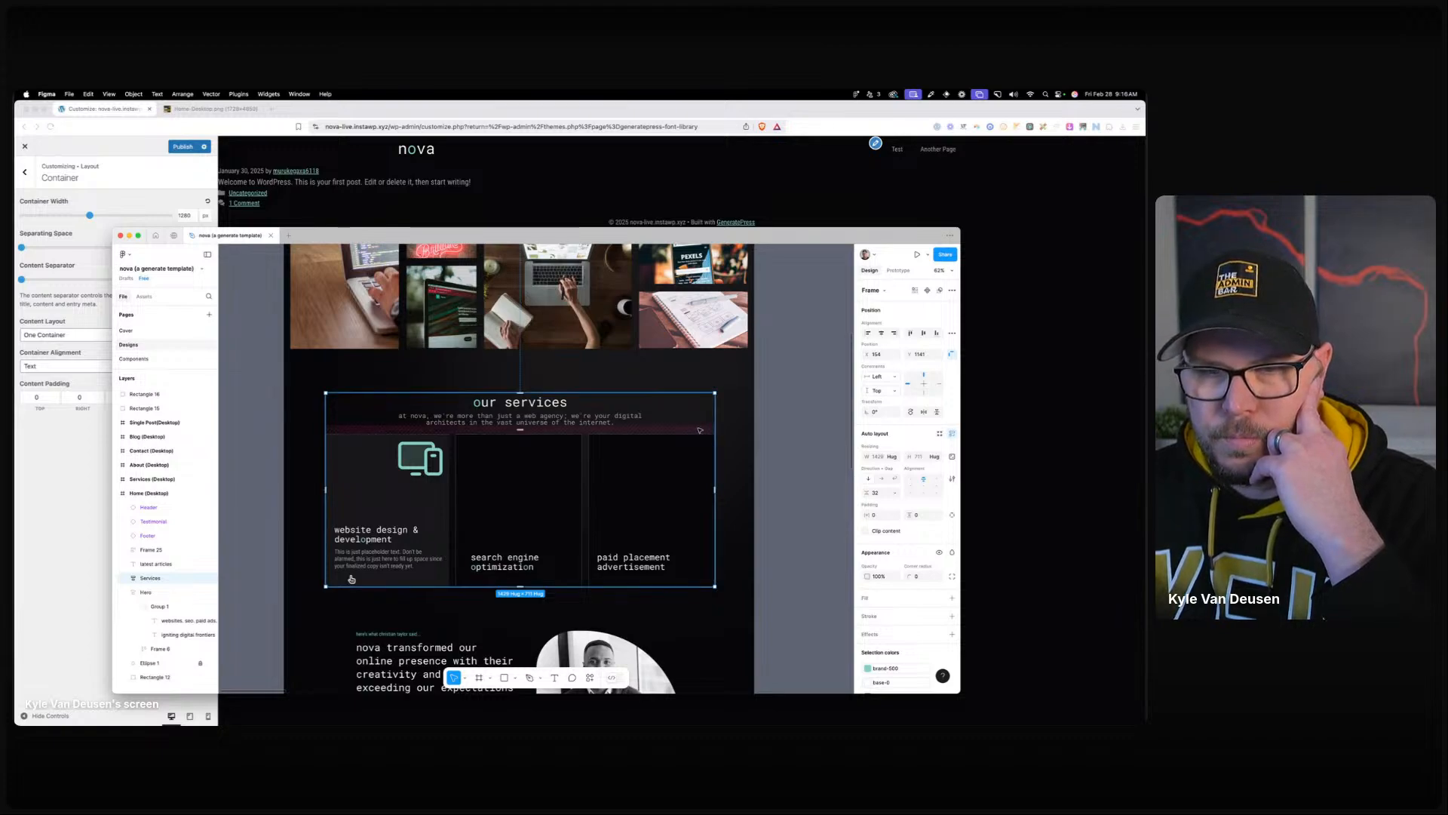
{"action": "scroll", "coordinate": [700, 430], "scroll_direction": "up", "scroll_amount": 3}
{"action": "scroll", "coordinate": [699, 428], "scroll_direction": "down", "scroll_amount": 9}
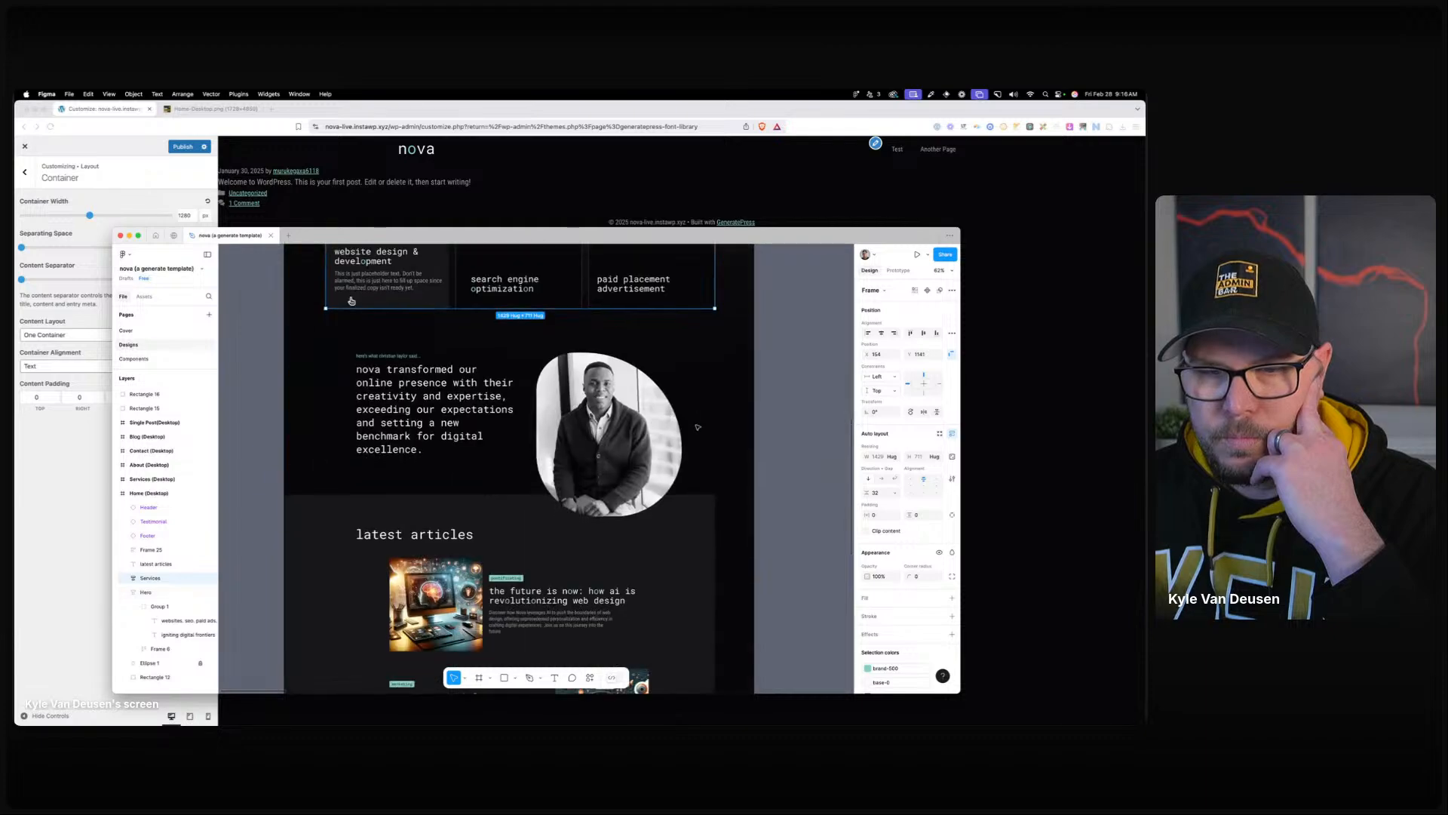
{"action": "scroll", "coordinate": [697, 427], "scroll_direction": "down", "scroll_amount": 6}
{"action": "scroll", "coordinate": [698, 427], "scroll_direction": "up", "scroll_amount": 7}
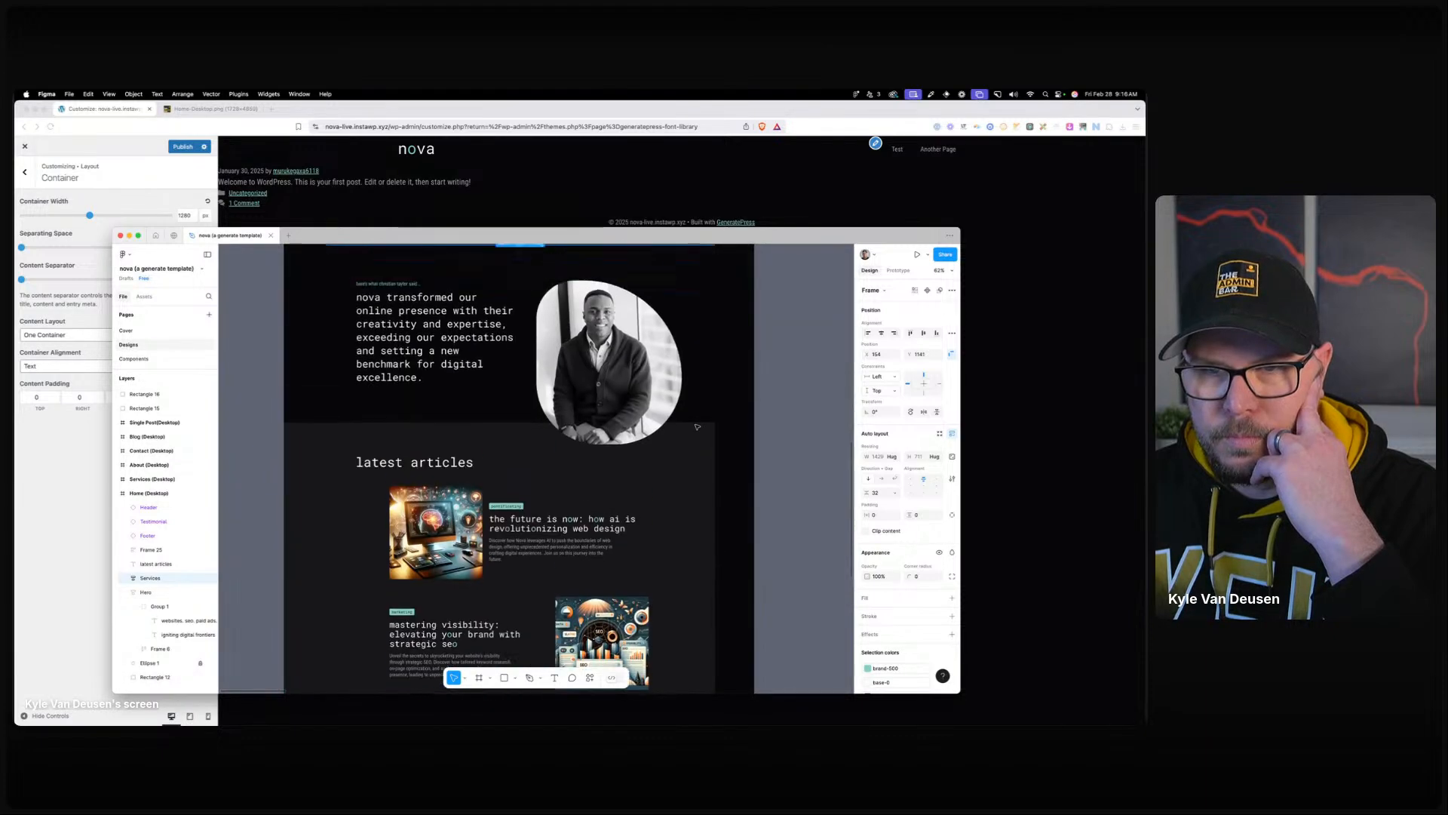
{"action": "scroll", "coordinate": [698, 427], "scroll_direction": "up", "scroll_amount": 5}
{"action": "left_click_drag", "start_coordinate": [679, 235], "coordinate": [15, 165]}
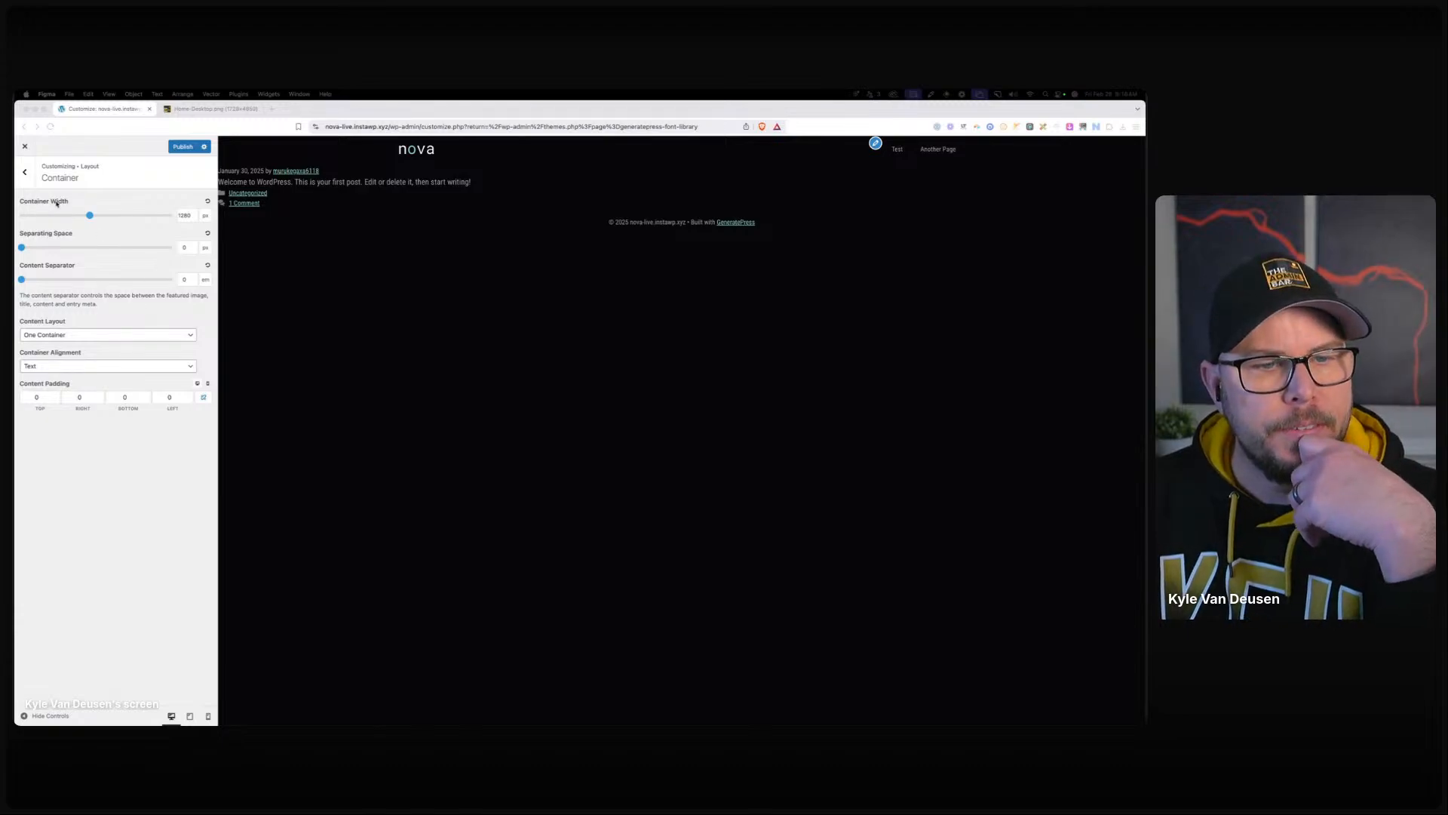
Switch the preview to mobile and set the container content padding to 0.
{"action": "left_click", "coordinate": [208, 384]}
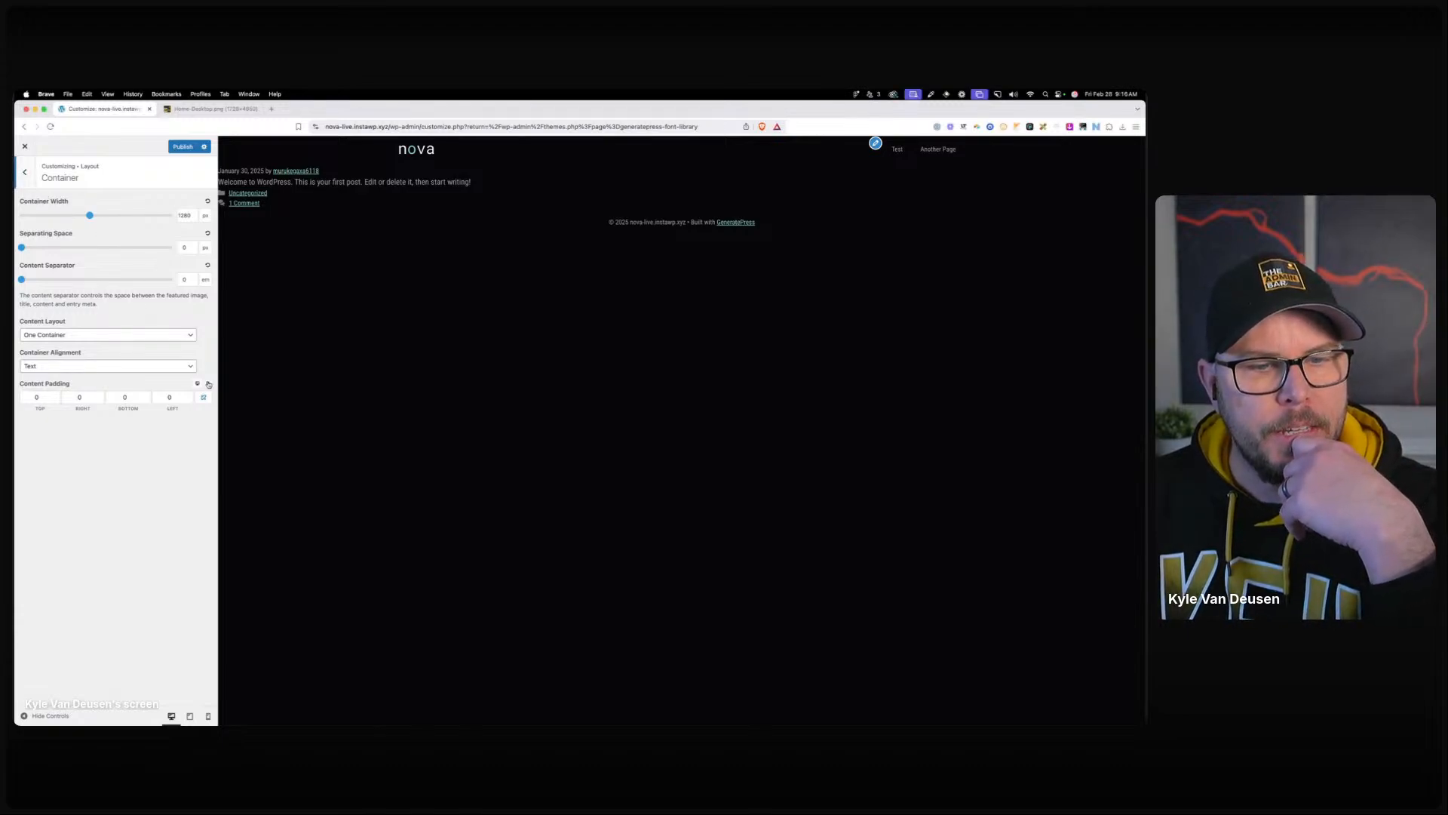
{"action": "left_click", "coordinate": [208, 384]}
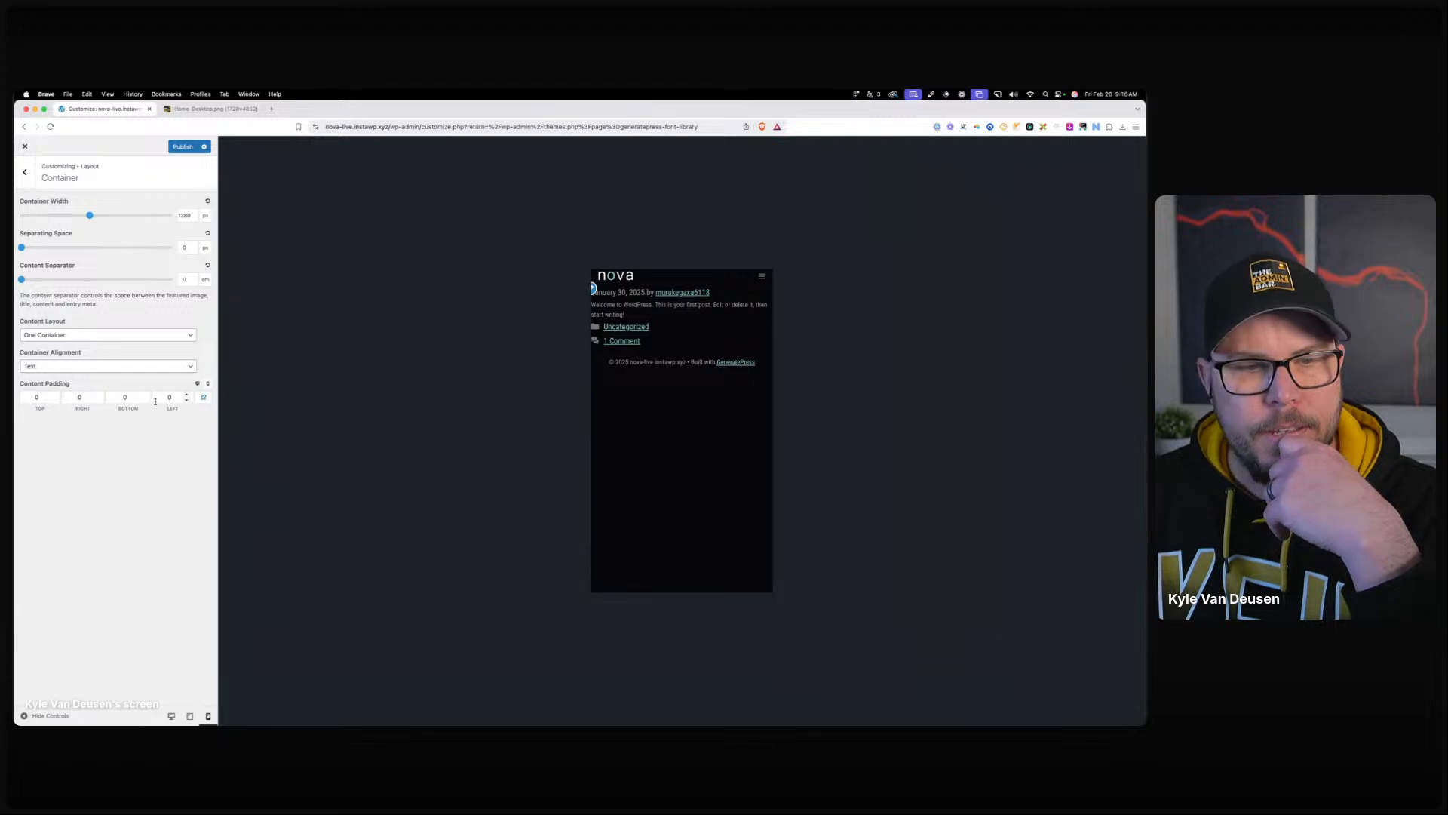
{"action": "left_click", "coordinate": [36, 397]}
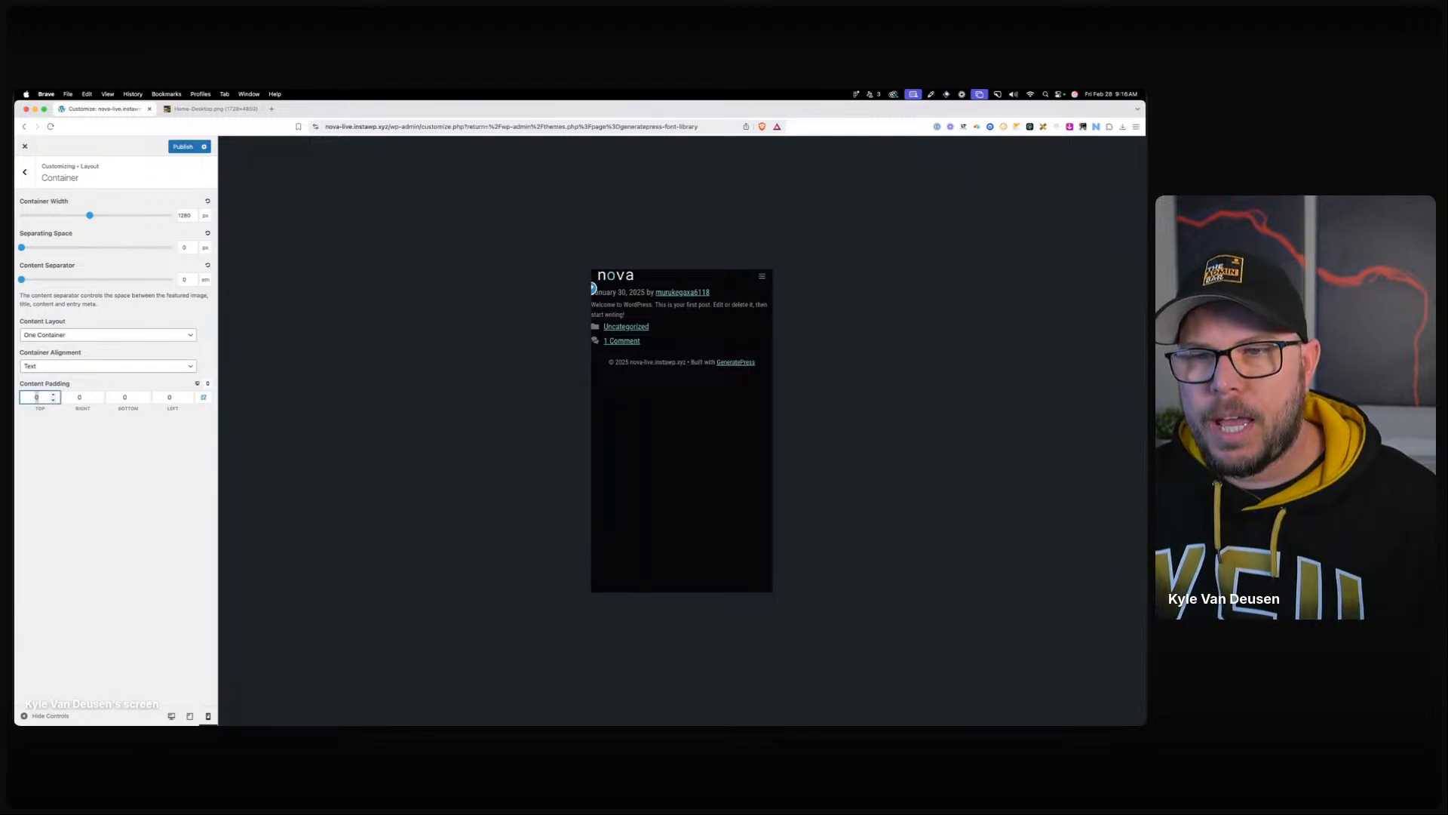
{"action": "key", "text": "Tab"}
{"action": "key", "text": "Tab"}
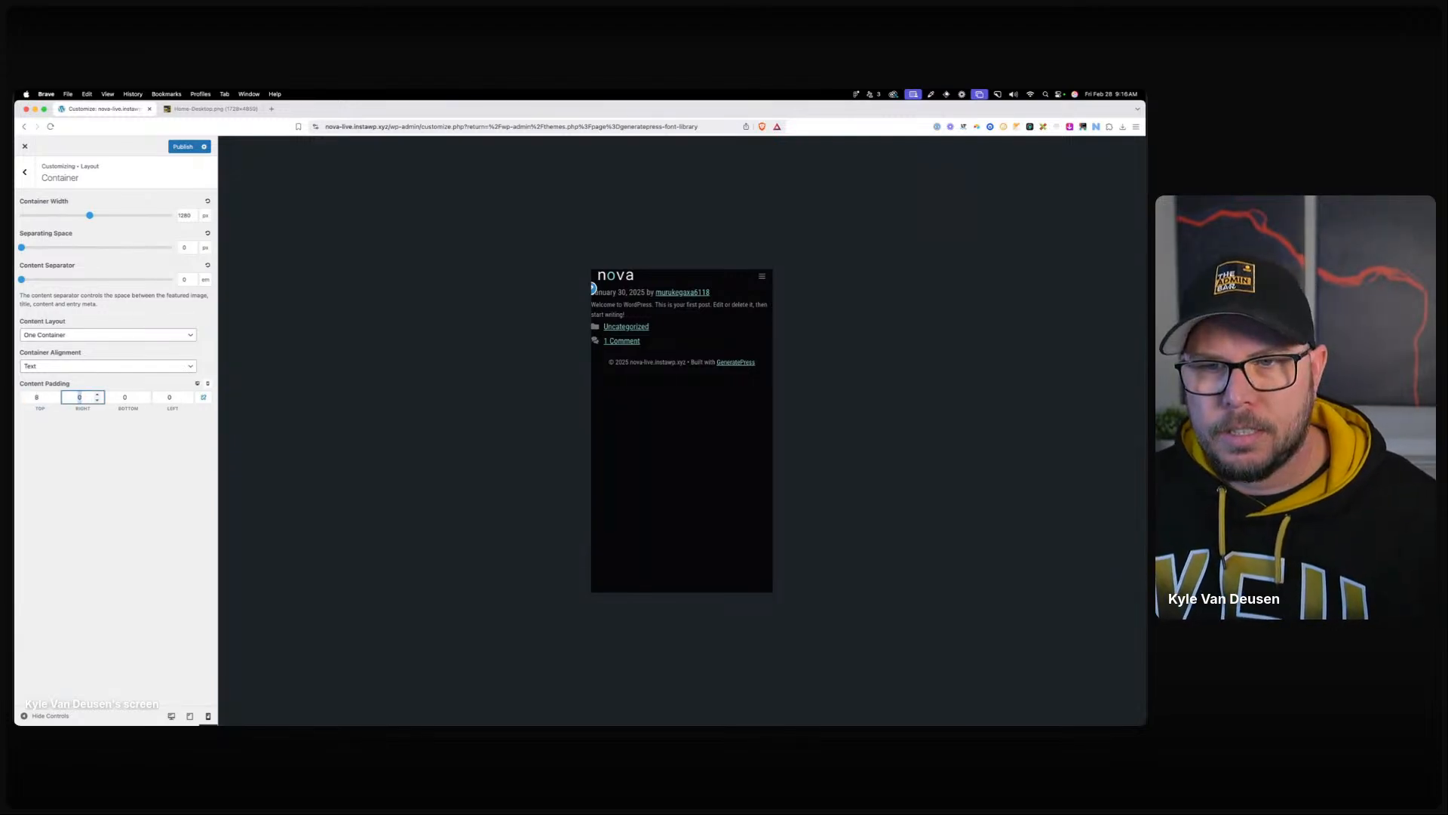
{"action": "type", "text": "8"}
{"action": "key", "text": "Tab"}
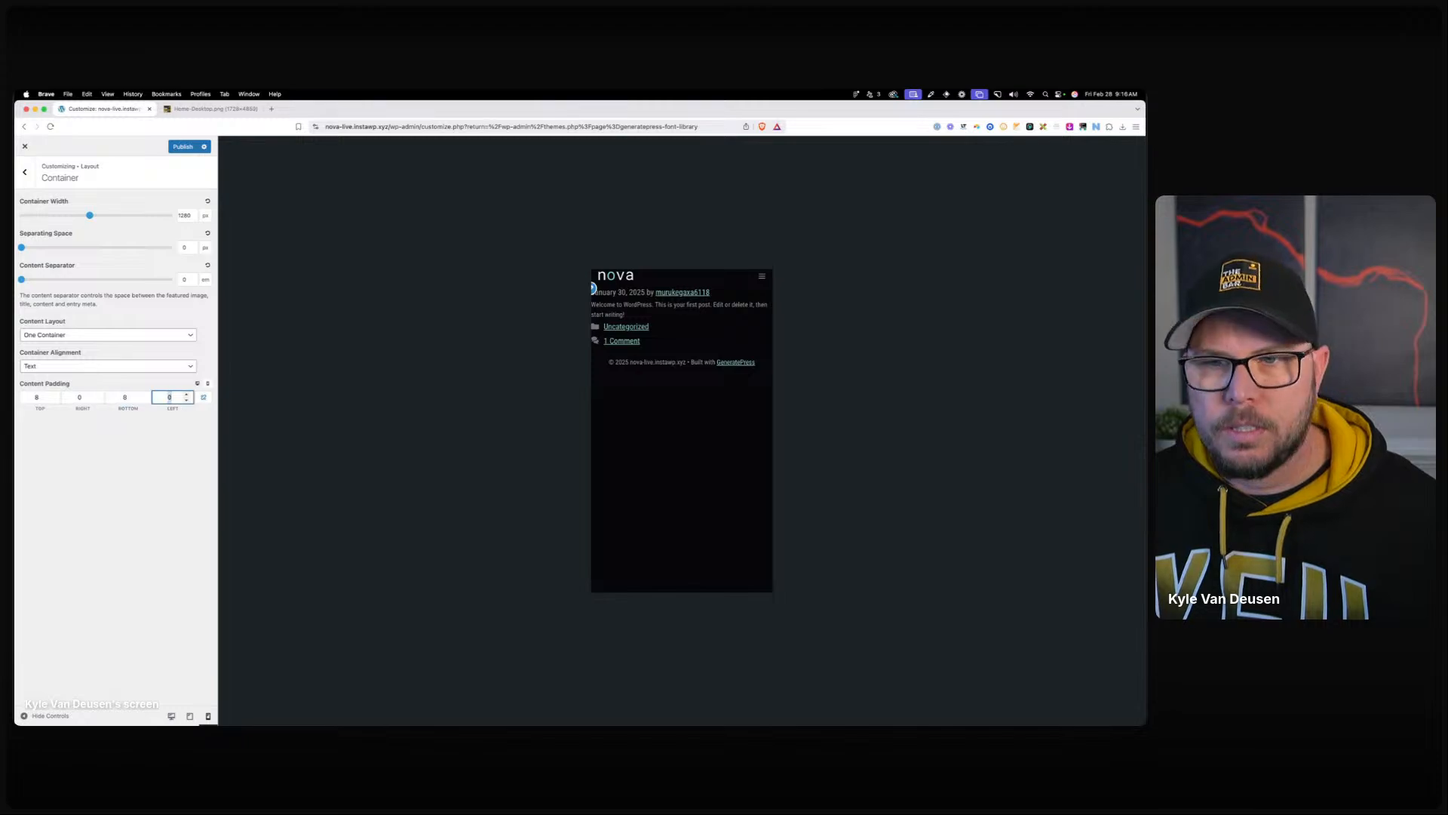
{"action": "left_click", "coordinate": [48, 398]}
{"action": "left_click_drag", "start_coordinate": [126, 398], "coordinate": [98, 398]}
{"action": "type", "text": "0"}
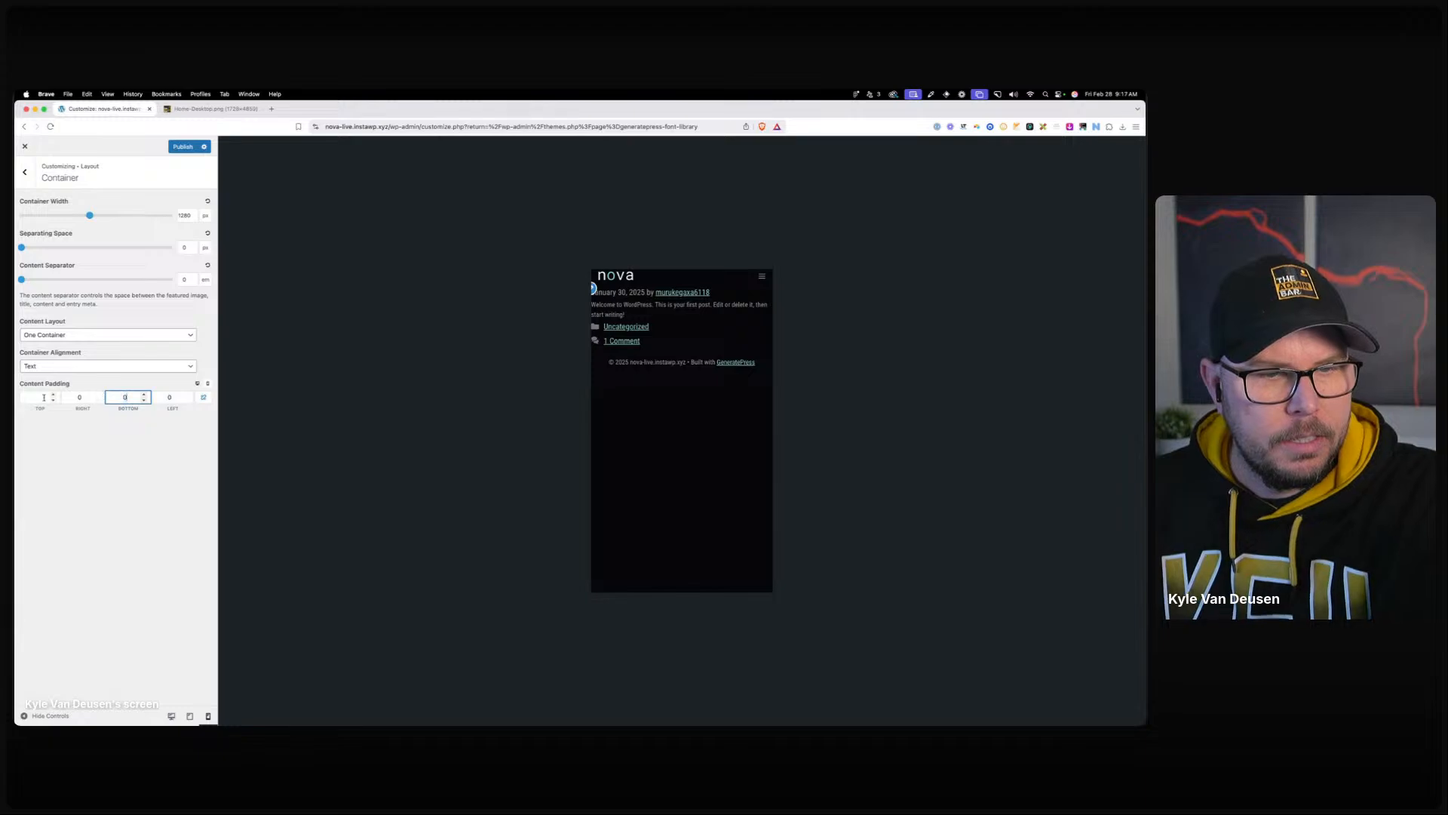
{"action": "left_click", "coordinate": [38, 398]}
{"action": "type", "text": "0"}
{"action": "left_click", "coordinate": [24, 175]}
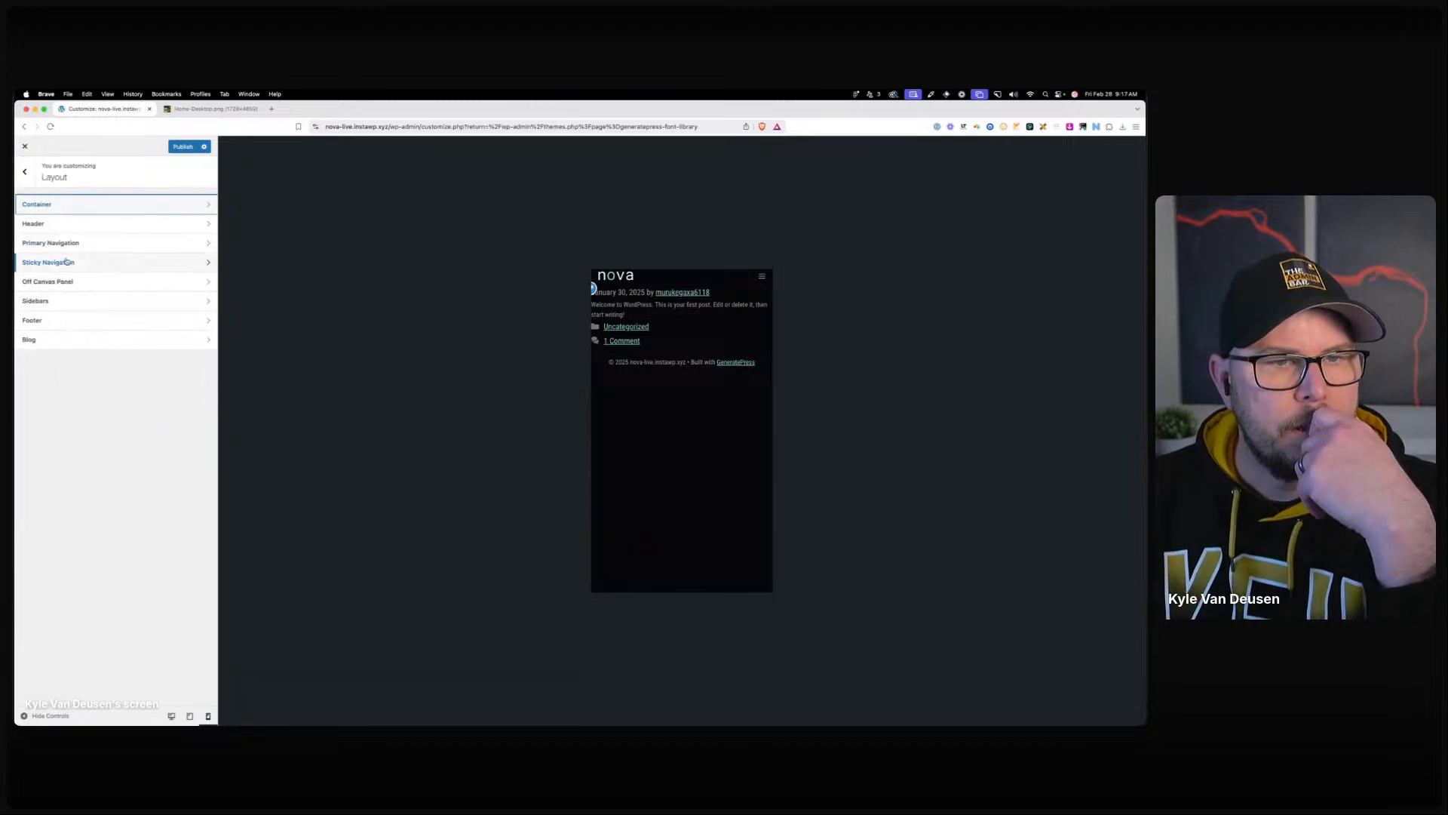
Give the header top and bottom padding of 8 and set inner header width to Full.
{"action": "left_click", "coordinate": [65, 230]}
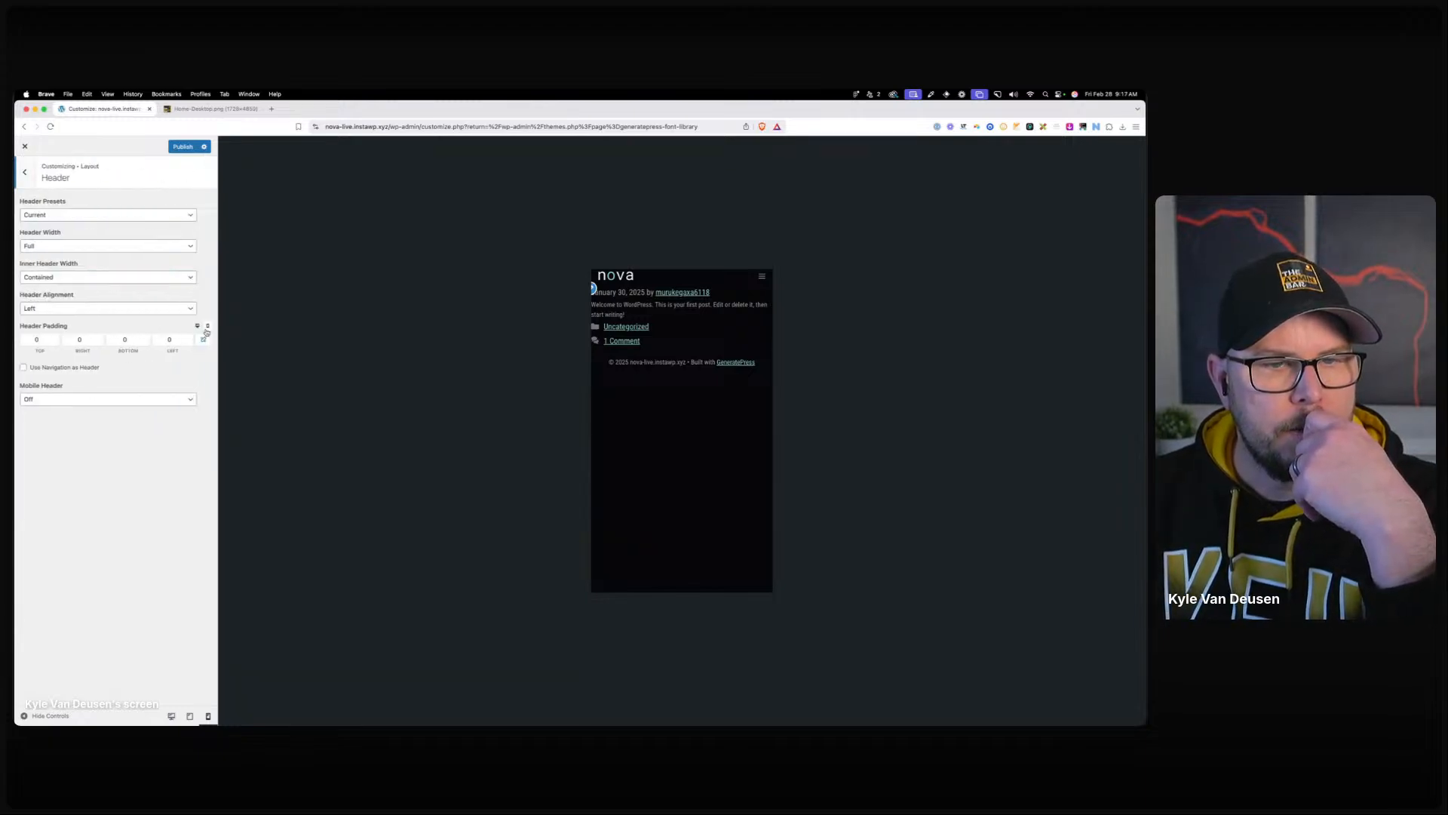
{"action": "double_click", "coordinate": [38, 340]}
{"action": "type", "text": "8"}
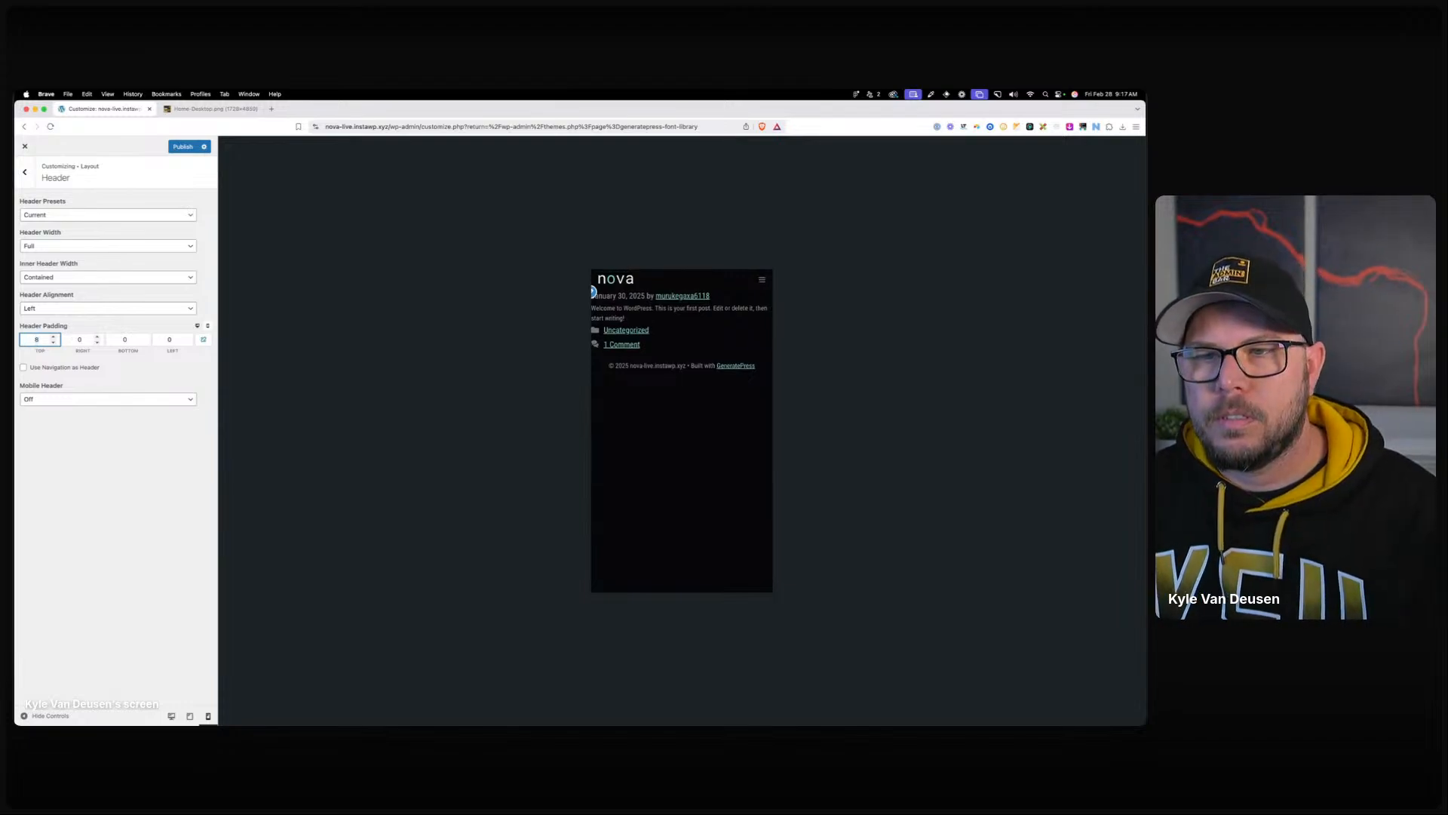
{"action": "key", "text": "Tab"}
{"action": "key", "text": "Tab"}
{"action": "type", "text": "8"}
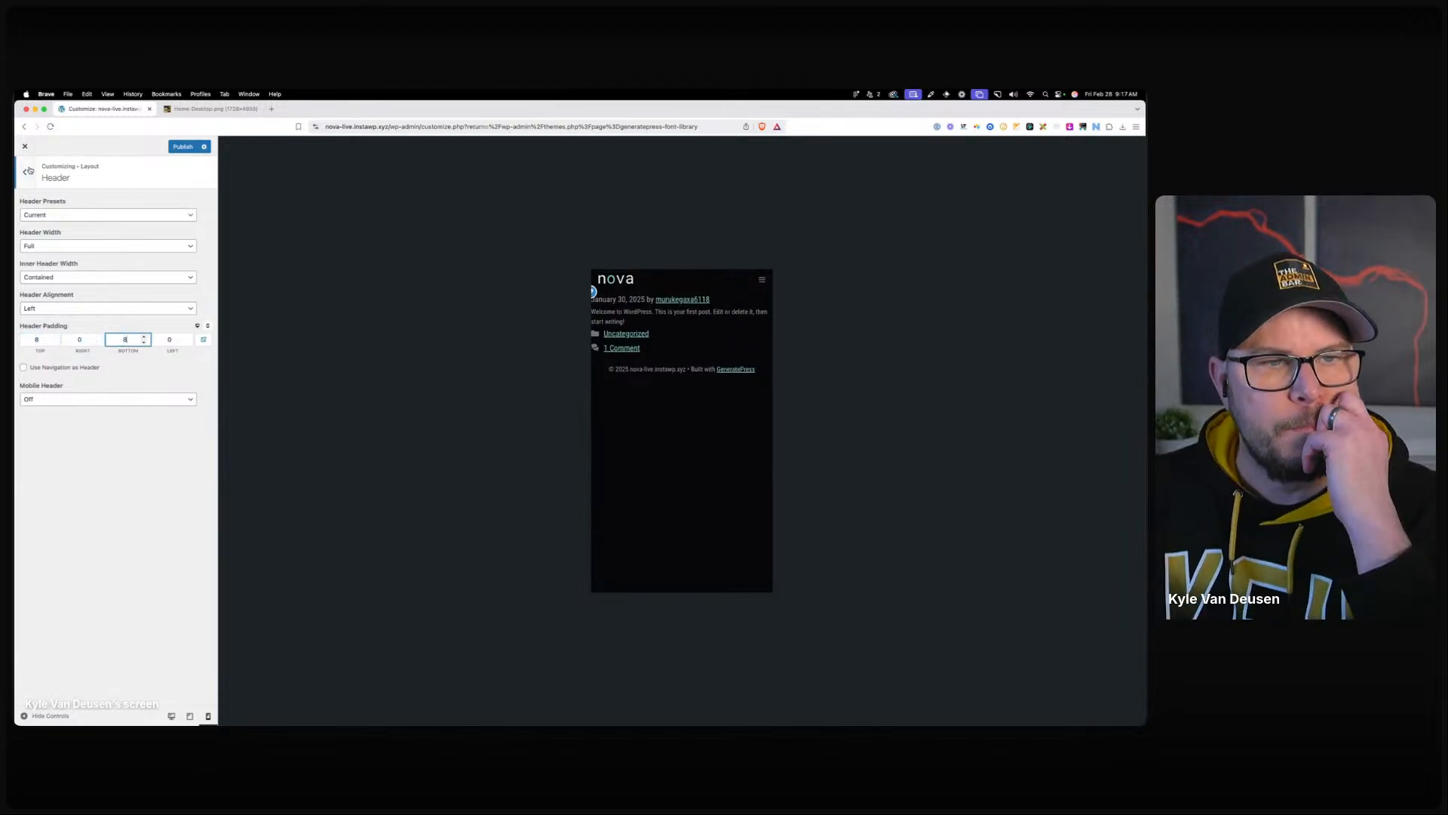
{"action": "left_click", "coordinate": [171, 715]}
{"action": "left_click", "coordinate": [103, 279]}
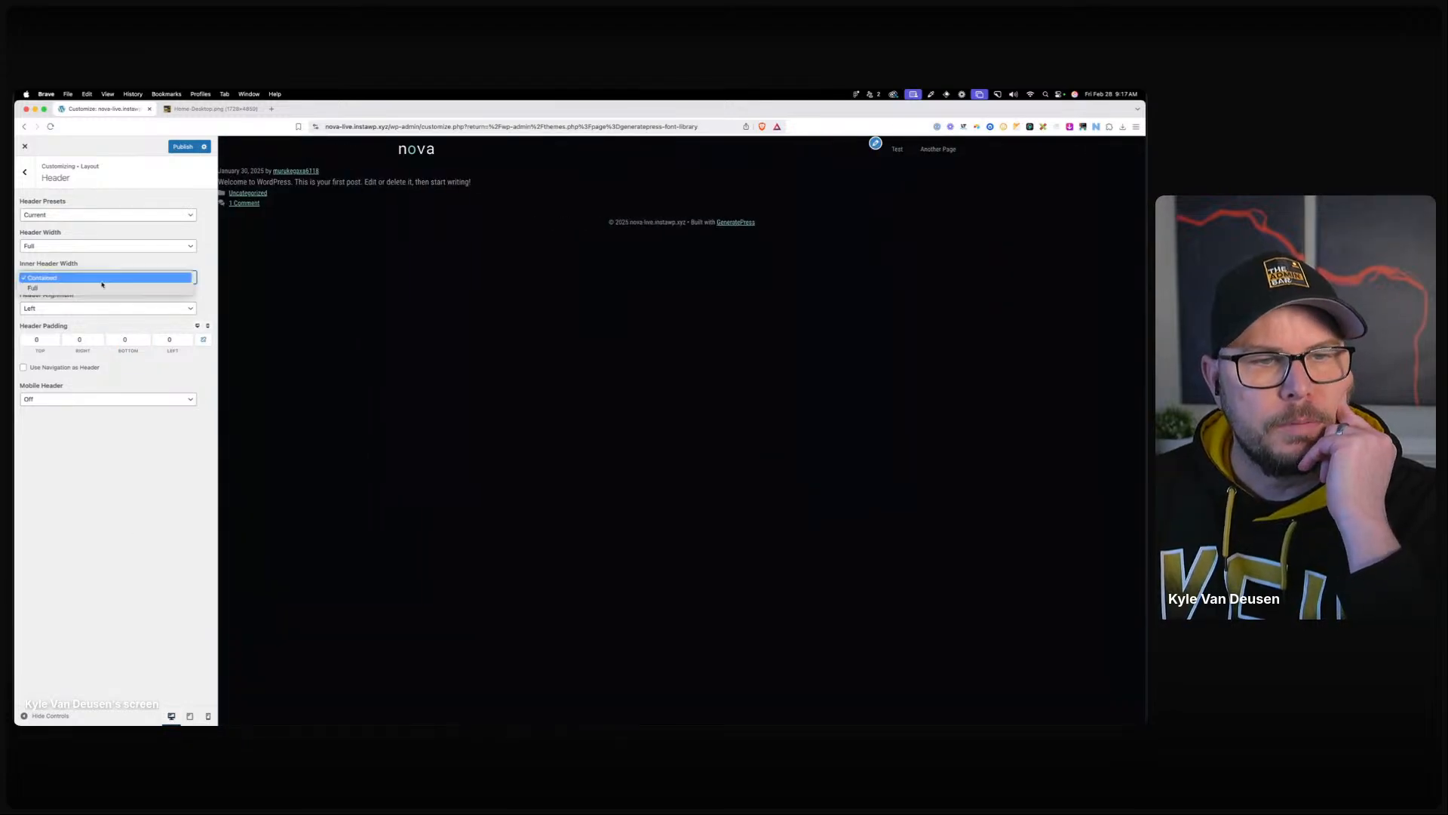
{"action": "left_click", "coordinate": [103, 288]}
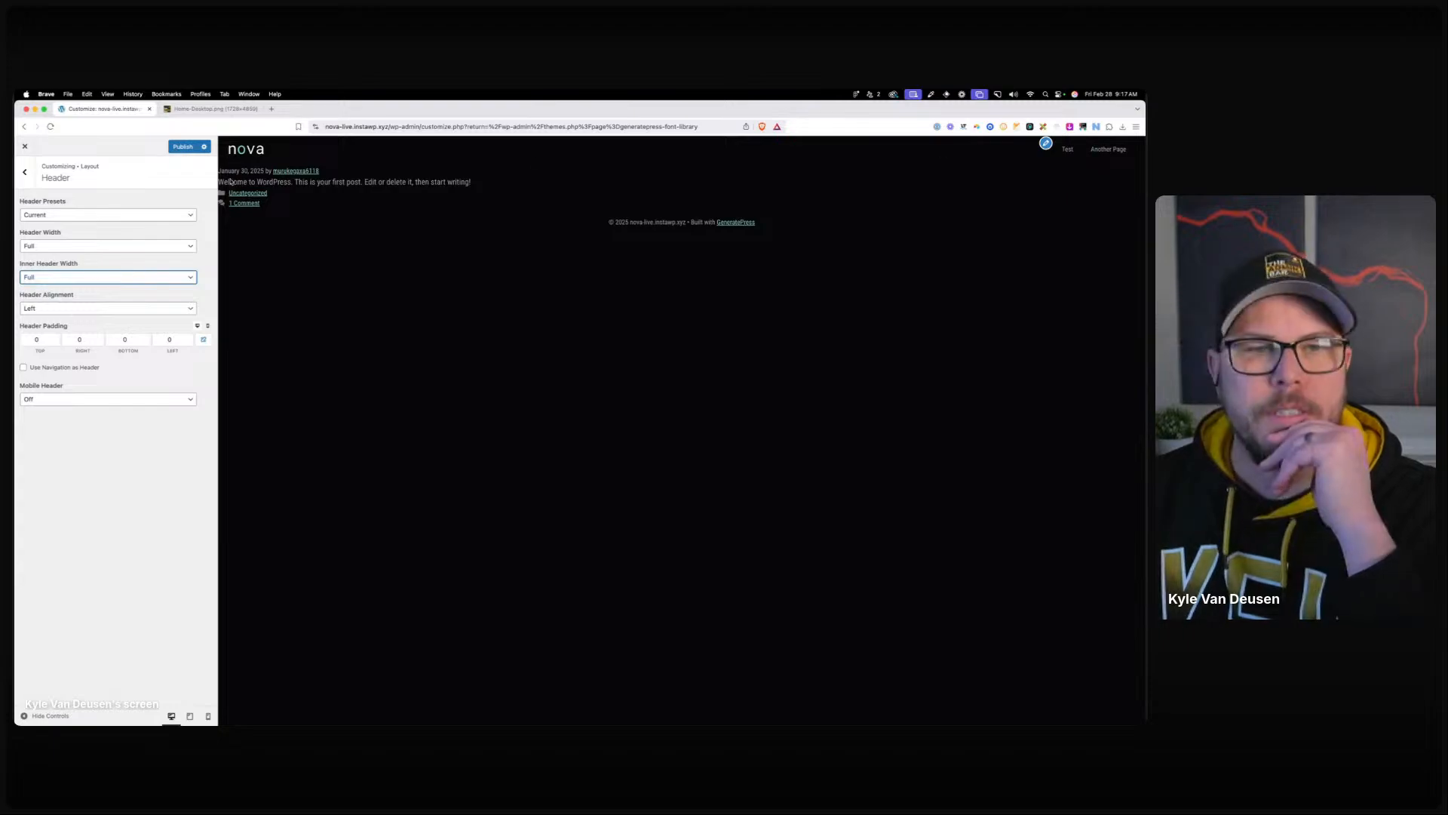
Back out of Layout, briefly checking Primary Navigation, and open the Menus panel.
{"action": "left_click", "coordinate": [25, 173]}
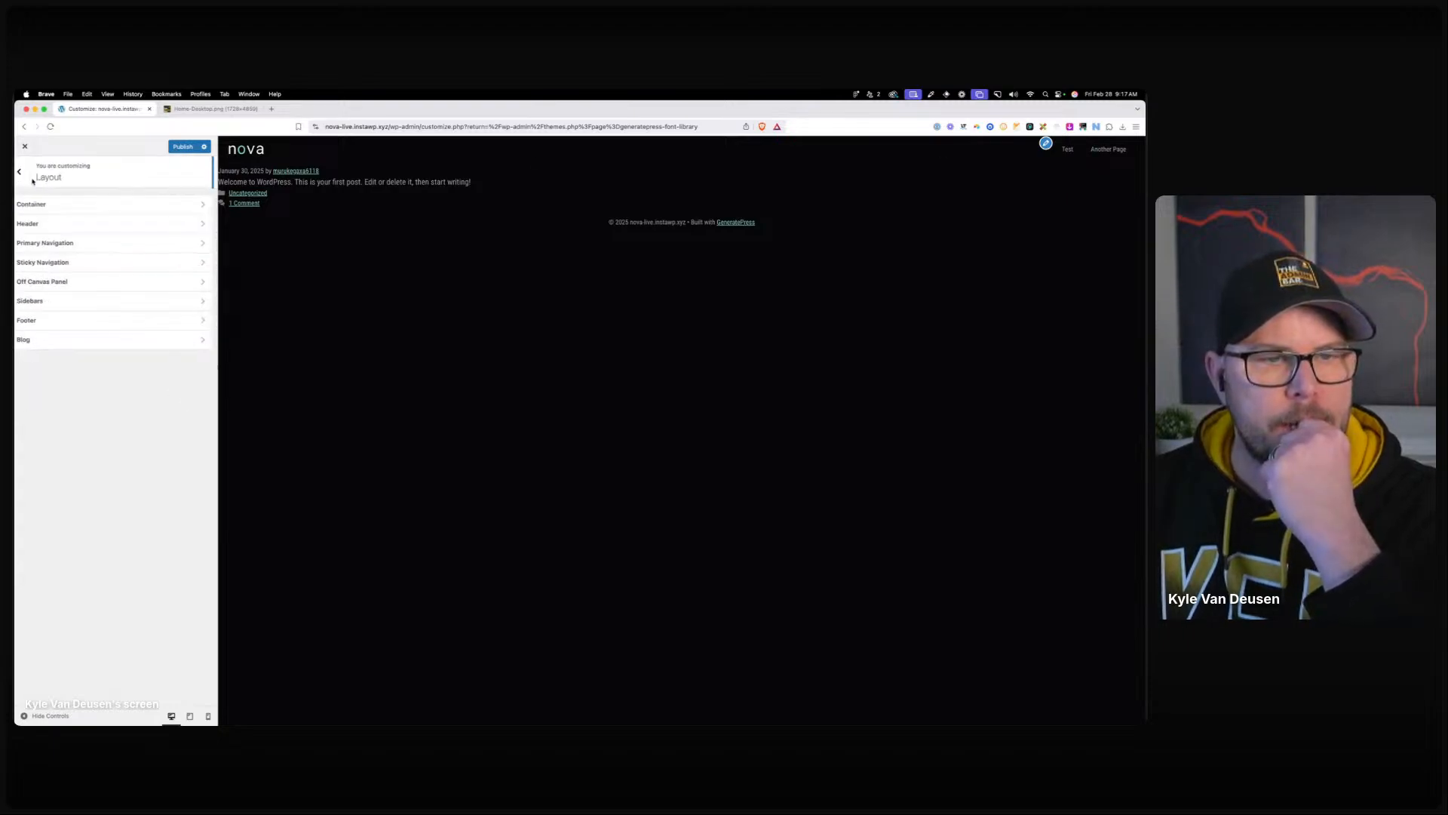
{"action": "left_click", "coordinate": [74, 243]}
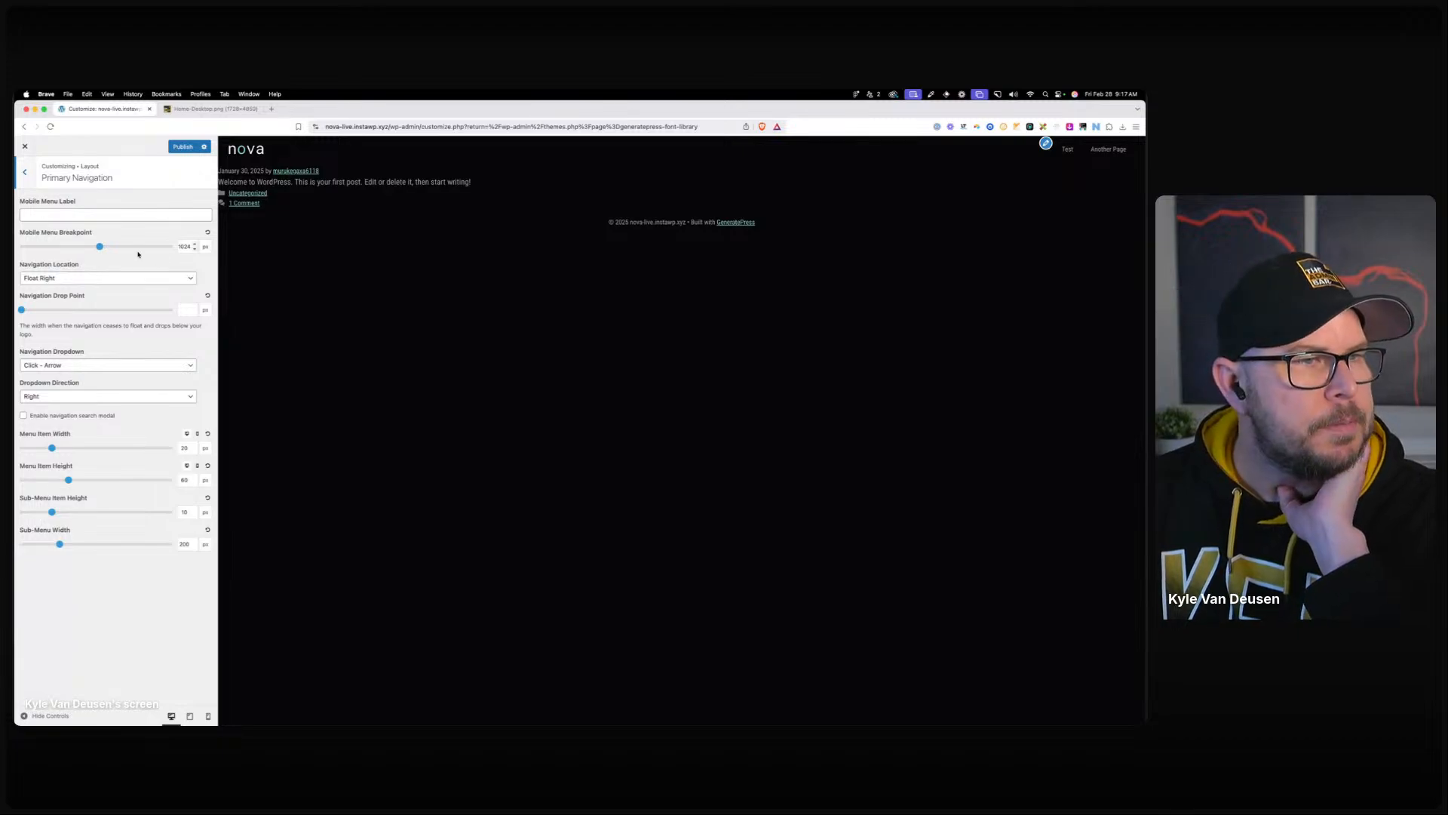
{"action": "left_click", "coordinate": [25, 173]}
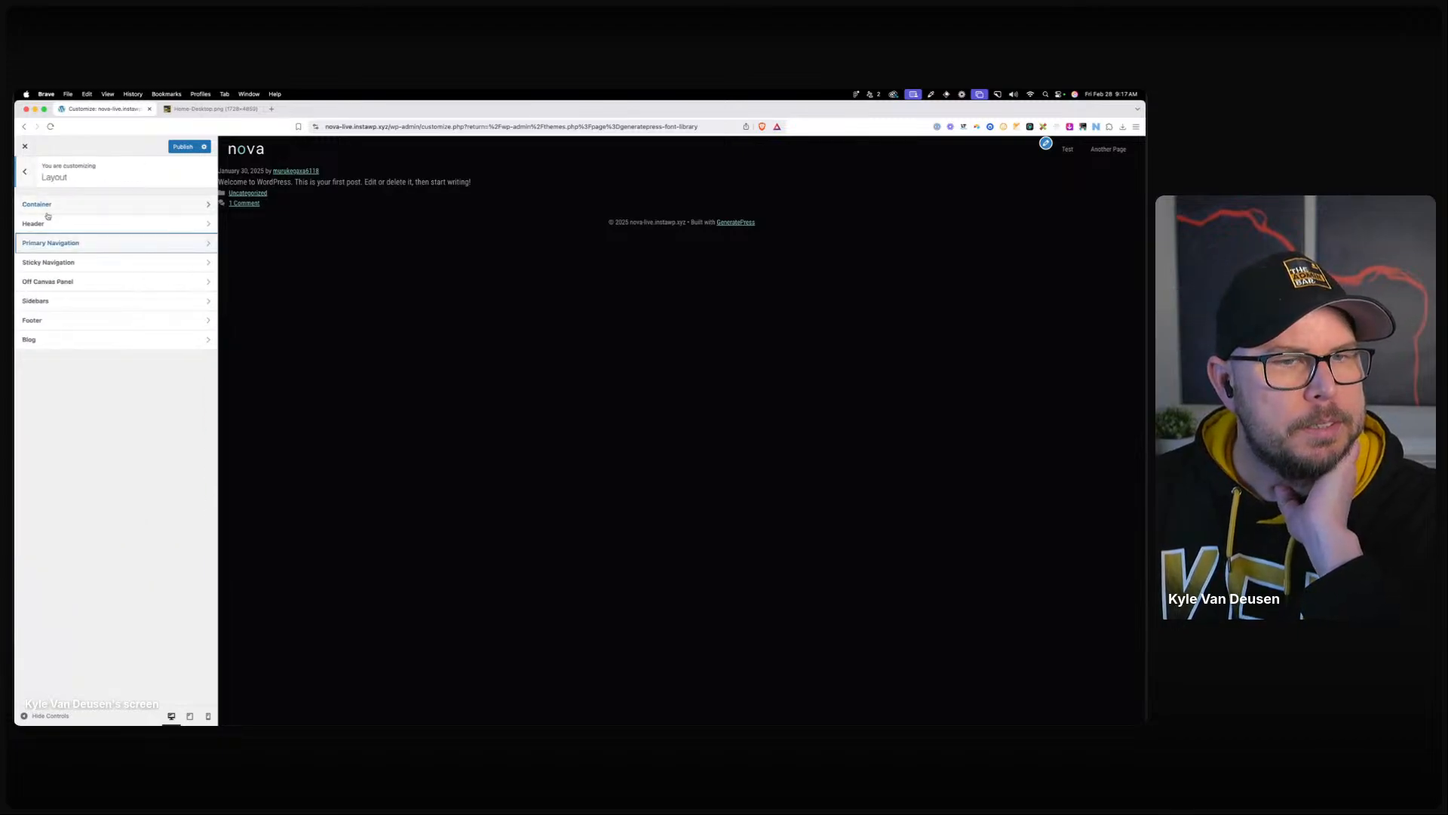
{"action": "left_click", "coordinate": [25, 172]}
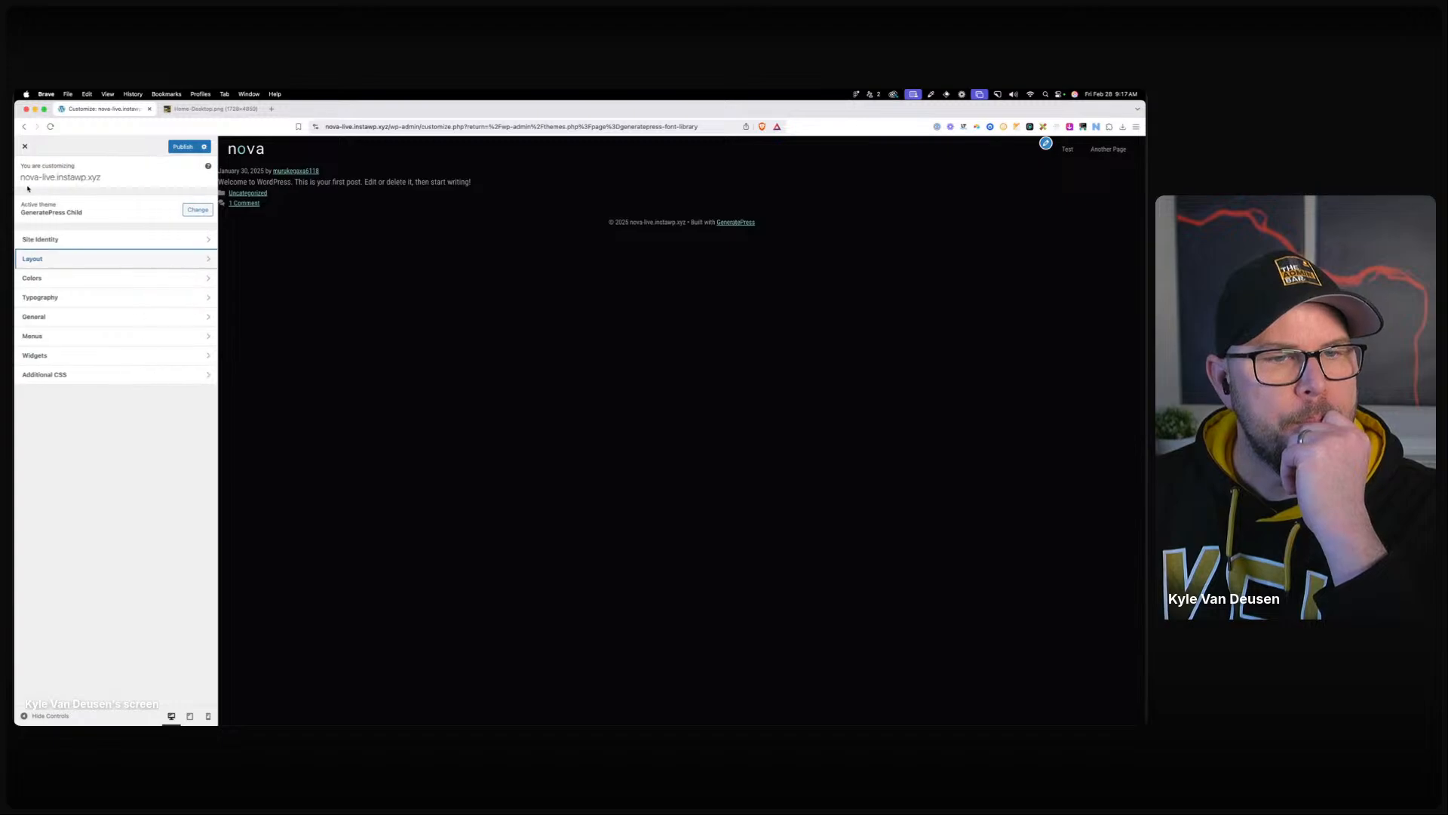
{"action": "left_click", "coordinate": [66, 338]}
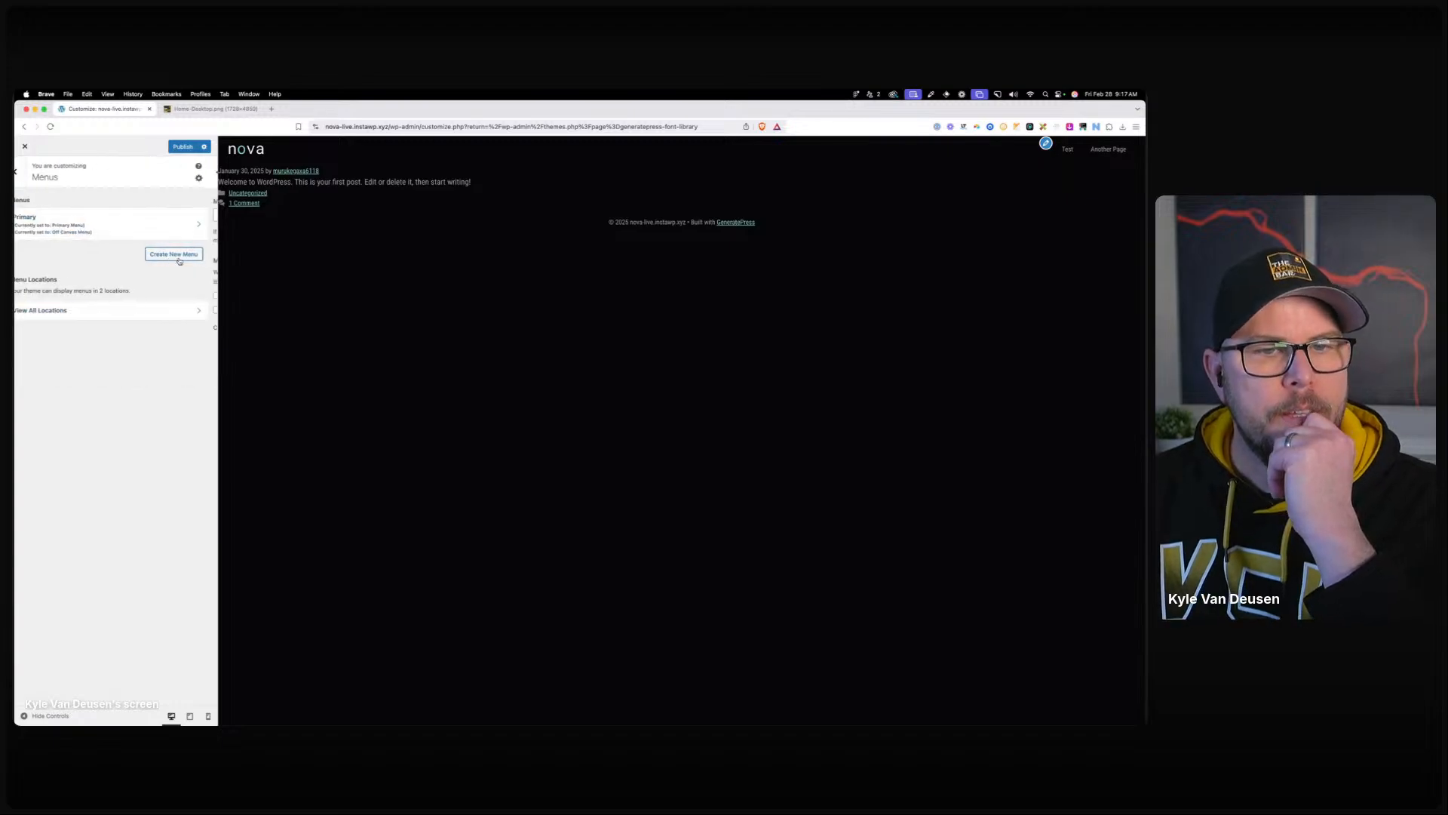
Create a new menu named Primary assigned to the Primary Menu location.
{"action": "left_click", "coordinate": [143, 252]}
{"action": "left_click", "coordinate": [206, 297]}
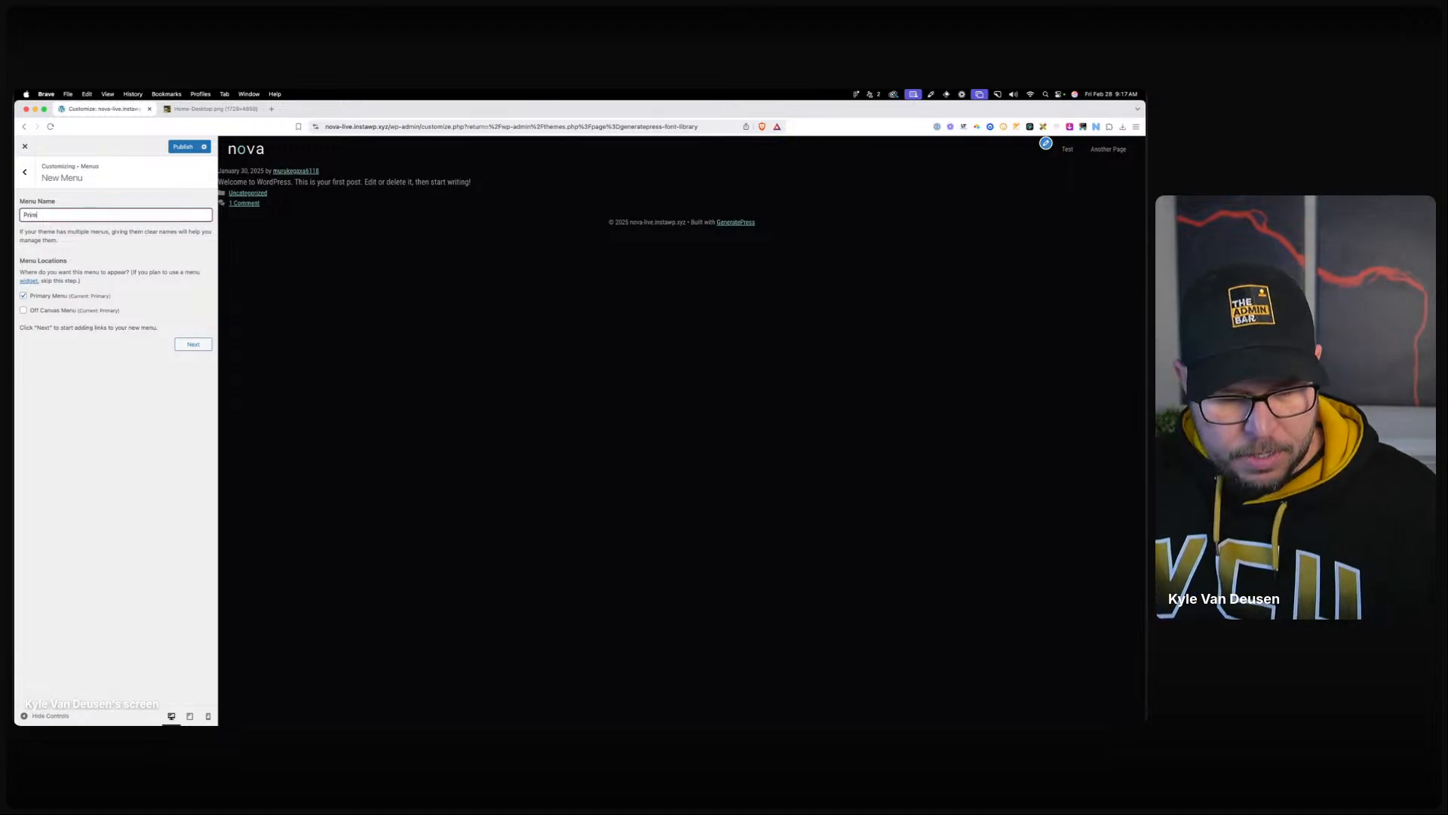
{"action": "left_click", "coordinate": [193, 344]}
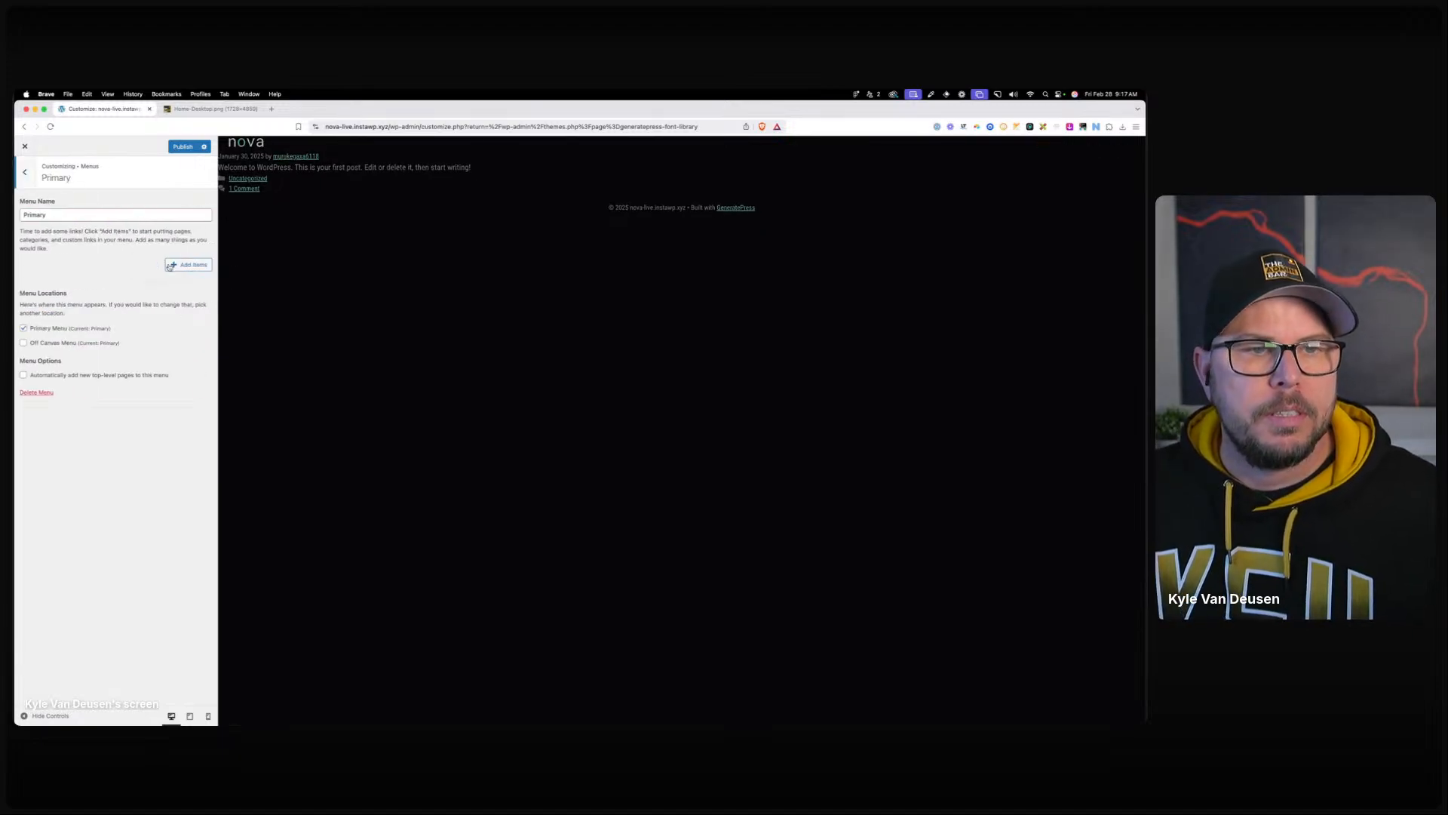
Add new Service, About, Blog and Contact pages to the Primary menu.
{"action": "left_click", "coordinate": [188, 264]}
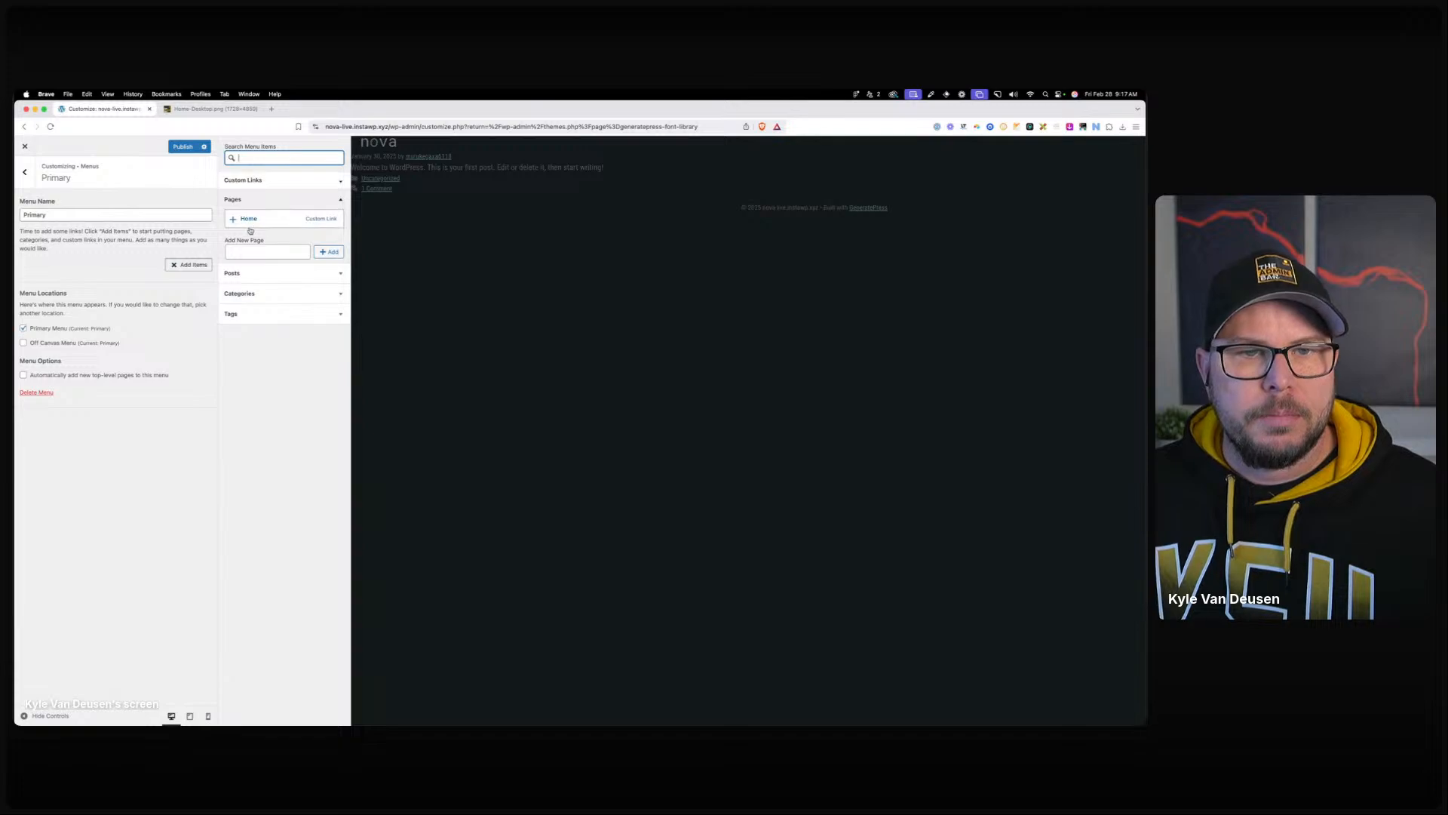
{"action": "left_click", "coordinate": [246, 252]}
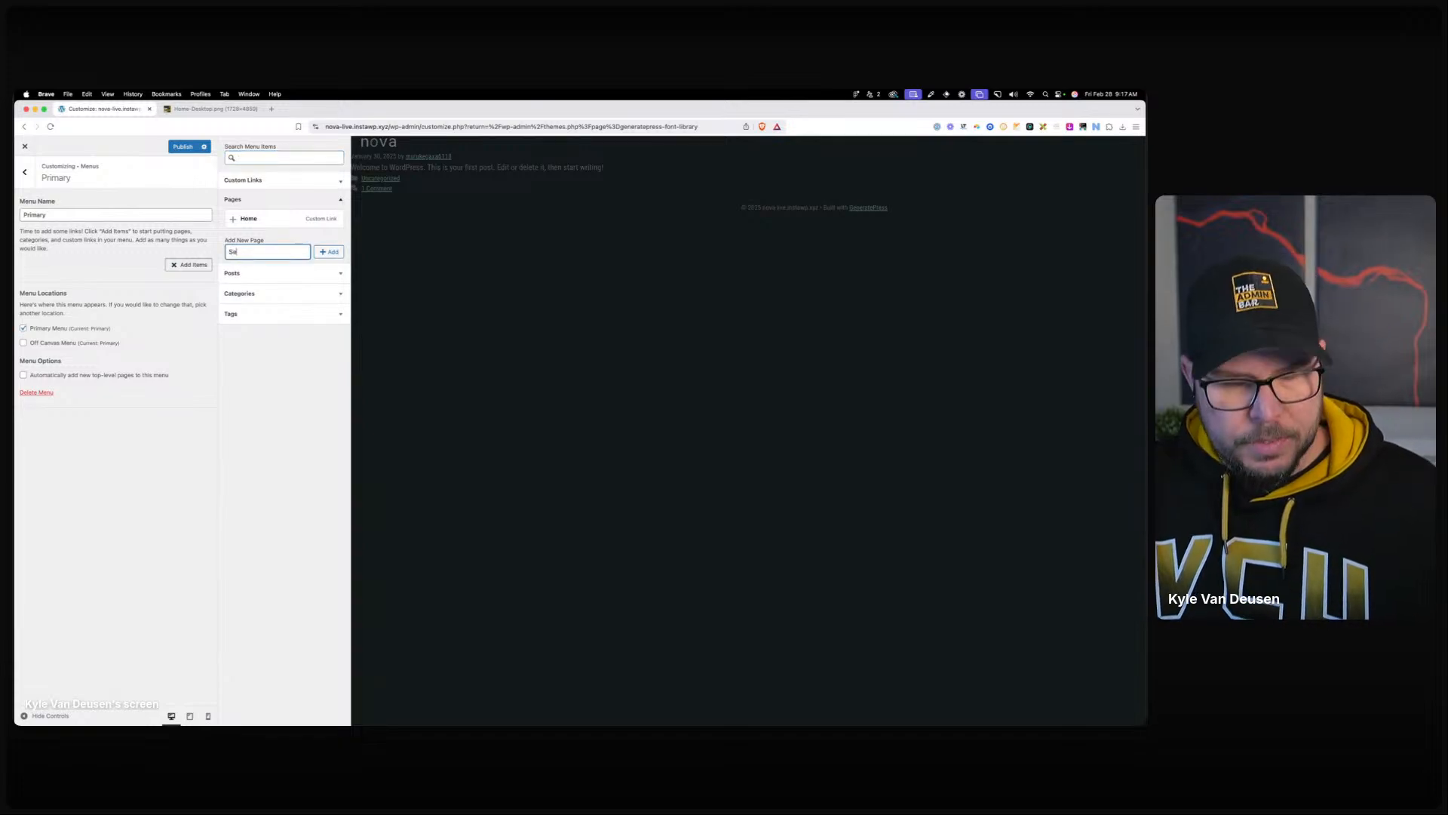
{"action": "left_click", "coordinate": [329, 252]}
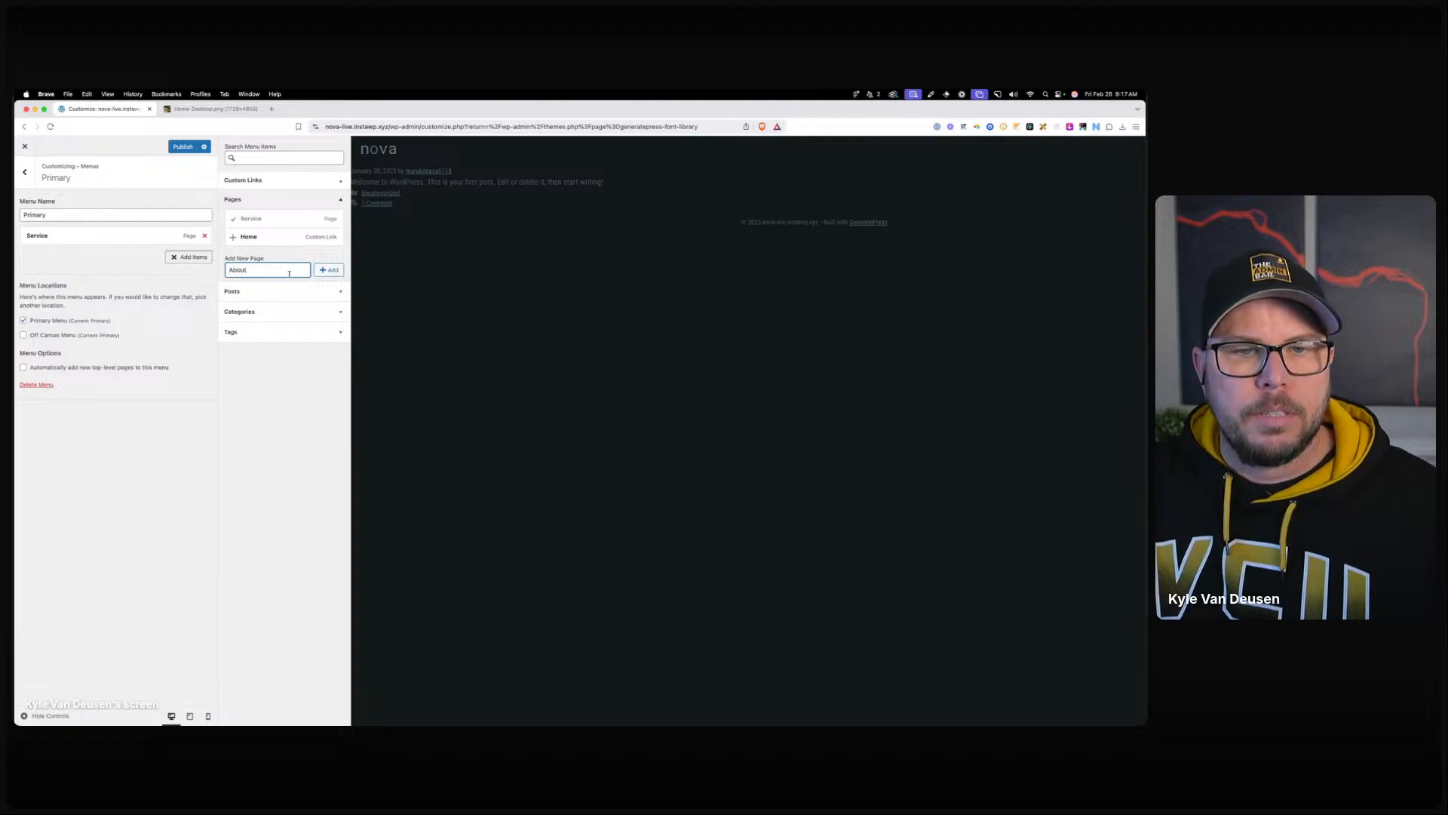
{"action": "key", "text": "Return"}
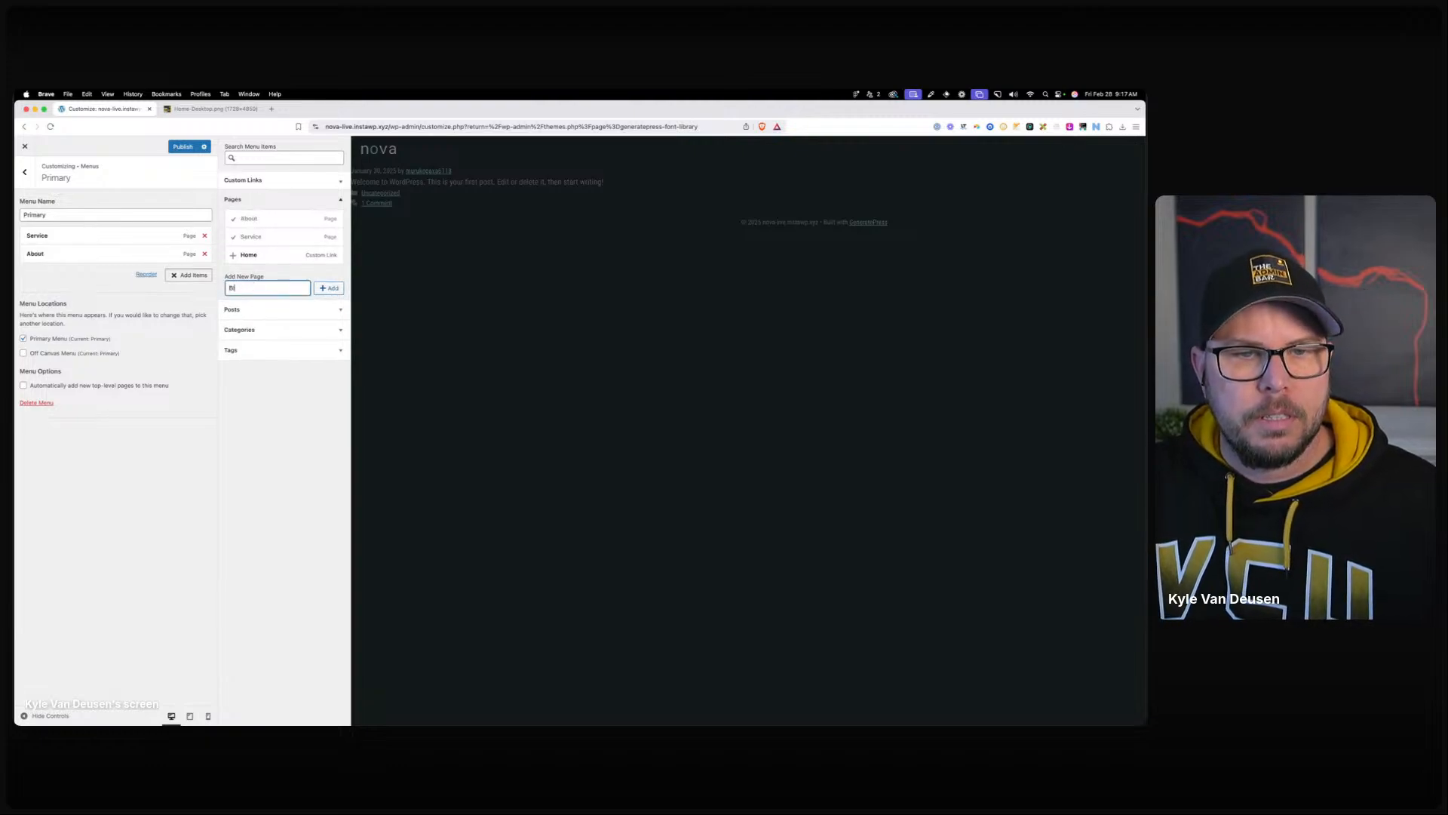
{"action": "left_click", "coordinate": [327, 290]}
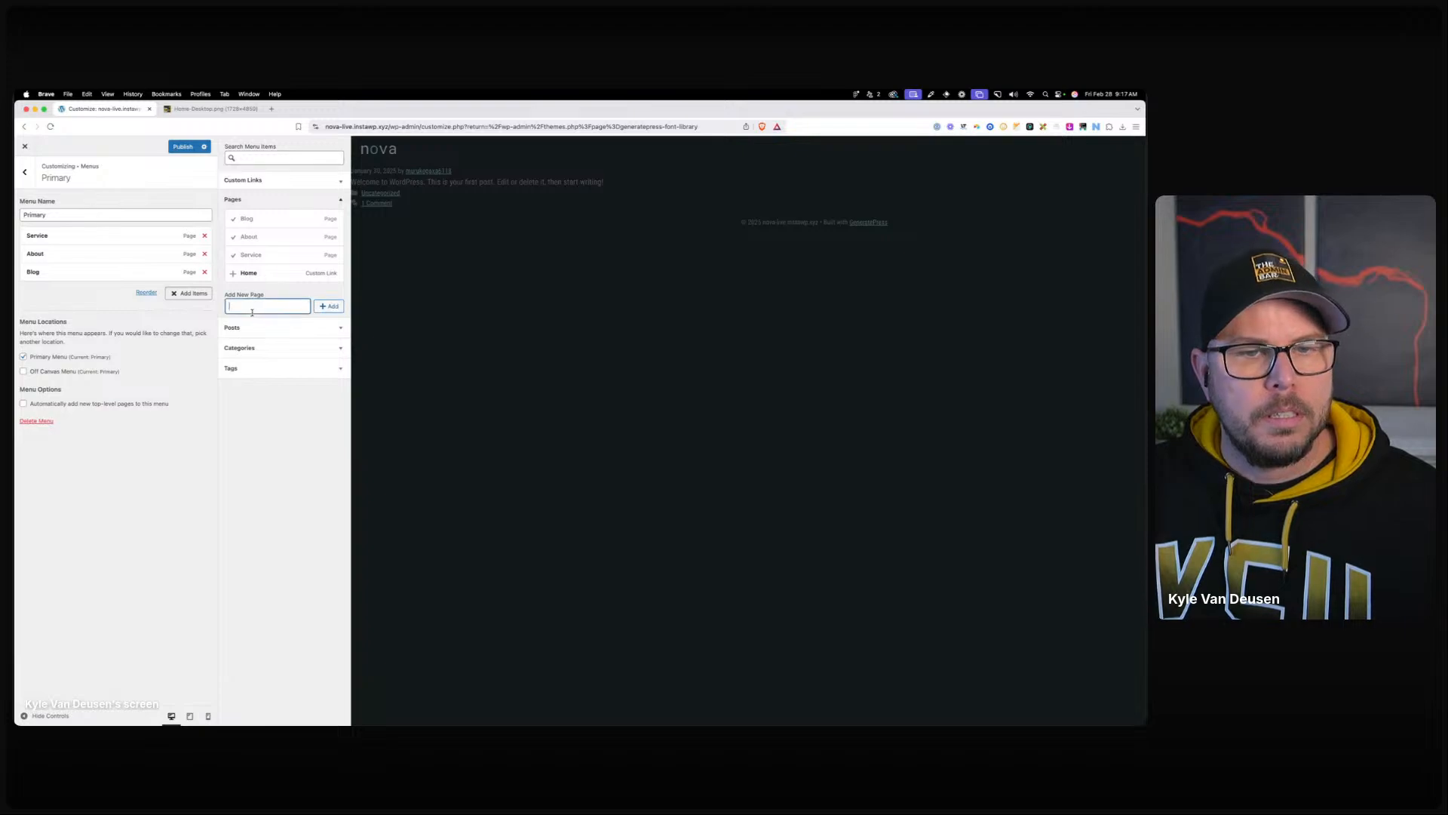
{"action": "left_click", "coordinate": [329, 306]}
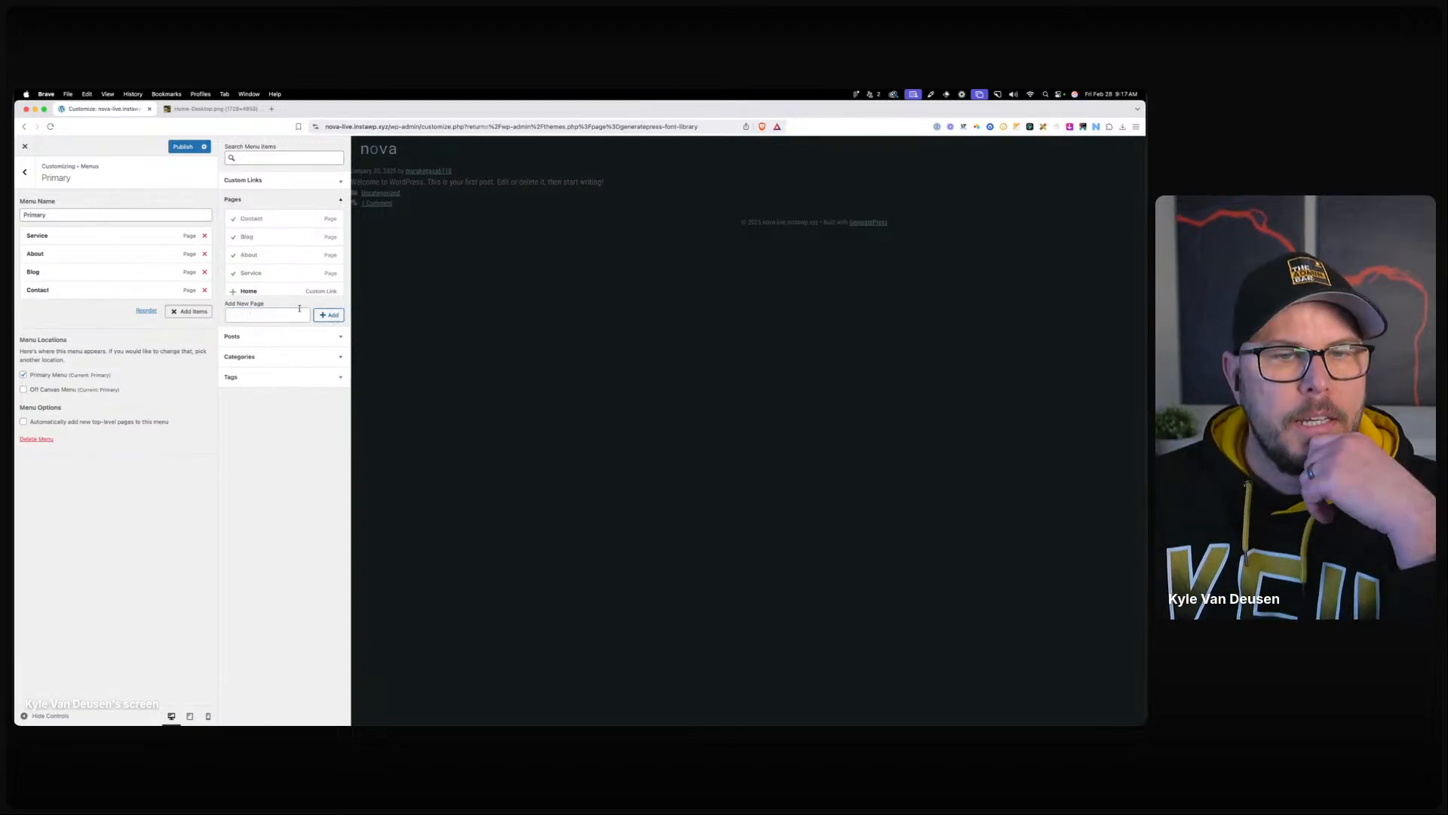
Give the Contact menu item the CSS class btn-header.
{"action": "left_click", "coordinate": [126, 294]}
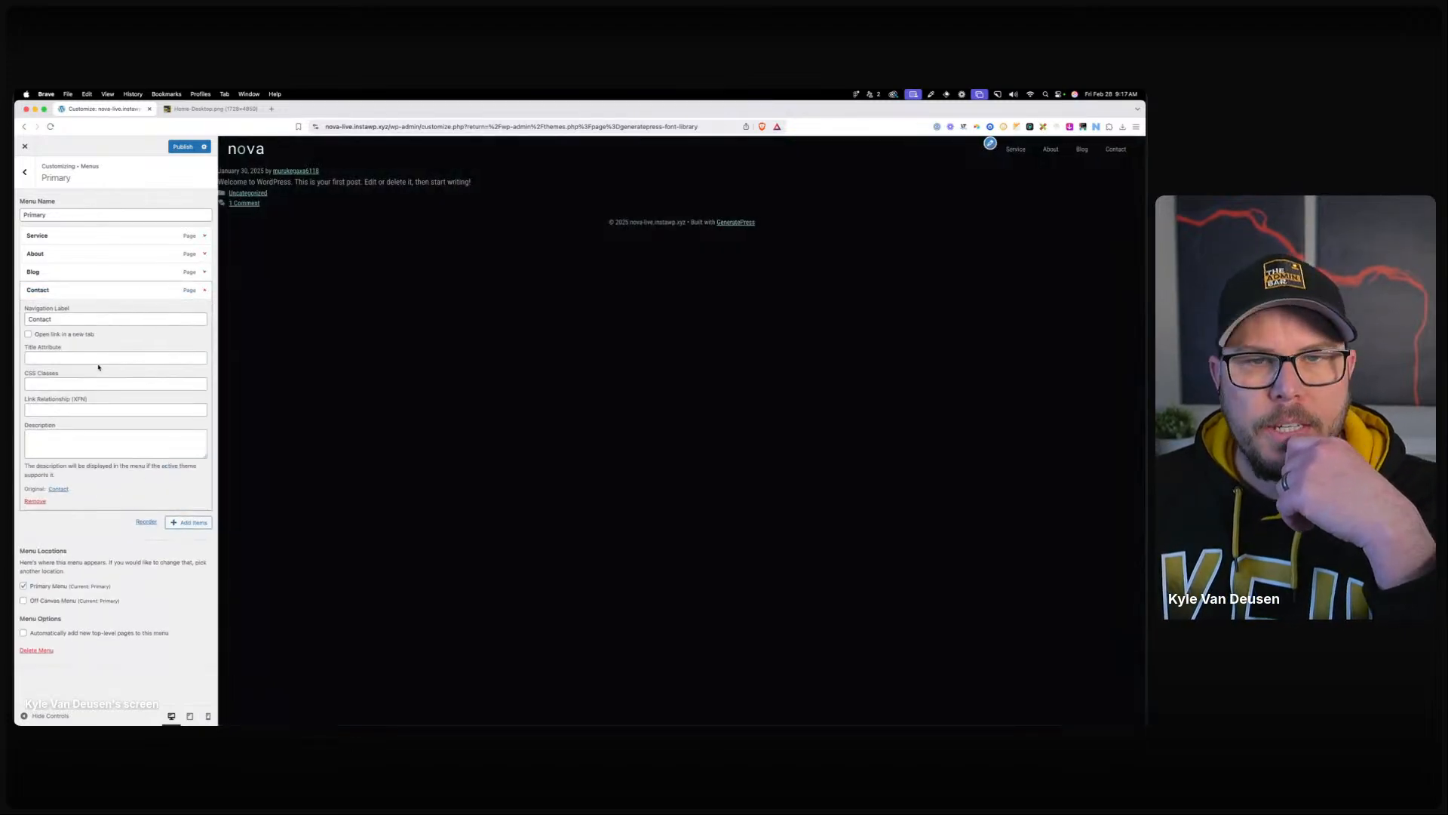
{"action": "left_click", "coordinate": [60, 385]}
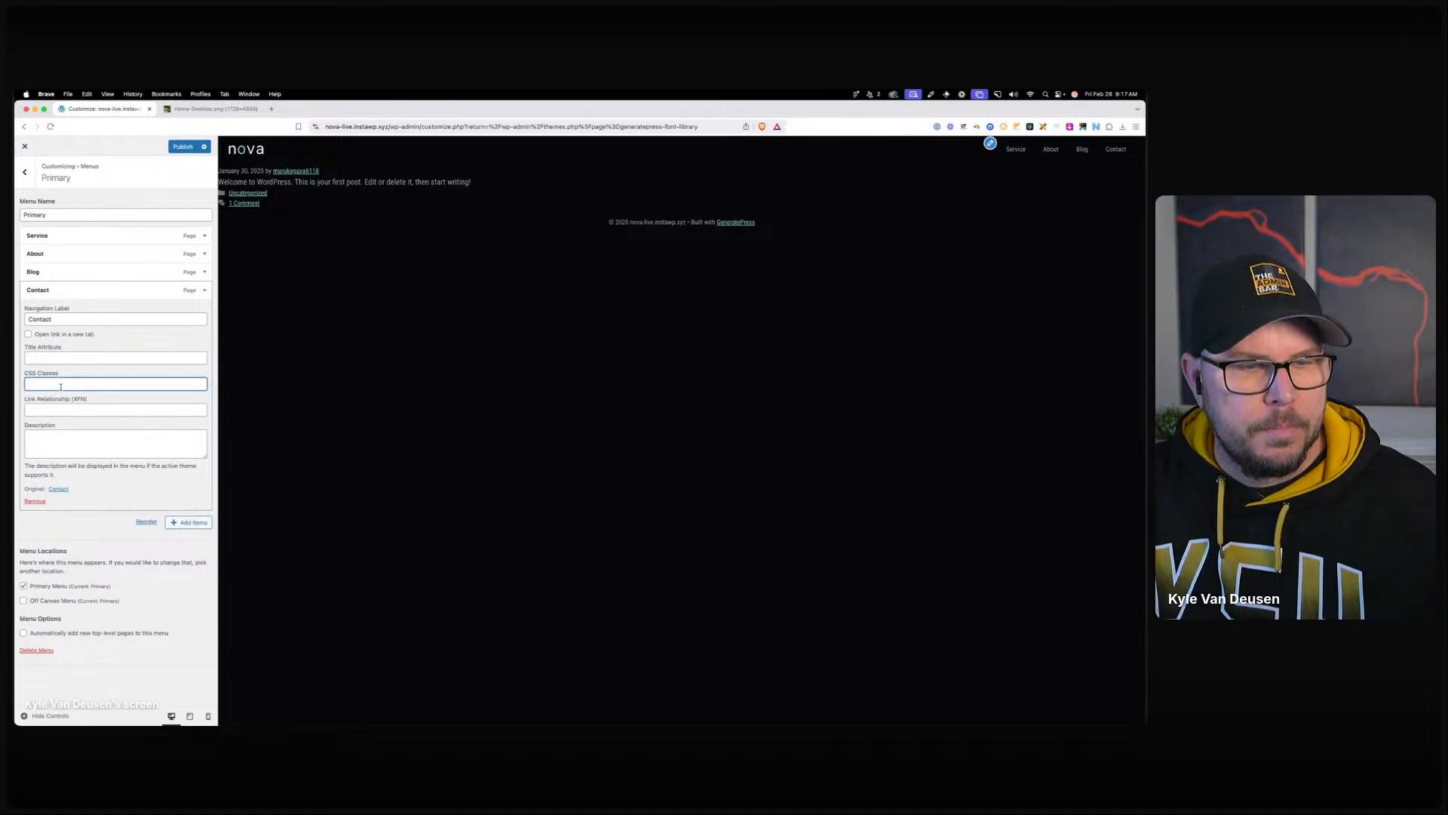
{"action": "type", "text": "btn-header"}
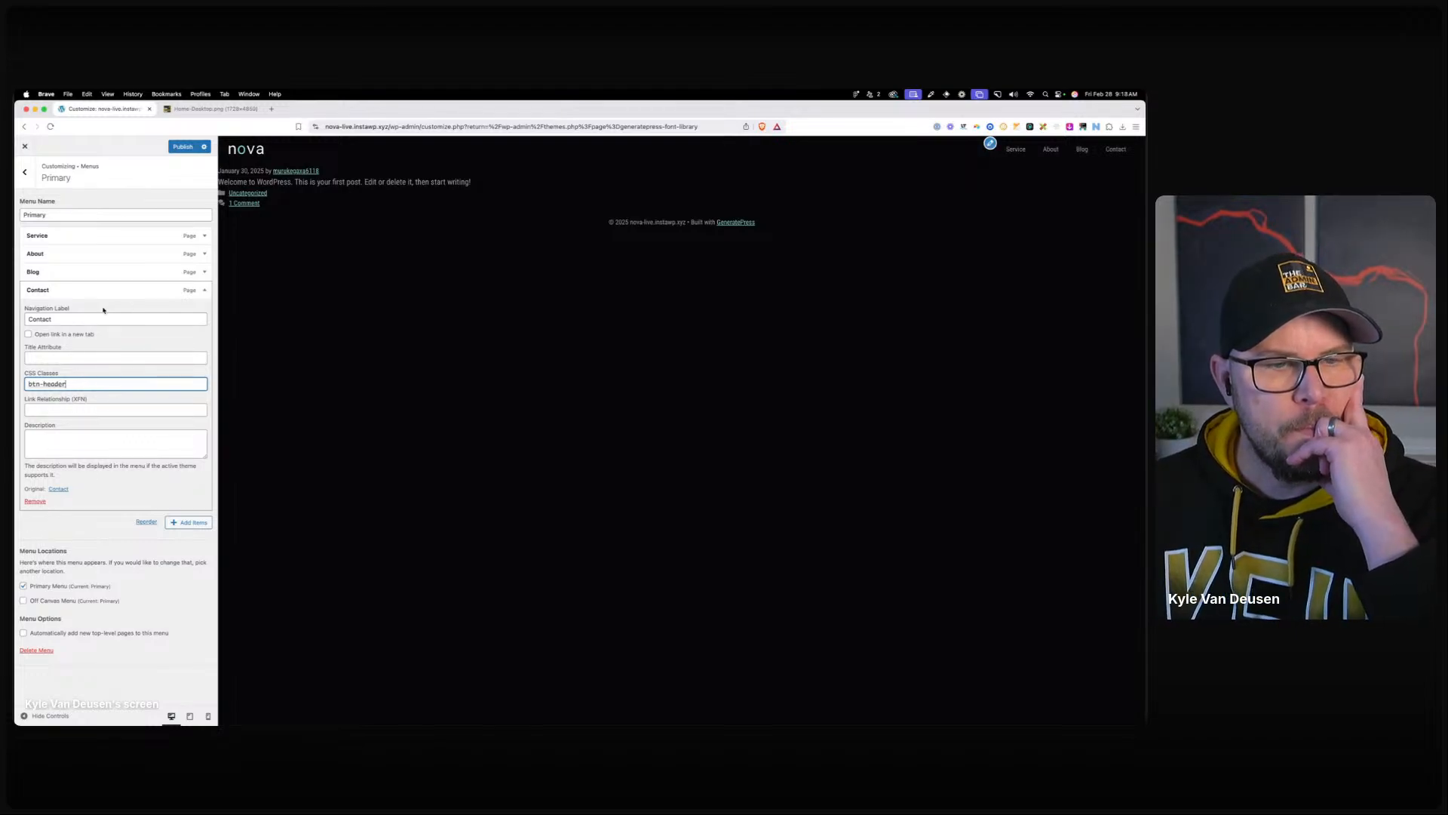
Publish the Primary menu changes and return to the Customizer's top level.
{"action": "left_click", "coordinate": [133, 294]}
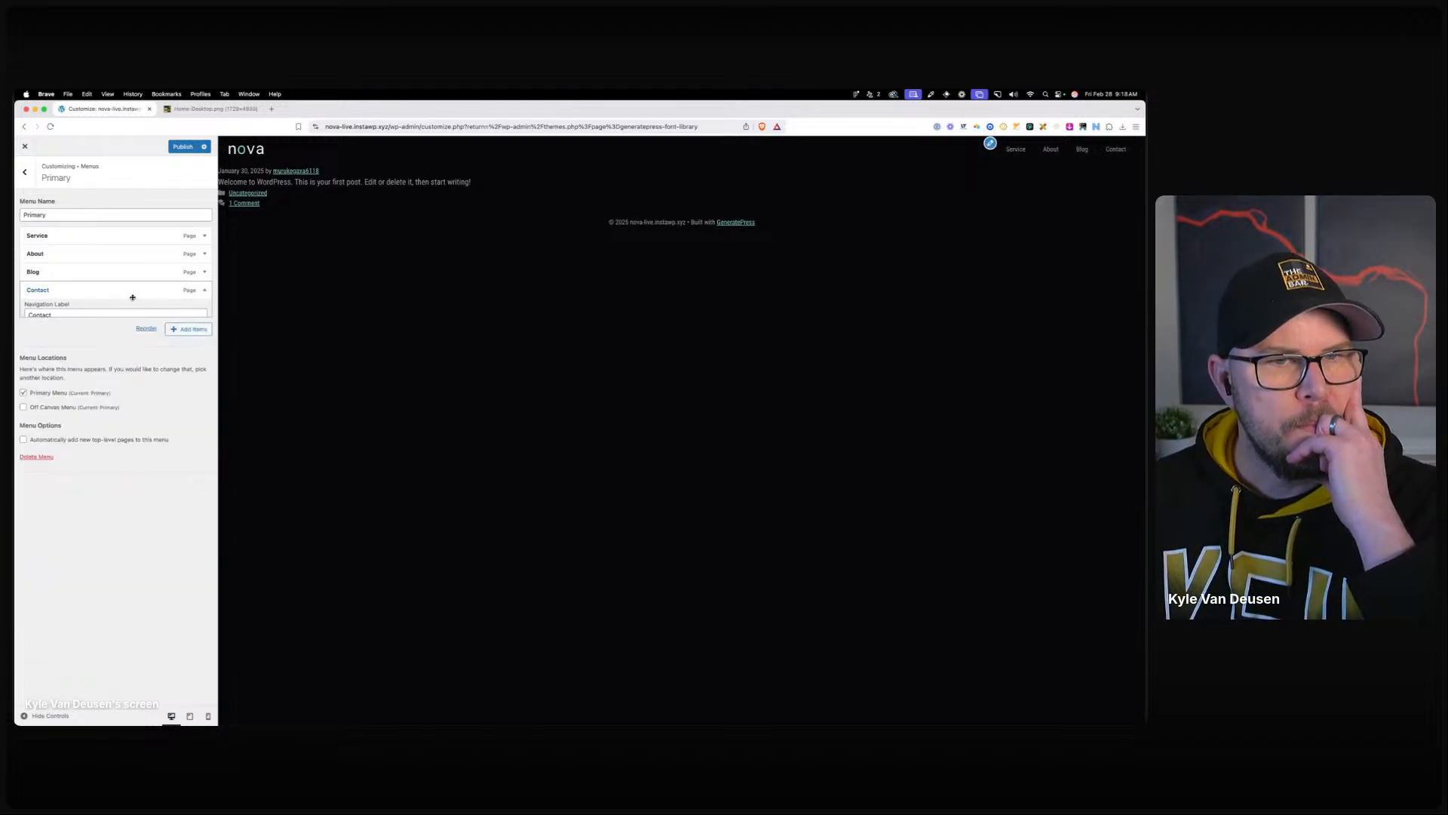
{"action": "left_click", "coordinate": [181, 147]}
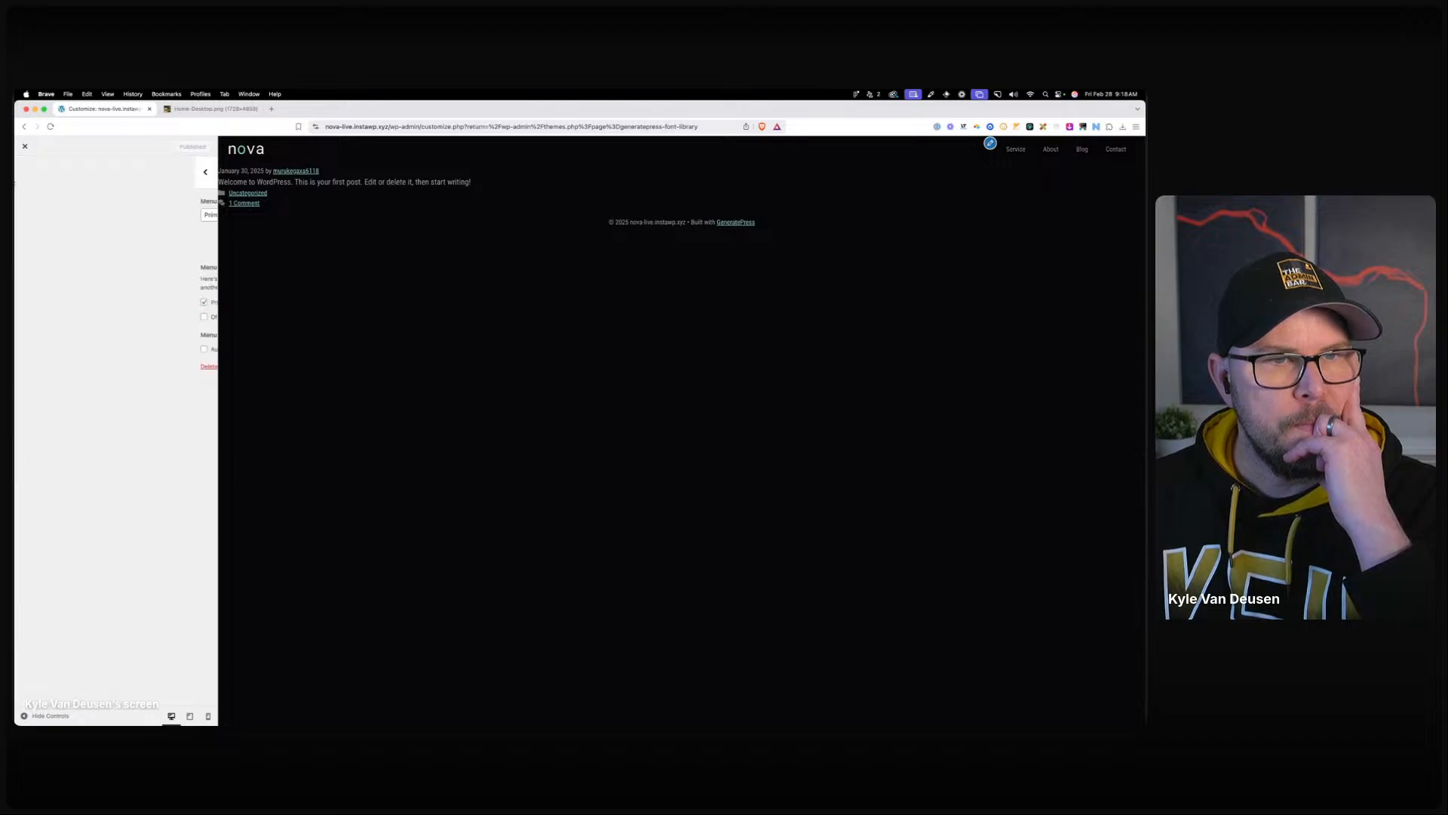
{"action": "left_click", "coordinate": [25, 177]}
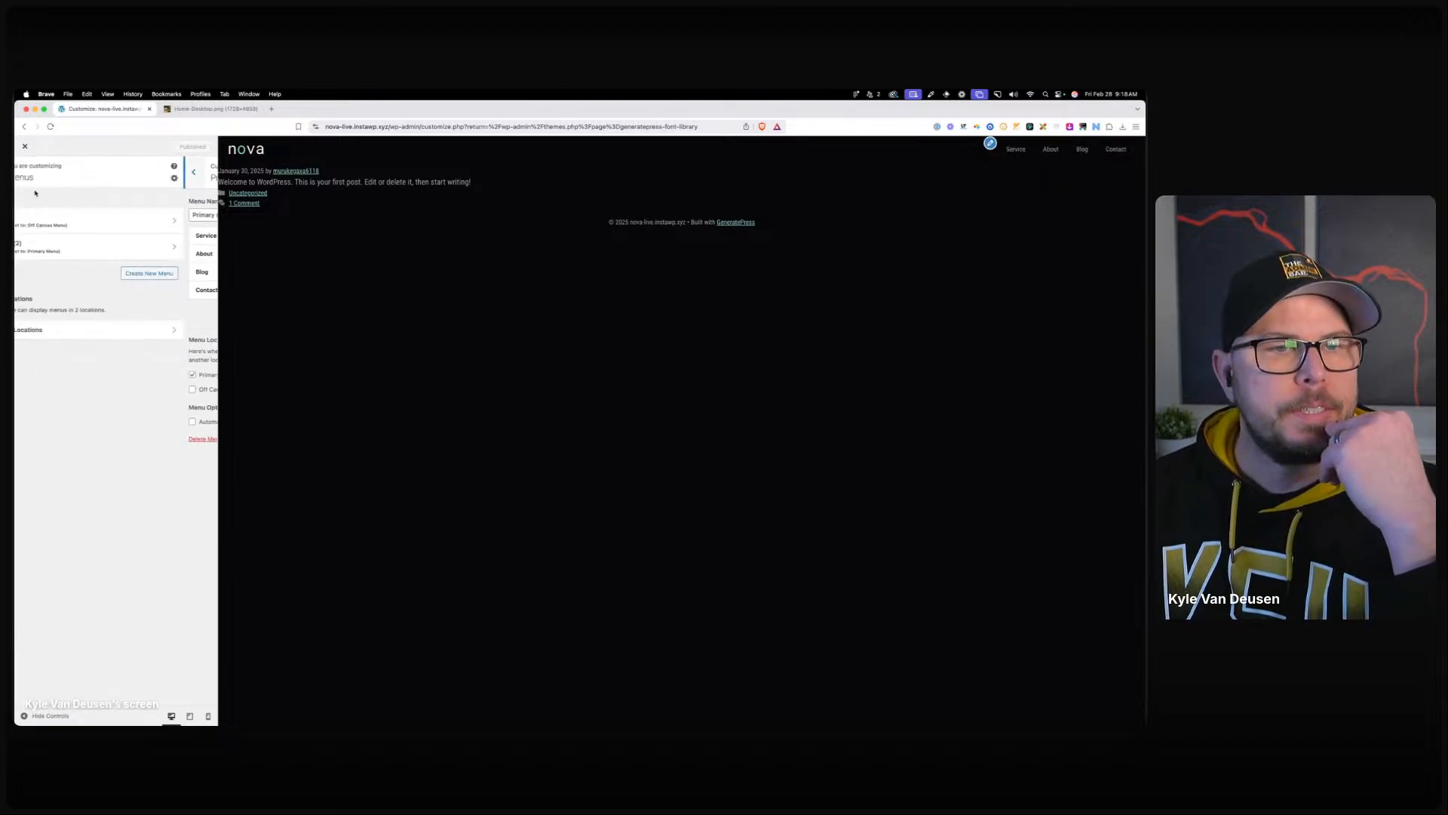
{"action": "left_click", "coordinate": [24, 173]}
Add a typography rule for Primary Menu Items using the Roboto Mono font.
{"action": "left_click", "coordinate": [81, 297]}
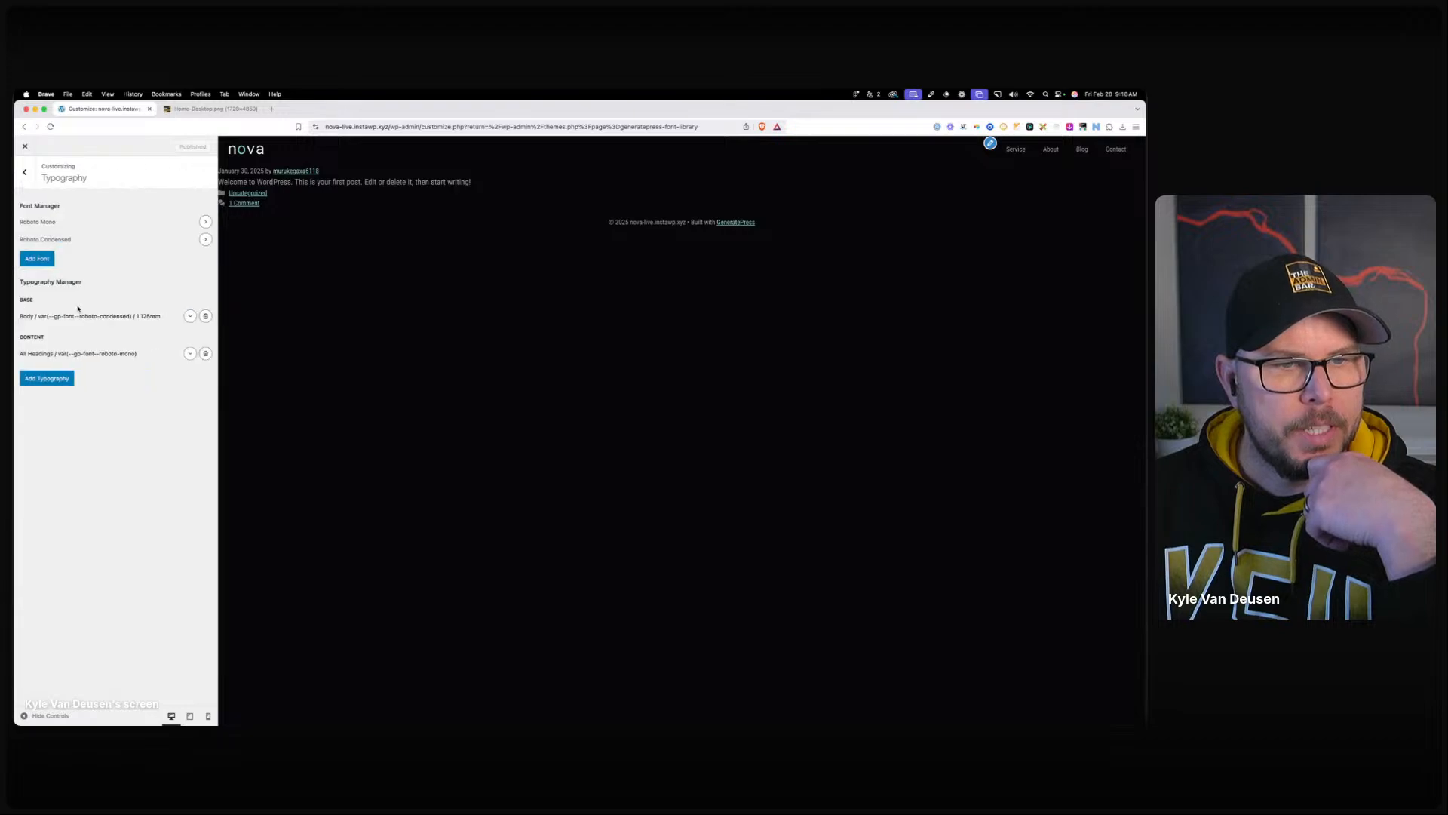
{"action": "left_click", "coordinate": [71, 379]}
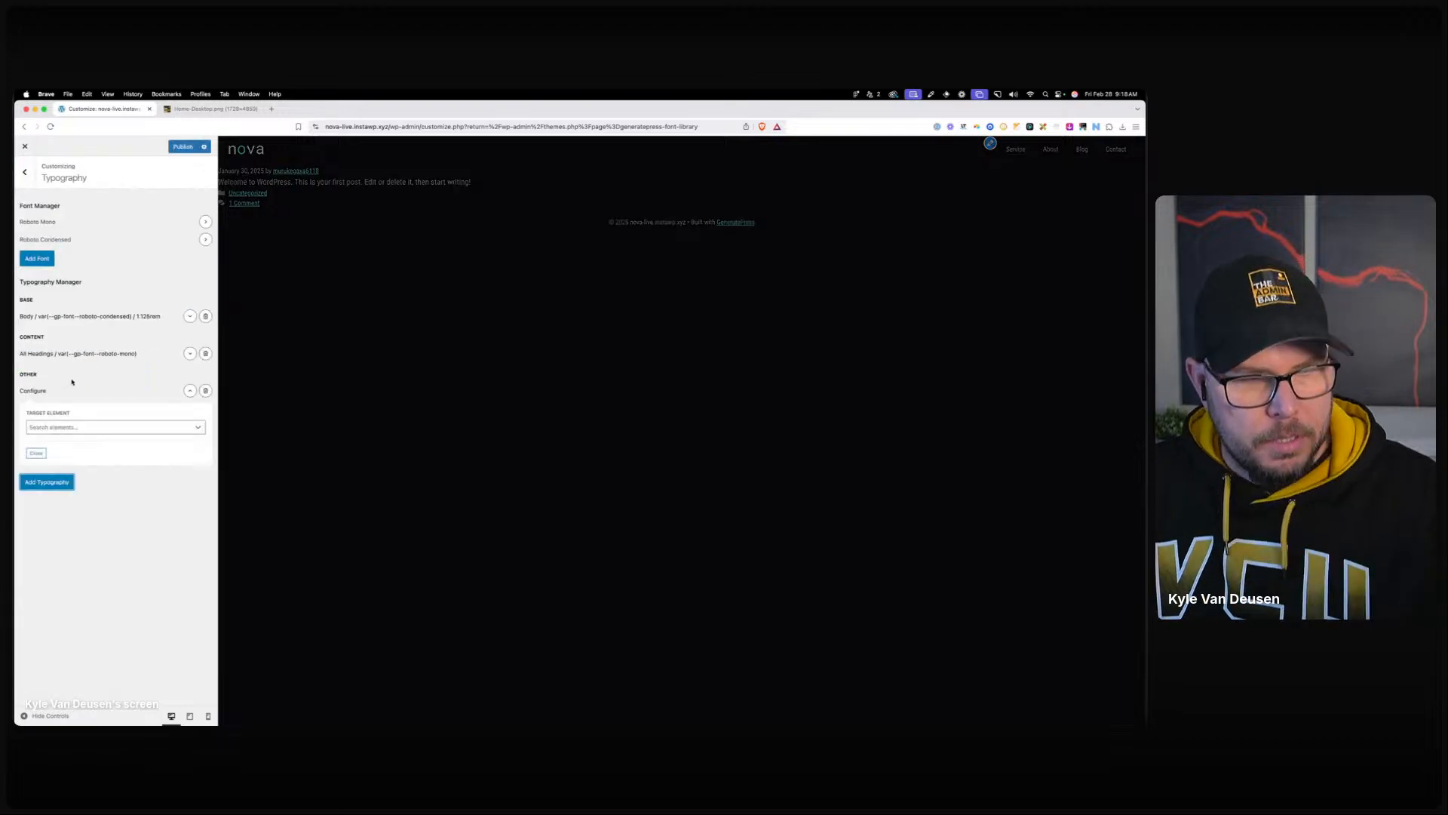
{"action": "left_click", "coordinate": [50, 427]}
{"action": "type", "text": "prim"}
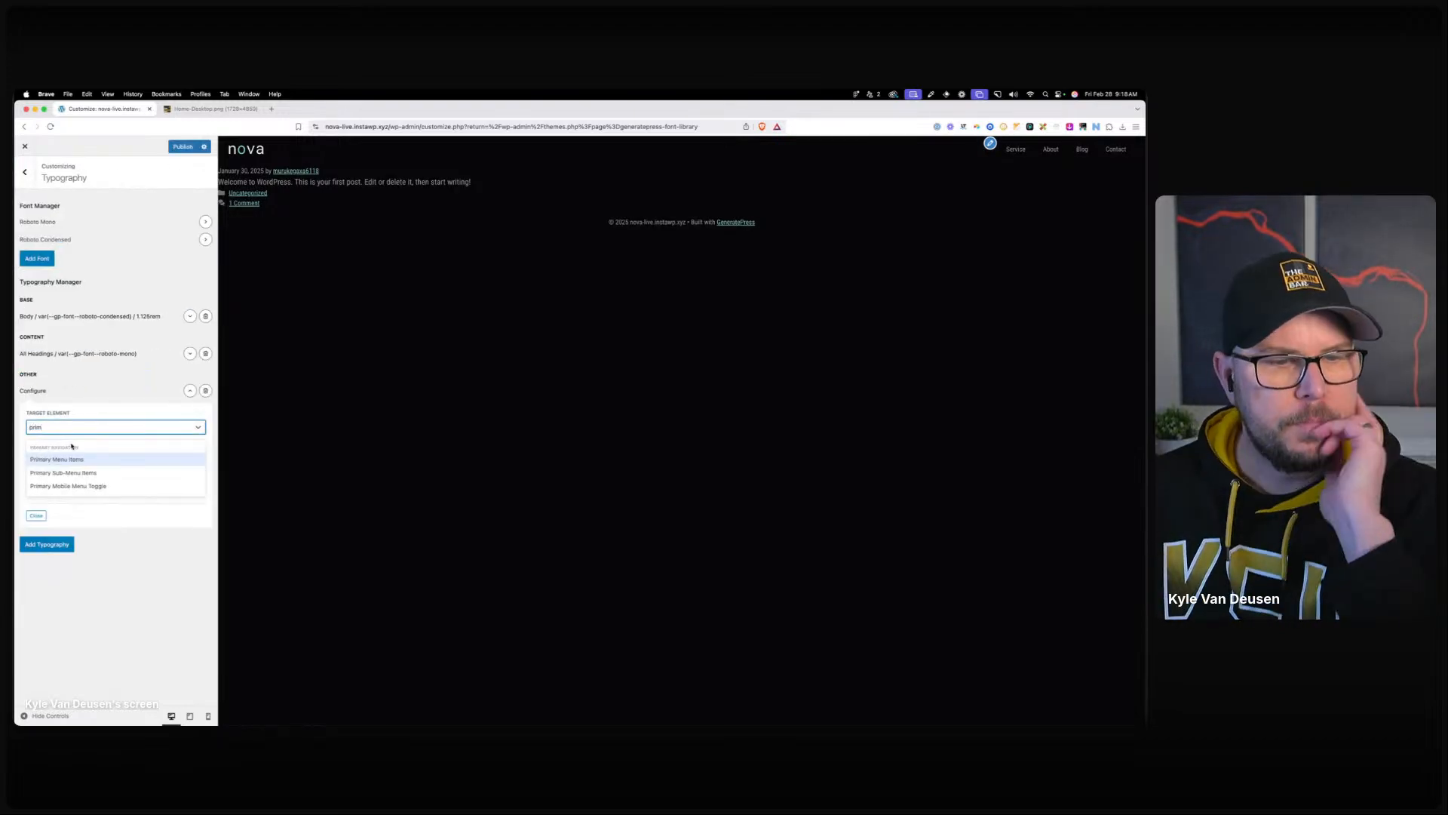
{"action": "left_click", "coordinate": [71, 458]}
{"action": "left_click", "coordinate": [88, 421]}
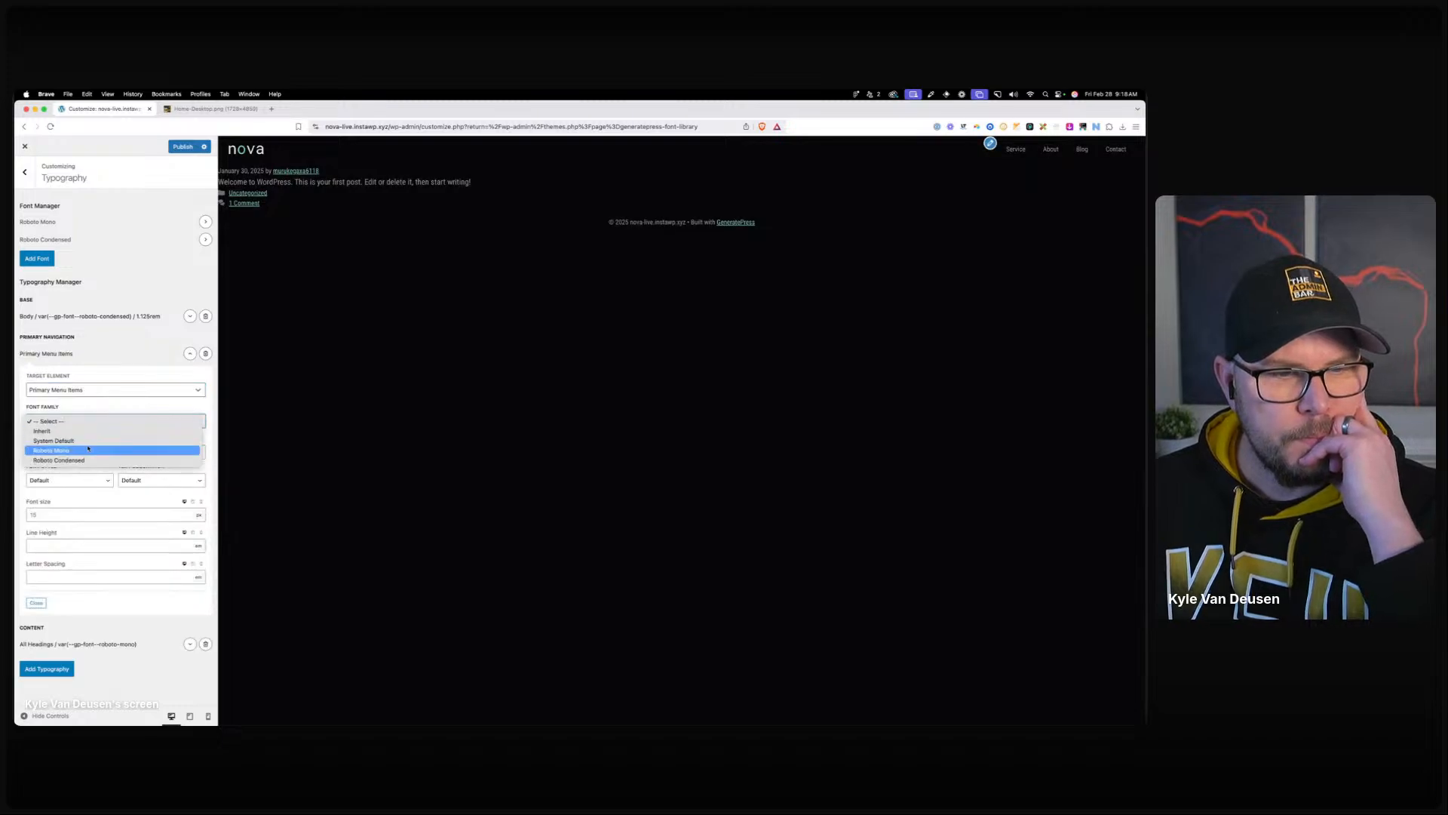
{"action": "left_click", "coordinate": [88, 450]}
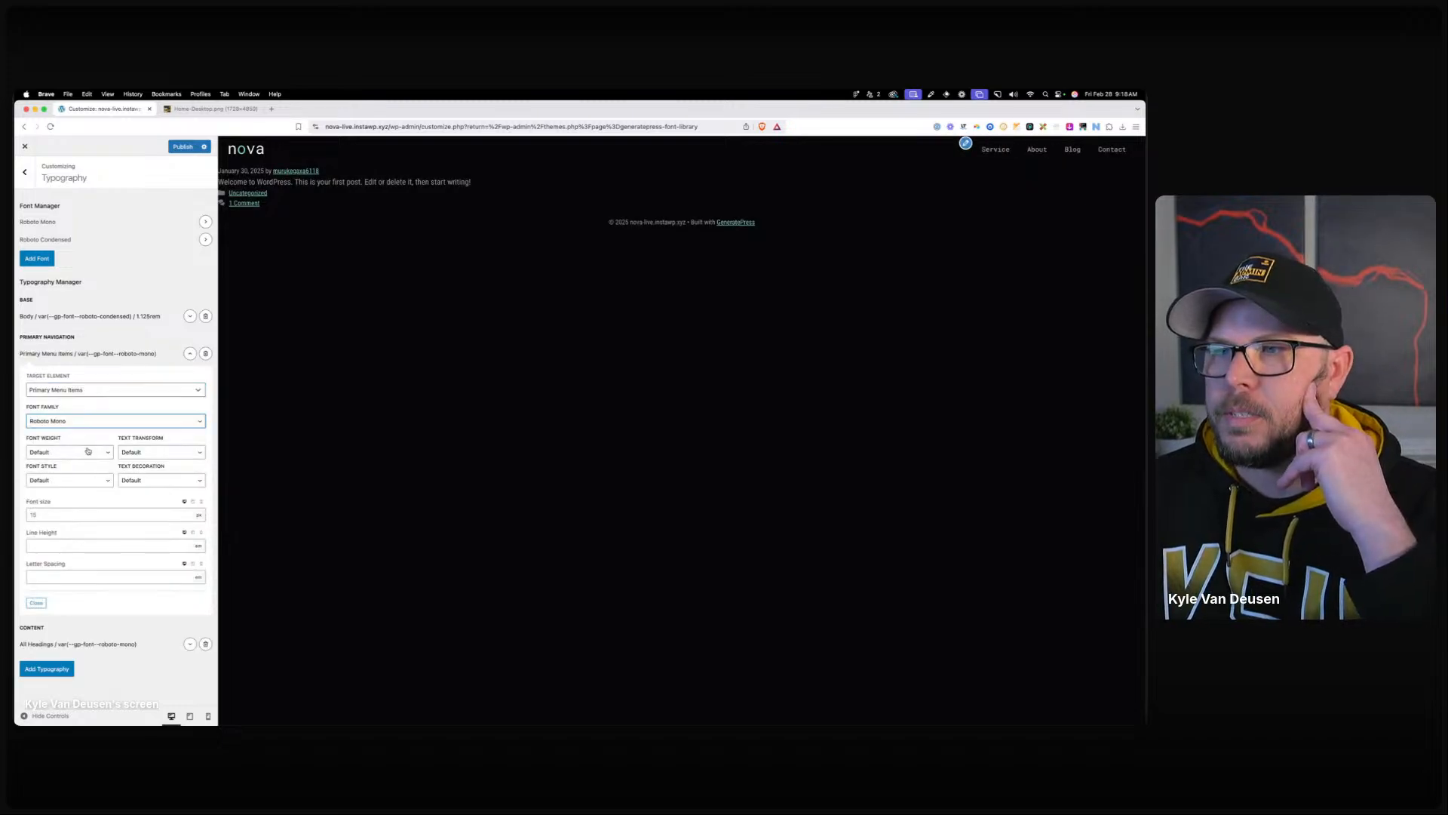
Make the menu items lowercase at 1rem font size and publish.
{"action": "left_click", "coordinate": [149, 456]}
{"action": "left_click", "coordinate": [146, 473]}
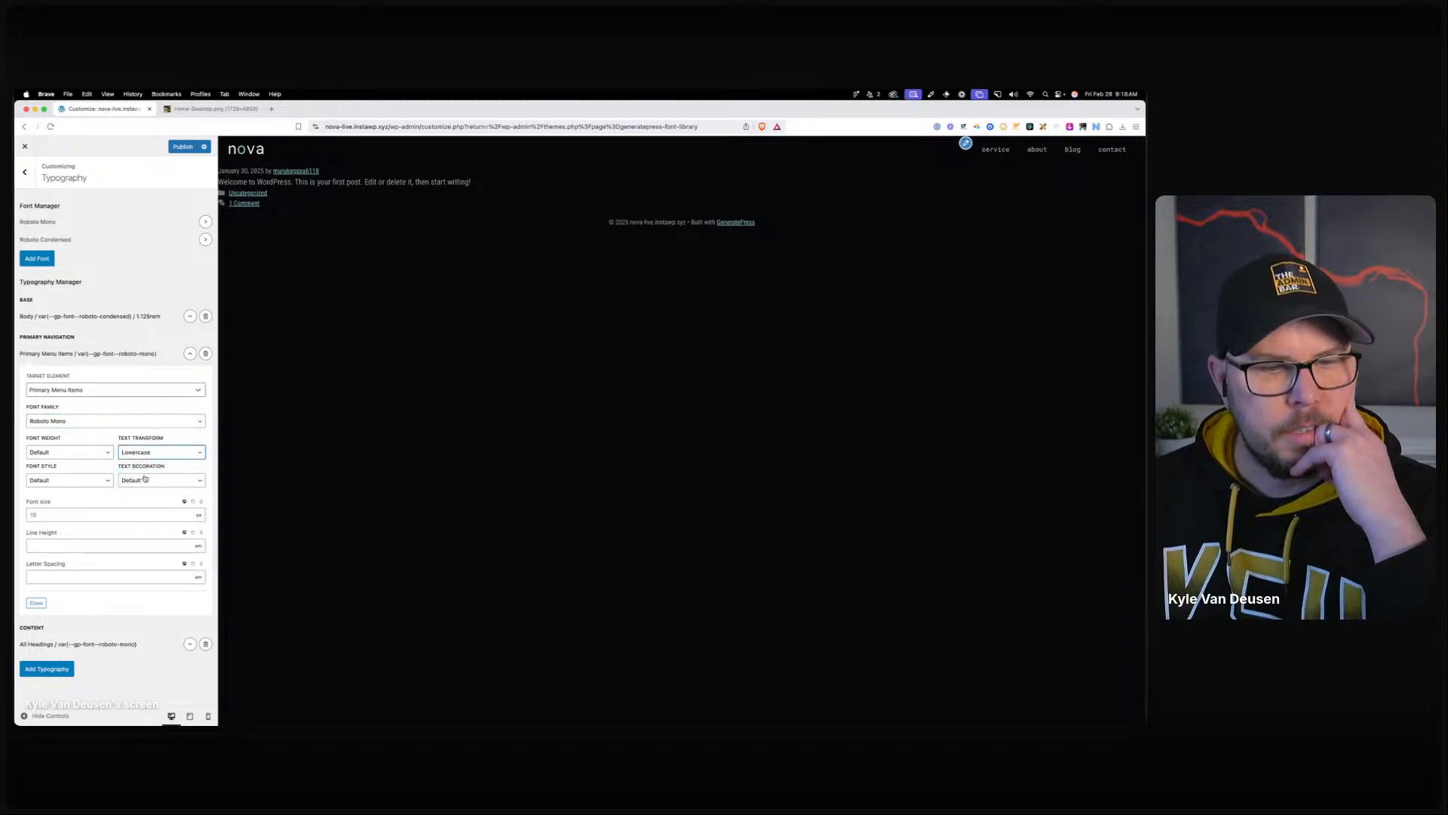
{"action": "left_click", "coordinate": [166, 514]}
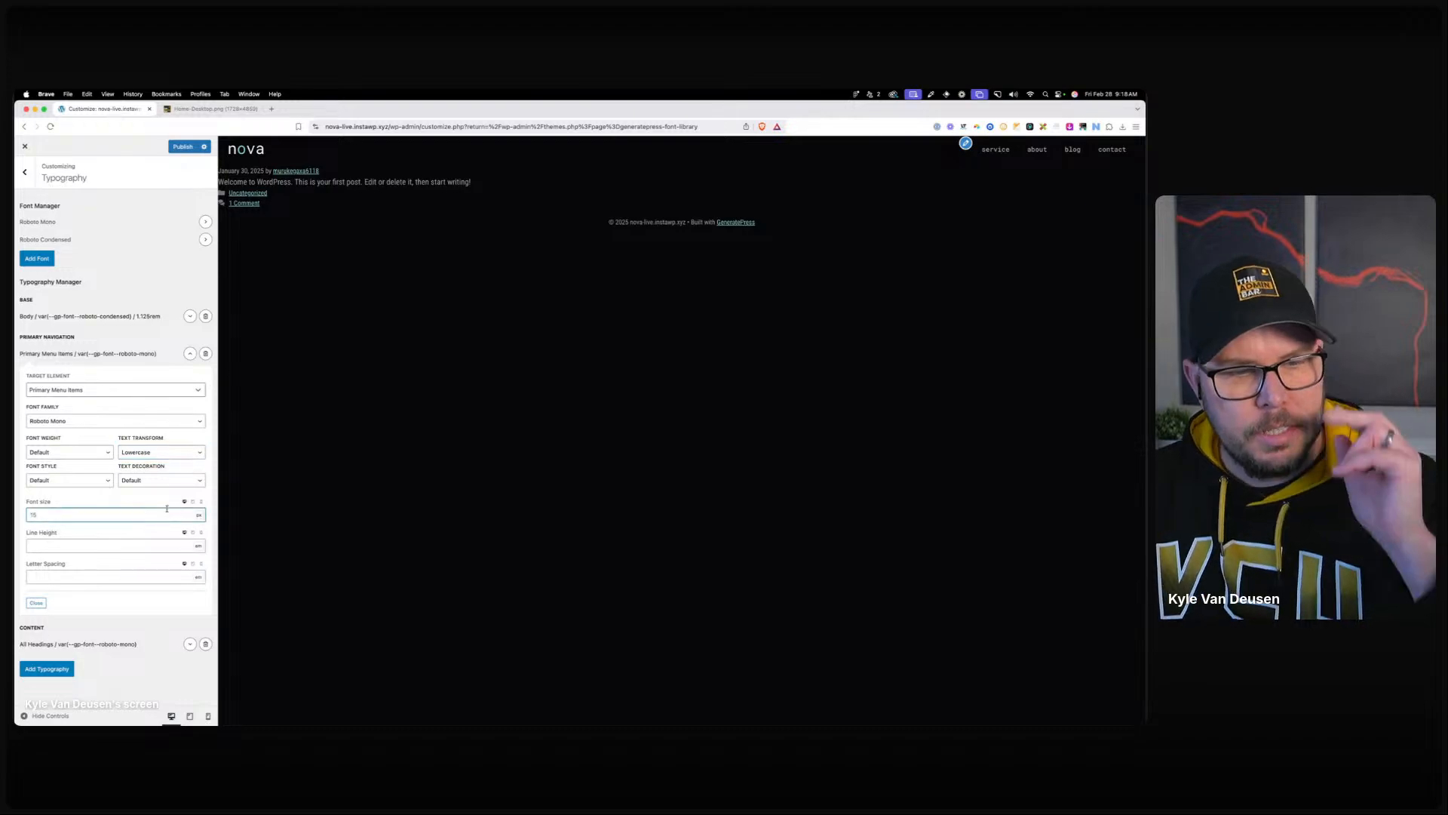
{"action": "type", "text": "1rem"}
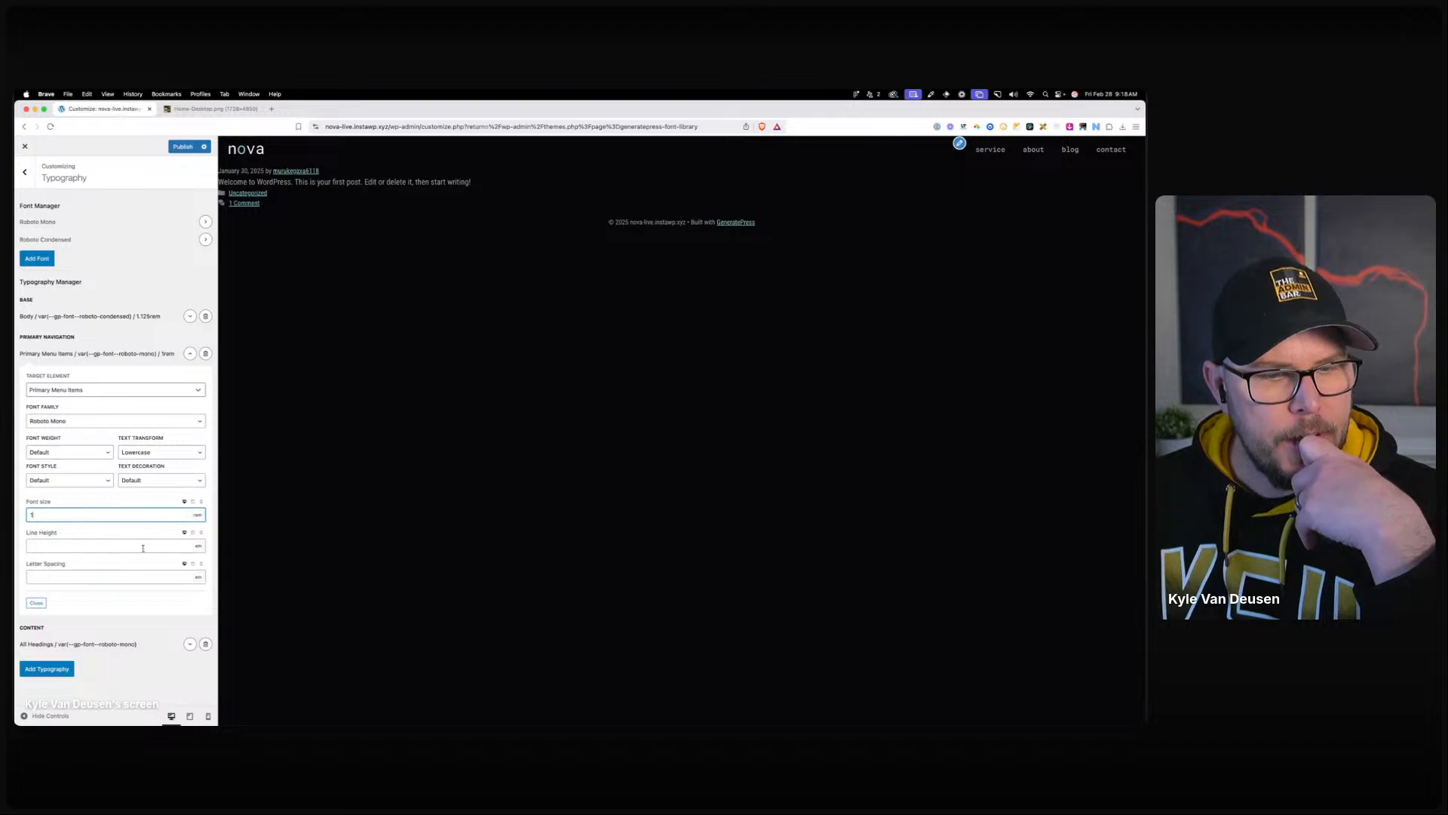
{"action": "left_click", "coordinate": [190, 353]}
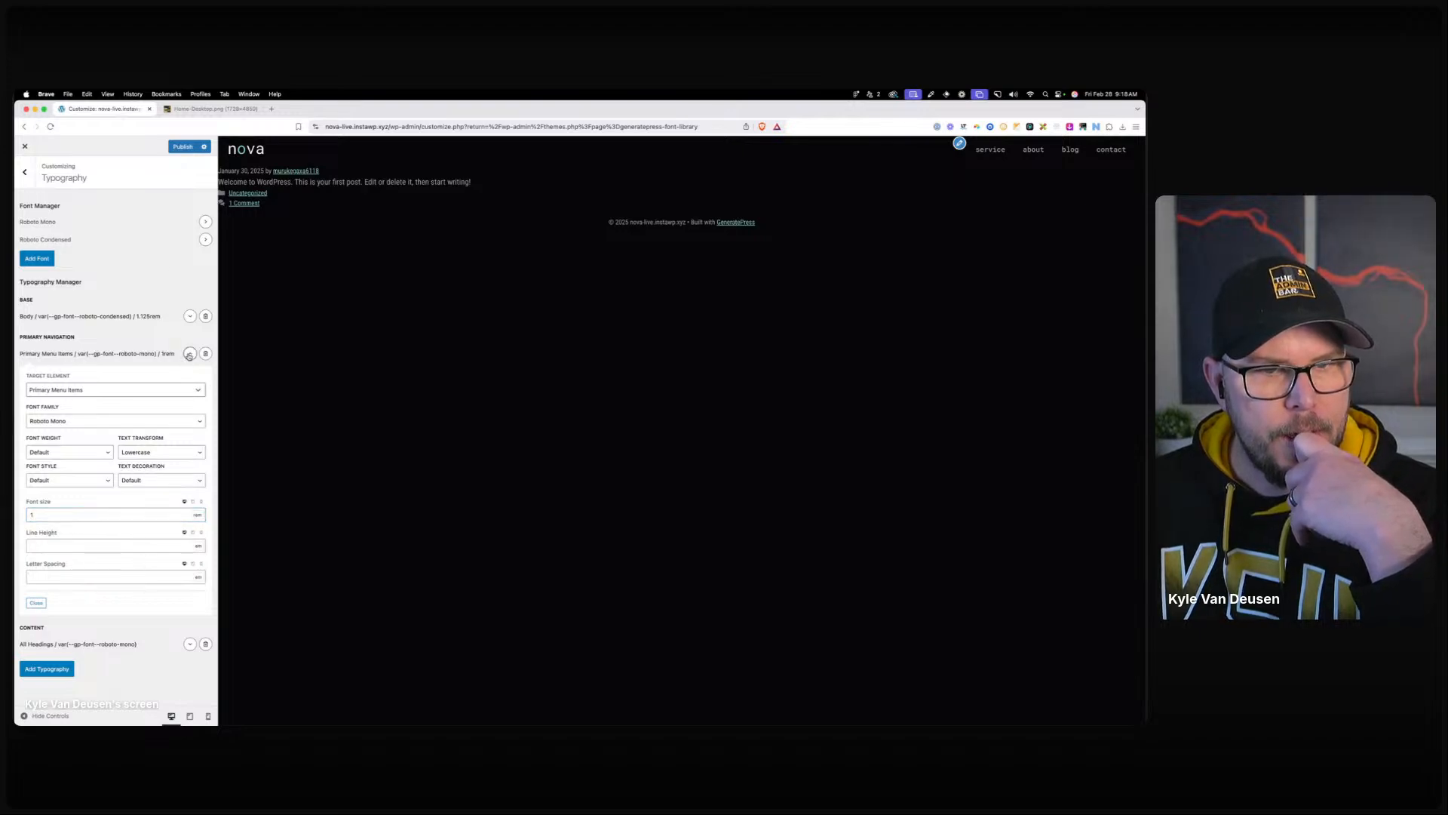
{"action": "left_click", "coordinate": [182, 150]}
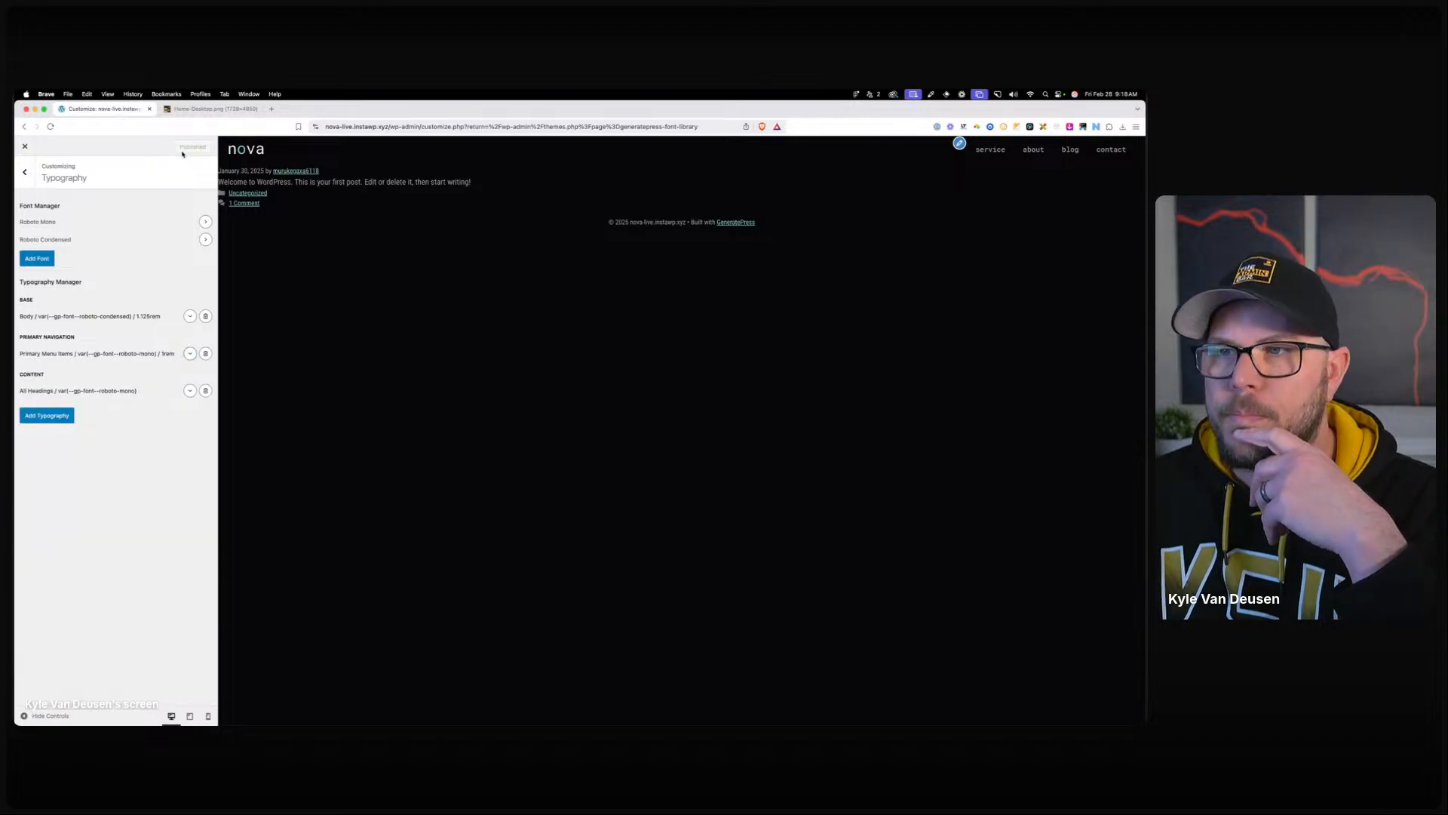
Close the Customizer and start a new page titled 'home'.
{"action": "left_click", "coordinate": [25, 147]}
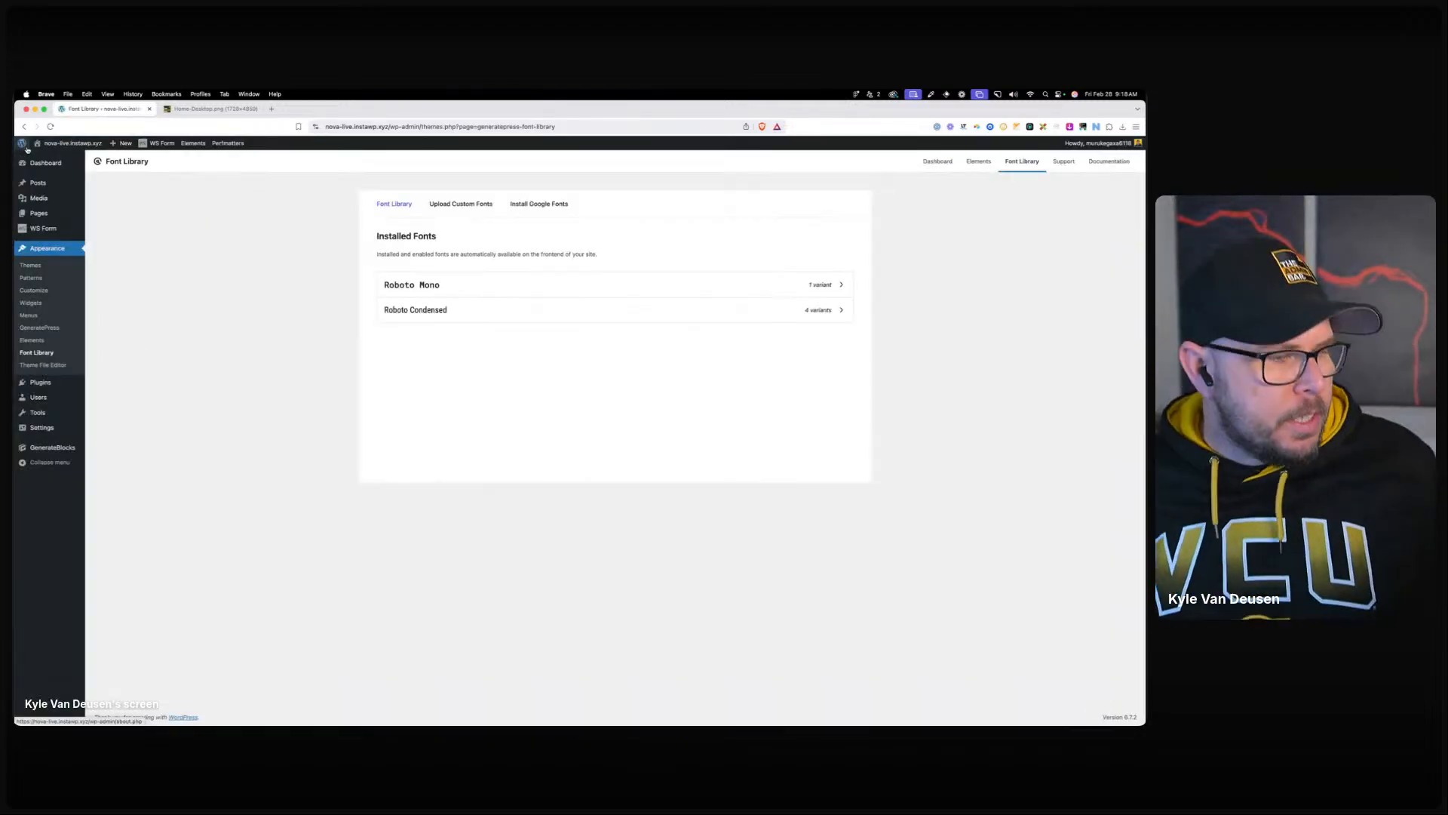
{"action": "mouse_move", "coordinate": [23, 144]}
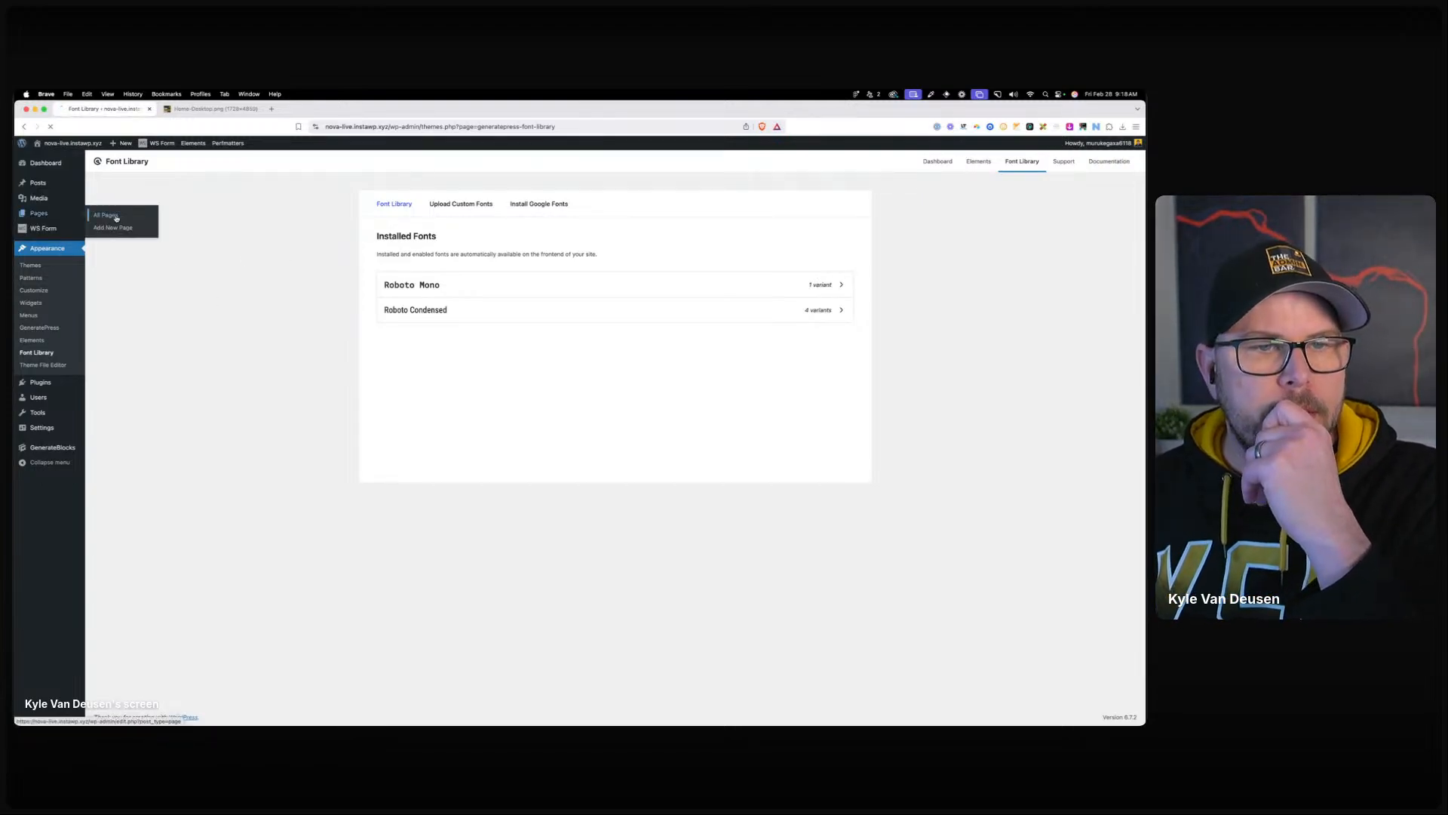
{"action": "left_click", "coordinate": [106, 219]}
{"action": "left_click", "coordinate": [150, 165]}
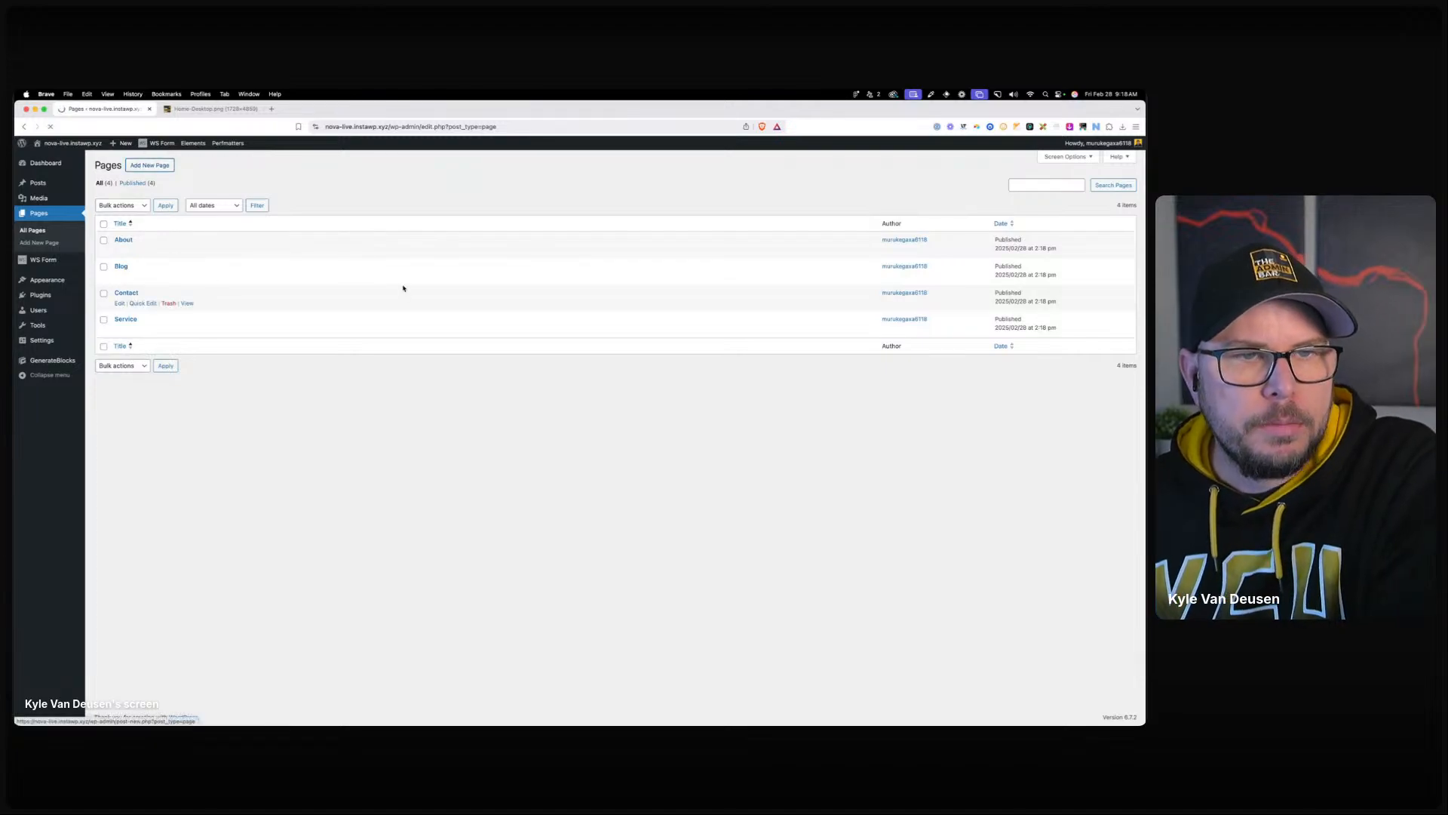
{"action": "type", "text": "home"}
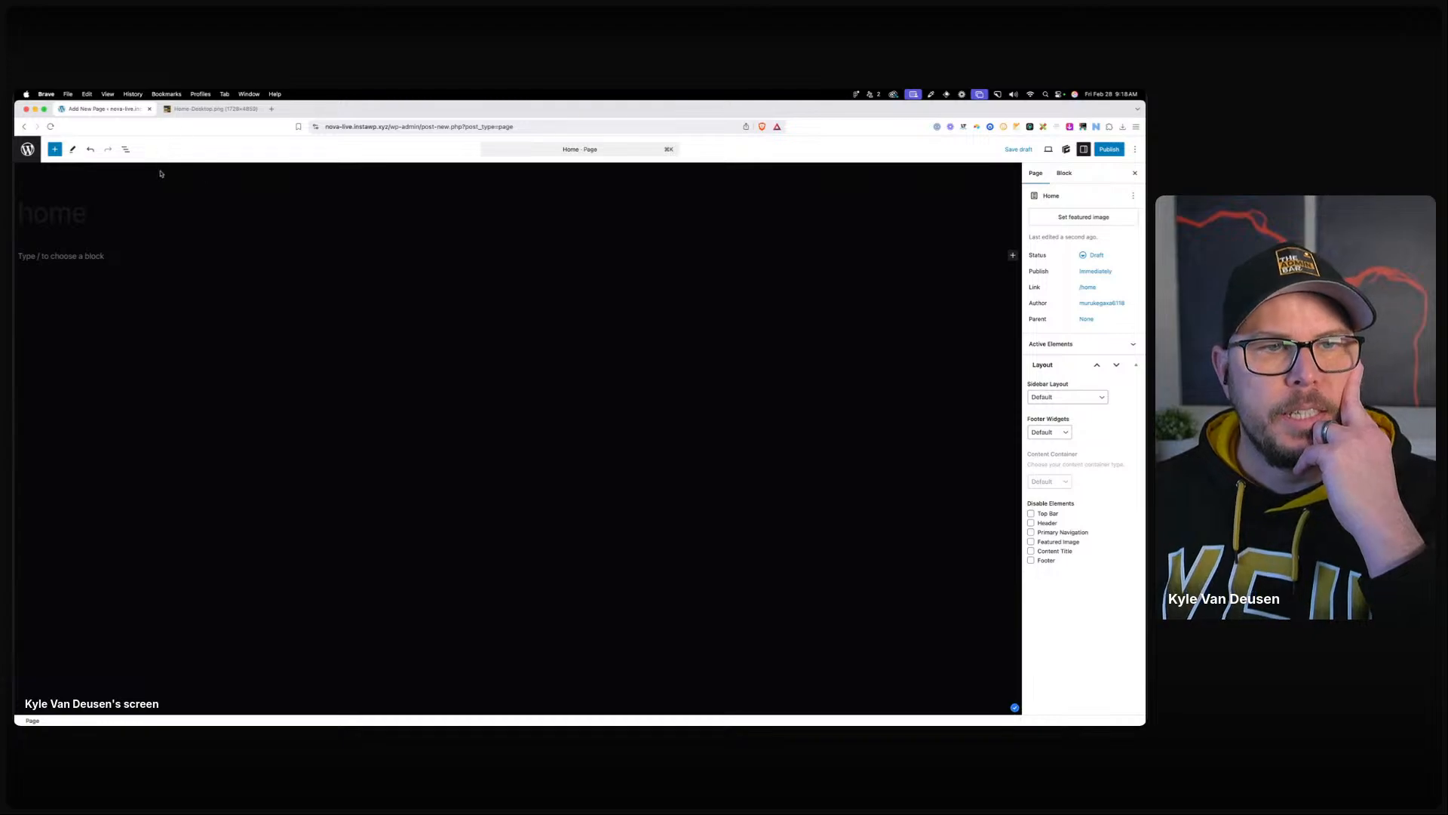
Publish the home page and head back to Appearance › Customize.
{"action": "left_click", "coordinate": [1101, 150]}
{"action": "left_click", "coordinate": [1100, 150]}
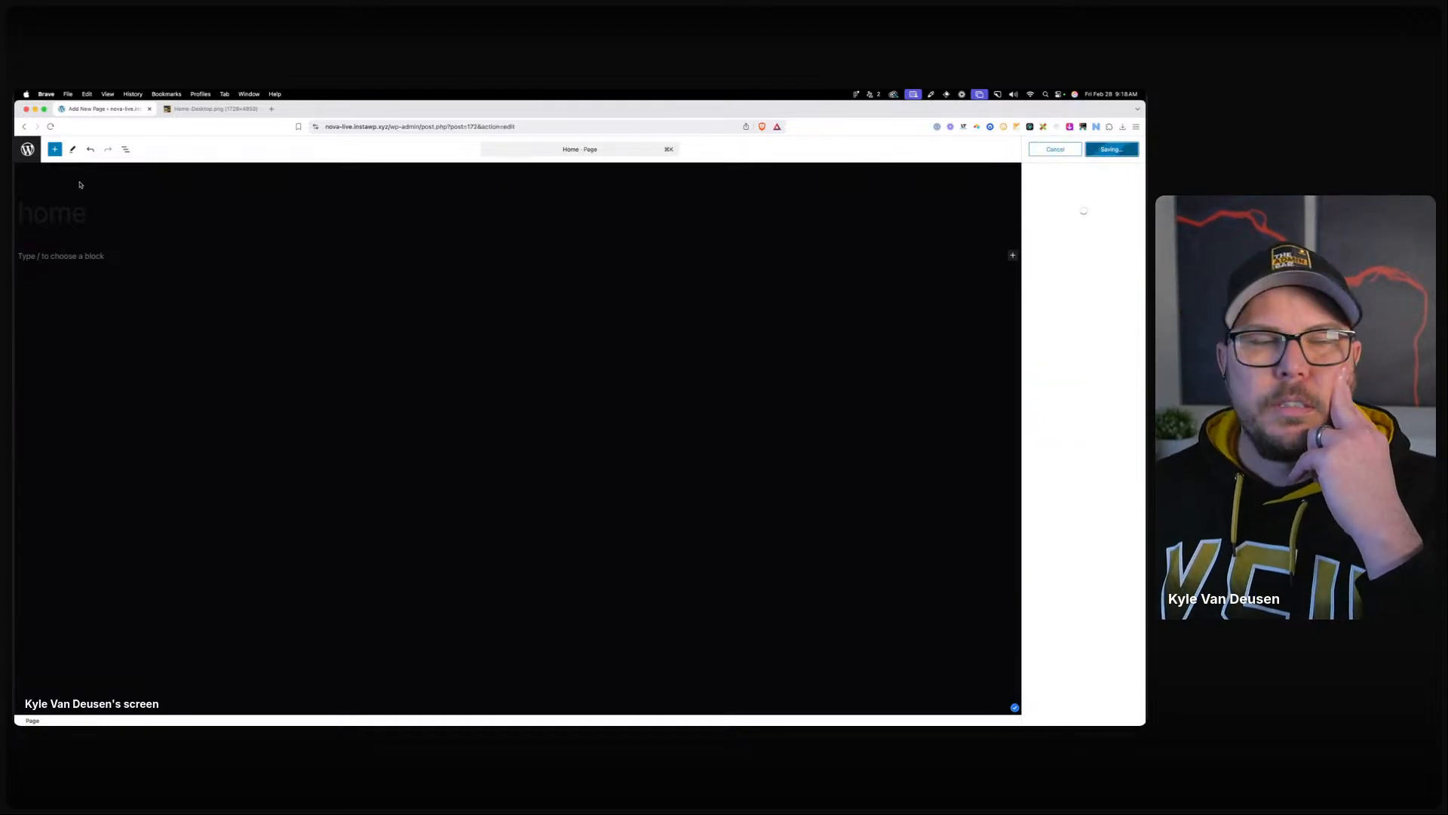
{"action": "left_click", "coordinate": [34, 153]}
{"action": "mouse_move", "coordinate": [46, 280]}
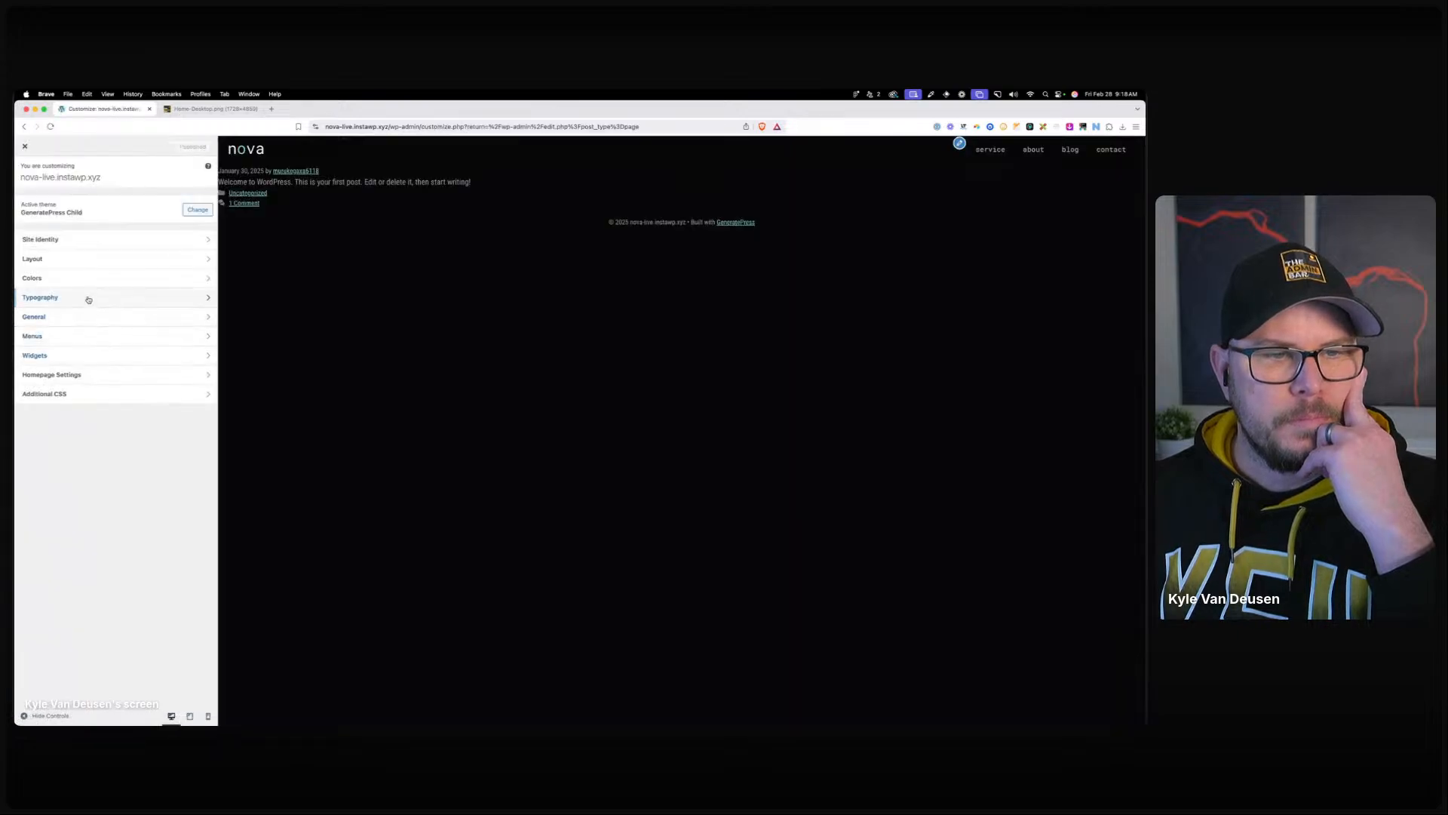
In Colors › Content, set Heading 1, 2 and 3 colours to white.
{"action": "left_click", "coordinate": [87, 297]}
{"action": "left_click", "coordinate": [206, 363]}
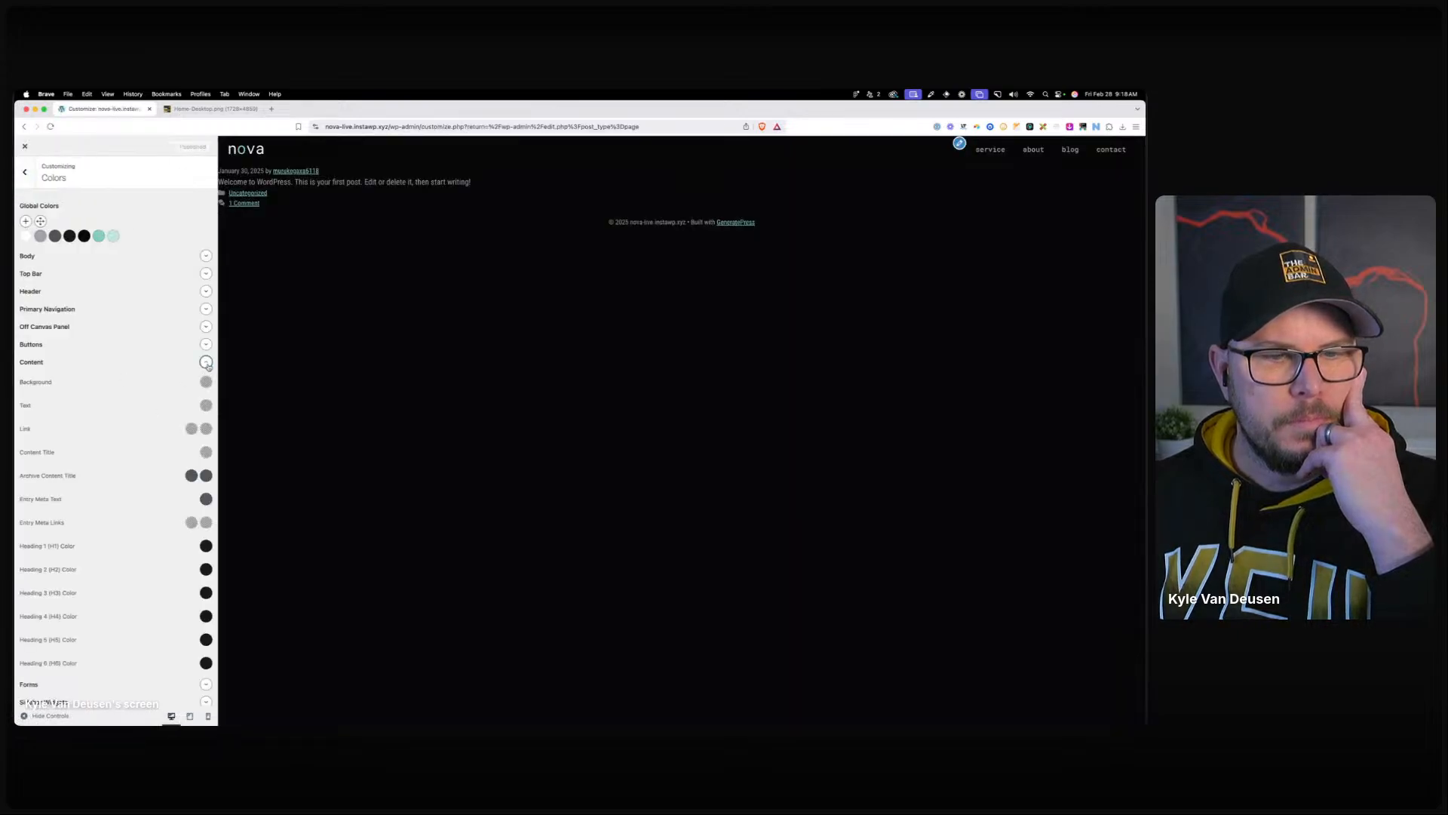
{"action": "scroll", "coordinate": [199, 509], "scroll_direction": "down", "scroll_amount": 2}
{"action": "left_click", "coordinate": [205, 498]}
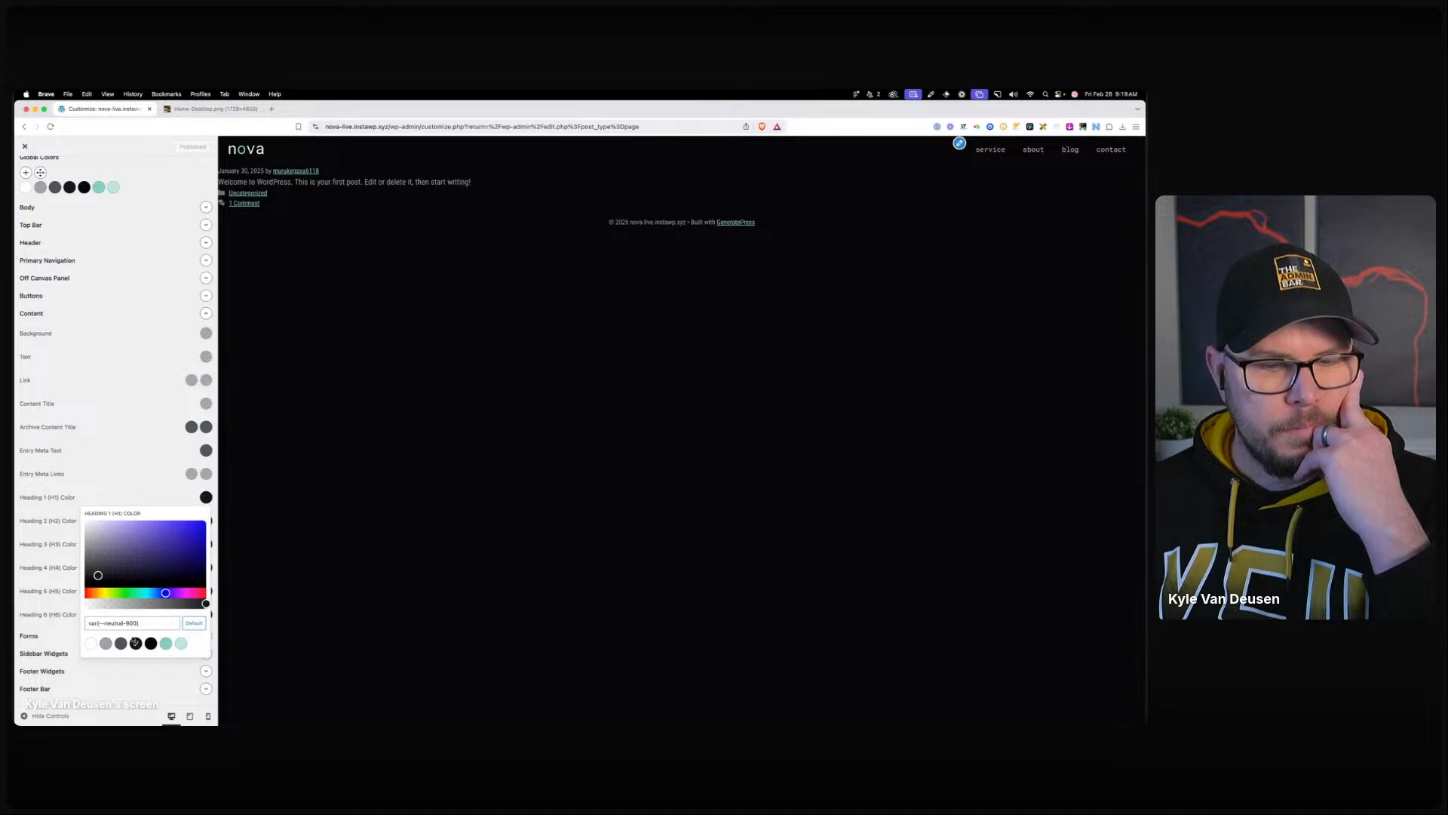
{"action": "left_click", "coordinate": [91, 643]}
{"action": "left_click", "coordinate": [183, 492]}
{"action": "left_click", "coordinate": [205, 520]}
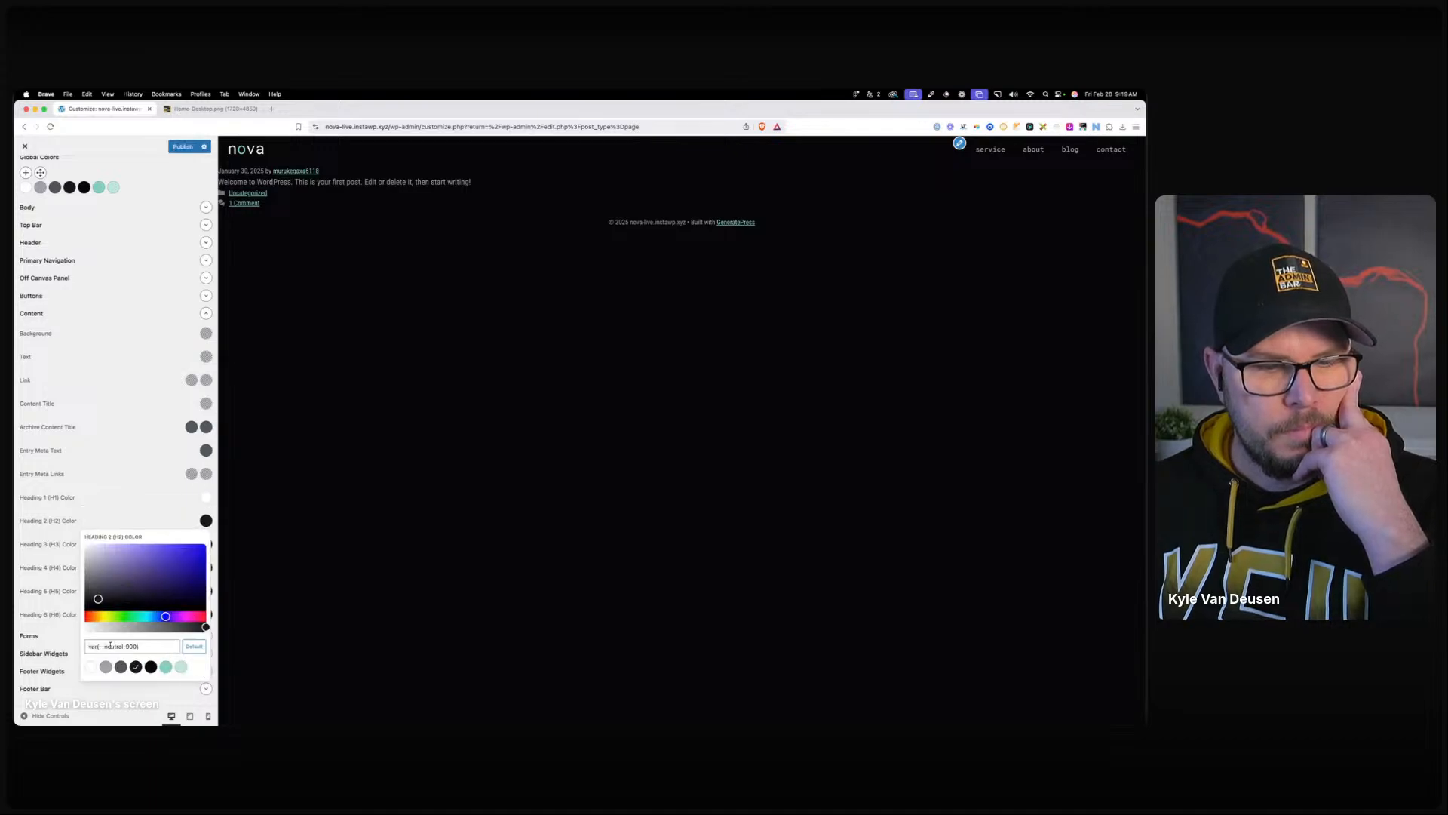
{"action": "left_click", "coordinate": [92, 667]}
{"action": "left_click", "coordinate": [212, 544]}
{"action": "left_click", "coordinate": [206, 544]}
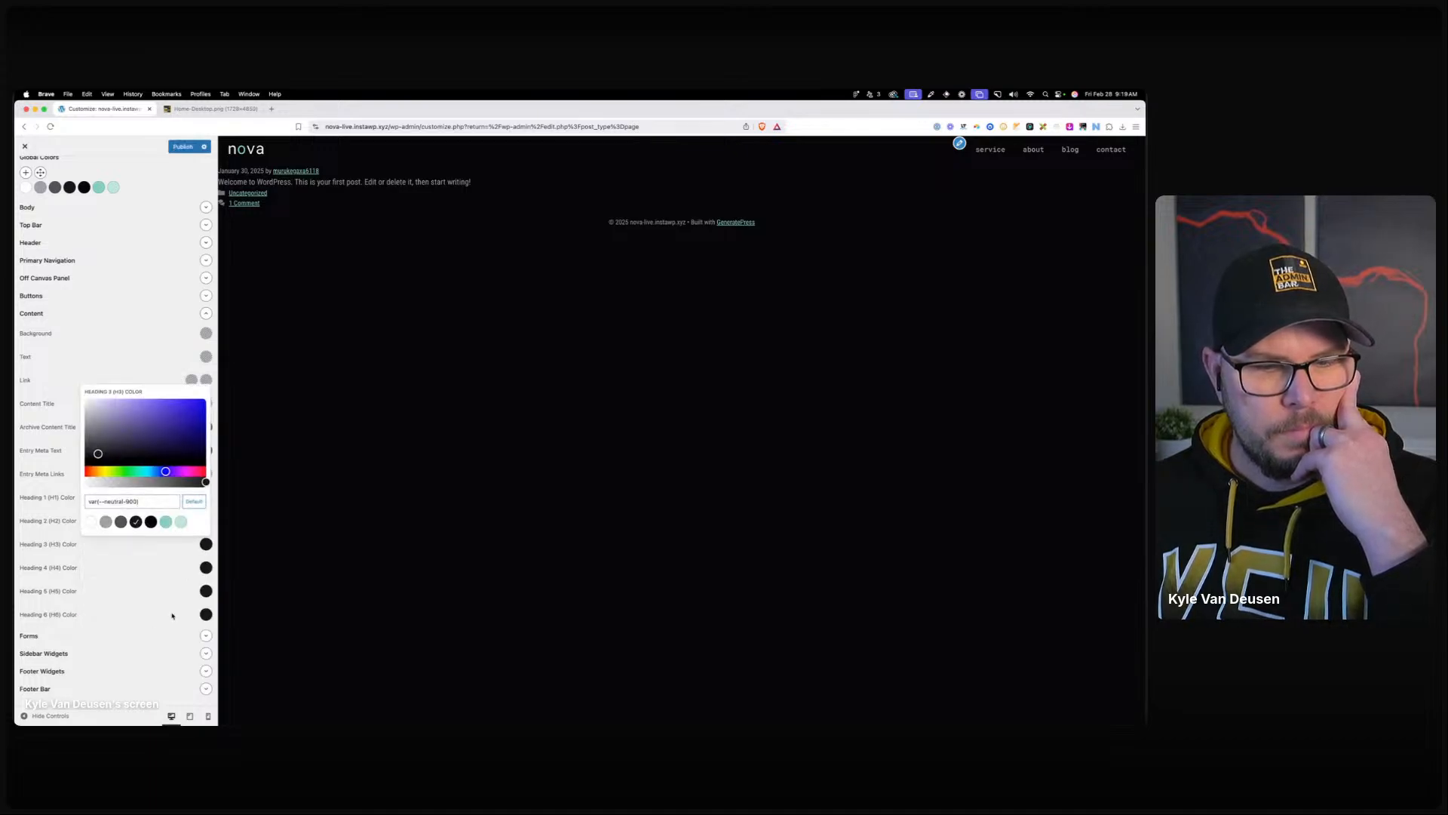
{"action": "left_click", "coordinate": [90, 521]}
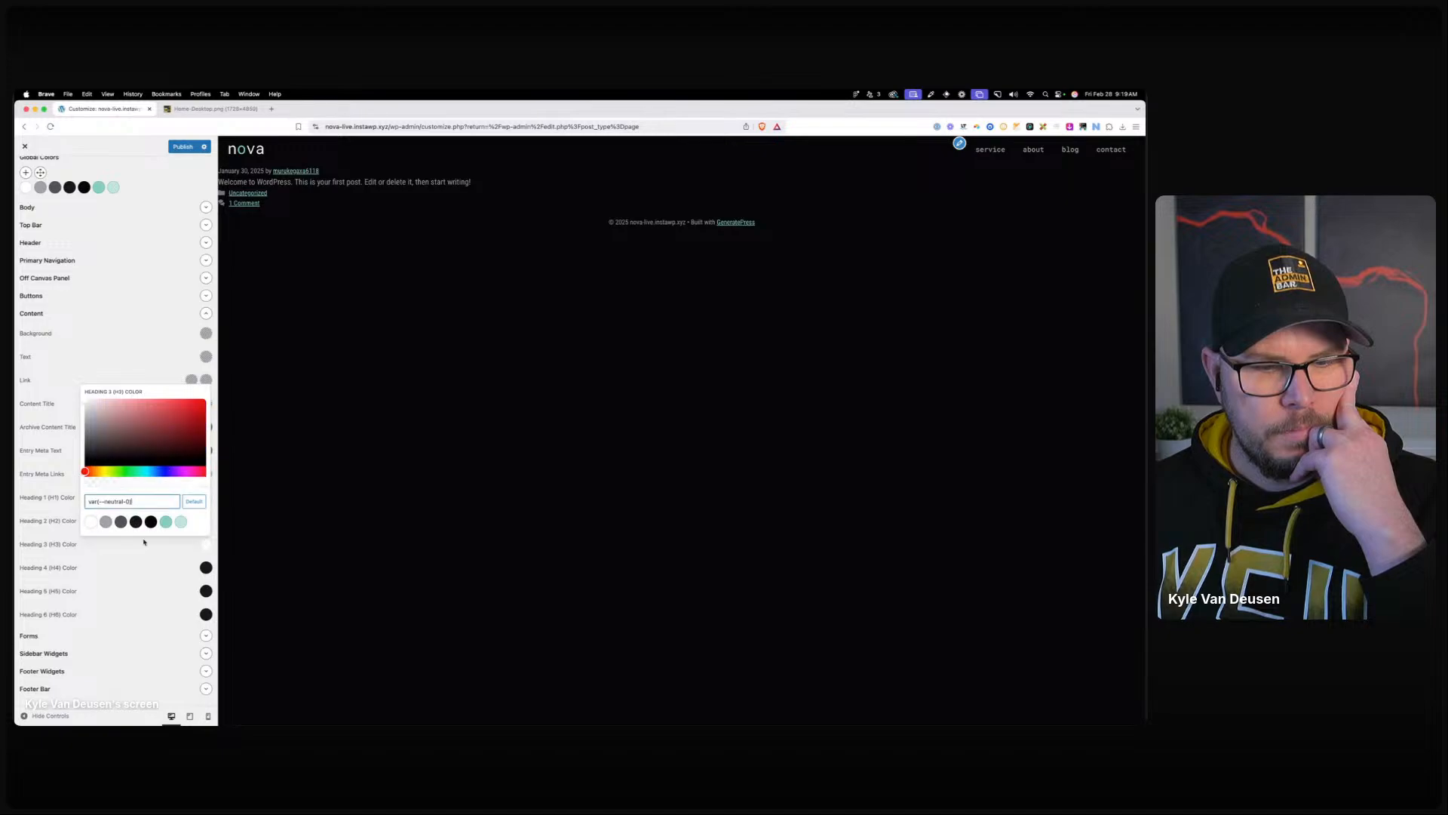
Set Heading 4, 5 and 6 colours to white and publish.
{"action": "left_click", "coordinate": [206, 567]}
{"action": "left_click", "coordinate": [89, 546]}
{"action": "left_click", "coordinate": [211, 592]}
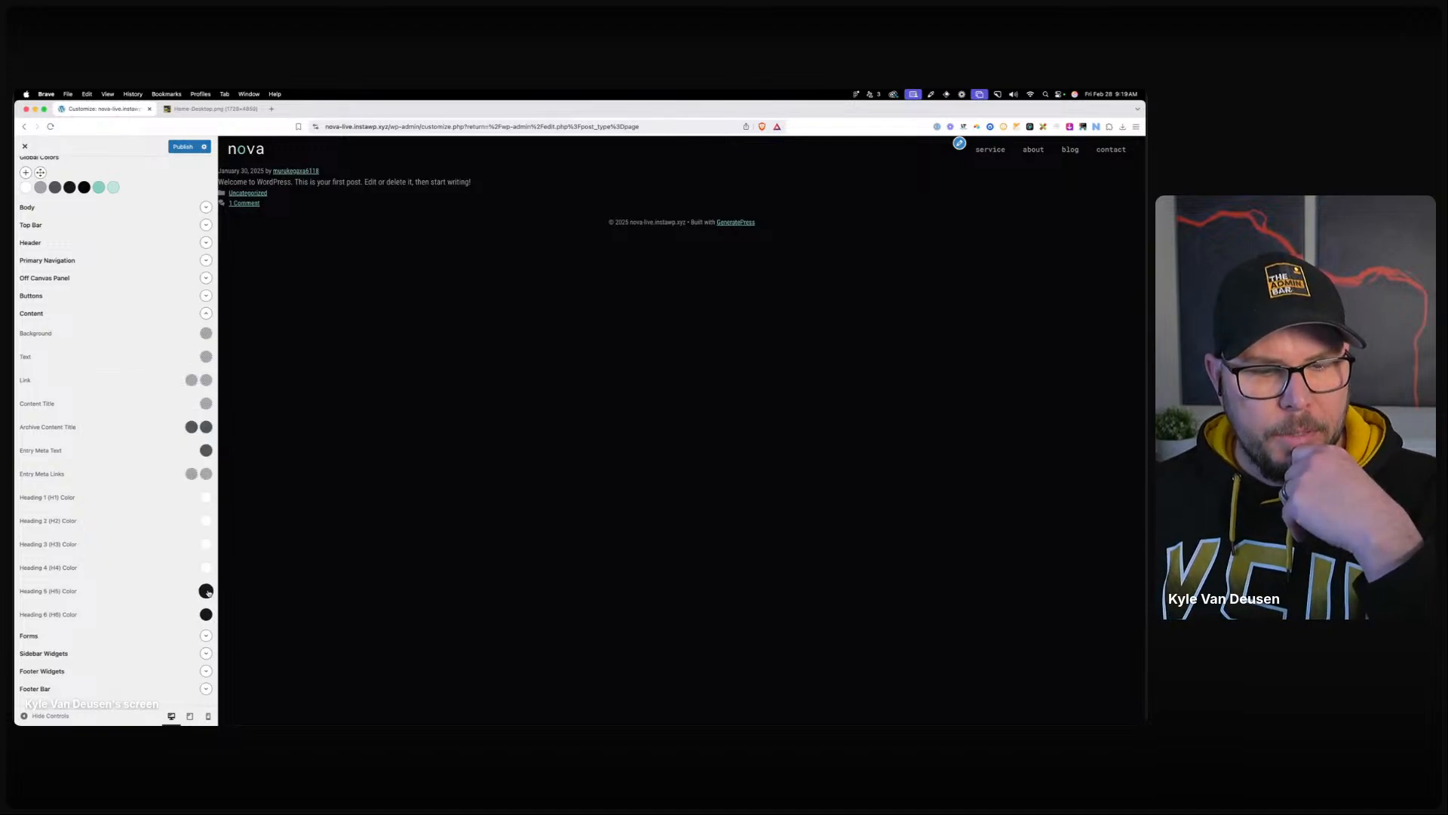
{"action": "left_click", "coordinate": [205, 591]}
{"action": "left_click", "coordinate": [90, 568]}
{"action": "left_click", "coordinate": [211, 614]}
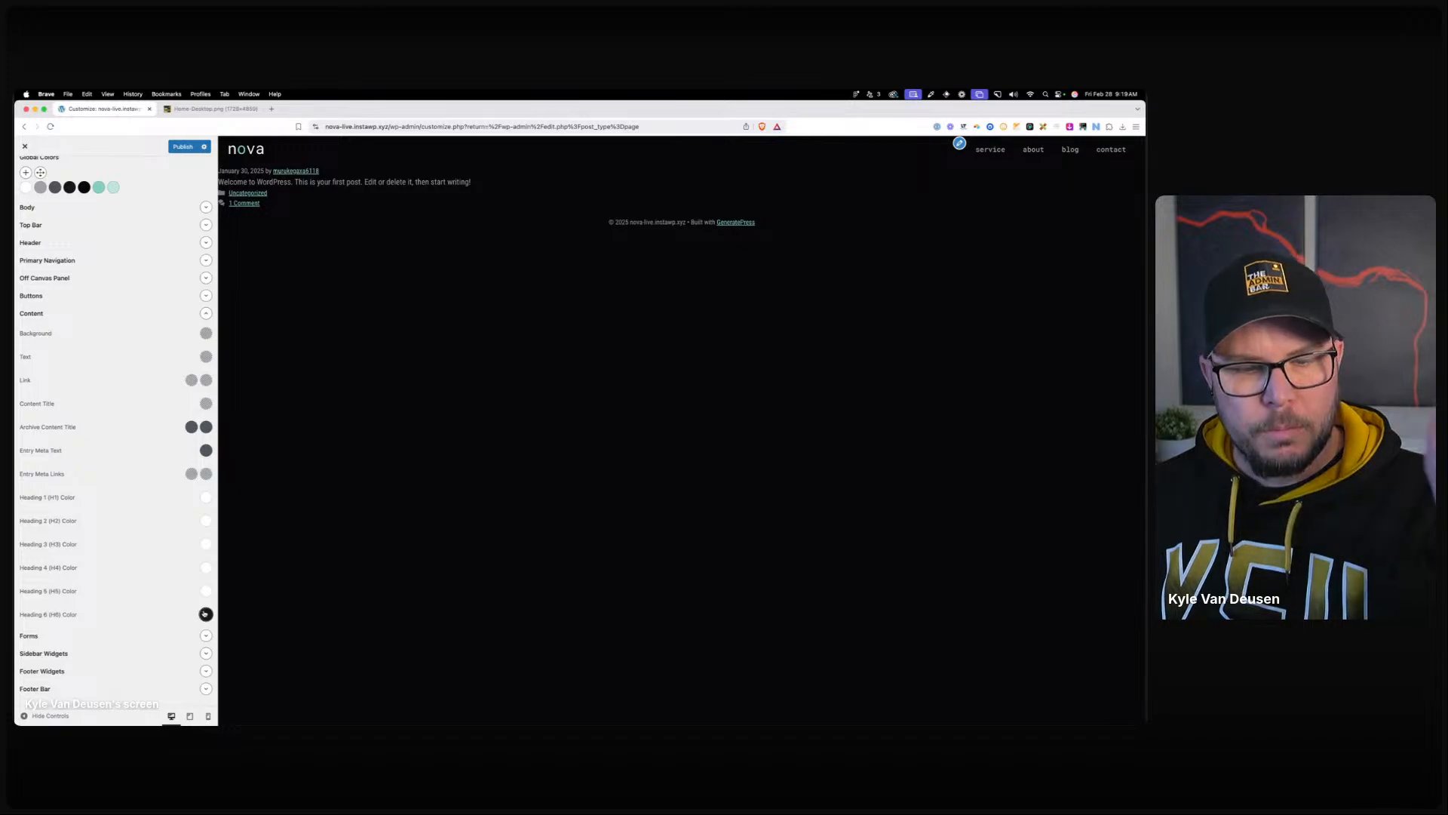
{"action": "left_click", "coordinate": [206, 614]}
{"action": "left_click", "coordinate": [90, 591]}
{"action": "left_click", "coordinate": [150, 631]}
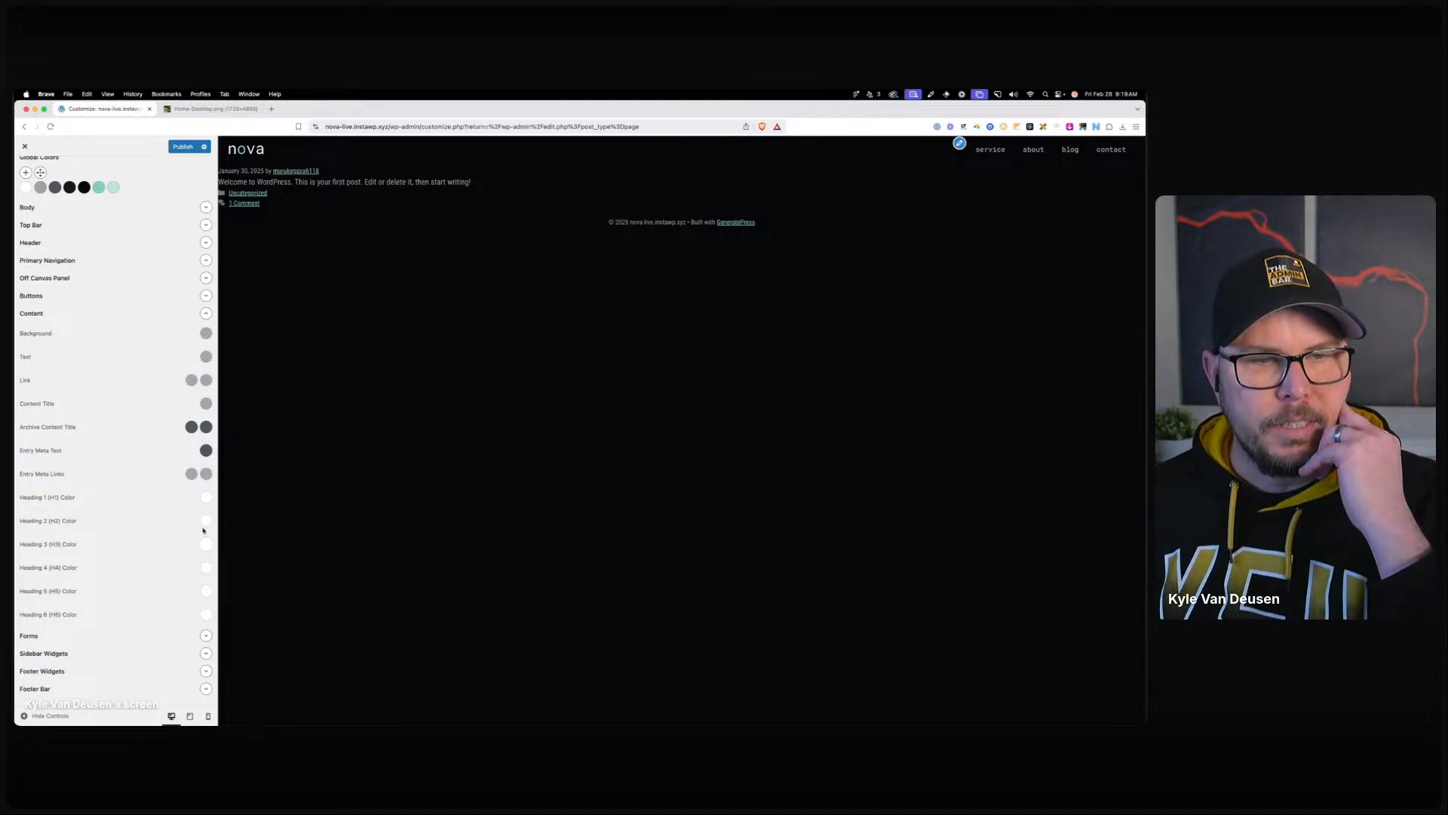
{"action": "left_click", "coordinate": [183, 147]}
{"action": "scroll", "coordinate": [142, 205], "scroll_direction": "up", "scroll_amount": 2}
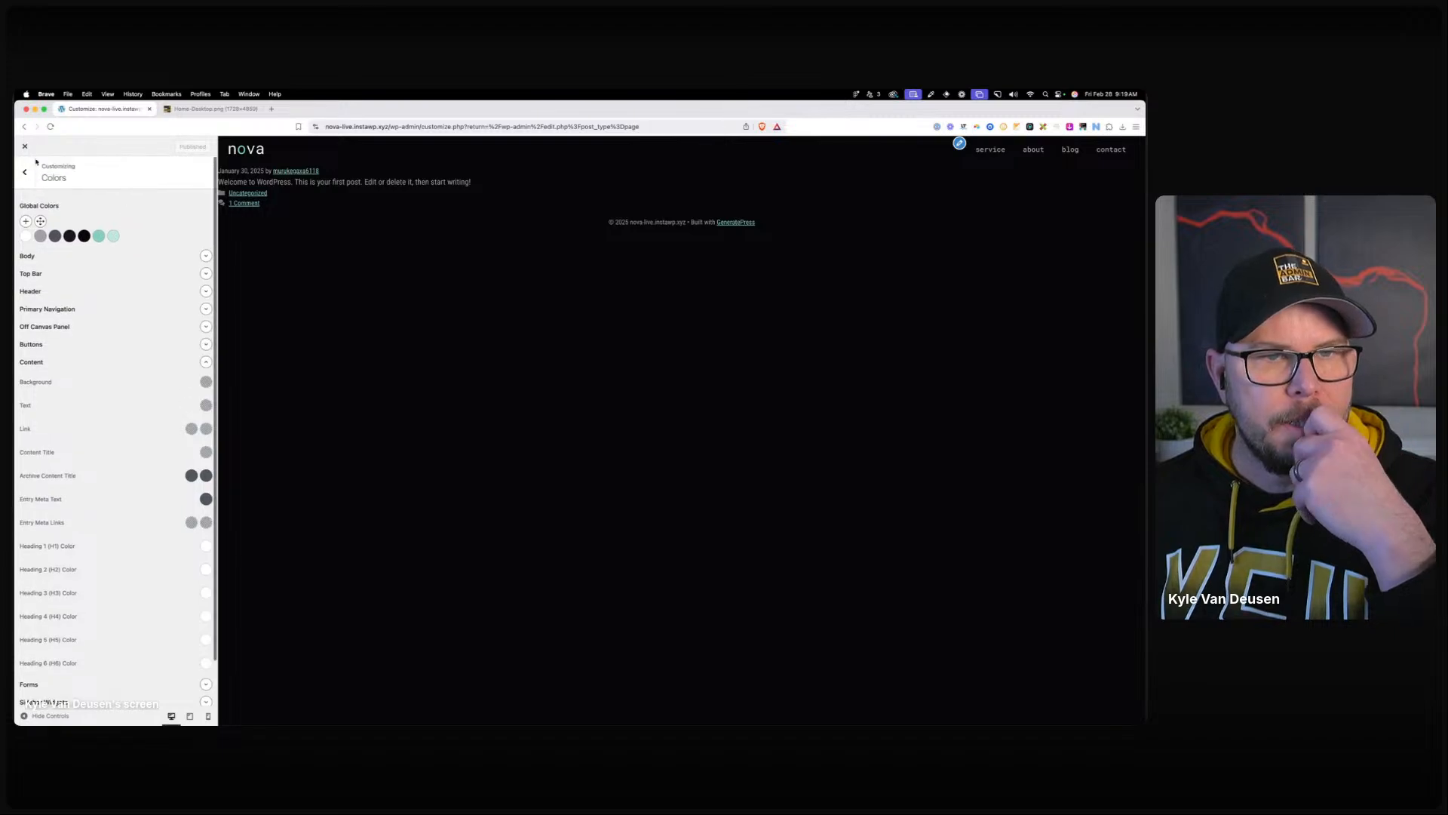
Open the Home page in the block editor and select its empty paragraph block.
{"action": "left_click", "coordinate": [25, 146]}
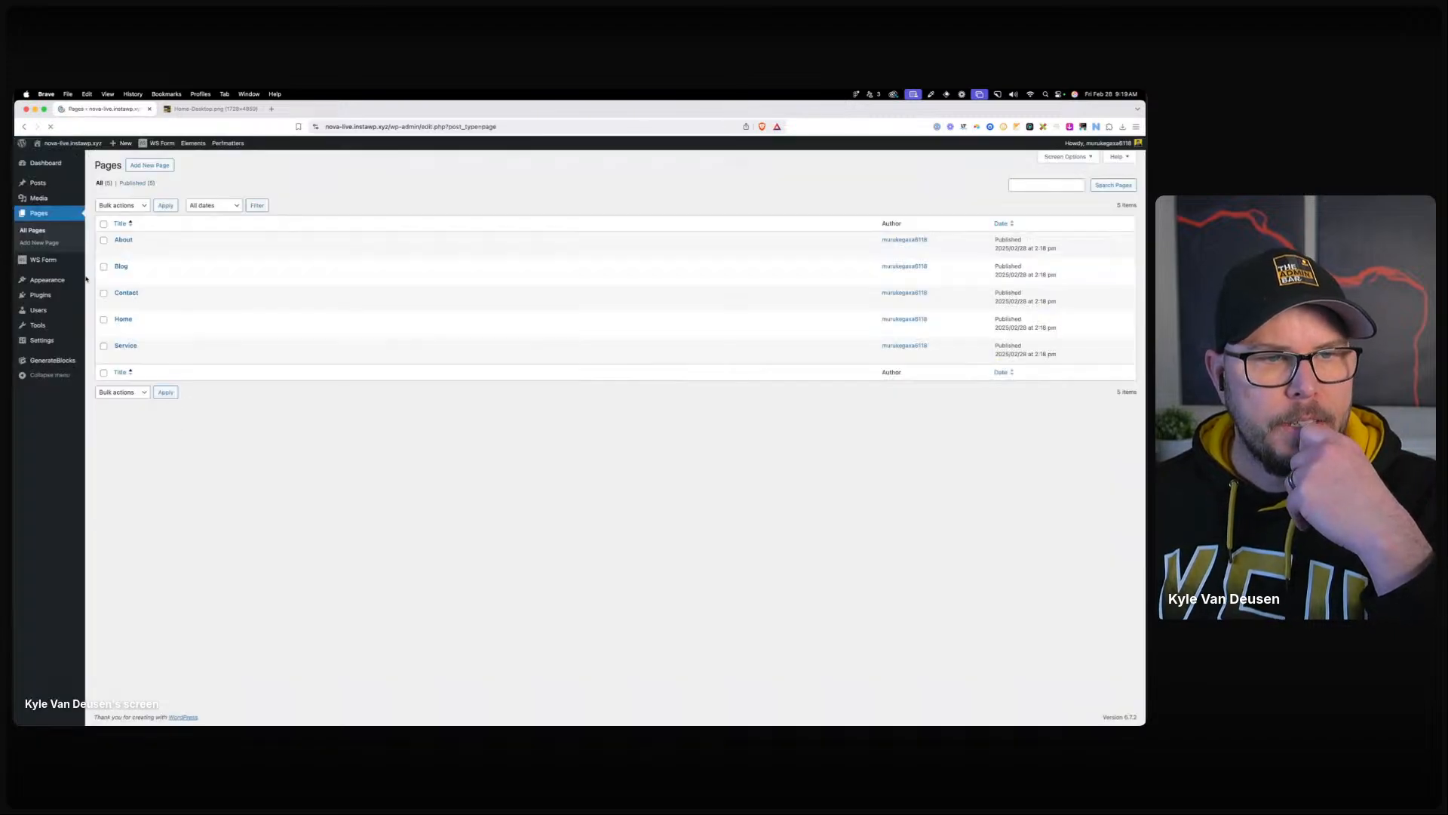
{"action": "left_click", "coordinate": [122, 331]}
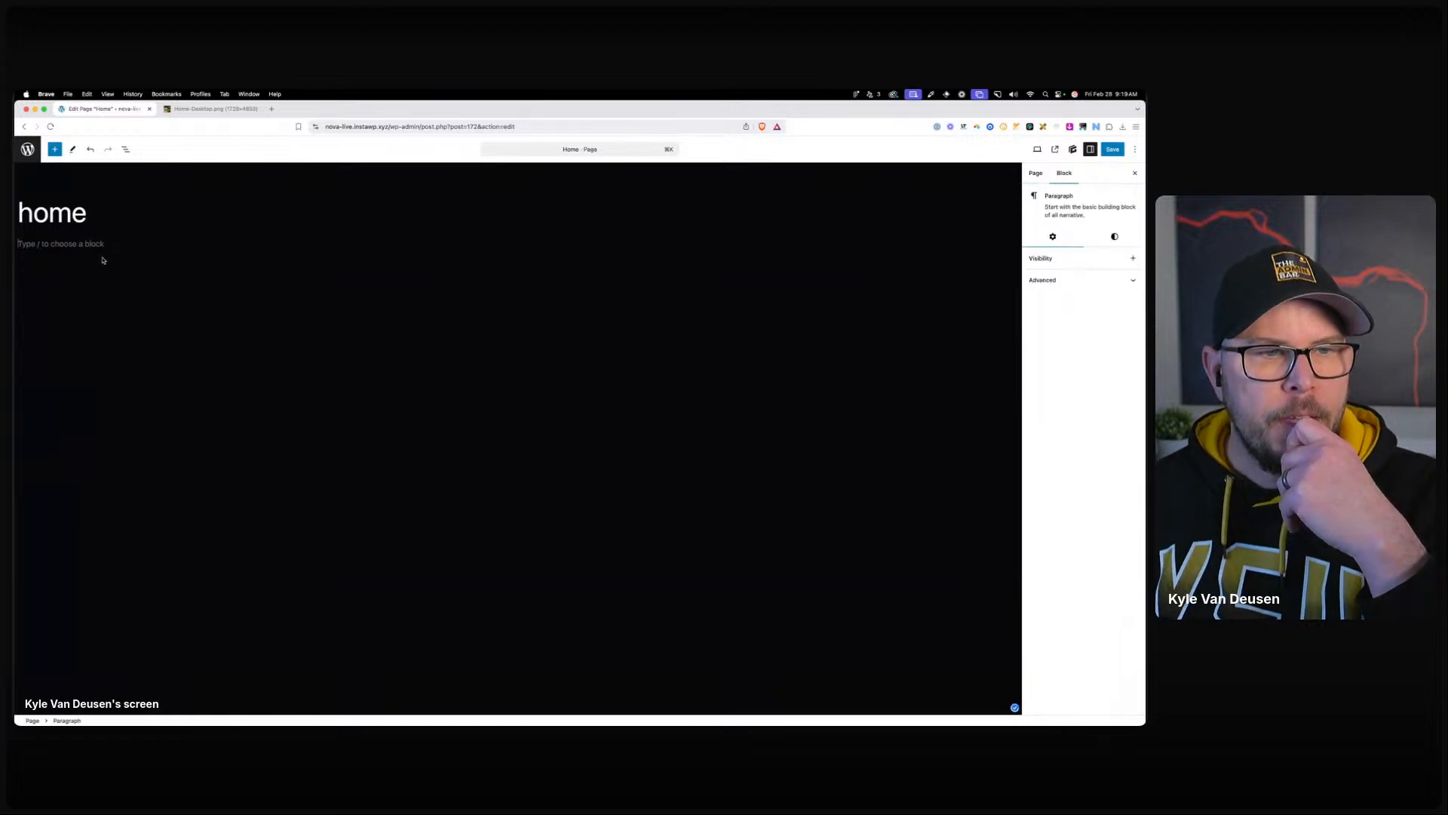
{"action": "left_click", "coordinate": [212, 109]}
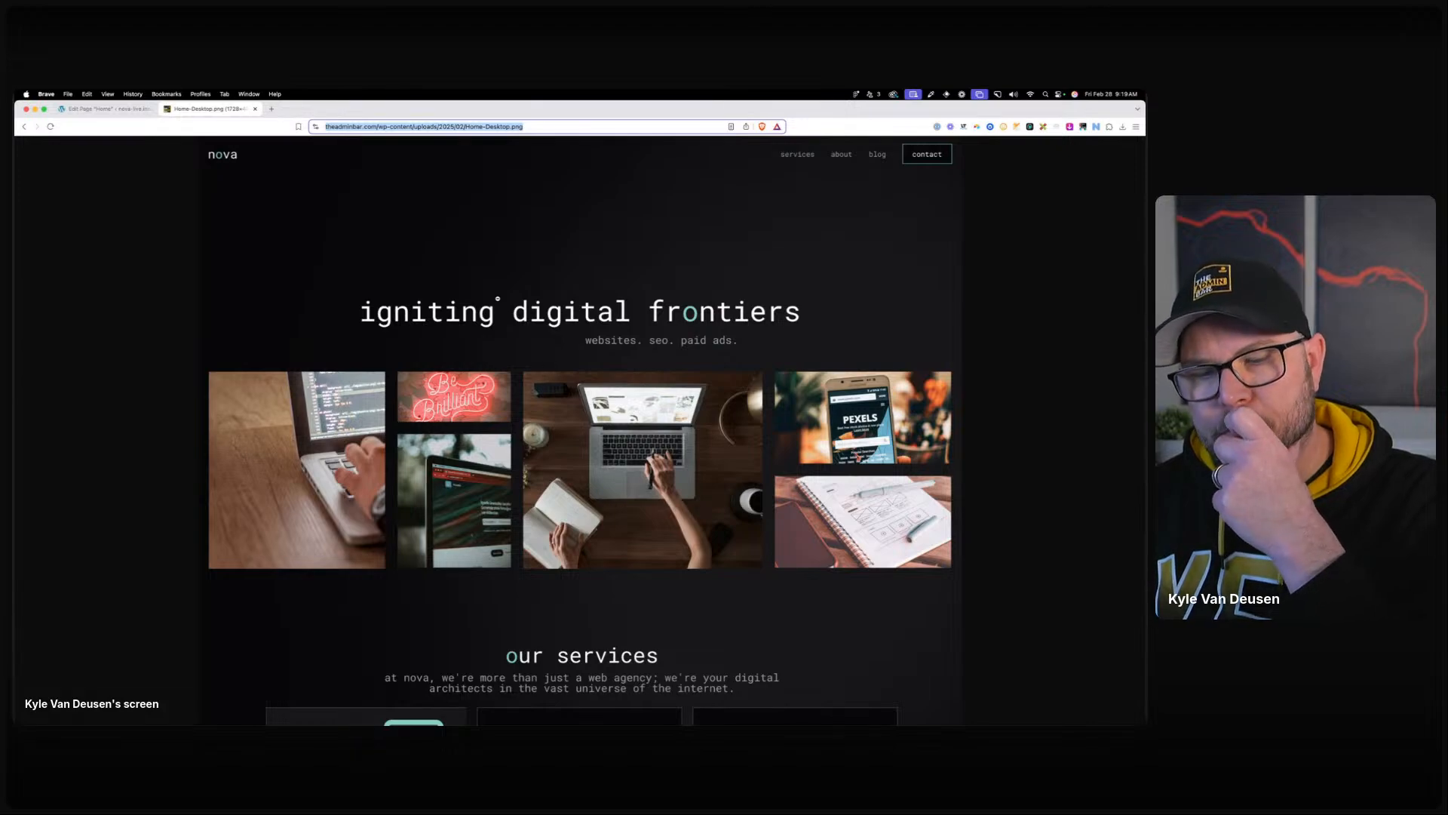
{"action": "left_click", "coordinate": [101, 110]}
{"action": "left_click", "coordinate": [124, 236]}
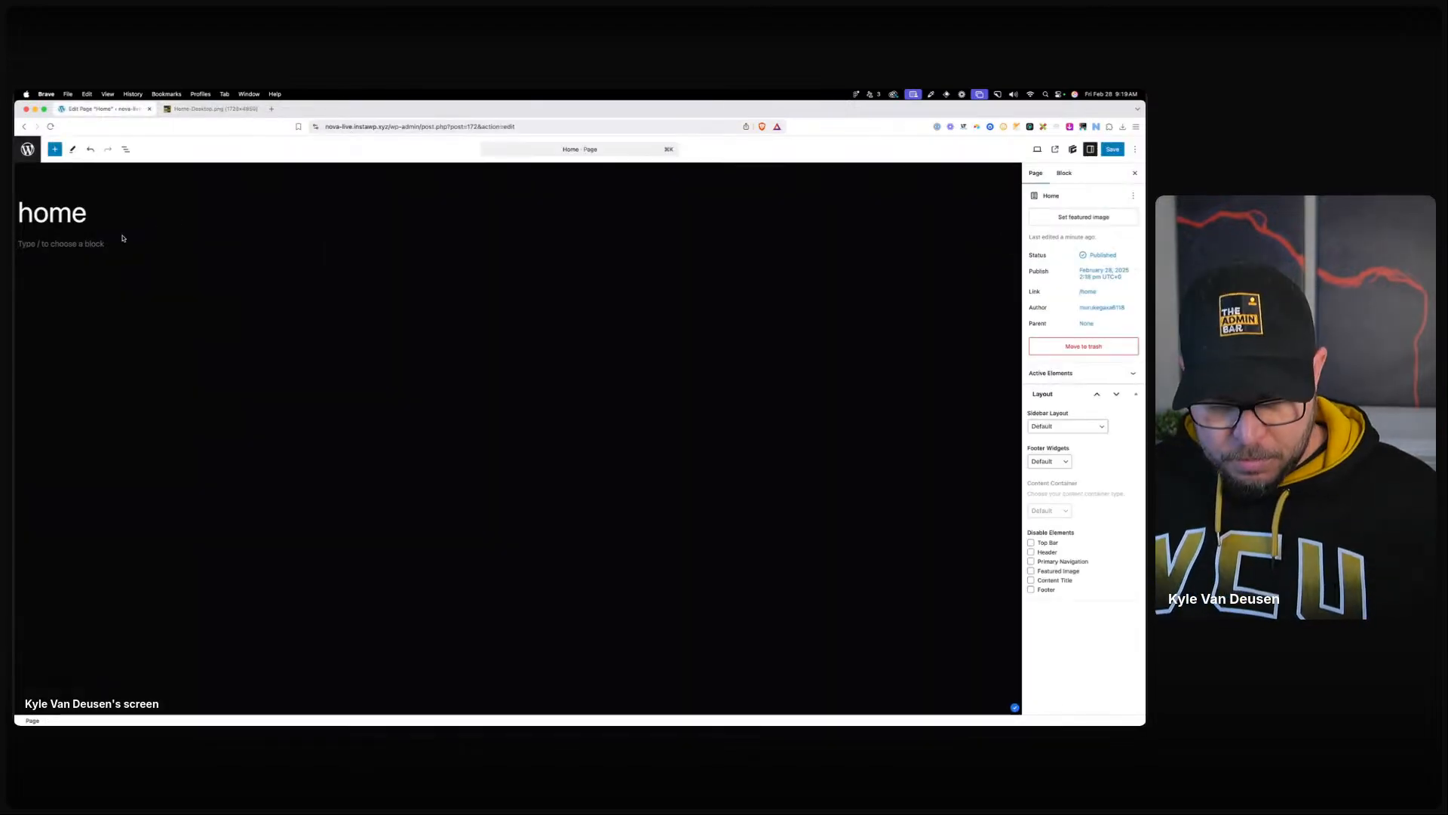
{"action": "left_click", "coordinate": [123, 239]}
Insert a Container block via /con and set its tag name to section.
{"action": "type", "text": "/con"}
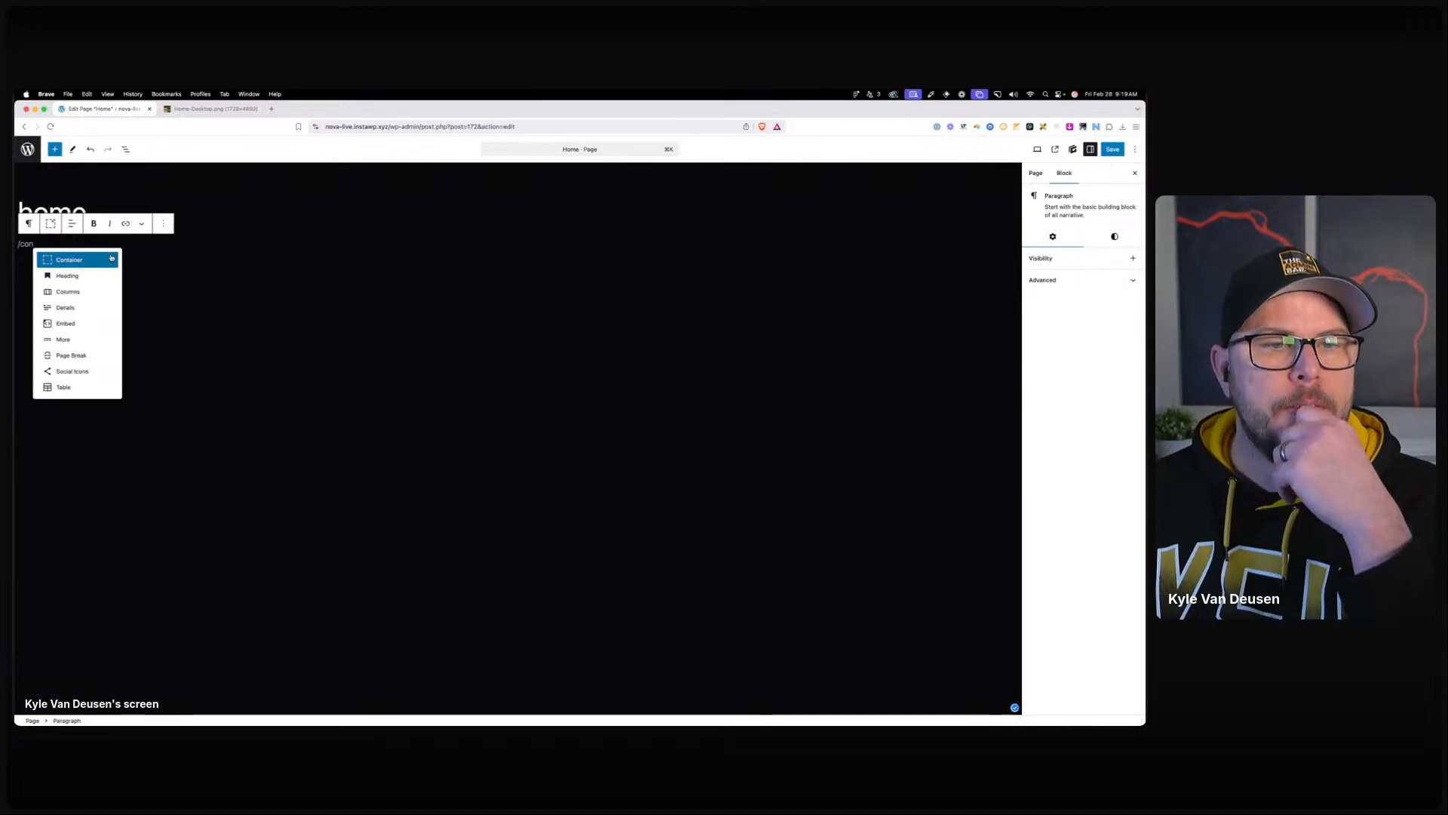
{"action": "key", "text": "Return"}
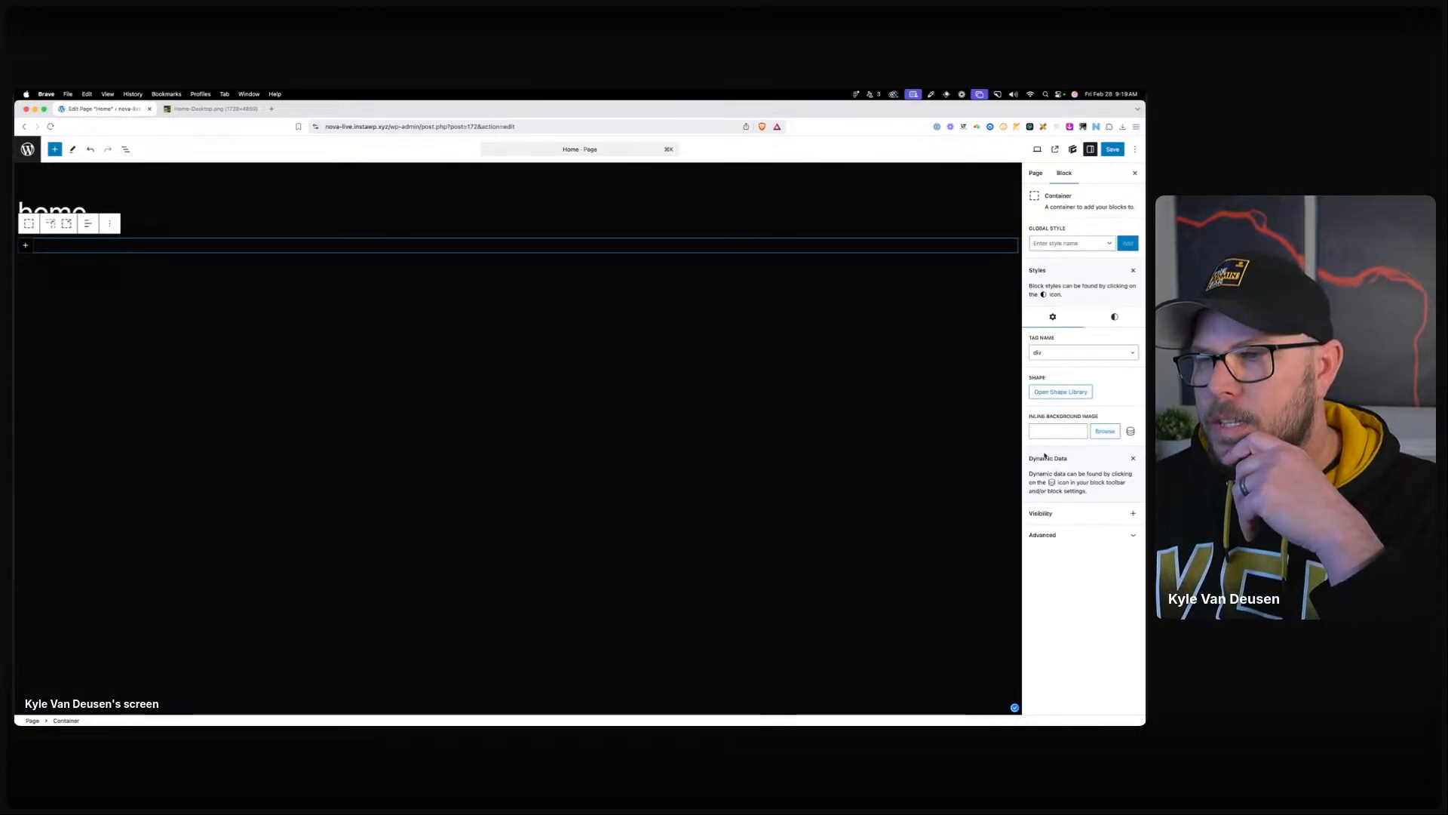
{"action": "left_click", "coordinate": [1043, 352]}
{"action": "left_click", "coordinate": [1049, 370]}
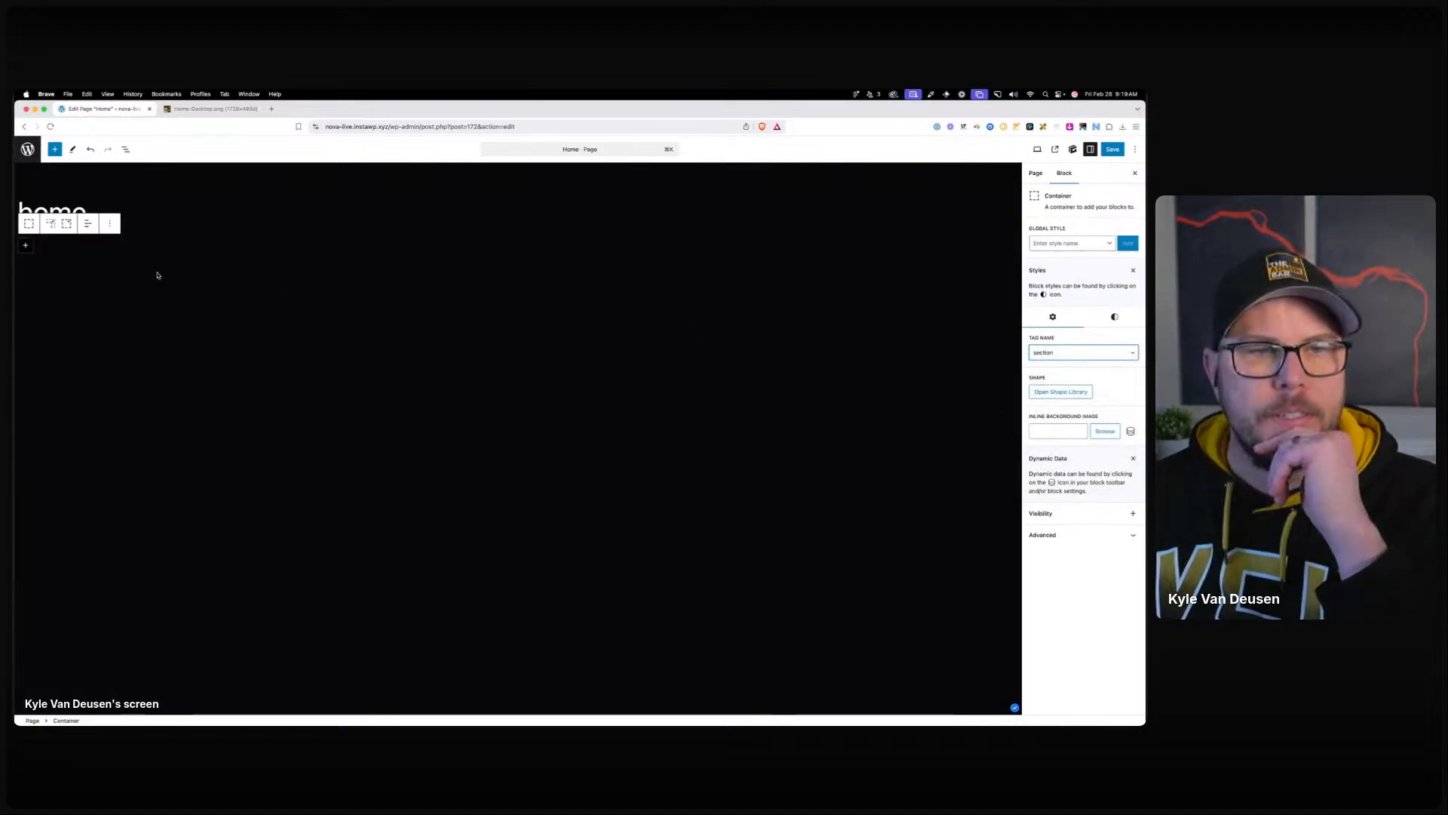
Add an inner Container, then search the outer container's global styles for 'sec'.
{"action": "left_click", "coordinate": [54, 231]}
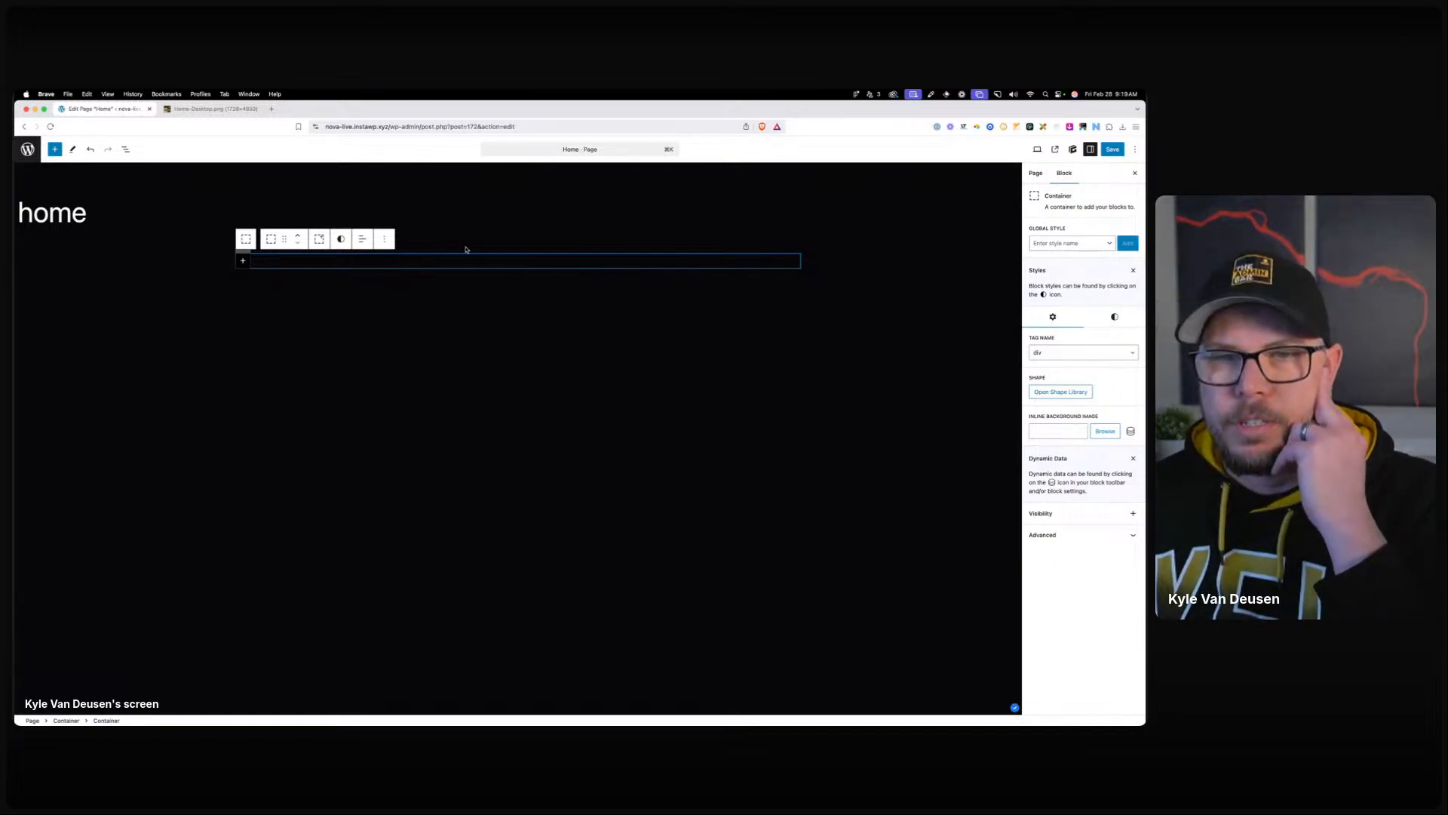
{"action": "left_click", "coordinate": [67, 252]}
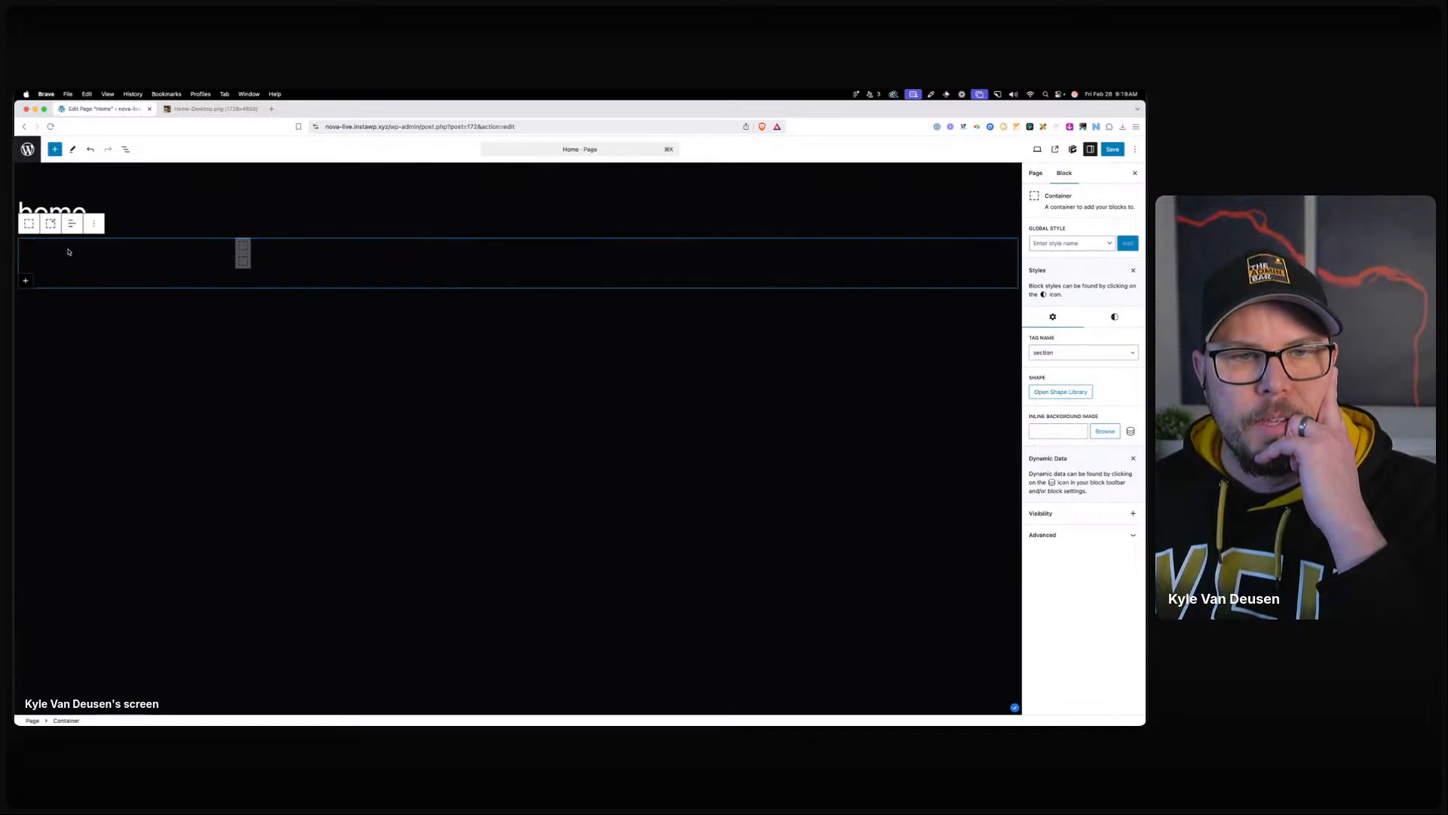
{"action": "left_click", "coordinate": [1047, 243]}
{"action": "type", "text": "sec"}
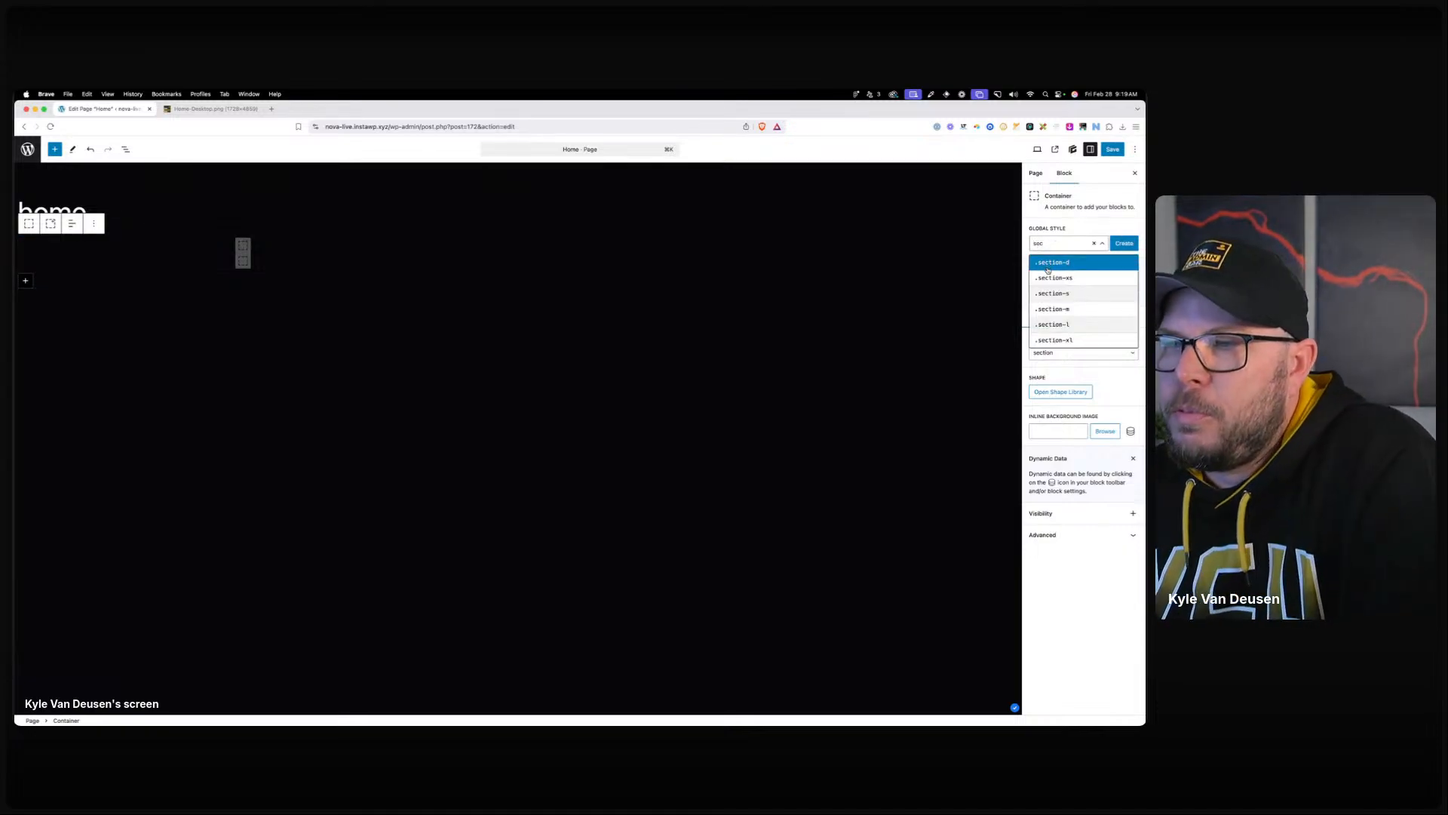
Apply the .section-xl global style and check its top padding against the design.
{"action": "left_click", "coordinate": [1061, 340]}
{"action": "left_click", "coordinate": [1115, 301]}
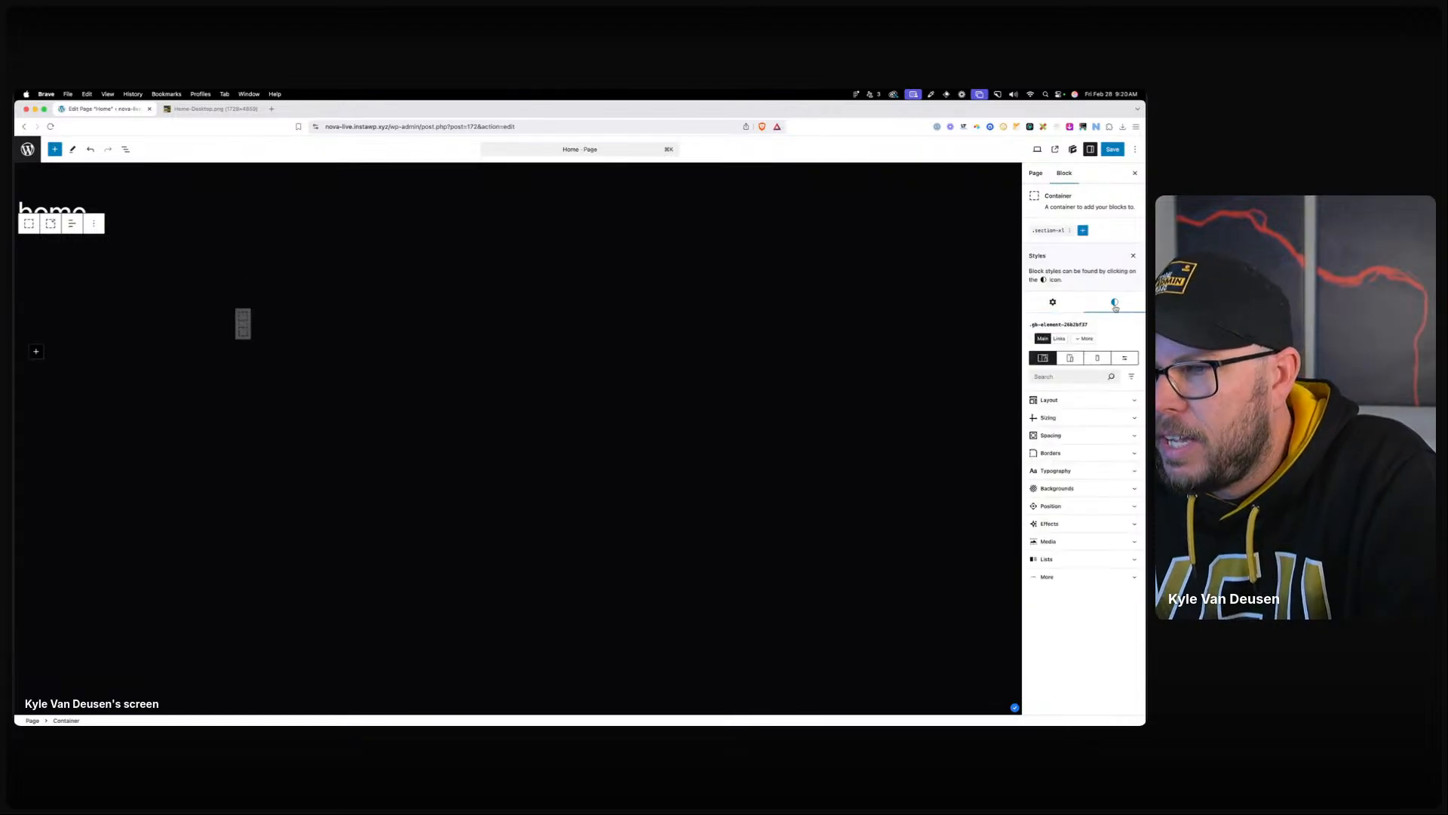
{"action": "left_click", "coordinate": [1057, 419]}
{"action": "left_click", "coordinate": [1046, 231]}
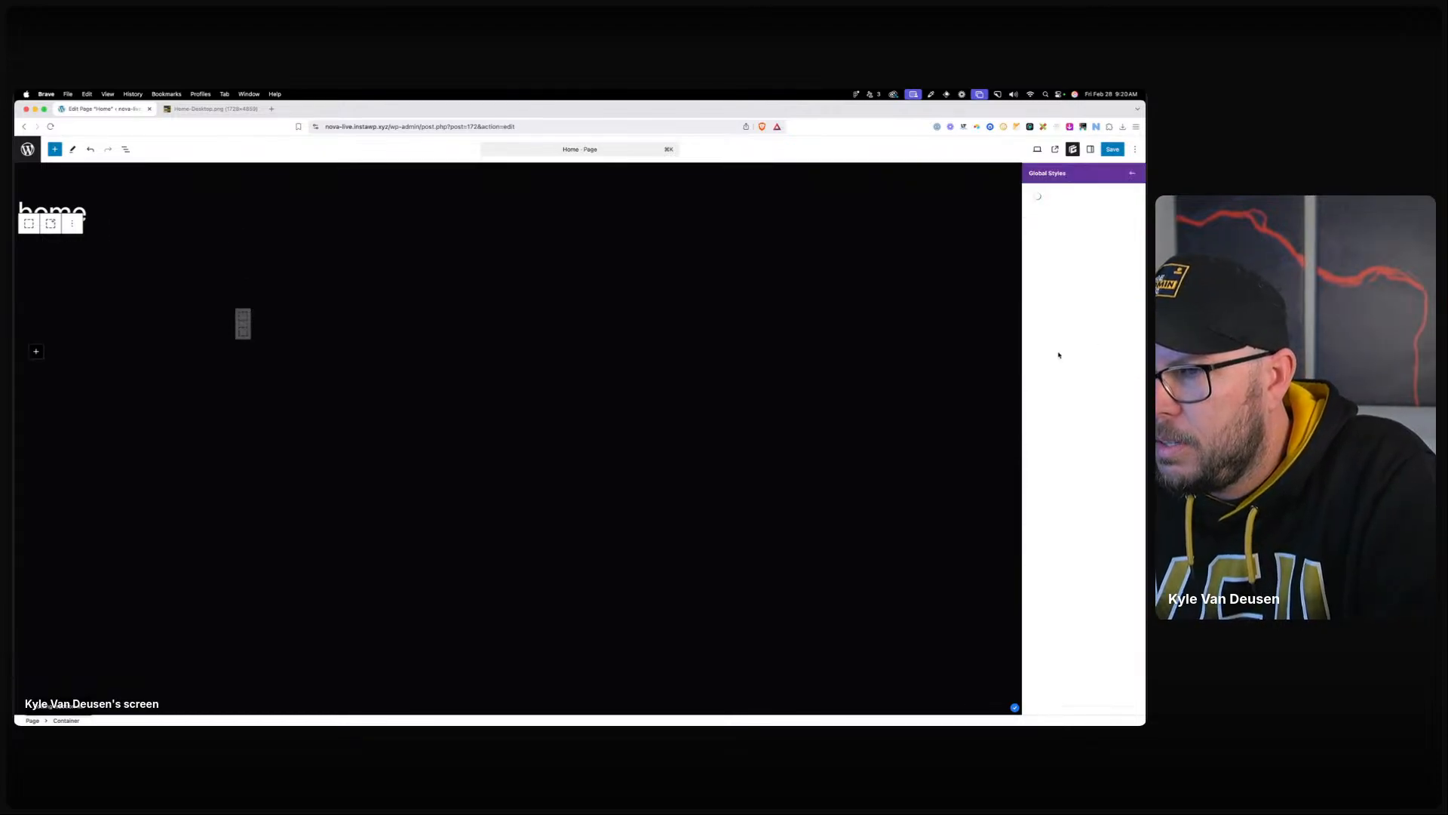
{"action": "left_click", "coordinate": [1060, 306]}
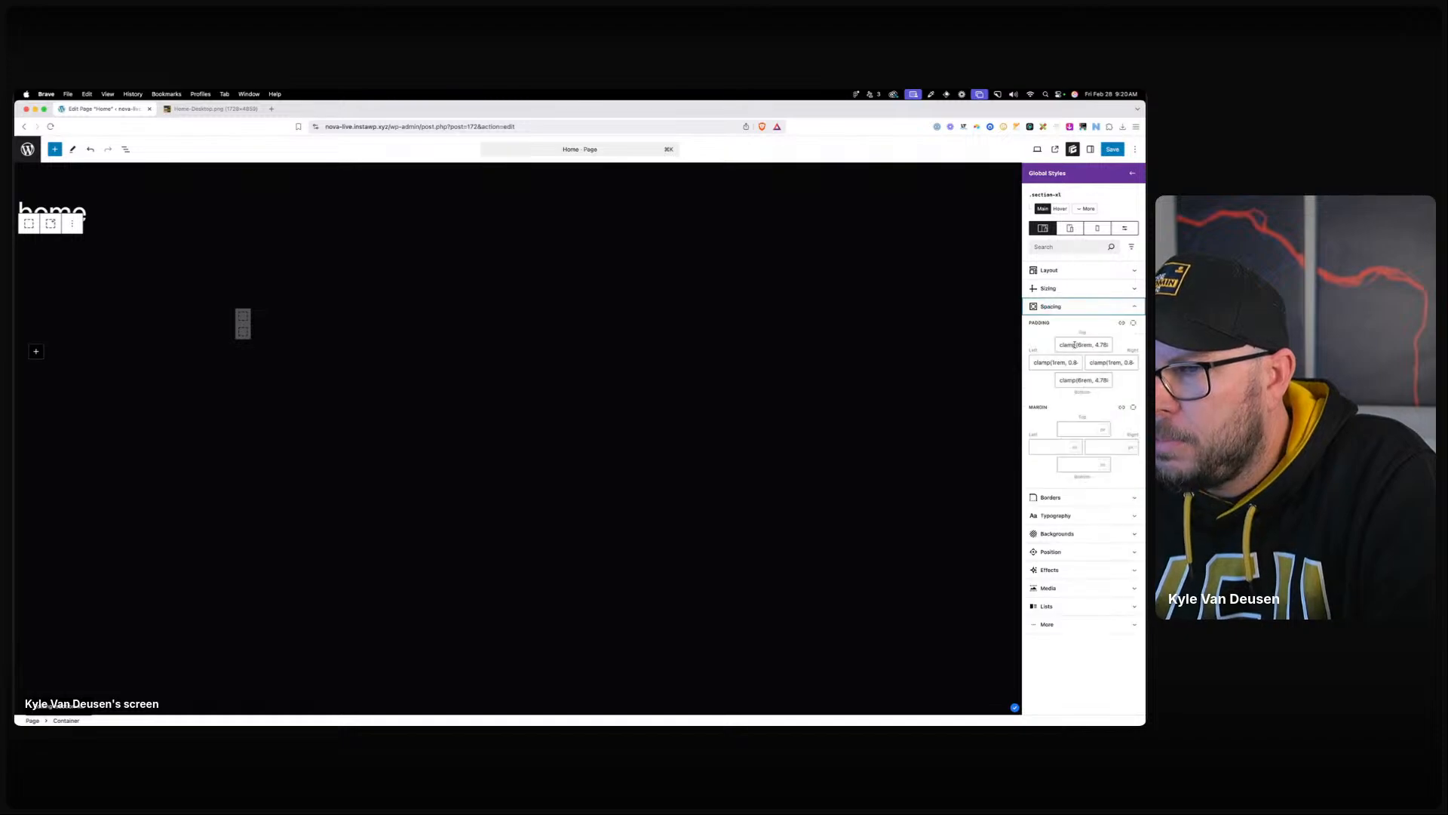
{"action": "left_click_drag", "start_coordinate": [1075, 345], "coordinate": [1135, 362]}
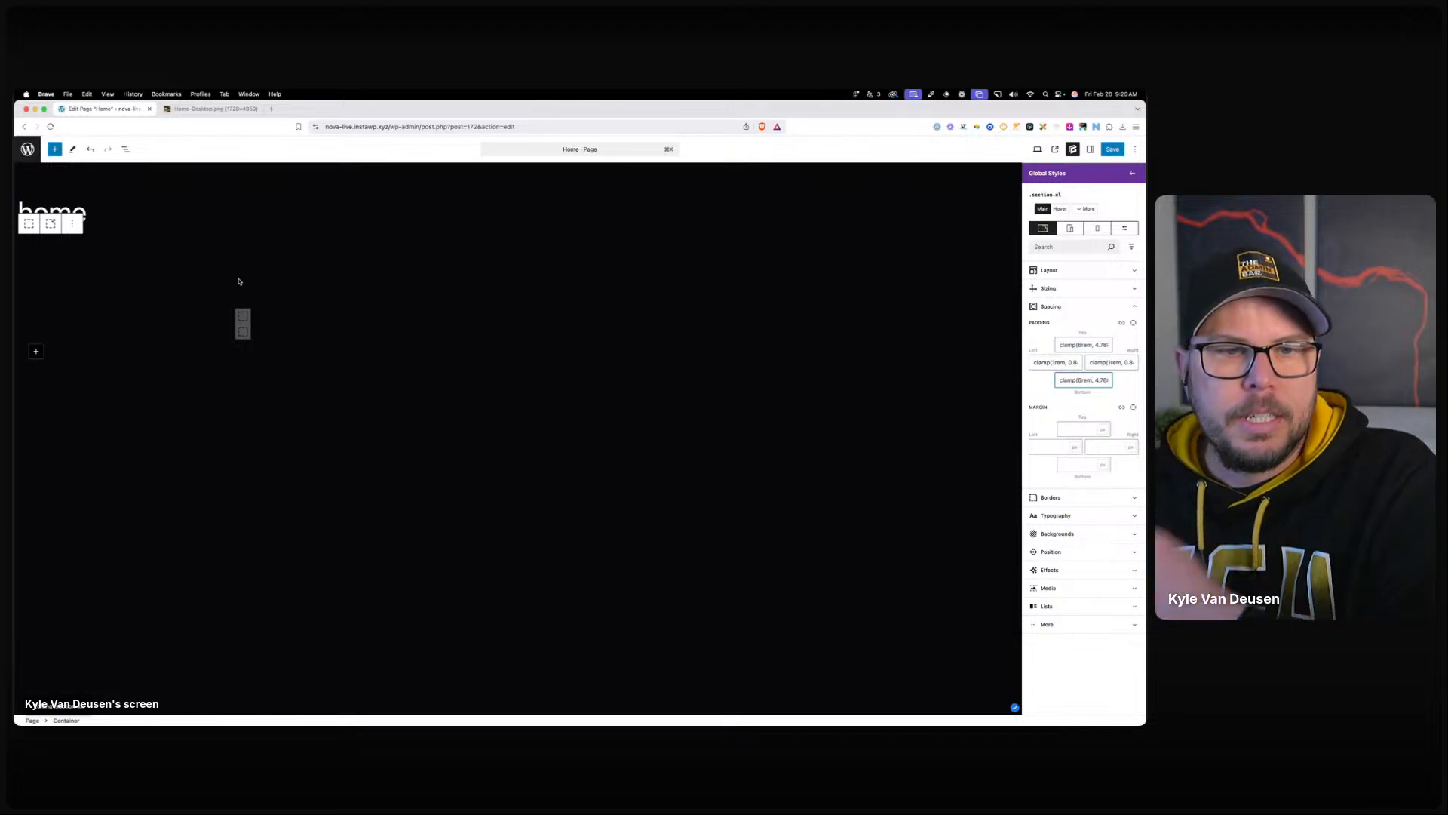
{"action": "left_click", "coordinate": [249, 111]}
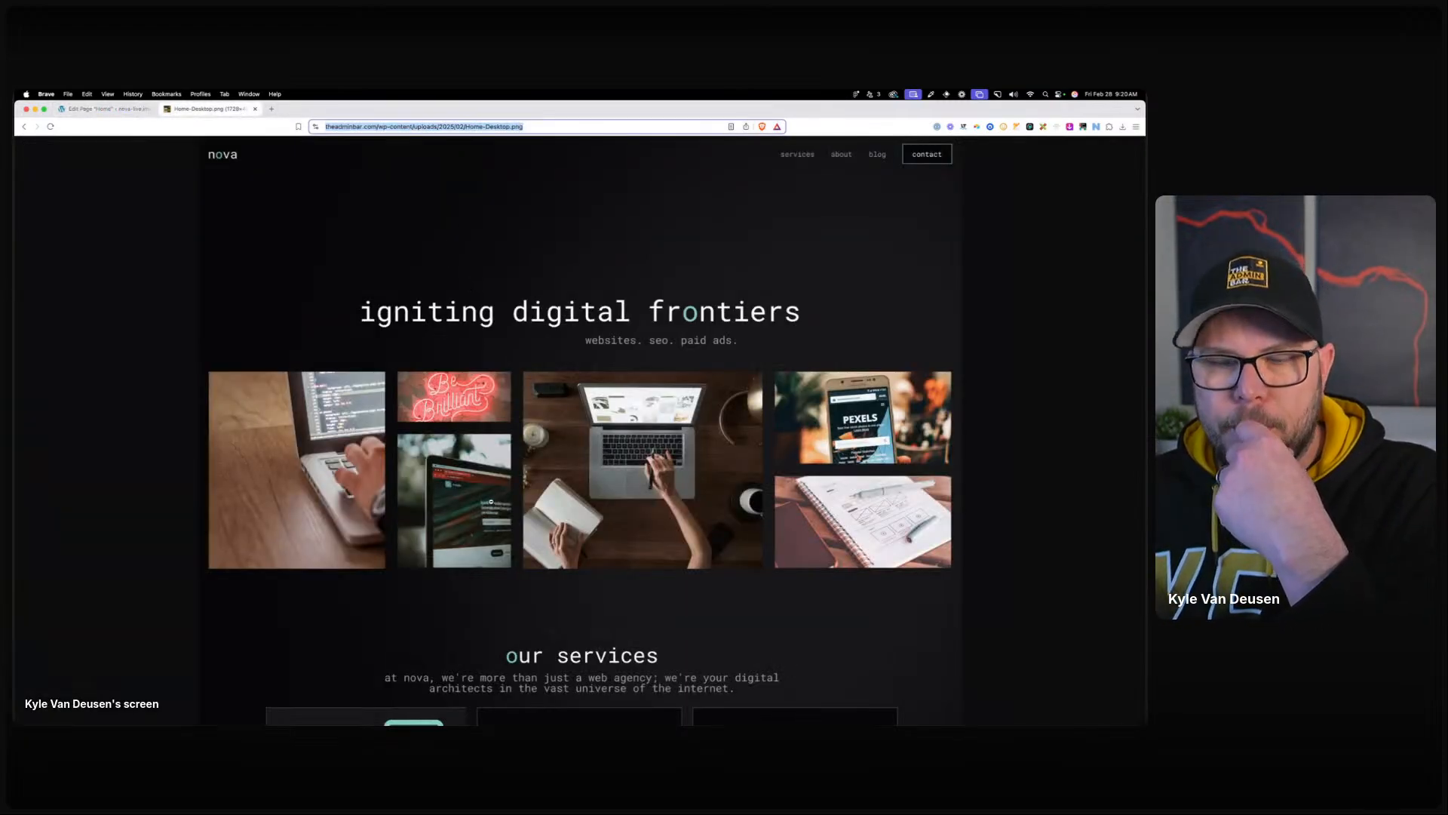
{"action": "left_click", "coordinate": [122, 110]}
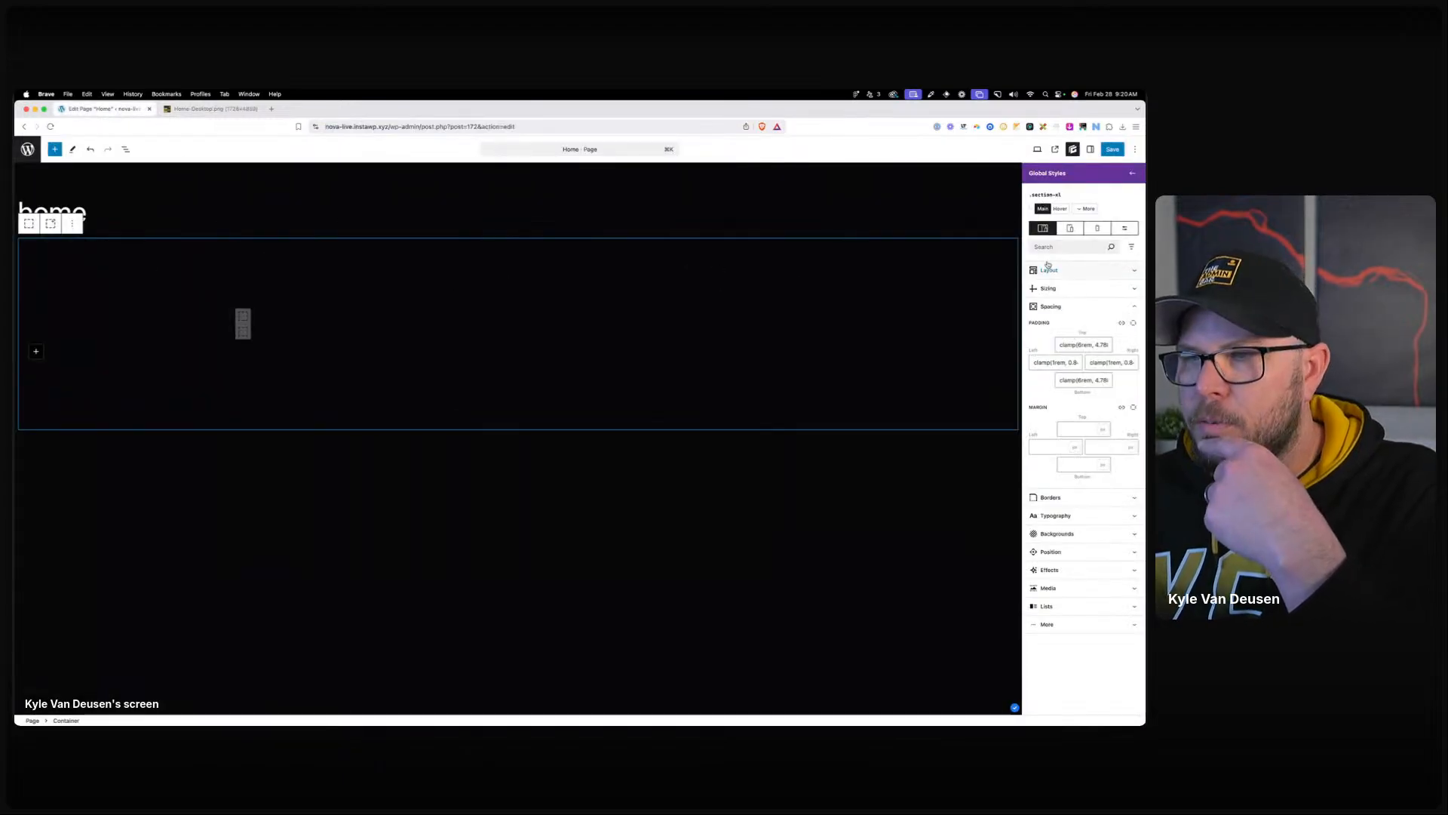
{"action": "left_click", "coordinate": [1131, 173]}
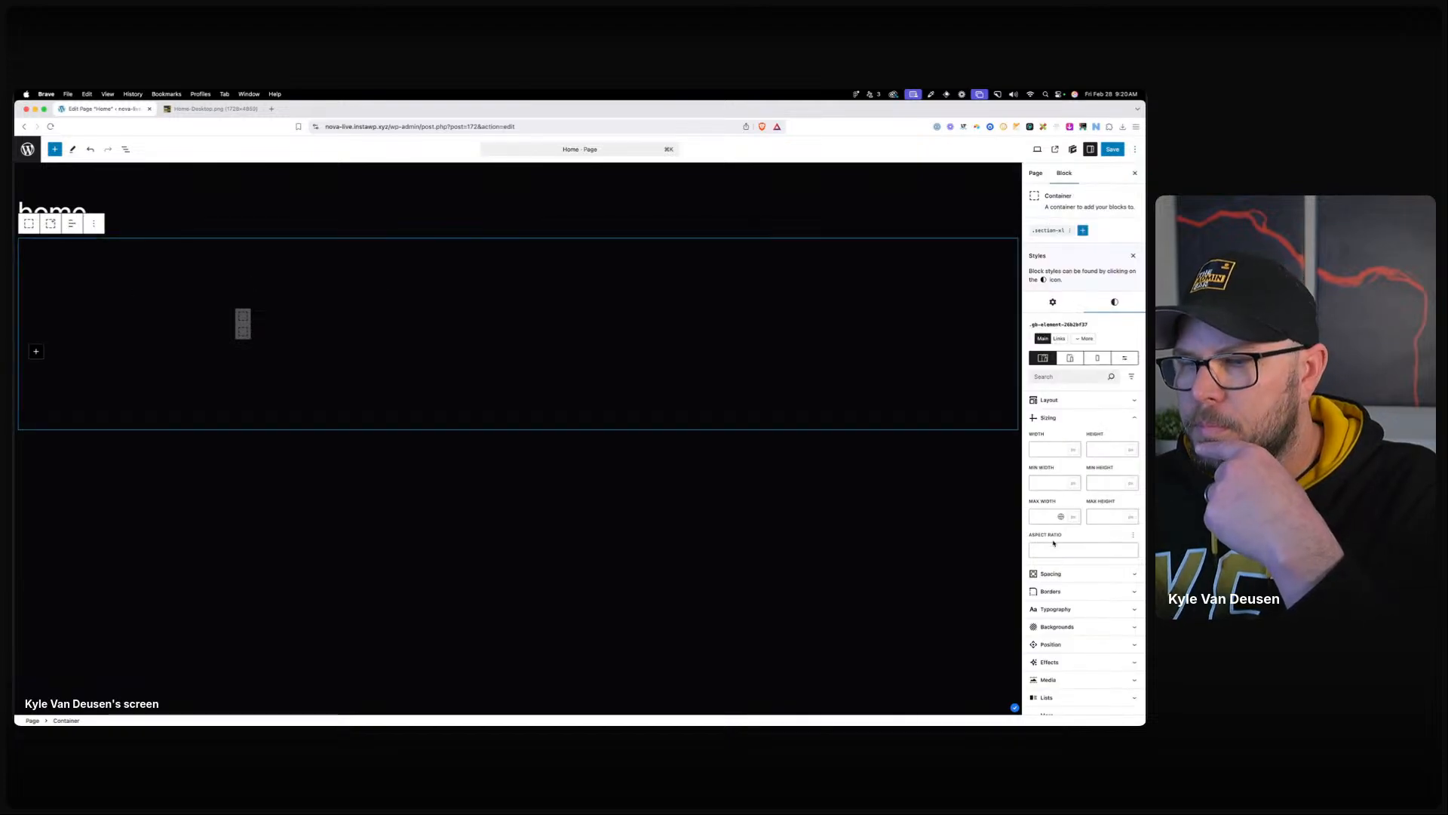
Set the container's top padding to 16 rem.
{"action": "left_click", "coordinate": [1050, 574]}
{"action": "left_click", "coordinate": [1073, 613]}
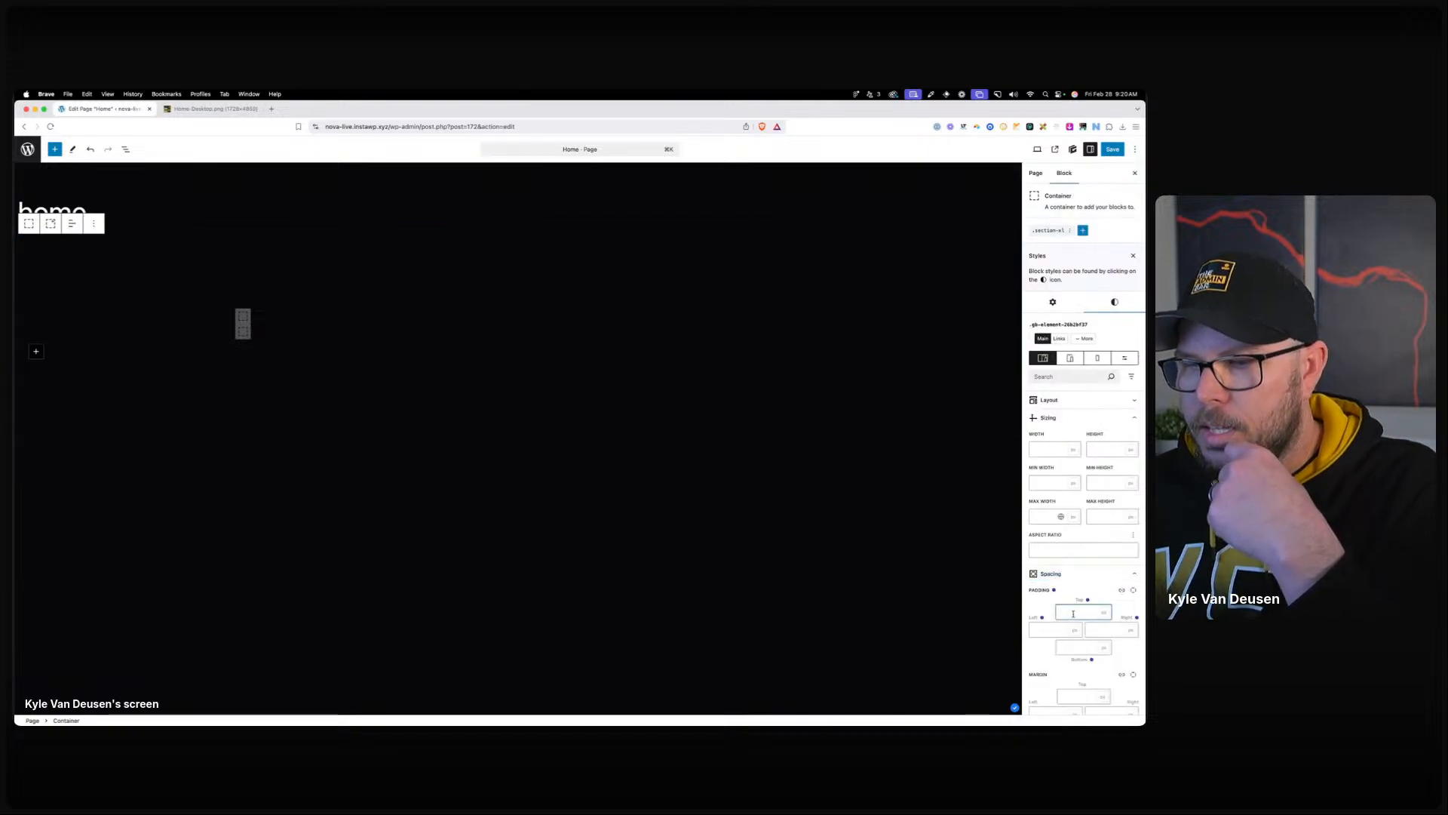
{"action": "type", "text": "10"}
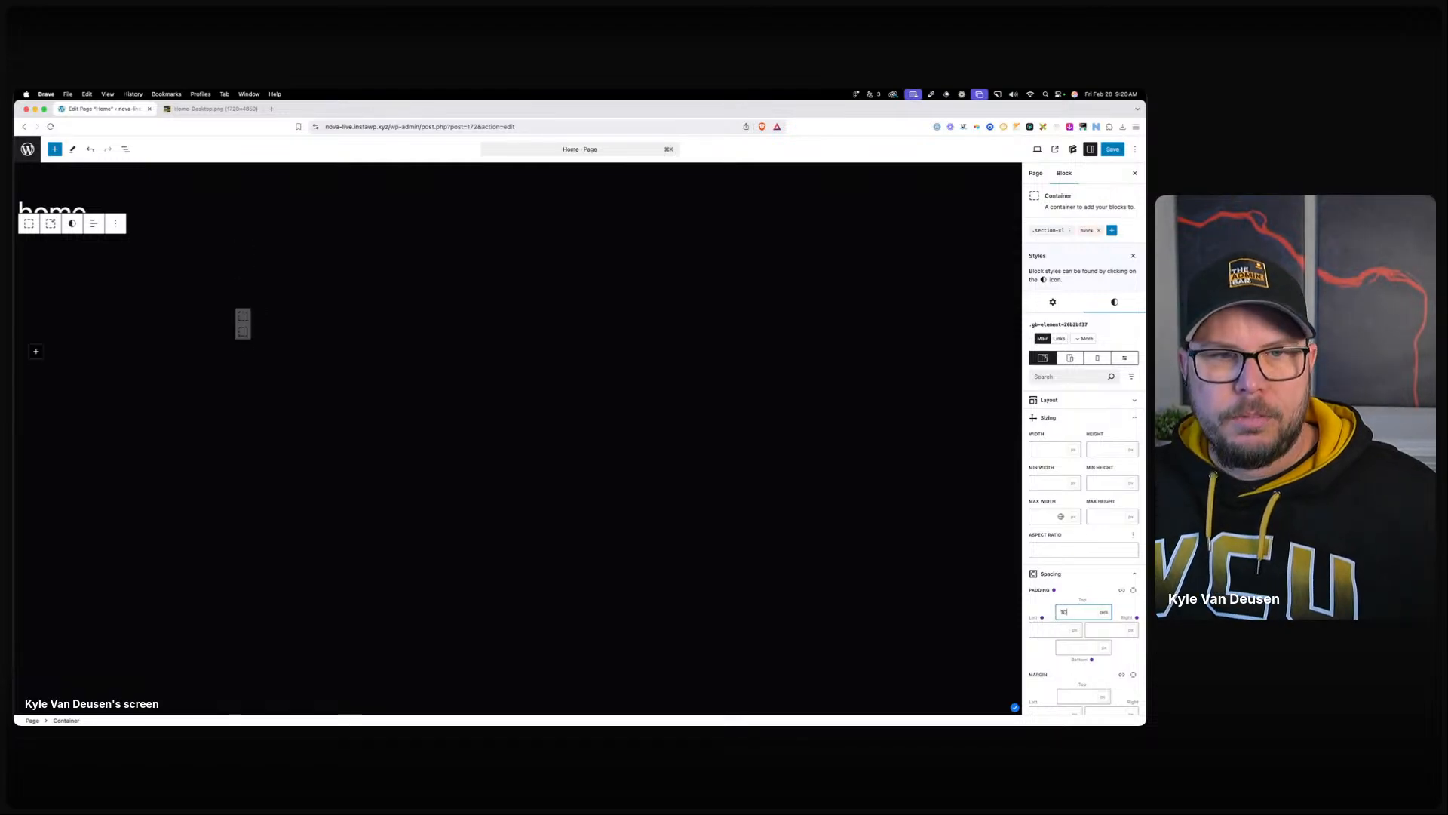
{"action": "key", "text": "Up"}
{"action": "key", "text": "Up"}
{"action": "key", "text": "Up"}
{"action": "key", "text": "Up"}
{"action": "key", "text": "Up"}
{"action": "key", "text": "Up"}
{"action": "key", "text": "Up"}
{"action": "key", "text": "Up"}
{"action": "key", "text": "Up"}
{"action": "key", "text": "Up"}
{"action": "key", "text": "Up"}
{"action": "key", "text": "Up"}
{"action": "key", "text": "Up"}
{"action": "key", "text": "Up"}
{"action": "key", "text": "Up"}
{"action": "key", "text": "Up"}
{"action": "key", "text": "Up"}
{"action": "key", "text": "Up"}
{"action": "key", "text": "Up"}
{"action": "key", "text": "Up"}
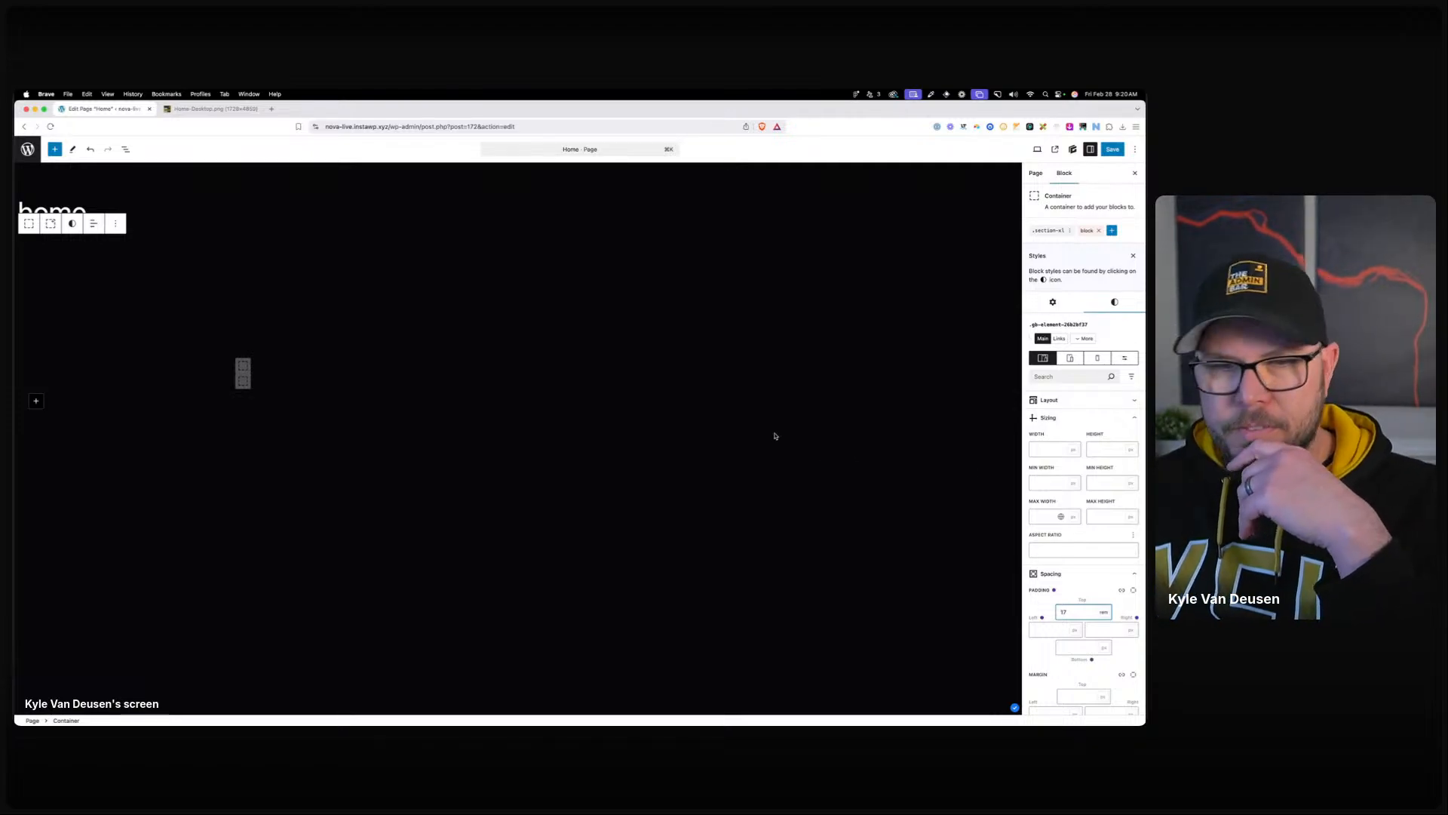
{"action": "key", "text": "Down"}
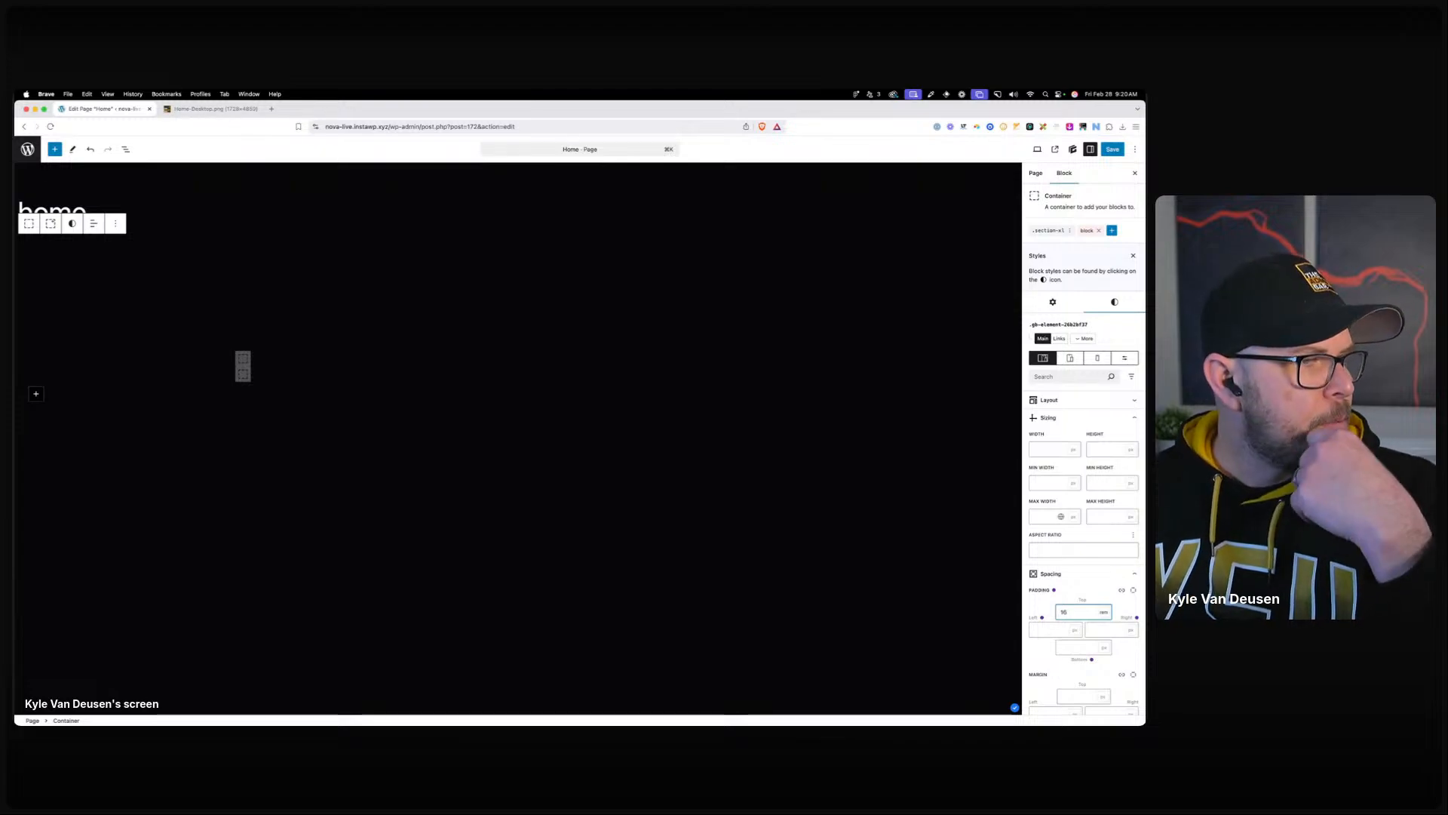
Add an H1 Headline block inside the inner container.
{"action": "left_click", "coordinate": [272, 371]}
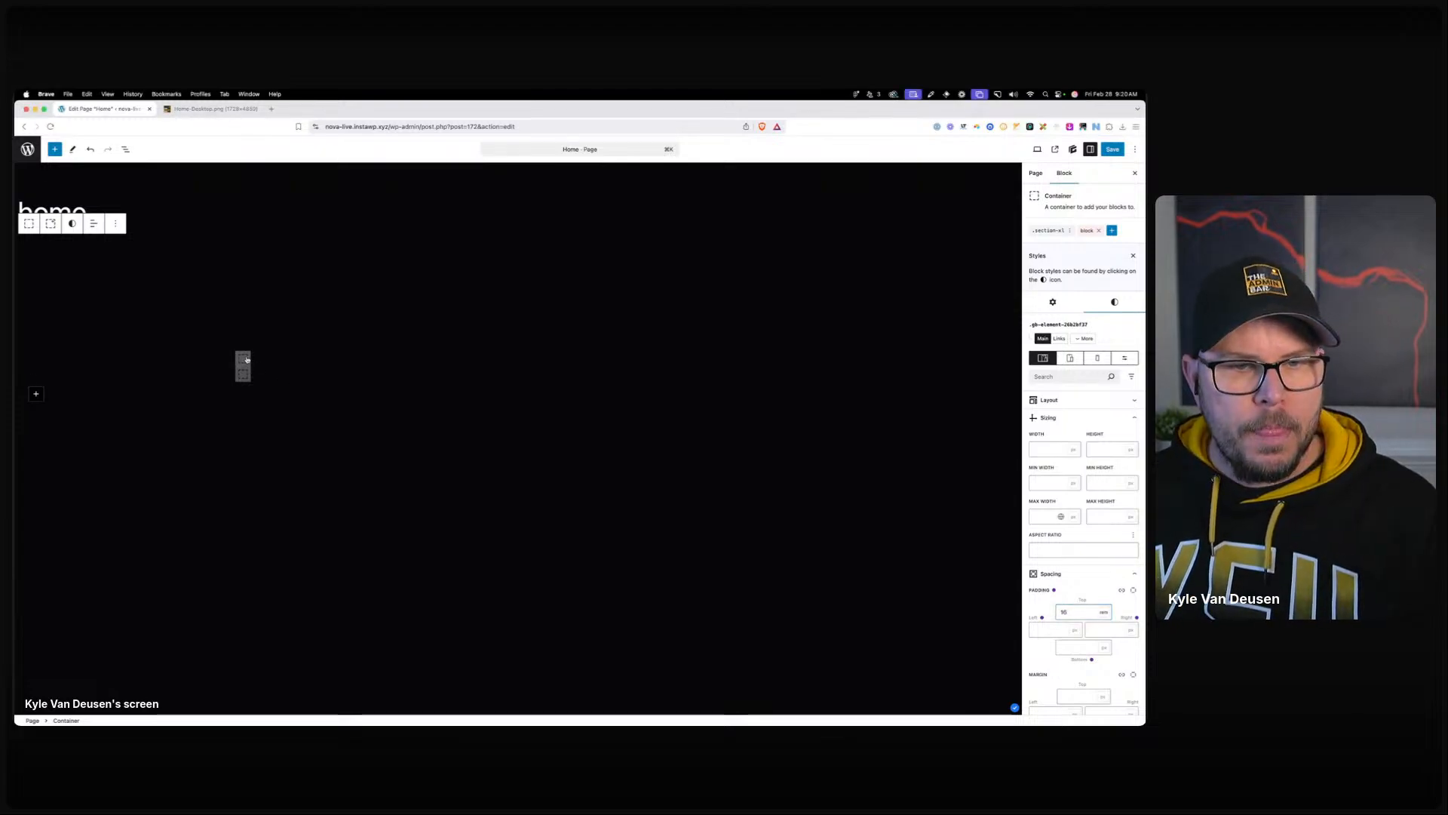
{"action": "left_click", "coordinate": [243, 359]}
{"action": "left_click", "coordinate": [243, 359]}
{"action": "type", "text": "head"}
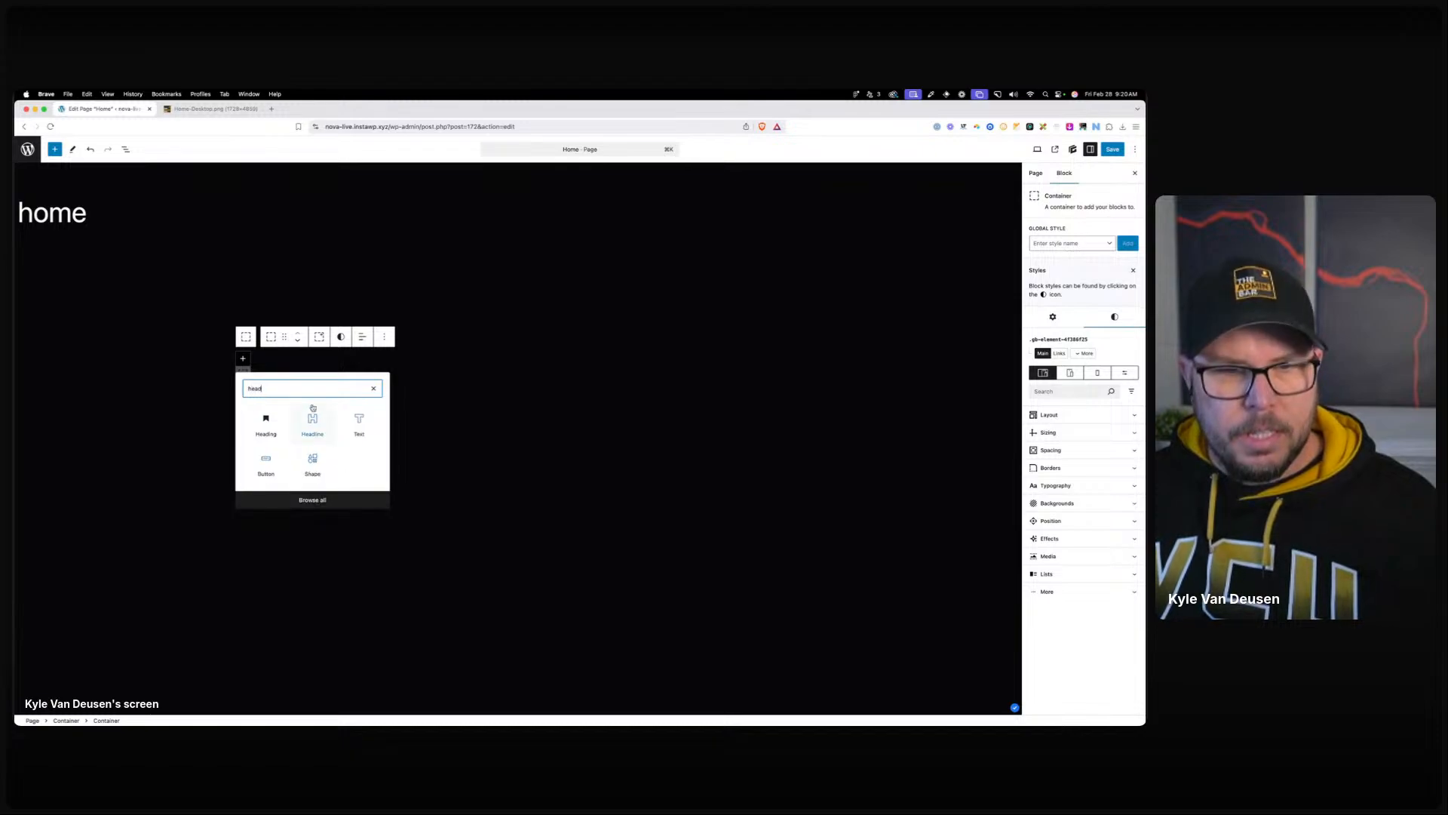
{"action": "left_click", "coordinate": [313, 422]}
{"action": "left_click", "coordinate": [341, 336]}
{"action": "left_click", "coordinate": [351, 366]}
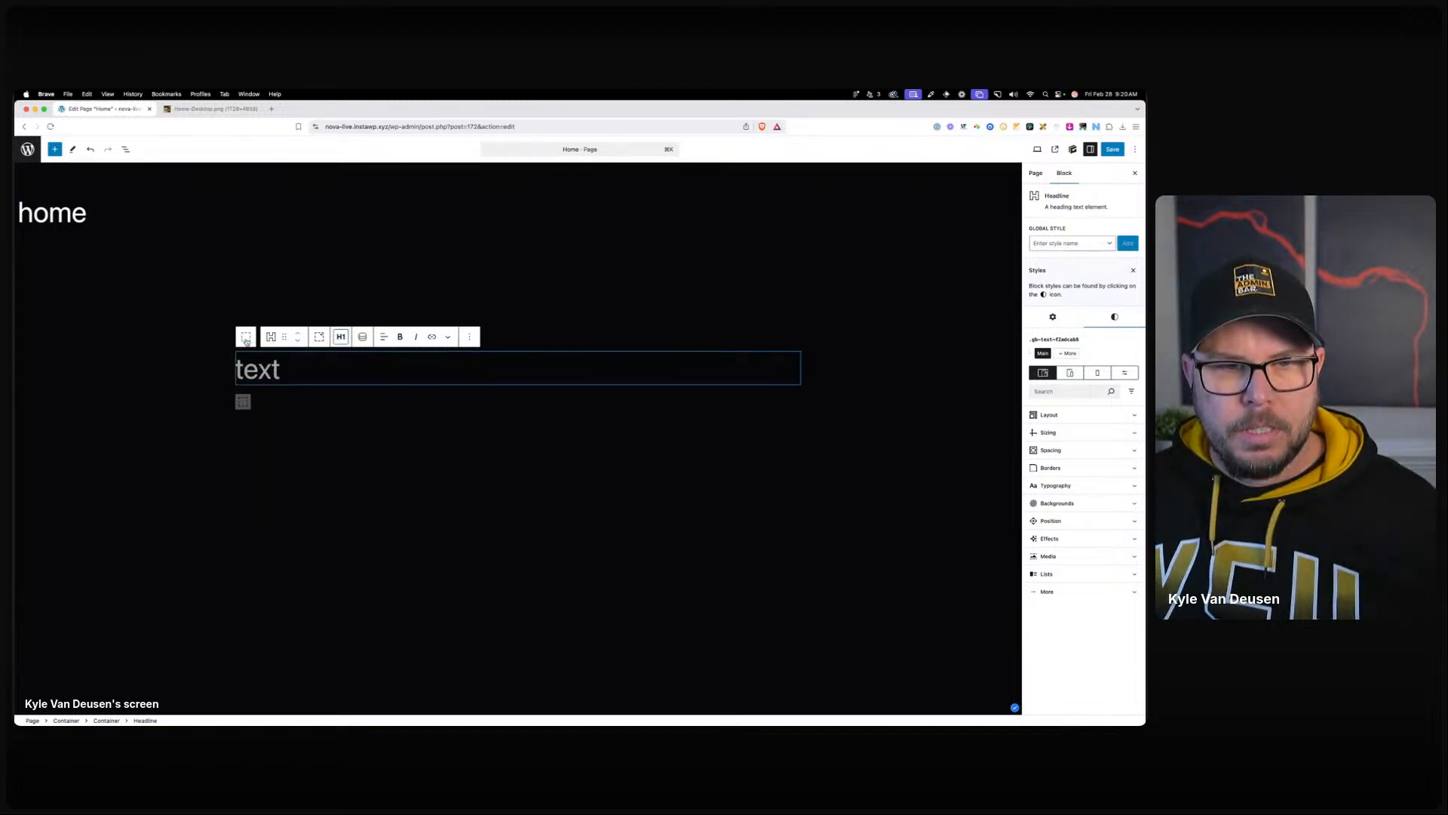
Centre the headline, paste 'igniting digital frontiers' into it, and save the page.
{"action": "left_click", "coordinate": [245, 337]}
{"action": "left_click", "coordinate": [364, 338]}
{"action": "left_click", "coordinate": [374, 395]}
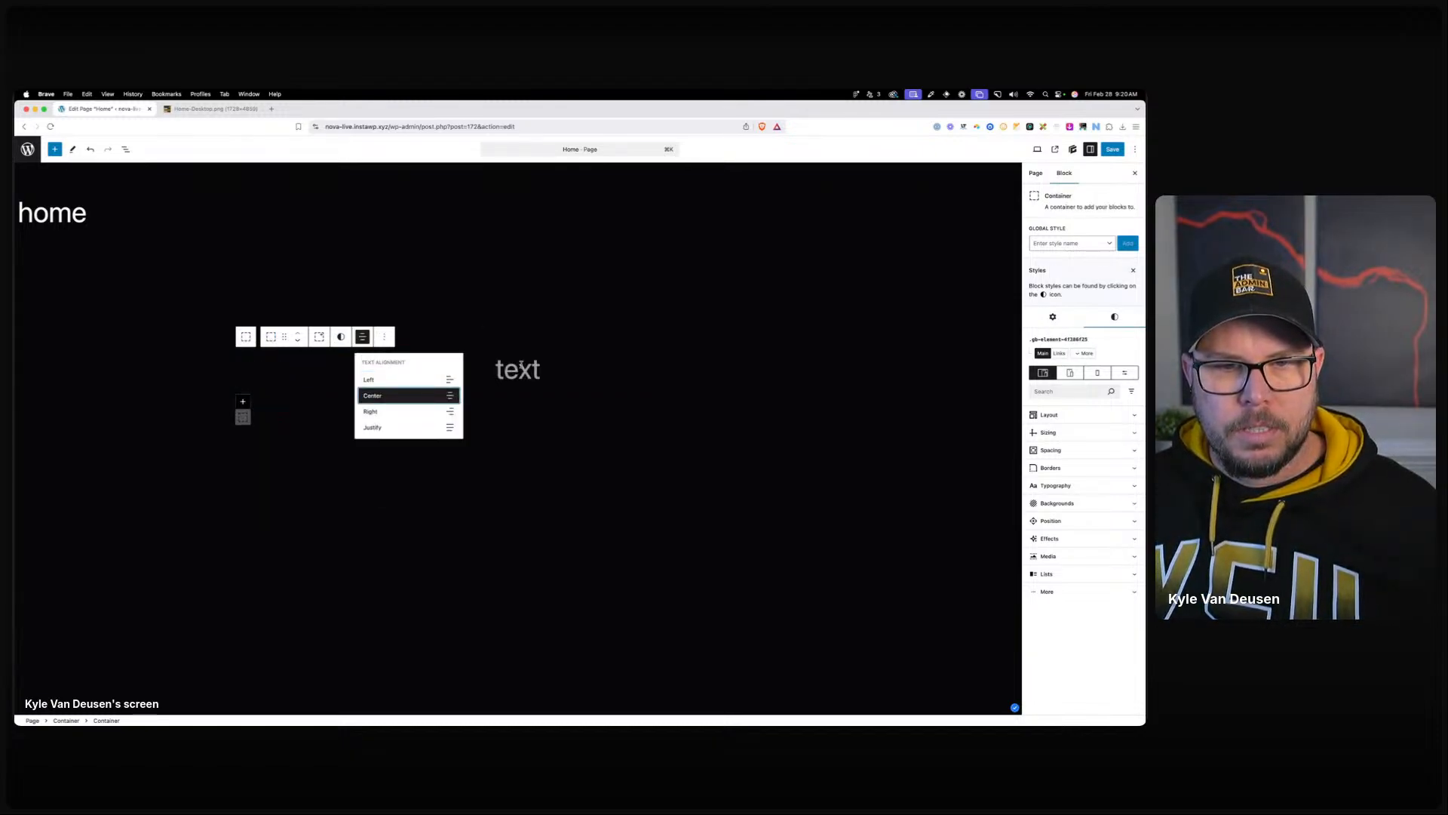
{"action": "left_click", "coordinate": [534, 367]}
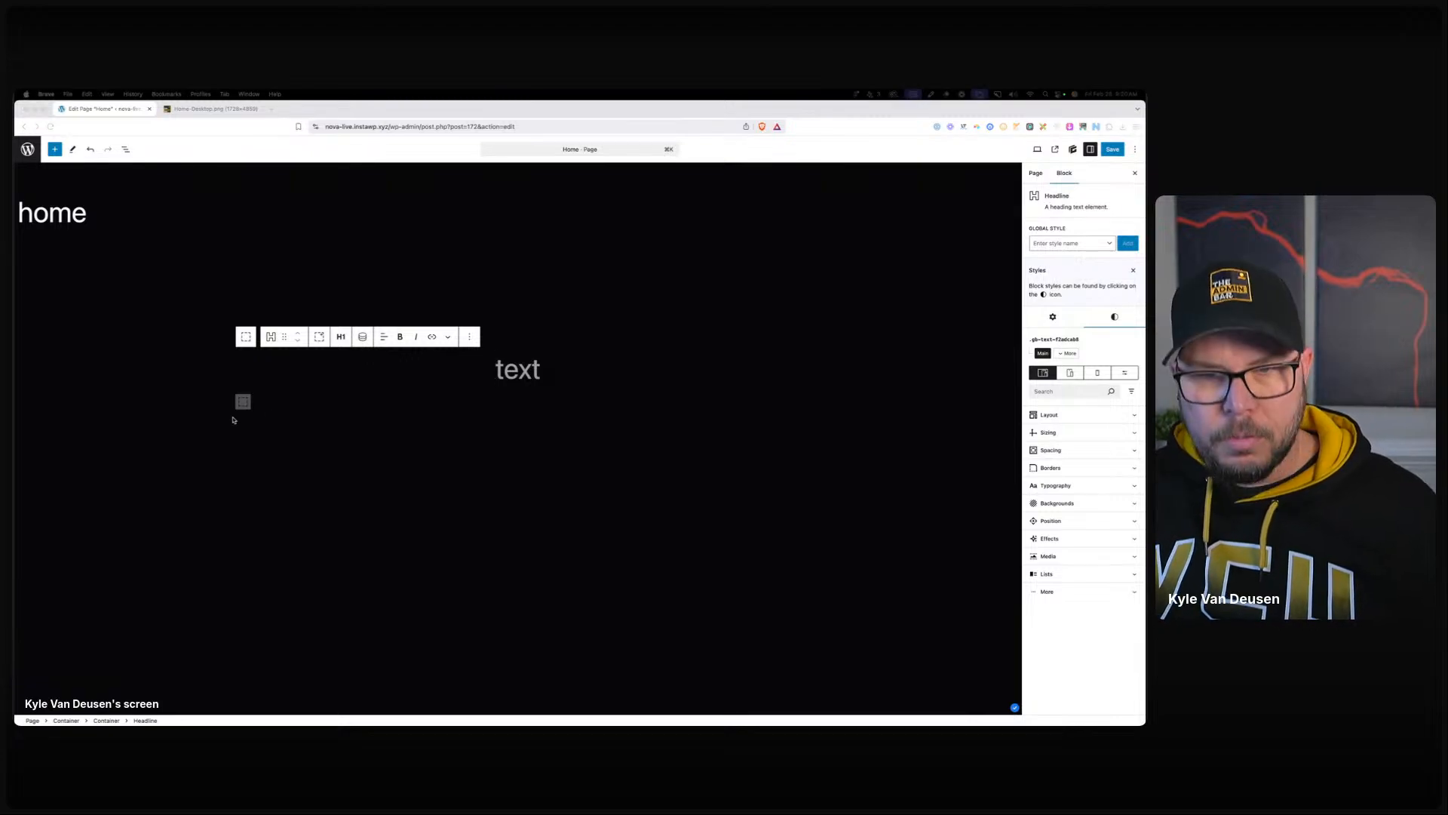
{"action": "left_click", "coordinate": [543, 368]}
{"action": "type", "text": "igniting digital frontiers"}
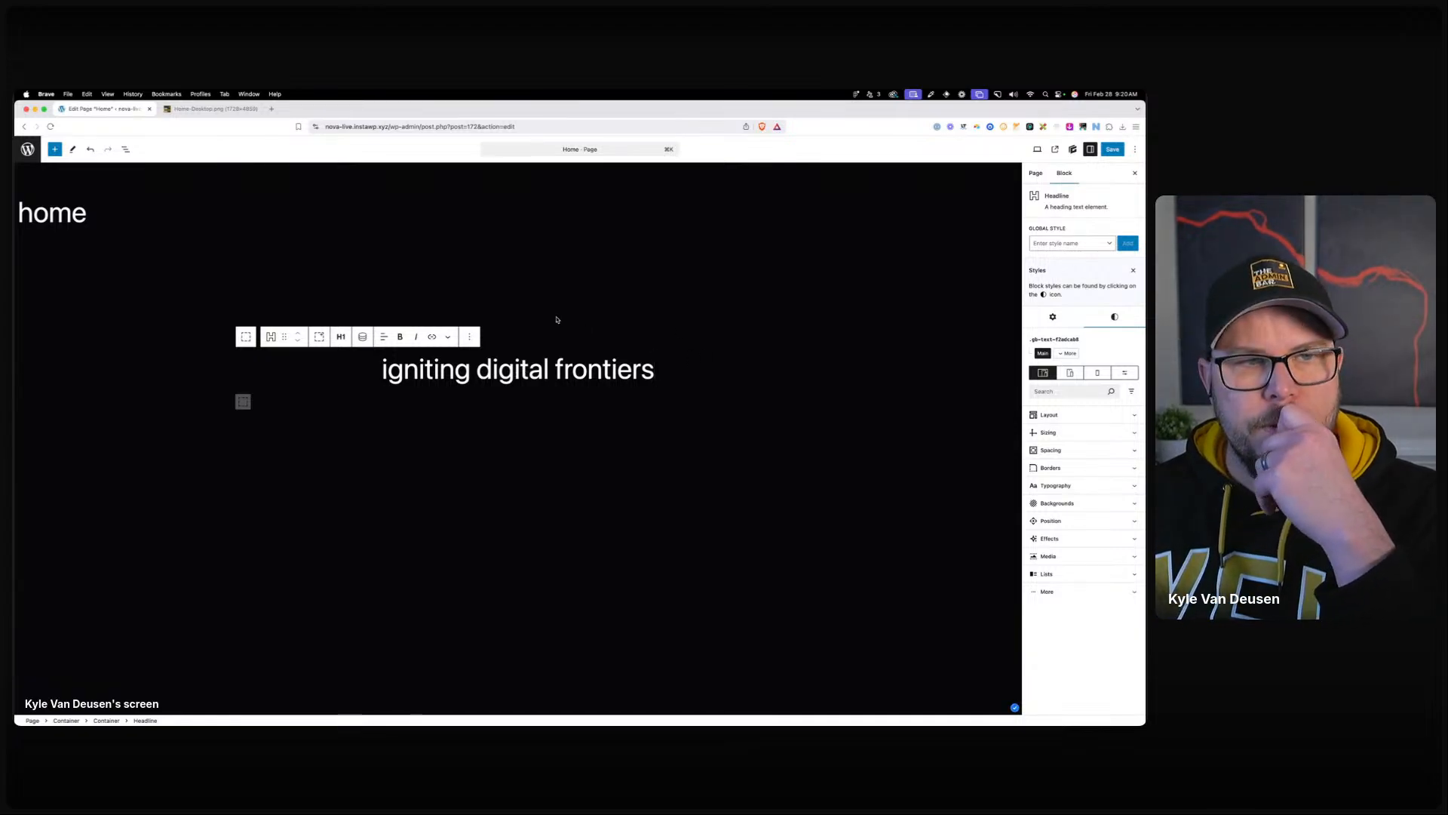
{"action": "left_click", "coordinate": [1106, 150]}
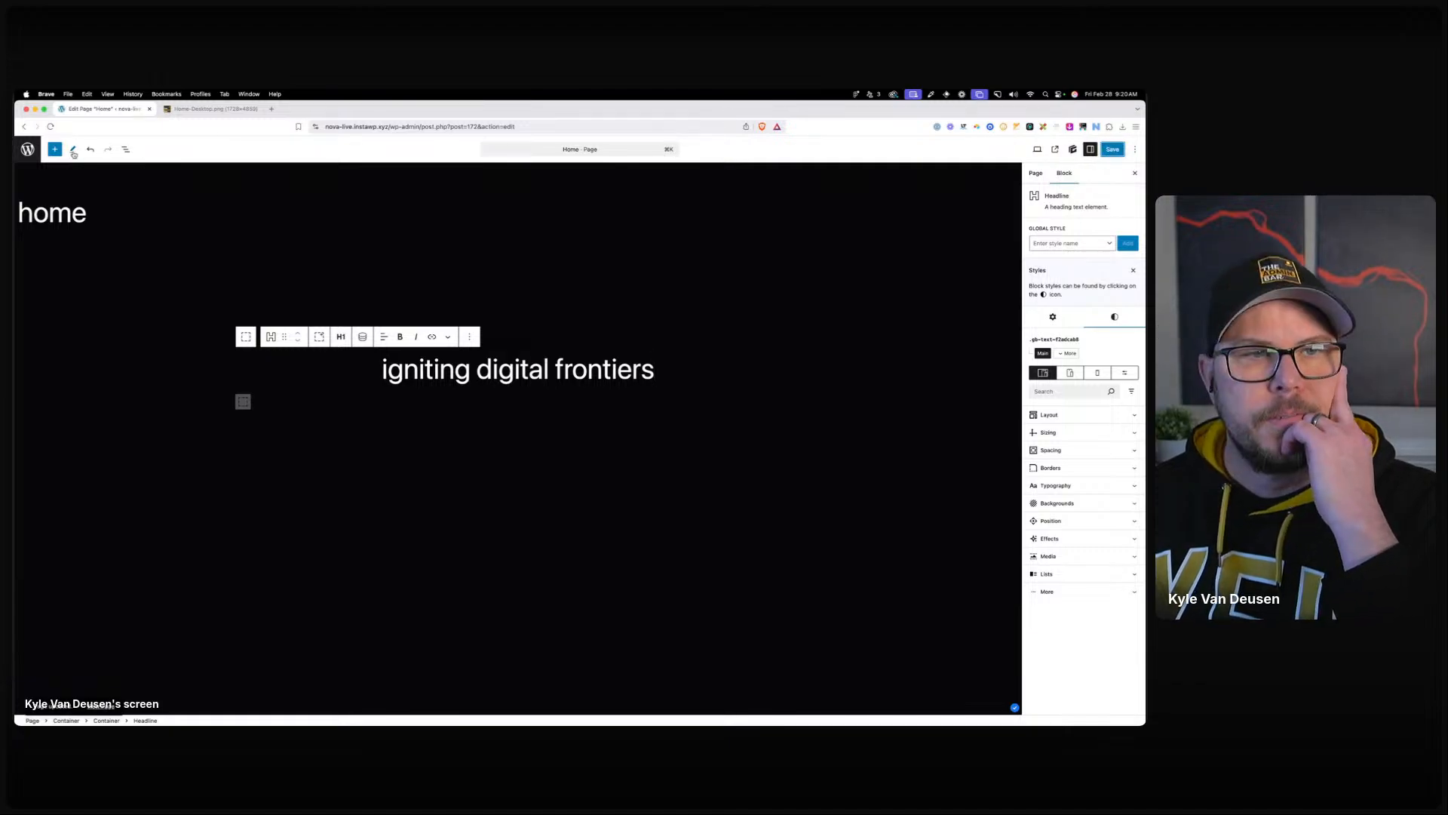
{"action": "left_click", "coordinate": [28, 149]}
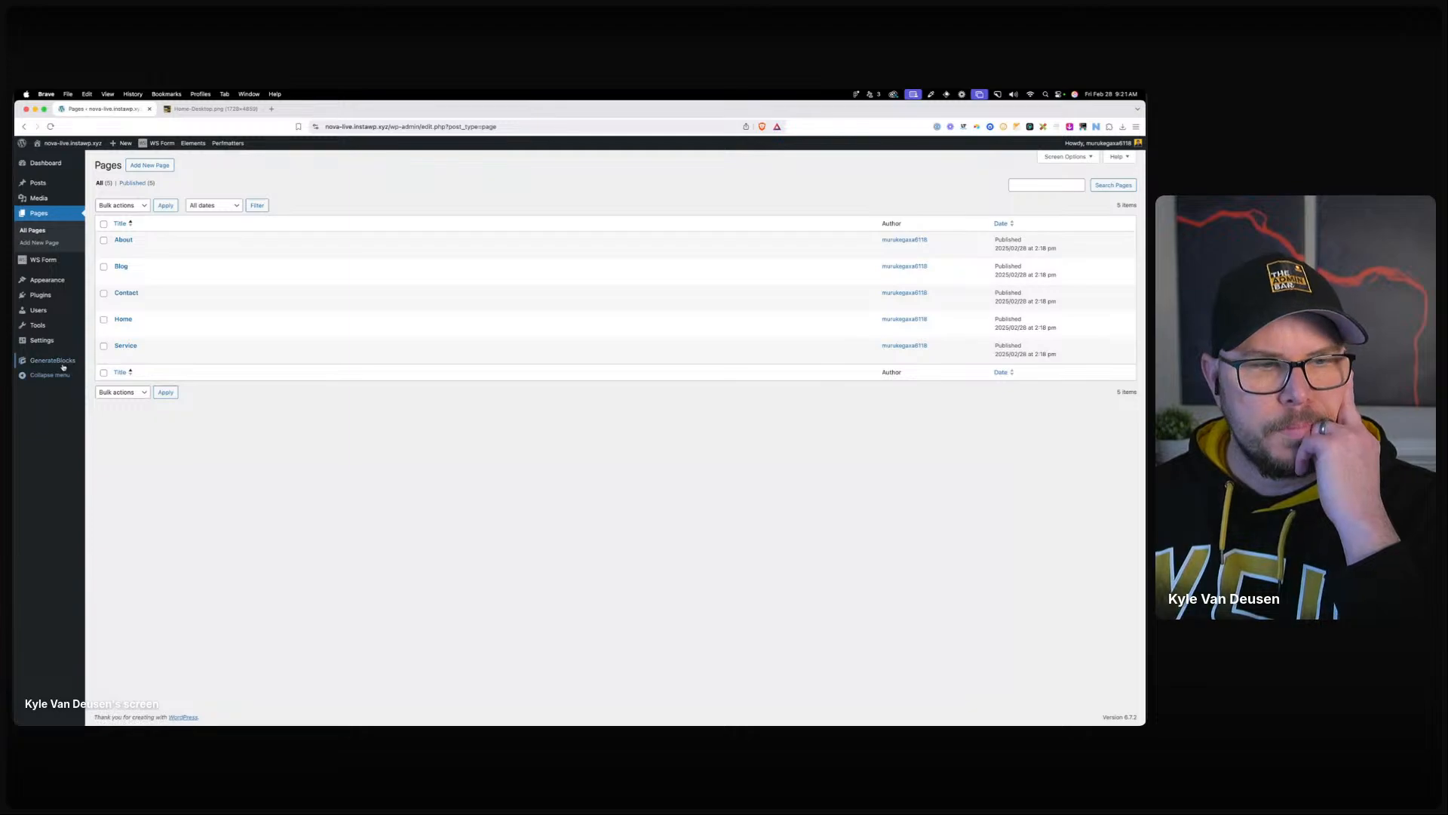
Set the GenerateBlocks CSS Print Method to Inline Embedding and save the settings.
{"action": "mouse_move", "coordinate": [64, 367]}
{"action": "left_click", "coordinate": [106, 361]}
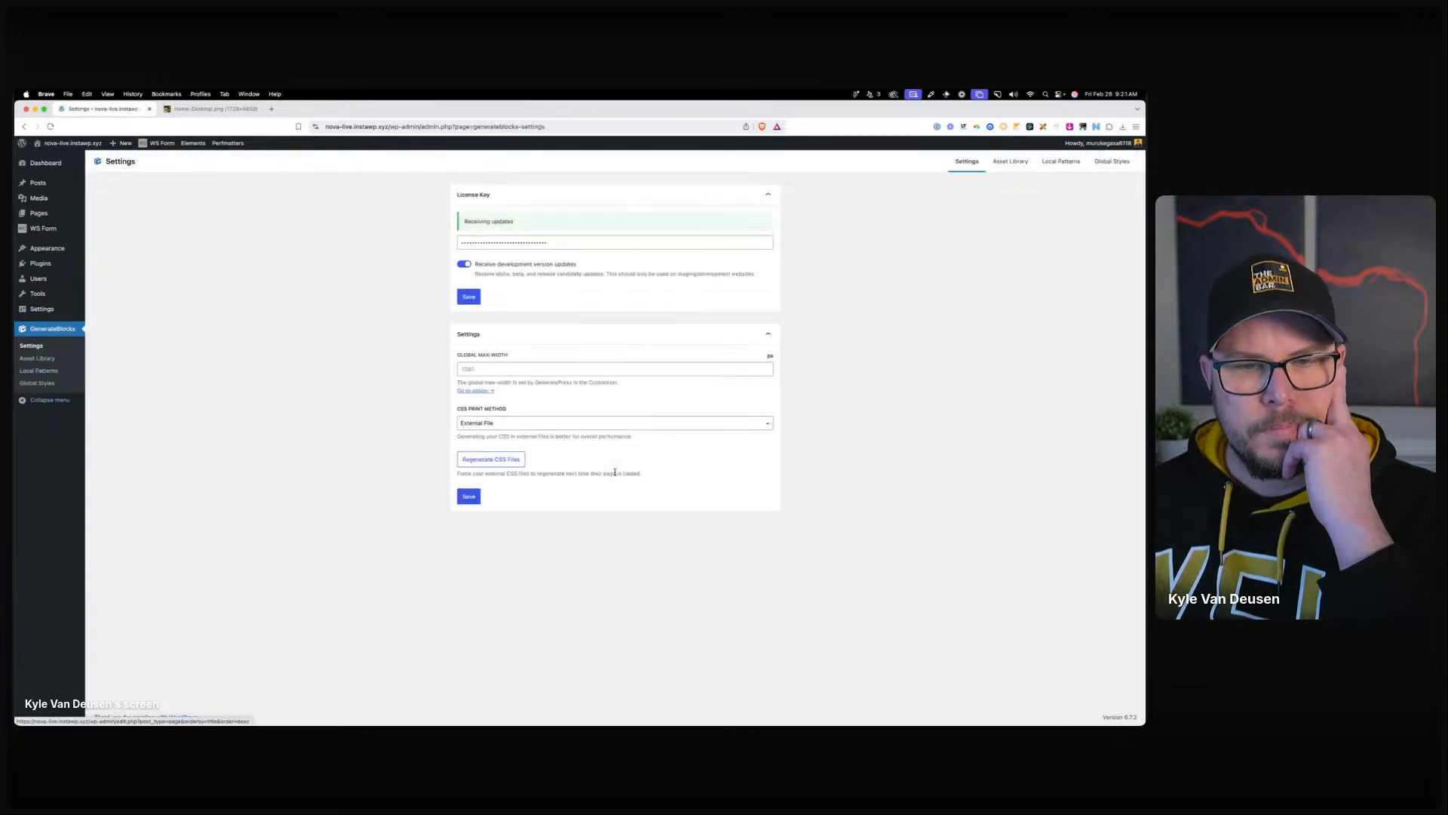
{"action": "left_click", "coordinate": [507, 424]}
{"action": "left_click", "coordinate": [479, 423]}
{"action": "left_click", "coordinate": [480, 425]}
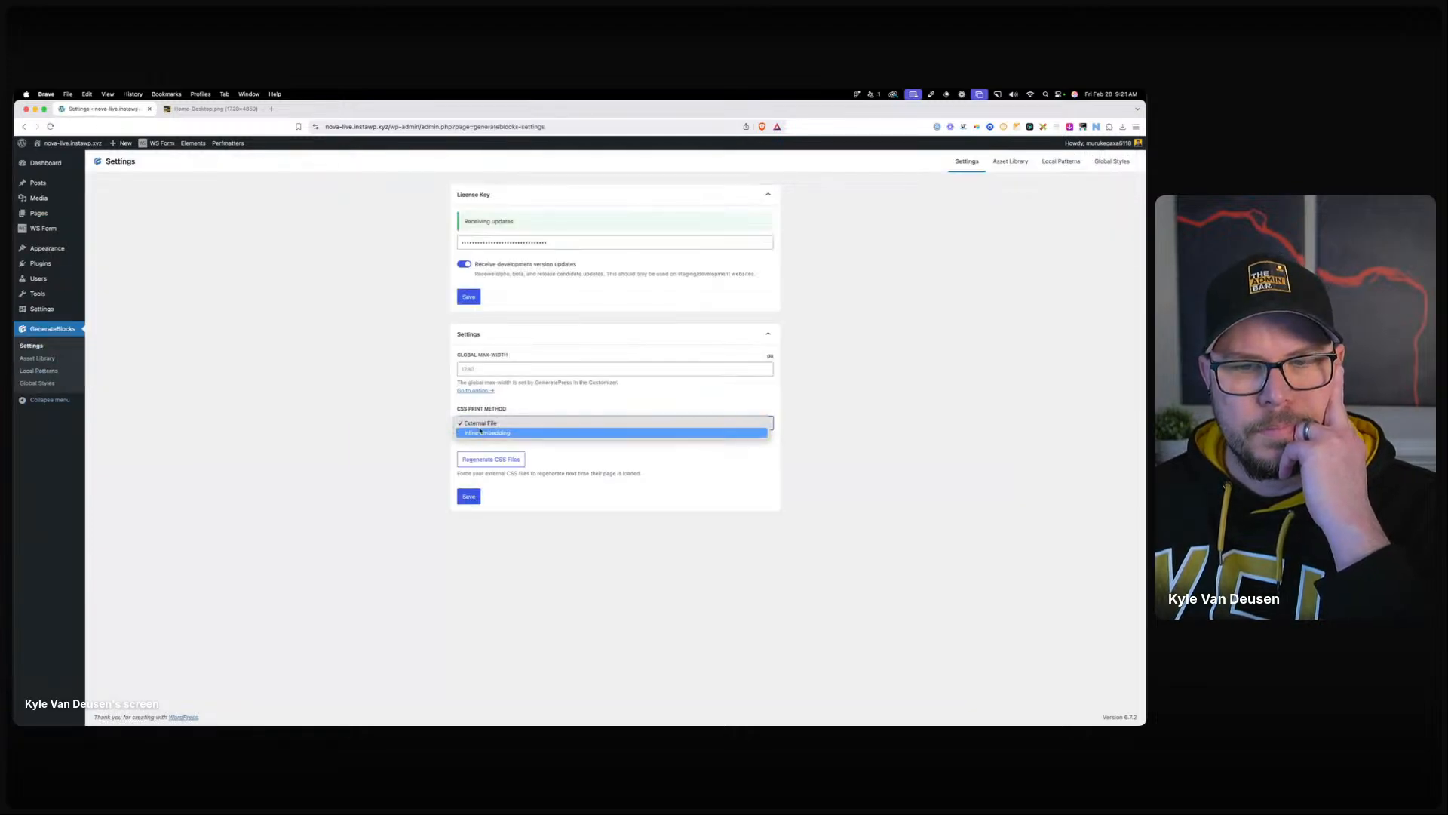
{"action": "left_click", "coordinate": [479, 432]}
{"action": "left_click", "coordinate": [467, 460]}
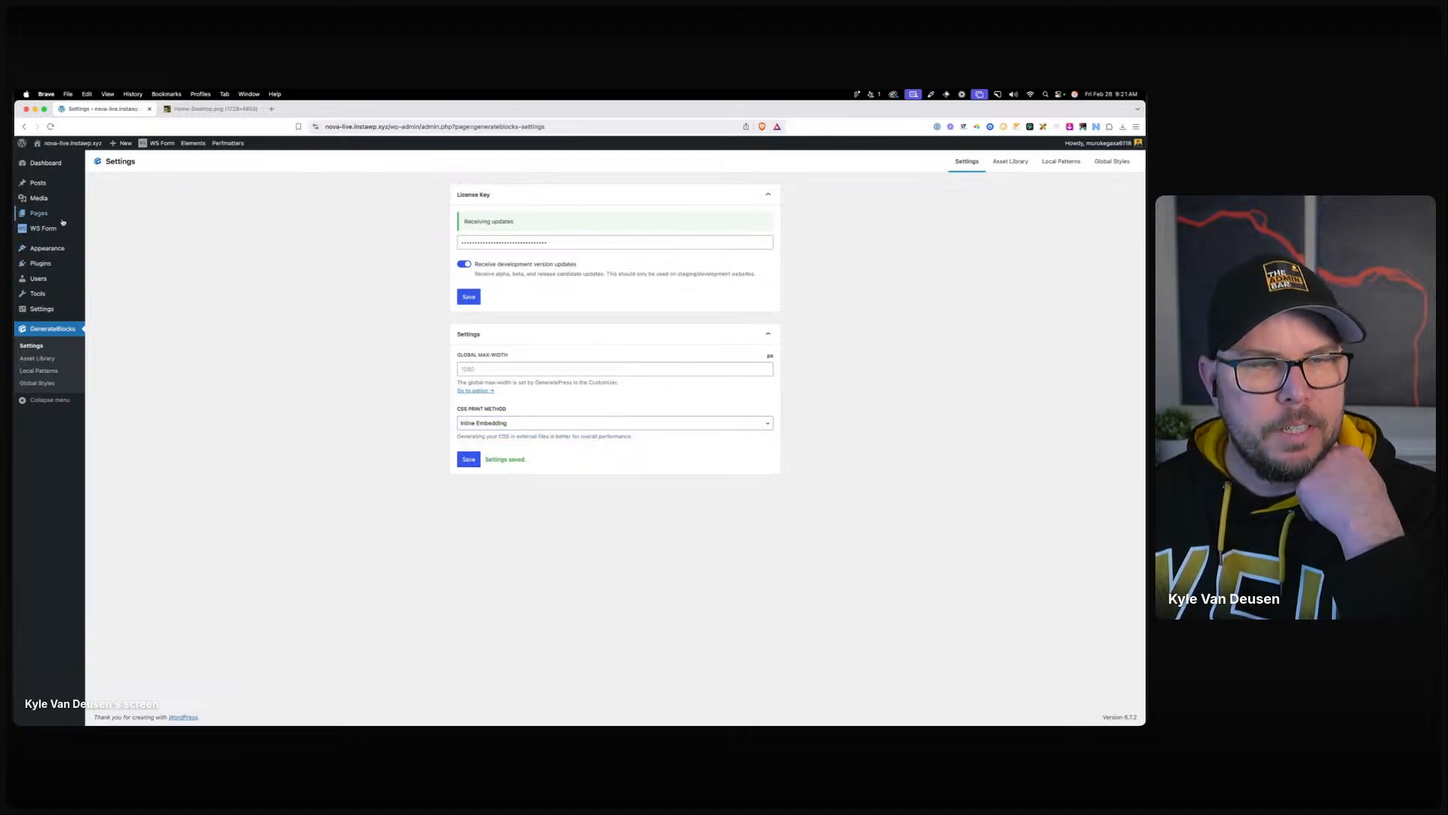
Open the Home page from All Pages, then return to the Pages list.
{"action": "left_click", "coordinate": [98, 217]}
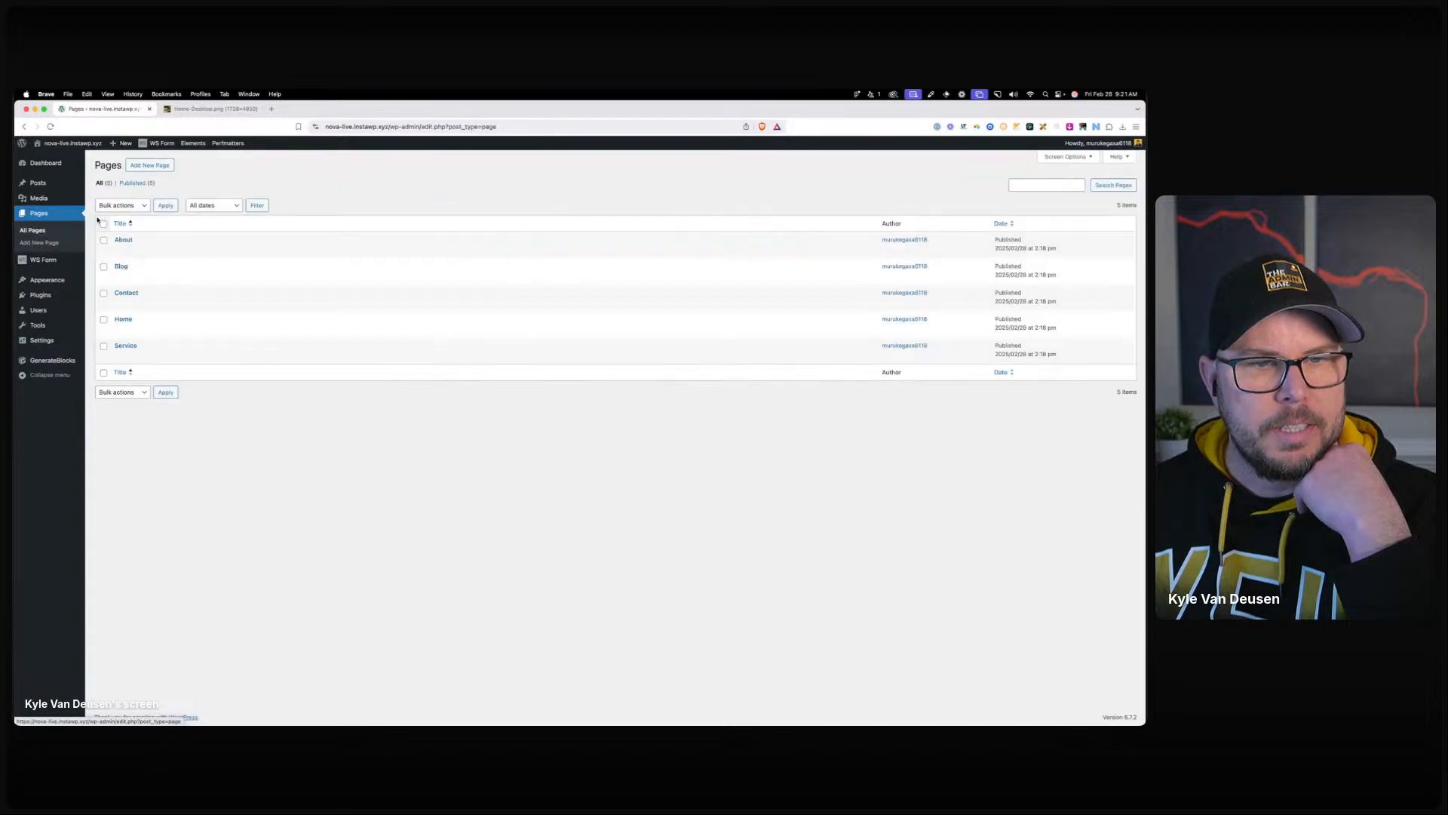
{"action": "left_click", "coordinate": [120, 330]}
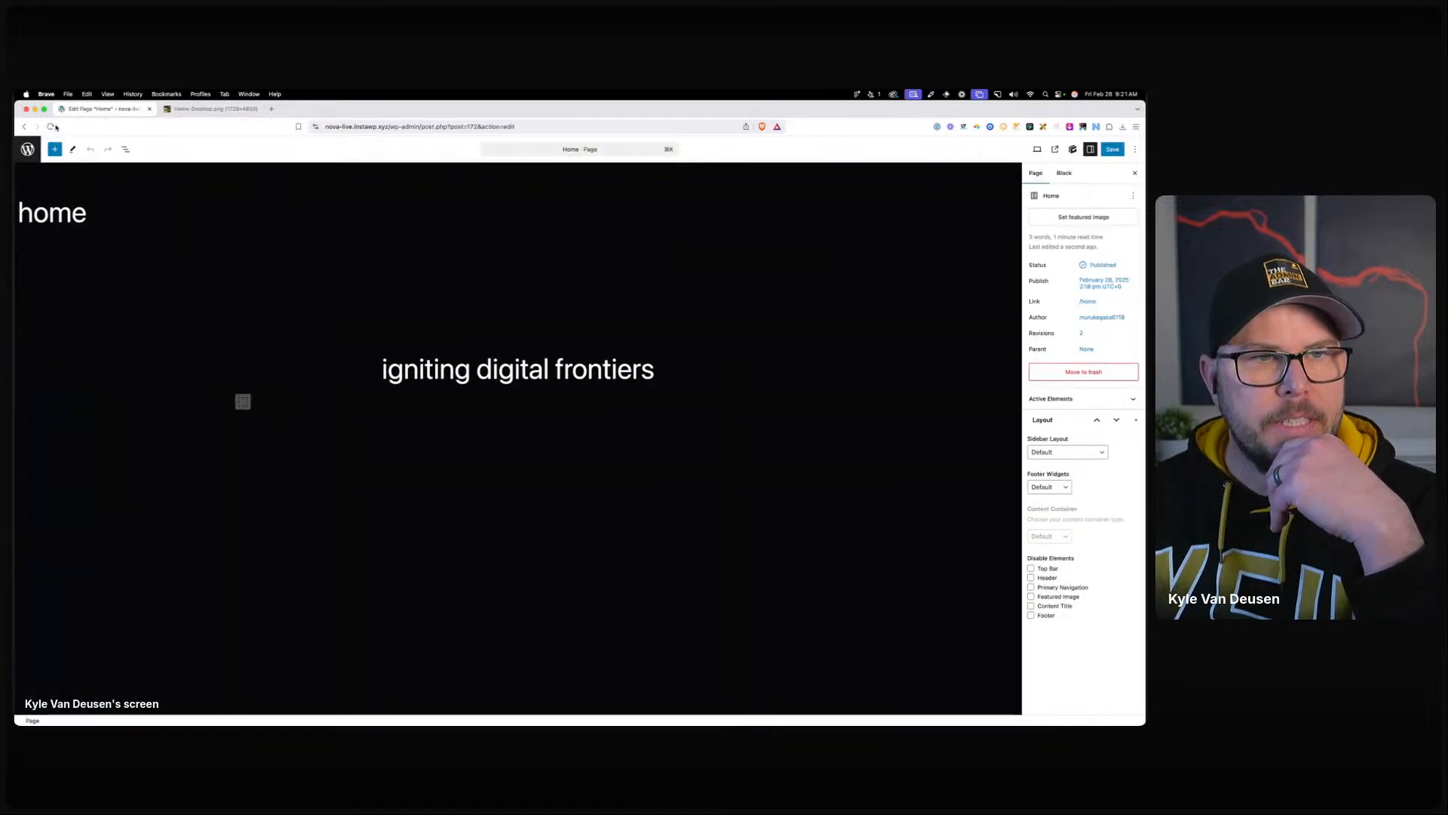
{"action": "left_click", "coordinate": [34, 147]}
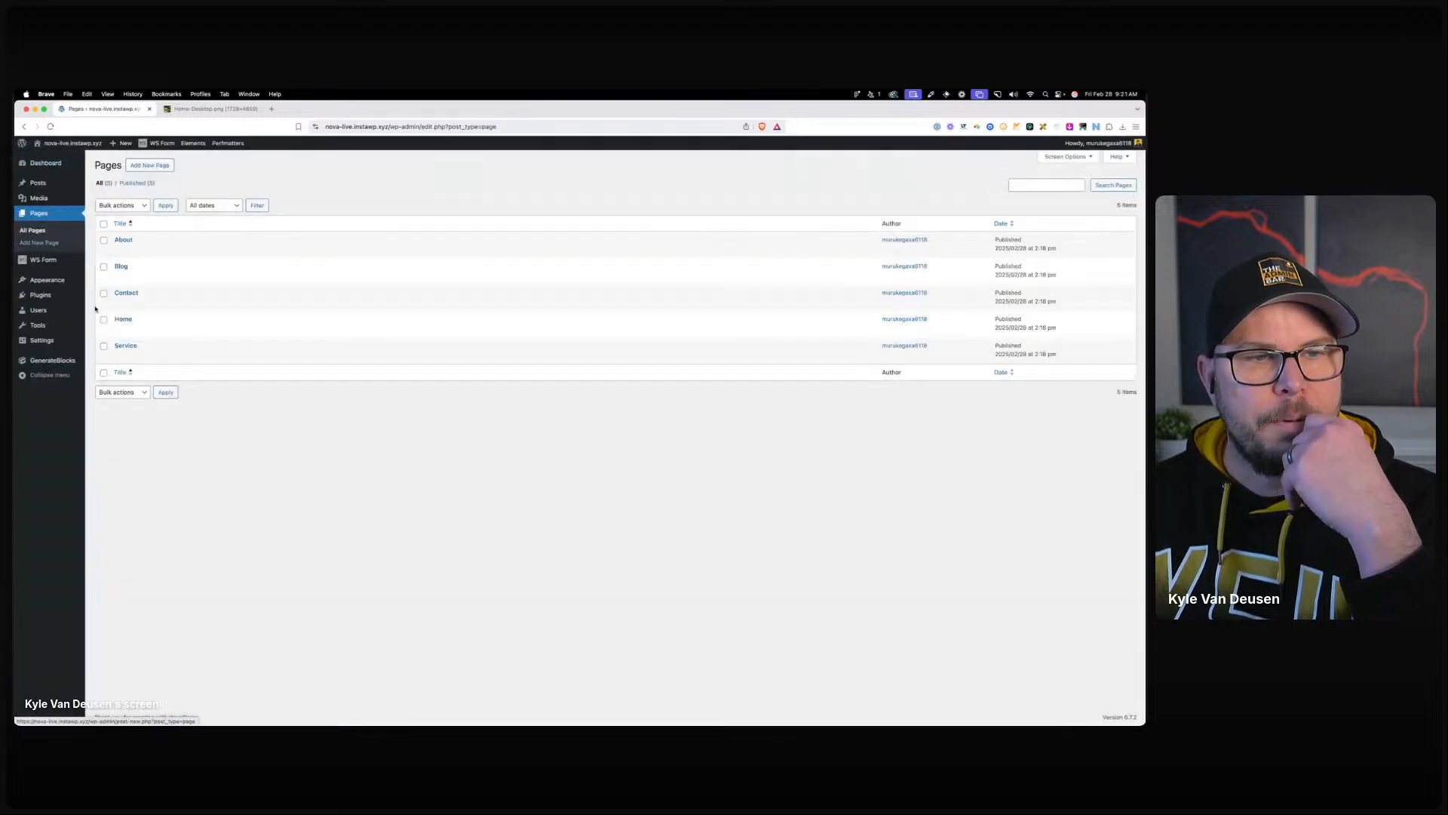
{"action": "mouse_move", "coordinate": [47, 280]}
{"action": "left_click", "coordinate": [107, 306]}
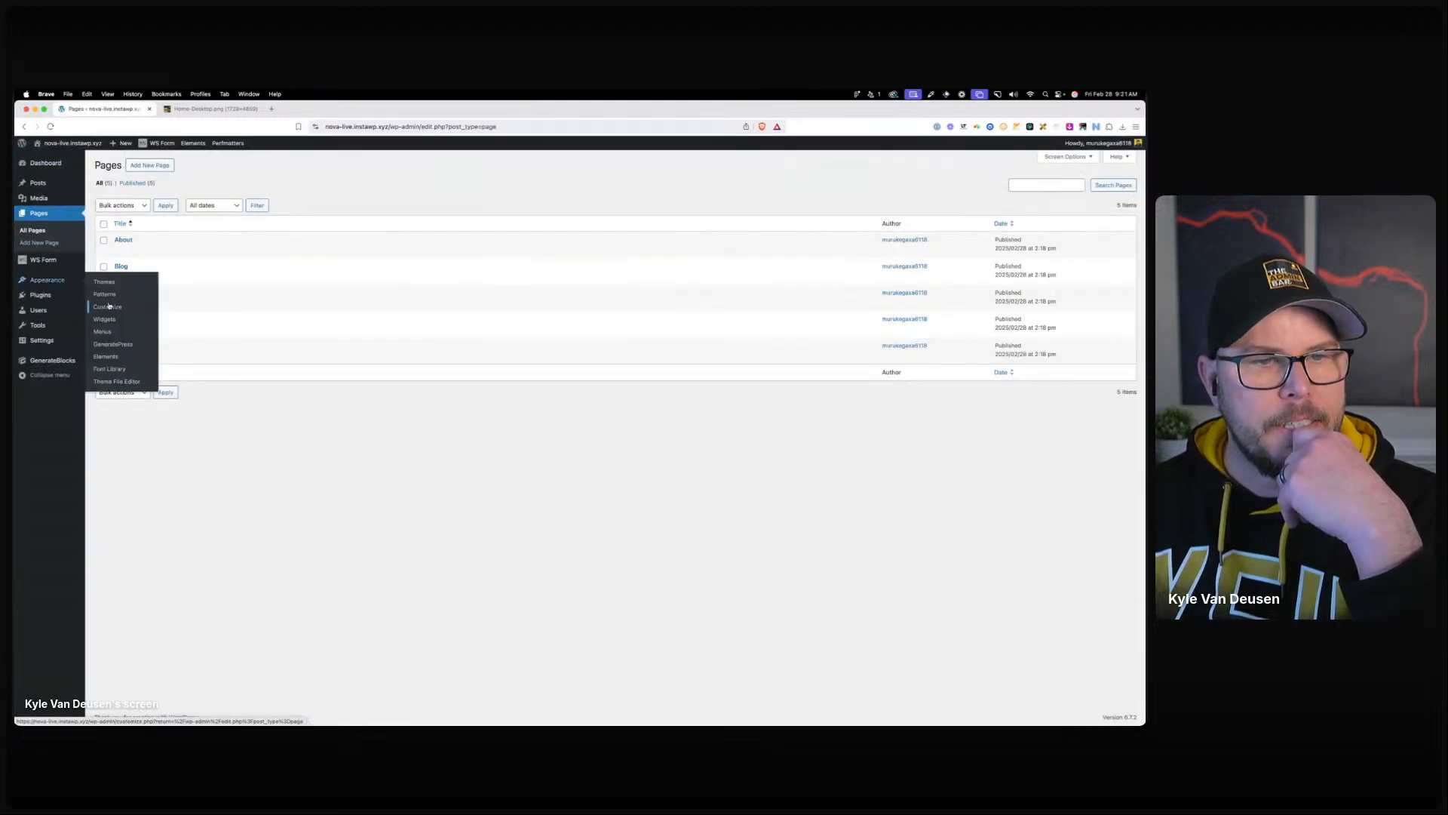
{"action": "left_click", "coordinate": [84, 314]}
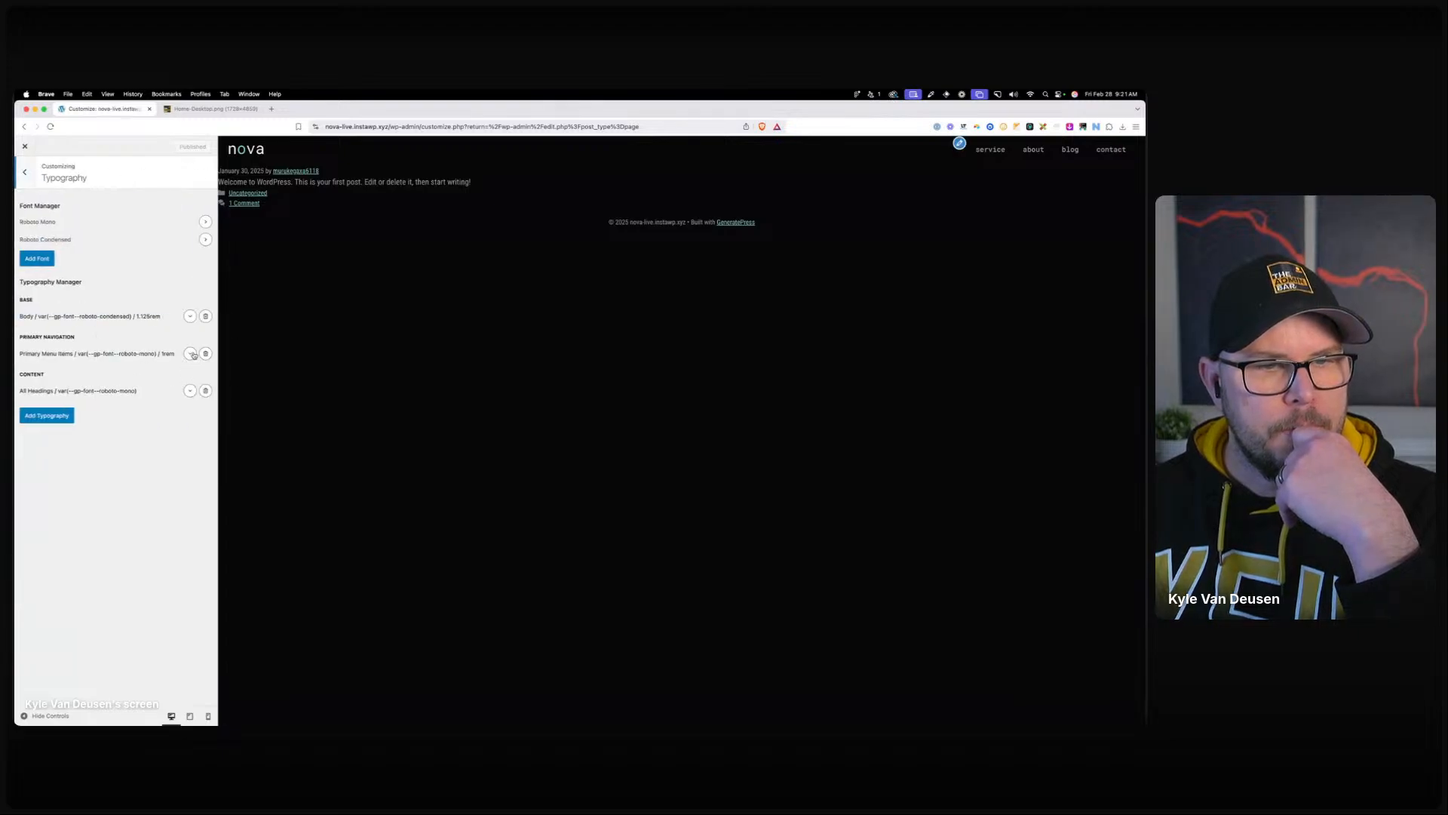
{"action": "left_click", "coordinate": [190, 390]}
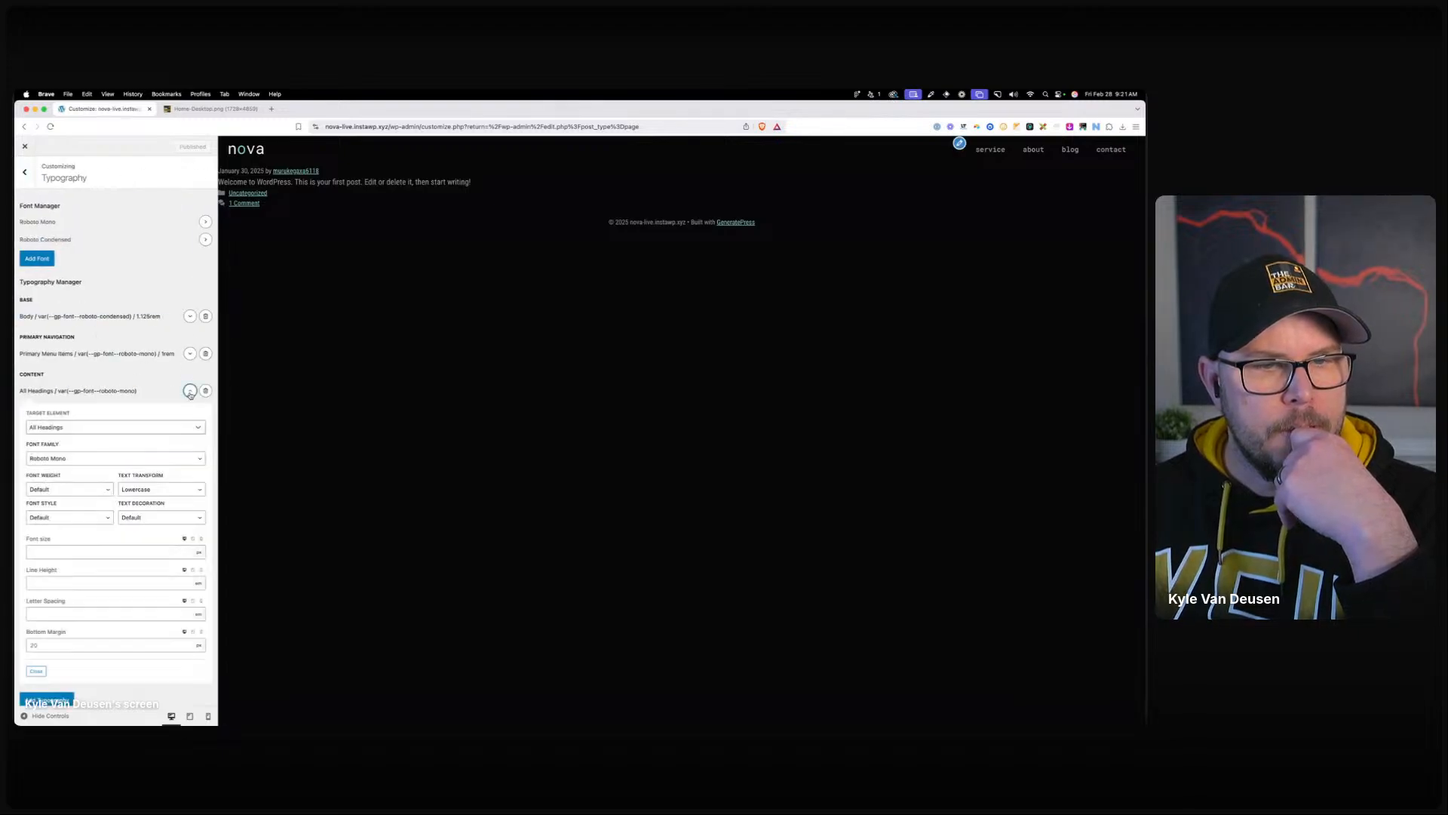
{"action": "left_click", "coordinate": [118, 459]}
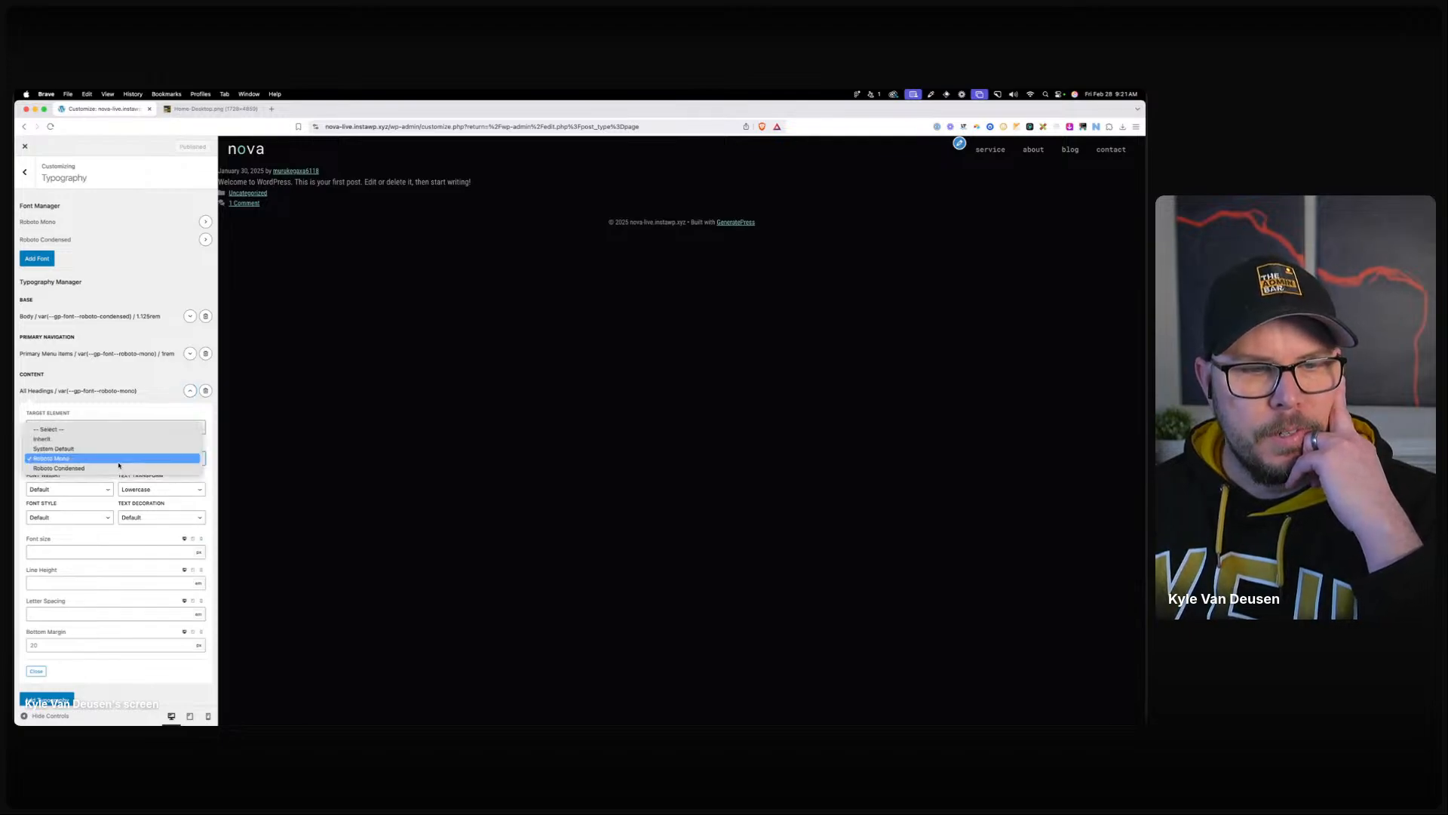
{"action": "left_click", "coordinate": [119, 462]}
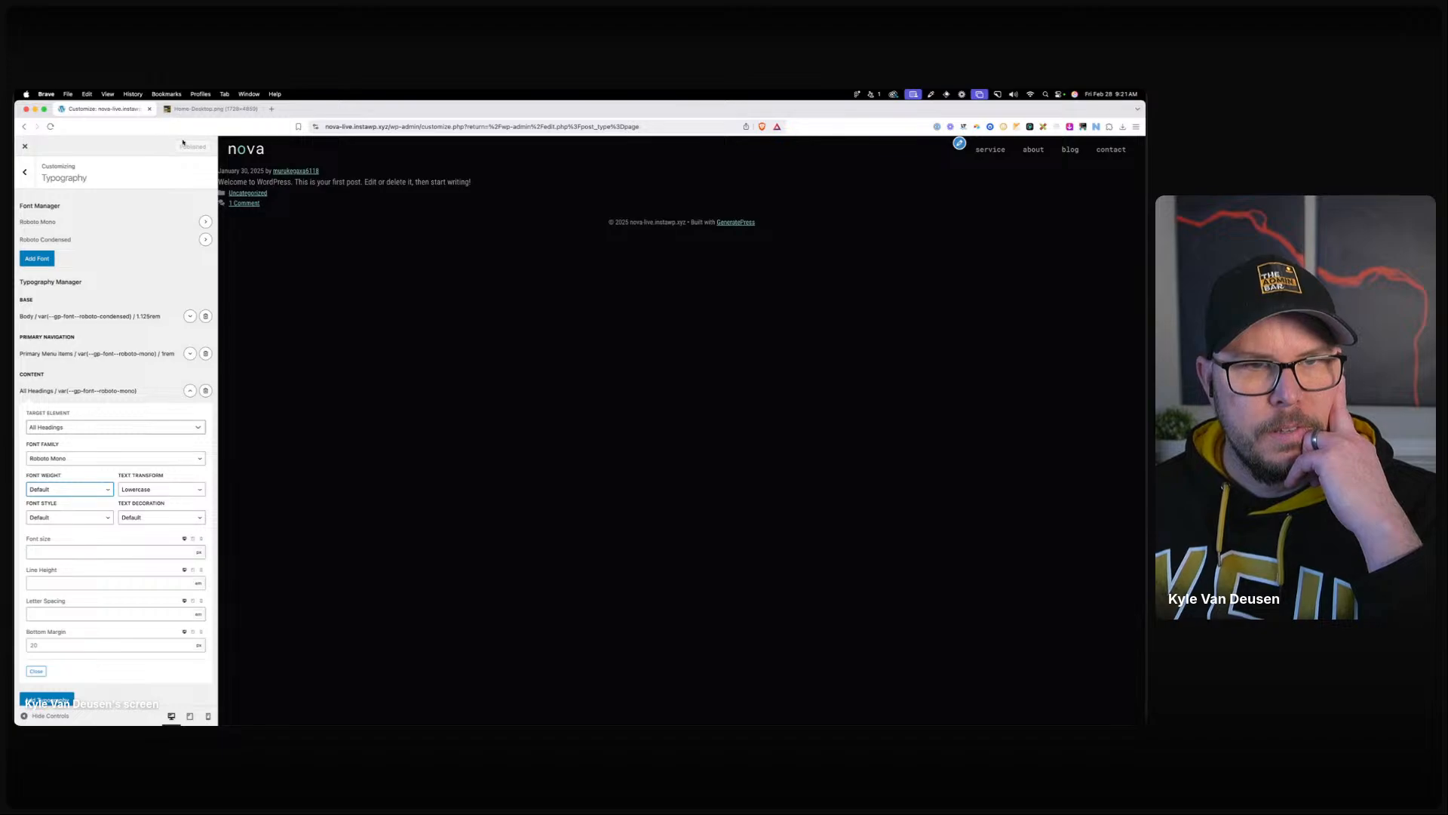
{"action": "left_click", "coordinate": [18, 147]}
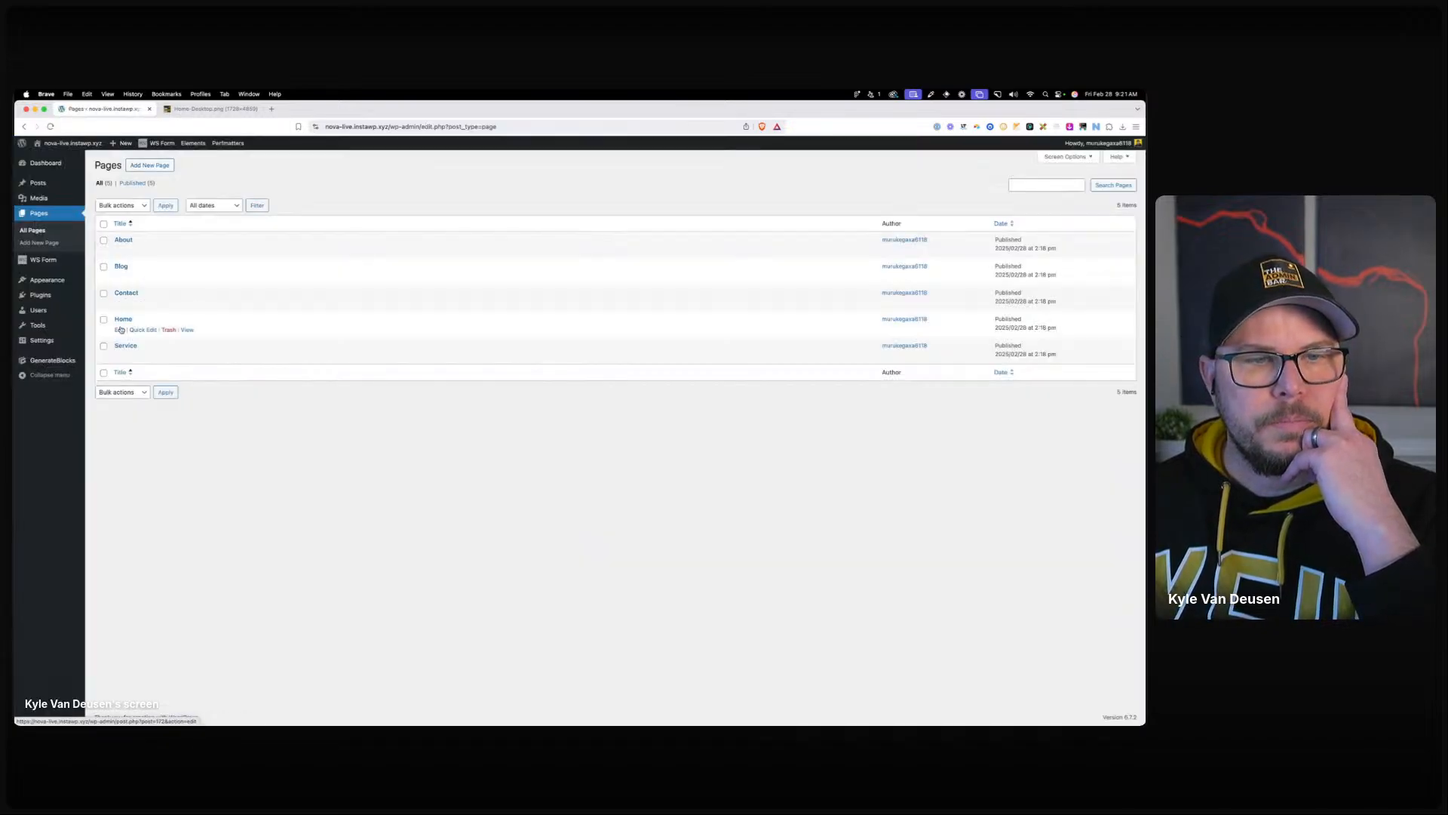
Save the Home page, view it live, then reload the editor and select the headline.
{"action": "left_click", "coordinate": [119, 328]}
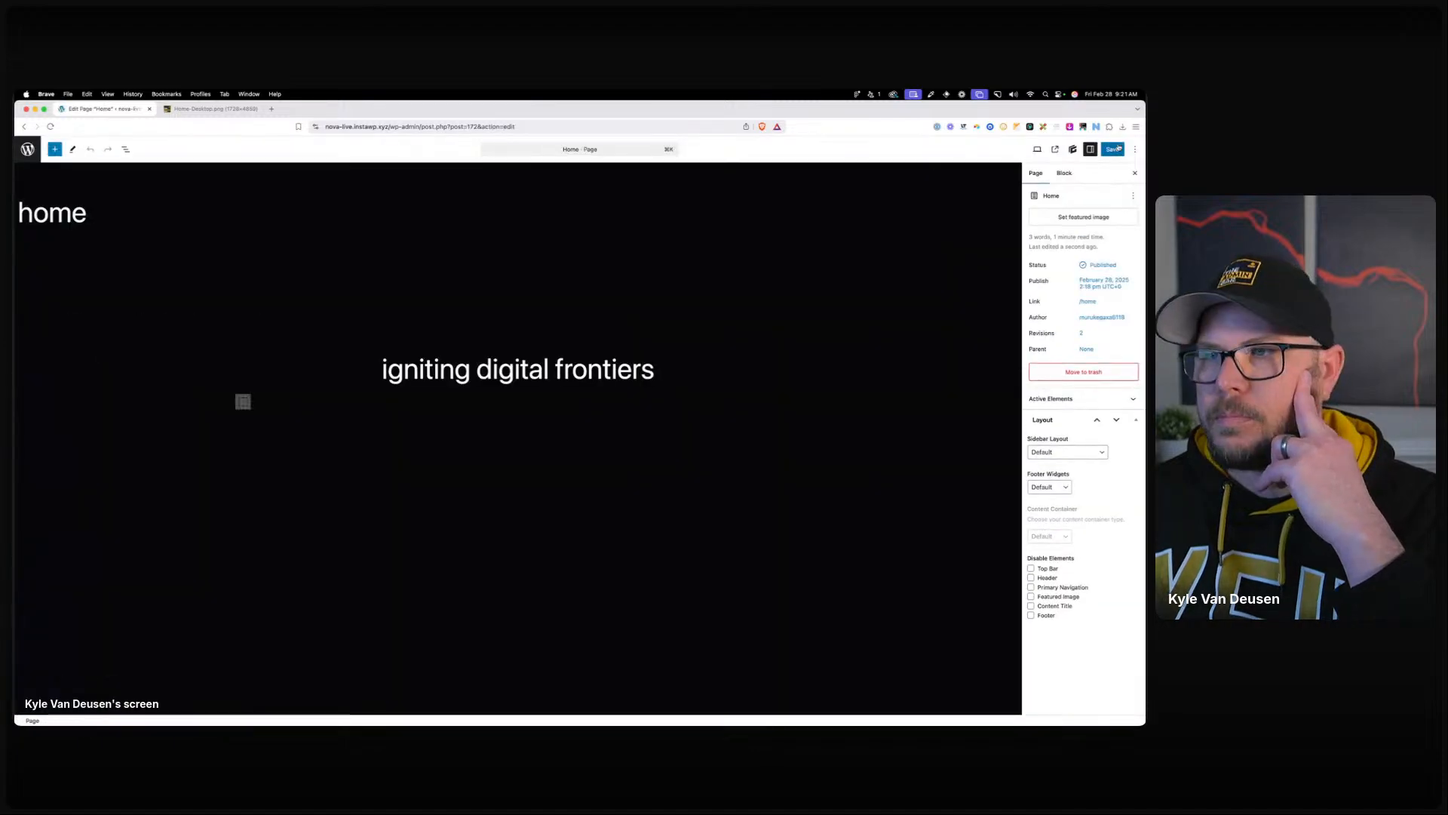
{"action": "left_click", "coordinate": [1113, 149]}
{"action": "left_click", "coordinate": [1046, 150]}
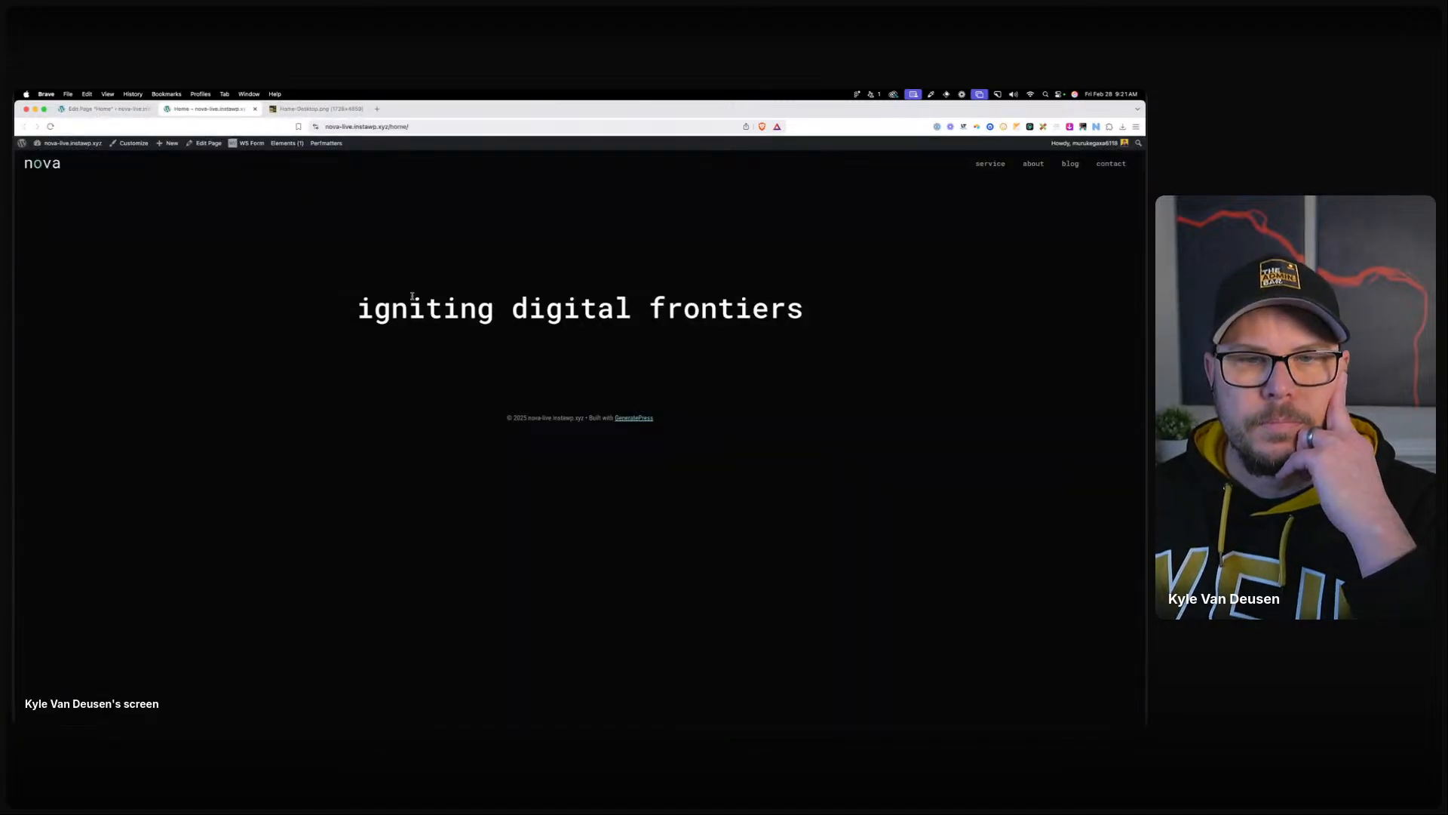
{"action": "left_click", "coordinate": [106, 109]}
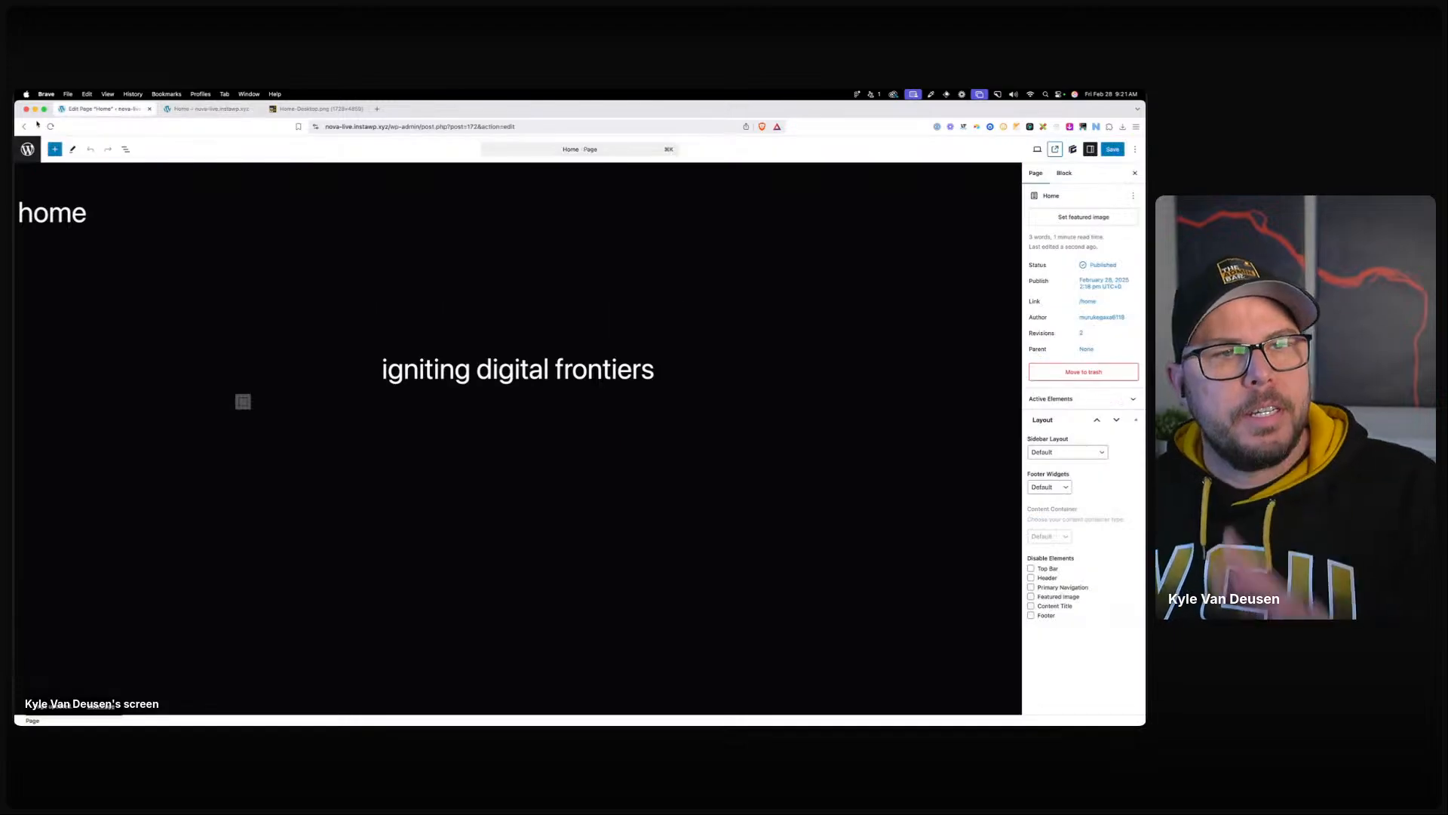
{"action": "left_click", "coordinate": [51, 126]}
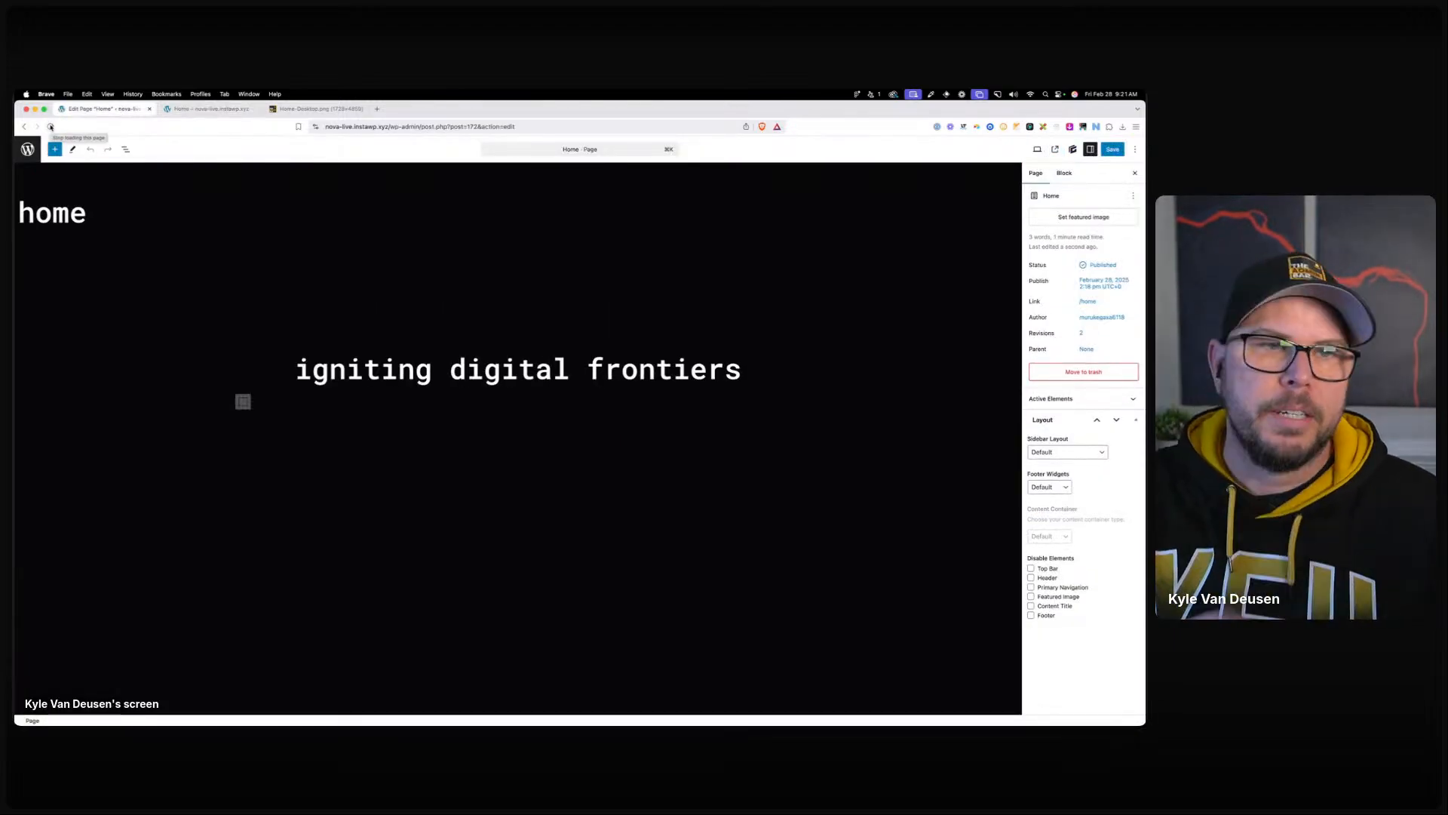
{"action": "left_click", "coordinate": [672, 370]}
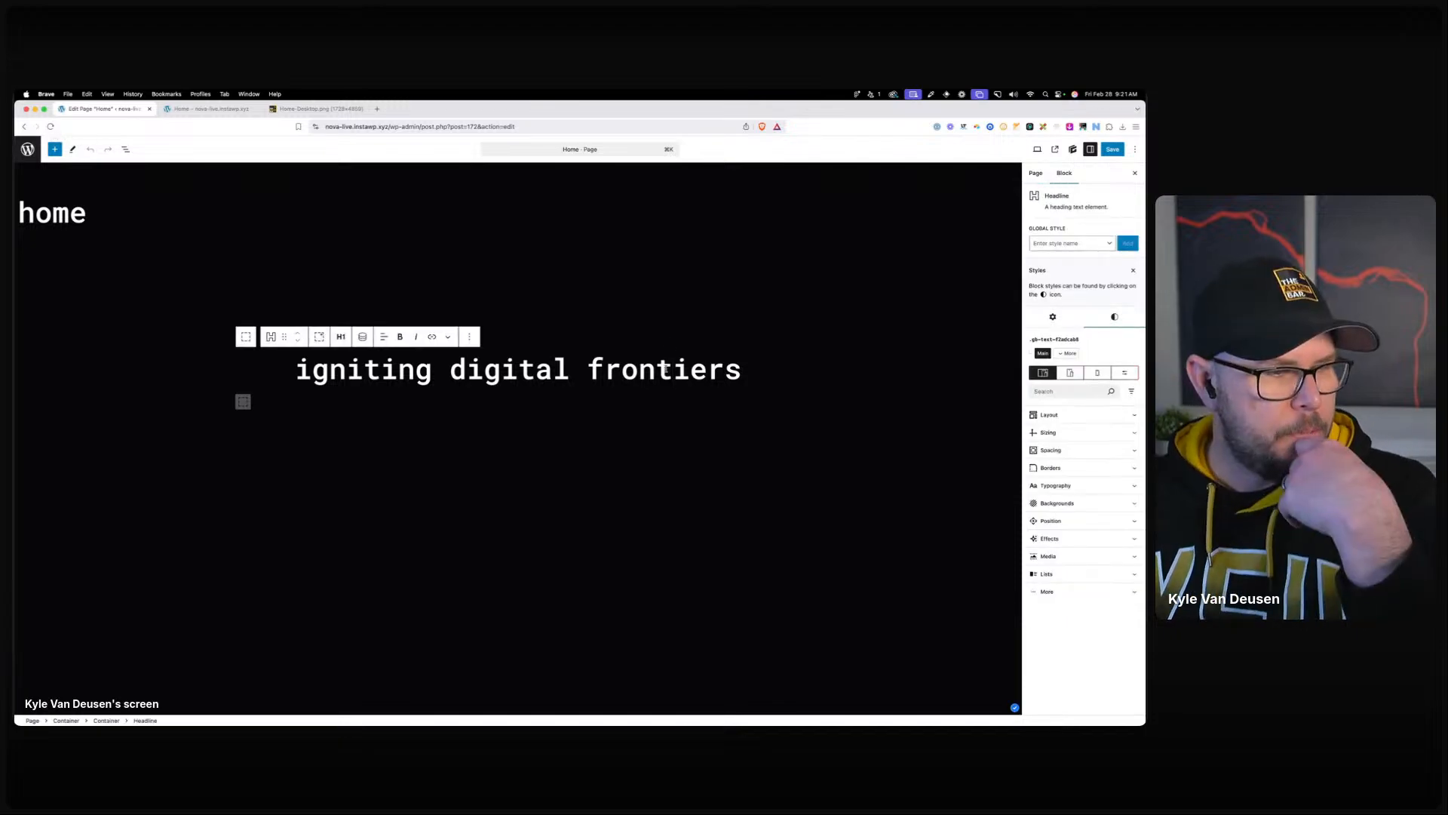
Add a paragraph 'websites. seo. paid ads.' below the headline, then bring Figma into view.
{"action": "left_click", "coordinate": [714, 367]}
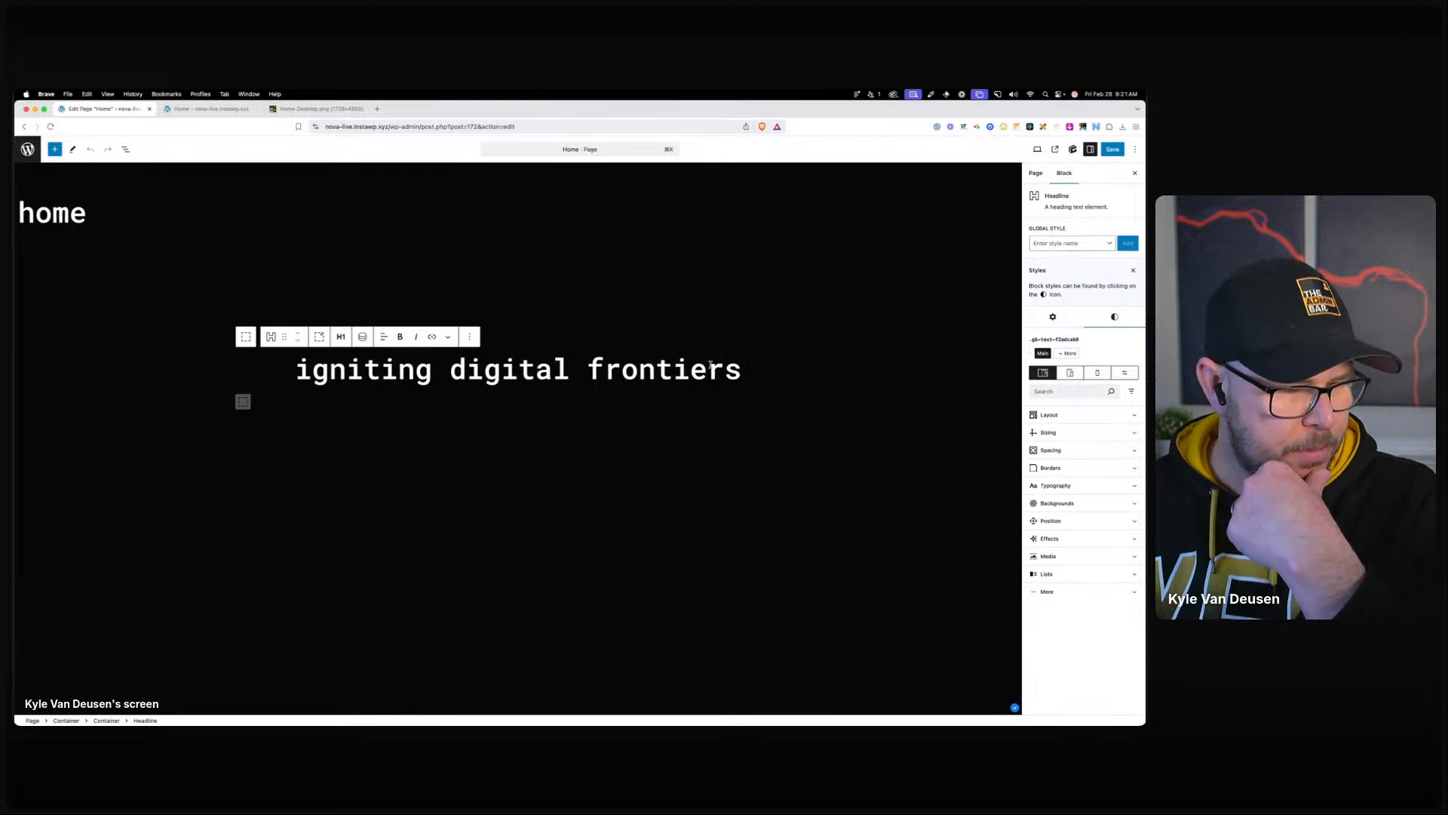
{"action": "key", "text": "End"}
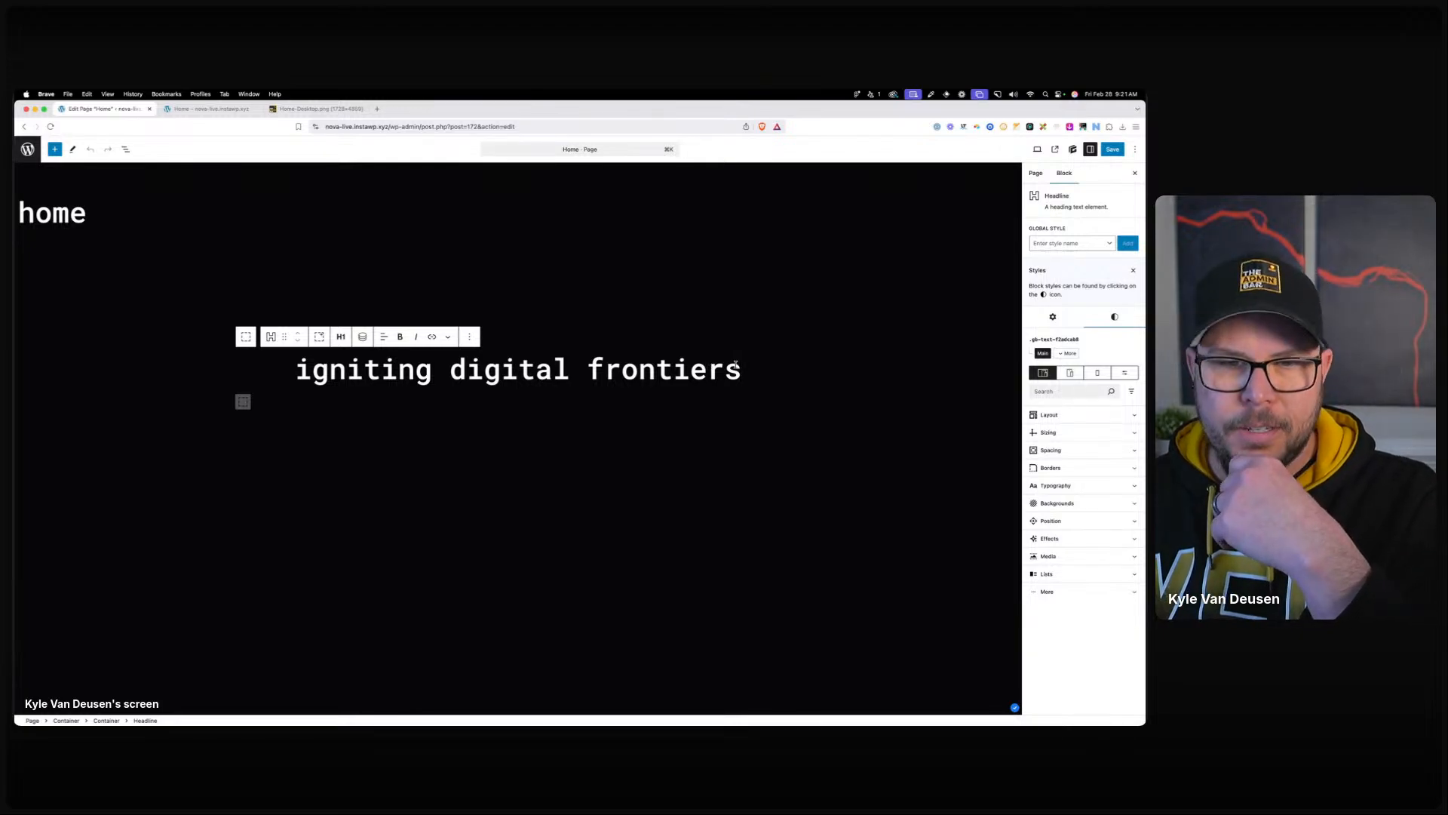
{"action": "key", "text": "Return"}
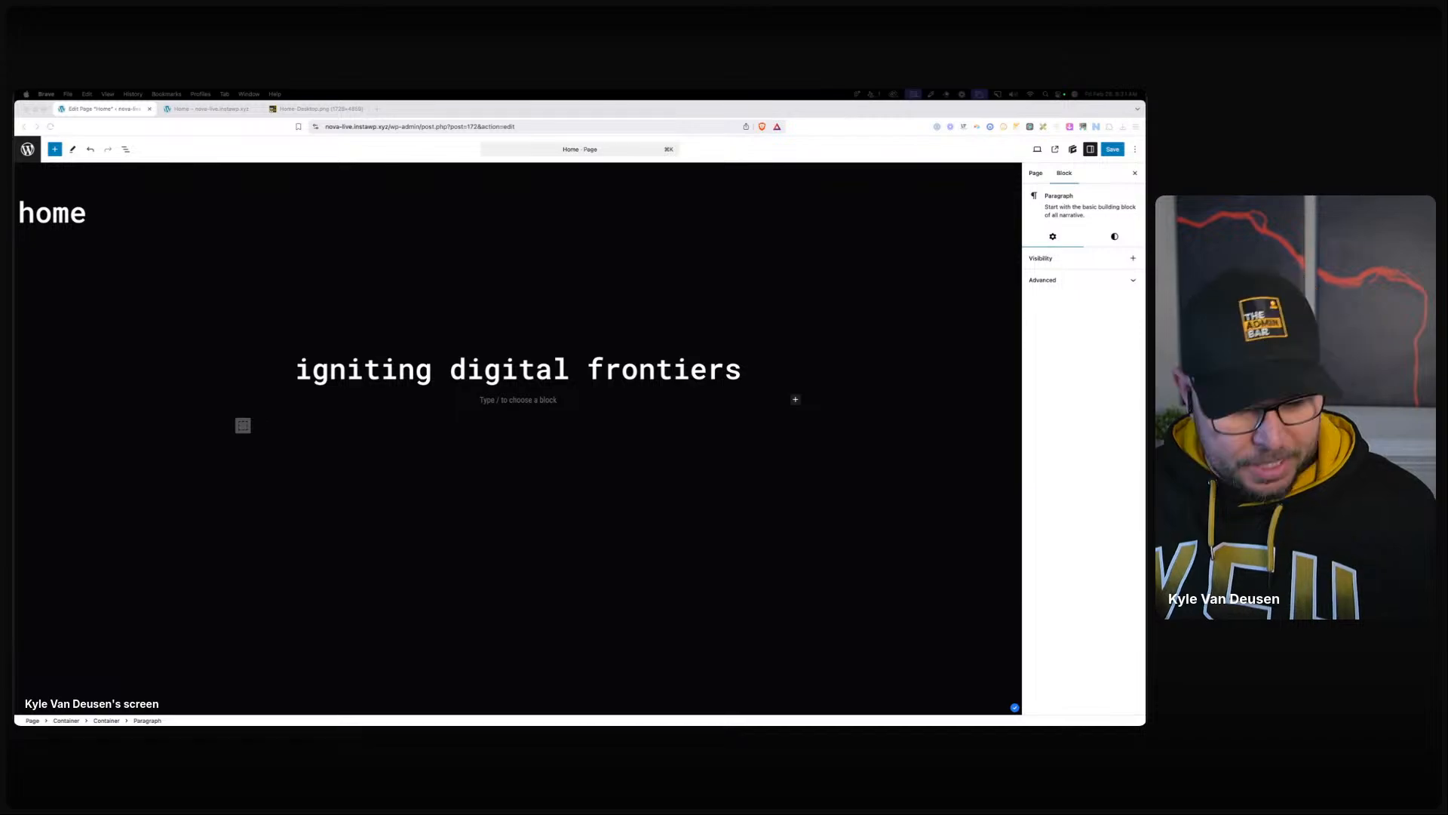
{"action": "left_click", "coordinate": [539, 401]}
{"action": "type", "text": "websites. seo. paid ads."}
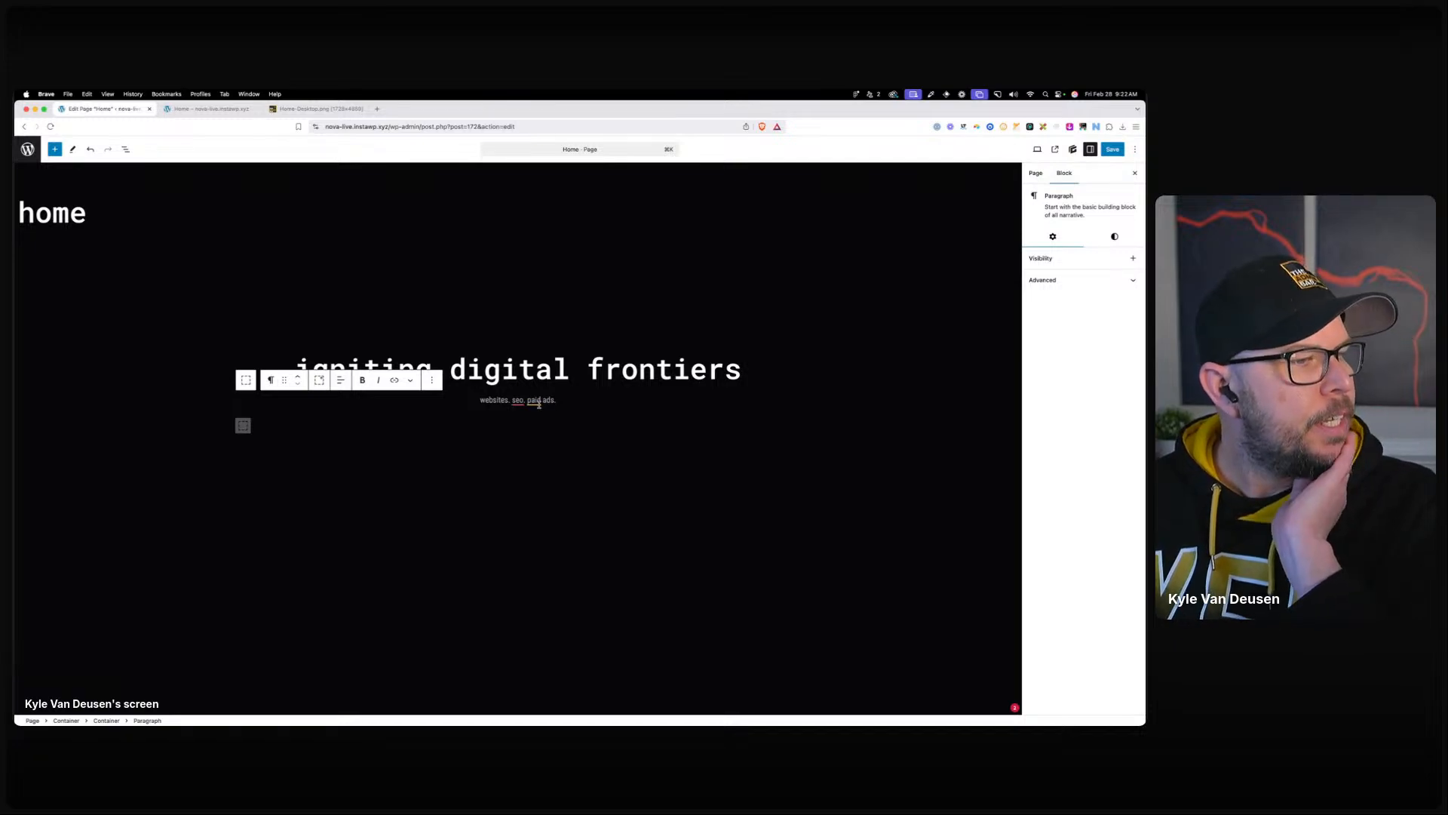
{"action": "mouse_move", "coordinate": [585, 413]}
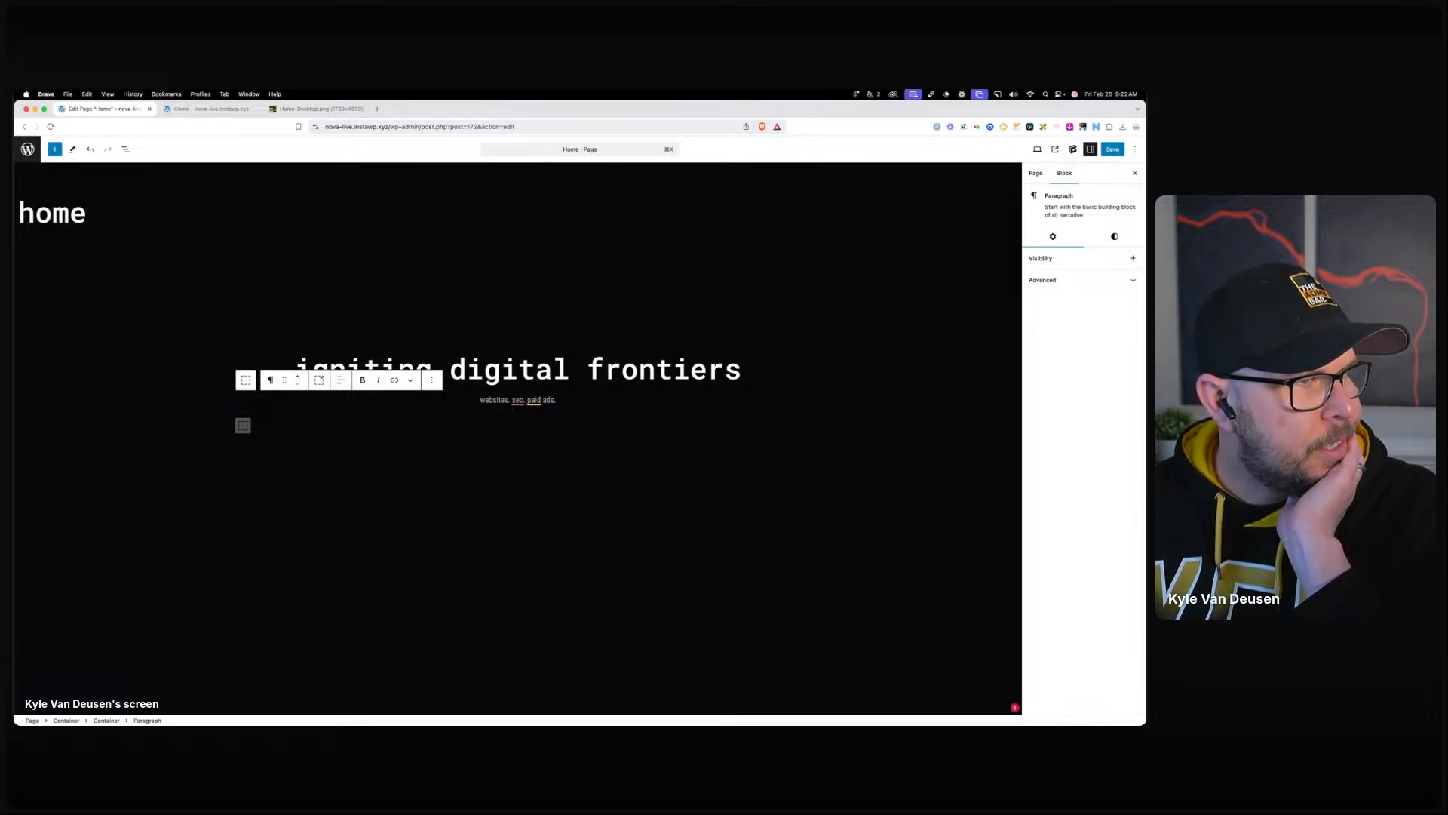
{"action": "left_click_drag", "start_coordinate": [15, 197], "coordinate": [595, 170]}
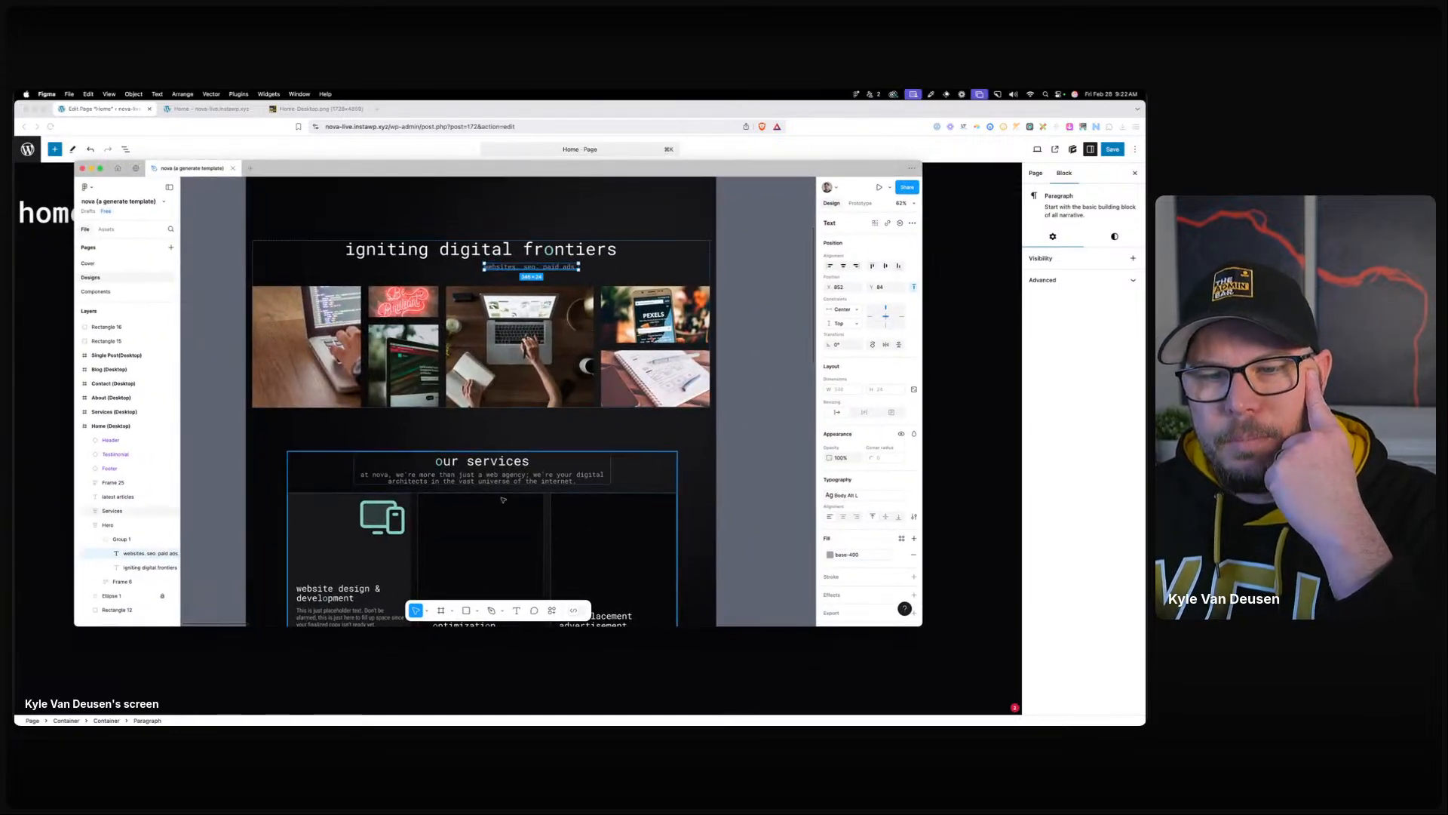
Inspect the Services paragraph text properties in Figma, then move Figma aside to the editor.
{"action": "left_click", "coordinate": [526, 477]}
{"action": "double_click", "coordinate": [526, 478]}
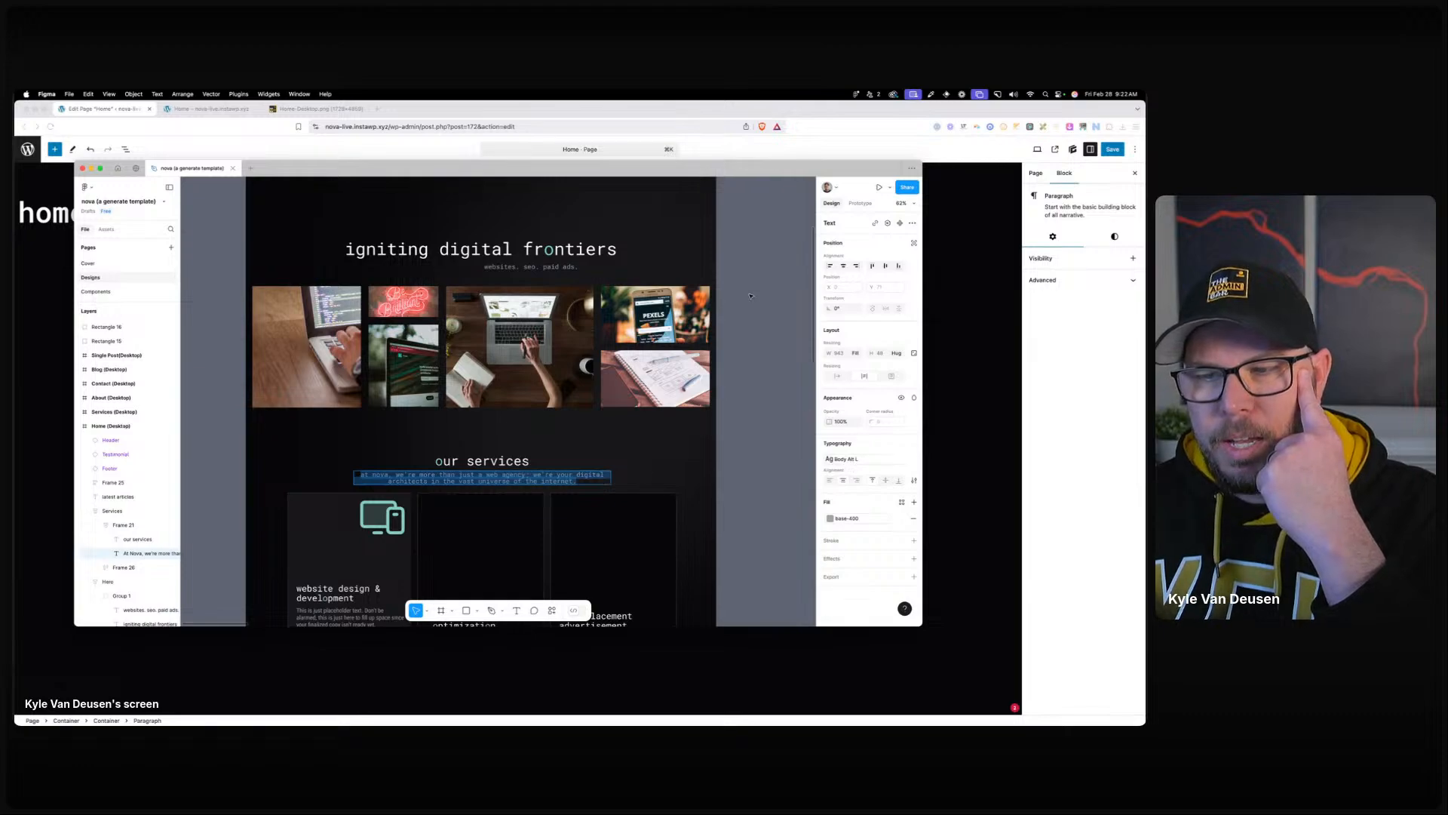
{"action": "left_click_drag", "start_coordinate": [749, 170], "coordinate": [15, 125]}
{"action": "left_click", "coordinate": [528, 399]}
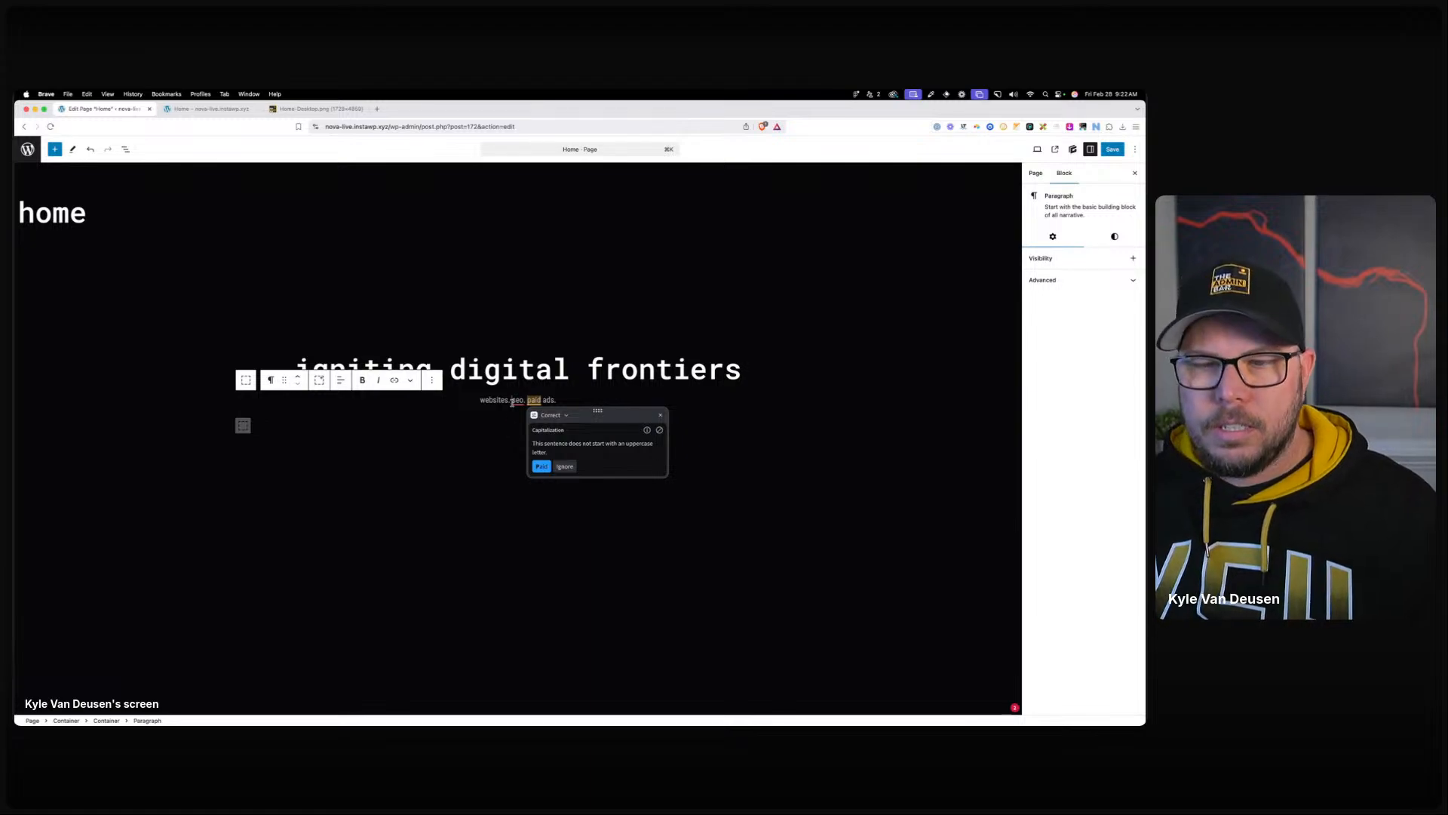
Convert the subtitle paragraph to a Text block and create a blank body-alt global style.
{"action": "left_click", "coordinate": [271, 380]}
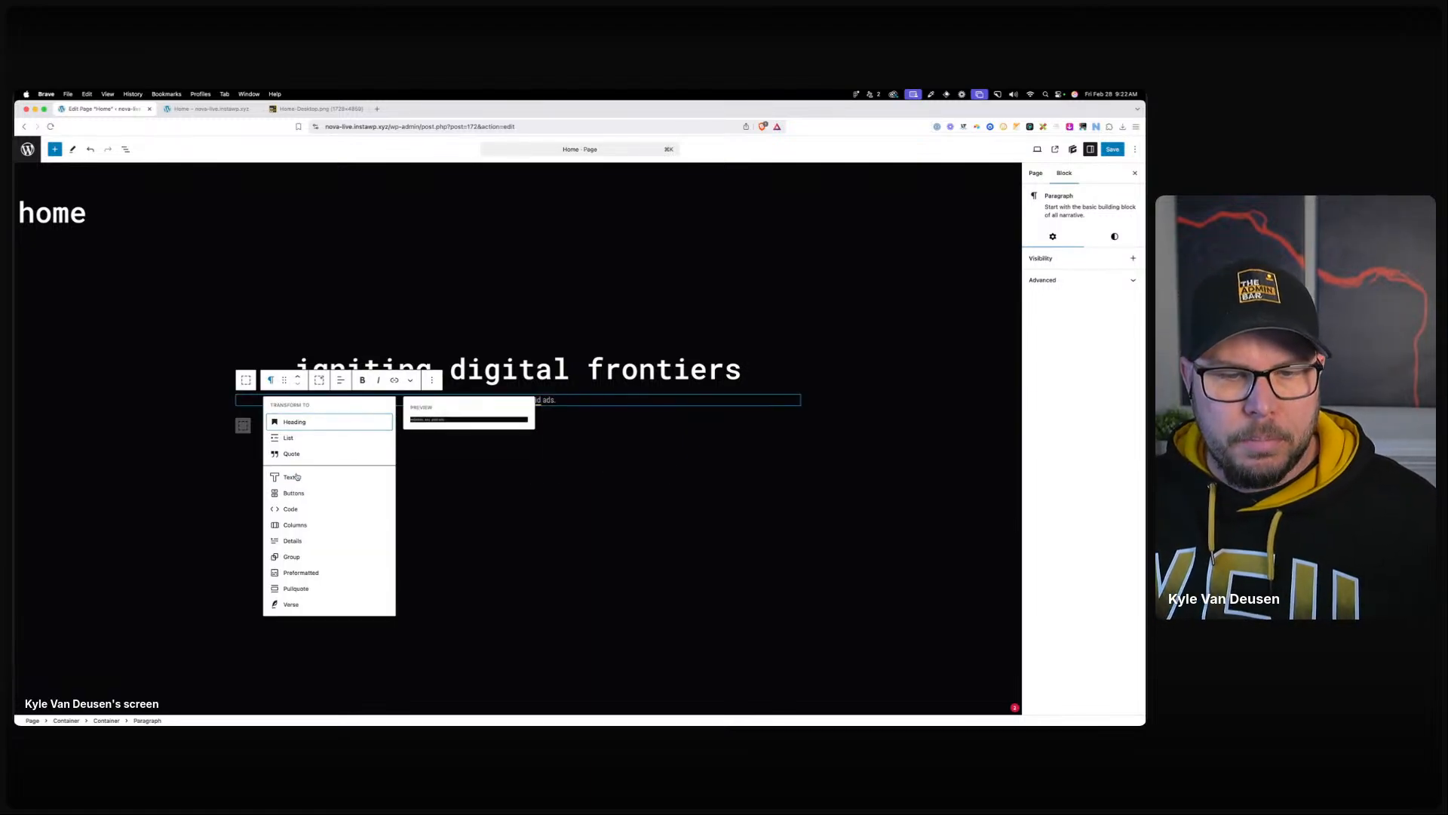
{"action": "left_click", "coordinate": [297, 477]}
{"action": "left_click", "coordinate": [1083, 261]}
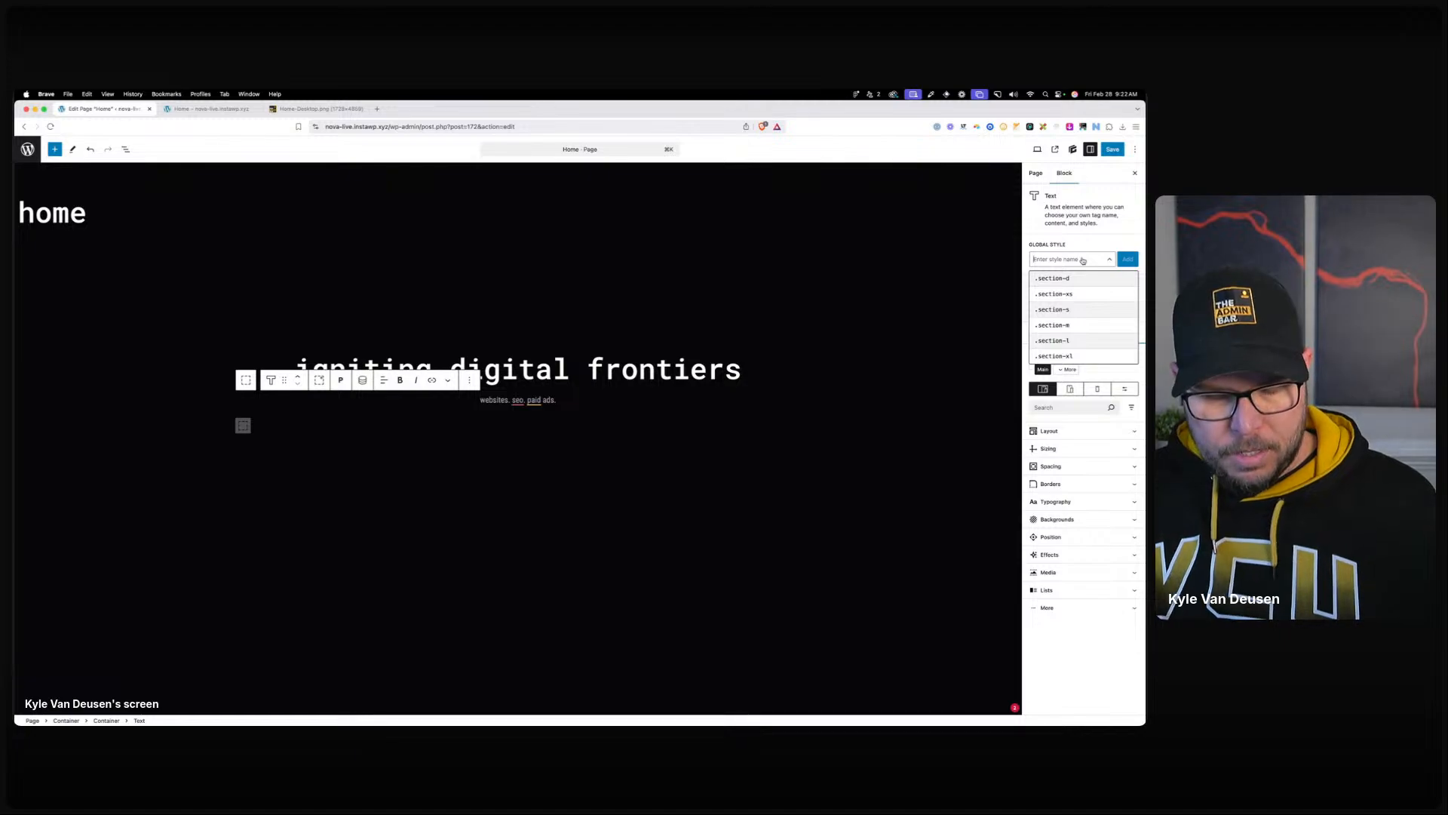
{"action": "type", "text": "body-alt"}
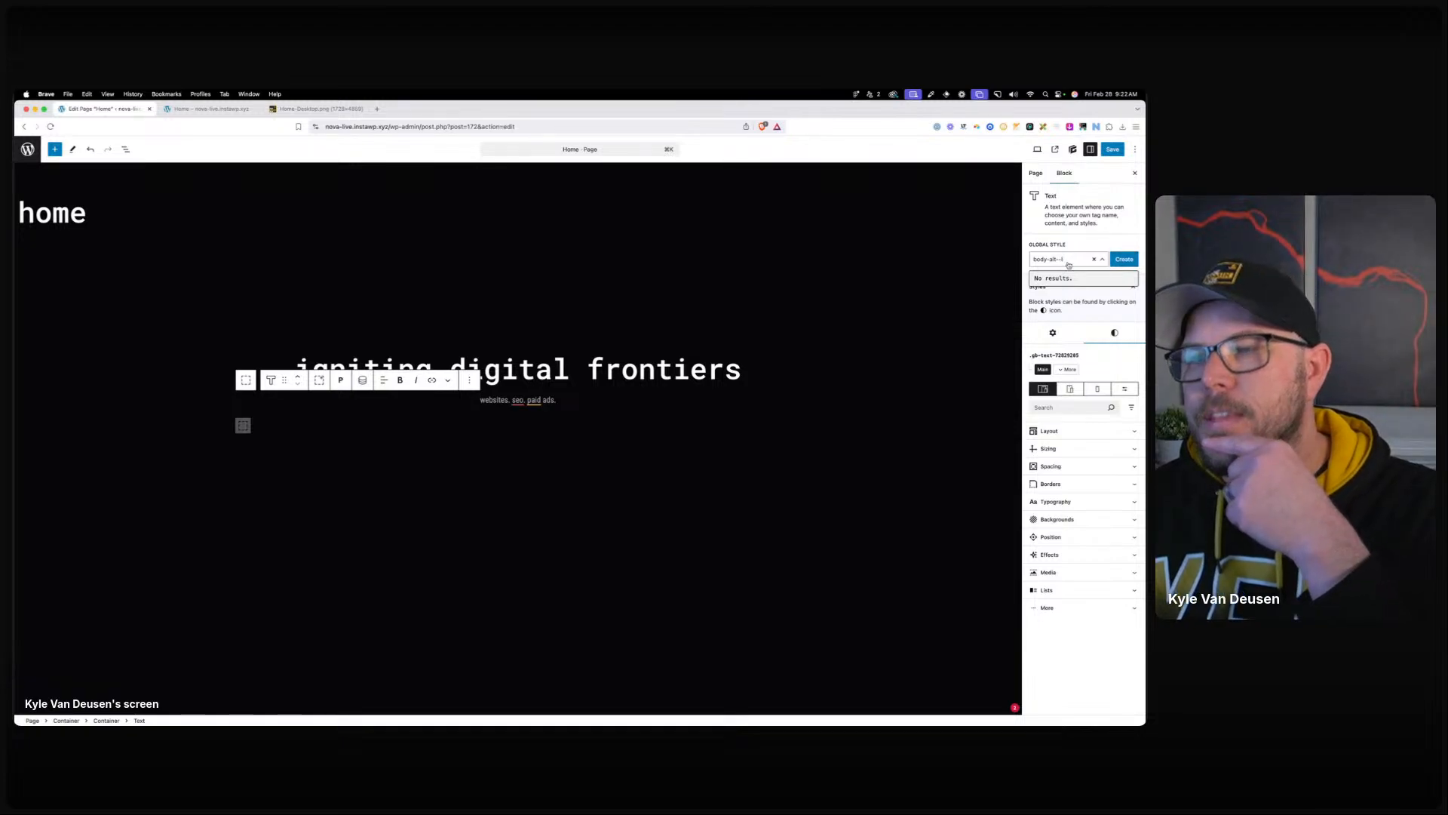
{"action": "left_click", "coordinate": [1126, 259]}
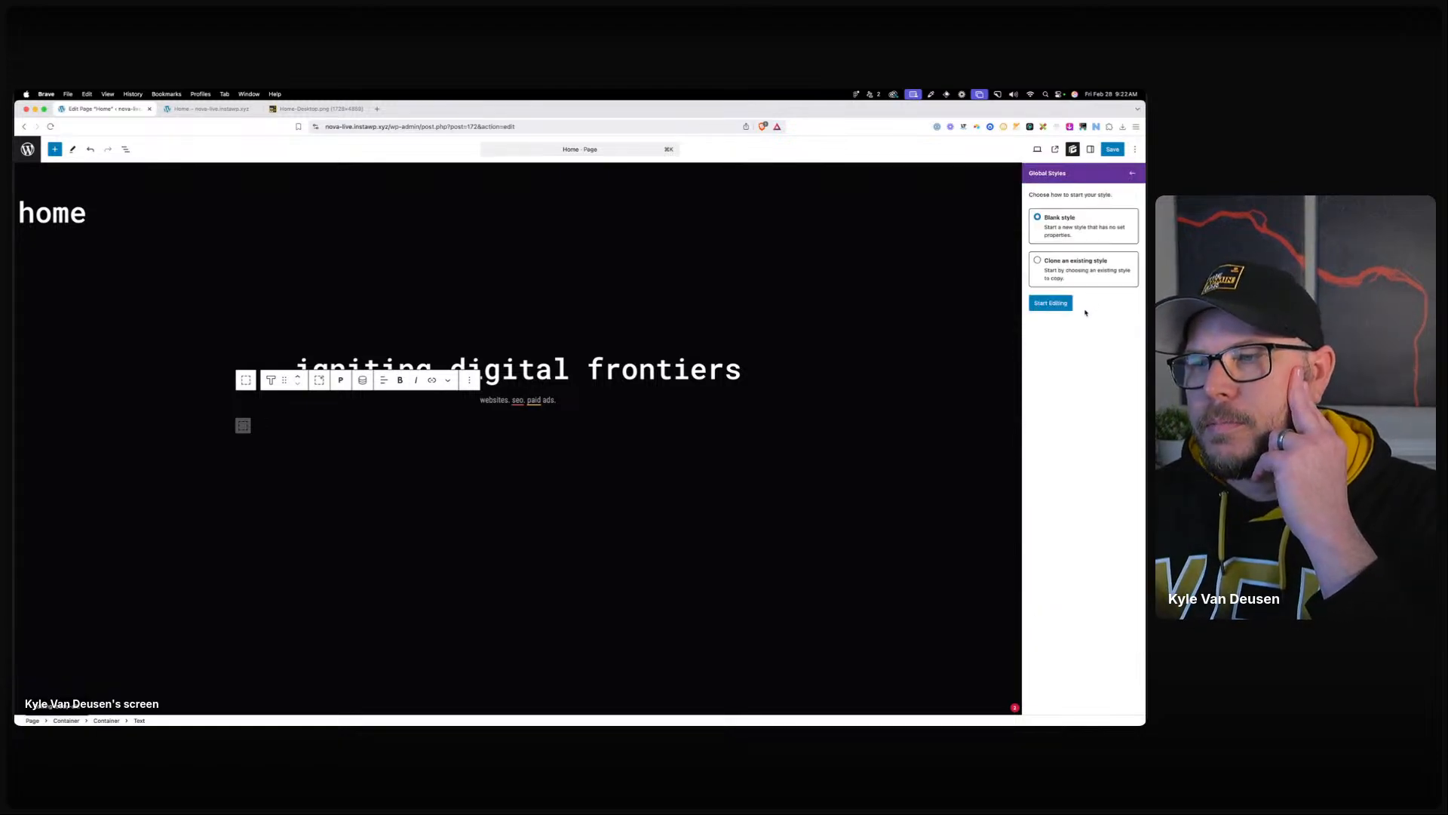
{"action": "left_click", "coordinate": [1056, 302]}
Give body-alt the Roboto Mono font family and lowercase text transform.
{"action": "left_click", "coordinate": [1056, 342]}
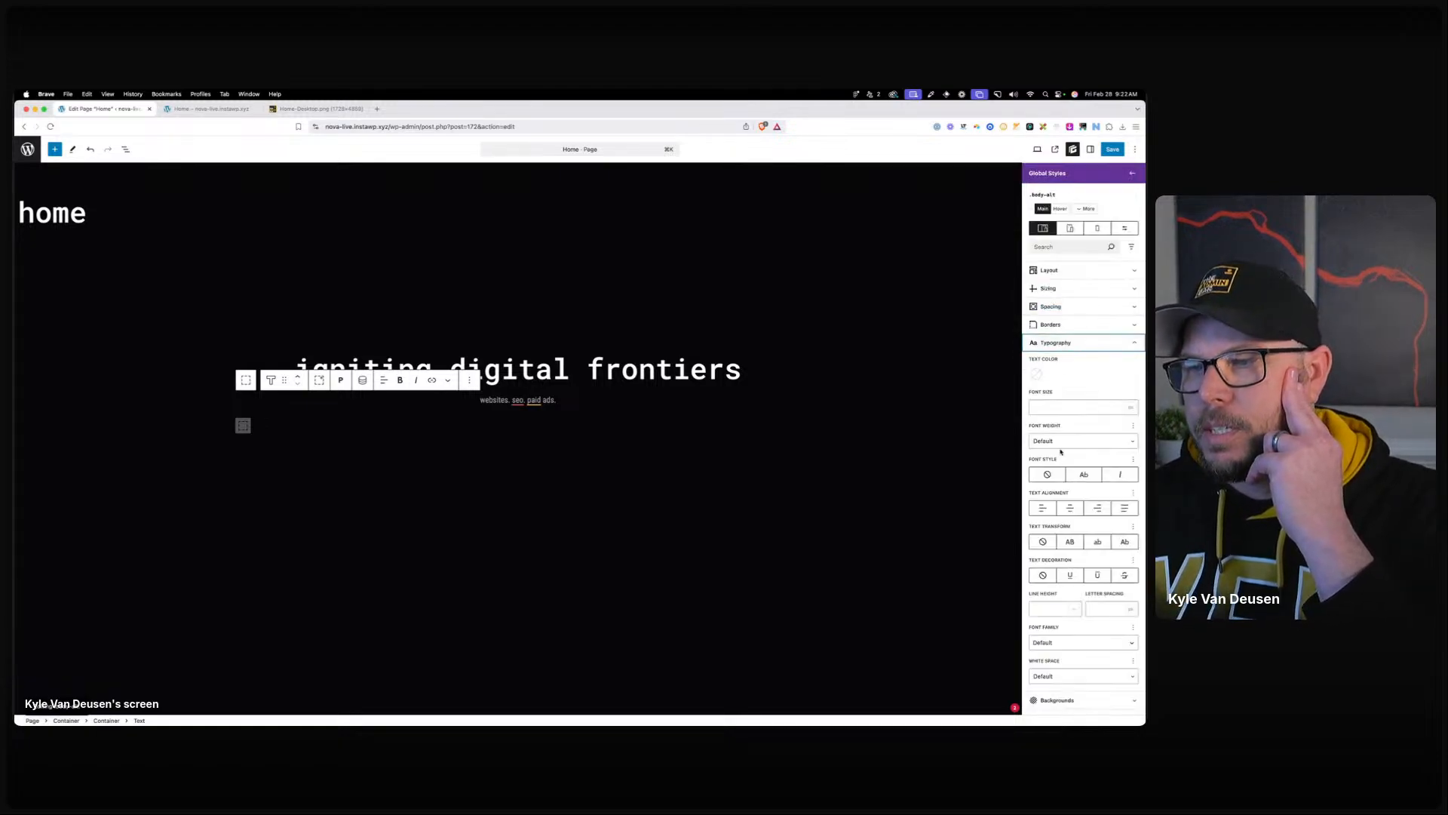
{"action": "left_click", "coordinate": [1058, 642]}
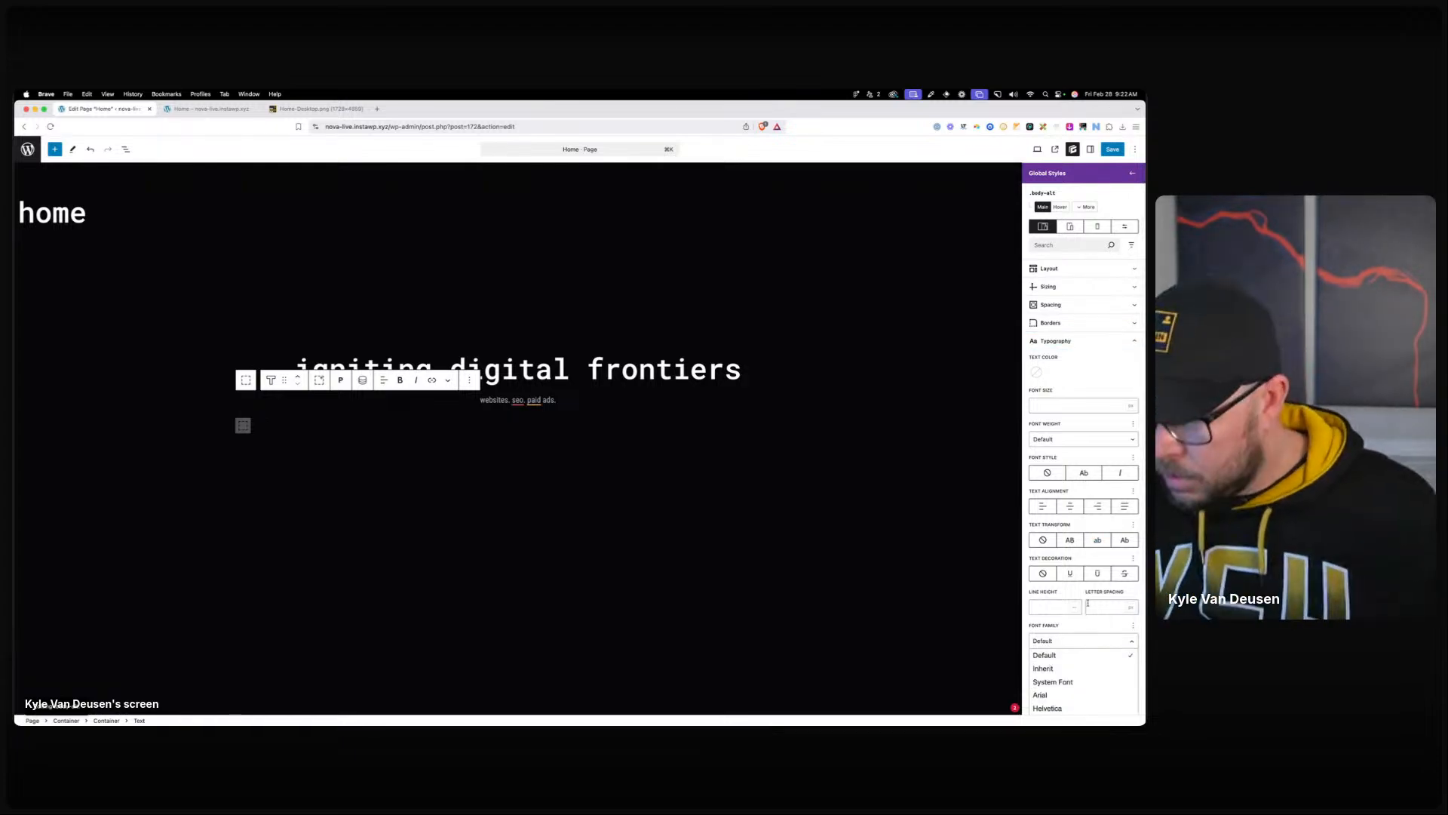
{"action": "scroll", "coordinate": [1079, 603], "scroll_direction": "down", "scroll_amount": 3}
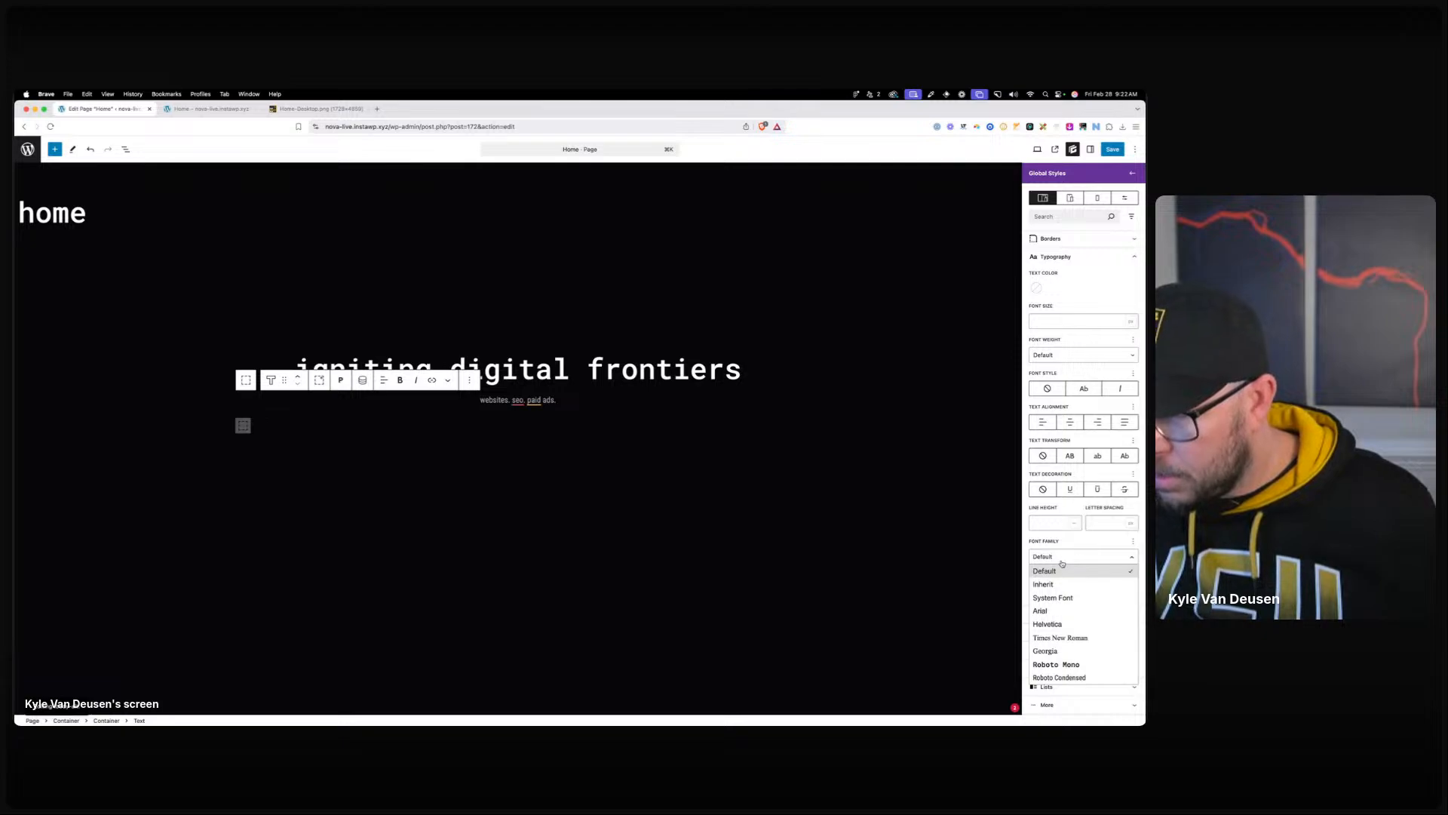
{"action": "left_click", "coordinate": [1056, 663]}
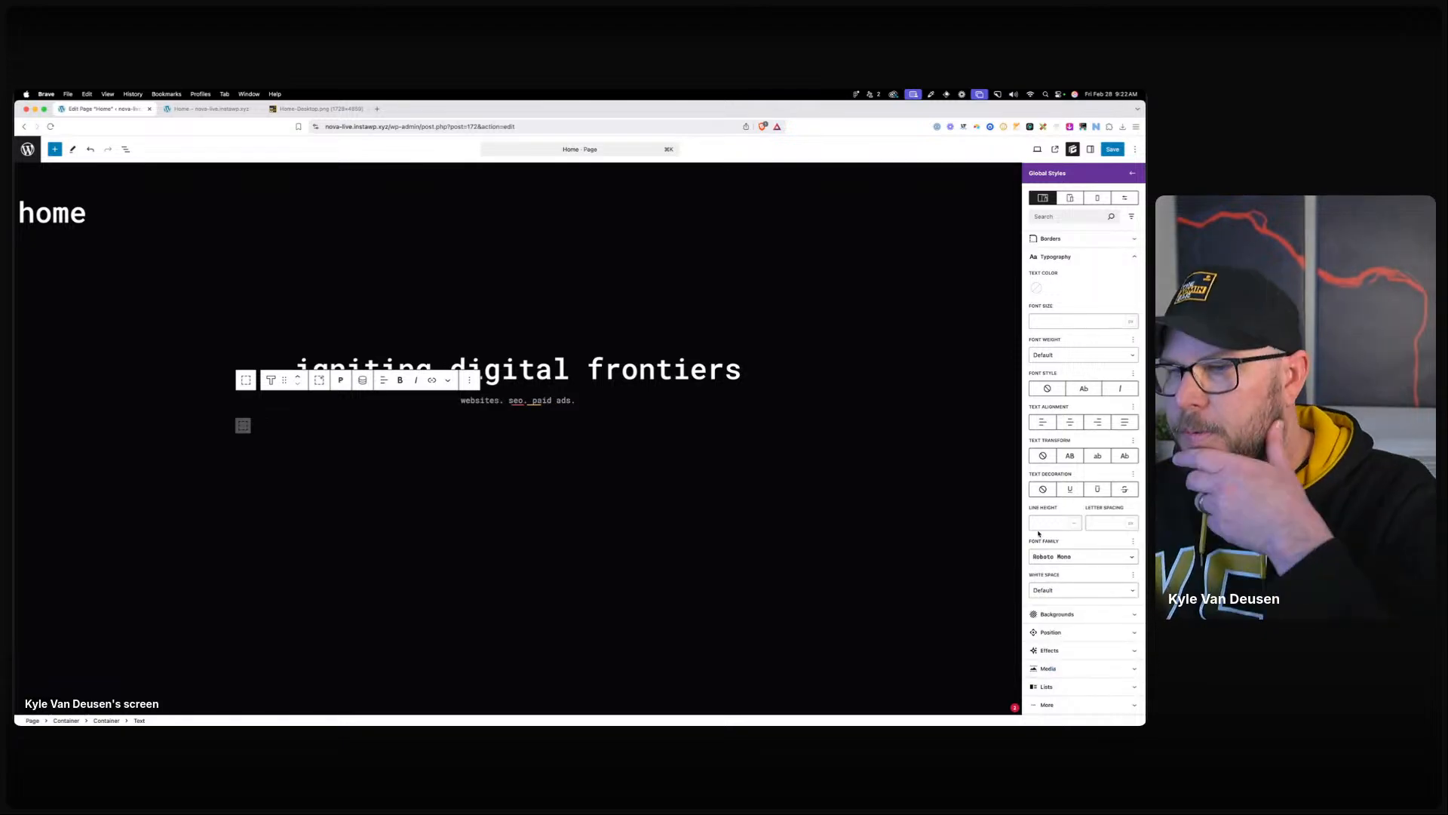
{"action": "left_click", "coordinate": [1099, 456]}
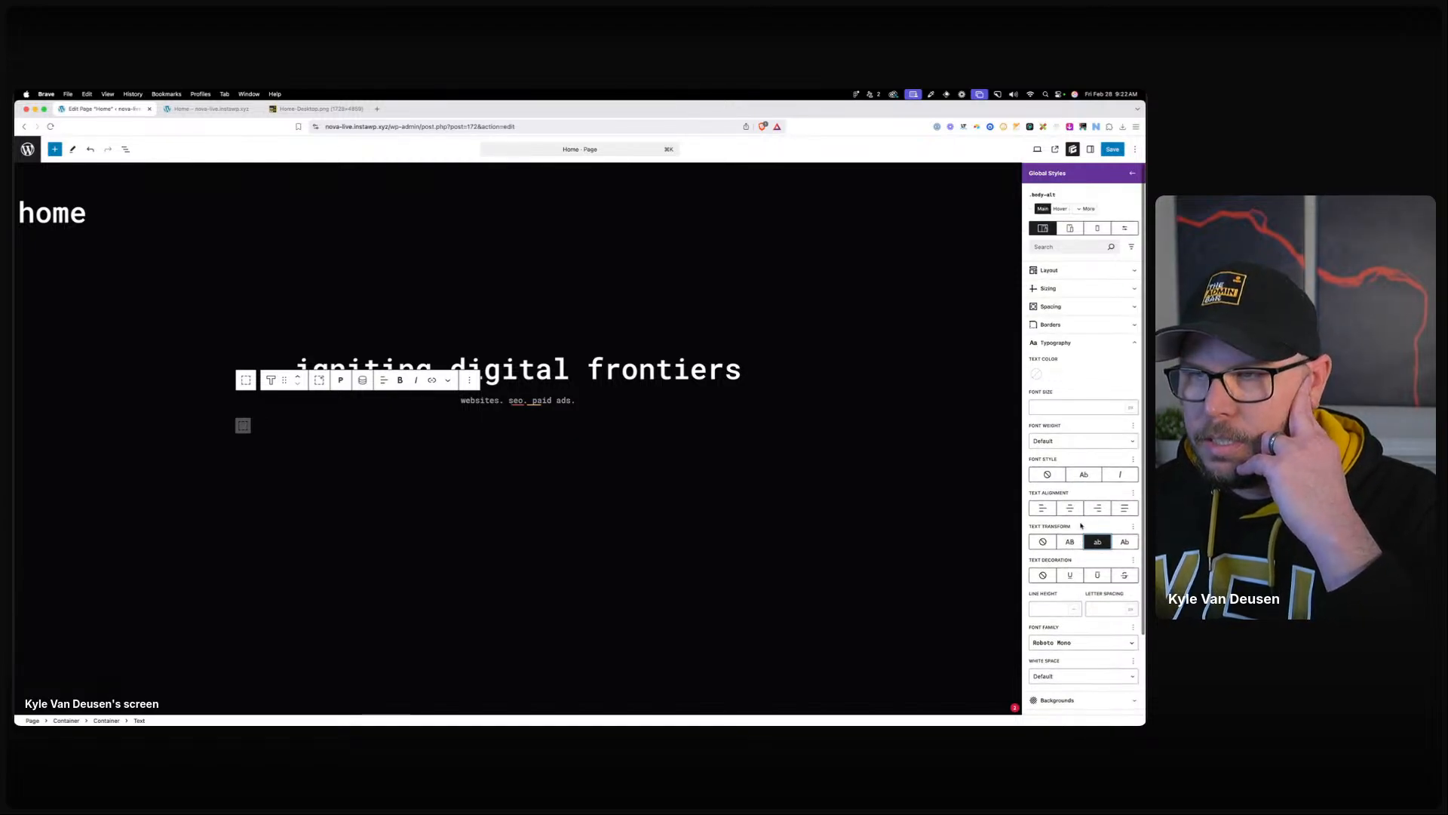
{"action": "left_click", "coordinate": [1129, 175]}
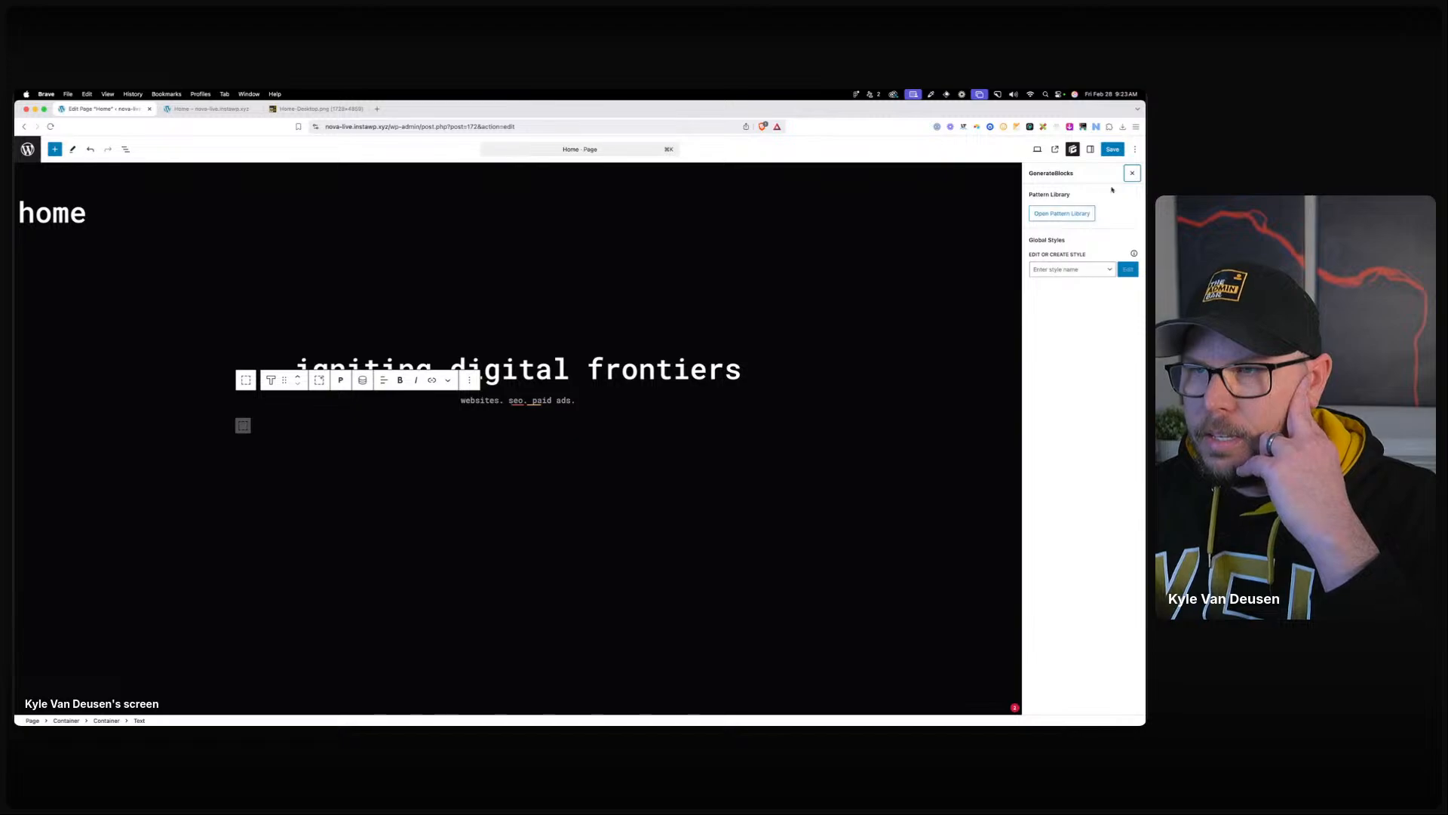
{"action": "left_click", "coordinate": [1132, 179]}
{"action": "left_click", "coordinate": [1077, 246]}
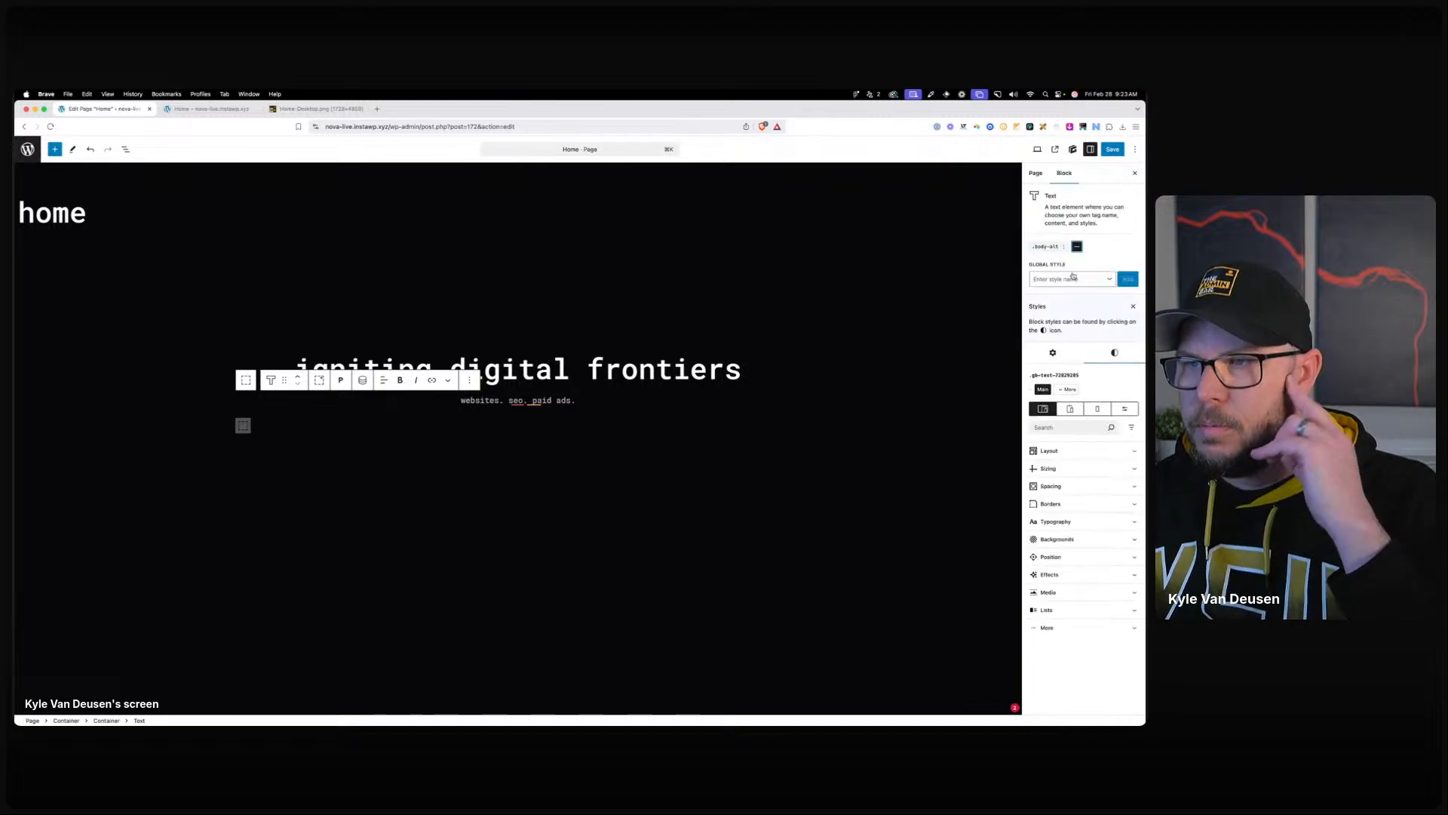
{"action": "type", "text": "body-a"}
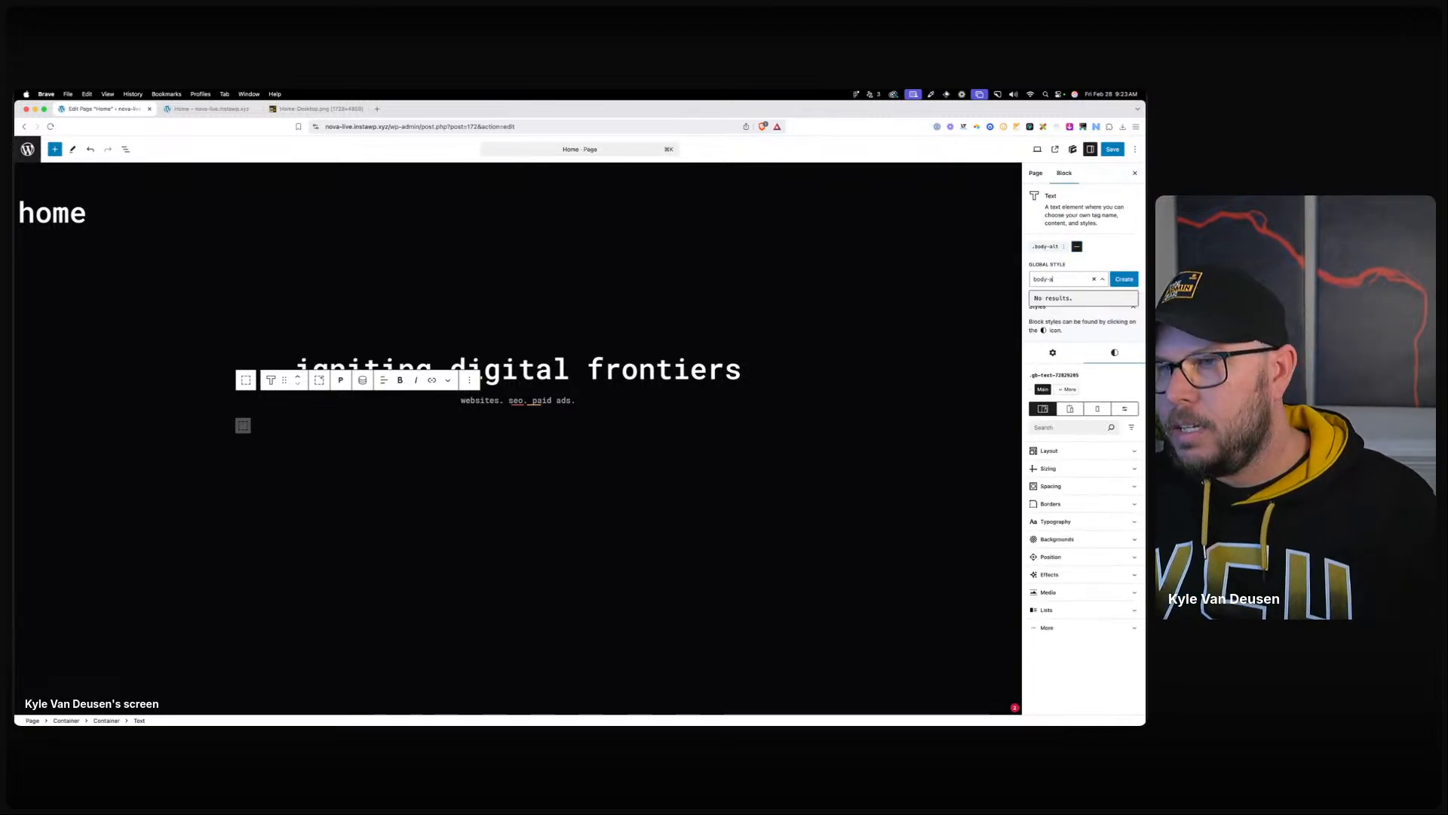
{"action": "type", "text": "lt--"}
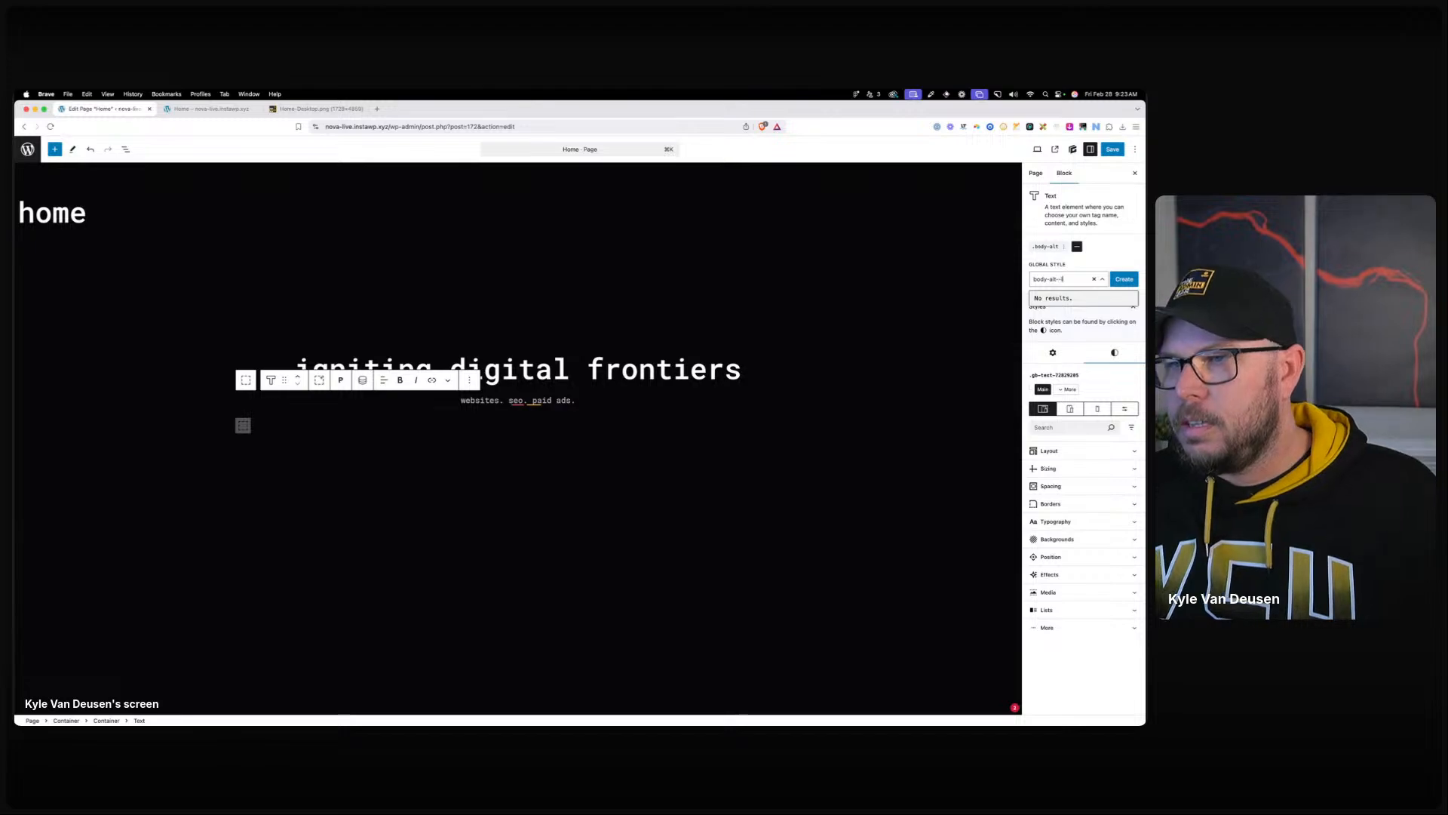
{"action": "left_click", "coordinate": [1117, 280]}
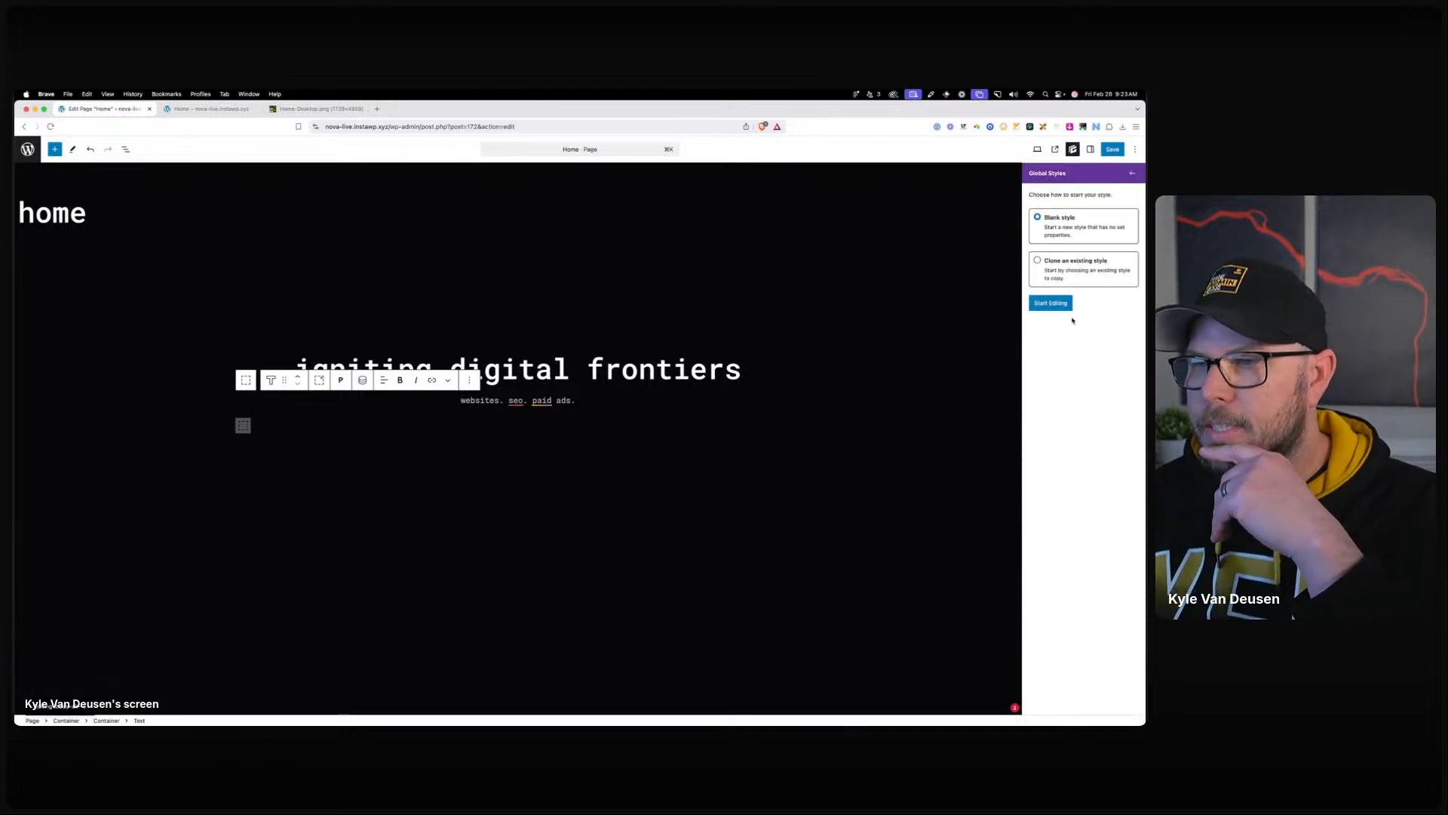
{"action": "left_click", "coordinate": [1053, 302]}
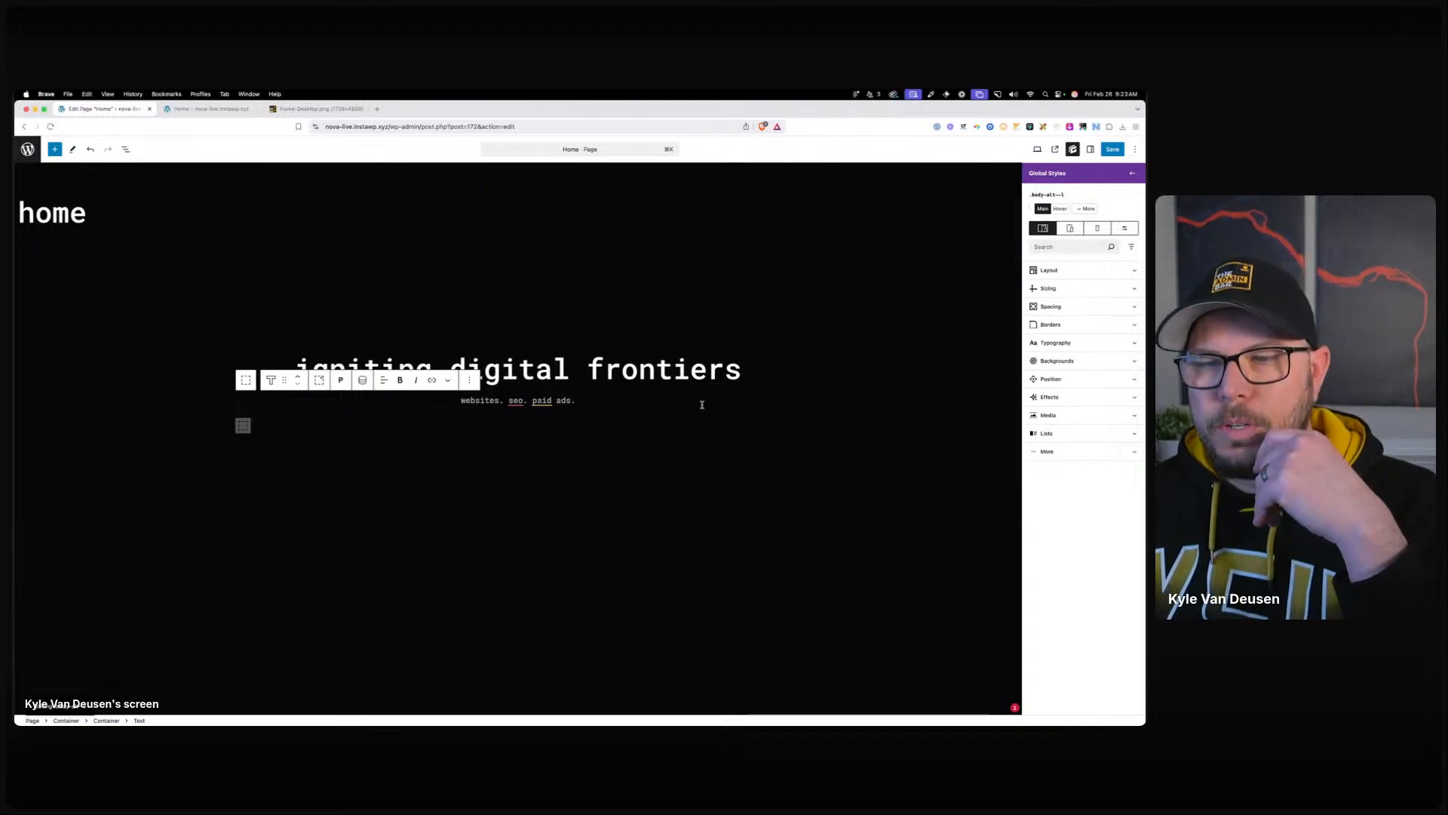
{"action": "left_click", "coordinate": [528, 404]}
{"action": "key", "text": "super+space"}
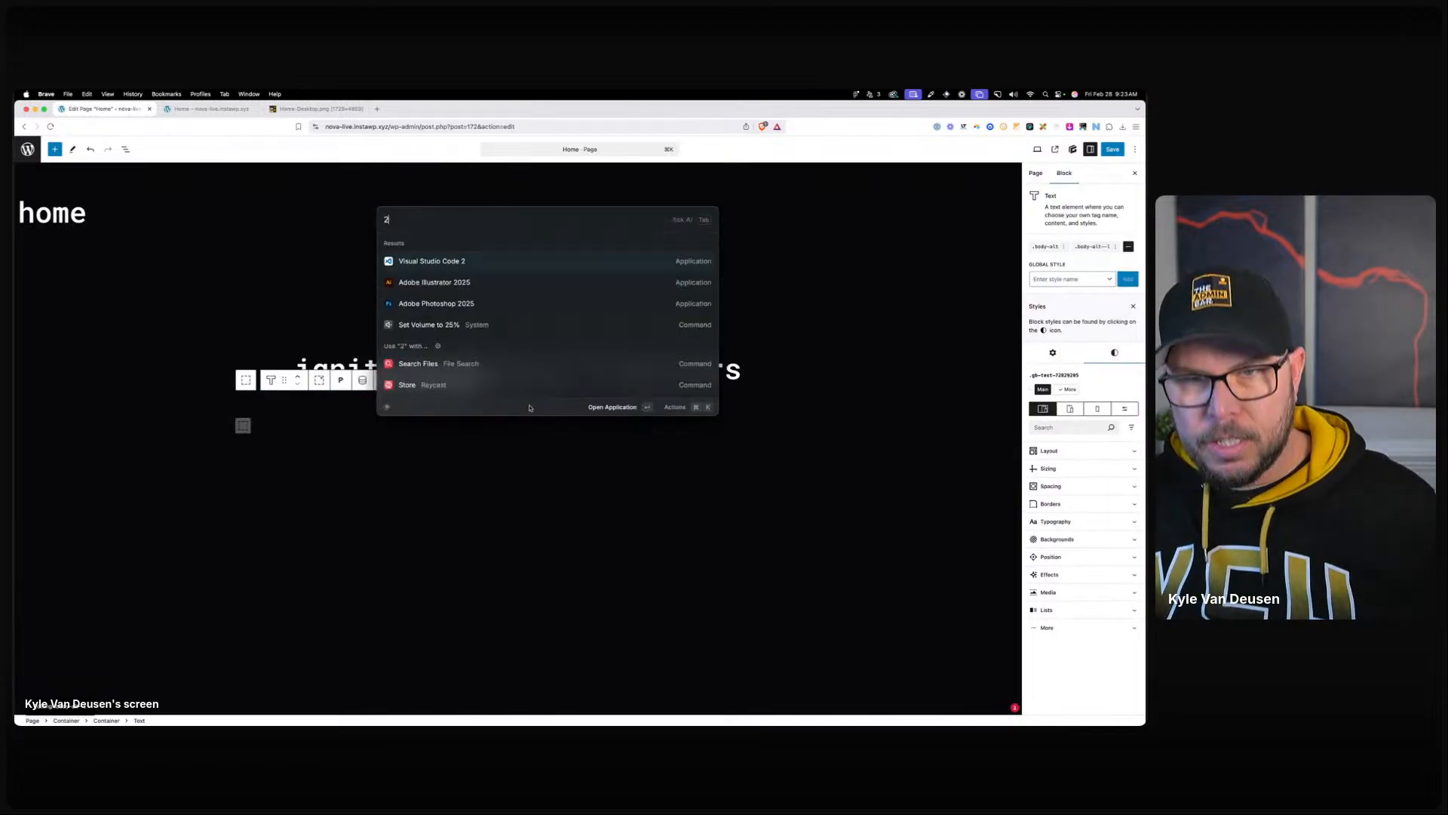
{"action": "type", "text": "24/16"}
{"action": "key", "text": "Escape"}
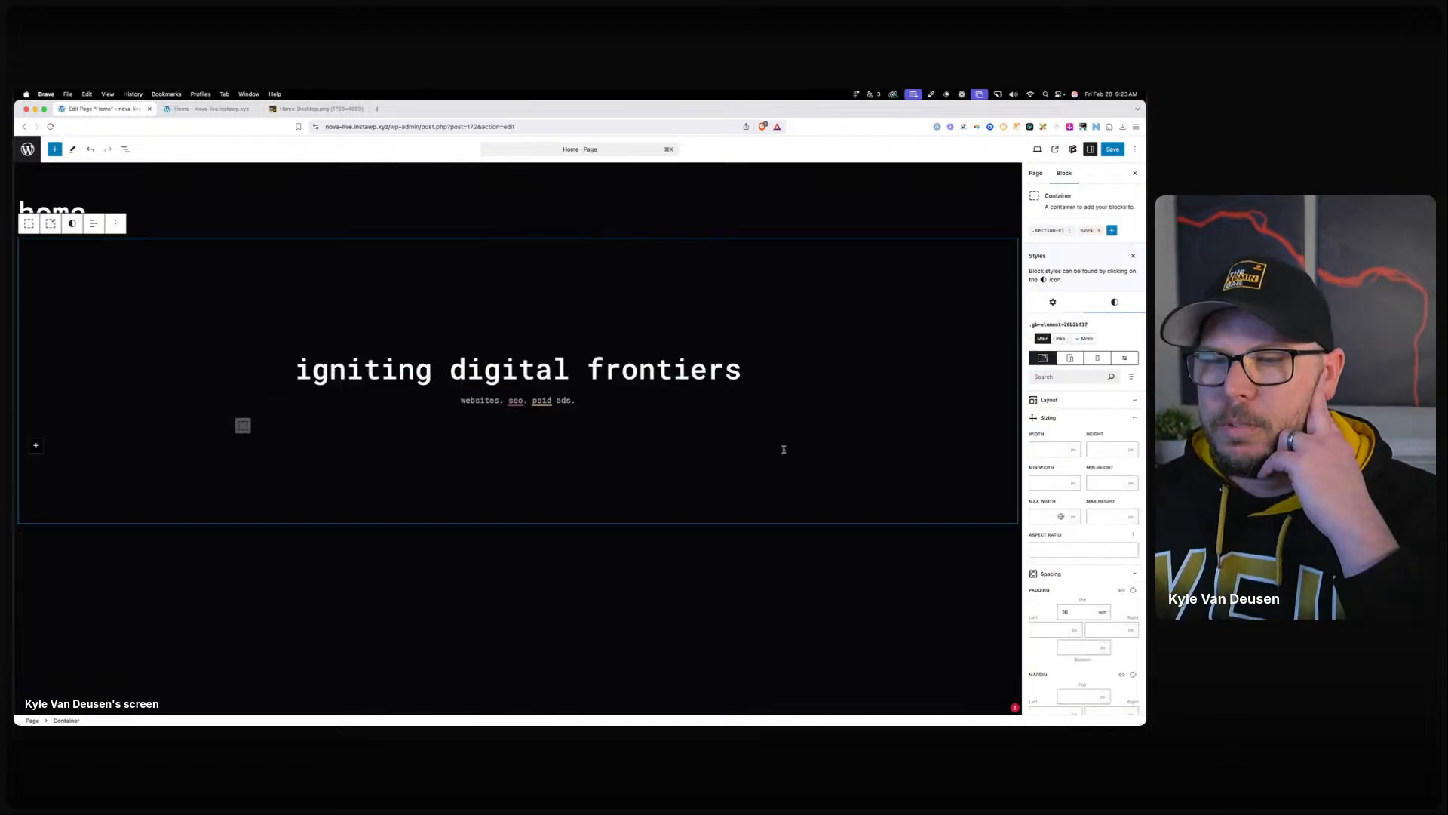
{"action": "left_click", "coordinate": [1090, 247]}
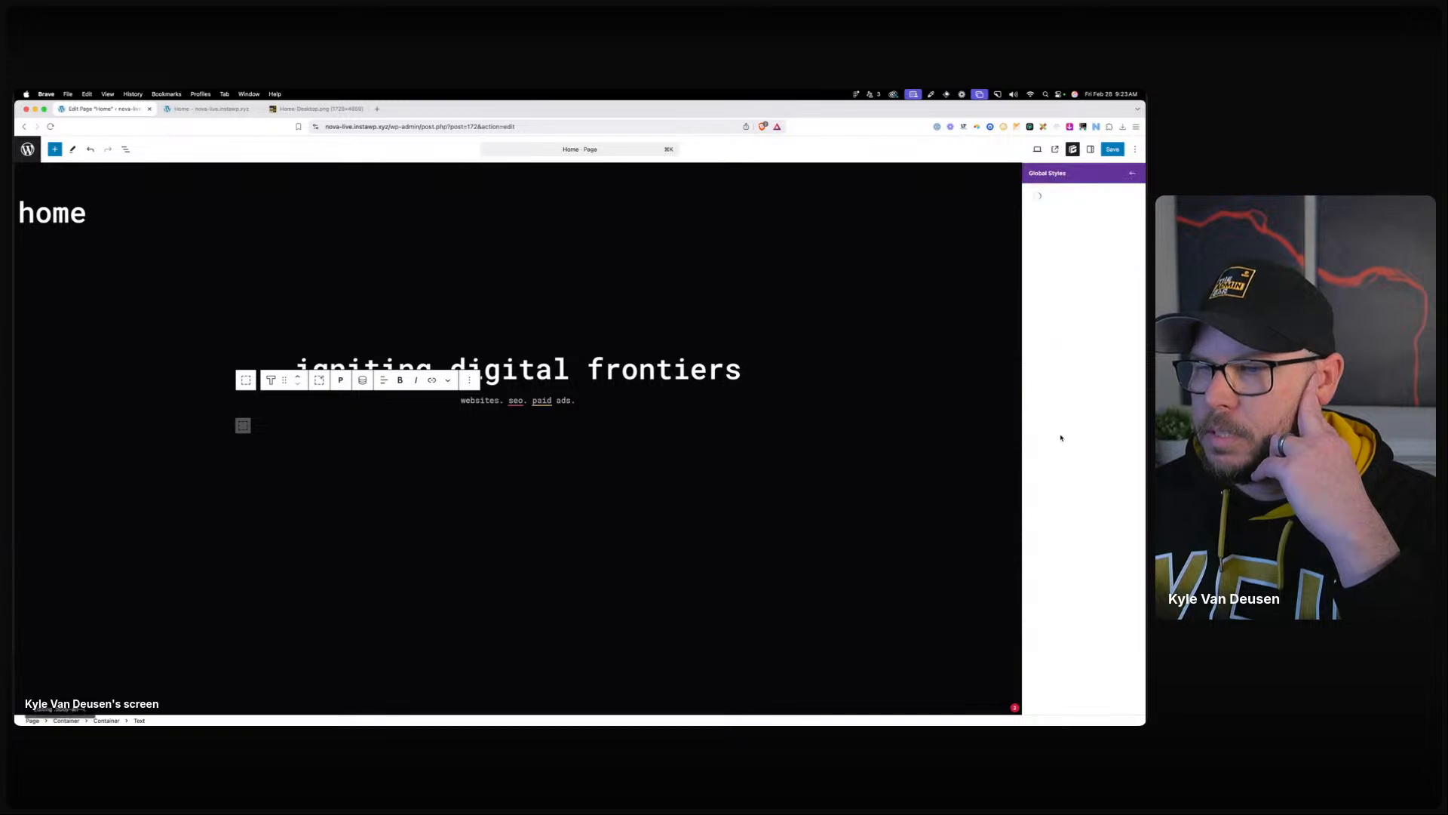
{"action": "left_click", "coordinate": [1056, 343]}
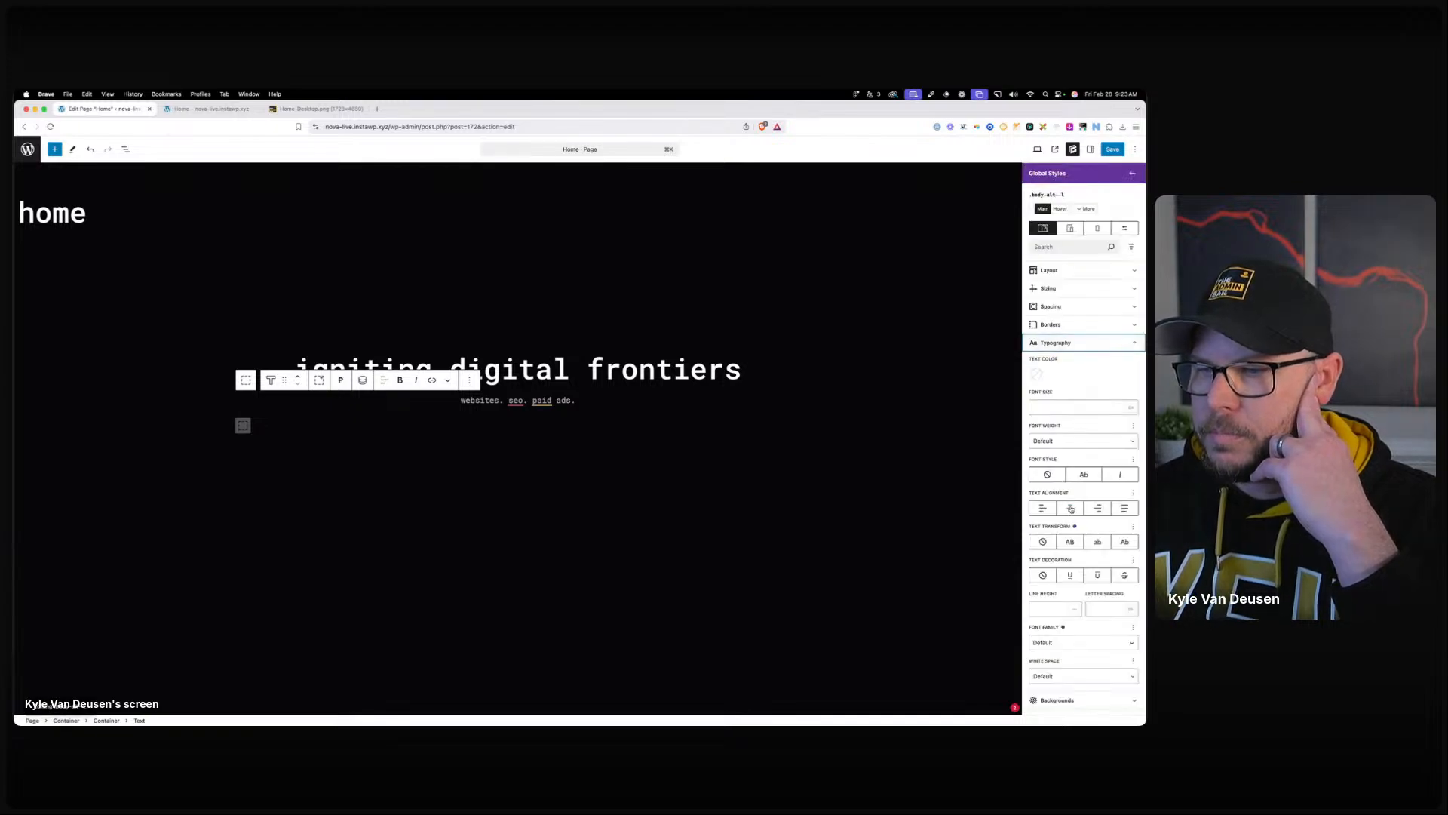
{"action": "left_click", "coordinate": [1065, 407]}
{"action": "type", "text": "1.5"}
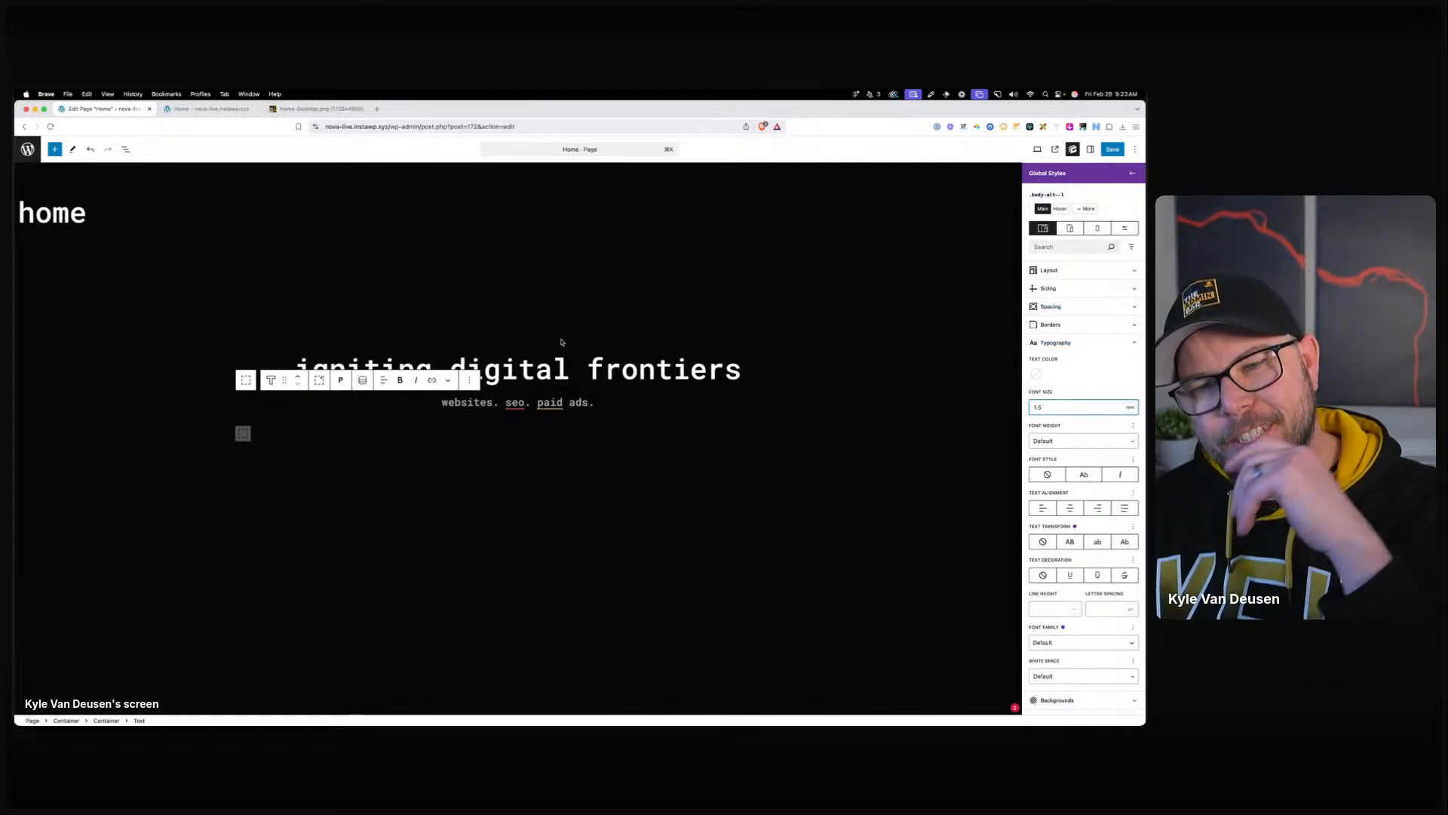
{"action": "left_click", "coordinate": [596, 338]}
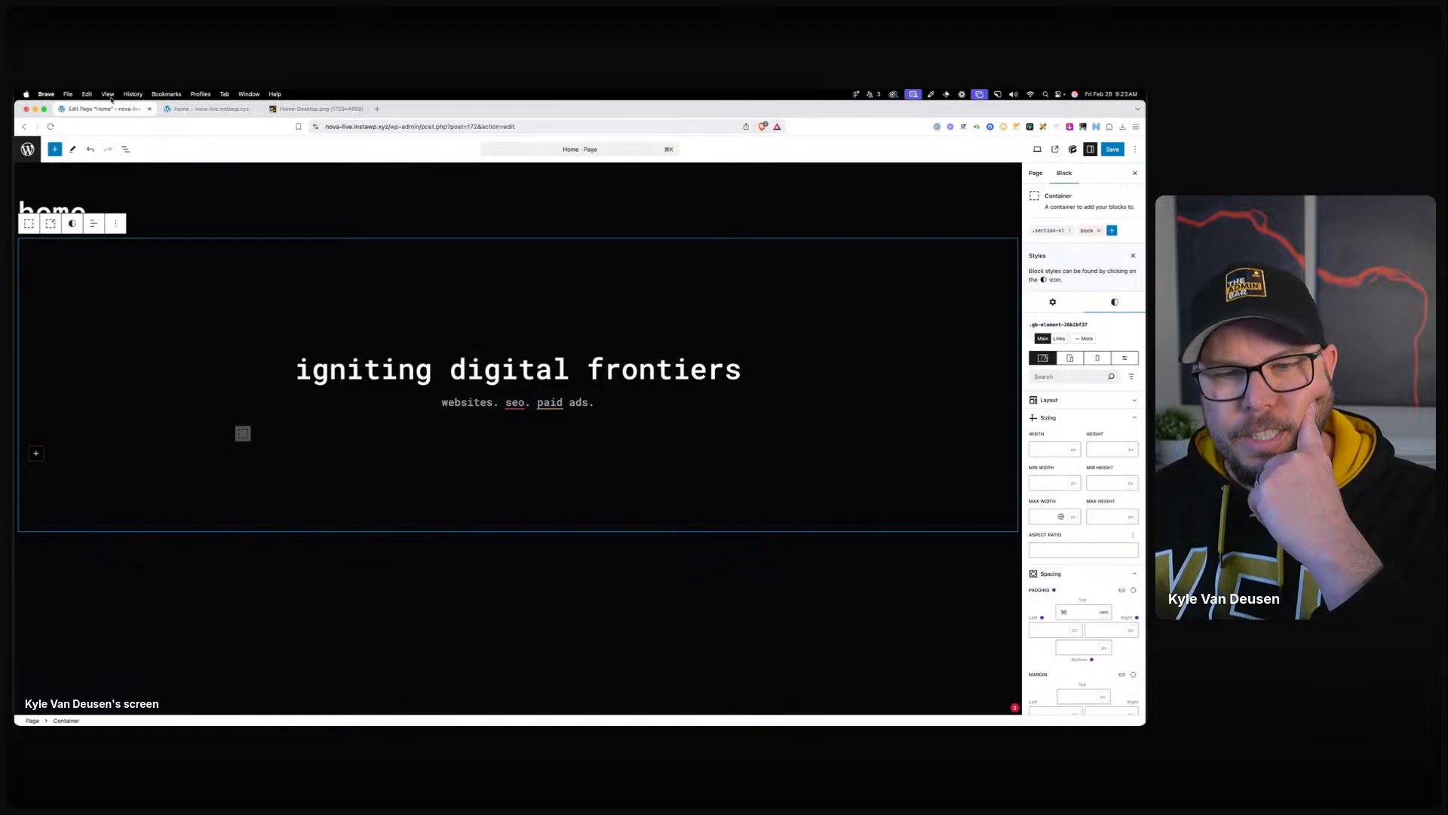
{"action": "left_click_drag", "start_coordinate": [14, 181], "coordinate": [570, 181]}
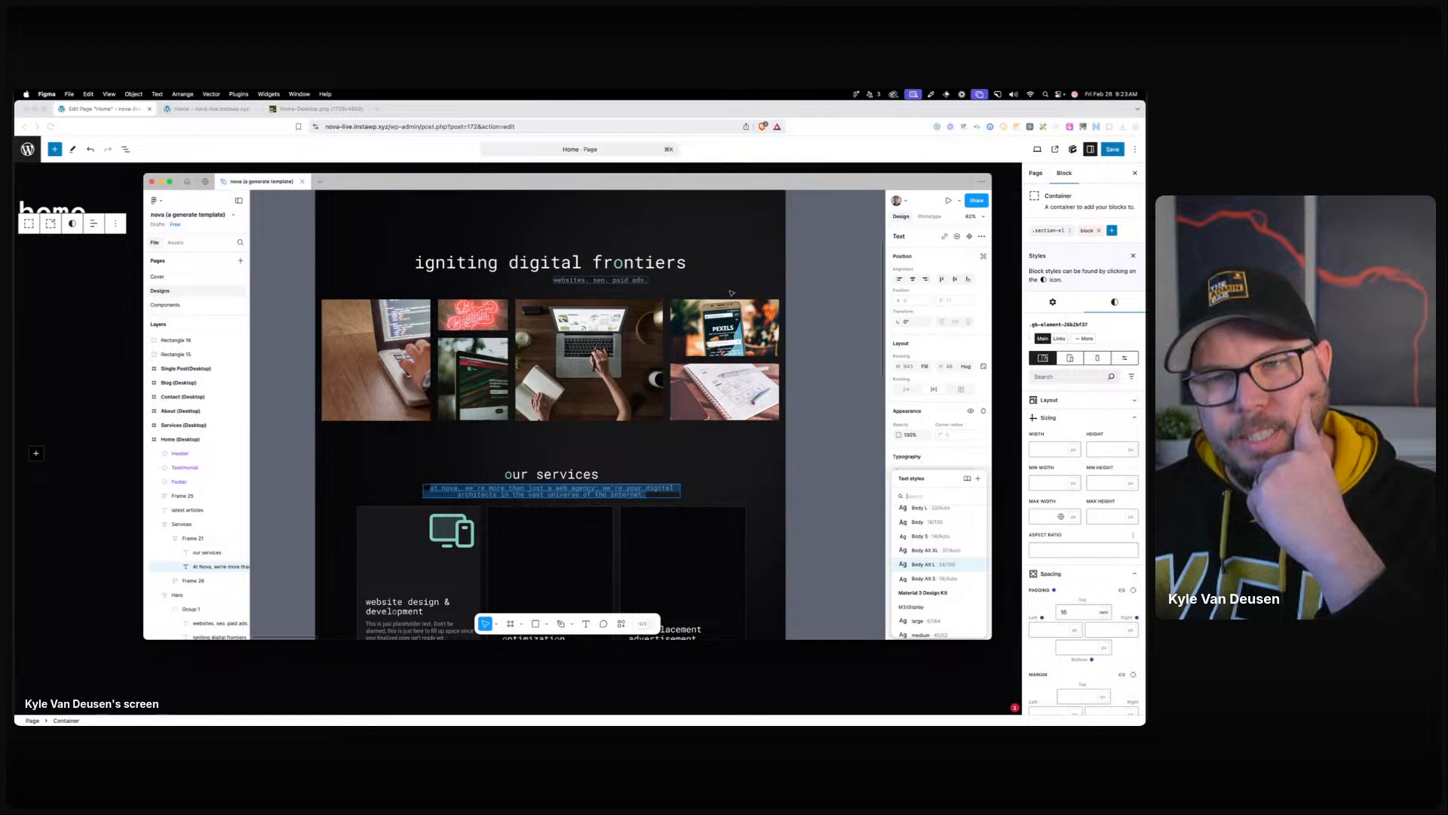
{"action": "scroll", "coordinate": [601, 283], "scroll_direction": "up", "scroll_amount": 3}
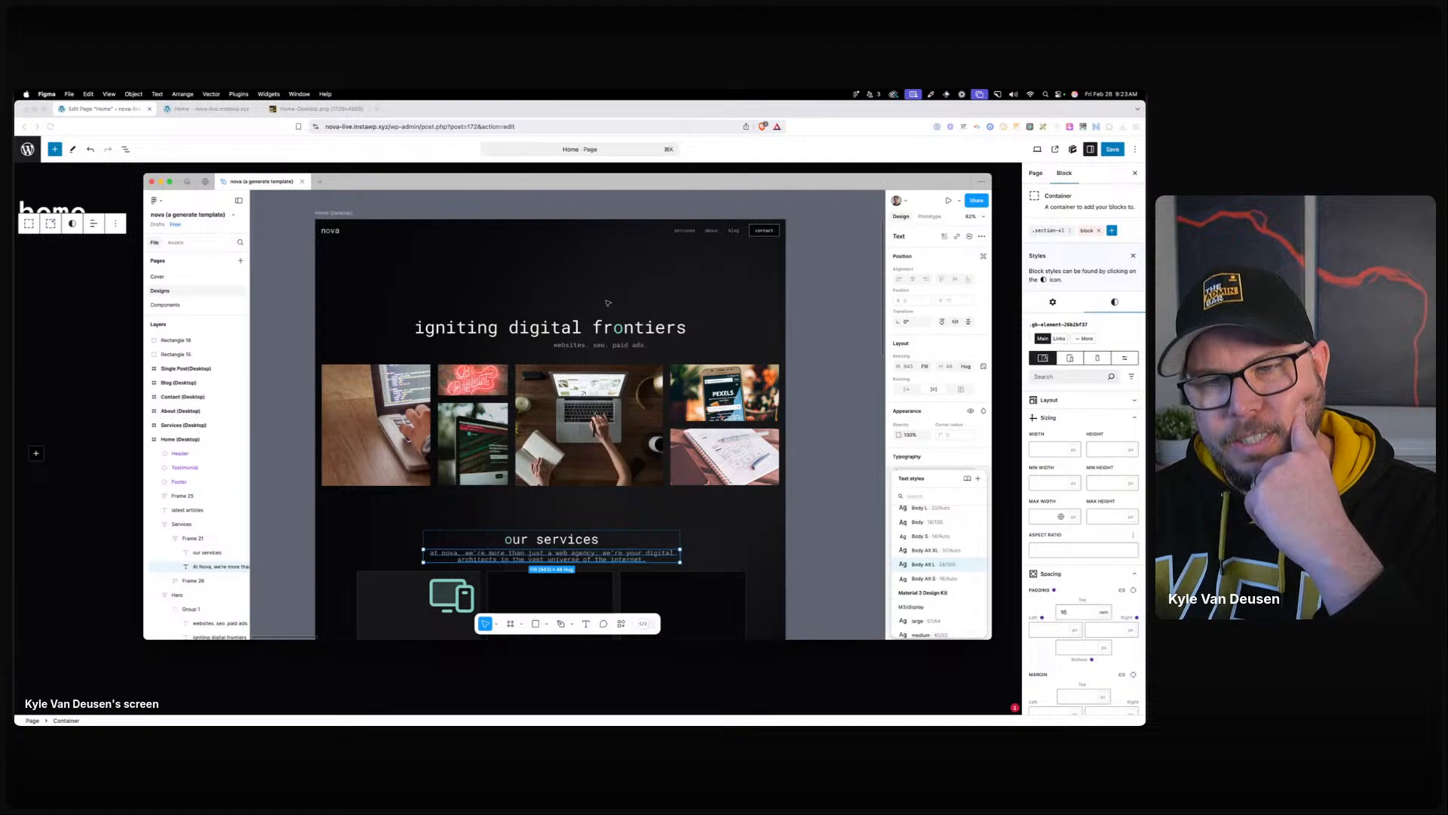
{"action": "left_click_drag", "start_coordinate": [608, 181], "coordinate": [15, 147]}
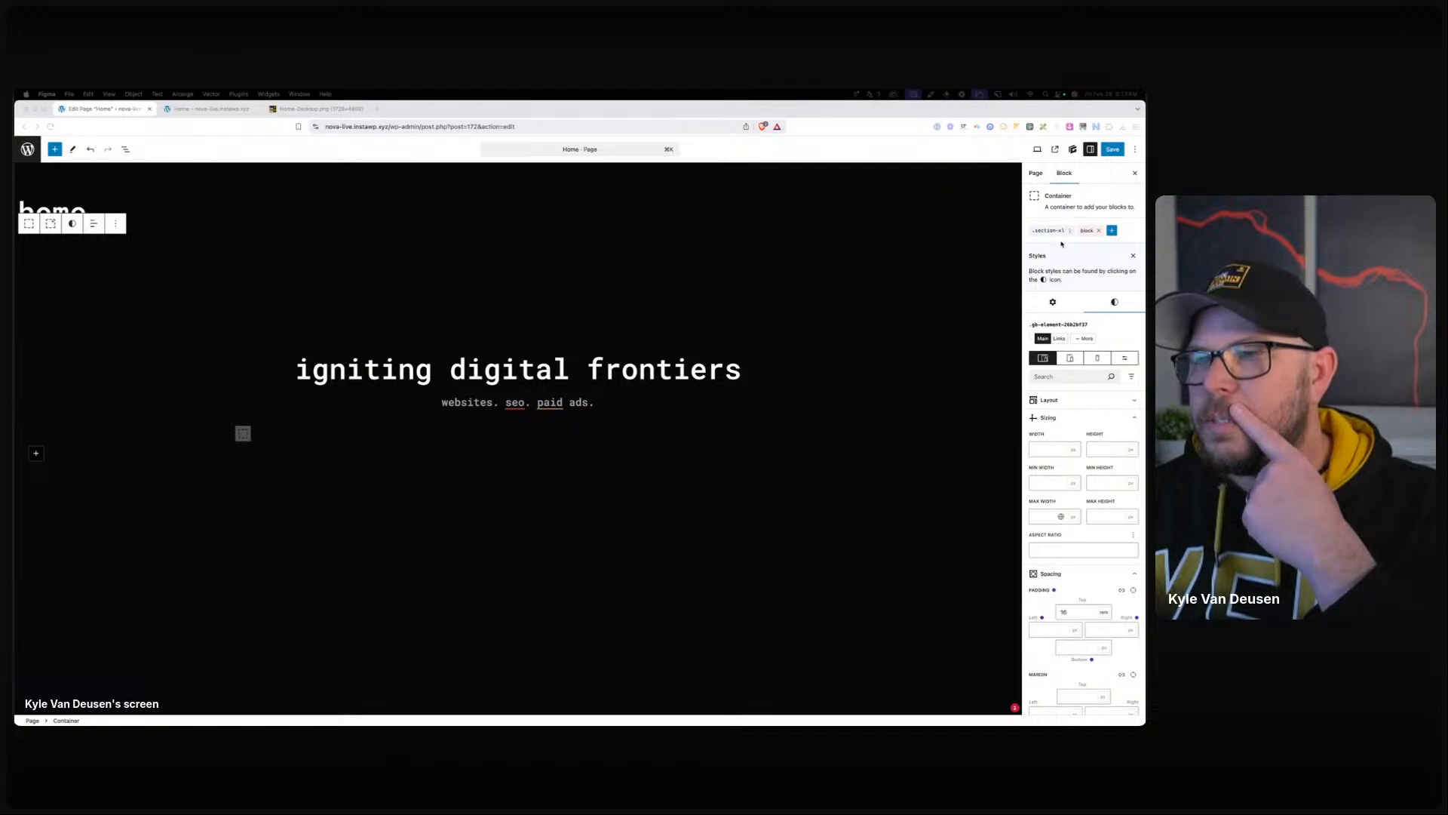
Set the subtitle Text block's left margin to 20%.
{"action": "left_click", "coordinate": [550, 402]}
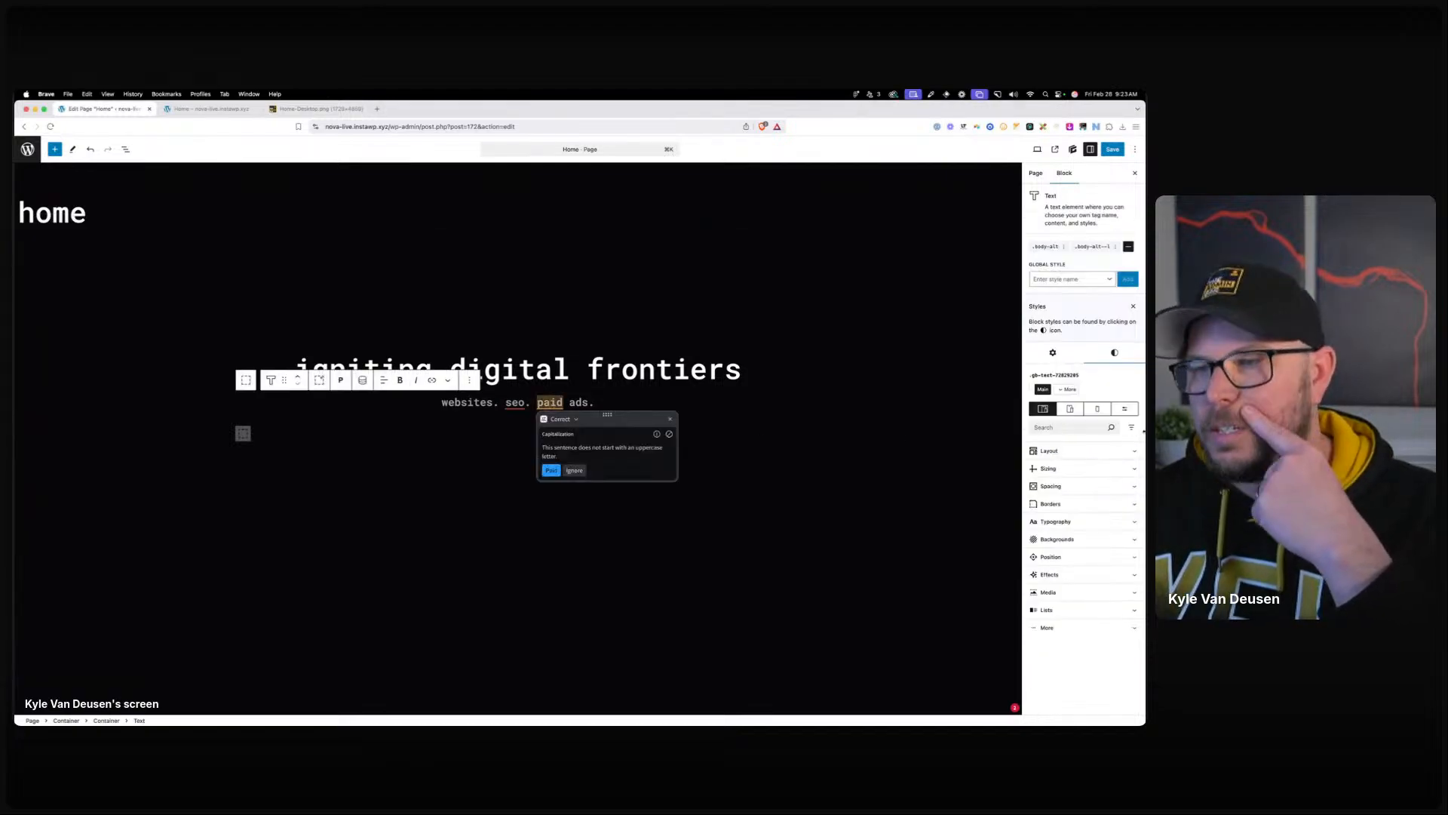
{"action": "left_click", "coordinate": [1051, 486]}
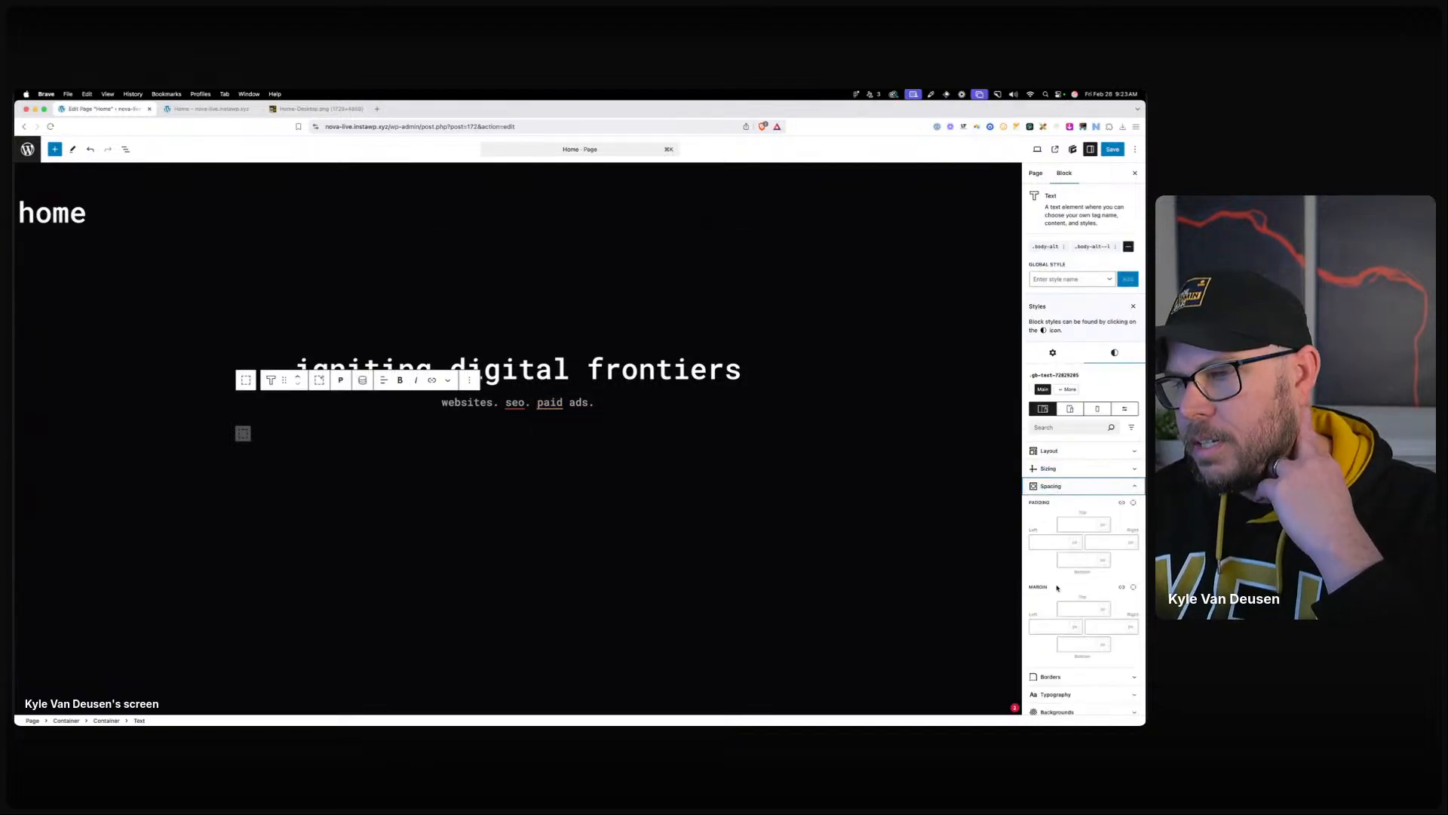
{"action": "left_click", "coordinate": [1065, 629]}
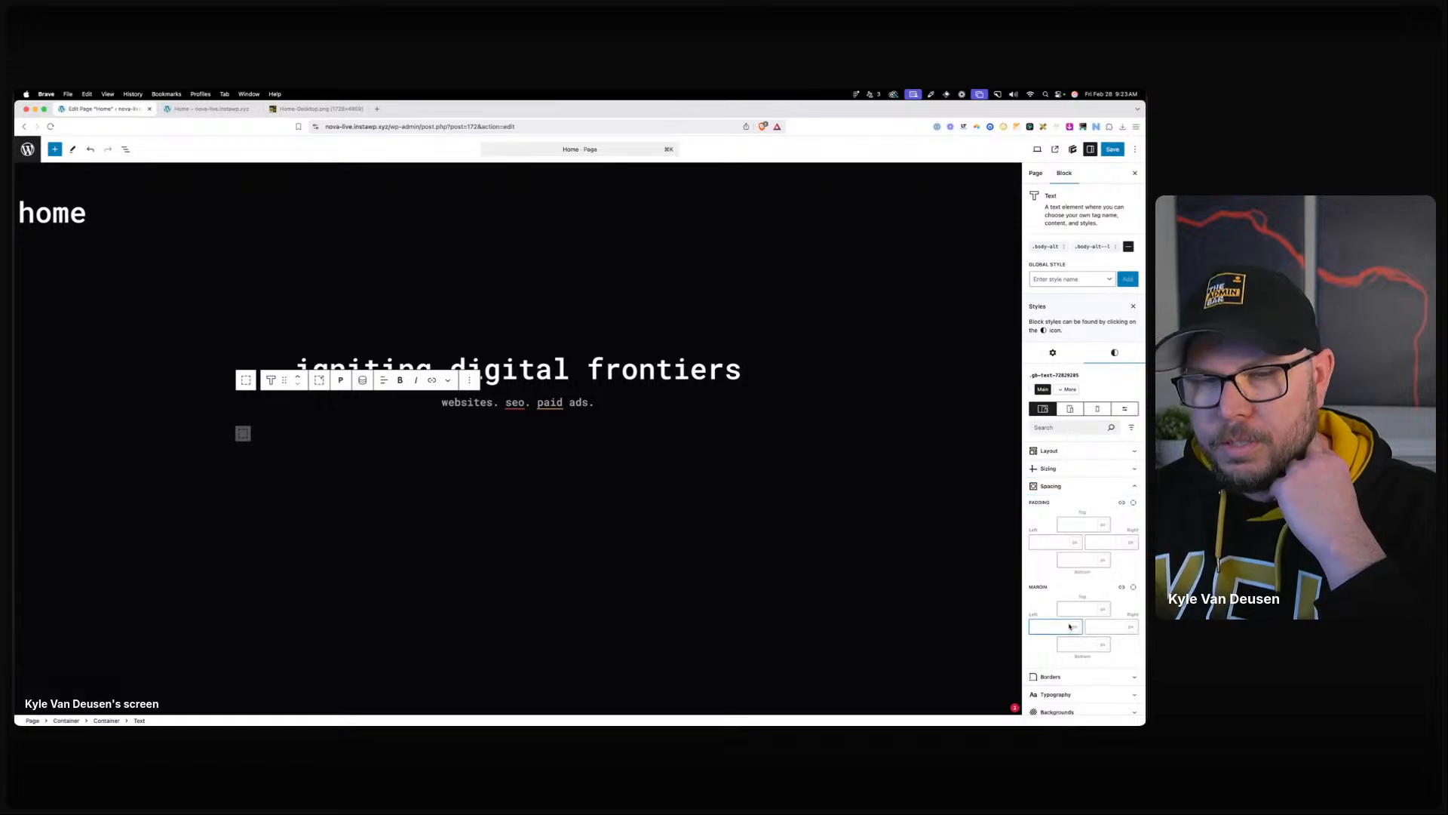
{"action": "type", "text": "20%"}
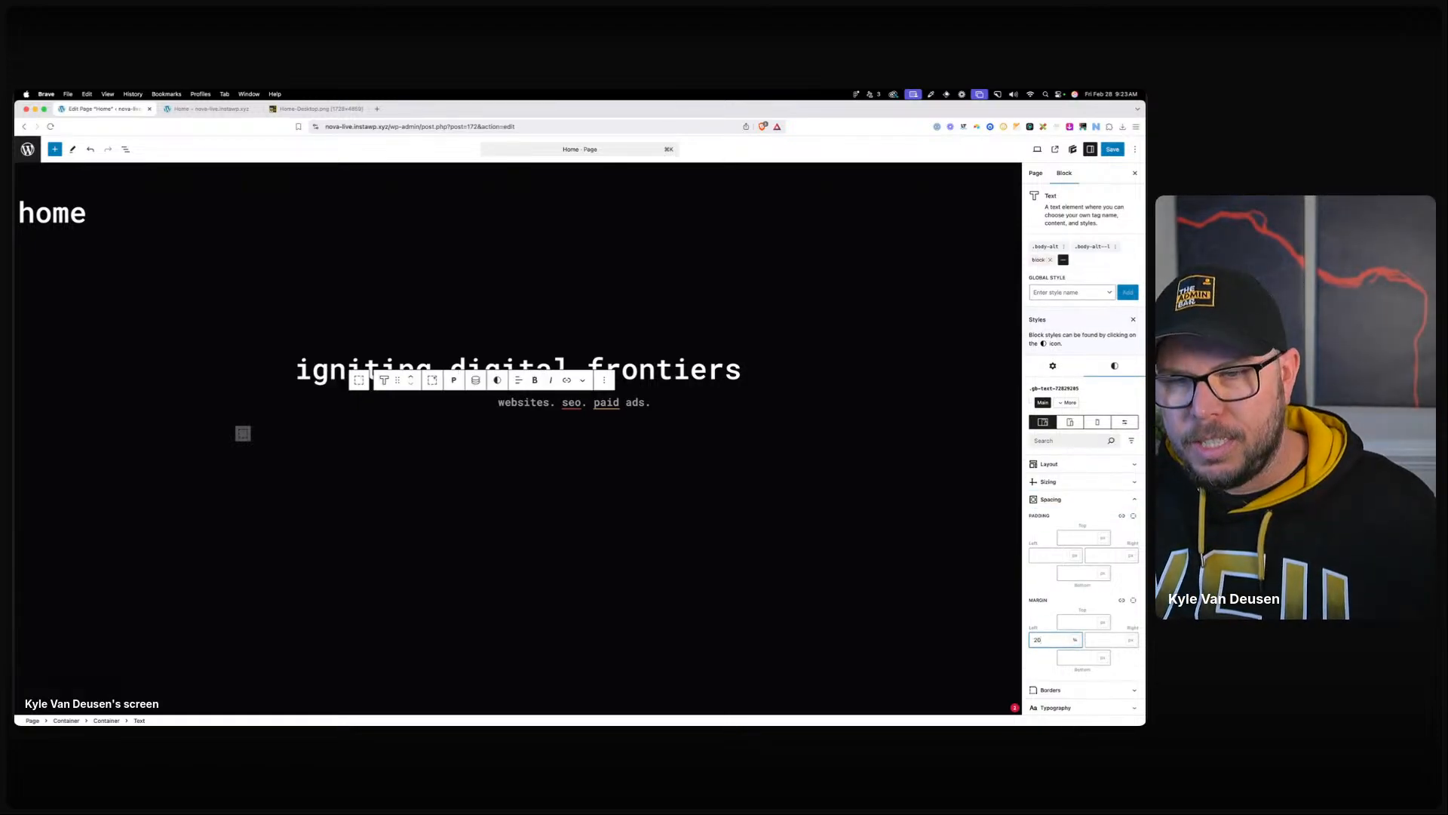
{"action": "left_click", "coordinate": [569, 237]}
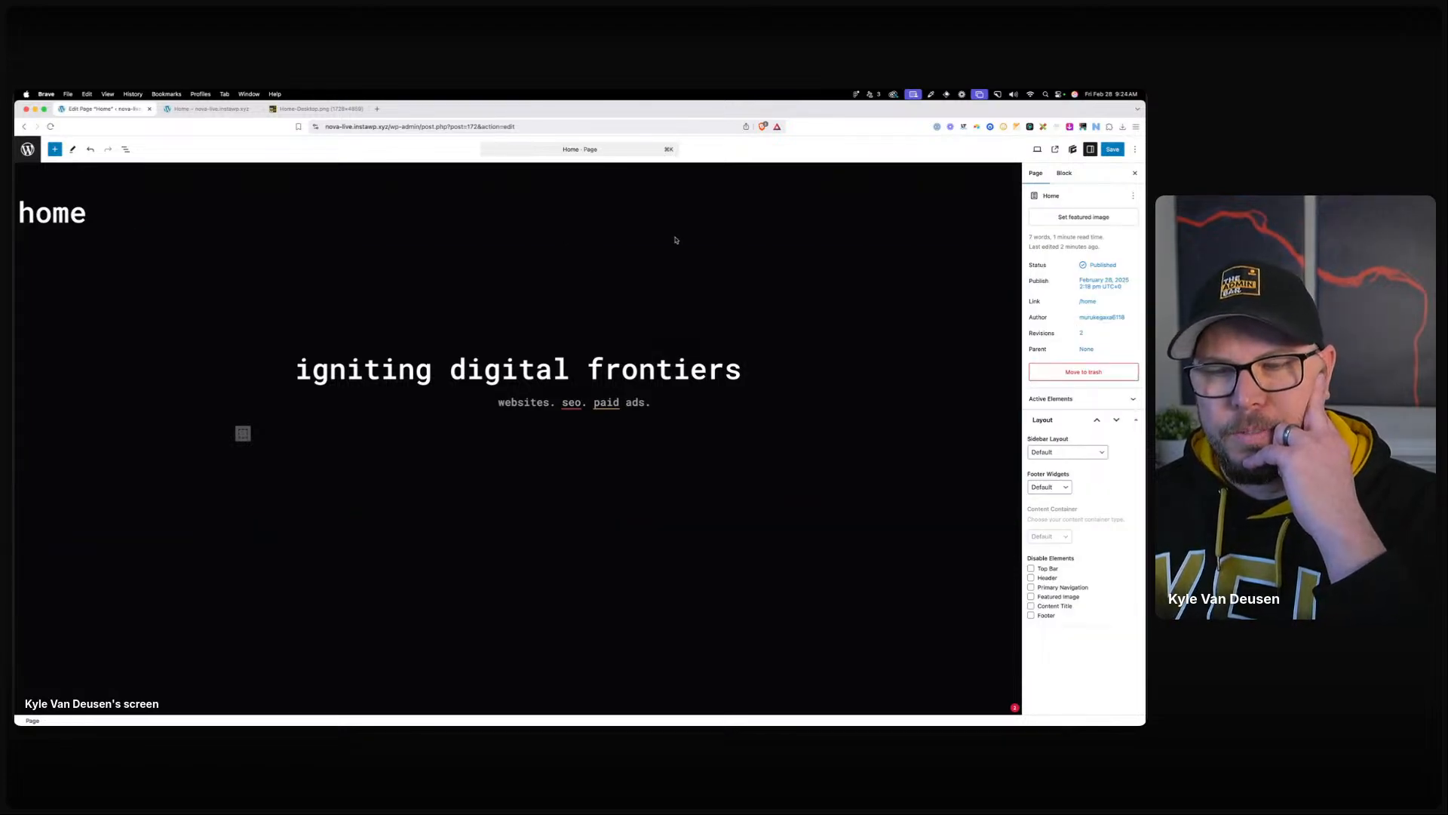
In the mobile preview, set the subtitle's left margin to 0, then return to desktop.
{"action": "left_click", "coordinate": [840, 279]}
{"action": "left_click", "coordinate": [1069, 357]}
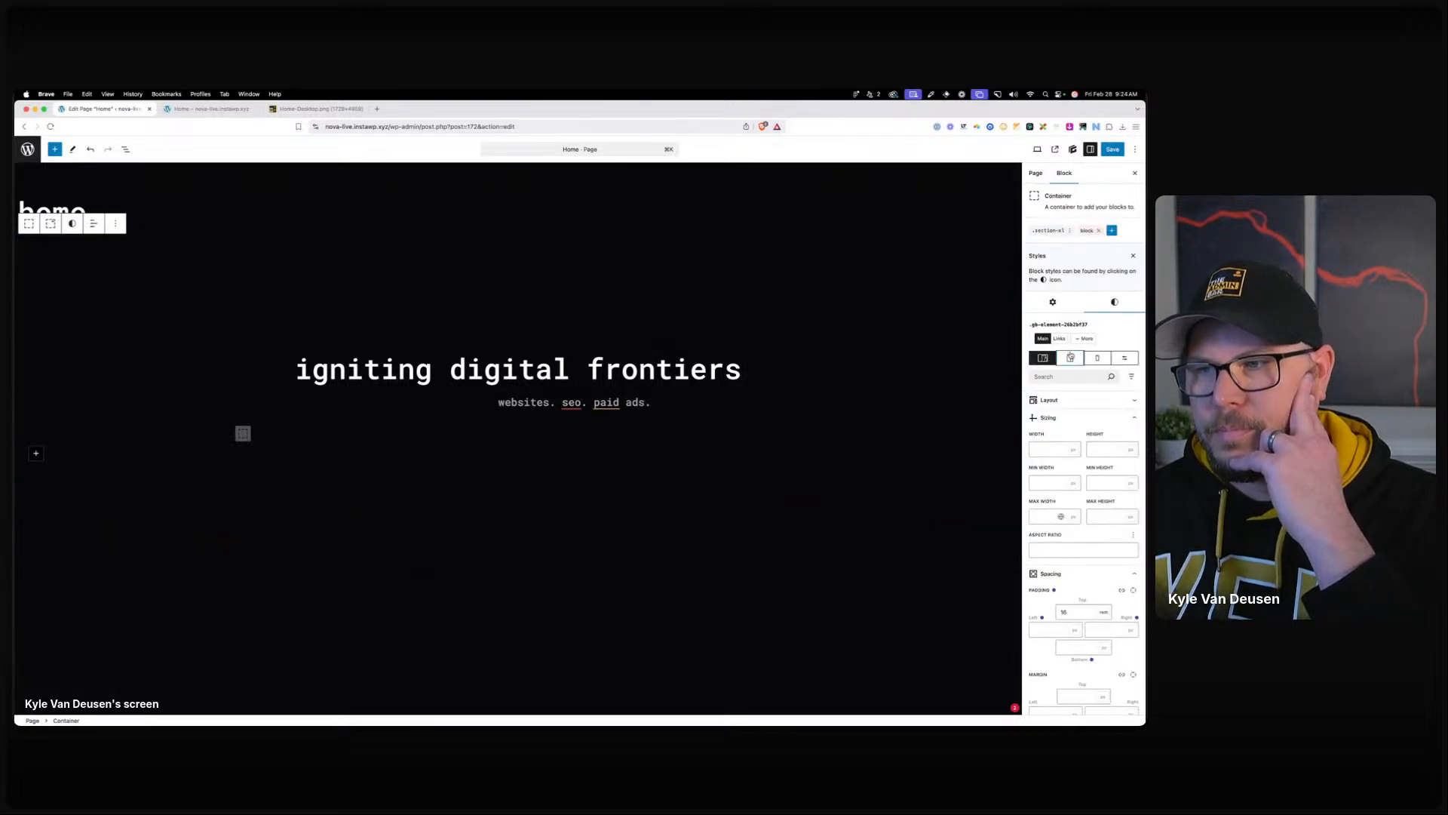
{"action": "left_click", "coordinate": [1095, 359]}
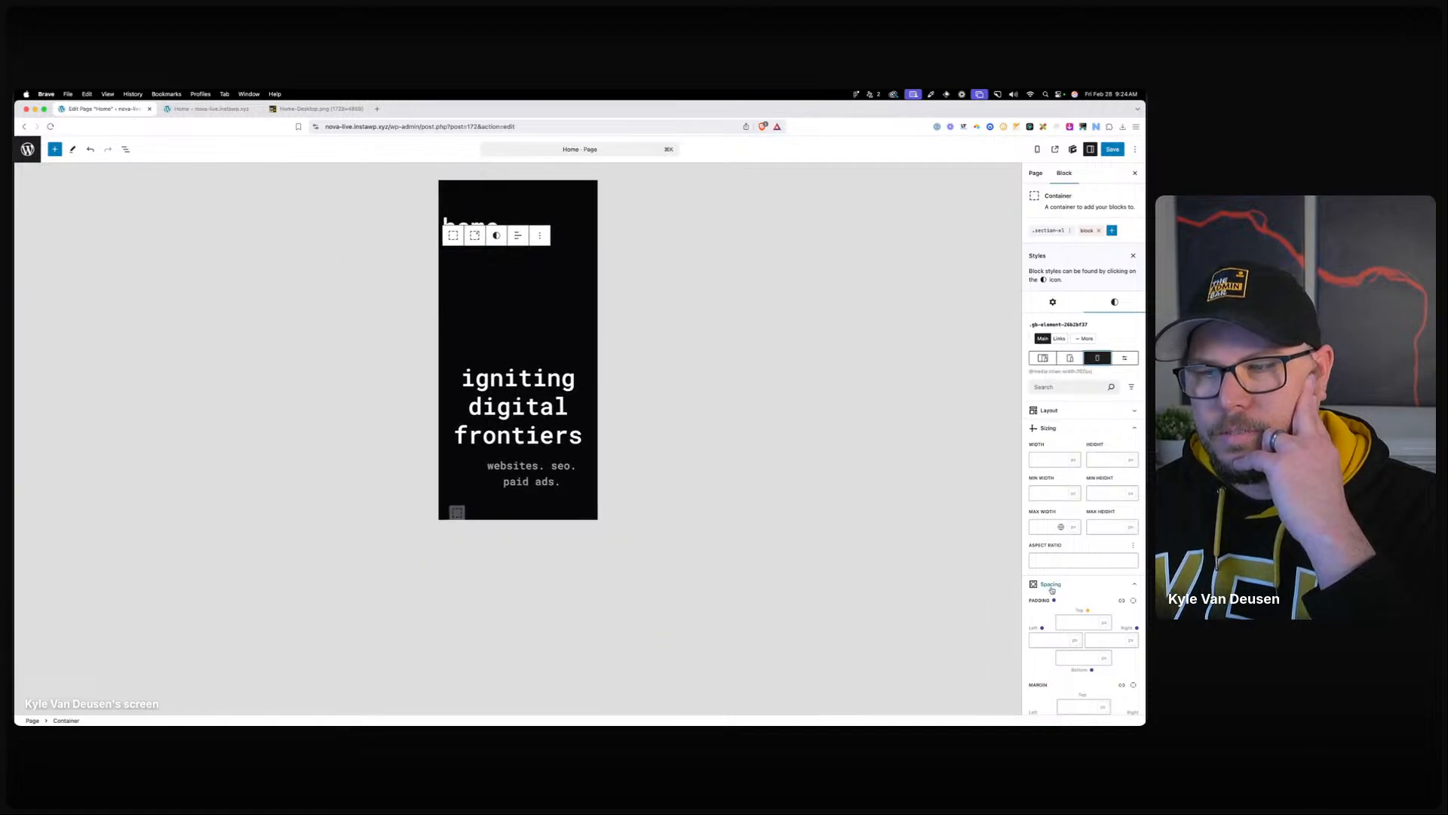
{"action": "scroll", "coordinate": [1058, 638], "scroll_direction": "down", "scroll_amount": 2}
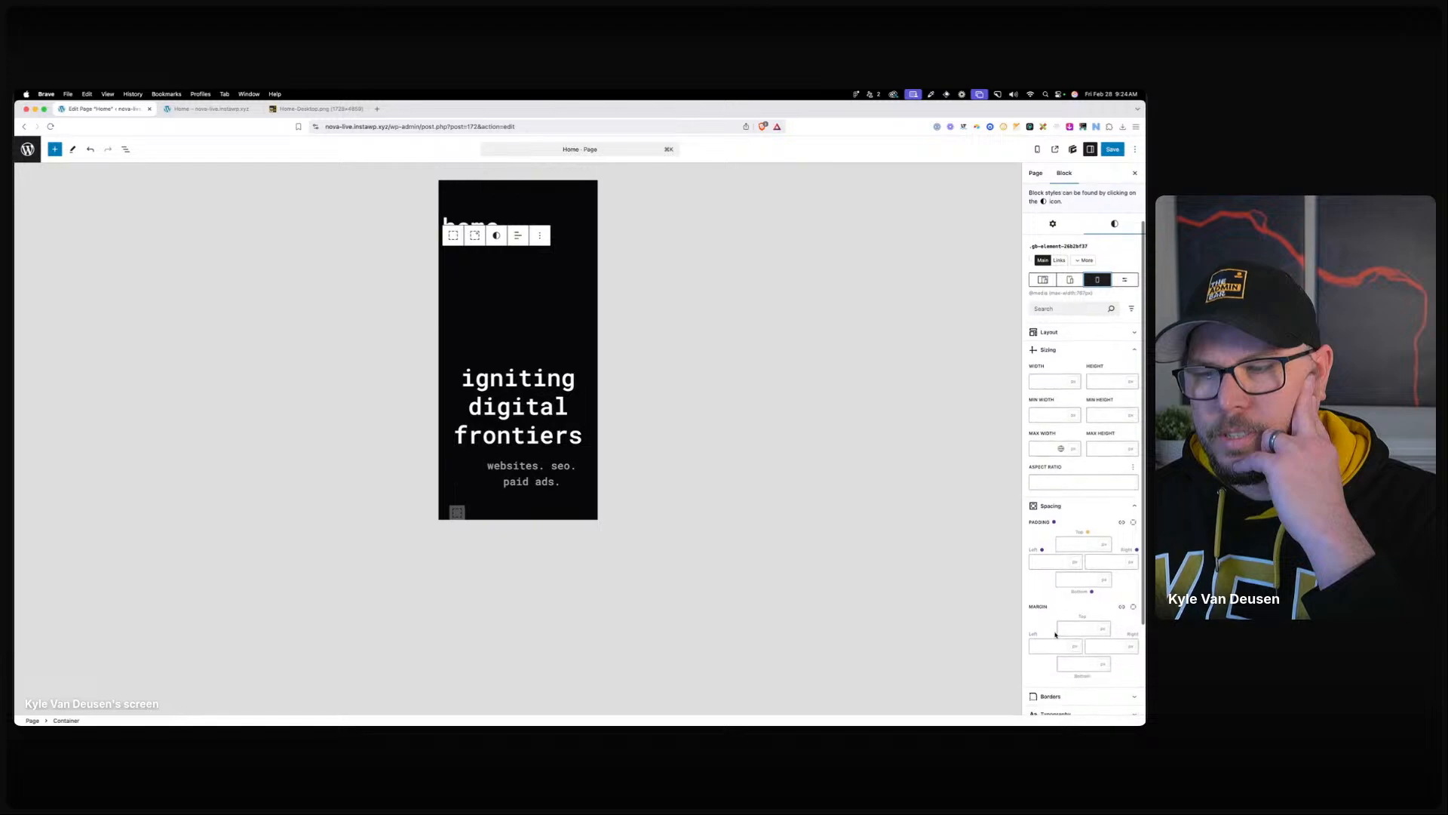
{"action": "left_click", "coordinate": [1044, 642]}
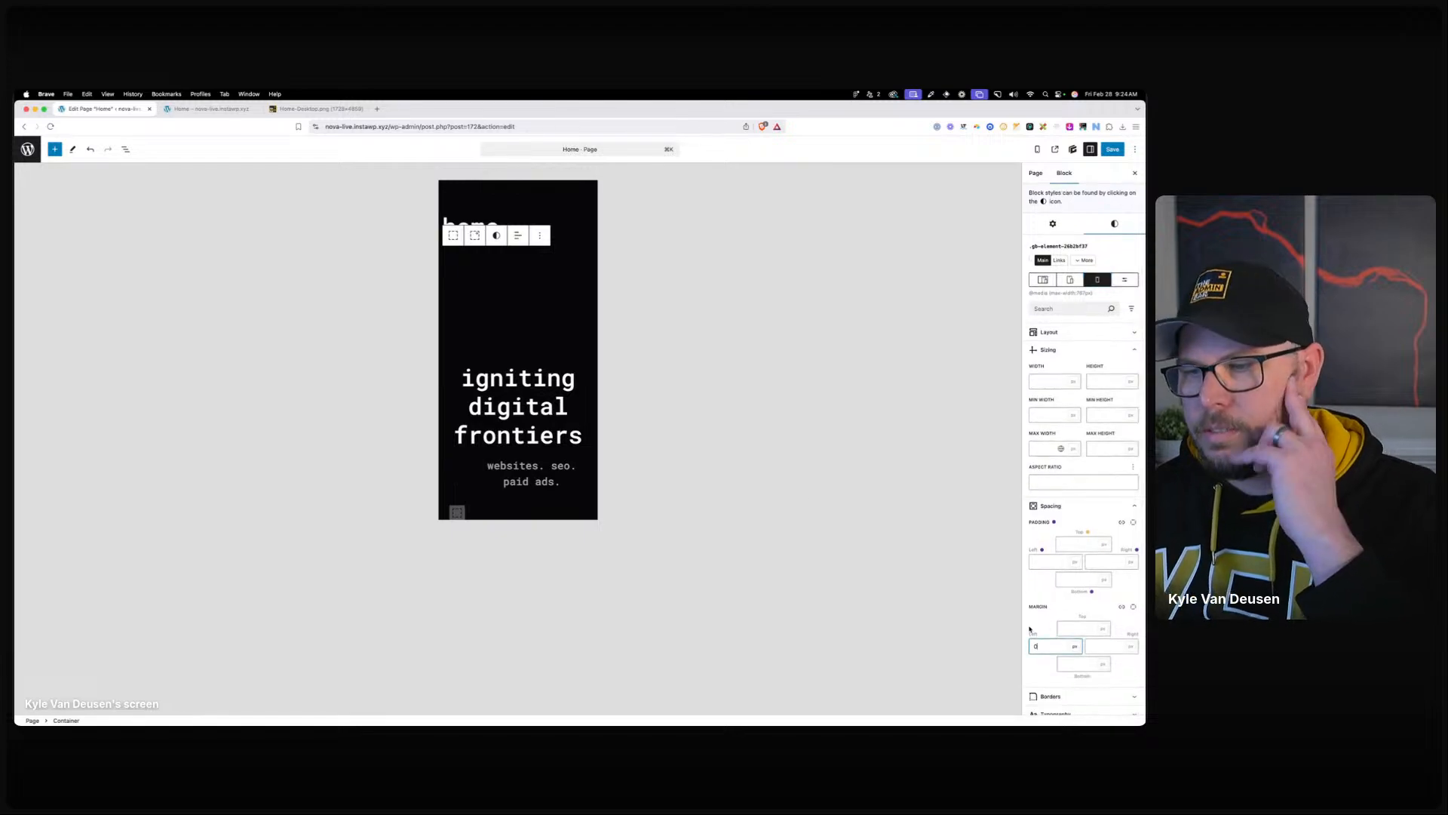
{"action": "left_click", "coordinate": [532, 474]}
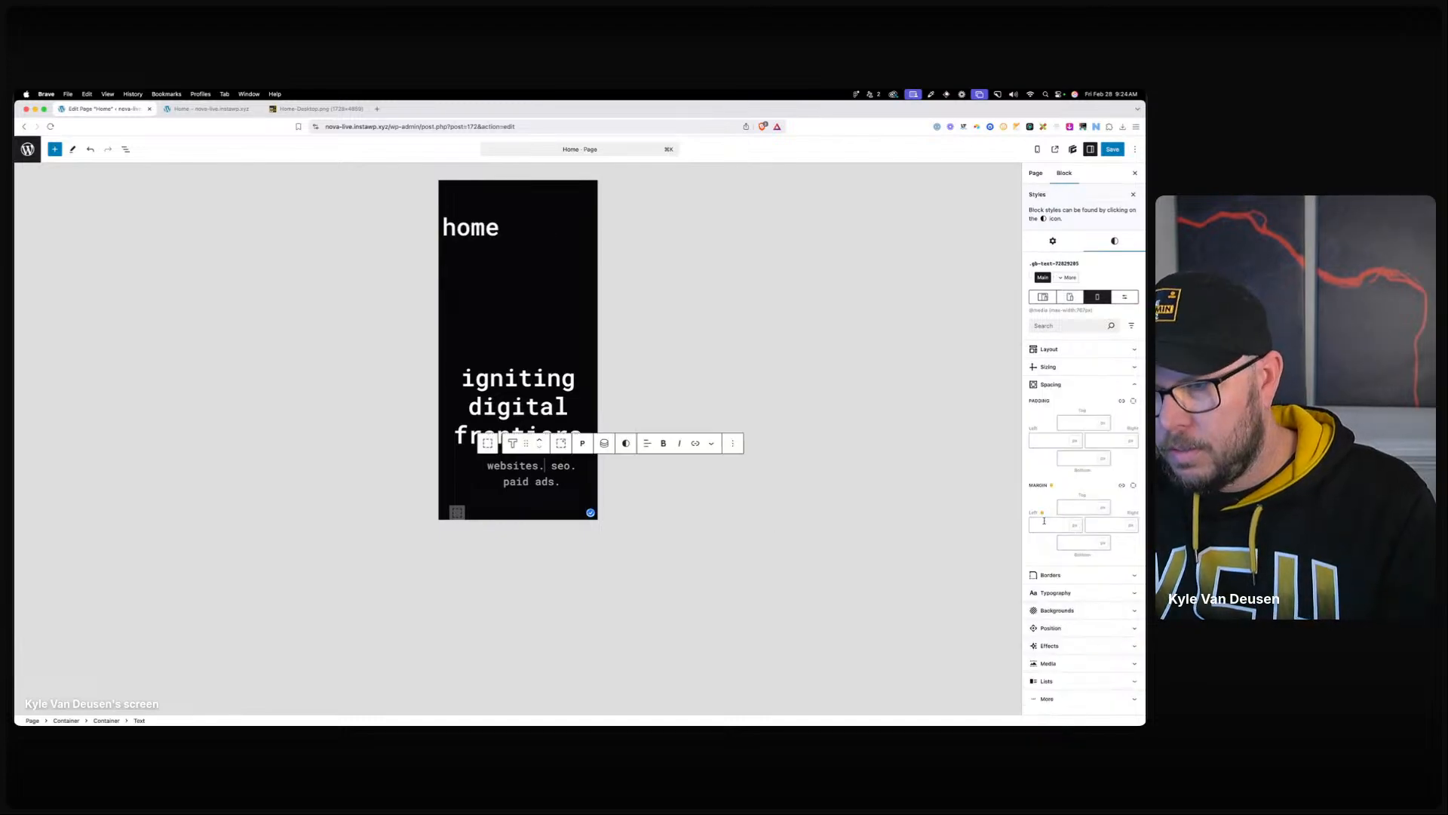
{"action": "type", "text": "0"}
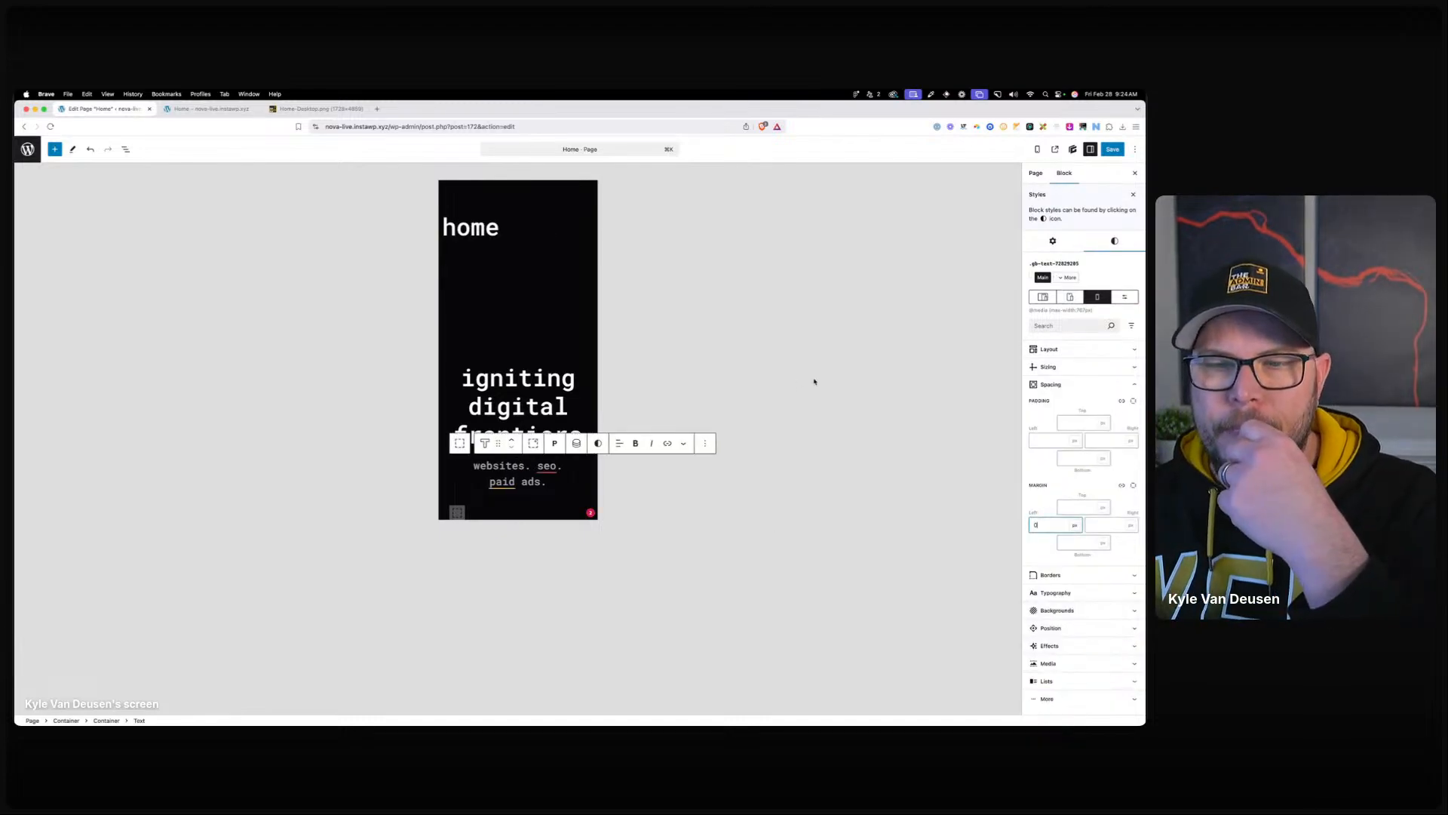
{"action": "left_click", "coordinate": [1043, 297]}
Save the page and its global style changes, then return to the Pages list.
{"action": "left_click", "coordinate": [511, 288]}
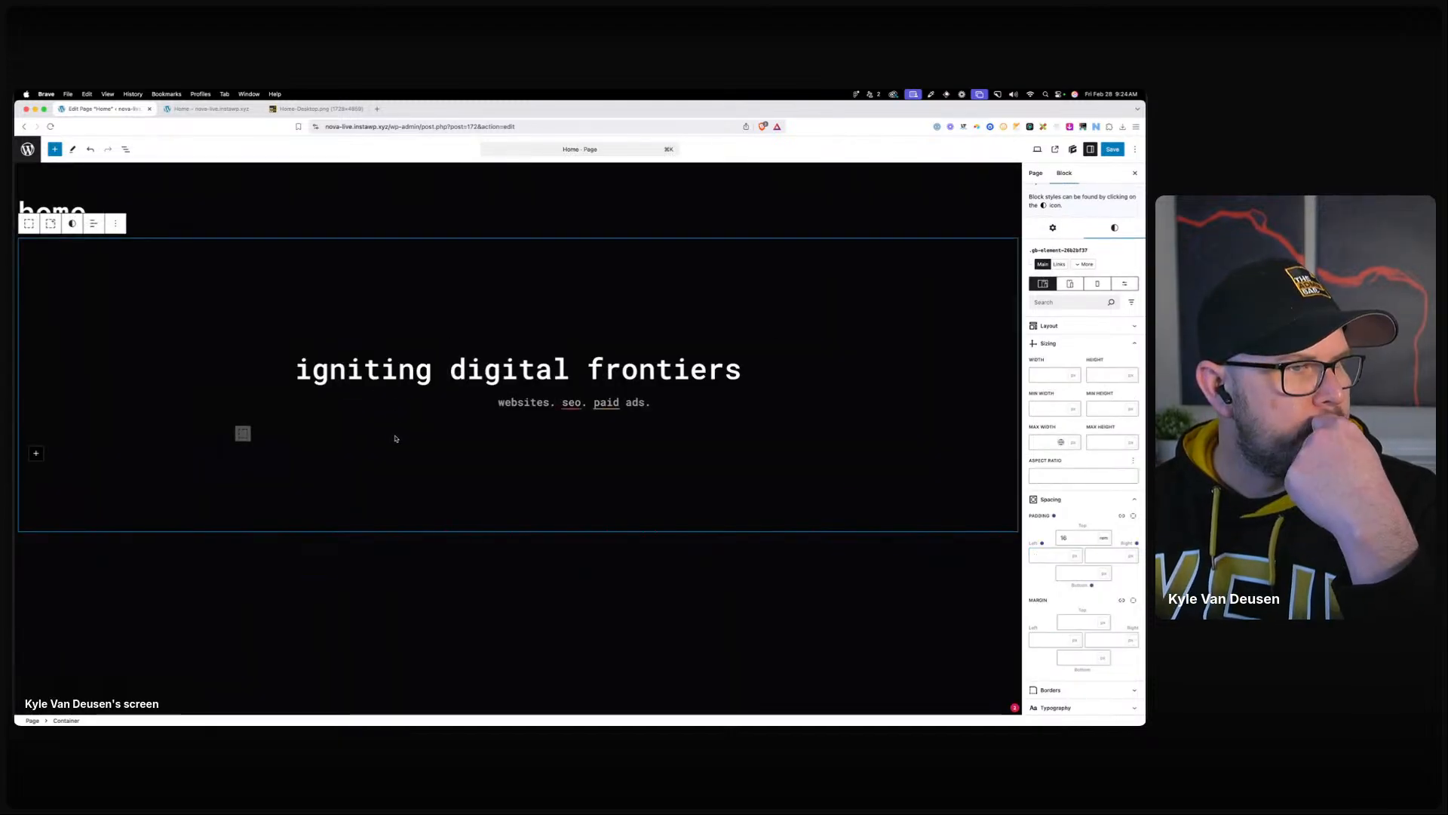
{"action": "left_click", "coordinate": [363, 369]}
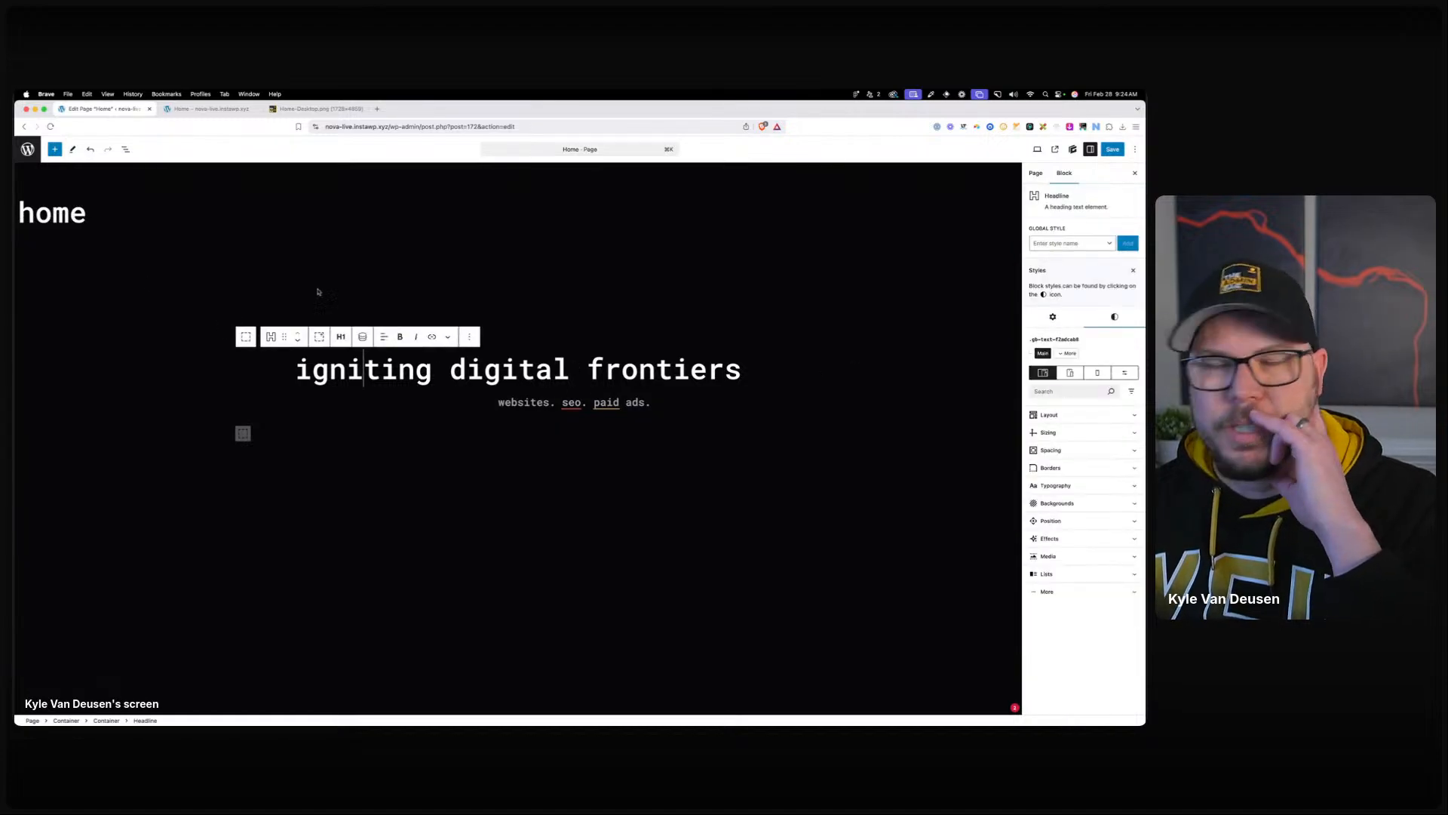
{"action": "left_click", "coordinate": [1111, 150]}
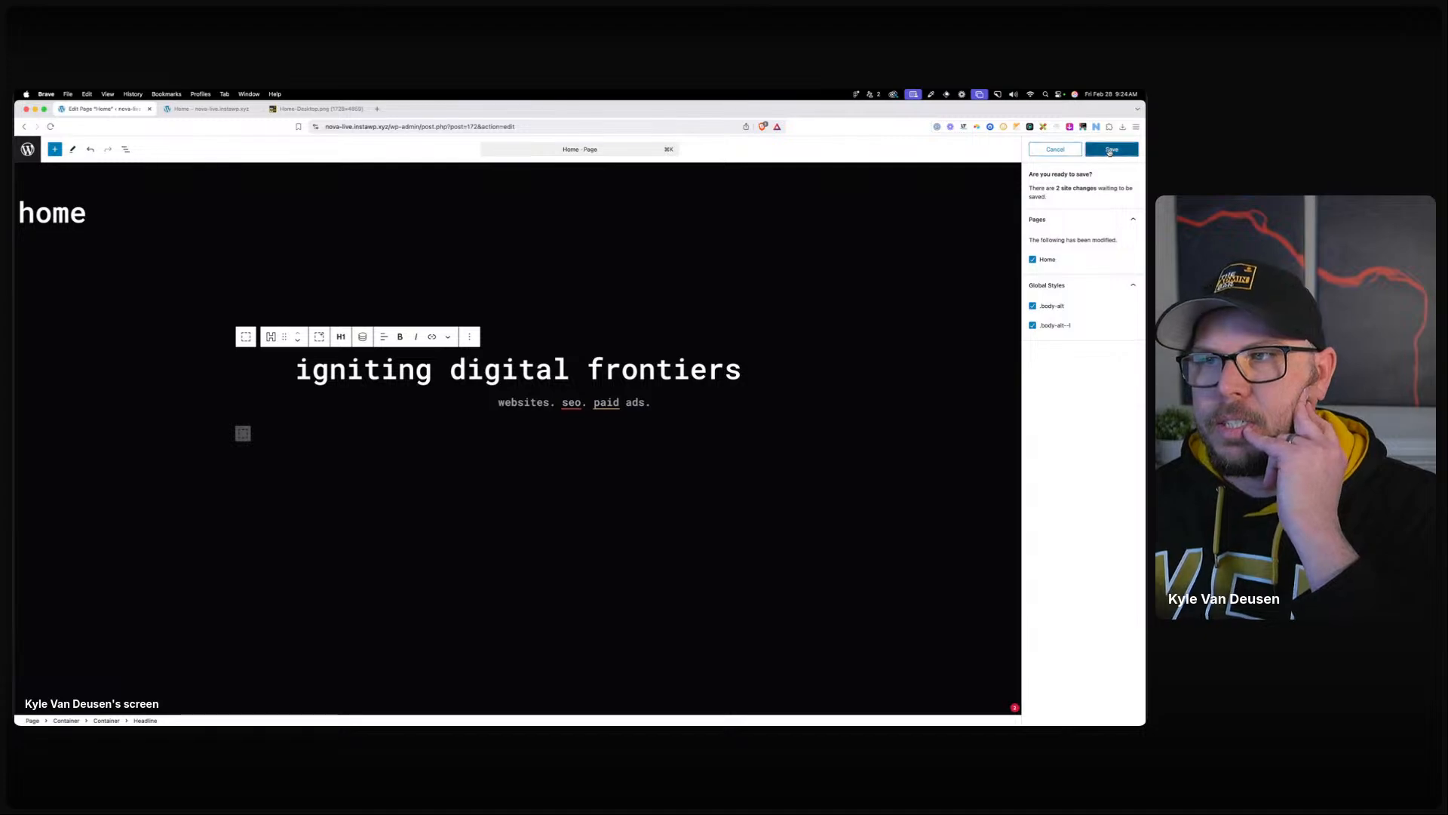
{"action": "left_click", "coordinate": [1111, 150]}
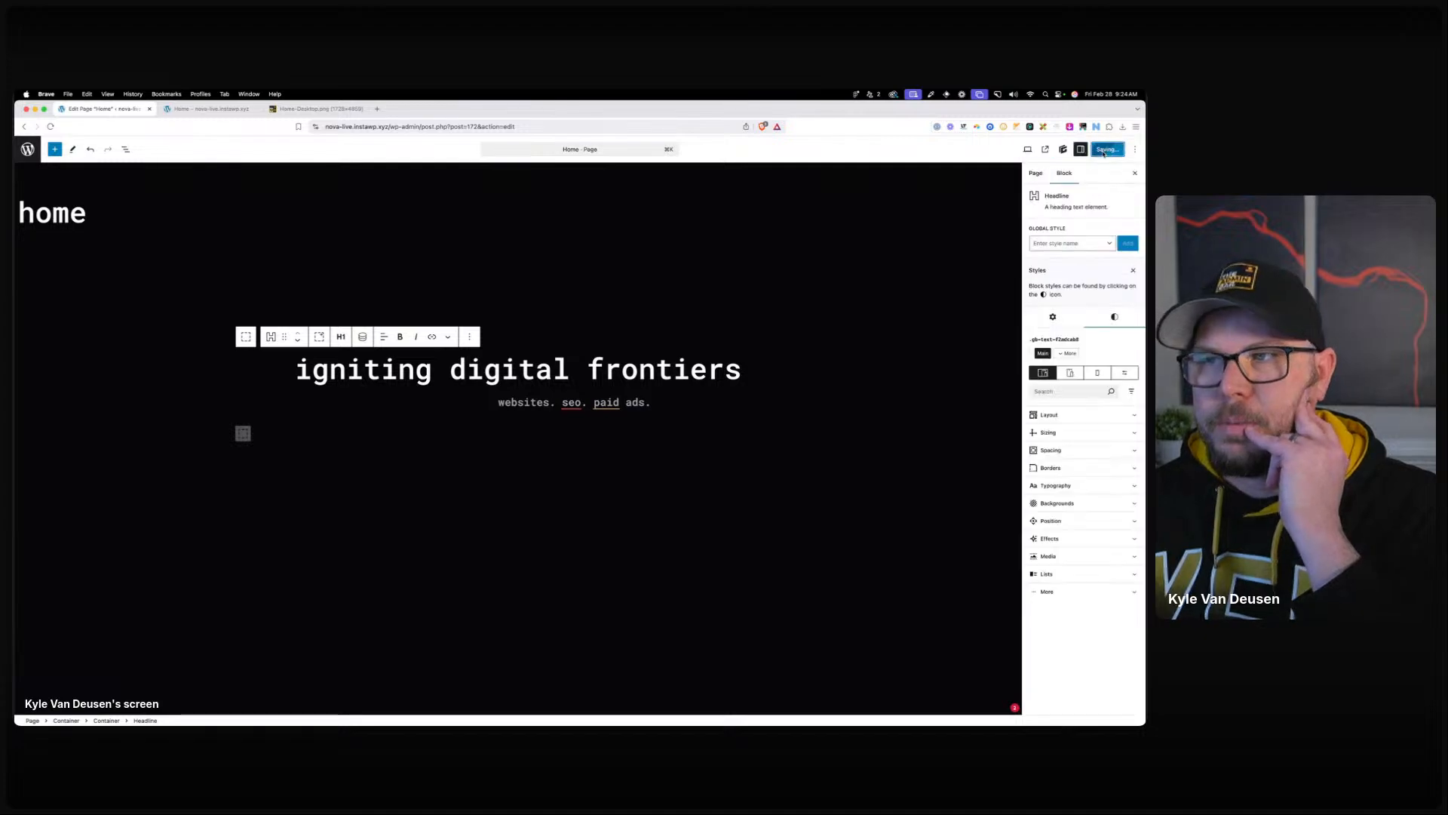
{"action": "left_click", "coordinate": [27, 152]}
Search Google Fonts for 'roboto' and install Roboto Mono's 400 normal weight.
{"action": "mouse_move", "coordinate": [59, 282]}
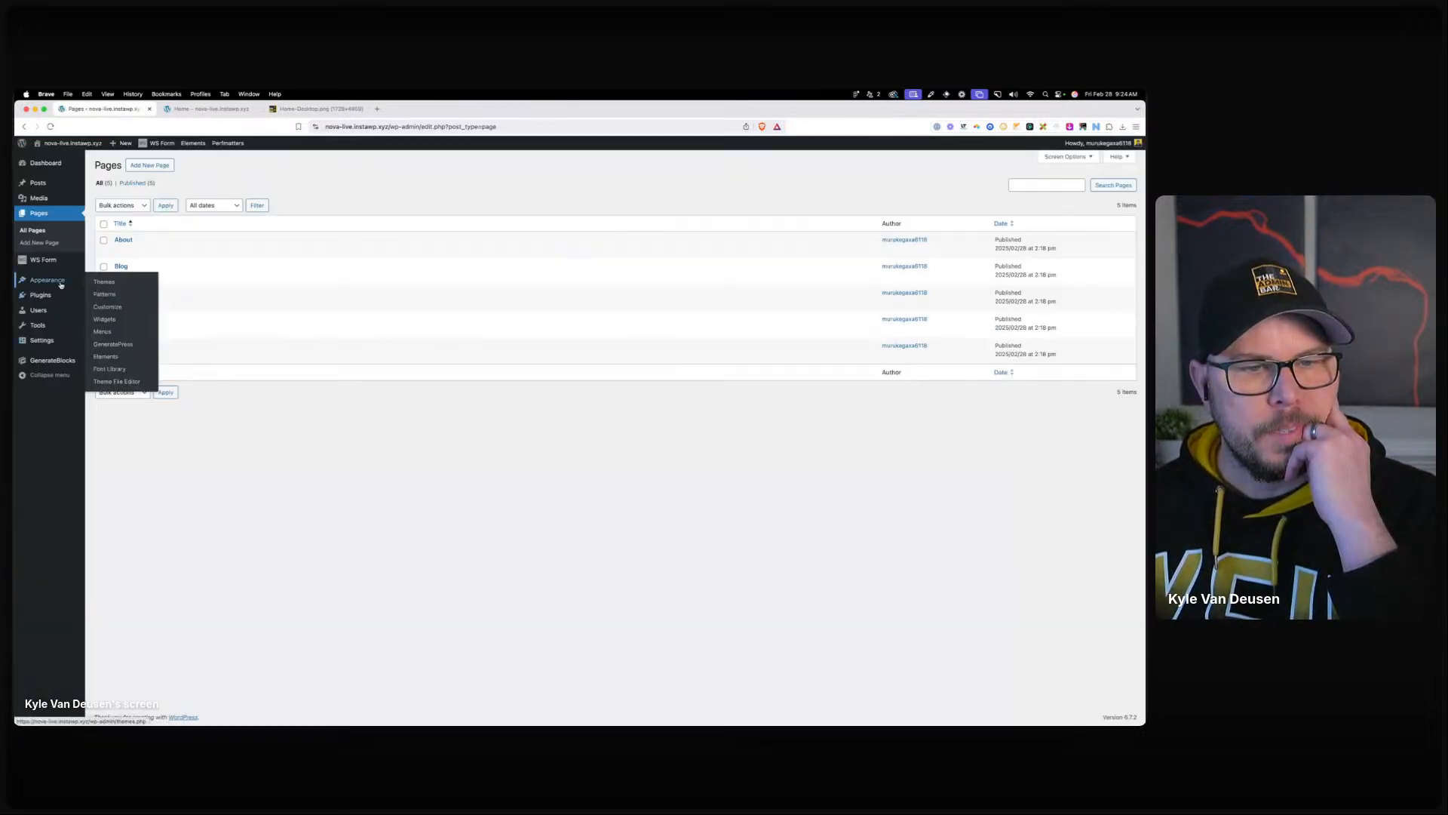
{"action": "left_click", "coordinate": [109, 369]}
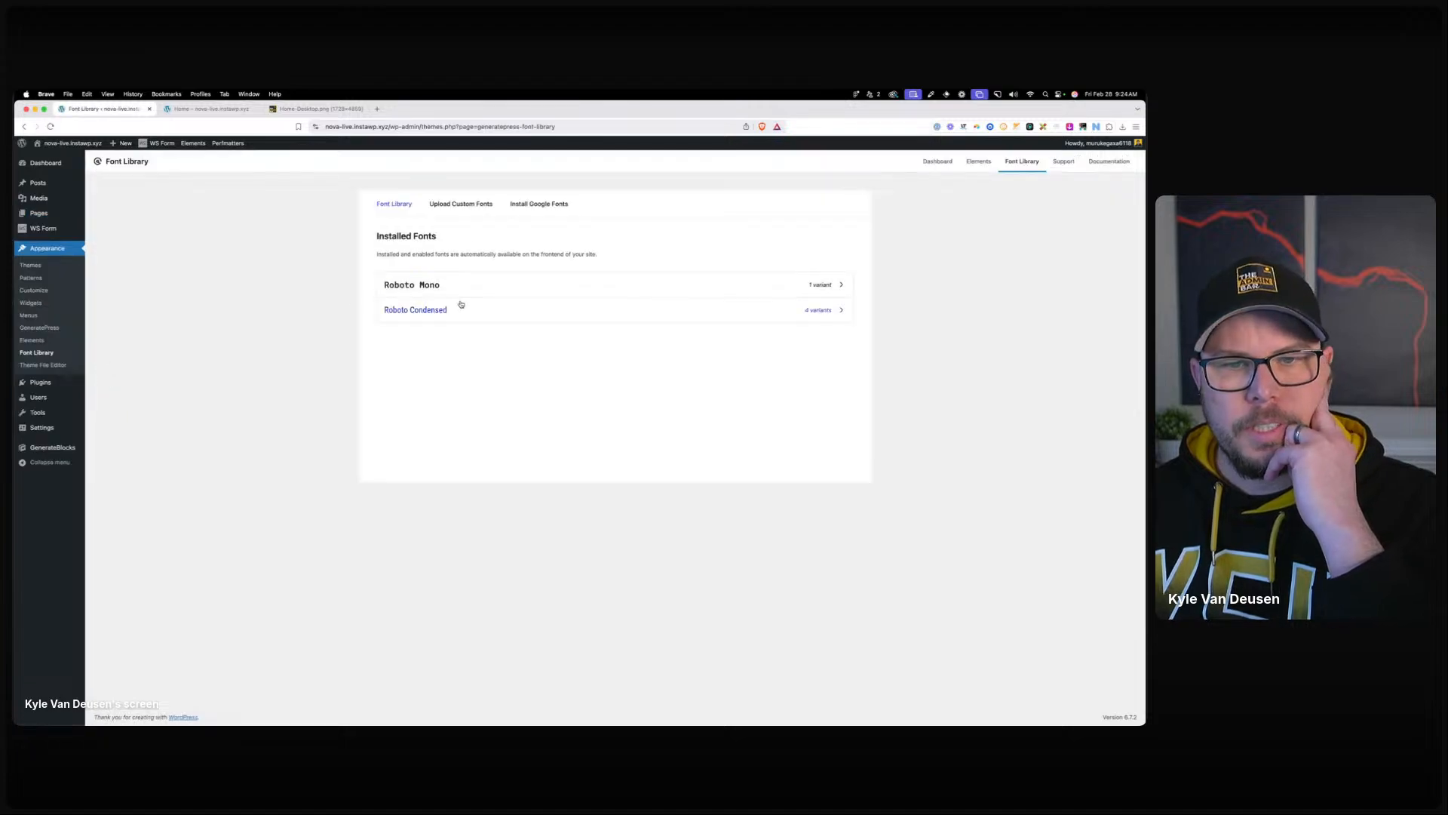
{"action": "left_click", "coordinate": [460, 283]}
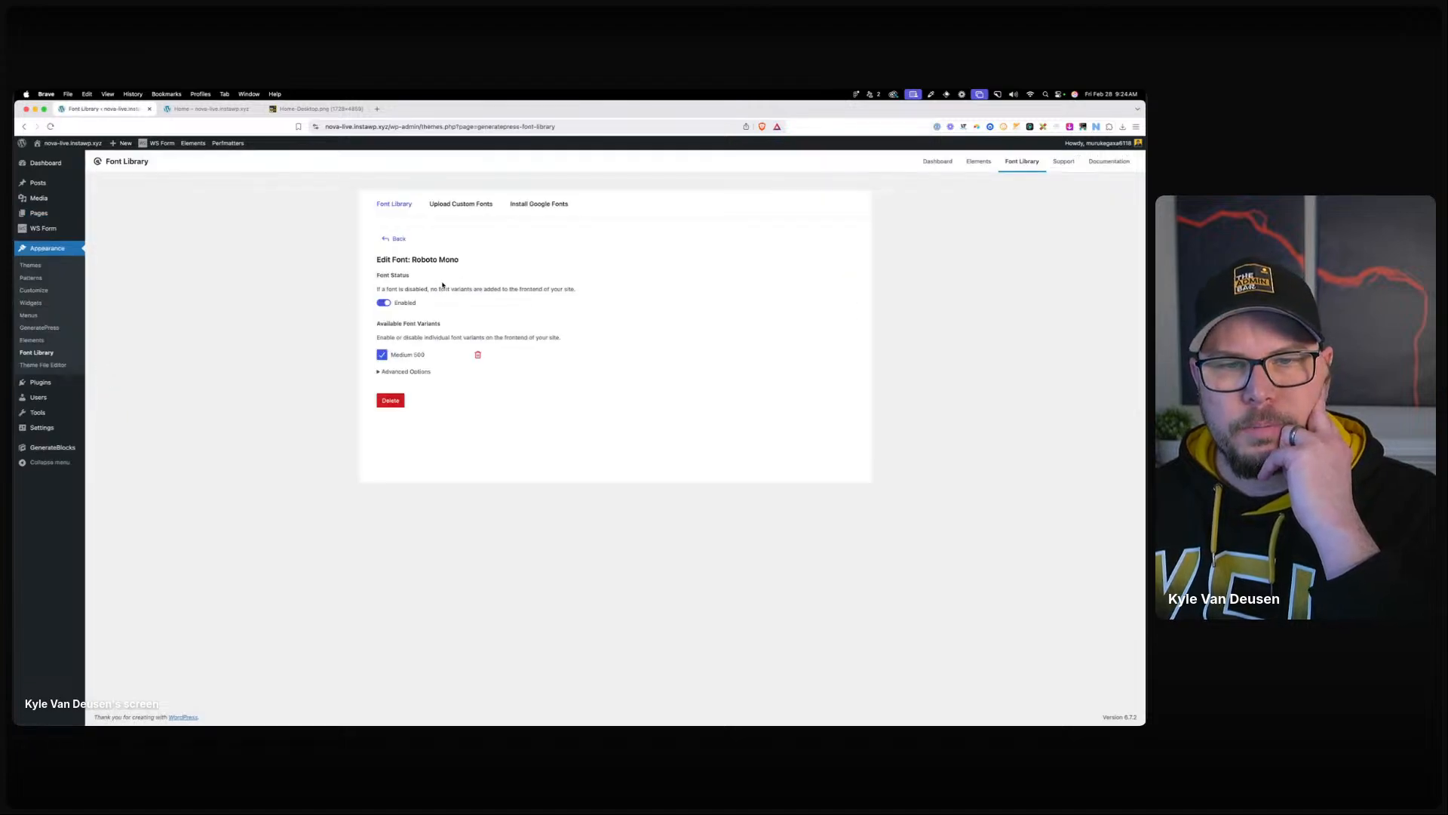
{"action": "left_click", "coordinate": [396, 369]}
{"action": "left_click", "coordinate": [538, 203]}
{"action": "left_click", "coordinate": [429, 293]}
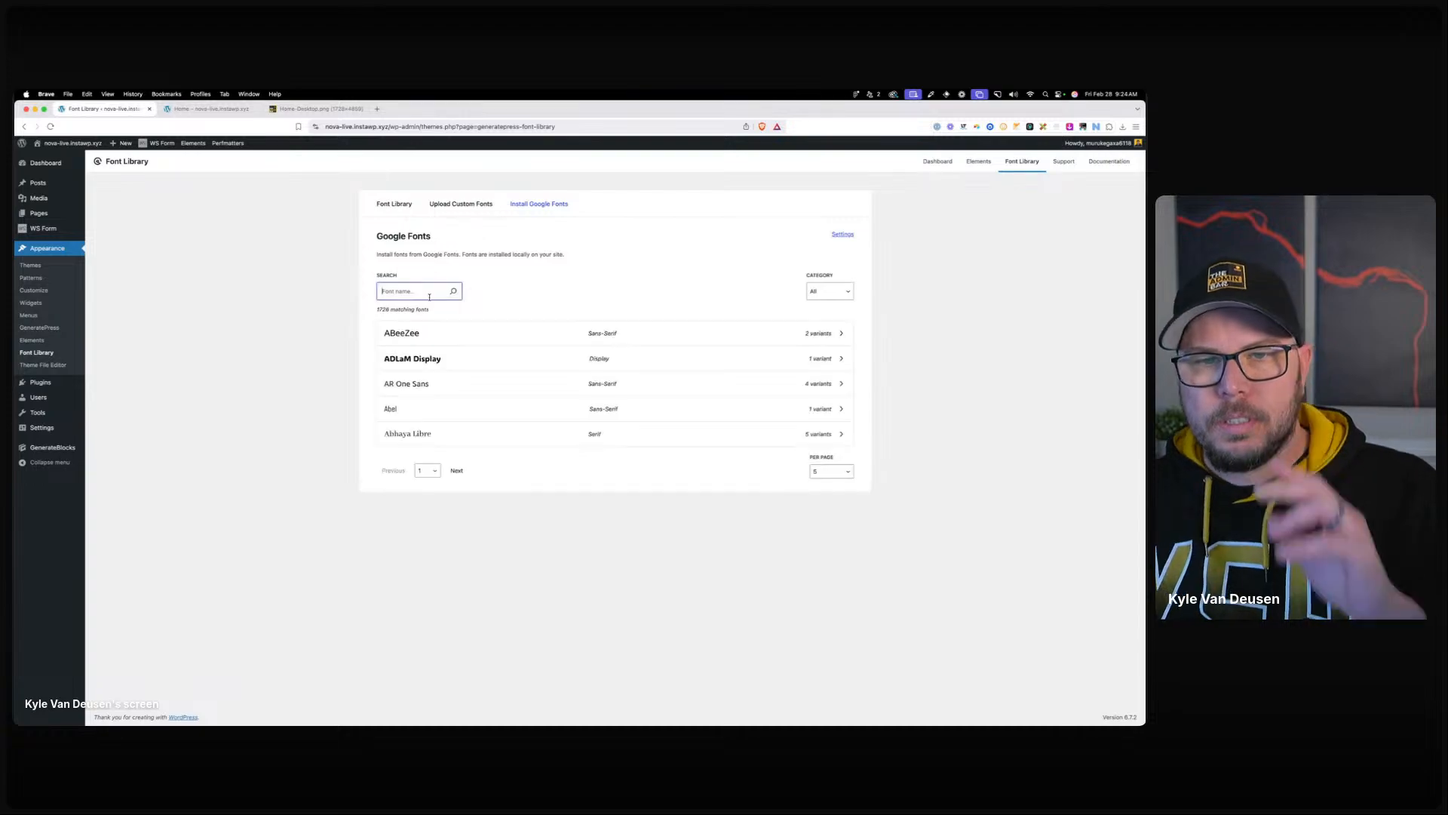
{"action": "type", "text": "roboto"}
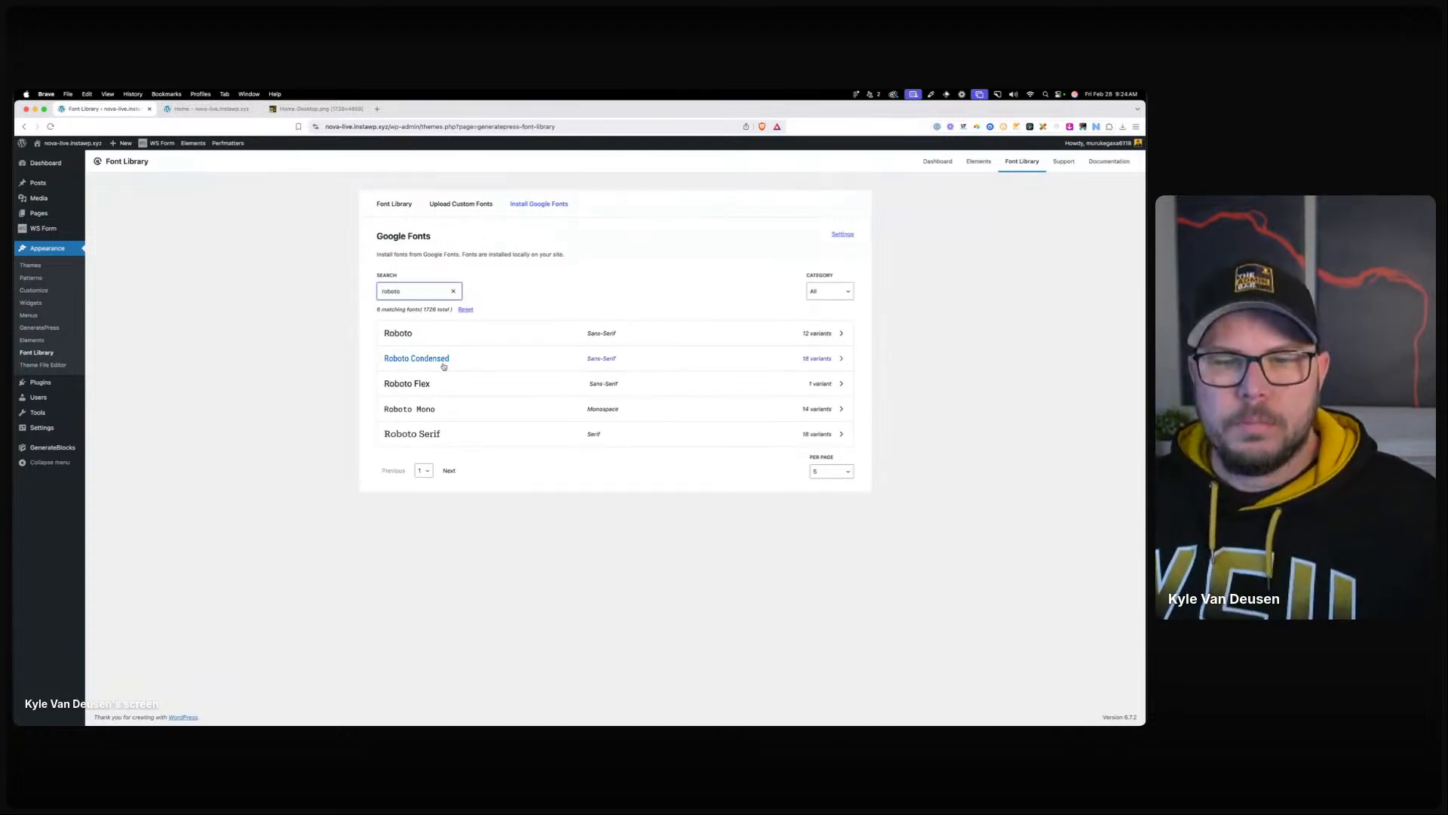
{"action": "left_click", "coordinate": [443, 411]}
{"action": "left_click", "coordinate": [422, 381]}
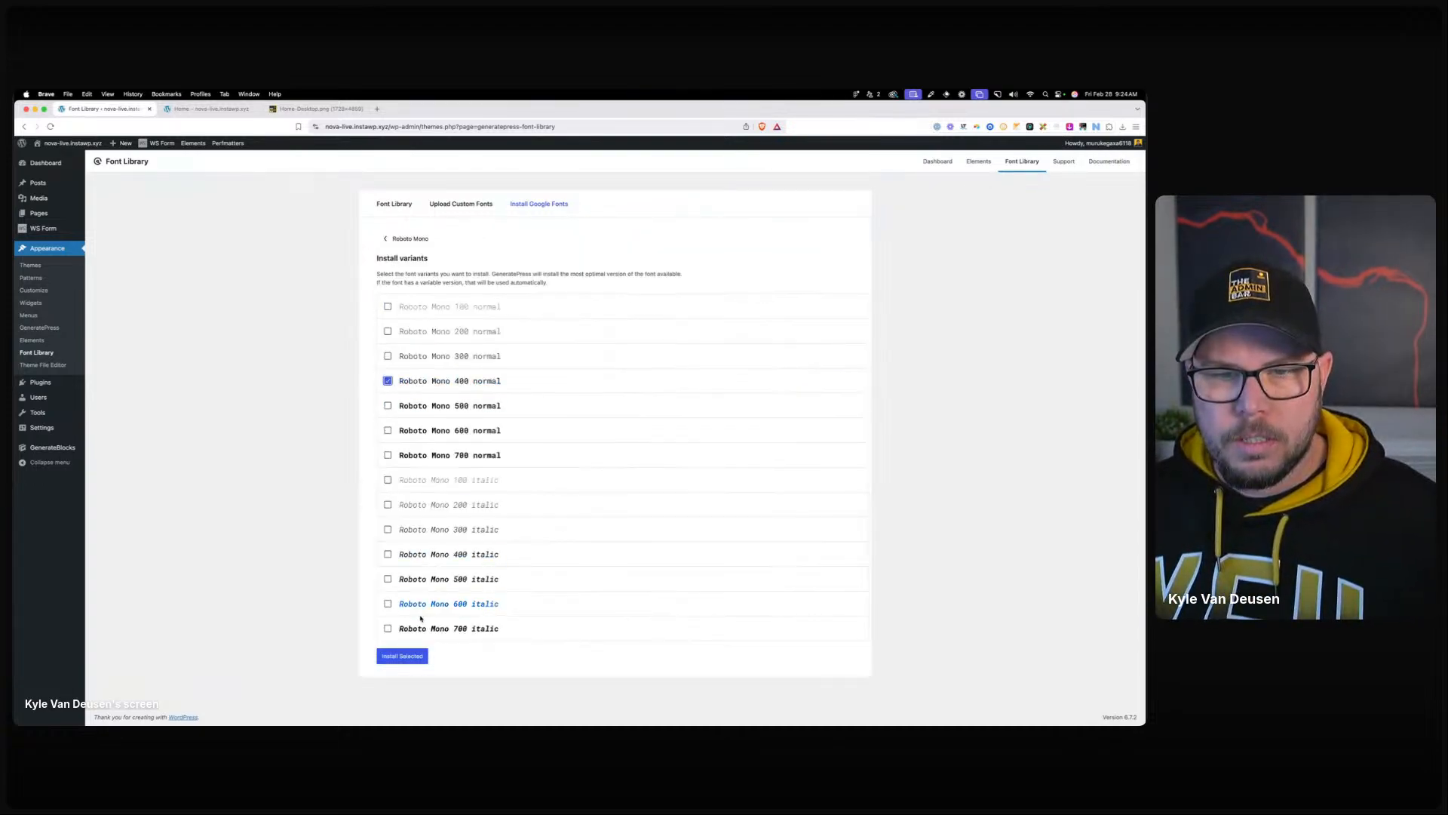
{"action": "left_click", "coordinate": [402, 656]}
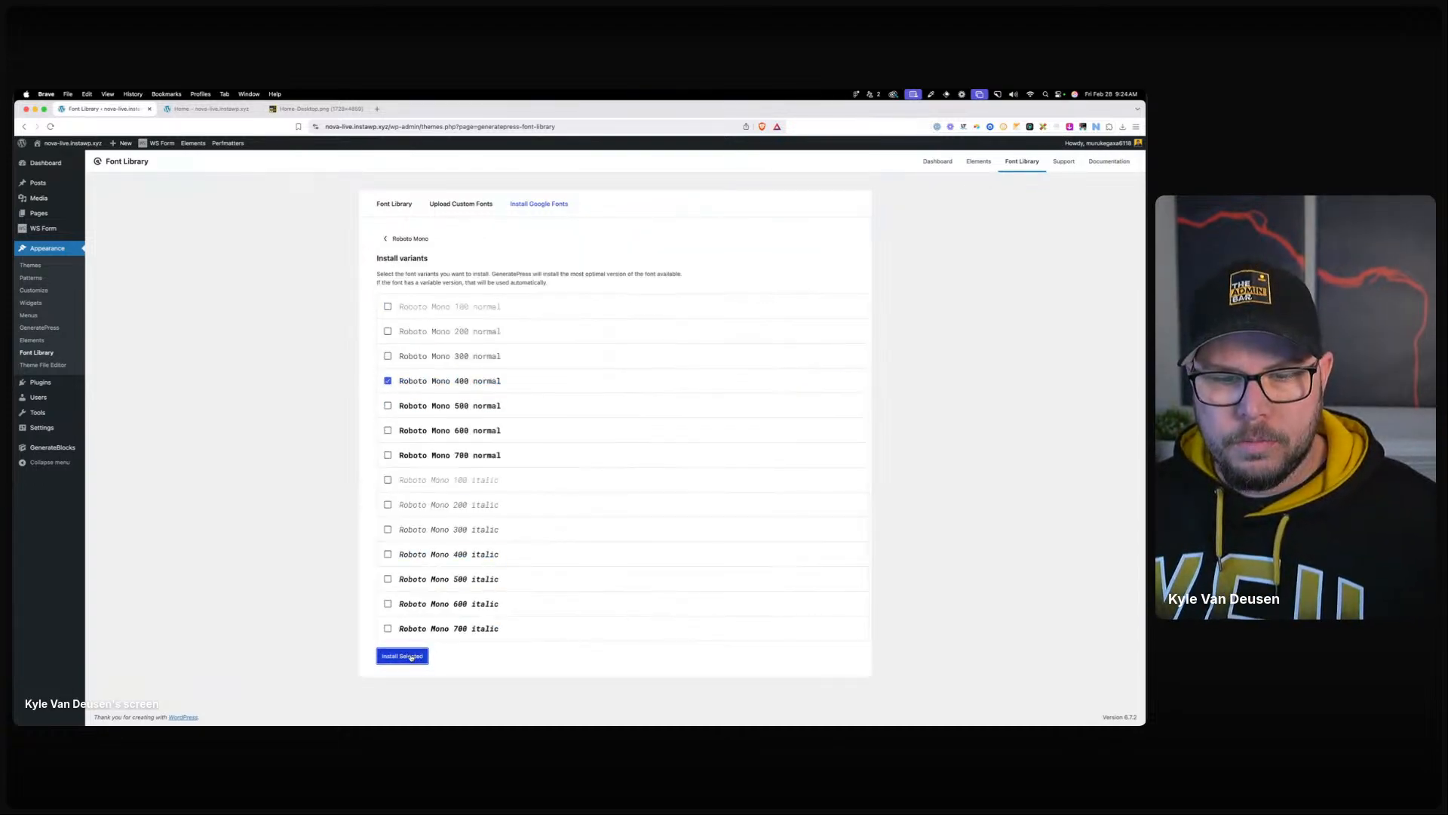
Enable only Roboto Mono's Regular 400 weight, save it, and open the Customizer.
{"action": "left_click", "coordinate": [394, 204]}
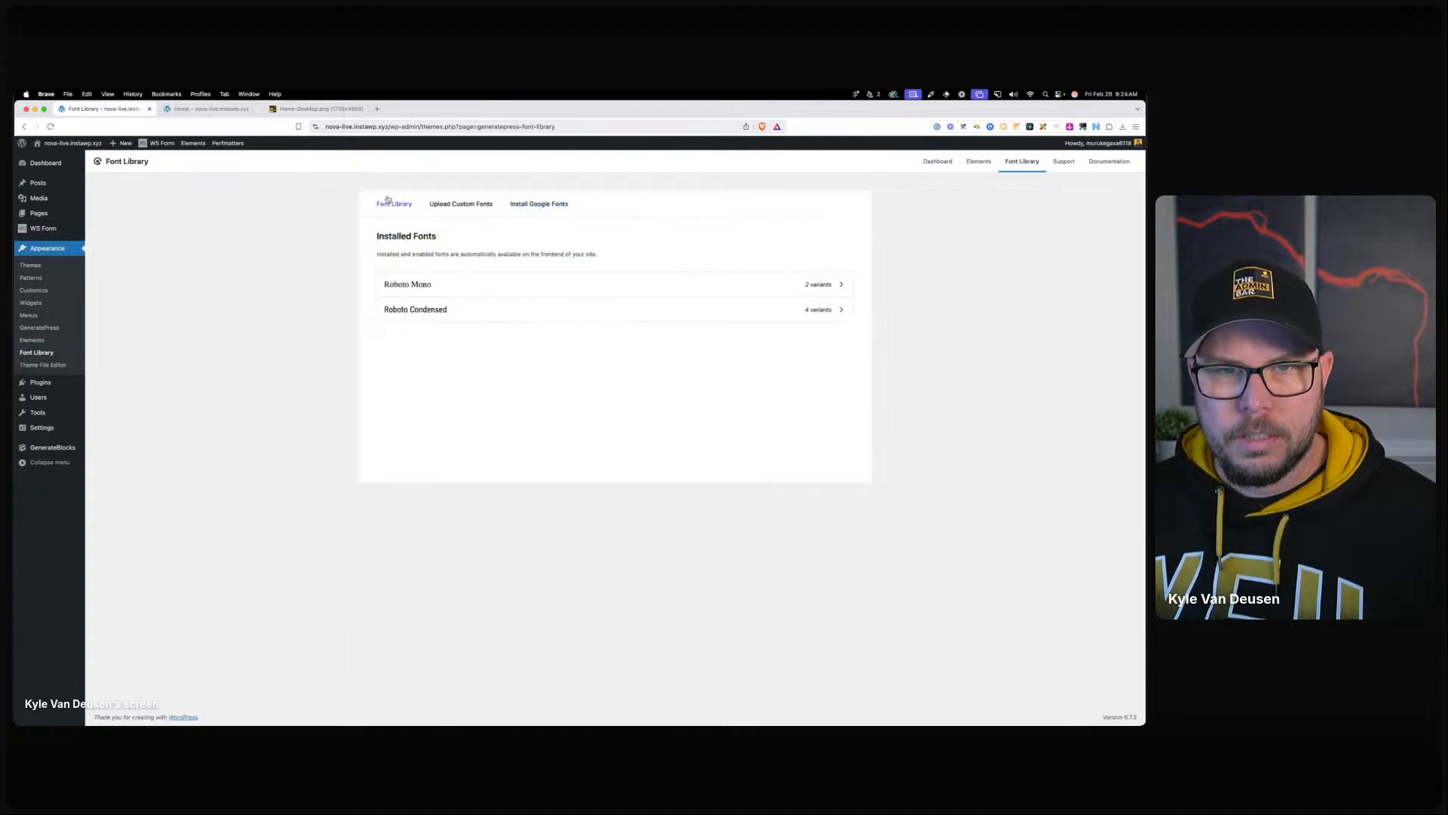
{"action": "left_click", "coordinate": [443, 284]}
{"action": "left_click", "coordinate": [381, 372]}
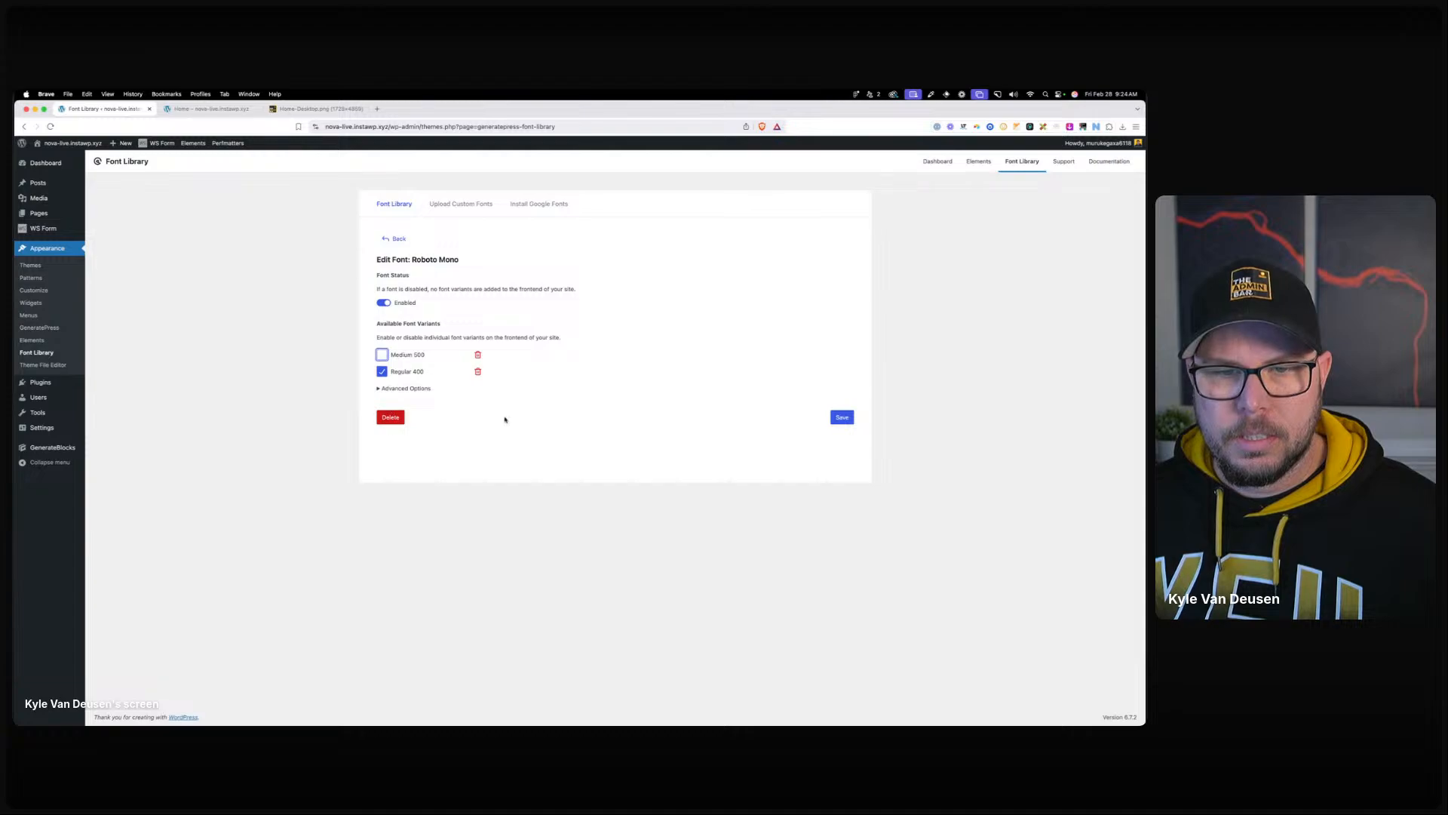
{"action": "left_click", "coordinate": [842, 417]}
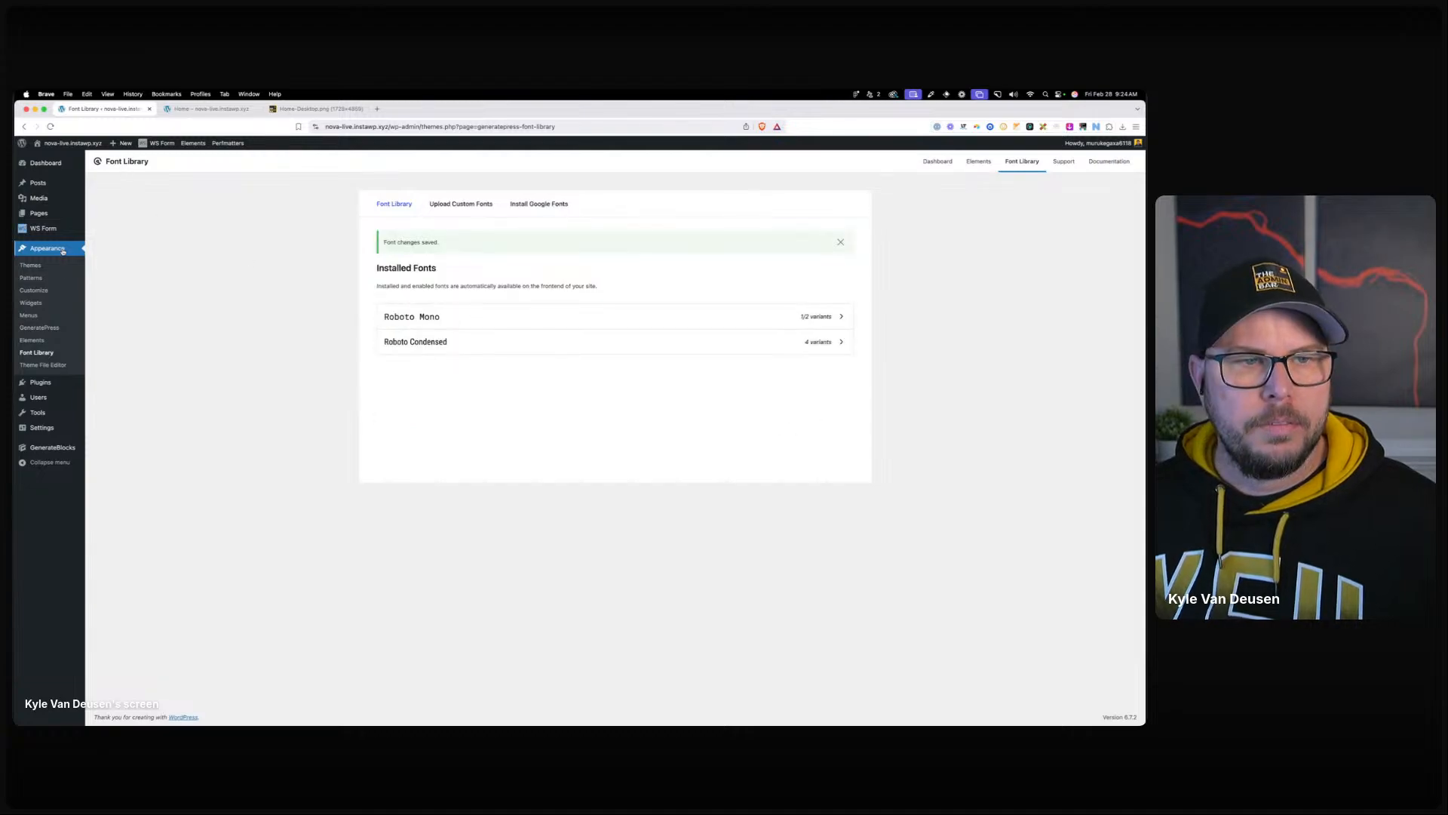
{"action": "left_click", "coordinate": [68, 291]}
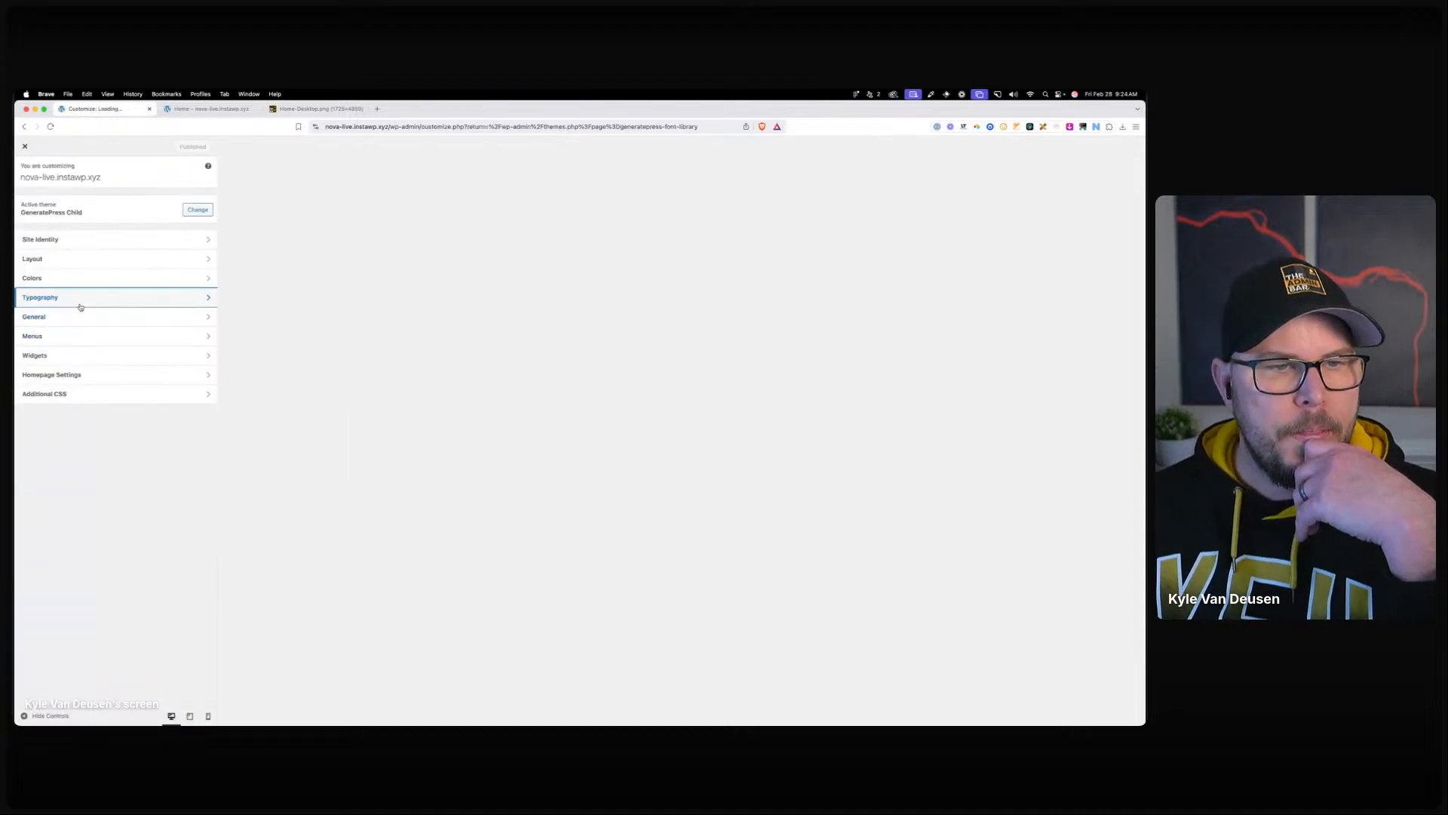
Check the Customizer's All Headings typography settings, close the Customizer, and go to All Pages.
{"action": "left_click", "coordinate": [80, 304]}
{"action": "left_click", "coordinate": [189, 390]}
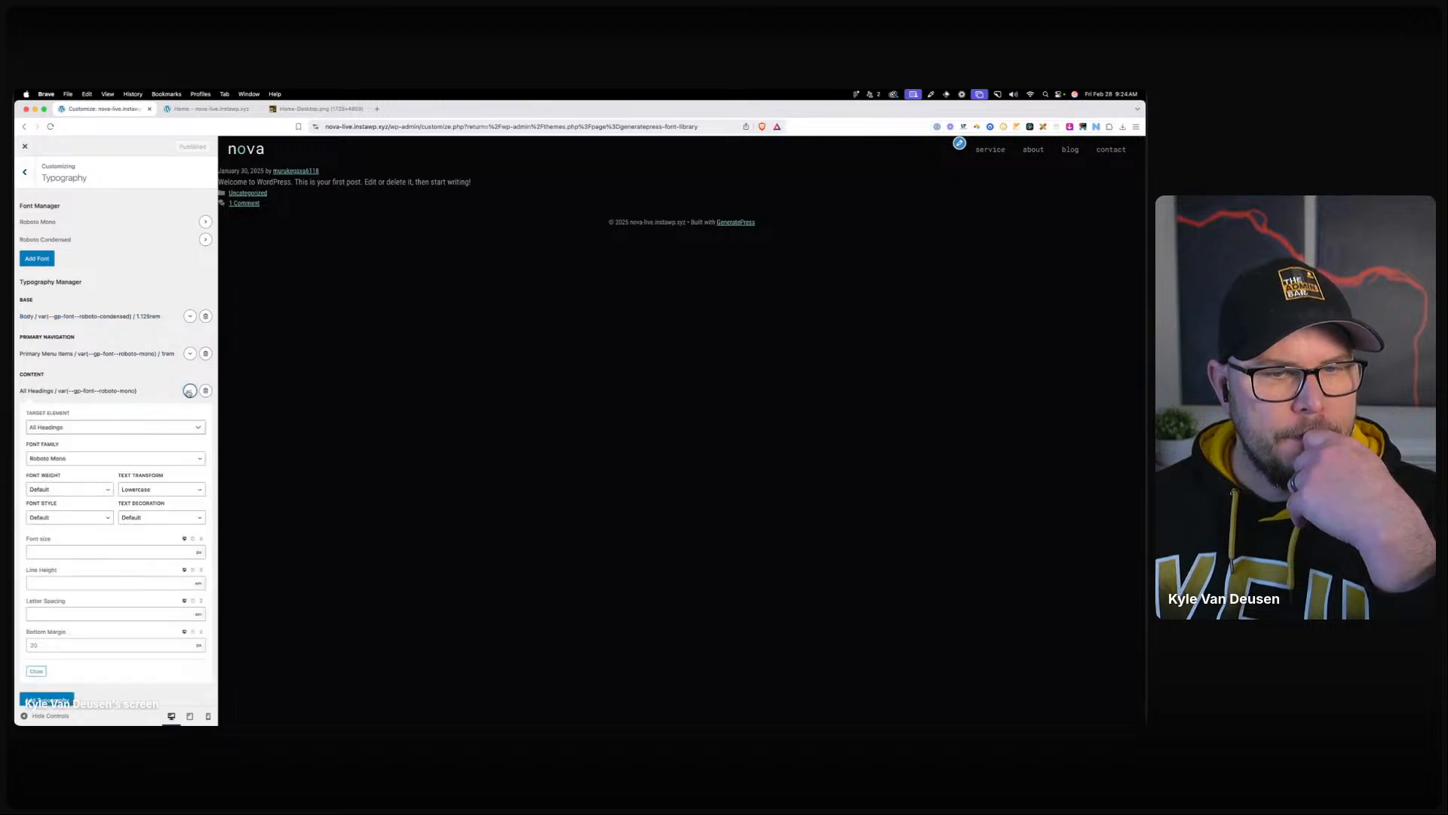
{"action": "left_click", "coordinate": [190, 391]}
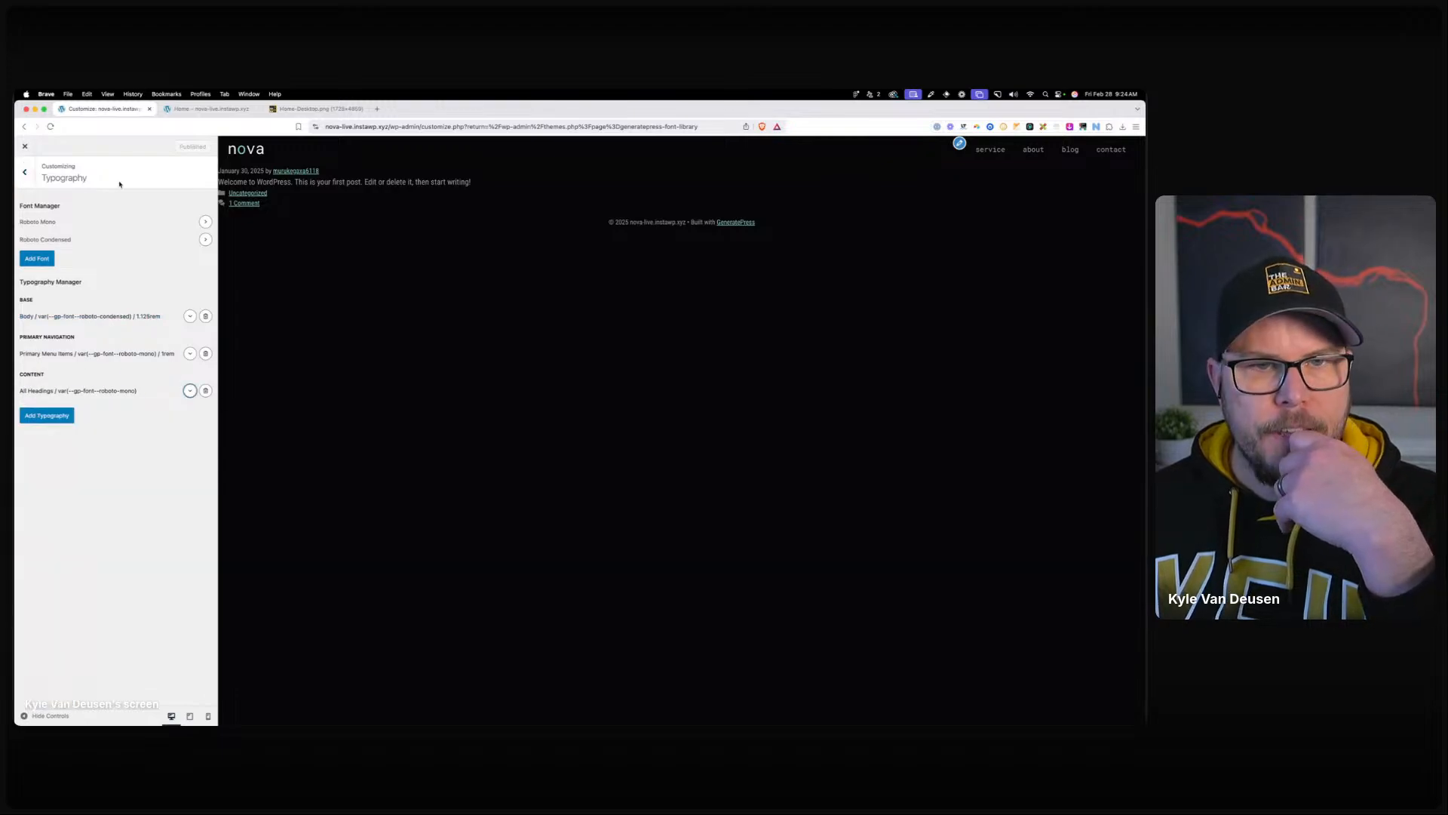
{"action": "left_click", "coordinate": [25, 147]}
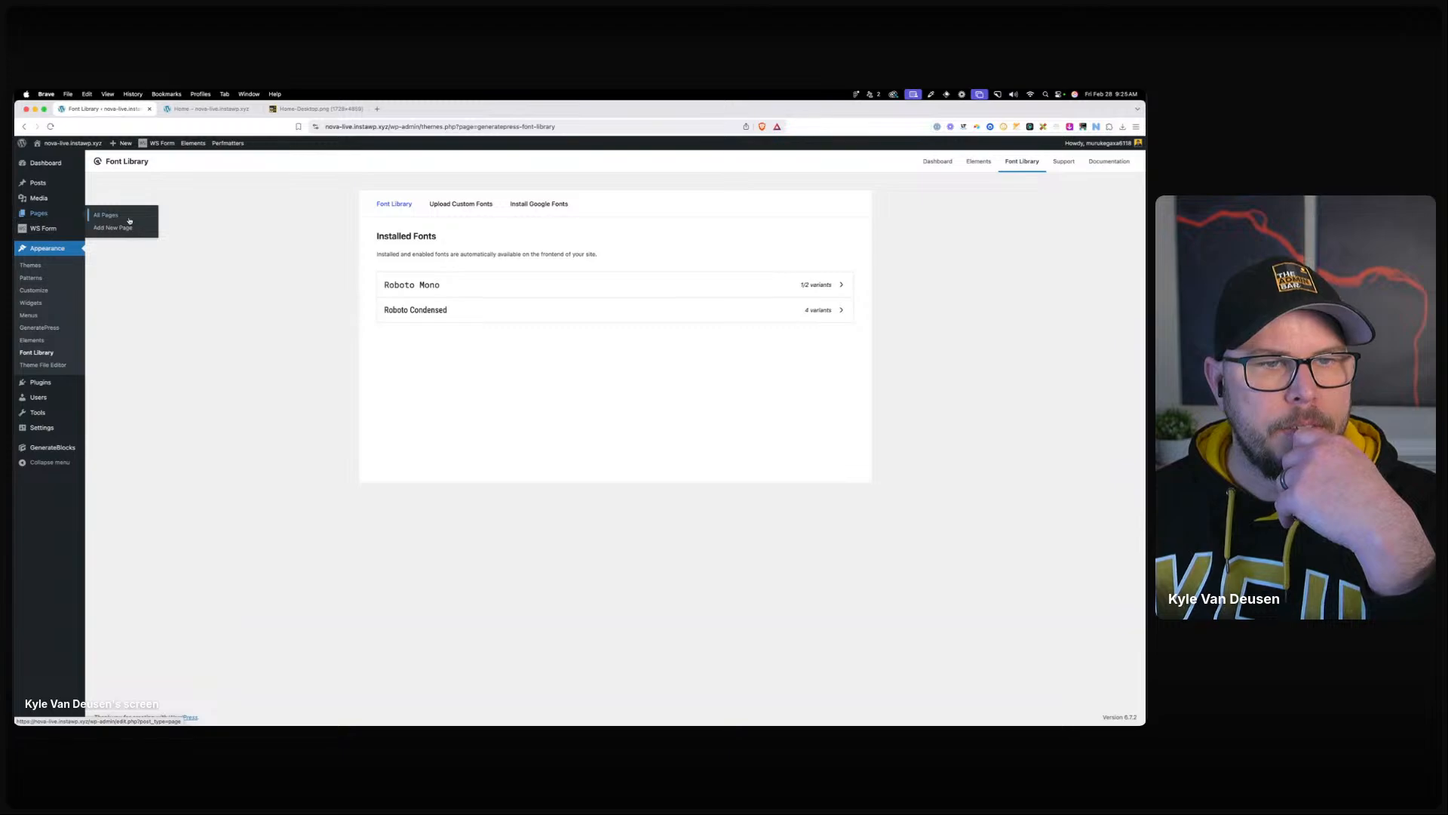
{"action": "left_click", "coordinate": [129, 219]}
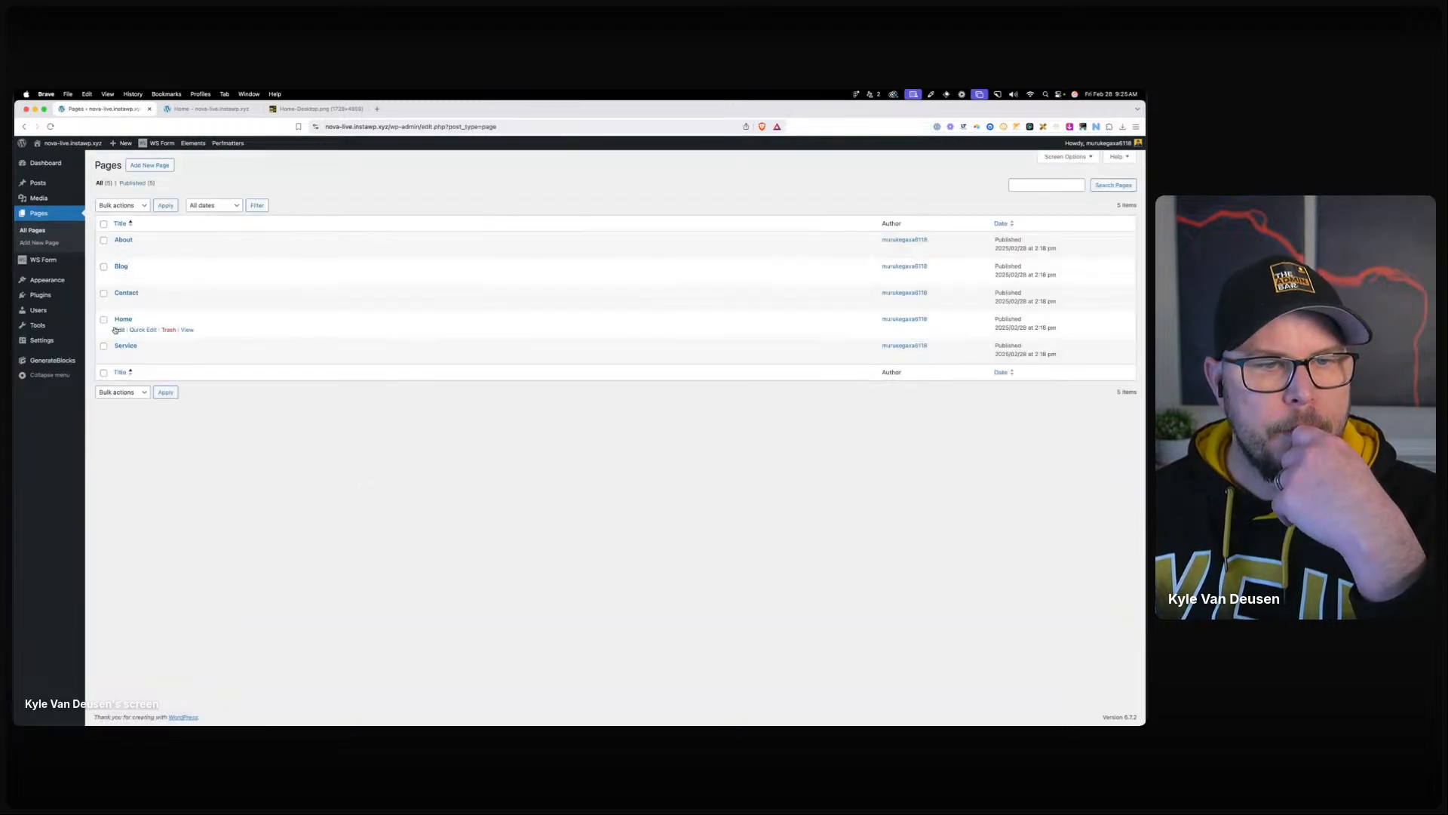
Open and reload the Home page editor, compare with the Figma mockup, then select the empty container.
{"action": "left_click", "coordinate": [117, 329]}
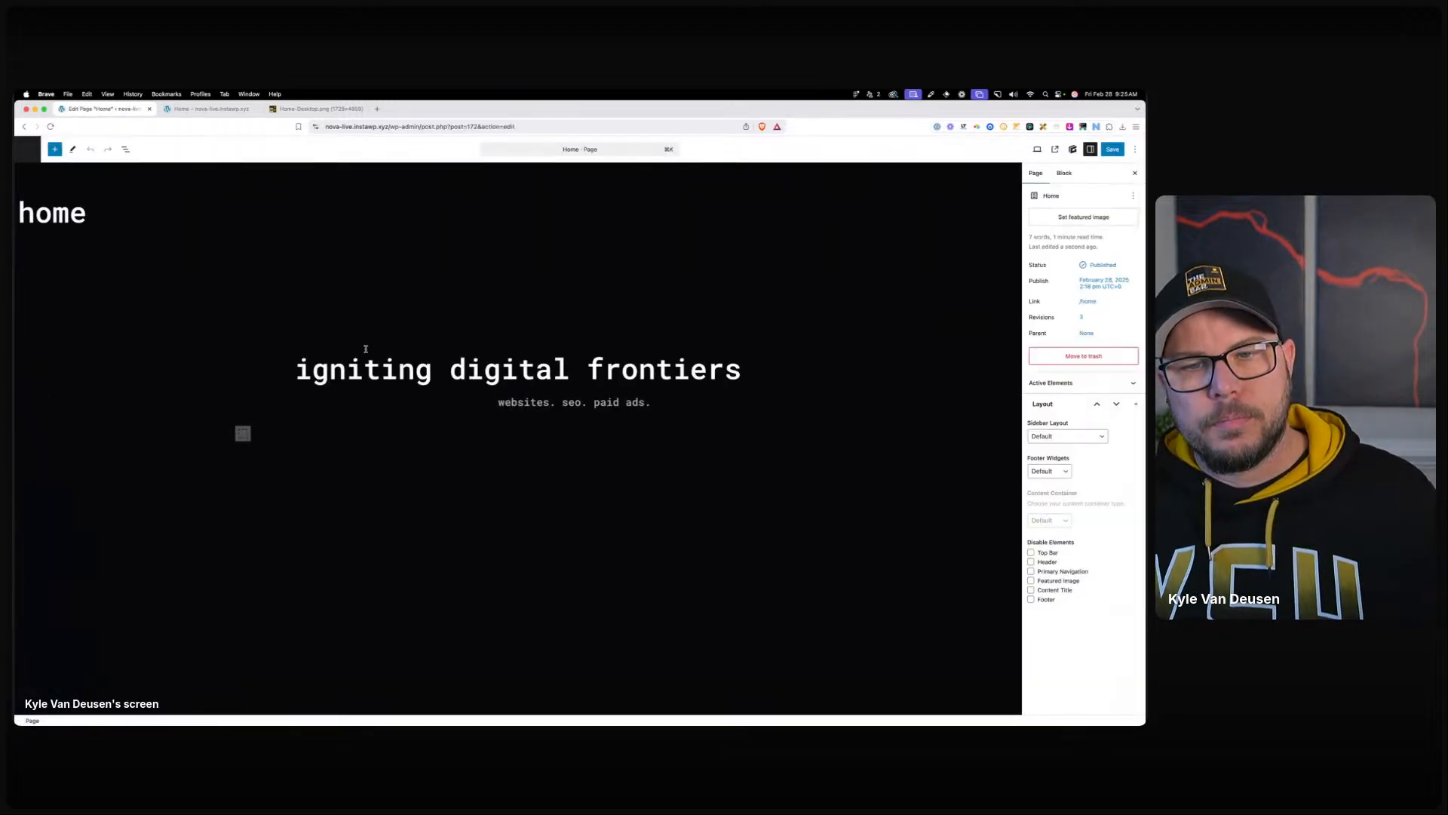
{"action": "left_click", "coordinate": [399, 364]}
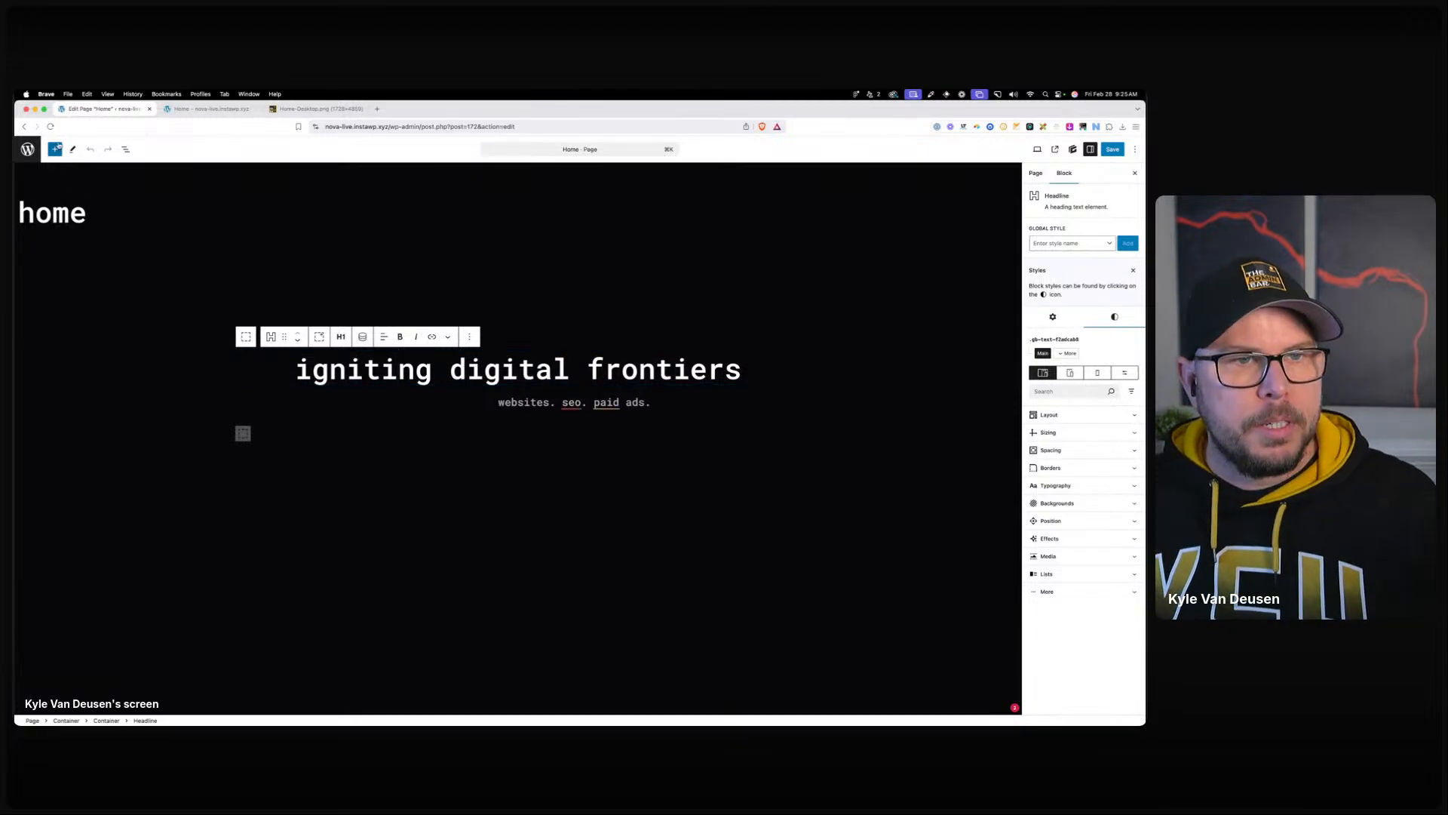
{"action": "left_click", "coordinate": [52, 126]}
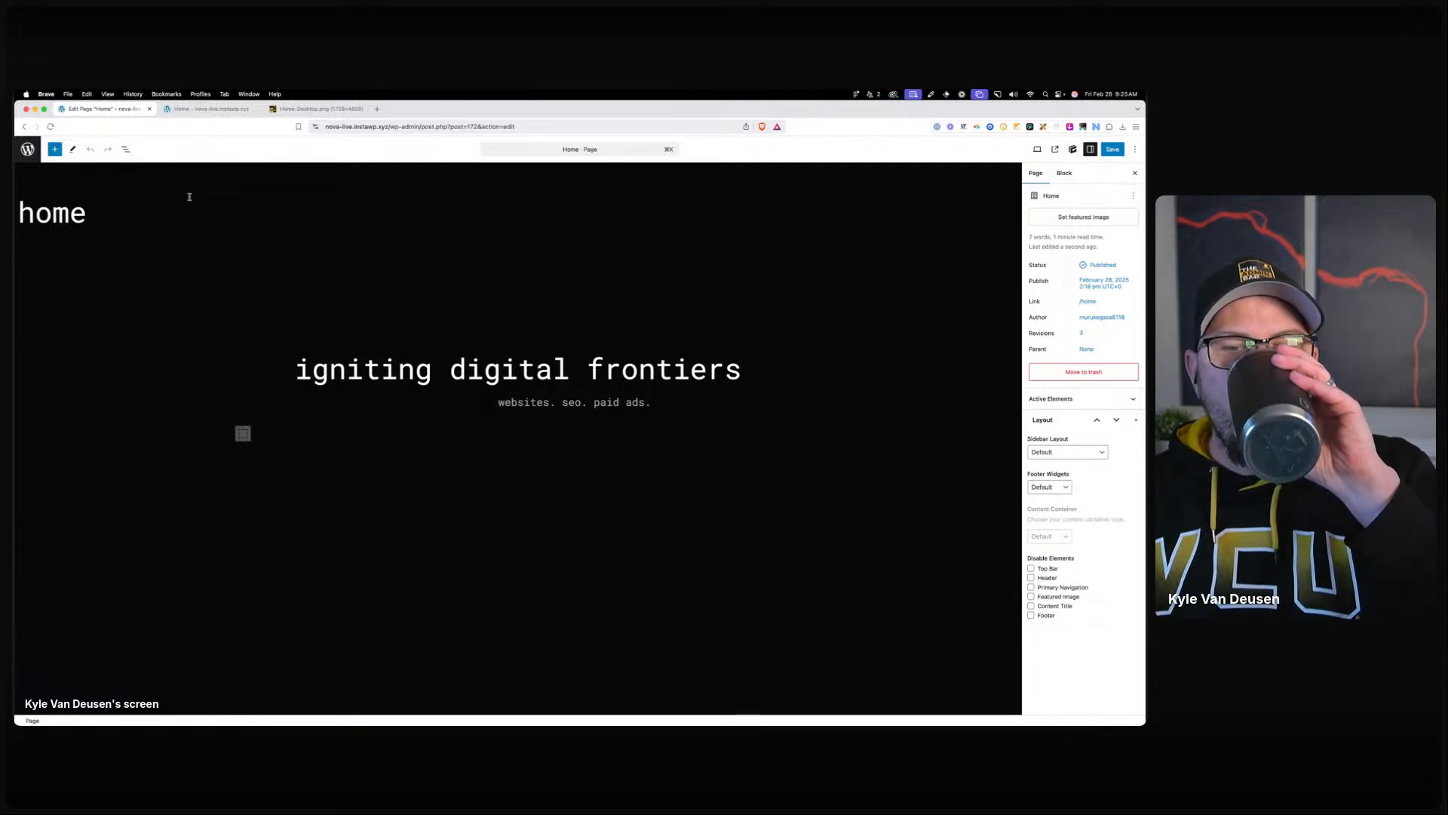
{"action": "left_click_drag", "start_coordinate": [15, 192], "coordinate": [728, 183]}
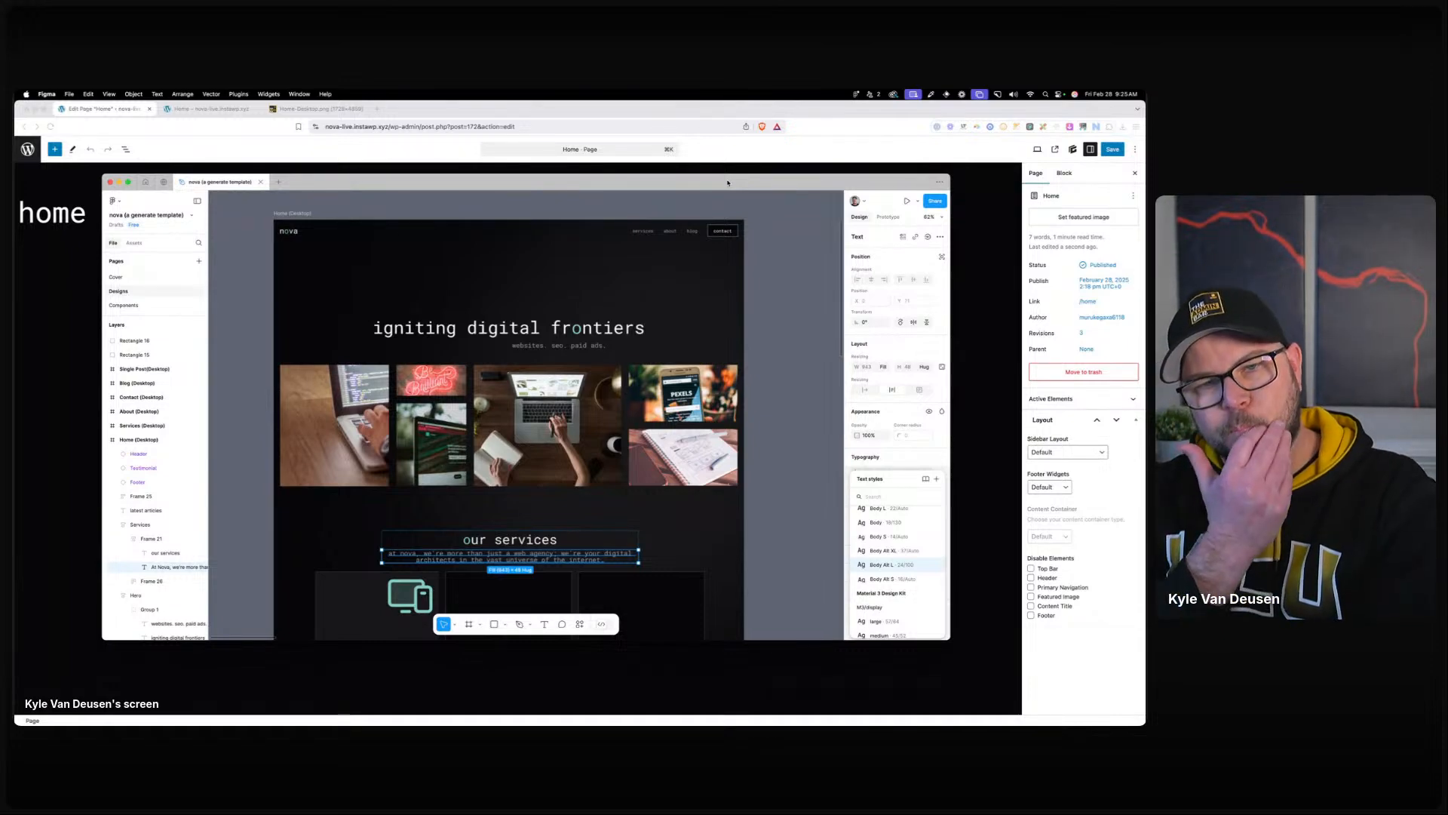
{"action": "left_click_drag", "start_coordinate": [728, 183], "coordinate": [15, 204]}
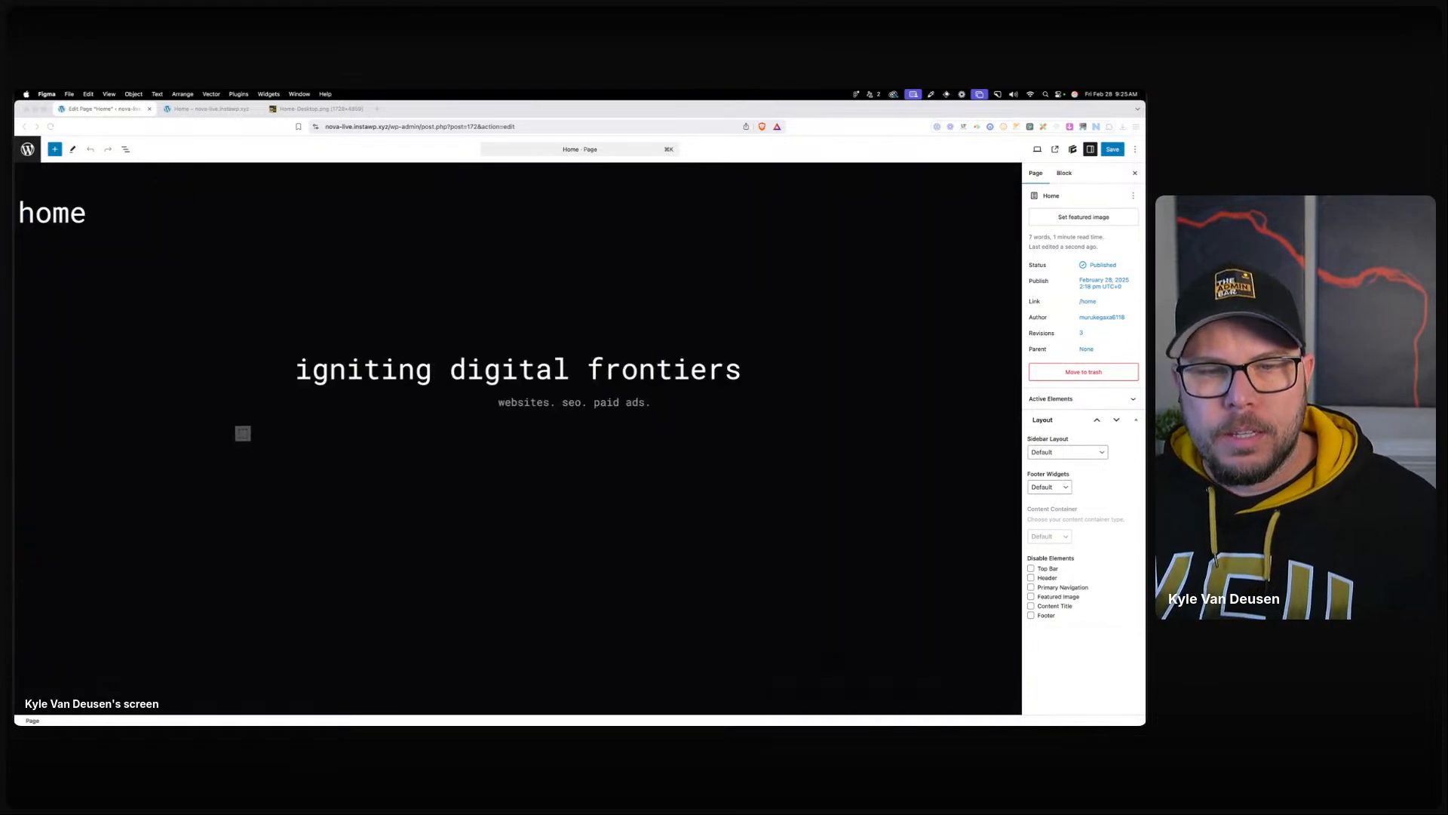
{"action": "left_click", "coordinate": [320, 436]}
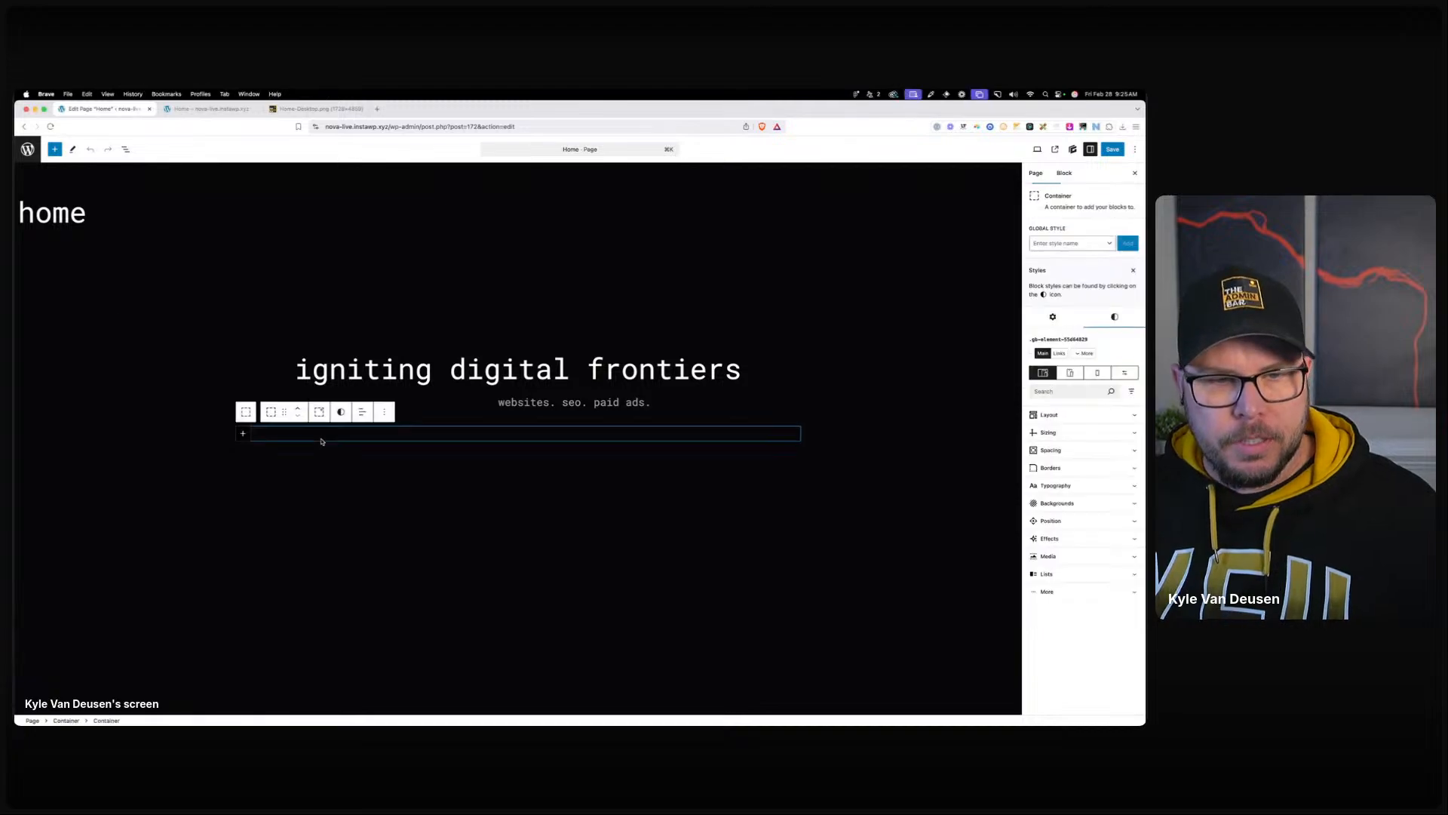
Create a global style named 'home-bento-wrapper' for the empty container.
{"action": "left_click", "coordinate": [1060, 434]}
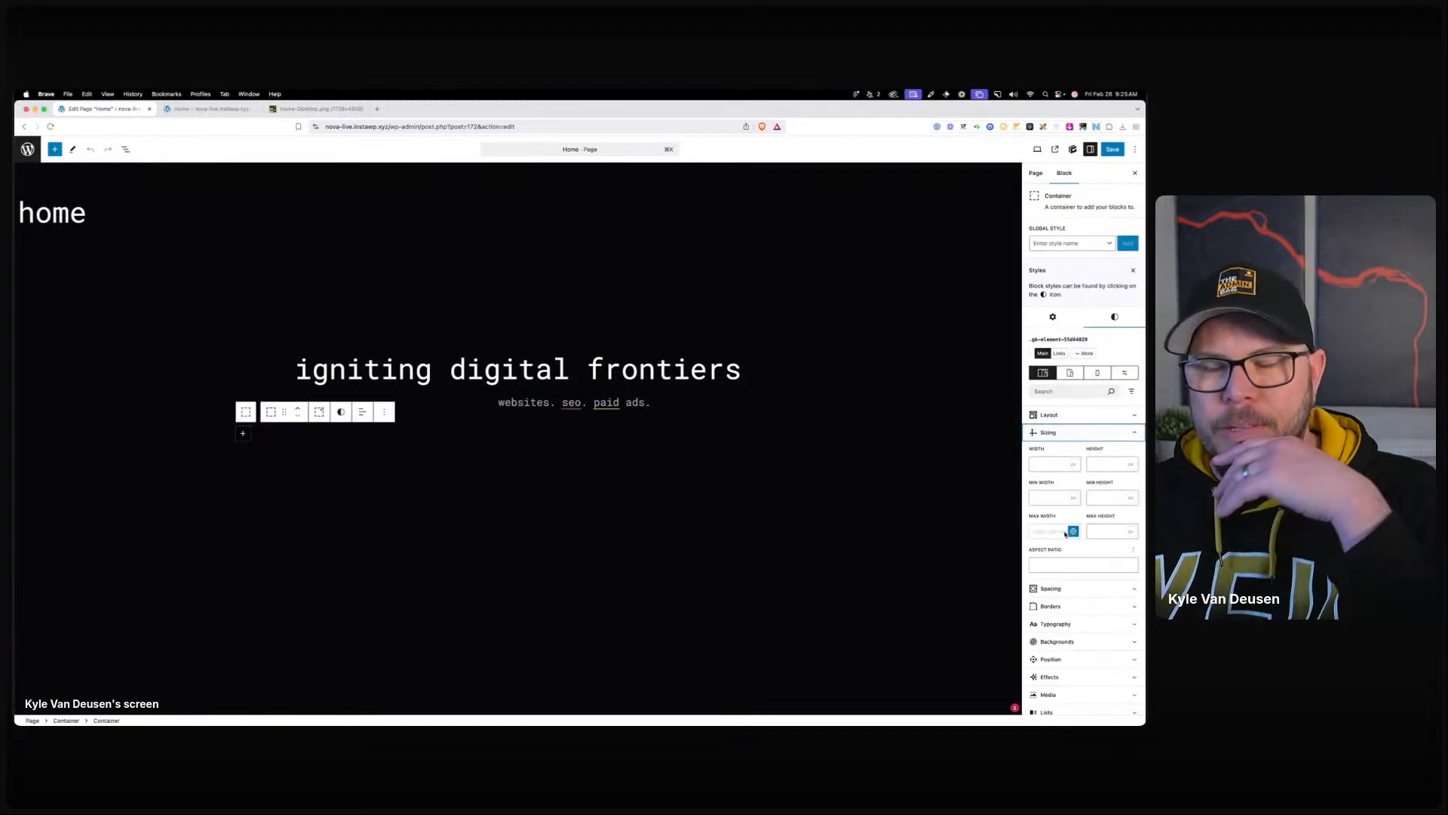
{"action": "left_click", "coordinate": [1060, 244]}
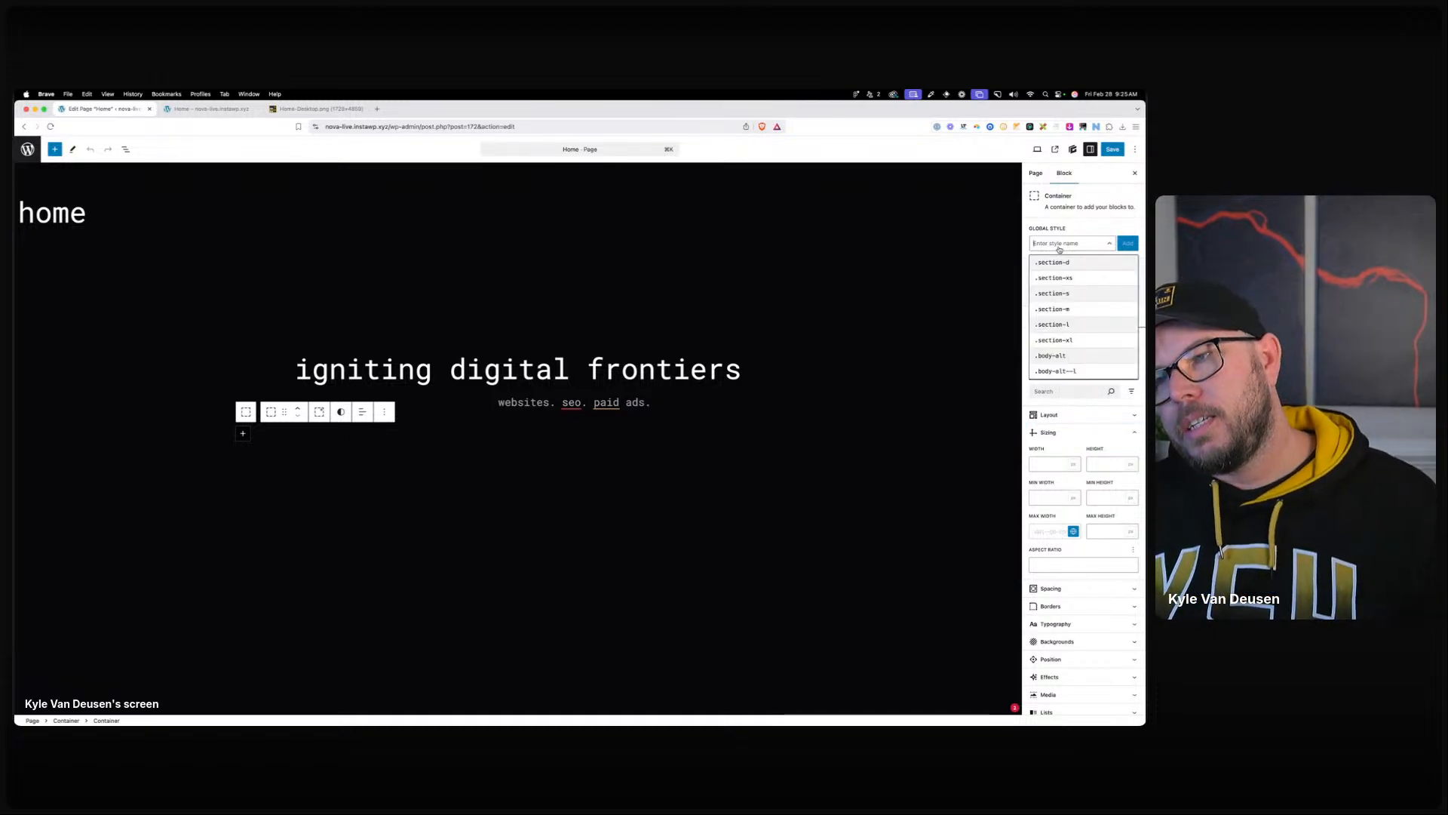
{"action": "type", "text": "home-b"}
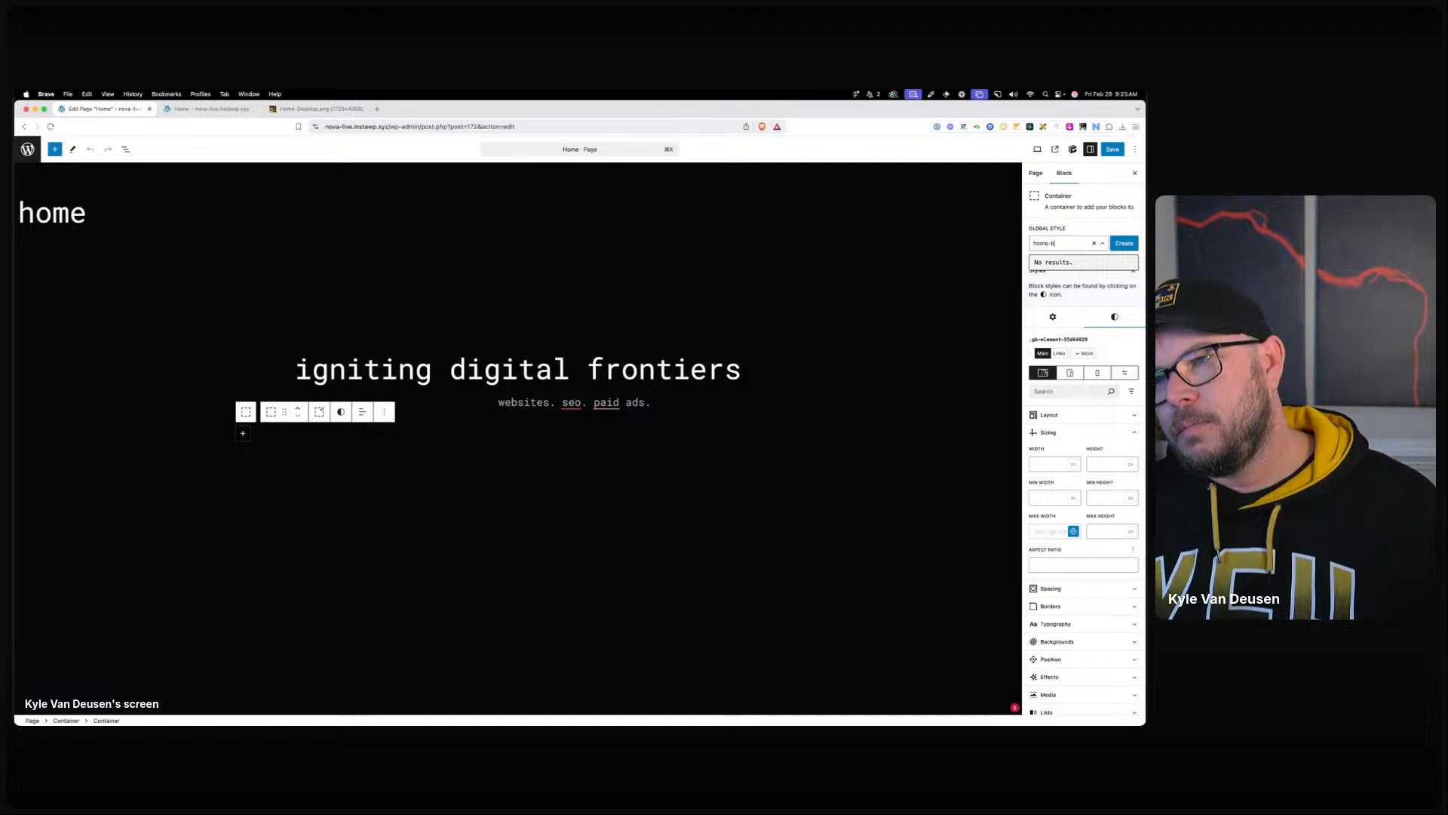
{"action": "type", "text": "ento"}
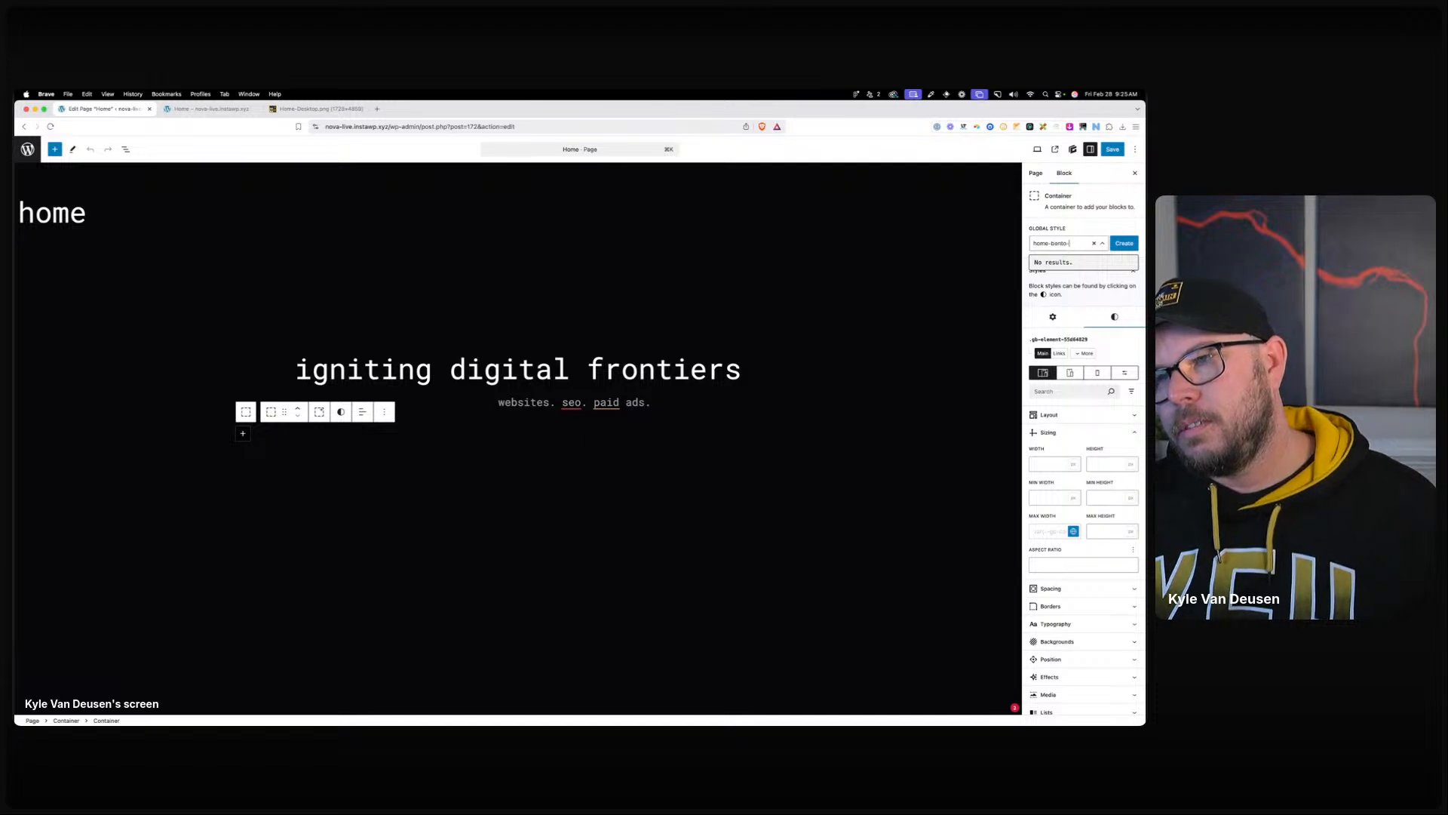
{"action": "type", "text": "-wrapper"}
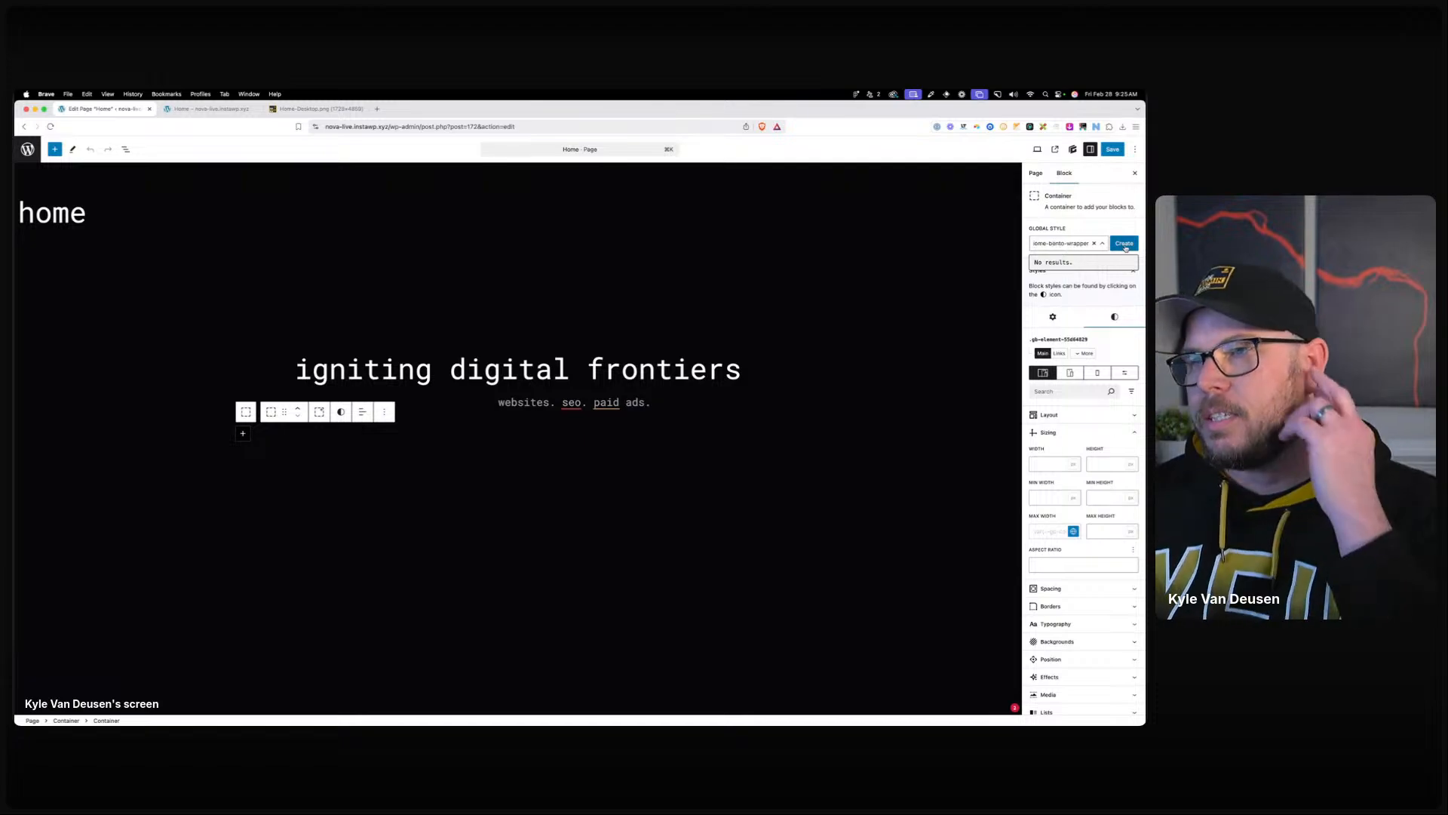
{"action": "left_click", "coordinate": [1127, 247]}
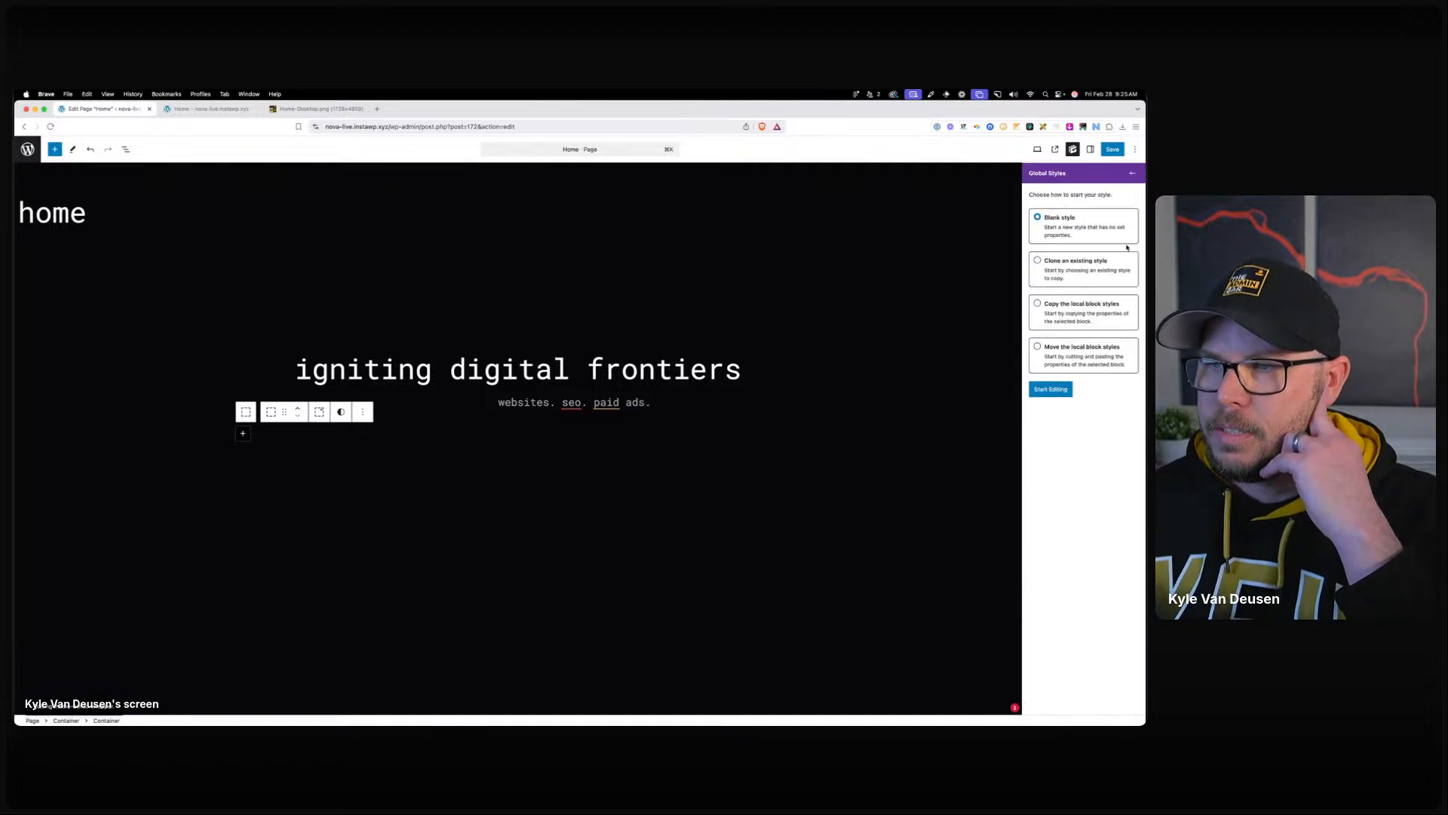
Start the style from blank and turn off the container's Max Width.
{"action": "left_click", "coordinate": [1050, 388]}
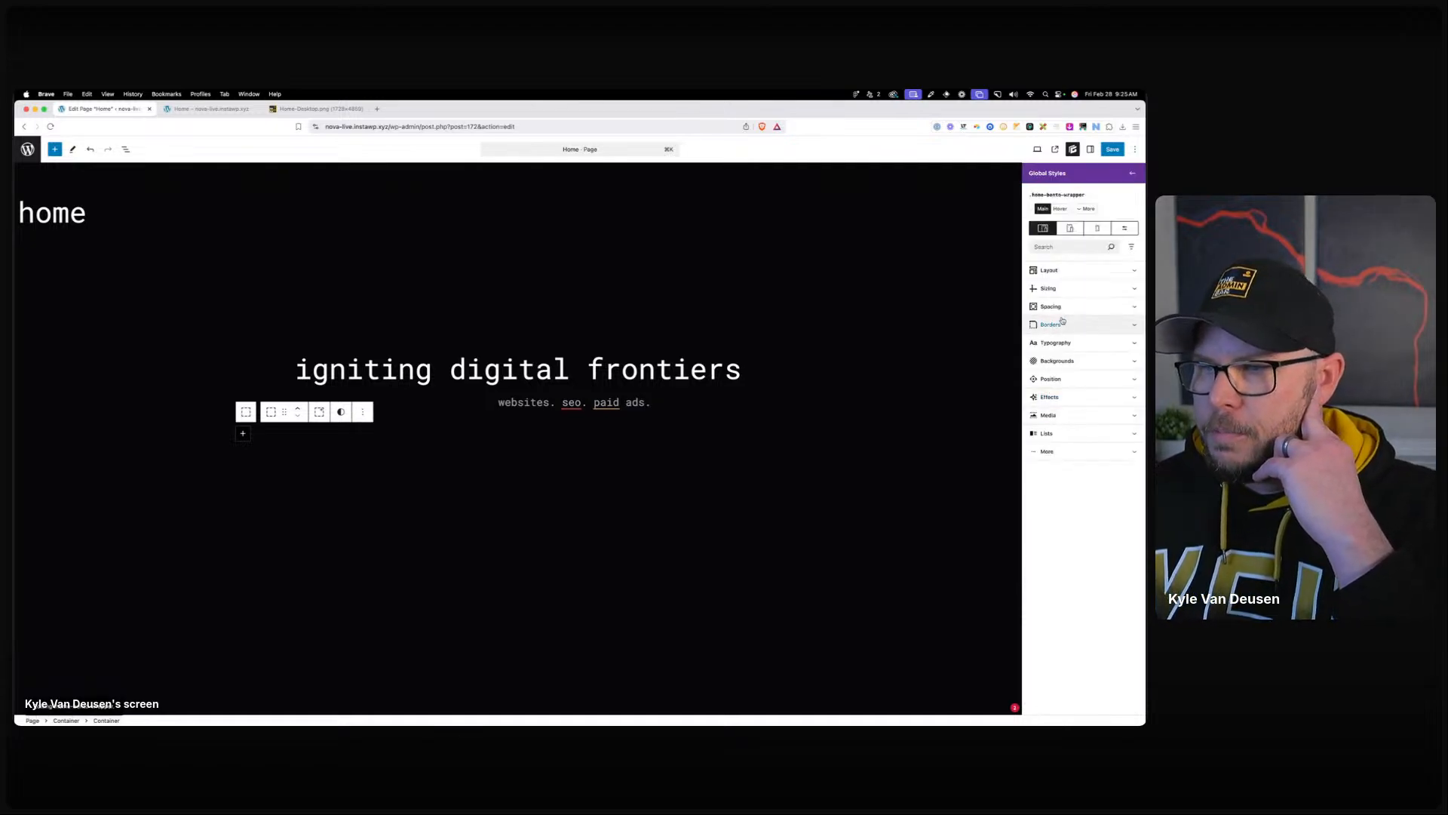
{"action": "left_click", "coordinate": [1131, 175]}
{"action": "left_click", "coordinate": [1133, 173]}
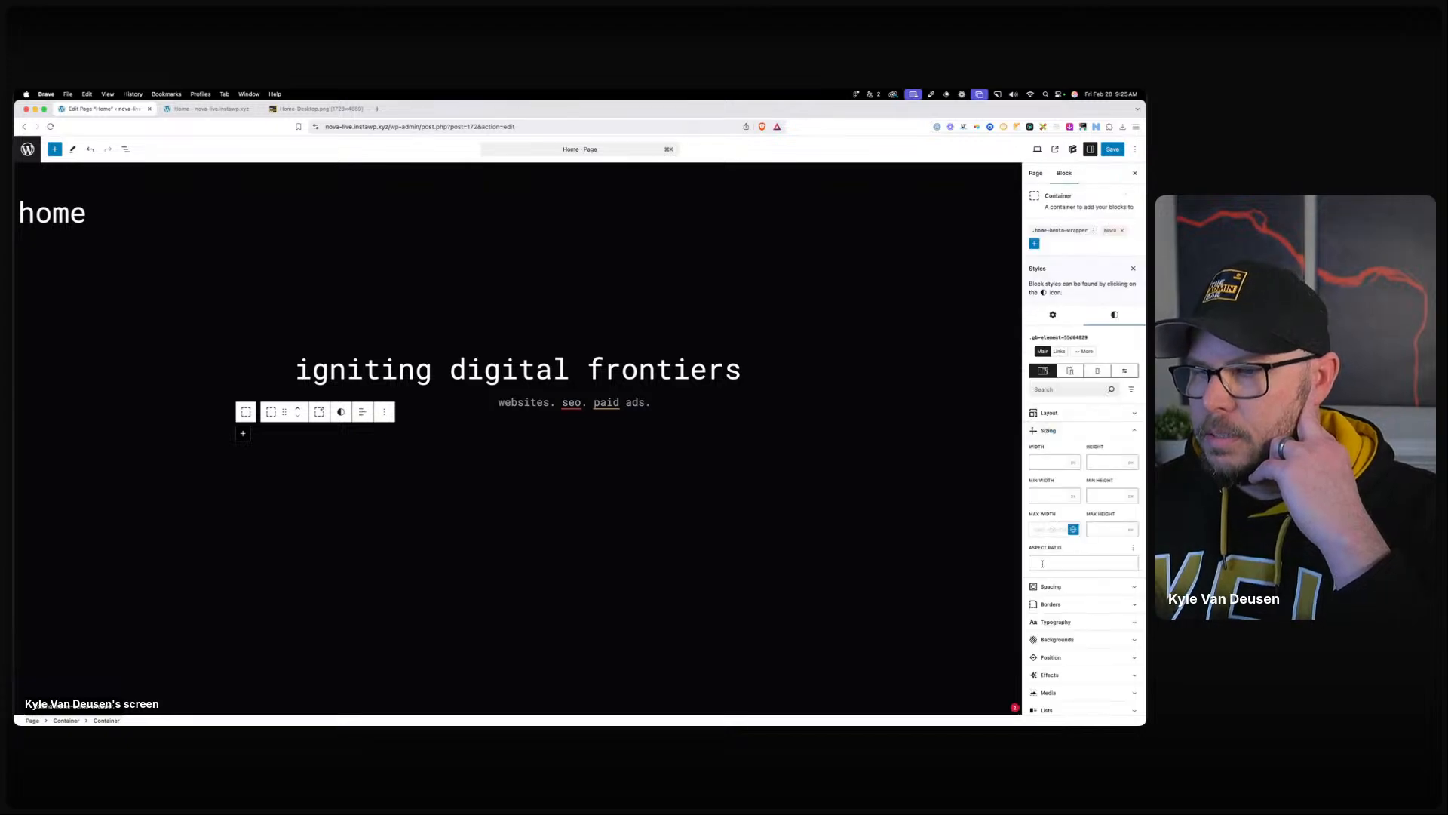
{"action": "left_click", "coordinate": [1073, 530]}
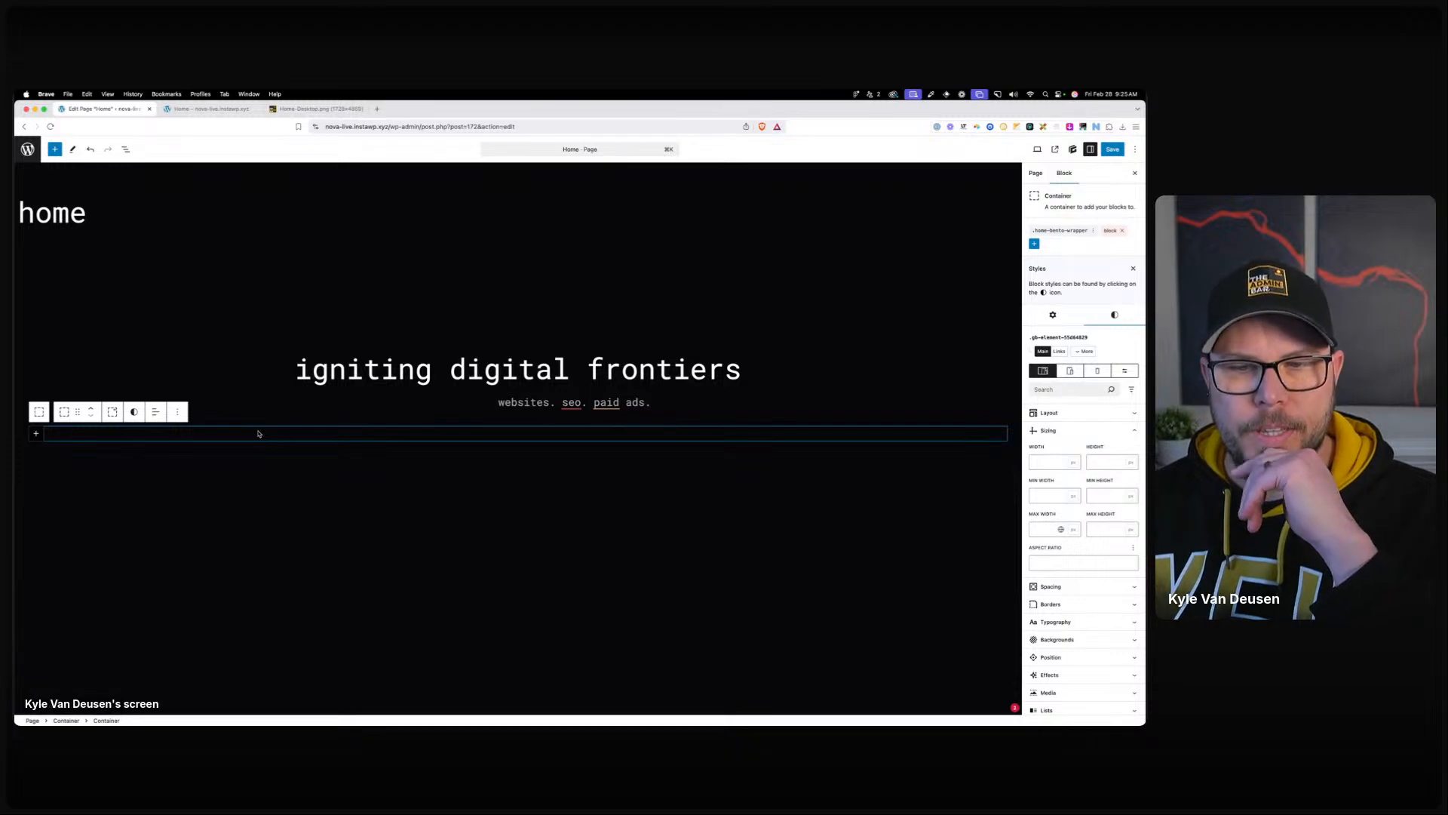
Set the home-bento-wrapper style's top margin to 80 in its Spacing options.
{"action": "left_click", "coordinate": [1060, 230]}
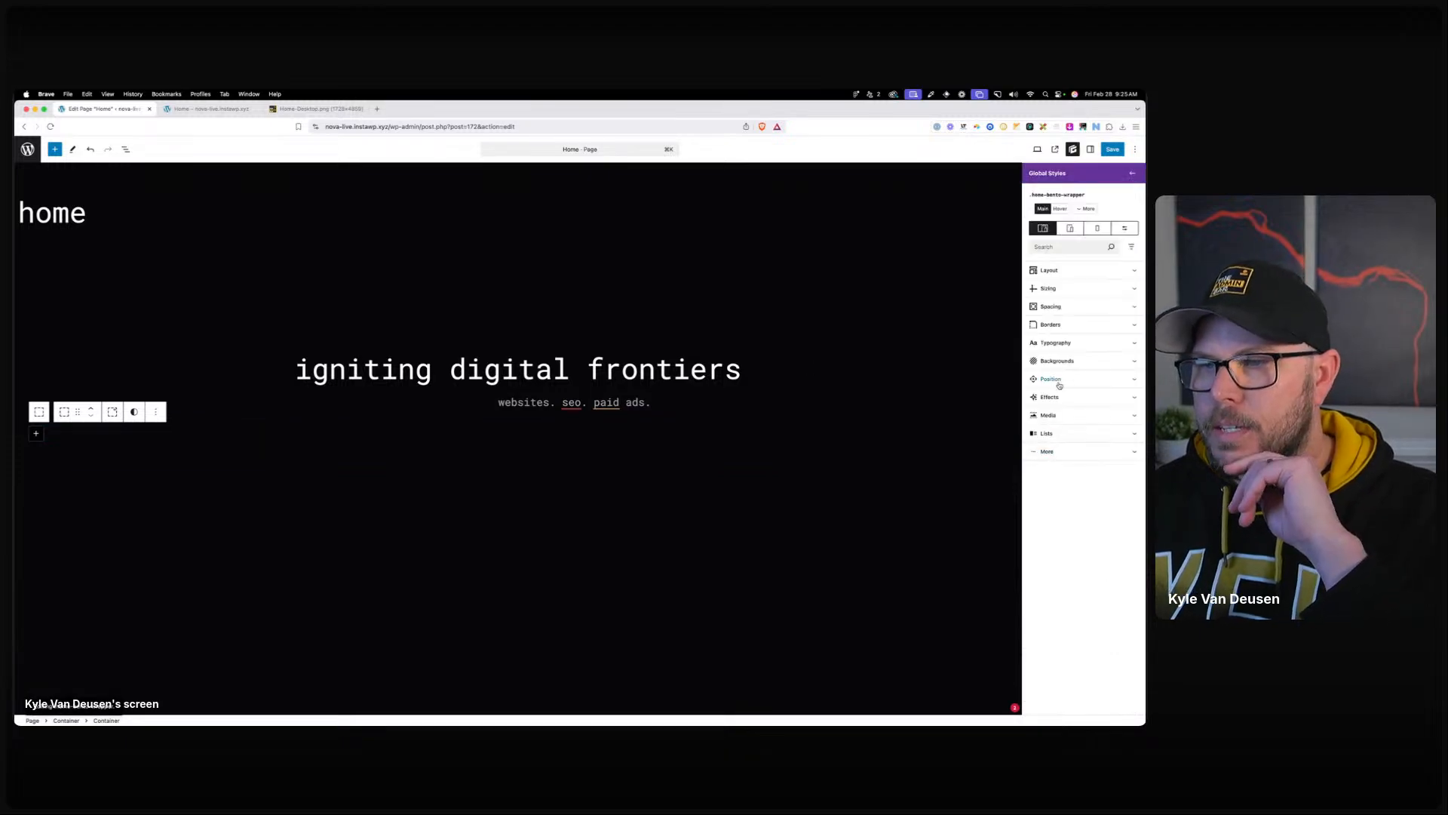
{"action": "left_click", "coordinate": [1050, 287]}
{"action": "left_click", "coordinate": [1051, 289]}
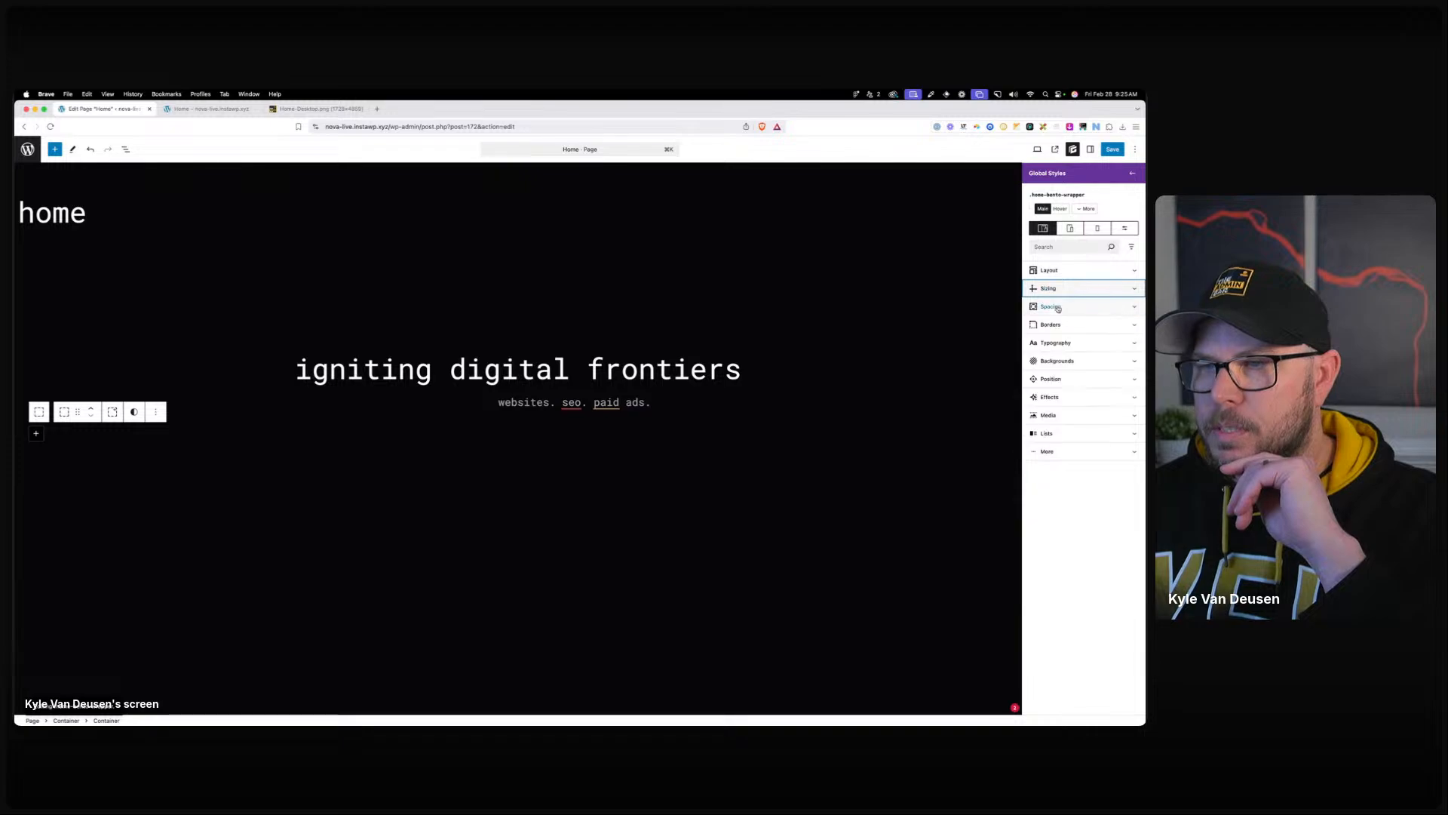
{"action": "left_click", "coordinate": [1057, 307]}
{"action": "left_click", "coordinate": [1081, 428]}
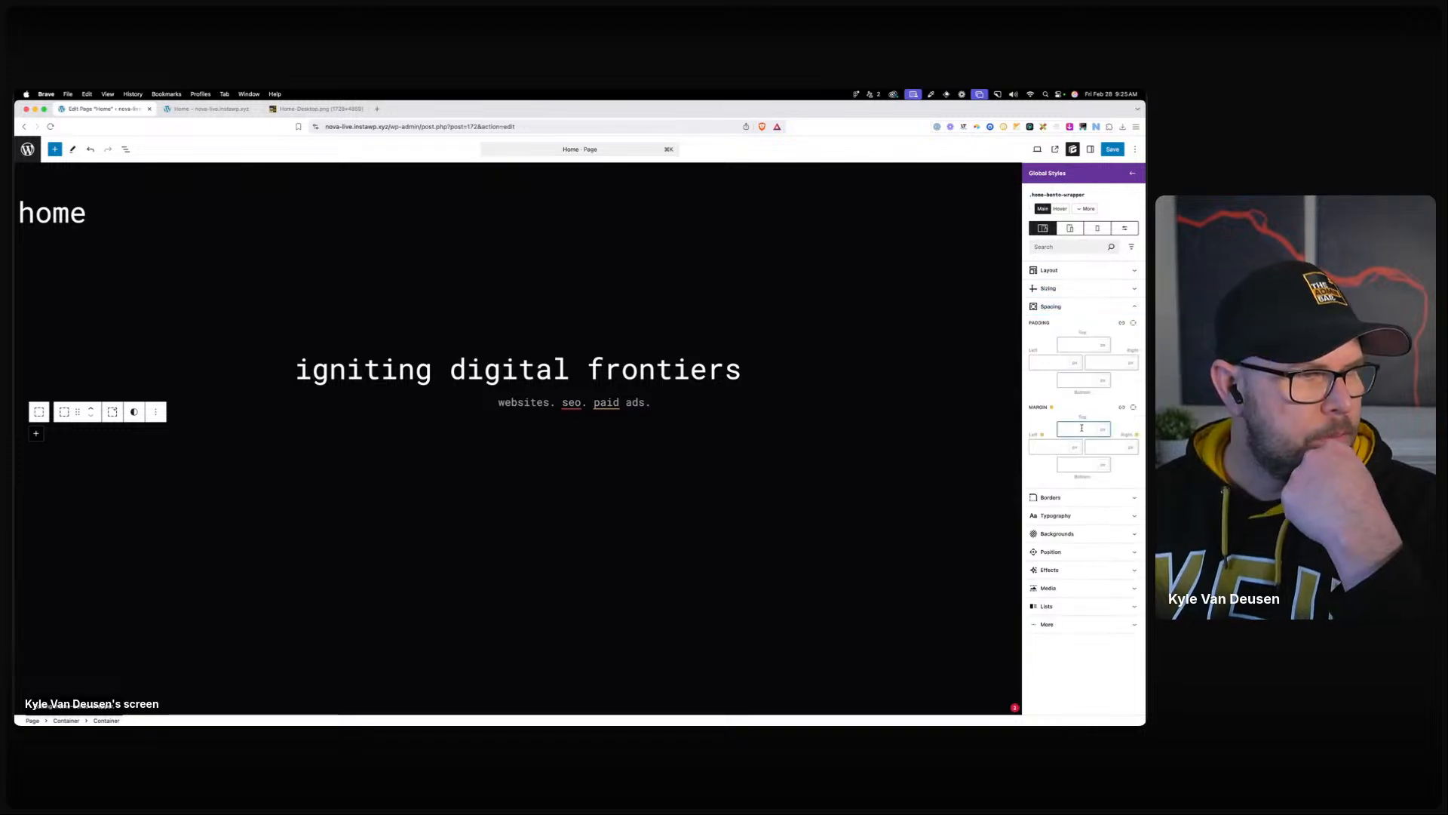
{"action": "type", "text": "6"}
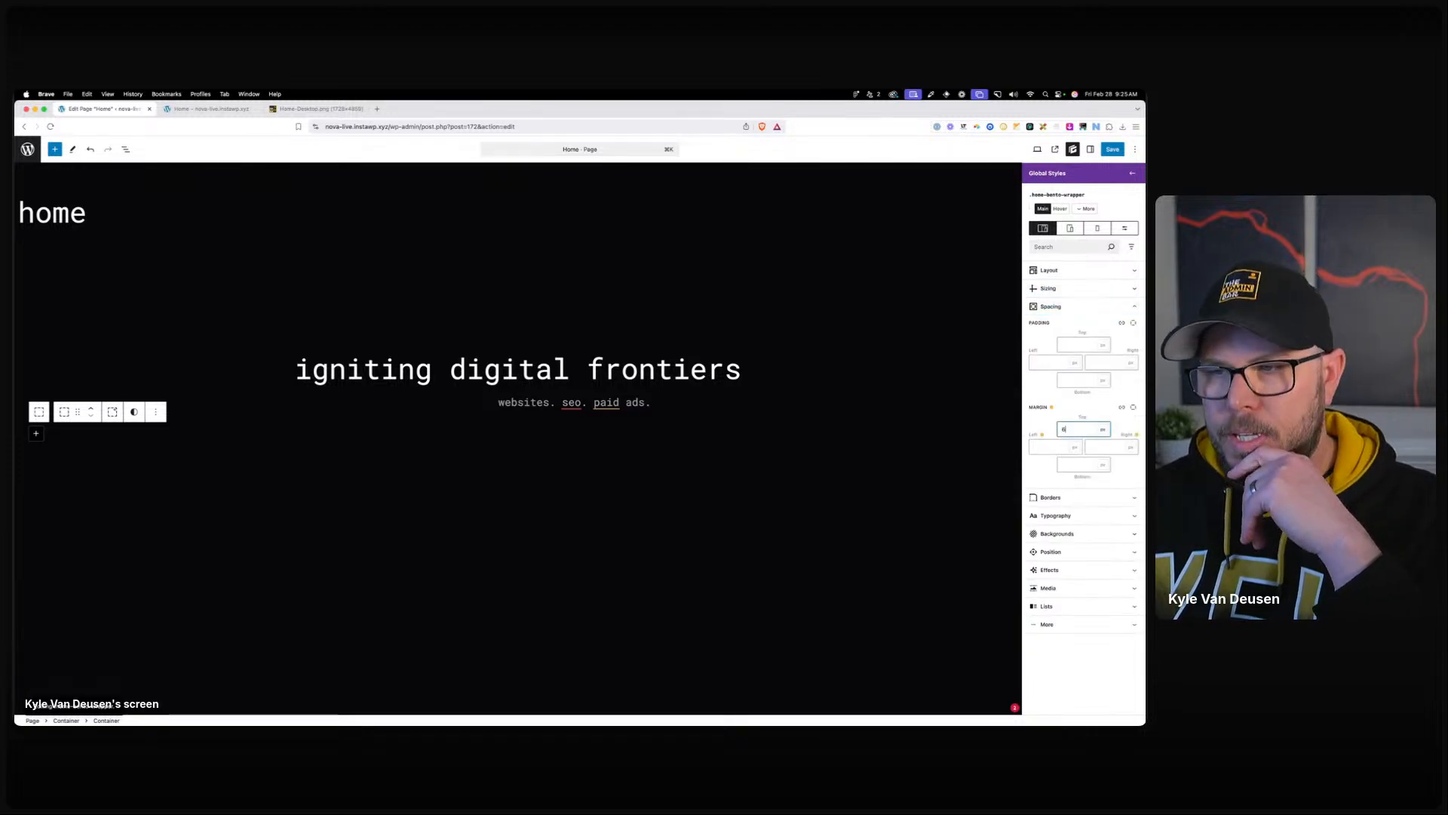
{"action": "type", "text": "0"}
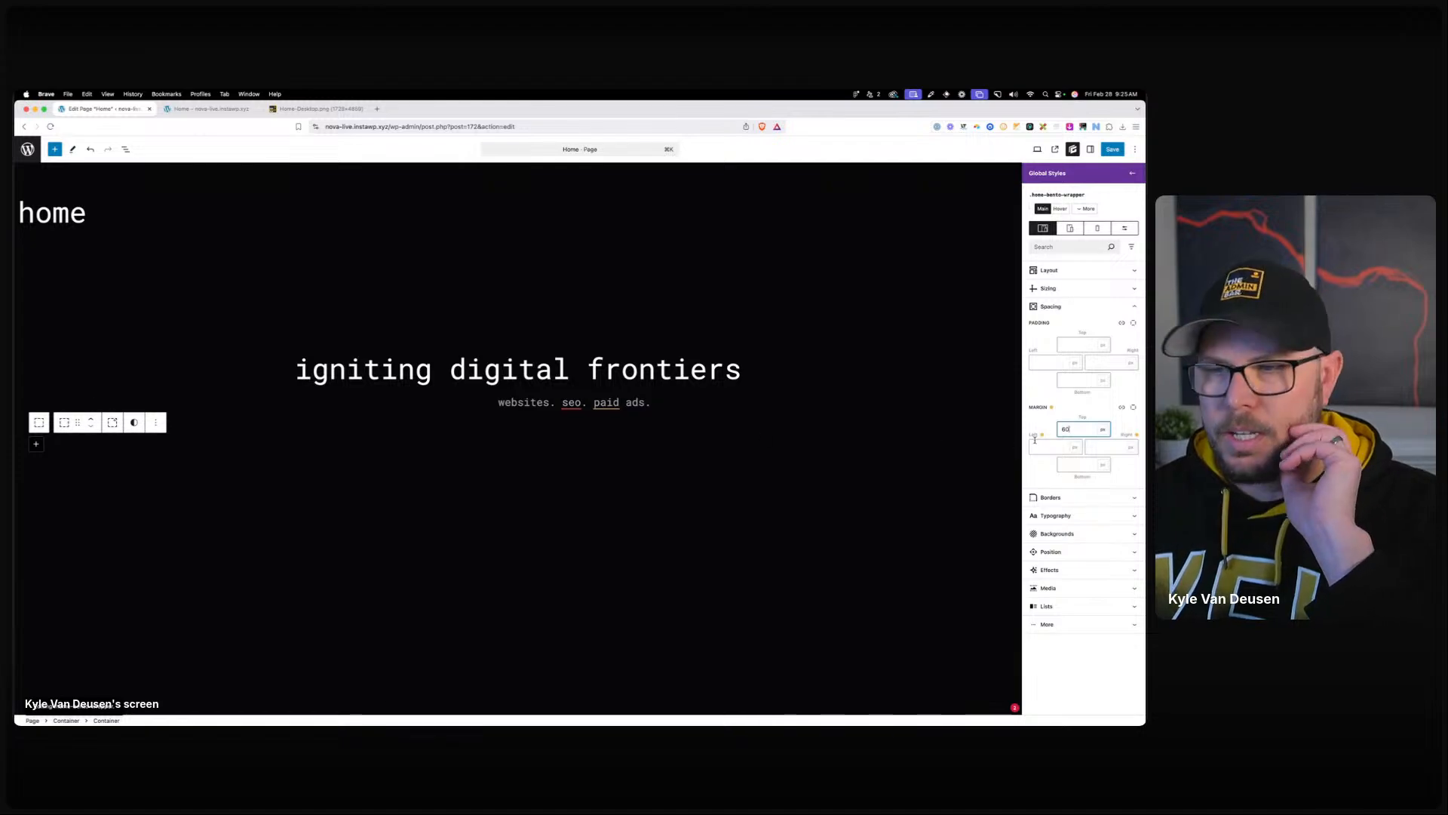
{"action": "key", "text": "BackSpace"}
{"action": "key", "text": "BackSpace"}
{"action": "type", "text": "80"}
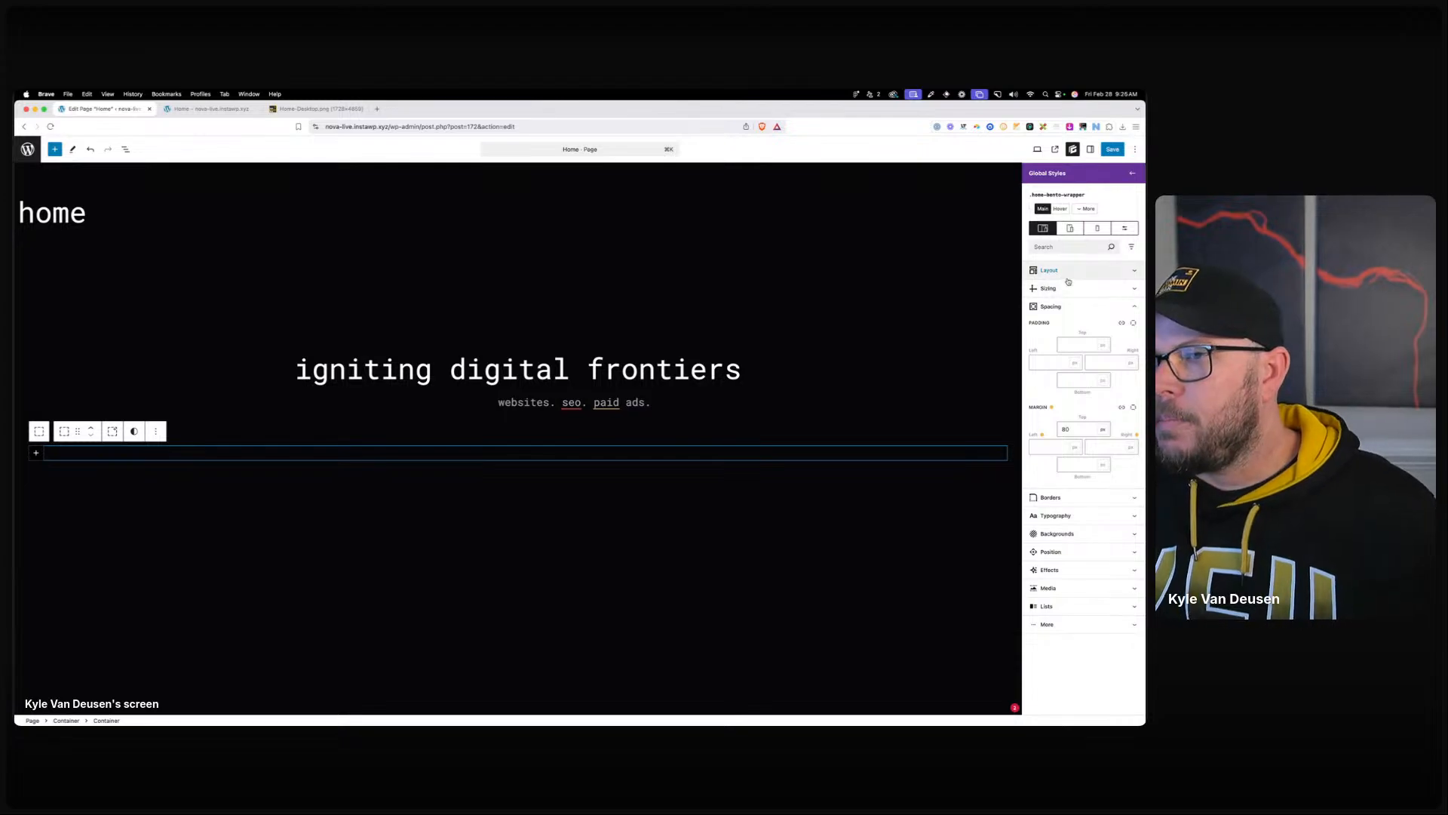
{"action": "left_click_drag", "start_coordinate": [644, 218], "coordinate": [789, 171]}
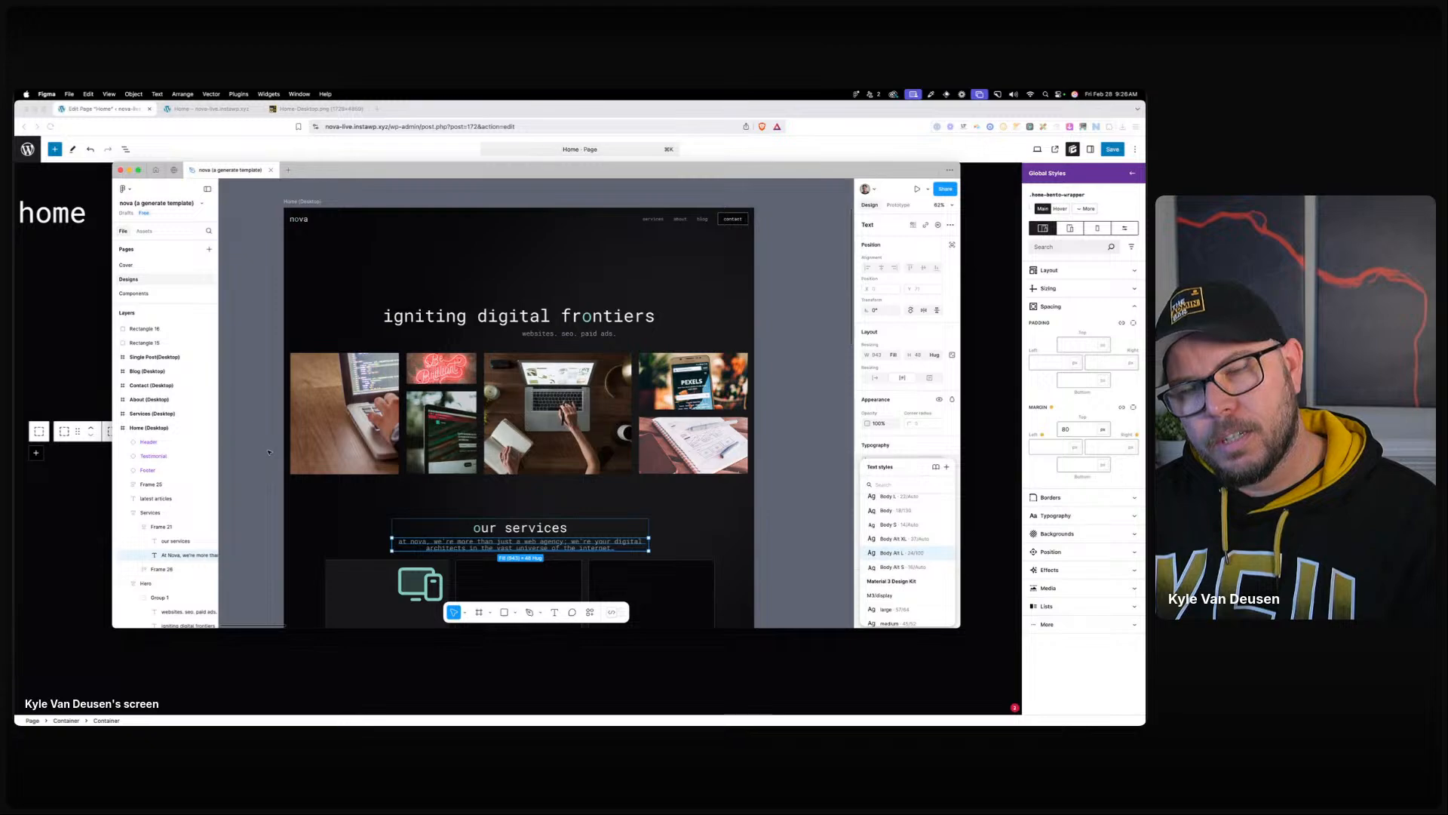
Move the Figma mockup aside to reveal the WordPress editor.
{"action": "left_click_drag", "start_coordinate": [437, 172], "coordinate": [14, 112]}
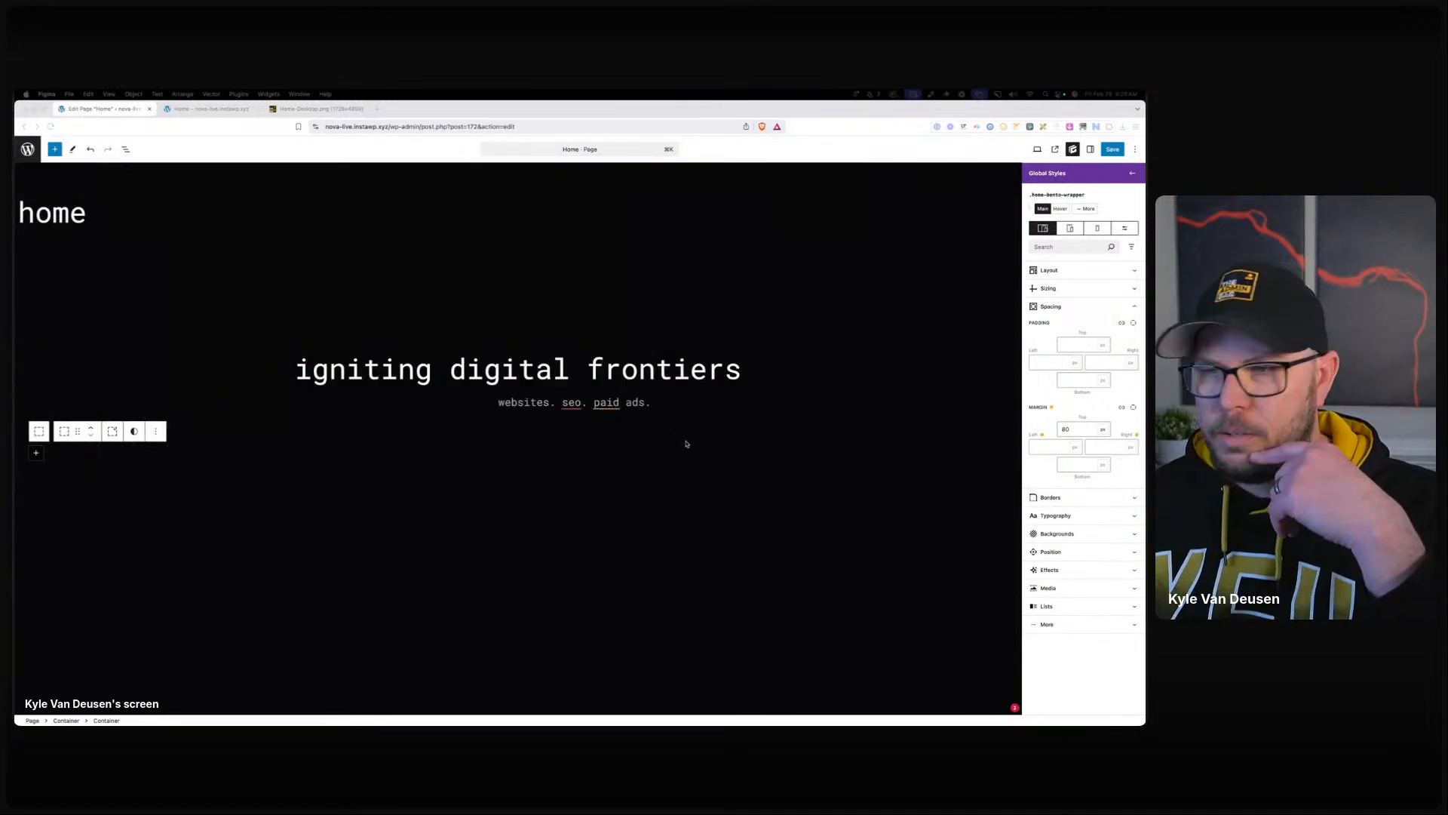
Set the home-bento-wrapper display to Grid with repeat() column and row templates.
{"action": "left_click", "coordinate": [1069, 272]}
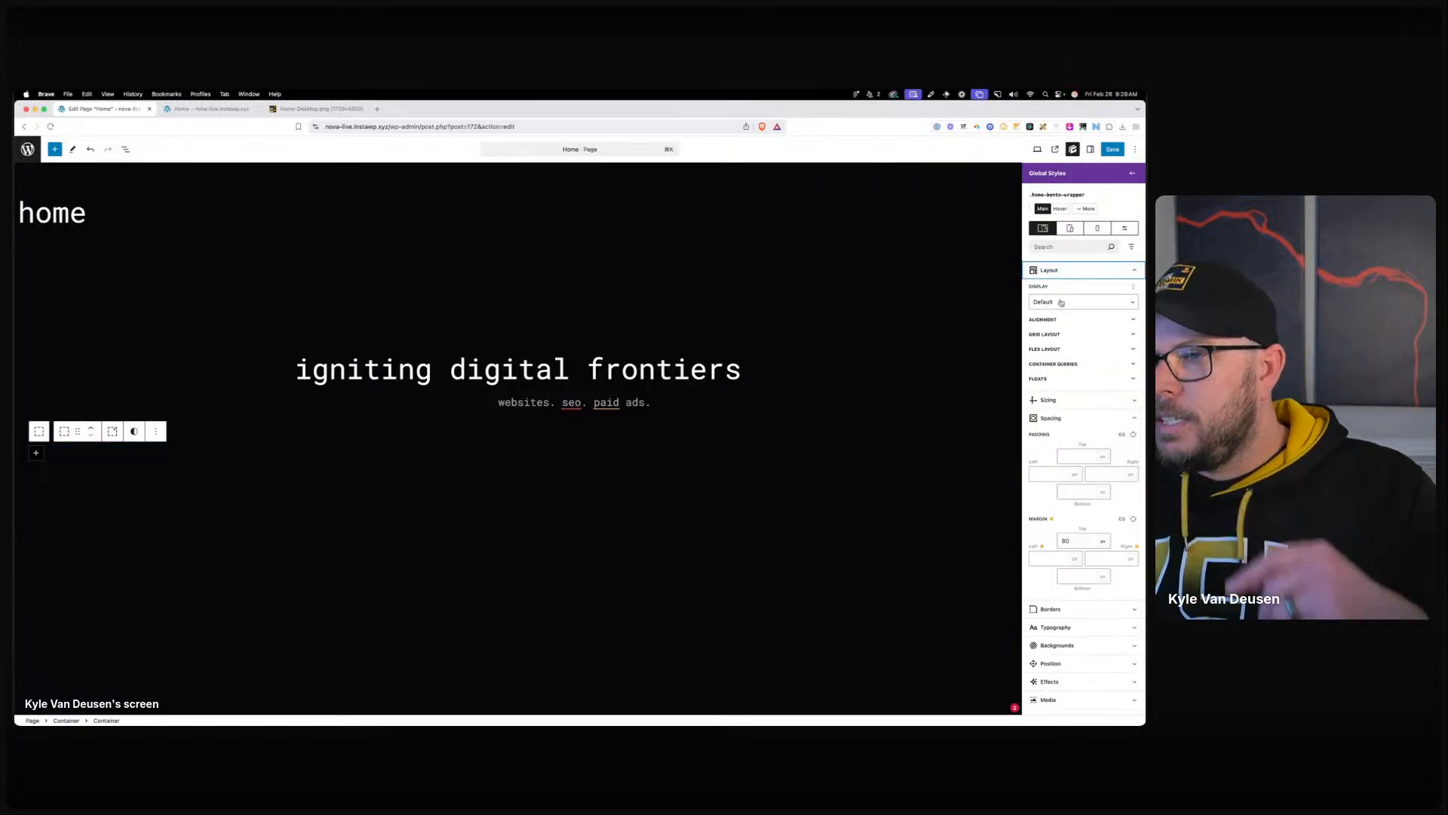
{"action": "left_click", "coordinate": [1059, 303]}
{"action": "left_click", "coordinate": [1062, 352]}
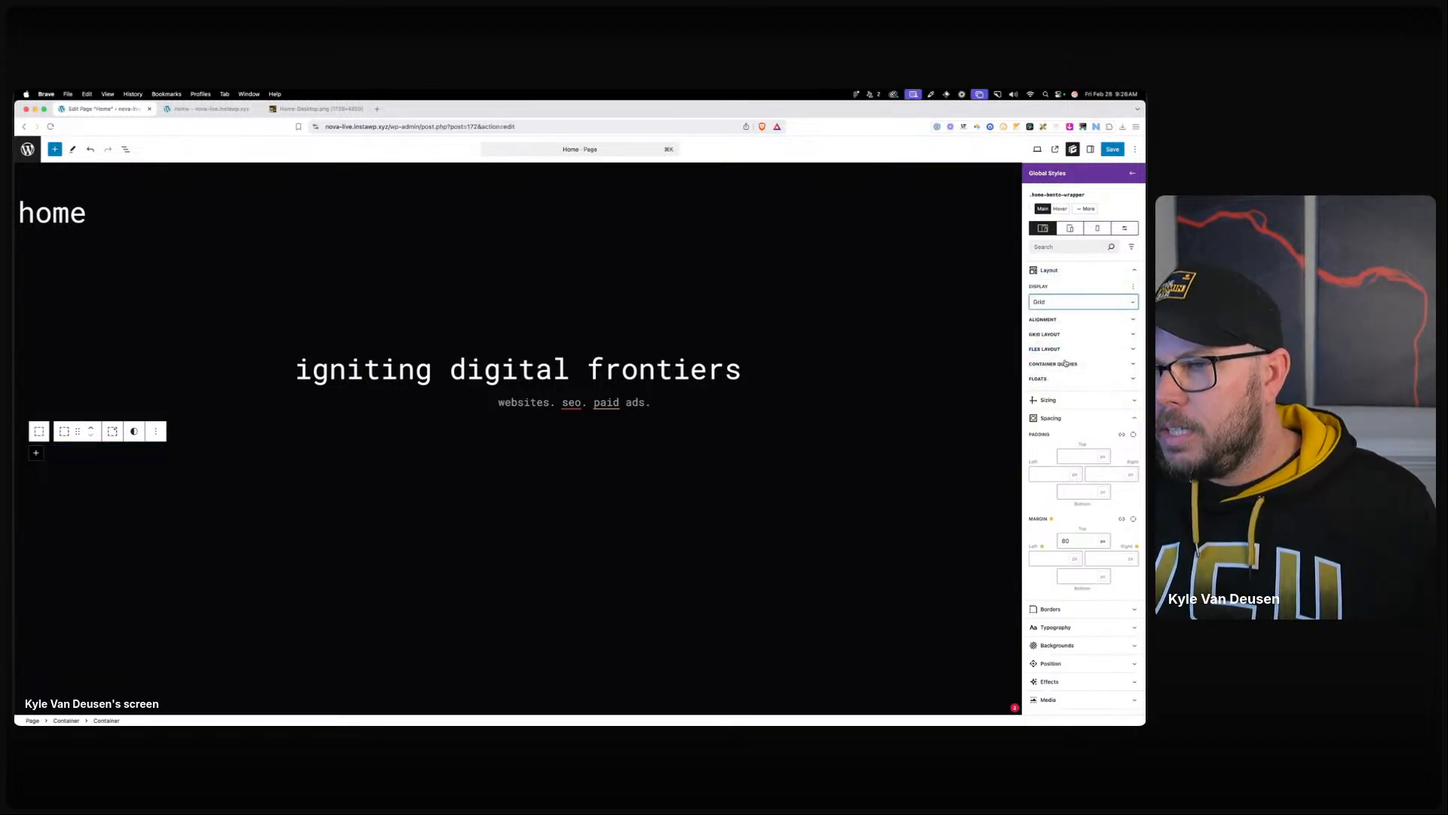
{"action": "left_click", "coordinate": [1056, 335]}
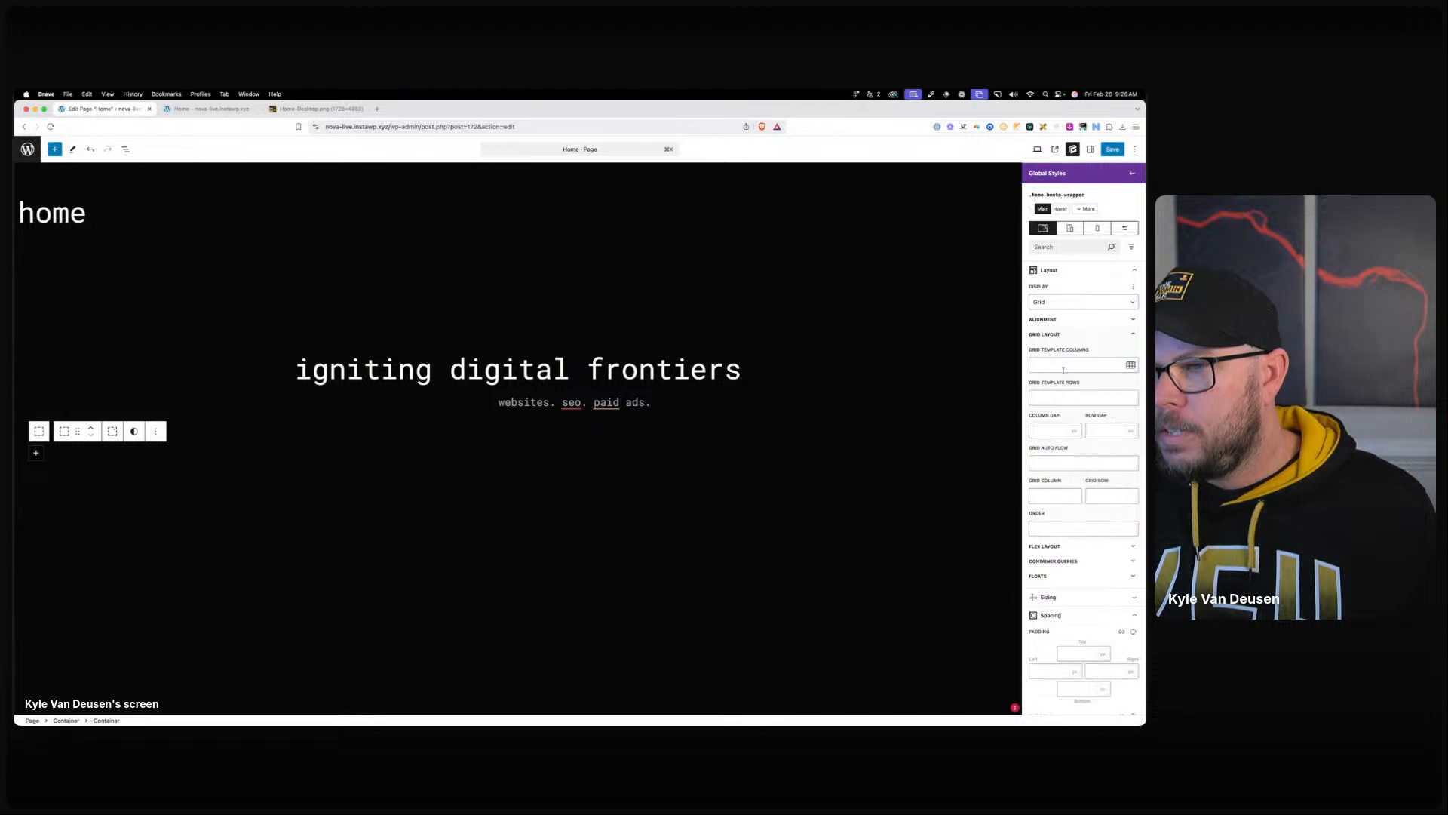
{"action": "left_click", "coordinate": [1063, 367]}
{"action": "type", "text": "repeat"}
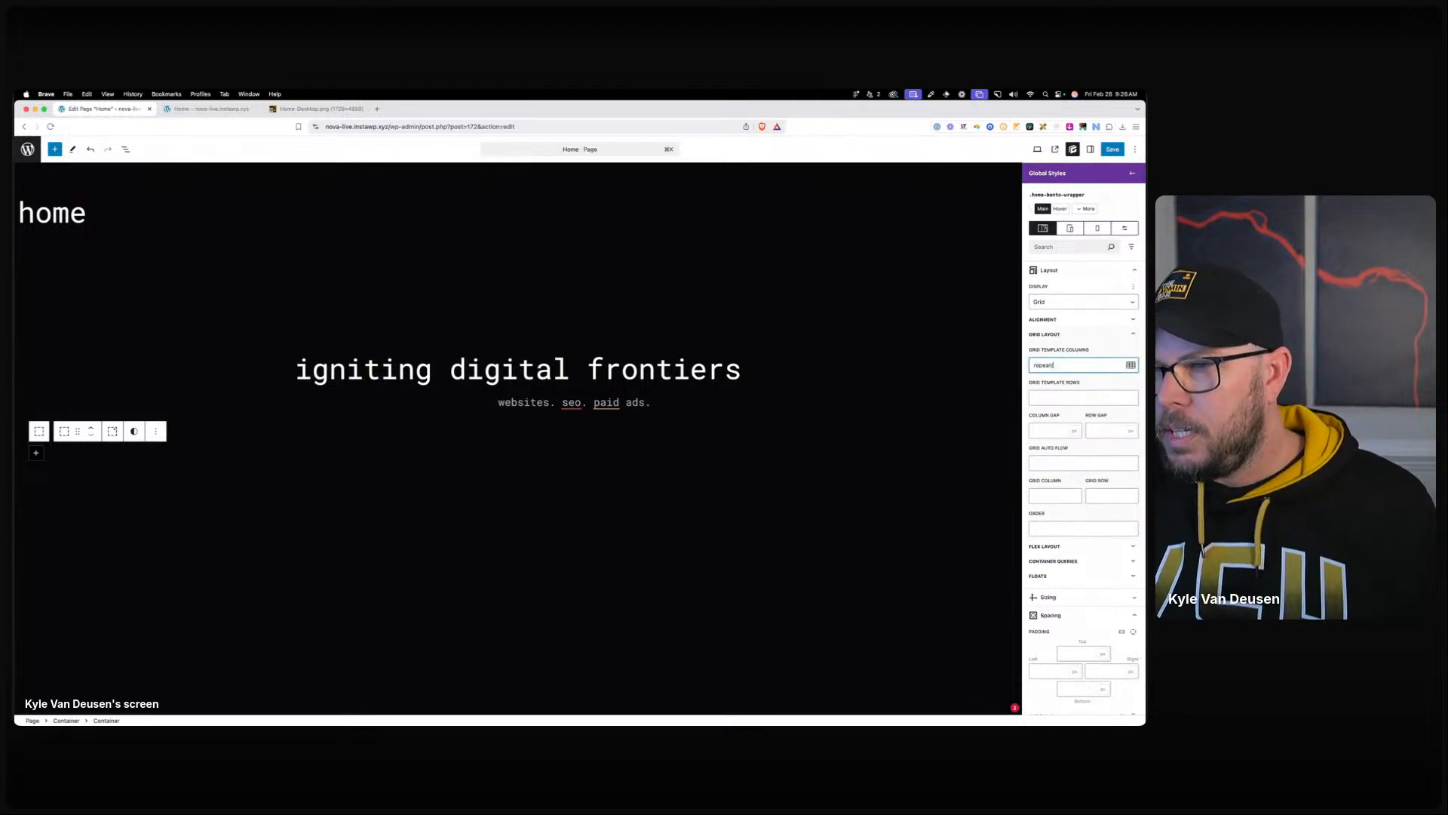
{"action": "type", "text": "(5, 1fr"}
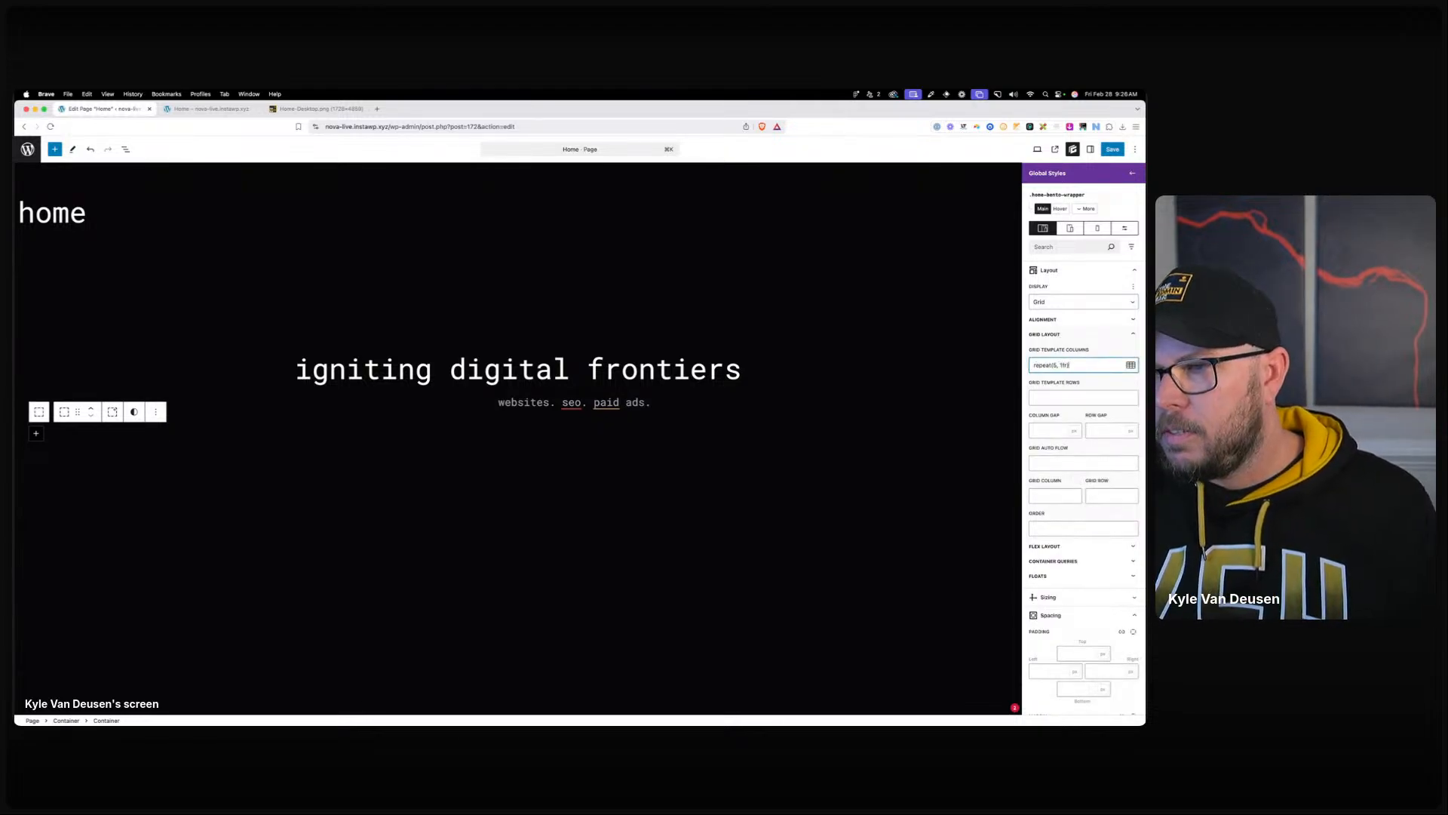
{"action": "left_click", "coordinate": [1067, 398]}
{"action": "type", "text": "repeat"}
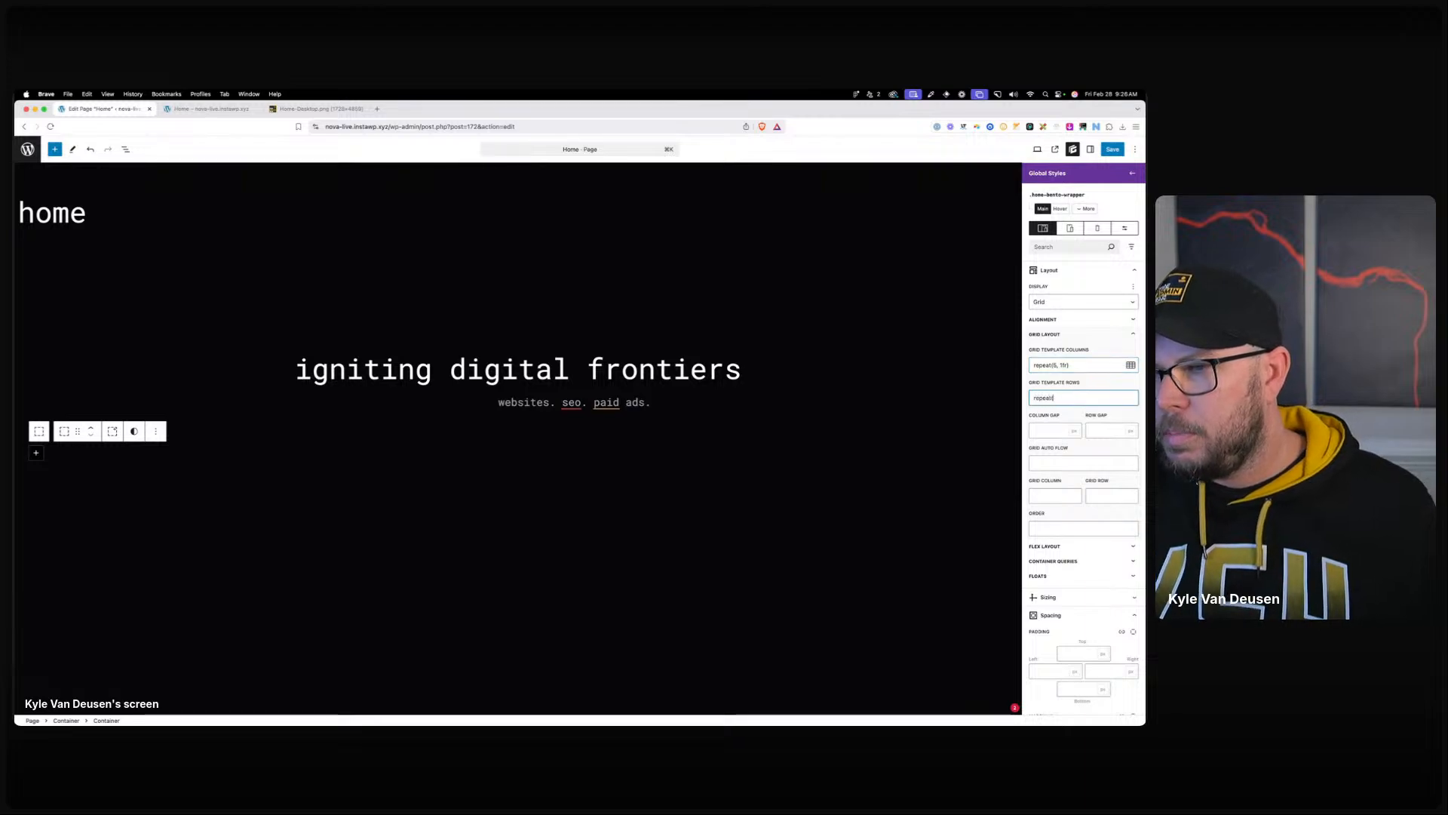
{"action": "type", "text": "(3, 1fr"}
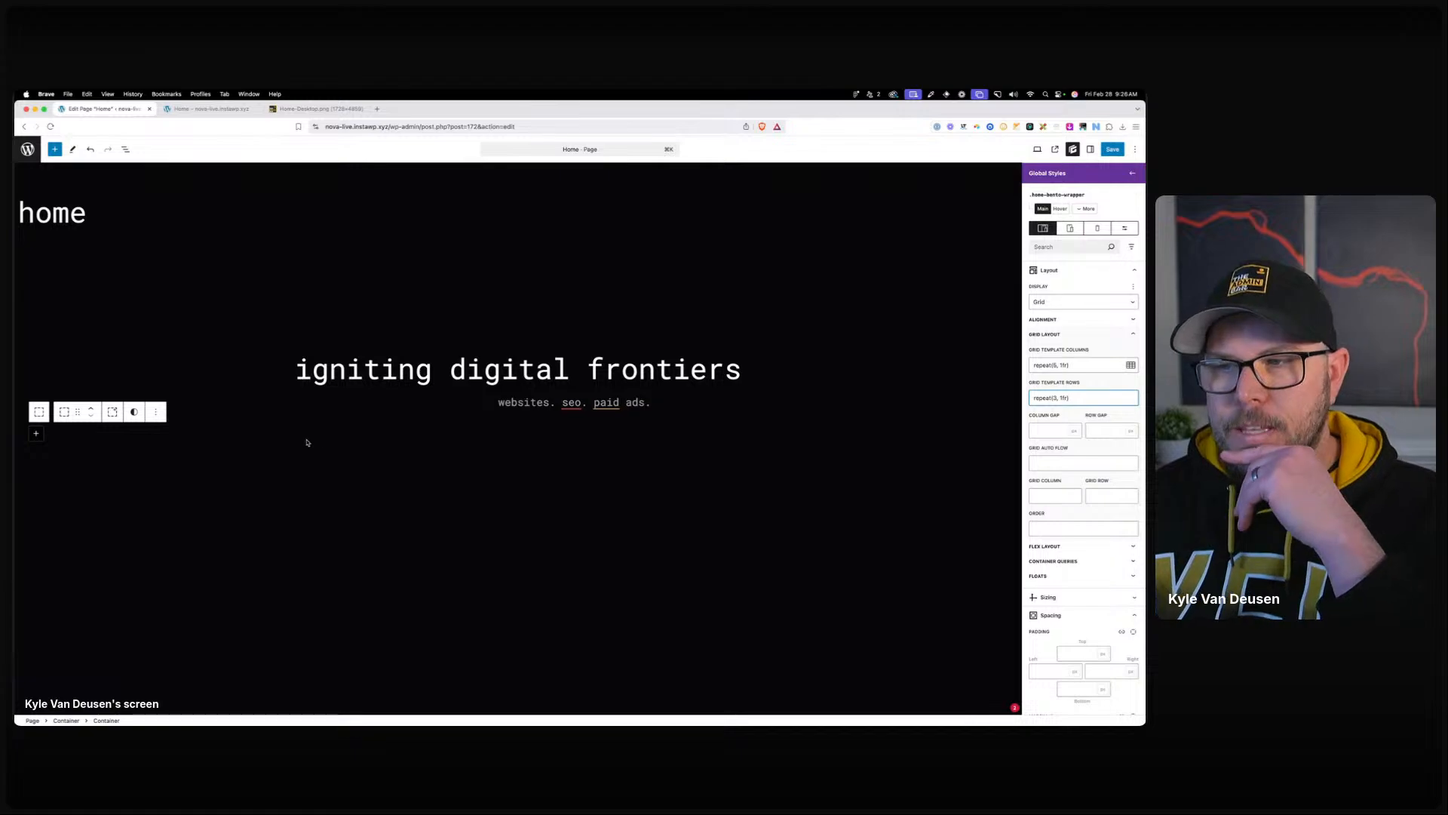
Set both the column gap and the row gap to 24.
{"action": "key", "text": "Tab"}
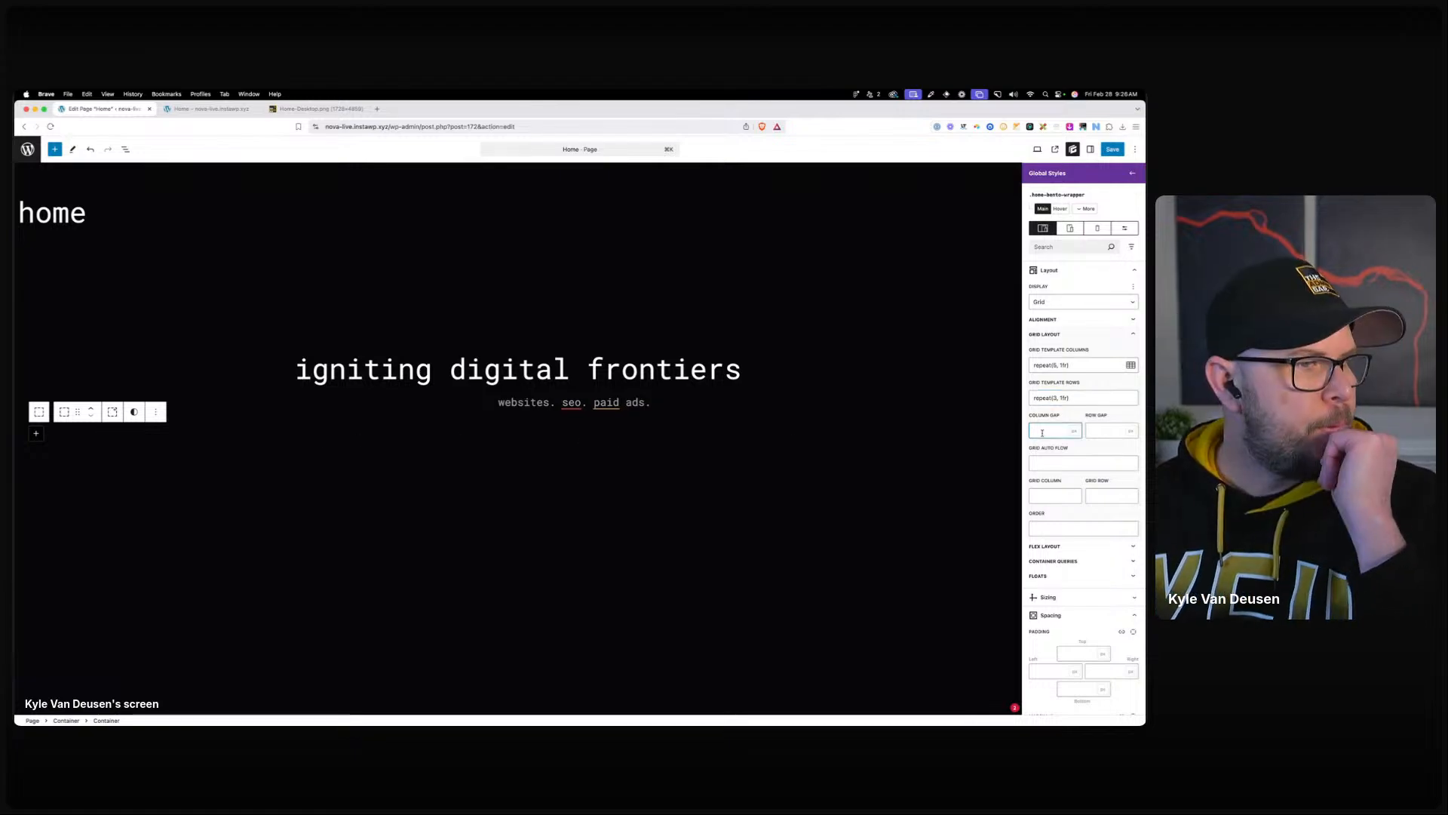
{"action": "type", "text": "24"}
{"action": "left_click", "coordinate": [1113, 432]}
{"action": "type", "text": "24"}
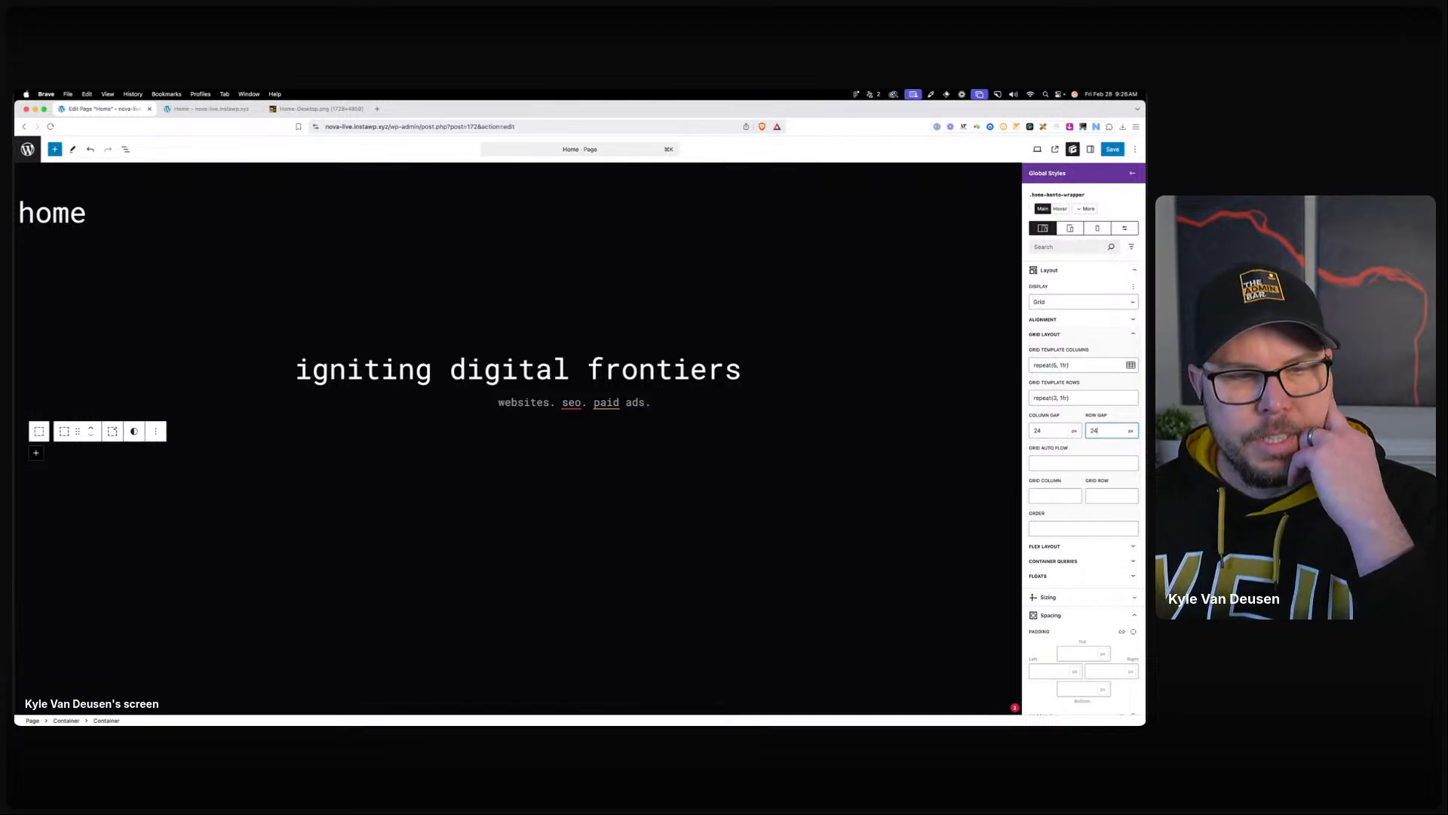
Insert an Image block inside the bento container.
{"action": "left_click", "coordinate": [36, 454]}
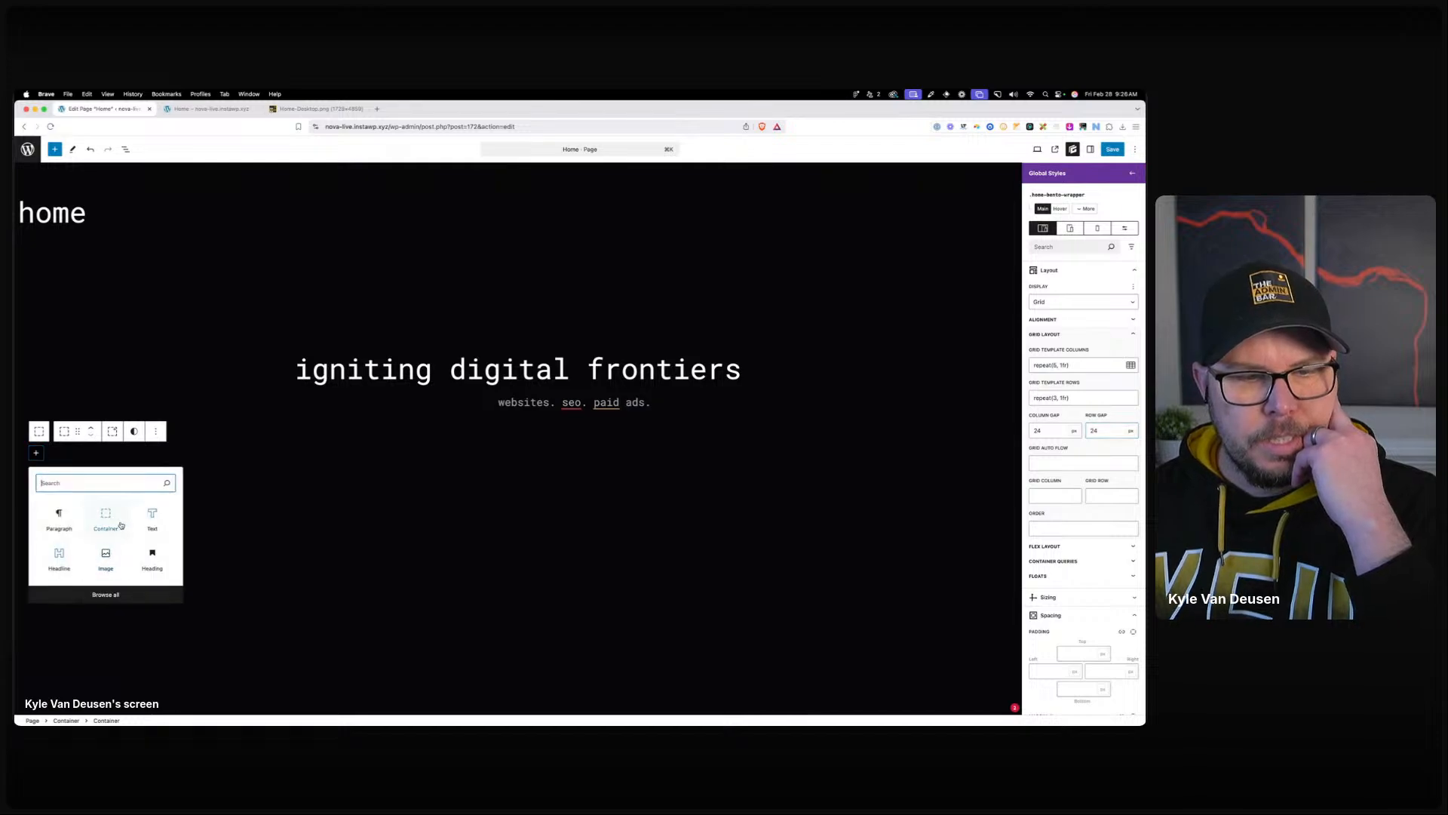
{"action": "type", "text": "image"}
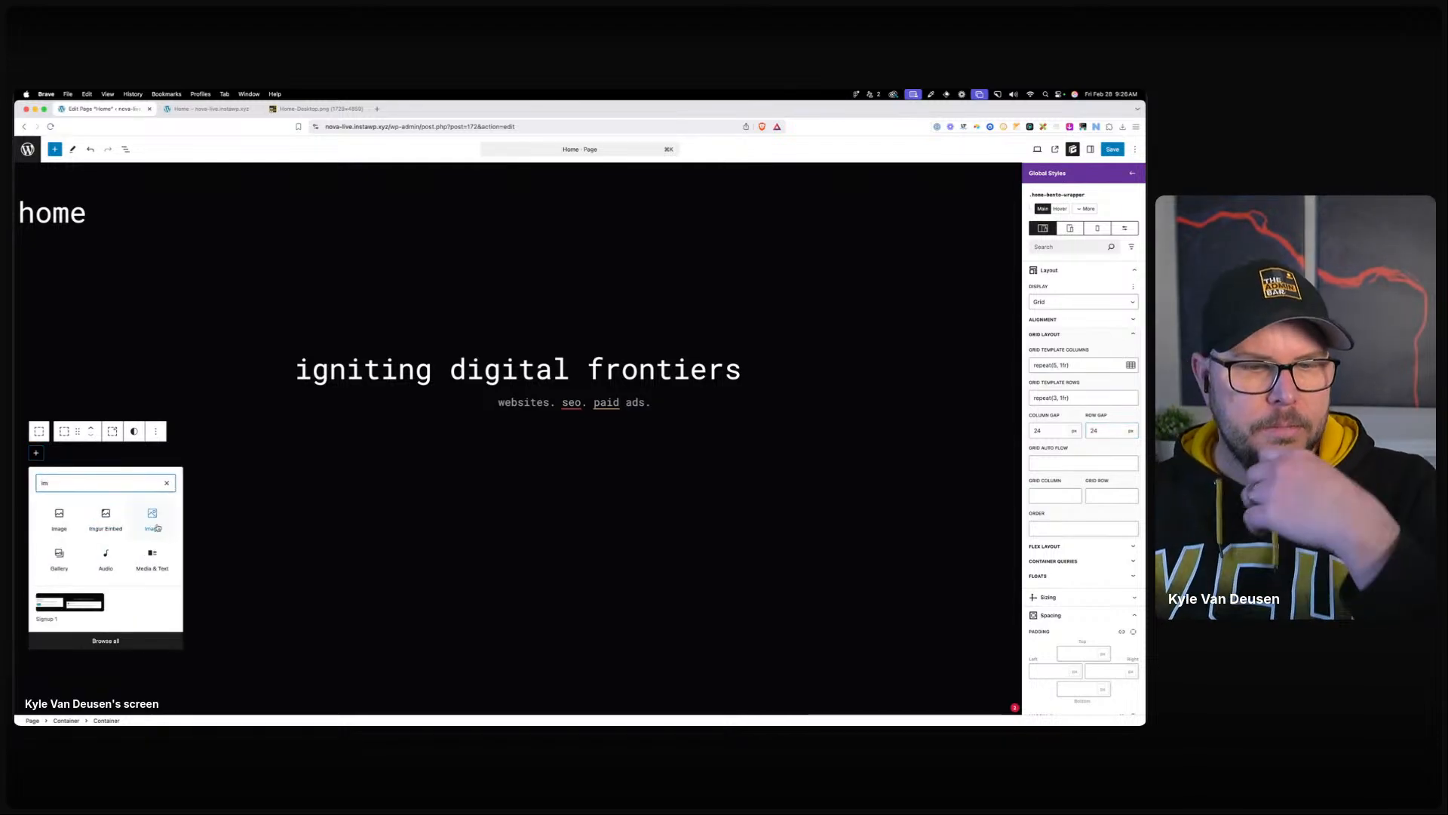
{"action": "left_click", "coordinate": [160, 528]}
Upload the six Rectangle PNGs and place the laptop-on-desk photo in the block.
{"action": "left_click", "coordinate": [149, 509]}
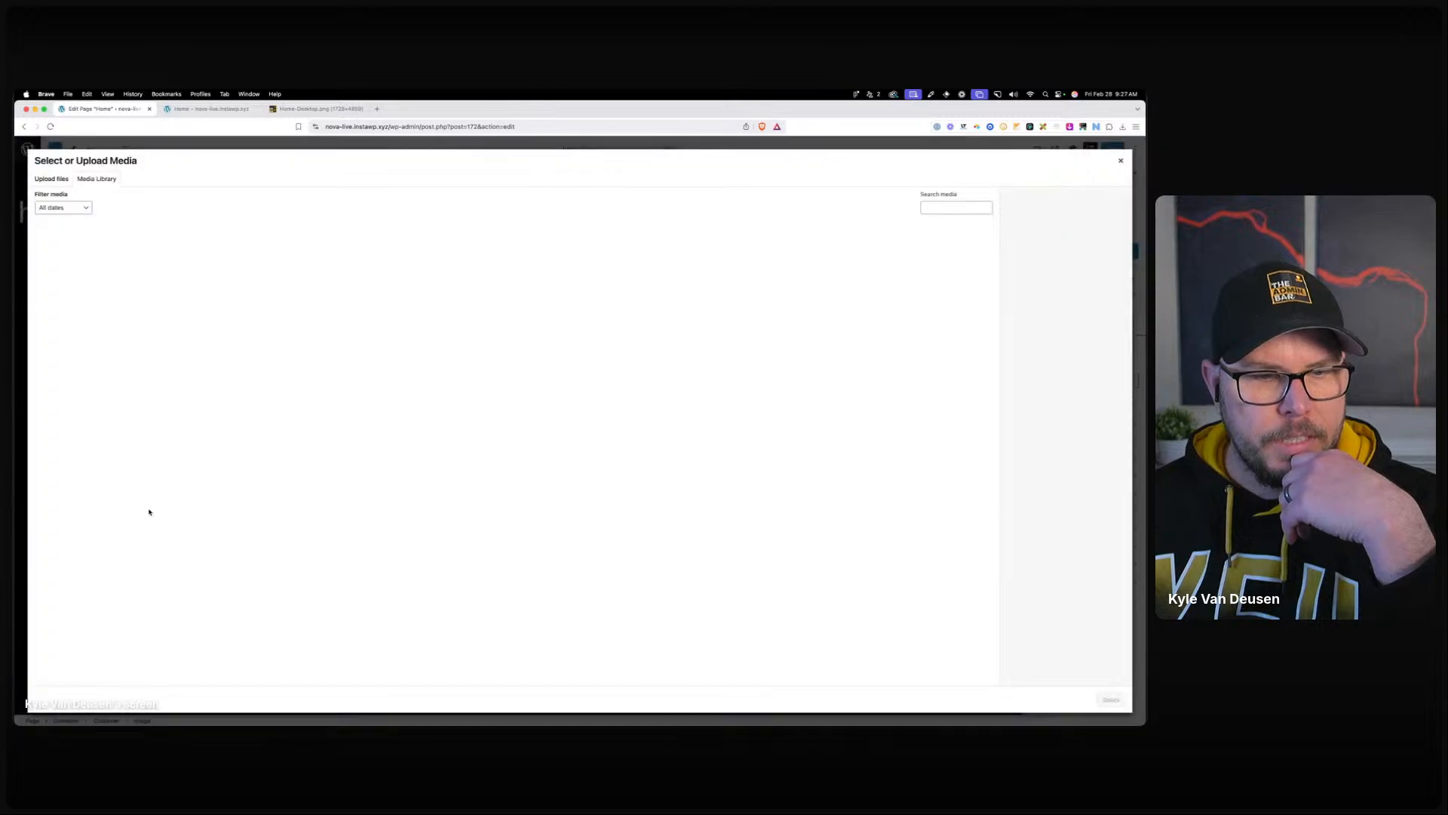
{"action": "left_click", "coordinate": [53, 180]}
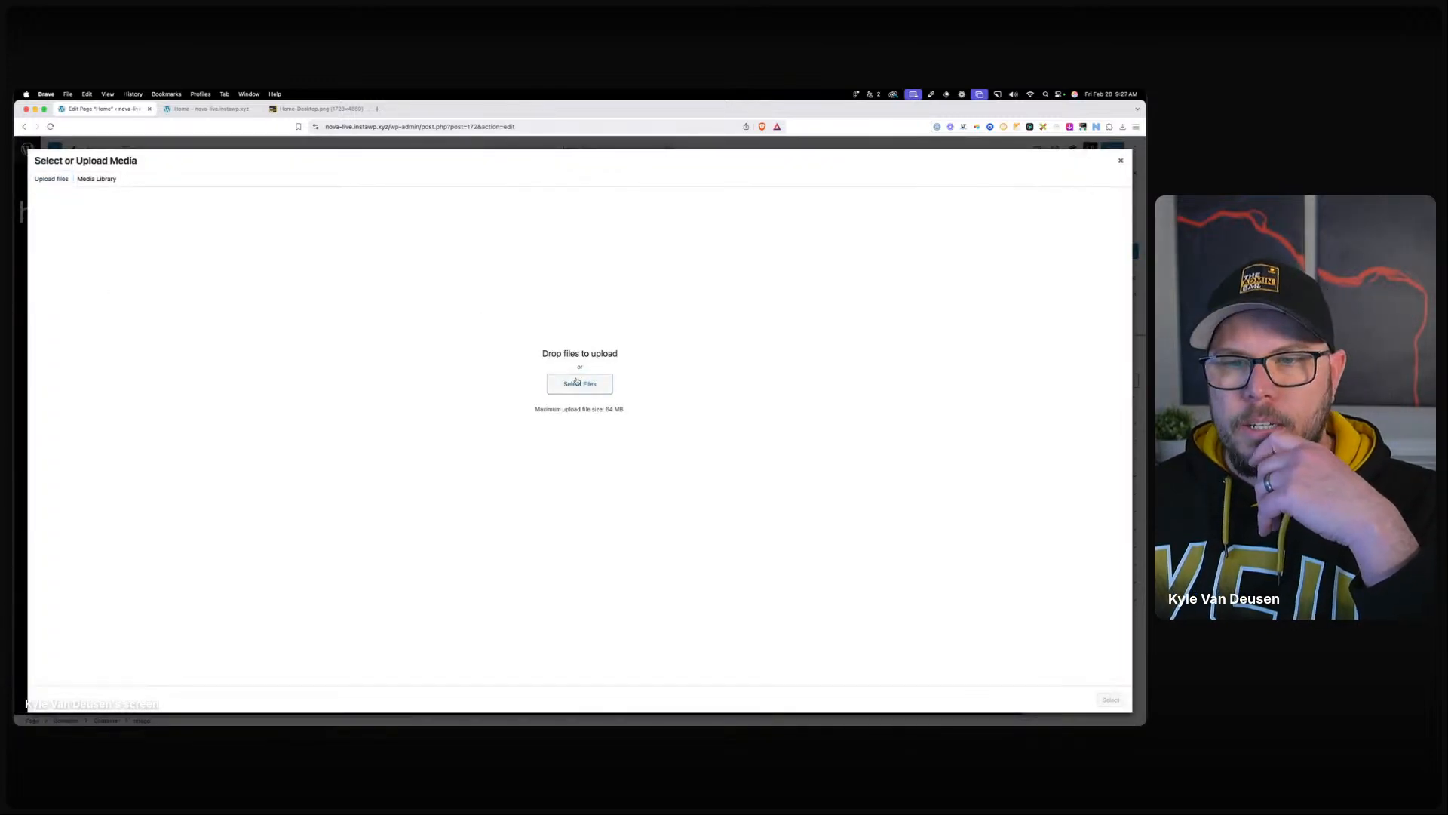
{"action": "left_click", "coordinate": [578, 383]}
{"action": "left_click_drag", "start_coordinate": [653, 336], "coordinate": [381, 388]}
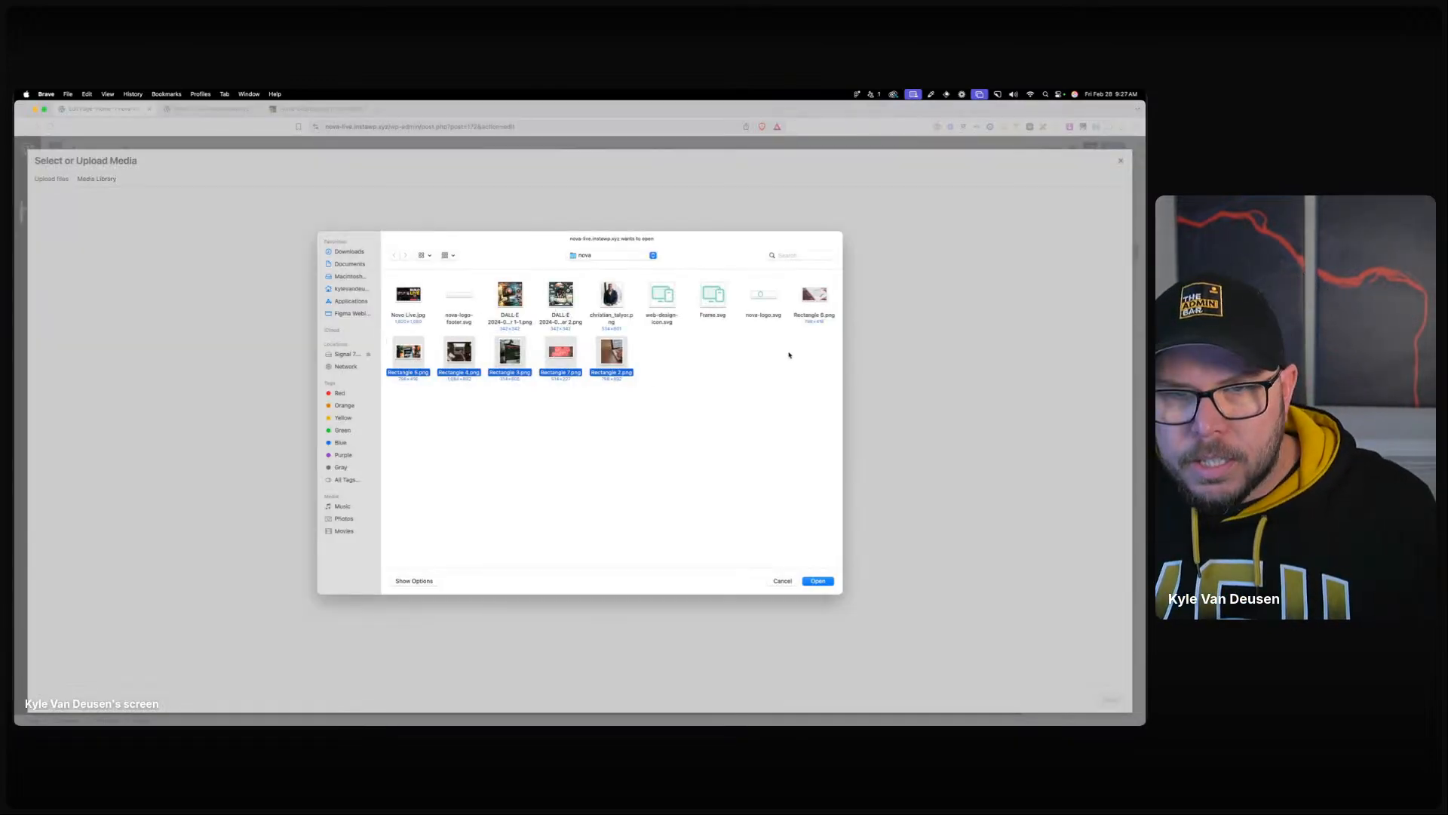
{"action": "left_click", "coordinate": [815, 294], "text": "super"}
{"action": "key", "text": "Return"}
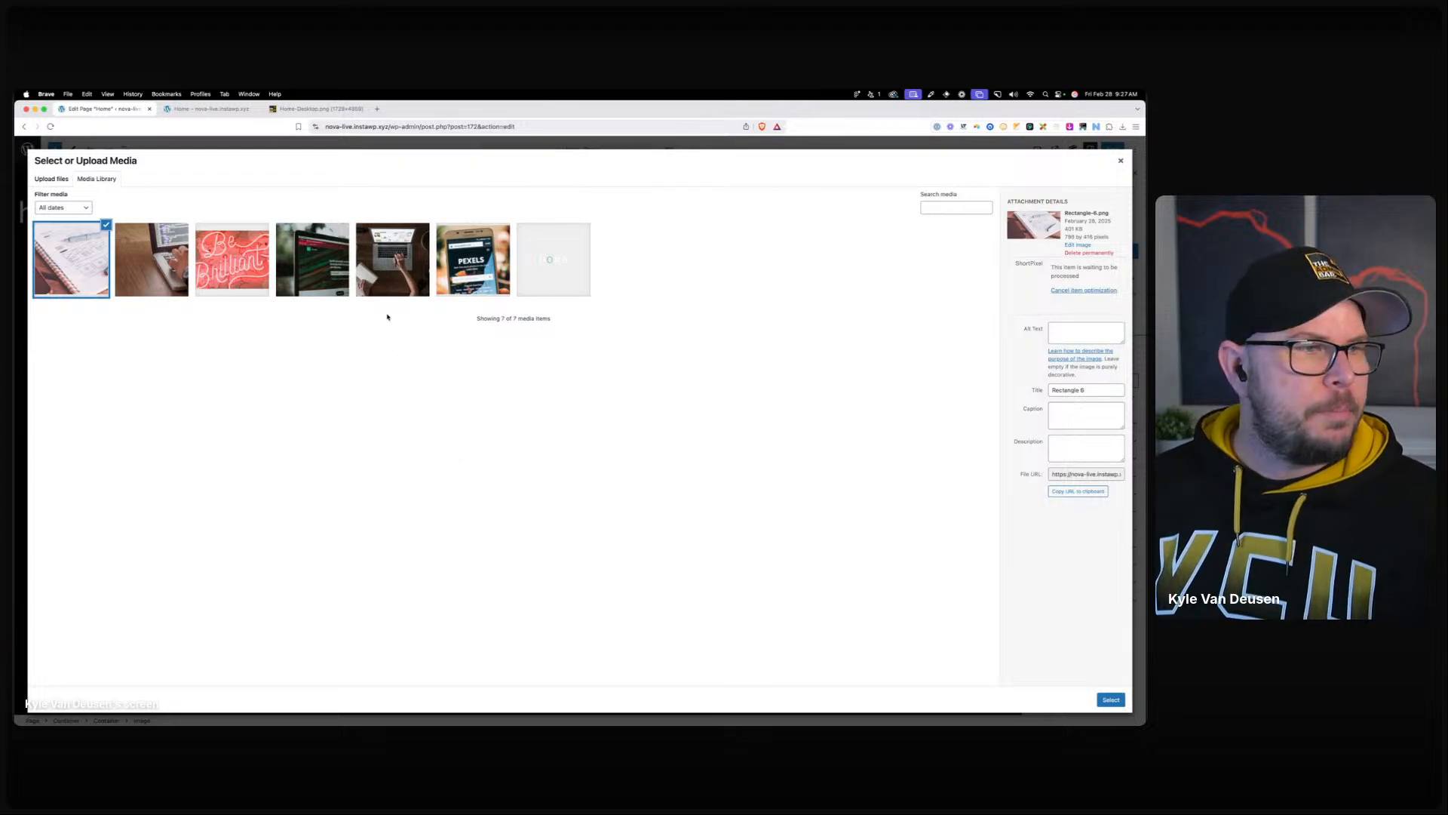
{"action": "left_click", "coordinate": [152, 259]}
{"action": "left_click", "coordinate": [1111, 699]}
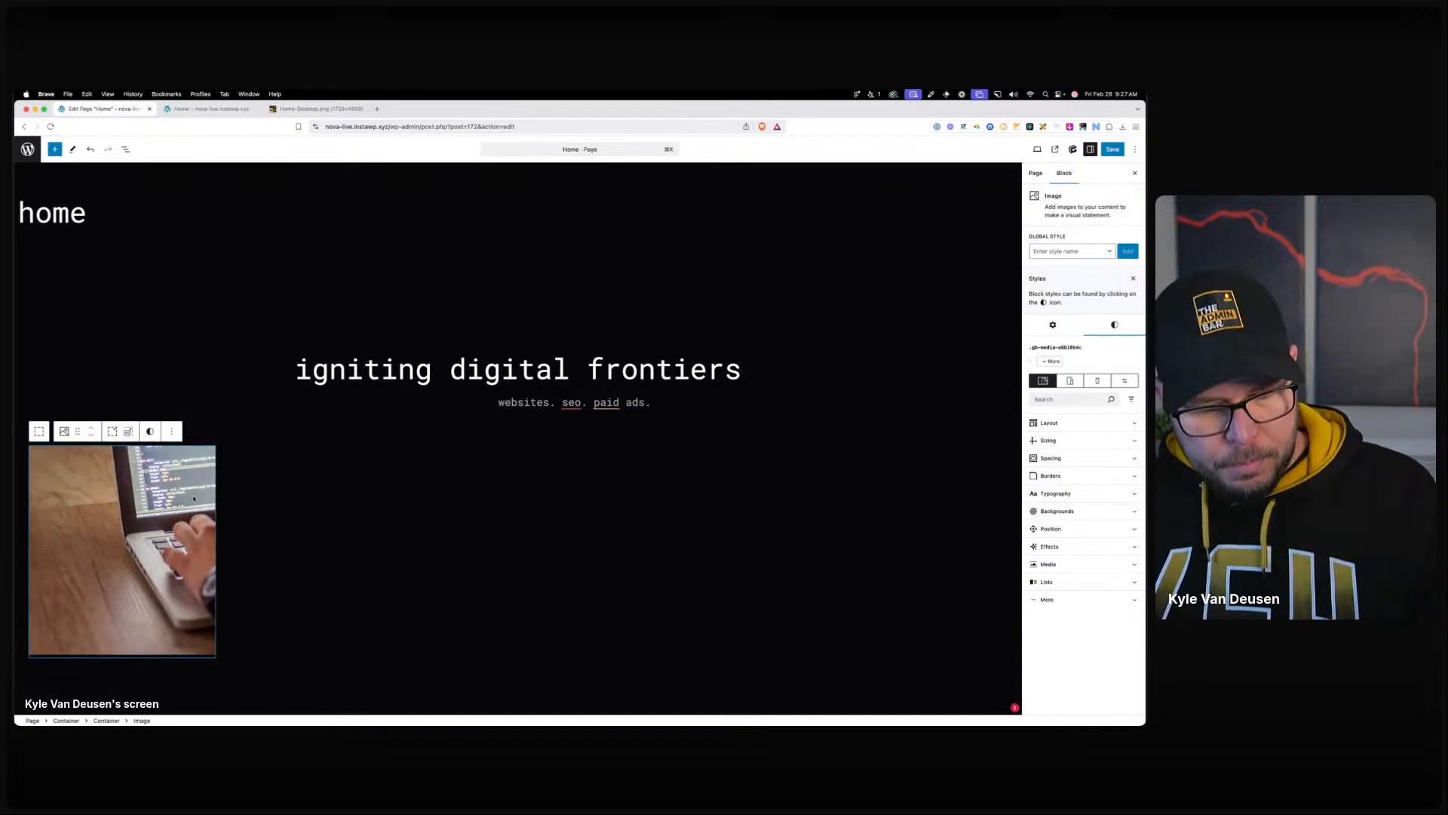
Duplicate the image block twice, swapping in the Be Brilliant neon and website-screen images.
{"action": "key", "text": "super+shift+d"}
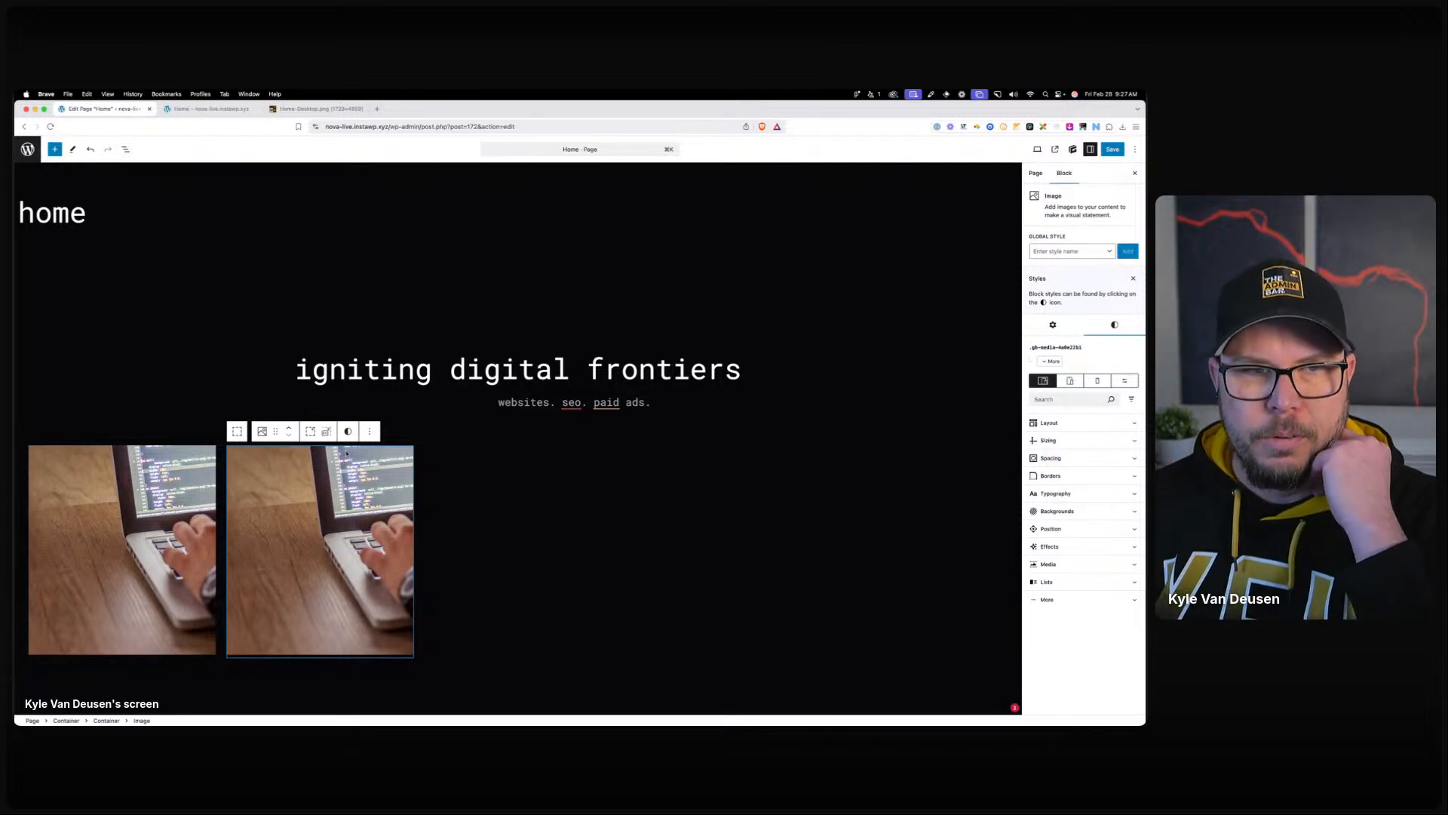
{"action": "left_click", "coordinate": [1053, 325]}
{"action": "left_click", "coordinate": [1105, 361]}
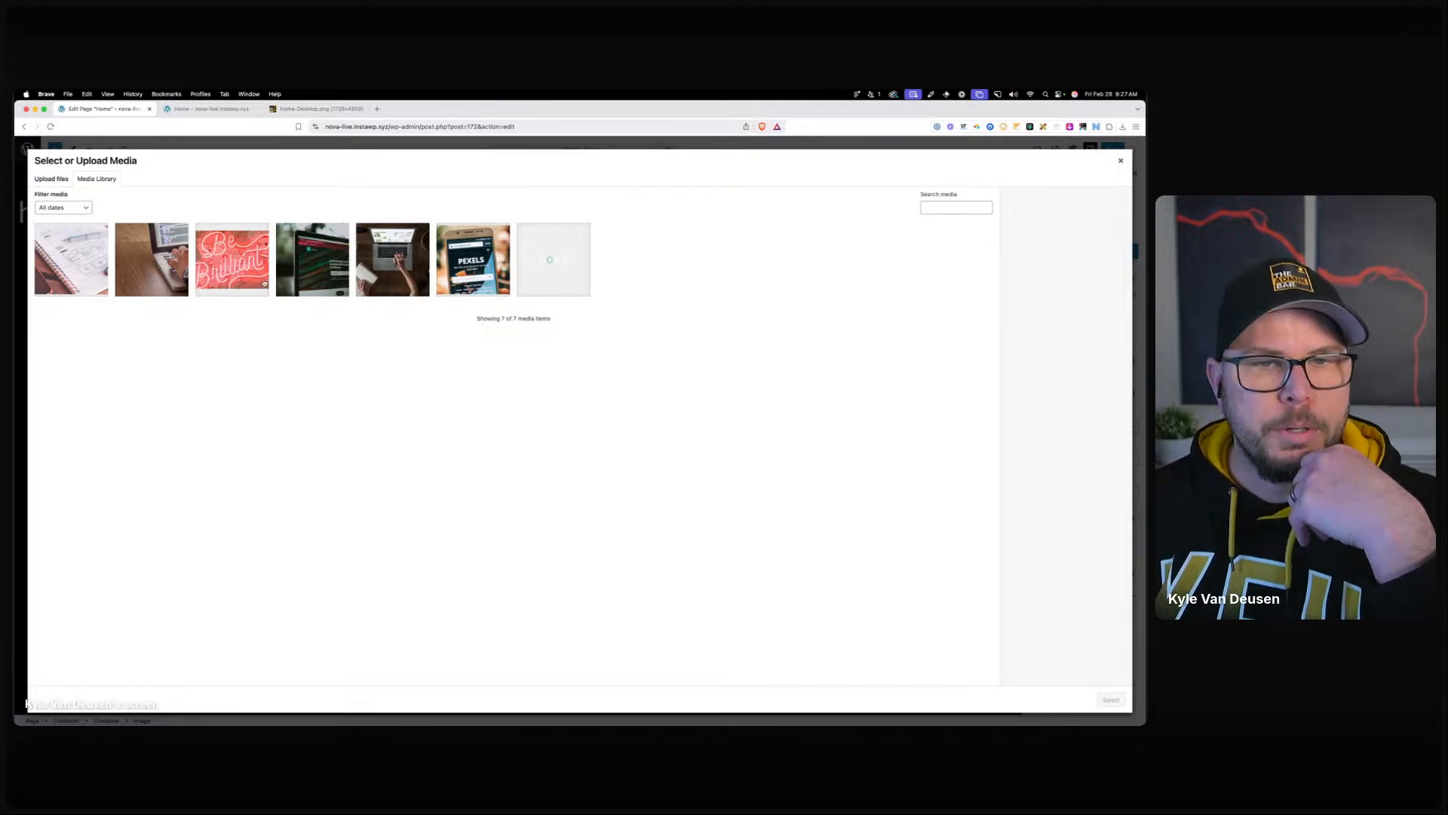
{"action": "left_click", "coordinate": [264, 283]}
{"action": "left_click", "coordinate": [1112, 700]}
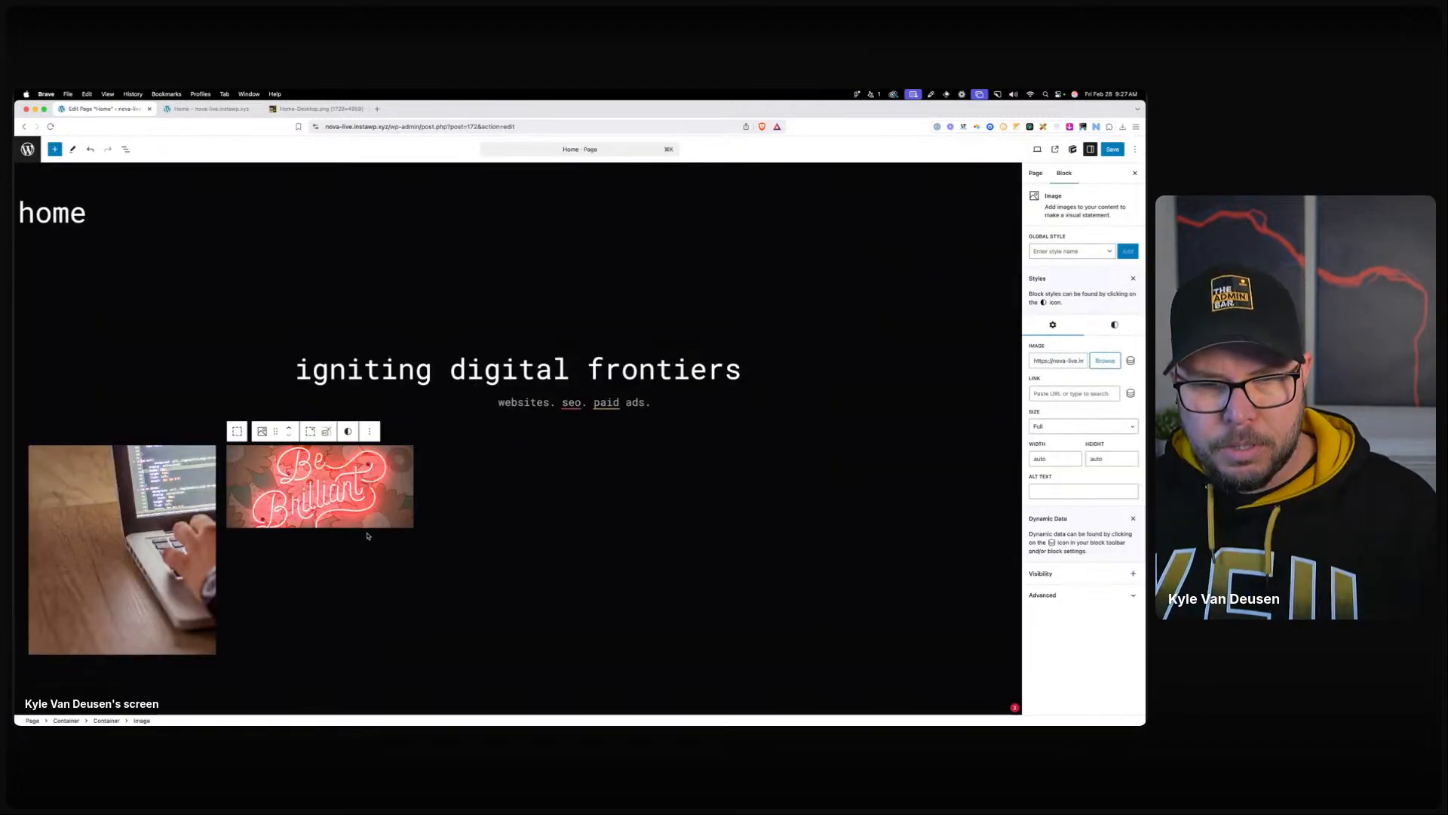
{"action": "key", "text": "super+shift+d"}
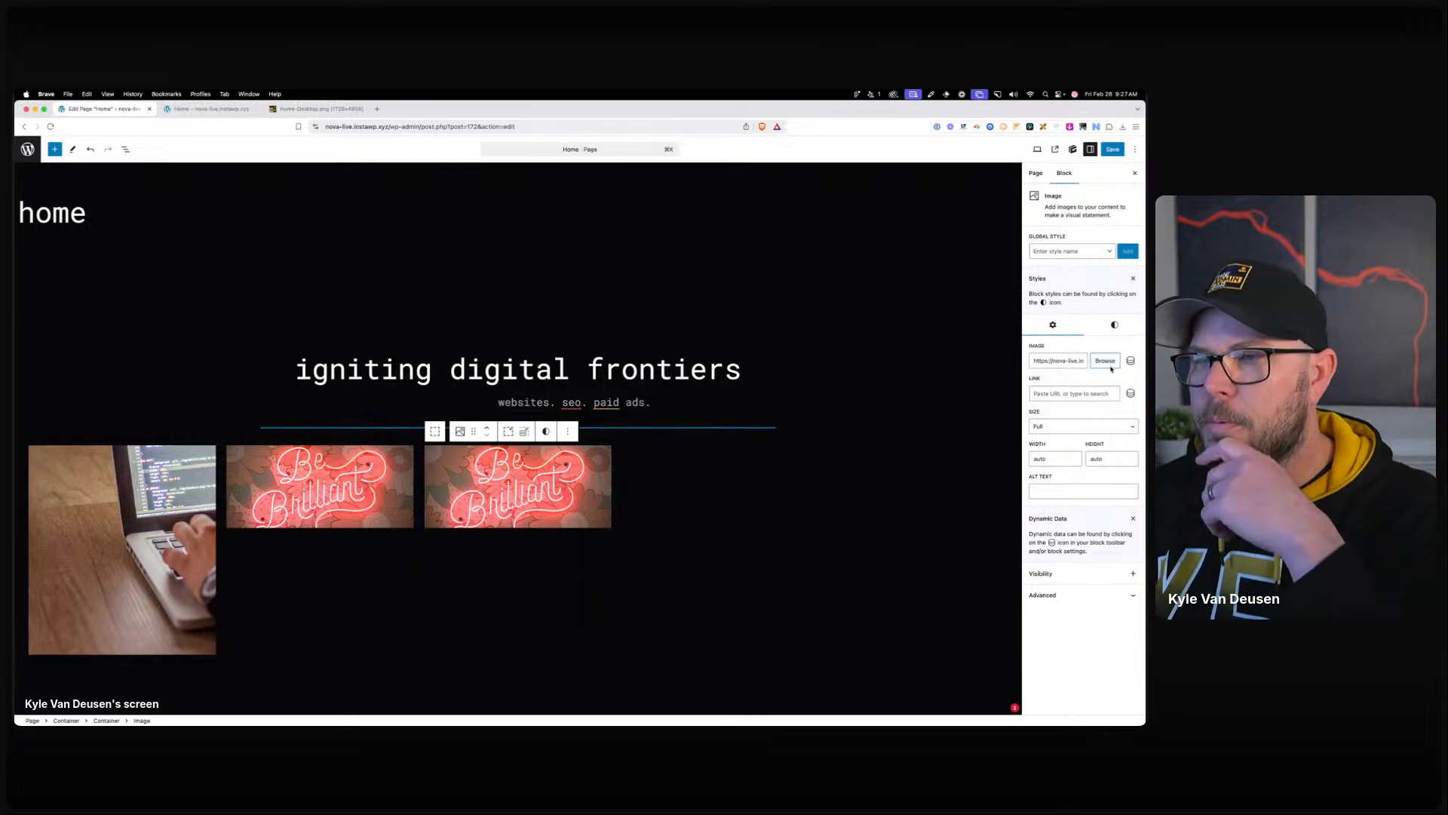
{"action": "left_click", "coordinate": [1107, 364]}
{"action": "left_click", "coordinate": [332, 262]}
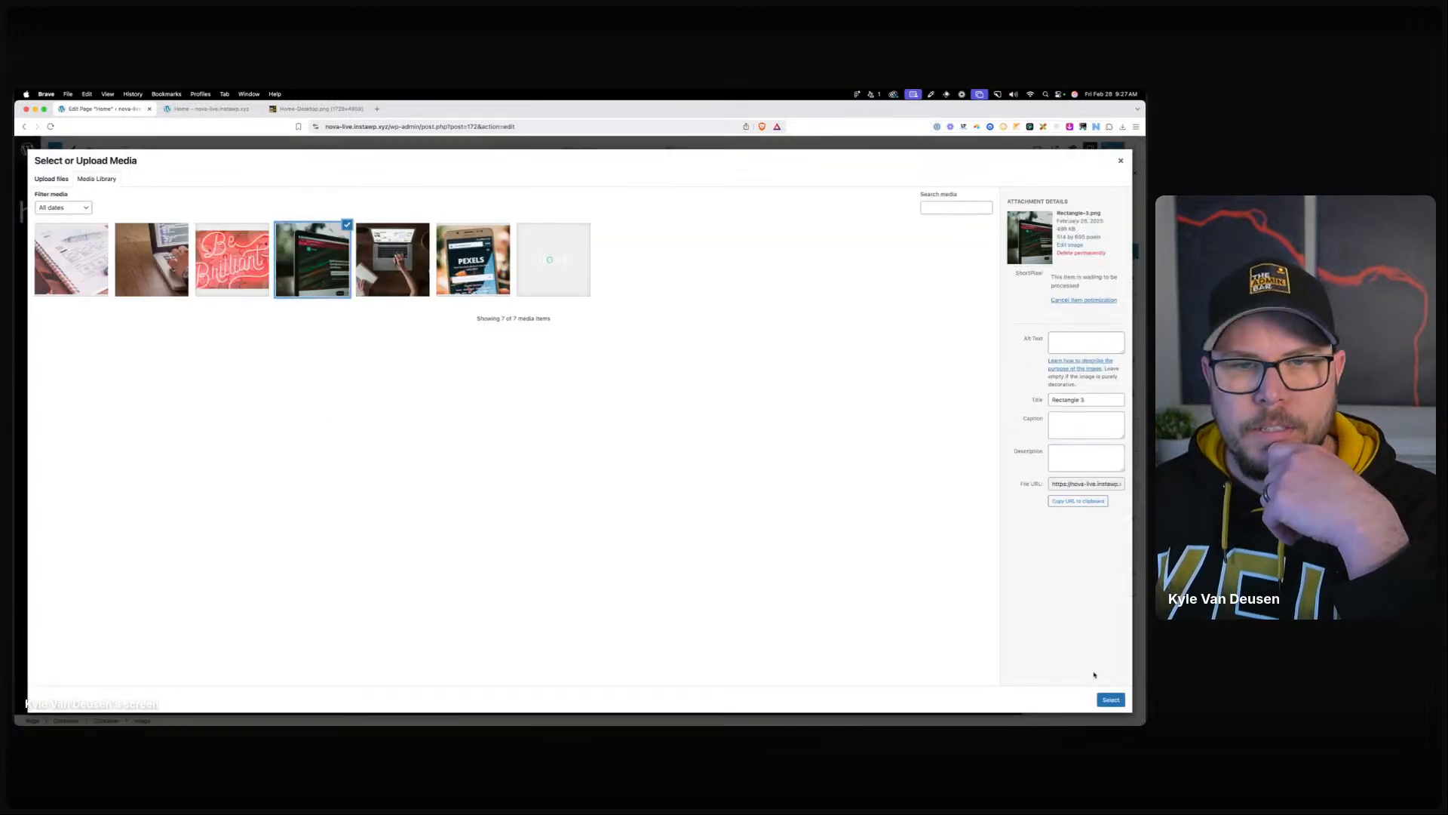
{"action": "left_click", "coordinate": [1111, 699]}
Add two more copies showing the overhead laptop-and-notebook and Pexels phone images.
{"action": "key", "text": "super+shift+d"}
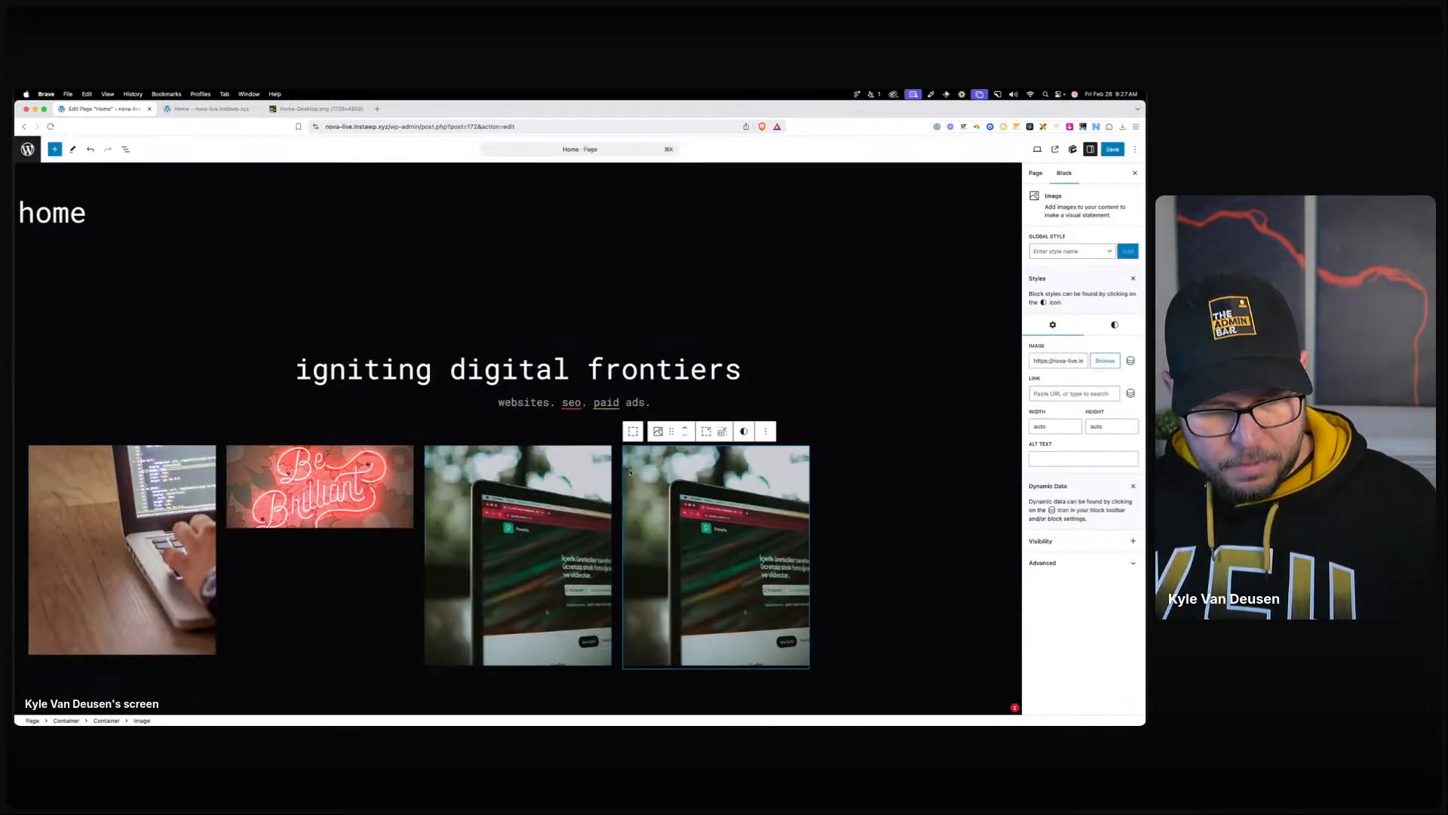
{"action": "left_click", "coordinate": [1105, 361]}
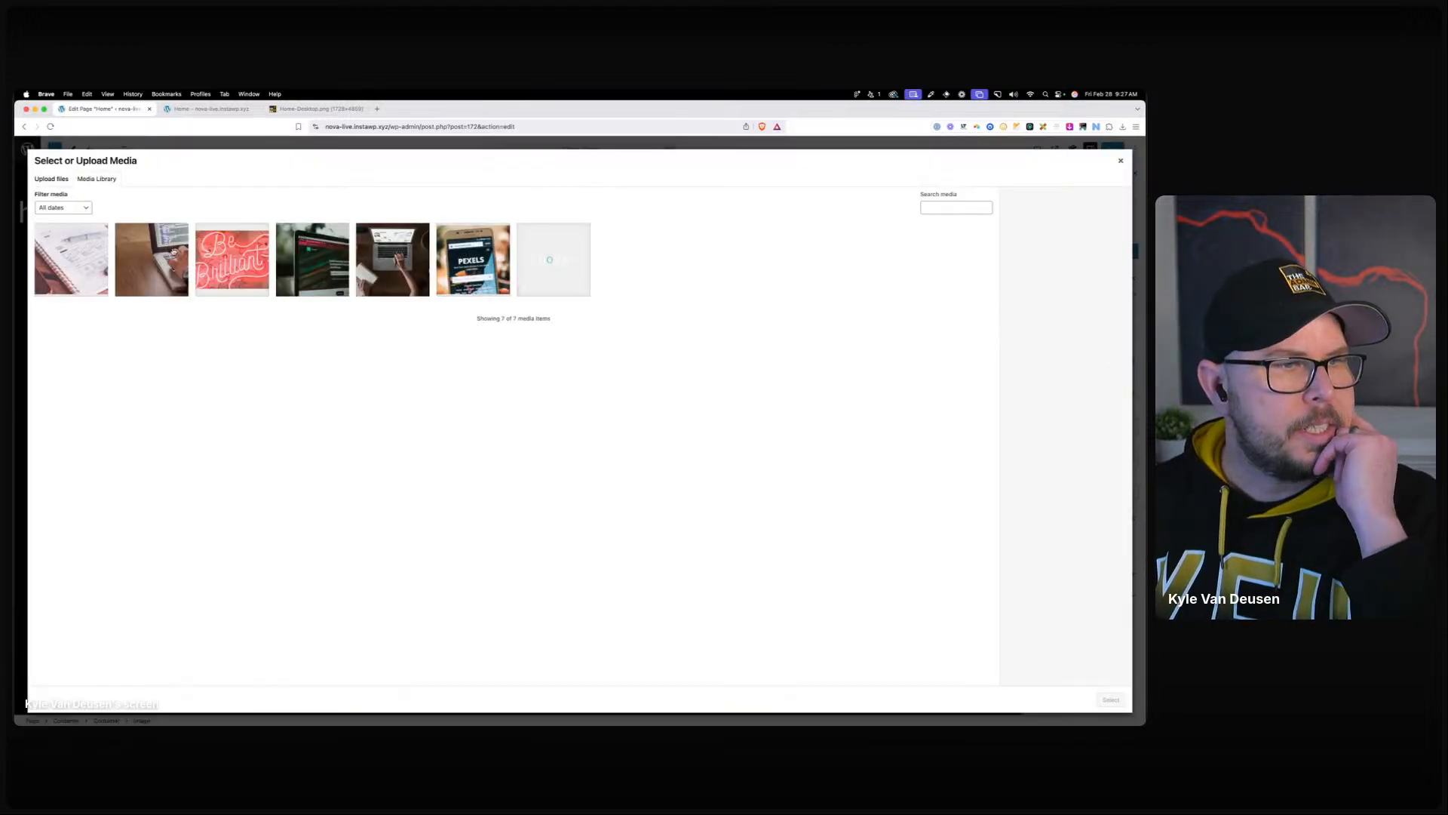
{"action": "left_click", "coordinate": [174, 258]}
{"action": "left_click", "coordinate": [392, 259]}
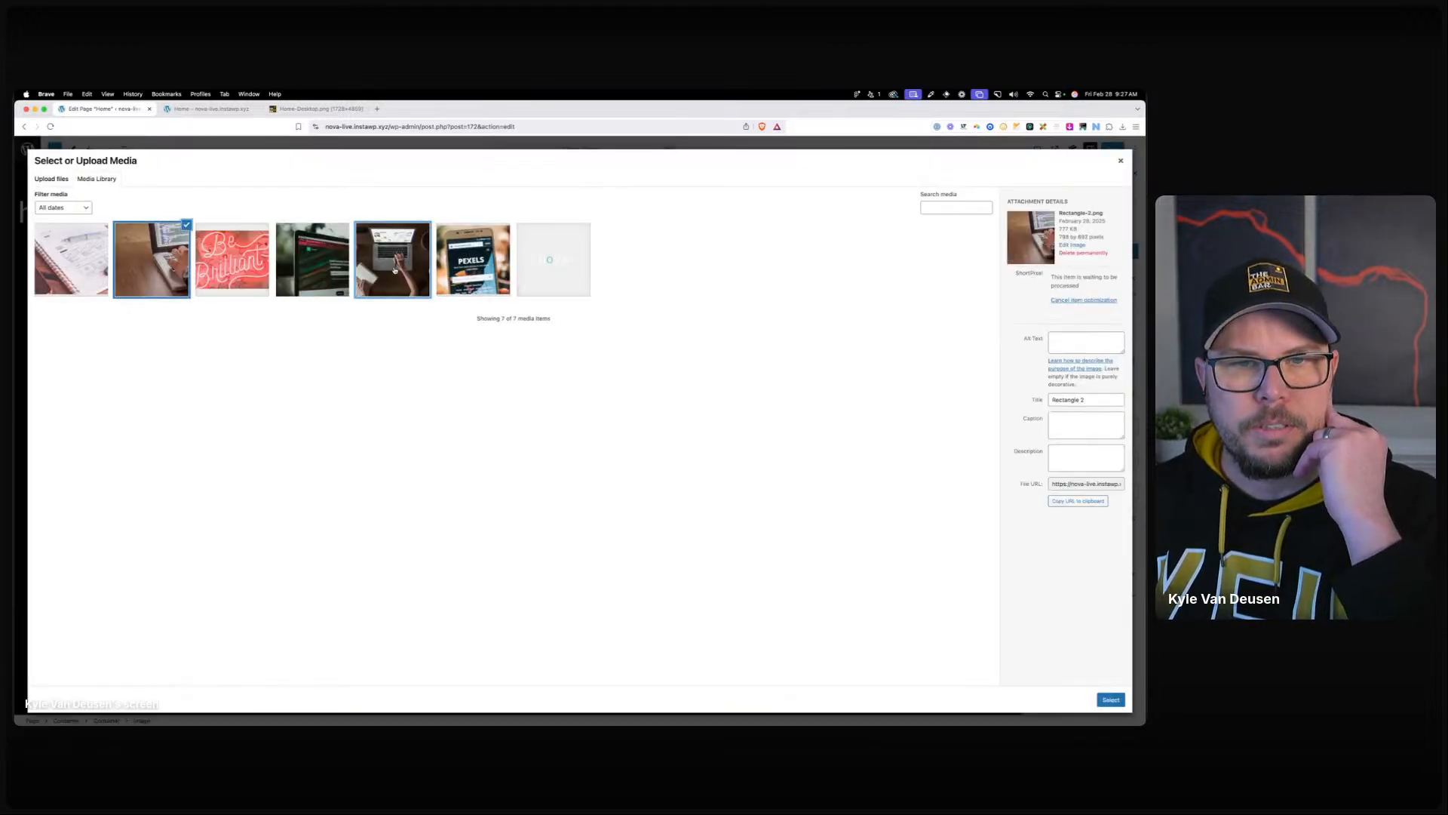
{"action": "left_click", "coordinate": [1111, 699]}
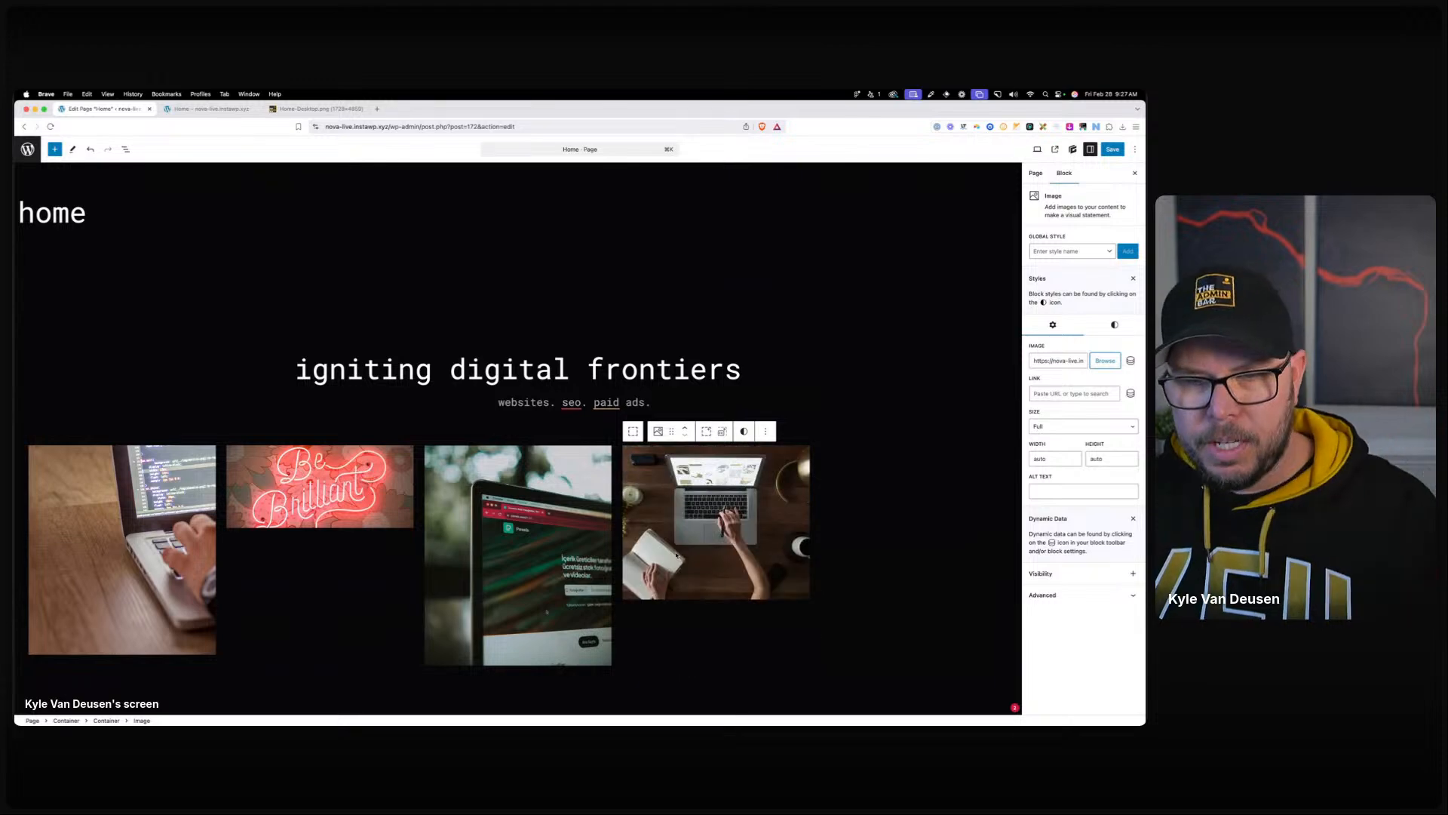
{"action": "key", "text": "super+shift+d"}
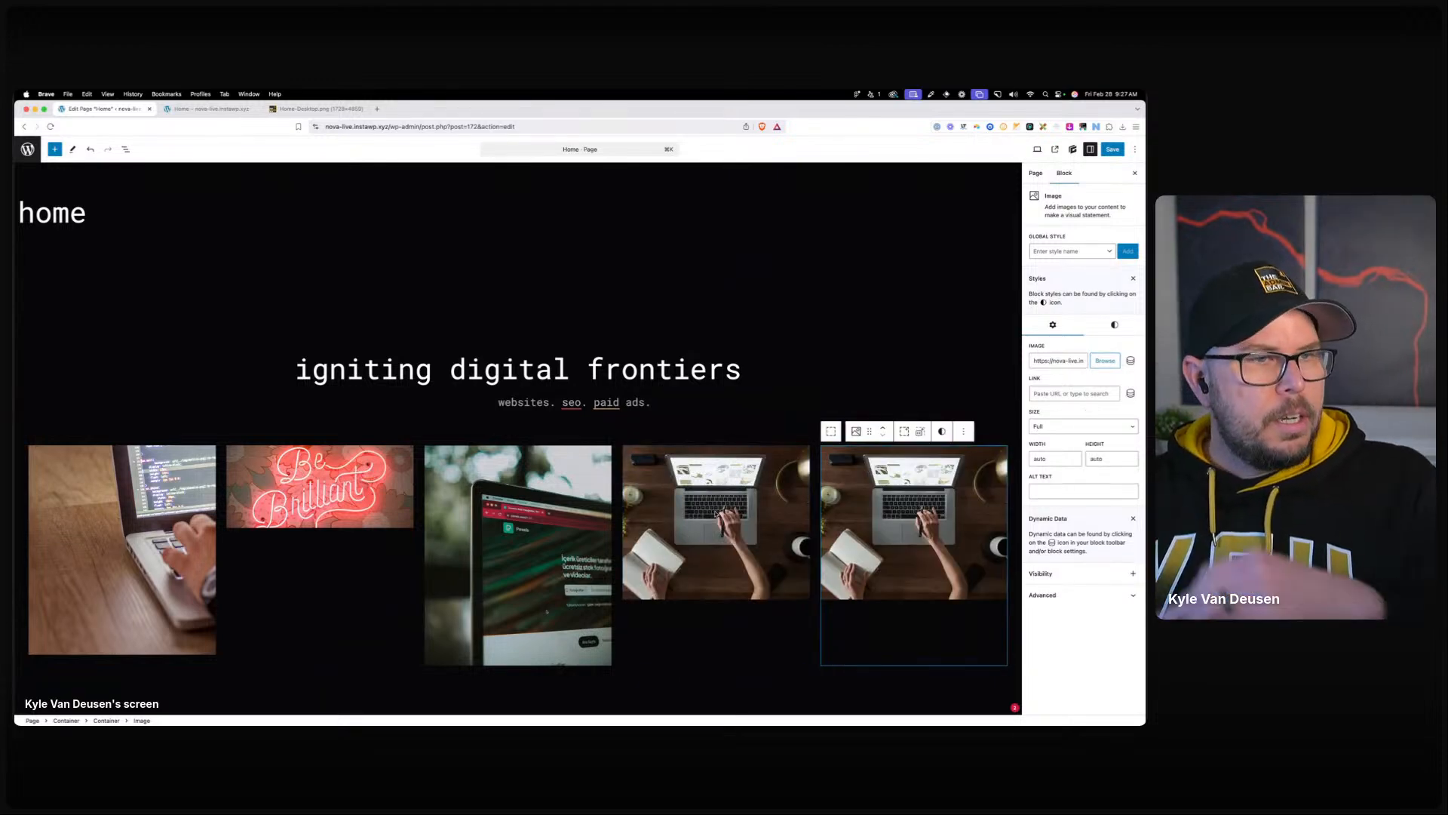
{"action": "left_click", "coordinate": [1104, 361]}
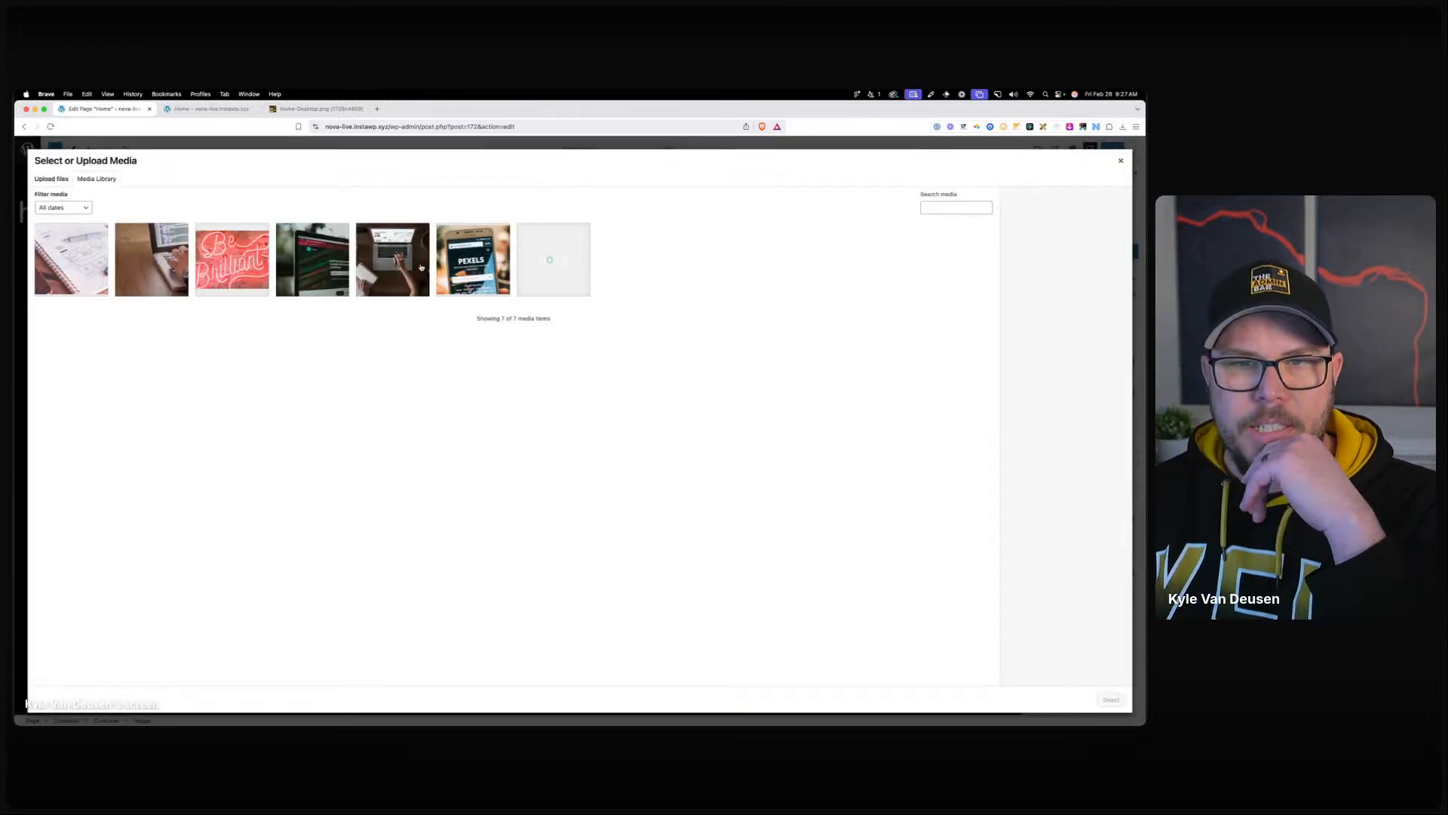
{"action": "left_click", "coordinate": [460, 271]}
{"action": "left_click", "coordinate": [1113, 699]}
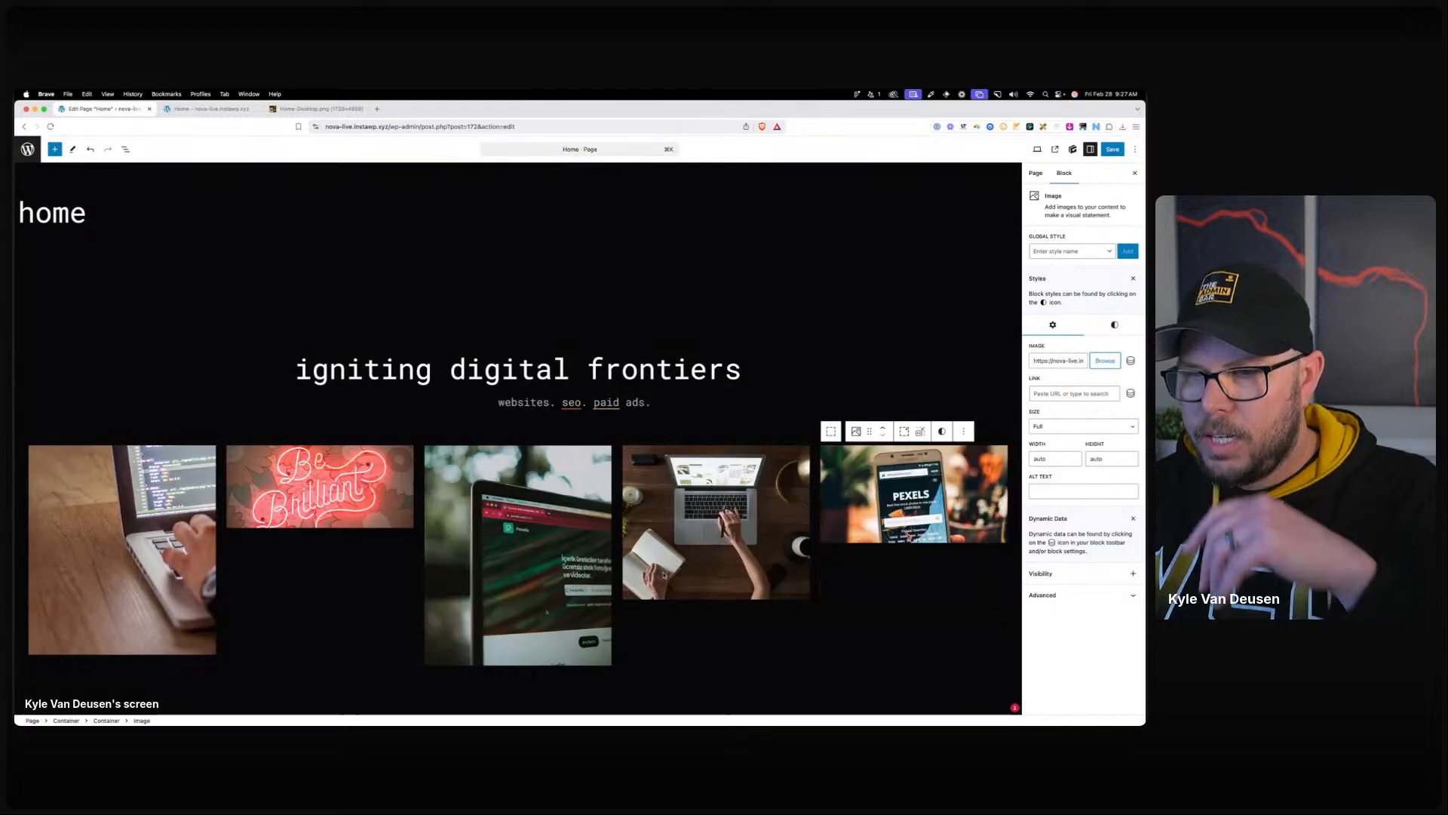
Add a sixth copy with the notebook sketch image, then select the parent bento container.
{"action": "key", "text": "super+shift+d"}
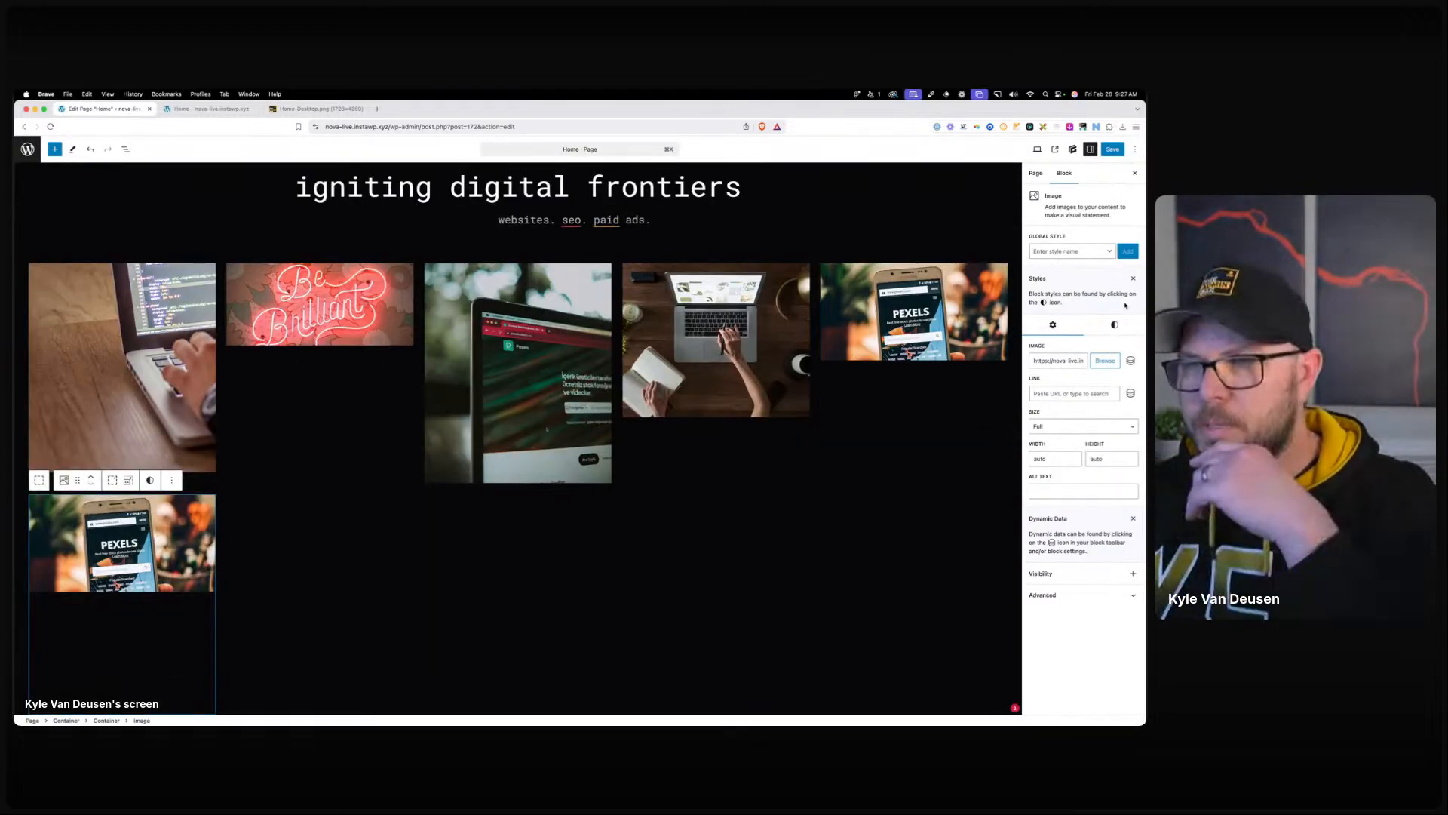
{"action": "left_click", "coordinate": [1105, 361]}
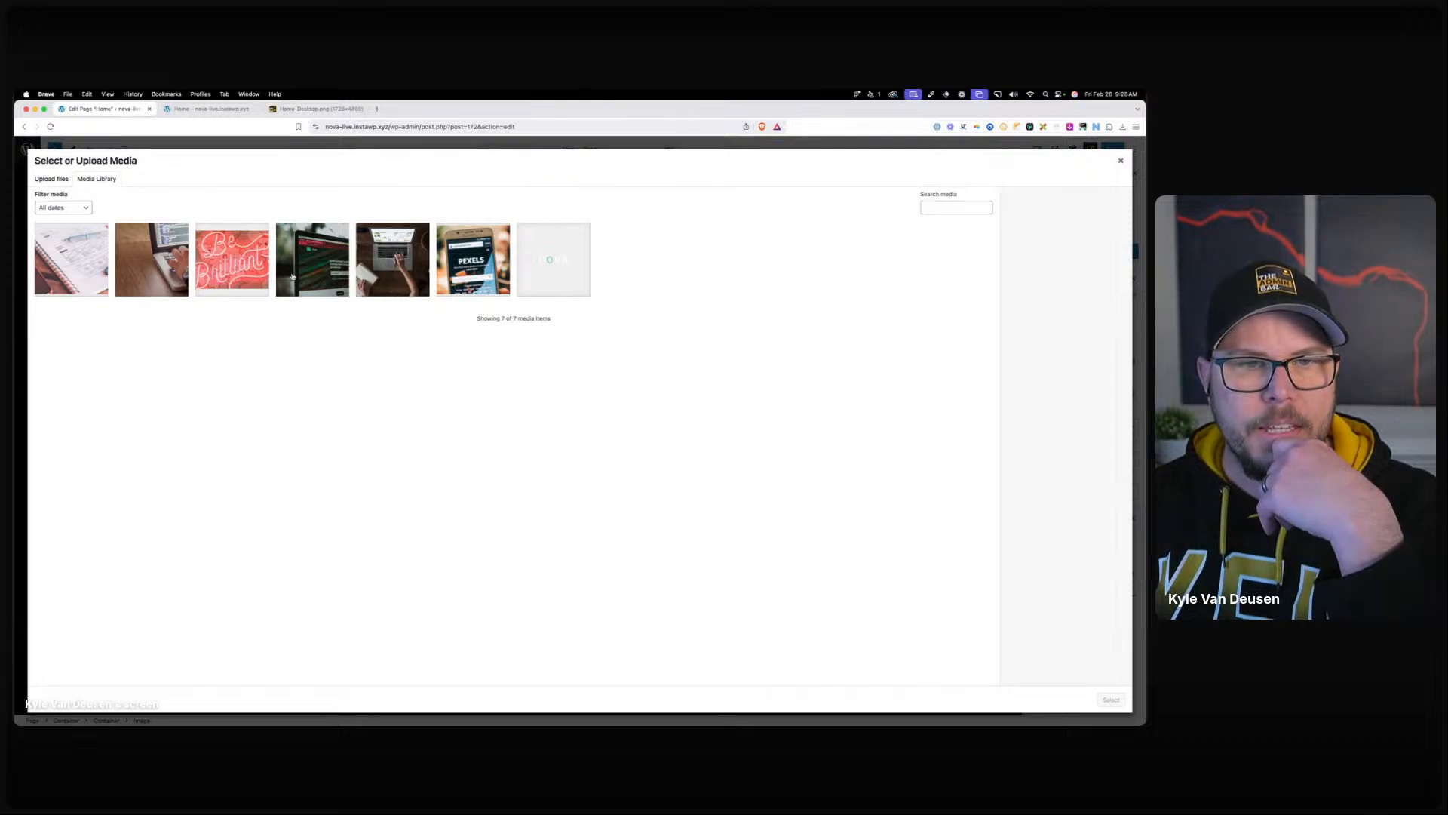
{"action": "left_click", "coordinate": [72, 260]}
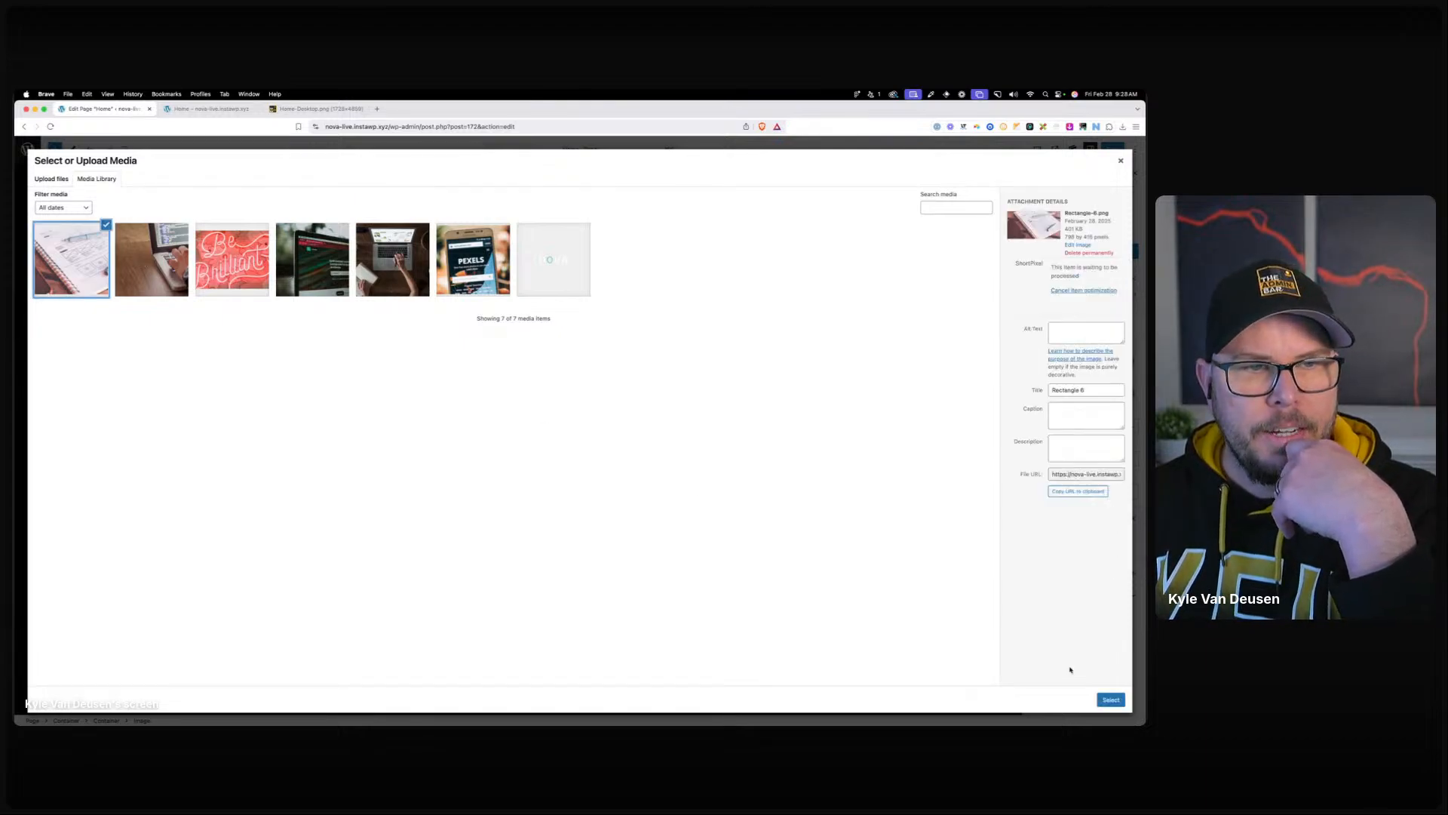
{"action": "left_click", "coordinate": [1112, 699]}
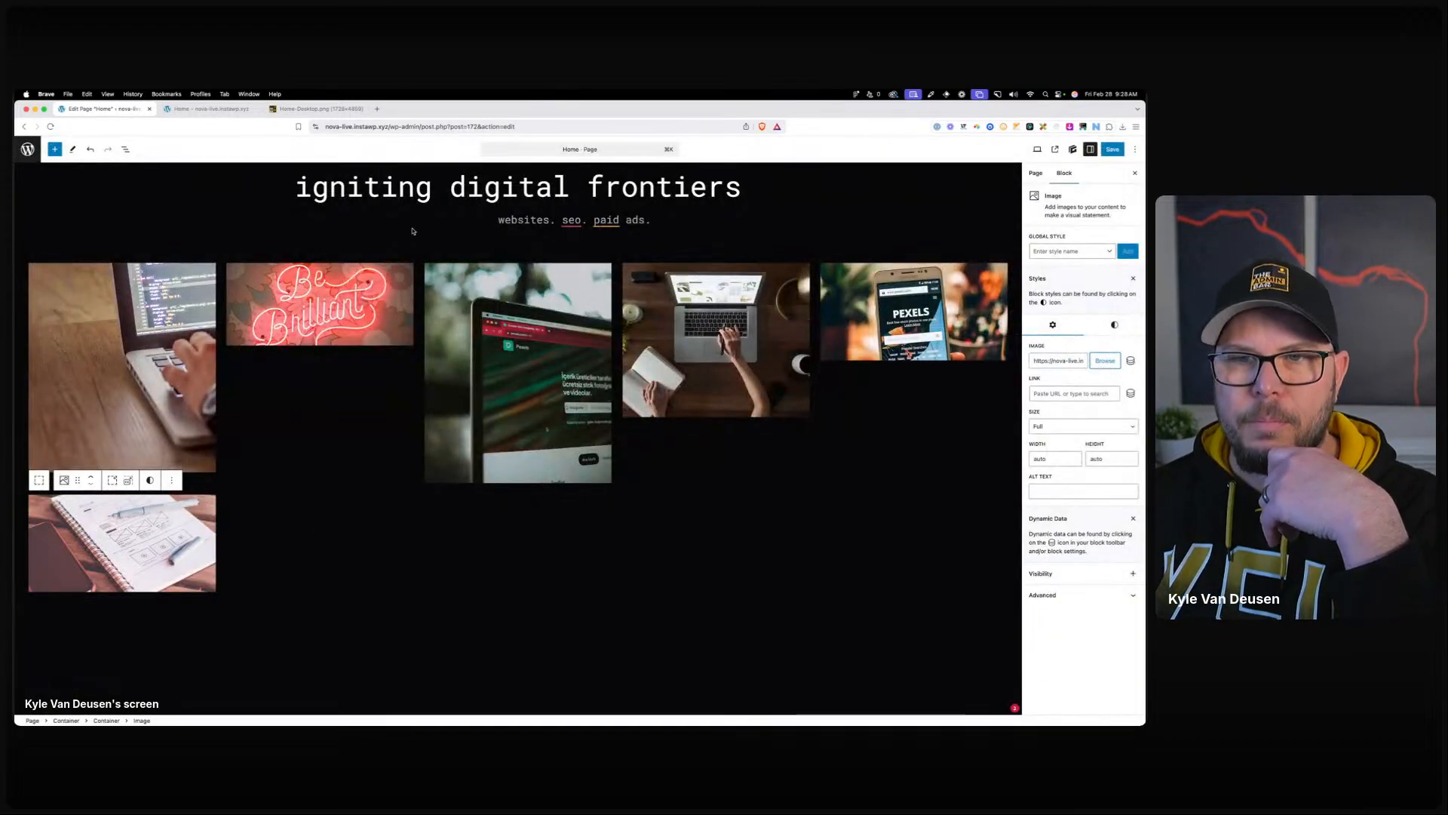
{"action": "left_click", "coordinate": [419, 270]}
{"action": "scroll", "coordinate": [418, 270], "scroll_direction": "up", "scroll_amount": 3}
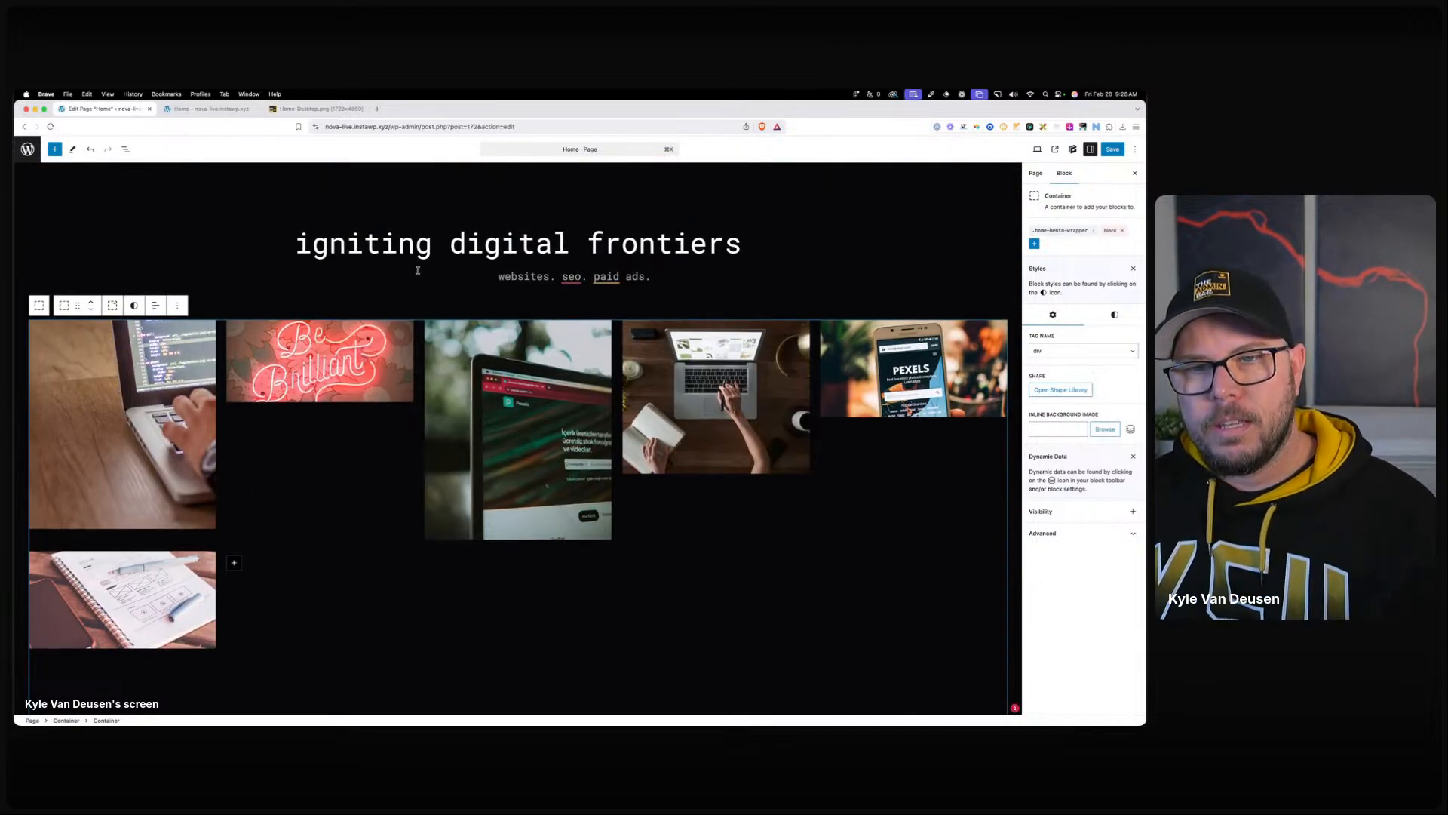
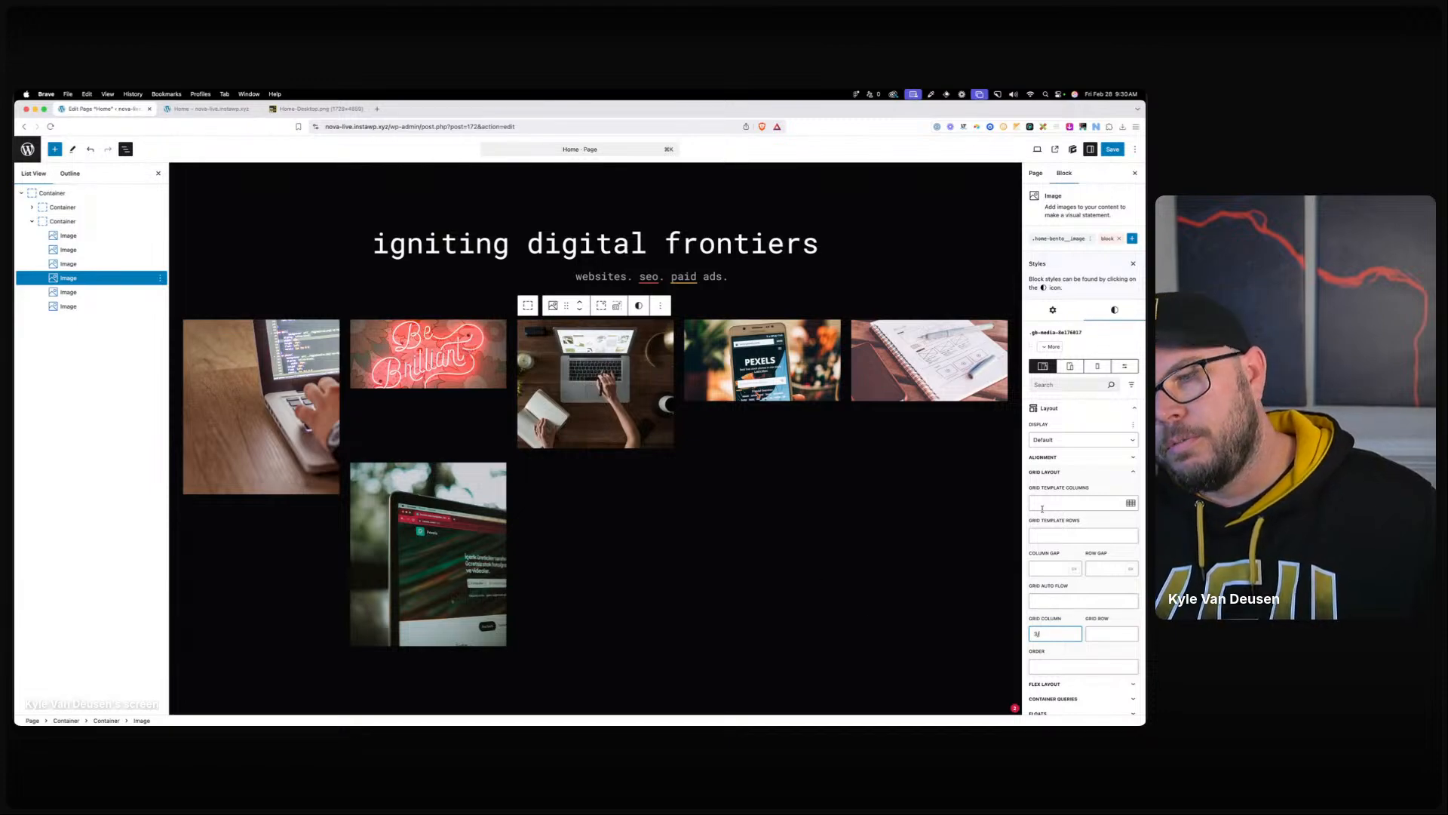
Apply the laptop photo's grid row span and place the phone photo in grid rows 1/3.
{"action": "left_click", "coordinate": [1107, 636]}
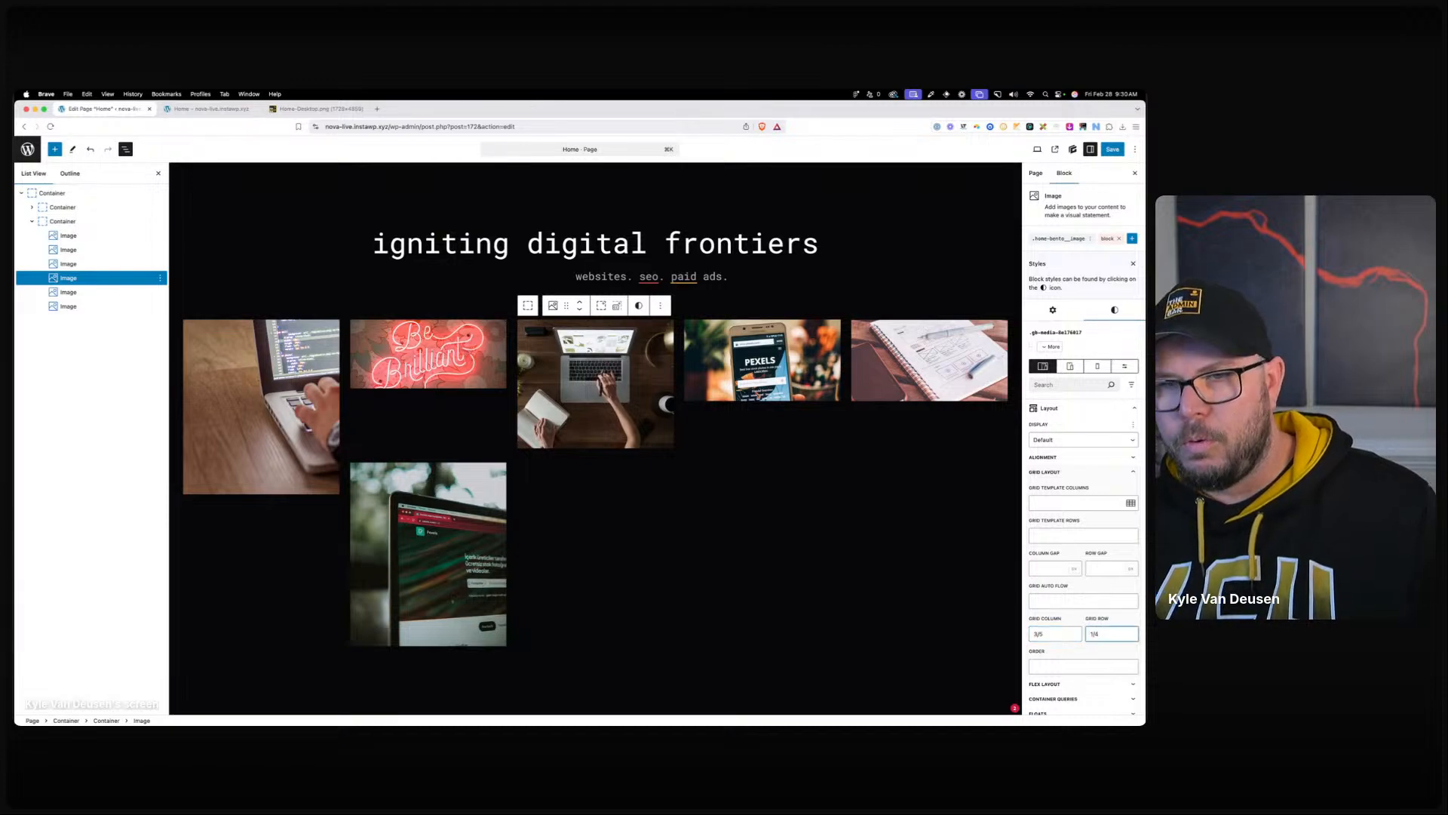
{"action": "left_click", "coordinate": [968, 541]}
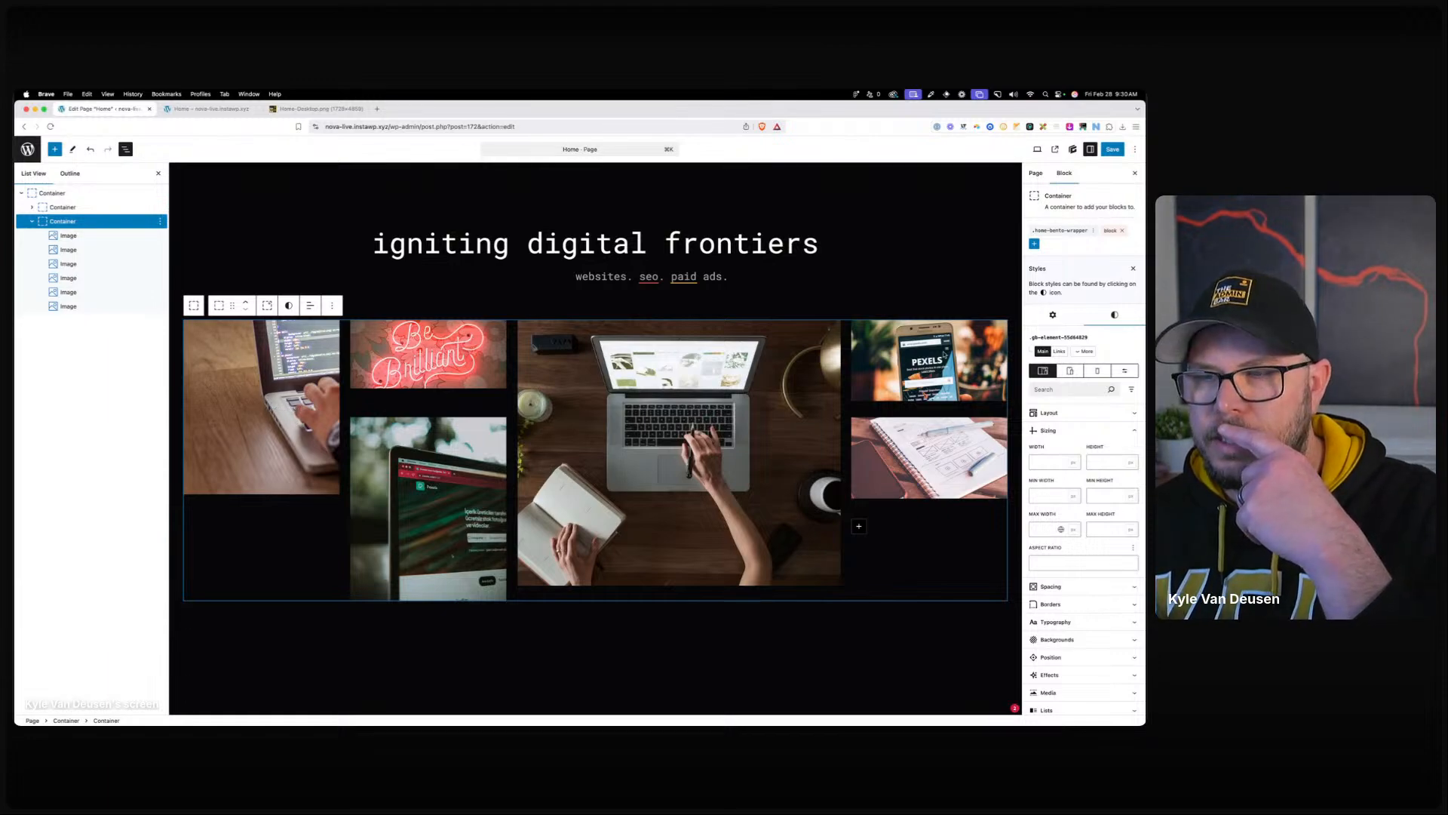
{"action": "left_click", "coordinate": [929, 360]}
{"action": "left_click", "coordinate": [1048, 408]}
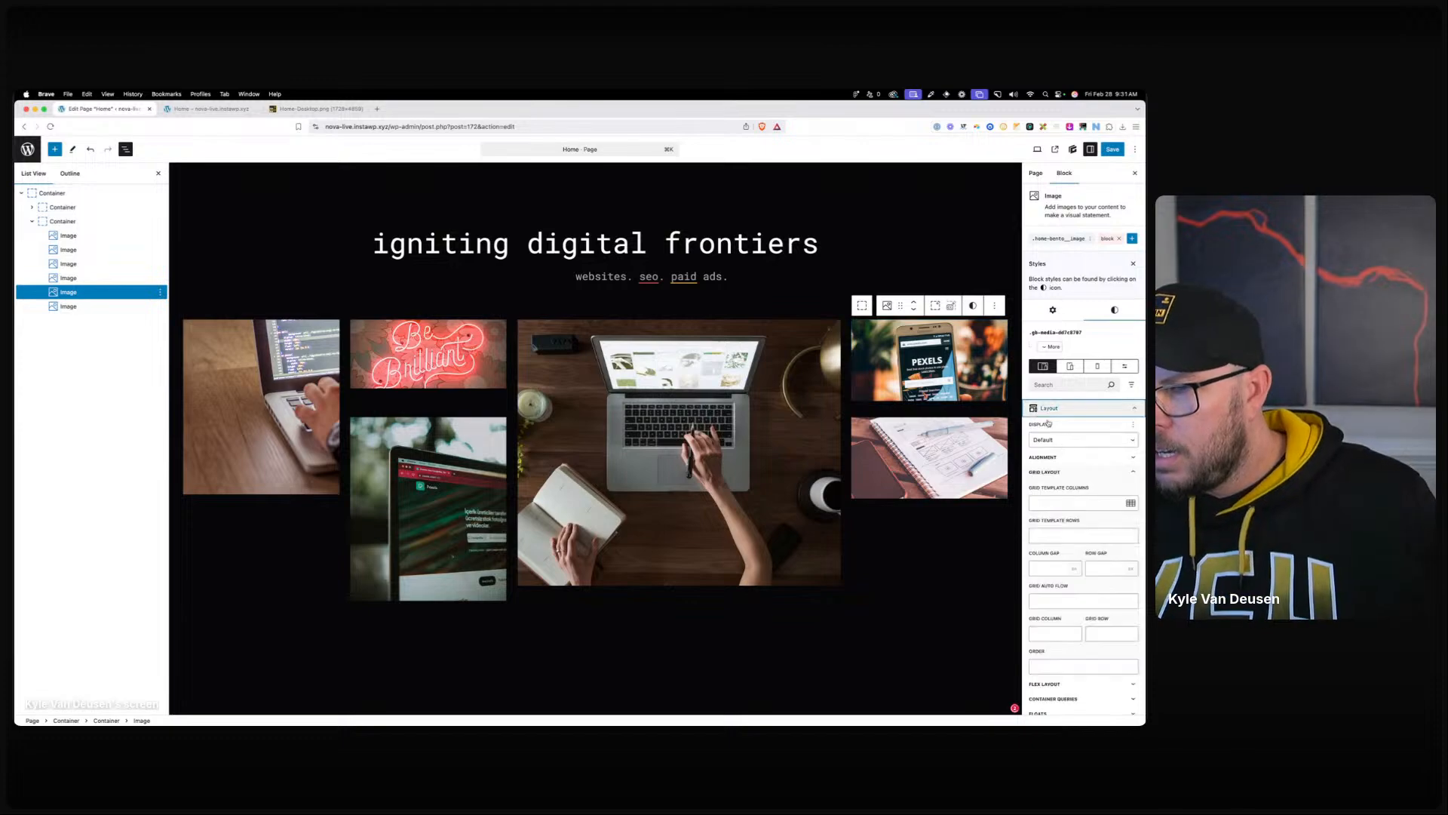
{"action": "left_click", "coordinate": [1044, 629]}
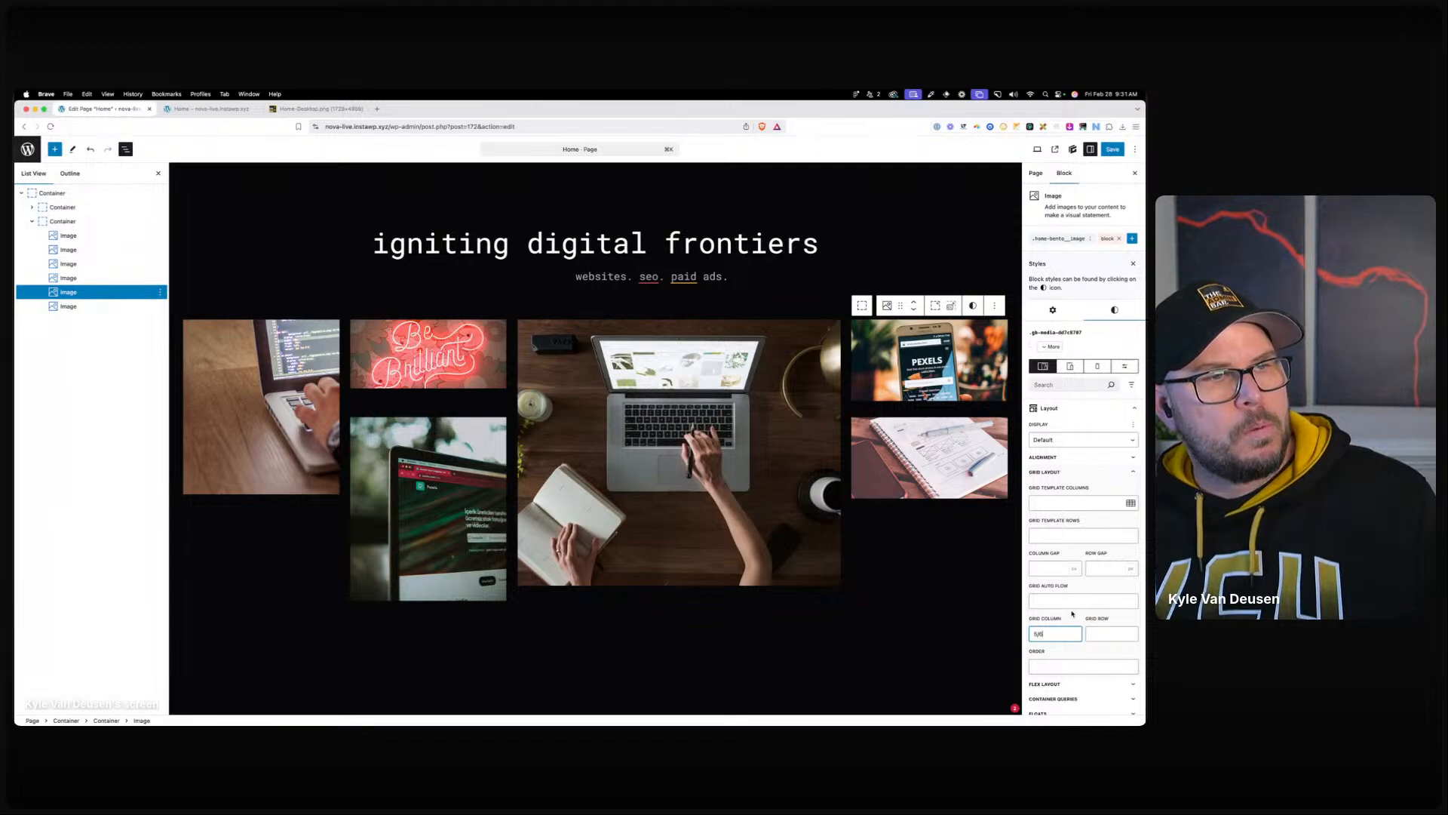
{"action": "left_click", "coordinate": [1101, 629]}
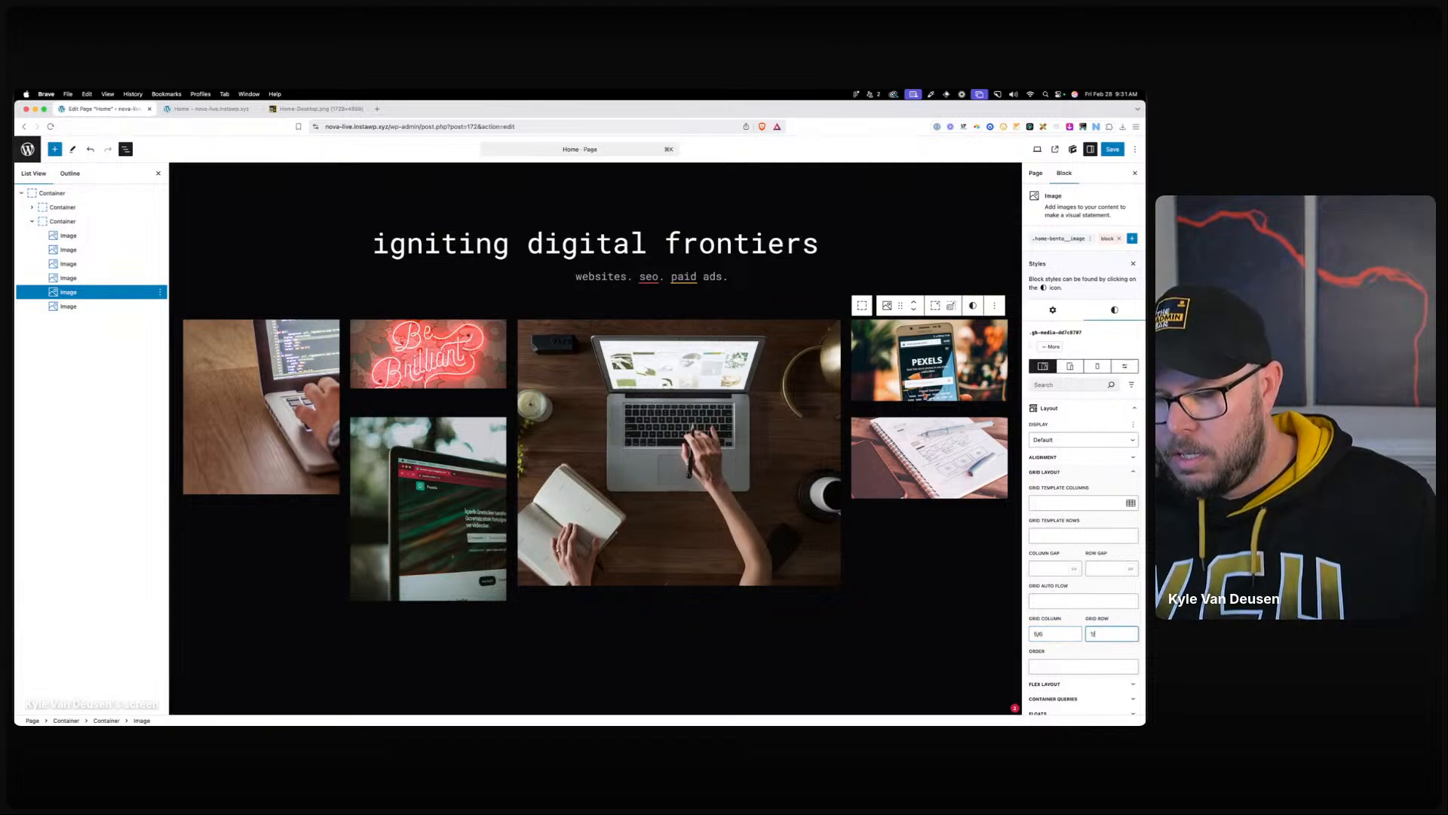
{"action": "type", "text": "1/3"}
{"action": "left_click", "coordinate": [1018, 522]}
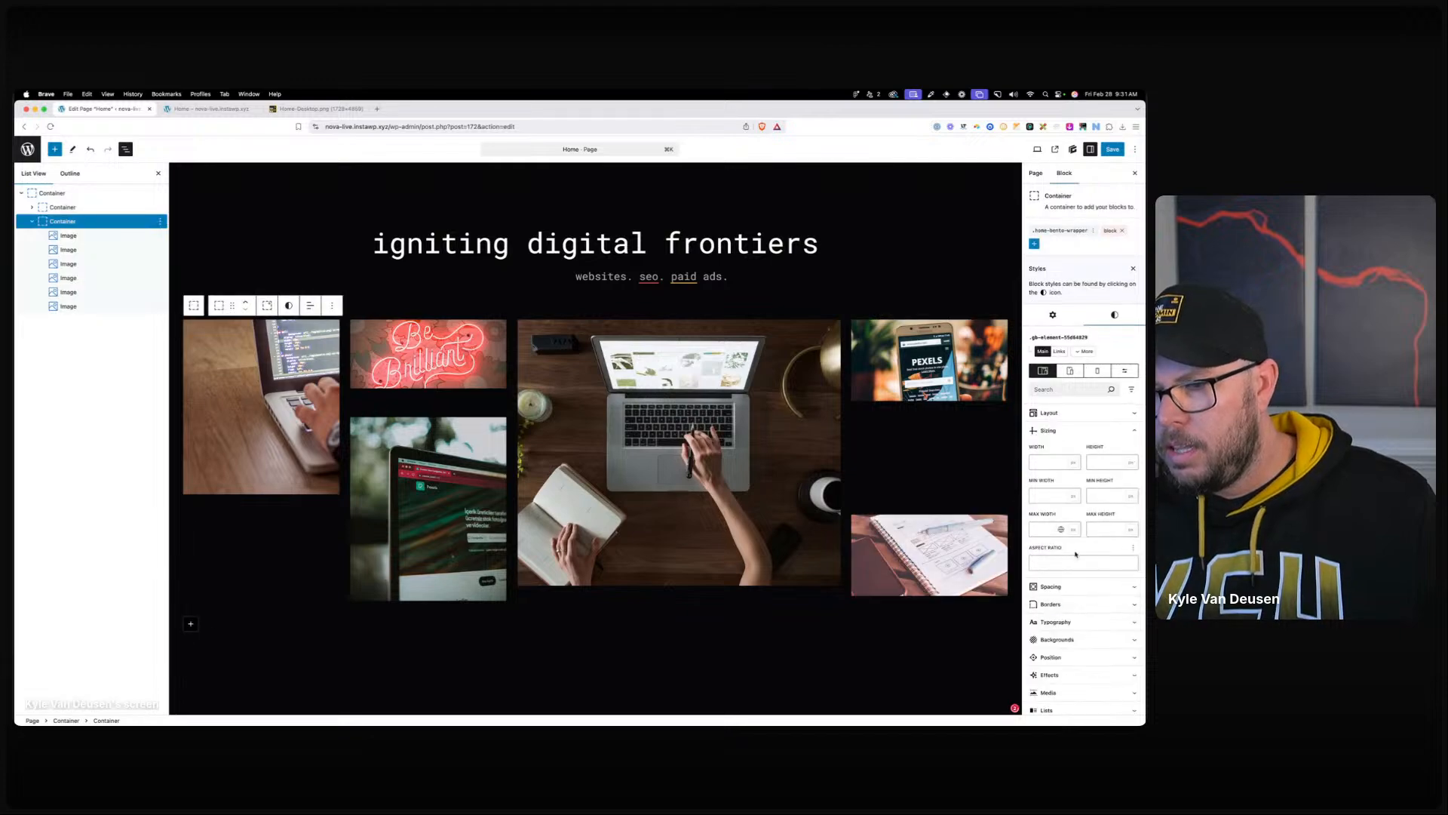
Place the notebook photo at grid column 5/6 and row 3/4, then save the page.
{"action": "left_click", "coordinate": [1043, 637]}
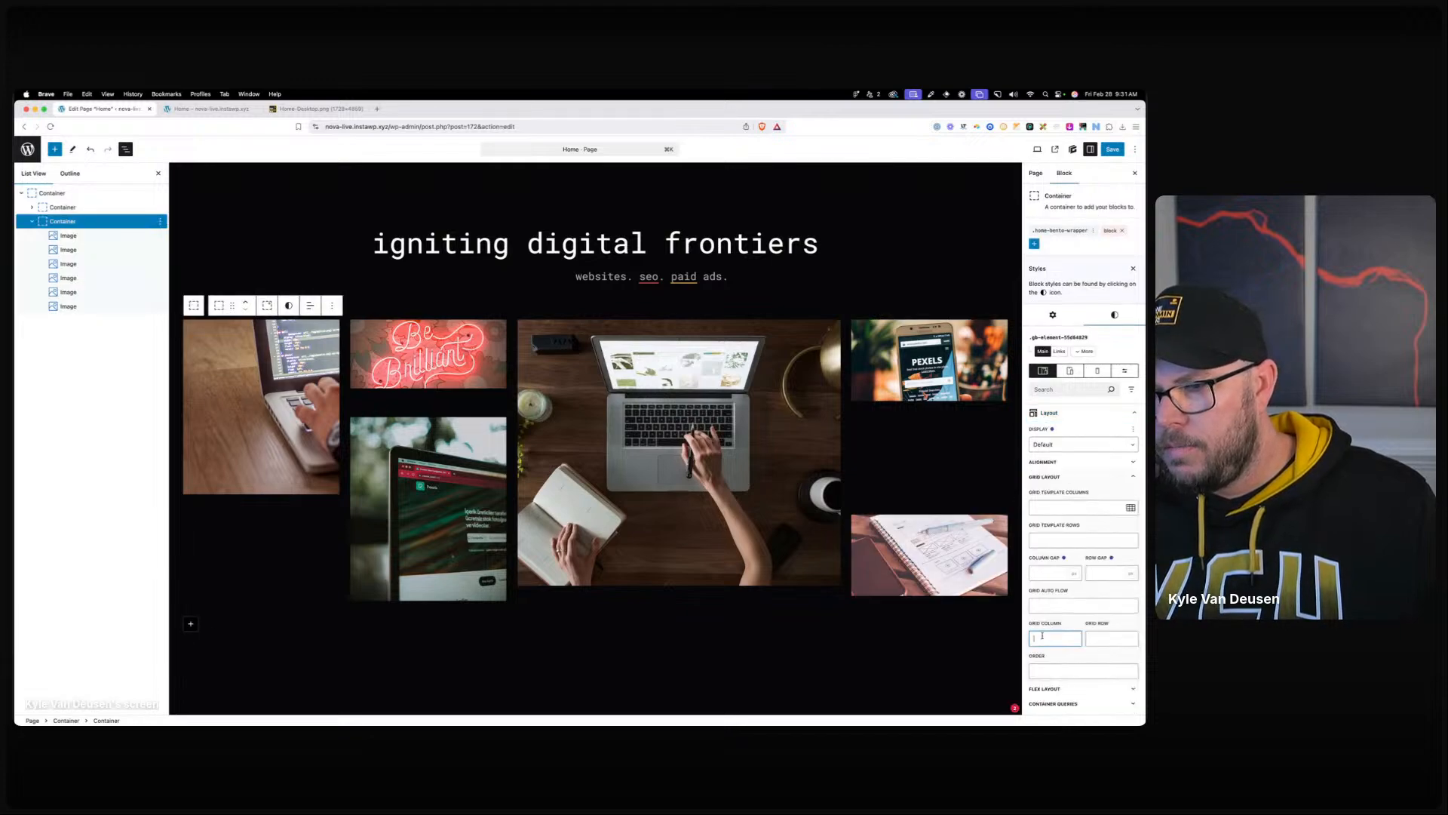
{"action": "key", "text": "Tab"}
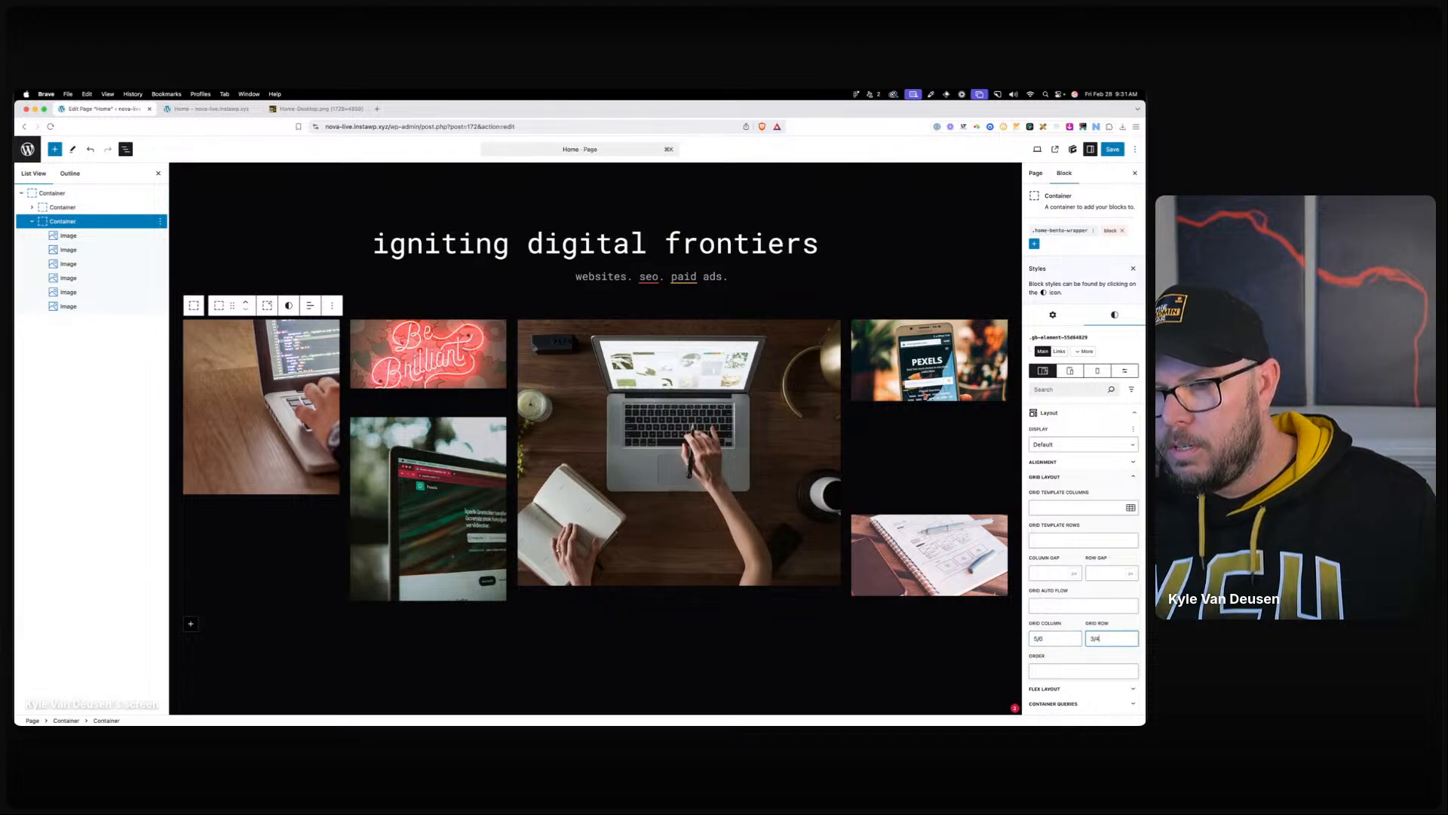
{"action": "left_click", "coordinate": [1111, 149]}
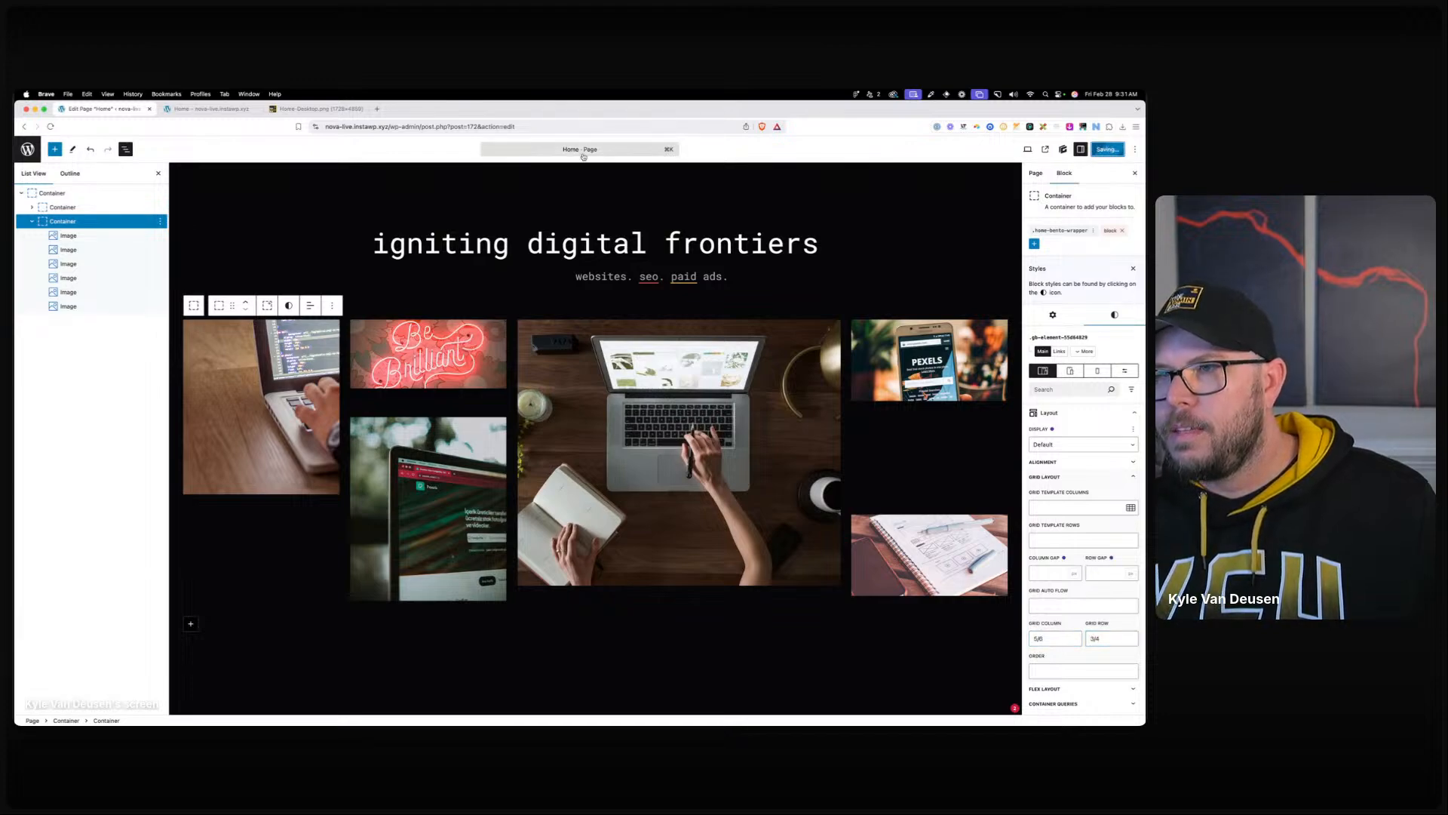
{"action": "left_click", "coordinate": [187, 110]}
{"action": "key", "text": "super+r"}
{"action": "scroll", "coordinate": [393, 175], "scroll_direction": "down", "scroll_amount": 4}
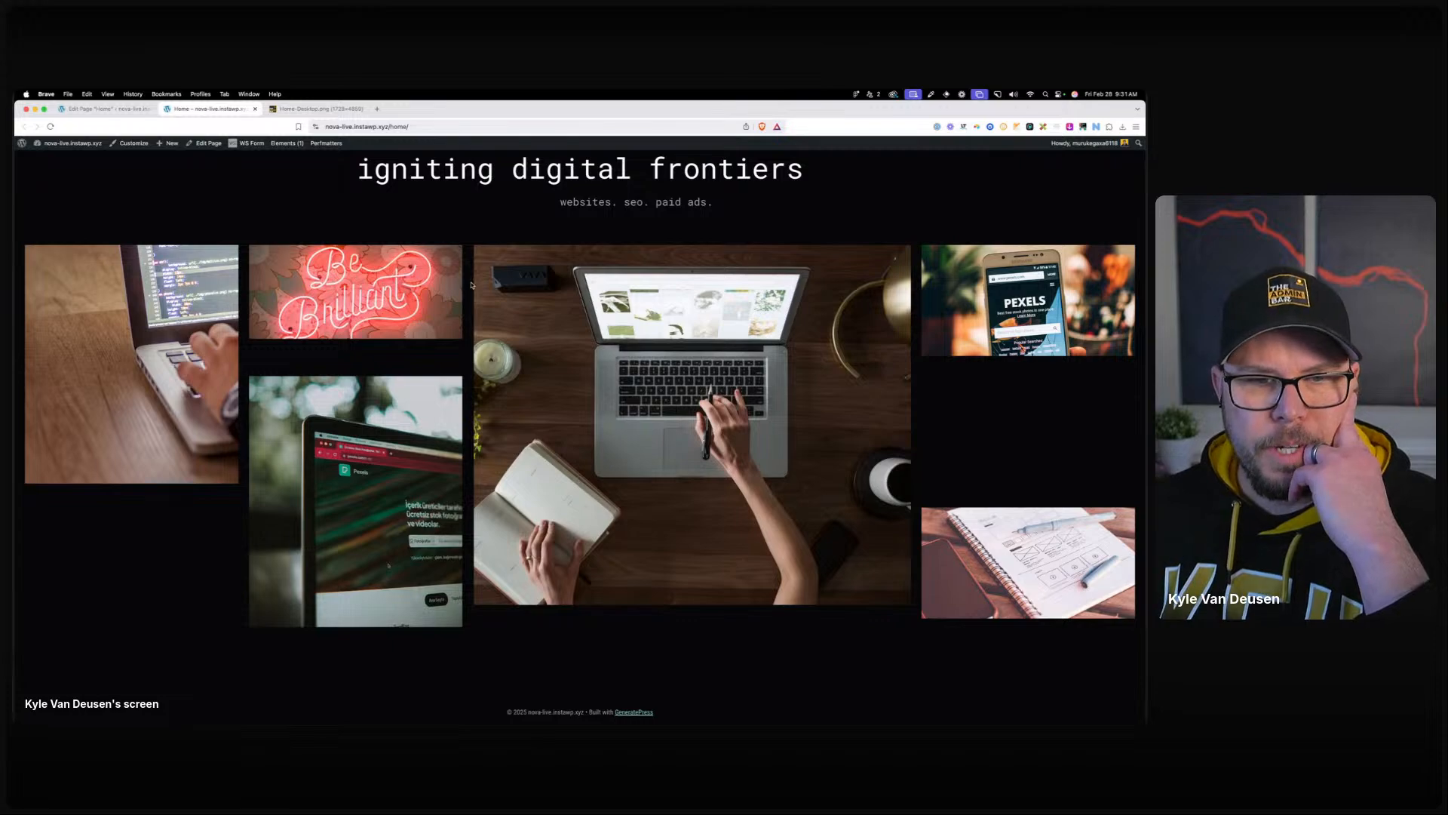
{"action": "right_click", "coordinate": [185, 365]}
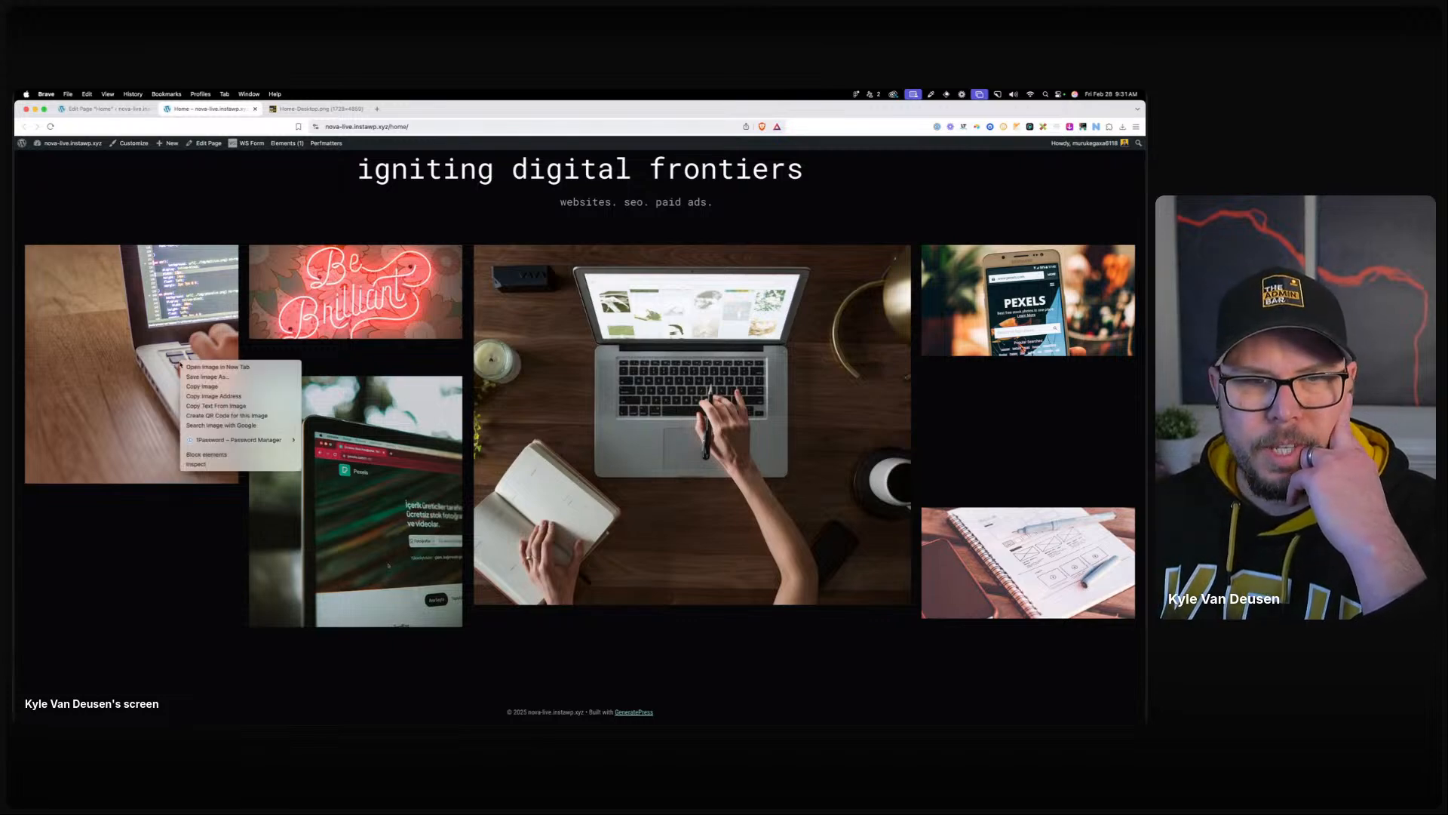
{"action": "left_click", "coordinate": [208, 464]}
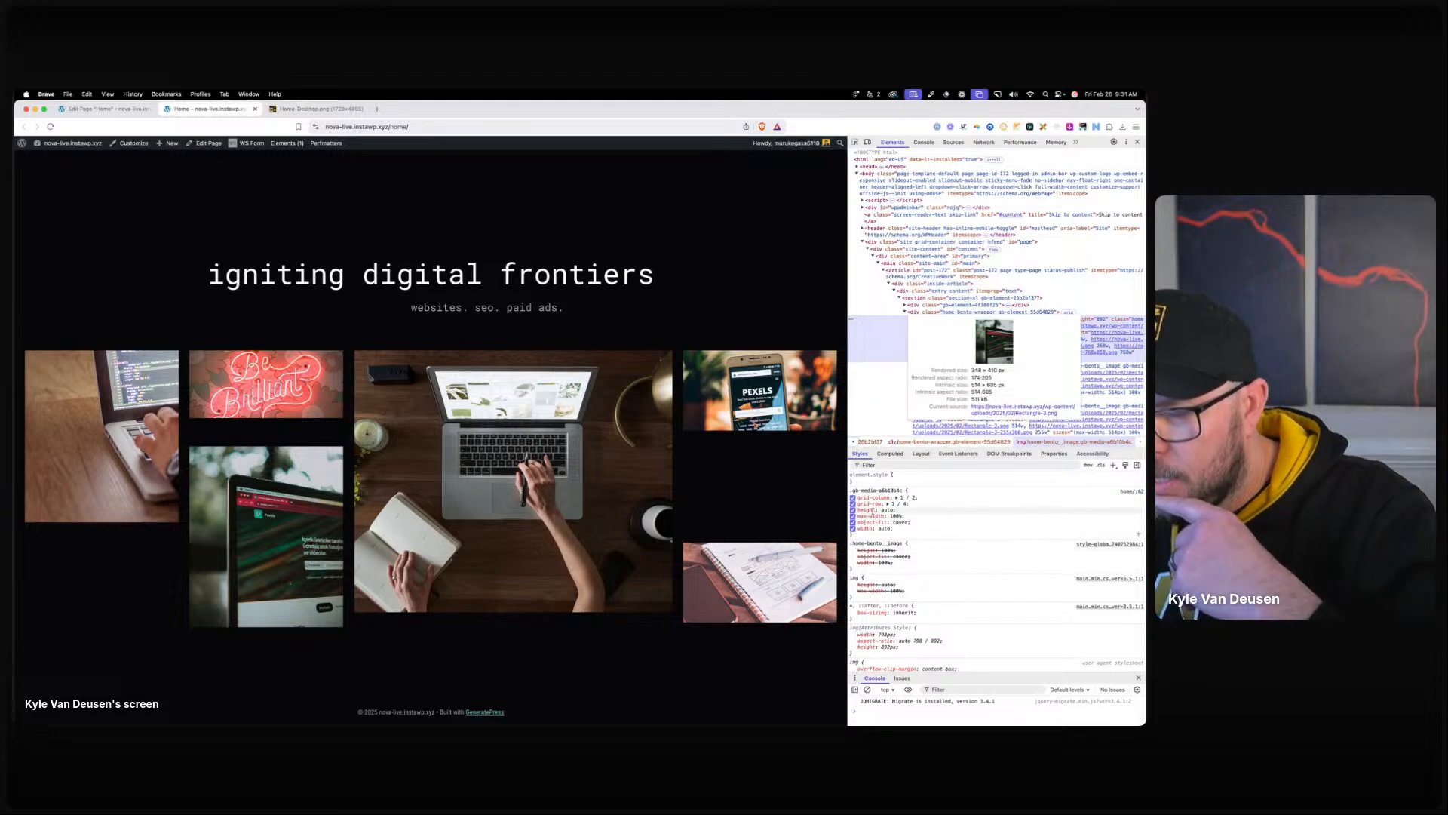
{"action": "left_click", "coordinate": [107, 109]}
{"action": "left_click", "coordinate": [69, 236]}
Select all six bento image blocks together in List View.
{"action": "key", "text": "Return"}
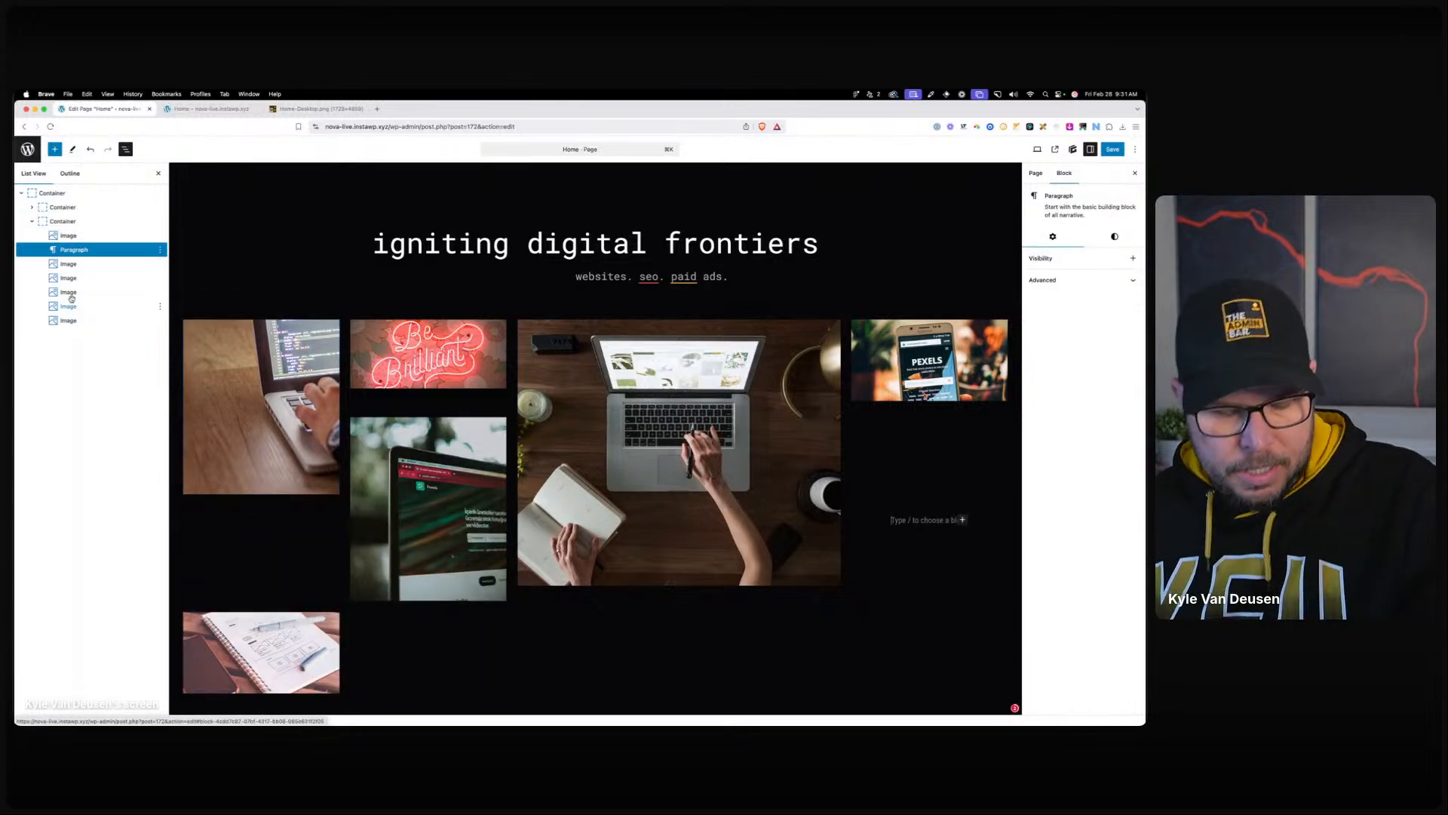
{"action": "key", "text": "BackSpace"}
{"action": "left_click", "coordinate": [81, 306], "text": "shift"}
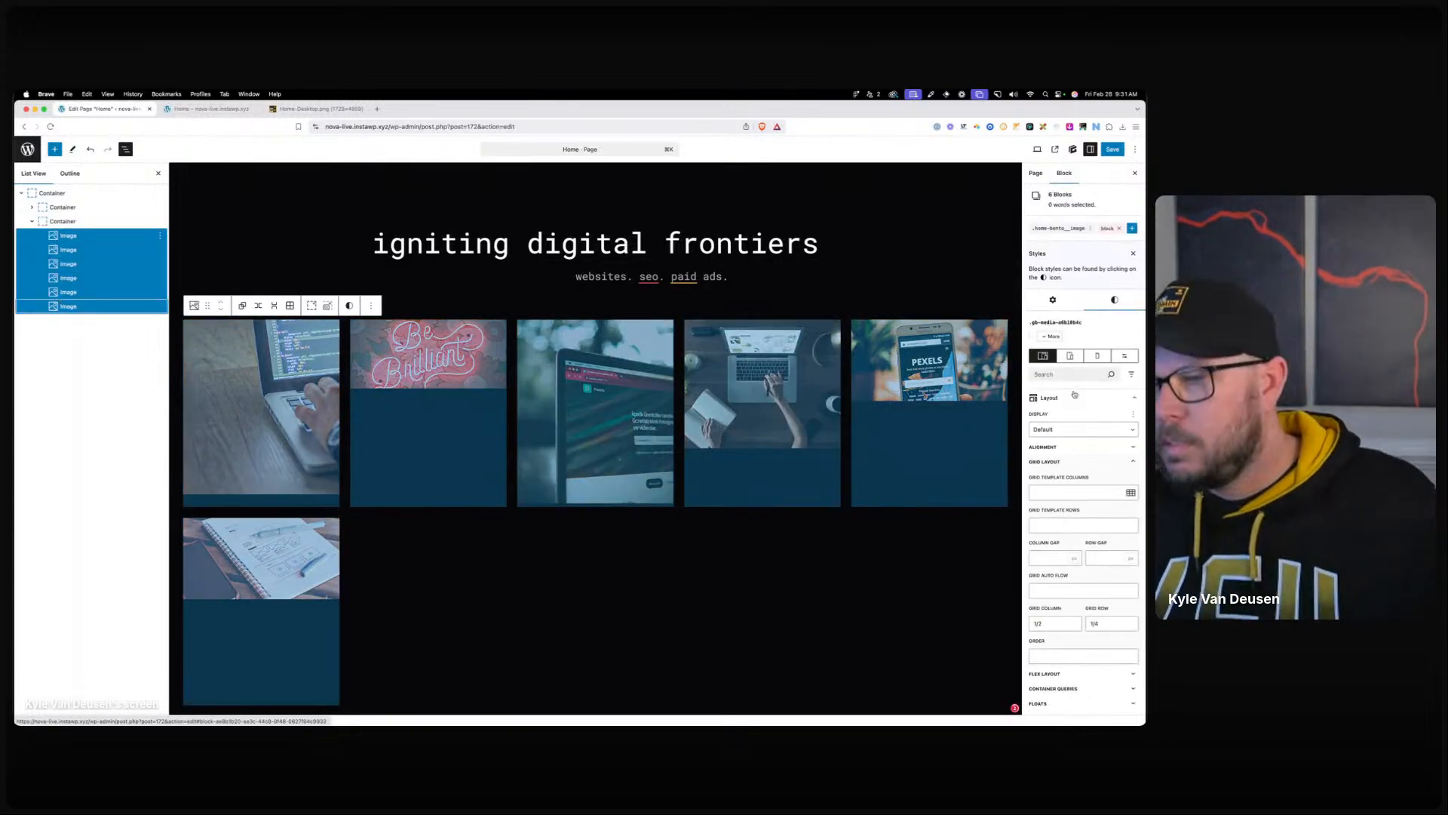
{"action": "scroll", "coordinate": [1044, 511], "scroll_direction": "down", "scroll_amount": 1}
Clear the images' 'auto' width and '100' max width, then go to the live Home tab.
{"action": "left_click", "coordinate": [1050, 386]}
{"action": "left_click", "coordinate": [1050, 415]}
{"action": "left_click", "coordinate": [1048, 447]}
{"action": "key", "text": "BackSpace"}
{"action": "key", "text": "BackSpace"}
{"action": "key", "text": "BackSpace"}
{"action": "key", "text": "BackSpace"}
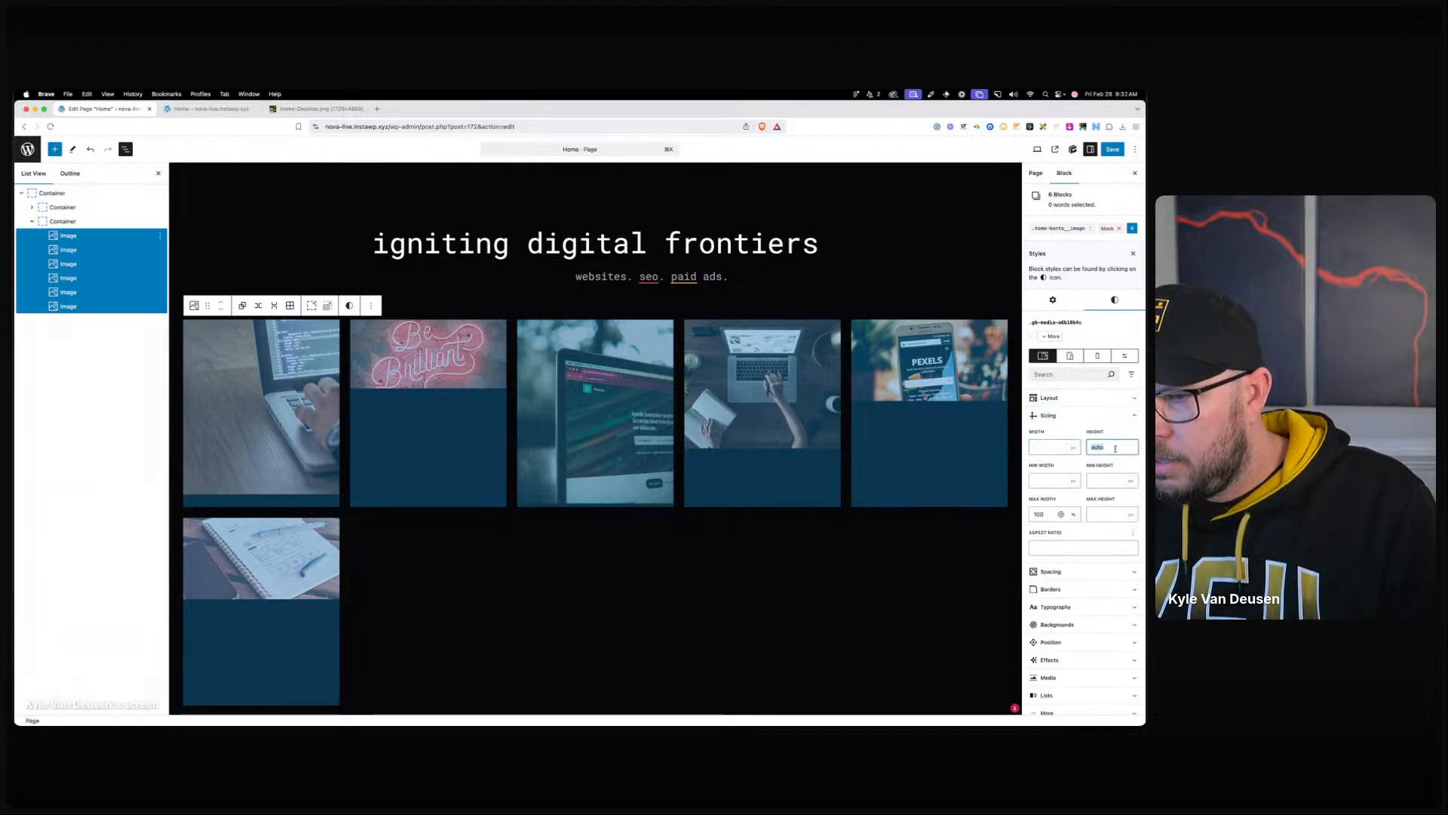
{"action": "left_click", "coordinate": [1047, 514]}
{"action": "key", "text": "BackSpace"}
{"action": "key", "text": "BackSpace"}
{"action": "key", "text": "BackSpace"}
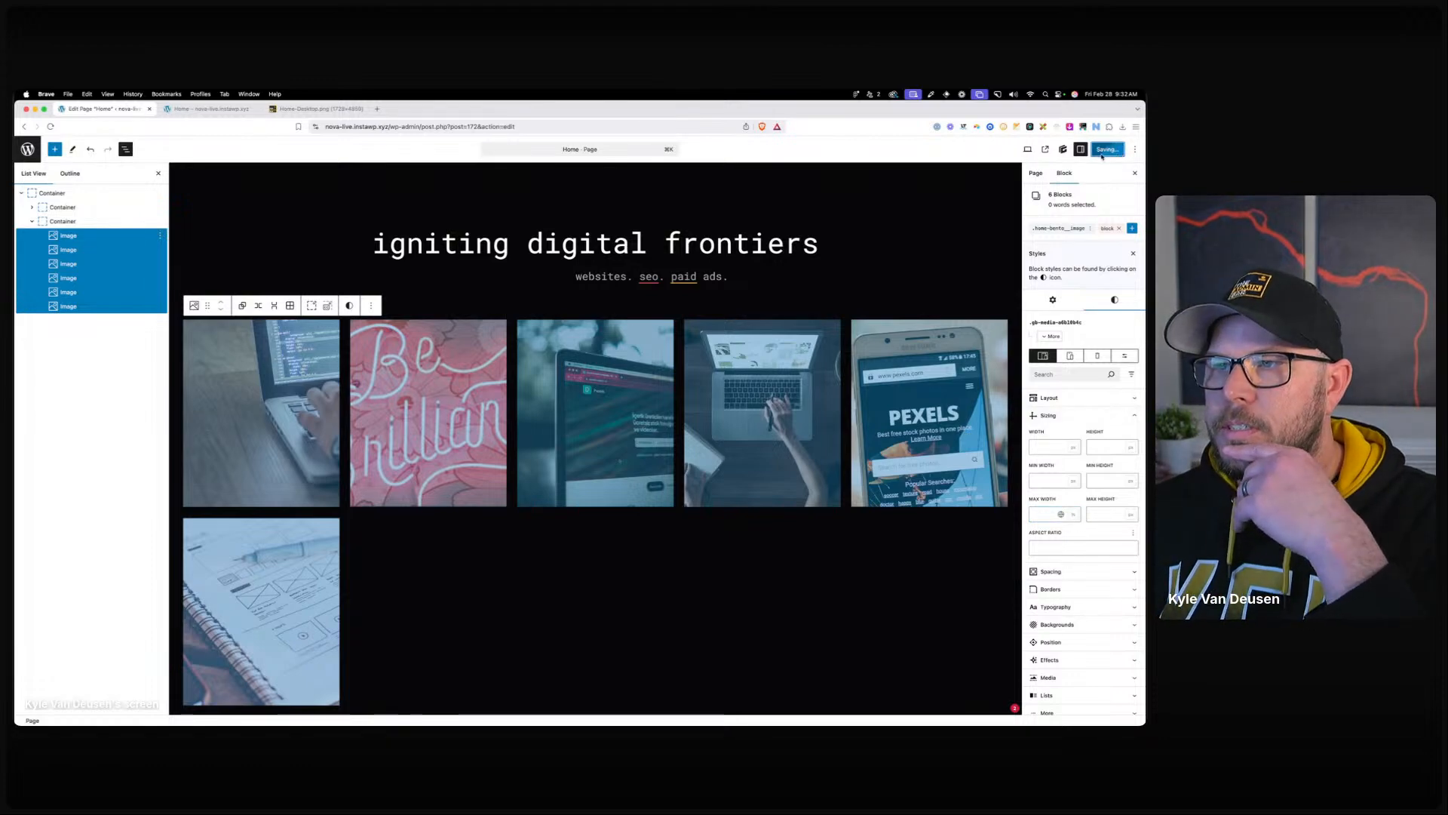
{"action": "left_click", "coordinate": [181, 112]}
{"action": "left_click", "coordinate": [348, 127]}
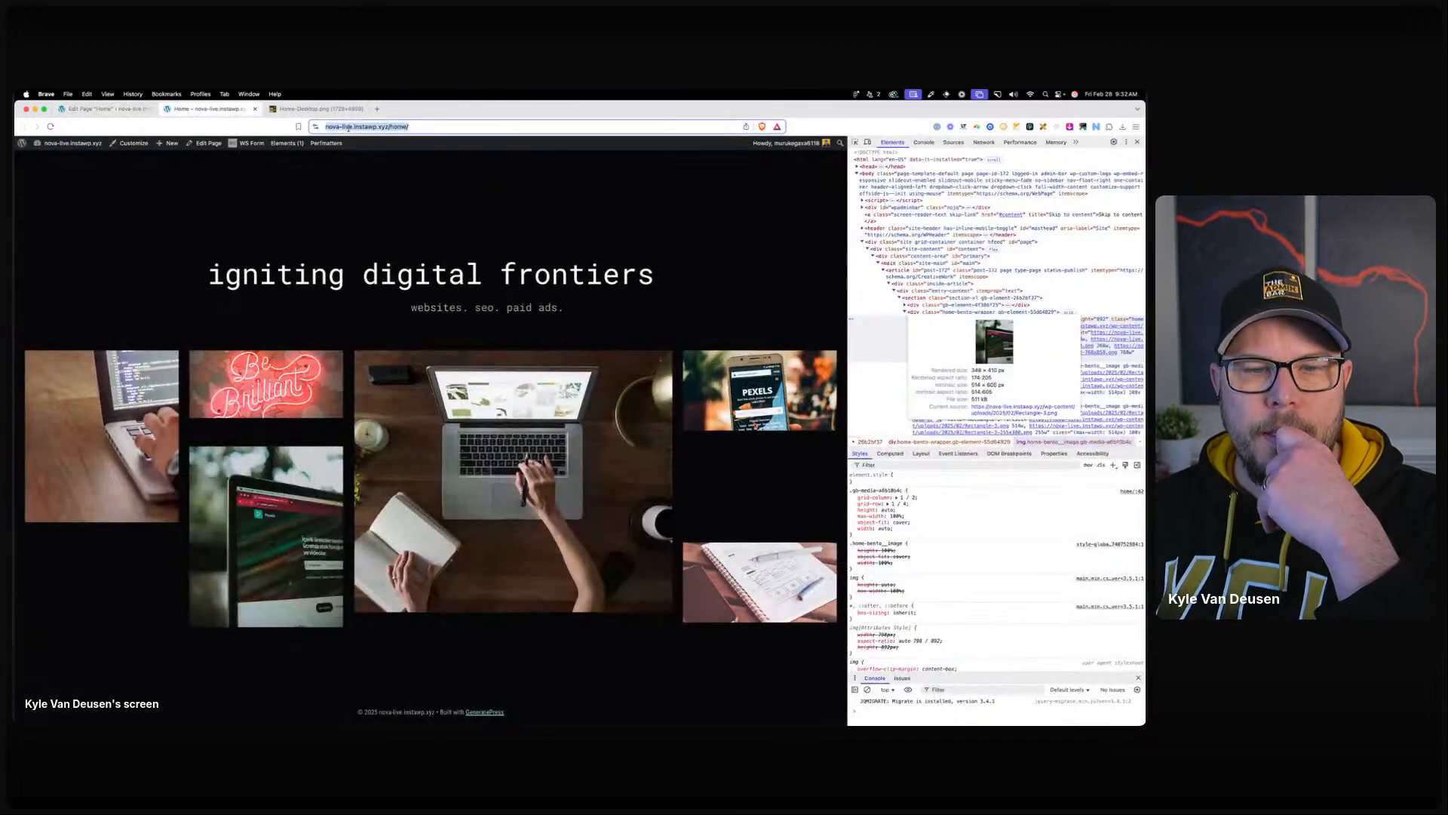
Reload the live home page, close DevTools, and bring up the Home-Desktop.png mockup.
{"action": "key", "text": "Return"}
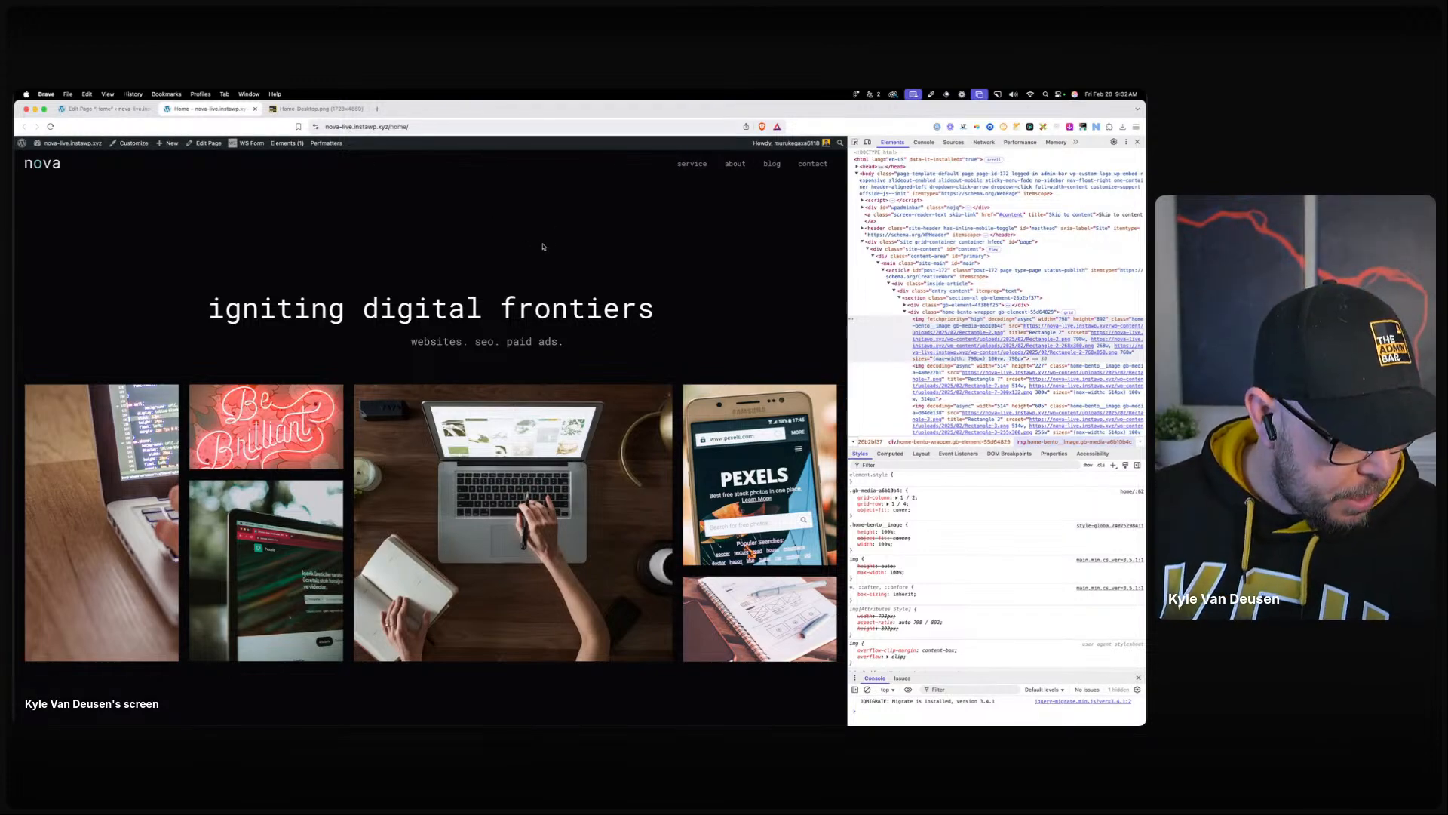
{"action": "left_click", "coordinate": [1137, 142]}
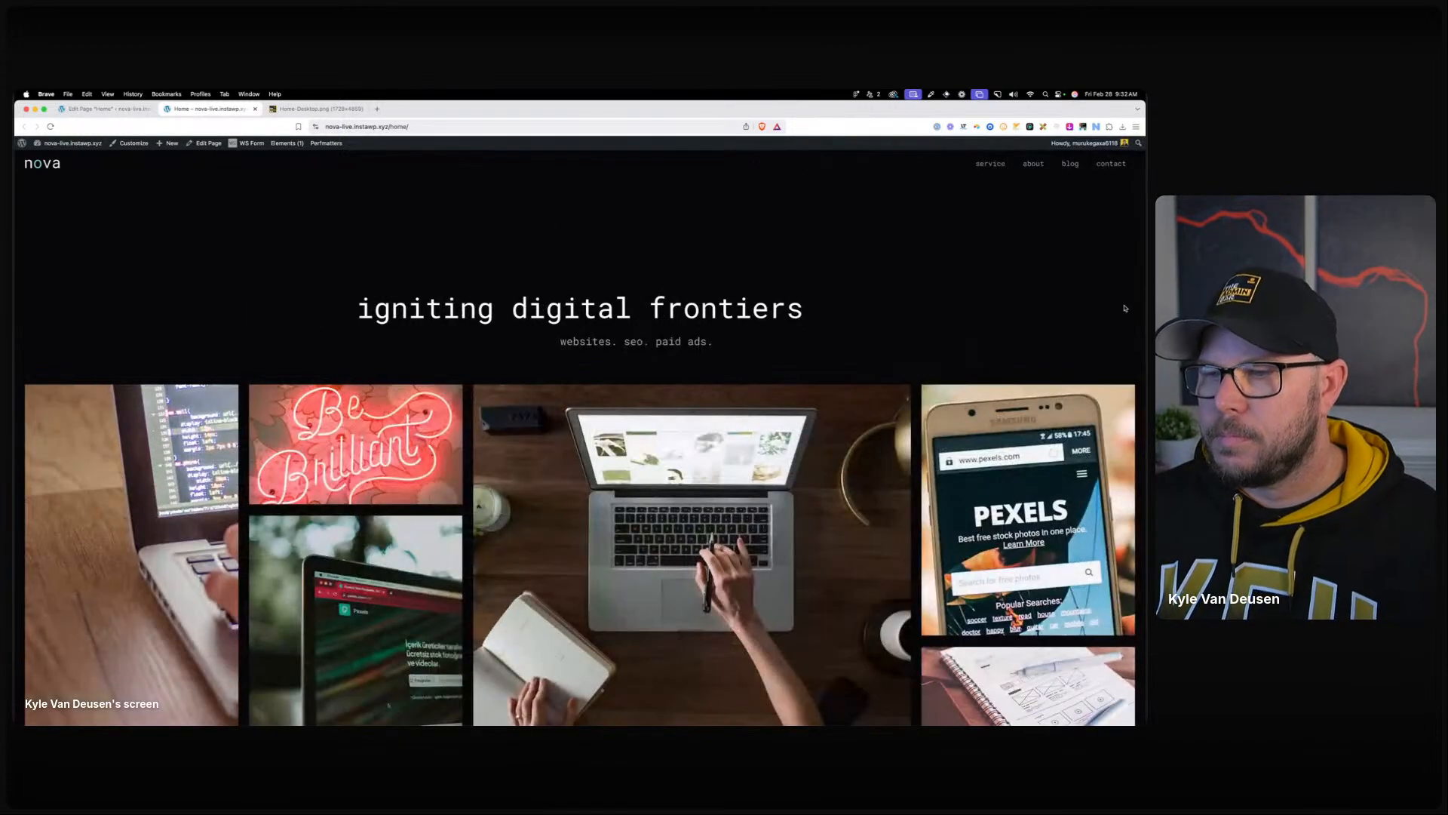
{"action": "scroll", "coordinate": [1132, 311], "scroll_direction": "down", "scroll_amount": 3}
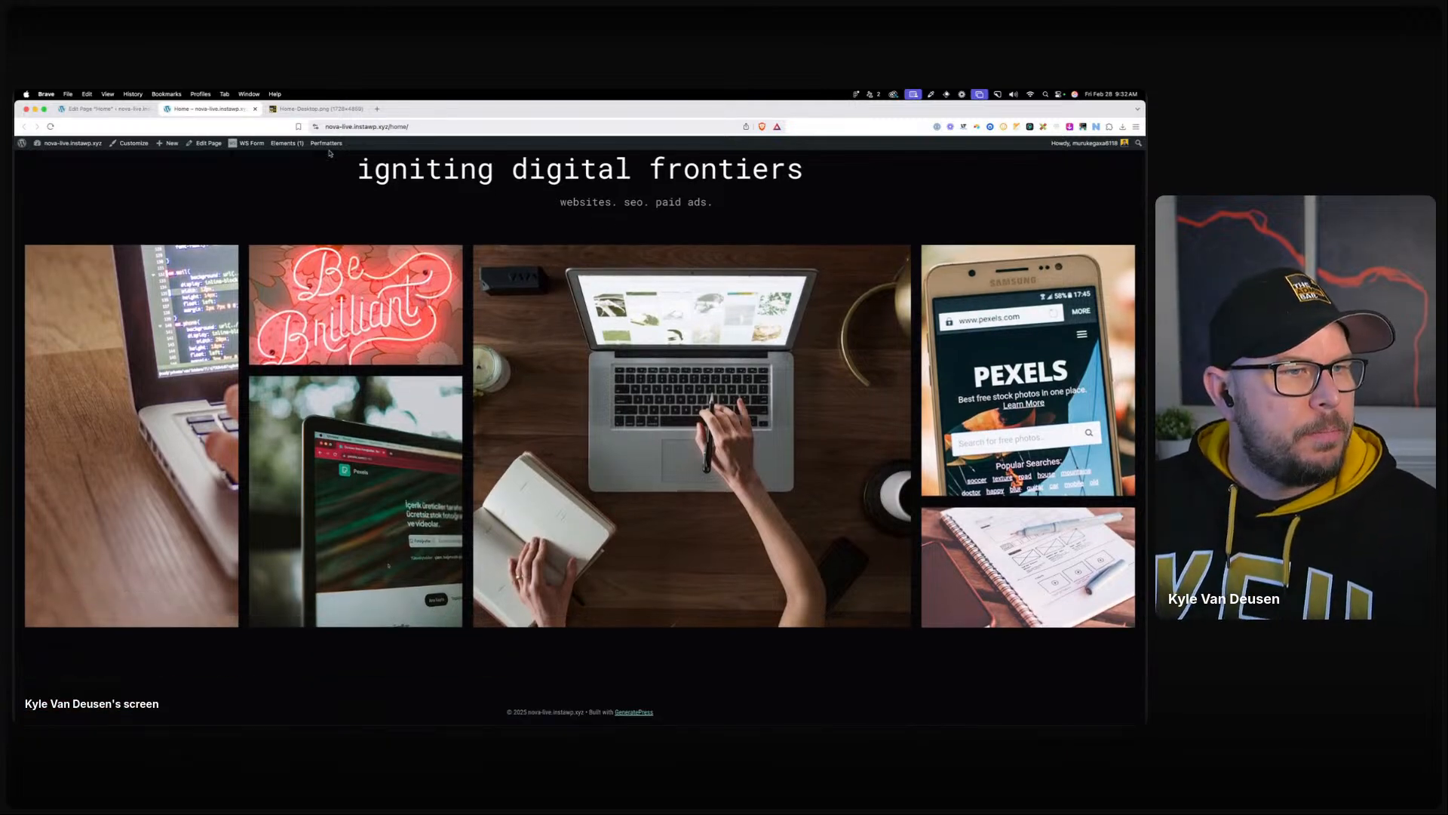
{"action": "left_click", "coordinate": [316, 109]}
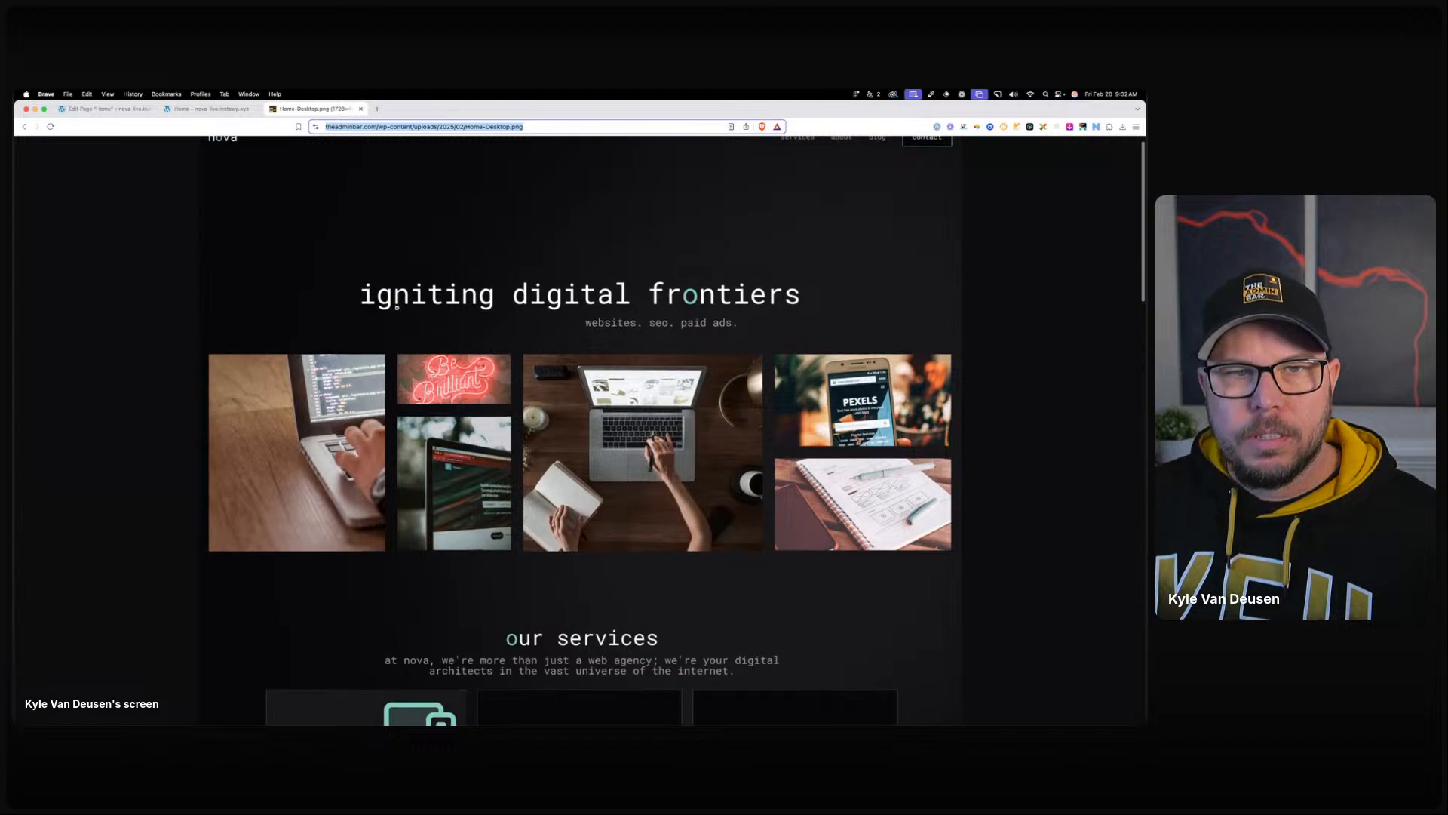
{"action": "scroll", "coordinate": [228, 156], "scroll_direction": "up", "scroll_amount": 1}
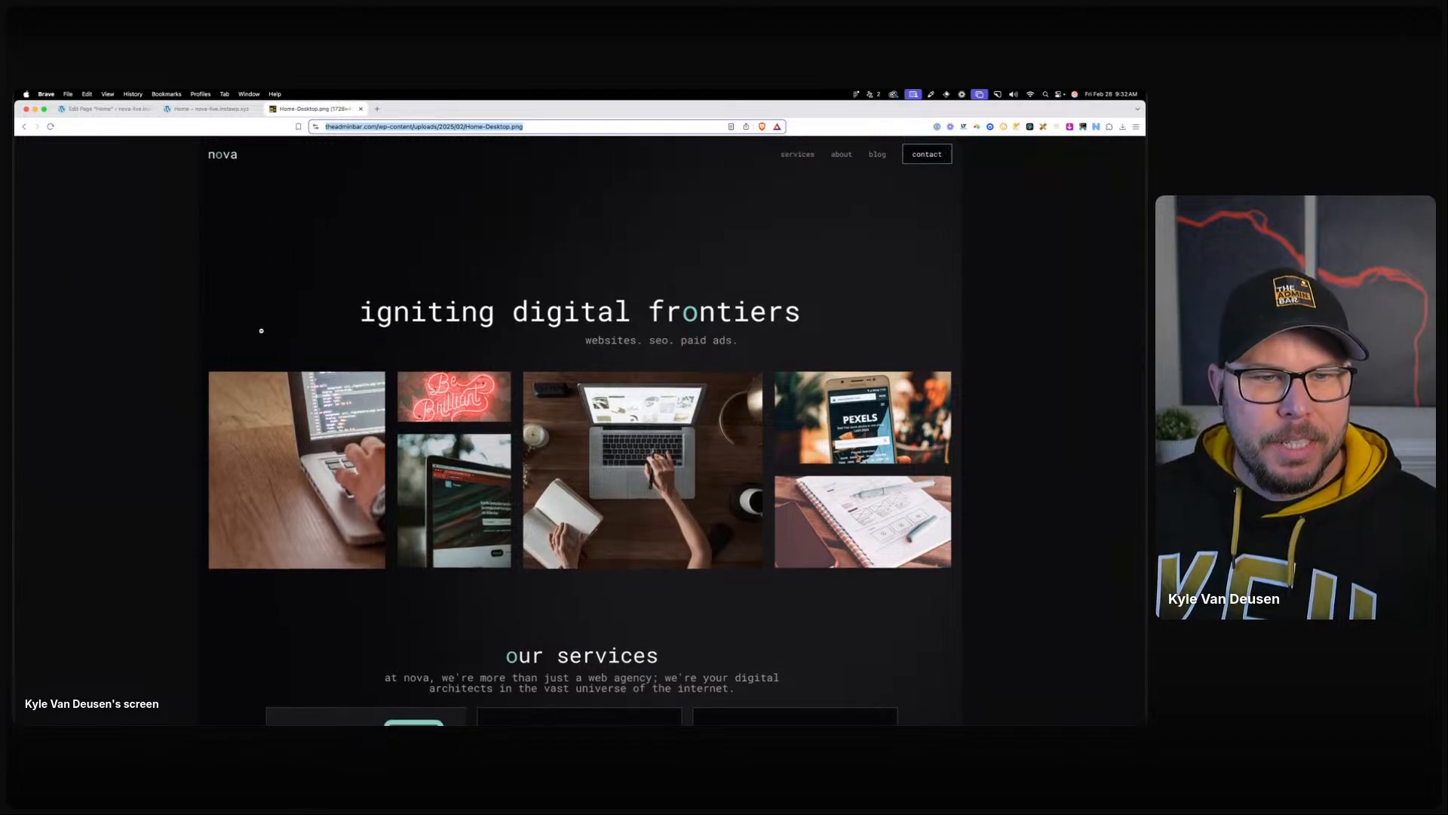
{"action": "key", "text": "super+Tab"}
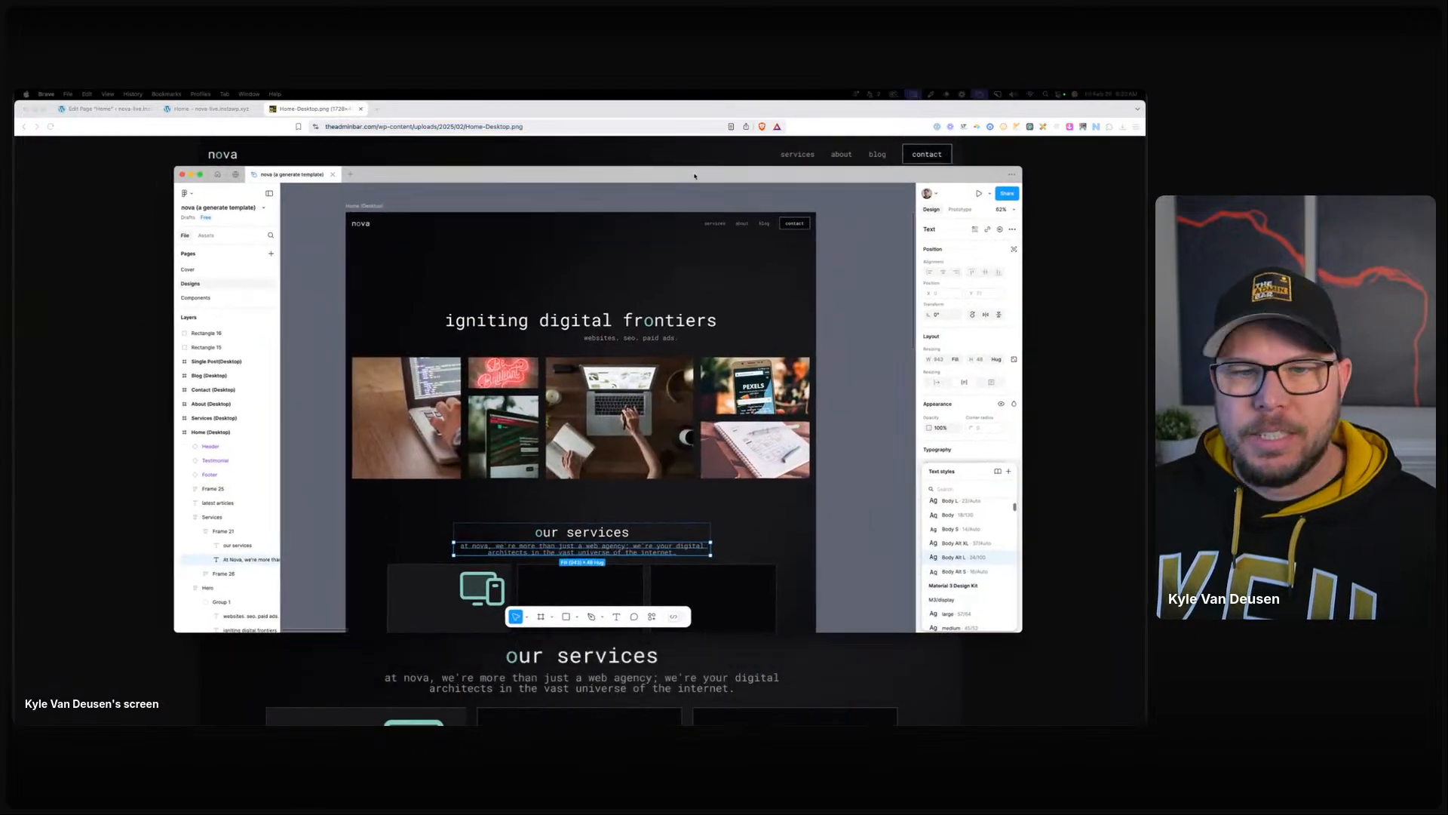
{"action": "left_click", "coordinate": [395, 390]}
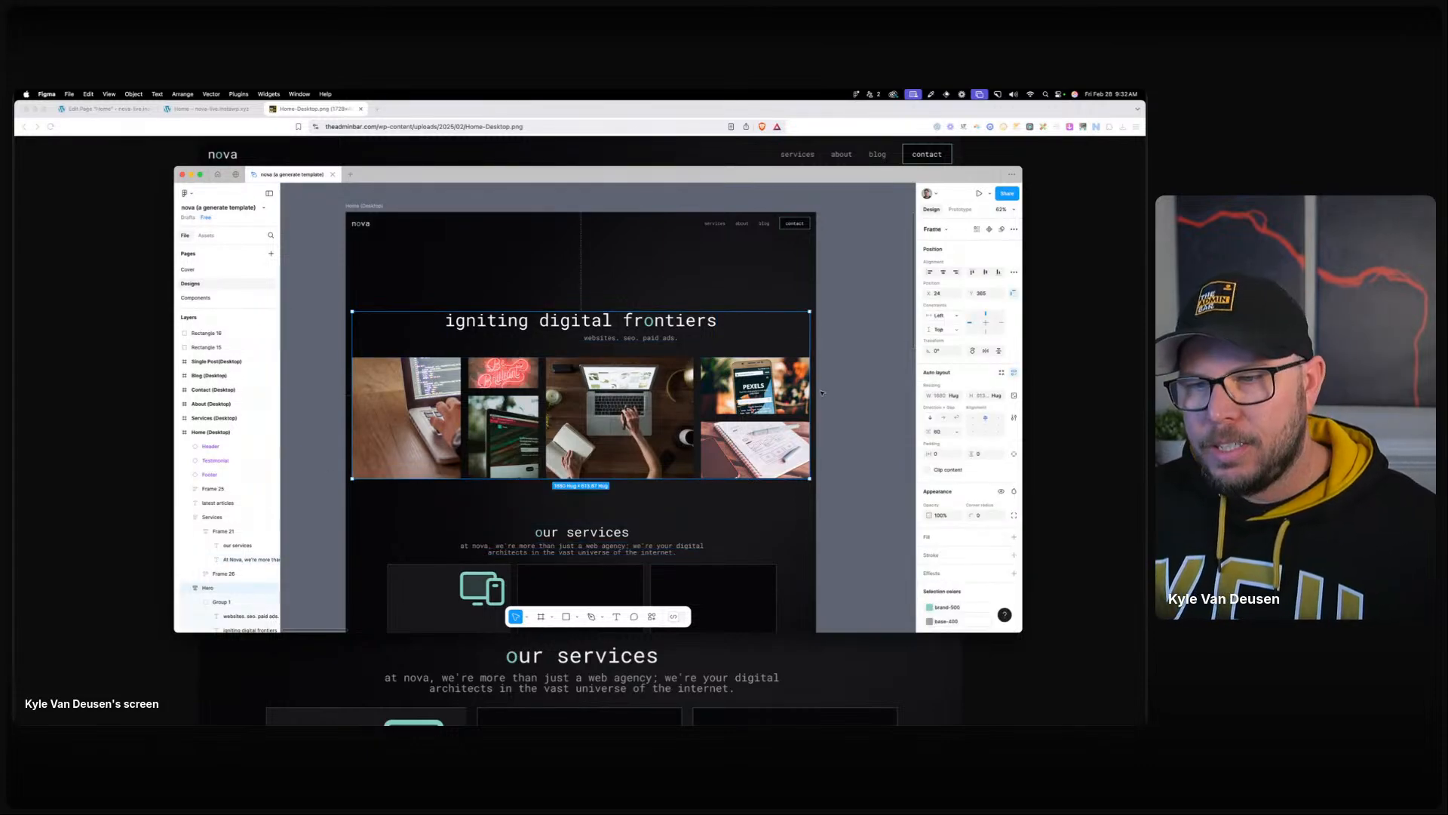
{"action": "left_click", "coordinate": [856, 445]}
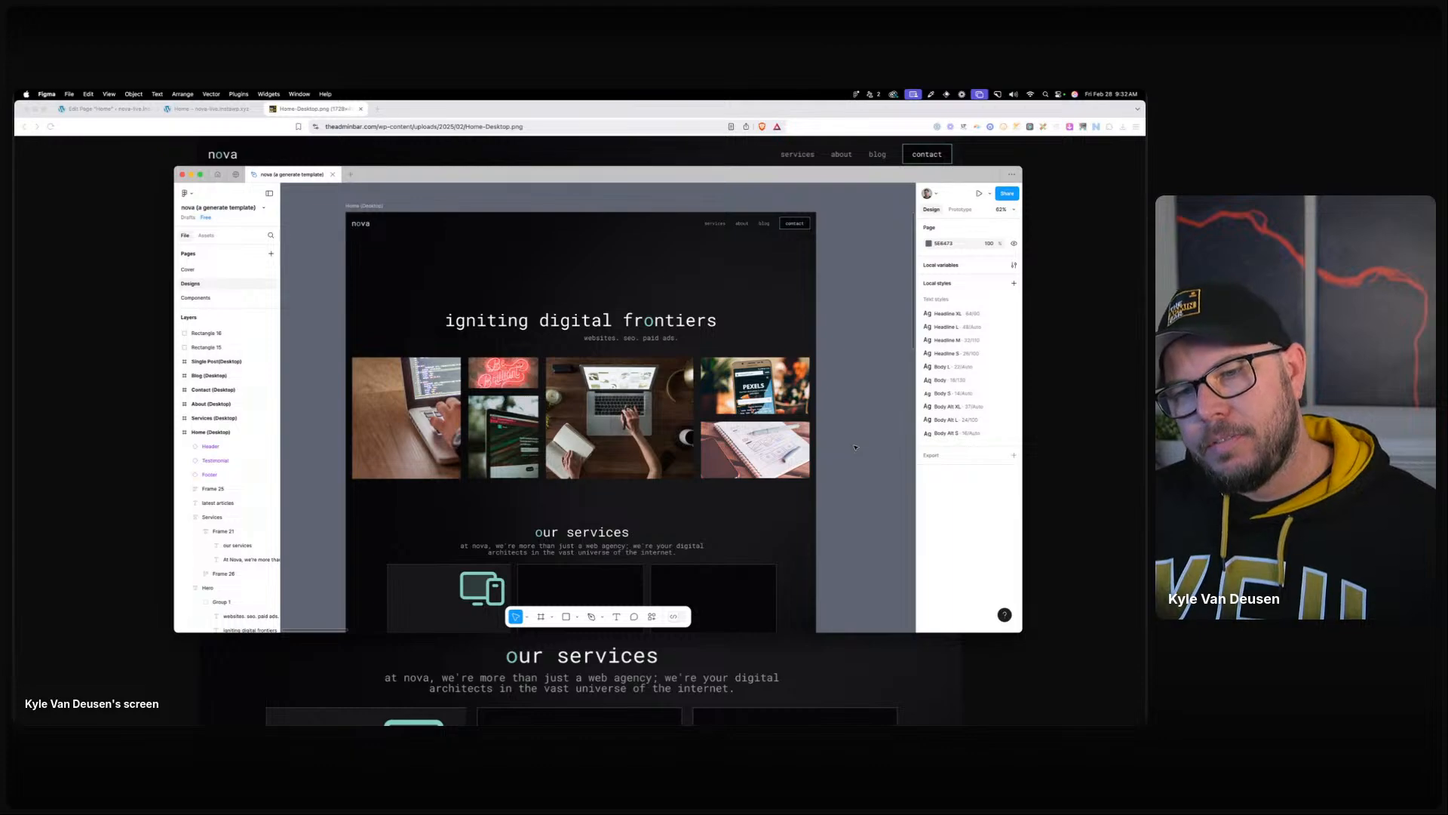
{"action": "left_click_drag", "start_coordinate": [415, 174], "coordinate": [15, 162]}
Review the live home page from the top, then return to the Edit Page tab.
{"action": "left_click", "coordinate": [217, 110]}
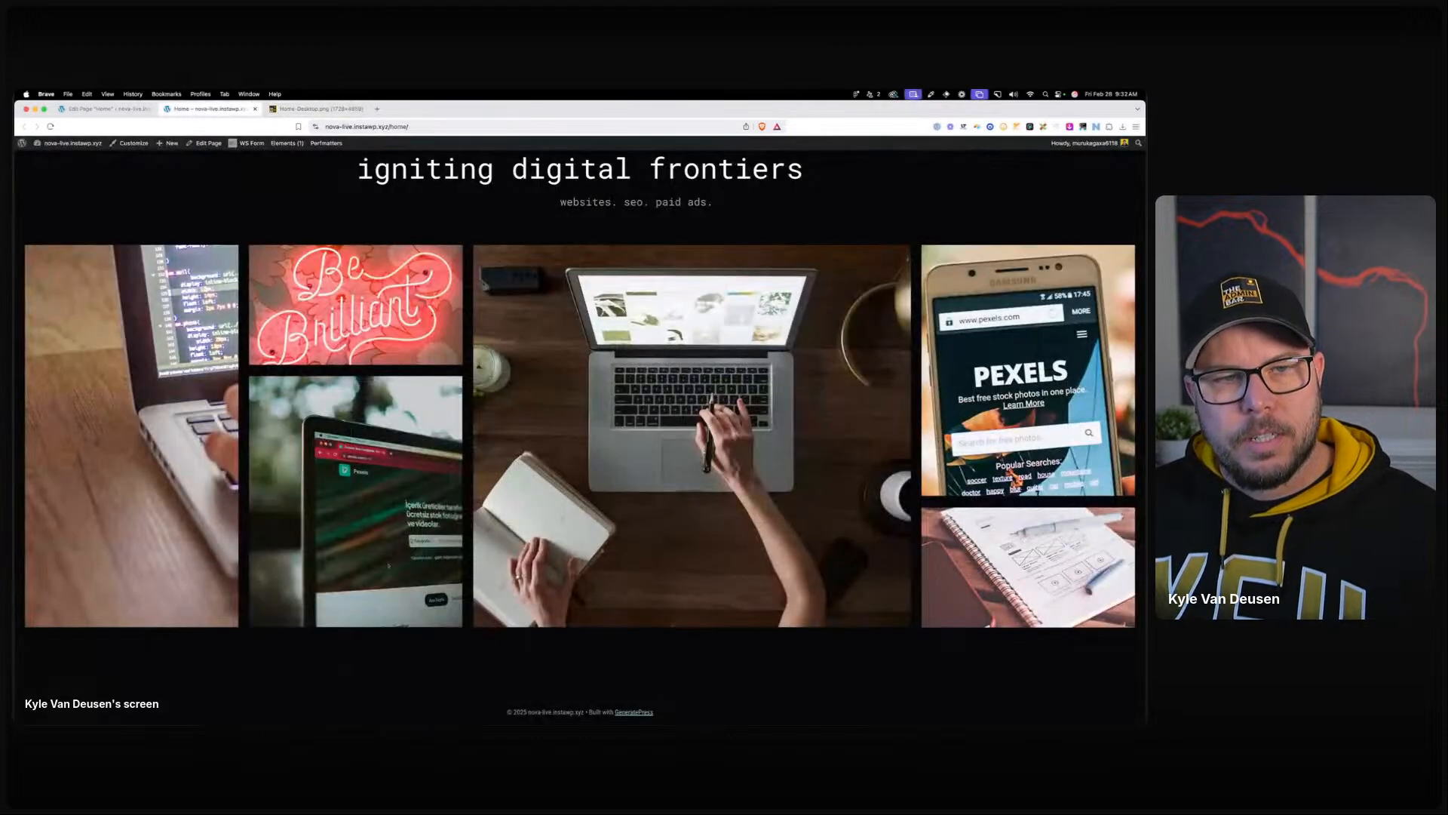
{"action": "left_click_drag", "start_coordinate": [702, 722], "coordinate": [15, 317]}
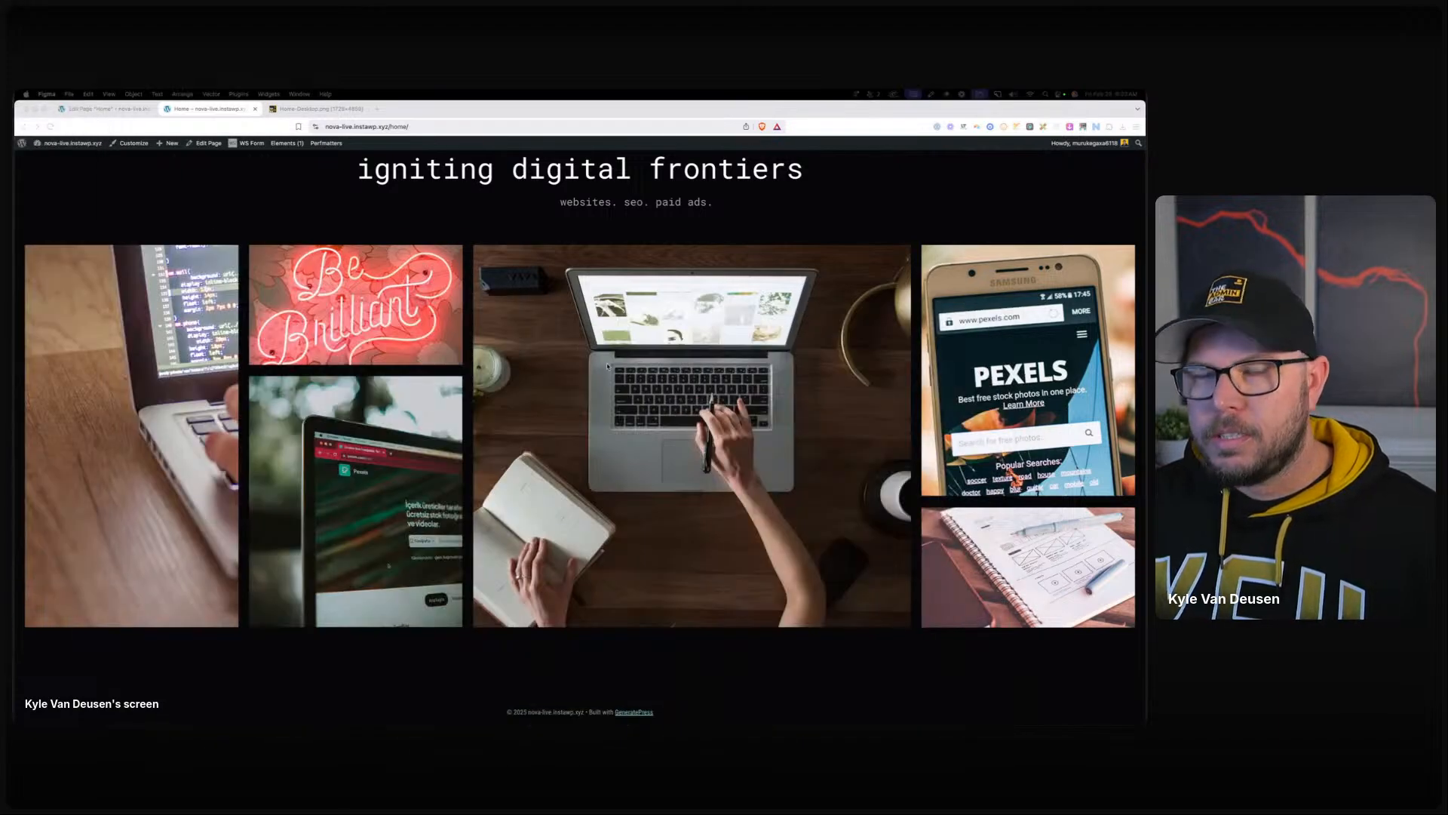
{"action": "scroll", "coordinate": [634, 383], "scroll_direction": "up", "scroll_amount": 3}
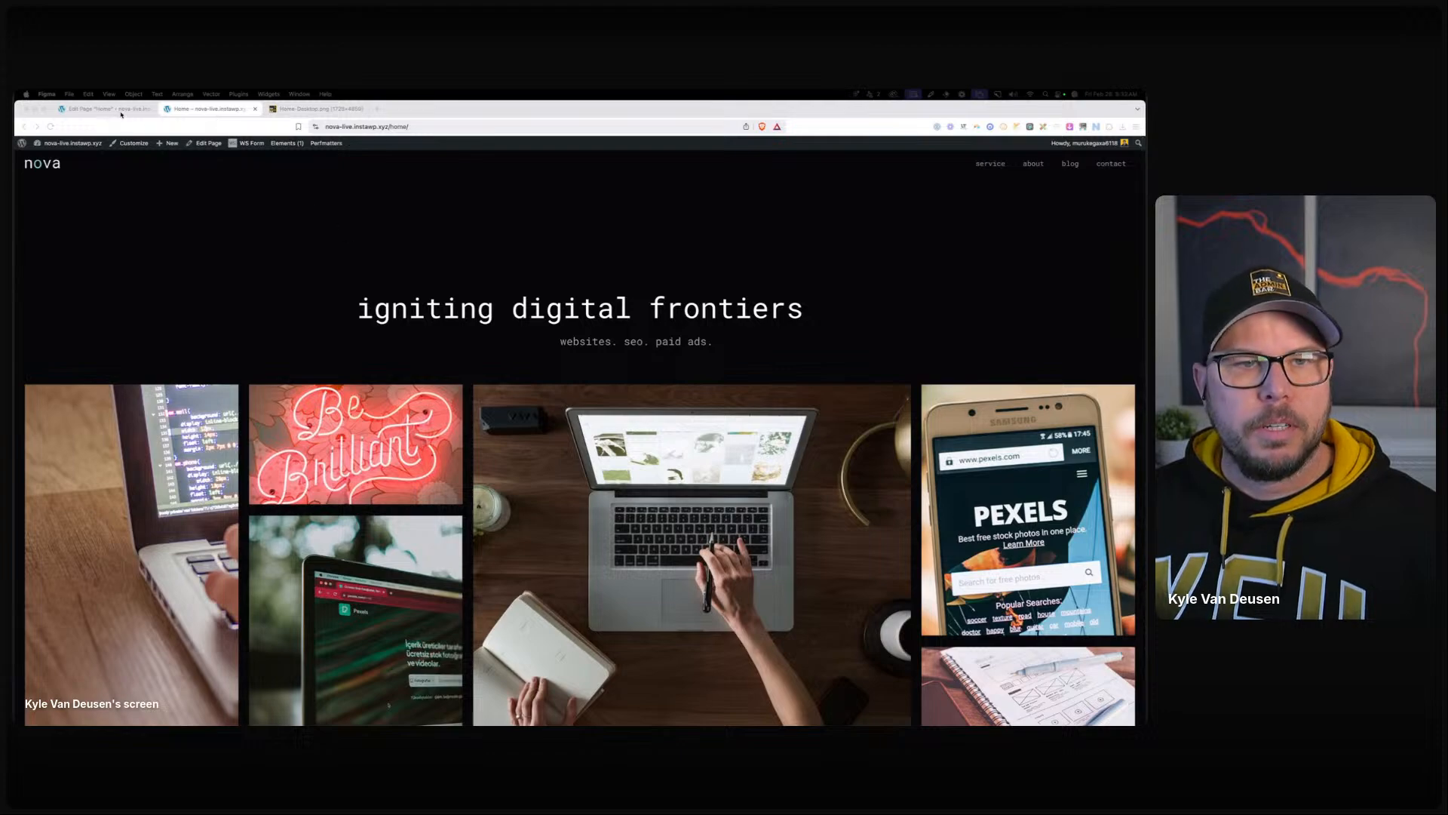
{"action": "left_click", "coordinate": [115, 109]}
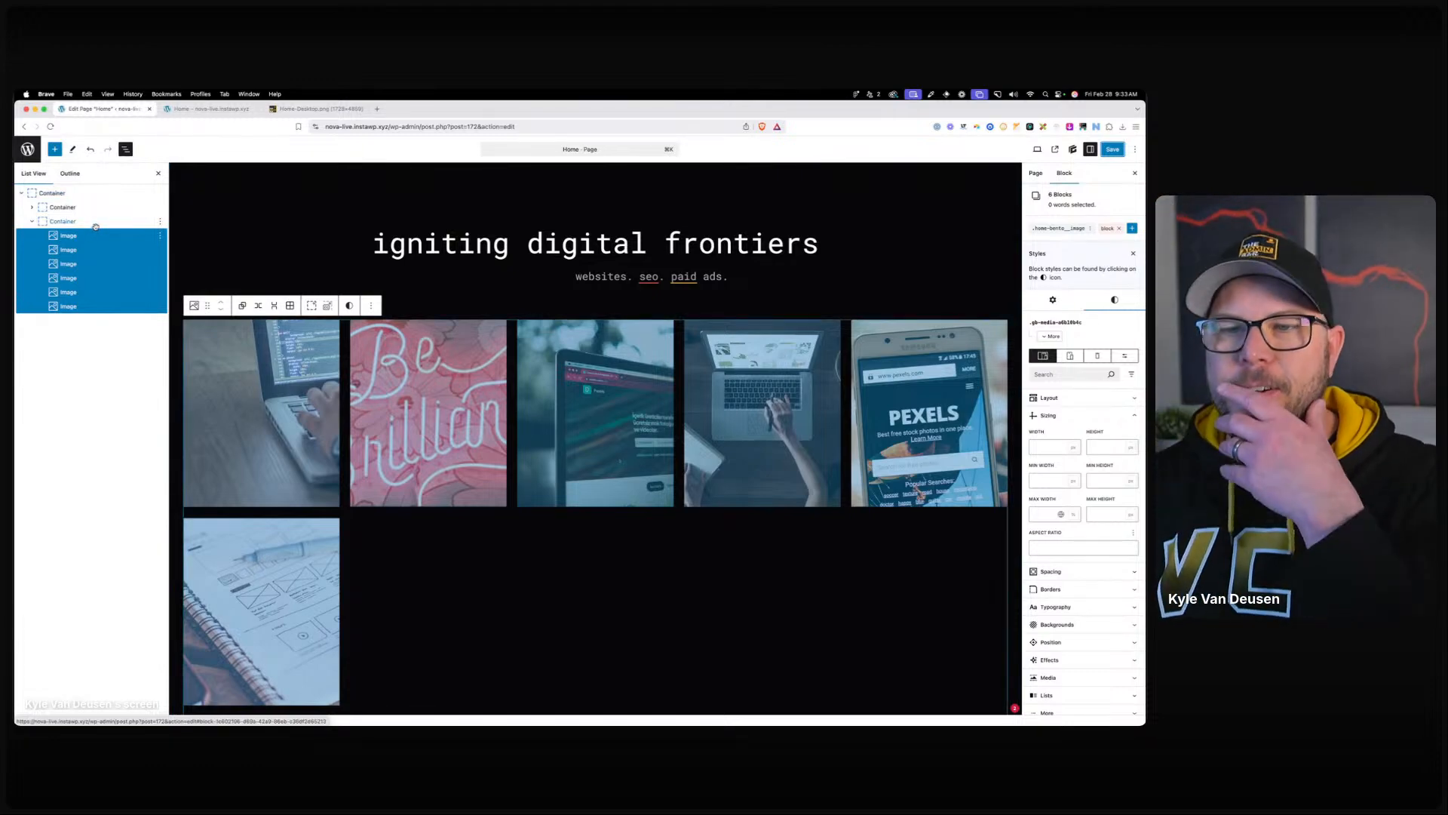
Give the .home-bento-wrapper class 8 px column and row gaps at the tablet breakpoint.
{"action": "left_click", "coordinate": [64, 221]}
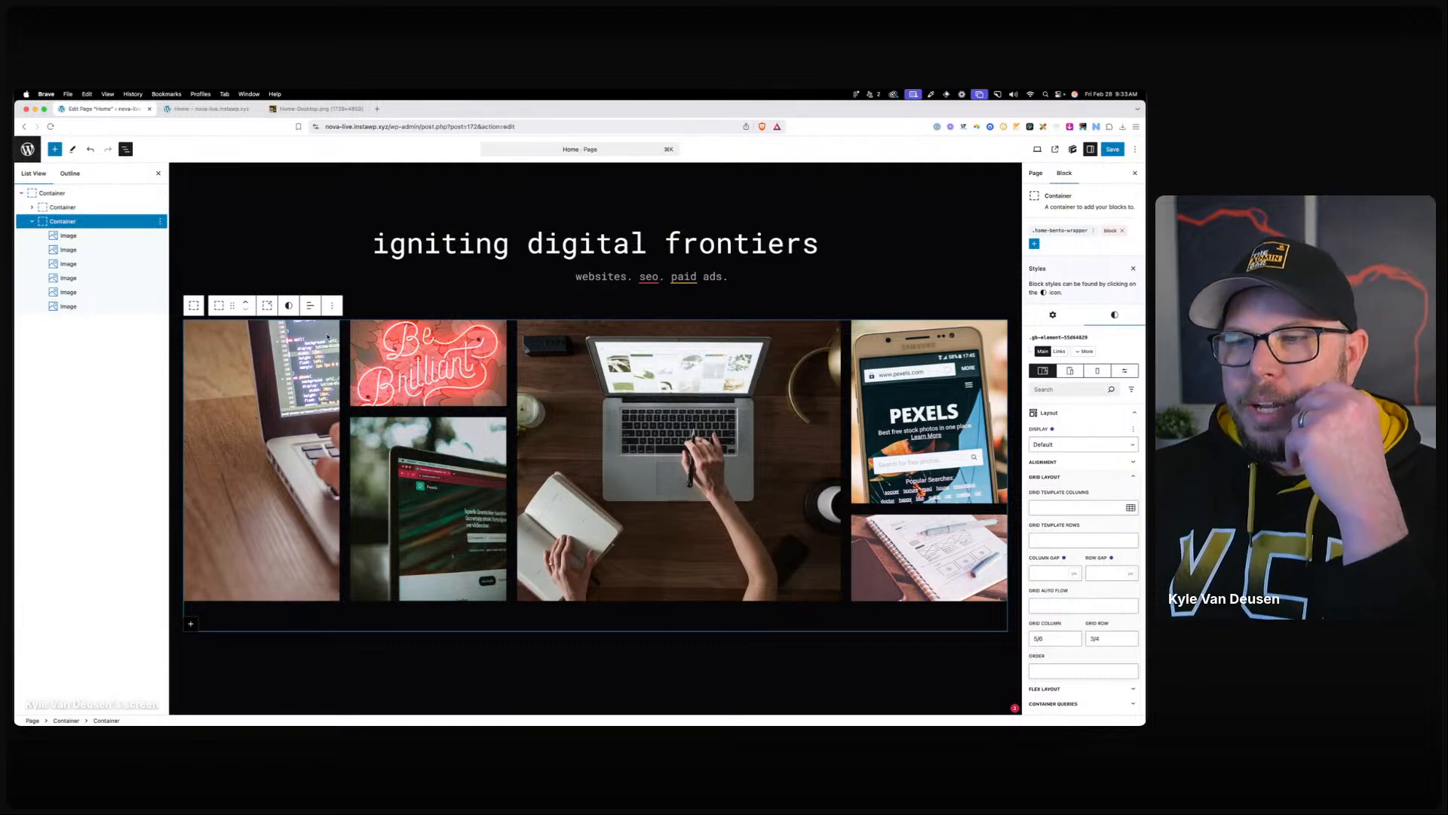
{"action": "left_click", "coordinate": [1070, 370]}
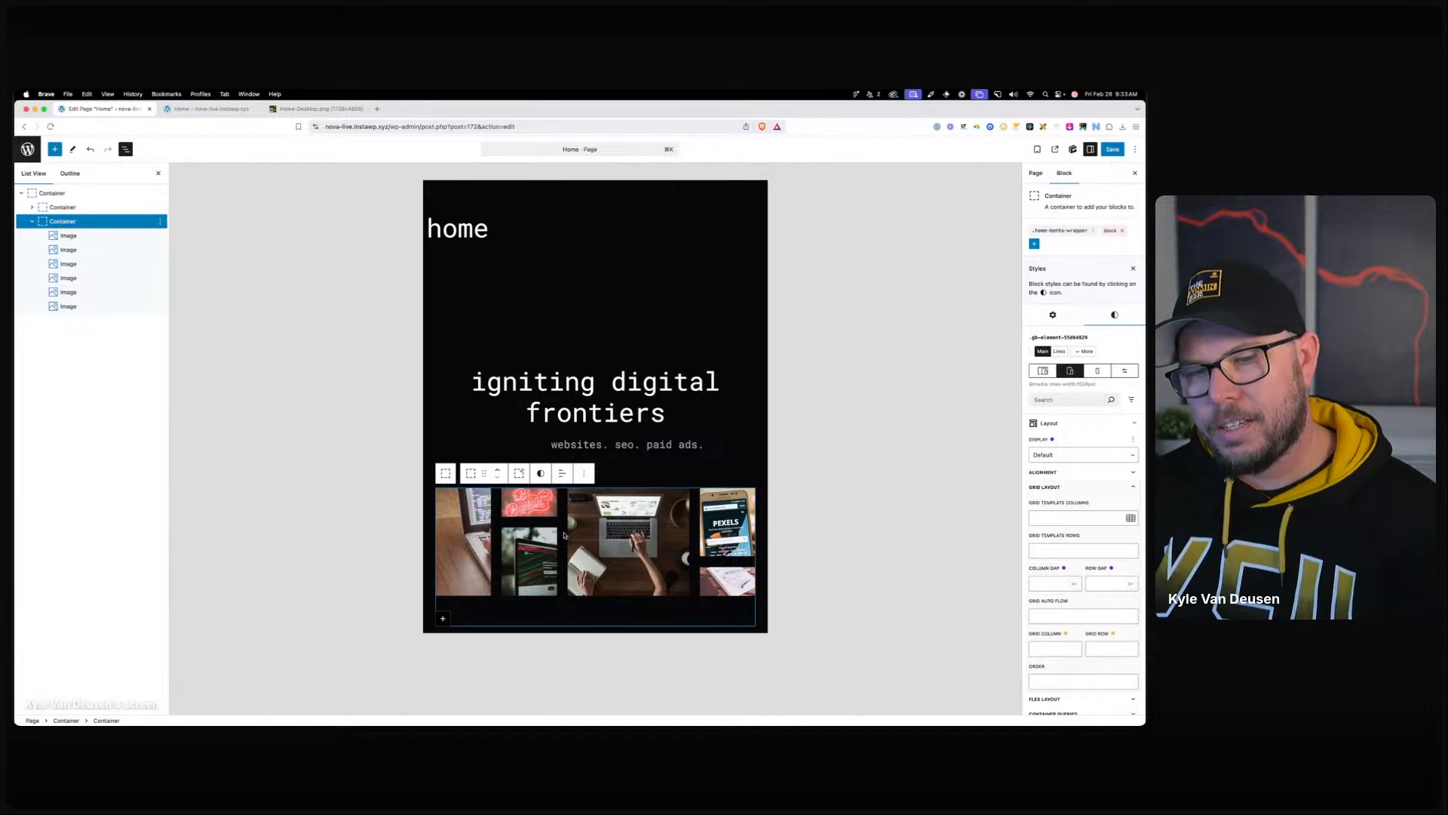
{"action": "left_click", "coordinate": [1060, 230]}
{"action": "left_click", "coordinate": [1055, 442]}
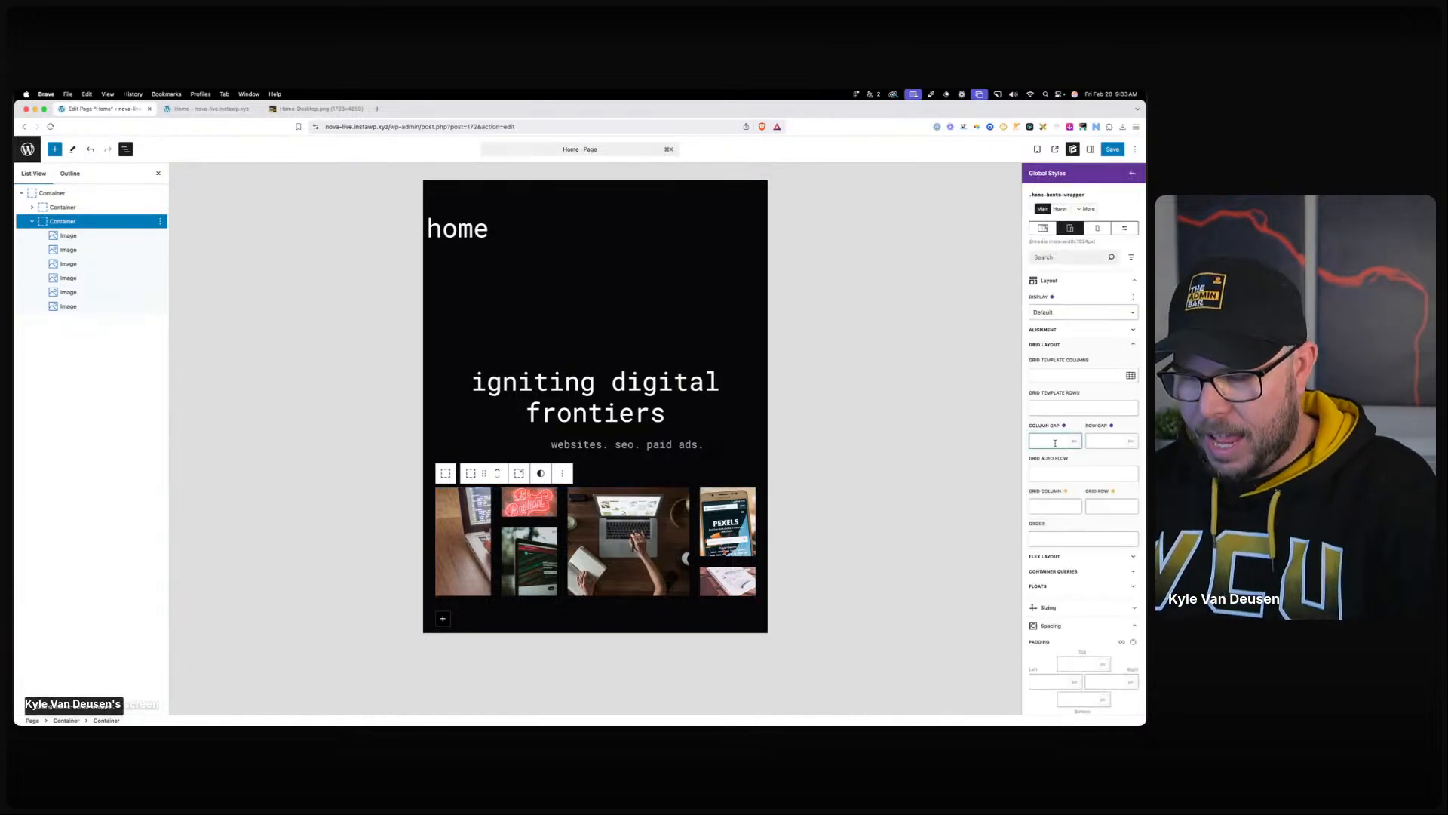
{"action": "type", "text": "8"}
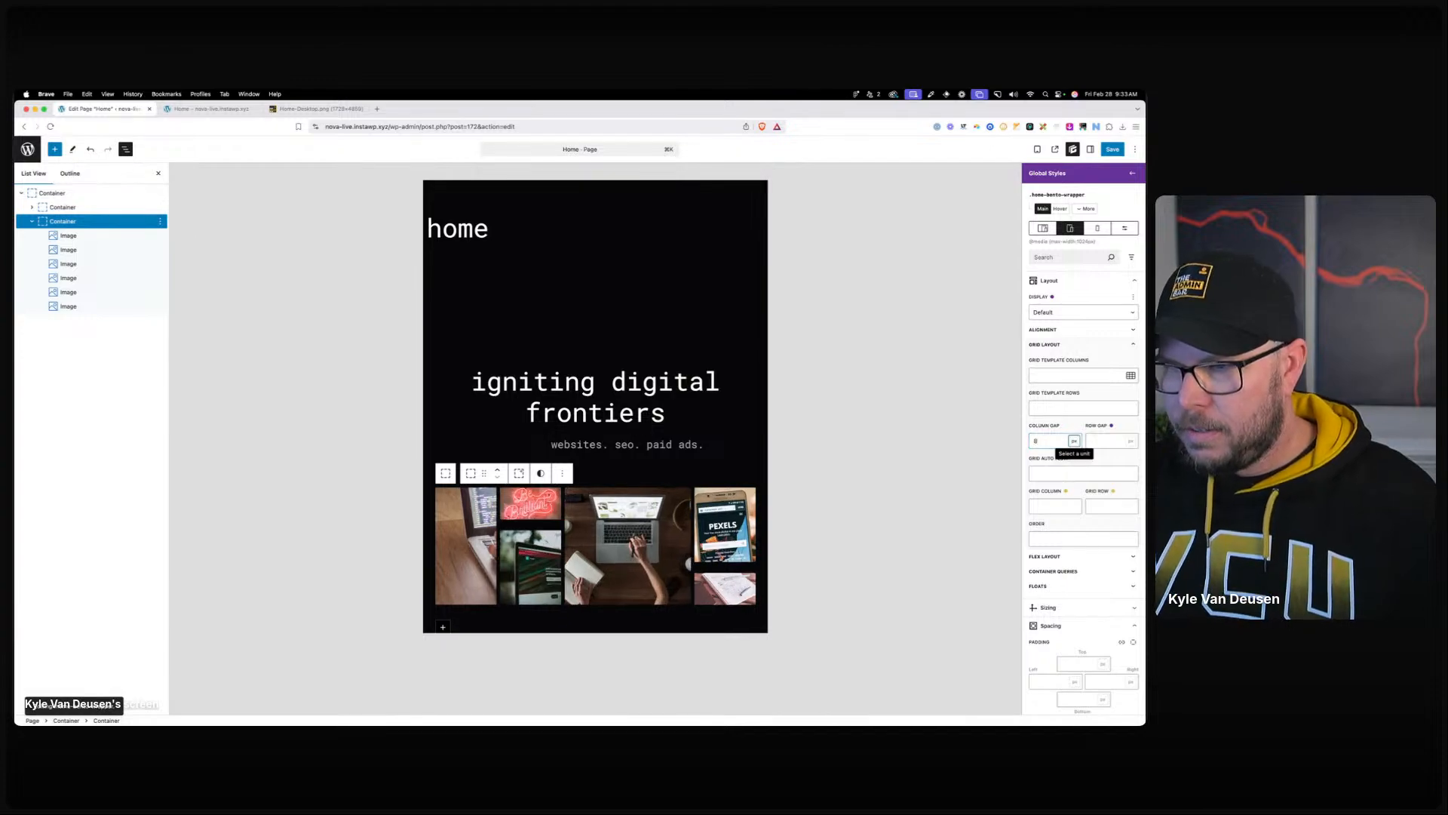
{"action": "left_click", "coordinate": [1113, 442]}
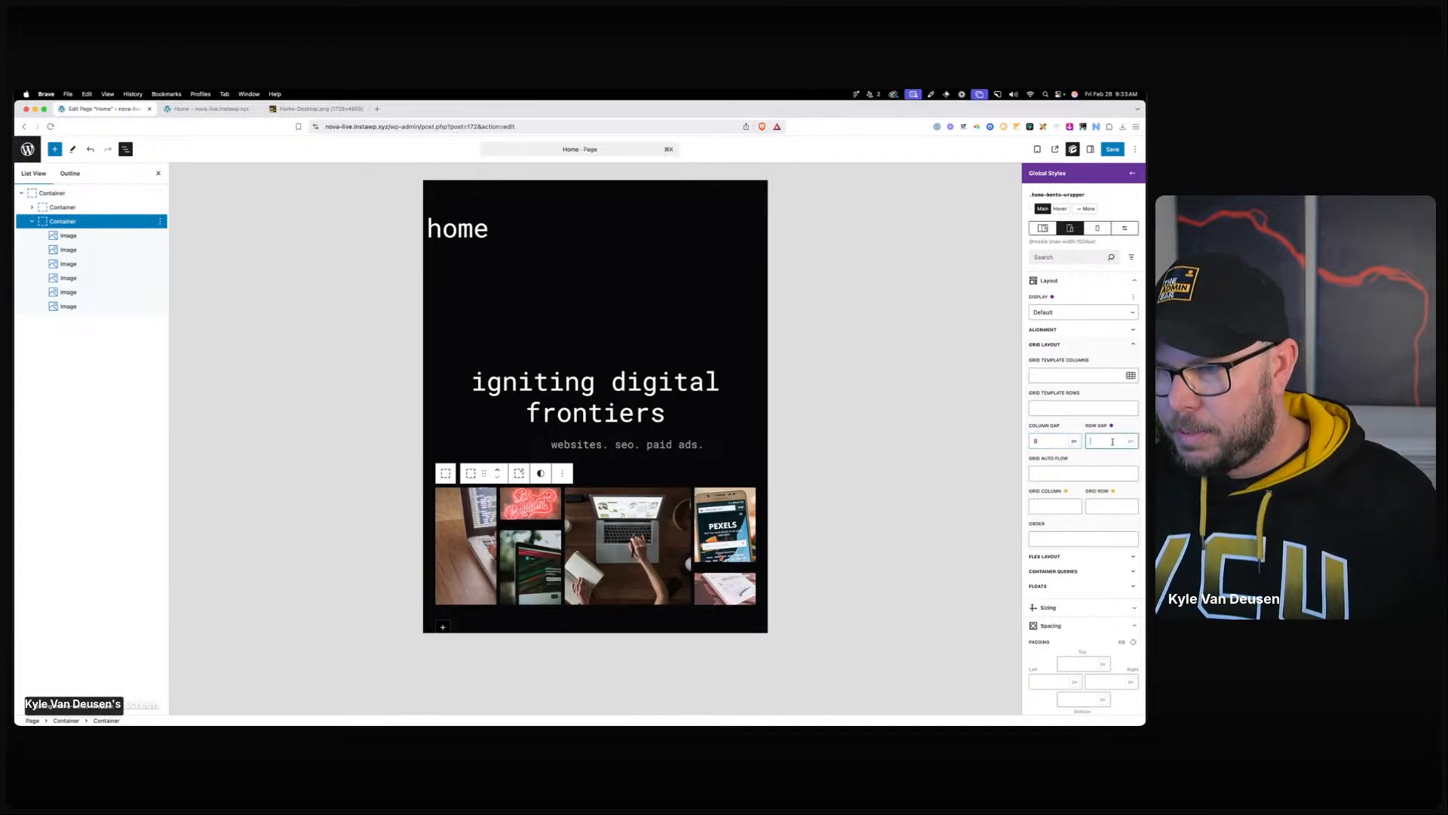
{"action": "type", "text": "8"}
Set the 'websites. seo. paid ads.' tagline's left margin to 0, then preview mobile width.
{"action": "left_click", "coordinate": [580, 383]}
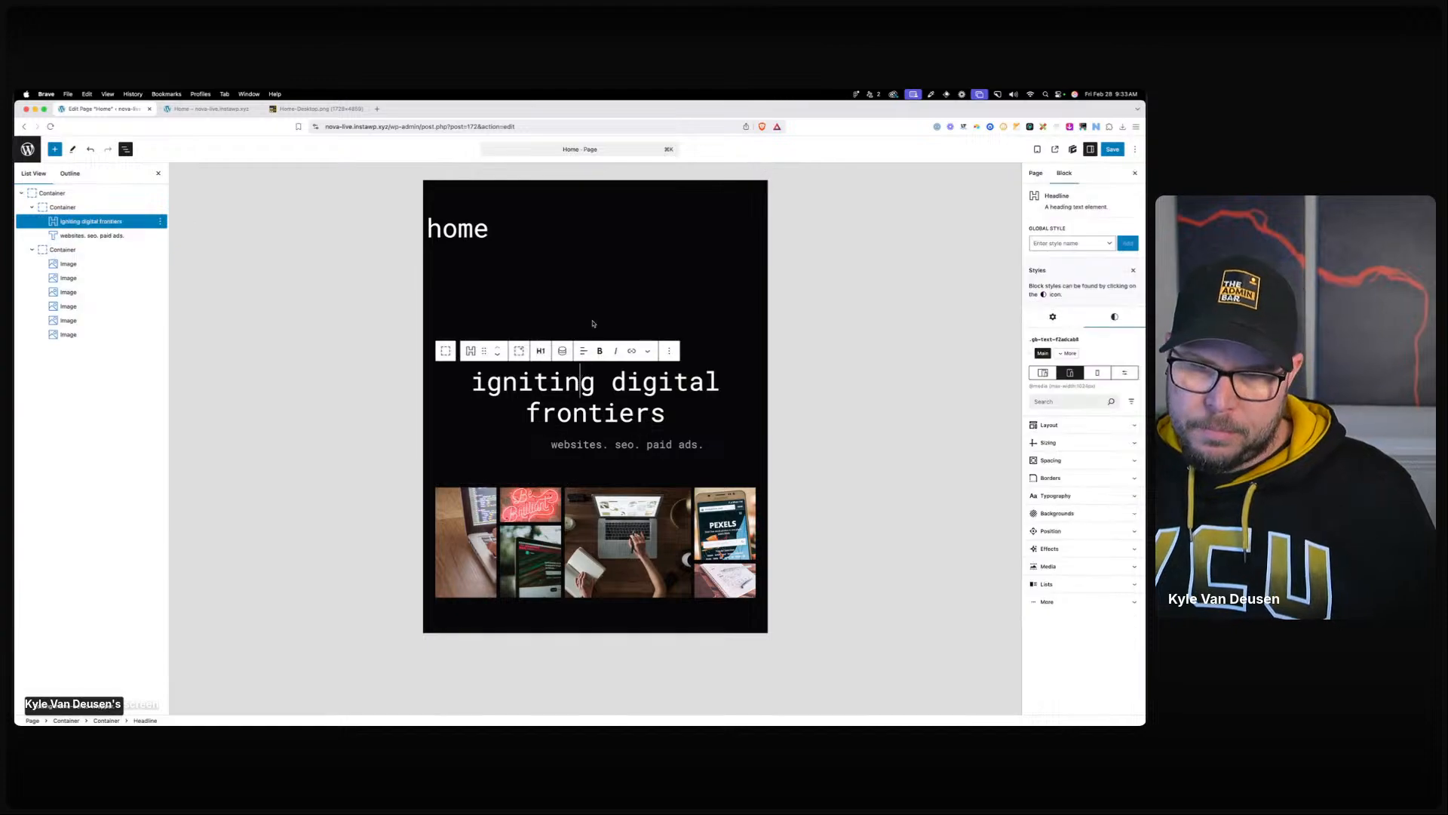
{"action": "left_click", "coordinate": [611, 445]}
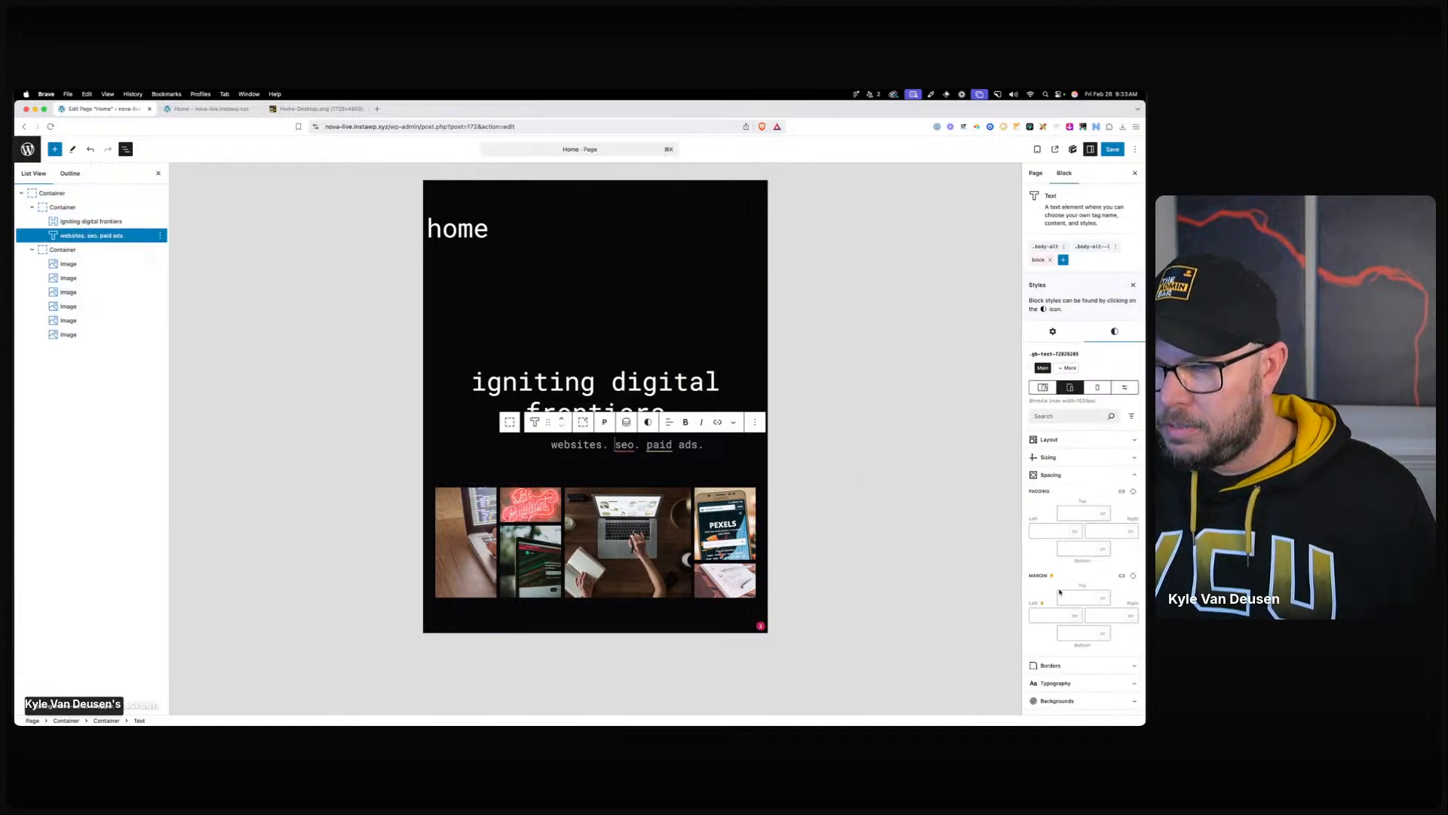
{"action": "left_click", "coordinate": [1051, 616]}
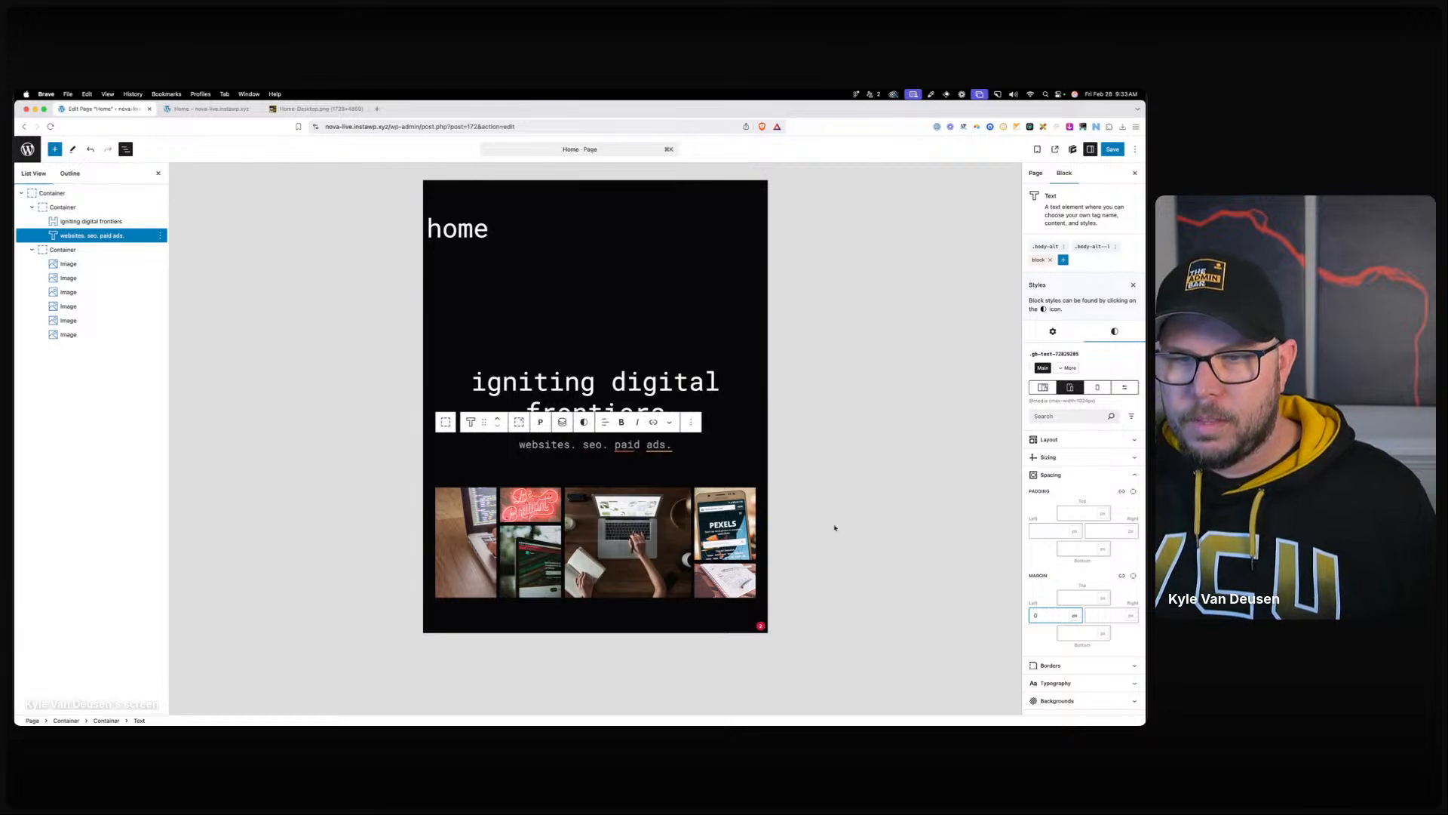
{"action": "left_click", "coordinate": [307, 329]}
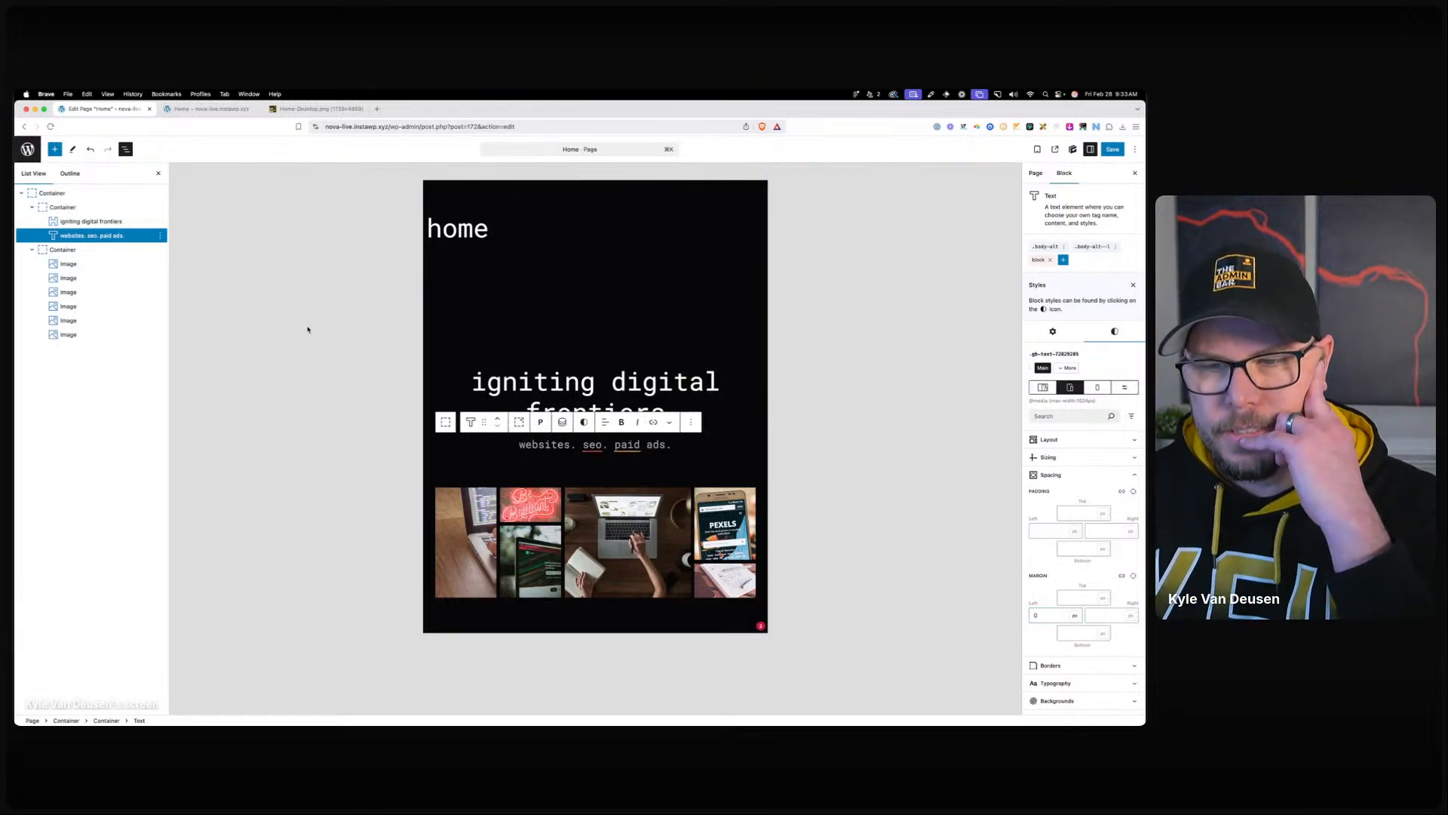
{"action": "left_click", "coordinate": [1098, 387]}
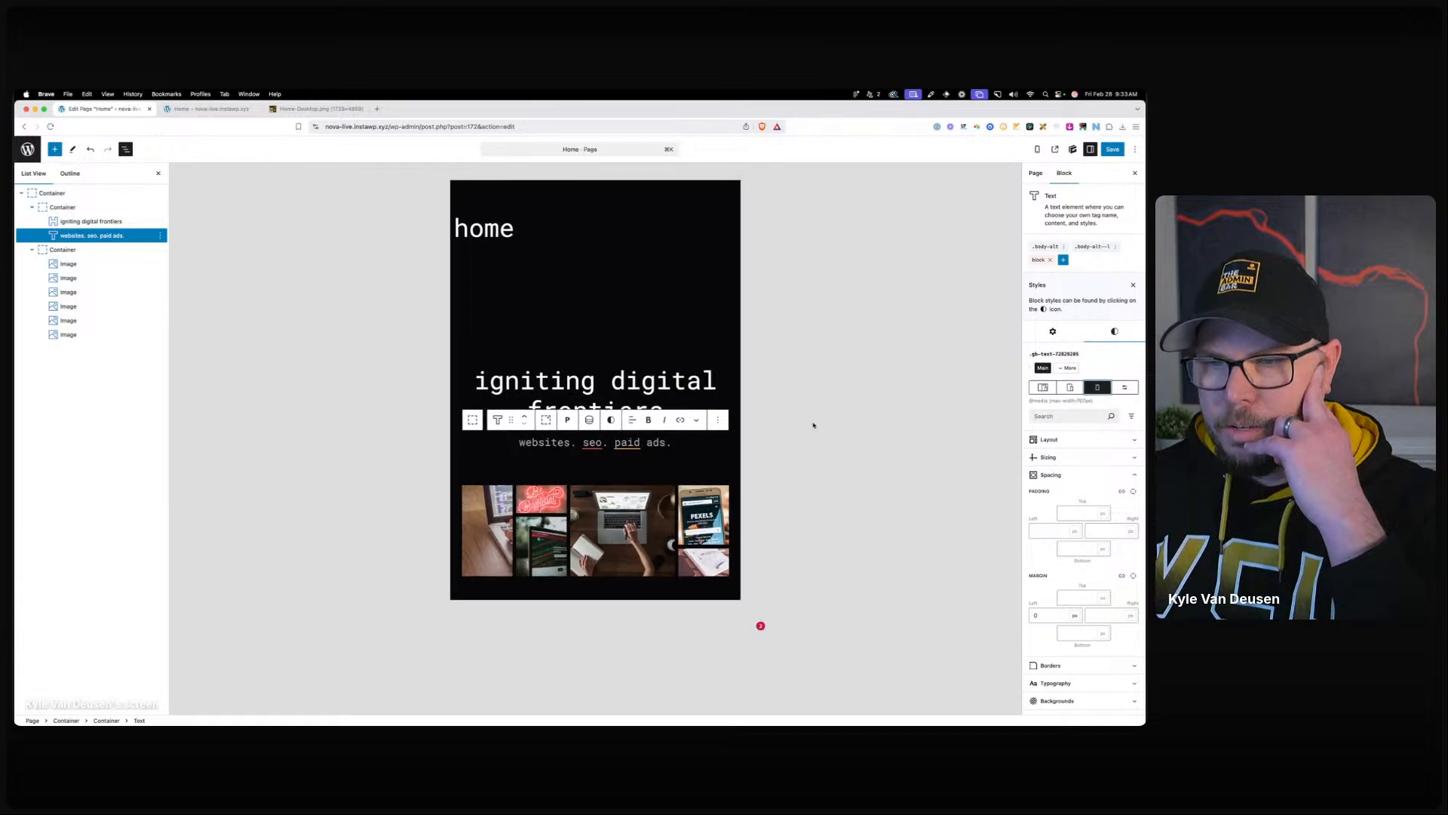
Scroll the mobile preview, select the hero image Container, and switch to Figma.
{"action": "scroll", "coordinate": [600, 354], "scroll_direction": "down", "scroll_amount": 4}
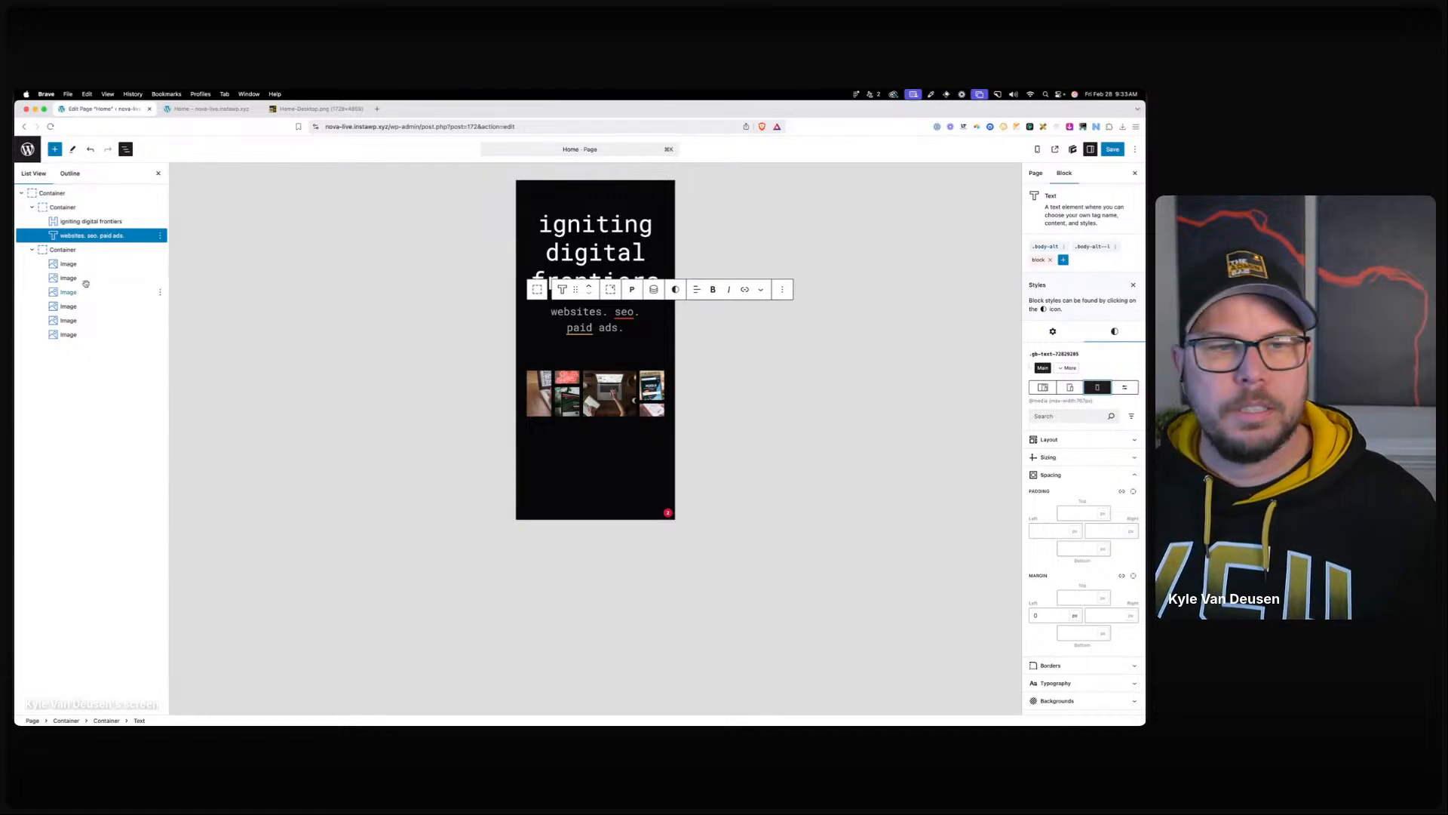
{"action": "left_click", "coordinate": [69, 249]}
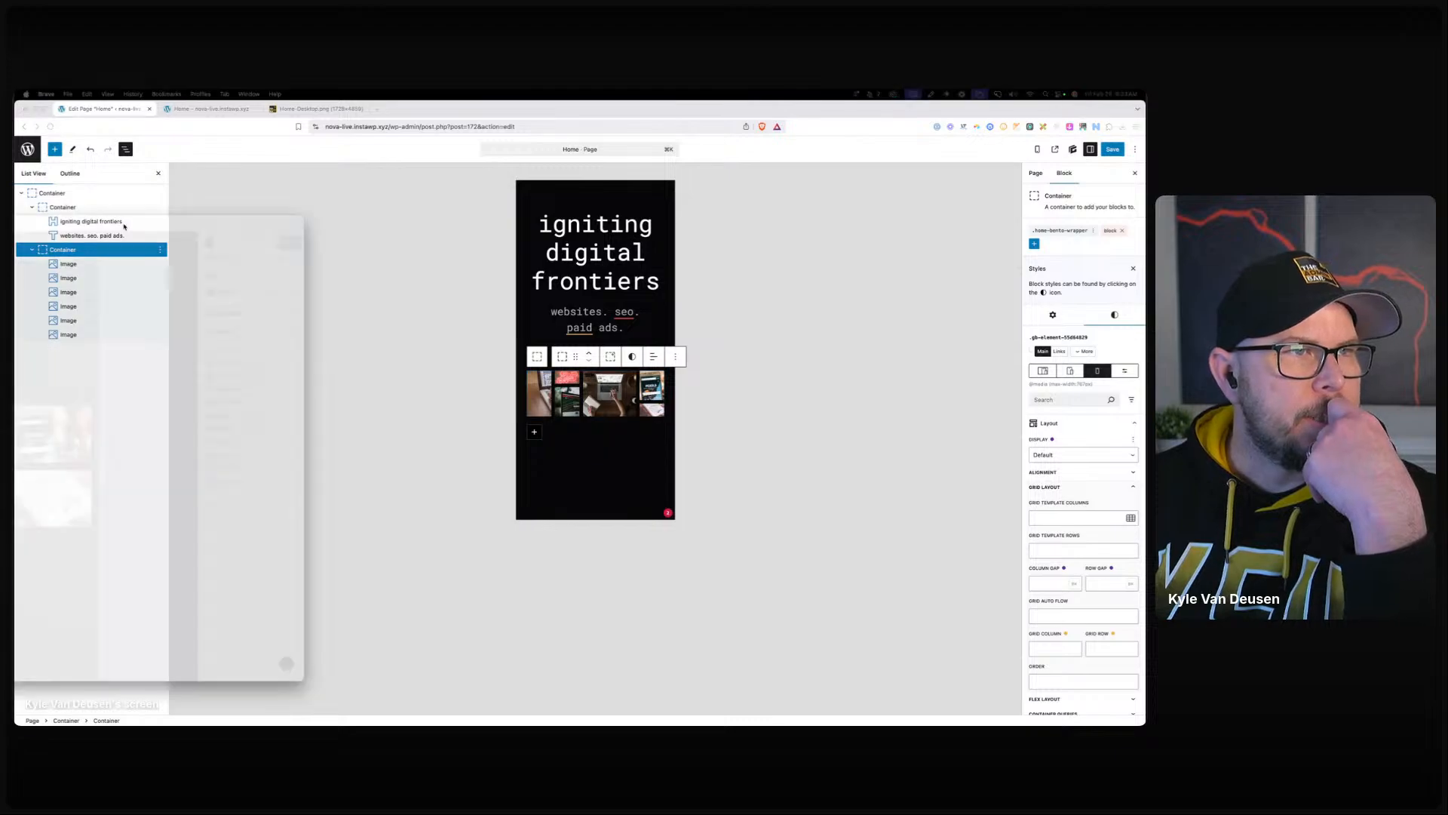
{"action": "key", "text": "super+Tab"}
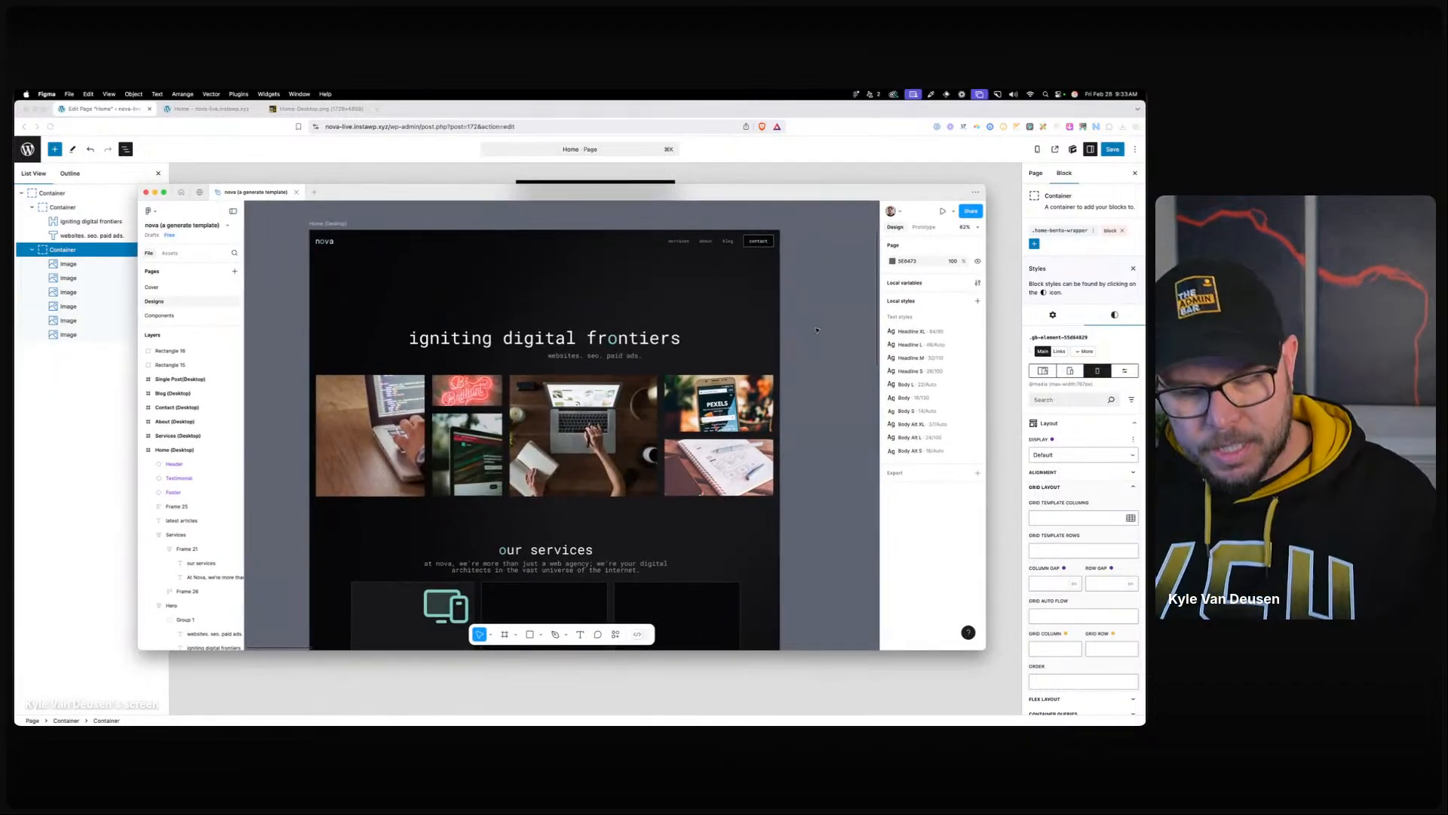
Pan and zoom the Figma canvas to inspect the Home (Desktop) frame, then return to WordPress.
{"action": "scroll", "coordinate": [811, 334], "scroll_direction": "down", "scroll_amount": 10}
{"action": "left_click_drag", "start_coordinate": [818, 261], "coordinate": [335, 258]}
{"action": "left_click_drag", "start_coordinate": [807, 333], "coordinate": [842, 299]}
{"action": "left_click_drag", "start_coordinate": [369, 331], "coordinate": [693, 341]}
{"action": "scroll", "coordinate": [693, 341], "scroll_direction": "up", "scroll_amount": 6}
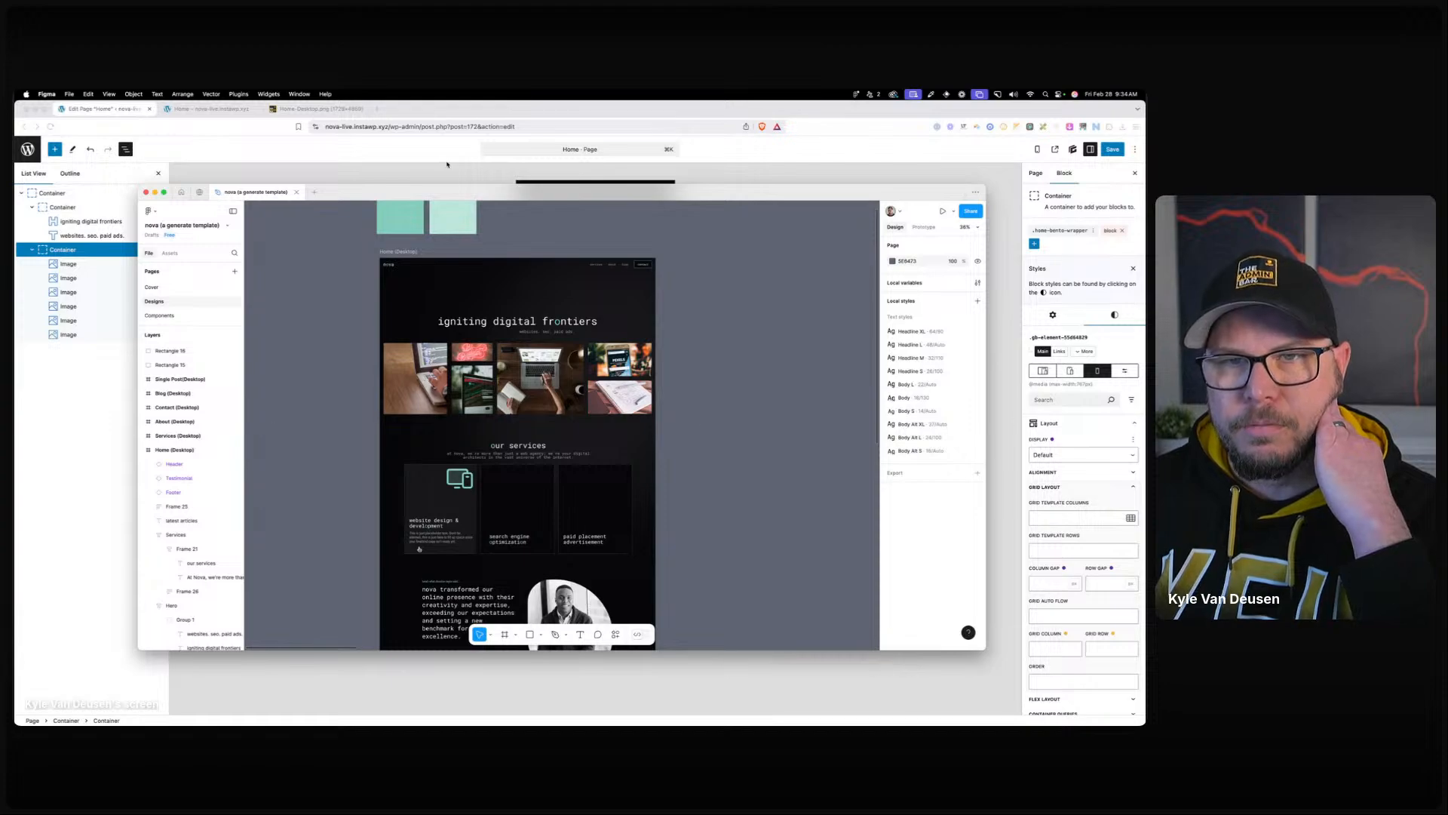
{"action": "left_click", "coordinate": [484, 102]}
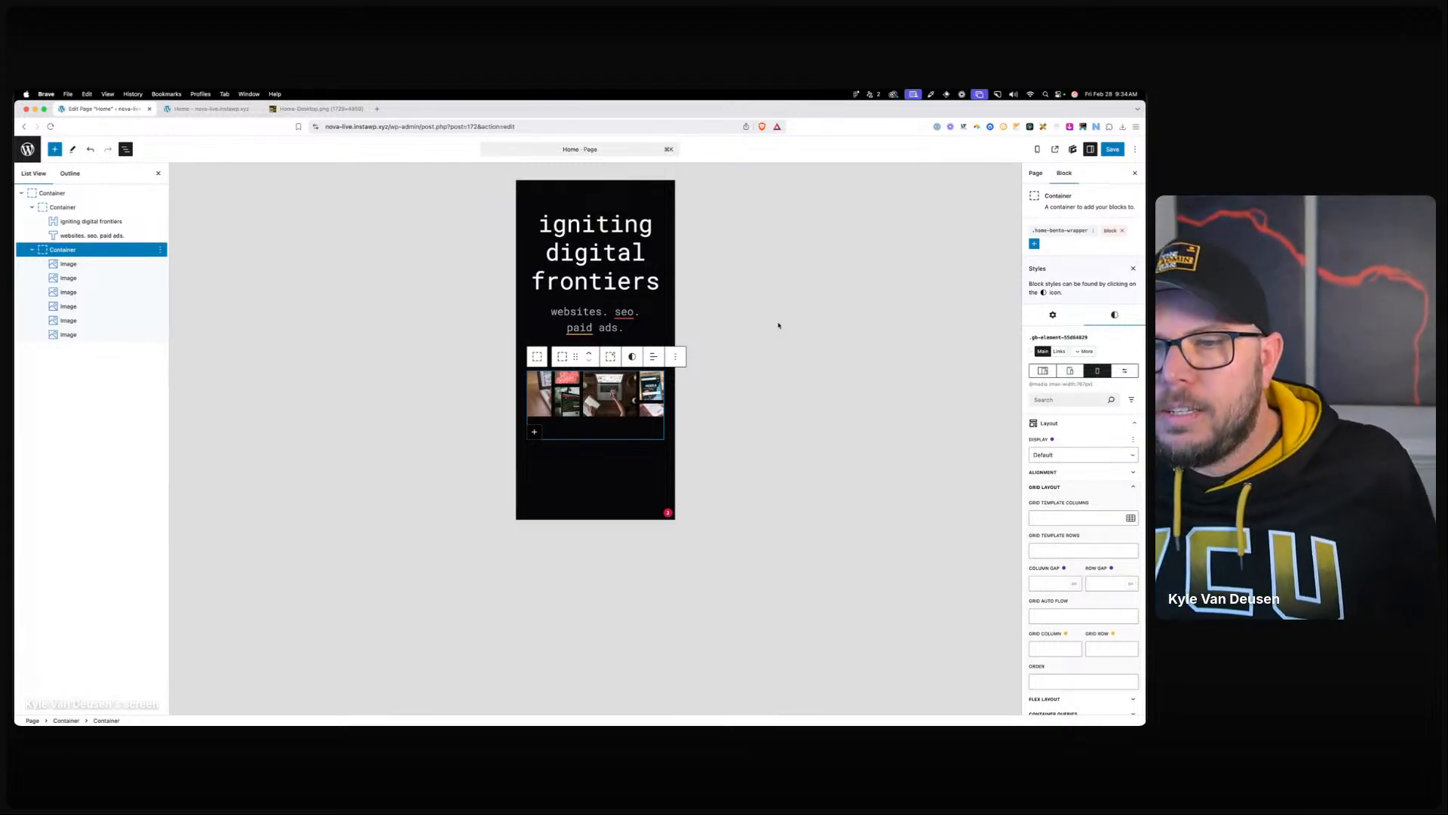
Set the wrapper class to Flex display with Row direction and No Wrap at mobile.
{"action": "left_click", "coordinate": [1059, 230]}
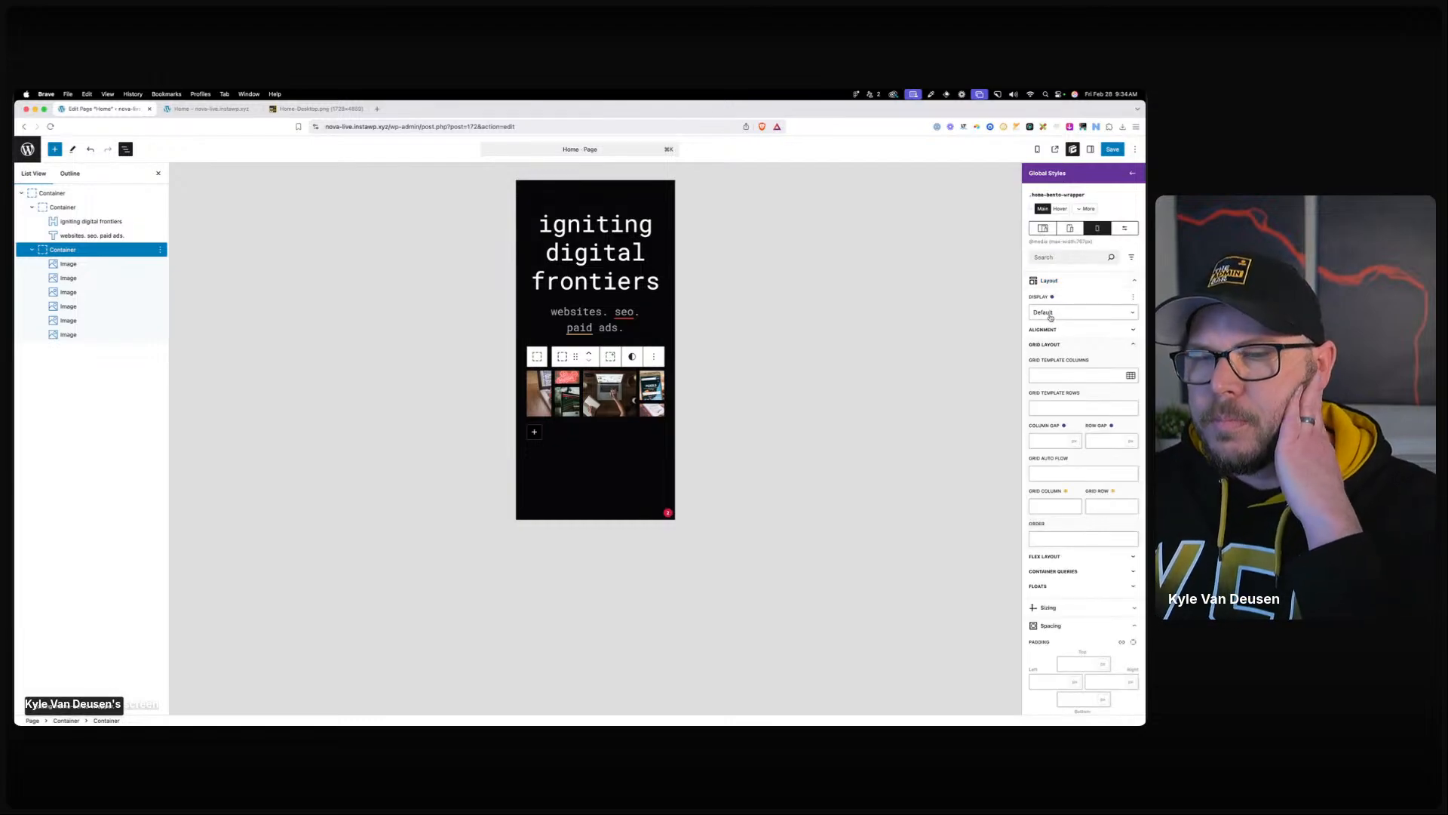
{"action": "left_click", "coordinate": [1051, 317]}
{"action": "key", "text": "Escape"}
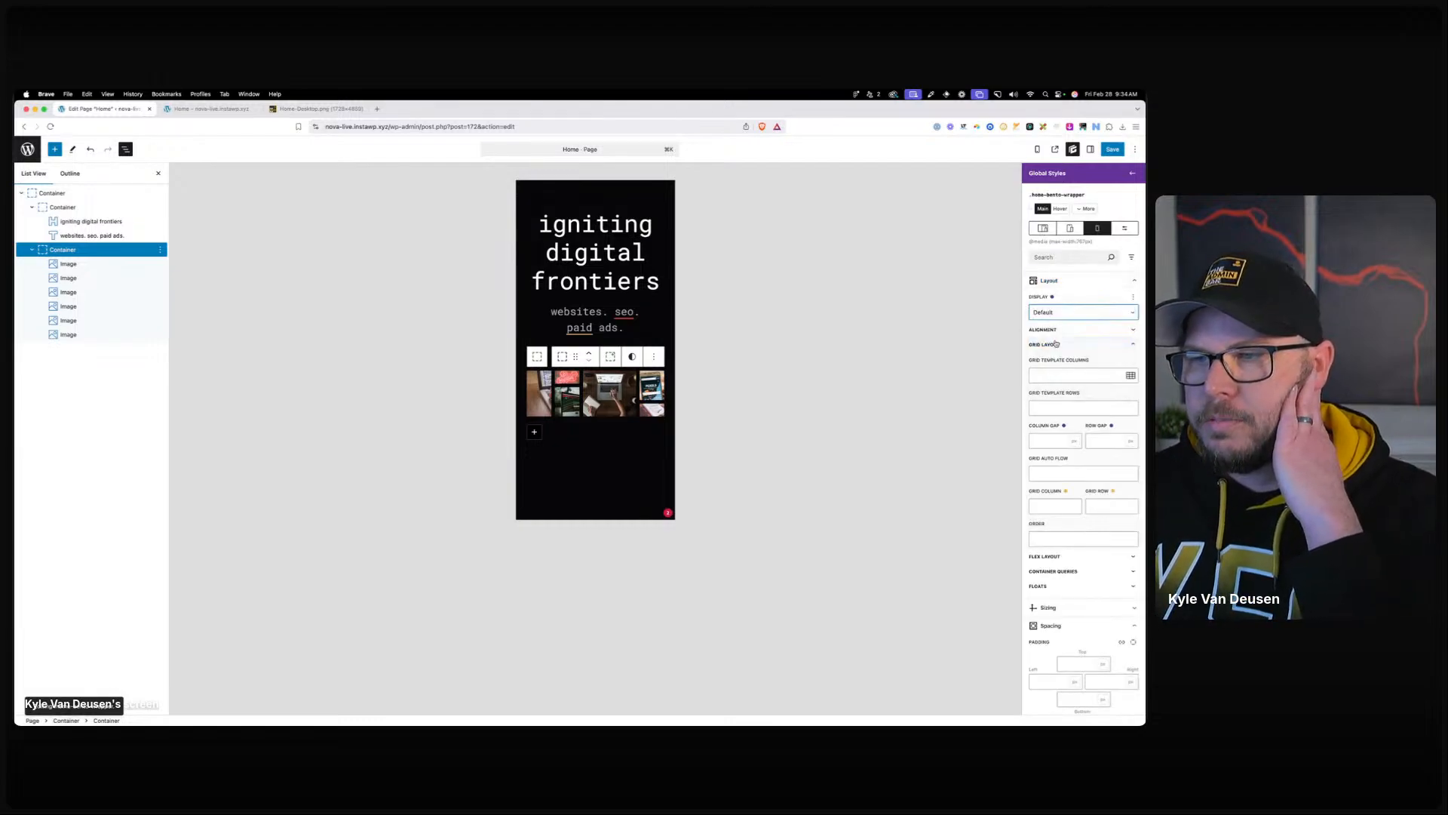
{"action": "left_click", "coordinate": [1056, 343]}
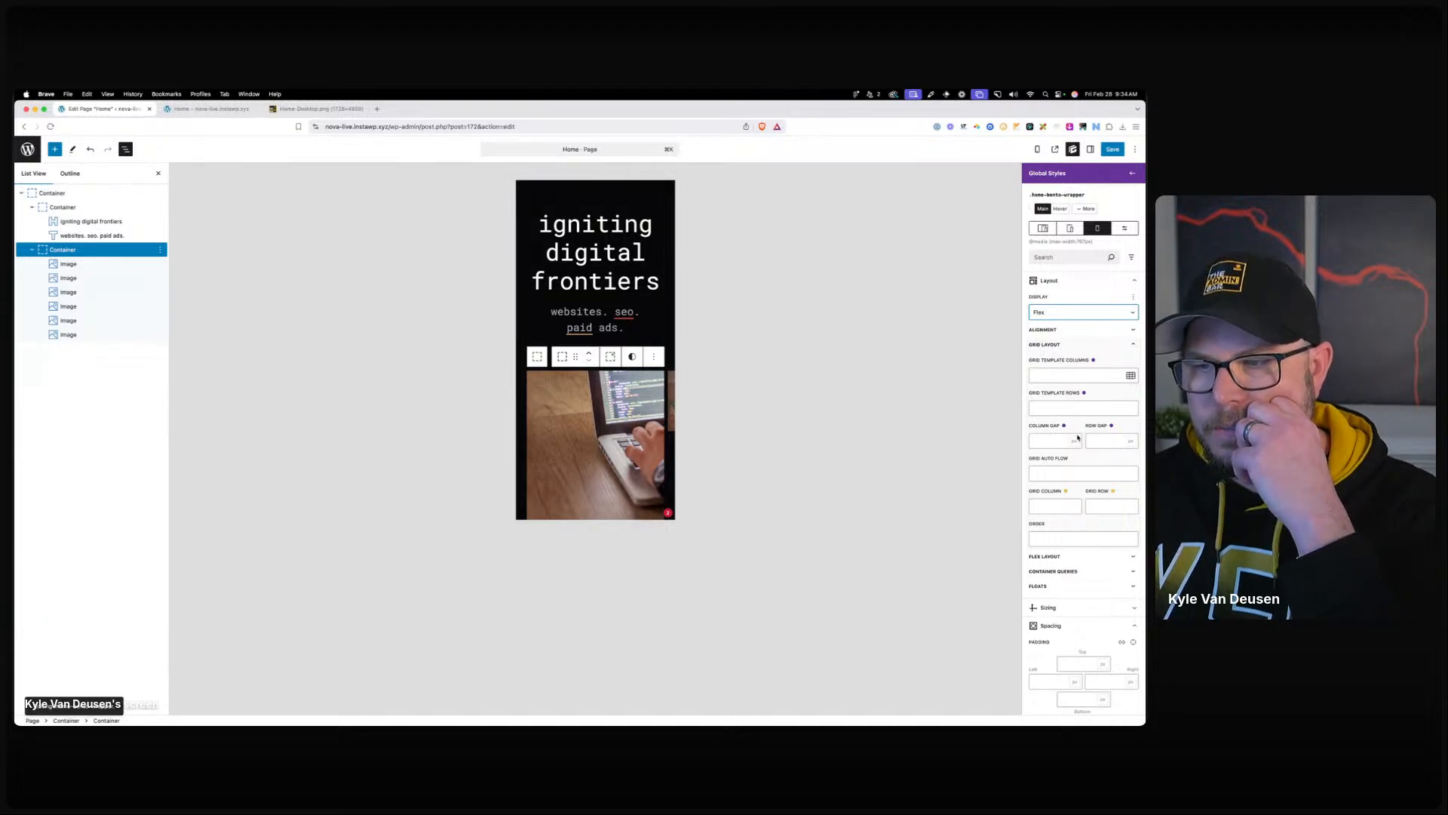
{"action": "left_click", "coordinate": [1056, 345]}
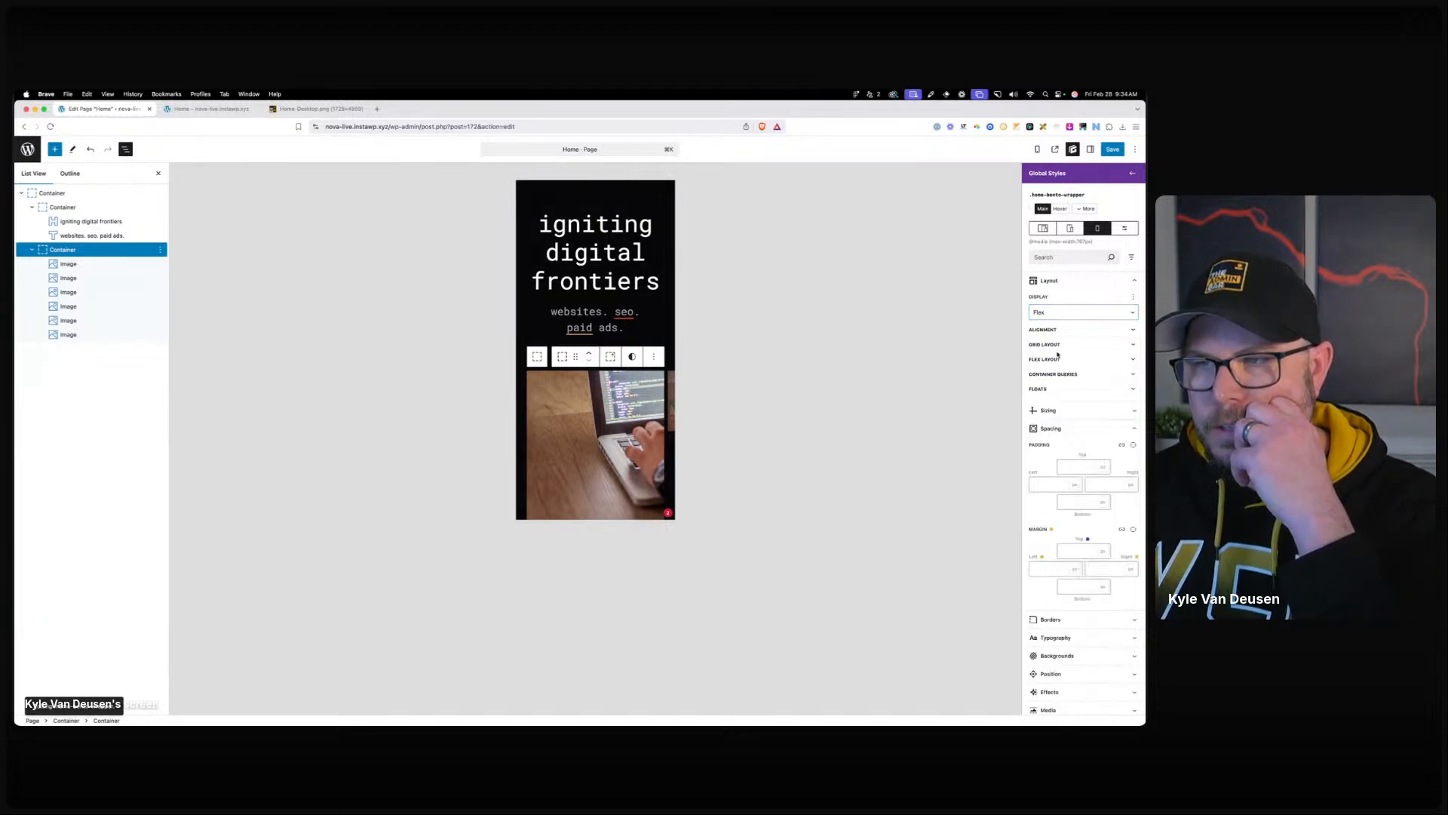
{"action": "left_click", "coordinate": [1060, 360]}
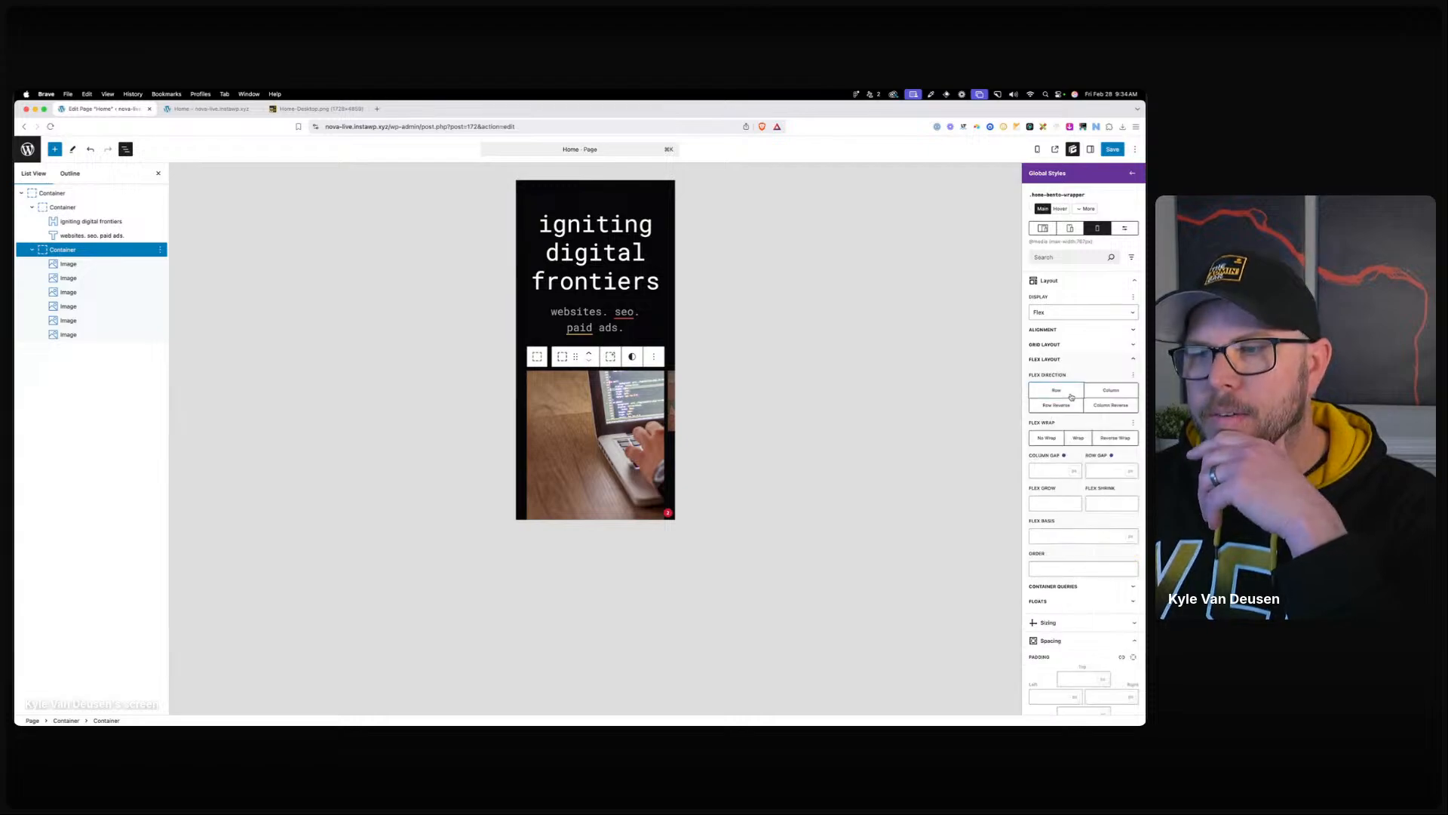
{"action": "left_click", "coordinate": [1066, 398]}
{"action": "left_click", "coordinate": [1052, 471]}
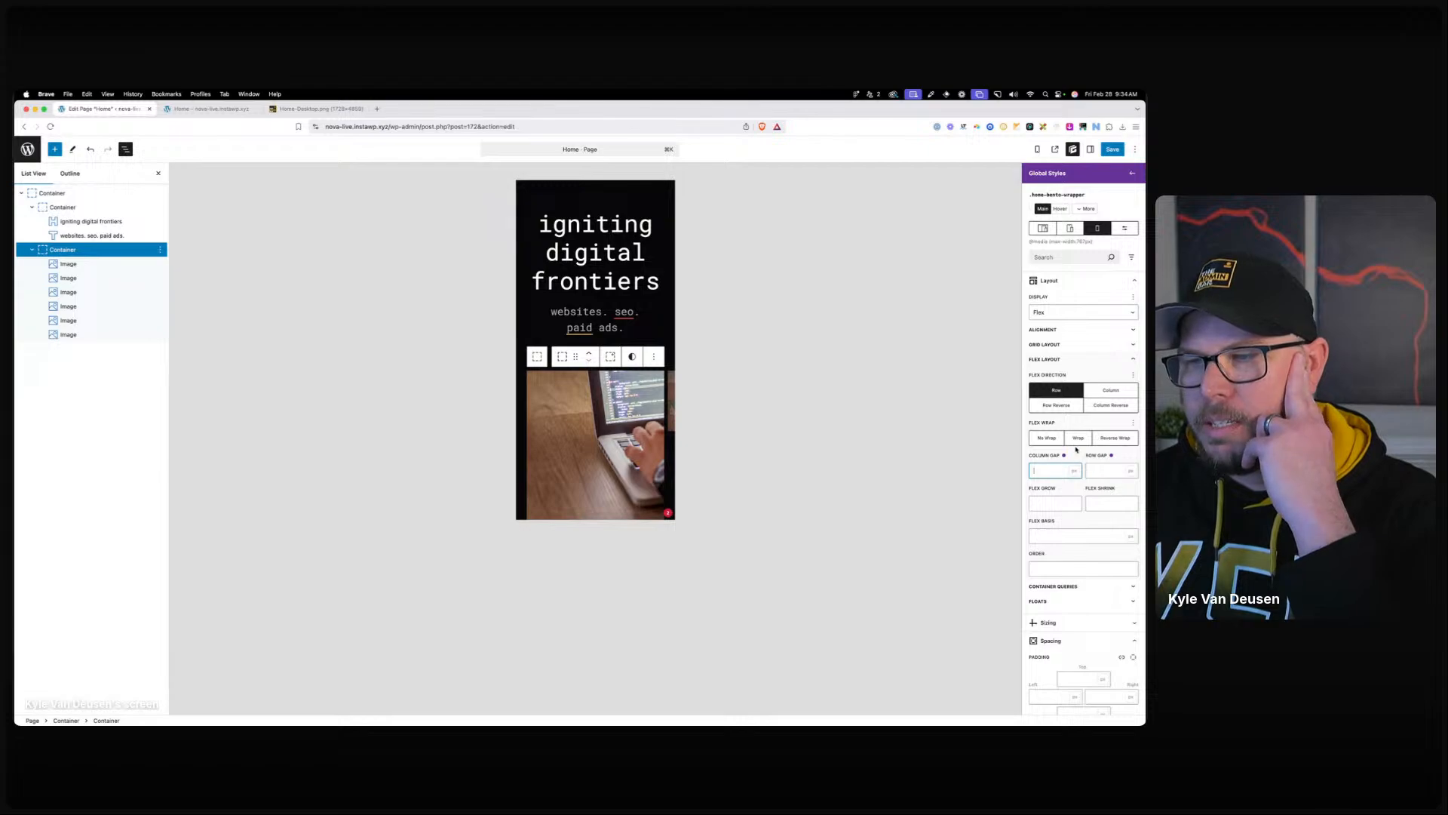
{"action": "left_click", "coordinate": [1047, 441]}
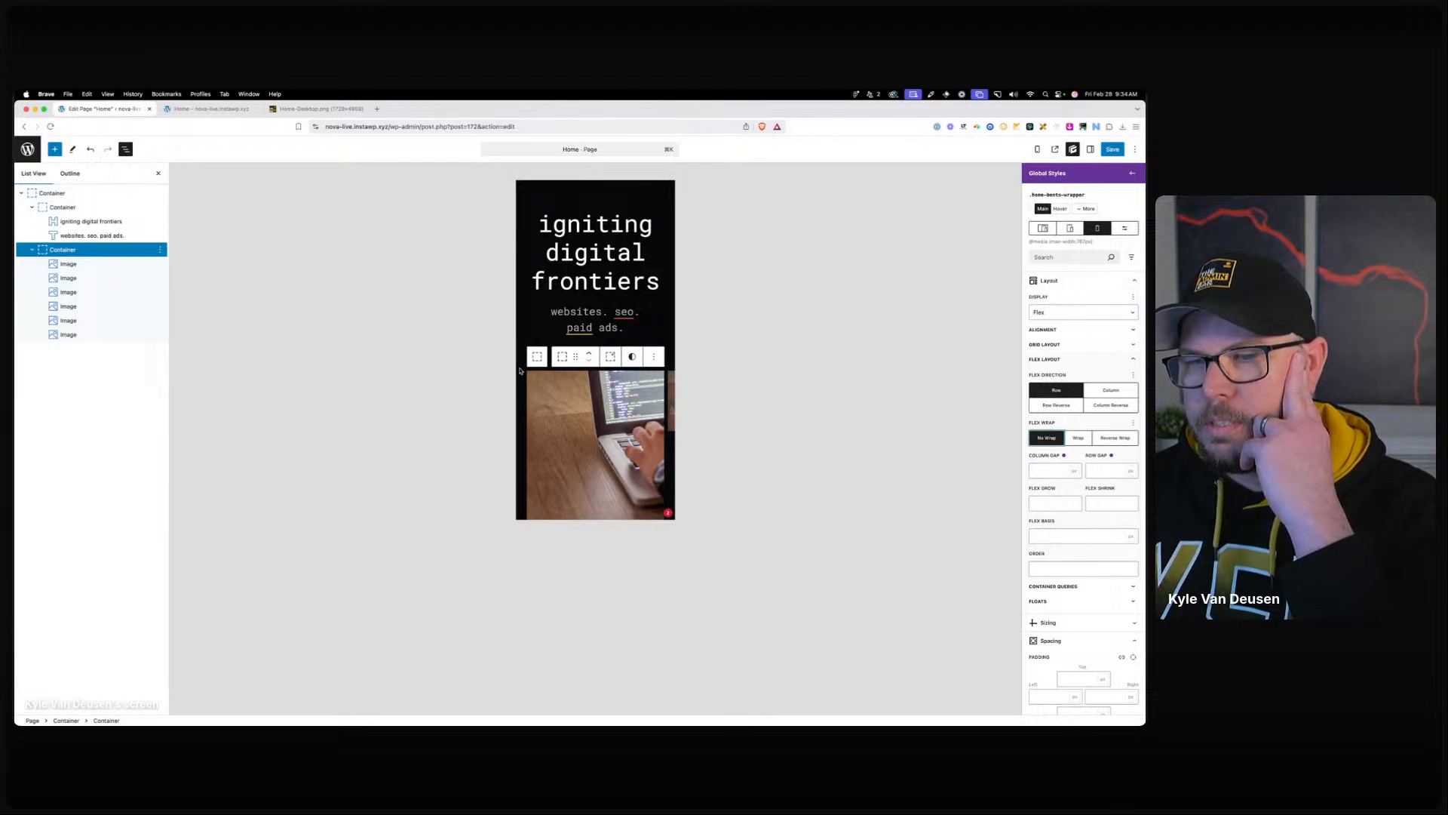
Set the container's Overflow-X to scroll, then select its first image.
{"action": "scroll", "coordinate": [519, 371], "scroll_direction": "down", "scroll_amount": 1}
{"action": "scroll", "coordinate": [1060, 475], "scroll_direction": "down", "scroll_amount": 2}
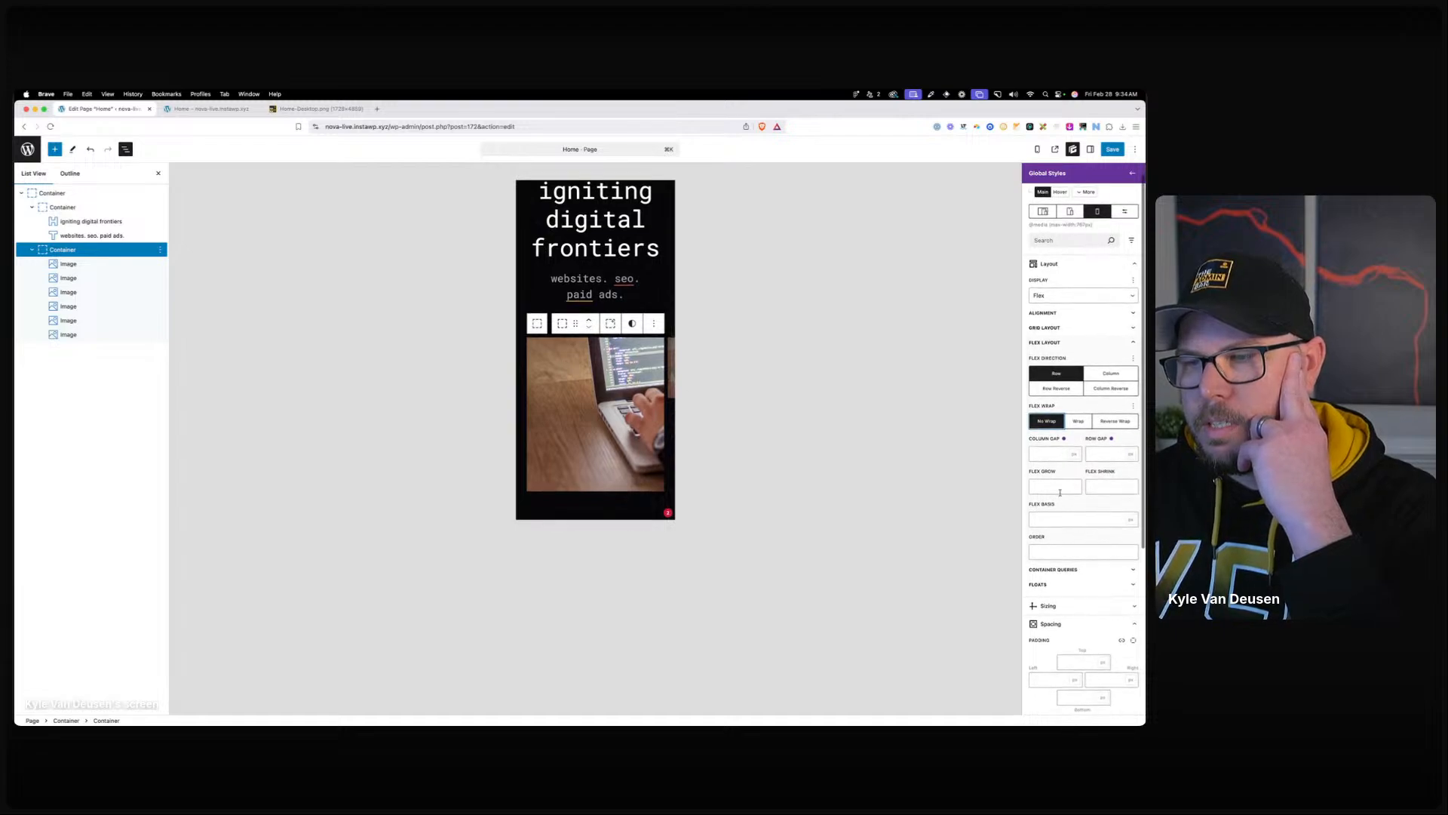
{"action": "left_click", "coordinate": [1047, 314]}
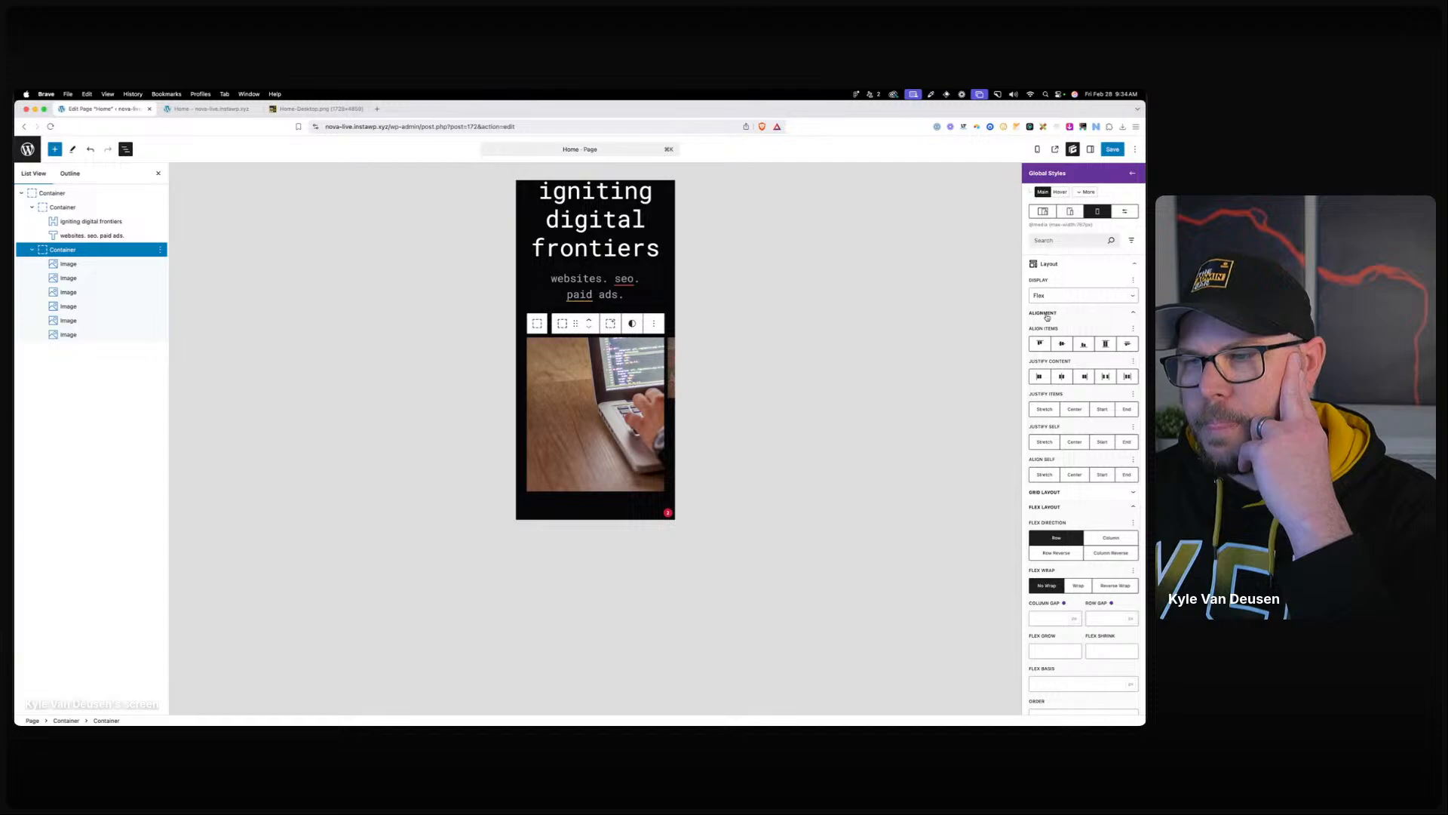
{"action": "left_click", "coordinate": [1047, 314]}
{"action": "scroll", "coordinate": [1071, 626], "scroll_direction": "down", "scroll_amount": 5}
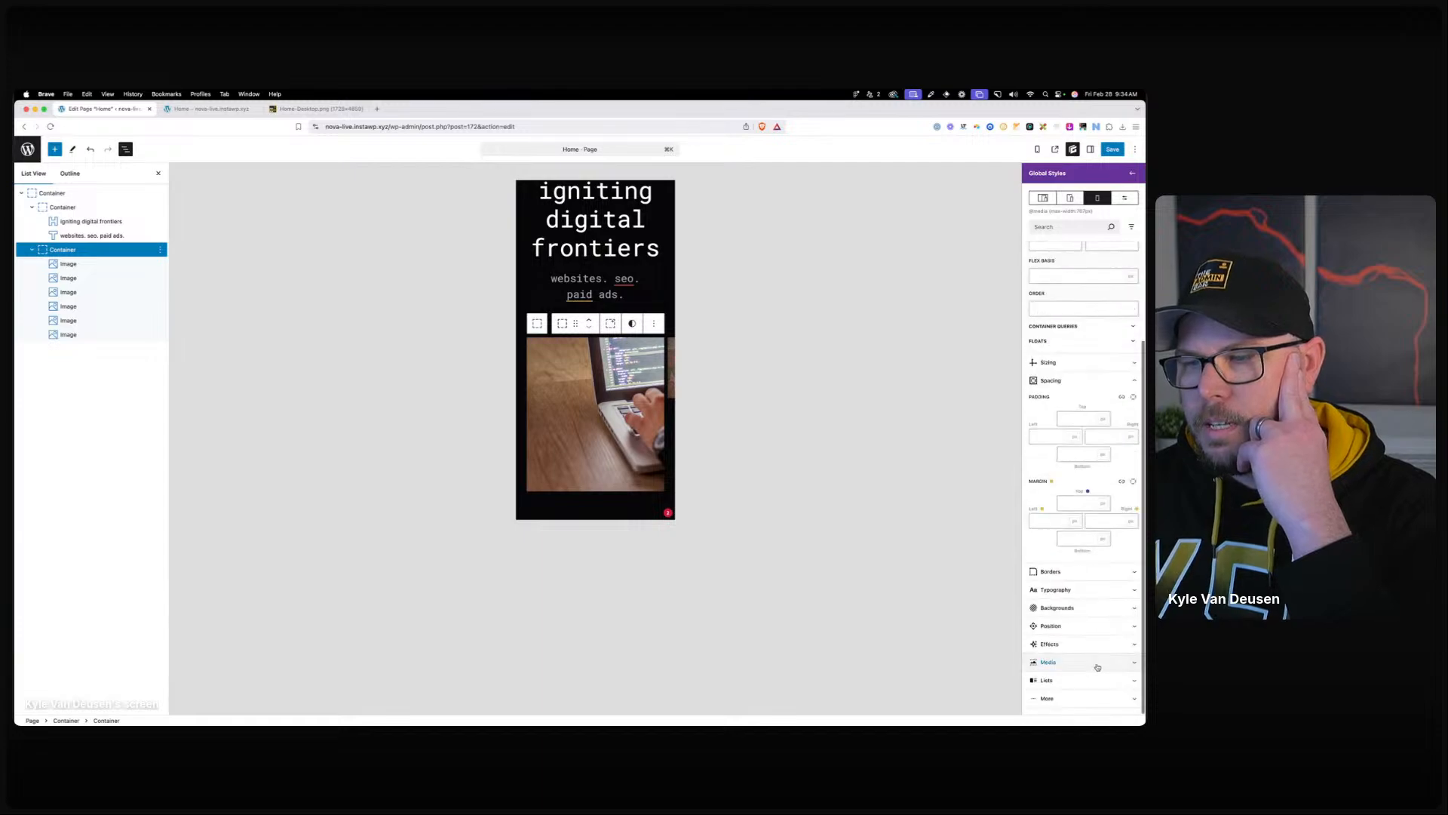
{"action": "left_click", "coordinate": [1074, 629]}
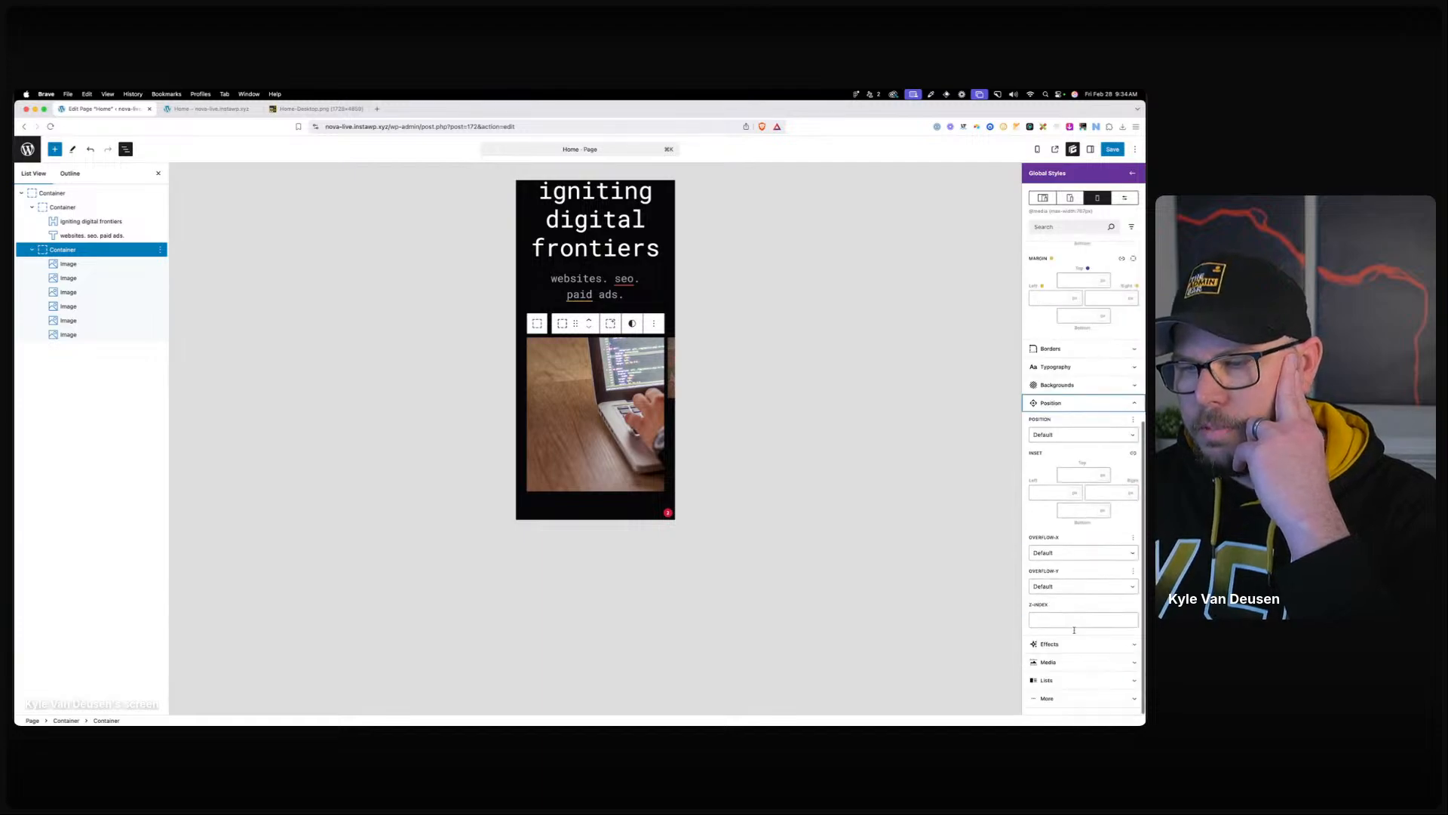
{"action": "left_click", "coordinate": [1057, 553]}
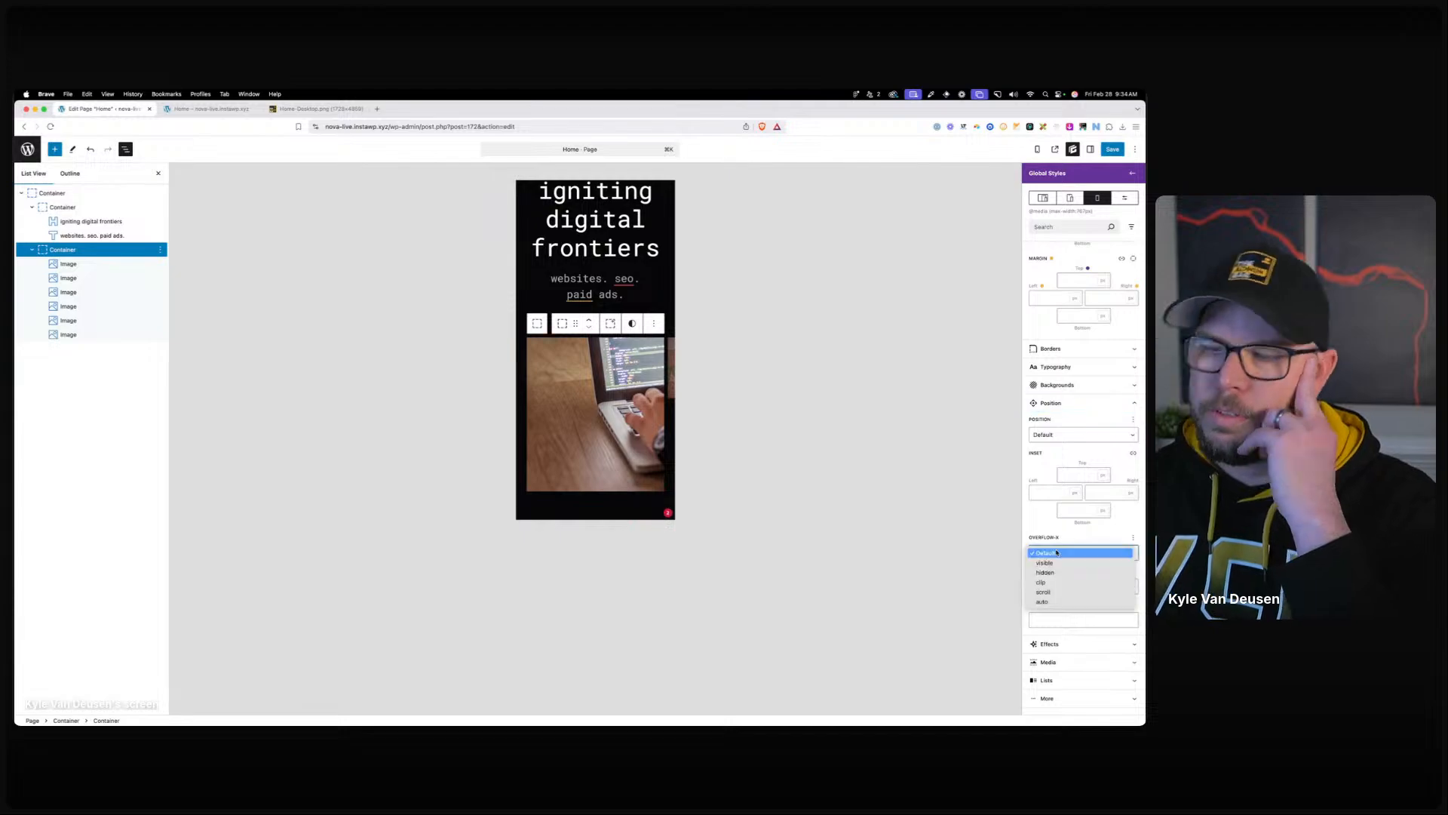
{"action": "left_click", "coordinate": [1065, 591]}
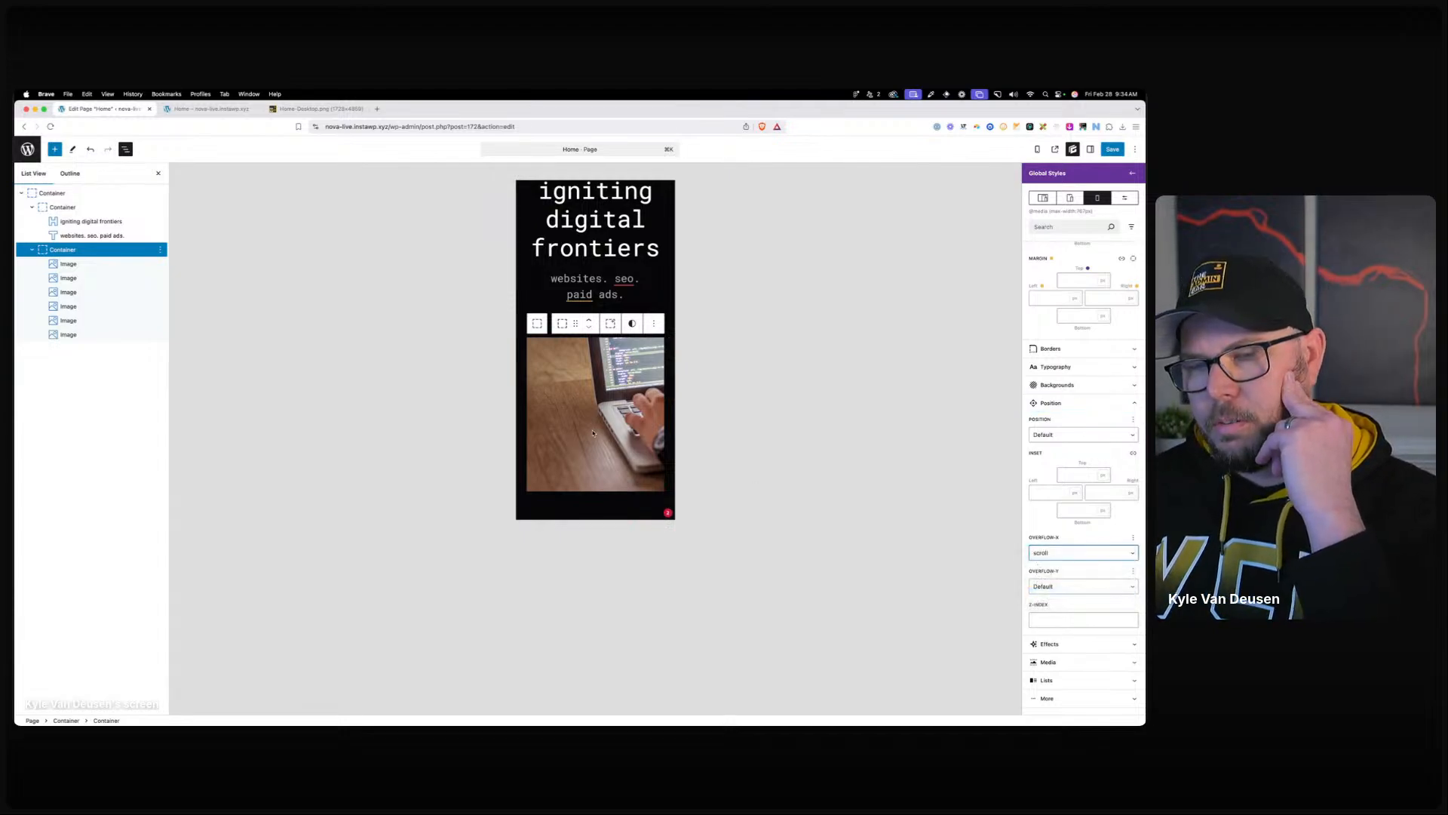
{"action": "scroll", "coordinate": [602, 435], "scroll_direction": "right", "scroll_amount": 10}
{"action": "scroll", "coordinate": [603, 434], "scroll_direction": "left", "scroll_amount": 8}
{"action": "scroll", "coordinate": [604, 435], "scroll_direction": "left", "scroll_amount": 3}
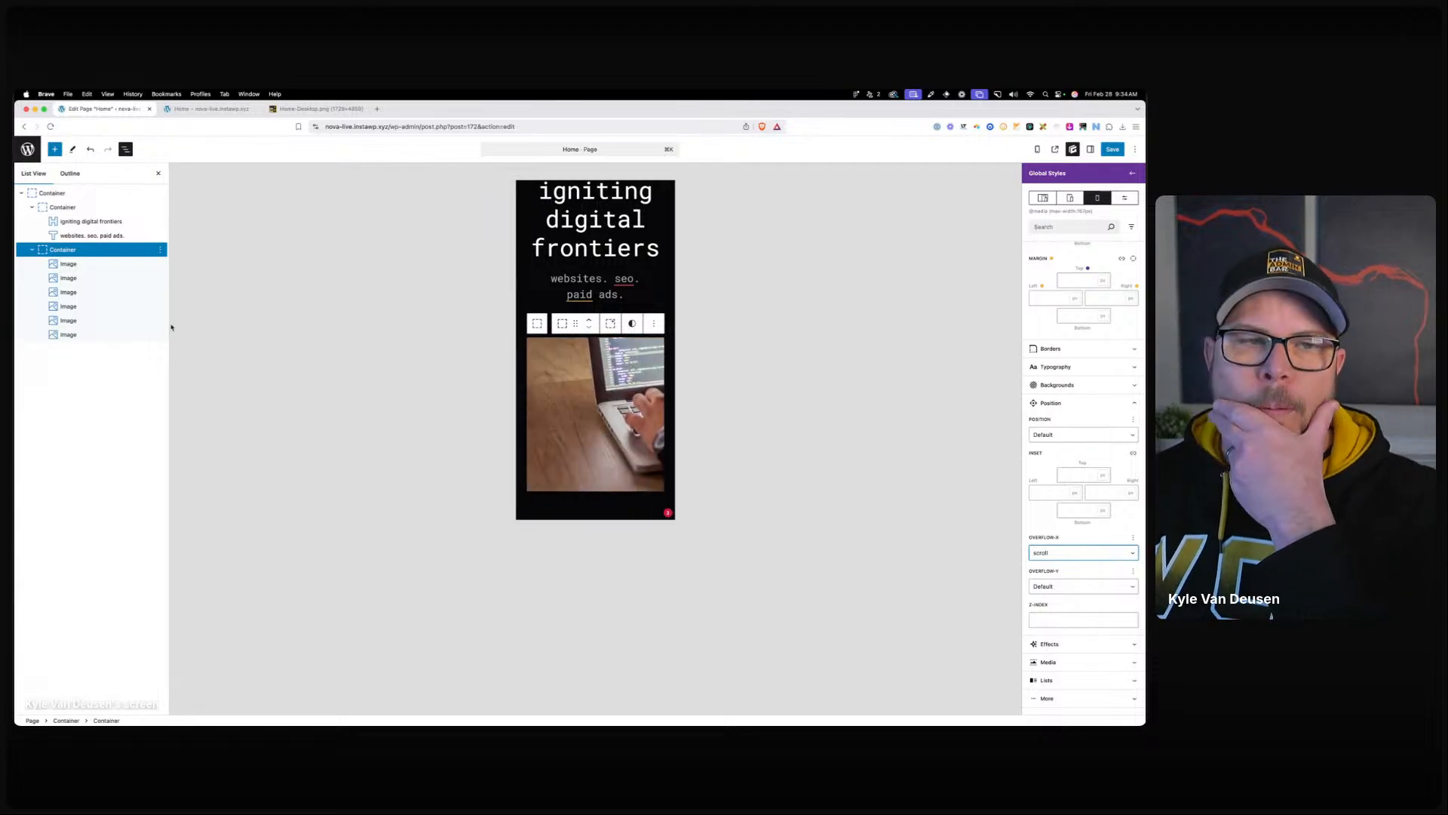
{"action": "left_click", "coordinate": [68, 263]}
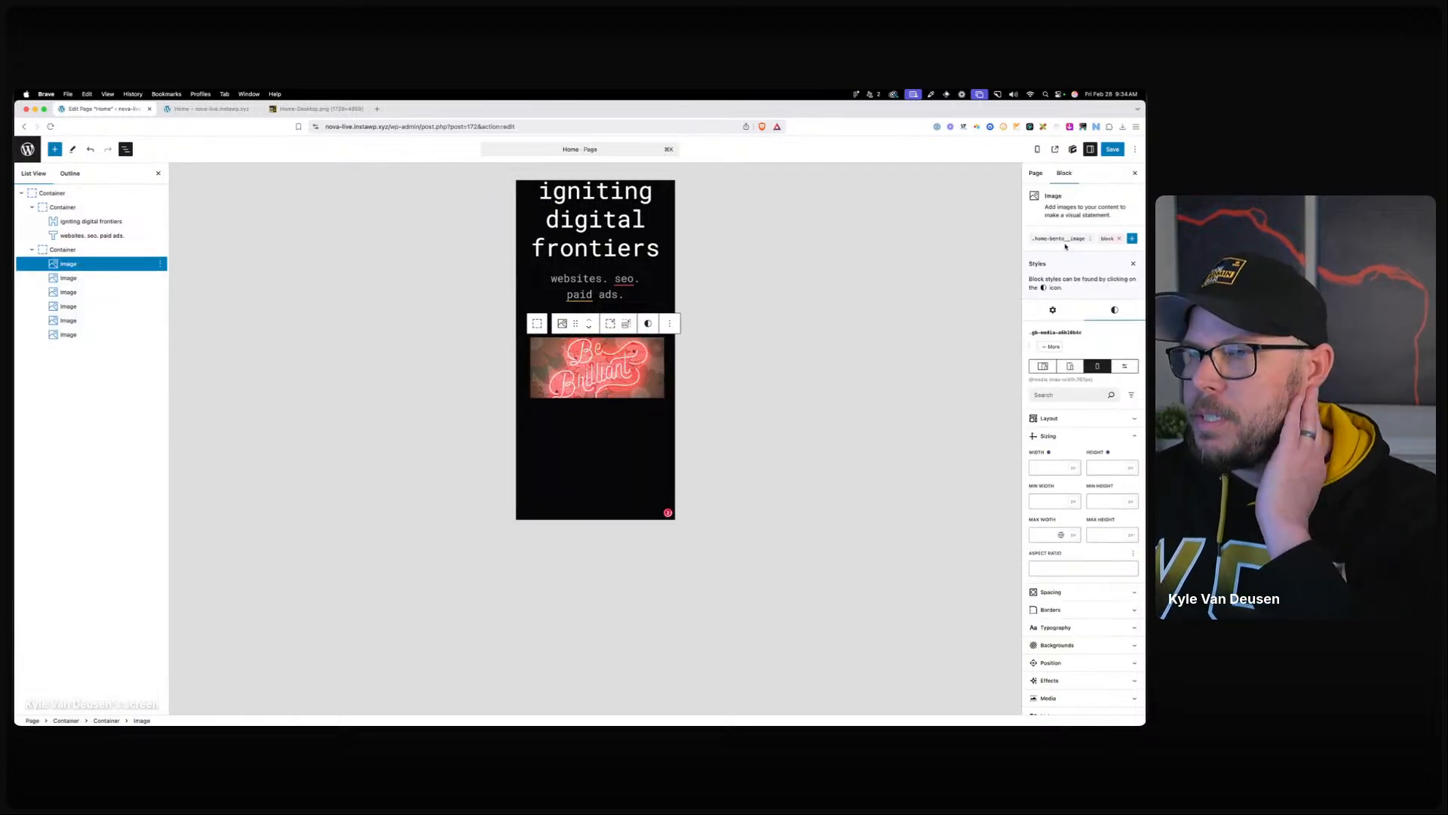
Give the bento image class 80% width and a 16/9 aspect ratio, then save with Cmd+S.
{"action": "left_click", "coordinate": [1059, 238]}
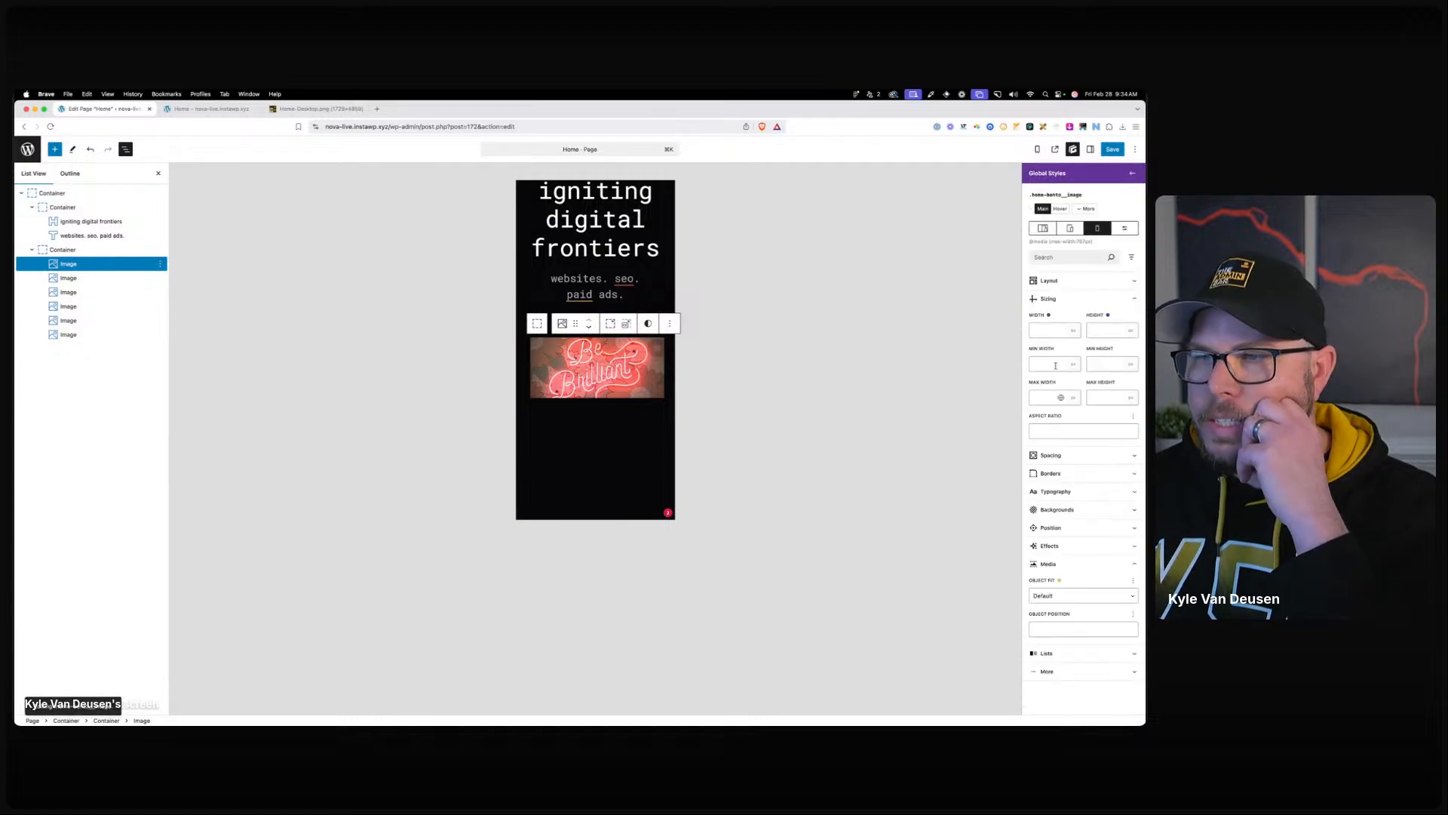
{"action": "left_click", "coordinate": [1048, 330]}
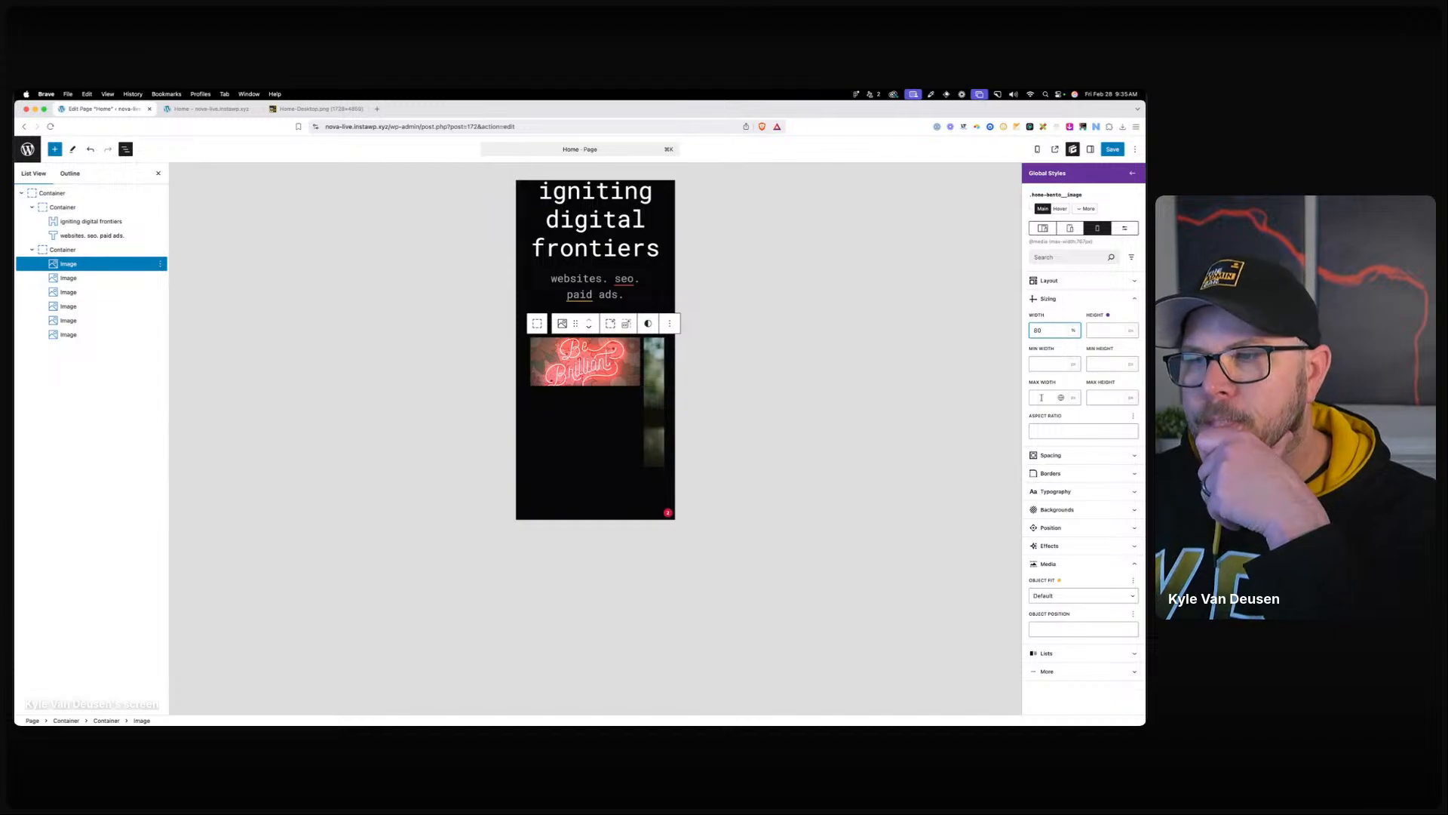
{"action": "left_click", "coordinate": [1040, 433]}
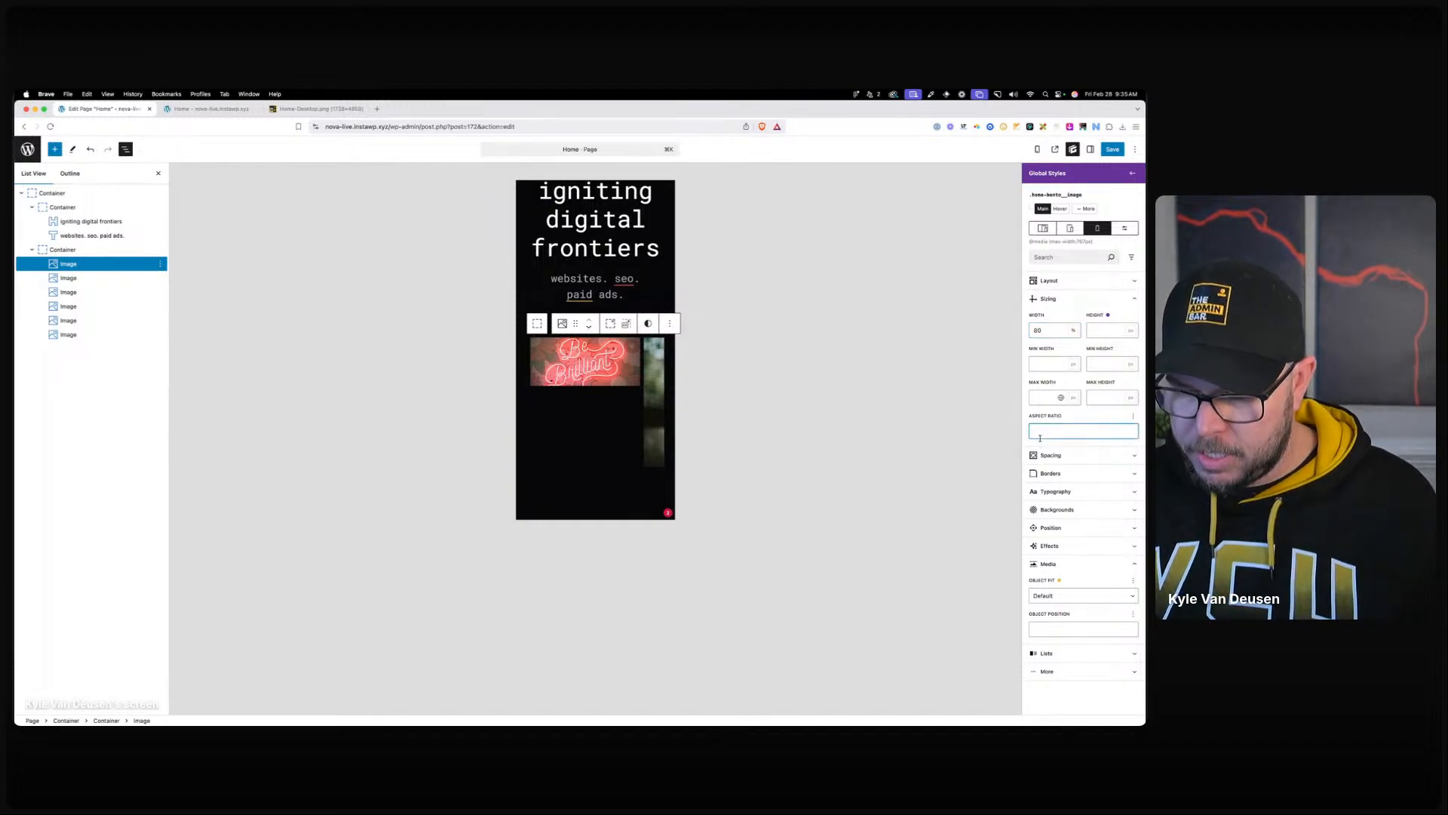
{"action": "type", "text": "16/9"}
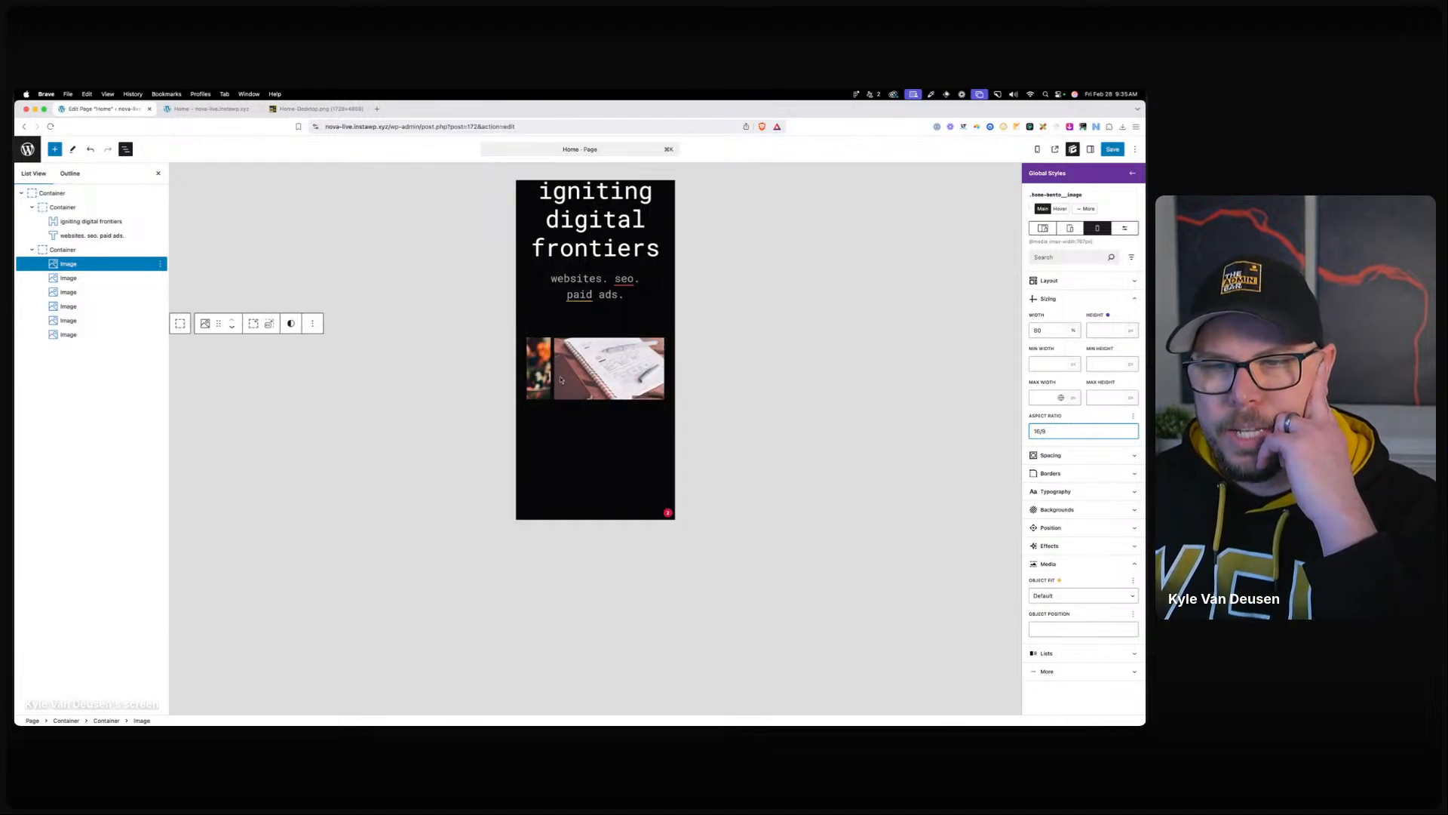
{"action": "key", "text": "super+s"}
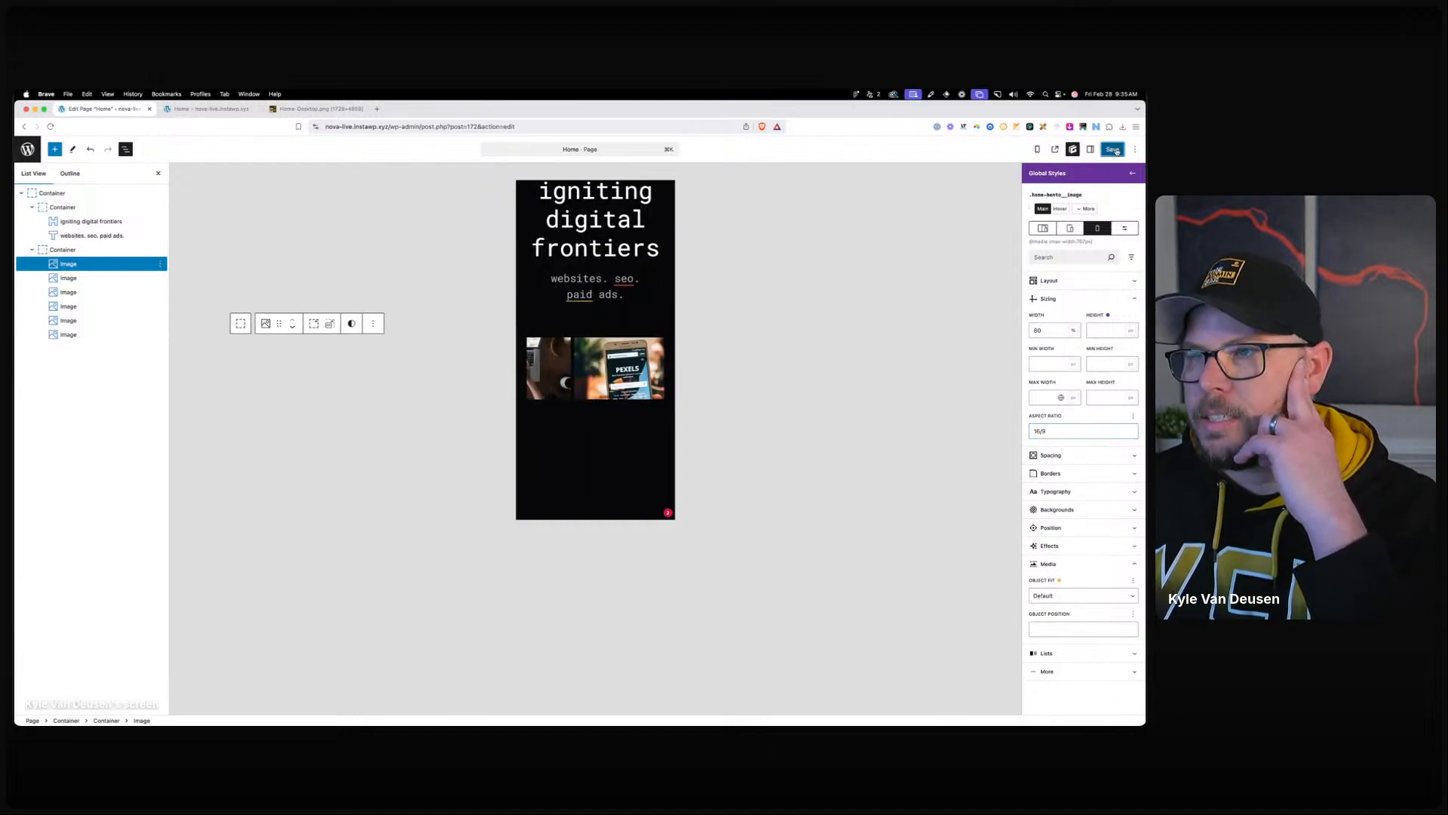
Inspect the live home page in DevTools with the device toolbar narrowed to mobile width.
{"action": "left_click", "coordinate": [211, 108]}
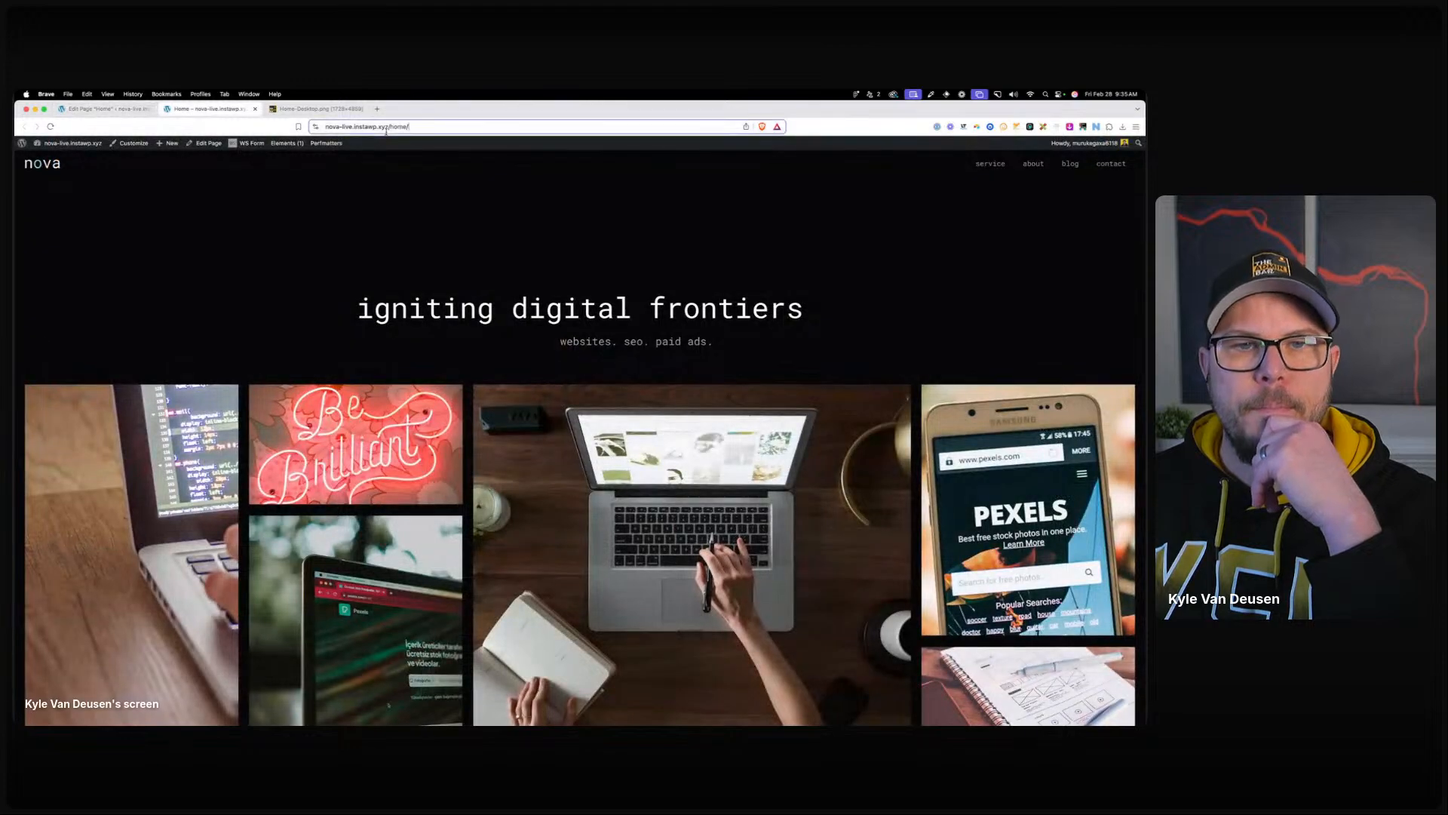
{"action": "right_click", "coordinate": [402, 235]}
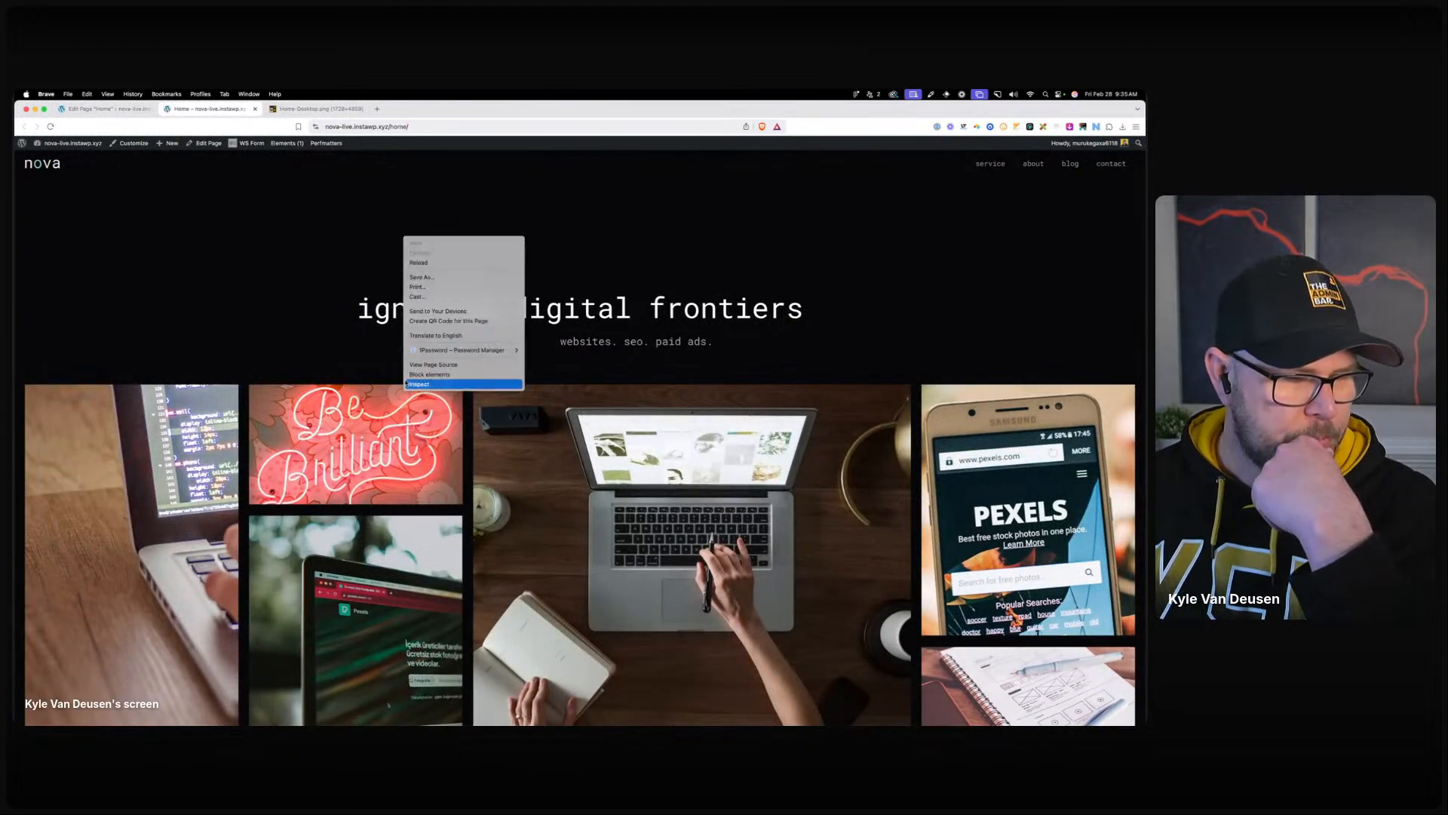
{"action": "left_click", "coordinate": [436, 386]}
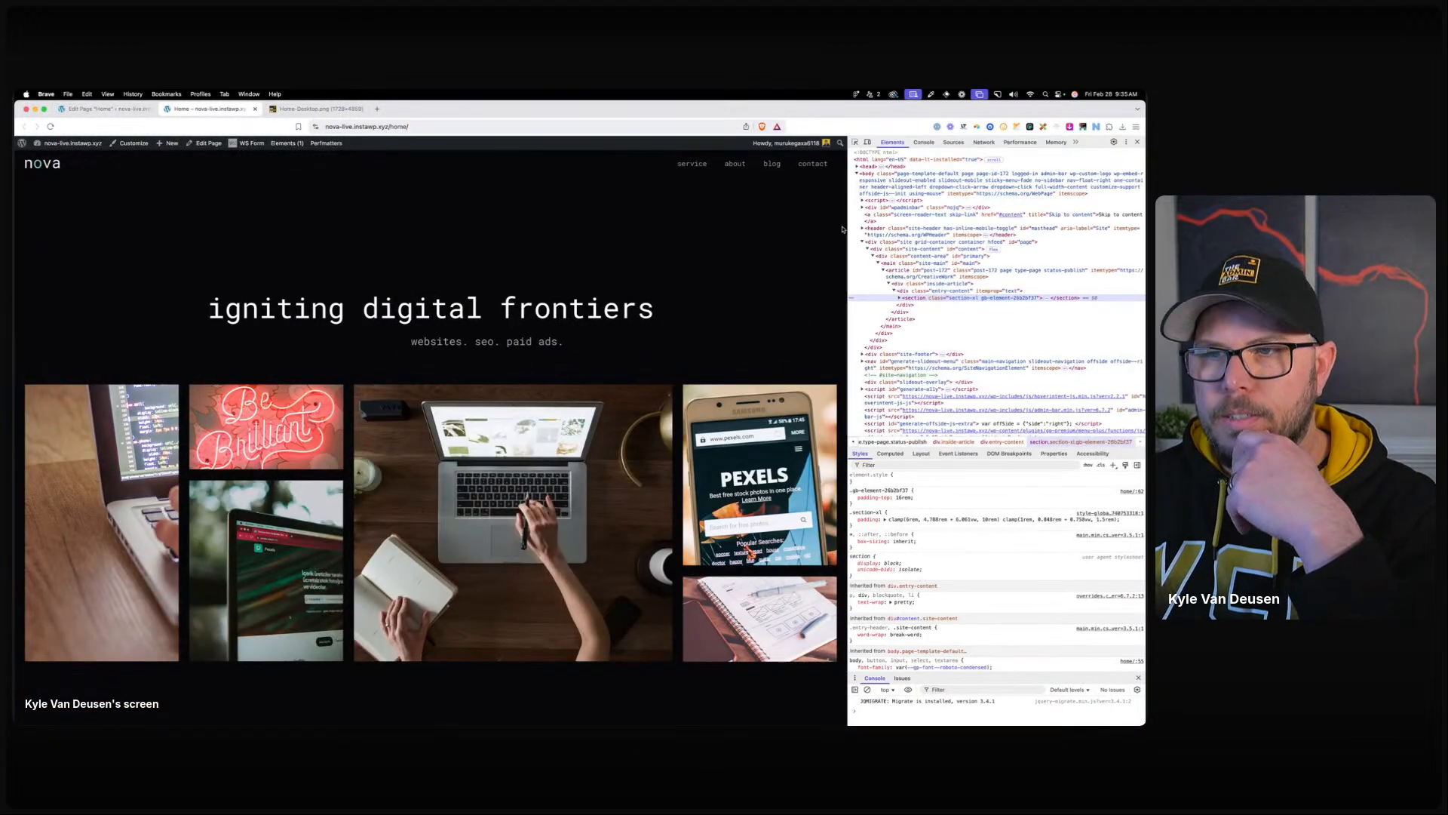
{"action": "left_click", "coordinate": [868, 143]}
{"action": "left_click_drag", "start_coordinate": [788, 239], "coordinate": [584, 239]}
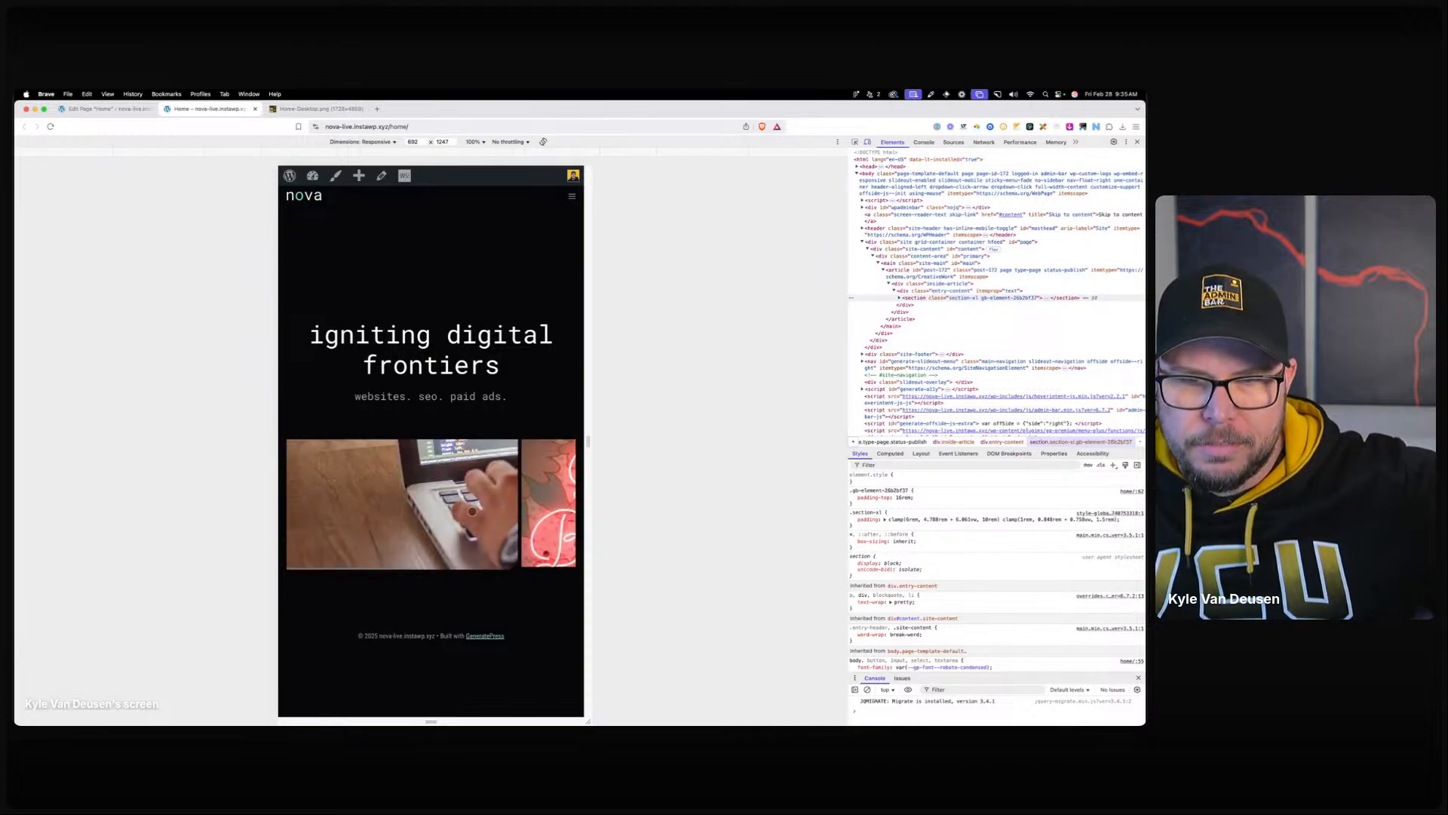
Pick the laptop image, then inspect the bento wrapper and its first img node.
{"action": "left_click", "coordinate": [899, 298]}
{"action": "left_click", "coordinate": [855, 143]}
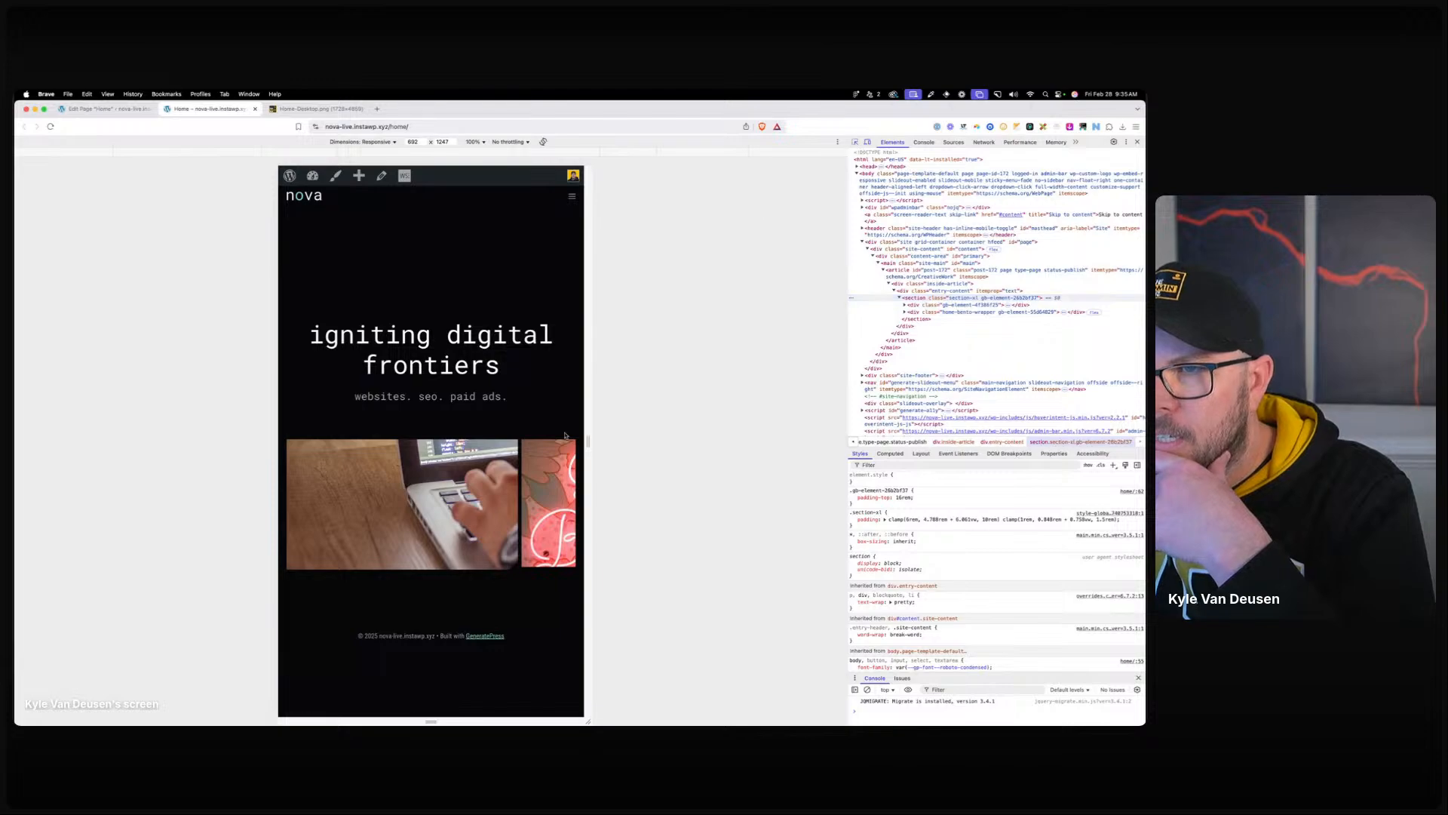
{"action": "left_click", "coordinate": [483, 491]}
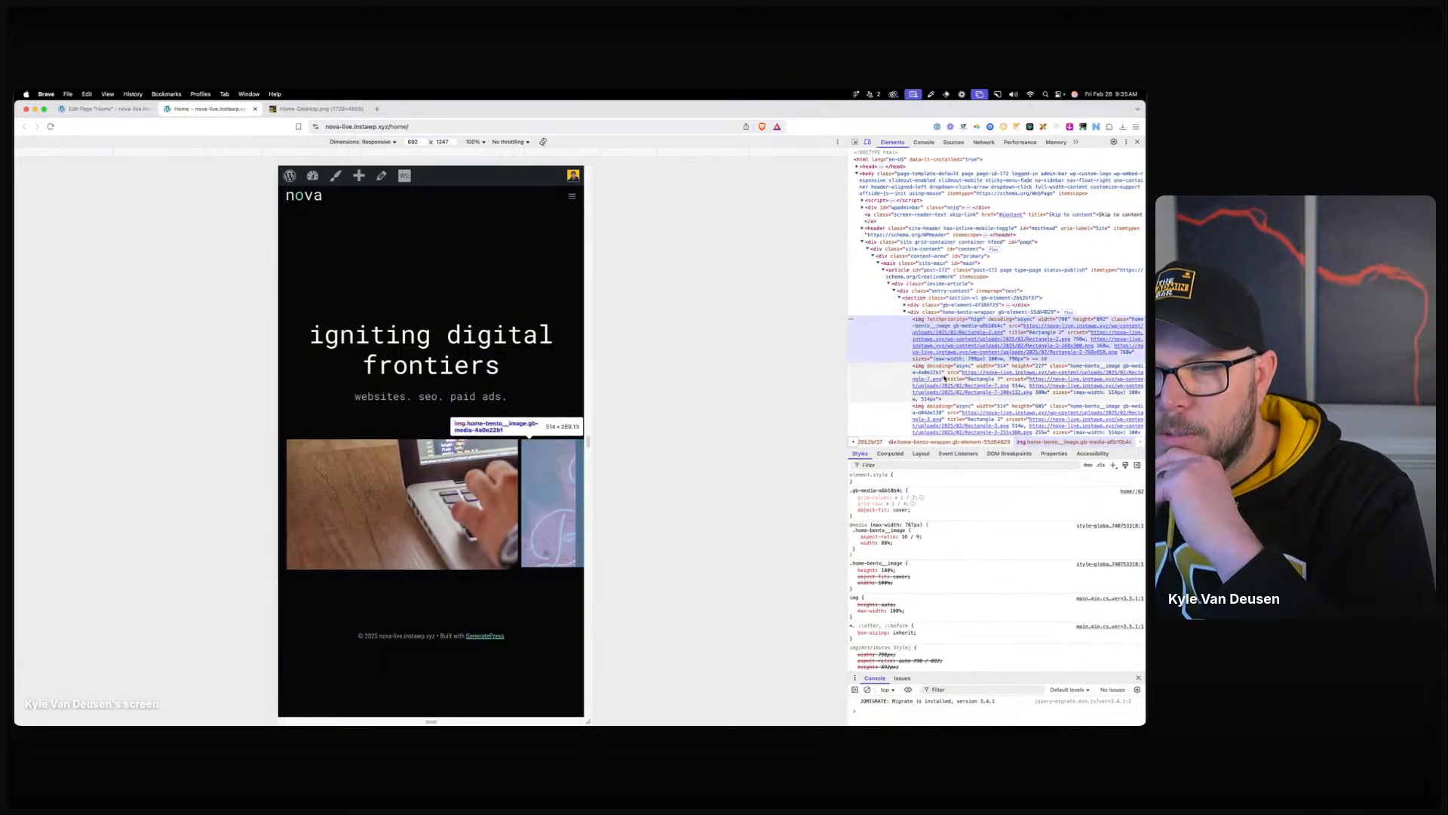
{"action": "left_click", "coordinate": [940, 313]}
{"action": "scroll", "coordinate": [454, 519], "scroll_direction": "right", "scroll_amount": 5}
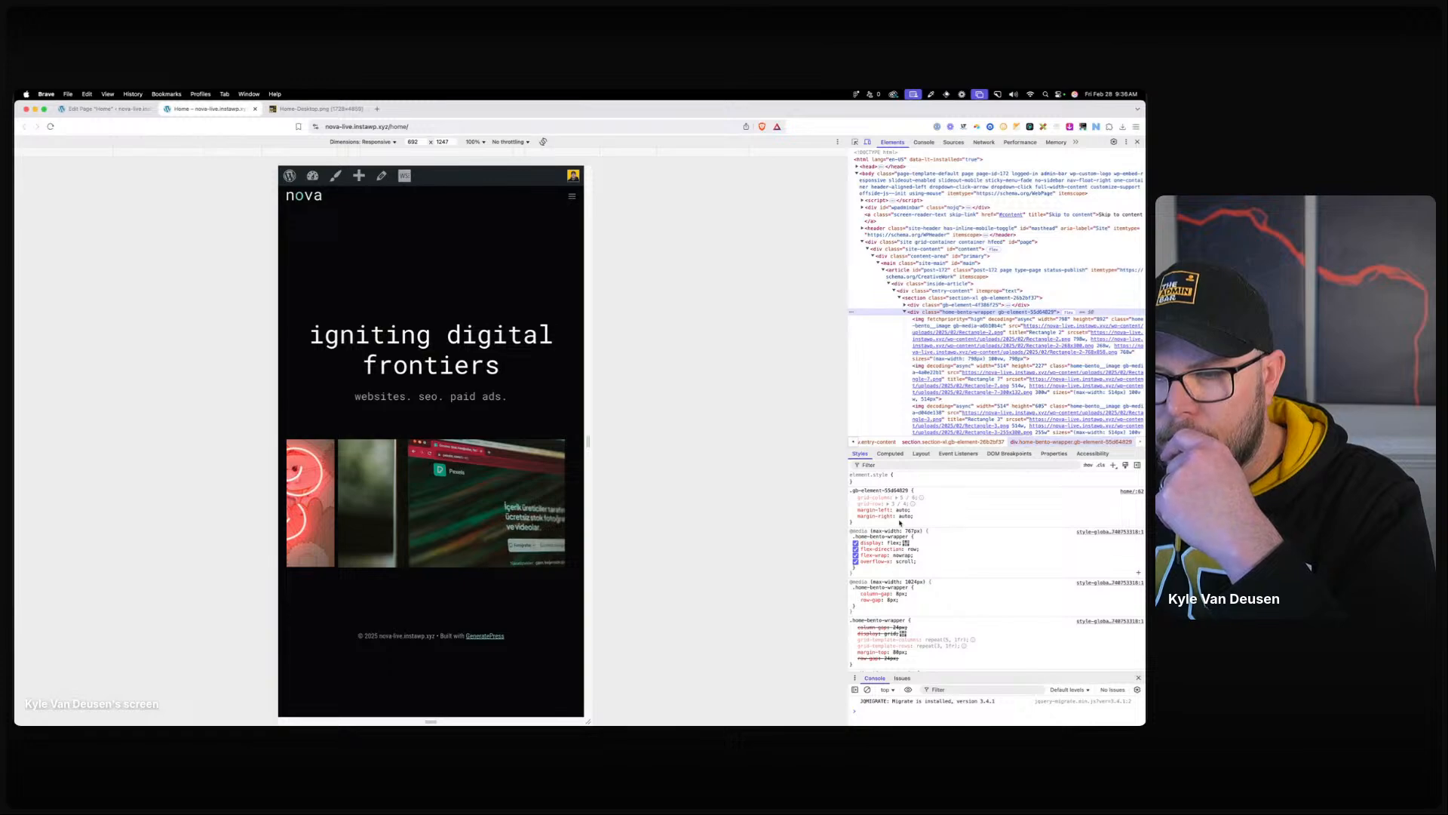
{"action": "left_click", "coordinate": [954, 332]}
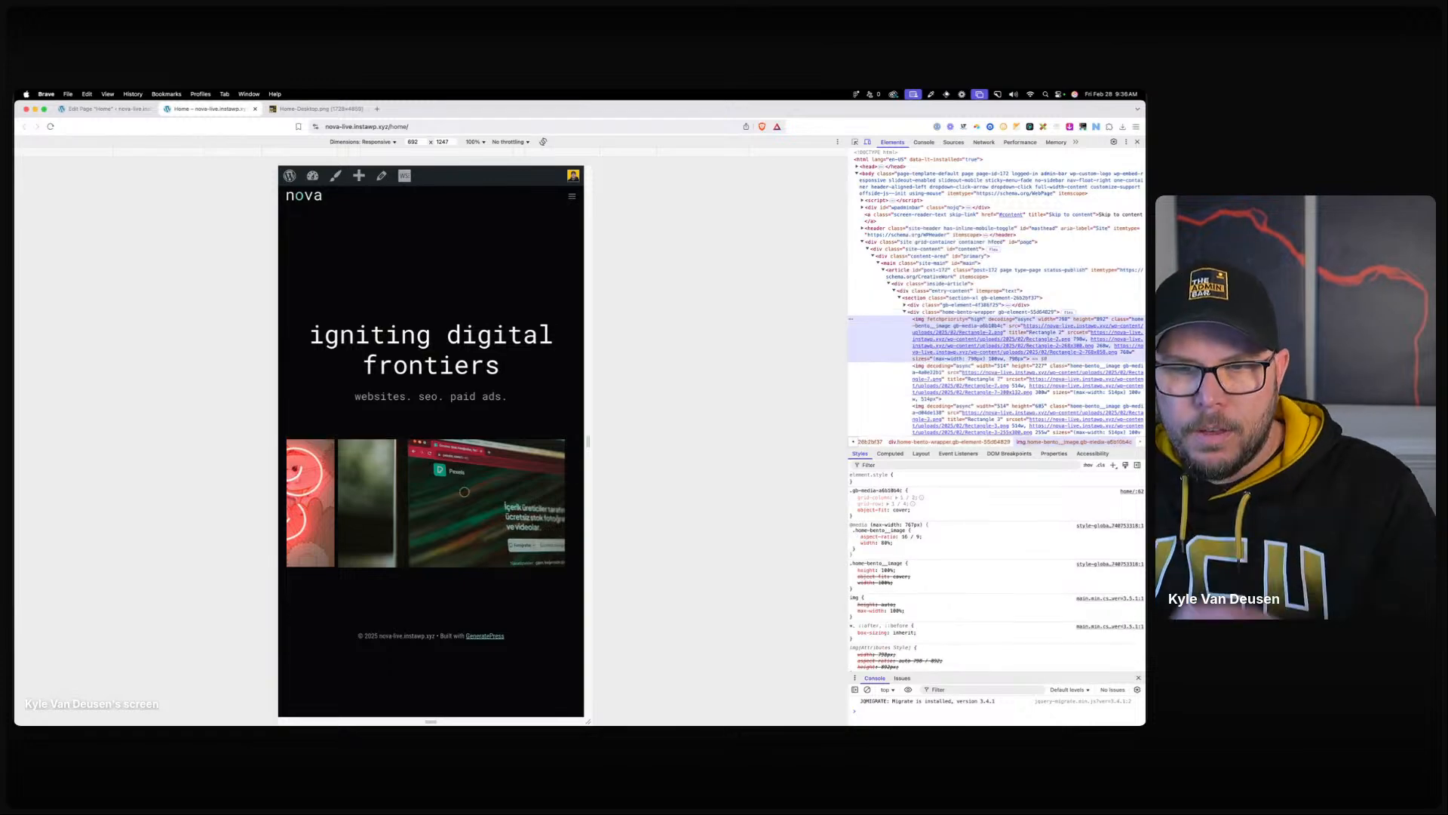
{"action": "scroll", "coordinate": [454, 499], "scroll_direction": "left", "scroll_amount": 6}
{"action": "scroll", "coordinate": [453, 500], "scroll_direction": "right", "scroll_amount": 6}
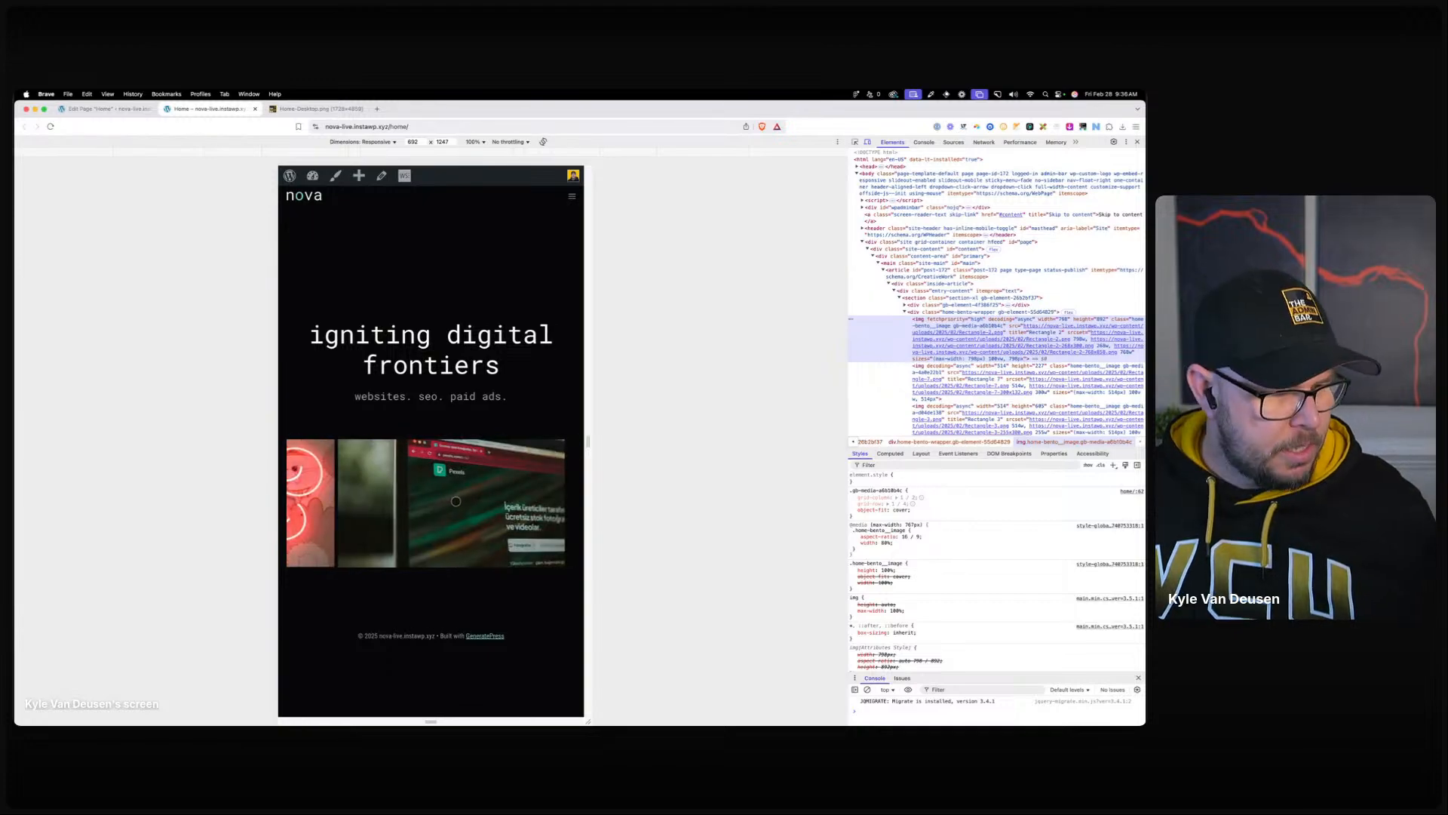
Inspect the Rectangle-6, Rectangle-5 and Rectangle-3 image elements, then return to the editor.
{"action": "mouse_move", "coordinate": [996, 373]}
{"action": "scroll", "coordinate": [973, 362], "scroll_direction": "down", "scroll_amount": 5}
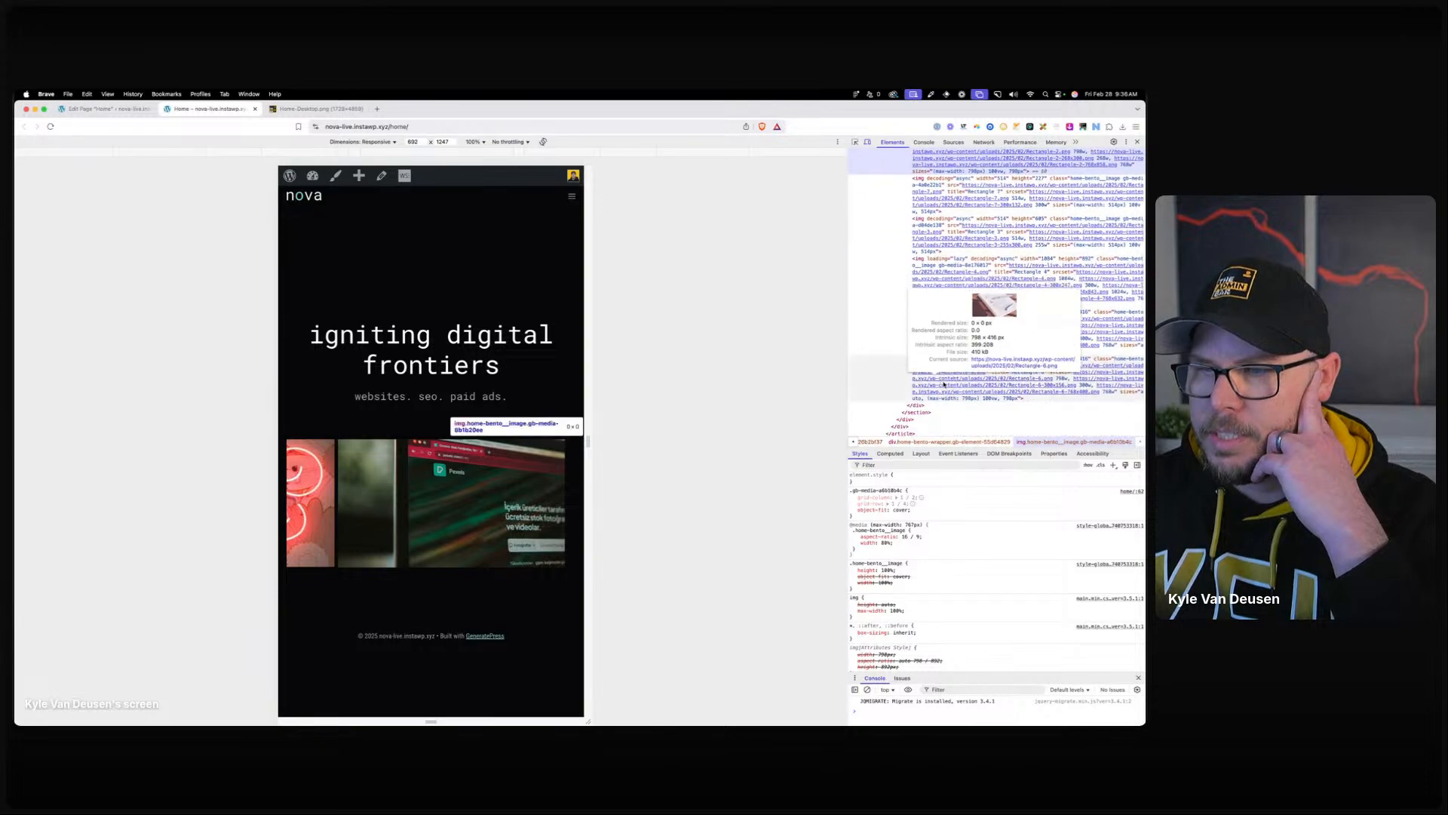
{"action": "left_click", "coordinate": [943, 385]}
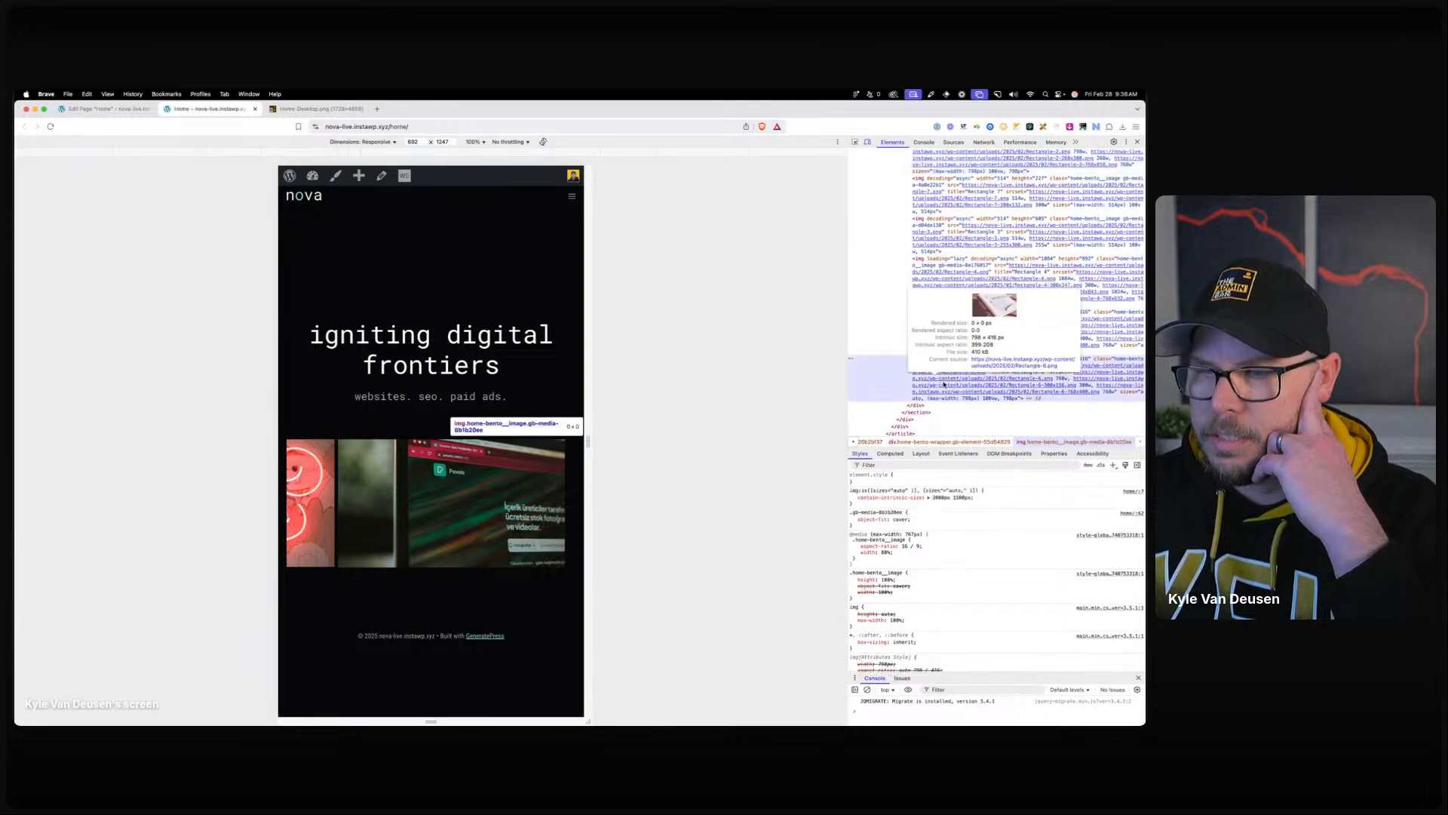
{"action": "left_click", "coordinate": [956, 330]}
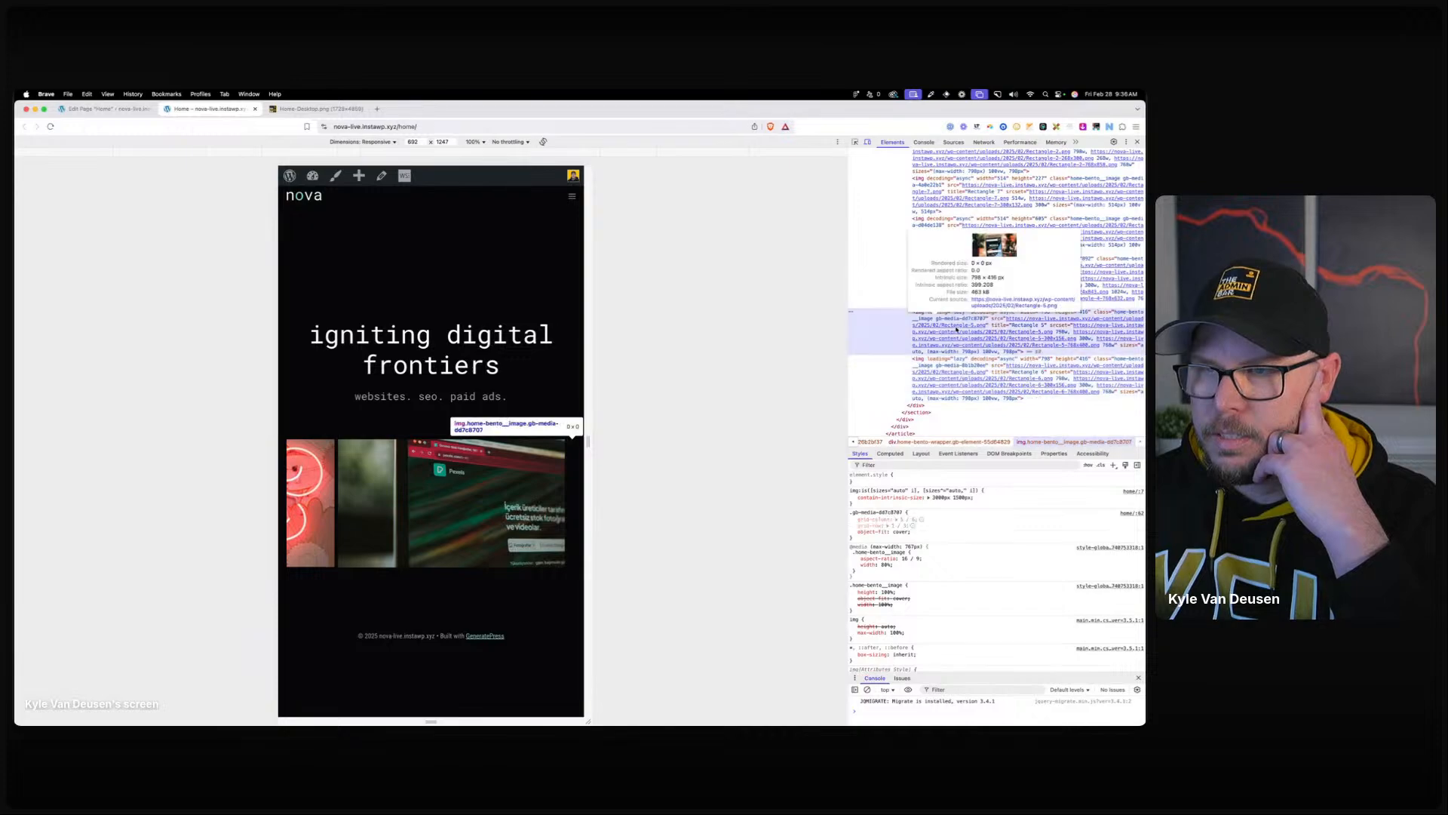
{"action": "left_click", "coordinate": [923, 225]}
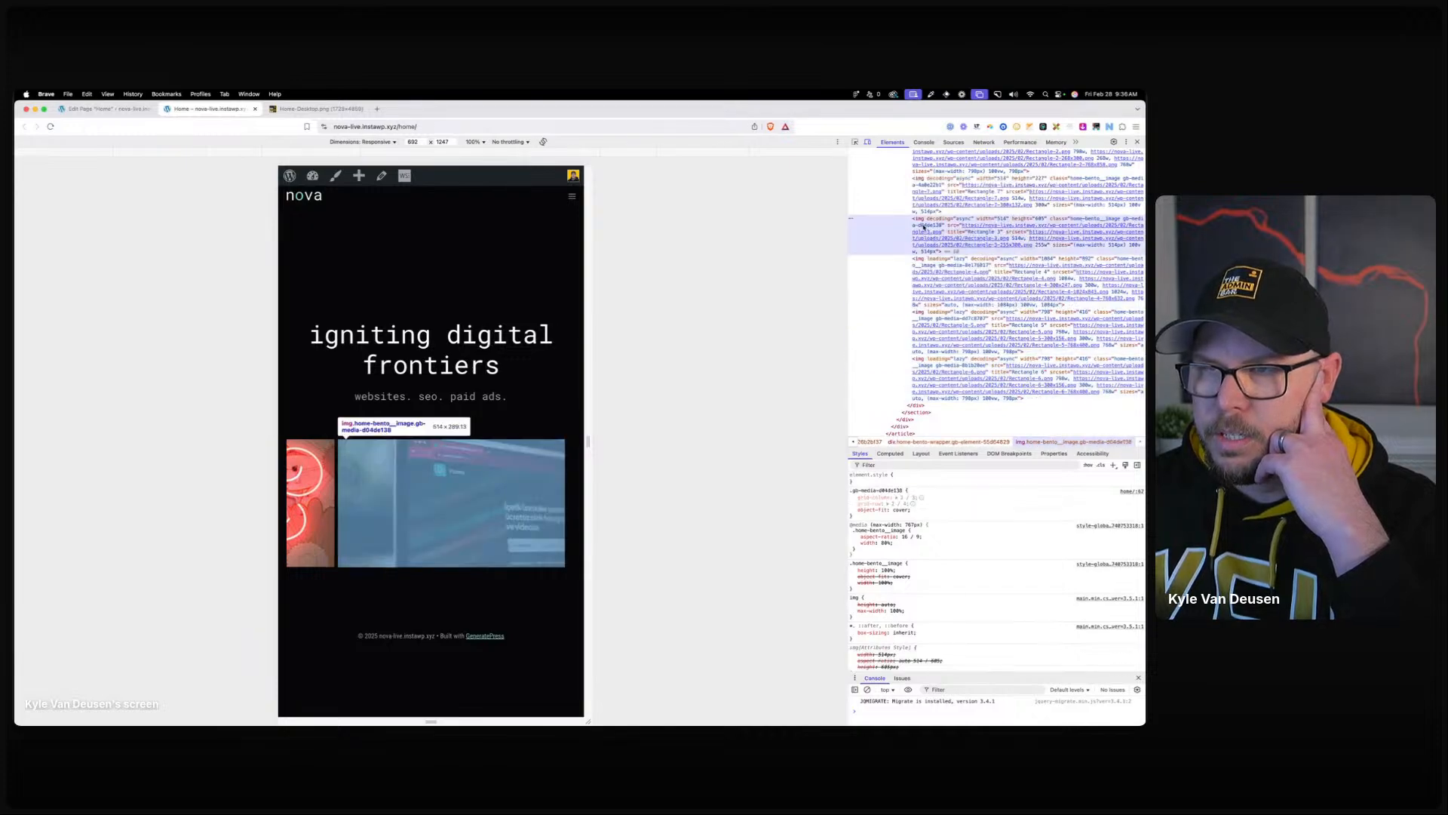
{"action": "left_click", "coordinate": [132, 109]}
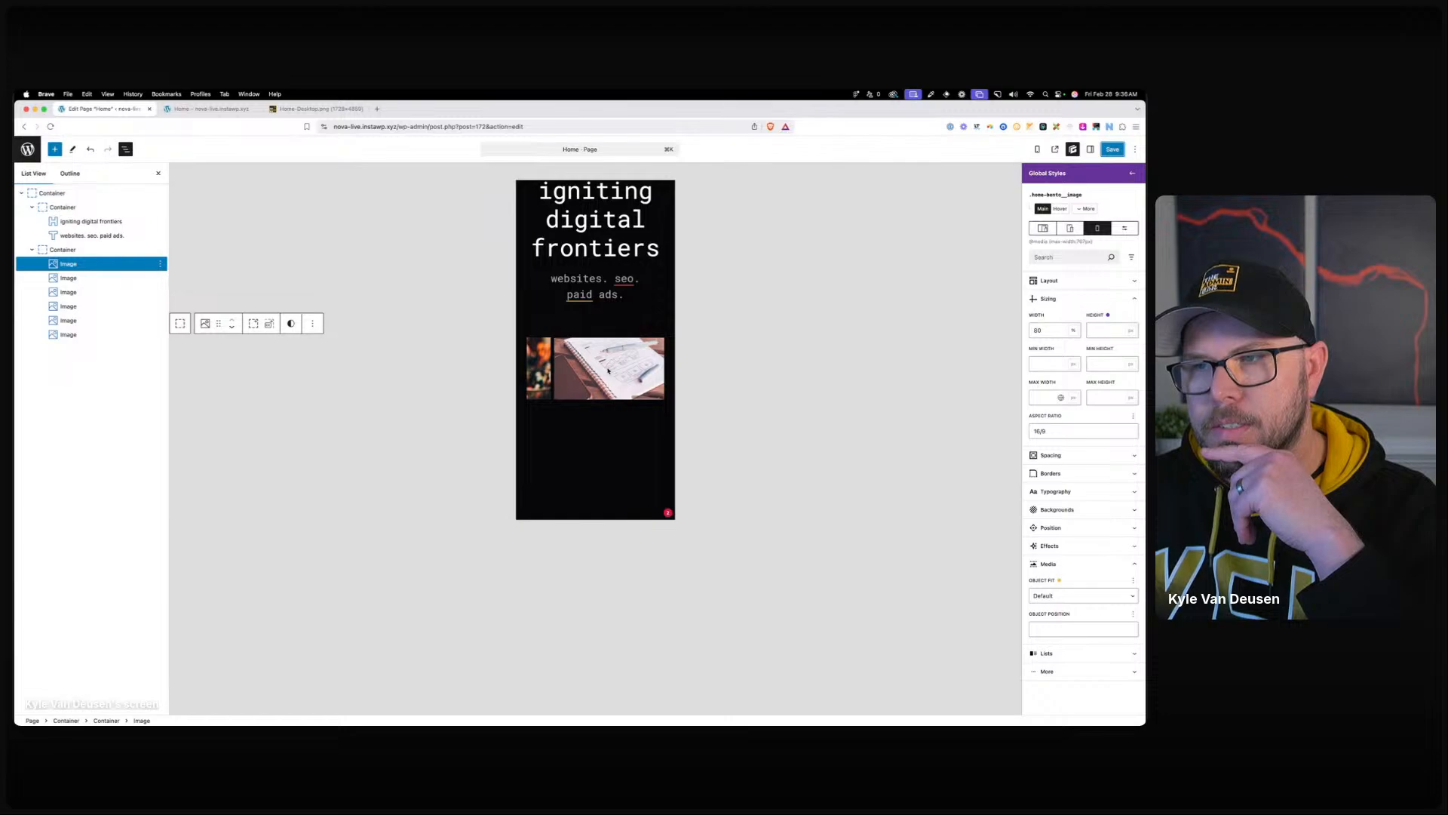
Set the bento image height to auto, save the page, and reload the live home page.
{"action": "left_click", "coordinate": [1100, 333]}
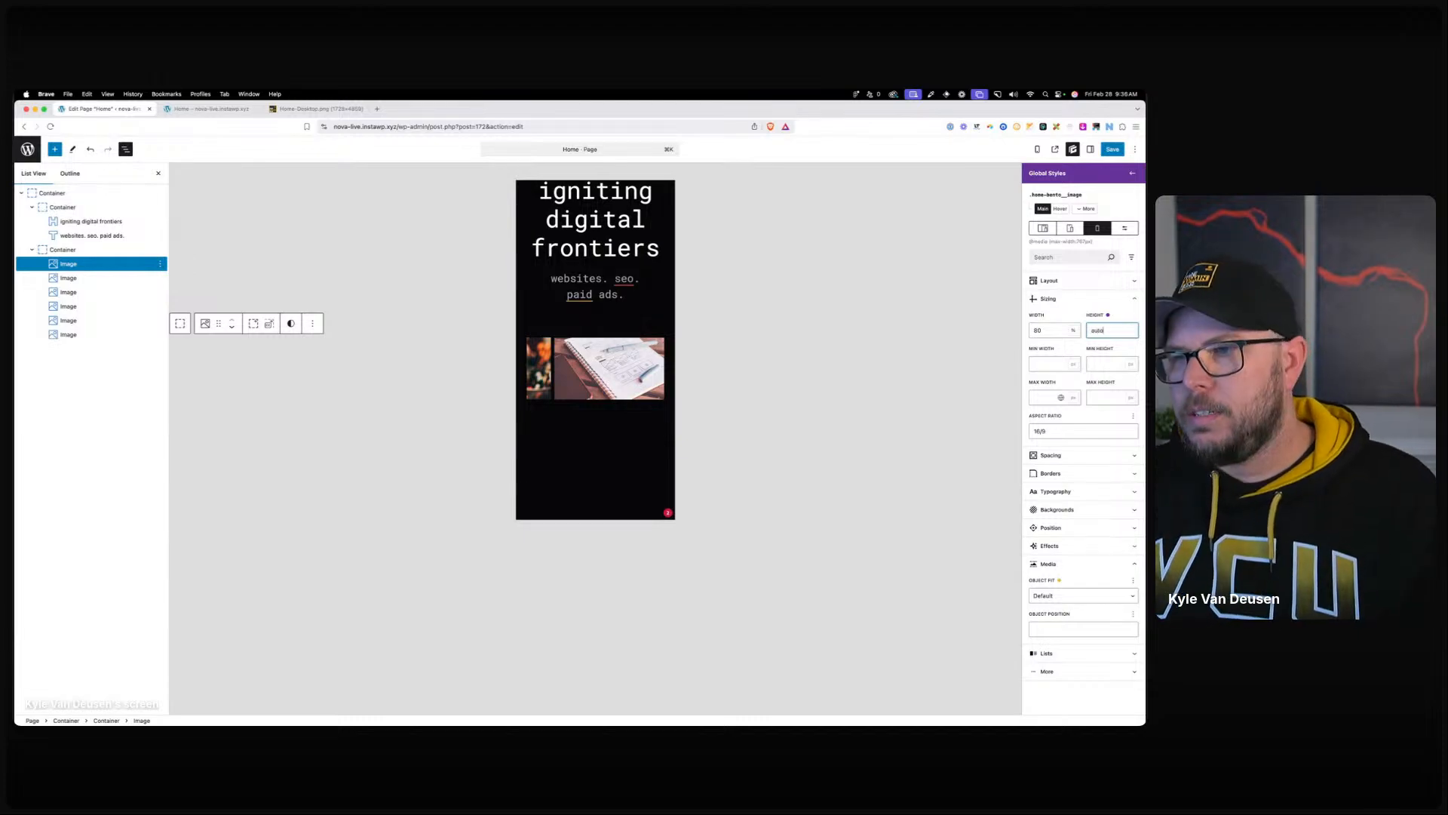
{"action": "left_click", "coordinate": [1104, 153]}
{"action": "left_click", "coordinate": [1104, 153]}
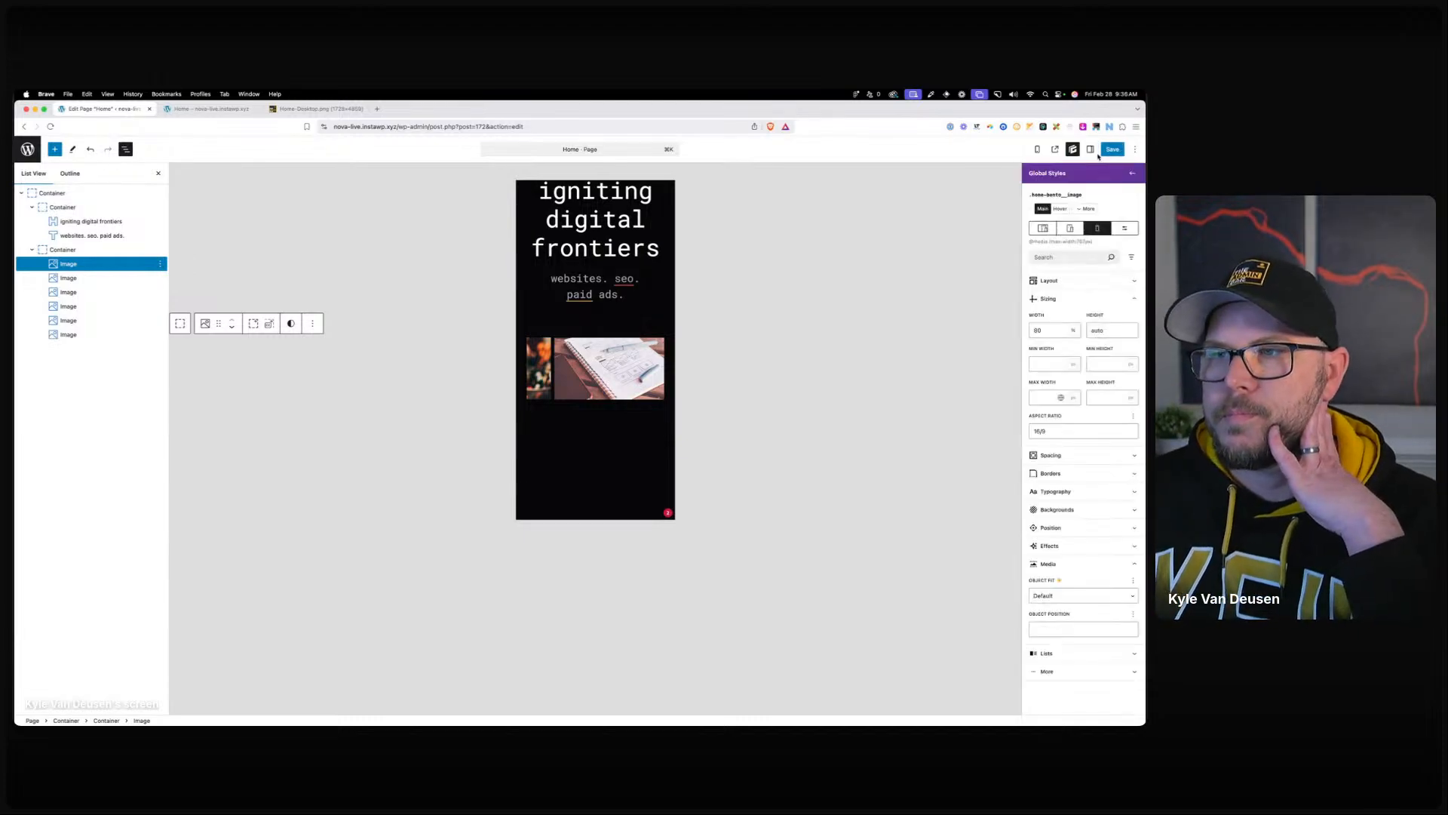
{"action": "left_click", "coordinate": [215, 110]}
{"action": "left_click", "coordinate": [50, 126]}
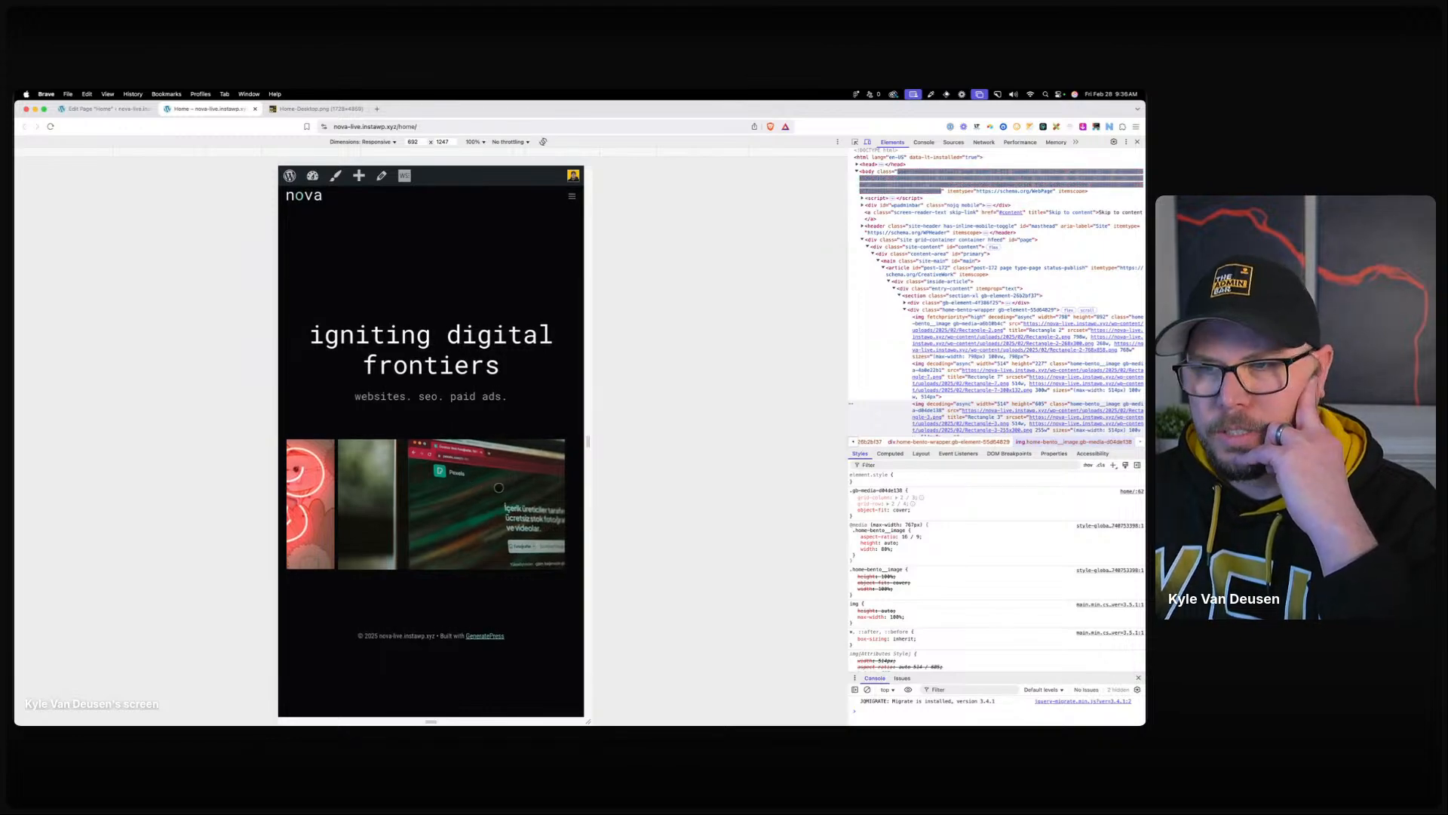
Review the .home-bento-wrapper style on the images' parent container, keeping Row direction and No Wrap.
{"action": "left_click", "coordinate": [110, 108]}
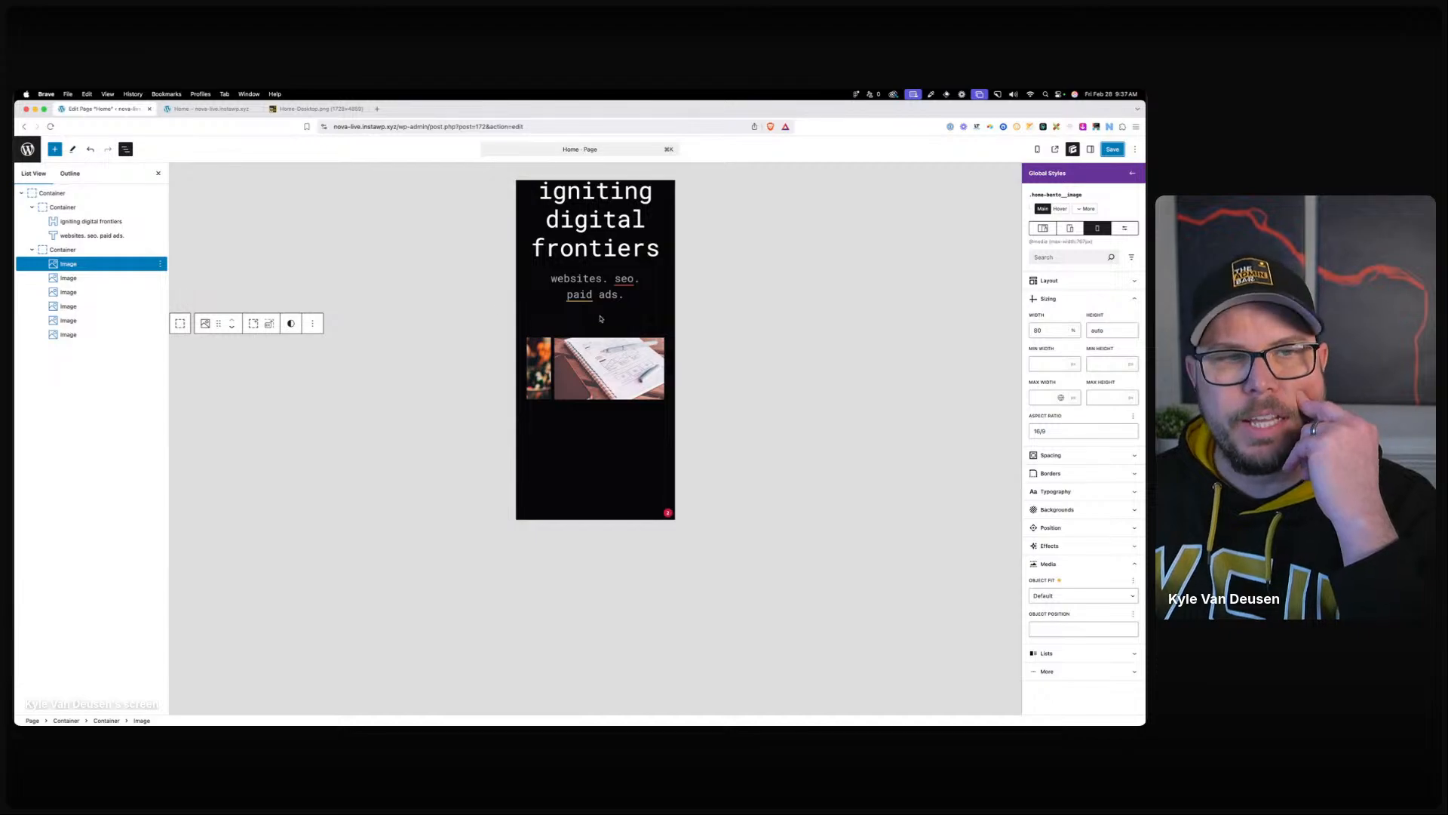
{"action": "left_click", "coordinate": [80, 249]}
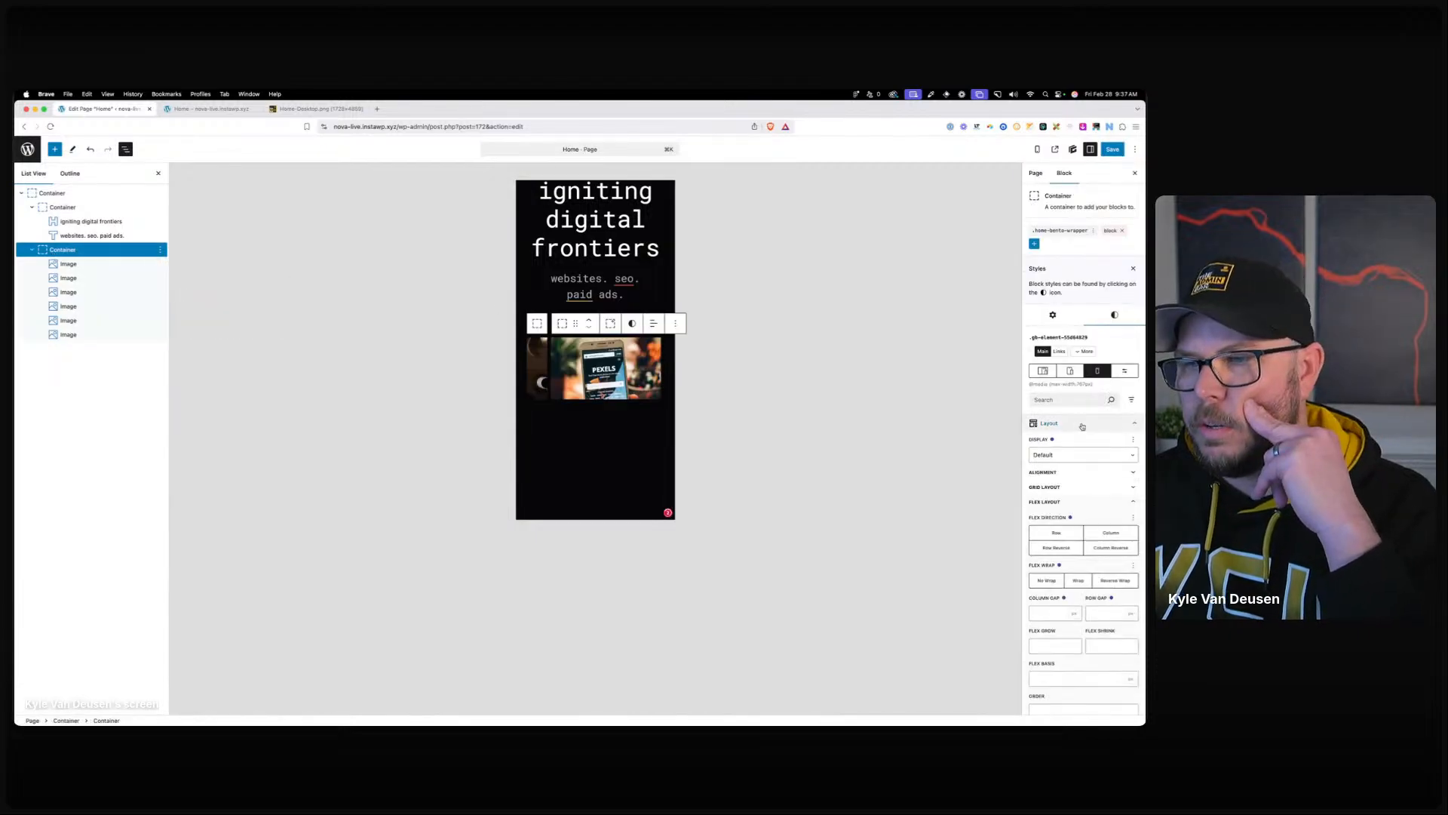
{"action": "scroll", "coordinate": [1082, 427], "scroll_direction": "down", "scroll_amount": 1}
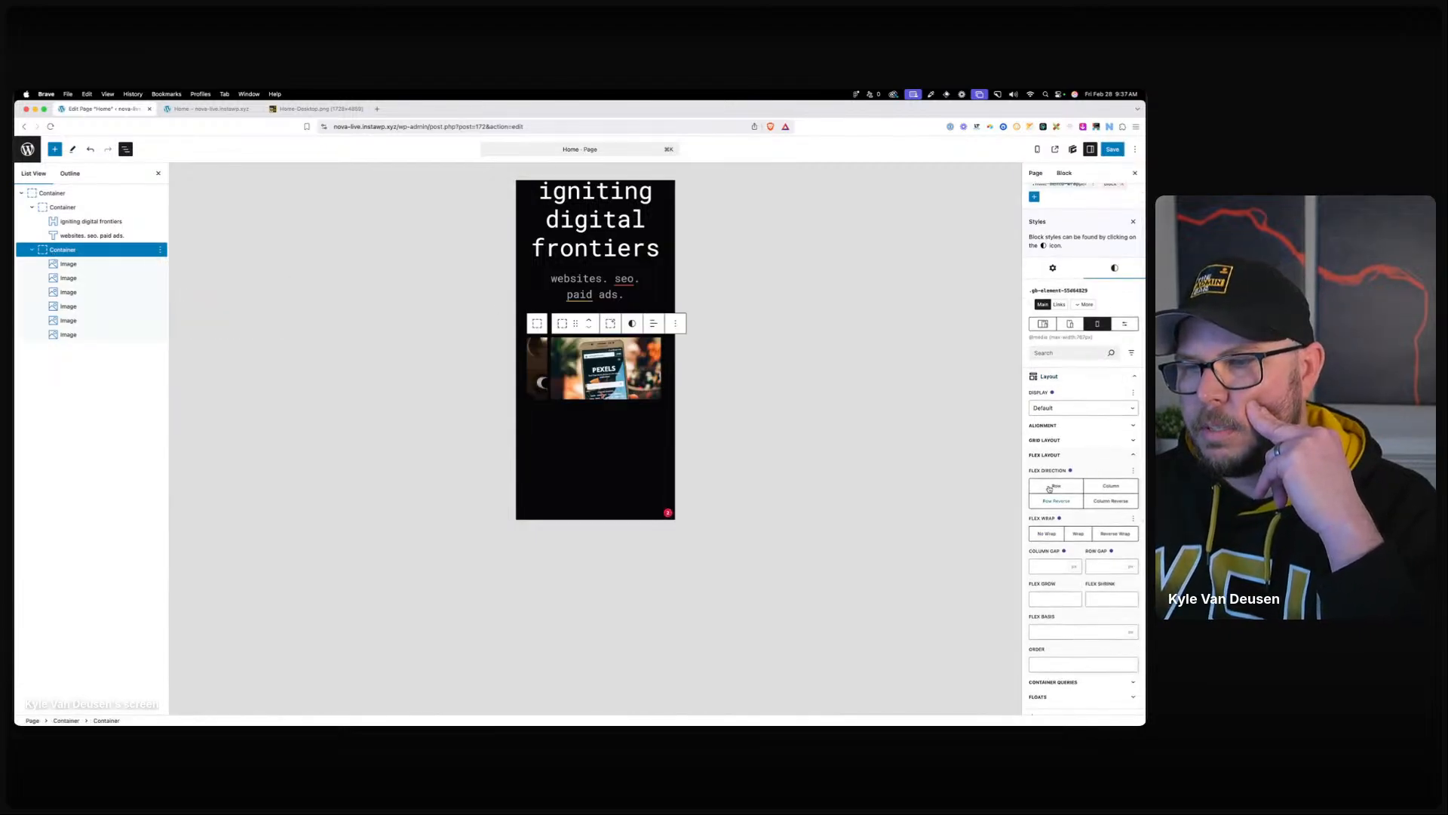
{"action": "left_click", "coordinate": [1059, 192]}
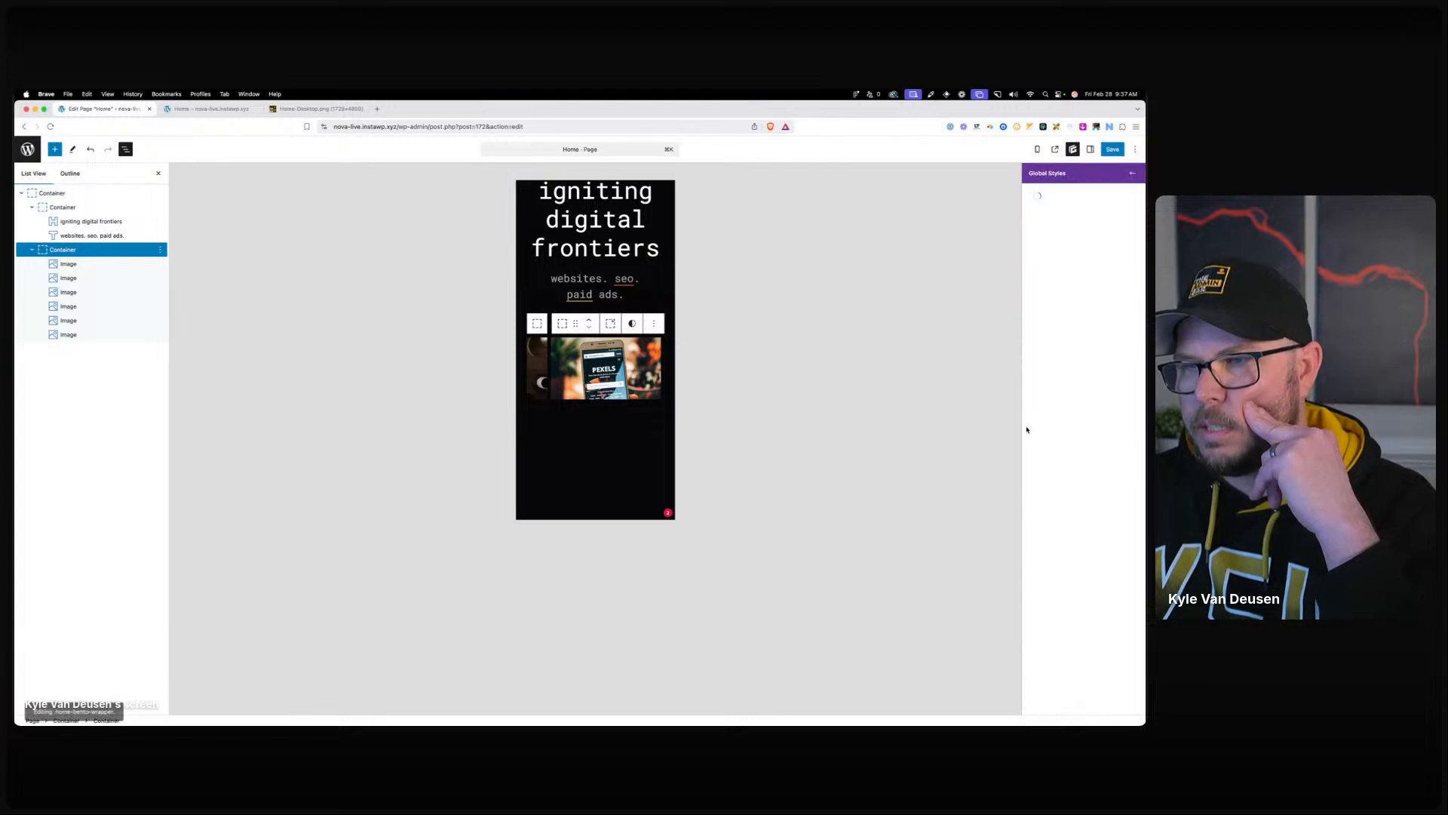
{"action": "left_click", "coordinate": [1062, 392]}
{"action": "left_click", "coordinate": [1062, 393]}
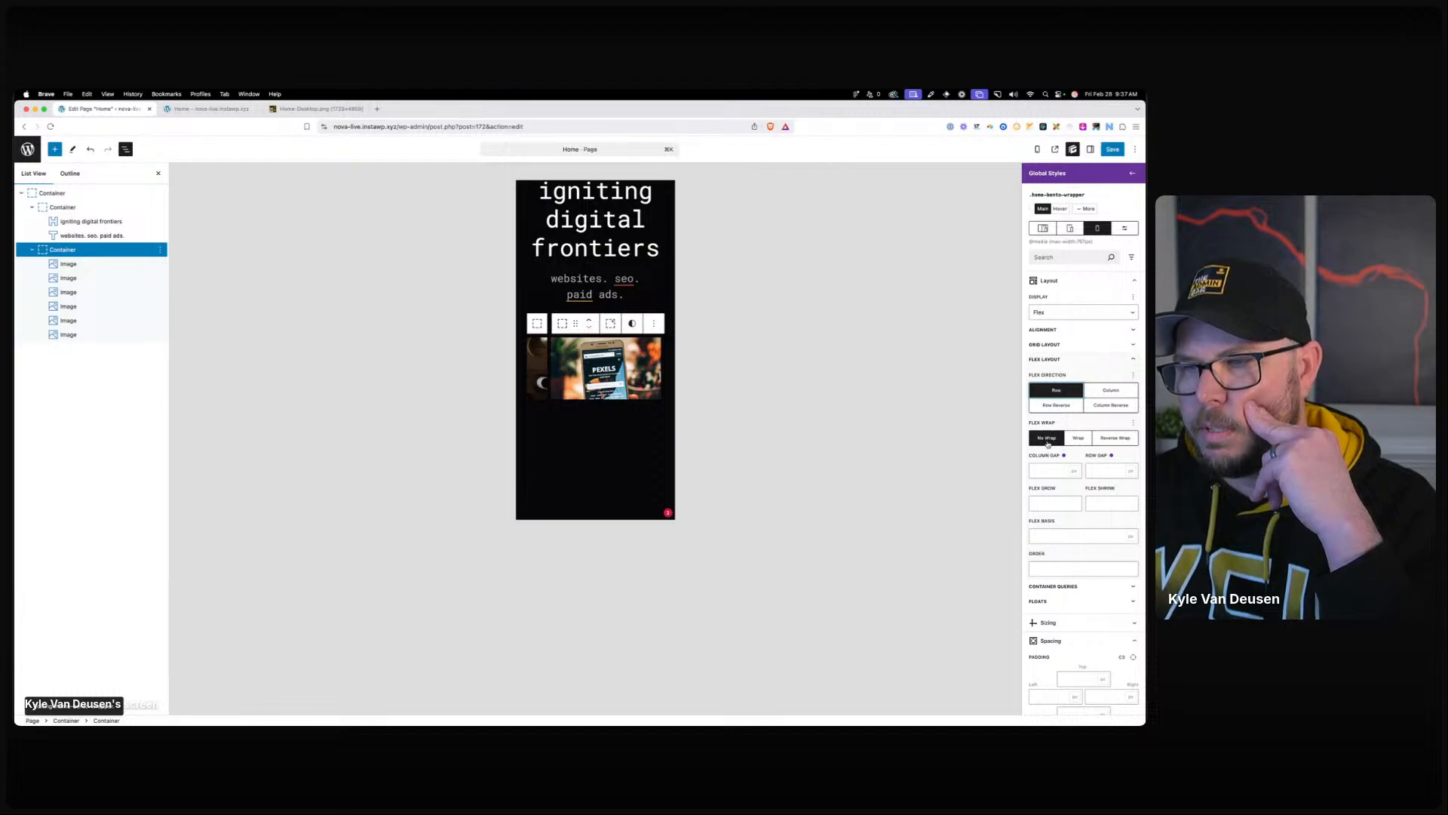
{"action": "left_click", "coordinate": [1073, 440]}
{"action": "left_click", "coordinate": [1053, 442]}
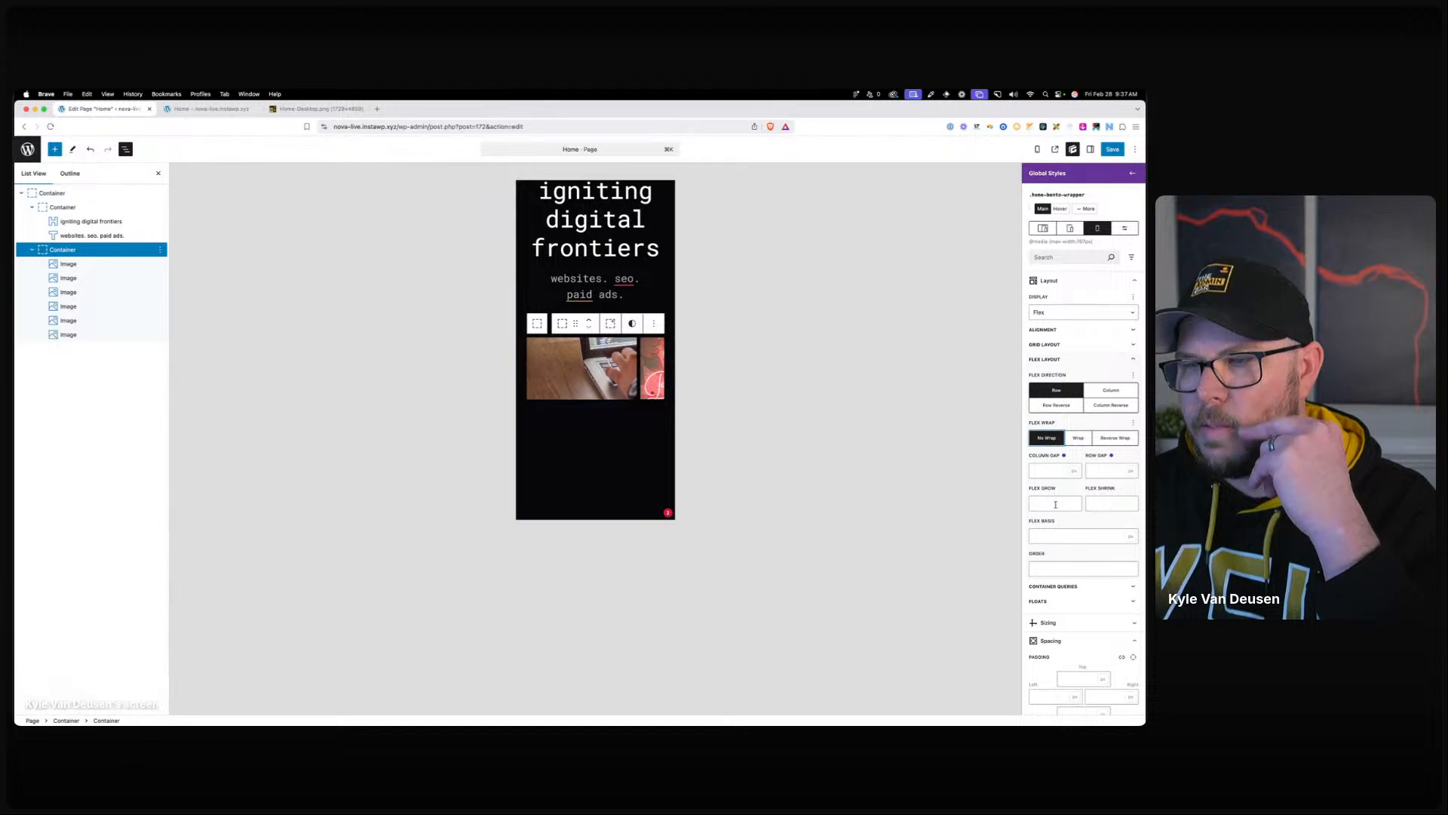
{"action": "scroll", "coordinate": [1055, 506], "scroll_direction": "down", "scroll_amount": 2}
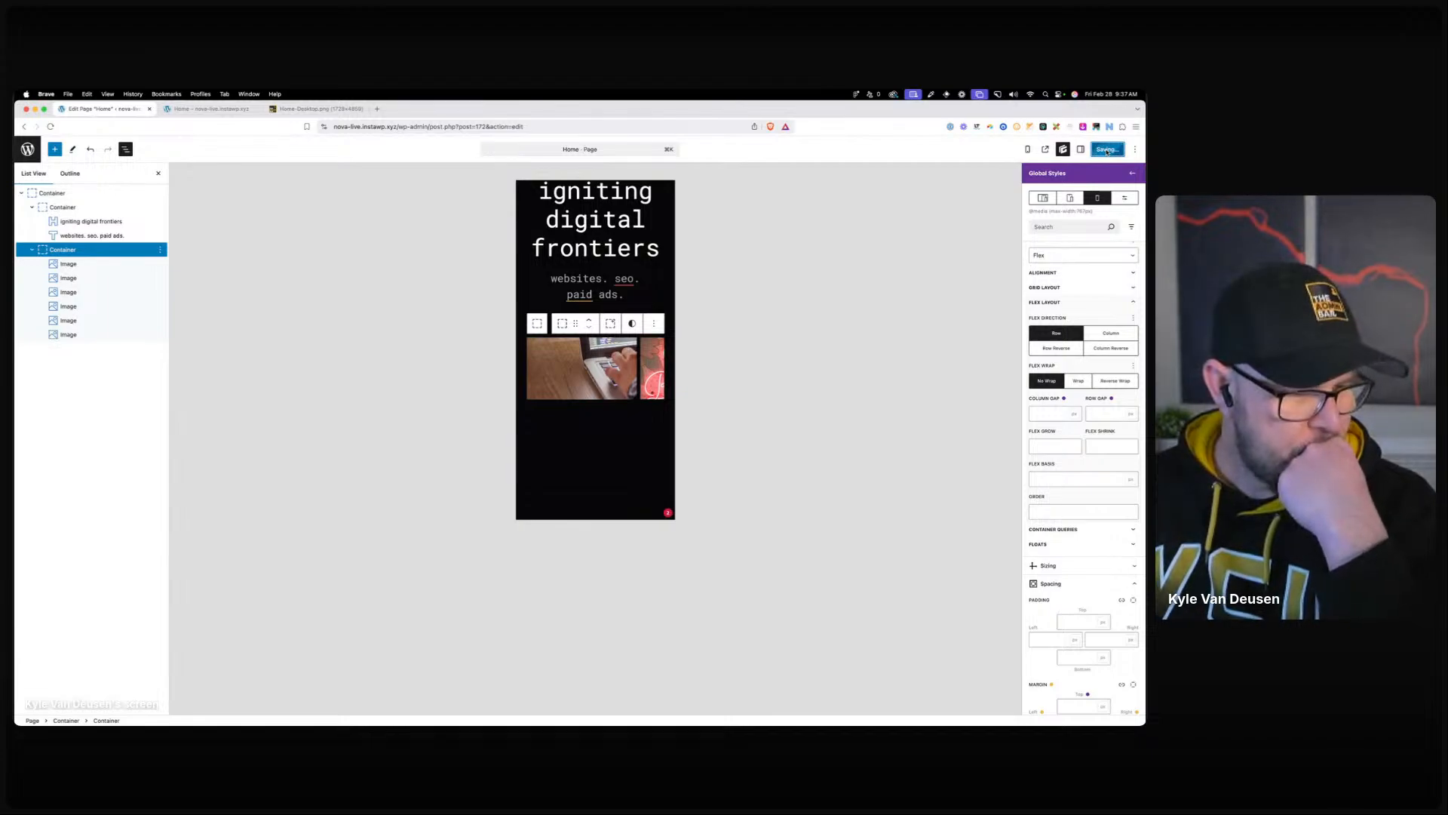
{"action": "left_click", "coordinate": [248, 110]}
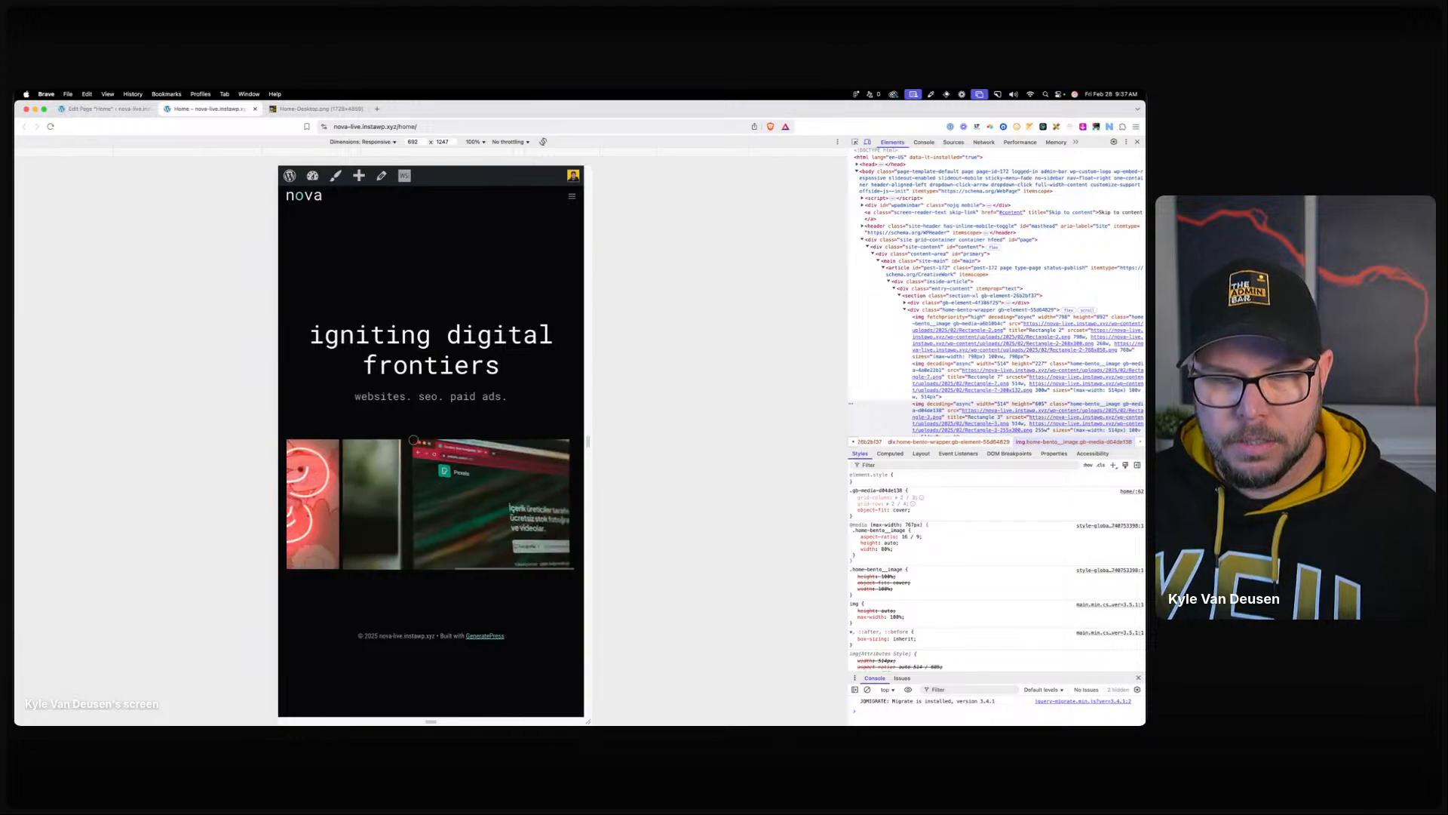
Toggle the bento image's 80% width, auto height and 16/9 aspect-ratio rules off and on in DevTools.
{"action": "scroll", "coordinate": [943, 362], "scroll_direction": "down", "scroll_amount": 2}
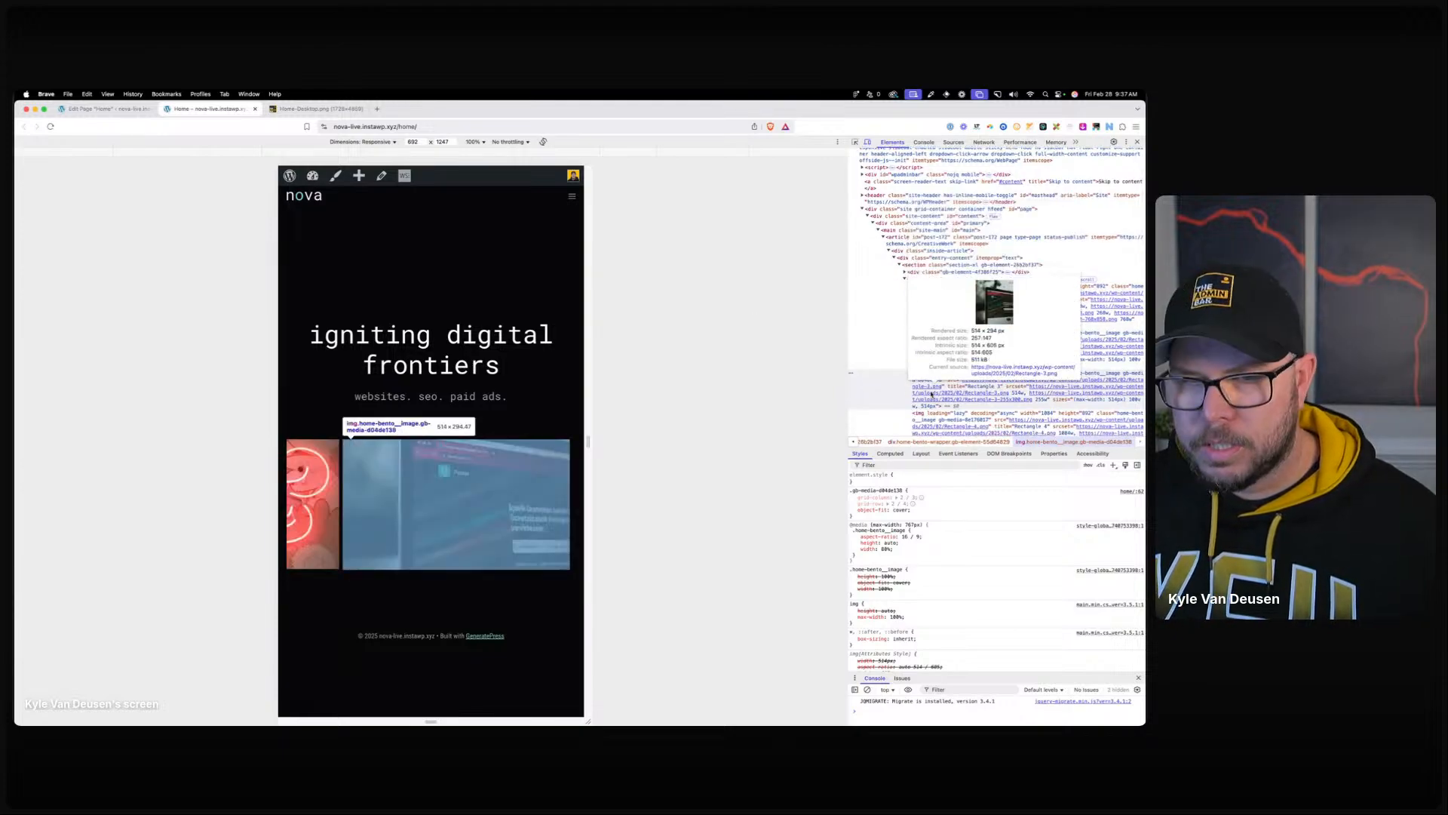
{"action": "scroll", "coordinate": [934, 418], "scroll_direction": "down", "scroll_amount": 2}
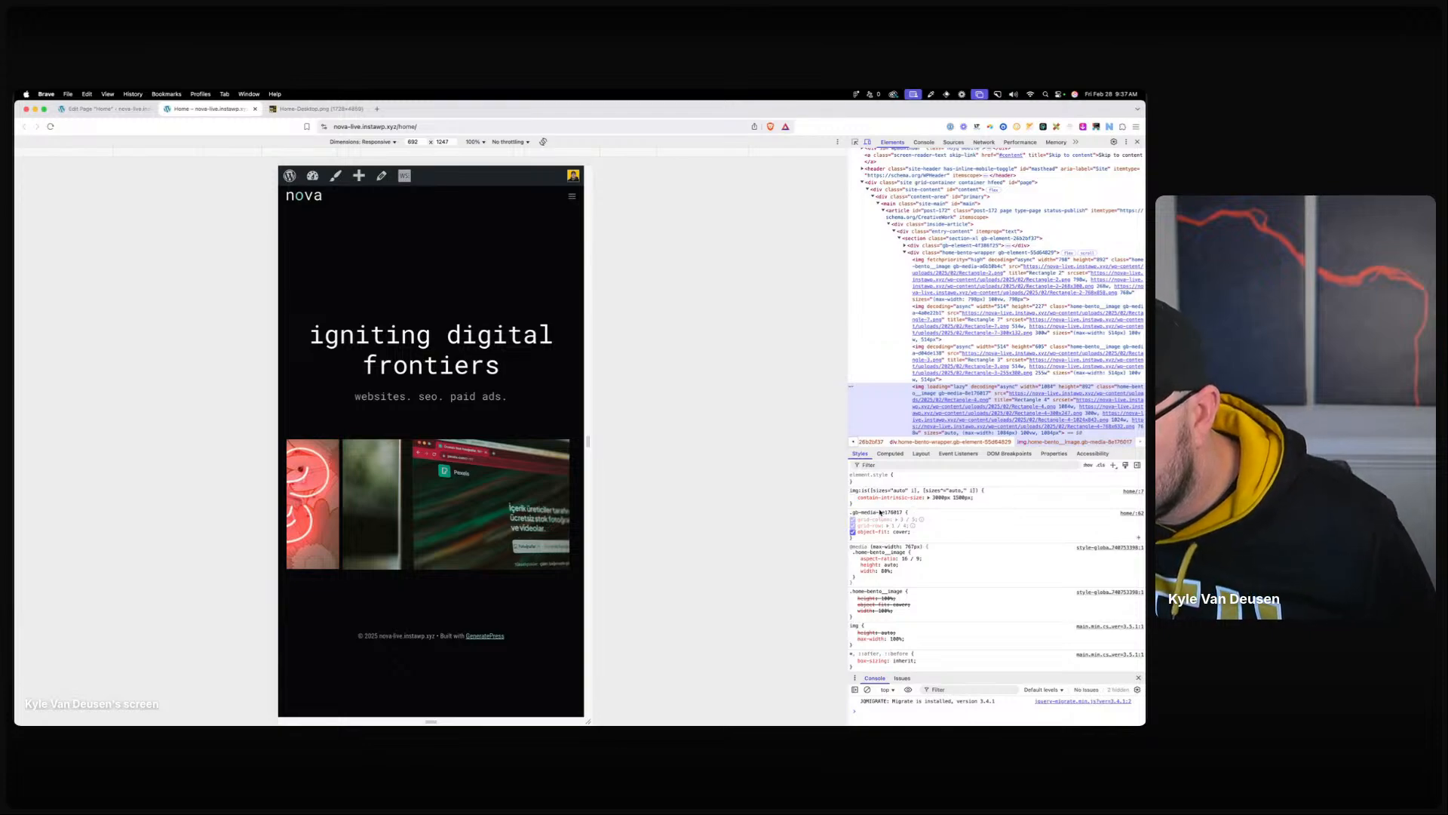
{"action": "left_click", "coordinate": [856, 571]}
{"action": "left_click", "coordinate": [856, 565]}
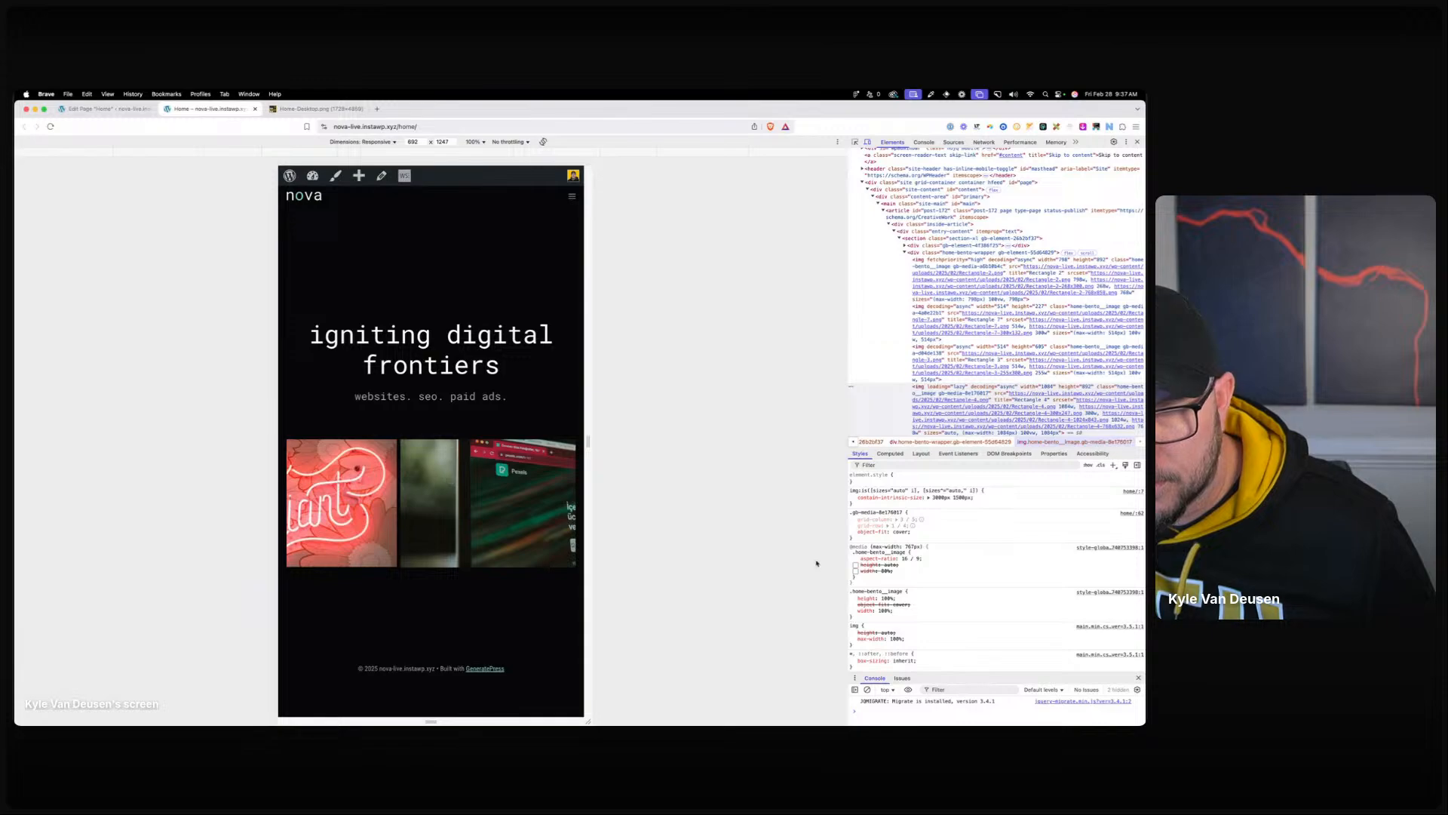
{"action": "left_click", "coordinate": [856, 571]}
{"action": "left_click", "coordinate": [856, 565]}
{"action": "left_click", "coordinate": [856, 559]}
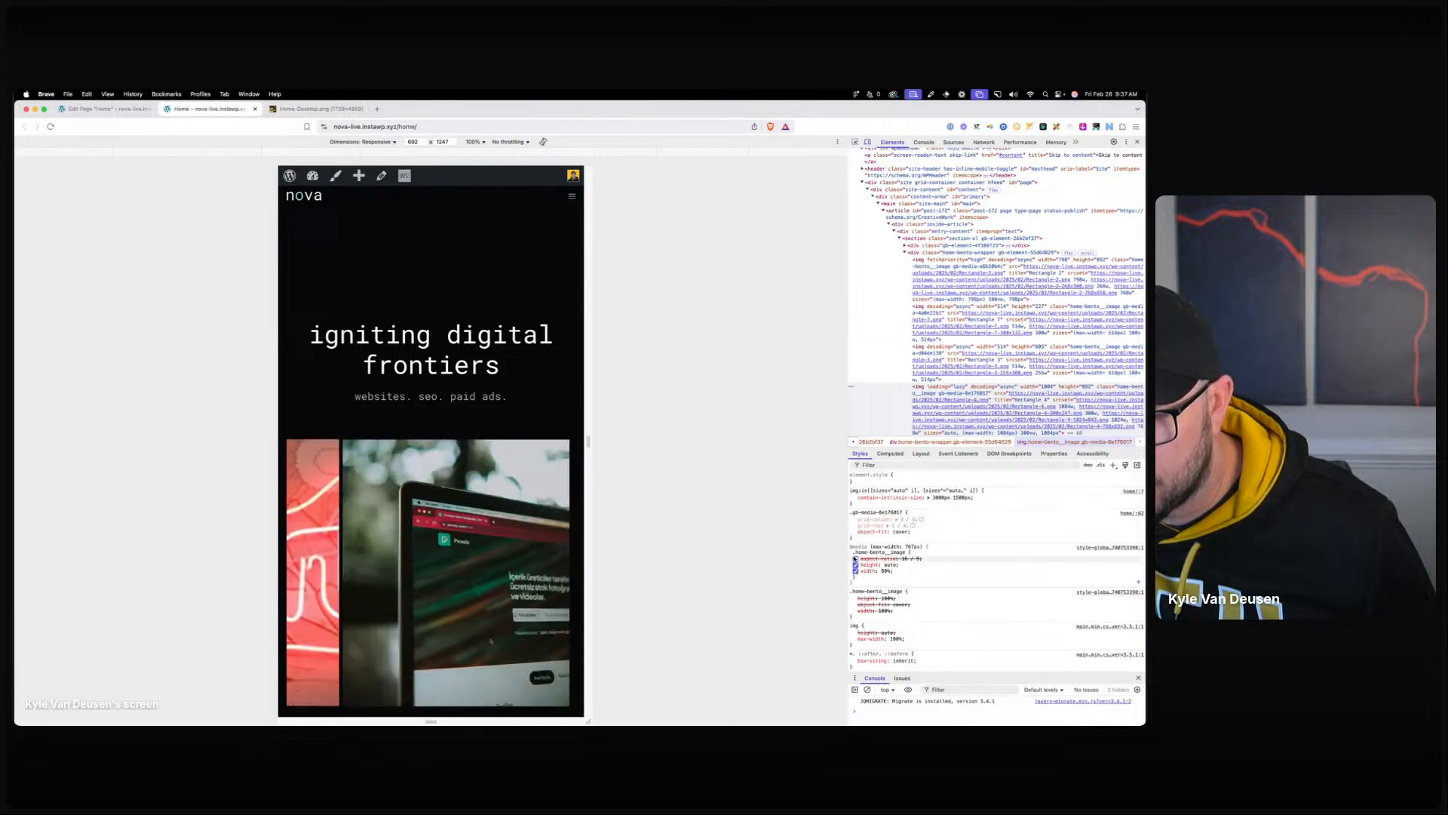
{"action": "left_click", "coordinate": [856, 559]}
Change the bento image height rule from auto to 100% in DevTools.
{"action": "left_click", "coordinate": [894, 565]}
{"action": "type", "text": "100%"}
{"action": "key", "text": "Tab"}
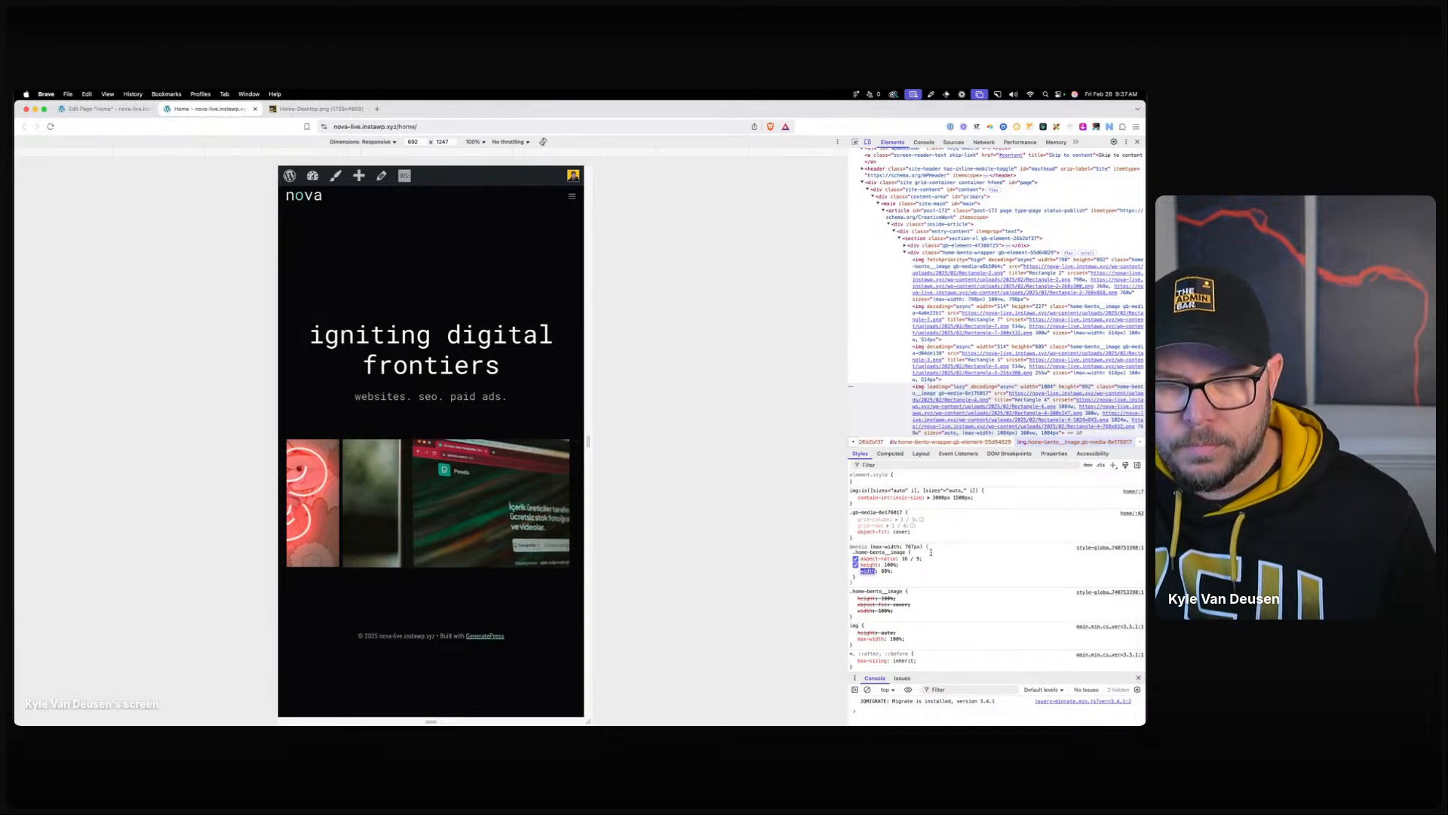
{"action": "left_click", "coordinate": [891, 565]}
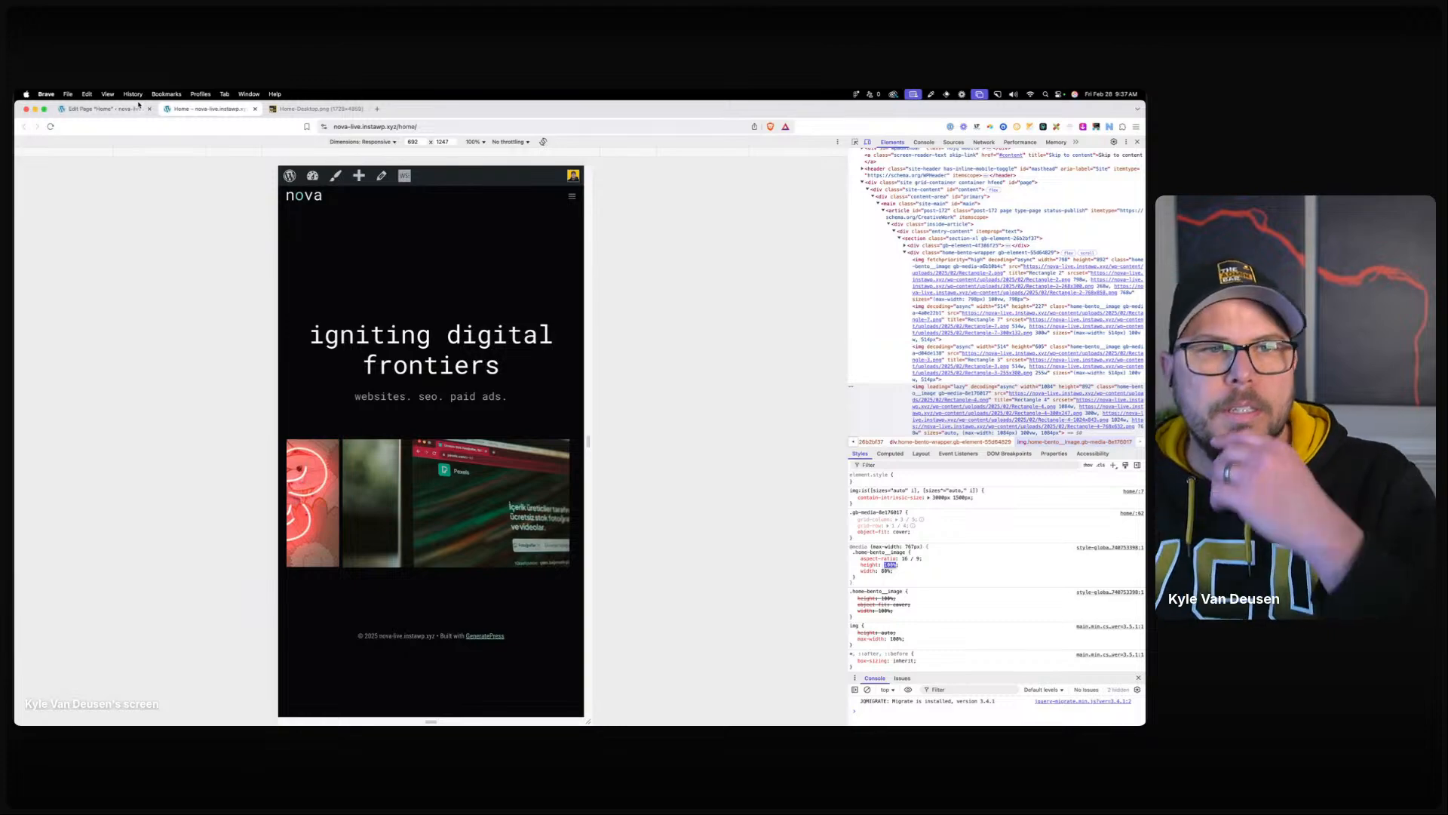
{"action": "left_click", "coordinate": [110, 109]}
In the .home-bento__image style, clear the fixed width and set Min Width to 80%.
{"action": "left_click", "coordinate": [45, 278]}
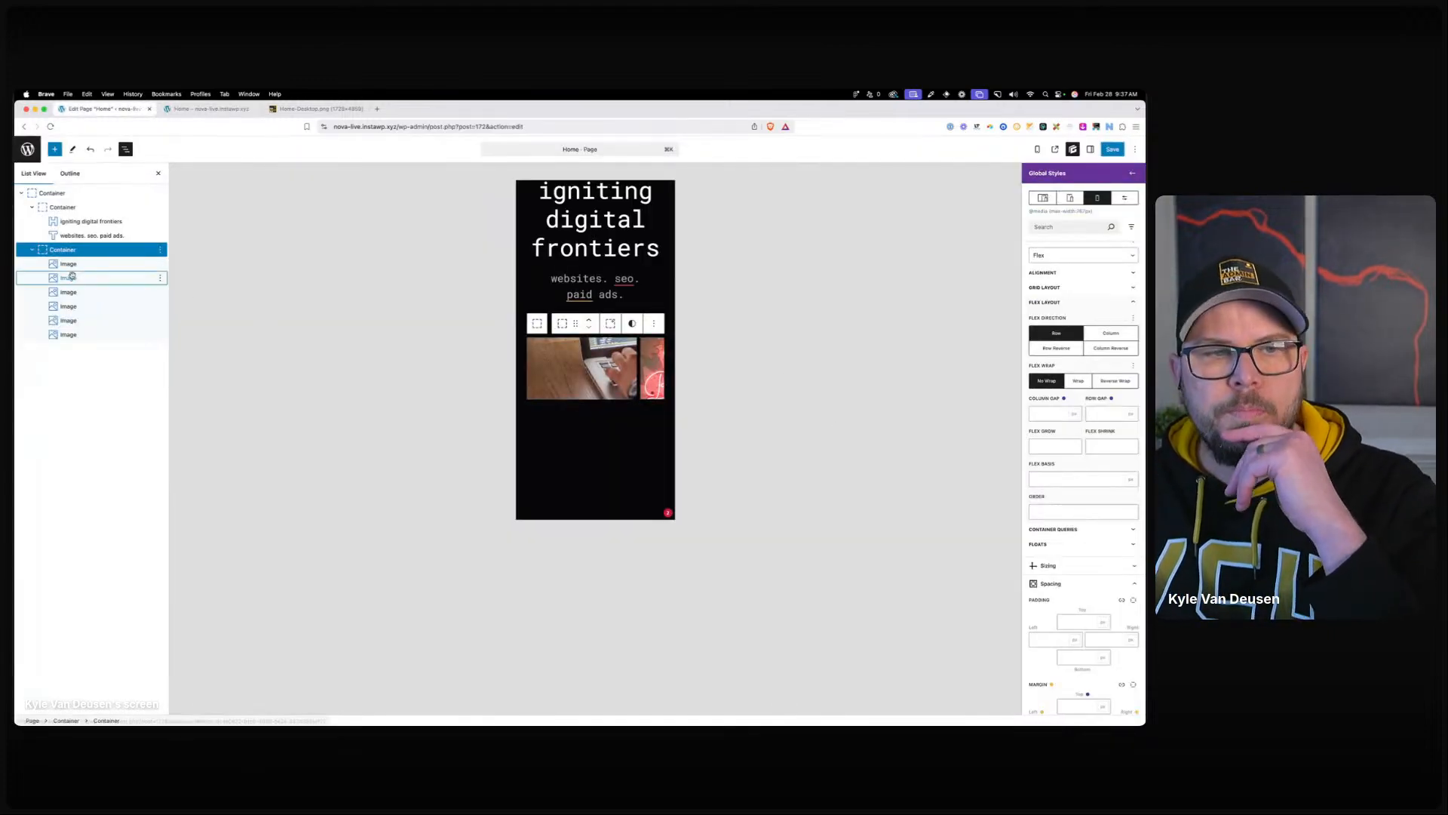
{"action": "left_click", "coordinate": [1045, 240]}
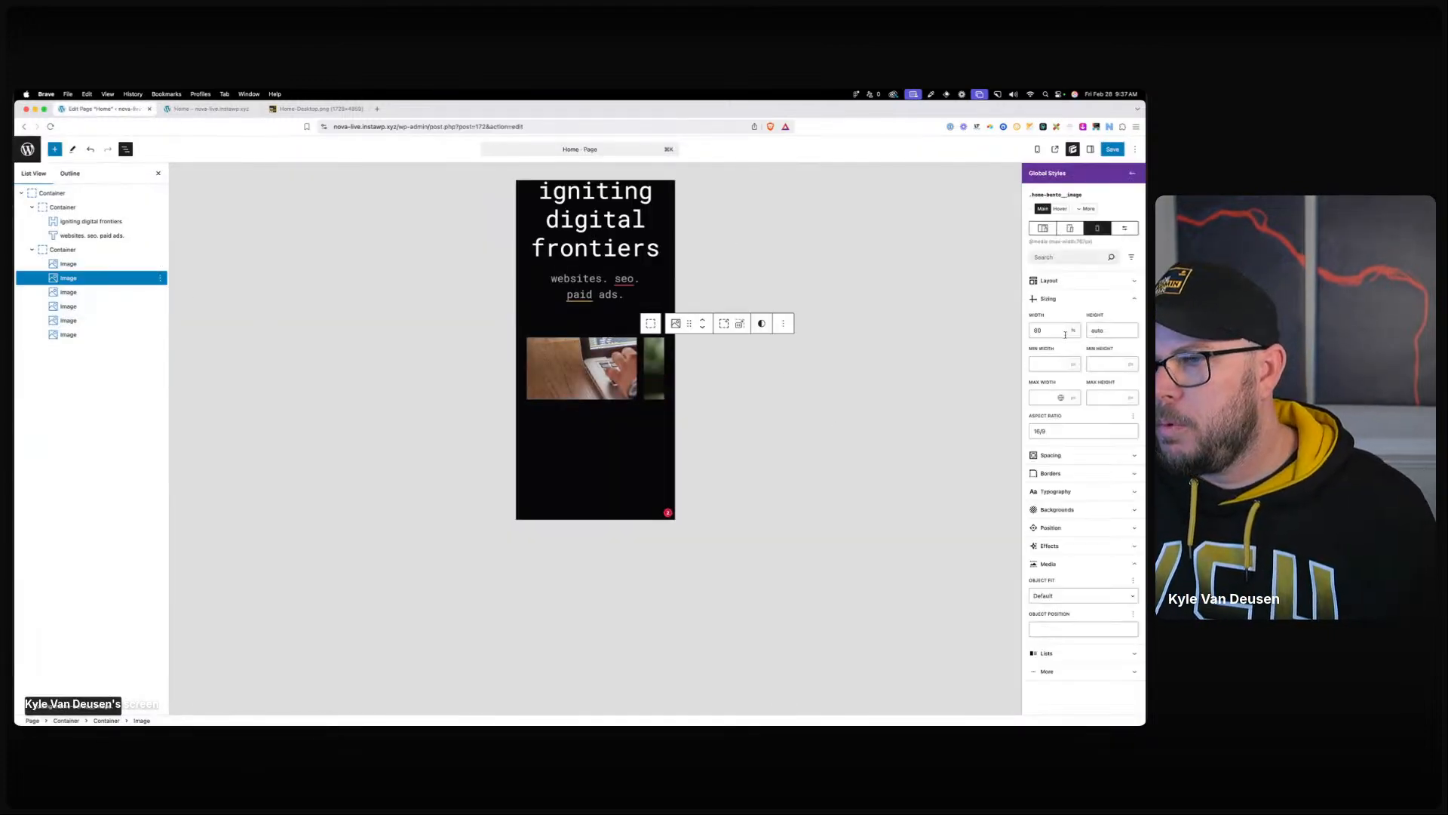
{"action": "key", "text": "BackSpace"}
{"action": "left_click", "coordinate": [1049, 362]}
{"action": "type", "text": "80%"}
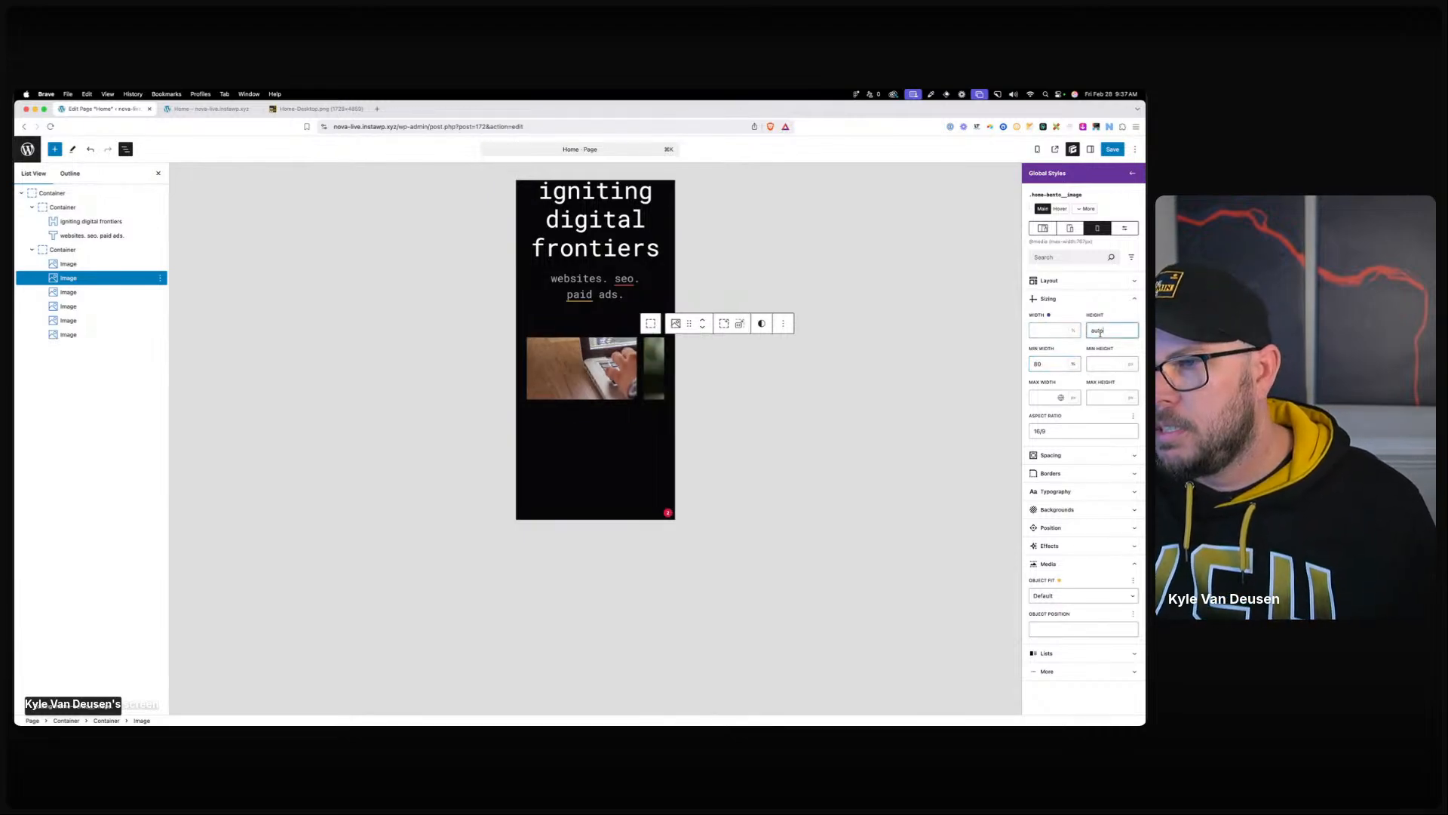
Save the style and reload the live home page at full desktop width.
{"action": "left_click", "coordinate": [1112, 149]}
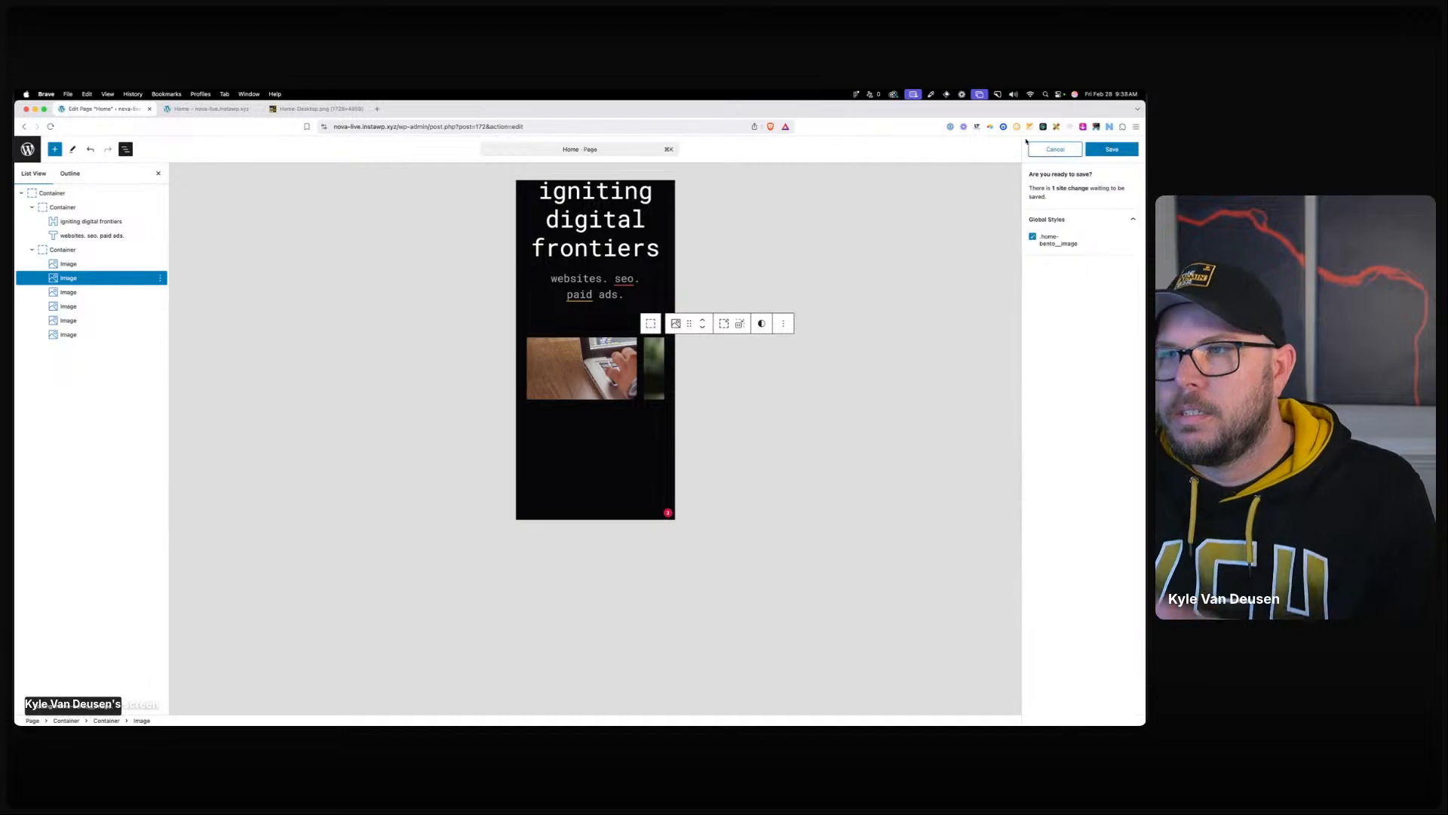
{"action": "left_click", "coordinate": [202, 109]}
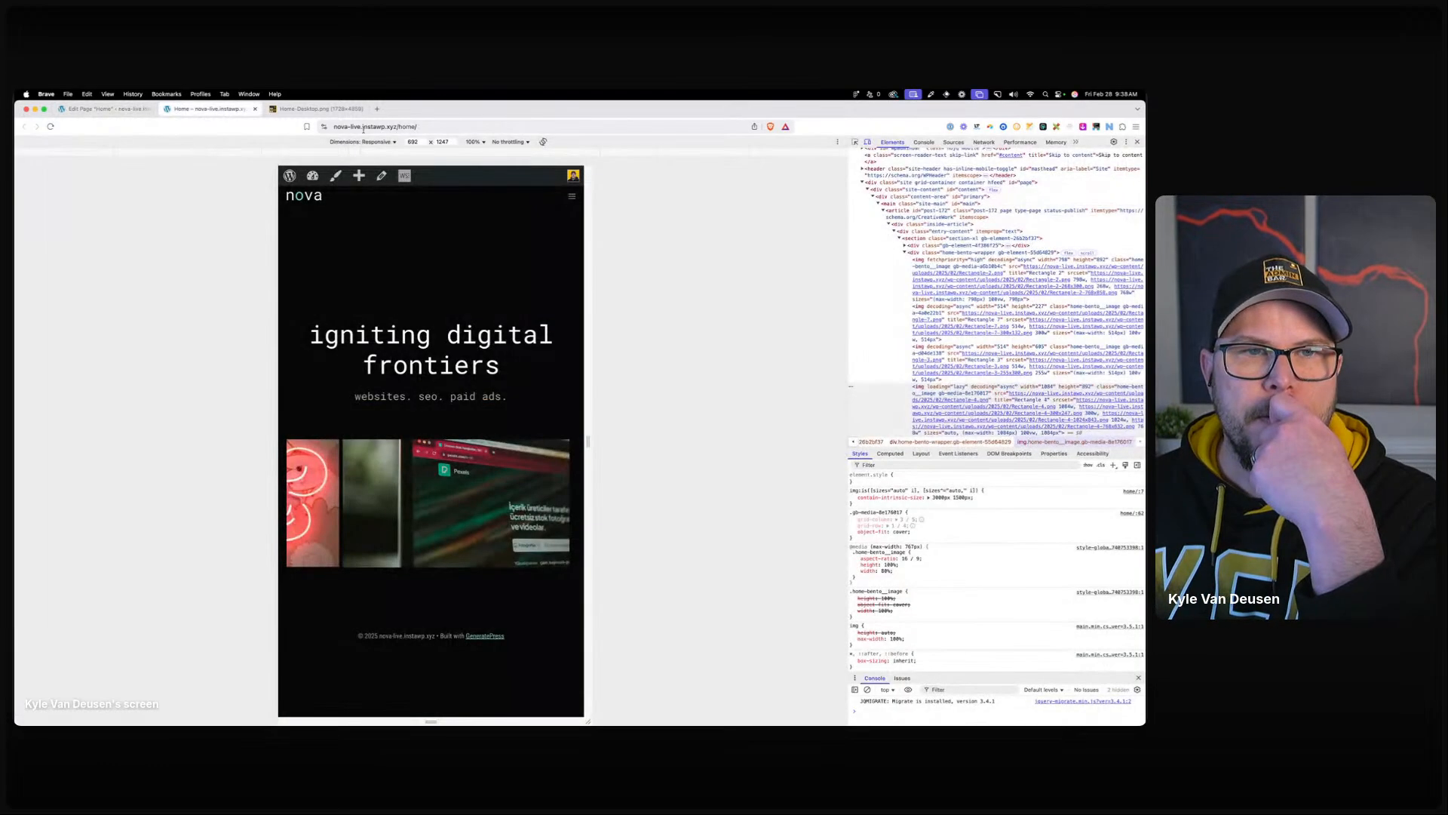
{"action": "key", "text": "super+r"}
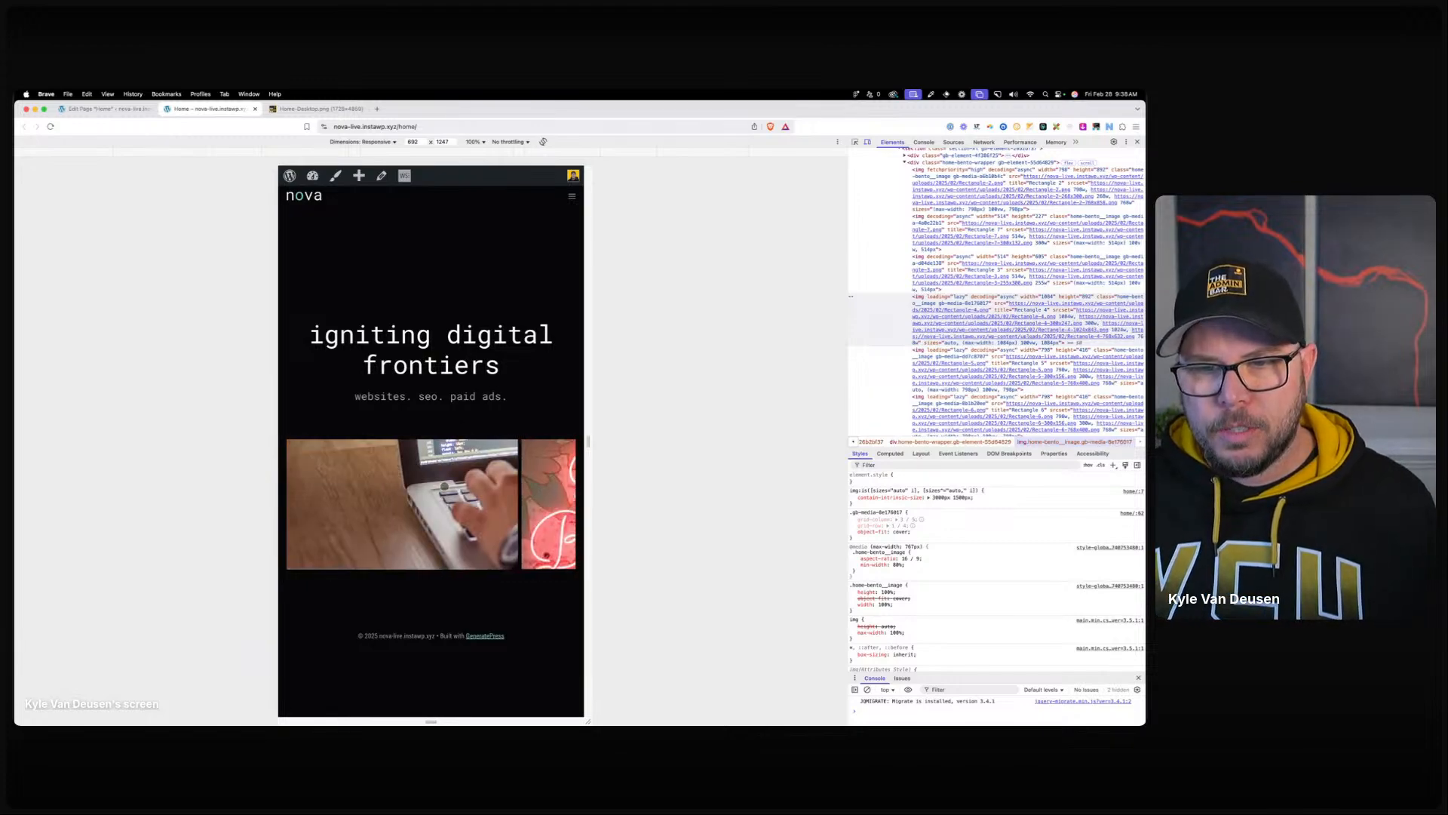
{"action": "left_click", "coordinate": [1137, 142]}
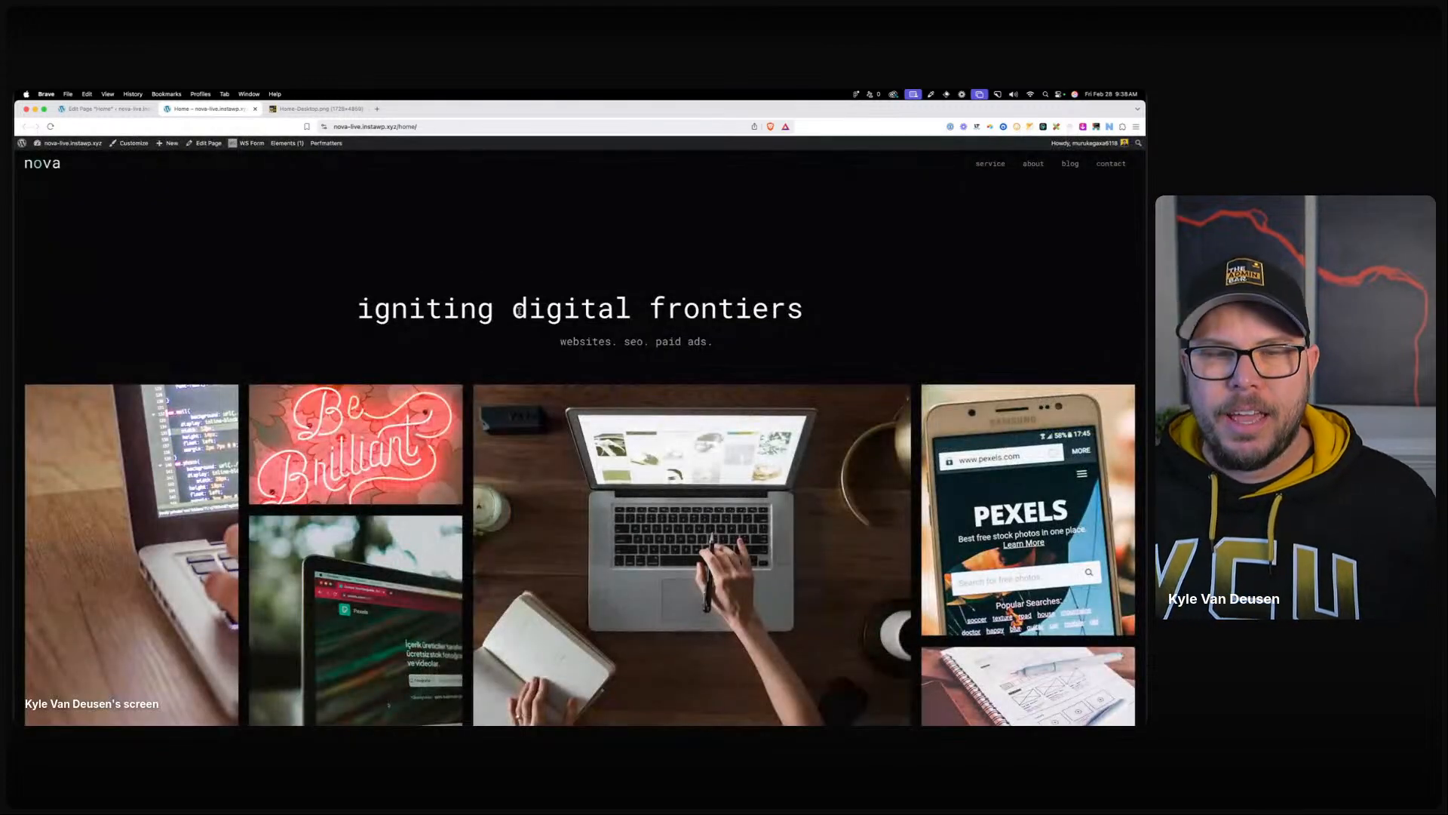
Return to the page editor and drag the Figma window out of the way.
{"action": "scroll", "coordinate": [526, 325], "scroll_direction": "down", "scroll_amount": 3}
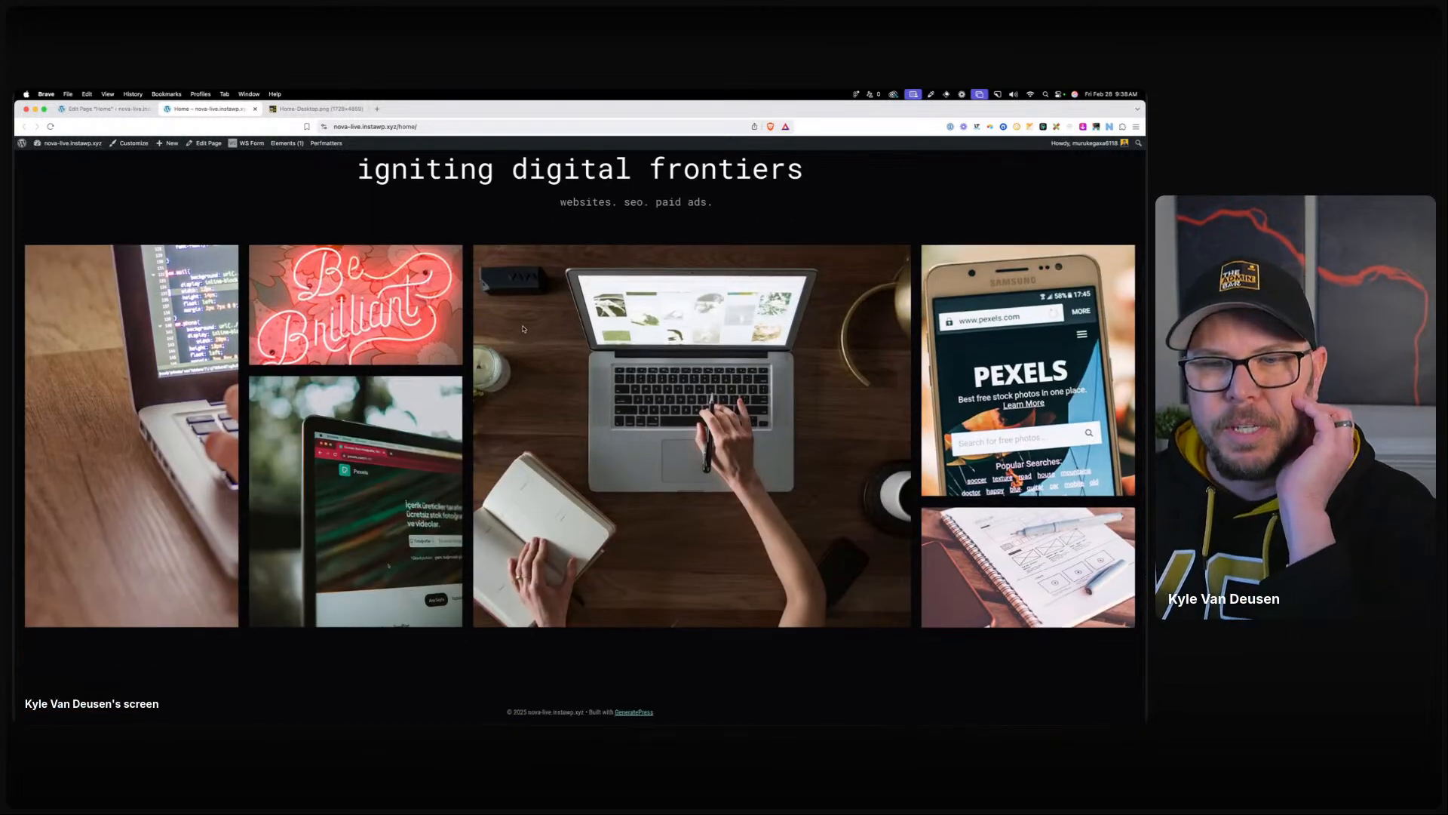
{"action": "scroll", "coordinate": [523, 328], "scroll_direction": "up", "scroll_amount": 3}
{"action": "left_click", "coordinate": [114, 110]}
{"action": "mouse_move", "coordinate": [451, 723]}
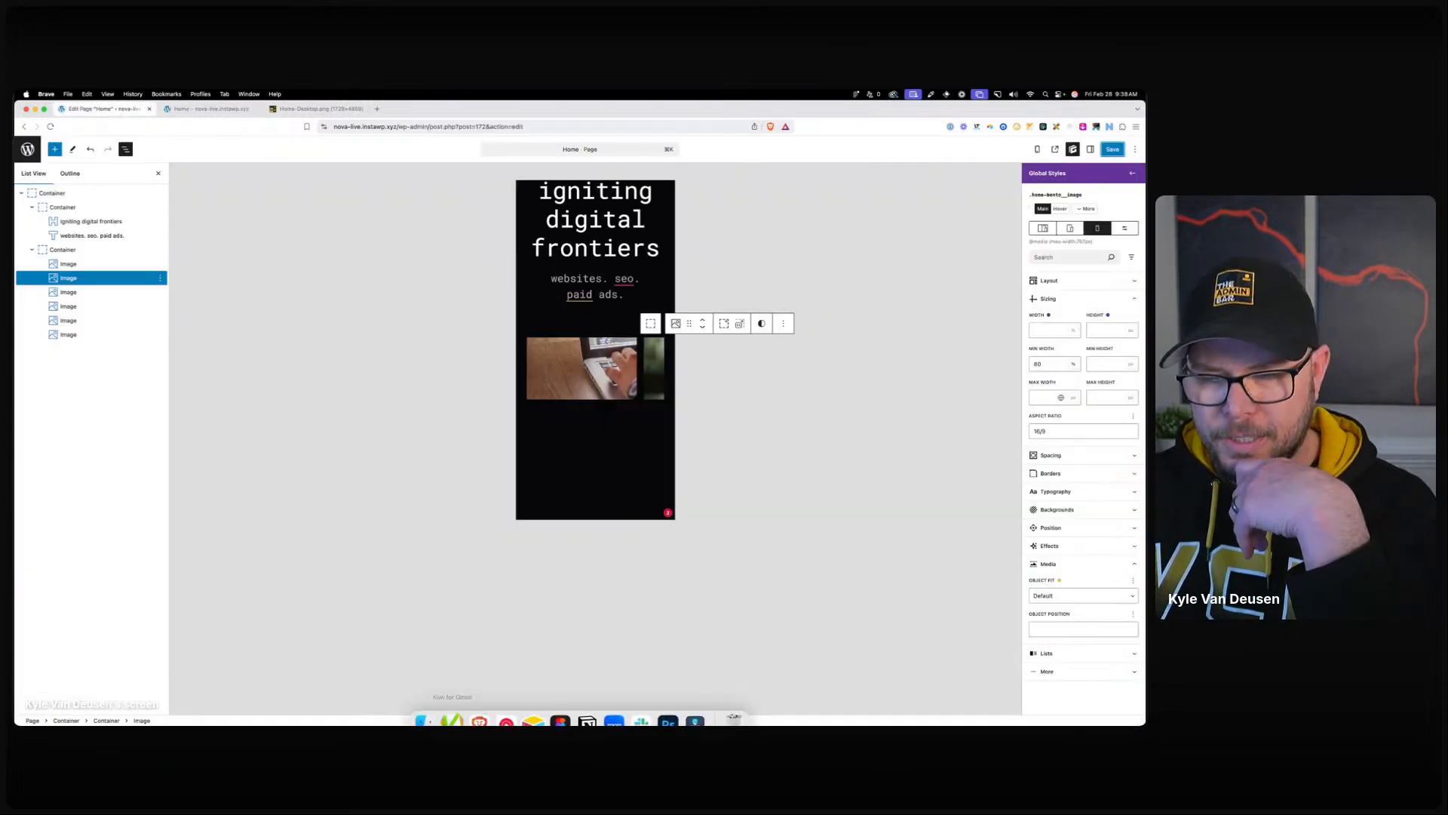
{"action": "left_click", "coordinate": [560, 706]}
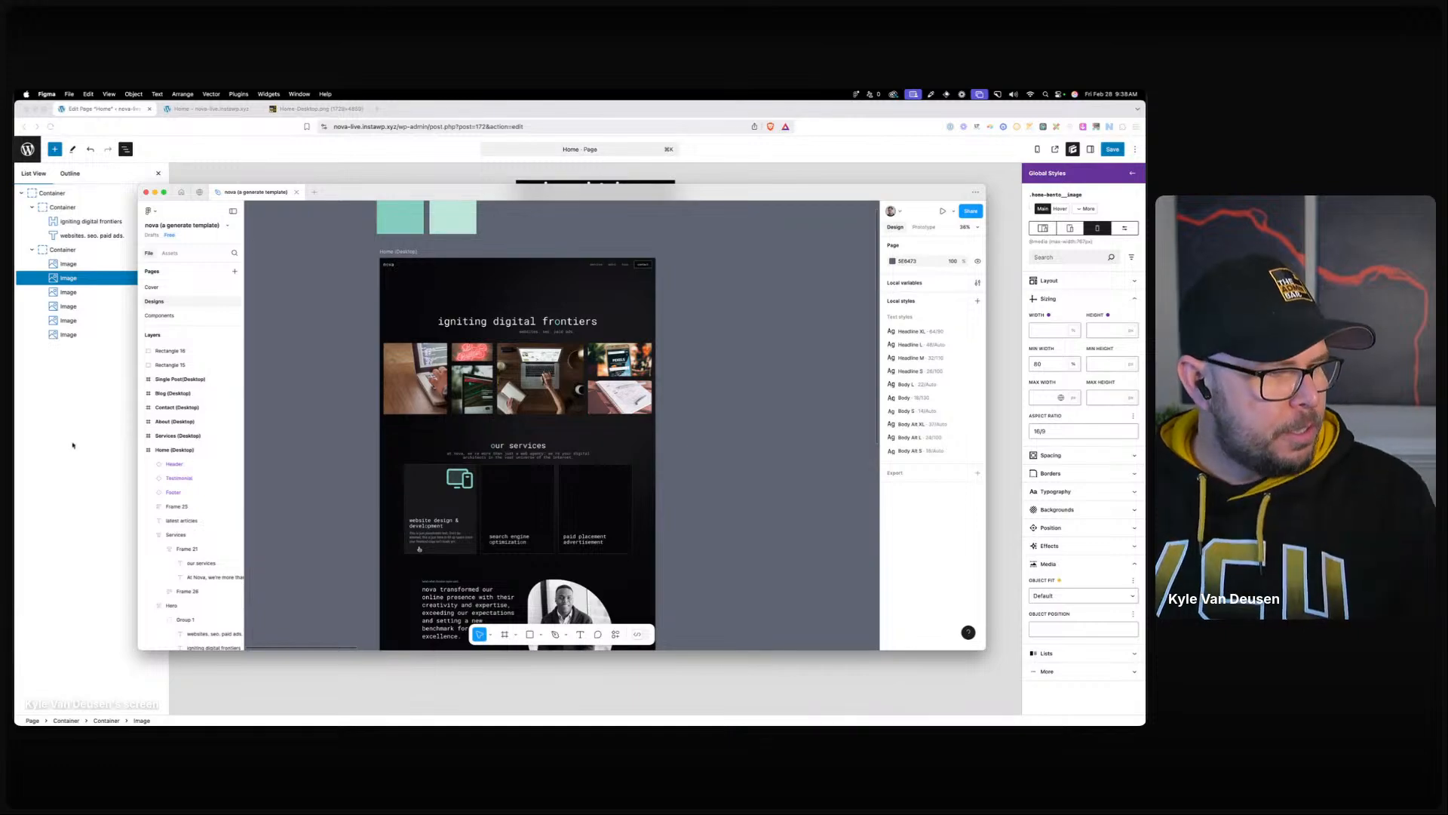
{"action": "left_click_drag", "start_coordinate": [432, 191], "coordinate": [14, 151]}
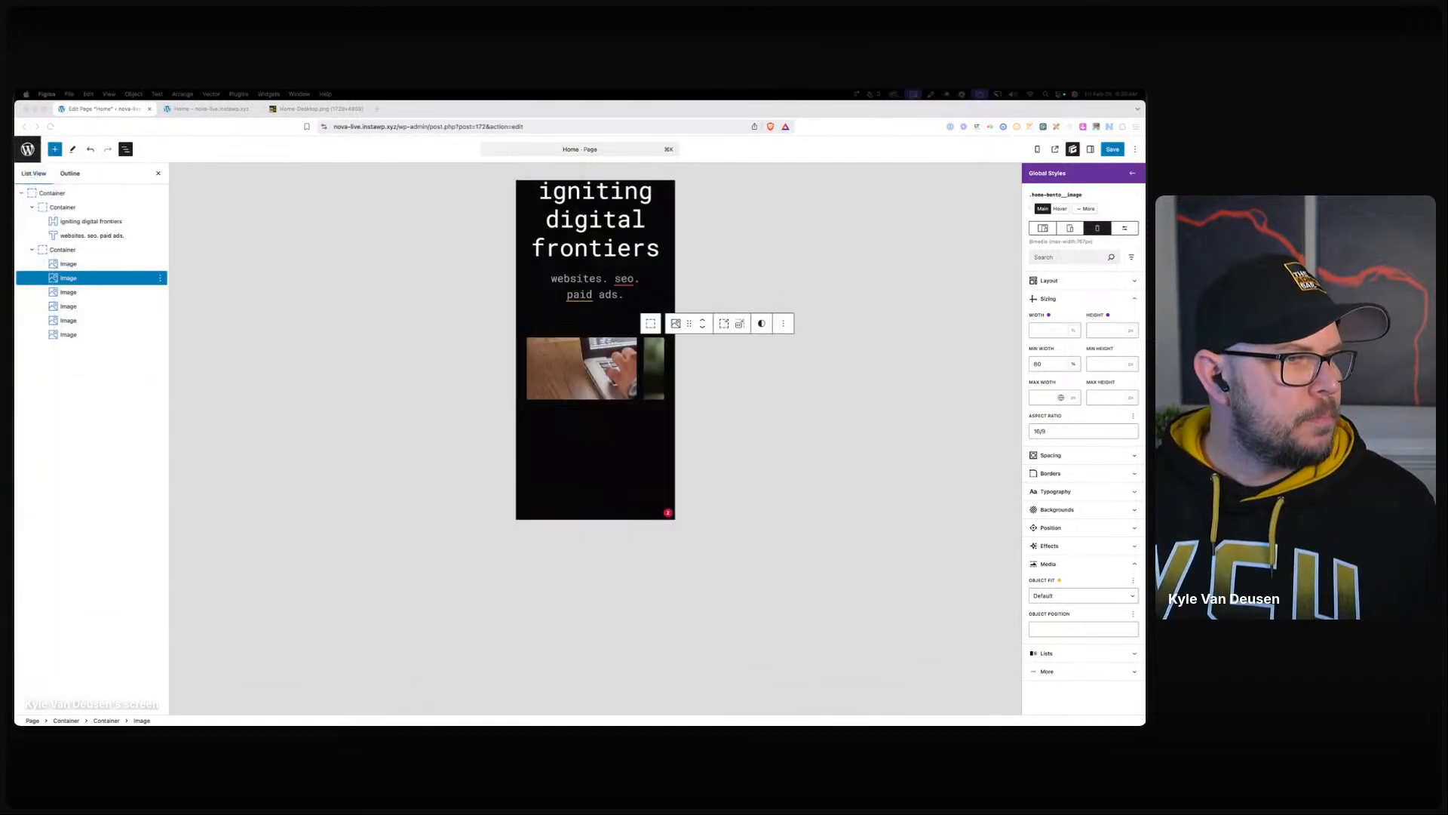
Preview the editor canvas at desktop width and select the outer hero container.
{"action": "left_click", "coordinate": [1043, 228]}
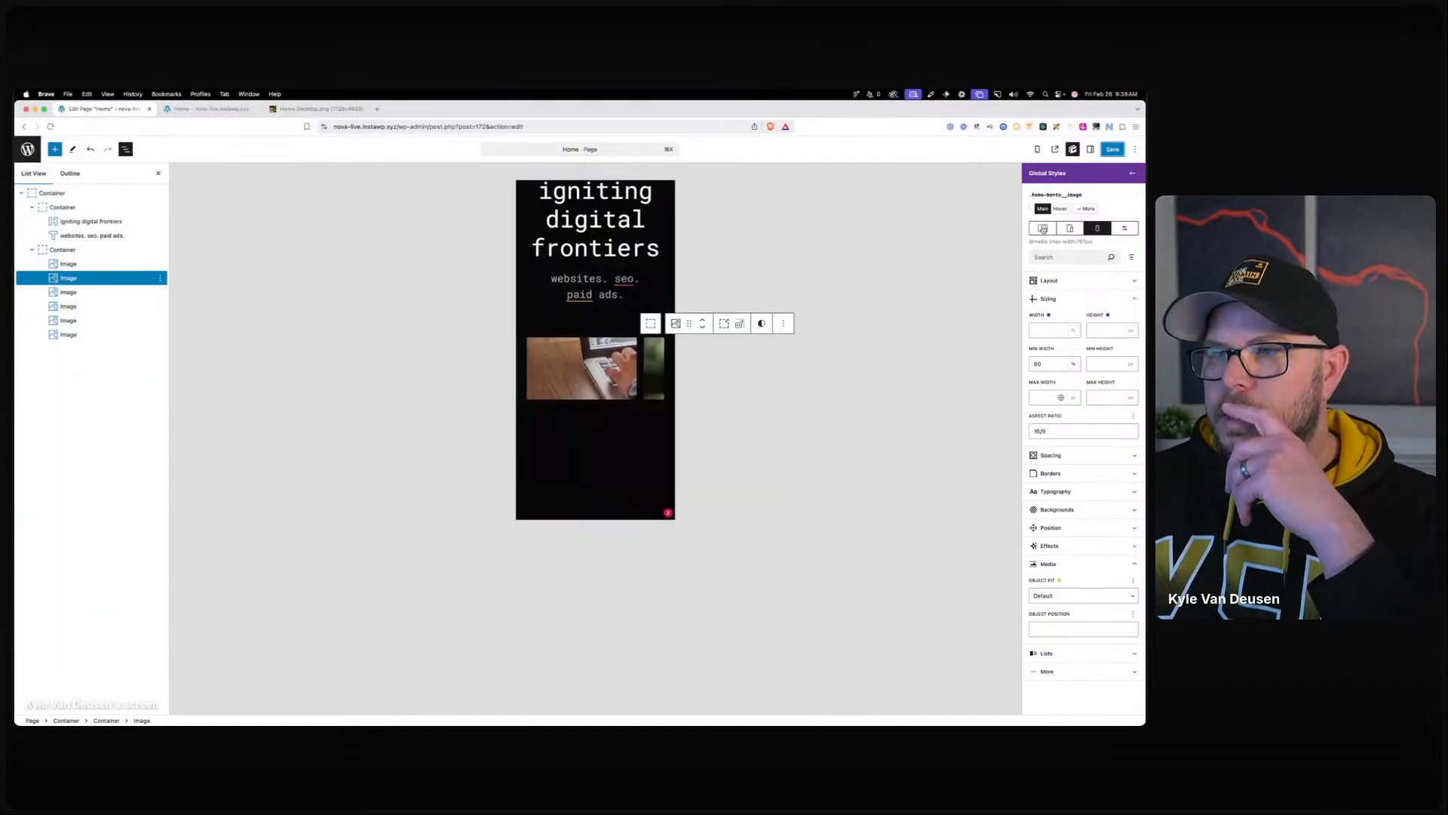
{"action": "scroll", "coordinate": [299, 507], "scroll_direction": "down", "scroll_amount": 5}
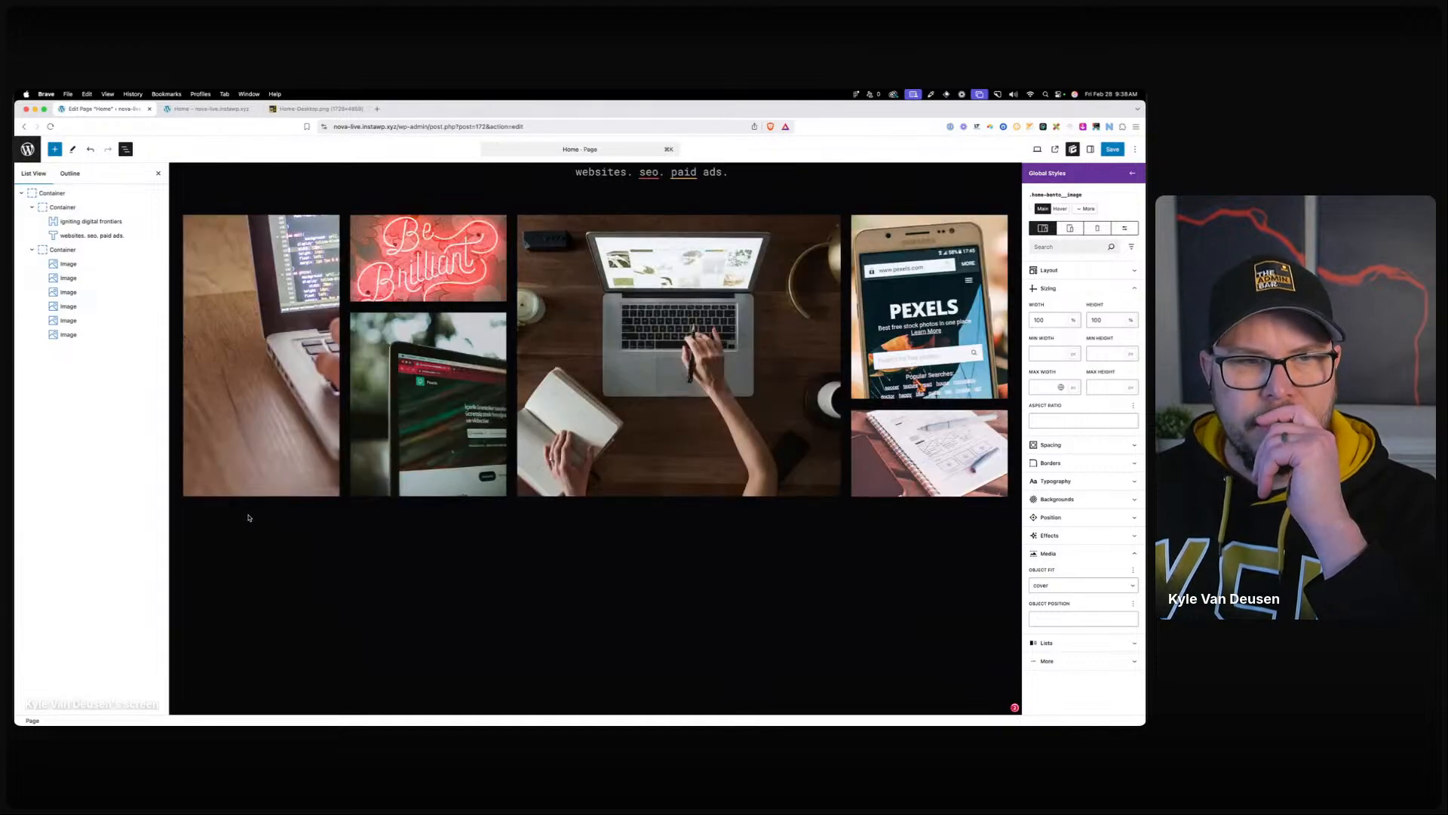
{"action": "left_click", "coordinate": [248, 517]}
Rename the outer container 'Hero' and the heading container 'Intro'.
{"action": "right_click", "coordinate": [84, 195]}
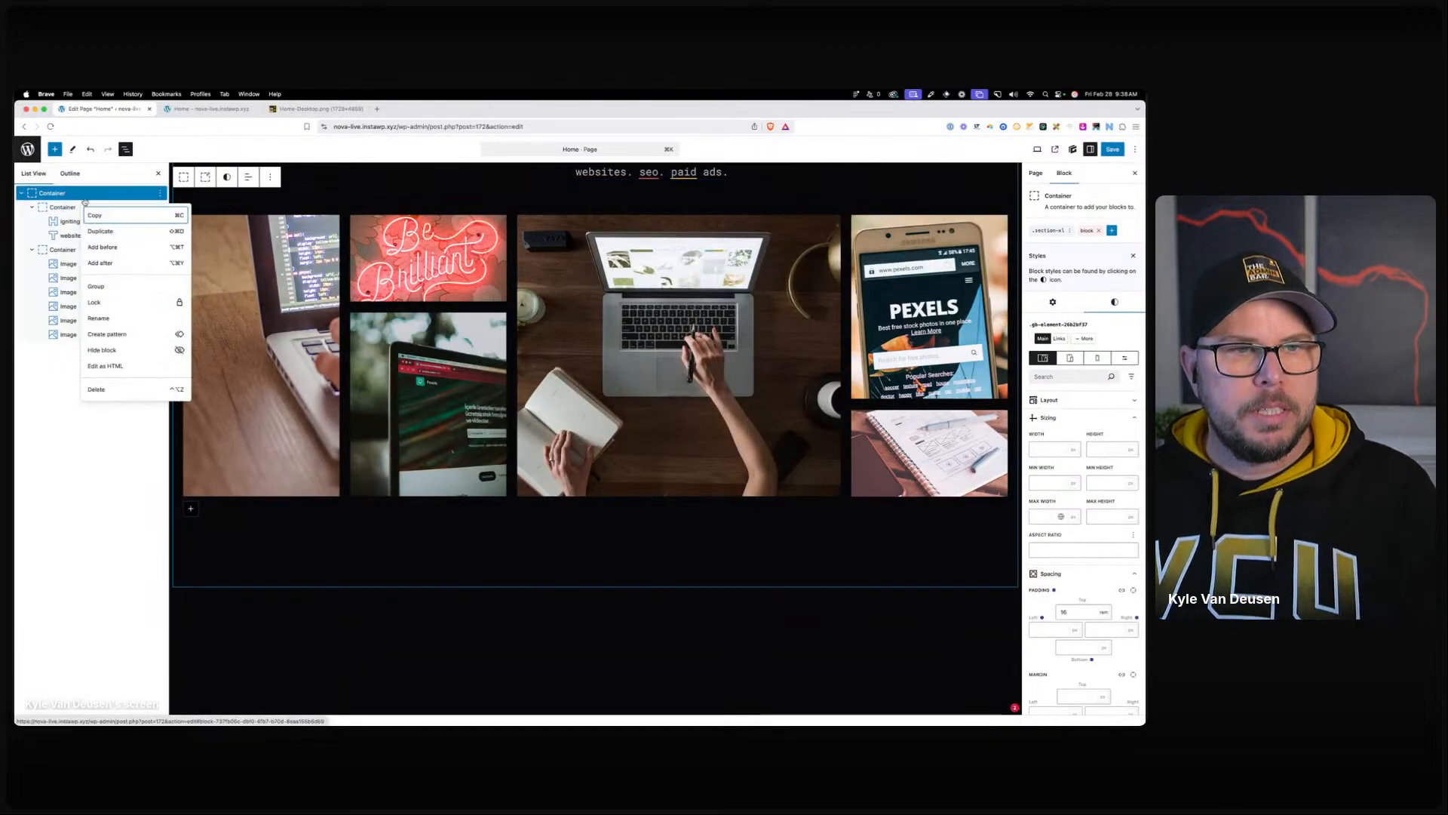
{"action": "left_click", "coordinate": [117, 318]}
{"action": "type", "text": "Hero"}
{"action": "key", "text": "Return"}
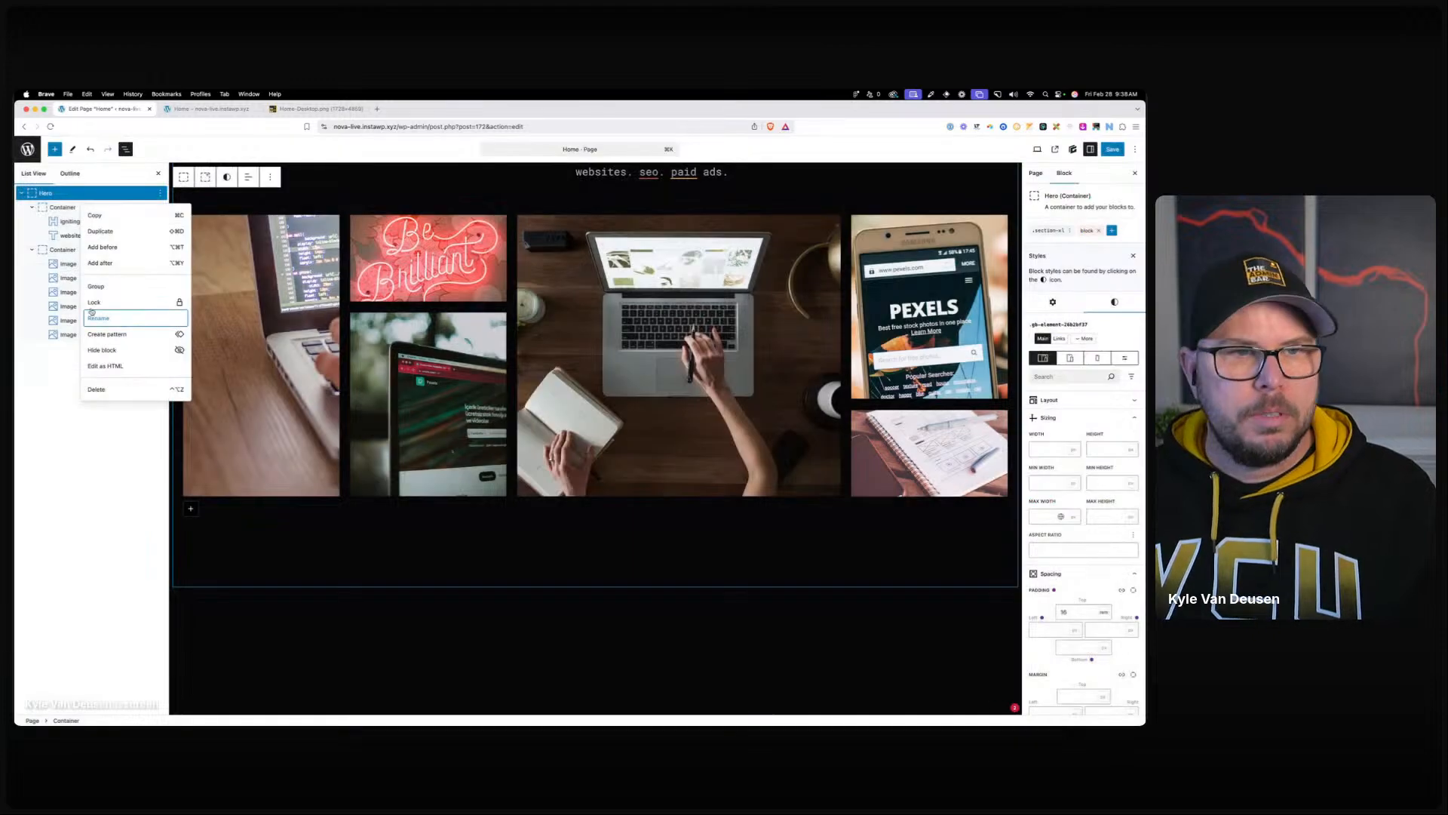
{"action": "right_click", "coordinate": [75, 208]}
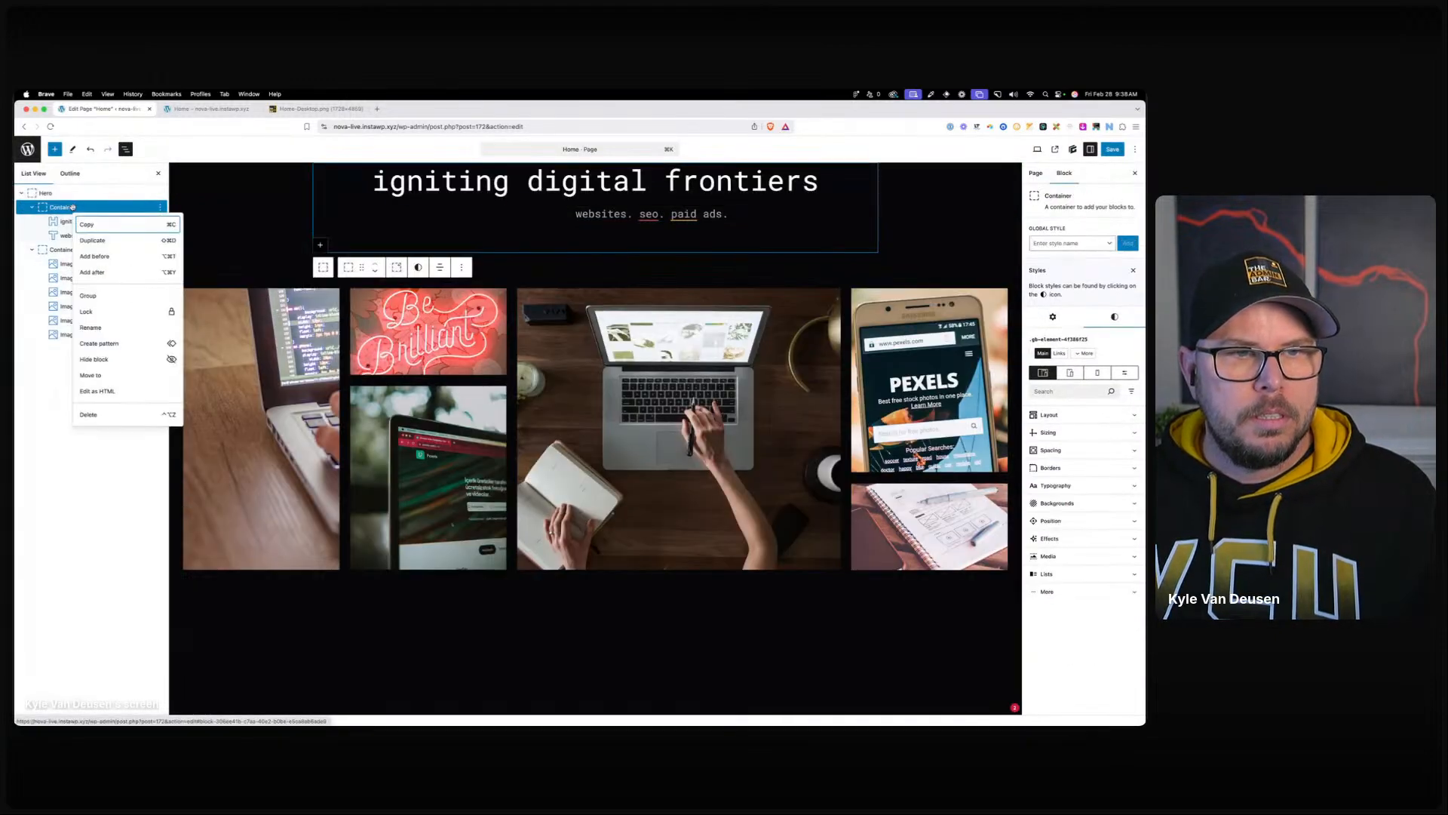
{"action": "left_click", "coordinate": [91, 328]}
{"action": "type", "text": "Intro"}
{"action": "key", "text": "Return"}
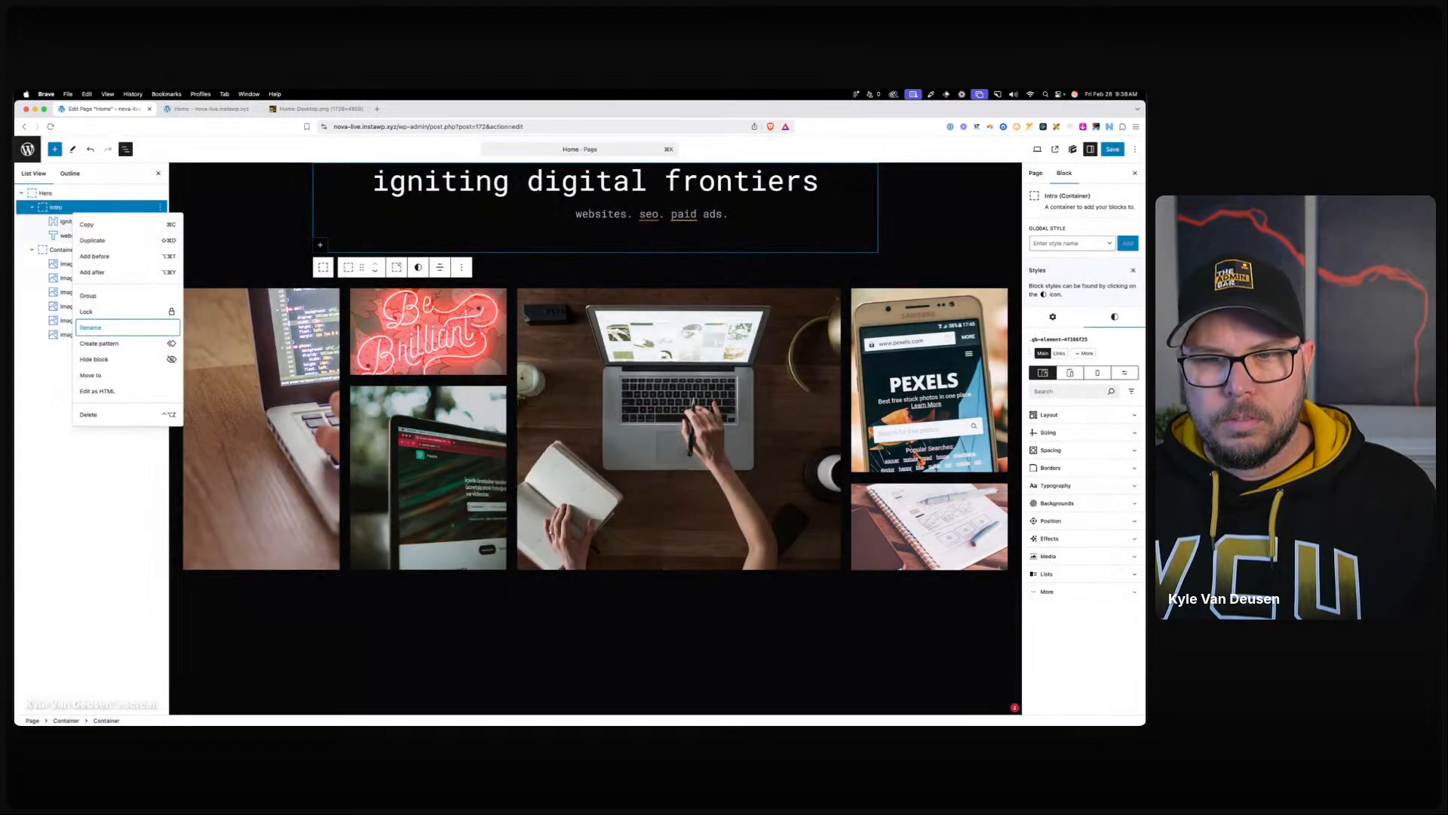
Rename the image container 'Bento Grid', collapse its outline rows, and select Hero.
{"action": "left_click", "coordinate": [95, 363]}
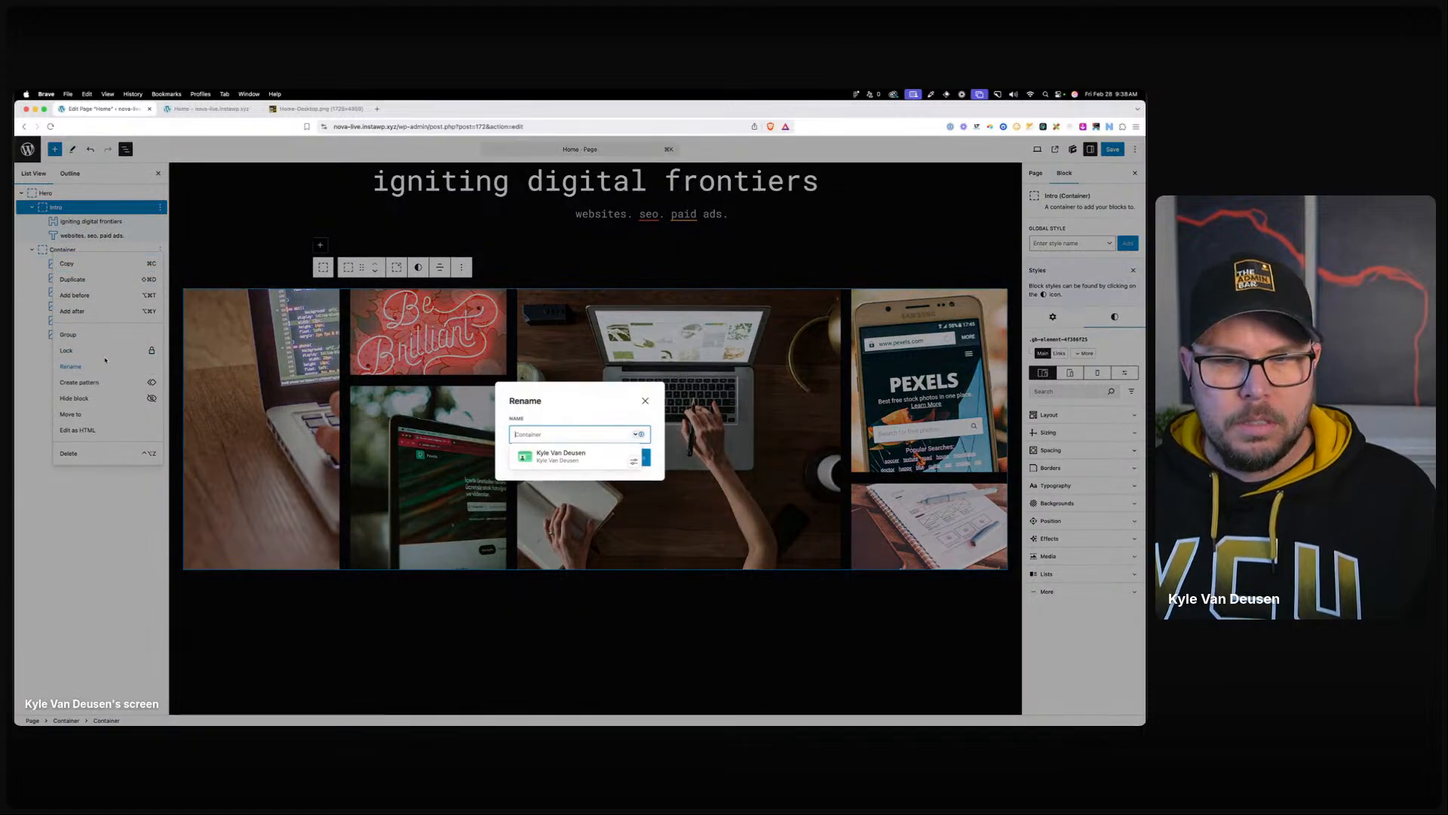
{"action": "type", "text": "Bento Grid"}
{"action": "key", "text": "Return"}
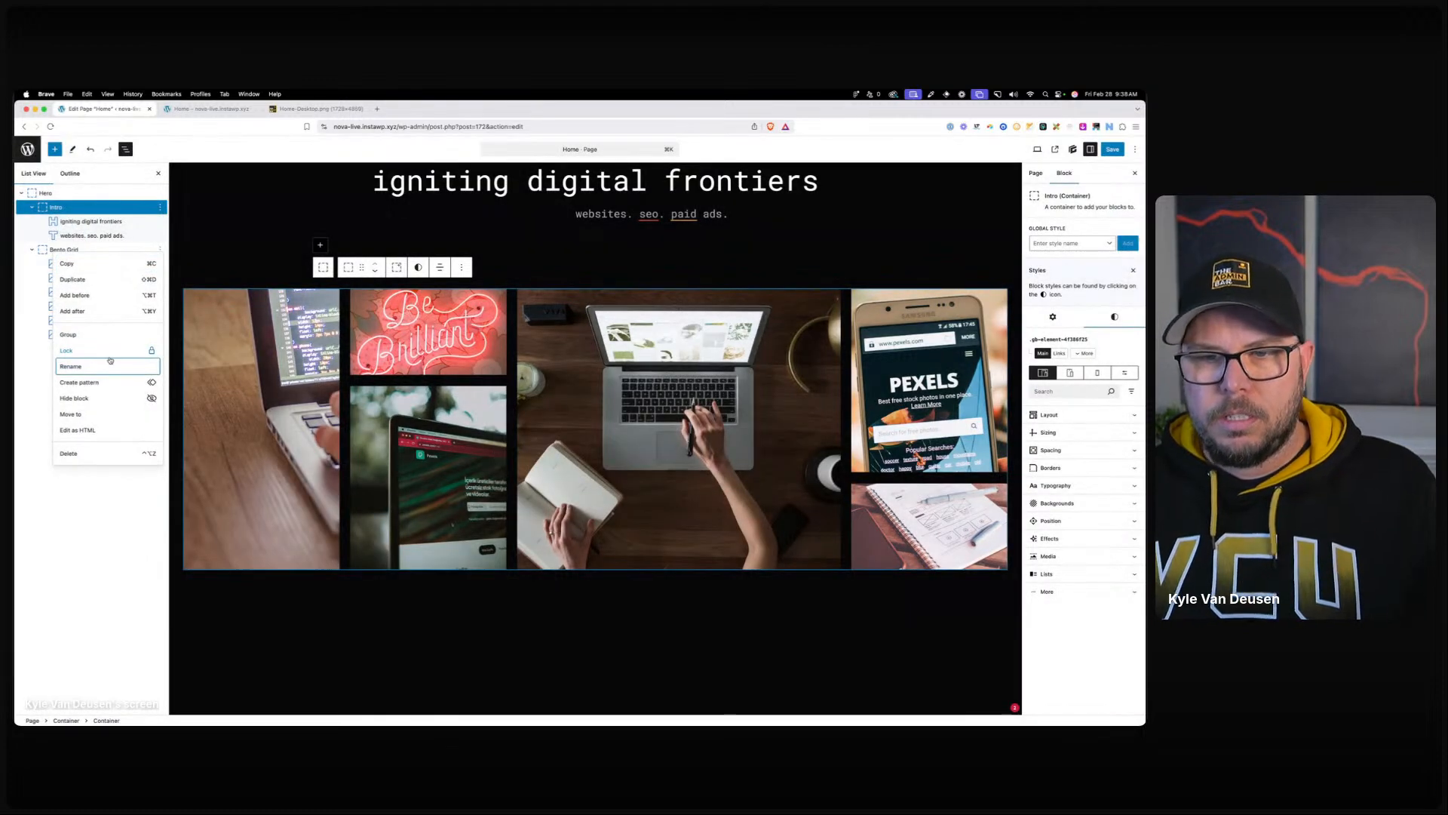
{"action": "key", "text": "Escape"}
{"action": "left_click", "coordinate": [28, 251]}
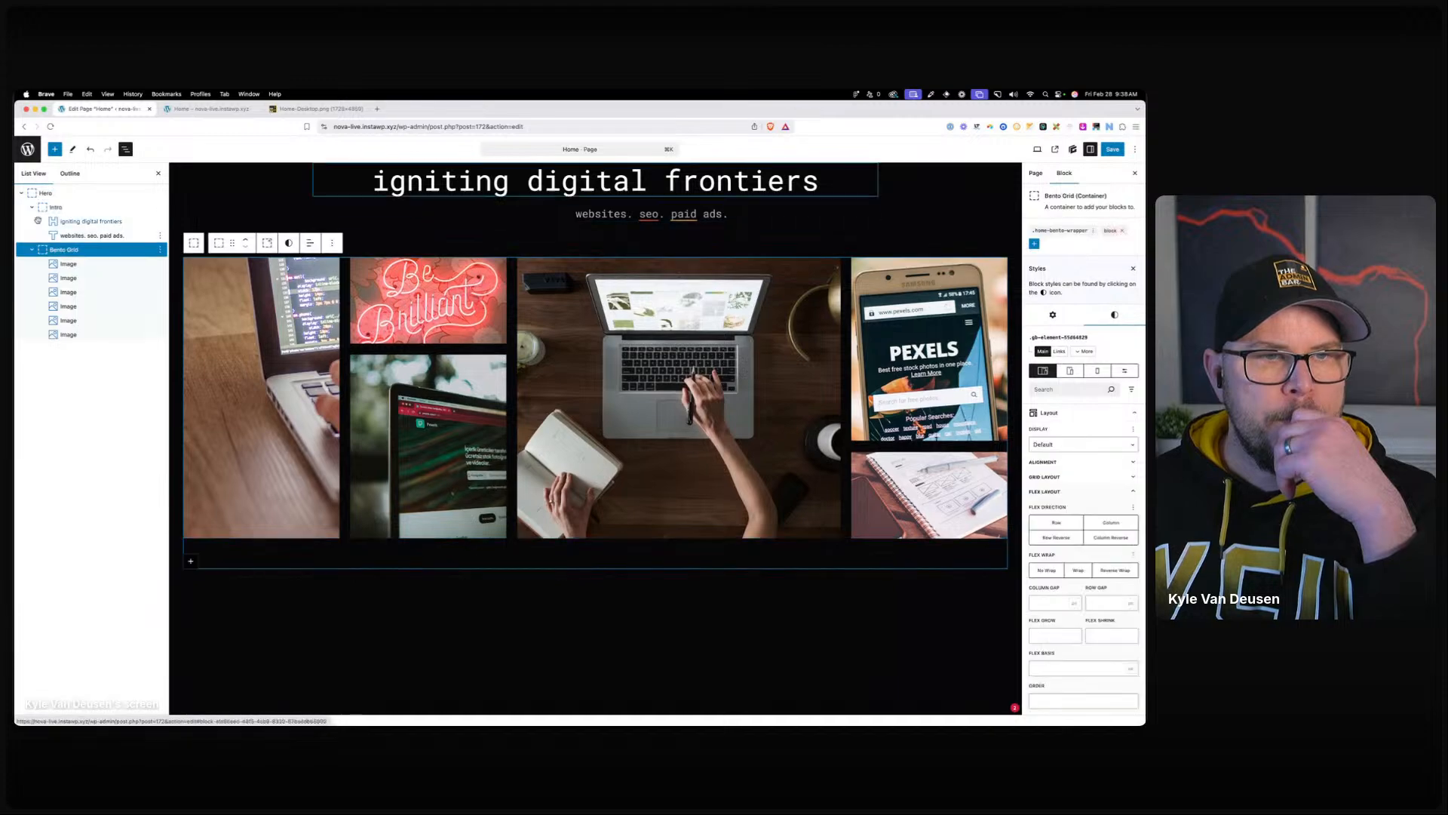
{"action": "left_click", "coordinate": [32, 207]}
{"action": "left_click", "coordinate": [31, 222]}
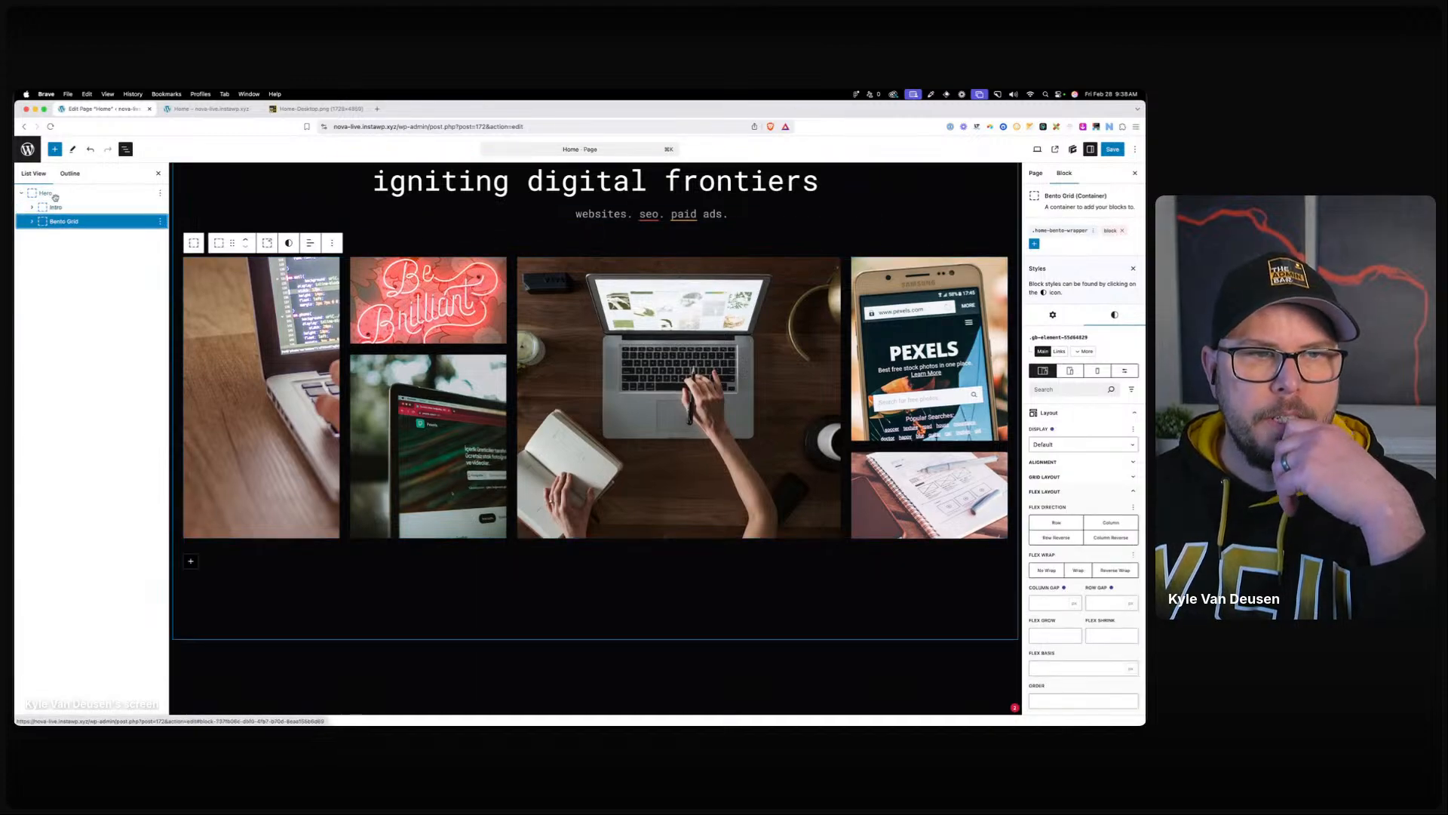
{"action": "left_click", "coordinate": [356, 668]}
Add a Container below Hero with Tag Name 'section' and an empty Container nested inside.
{"action": "scroll", "coordinate": [349, 653], "scroll_direction": "down", "scroll_amount": 3}
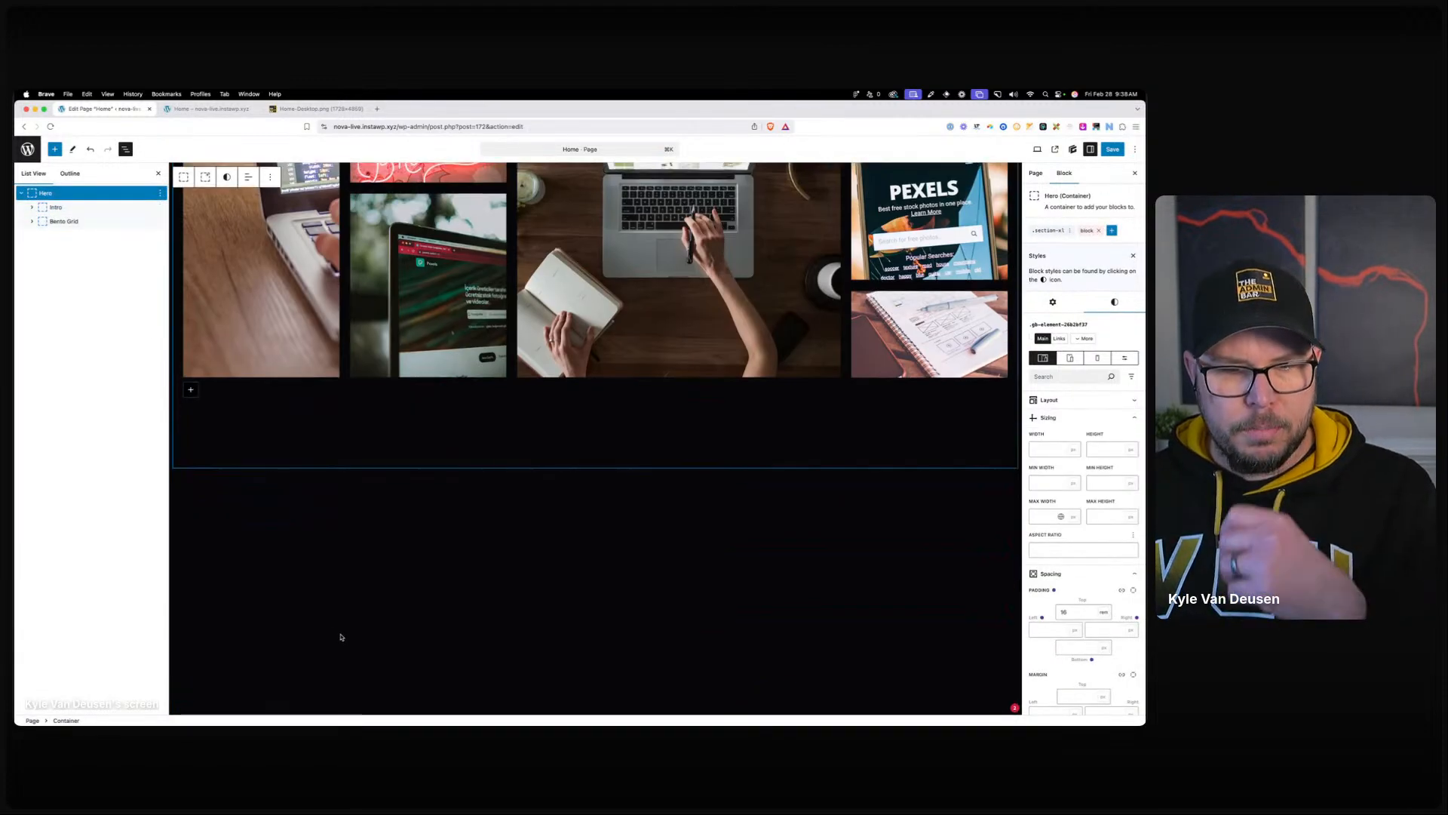
{"action": "left_click", "coordinate": [267, 470]}
{"action": "type", "text": "/con"}
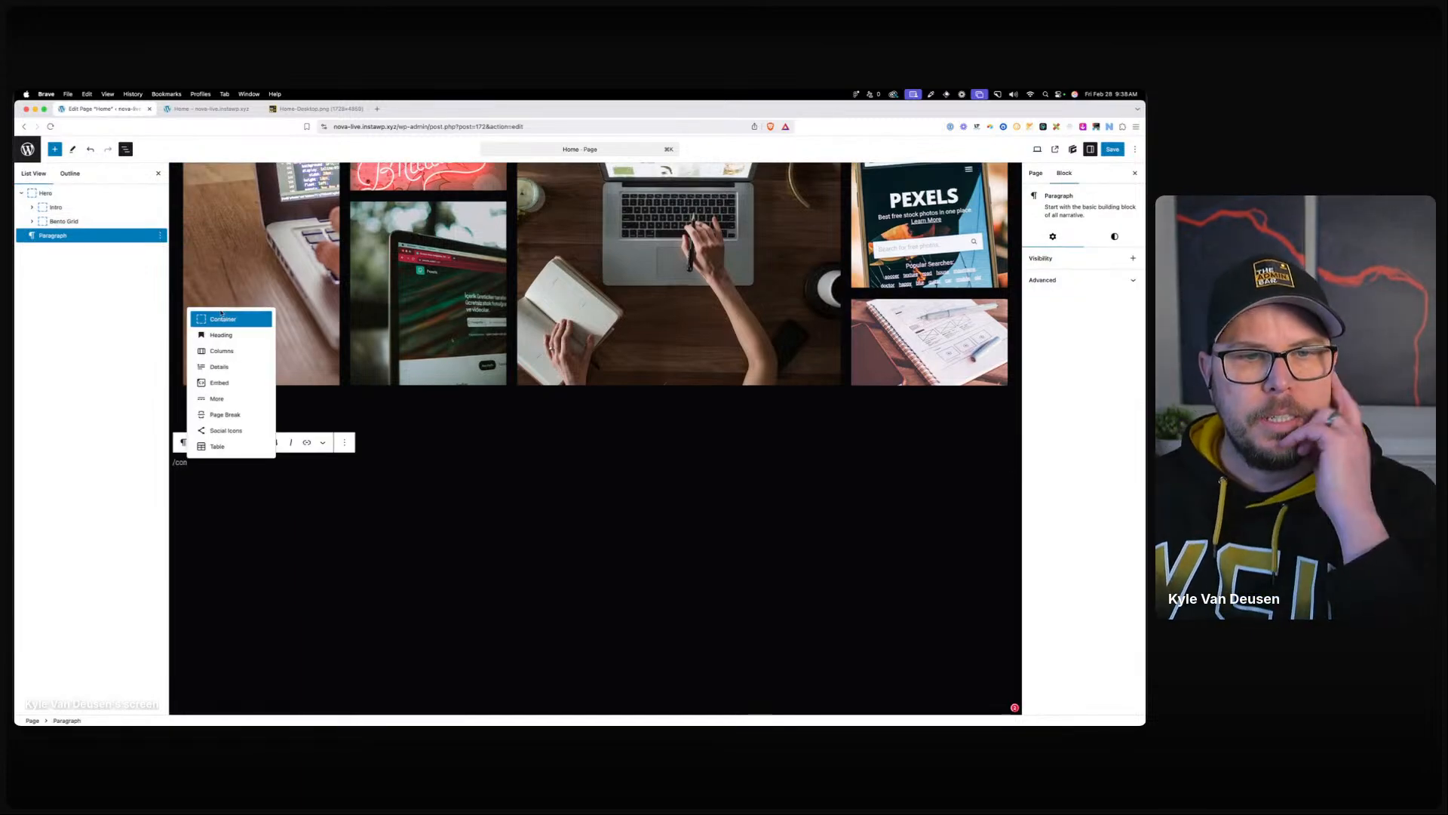
{"action": "left_click", "coordinate": [240, 323]}
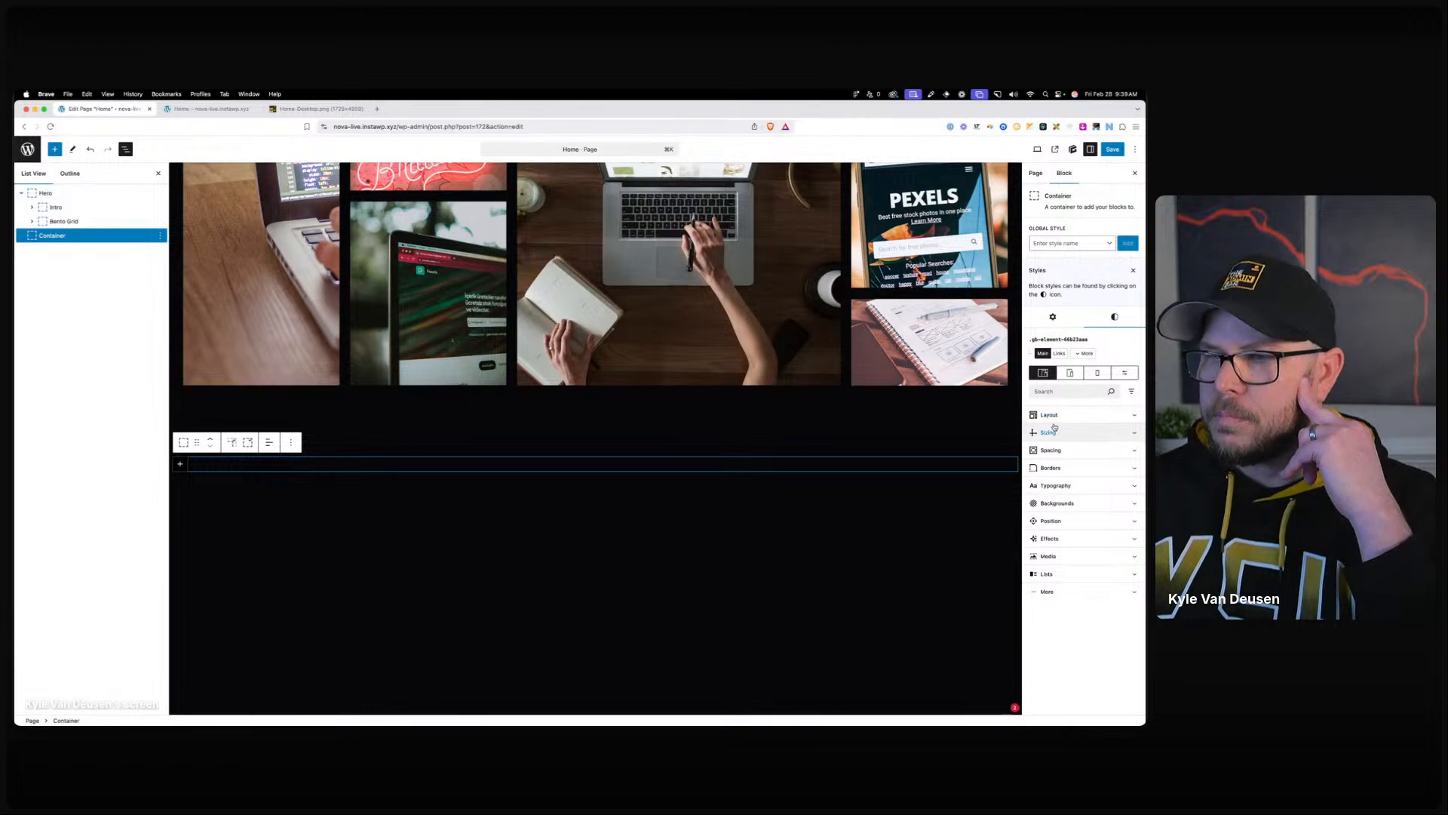
{"action": "left_click", "coordinate": [1049, 321]}
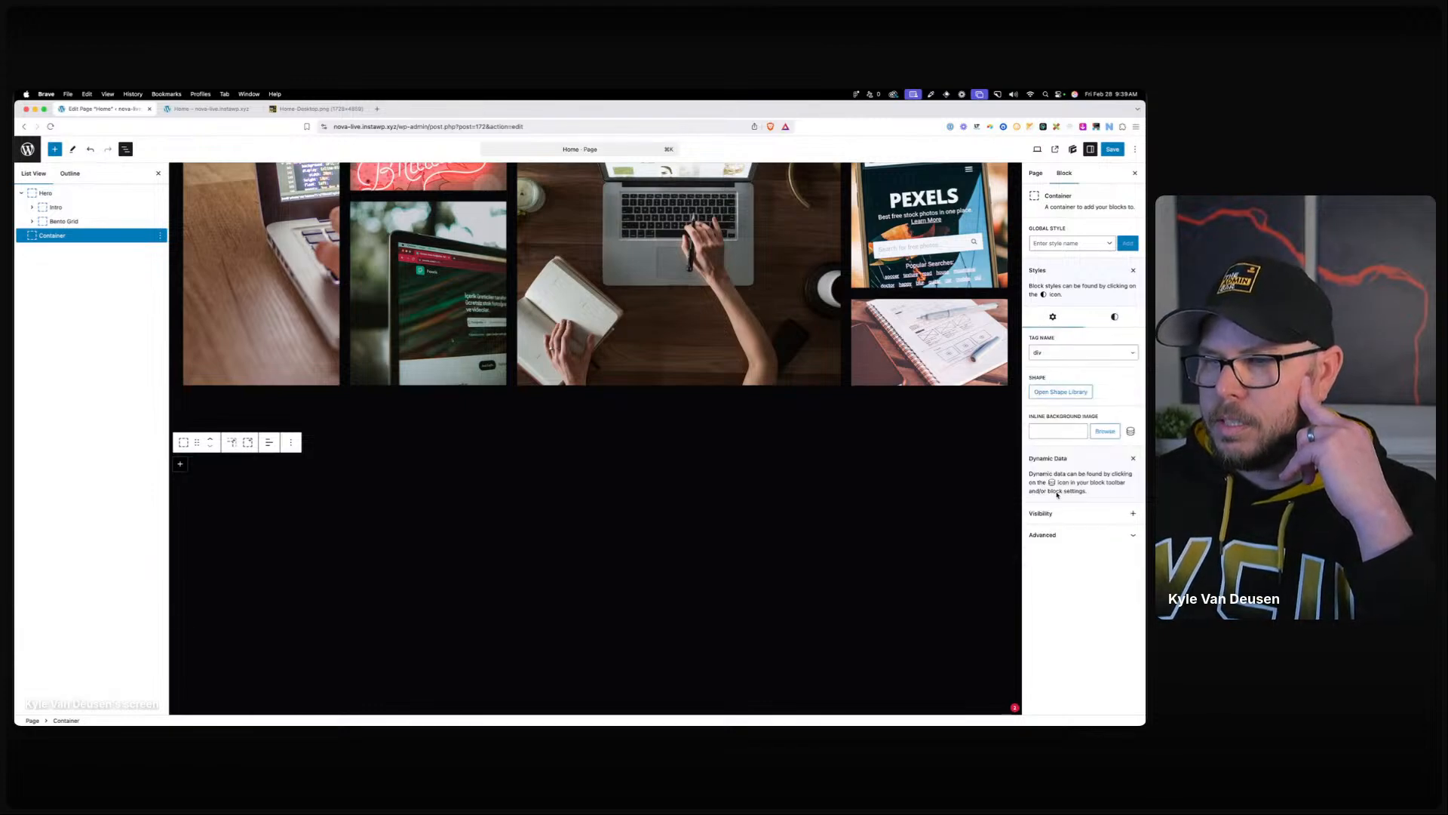
{"action": "left_click", "coordinate": [1044, 354]}
{"action": "left_click", "coordinate": [1045, 363]}
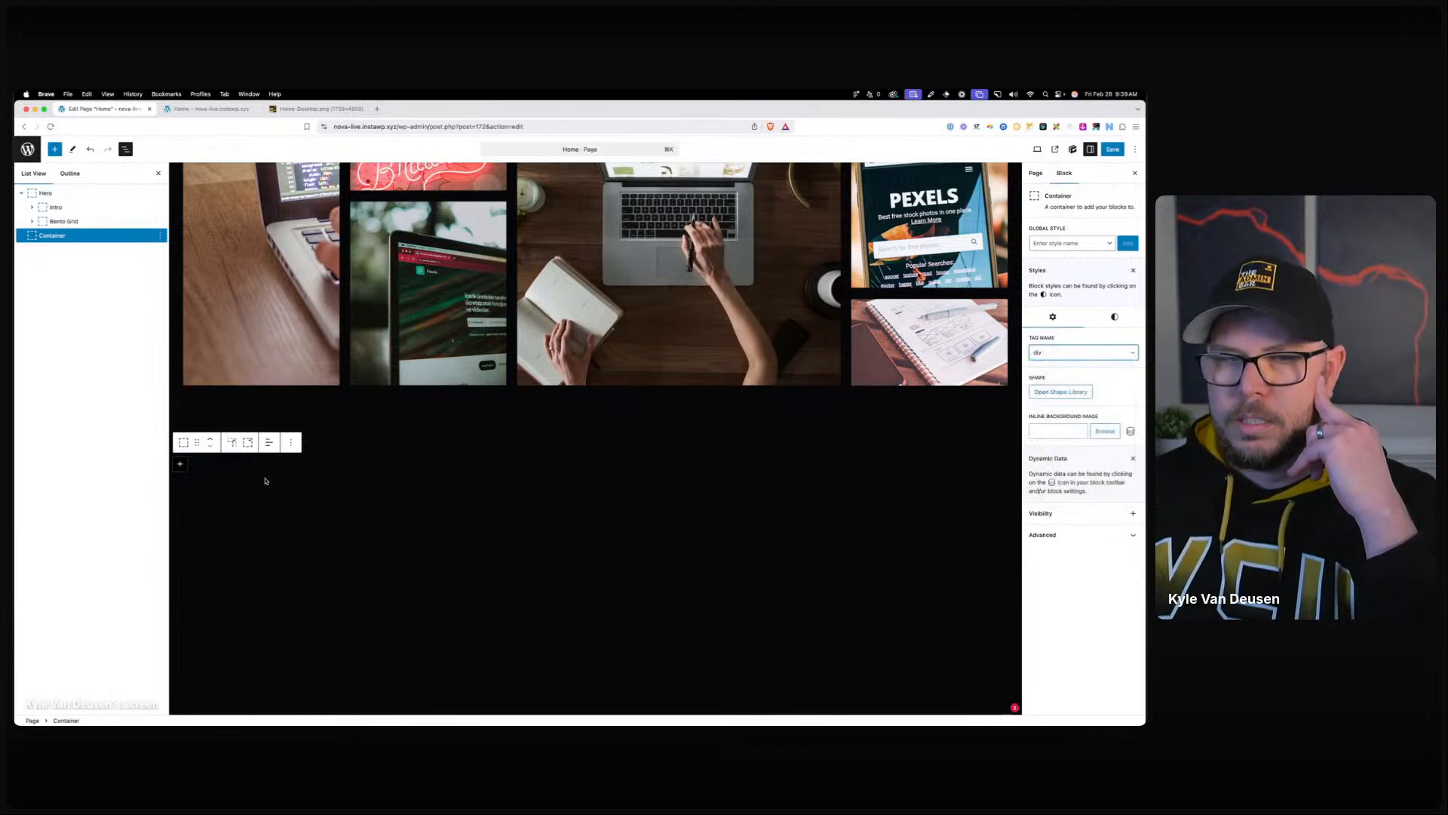
{"action": "left_click", "coordinate": [232, 444]}
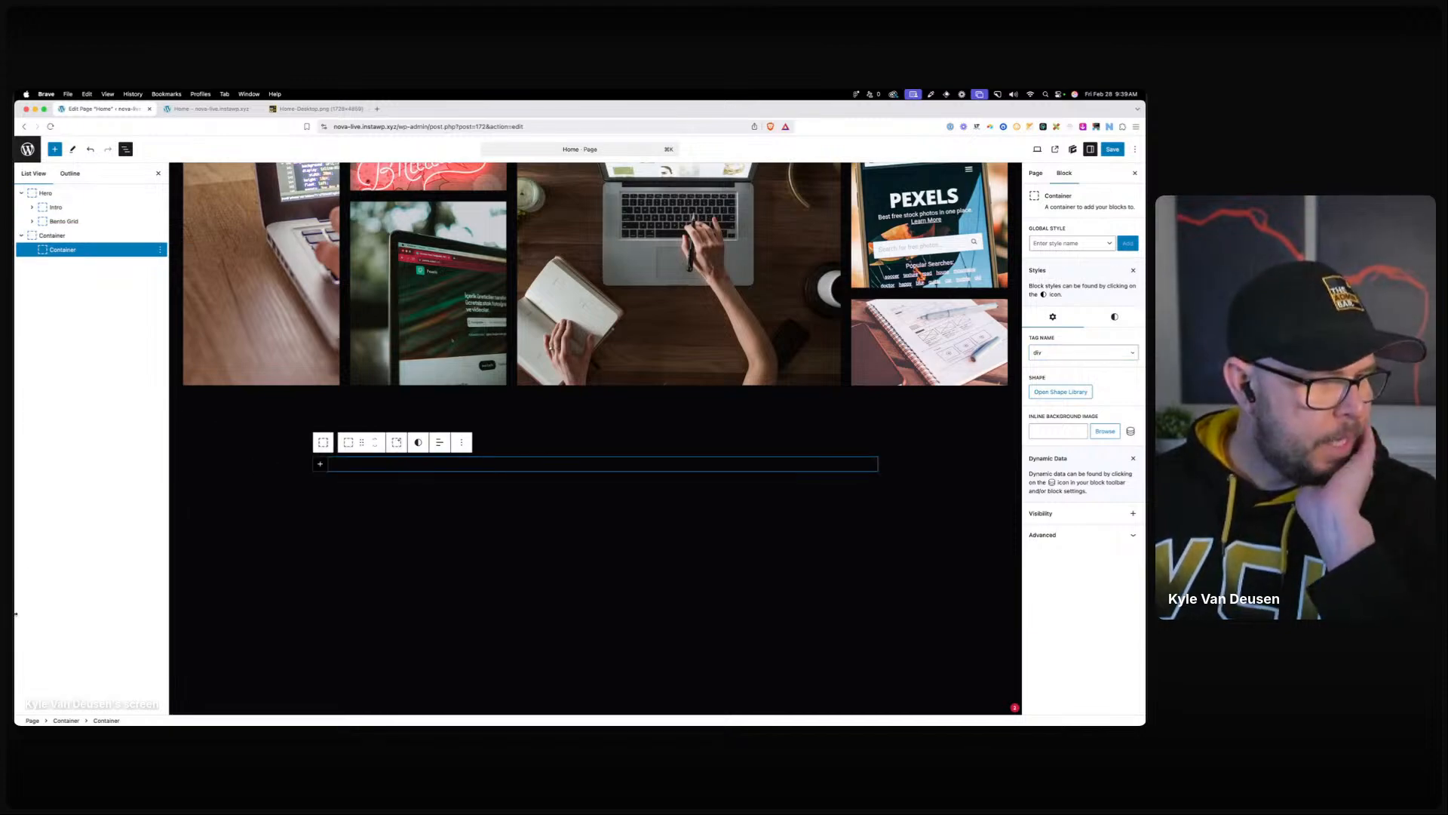
Bring Figma back and inspect the Services frame, its heading and the row of service cards.
{"action": "left_click_drag", "start_coordinate": [16, 249], "coordinate": [747, 189]}
{"action": "scroll", "coordinate": [520, 392], "scroll_direction": "up", "scroll_amount": 2}
{"action": "scroll", "coordinate": [520, 378], "scroll_direction": "down", "scroll_amount": 3}
{"action": "scroll", "coordinate": [520, 378], "scroll_direction": "up", "scroll_amount": 5}
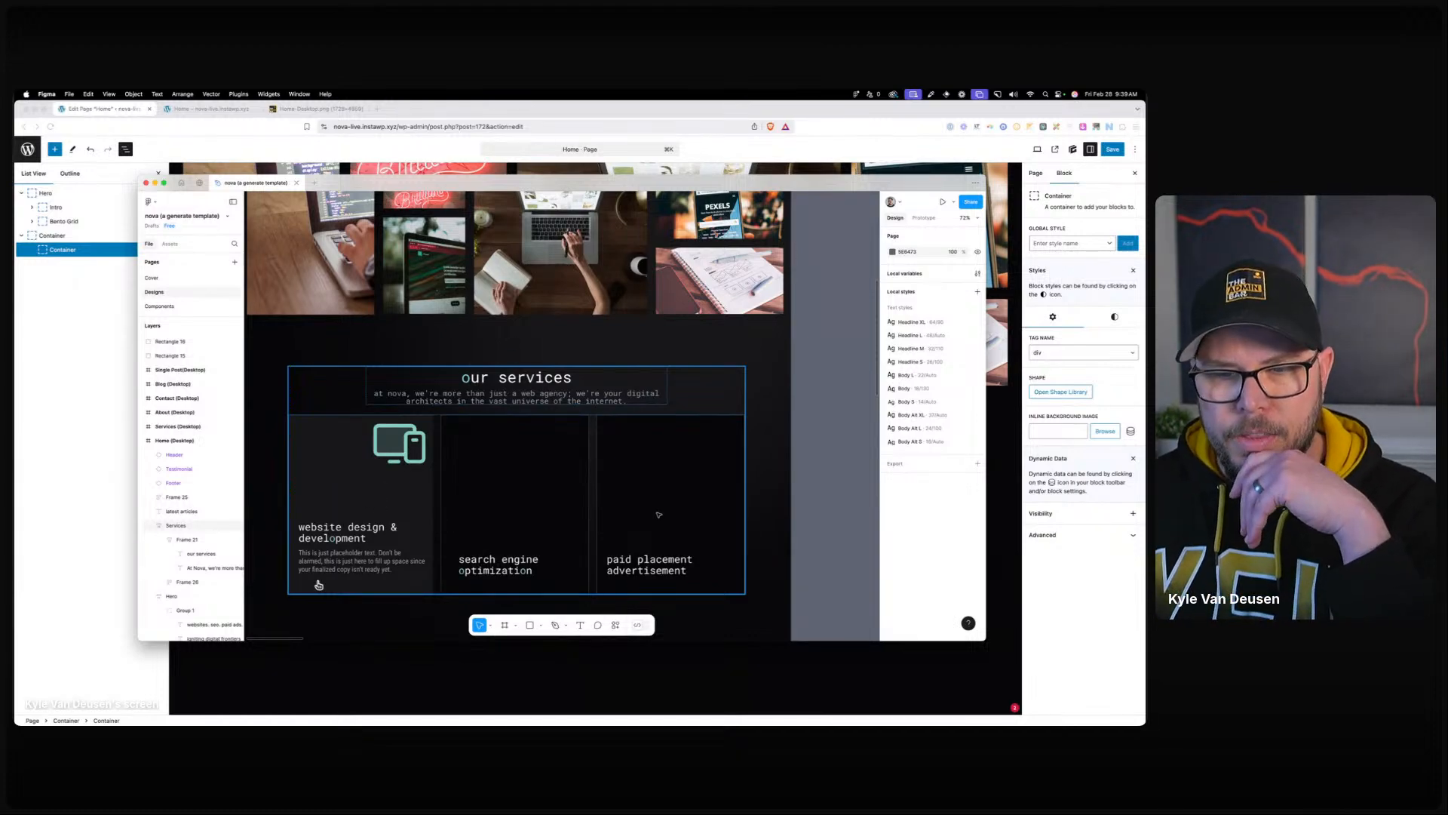
{"action": "scroll", "coordinate": [669, 502], "scroll_direction": "down", "scroll_amount": 2}
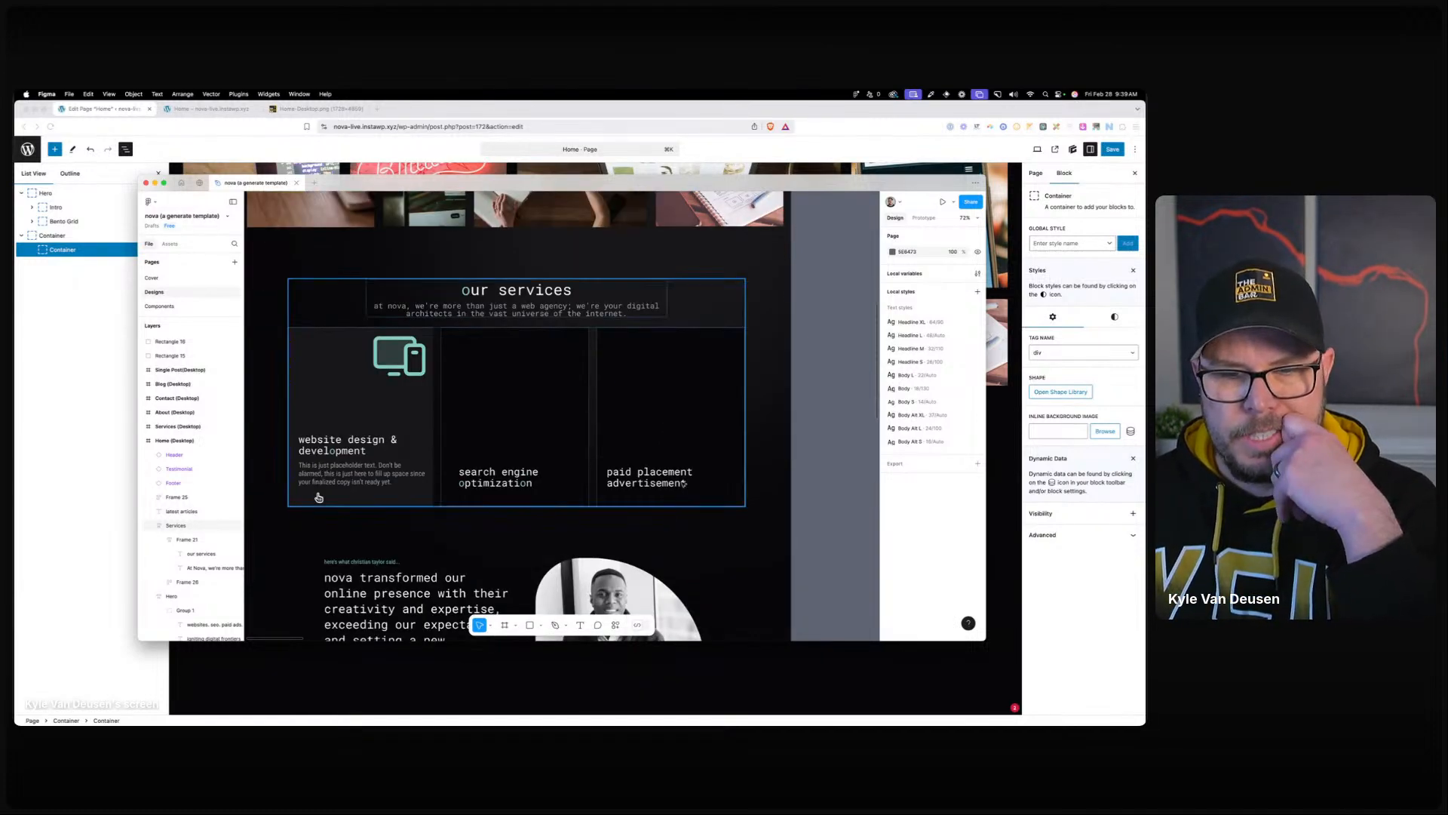
{"action": "scroll", "coordinate": [540, 366], "scroll_direction": "up", "scroll_amount": 2}
{"action": "left_click", "coordinate": [476, 438]}
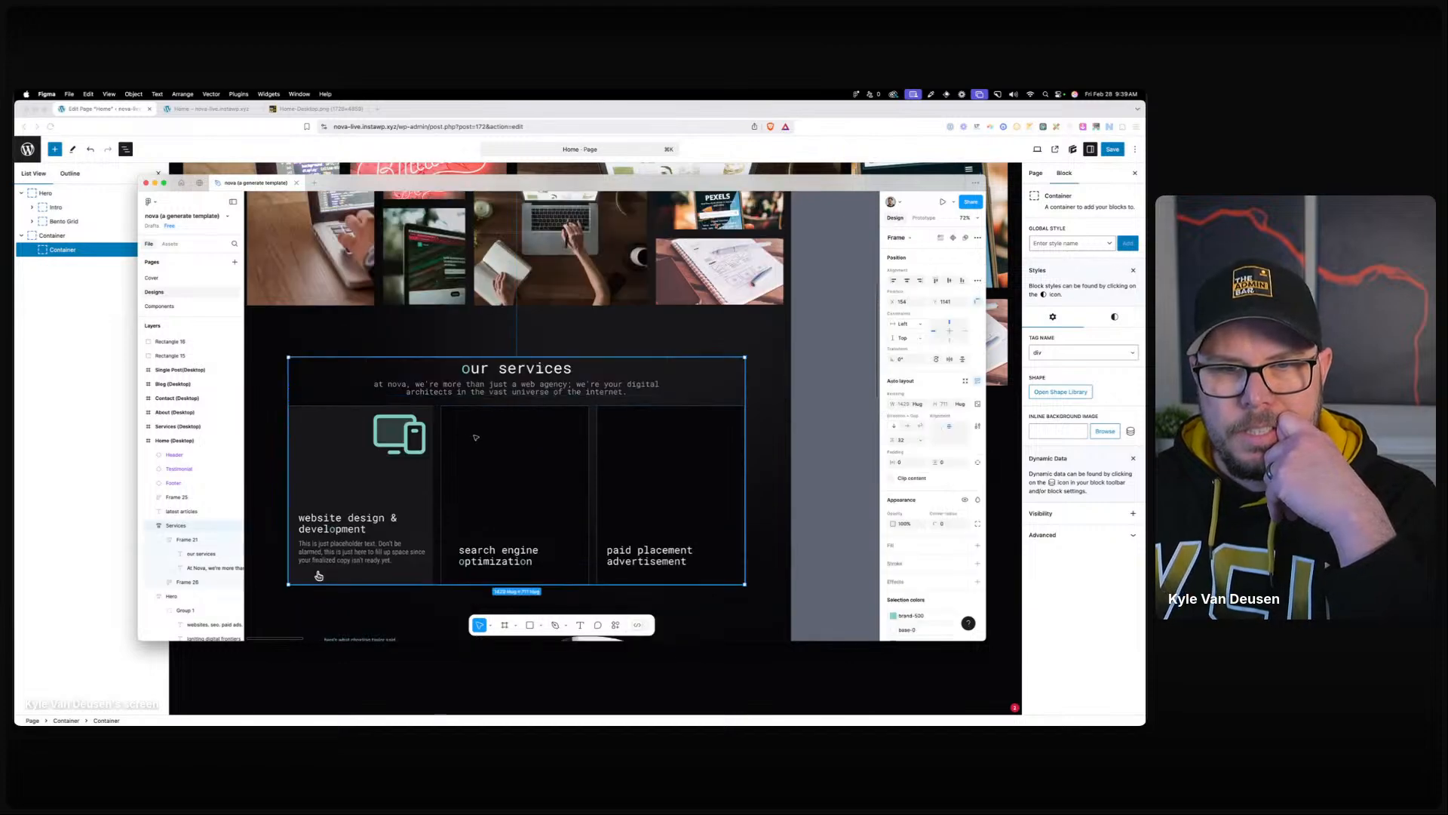
{"action": "left_click", "coordinate": [488, 388]}
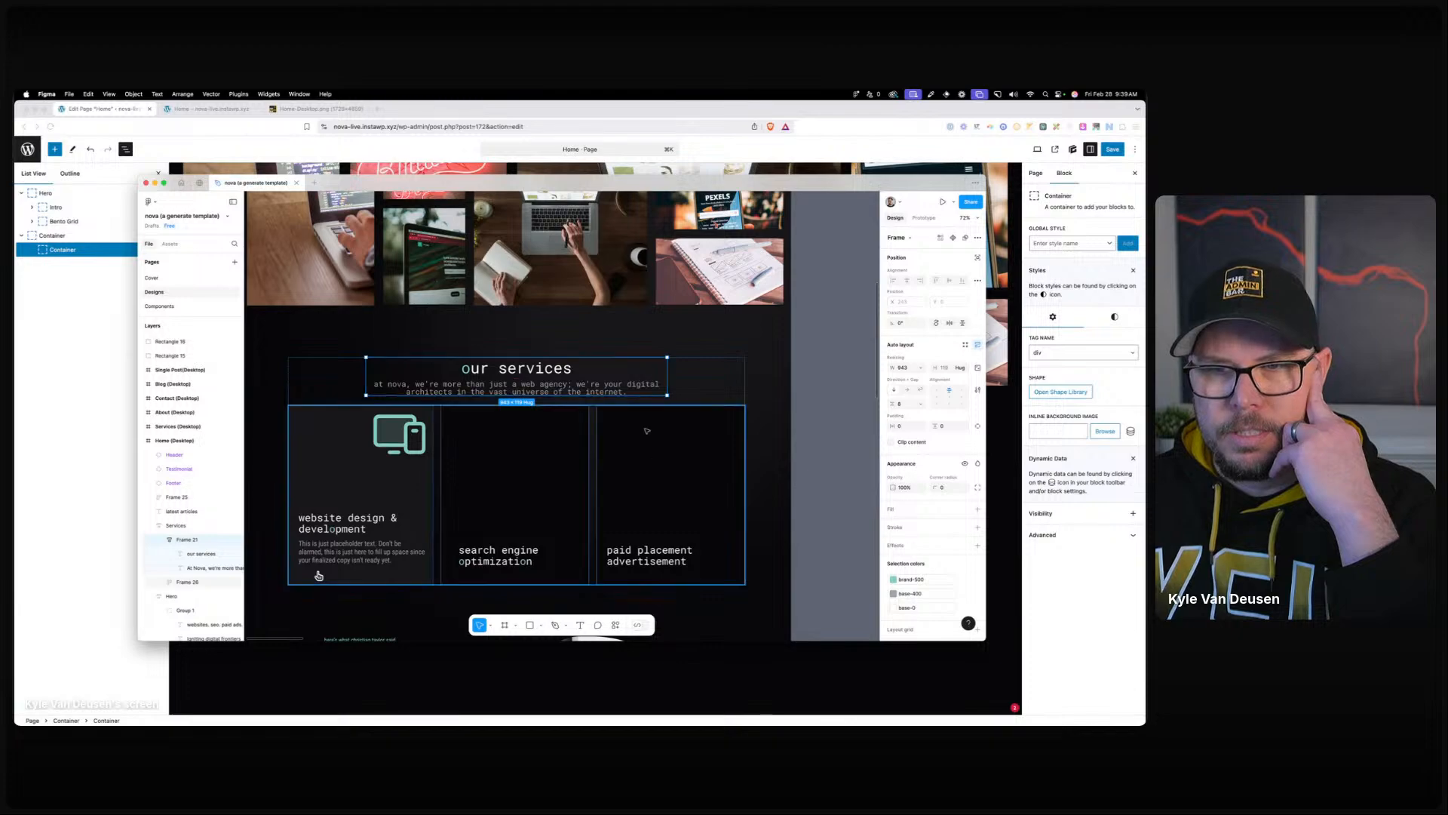
{"action": "left_click", "coordinate": [647, 464]}
Compare the Hero, Services heading and Testimonial frames, then move Figma aside.
{"action": "scroll", "coordinate": [646, 463], "scroll_direction": "up", "scroll_amount": 2}
{"action": "left_click", "coordinate": [665, 332]}
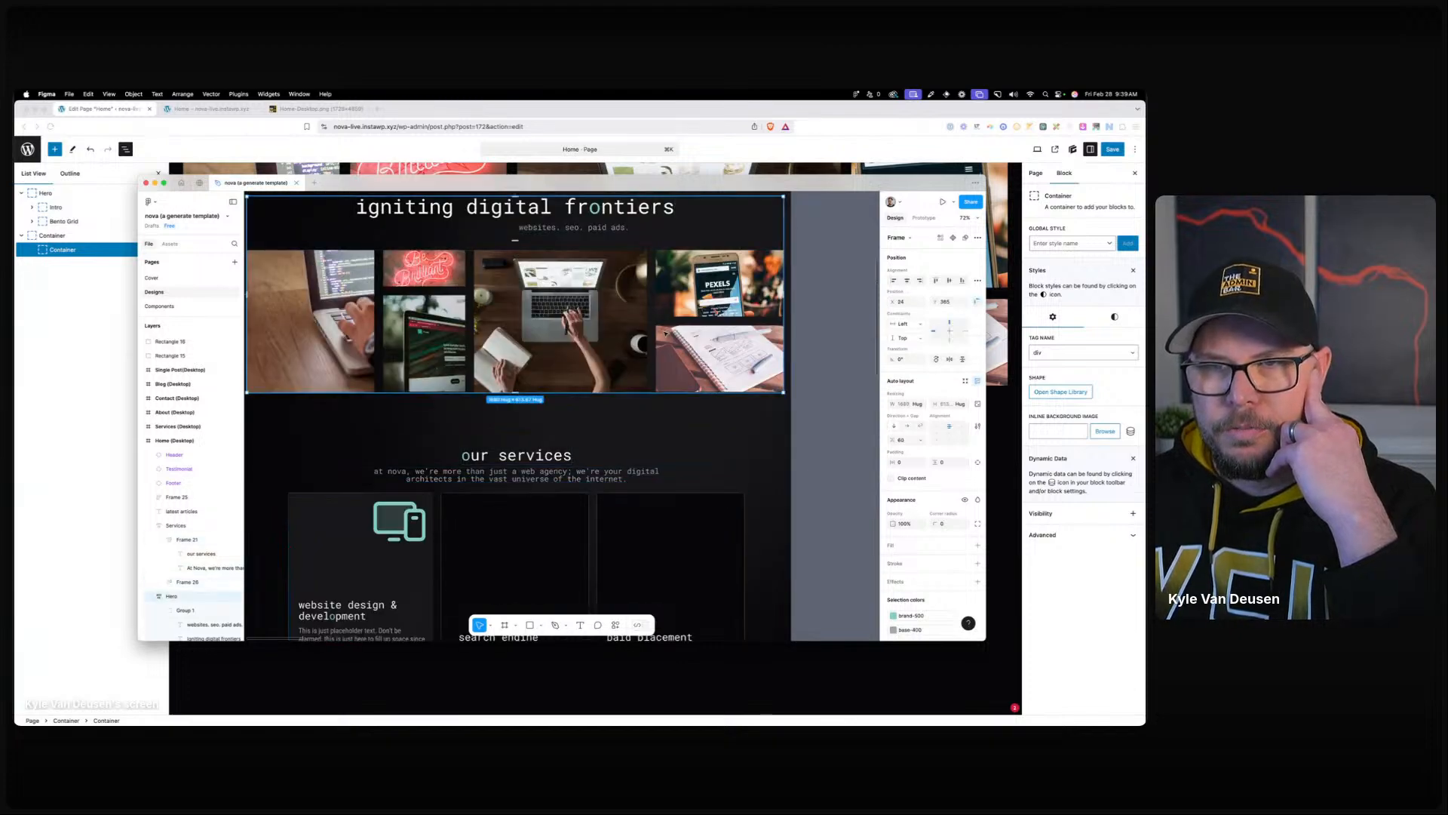
{"action": "scroll", "coordinate": [665, 332], "scroll_direction": "down", "scroll_amount": 3}
{"action": "left_click", "coordinate": [660, 458]}
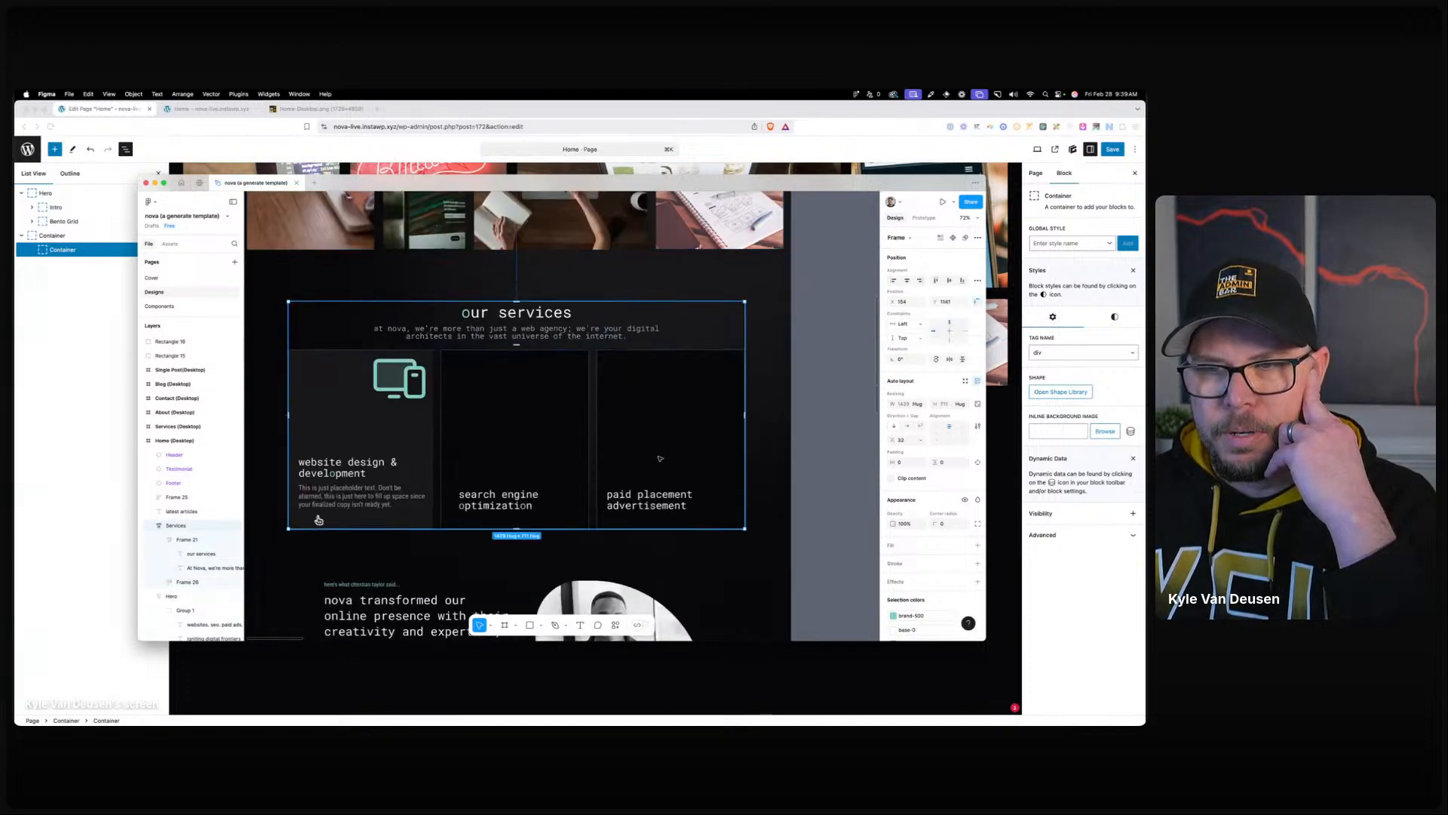
{"action": "scroll", "coordinate": [657, 447], "scroll_direction": "down", "scroll_amount": 1}
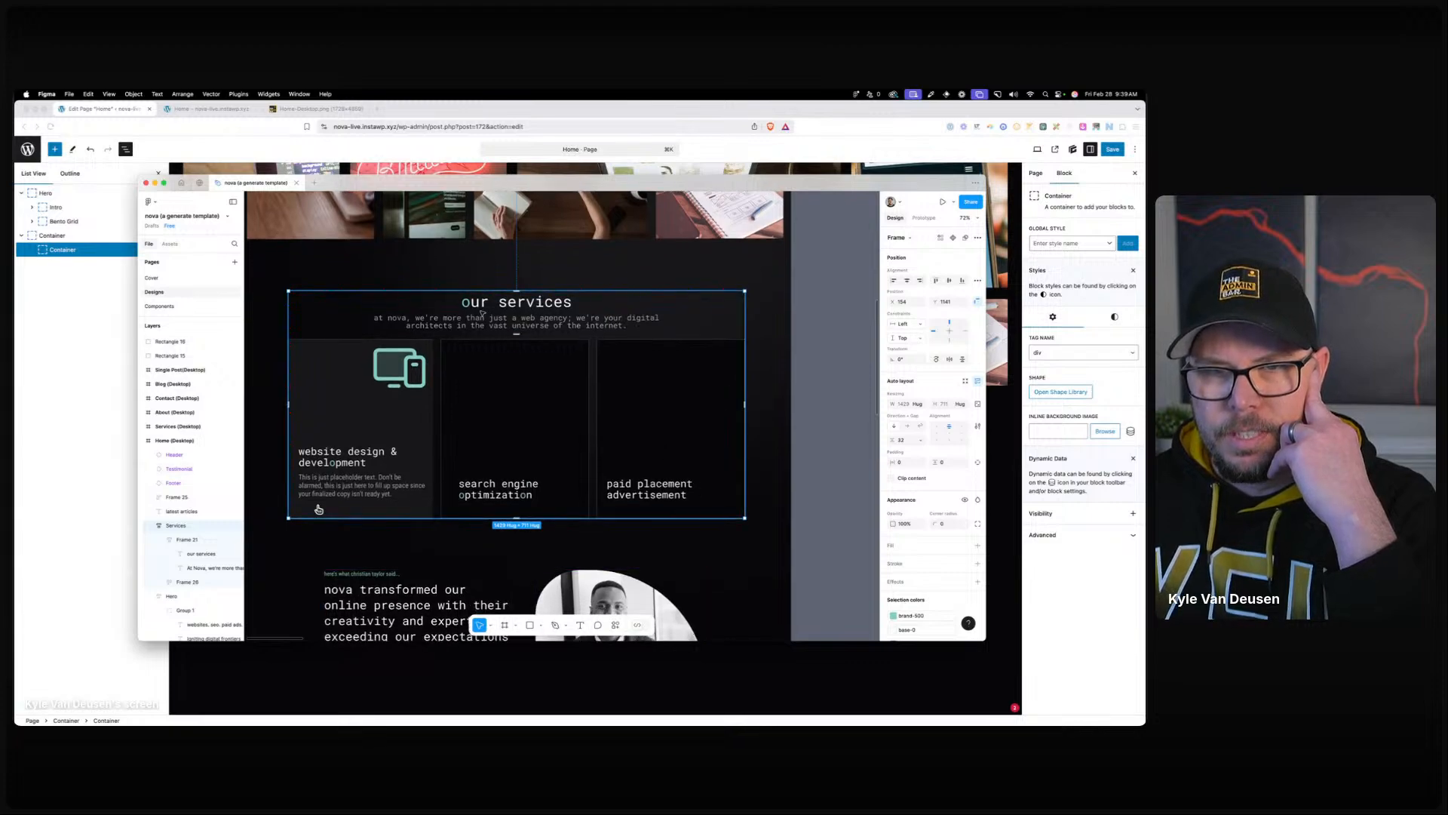
{"action": "left_click", "coordinate": [481, 312]}
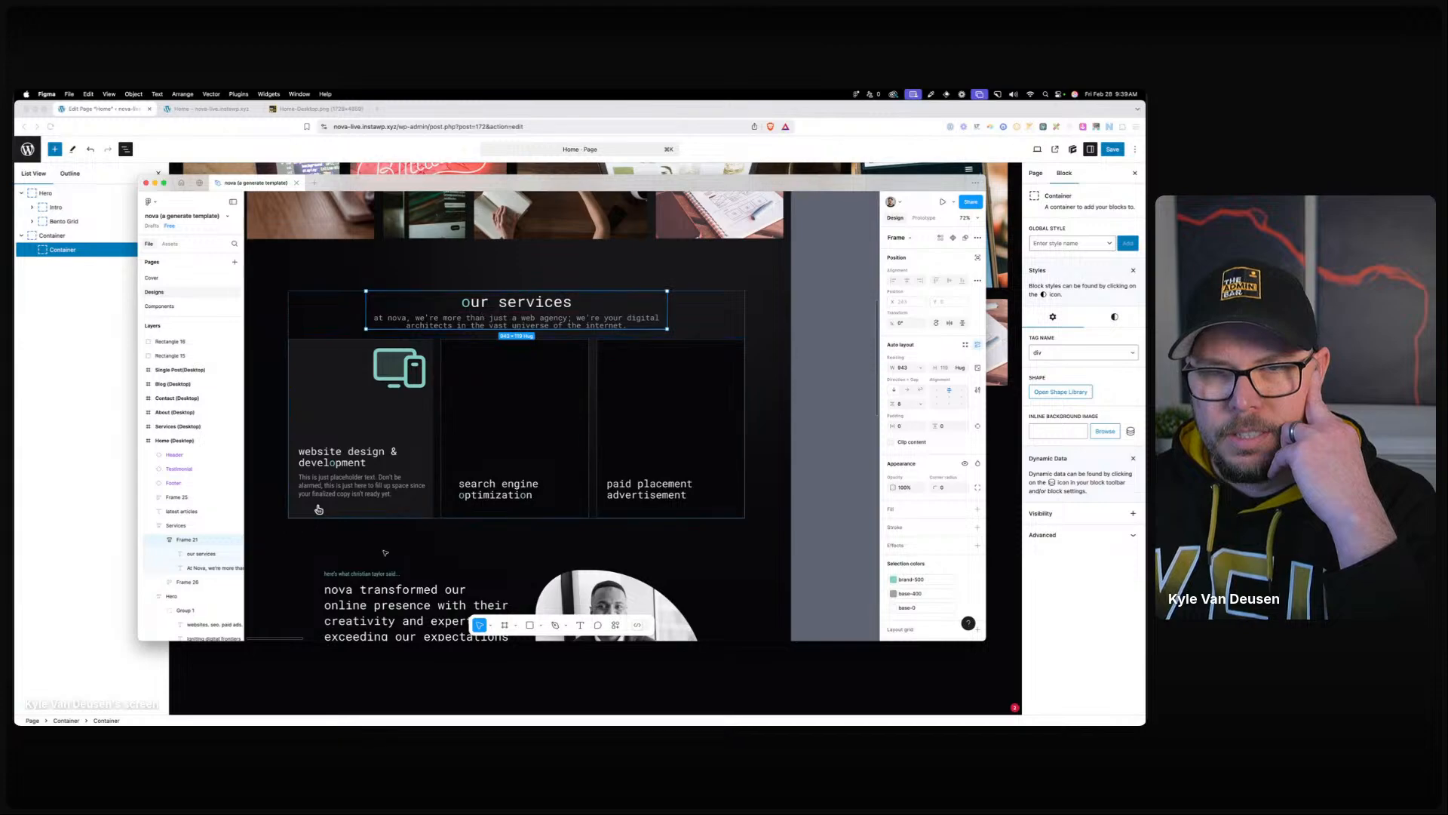
{"action": "left_click", "coordinate": [378, 582]}
{"action": "left_click", "coordinate": [479, 311]}
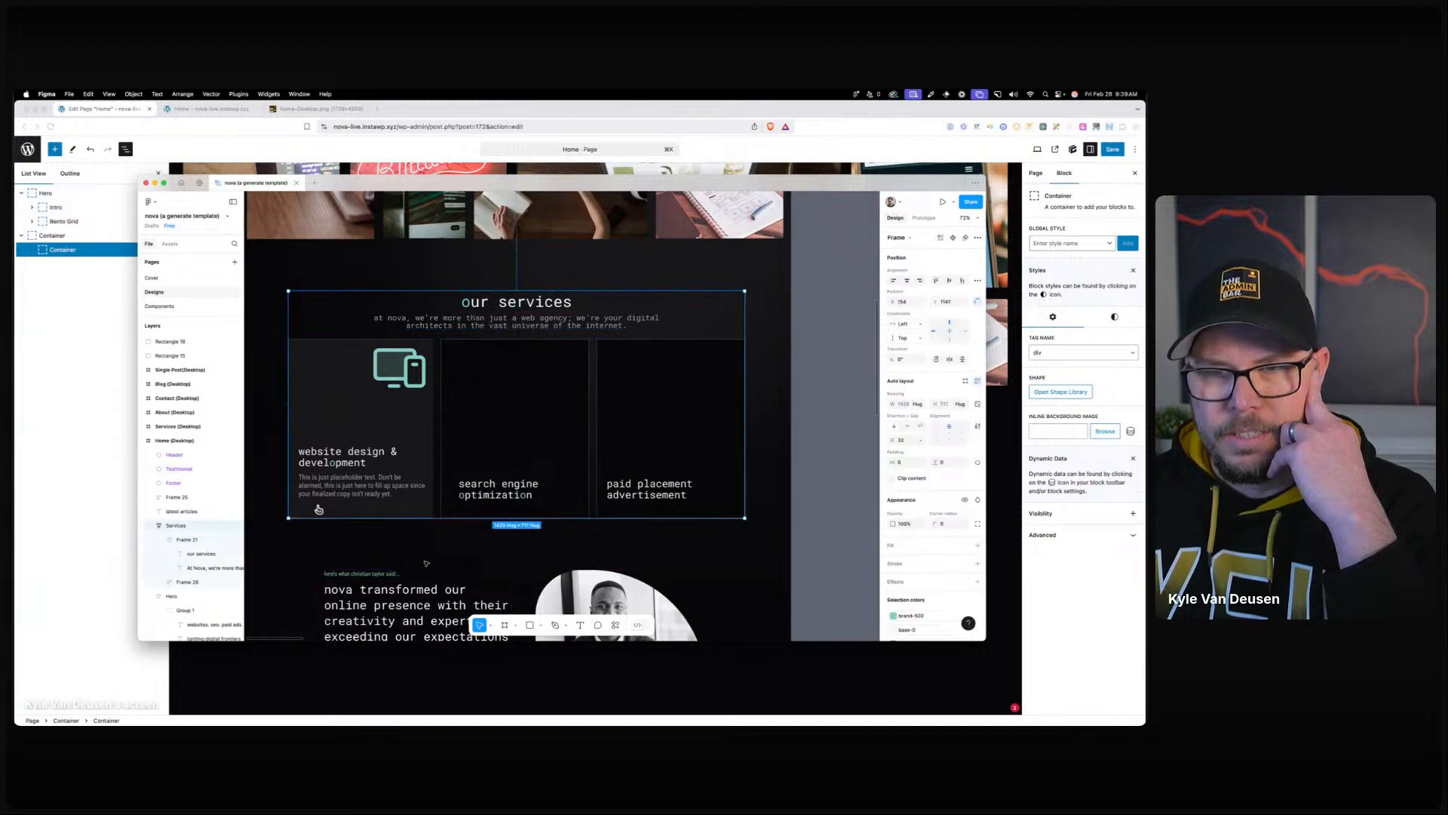
{"action": "scroll", "coordinate": [483, 325], "scroll_direction": "down", "scroll_amount": 10}
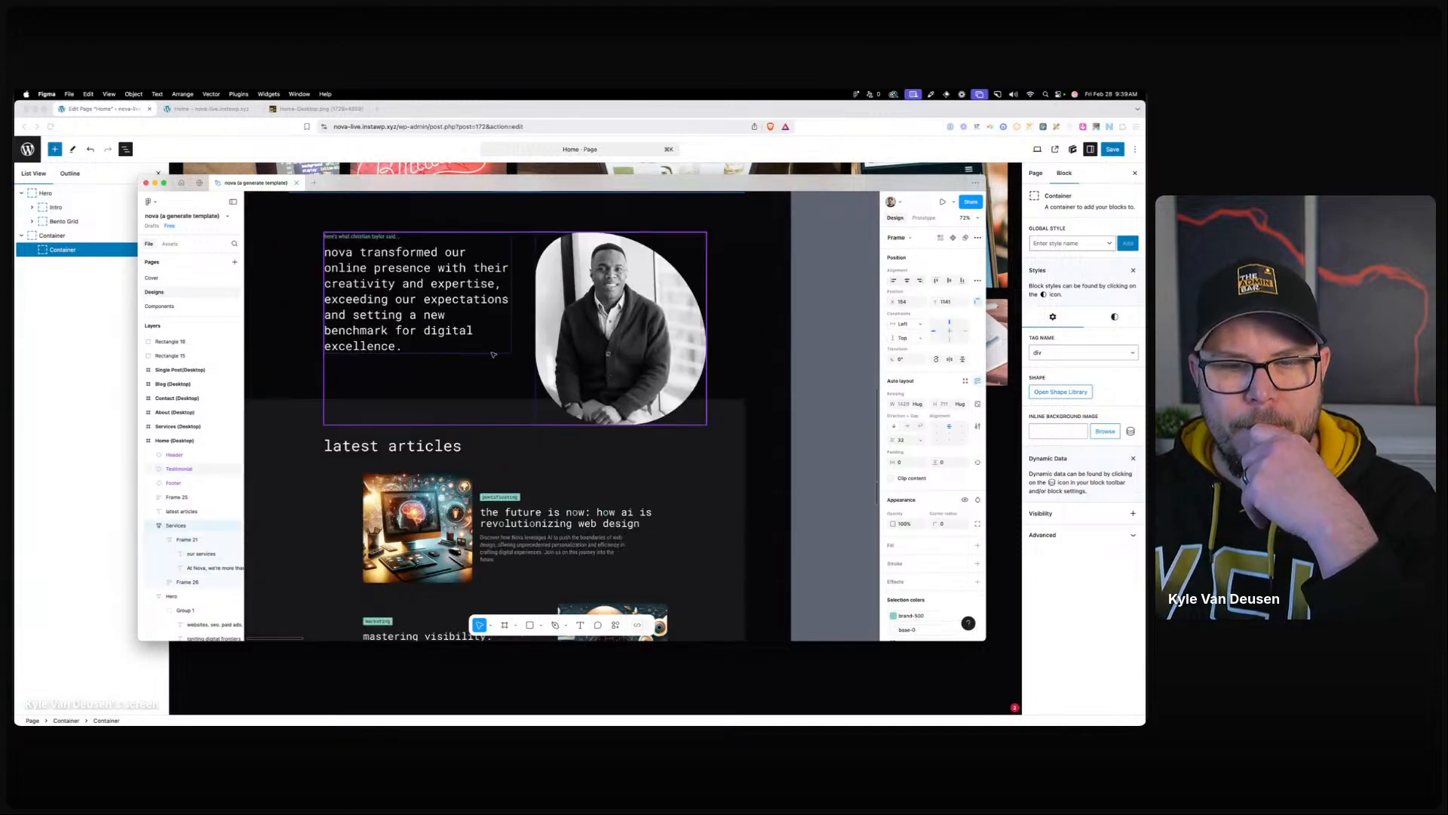
{"action": "scroll", "coordinate": [491, 349], "scroll_direction": "down", "scroll_amount": 10}
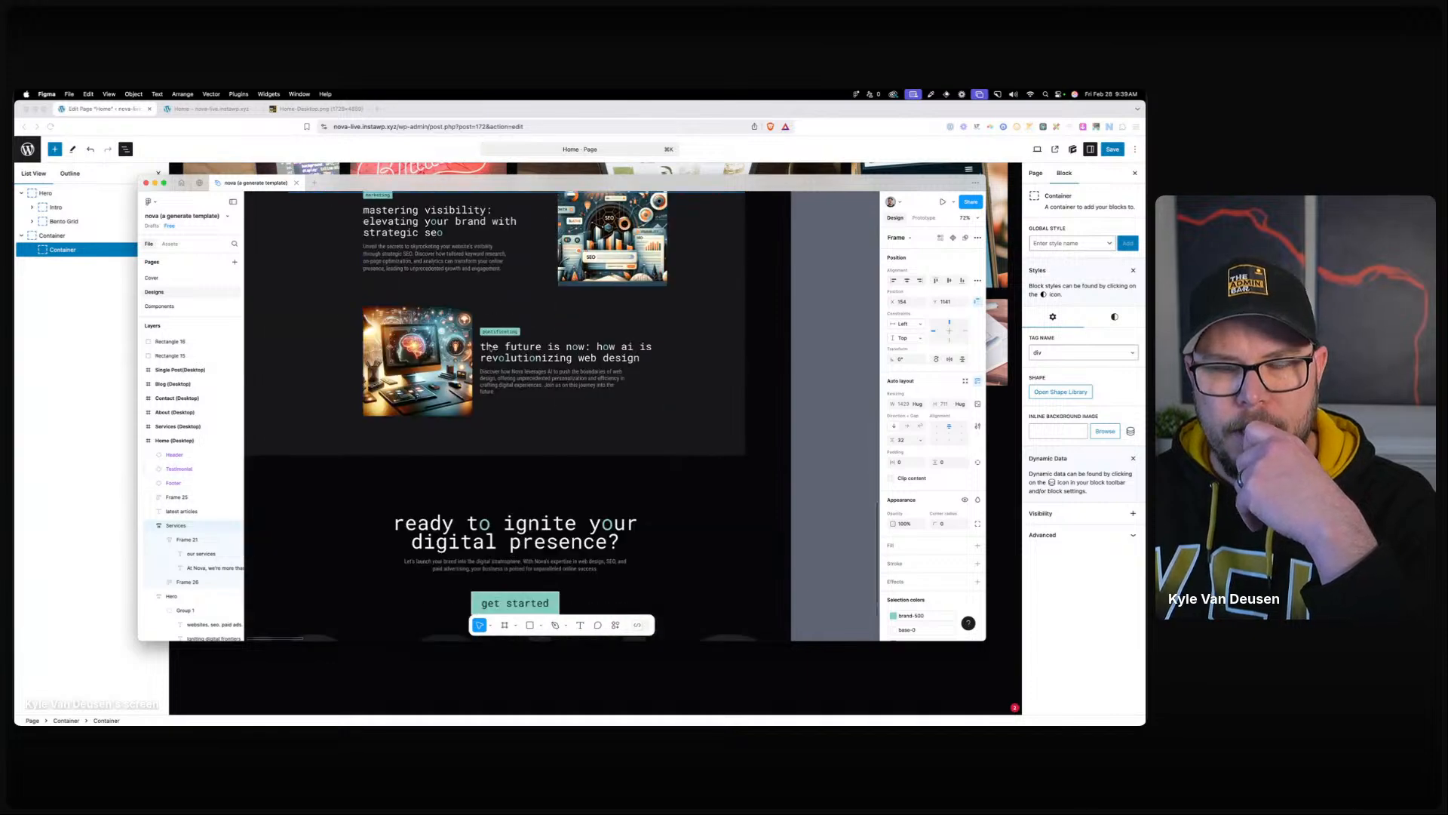
{"action": "scroll", "coordinate": [494, 346], "scroll_direction": "up", "scroll_amount": 4}
{"action": "left_click_drag", "start_coordinate": [494, 182], "coordinate": [0, 125]}
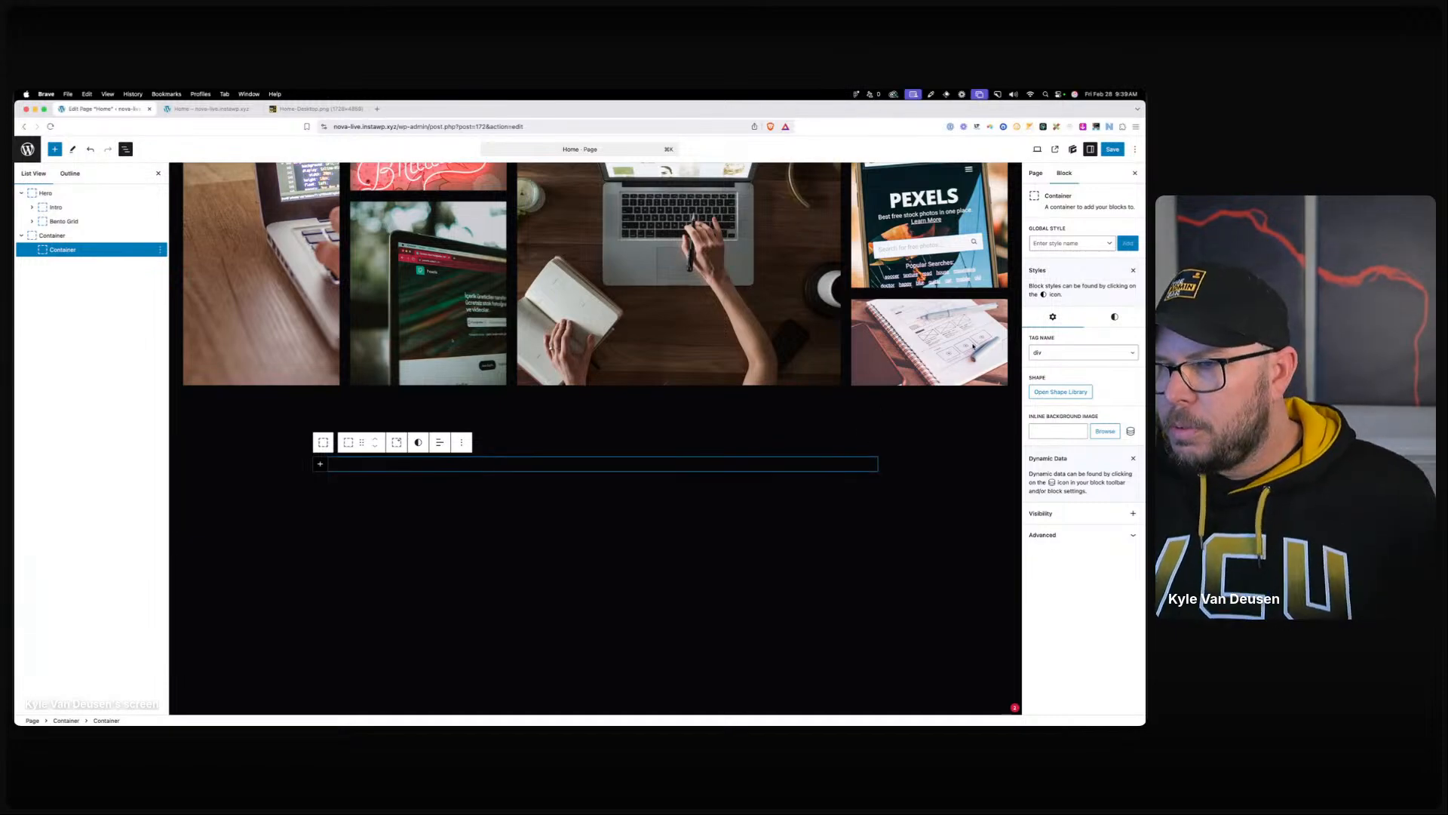
Create the .container-width--m global style for the nested container and look over its Sizing settings.
{"action": "left_click", "coordinate": [1080, 243]}
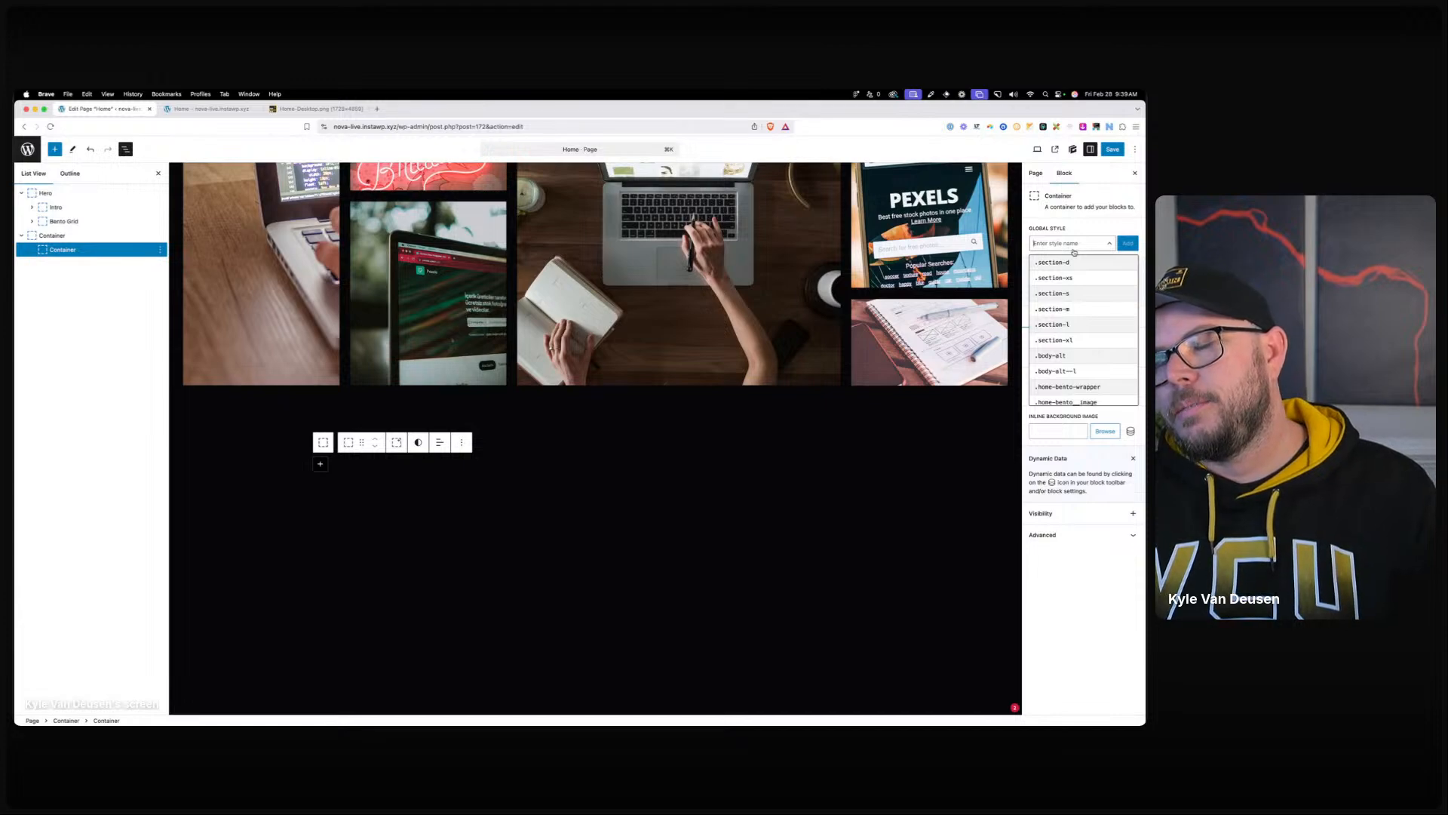
{"action": "type", "text": "container-width--l"}
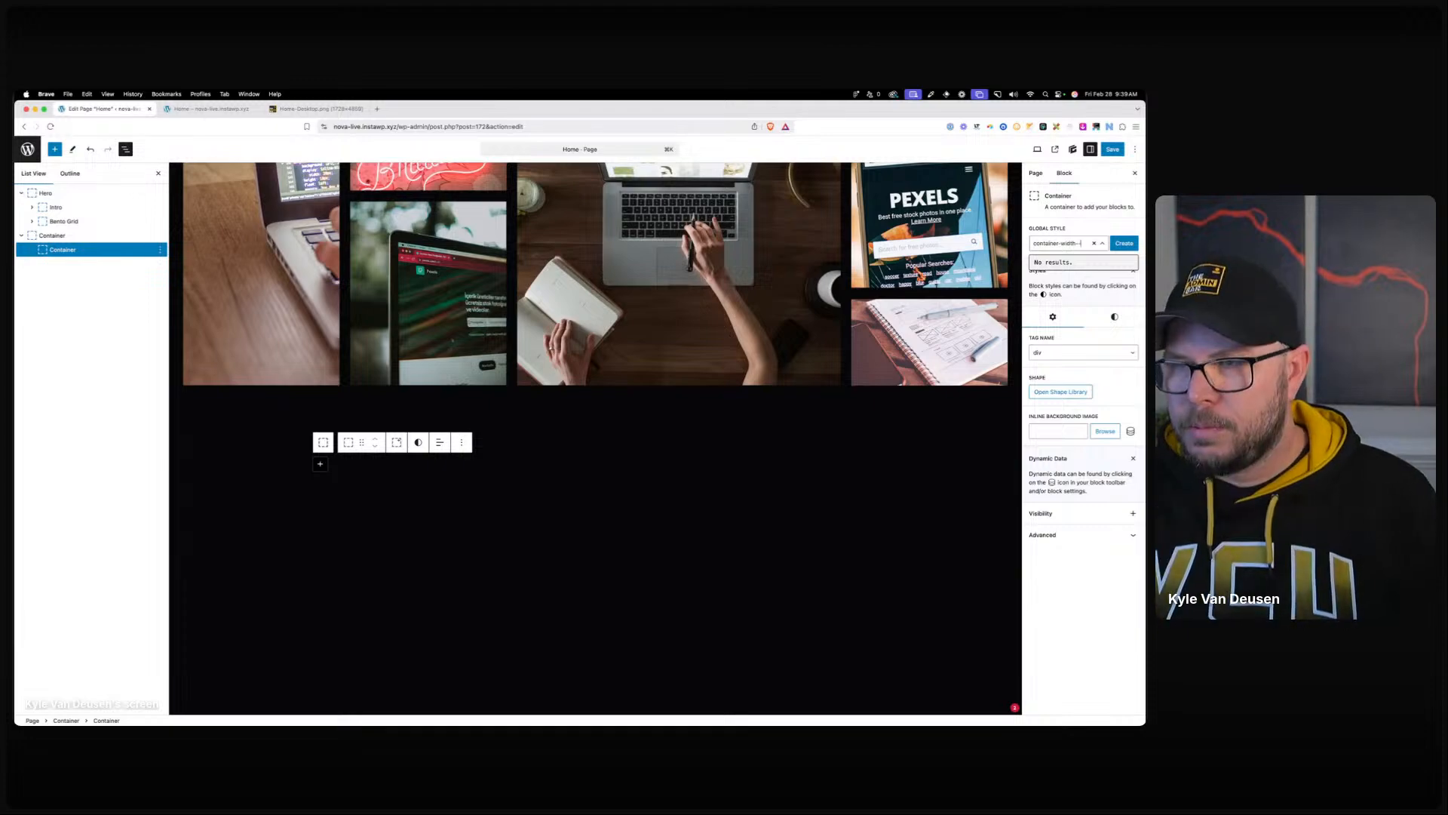
{"action": "left_click", "coordinate": [1123, 243]}
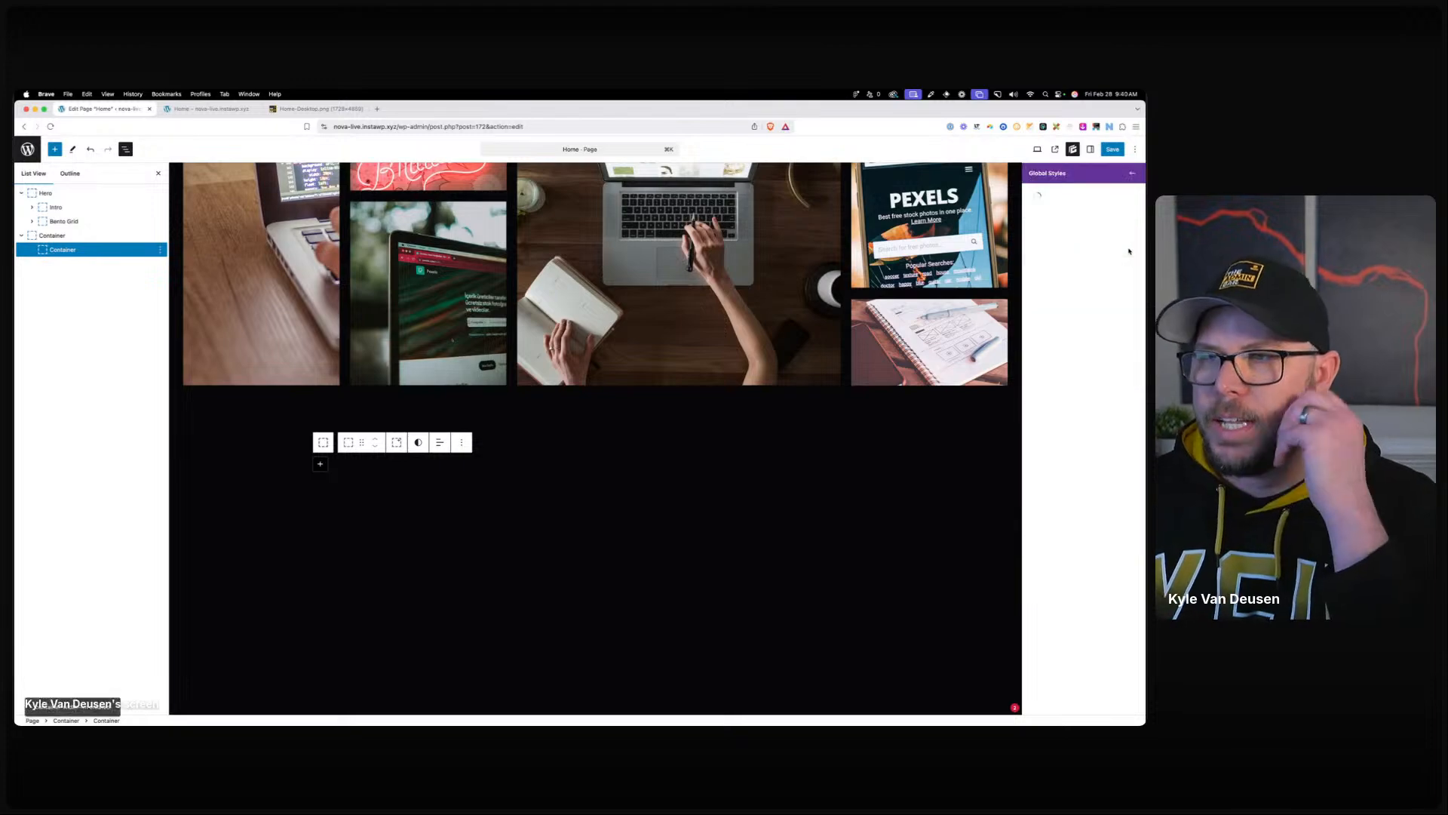
{"action": "left_click", "coordinate": [1051, 389]}
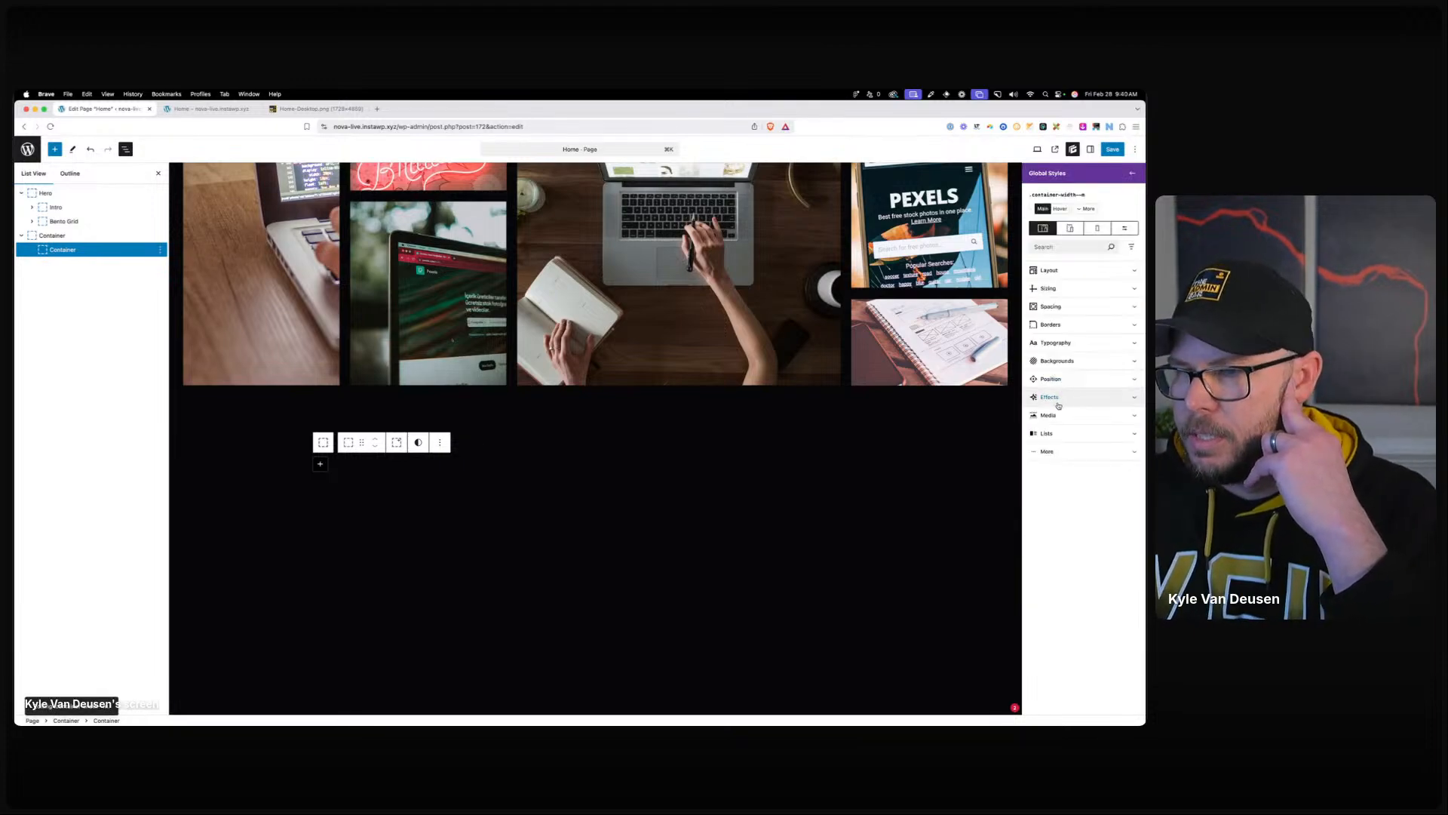
{"action": "left_click", "coordinate": [1050, 289]}
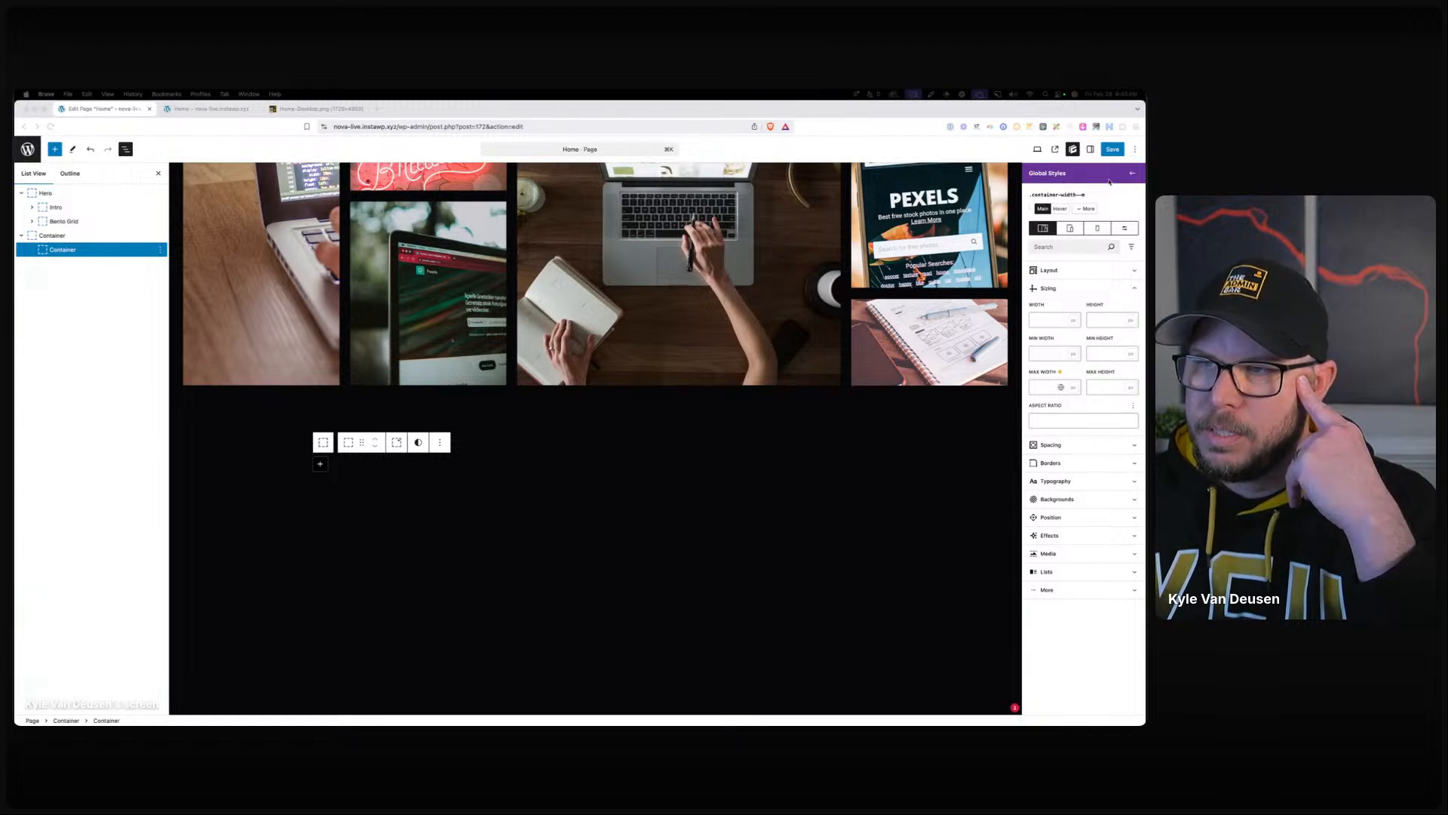
{"action": "left_click", "coordinate": [1132, 173]}
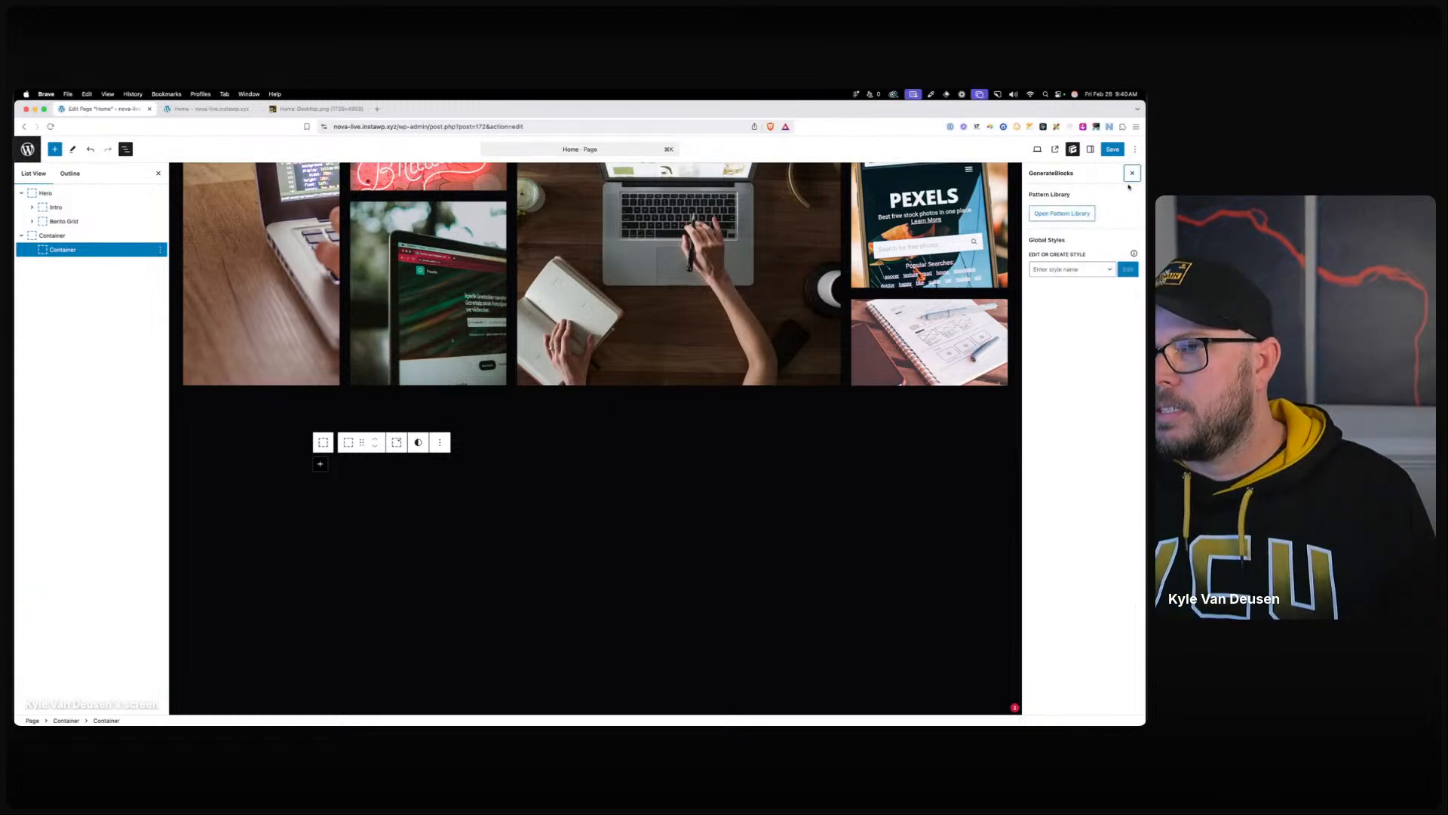
Remove the container's width style and add an 'our services' headline inside it.
{"action": "left_click", "coordinate": [1090, 149]}
{"action": "left_click", "coordinate": [1094, 231]}
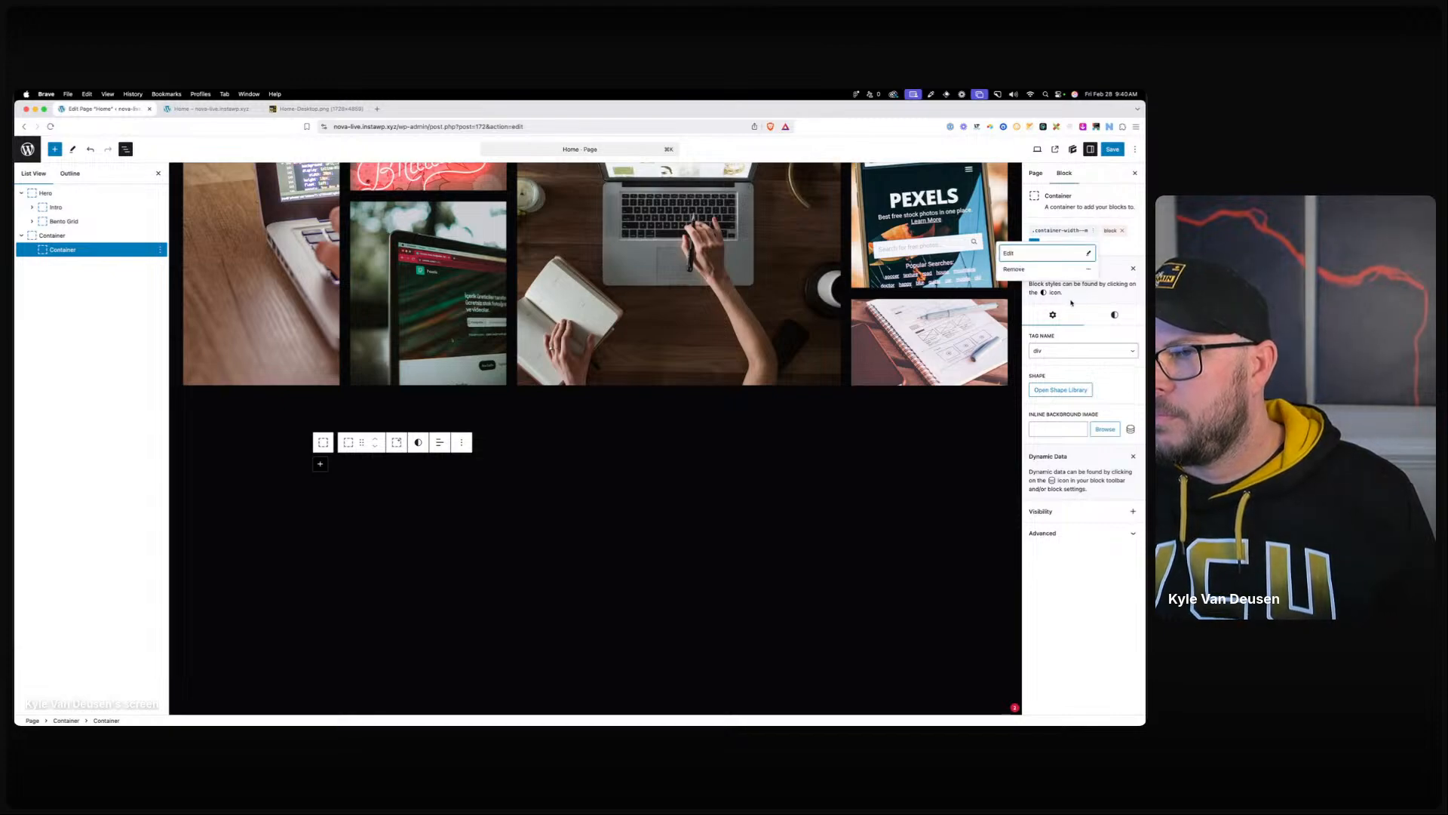
{"action": "left_click", "coordinate": [1014, 269]}
{"action": "left_click", "coordinate": [320, 463]}
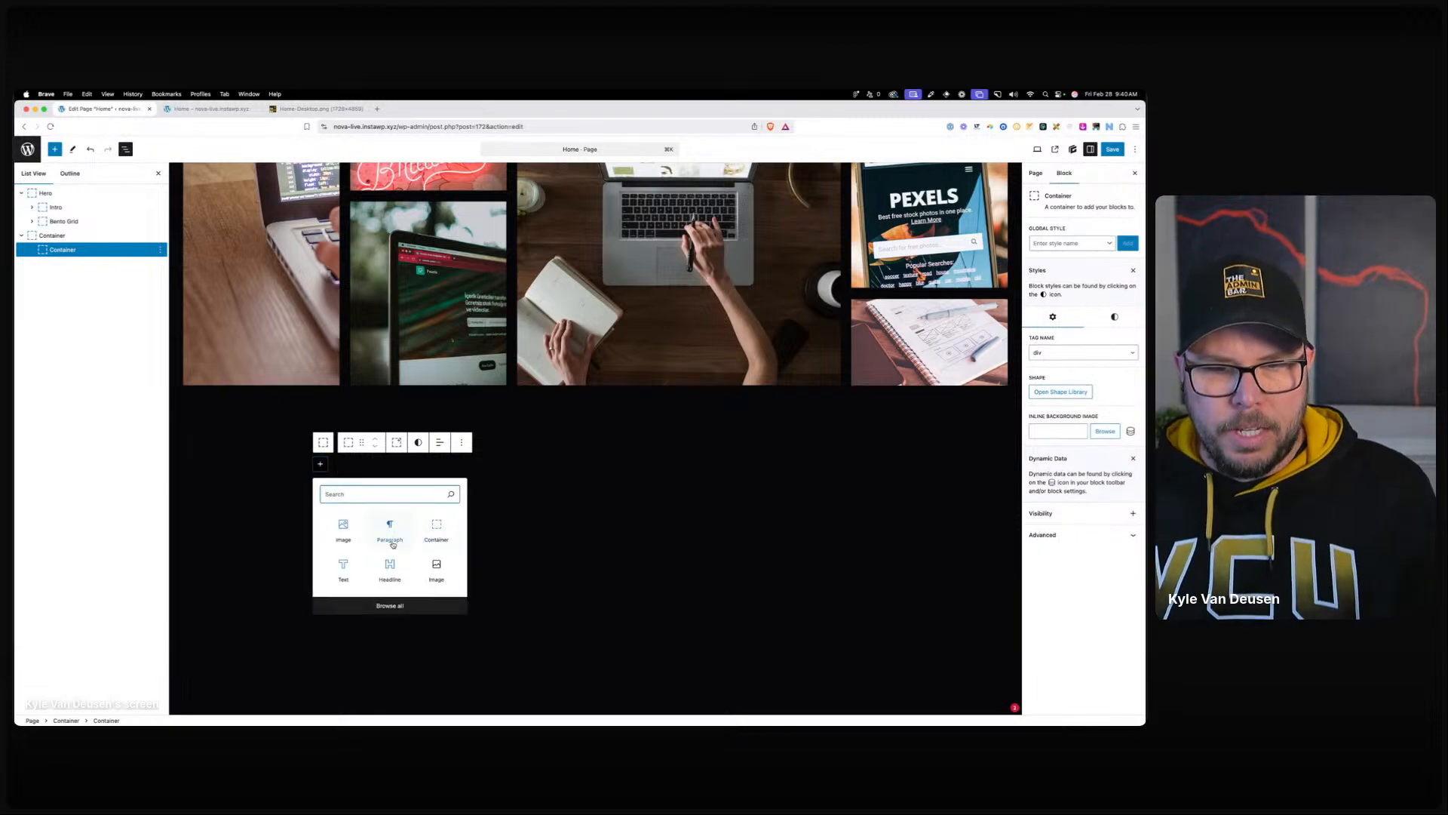
{"action": "left_click", "coordinate": [390, 568]}
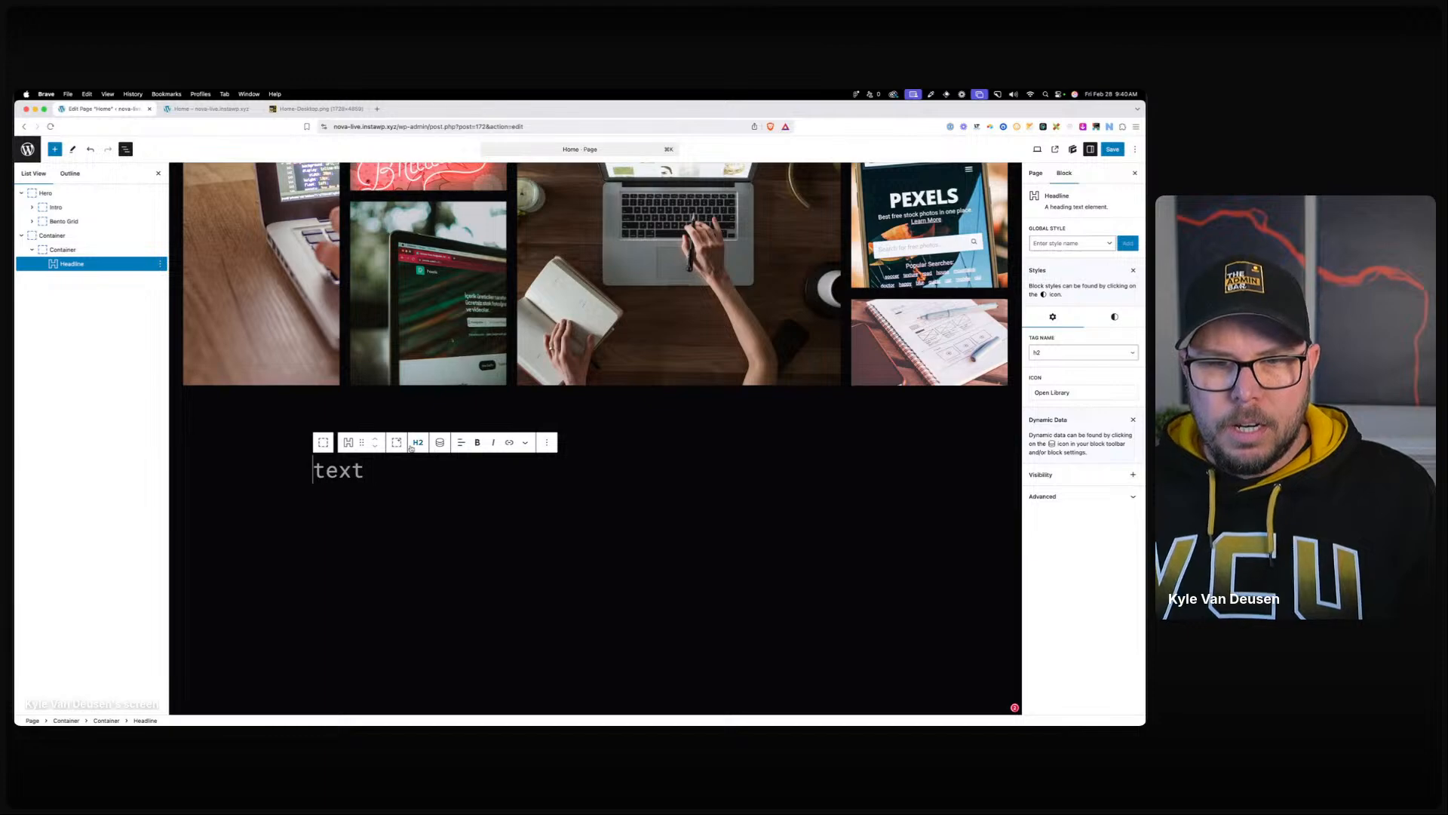
{"action": "type", "text": "our ser"}
{"action": "type", "text": "ices"}
{"action": "key", "text": "BackSpace"}
{"action": "key", "text": "BackSpace"}
{"action": "key", "text": "BackSpace"}
{"action": "key", "text": "BackSpace"}
{"action": "type", "text": "vices"}
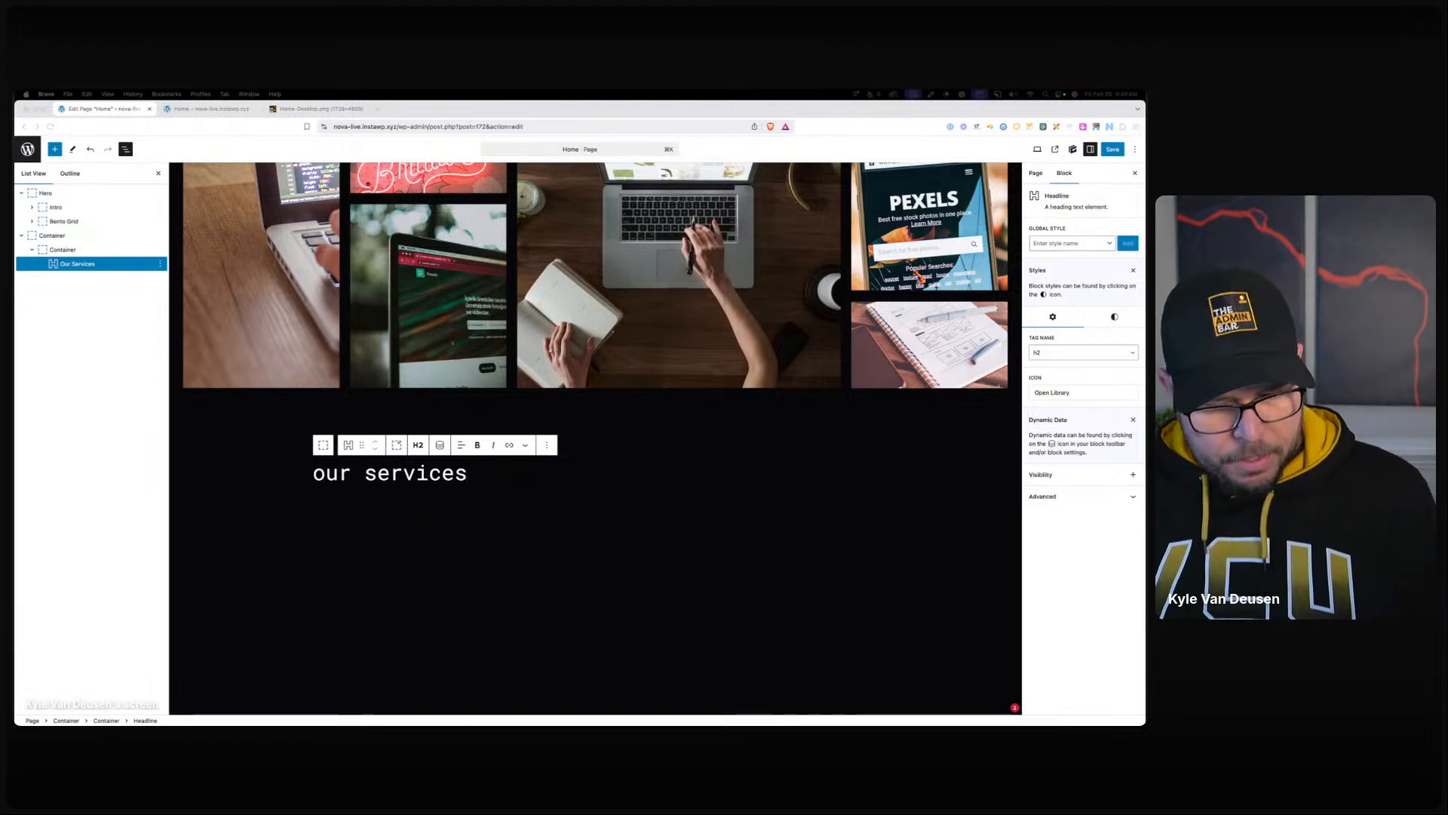
Paste the At Nova intro paragraph below the heading and convert it to a Text block.
{"action": "left_click", "coordinate": [476, 472]}
{"action": "key", "text": "Return"}
{"action": "type", "text": "At Nova, we're more than just a web agency; we're your digital architects in the vast universe of the internet."}
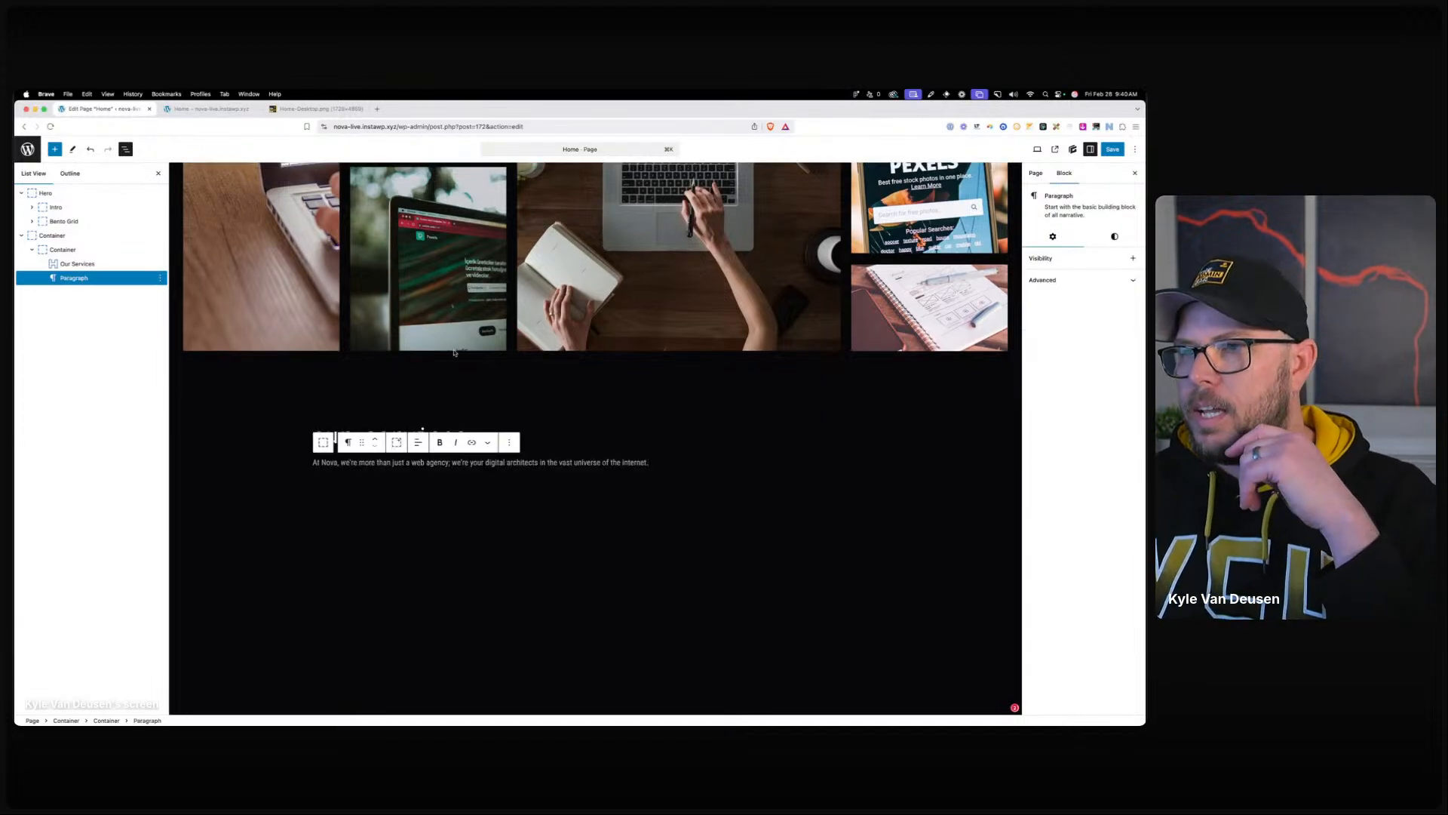
{"action": "left_click", "coordinate": [347, 442]}
{"action": "left_click", "coordinate": [362, 483]}
Apply the .body-alt--l and .body-alt global styles to the intro text.
{"action": "left_click", "coordinate": [1067, 258]}
{"action": "type", "text": "body"}
{"action": "key", "text": "Down"}
{"action": "key", "text": "Return"}
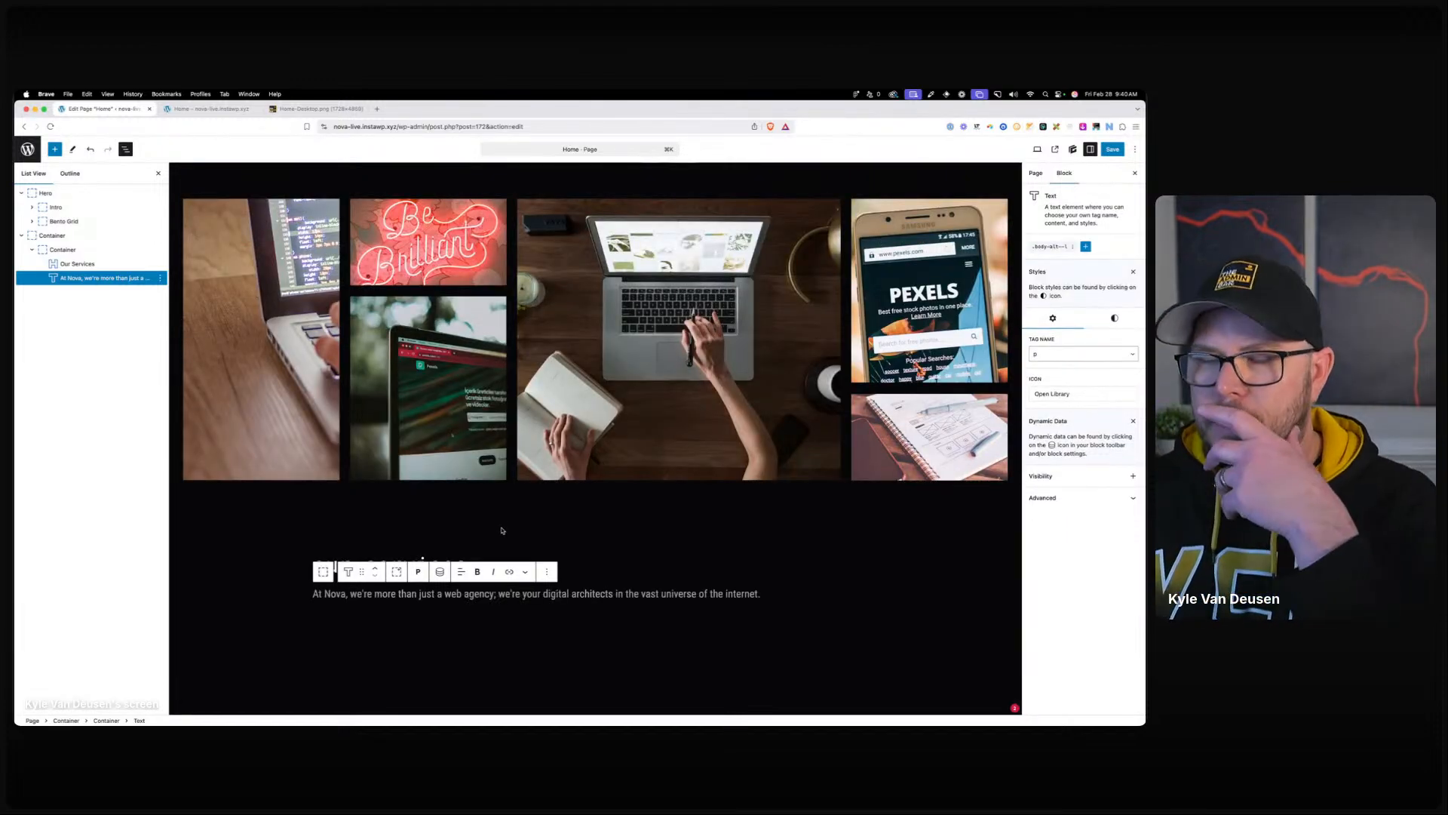
{"action": "left_click", "coordinate": [1086, 246]}
{"action": "left_click", "coordinate": [1068, 279]}
{"action": "type", "text": "bod"}
{"action": "left_click", "coordinate": [1077, 298]}
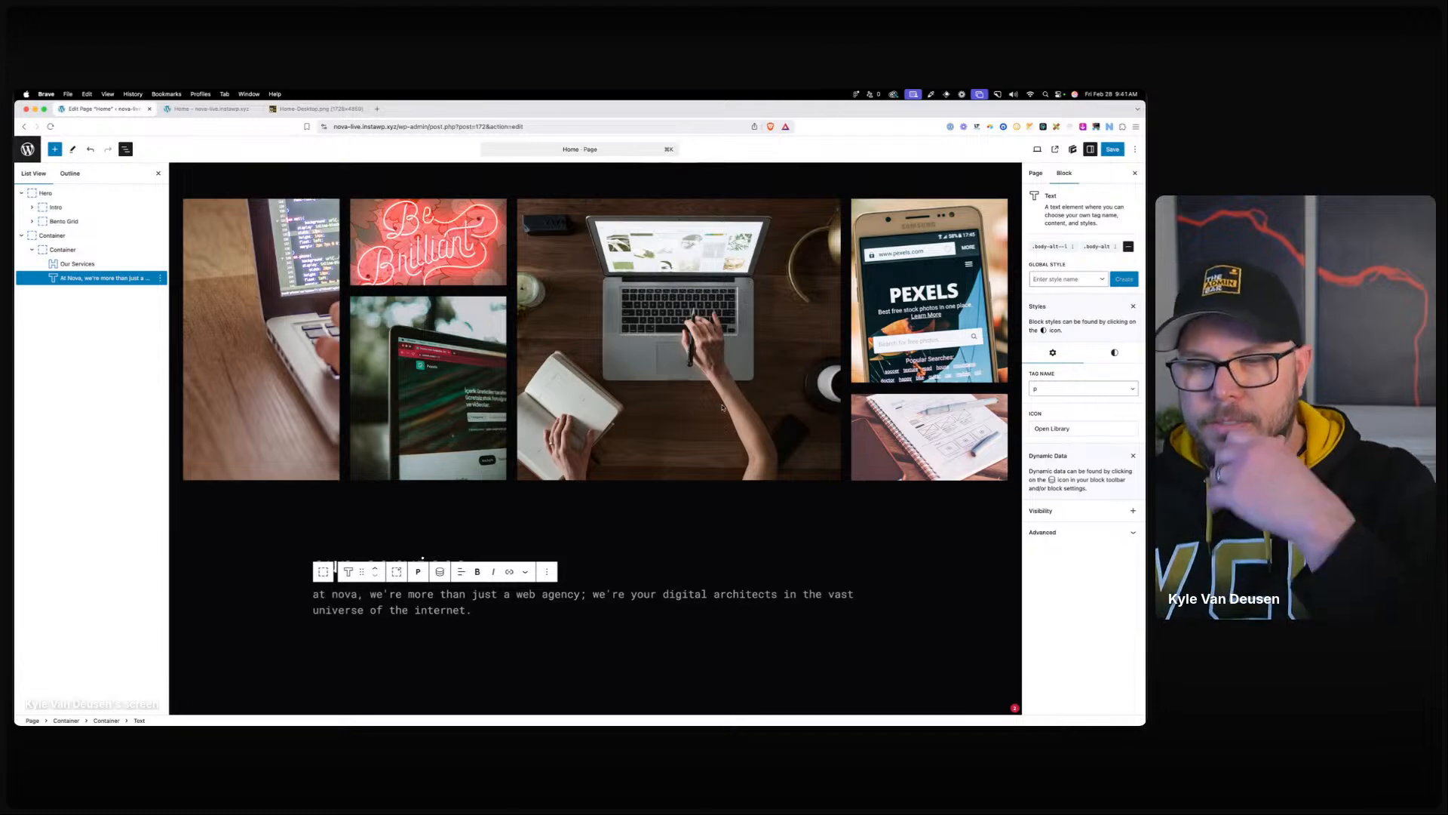
{"action": "left_click", "coordinate": [331, 580]}
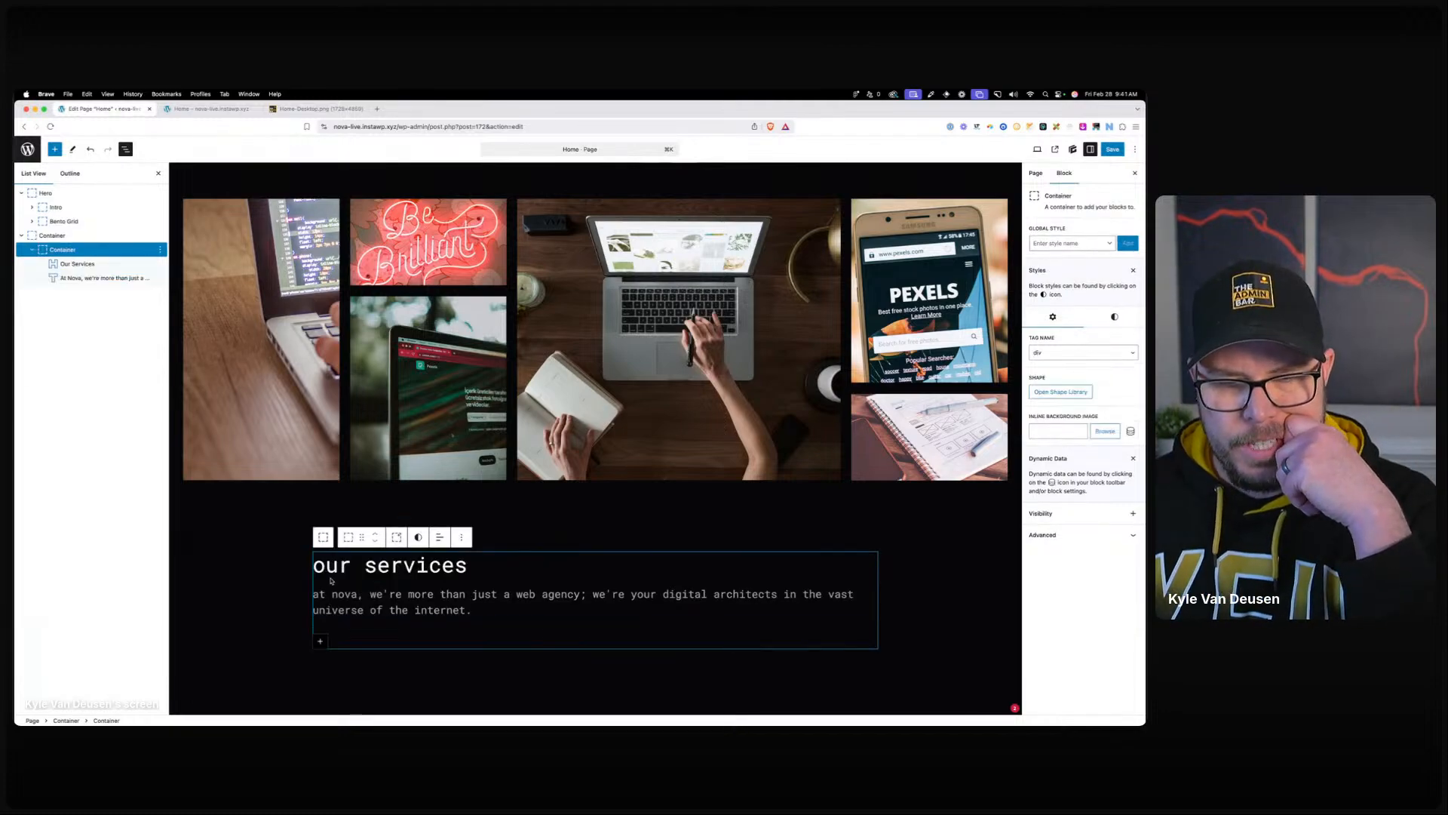
Centre-align the services heading and intro text.
{"action": "left_click", "coordinate": [439, 537]}
{"action": "left_click", "coordinate": [462, 593]}
{"action": "left_click", "coordinate": [638, 496]}
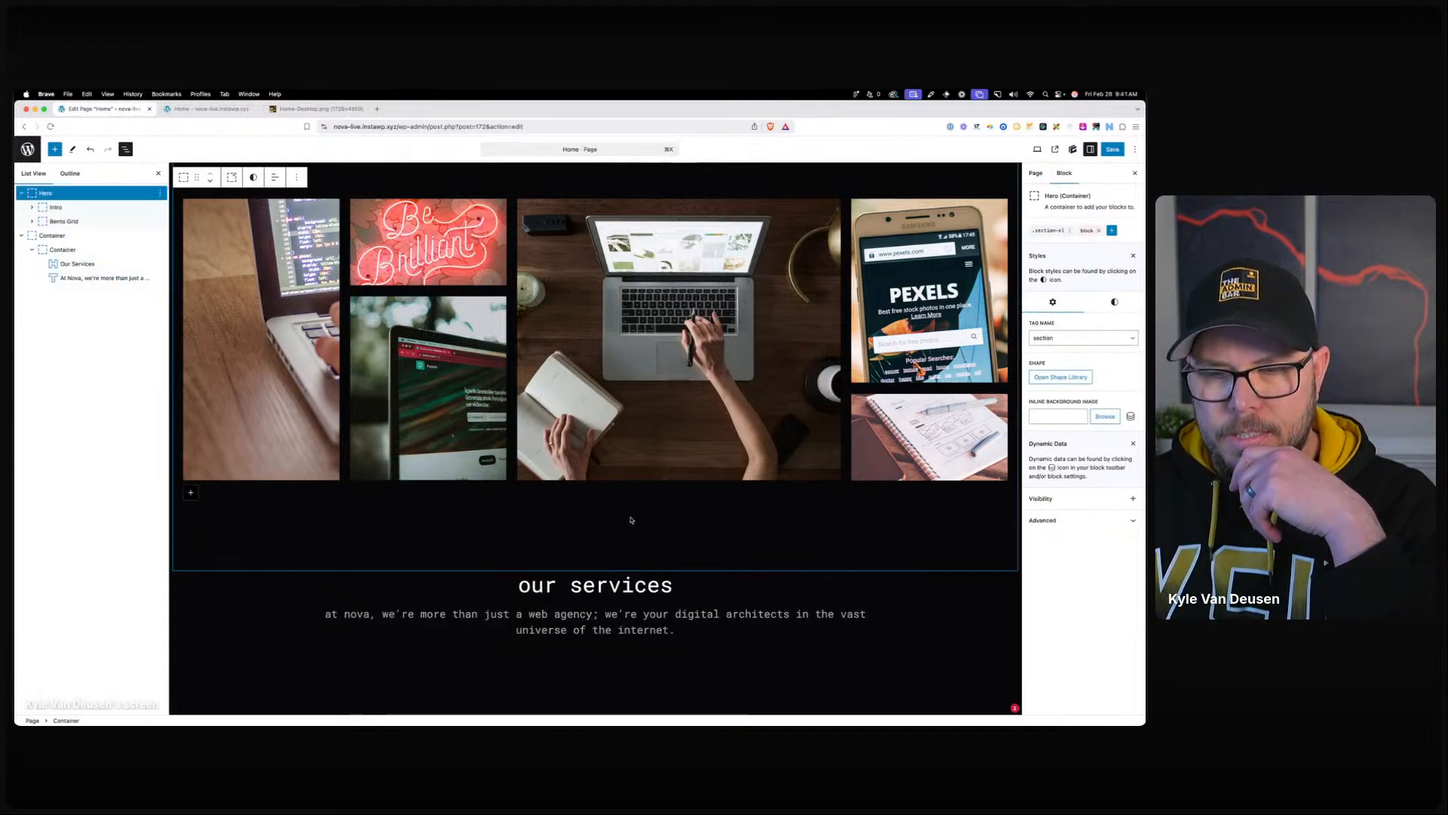
{"action": "scroll", "coordinate": [633, 518], "scroll_direction": "down", "scroll_amount": 2}
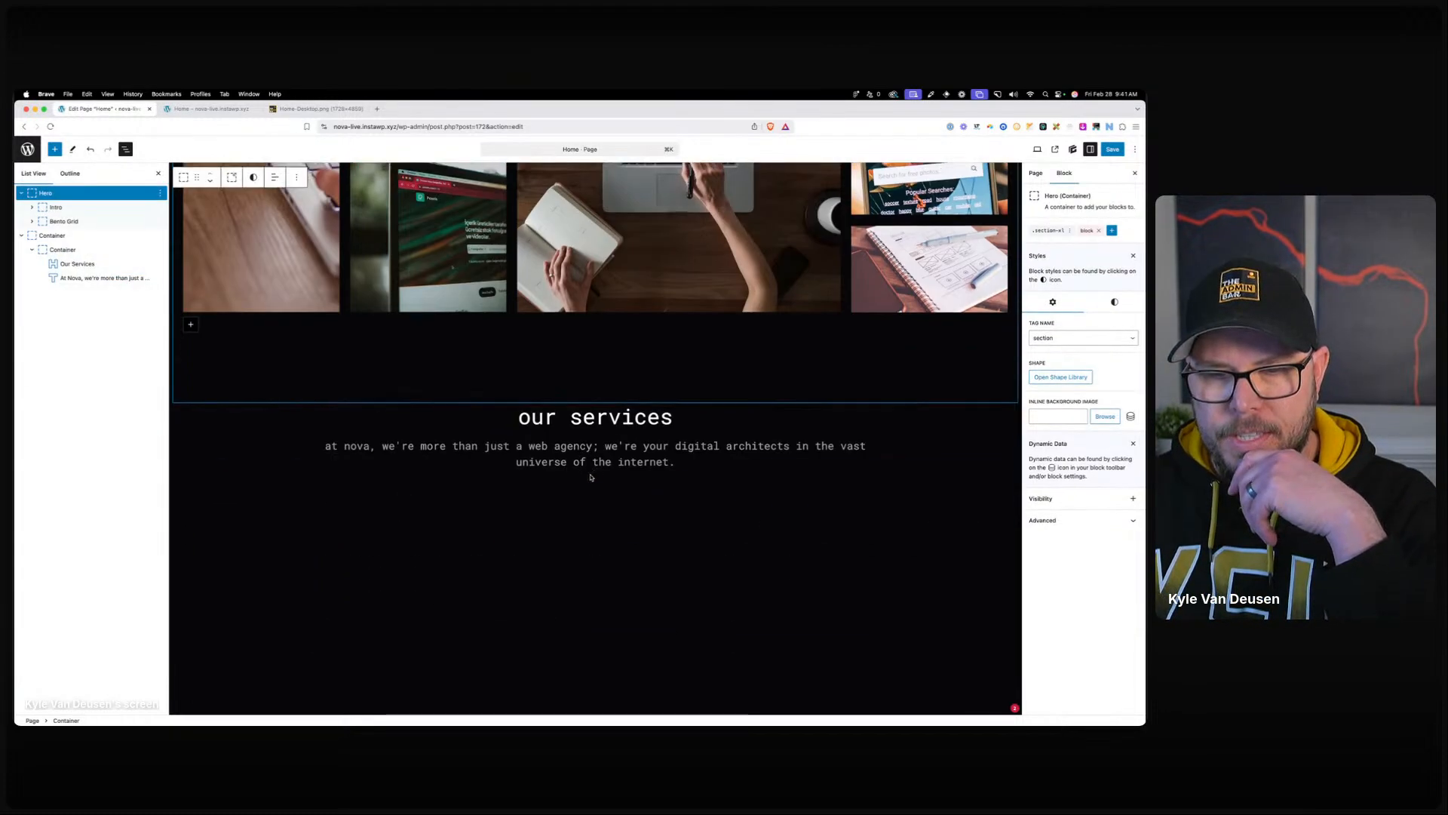
Apply the .container-width--m global style to the services container and set its max width.
{"action": "left_click", "coordinate": [64, 250]}
{"action": "left_click", "coordinate": [1068, 244]}
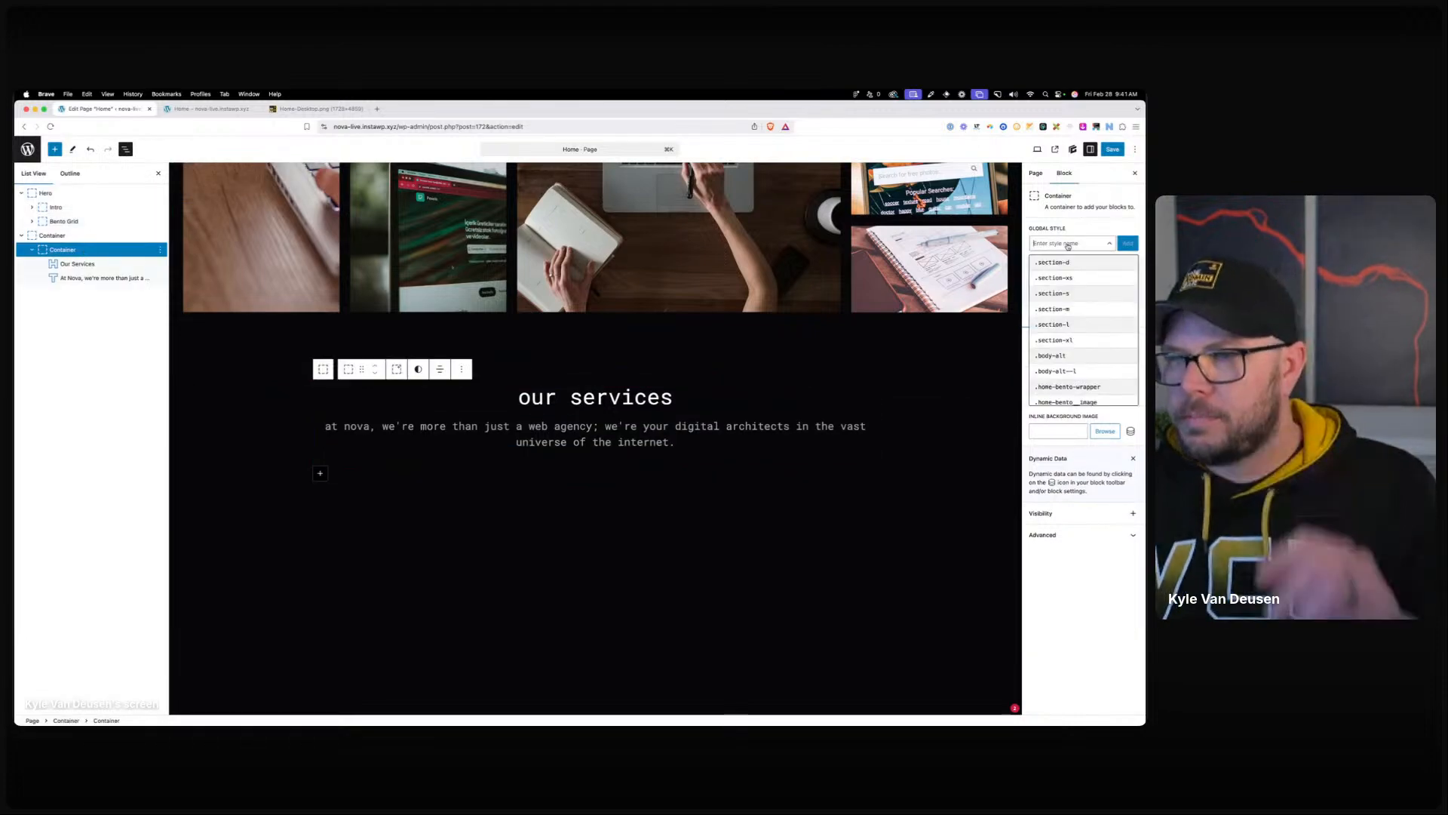
{"action": "type", "text": "contain"}
{"action": "left_click", "coordinate": [1097, 262]}
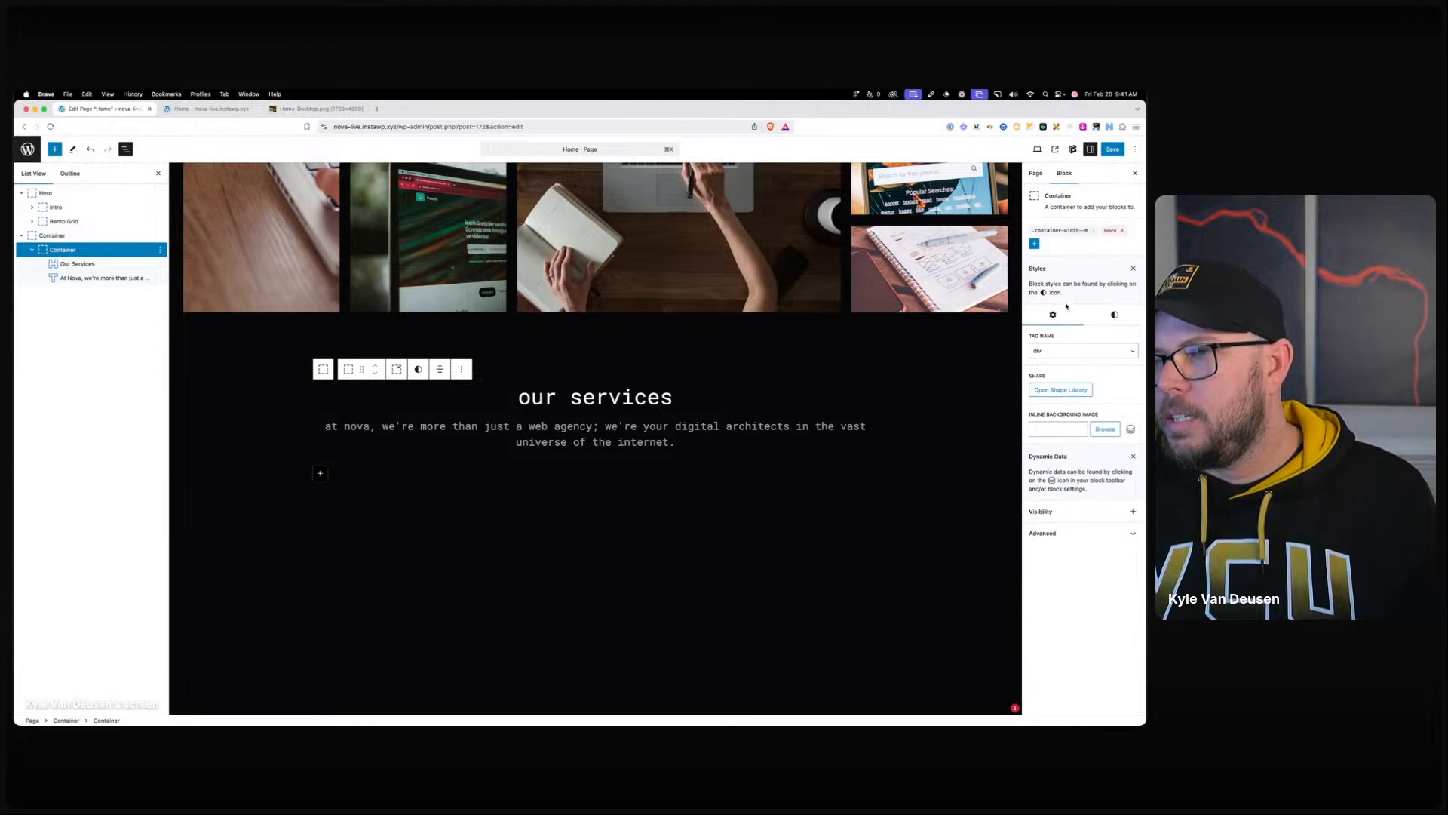
{"action": "left_click", "coordinate": [1099, 315]}
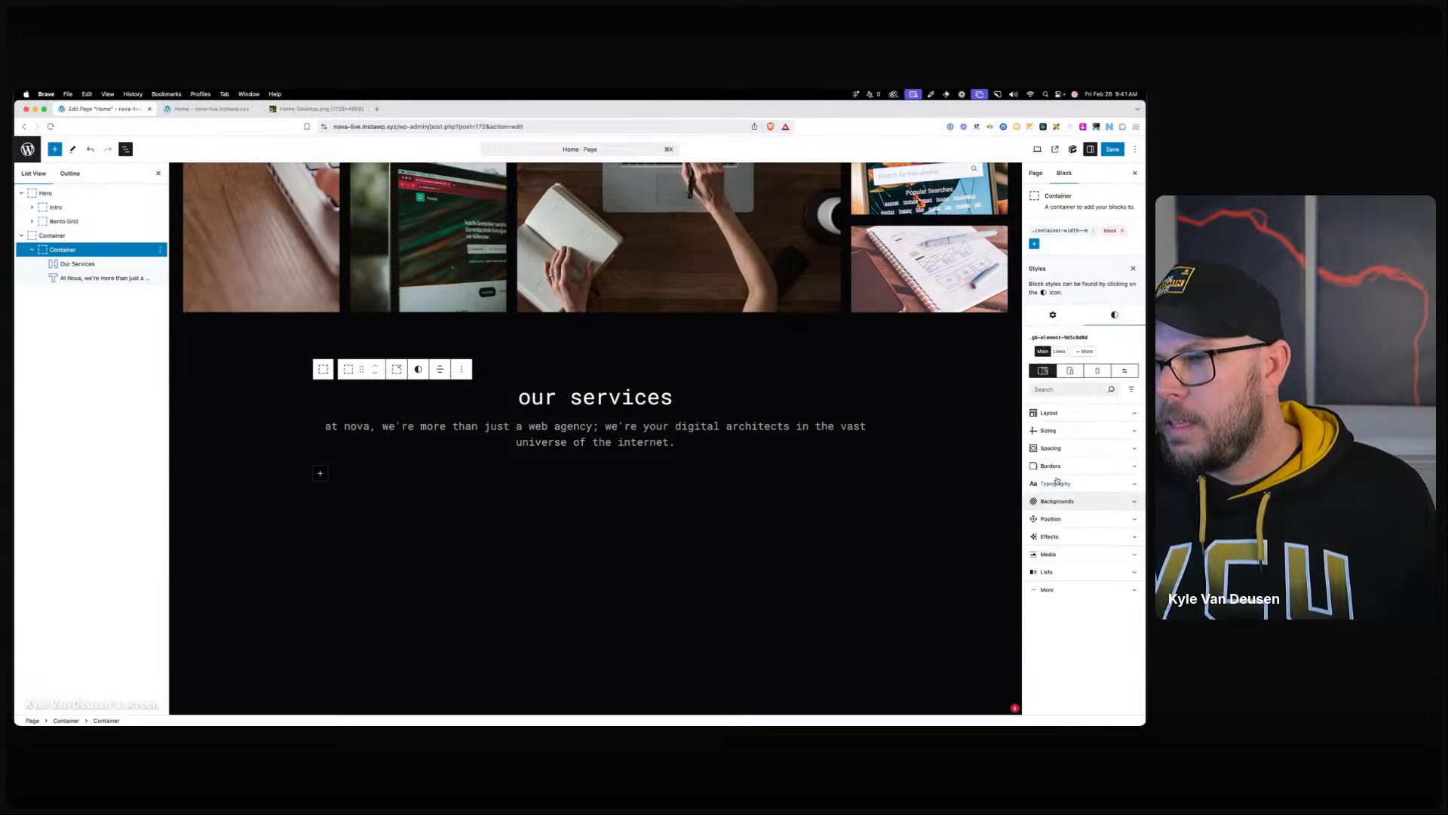
{"action": "left_click", "coordinate": [1052, 430]}
{"action": "left_click", "coordinate": [1053, 531]}
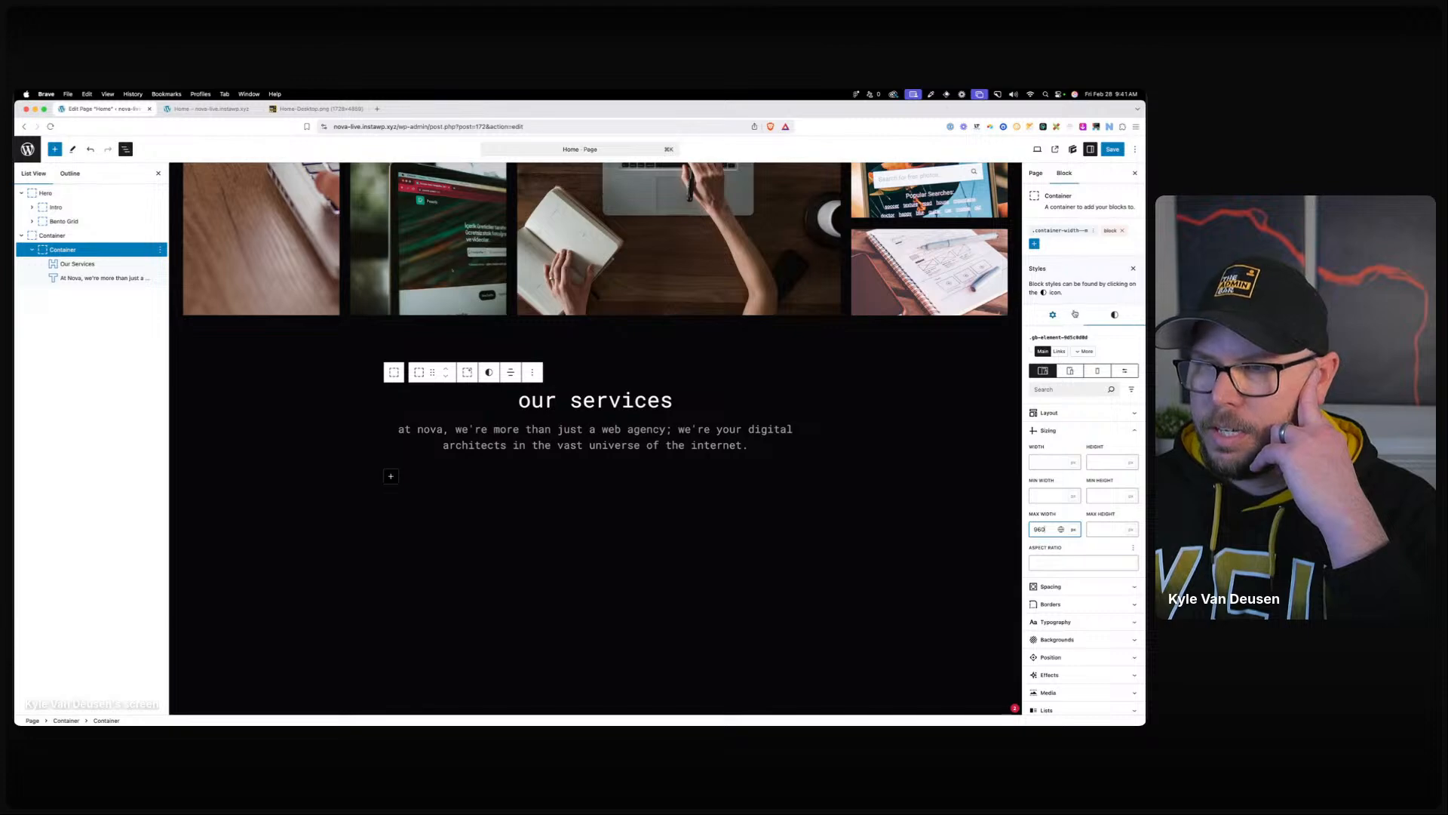
Remove the stray empty paragraph and insert an empty block before the services container.
{"action": "left_click", "coordinate": [712, 512]}
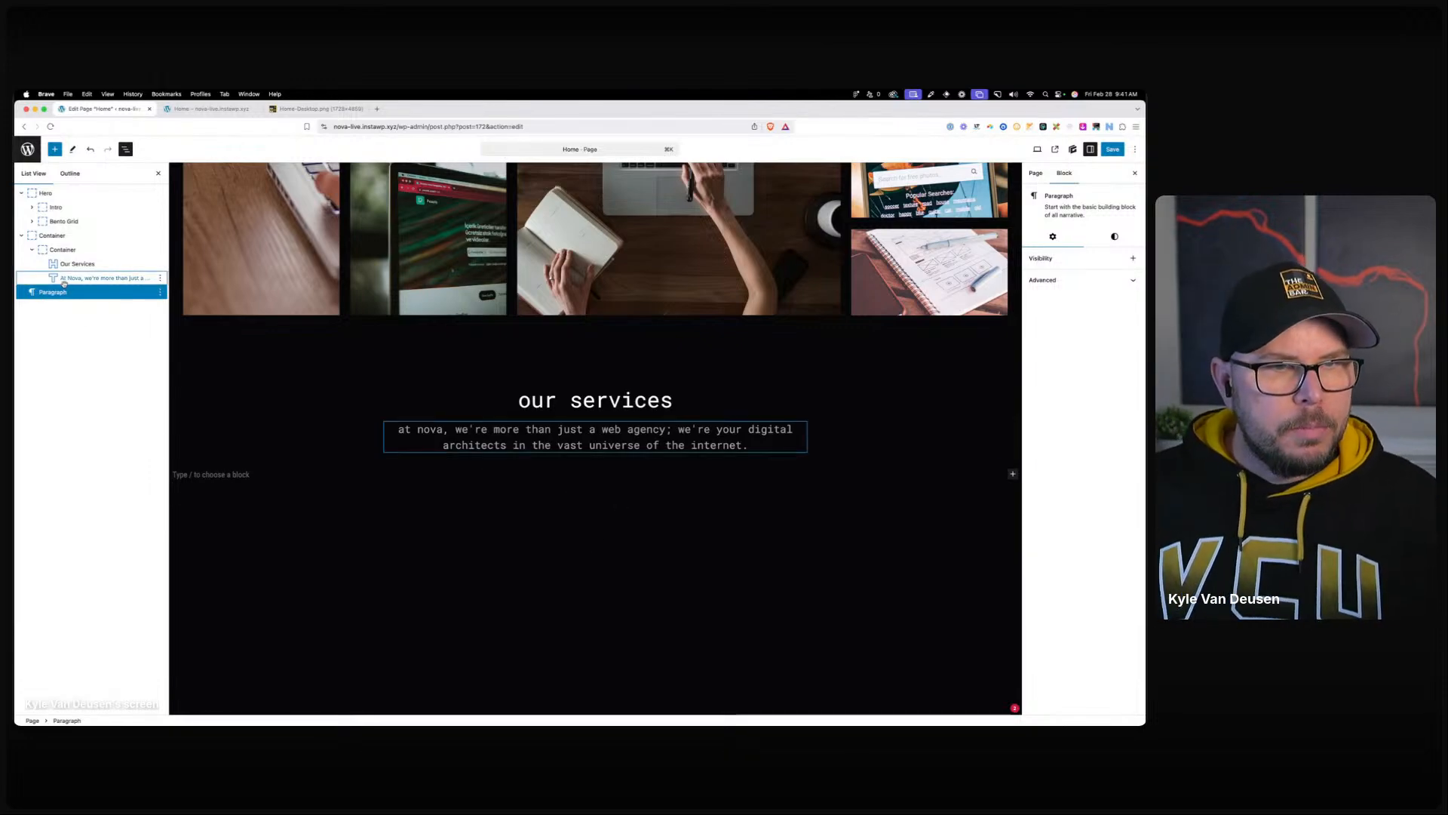
{"action": "left_click", "coordinate": [99, 278]}
{"action": "left_click", "coordinate": [63, 293]}
{"action": "key", "text": "BackSpace"}
{"action": "left_click", "coordinate": [60, 250]}
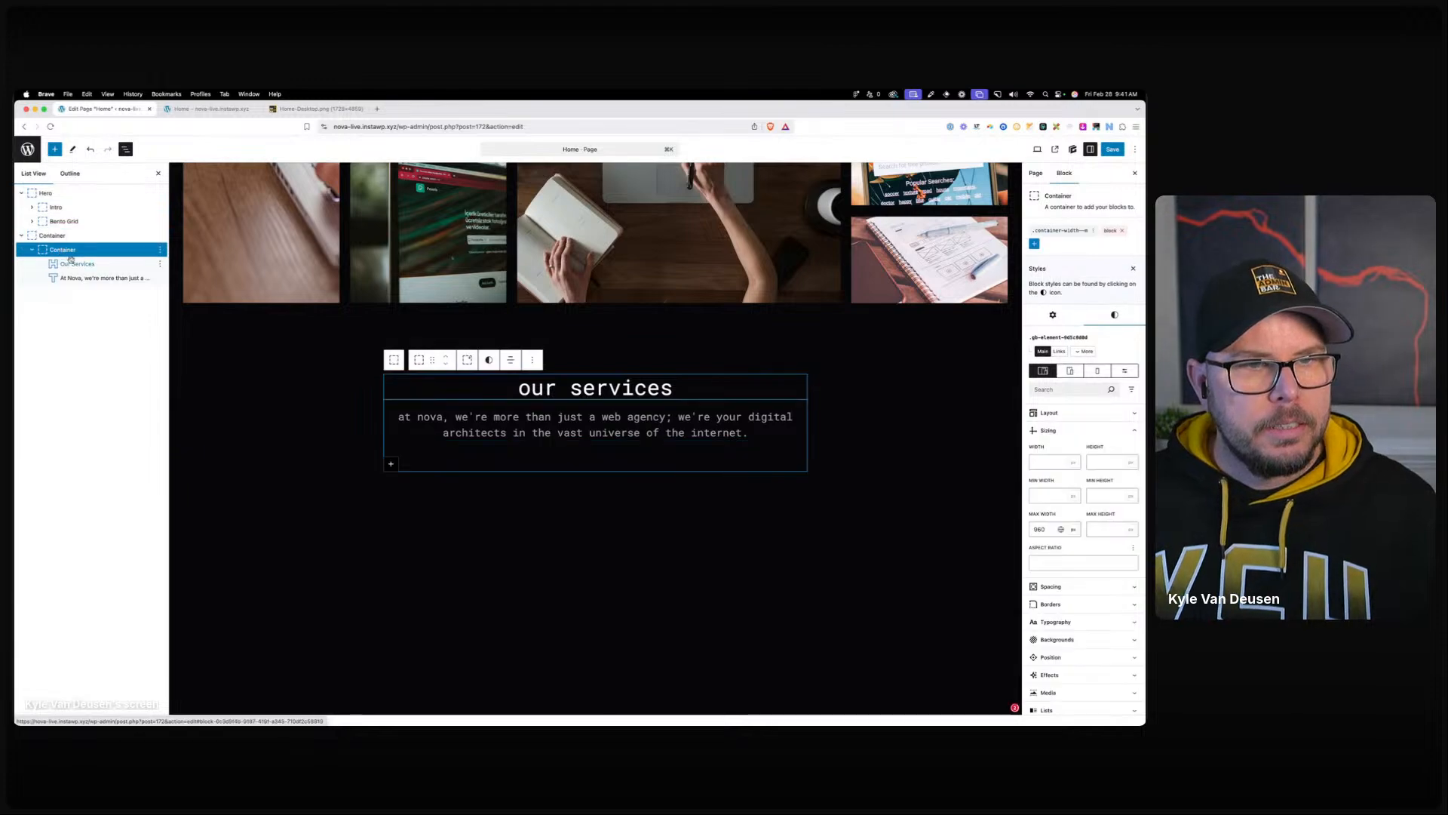
{"action": "left_click", "coordinate": [531, 362]}
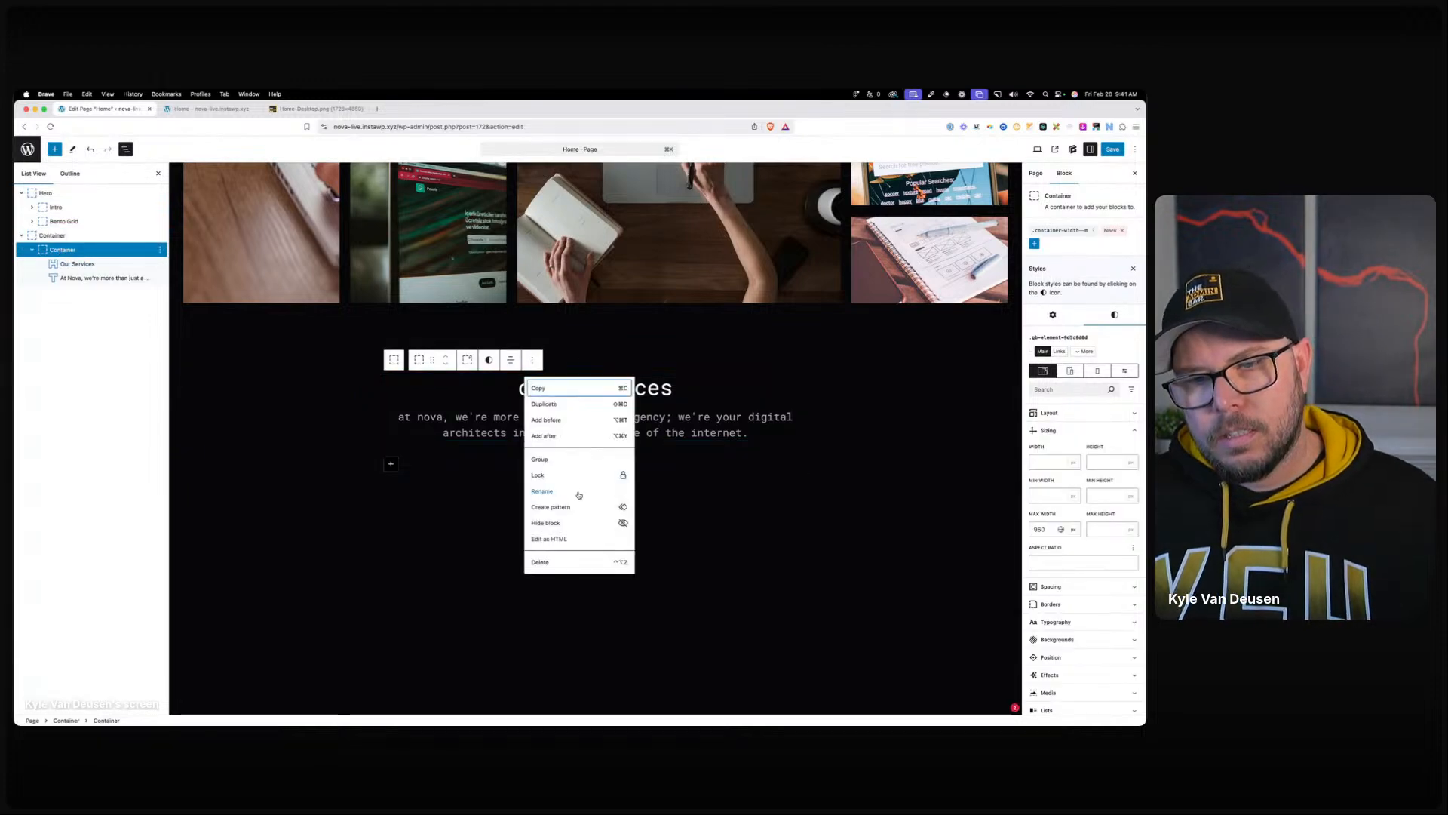
{"action": "left_click", "coordinate": [570, 420]}
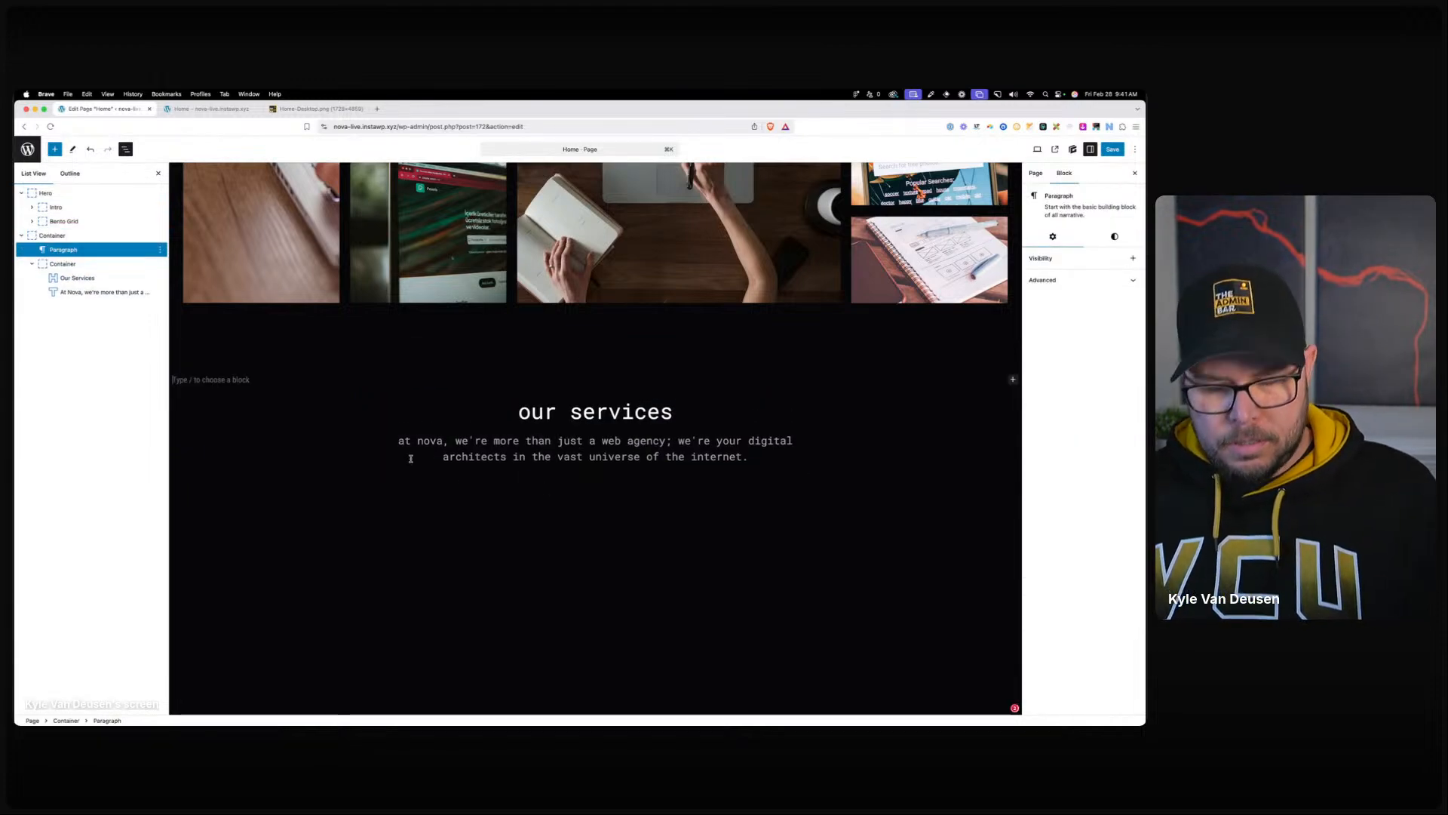
Turn the empty block into a Container with /con and move it below the services container.
{"action": "type", "text": "/con"}
{"action": "left_click", "coordinate": [245, 322]}
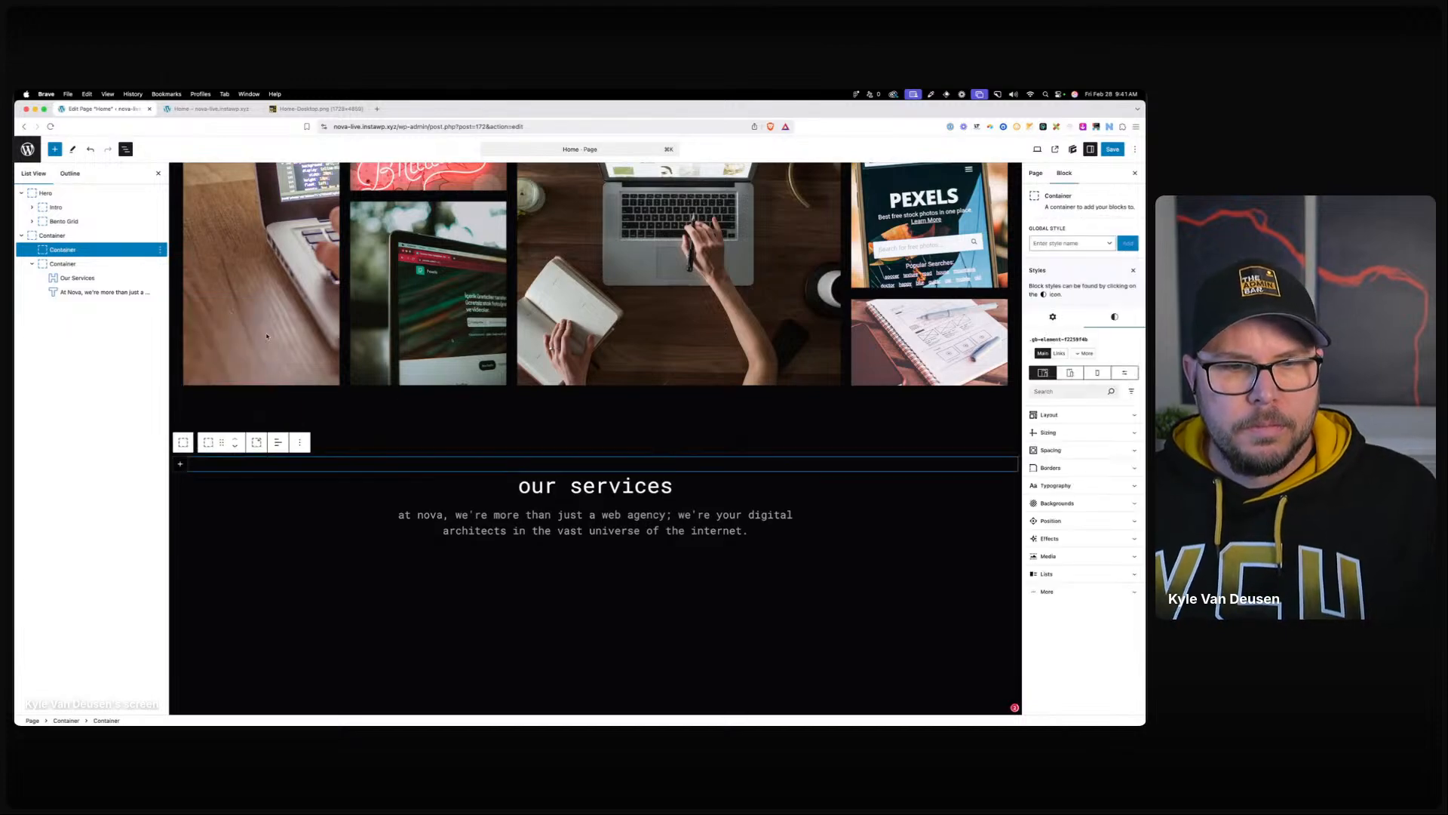
{"action": "left_click", "coordinate": [235, 446]}
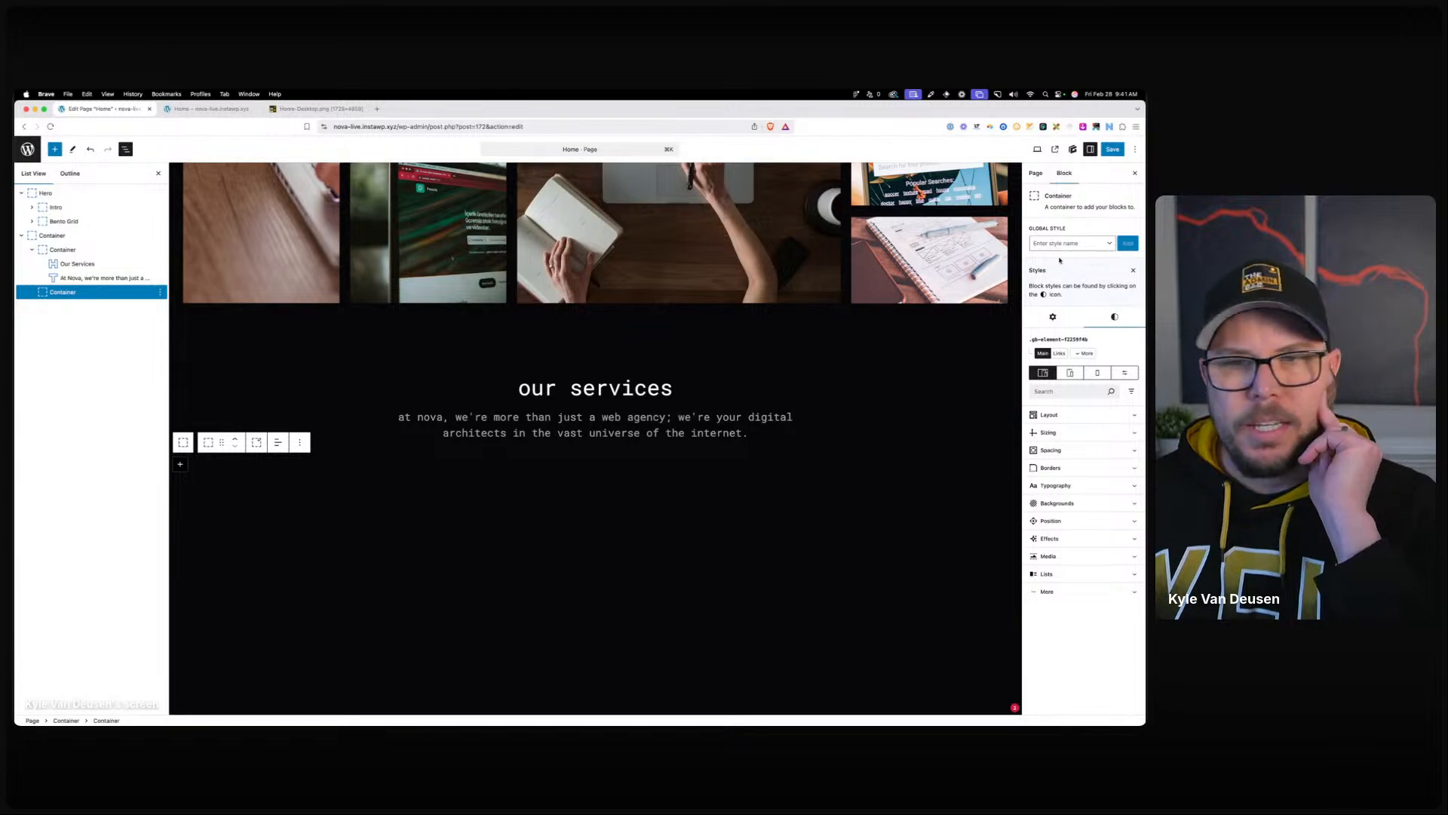
Create a blank container-width-l global style with a 1440 max width.
{"action": "left_click", "coordinate": [1085, 246]}
{"action": "type", "text": "contain"}
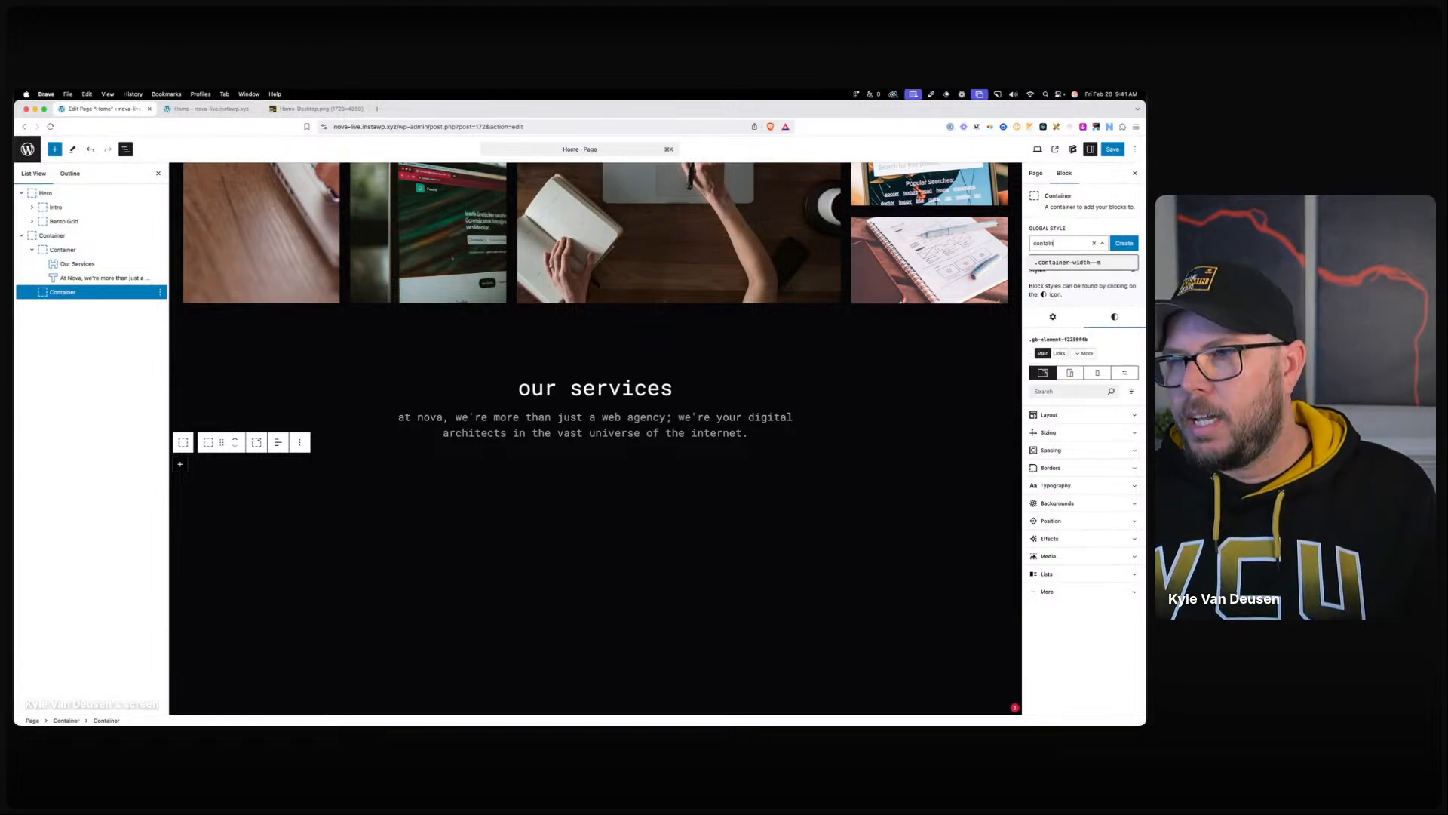
{"action": "type", "text": "er-width-l"}
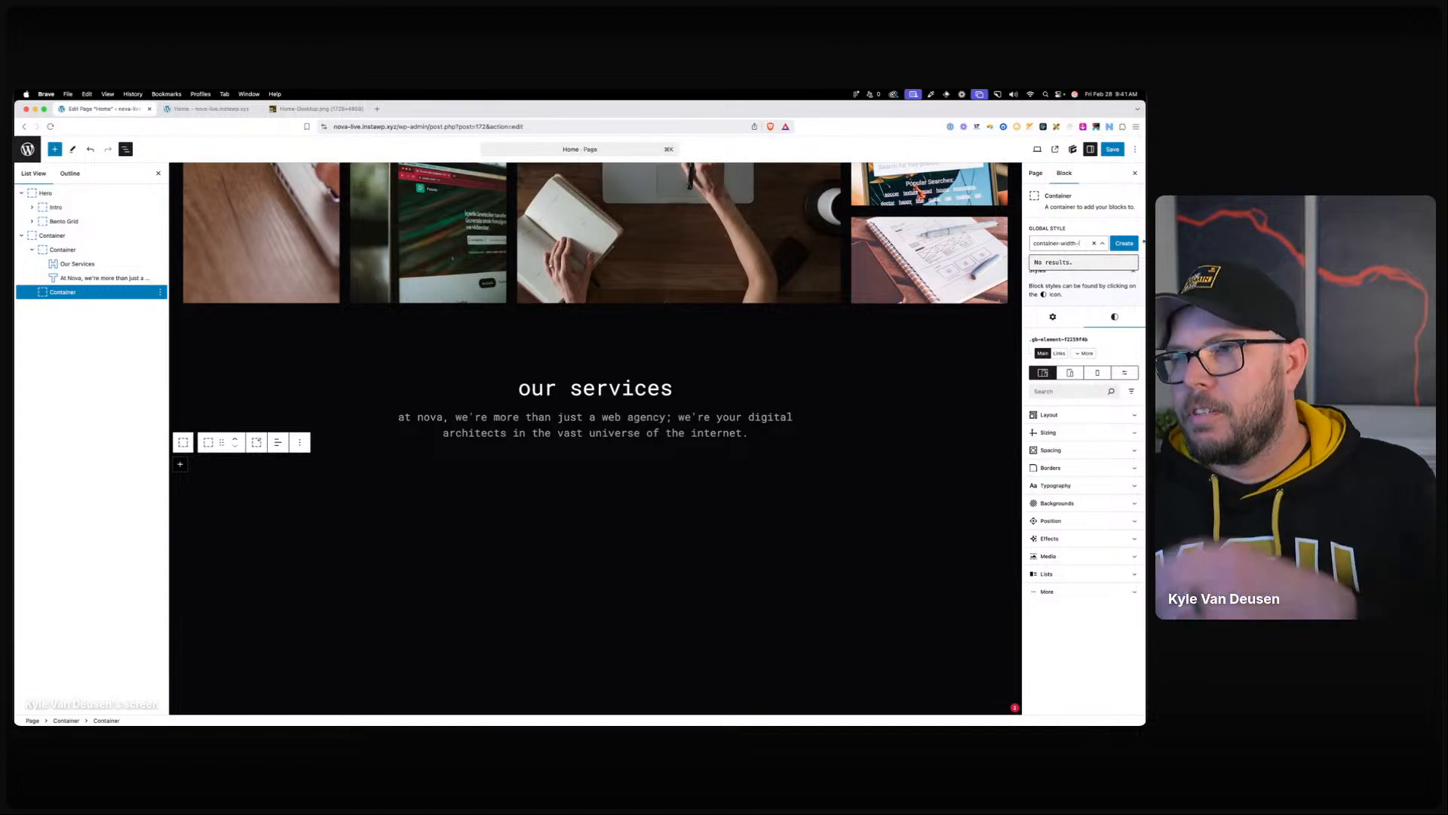
{"action": "left_click", "coordinate": [1116, 244]}
{"action": "left_click", "coordinate": [1116, 244]}
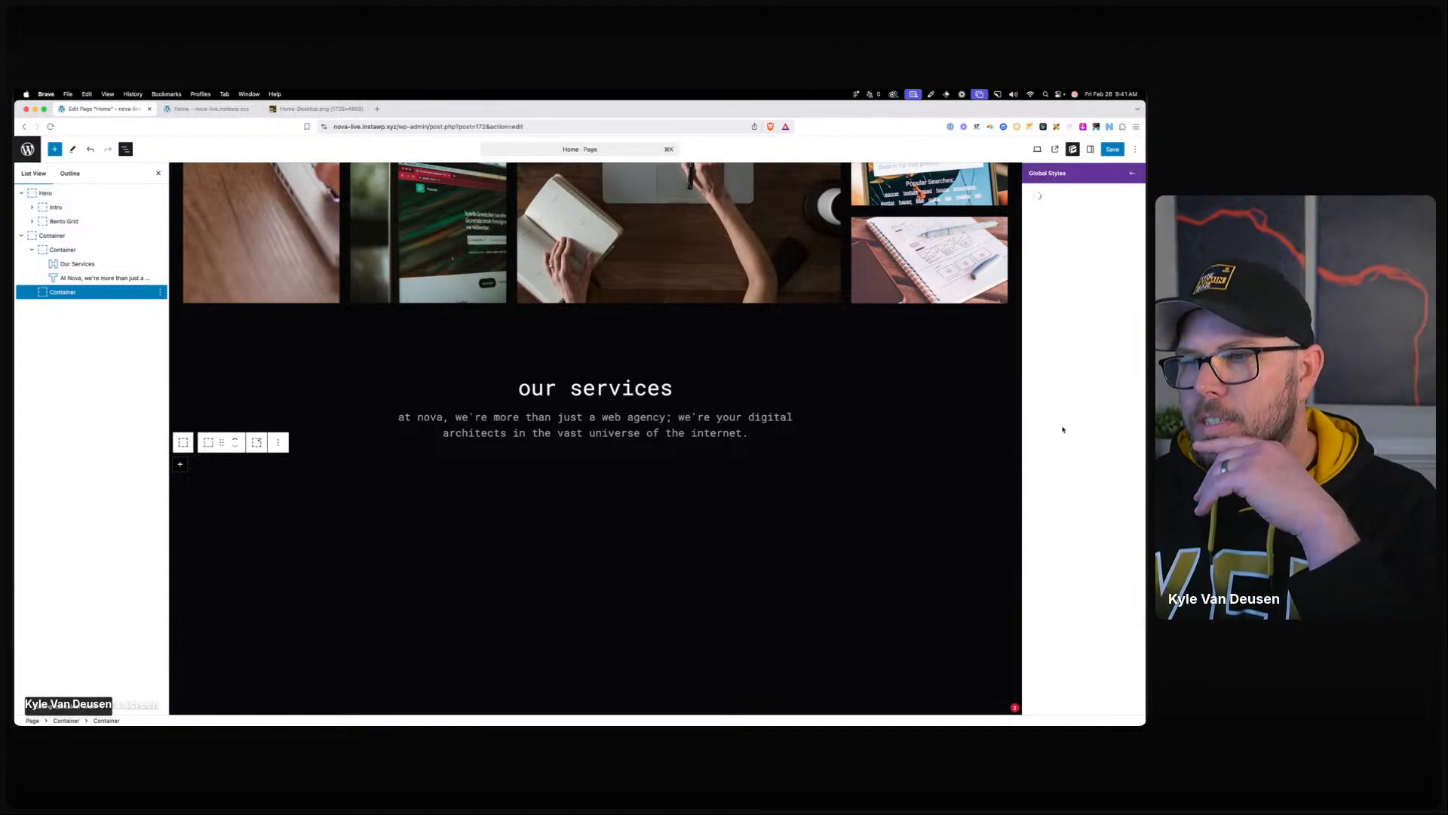
{"action": "left_click", "coordinate": [1051, 302]}
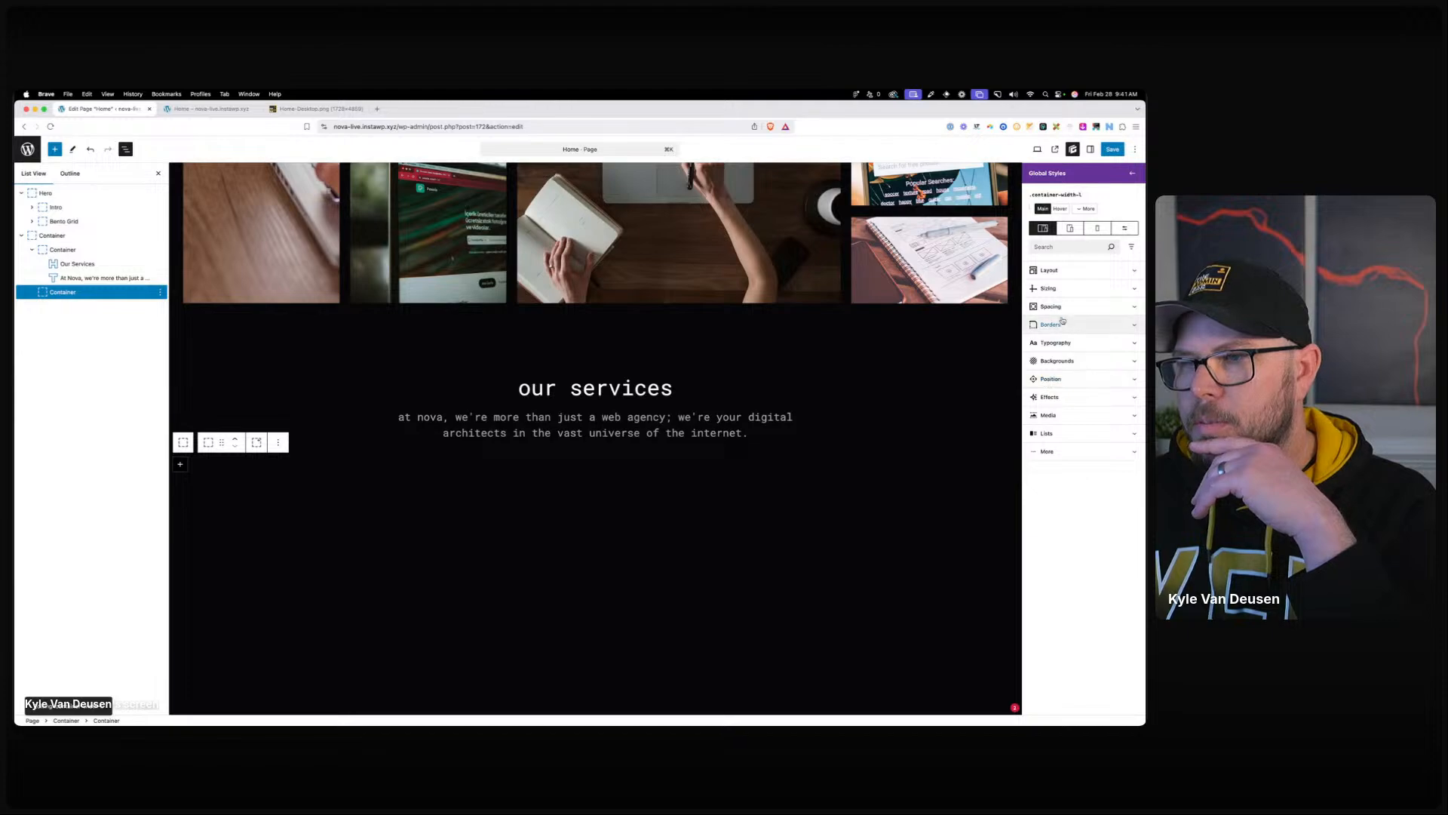
{"action": "left_click", "coordinate": [1063, 289]}
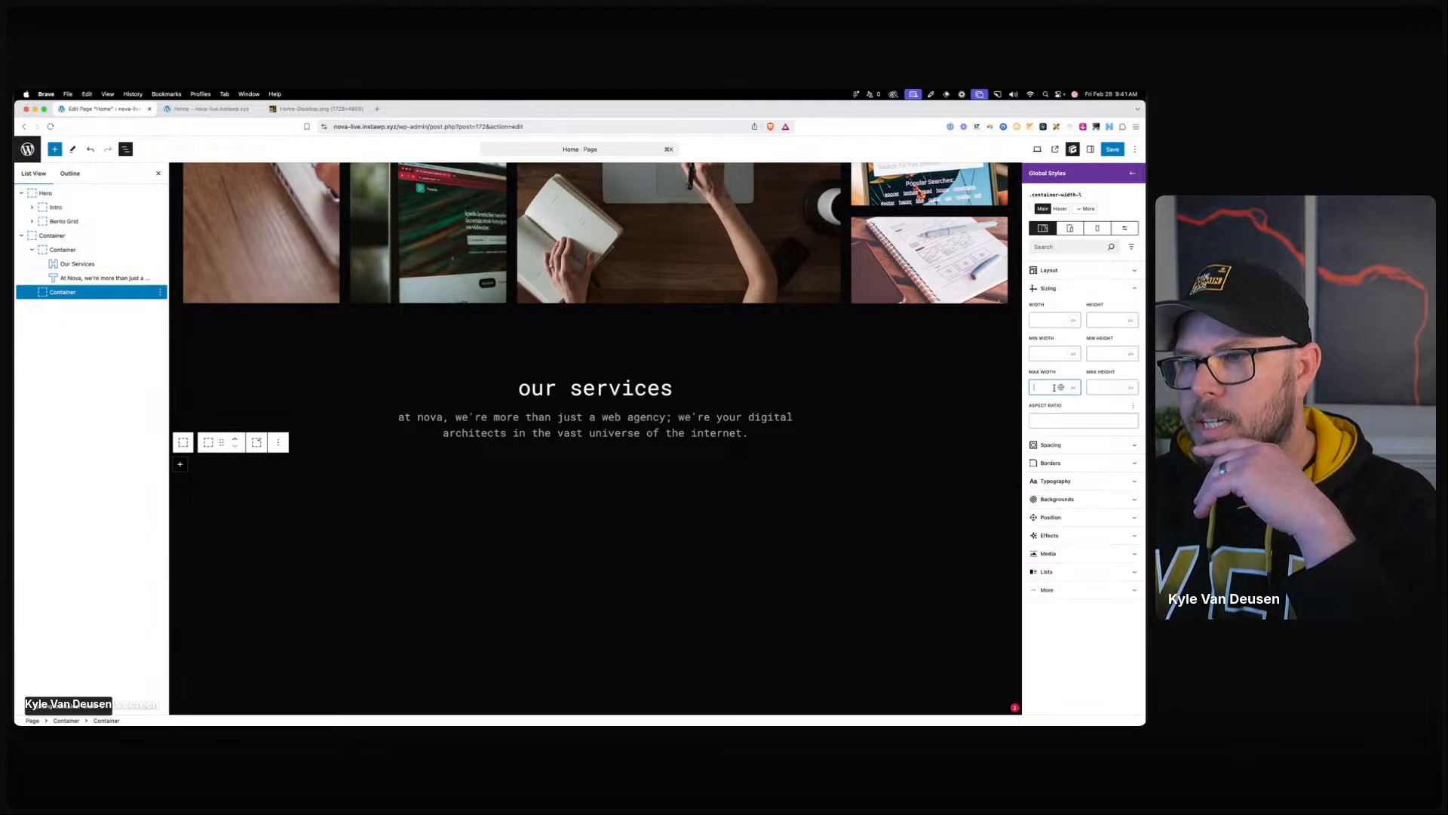
{"action": "left_click", "coordinate": [1049, 387]}
{"action": "type", "text": "1440"}
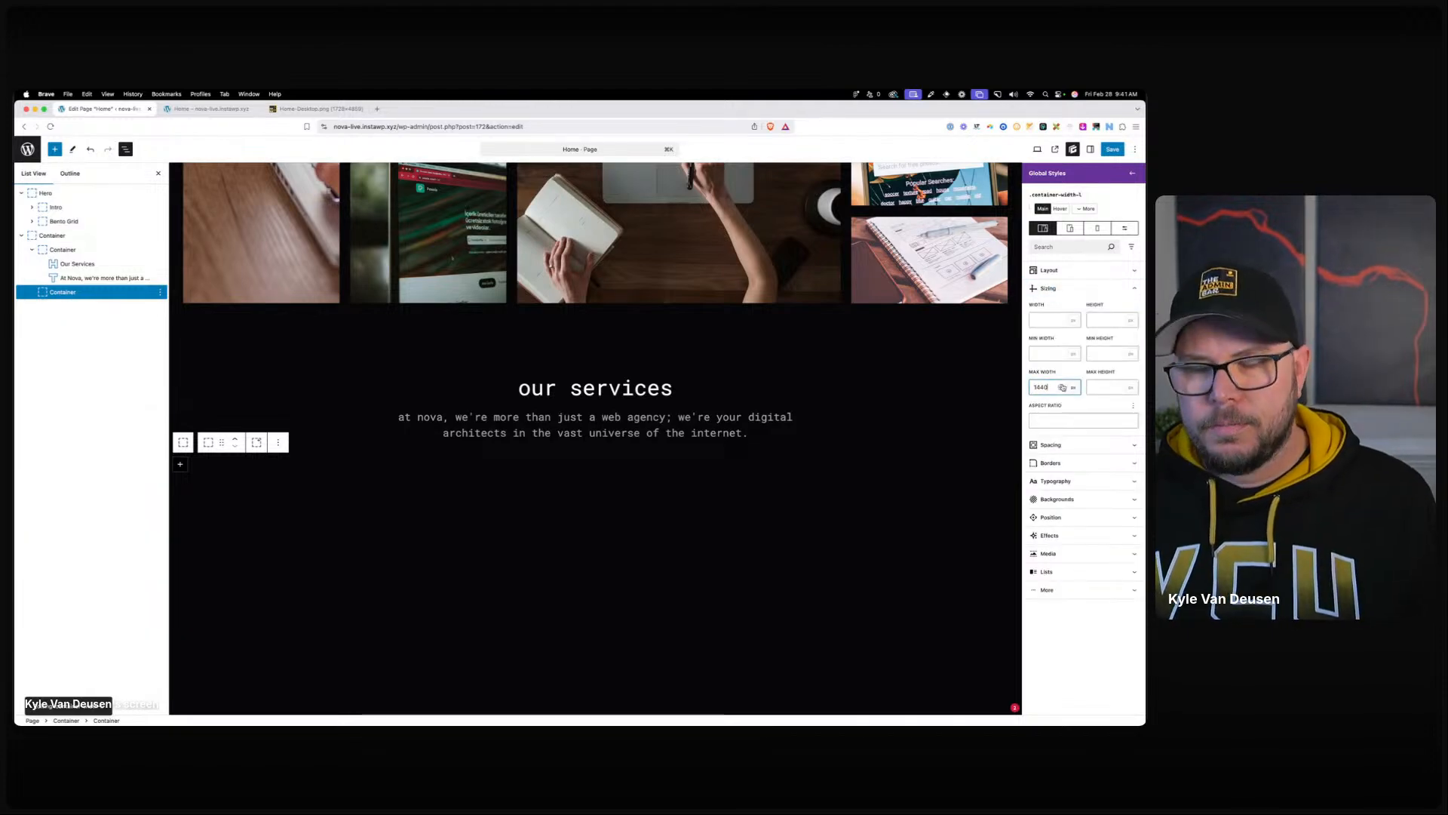
Set the container-width-l style's left and right margins to auto.
{"action": "left_click", "coordinate": [1056, 446]}
{"action": "left_click", "coordinate": [1054, 586]}
{"action": "type", "text": "4uto"}
{"action": "key", "text": "Tab"}
{"action": "type", "text": "a"}
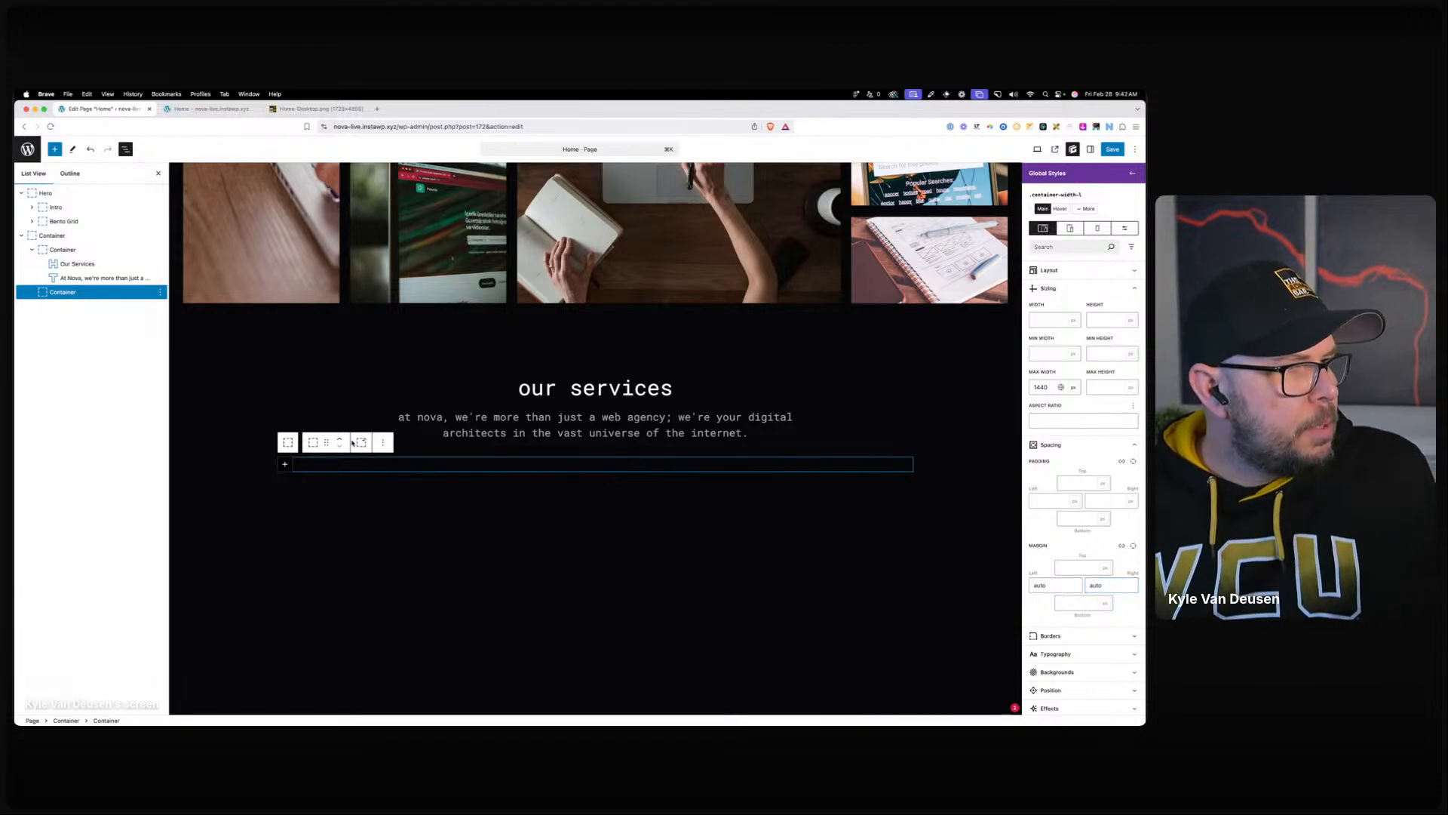
{"action": "left_click", "coordinate": [1132, 173]}
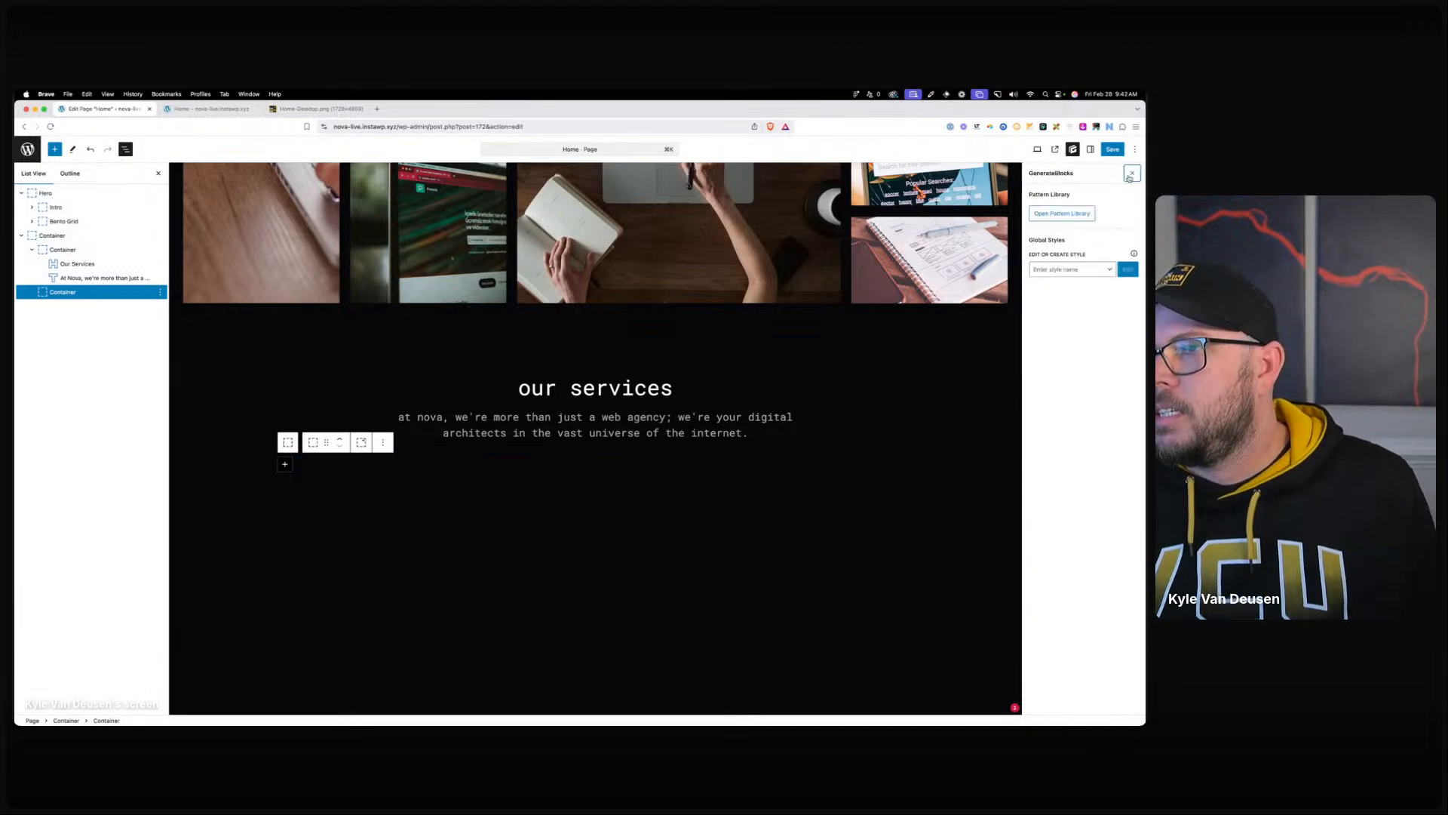
{"action": "left_click", "coordinate": [1137, 174]}
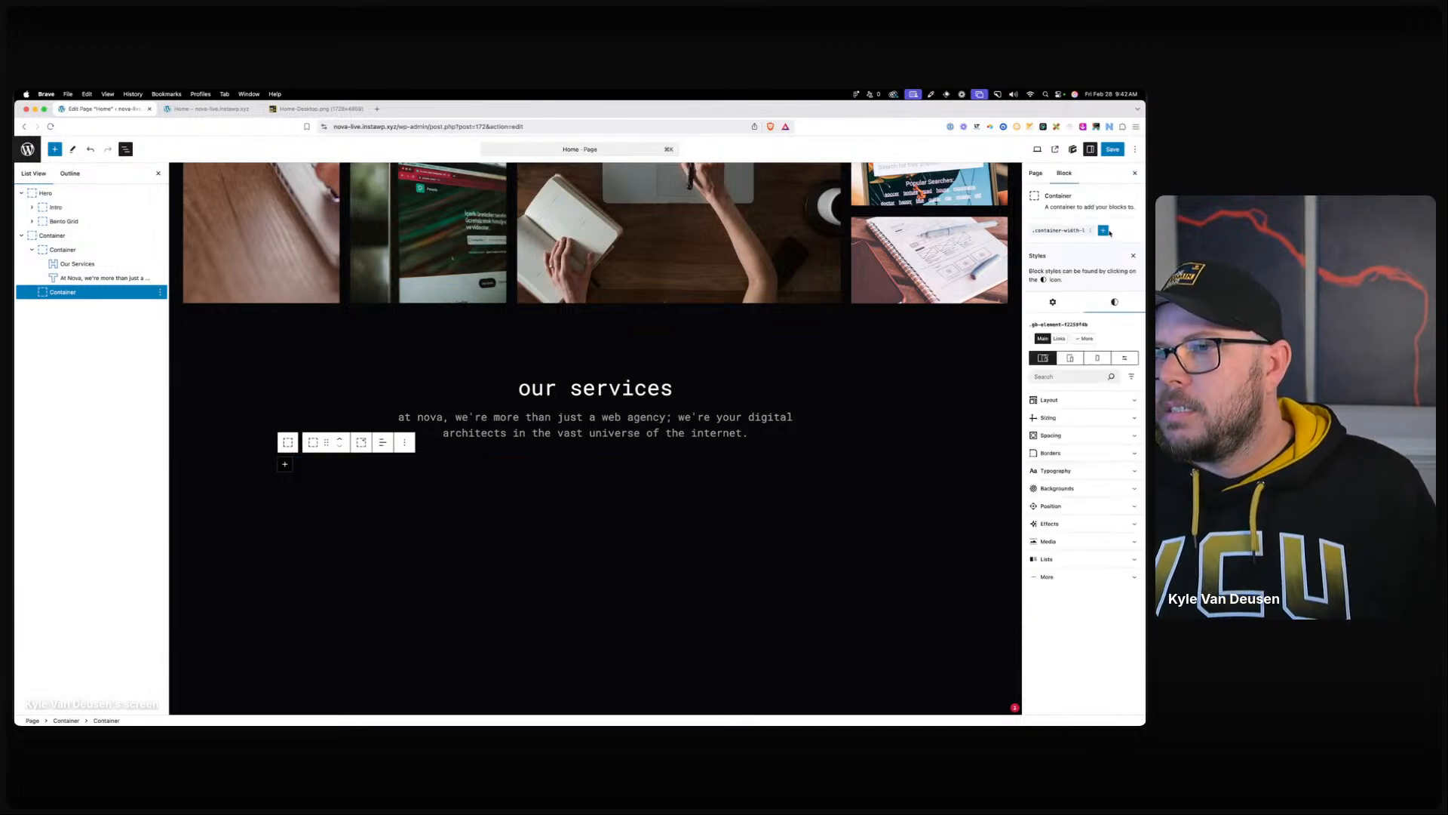
Add a second global style named services-grid to the container, started from blank.
{"action": "left_click", "coordinate": [1103, 231]}
{"action": "left_click", "coordinate": [1086, 264]}
{"action": "type", "text": "services-grid"}
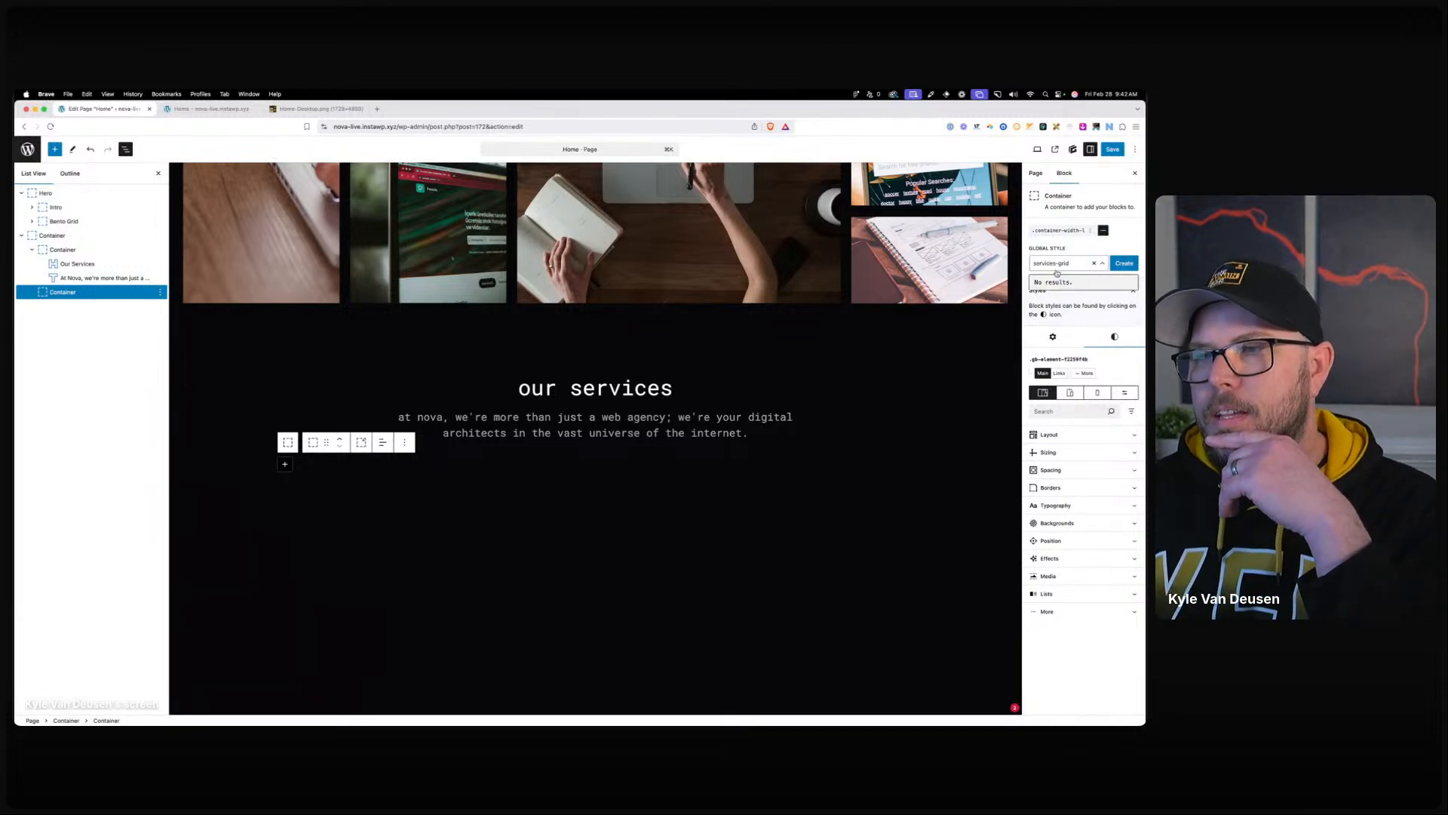
{"action": "left_click", "coordinate": [1123, 263]}
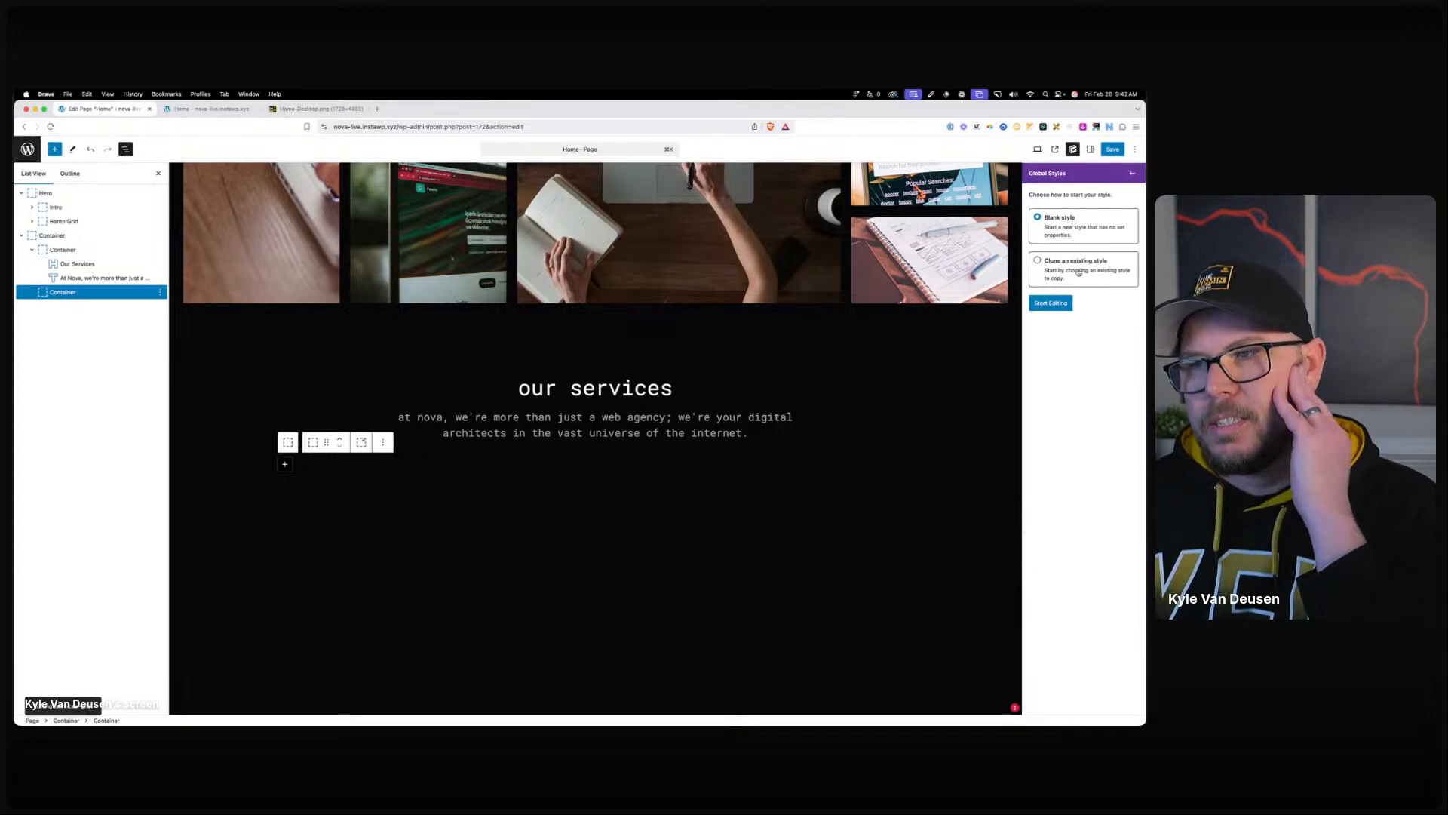
{"action": "left_click", "coordinate": [1053, 302]}
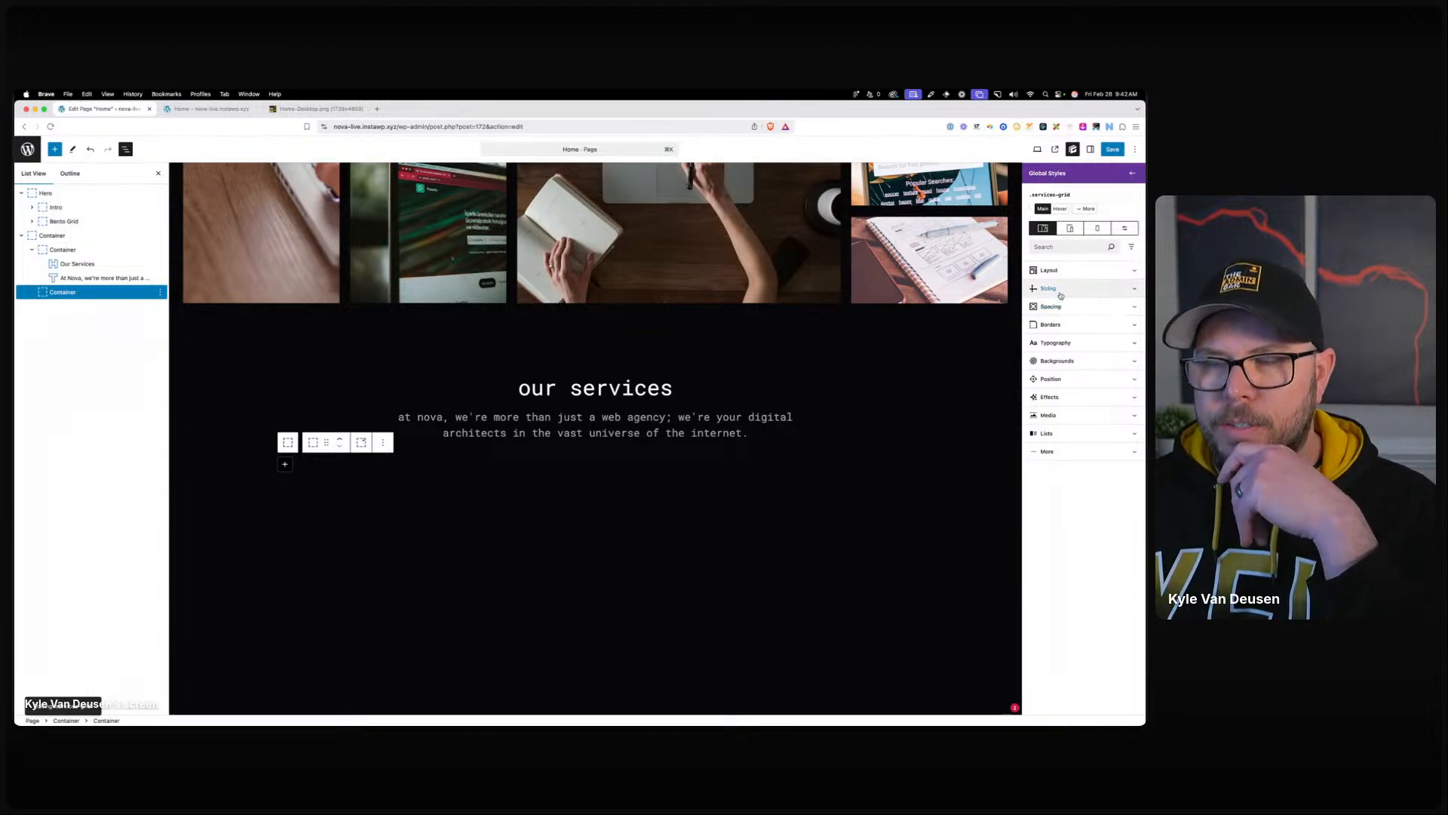
Give services-grid a Grid display with the pasted auto-fit grid template columns.
{"action": "left_click", "coordinate": [1060, 293]}
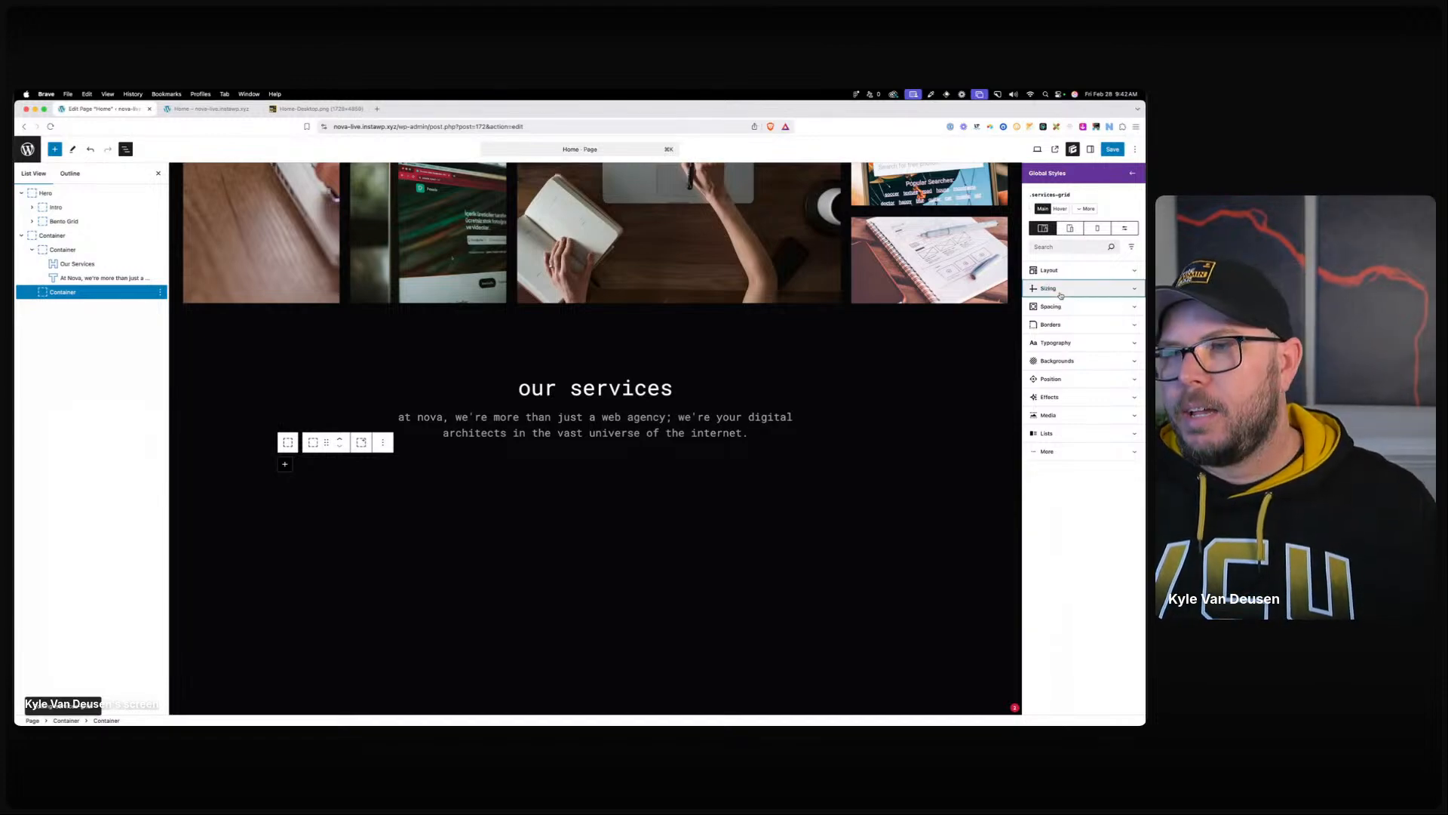
{"action": "left_click", "coordinate": [1061, 276]}
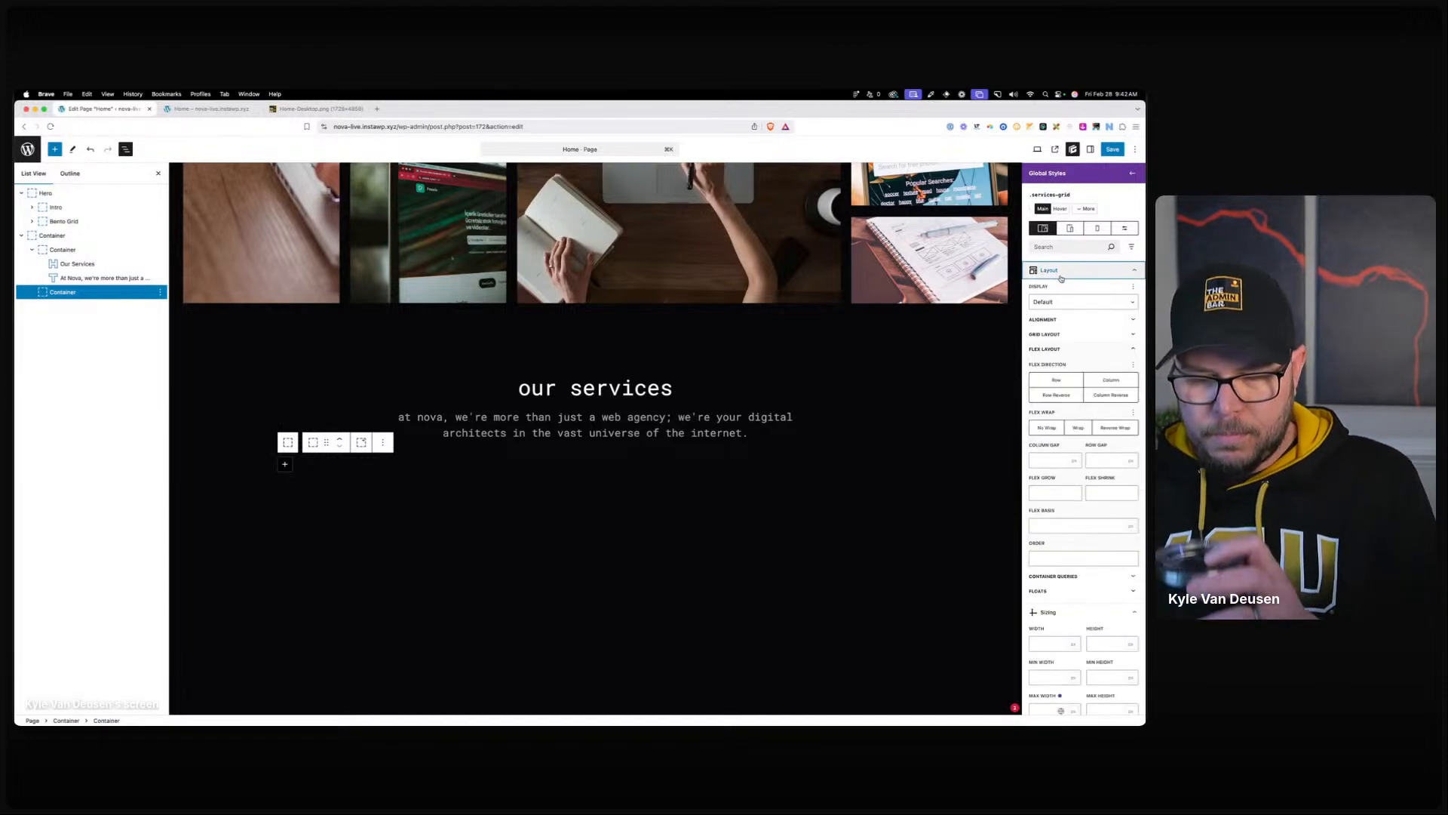
{"action": "left_click", "coordinate": [1056, 306]}
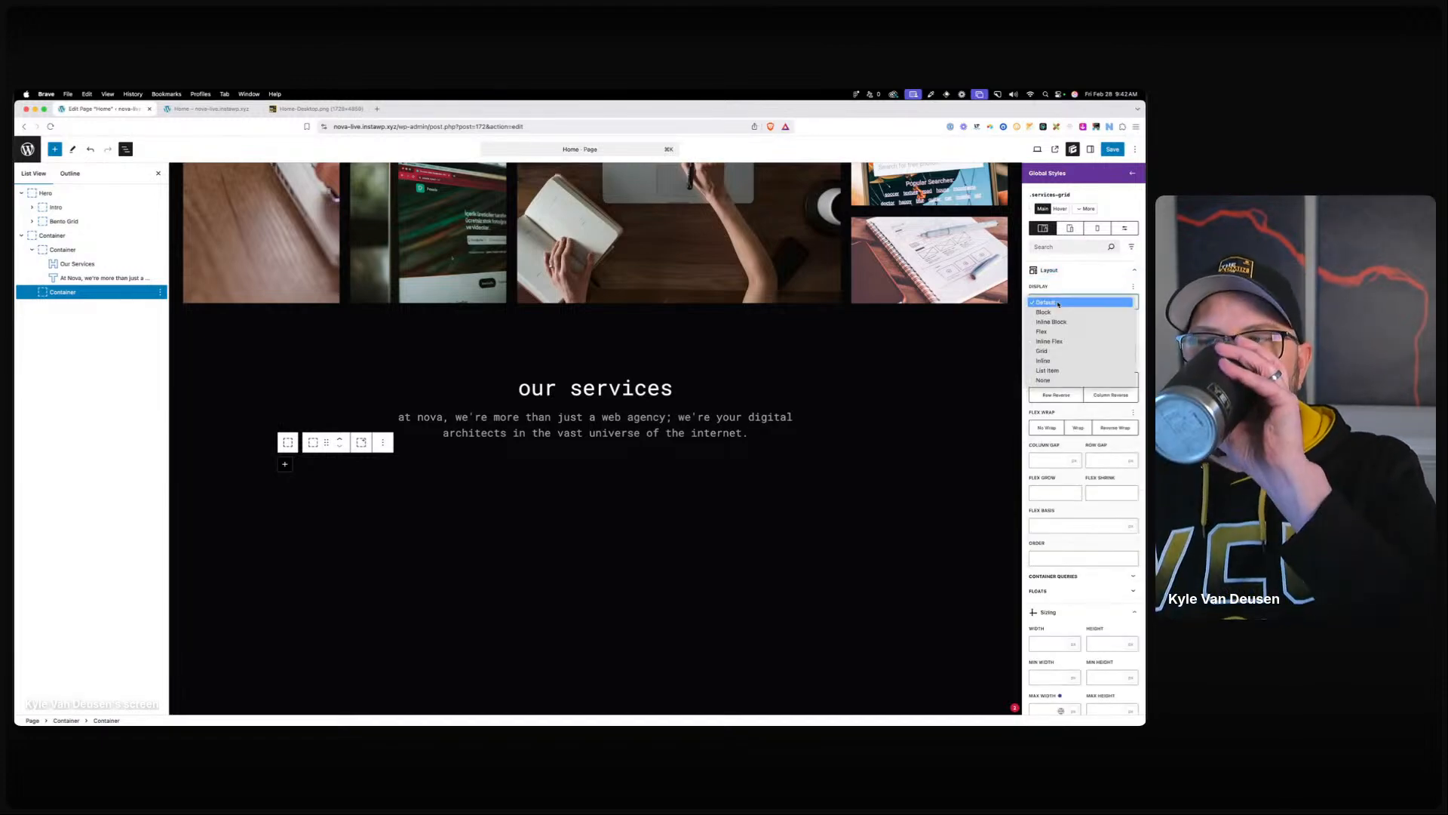
{"action": "left_click", "coordinate": [1059, 350]}
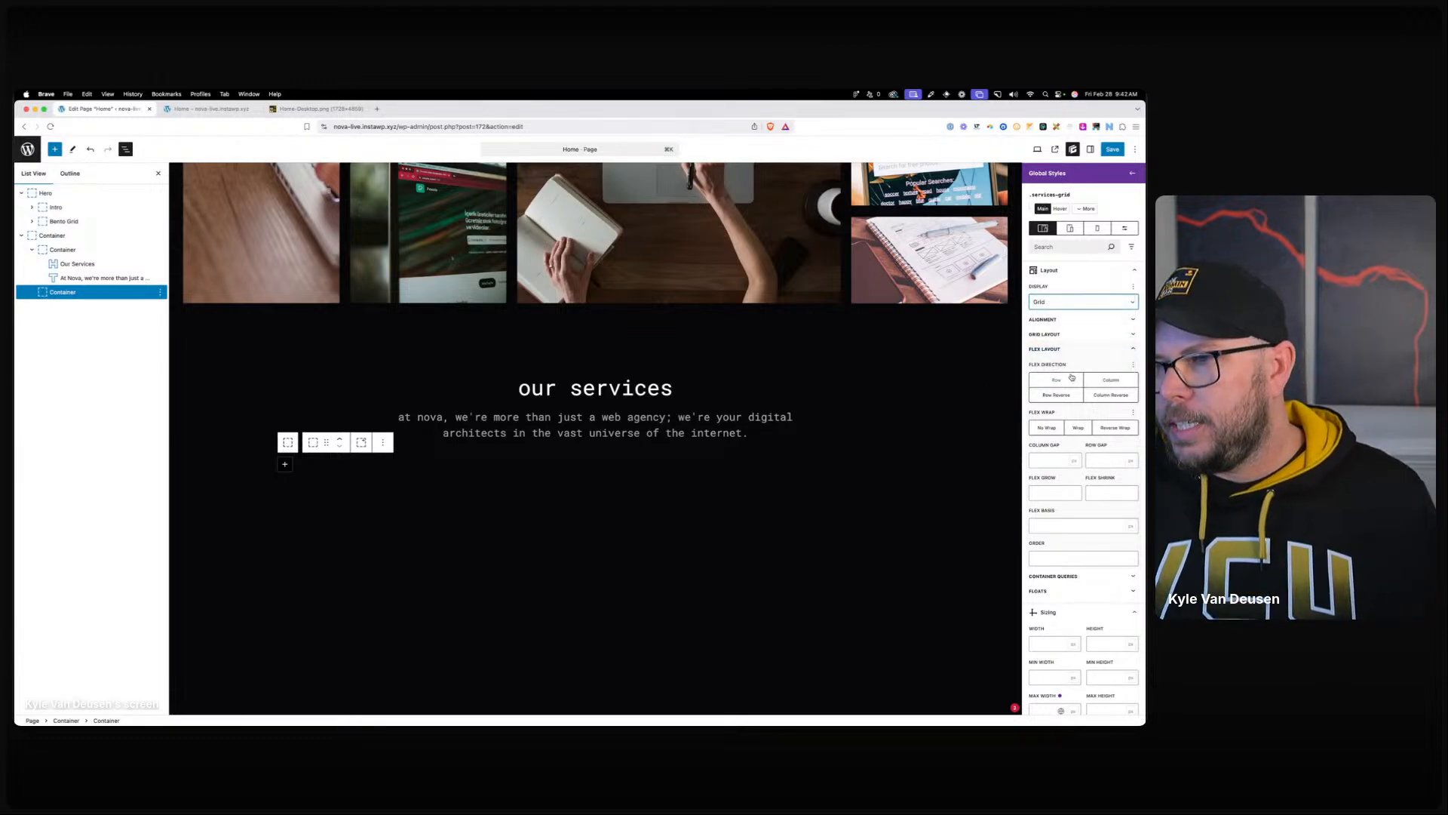
{"action": "left_click", "coordinate": [1052, 336]}
{"action": "left_click", "coordinate": [1052, 364]}
{"action": "type", "text": "to-fit, minmax(min(180px, 100%),"}
{"action": "left_click_drag", "start_coordinate": [1101, 364], "coordinate": [1140, 372]}
{"action": "left_click", "coordinate": [1068, 368]}
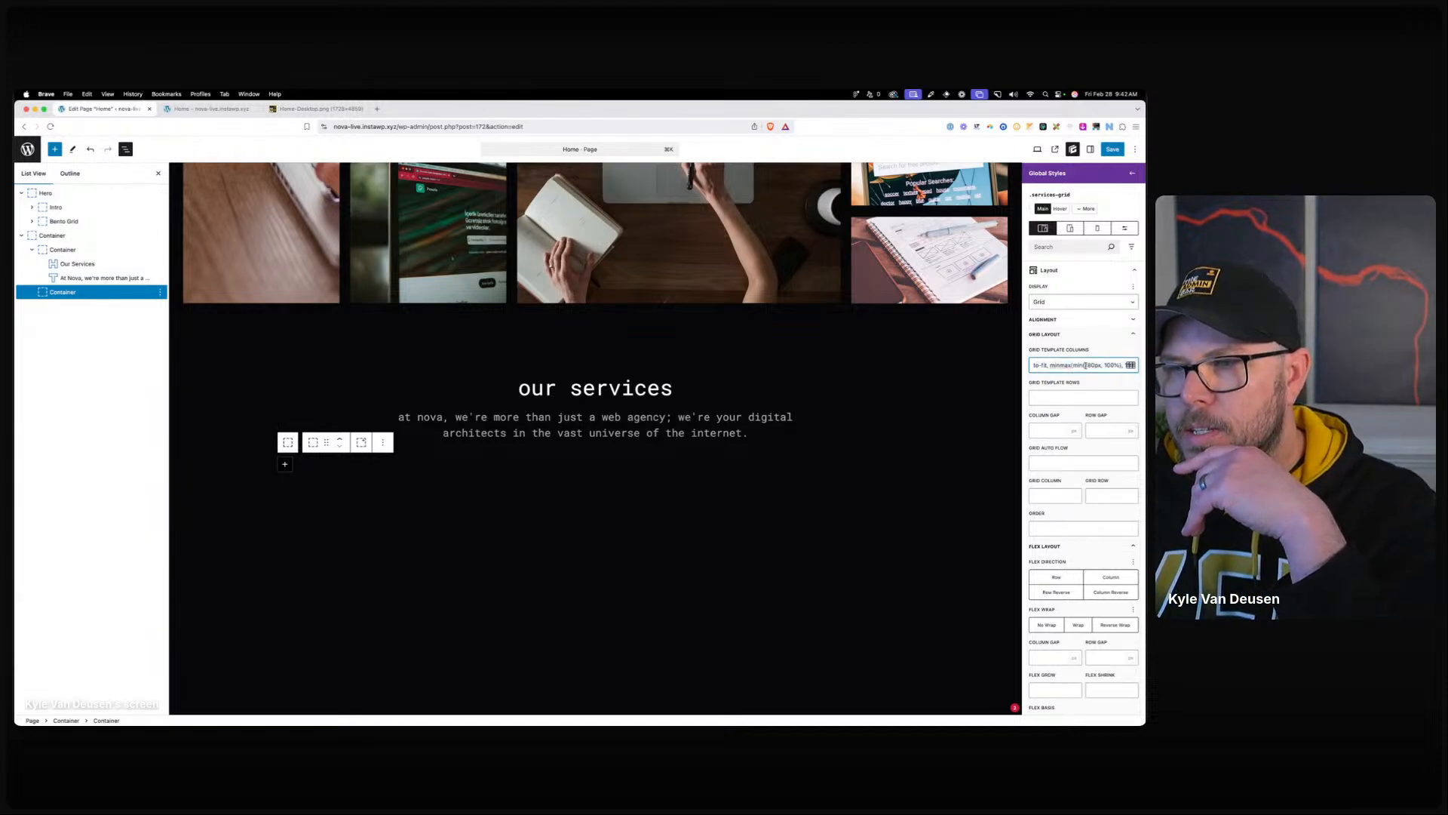
{"action": "left_click", "coordinate": [284, 463]}
Insert a three-container layout in the grid and set services-grid column and row gaps to 24.
{"action": "left_click", "coordinate": [400, 522]}
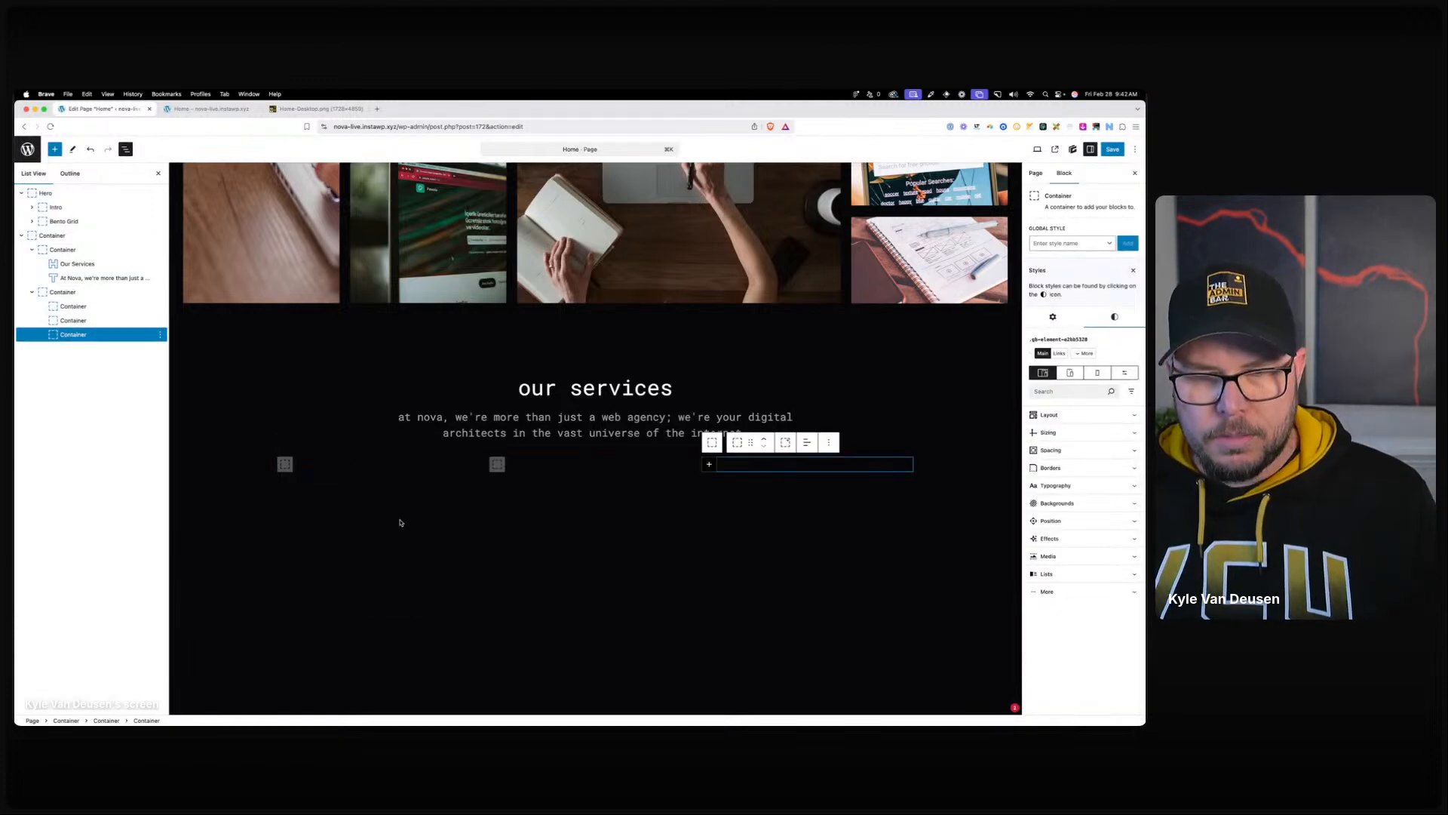
{"action": "left_click", "coordinate": [479, 554]}
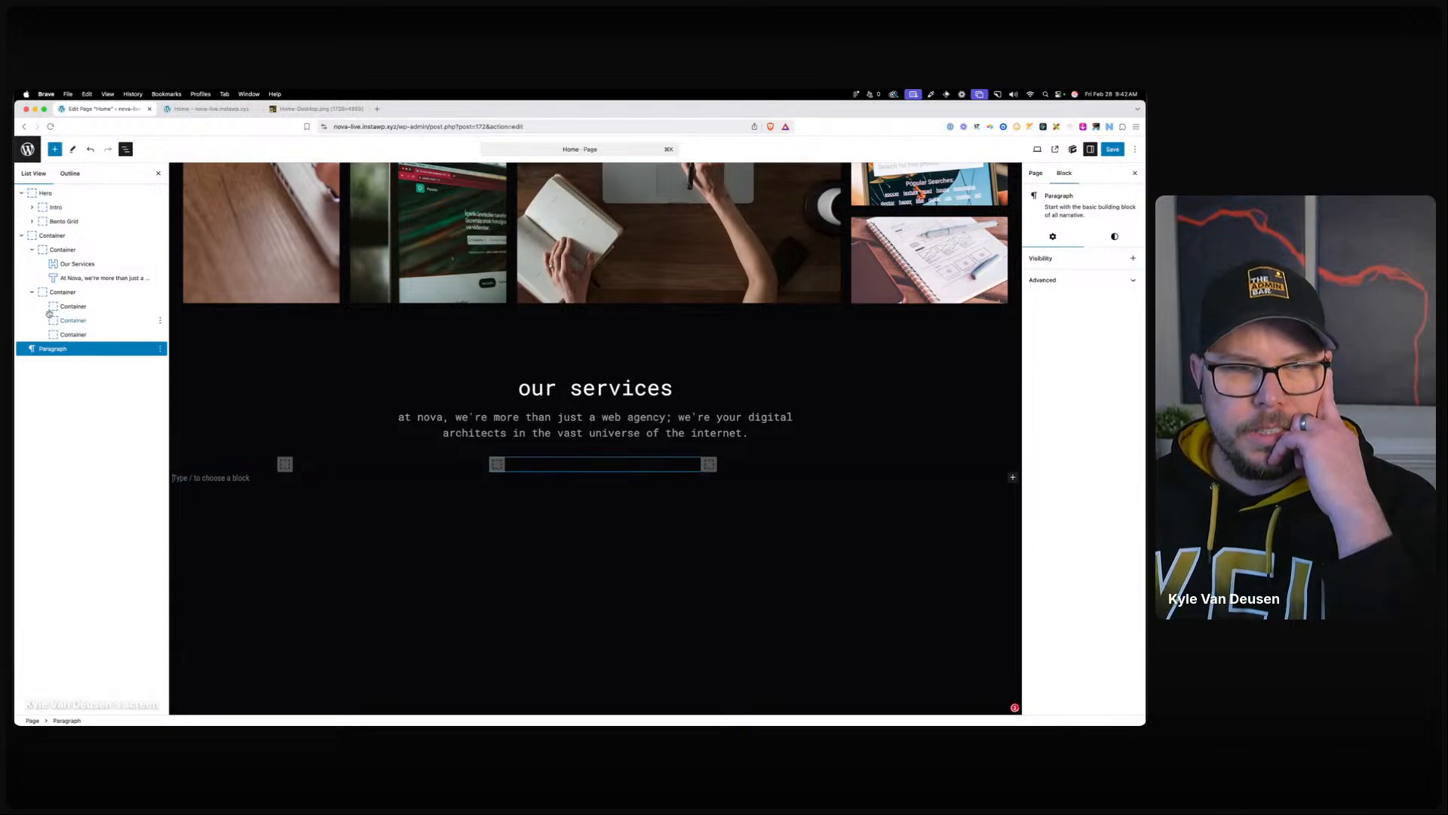
{"action": "left_click", "coordinate": [63, 293]}
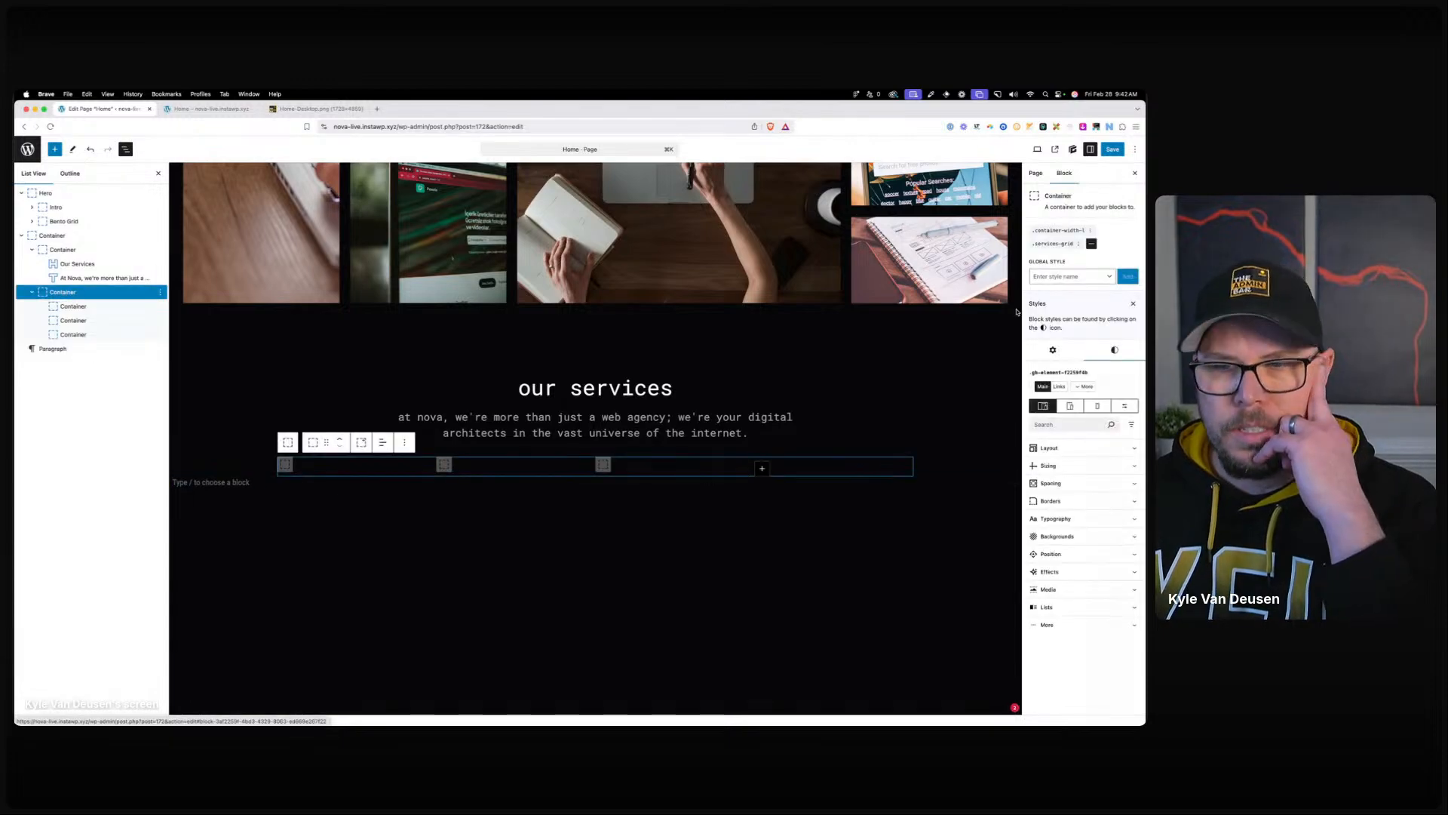
{"action": "left_click", "coordinate": [1054, 244]}
{"action": "left_click", "coordinate": [1047, 430]}
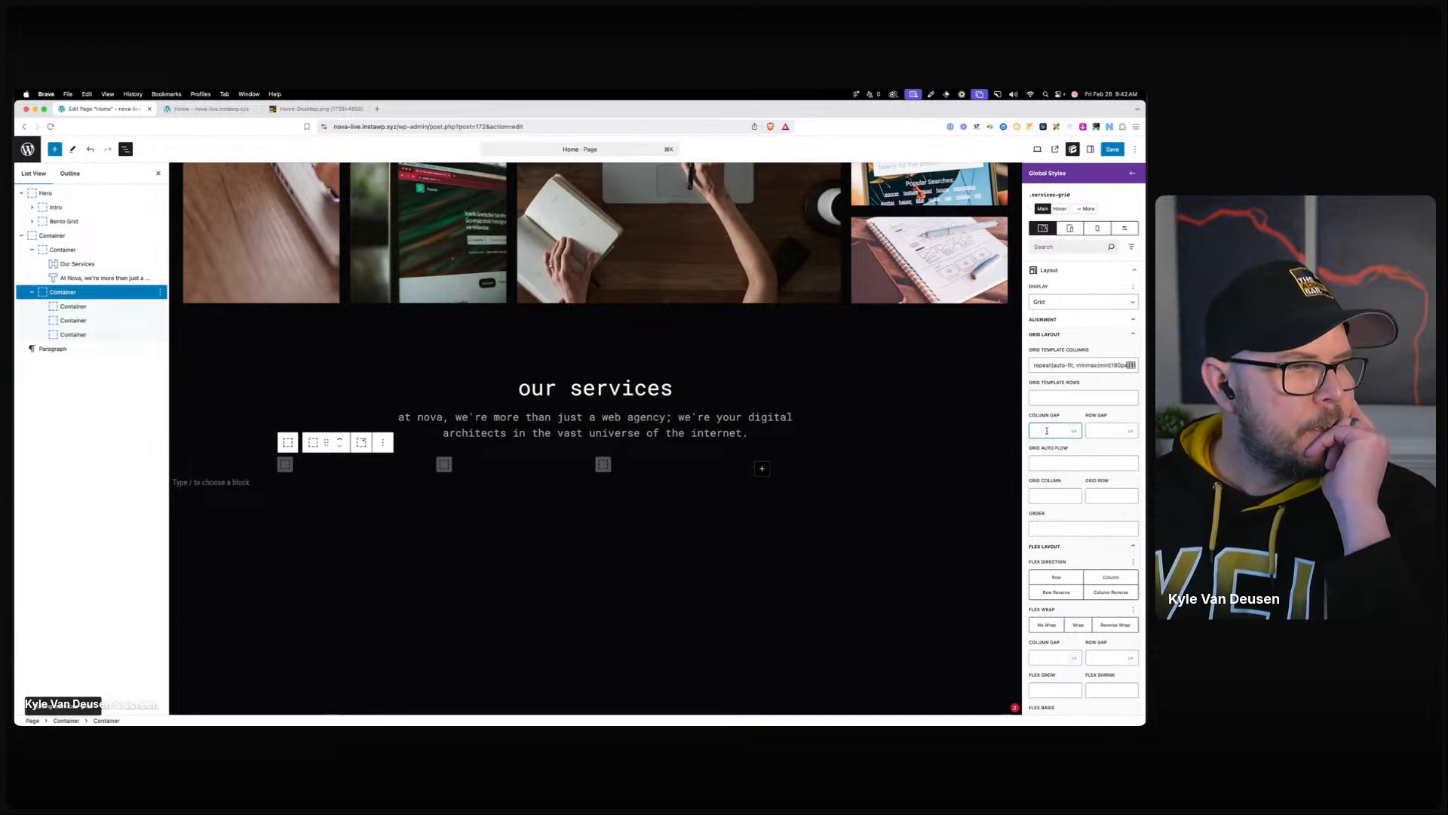
{"action": "type", "text": "24"}
{"action": "key", "text": "Tab"}
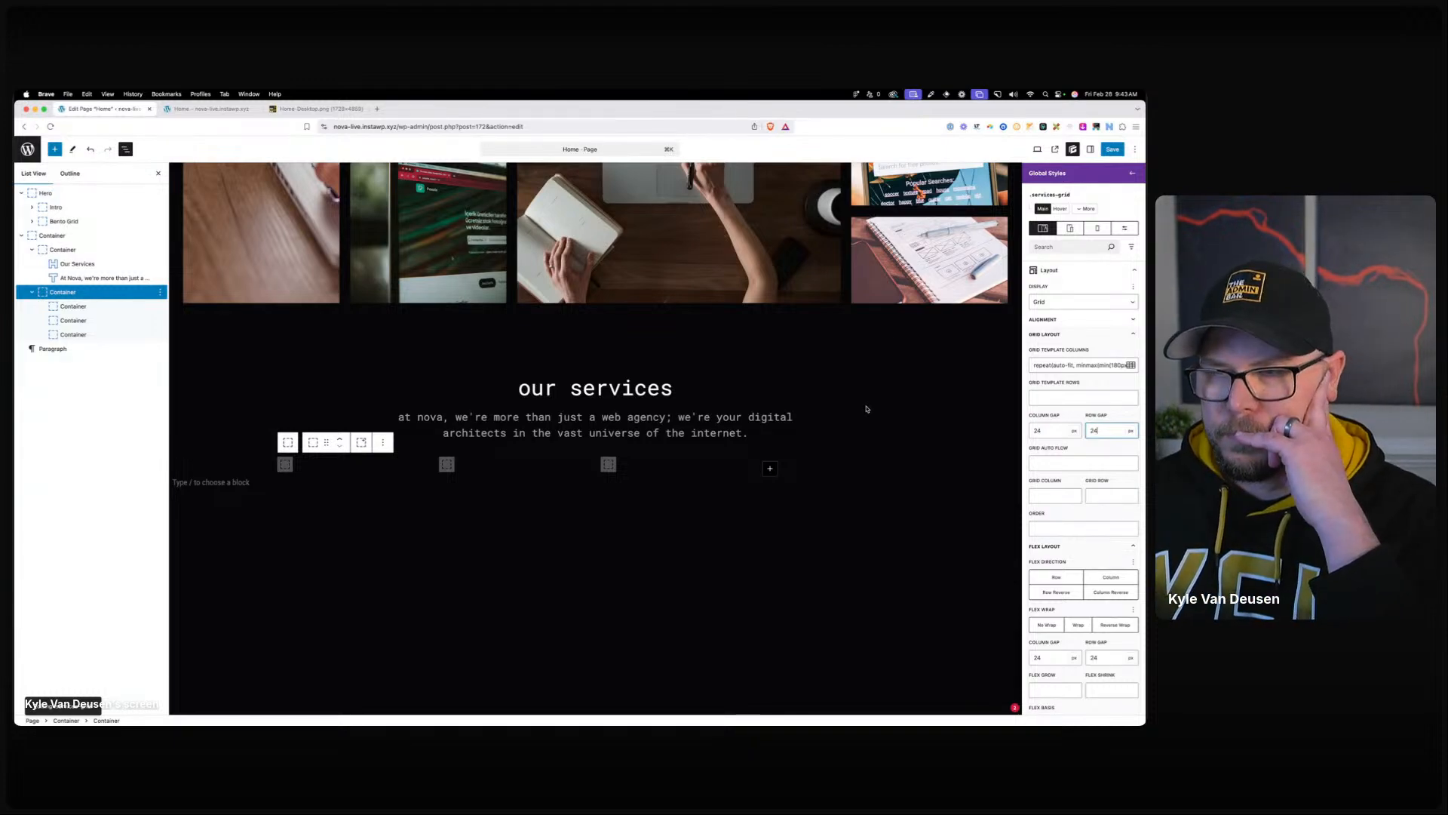
Create a blank service-card global style on the first card container.
{"action": "left_click", "coordinate": [362, 464]}
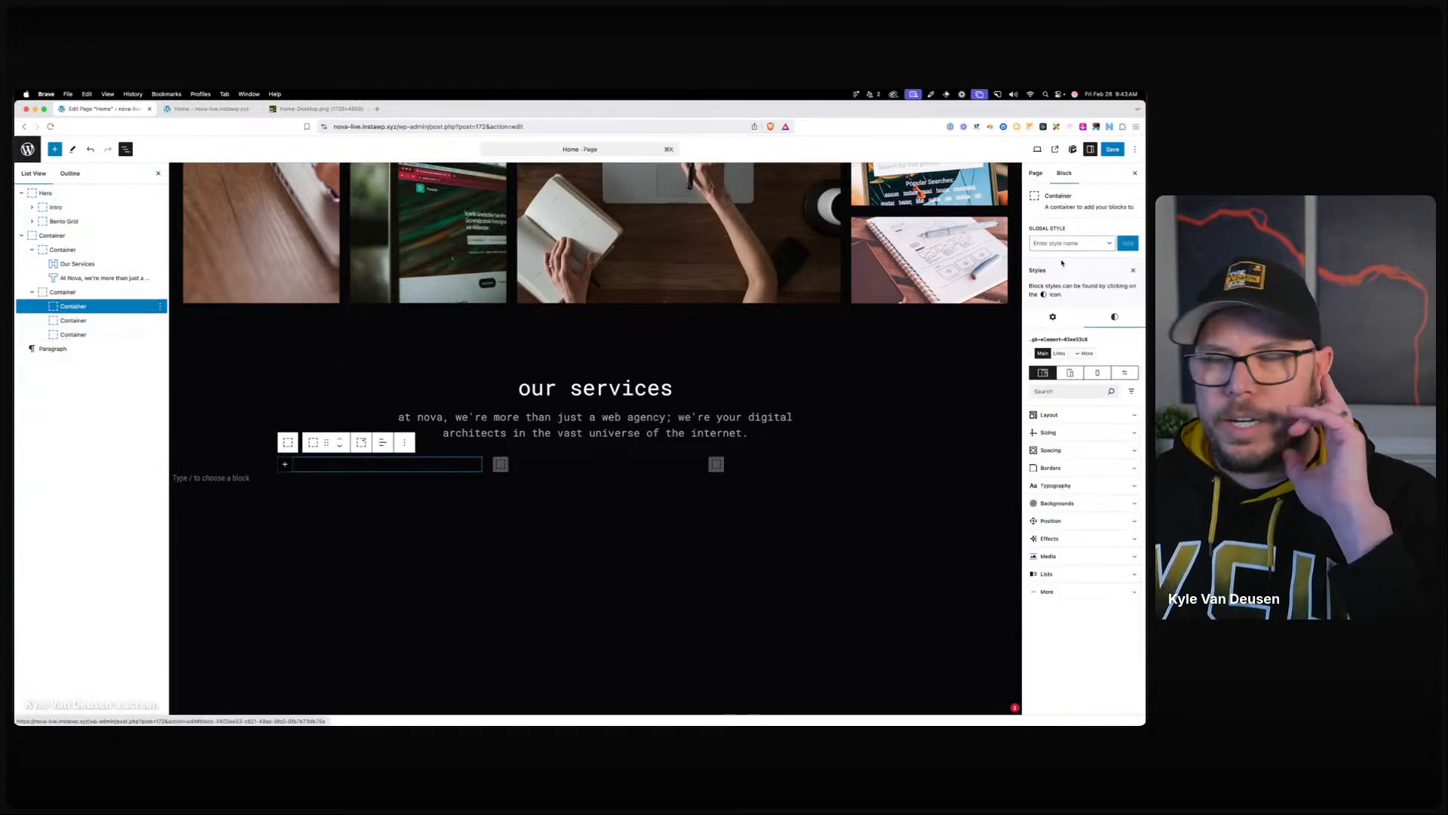
{"action": "left_click", "coordinate": [1063, 243]}
{"action": "type", "text": "service"}
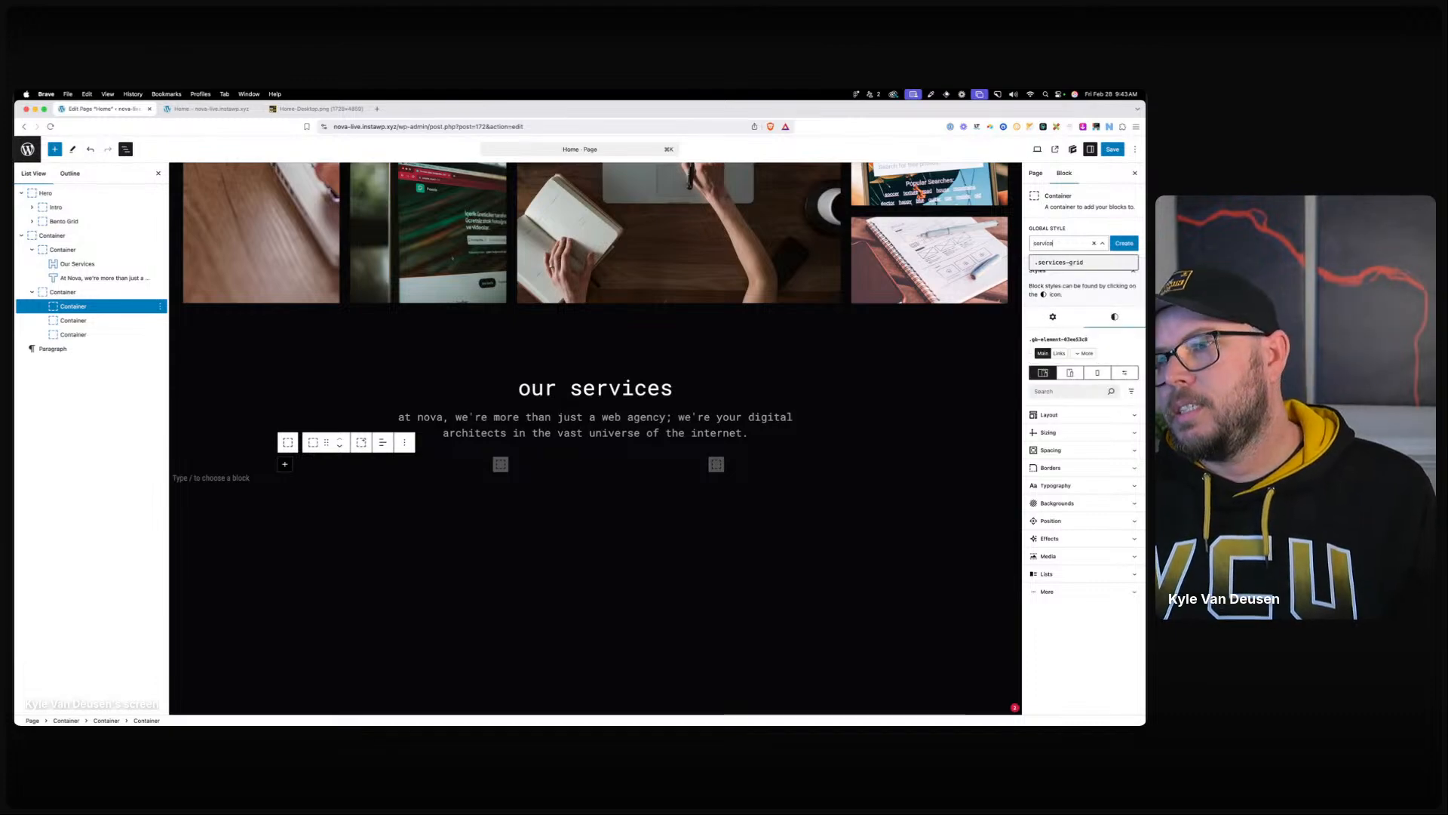
{"action": "type", "text": "-card"}
{"action": "left_click", "coordinate": [1119, 243]}
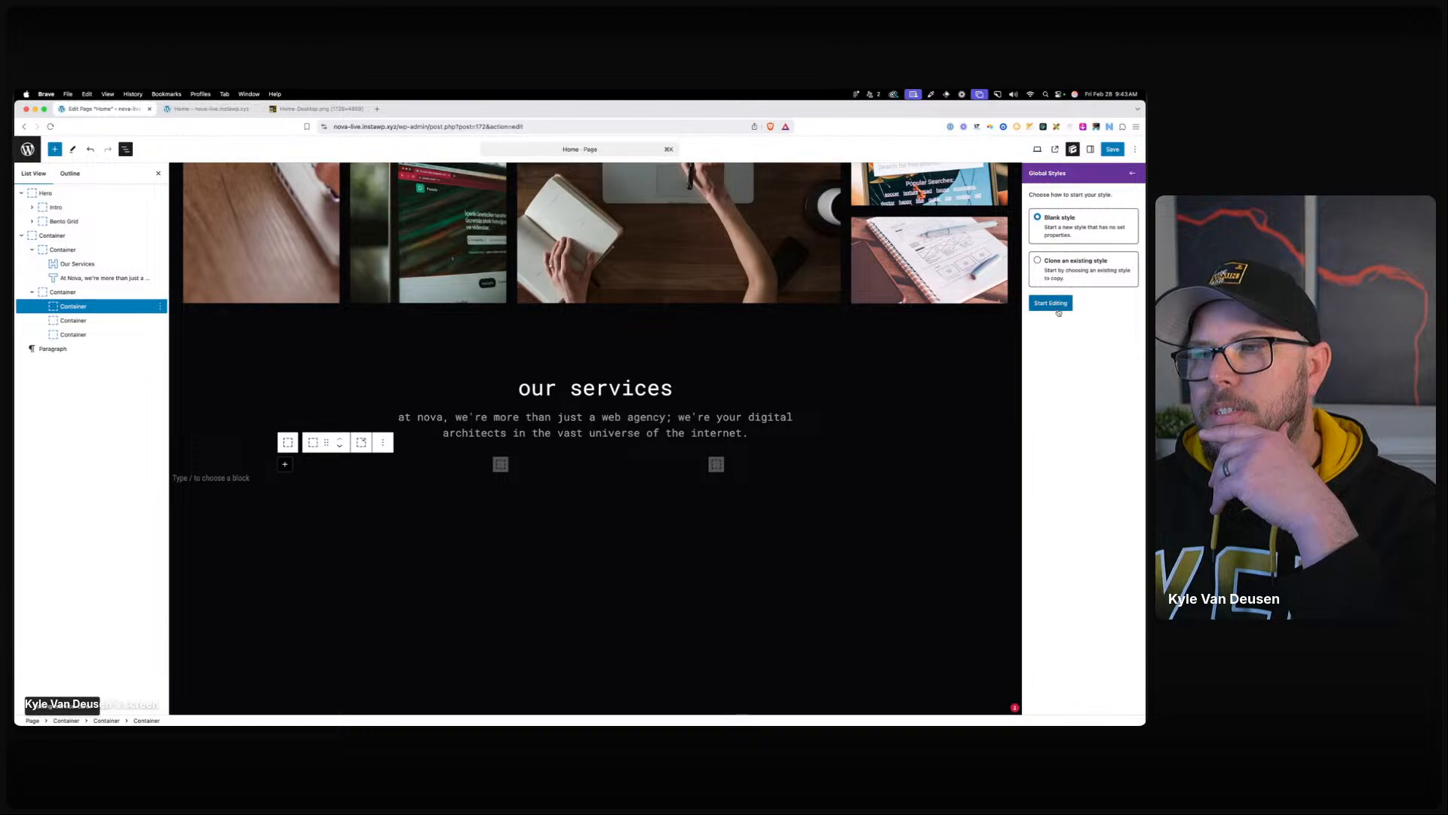
{"action": "left_click", "coordinate": [1058, 306]}
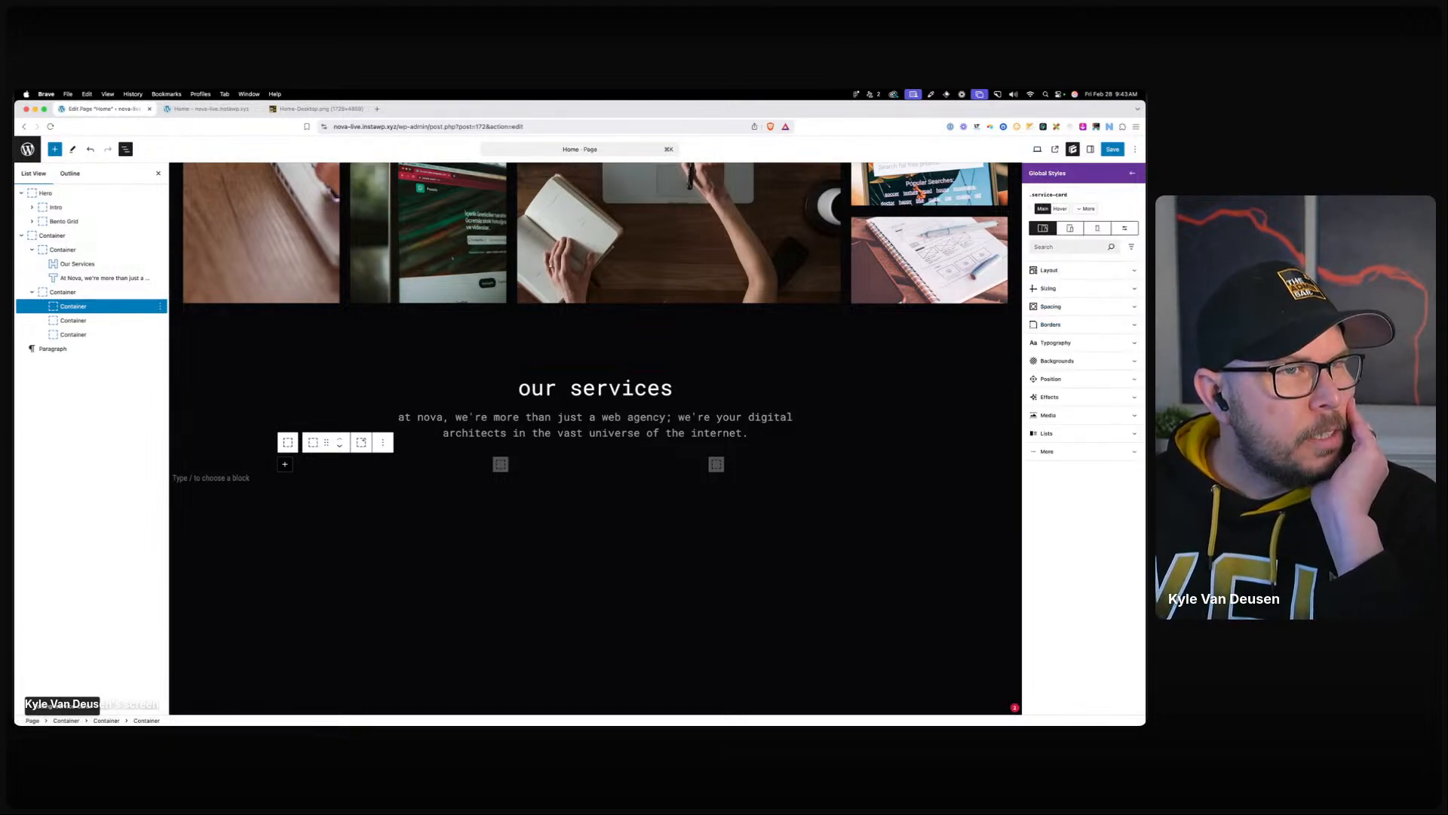
Look over the Figma services mockup's three dark cards and titles, then return to WordPress.
{"action": "left_click_drag", "start_coordinate": [520, 722], "coordinate": [526, 186]}
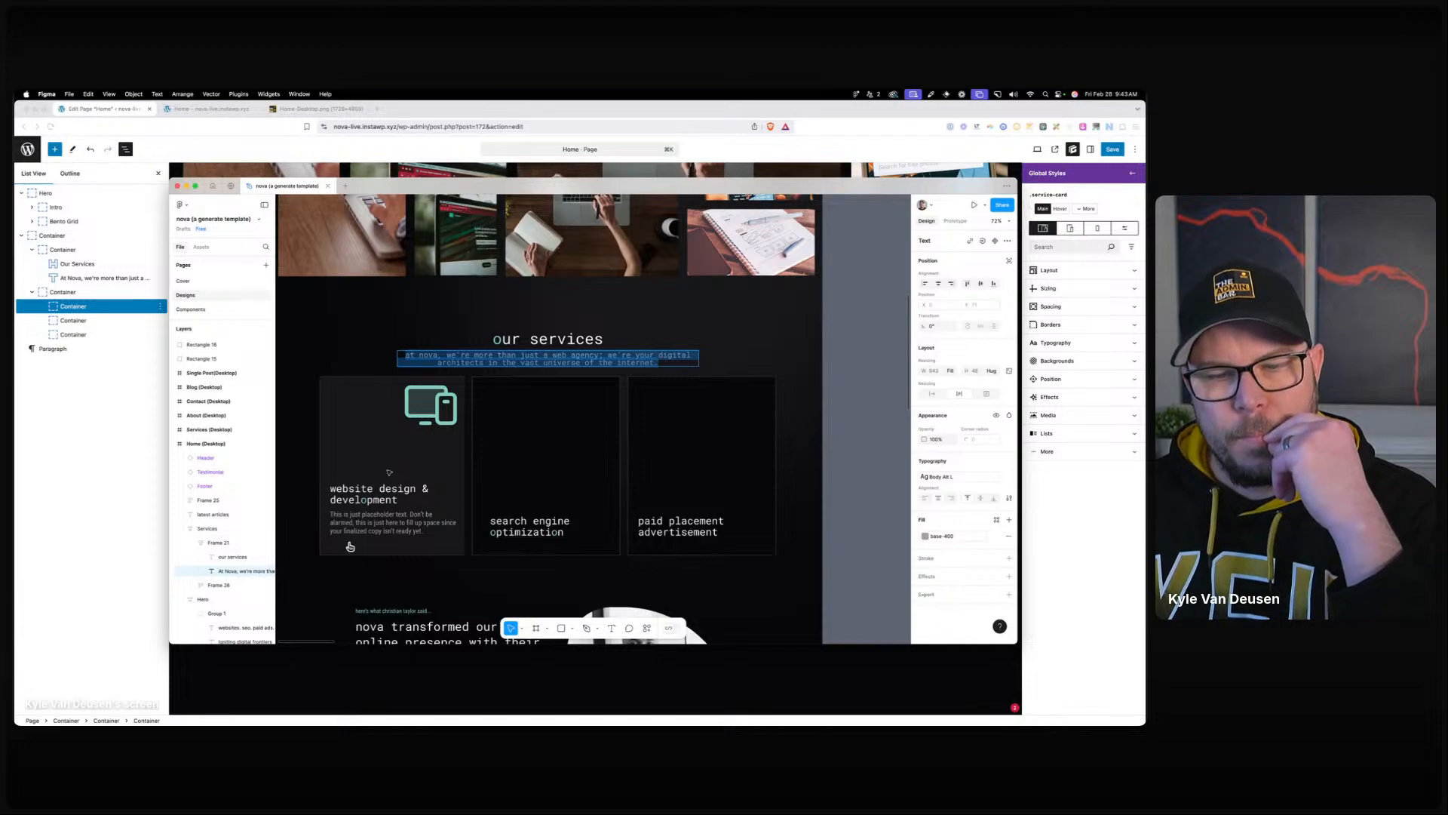
{"action": "left_click_drag", "start_coordinate": [703, 186], "coordinate": [19, 119]}
Give the service-card style a 1px grey border and linked 24 padding on all sides.
{"action": "left_click", "coordinate": [1077, 325]}
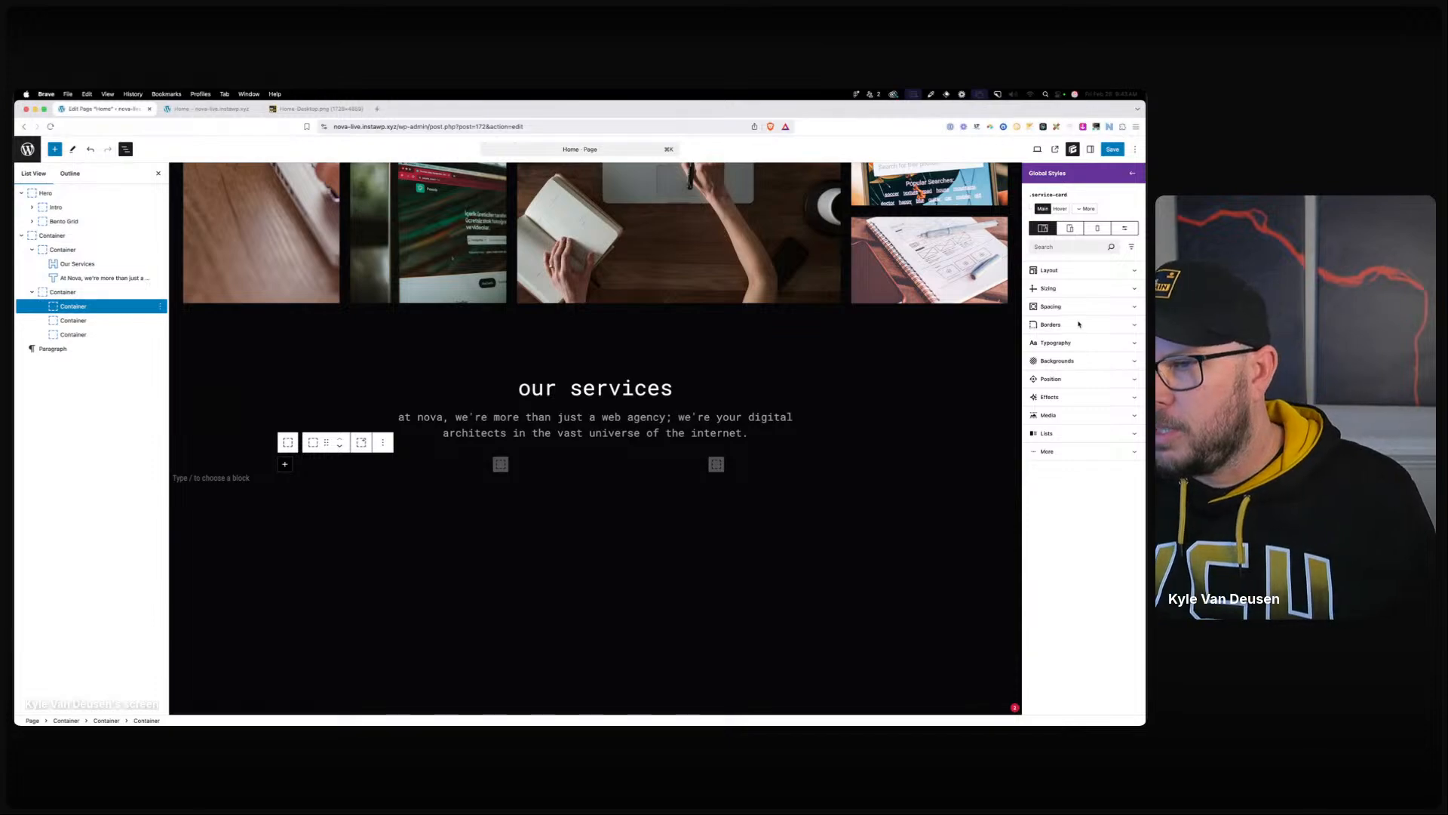
{"action": "left_click", "coordinate": [1066, 368]}
{"action": "type", "text": "1"}
{"action": "left_click", "coordinate": [1132, 366]}
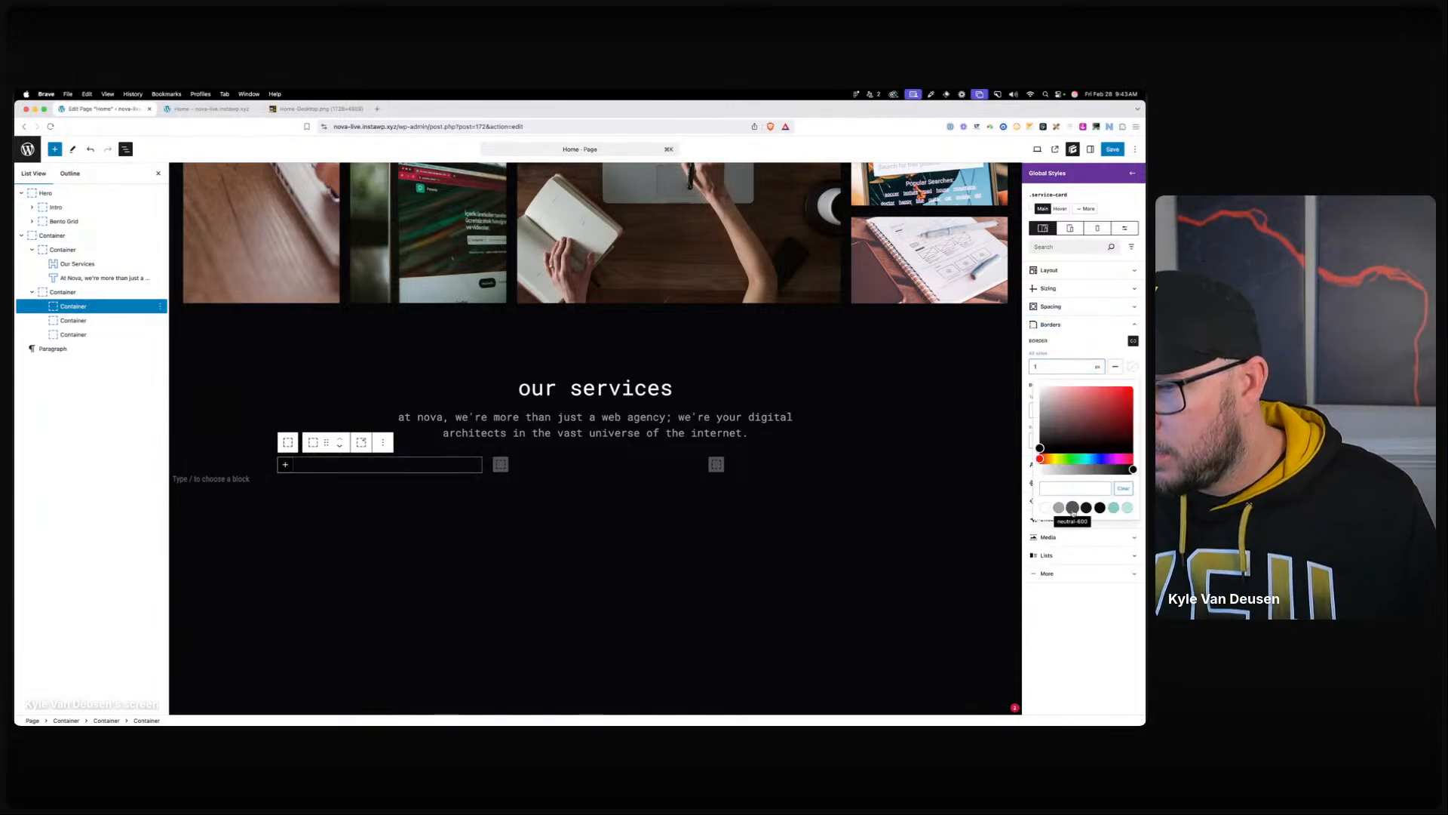
{"action": "left_click", "coordinate": [1086, 507]}
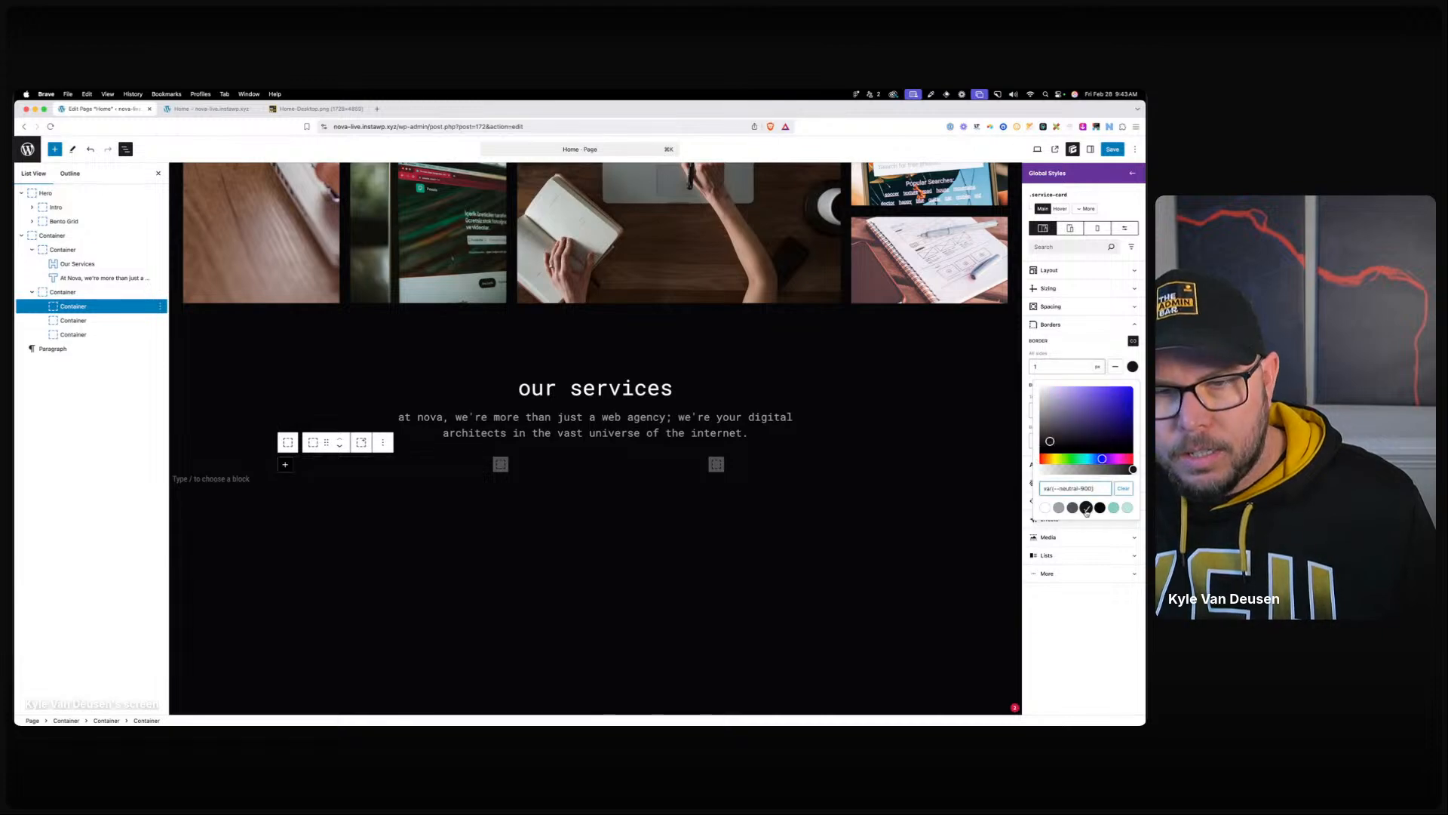
{"action": "left_click", "coordinate": [1073, 507]}
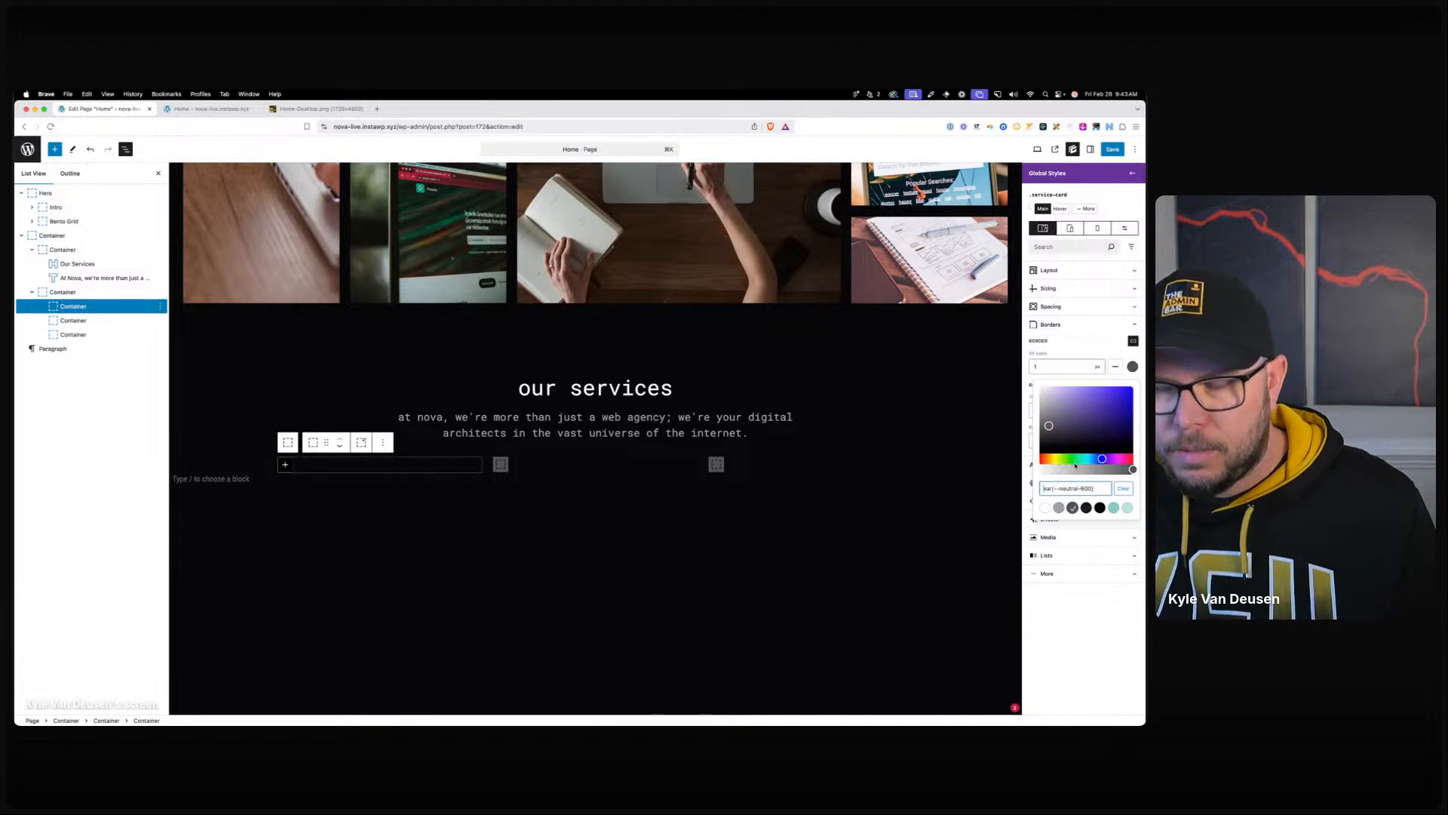
{"action": "left_click", "coordinate": [1052, 306]}
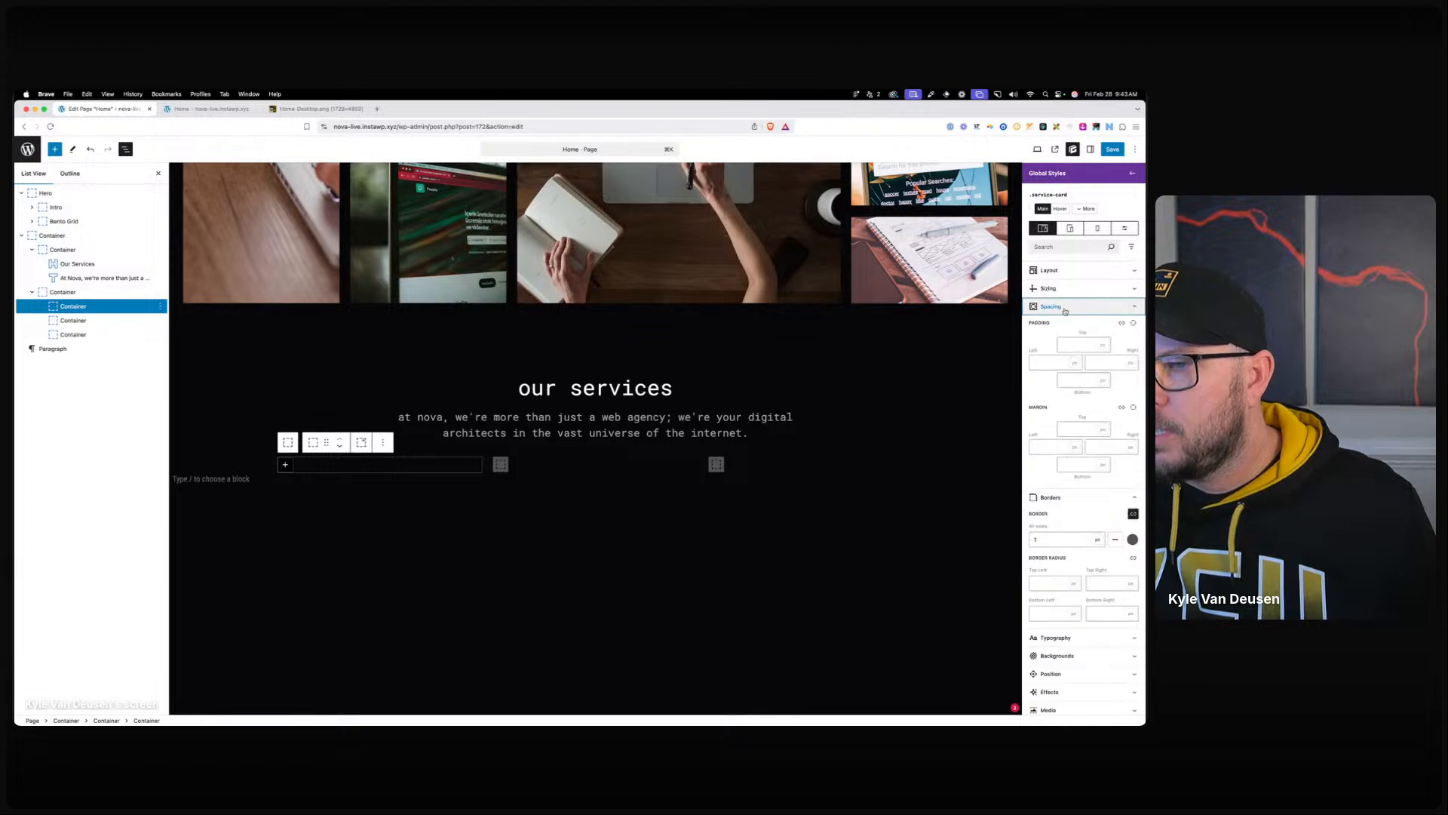
{"action": "left_click", "coordinate": [1122, 323]}
{"action": "left_click", "coordinate": [1088, 337]}
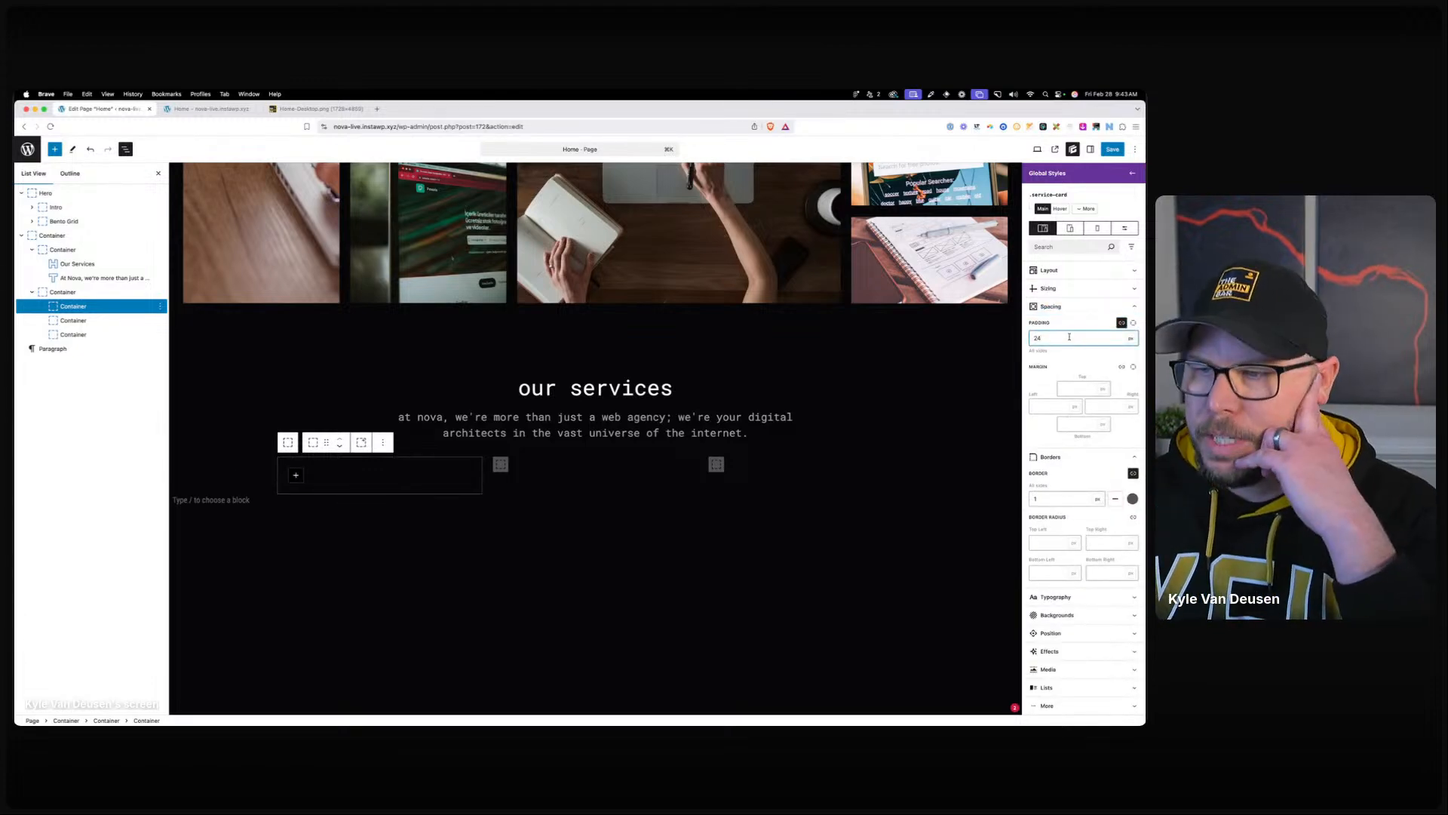
Set the service-card layout to Flex, column direction, with space-between justification.
{"action": "left_click", "coordinate": [1056, 269]}
{"action": "left_click", "coordinate": [1083, 302]}
{"action": "left_click", "coordinate": [1069, 334]}
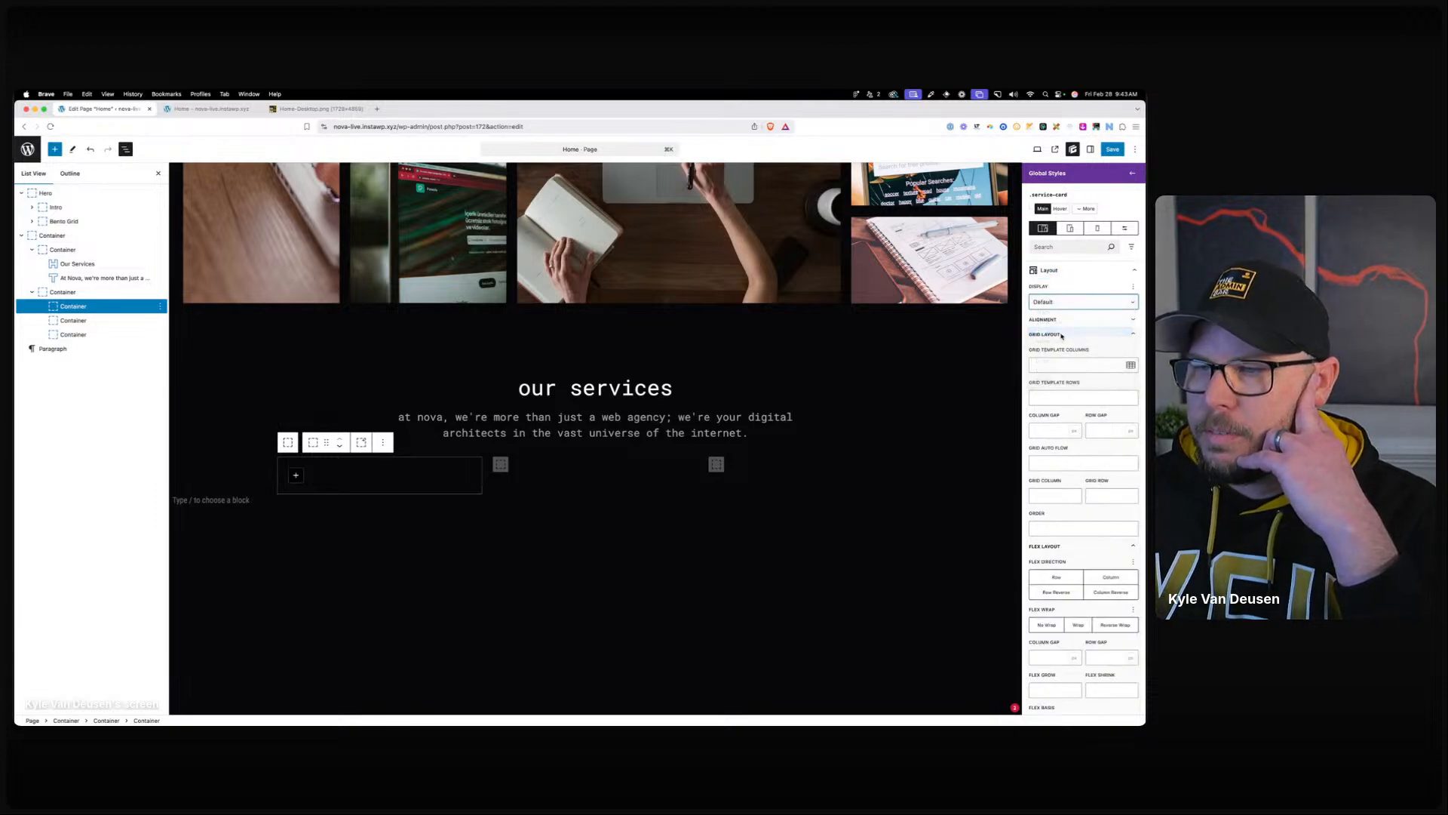
{"action": "left_click", "coordinate": [1070, 322]}
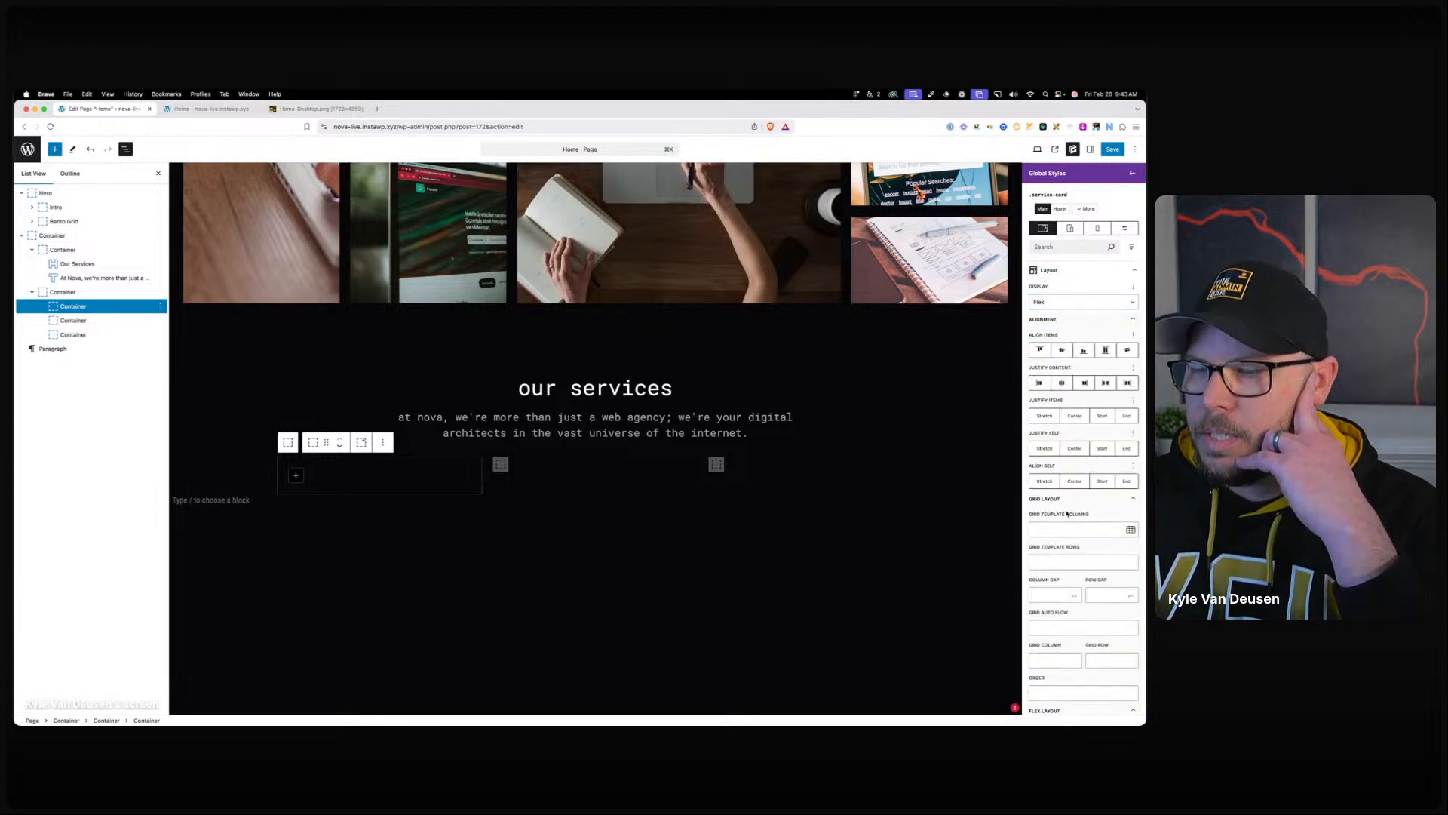
{"action": "left_click", "coordinate": [1056, 320]}
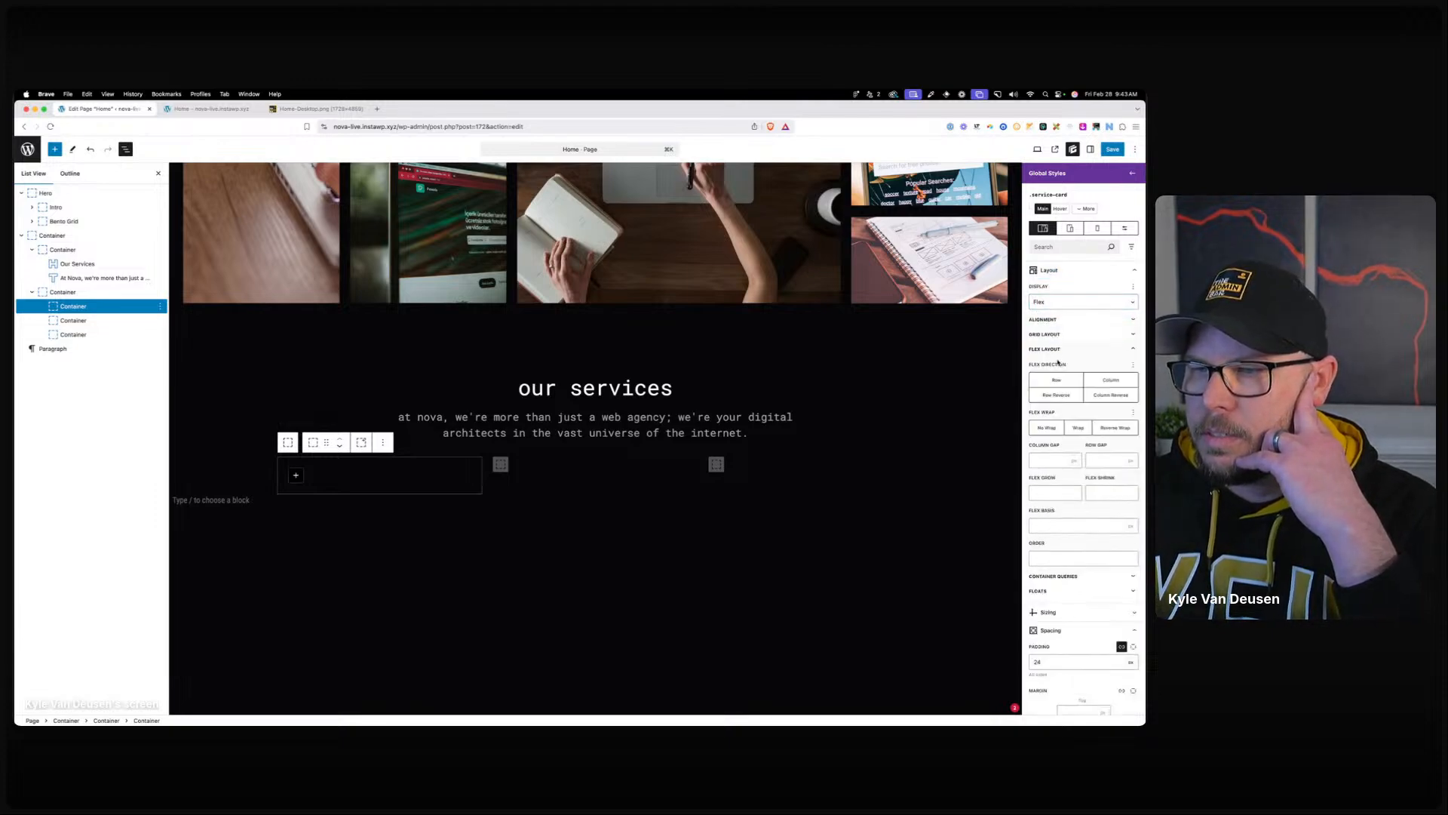
{"action": "left_click", "coordinate": [1092, 380]}
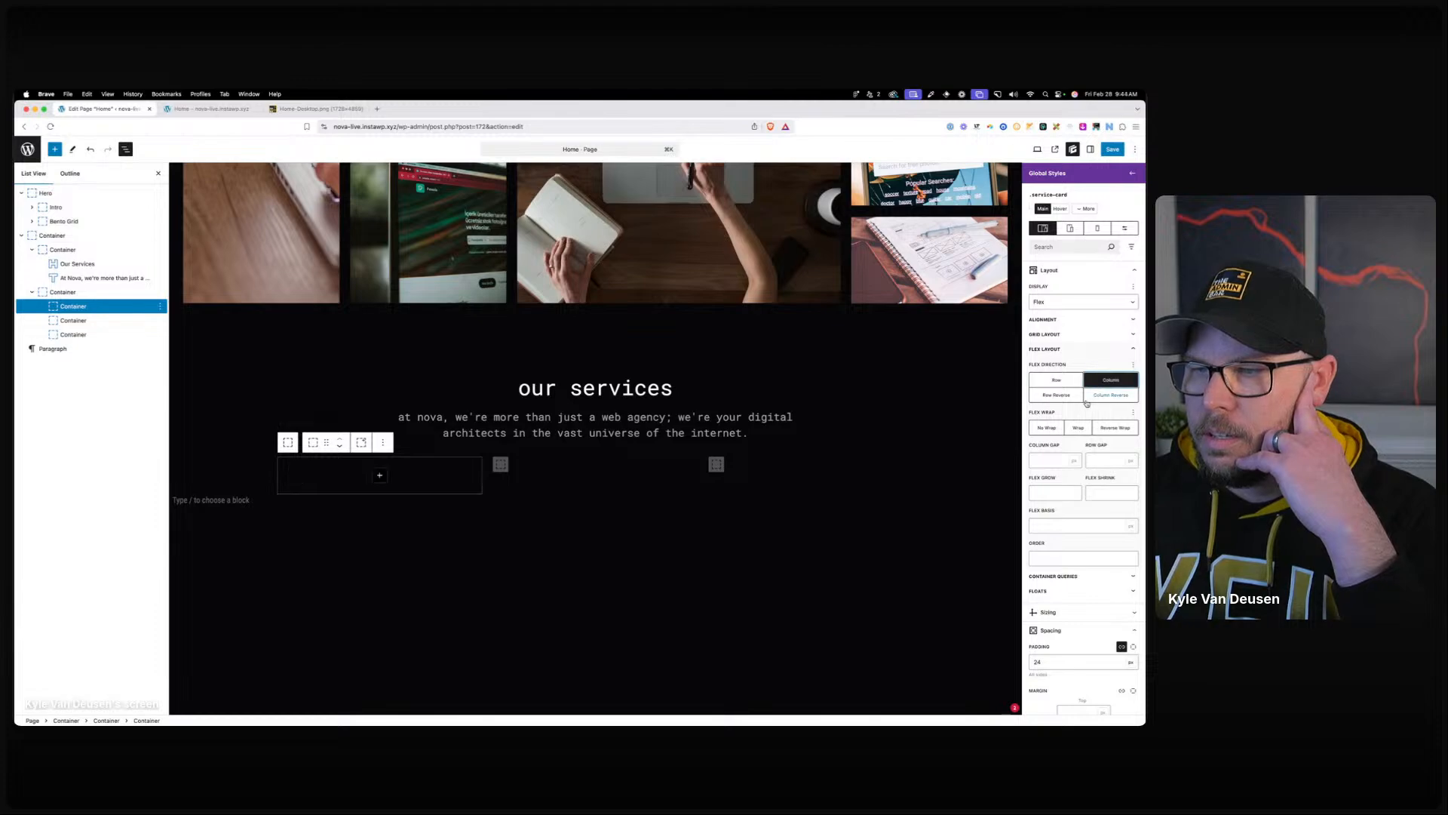
{"action": "left_click", "coordinate": [1059, 321]}
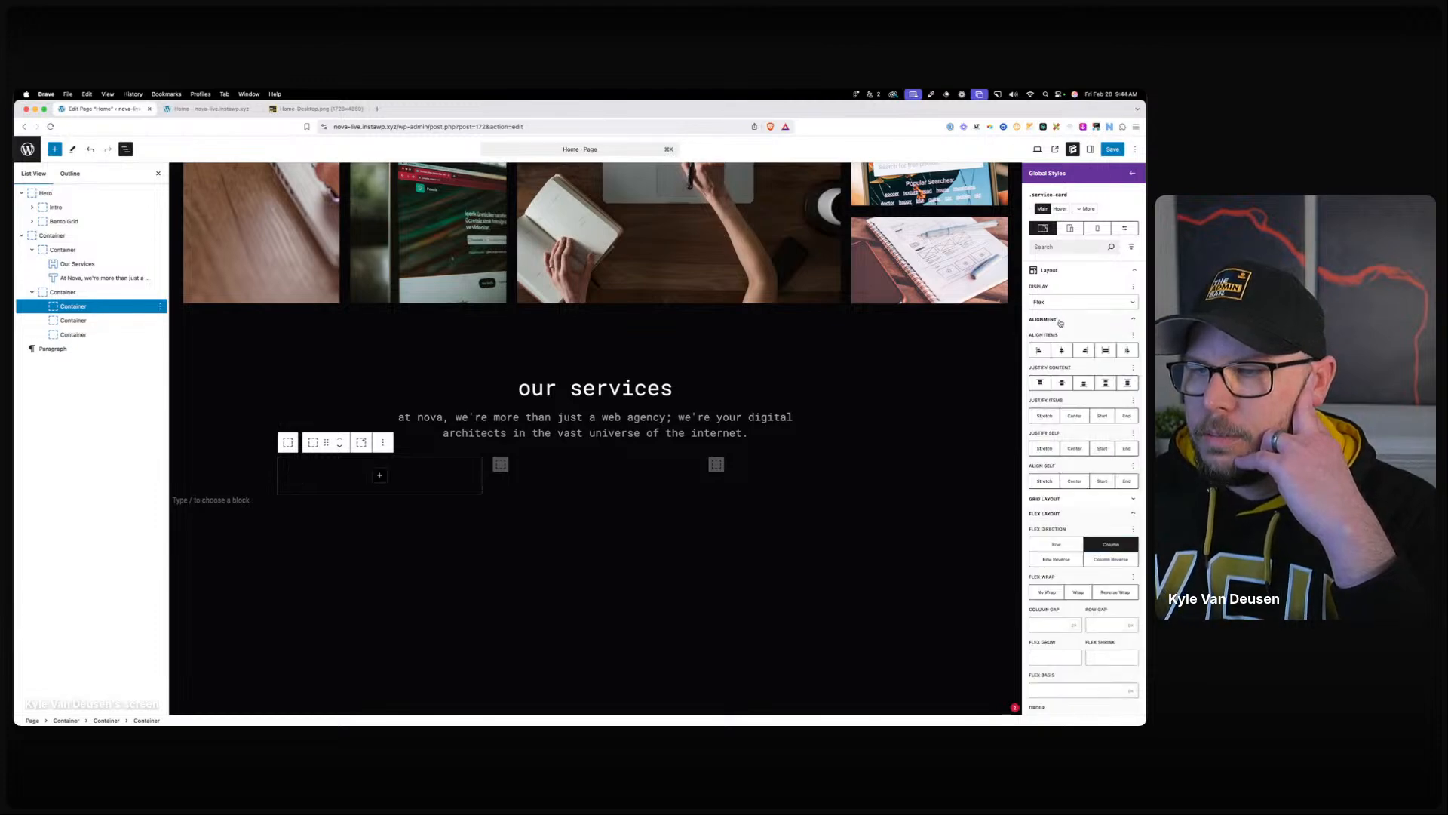
{"action": "left_click", "coordinate": [1106, 382]}
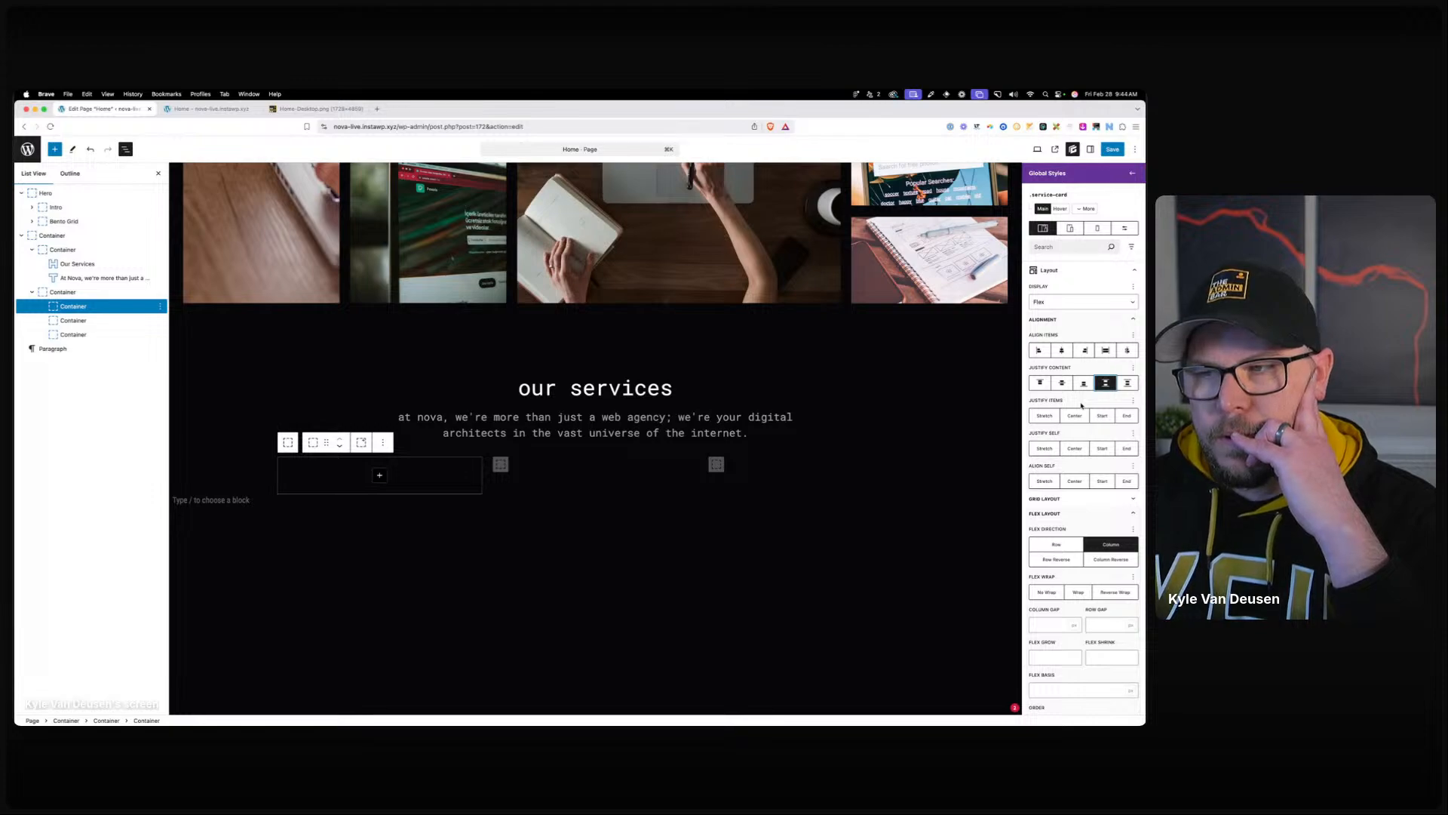
{"action": "left_click", "coordinate": [1086, 208]}
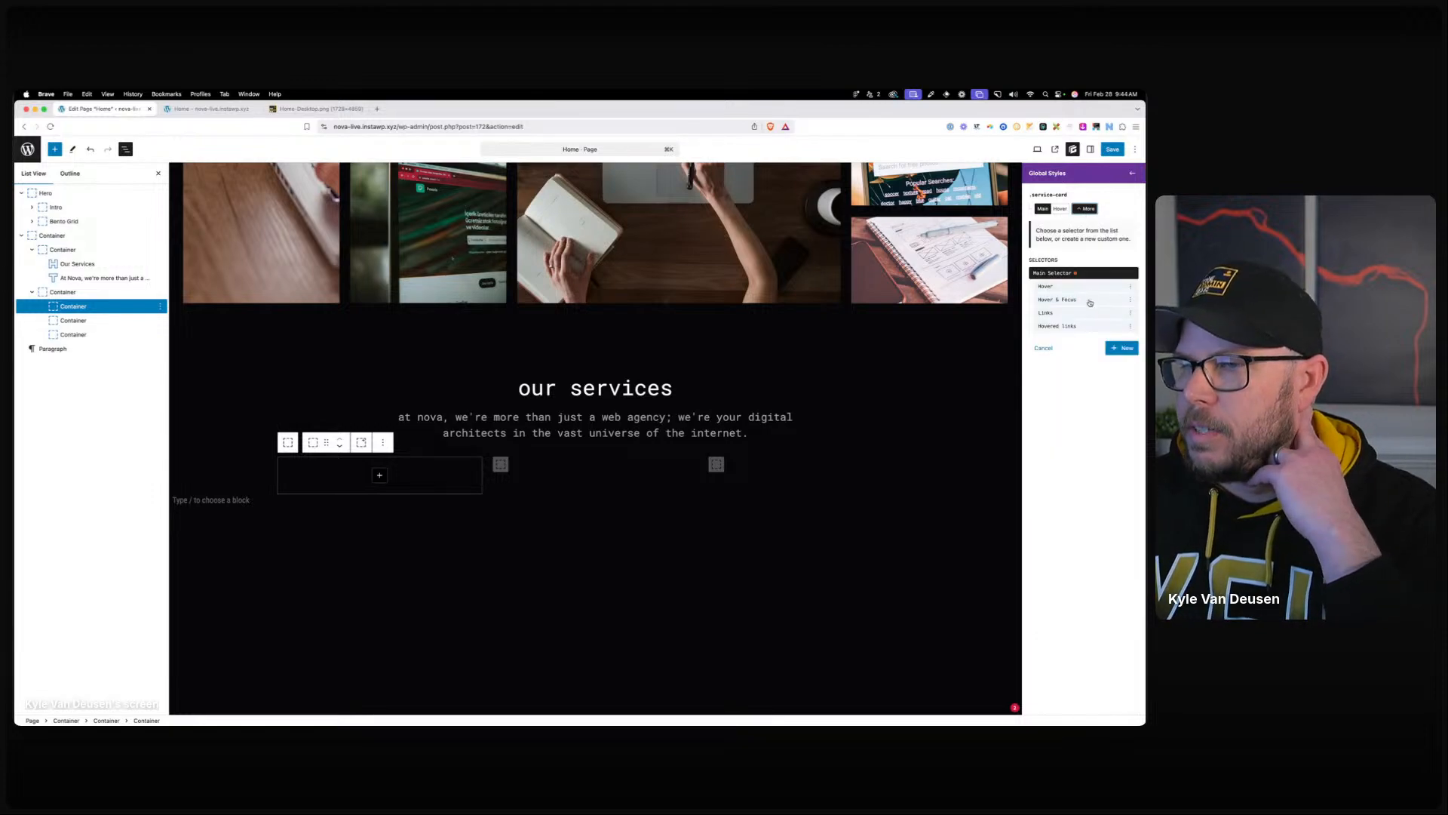
Set the service card's Hover & Focus background colour to neutral-900.
{"action": "left_click", "coordinate": [1089, 303]}
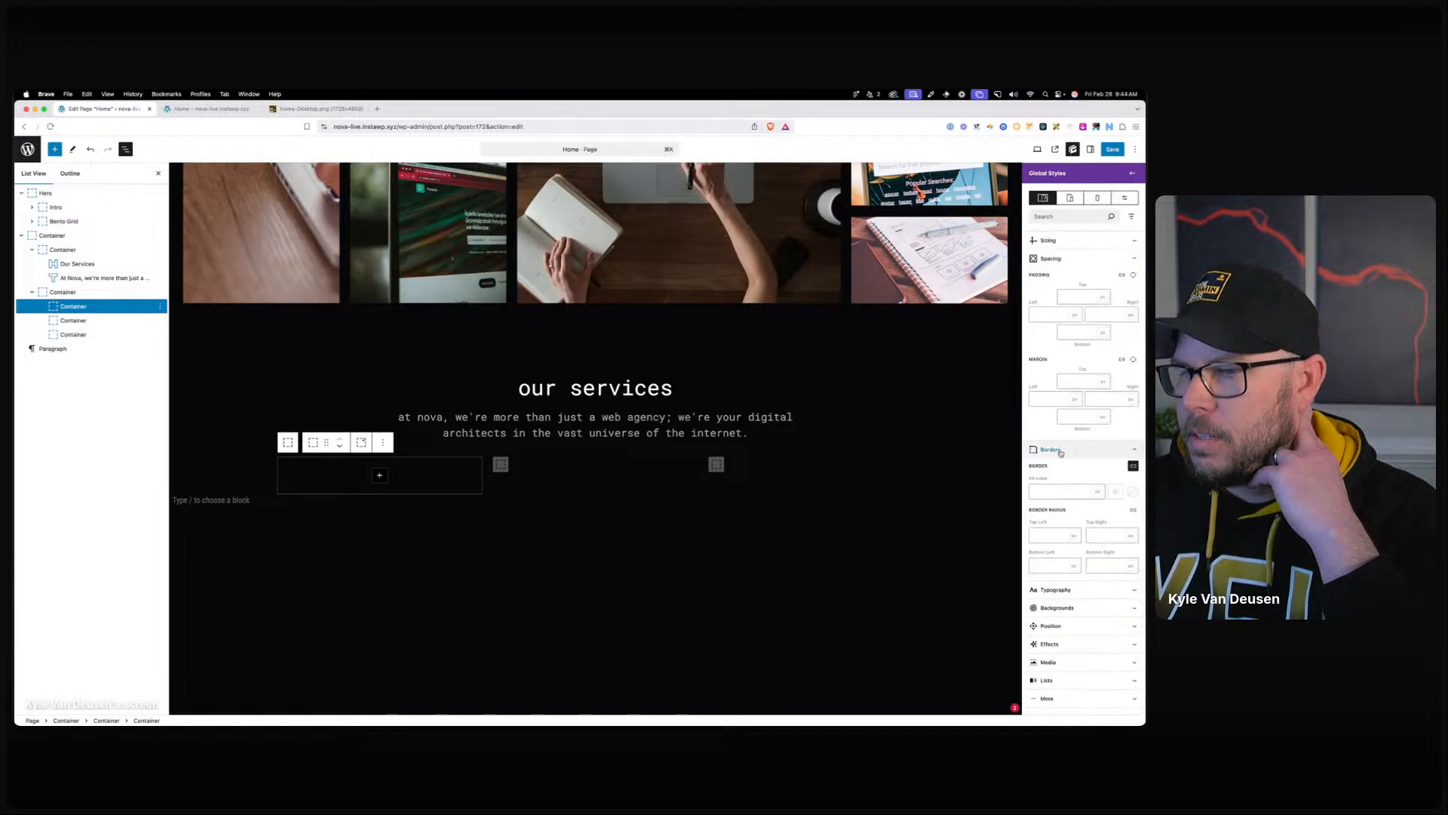
{"action": "scroll", "coordinate": [1060, 453], "scroll_direction": "up", "scroll_amount": 3}
{"action": "left_click", "coordinate": [1061, 431]}
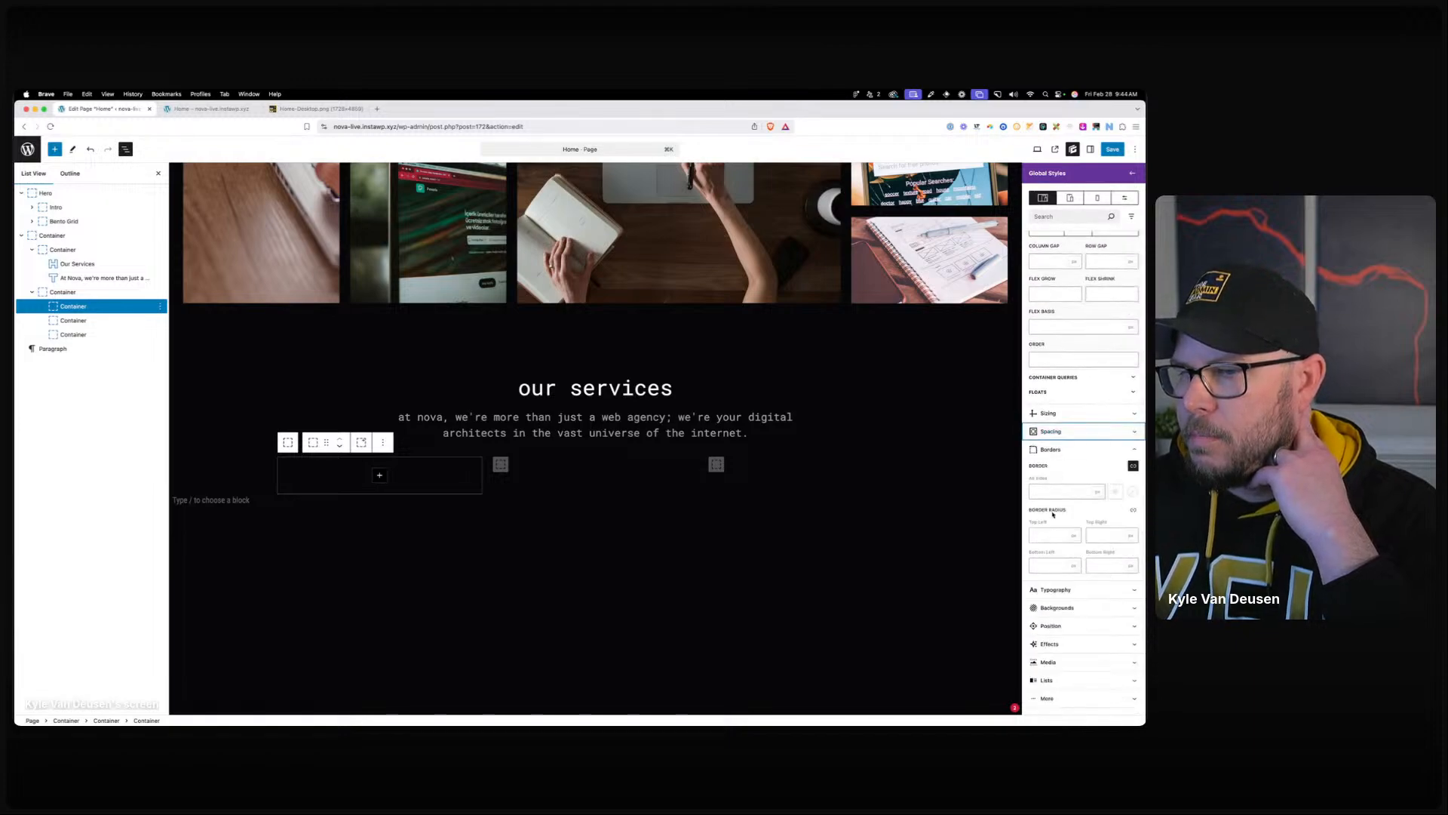
{"action": "left_click", "coordinate": [1056, 608]}
{"action": "left_click", "coordinate": [1036, 653]}
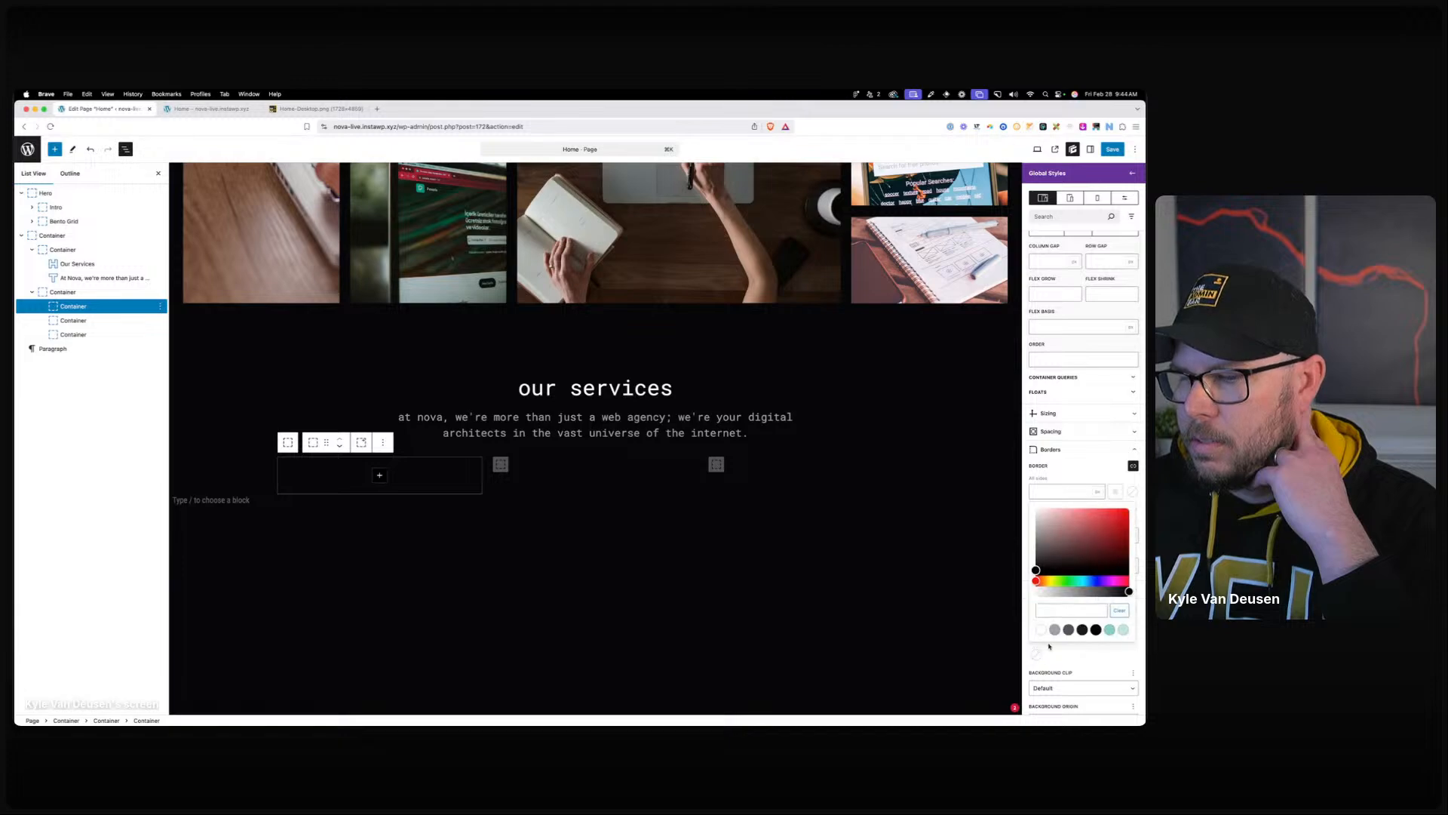
{"action": "left_click", "coordinate": [1081, 629]}
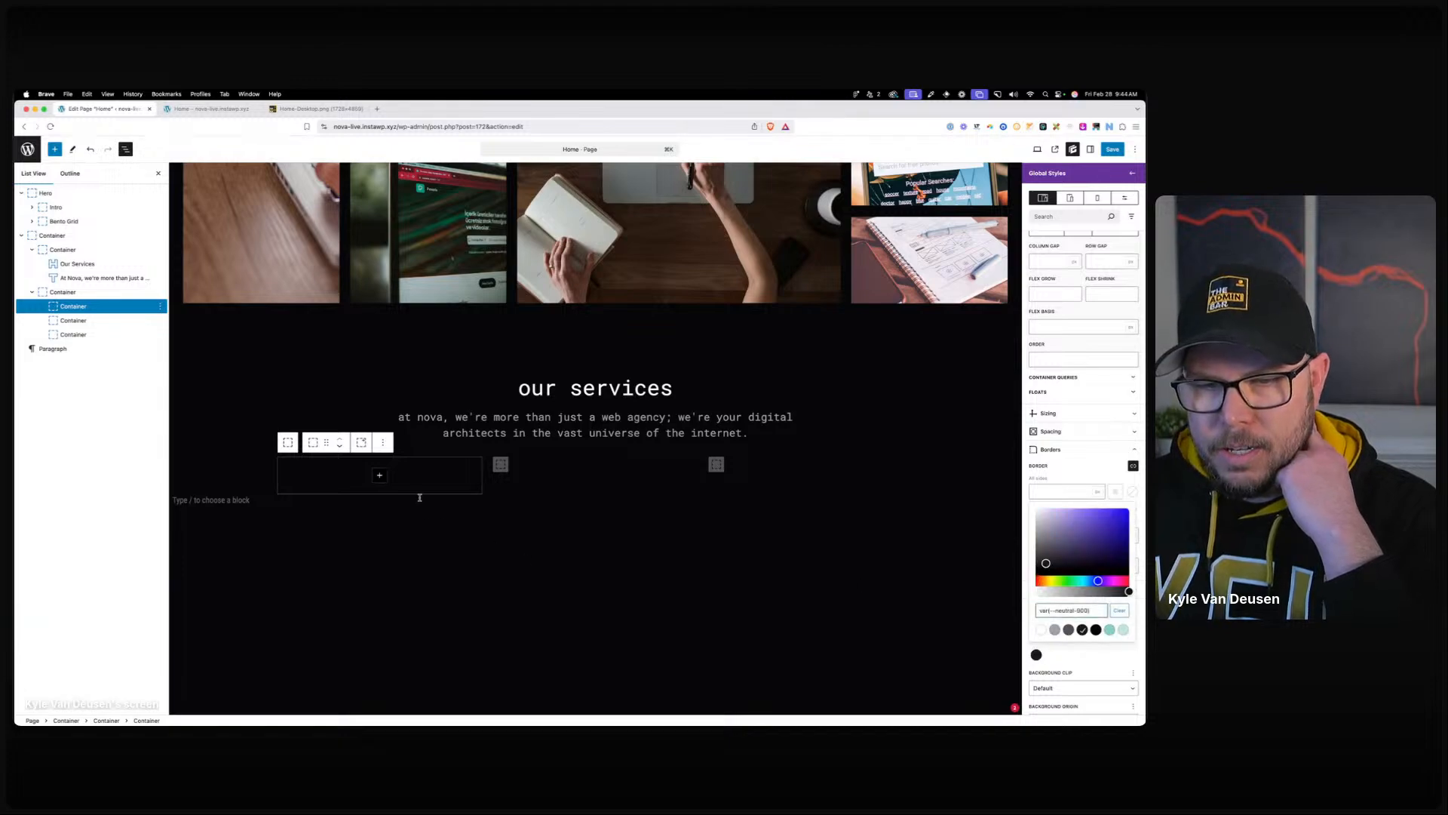
Add a transition on all properties with 0.25 duration and ease-in-out timing.
{"action": "scroll", "coordinate": [1094, 274], "scroll_direction": "up", "scroll_amount": 10}
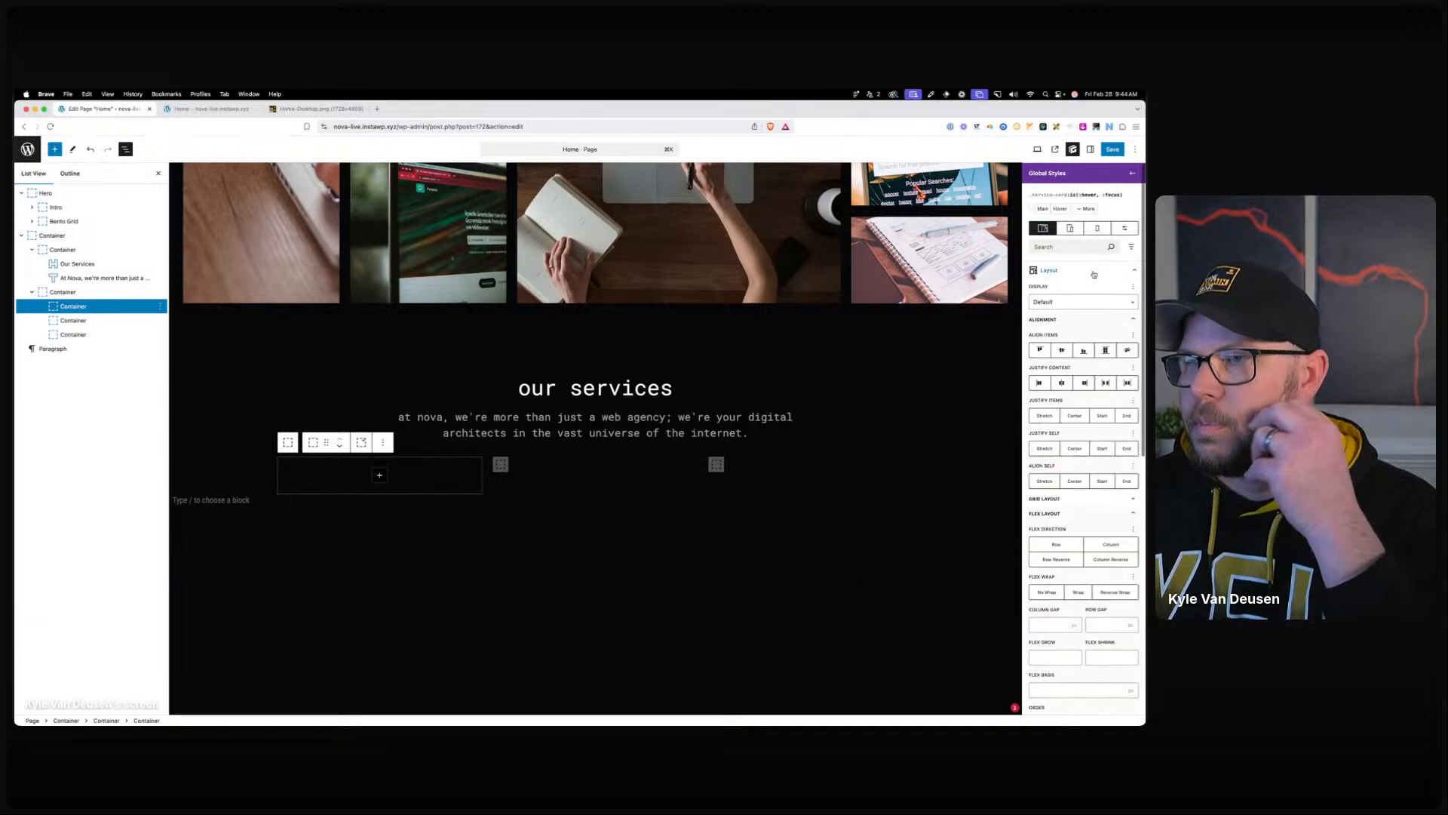
{"action": "scroll", "coordinate": [1086, 528], "scroll_direction": "down", "scroll_amount": 10}
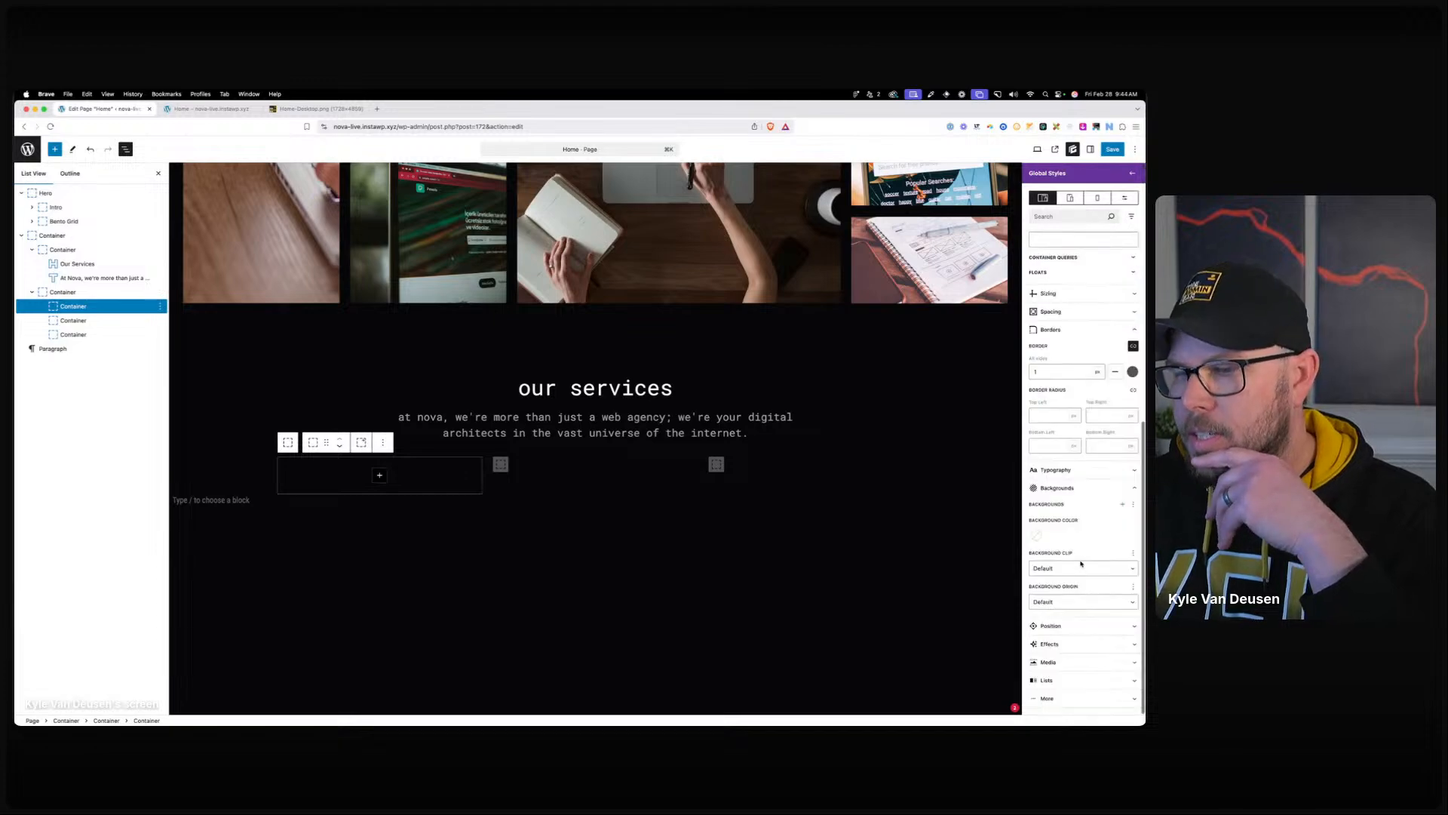
{"action": "left_click", "coordinate": [1048, 644]}
{"action": "scroll", "coordinate": [1065, 600], "scroll_direction": "down", "scroll_amount": 4}
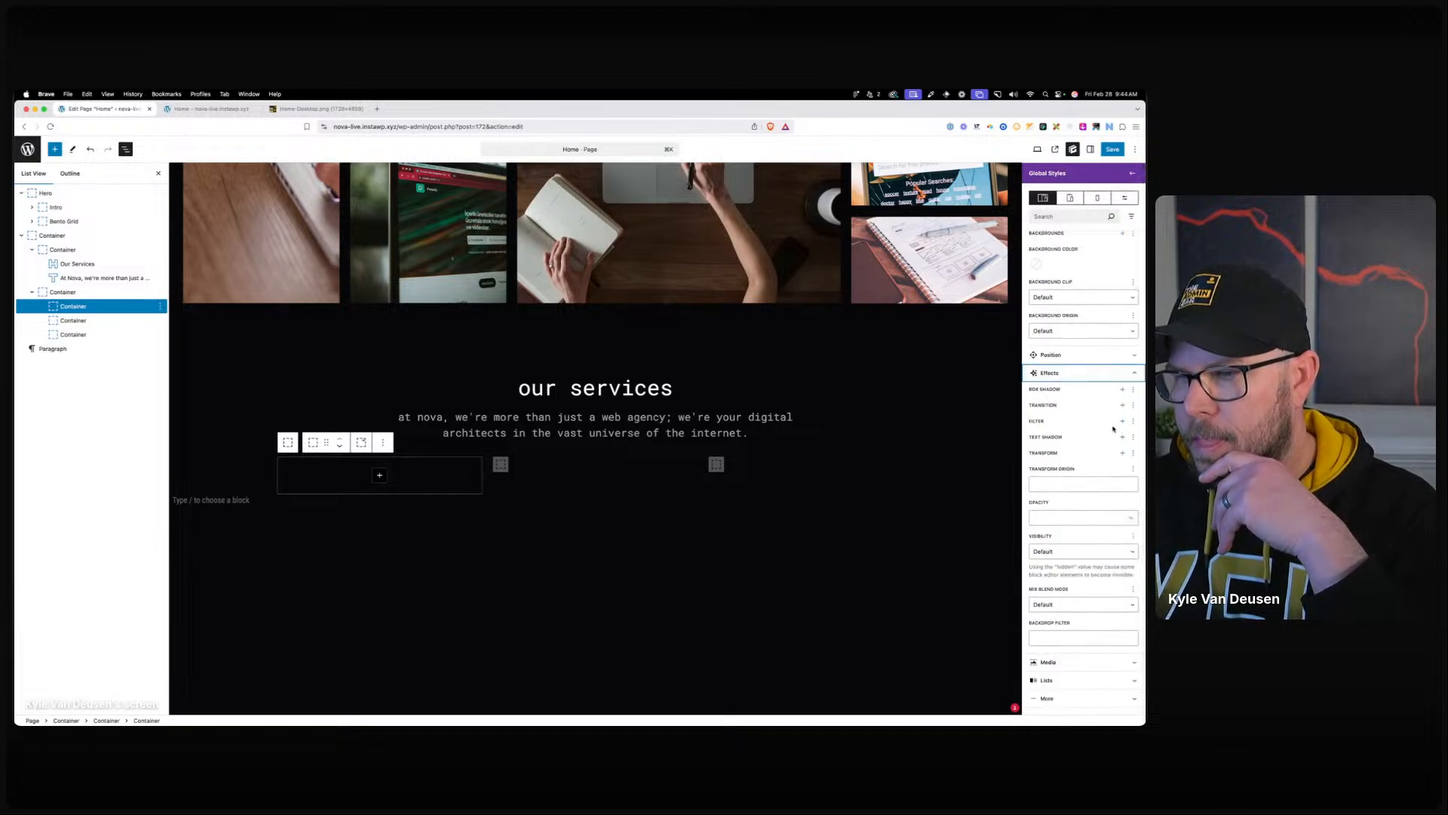
{"action": "left_click", "coordinate": [1122, 407]}
{"action": "left_click", "coordinate": [1044, 444]}
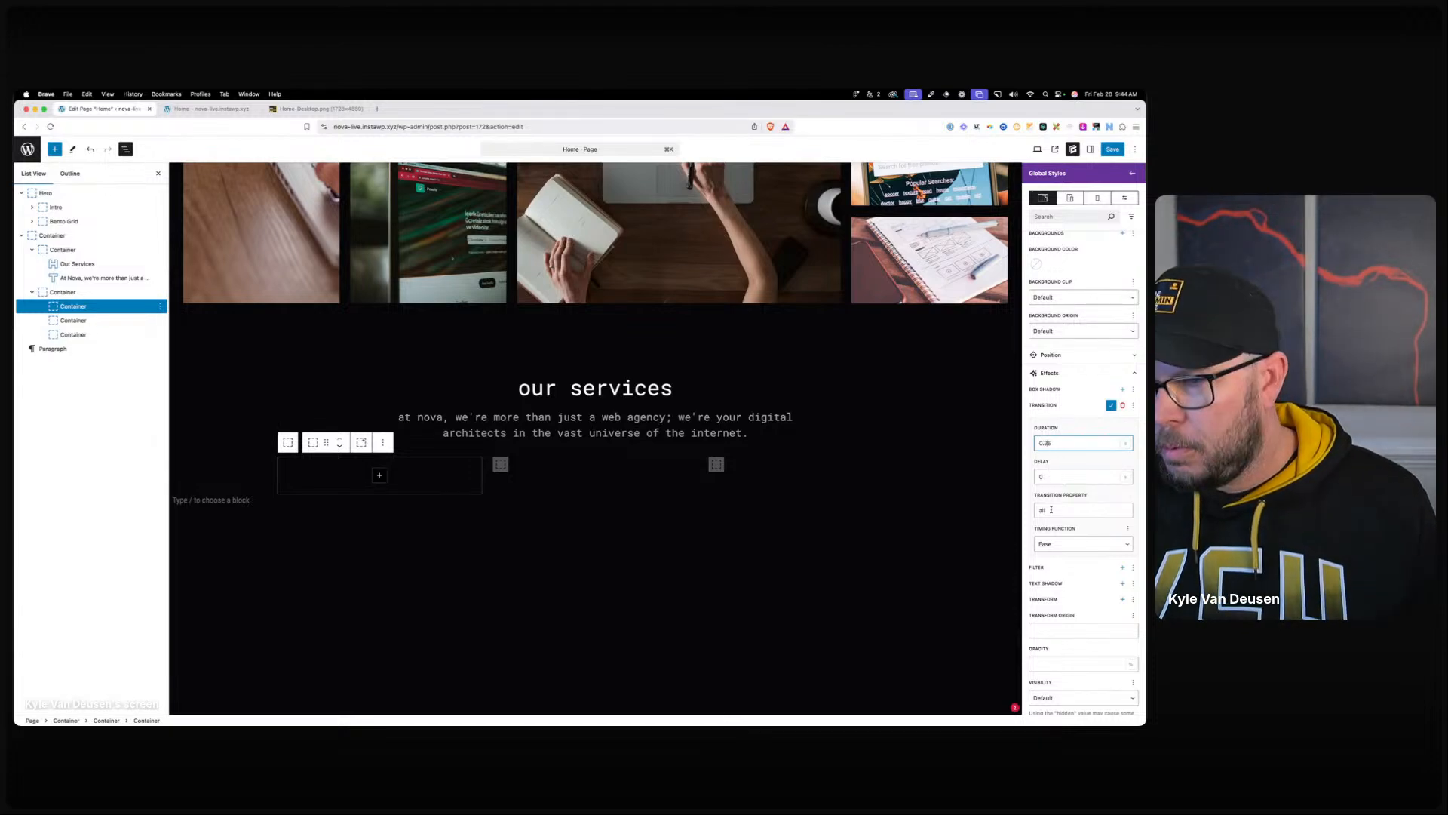
{"action": "left_click", "coordinate": [1056, 544]}
{"action": "left_click", "coordinate": [1056, 574]}
{"action": "left_click", "coordinate": [1060, 545]}
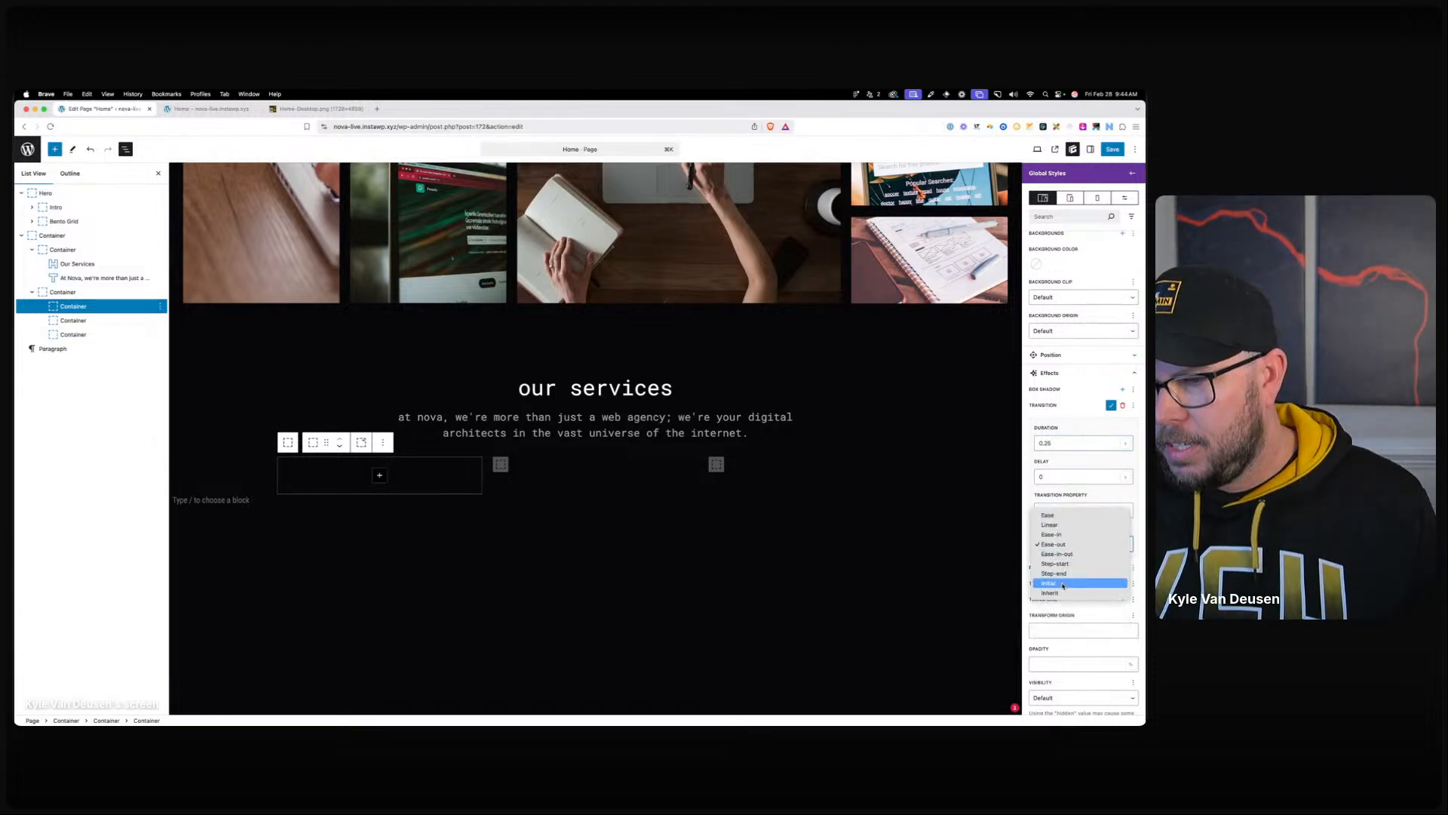
{"action": "left_click", "coordinate": [1059, 553]}
{"action": "left_click", "coordinate": [1060, 511]}
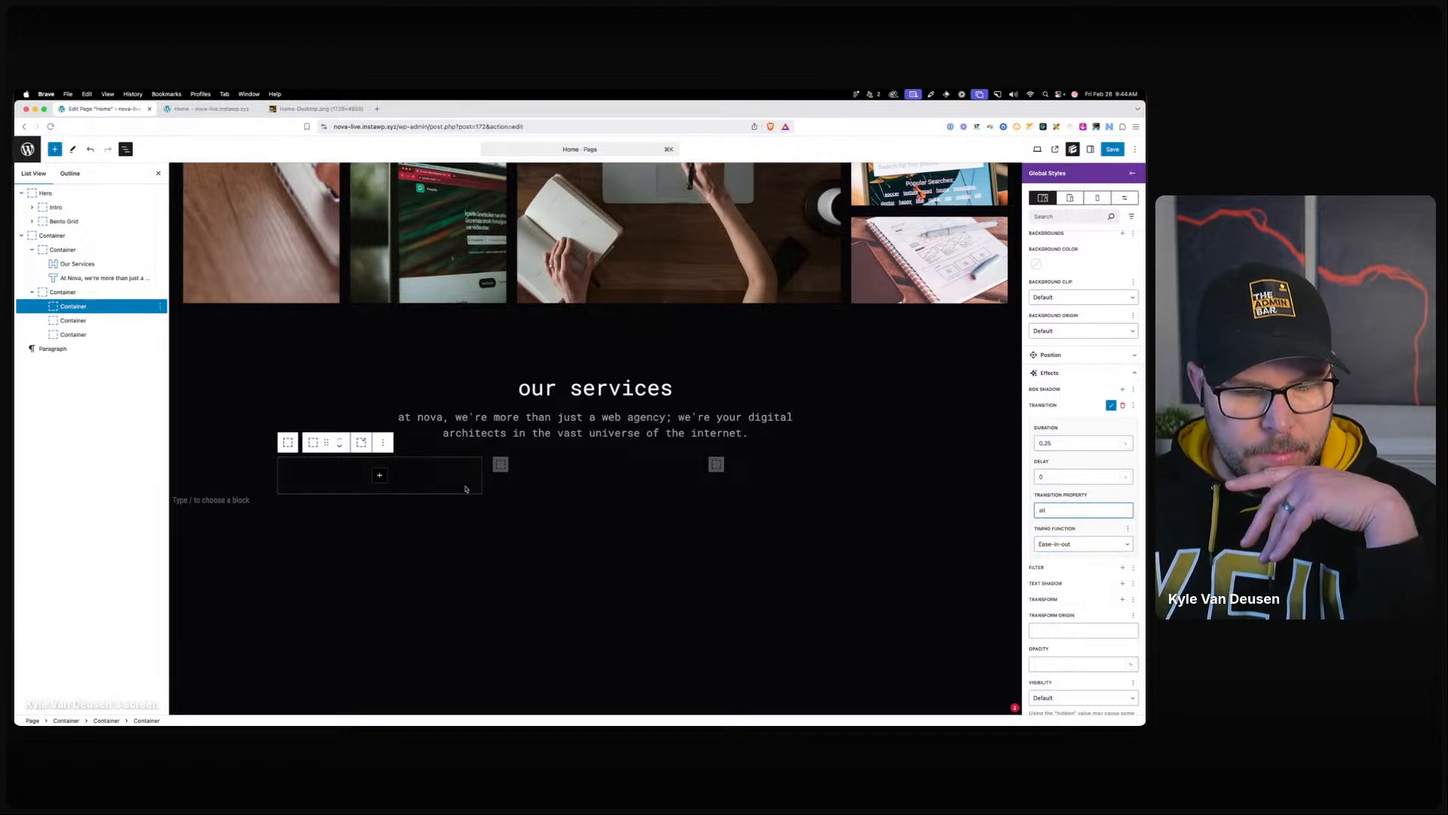
Add a nested container with an Image block showing the uploaded web-design-icon.svg icon in the first card.
{"action": "left_click", "coordinate": [383, 479]}
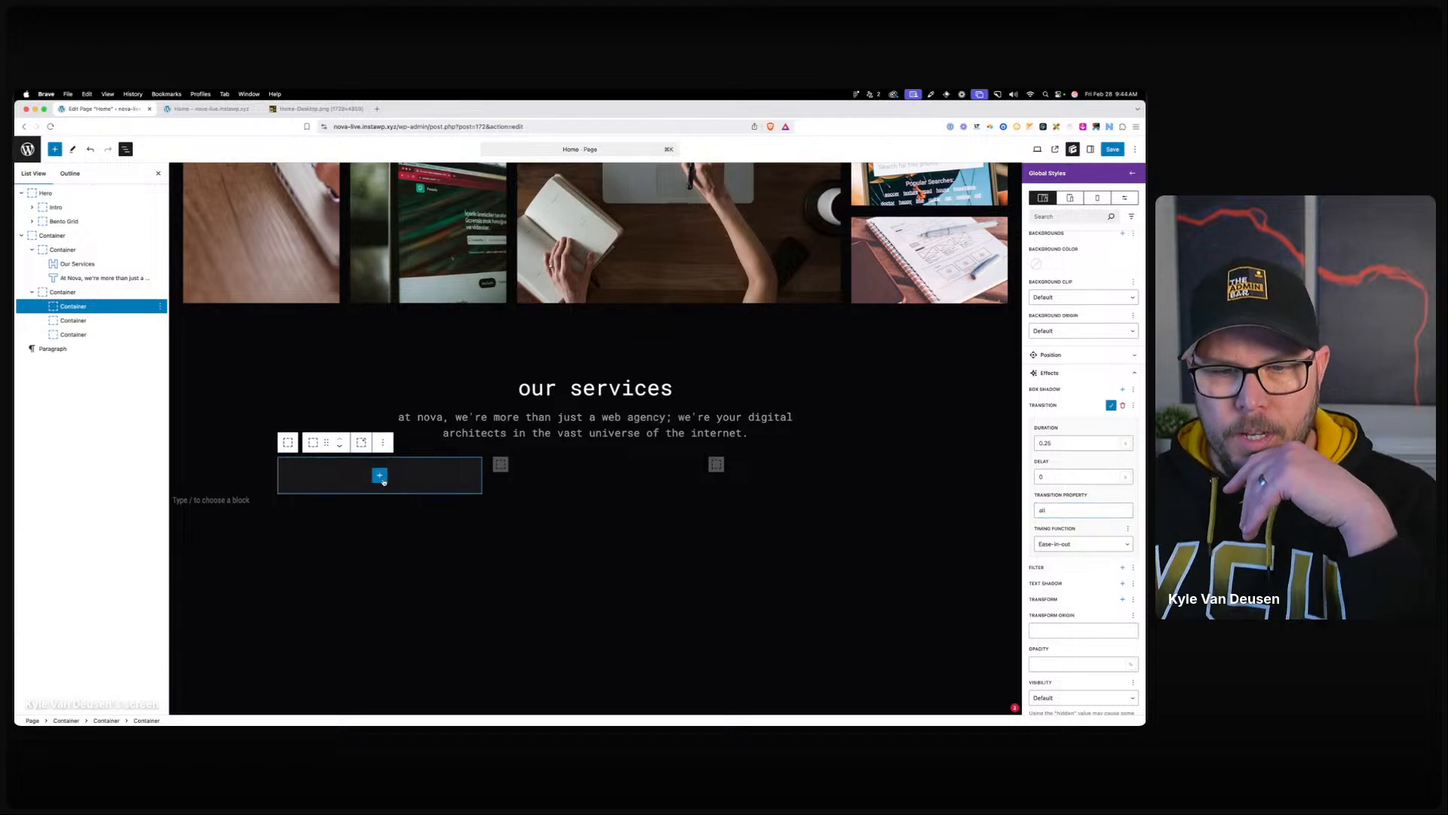
{"action": "left_click", "coordinate": [450, 536]}
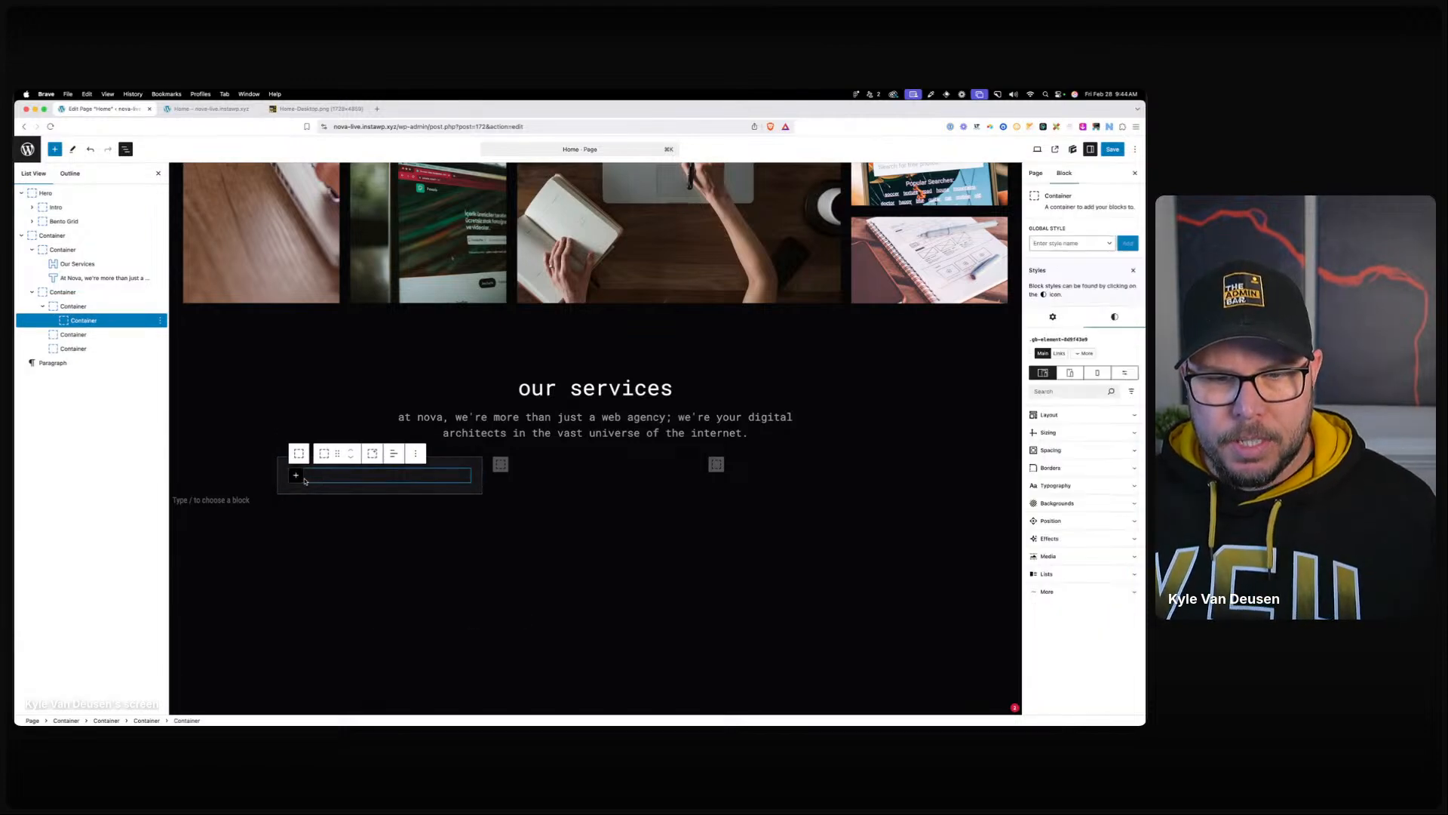
{"action": "left_click", "coordinate": [302, 478]}
{"action": "left_click", "coordinate": [411, 546]}
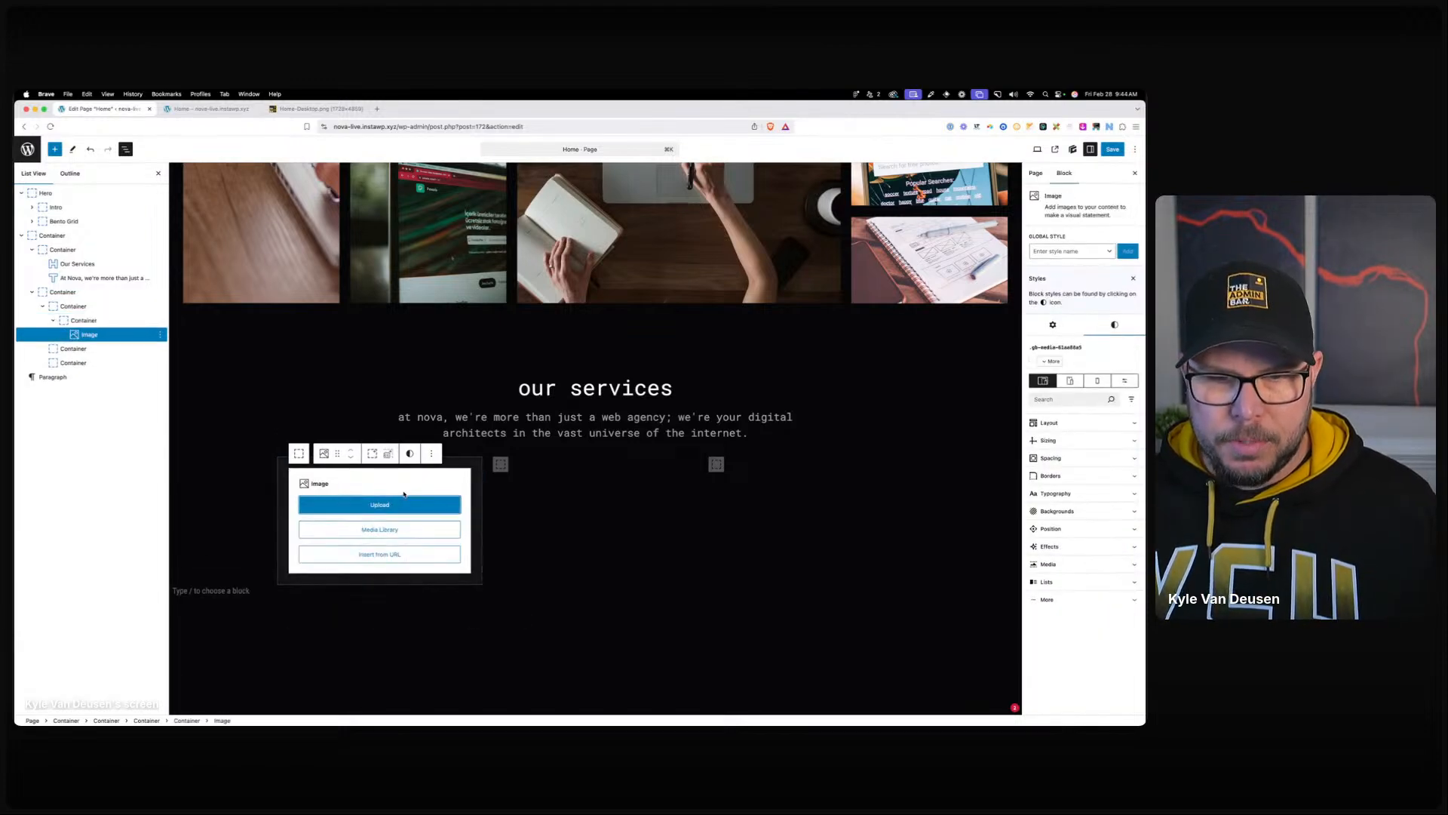
{"action": "left_click", "coordinate": [379, 530]}
{"action": "left_click", "coordinate": [51, 179]}
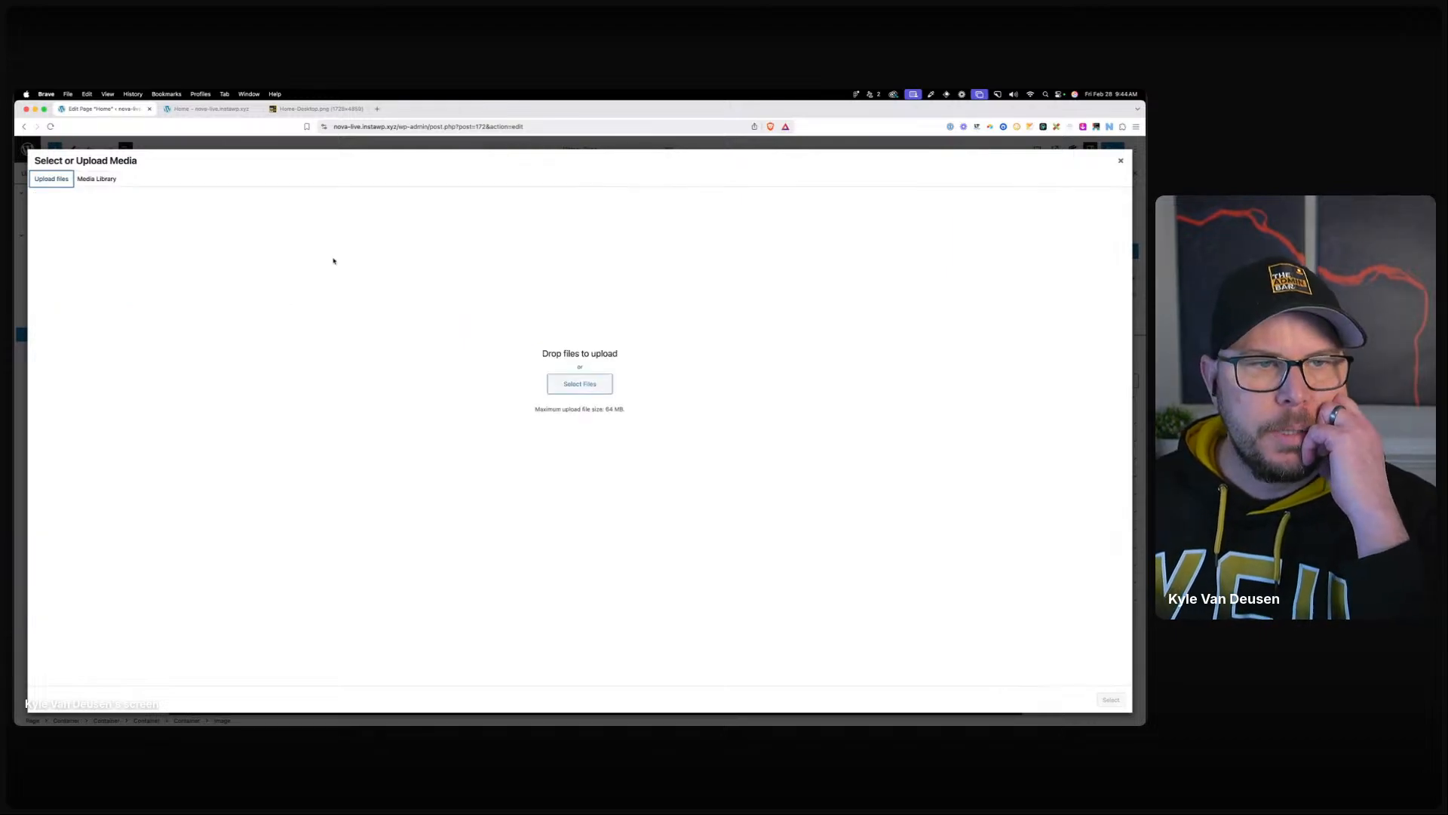
{"action": "left_click", "coordinate": [577, 382]}
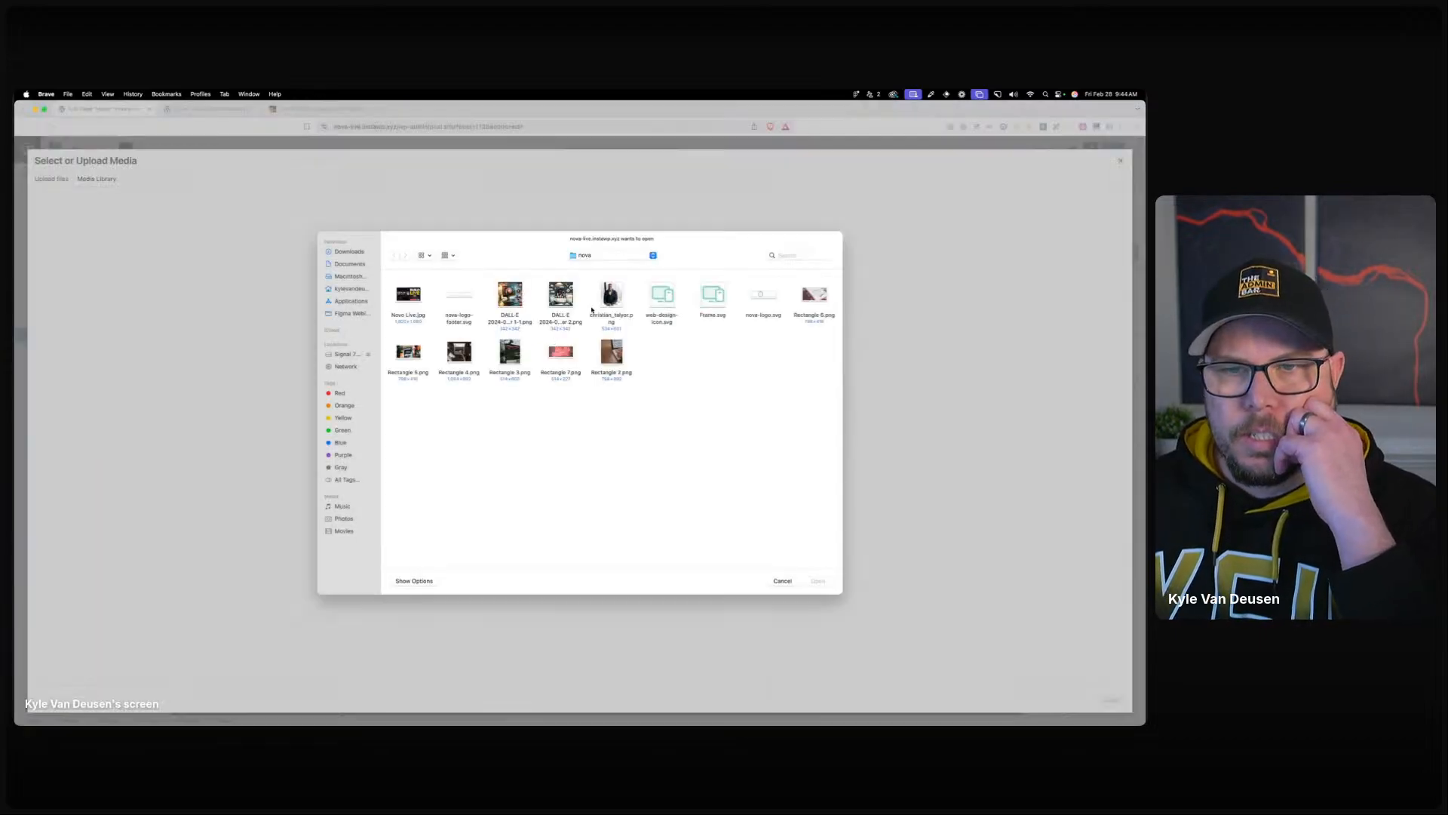
{"action": "left_click", "coordinate": [662, 305]}
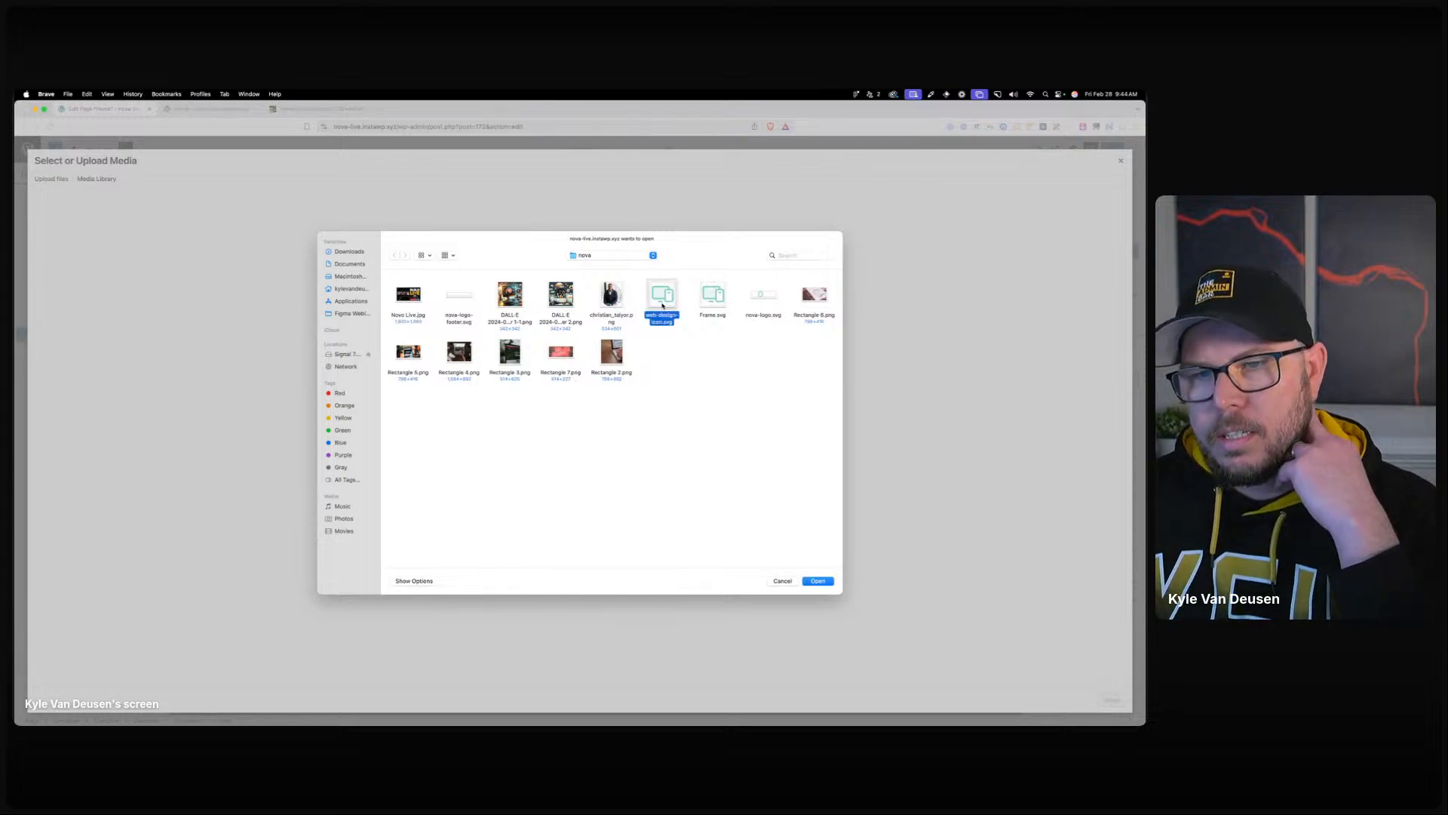
{"action": "double_click", "coordinate": [662, 304]}
{"action": "left_click", "coordinate": [1111, 699]}
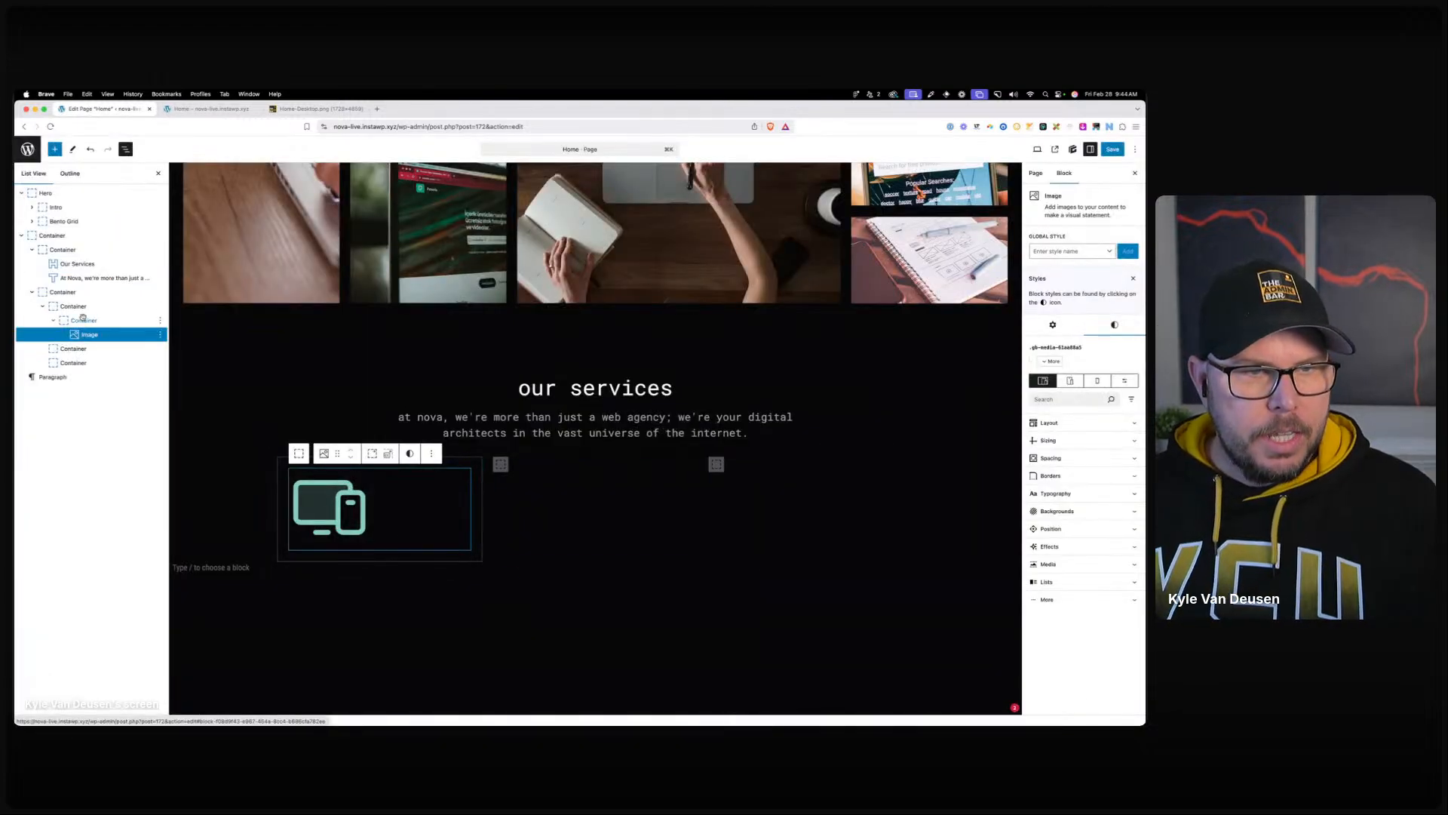
In List View, rename the section container 'Services' and its first inner container 'Intro'.
{"action": "right_click", "coordinate": [46, 236]}
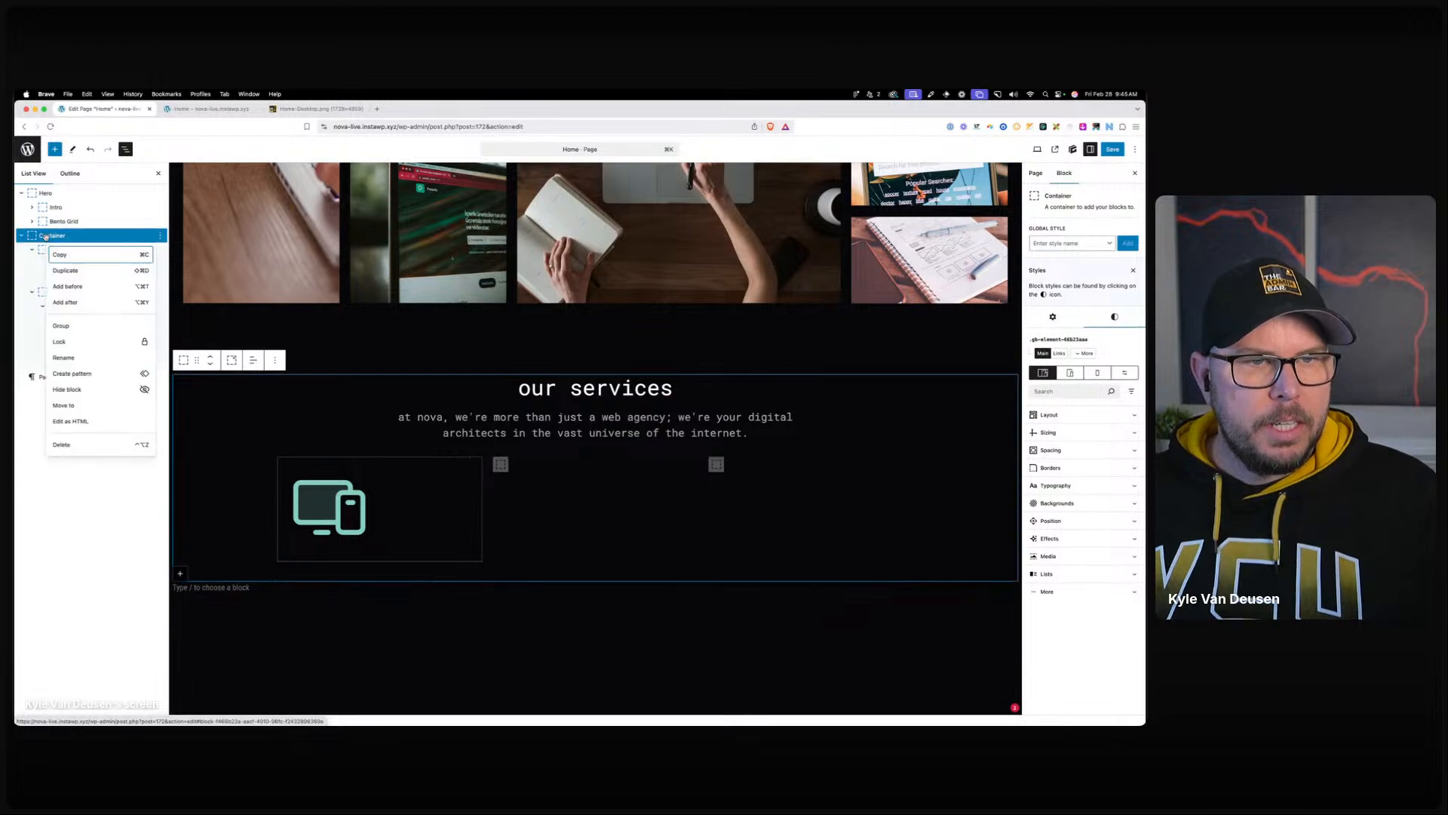
{"action": "left_click", "coordinate": [63, 356]}
{"action": "type", "text": "Services"}
{"action": "key", "text": "Return"}
{"action": "left_click", "coordinate": [33, 250]}
{"action": "right_click", "coordinate": [50, 248]}
{"action": "left_click", "coordinate": [62, 250]}
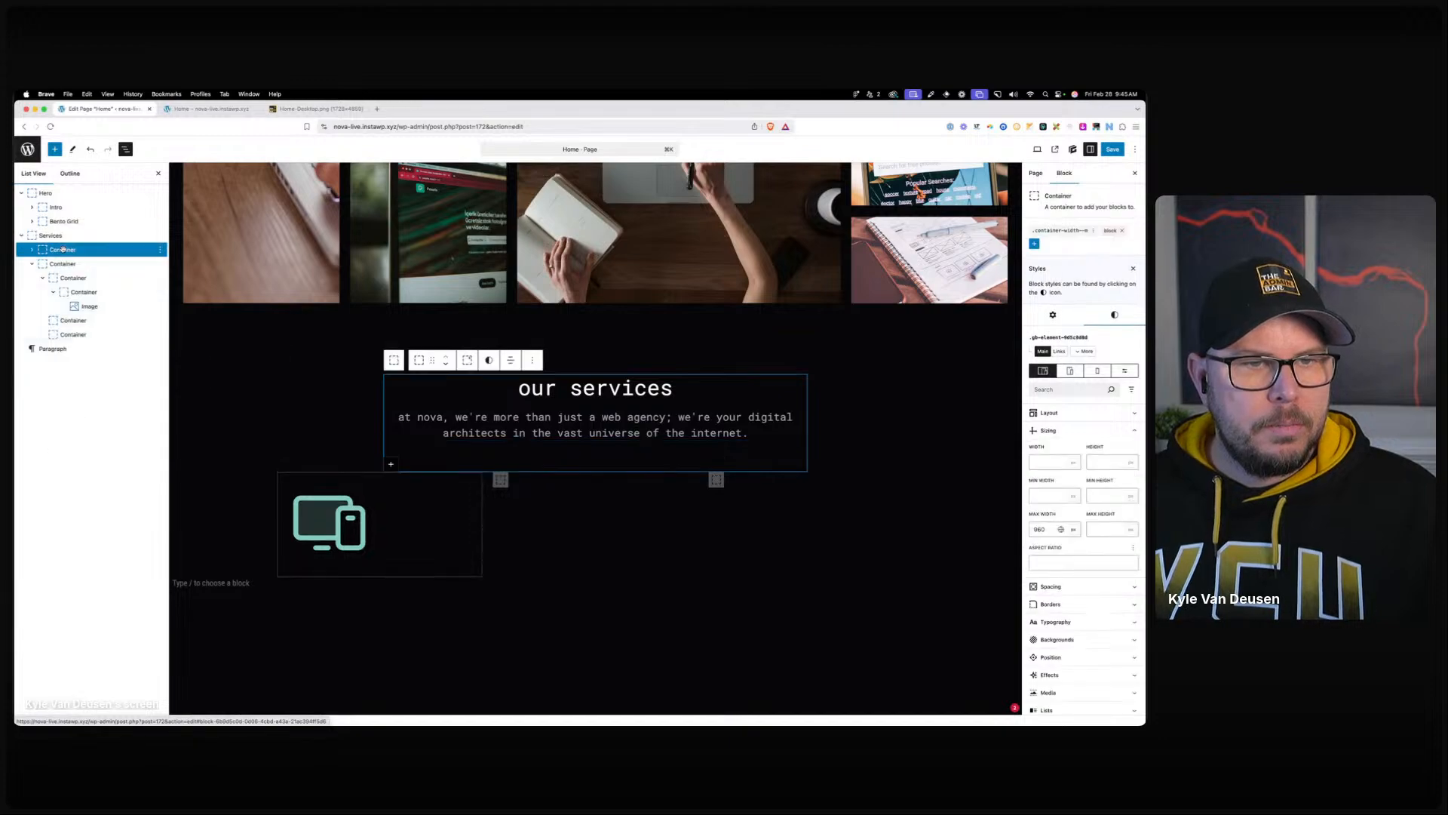
{"action": "right_click", "coordinate": [62, 249]}
{"action": "left_click", "coordinate": [80, 369]}
{"action": "type", "text": "Se"}
{"action": "key", "text": "BackSpace"}
{"action": "key", "text": "BackSpace"}
{"action": "type", "text": "Intro"}
{"action": "key", "text": "Return"}
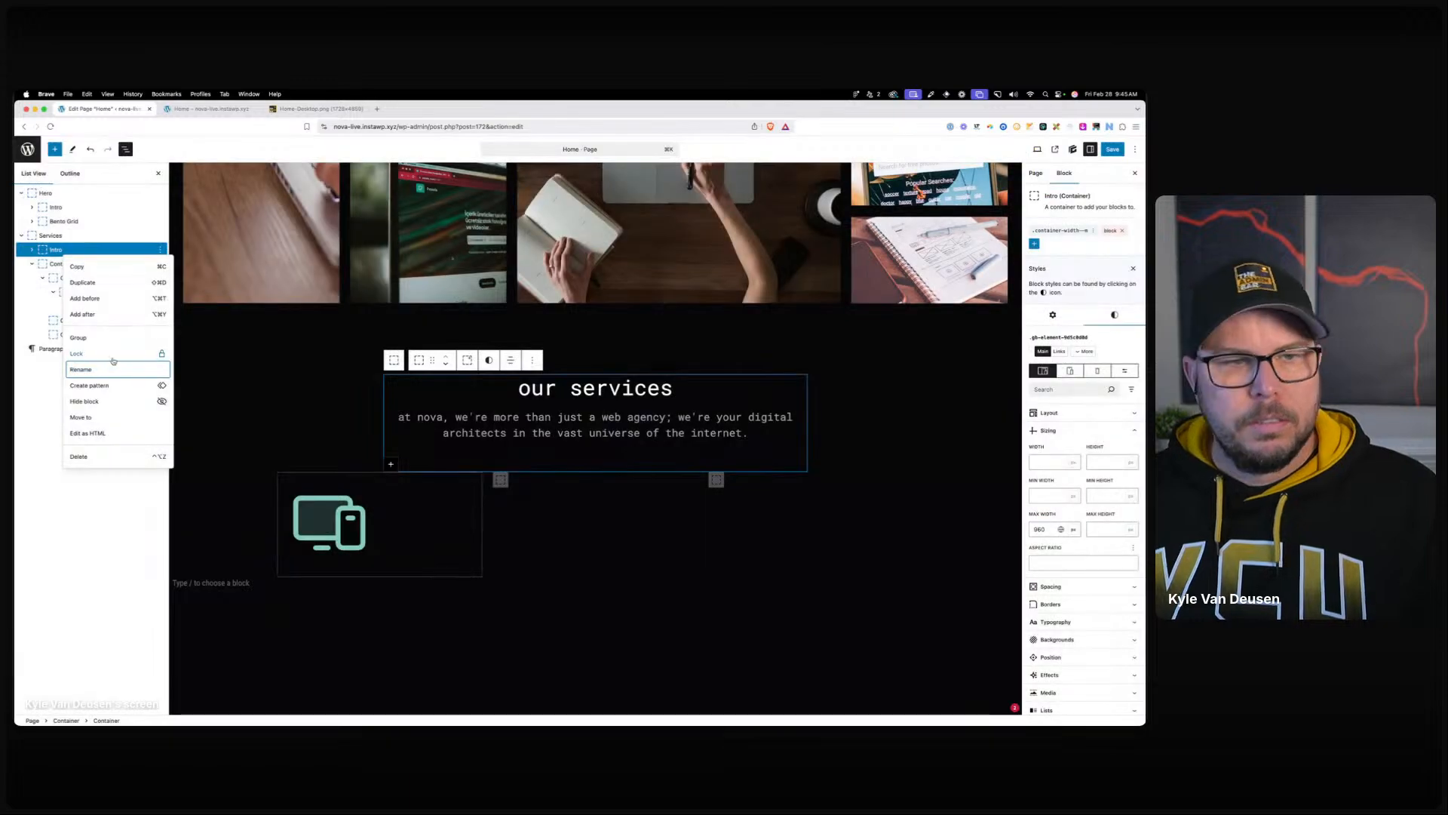
Rename the card holder 'Service Cards' and the first card 'Service Card', then delete the empty containers.
{"action": "left_click", "coordinate": [56, 264]}
{"action": "right_click", "coordinate": [58, 264]}
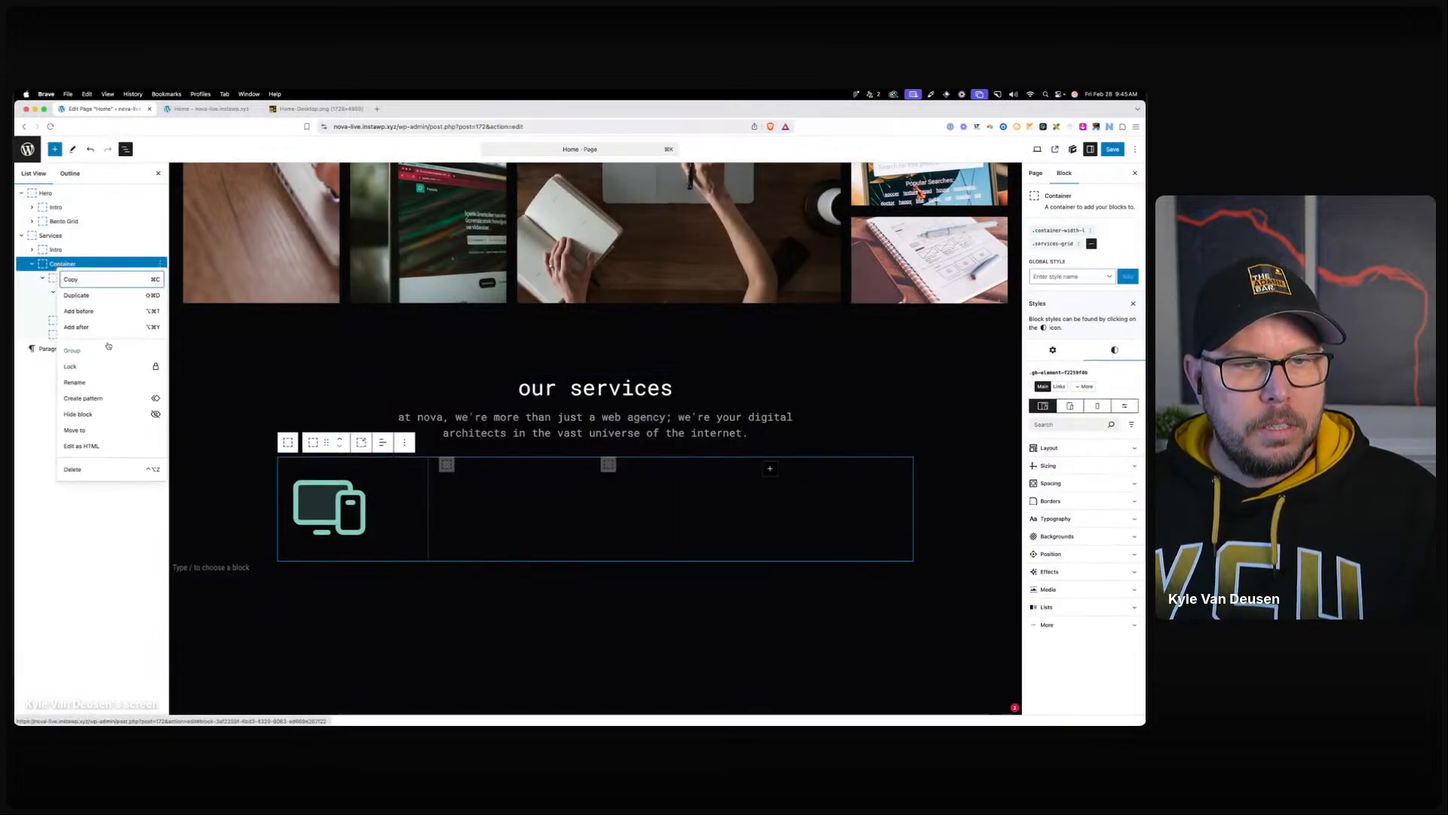
{"action": "left_click", "coordinate": [106, 386]}
{"action": "type", "text": "Se"}
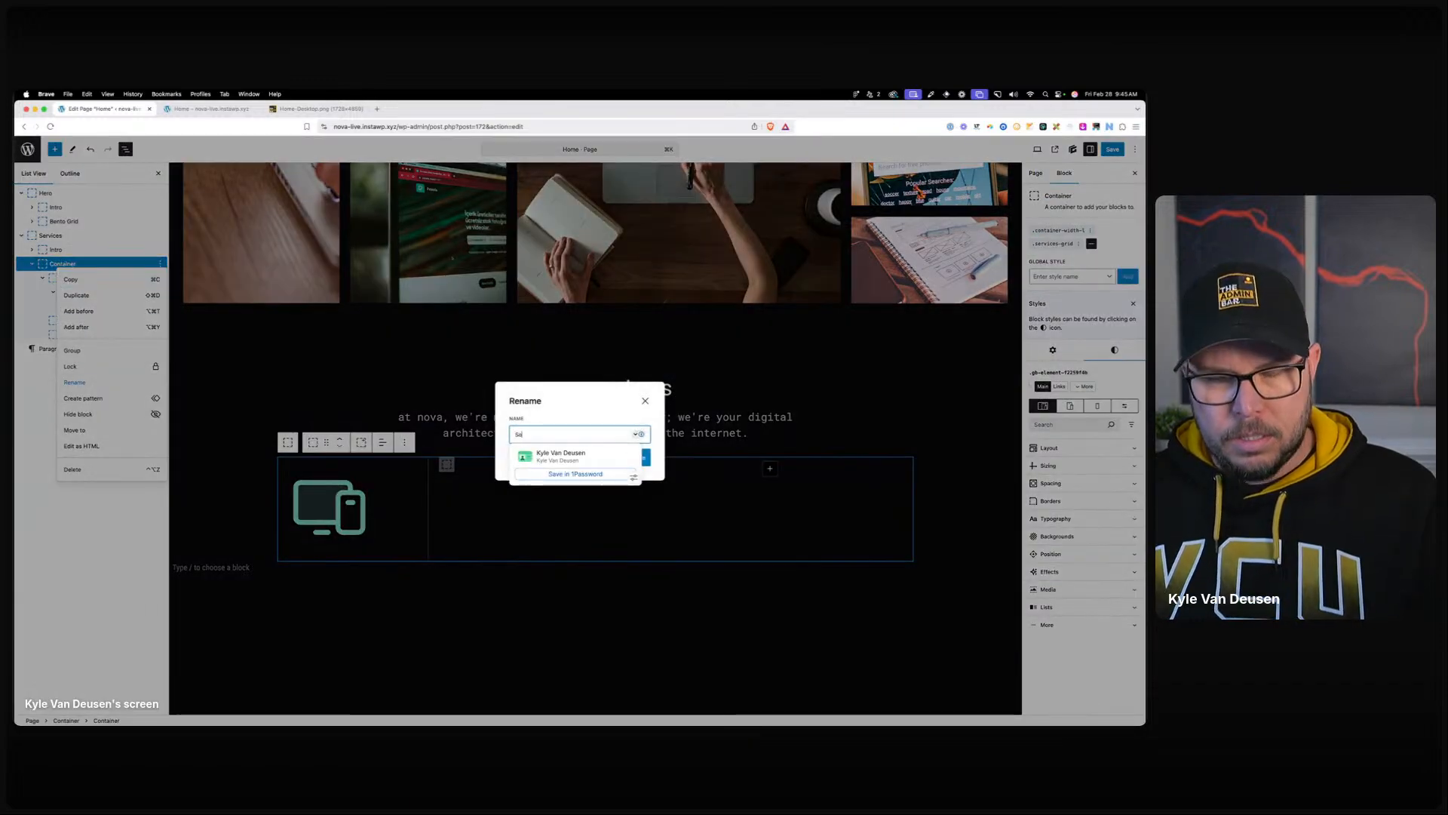
{"action": "type", "text": "rvice Cards"}
{"action": "key", "text": "Return"}
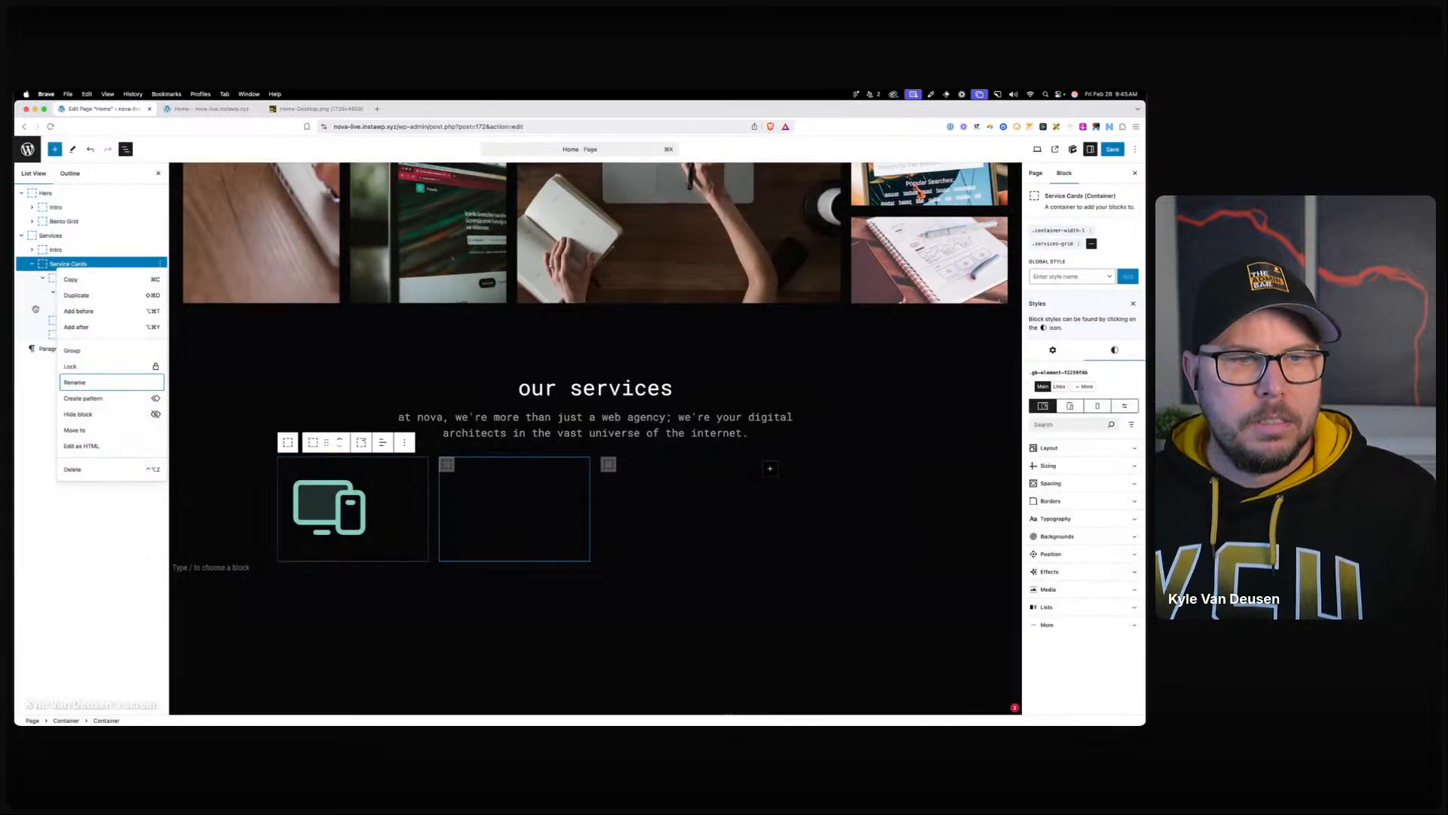
{"action": "left_click", "coordinate": [73, 278]}
{"action": "right_click", "coordinate": [75, 279]}
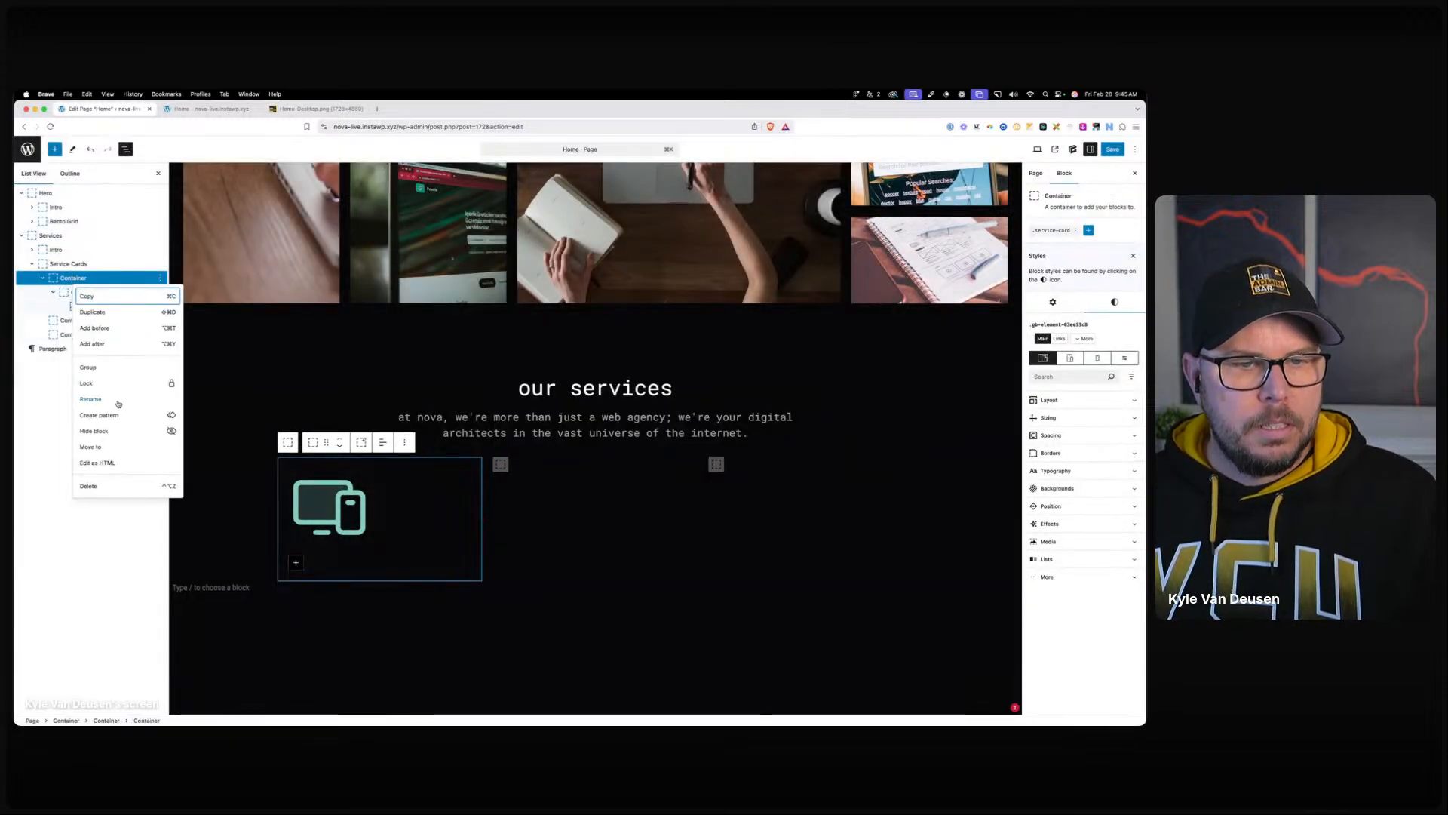
{"action": "left_click", "coordinate": [118, 403]}
{"action": "type", "text": "Service Card"}
{"action": "key", "text": "Return"}
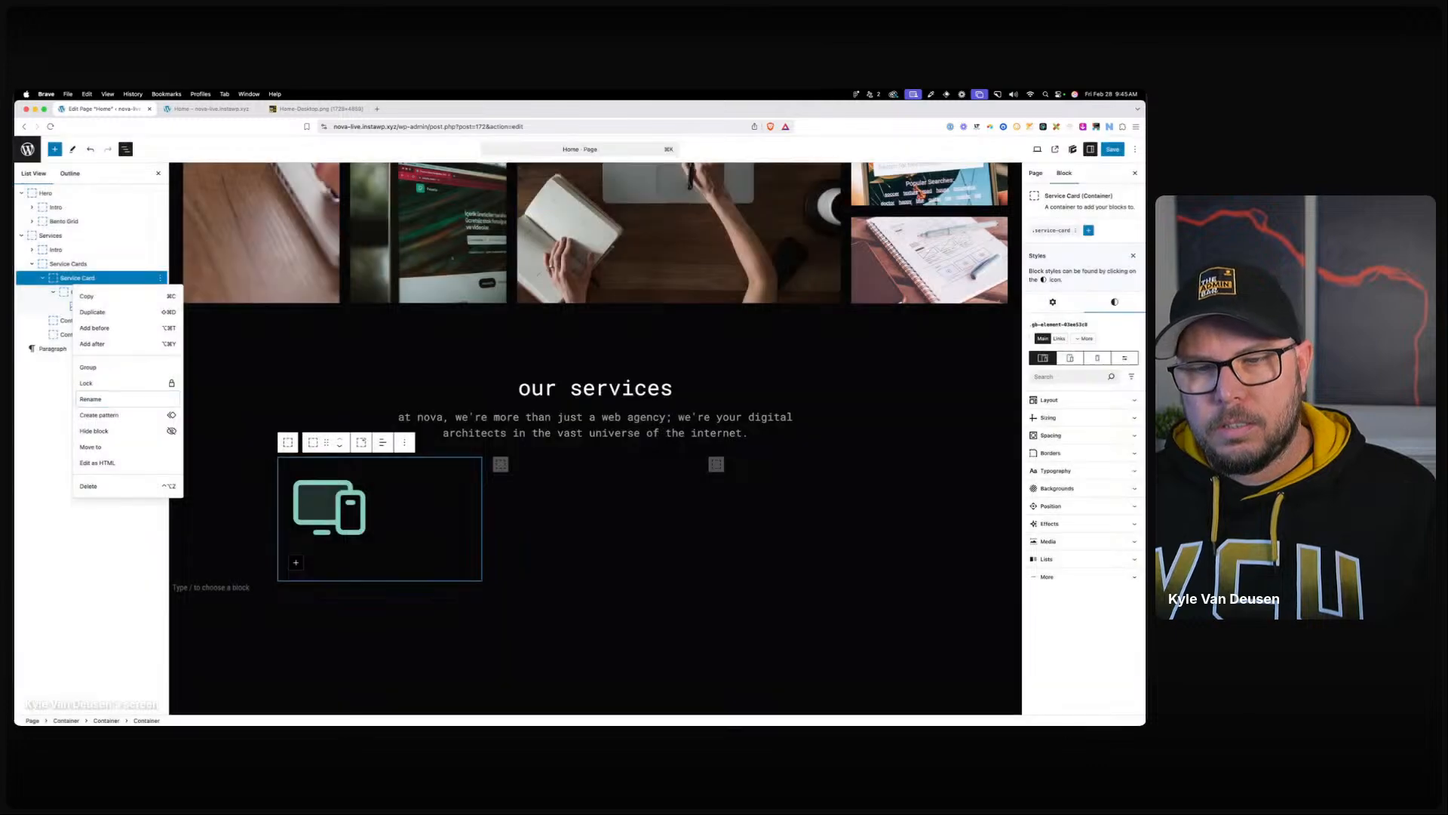
{"action": "left_click", "coordinate": [65, 333]}
{"action": "key", "text": "BackSpace"}
{"action": "key", "text": "BackSpace"}
Add a container inside the service card holding a Headline block set to H3.
{"action": "left_click", "coordinate": [297, 563]}
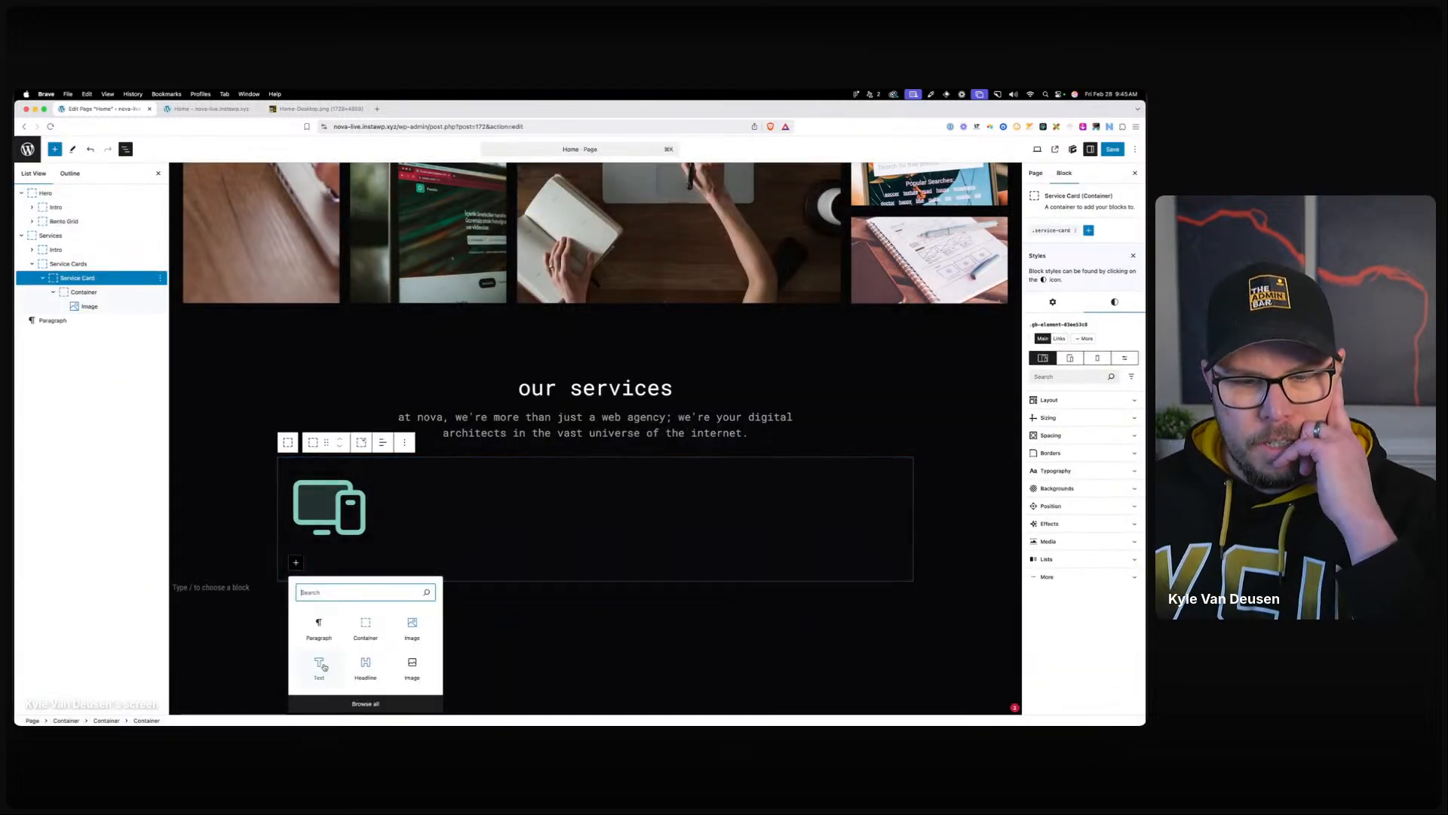
{"action": "left_click", "coordinate": [365, 626]}
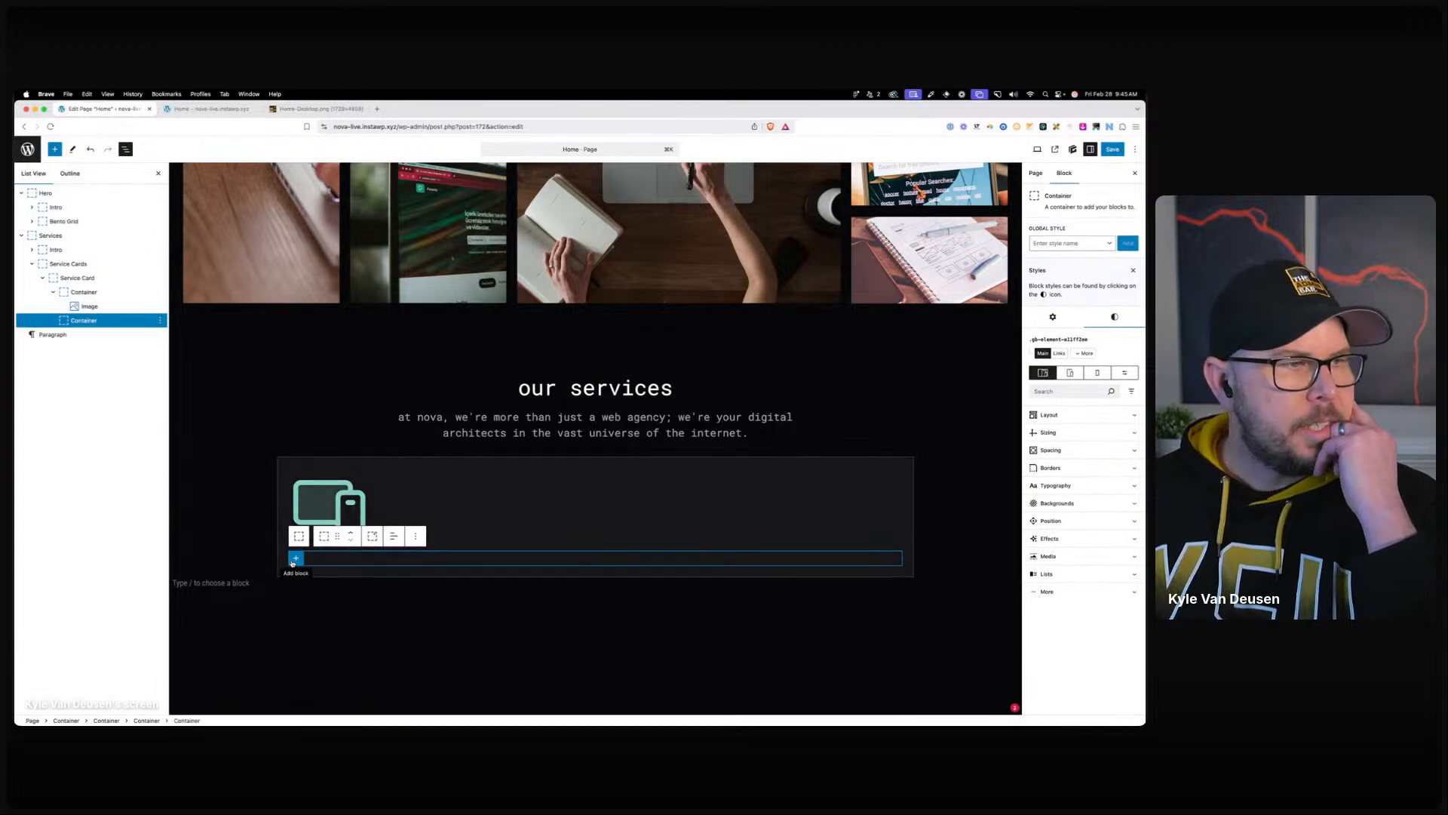
{"action": "left_click", "coordinate": [295, 559]}
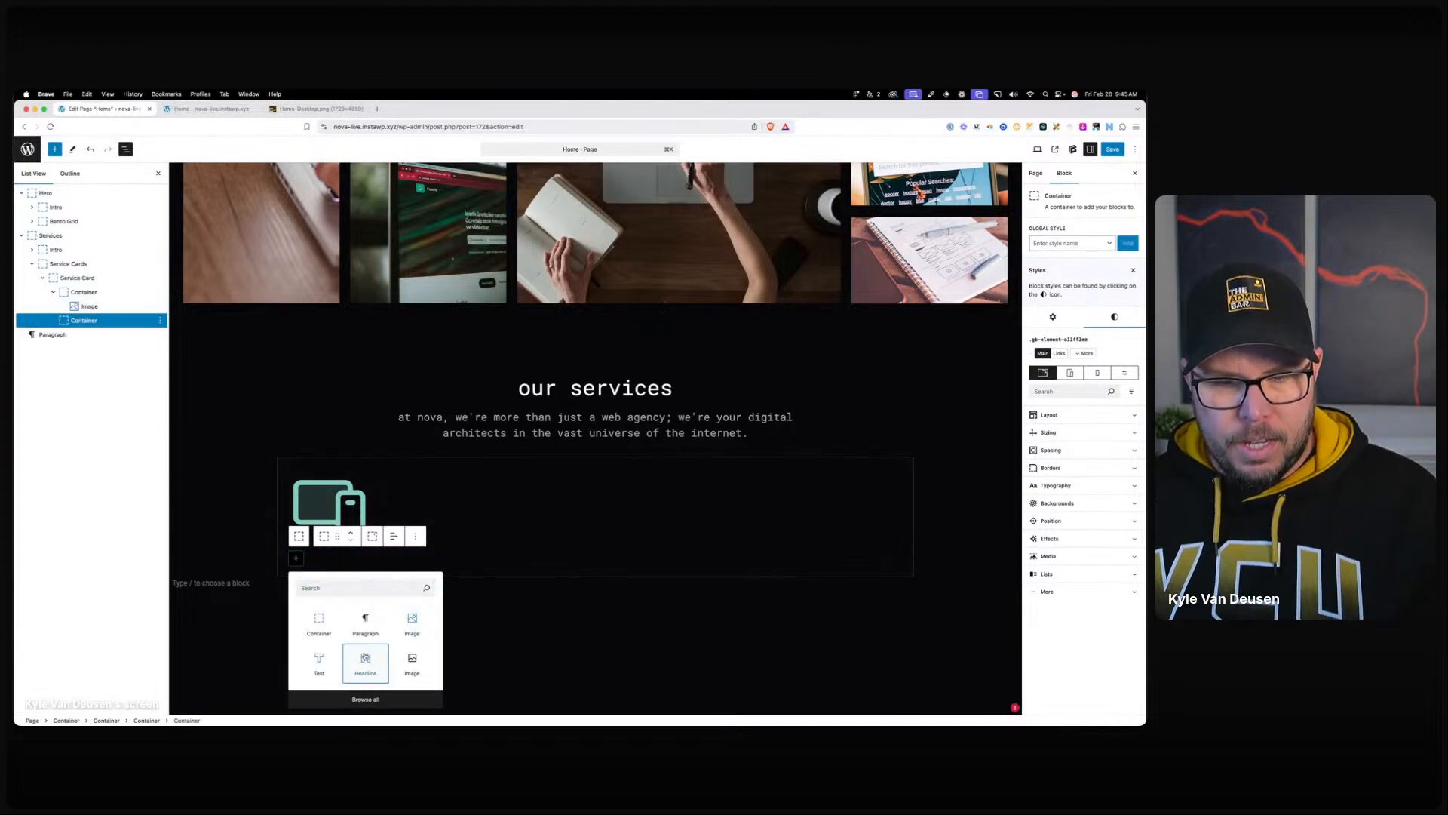
{"action": "left_click", "coordinate": [366, 658]}
{"action": "left_click", "coordinate": [393, 536]}
{"action": "left_click", "coordinate": [408, 597]}
Title the headline 'website design & development' and paste a placeholder paragraph beneath it.
{"action": "left_click", "coordinate": [305, 561]}
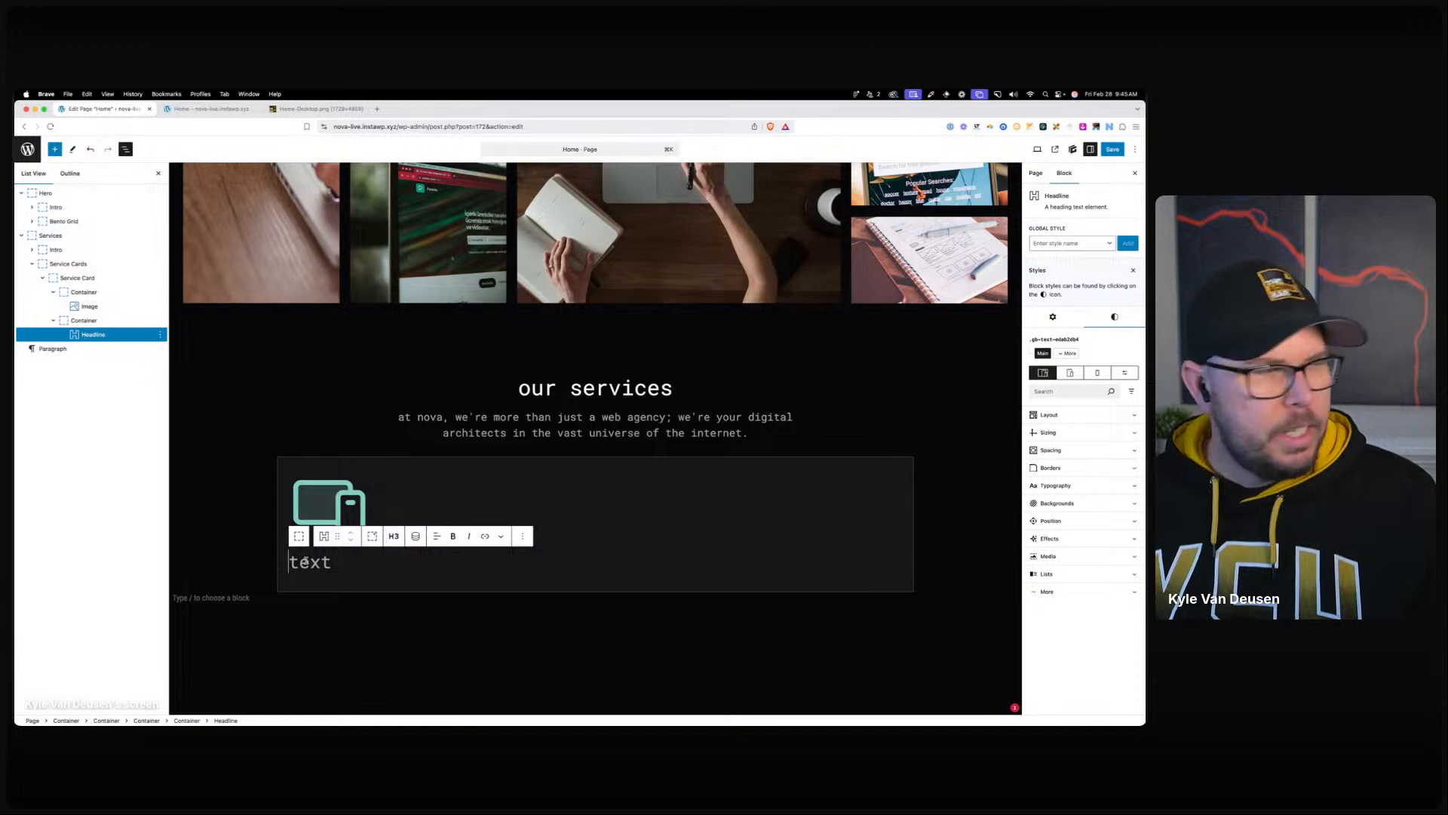
{"action": "type", "text": "websit"}
{"action": "key", "text": "BackSpace"}
{"action": "key", "text": "BackSpace"}
{"action": "key", "text": "BackSpace"}
{"action": "key", "text": "BackSpace"}
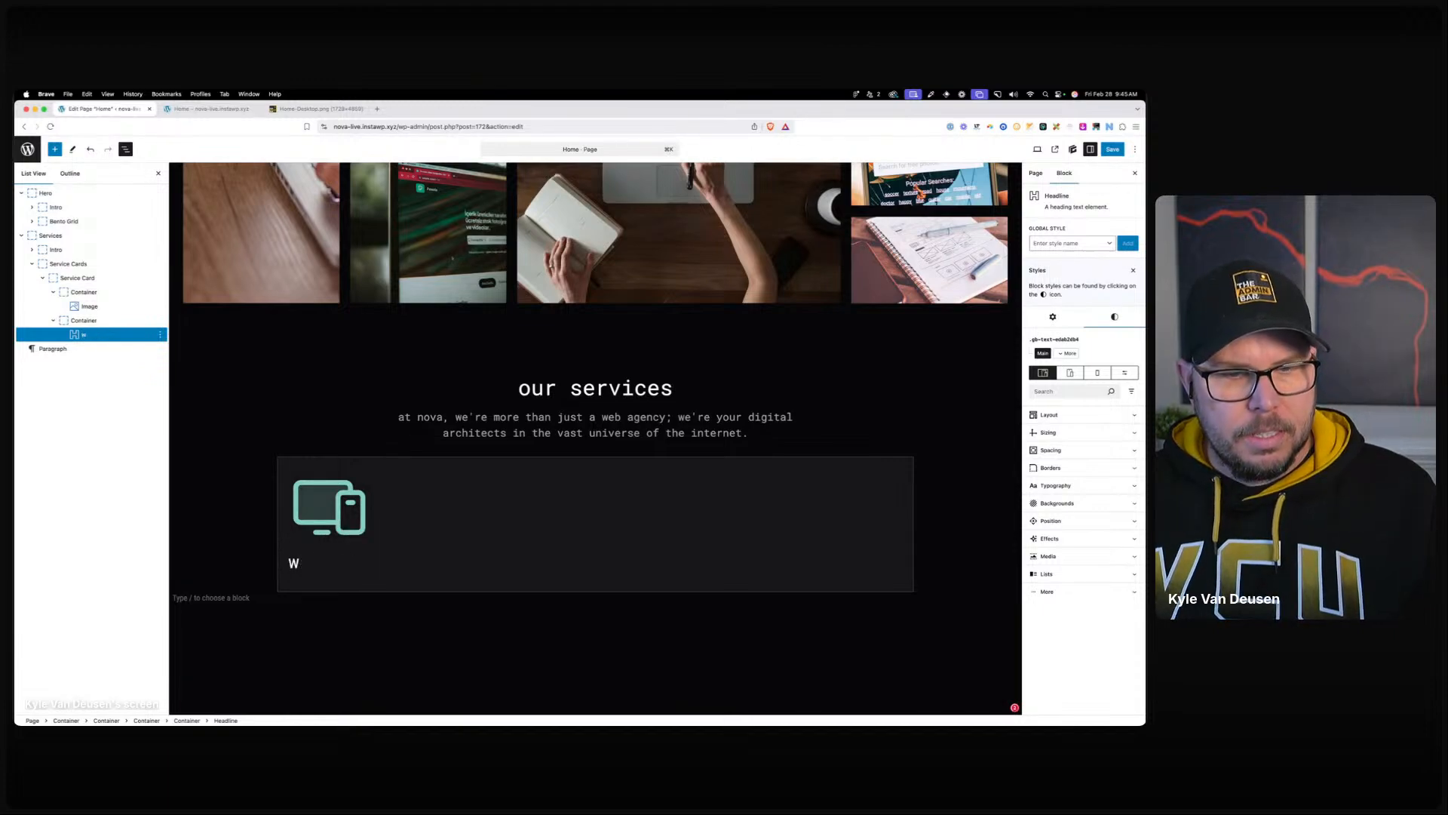
{"action": "type", "text": "bsite design &"}
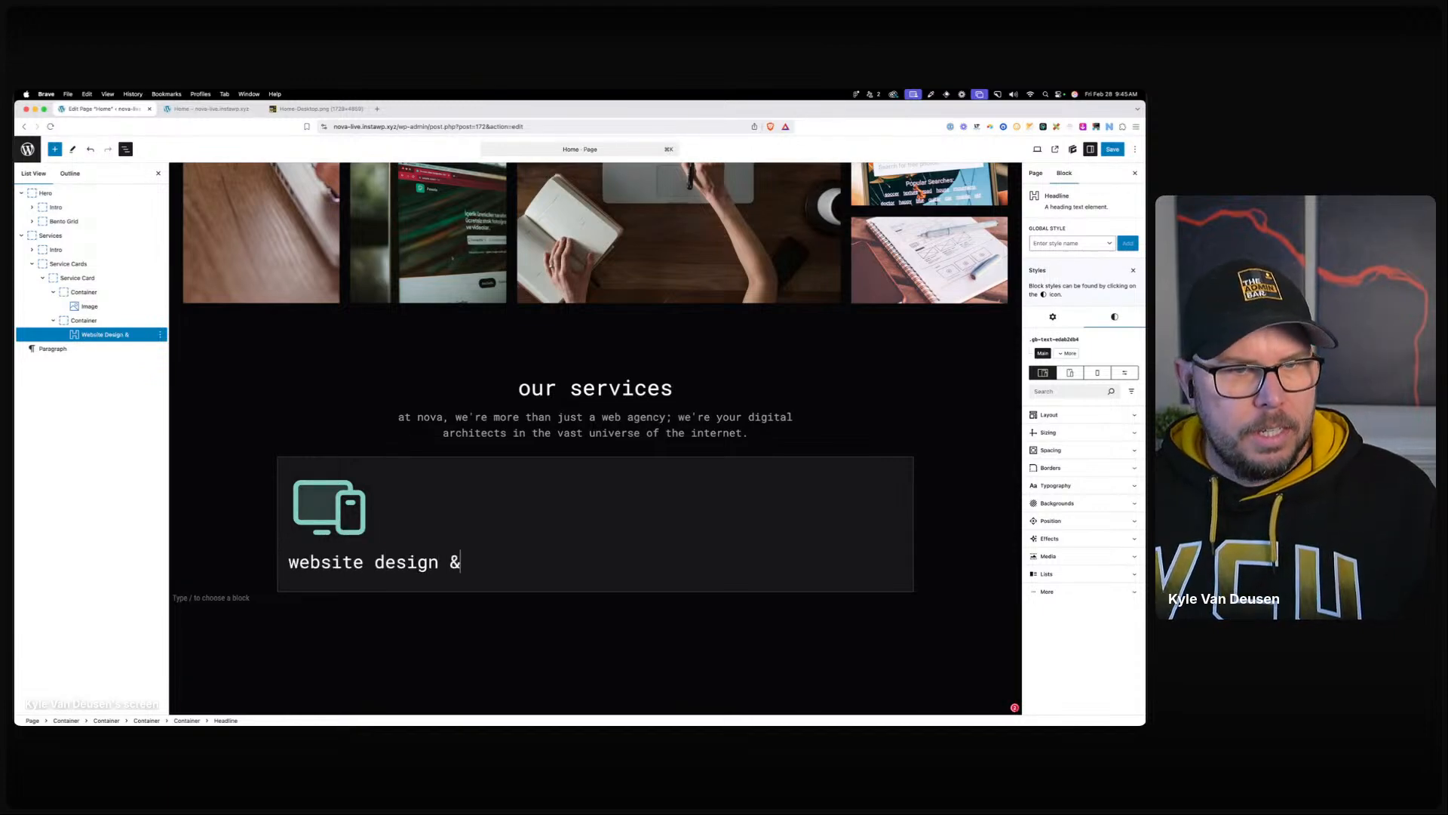
{"action": "type", "text": " development"}
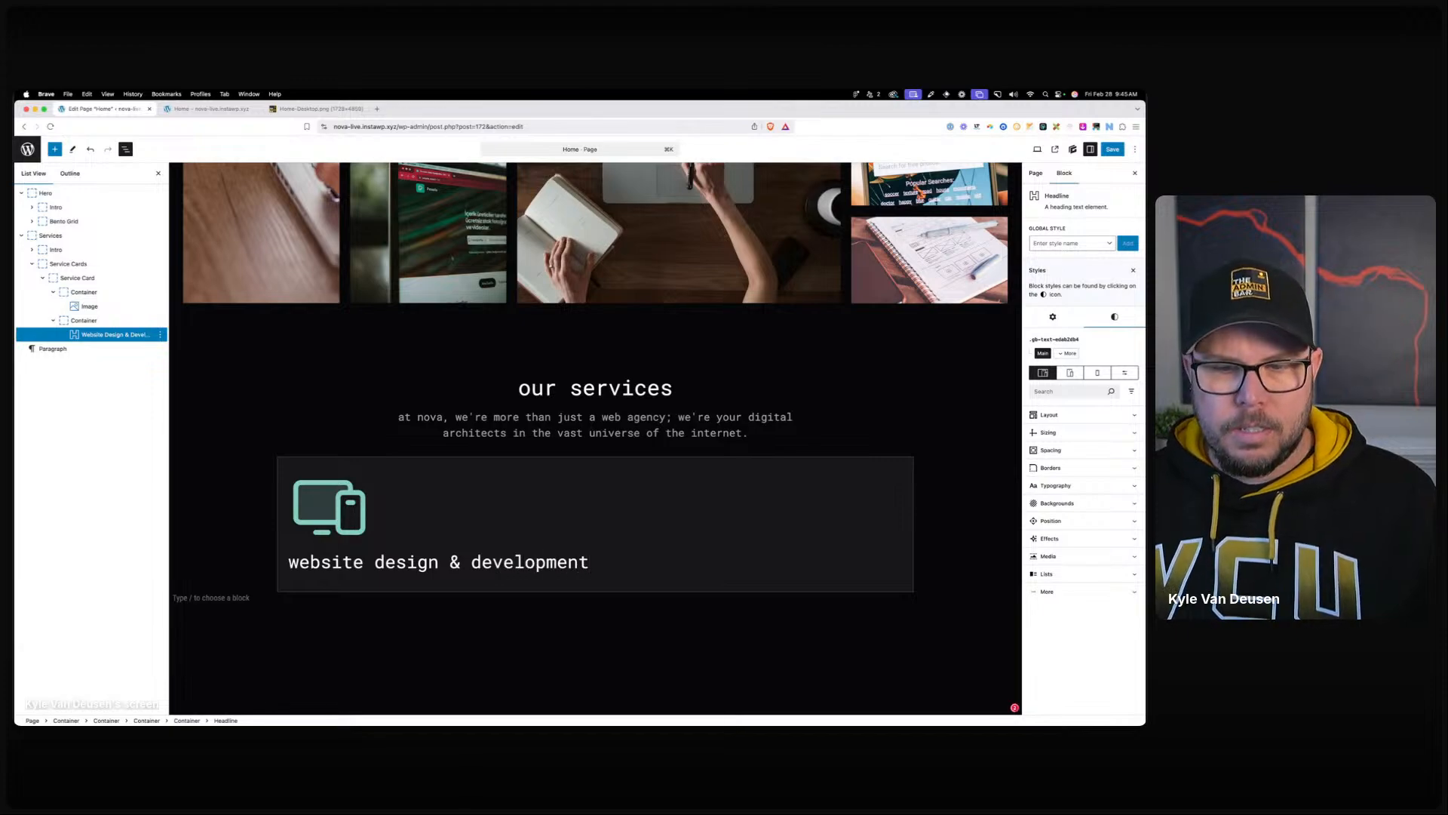
{"action": "key", "text": "Return"}
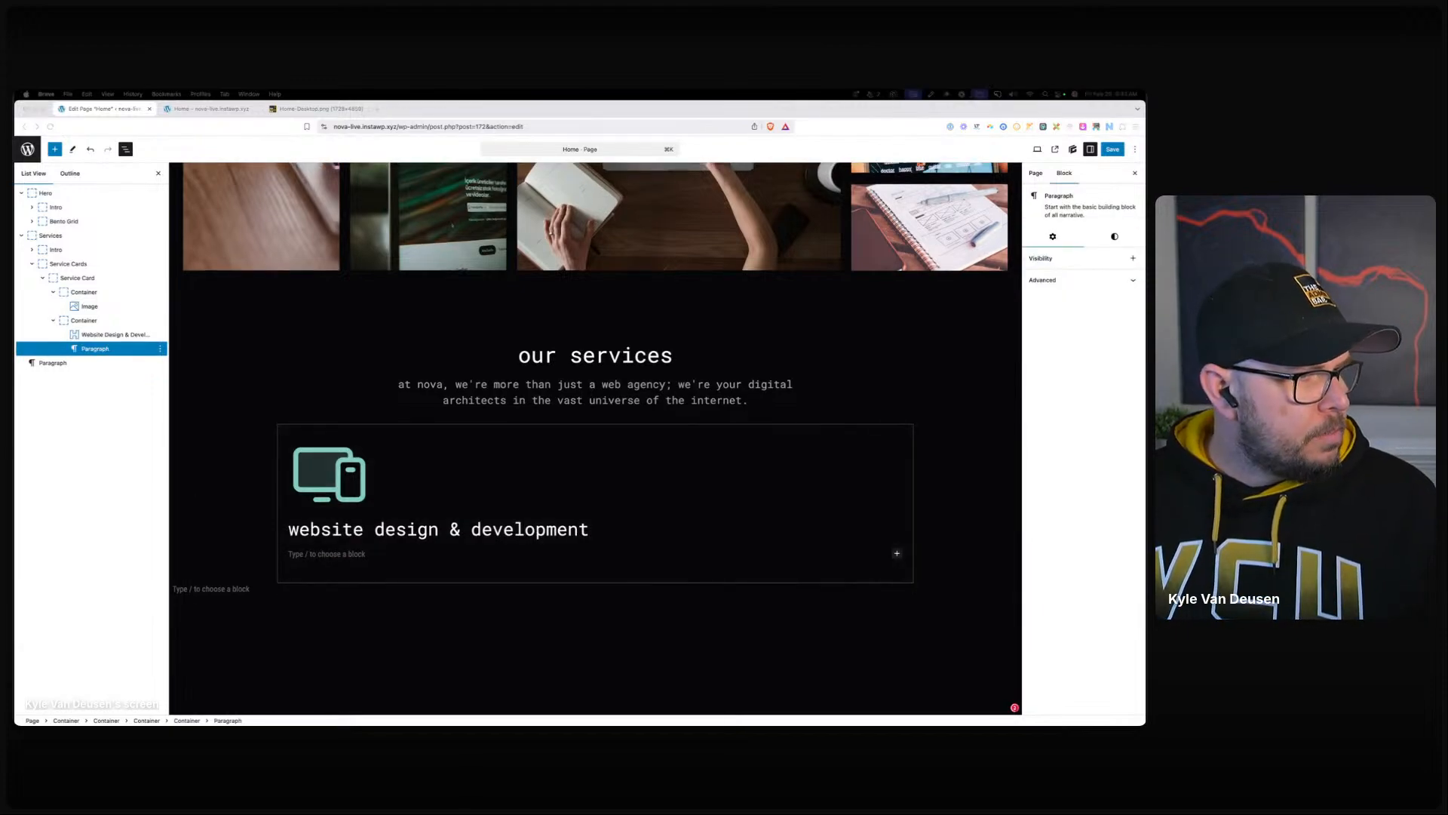
{"action": "type", "text": "This is just placeholder text. Don't be alarmed, this is just here to fill up space since your finalized copy isn't ready yet."}
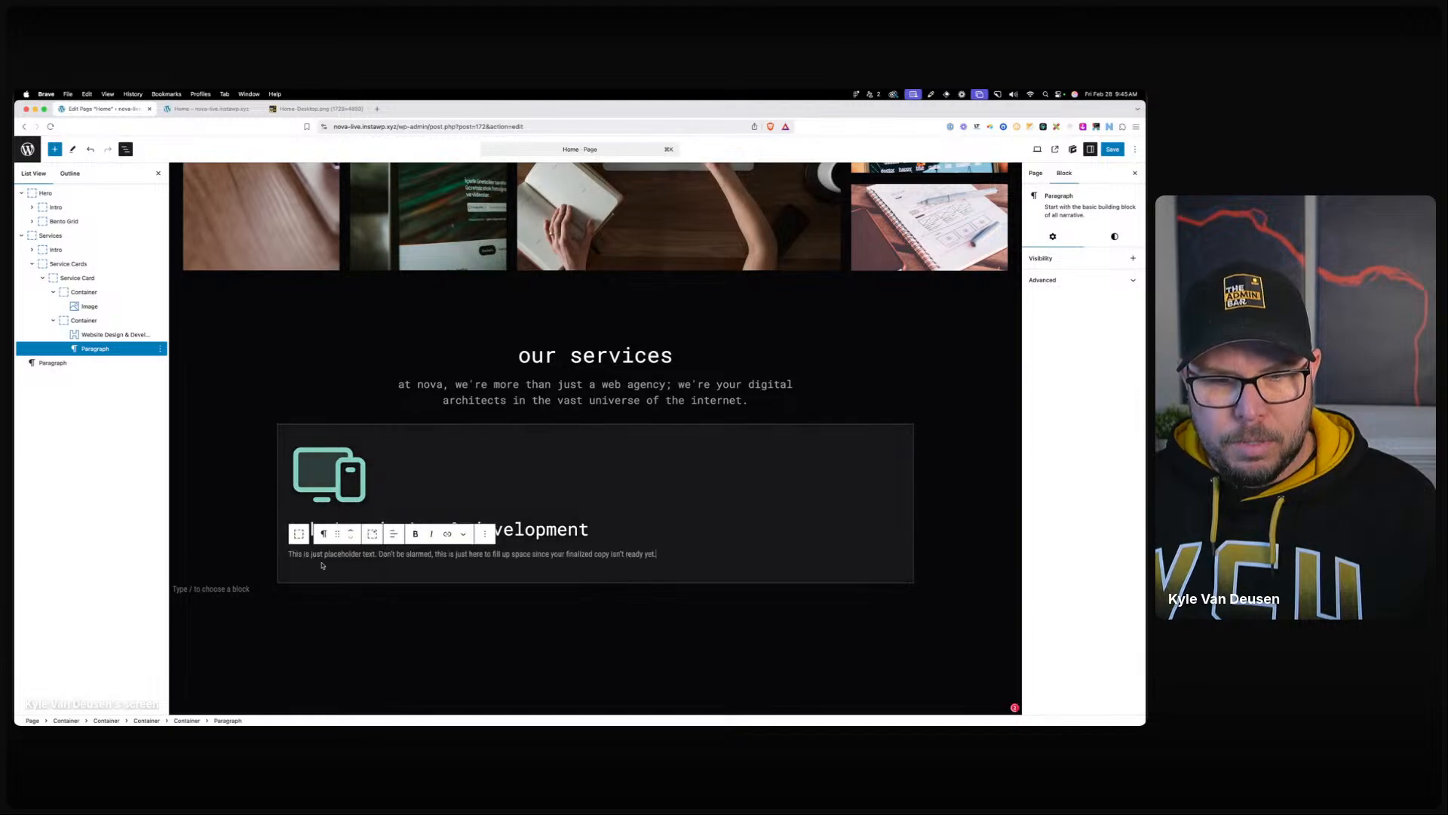
{"action": "left_click", "coordinate": [535, 530]}
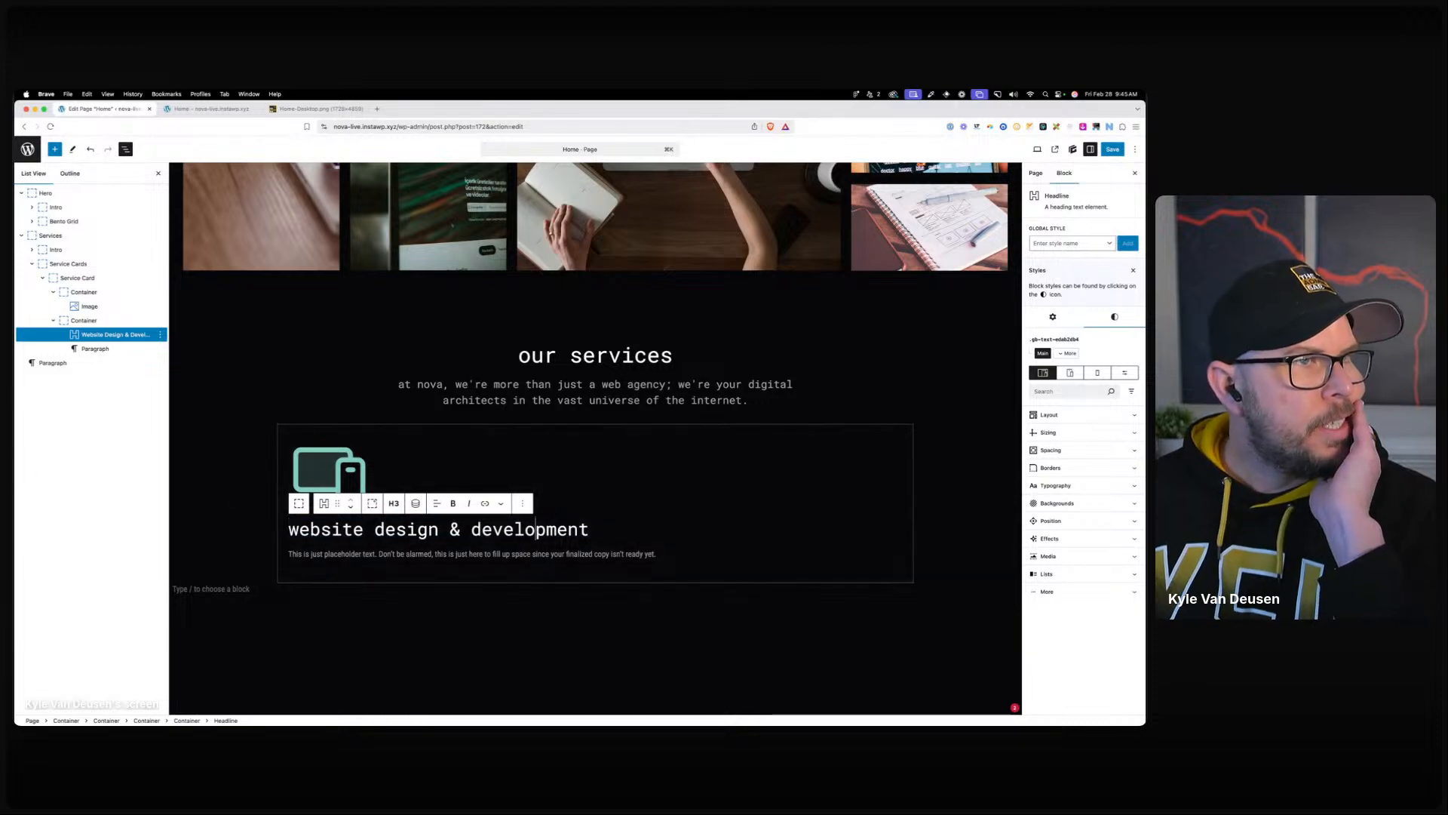
{"action": "left_click", "coordinate": [287, 438]}
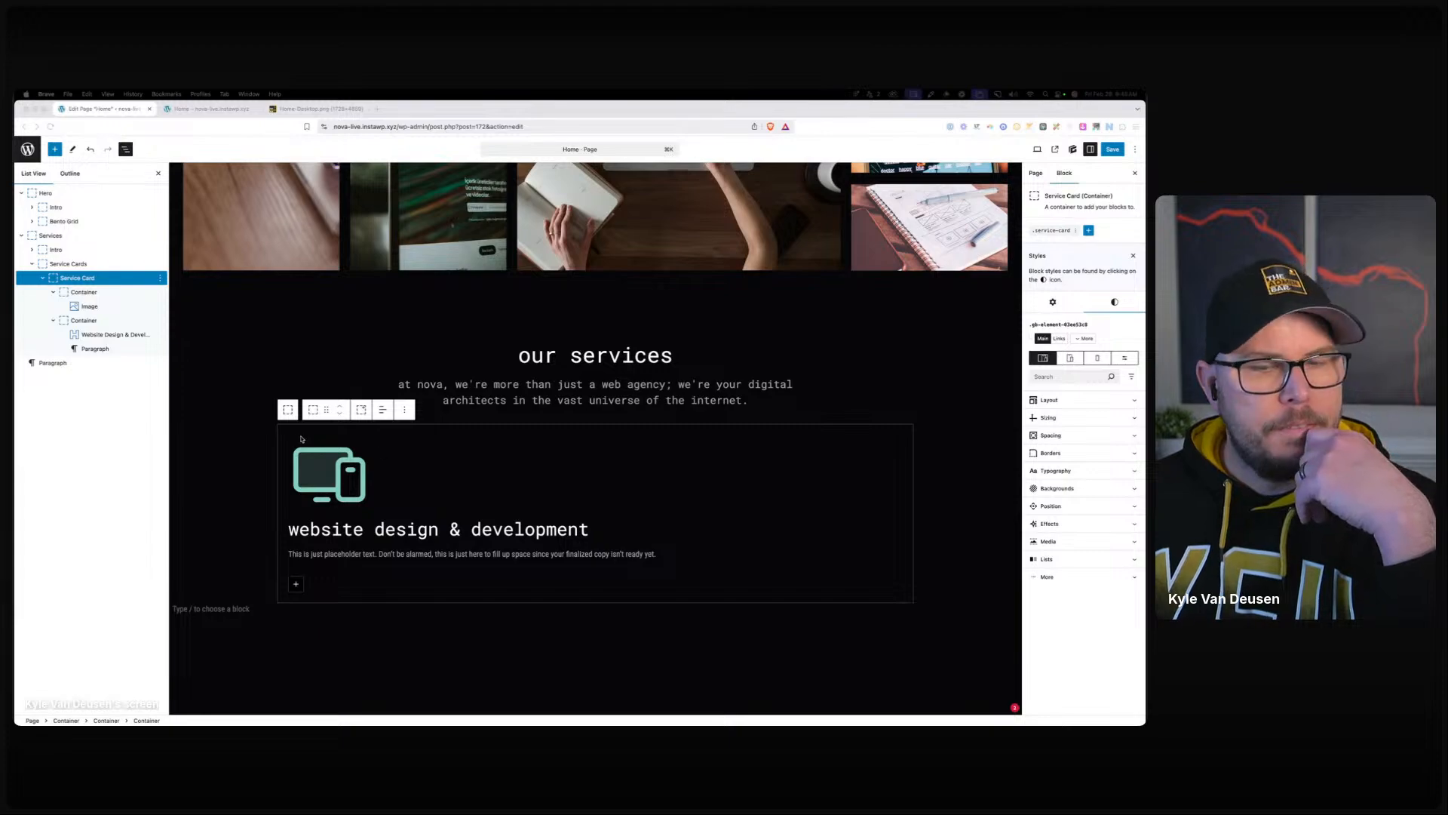
Set the .service-card class Sizing Min Height to 560 px.
{"action": "left_click", "coordinate": [77, 278]}
{"action": "left_click", "coordinate": [1053, 229]}
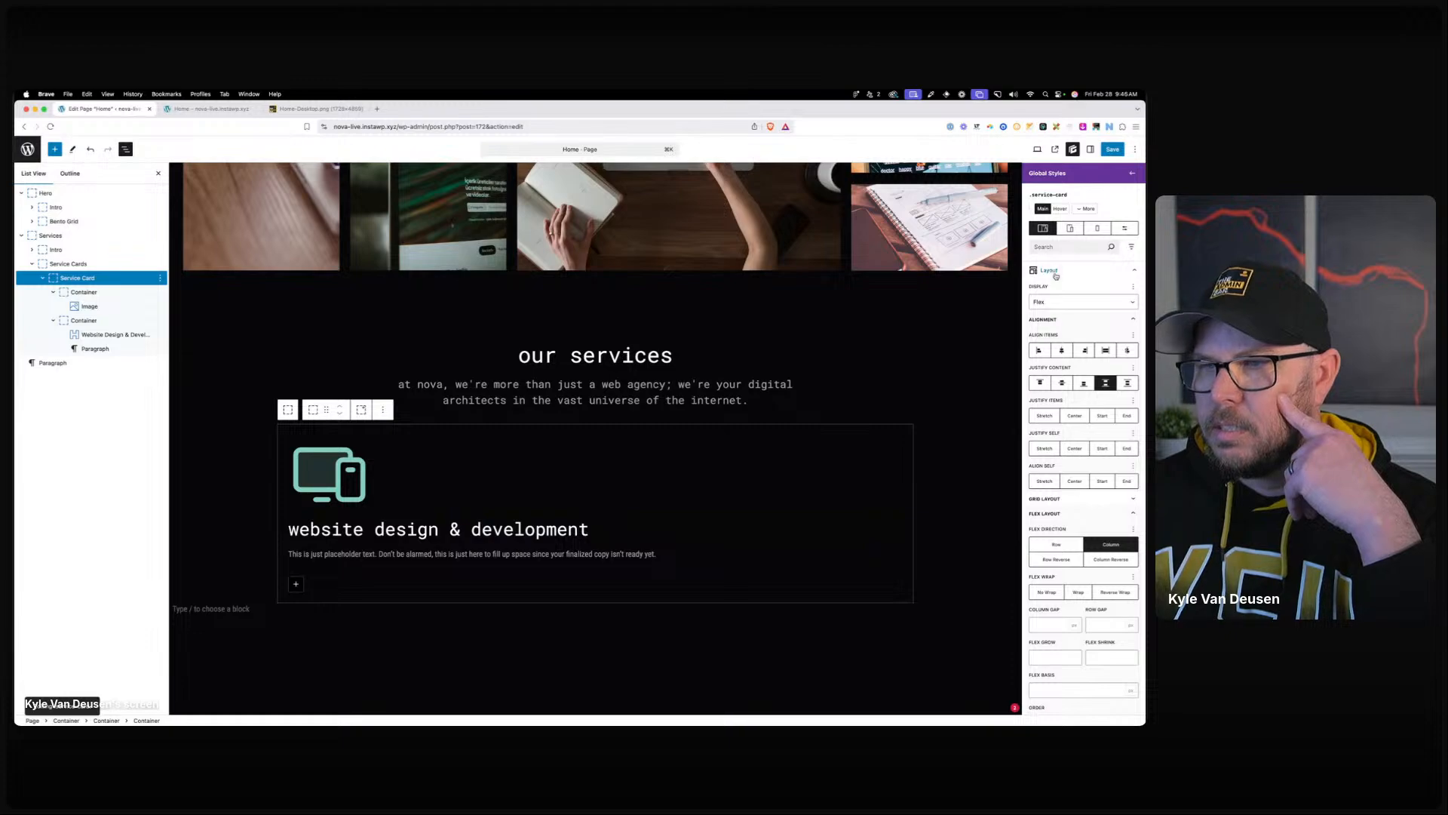
{"action": "left_click", "coordinate": [1056, 272]}
{"action": "left_click", "coordinate": [1050, 288]}
{"action": "left_click", "coordinate": [1102, 352]}
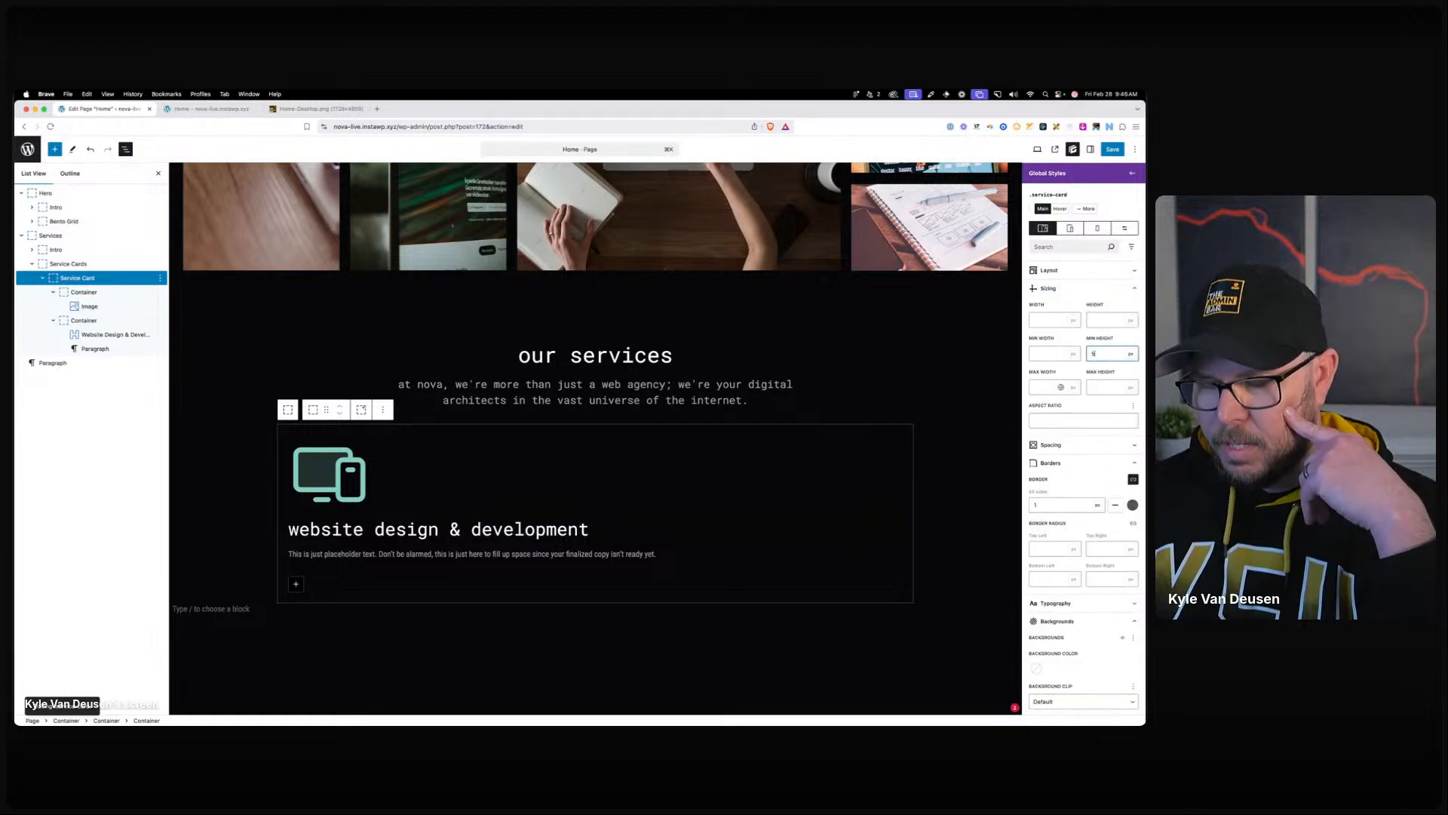
{"action": "type", "text": "560"}
{"action": "left_click", "coordinate": [488, 381]}
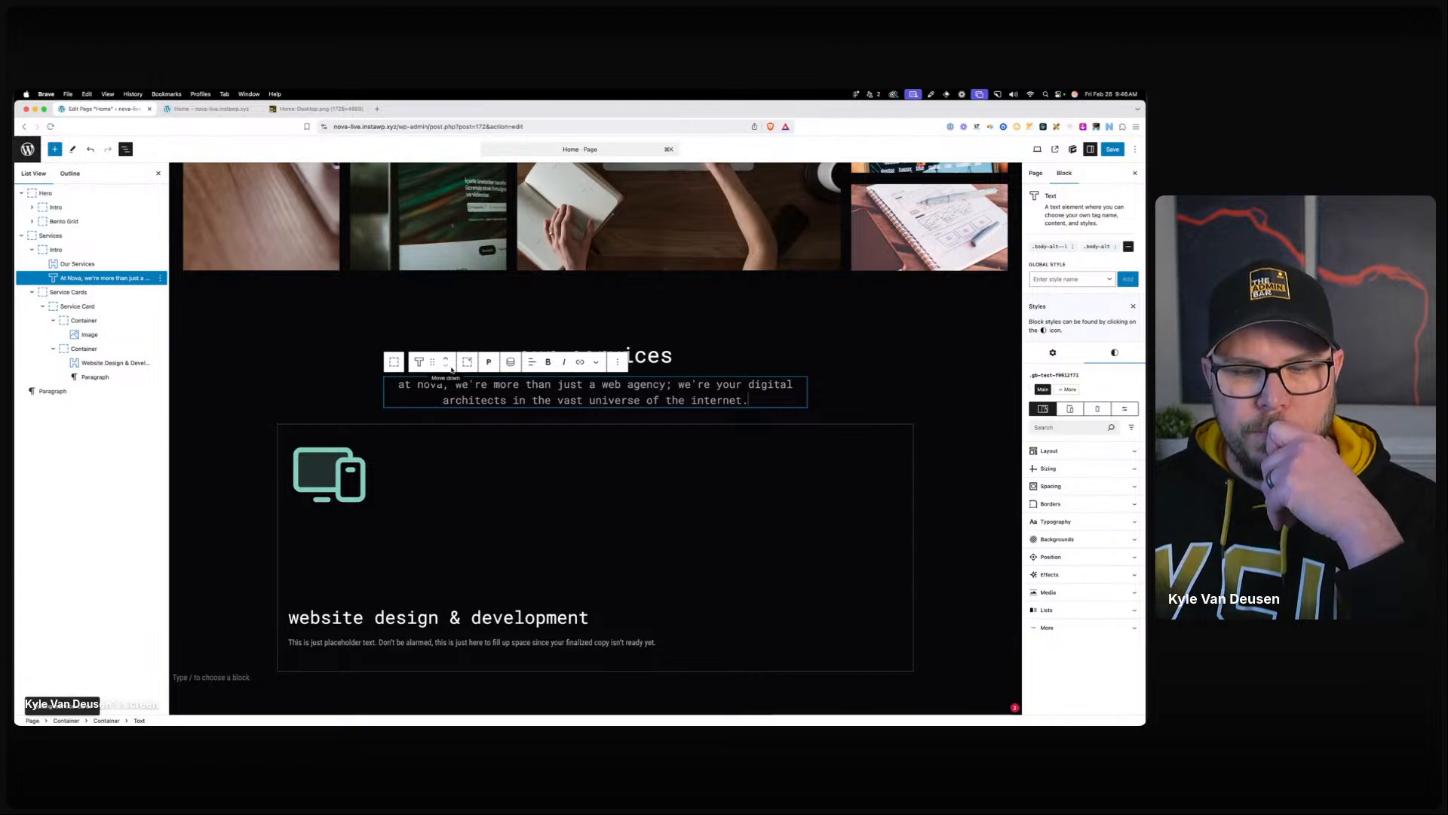
{"action": "left_click", "coordinate": [419, 642]}
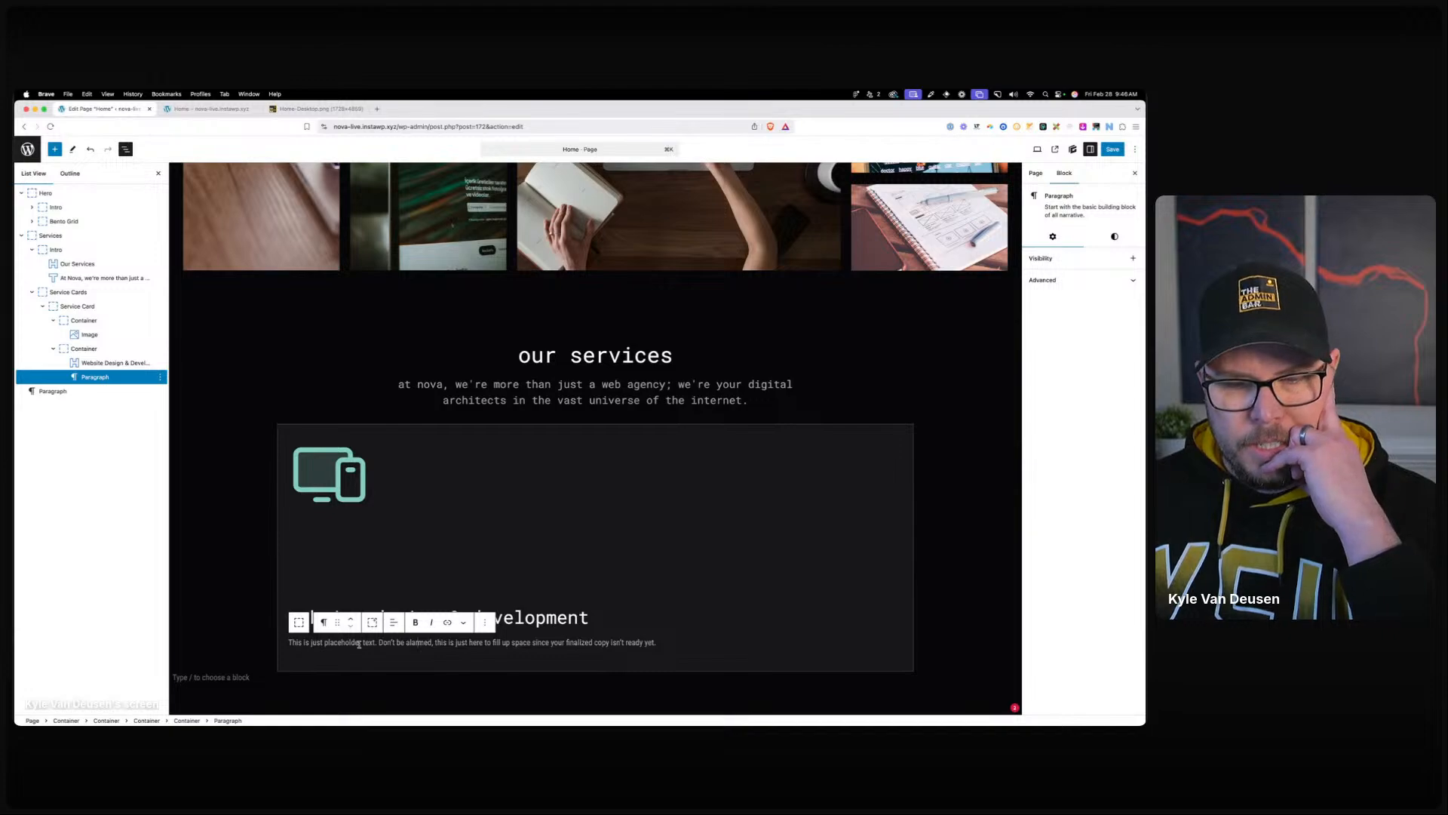
Save the page, review the live home page, then return to the editor.
{"action": "left_click", "coordinate": [1112, 149]}
{"action": "left_click", "coordinate": [1112, 149]}
{"action": "left_click", "coordinate": [211, 110]}
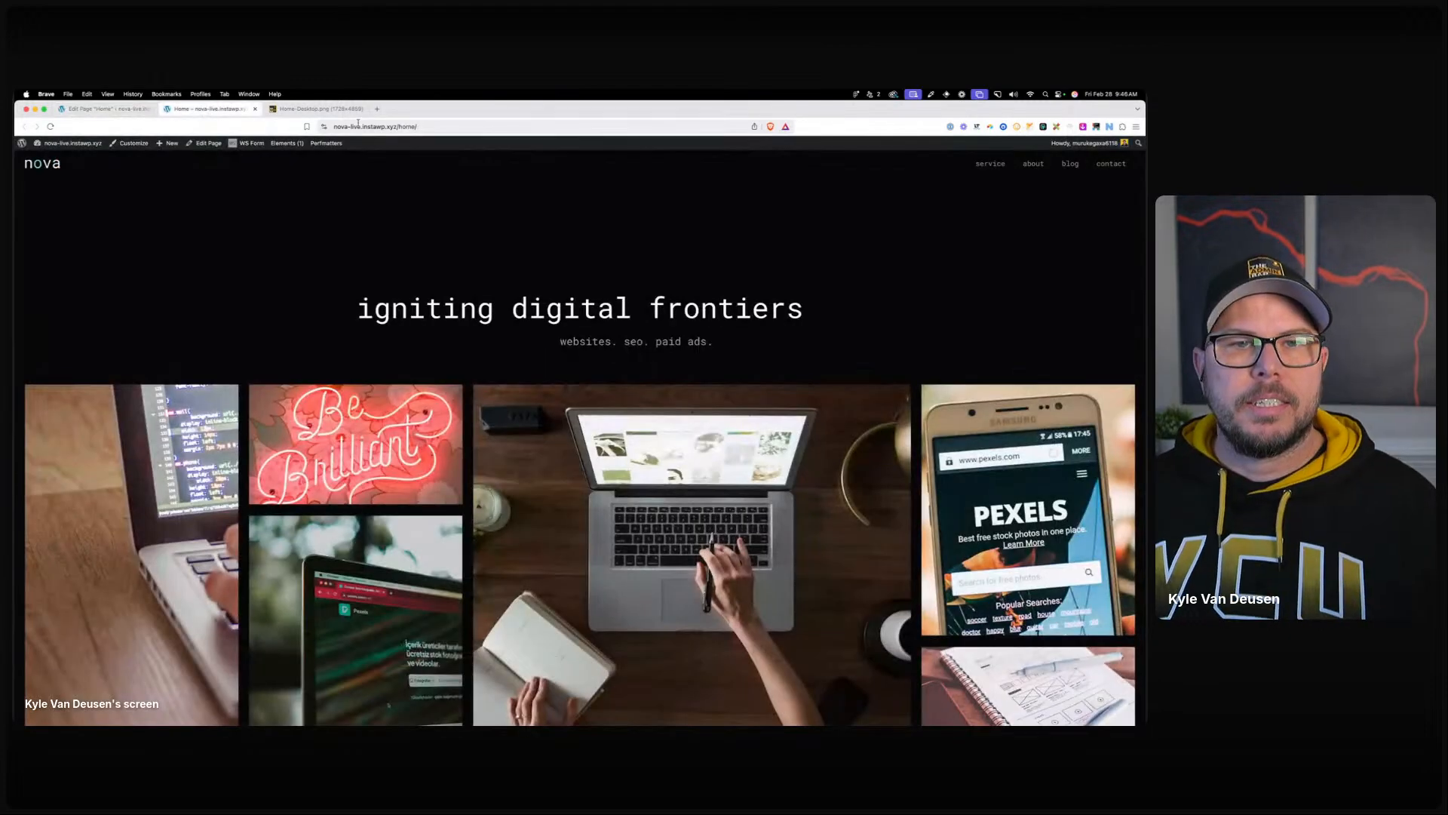
{"action": "scroll", "coordinate": [403, 282], "scroll_direction": "down", "scroll_amount": 10}
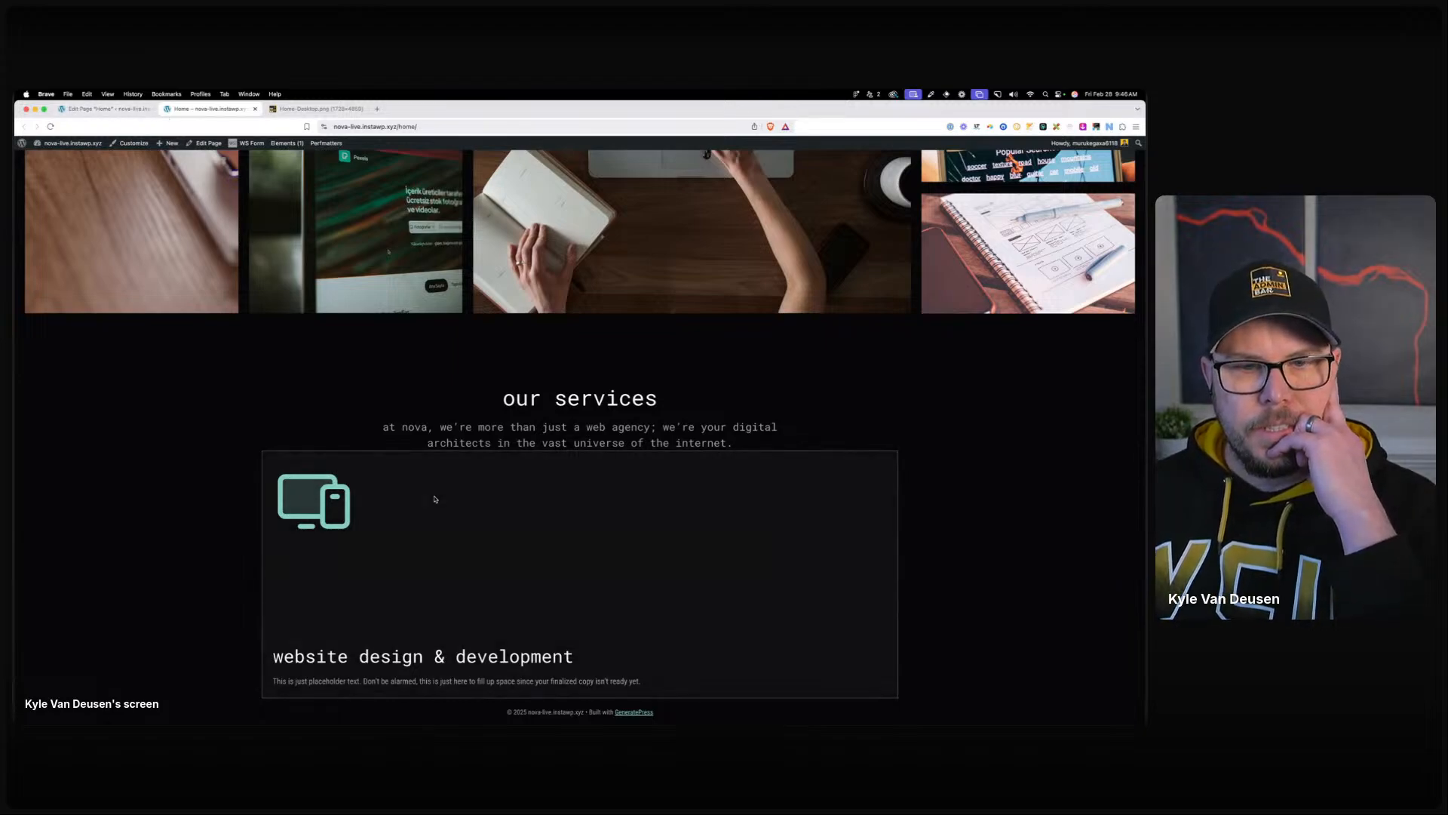
{"action": "left_click", "coordinate": [98, 109]}
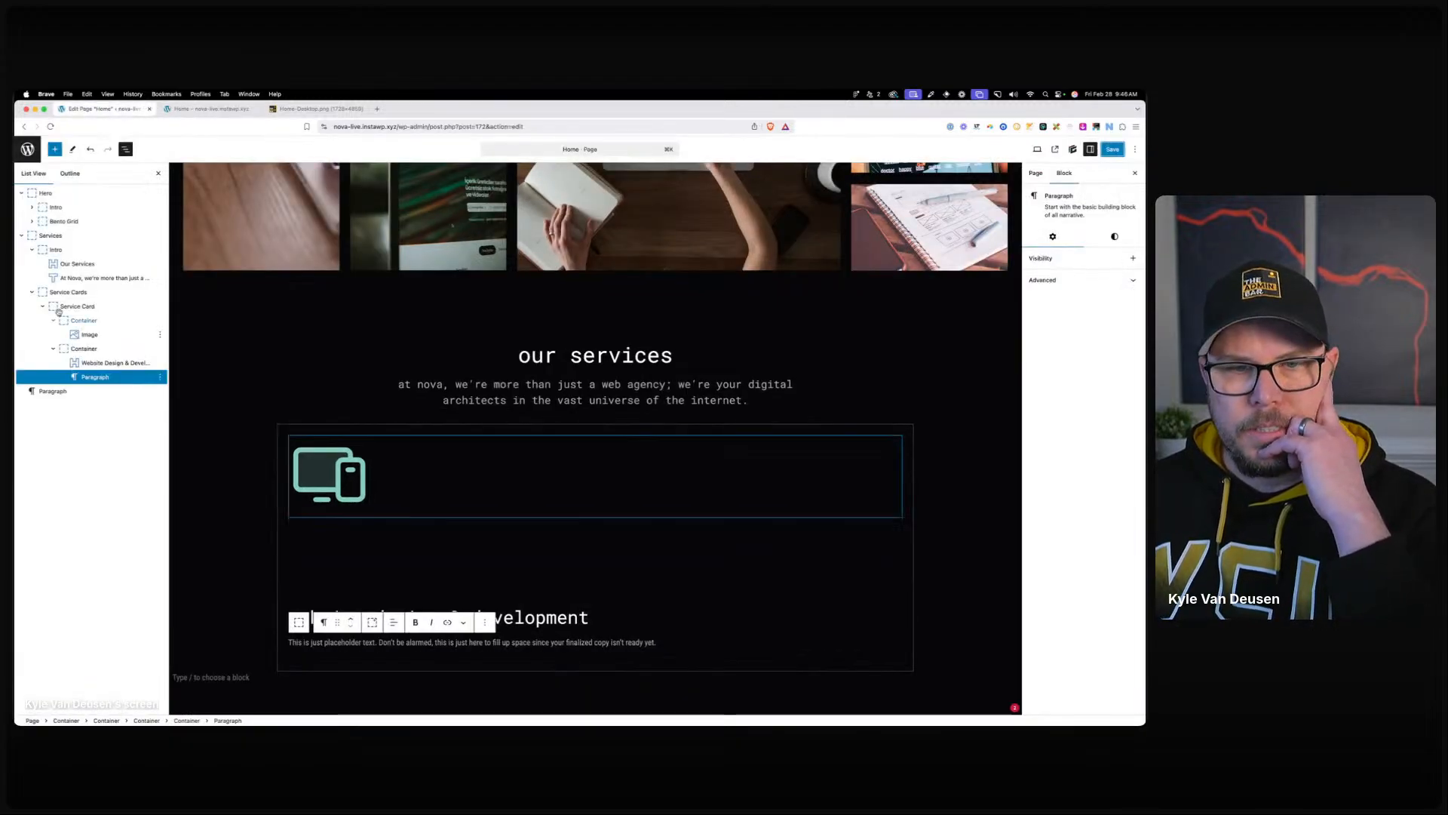
{"action": "left_click", "coordinate": [70, 292]}
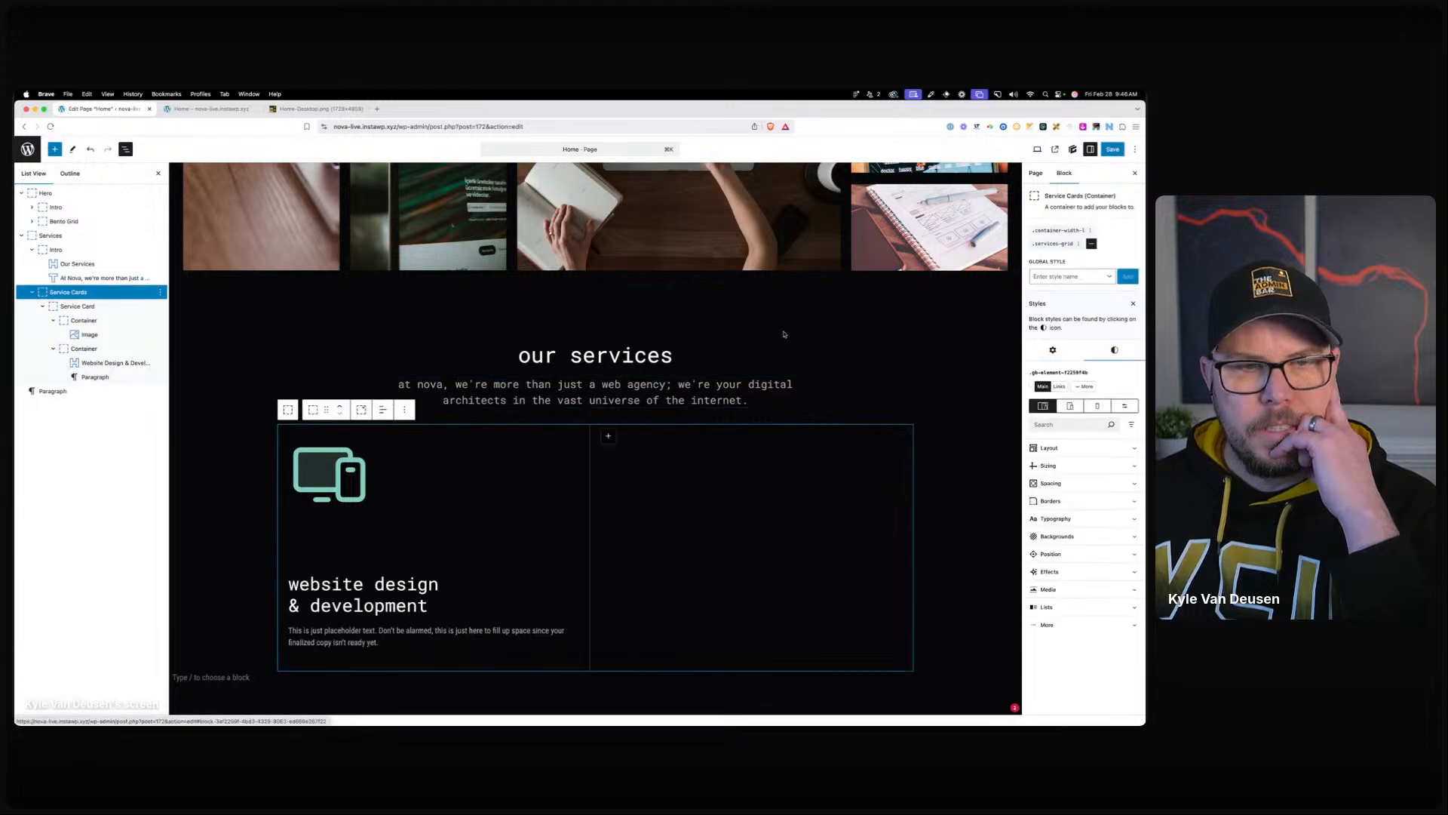
Give the .services-grid global style a 40 px top margin.
{"action": "left_click", "coordinate": [1060, 243]}
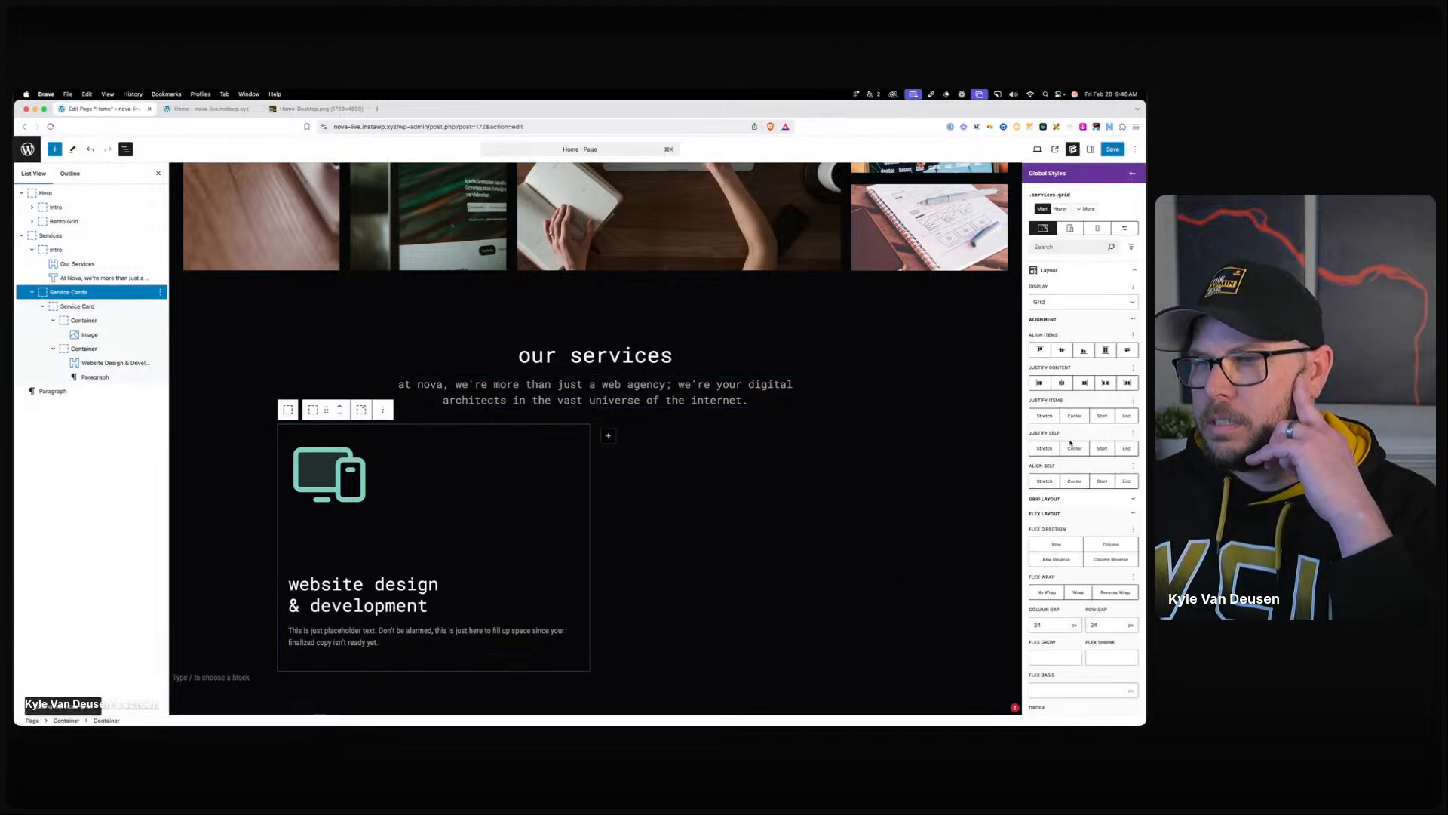
{"action": "left_click", "coordinate": [1067, 272]}
{"action": "left_click", "coordinate": [1056, 445]}
{"action": "left_click", "coordinate": [1077, 568]}
{"action": "type", "text": "40"}
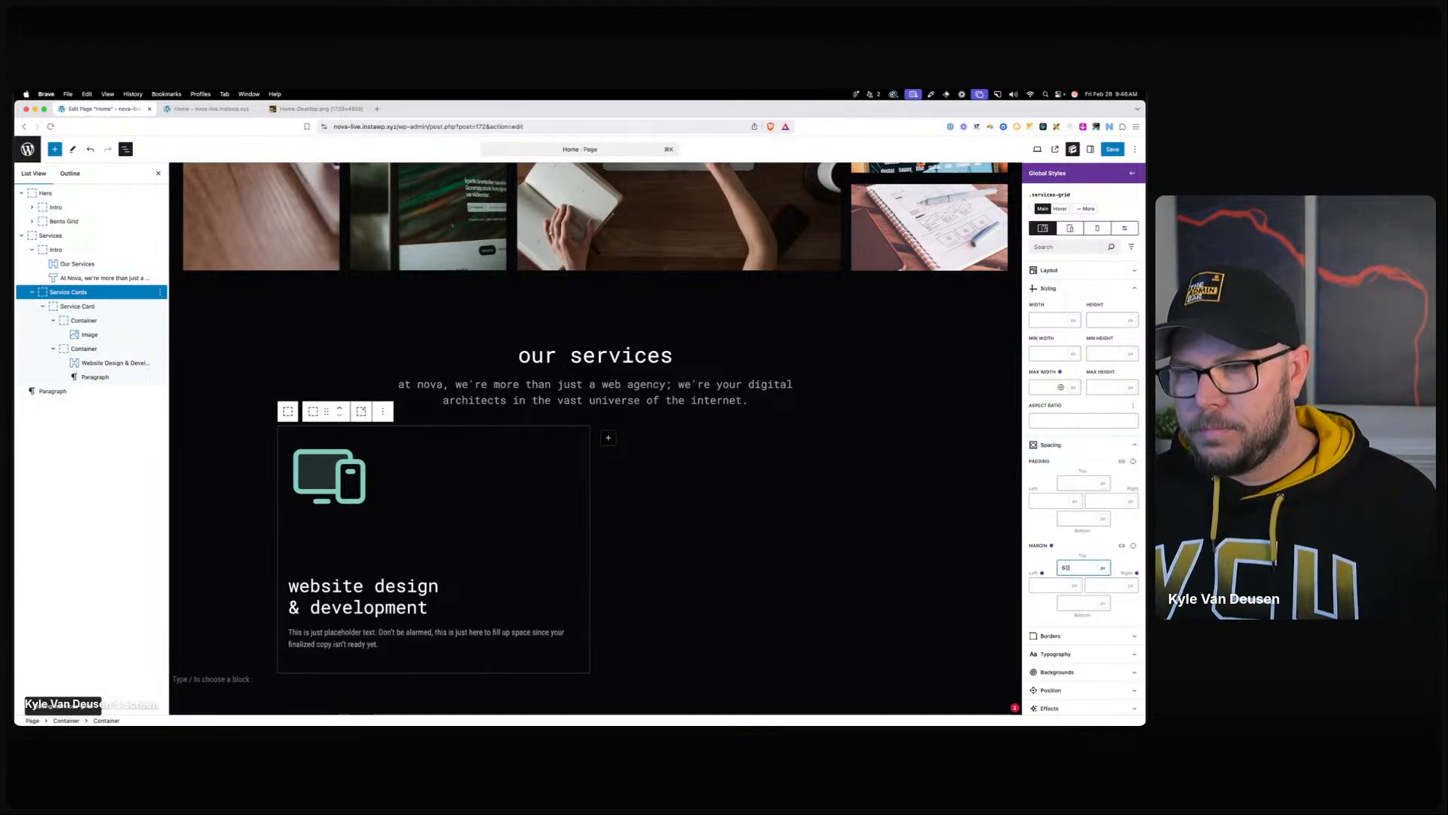
Duplicate the service card so the grid holds identical copies.
{"action": "left_click", "coordinate": [68, 305]}
{"action": "key", "text": "super+shift+d"}
{"action": "key", "text": "super+shift+d"}
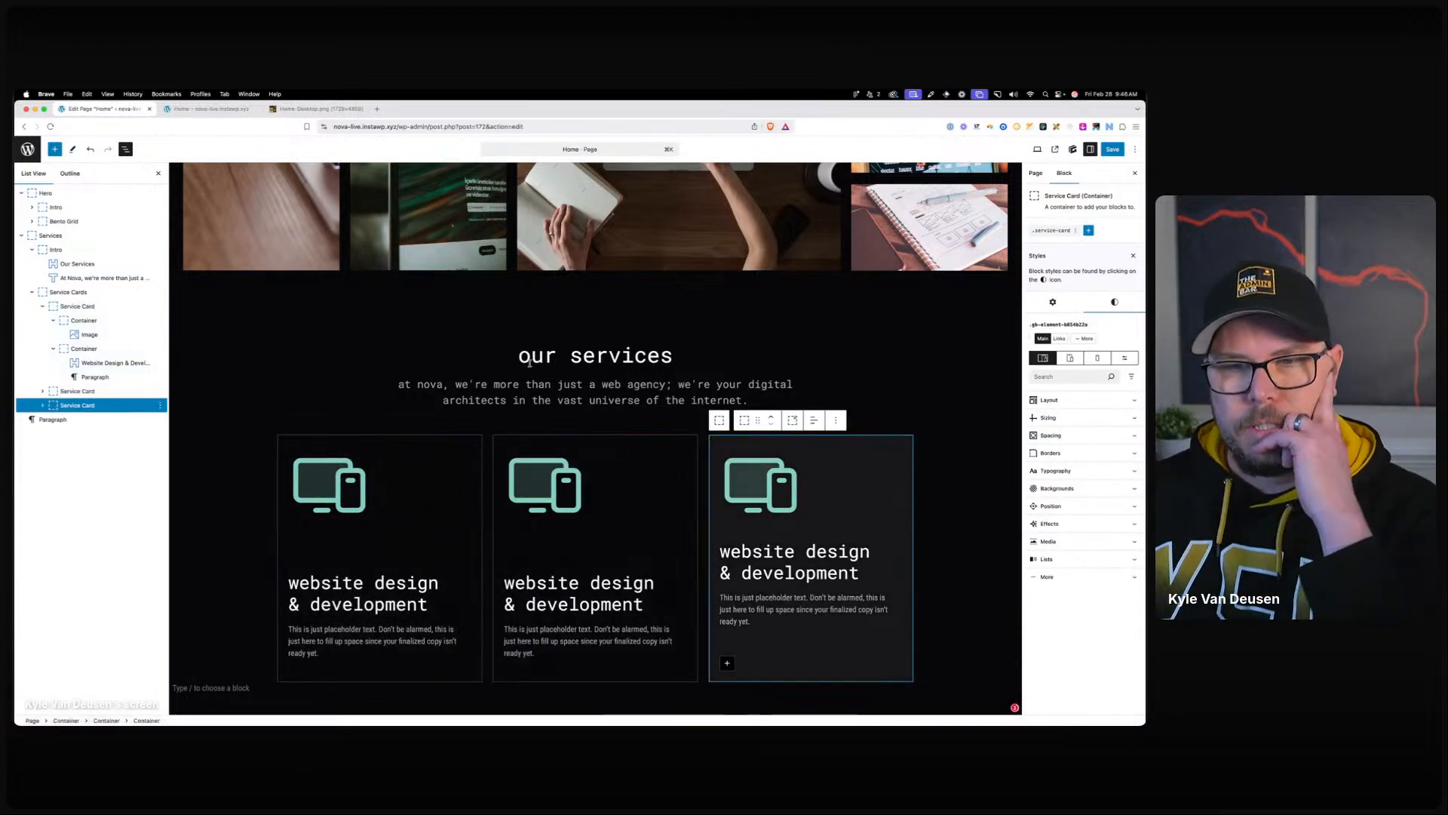
{"action": "left_click", "coordinate": [529, 361]}
Save the page and reload the live home page, comparing with the Home-Desktop.png mockup.
{"action": "left_click", "coordinate": [1112, 149]}
{"action": "left_click", "coordinate": [1112, 149]}
{"action": "left_click", "coordinate": [216, 110]}
{"action": "left_click", "coordinate": [354, 111]}
{"action": "left_click", "coordinate": [205, 112]}
{"action": "left_click", "coordinate": [369, 126]}
{"action": "key", "text": "Return"}
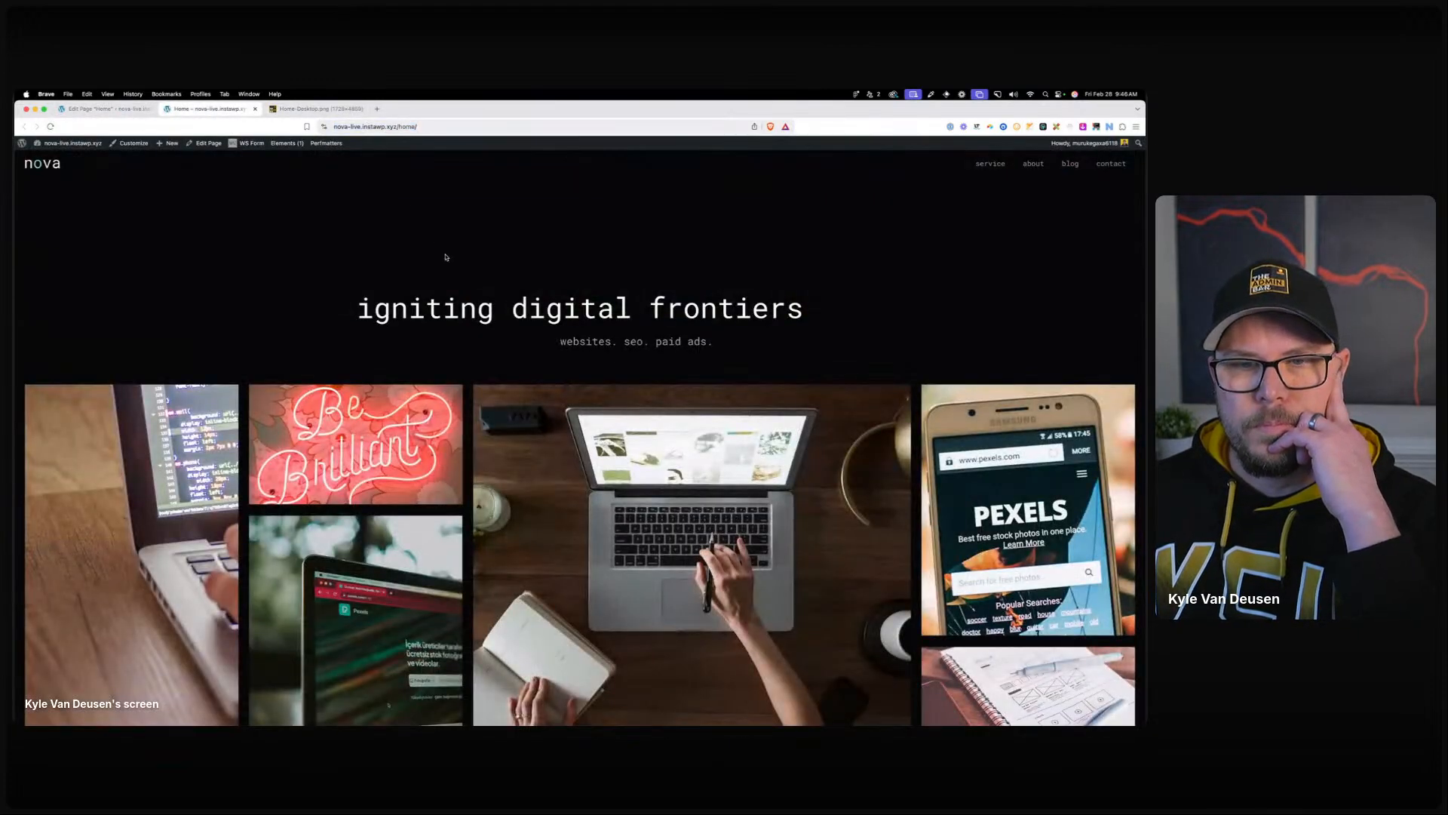
{"action": "scroll", "coordinate": [464, 299], "scroll_direction": "down", "scroll_amount": 10}
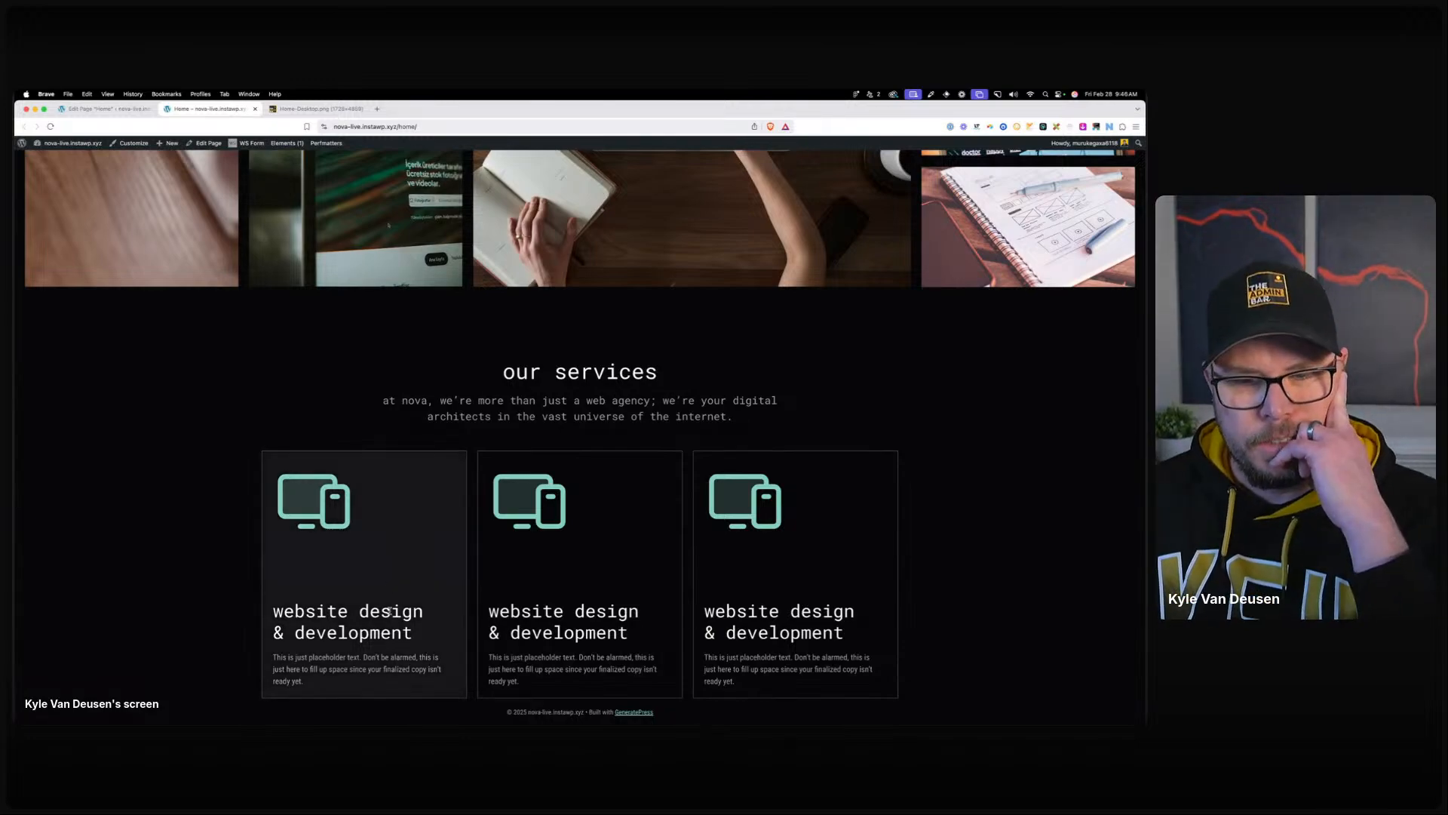
{"action": "left_click", "coordinate": [106, 108]}
{"action": "left_click", "coordinate": [379, 578]}
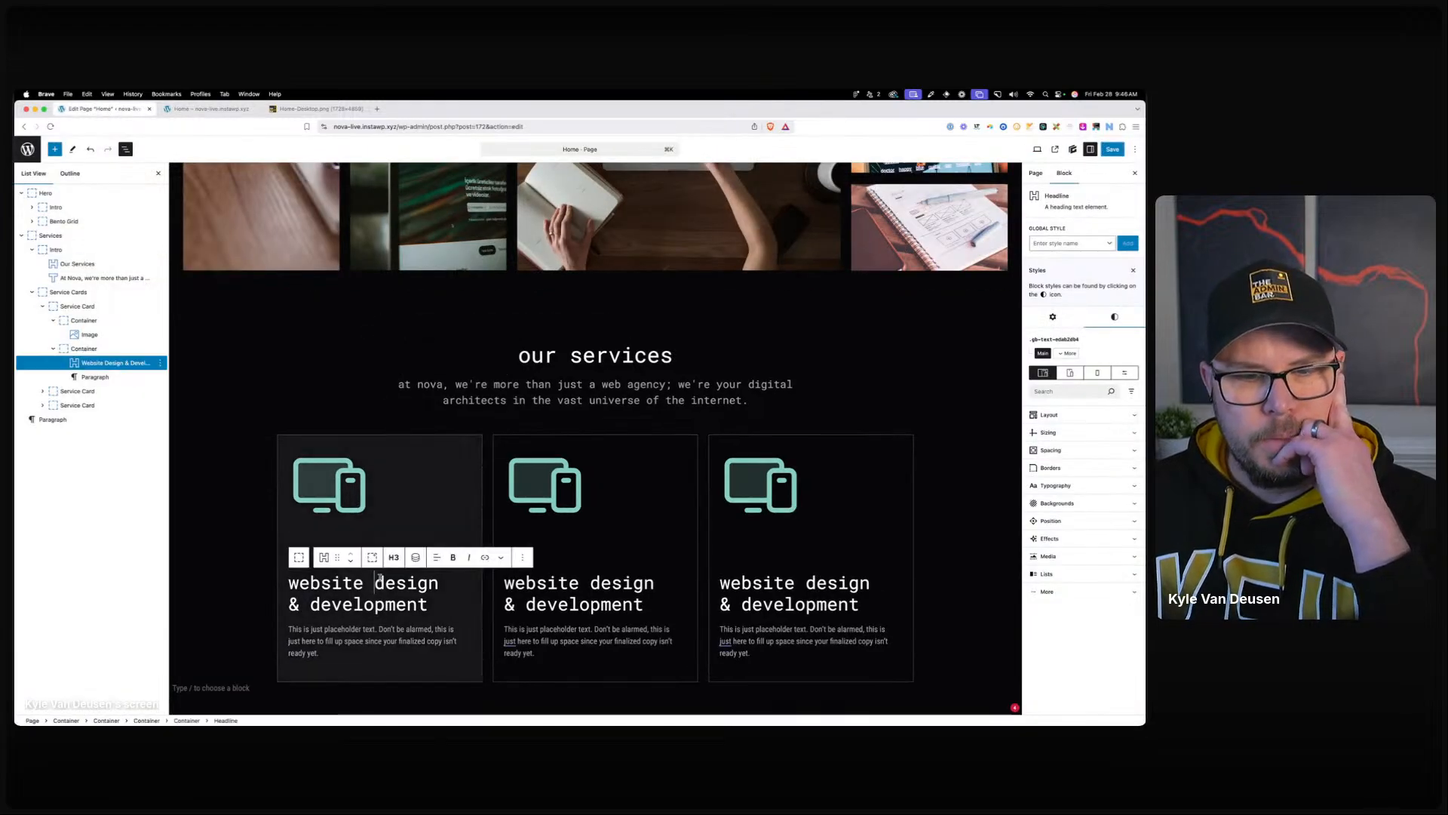
{"action": "left_click", "coordinate": [203, 109]}
{"action": "right_click", "coordinate": [521, 373]}
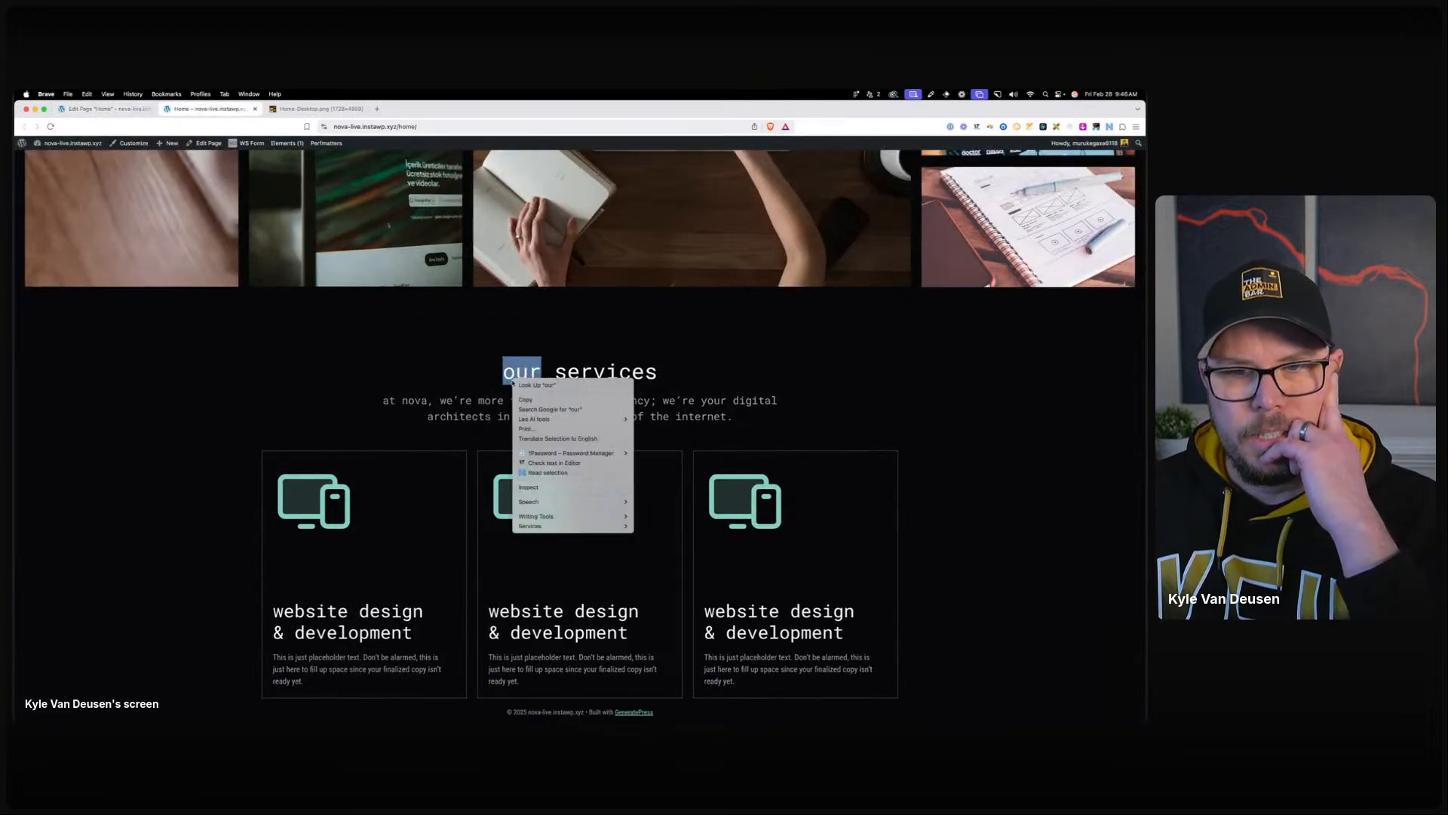
{"action": "left_click", "coordinate": [543, 486]}
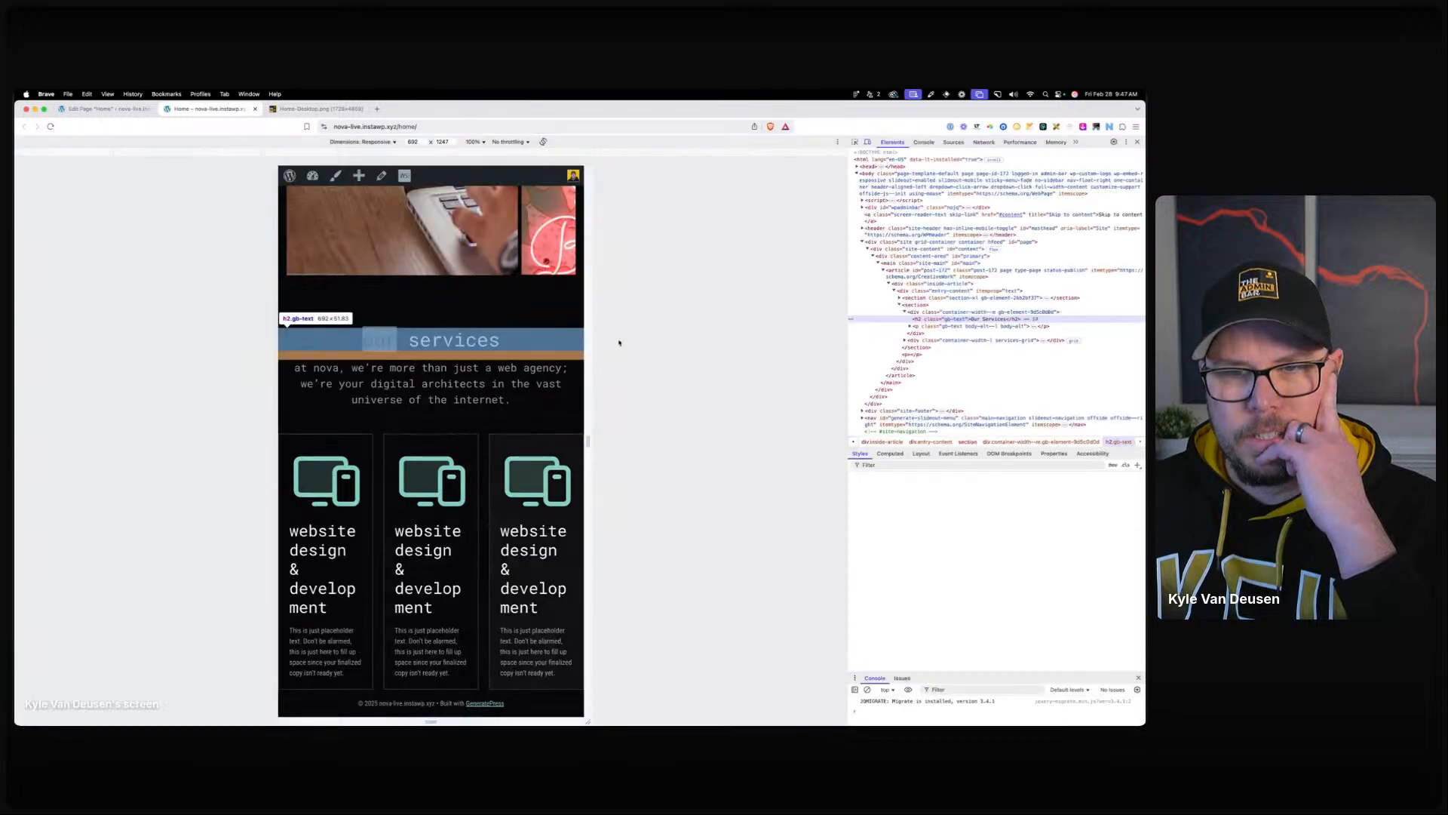
{"action": "left_click_drag", "start_coordinate": [589, 326], "coordinate": [839, 173]}
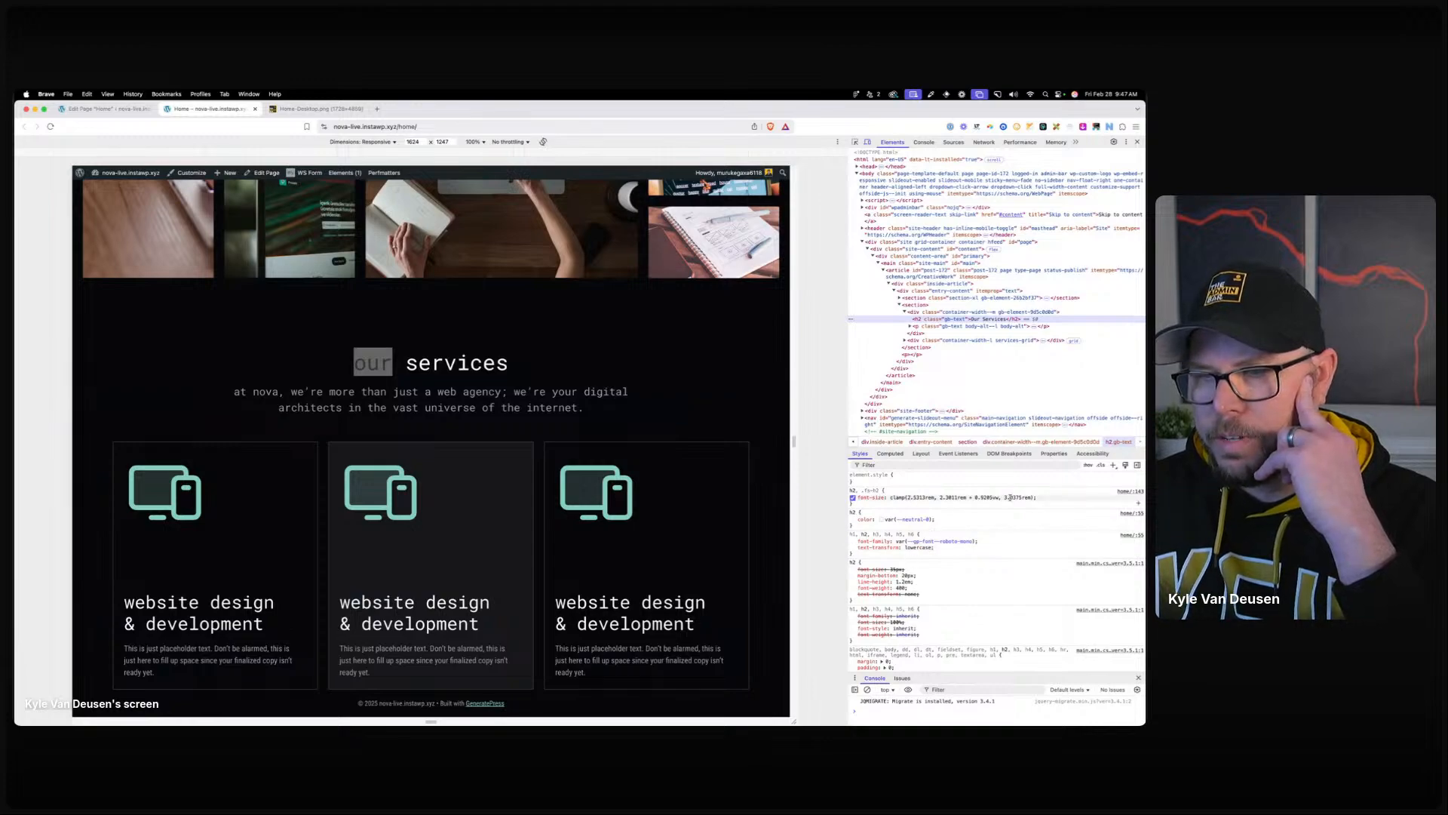
{"action": "left_click", "coordinate": [855, 142]}
{"action": "left_click", "coordinate": [672, 615]}
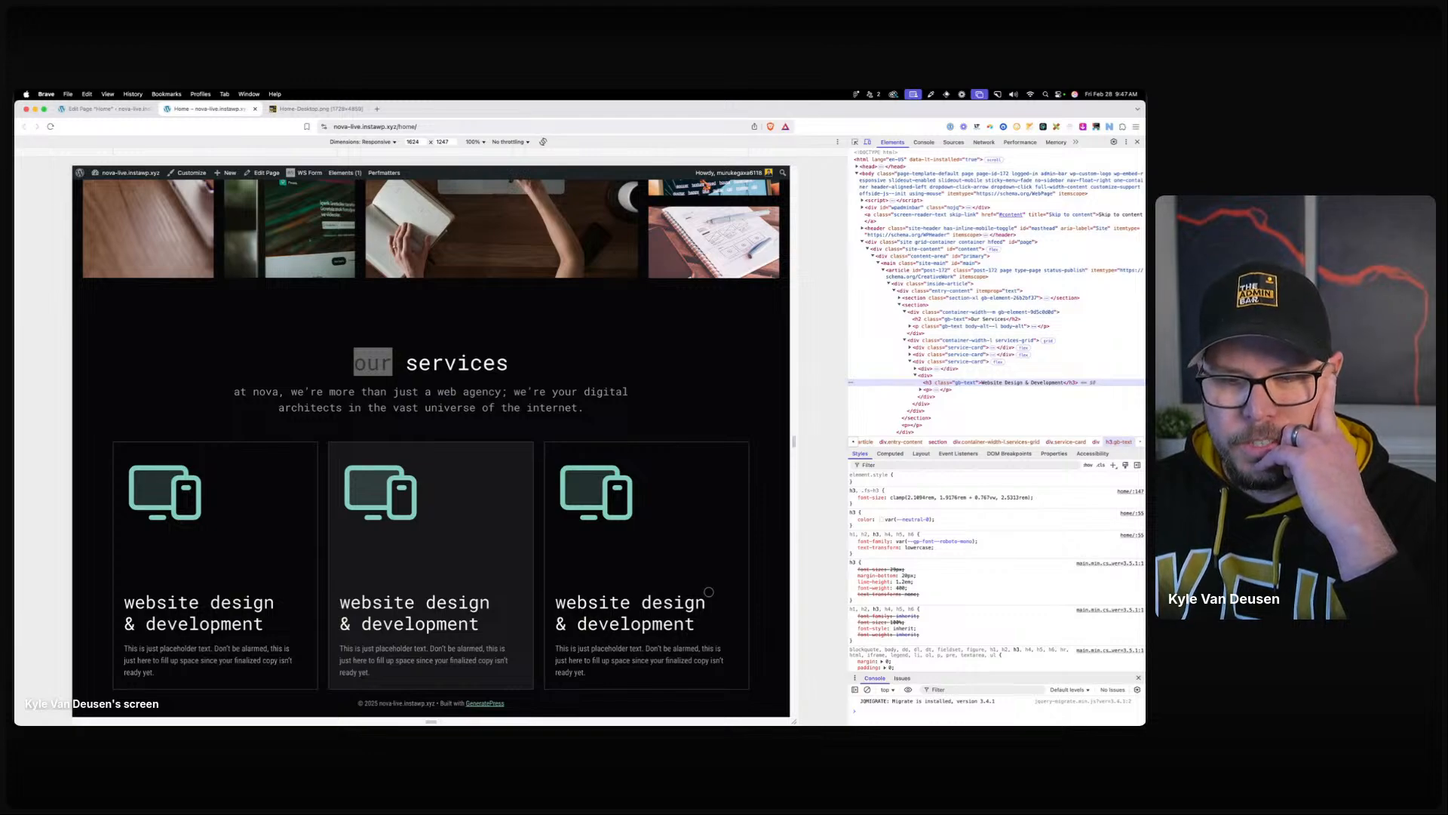
{"action": "left_click", "coordinate": [1137, 142]}
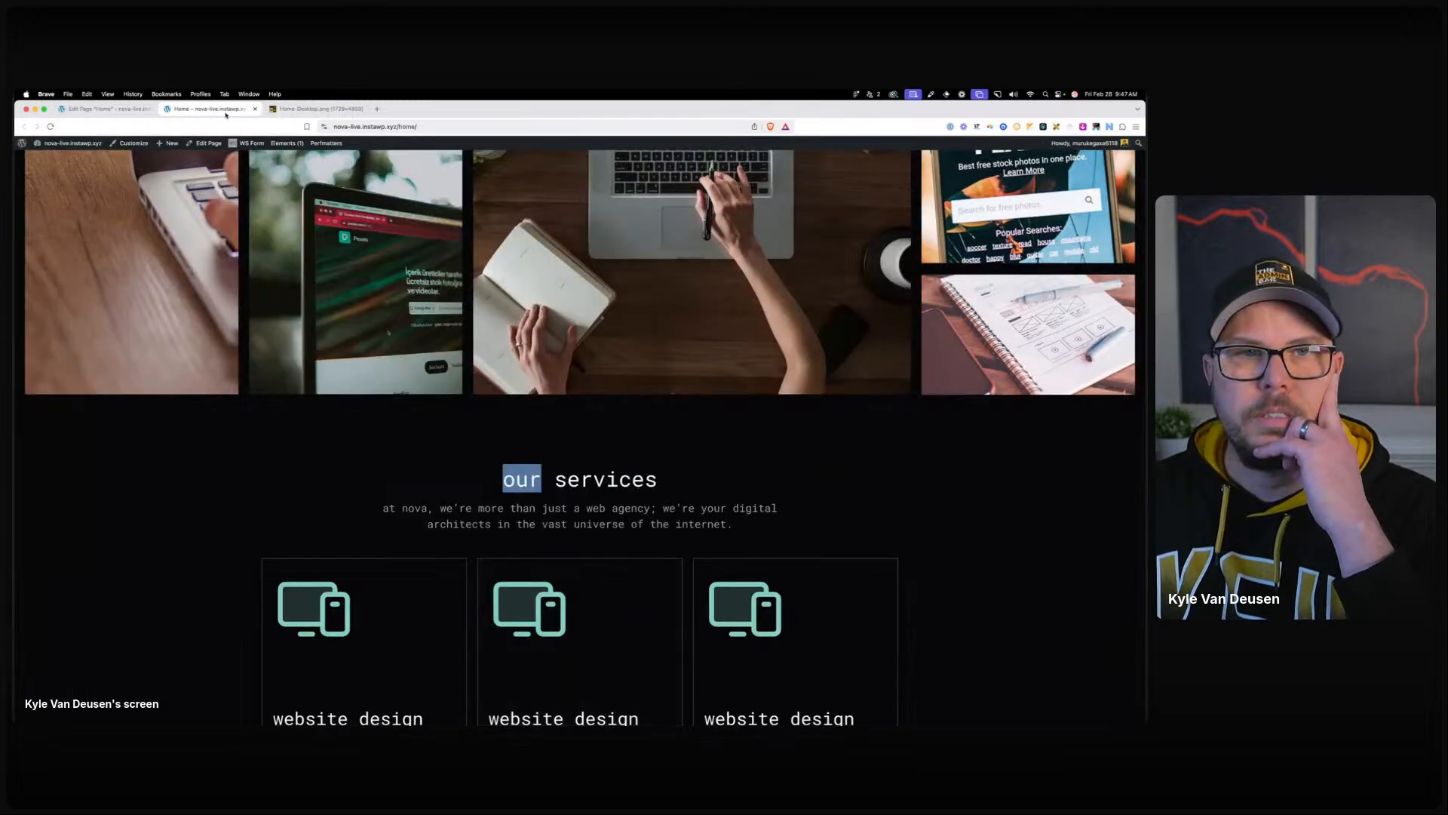
{"action": "left_click", "coordinate": [105, 108]}
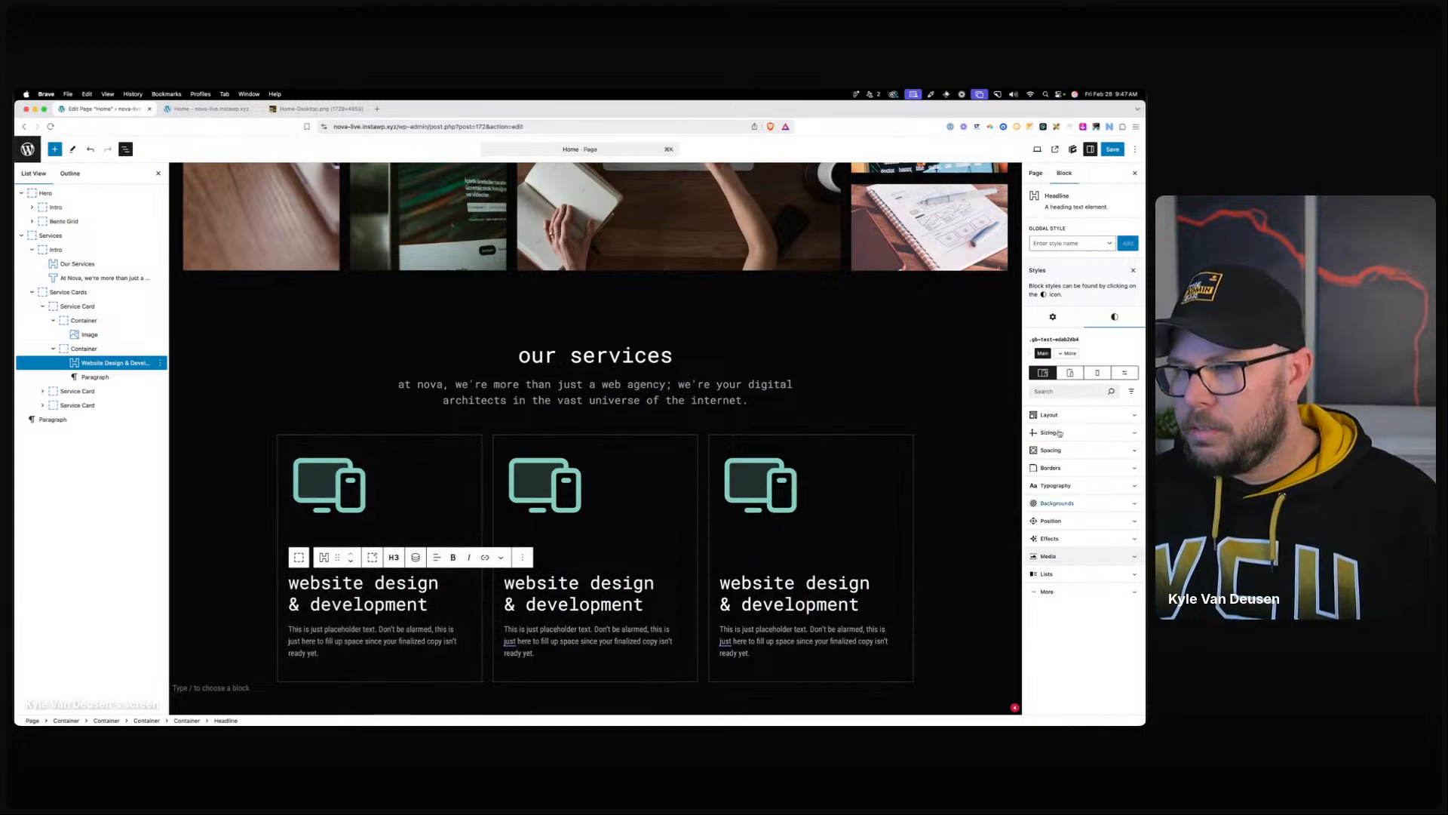
Add the fs-h4 class to all three service card headlines' Additional CSS Classes.
{"action": "left_click", "coordinate": [1053, 317]}
{"action": "left_click", "coordinate": [1053, 527]}
{"action": "type", "text": "fs-"}
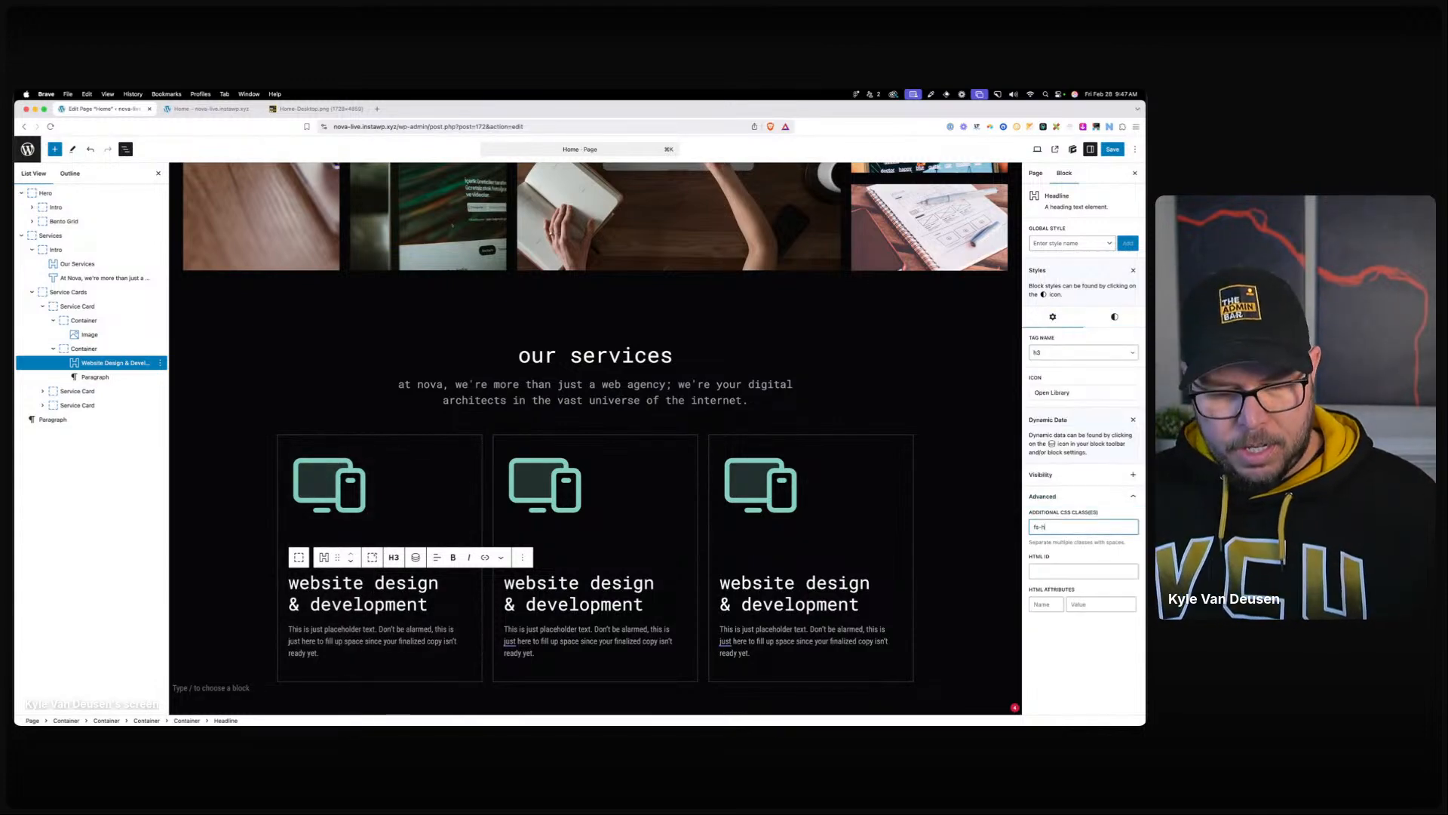
{"action": "type", "text": "h4"}
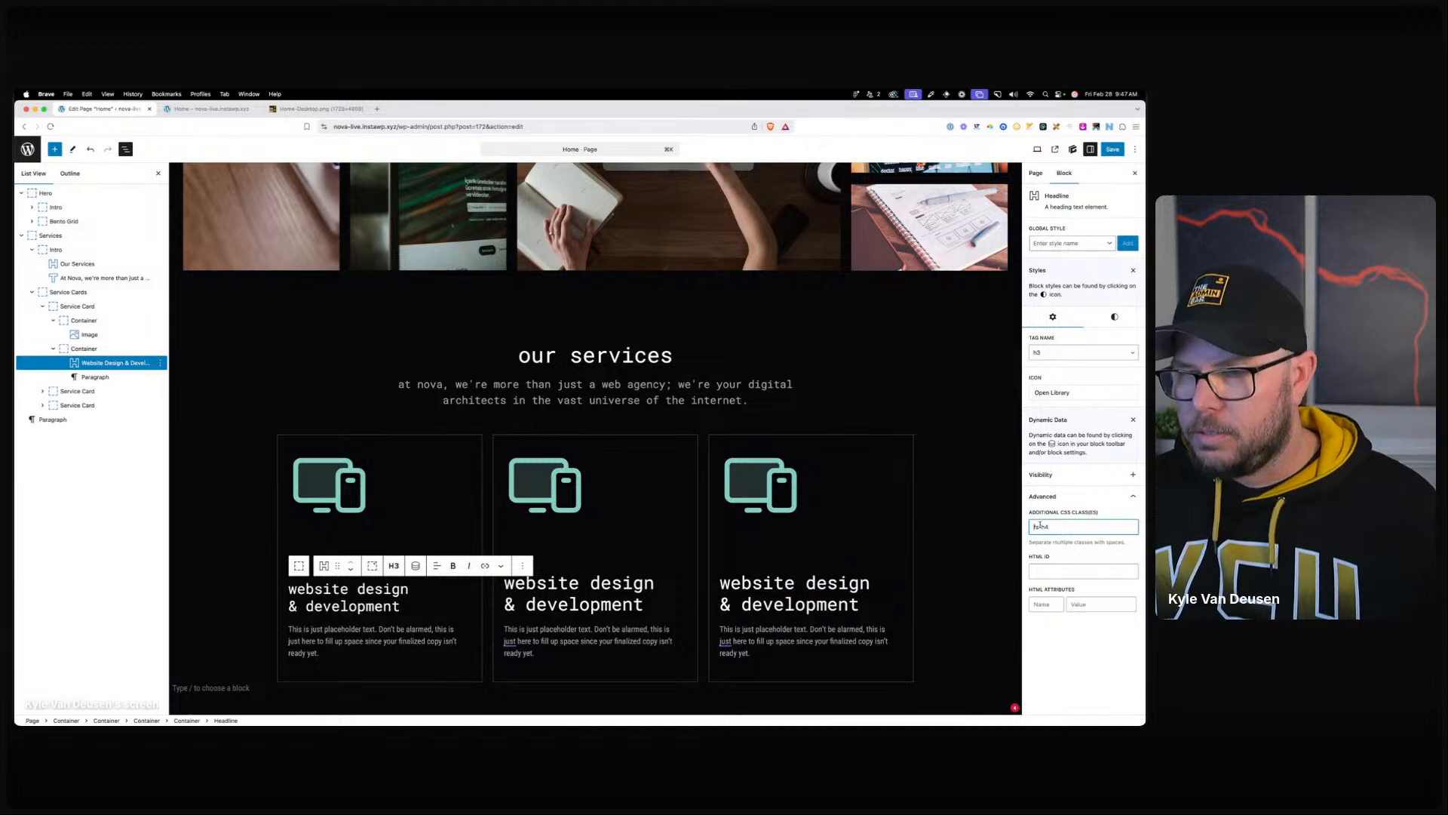
{"action": "left_click", "coordinate": [601, 602]}
{"action": "left_click", "coordinate": [1056, 528]}
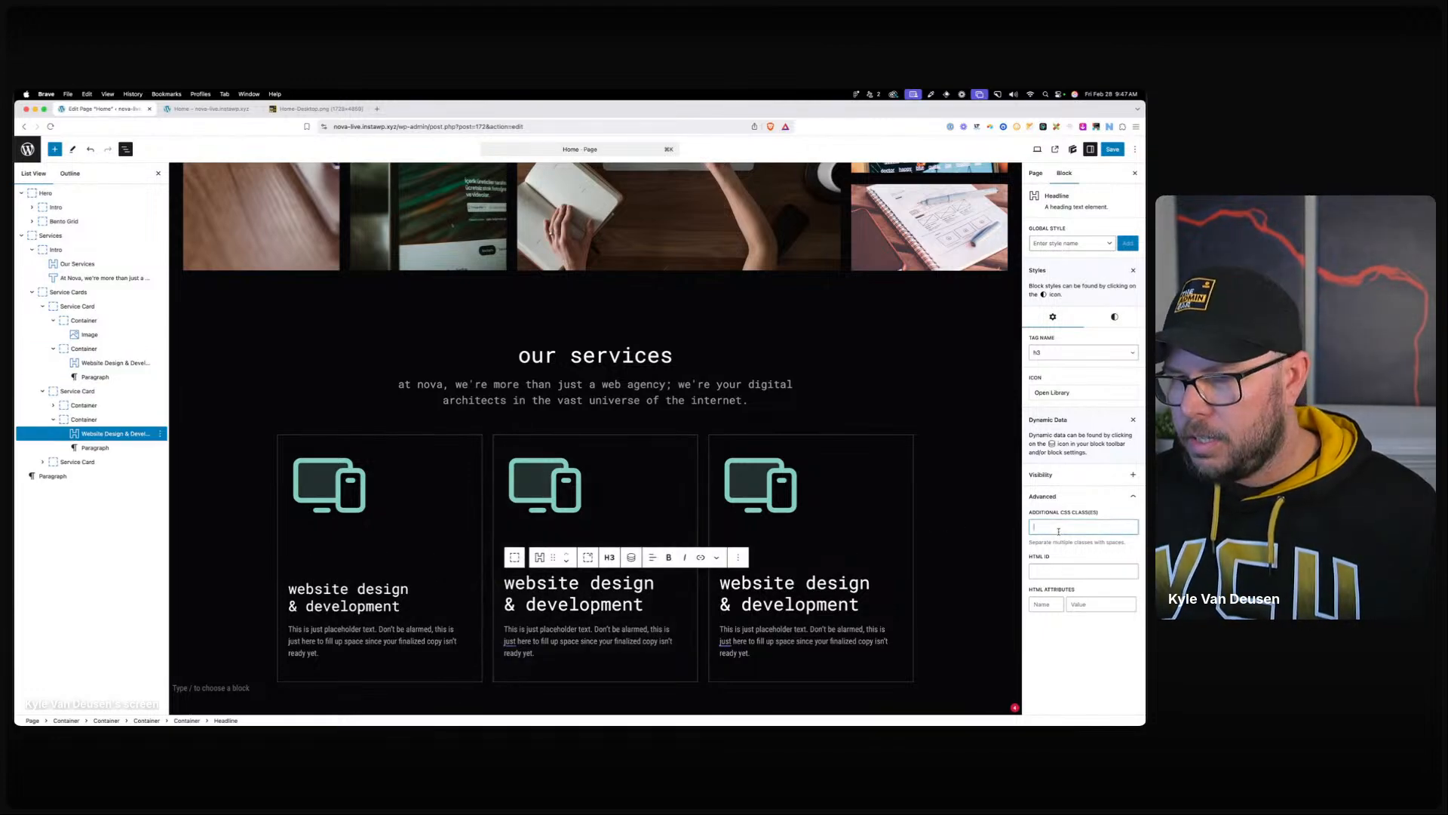
{"action": "type", "text": "fs-h4"}
{"action": "left_click", "coordinate": [839, 579]}
{"action": "left_click", "coordinate": [1056, 526]}
{"action": "type", "text": "fs-h4"}
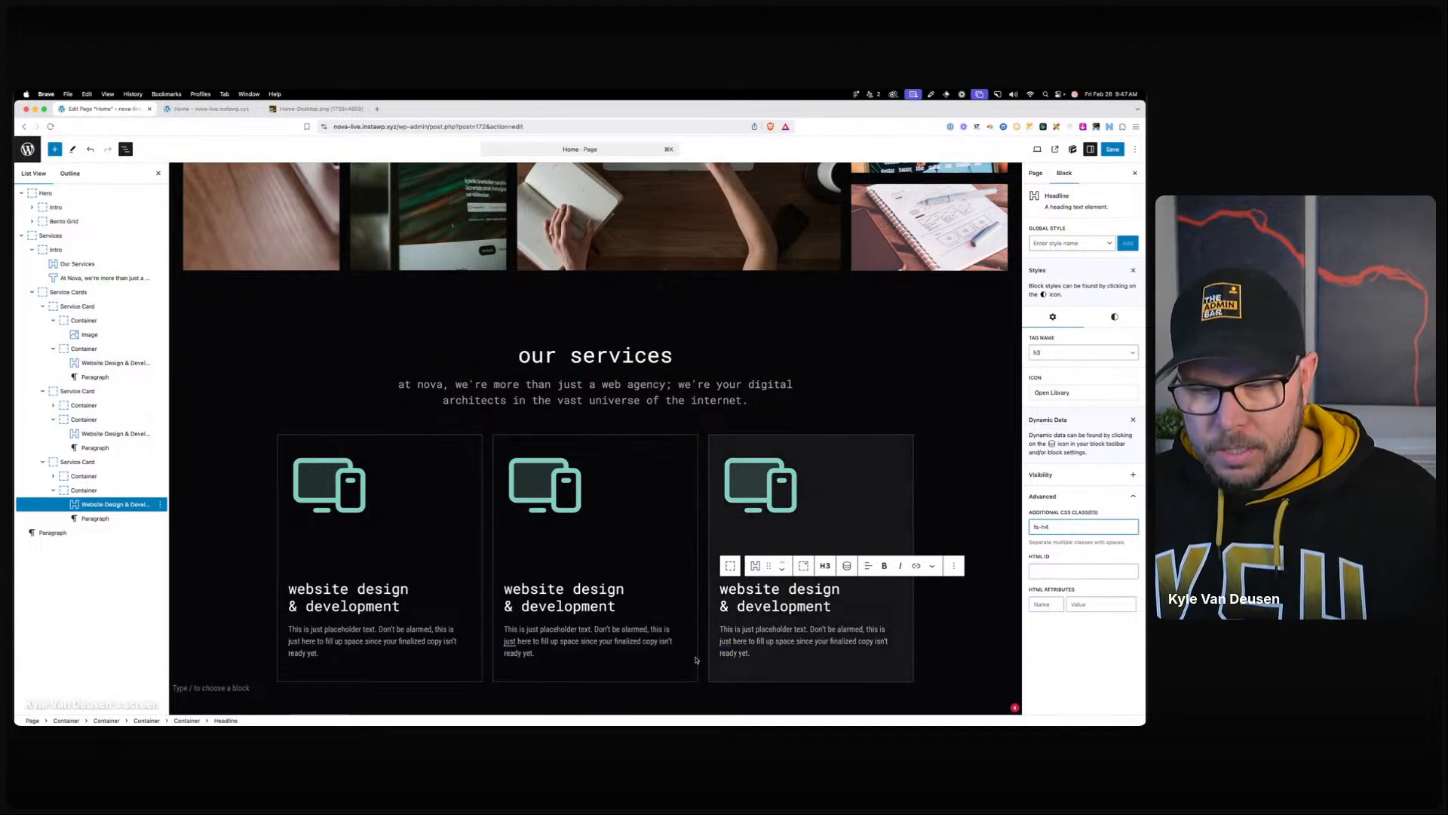
Retitle cards two and three 'search Engine Optimization' and 'paid Placement advertisement'.
{"action": "left_click", "coordinate": [592, 601]}
{"action": "triple_click", "coordinate": [592, 601]}
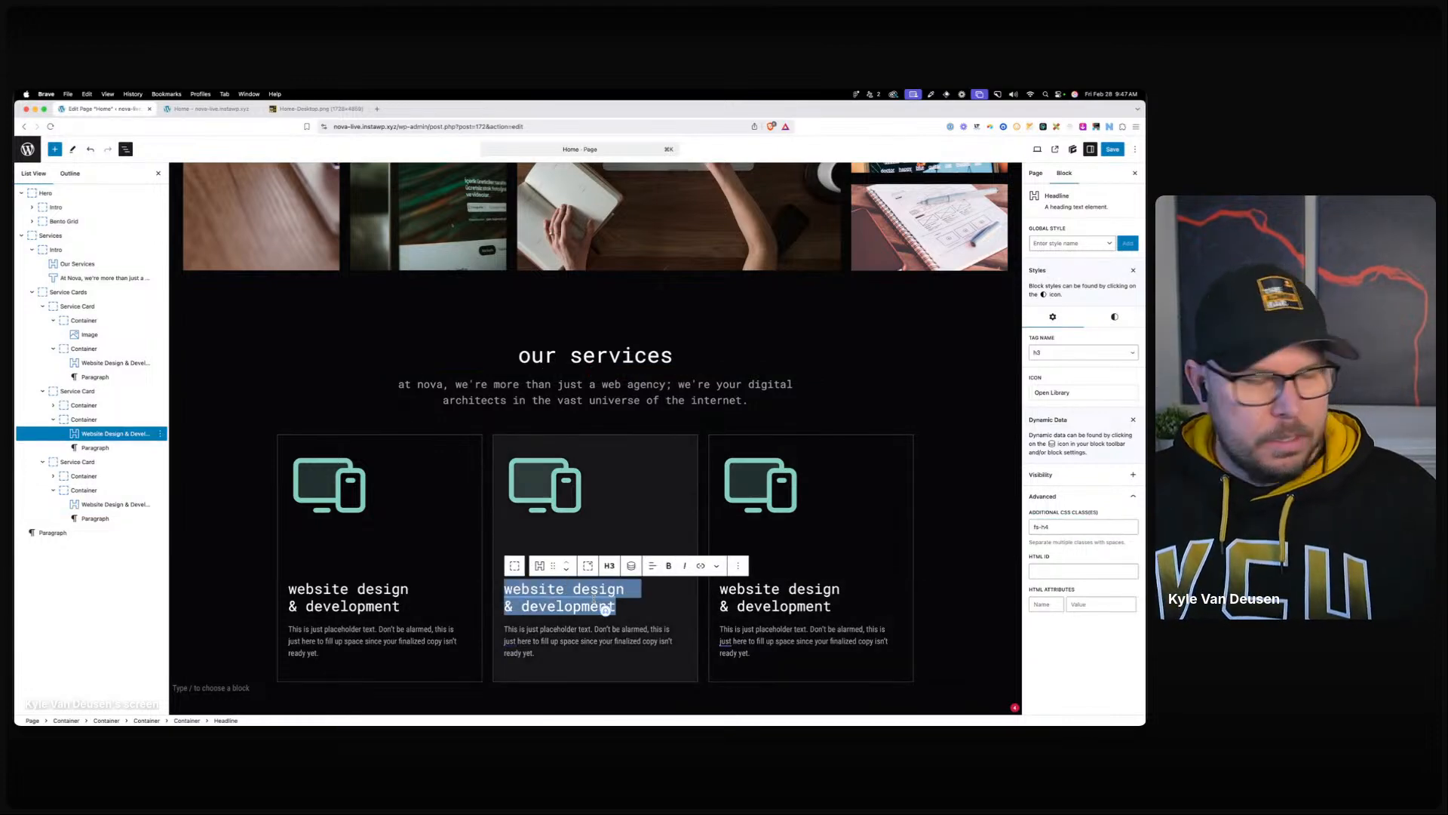
{"action": "type", "text": "search Engine Optimization"}
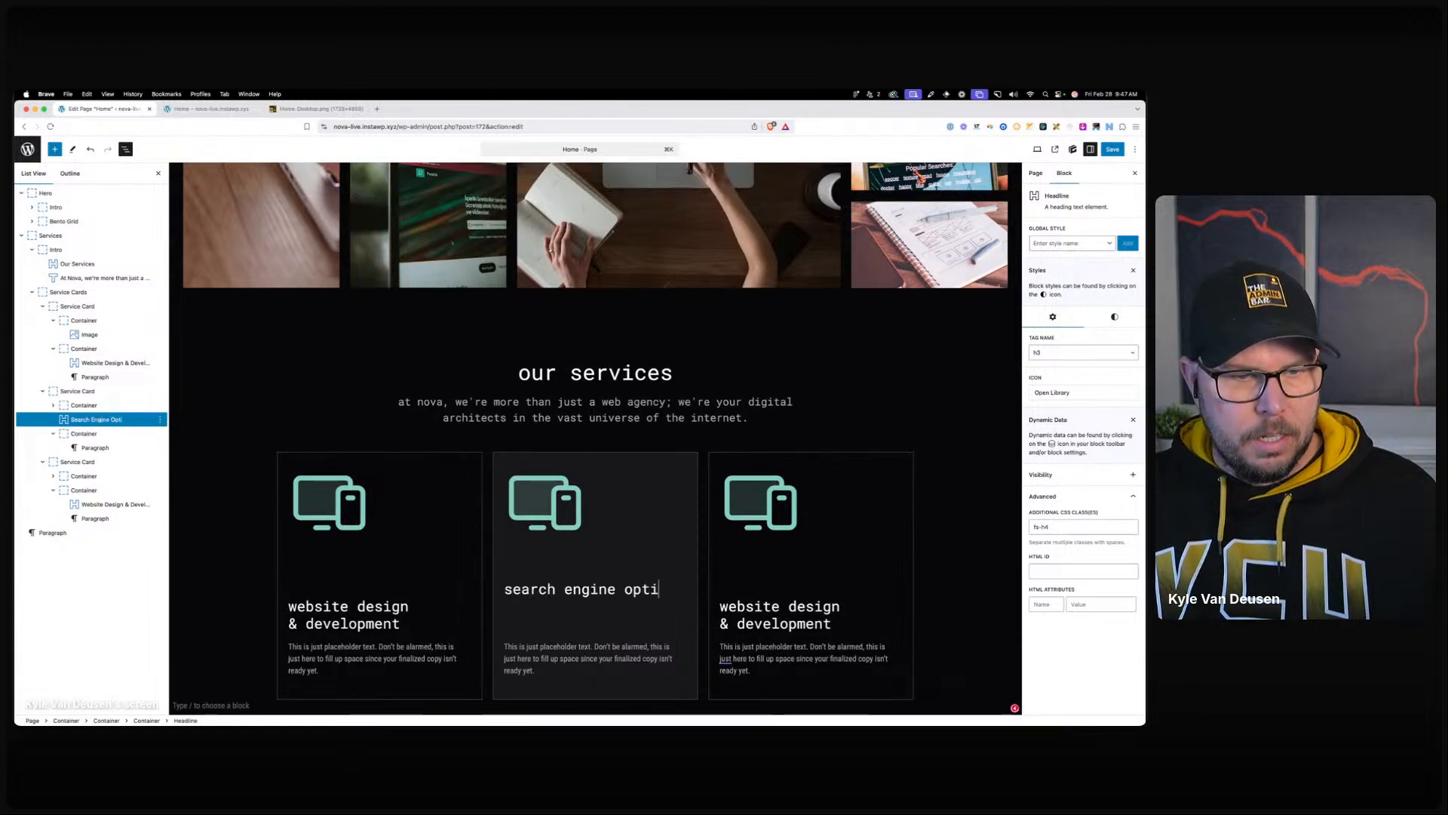
{"action": "triple_click", "coordinate": [806, 617]}
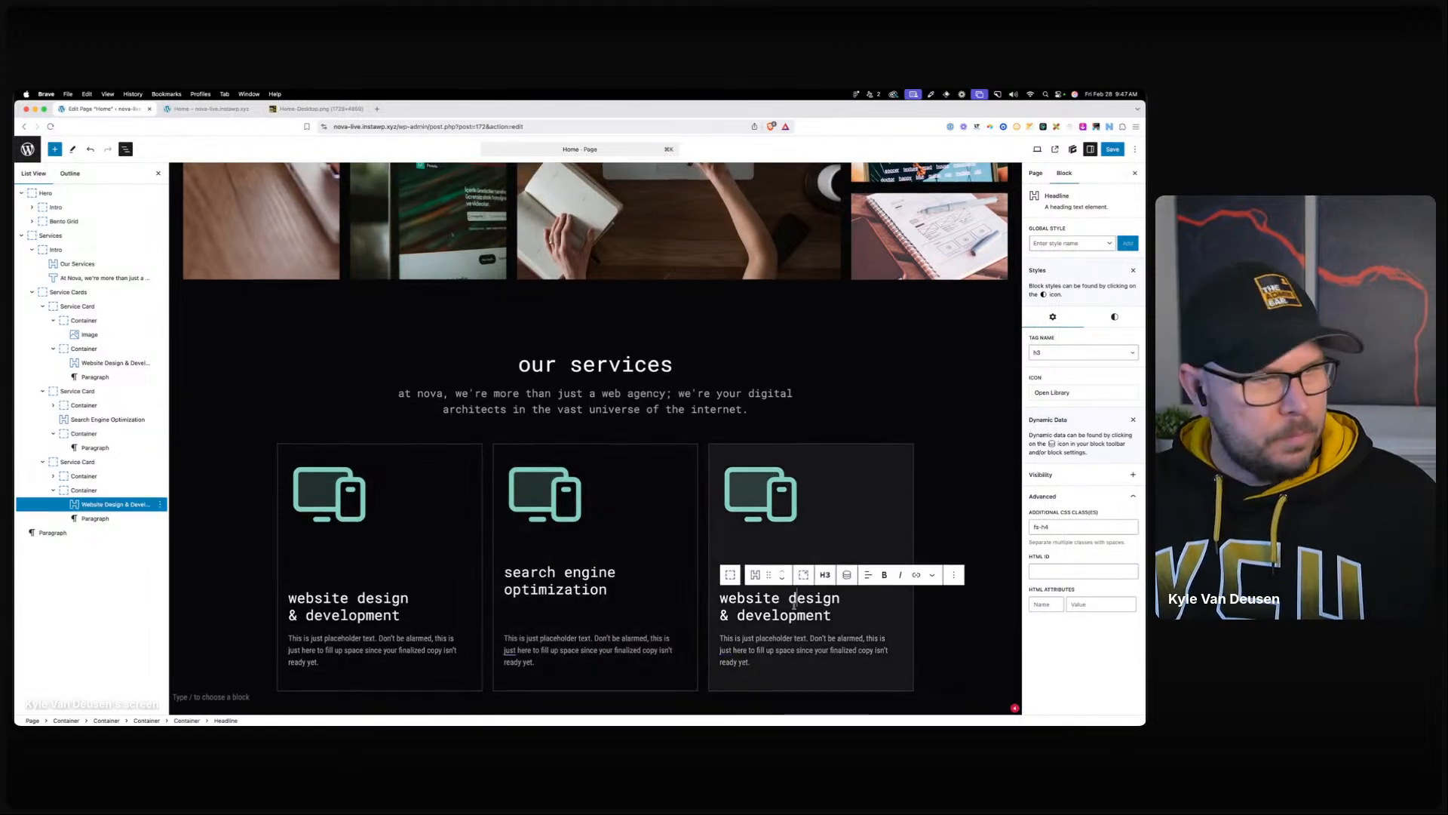
{"action": "type", "text": "paid P"}
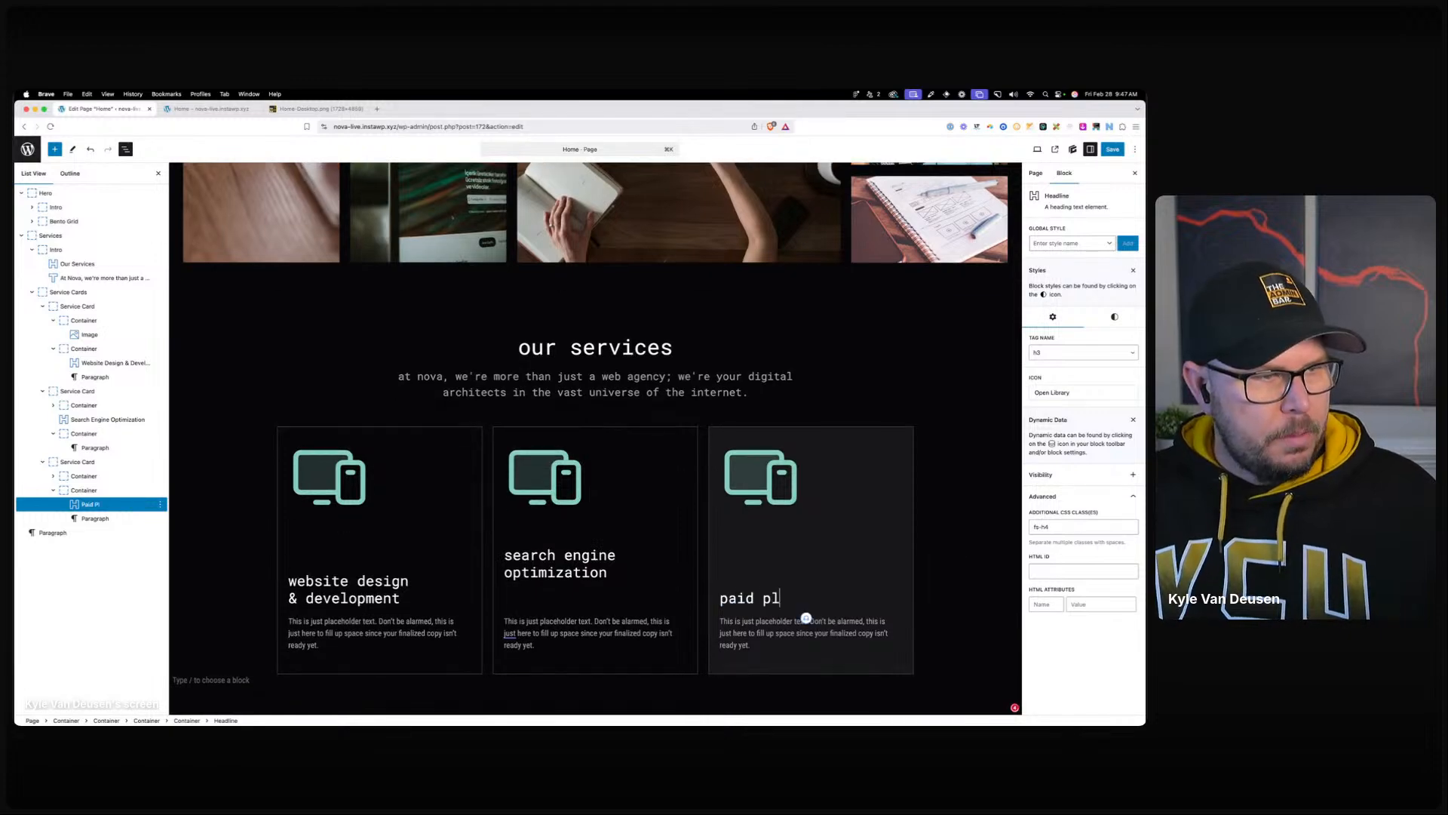
{"action": "type", "text": "lacement advertisement"}
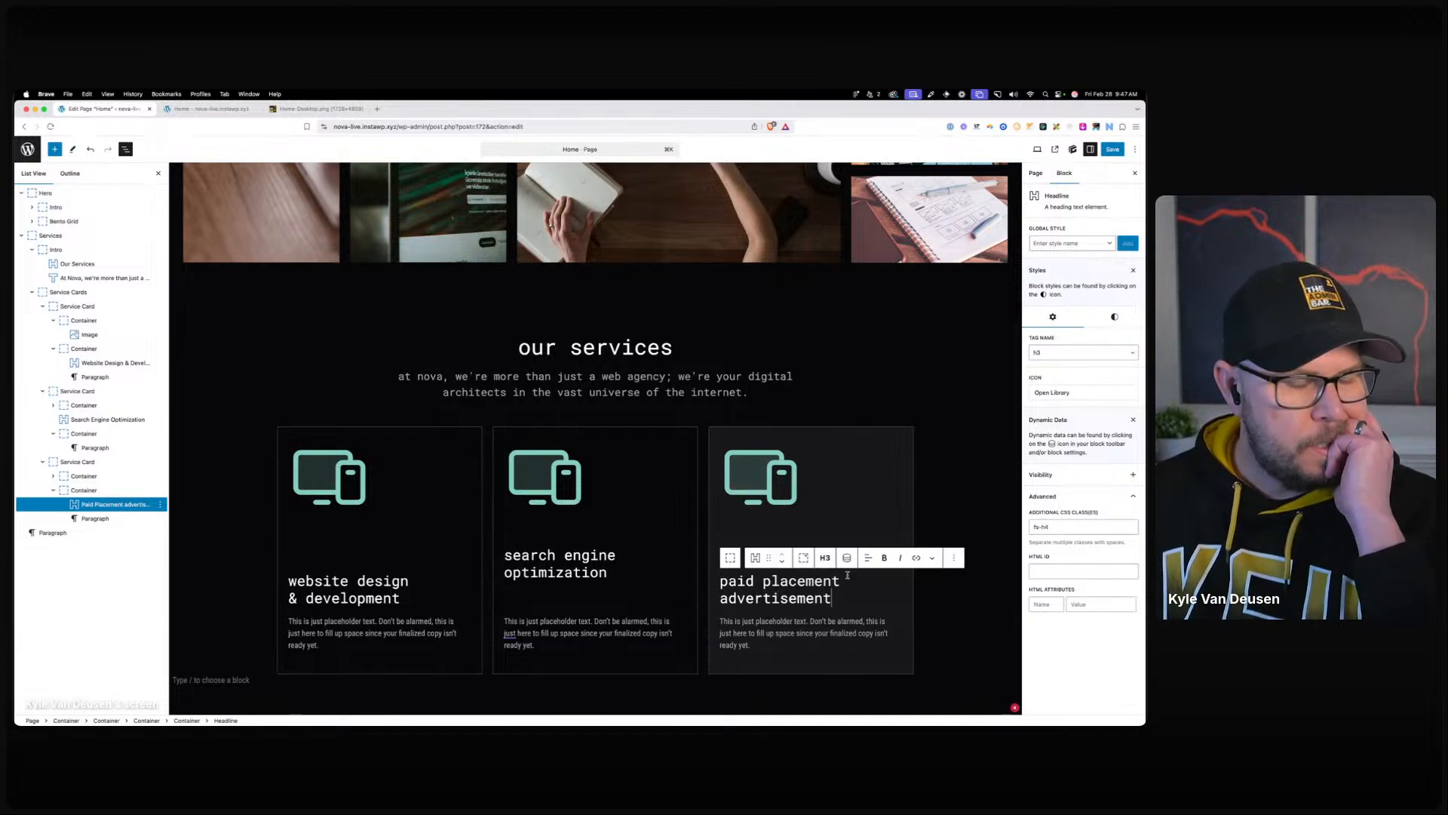
Save the page, reload the live front end, and return to the editor.
{"action": "left_click", "coordinate": [1114, 149]}
{"action": "left_click", "coordinate": [251, 109]}
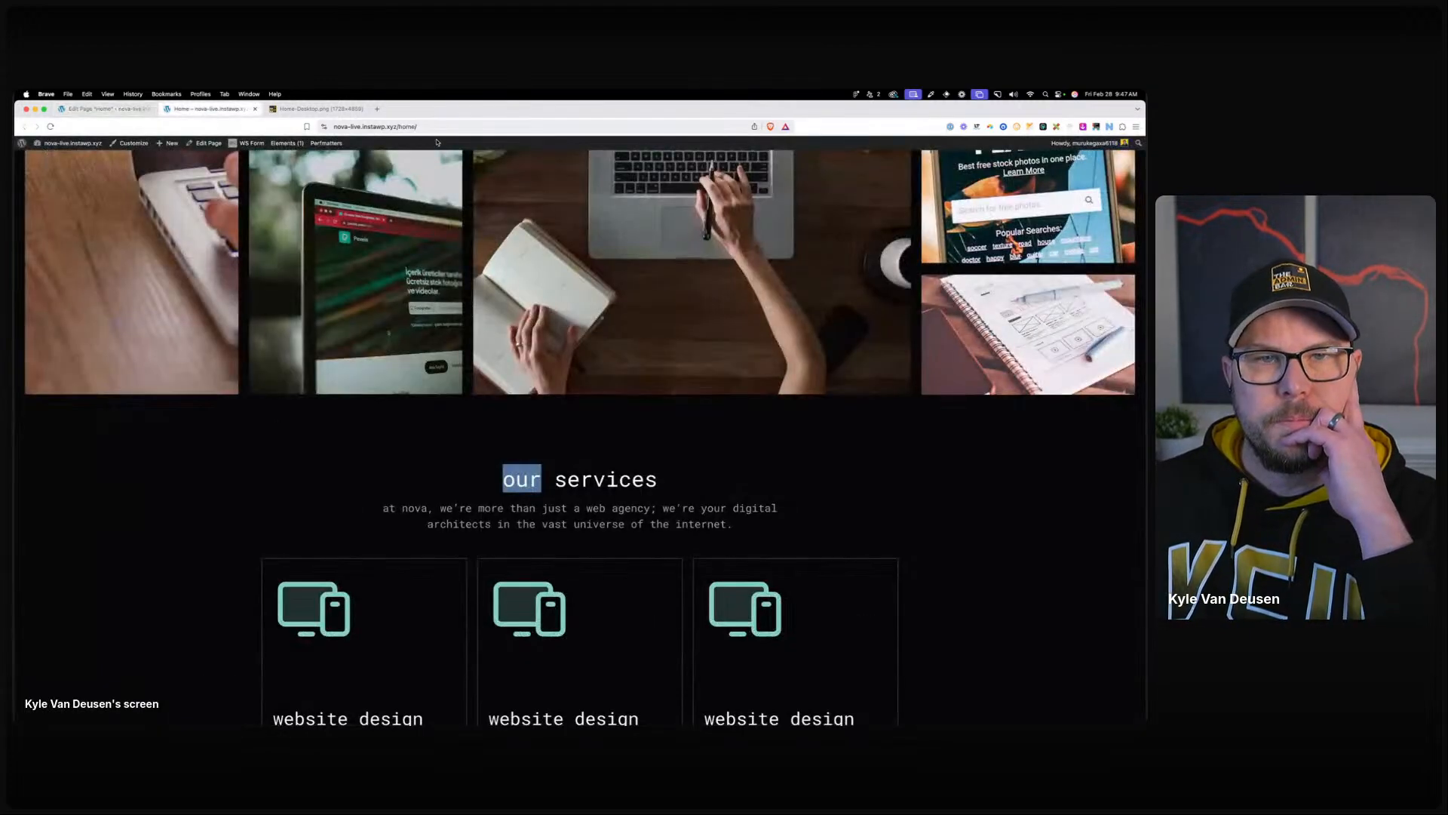
{"action": "left_click", "coordinate": [436, 128]}
{"action": "key", "text": "Return"}
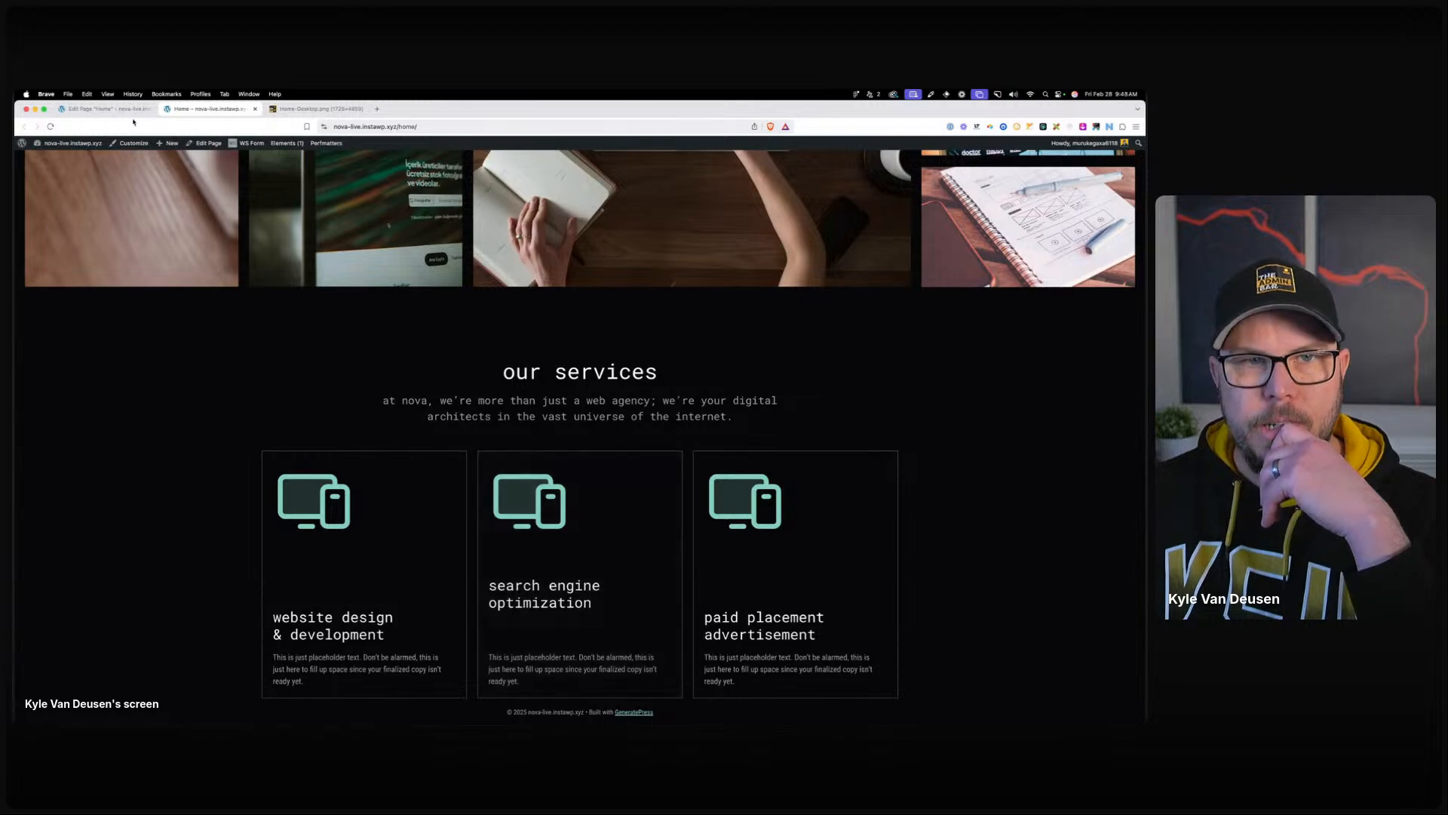
{"action": "left_click", "coordinate": [109, 111]}
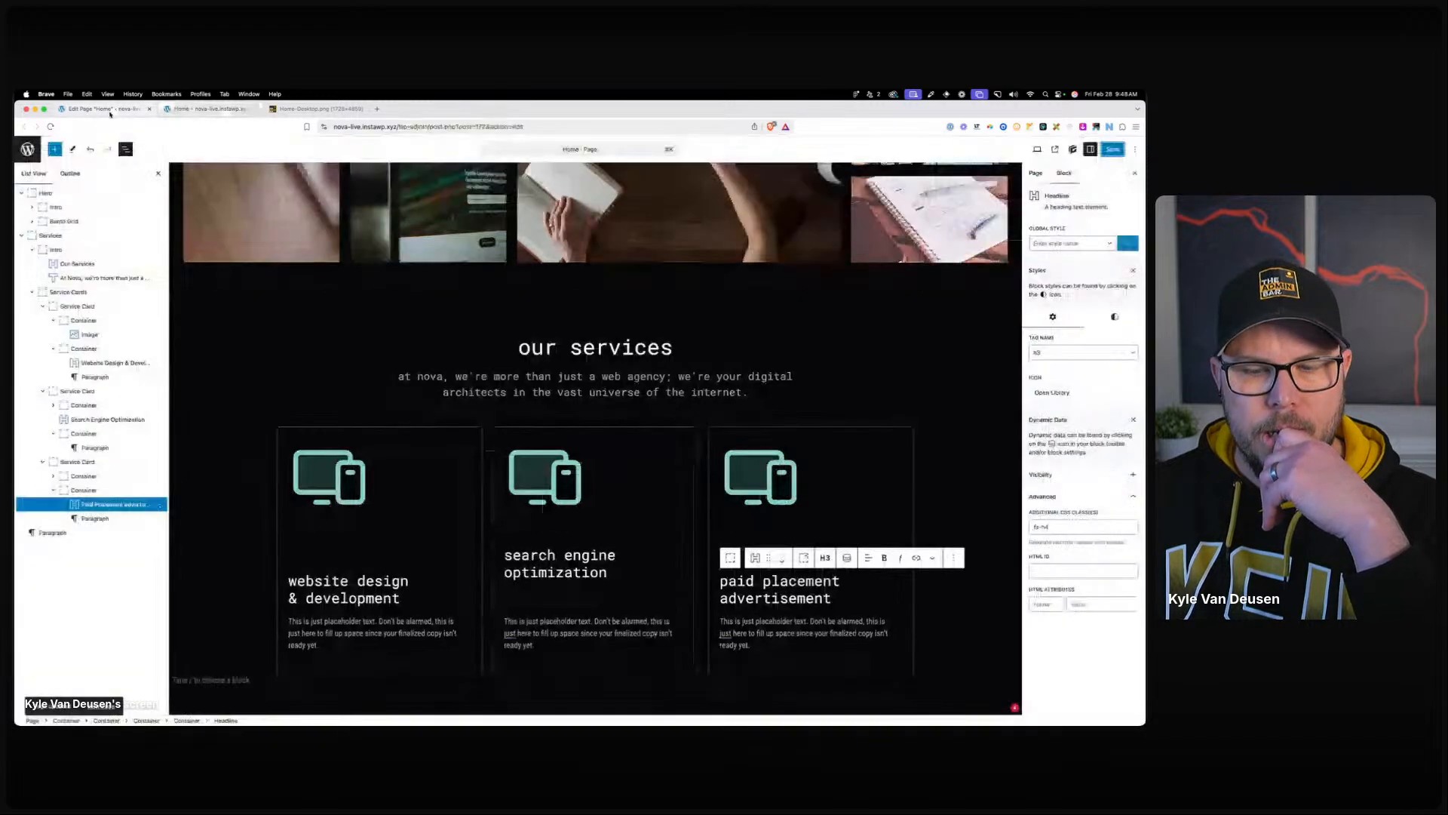
Move the second card's headline into its text container in List View.
{"action": "left_click", "coordinate": [536, 569]}
{"action": "left_click", "coordinate": [536, 569]}
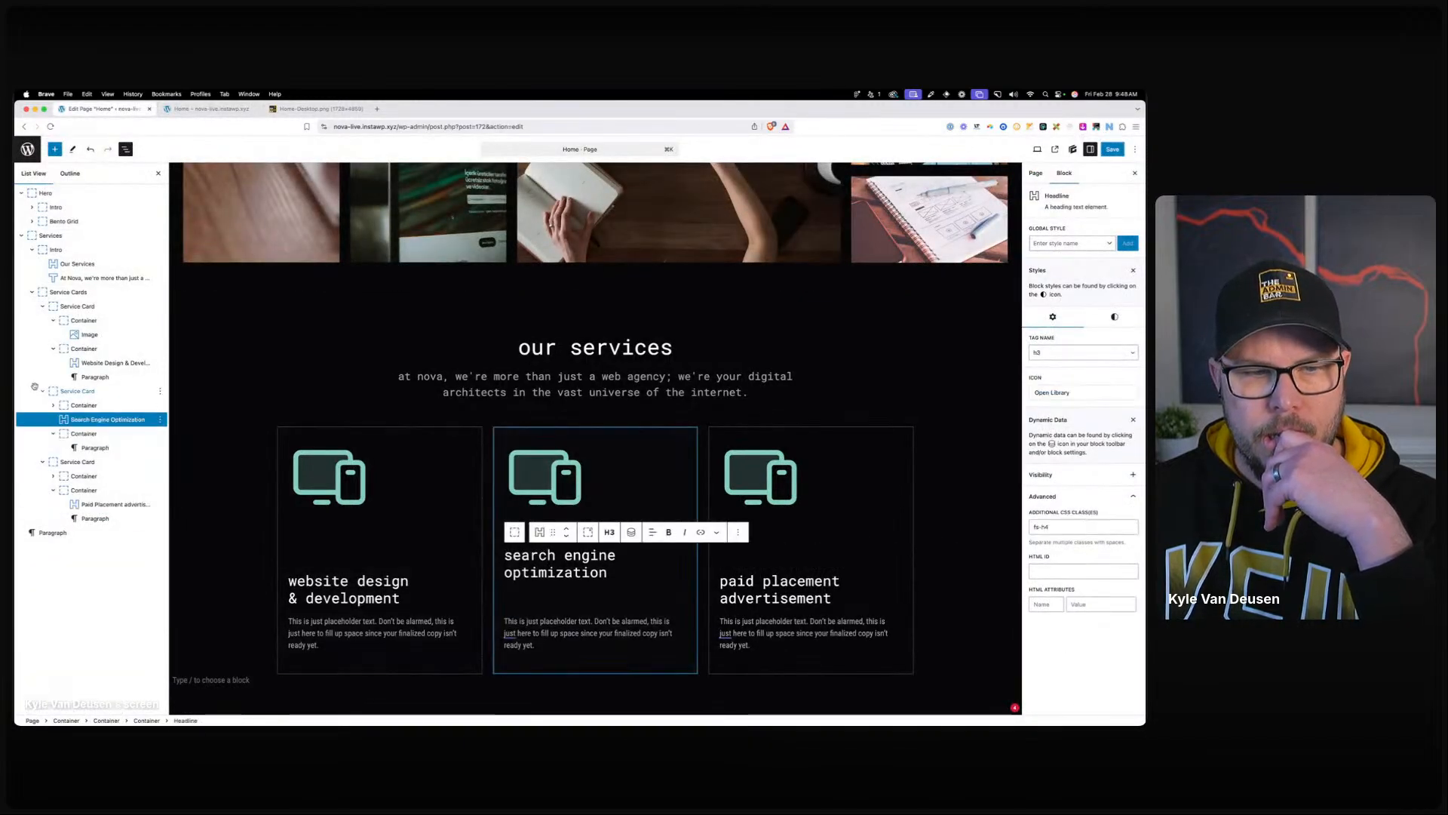
{"action": "left_click_drag", "start_coordinate": [106, 420], "coordinate": [115, 436]}
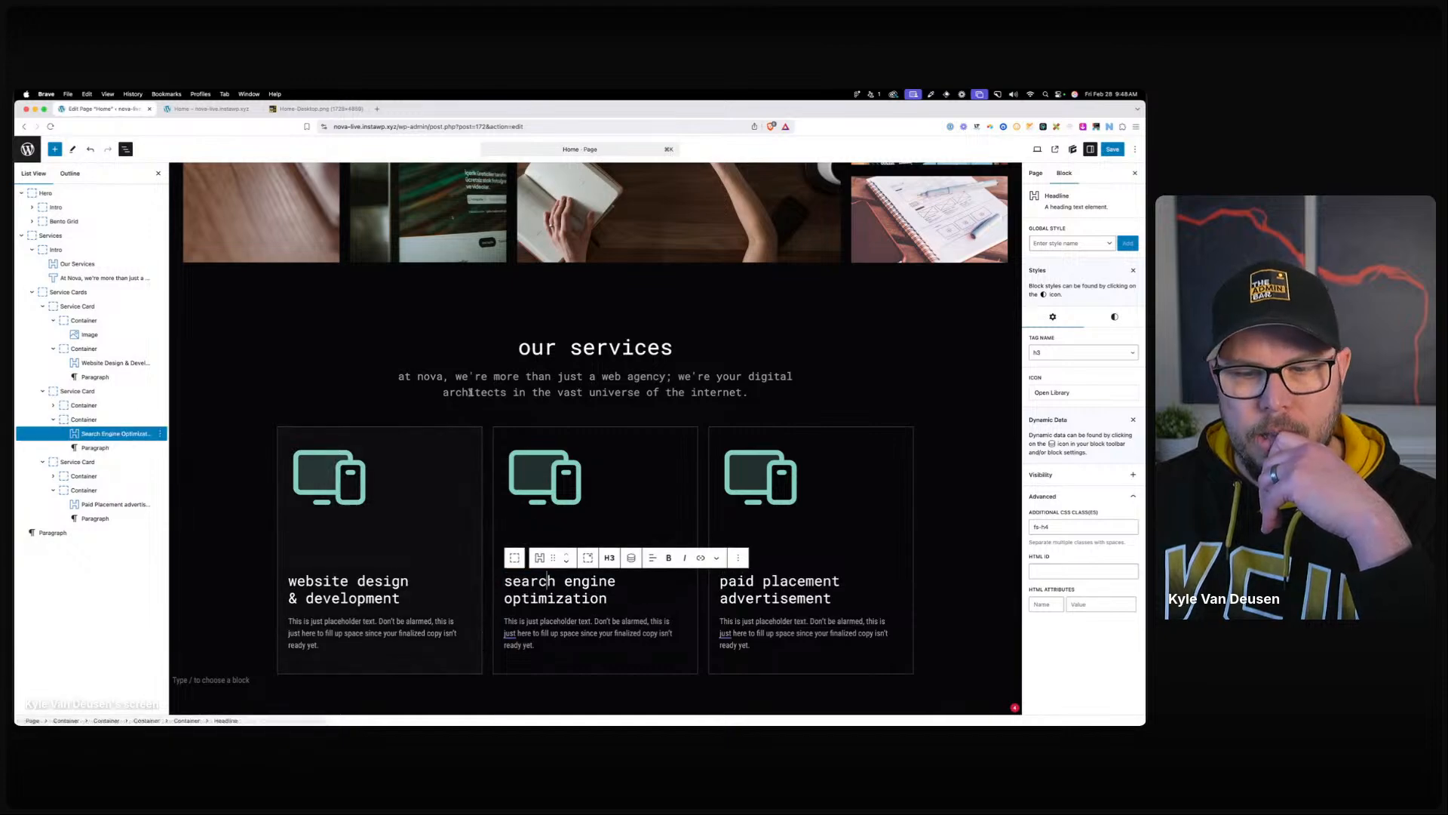
{"action": "left_click", "coordinate": [467, 376]}
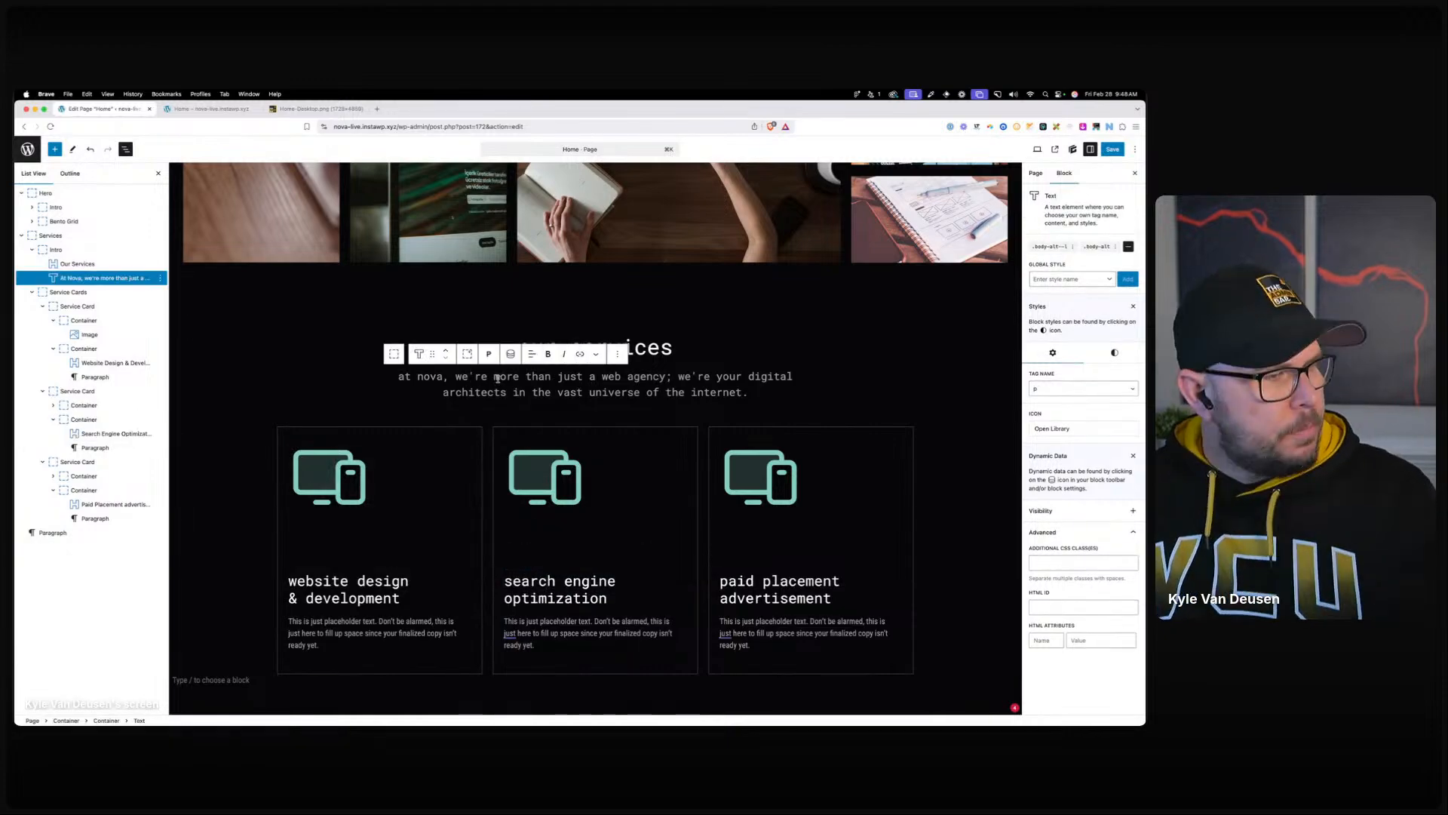
Create the service-card__image-wrapper global style on the first icon container with Display Flex, Justify End.
{"action": "left_click", "coordinate": [442, 473]}
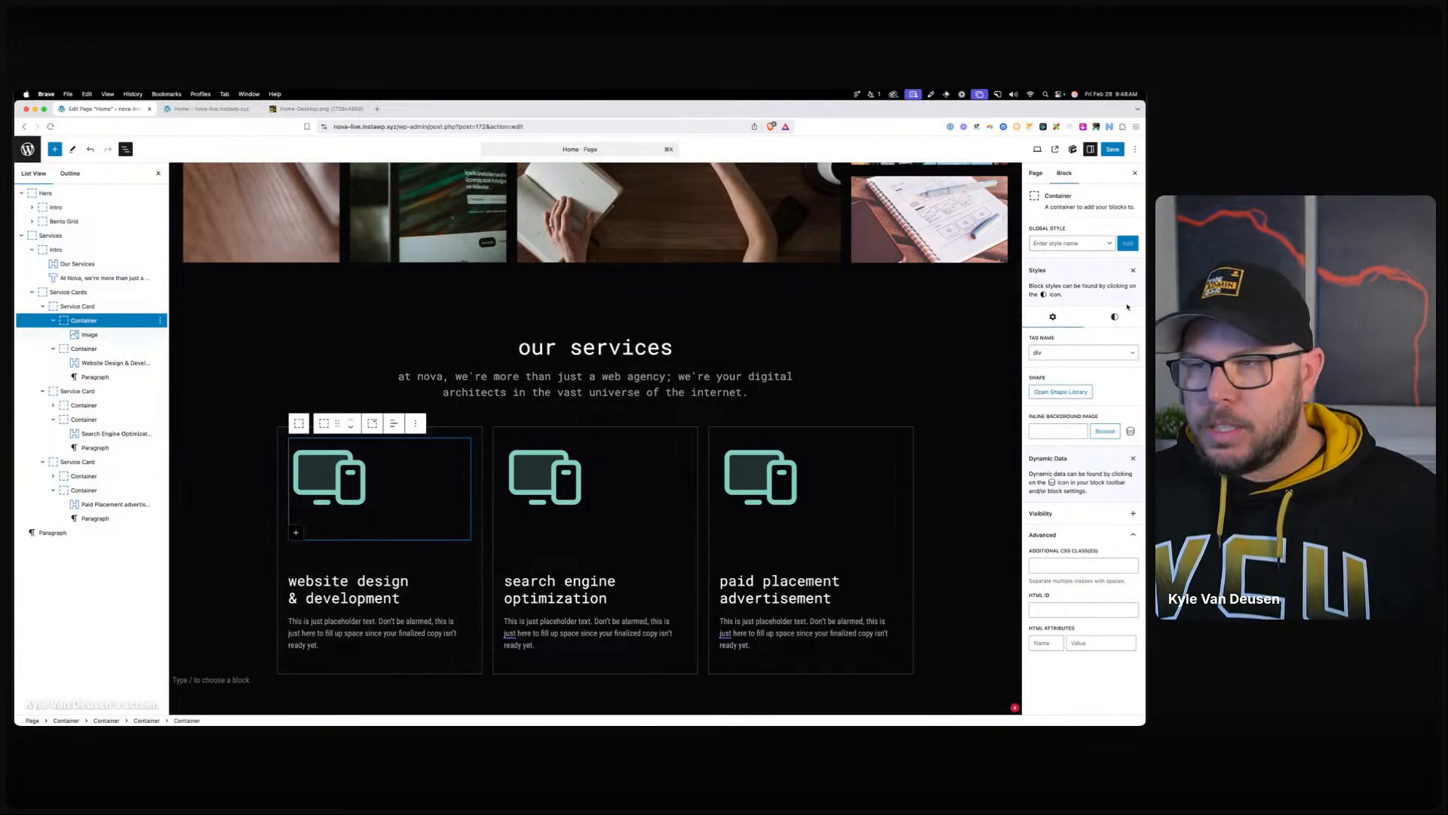
{"action": "left_click", "coordinate": [1082, 245]}
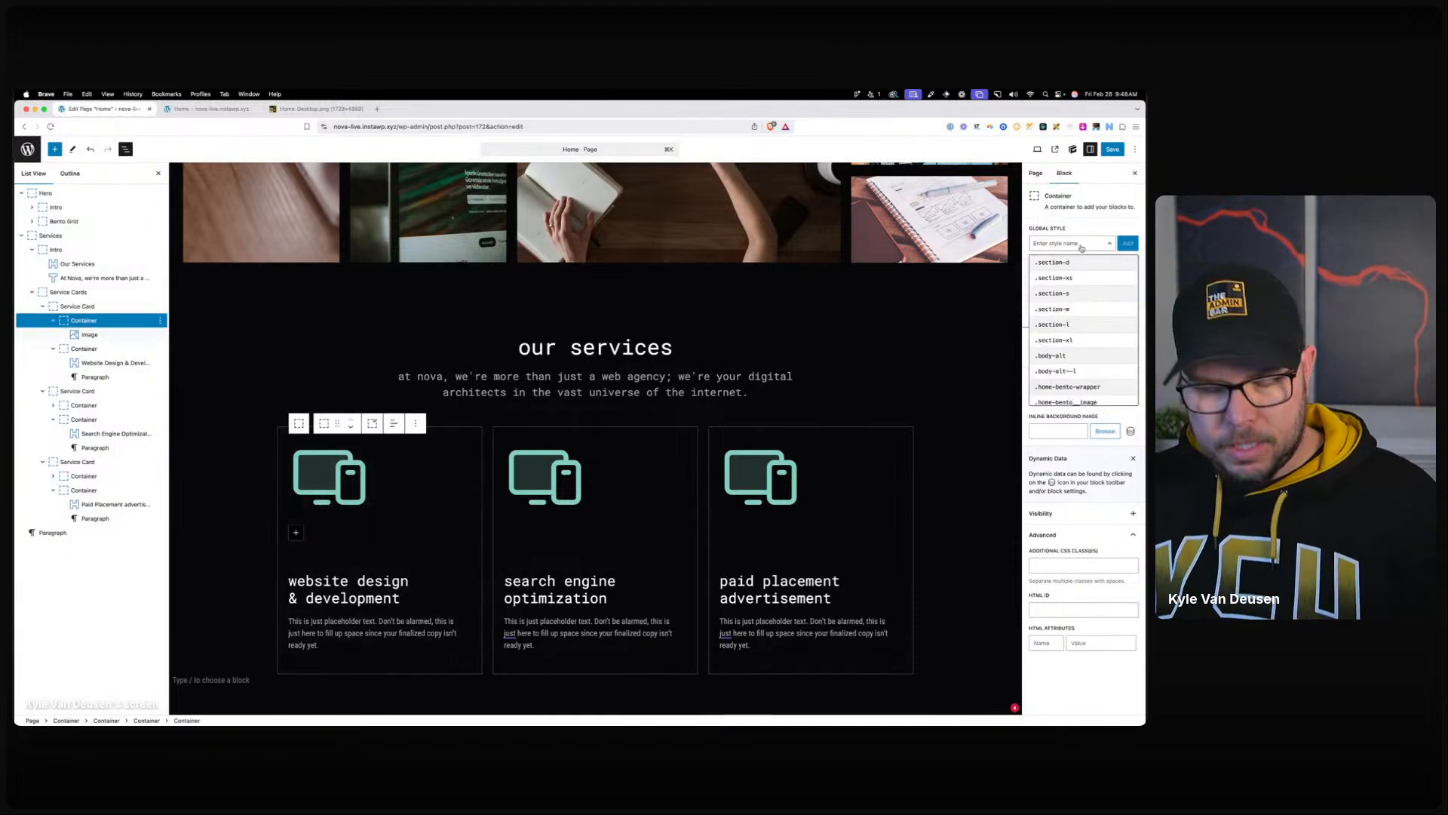
{"action": "type", "text": "service-card_"}
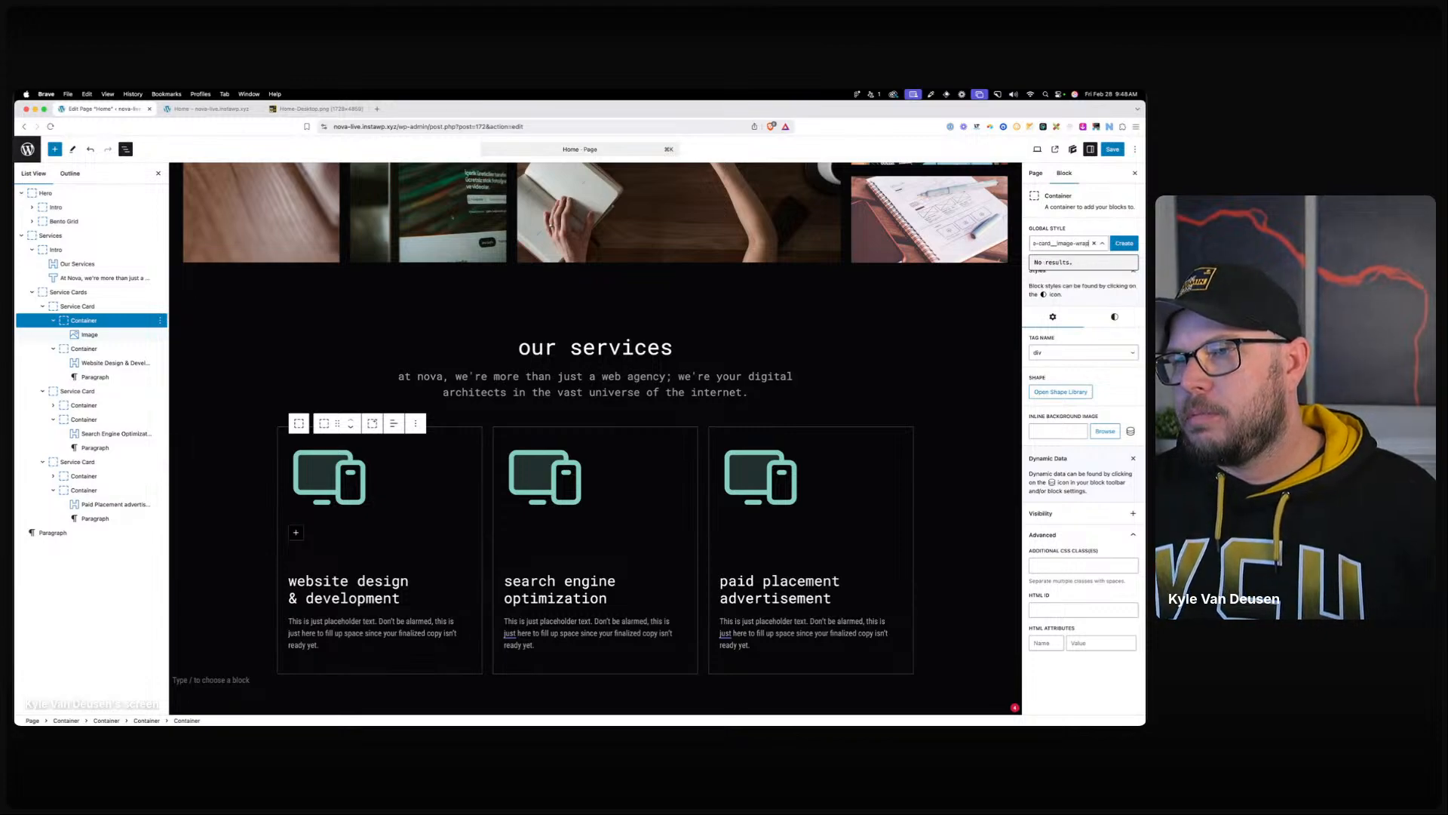
{"action": "left_click", "coordinate": [1125, 243]}
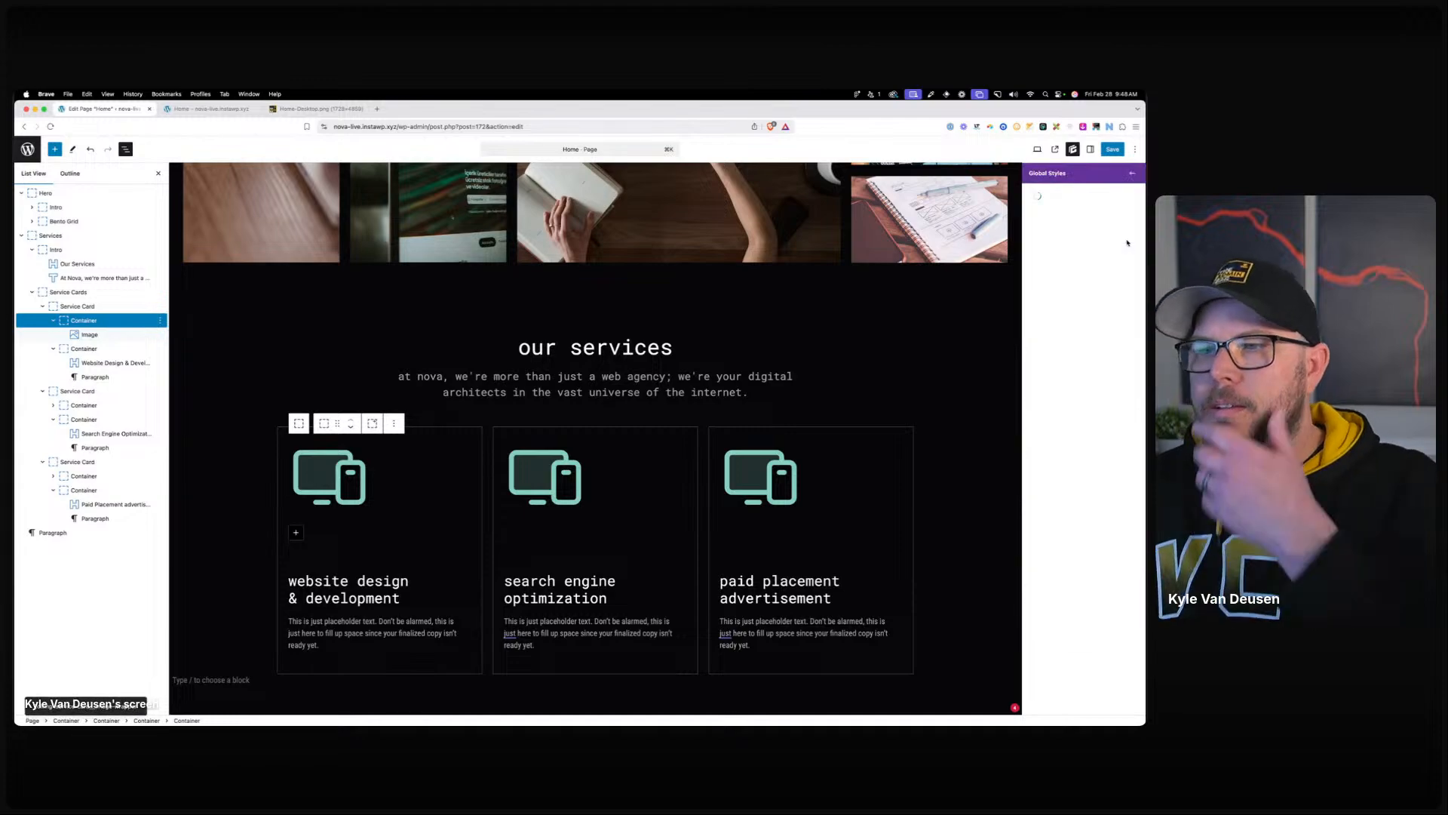
{"action": "left_click", "coordinate": [1051, 302]}
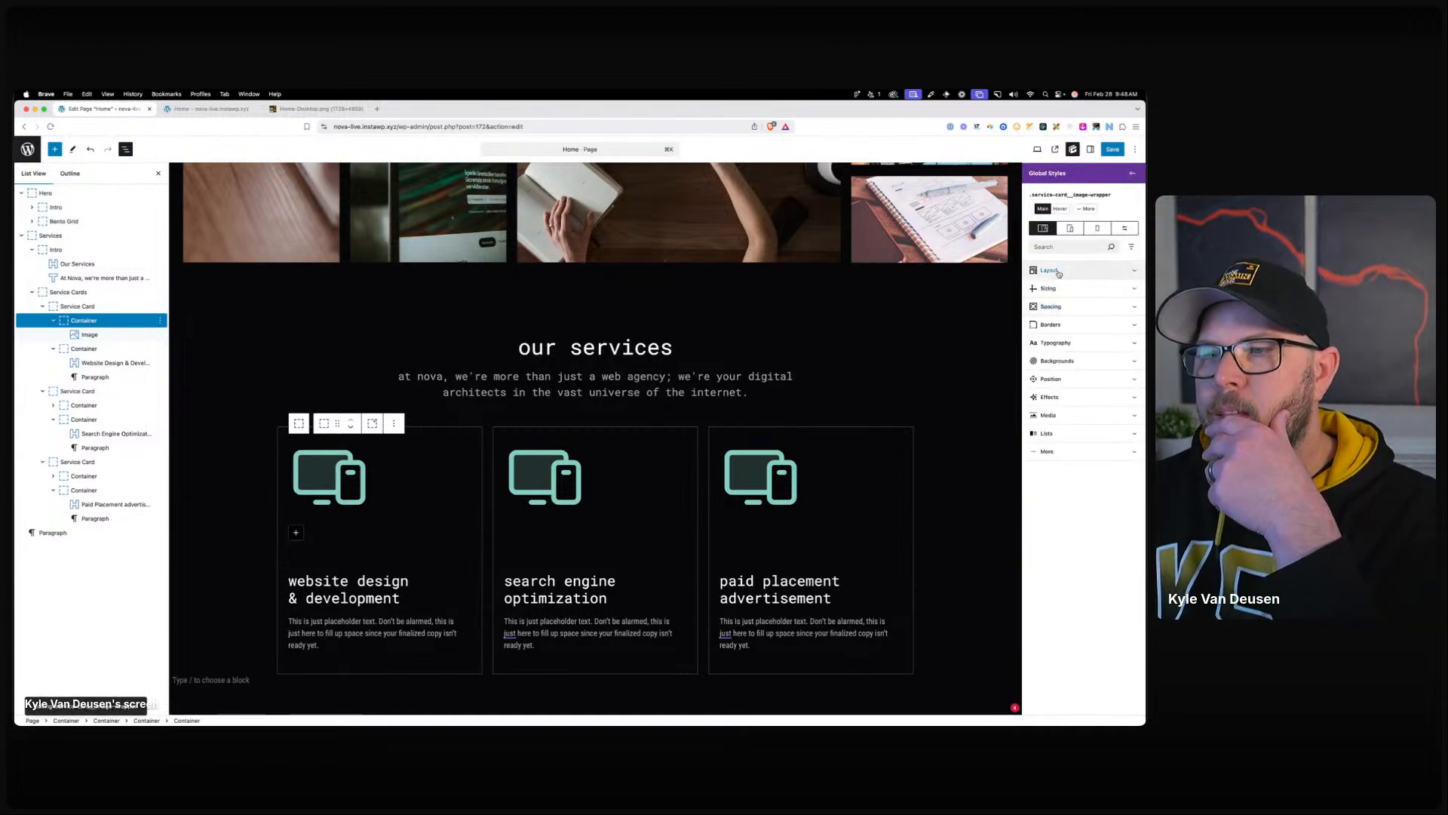
{"action": "left_click", "coordinate": [1059, 273]}
{"action": "left_click", "coordinate": [1084, 384]}
{"action": "left_click", "coordinate": [1084, 381]}
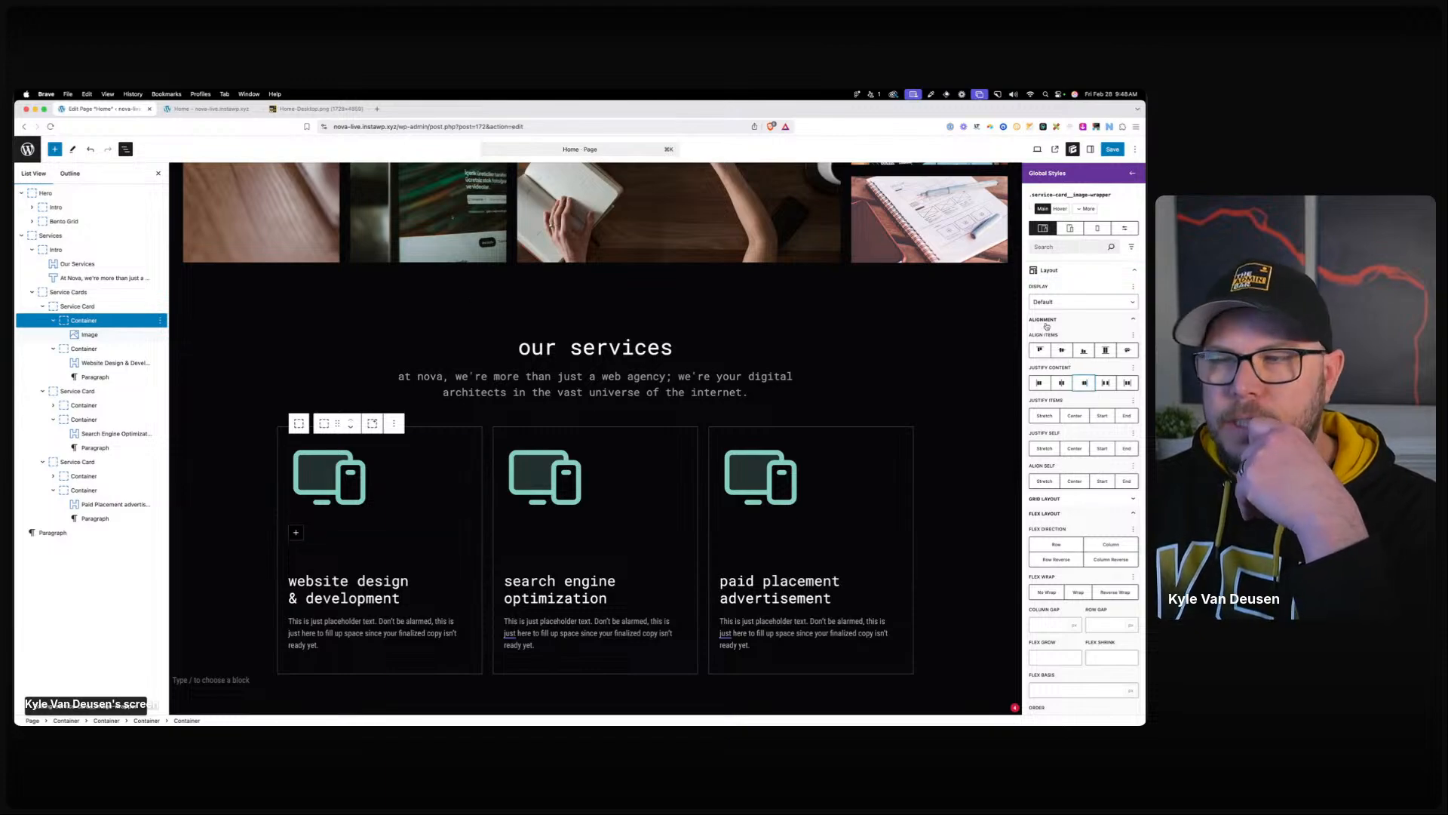
{"action": "left_click", "coordinate": [1072, 302]}
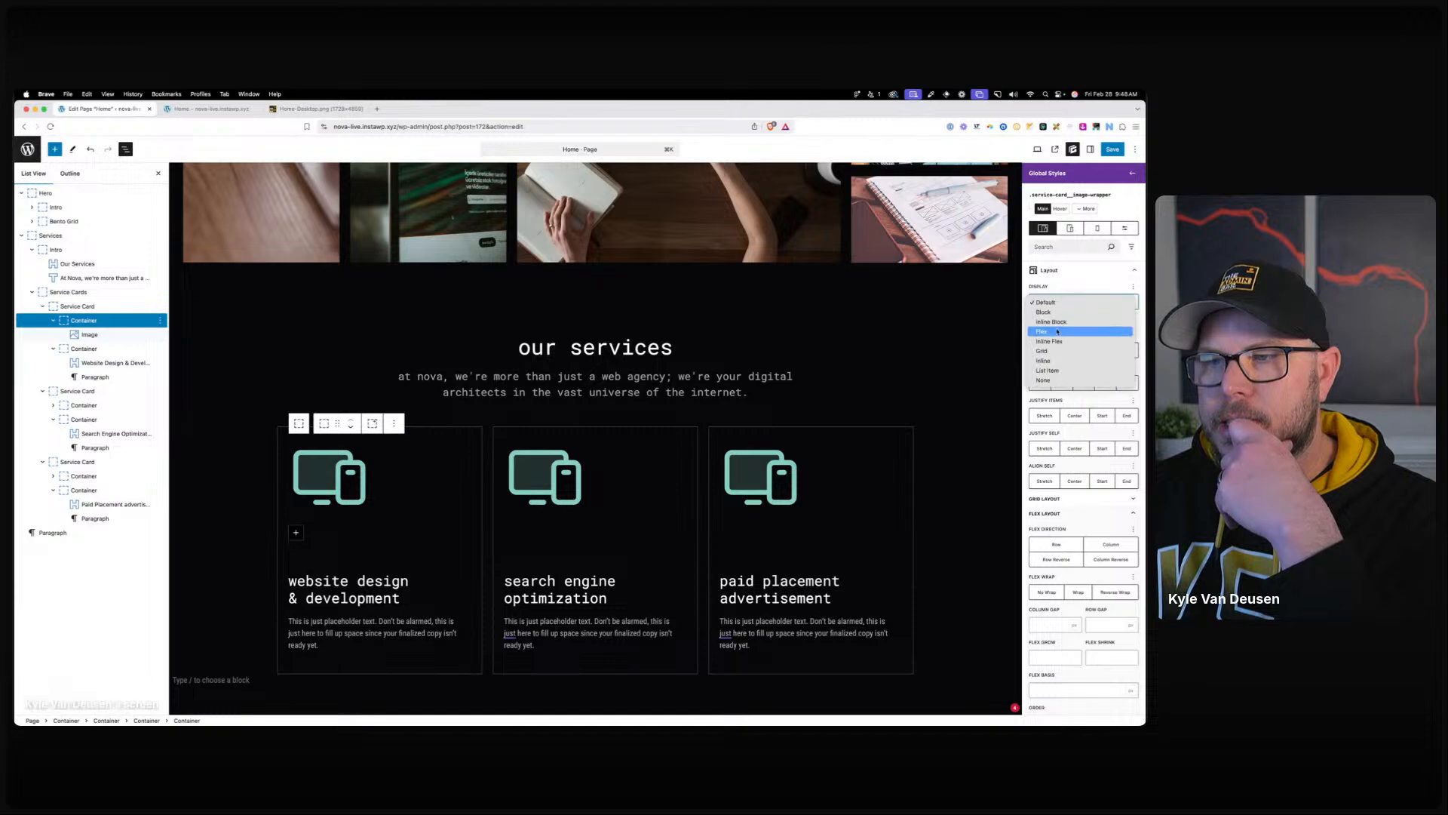
{"action": "left_click", "coordinate": [1058, 335]}
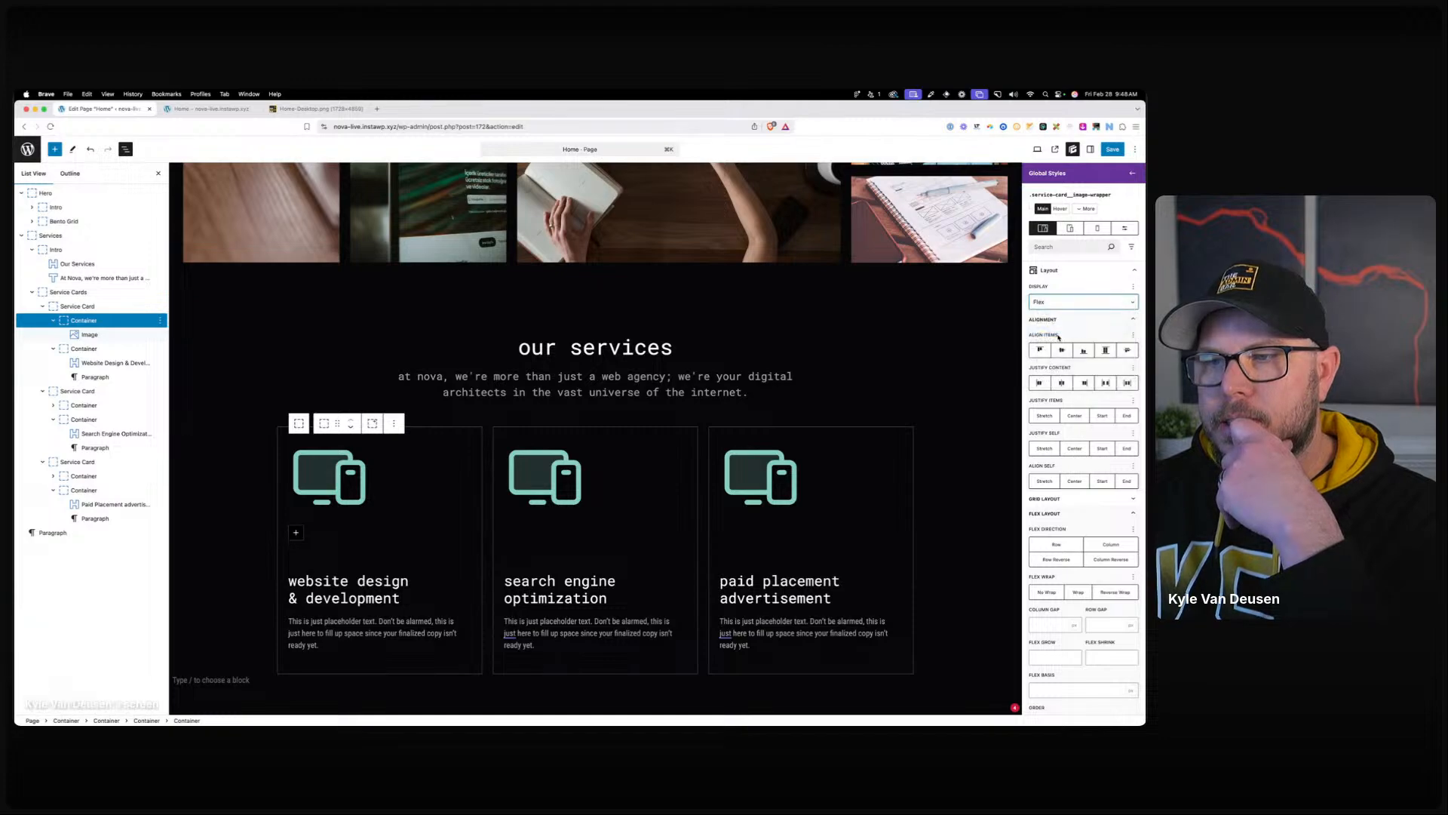
{"action": "left_click", "coordinate": [1084, 384]}
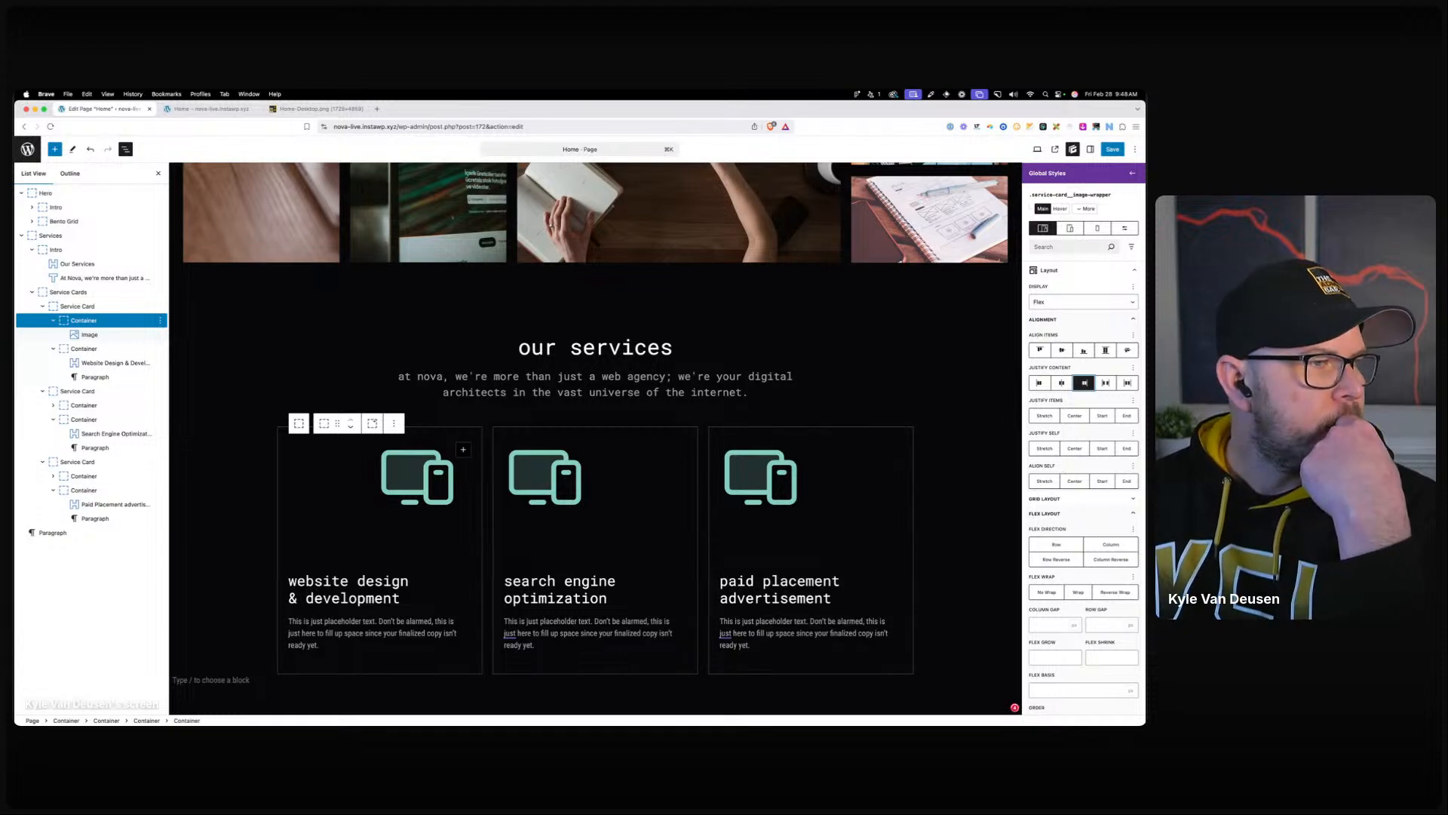
Apply the service-card__image-wrapper style to the second and third cards' icon containers.
{"action": "left_click", "coordinate": [430, 473]}
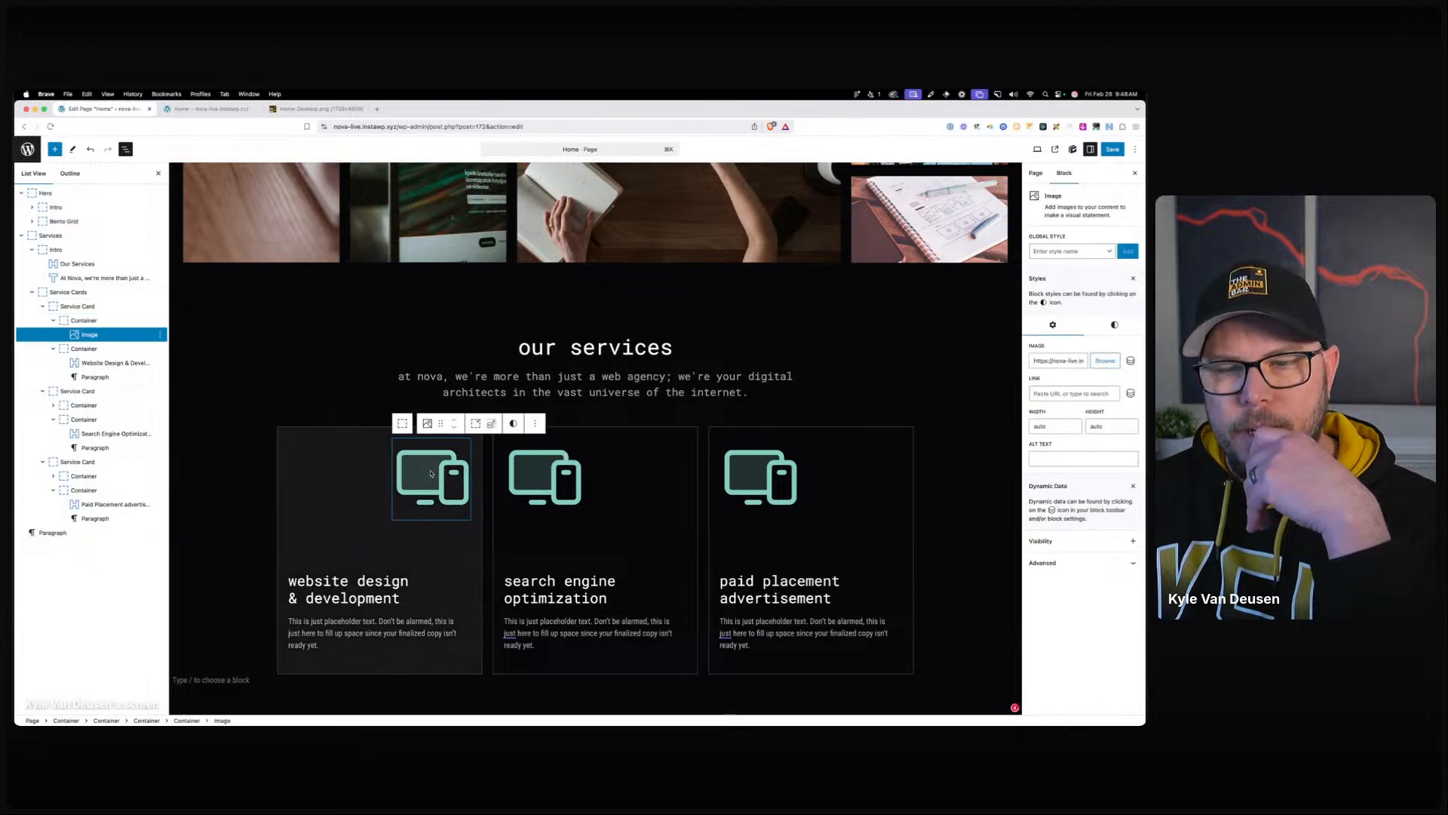
{"action": "left_click", "coordinate": [1107, 325]}
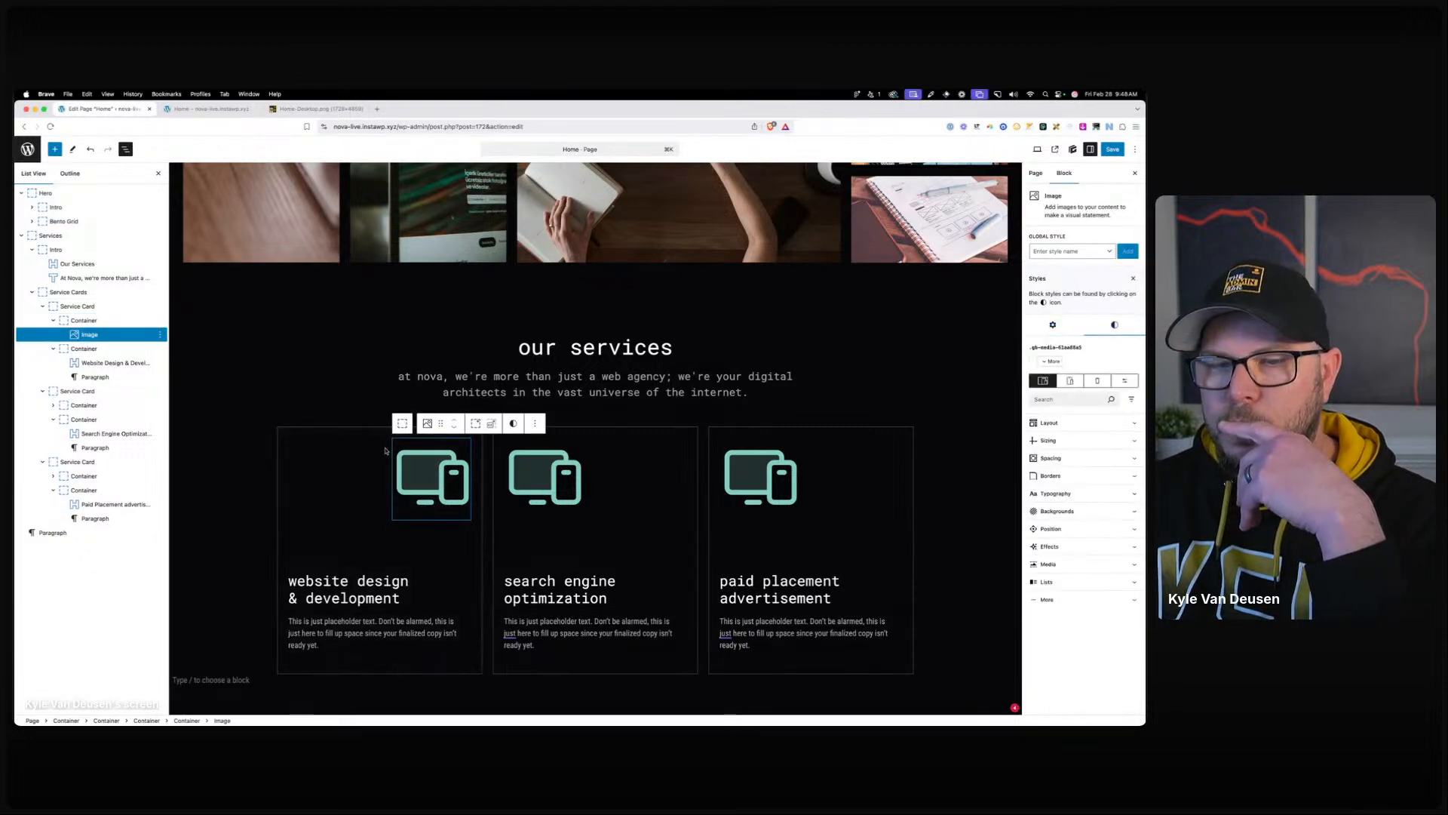
{"action": "left_click", "coordinate": [330, 483]}
{"action": "left_click", "coordinate": [647, 451]}
{"action": "left_click", "coordinate": [1059, 243]}
{"action": "type", "text": "ser"}
{"action": "left_click", "coordinate": [1081, 297]}
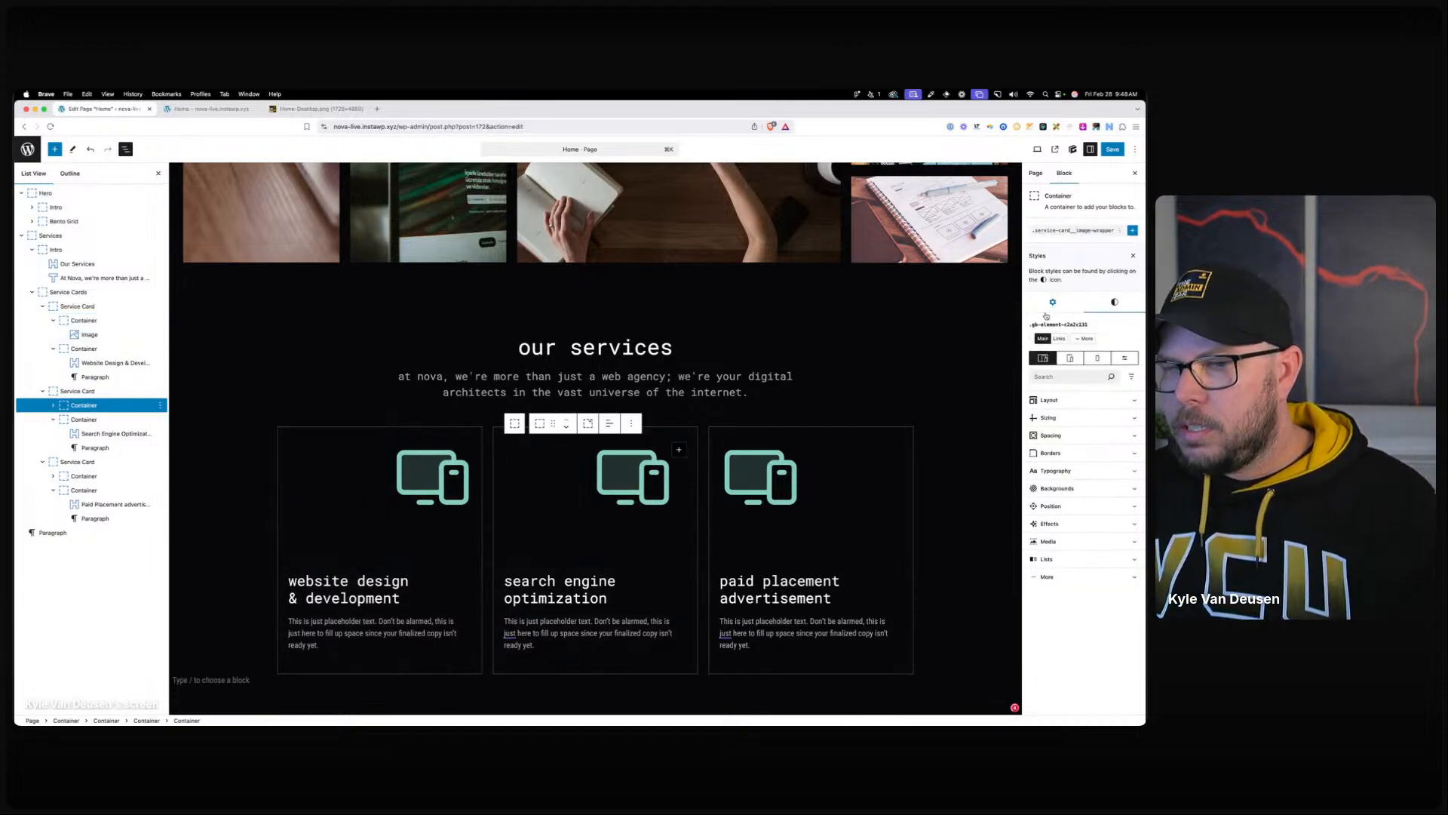
{"action": "left_click", "coordinate": [847, 482]}
{"action": "left_click", "coordinate": [1062, 243]}
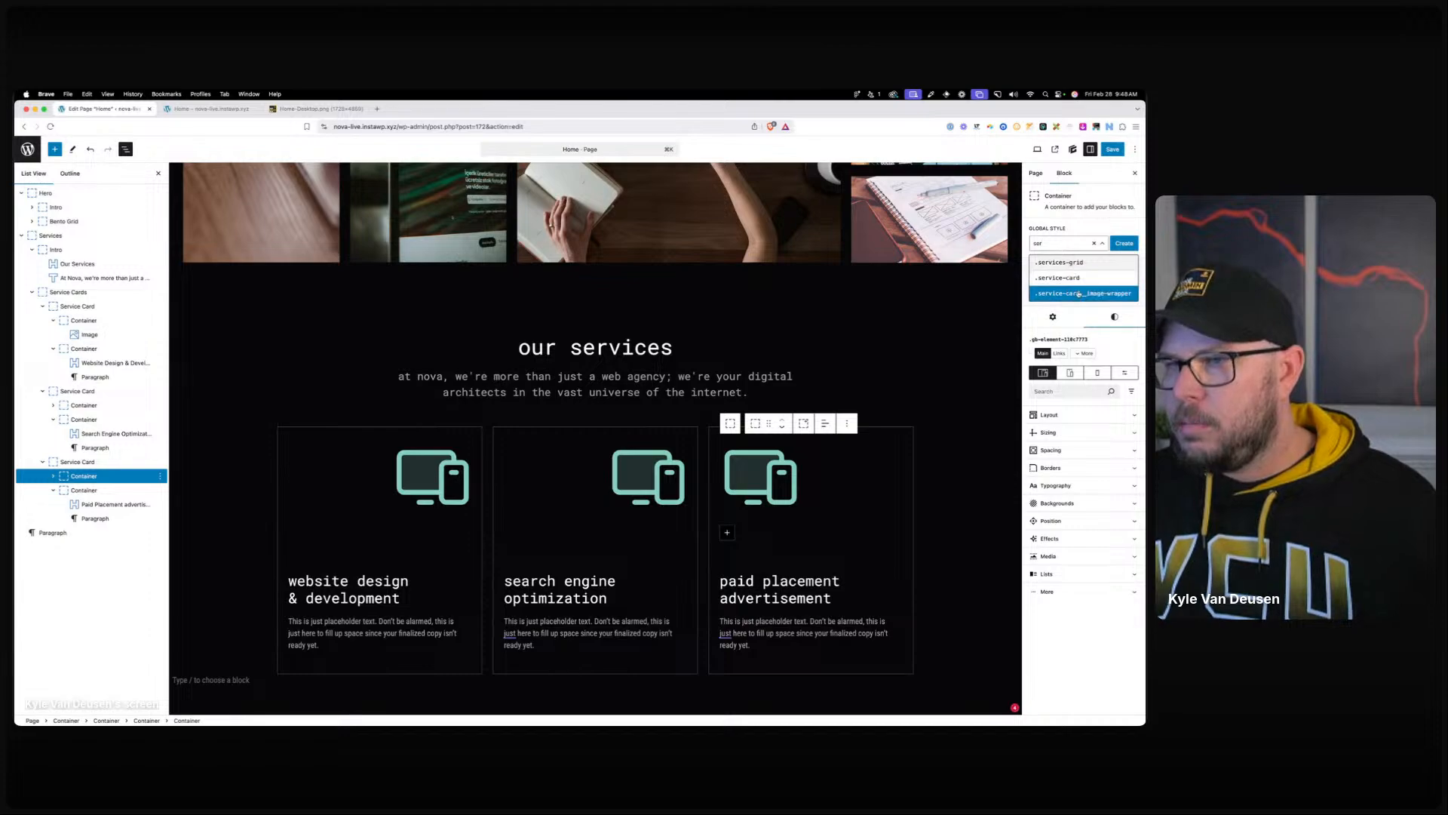
{"action": "left_click", "coordinate": [1078, 297]}
{"action": "left_click", "coordinate": [624, 356]}
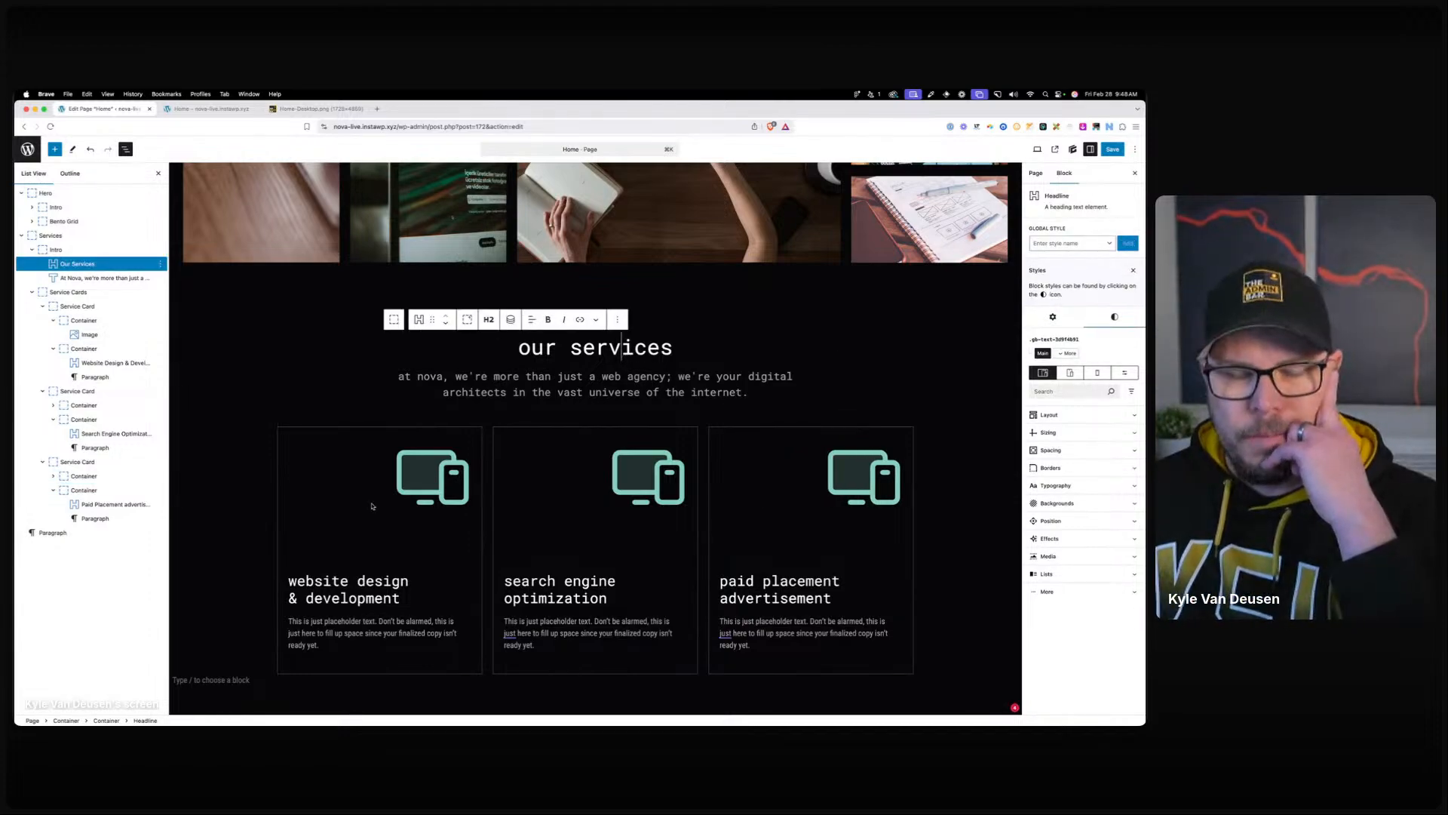
{"action": "left_click", "coordinate": [315, 496]}
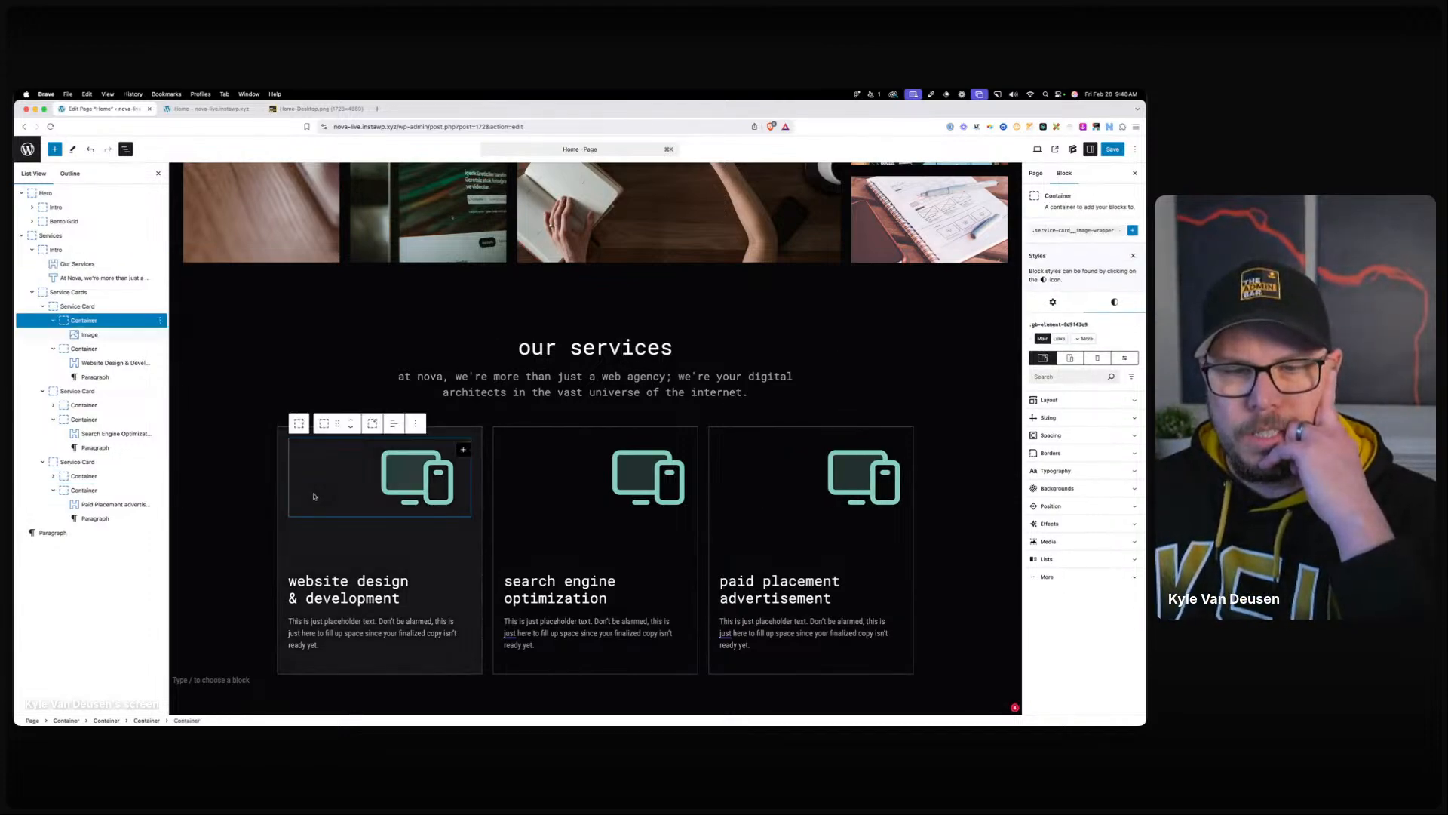
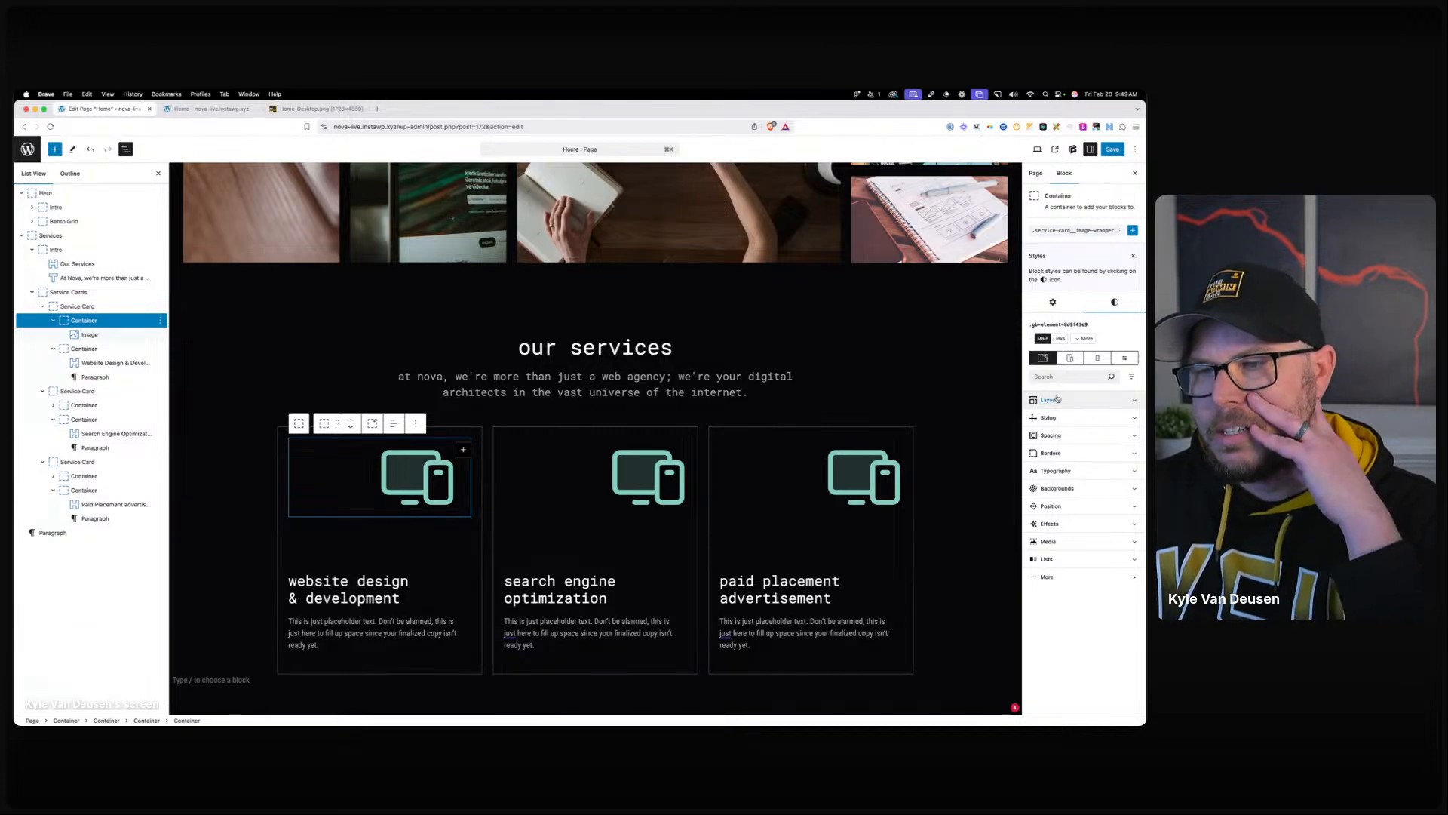
Set the shared service-card__image-wrapper global style's opacity to 0, hiding all three icons.
{"action": "left_click", "coordinate": [1058, 525]}
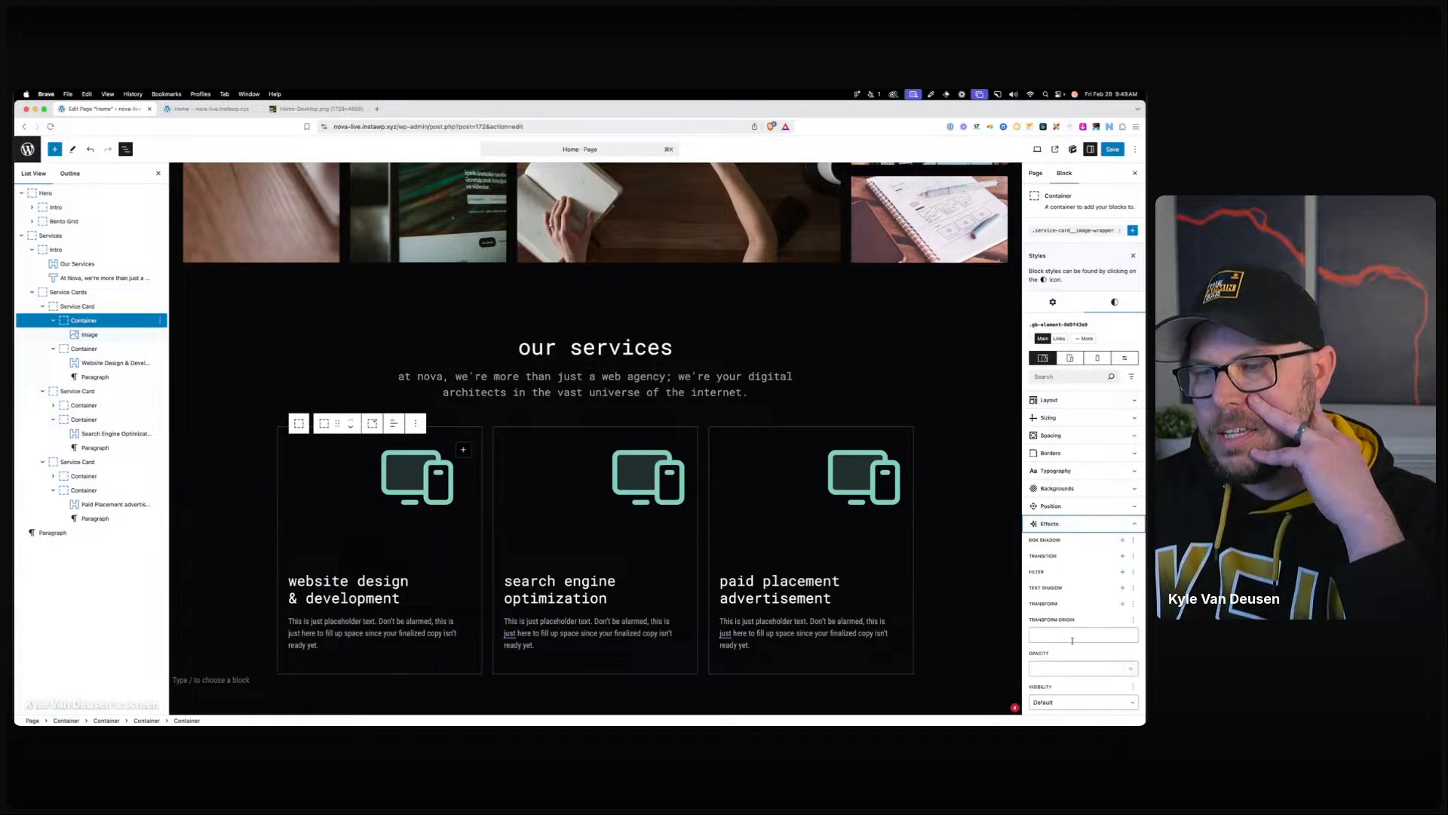
{"action": "scroll", "coordinate": [1071, 640], "scroll_direction": "down", "scroll_amount": 5}
{"action": "left_click", "coordinate": [1046, 518]}
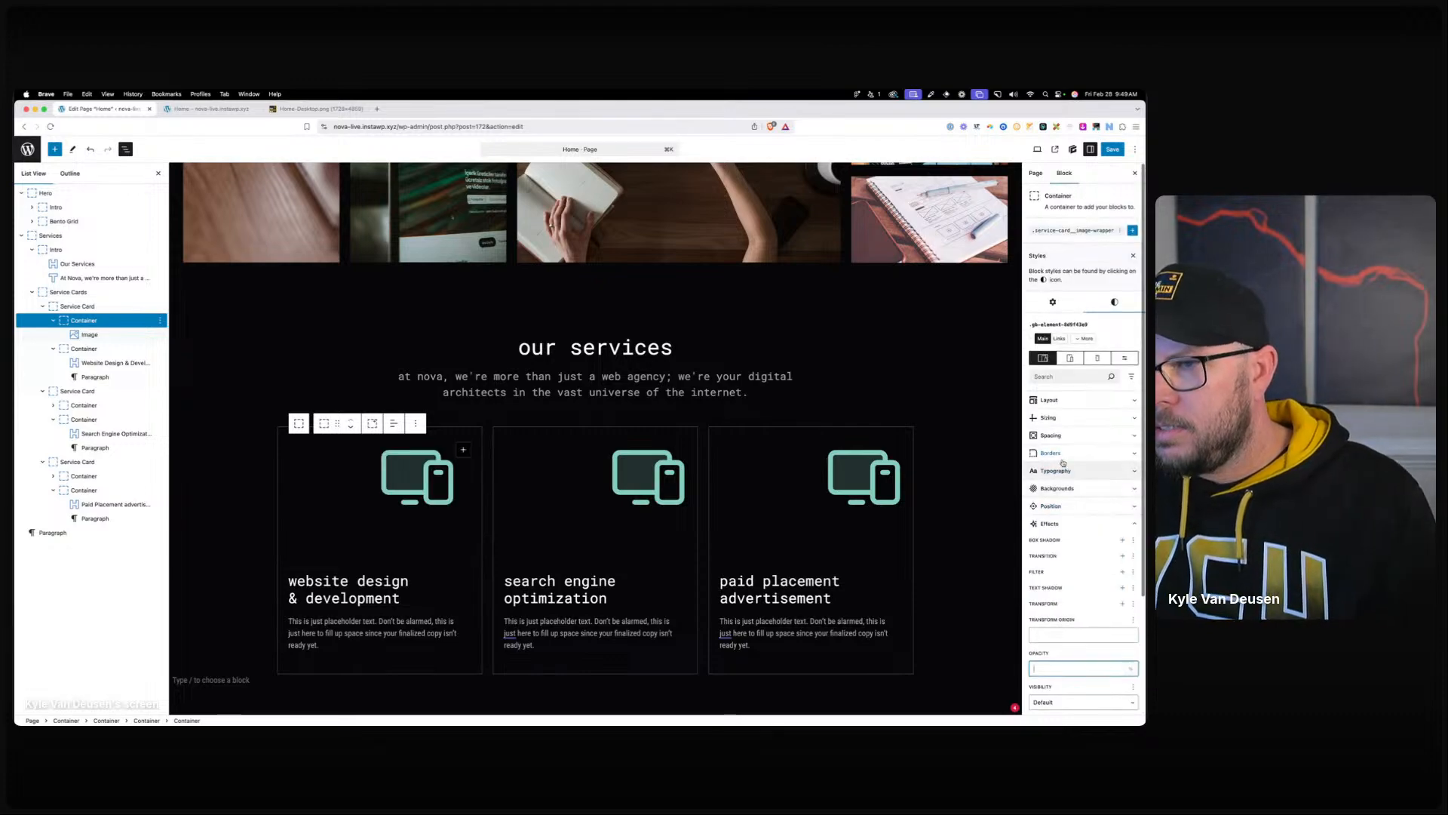
{"action": "left_click", "coordinate": [1056, 400]}
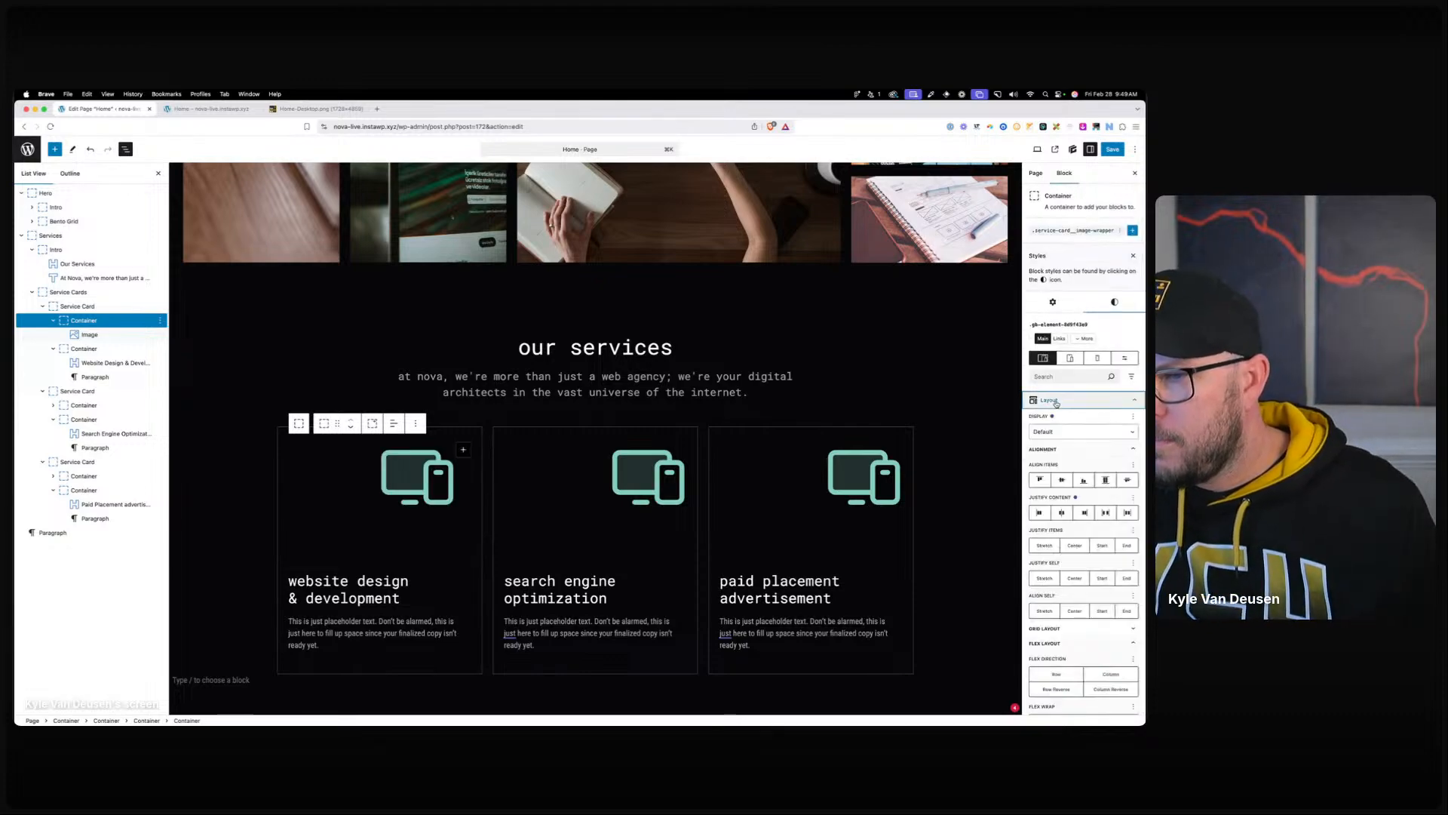
{"action": "left_click", "coordinate": [1068, 231]}
{"action": "scroll", "coordinate": [1077, 457], "scroll_direction": "down", "scroll_amount": 10}
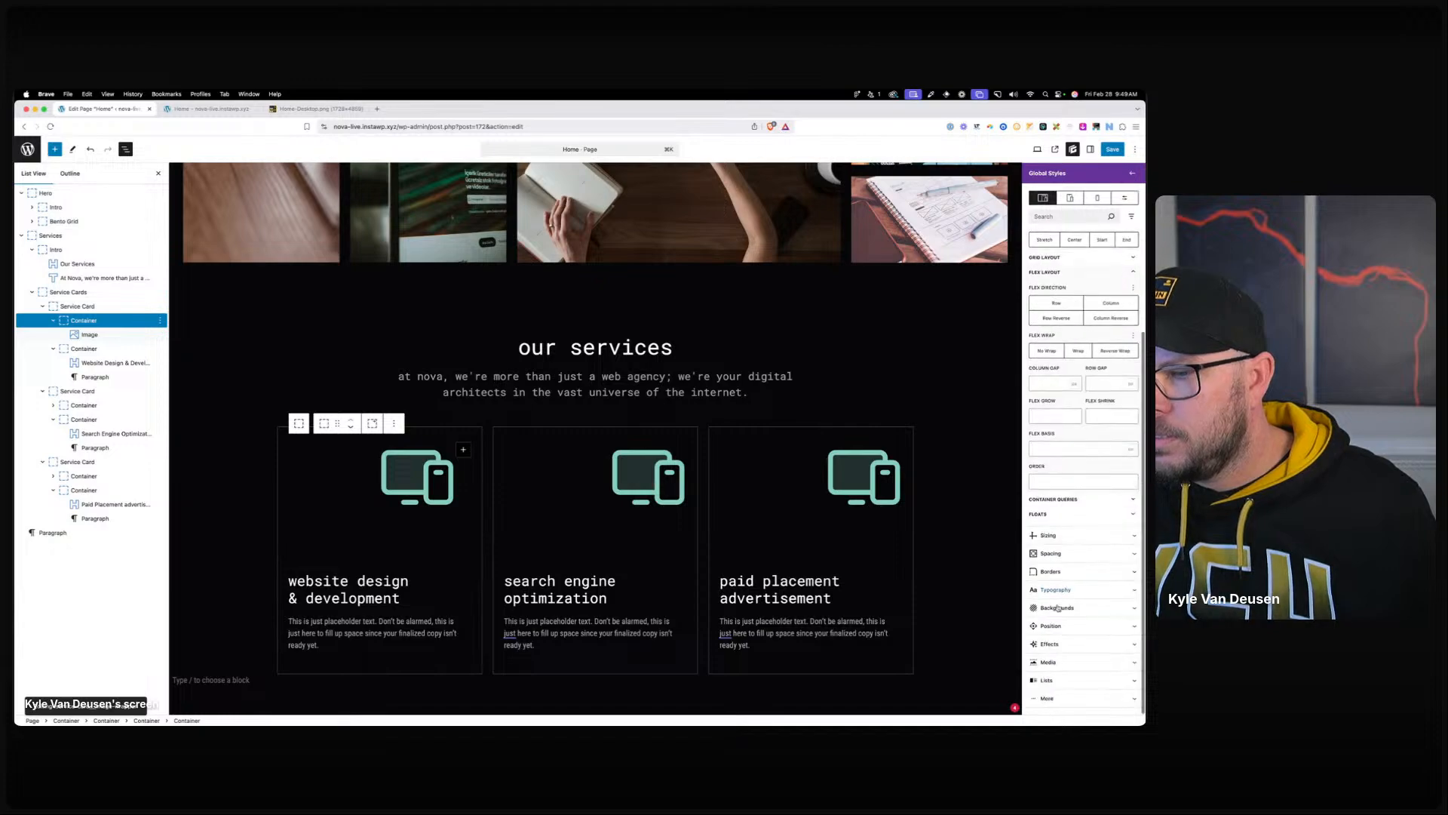
{"action": "scroll", "coordinate": [1076, 662], "scroll_direction": "down", "scroll_amount": 1}
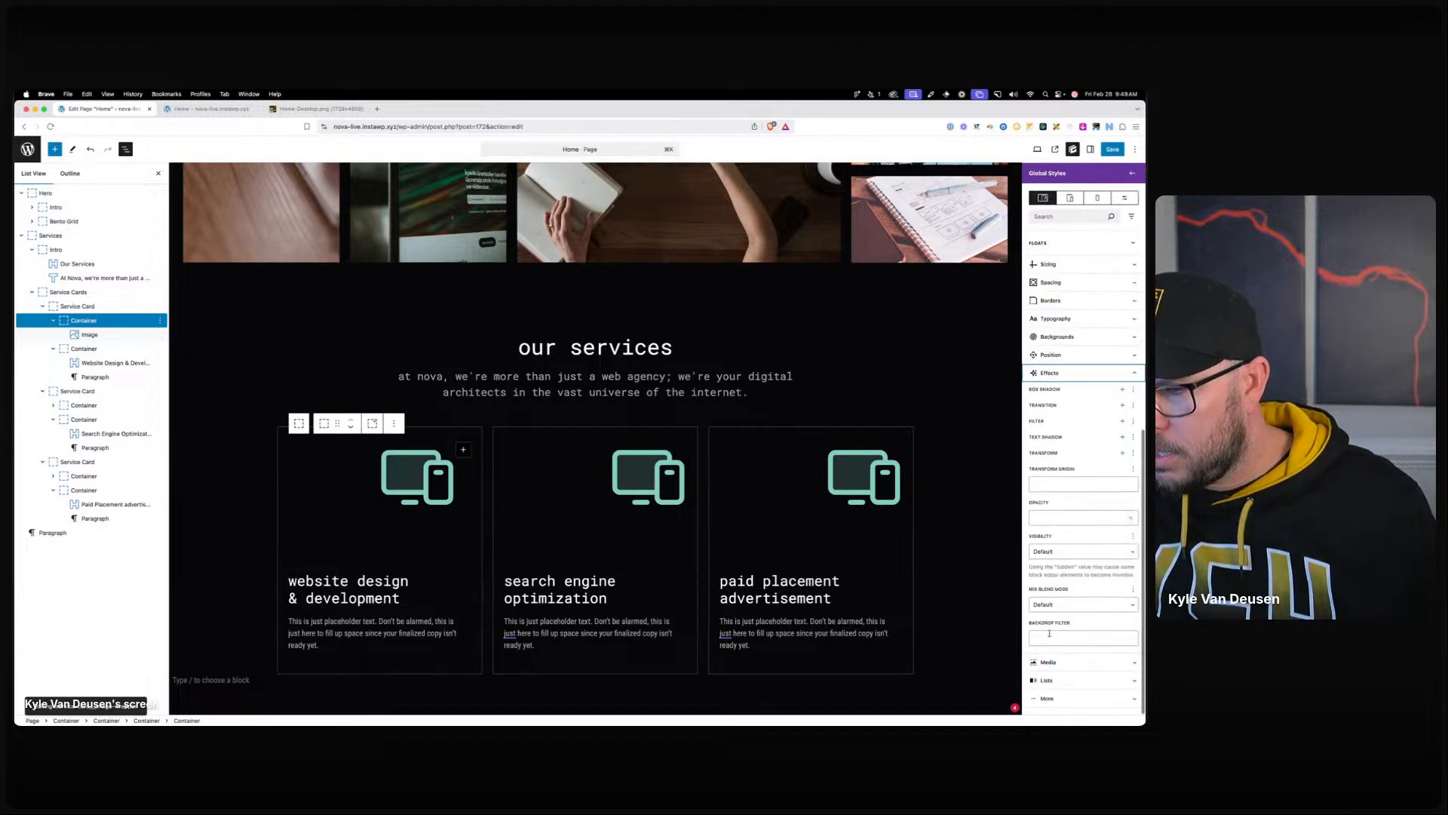
{"action": "left_click", "coordinate": [1044, 517]}
{"action": "type", "text": "0"}
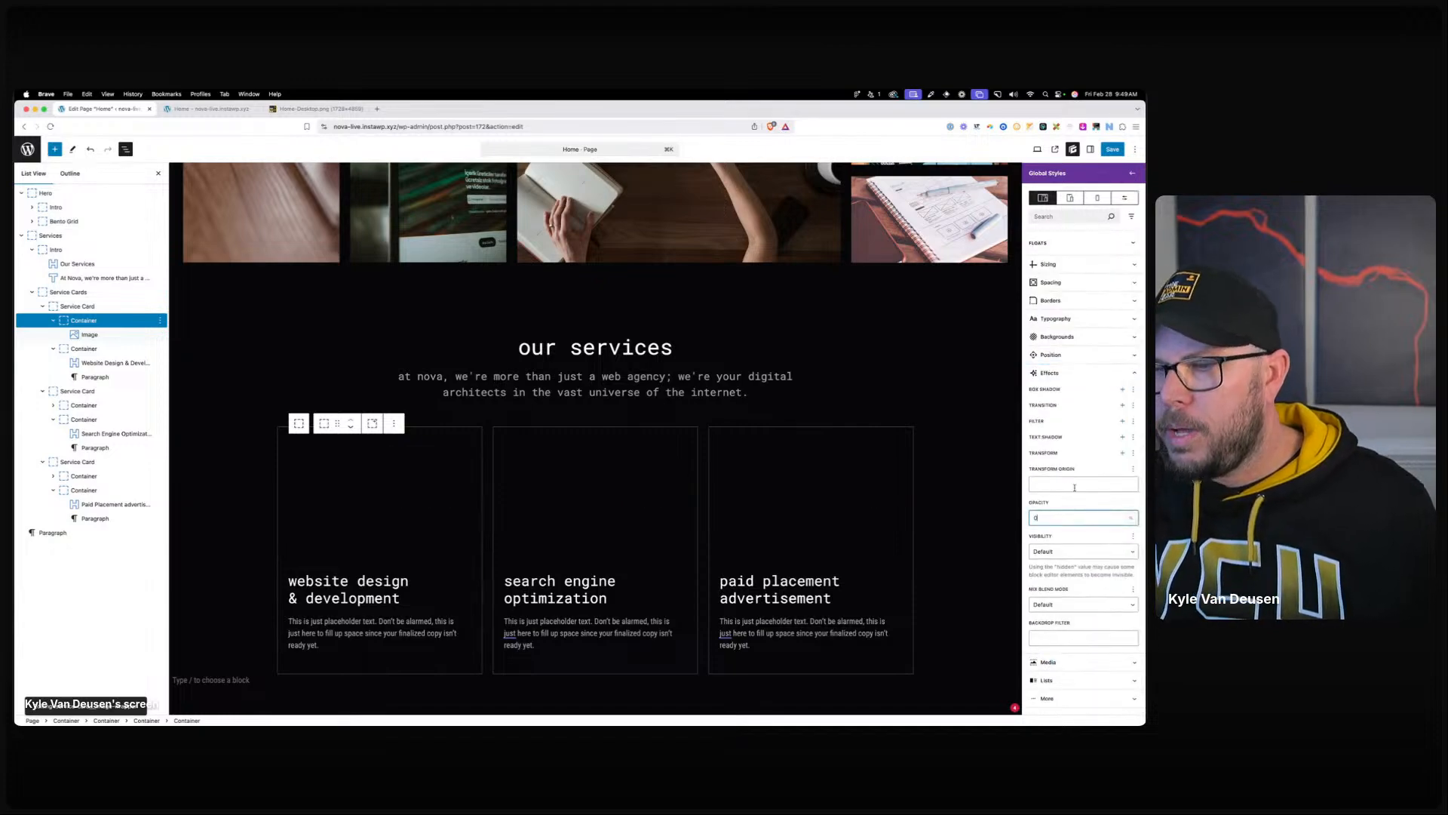
Copy the image-wrapper class name and select the Service Card block.
{"action": "scroll", "coordinate": [1074, 492], "scroll_direction": "up", "scroll_amount": 15}
{"action": "triple_click", "coordinate": [1066, 195]}
{"action": "key", "text": "super+c"}
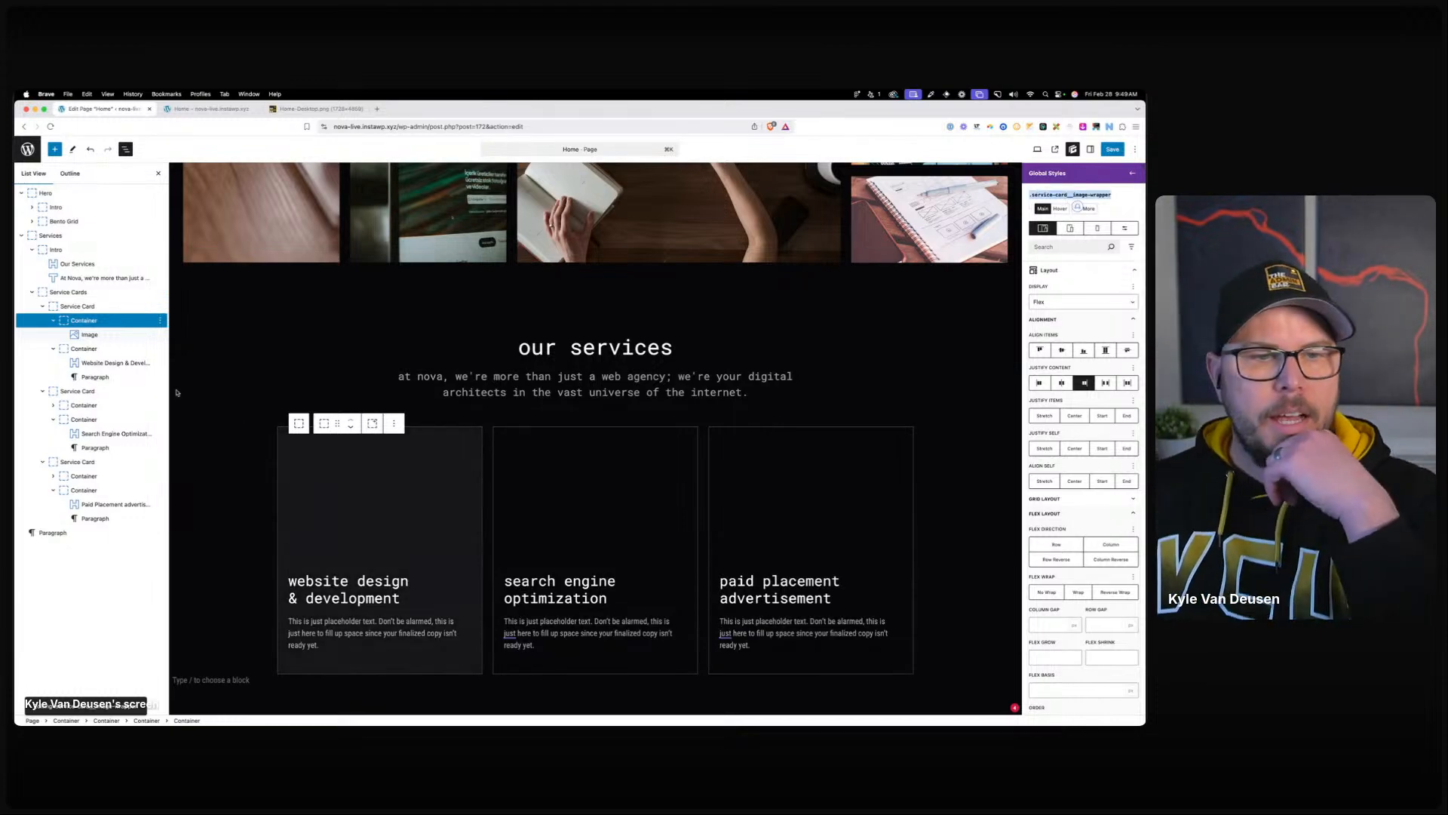
{"action": "left_click", "coordinate": [89, 307]}
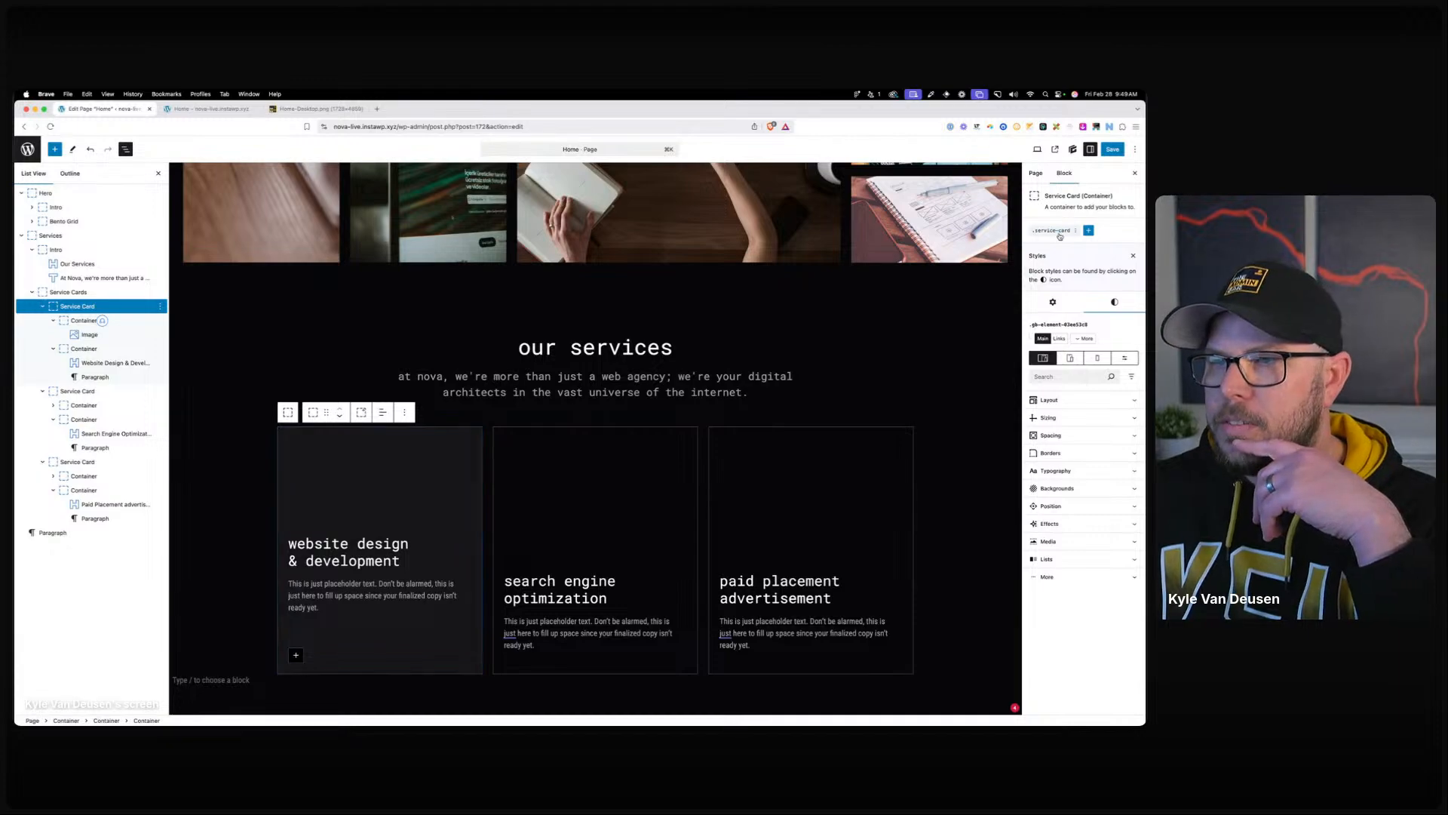
Create a .service-card hover & focus compound selector for the image wrapper with opacity 100.
{"action": "left_click", "coordinate": [1088, 209]}
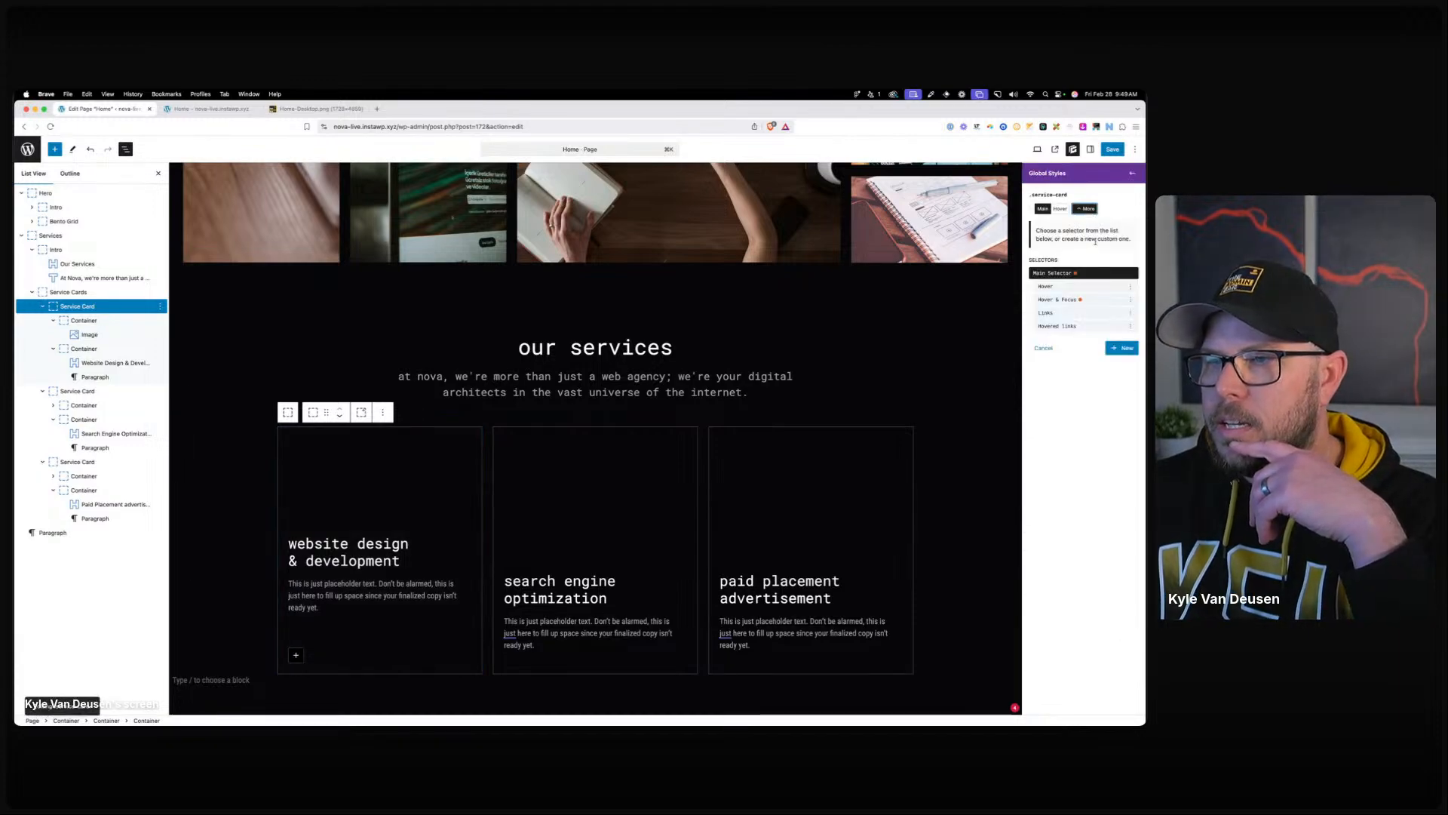
{"action": "left_click", "coordinate": [1084, 300]}
{"action": "left_click", "coordinate": [1043, 208]}
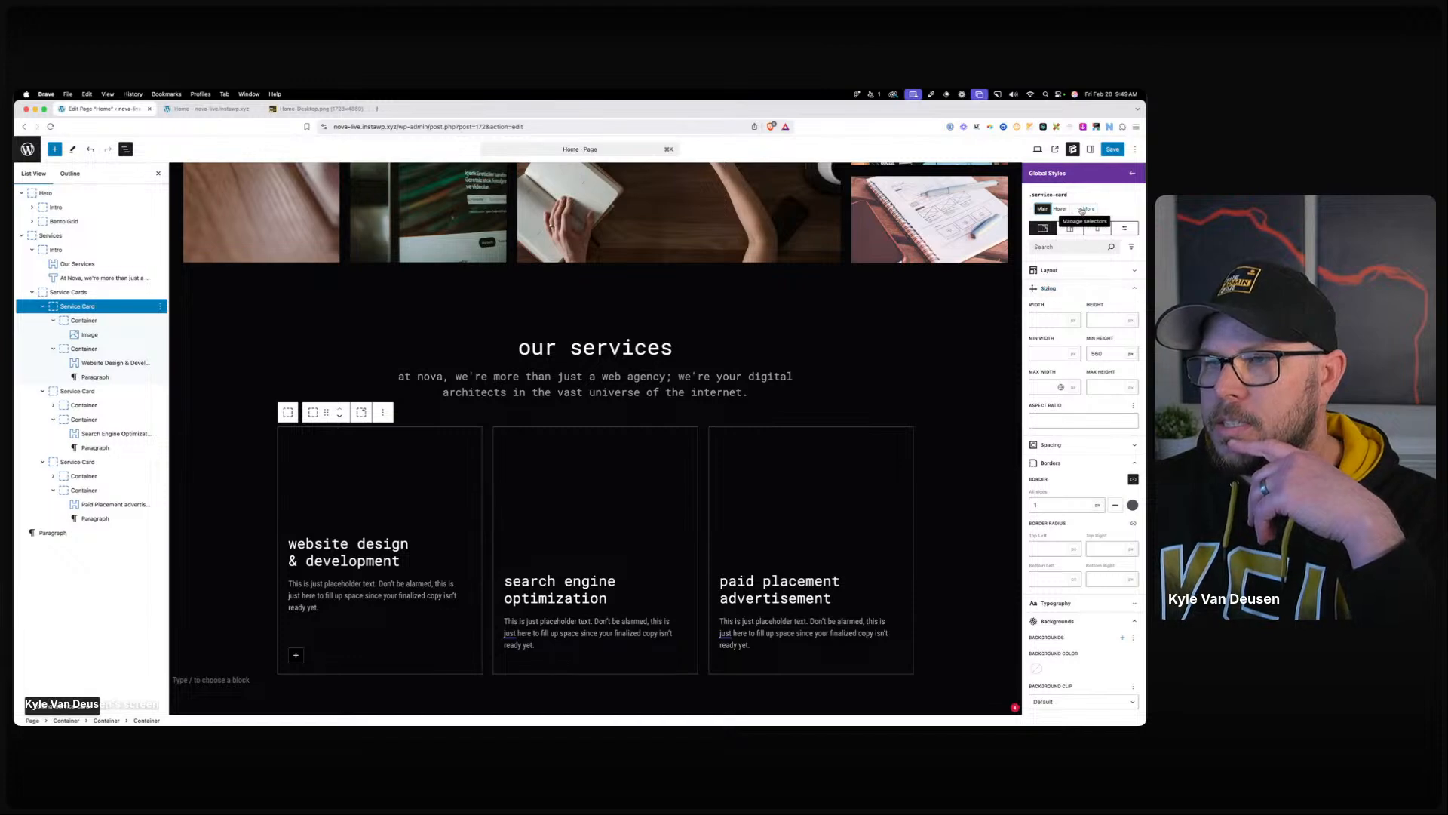
{"action": "left_click", "coordinate": [1085, 208]}
{"action": "left_click", "coordinate": [1123, 349]}
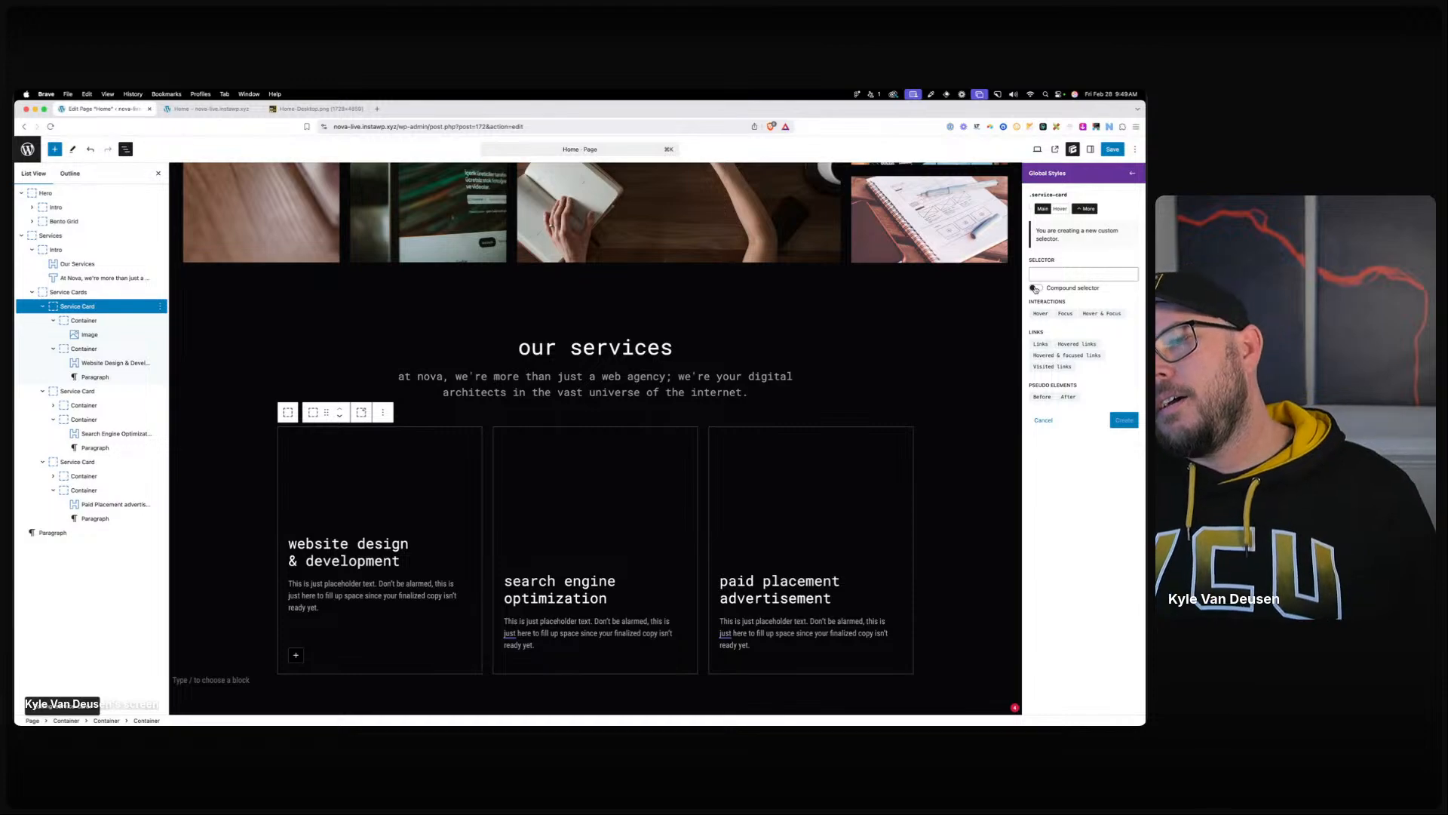
{"action": "left_click", "coordinate": [1035, 288]}
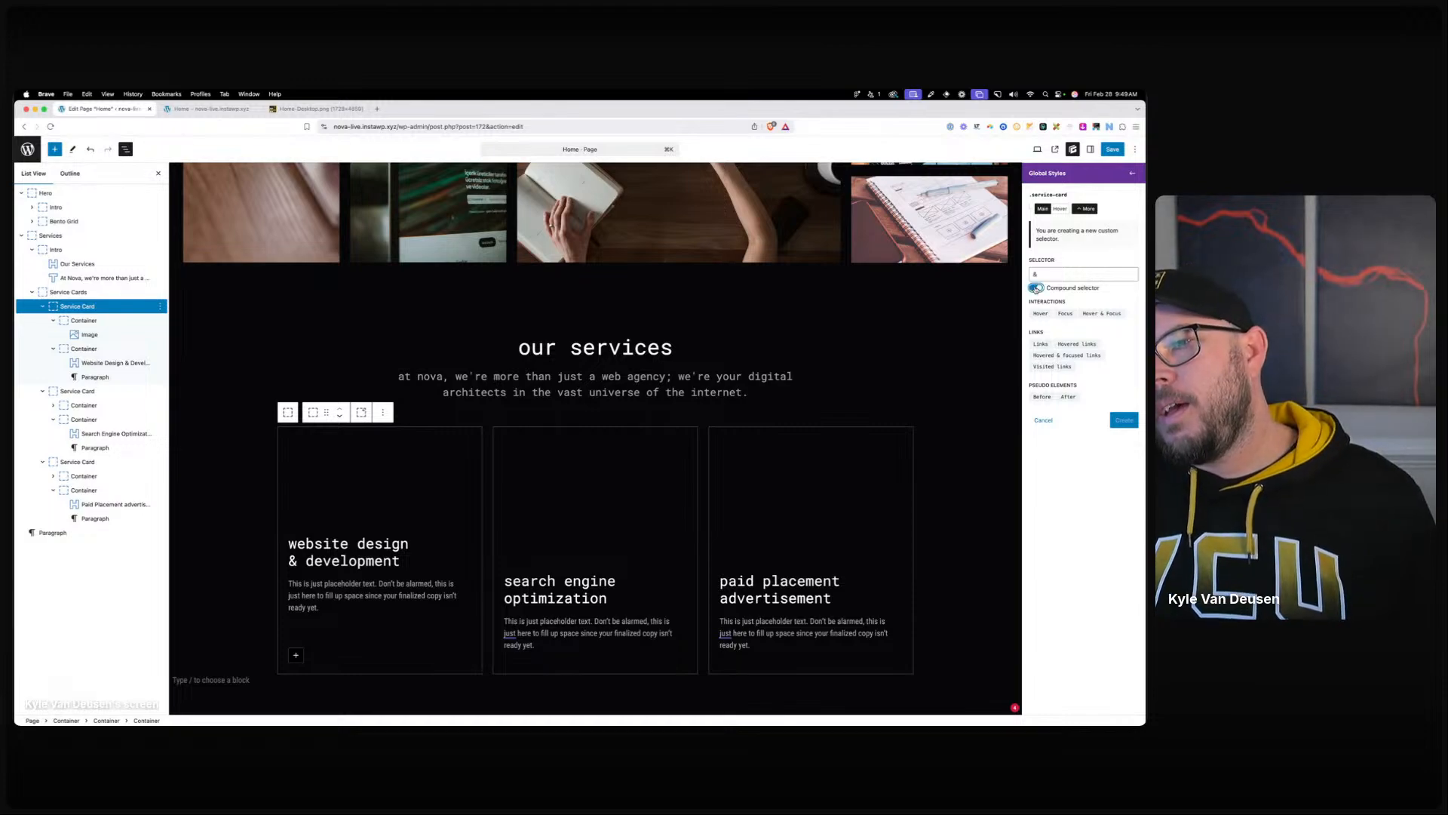
{"action": "left_click", "coordinate": [1094, 314]}
{"action": "left_click", "coordinate": [1107, 276]}
{"action": "key", "text": "super+v"}
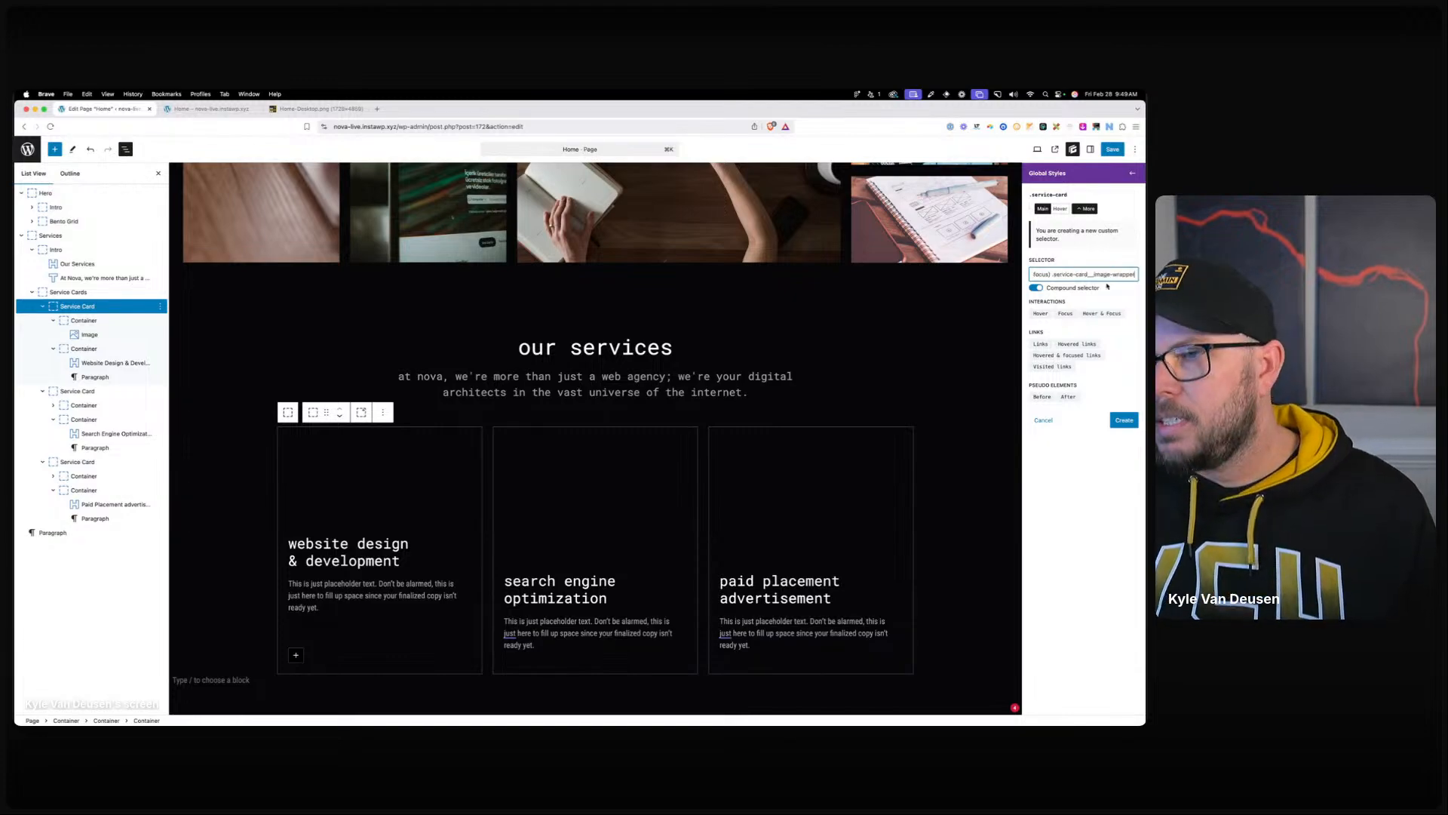
{"action": "left_click", "coordinate": [1124, 420]}
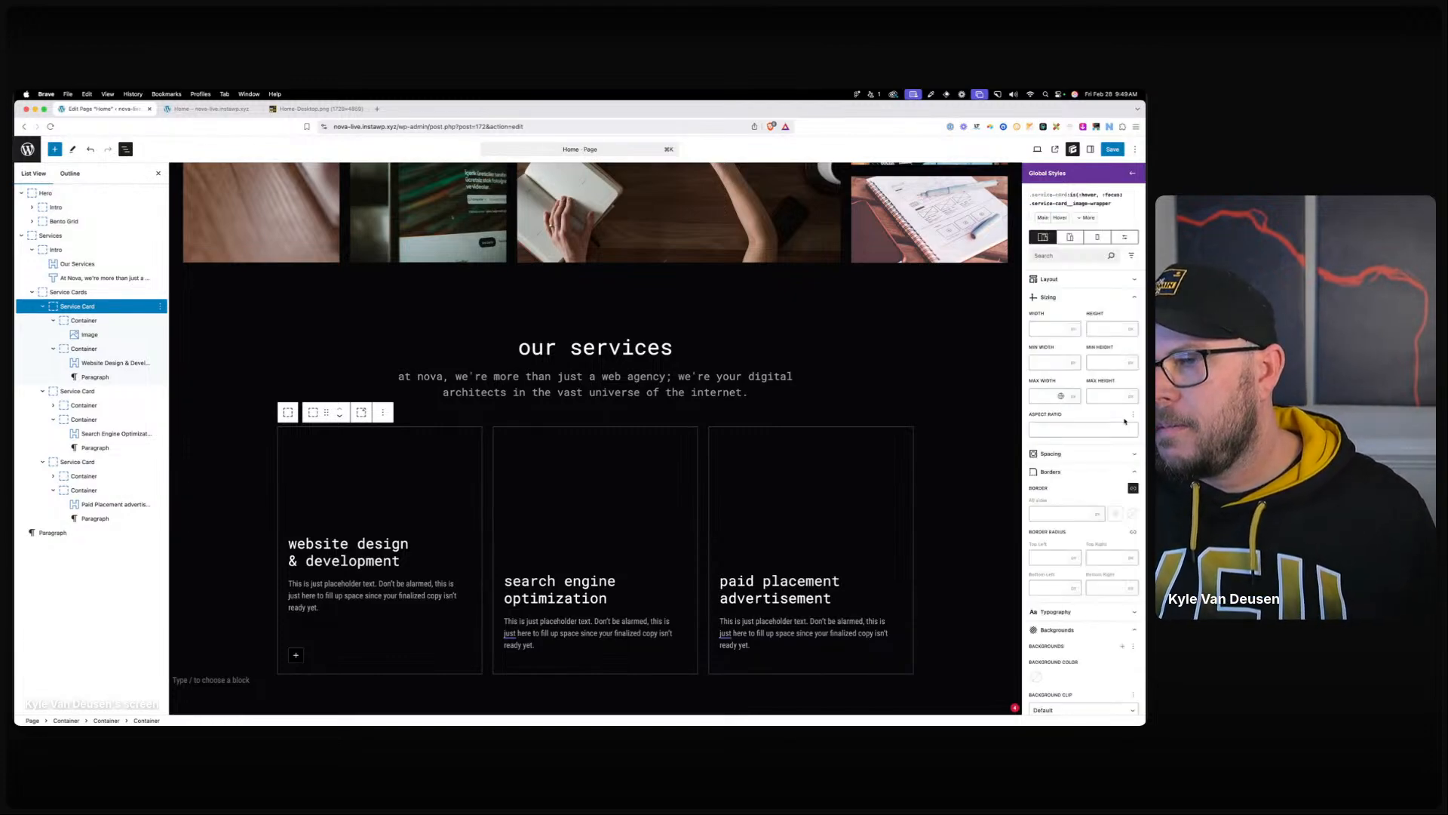
{"action": "scroll", "coordinate": [1079, 574], "scroll_direction": "down", "scroll_amount": 5}
{"action": "left_click", "coordinate": [1053, 516]}
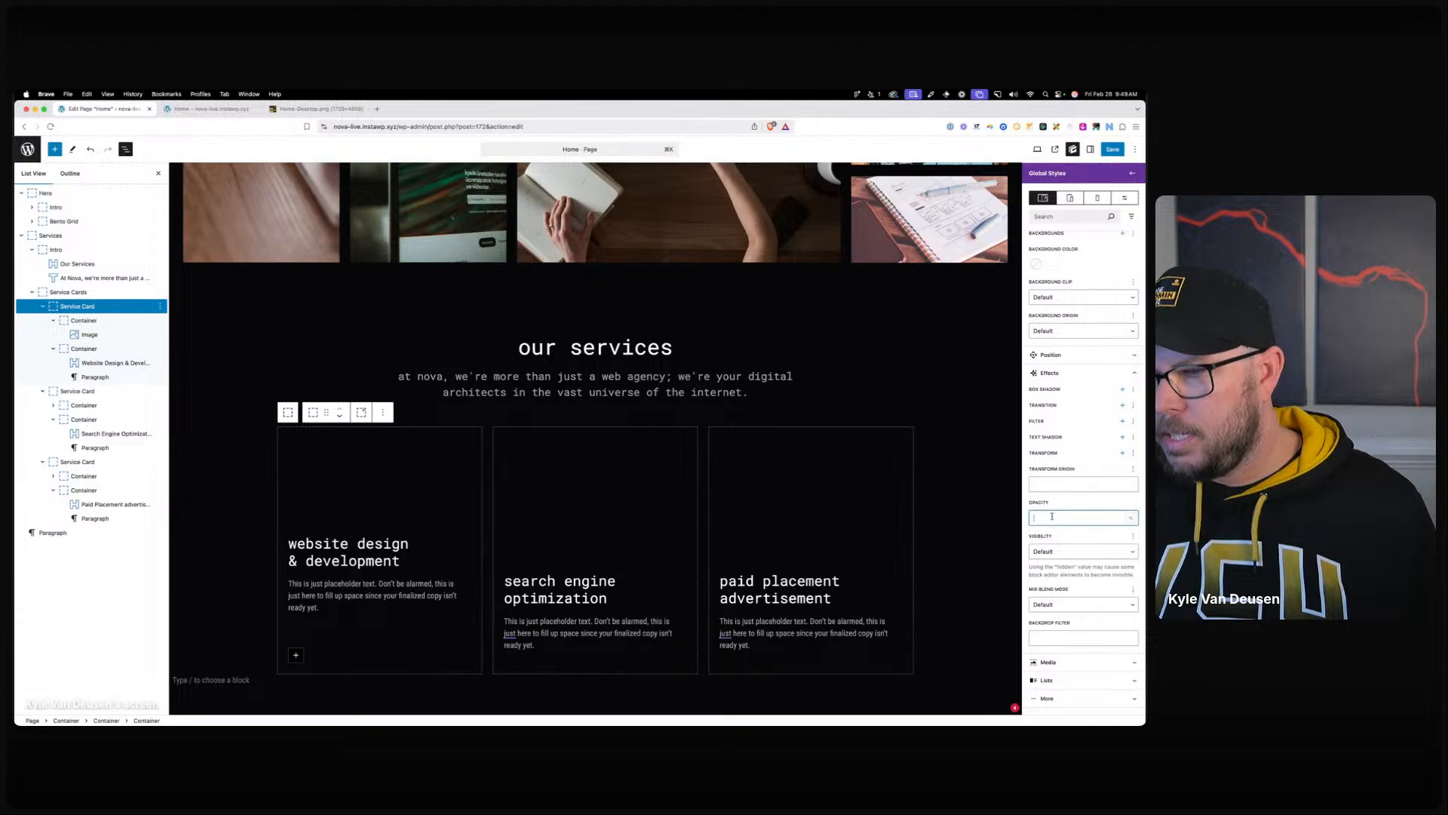
{"action": "left_click", "coordinate": [423, 314]}
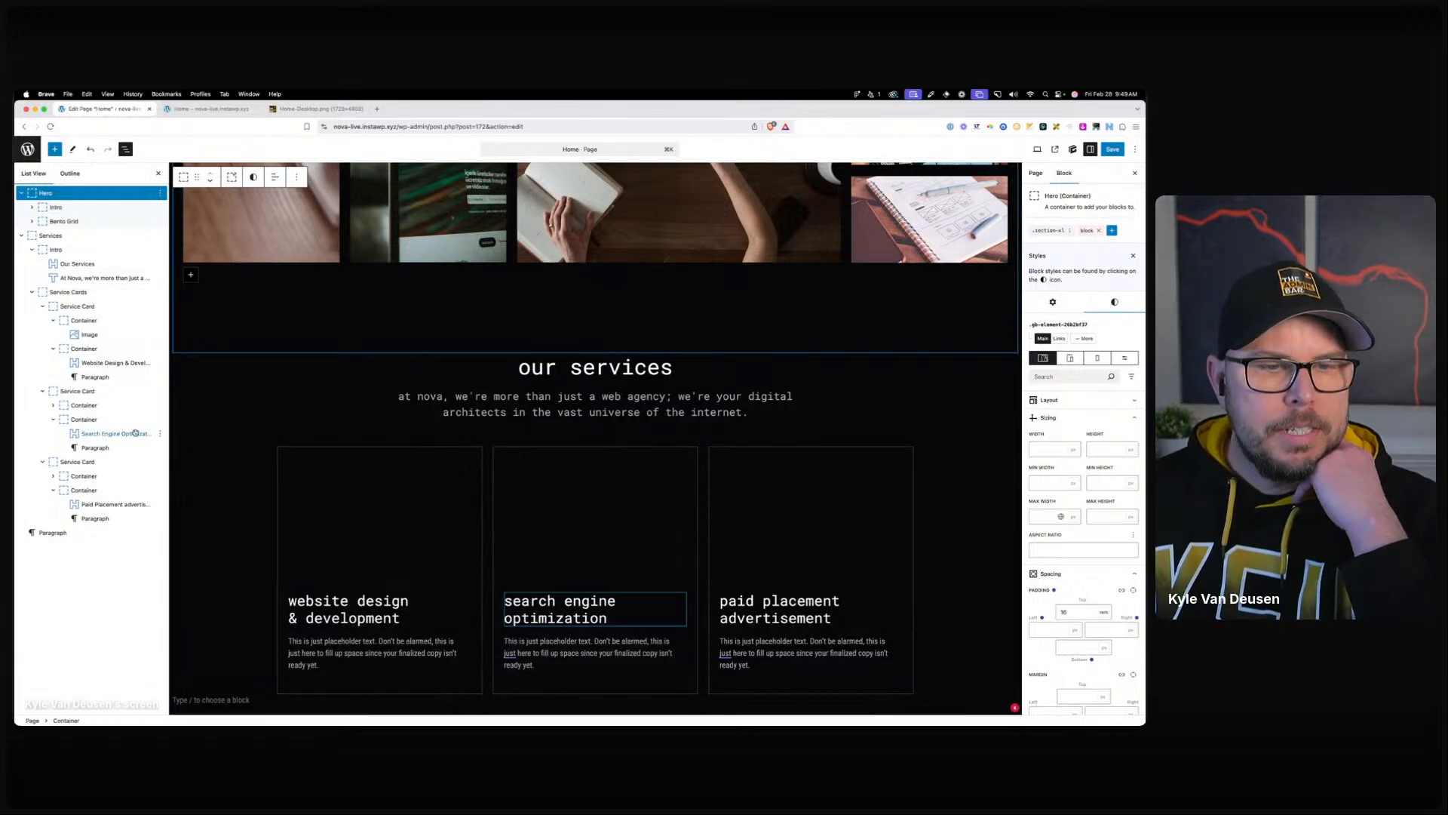
Give the icon container's style a 0.25 s Ease-in-out transition.
{"action": "left_click", "coordinate": [96, 323]}
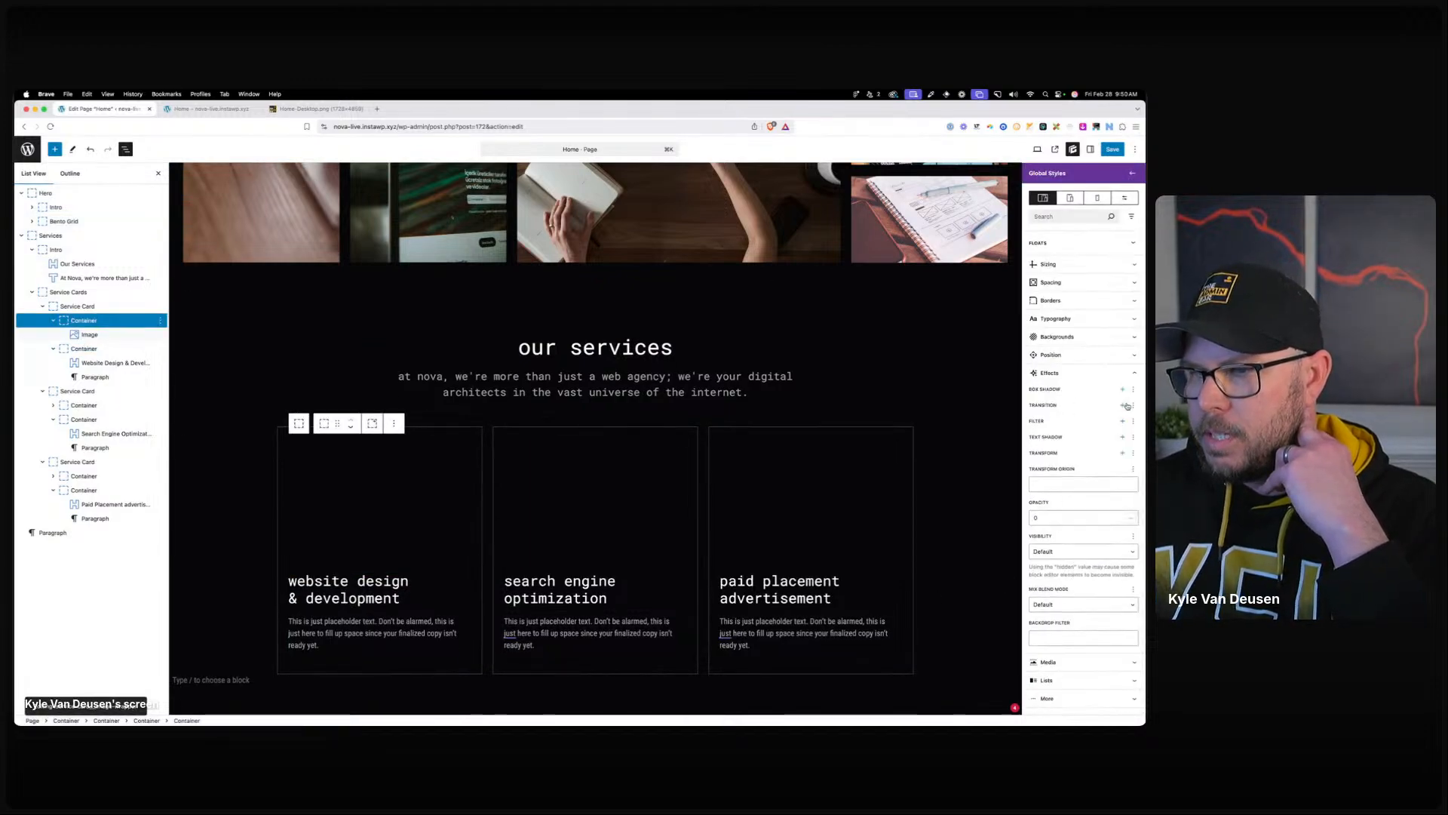
{"action": "left_click", "coordinate": [1123, 405]}
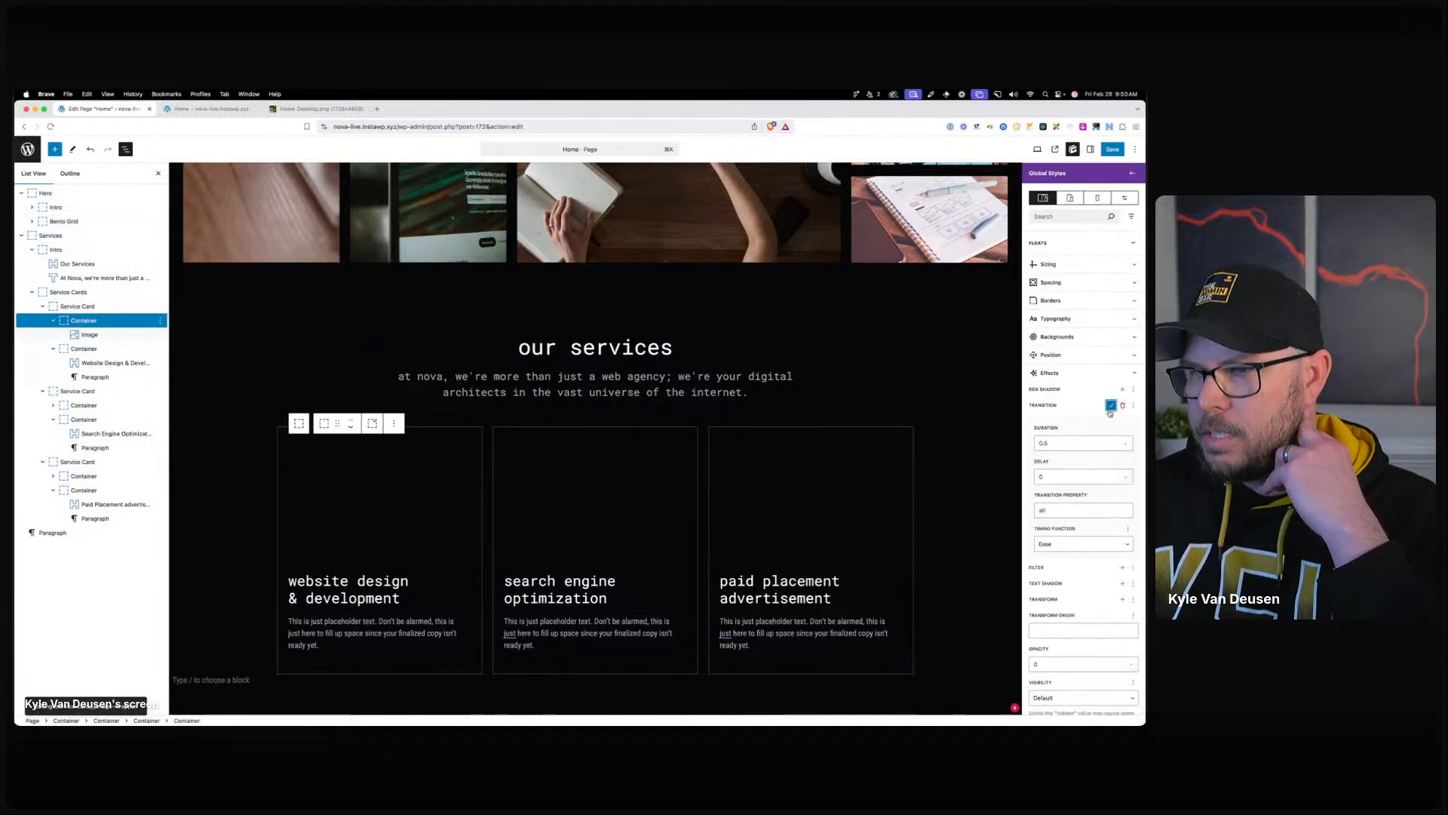
{"action": "left_click", "coordinate": [1059, 545]}
{"action": "left_click", "coordinate": [1066, 203]}
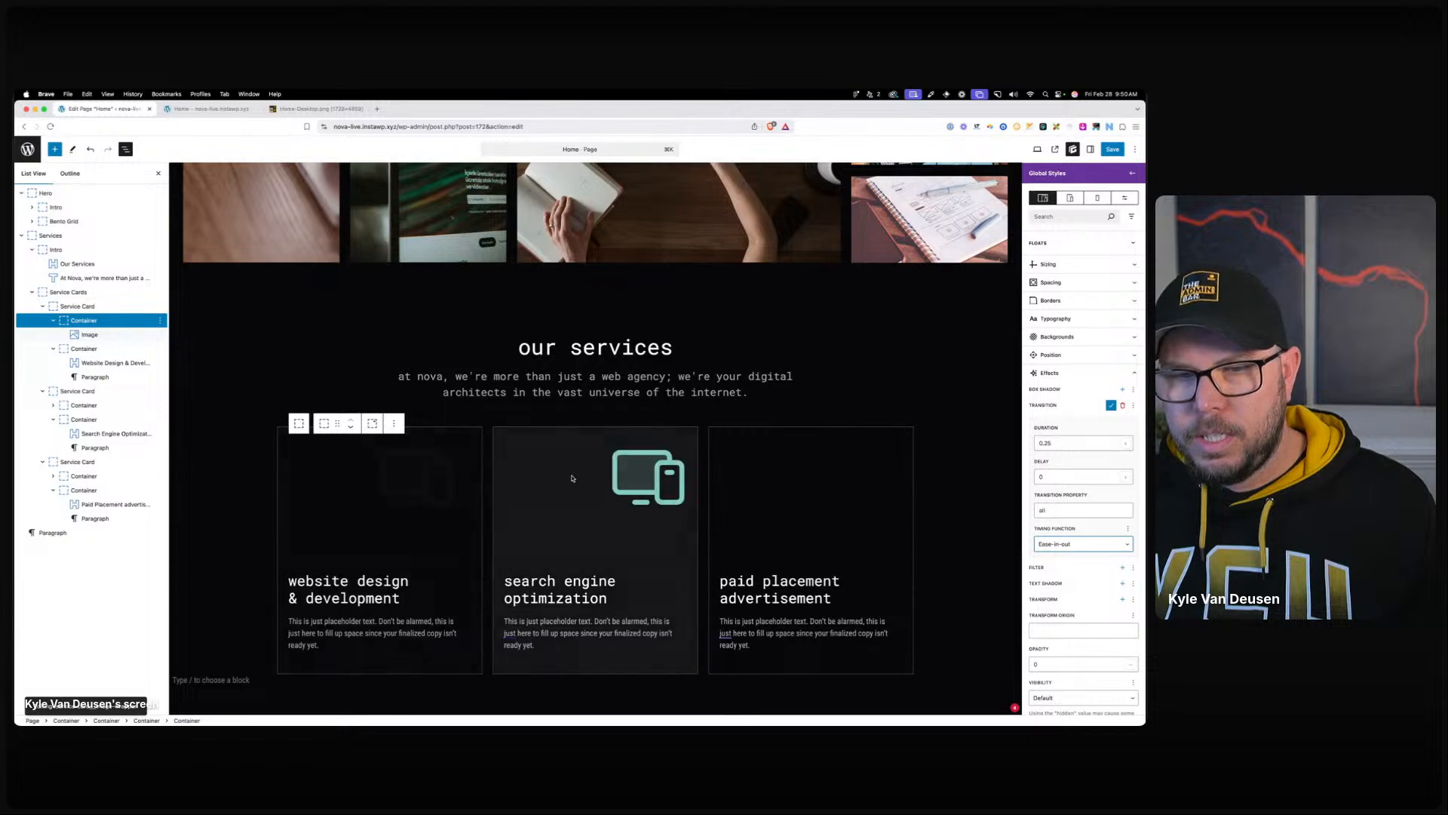
{"action": "left_click", "coordinate": [428, 370]}
{"action": "scroll", "coordinate": [428, 369], "scroll_direction": "down", "scroll_amount": 5}
Transform the first, second and third cards' description Paragraphs into Text blocks.
{"action": "left_click", "coordinate": [399, 465]}
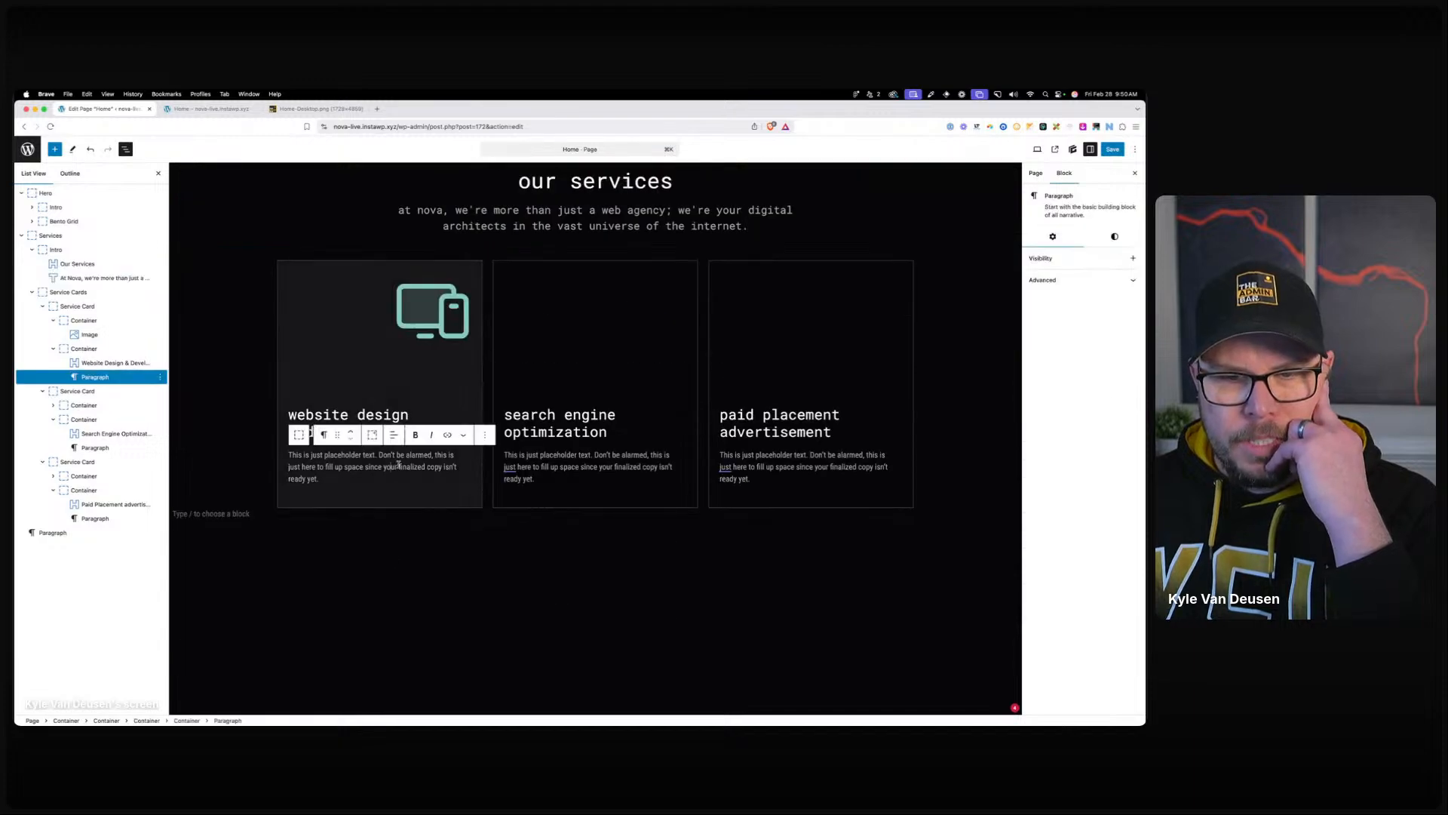
{"action": "left_click", "coordinate": [324, 435]}
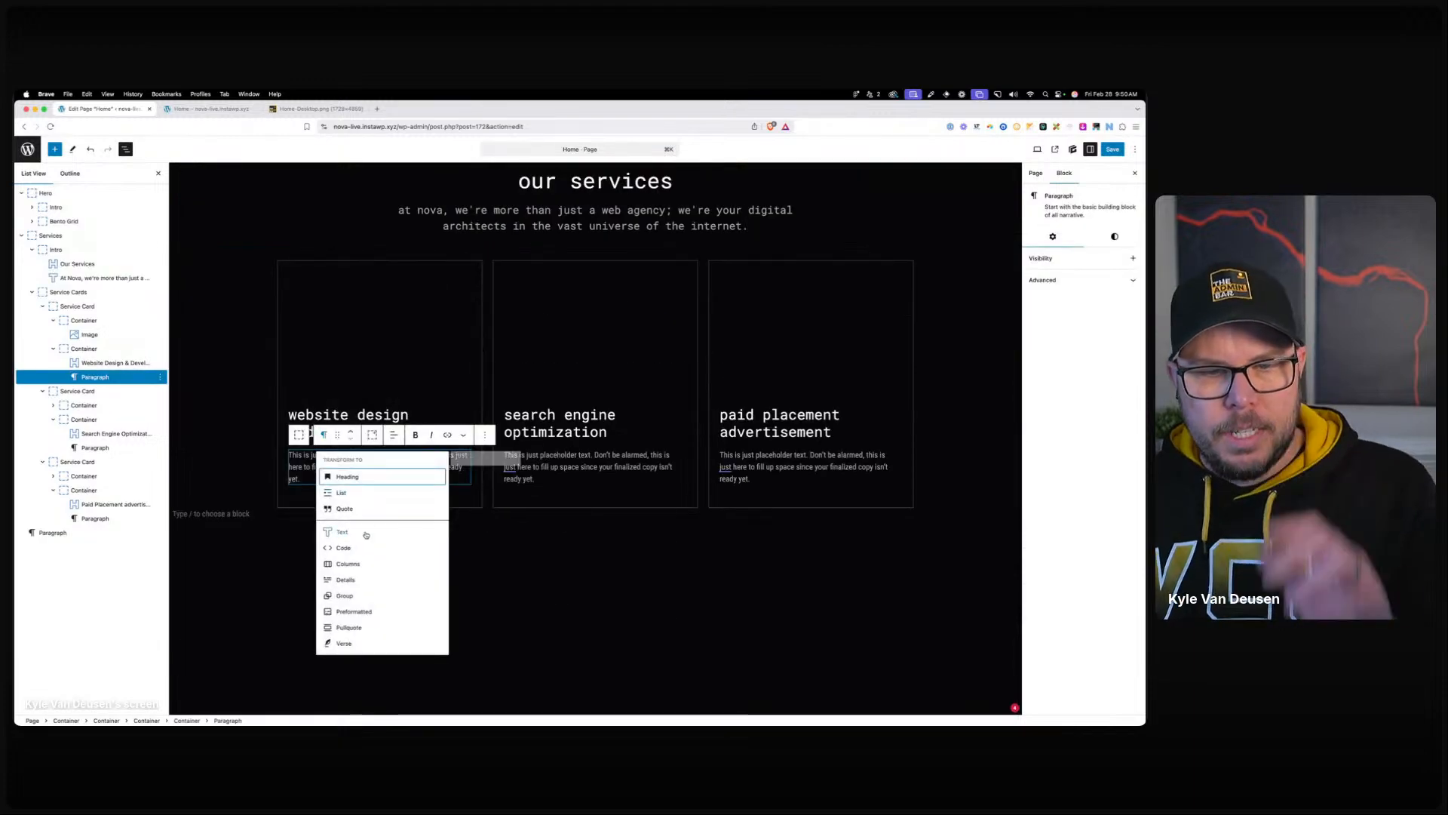
{"action": "left_click", "coordinate": [343, 476]}
{"action": "left_click", "coordinate": [548, 462]}
{"action": "left_click", "coordinate": [539, 434]}
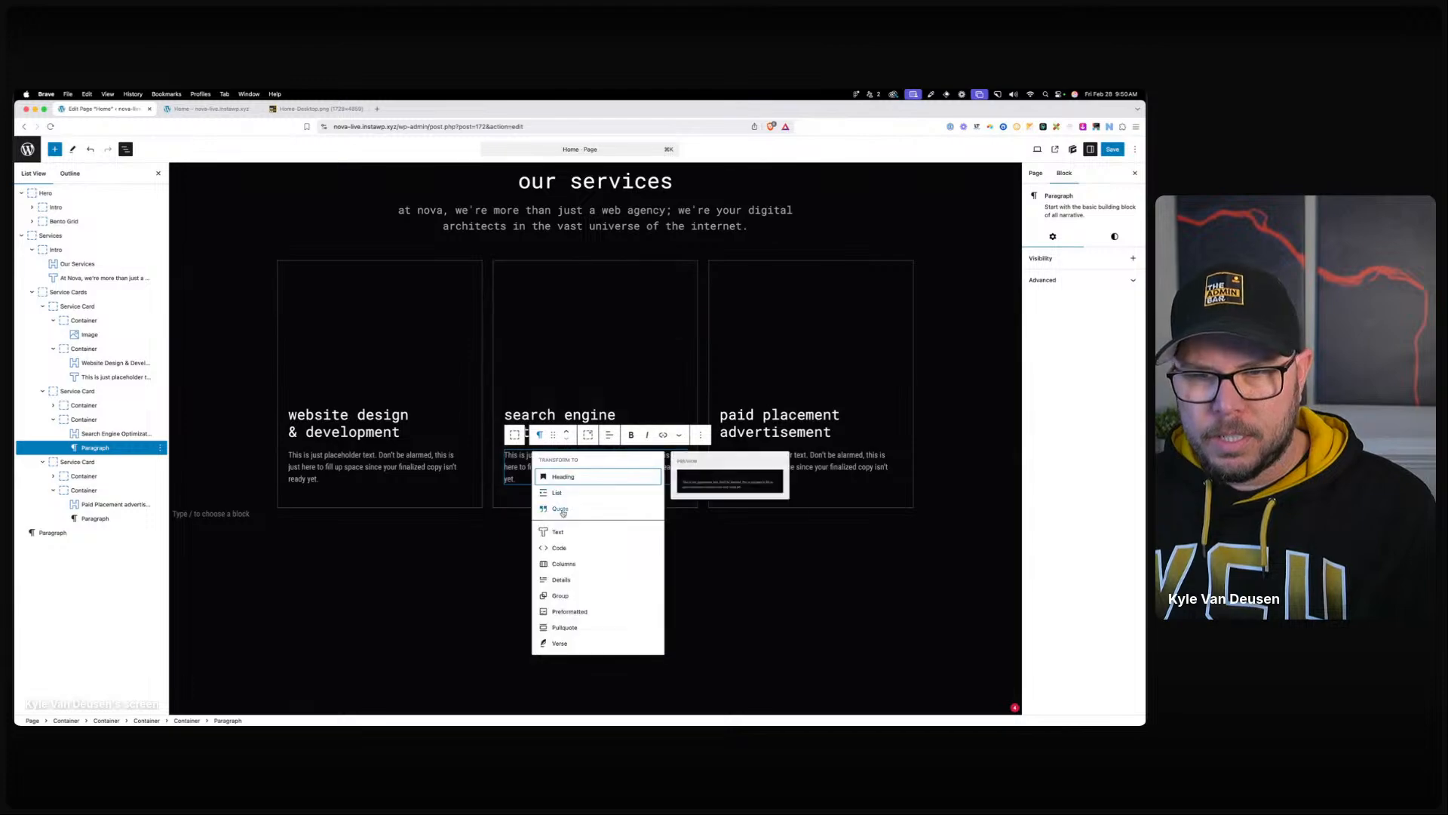
{"action": "left_click", "coordinate": [559, 475]}
{"action": "left_click", "coordinate": [817, 458]}
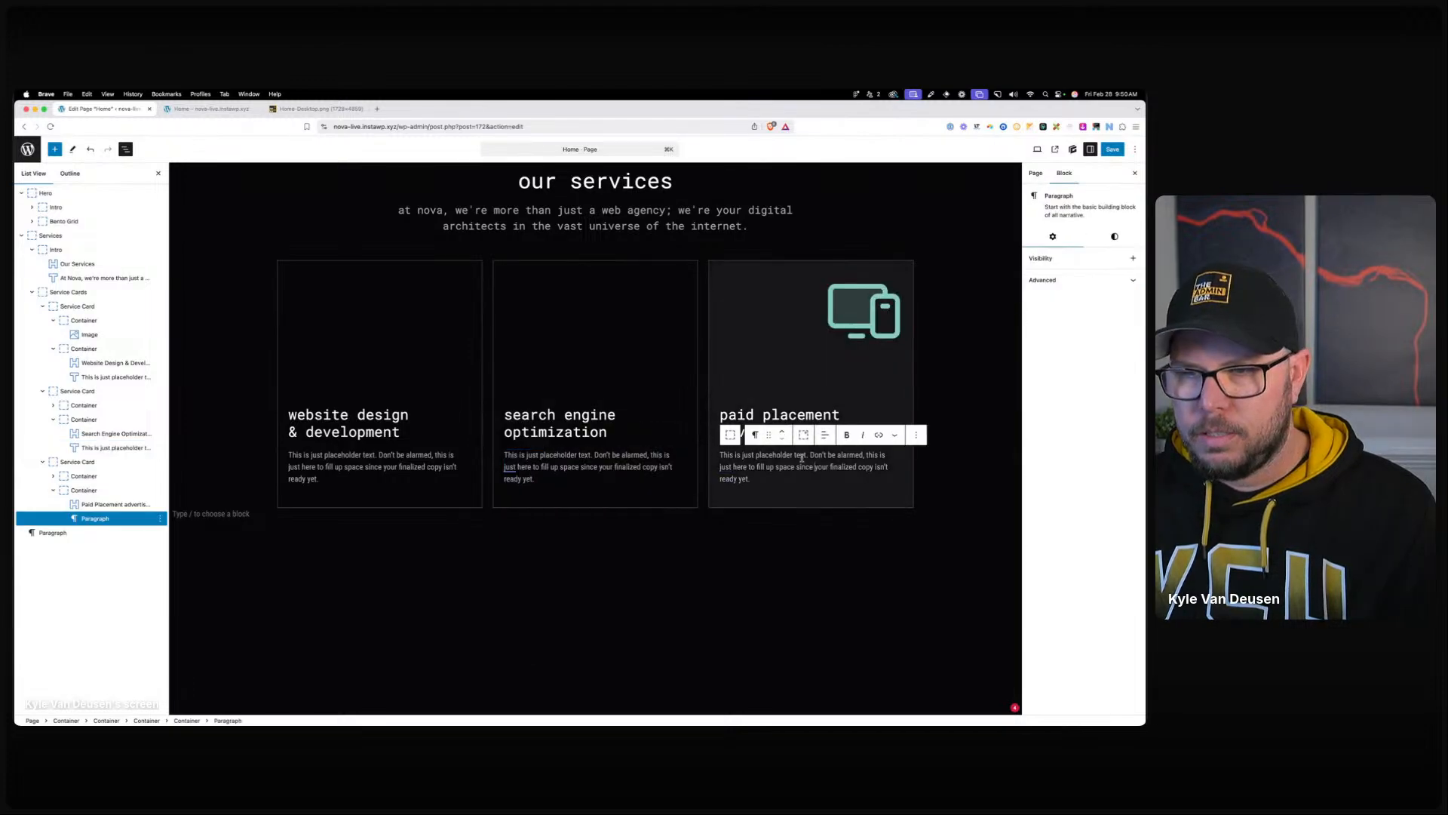
{"action": "left_click", "coordinate": [755, 435]}
{"action": "left_click", "coordinate": [780, 532]}
{"action": "left_click", "coordinate": [401, 555]}
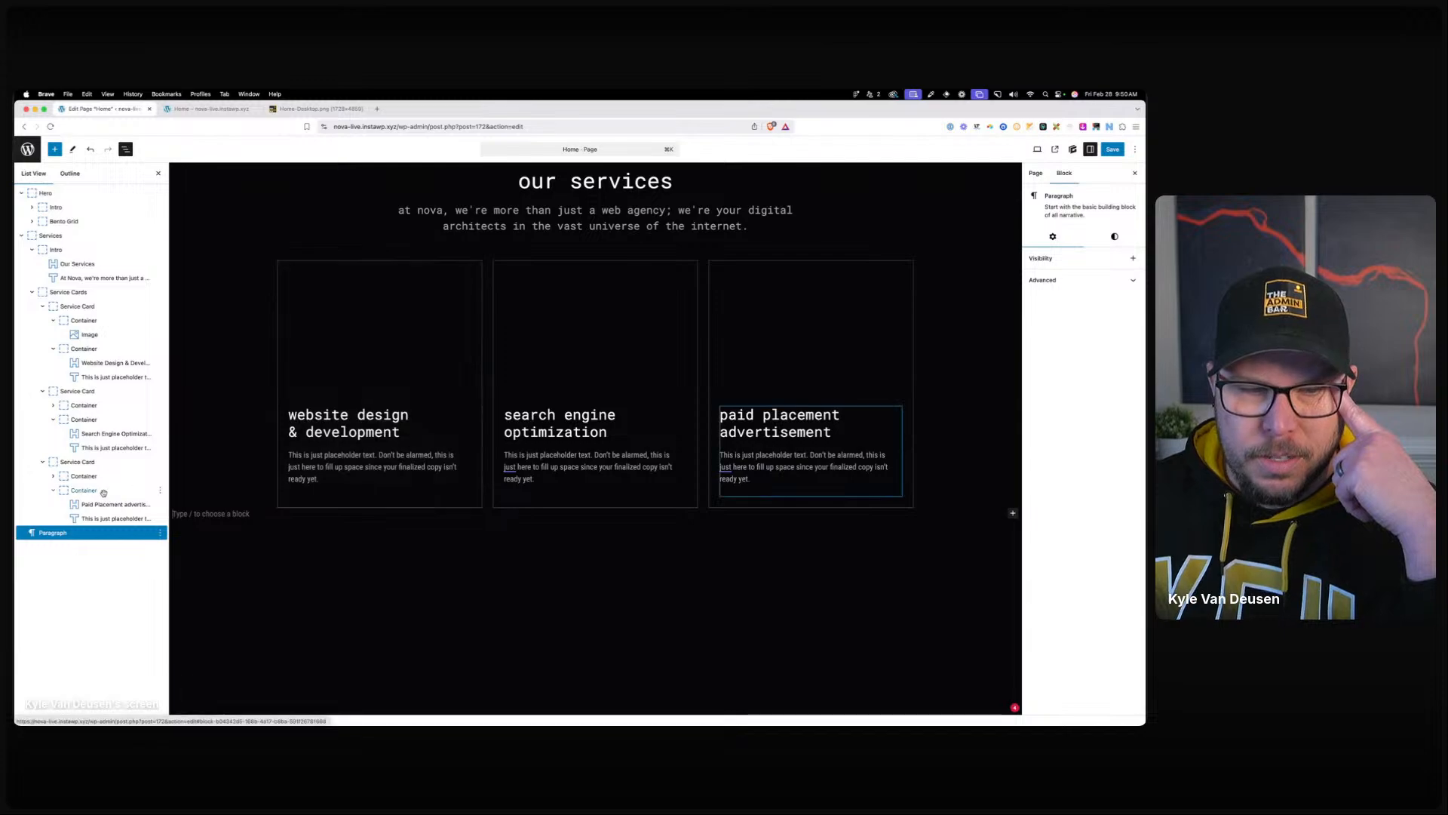
Select the third card's Text block and open its Global Style field.
{"action": "left_click", "coordinate": [862, 421]}
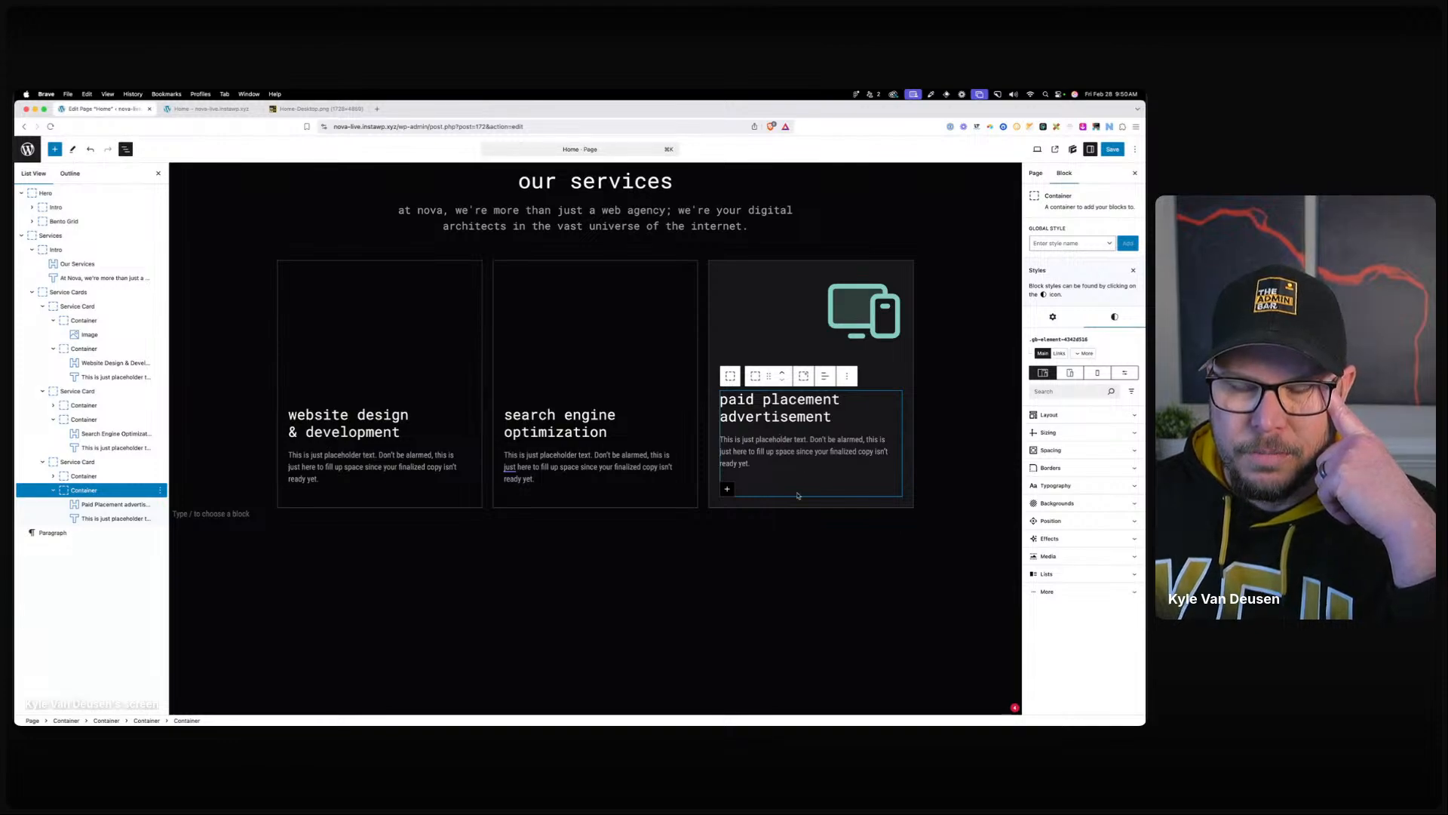
{"action": "left_click", "coordinate": [770, 453]}
{"action": "left_click", "coordinate": [1052, 259]}
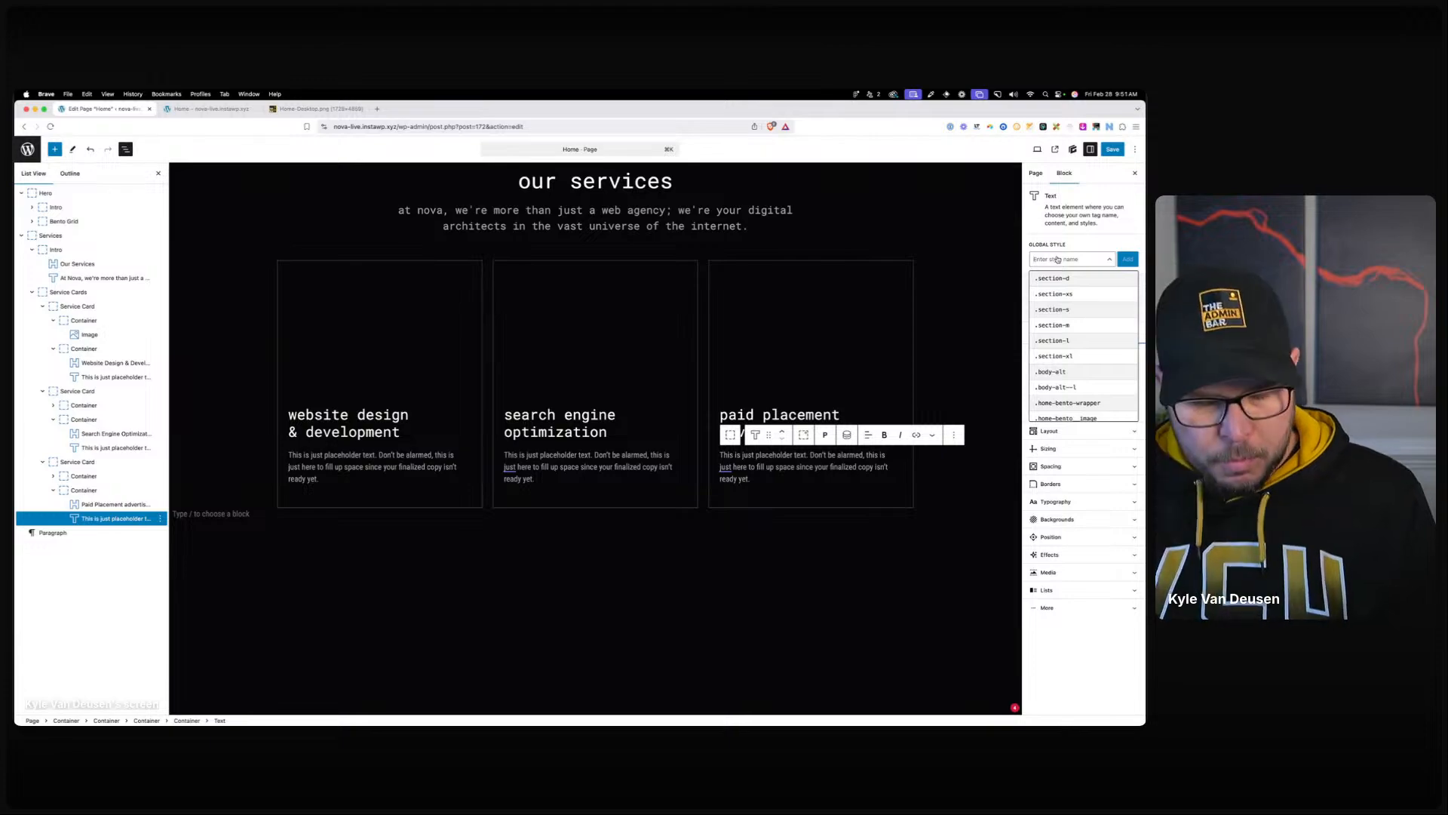
Create the service-card__description style and apply it to all three cards' description text.
{"action": "type", "text": "service-car"}
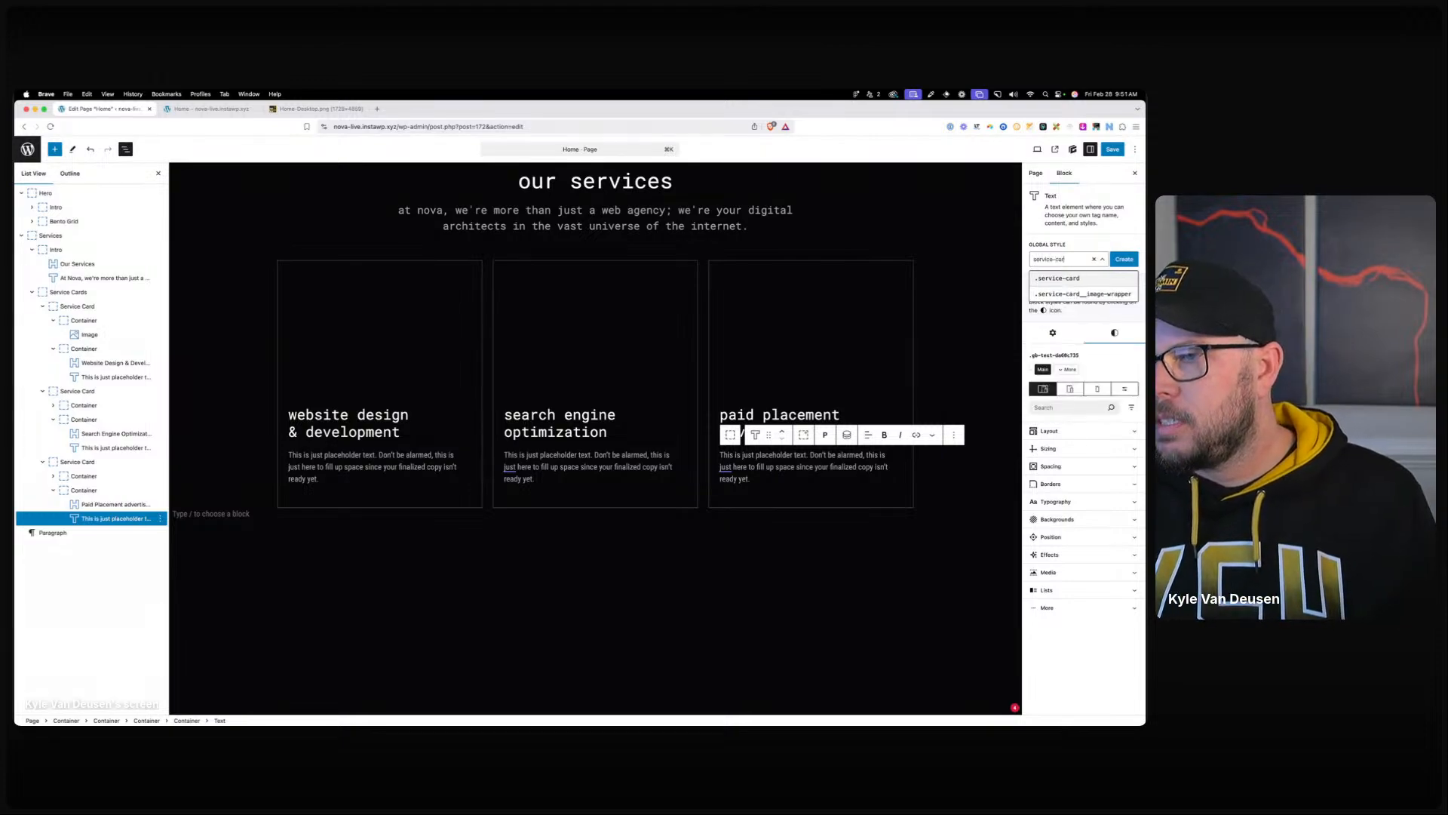
{"action": "type", "text": "d__description"}
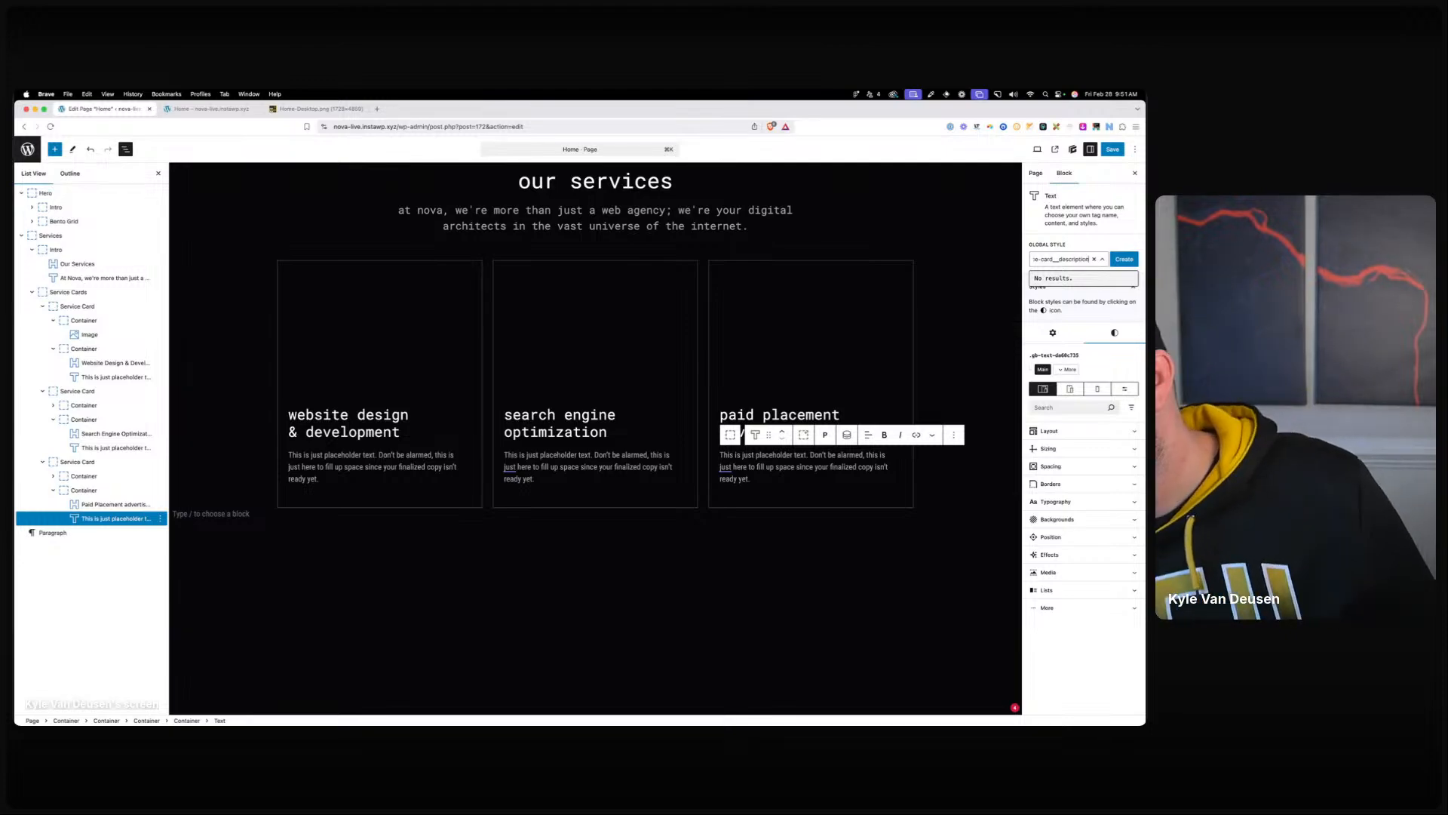
{"action": "key", "text": "Tab"}
{"action": "key", "text": "Return"}
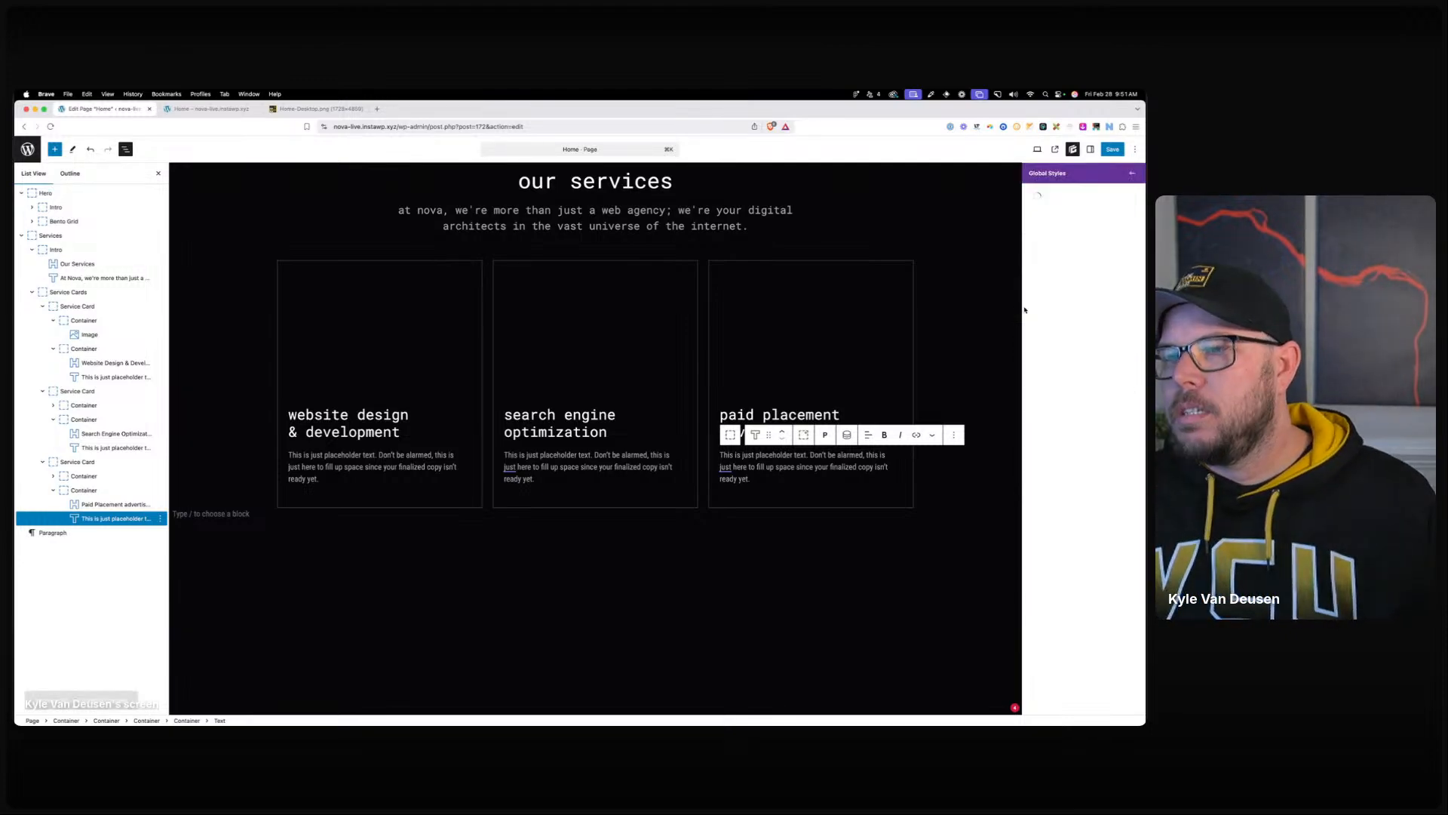
{"action": "left_click", "coordinate": [596, 476]}
{"action": "left_click", "coordinate": [1061, 259]}
{"action": "type", "text": "ser"}
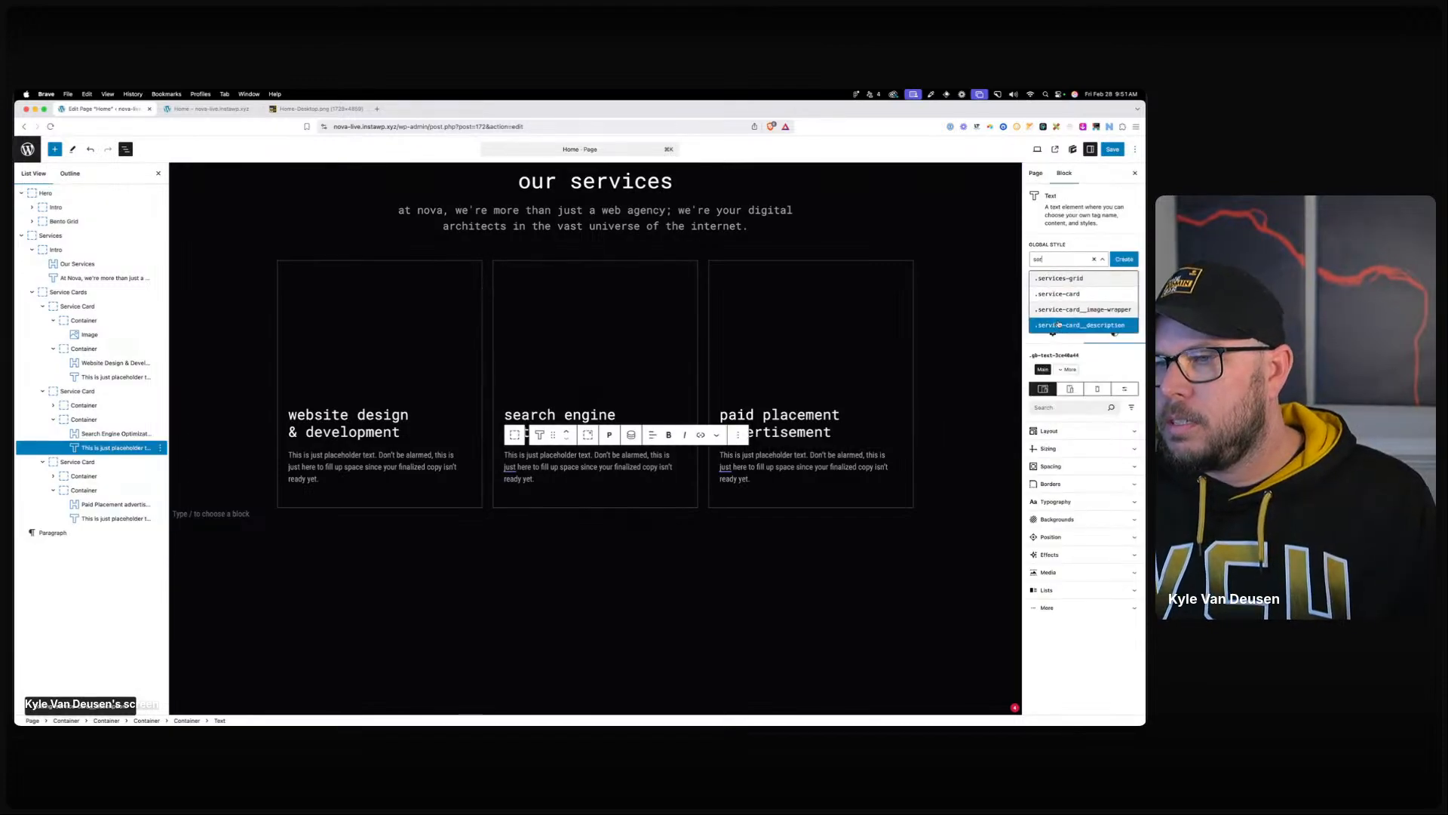
{"action": "left_click", "coordinate": [372, 466]}
{"action": "left_click", "coordinate": [1061, 259]}
{"action": "type", "text": "ser"}
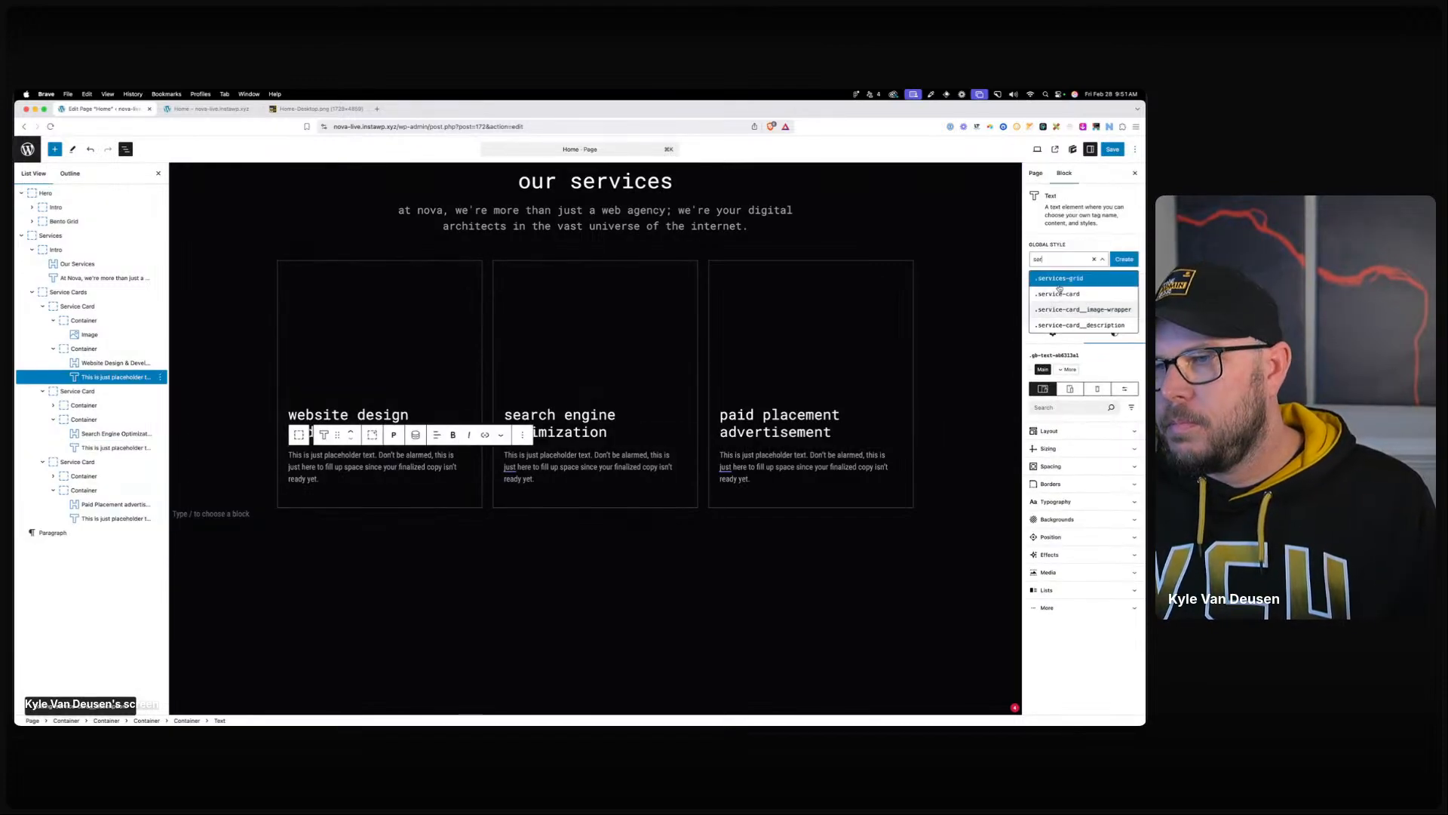
{"action": "left_click", "coordinate": [1083, 325]}
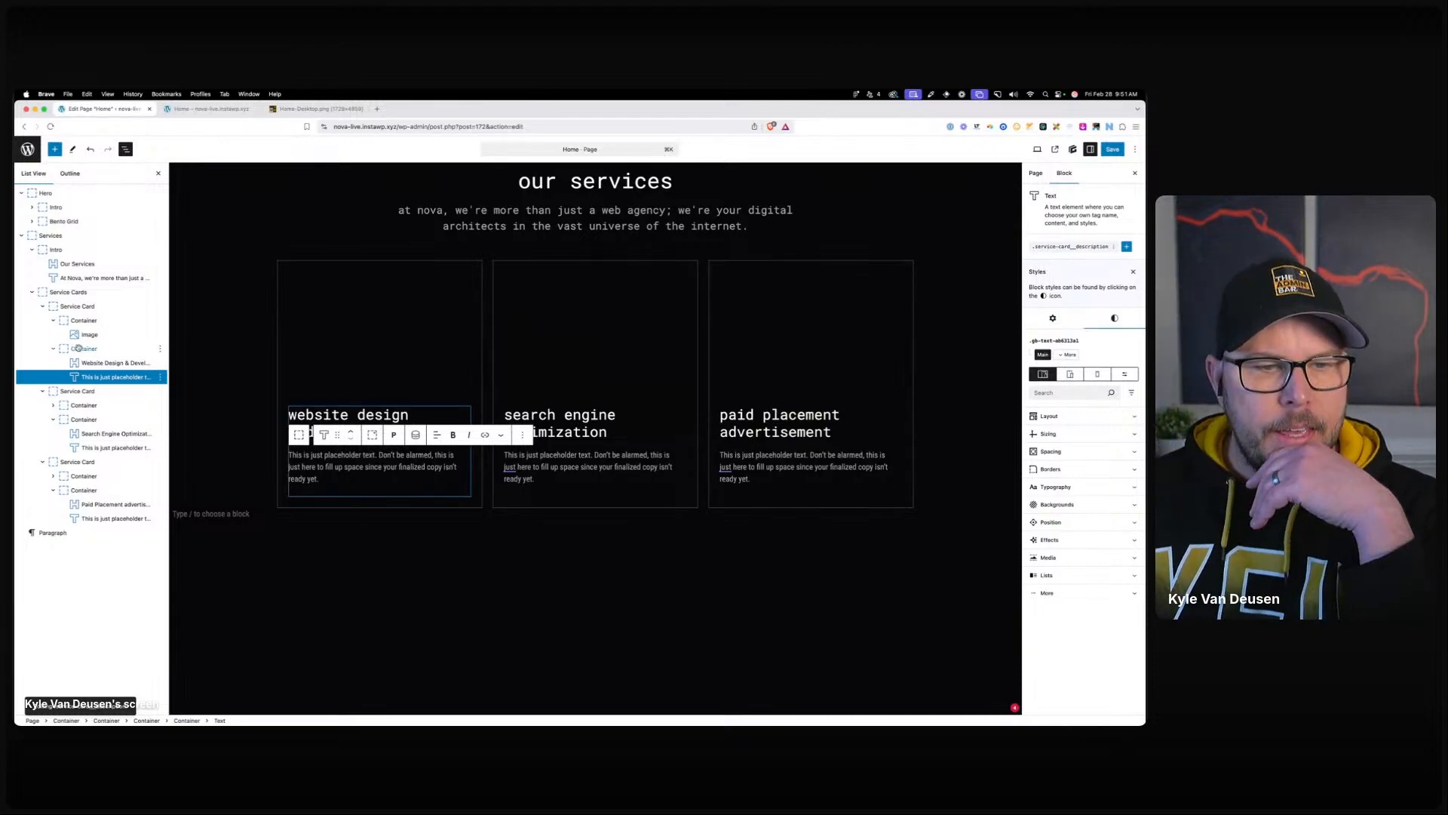
Create the service-card__text-wrapper style and add it to all three cards' text containers.
{"action": "left_click", "coordinate": [300, 435]}
{"action": "left_click", "coordinate": [1053, 245]}
{"action": "type", "text": "service-card"}
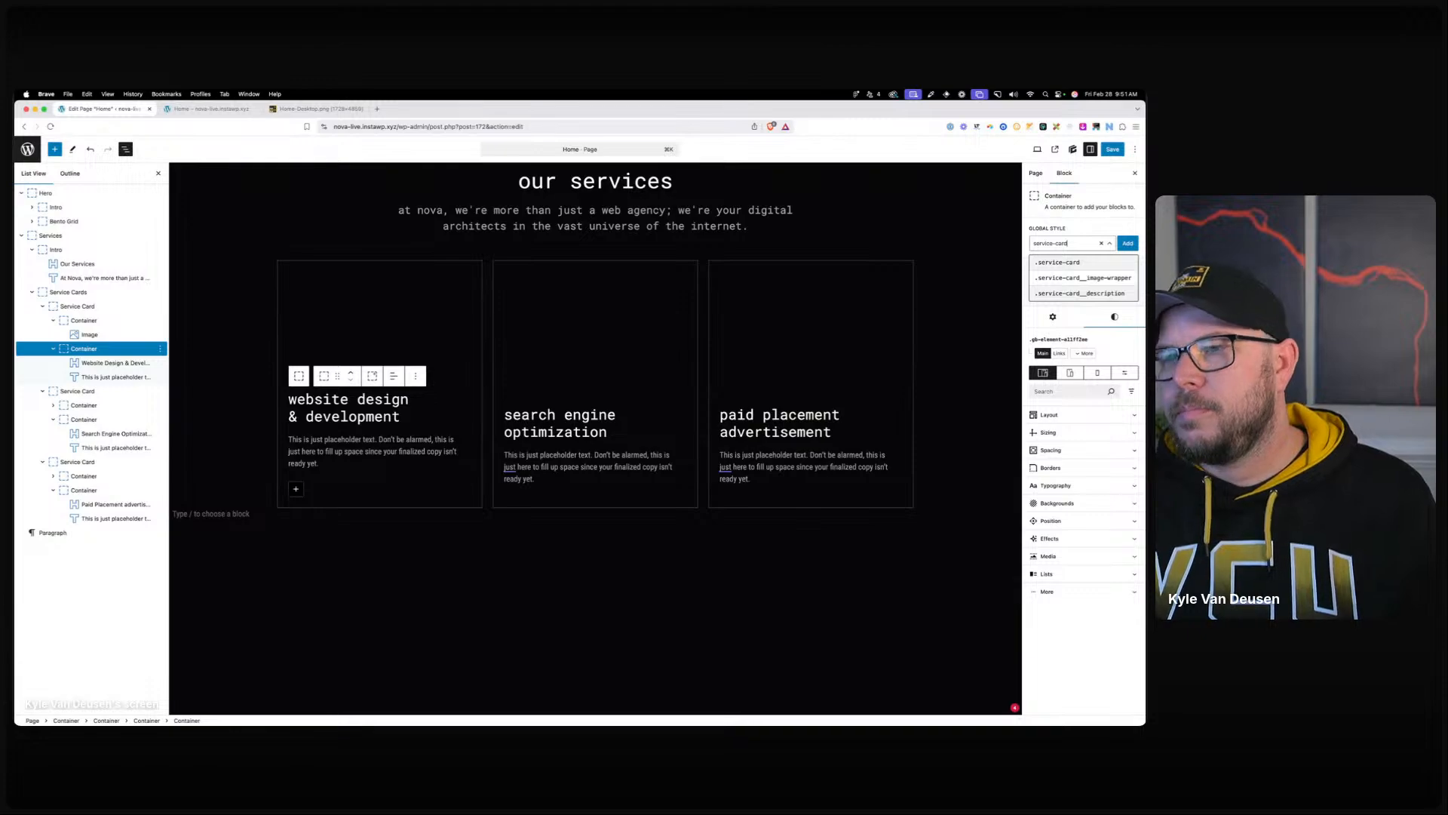
{"action": "type", "text": "_"}
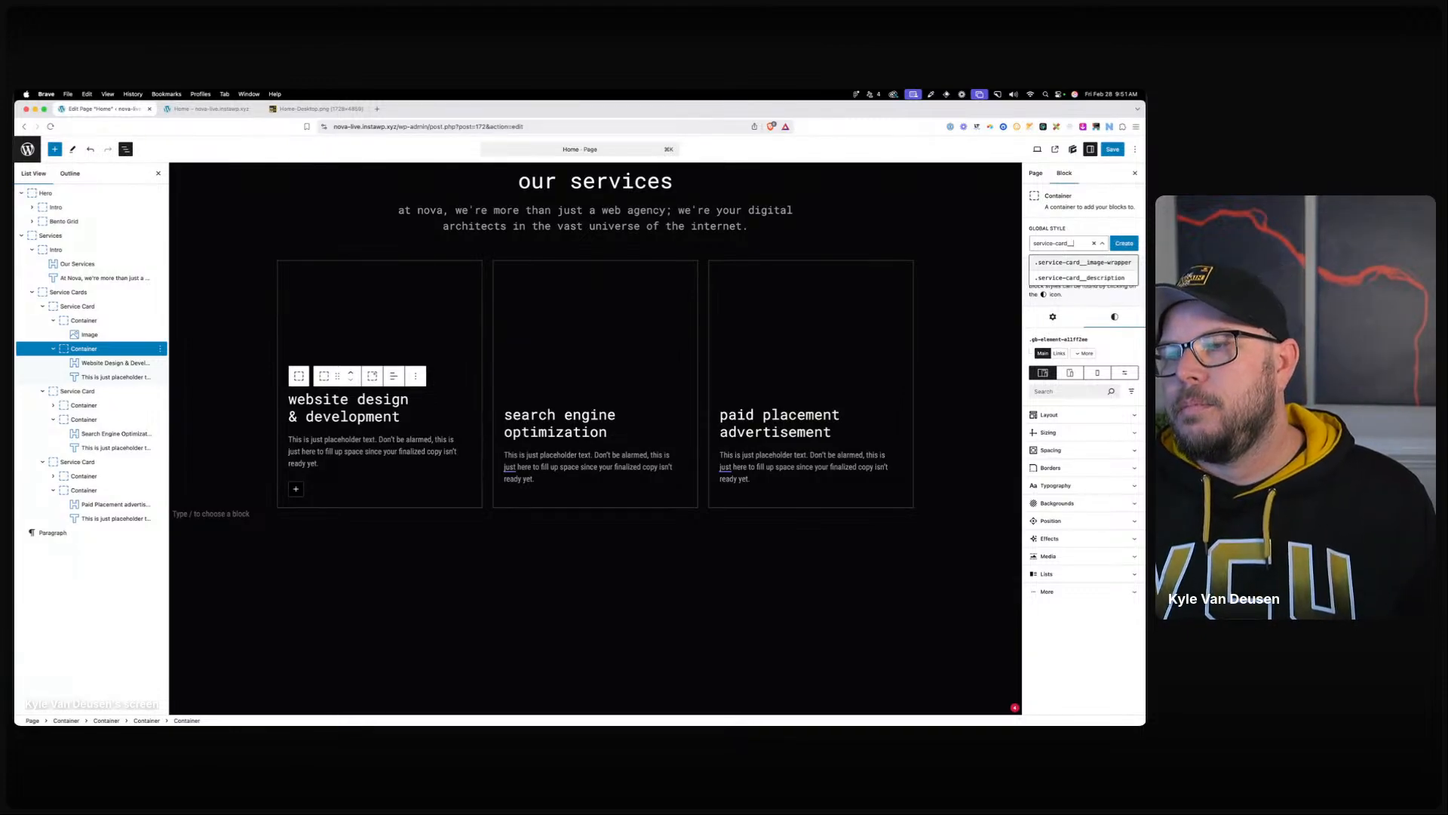
{"action": "type", "text": "_text-wrapper"}
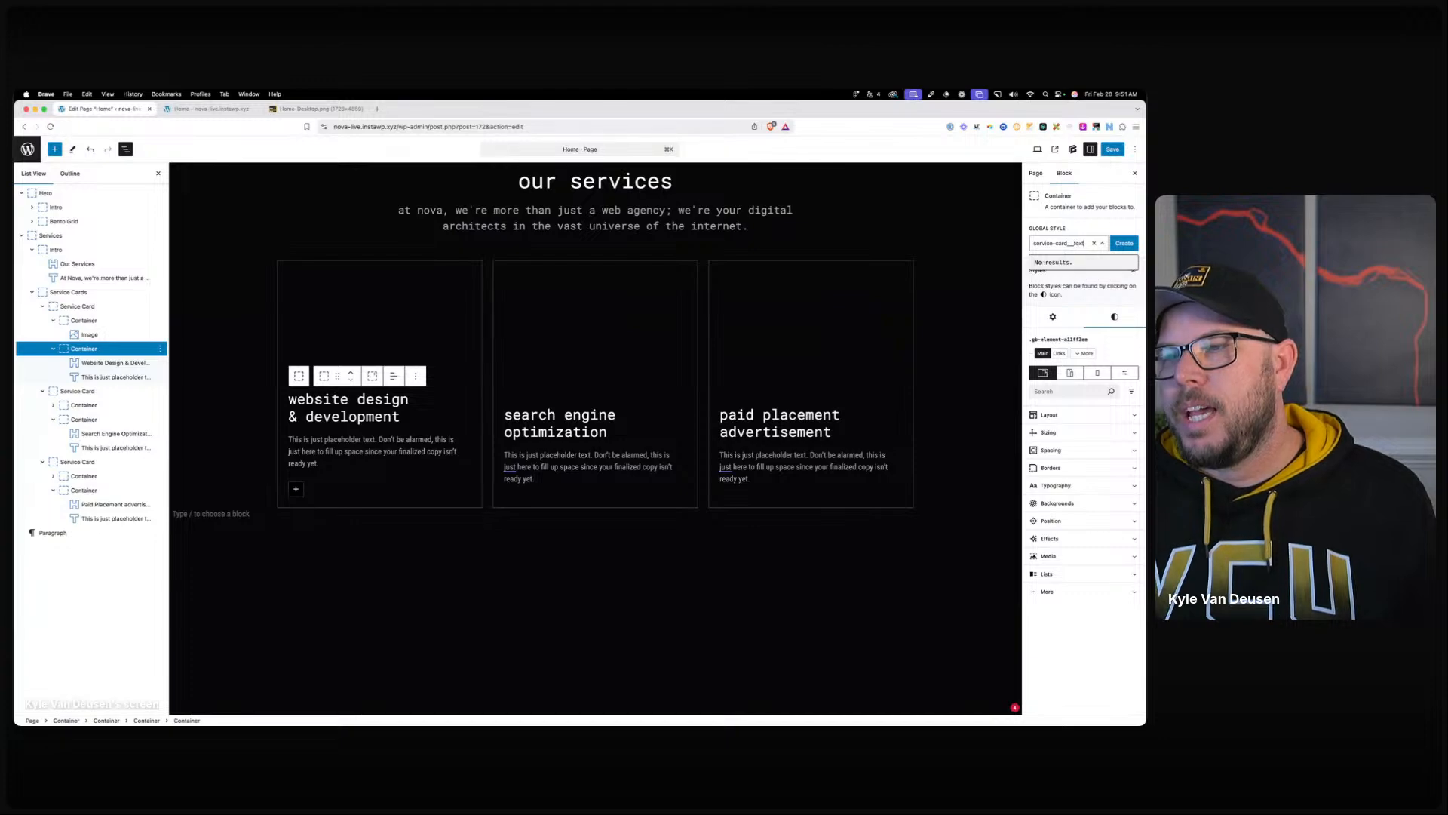
{"action": "left_click", "coordinate": [1124, 243]}
{"action": "left_click", "coordinate": [82, 417]}
{"action": "left_click", "coordinate": [1060, 243]}
{"action": "type", "text": "ser"}
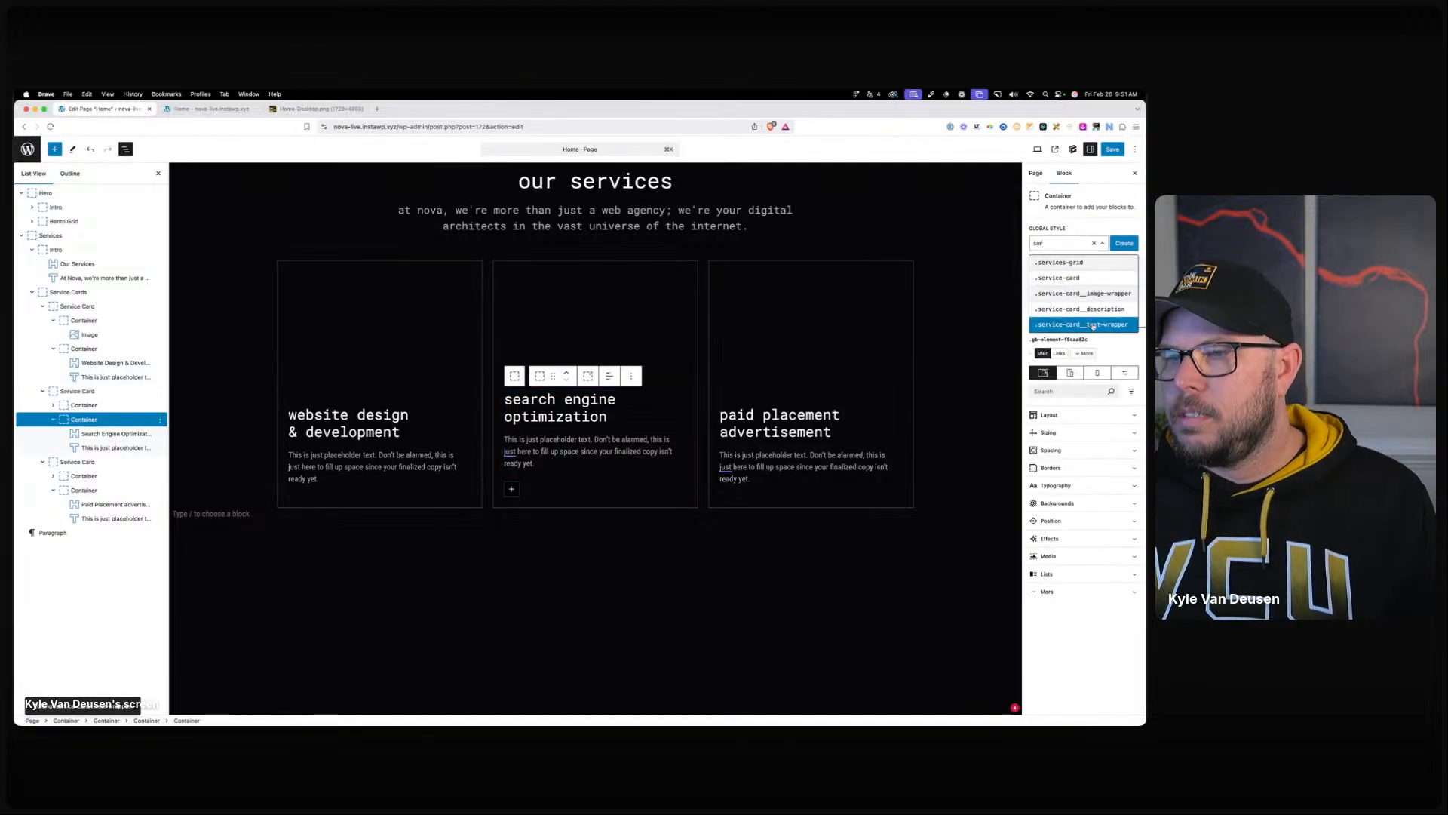
{"action": "left_click", "coordinate": [1087, 324]}
{"action": "left_click", "coordinate": [81, 489]}
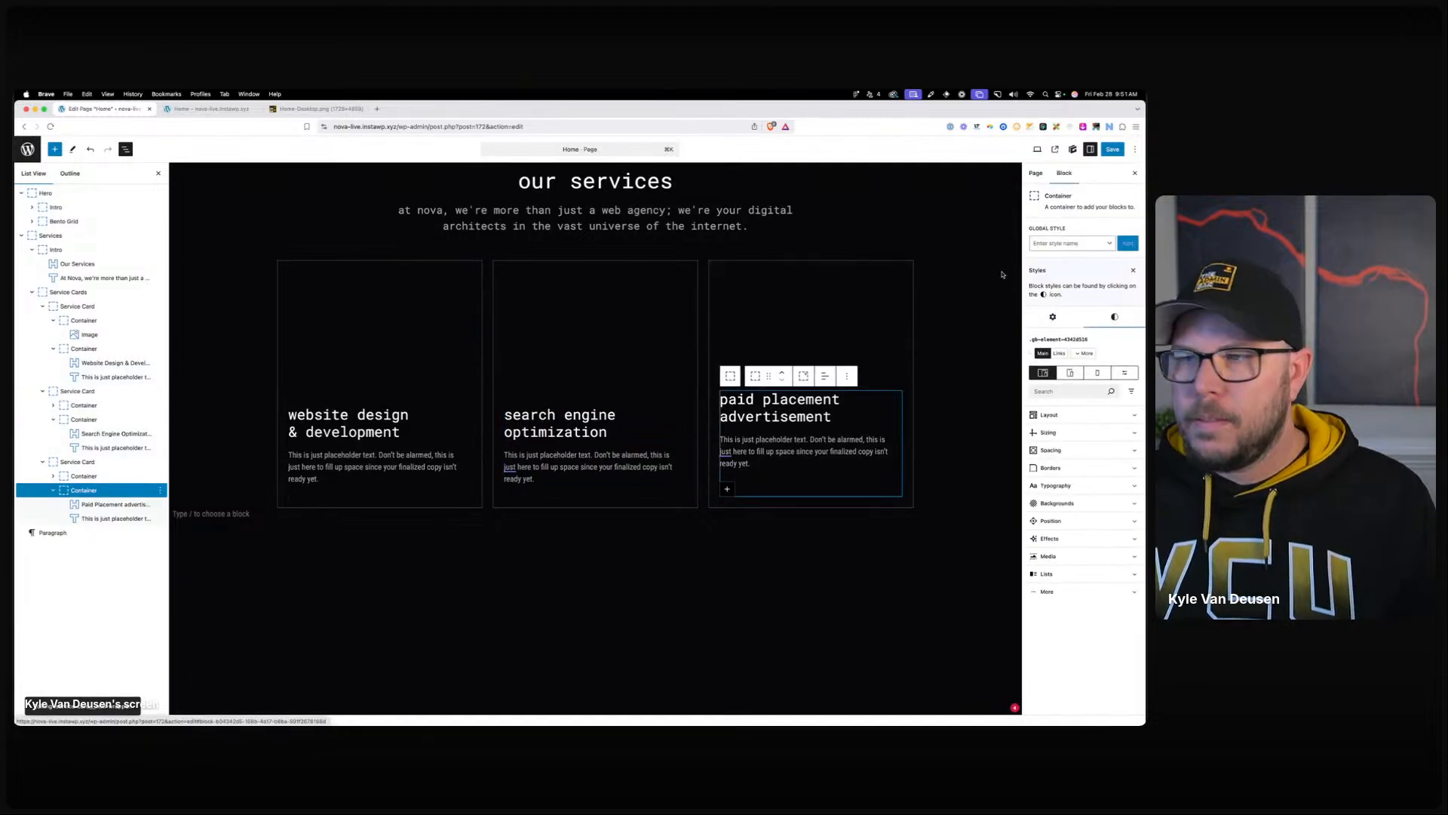
{"action": "left_click", "coordinate": [1060, 243]}
{"action": "type", "text": "ser"}
{"action": "left_click", "coordinate": [1077, 323]}
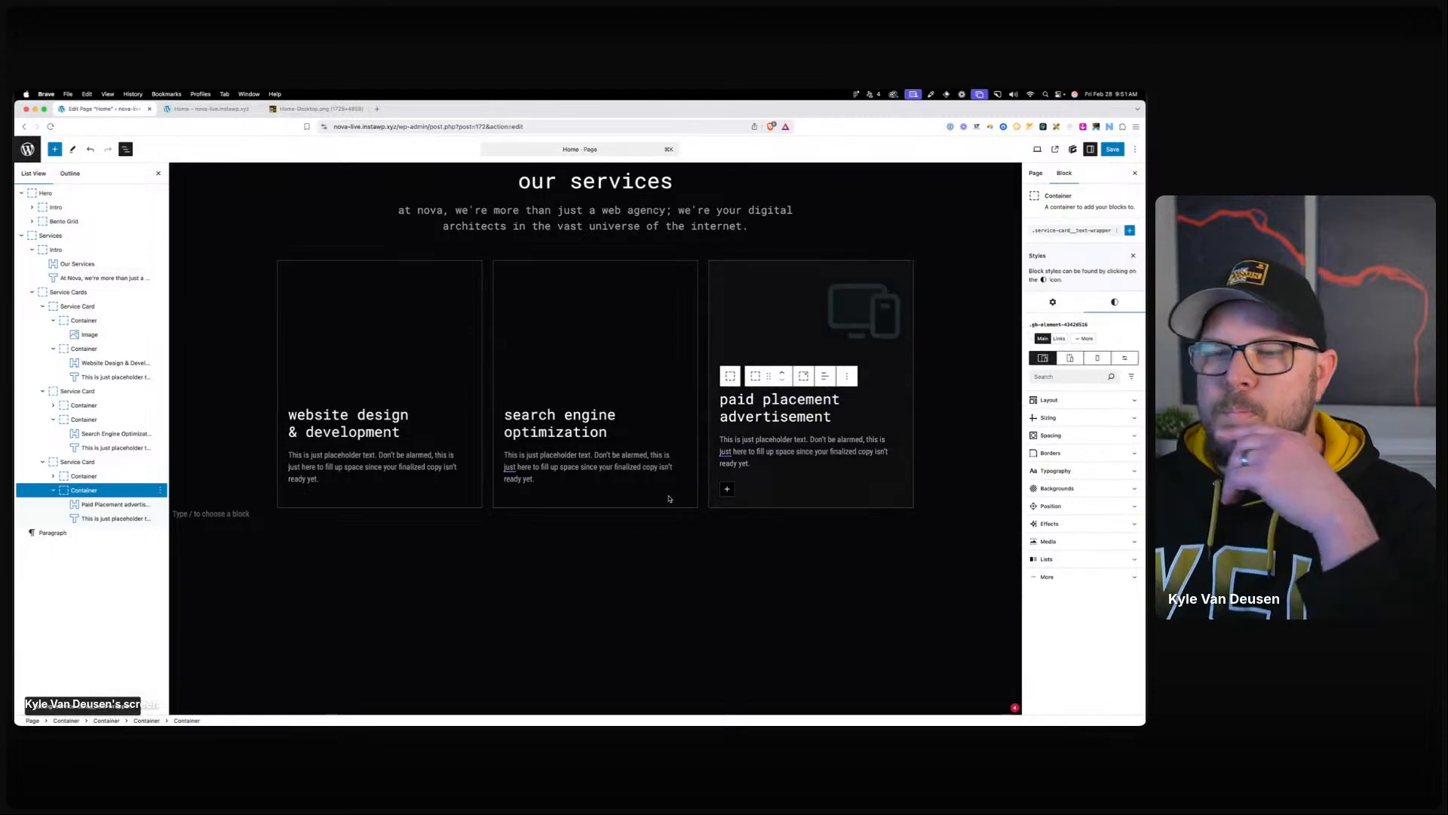
Set the text-wrapper global style's Display to Grid.
{"action": "left_click", "coordinate": [1060, 233]}
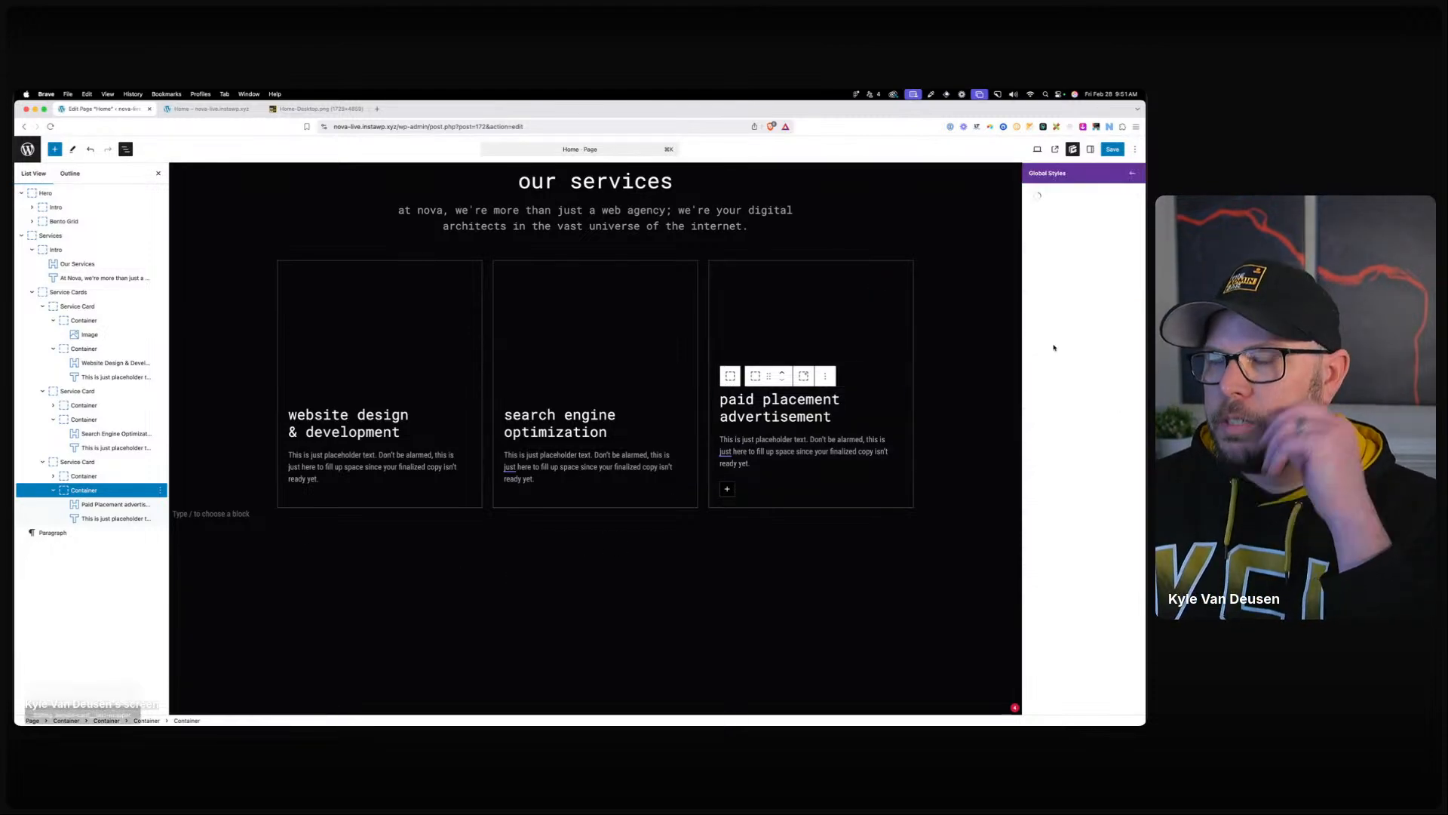
{"action": "left_click", "coordinate": [1054, 270]}
{"action": "left_click", "coordinate": [1057, 301]}
{"action": "left_click", "coordinate": [1056, 353]}
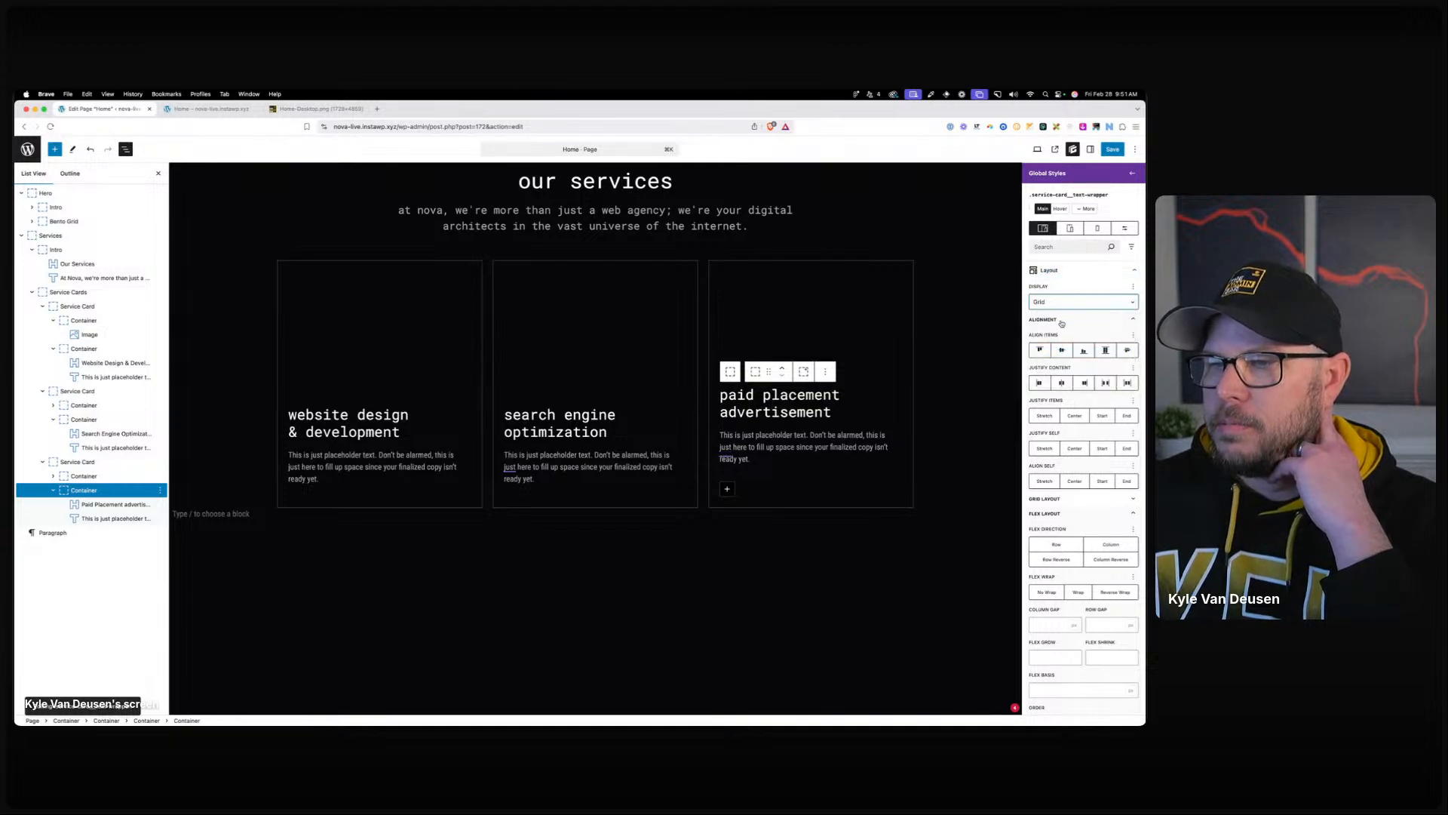
{"action": "left_click", "coordinate": [1059, 320]}
{"action": "left_click", "coordinate": [1056, 335]}
{"action": "left_click", "coordinate": [1062, 366]}
Enter 1fr for Grid Template Columns, preview 1fr 1fr rows, then delete the rows value.
{"action": "type", "text": "1f"}
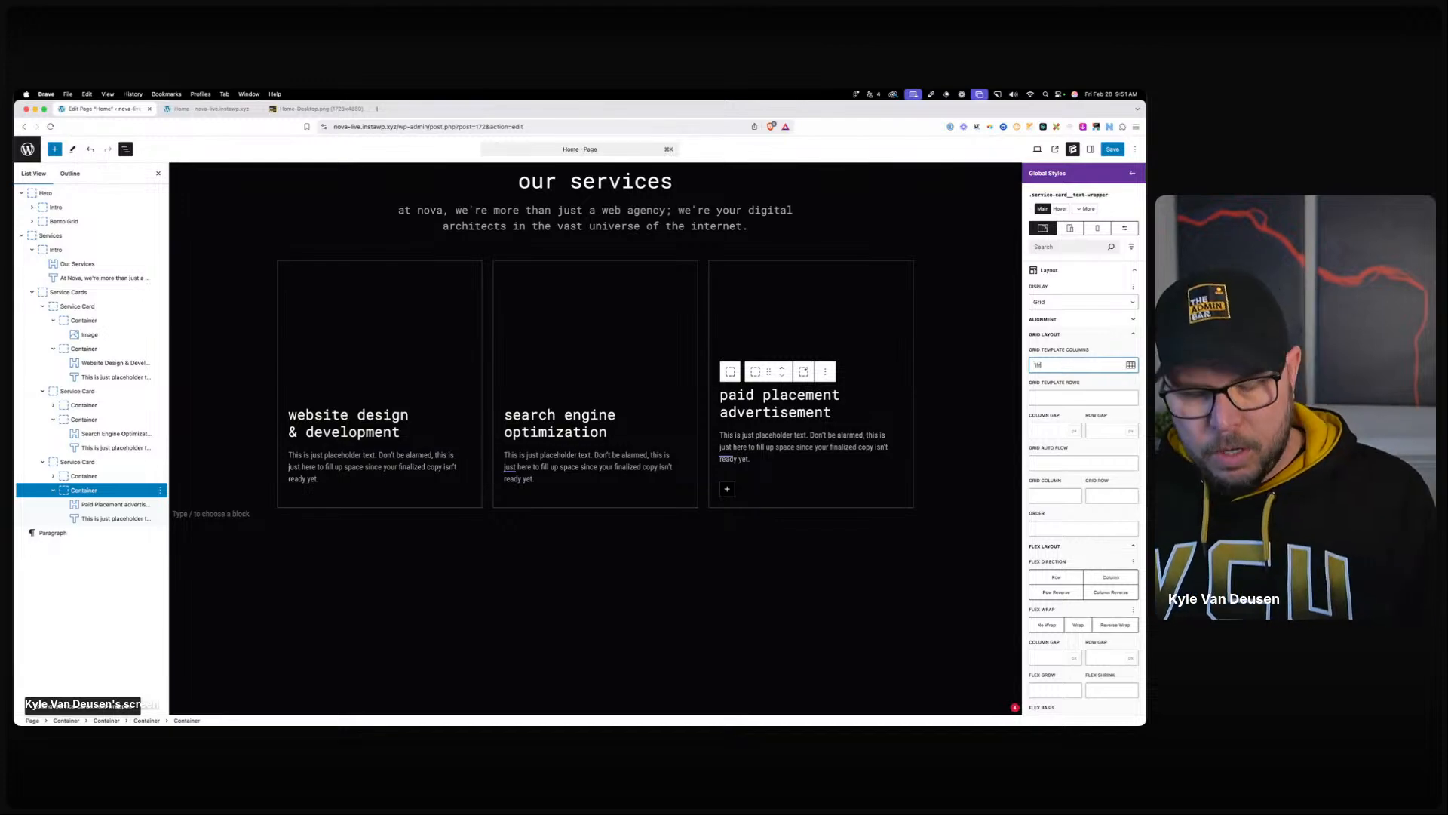
{"action": "type", "text": "r"}
{"action": "left_click", "coordinate": [1079, 400]}
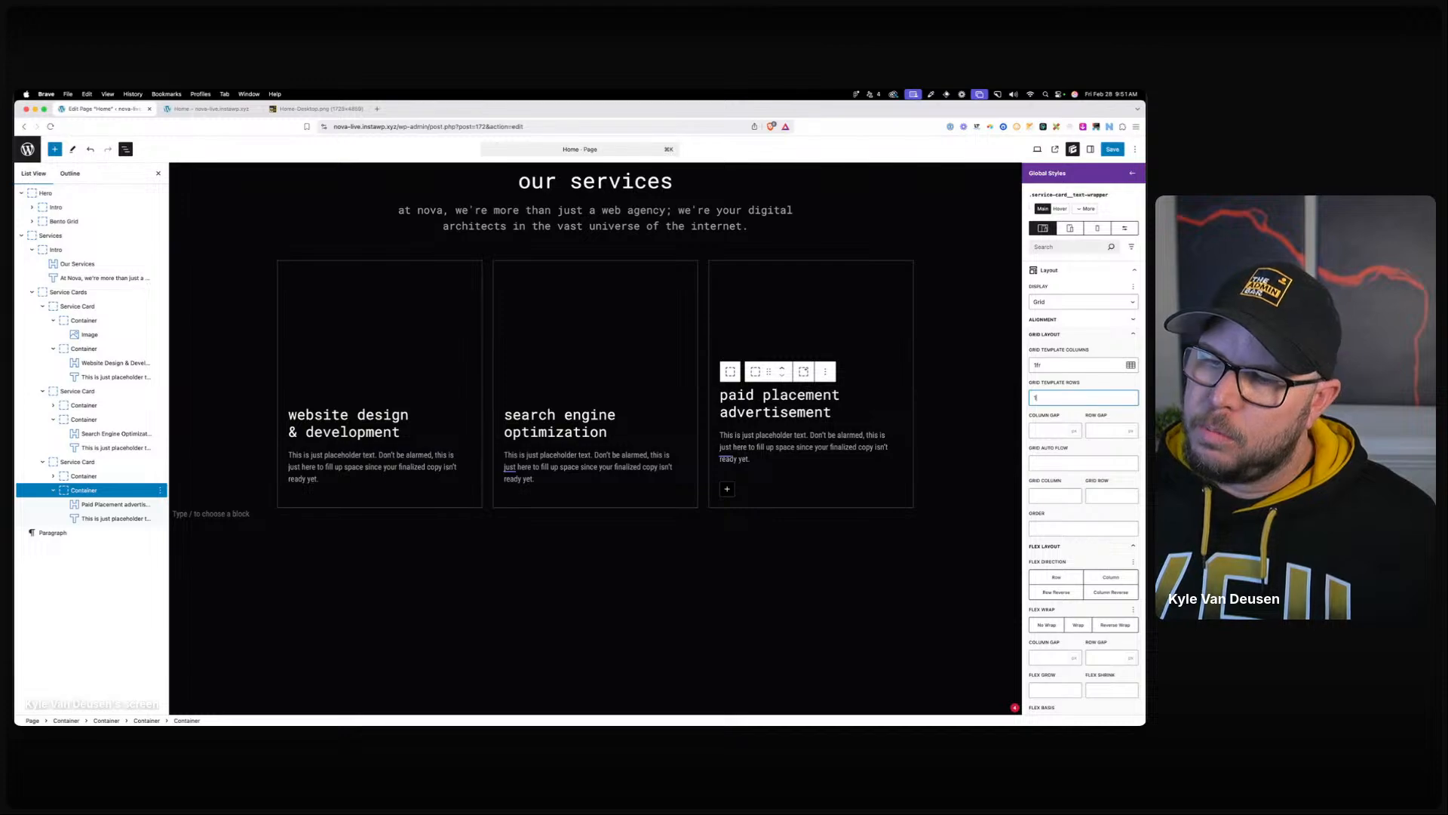
{"action": "type", "text": "1fr 1fr"}
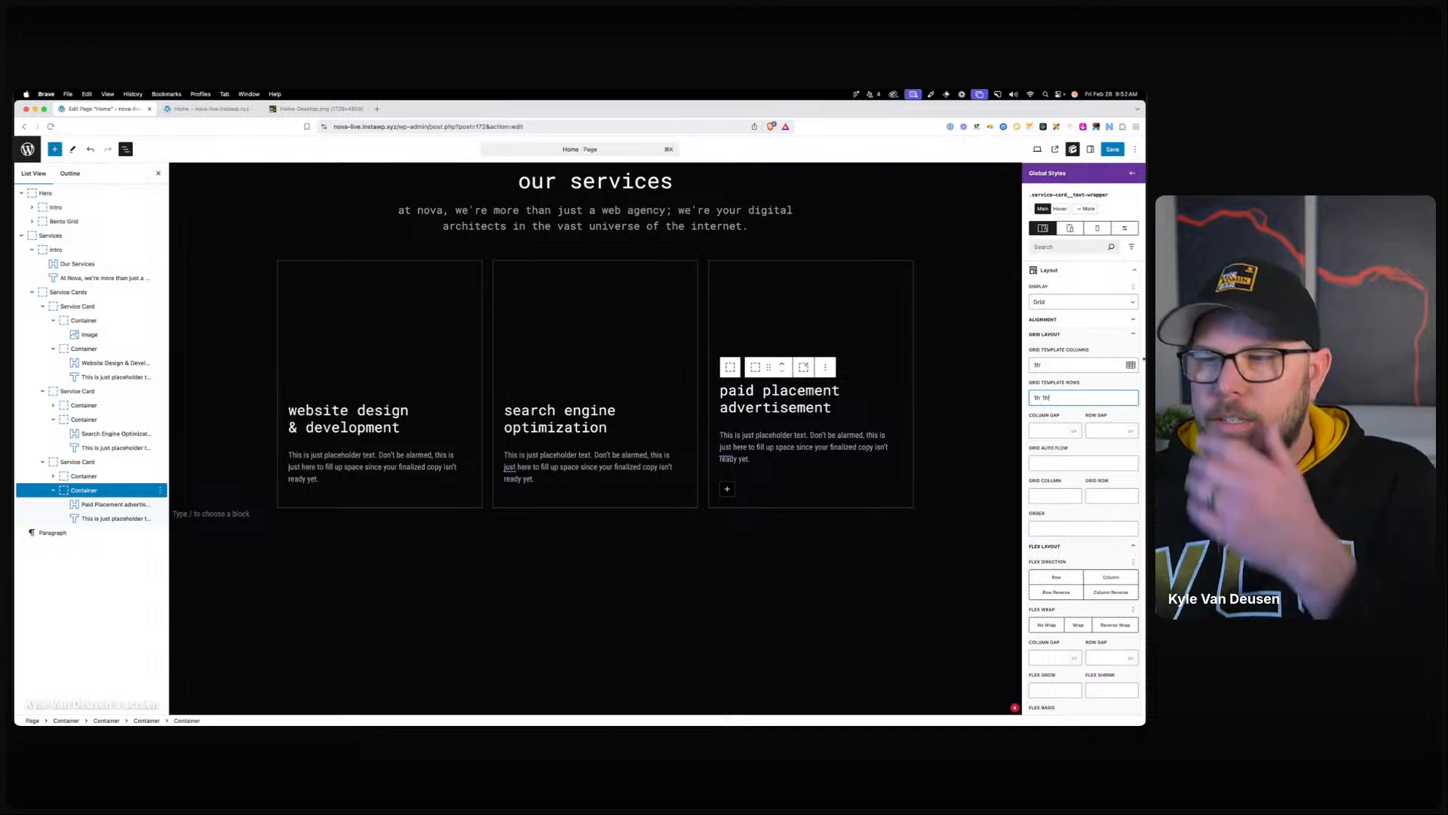
{"action": "left_click", "coordinate": [798, 544]}
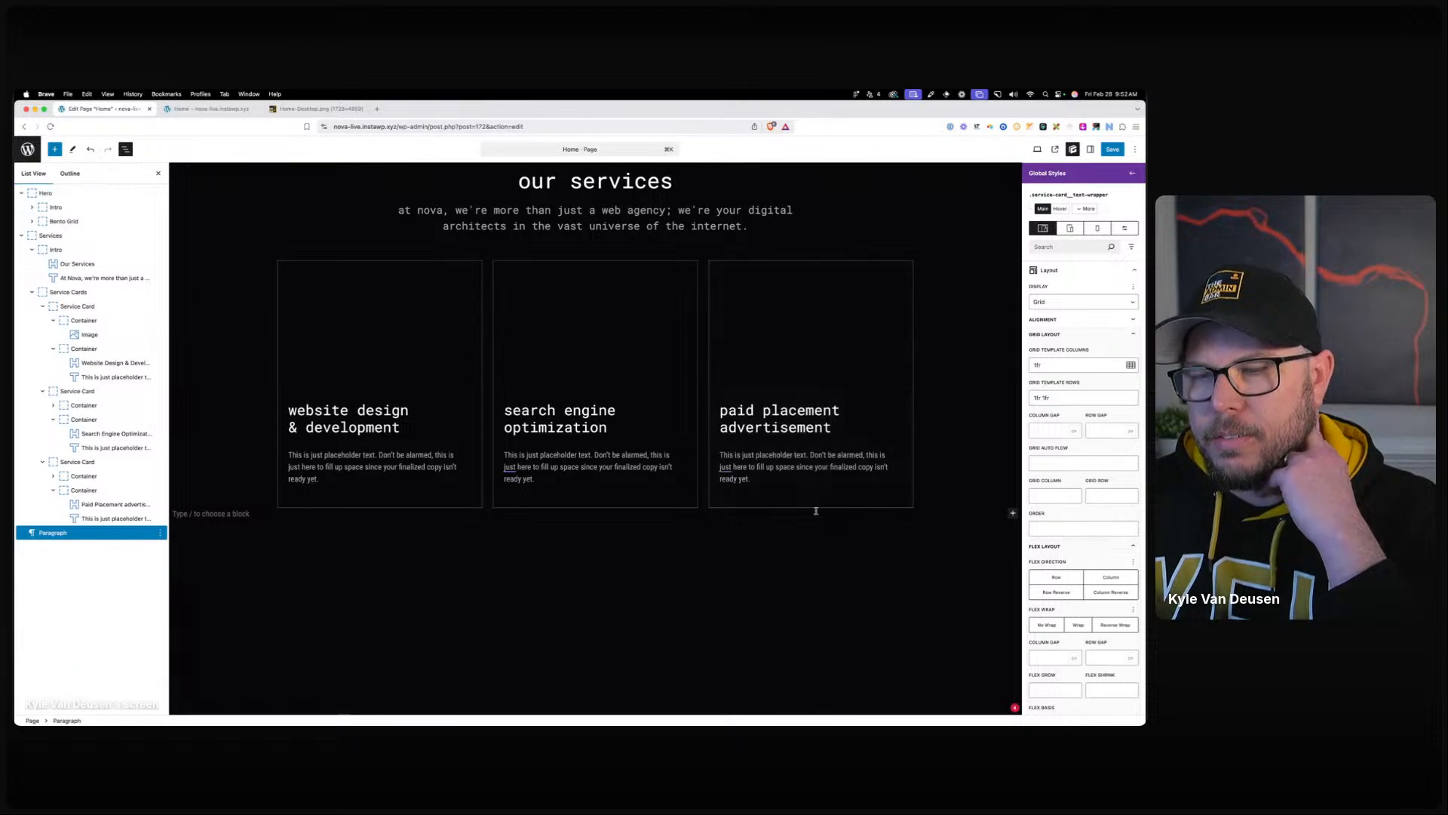
{"action": "left_click", "coordinate": [1056, 397]}
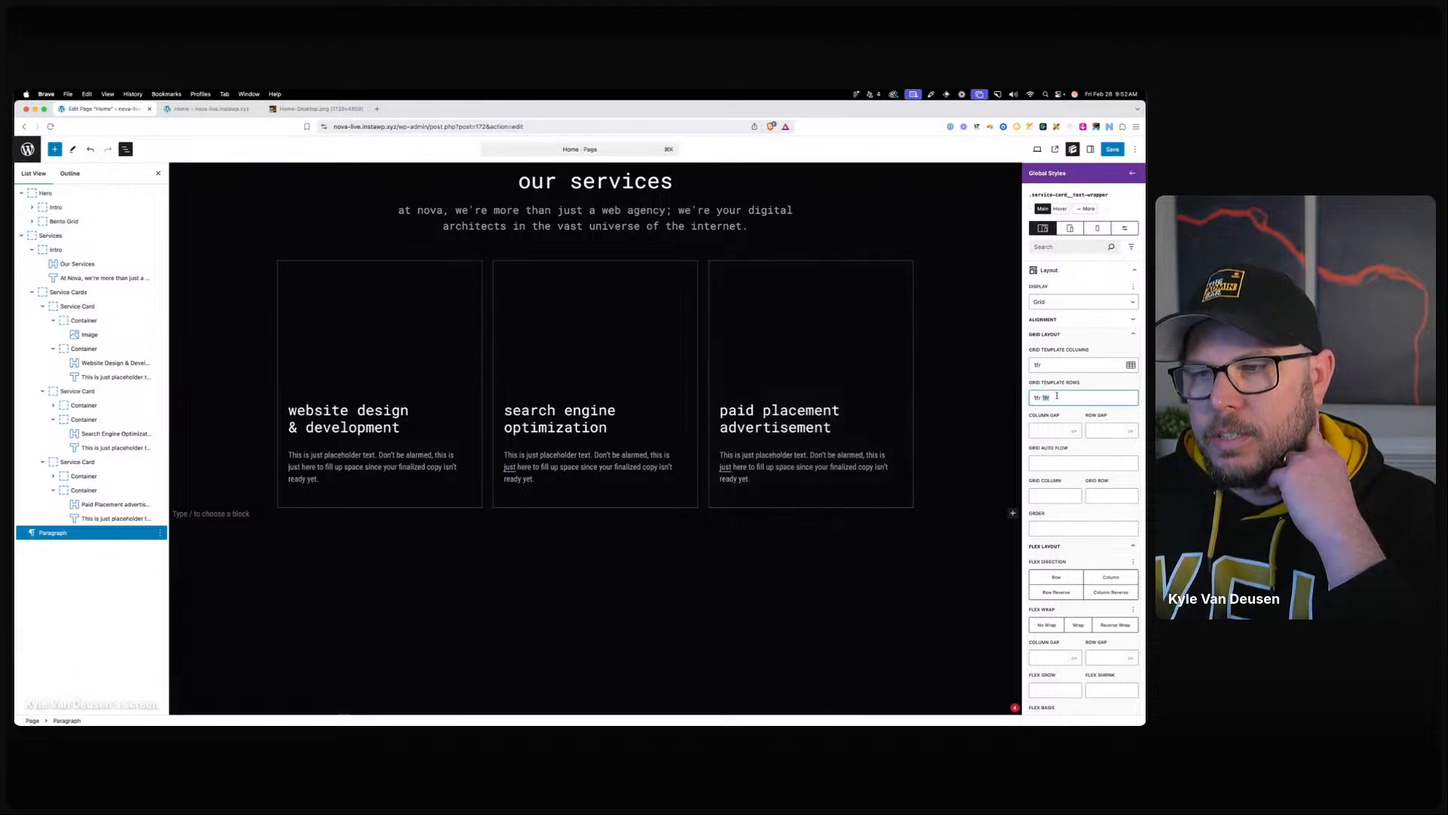
{"action": "key", "text": "super+a"}
{"action": "key", "text": "BackSpace"}
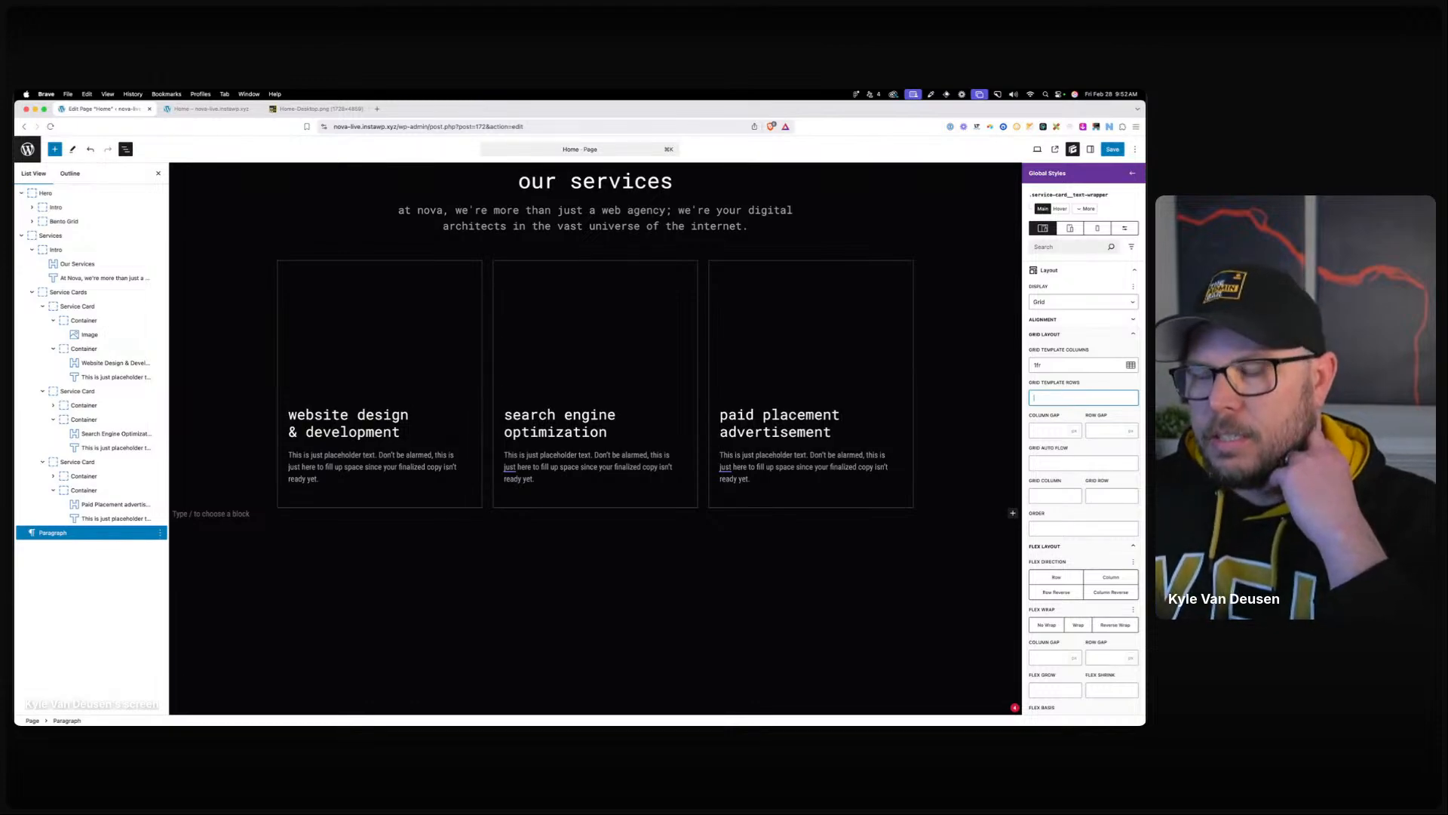
{"action": "left_click", "coordinate": [836, 458]}
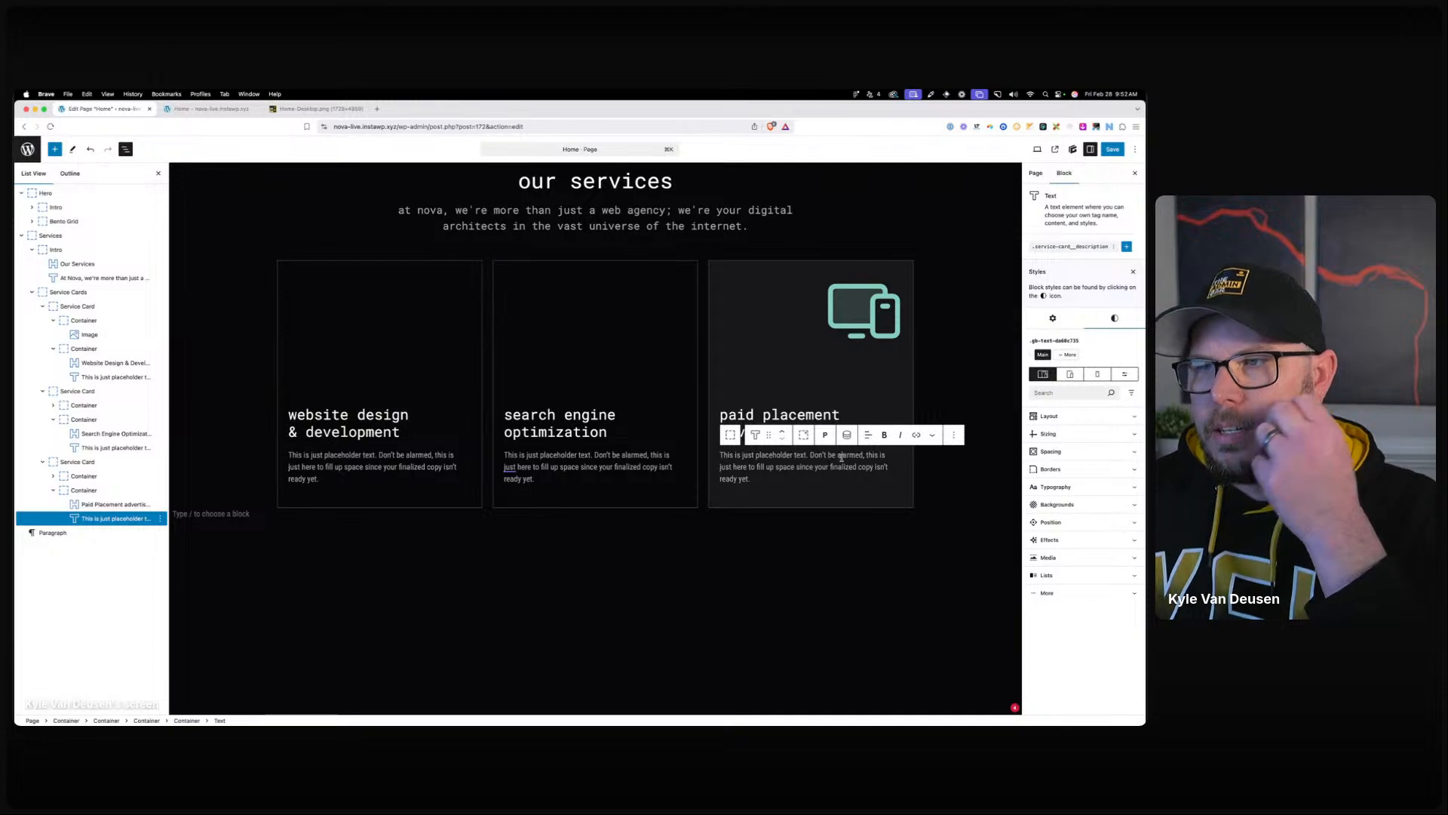
Set the description style's Overflow-X and Overflow-Y to hidden.
{"action": "left_click", "coordinate": [1079, 248]}
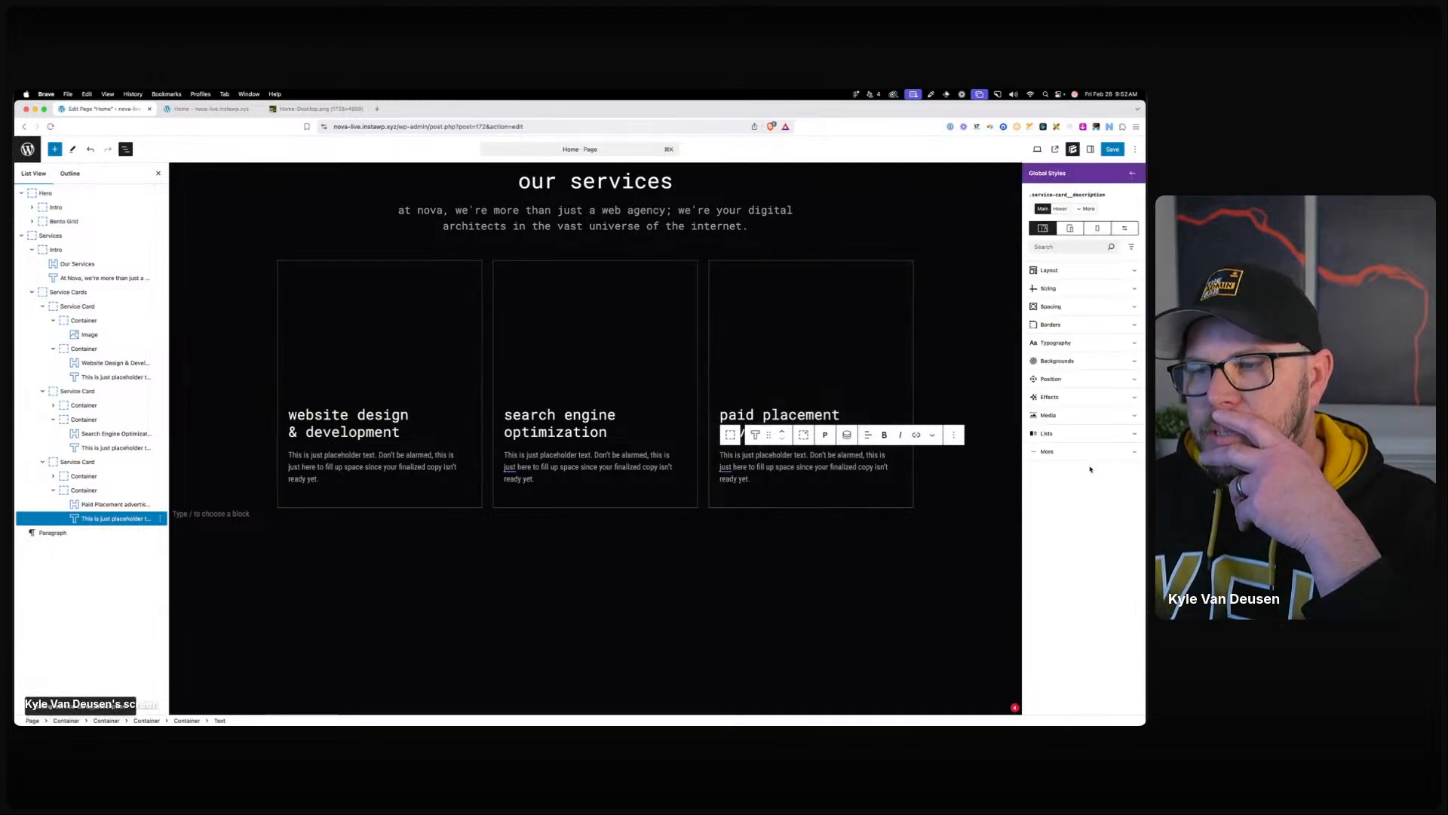
{"action": "left_click", "coordinate": [1056, 397]}
{"action": "scroll", "coordinate": [1088, 573], "scroll_direction": "down", "scroll_amount": 1}
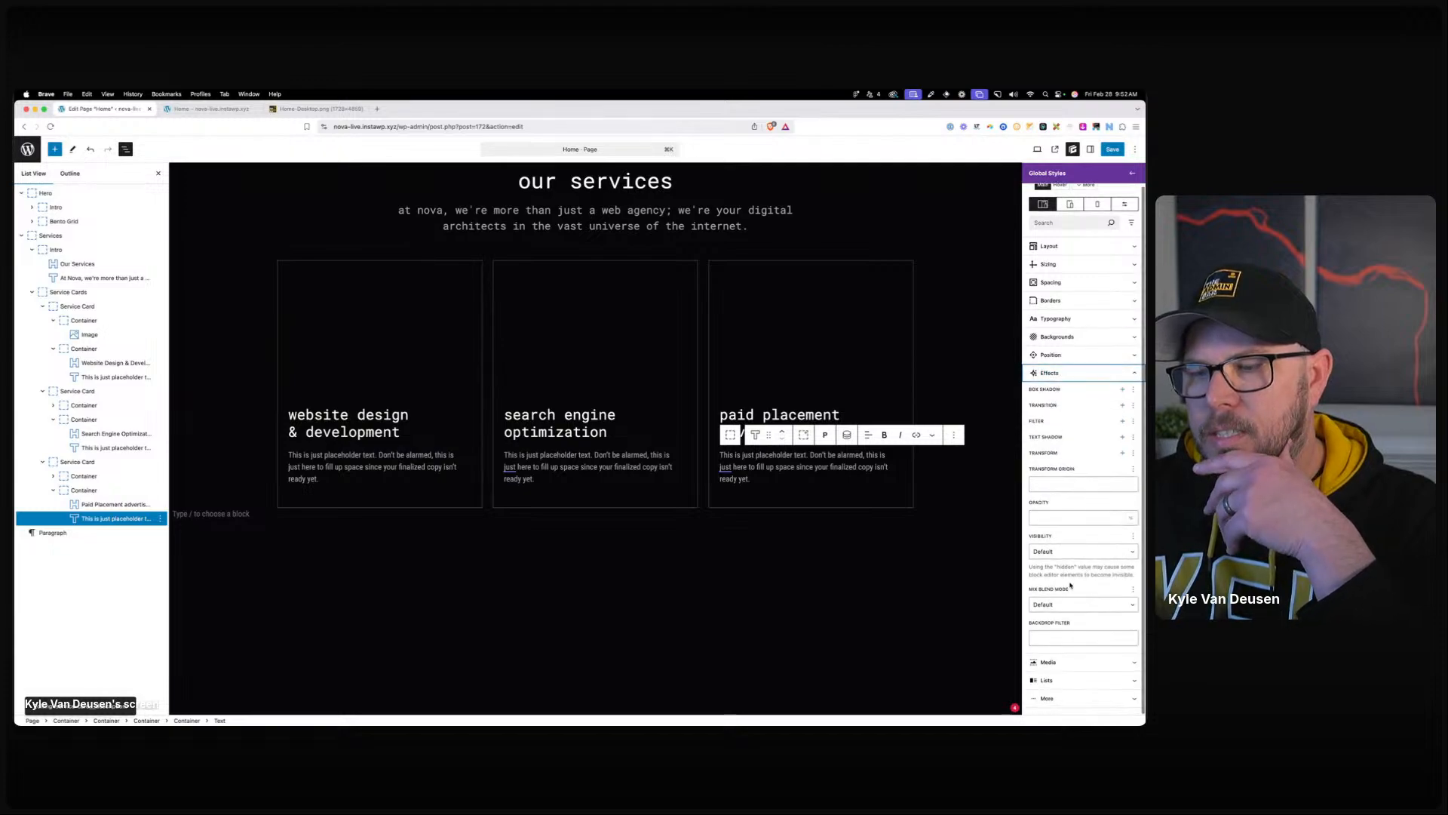
{"action": "left_click", "coordinate": [1048, 372]}
{"action": "left_click", "coordinate": [1056, 379]}
{"action": "left_click", "coordinate": [1060, 416]}
{"action": "left_click", "coordinate": [1060, 411]}
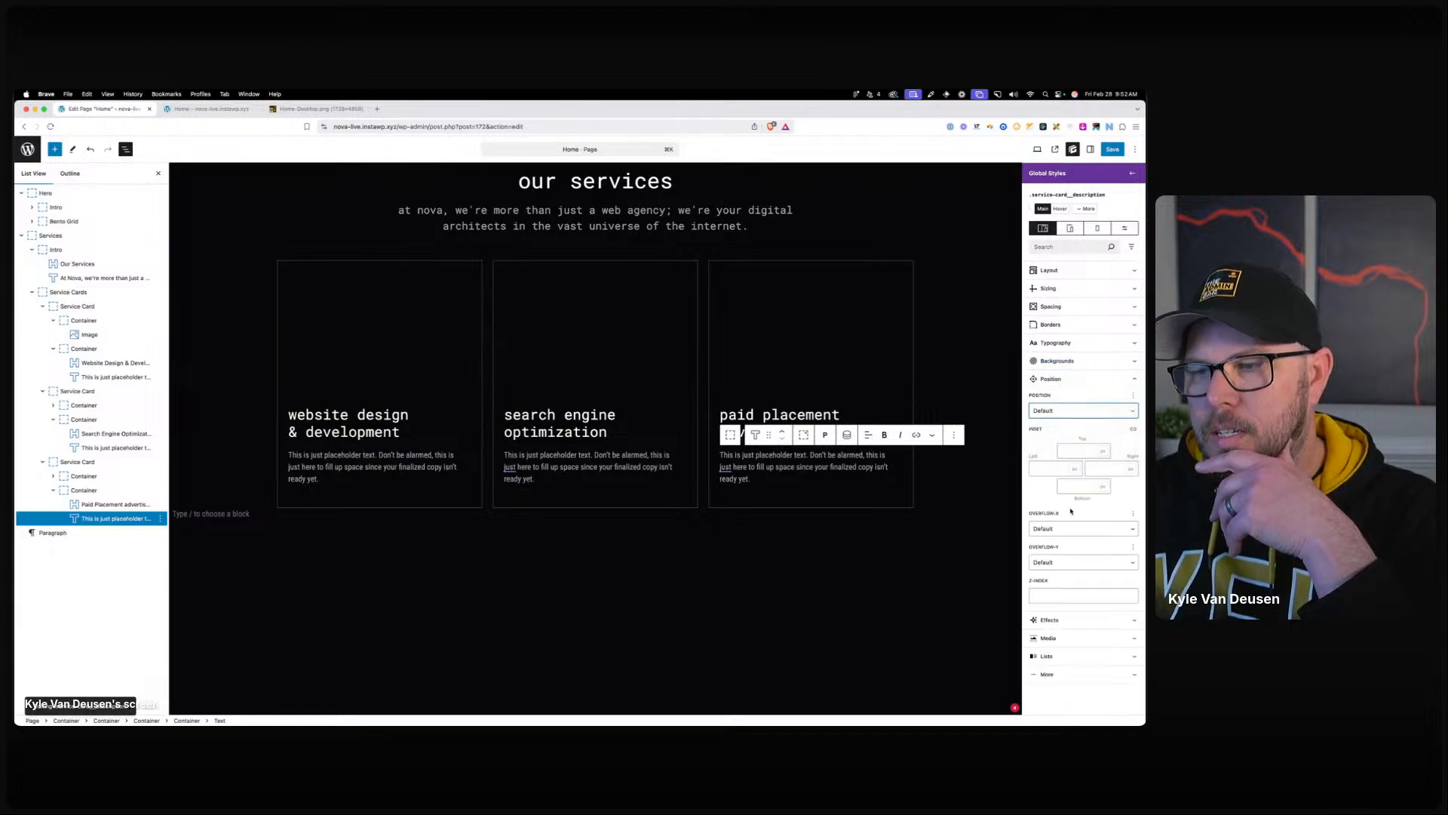
{"action": "left_click", "coordinate": [1060, 528]}
{"action": "left_click", "coordinate": [1046, 549]}
{"action": "left_click", "coordinate": [1071, 562]}
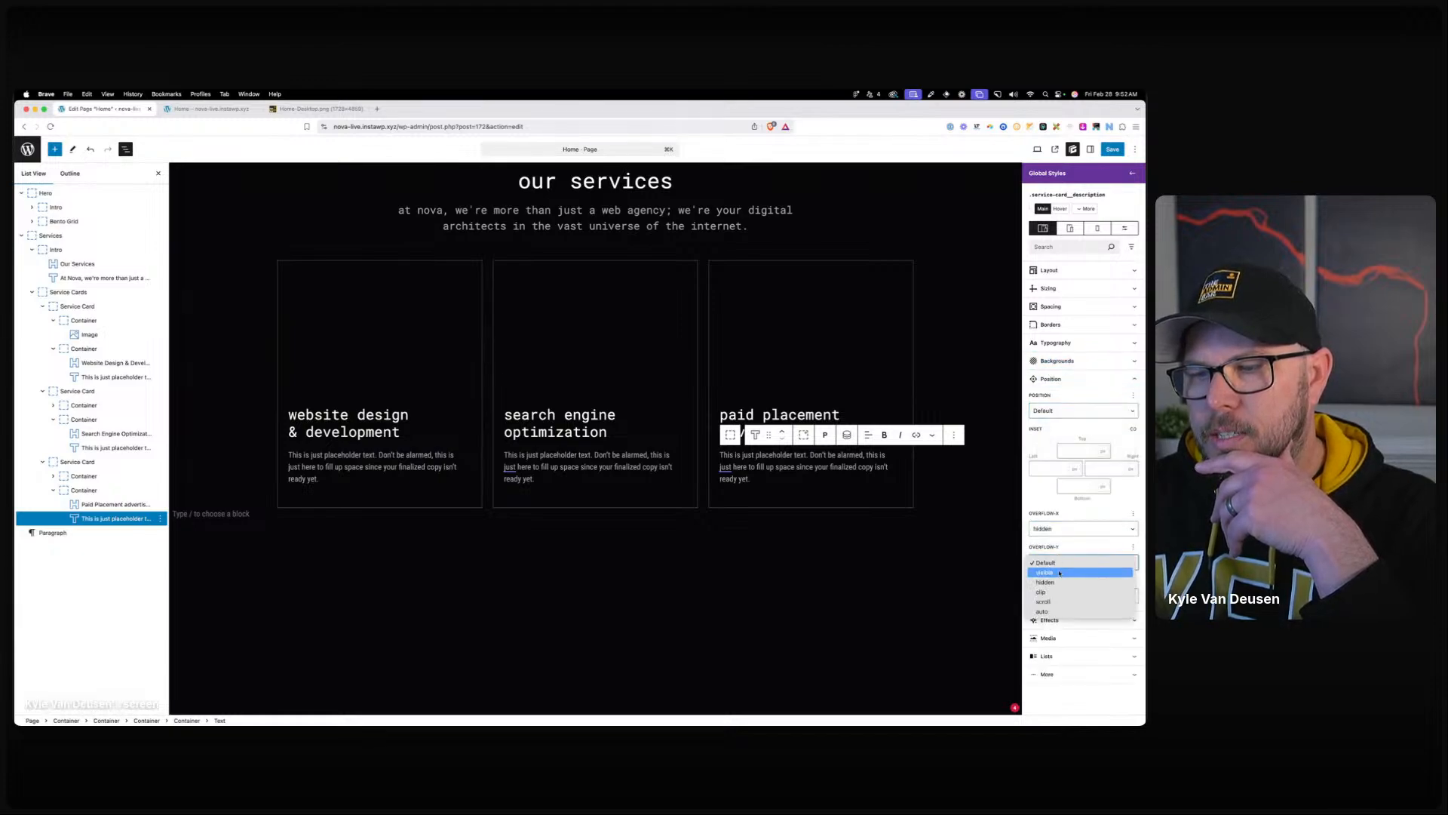
{"action": "left_click", "coordinate": [1046, 582]}
Clear the description style's 0fr grid row value, then view the Home-Desktop.png mockup.
{"action": "left_click", "coordinate": [1051, 271]}
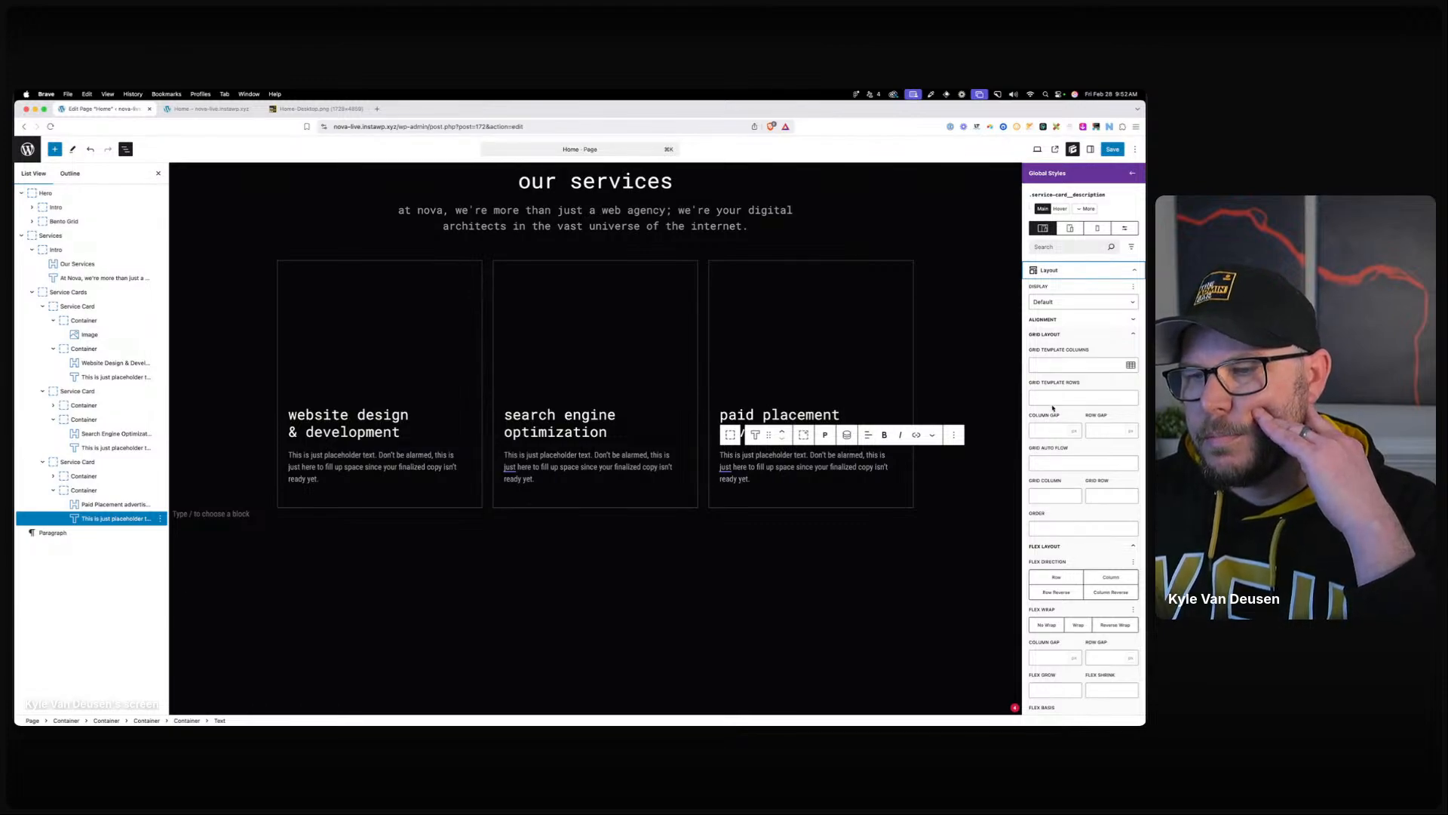
{"action": "left_click", "coordinate": [1060, 498]}
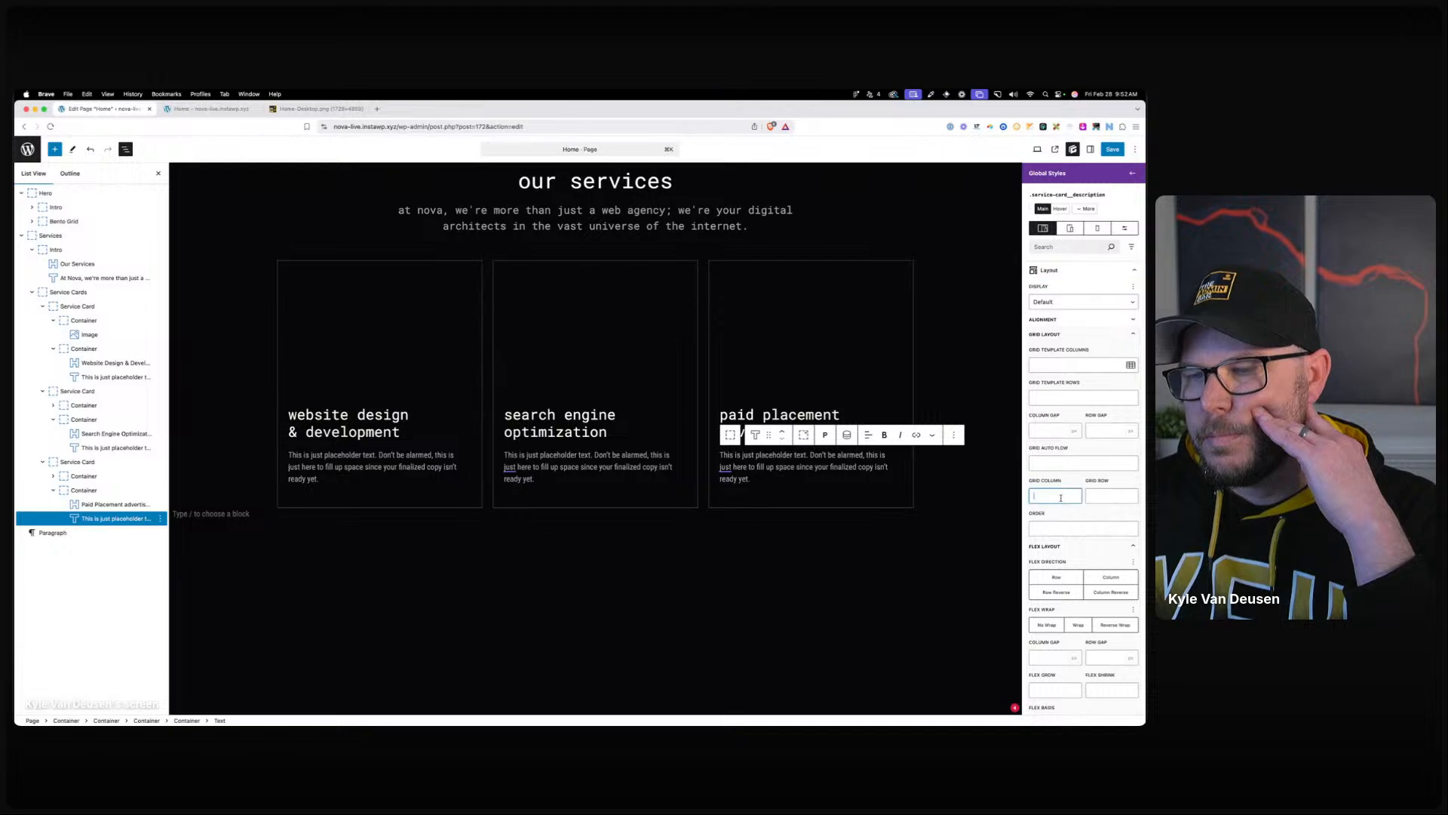
{"action": "left_click", "coordinate": [1113, 495]}
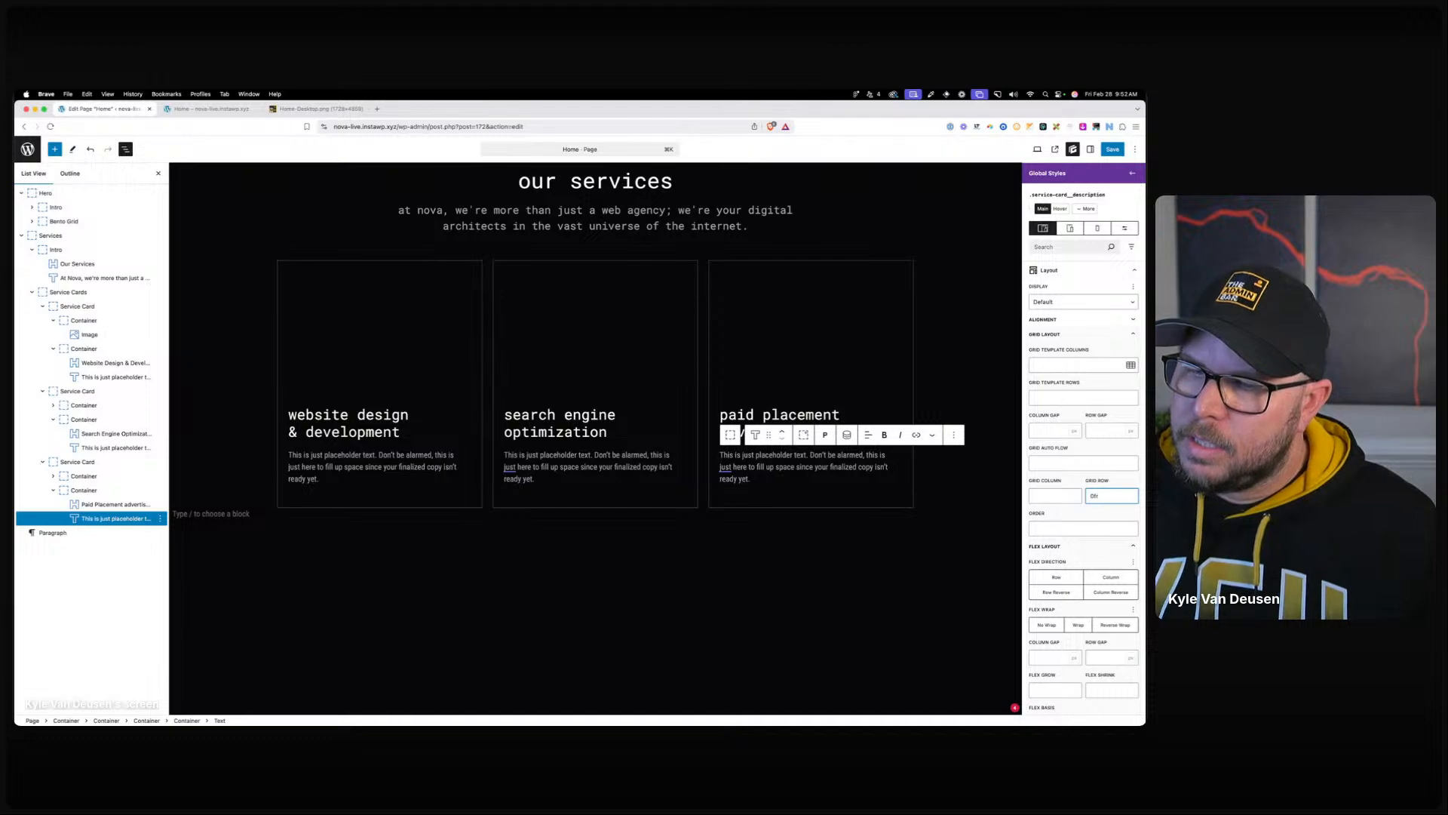
{"action": "key", "text": "super+a"}
{"action": "key", "text": "super+x"}
{"action": "left_click", "coordinate": [1060, 395]}
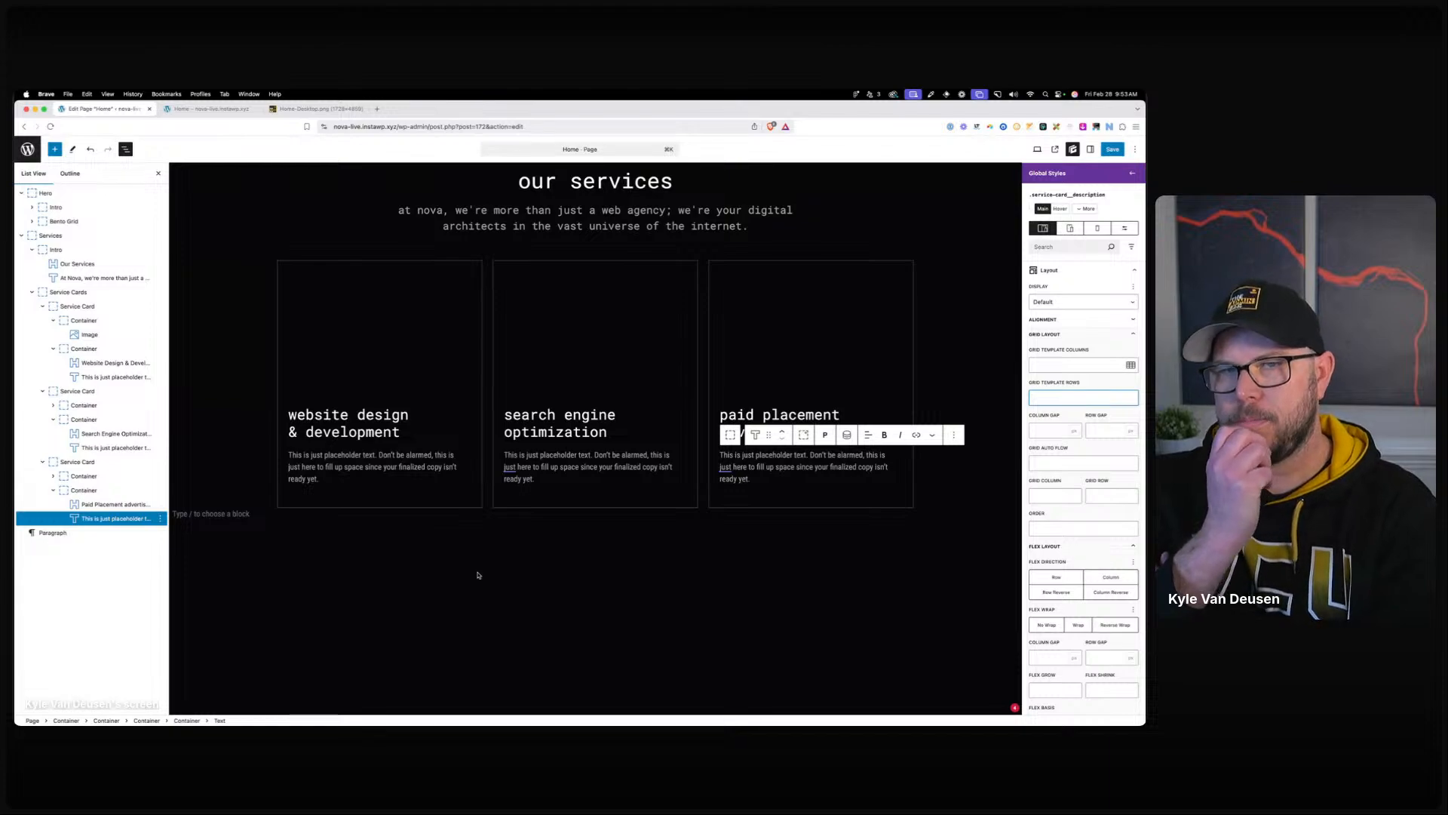
{"action": "left_click", "coordinate": [331, 109]}
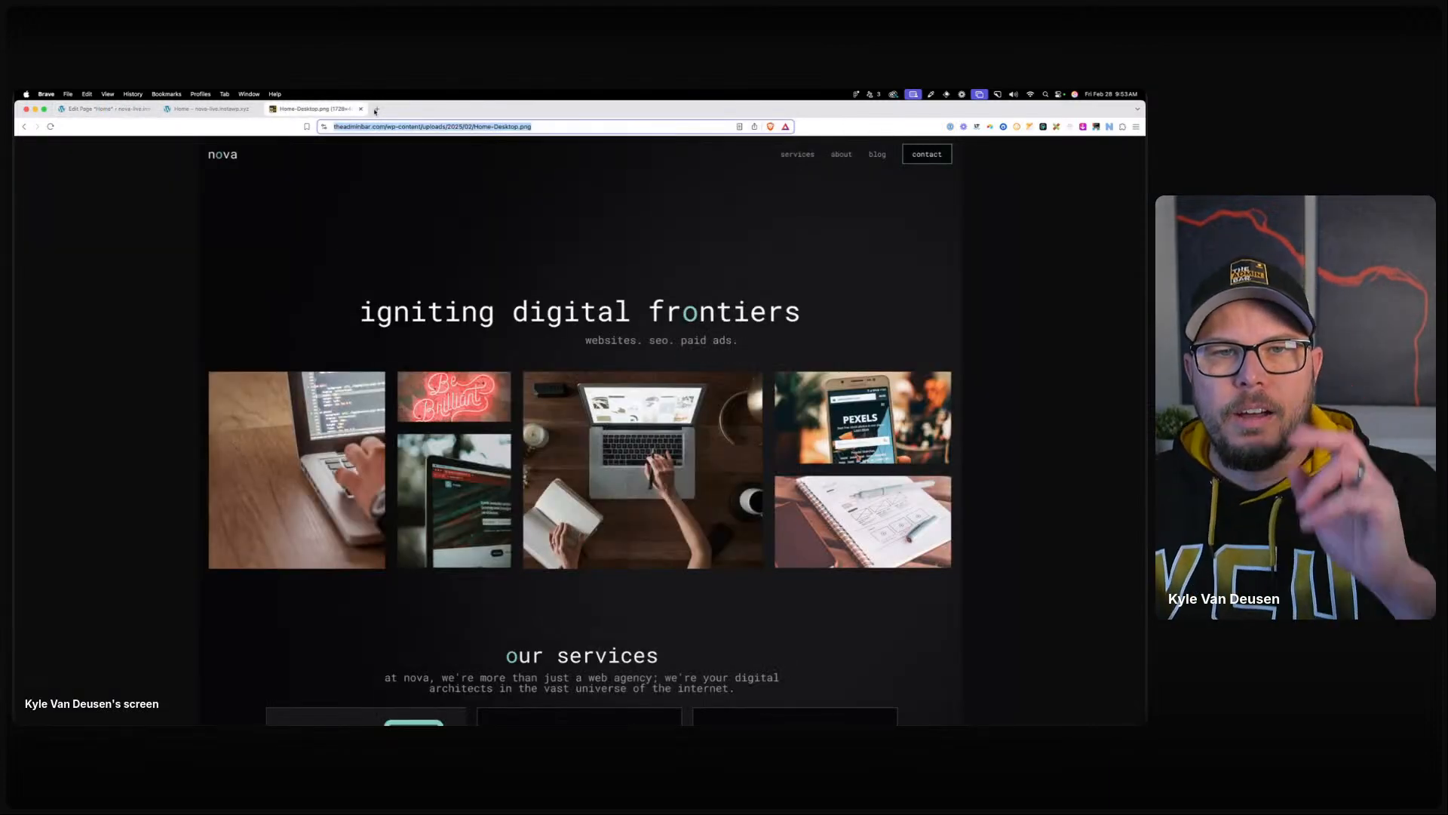
Go to The Admin Bar's YouTube videos, open Your videos in Studio, and continue verification.
{"action": "left_click", "coordinate": [376, 109]}
{"action": "type", "text": "youtube.com/@theadminbar"}
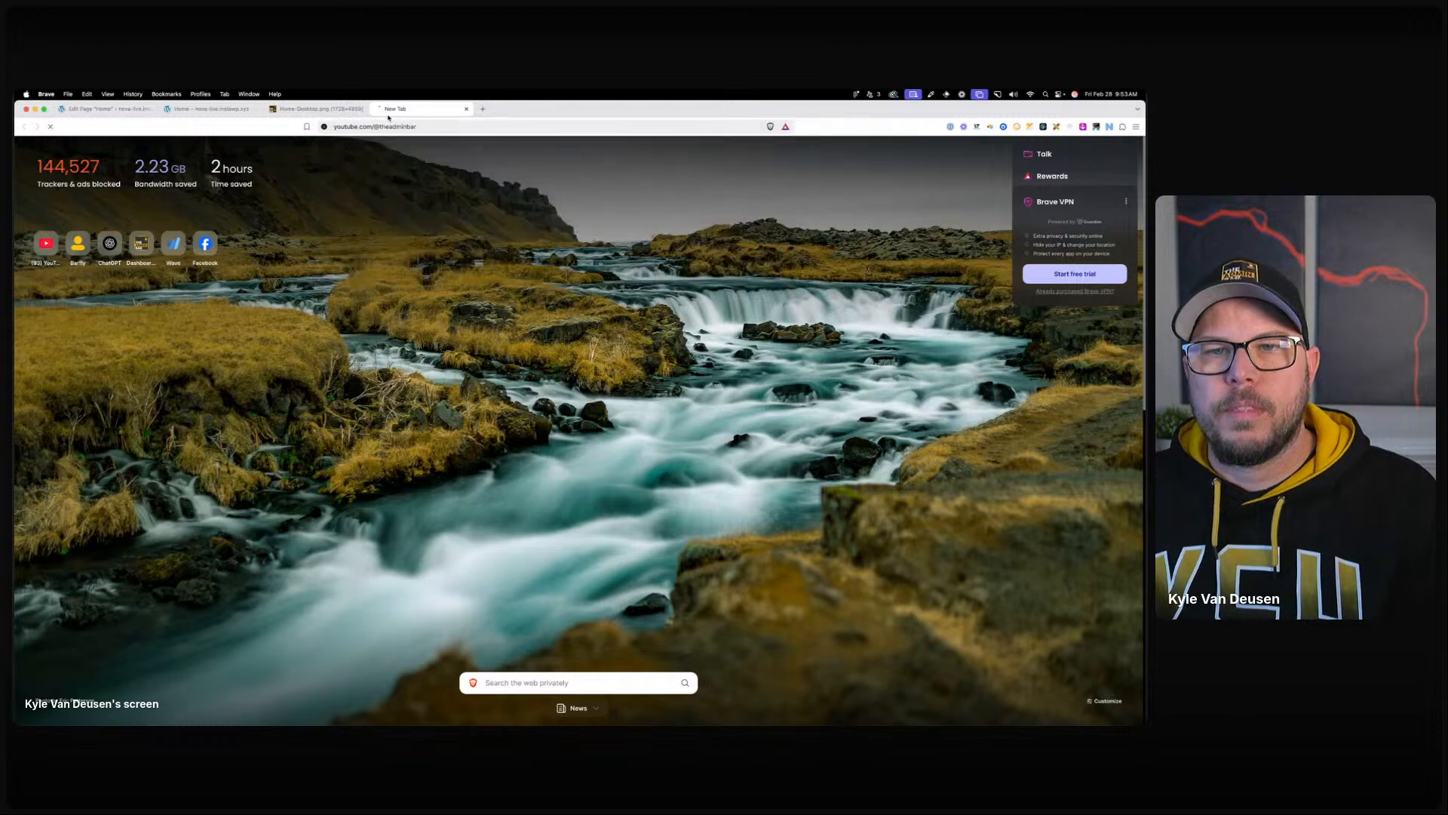
{"action": "key", "text": "Return"}
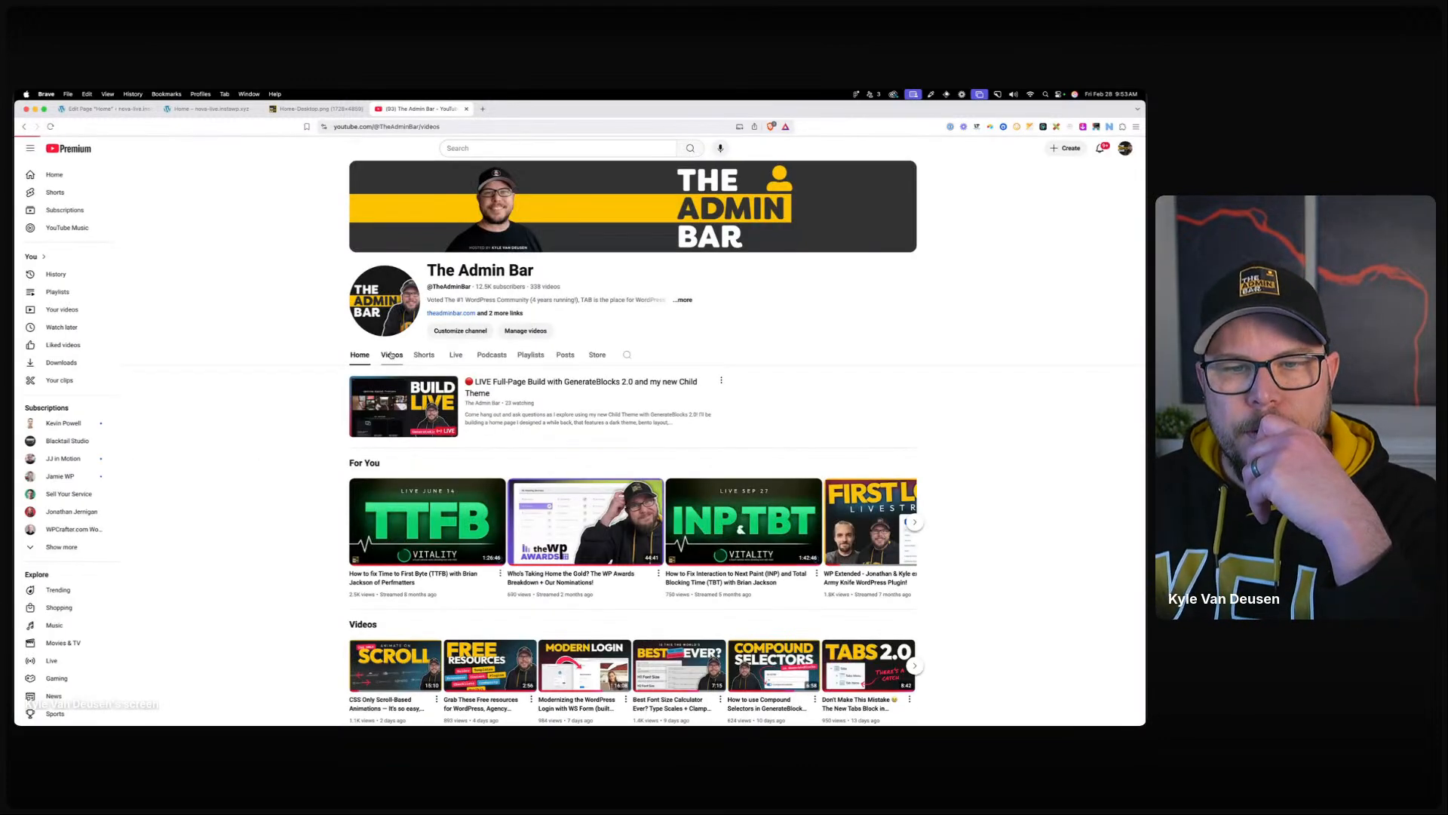
{"action": "left_click", "coordinate": [392, 353]}
{"action": "scroll", "coordinate": [282, 440], "scroll_direction": "down", "scroll_amount": 3}
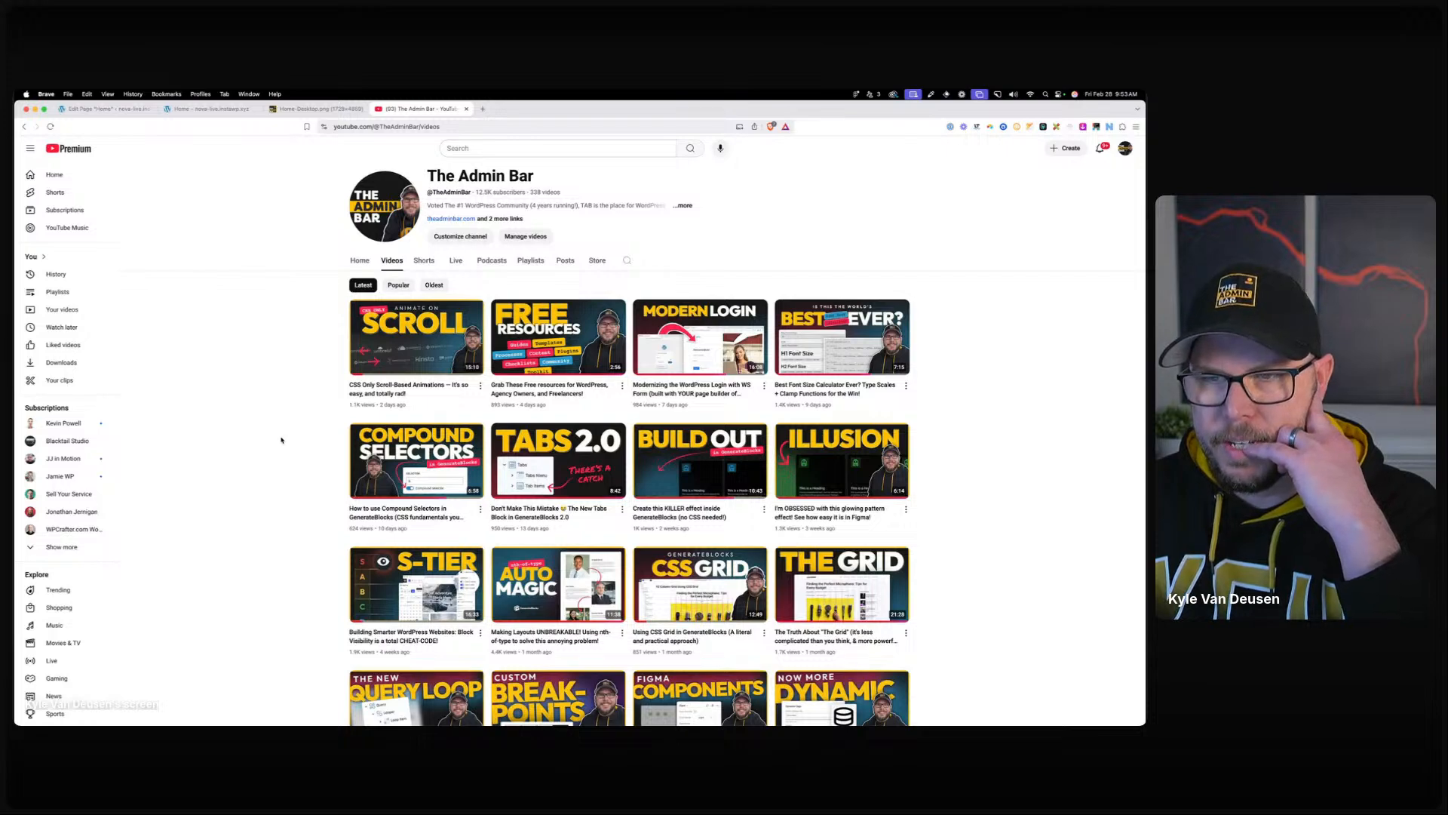
{"action": "left_click", "coordinate": [73, 309]}
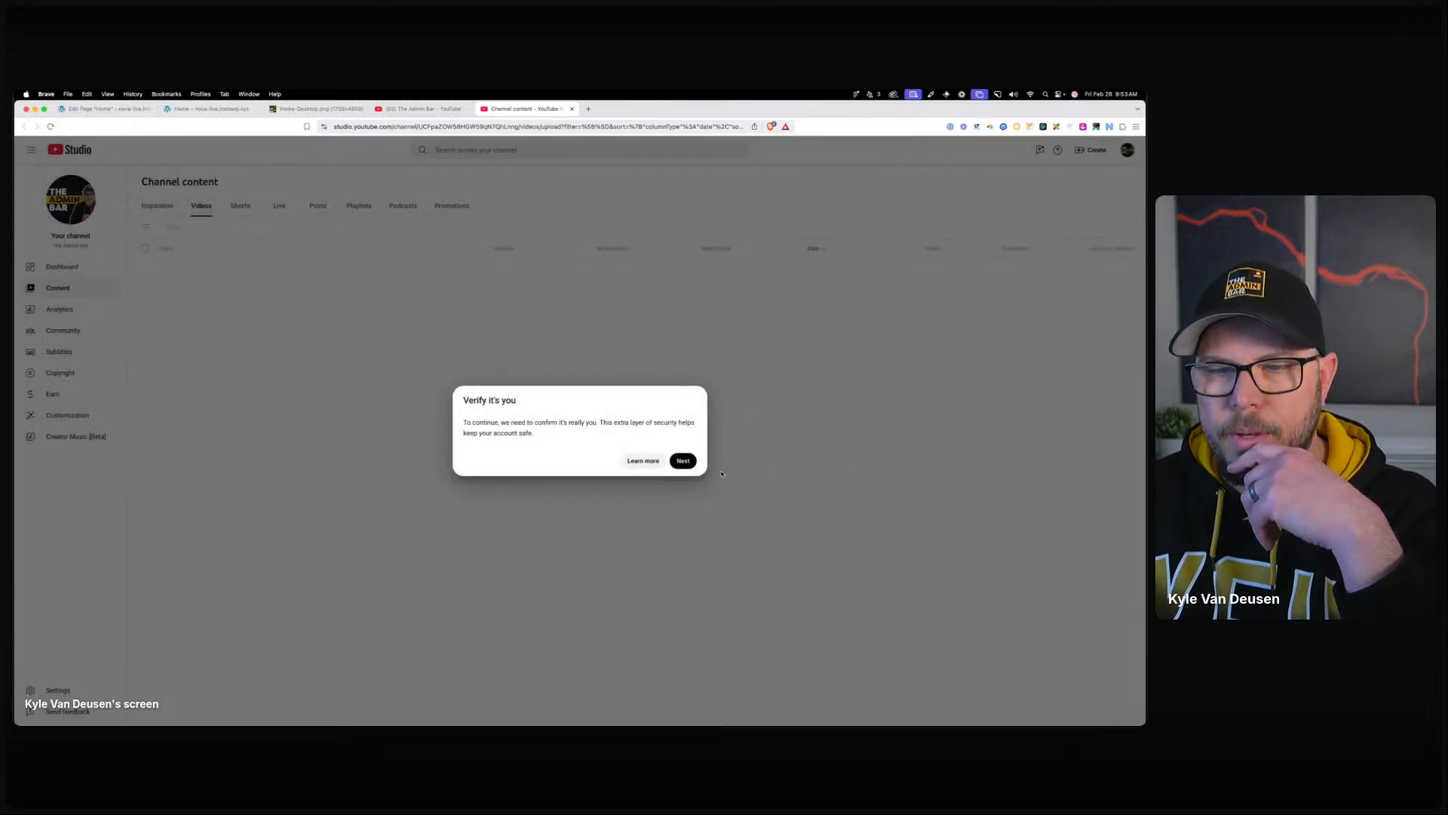
{"action": "left_click", "coordinate": [684, 461]}
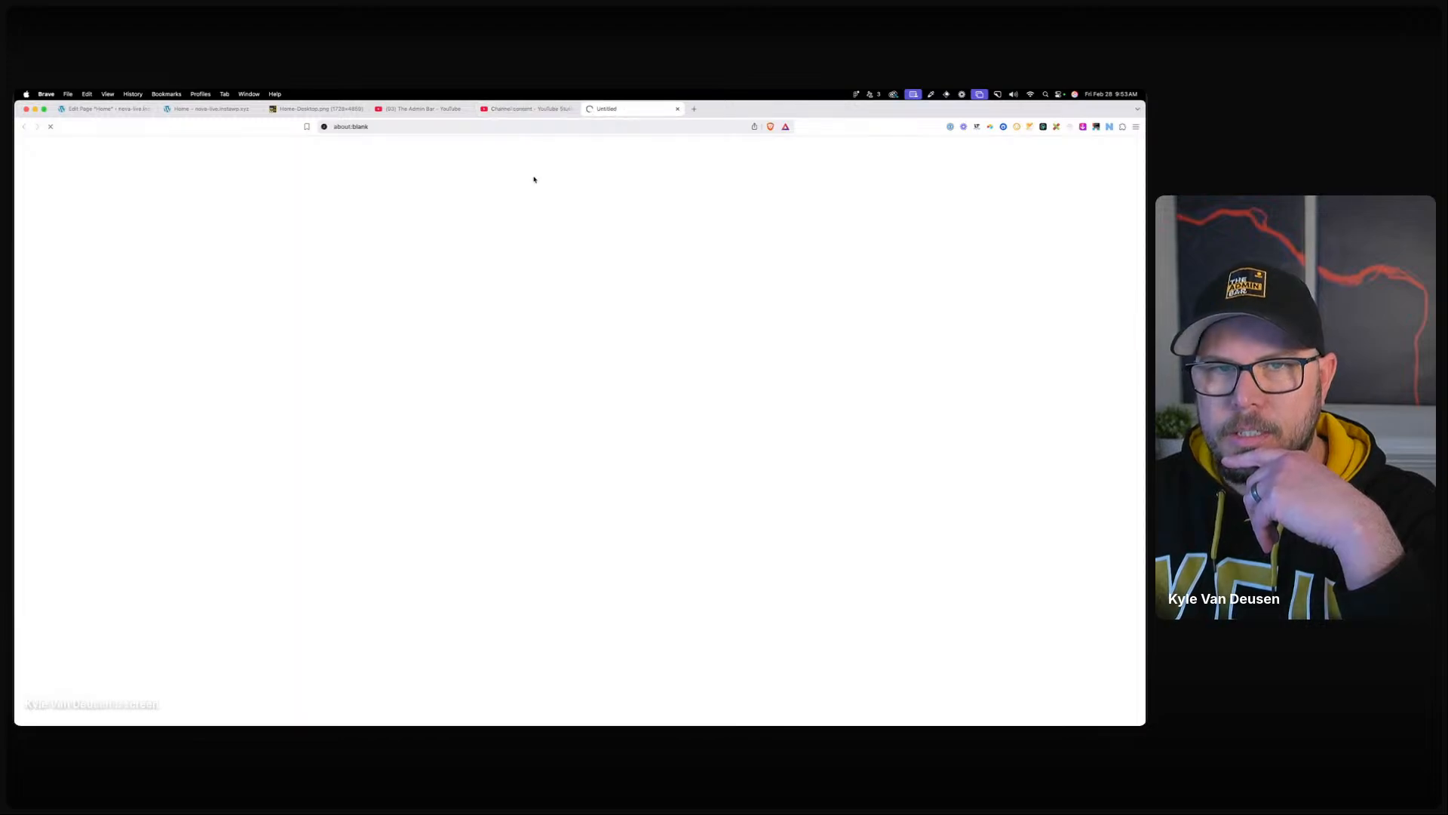
Drag the Brave window back on screen and maximise it to finish verification.
{"action": "left_click_drag", "start_coordinate": [770, 105], "coordinate": [16, 145]}
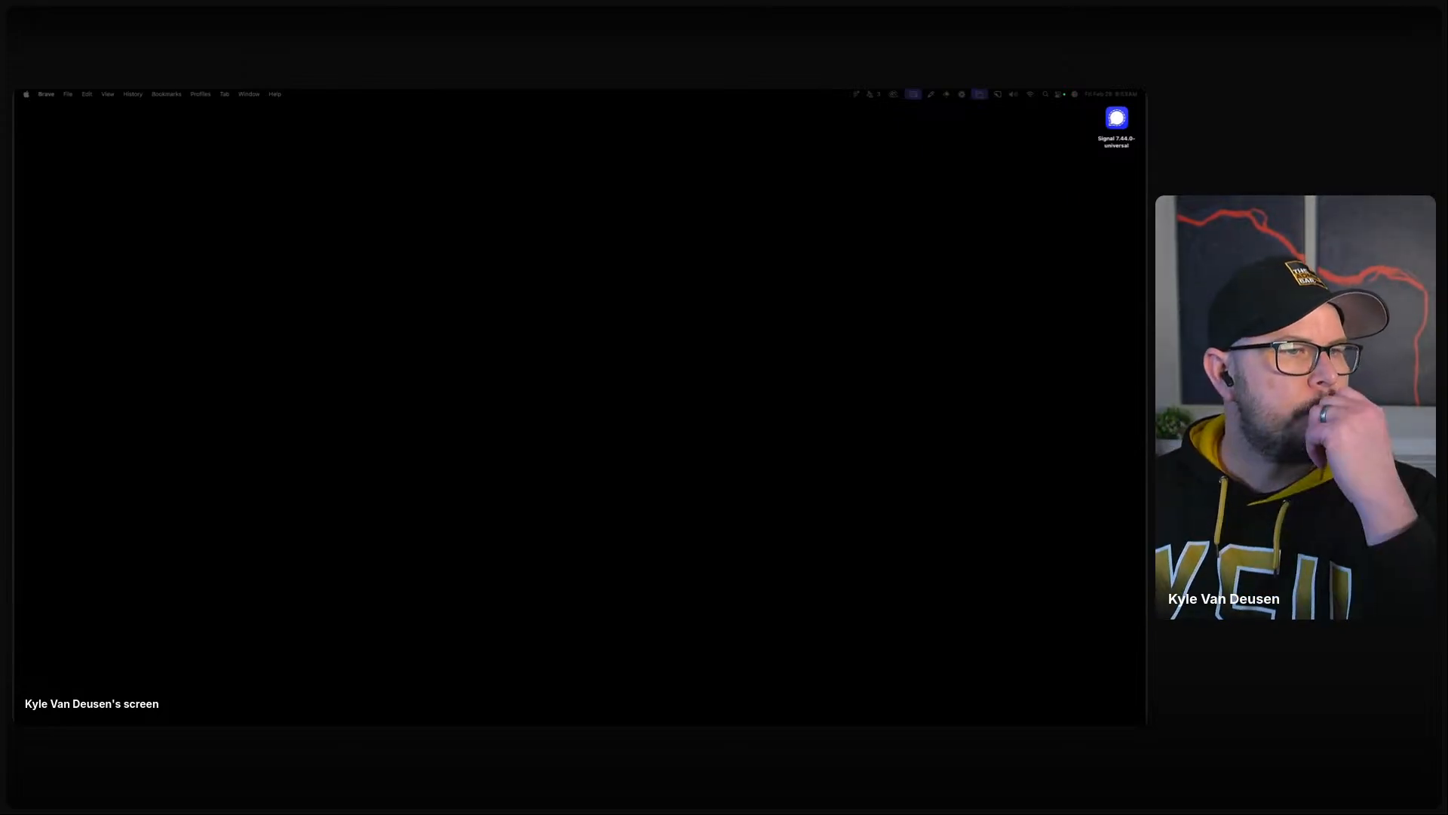
{"action": "left_click_drag", "start_coordinate": [15, 272], "coordinate": [731, 224]}
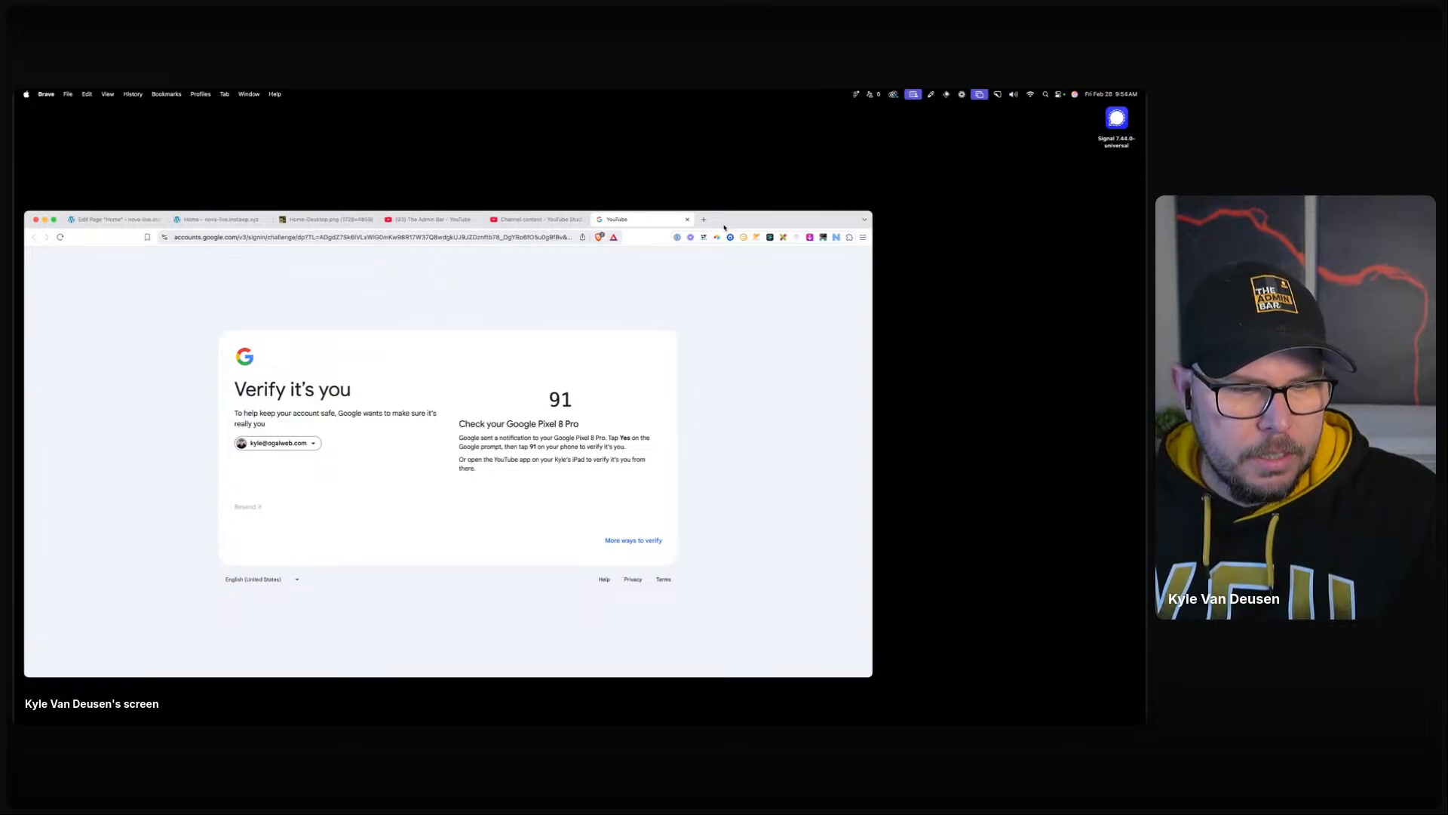
{"action": "double_click", "coordinate": [728, 221]}
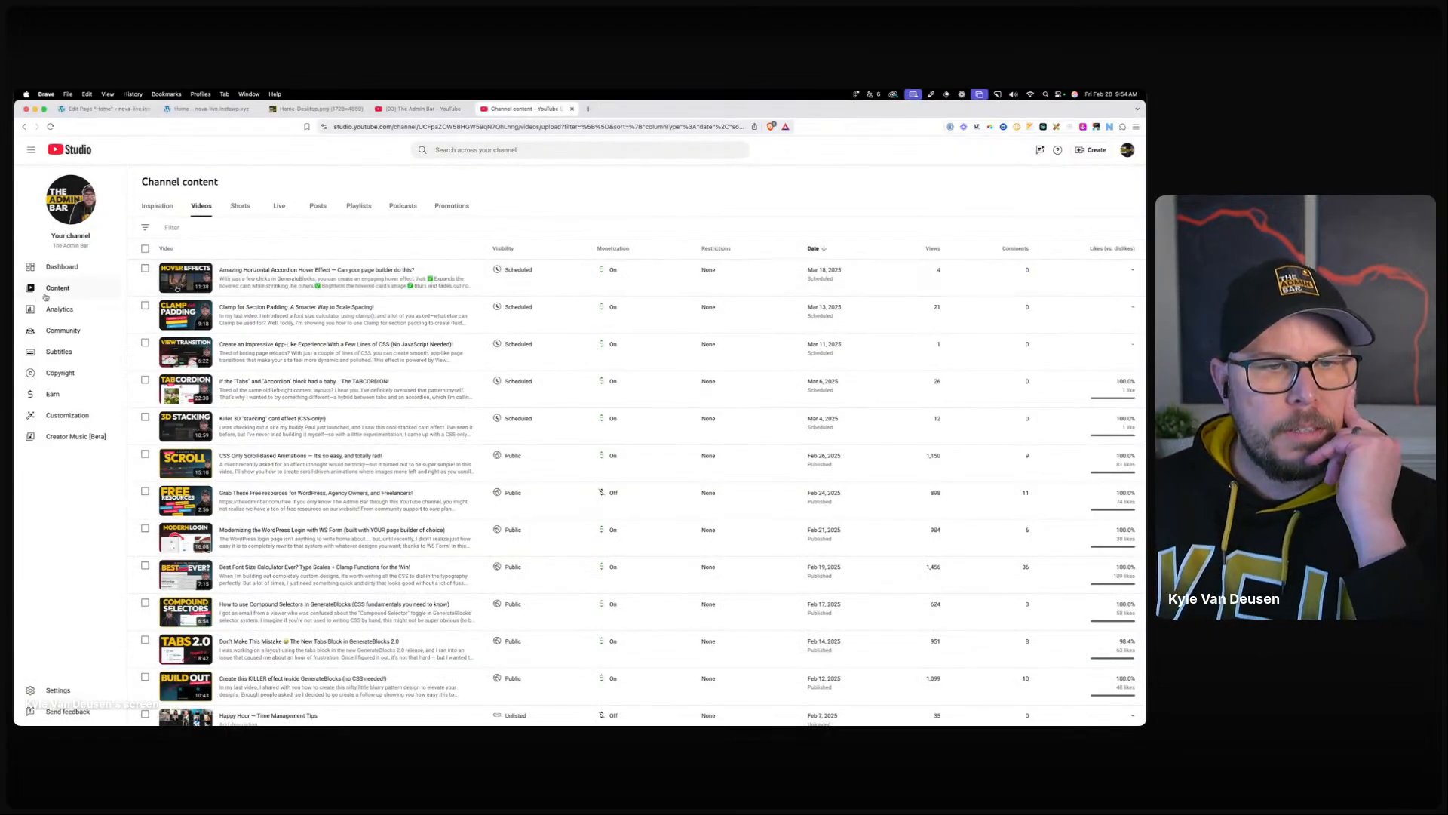
Open the TABCORDION video's watch page in a new tab and mute that tab.
{"action": "left_click", "coordinate": [278, 382]}
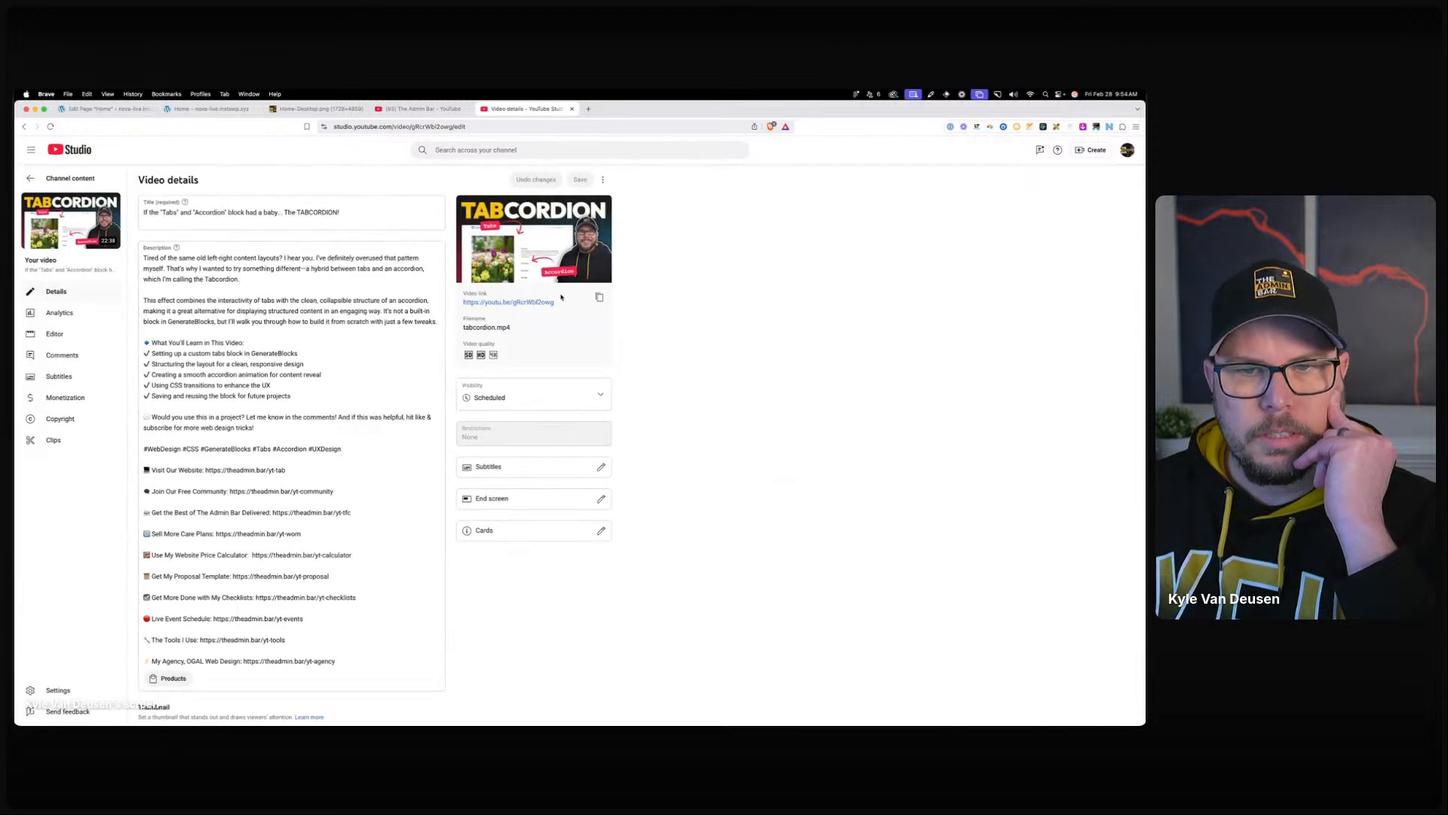
{"action": "left_click", "coordinate": [529, 301]}
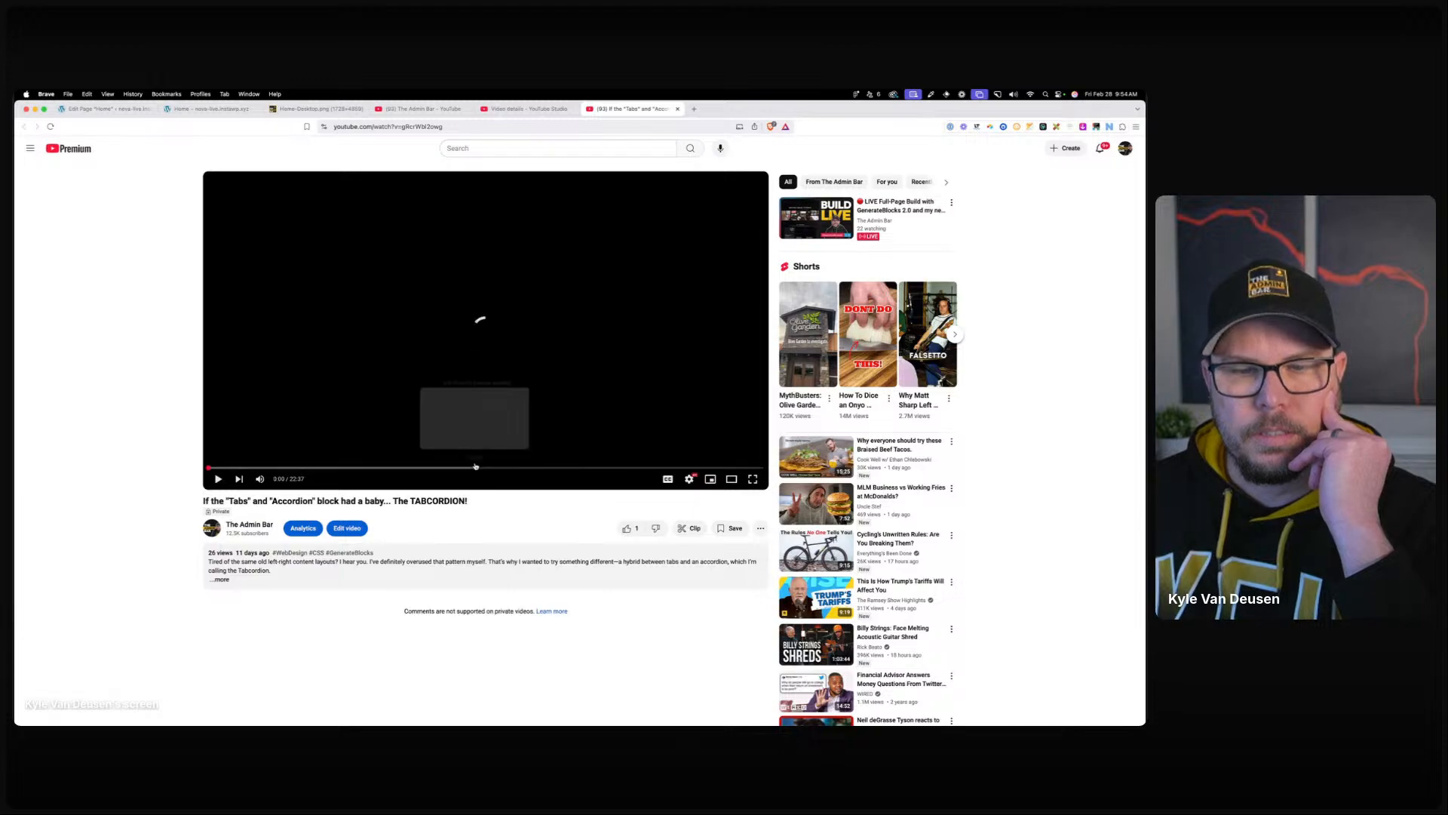
{"action": "right_click", "coordinate": [615, 110]}
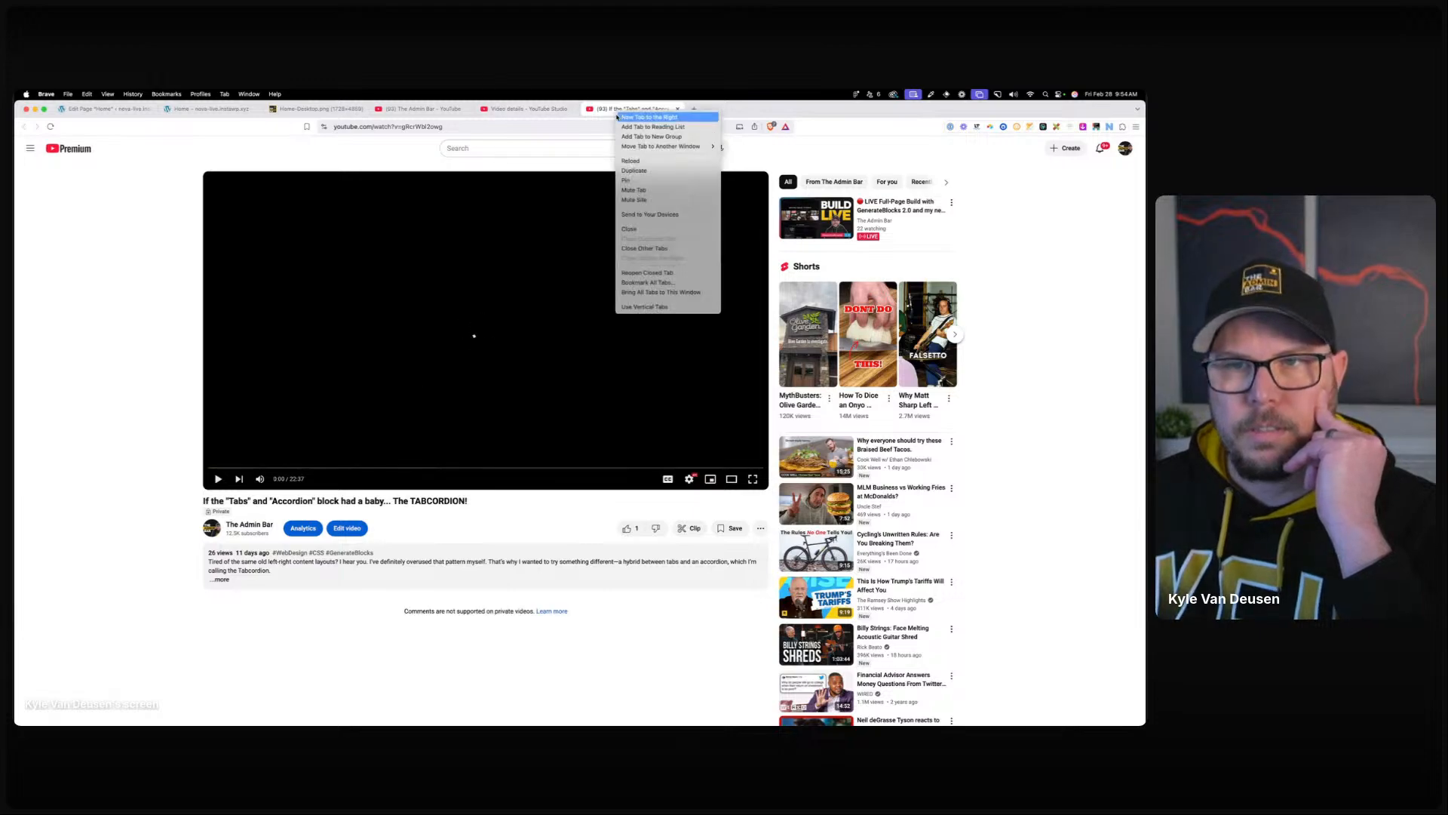
{"action": "left_click", "coordinate": [636, 190]}
Scrub to the Tabcordion Demo around 16:34, rewind 5 s, then return to WordPress.
{"action": "left_click_drag", "start_coordinate": [473, 468], "coordinate": [500, 469]}
{"action": "left_click", "coordinate": [536, 469]}
{"action": "left_click", "coordinate": [550, 469]}
{"action": "left_click", "coordinate": [564, 469]}
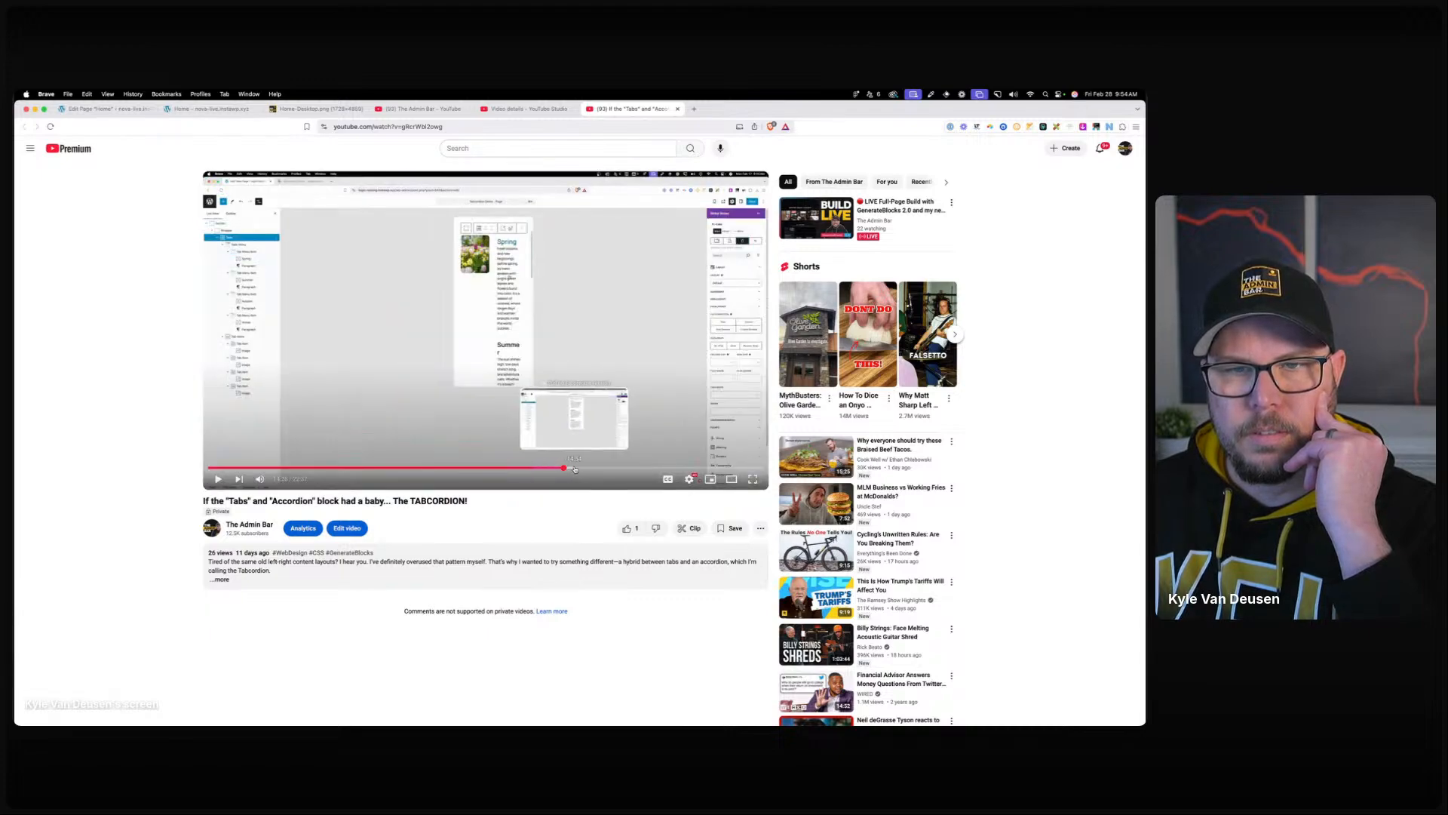
{"action": "left_click", "coordinate": [586, 469]}
{"action": "left_click", "coordinate": [601, 469]}
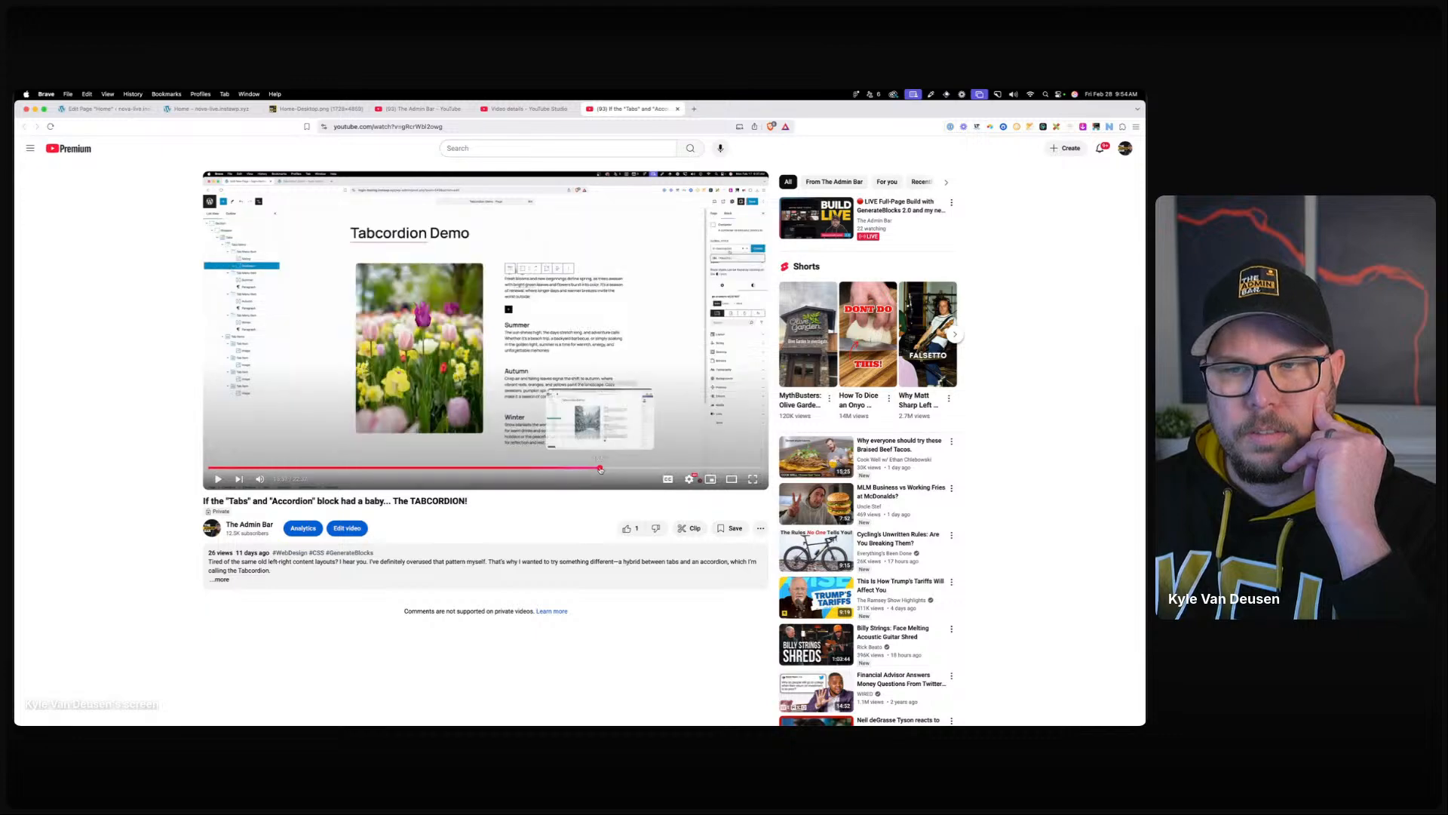
{"action": "left_click", "coordinate": [608, 469]}
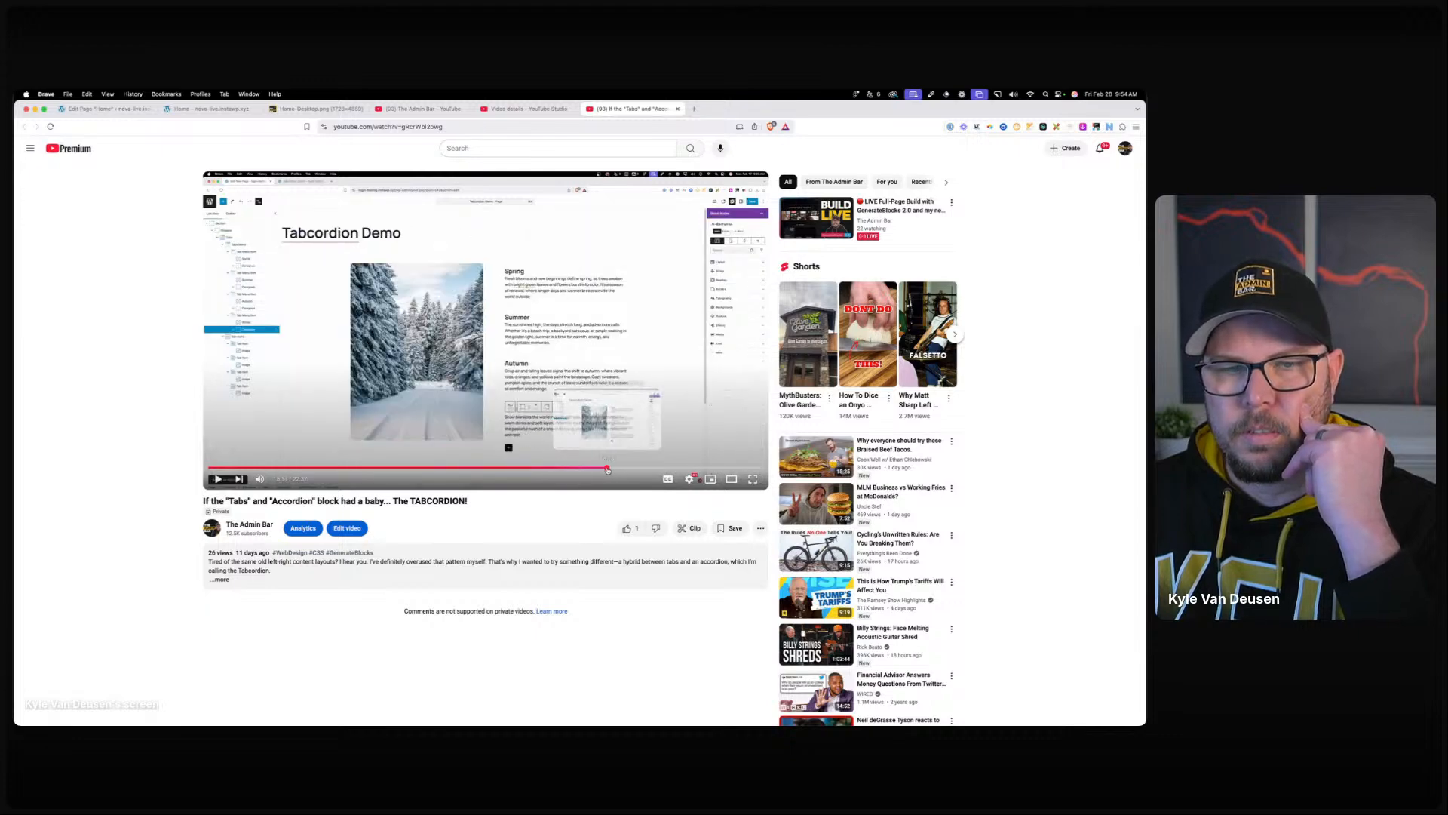
{"action": "left_click", "coordinate": [614, 469]}
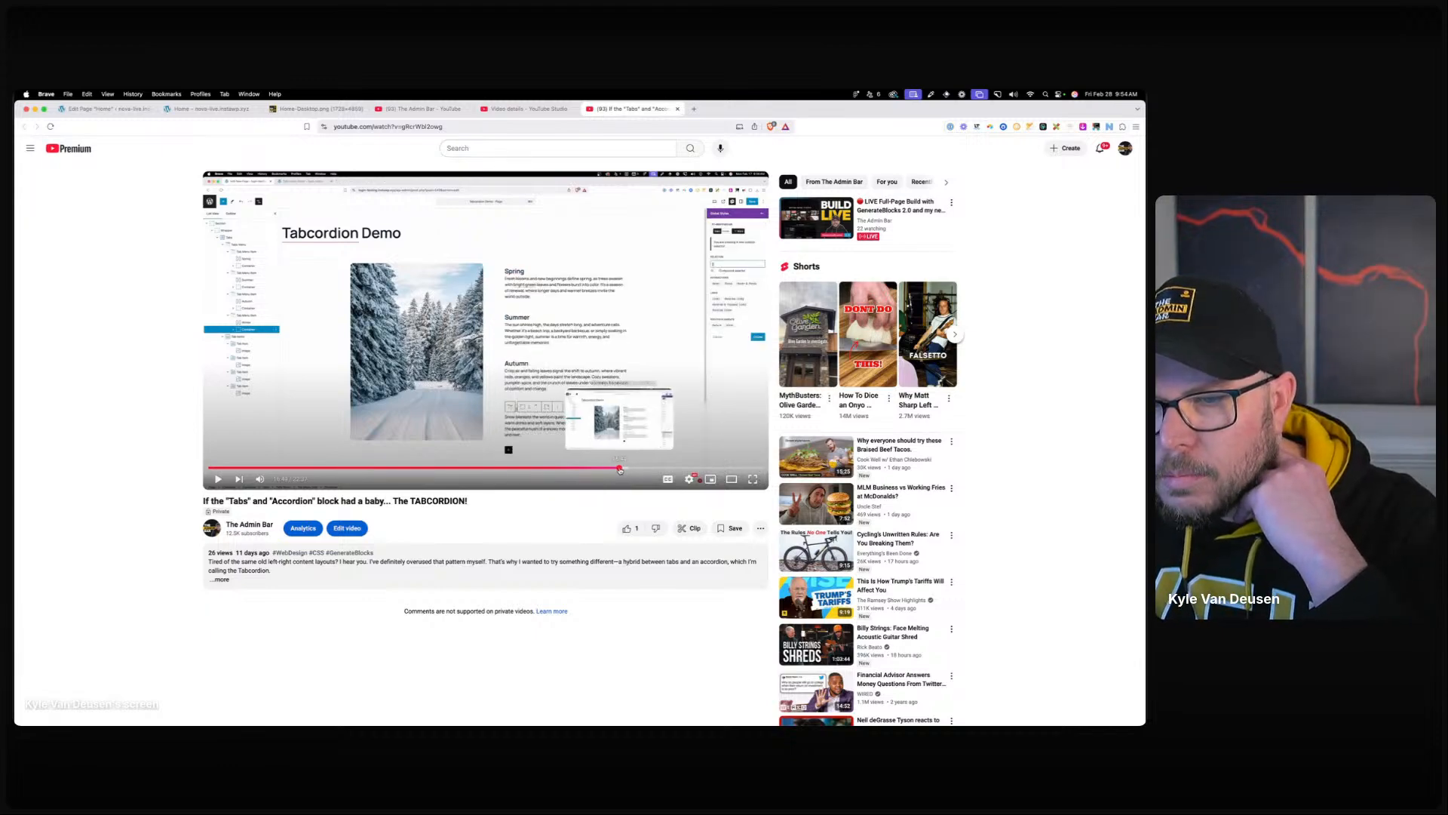
{"action": "left_click", "coordinate": [619, 469]}
{"action": "left_click", "coordinate": [615, 468]}
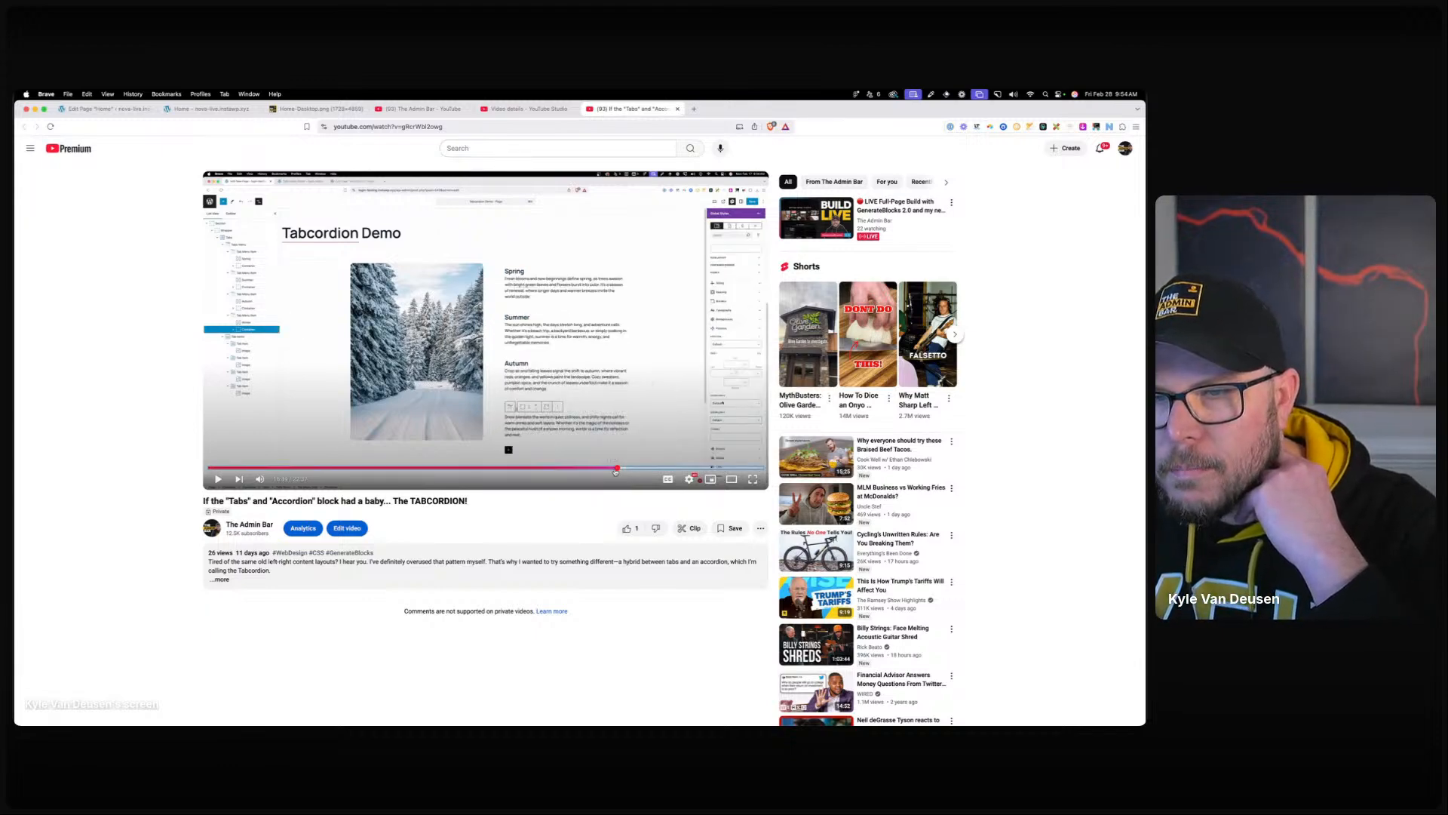
{"action": "key", "text": "Left"}
{"action": "key", "text": "Left"}
{"action": "key", "text": "Left"}
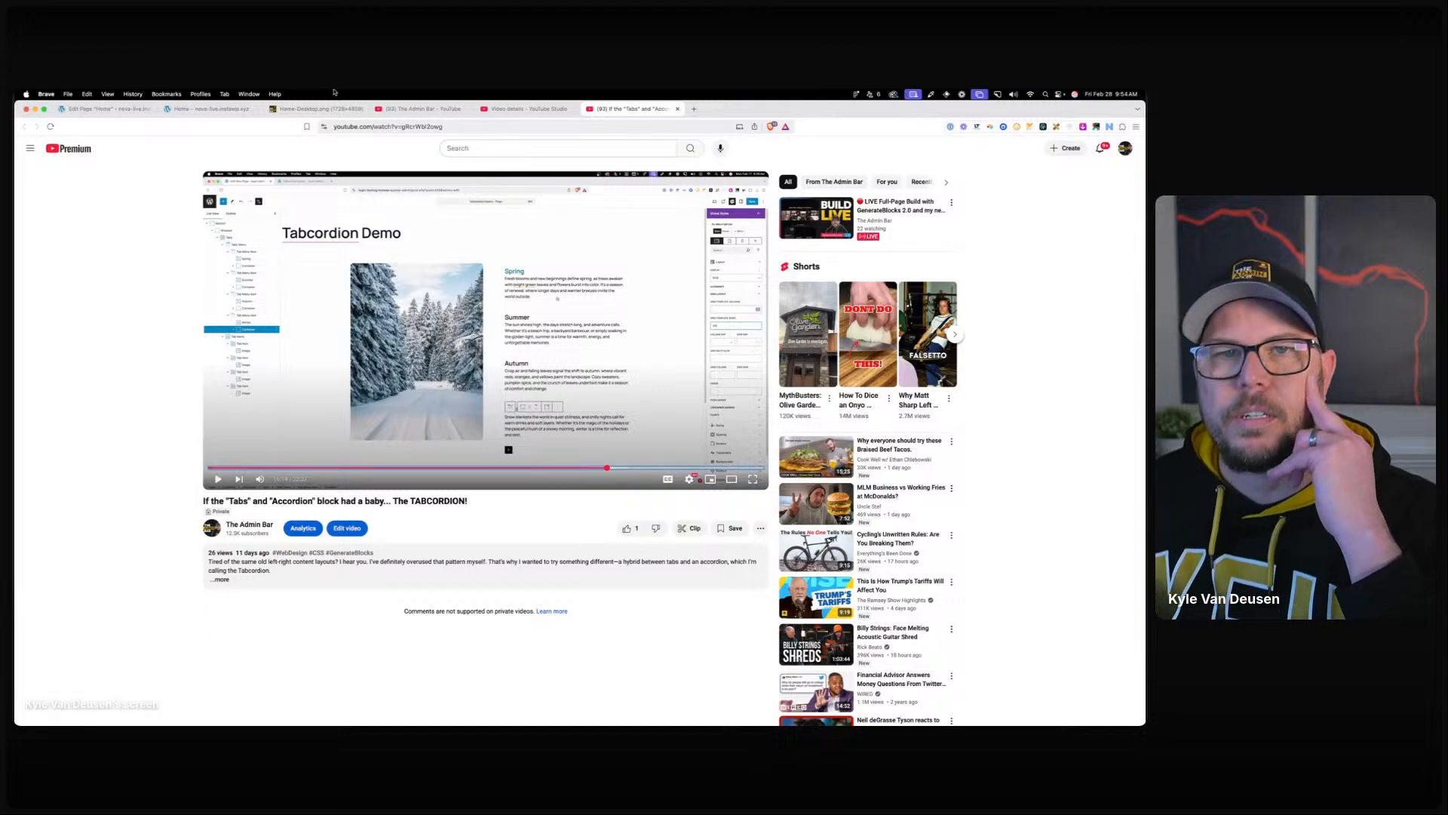
{"action": "left_click", "coordinate": [422, 109]}
{"action": "left_click", "coordinate": [130, 111]}
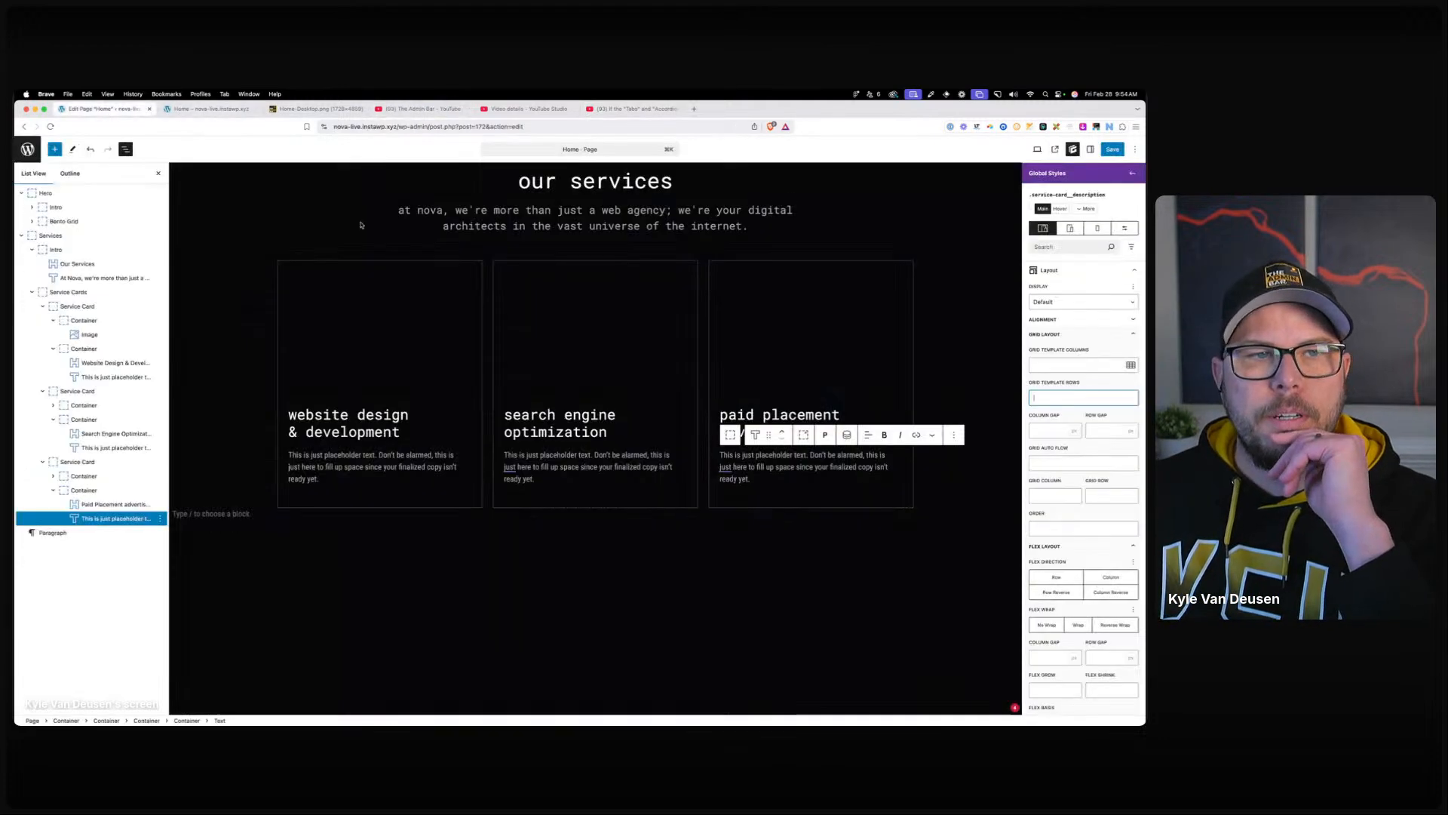
Enter 0 in the description style's Grid Template Rows, checking the tutorial video tabs.
{"action": "left_click", "coordinate": [1071, 398]}
{"action": "type", "text": "0fr"}
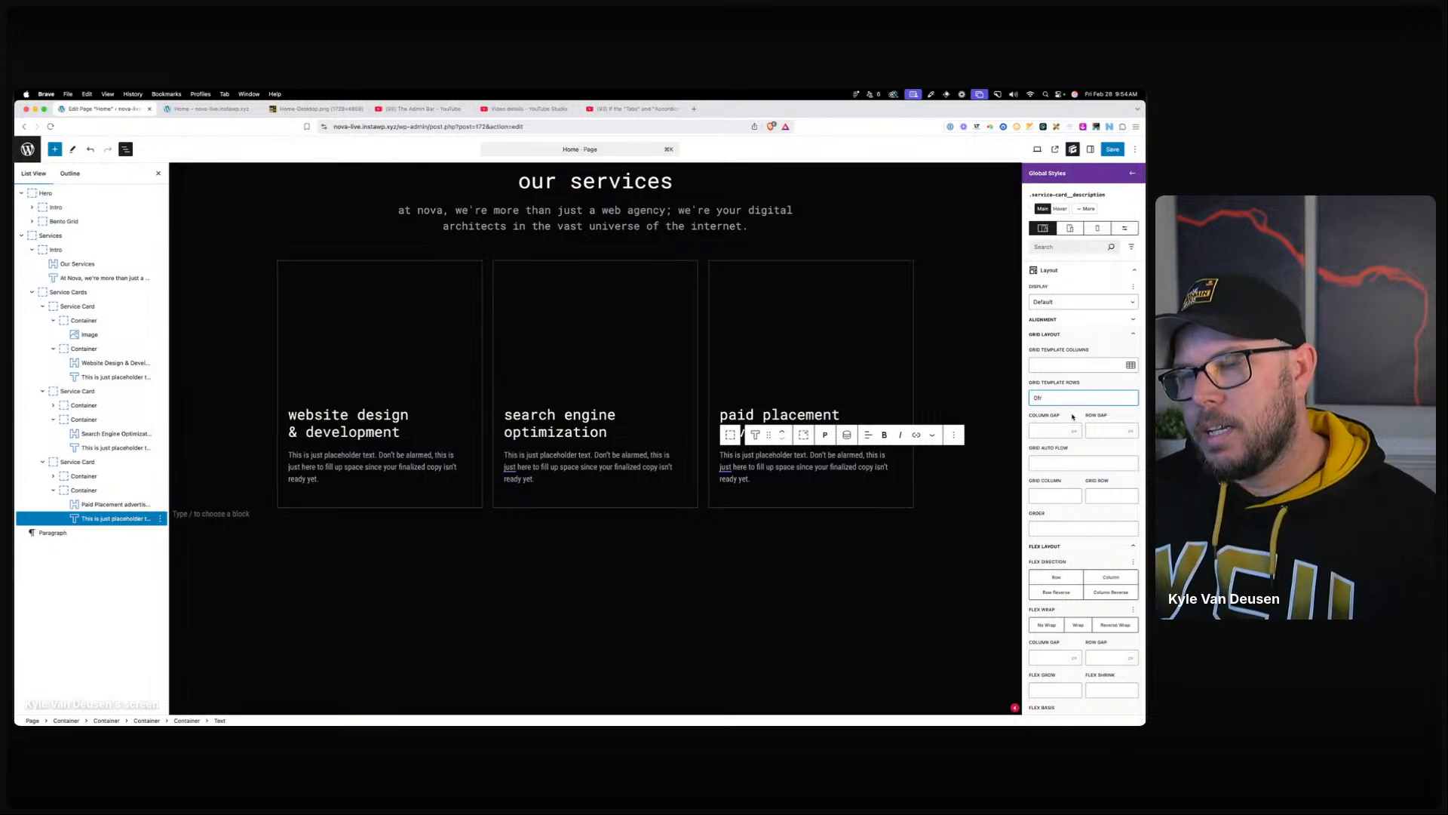
{"action": "left_click", "coordinate": [630, 110]}
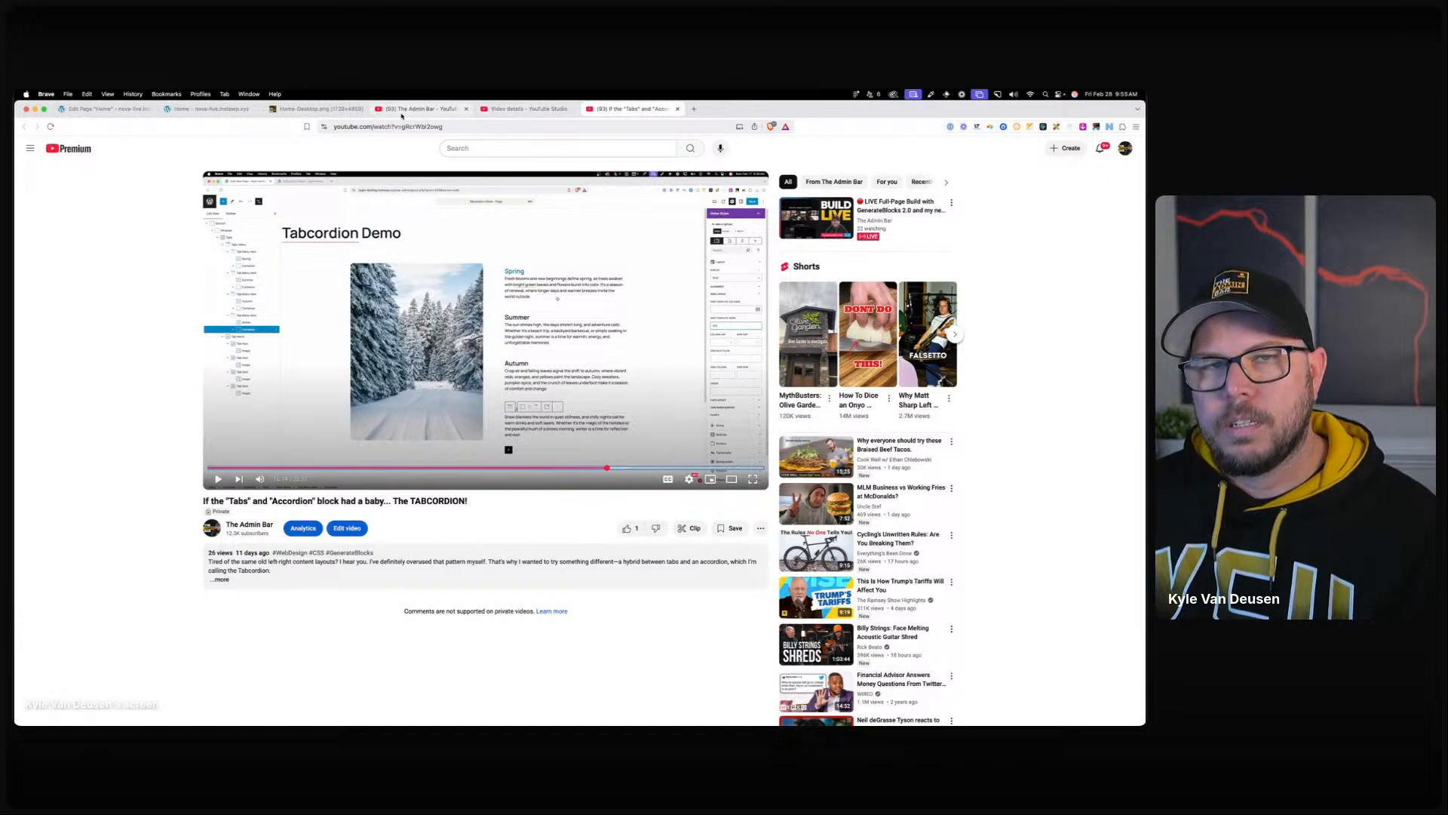
{"action": "left_click", "coordinate": [462, 110]}
{"action": "key", "text": "ctrl+Tab"}
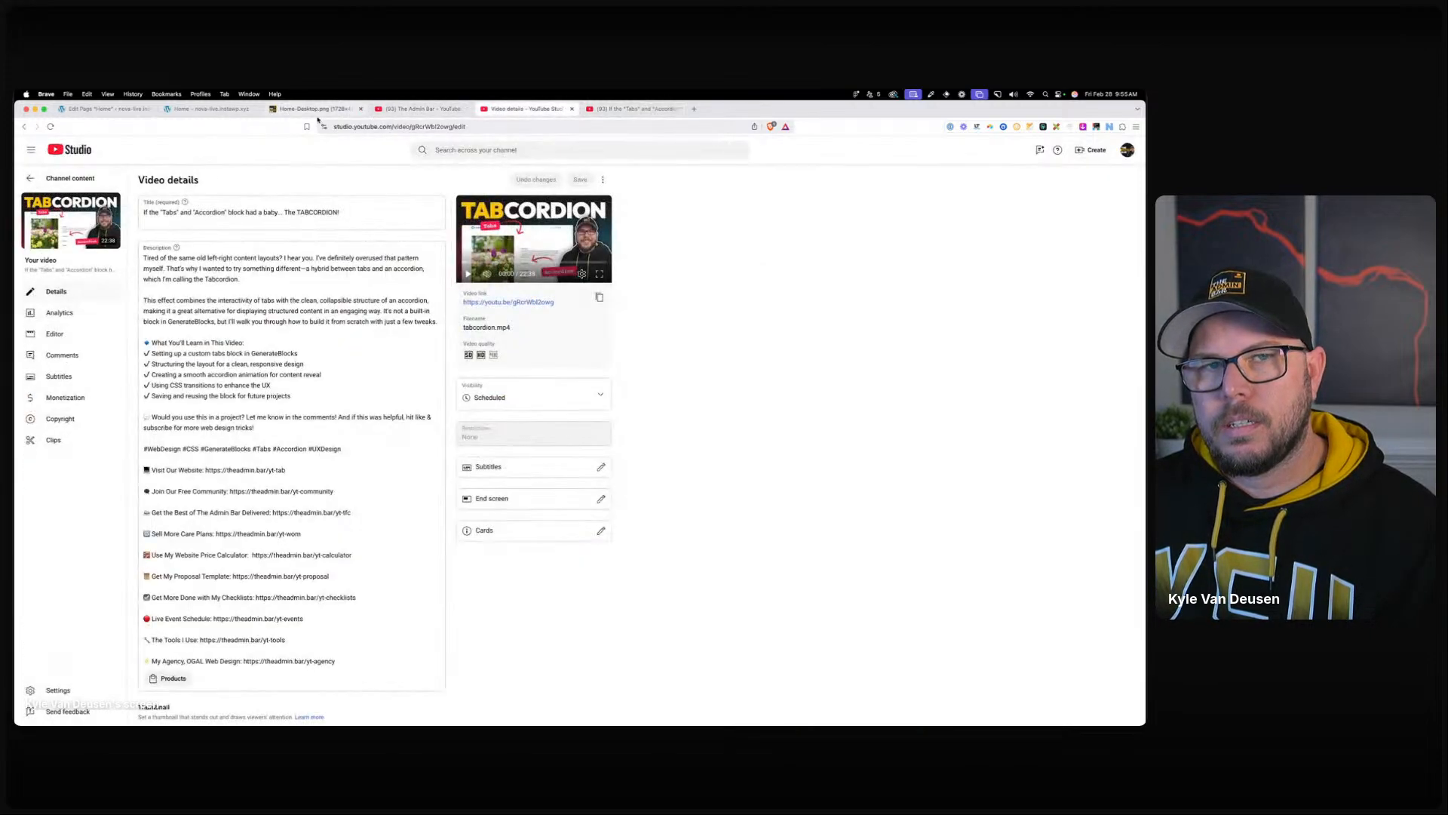
{"action": "left_click", "coordinate": [53, 108]}
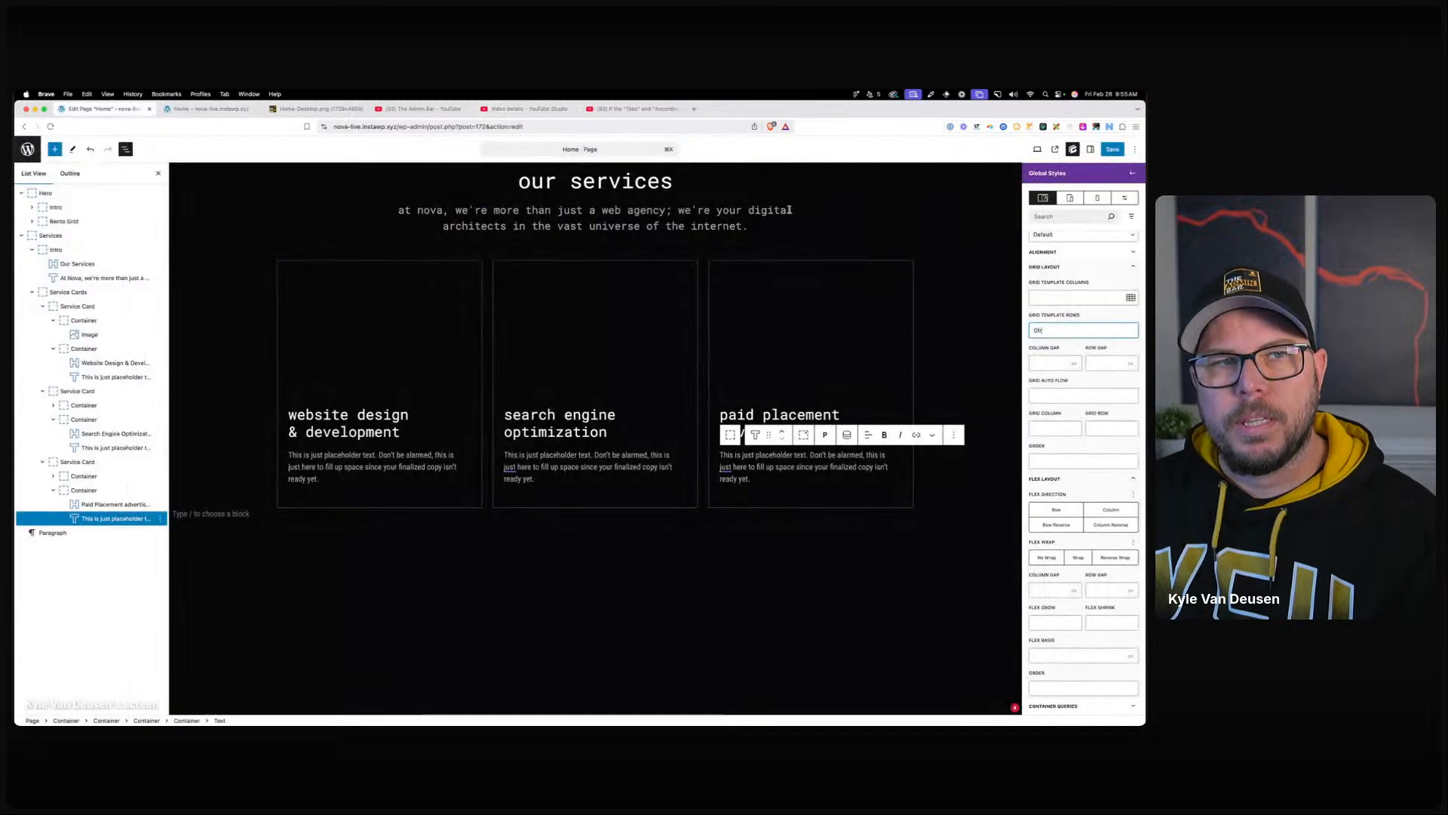
Confirm the 0fr rows value, save with Cmd+S, and view the services cards on the live home page.
{"action": "left_click", "coordinate": [1061, 300]}
{"action": "left_click", "coordinate": [1067, 354]}
{"action": "left_click", "coordinate": [1055, 400]}
{"action": "scroll", "coordinate": [1075, 543], "scroll_direction": "down", "scroll_amount": 10}
{"action": "key", "text": "super+s"}
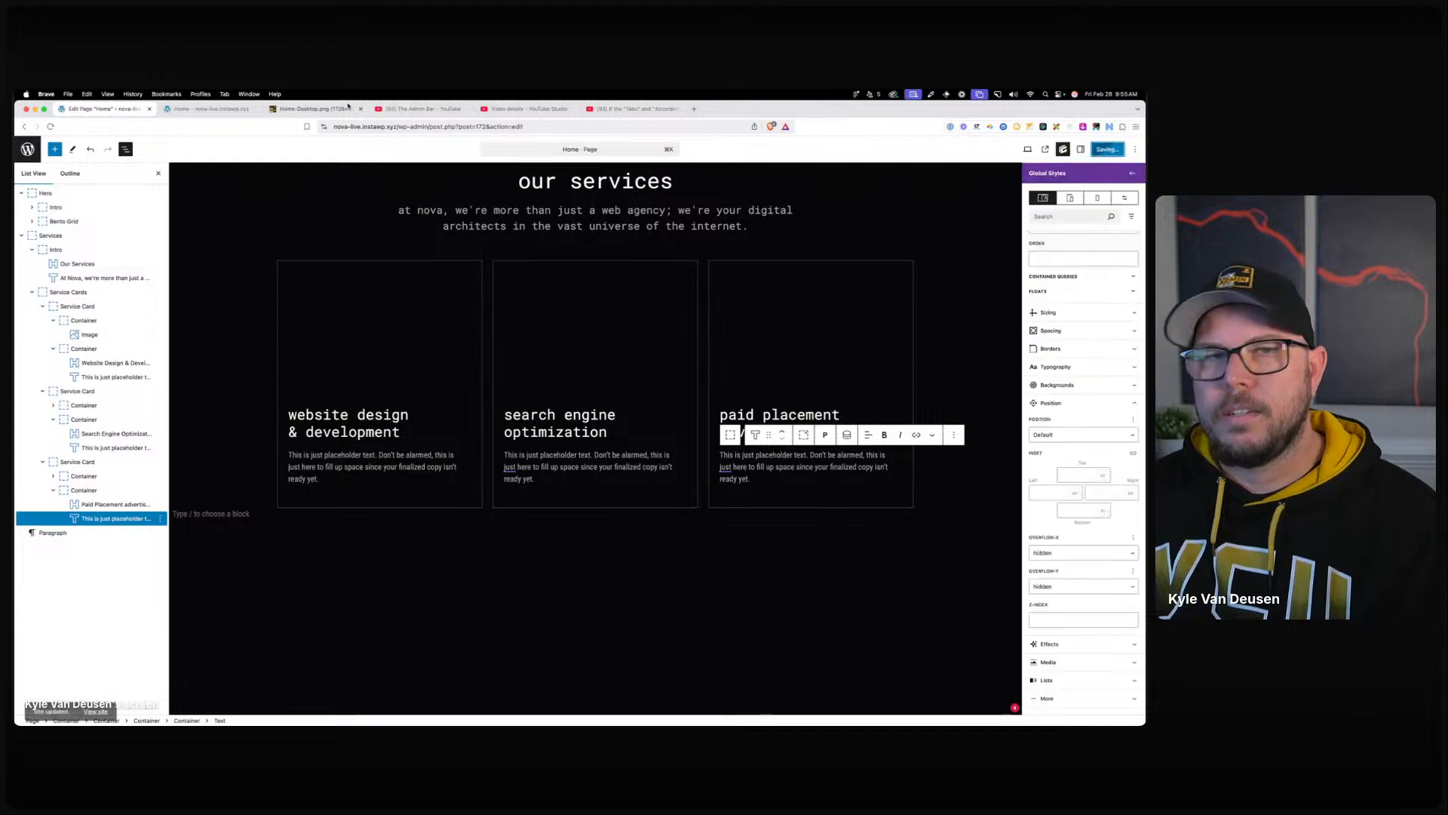
{"action": "left_click", "coordinate": [209, 109]}
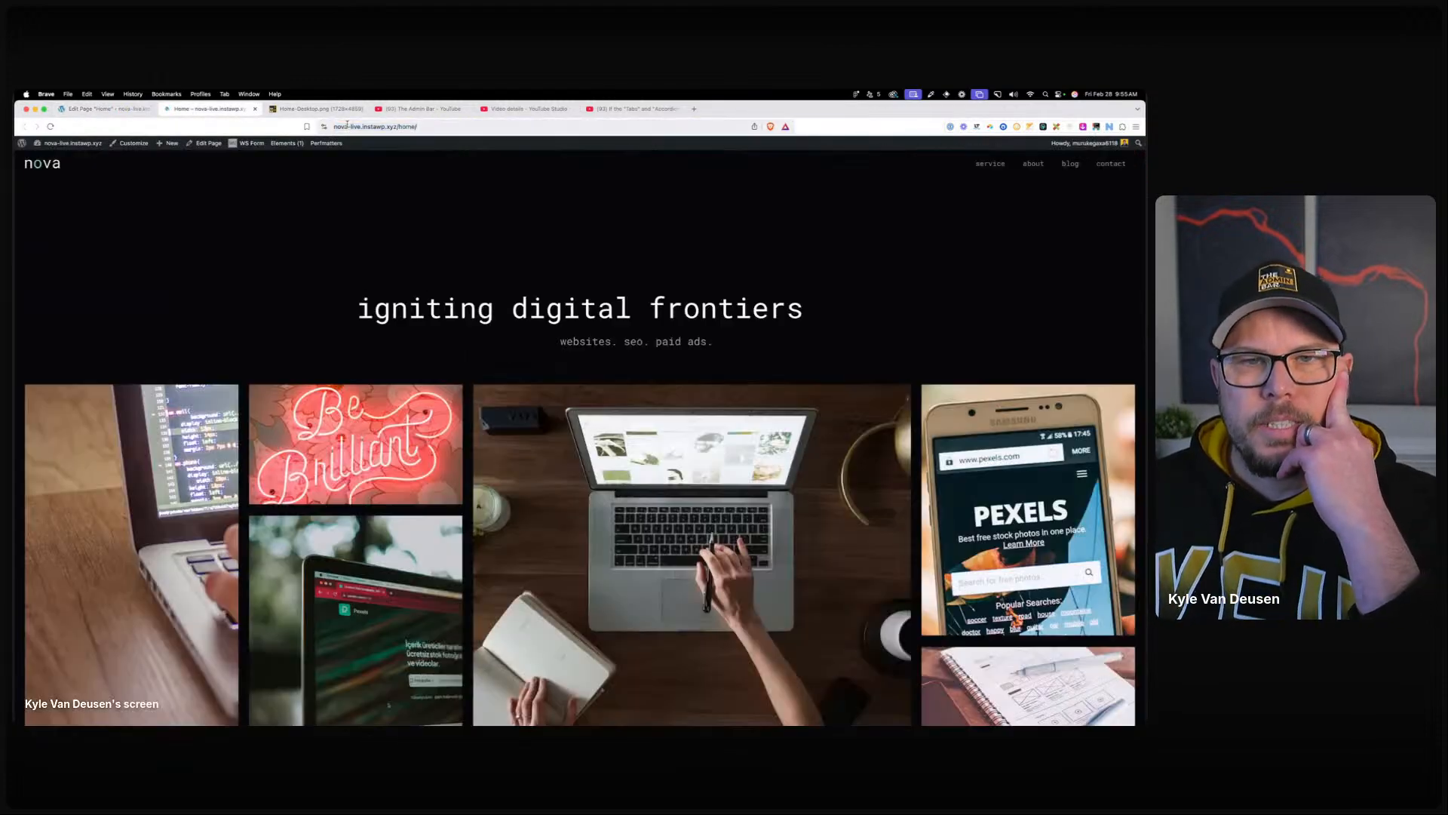
{"action": "scroll", "coordinate": [737, 603], "scroll_direction": "down", "scroll_amount": 10}
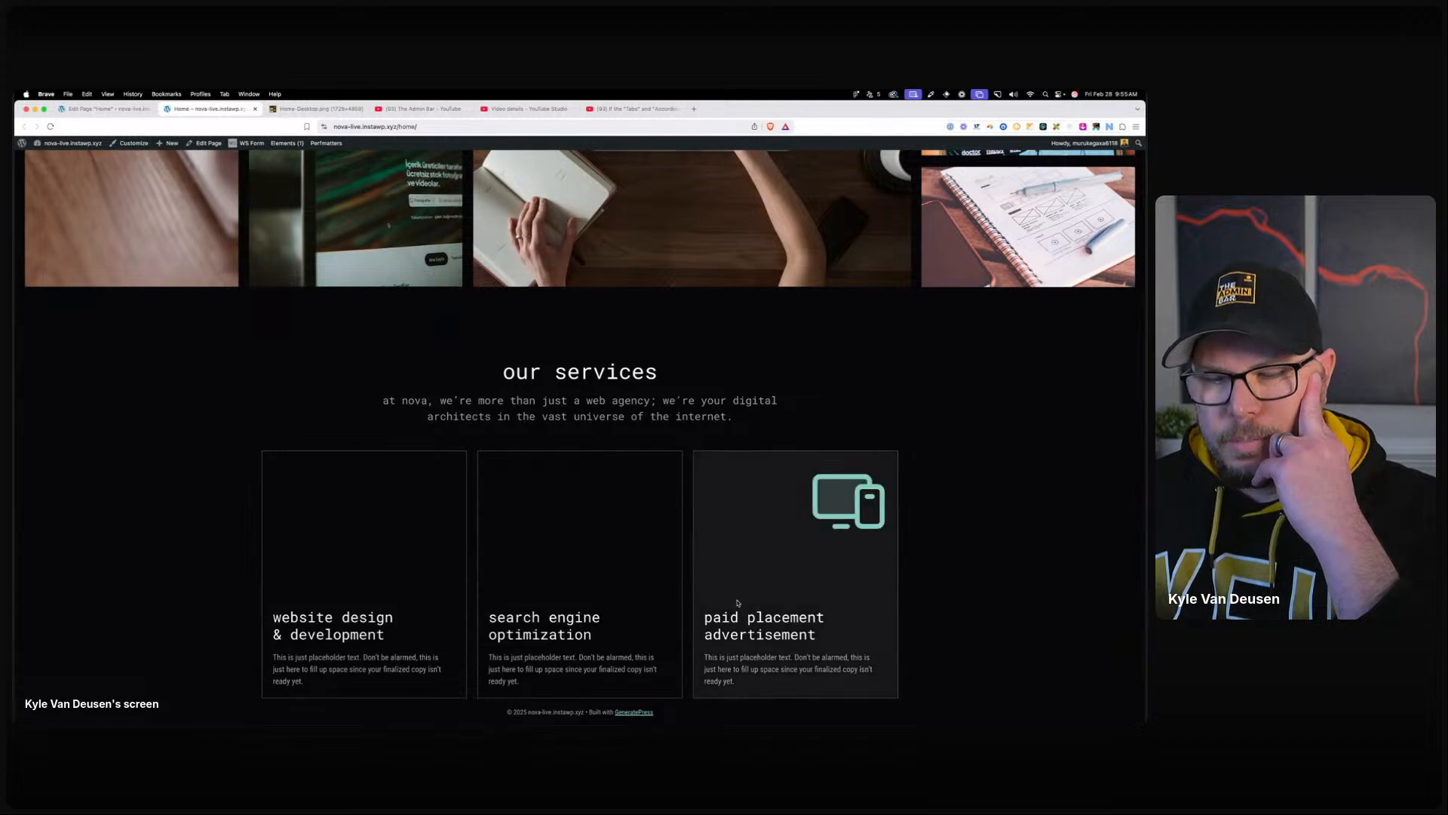
{"action": "right_click", "coordinate": [749, 657]}
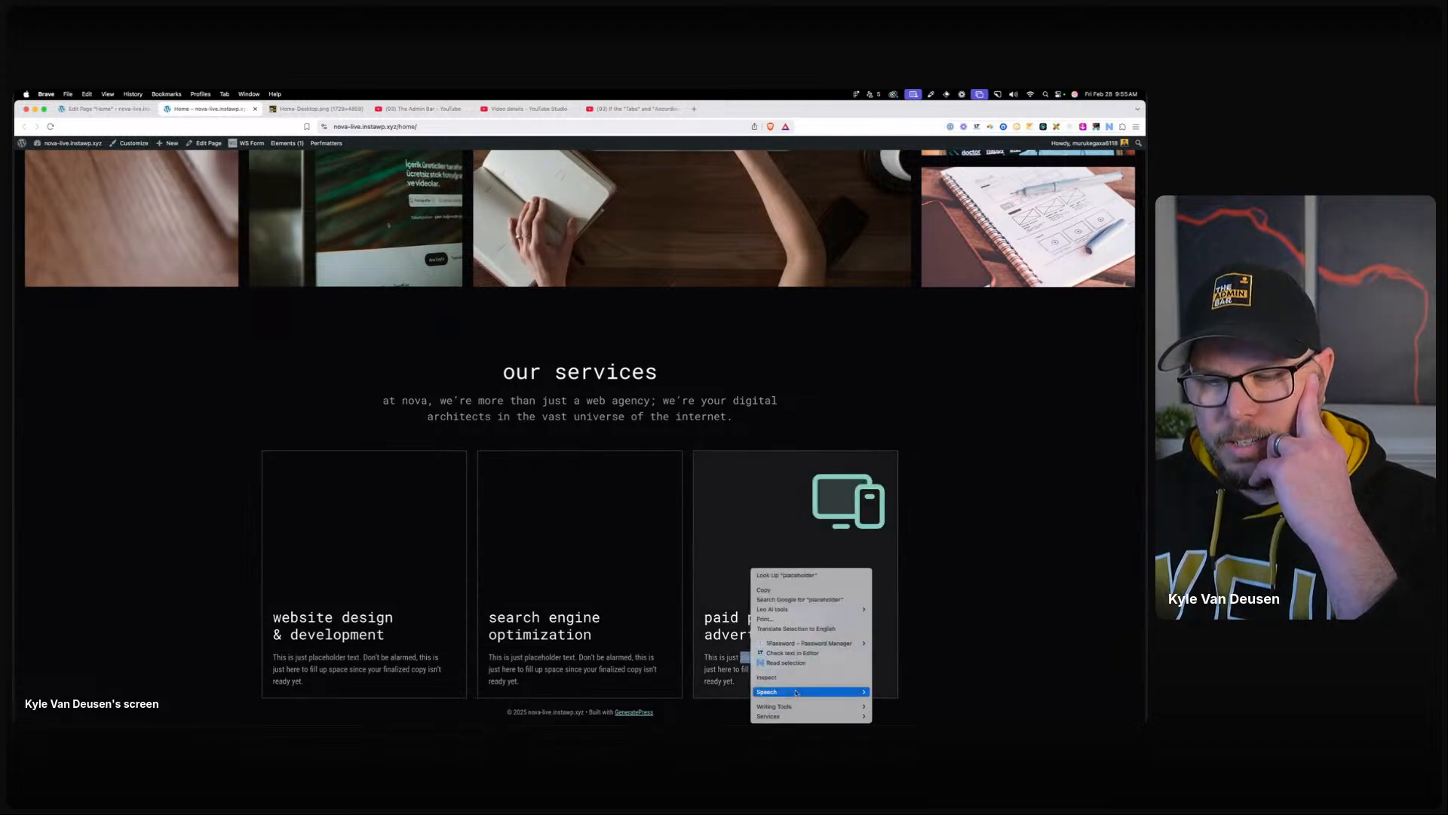
Inspect the third card's description in Brave DevTools and toggle its grid-template-rows: 0fr rule off and on.
{"action": "left_click", "coordinate": [798, 678]}
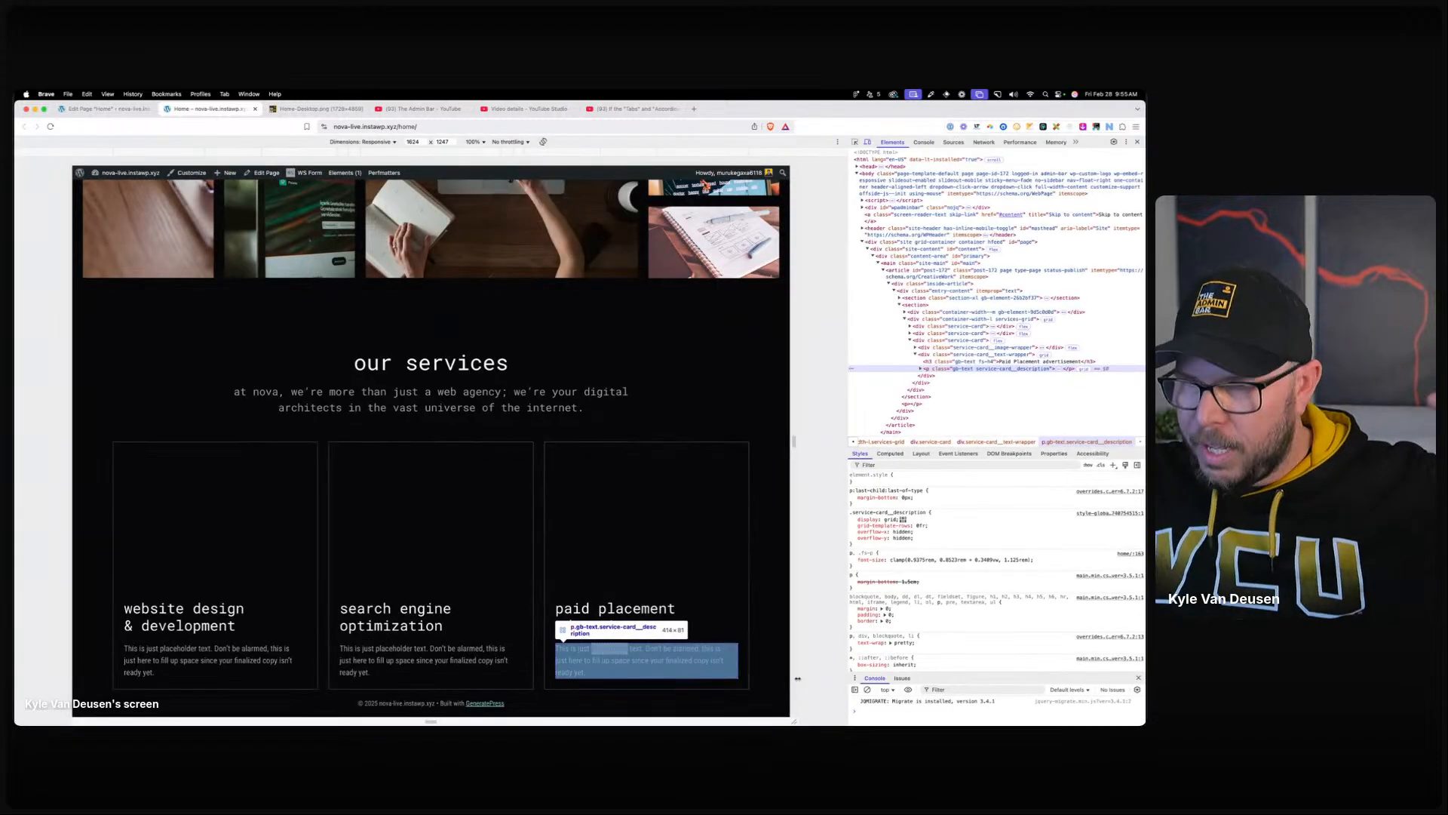
{"action": "left_click", "coordinate": [919, 369]}
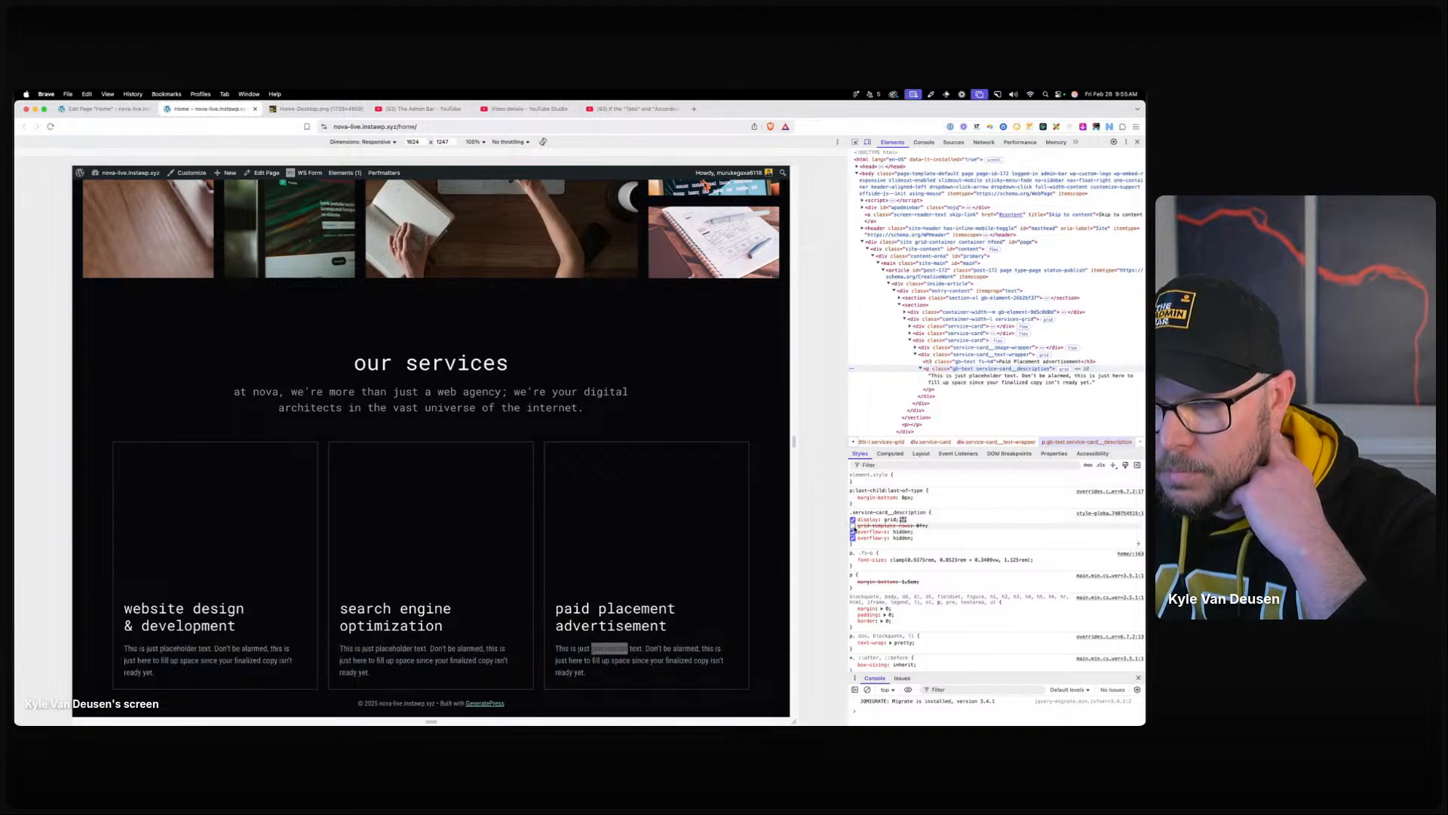
{"action": "left_click", "coordinate": [853, 525]}
{"action": "left_click", "coordinate": [854, 525]}
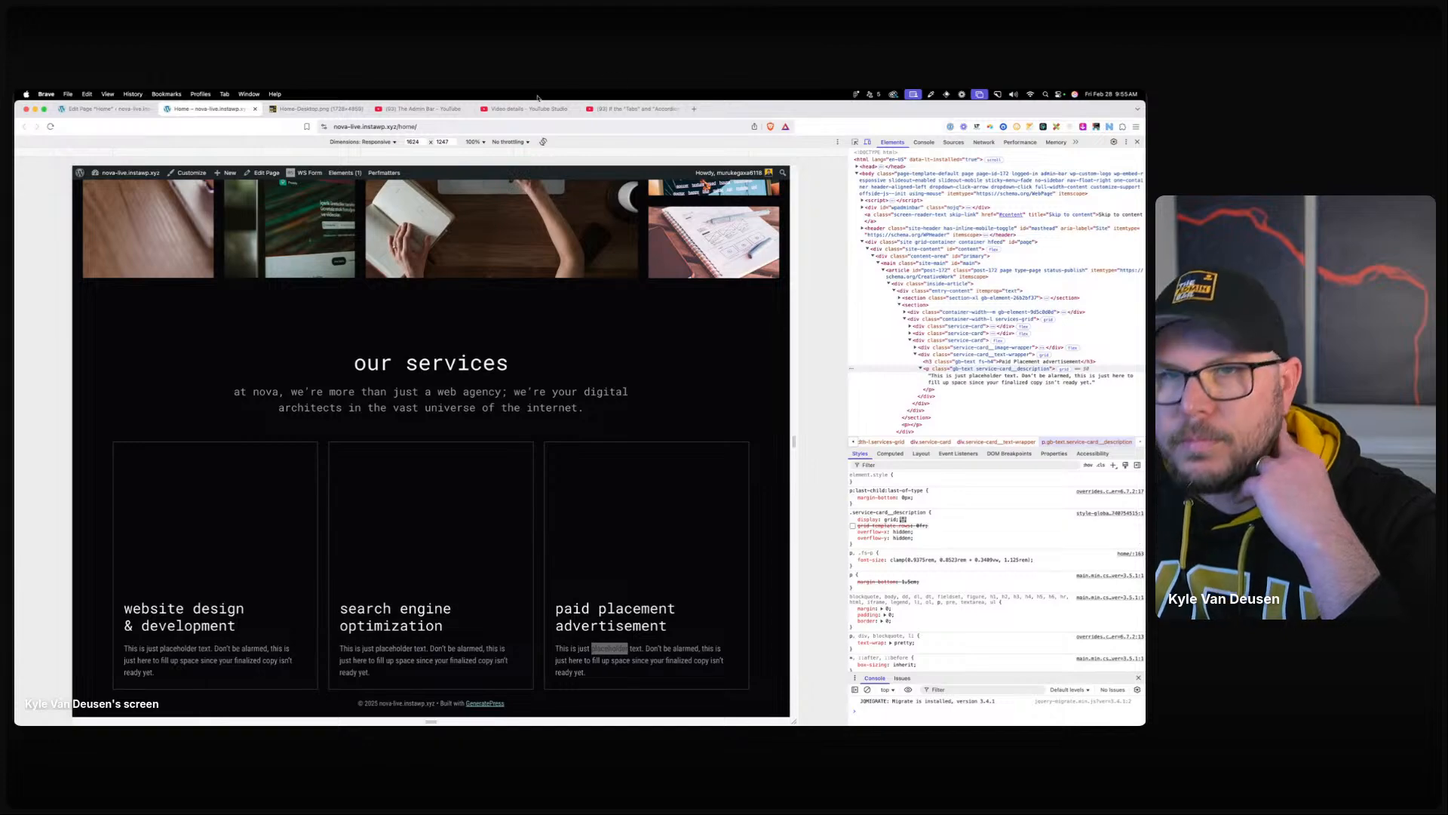
{"action": "left_click", "coordinate": [139, 110]}
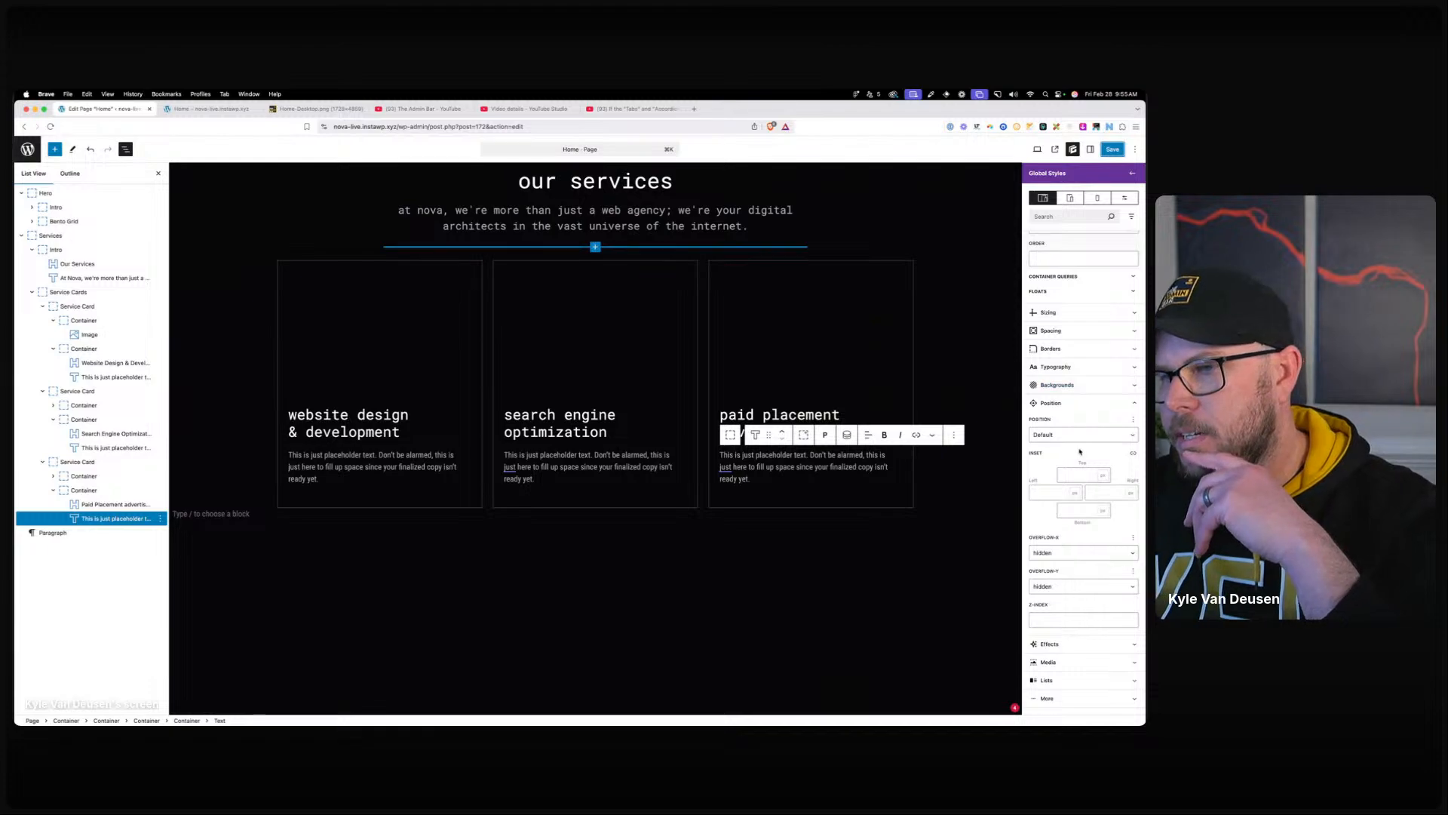
Reset the description style's display and horizontal and vertical overflow back to Default.
{"action": "left_click", "coordinate": [1056, 302]}
{"action": "left_click", "coordinate": [1051, 253]}
{"action": "left_click", "coordinate": [1068, 401]}
{"action": "scroll", "coordinate": [1096, 456], "scroll_direction": "down", "scroll_amount": 10}
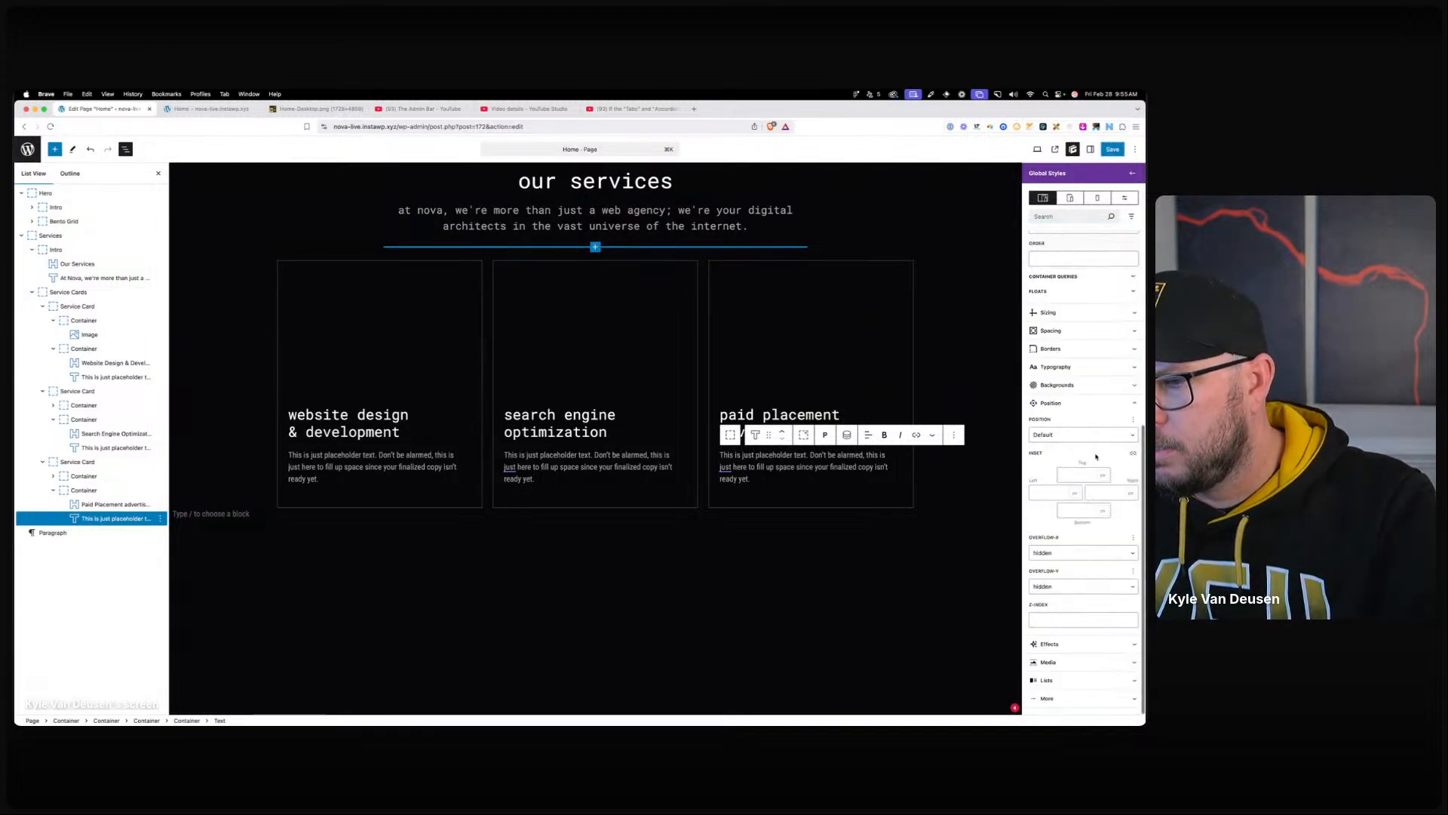
{"action": "left_click", "coordinate": [1071, 553]}
{"action": "left_click", "coordinate": [1063, 533]}
{"action": "left_click", "coordinate": [1063, 586]}
{"action": "left_click", "coordinate": [1059, 569]}
{"action": "scroll", "coordinate": [1074, 549], "scroll_direction": "up", "scroll_amount": 10}
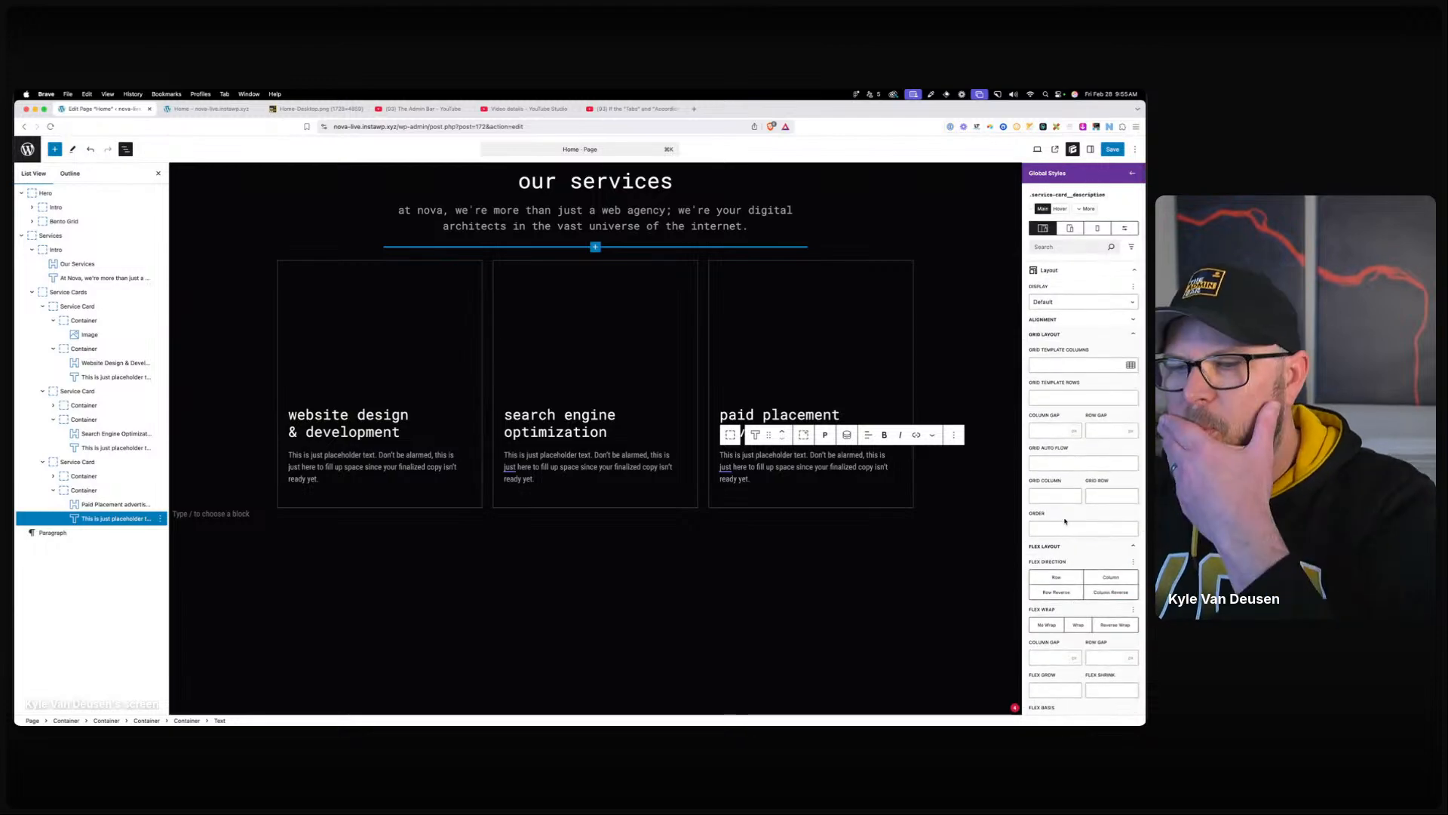
{"action": "scroll", "coordinate": [1075, 542], "scroll_direction": "down", "scroll_amount": 10}
{"action": "scroll", "coordinate": [1065, 539], "scroll_direction": "up", "scroll_amount": 10}
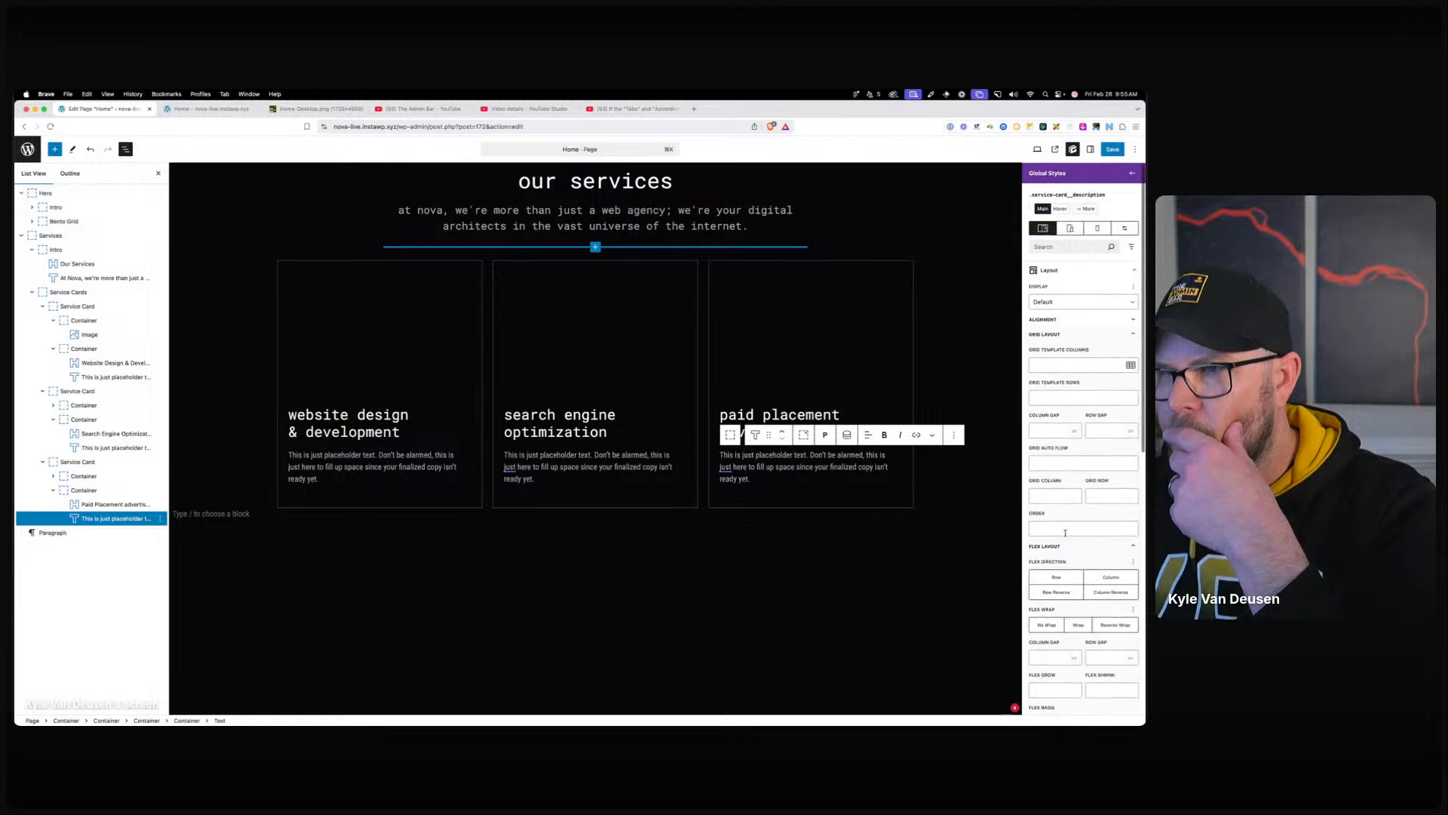
{"action": "scroll", "coordinate": [1067, 533], "scroll_direction": "down", "scroll_amount": 10}
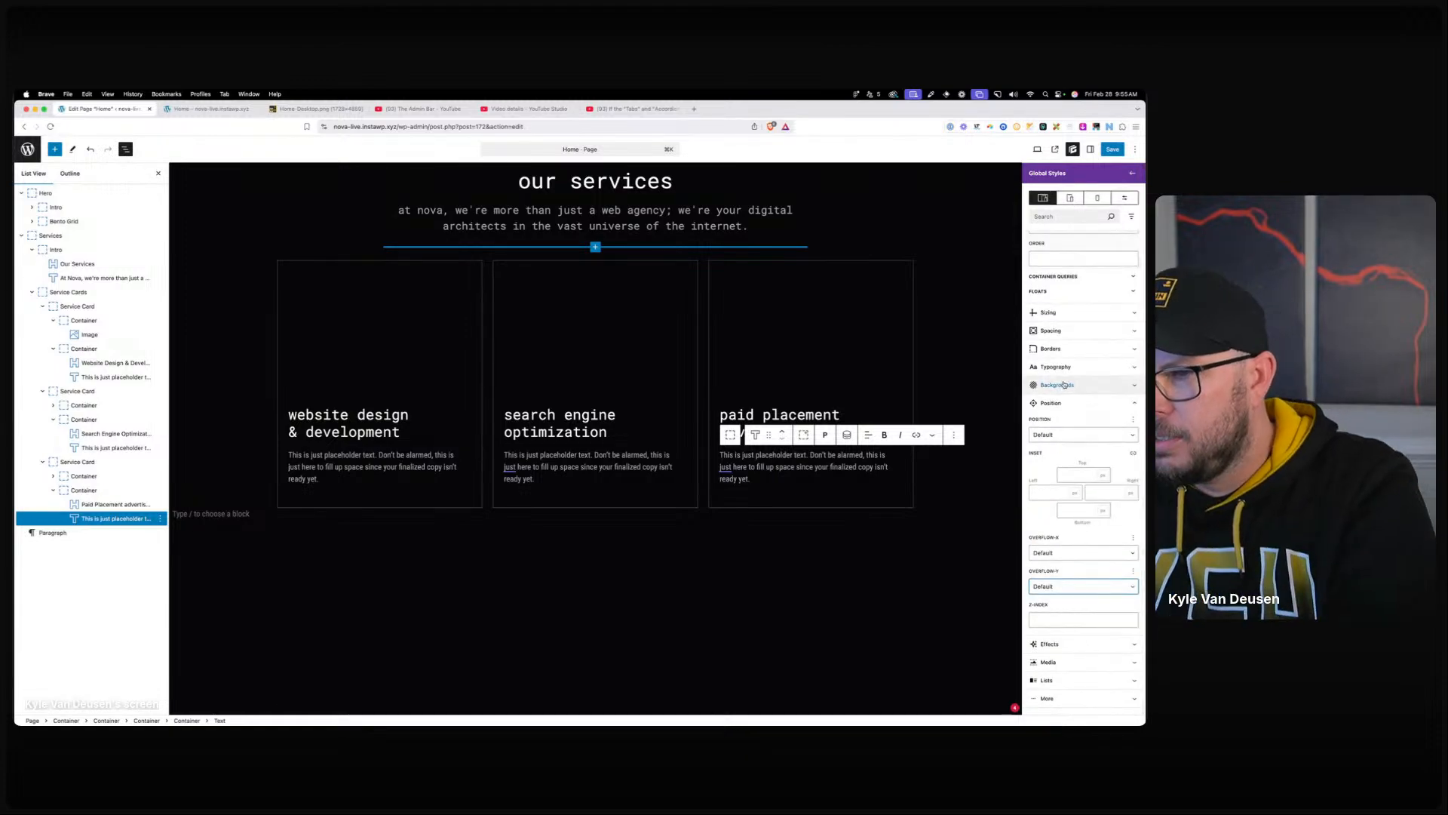
{"action": "left_click", "coordinate": [1056, 402]}
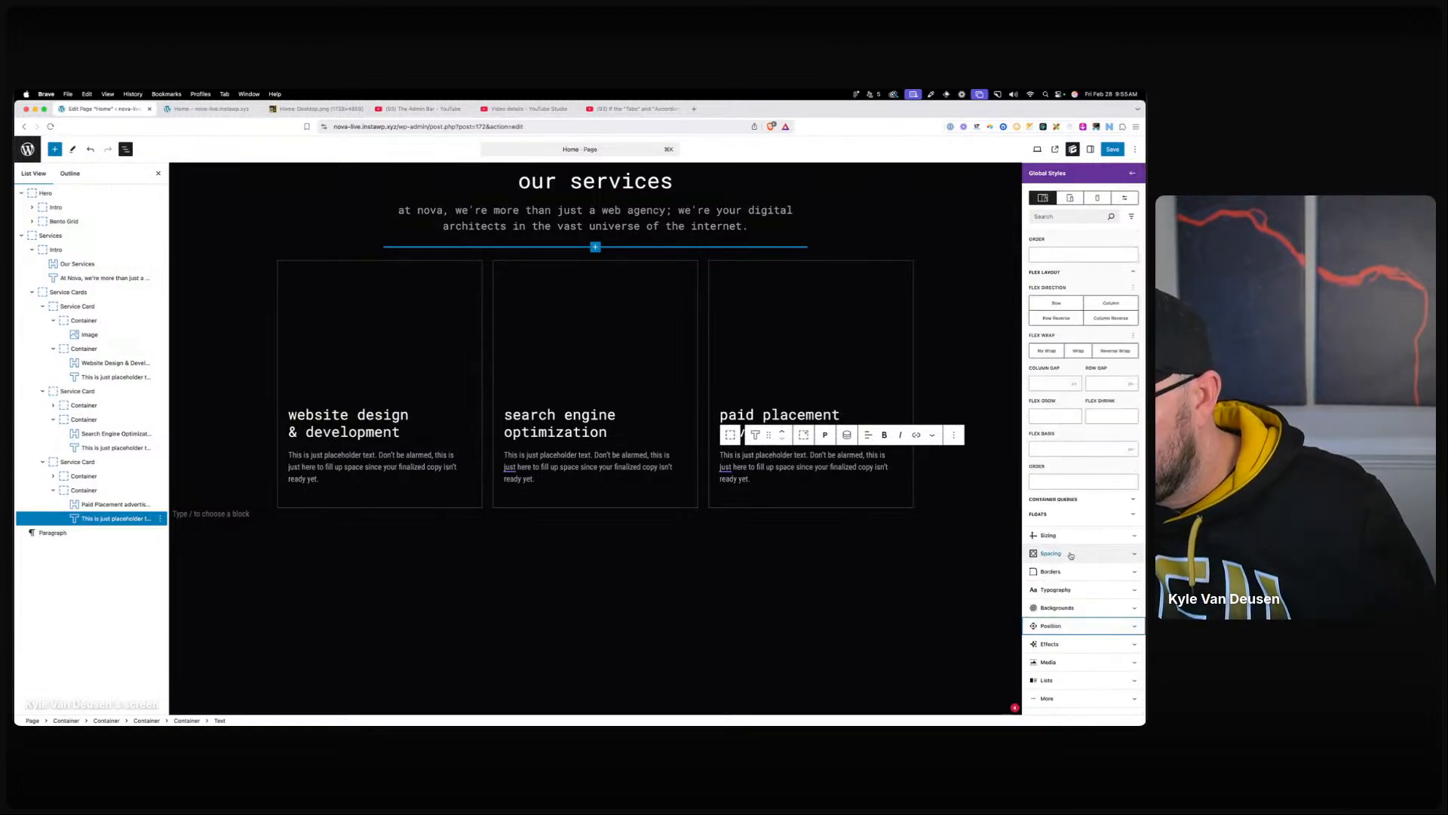
Try a Translate Y of 2, nudged to 3, on the description, then clear it and remove the transform.
{"action": "left_click", "coordinate": [1071, 641]}
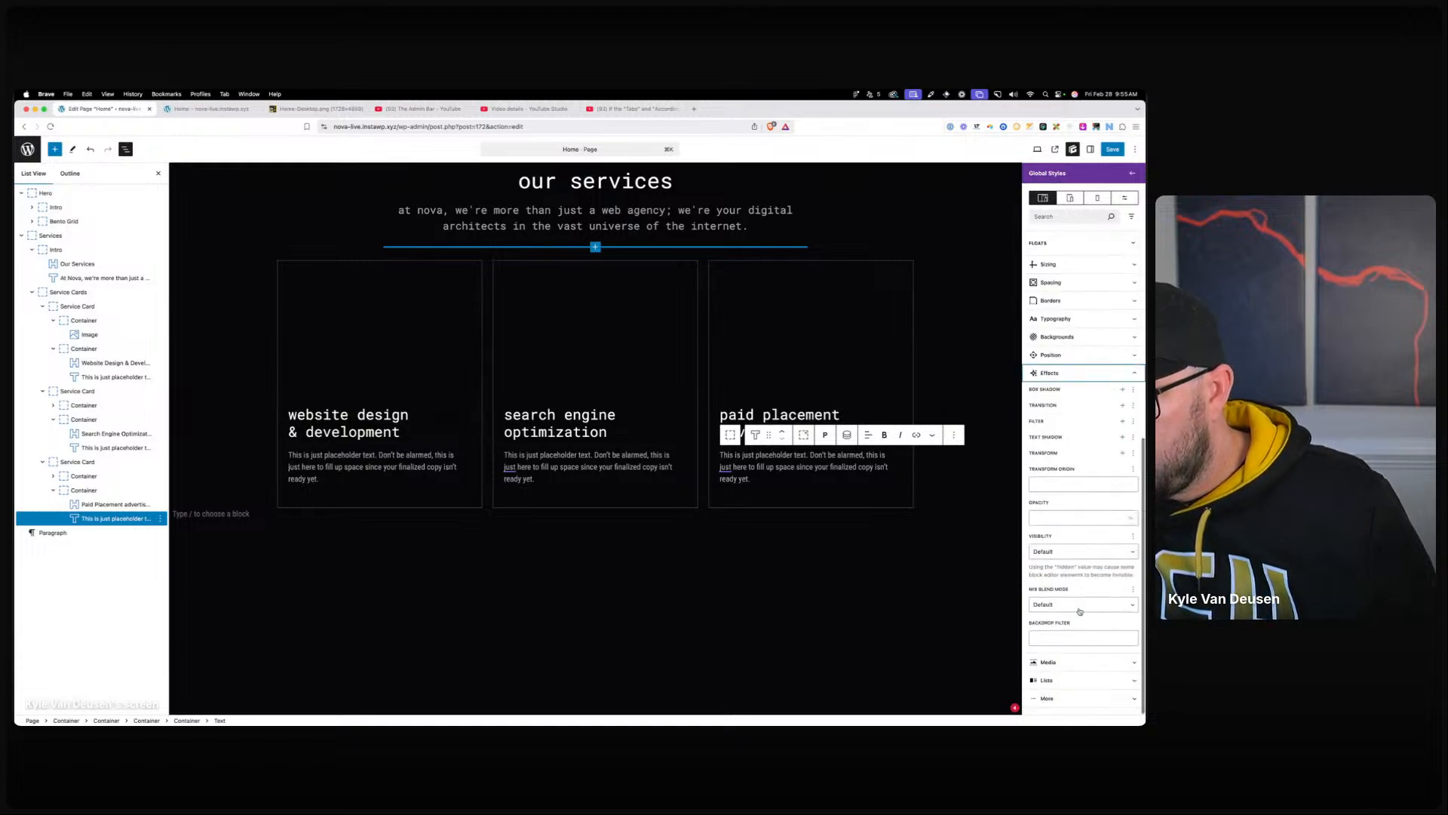
{"action": "left_click", "coordinate": [1122, 452]}
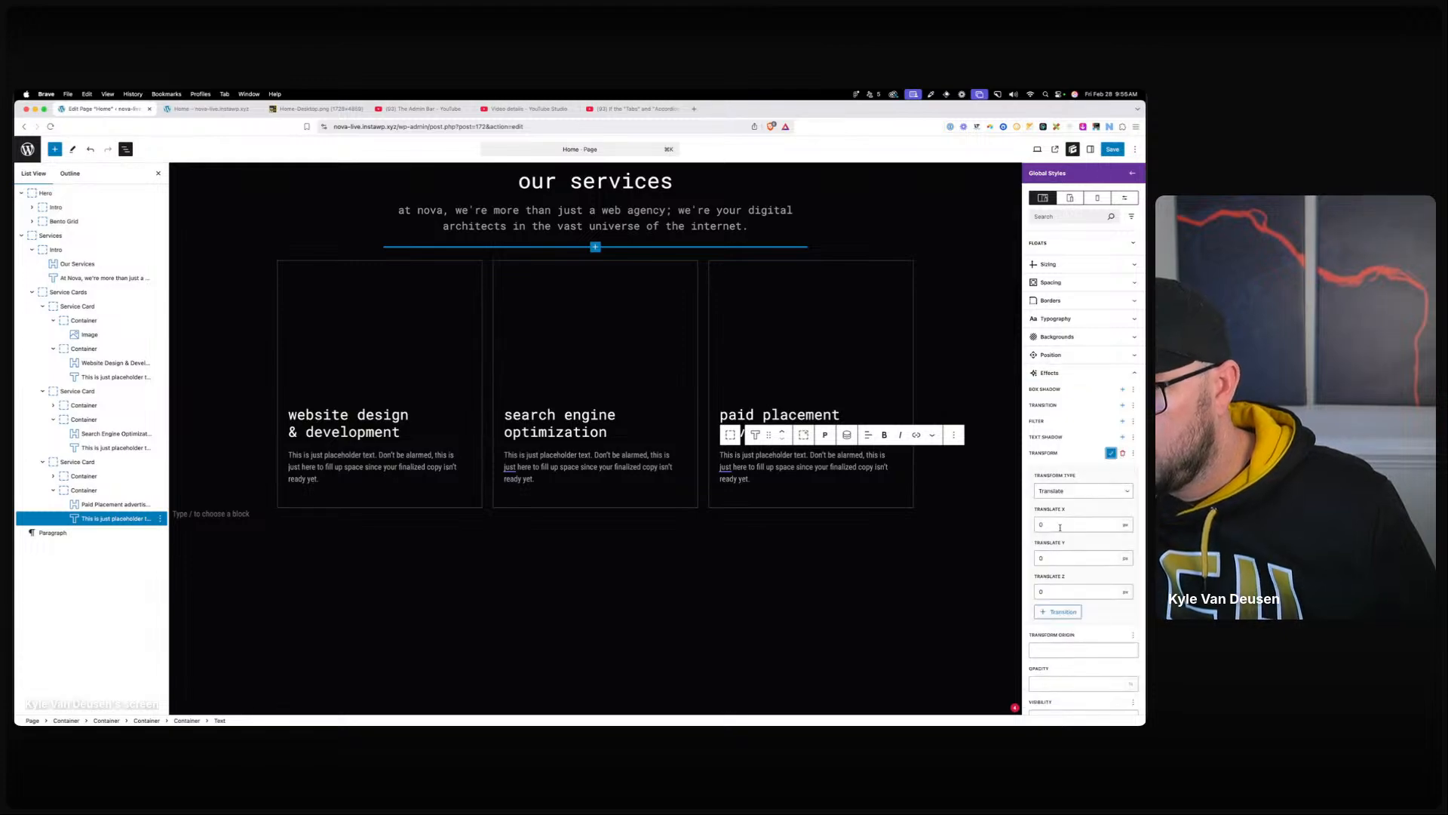
{"action": "left_click", "coordinate": [1040, 559]}
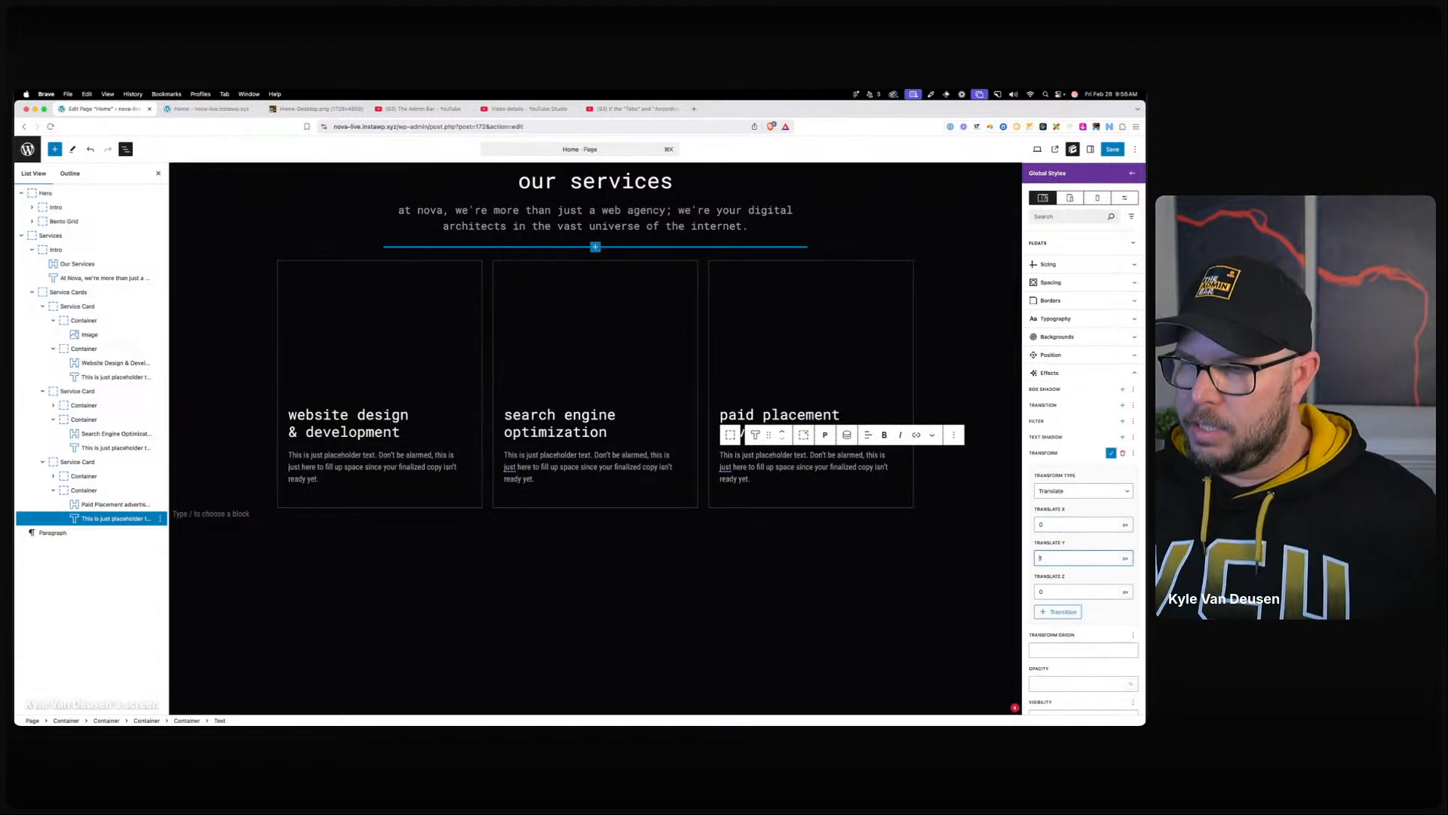
{"action": "type", "text": "2"}
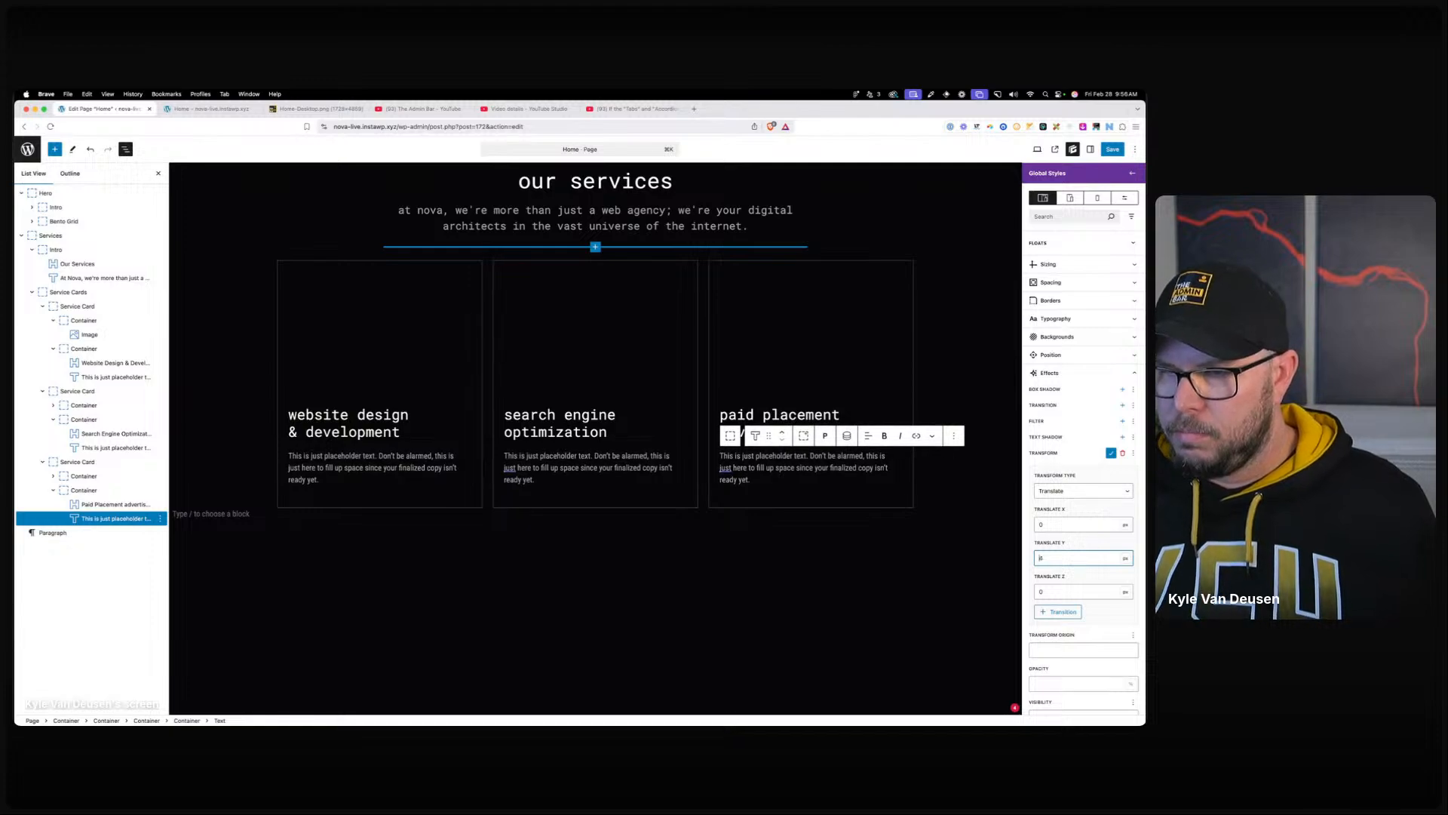
{"action": "key", "text": "Up"}
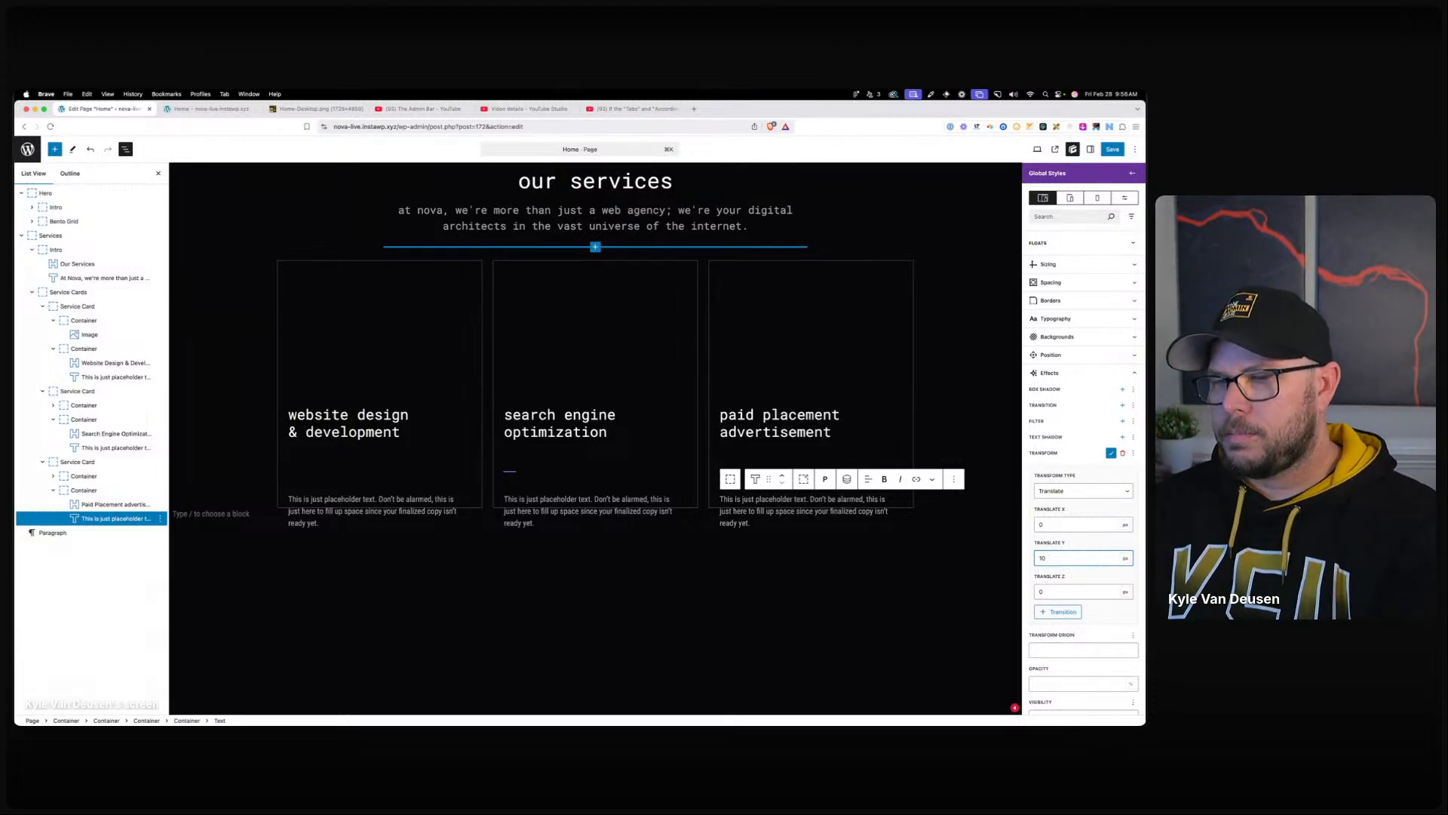
{"action": "key", "text": "BackSpace"}
{"action": "key", "text": "BackSpace"}
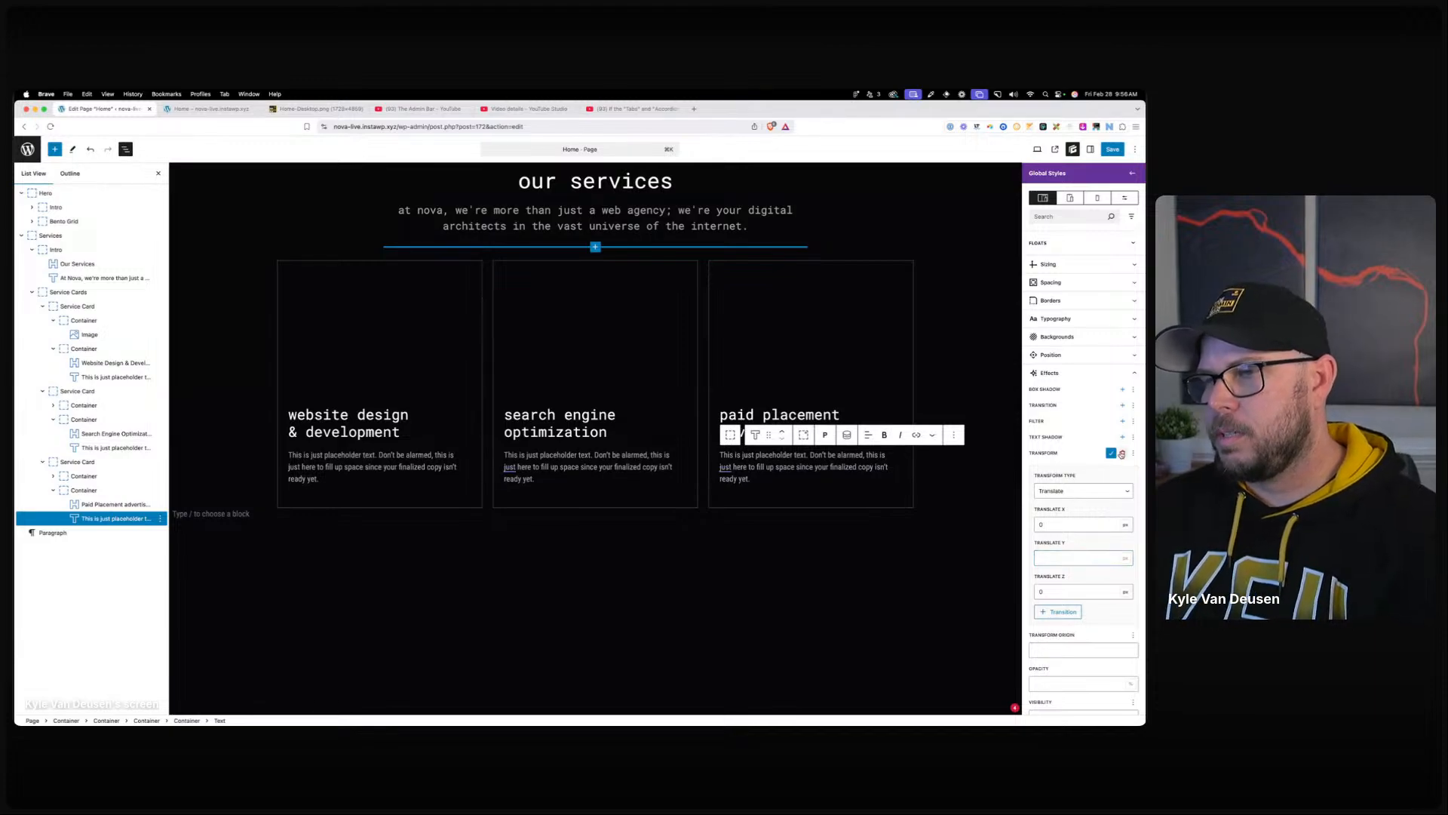
{"action": "left_click", "coordinate": [1122, 452]}
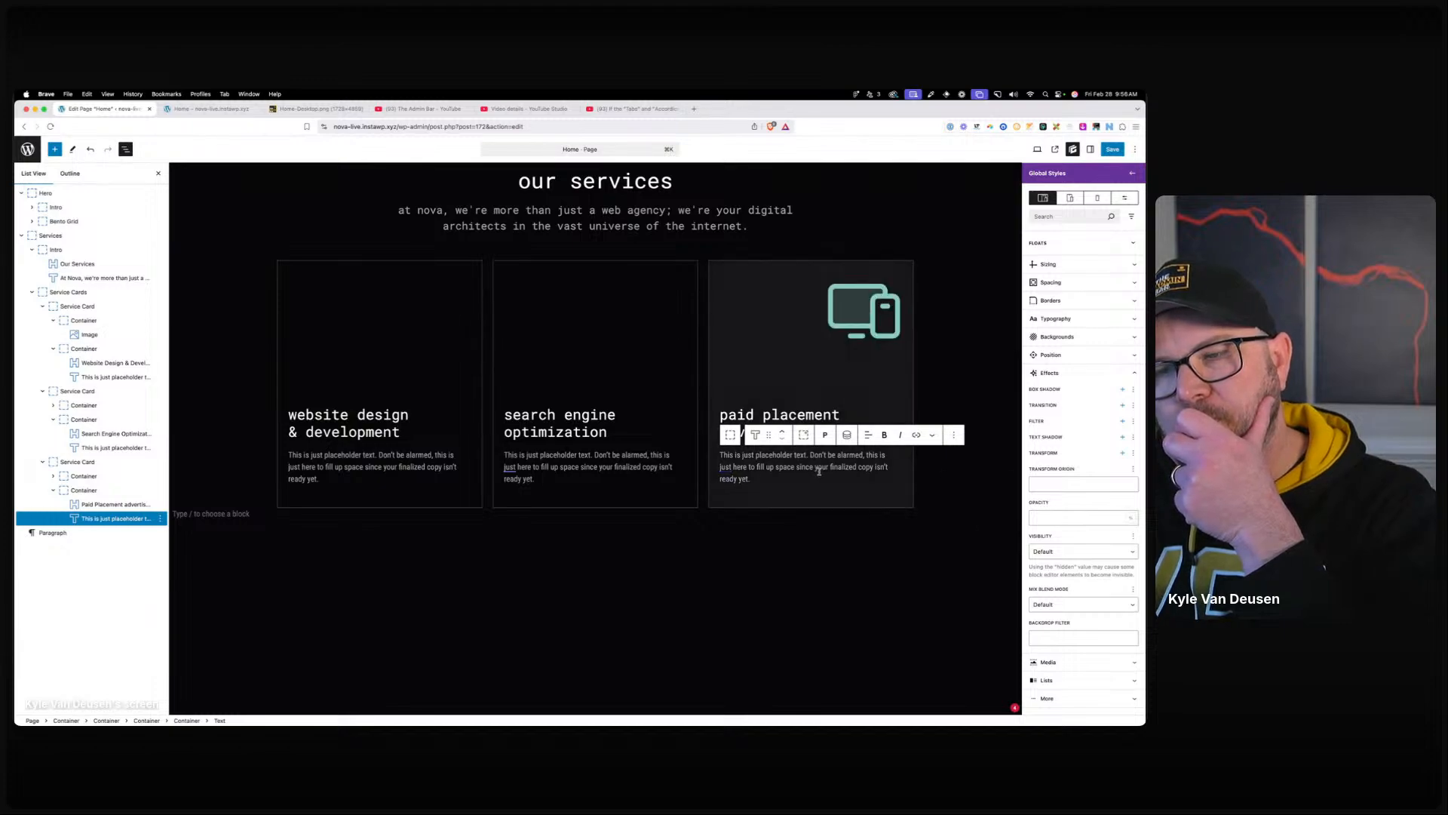
{"action": "scroll", "coordinate": [1084, 504], "scroll_direction": "up", "scroll_amount": 12}
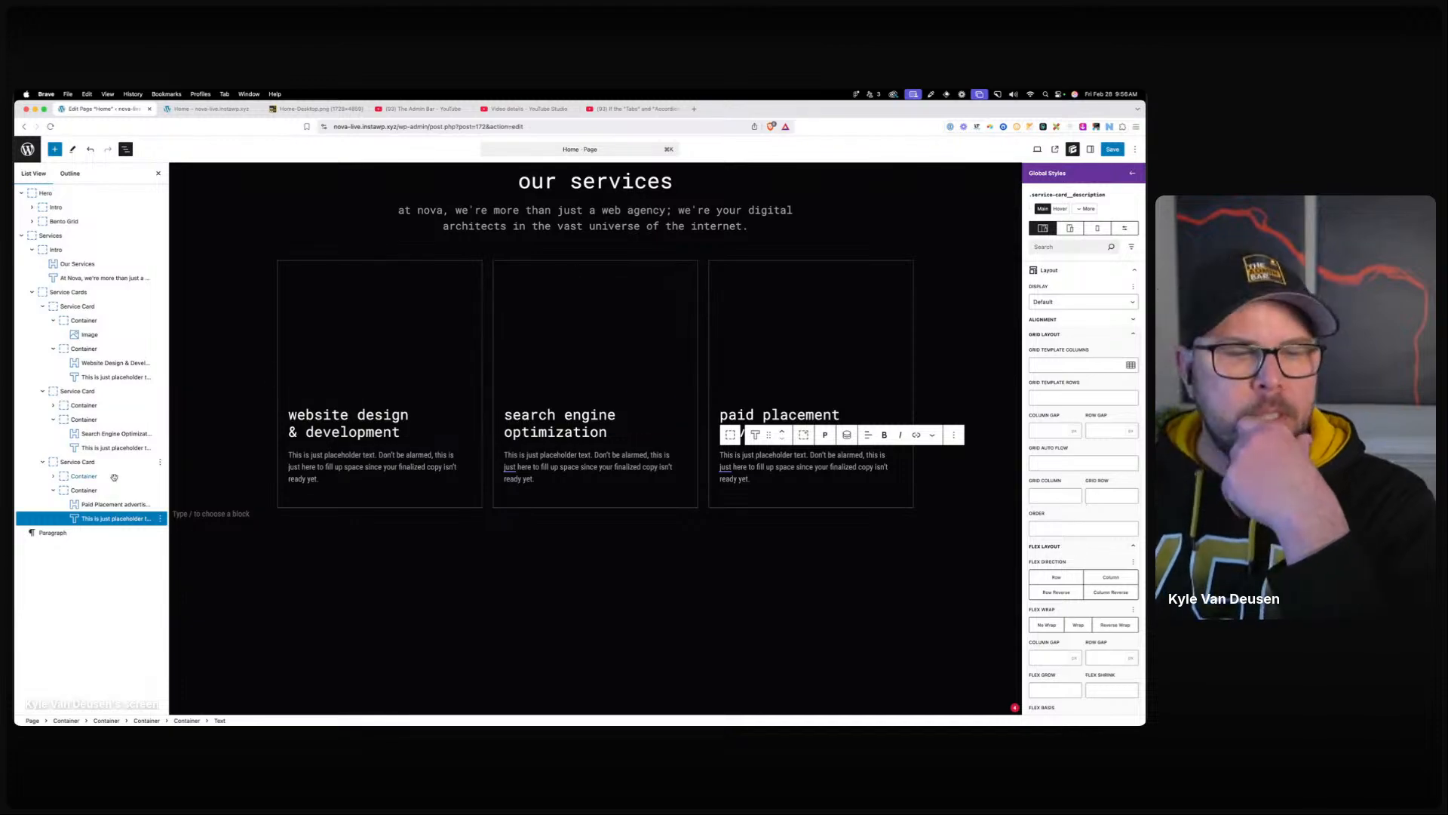
Select the card's heading-and-text Container and bring up its shared class style in Global Styles.
{"action": "left_click", "coordinate": [84, 489]}
{"action": "left_click", "coordinate": [1060, 231]}
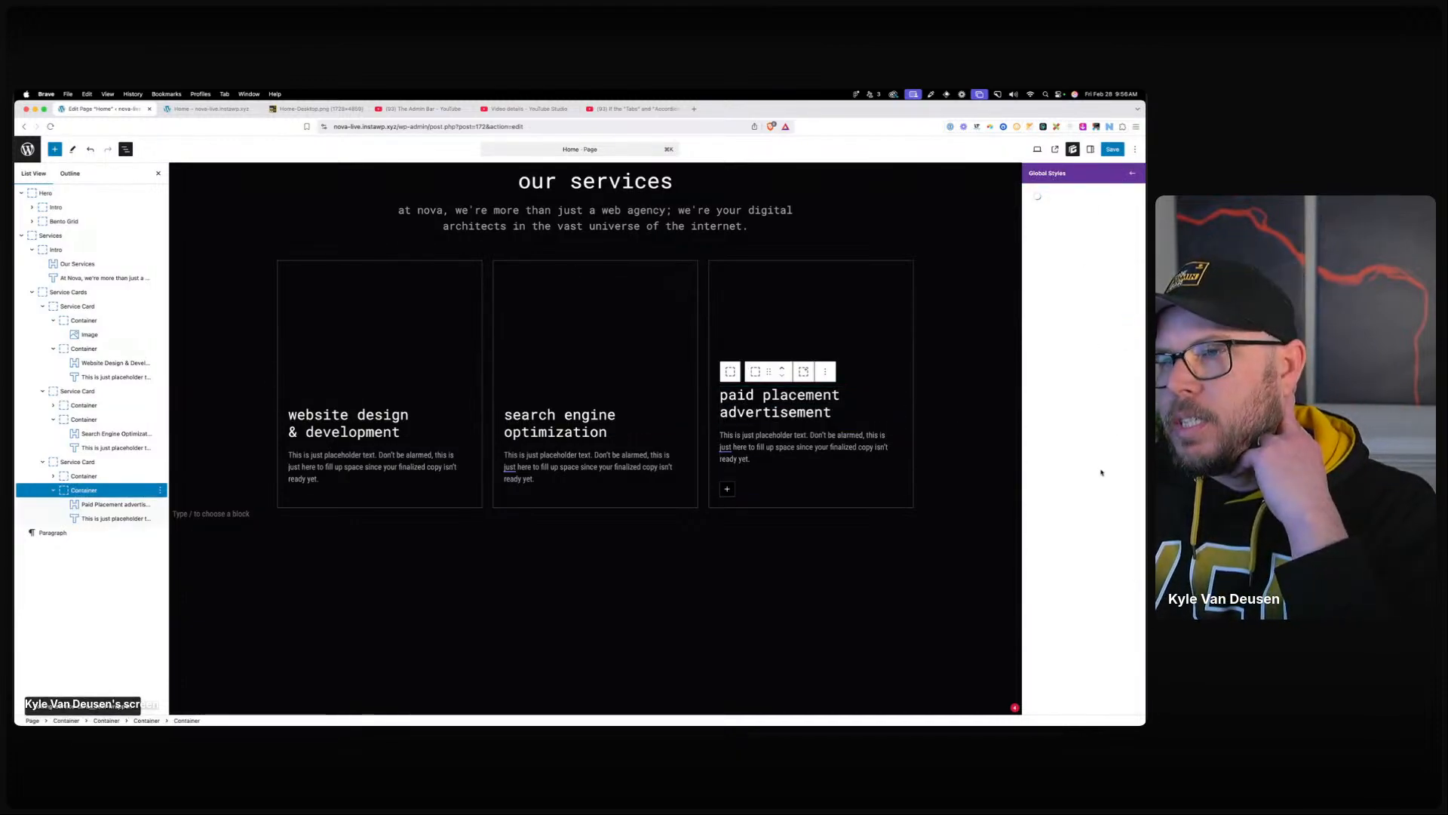
{"action": "scroll", "coordinate": [1058, 616], "scroll_direction": "down", "scroll_amount": 5}
{"action": "scroll", "coordinate": [1058, 445], "scroll_direction": "up", "scroll_amount": 5}
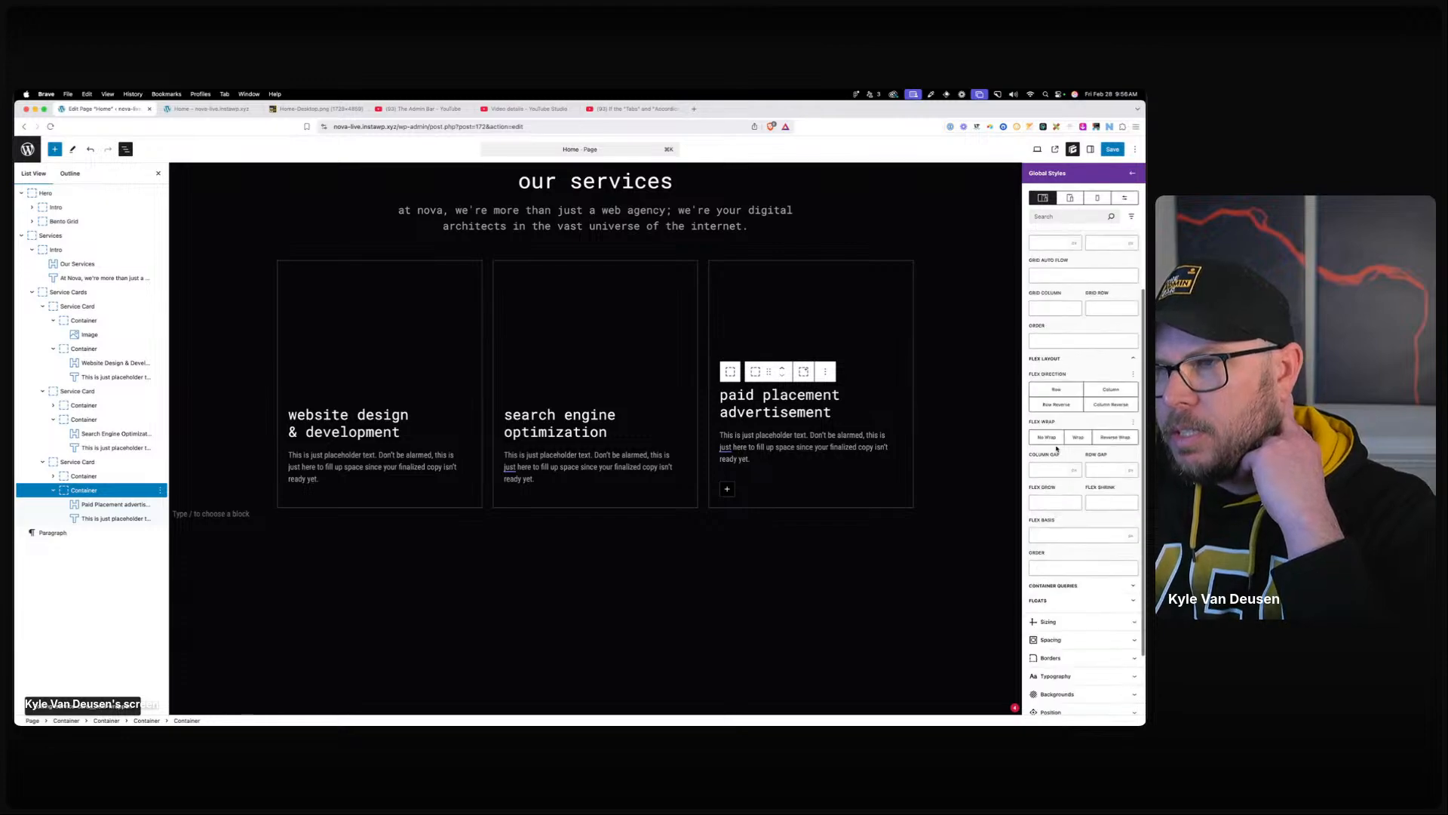
{"action": "scroll", "coordinate": [1058, 445], "scroll_direction": "down", "scroll_amount": 5}
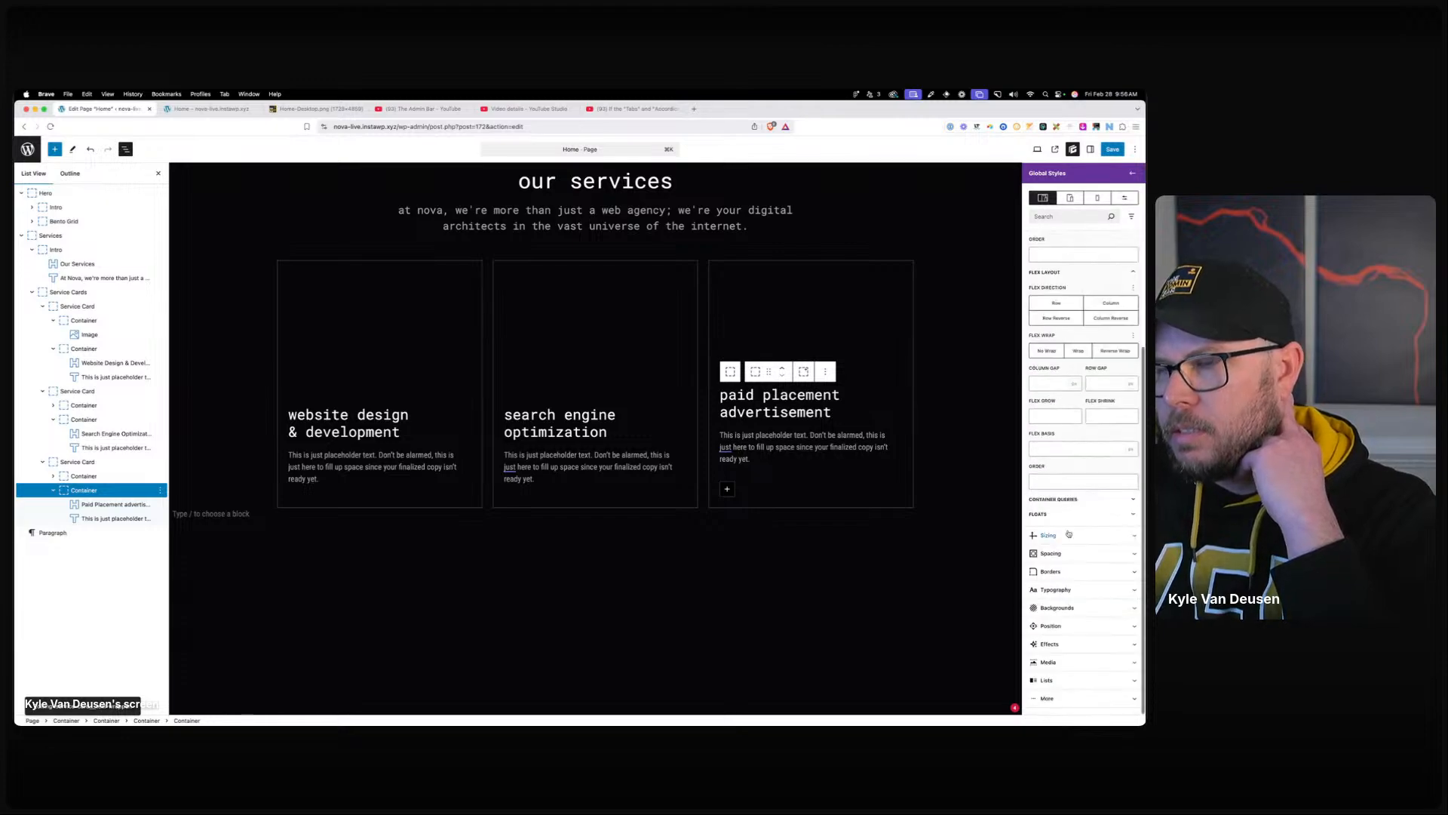
{"action": "left_click", "coordinate": [1070, 631]}
{"action": "scroll", "coordinate": [1071, 627], "scroll_direction": "down", "scroll_amount": 3}
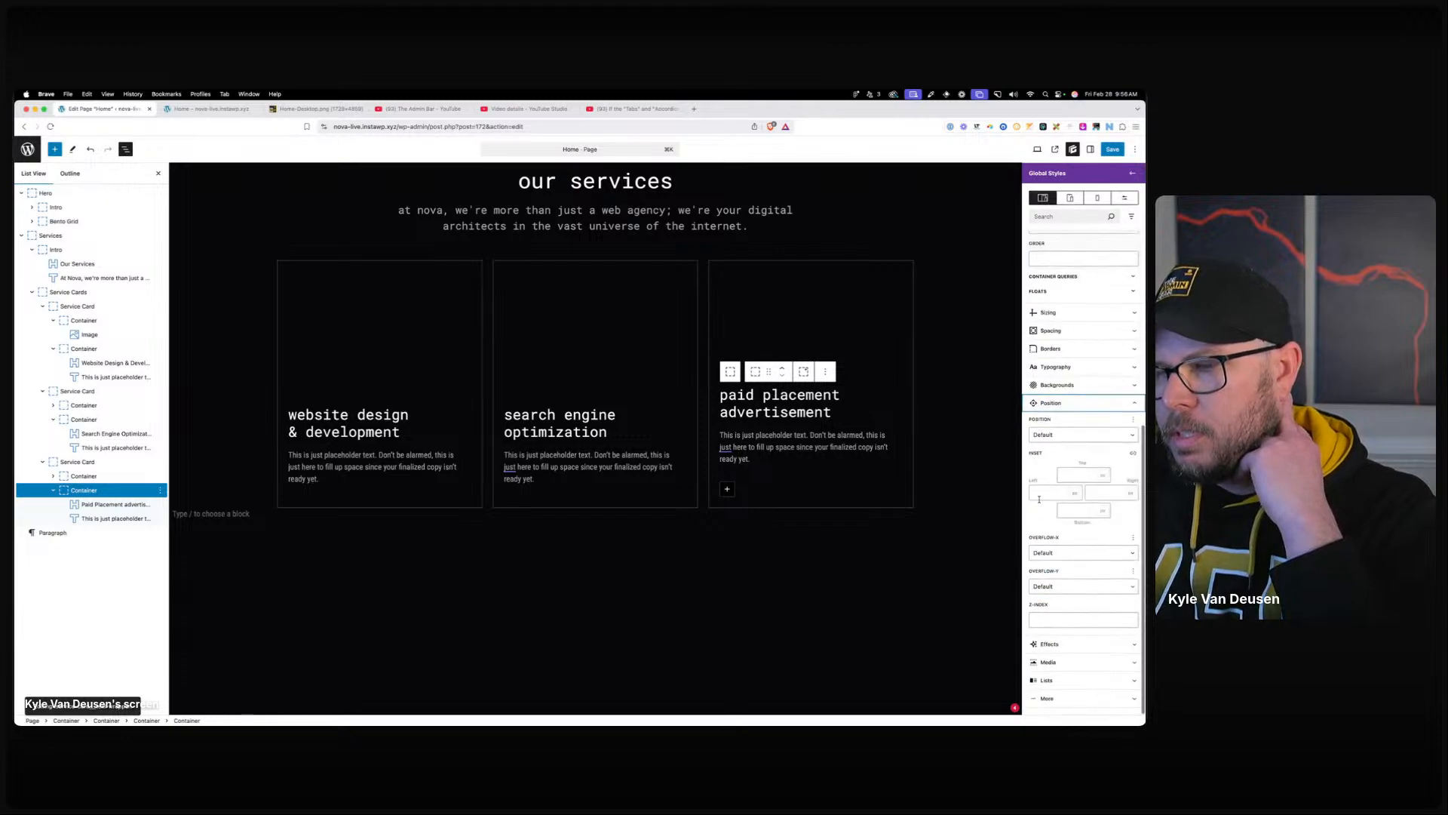
{"action": "left_click", "coordinate": [1052, 405]}
Add a transform to the text-wrapper style with Translate Y set to 128px.
{"action": "left_click", "coordinate": [1050, 643]}
{"action": "scroll", "coordinate": [1100, 491], "scroll_direction": "down", "scroll_amount": 4}
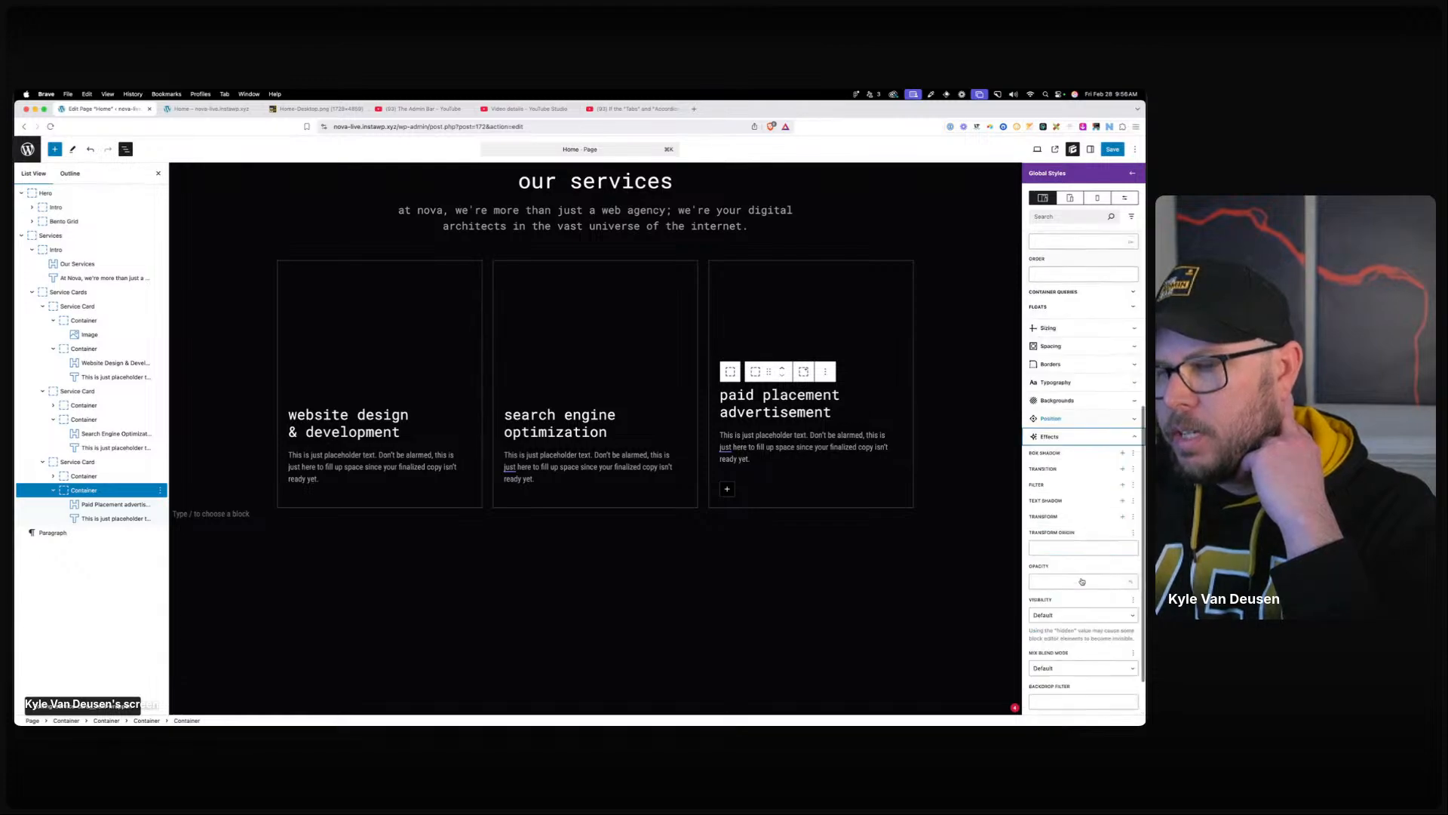
{"action": "left_click", "coordinate": [1122, 453]}
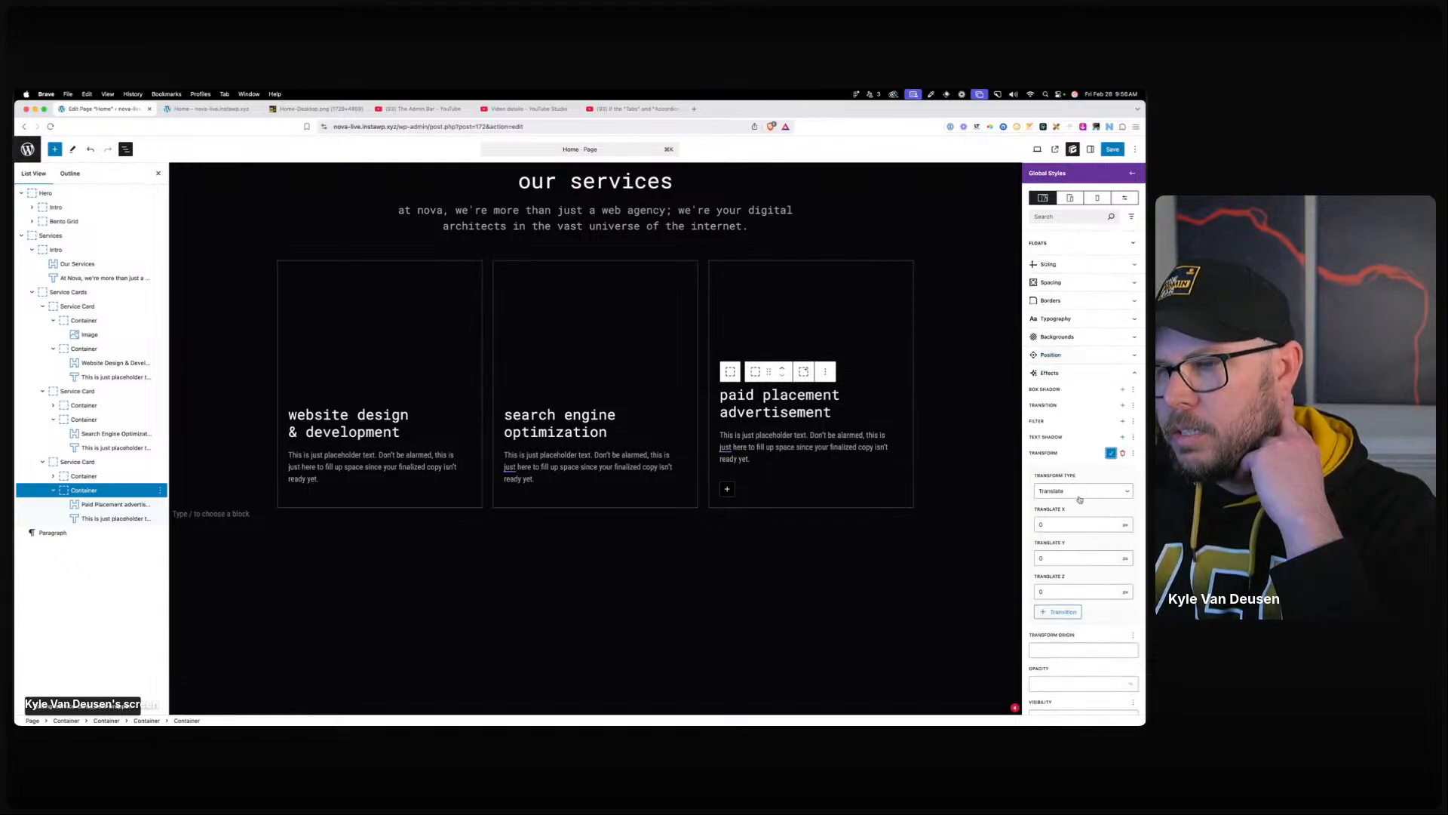
{"action": "left_click", "coordinate": [1060, 559]}
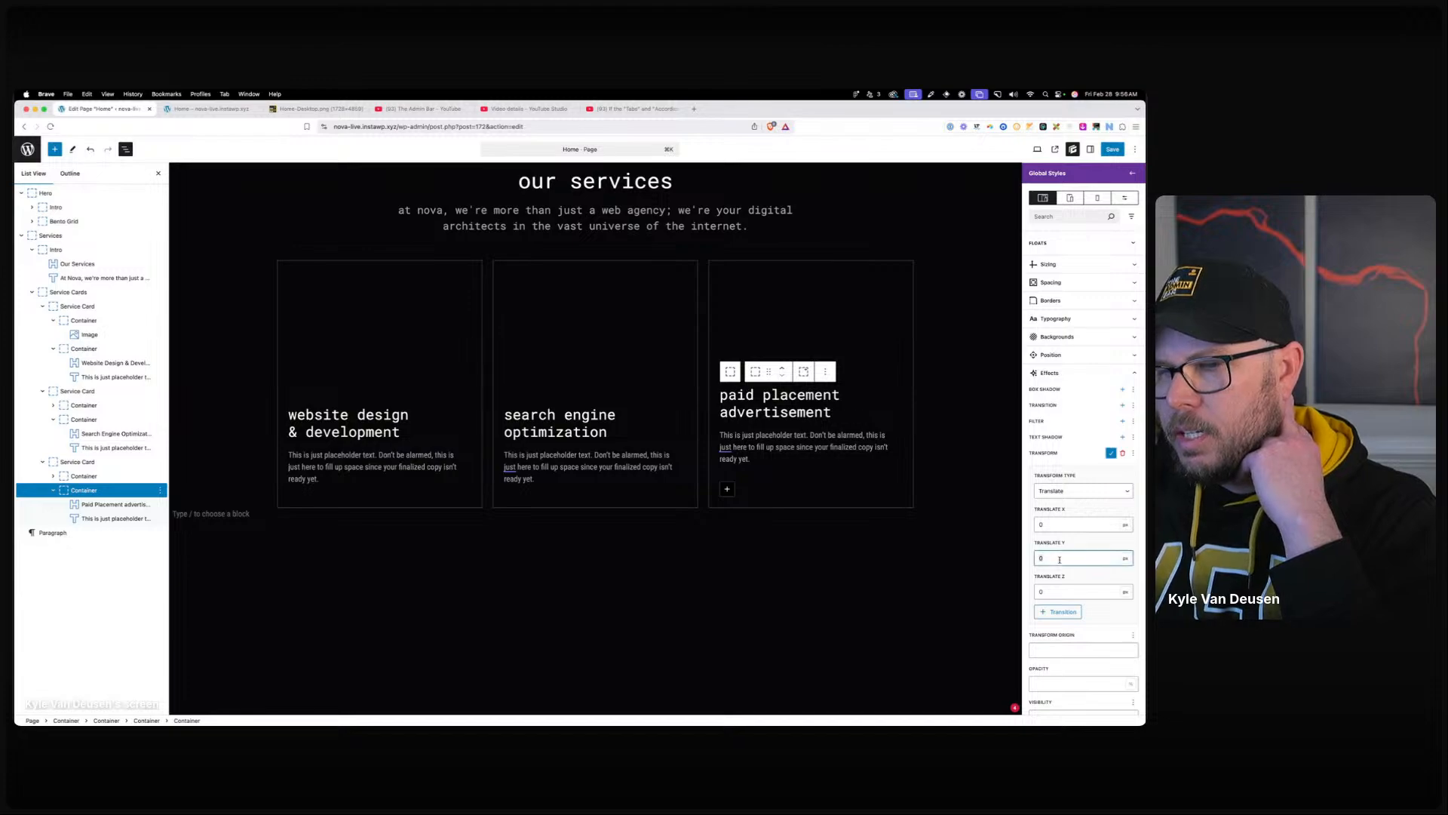
{"action": "type", "text": "100"}
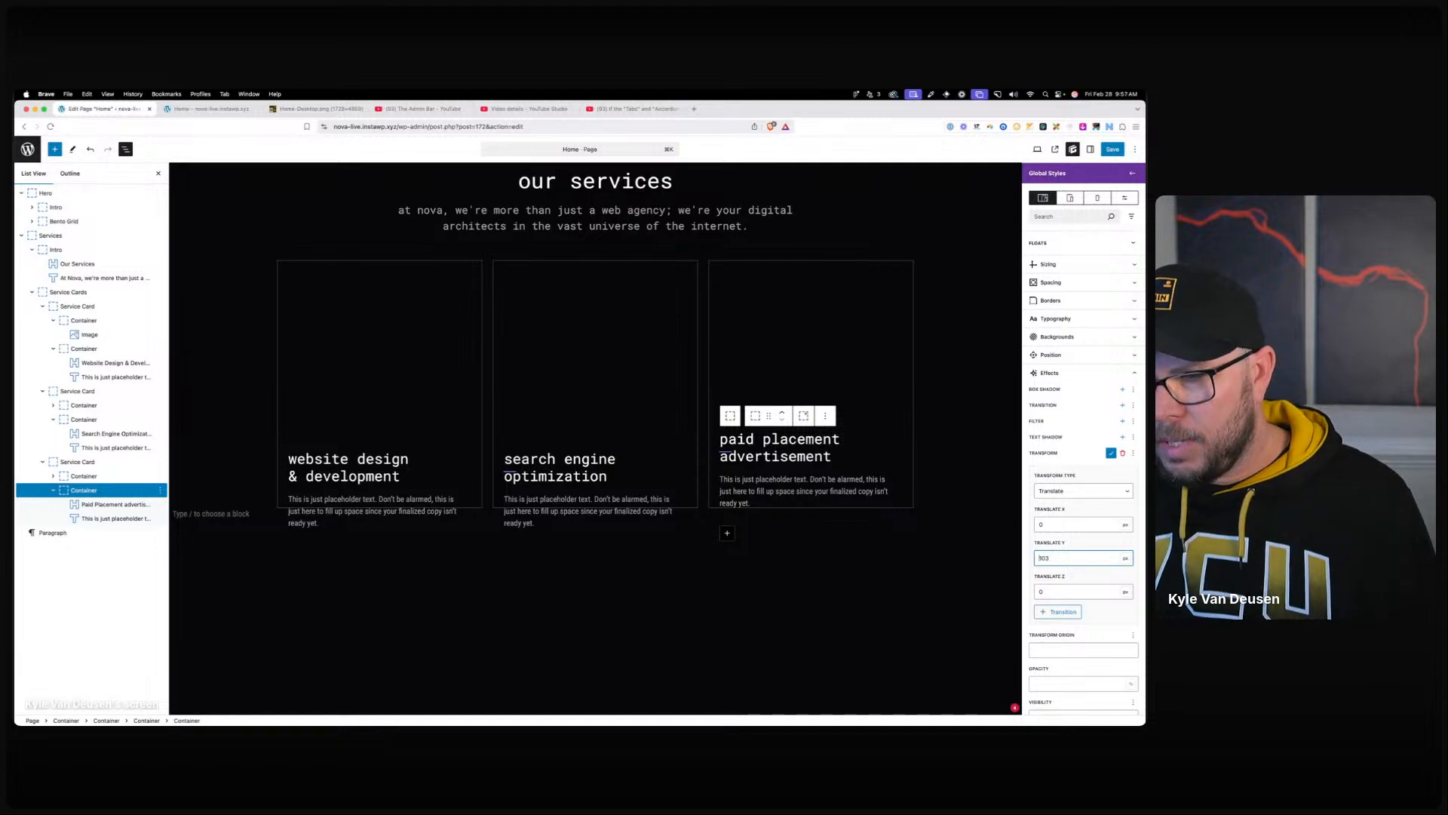
{"action": "key", "text": "Up"}
{"action": "key", "text": "Up"}
{"action": "key", "text": "Up"}
{"action": "key", "text": "Up"}
{"action": "key", "text": "Up"}
{"action": "key", "text": "Up"}
{"action": "key", "text": "Up"}
{"action": "key", "text": "Up"}
{"action": "key", "text": "Up"}
{"action": "key", "text": "Up"}
{"action": "key", "text": "Up"}
{"action": "key", "text": "Up"}
{"action": "key", "text": "Up"}
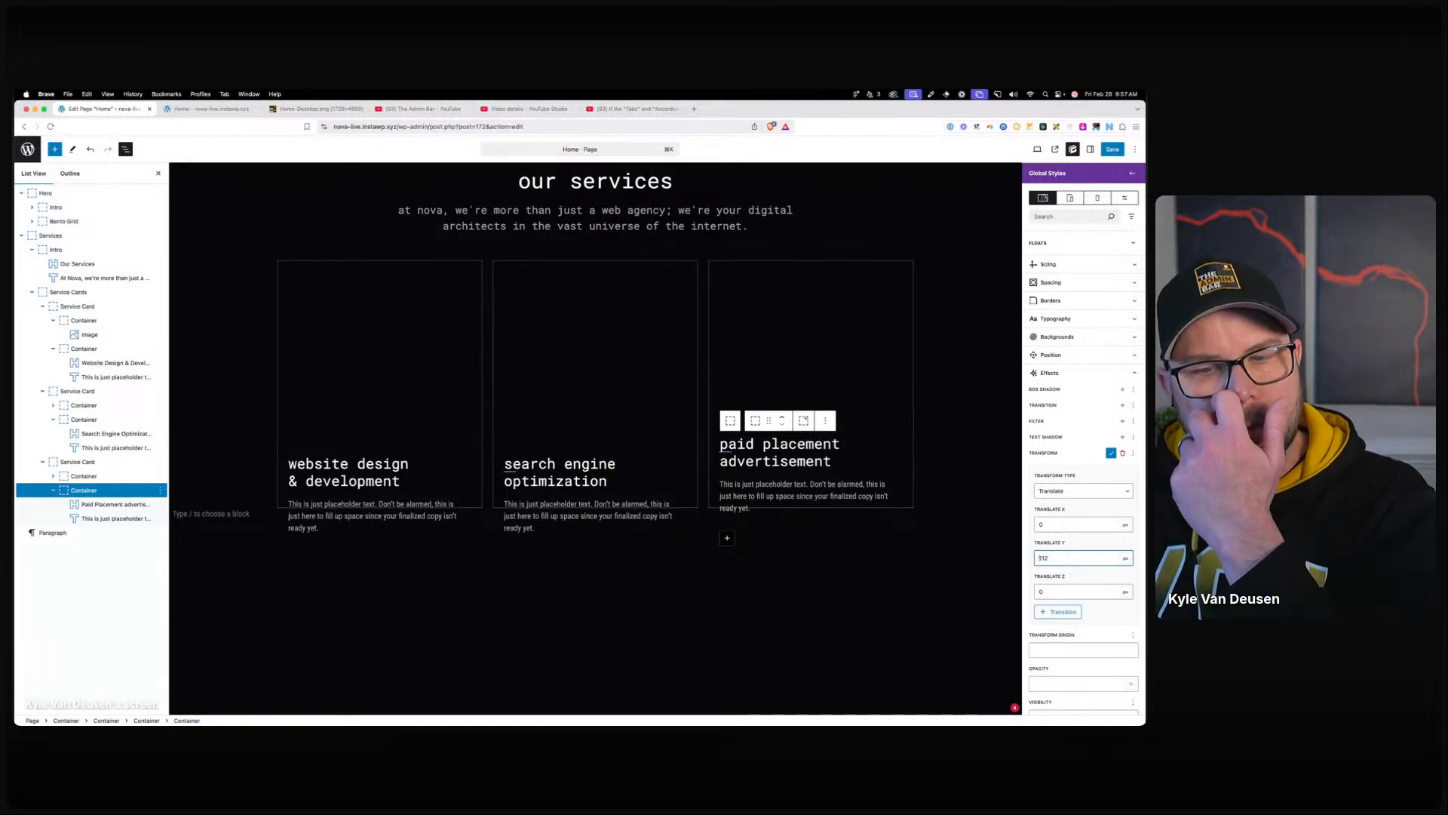
{"action": "key", "text": "Up"}
{"action": "key", "text": "Up"}
{"action": "key", "text": "Up"}
{"action": "key", "text": "Up"}
{"action": "key", "text": "Up"}
{"action": "key", "text": "Up"}
{"action": "key", "text": "Up"}
{"action": "key", "text": "Up"}
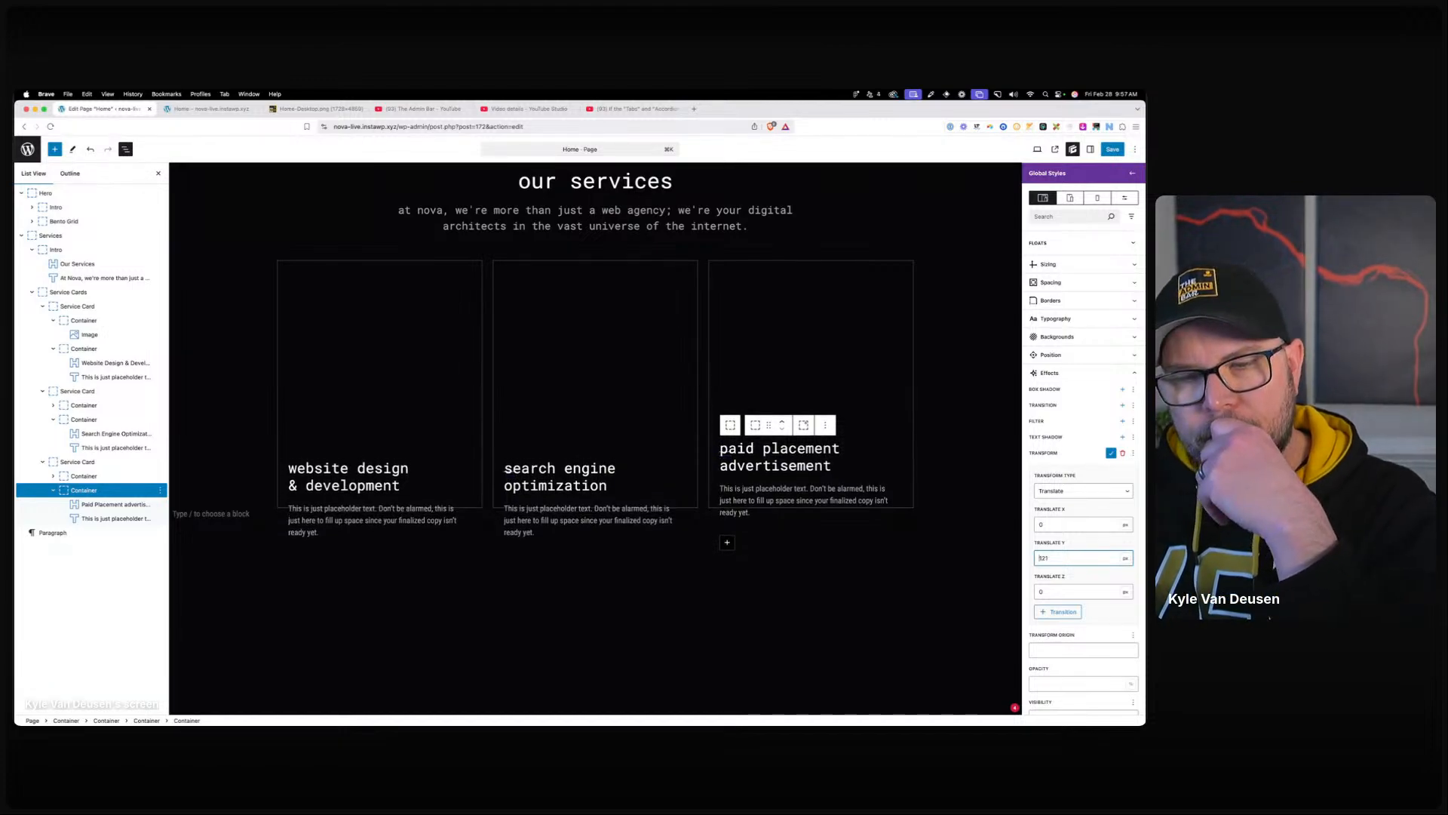
{"action": "key", "text": "Up"}
{"action": "key", "text": "Up"}
{"action": "key", "text": "Up"}
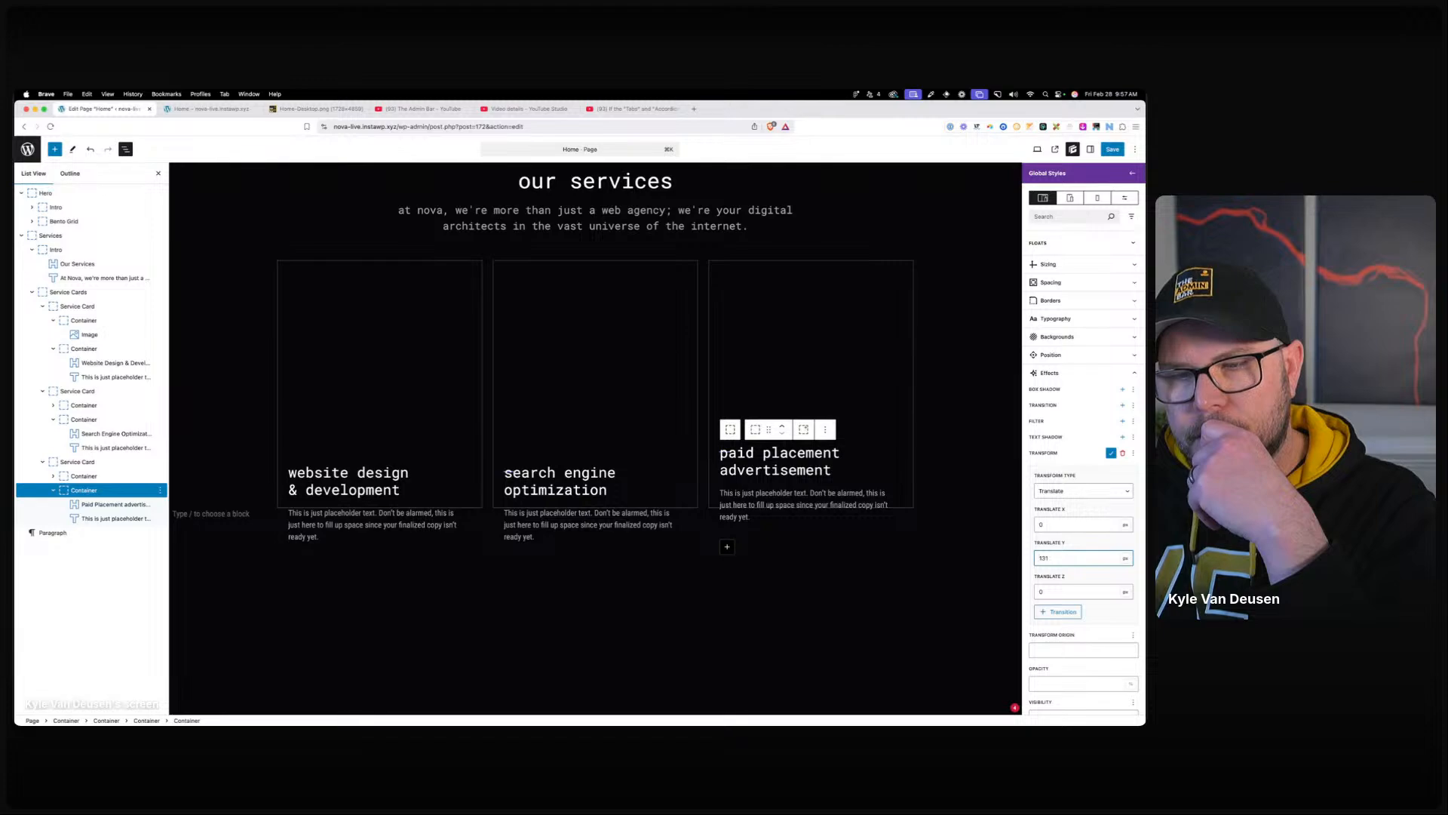
{"action": "key", "text": "Down"}
{"action": "key", "text": "Down"}
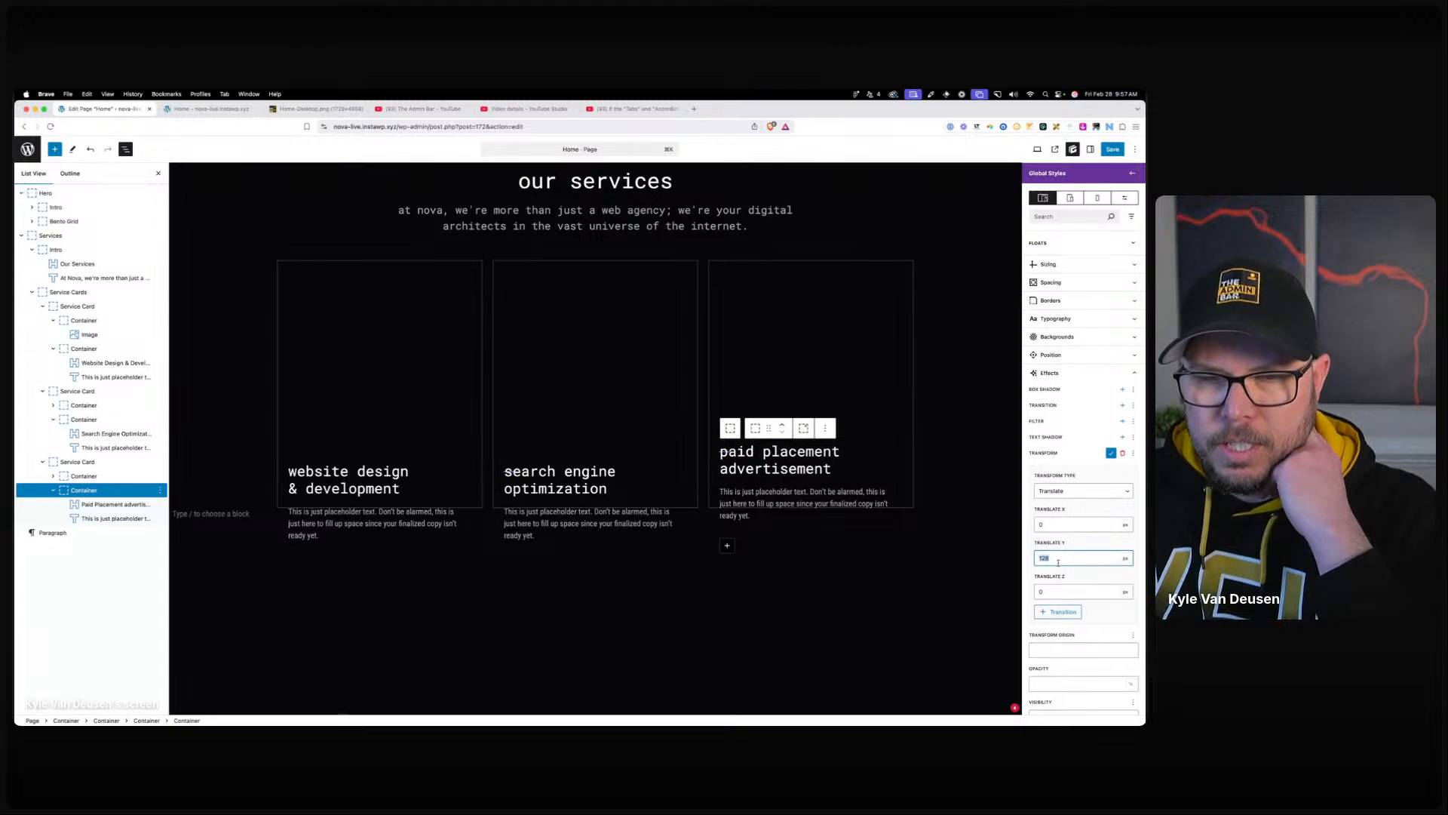
{"action": "left_click", "coordinate": [1114, 454]}
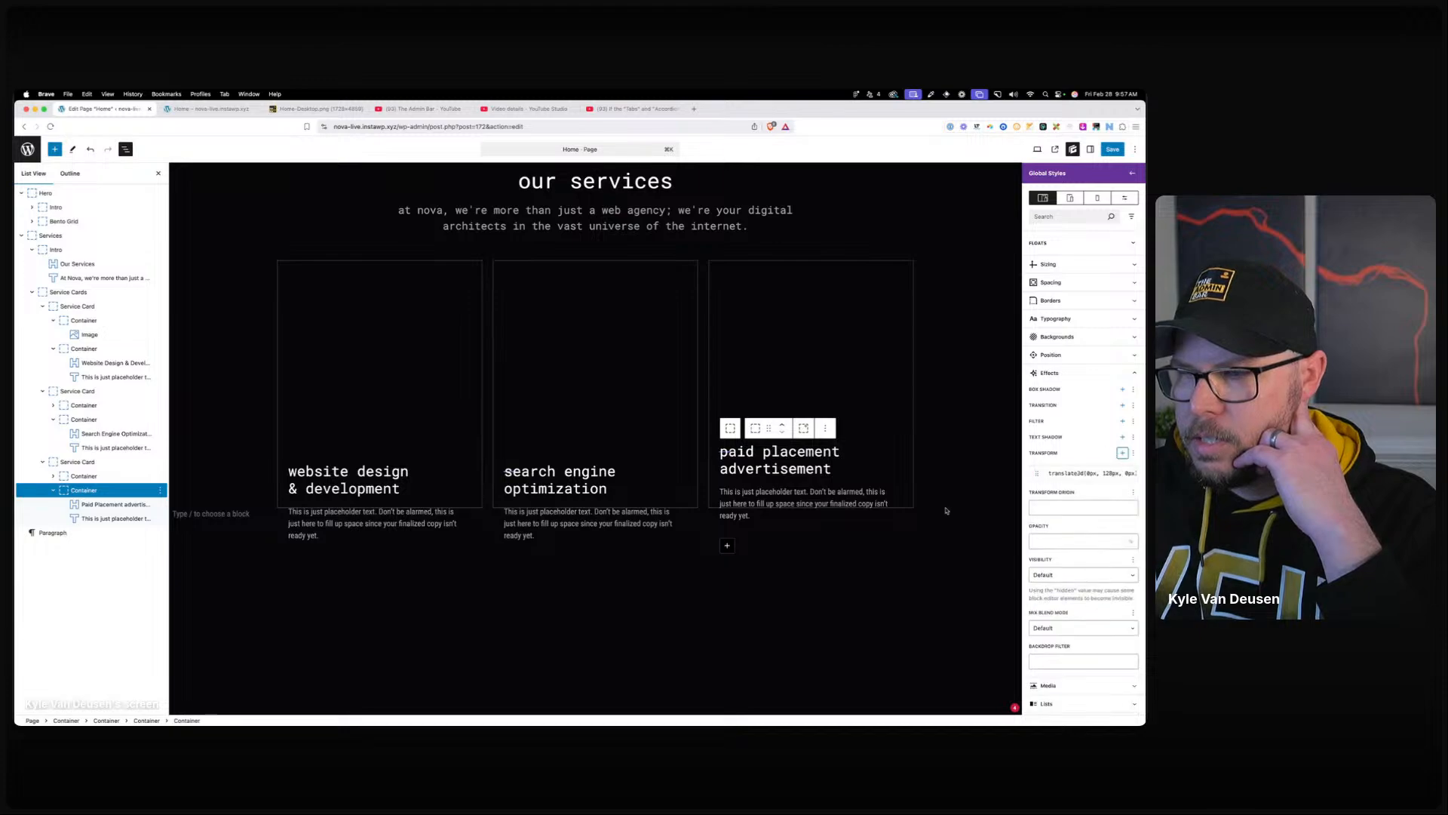
{"action": "left_click", "coordinate": [591, 523]}
Set the card description style's opacity to 0.
{"action": "left_click", "coordinate": [1087, 247]}
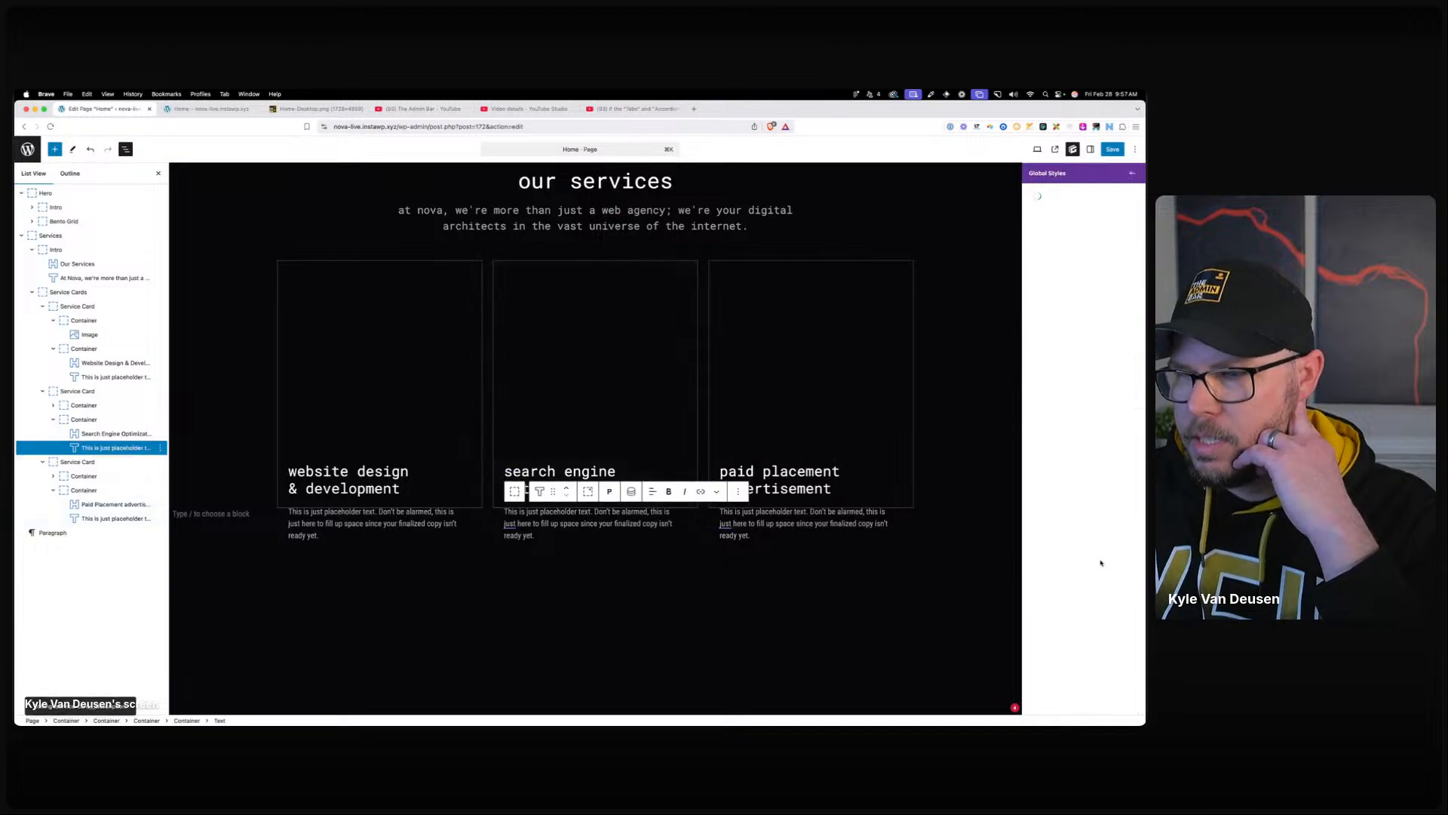
{"action": "scroll", "coordinate": [1079, 597], "scroll_direction": "down", "scroll_amount": 10}
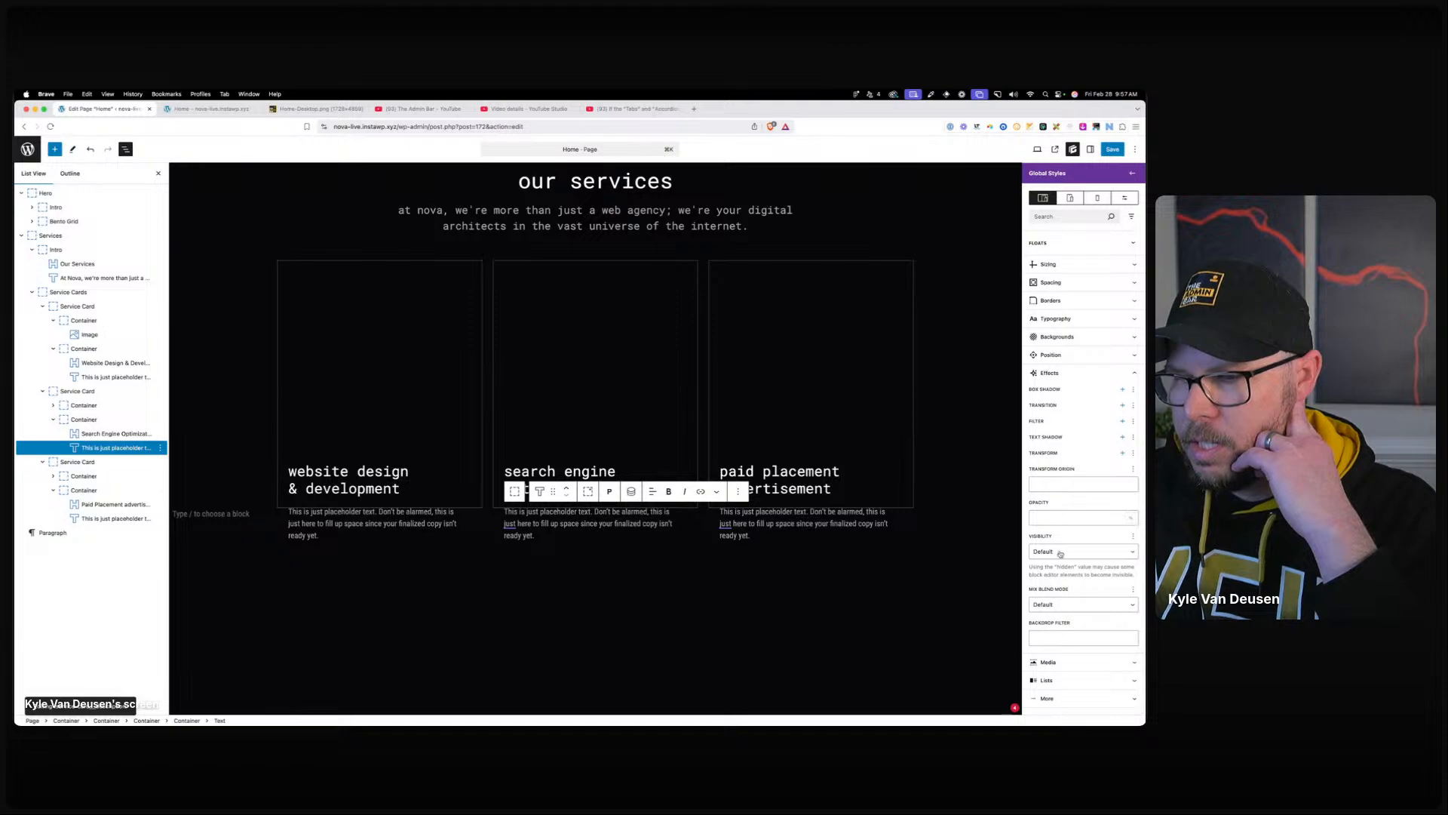
{"action": "left_click", "coordinate": [1066, 518]}
{"action": "type", "text": "0"}
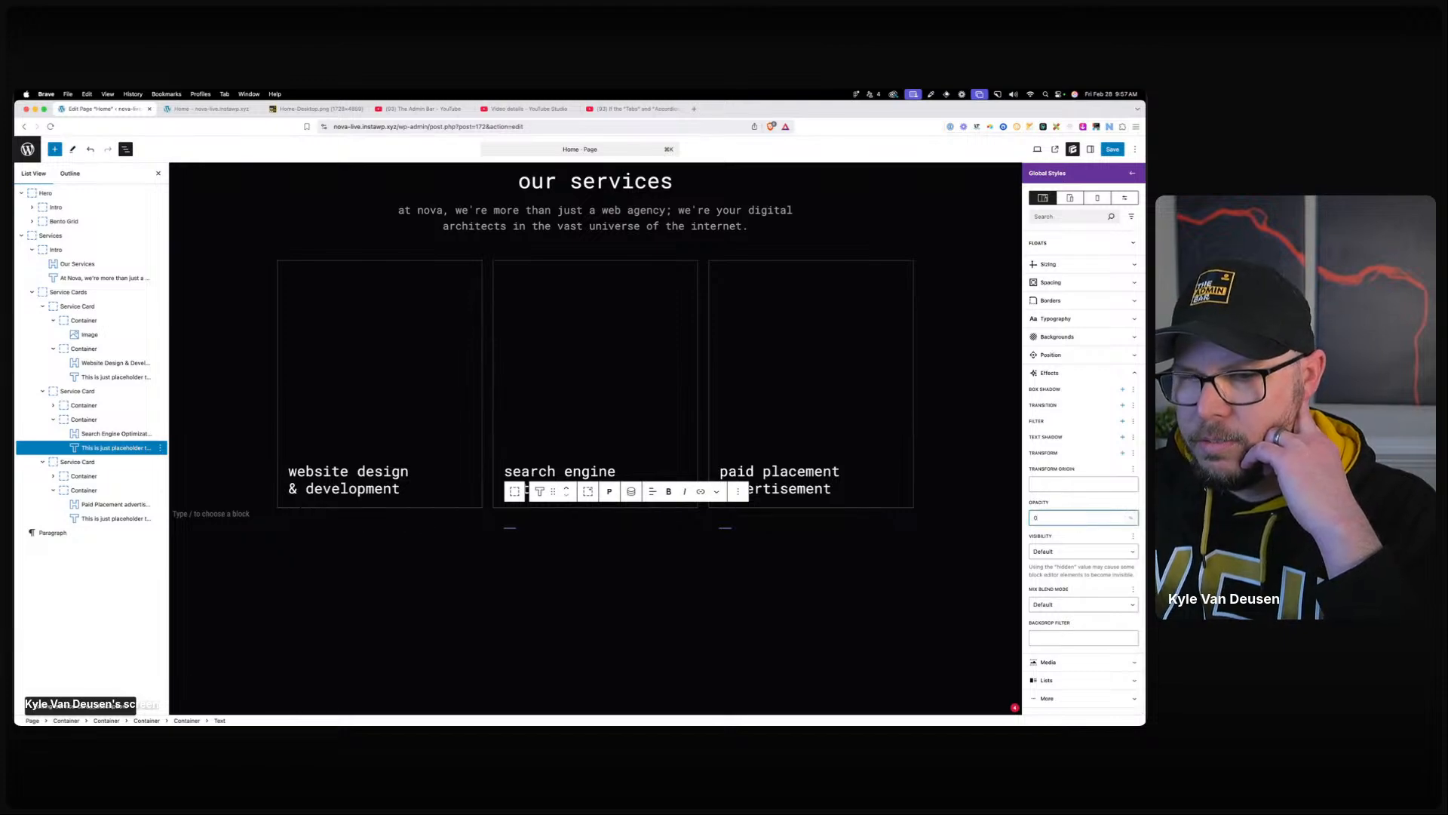
{"action": "scroll", "coordinate": [1044, 459], "scroll_direction": "up", "scroll_amount": 10}
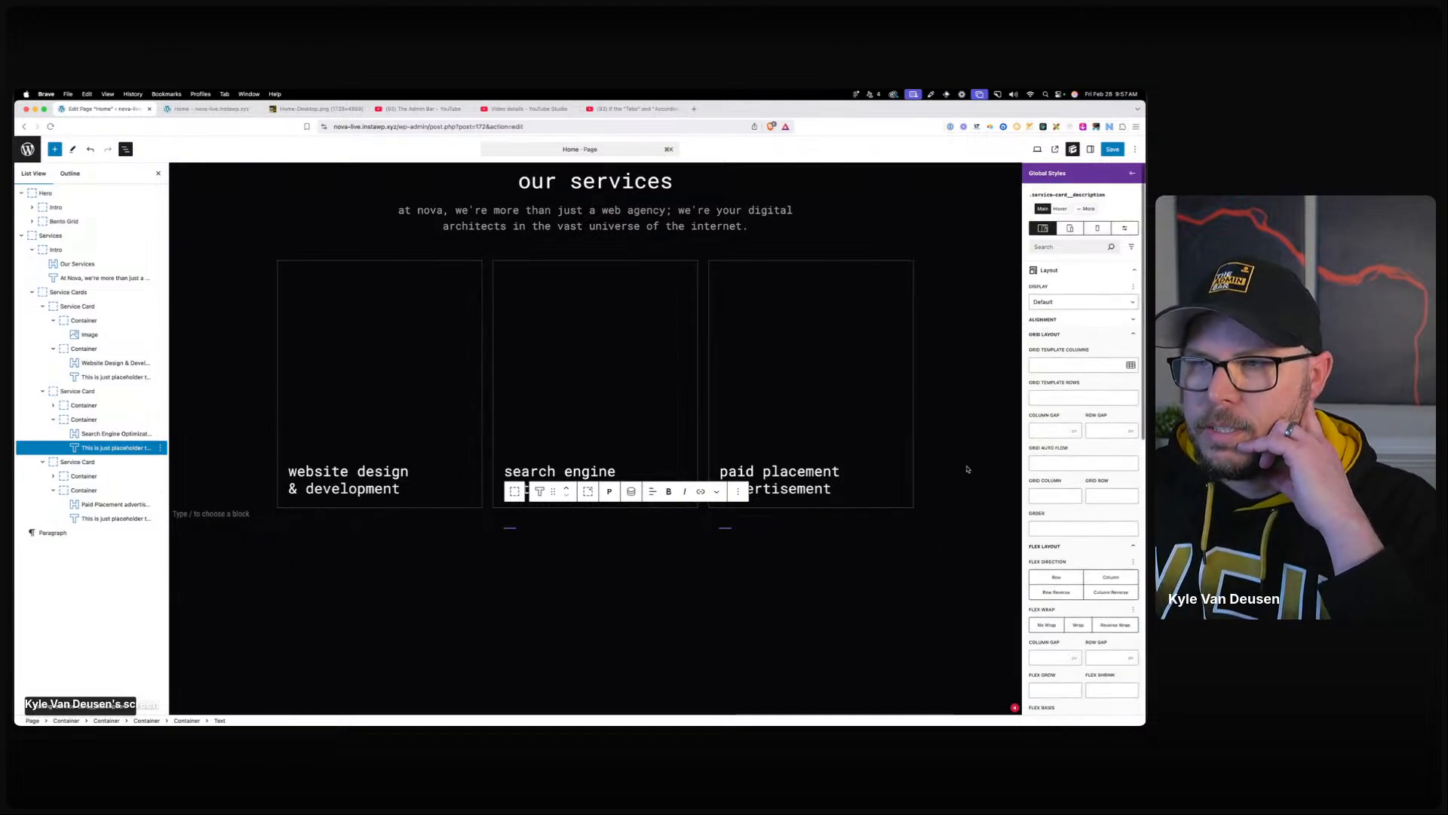
On the service card style, create a :is(:hover, :focus) .service-card__text-wrapper selector with a translate transform.
{"action": "left_click", "coordinate": [81, 420]}
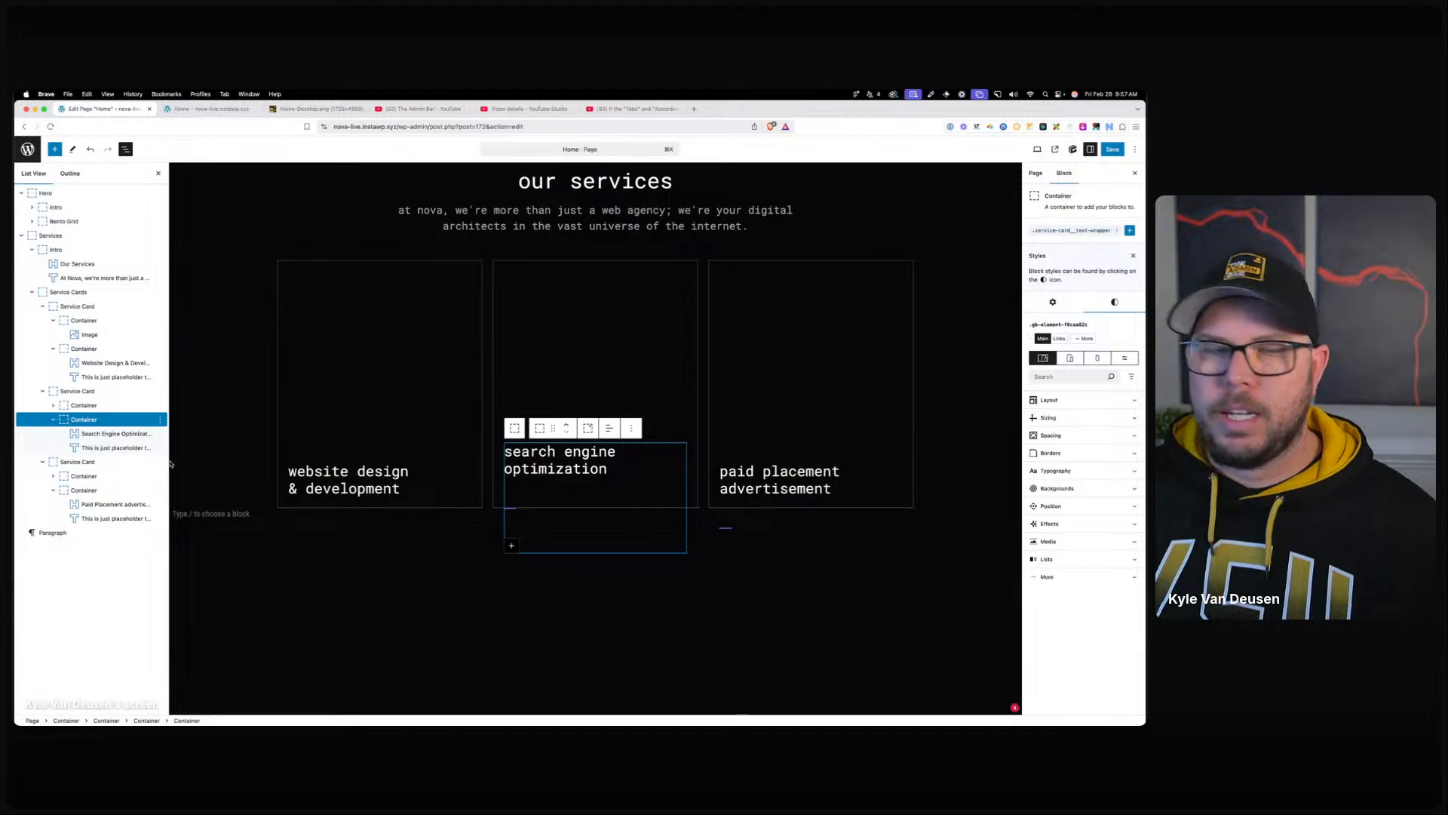
{"action": "left_click", "coordinate": [110, 448]}
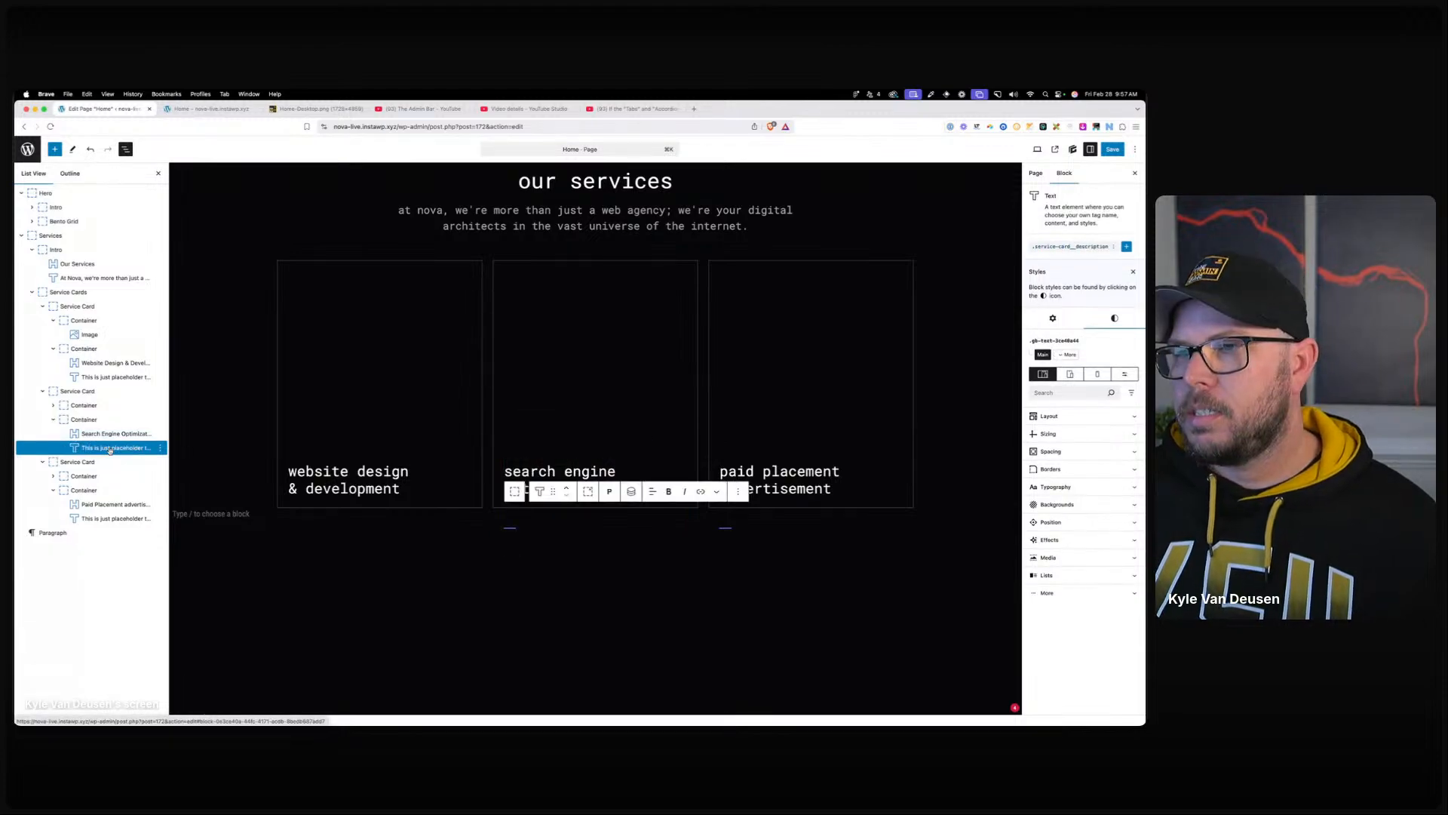
{"action": "left_click", "coordinate": [86, 419]}
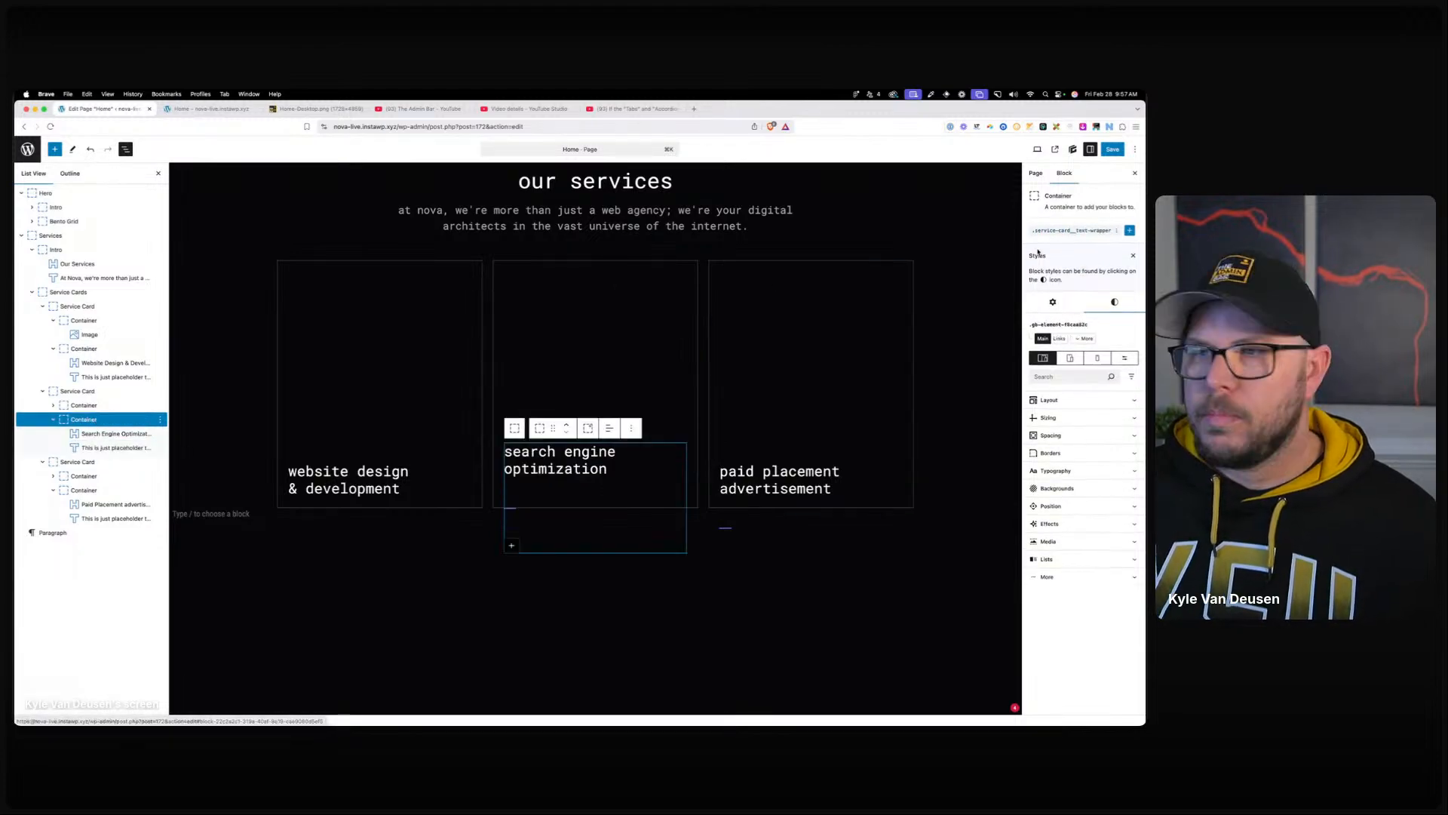
{"action": "left_click", "coordinate": [88, 394]}
{"action": "left_click", "coordinate": [1070, 231]}
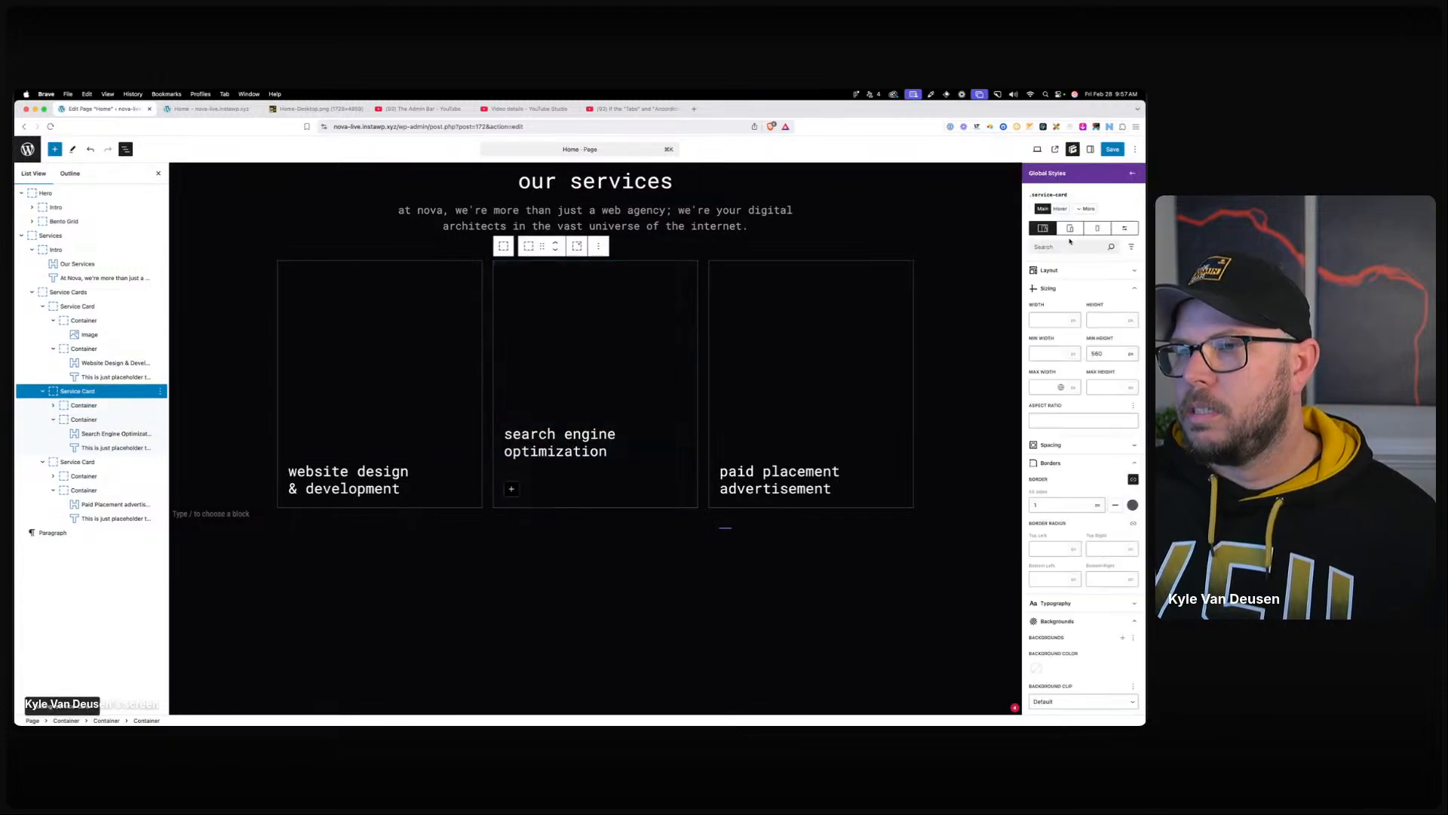
{"action": "left_click", "coordinate": [1090, 209]}
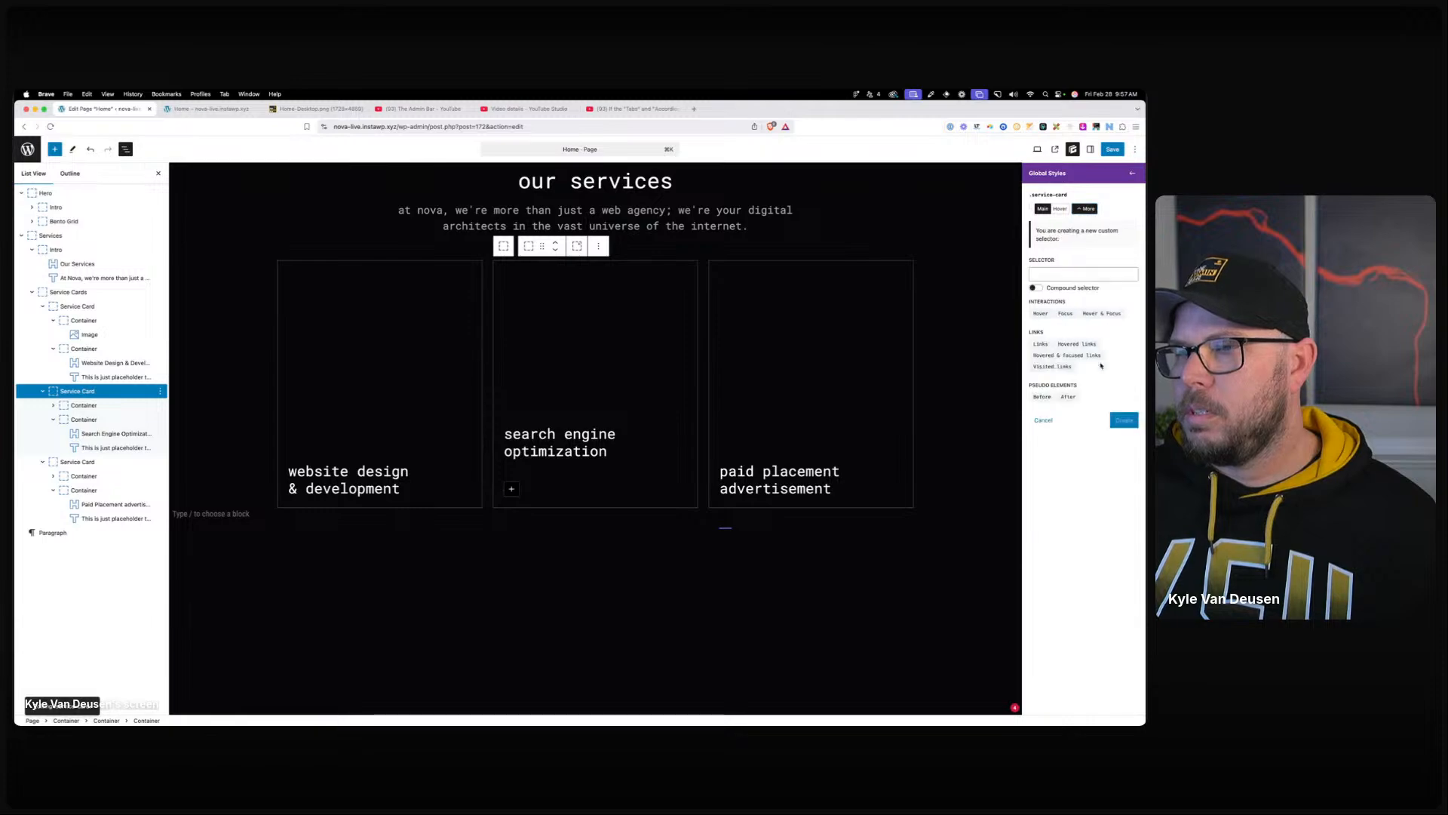
{"action": "left_click", "coordinate": [1081, 313]}
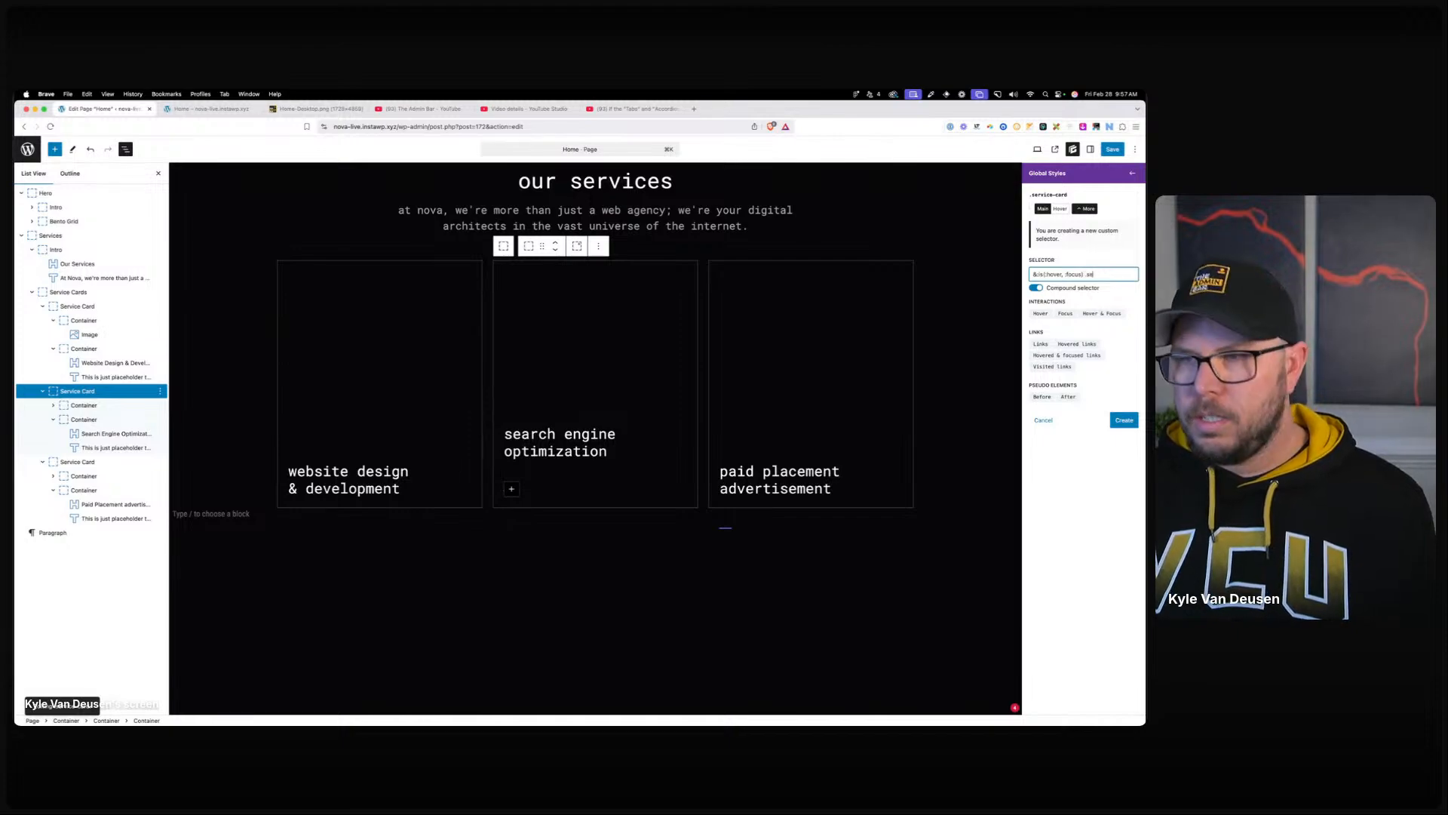
{"action": "type", "text": ".service-card__tex"}
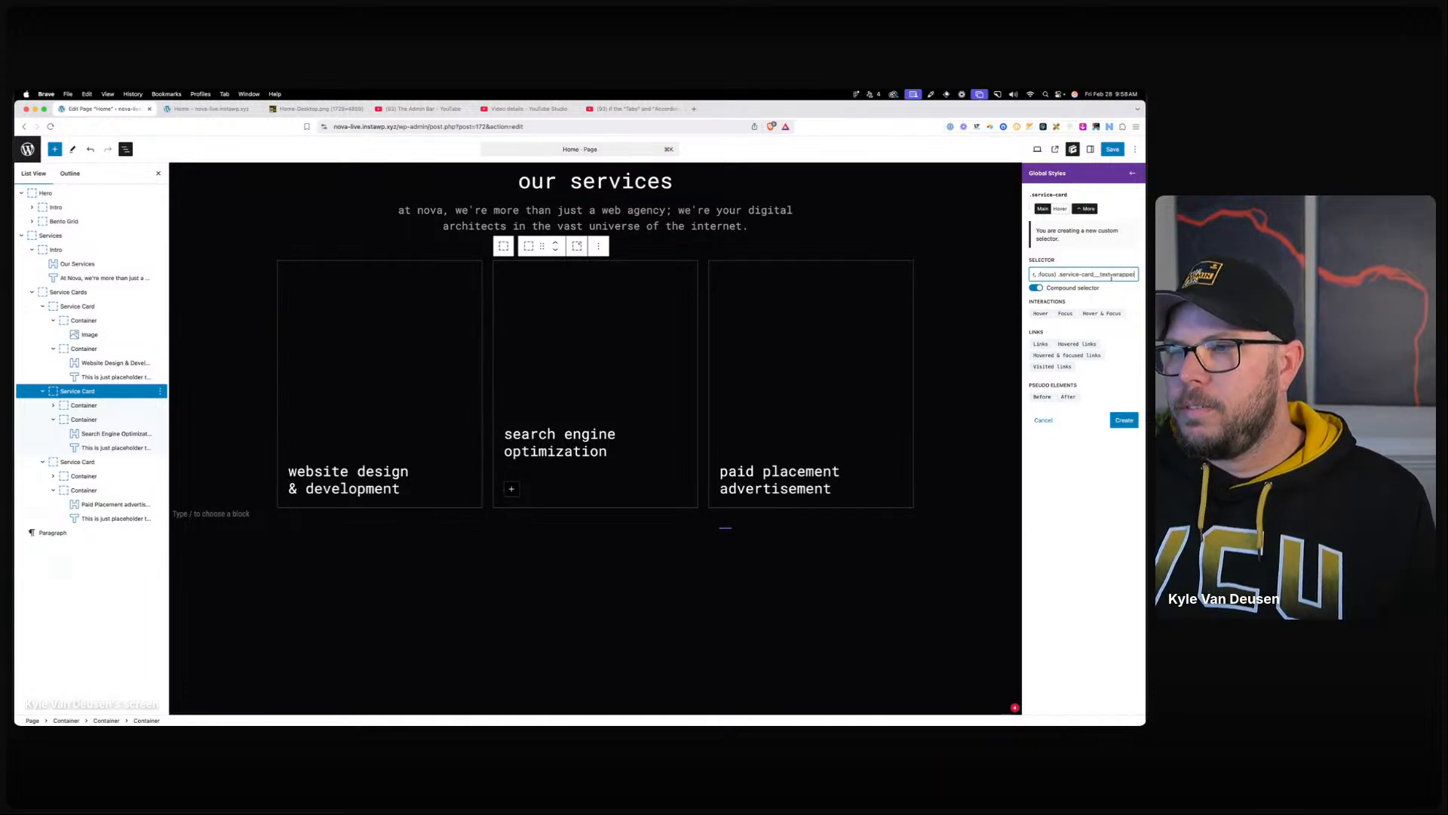
{"action": "left_click", "coordinate": [1124, 419]}
{"action": "scroll", "coordinate": [1088, 549], "scroll_direction": "down", "scroll_amount": 5}
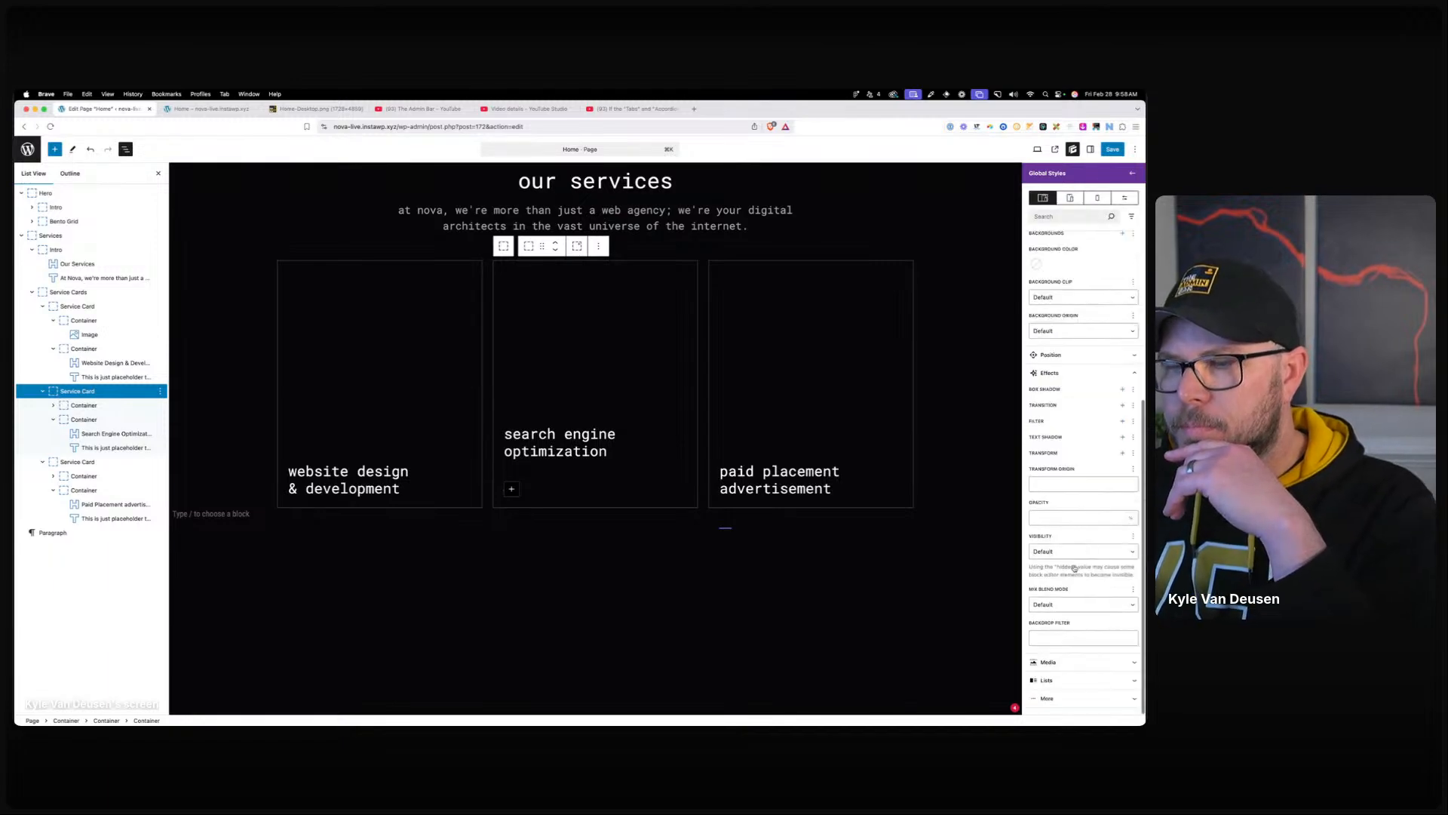
{"action": "left_click", "coordinate": [1123, 454]}
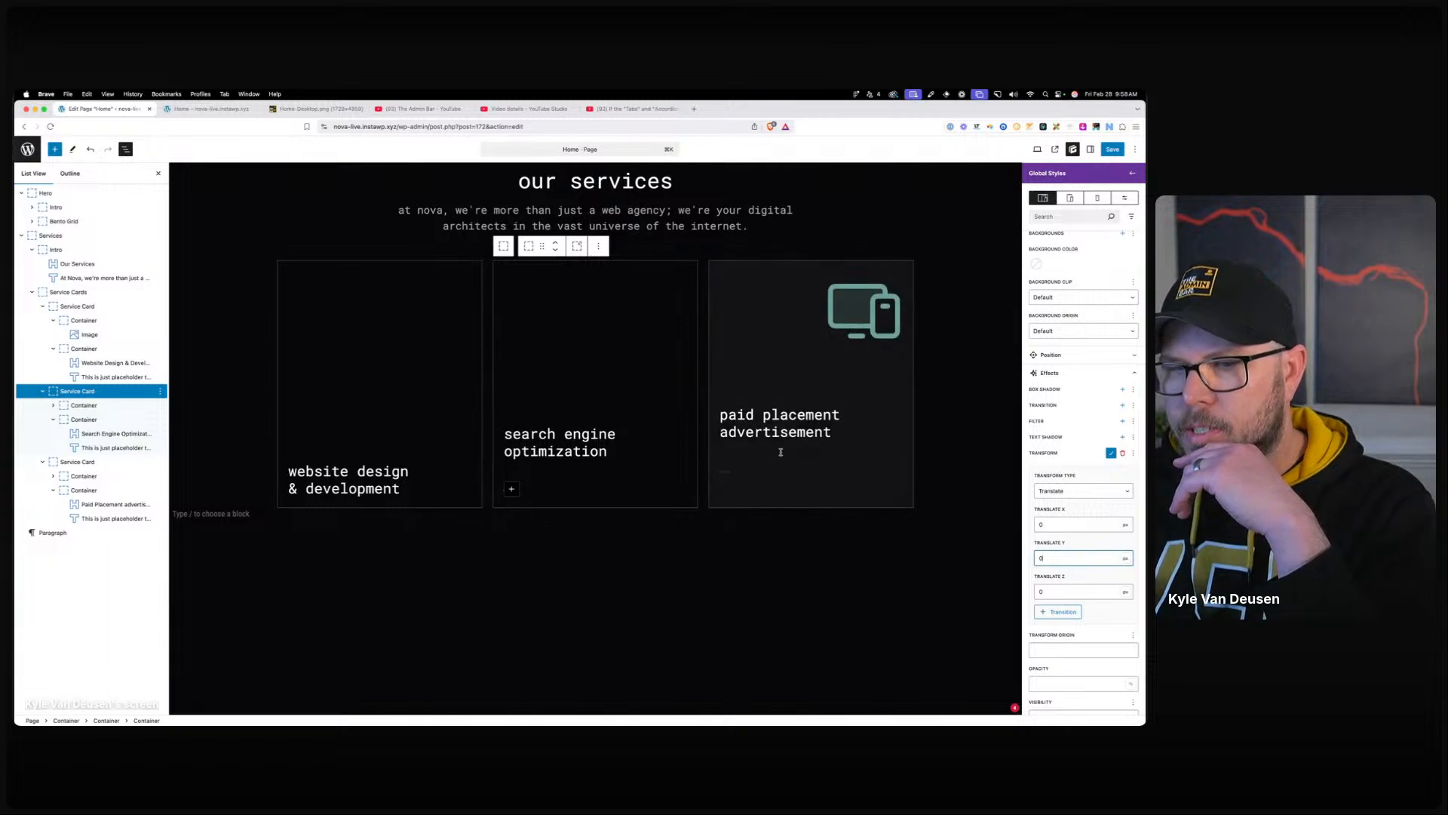
{"action": "scroll", "coordinate": [1043, 329], "scroll_direction": "up", "scroll_amount": 6}
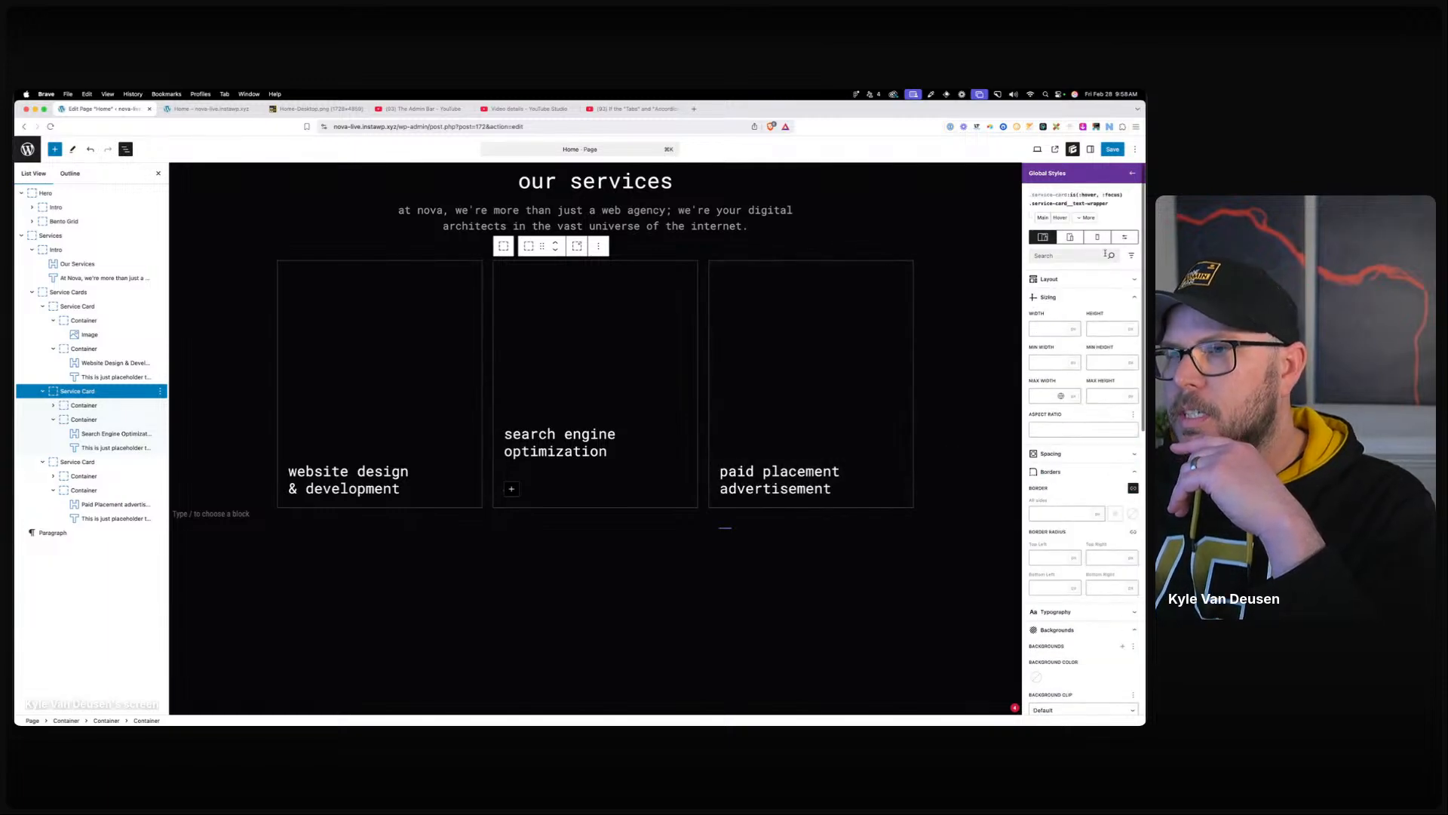
Create a hover-and-focus .service-card__description selector that sets opacity to 100.
{"action": "left_click", "coordinate": [1084, 218]}
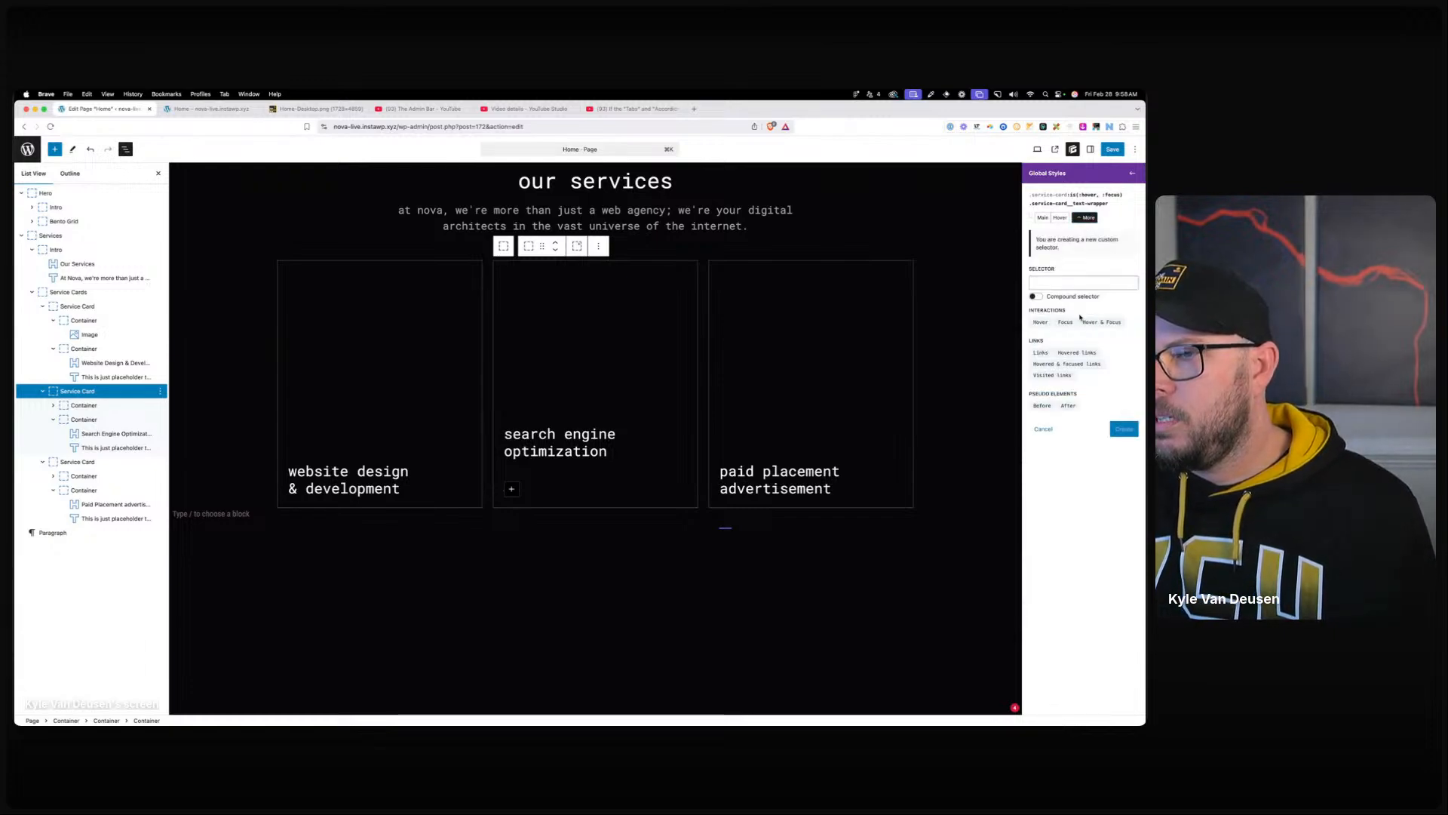
{"action": "left_click", "coordinate": [1102, 322]}
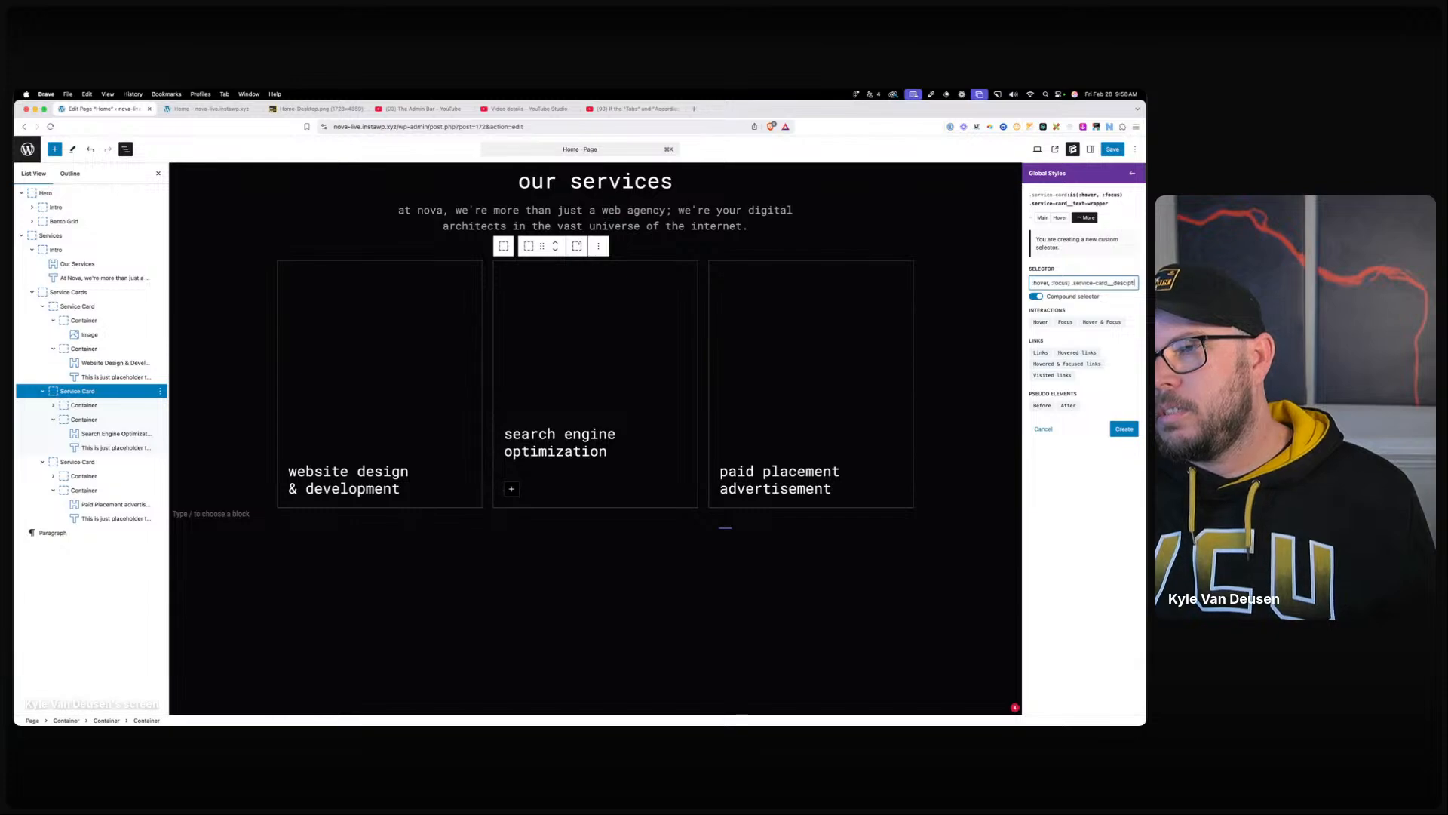
{"action": "left_click", "coordinate": [1124, 429]}
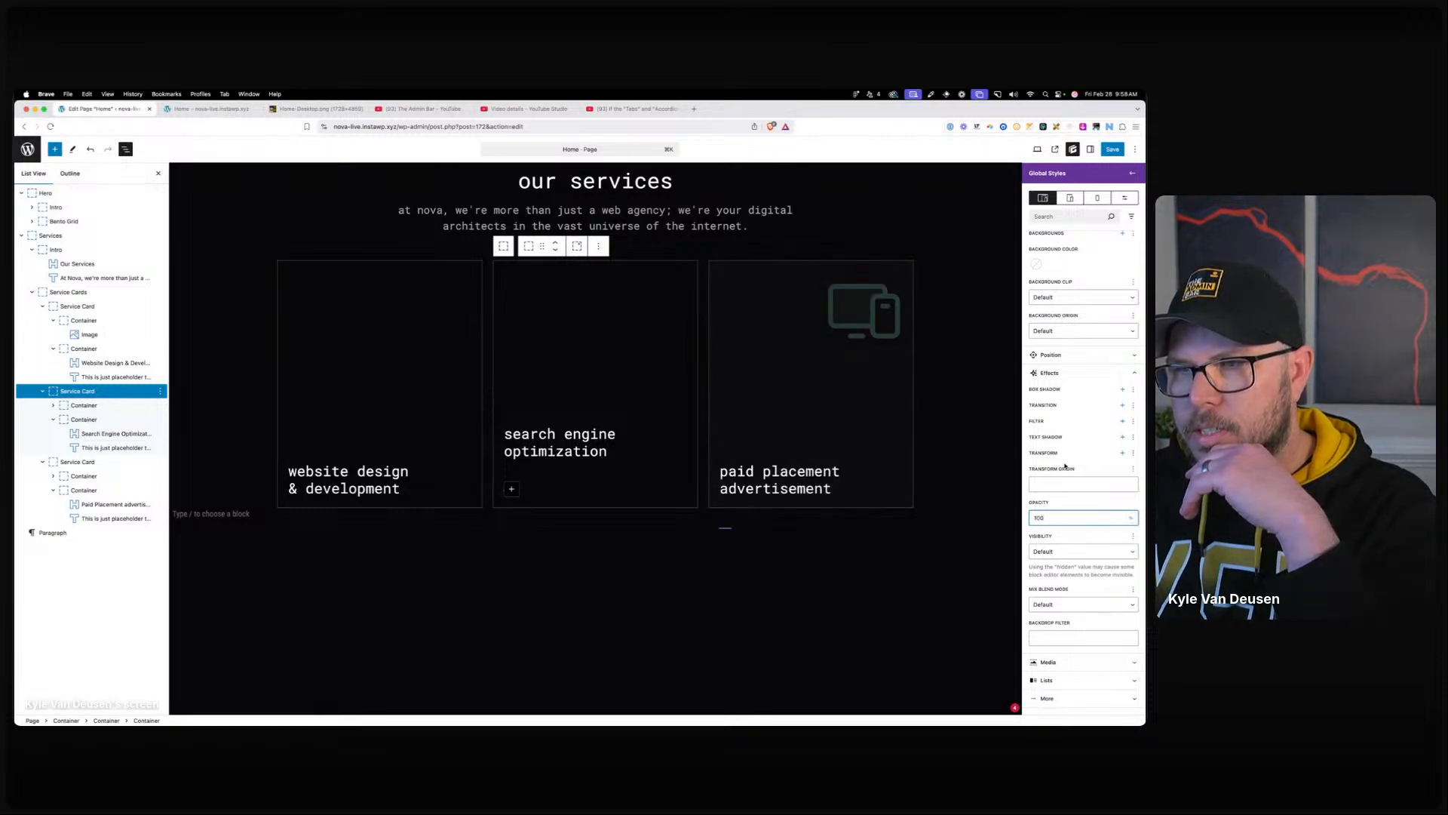
{"action": "scroll", "coordinate": [1072, 484], "scroll_direction": "up", "scroll_amount": 10}
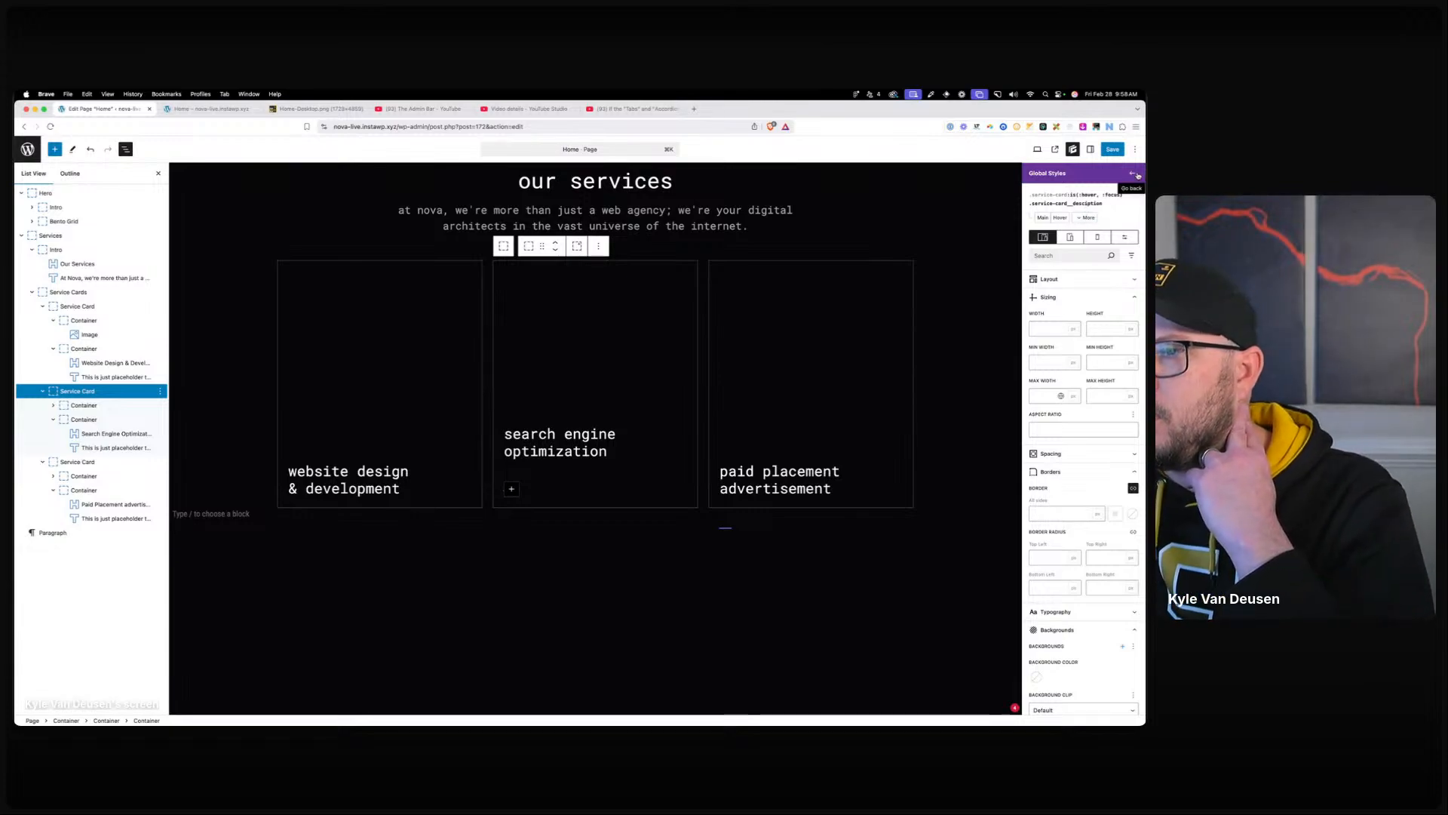
Fix the misspelling in the description hover selector's name and update it.
{"action": "left_click", "coordinate": [1044, 217]}
{"action": "left_click", "coordinate": [1086, 208]}
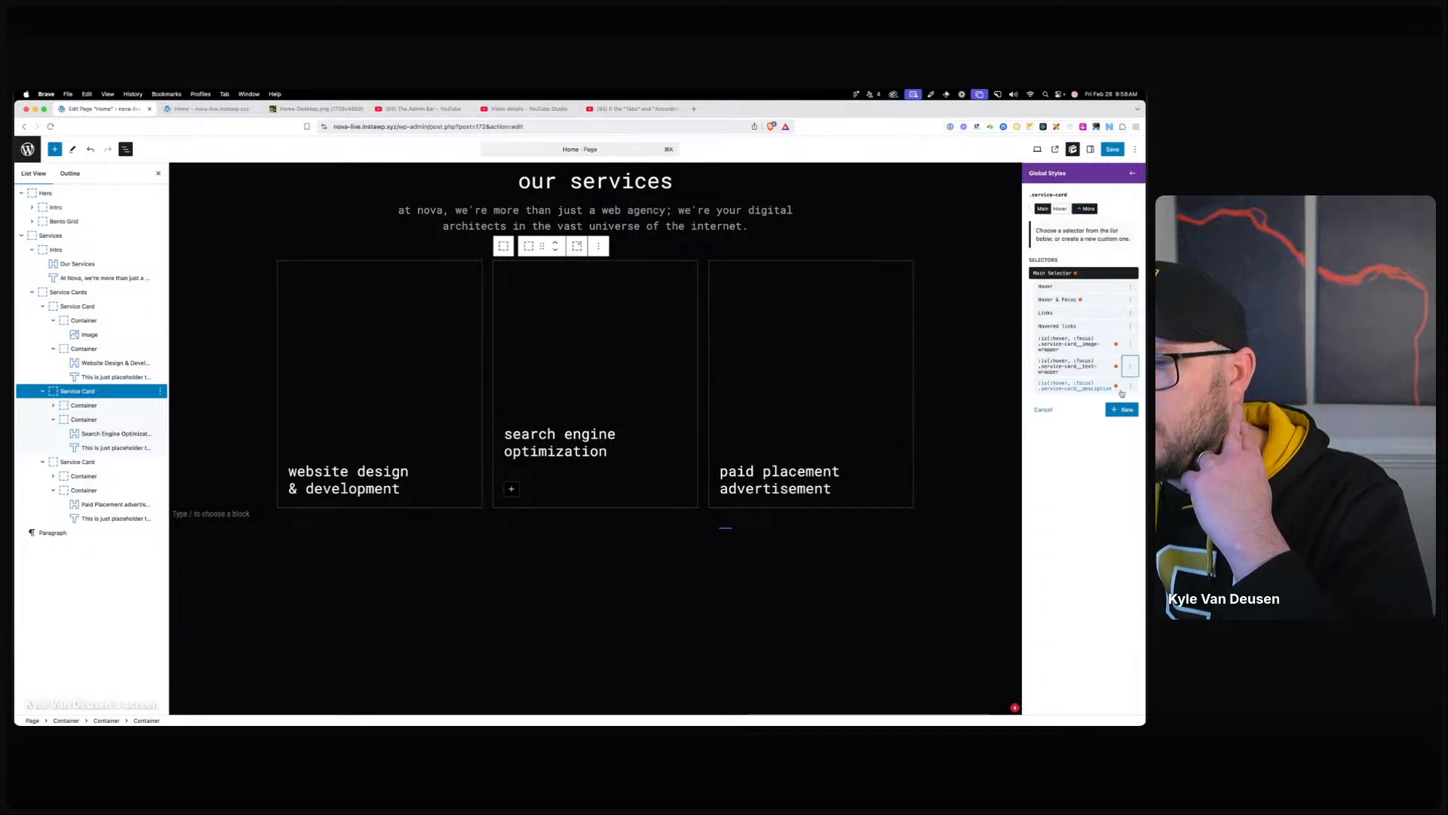
{"action": "left_click", "coordinate": [1130, 390]}
{"action": "left_click", "coordinate": [1091, 414]}
{"action": "left_click_drag", "start_coordinate": [1034, 282], "coordinate": [1145, 285]}
{"action": "left_click", "coordinate": [1107, 283]}
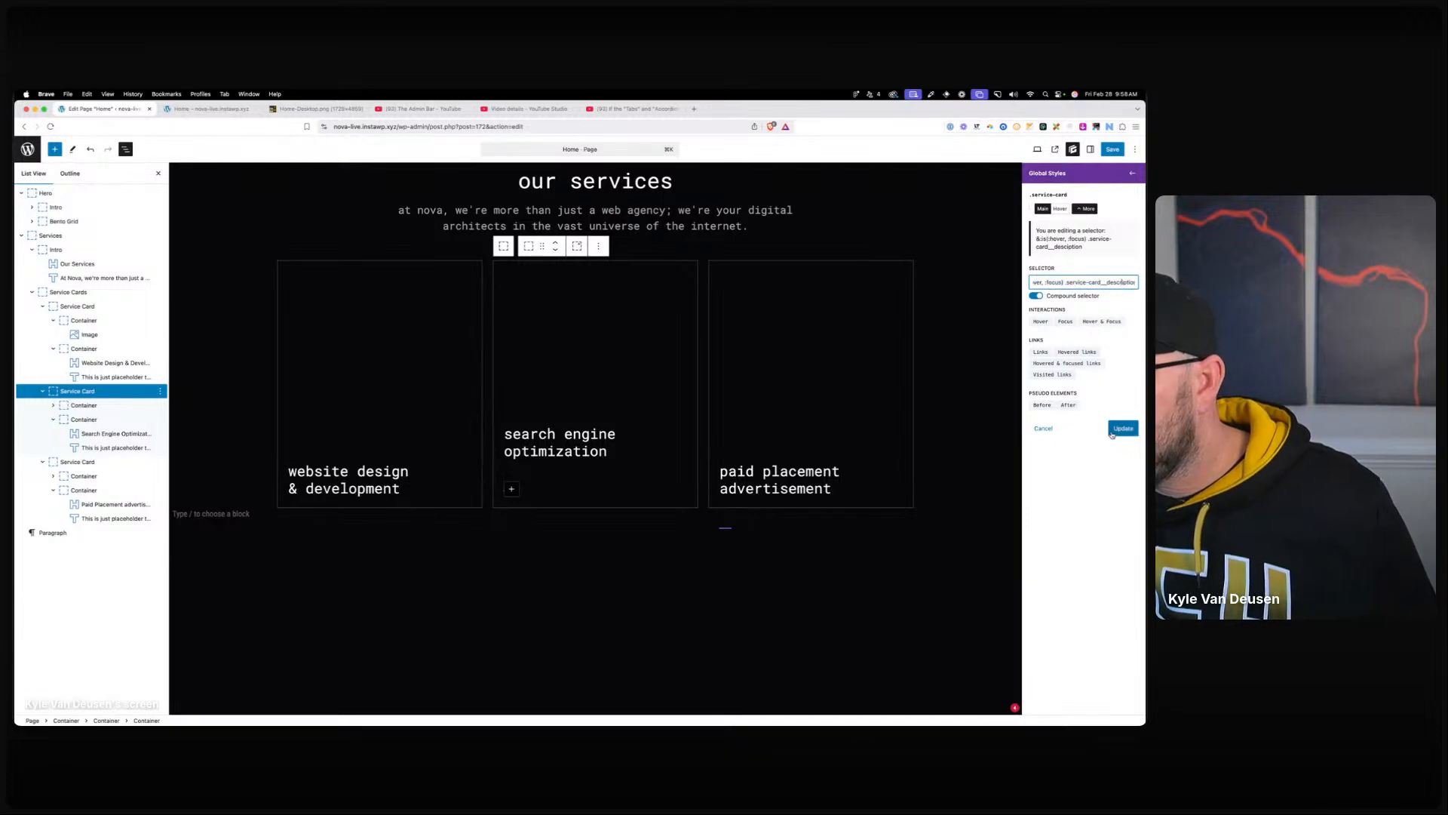
{"action": "left_click", "coordinate": [1112, 433]}
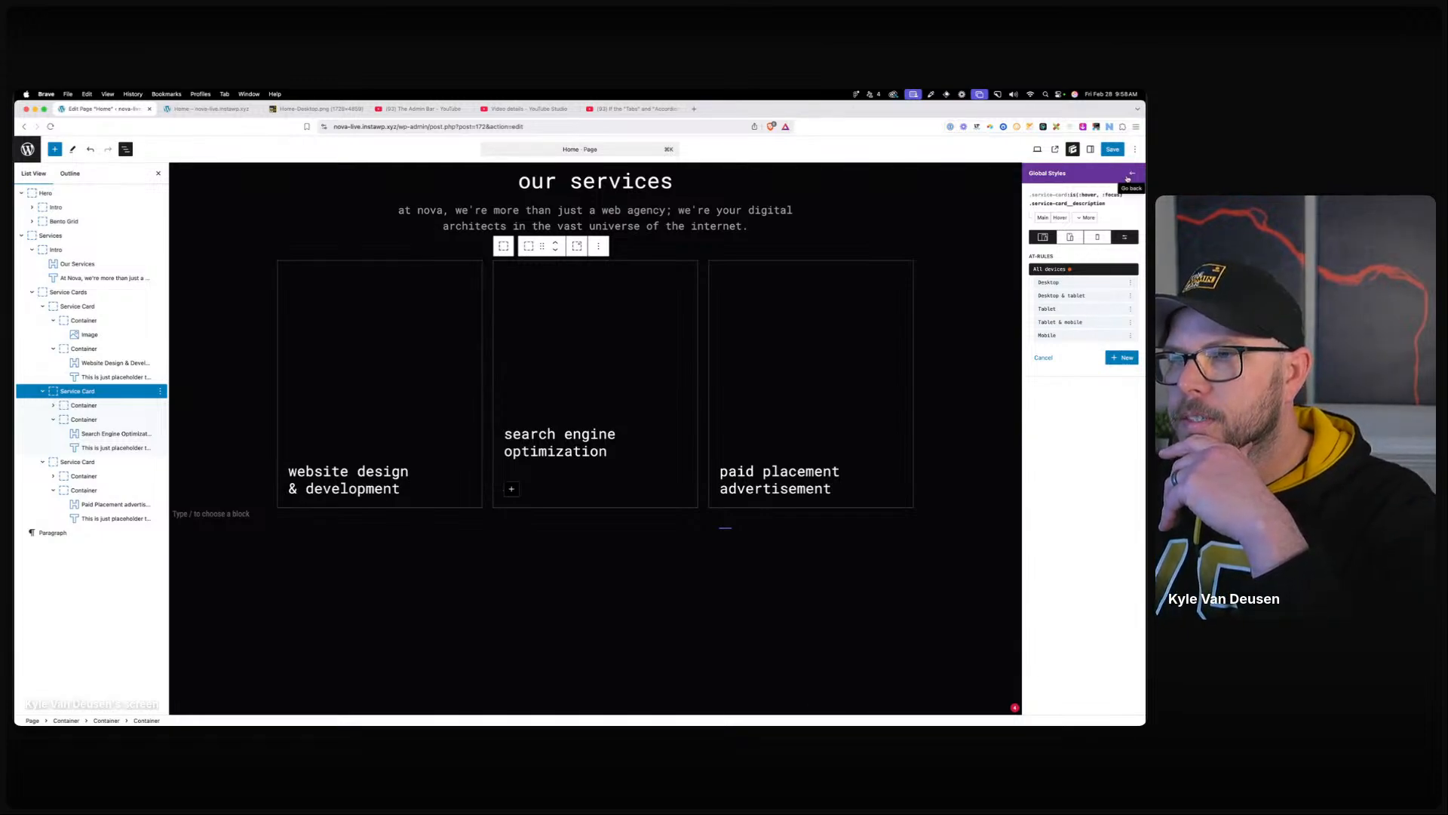
Review the service card's description hover selector and its styles.
{"action": "left_click", "coordinate": [1084, 218]}
{"action": "left_click", "coordinate": [1066, 234]}
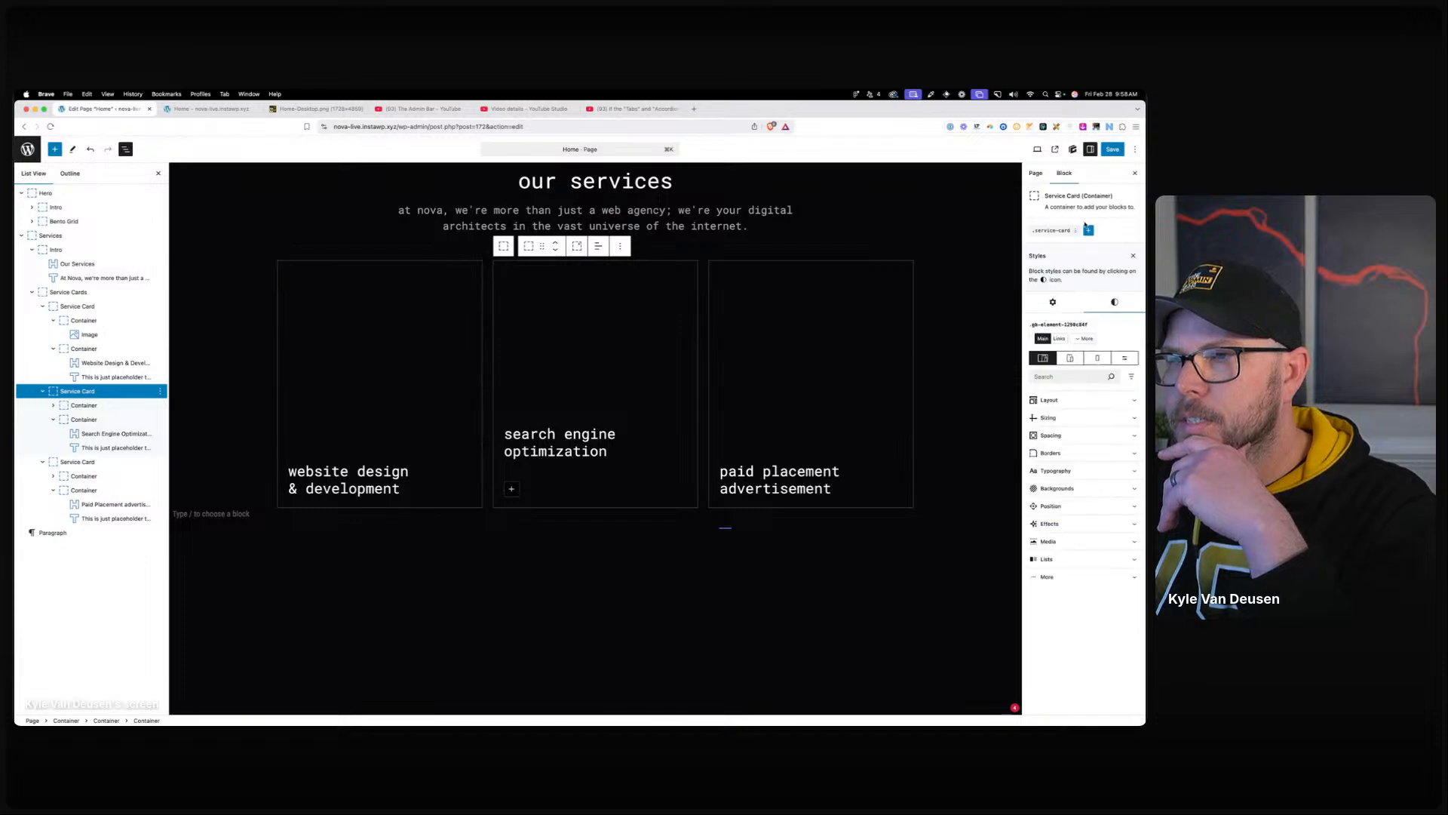
{"action": "left_click", "coordinate": [1089, 208]}
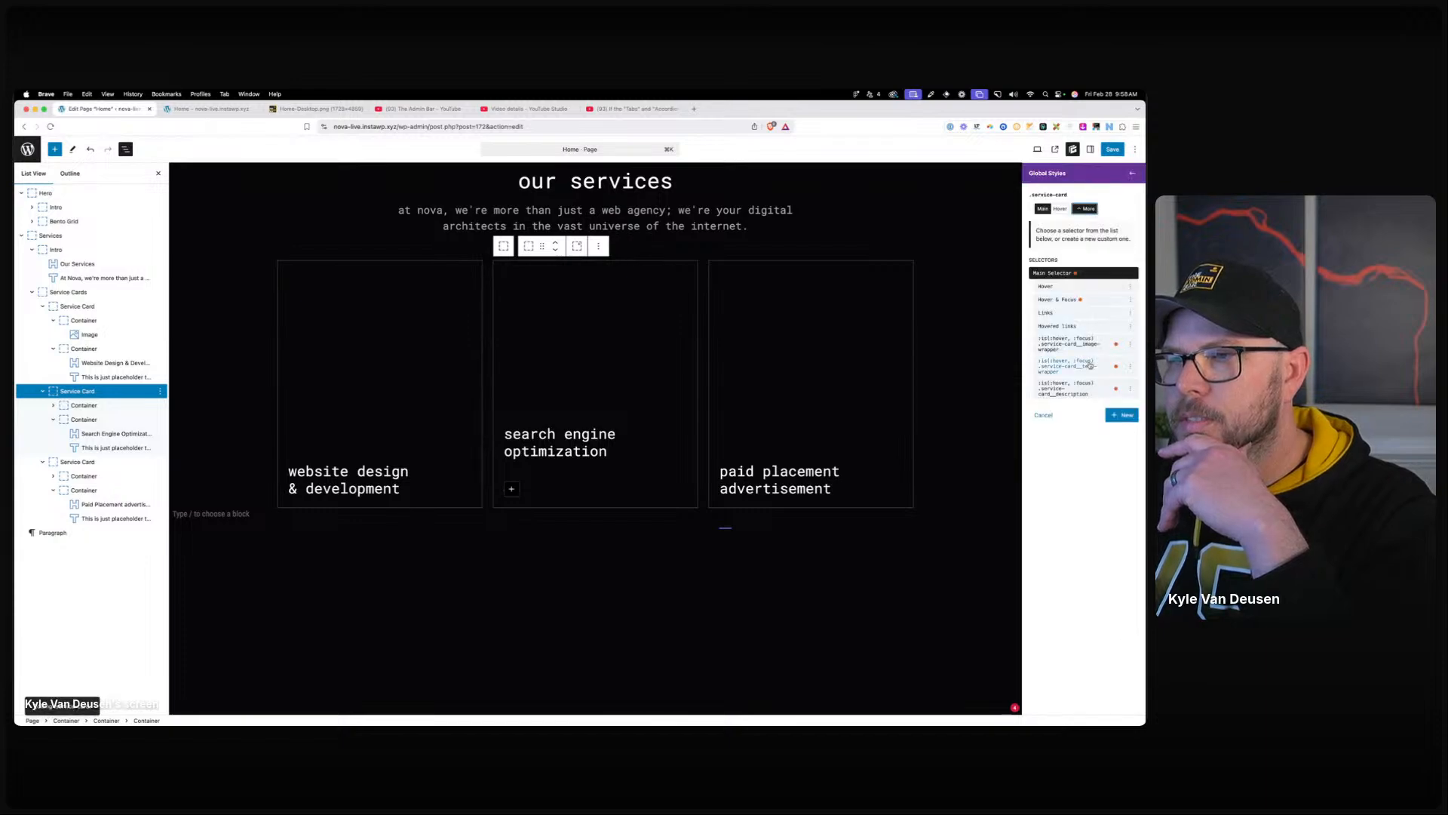
{"action": "left_click", "coordinate": [1081, 393]}
{"action": "scroll", "coordinate": [1071, 483], "scroll_direction": "down", "scroll_amount": 5}
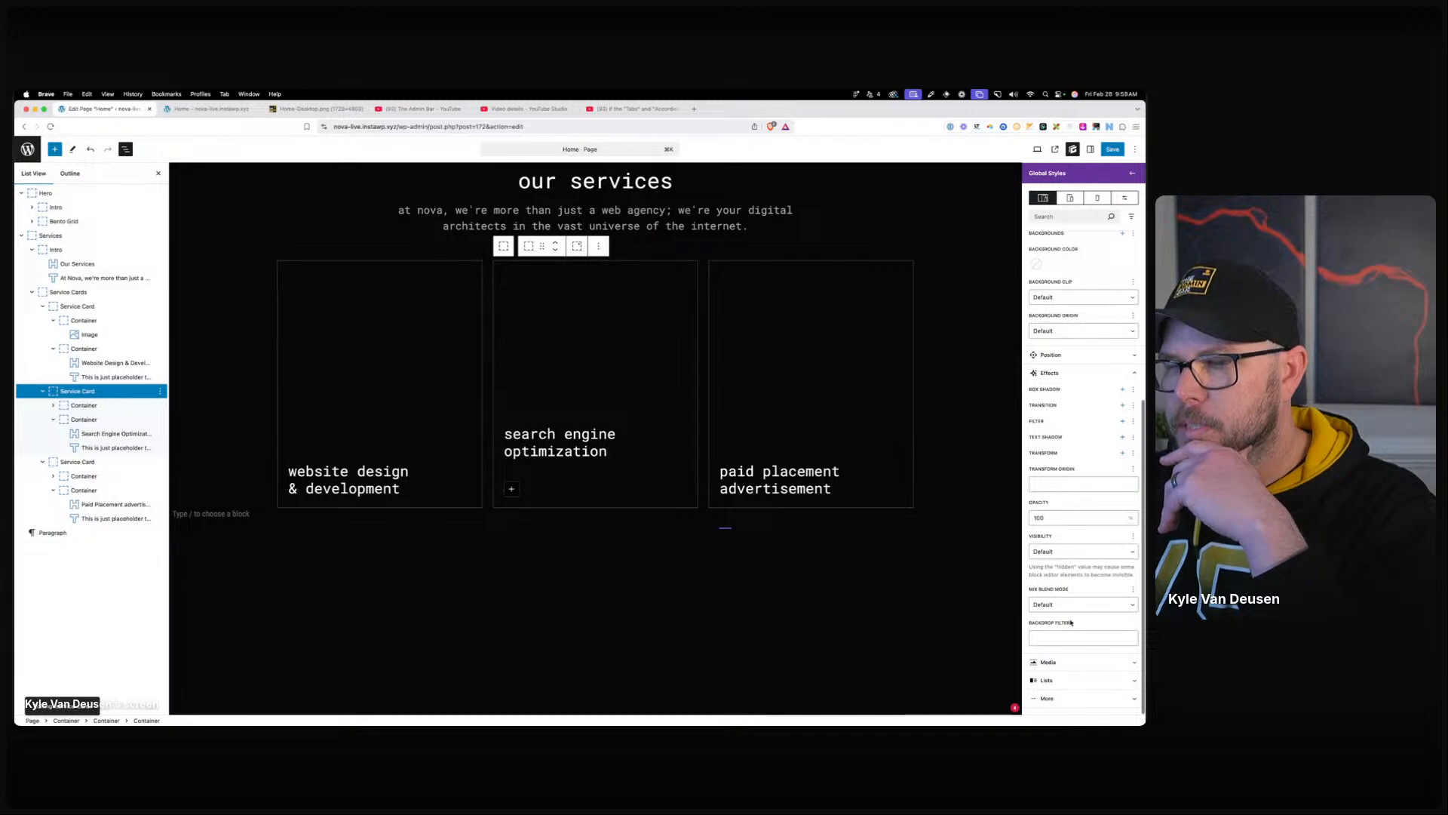
{"action": "scroll", "coordinate": [1064, 528], "scroll_direction": "up", "scroll_amount": 10}
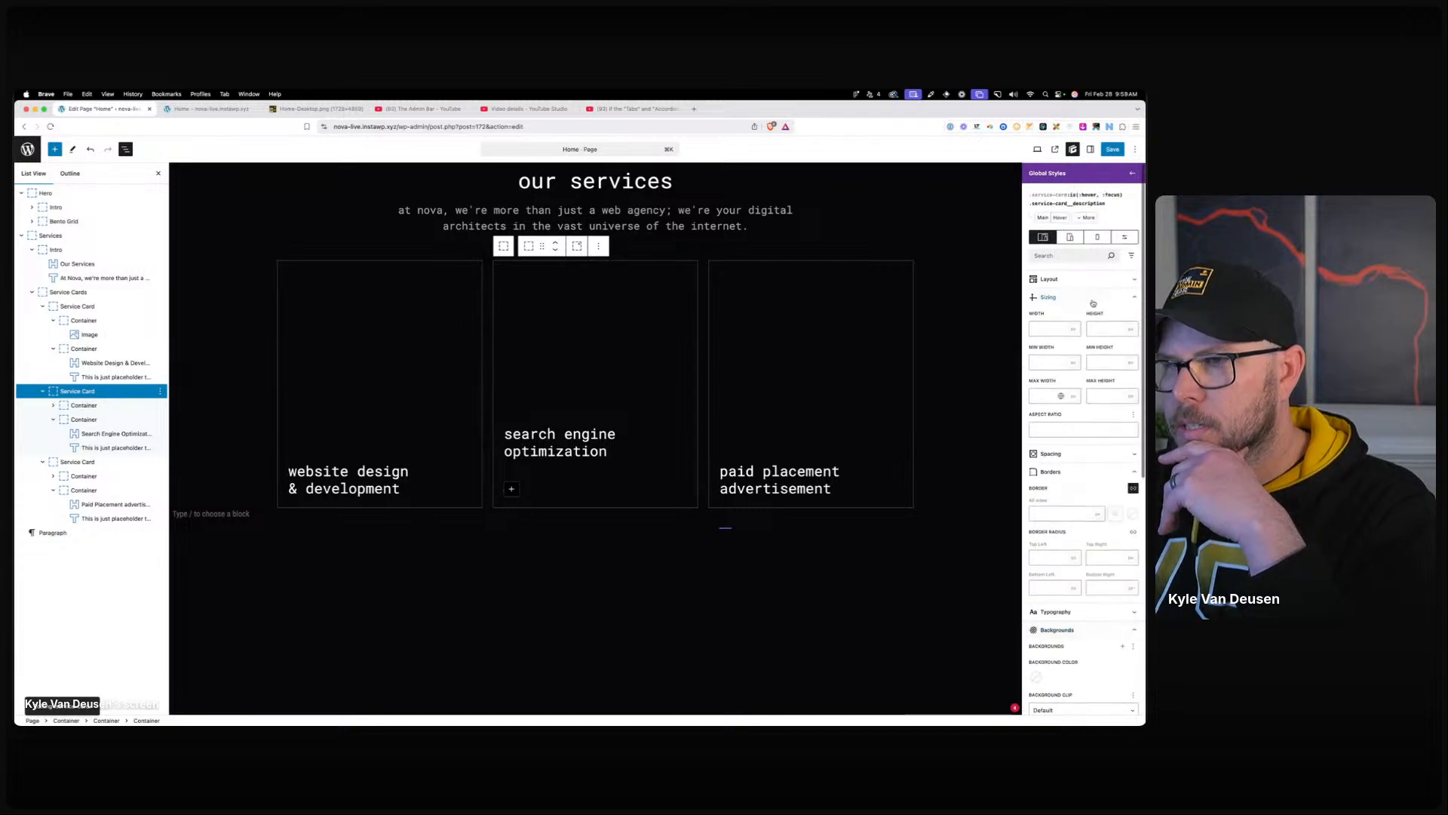
{"action": "mouse_move", "coordinate": [769, 457]}
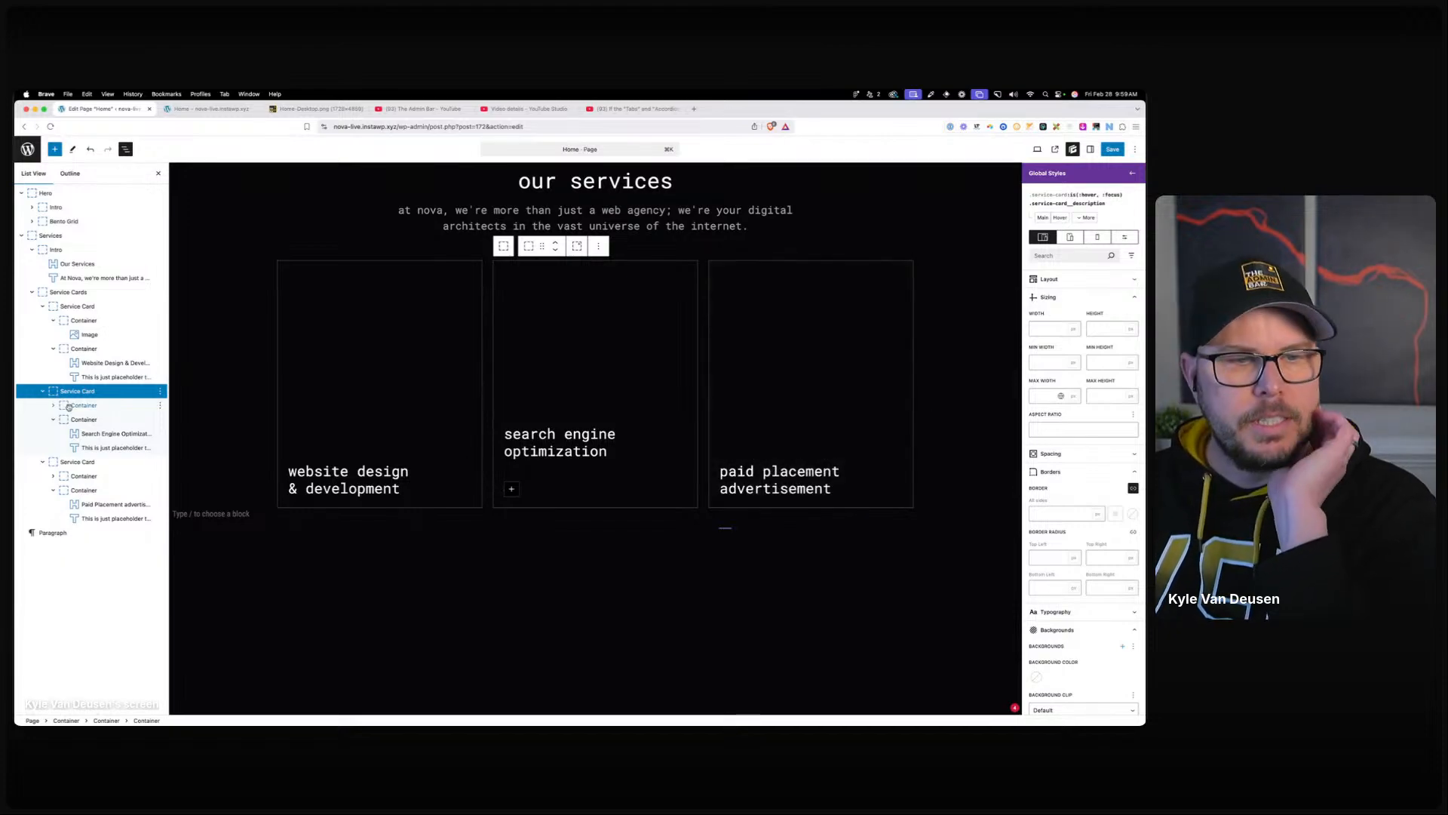
Give the text-wrapper style a 0.25-second ease-in-out transition.
{"action": "left_click", "coordinate": [84, 419]}
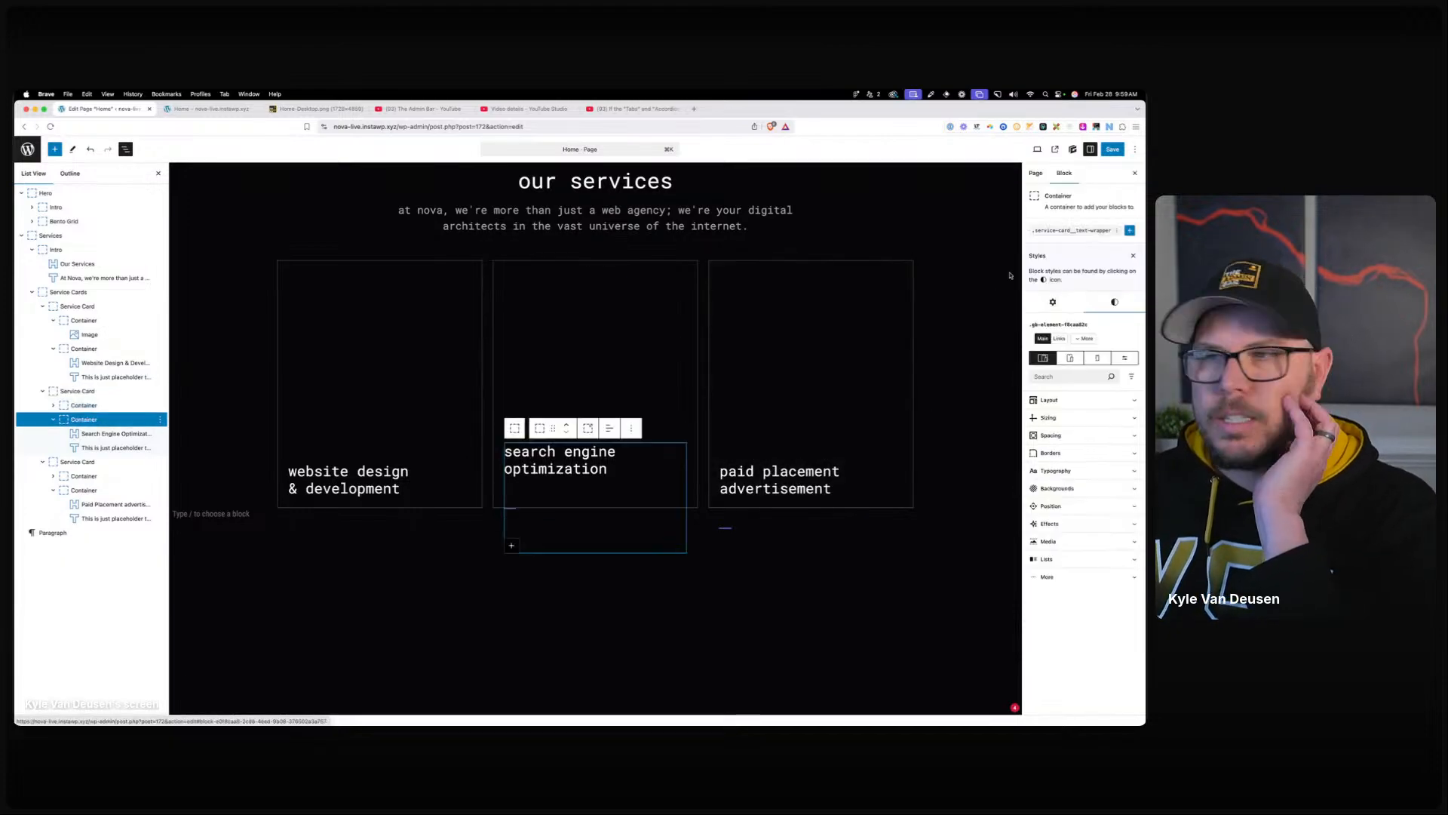
{"action": "left_click", "coordinate": [1076, 234]}
{"action": "scroll", "coordinate": [1070, 452], "scroll_direction": "down", "scroll_amount": 1}
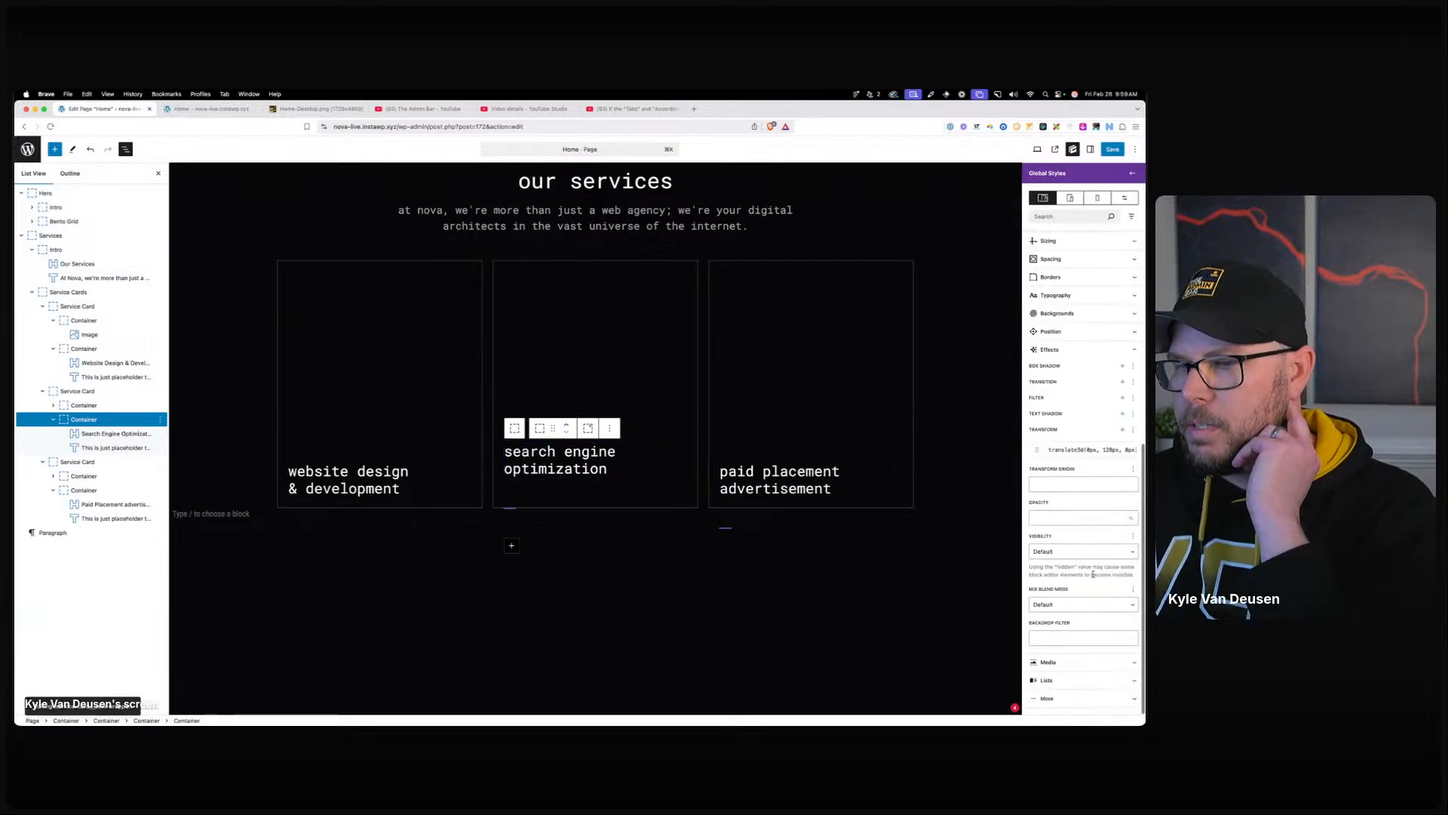
{"action": "left_click", "coordinate": [1123, 381]}
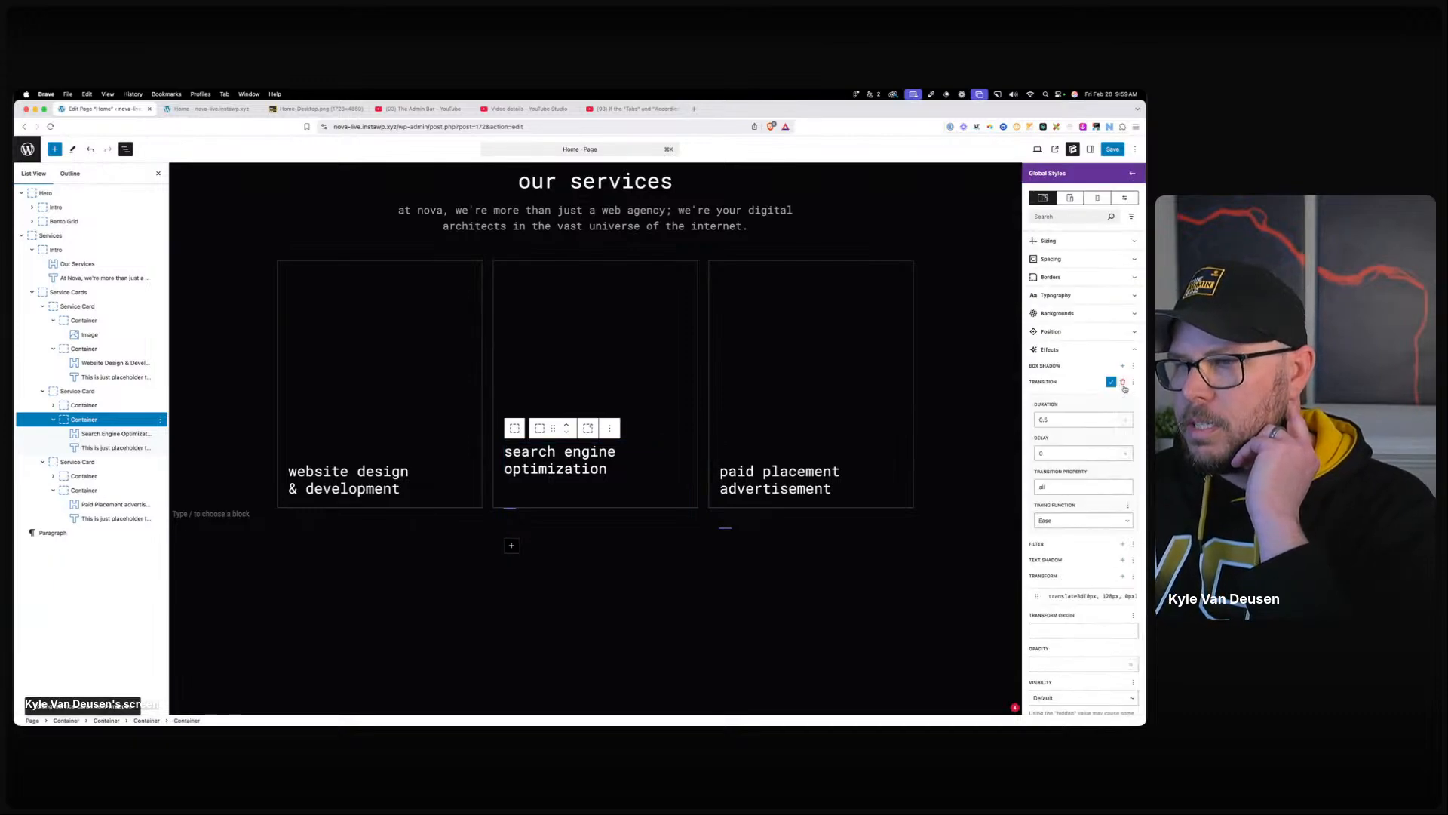
{"action": "left_click", "coordinate": [1045, 420]}
{"action": "type", "text": "2"}
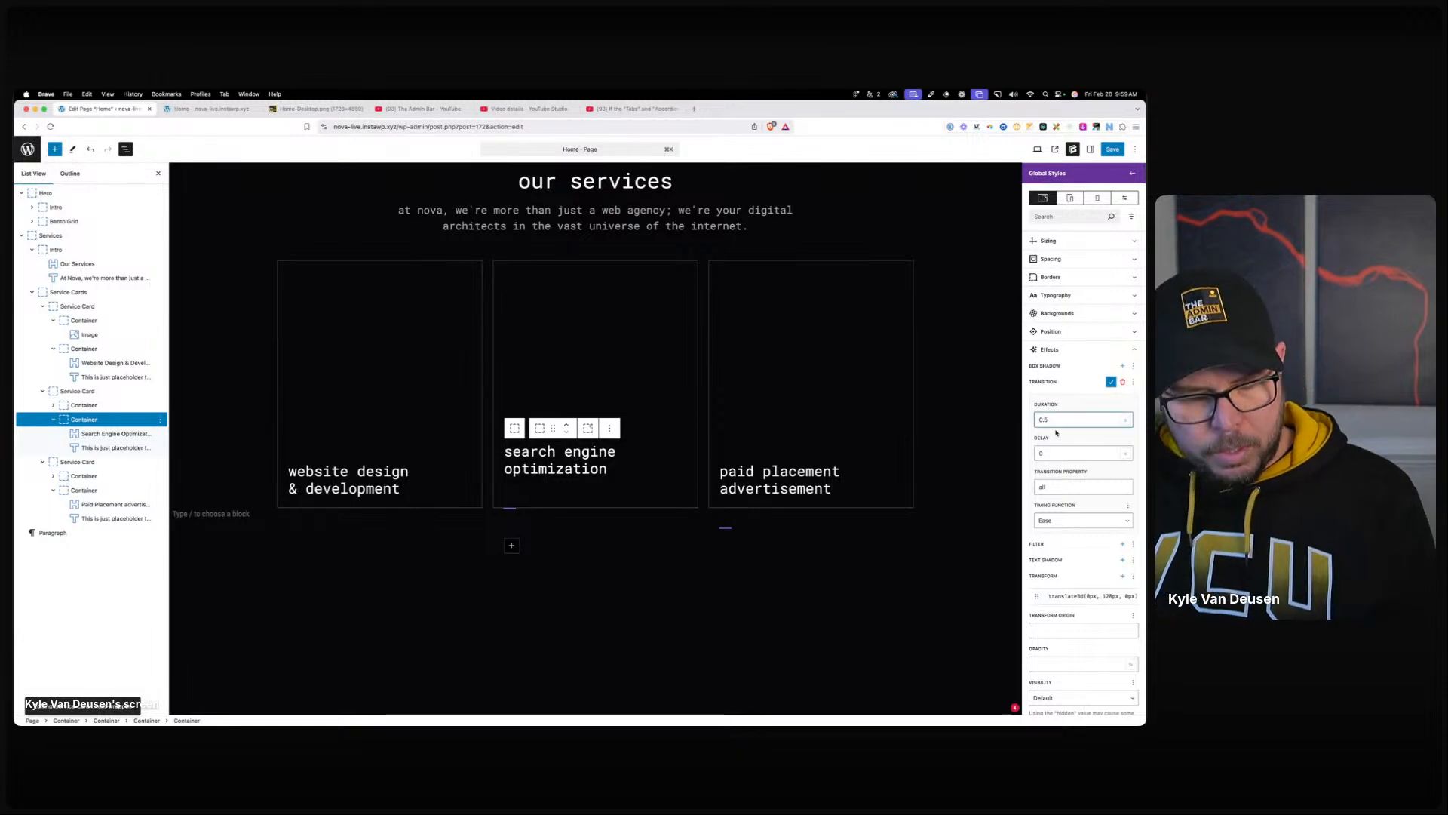
{"action": "left_click", "coordinate": [1083, 521]}
{"action": "left_click", "coordinate": [1056, 562]}
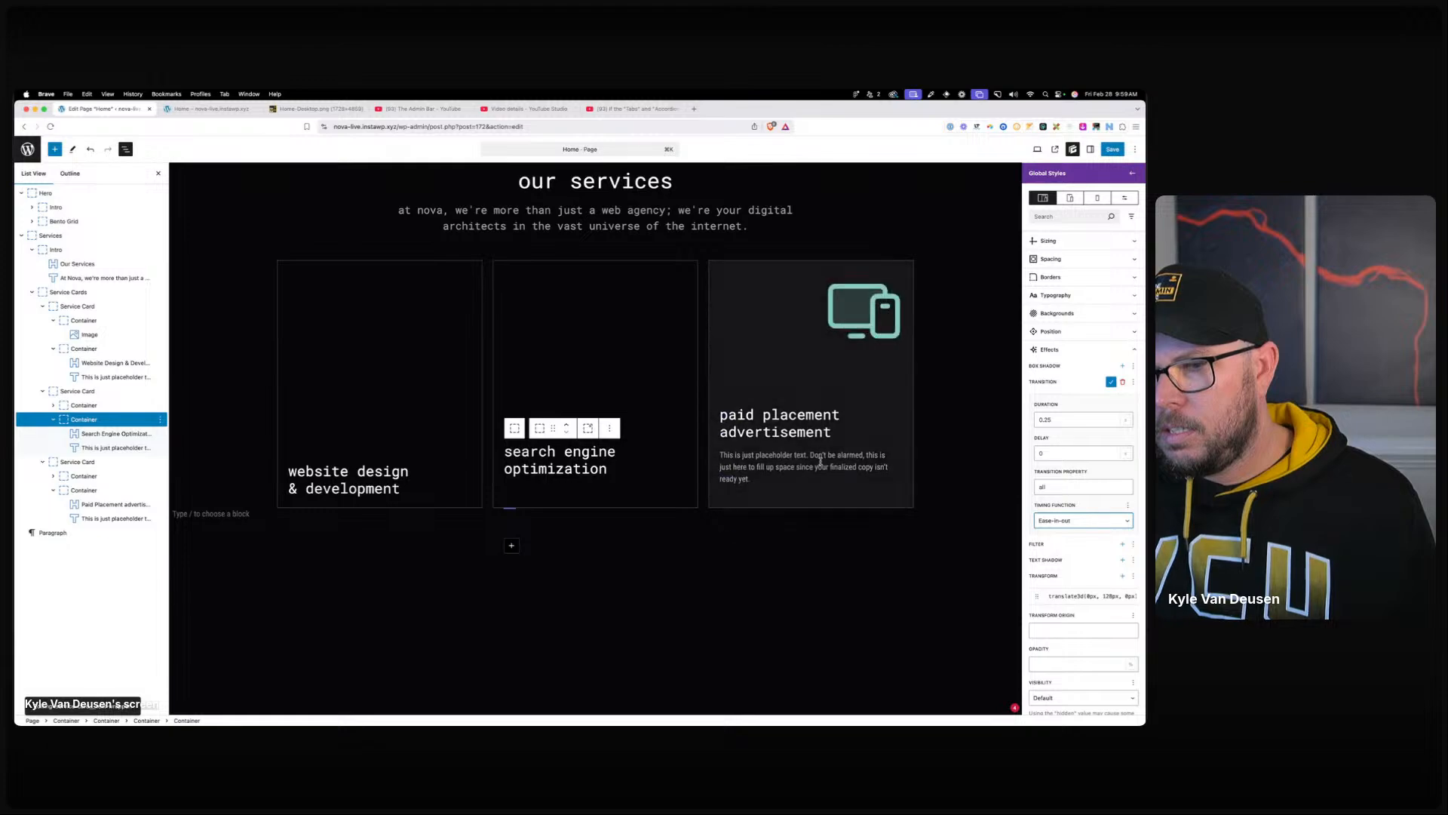
Give the card description style a 0.25-second ease-in-out transition as well.
{"action": "left_click", "coordinate": [104, 448]}
{"action": "left_click", "coordinate": [1056, 253]}
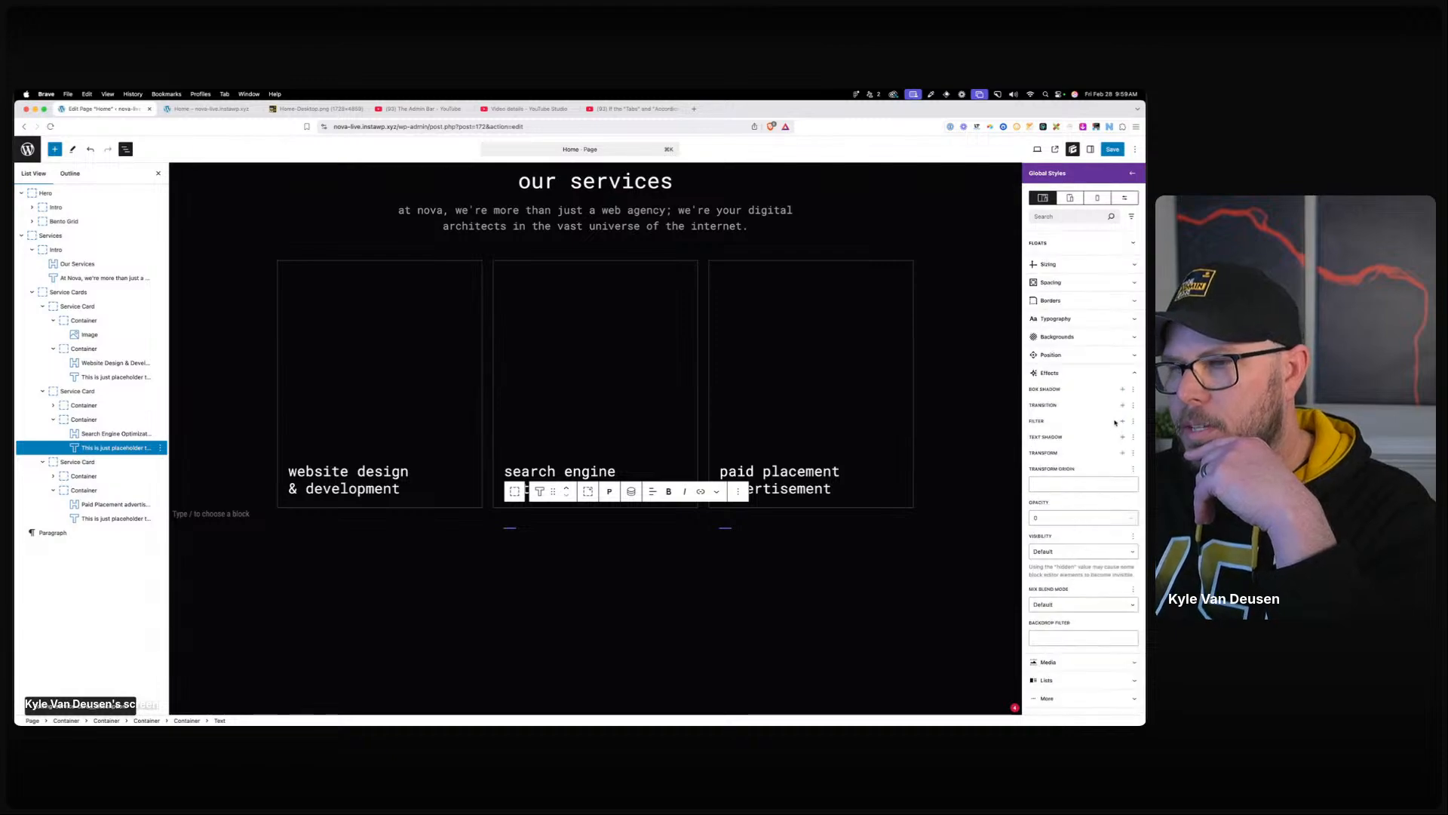
{"action": "left_click", "coordinate": [1123, 406]}
{"action": "left_click", "coordinate": [1044, 442]}
{"action": "type", "text": "25"}
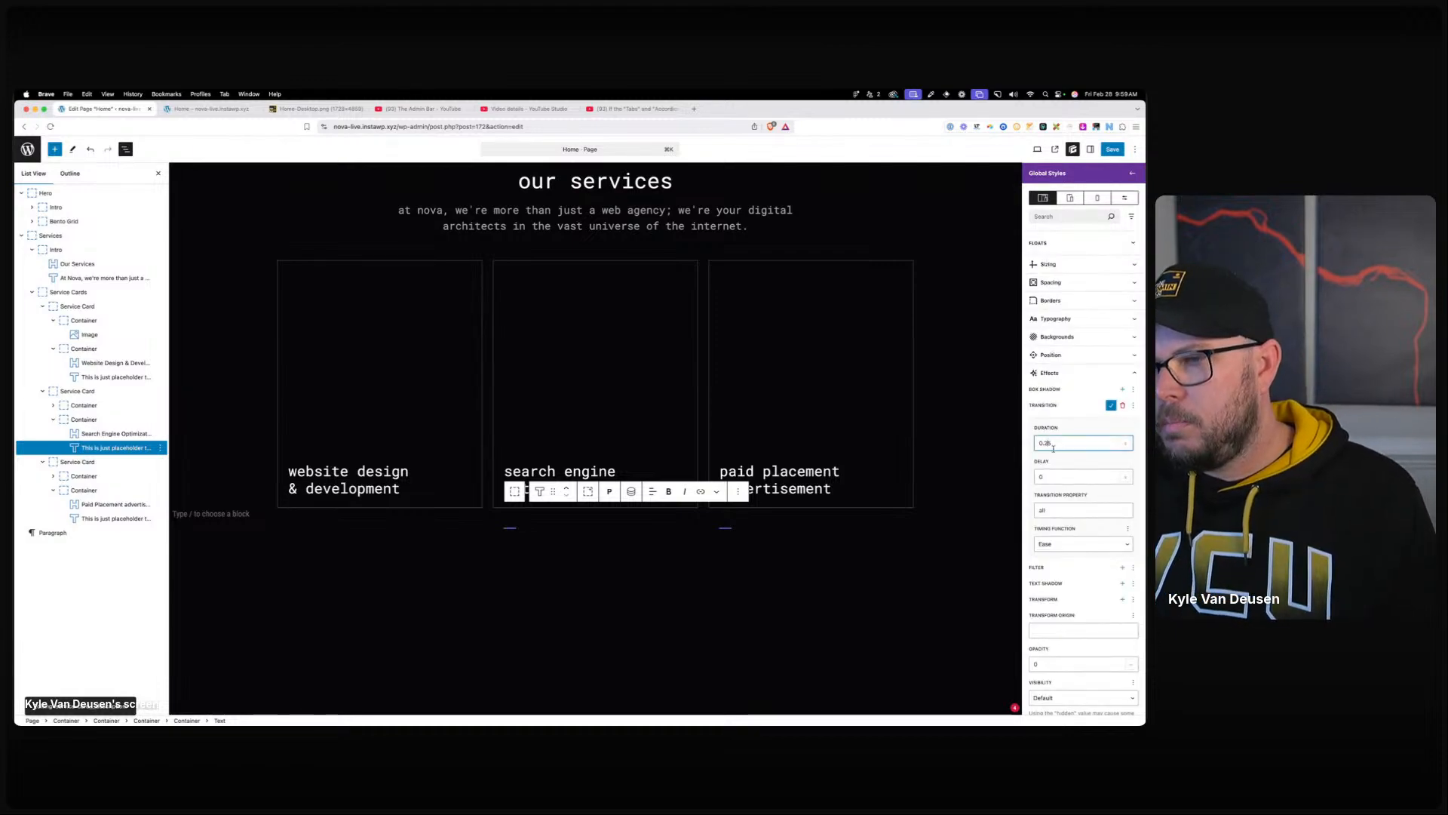
{"action": "left_click", "coordinate": [1061, 549]}
{"action": "left_click", "coordinate": [1056, 585]}
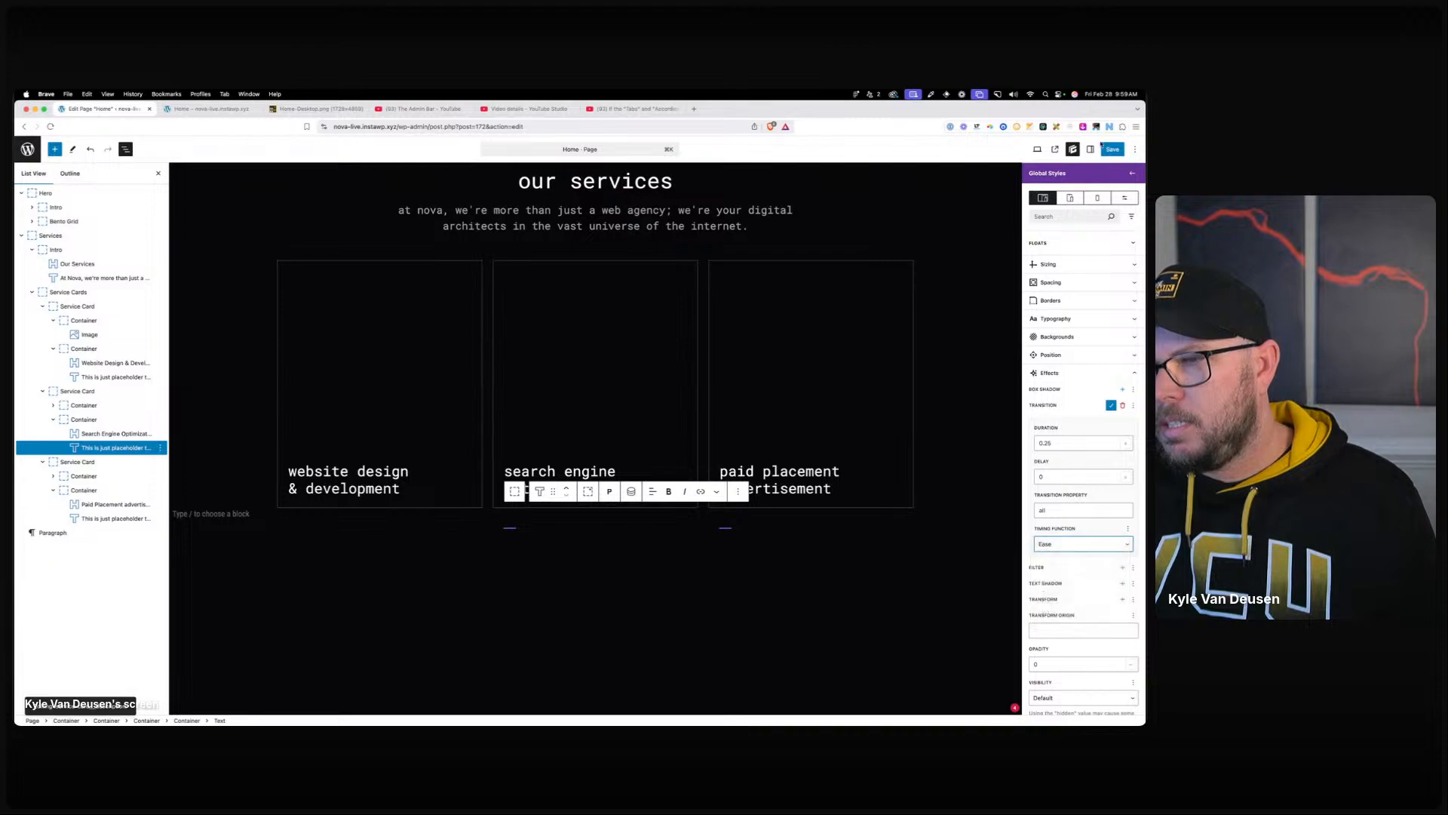
{"action": "left_click", "coordinate": [216, 108]}
{"action": "left_click", "coordinate": [358, 127]}
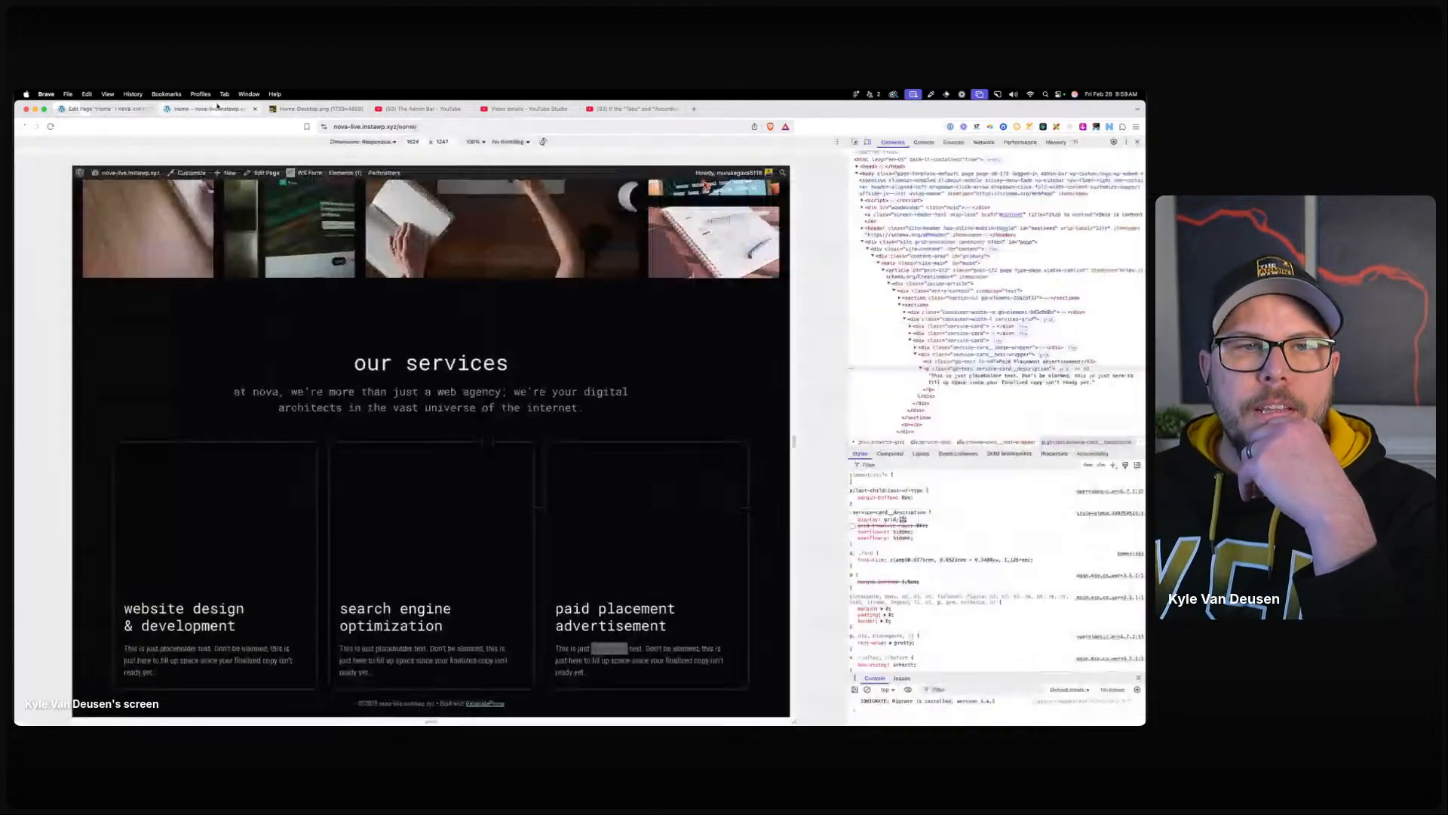
{"action": "key", "text": "Return"}
{"action": "left_click", "coordinate": [1137, 142]}
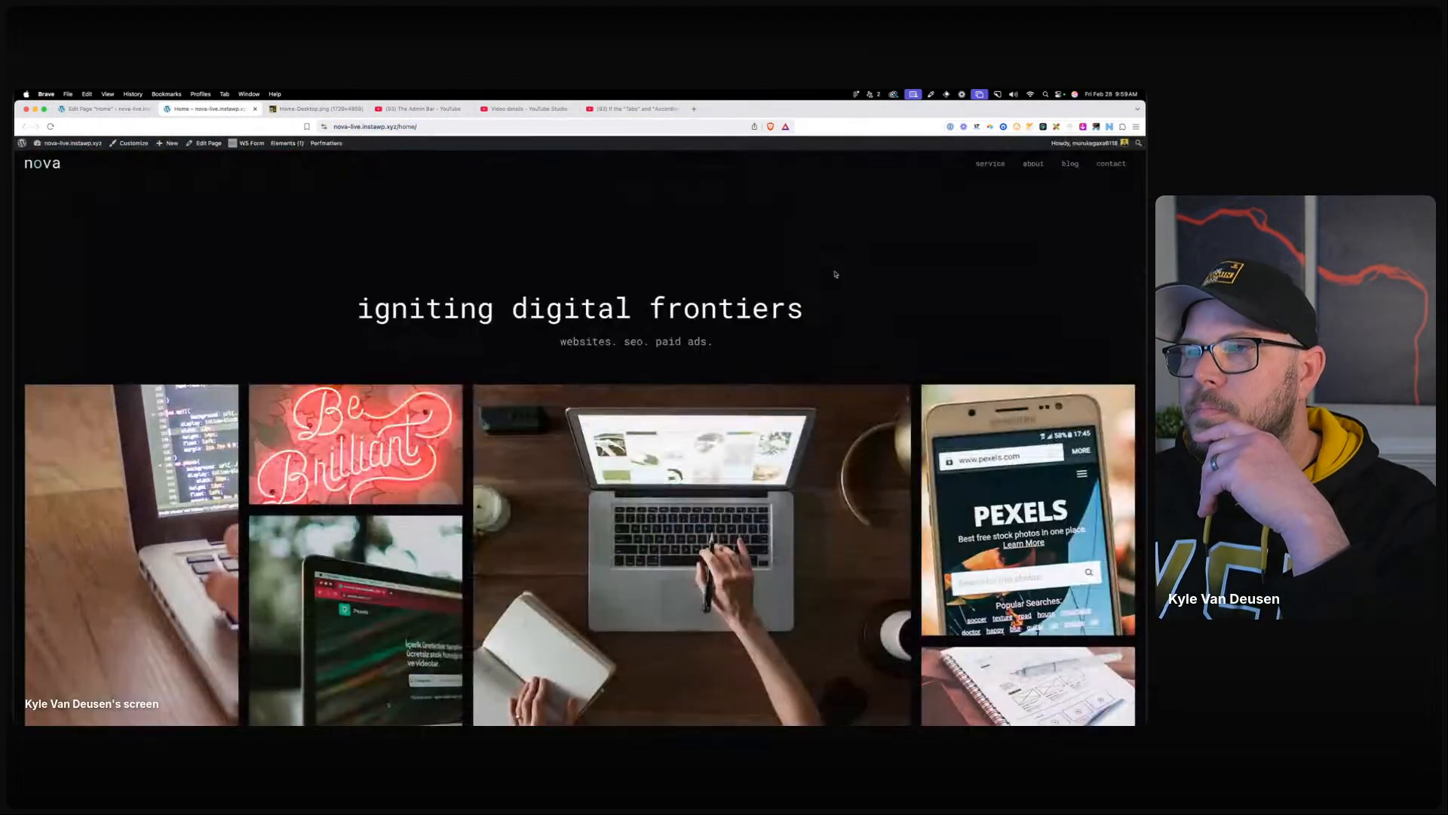
{"action": "scroll", "coordinate": [662, 310], "scroll_direction": "down", "scroll_amount": 8}
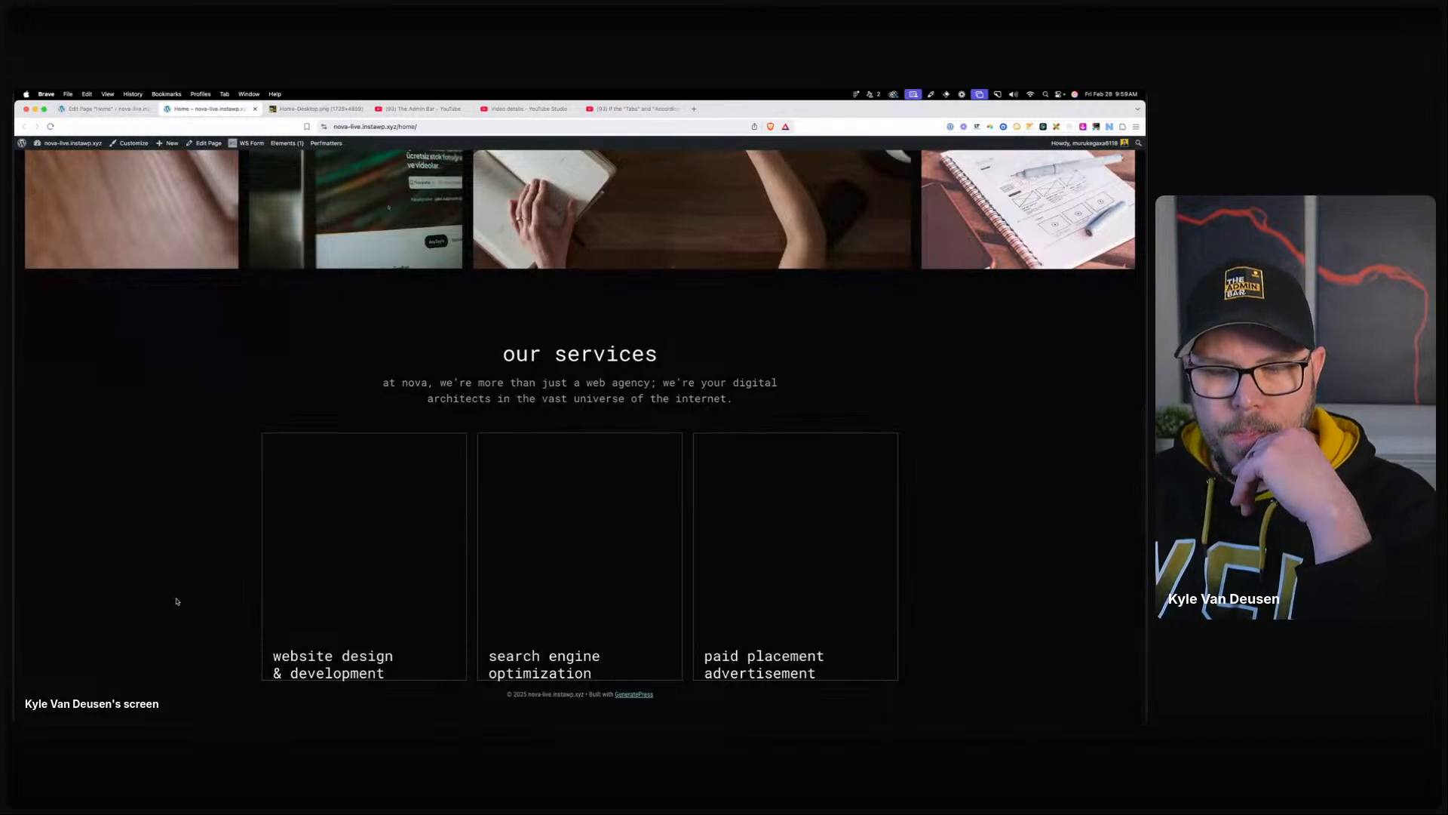
{"action": "mouse_move", "coordinate": [380, 641]}
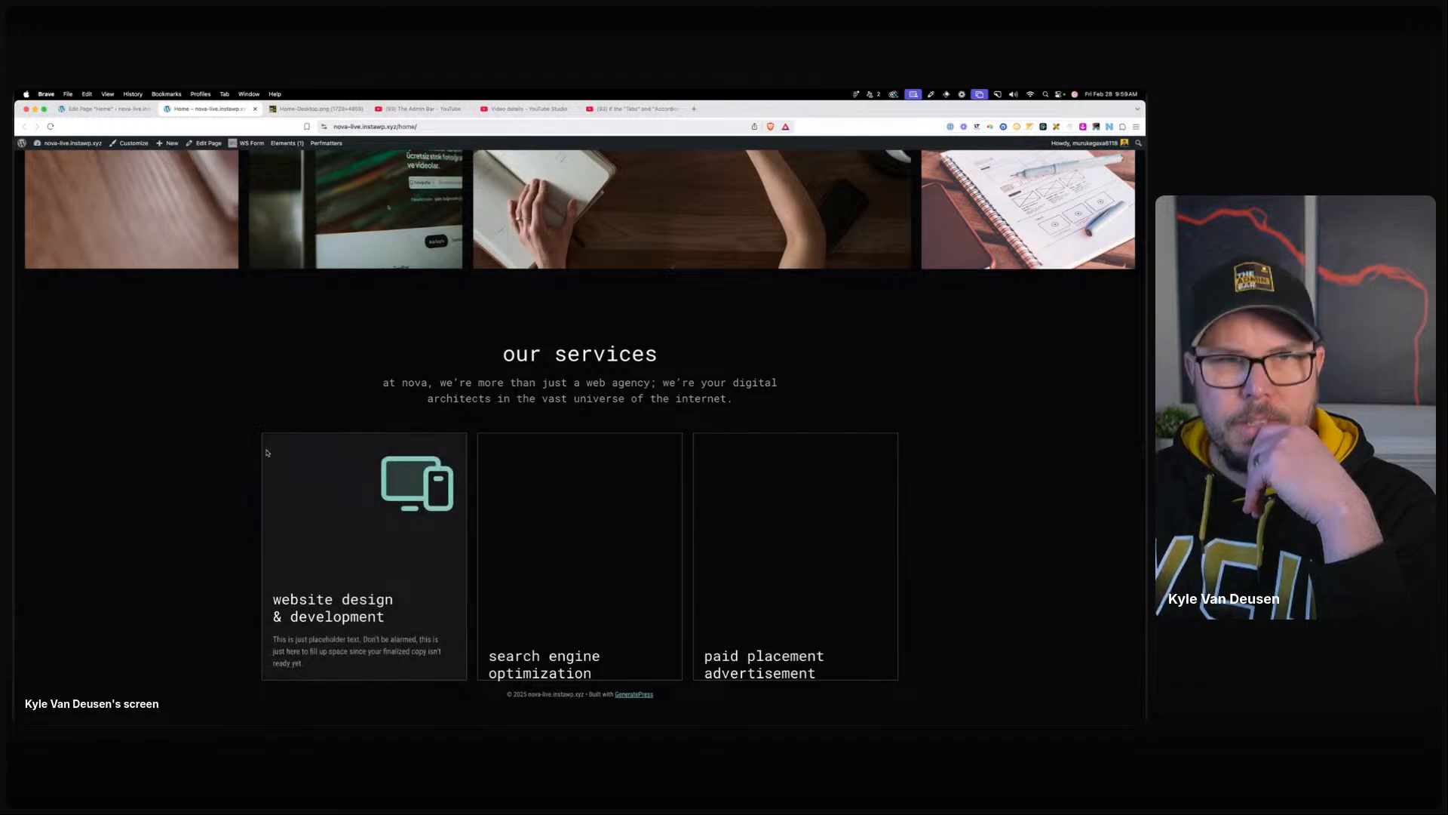
{"action": "left_click", "coordinate": [106, 109]}
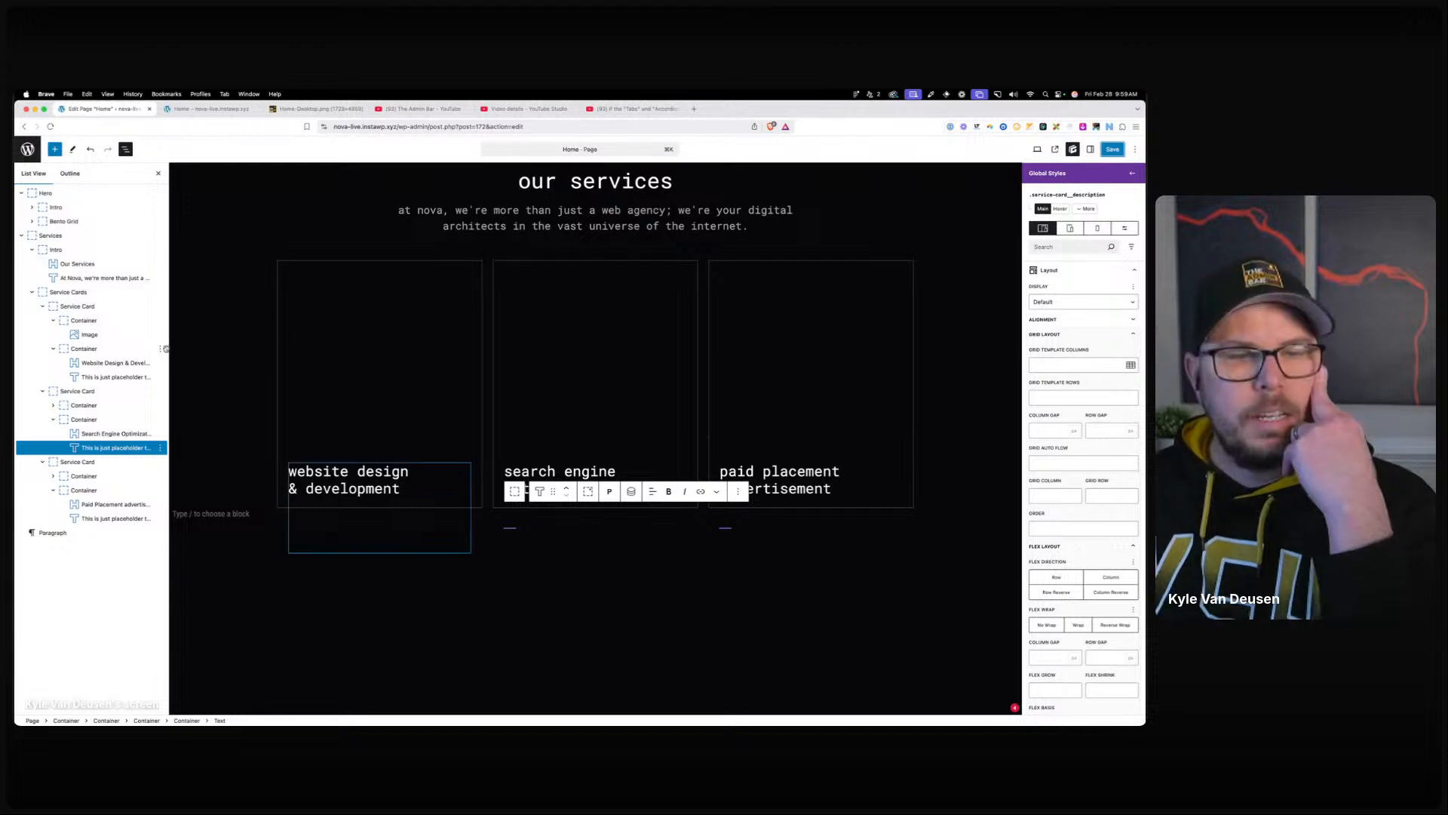
Check the text wrapper's translate transform, now at 100, and save the page.
{"action": "left_click", "coordinate": [84, 420]}
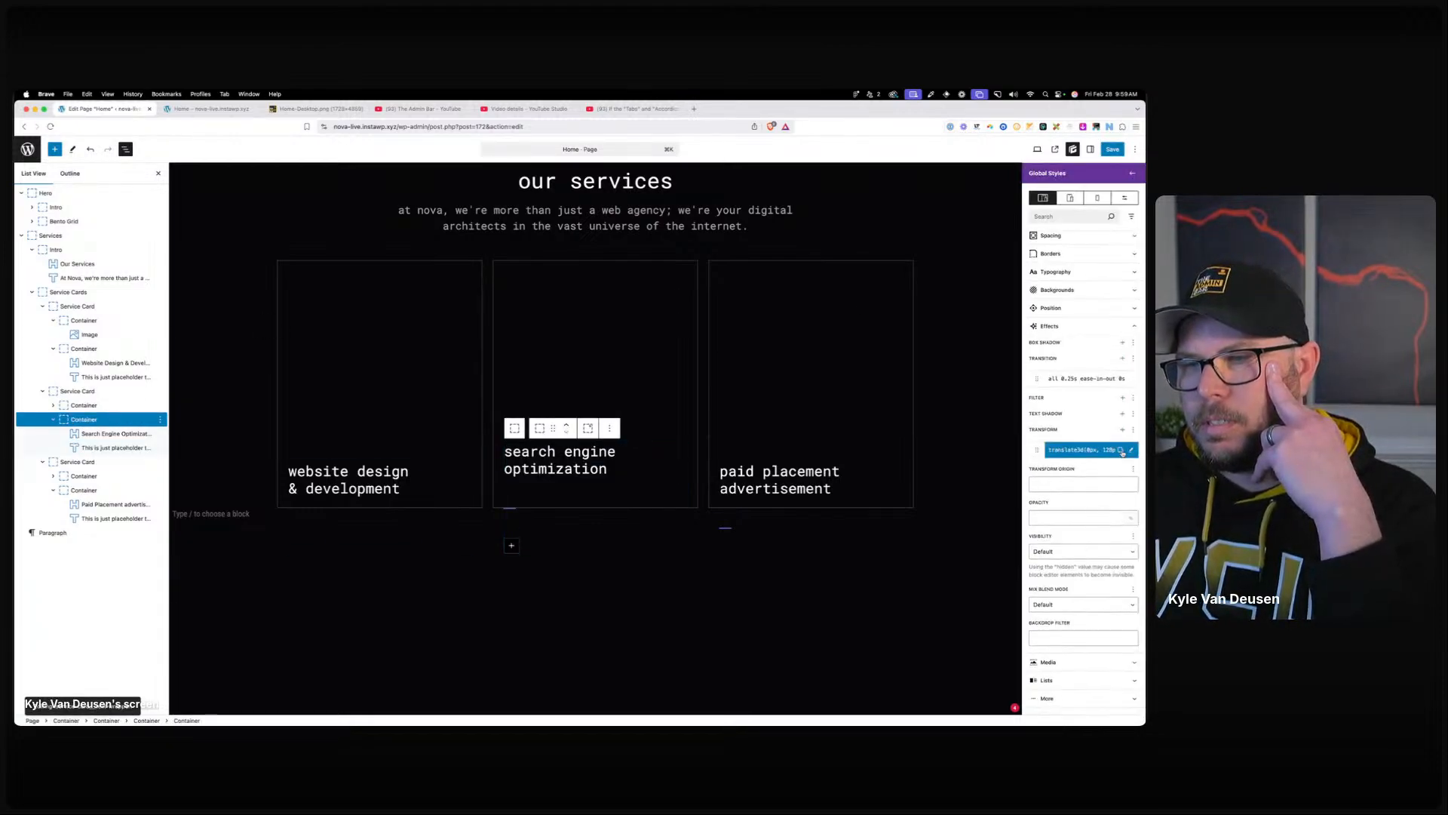
{"action": "left_click", "coordinate": [1130, 451]}
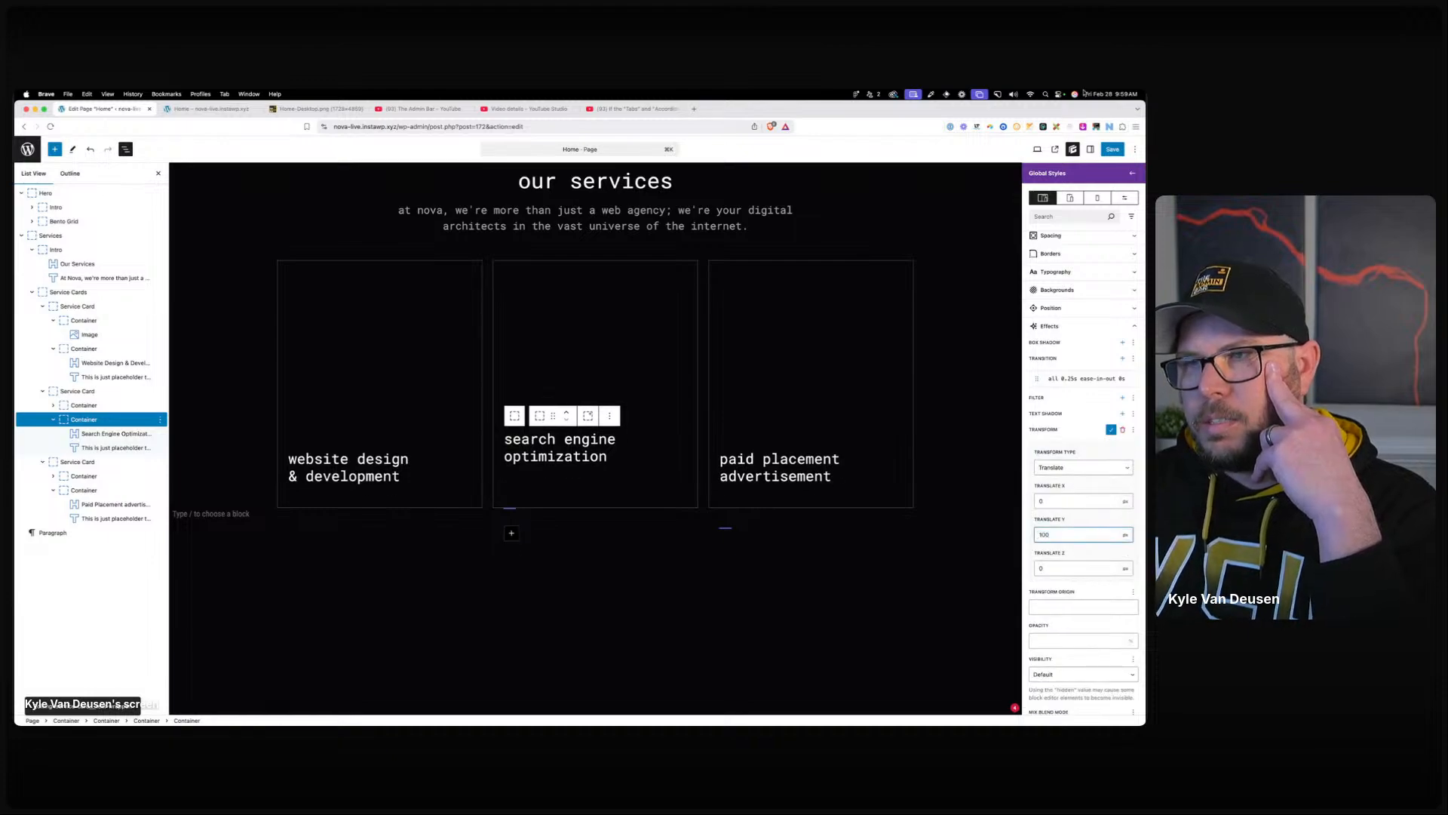
{"action": "left_click", "coordinate": [1121, 149]}
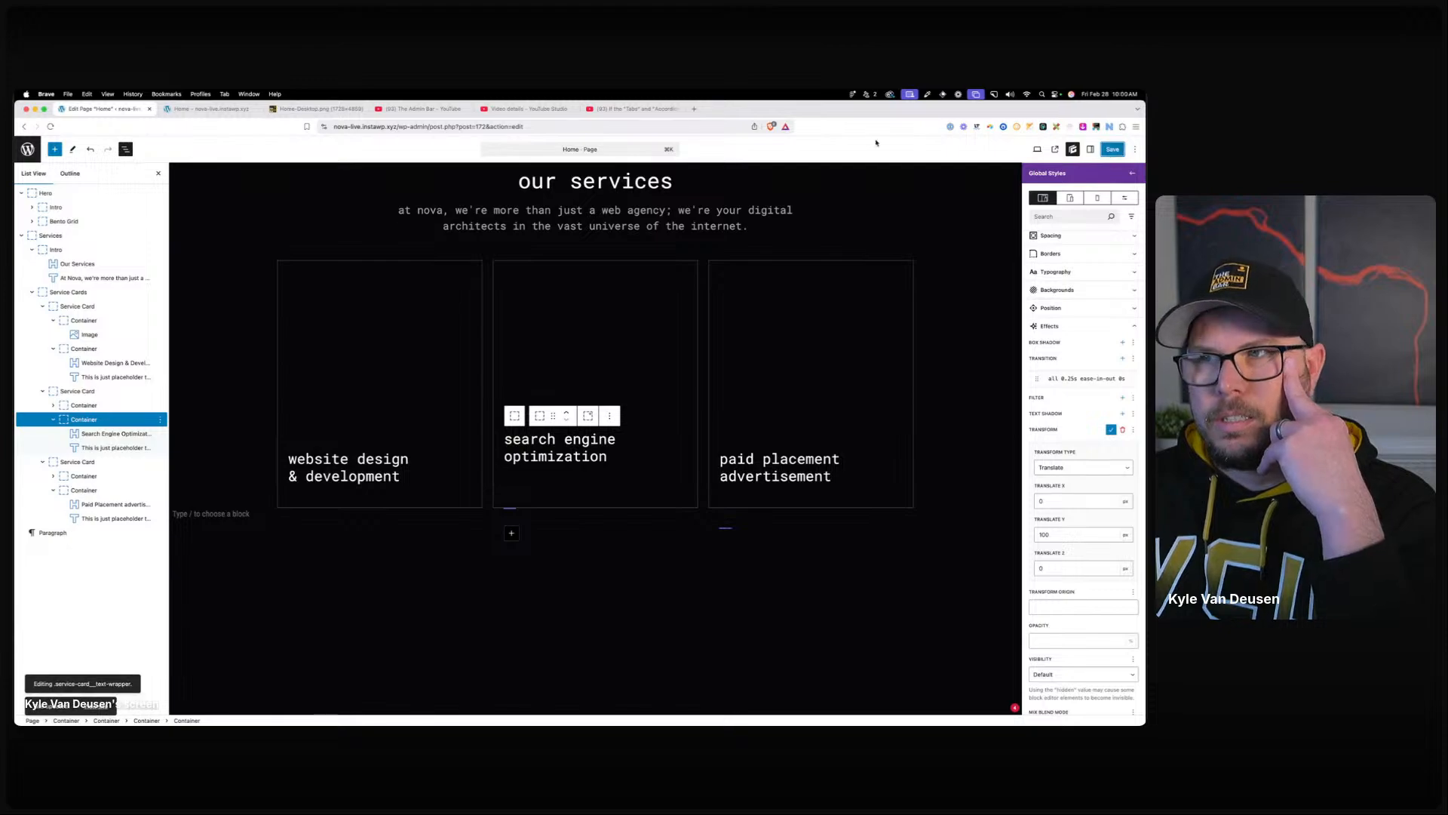
Reload the live home page and scroll down to the our services cards.
{"action": "left_click", "coordinate": [211, 109]}
{"action": "key", "text": "super+r"}
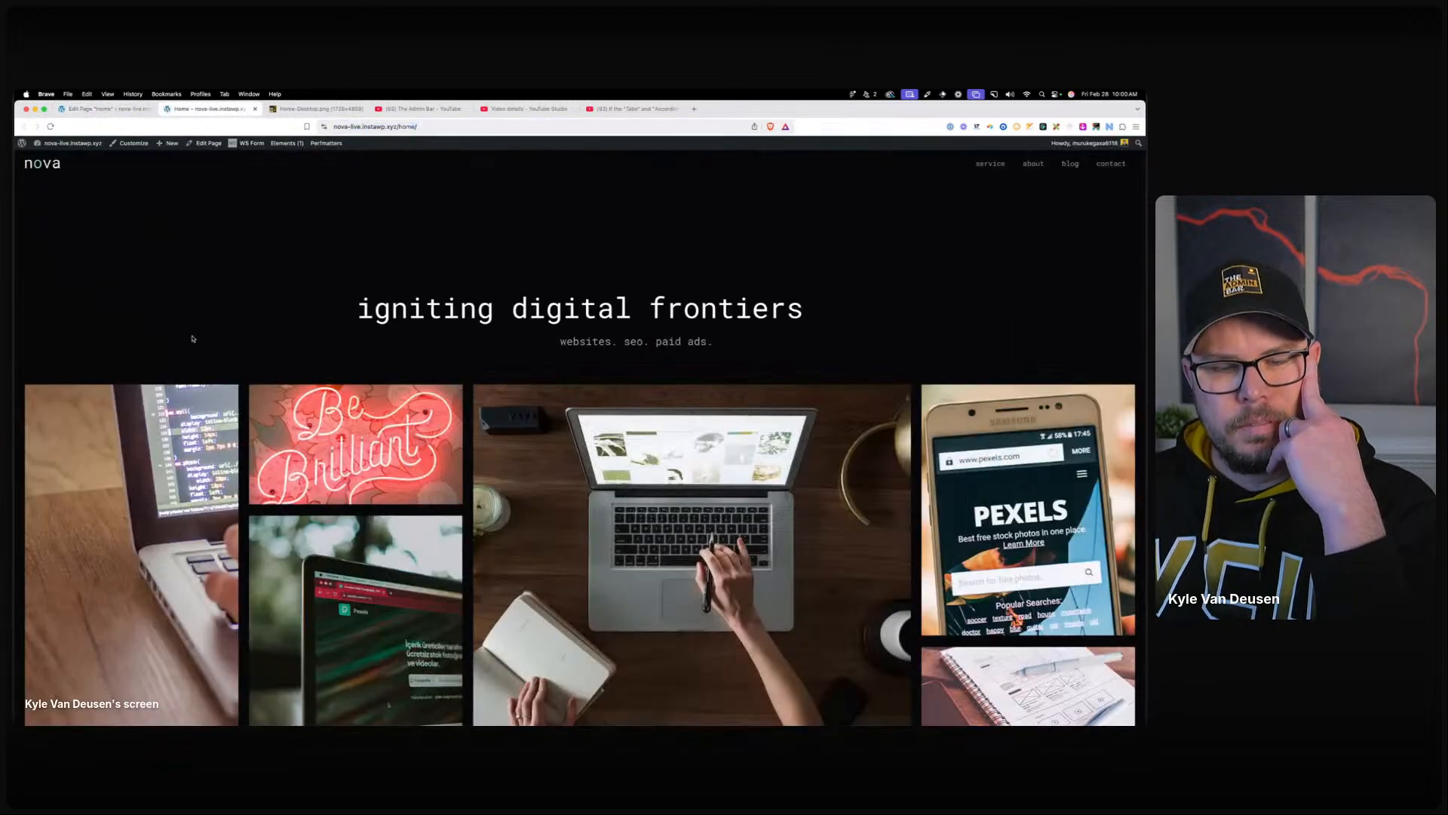
{"action": "scroll", "coordinate": [232, 358], "scroll_direction": "down", "scroll_amount": 1}
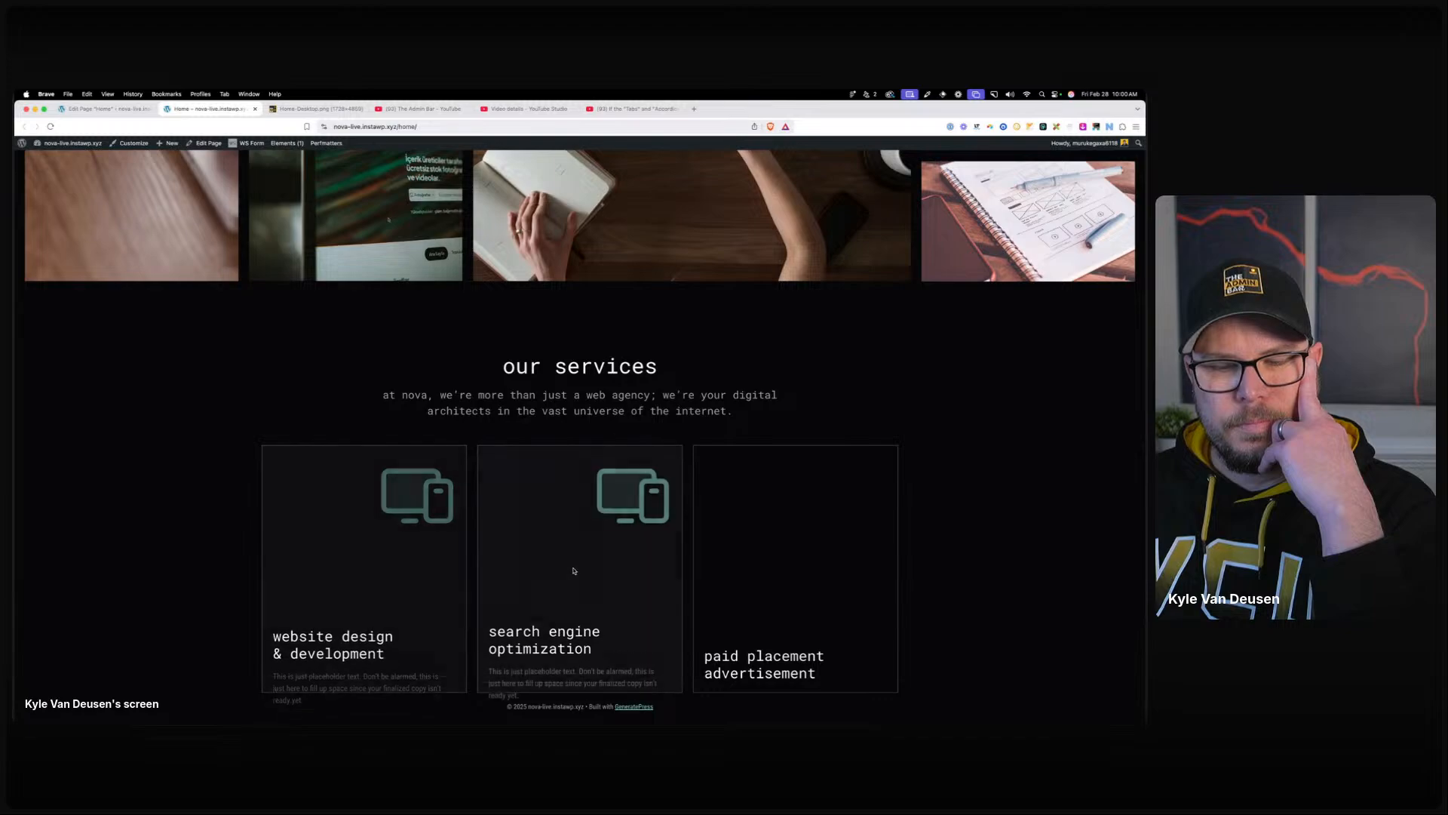
Set the service card's Overflow-X and Overflow-Y to hidden and save the page and styles.
{"action": "left_click", "coordinate": [104, 113]}
{"action": "left_click", "coordinate": [514, 416]}
{"action": "scroll", "coordinate": [1089, 574], "scroll_direction": "down", "scroll_amount": 5}
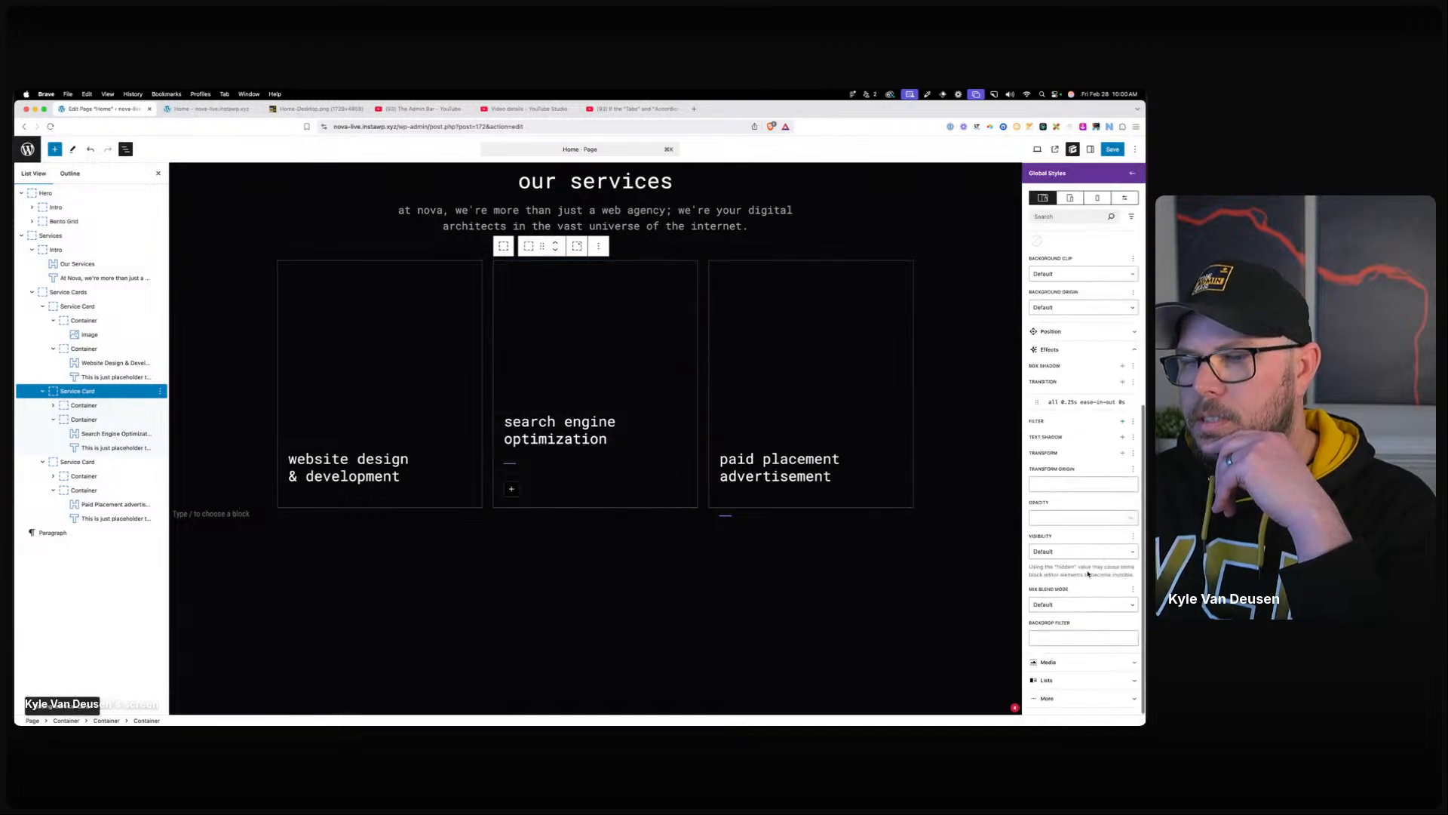
{"action": "left_click", "coordinate": [1057, 333]}
{"action": "left_click", "coordinate": [1066, 480]}
{"action": "left_click", "coordinate": [1064, 501]}
{"action": "left_click", "coordinate": [1067, 514]}
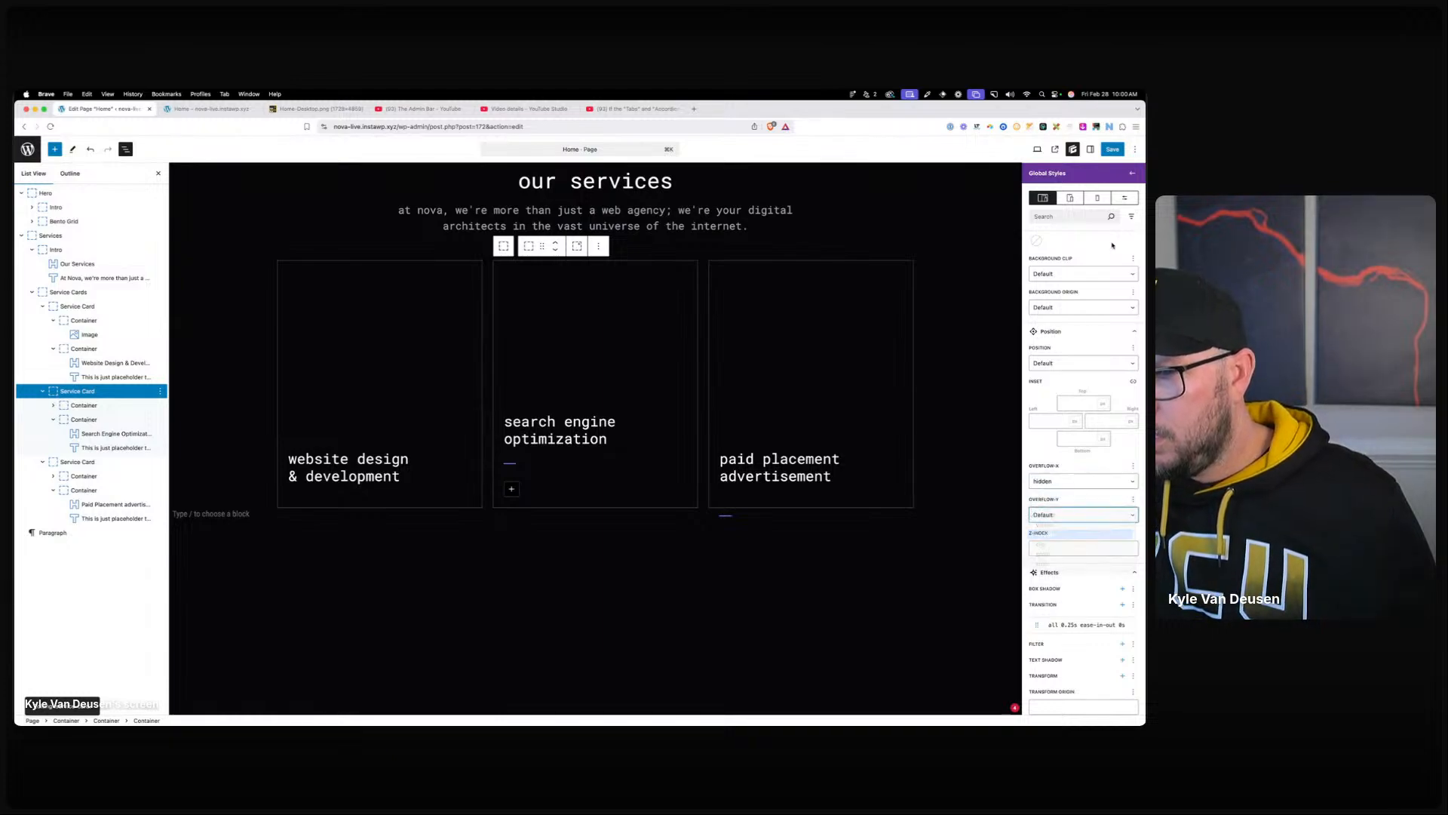
{"action": "left_click", "coordinate": [1113, 149]}
{"action": "left_click", "coordinate": [1113, 150]}
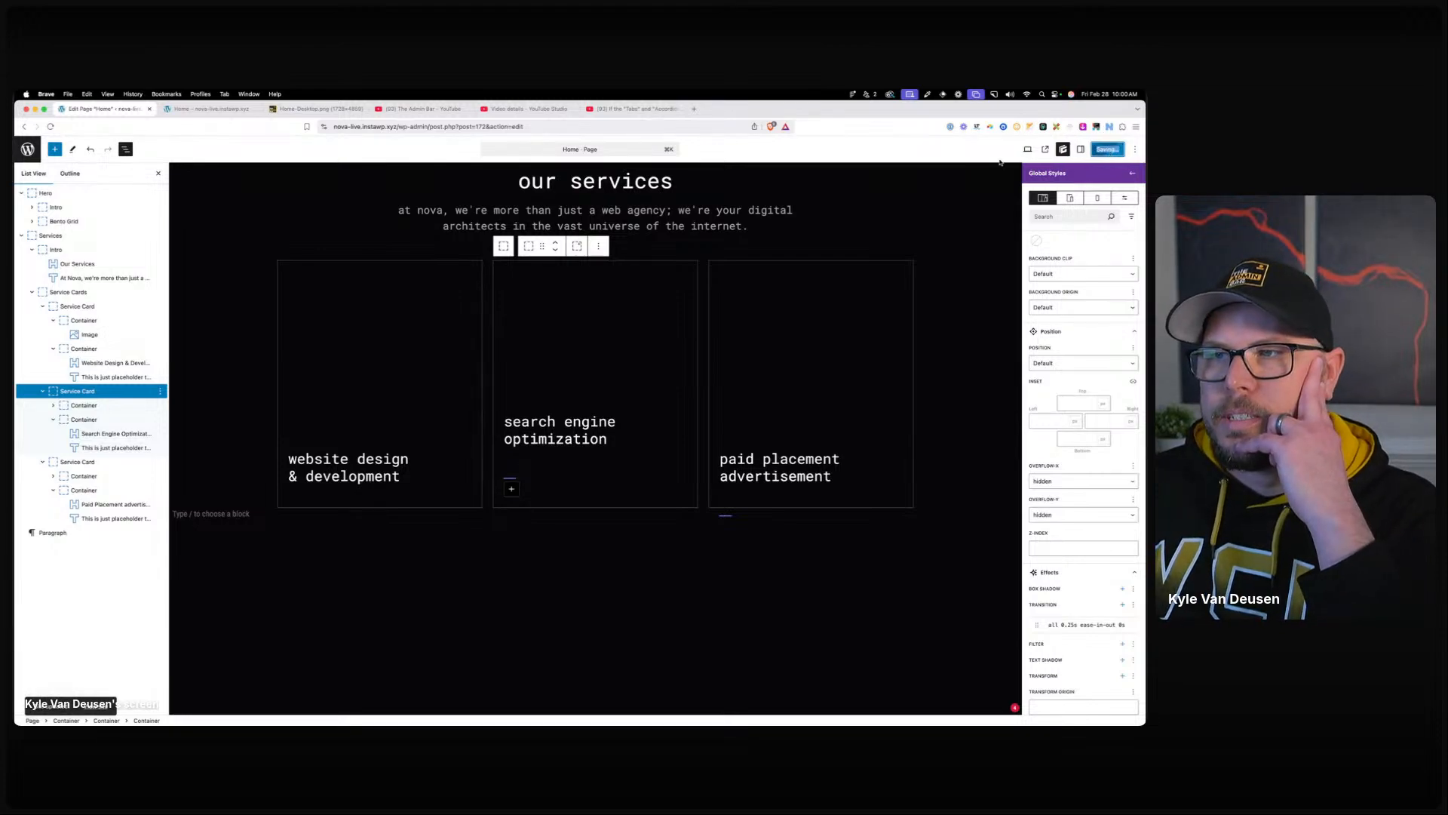
Reload the live home page and scroll to the services section.
{"action": "left_click", "coordinate": [219, 110]}
{"action": "left_click", "coordinate": [414, 127]}
{"action": "key", "text": "Return"}
{"action": "scroll", "coordinate": [388, 160], "scroll_direction": "down", "scroll_amount": 10}
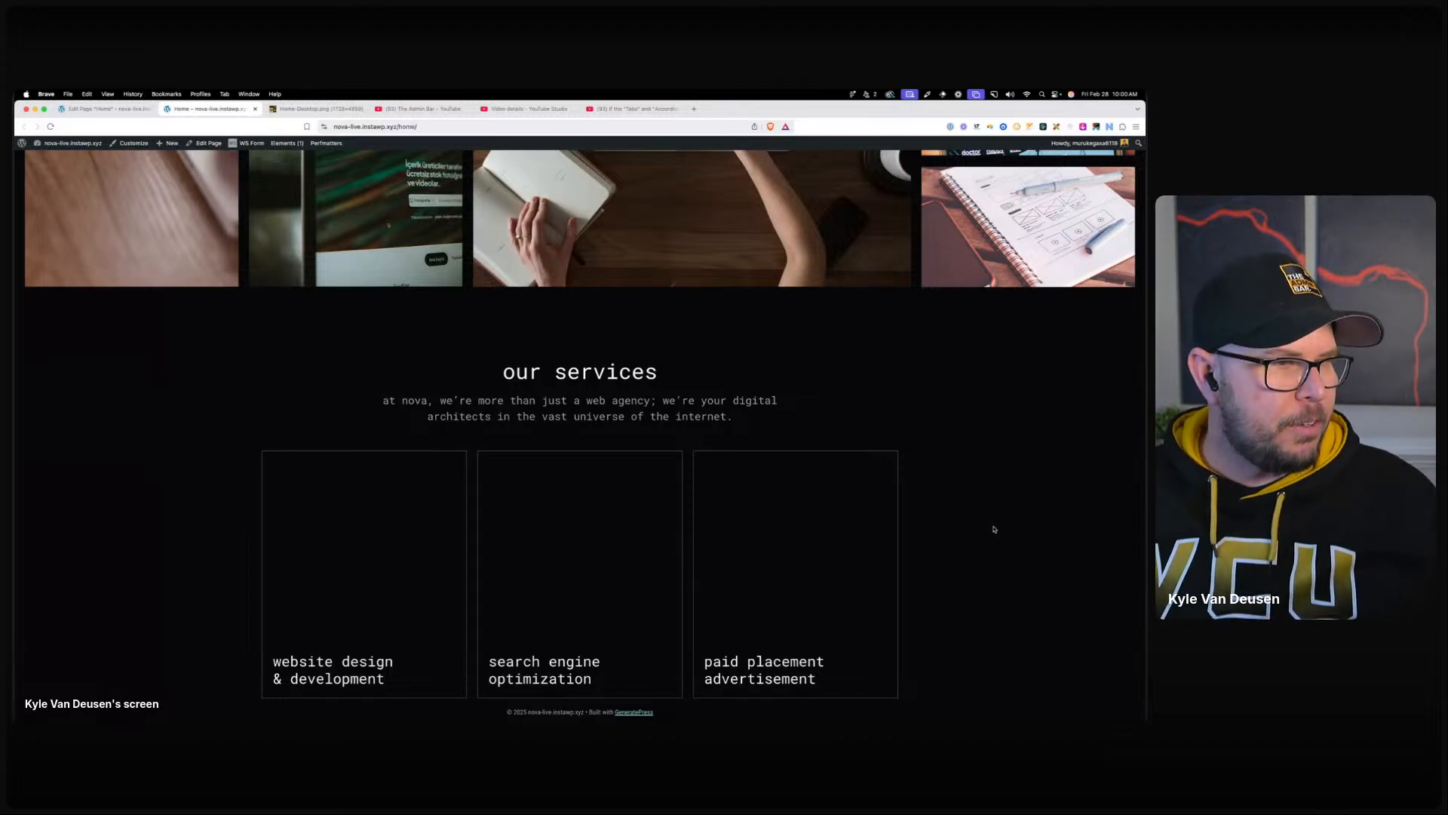
Drag the Figma window into view and scroll to the latest articles section mockup.
{"action": "left_click_drag", "start_coordinate": [15, 362], "coordinate": [720, 182]}
{"action": "scroll", "coordinate": [739, 319], "scroll_direction": "down", "scroll_amount": 5}
{"action": "scroll", "coordinate": [751, 357], "scroll_direction": "down", "scroll_amount": 3}
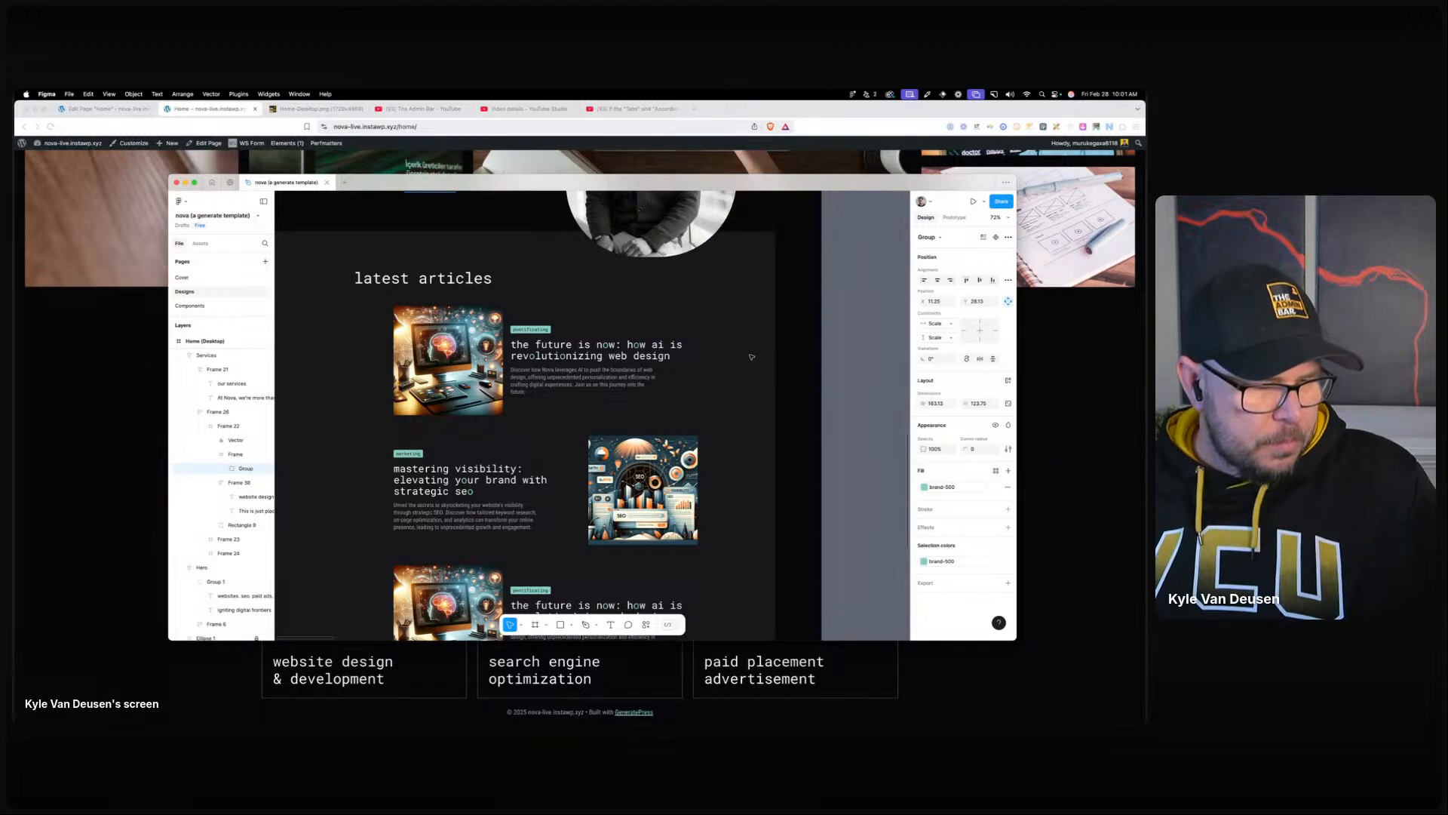
Scroll the Figma canvas over the testimonial design, then drag Figma aside to show the live page.
{"action": "scroll", "coordinate": [685, 350], "scroll_direction": "down", "scroll_amount": 2}
{"action": "scroll", "coordinate": [684, 349], "scroll_direction": "down", "scroll_amount": 3}
{"action": "scroll", "coordinate": [685, 349], "scroll_direction": "up", "scroll_amount": 10}
{"action": "left_click_drag", "start_coordinate": [703, 184], "coordinate": [14, 149]}
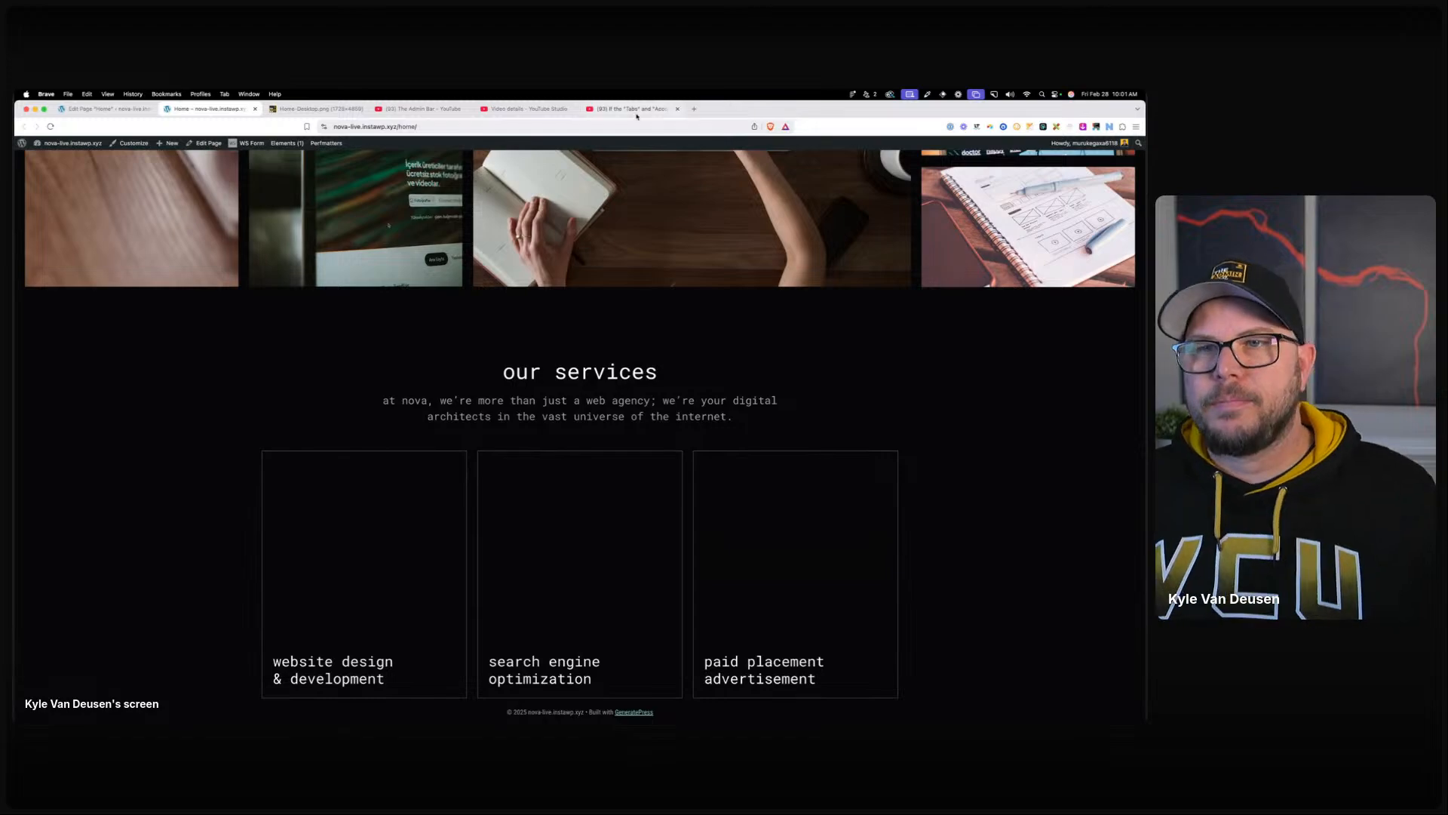
Search YouTube for the CSS creator's name and open their channel's Videos list.
{"action": "left_click", "coordinate": [638, 113]}
{"action": "left_click", "coordinate": [543, 148]}
{"action": "type", "text": "kevin powell"}
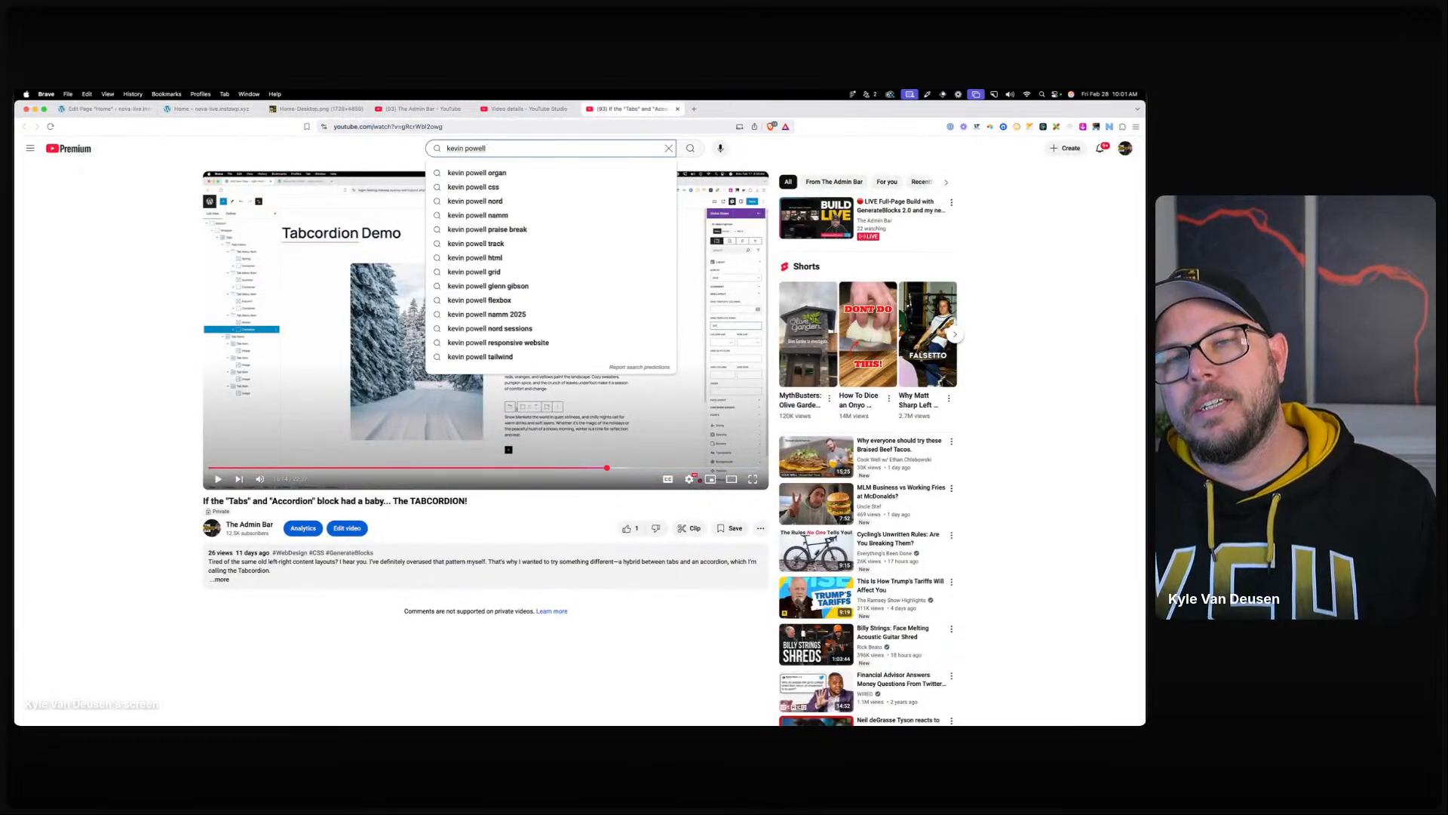
{"action": "key", "text": "Return"}
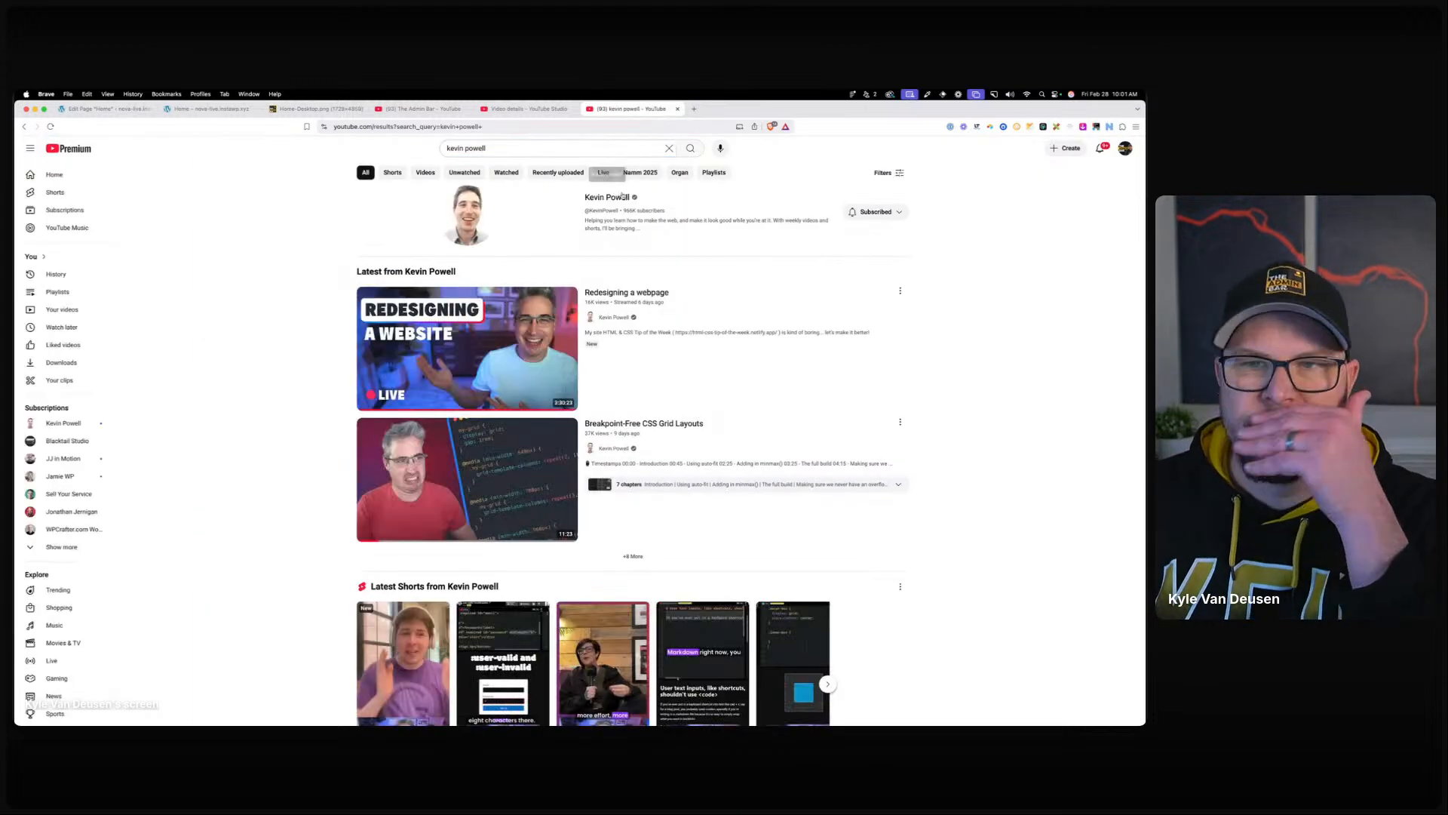
{"action": "left_click", "coordinate": [620, 198]}
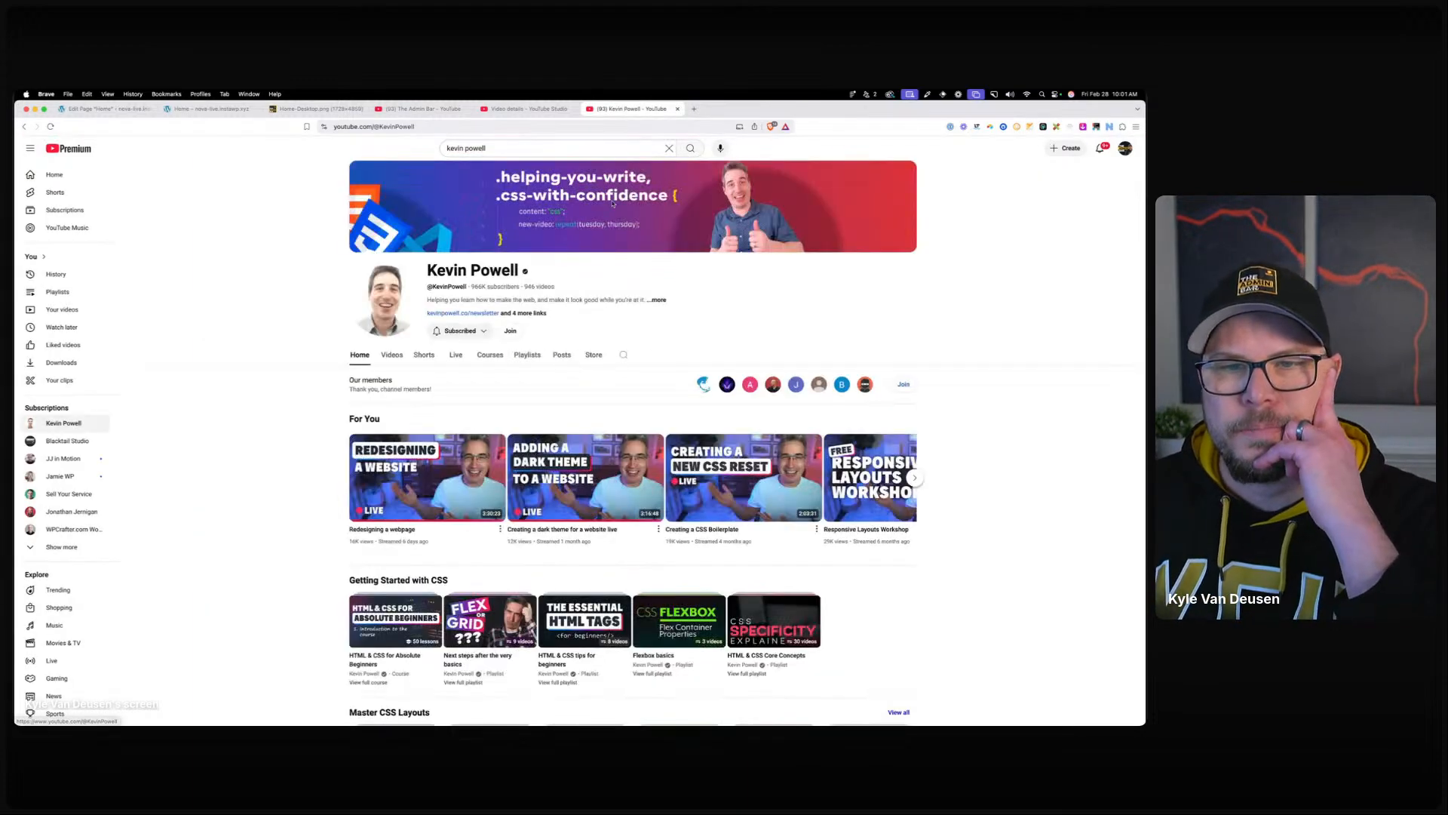
{"action": "left_click", "coordinate": [392, 356]}
Browse through the channel's uploaded videos, then close the channel tab.
{"action": "scroll", "coordinate": [282, 408], "scroll_direction": "down", "scroll_amount": 10}
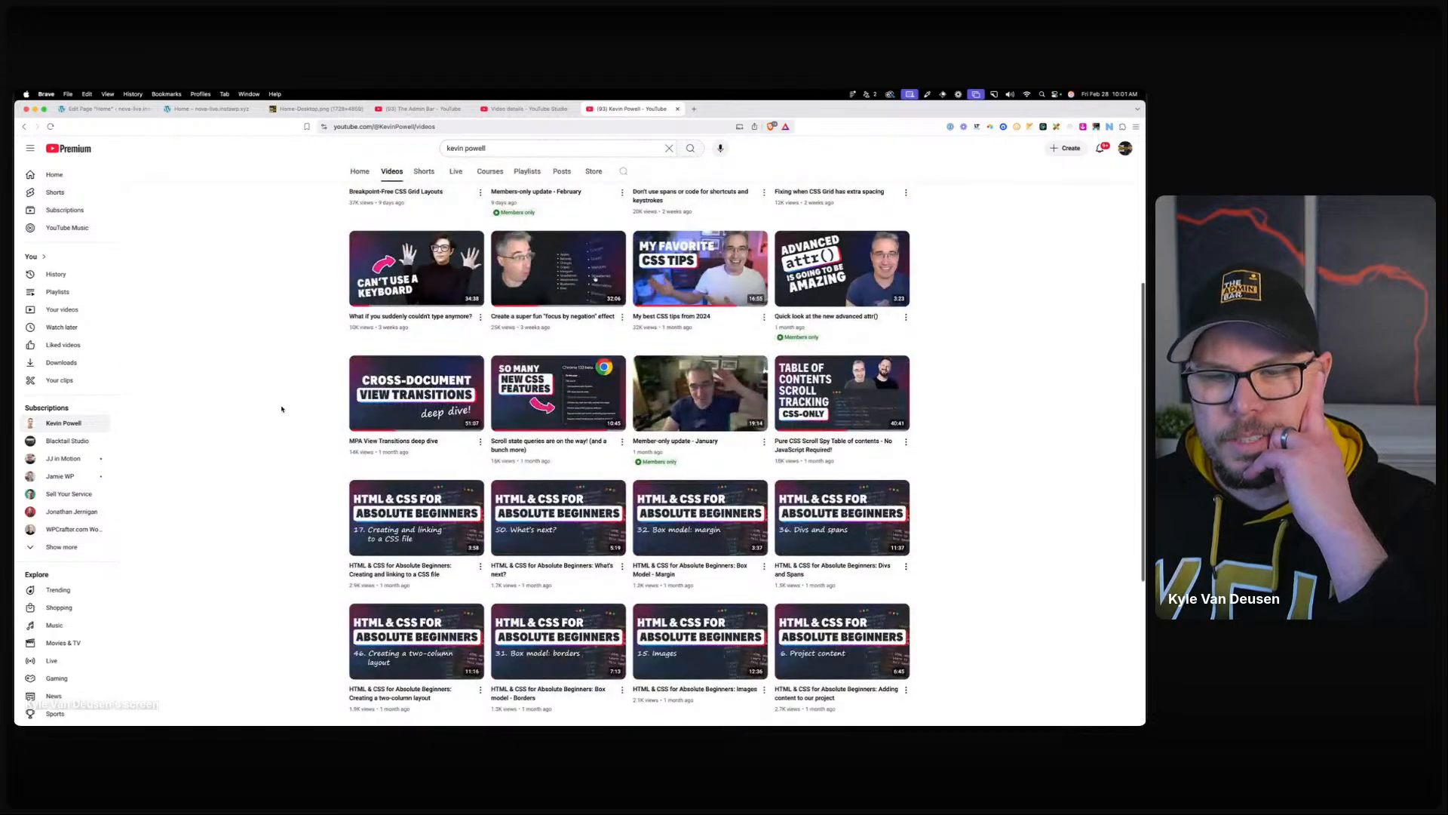
{"action": "scroll", "coordinate": [287, 409], "scroll_direction": "down", "scroll_amount": 15}
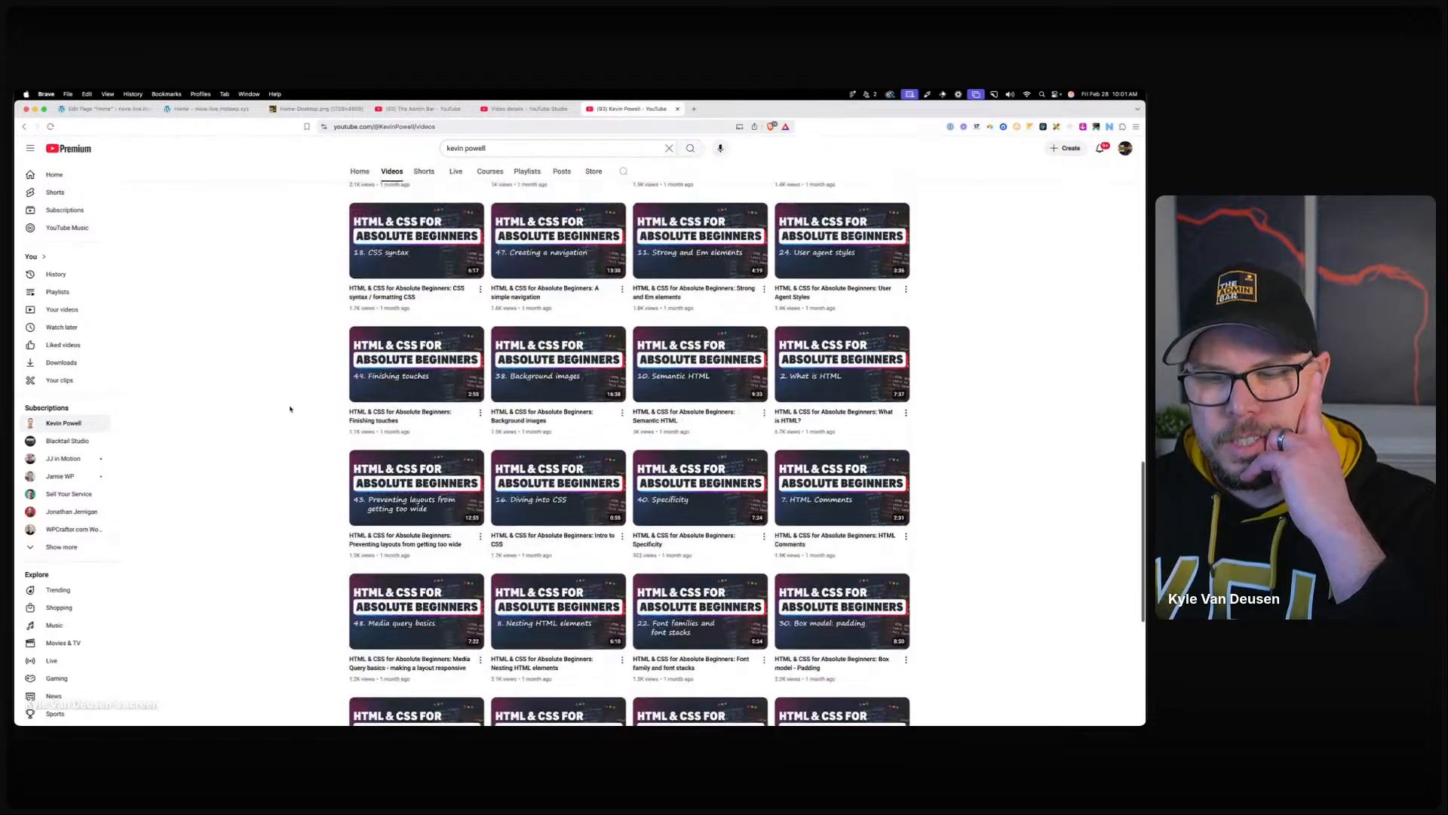
{"action": "scroll", "coordinate": [292, 410], "scroll_direction": "down", "scroll_amount": 6}
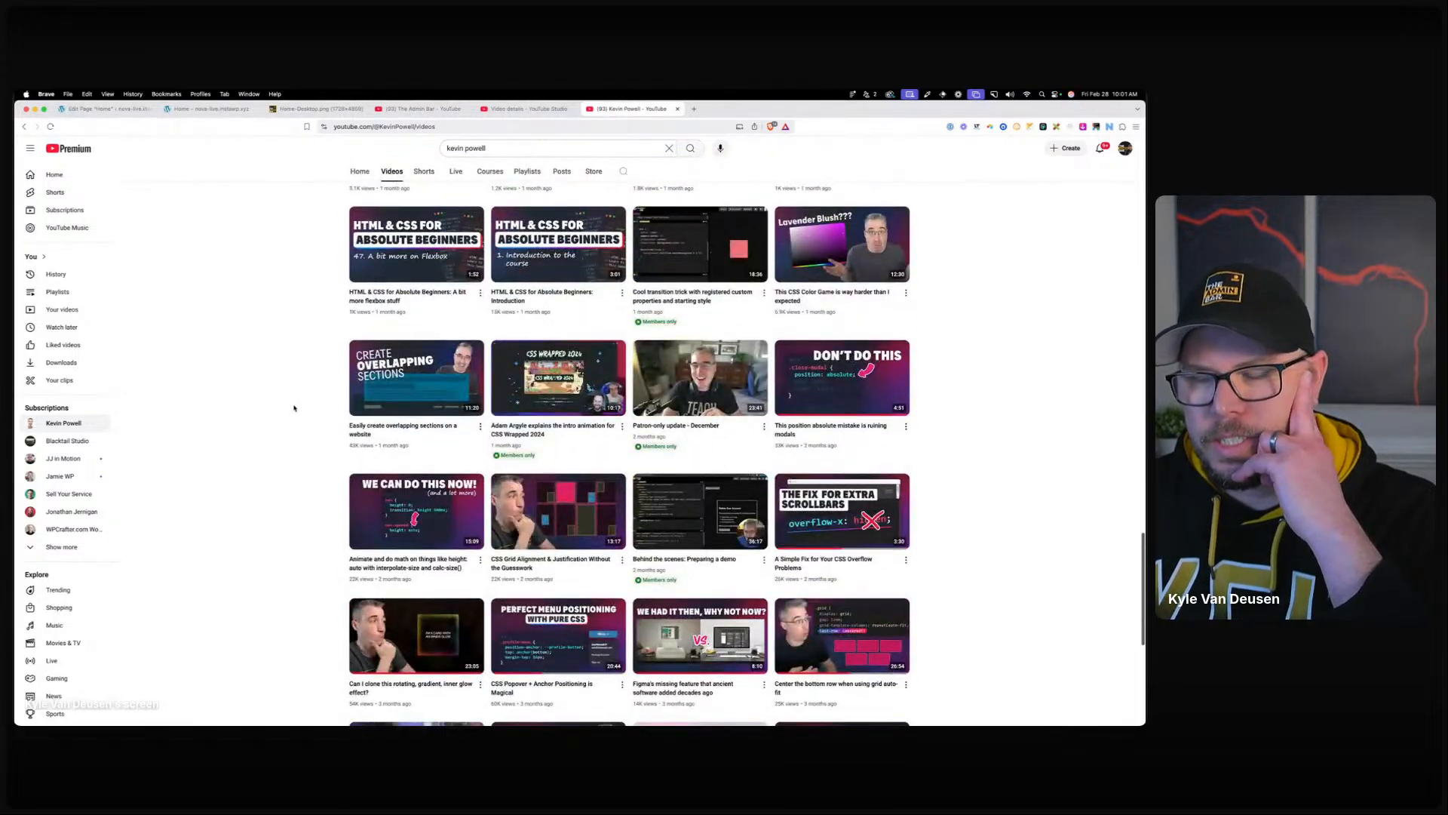
{"action": "scroll", "coordinate": [294, 408], "scroll_direction": "down", "scroll_amount": 3}
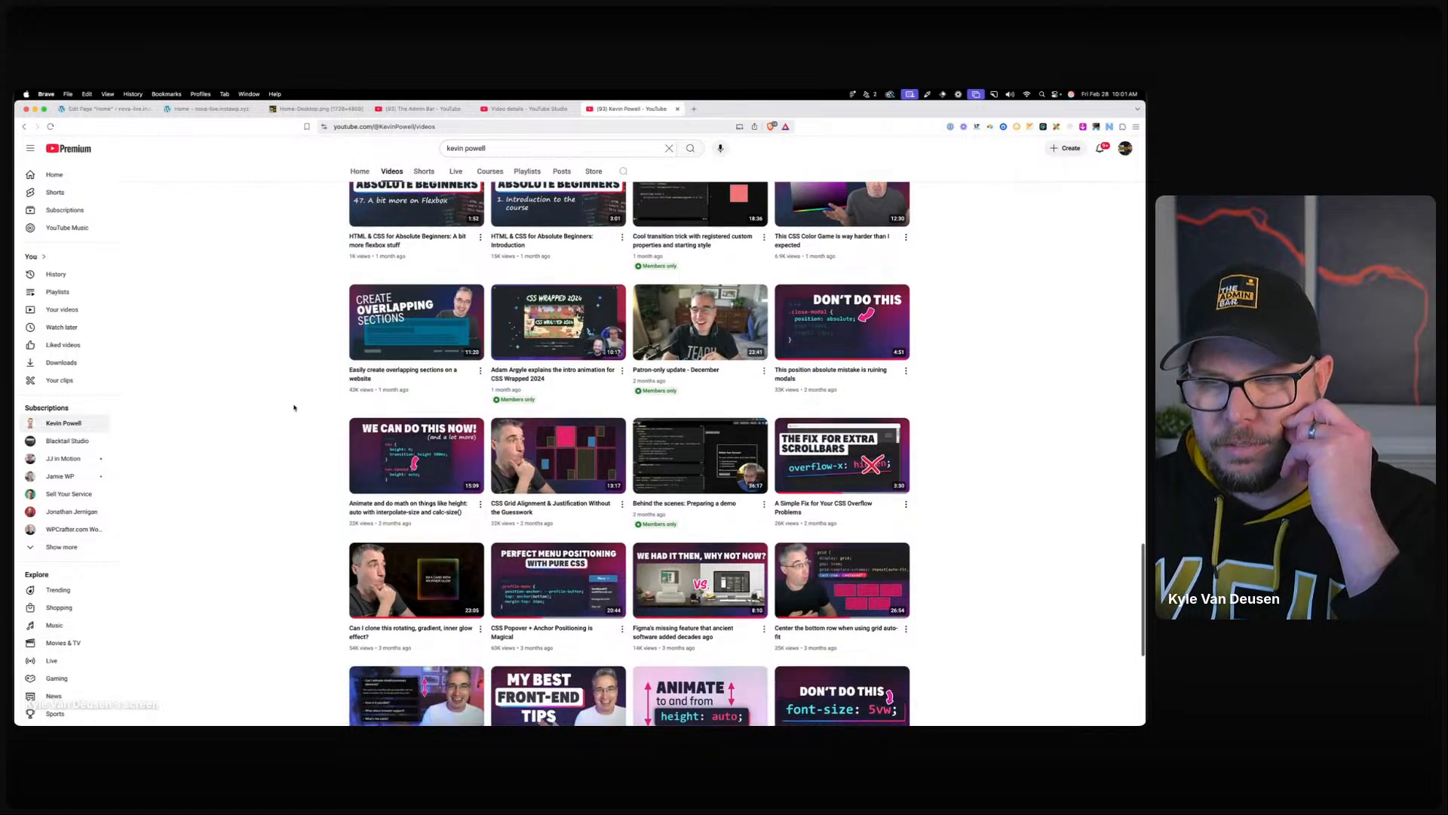
{"action": "scroll", "coordinate": [294, 407], "scroll_direction": "down", "scroll_amount": 4}
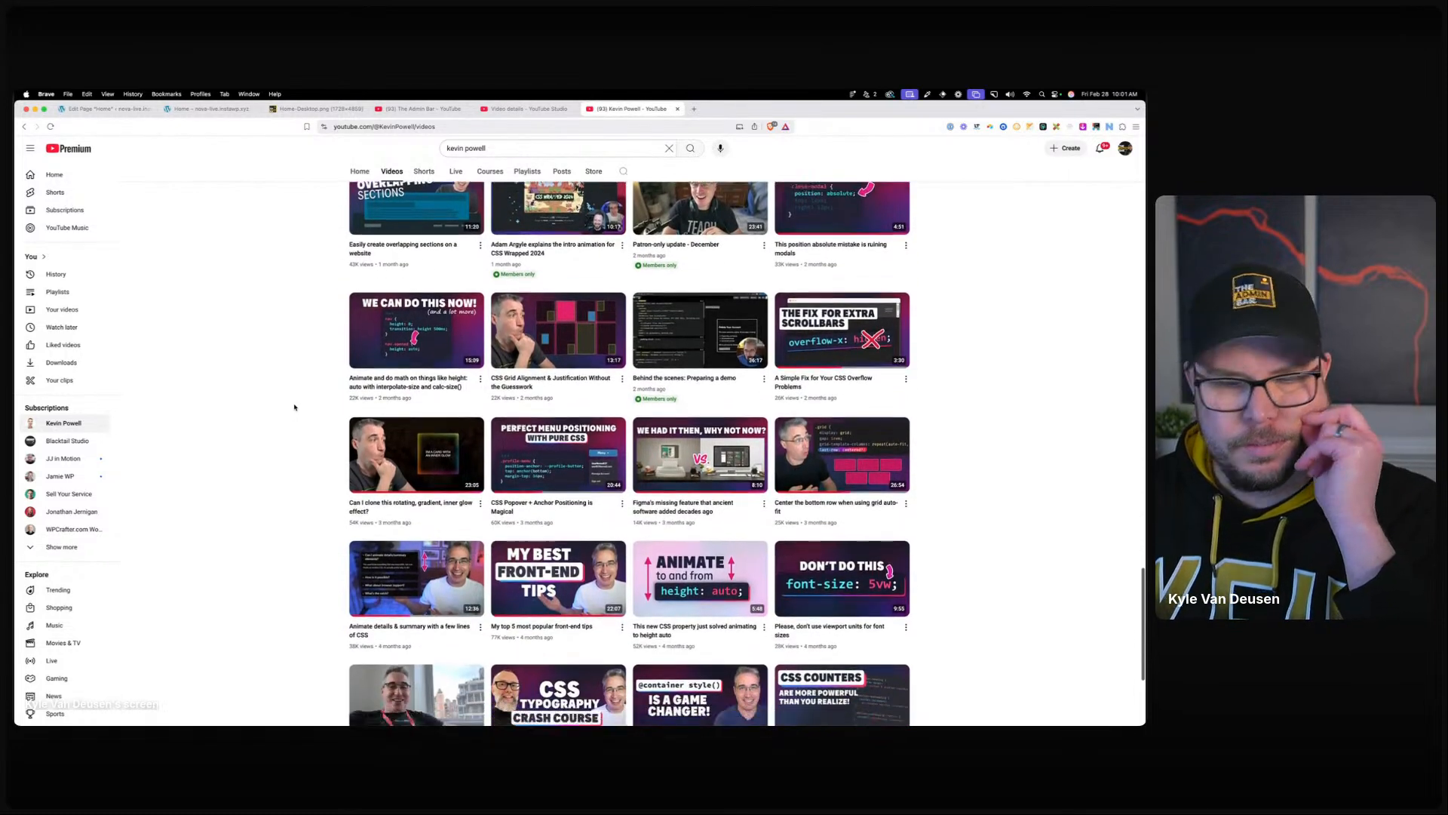
{"action": "scroll", "coordinate": [295, 408], "scroll_direction": "down", "scroll_amount": 1}
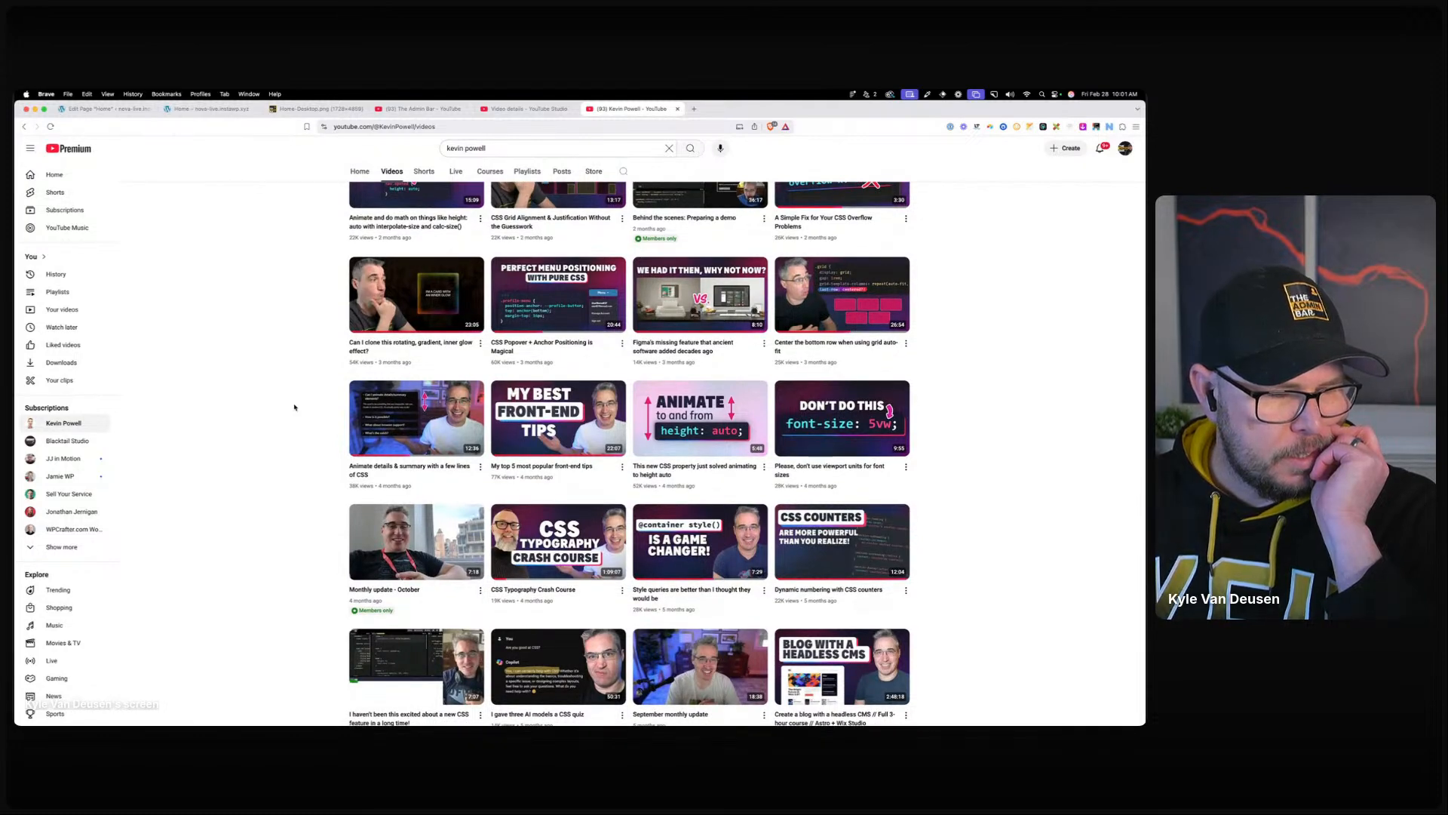
{"action": "scroll", "coordinate": [295, 407], "scroll_direction": "down", "scroll_amount": 1}
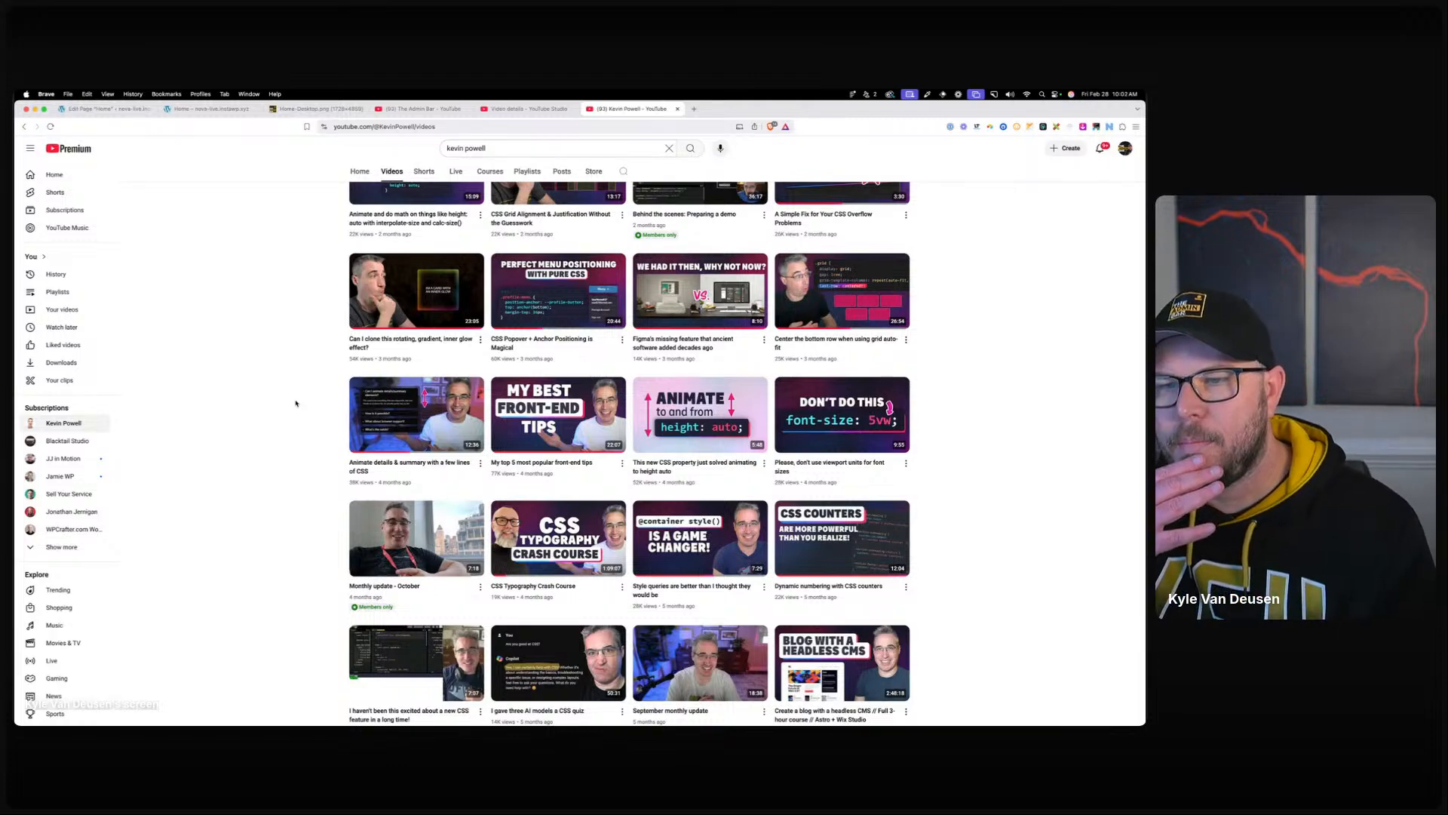
{"action": "scroll", "coordinate": [320, 423], "scroll_direction": "down", "scroll_amount": 2}
{"action": "scroll", "coordinate": [320, 424], "scroll_direction": "down", "scroll_amount": 5}
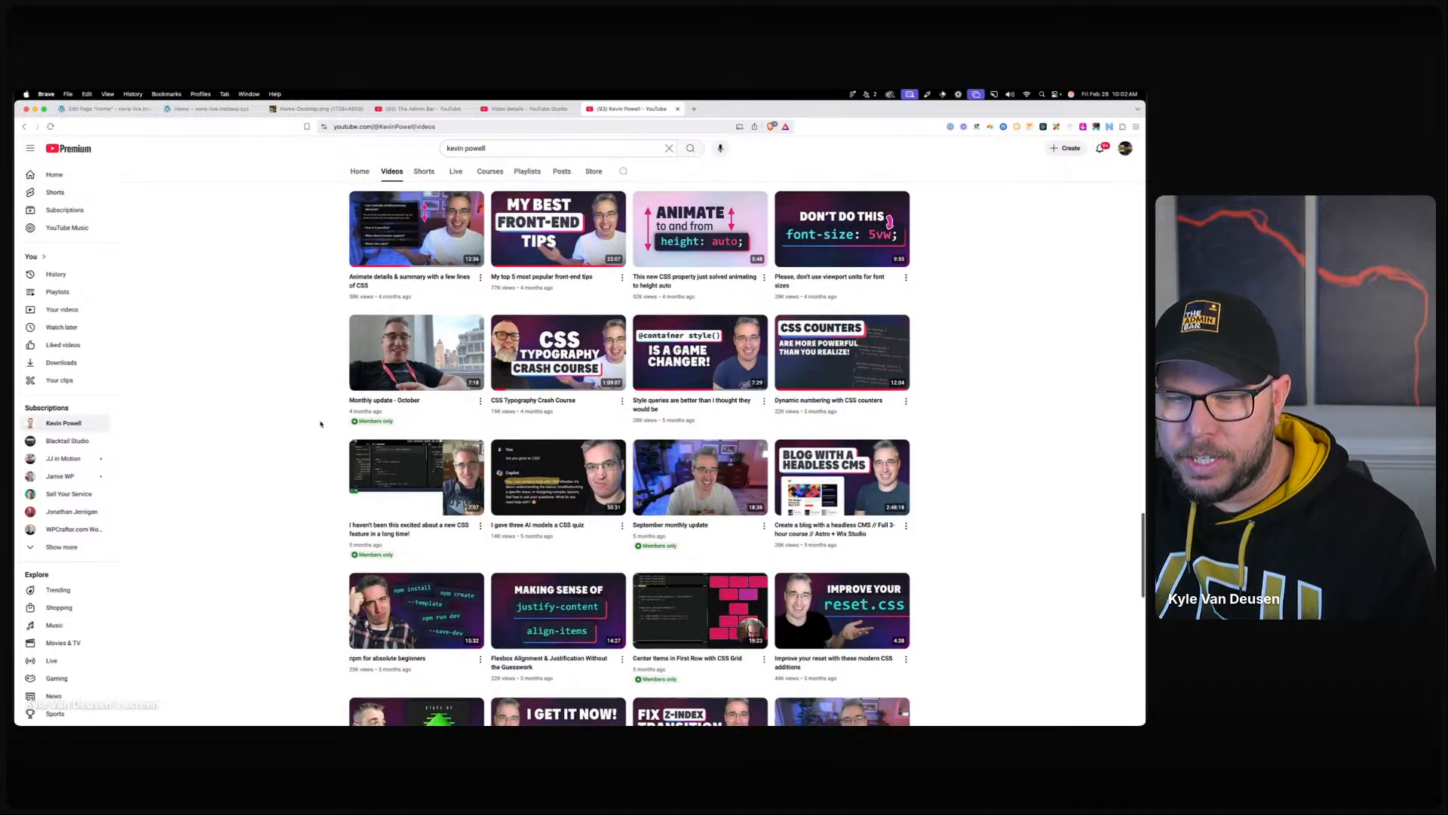
{"action": "scroll", "coordinate": [320, 425], "scroll_direction": "down", "scroll_amount": 5}
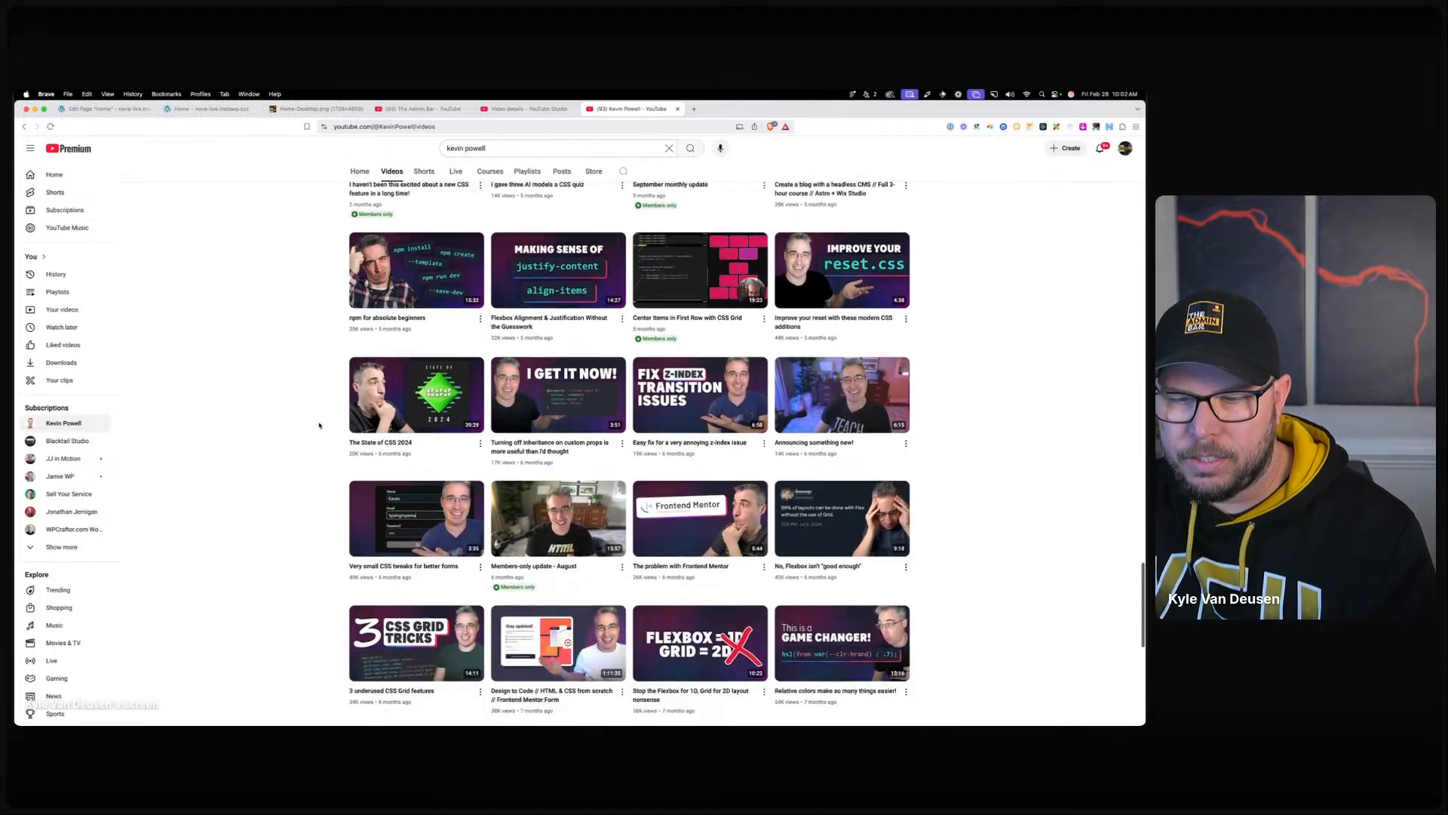
{"action": "scroll", "coordinate": [320, 425], "scroll_direction": "up", "scroll_amount": 15}
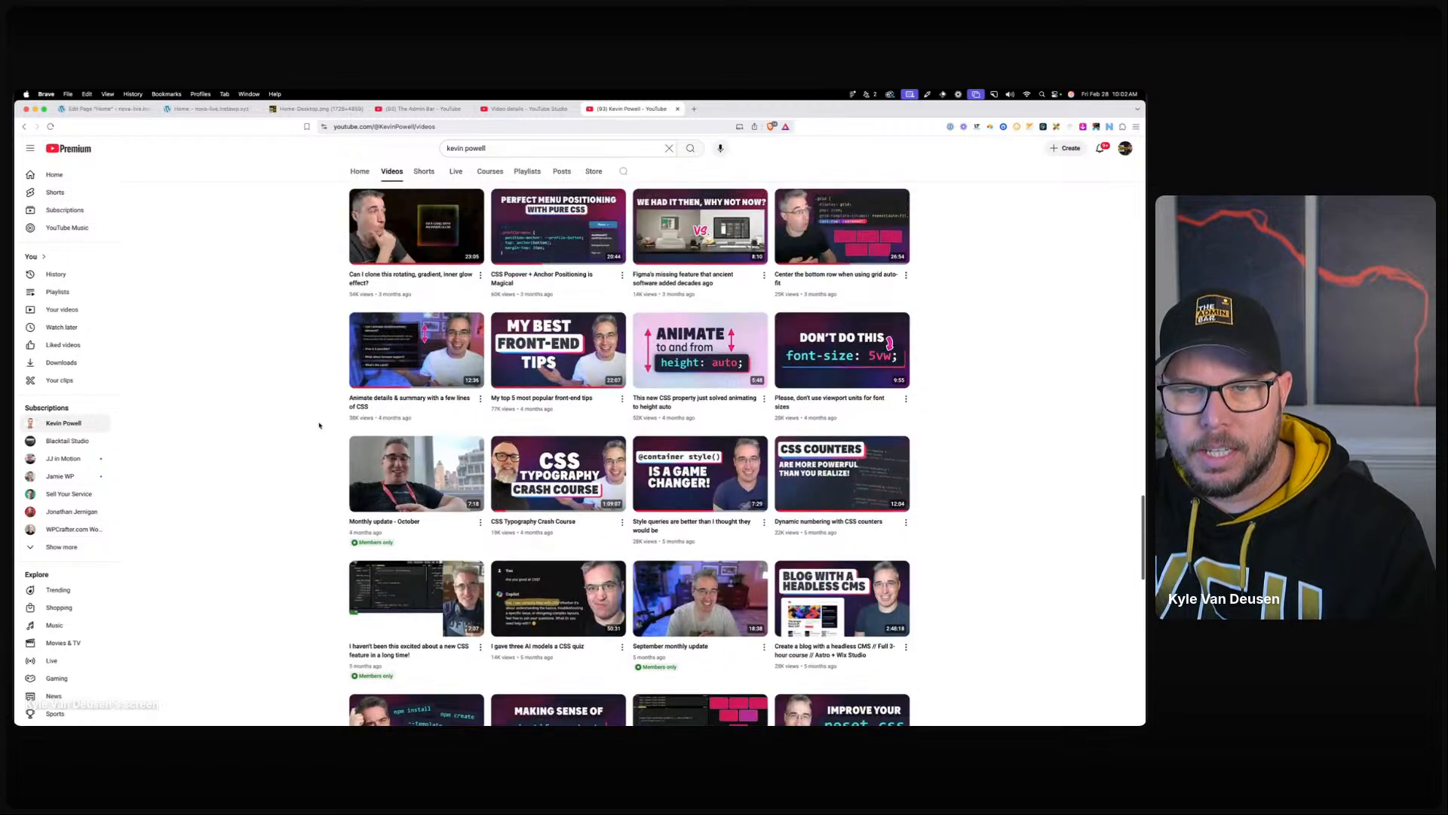
{"action": "scroll", "coordinate": [319, 426], "scroll_direction": "up", "scroll_amount": 3}
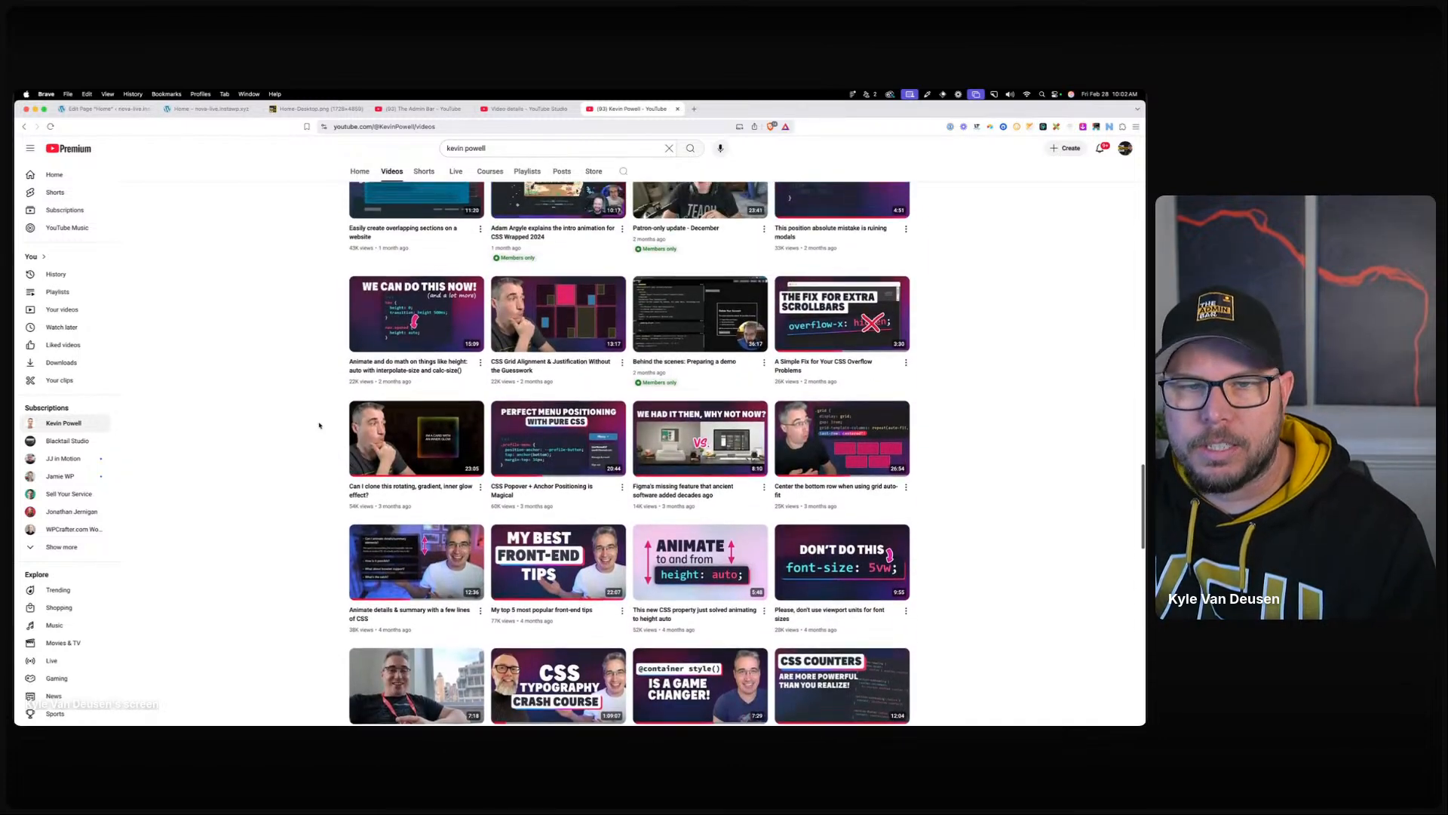
{"action": "scroll", "coordinate": [319, 425], "scroll_direction": "up", "scroll_amount": 1}
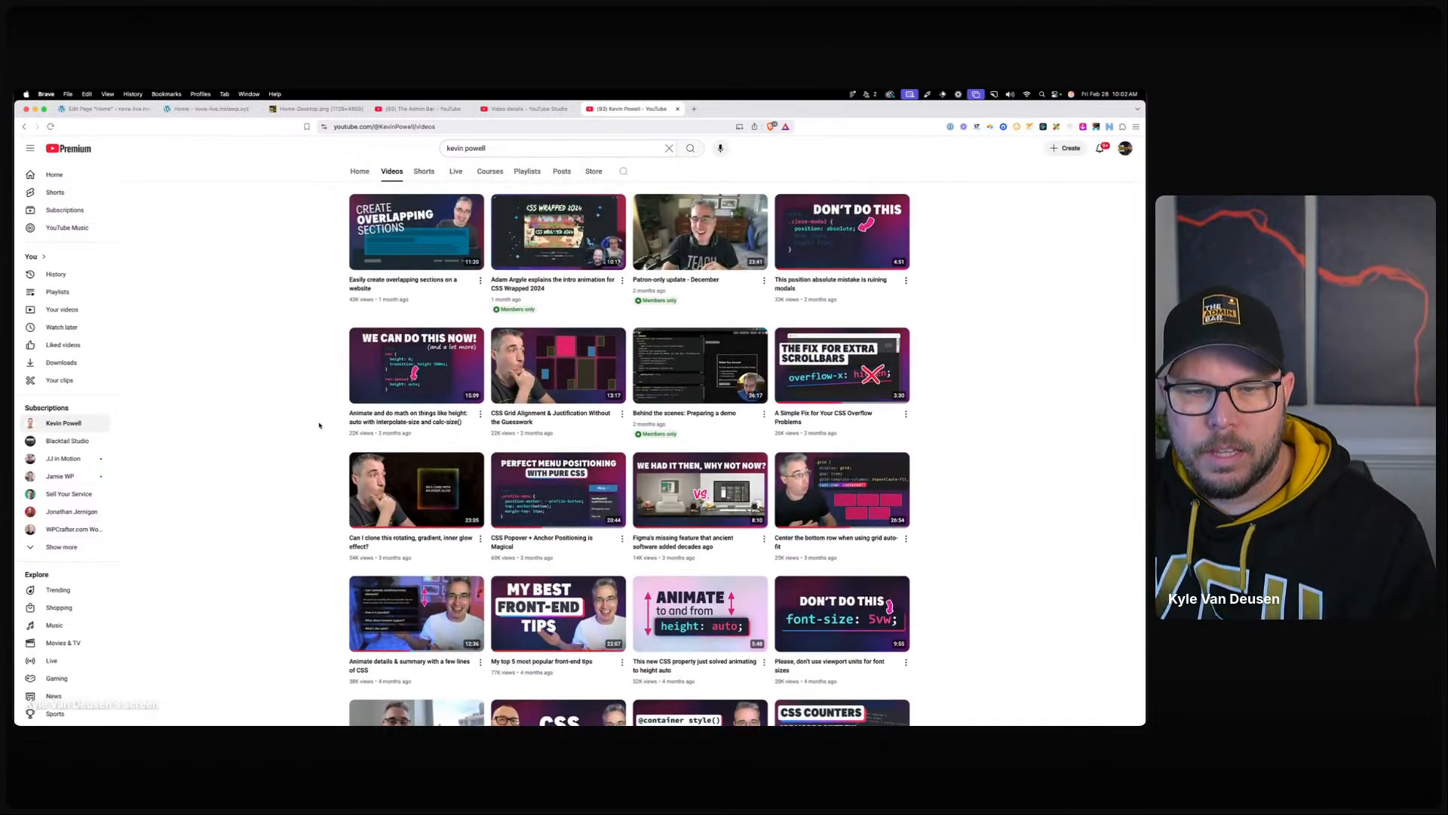
{"action": "scroll", "coordinate": [319, 424], "scroll_direction": "up", "scroll_amount": 1}
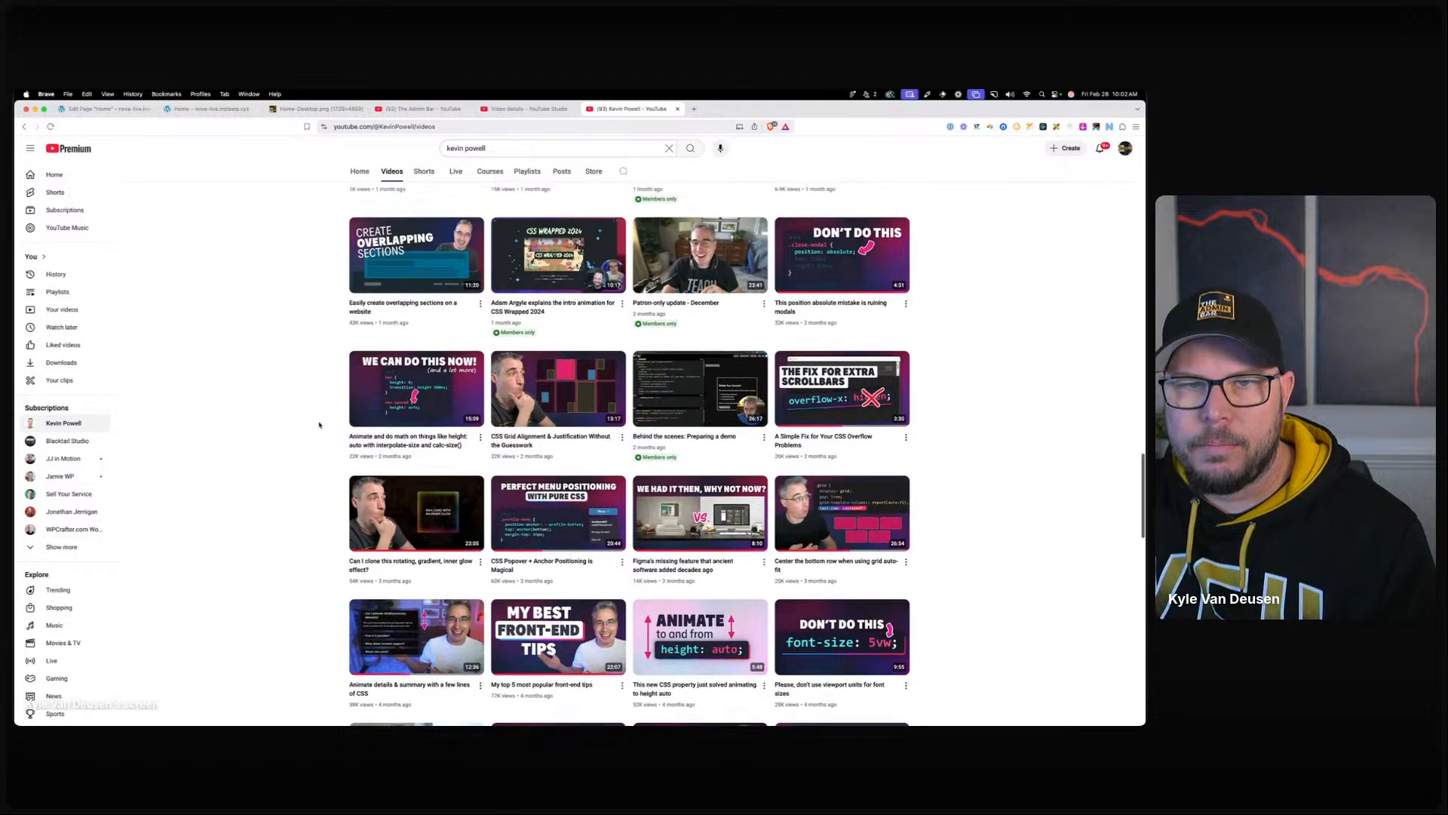
{"action": "scroll", "coordinate": [320, 424], "scroll_direction": "up", "scroll_amount": 3}
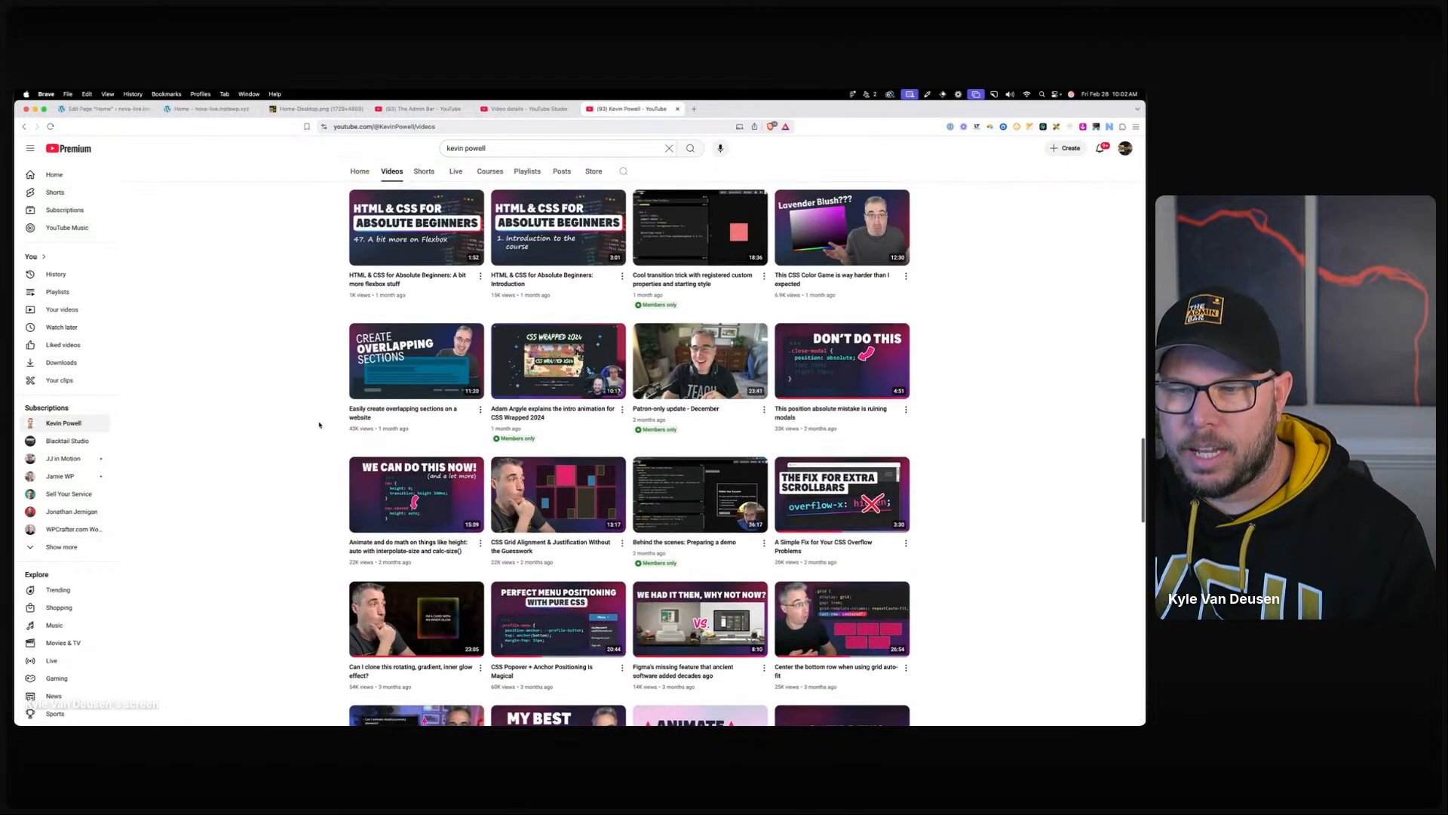
{"action": "scroll", "coordinate": [319, 425], "scroll_direction": "up", "scroll_amount": 1}
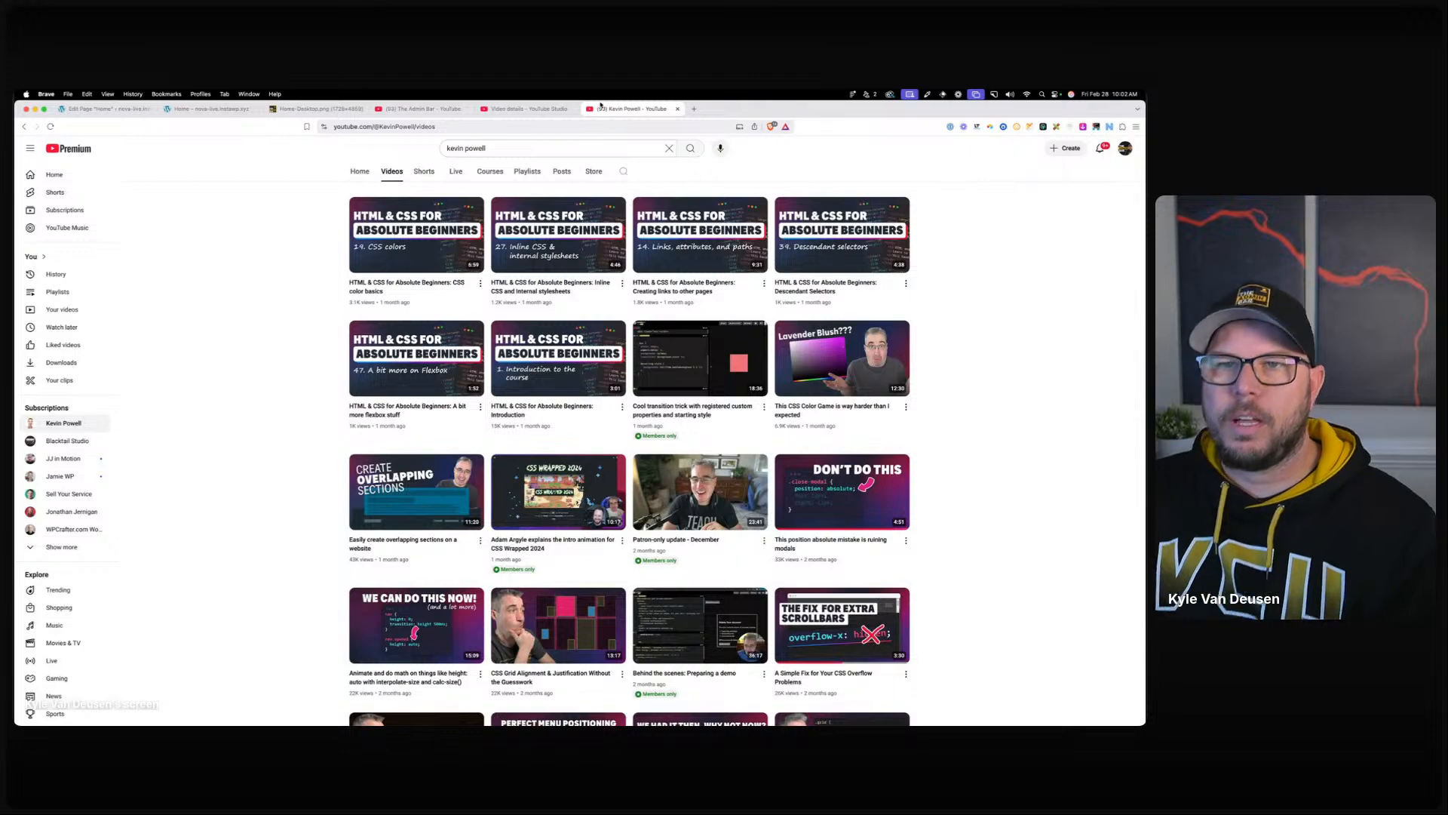
{"action": "left_click", "coordinate": [678, 109]}
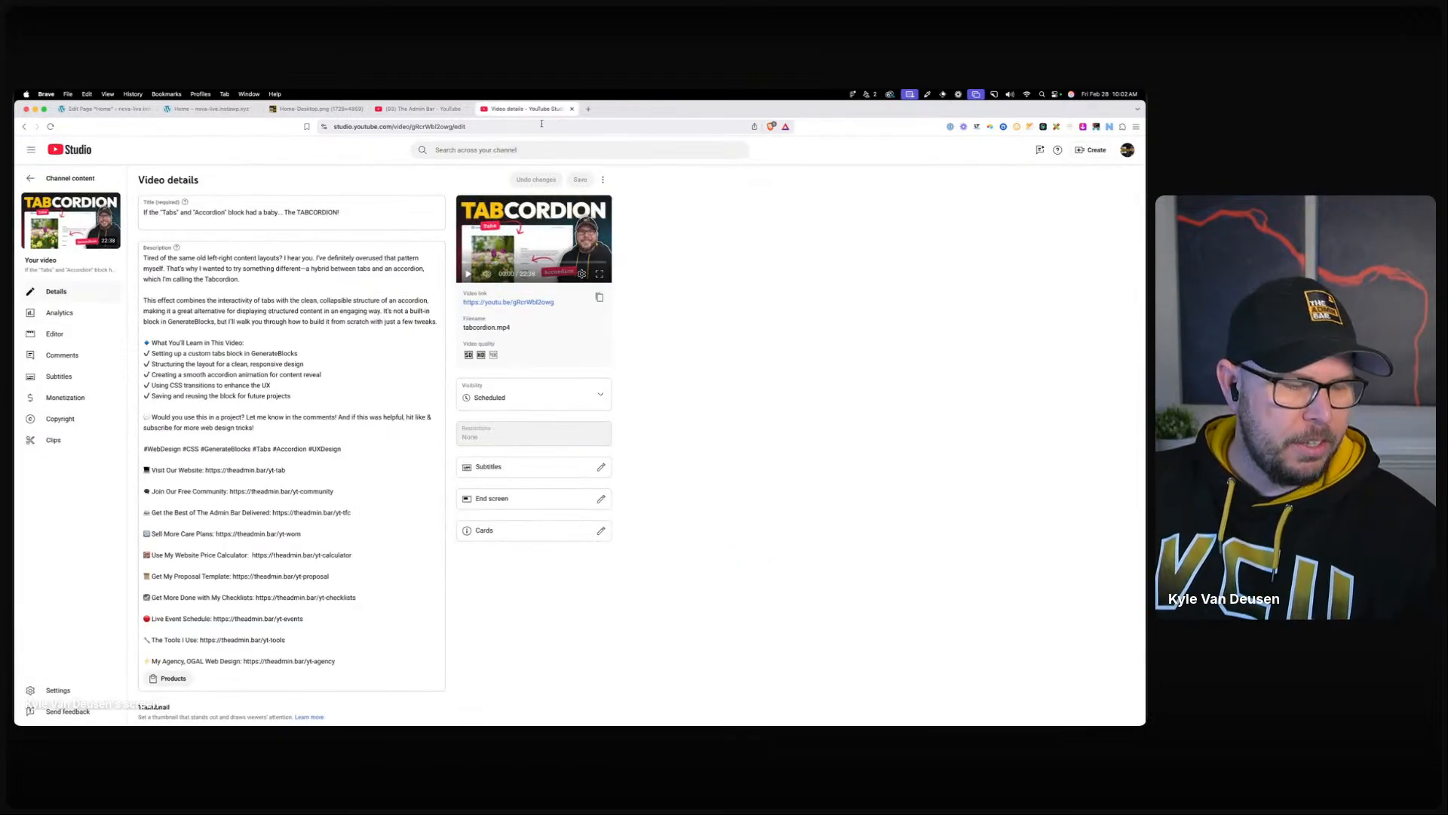
Close the video details and channel uploads tabs, glance at the Figma mockup, and move it off screen.
{"action": "left_click", "coordinate": [573, 110]}
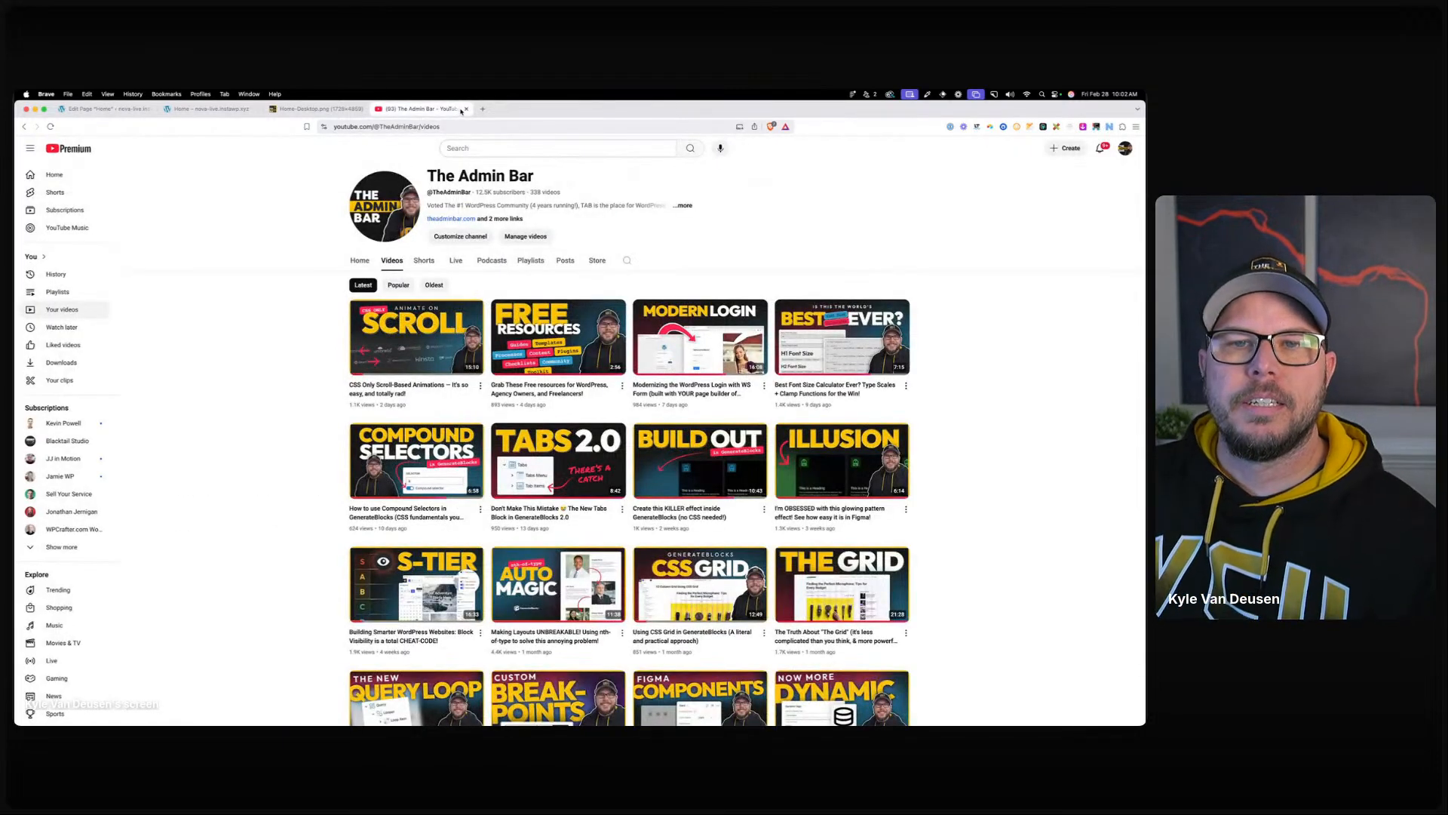
{"action": "left_click", "coordinate": [465, 109]}
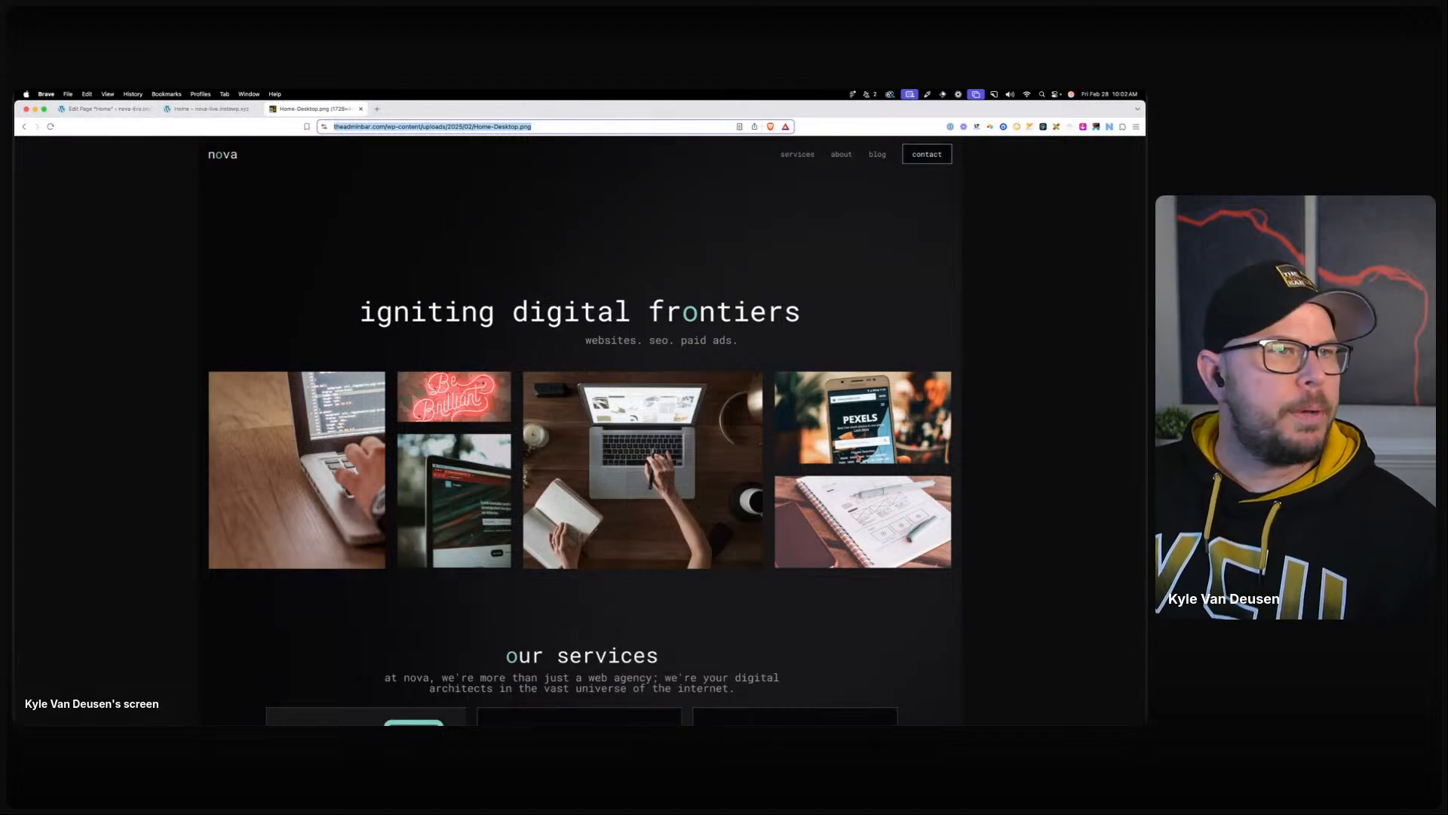
{"action": "left_click_drag", "start_coordinate": [1143, 242], "coordinate": [938, 219]}
{"action": "scroll", "coordinate": [646, 400], "scroll_direction": "up", "scroll_amount": 3}
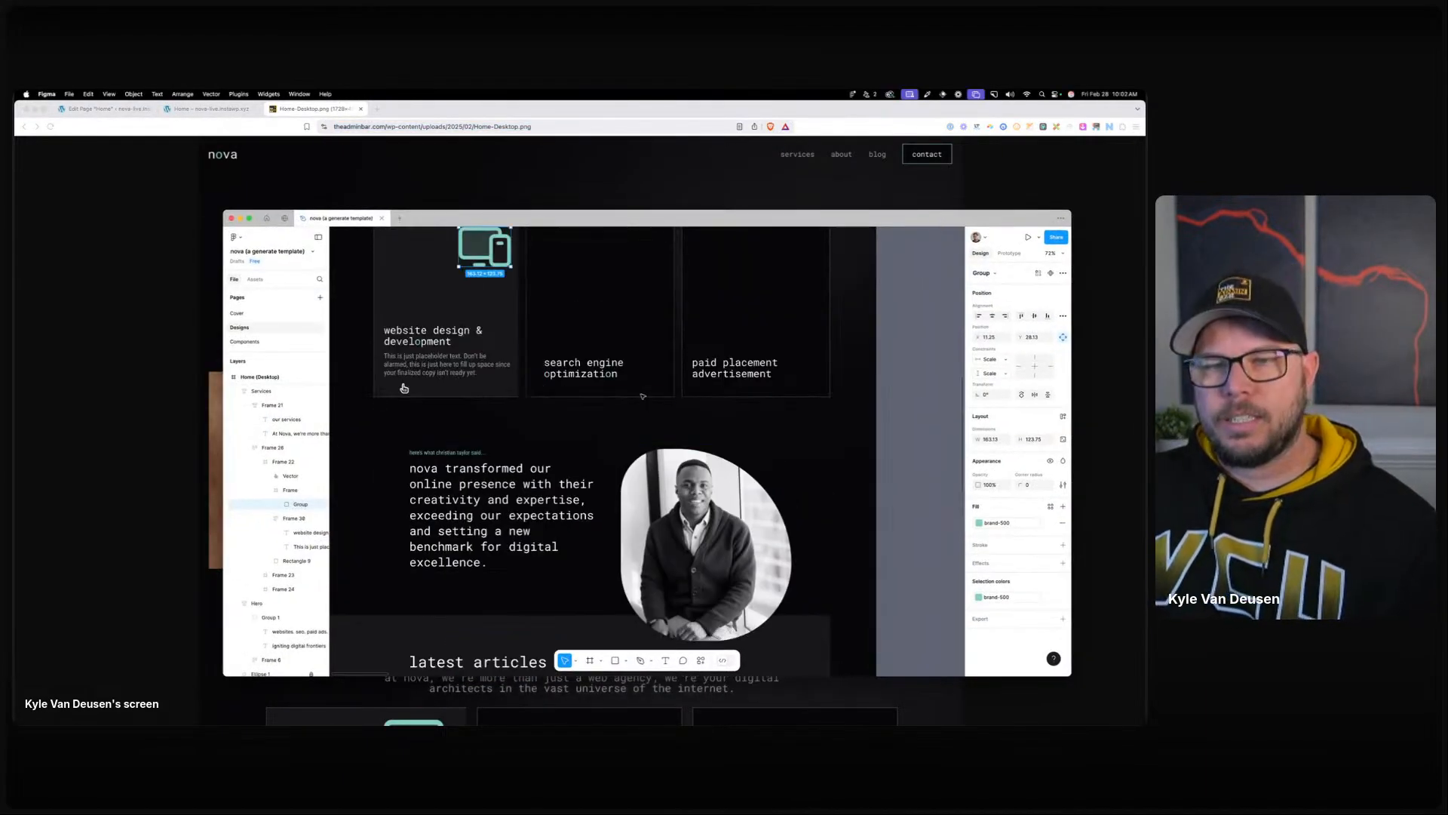
{"action": "scroll", "coordinate": [662, 369], "scroll_direction": "down", "scroll_amount": 3}
{"action": "left_click_drag", "start_coordinate": [595, 218], "coordinate": [15, 185]}
Back in the home page editor, give the Services container the .services-grid global style.
{"action": "left_click", "coordinate": [133, 108]}
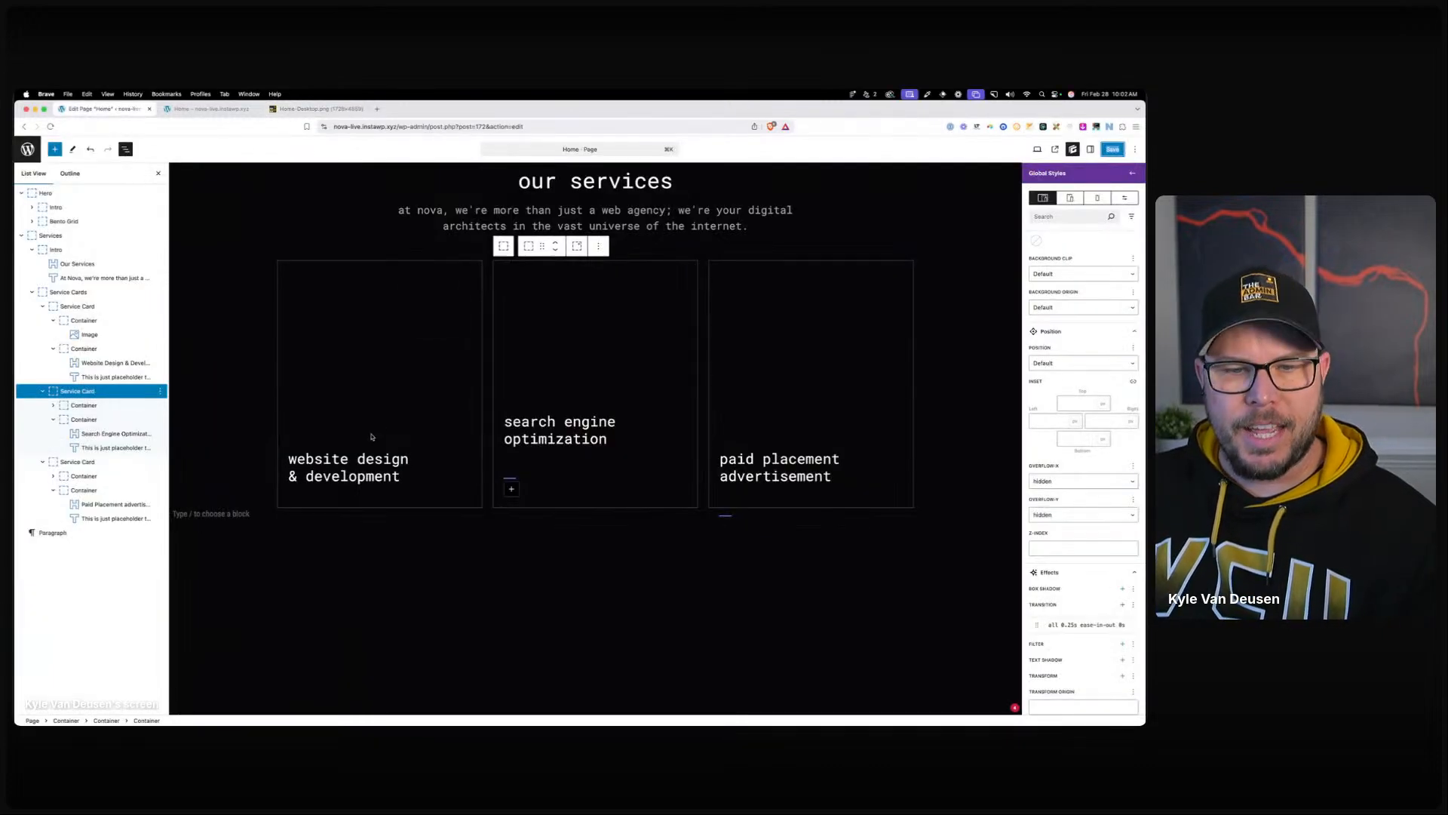
{"action": "left_click", "coordinate": [239, 531]}
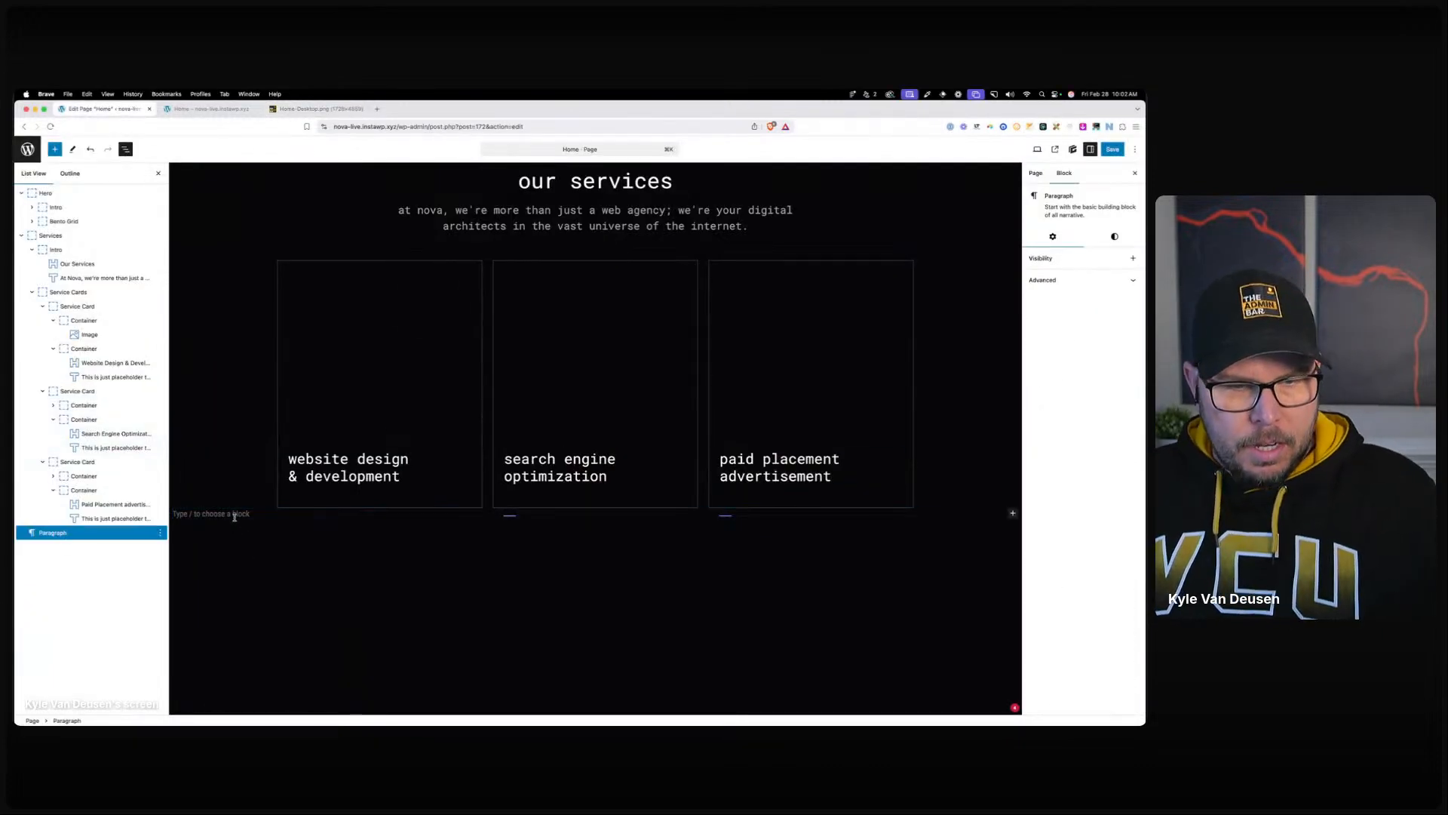
{"action": "left_click", "coordinate": [47, 235]}
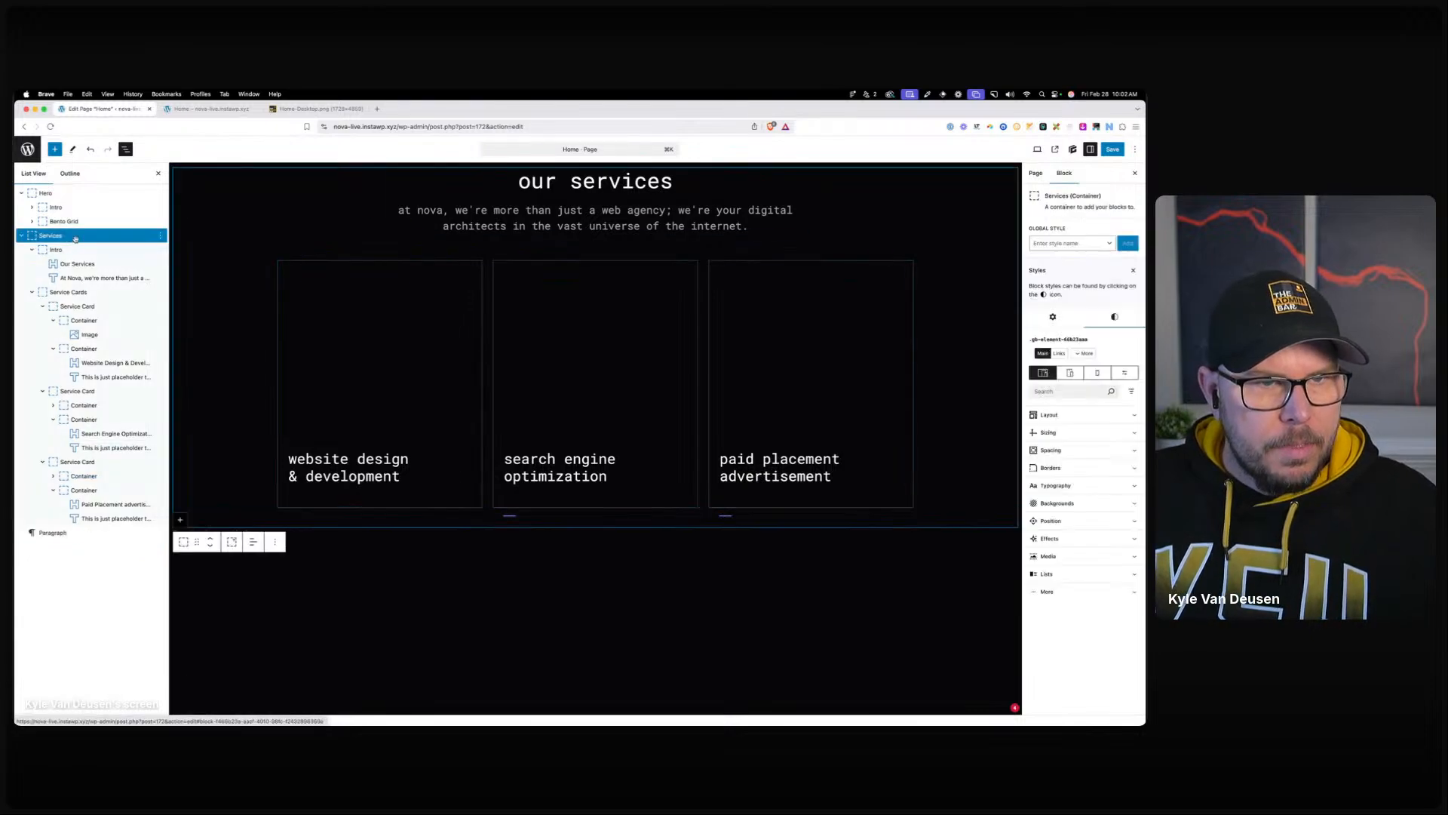
{"action": "left_click", "coordinate": [1054, 244]}
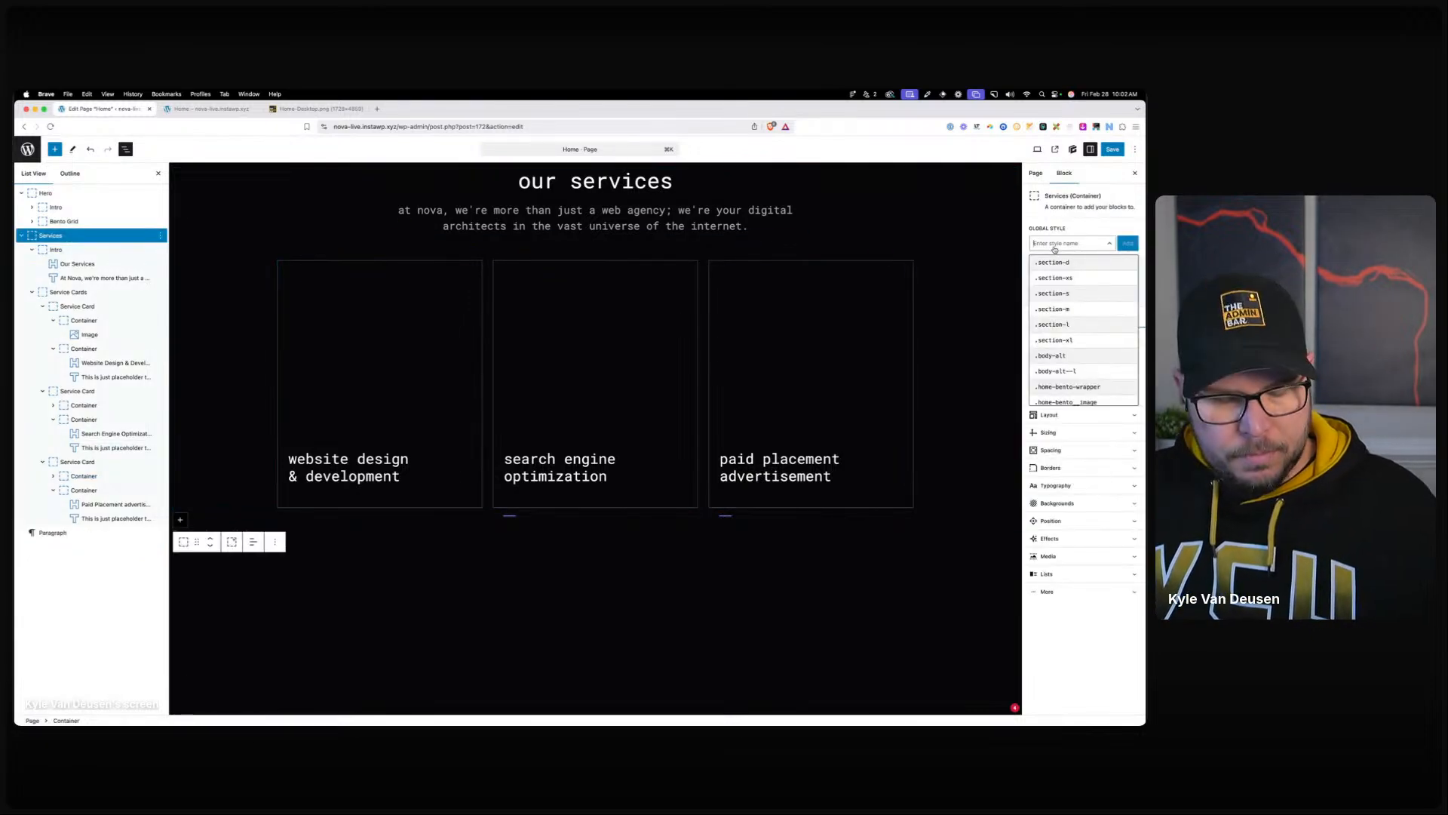
{"action": "type", "text": "ser"}
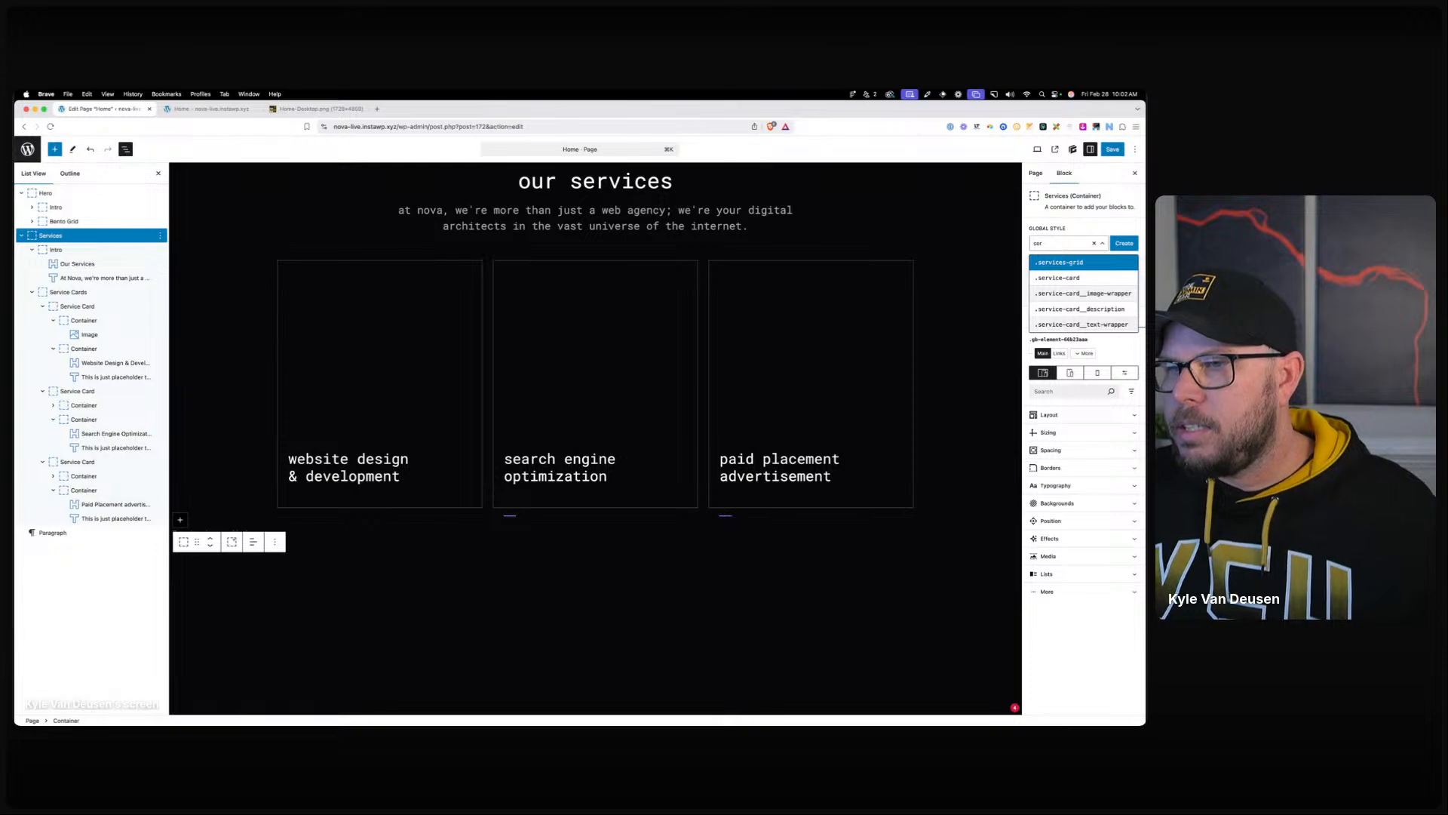
{"action": "left_click", "coordinate": [1065, 268]}
Below the service cards, add a section-tag Container holding an inner container, with a global style applied.
{"action": "left_click", "coordinate": [211, 596]}
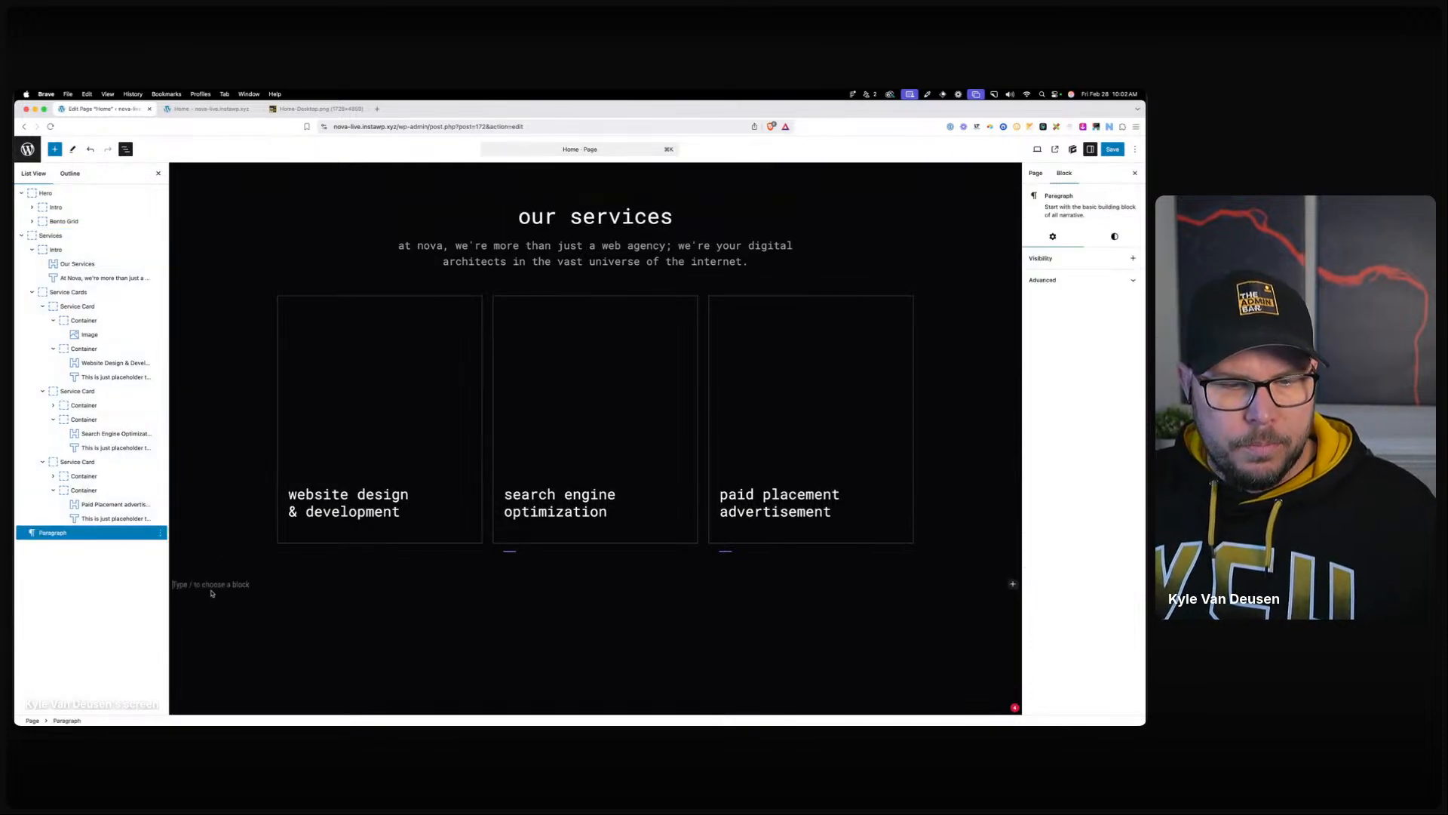
{"action": "type", "text": "/con"}
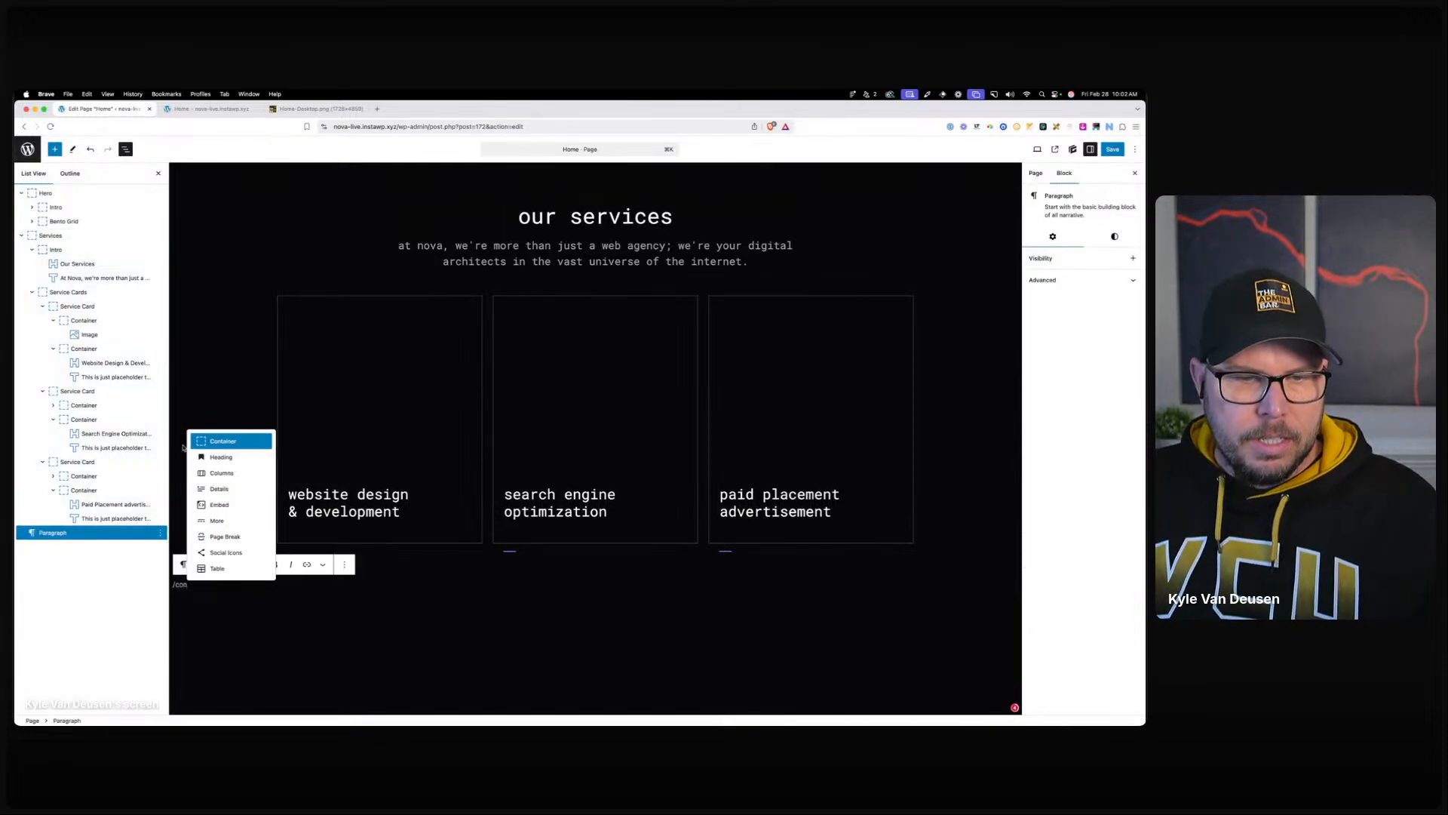
{"action": "left_click", "coordinate": [224, 441]}
{"action": "left_click", "coordinate": [232, 564]}
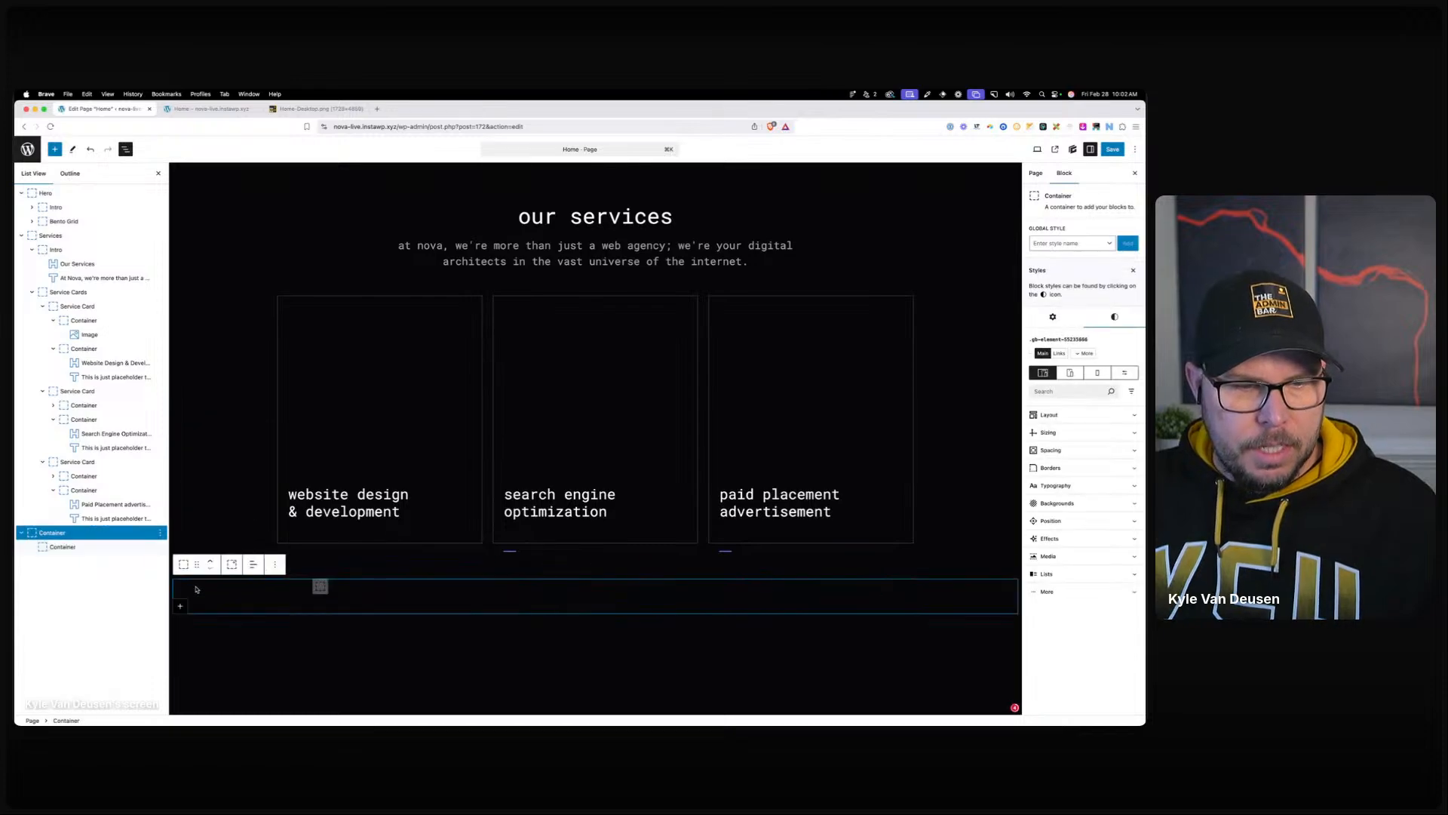
{"action": "left_click", "coordinate": [1064, 247]}
{"action": "type", "text": "ser"}
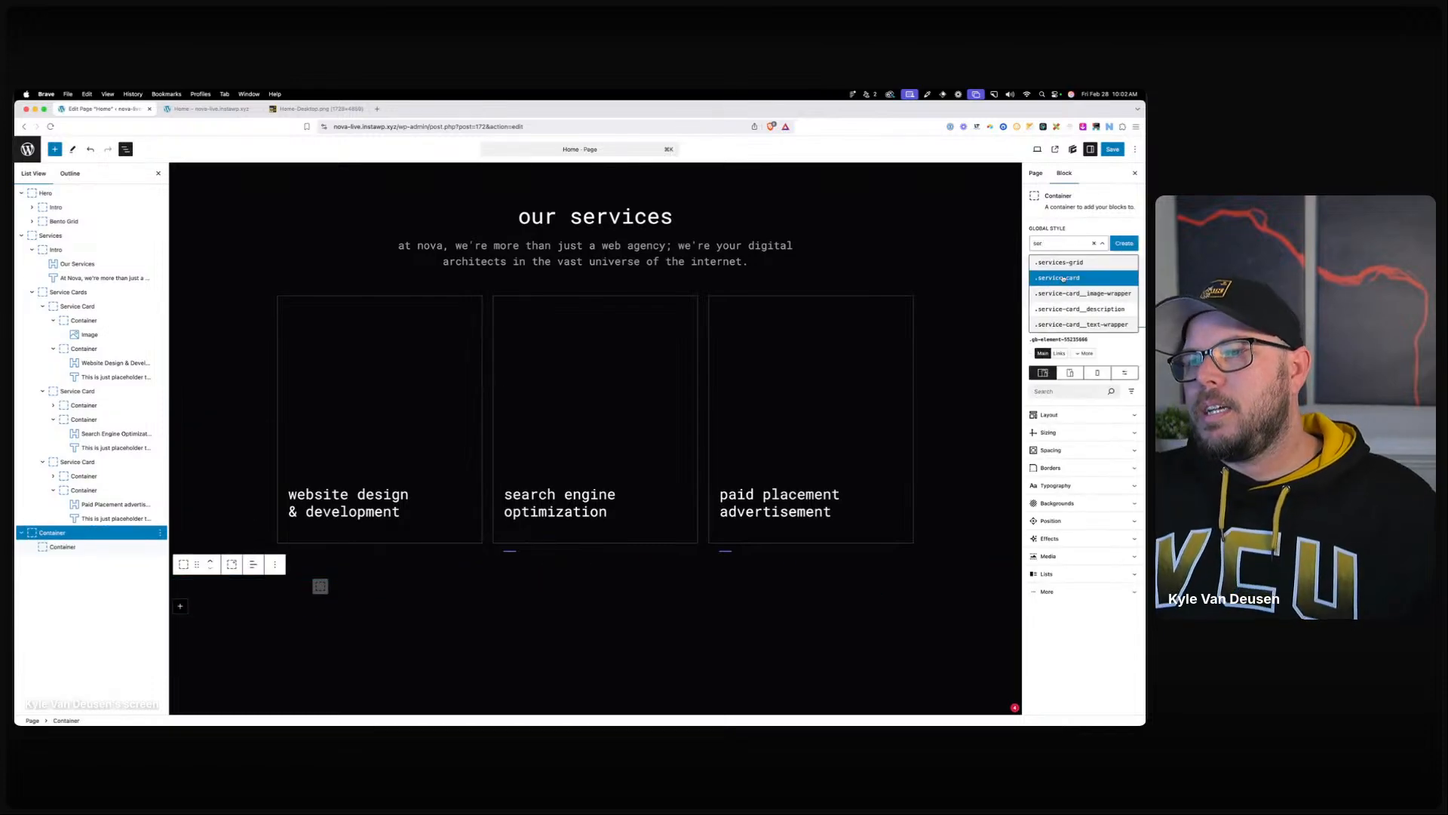
{"action": "left_click", "coordinate": [1063, 279]}
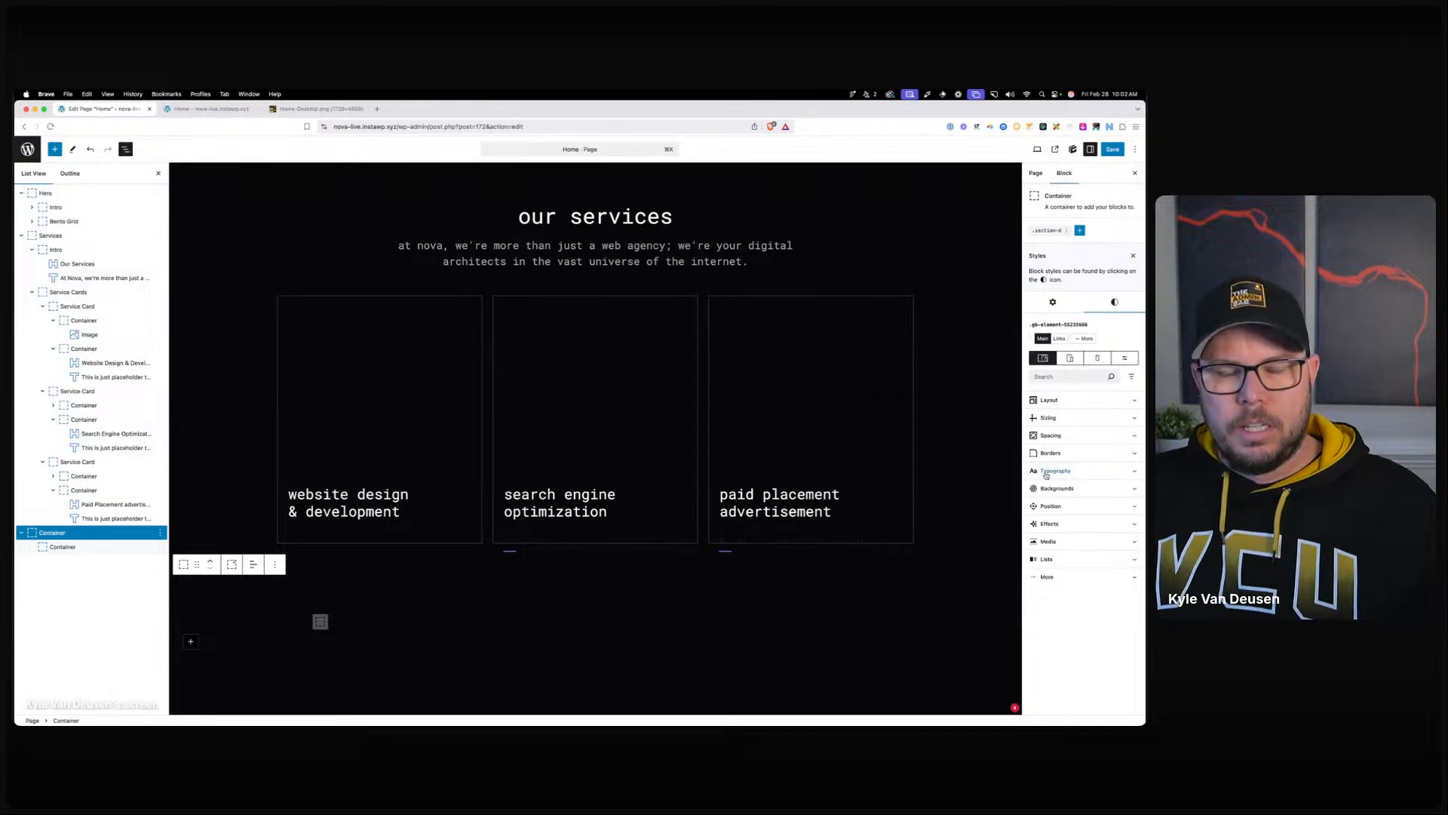
{"action": "left_click", "coordinate": [1053, 302]}
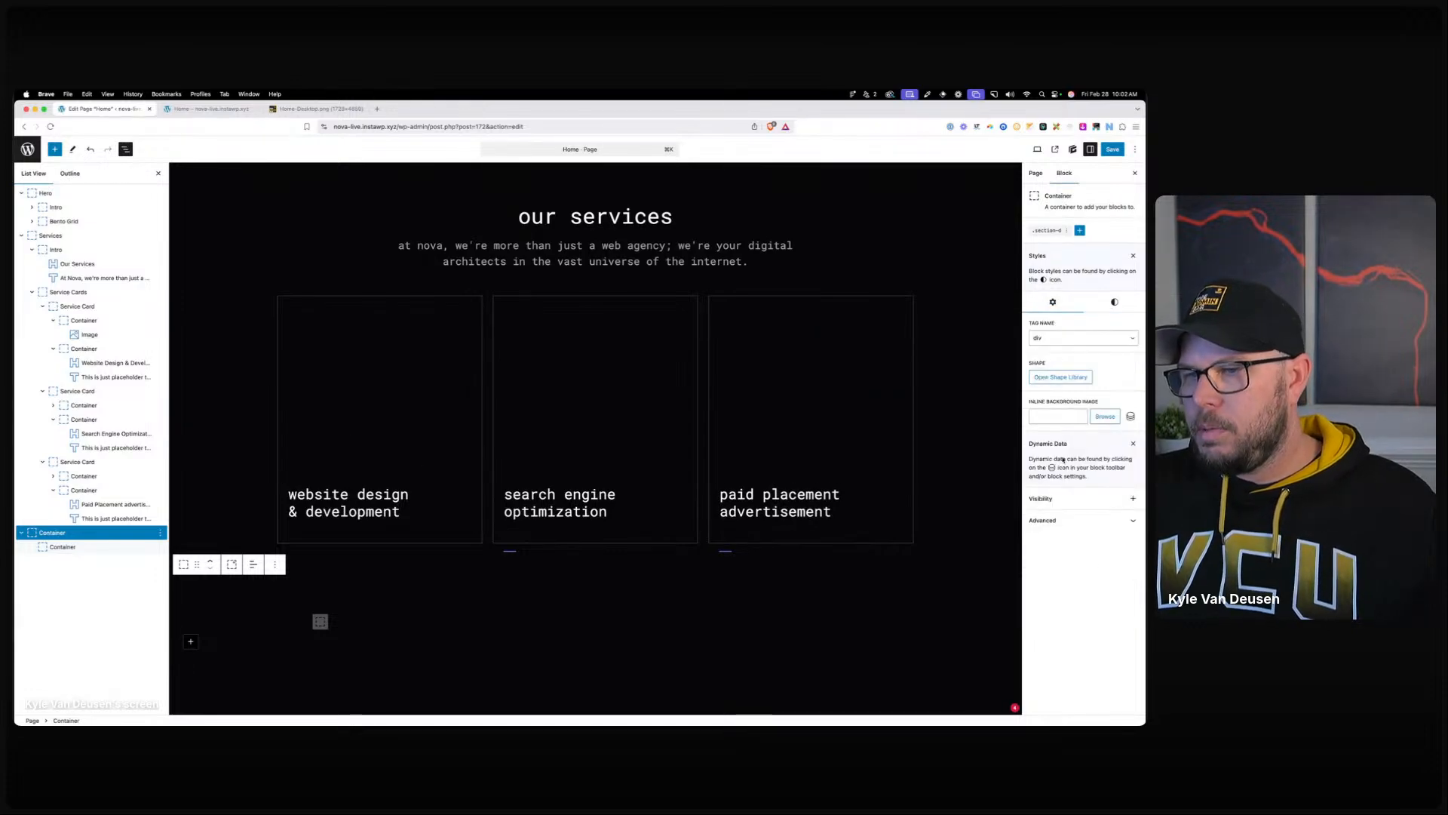
{"action": "left_click", "coordinate": [1054, 339]}
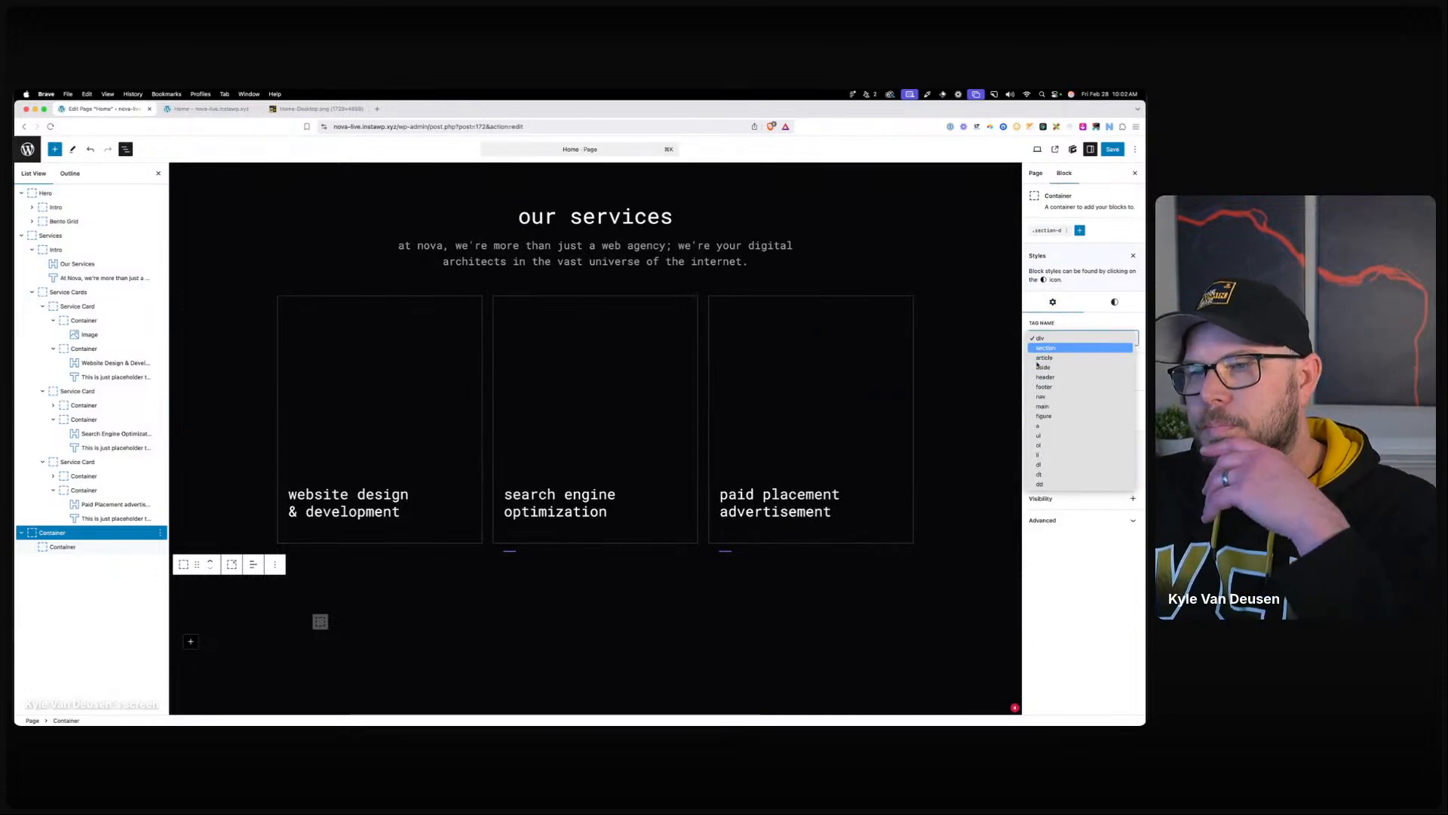
{"action": "left_click", "coordinate": [1049, 348]}
{"action": "left_click", "coordinate": [420, 628]}
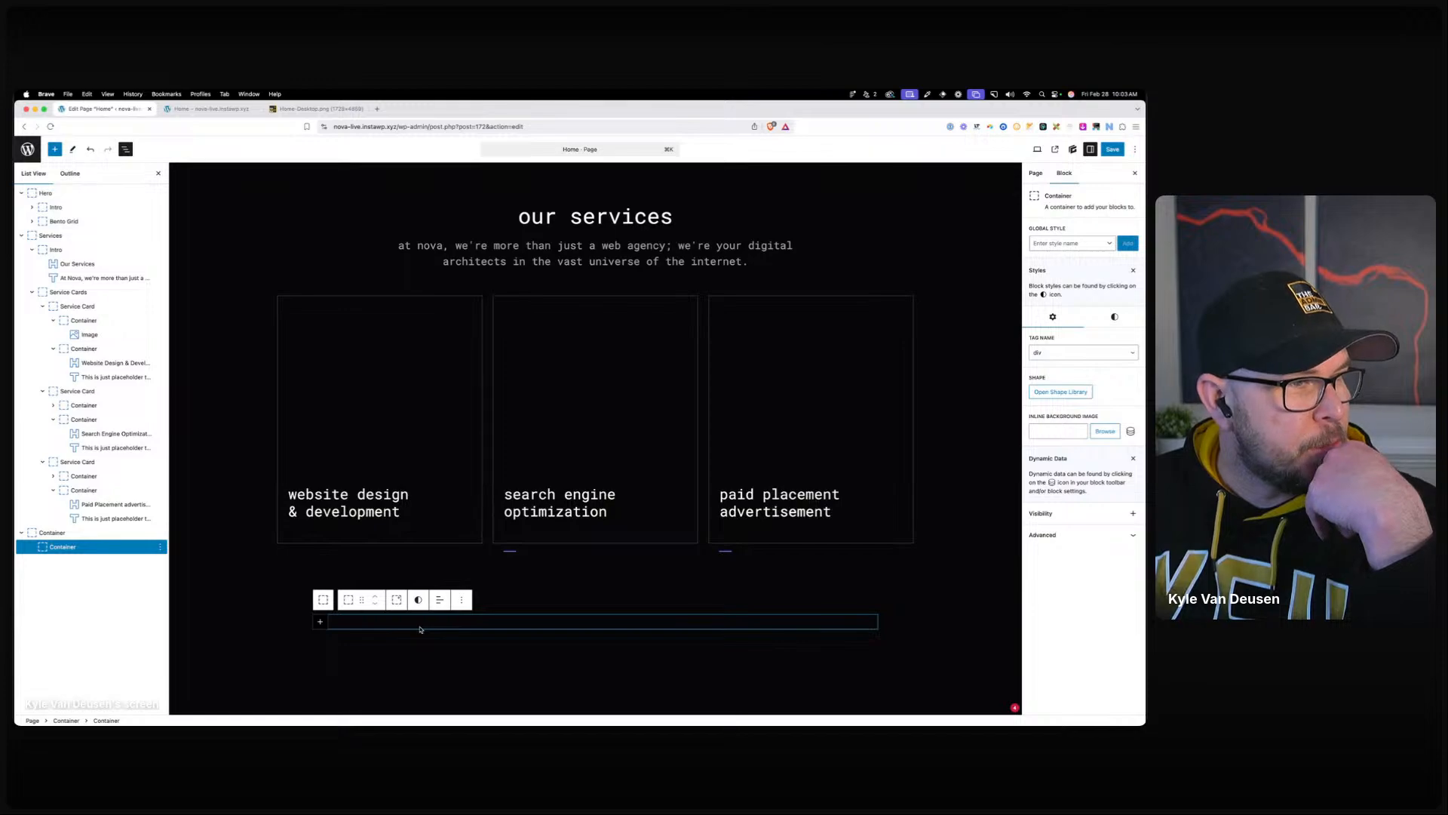
Create the testimonial-grid style with Grid display, two equal columns and an 80 column gap.
{"action": "left_click", "coordinate": [1067, 242]}
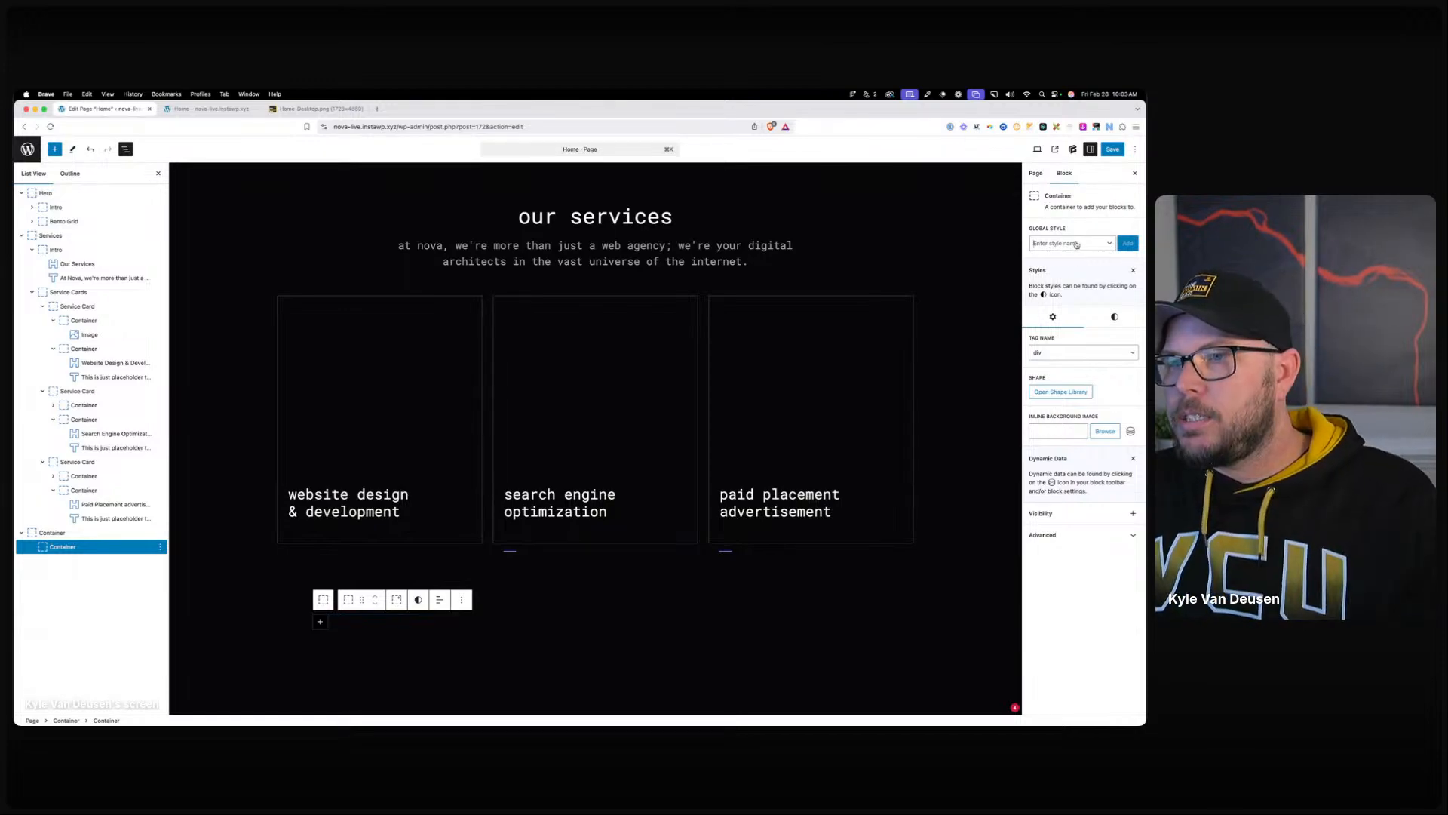
{"action": "type", "text": "testimonial-grid"}
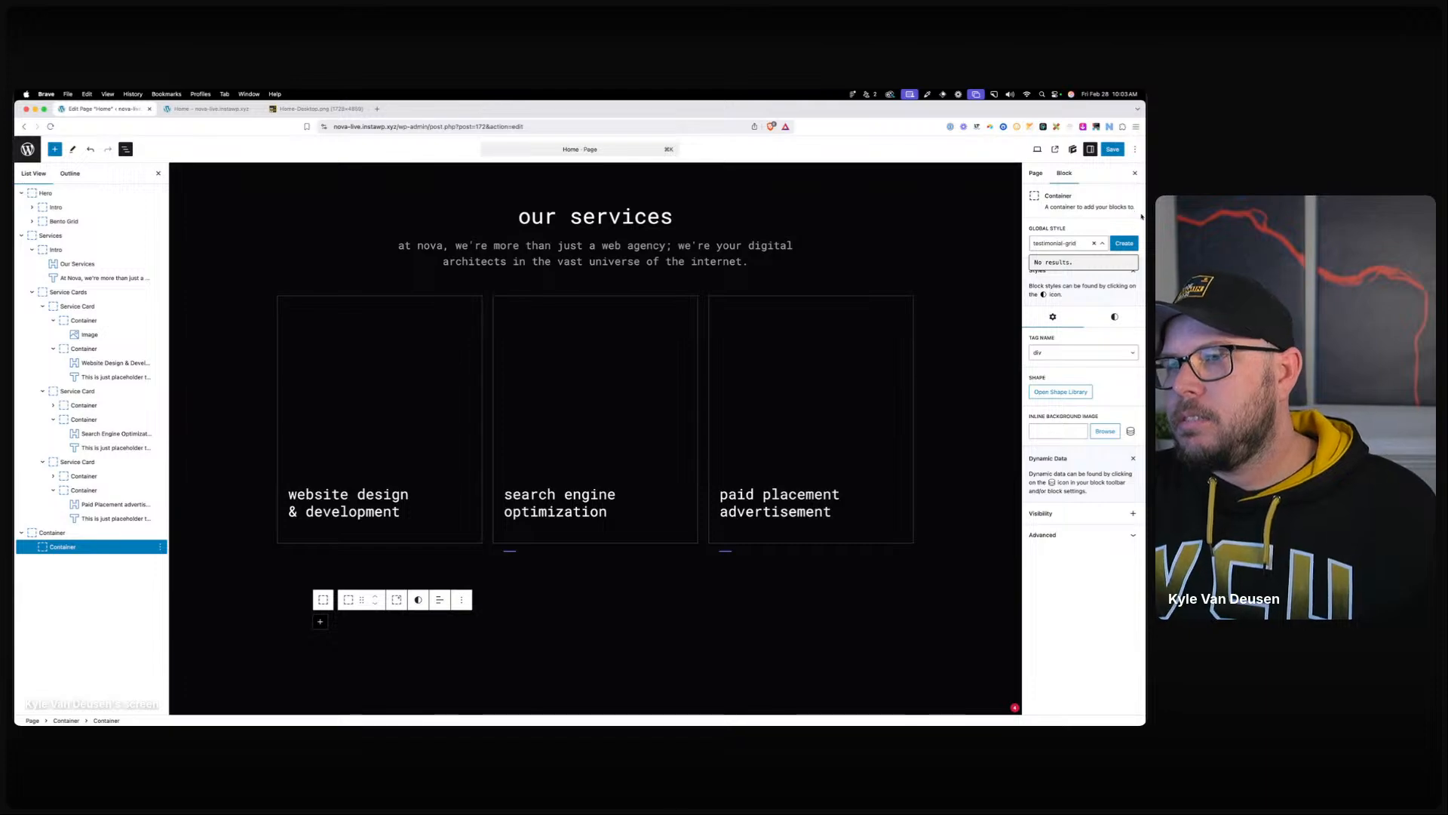
{"action": "left_click", "coordinate": [1123, 243]}
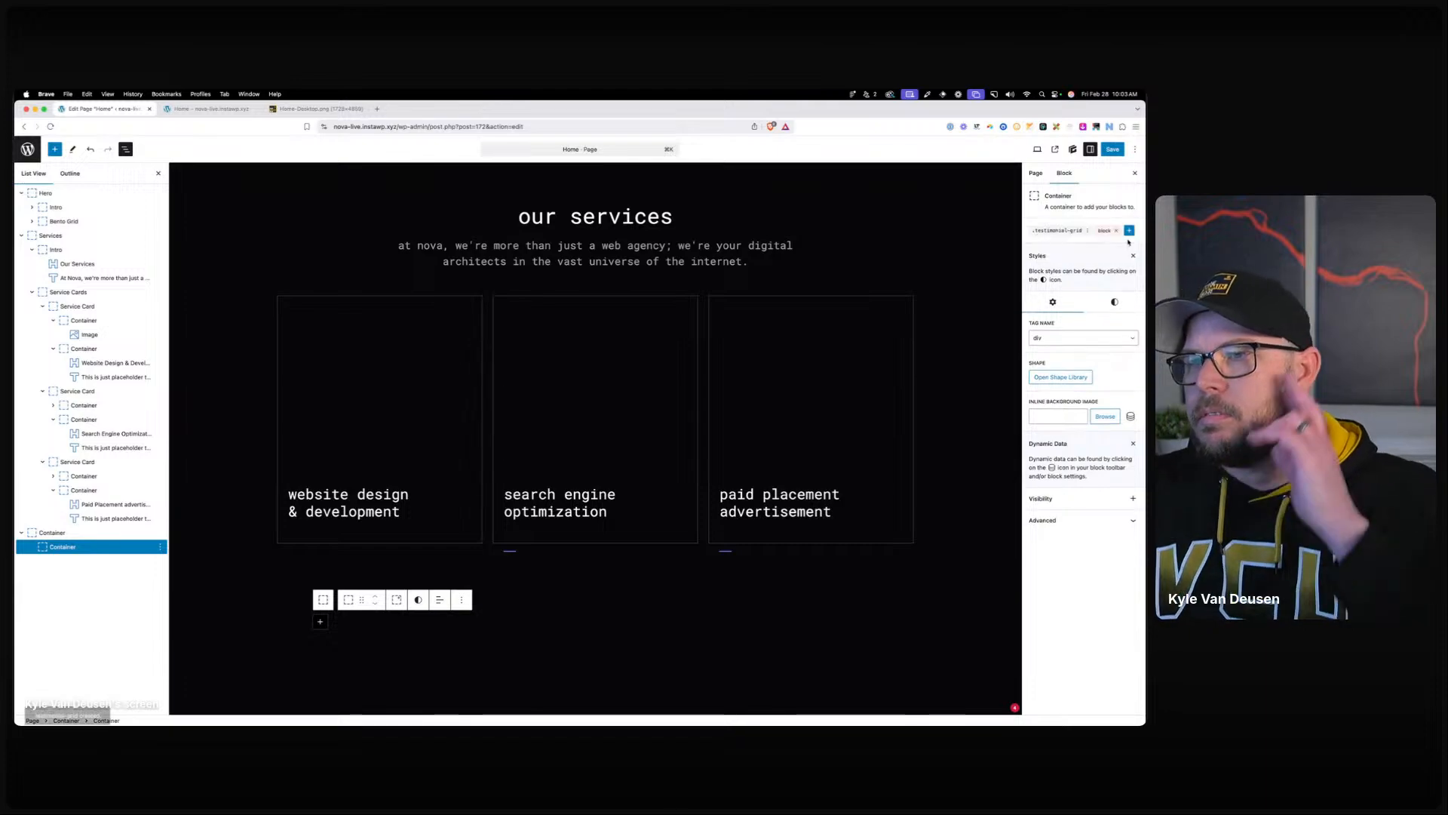
{"action": "left_click", "coordinate": [1058, 388]}
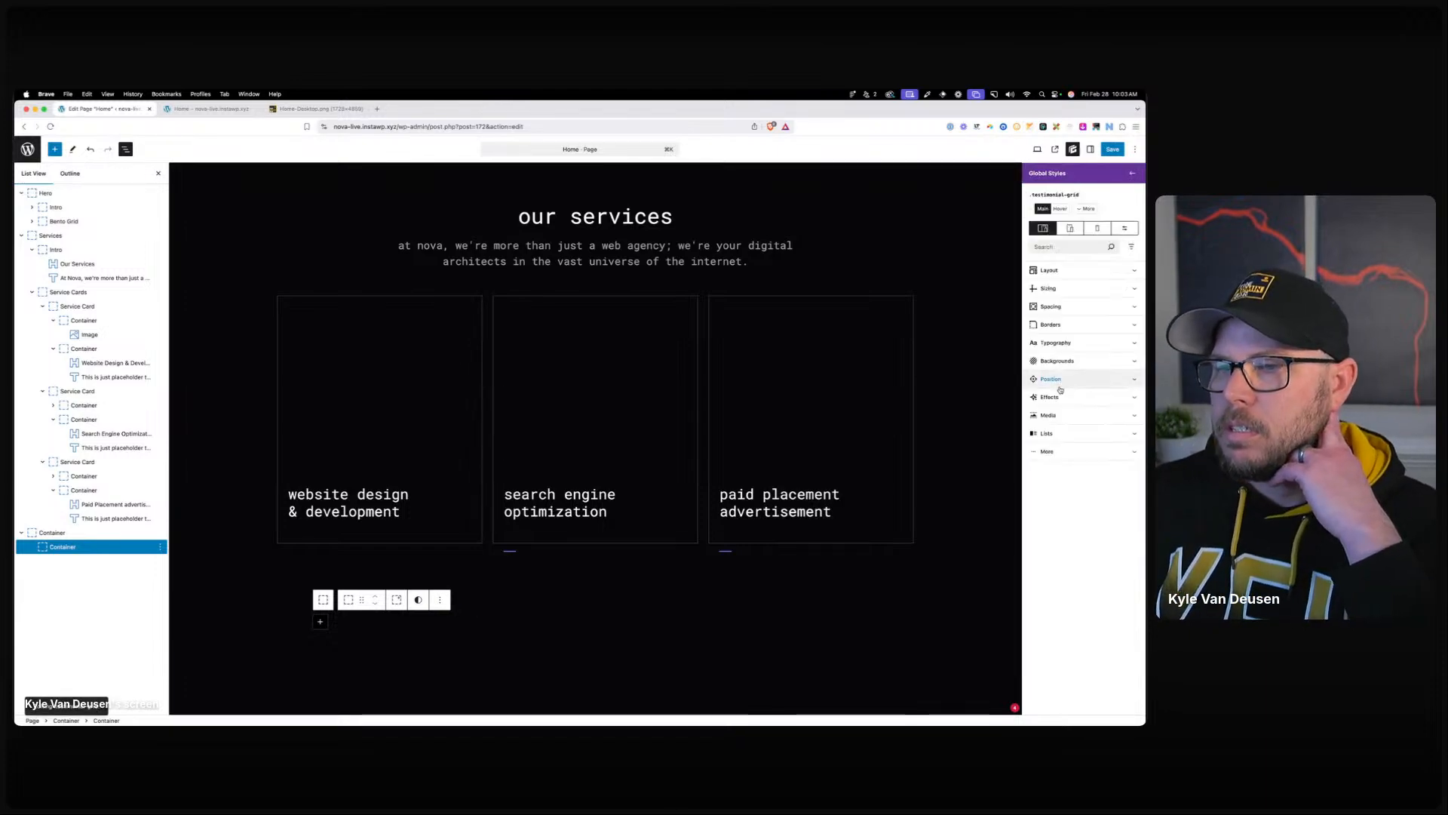
{"action": "left_click", "coordinate": [1051, 271]}
{"action": "left_click", "coordinate": [1058, 303]}
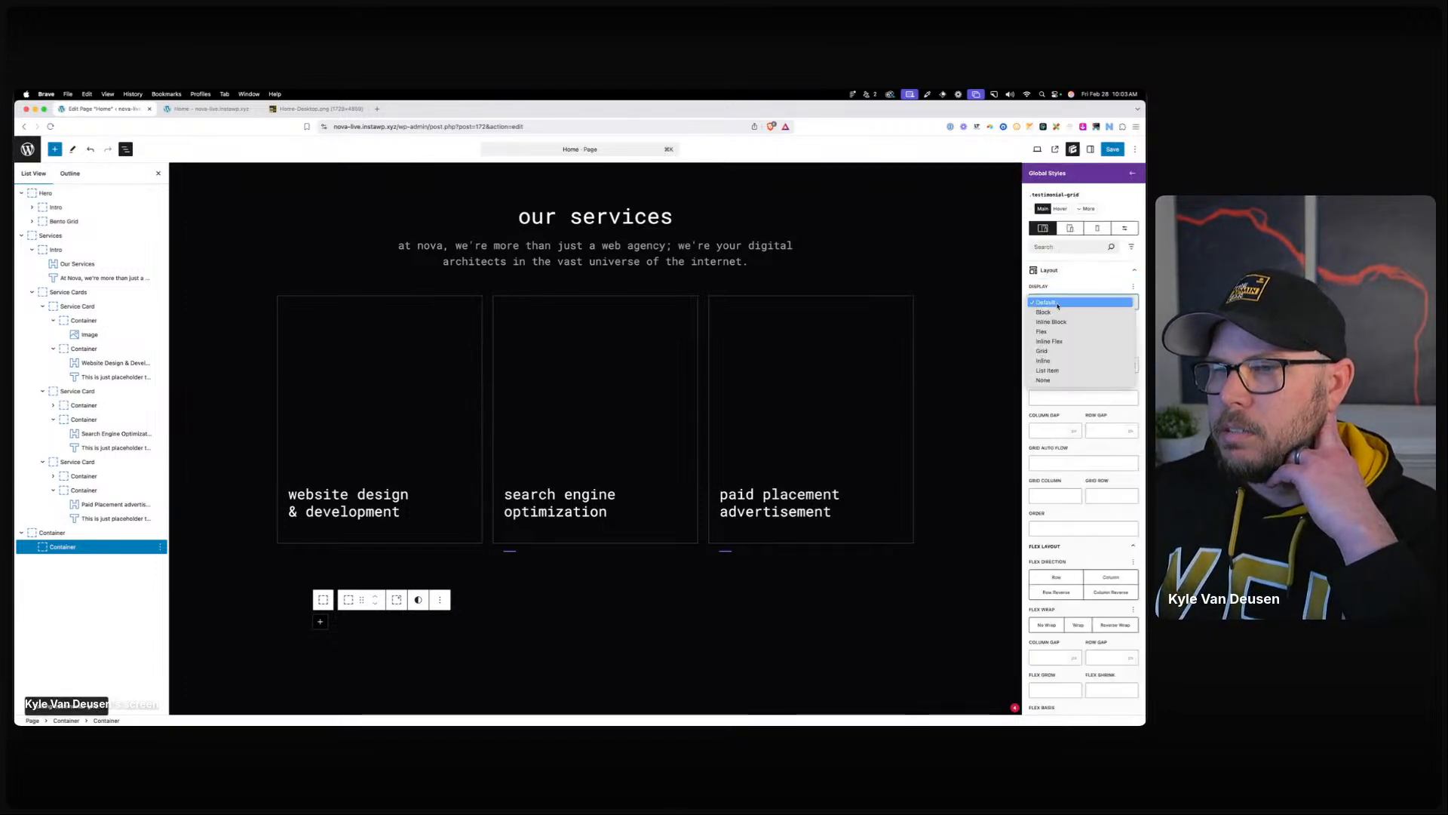
{"action": "left_click", "coordinate": [1058, 353]}
{"action": "left_click", "coordinate": [1119, 368]}
{"action": "left_click", "coordinate": [1063, 381]}
{"action": "left_click", "coordinate": [1049, 471]}
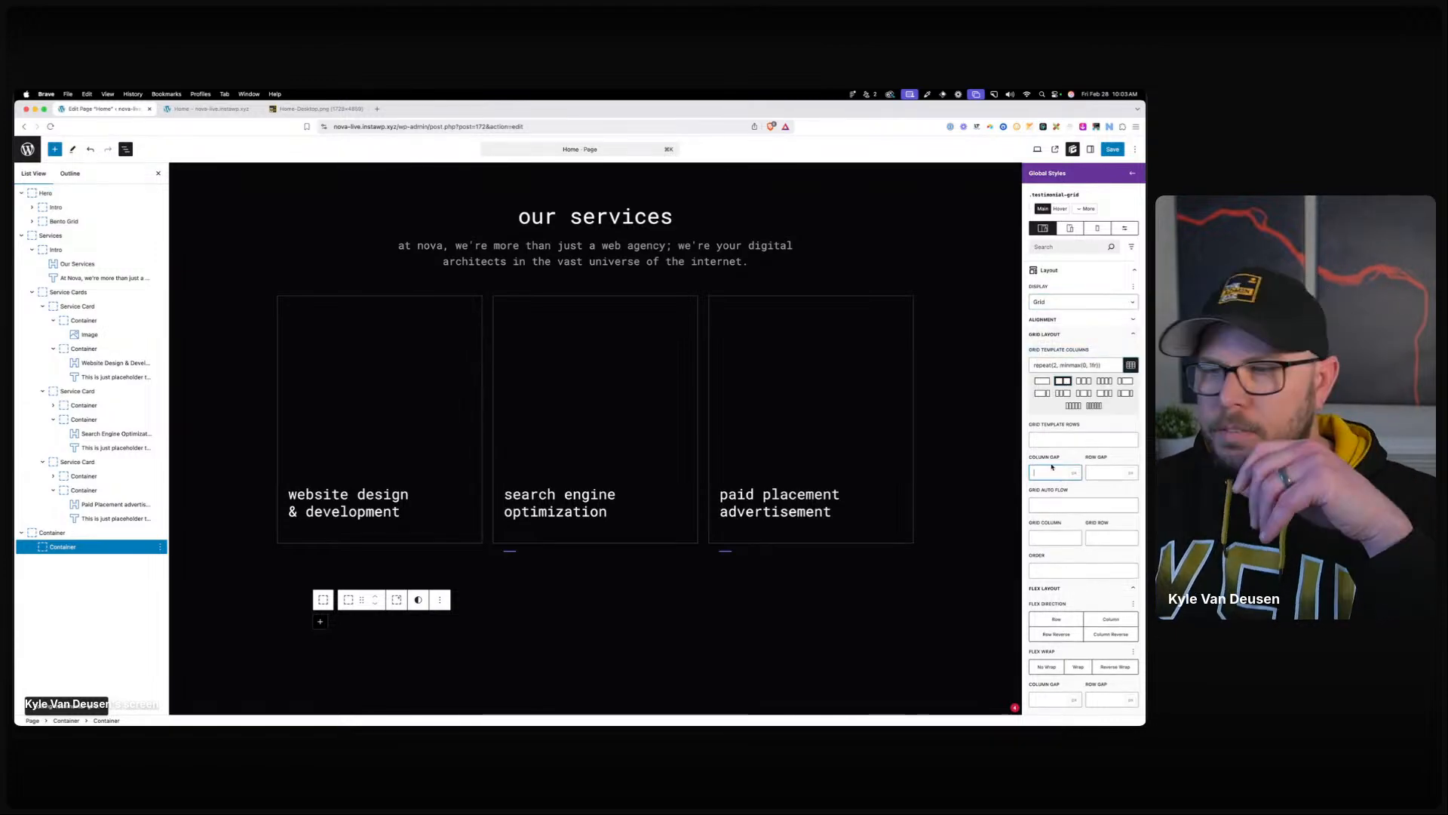
{"action": "type", "text": "80"}
{"action": "key", "text": "Tab"}
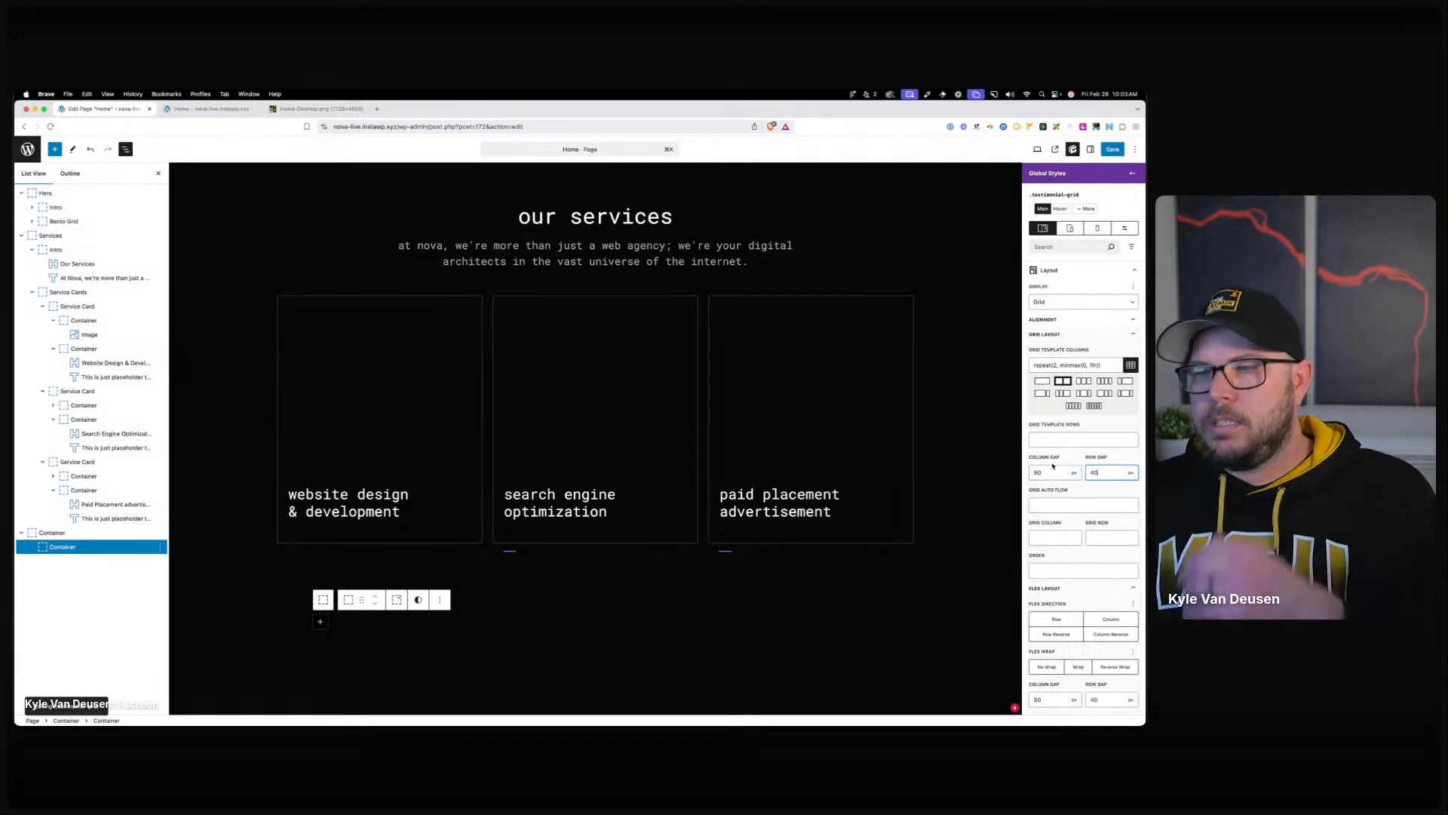
Add two containers to the testimonial grid and upload the portrait photo into the second one.
{"action": "left_click", "coordinate": [320, 621]}
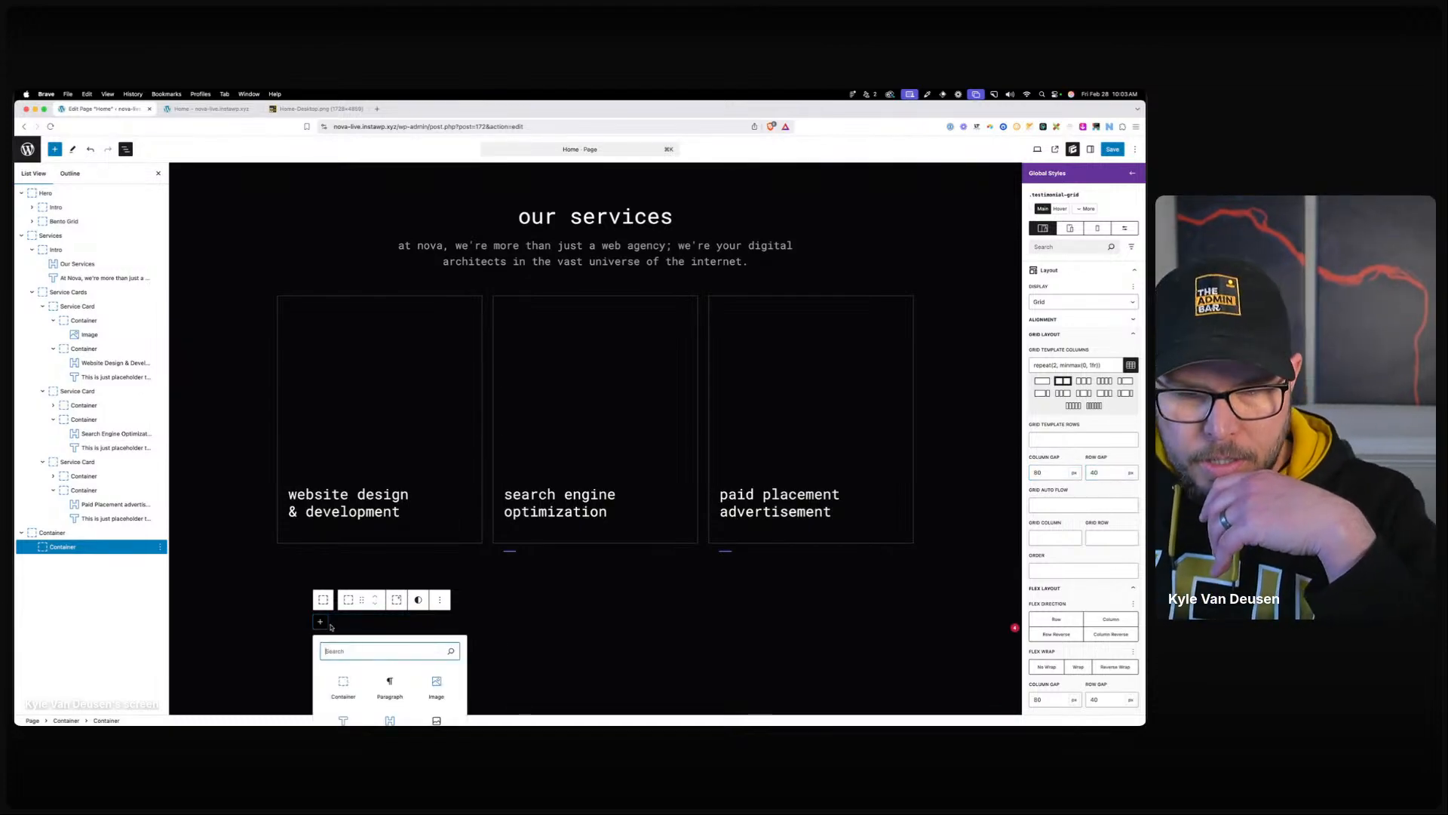
{"action": "left_click", "coordinate": [344, 677]}
{"action": "key", "text": "super+shift+d"}
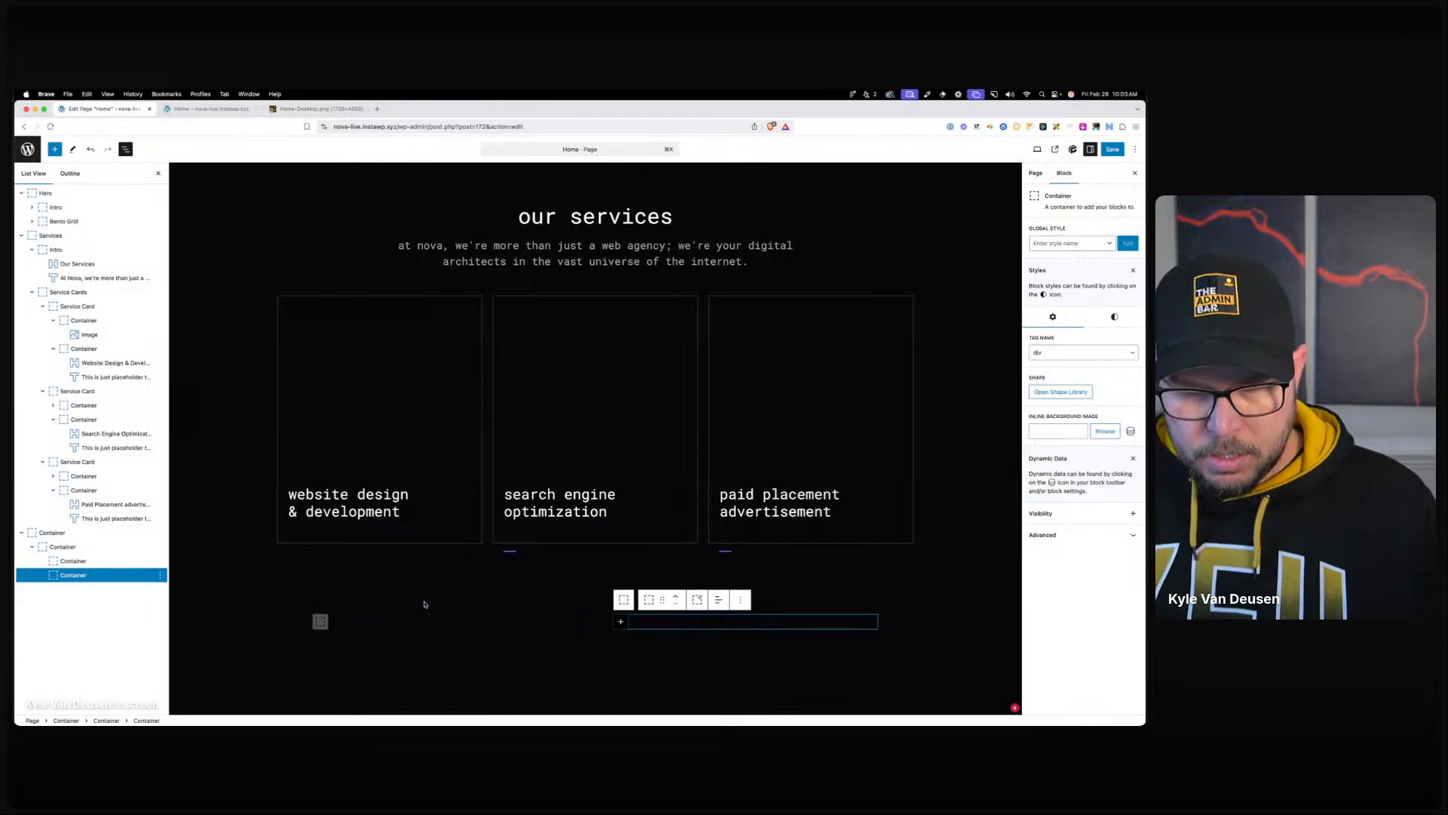
{"action": "left_click", "coordinate": [621, 622]}
{"action": "type", "text": "ima"}
{"action": "left_click", "coordinate": [689, 681]}
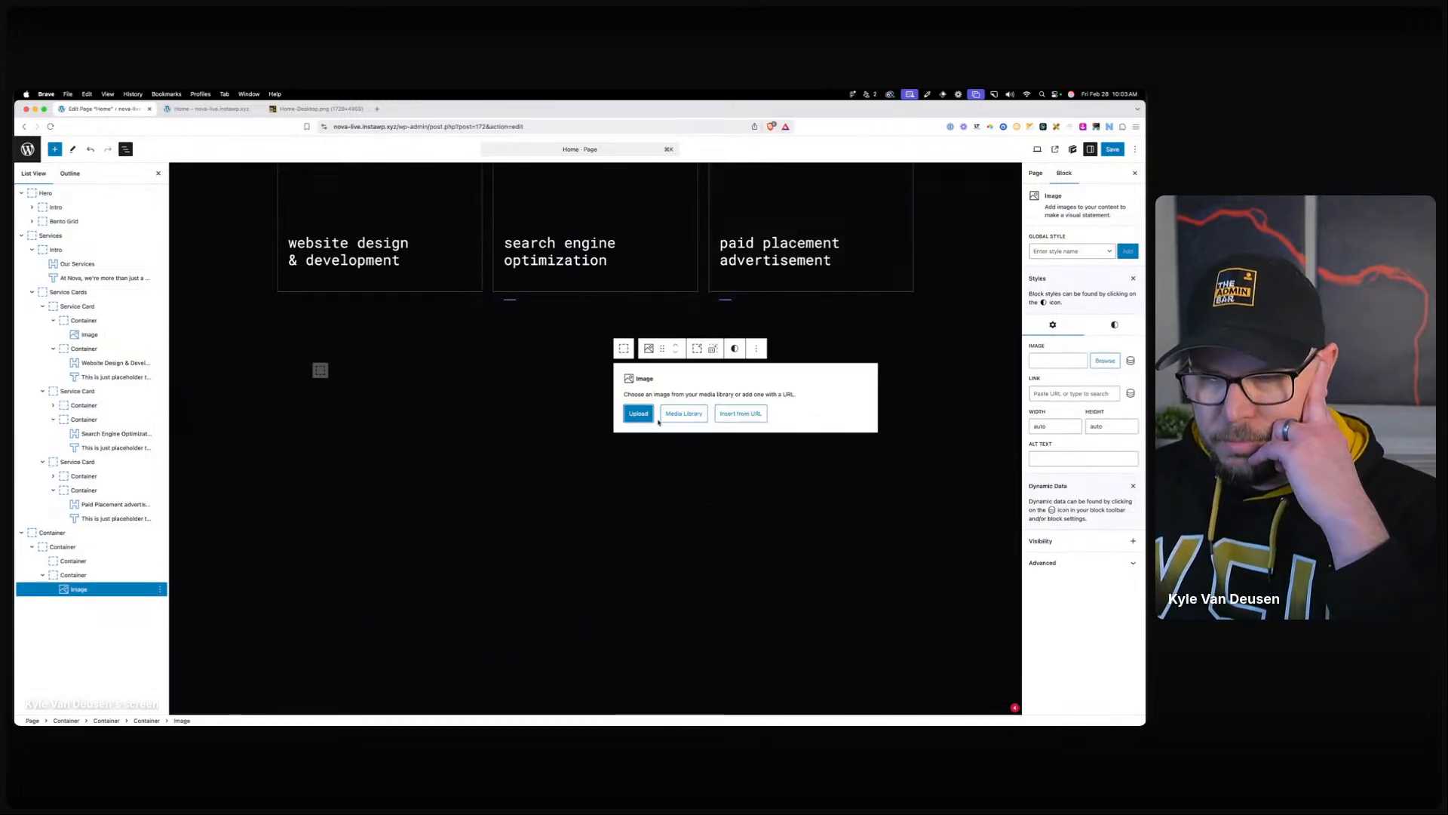
{"action": "left_click", "coordinate": [639, 415]}
{"action": "double_click", "coordinate": [611, 321]}
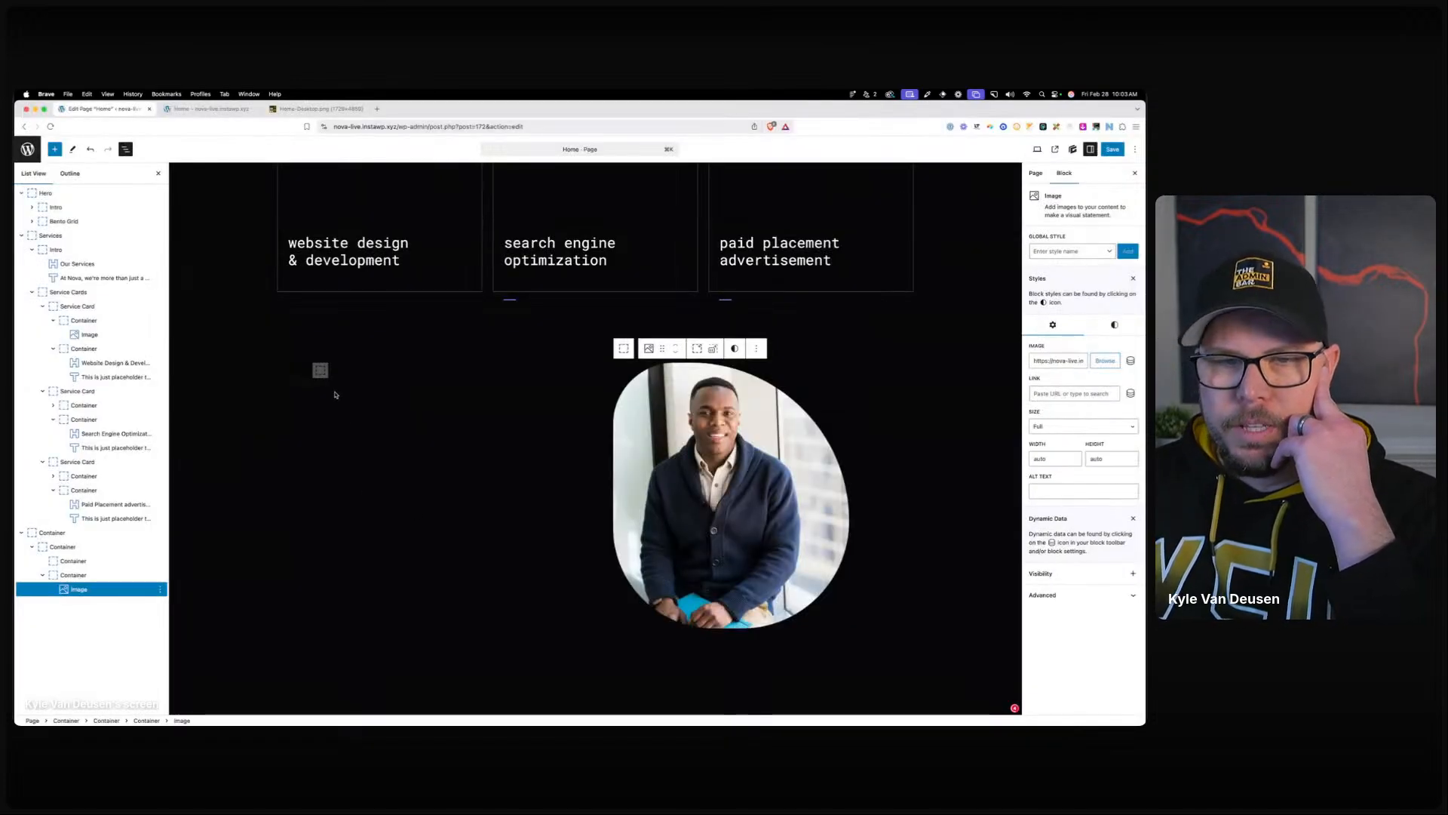
Add a Text block to the left container beside the portrait.
{"action": "left_click", "coordinate": [326, 375]}
{"action": "left_click", "coordinate": [320, 370]}
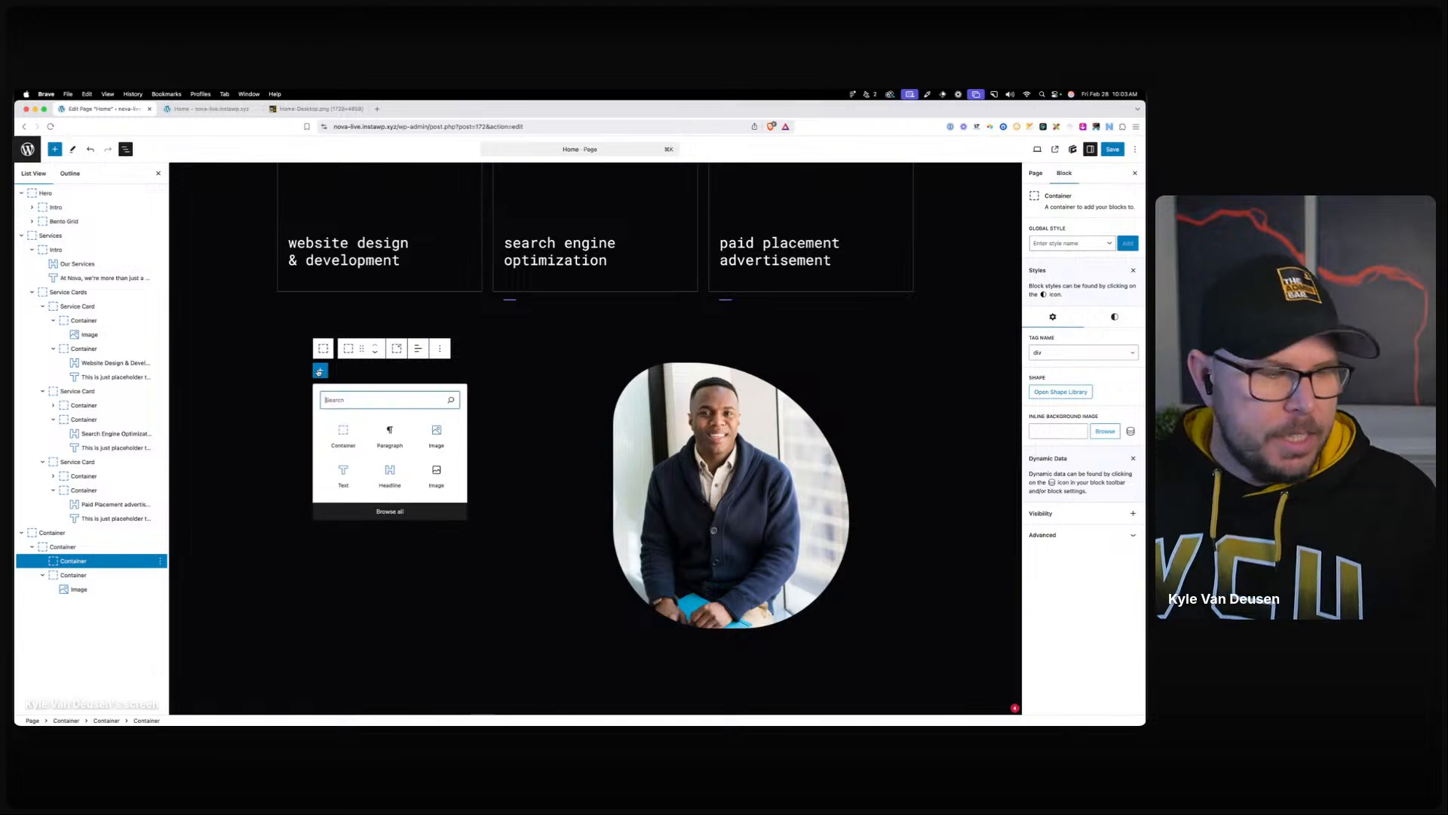
{"action": "left_click", "coordinate": [319, 371]}
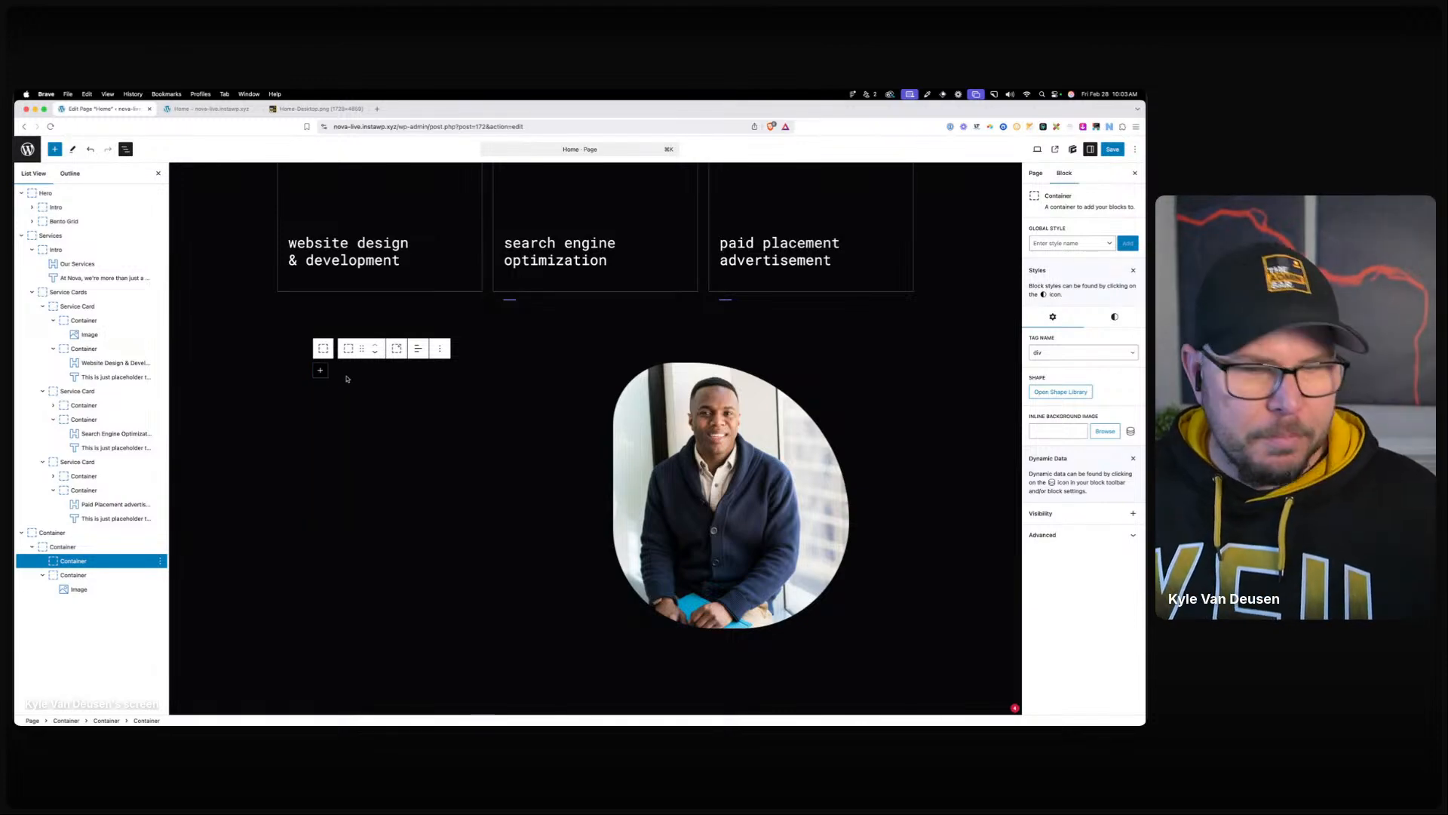
{"action": "left_click", "coordinate": [318, 371]}
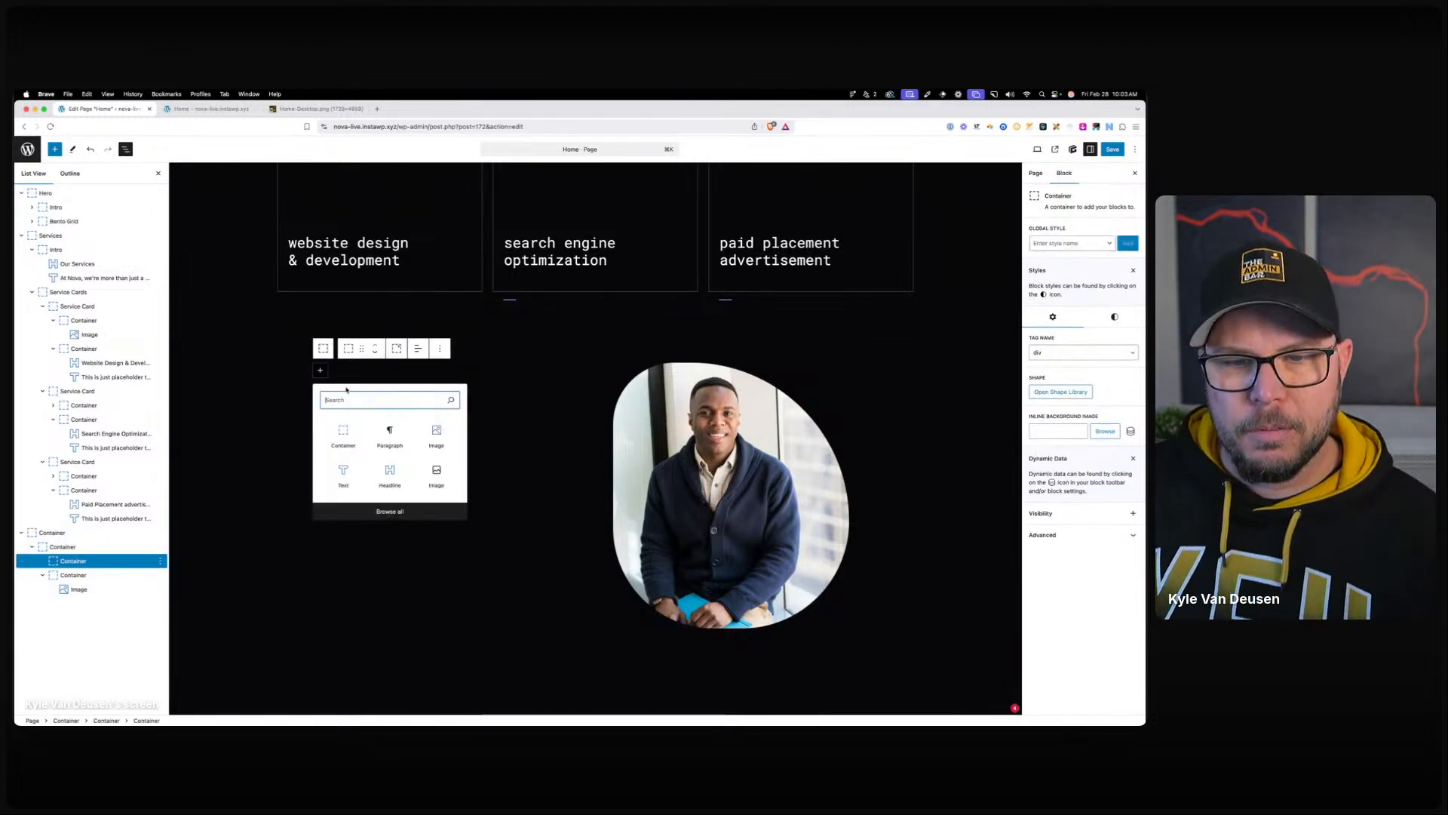
{"action": "left_click", "coordinate": [344, 475]}
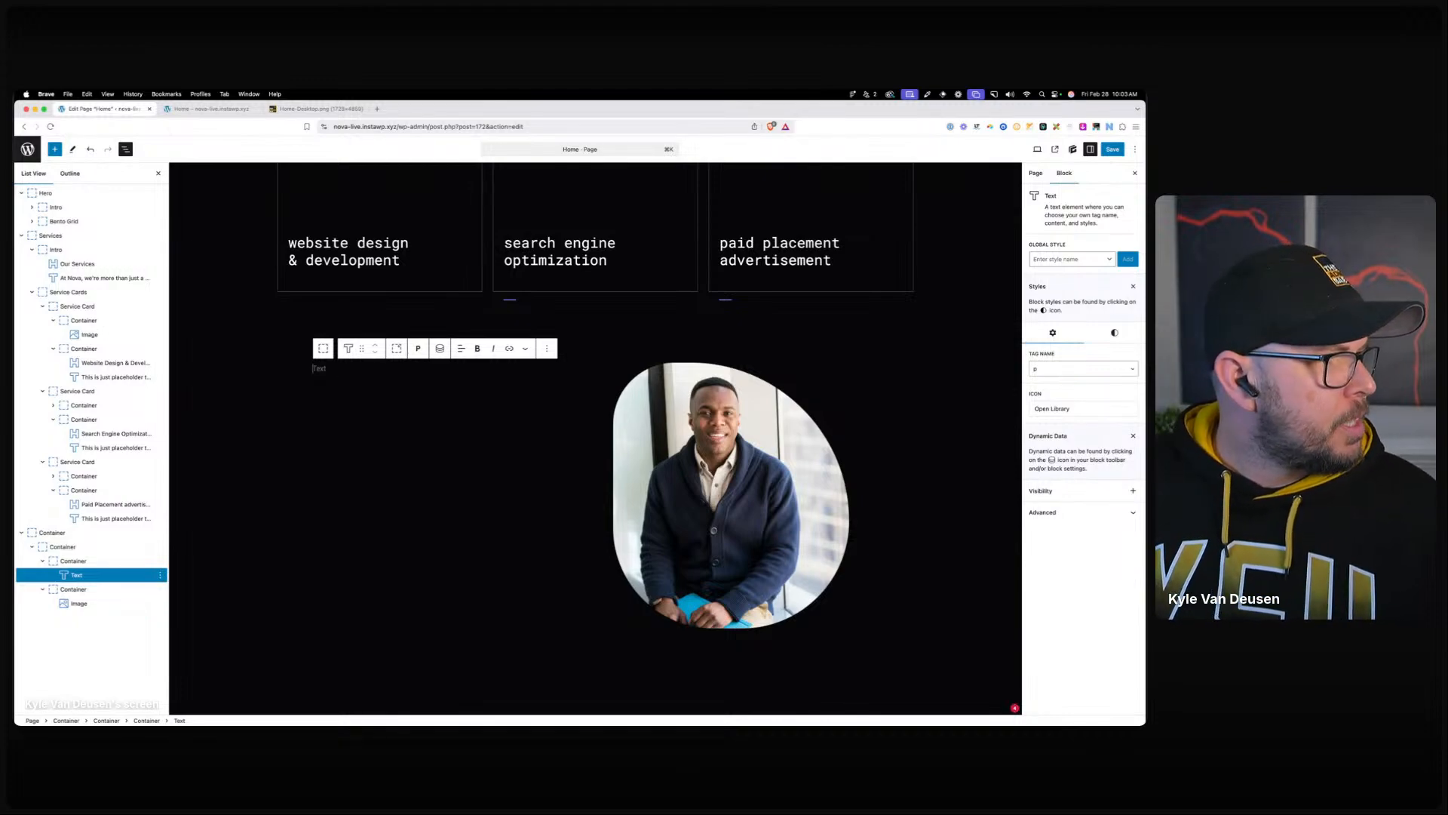
Paste the testimonial intro line and, as a new paragraph, the testimonial quote.
{"action": "key", "text": "super+Tab"}
{"action": "key", "text": "super+Tab"}
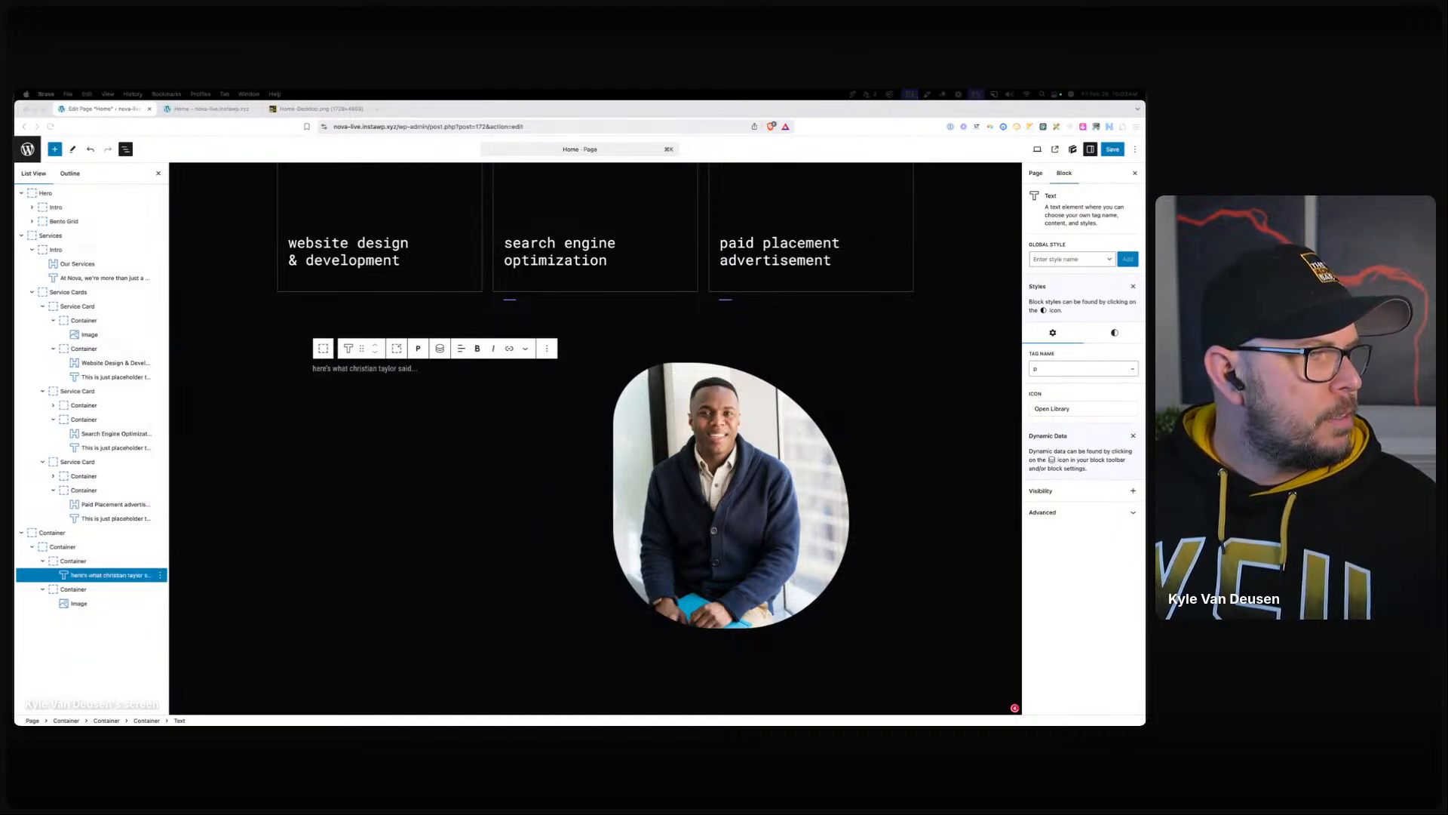
{"action": "key", "text": "super+Tab"}
{"action": "key", "text": "Return"}
{"action": "type", "text": "Nova transformed our online presence with their creativity and expertise, exceeding our expectations and setting a new benchmark for digital excellence."}
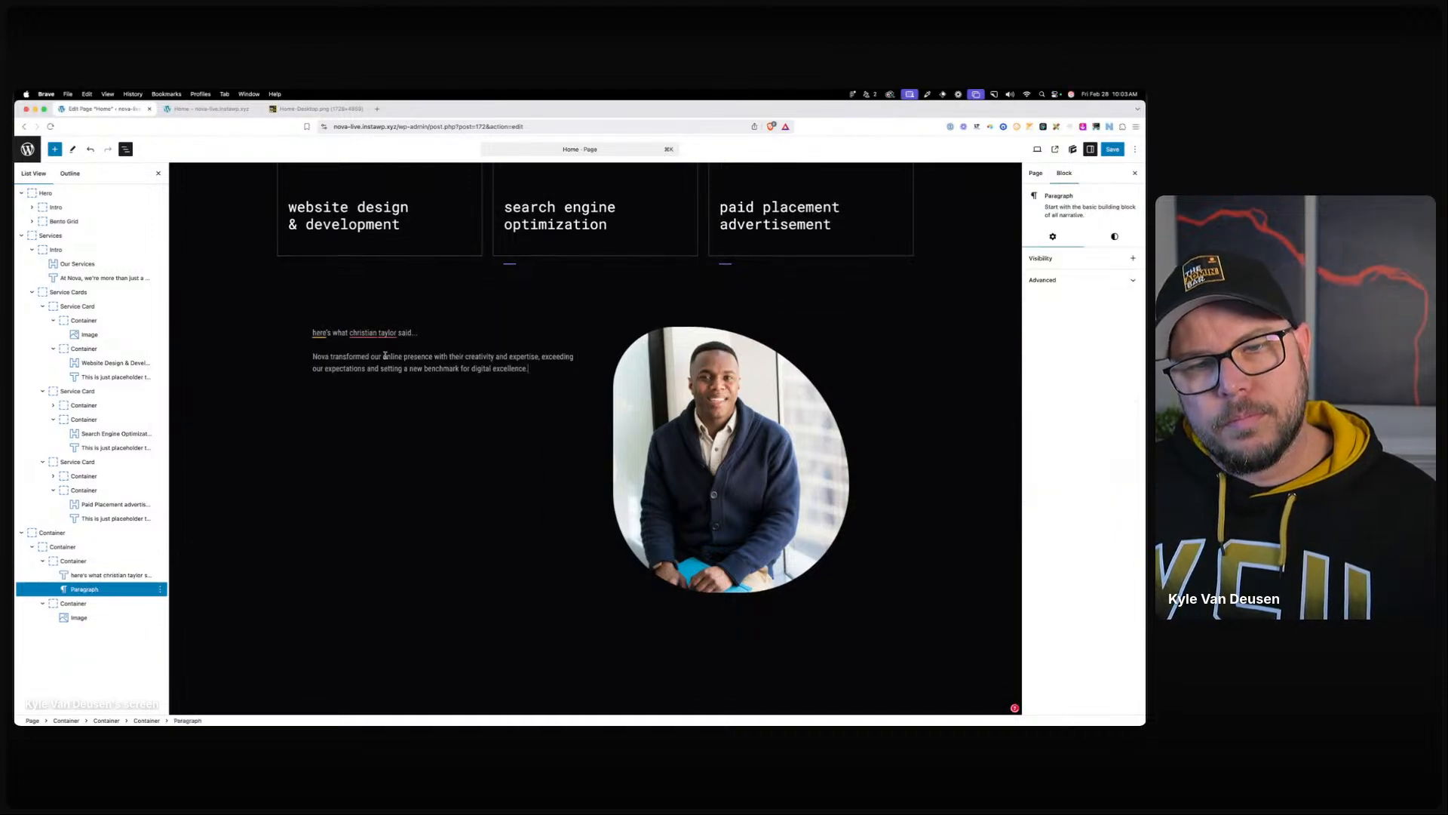
Give the lead-in line the teal var(--brand-primary) text colour, then select the quote paragraph for conversion.
{"action": "left_click", "coordinate": [348, 332]}
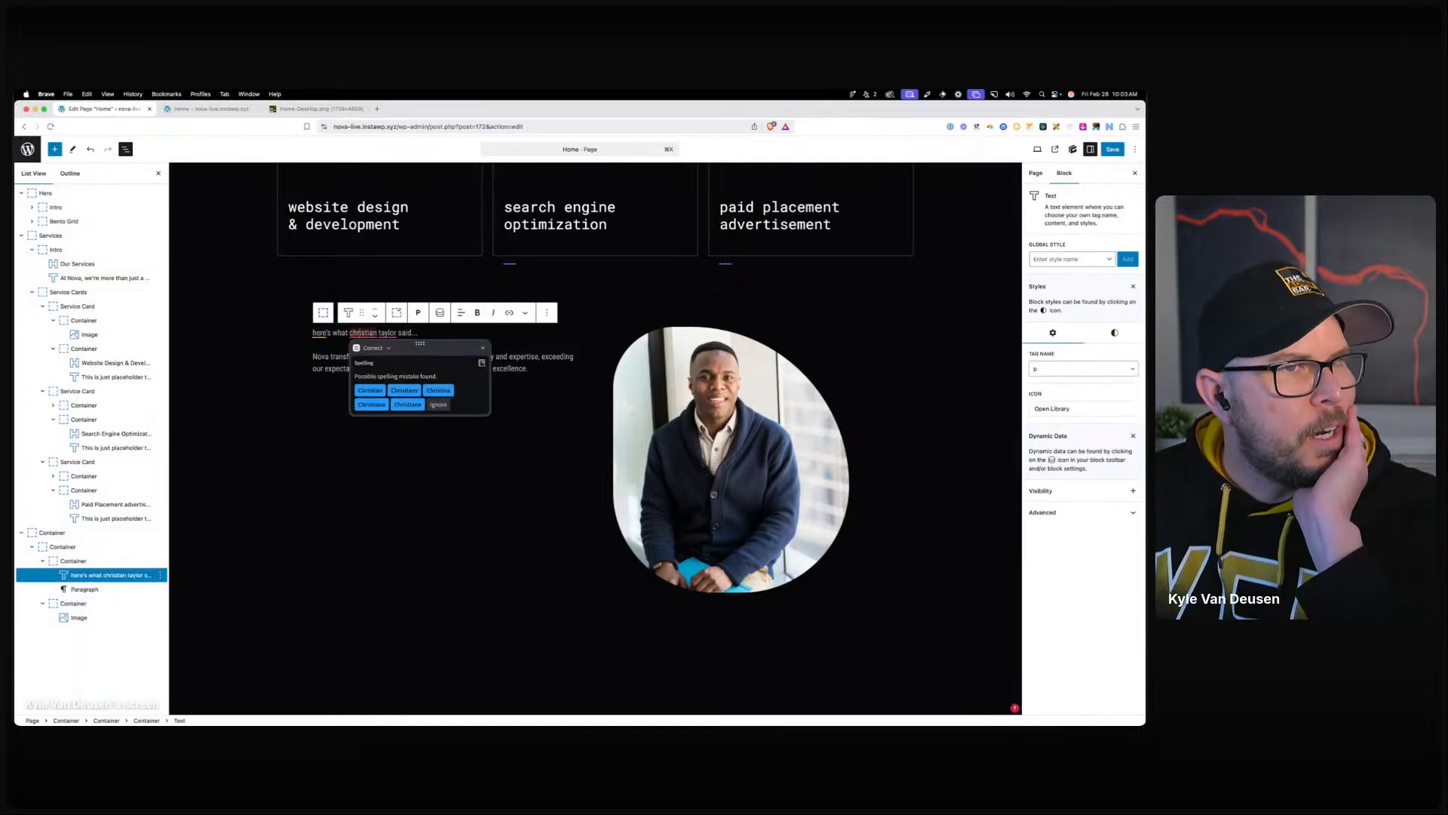
{"action": "key", "text": "super+Tab"}
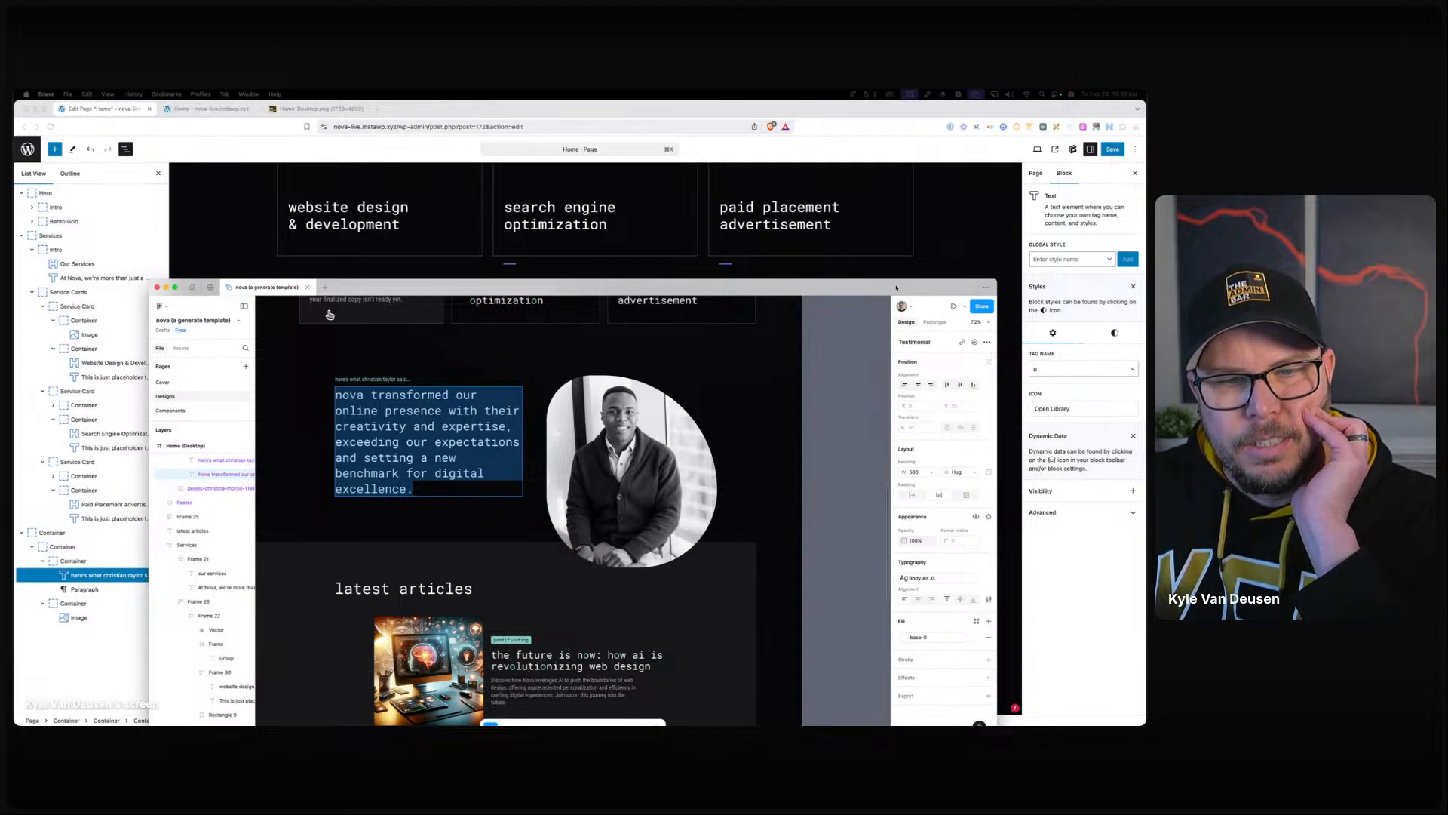
{"action": "key", "text": "super+Tab"}
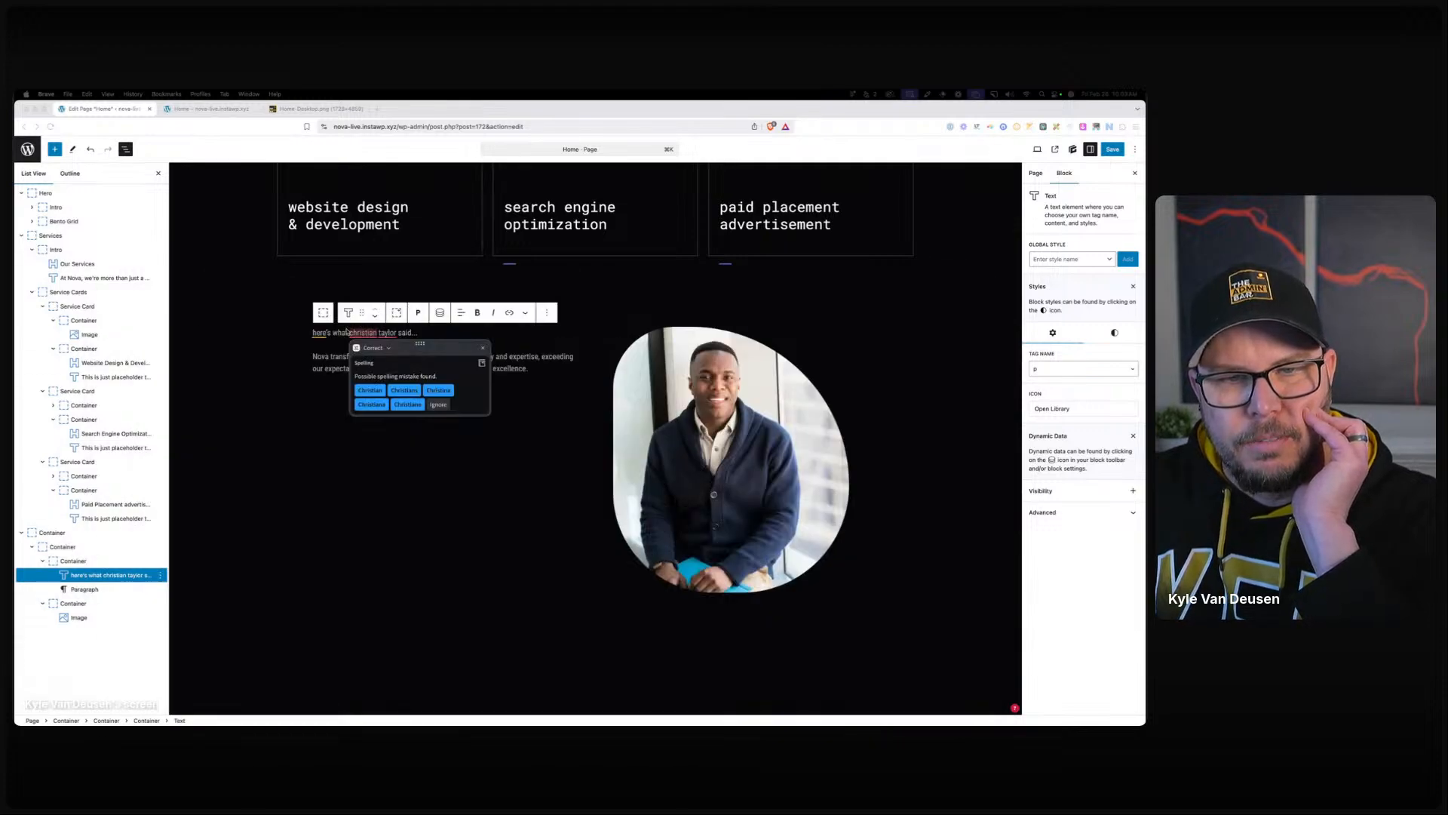
{"action": "left_click", "coordinate": [1115, 335]}
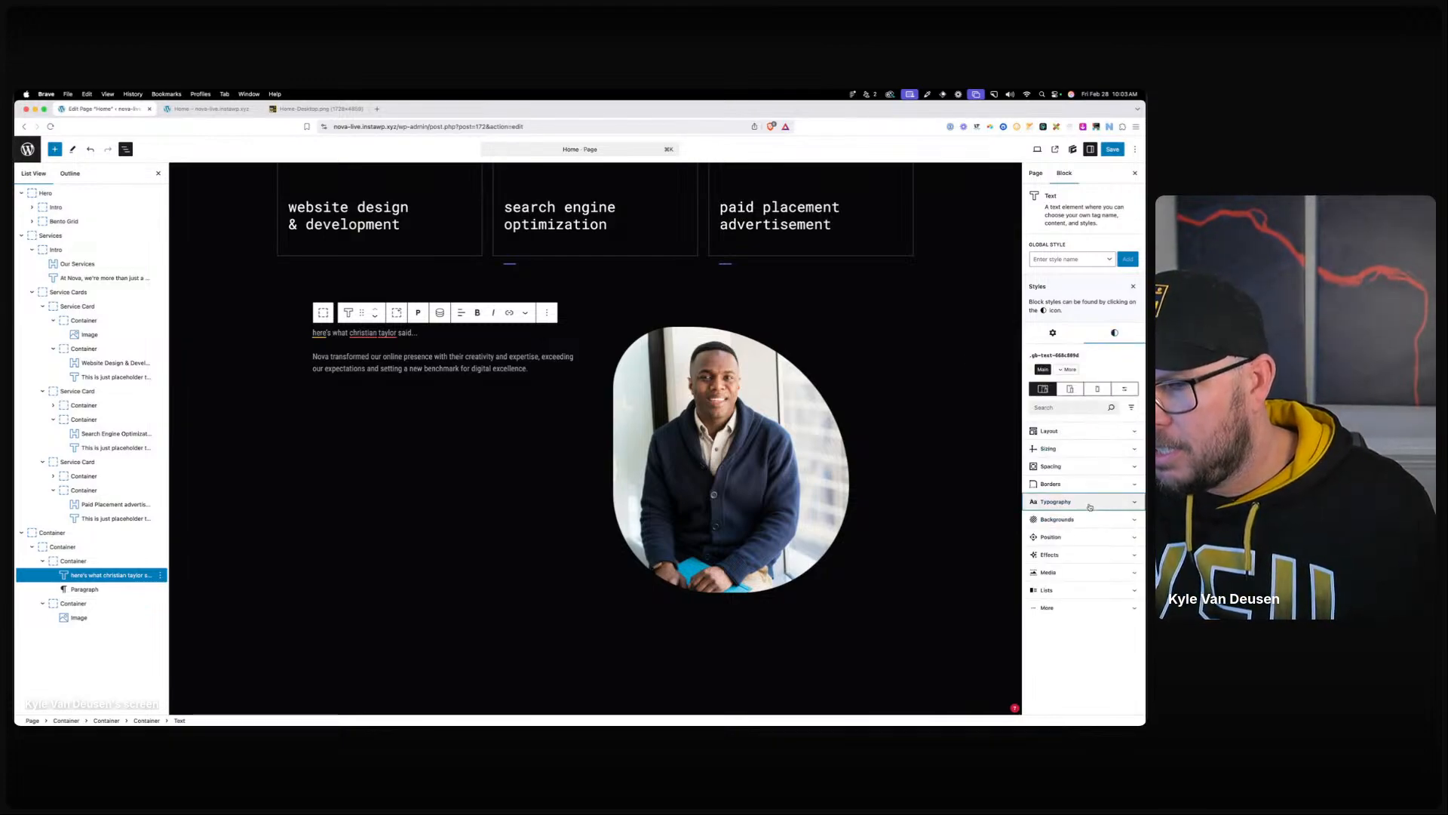
{"action": "left_click", "coordinate": [1037, 530]}
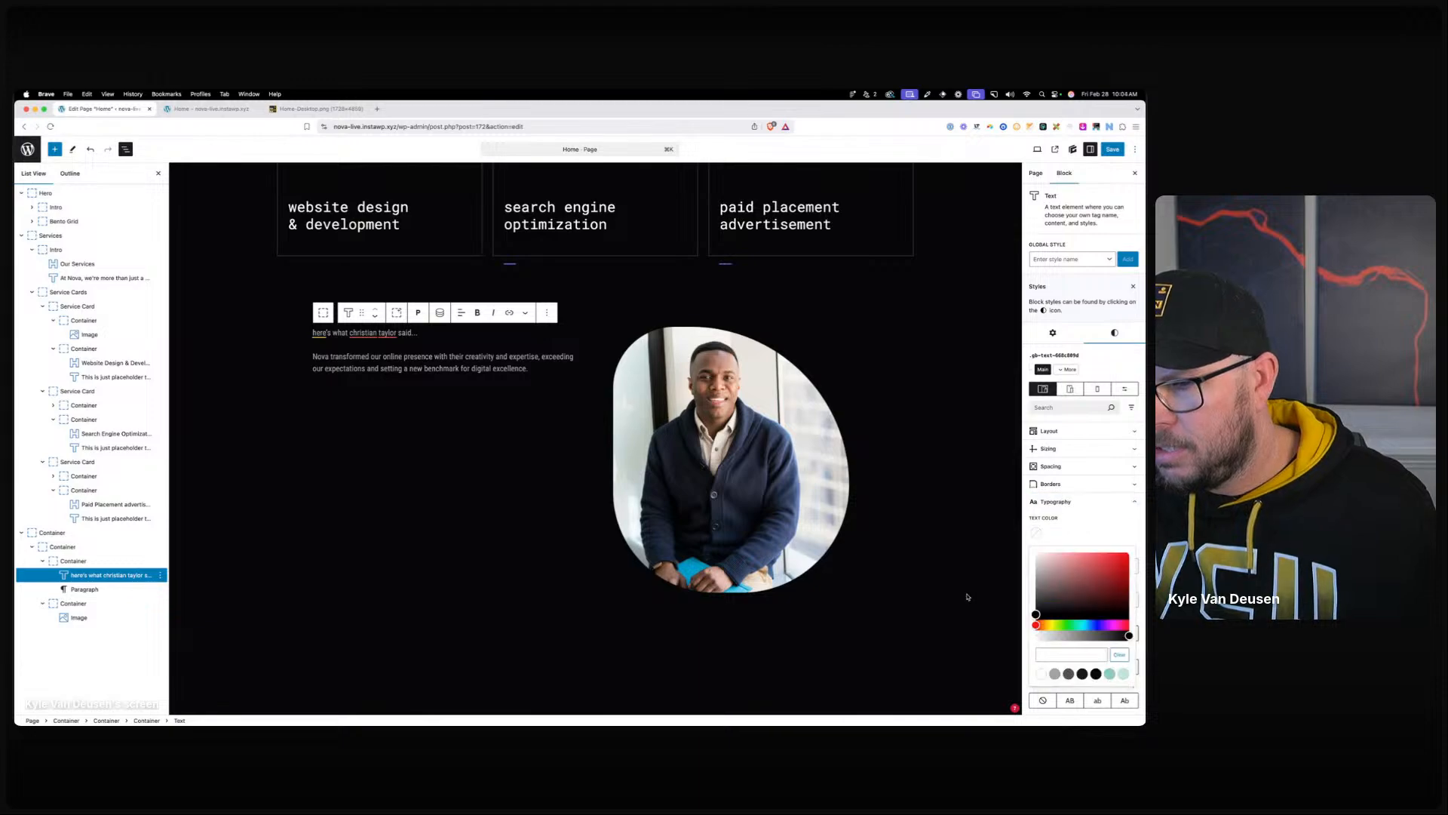
{"action": "left_click", "coordinate": [1109, 674]}
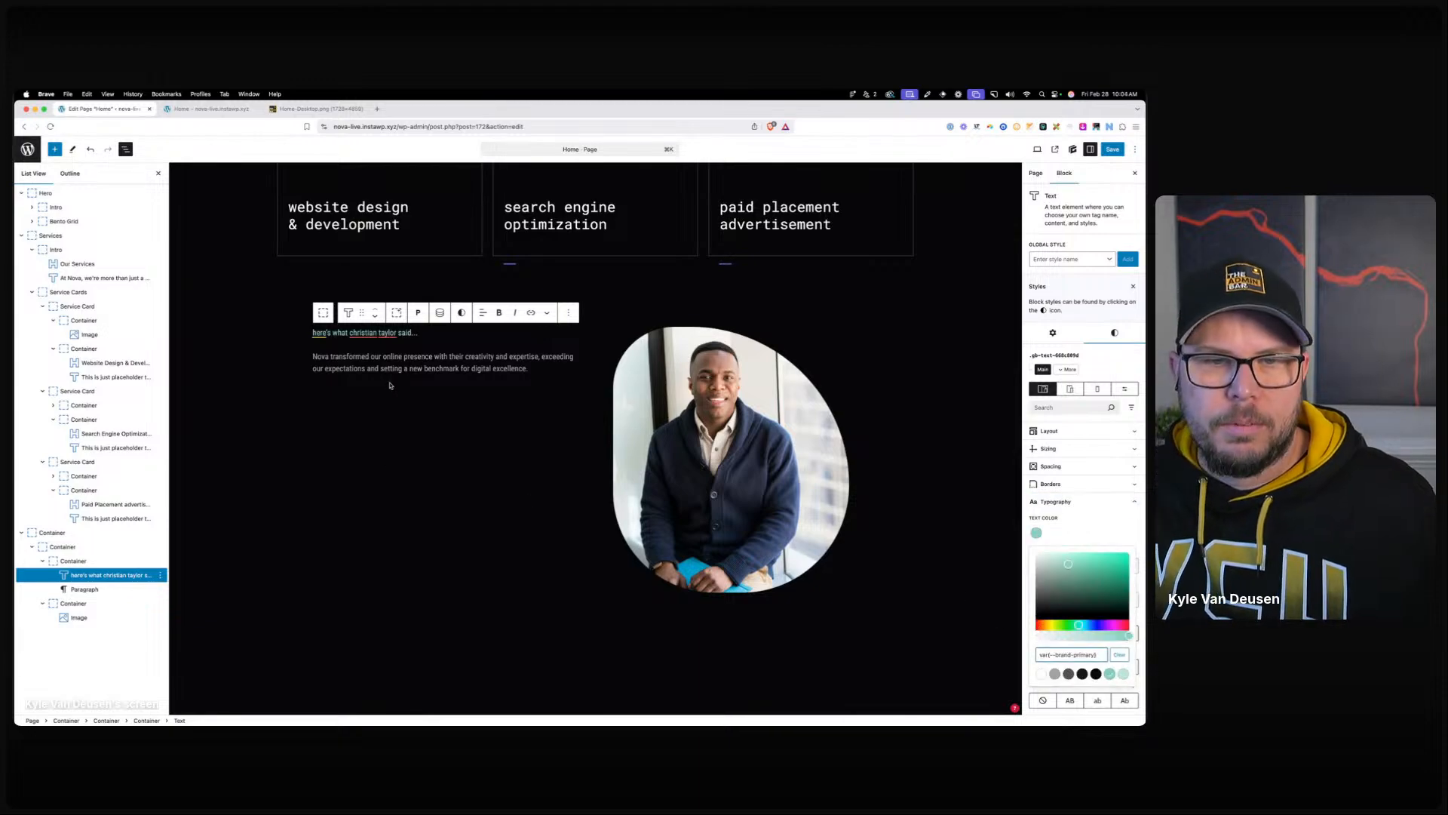
{"action": "left_click", "coordinate": [386, 359]}
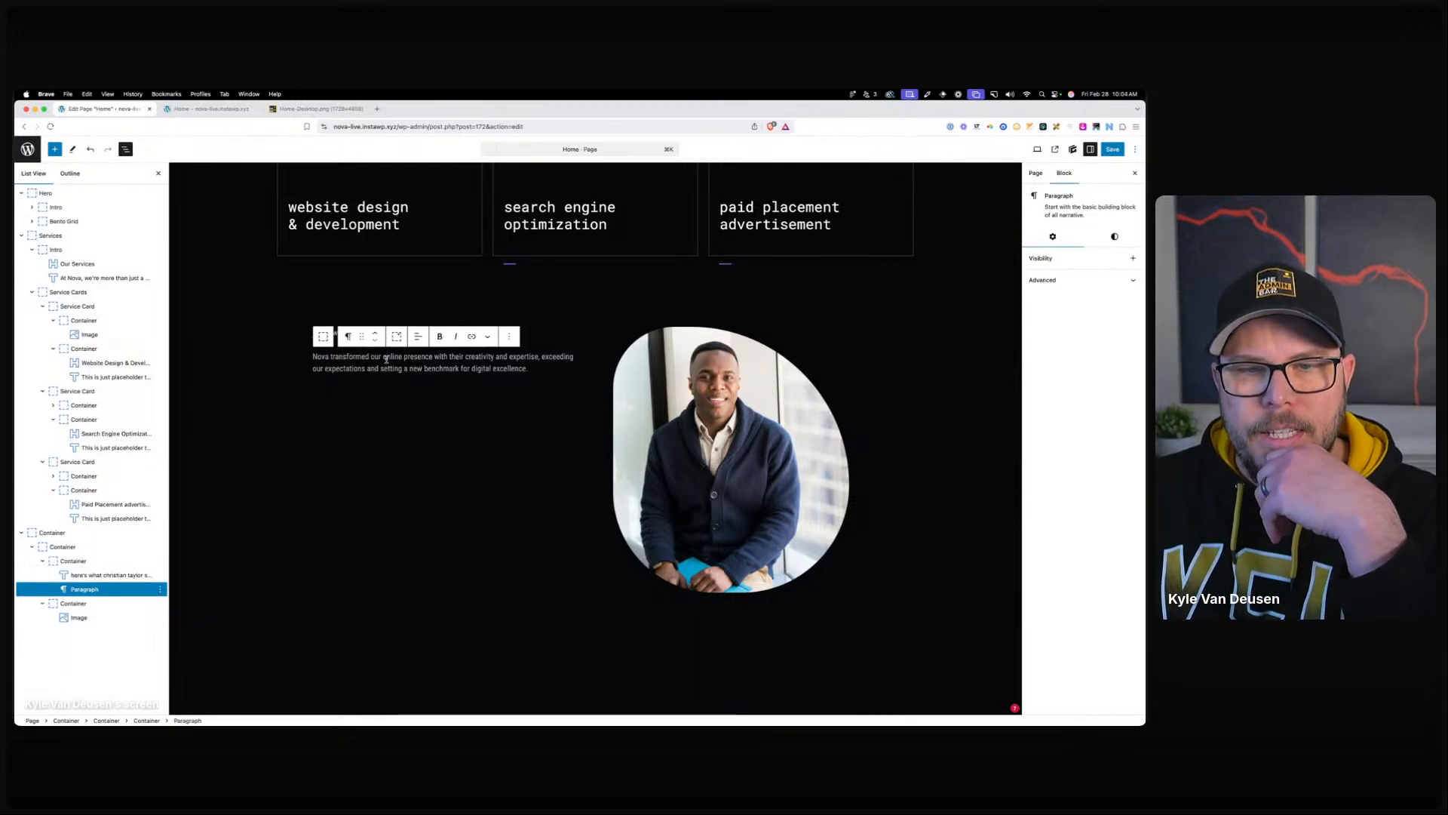
{"action": "left_click", "coordinate": [348, 336]}
Finish turning the quote into a Text block and apply the .body-alt global style.
{"action": "left_click", "coordinate": [400, 439]}
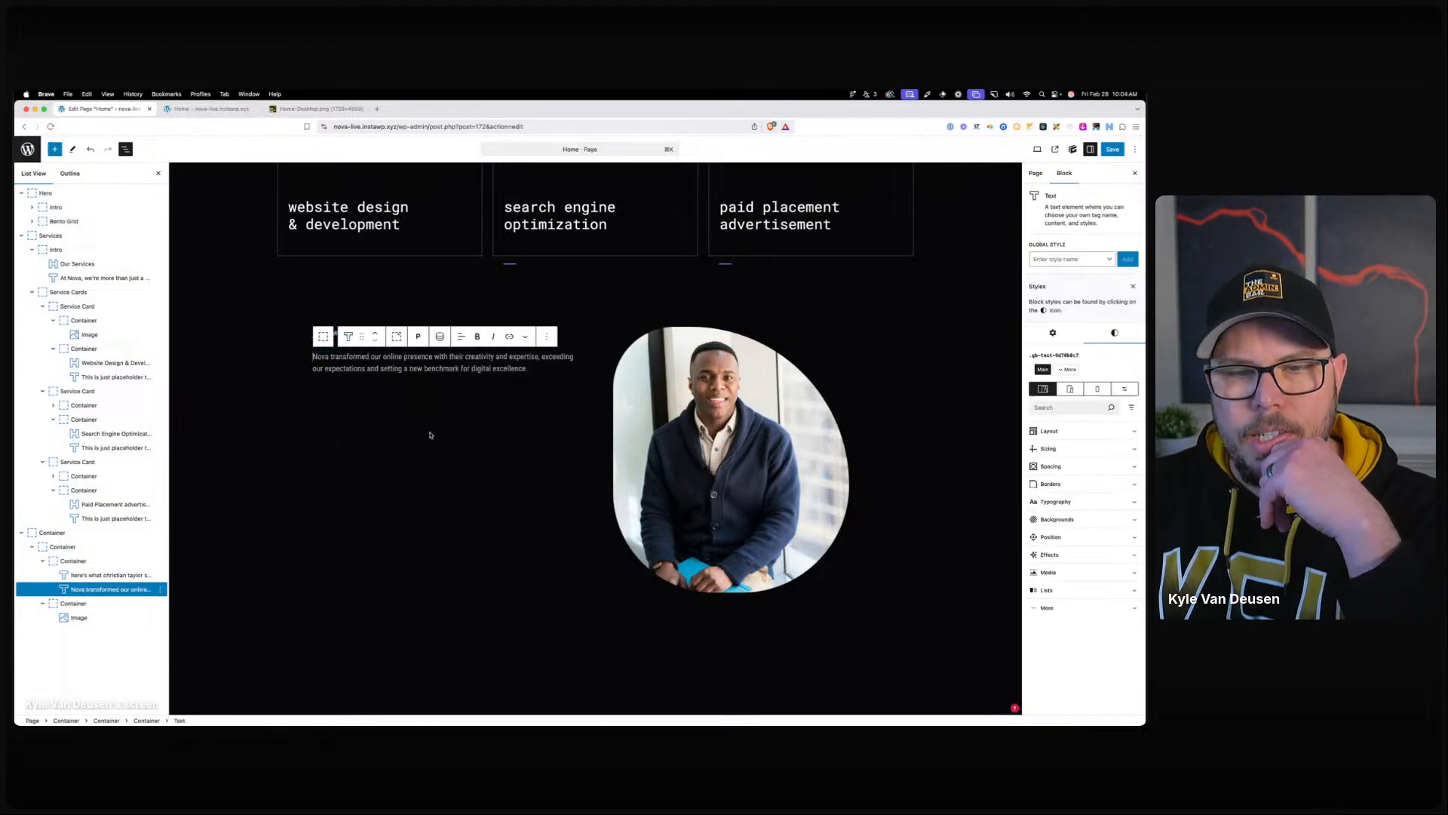
{"action": "left_click", "coordinate": [1059, 261]}
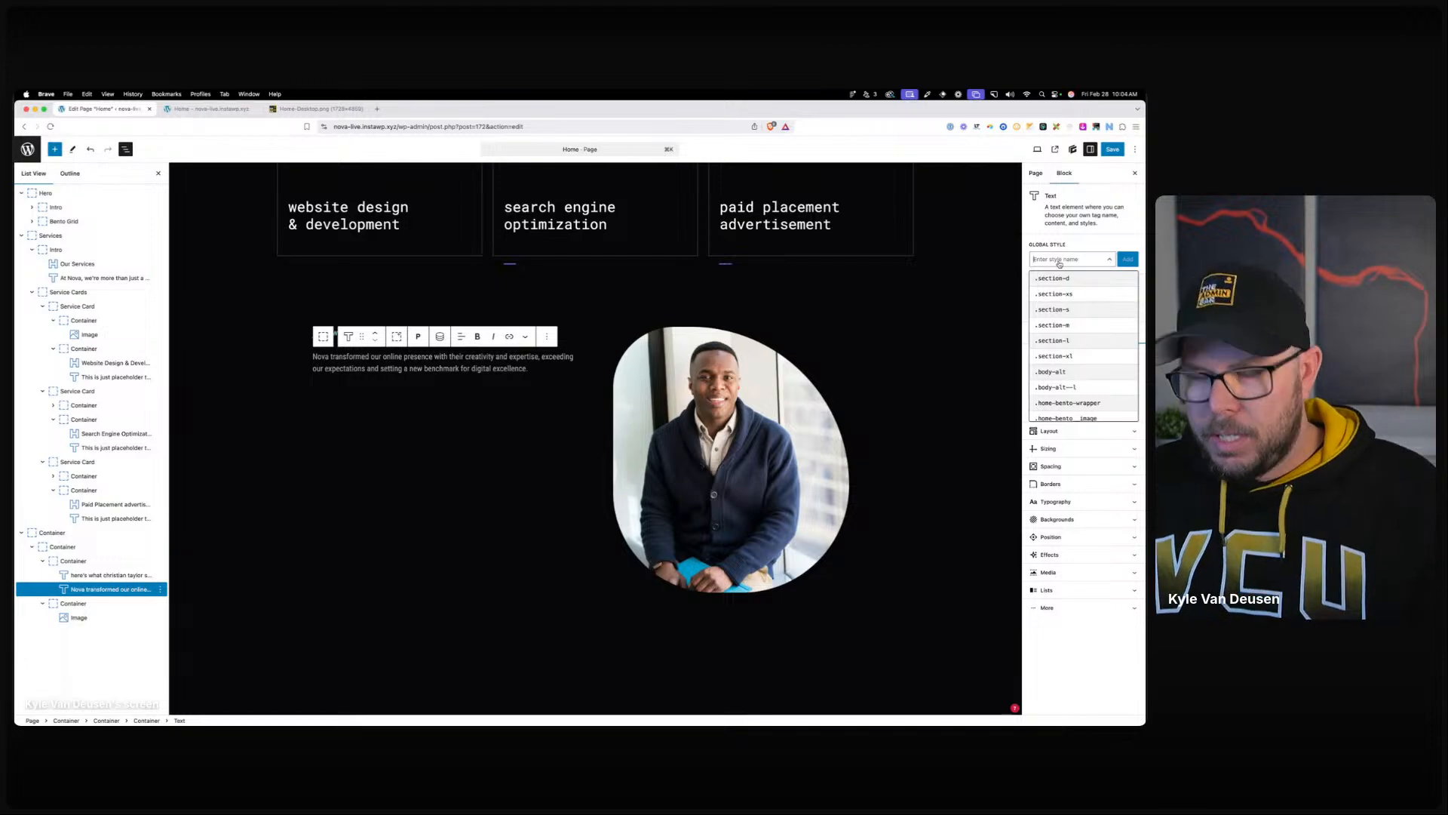
{"action": "type", "text": "body"}
{"action": "left_click", "coordinate": [1055, 277]}
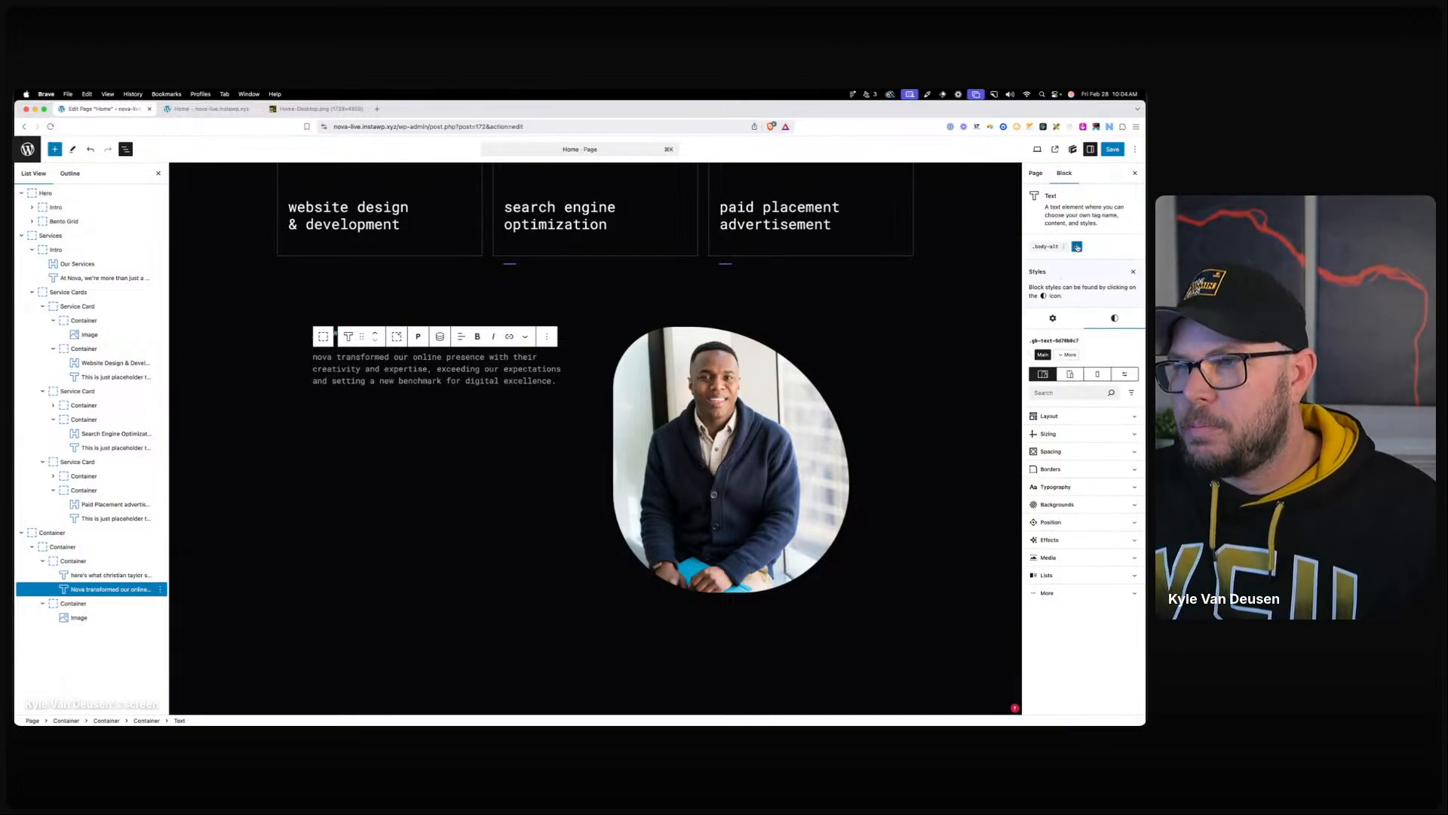
Create a body-alt--xs global style with font size 2 (32px converted to rem).
{"action": "left_click", "coordinate": [1077, 247]}
{"action": "left_click", "coordinate": [1086, 279]}
{"action": "type", "text": "body-alt--xs"}
{"action": "left_click", "coordinate": [1119, 279]}
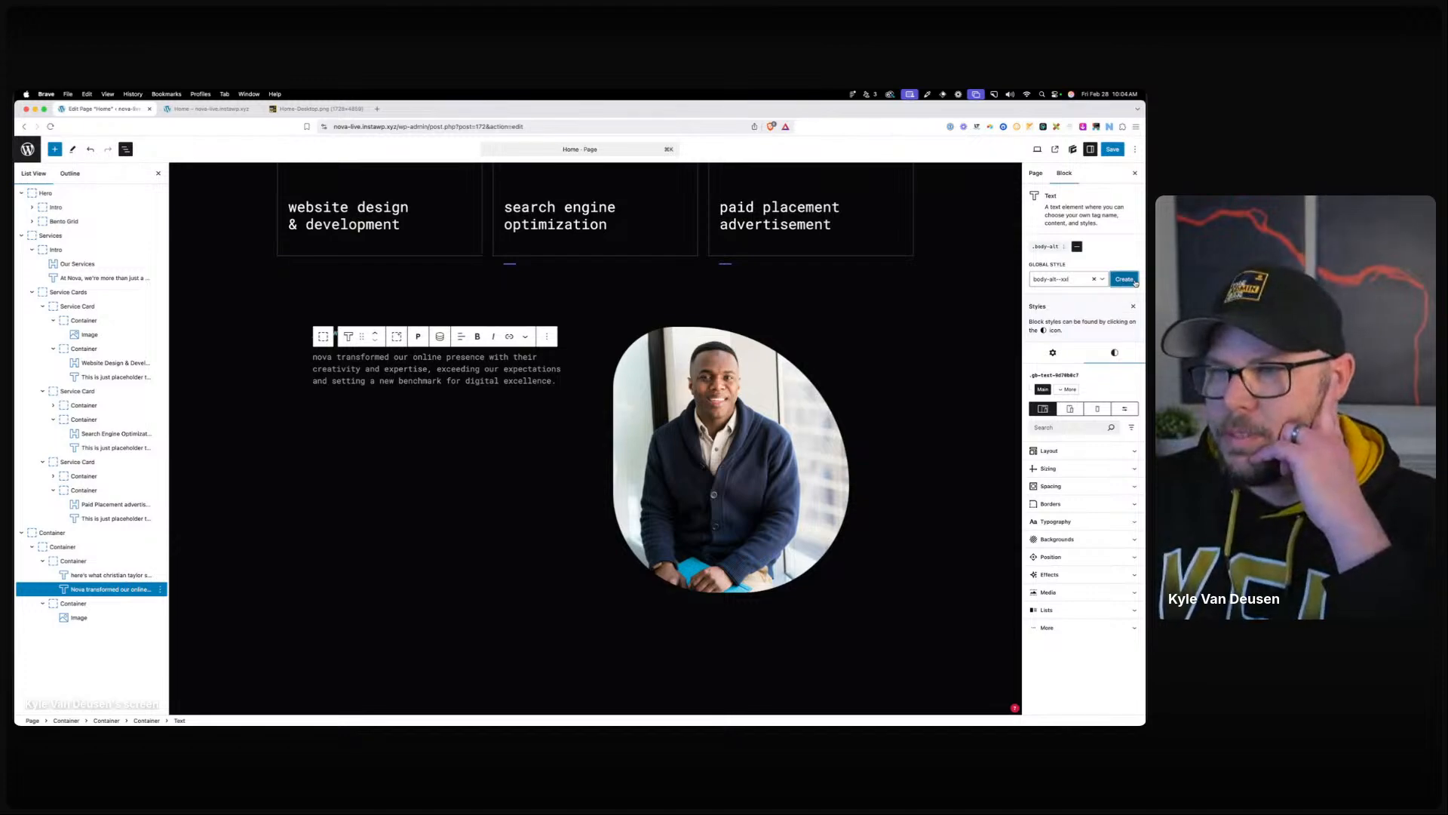
{"action": "left_click", "coordinate": [1050, 303]}
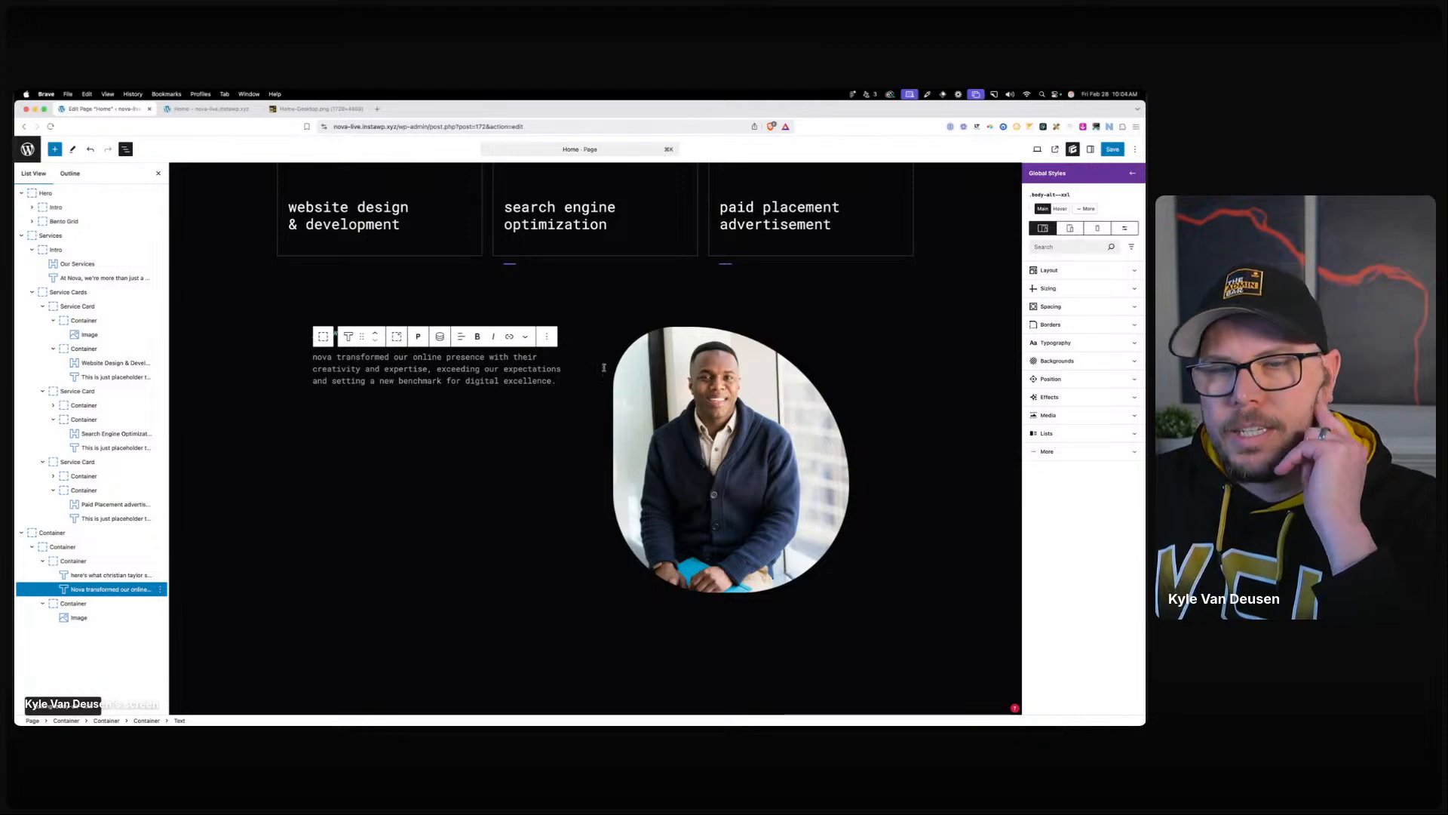
{"action": "key", "text": "super+space"}
{"action": "type", "text": "32/16"}
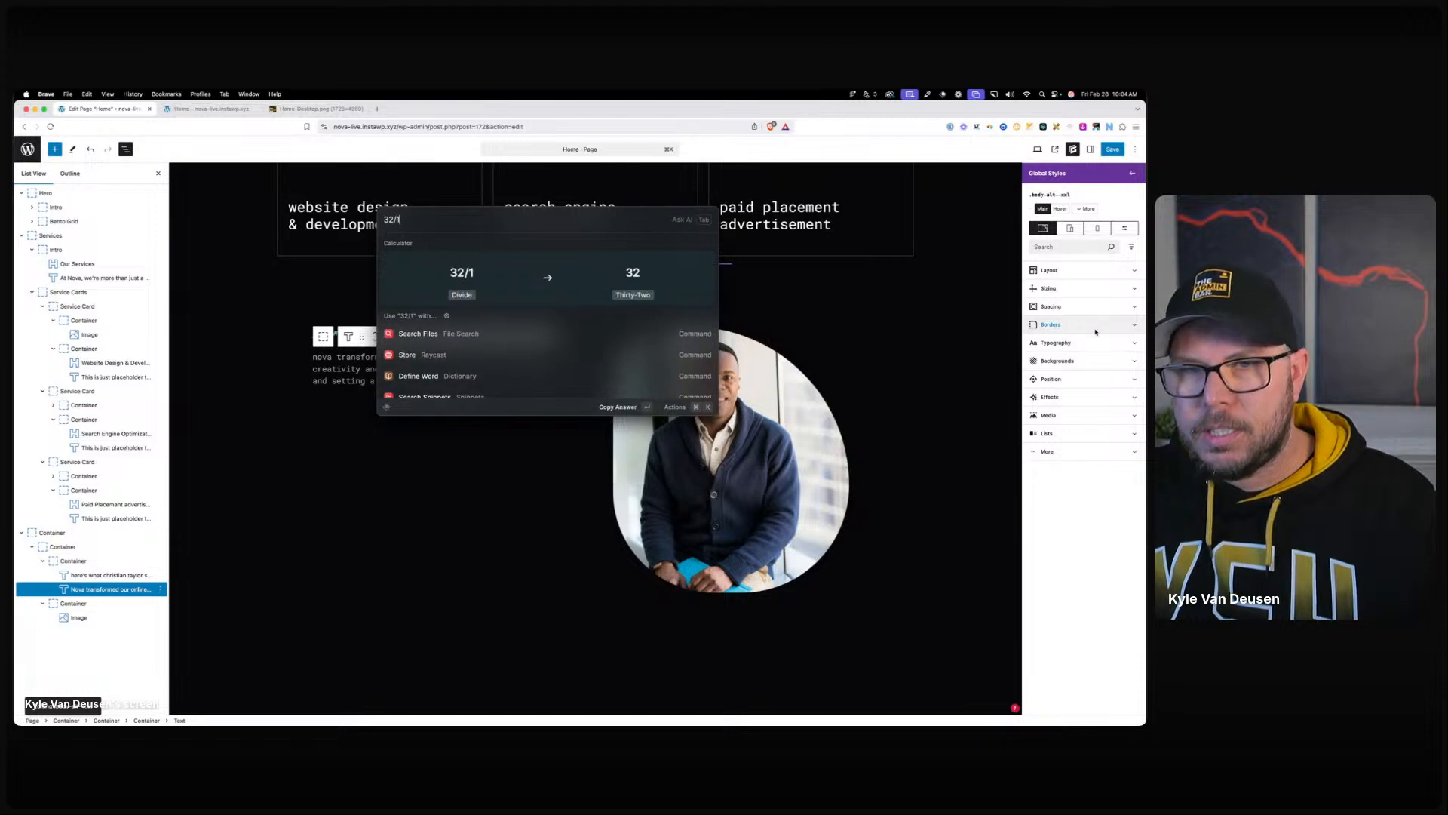
{"action": "left_click", "coordinate": [1047, 344]}
{"action": "left_click", "coordinate": [1078, 408]}
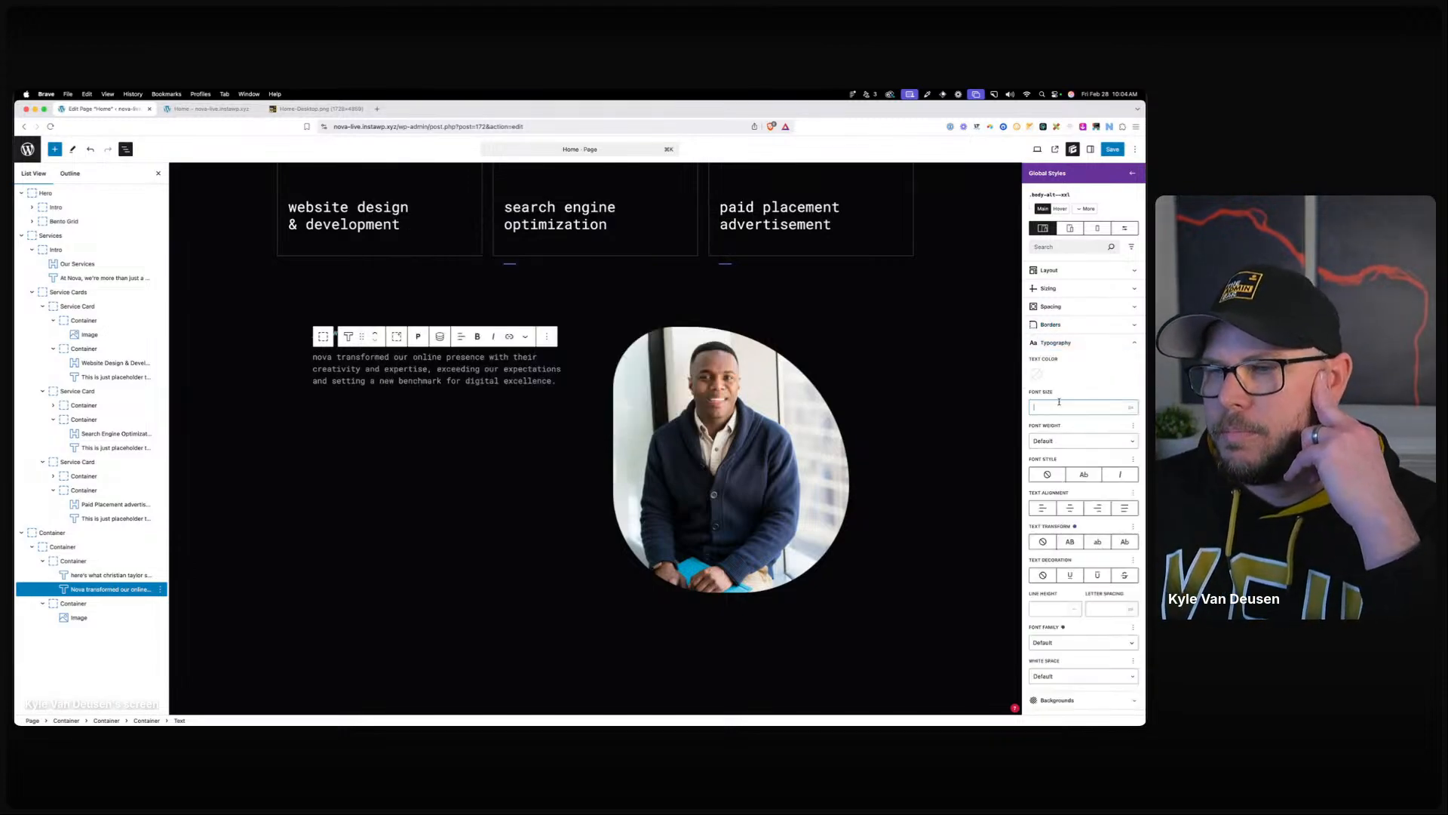
{"action": "type", "text": "2"}
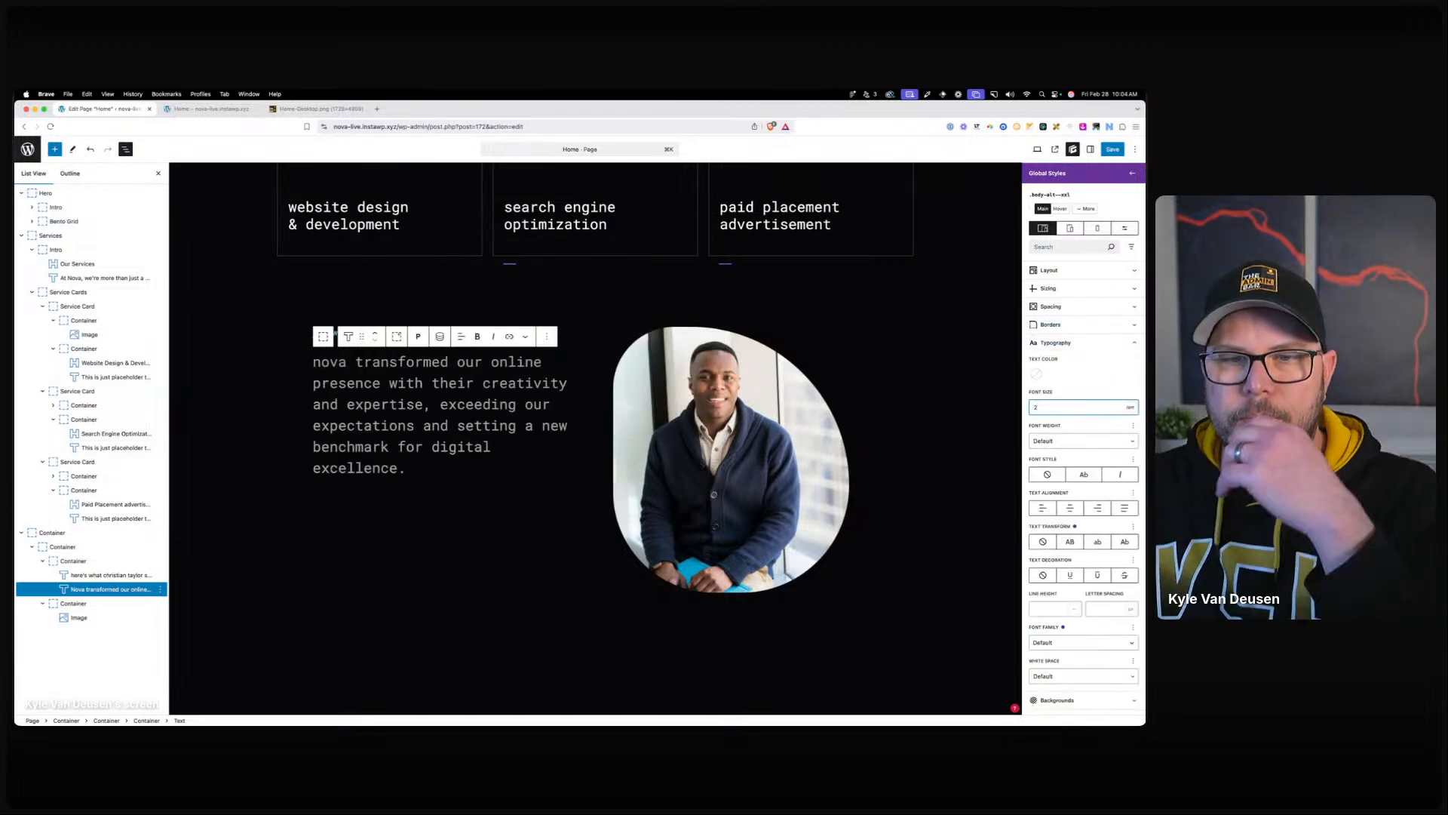
{"action": "left_click", "coordinate": [302, 306]}
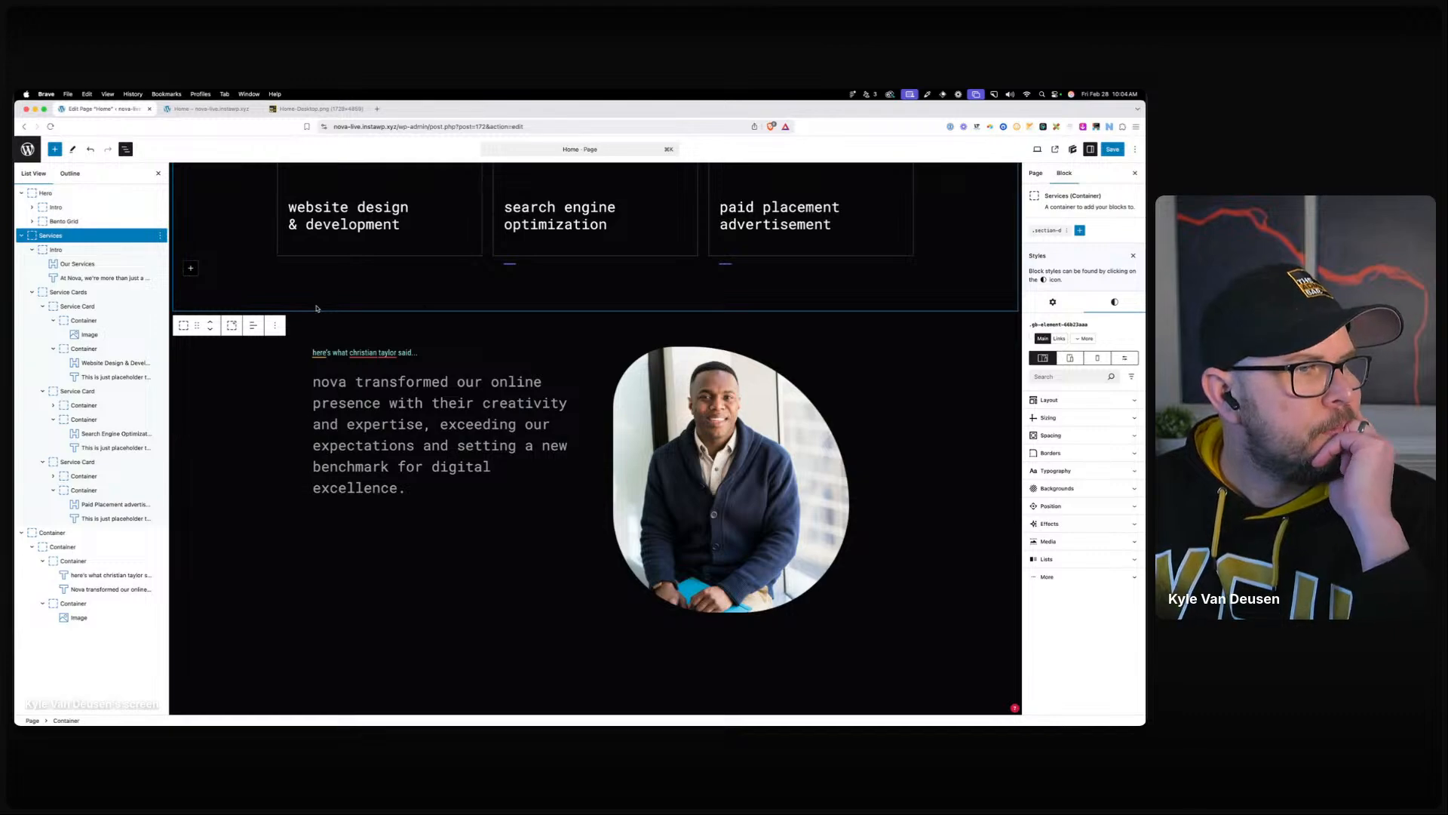
Change the .services-grid column template so each column is at least 320px wide.
{"action": "scroll", "coordinate": [643, 419], "scroll_direction": "down", "scroll_amount": 3}
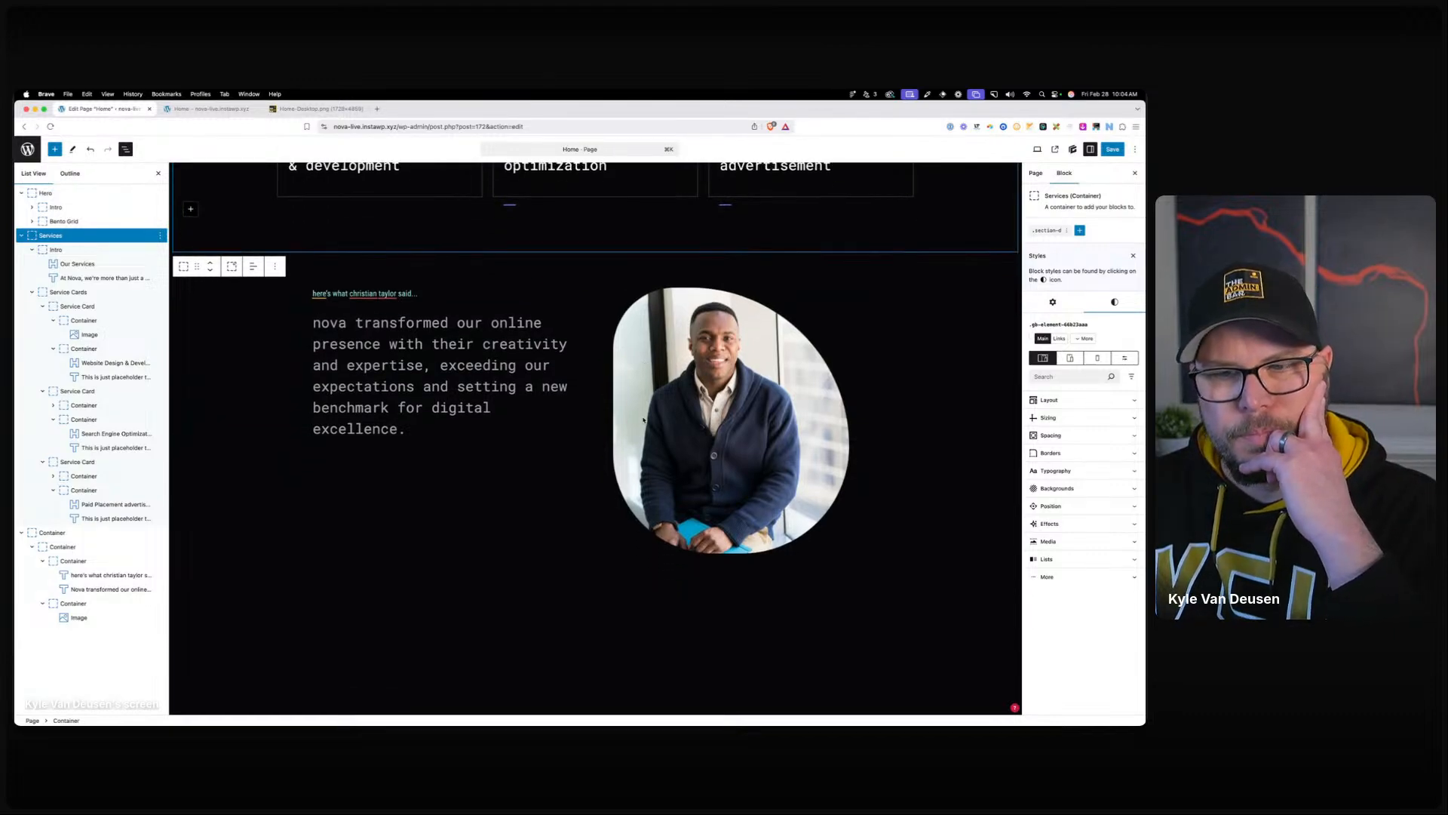
{"action": "scroll", "coordinate": [643, 419], "scroll_direction": "up", "scroll_amount": 5}
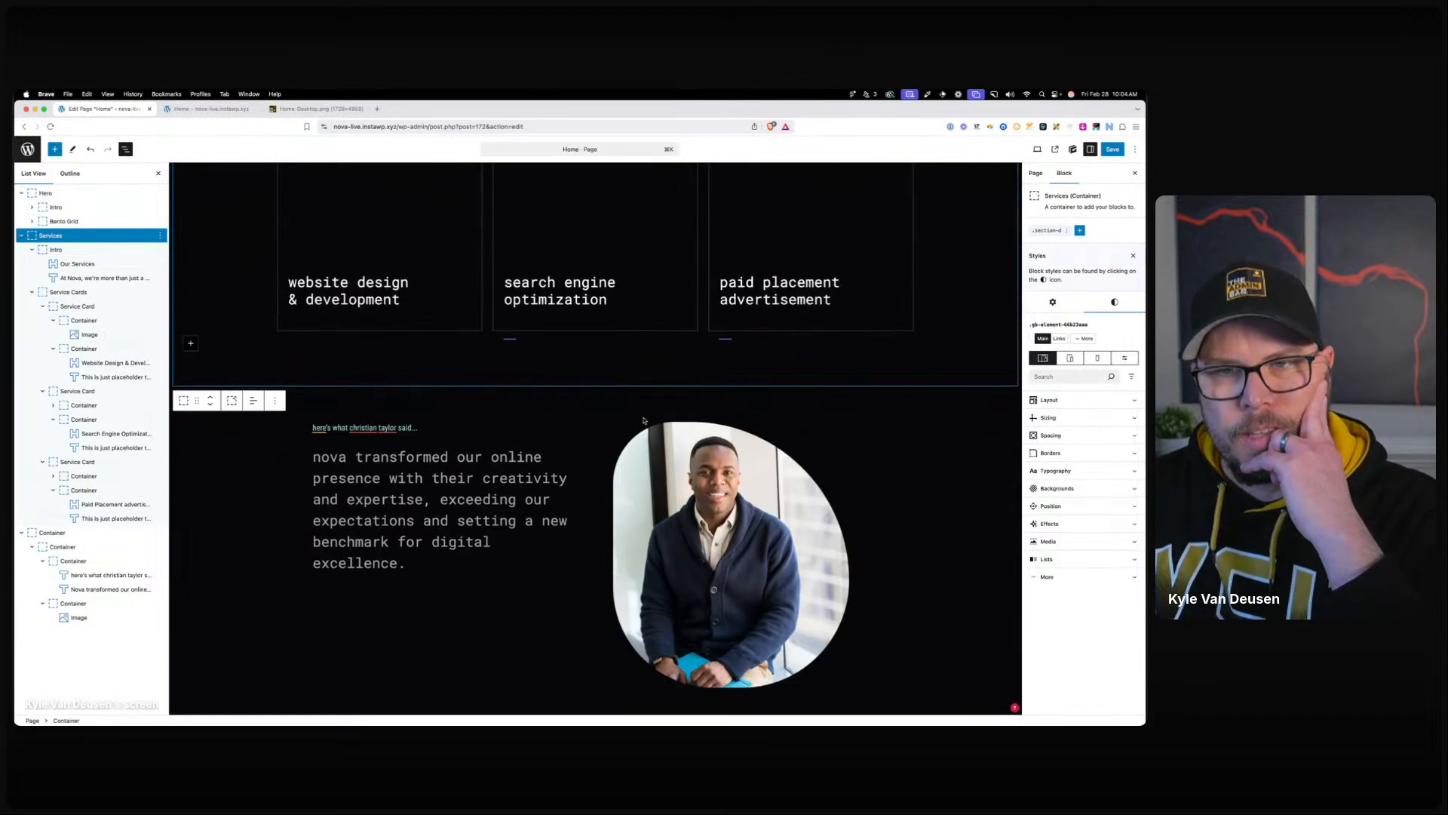
{"action": "scroll", "coordinate": [643, 420], "scroll_direction": "up", "scroll_amount": 7}
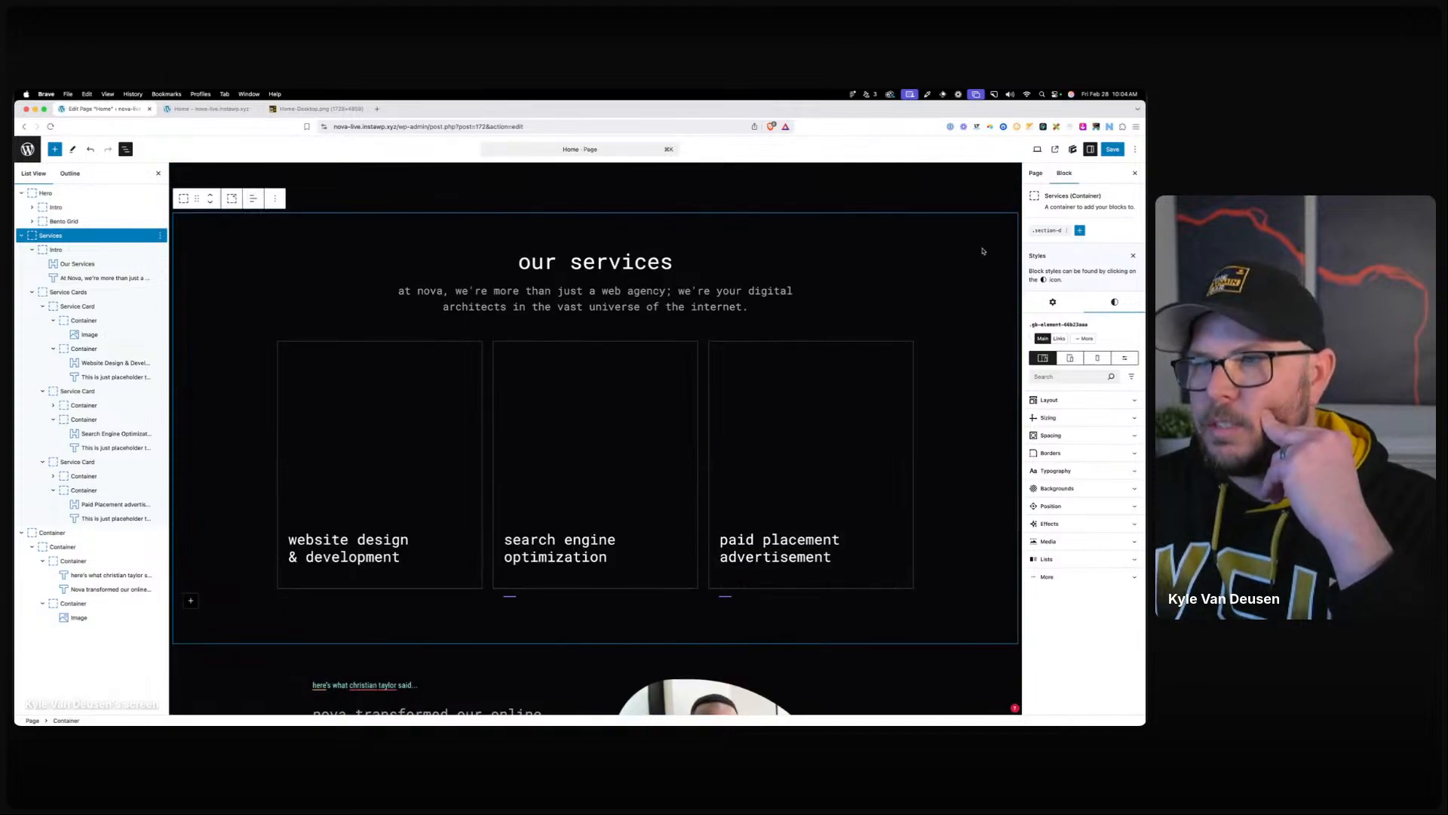
{"action": "left_click", "coordinate": [1069, 358]}
{"action": "scroll", "coordinate": [596, 362], "scroll_direction": "up", "scroll_amount": 2}
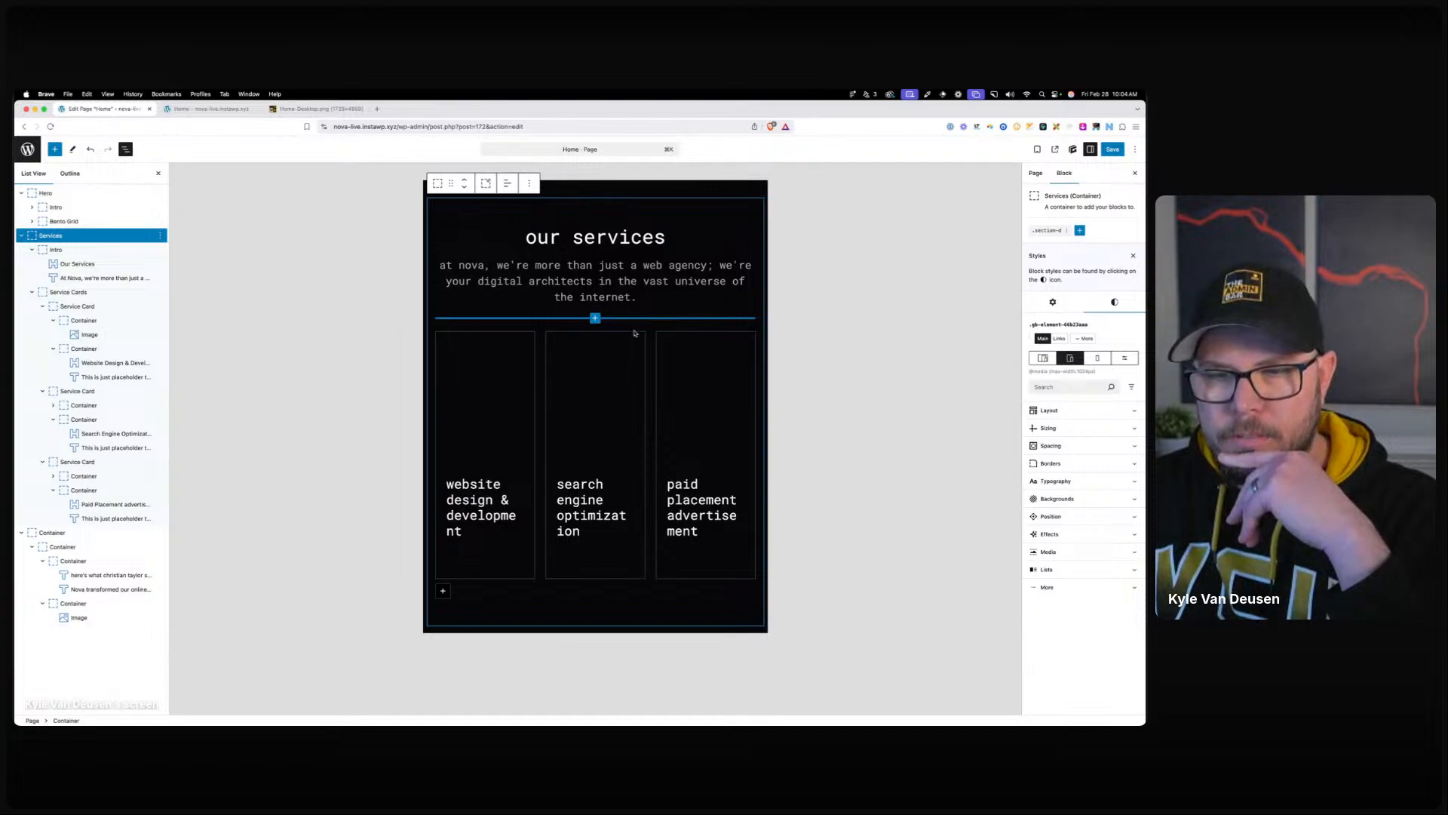
{"action": "scroll", "coordinate": [635, 331], "scroll_direction": "down", "scroll_amount": 5}
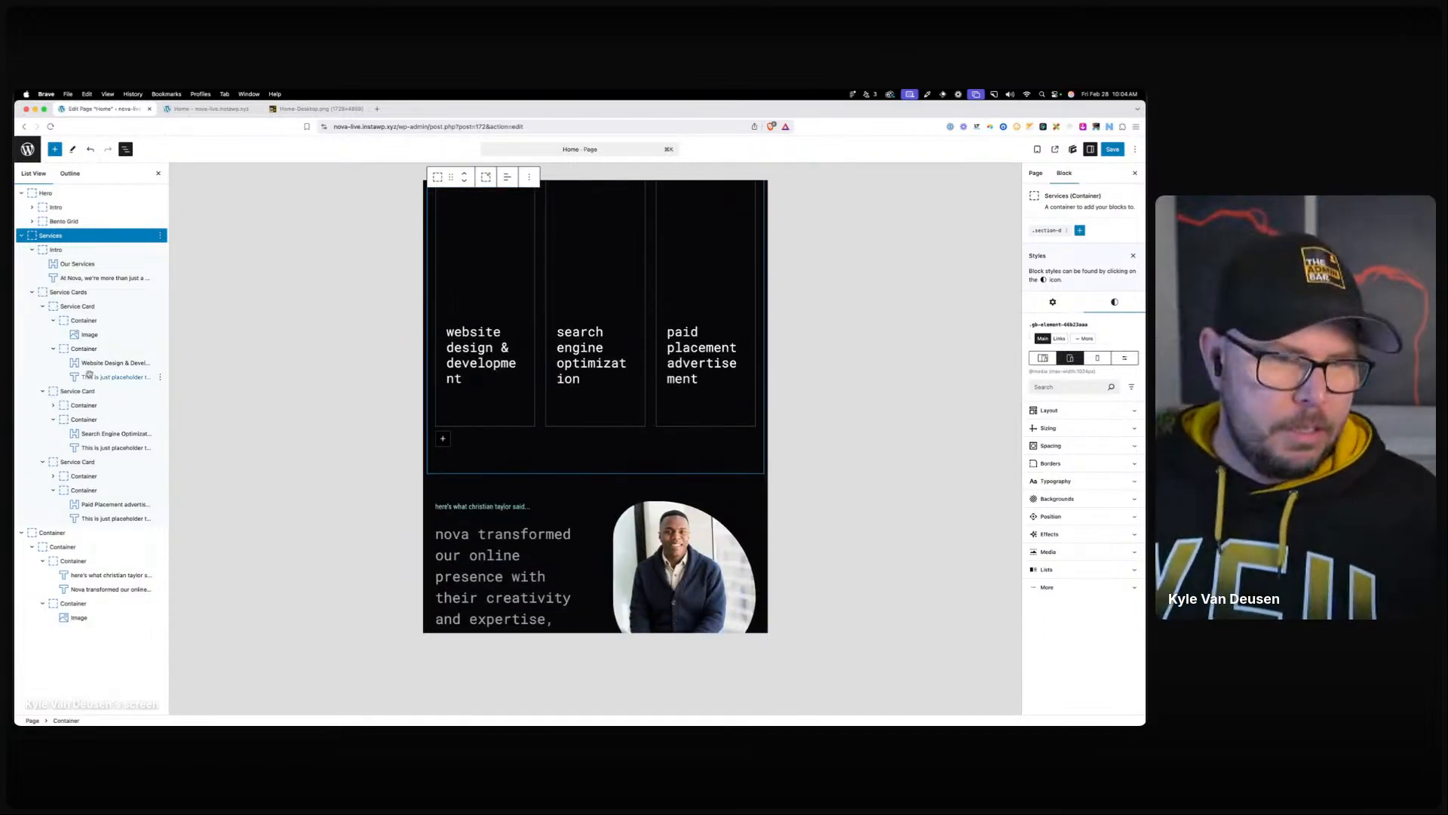
{"action": "left_click", "coordinate": [69, 292]}
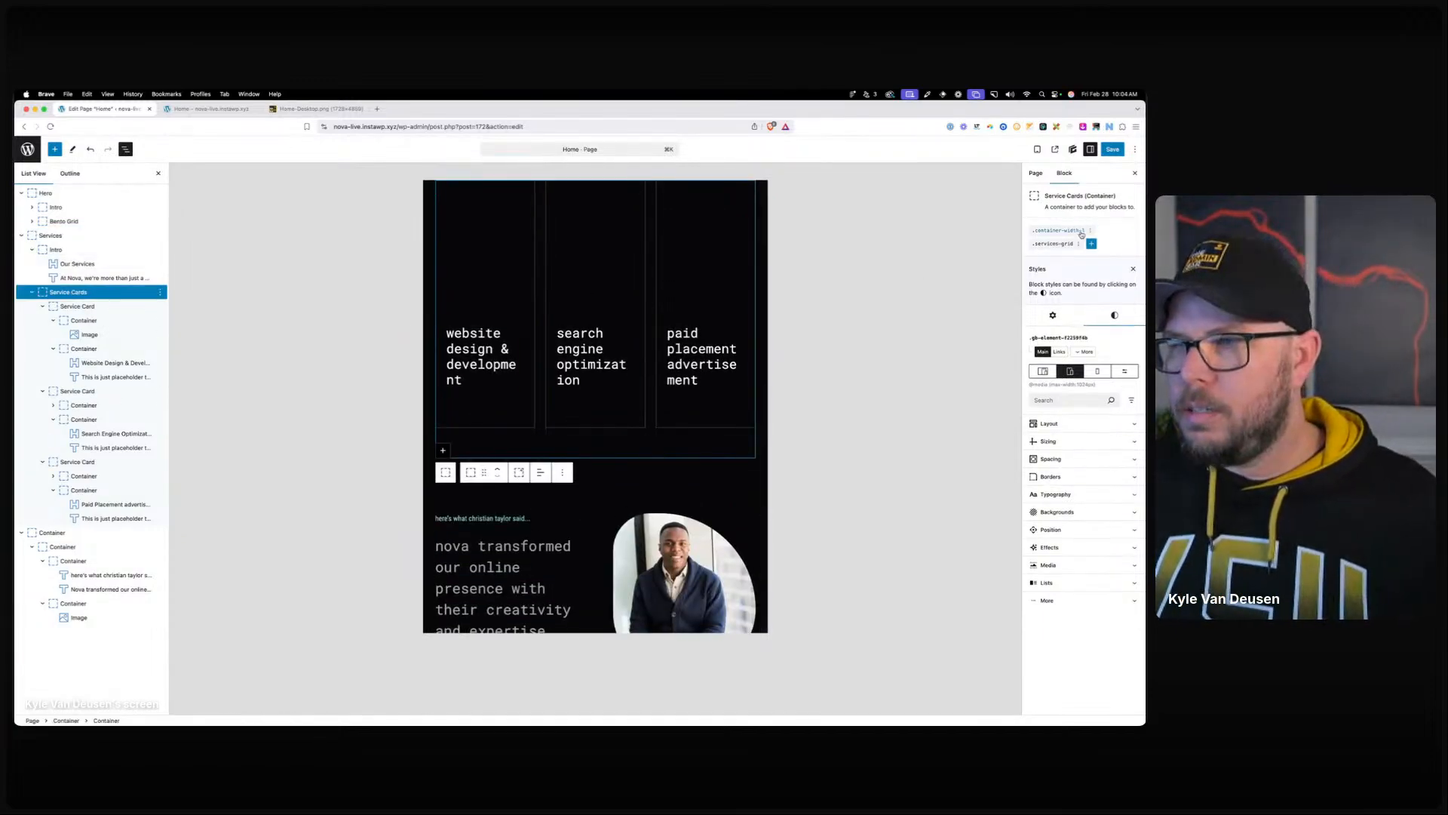
{"action": "left_click", "coordinate": [1053, 243]}
{"action": "left_click", "coordinate": [1043, 227]}
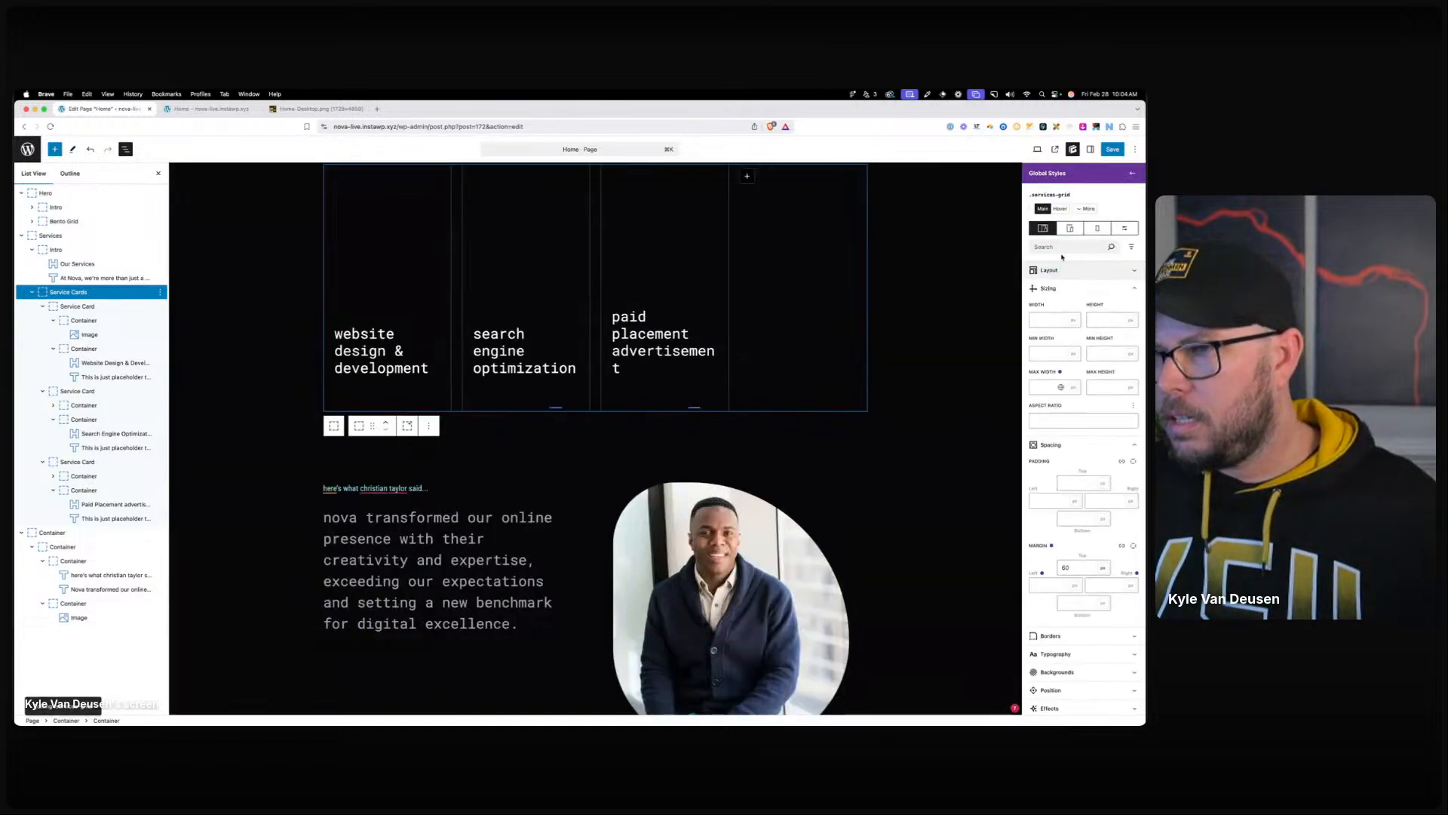
{"action": "left_click", "coordinate": [1071, 270]}
{"action": "left_click", "coordinate": [1112, 365]}
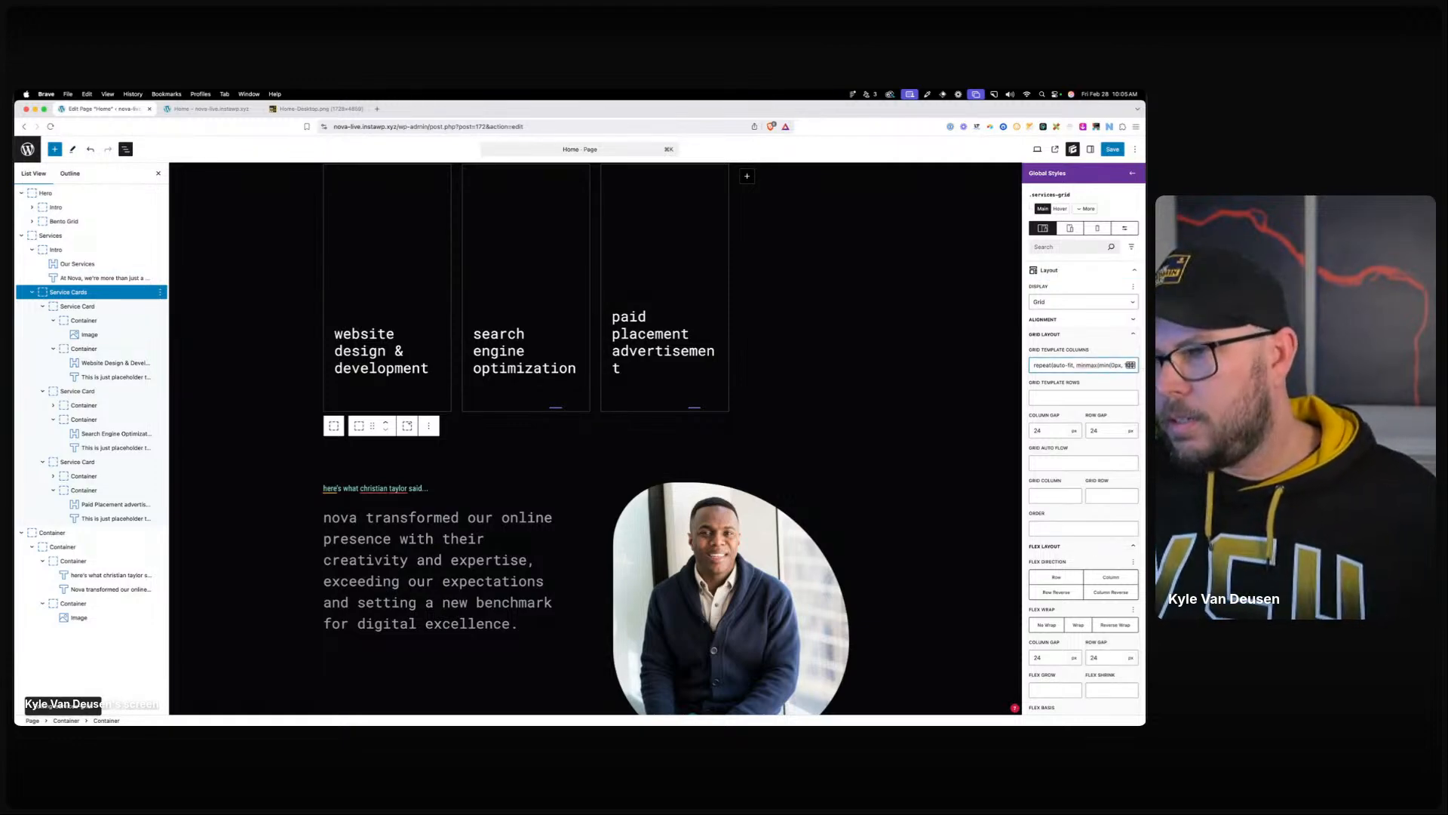
{"action": "type", "text": "32"}
Check the service cards and testimonial at tablet and phone preview widths.
{"action": "left_click", "coordinate": [1070, 228]}
{"action": "scroll", "coordinate": [748, 381], "scroll_direction": "up", "scroll_amount": 4}
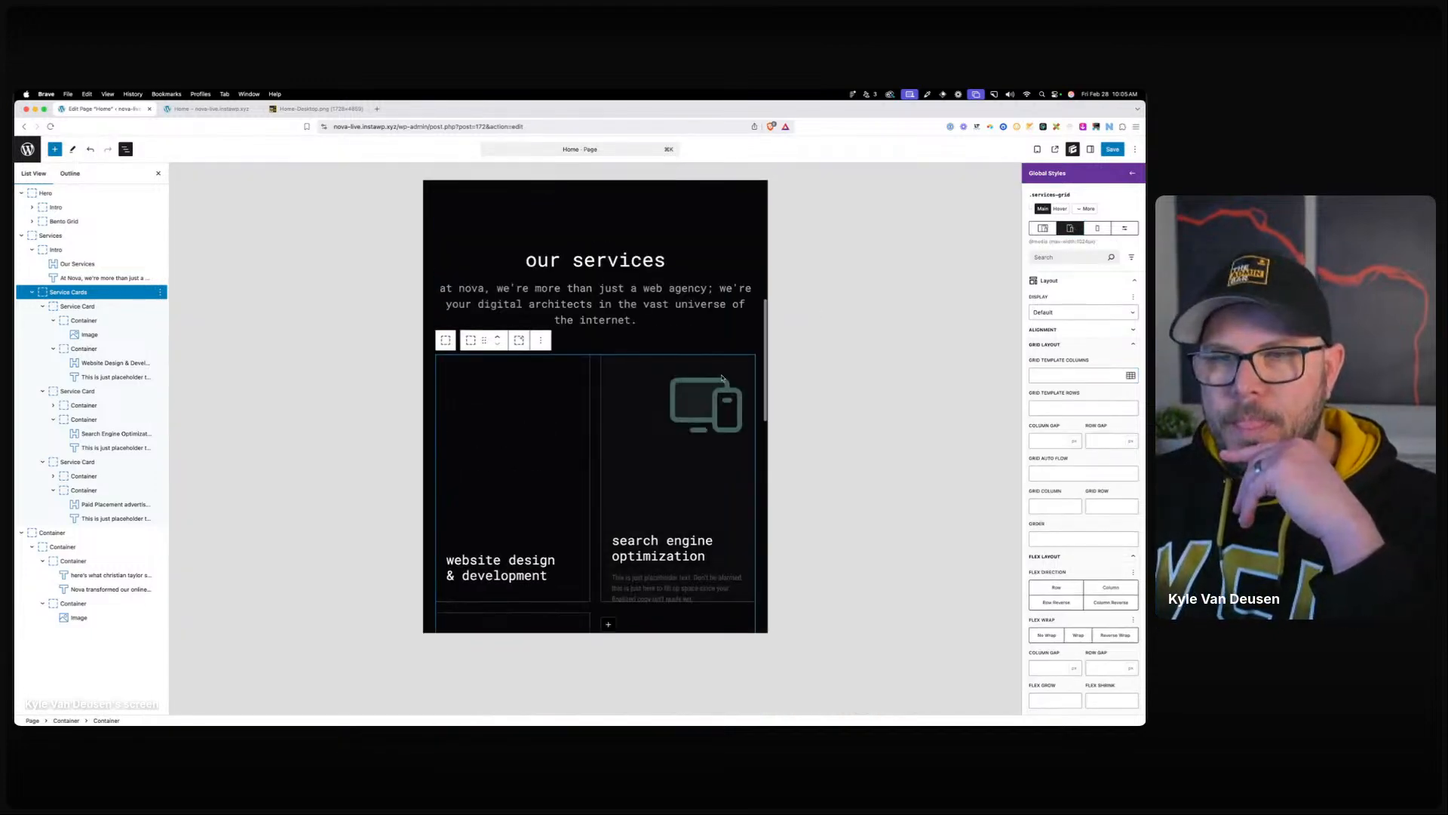
{"action": "left_click", "coordinate": [1098, 228]}
{"action": "scroll", "coordinate": [607, 343], "scroll_direction": "down", "scroll_amount": 5}
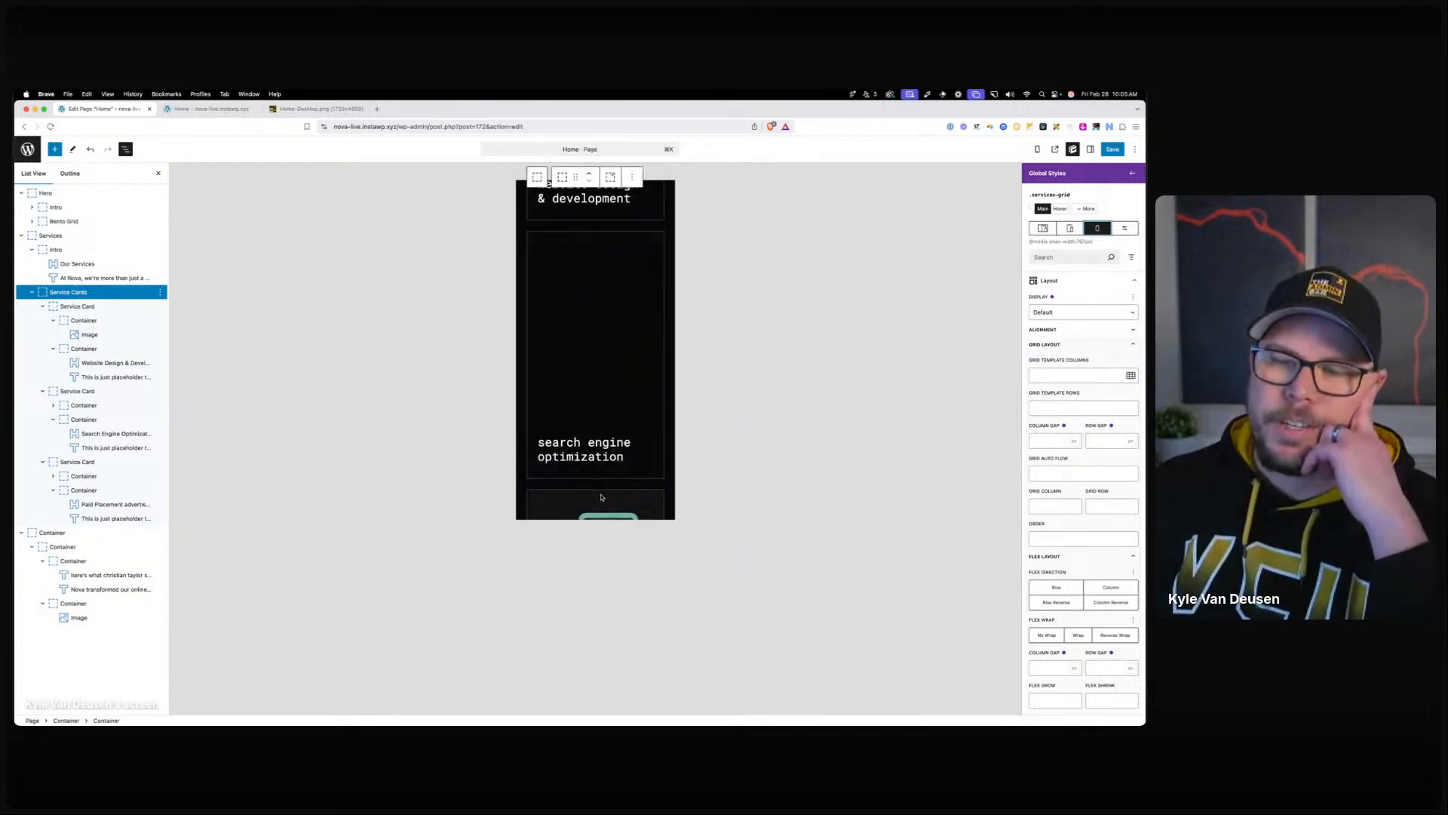
{"action": "left_click", "coordinate": [543, 472]}
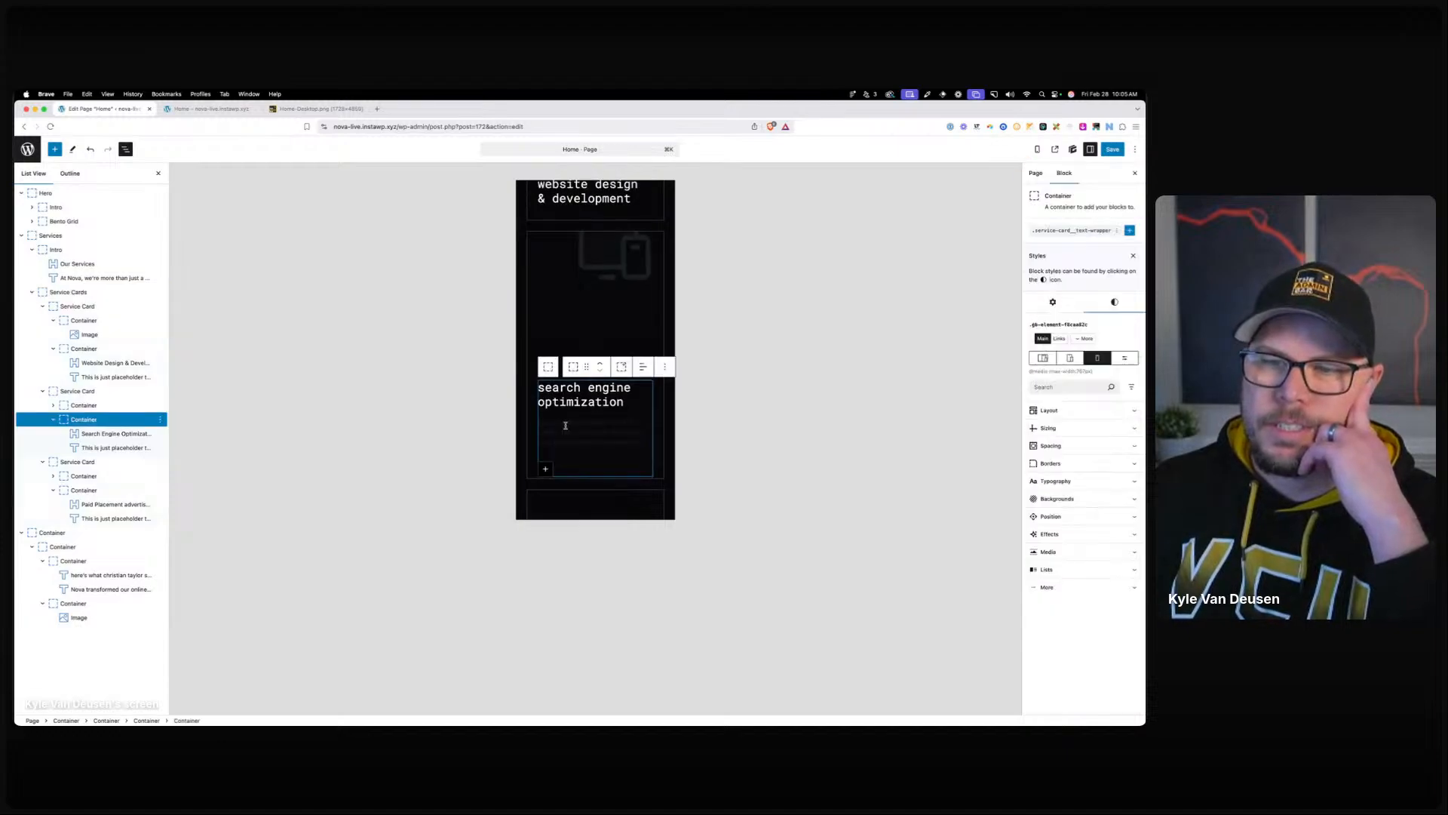
{"action": "scroll", "coordinate": [519, 418], "scroll_direction": "down", "scroll_amount": 10}
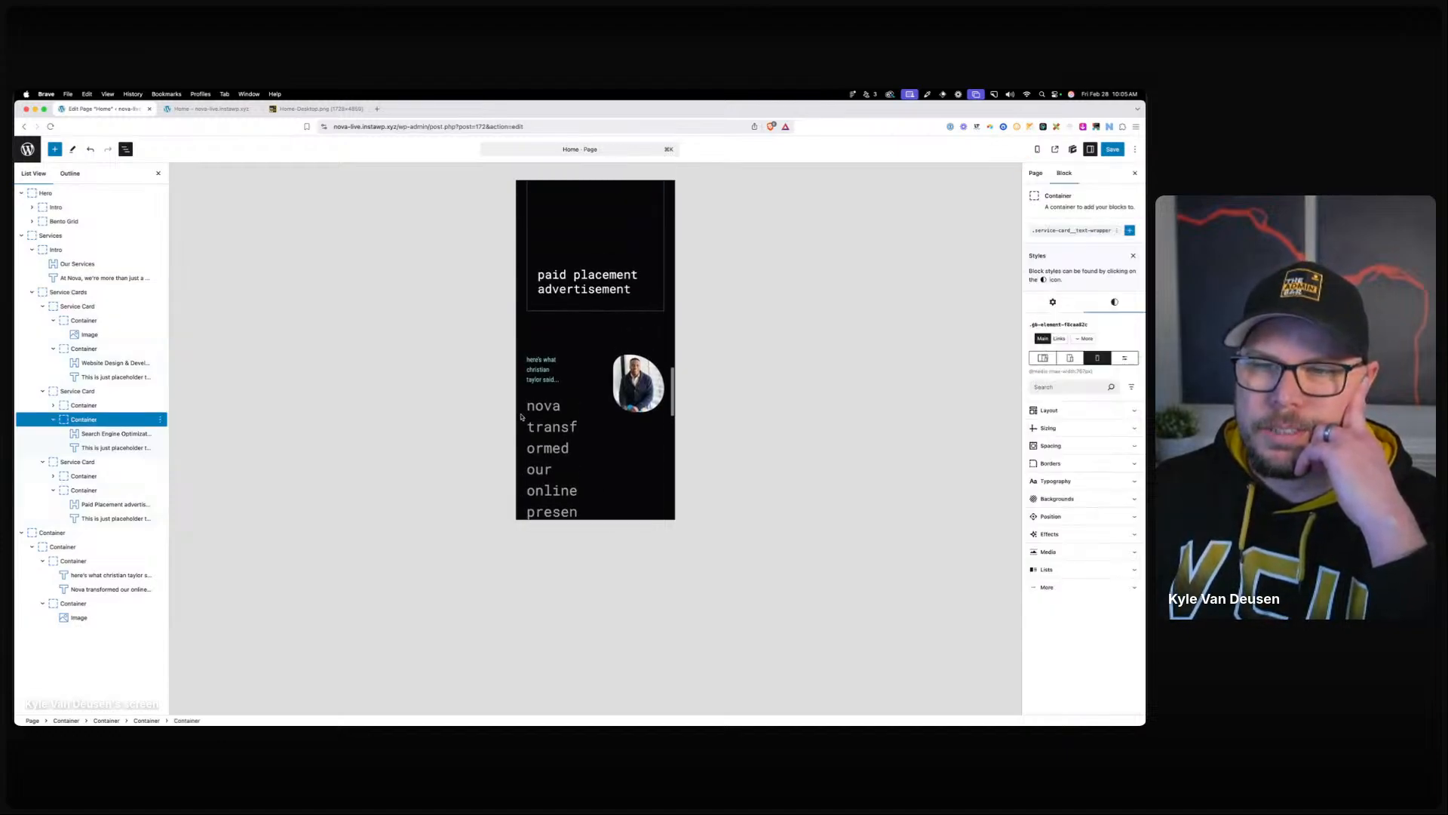
{"action": "scroll", "coordinate": [576, 335], "scroll_direction": "up", "scroll_amount": 4}
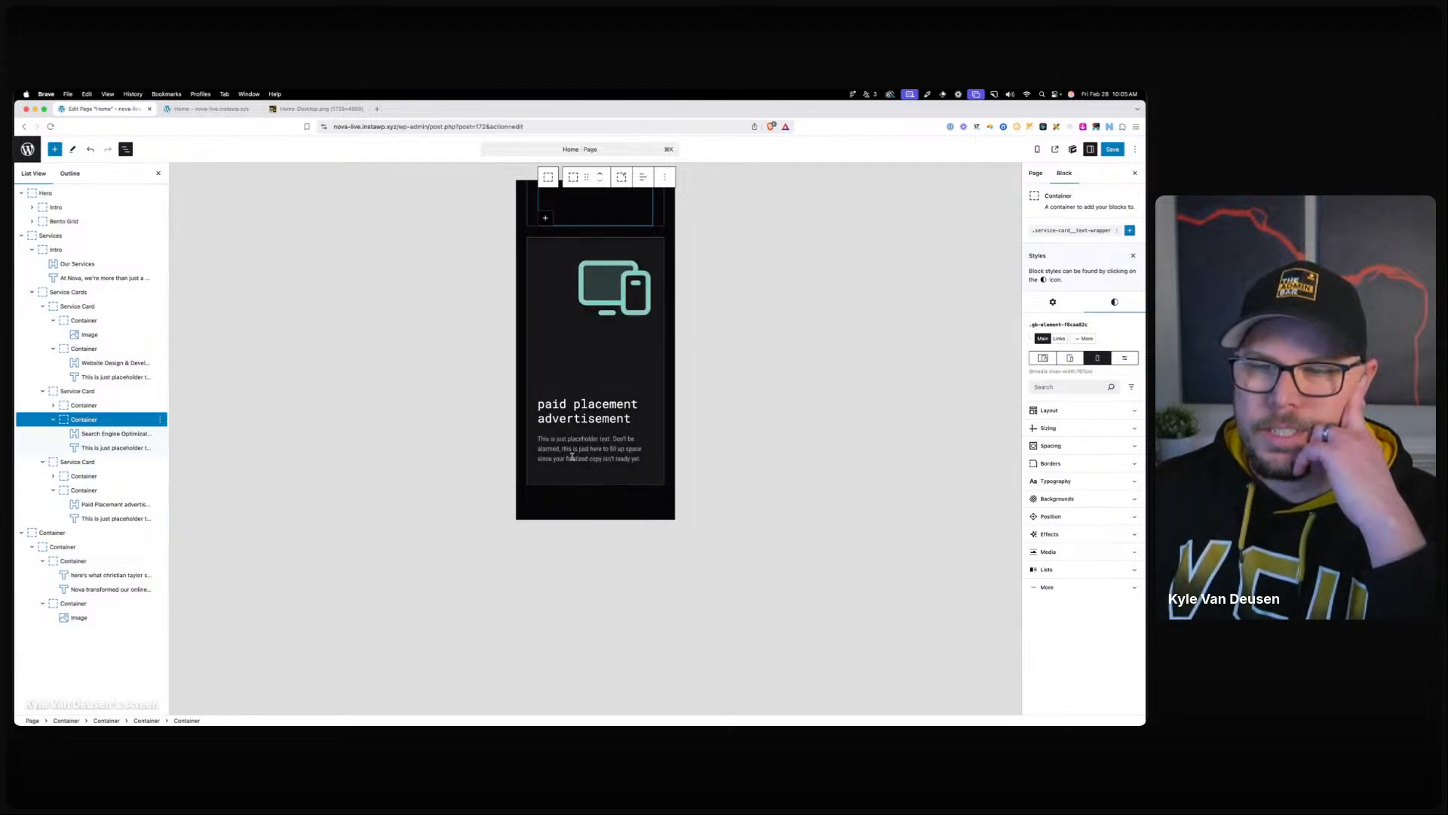
{"action": "scroll", "coordinate": [592, 482], "scroll_direction": "down", "scroll_amount": 3}
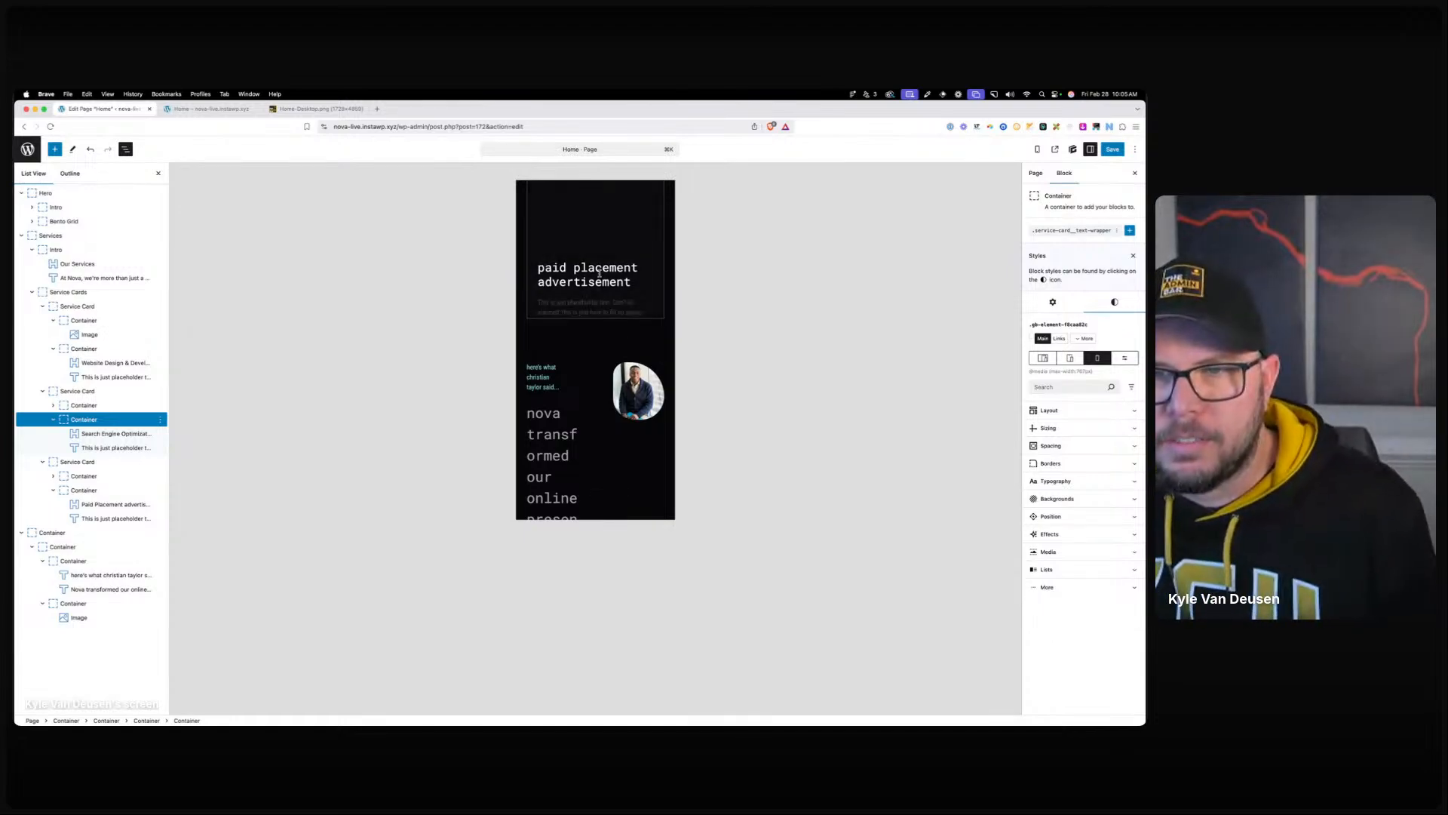
{"action": "scroll", "coordinate": [593, 325], "scroll_direction": "up", "scroll_amount": 3}
{"action": "scroll", "coordinate": [594, 324], "scroll_direction": "up", "scroll_amount": 5}
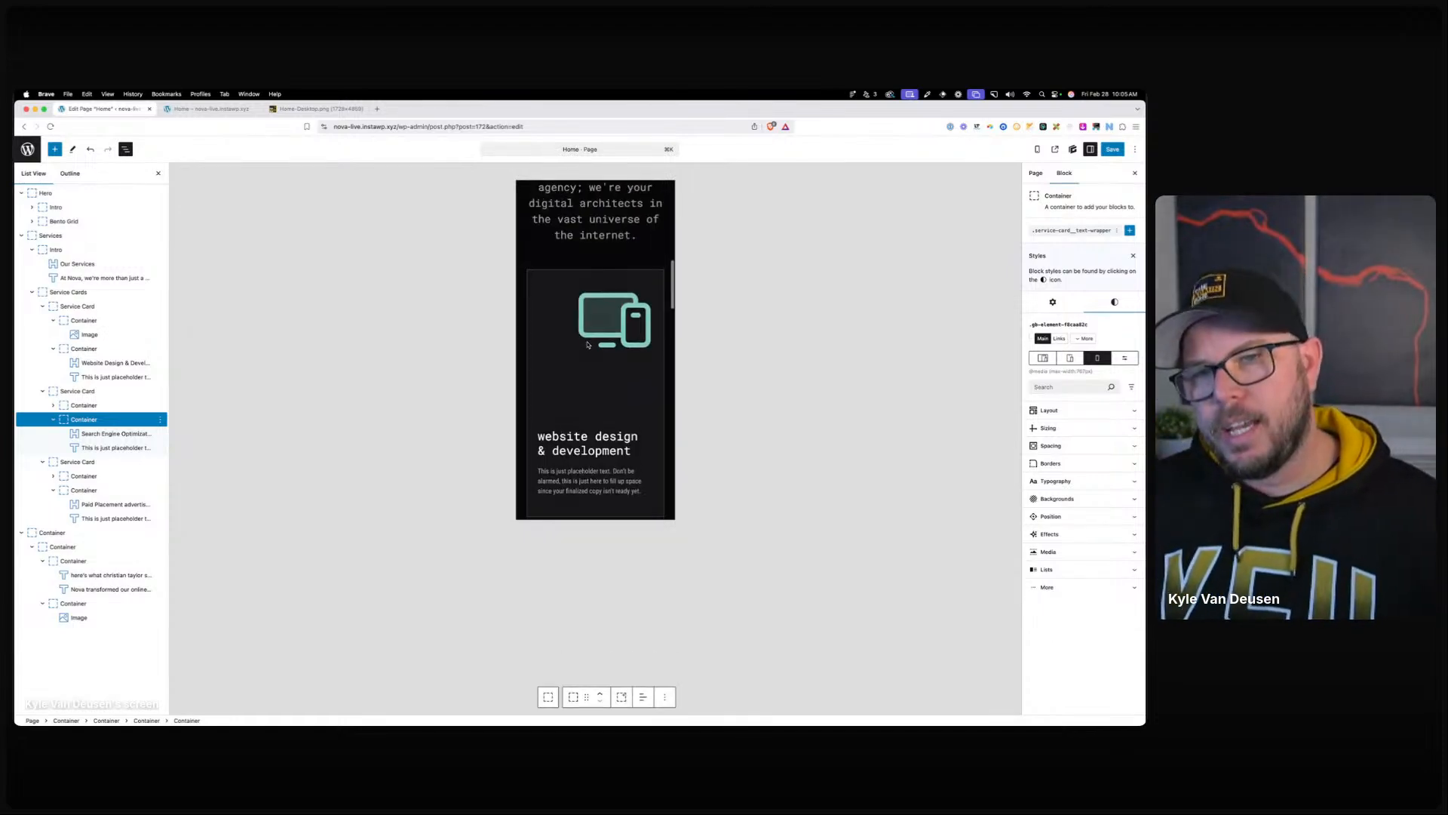
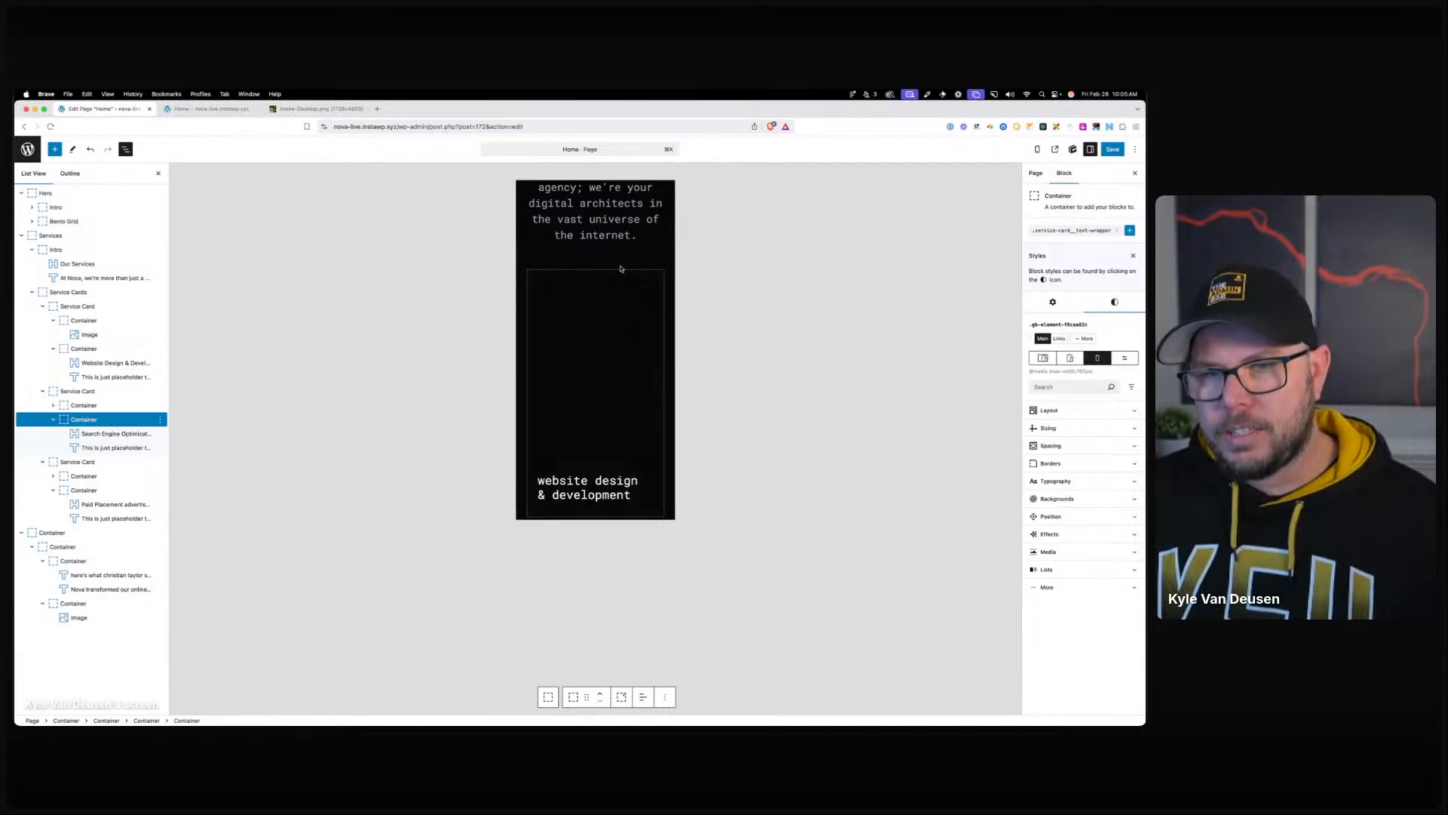
Scroll the preview down to the testimonial and switch it to tablet width.
{"action": "scroll", "coordinate": [628, 326], "scroll_direction": "down", "scroll_amount": 5}
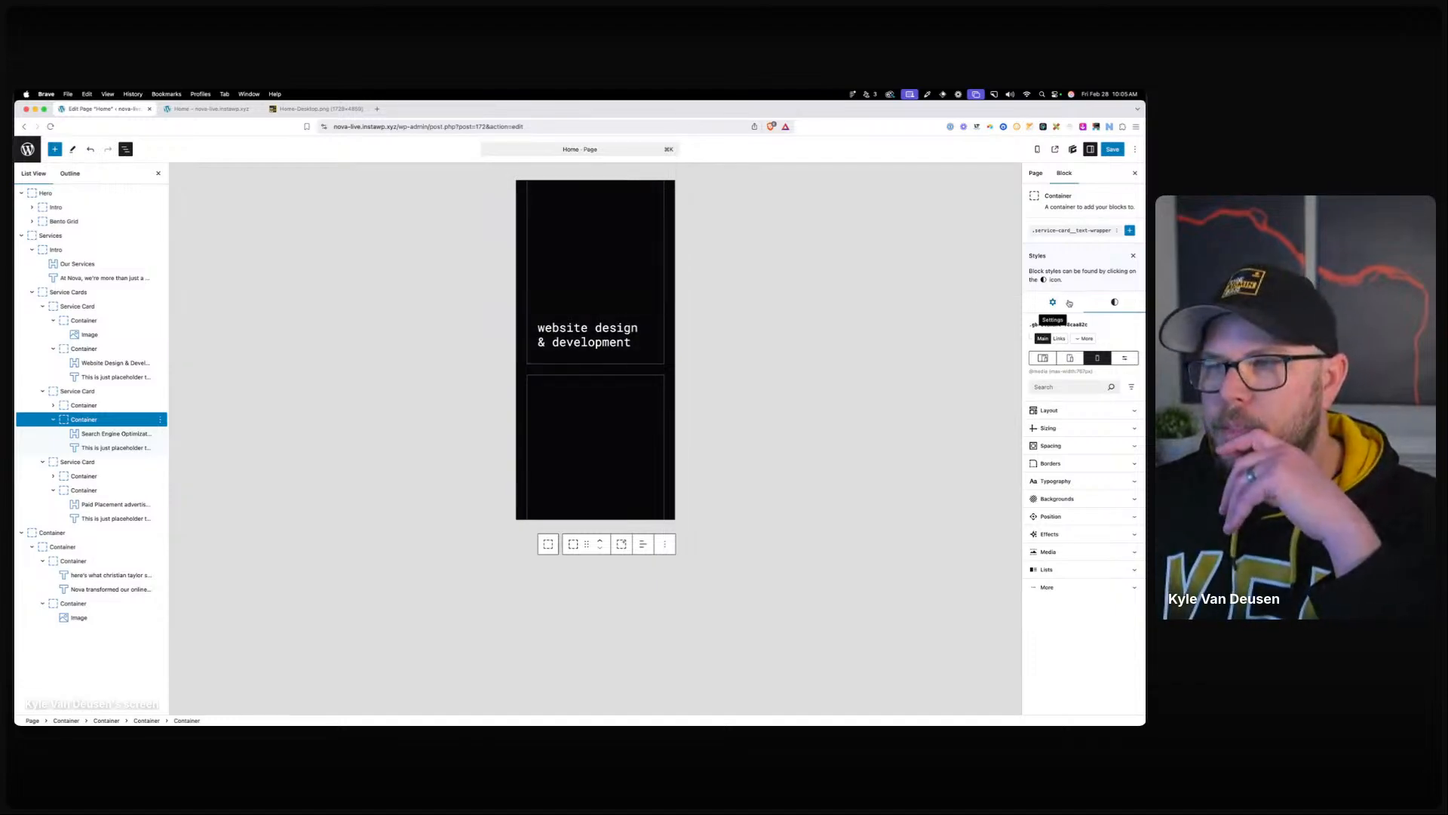
{"action": "left_click", "coordinate": [1070, 357]}
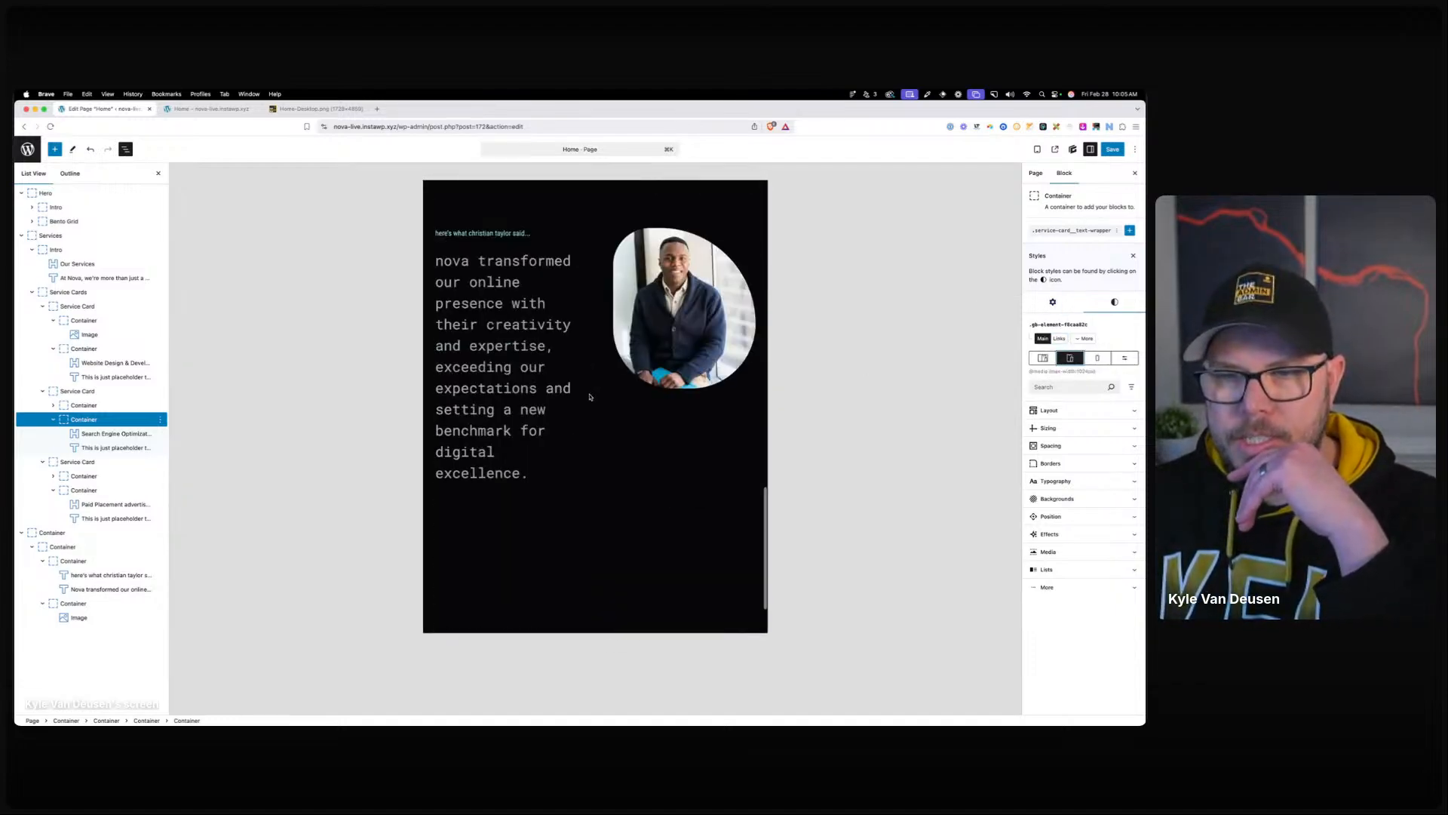
Set the testimonial quote's font size to 1.5rem on tablet.
{"action": "scroll", "coordinate": [578, 386], "scroll_direction": "up", "scroll_amount": 1}
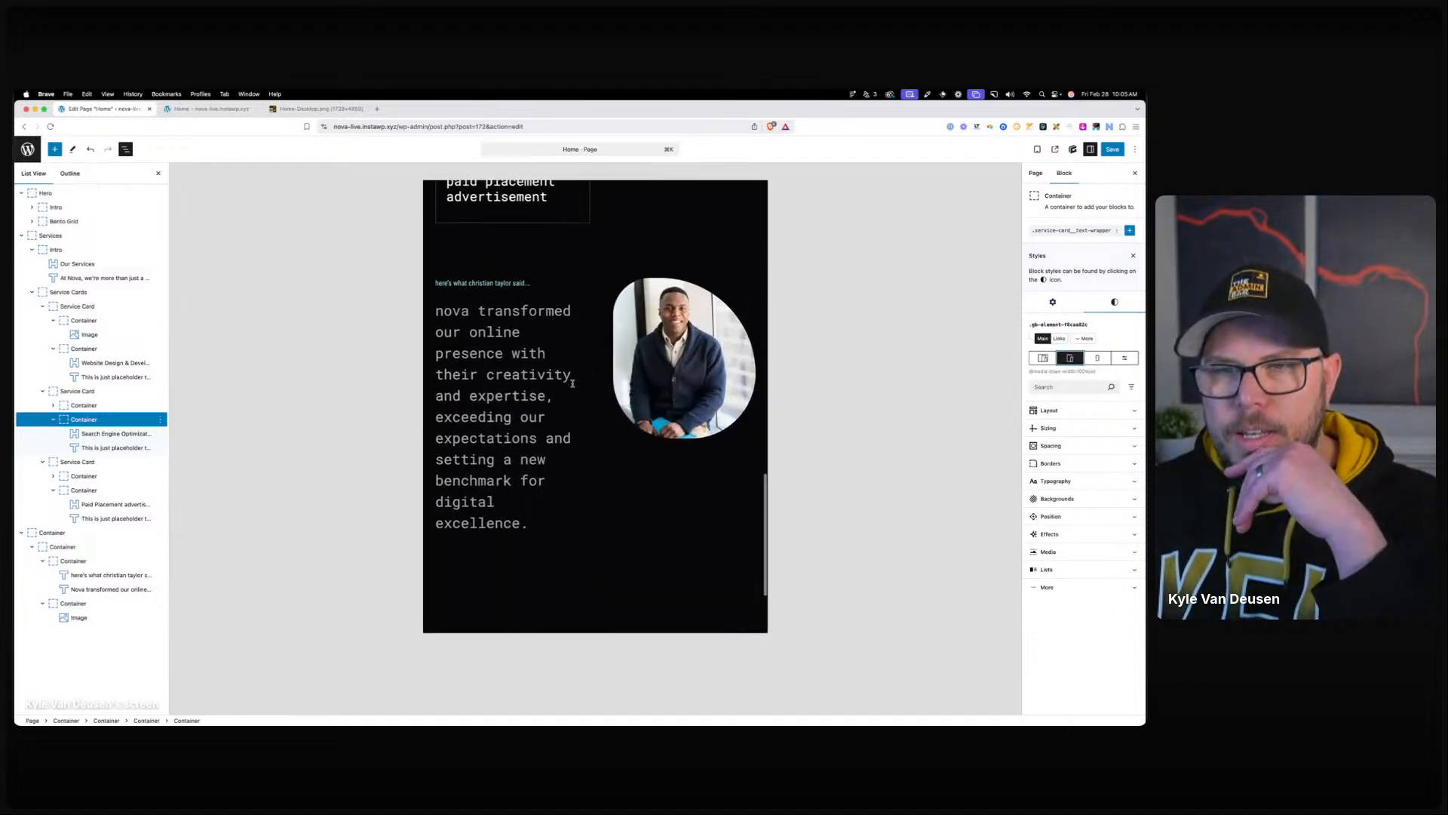
{"action": "left_click", "coordinate": [536, 372]}
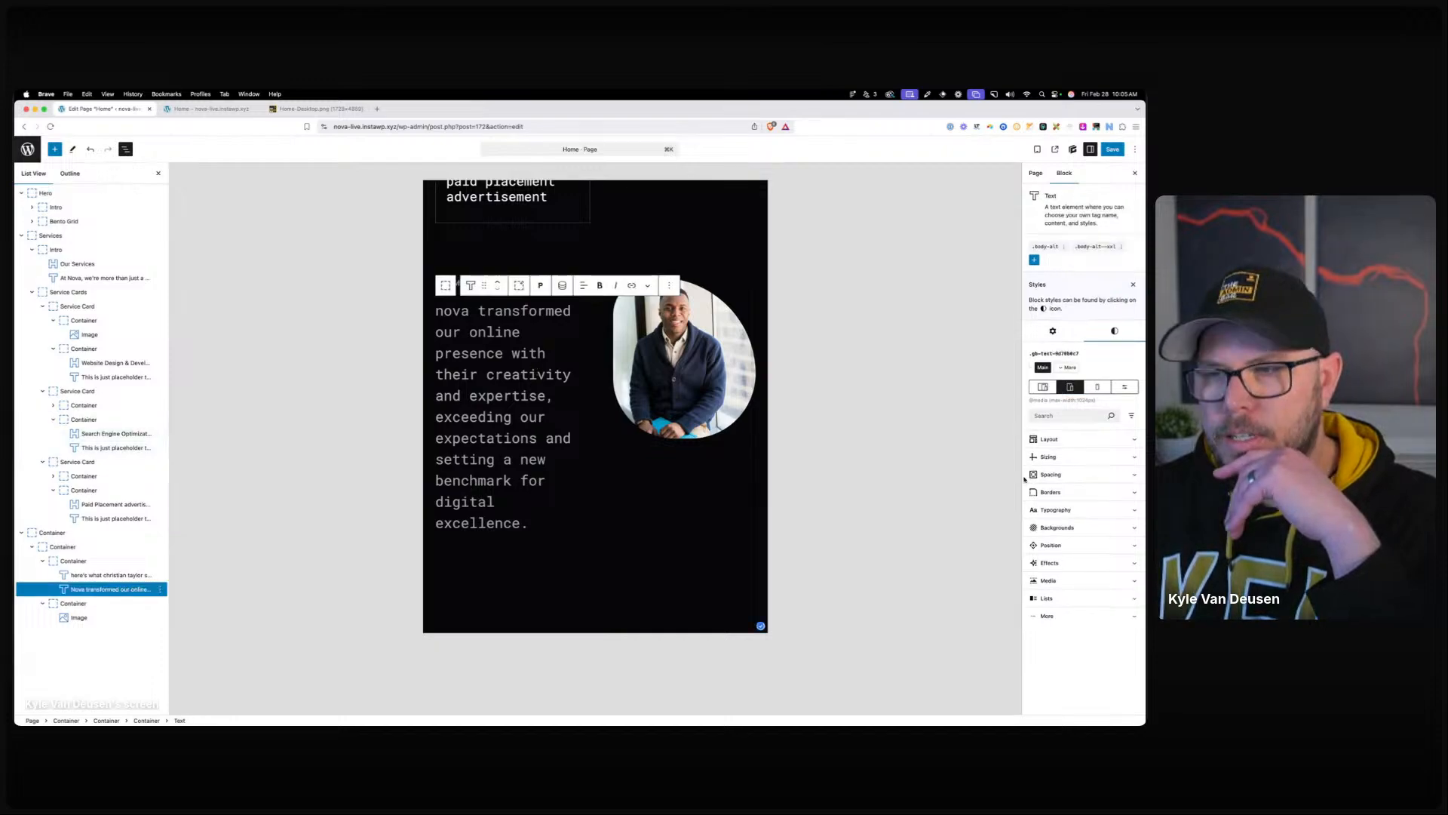
{"action": "left_click", "coordinate": [1063, 510]}
{"action": "left_click", "coordinate": [1063, 575]}
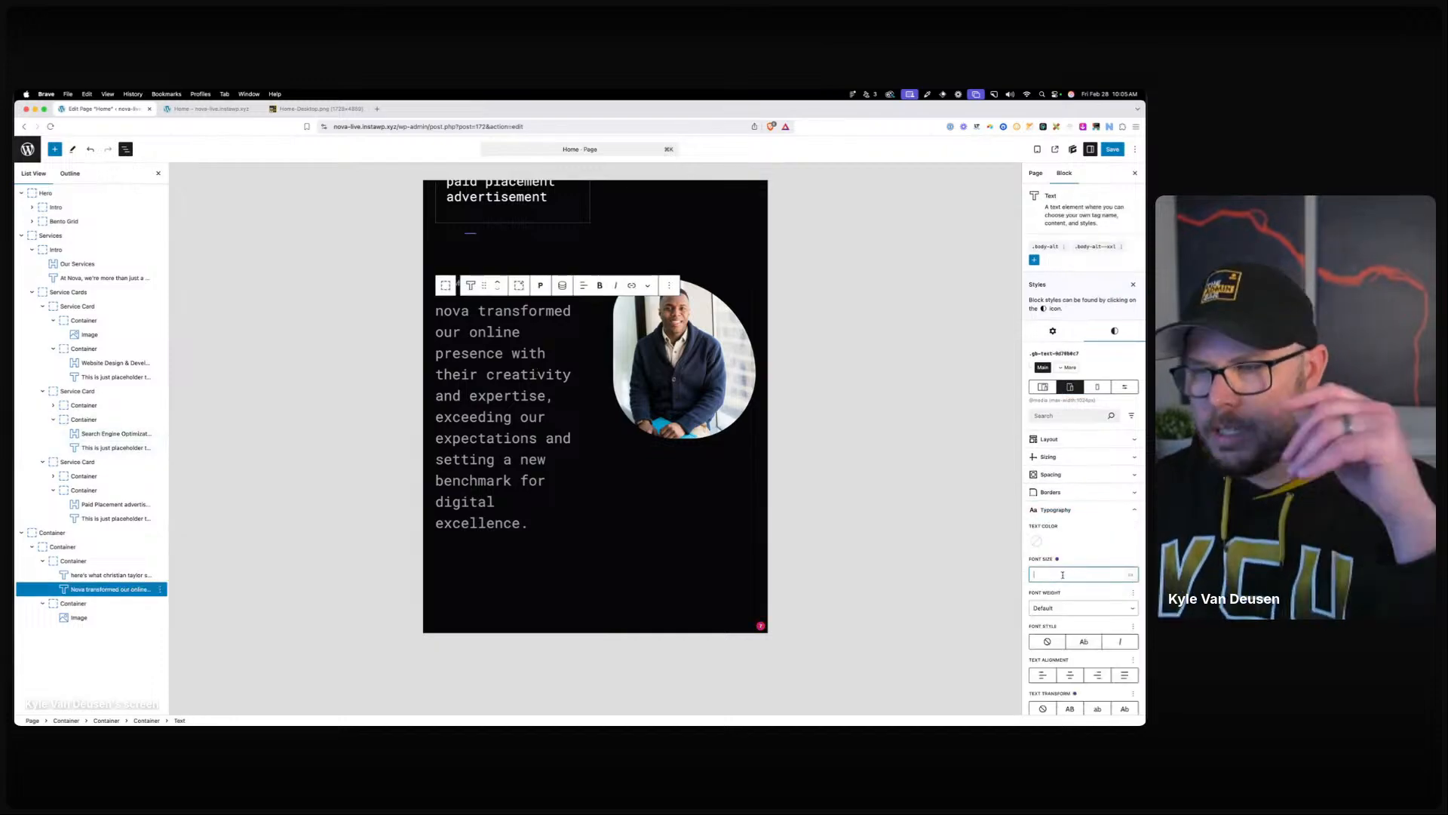
{"action": "type", "text": "1.5"}
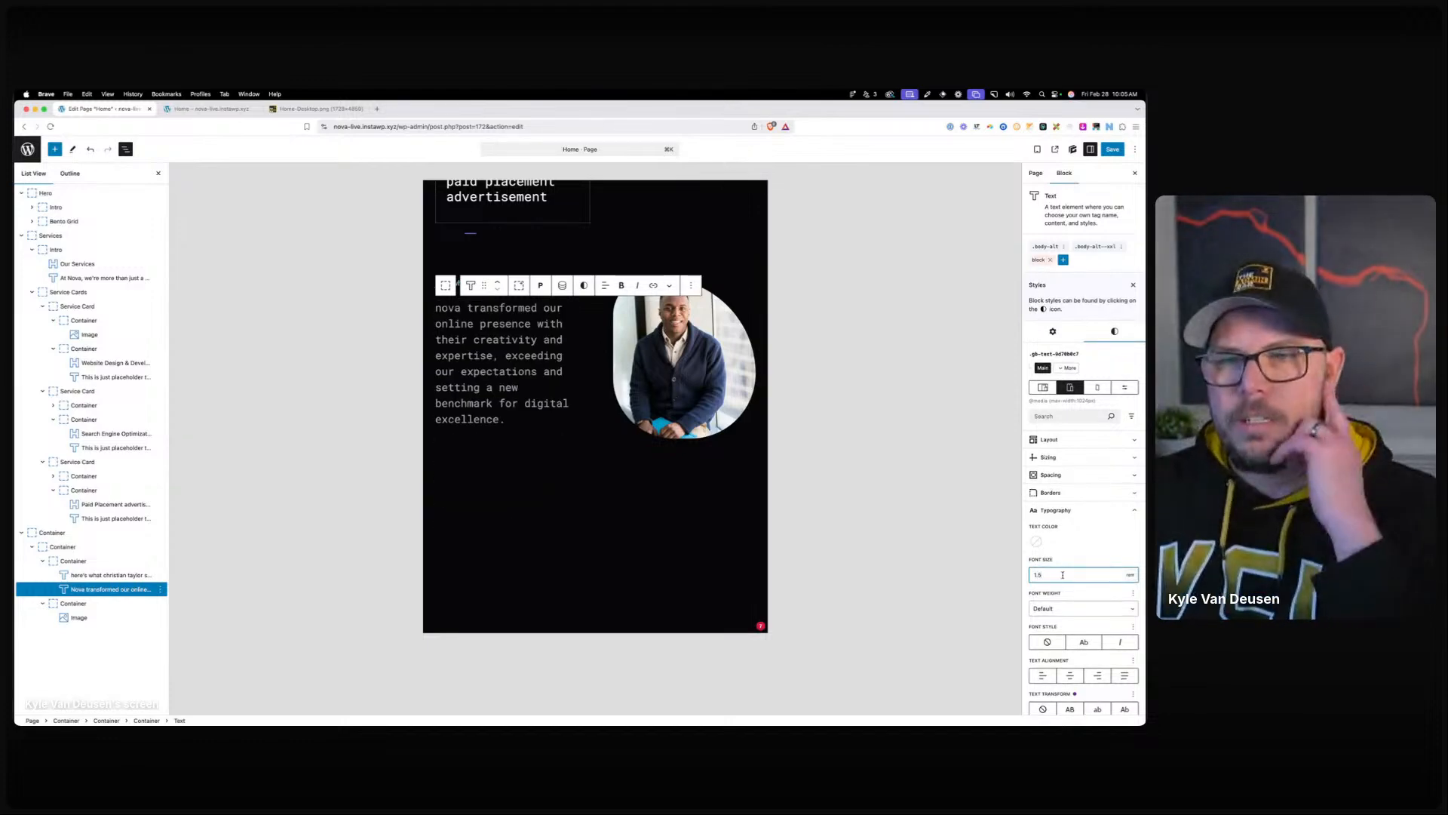
On mobile, set the testimonial container's grid template columns to 1fr, then return to All devices.
{"action": "left_click", "coordinate": [1097, 387]}
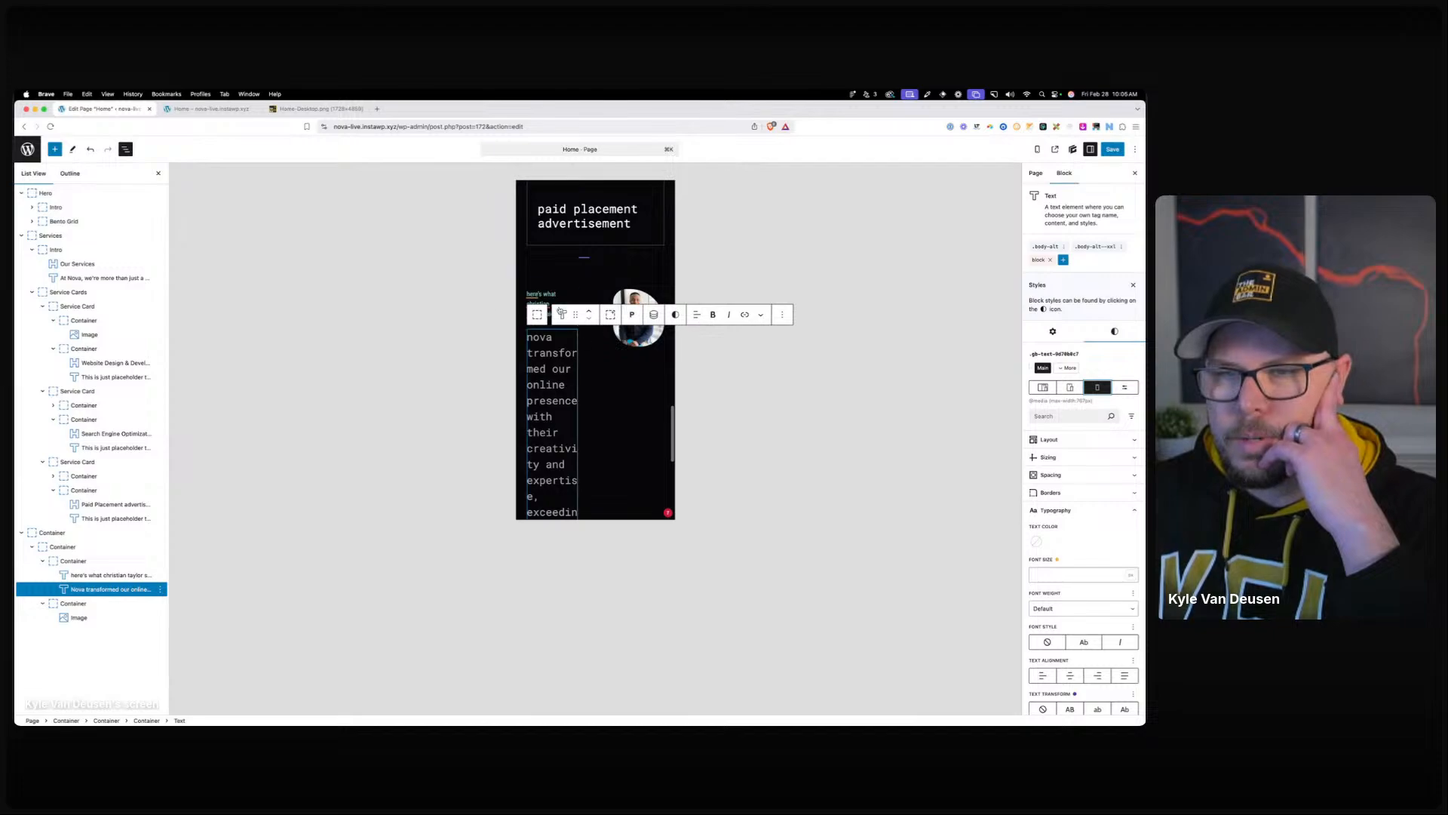
{"action": "left_click", "coordinate": [80, 547]}
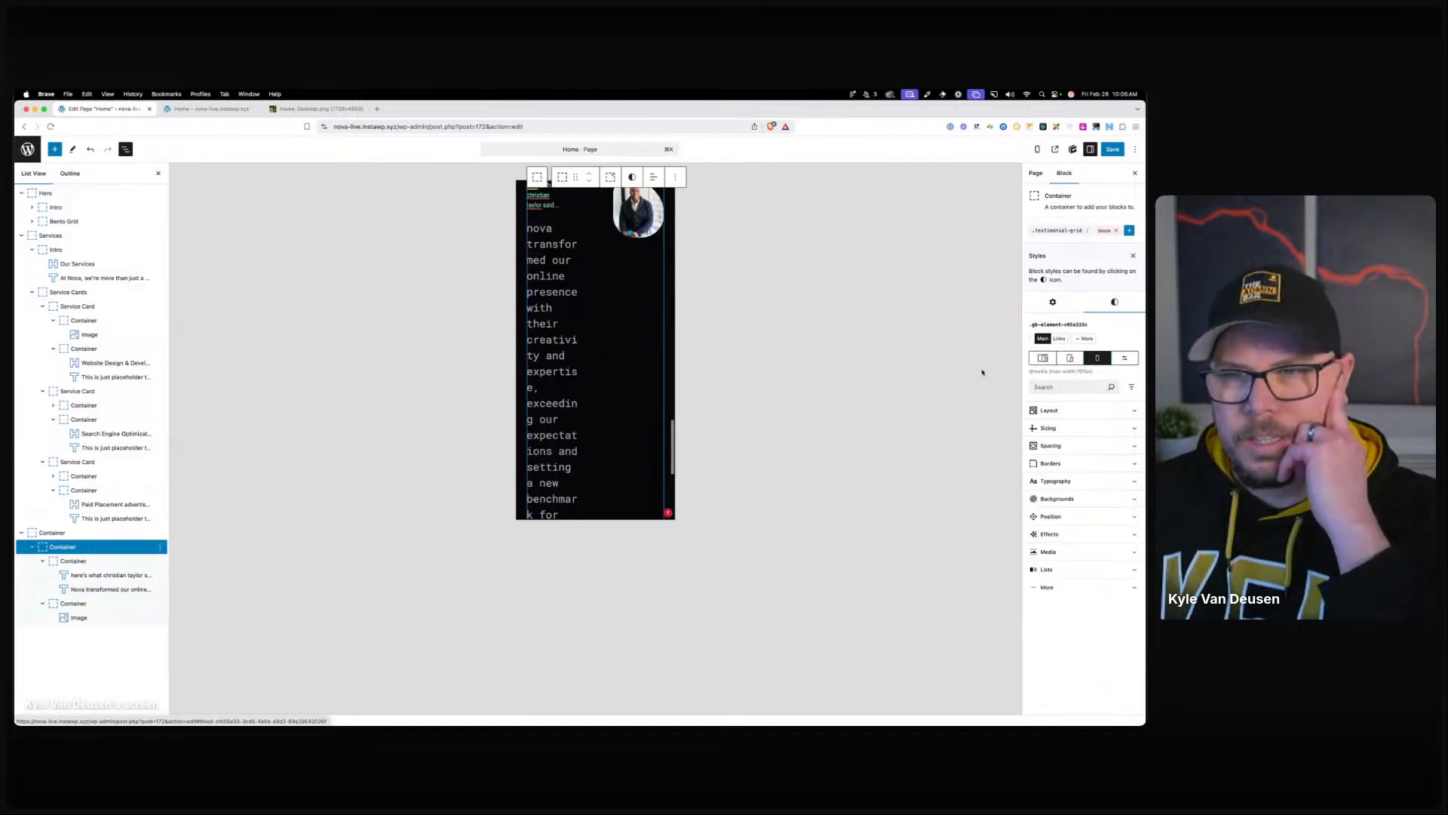
{"action": "left_click", "coordinate": [1052, 410]}
{"action": "left_click", "coordinate": [1064, 504]}
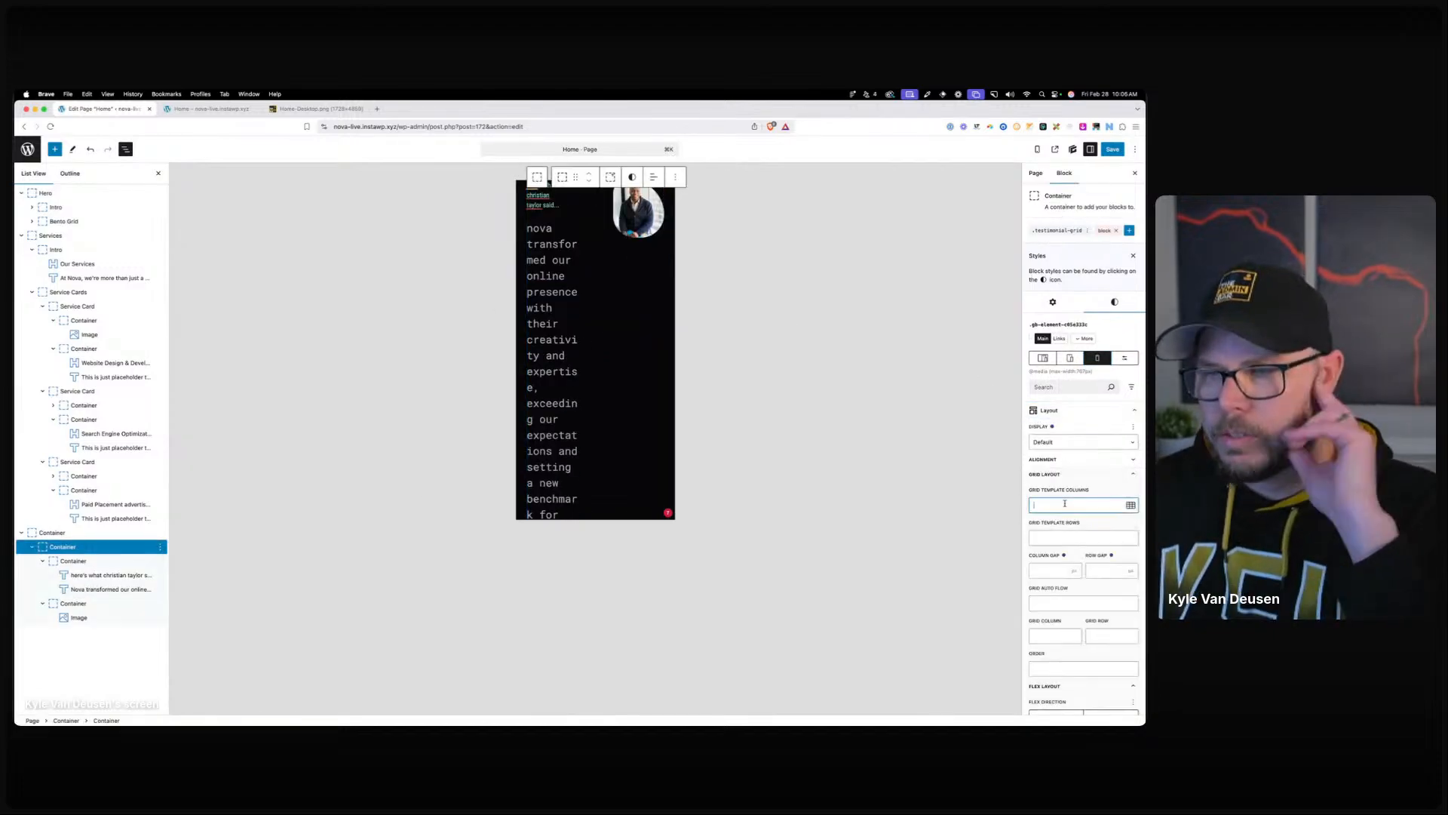
{"action": "type", "text": "1fr"}
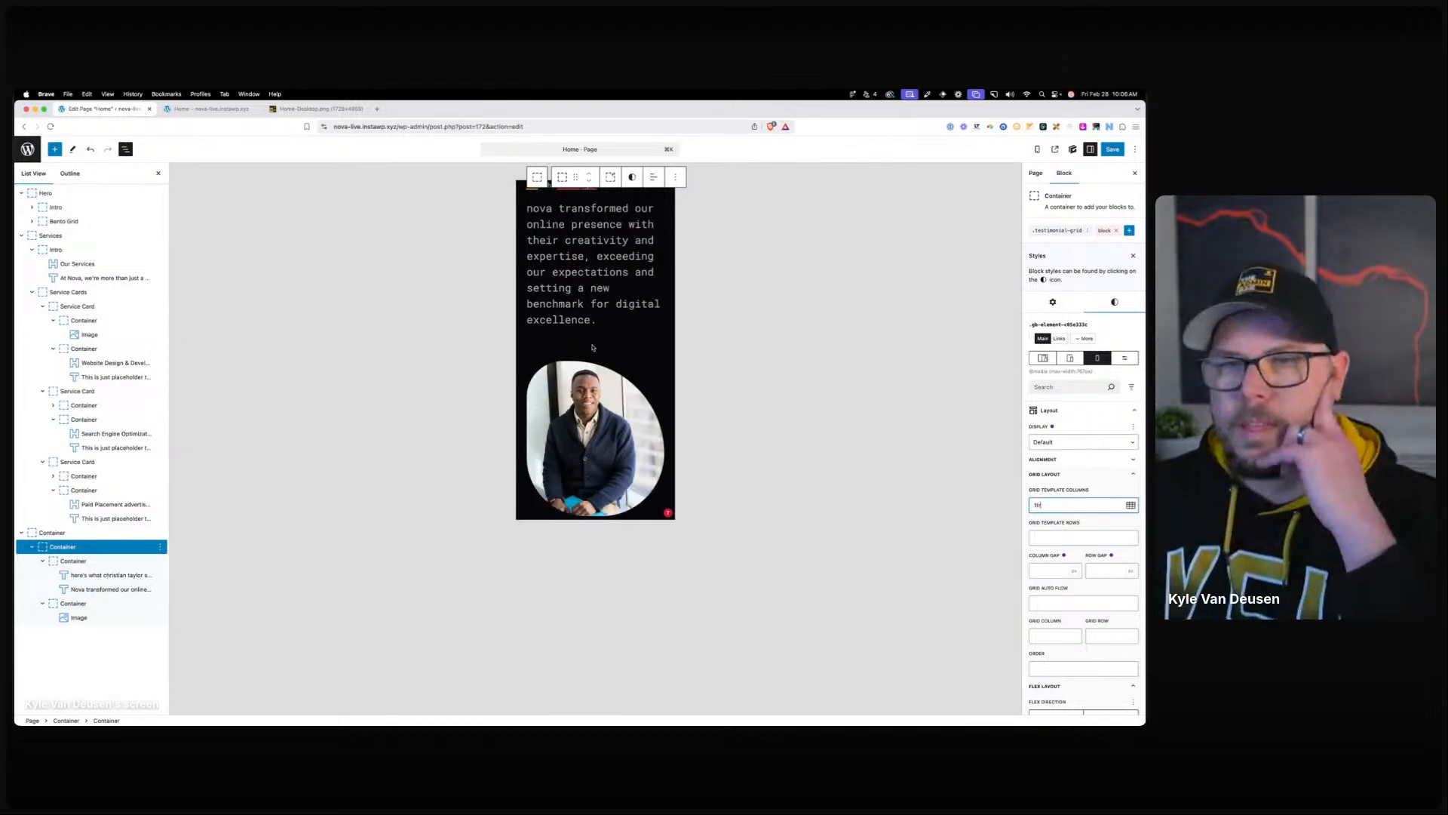
{"action": "scroll", "coordinate": [594, 339], "scroll_direction": "up", "scroll_amount": 5}
{"action": "scroll", "coordinate": [602, 316], "scroll_direction": "down", "scroll_amount": 5}
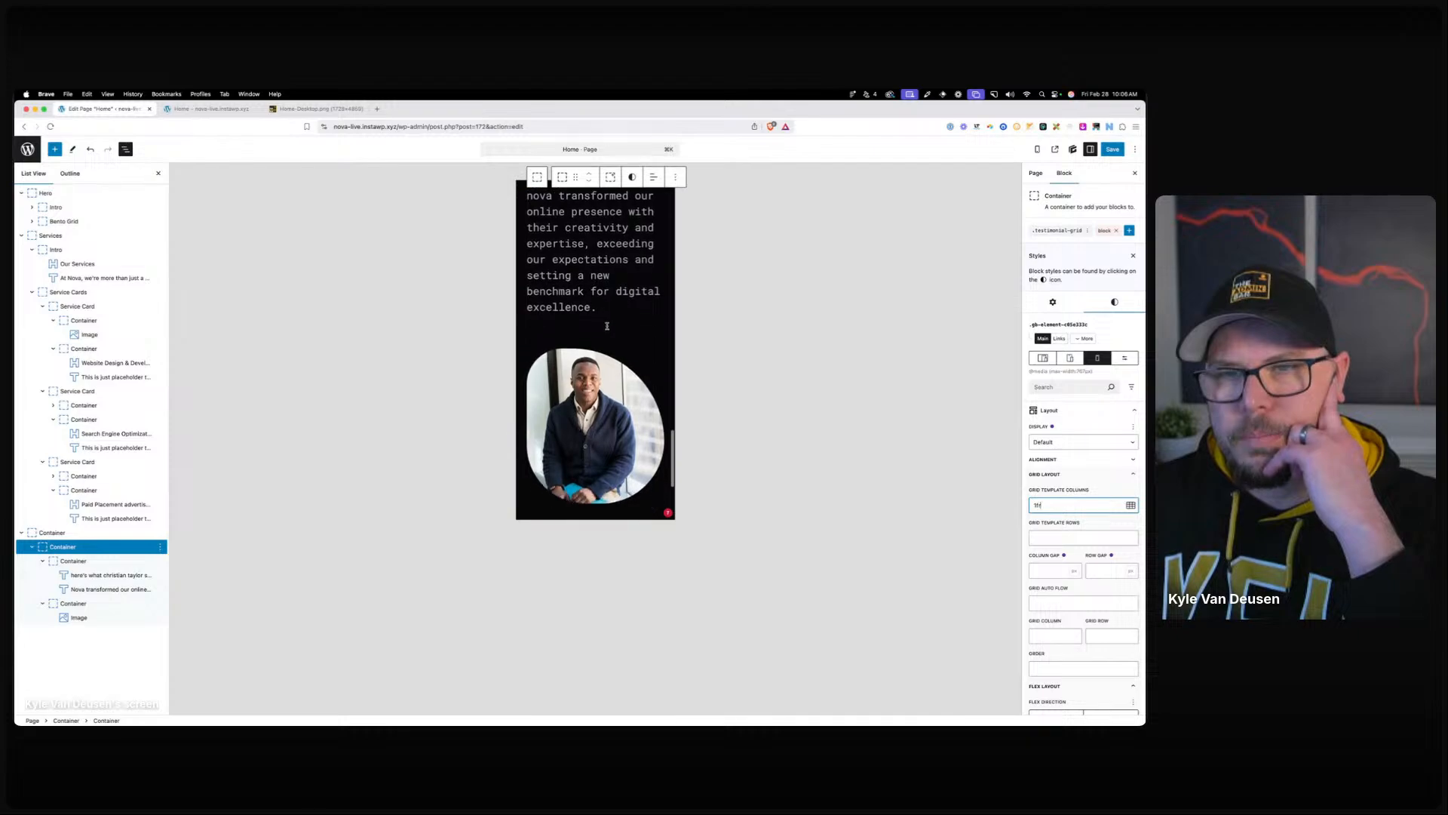
{"action": "scroll", "coordinate": [607, 326], "scroll_direction": "down", "scroll_amount": 2}
{"action": "scroll", "coordinate": [607, 326], "scroll_direction": "up", "scroll_amount": 3}
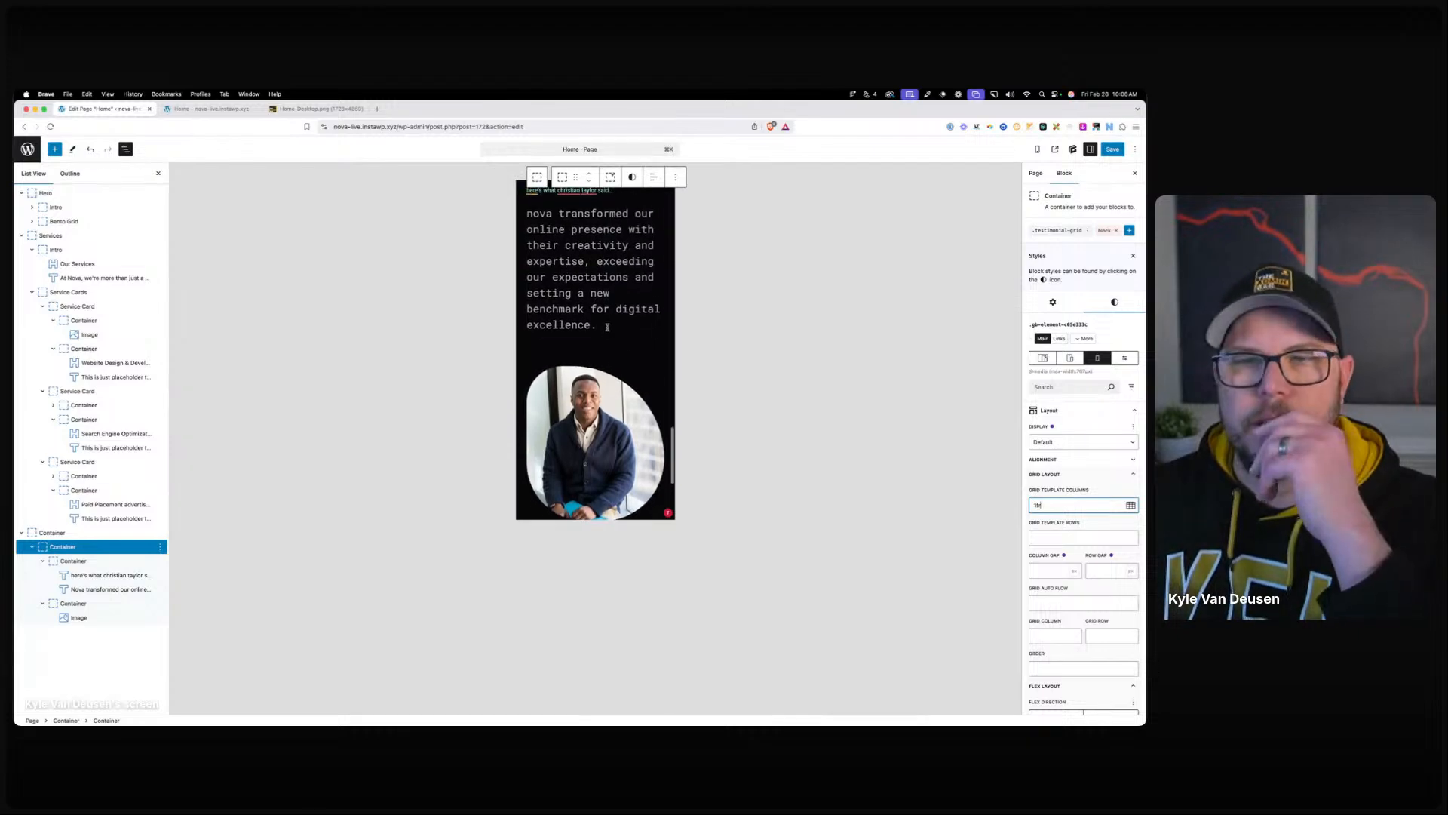
{"action": "scroll", "coordinate": [607, 327], "scroll_direction": "up", "scroll_amount": 2}
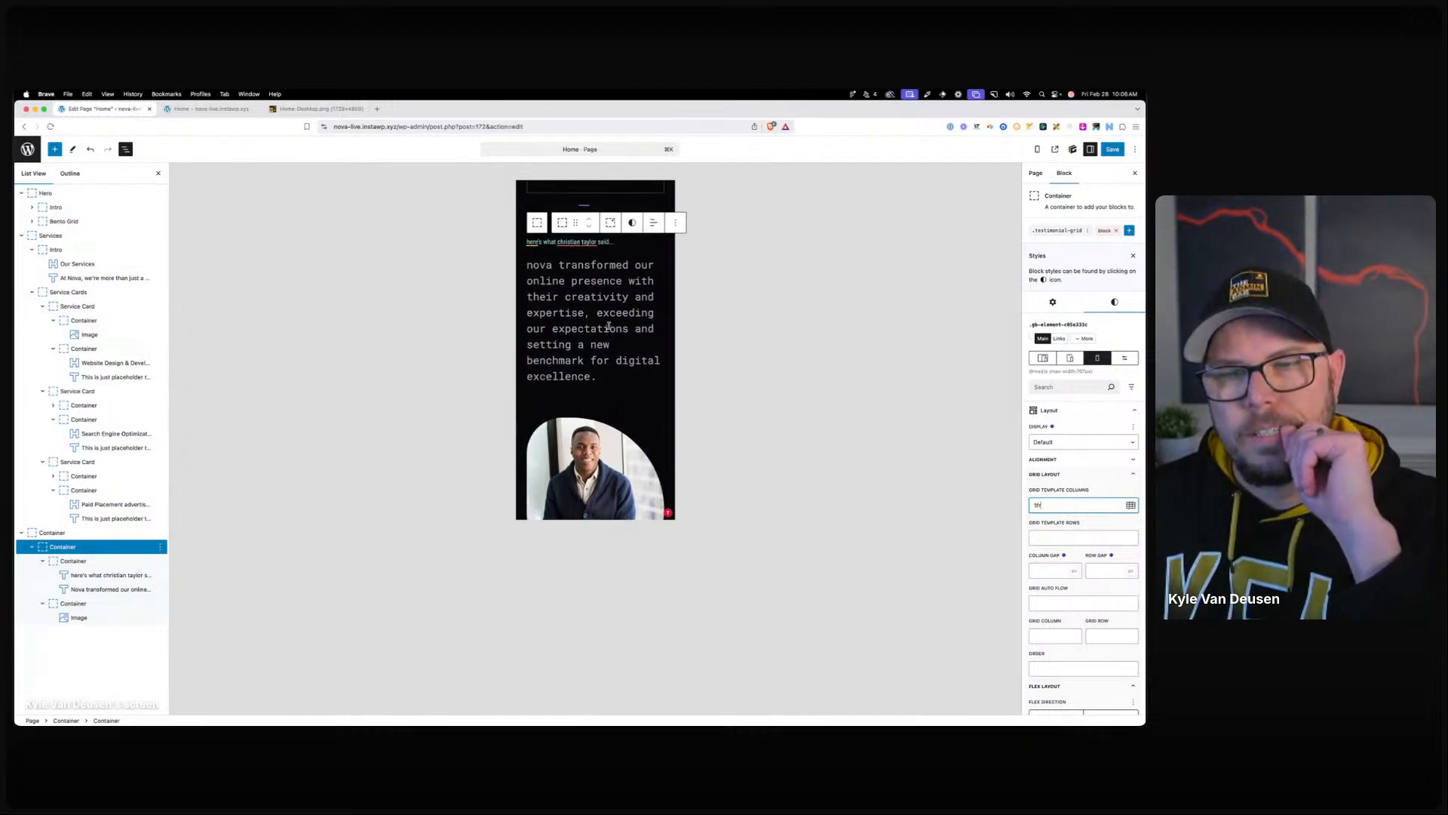
{"action": "left_click", "coordinate": [1038, 359]}
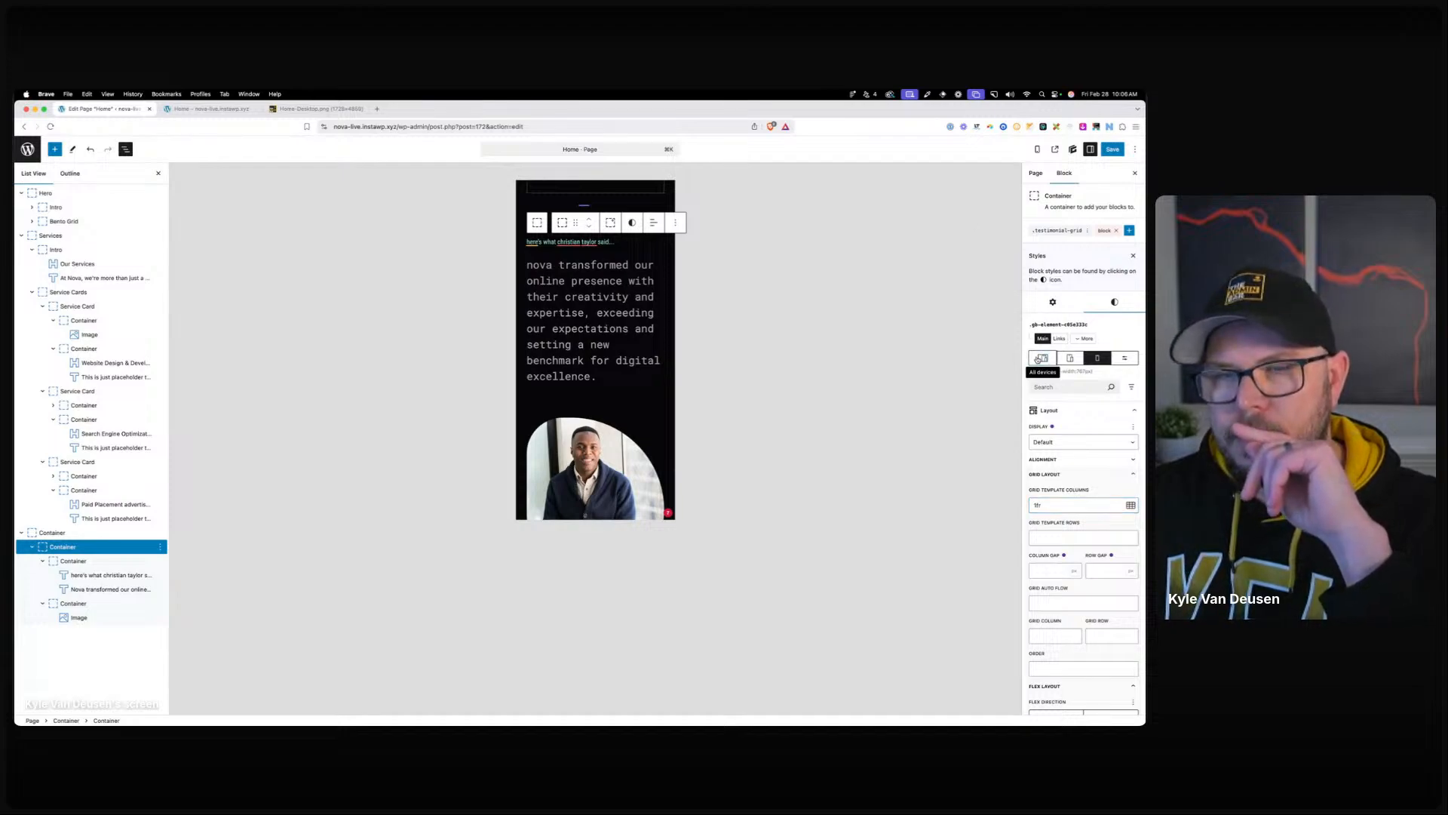
{"action": "scroll", "coordinate": [996, 361], "scroll_direction": "down", "scroll_amount": 3}
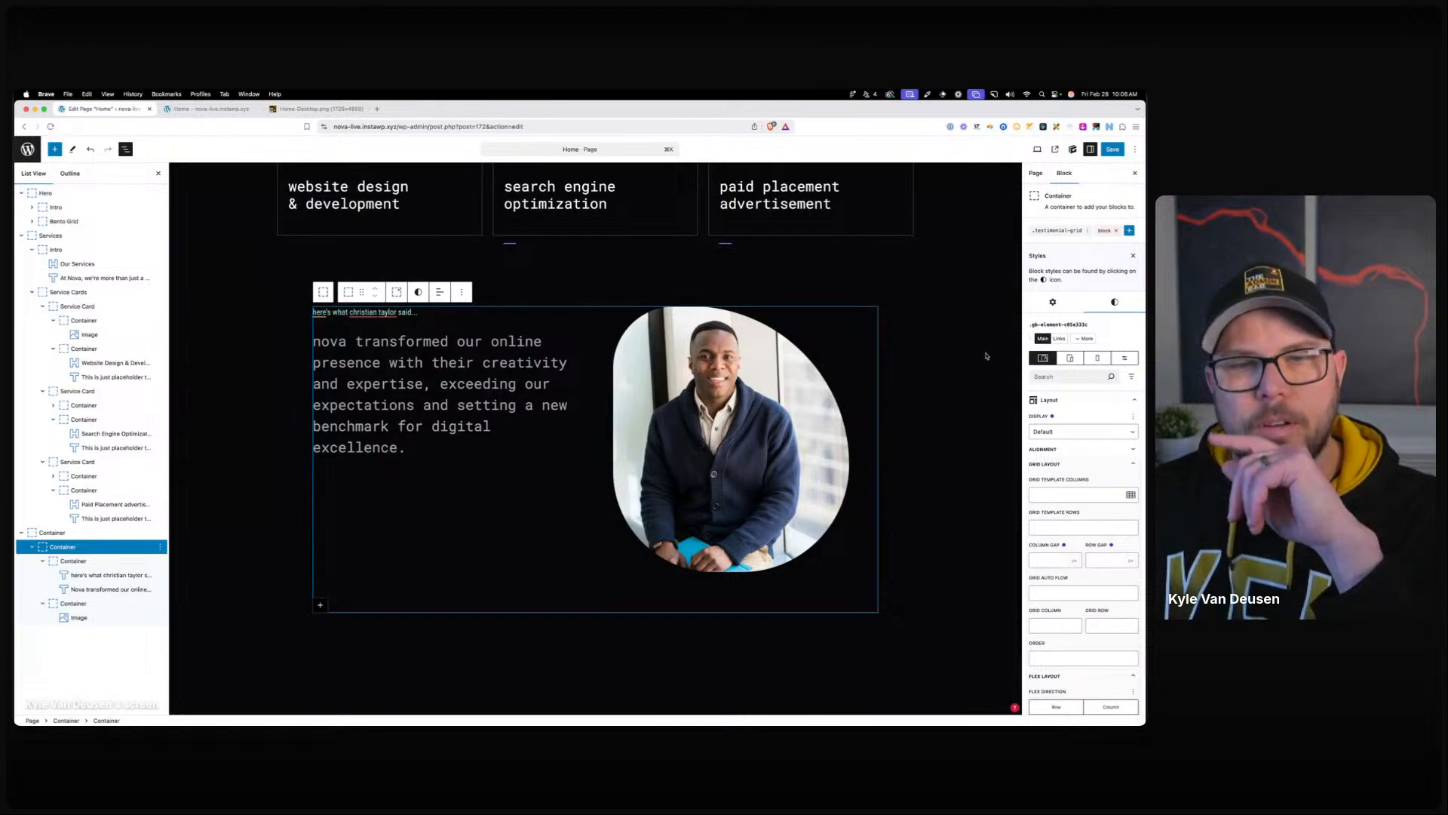
{"action": "scroll", "coordinate": [903, 368], "scroll_direction": "up", "scroll_amount": 1}
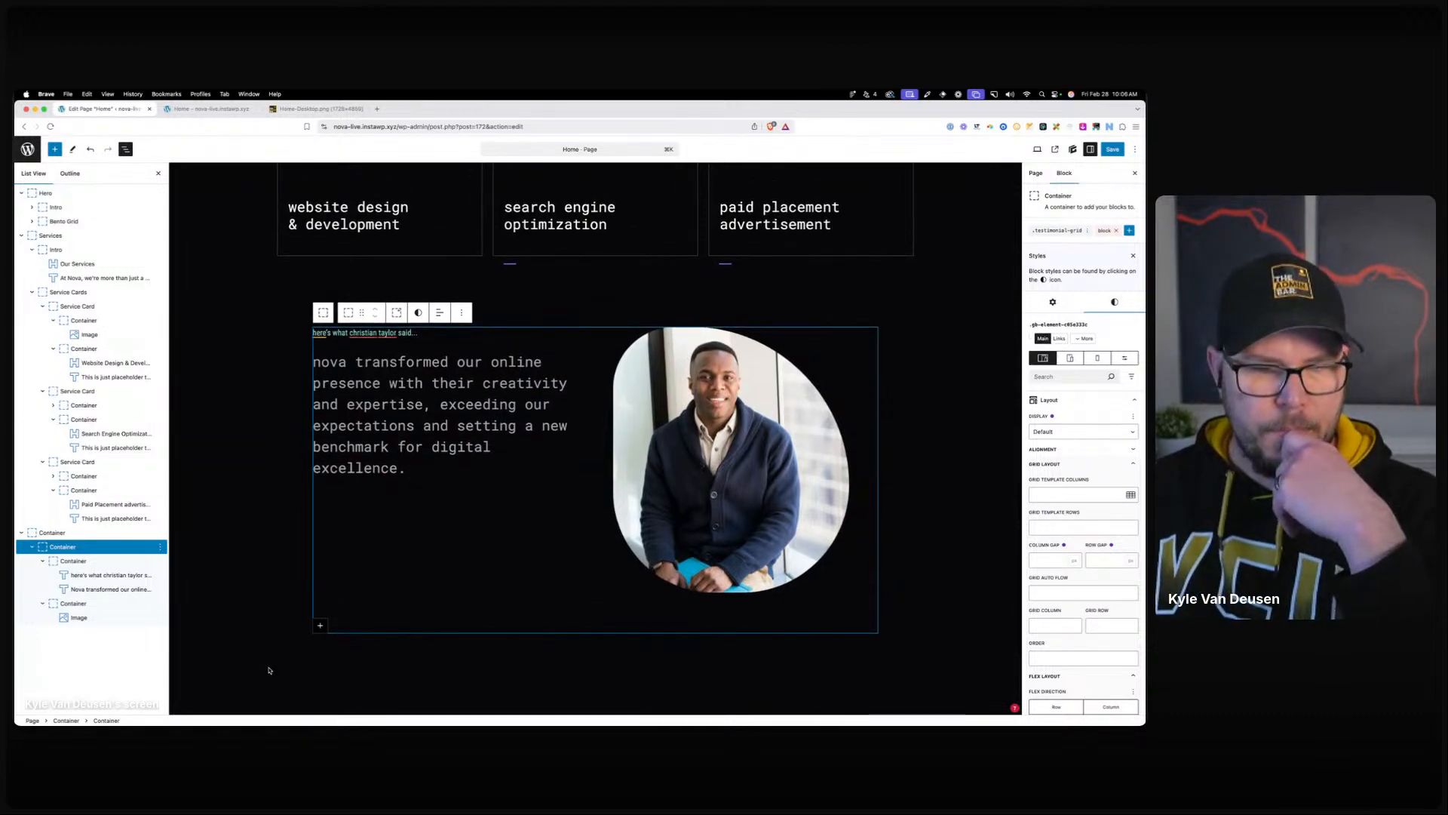
Rename the testimonial container to 'Testimonial' in List View.
{"action": "right_click", "coordinate": [53, 533]}
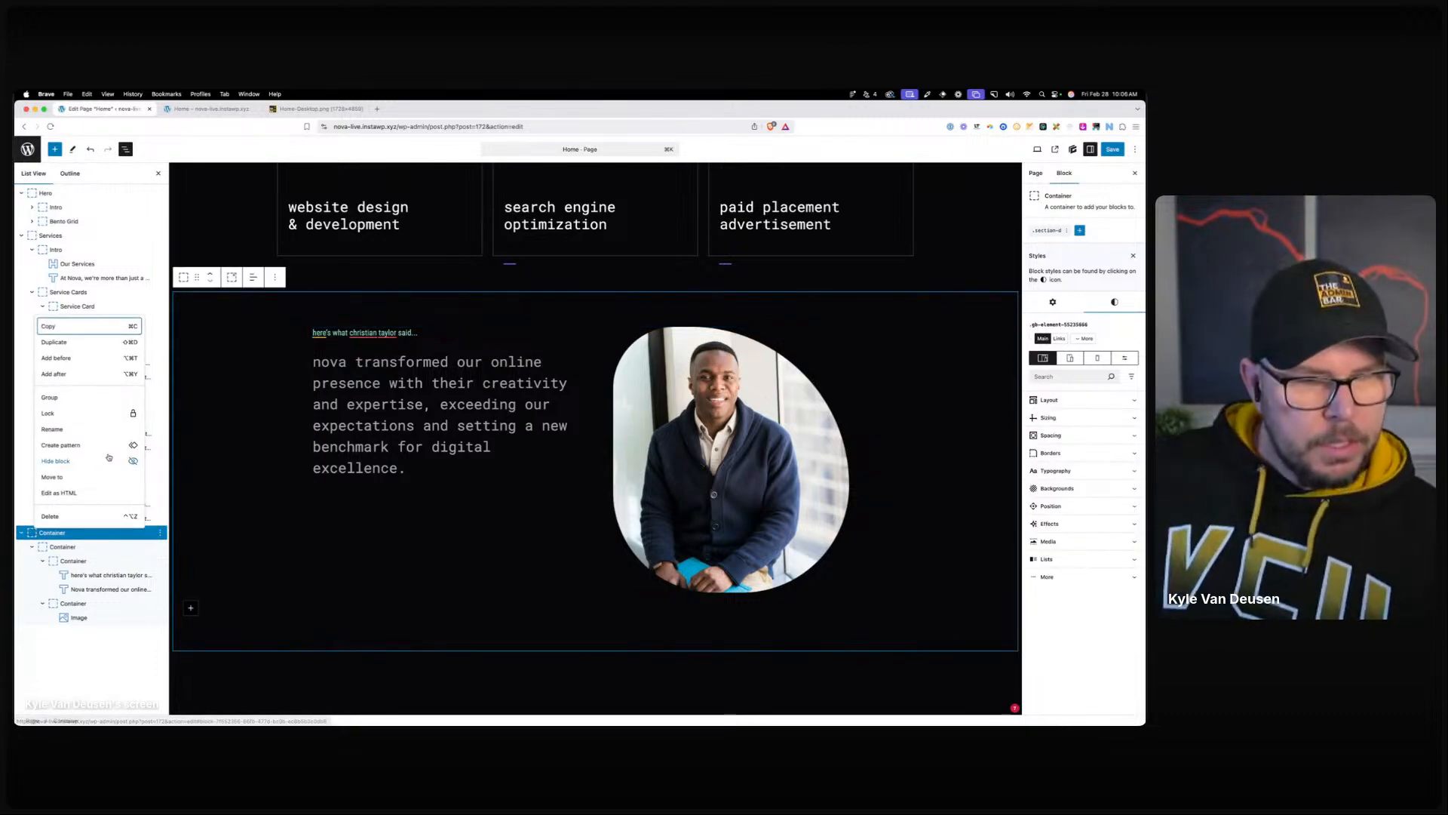
{"action": "left_click", "coordinate": [68, 429]}
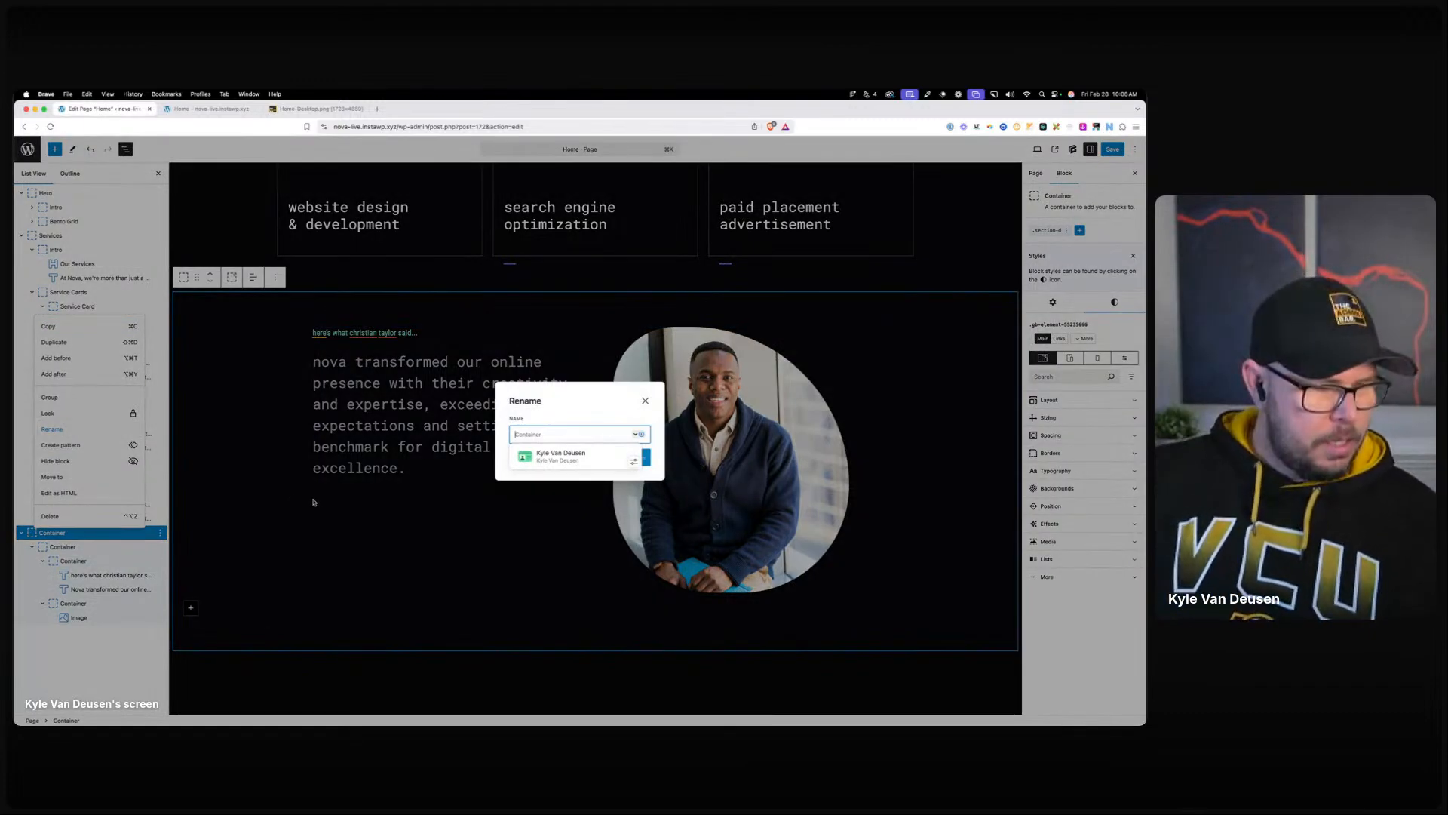
{"action": "type", "text": "Testimonial"}
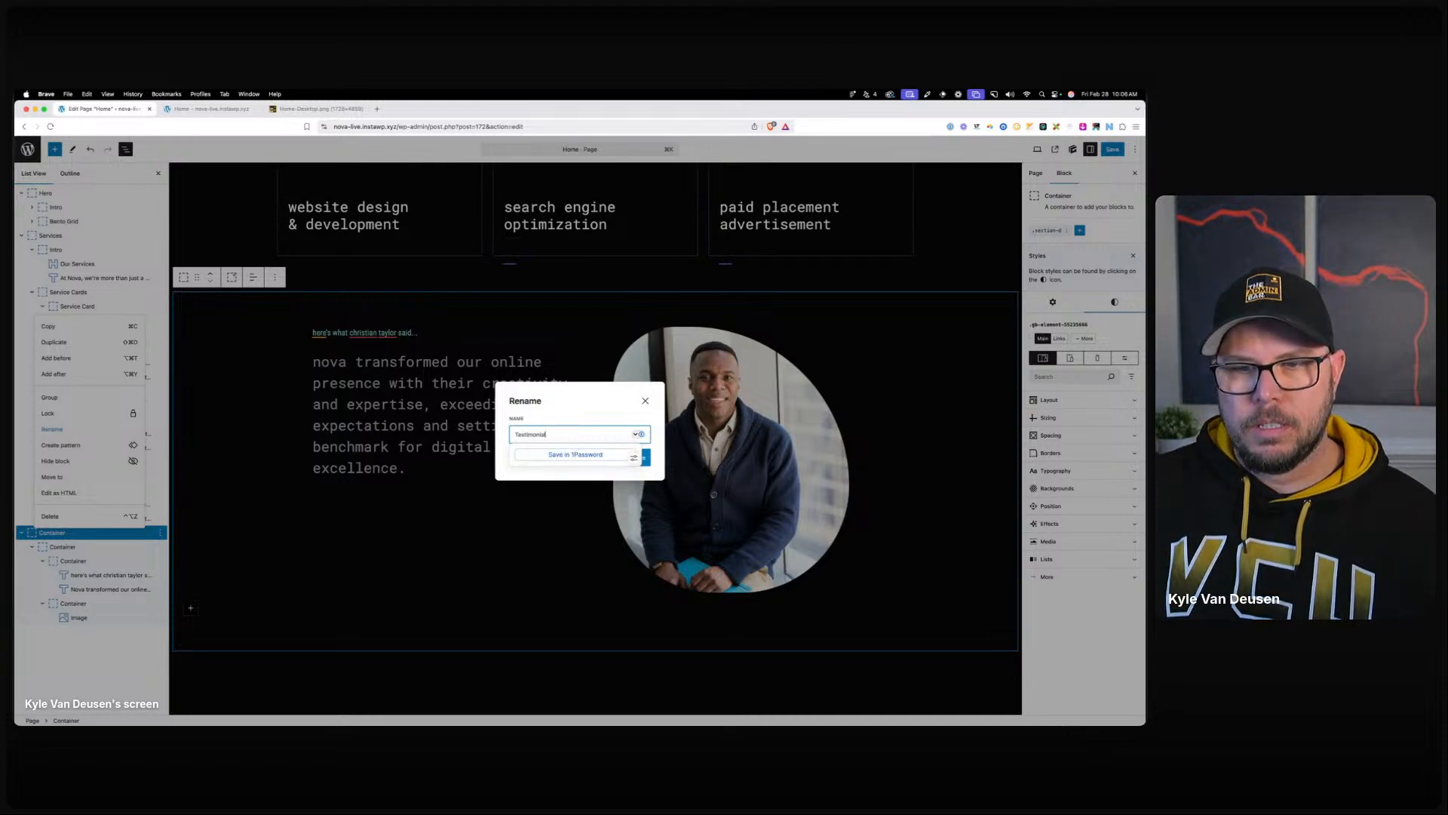
{"action": "key", "text": "Return"}
Insert a Container block below the testimonial using /con.
{"action": "left_click", "coordinate": [230, 639]}
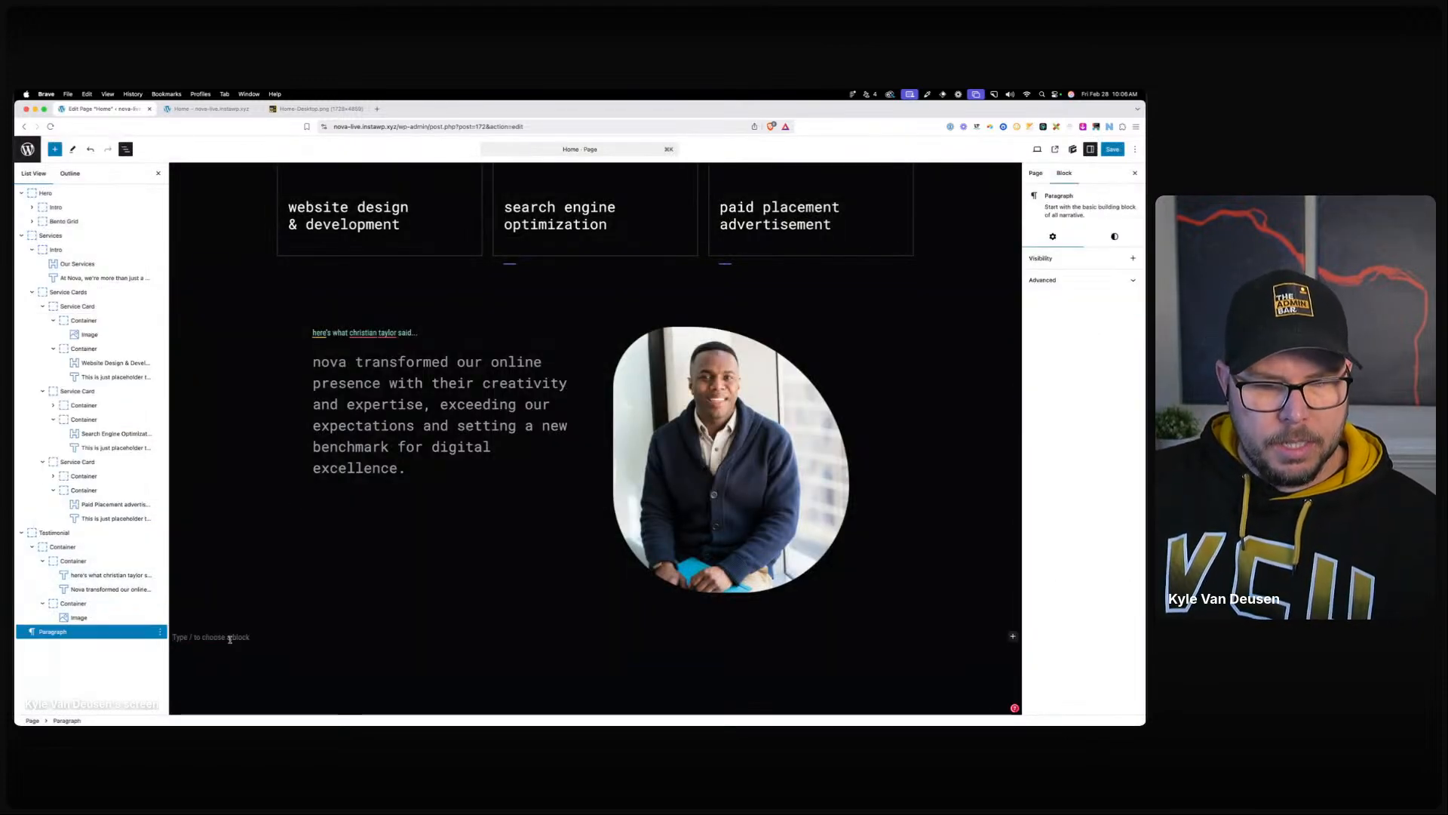
{"action": "type", "text": "/con"}
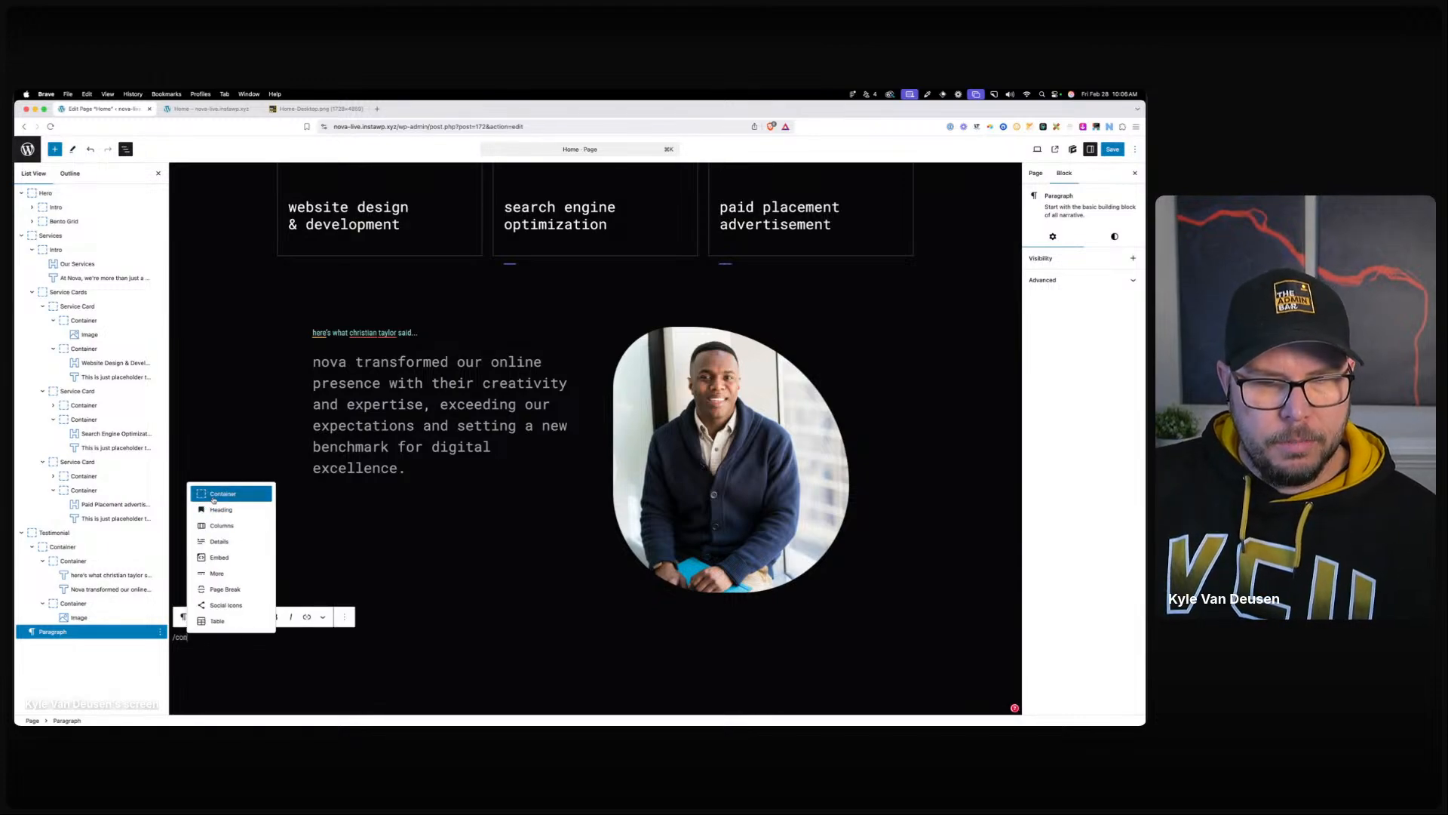
{"action": "left_click", "coordinate": [214, 496]}
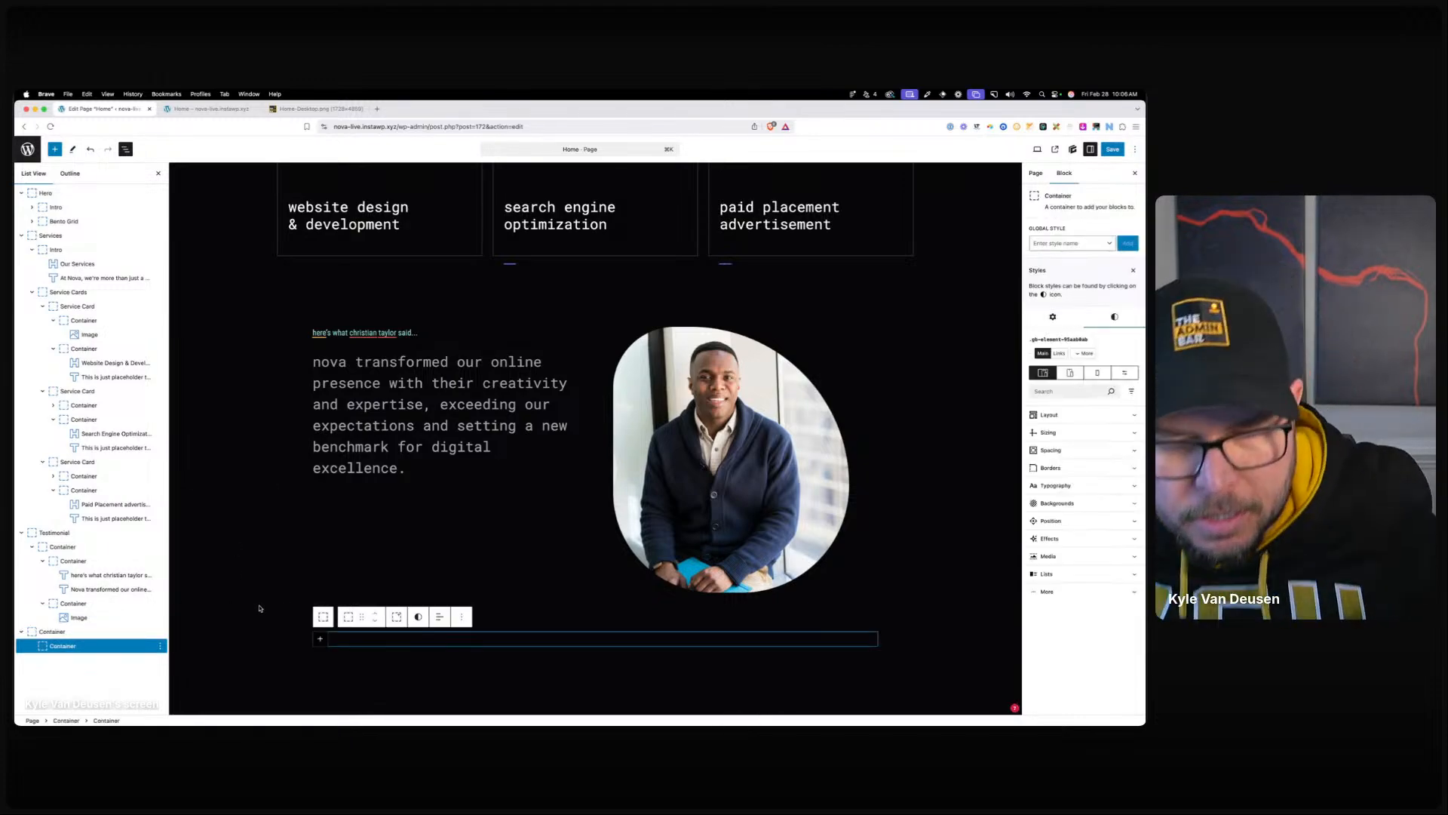
Set the new container's tag to section and apply the .section-d global style.
{"action": "left_click", "coordinate": [300, 645]}
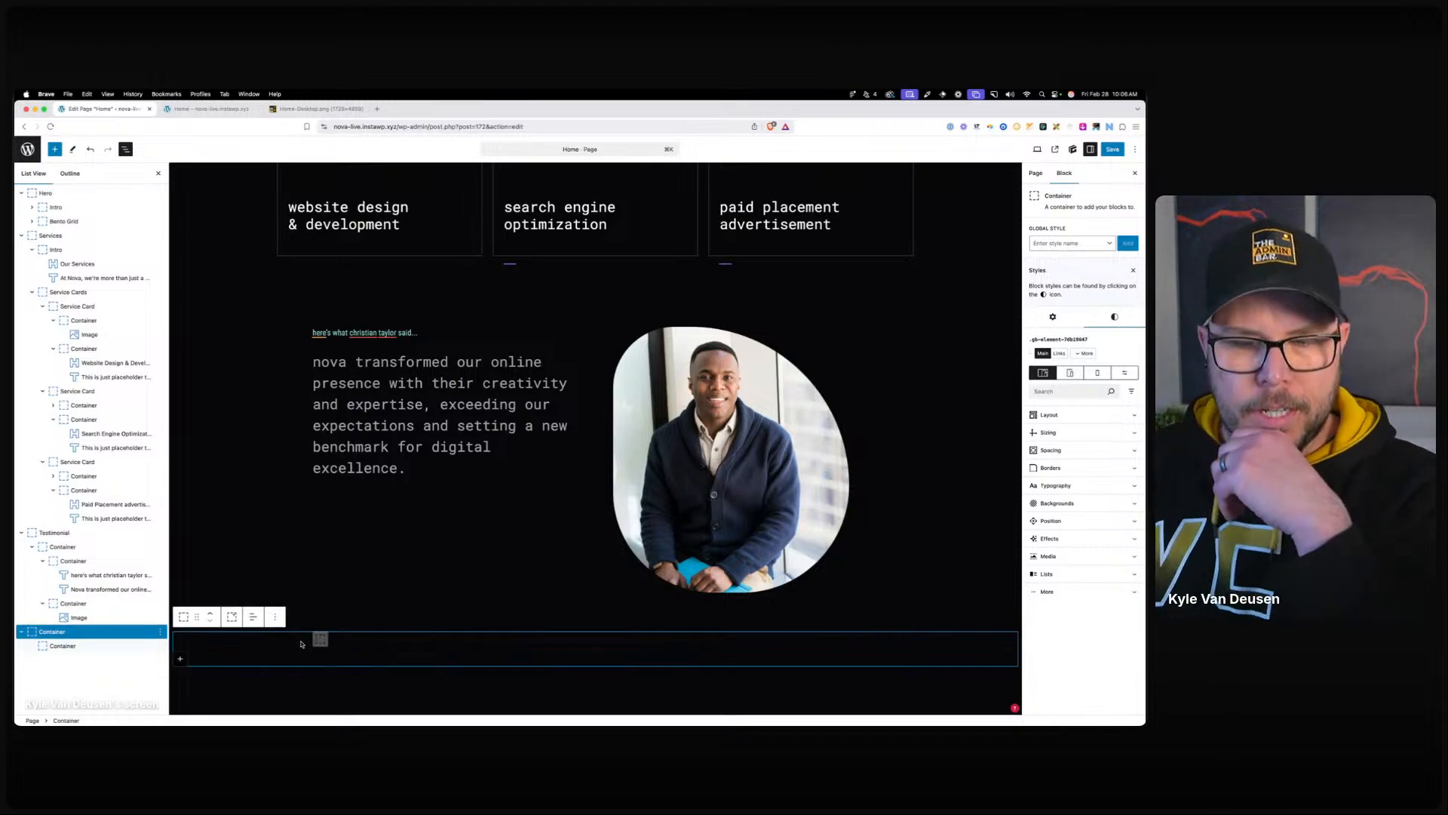
{"action": "left_click", "coordinate": [1053, 317]}
{"action": "left_click", "coordinate": [1062, 355]}
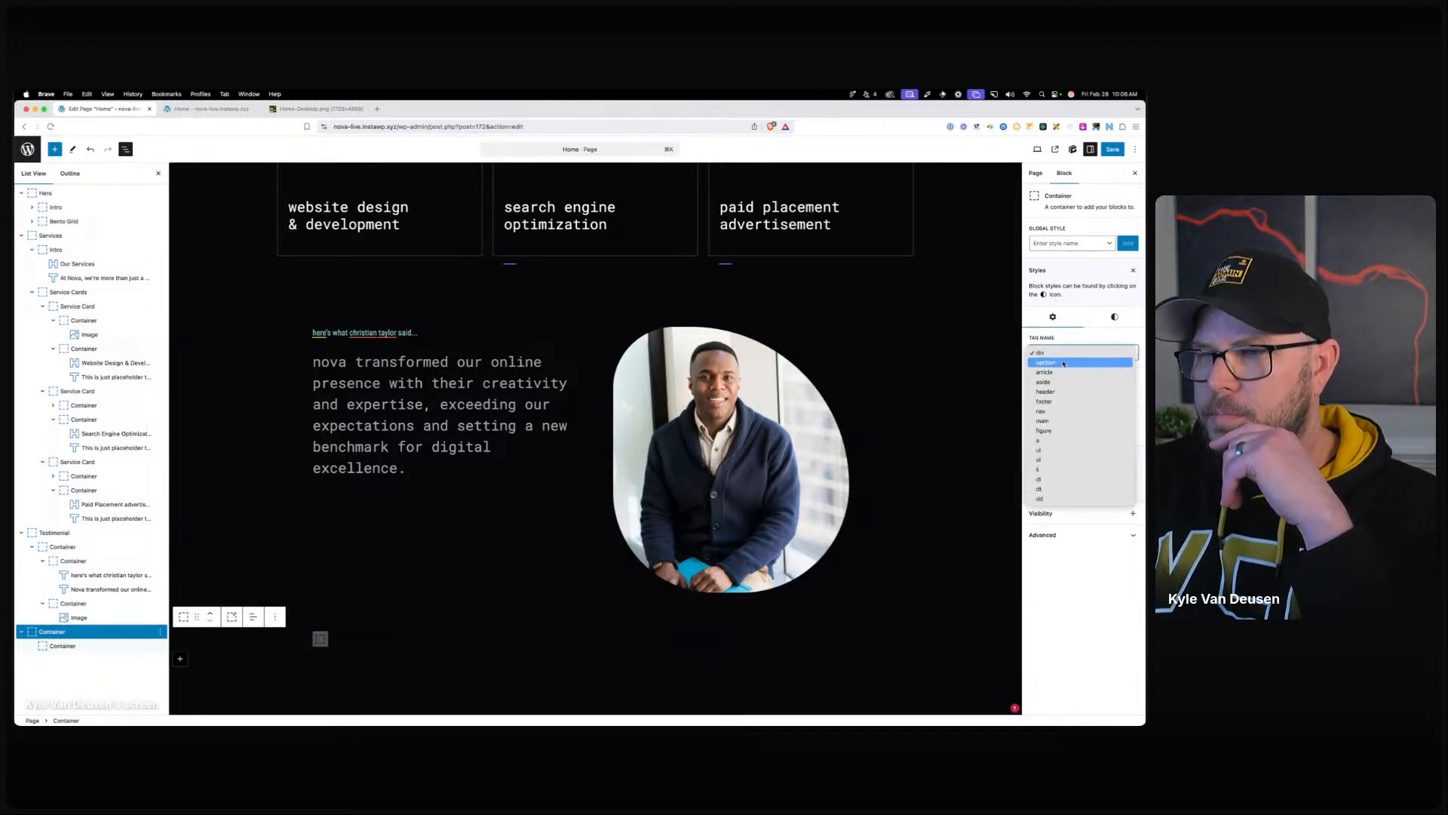
{"action": "left_click", "coordinate": [1062, 365]}
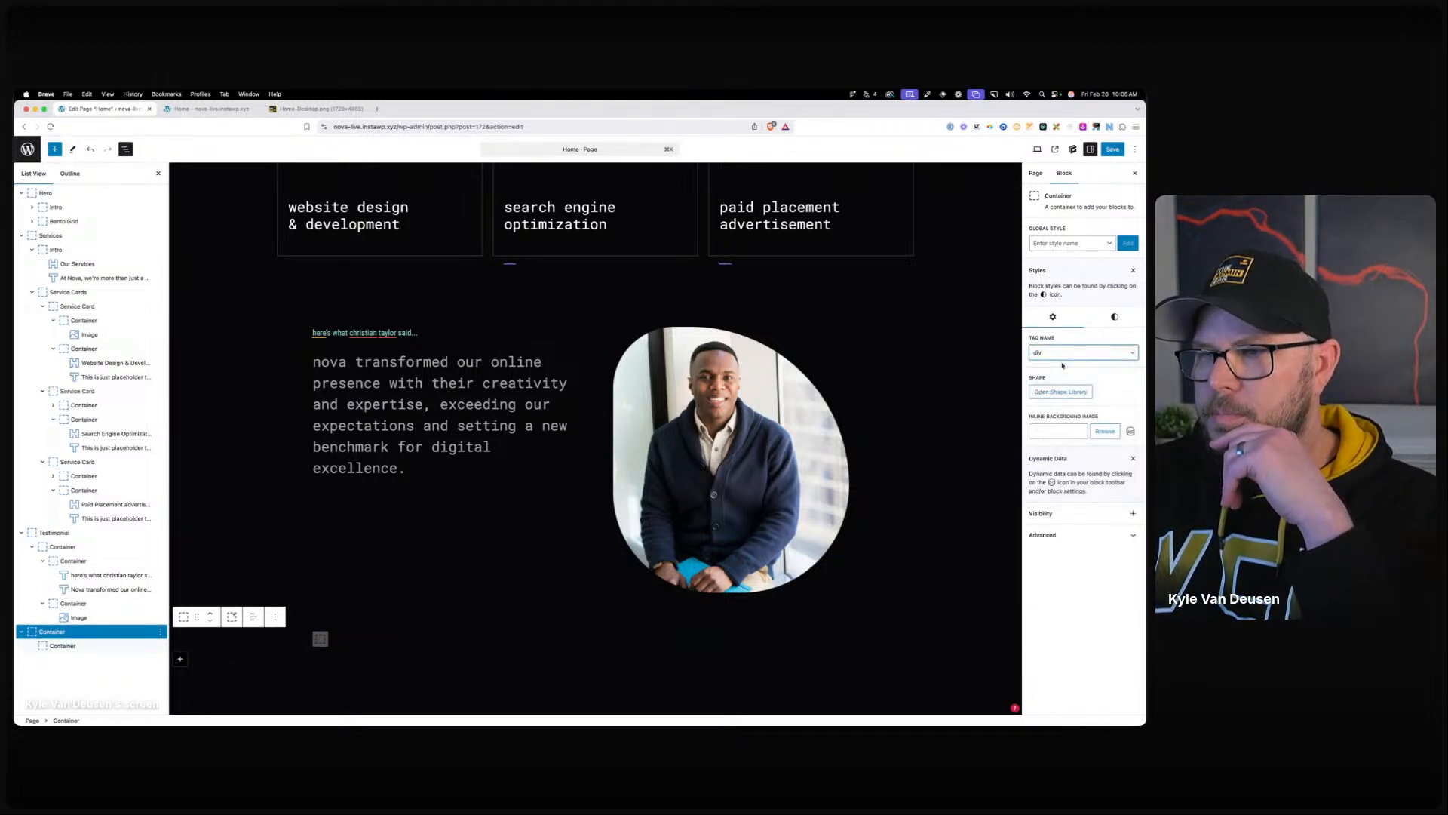
{"action": "left_click", "coordinate": [1058, 244]}
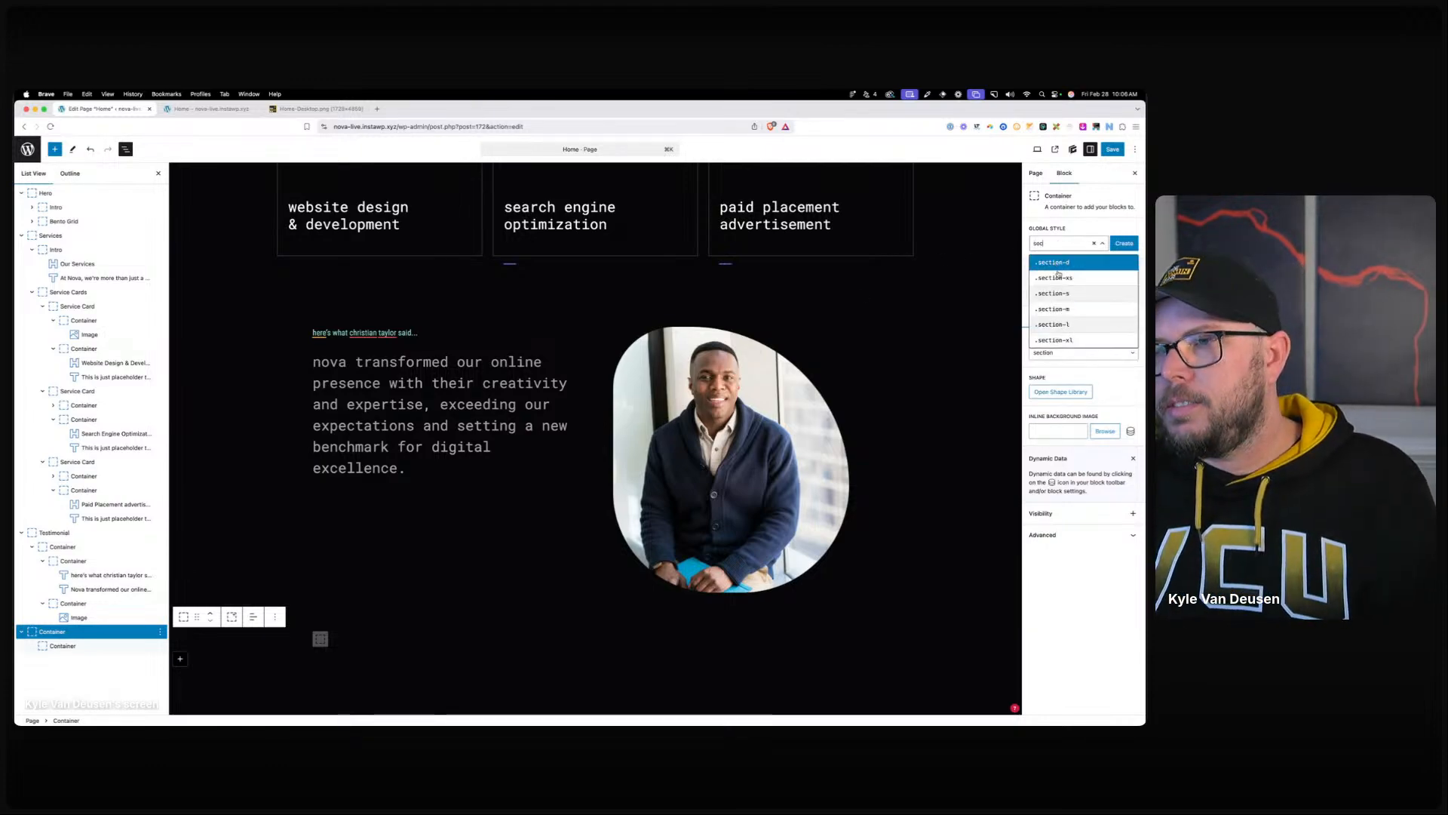
{"action": "left_click", "coordinate": [1057, 264]}
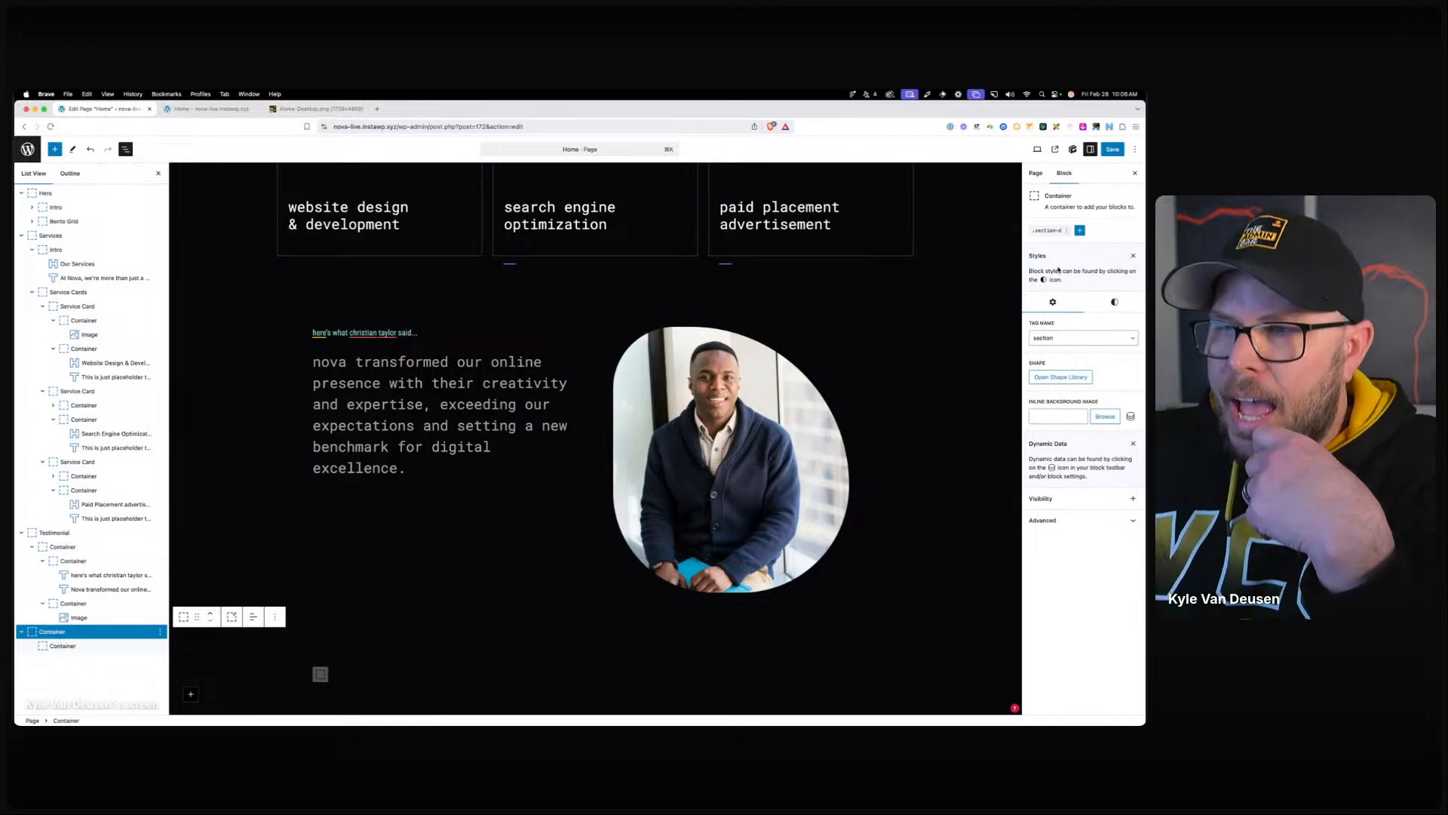
{"action": "scroll", "coordinate": [578, 461], "scroll_direction": "down", "scroll_amount": 3}
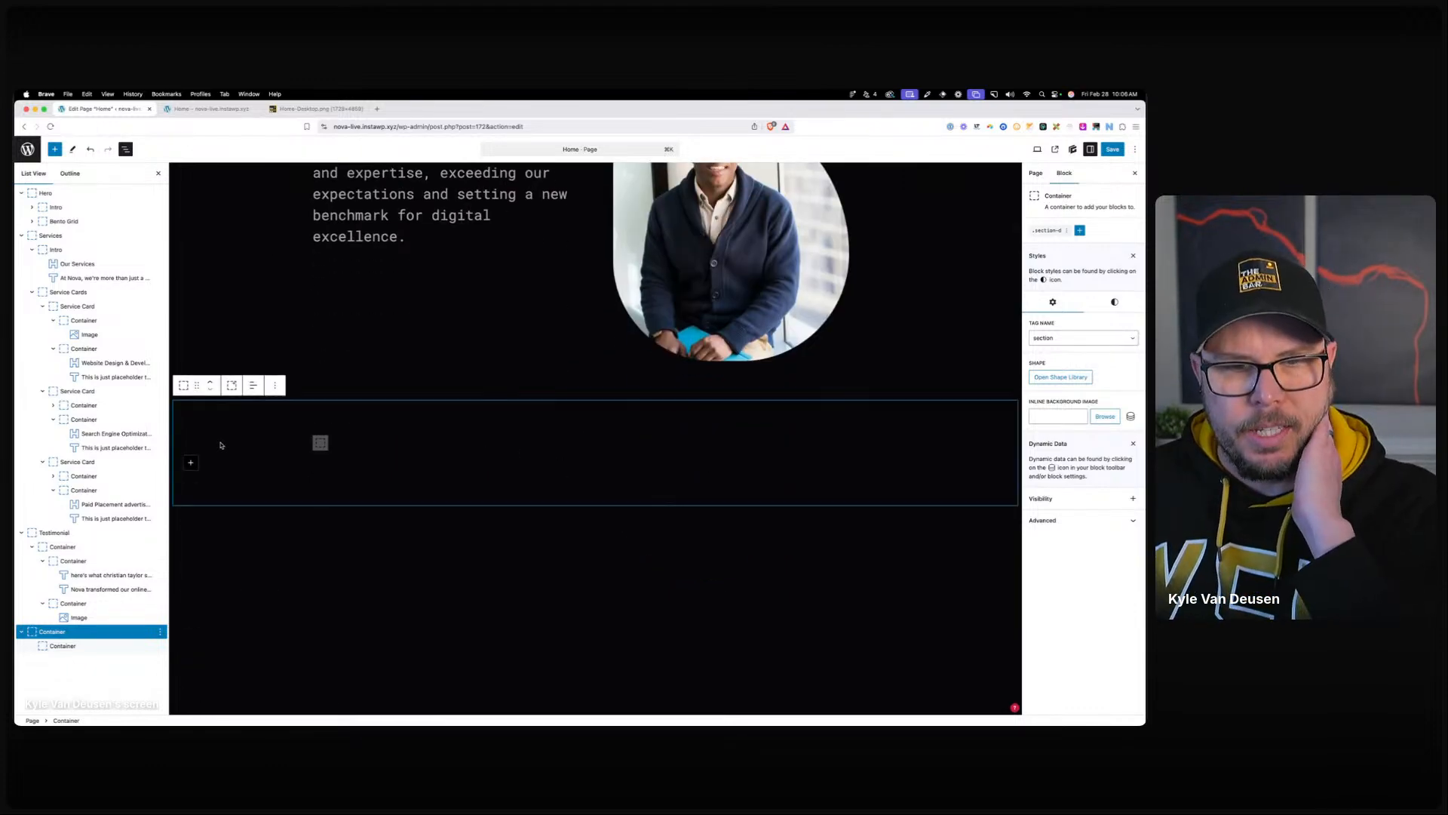
Maximise the Figma design and inspect its latest articles section.
{"action": "left_click_drag", "start_coordinate": [16, 257], "coordinate": [262, 213]}
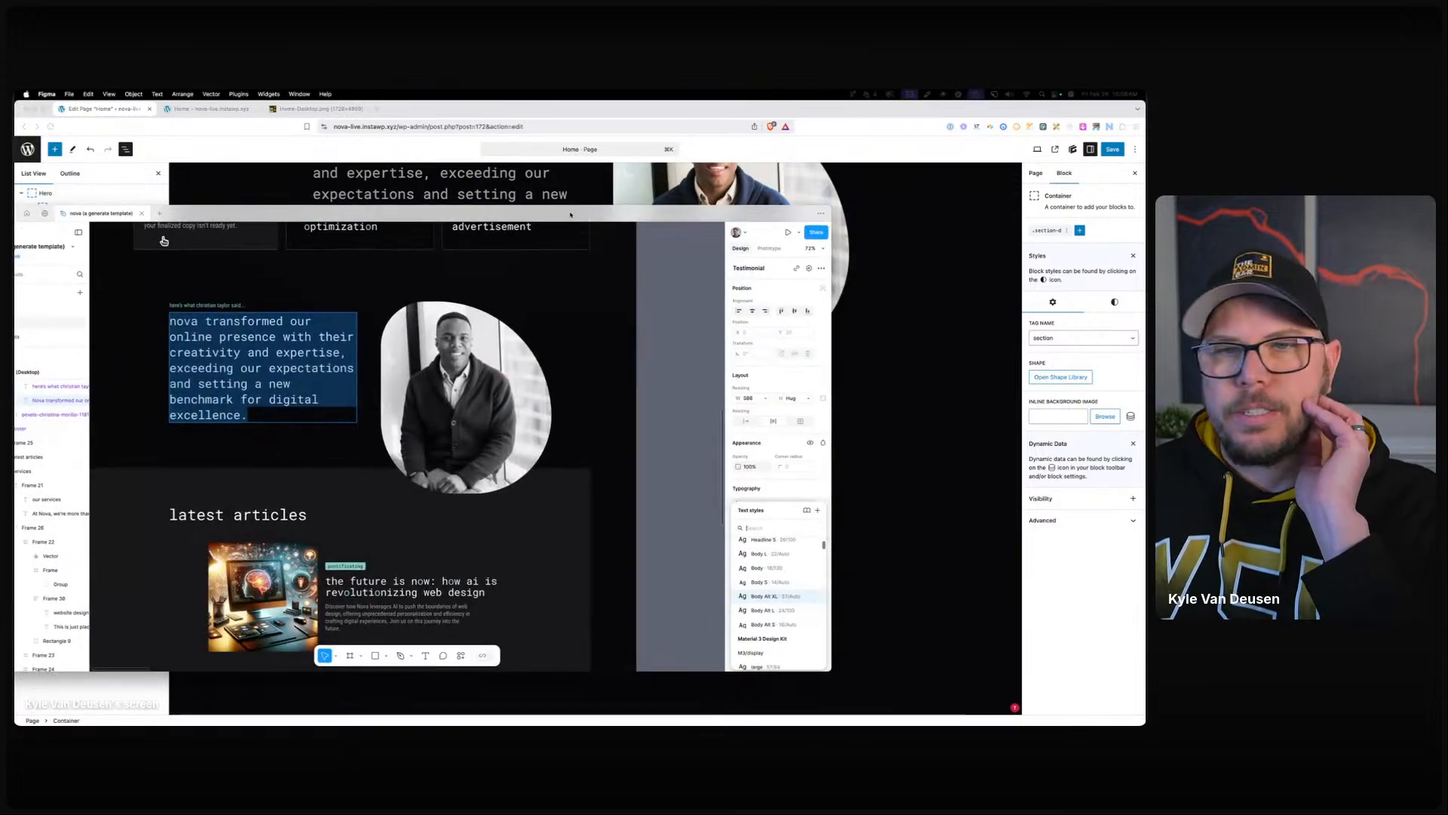
{"action": "double_click", "coordinate": [262, 213]}
{"action": "scroll", "coordinate": [740, 384], "scroll_direction": "down", "scroll_amount": 2}
{"action": "left_click", "coordinate": [674, 373]}
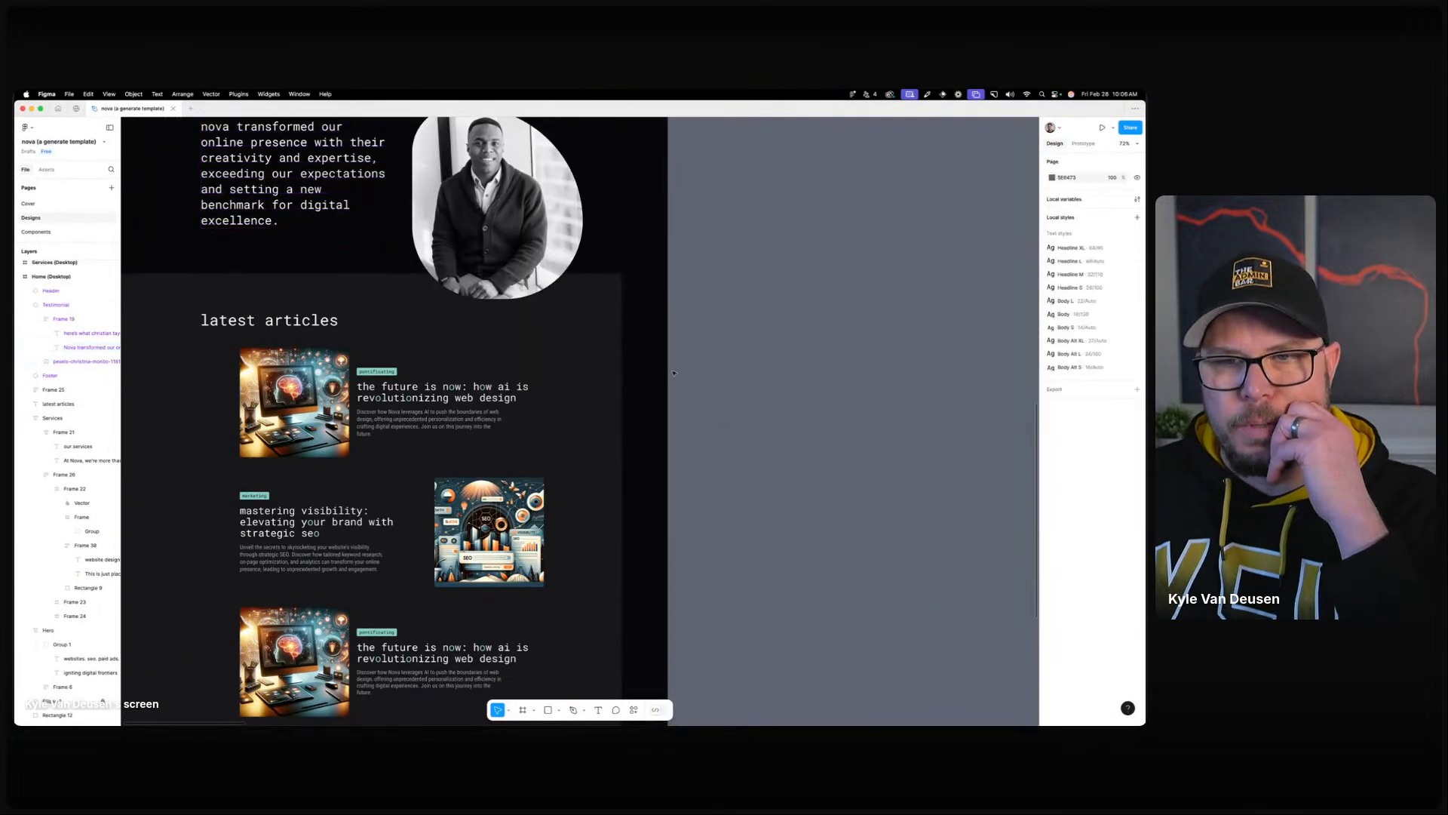
{"action": "scroll", "coordinate": [692, 373], "scroll_direction": "left", "scroll_amount": 5}
{"action": "left_click", "coordinate": [328, 288]}
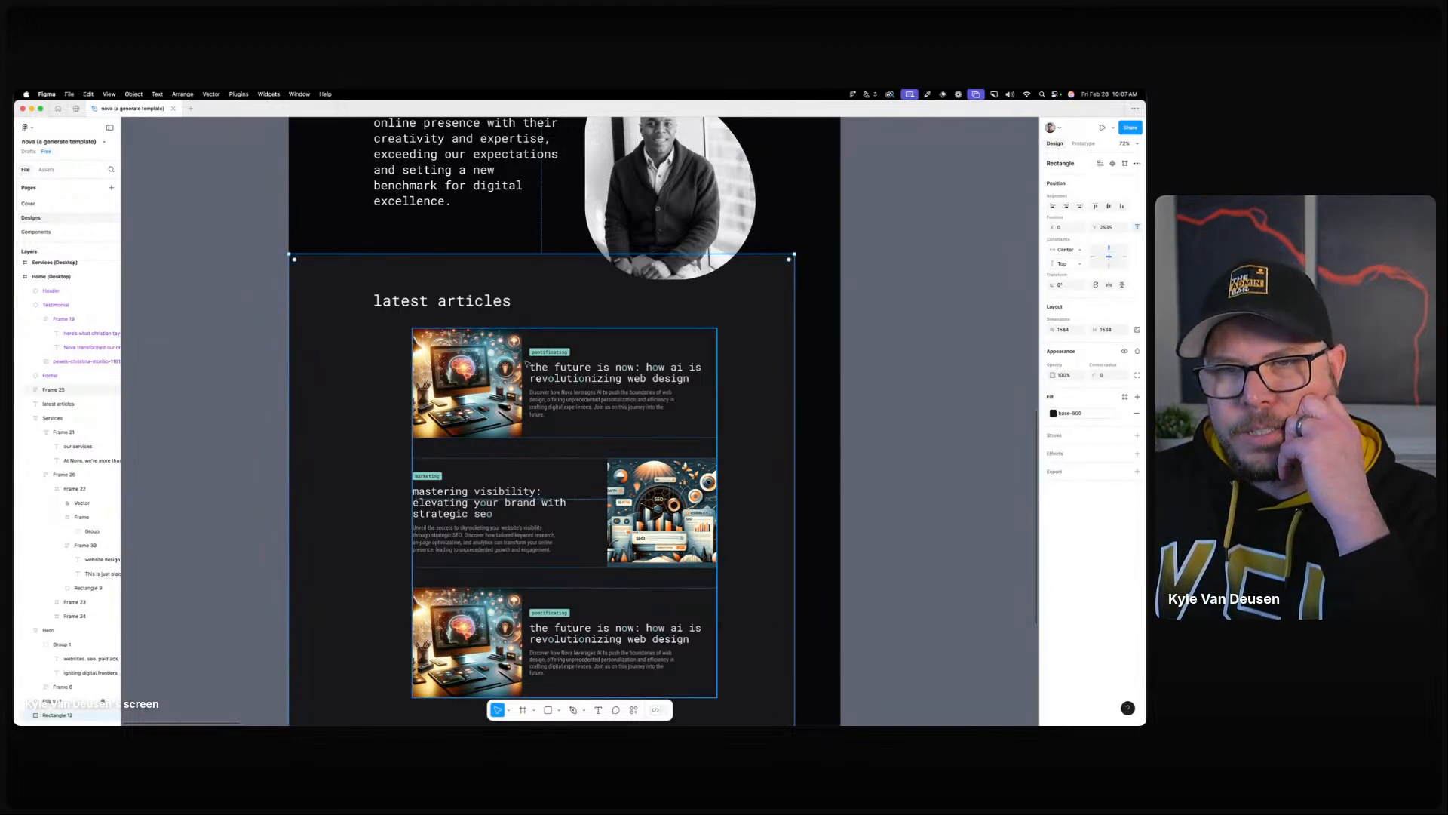
{"action": "left_click", "coordinate": [249, 365]}
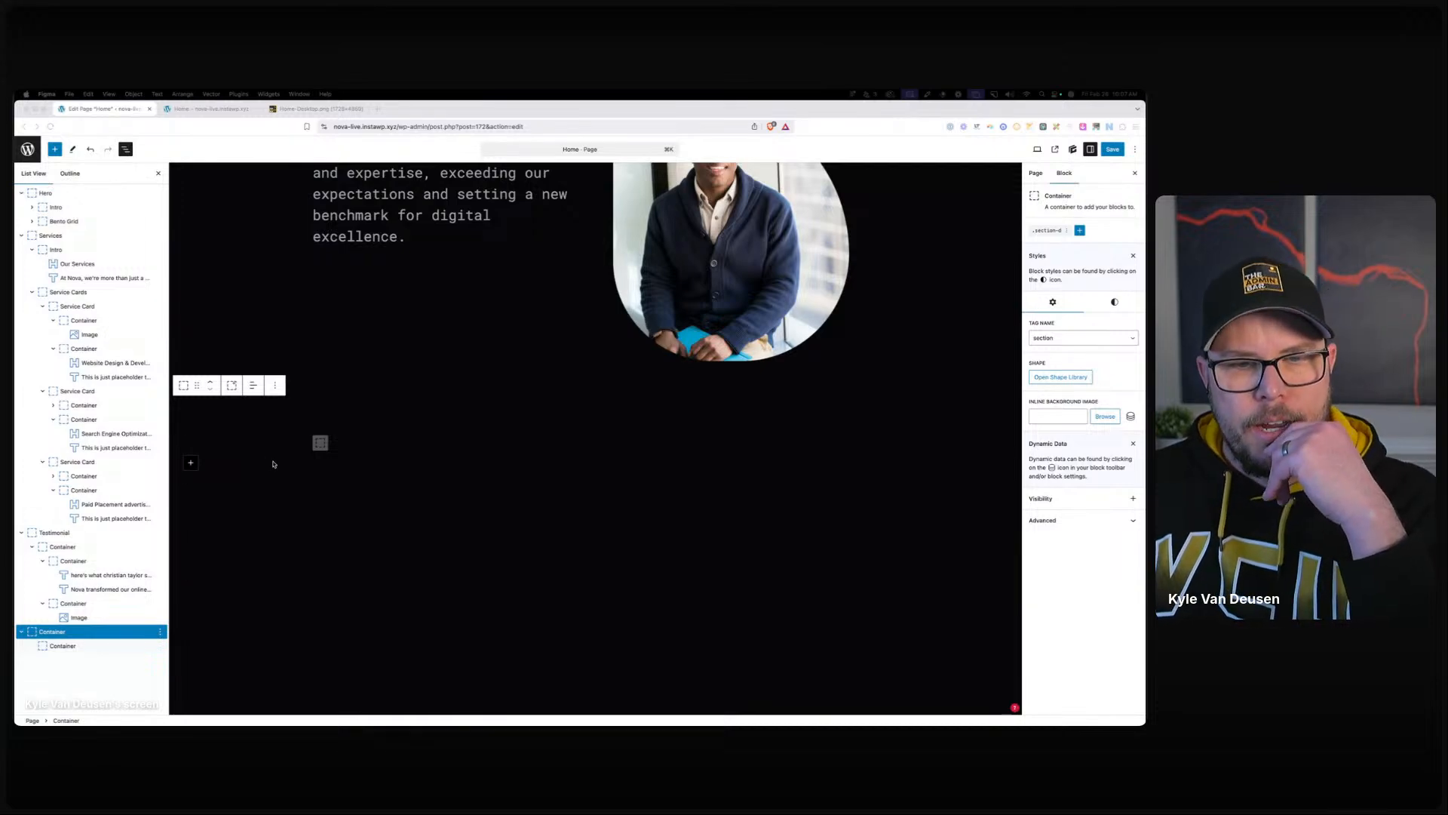
Select the outer section container and create a home-blog-container global style class for it.
{"action": "left_click", "coordinate": [320, 443]}
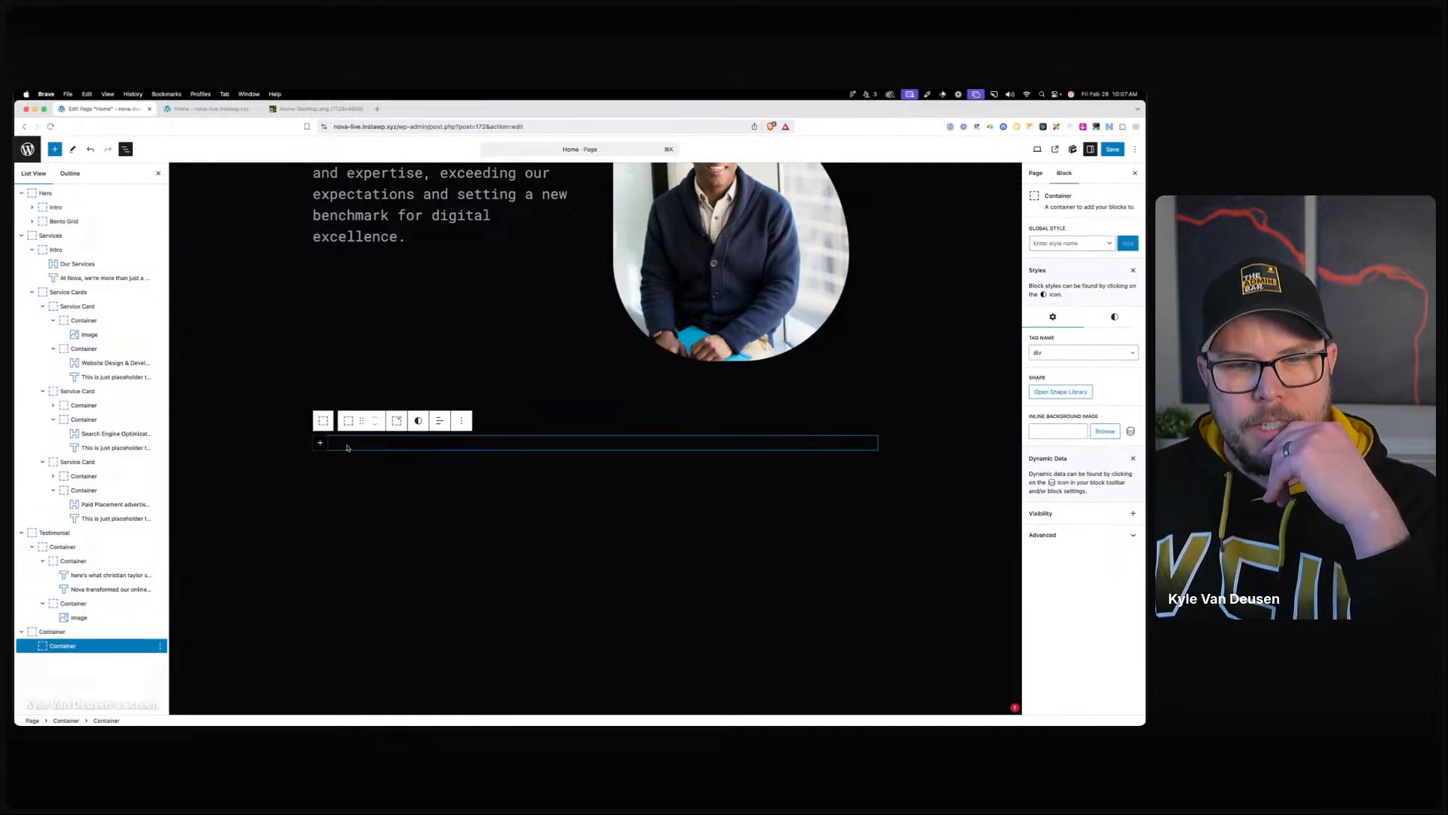
{"action": "left_click", "coordinate": [1116, 319]}
{"action": "left_click", "coordinate": [1050, 433]}
{"action": "left_click", "coordinate": [1109, 495]}
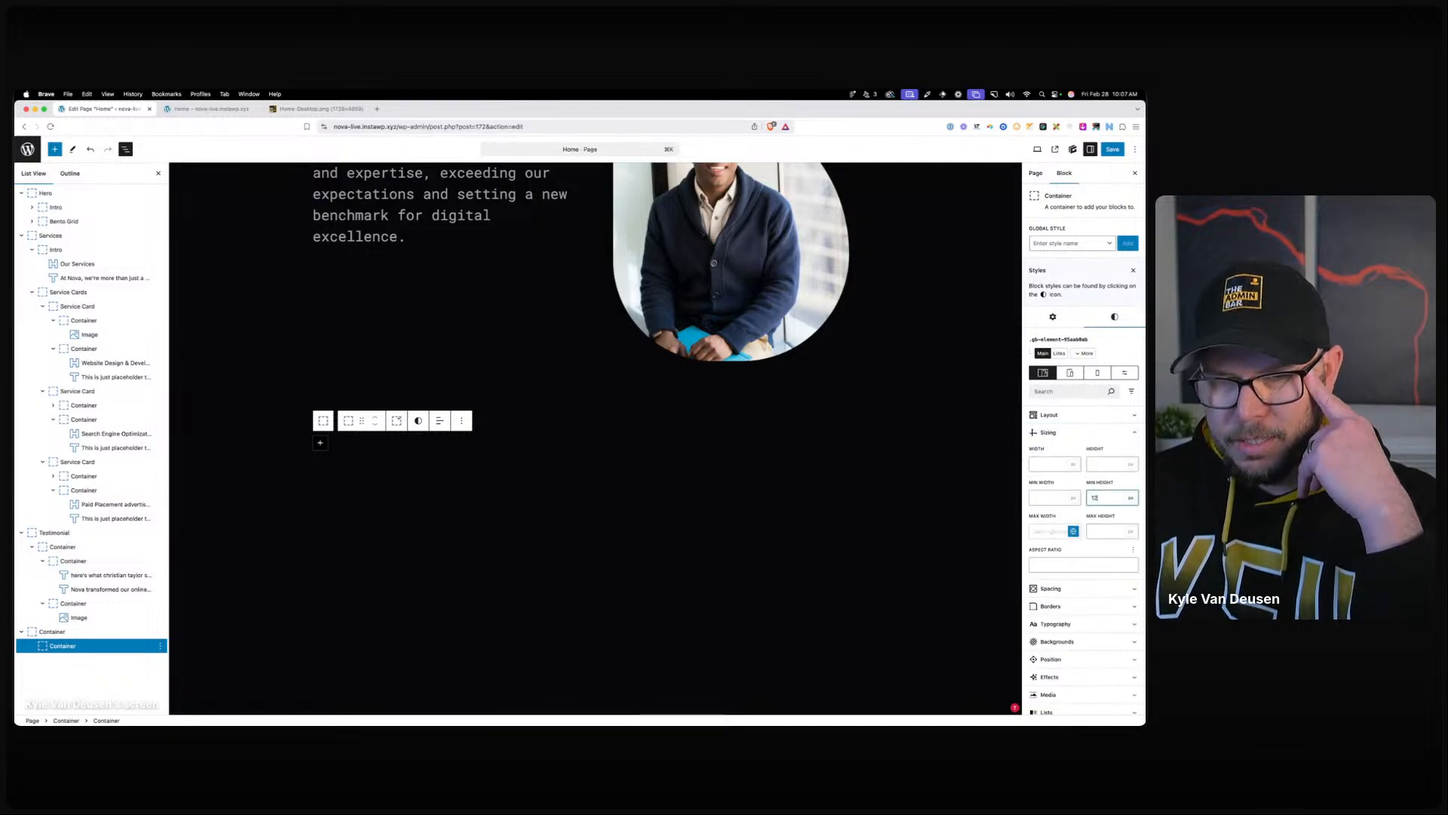
{"action": "left_click", "coordinate": [385, 471]}
{"action": "scroll", "coordinate": [423, 481], "scroll_direction": "down", "scroll_amount": 5}
{"action": "scroll", "coordinate": [423, 483], "scroll_direction": "up", "scroll_amount": 5}
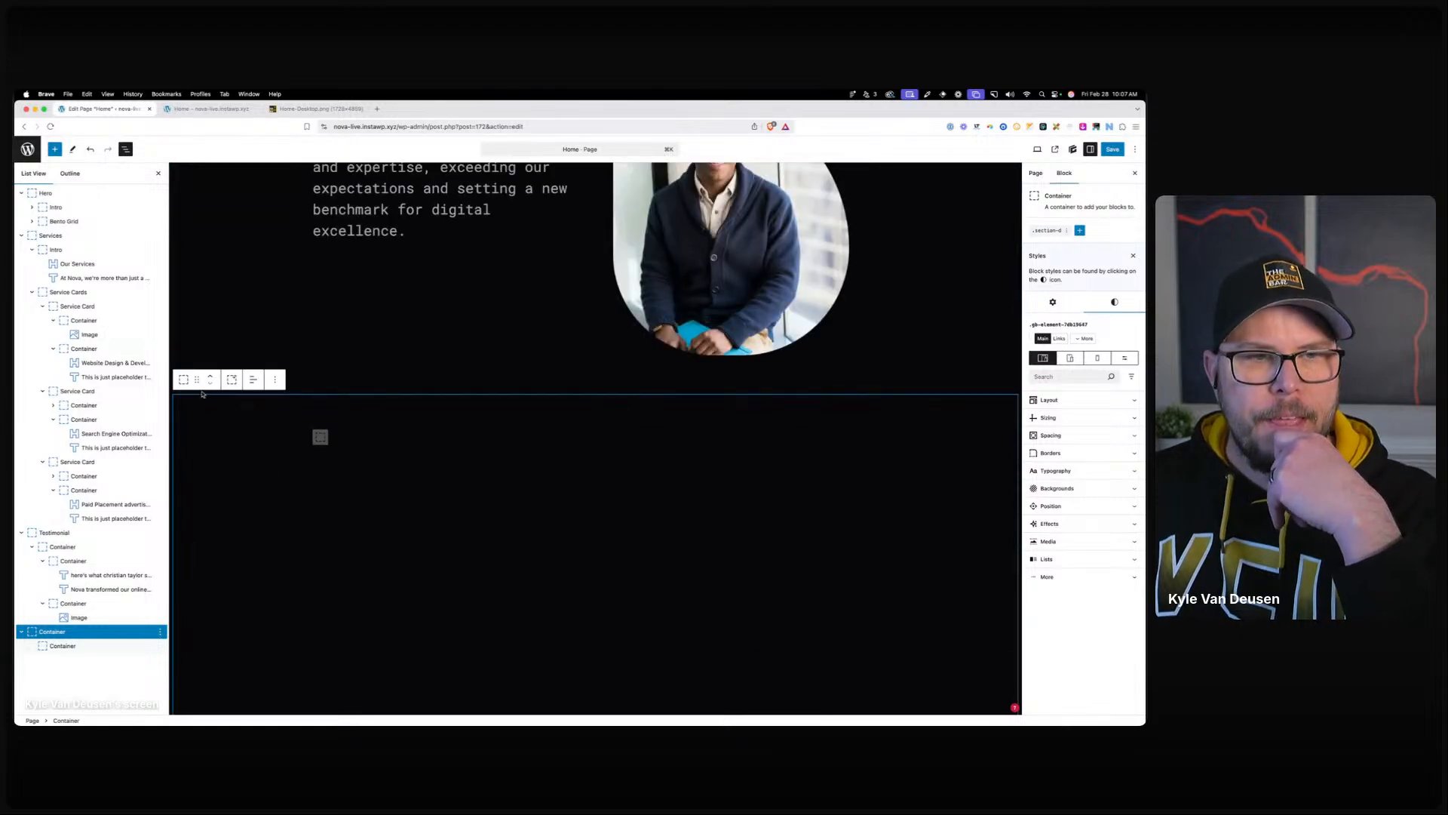
{"action": "left_click", "coordinate": [1080, 230]}
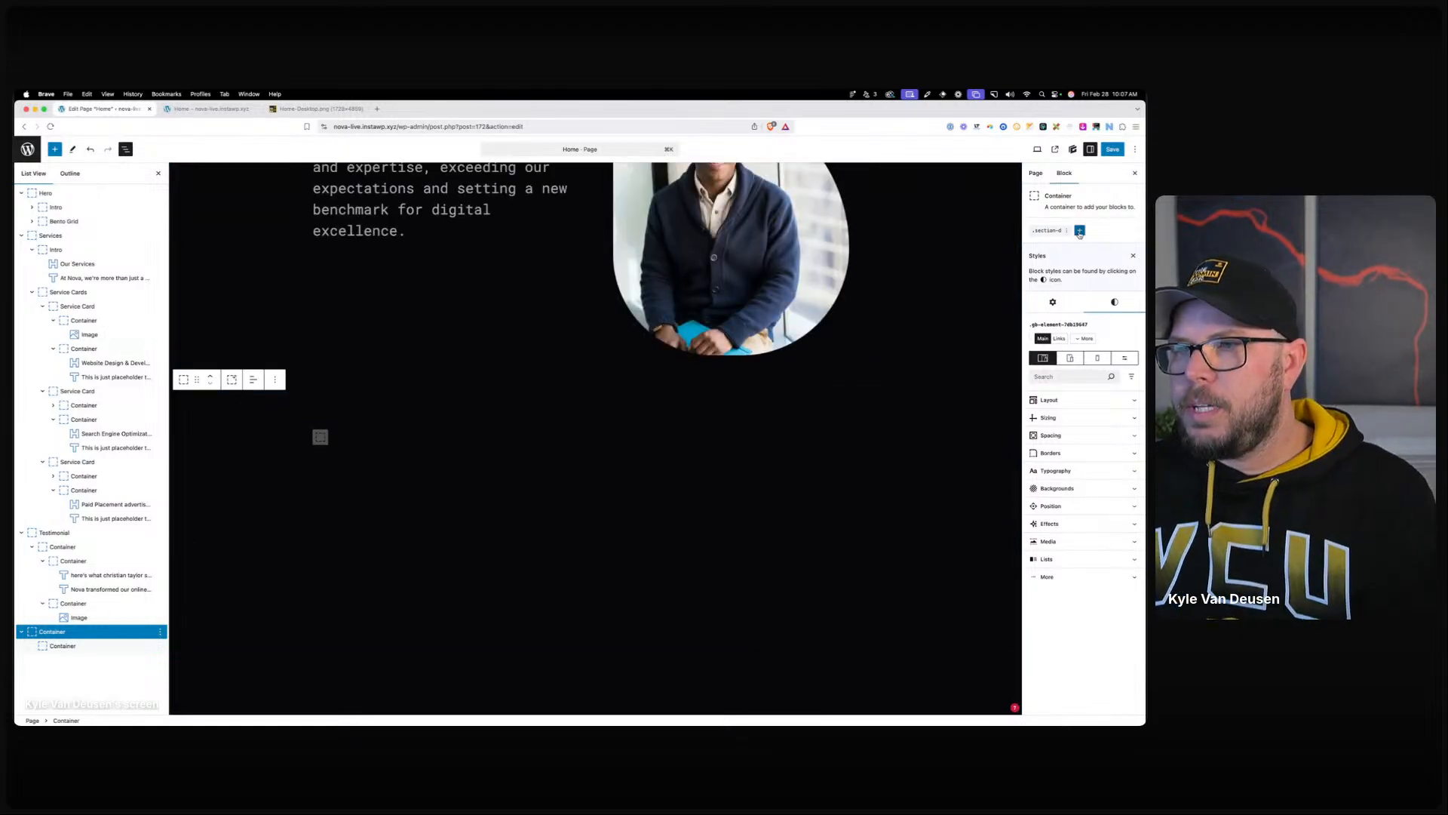
{"action": "left_click", "coordinate": [1082, 264]}
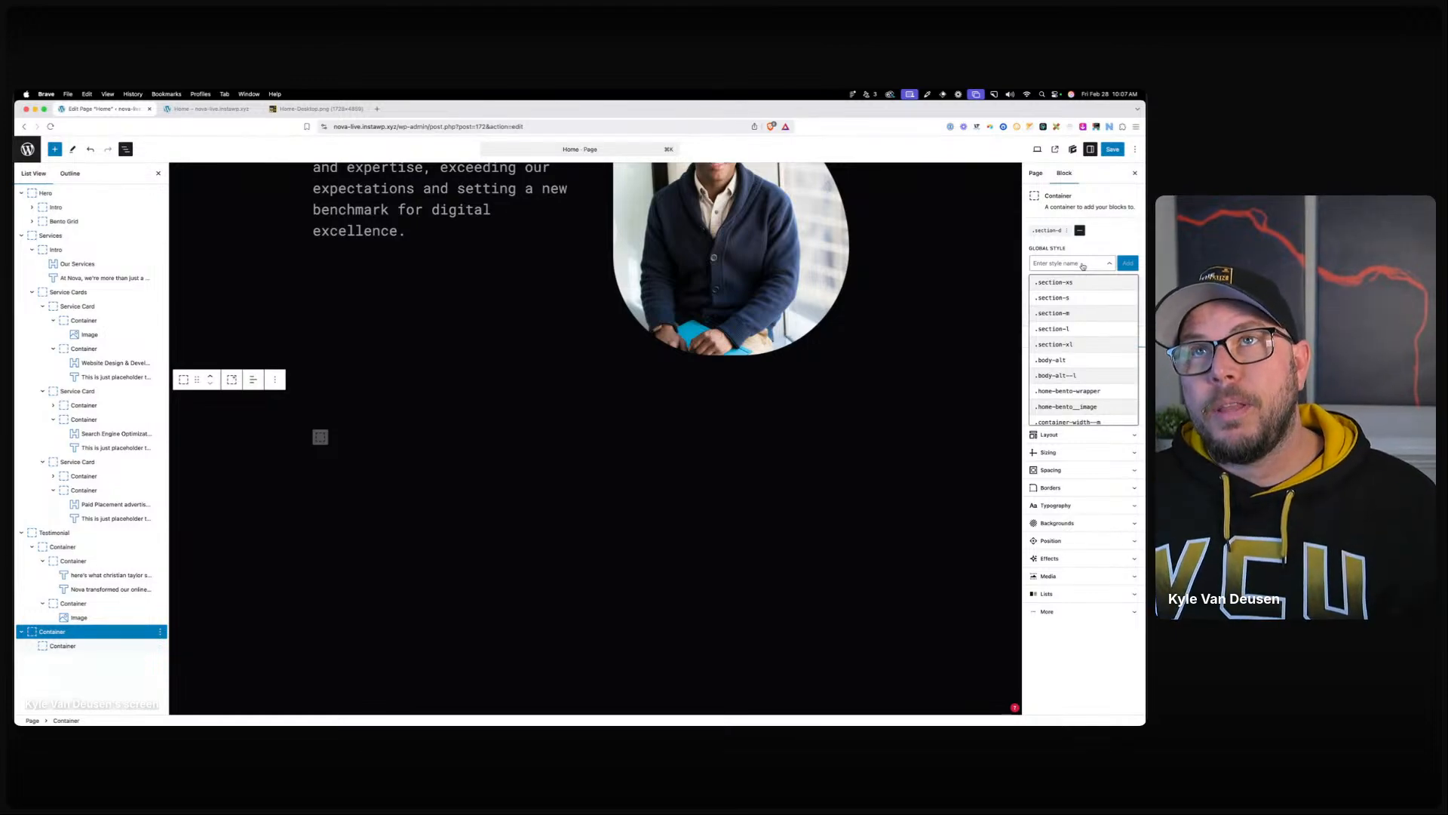
{"action": "type", "text": "home-blog-"}
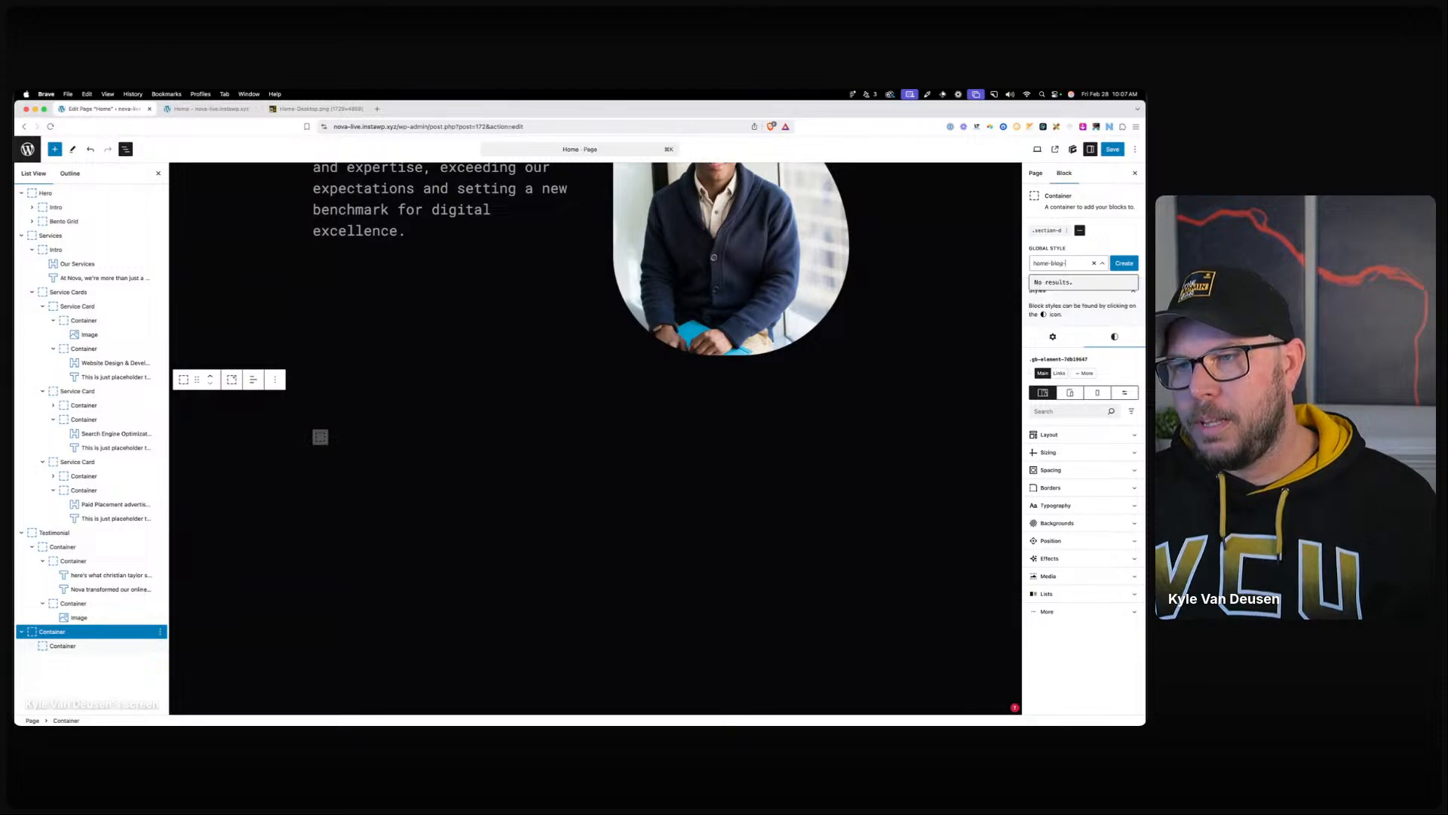
{"action": "type", "text": "container"}
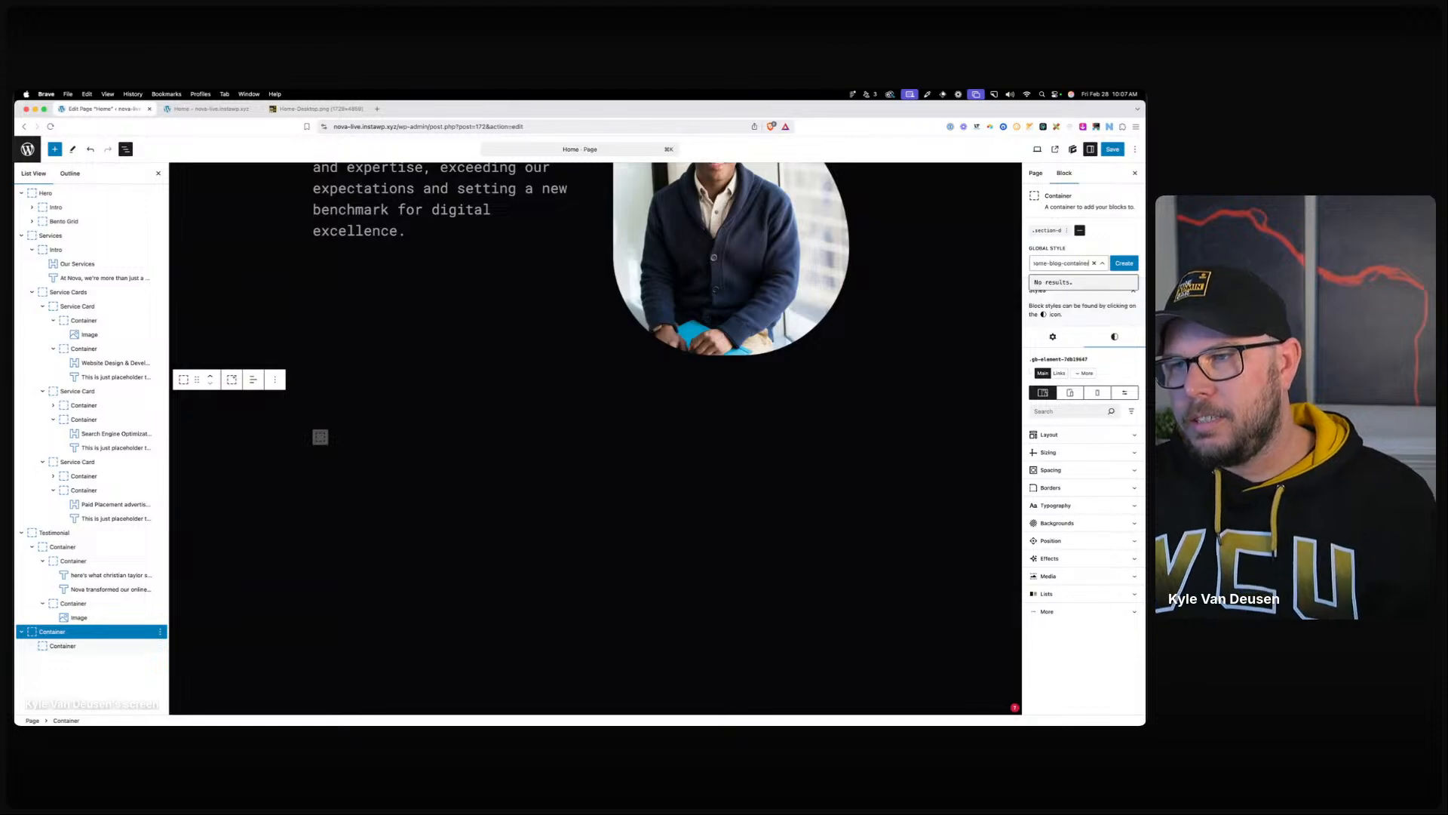
{"action": "left_click", "coordinate": [1129, 263]}
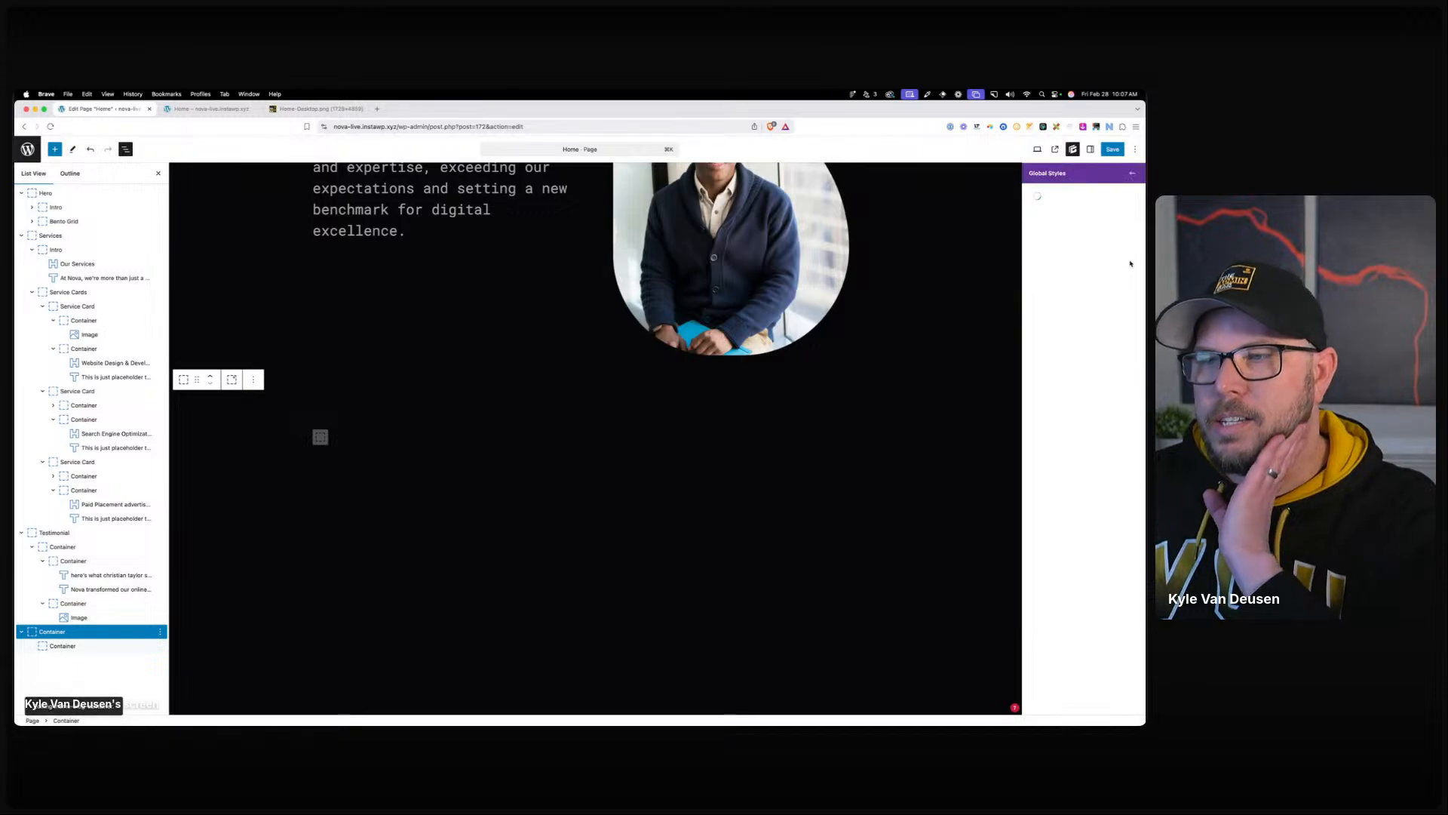
Start editing home-blog-container and create a ::before selector for it.
{"action": "left_click", "coordinate": [1071, 308]}
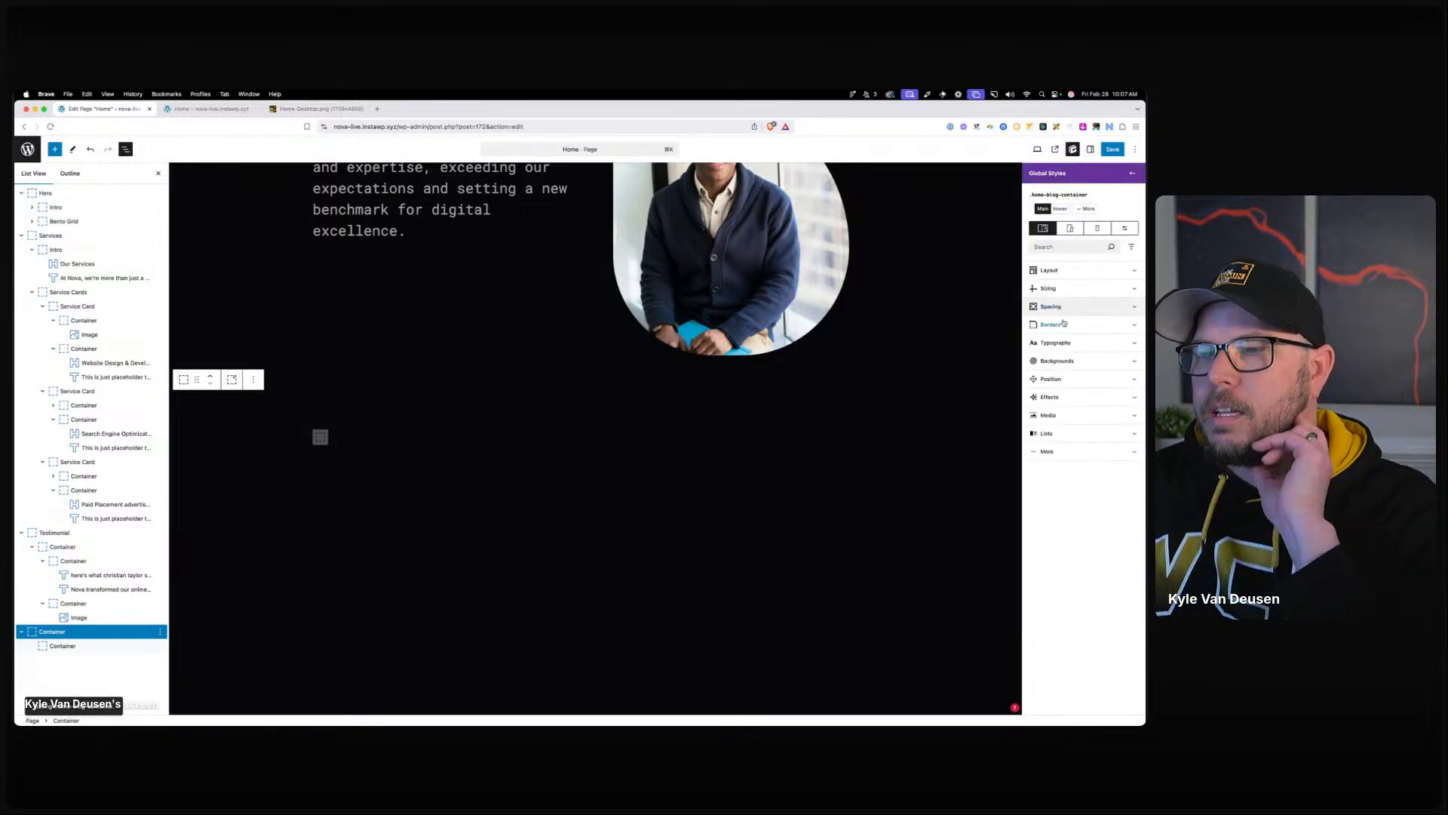
{"action": "left_click", "coordinate": [1050, 379]}
{"action": "left_click", "coordinate": [1081, 411]}
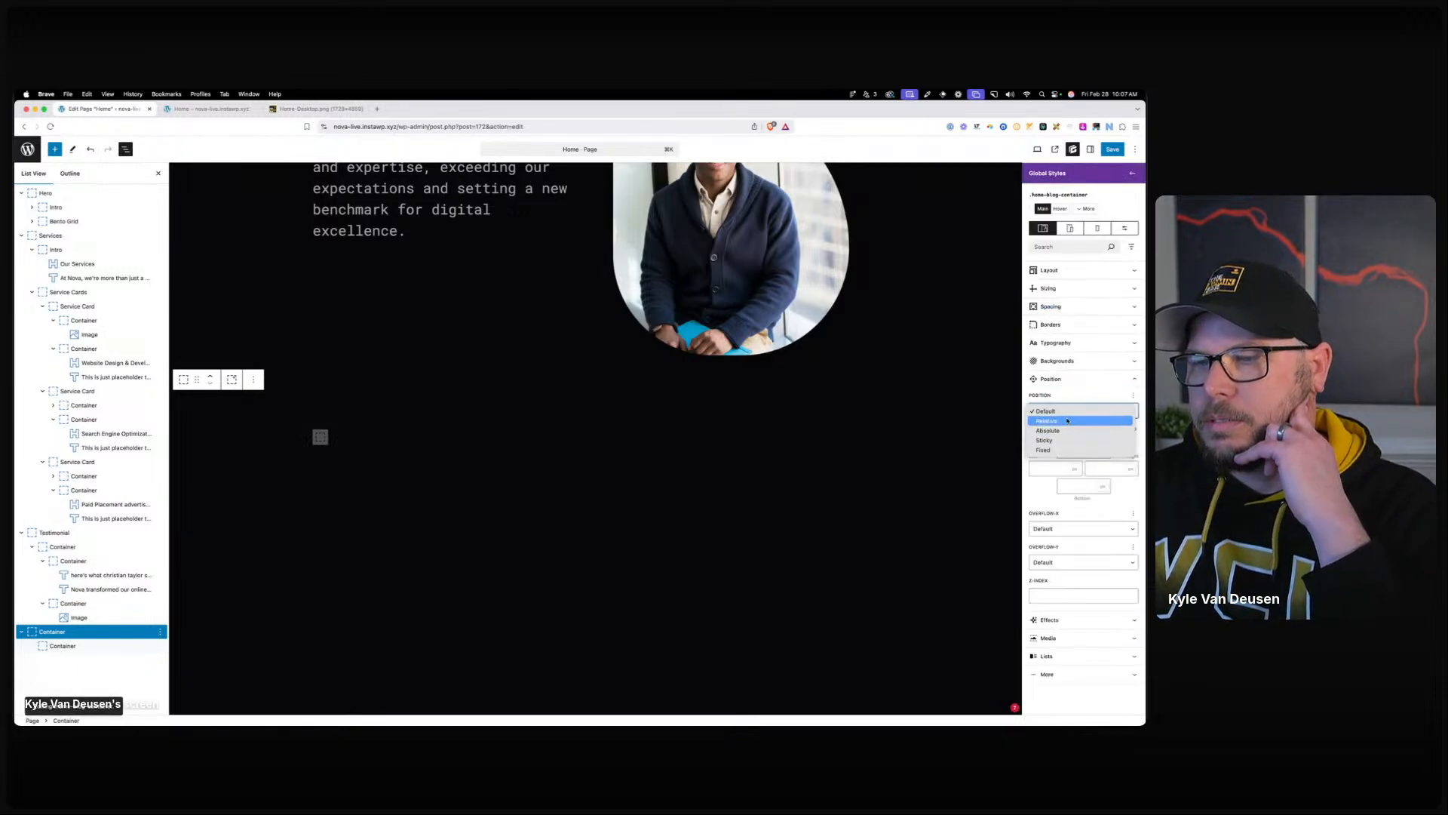
{"action": "left_click", "coordinate": [1092, 342]}
{"action": "left_click", "coordinate": [1094, 210]}
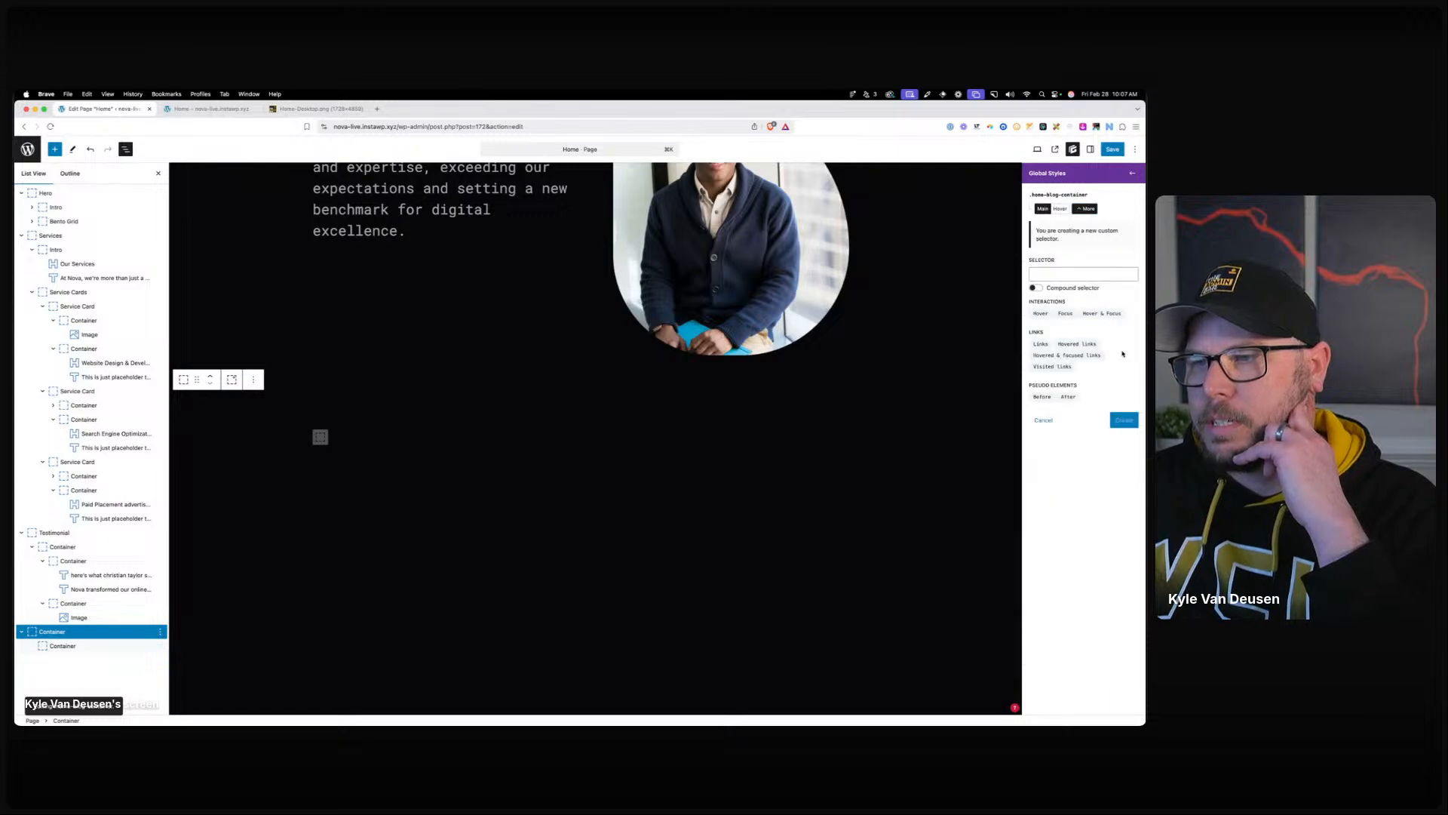
{"action": "left_click", "coordinate": [1042, 397]}
{"action": "left_click", "coordinate": [1123, 421]}
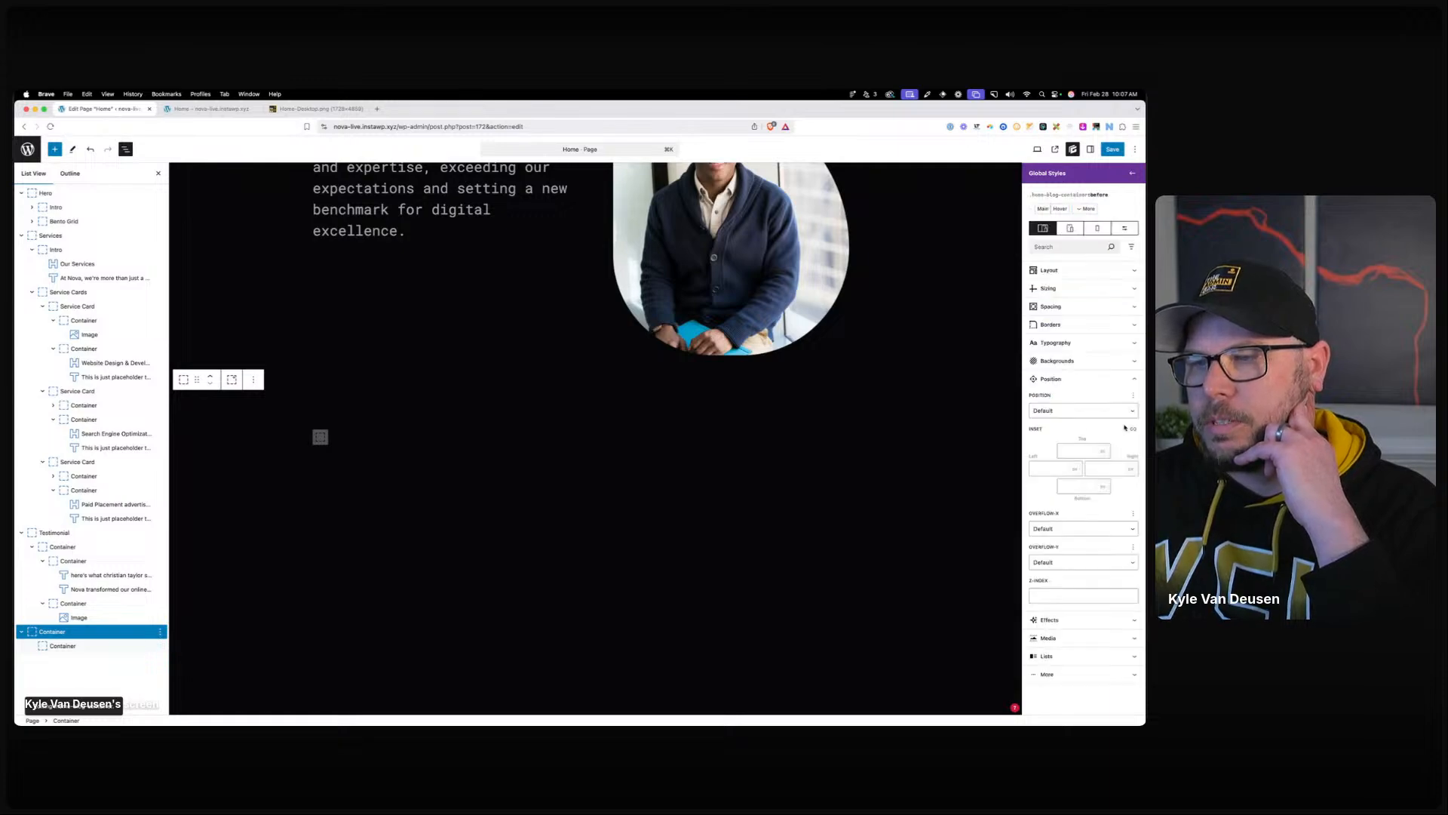
Make ::before absolutely positioned with top -180px, left 0, bottom 0 and a right inset.
{"action": "left_click", "coordinate": [1079, 410]}
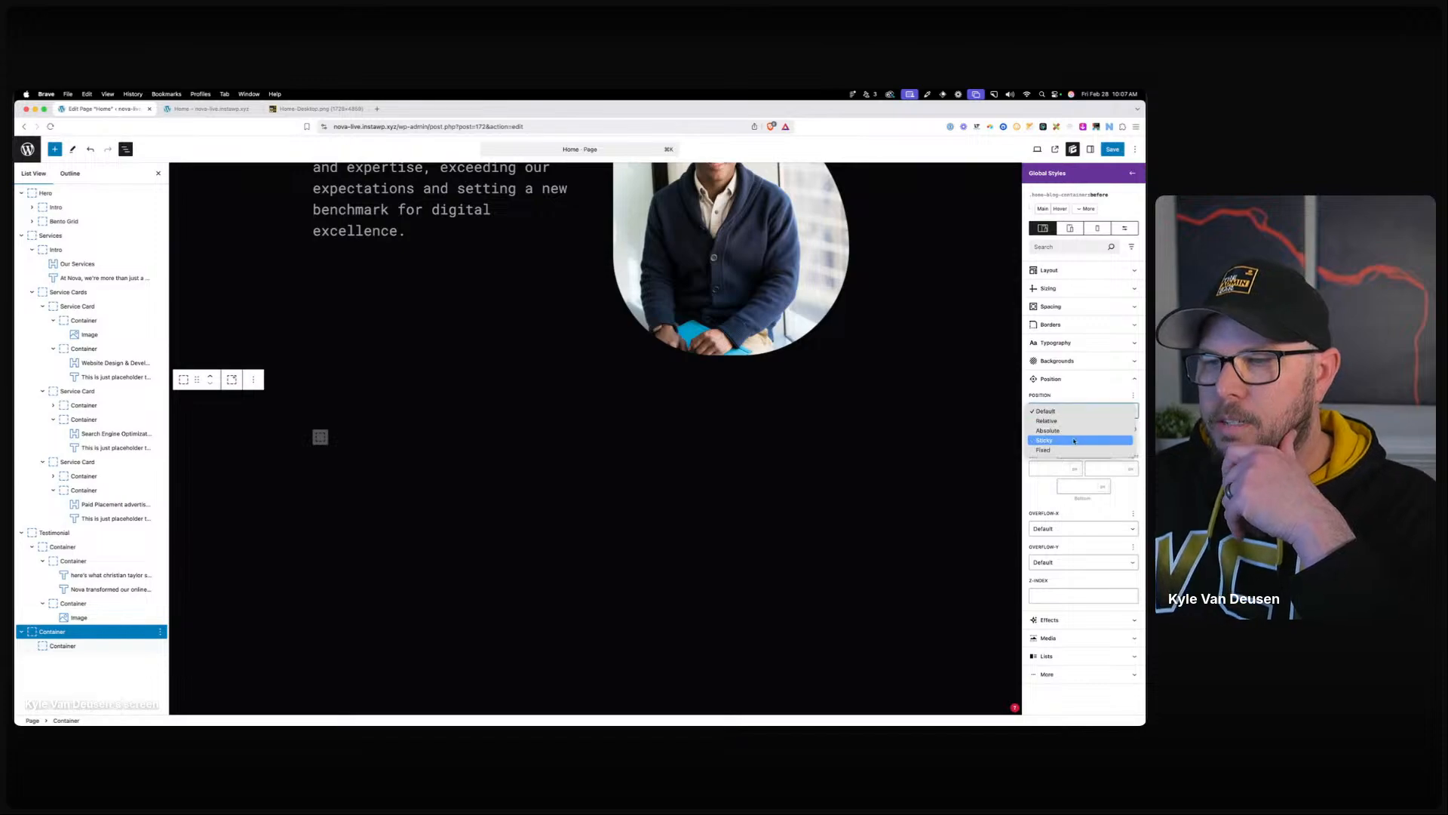
{"action": "left_click", "coordinate": [1076, 439]}
{"action": "left_click", "coordinate": [1052, 469]}
{"action": "type", "text": "0"}
{"action": "left_click", "coordinate": [1072, 487]}
{"action": "type", "text": "0"}
{"action": "left_click", "coordinate": [1076, 450]}
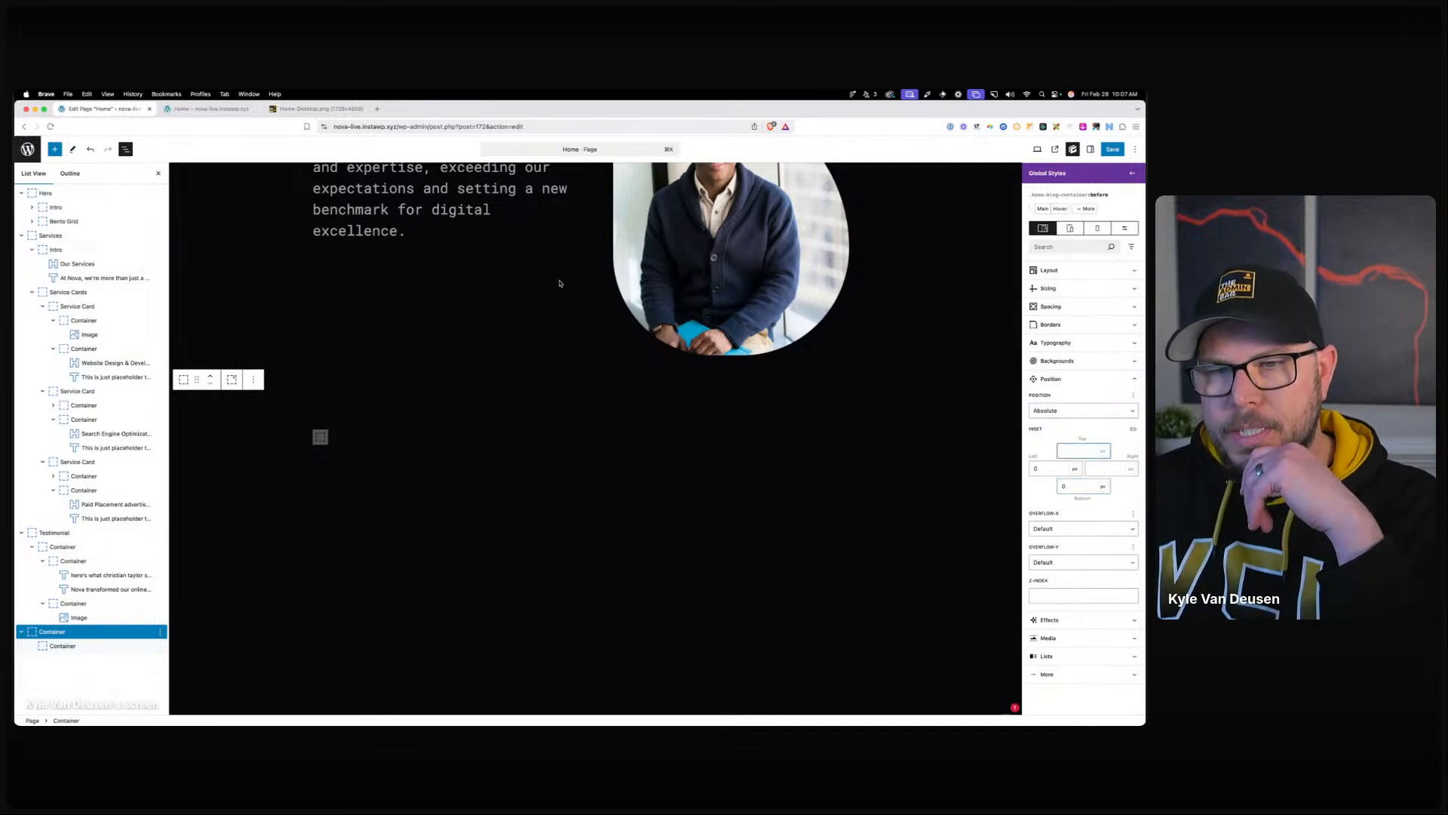
{"action": "type", "text": "-180"}
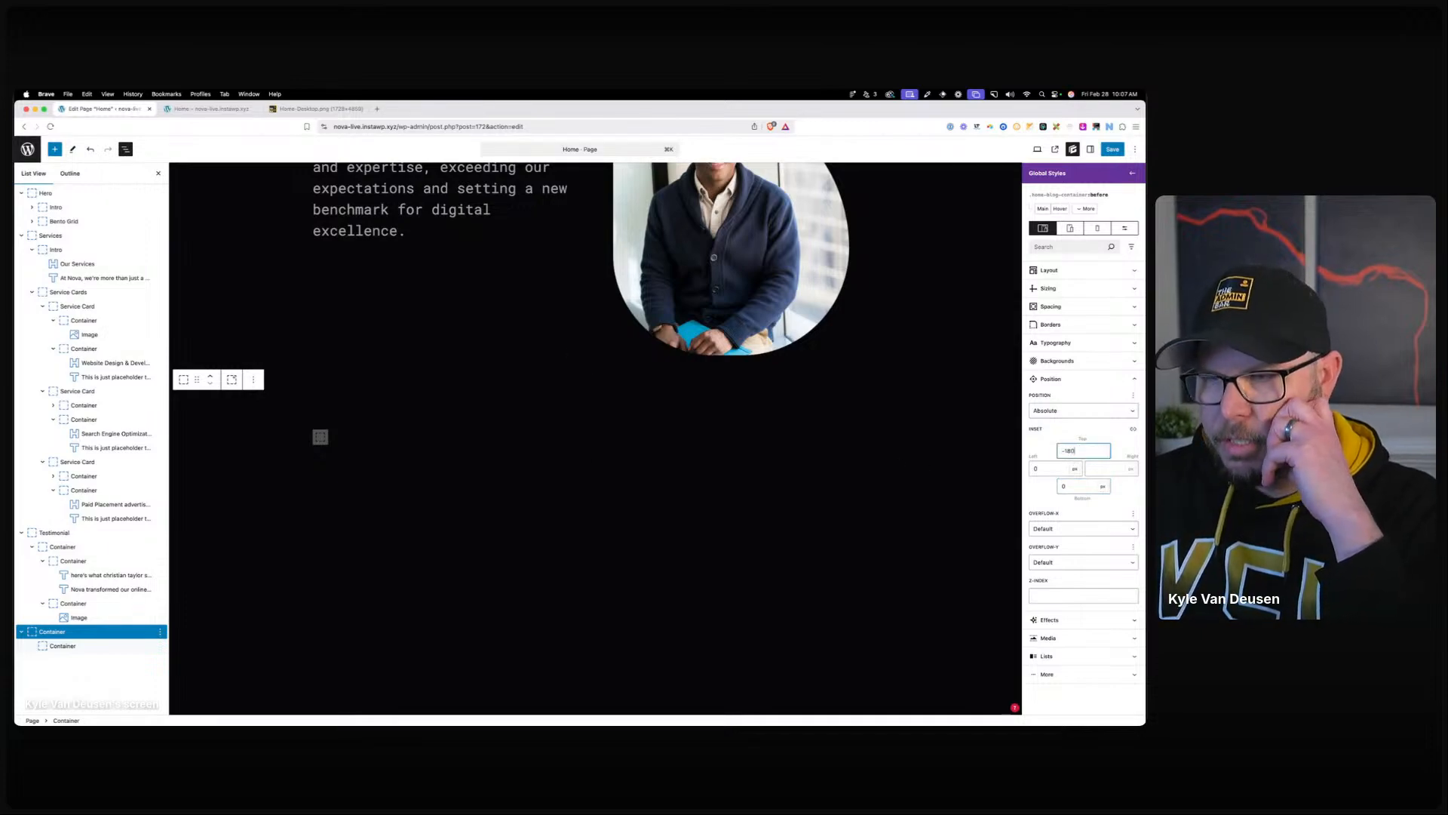
{"action": "type", "text": "px"}
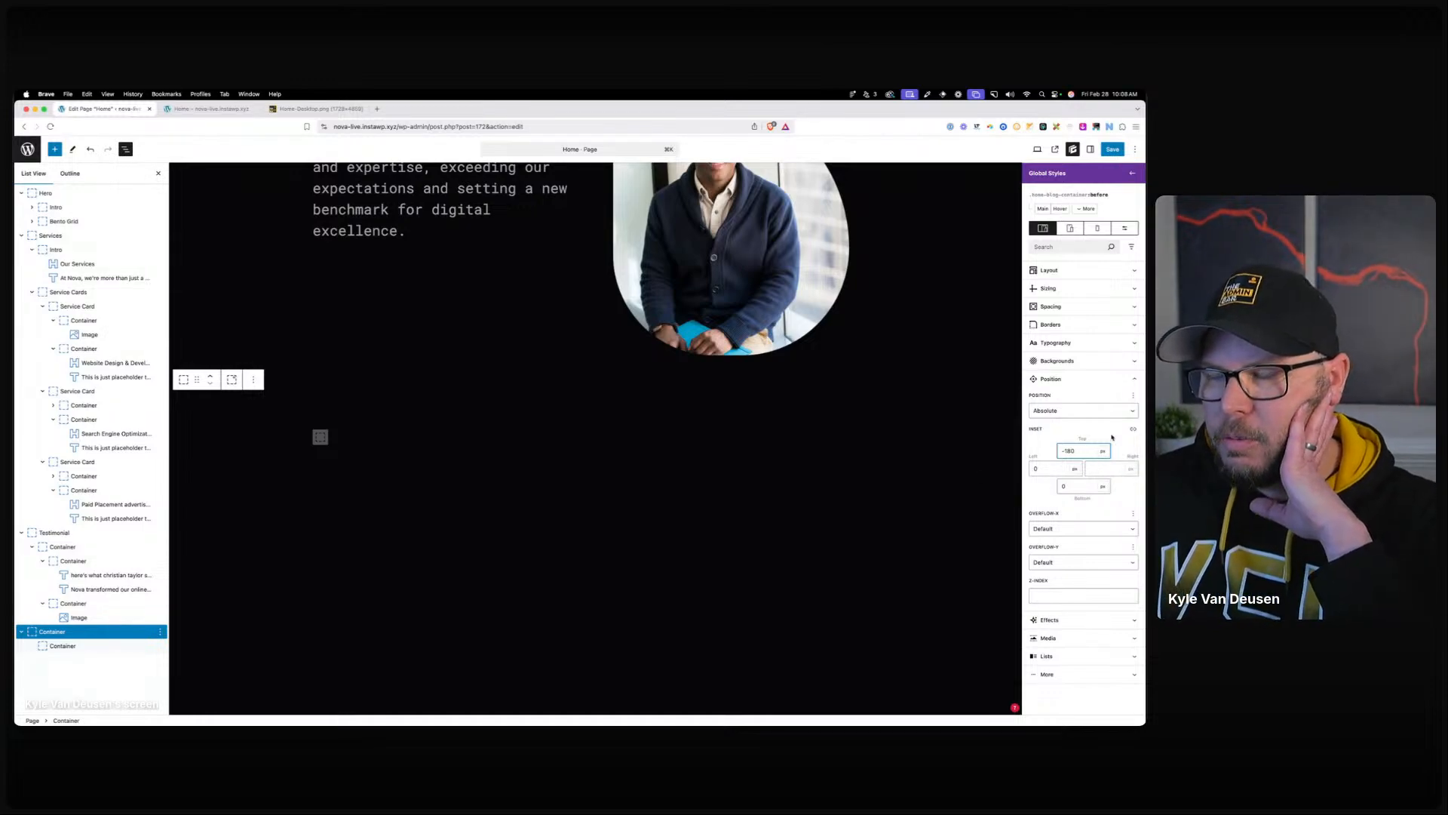
{"action": "left_click", "coordinate": [1098, 467]}
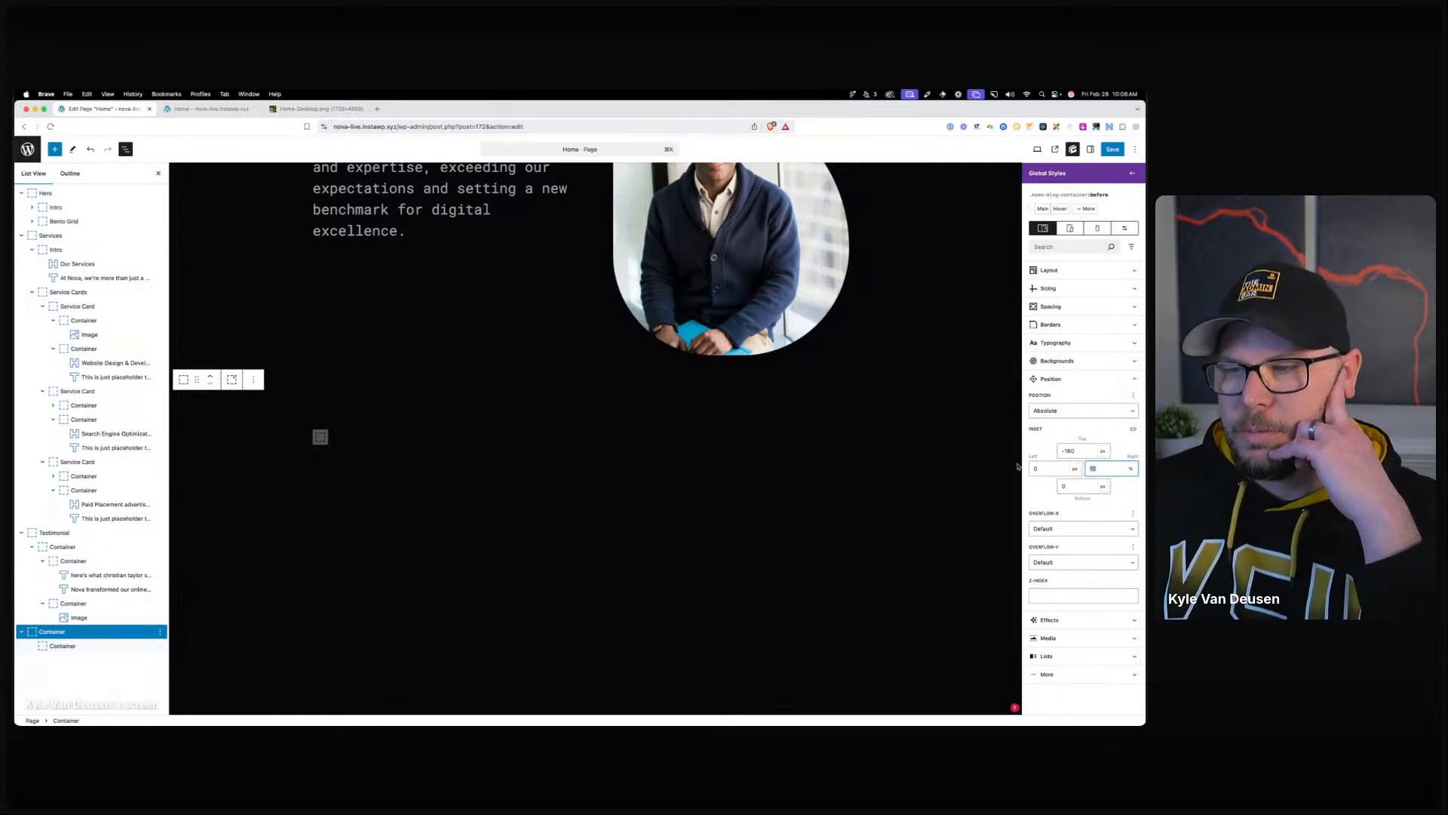
{"action": "left_click", "coordinate": [1062, 468]}
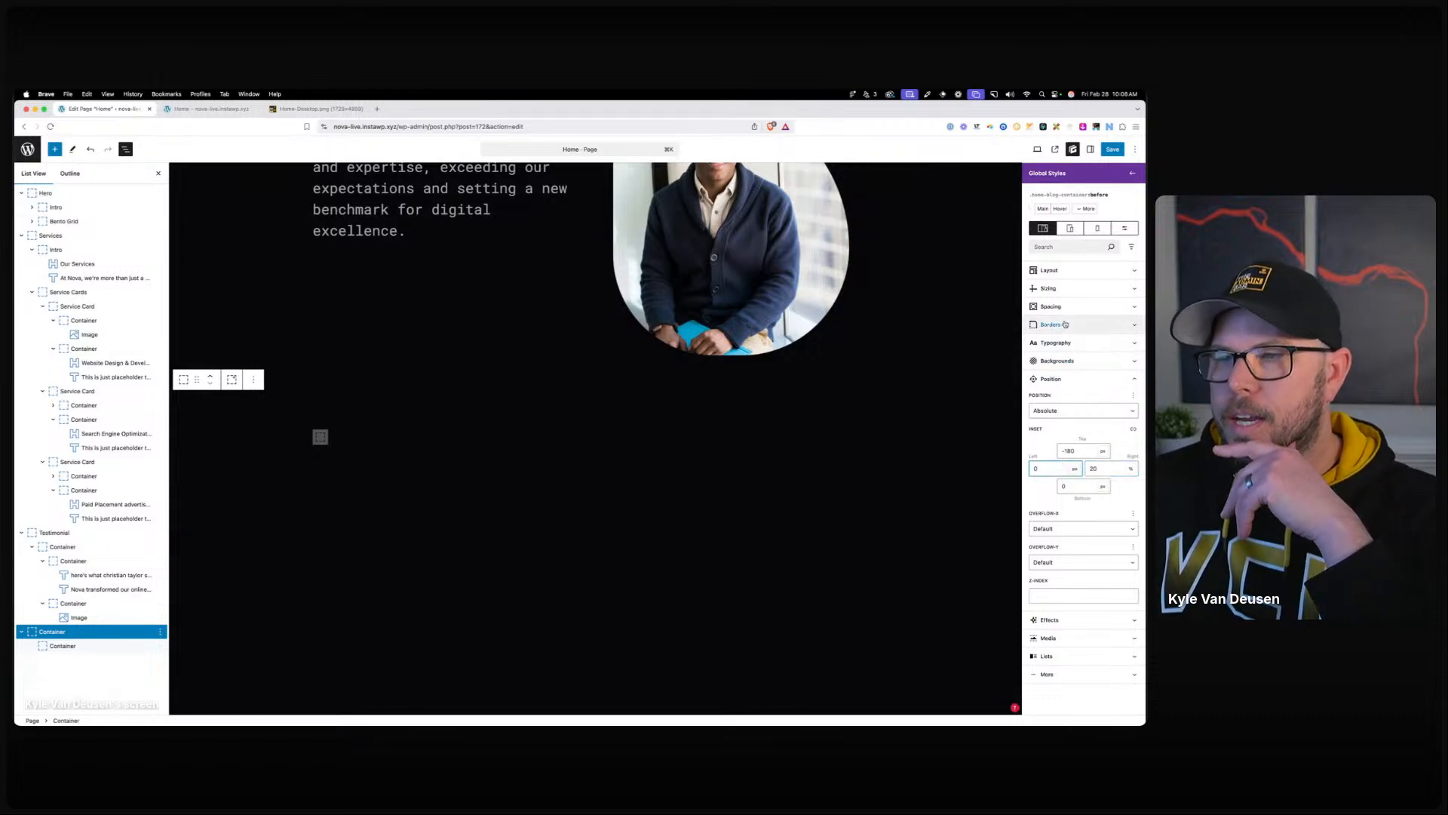
{"action": "left_click", "coordinate": [1057, 361]}
{"action": "left_click", "coordinate": [1037, 407]}
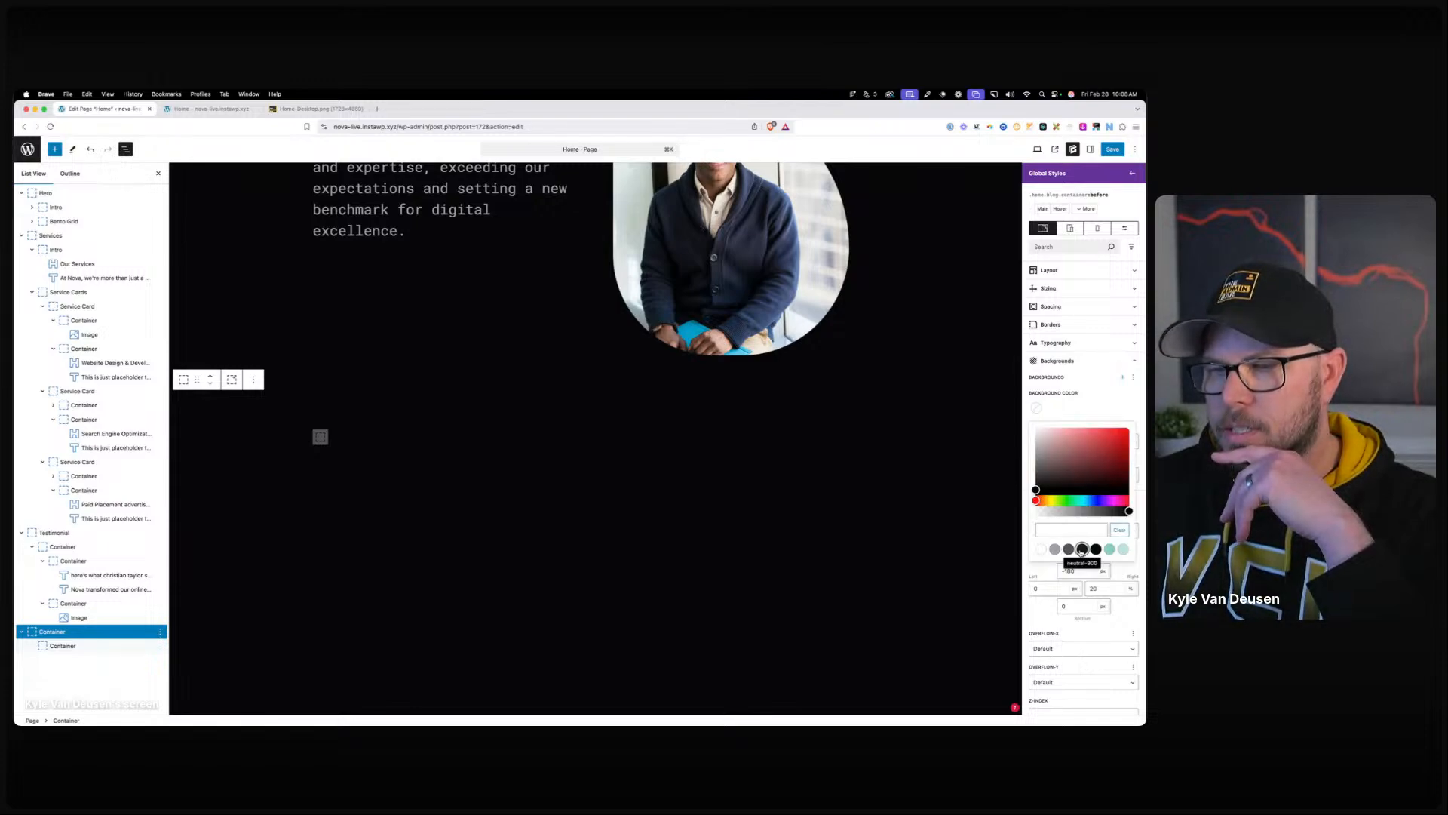
Give ::before a neutral-900 background and a content value so the dark panel appears.
{"action": "left_click", "coordinate": [1081, 549]}
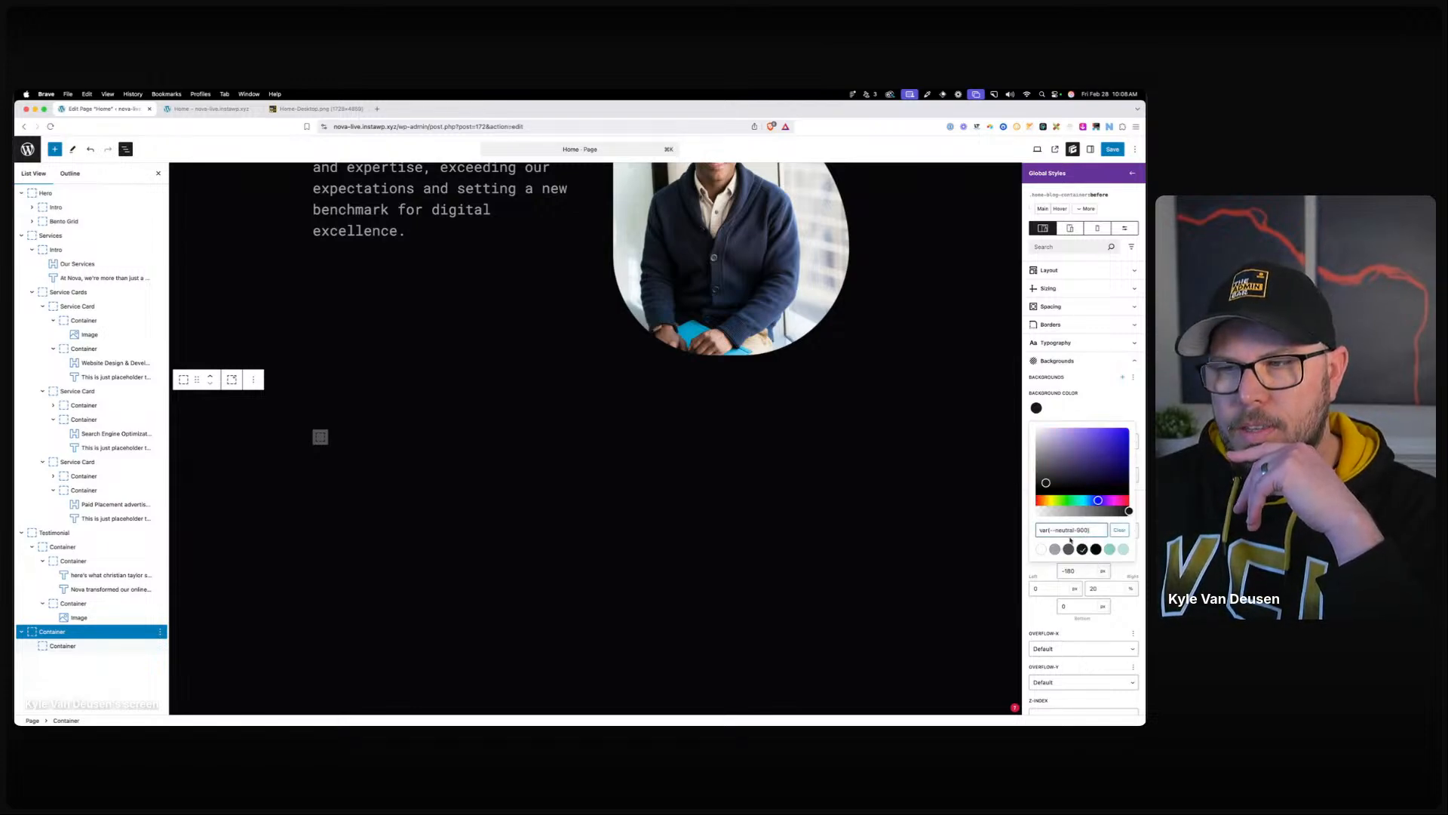
{"action": "left_click", "coordinate": [1049, 288]}
{"action": "left_click", "coordinate": [1053, 319]}
{"action": "type", "text": "100"}
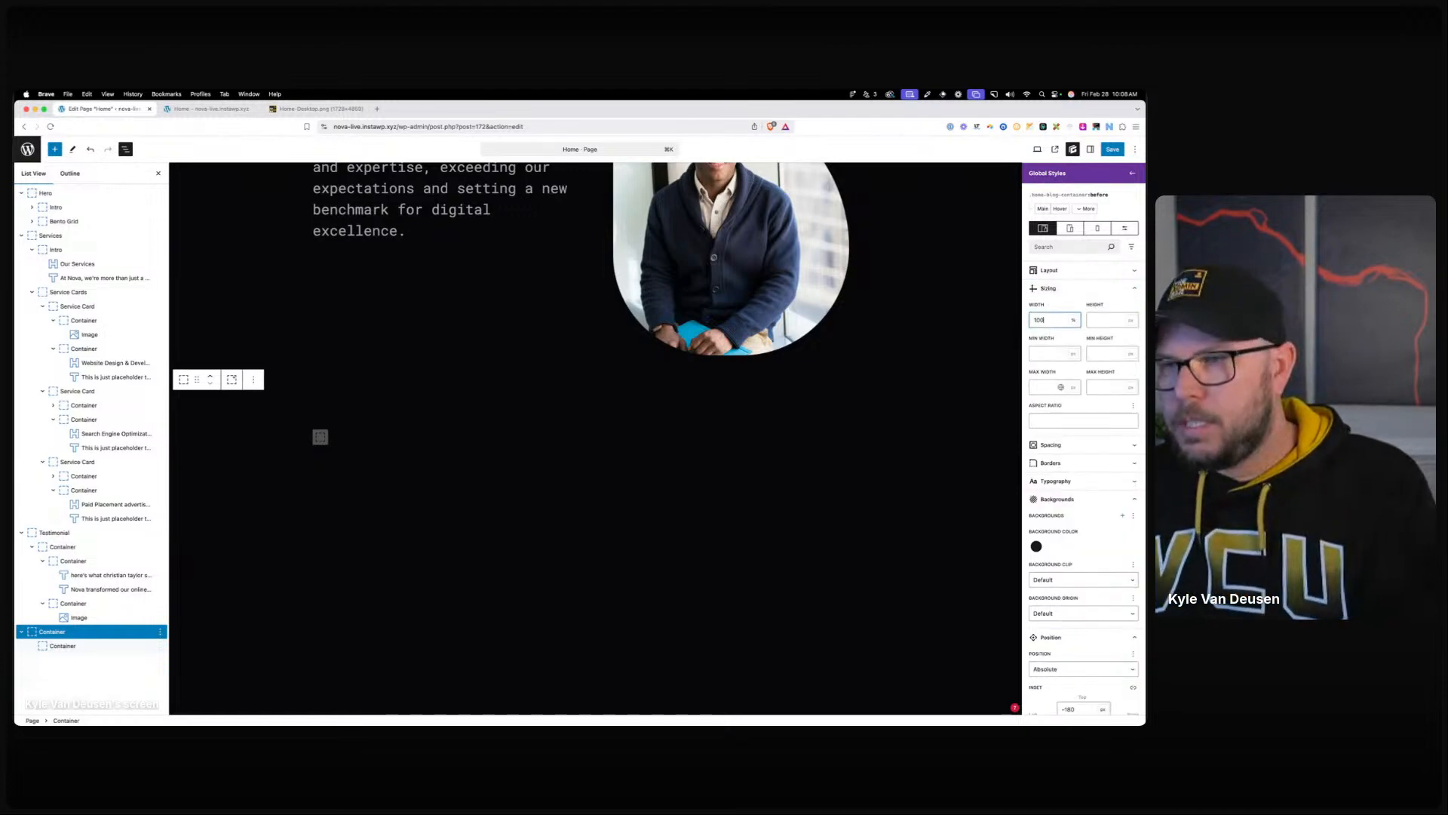
{"action": "key", "text": "Tab"}
{"action": "type", "text": "10"}
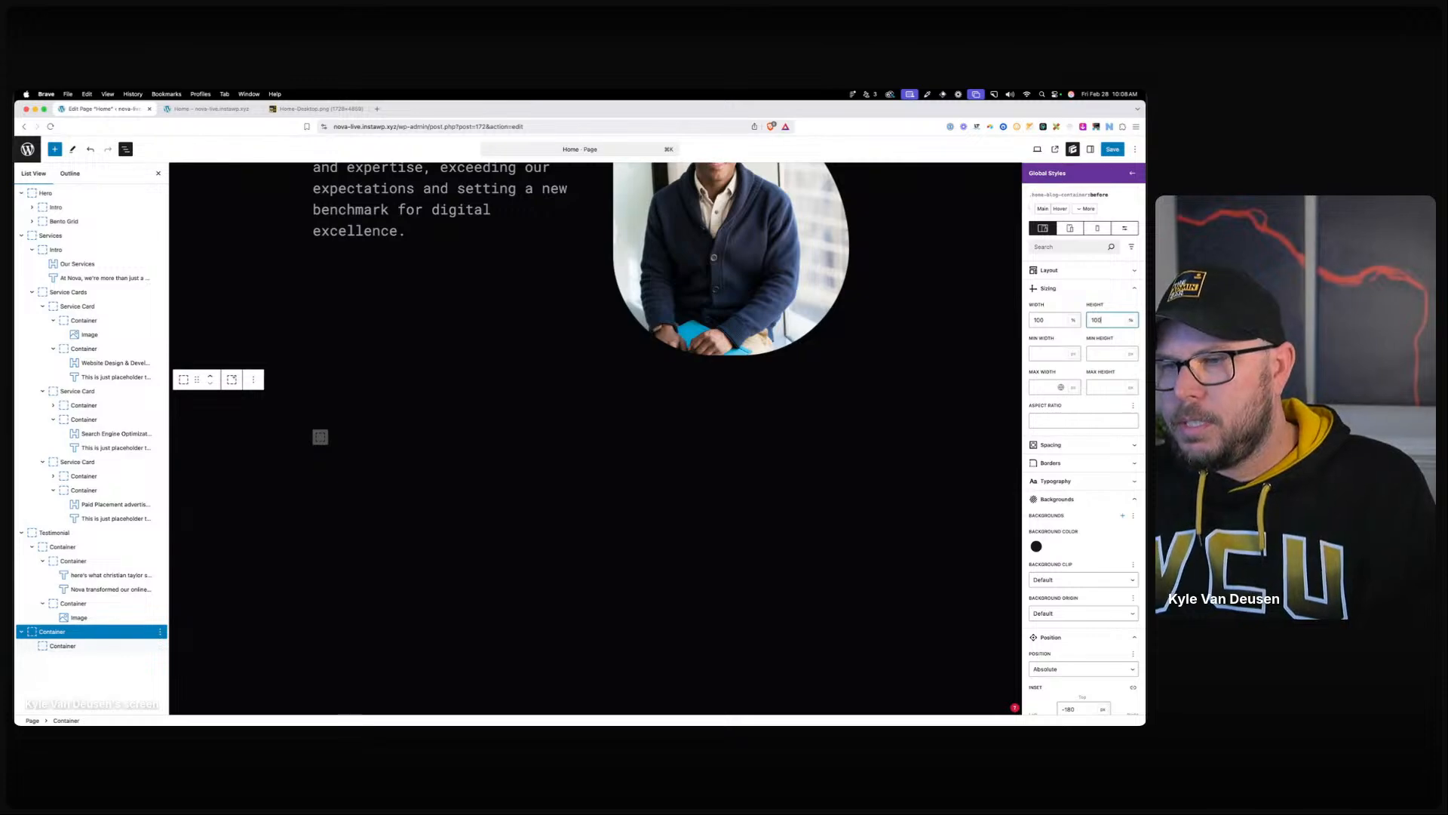
{"action": "left_click", "coordinate": [1036, 547]}
{"action": "left_click", "coordinate": [1084, 537]}
{"action": "scroll", "coordinate": [1058, 636], "scroll_direction": "down", "scroll_amount": 4}
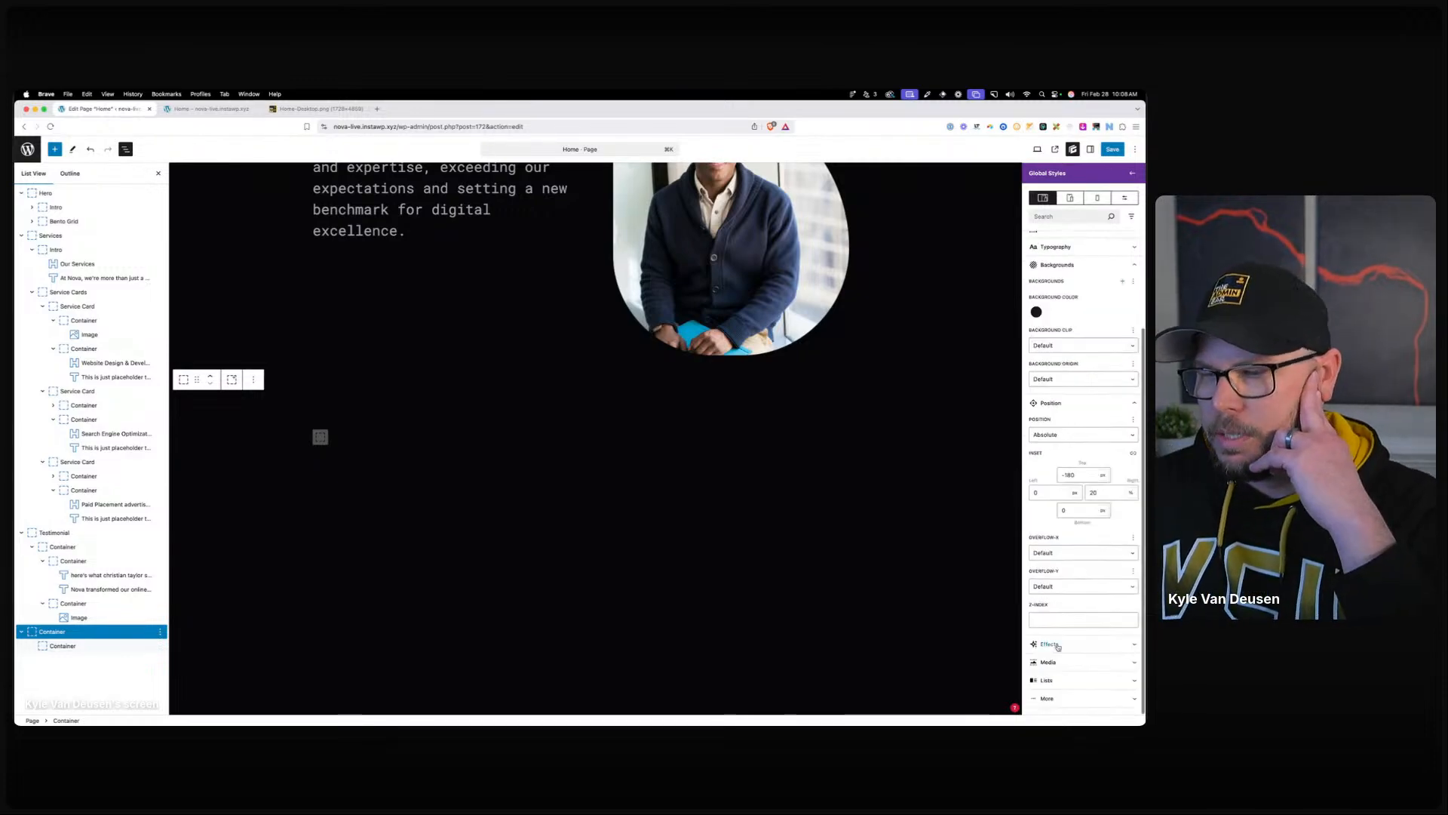
{"action": "left_click", "coordinate": [1063, 699]}
{"action": "left_click", "coordinate": [1056, 532]}
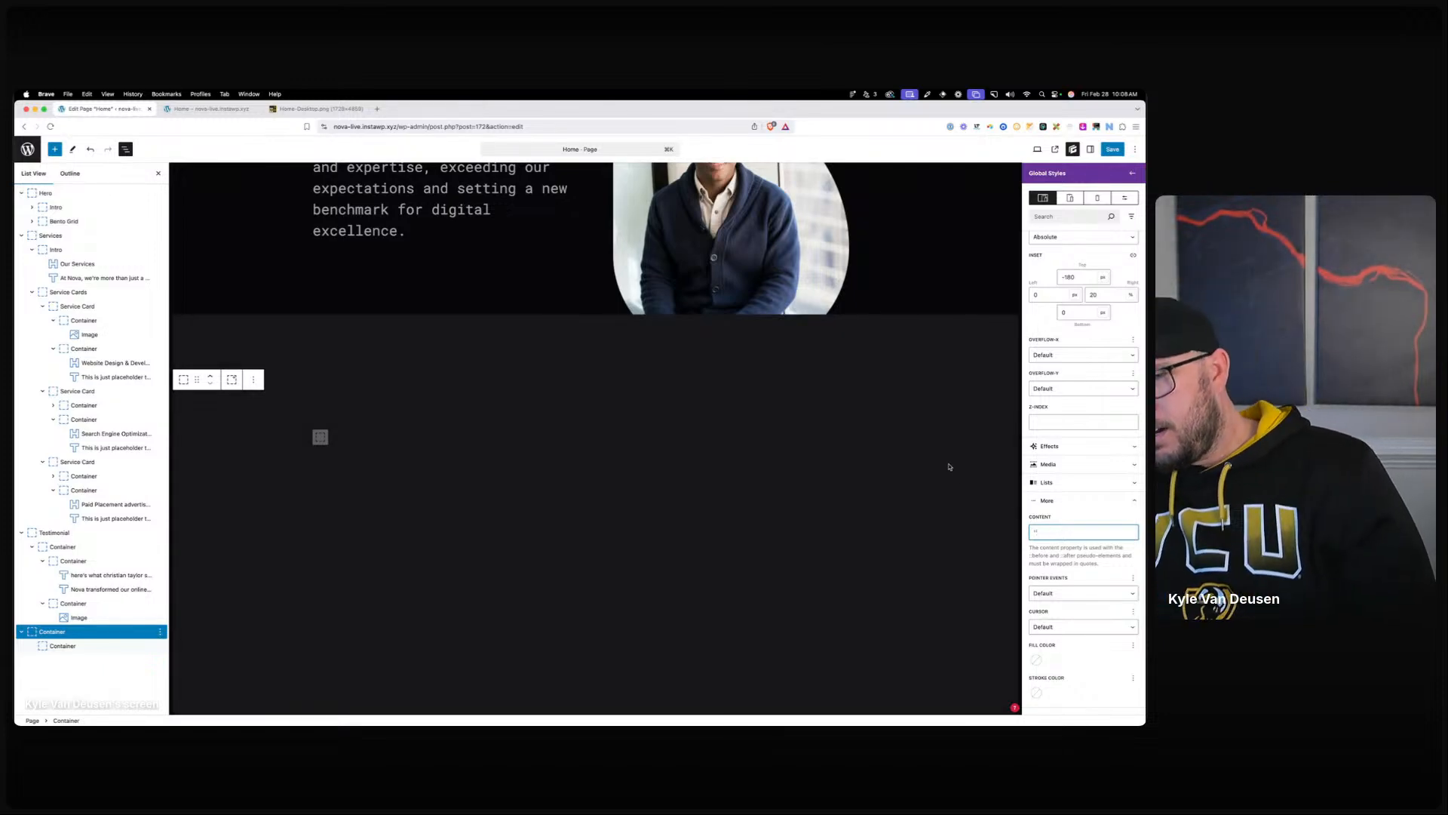
{"action": "left_click", "coordinate": [914, 437]}
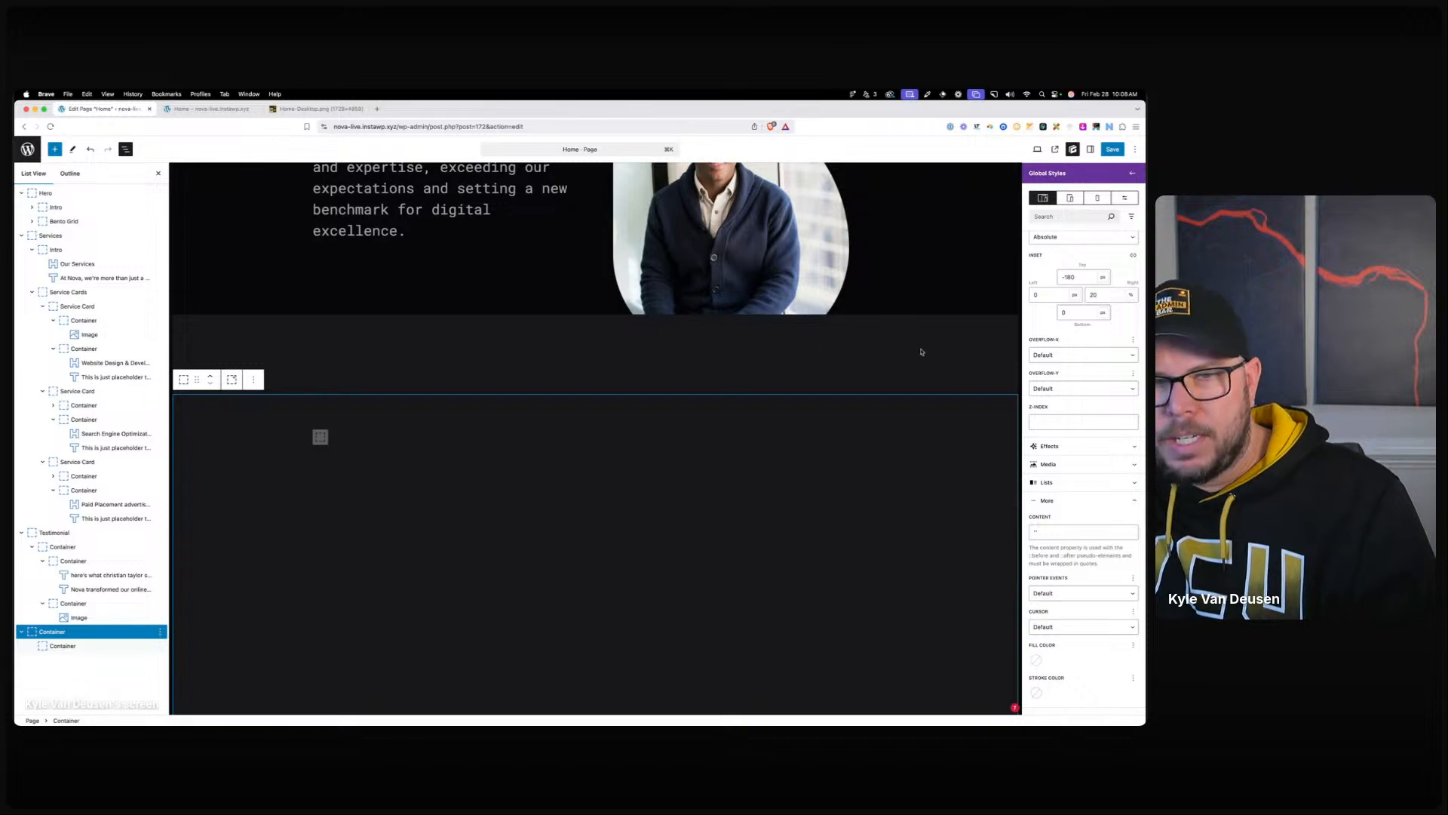
Clear the ::before width and height and reduce its right inset to 5%.
{"action": "left_click", "coordinate": [1097, 296]}
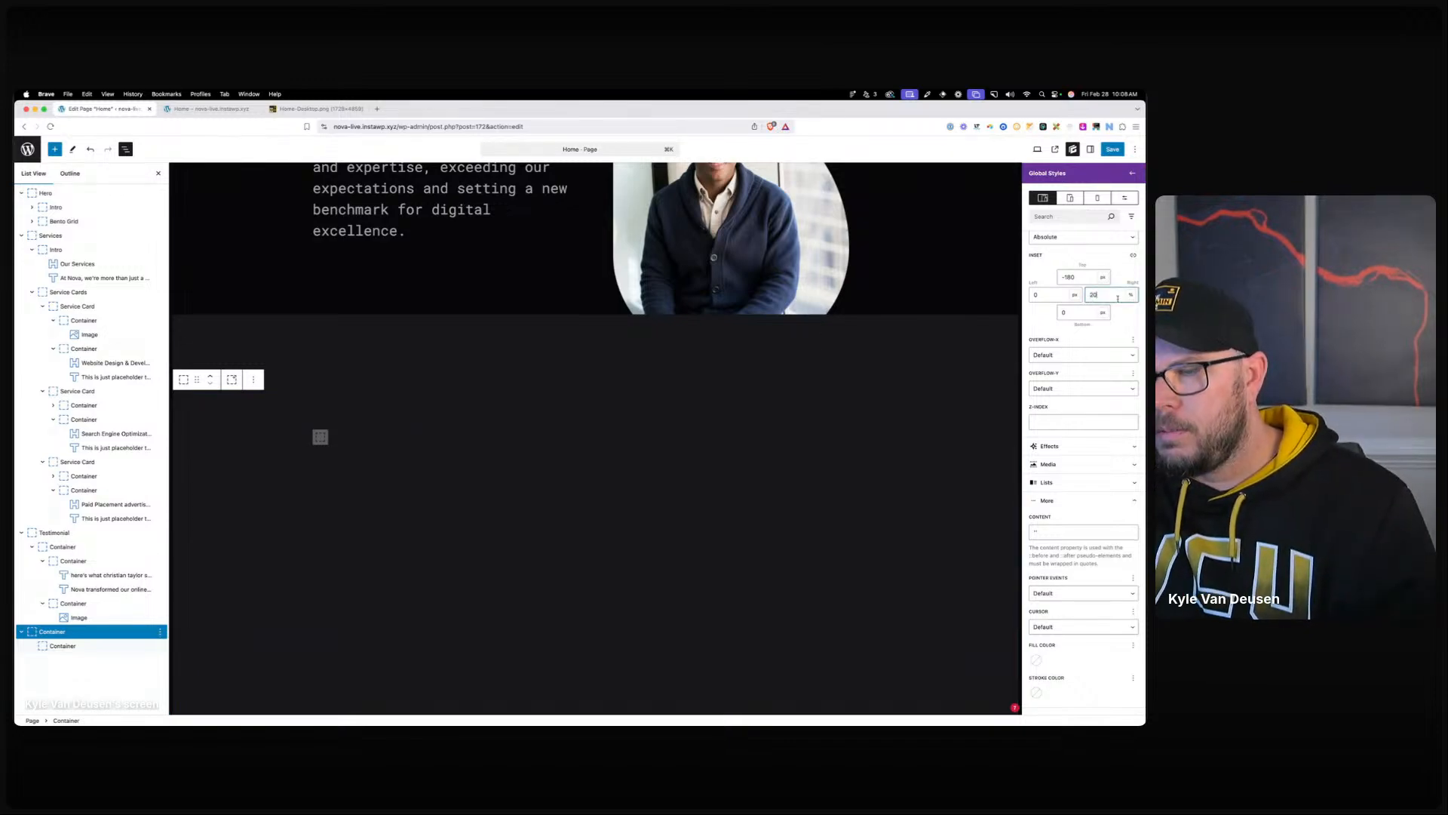
{"action": "left_click", "coordinate": [1087, 314]}
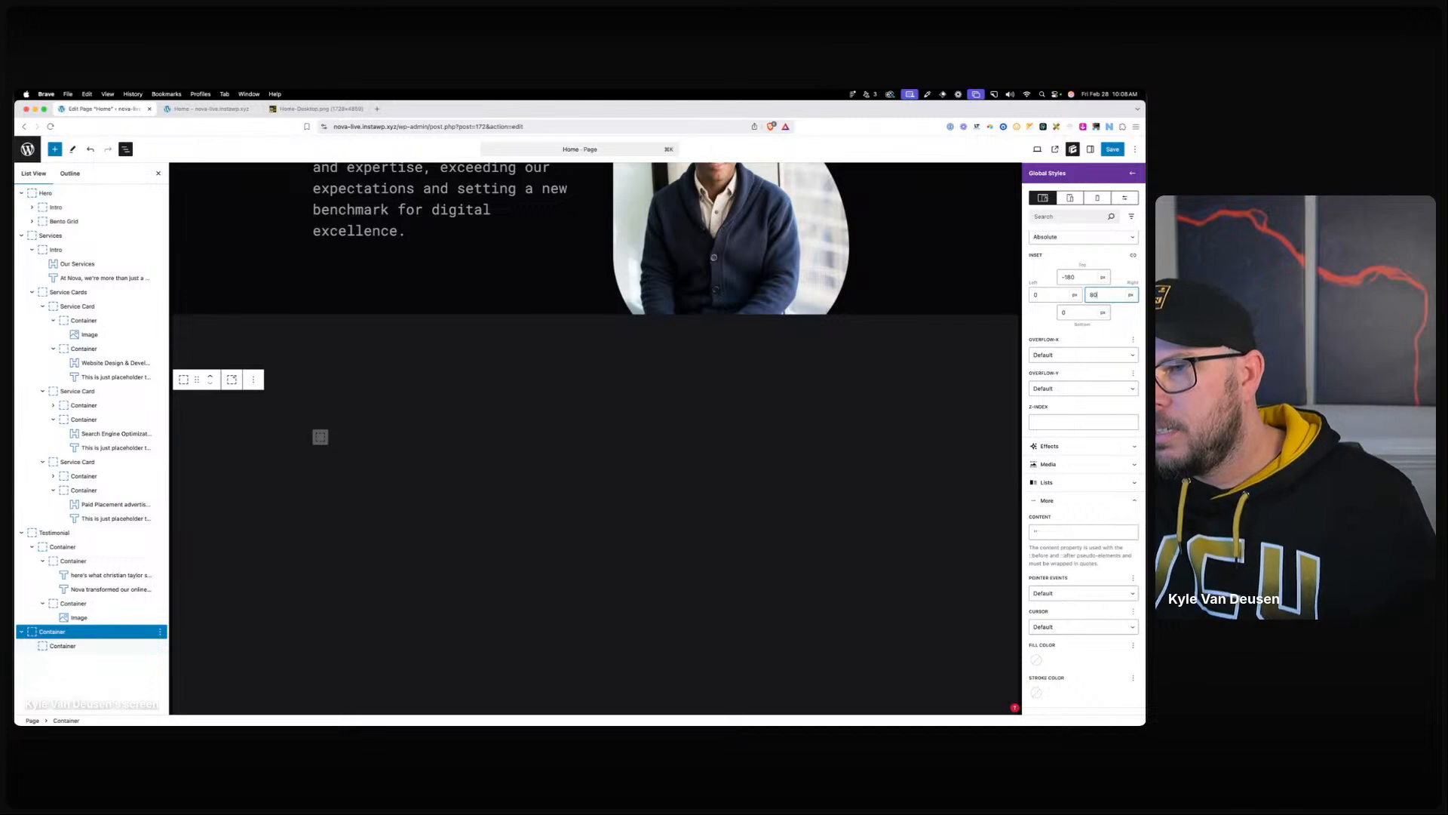
{"action": "scroll", "coordinate": [1079, 377], "scroll_direction": "up", "scroll_amount": 10}
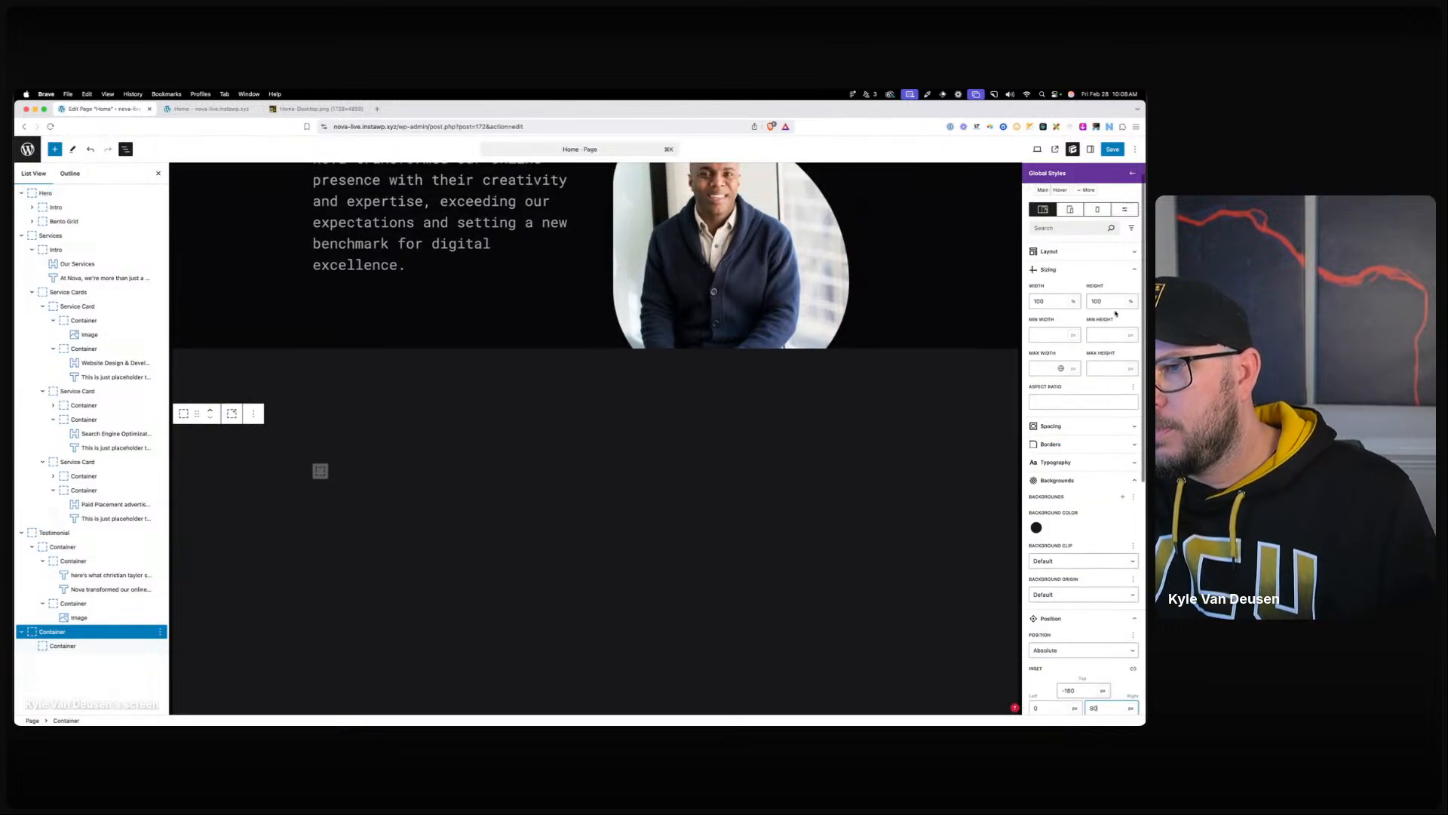
{"action": "double_click", "coordinate": [1116, 302]}
{"action": "key", "text": "BackSpace"}
{"action": "double_click", "coordinate": [1047, 303]}
{"action": "key", "text": "BackSpace"}
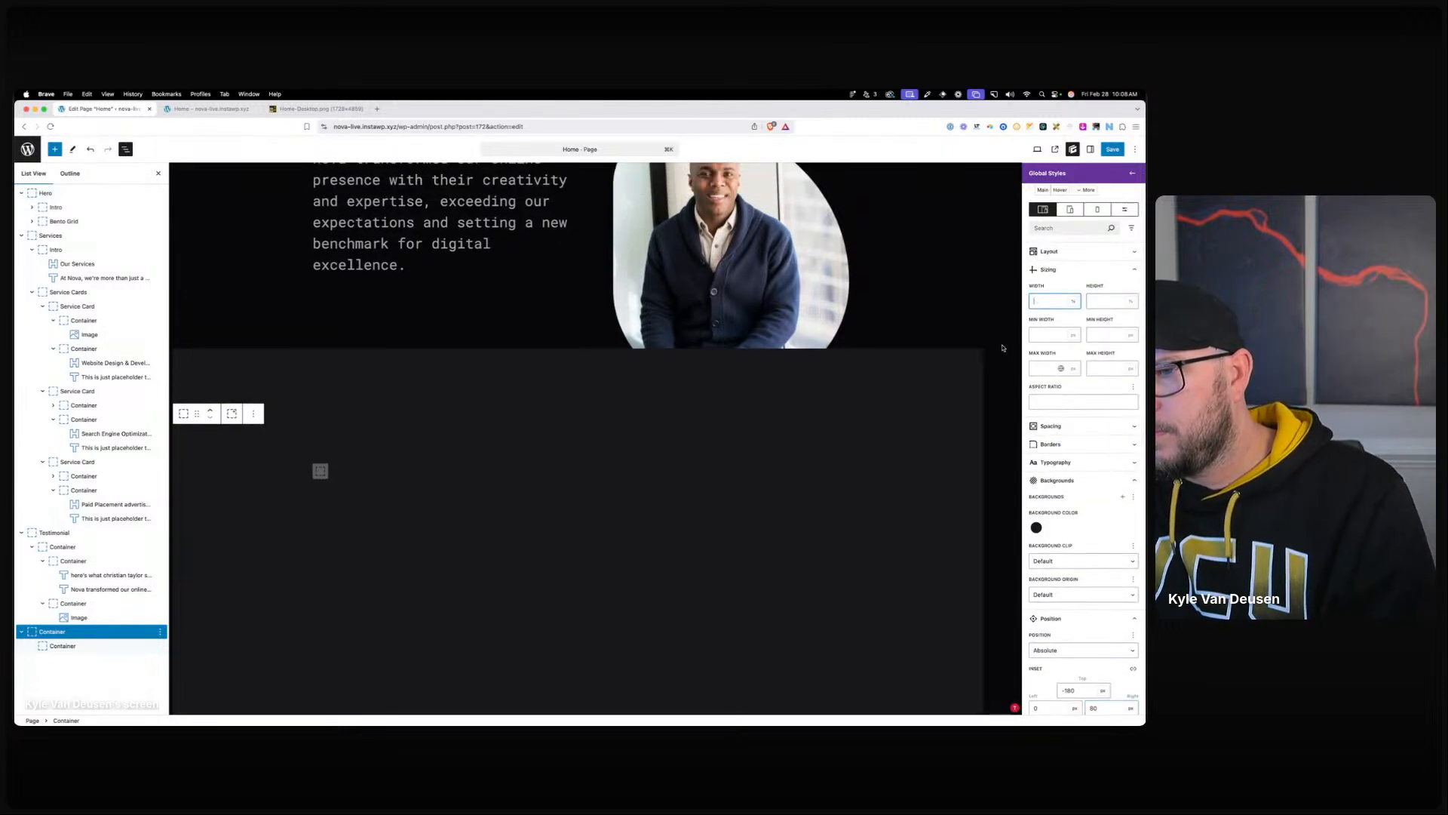
{"action": "scroll", "coordinate": [1079, 452], "scroll_direction": "down", "scroll_amount": 4}
{"action": "double_click", "coordinate": [1107, 558]}
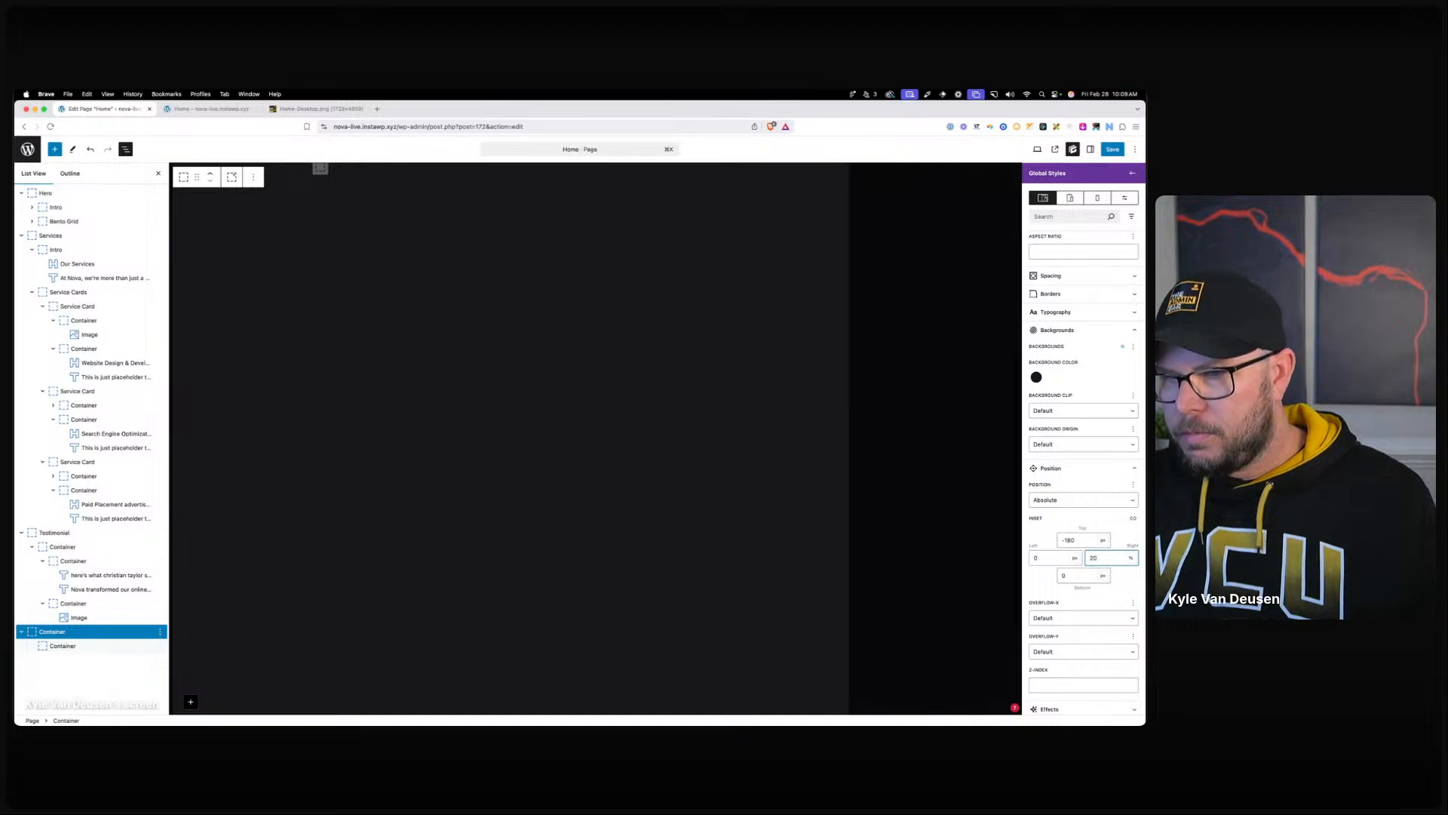
{"action": "key", "text": "Down"}
{"action": "key", "text": "Down"}
{"action": "key", "text": "Down"}
{"action": "key", "text": "Down"}
{"action": "key", "text": "Down"}
{"action": "key", "text": "Down"}
{"action": "key", "text": "Down"}
{"action": "key", "text": "Down"}
{"action": "key", "text": "Down"}
{"action": "key", "text": "Down"}
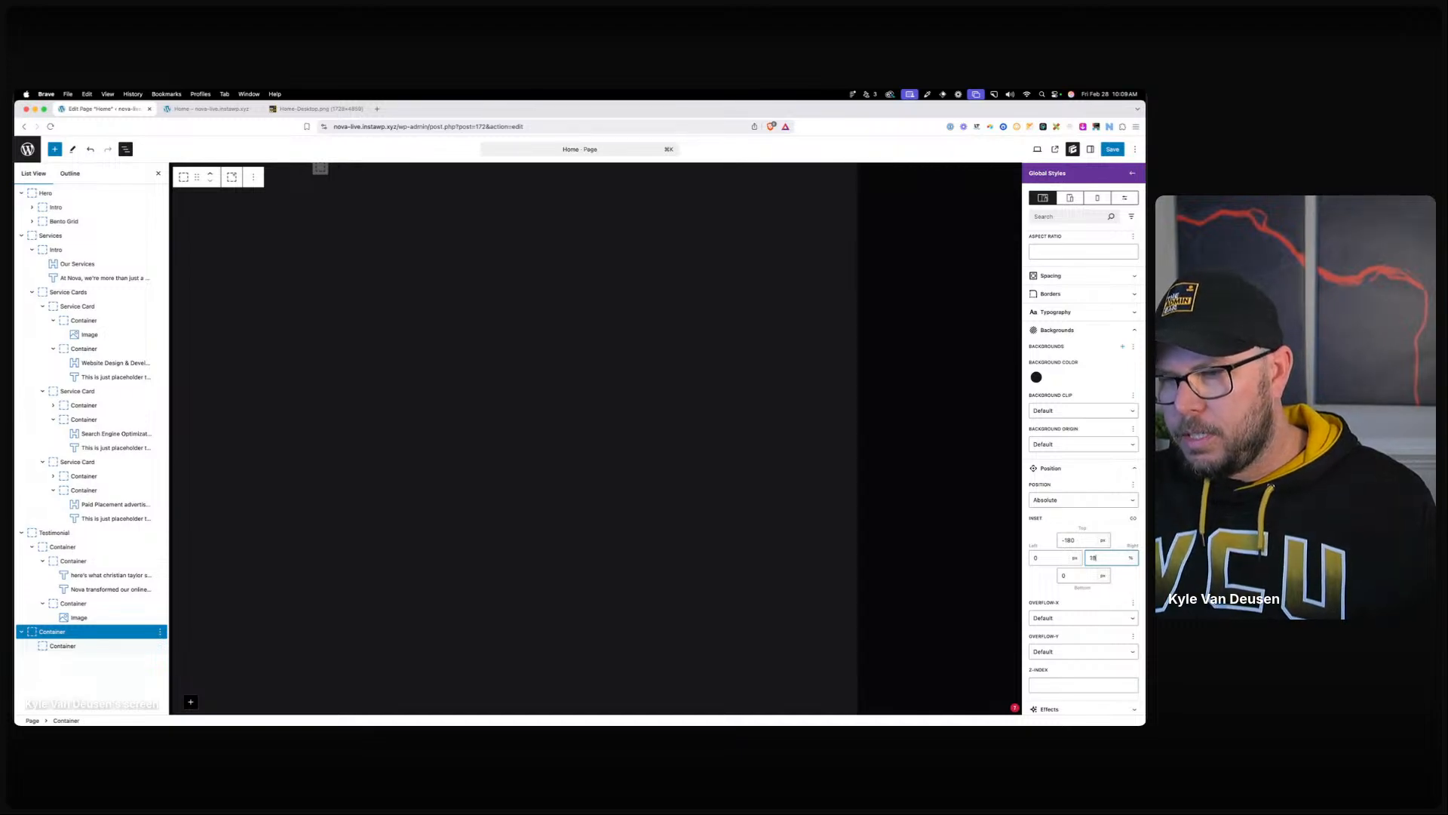
{"action": "key", "text": "Down"}
{"action": "key", "text": "Down"}
{"action": "key", "text": "Down"}
{"action": "key", "text": "Down"}
{"action": "key", "text": "Down"}
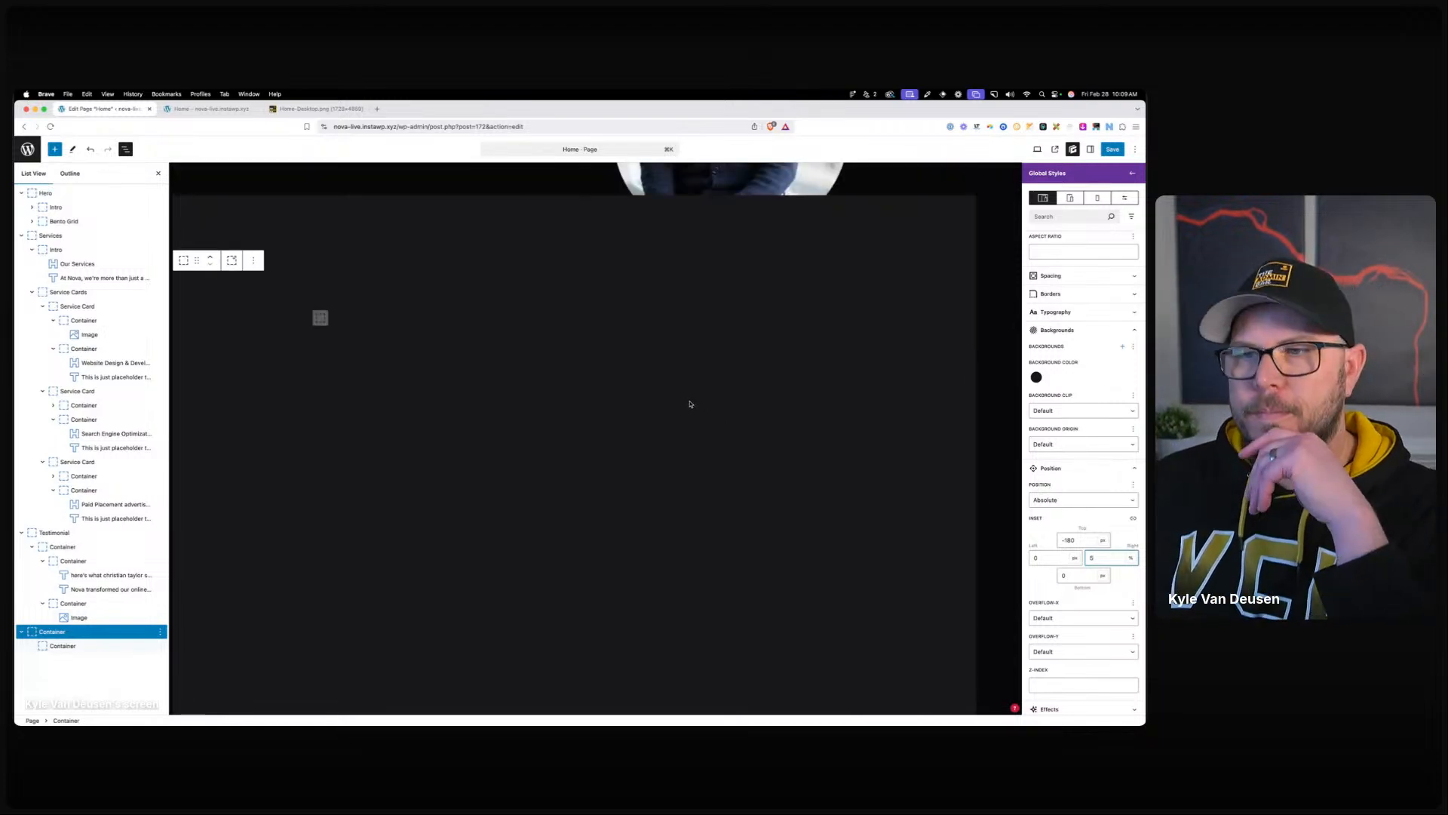
{"action": "scroll", "coordinate": [741, 332], "scroll_direction": "up", "scroll_amount": 2}
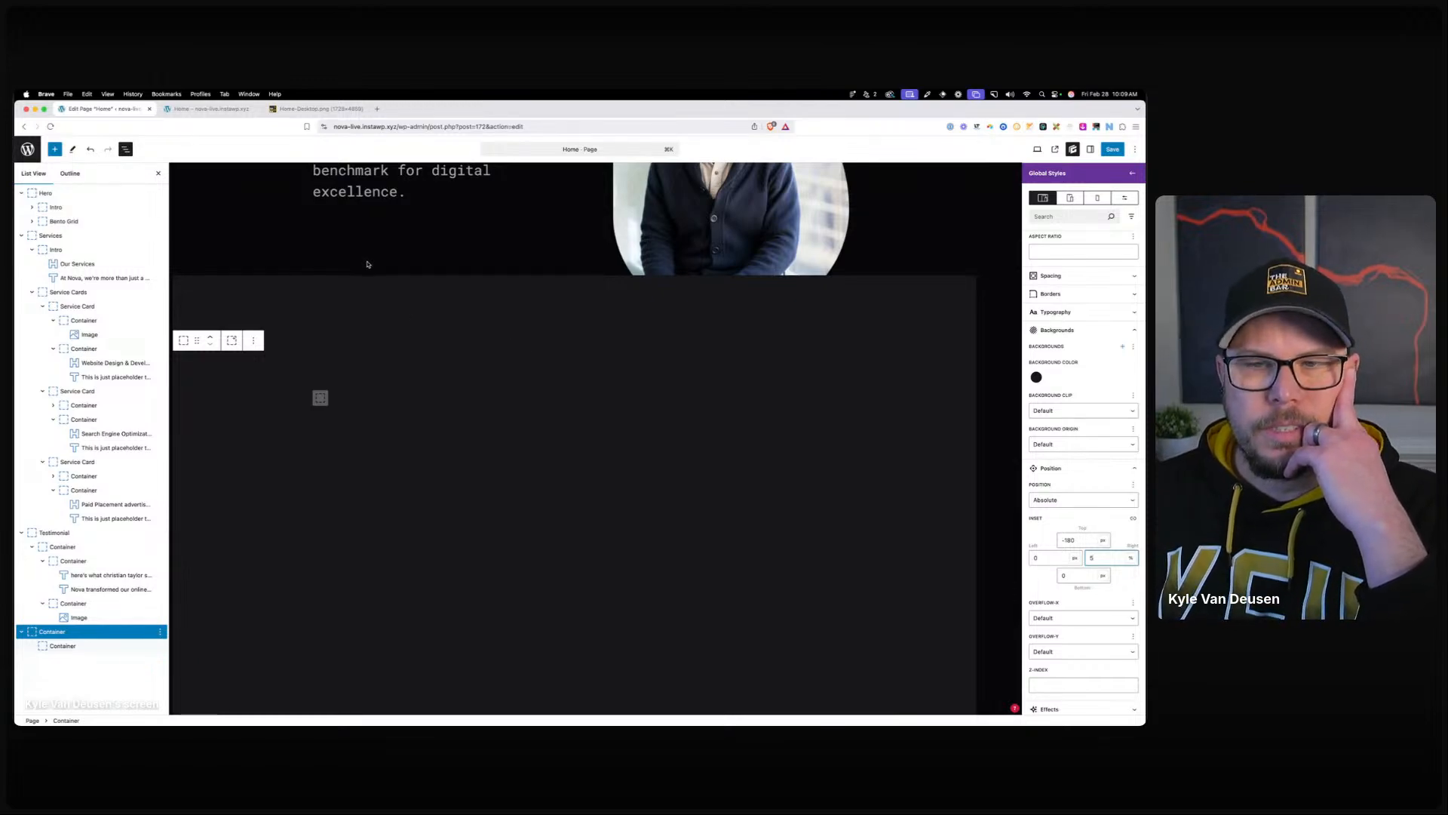
{"action": "scroll", "coordinate": [373, 266], "scroll_direction": "up", "scroll_amount": 2}
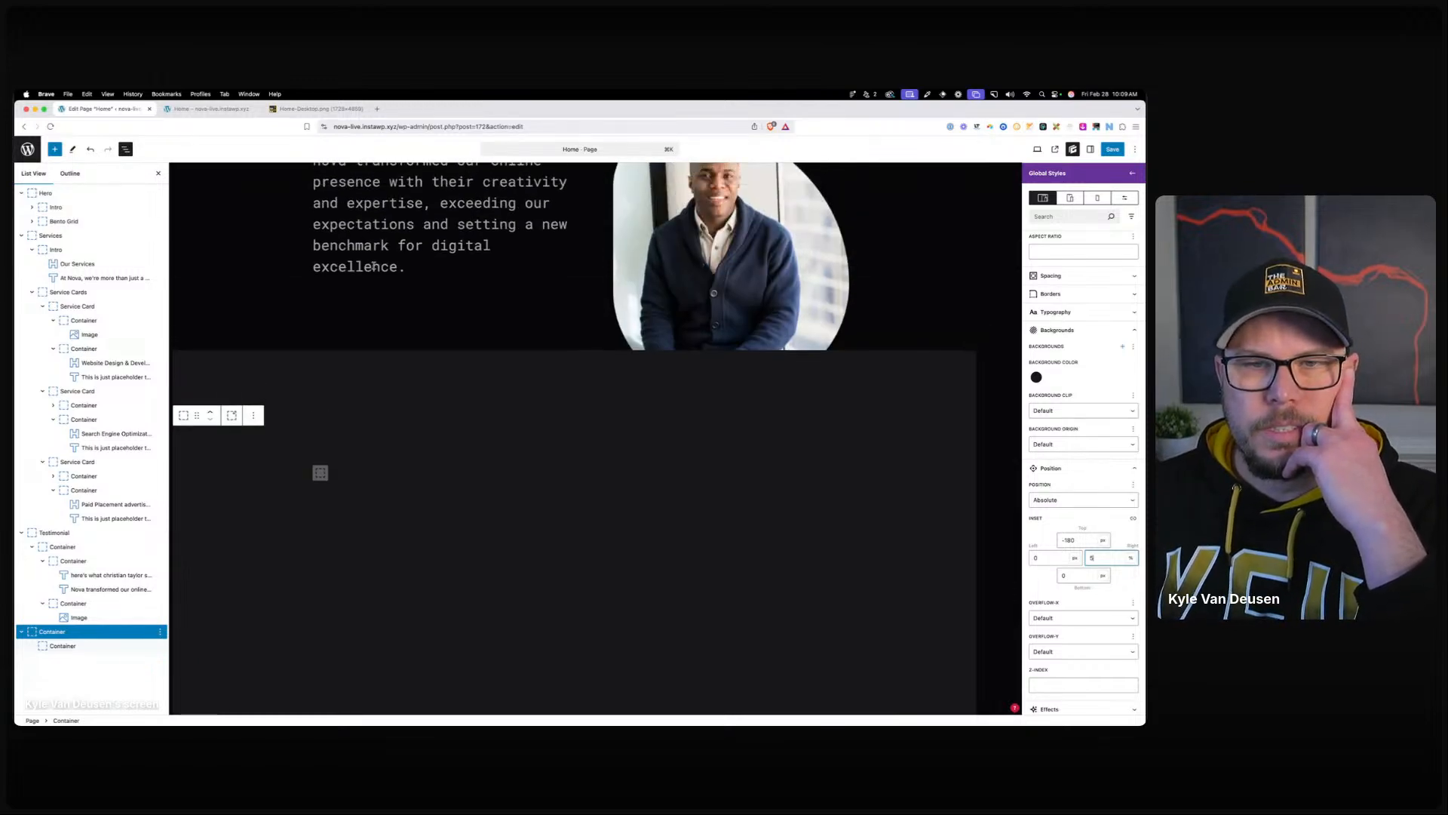
{"action": "left_click", "coordinate": [380, 480]}
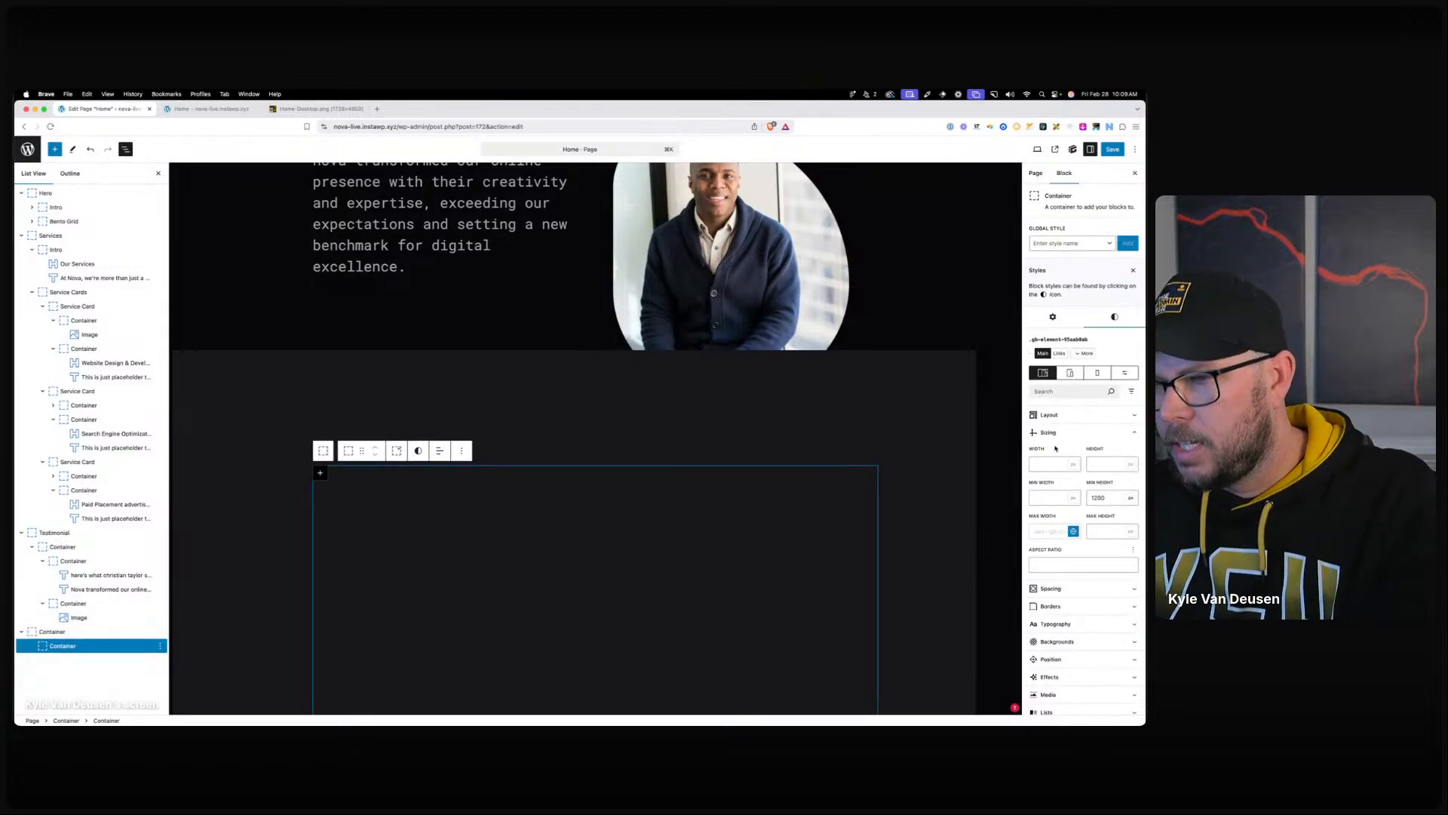
Give the Testimonial section relative positioning with z-index 2.
{"action": "left_click", "coordinate": [1064, 416]}
{"action": "left_click", "coordinate": [1061, 416]}
{"action": "left_click", "coordinate": [1051, 521]}
{"action": "scroll", "coordinate": [1070, 597], "scroll_direction": "down", "scroll_amount": 3}
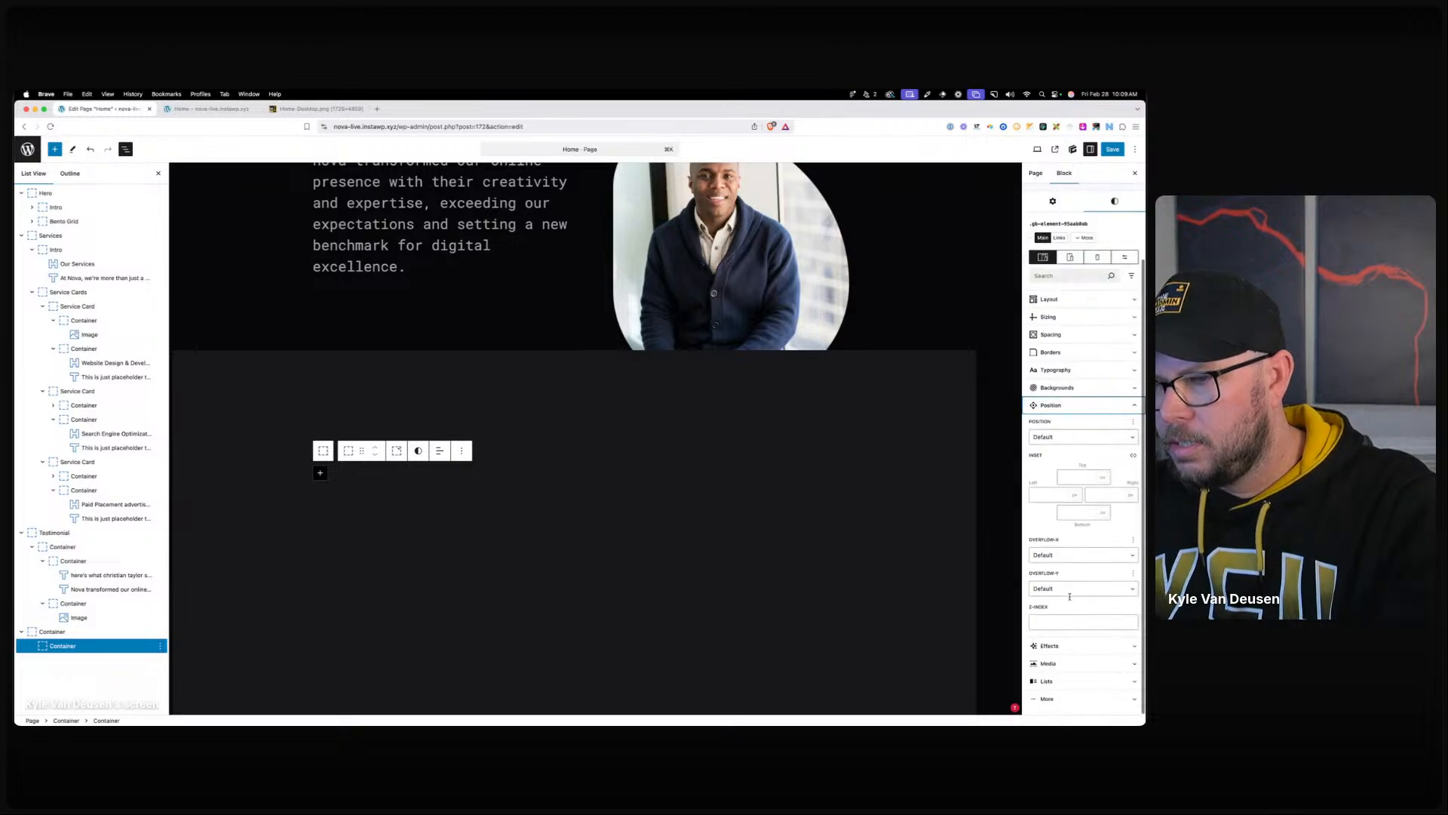
{"action": "left_click", "coordinate": [1059, 623]}
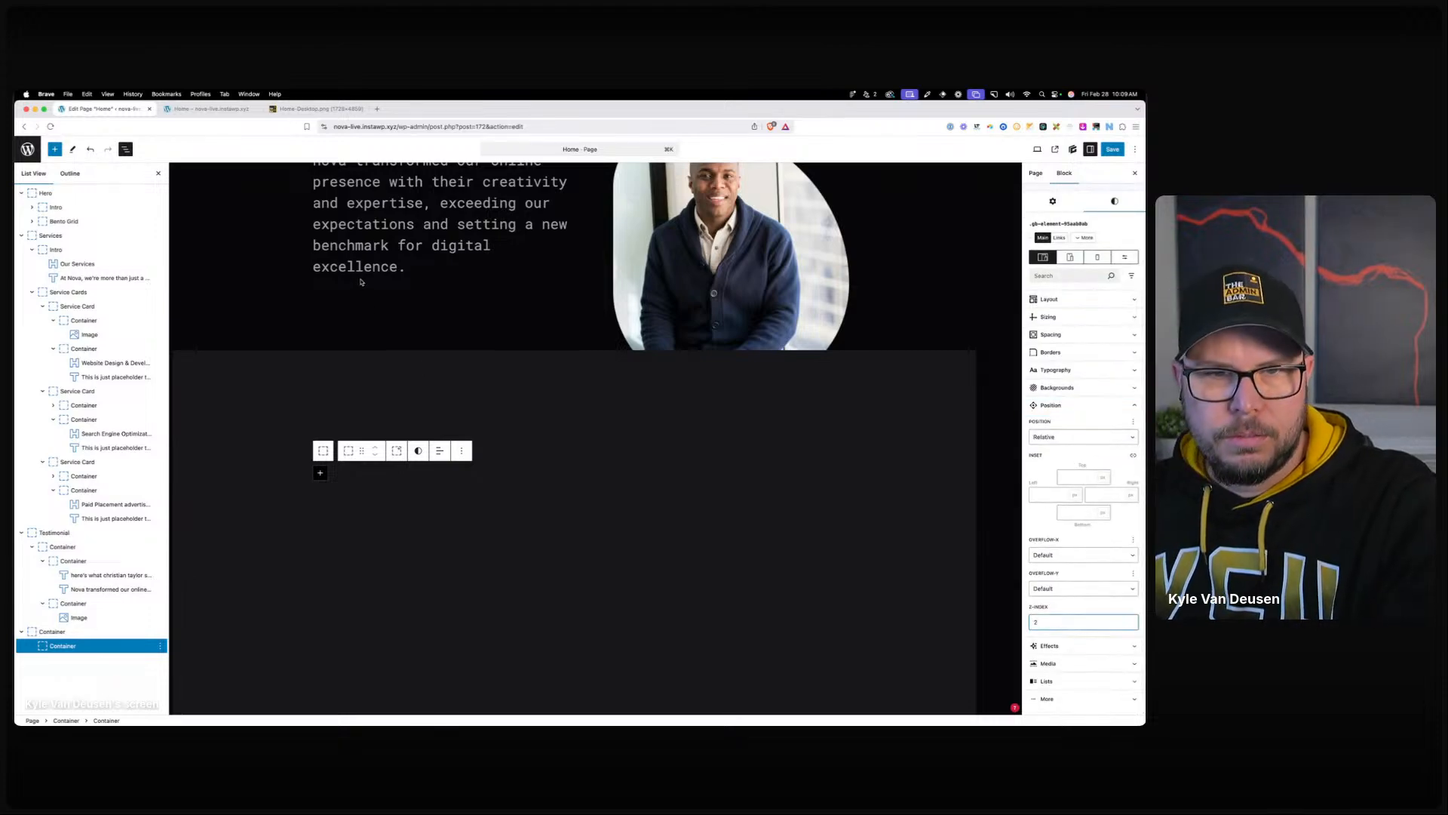
{"action": "left_click", "coordinate": [55, 533]}
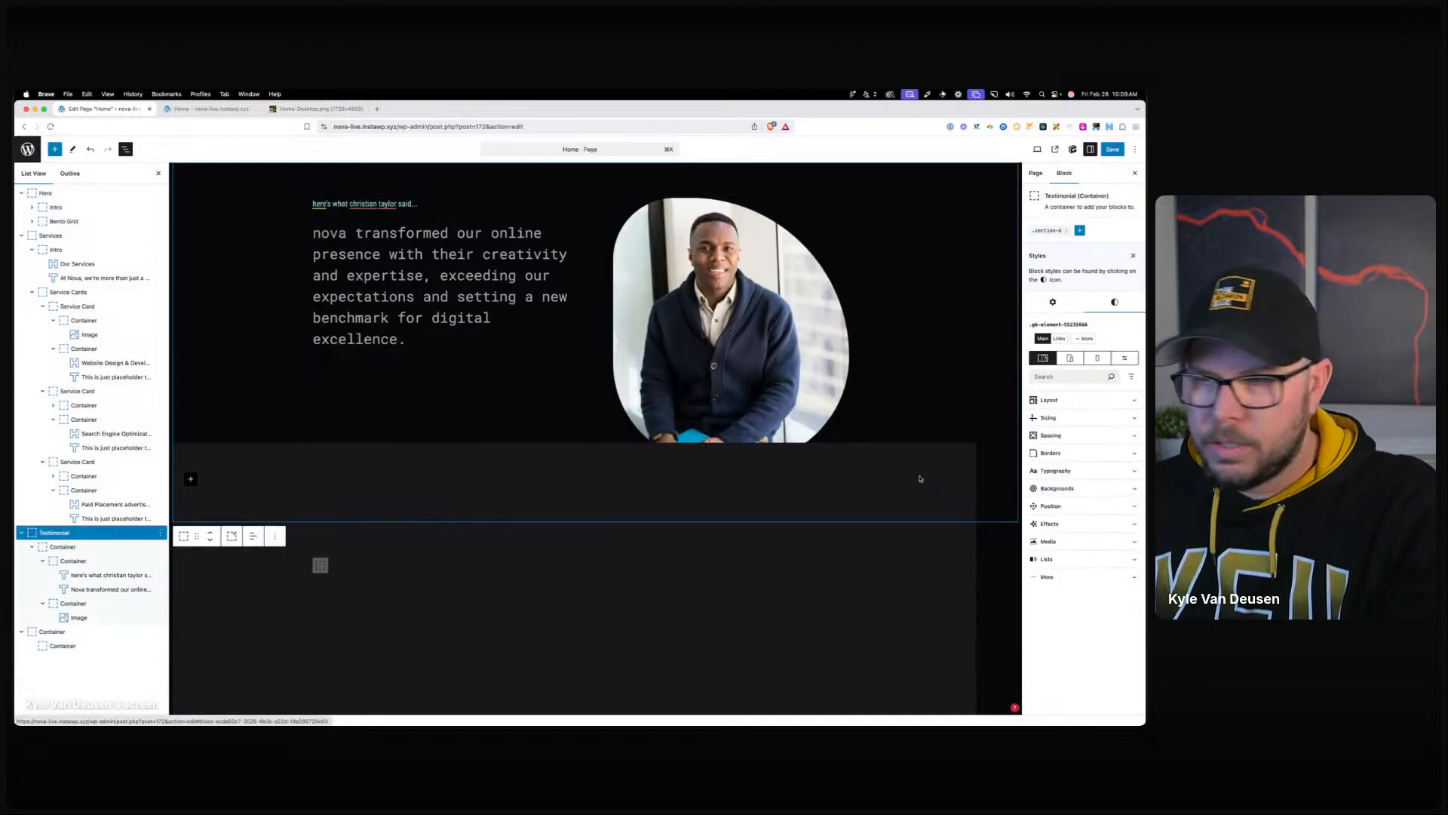
{"action": "left_click", "coordinate": [1051, 506]}
{"action": "scroll", "coordinate": [1069, 608], "scroll_direction": "down", "scroll_amount": 3}
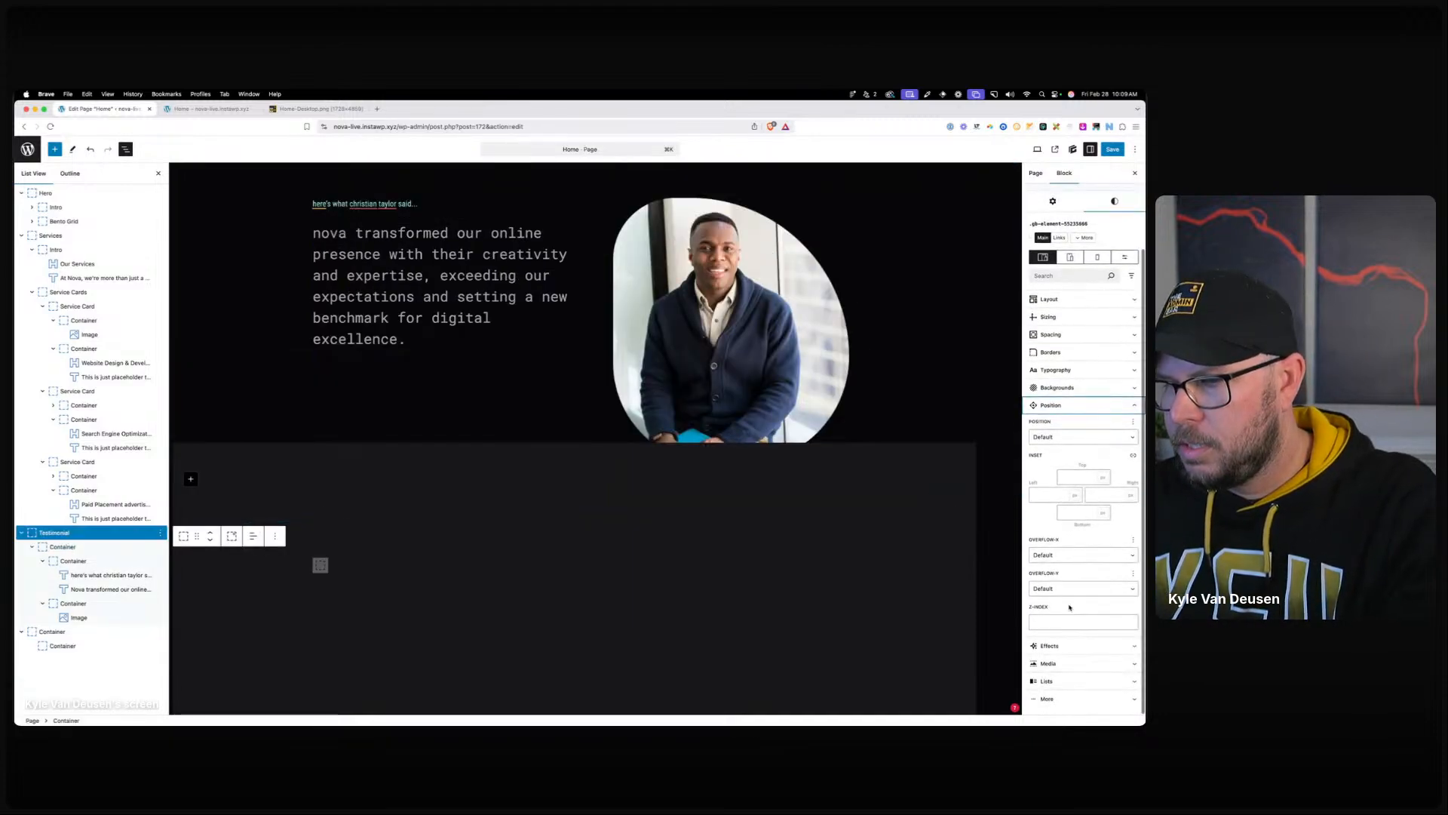
{"action": "left_click", "coordinate": [1070, 621]}
{"action": "type", "text": "2"}
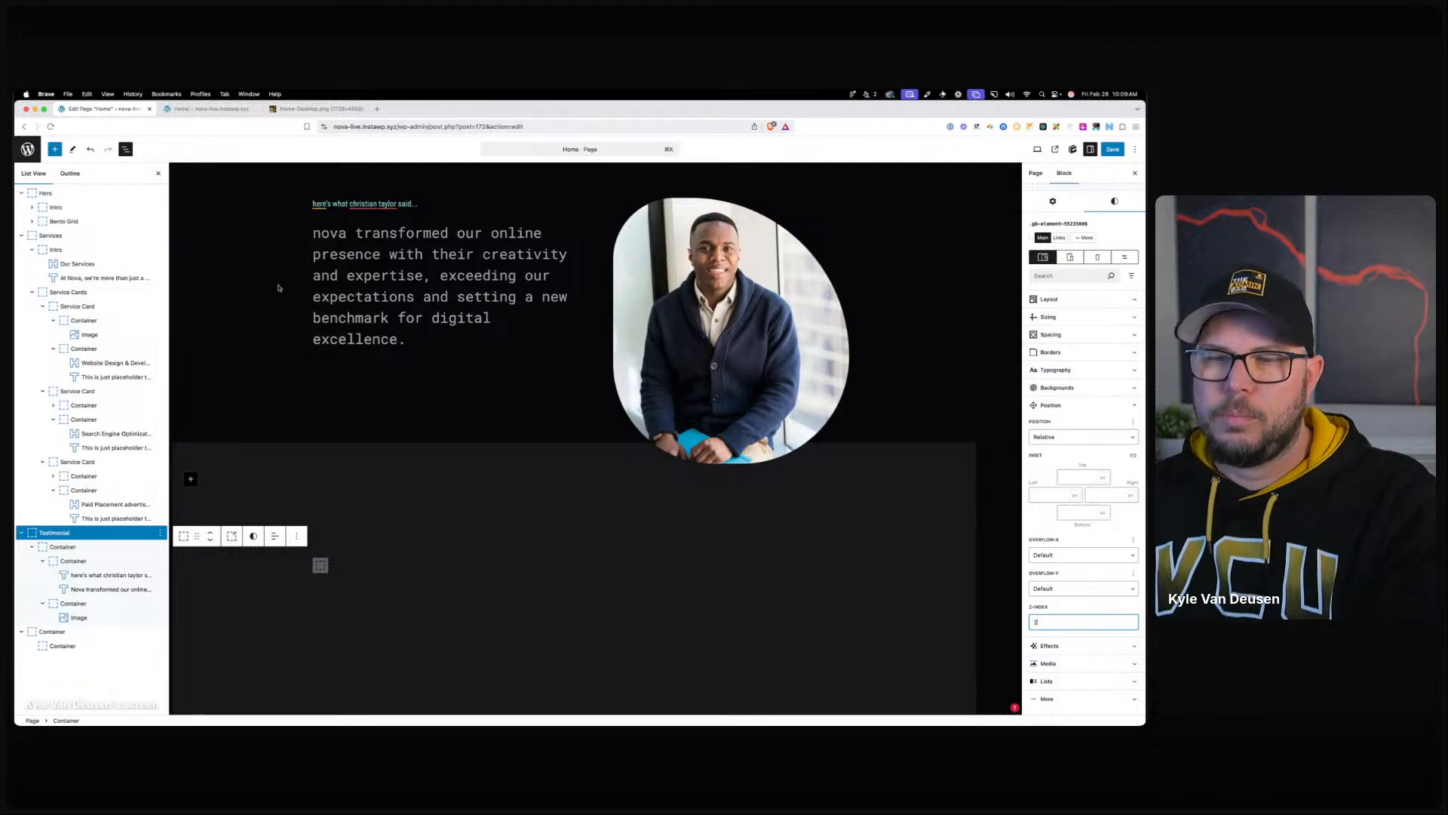
Save the page and reload the live home page.
{"action": "left_click", "coordinate": [1114, 150]}
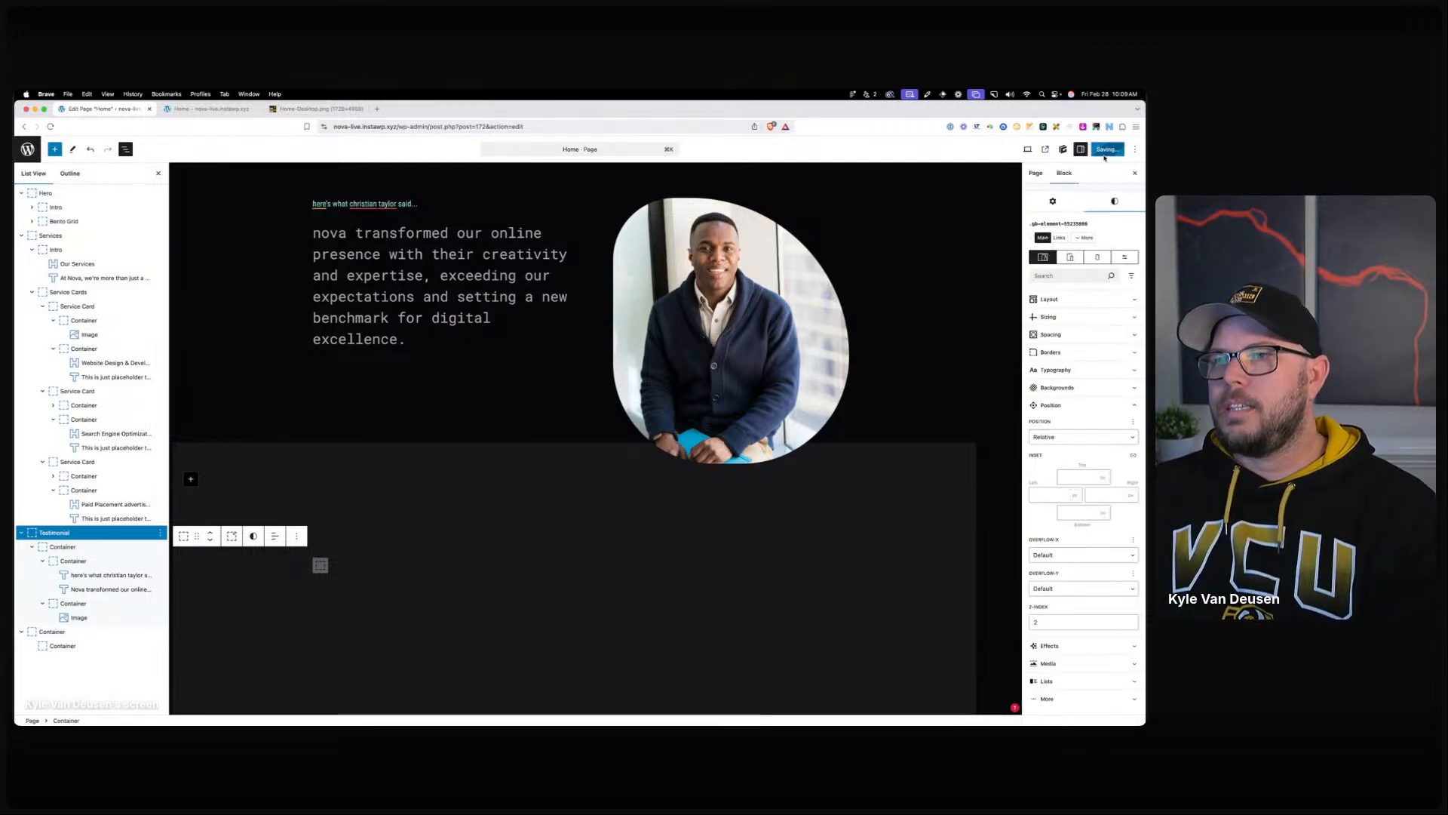
{"action": "left_click", "coordinate": [1113, 150]}
{"action": "left_click", "coordinate": [198, 110]}
{"action": "key", "text": "super+r"}
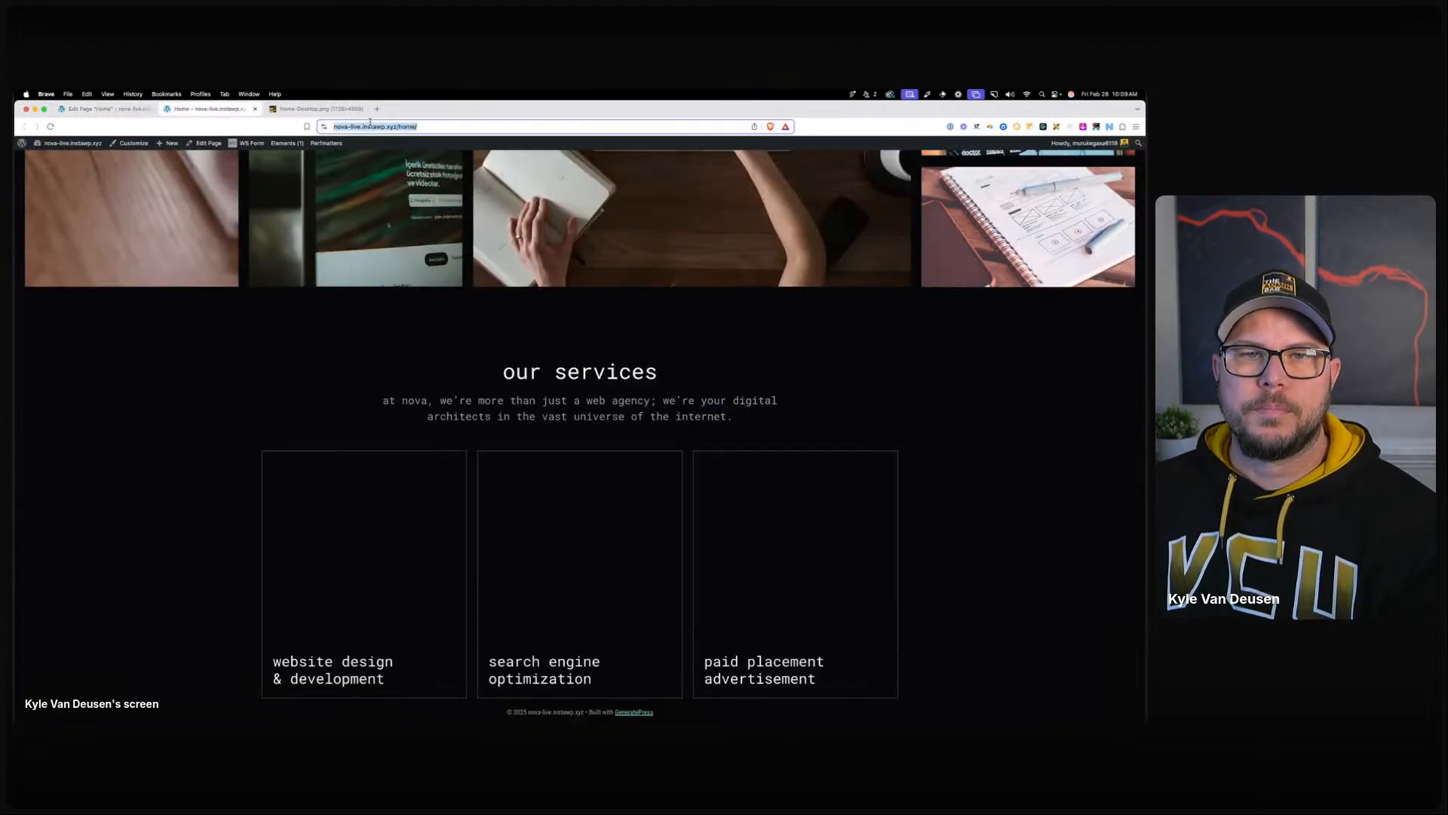
Scroll the live page to check the portrait overlapping the dark backdrop, then return to the editor.
{"action": "scroll", "coordinate": [258, 346], "scroll_direction": "down", "scroll_amount": 15}
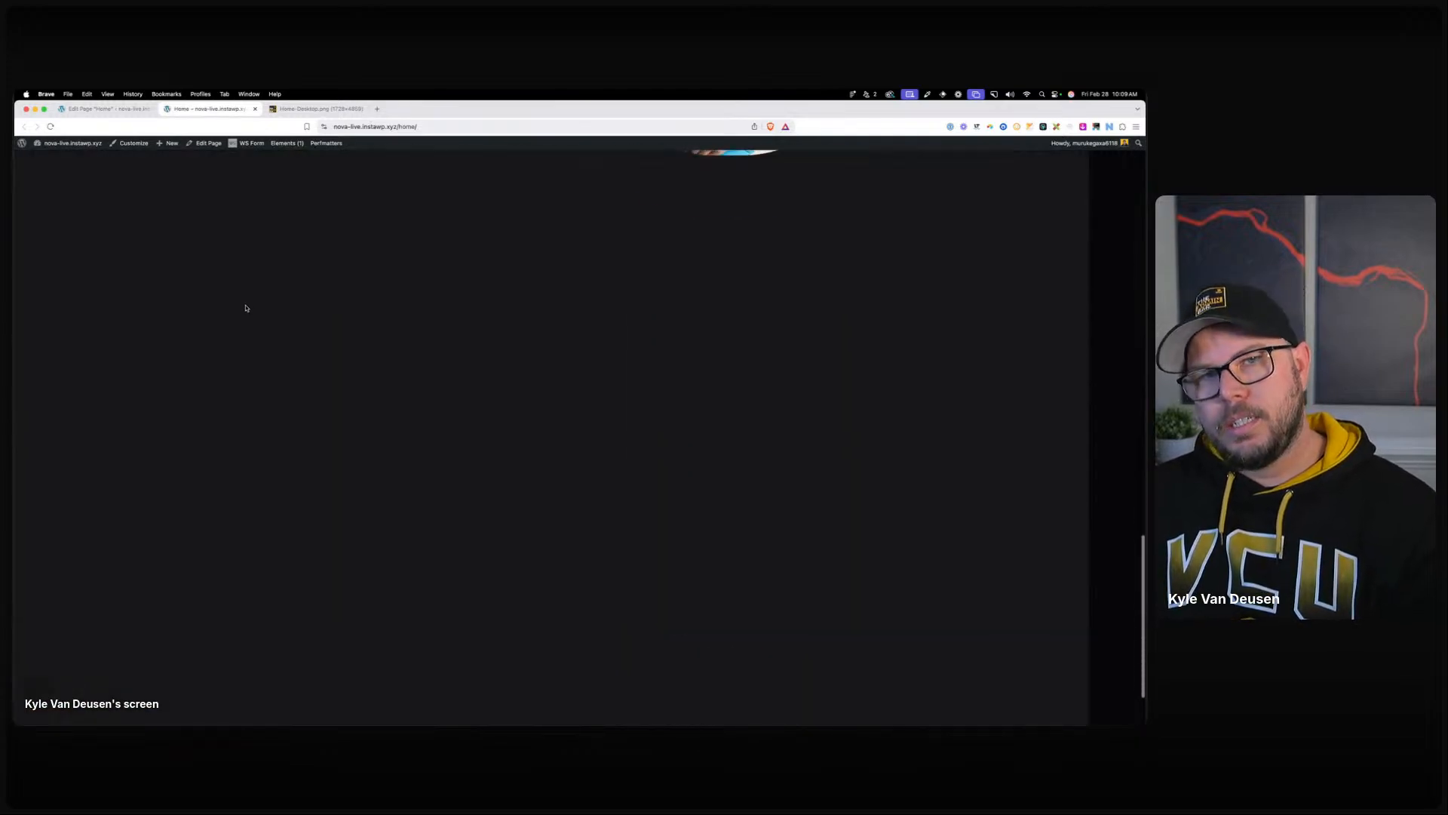
{"action": "scroll", "coordinate": [246, 309], "scroll_direction": "up", "scroll_amount": 5}
{"action": "scroll", "coordinate": [249, 307], "scroll_direction": "up", "scroll_amount": 3}
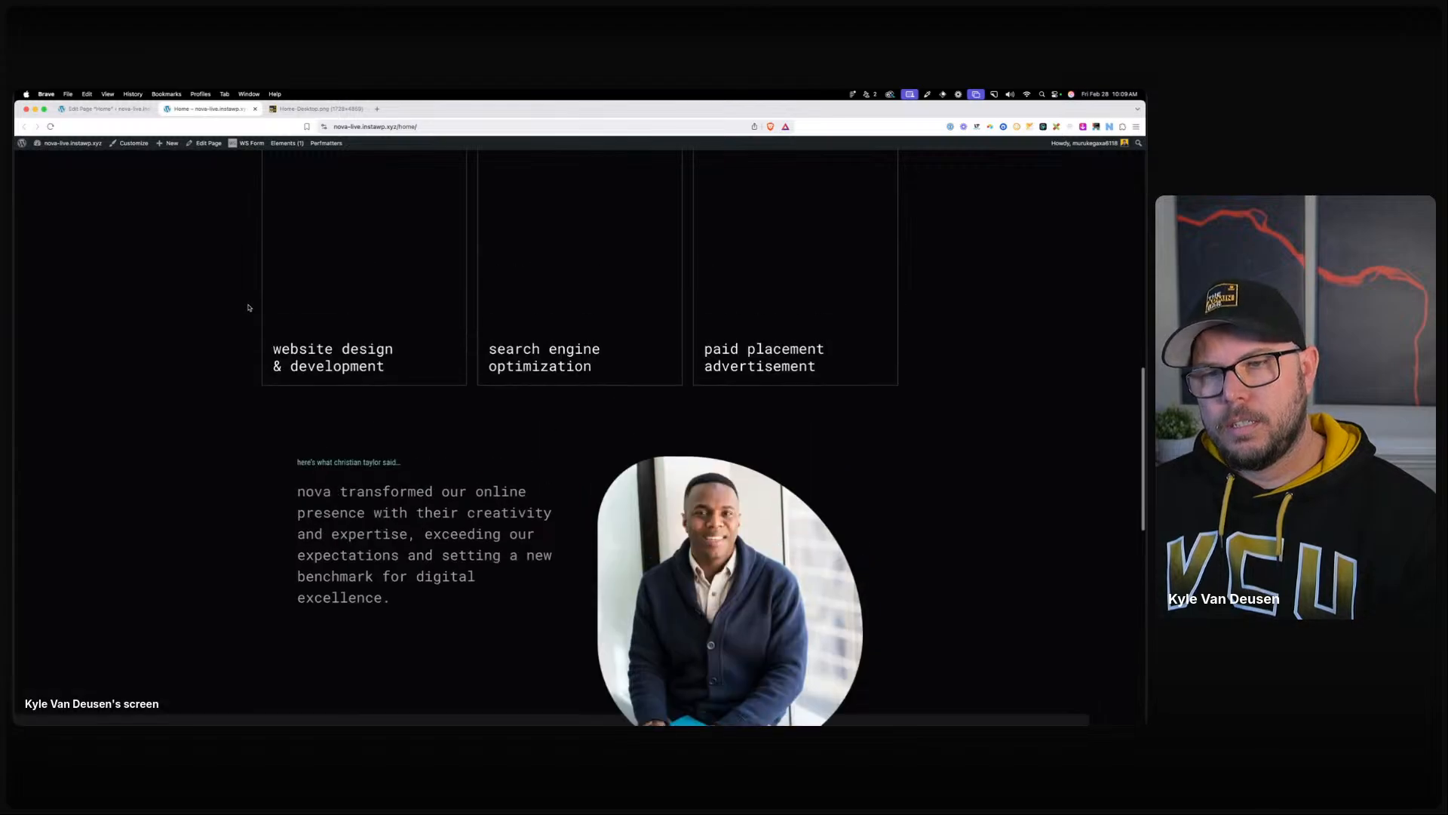
{"action": "scroll", "coordinate": [250, 307], "scroll_direction": "down", "scroll_amount": 4}
{"action": "scroll", "coordinate": [254, 311], "scroll_direction": "down", "scroll_amount": 3}
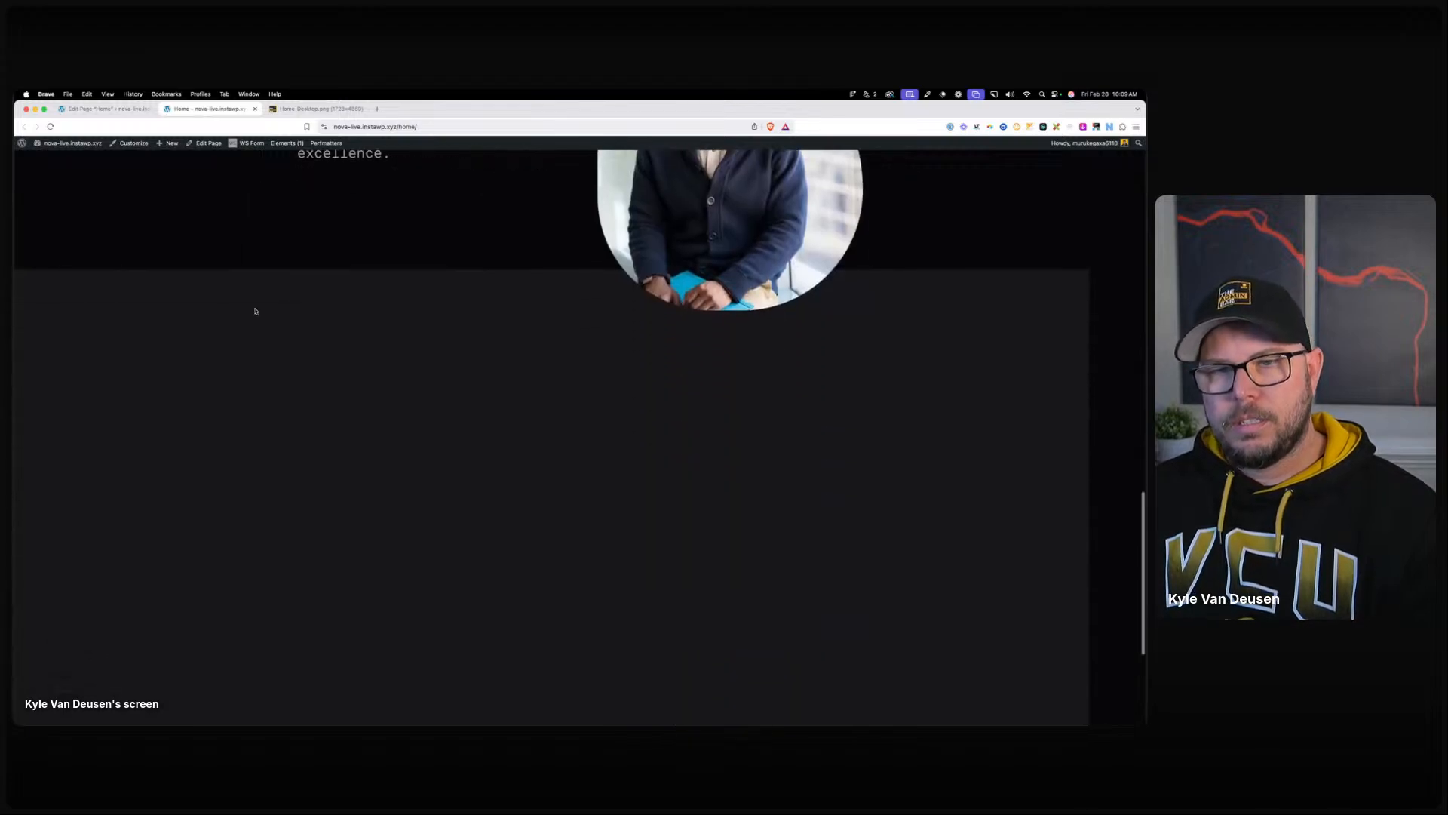
{"action": "scroll", "coordinate": [246, 310], "scroll_direction": "up", "scroll_amount": 1}
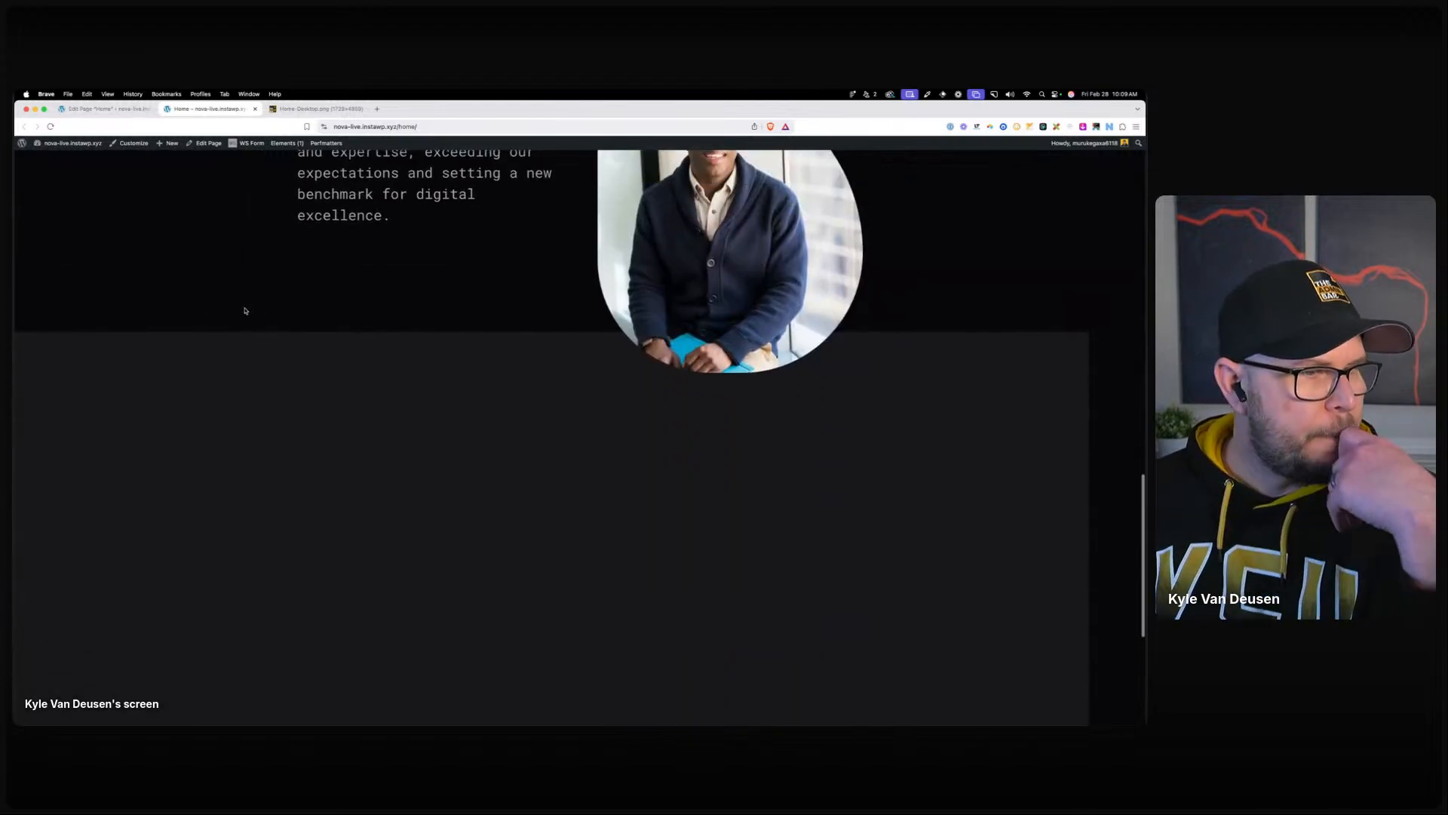
{"action": "left_click", "coordinate": [127, 111]}
{"action": "left_click", "coordinate": [378, 556]}
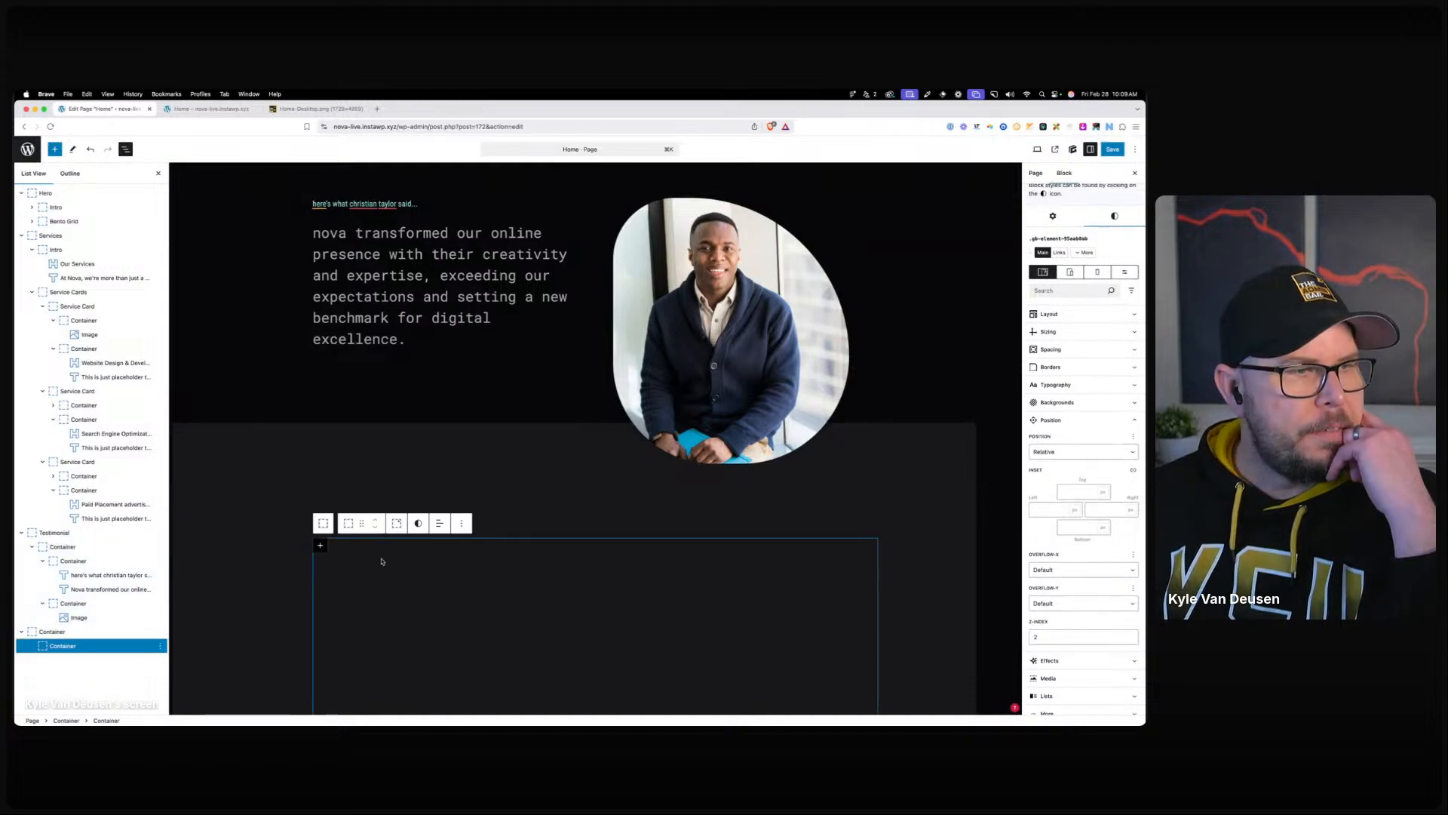
Add a Headline reading 'latest articles' inside the section's inner container.
{"action": "left_click", "coordinate": [319, 545]}
{"action": "left_click", "coordinate": [389, 649]}
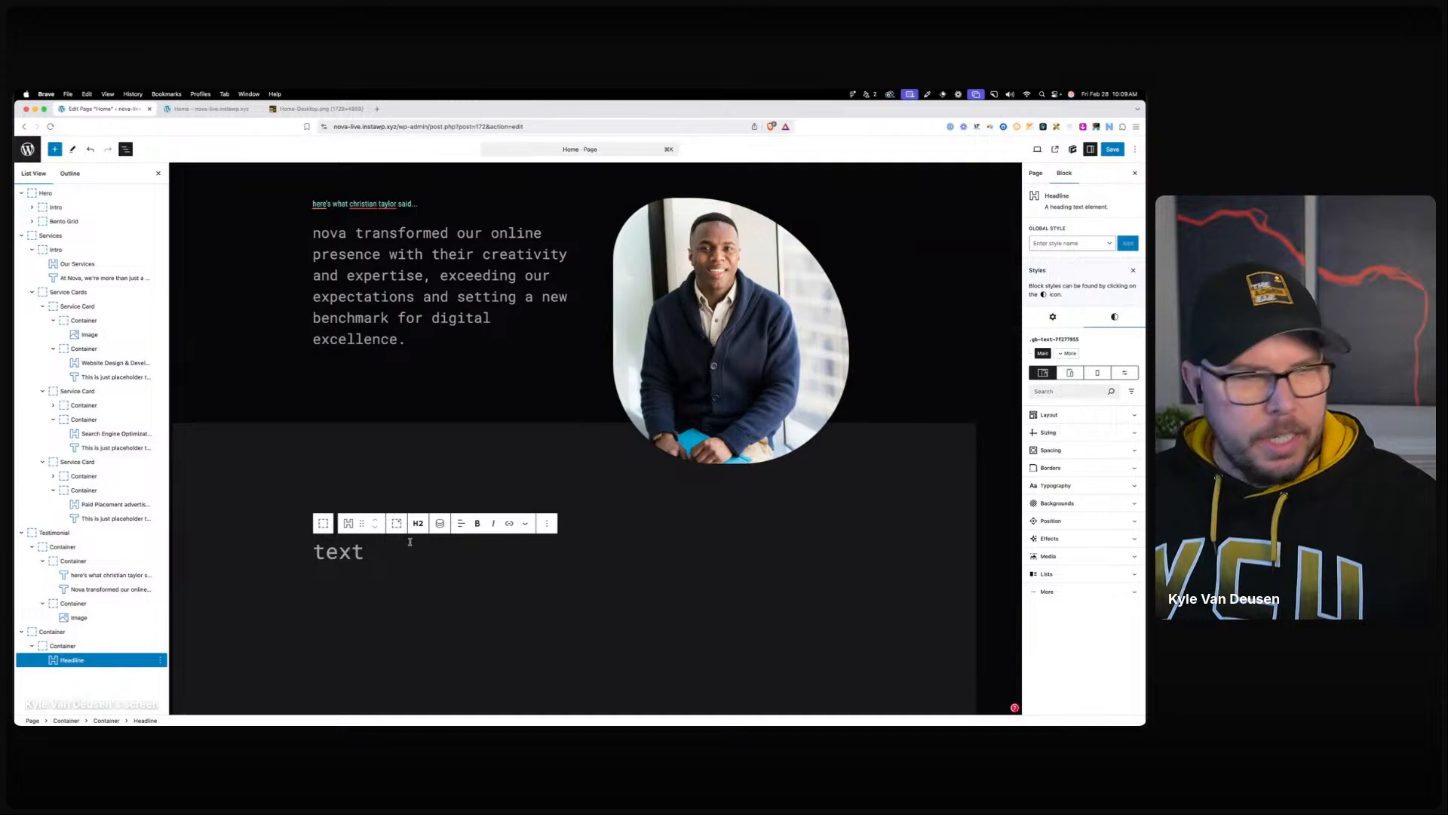
{"action": "type", "text": "latest articles"}
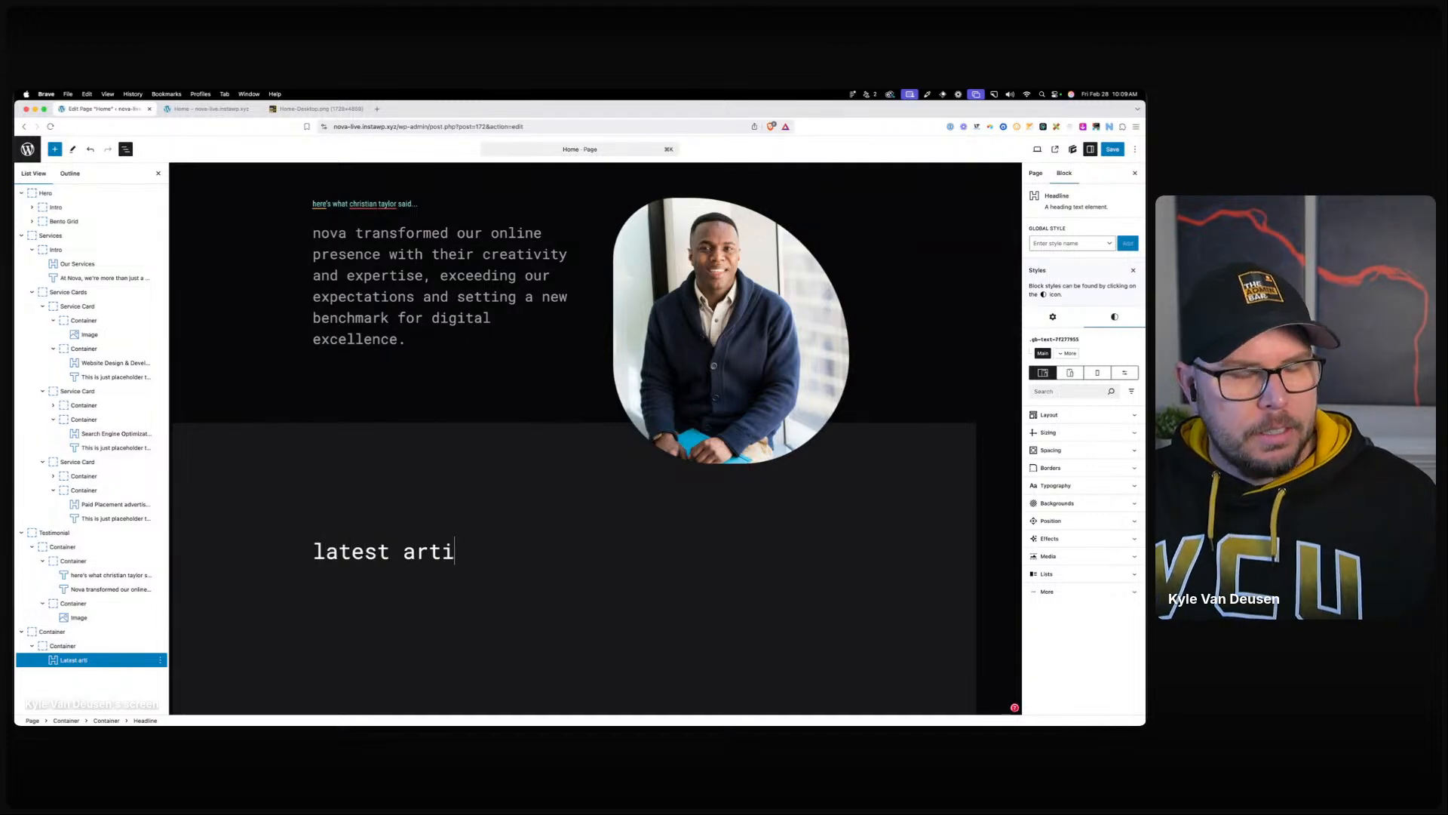
Clear the inner container's minimum height so it shrinks to fit the heading.
{"action": "left_click", "coordinate": [400, 596]}
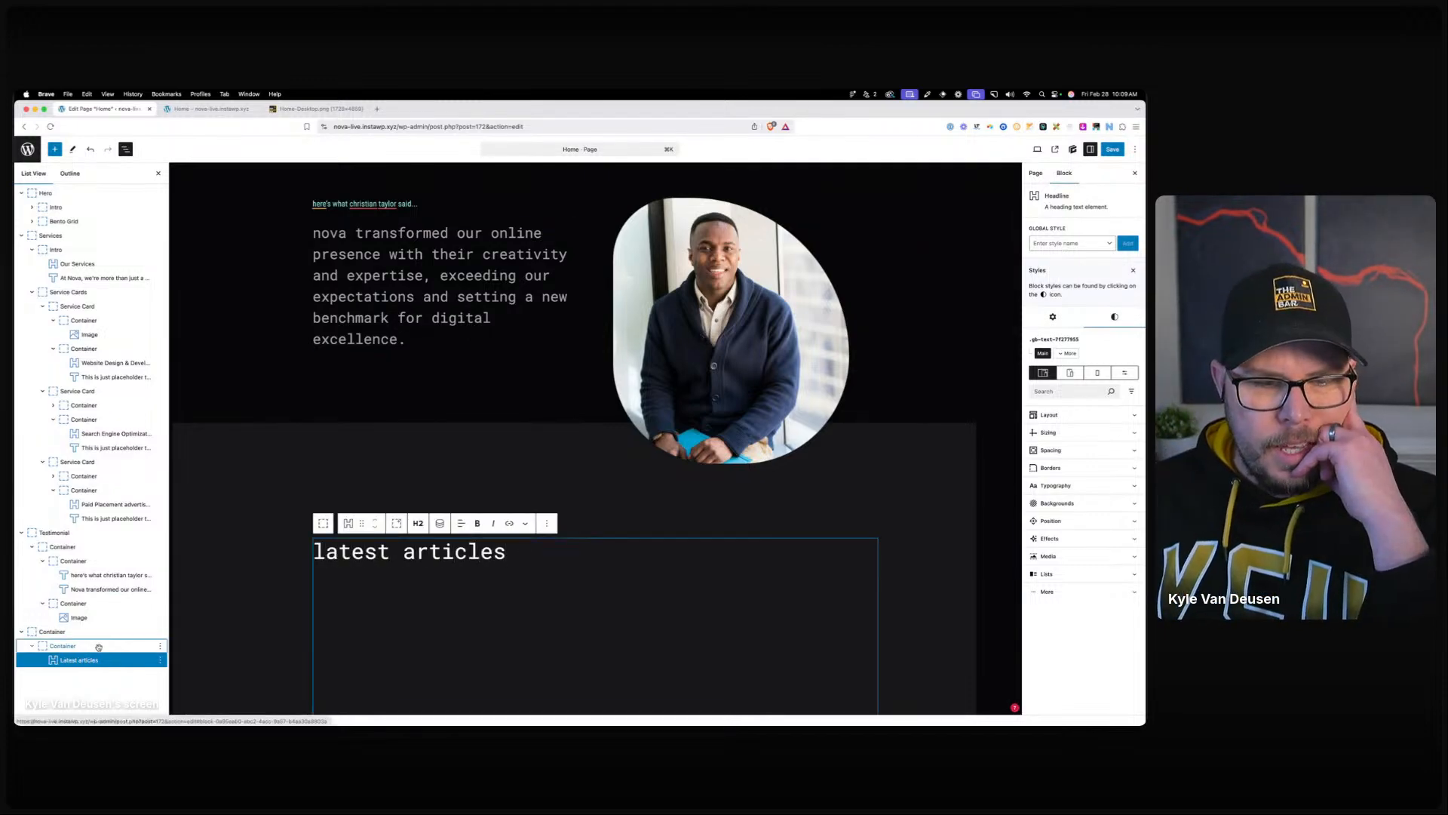
{"action": "scroll", "coordinate": [392, 453], "scroll_direction": "down", "scroll_amount": 5}
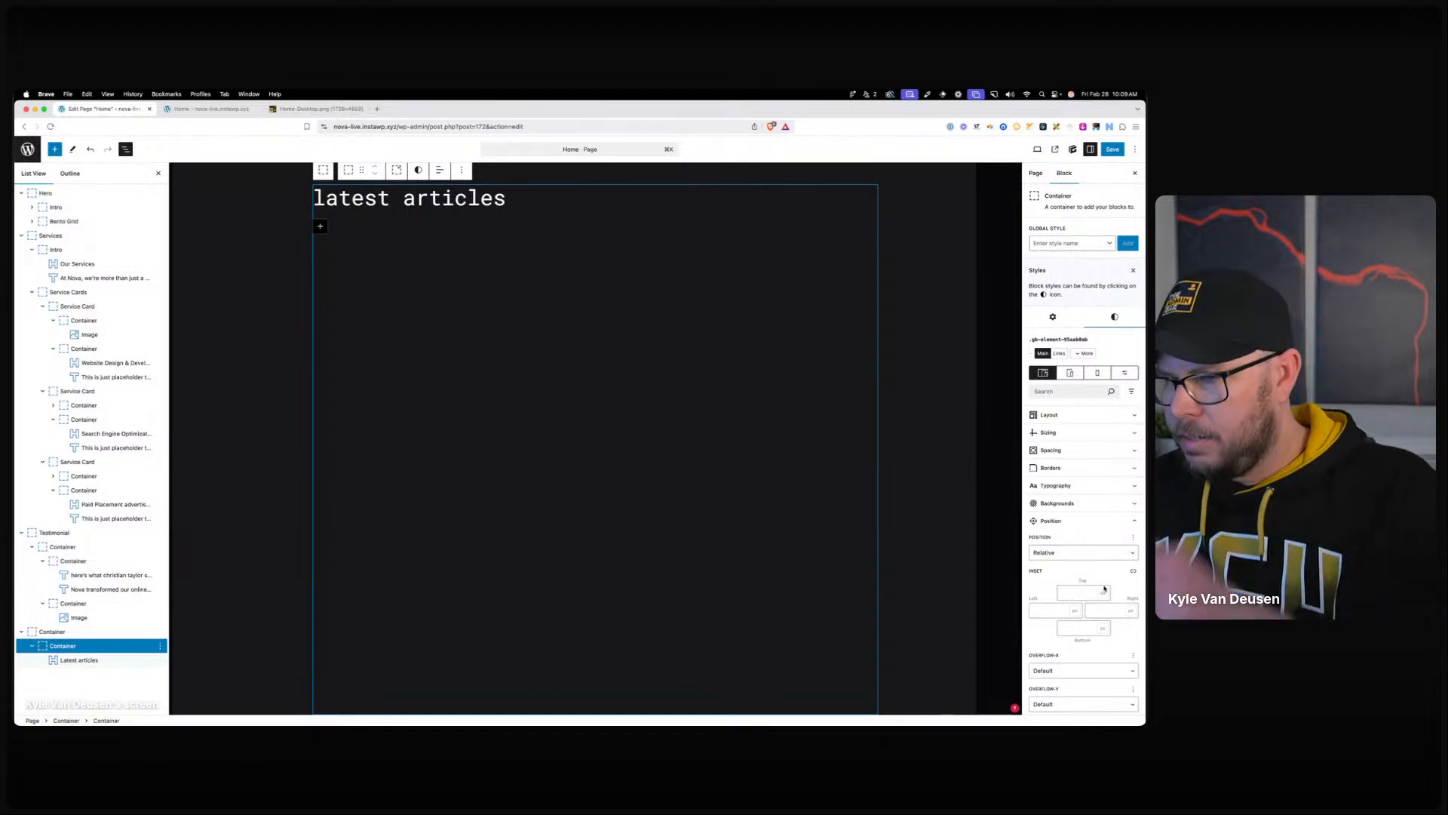
{"action": "left_click", "coordinate": [1071, 433]}
{"action": "left_click", "coordinate": [1103, 498]}
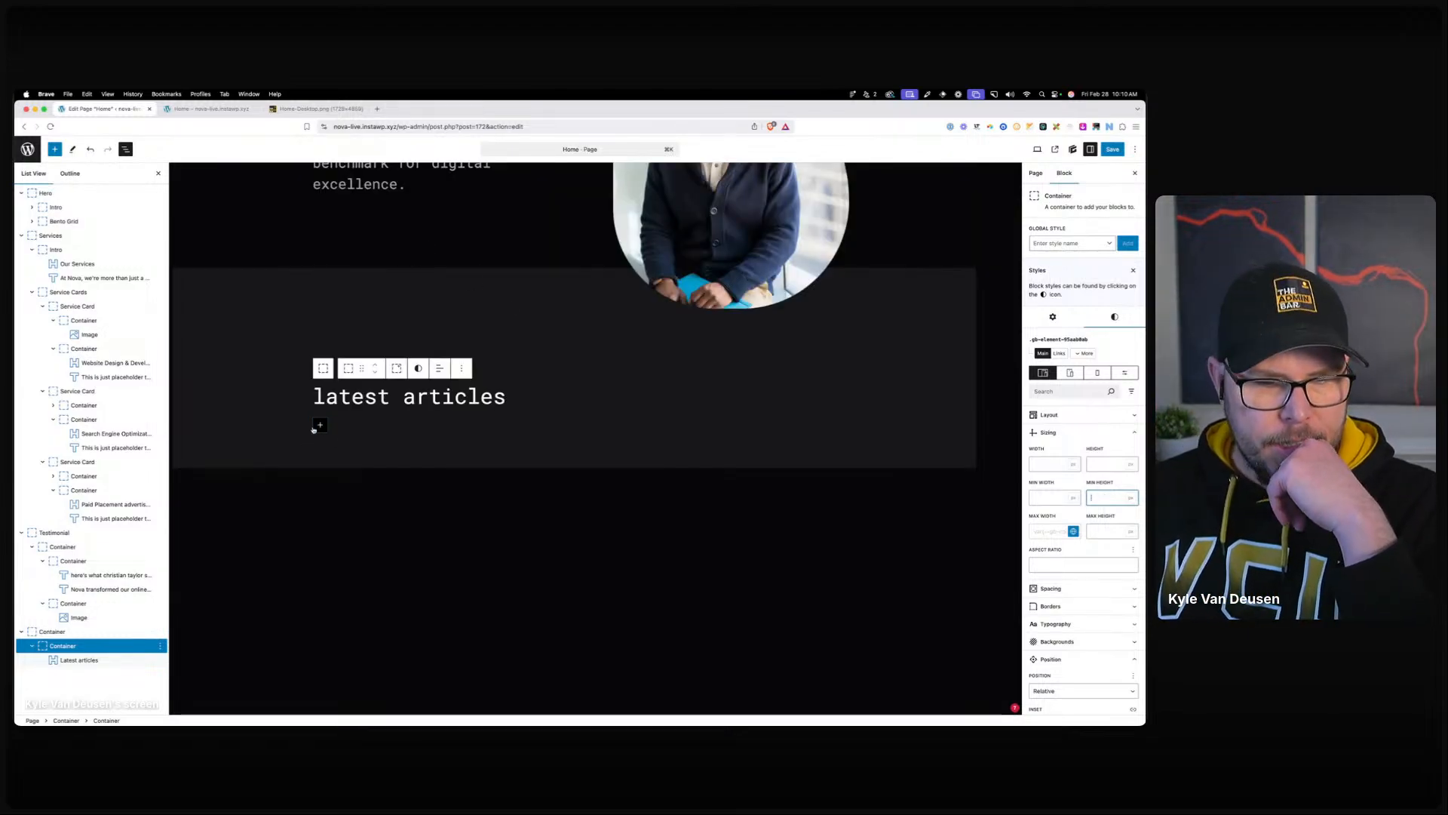
{"action": "left_click", "coordinate": [140, 631]}
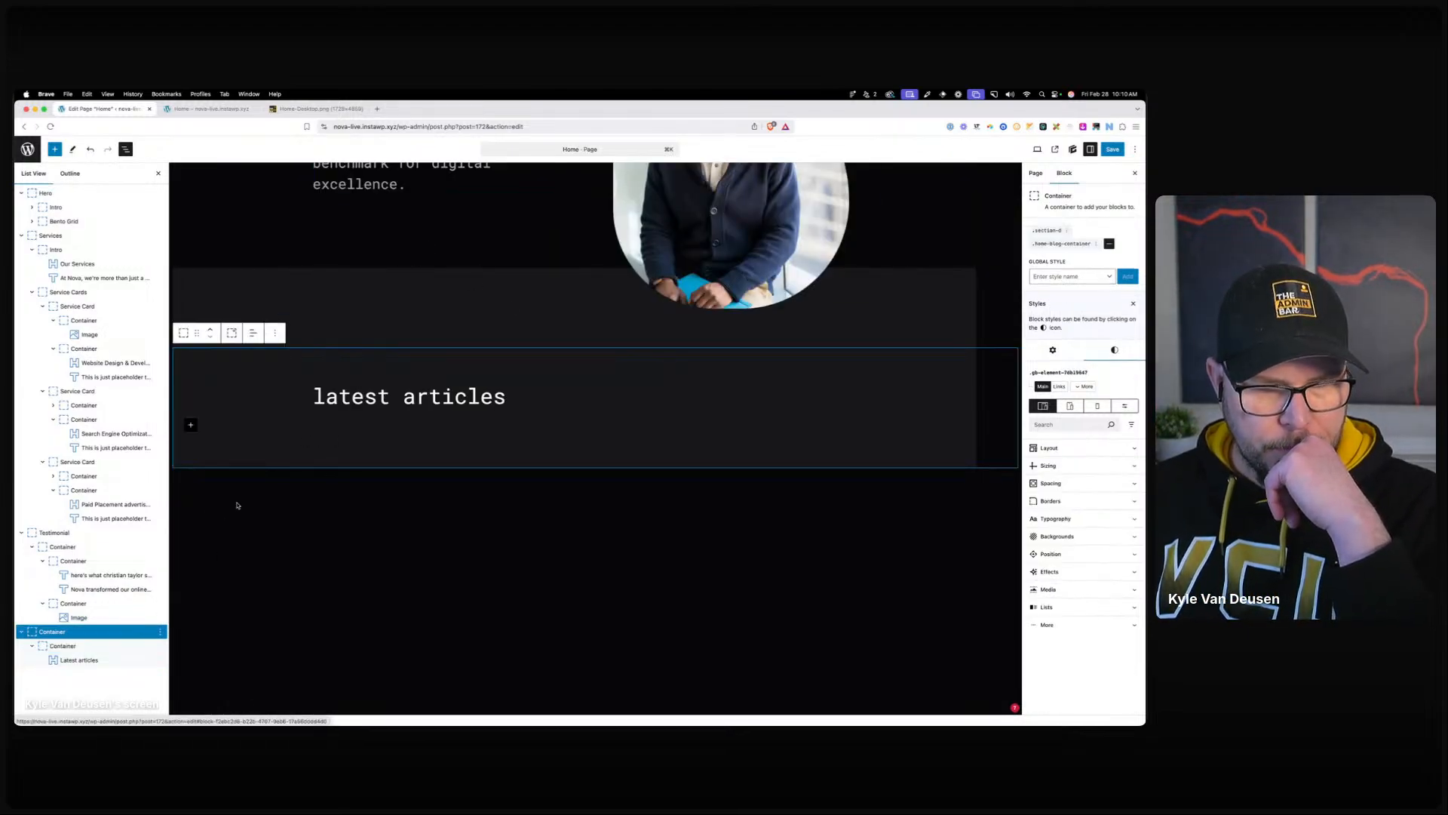
{"action": "left_click", "coordinate": [191, 424]}
Insert a new container below the heading and apply the .container-width--m global class.
{"action": "left_click", "coordinate": [213, 489]}
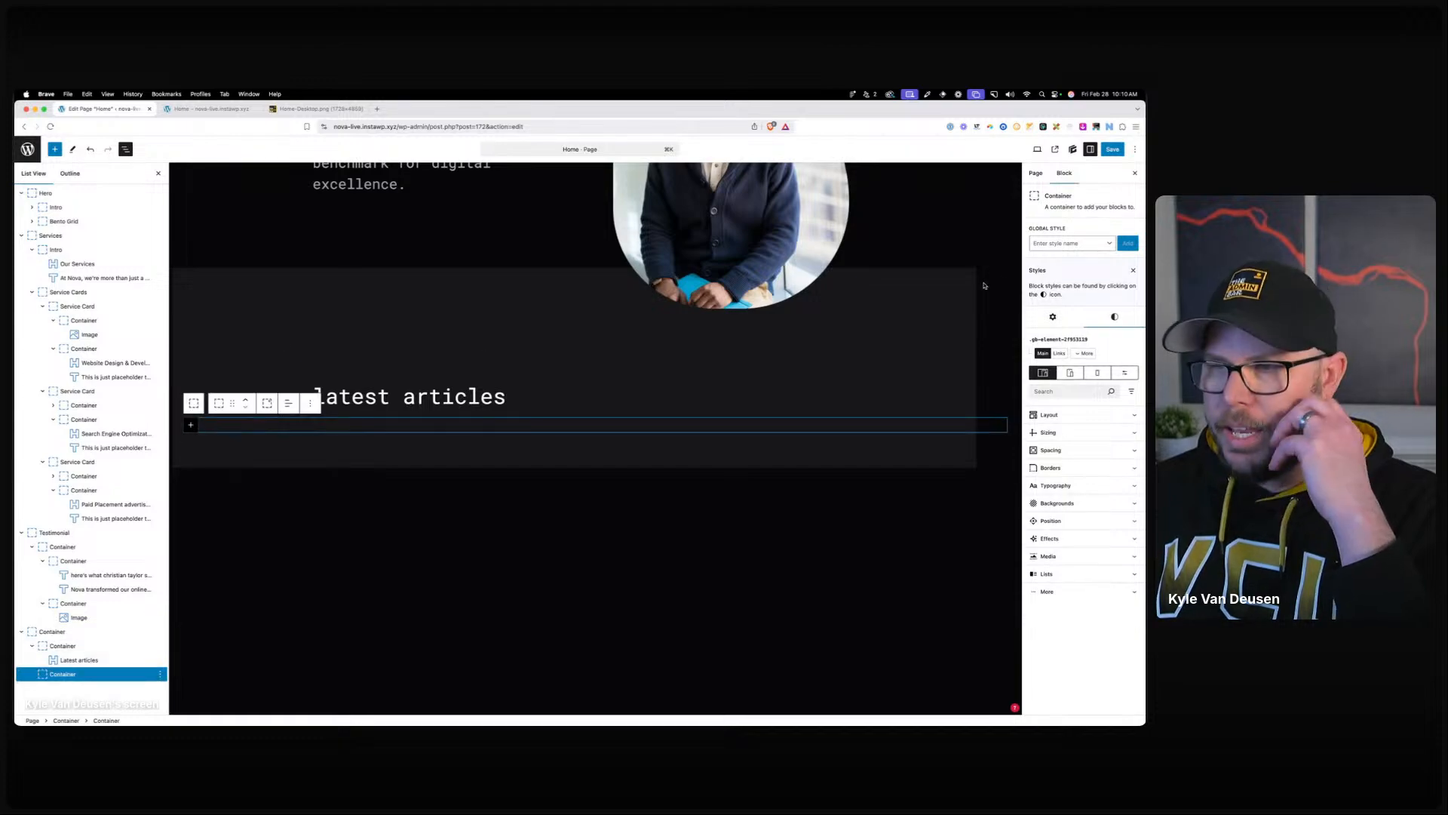
{"action": "left_click", "coordinate": [1071, 244]}
{"action": "type", "text": "contain"}
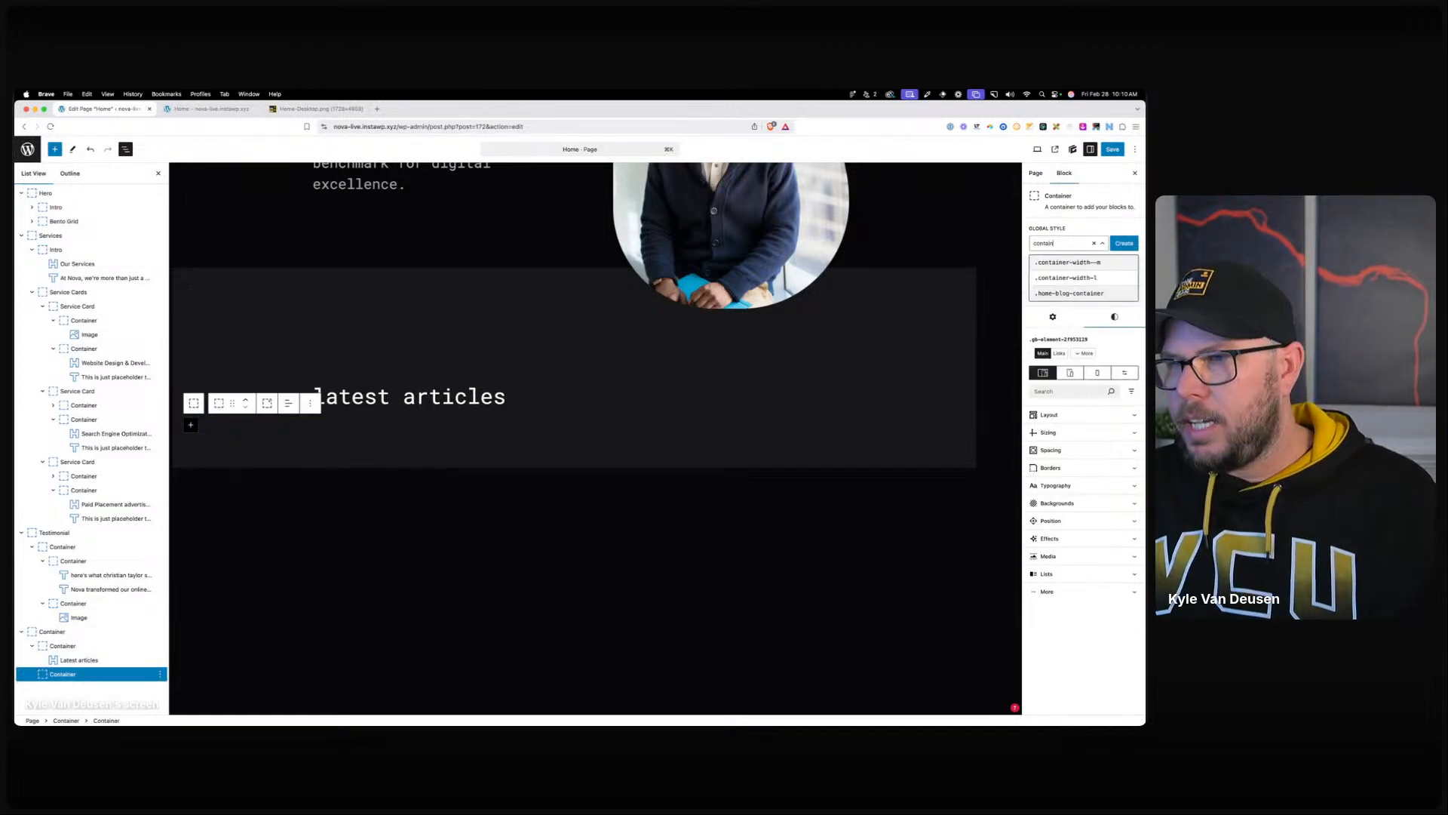
{"action": "key", "text": "Return"}
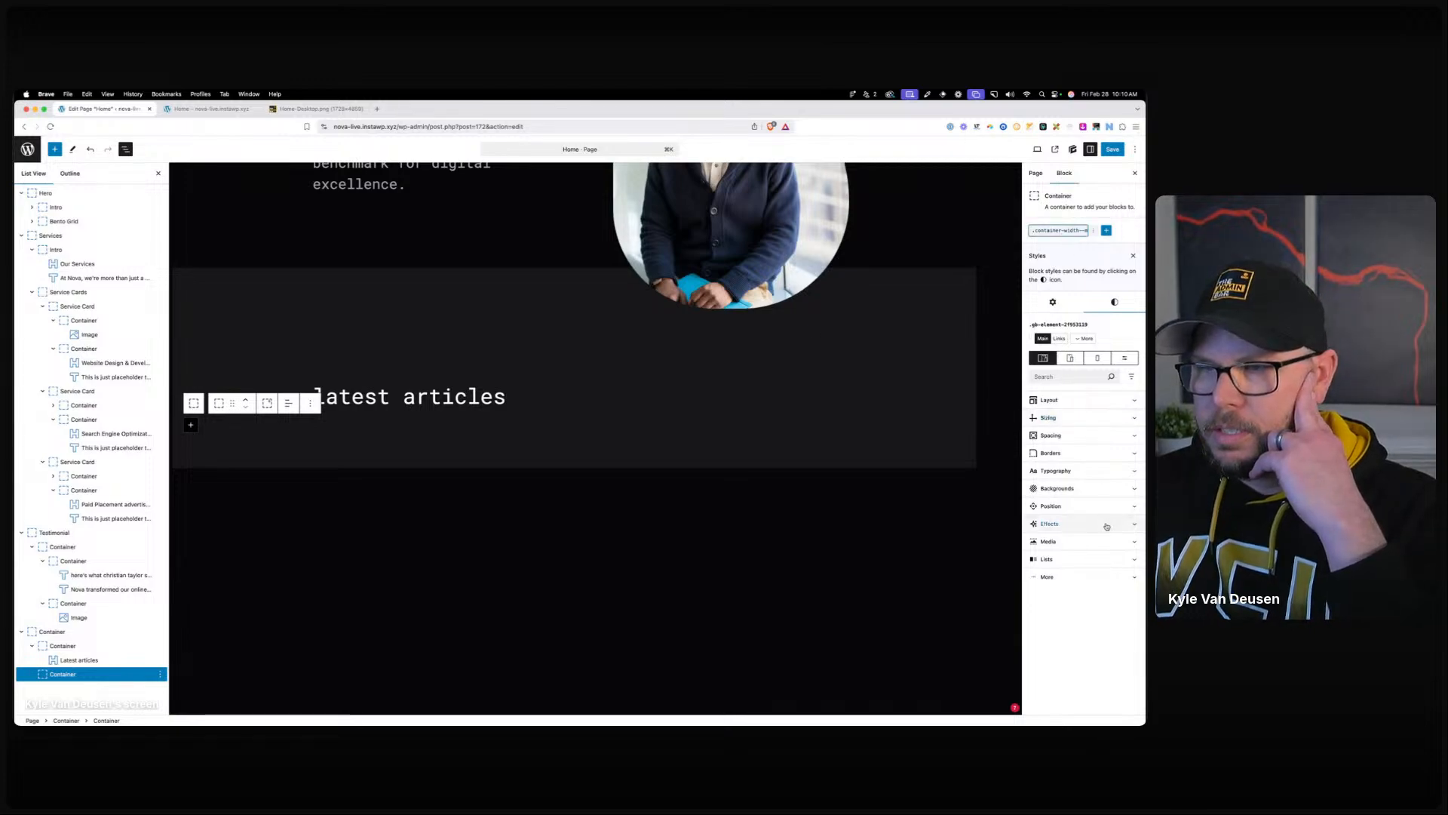
Give the .container-width--m class auto left and right margins.
{"action": "left_click", "coordinate": [1059, 230]}
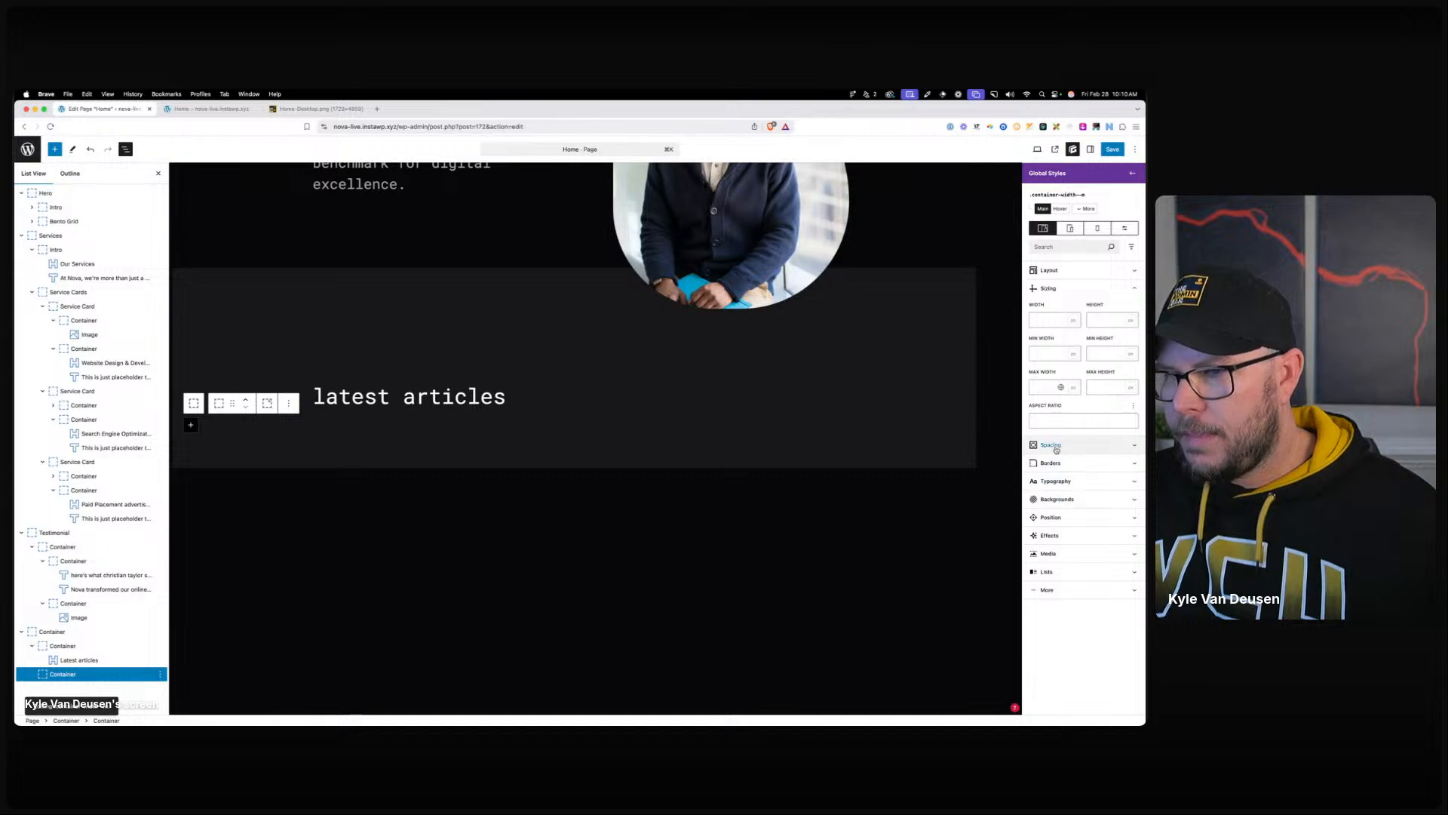
{"action": "left_click", "coordinate": [1060, 445]}
{"action": "left_click", "coordinate": [1045, 585]}
{"action": "type", "text": "auto"}
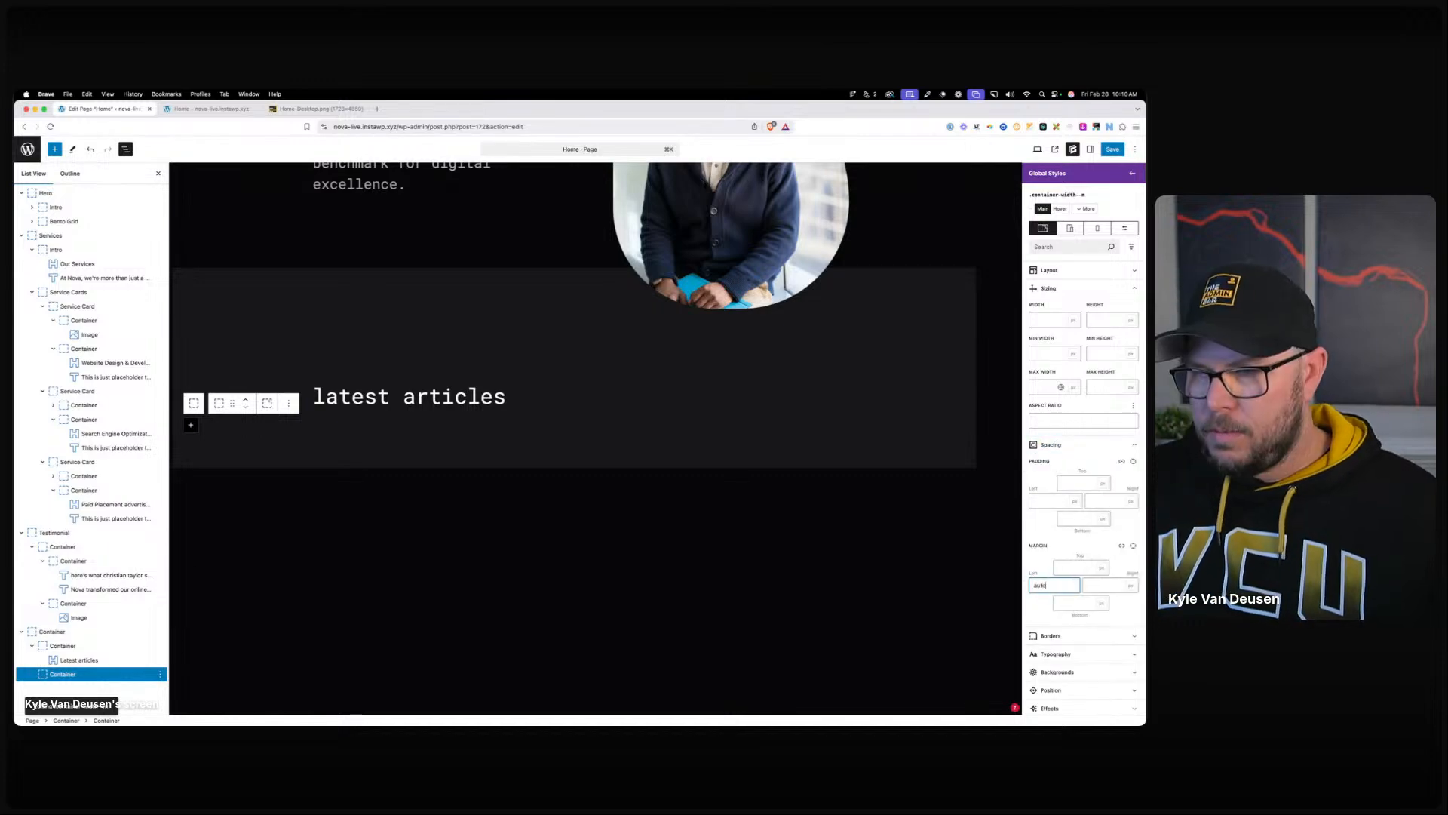
{"action": "key", "text": "Tab"}
{"action": "type", "text": "a"}
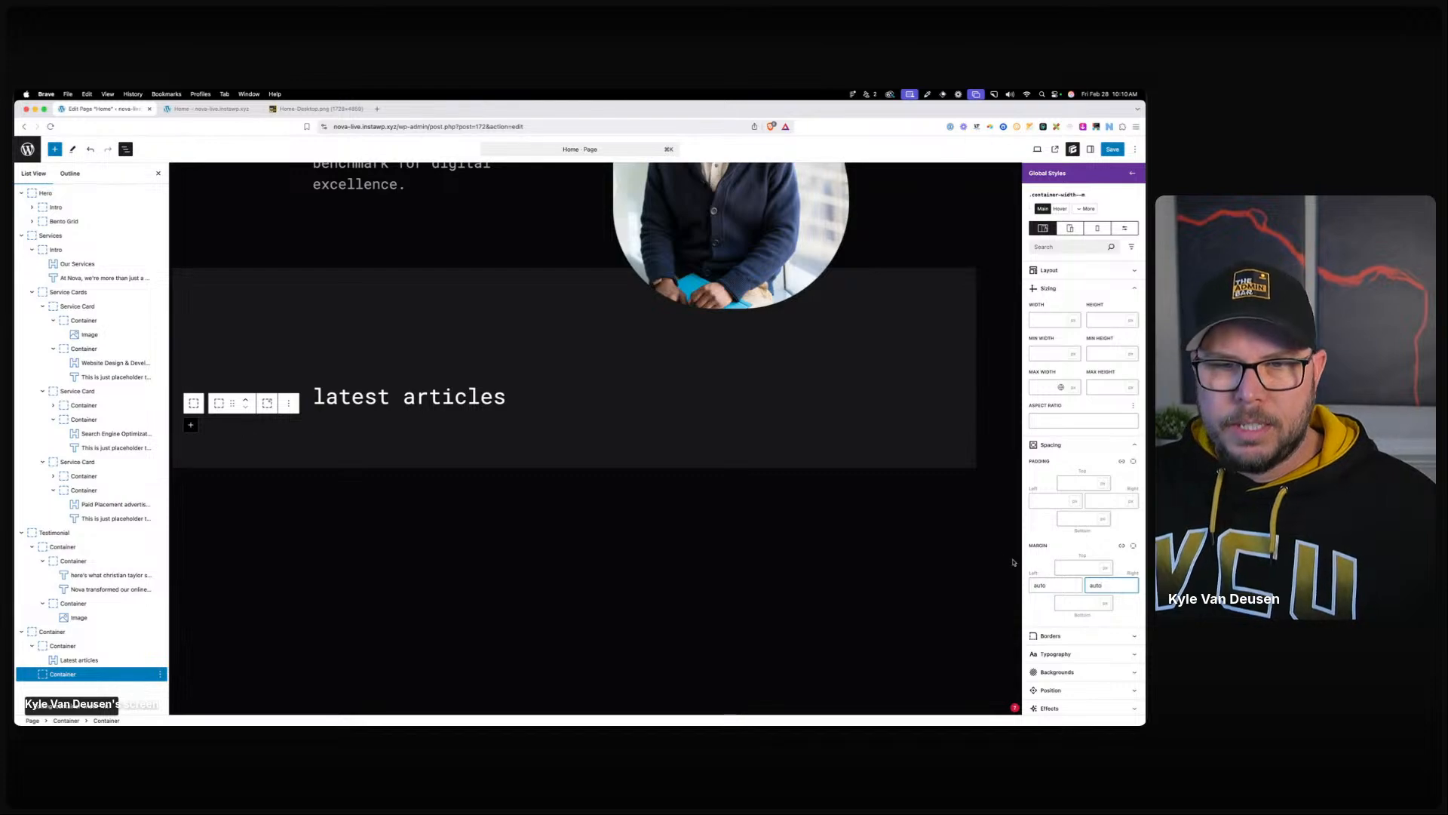
{"action": "left_click", "coordinate": [427, 425]}
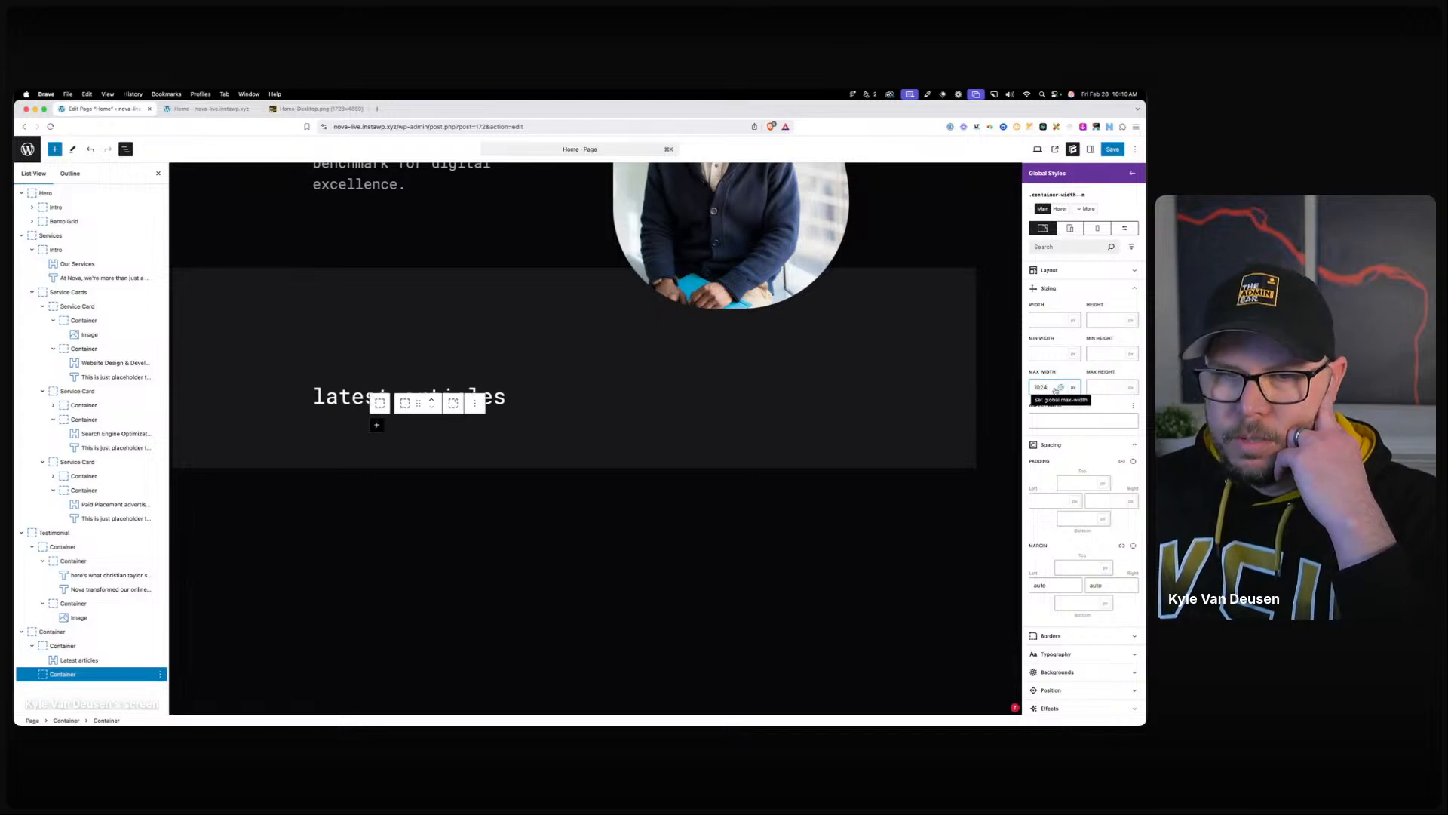
Set the container's top margin to 60, save the page, and return to the admin.
{"action": "left_click", "coordinate": [1130, 174]}
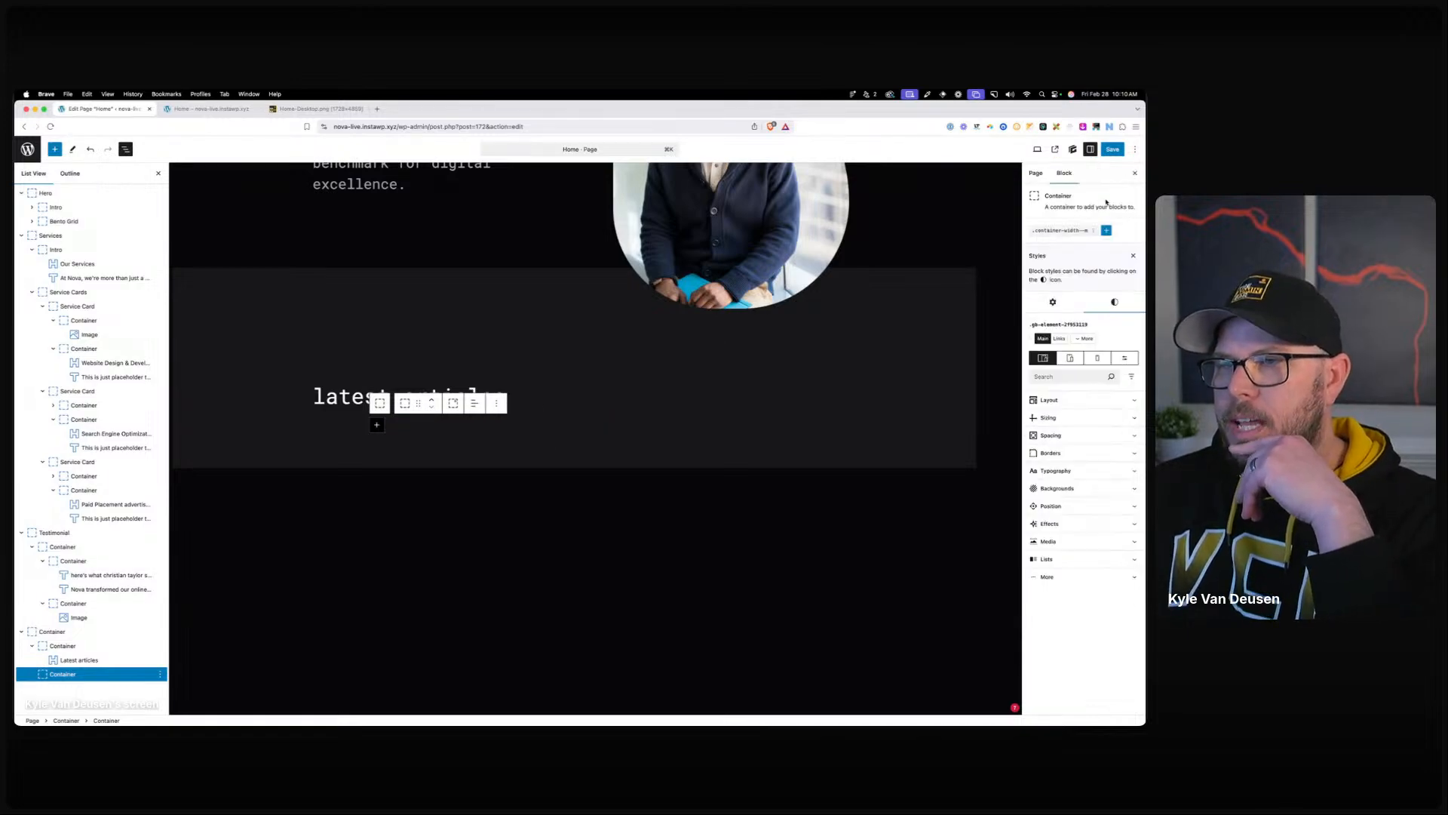
{"action": "left_click", "coordinate": [1051, 435]}
{"action": "left_click", "coordinate": [1077, 559]}
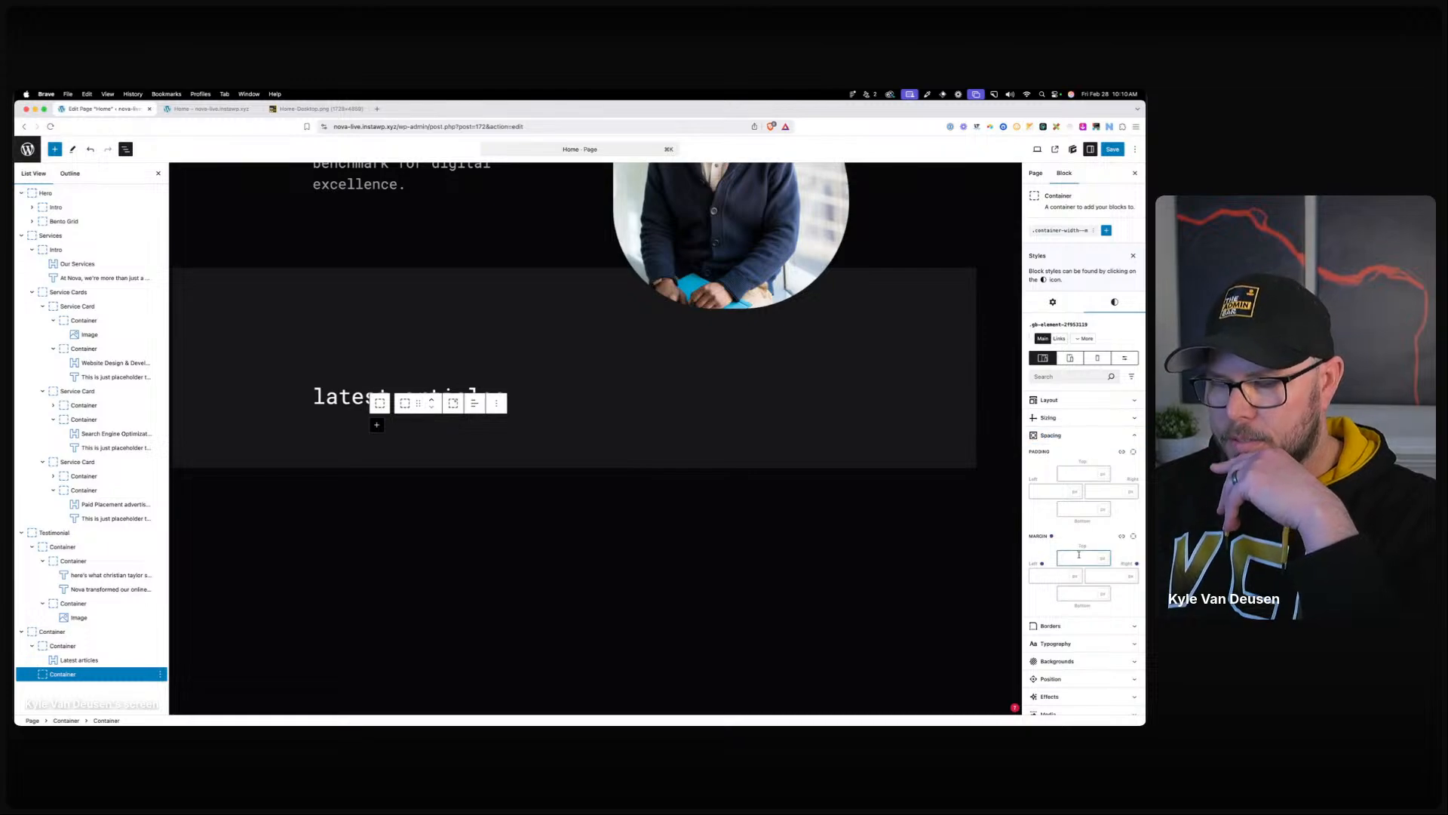
{"action": "type", "text": "60"}
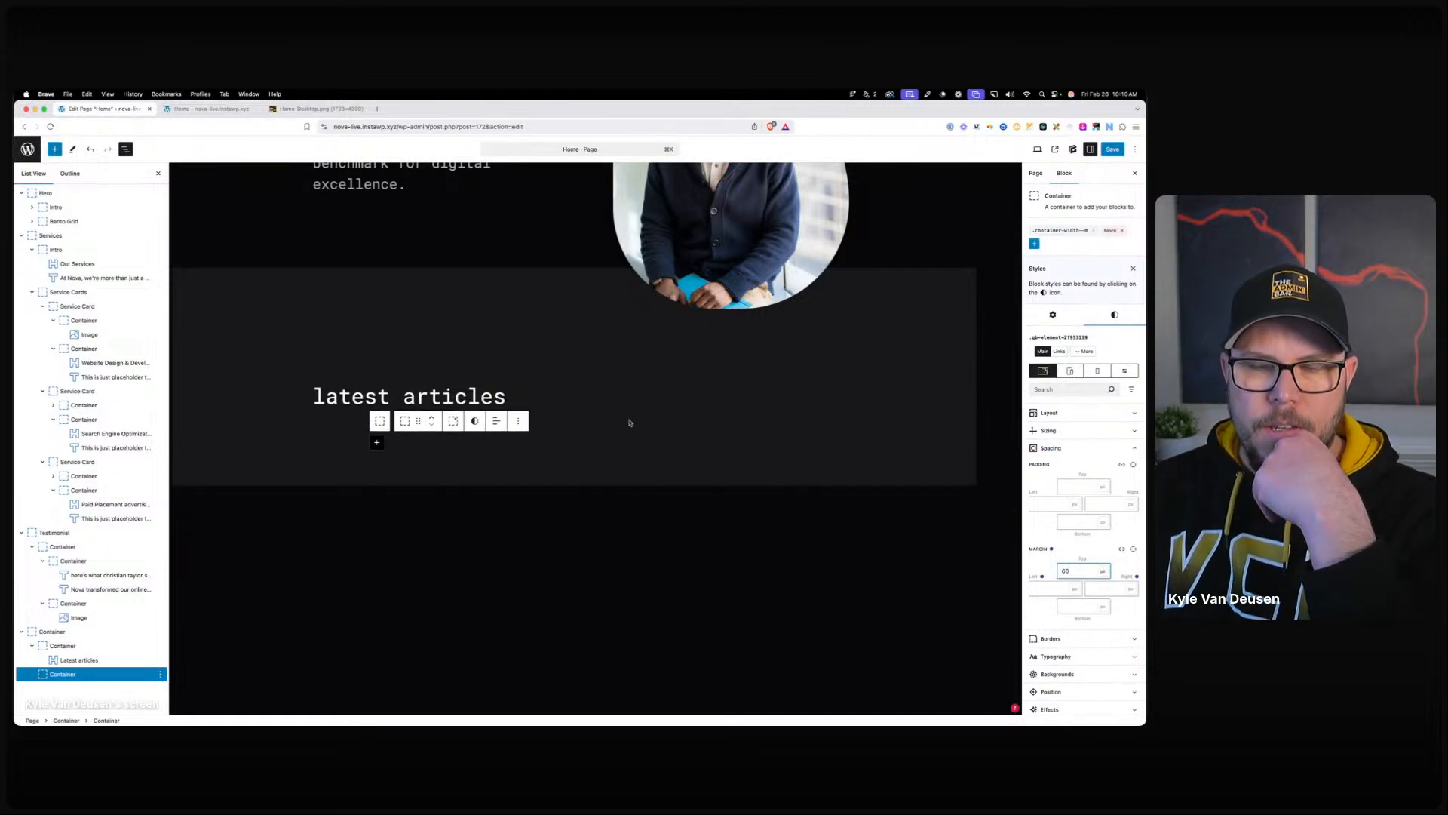
{"action": "left_click", "coordinate": [565, 451]}
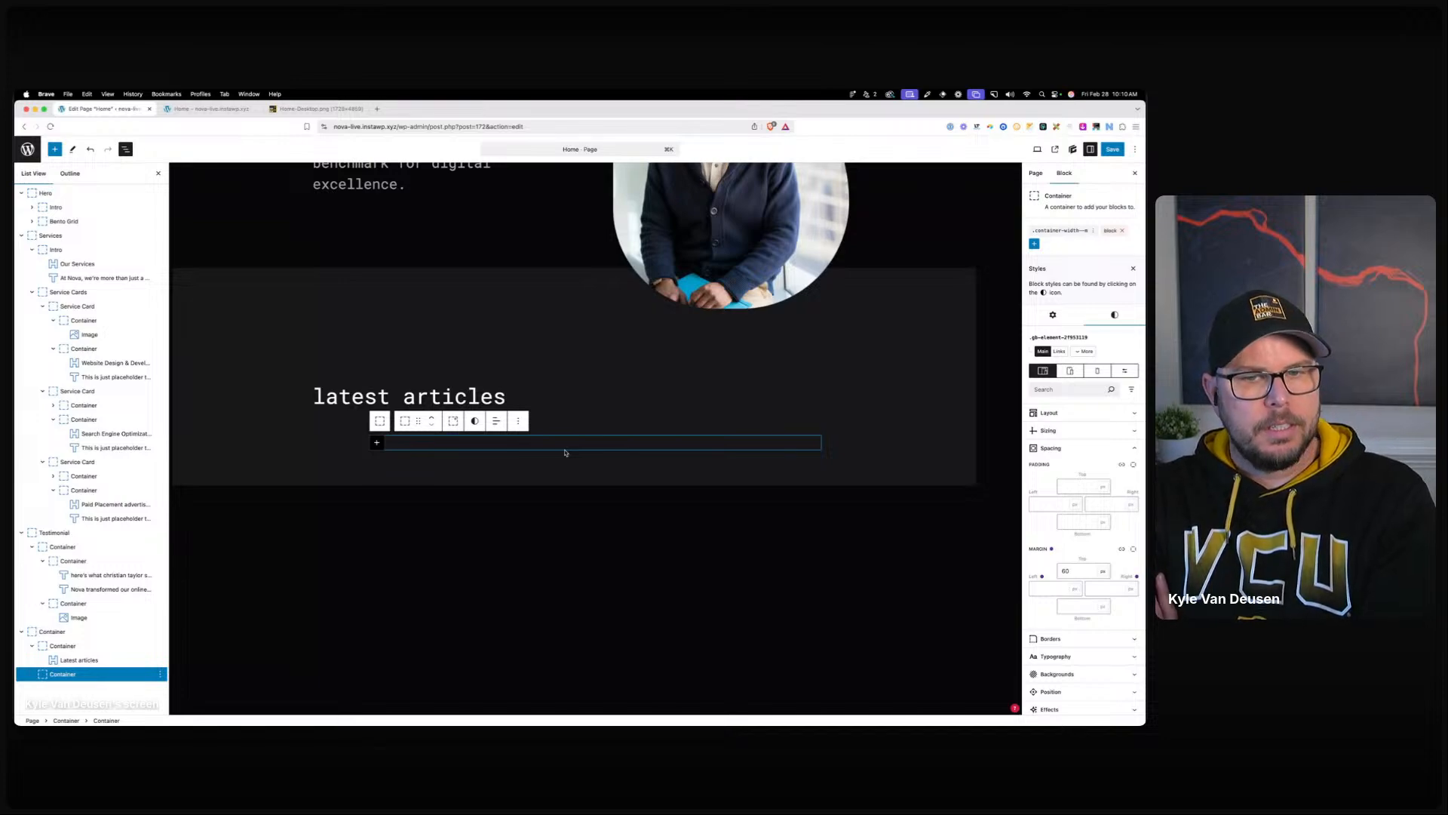
{"action": "left_click", "coordinate": [1107, 150]}
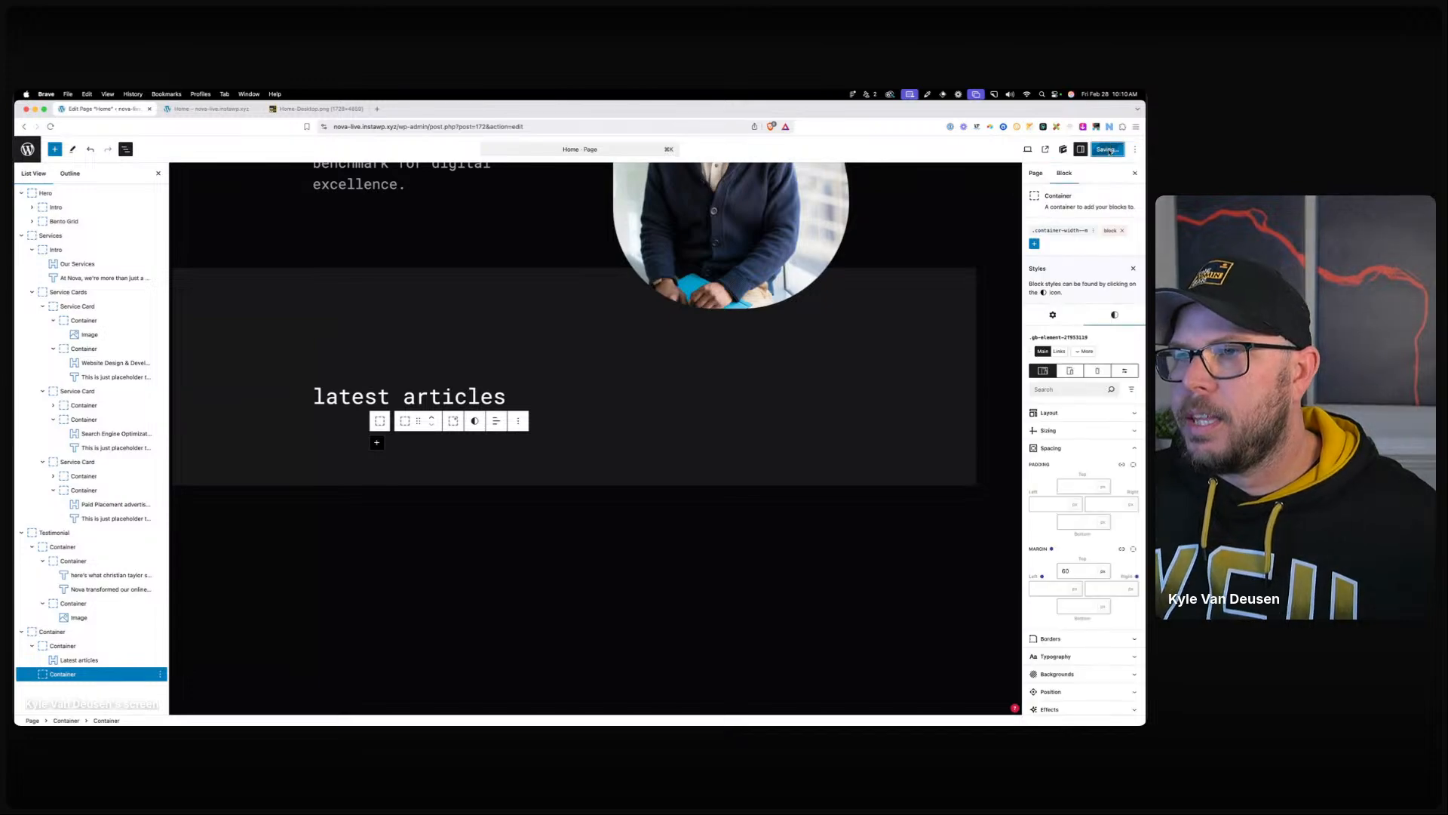
{"action": "left_click", "coordinate": [34, 146]}
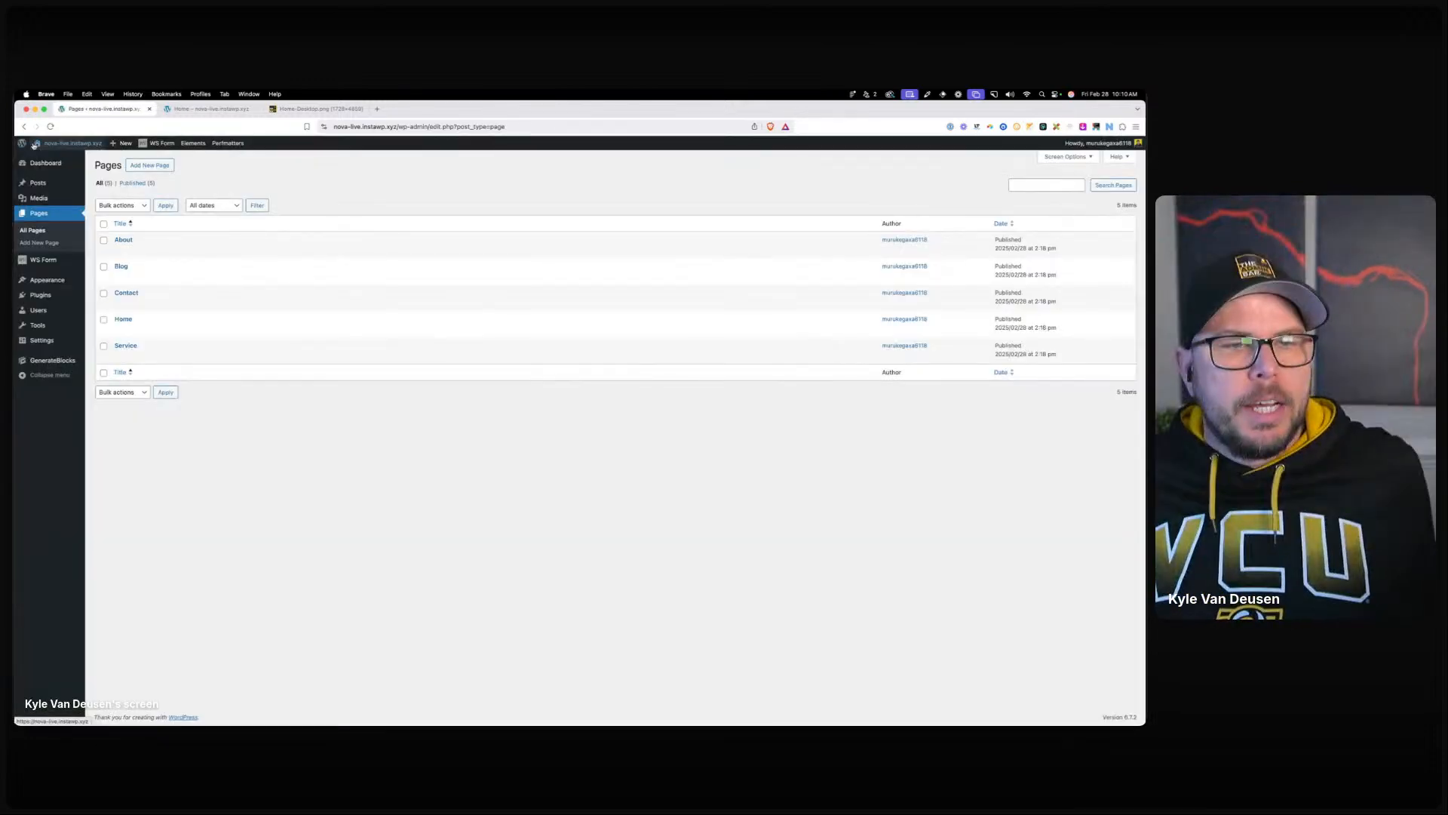
Start a new post titled 'The Future is Now: How AI is Revolutionizing Web Design' with its paragraph.
{"action": "mouse_move", "coordinate": [45, 182]}
{"action": "left_click", "coordinate": [110, 199]}
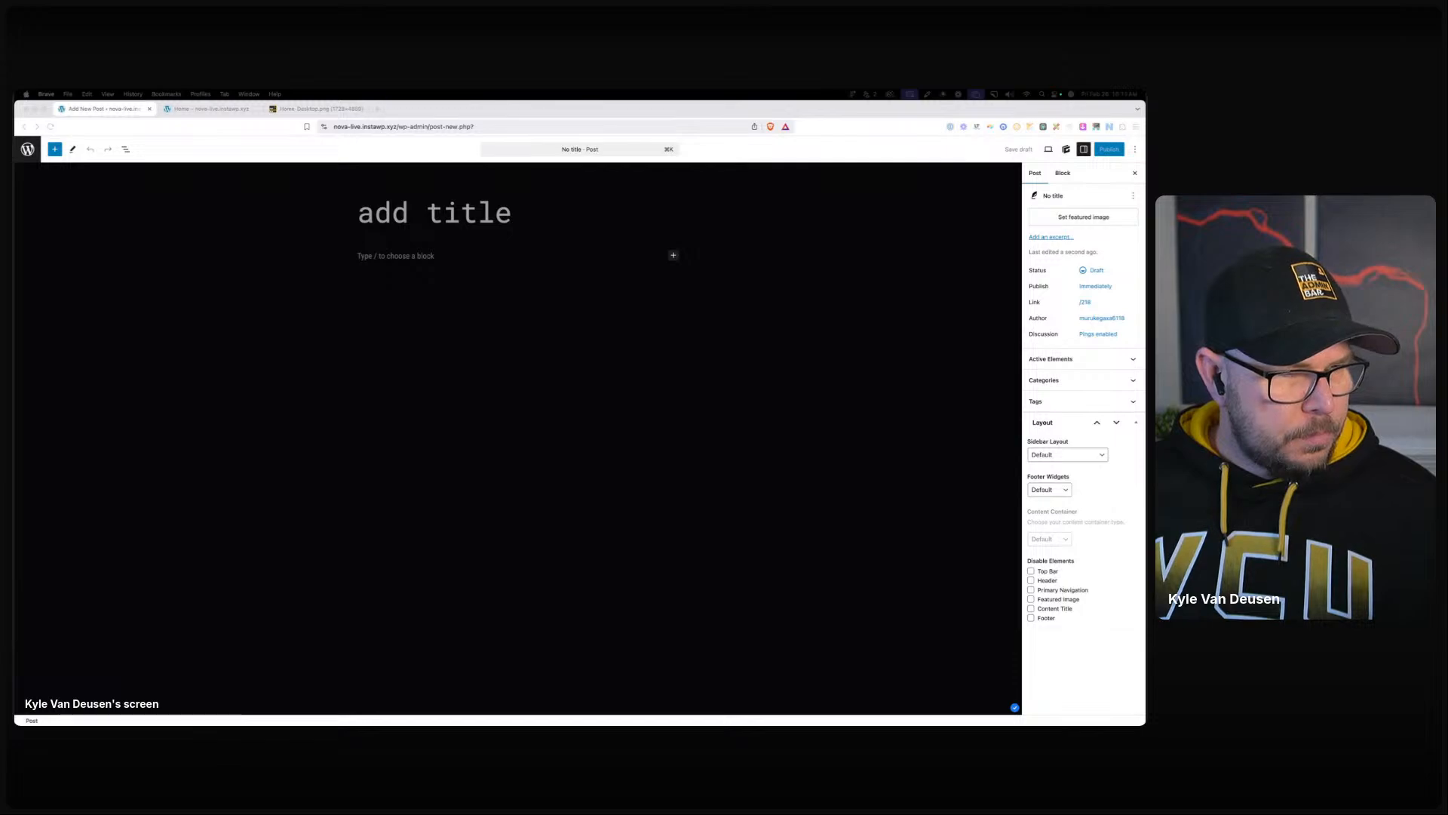
{"action": "left_click", "coordinate": [280, 299]}
{"action": "type", "text": "The Future is Now: How AI is Revolutionizing Web Design"}
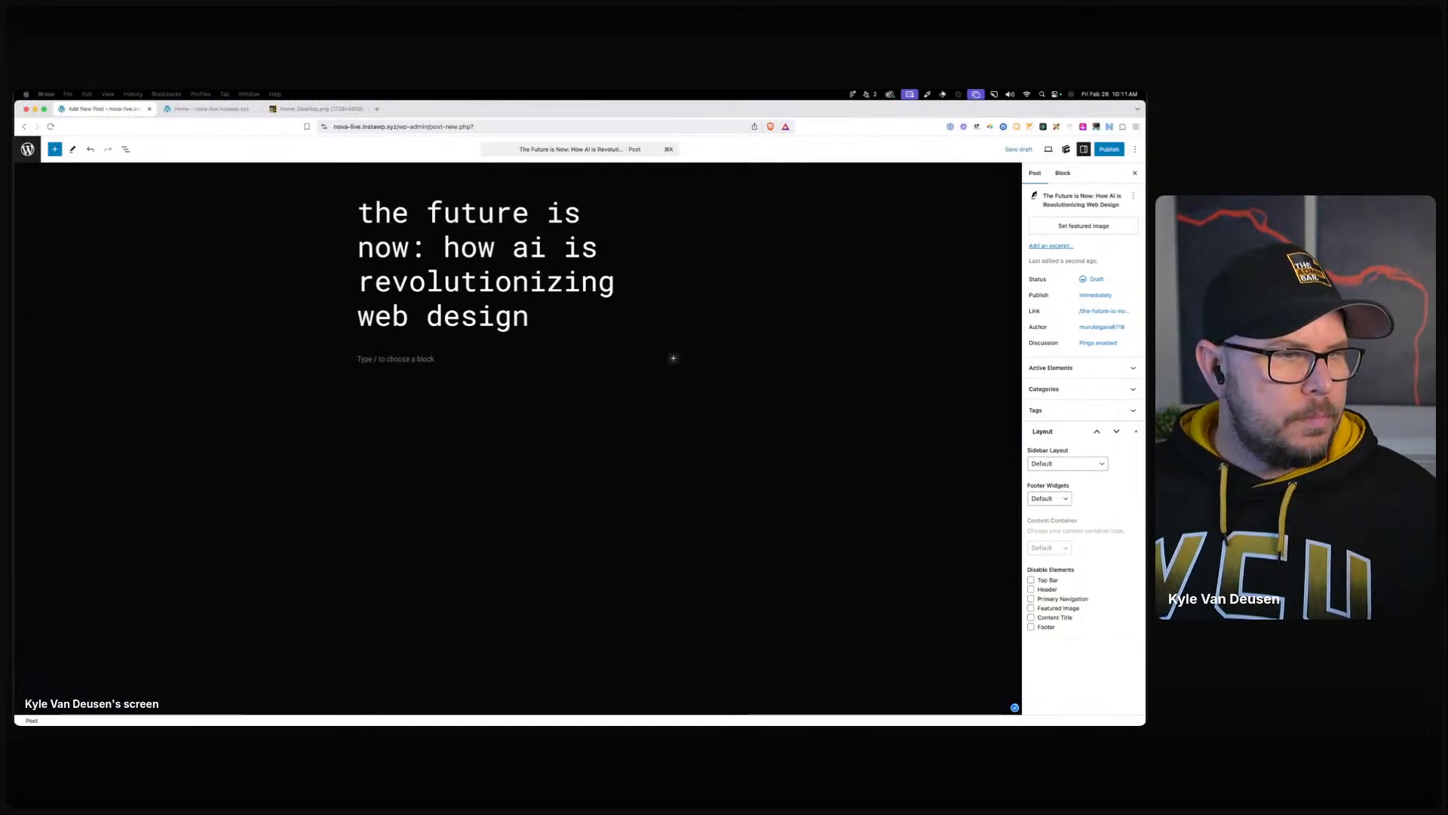
{"action": "left_click", "coordinate": [397, 359]}
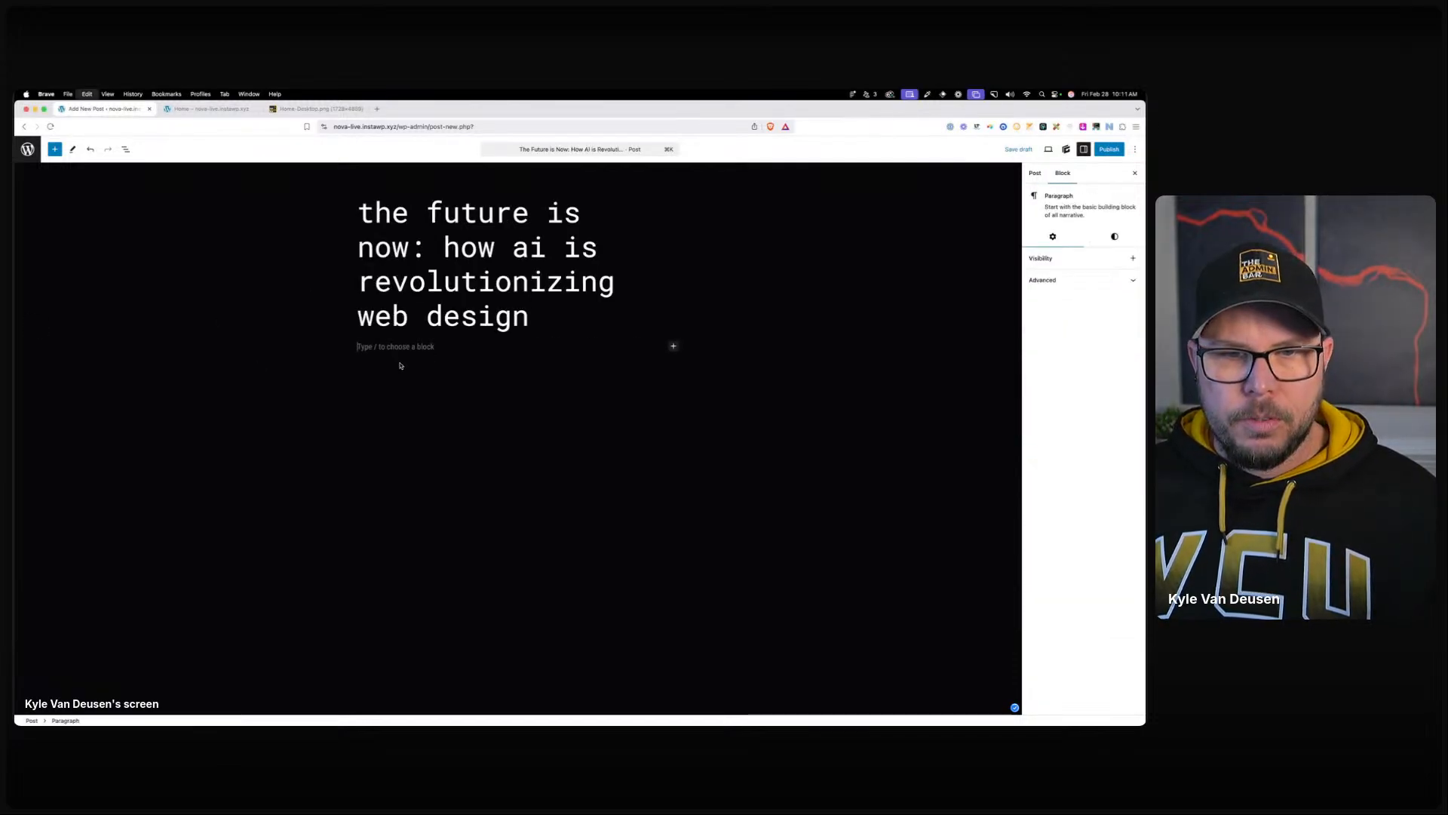
{"action": "type", "text": "Discover how Nova leverages AI to push the boundaries of web design, offering unprecedented personalization and efficiency in crafting digital experiences. Join us on this journey into the future."}
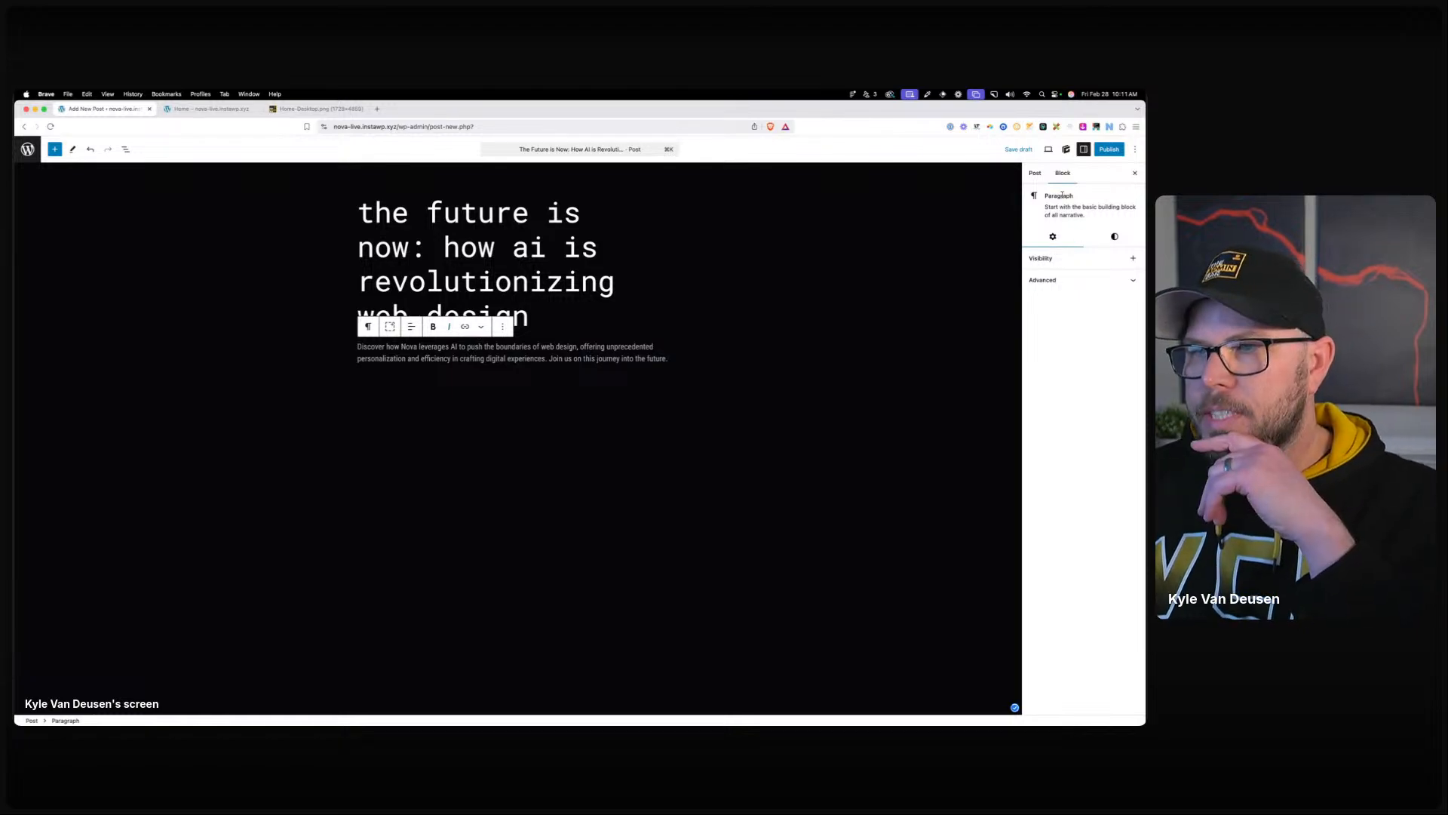
Upload an image and set it as the post's featured image.
{"action": "left_click", "coordinate": [1036, 173]}
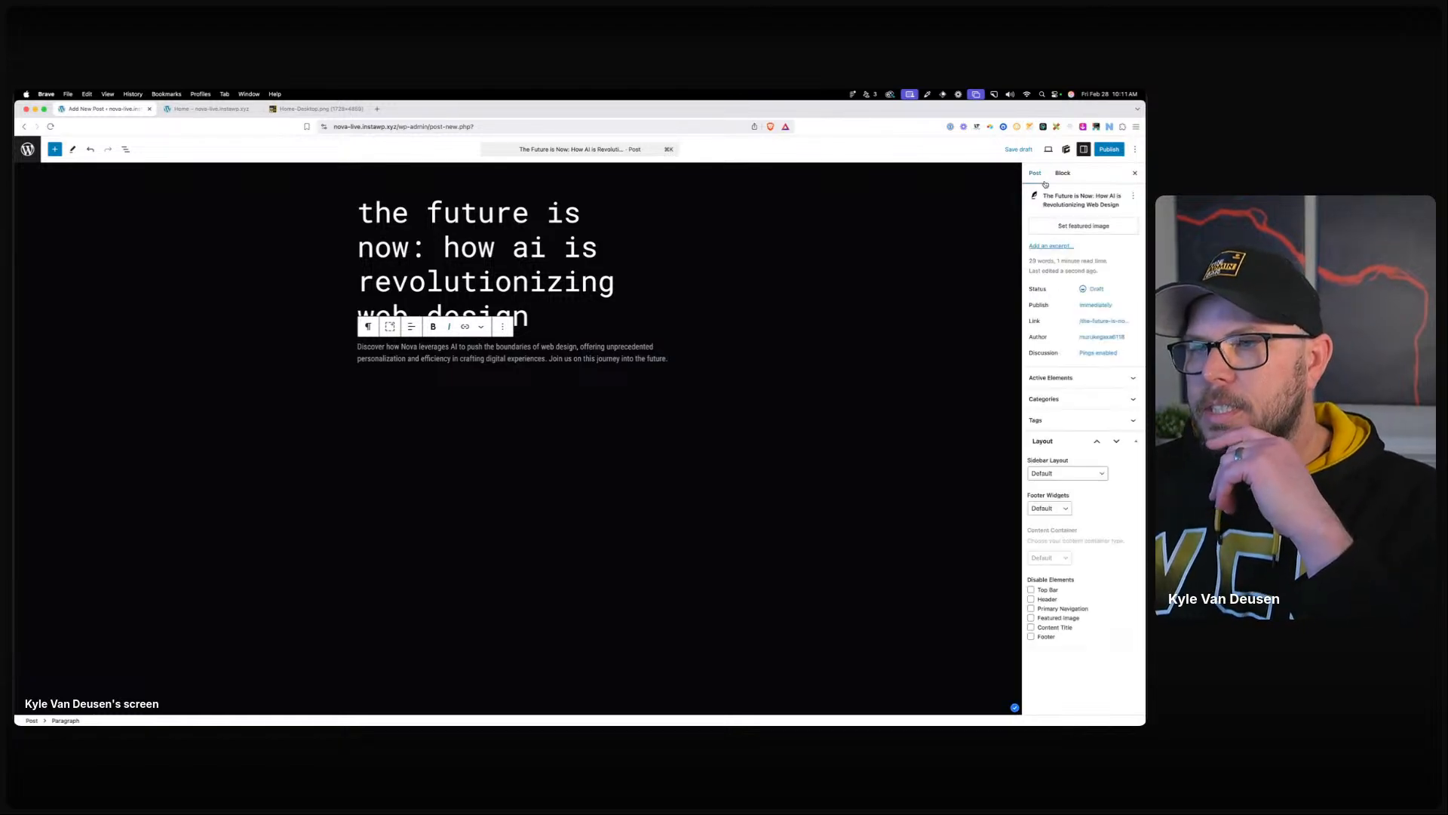
{"action": "left_click", "coordinate": [1067, 228]}
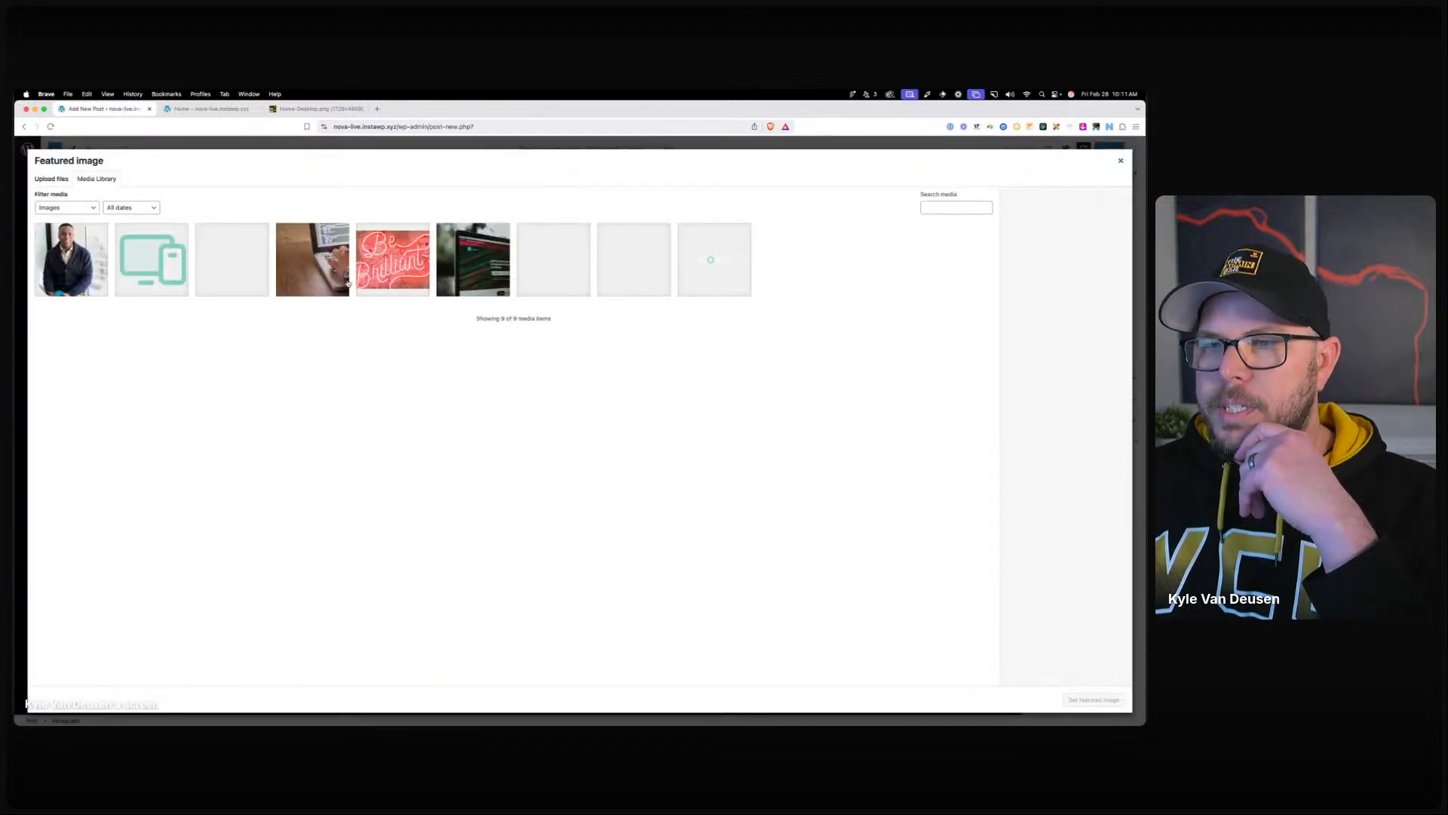
{"action": "left_click", "coordinate": [50, 180]}
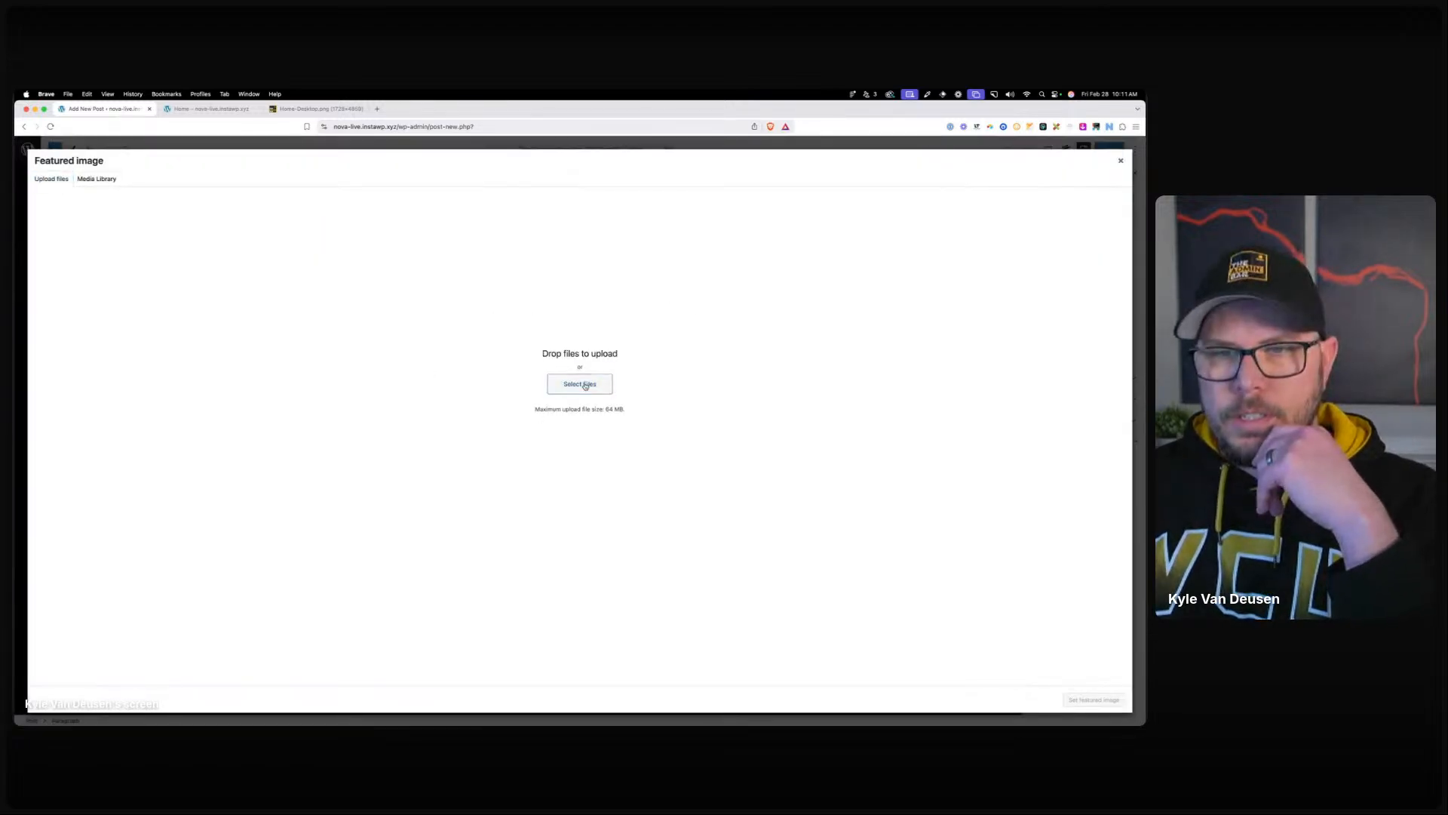
{"action": "left_click", "coordinate": [580, 384]}
{"action": "left_click", "coordinate": [817, 581]}
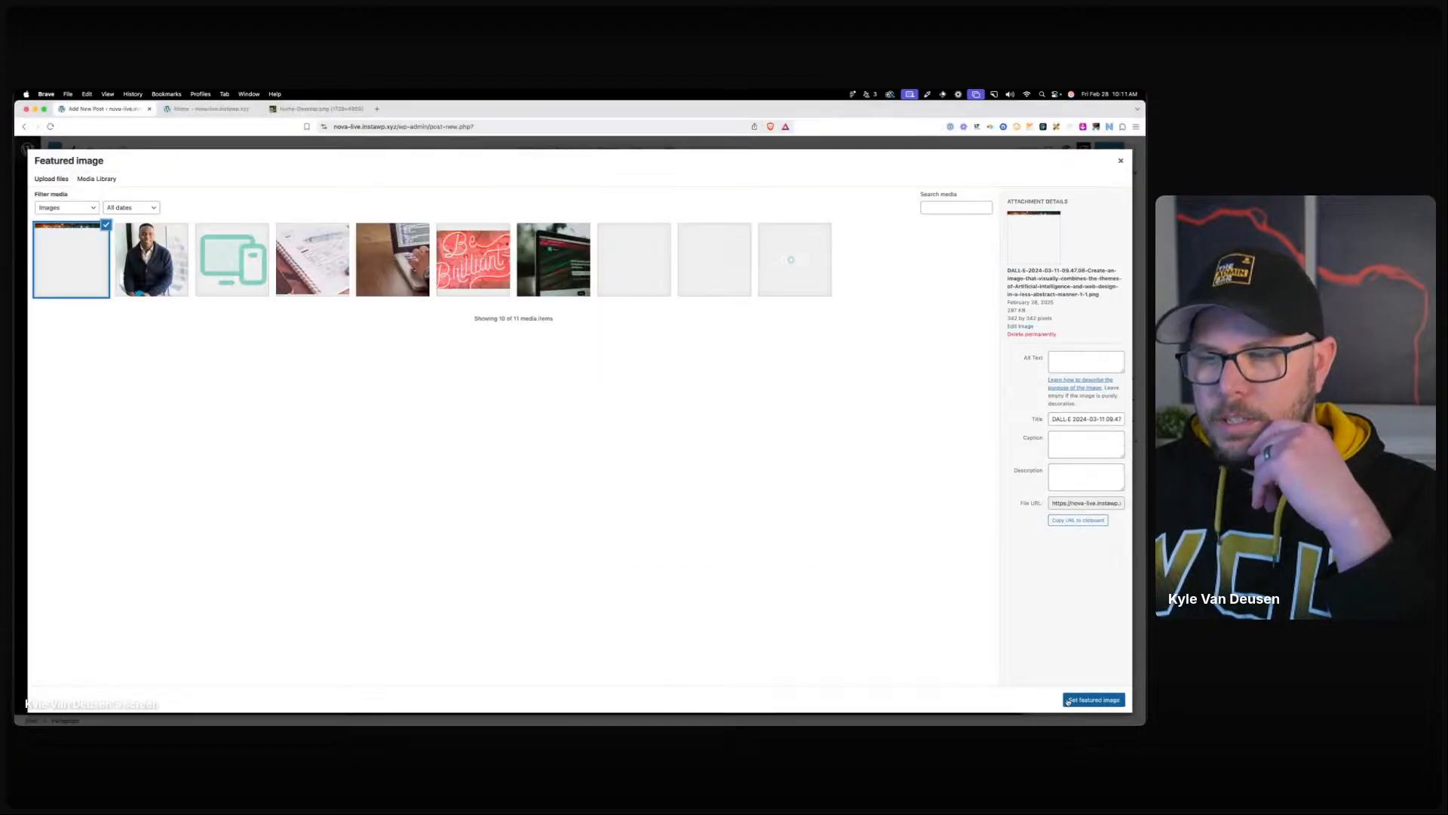
{"action": "left_click", "coordinate": [1093, 699]}
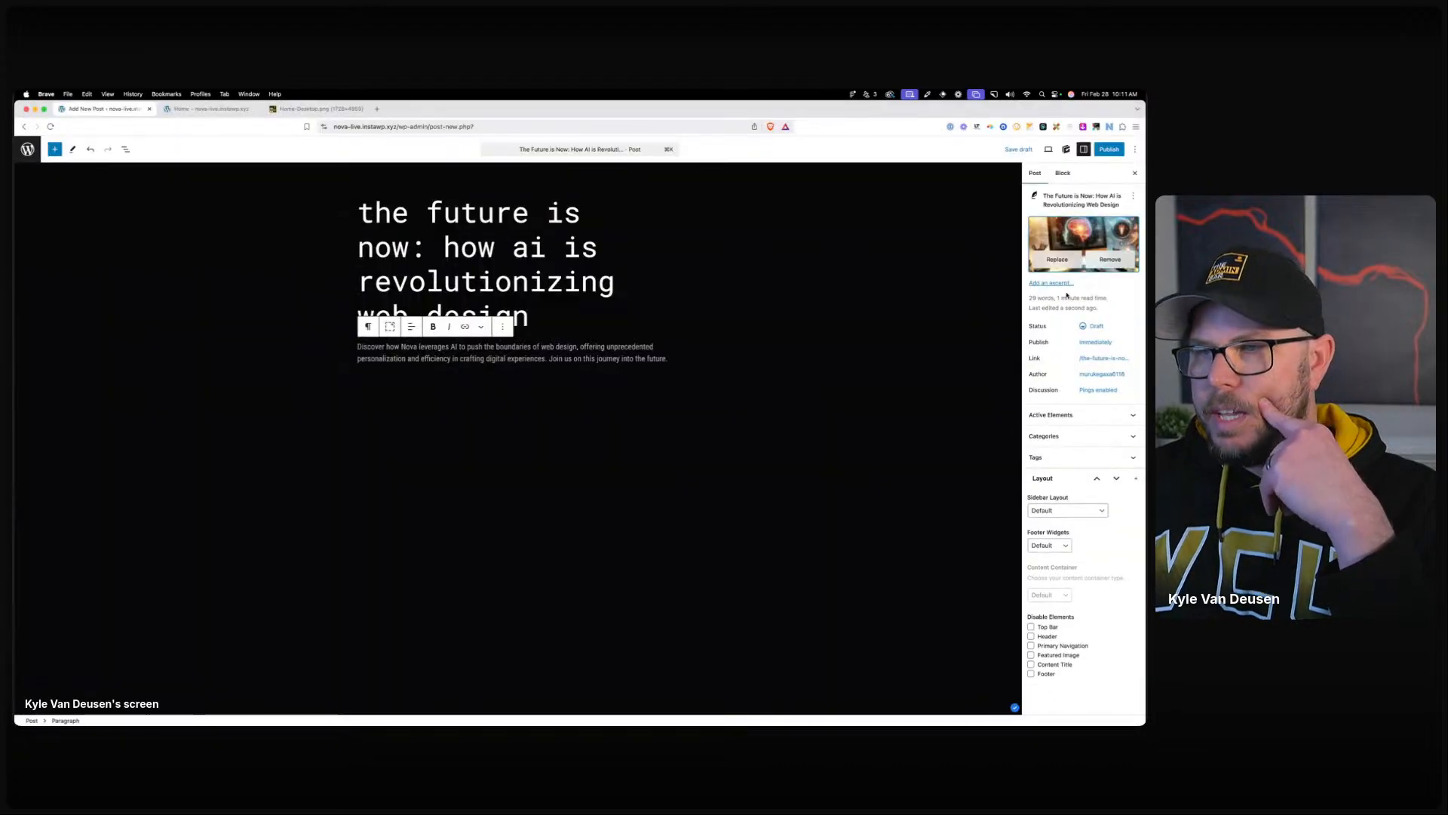
File the post under a new 'pontificating' category, publish it, and return to Posts.
{"action": "left_click", "coordinate": [1065, 436]}
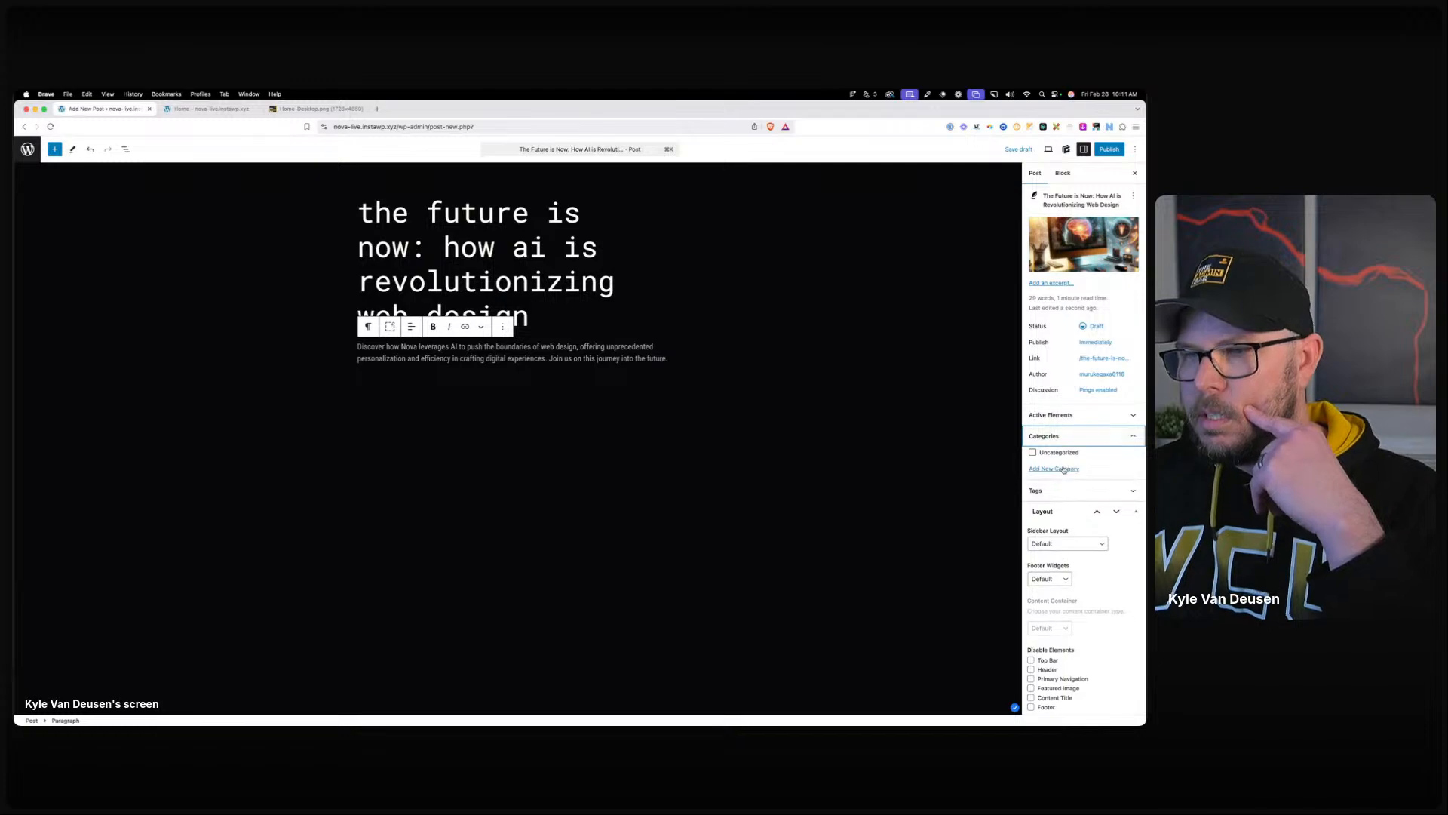
{"action": "left_click", "coordinate": [1065, 472]}
{"action": "left_click", "coordinate": [1060, 500]}
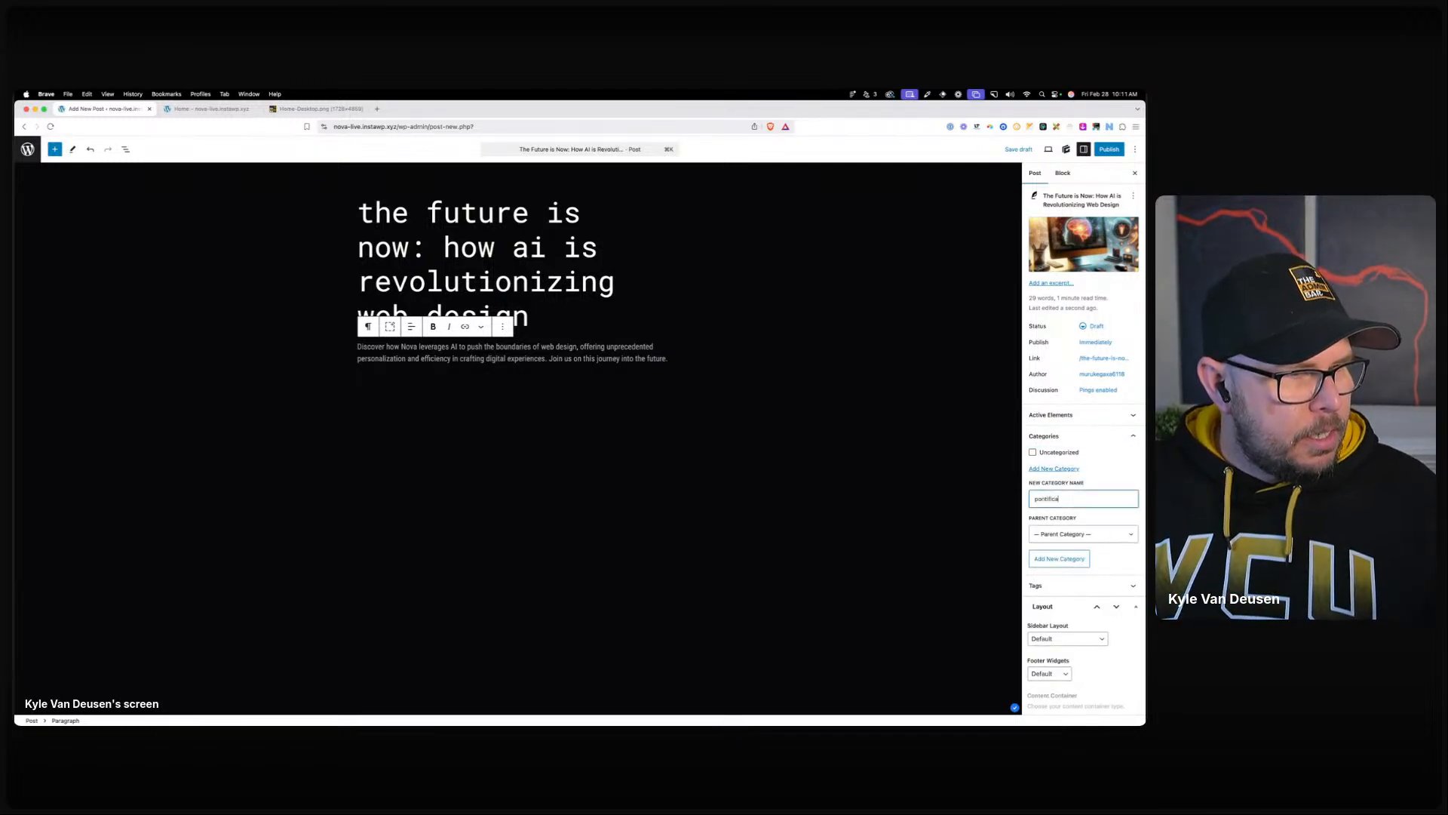
{"action": "left_click", "coordinate": [1061, 565]}
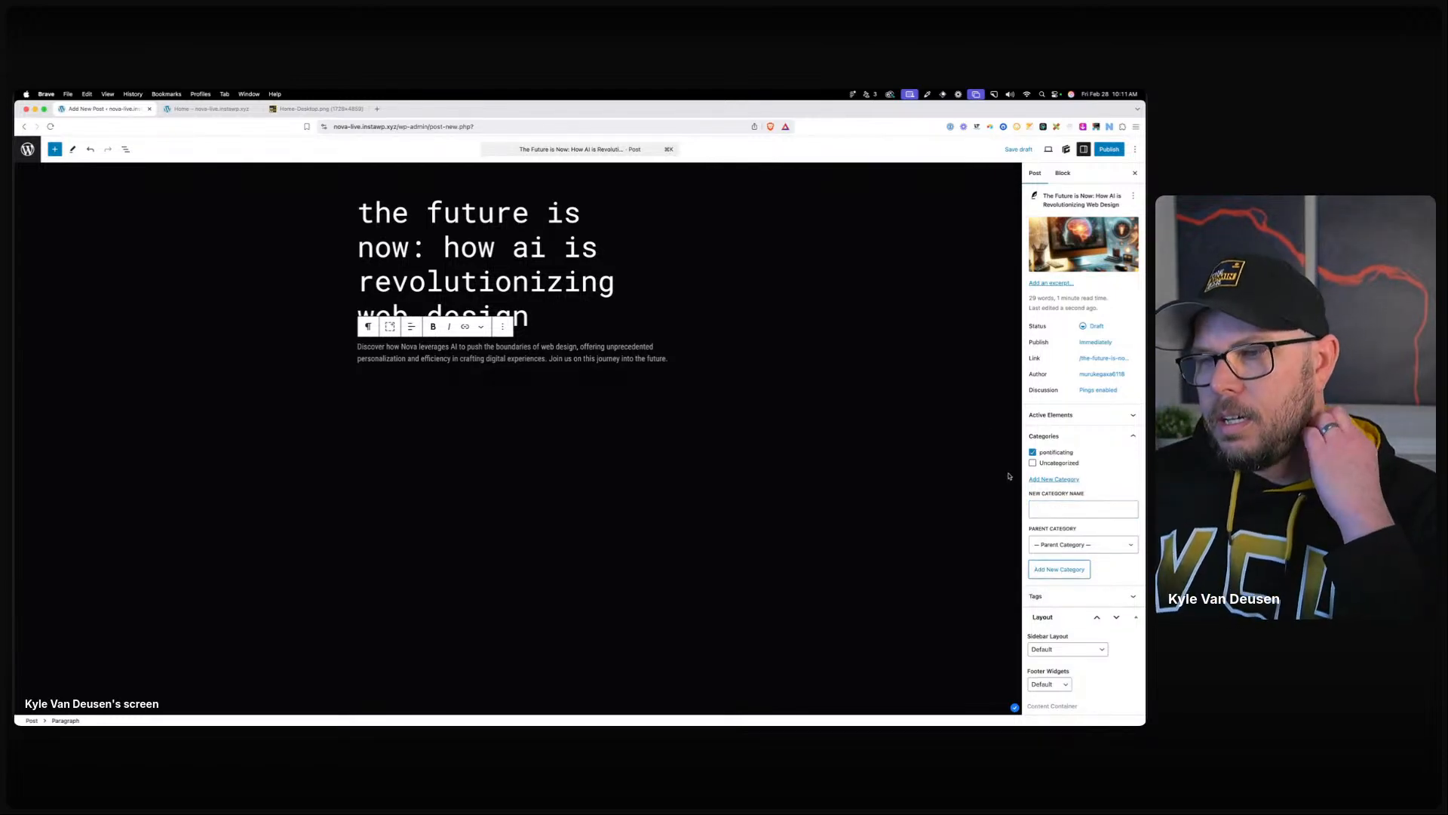
{"action": "left_click", "coordinate": [1110, 149]}
{"action": "left_click", "coordinate": [1112, 149]}
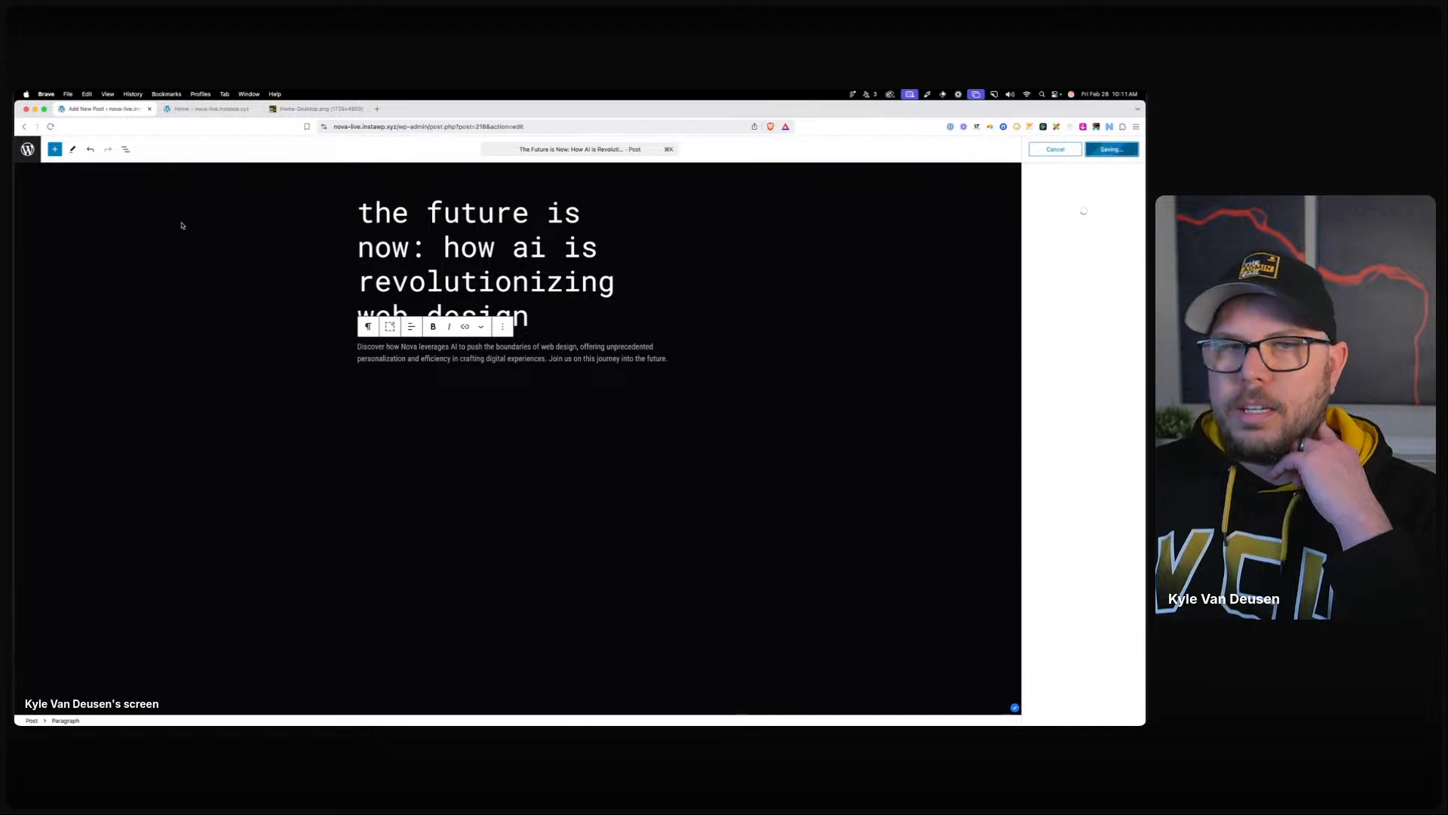
{"action": "left_click", "coordinate": [33, 156]}
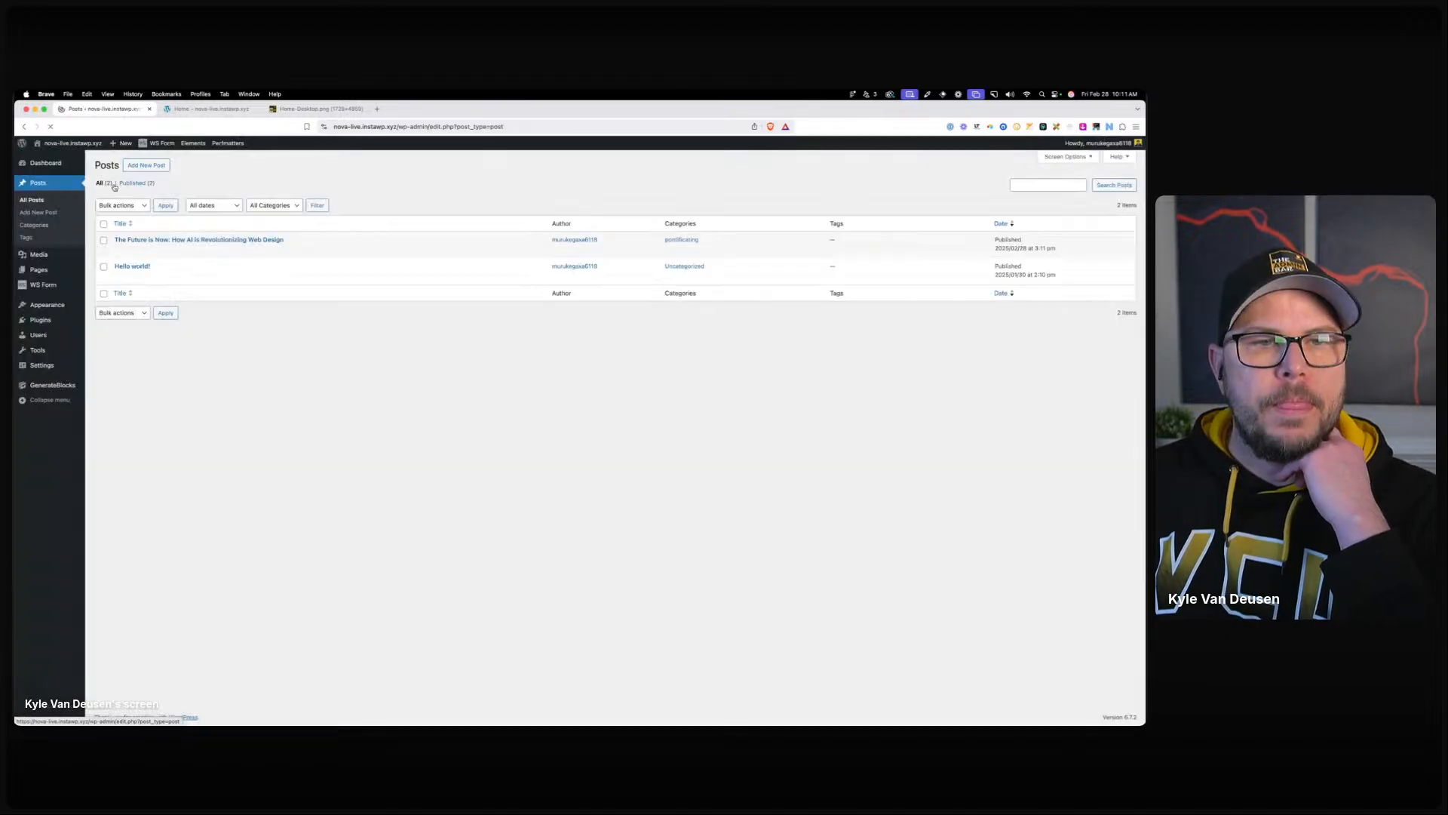
Start a new post titled 'Mastering Visibility: Elevating Your Brand with Strategic SEO' with its paragraph.
{"action": "left_click", "coordinate": [143, 167]}
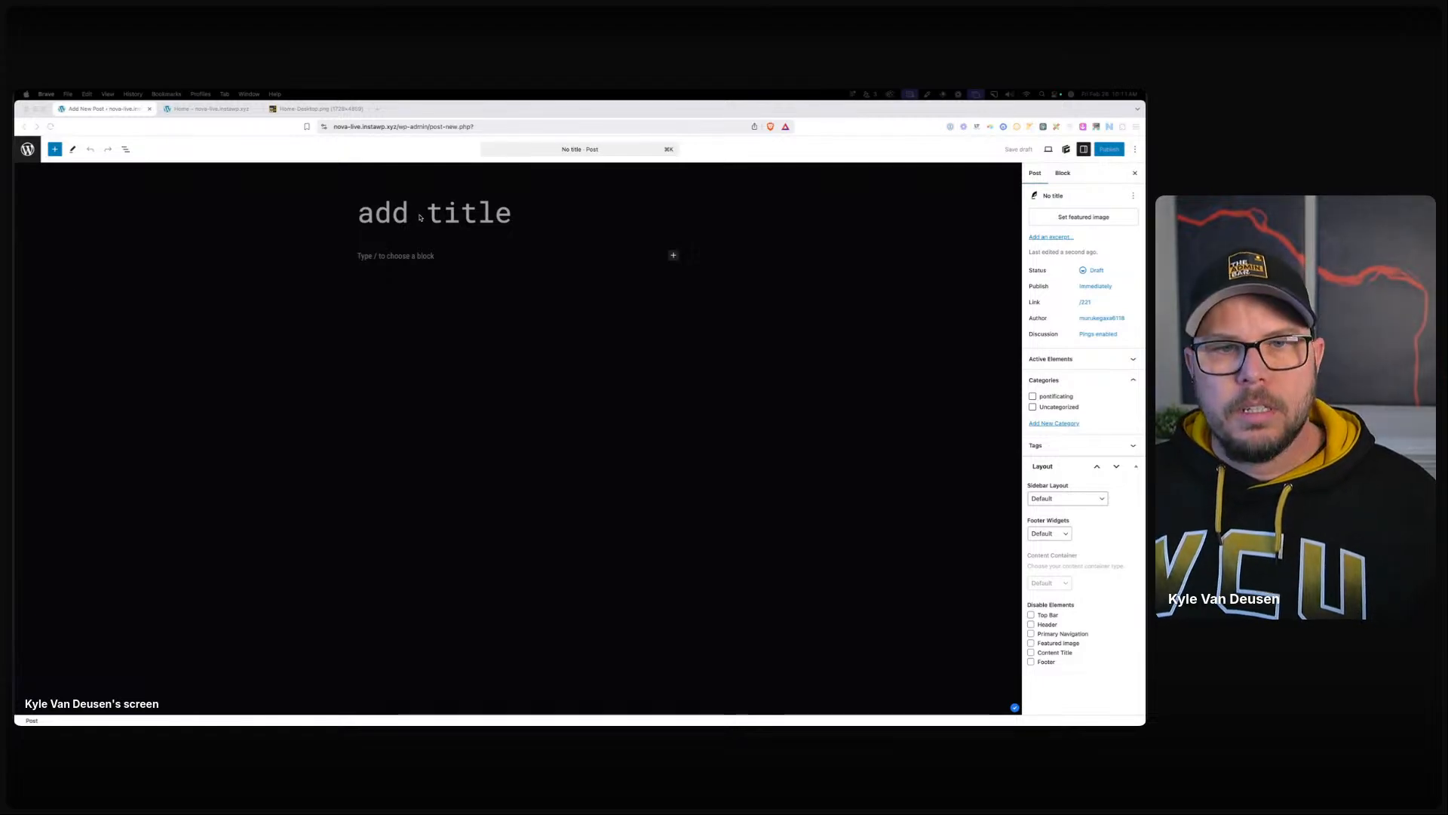
{"action": "type", "text": "Mastering Visibility: Elevating Your Brand with Strategic SEO"}
{"action": "left_click", "coordinate": [415, 391]}
{"action": "type", "text": "Unveil the secrets to skyrocketing your website's visibility through strategic SEO. Discover how tailored keyword research, on-page optimization, and analytics can transform your online presence, leading to unprecedented growth and engagement."}
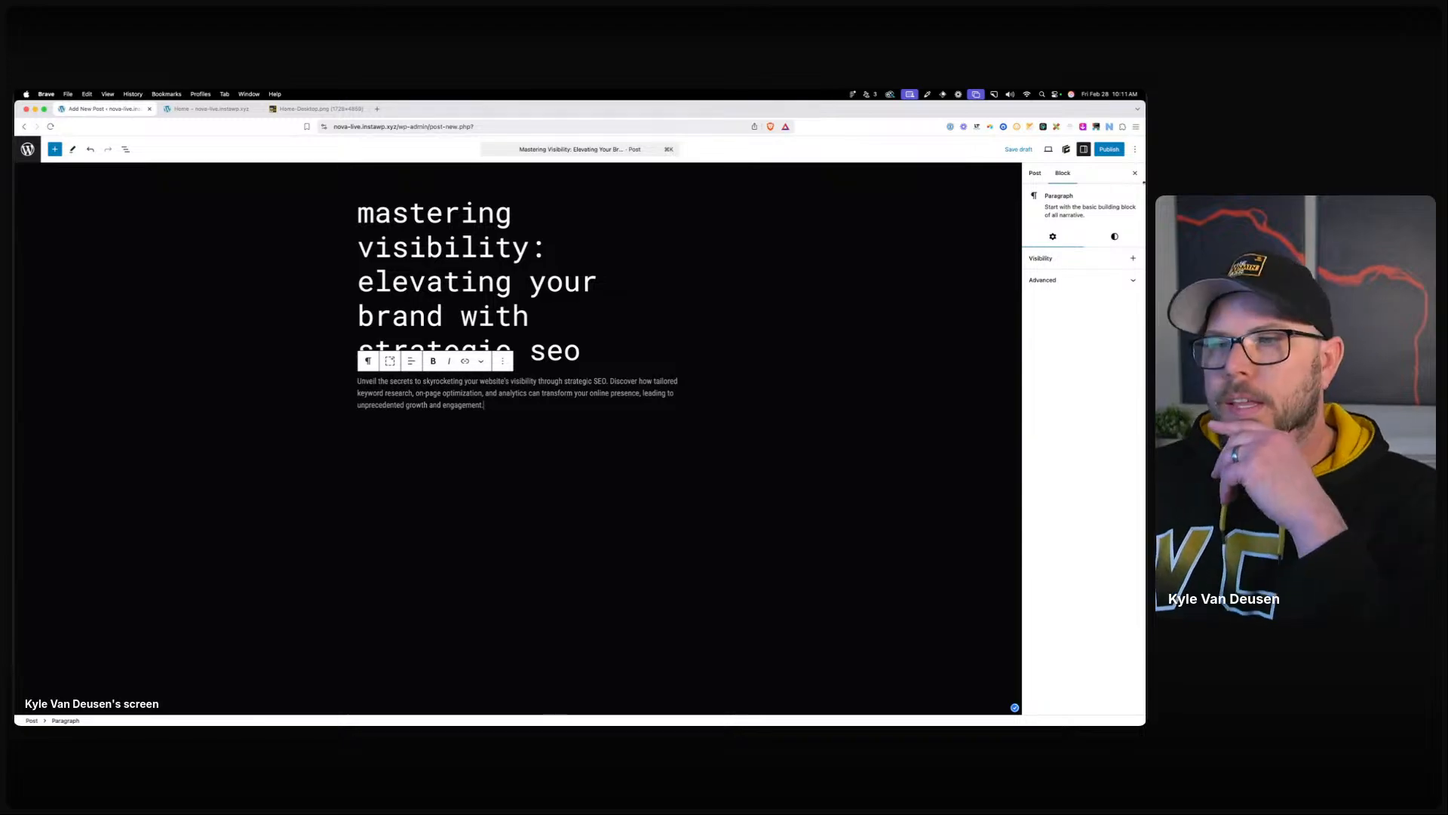
Upload the DALL·E image and set it as the SEO post's featured image.
{"action": "left_click", "coordinate": [1032, 174]}
{"action": "left_click", "coordinate": [1074, 236]}
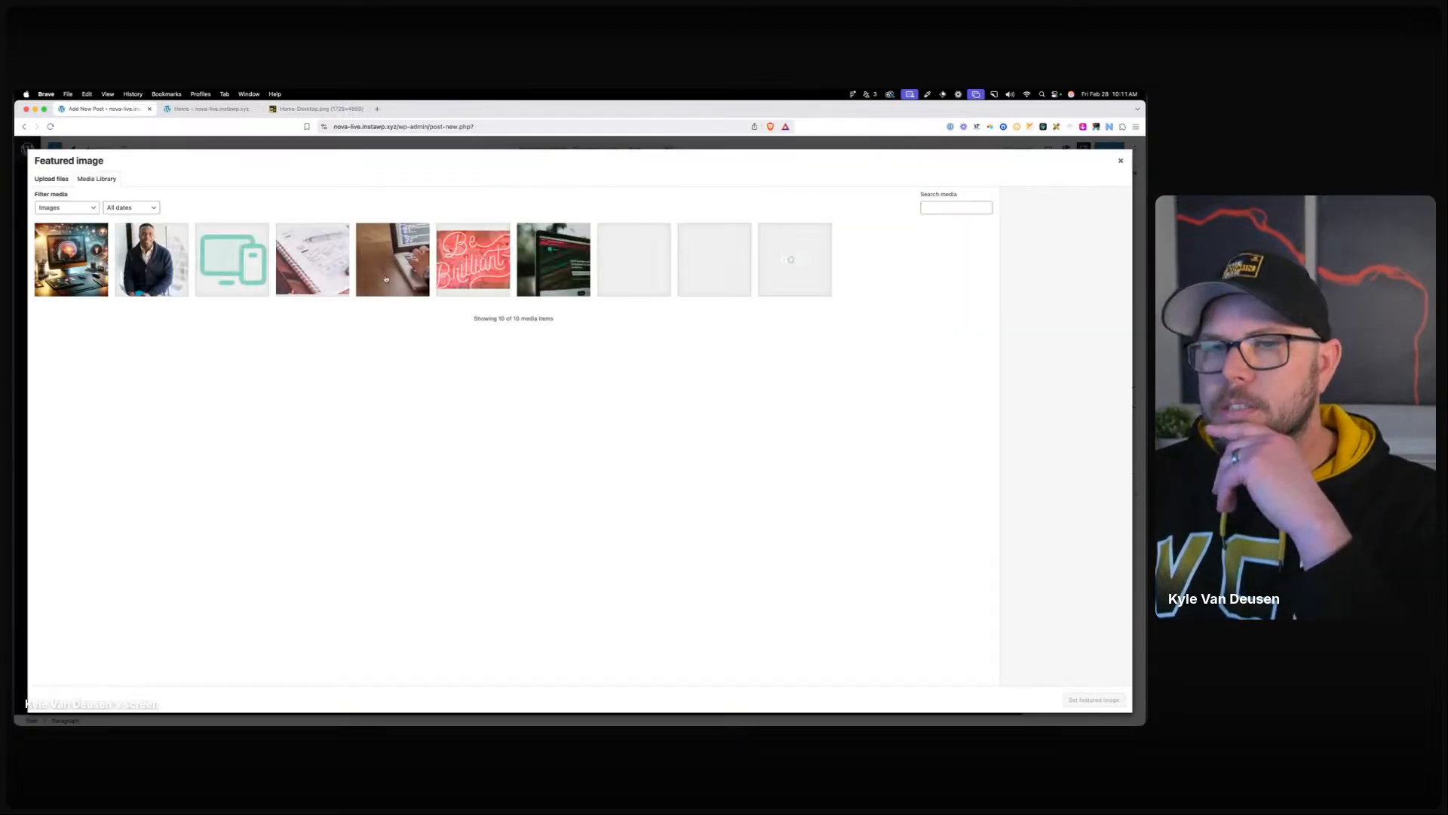
{"action": "left_click", "coordinate": [52, 180]}
{"action": "left_click", "coordinate": [579, 383]}
{"action": "left_click", "coordinate": [560, 295]}
{"action": "left_click", "coordinate": [818, 581]}
{"action": "left_click", "coordinate": [1094, 698]}
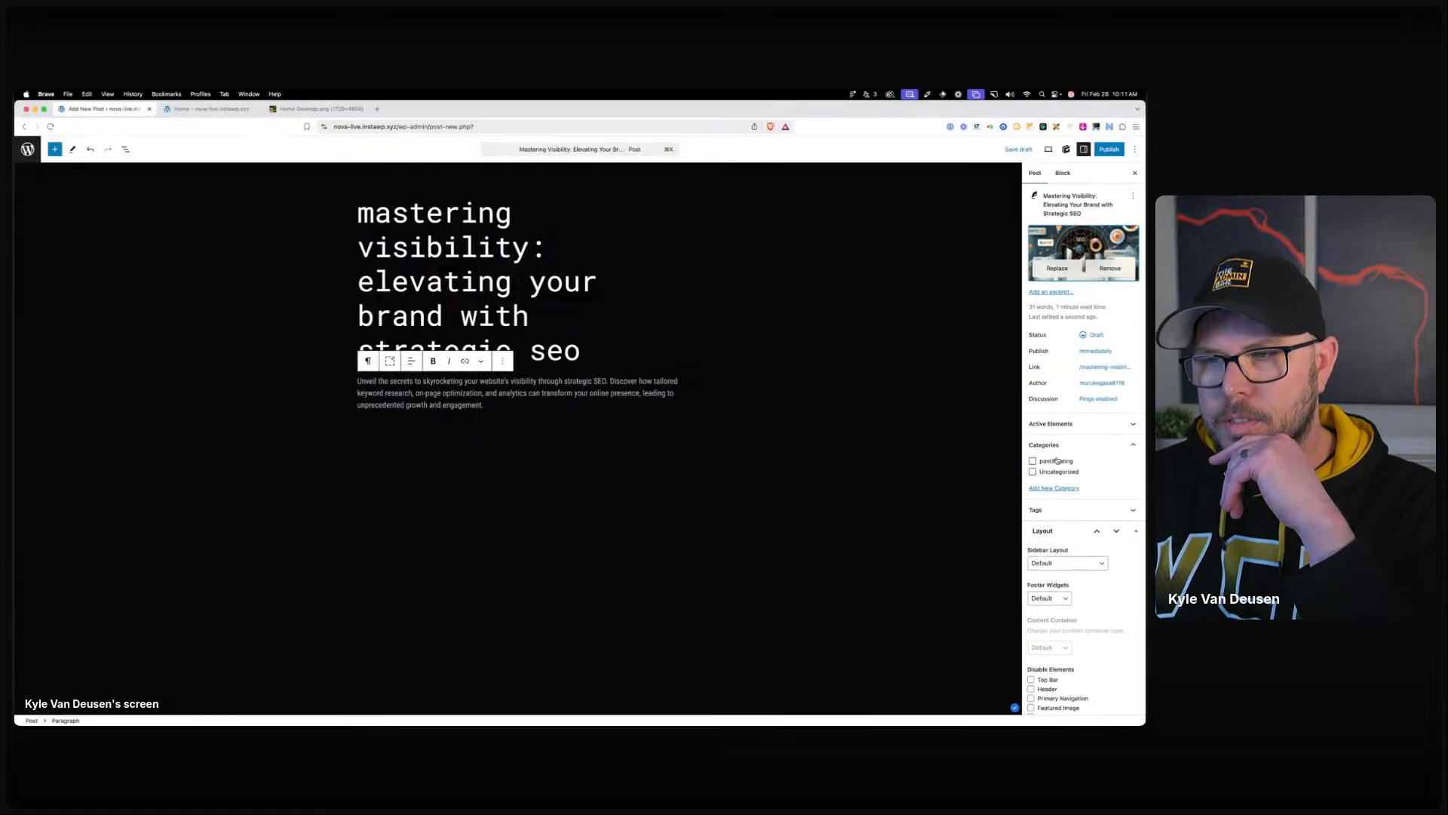
Assign the SEO post to a new 'marketing' category, publish it, and return to Posts.
{"action": "left_click", "coordinate": [1054, 488]}
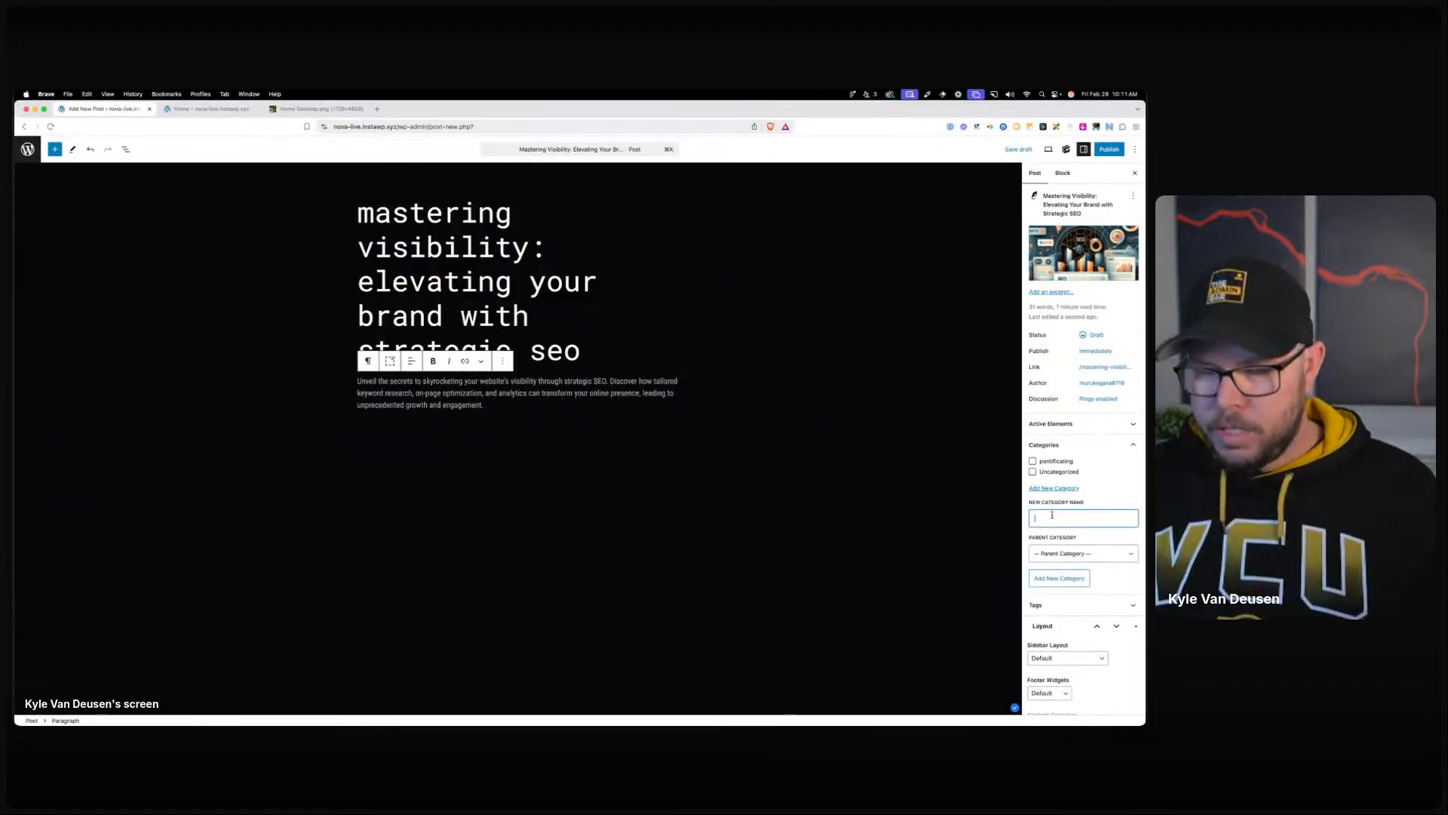
{"action": "left_click", "coordinate": [1059, 578]}
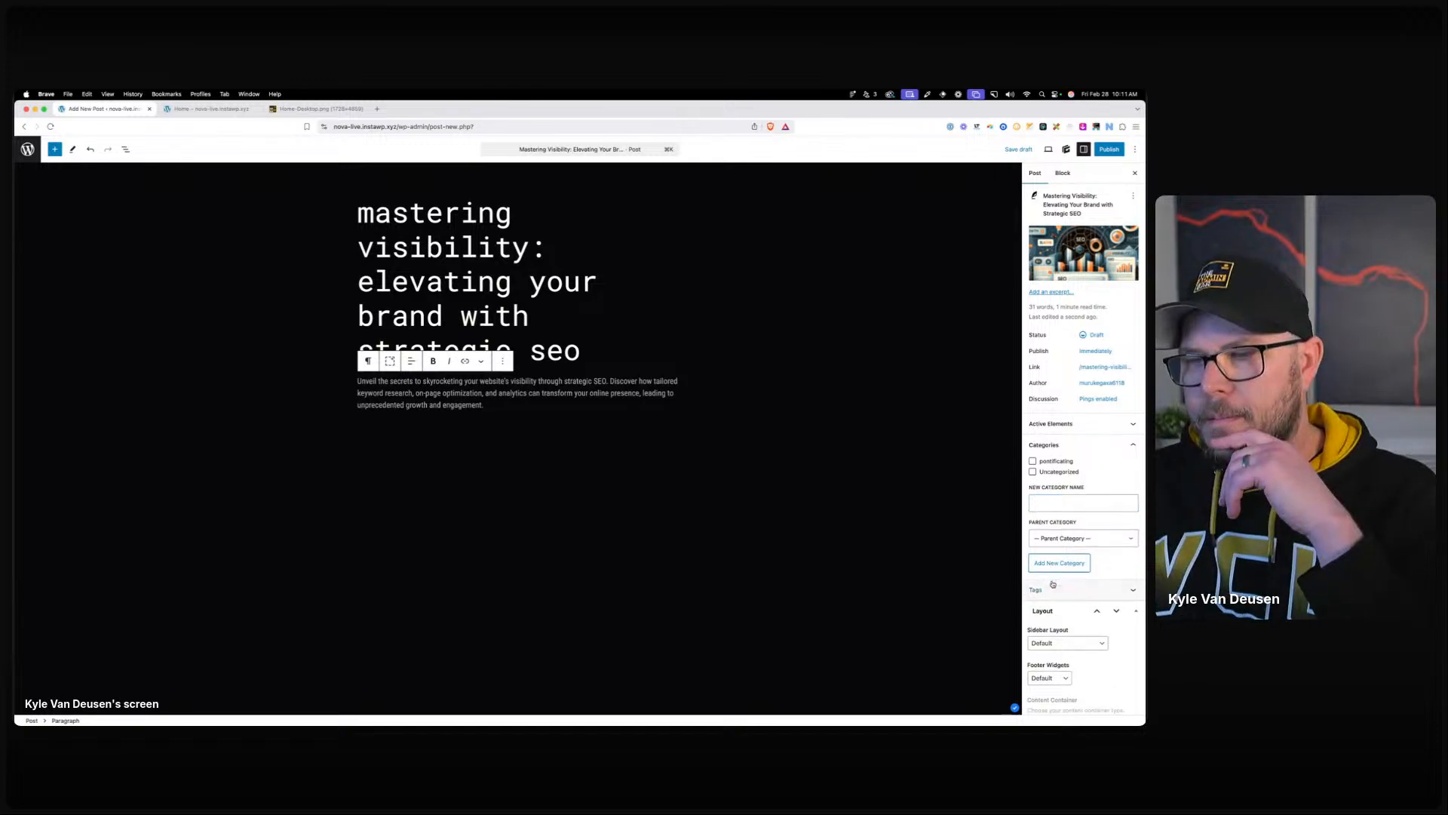
{"action": "left_click", "coordinate": [1109, 150]}
{"action": "left_click", "coordinate": [1107, 150]}
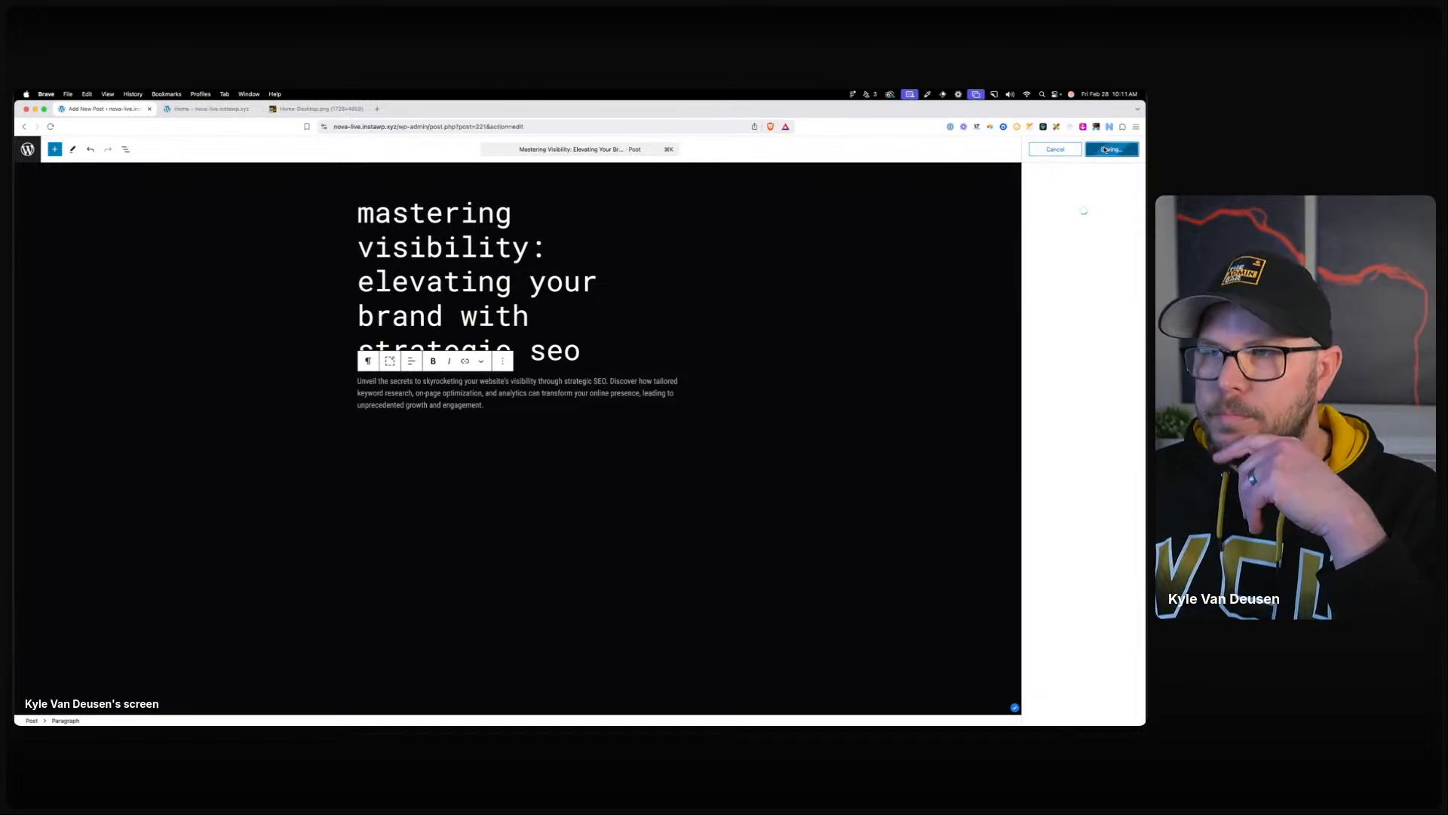
{"action": "left_click", "coordinate": [27, 149]}
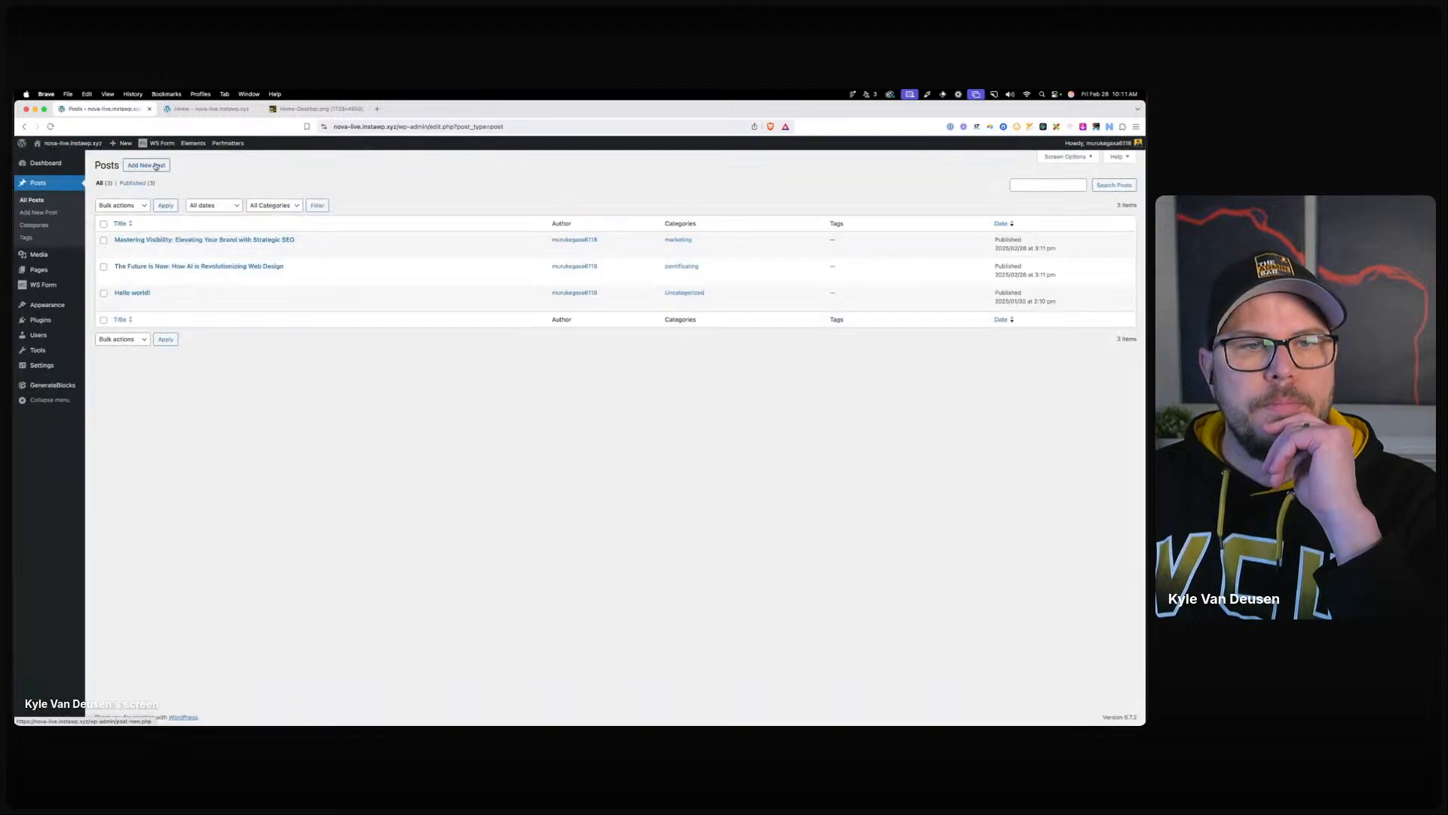
Start another post with the AI web design title and its description paragraph.
{"action": "left_click", "coordinate": [146, 165]}
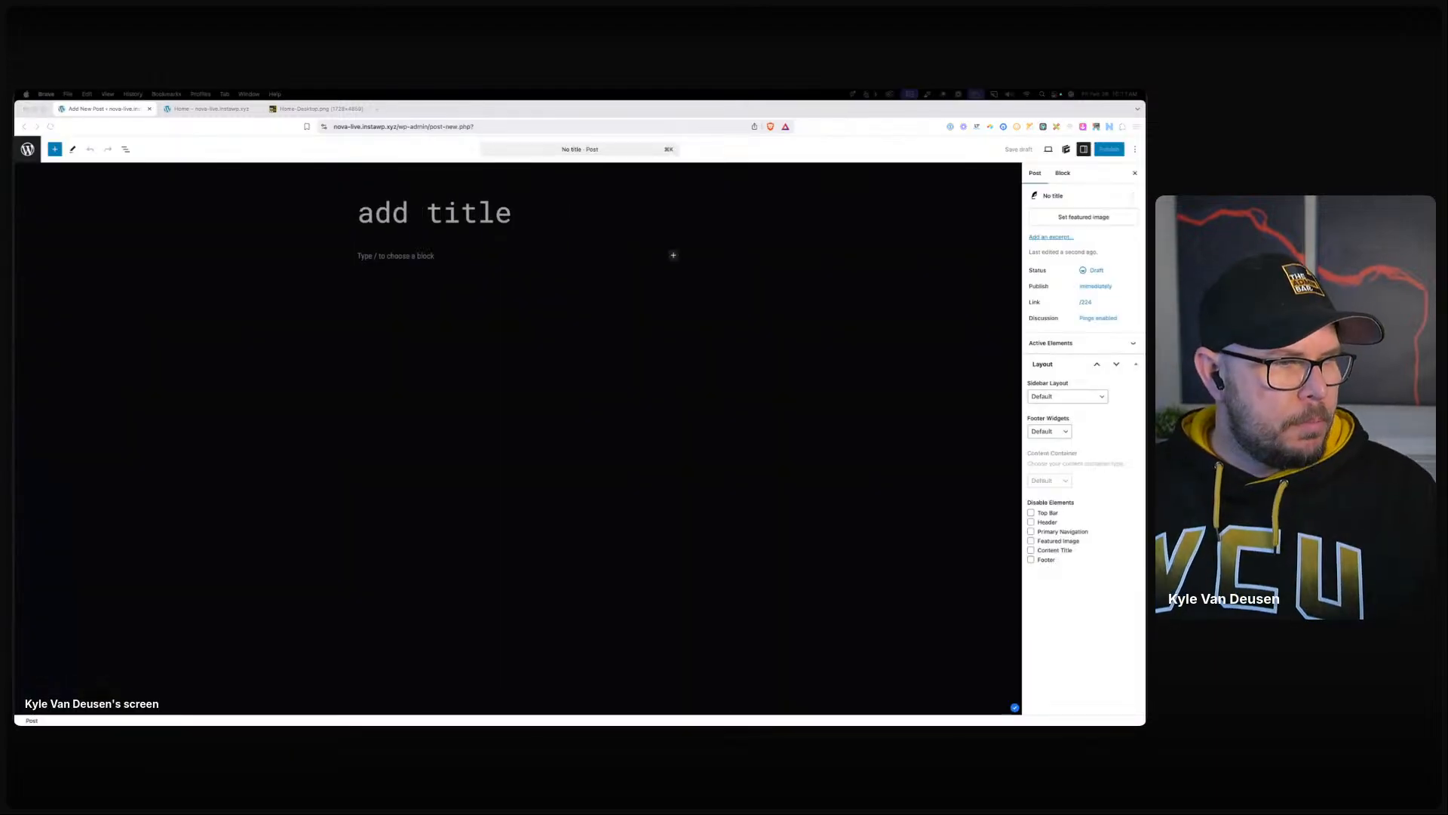
{"action": "left_click", "coordinate": [458, 217]}
{"action": "type", "text": "The Future is Now: How AI is Revolutionizing Web Design"}
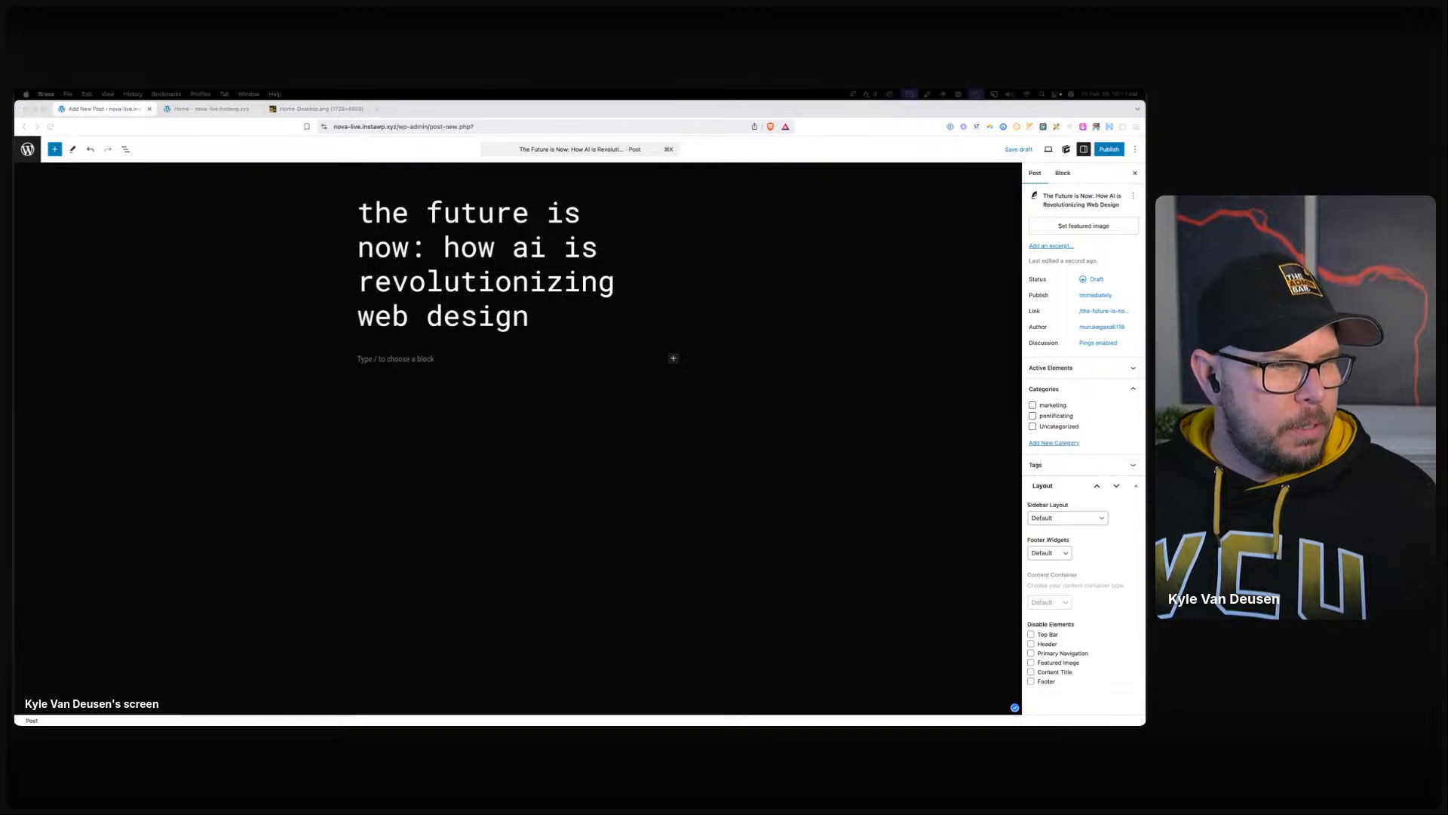
{"action": "left_click", "coordinate": [398, 360]}
{"action": "type", "text": "Discover how Nova leverages AI to push the boundaries of web design, offering unprecedented personalization and efficiency in crafting digital experiences. Join us on this journey into the future."}
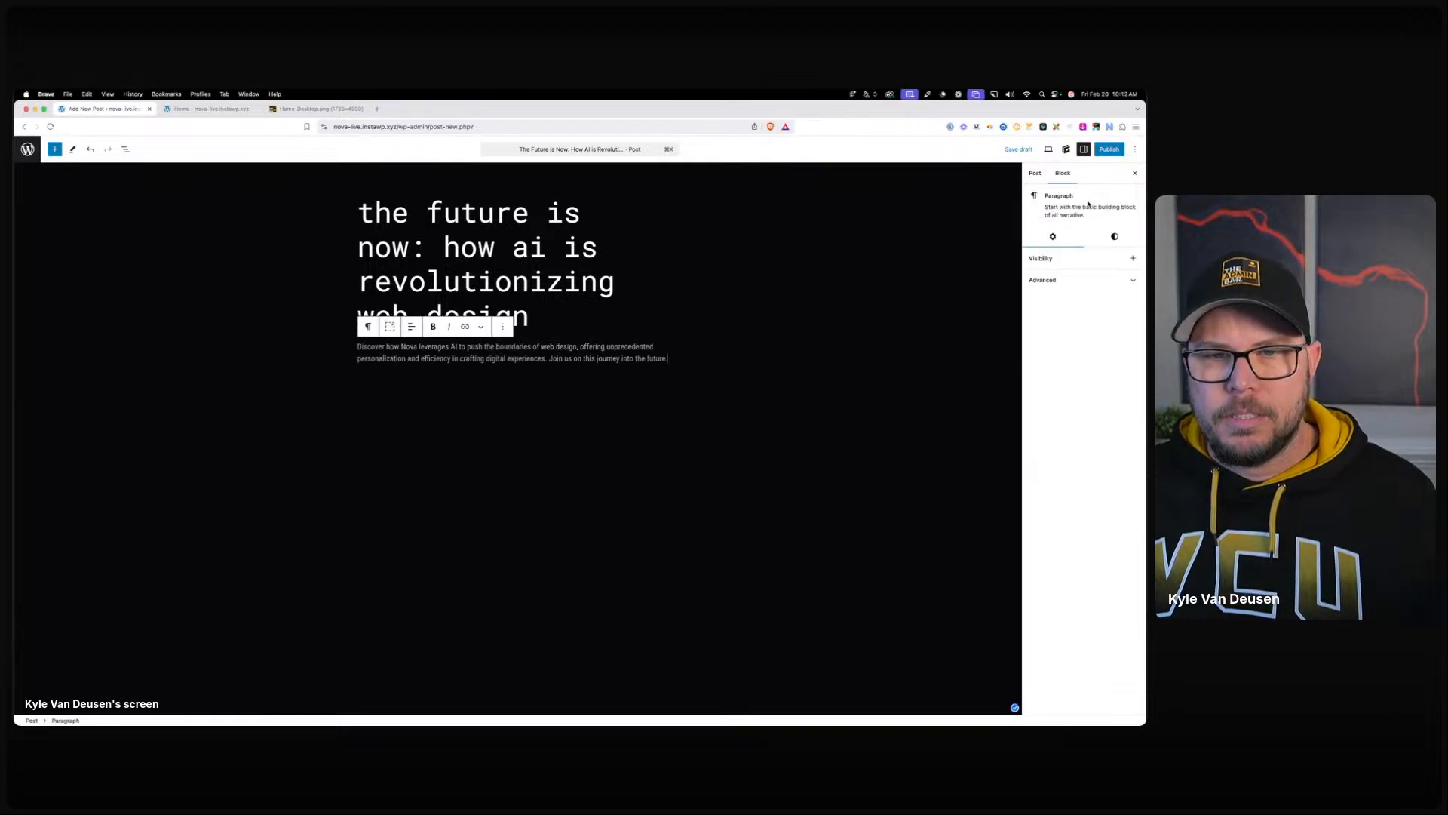
Set the existing AI image as featured, file under pontificating, publish, and return to Posts.
{"action": "left_click", "coordinate": [1031, 173]}
{"action": "left_click", "coordinate": [1077, 226]}
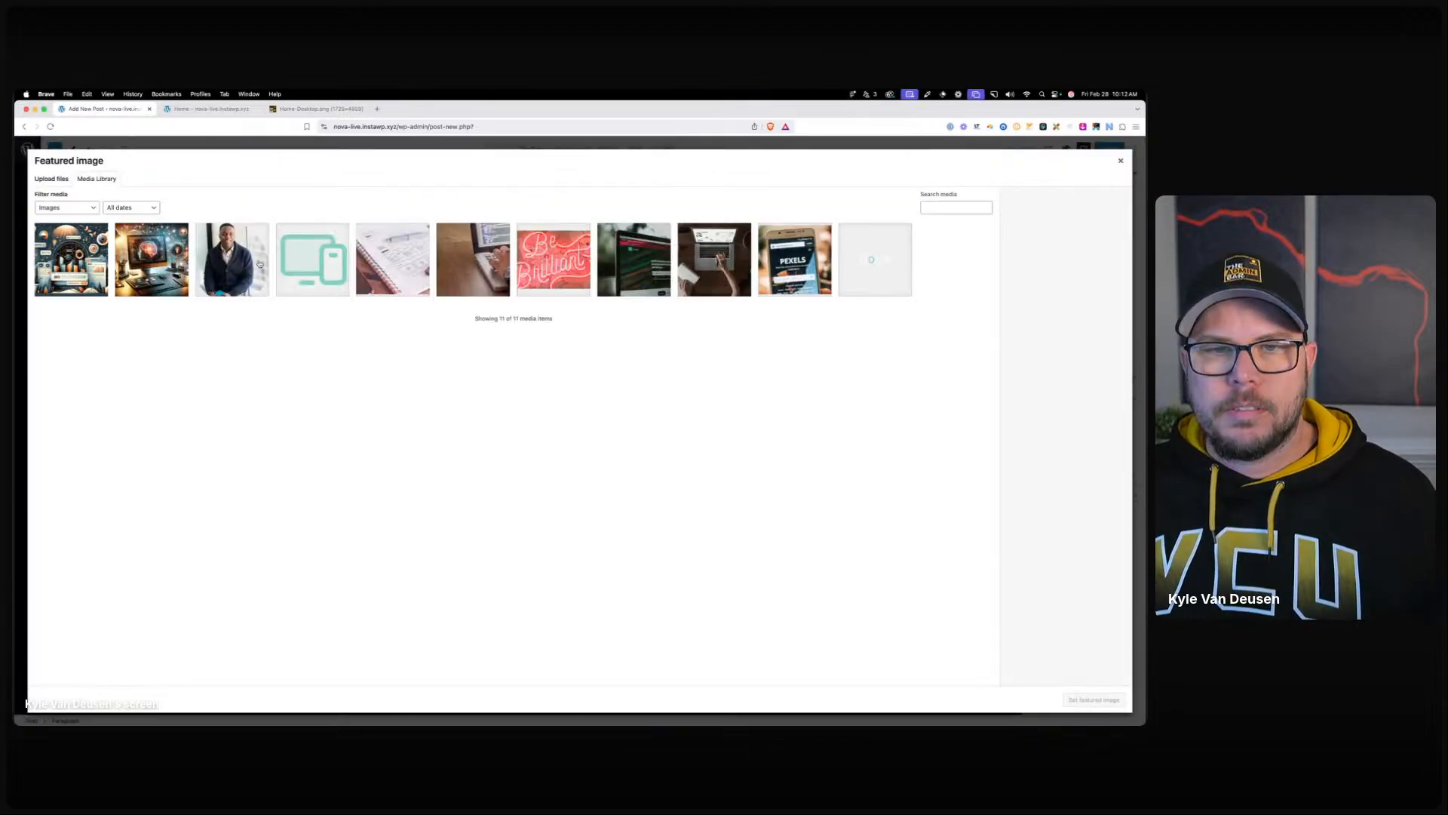
{"action": "left_click", "coordinate": [1093, 700]}
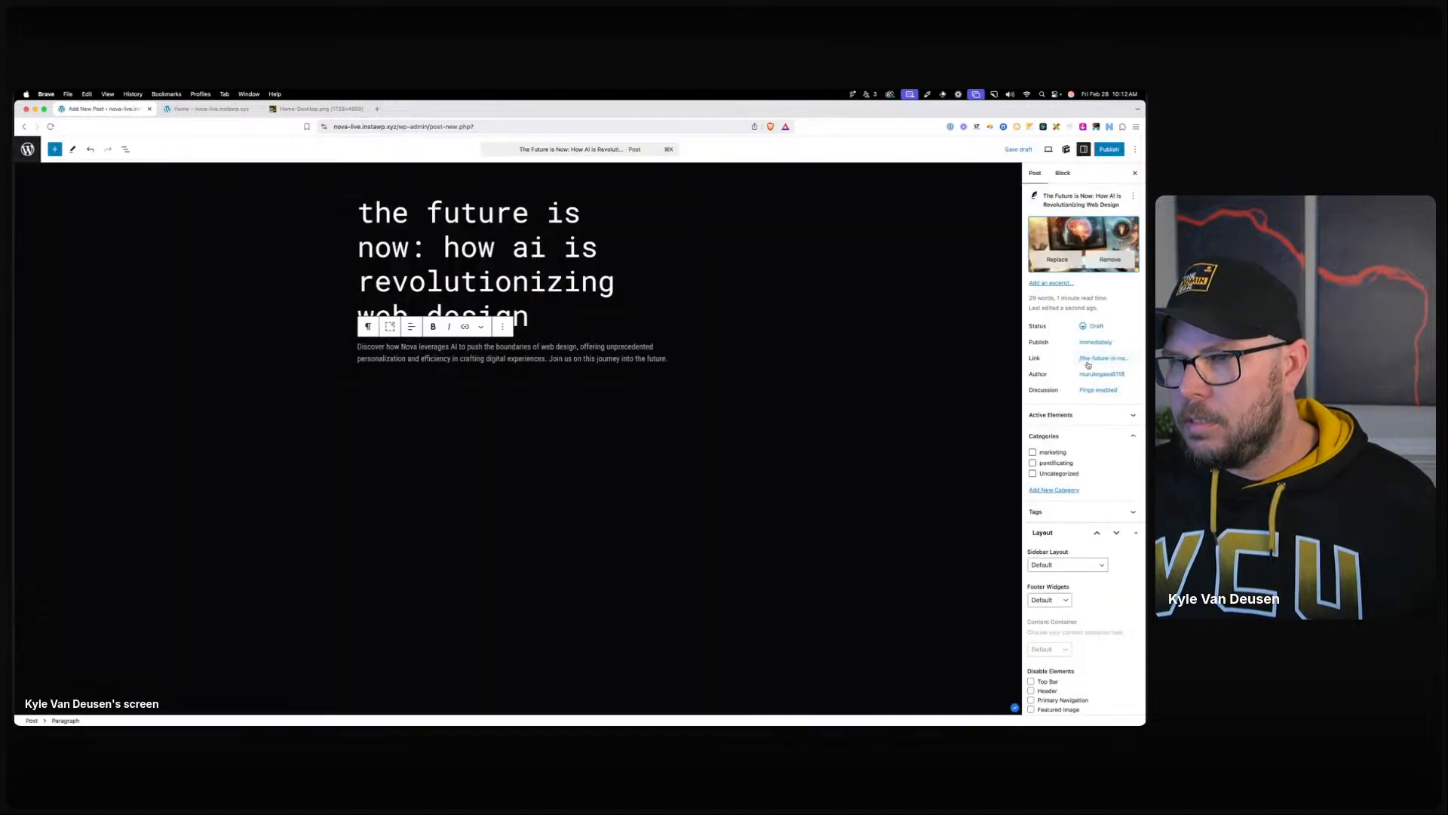
{"action": "left_click", "coordinate": [1032, 463]}
{"action": "left_click", "coordinate": [1107, 147]}
{"action": "left_click", "coordinate": [1113, 149]}
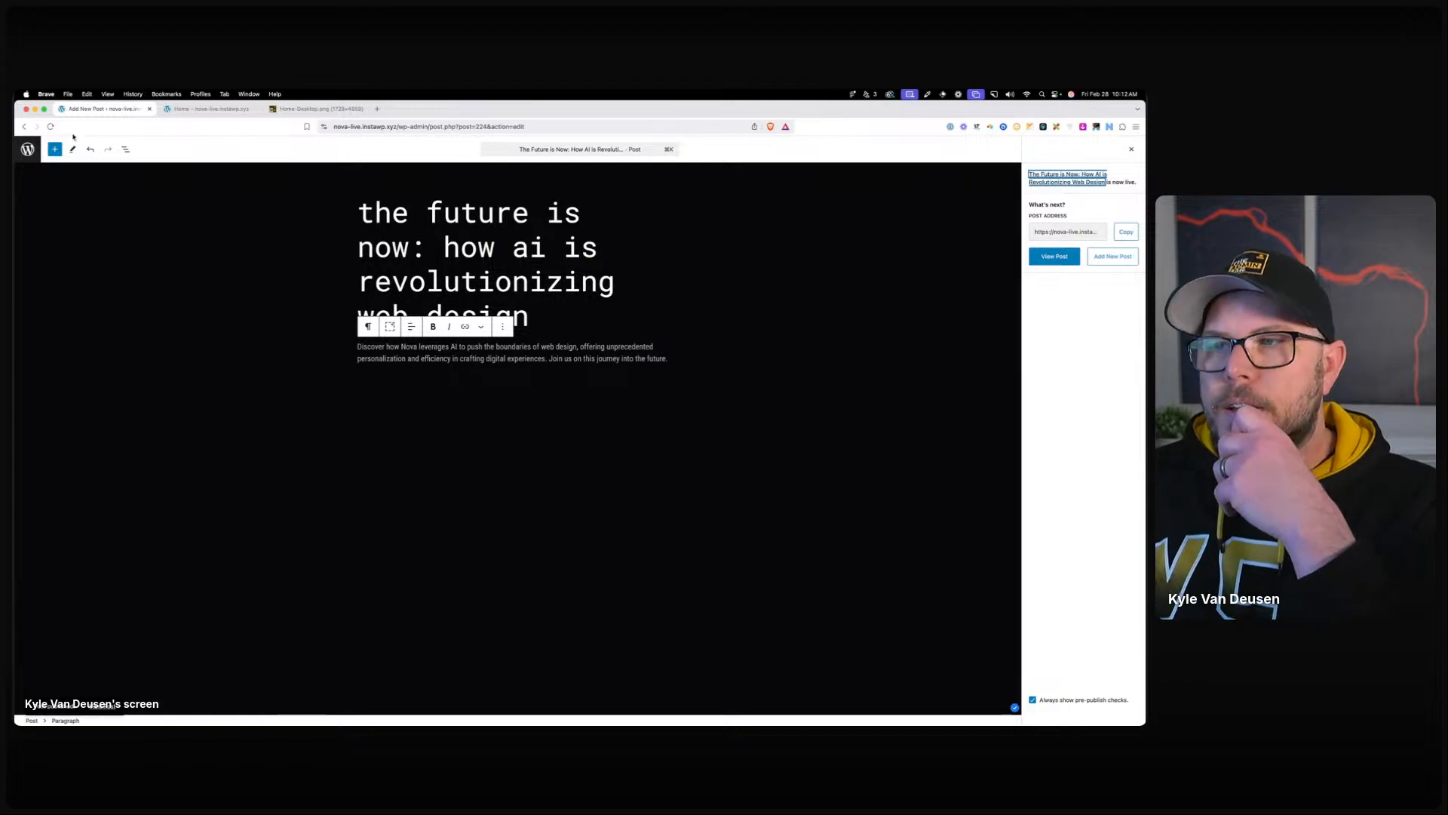
{"action": "left_click", "coordinate": [28, 149]}
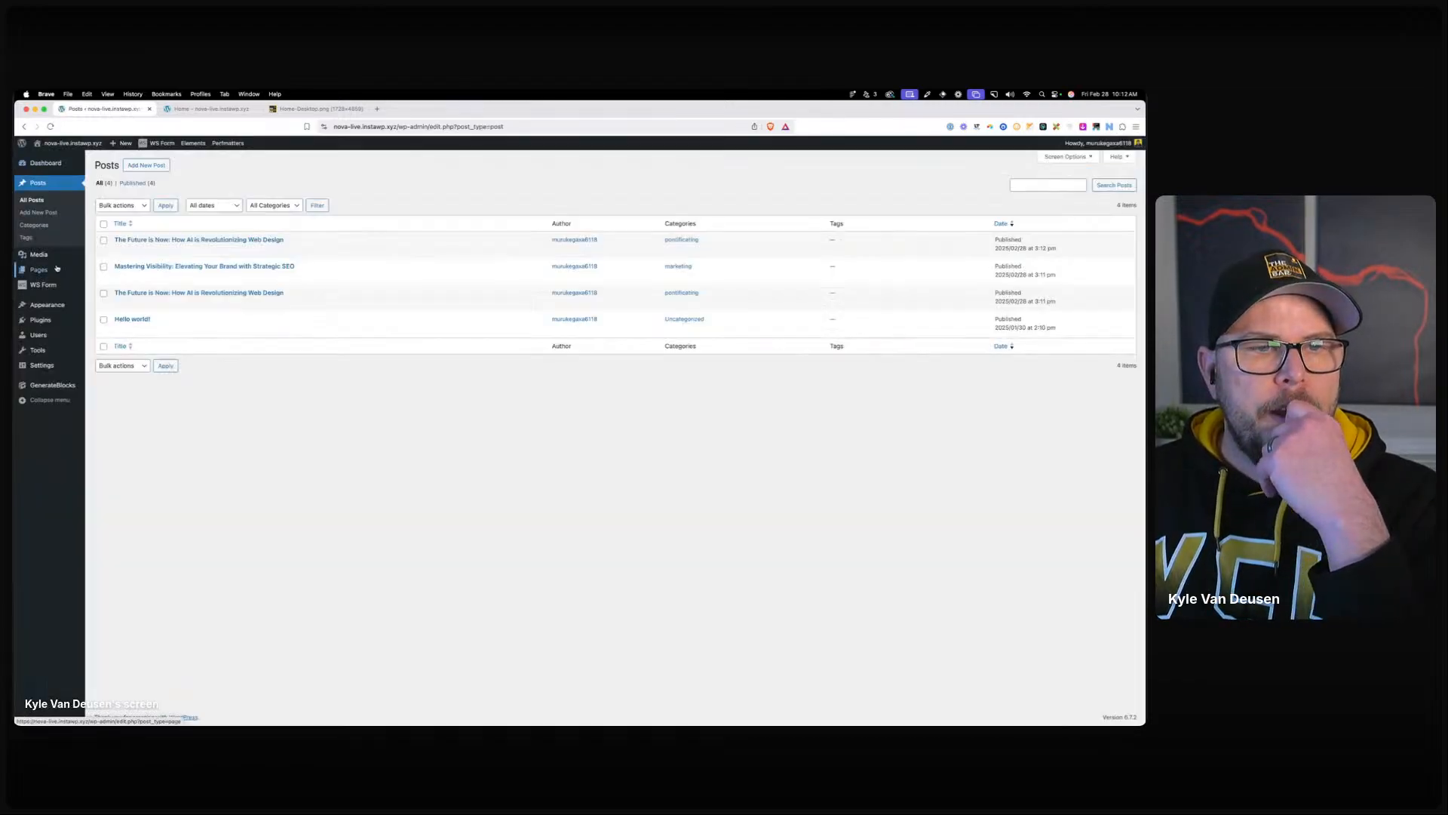
Open the Home page for editing from Pages > All Pages.
{"action": "mouse_move", "coordinate": [56, 269]}
{"action": "left_click", "coordinate": [110, 272]}
{"action": "left_click", "coordinate": [125, 319]}
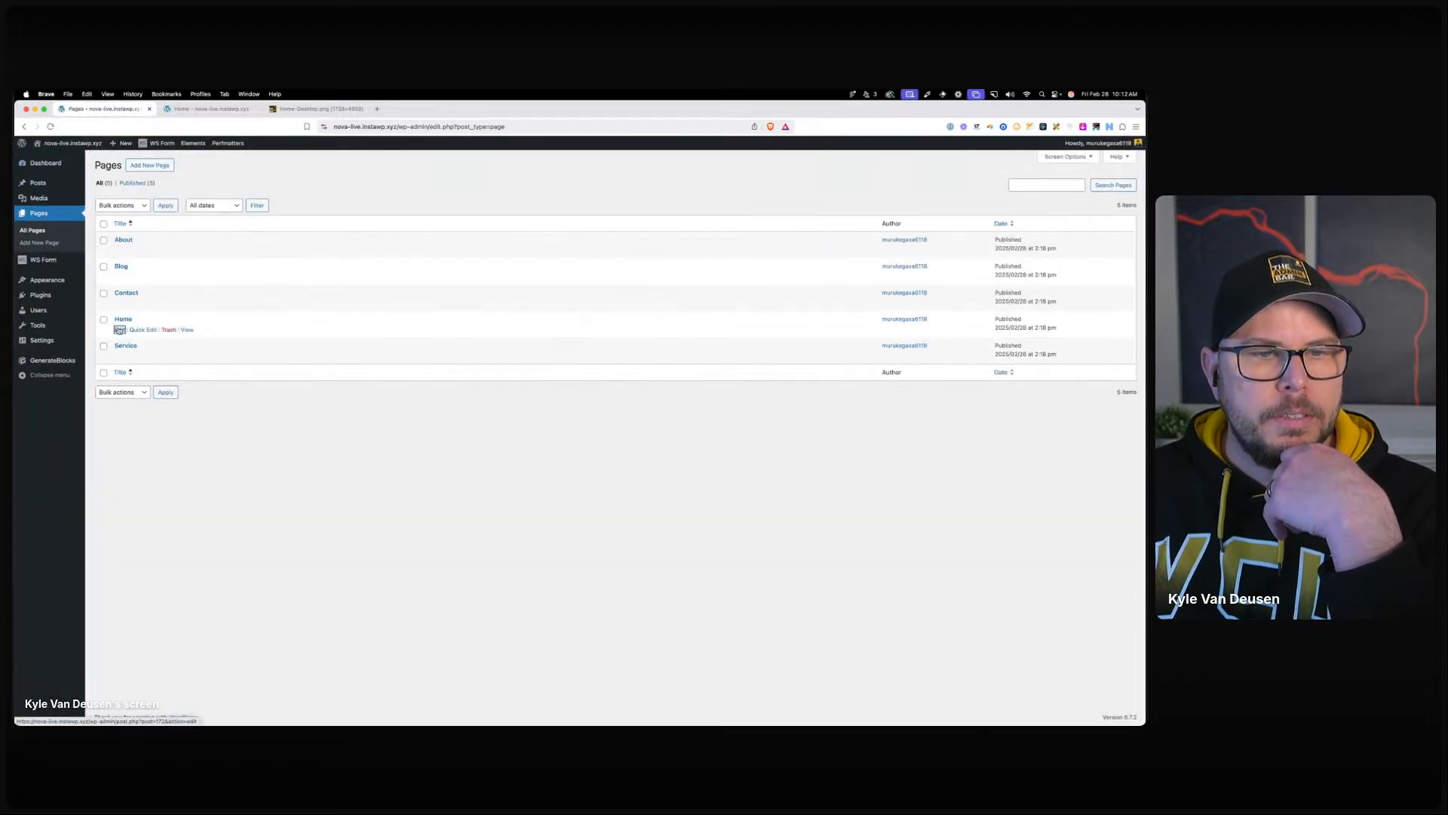
{"action": "scroll", "coordinate": [562, 446], "scroll_direction": "down", "scroll_amount": 10}
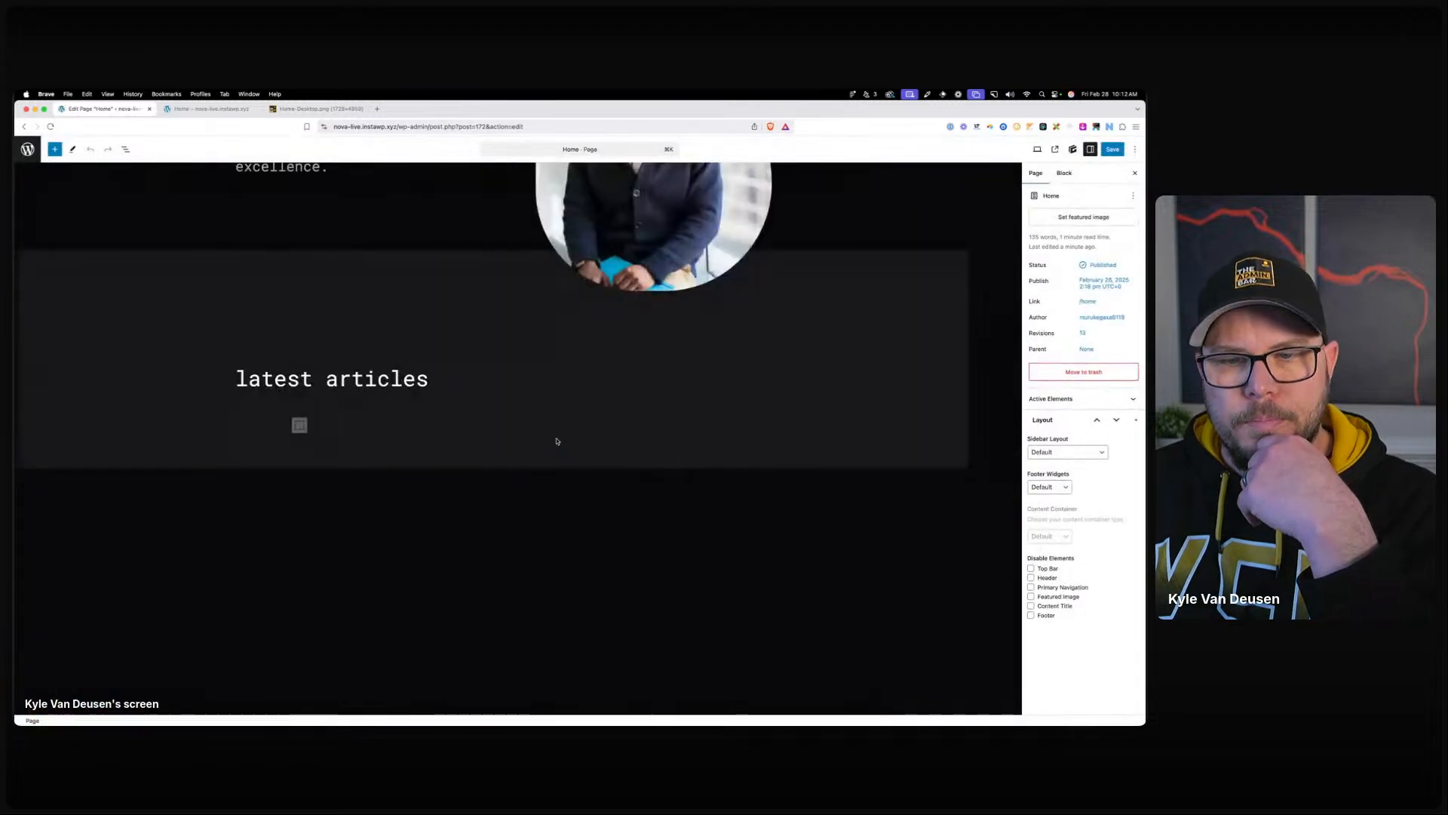
Insert a Query block into the container under 'latest articles' and pick a starting setup.
{"action": "left_click", "coordinate": [329, 426]}
{"action": "left_click", "coordinate": [300, 424]}
{"action": "type", "text": "quer"}
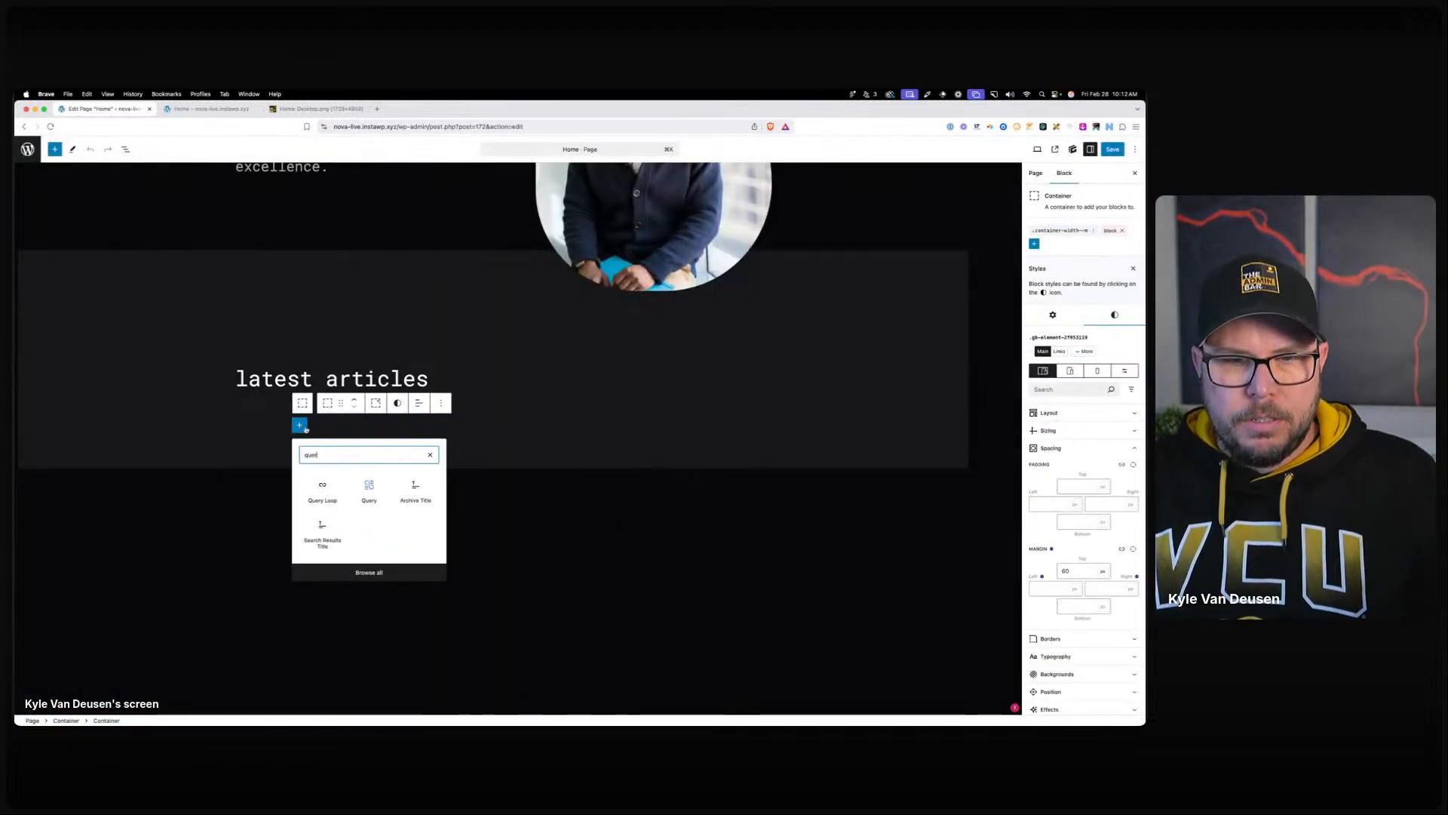
{"action": "left_click", "coordinate": [369, 489]}
{"action": "left_click", "coordinate": [621, 477]}
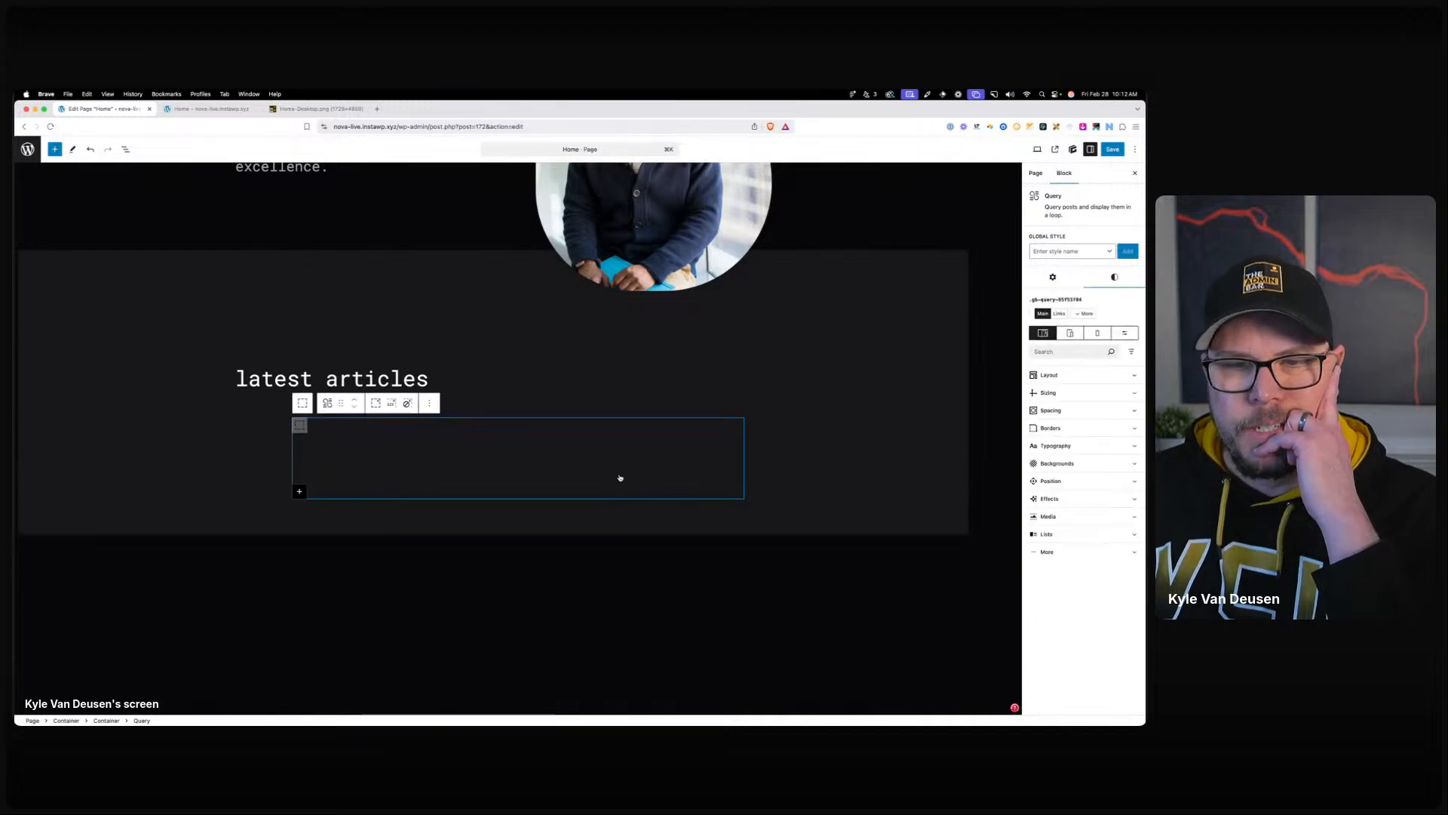
{"action": "left_click_drag", "start_coordinate": [683, 723], "coordinate": [684, 219]}
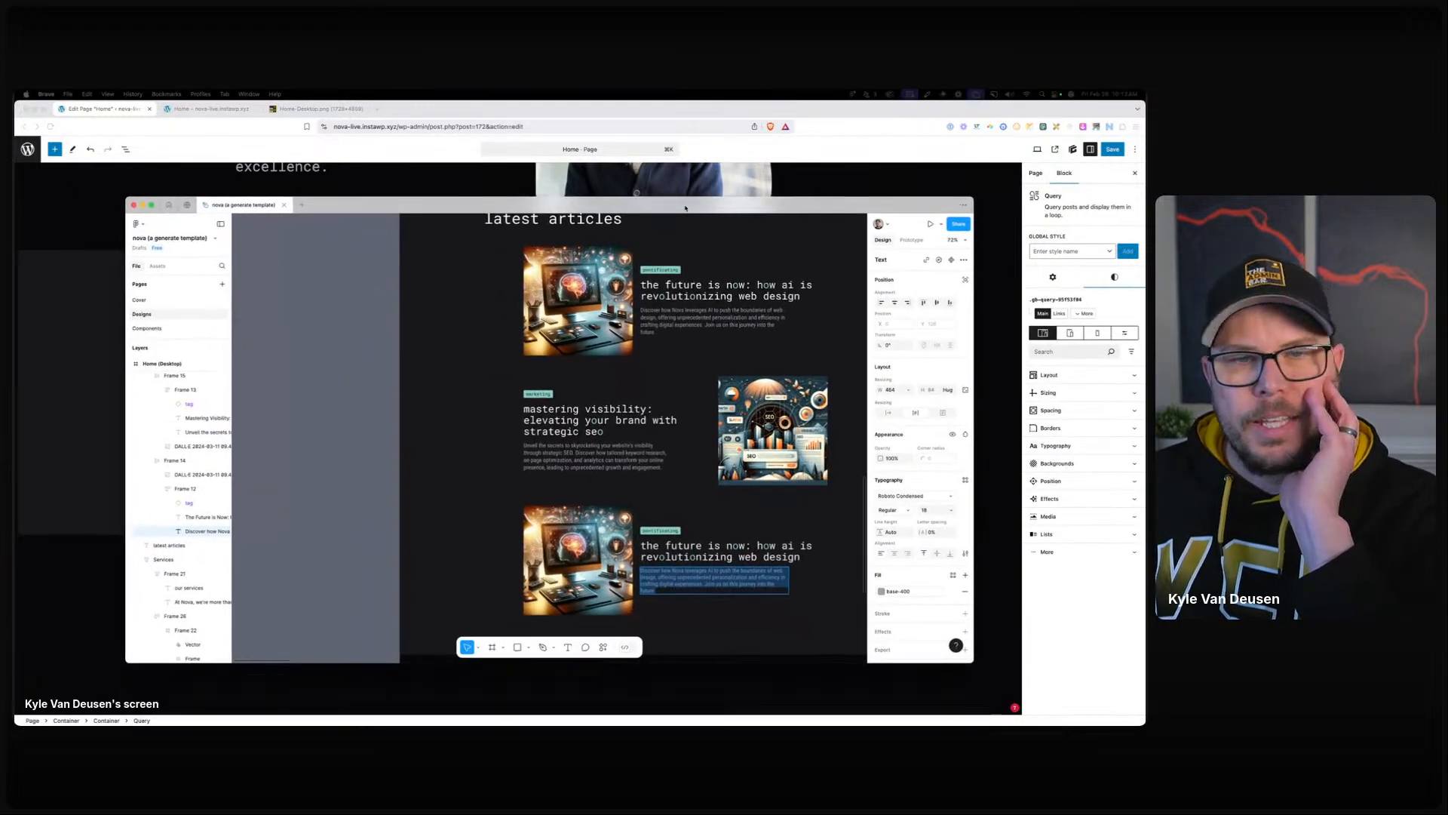
{"action": "double_click", "coordinate": [685, 218]}
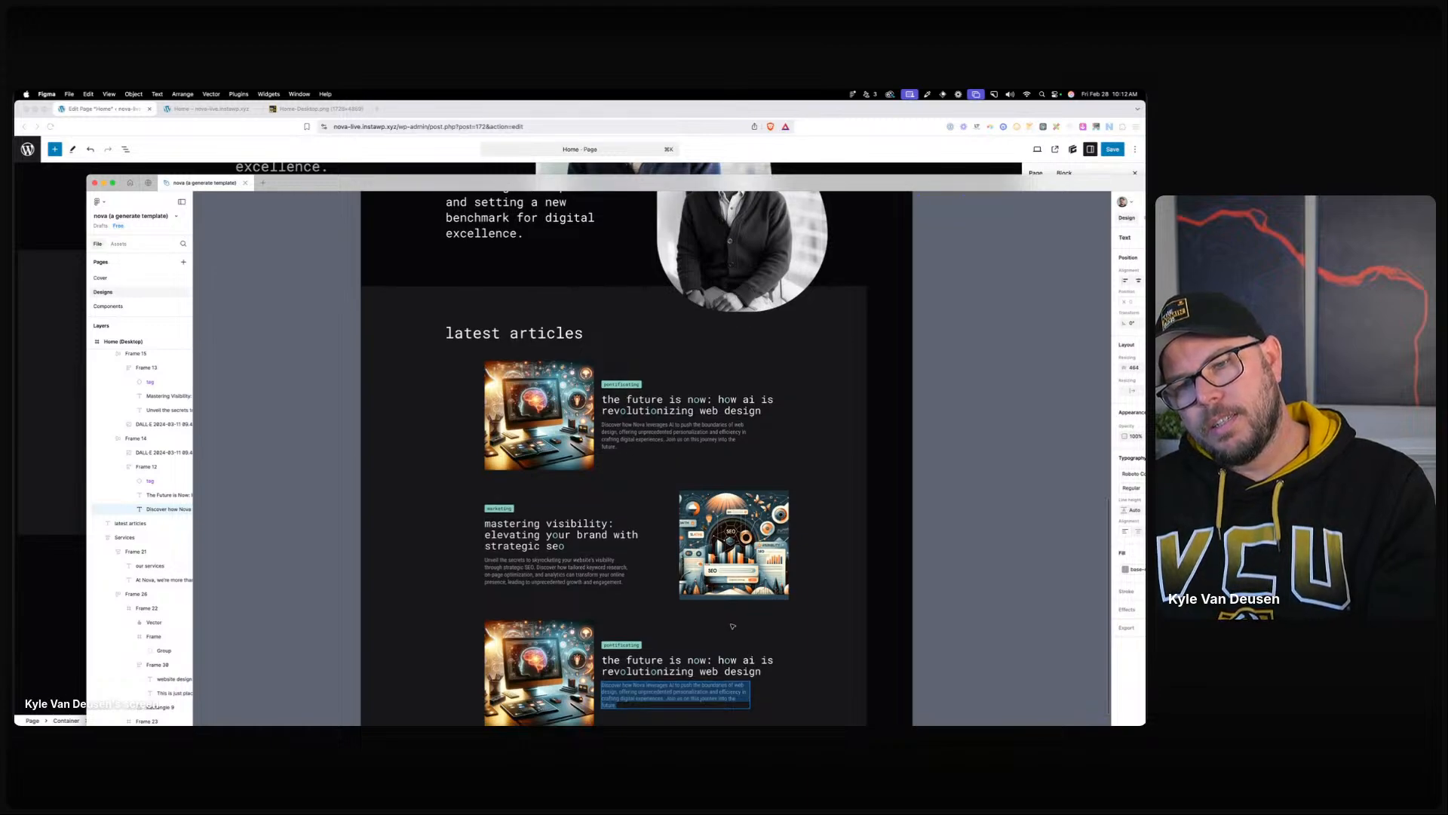
{"action": "scroll", "coordinate": [732, 626], "scroll_direction": "down", "scroll_amount": 3}
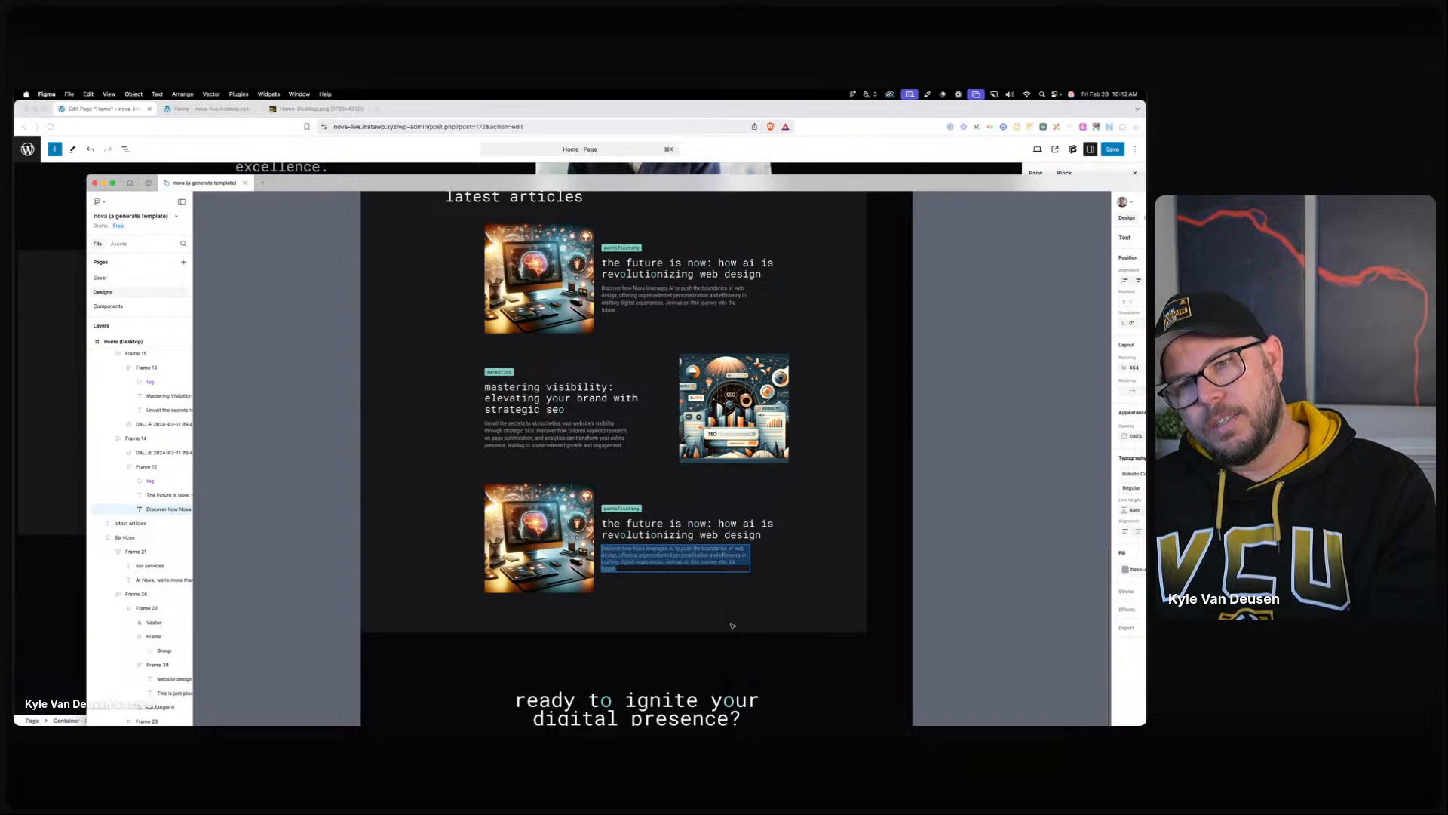
{"action": "scroll", "coordinate": [732, 626], "scroll_direction": "up", "scroll_amount": 2}
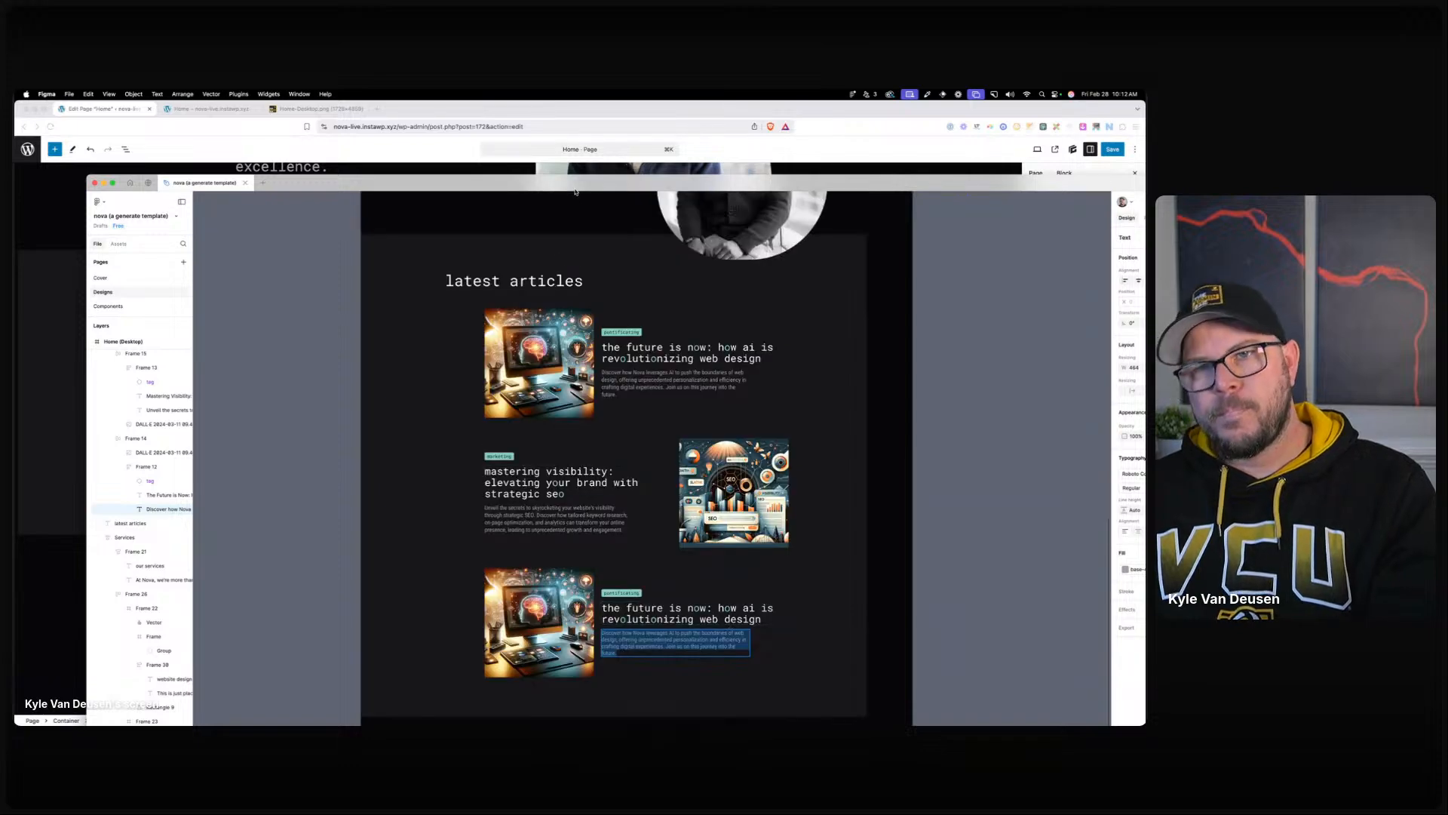
{"action": "key", "text": "super+Tab"}
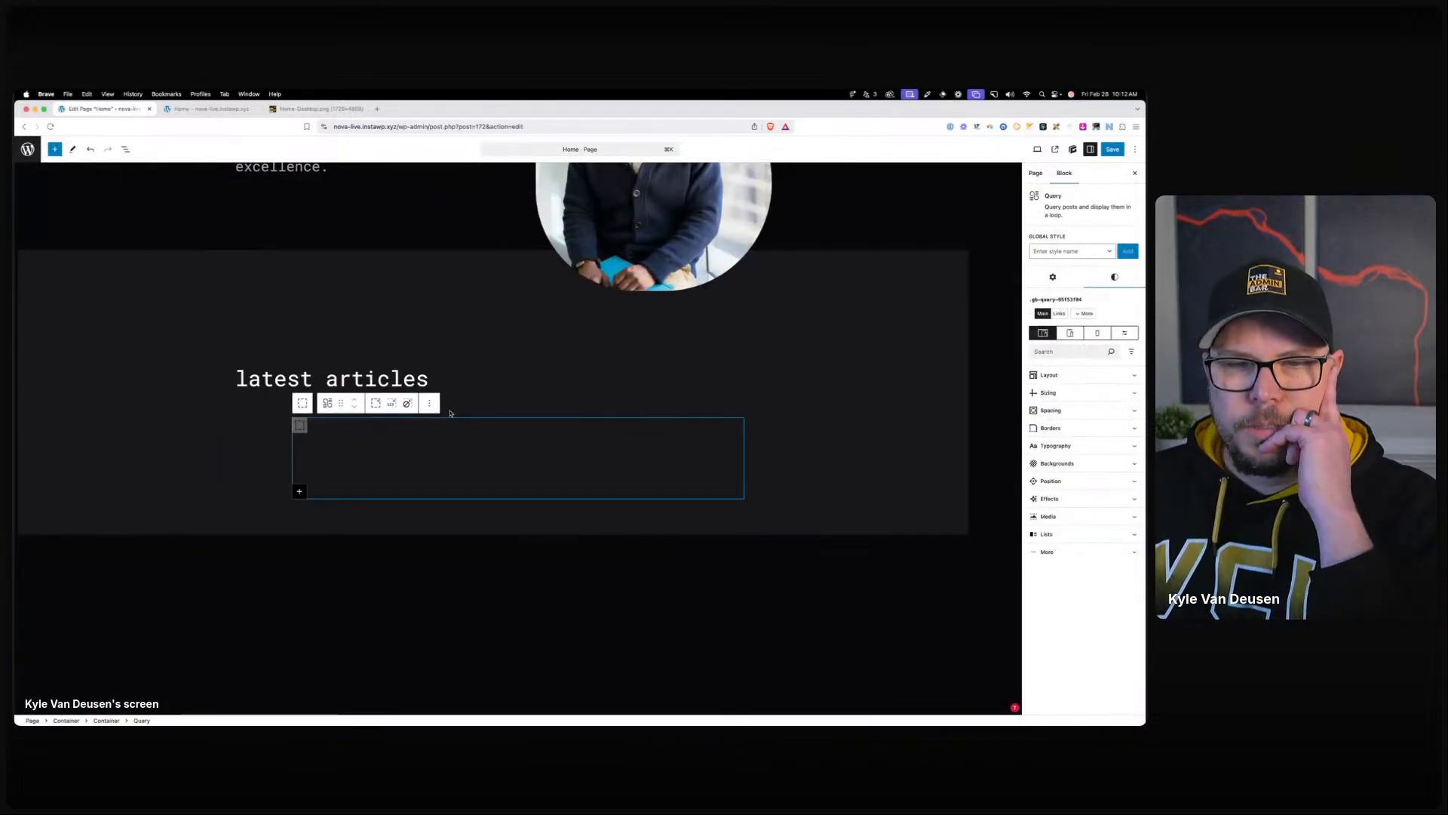
Select the Looper in List View and create a new blog__looper global style for it.
{"action": "left_click", "coordinate": [127, 149]}
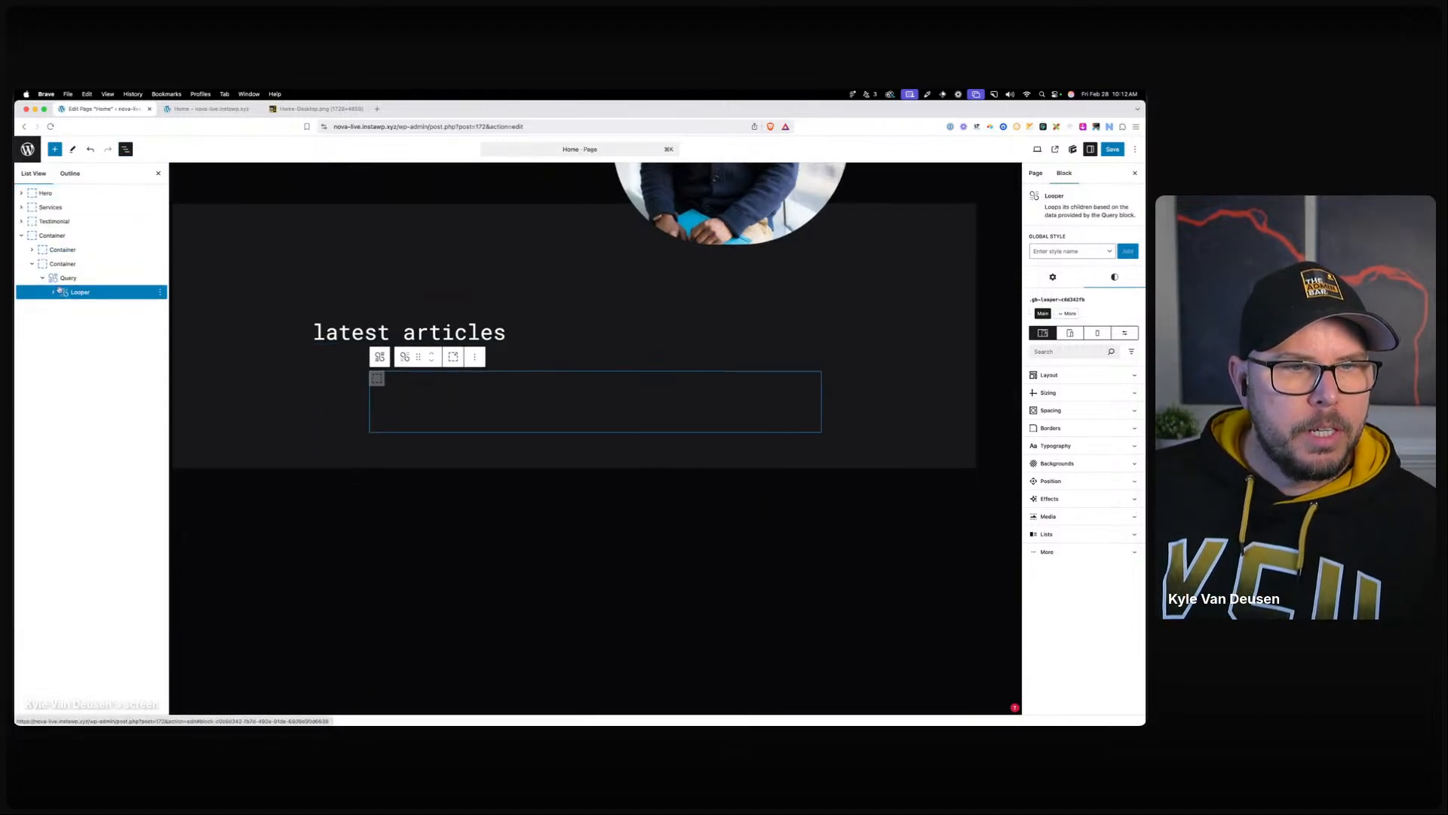
{"action": "left_click", "coordinate": [52, 292]}
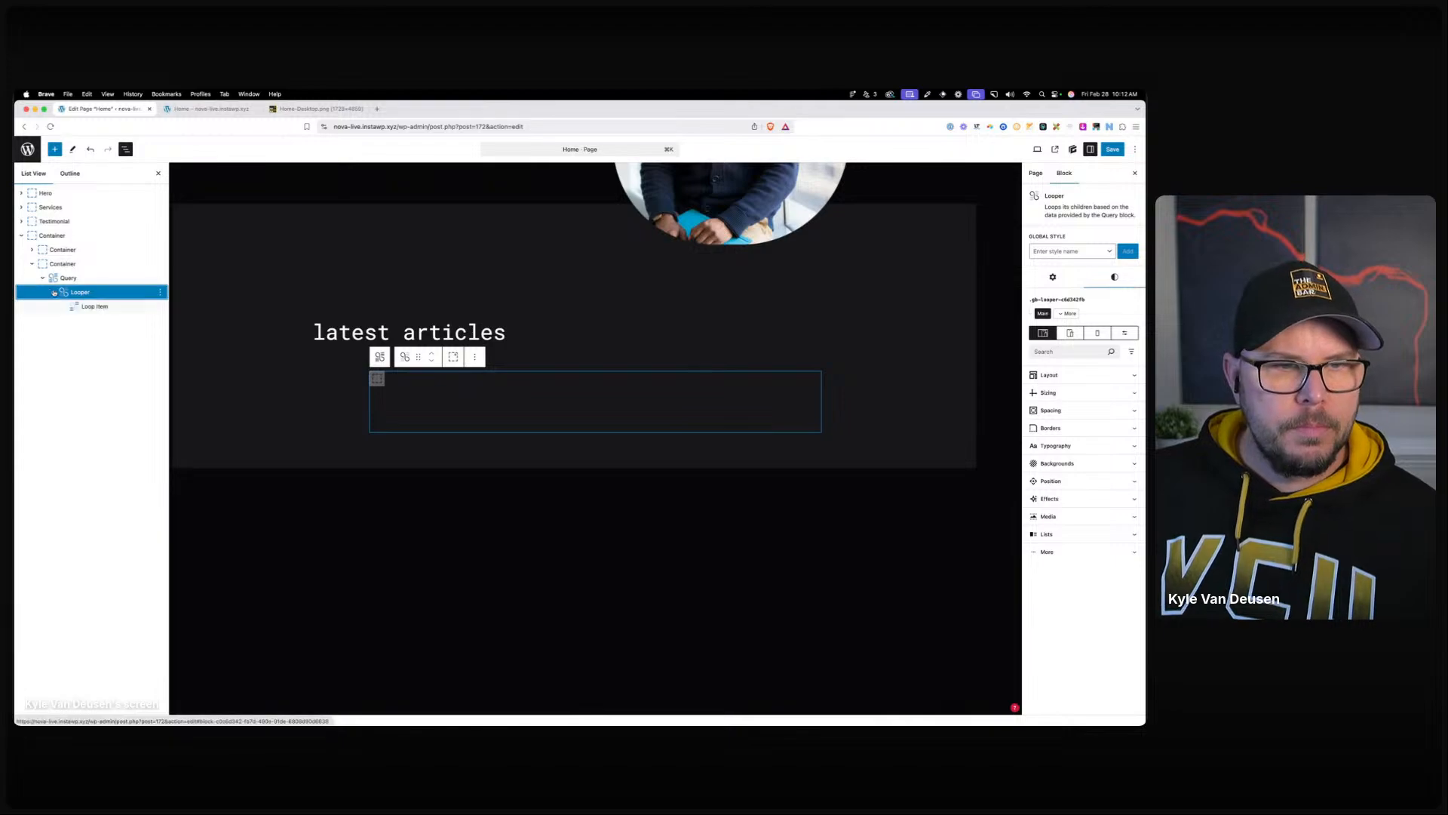
{"action": "left_click", "coordinate": [1069, 250]}
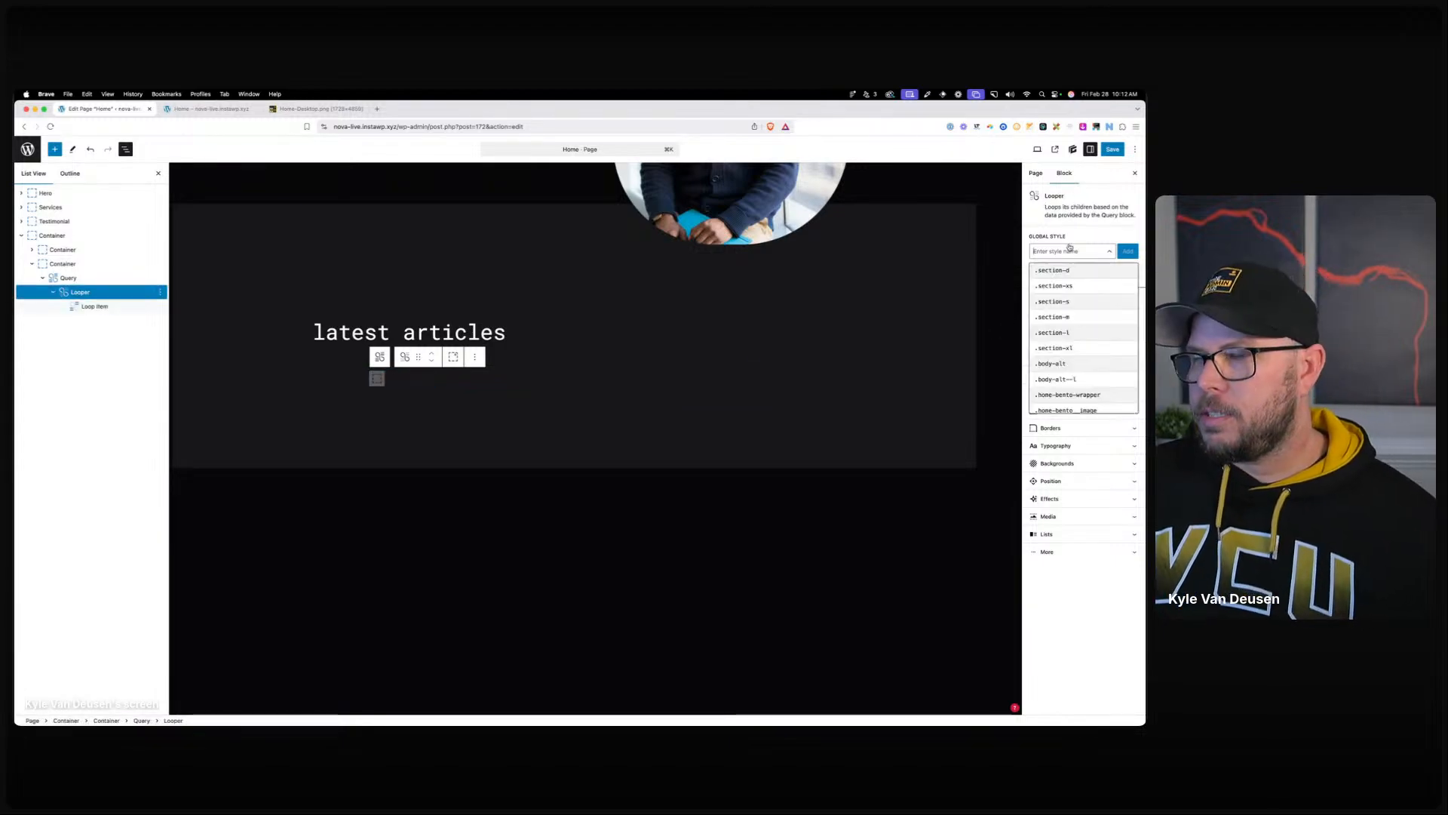
{"action": "type", "text": "blog__loop"}
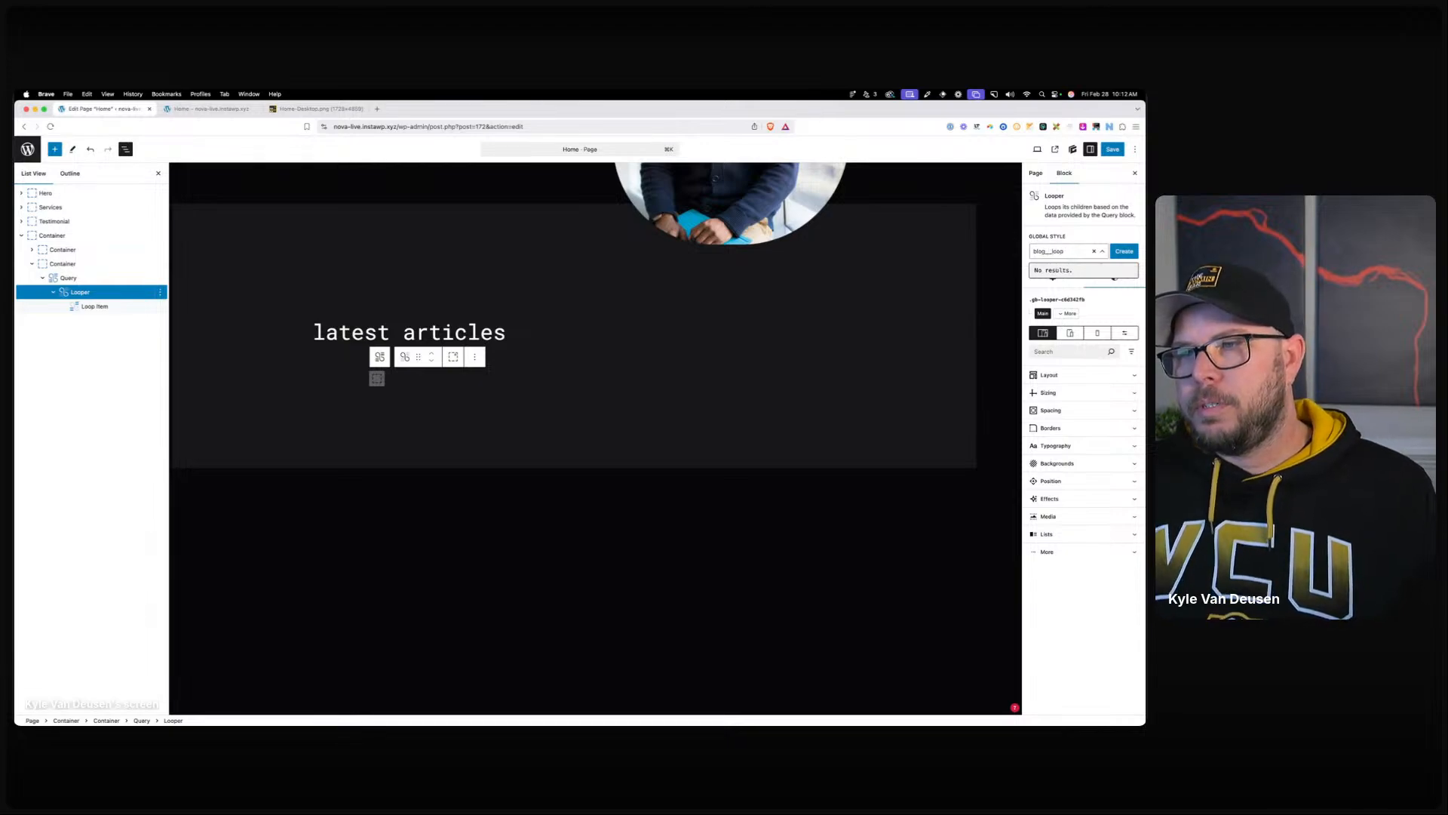
{"action": "left_click", "coordinate": [1124, 250]}
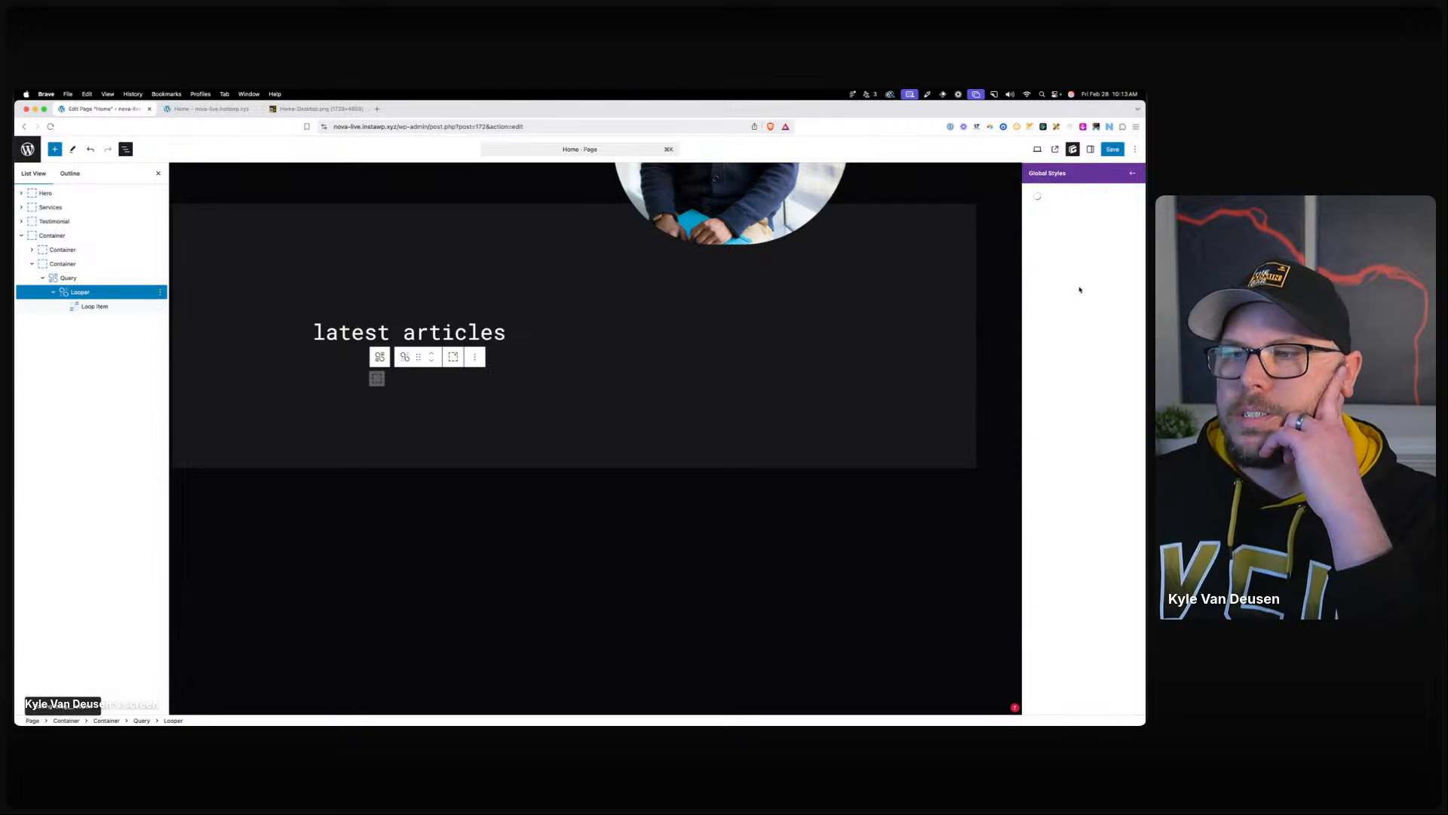
Set the blog__looper style's display to Grid with template columns of 1fr.
{"action": "left_click", "coordinate": [1059, 301]}
{"action": "left_click", "coordinate": [1060, 302]}
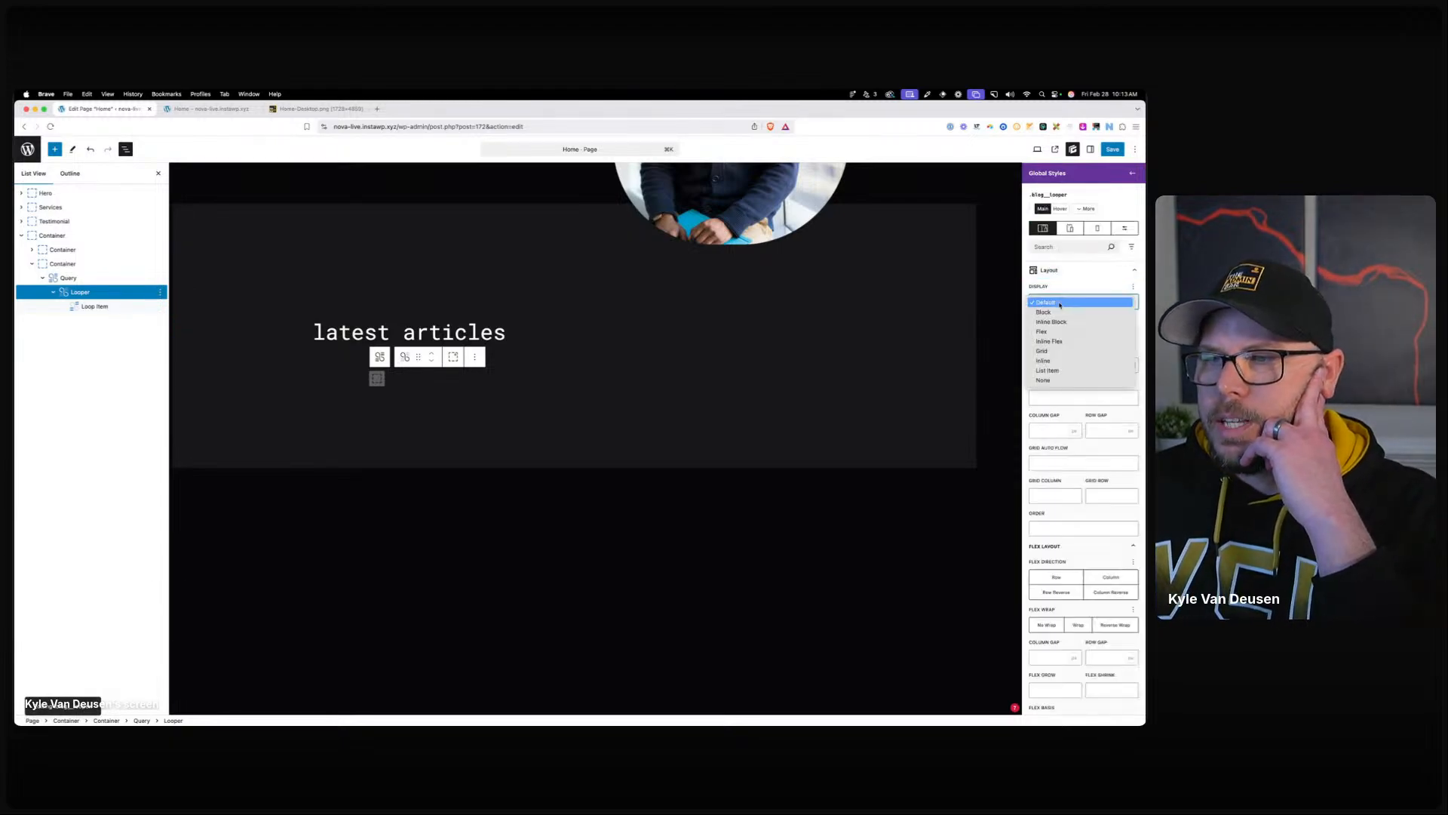
{"action": "left_click", "coordinate": [1060, 351]}
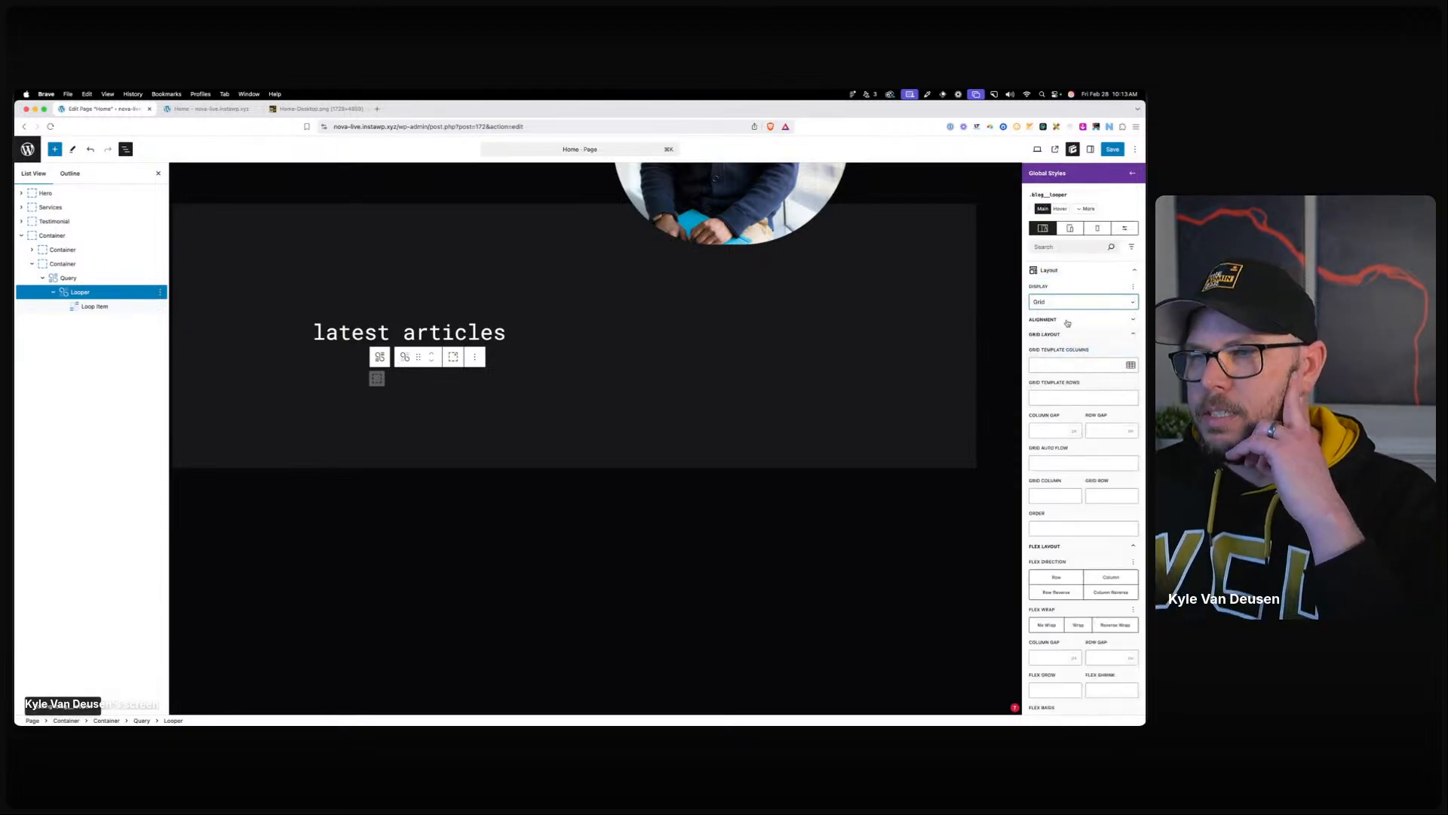
{"action": "left_click", "coordinate": [1071, 365]}
{"action": "type", "text": "1fr"}
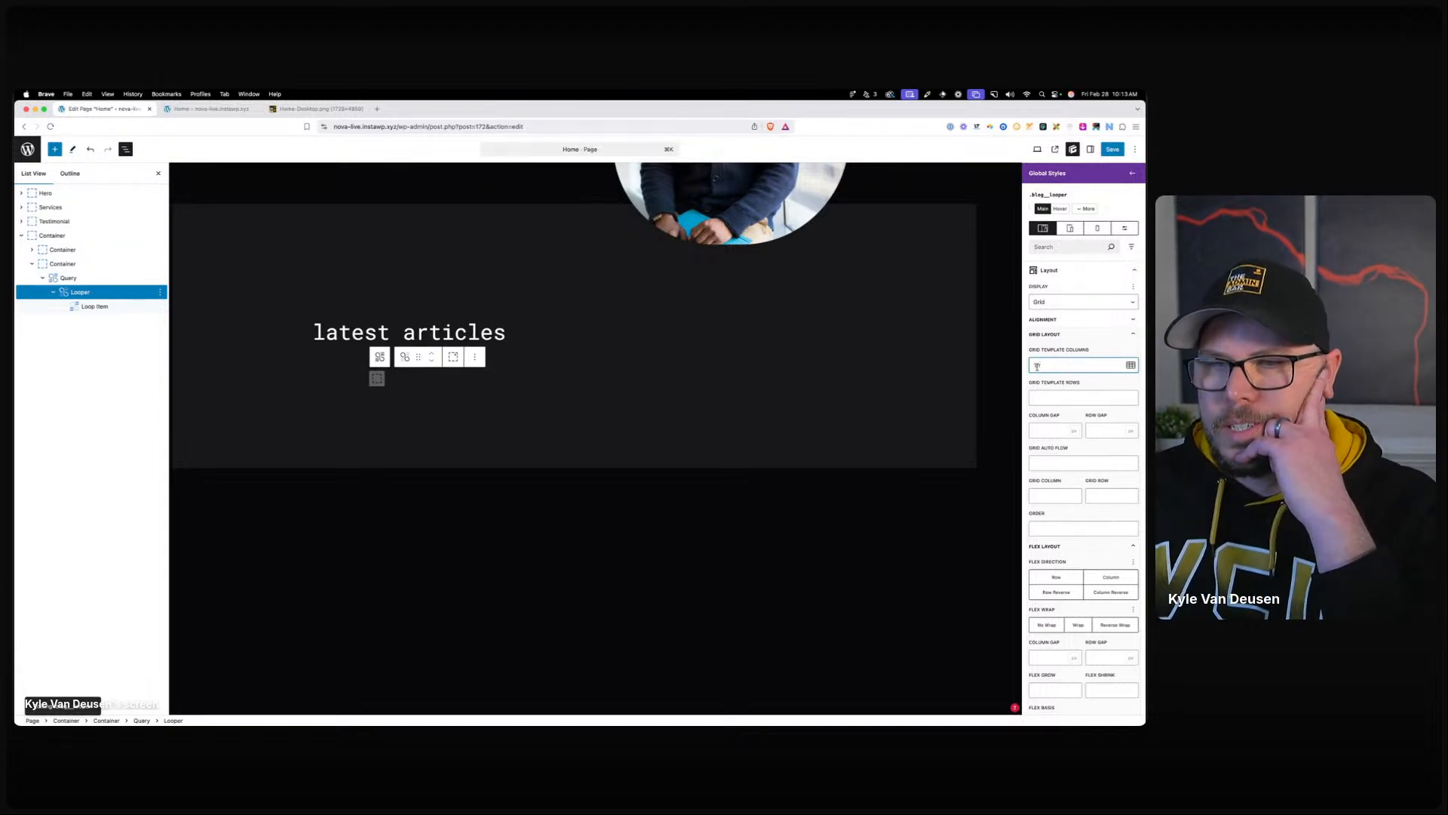
Create a blog__card global style on the Loop Item.
{"action": "left_click", "coordinate": [376, 376]}
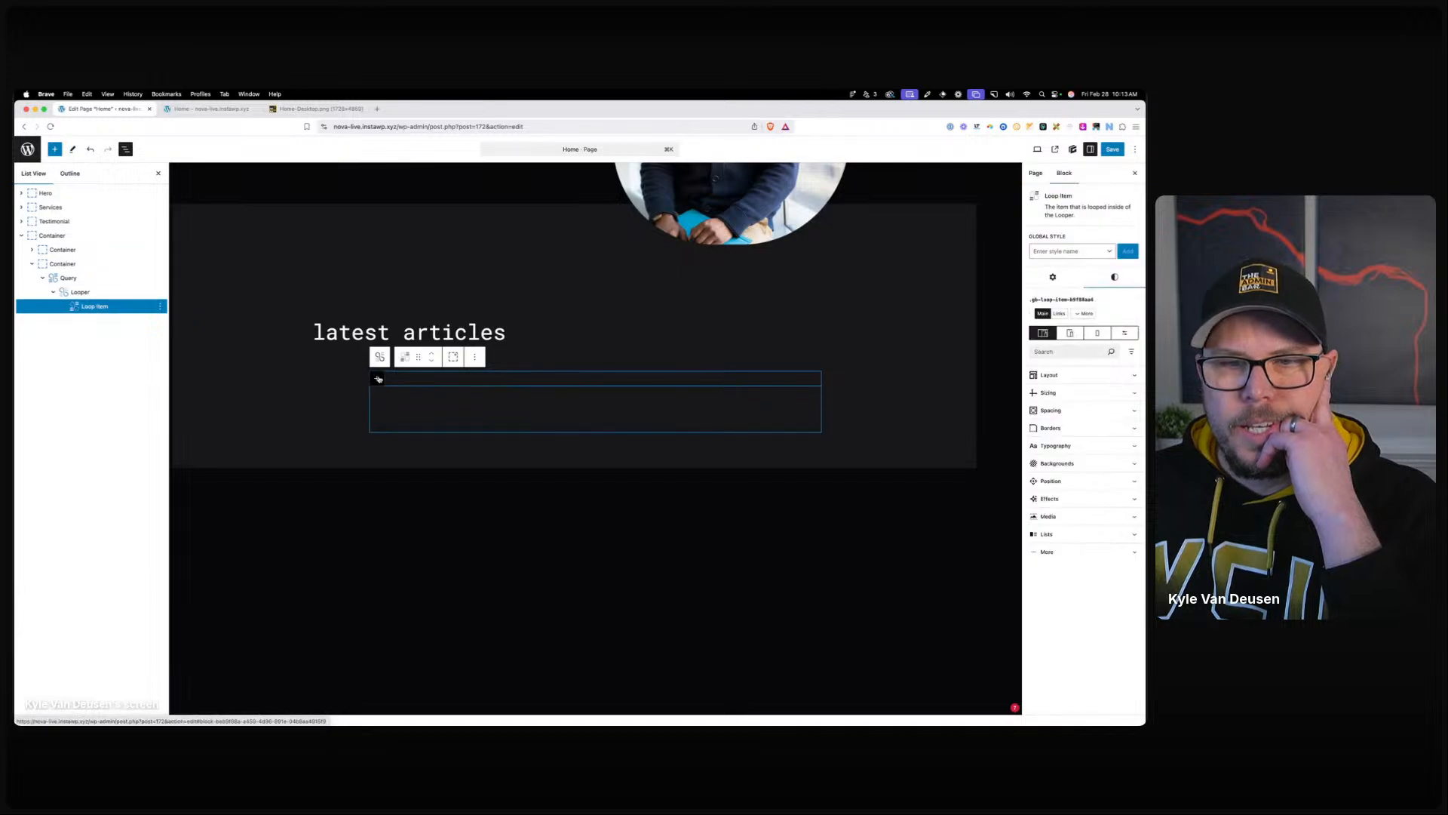
{"action": "left_click", "coordinate": [1070, 250]}
{"action": "type", "text": "blog"}
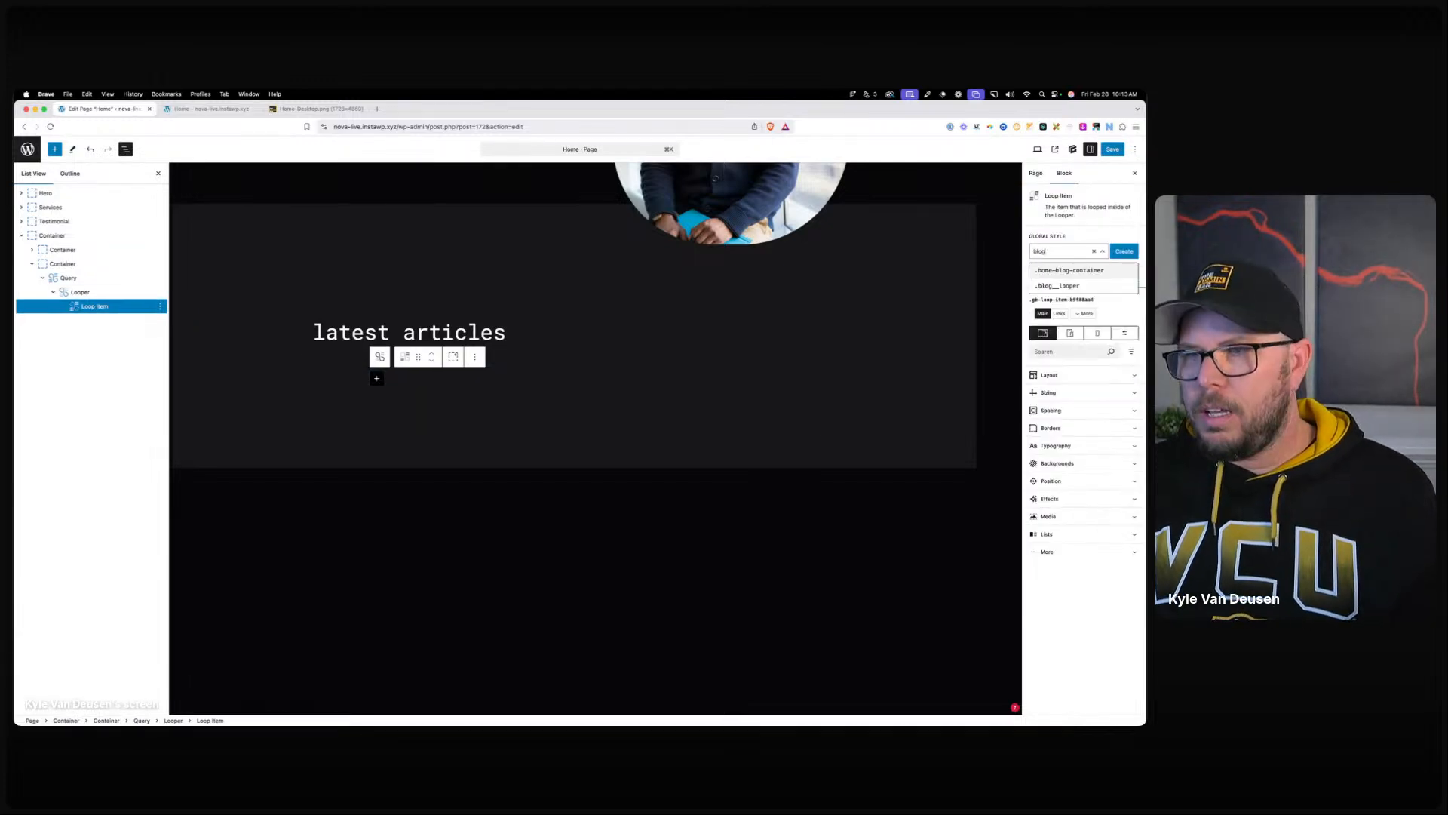
{"action": "type", "text": "__card"}
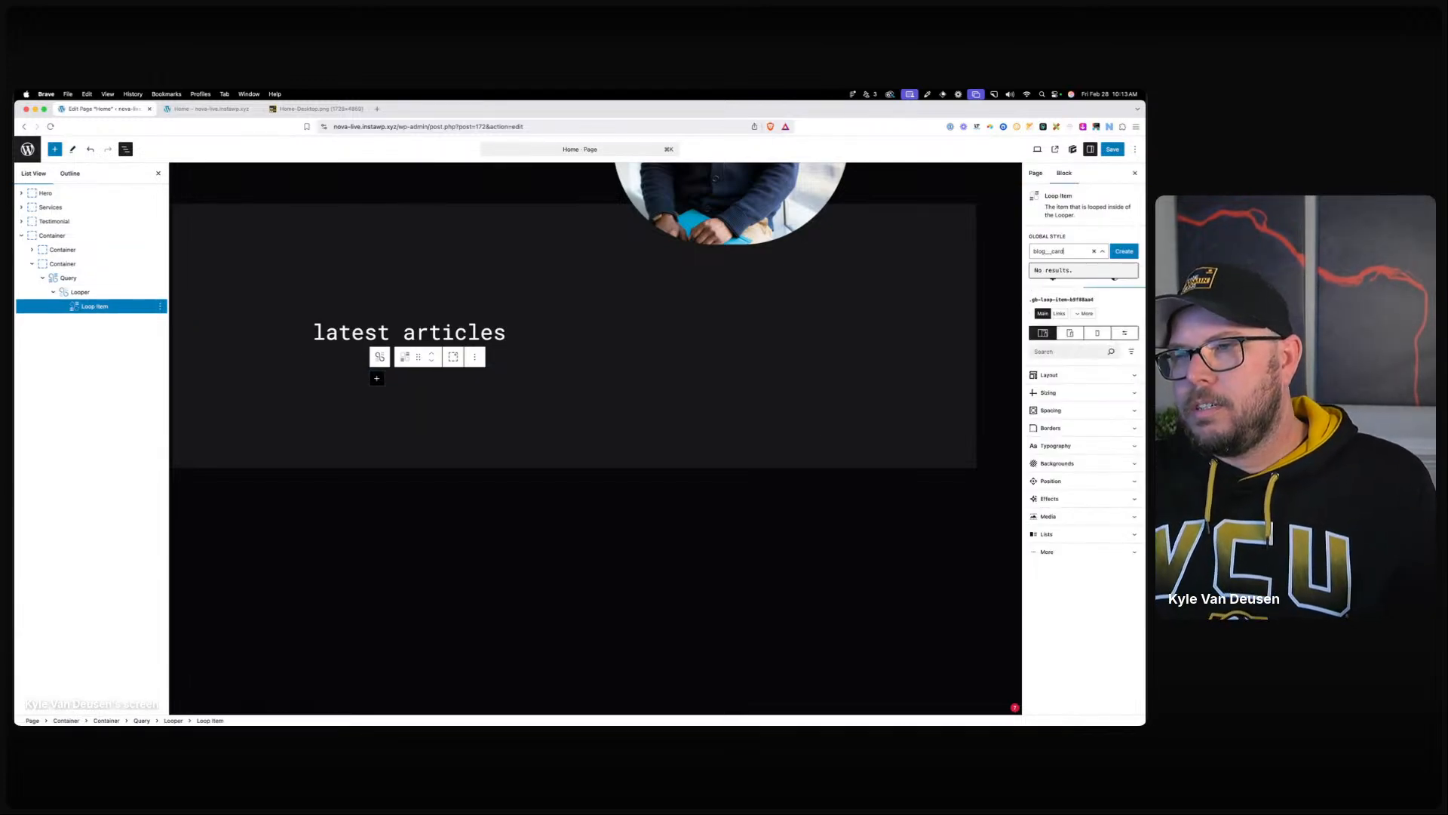
{"action": "left_click", "coordinate": [1123, 251]}
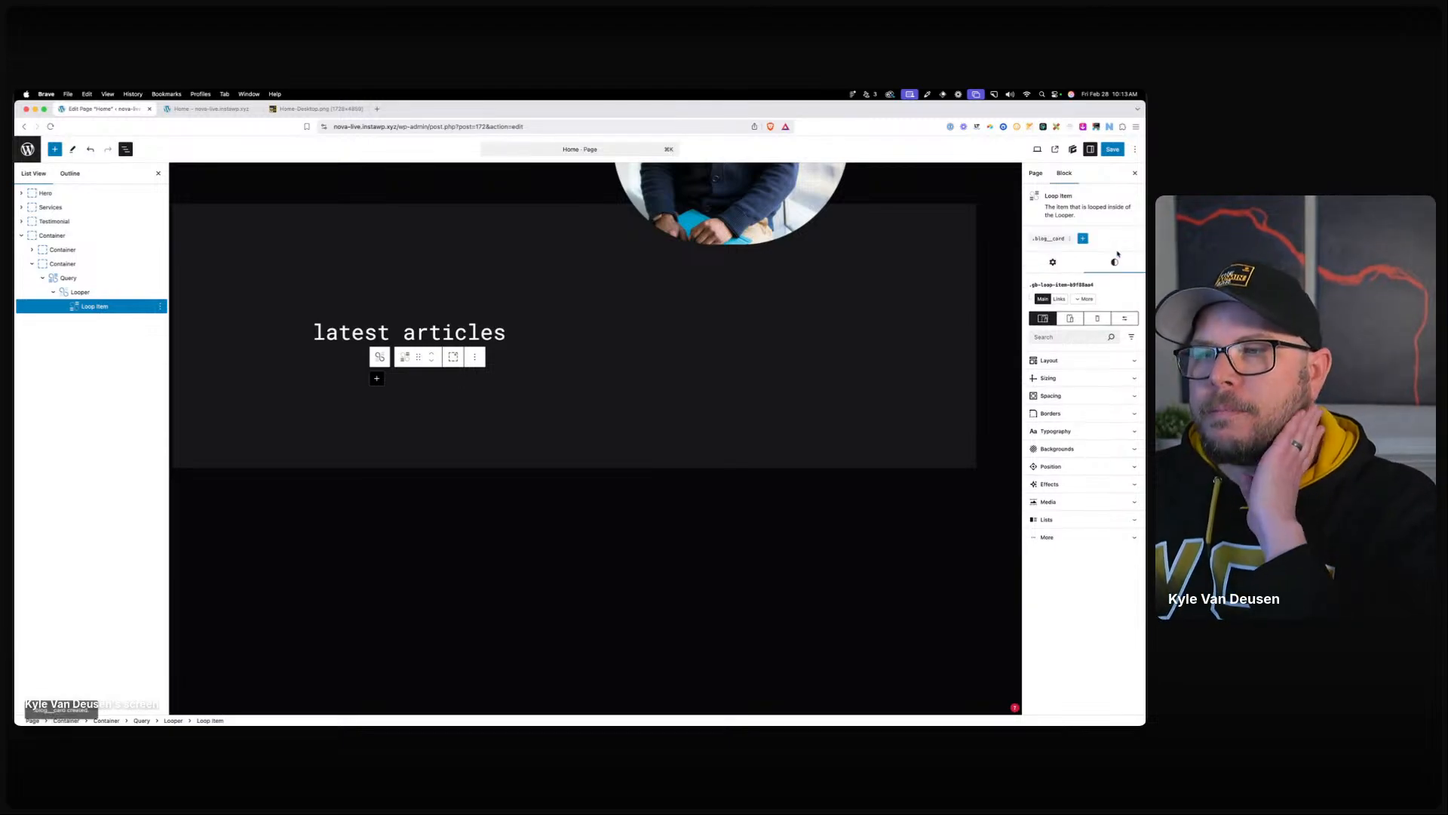
Set the blog__card style's display to Grid with a preset two-column layout.
{"action": "left_click", "coordinate": [1060, 305]}
{"action": "left_click", "coordinate": [1058, 271]}
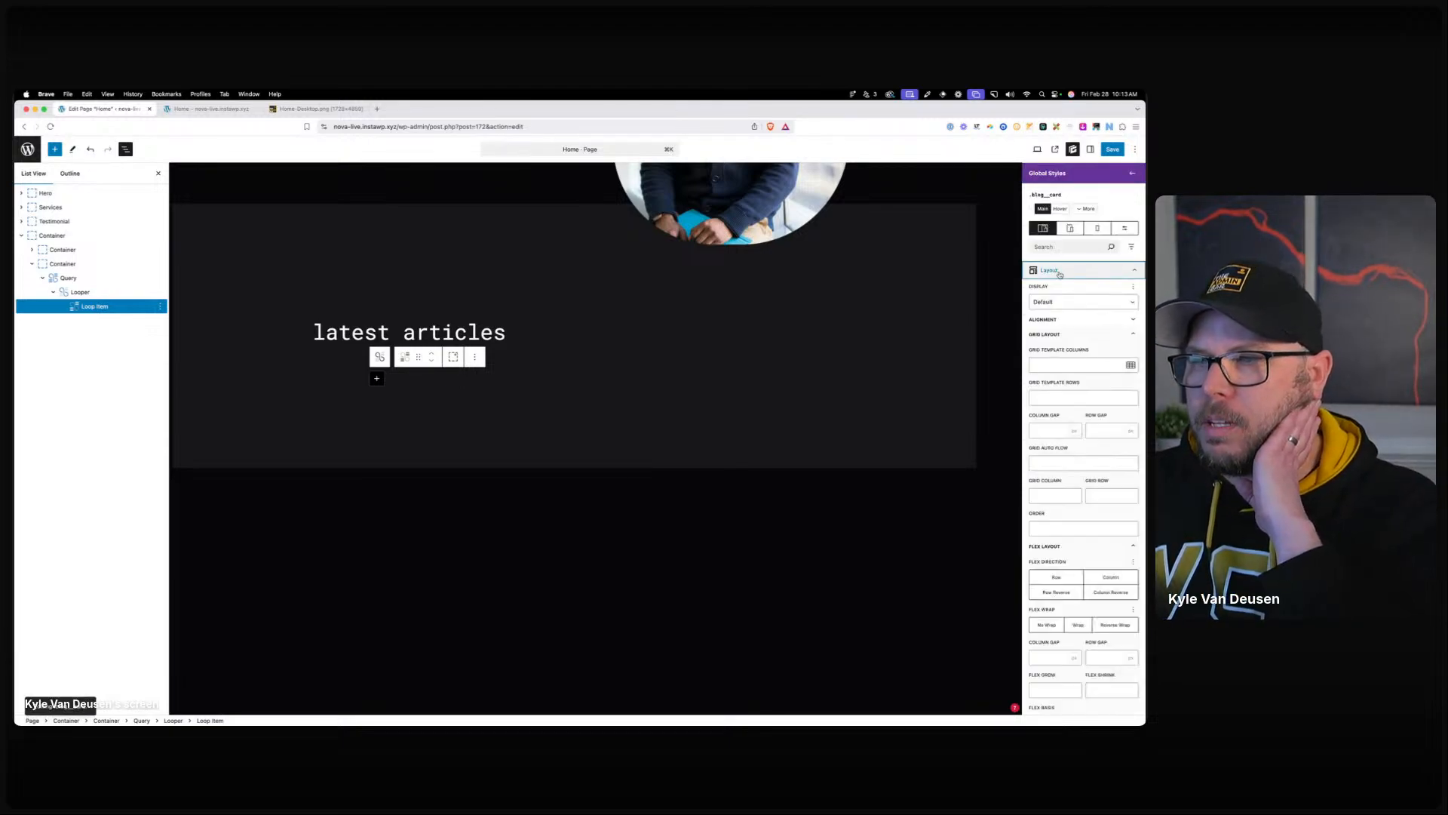
{"action": "left_click", "coordinate": [1057, 314]}
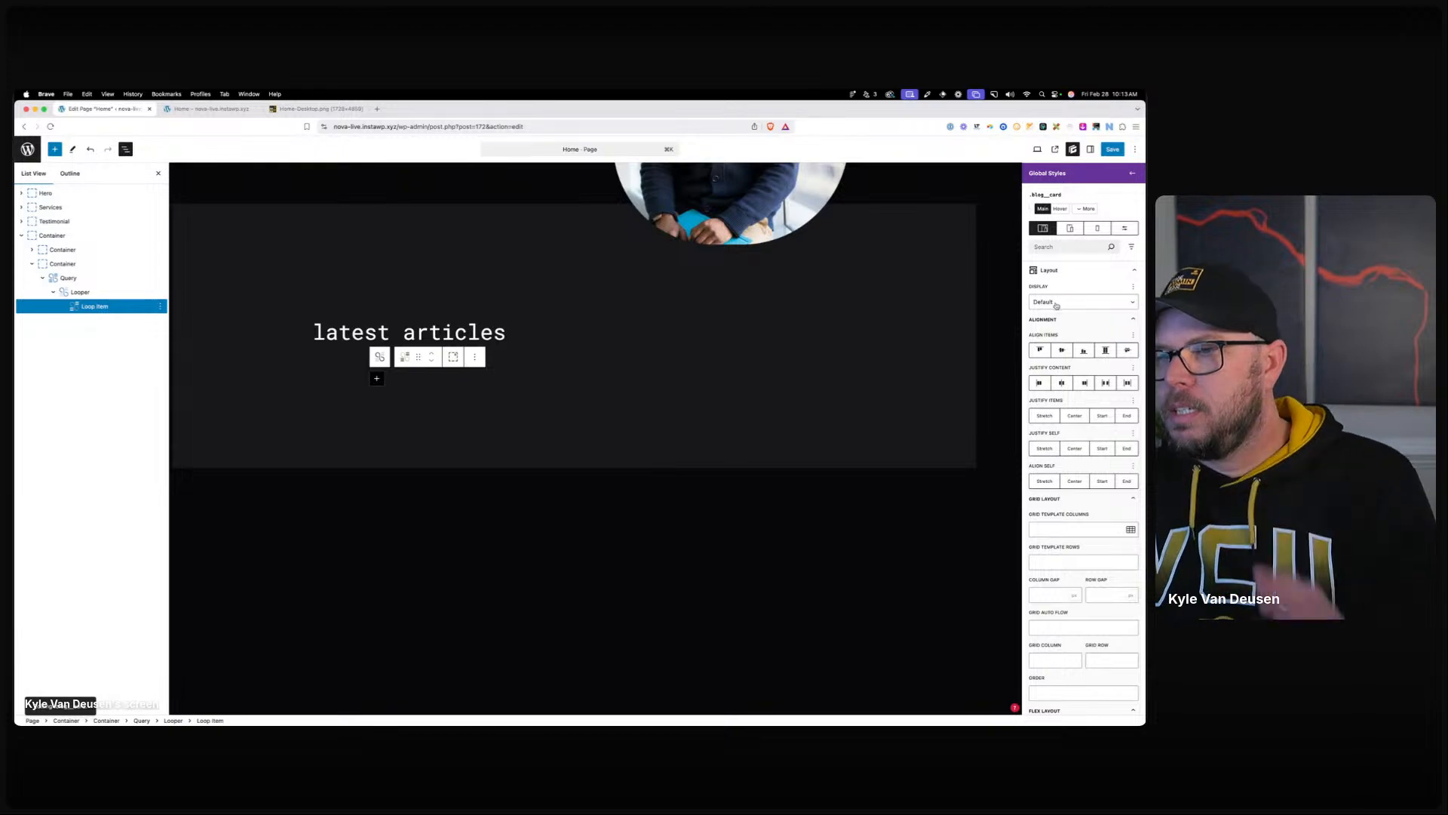
{"action": "left_click", "coordinate": [1056, 303]}
{"action": "left_click", "coordinate": [1058, 347]}
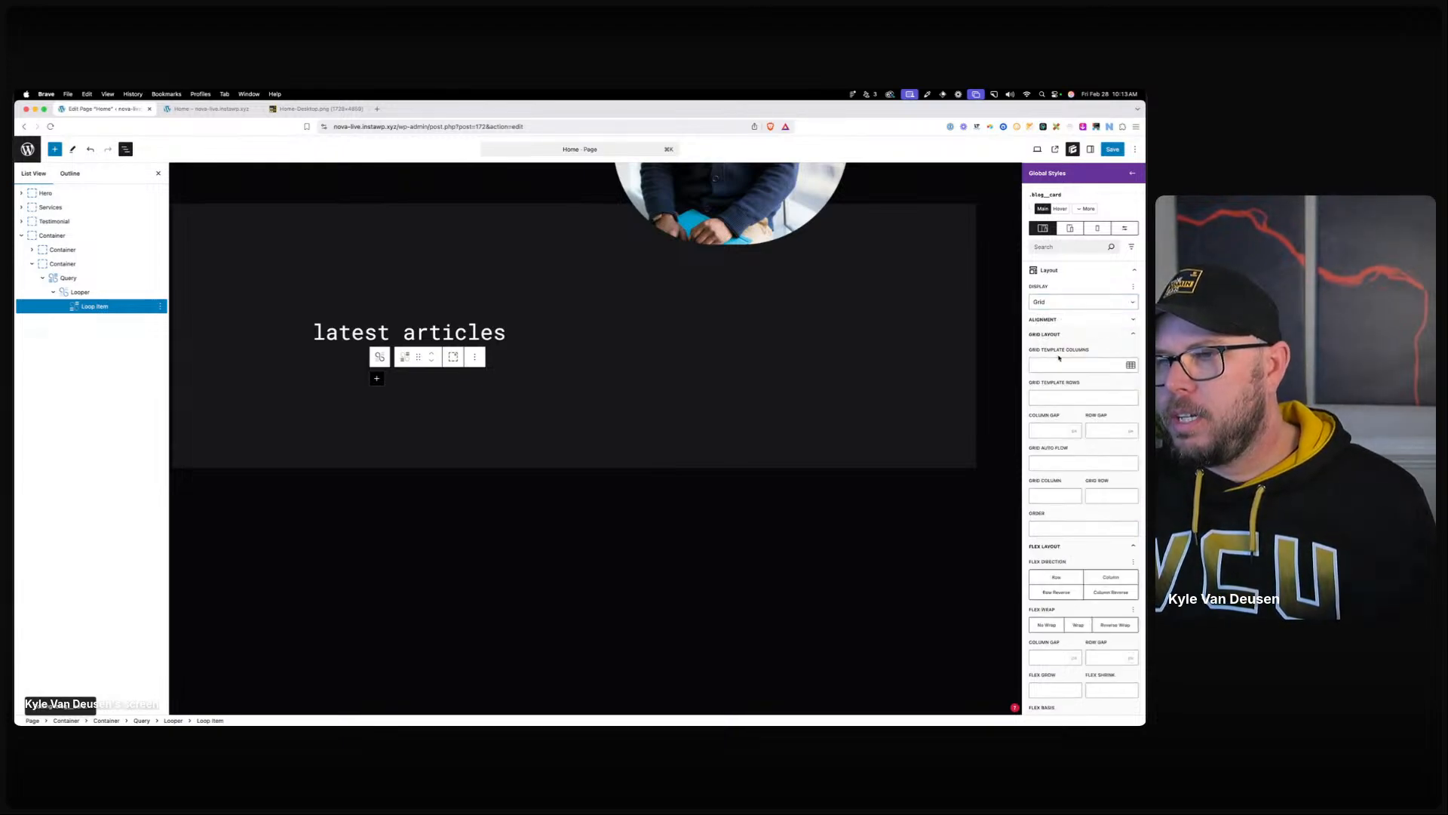
{"action": "left_click", "coordinate": [1129, 365]}
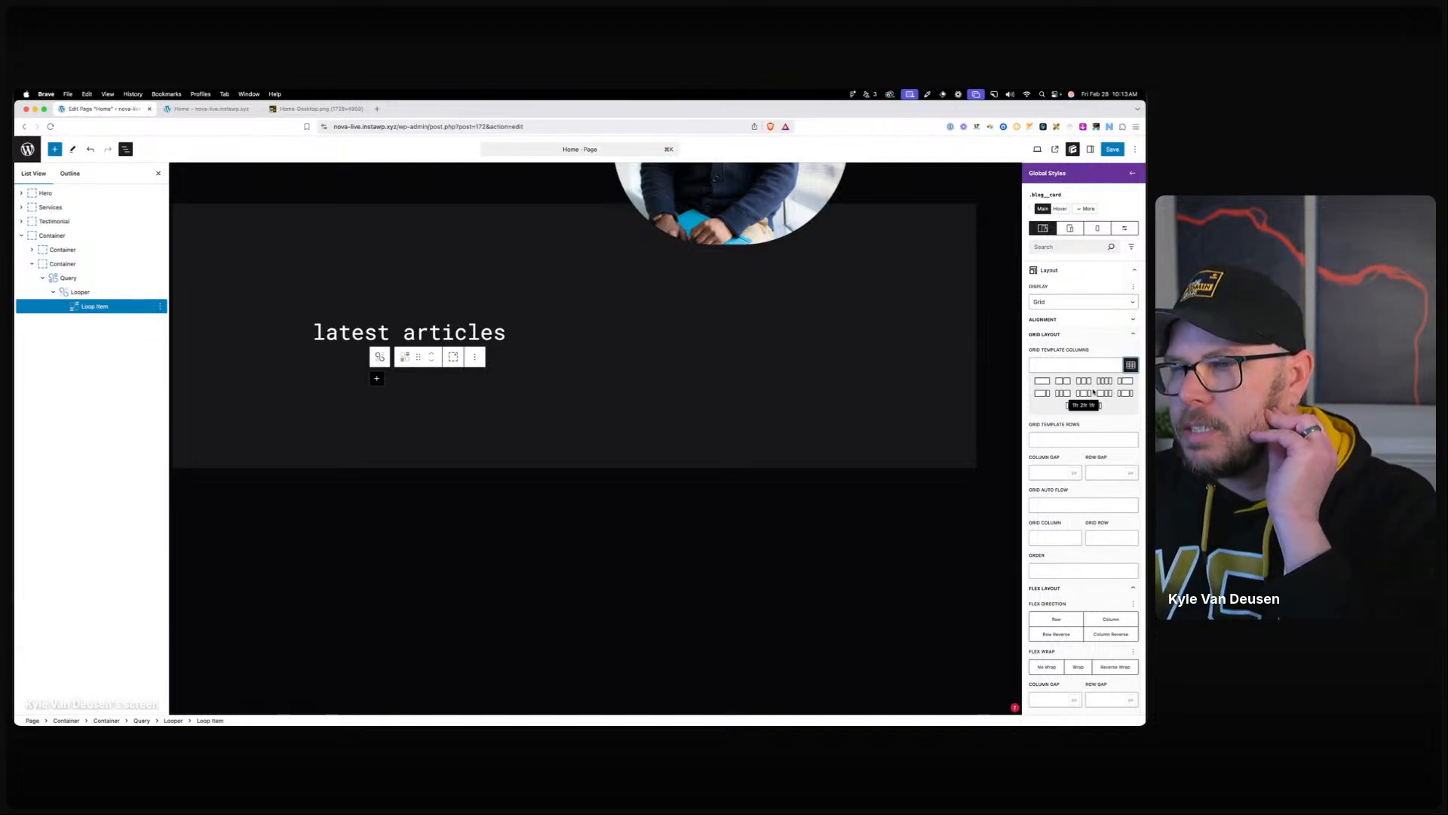
{"action": "left_click", "coordinate": [1067, 366]}
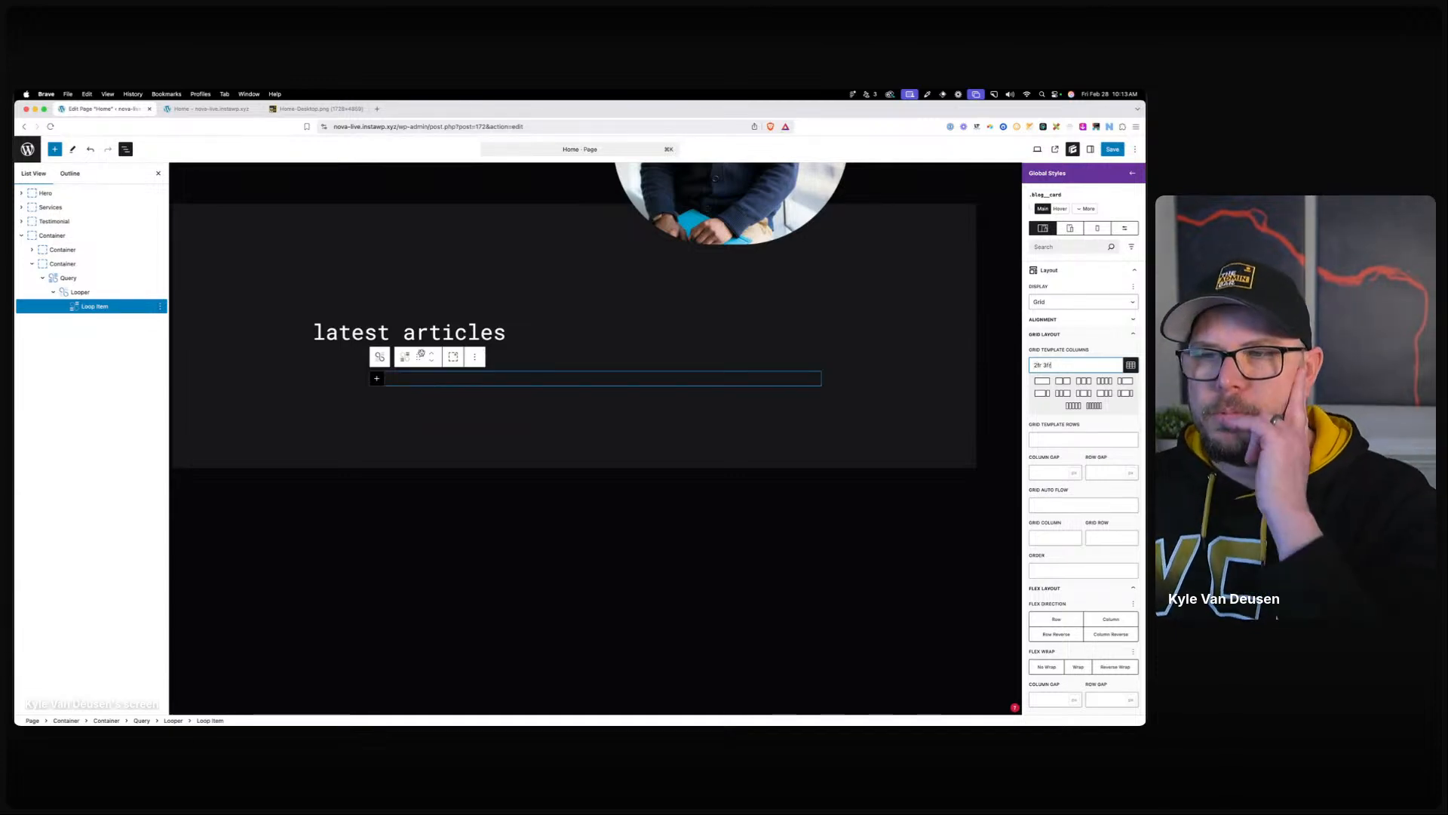
Add a Container inside the Loop Item and duplicate it for the second column.
{"action": "left_click", "coordinate": [375, 379]}
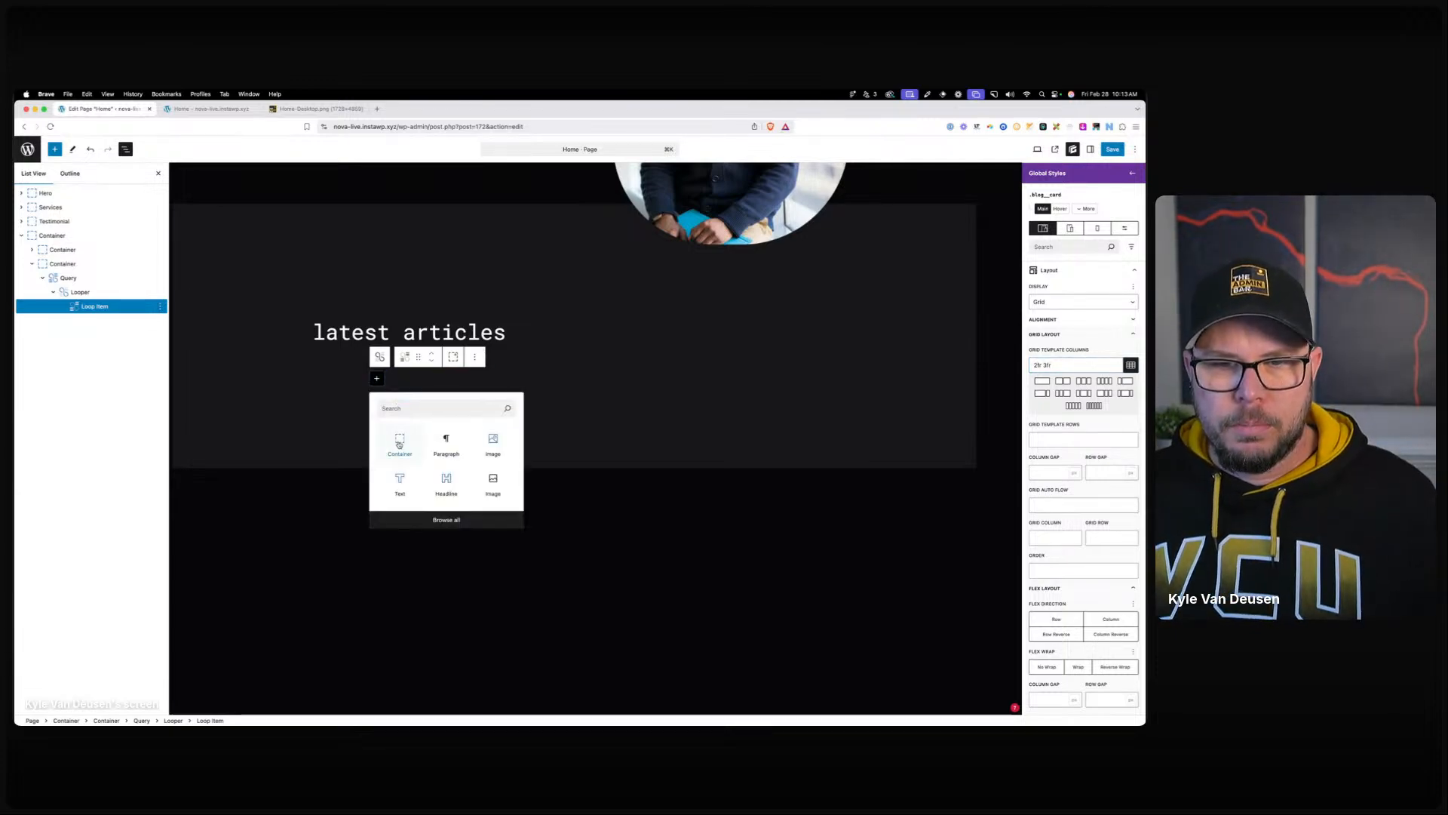
{"action": "left_click", "coordinate": [399, 445]}
{"action": "key", "text": "super+shift+d"}
{"action": "left_click", "coordinate": [494, 377]}
{"action": "left_click", "coordinate": [584, 378]}
{"action": "left_click", "coordinate": [482, 378]}
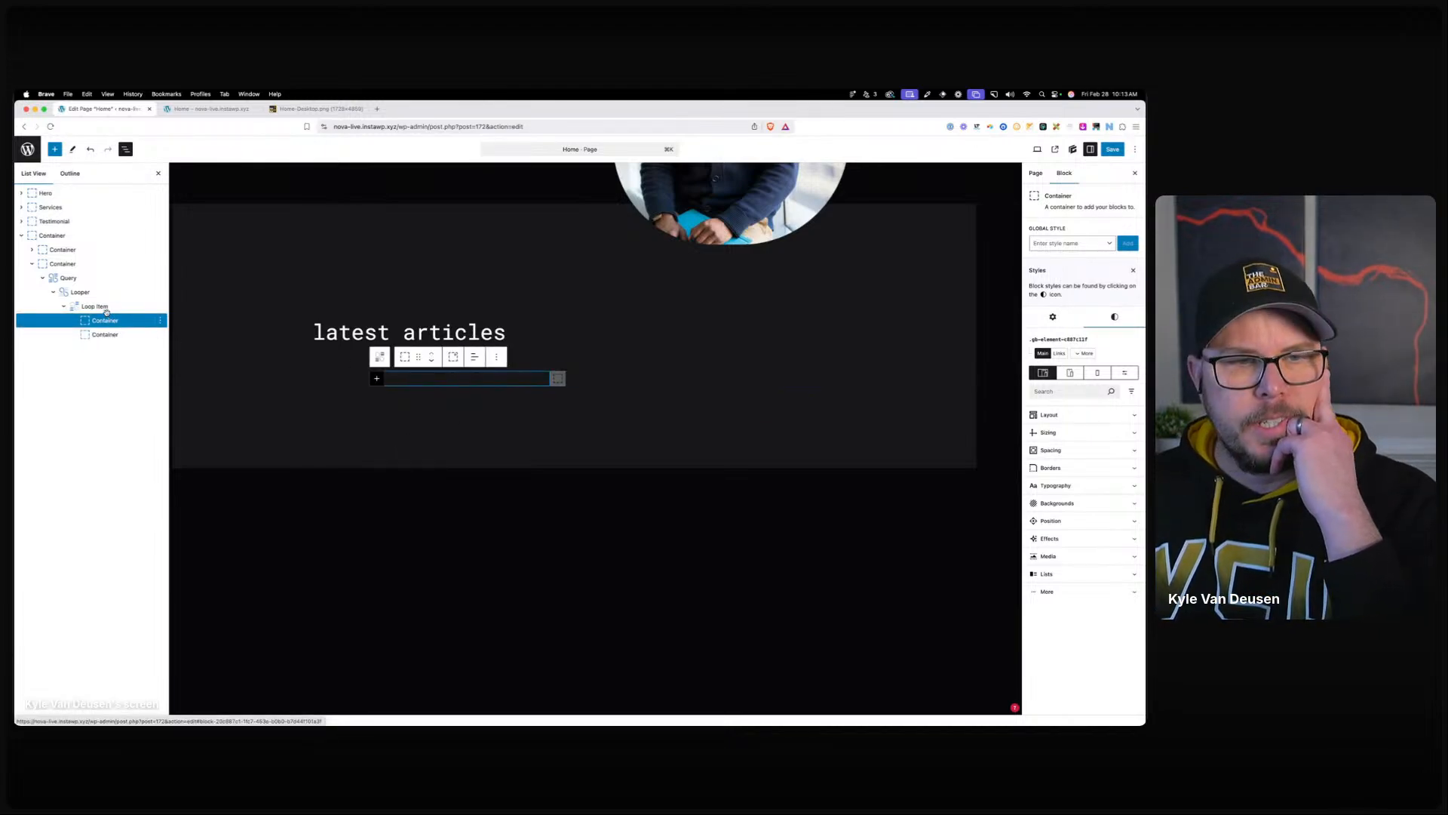
Set the blog__card grid's column and row gaps to 40 px.
{"action": "left_click", "coordinate": [104, 307]}
{"action": "left_click", "coordinate": [1073, 148]}
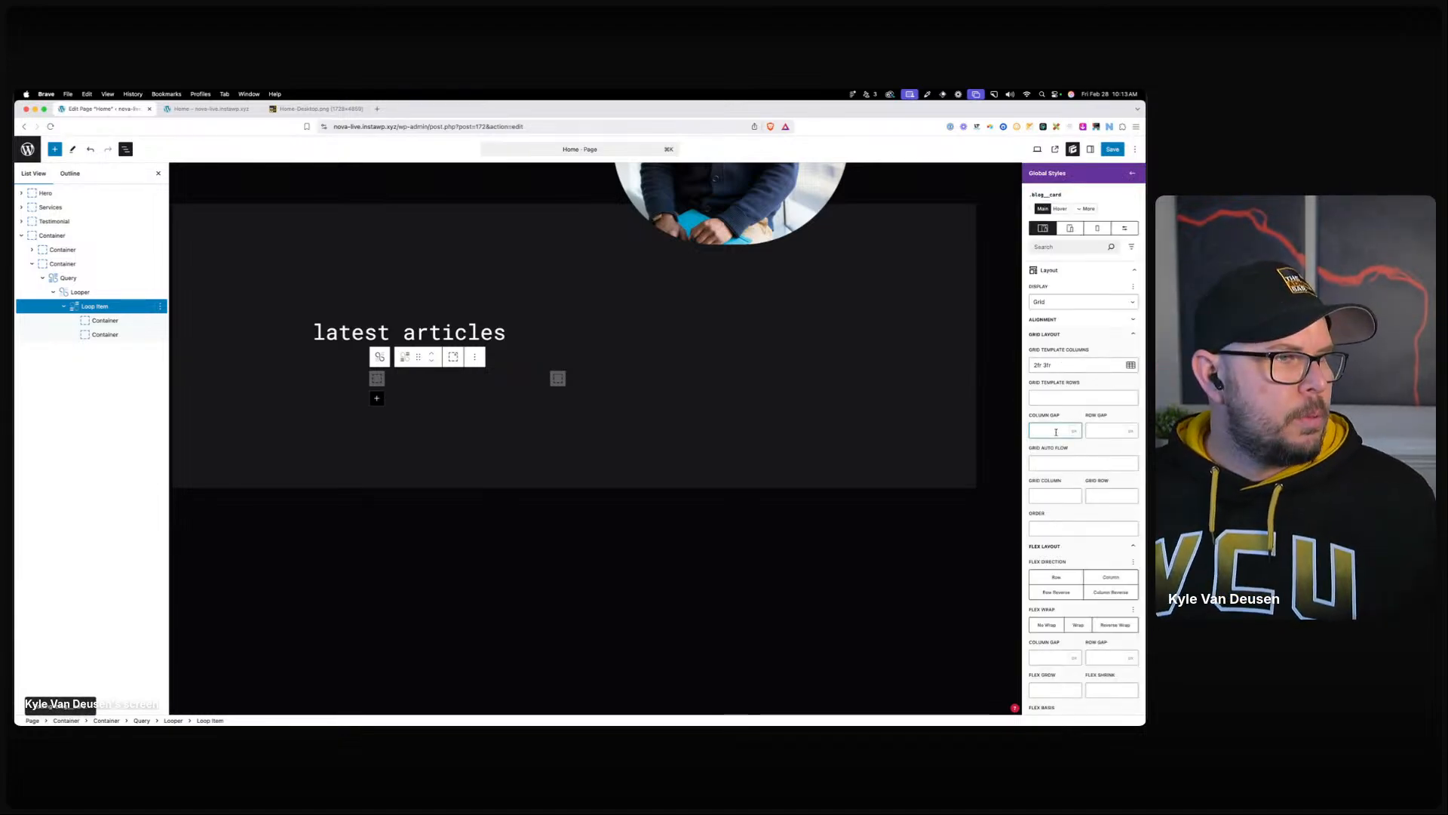
{"action": "key", "text": "Tab"}
{"action": "type", "text": "40"}
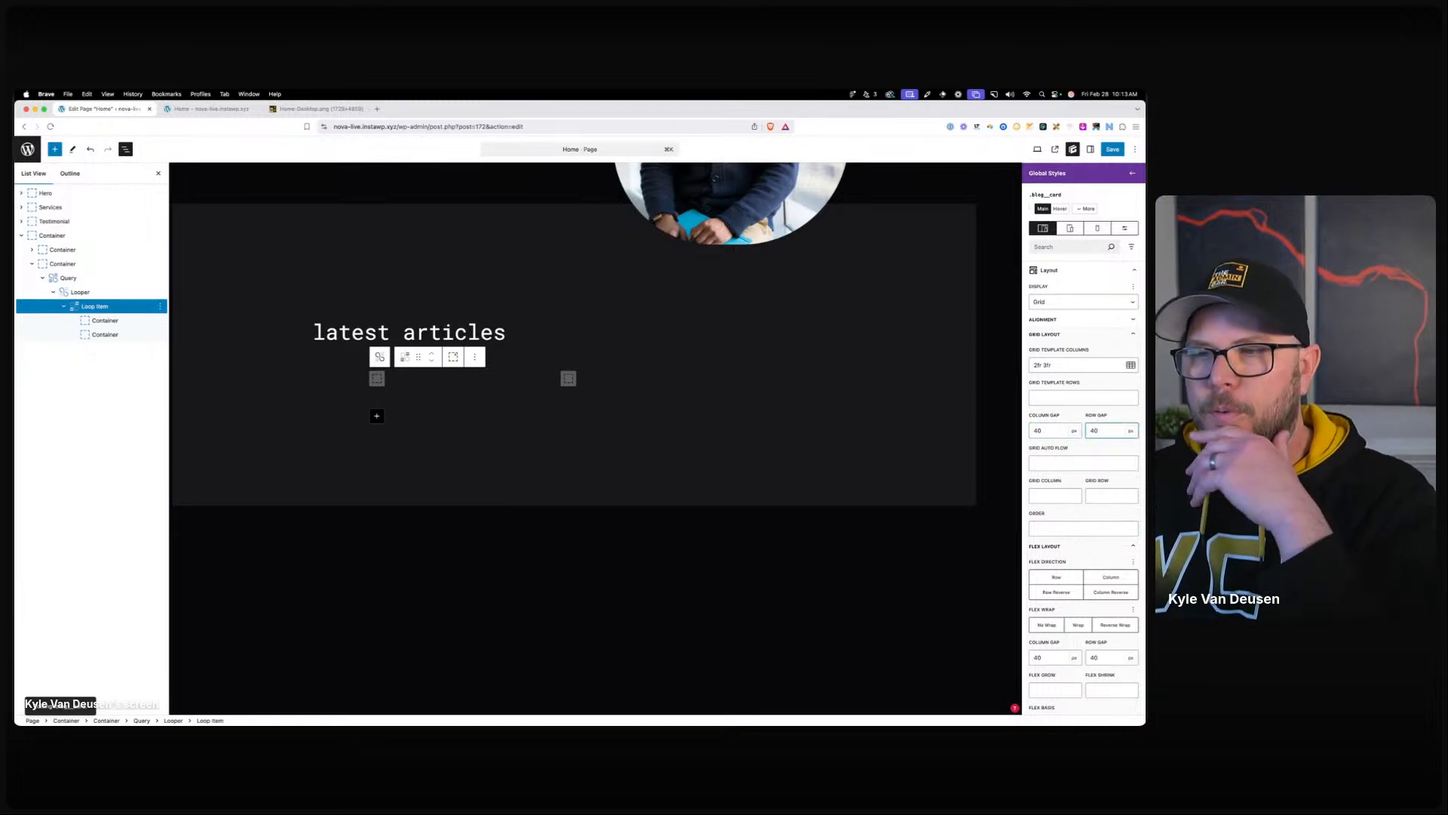
{"action": "left_click", "coordinate": [463, 376]}
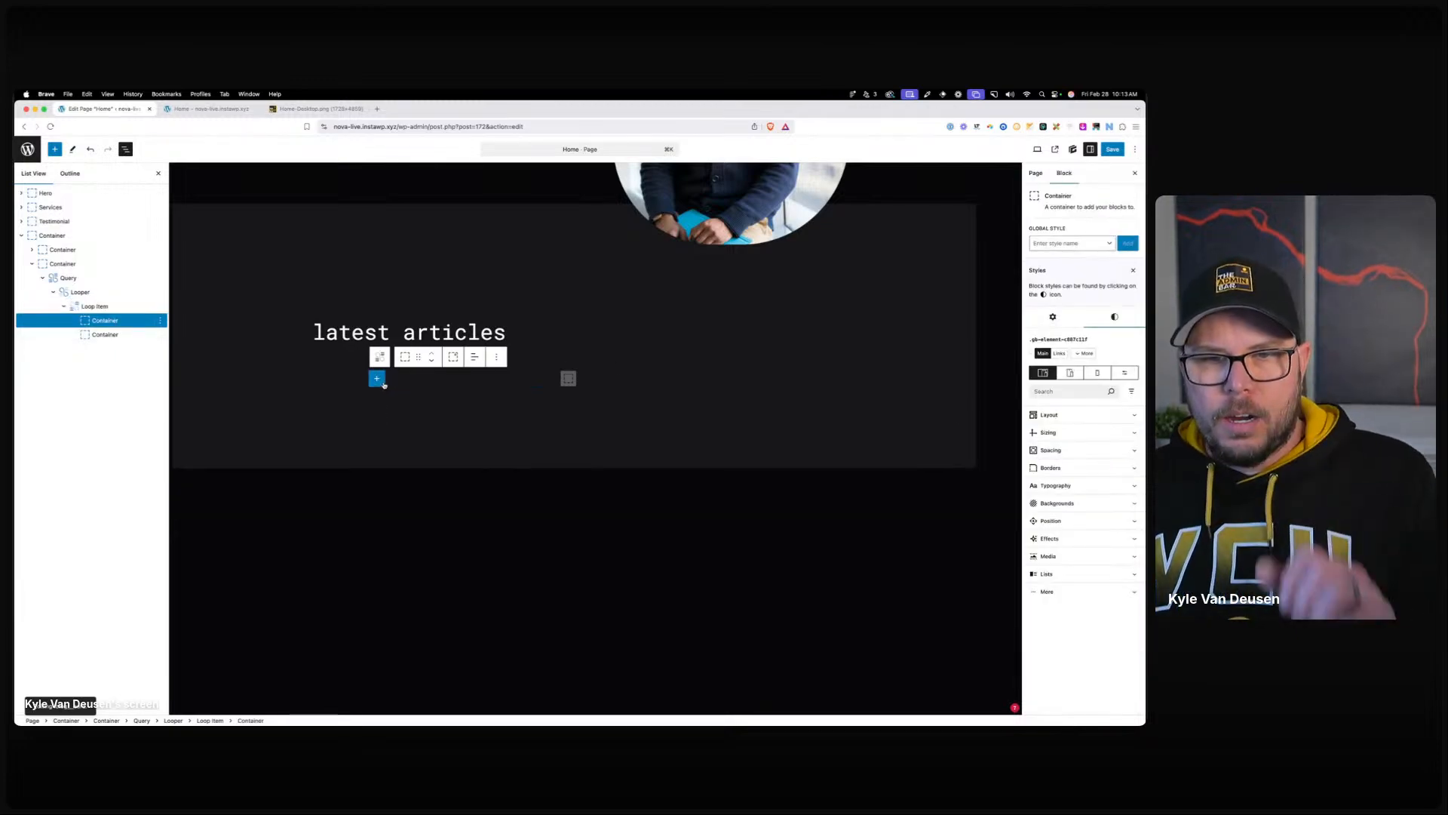
Add an Image block to the first container sourced from the Featured Image dynamic tag.
{"action": "left_click", "coordinate": [377, 378]}
{"action": "left_click", "coordinate": [495, 443]}
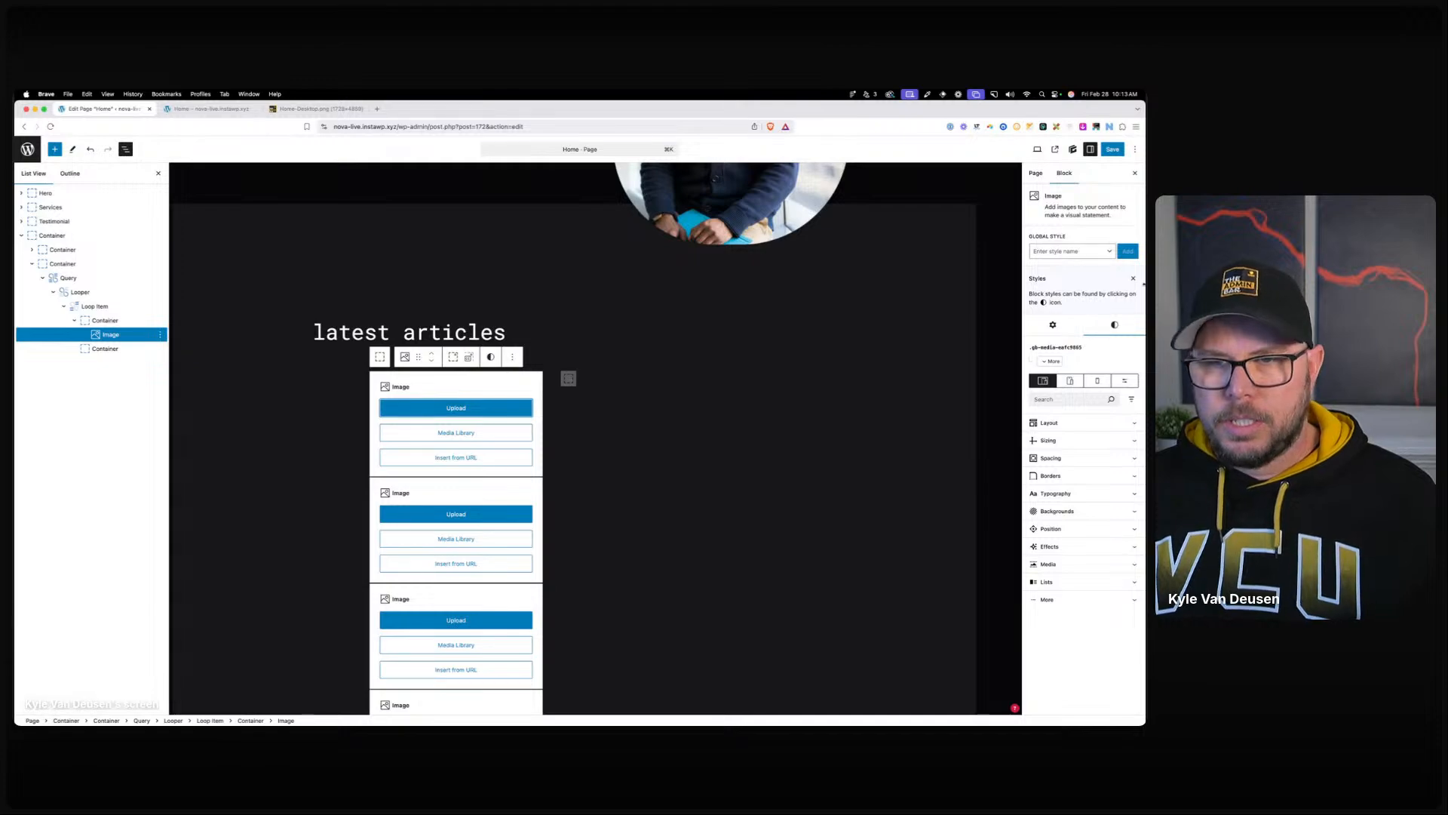
{"action": "left_click", "coordinate": [1064, 332]}
{"action": "left_click", "coordinate": [1131, 362]}
{"action": "left_click", "coordinate": [570, 329]}
{"action": "left_click", "coordinate": [560, 423]}
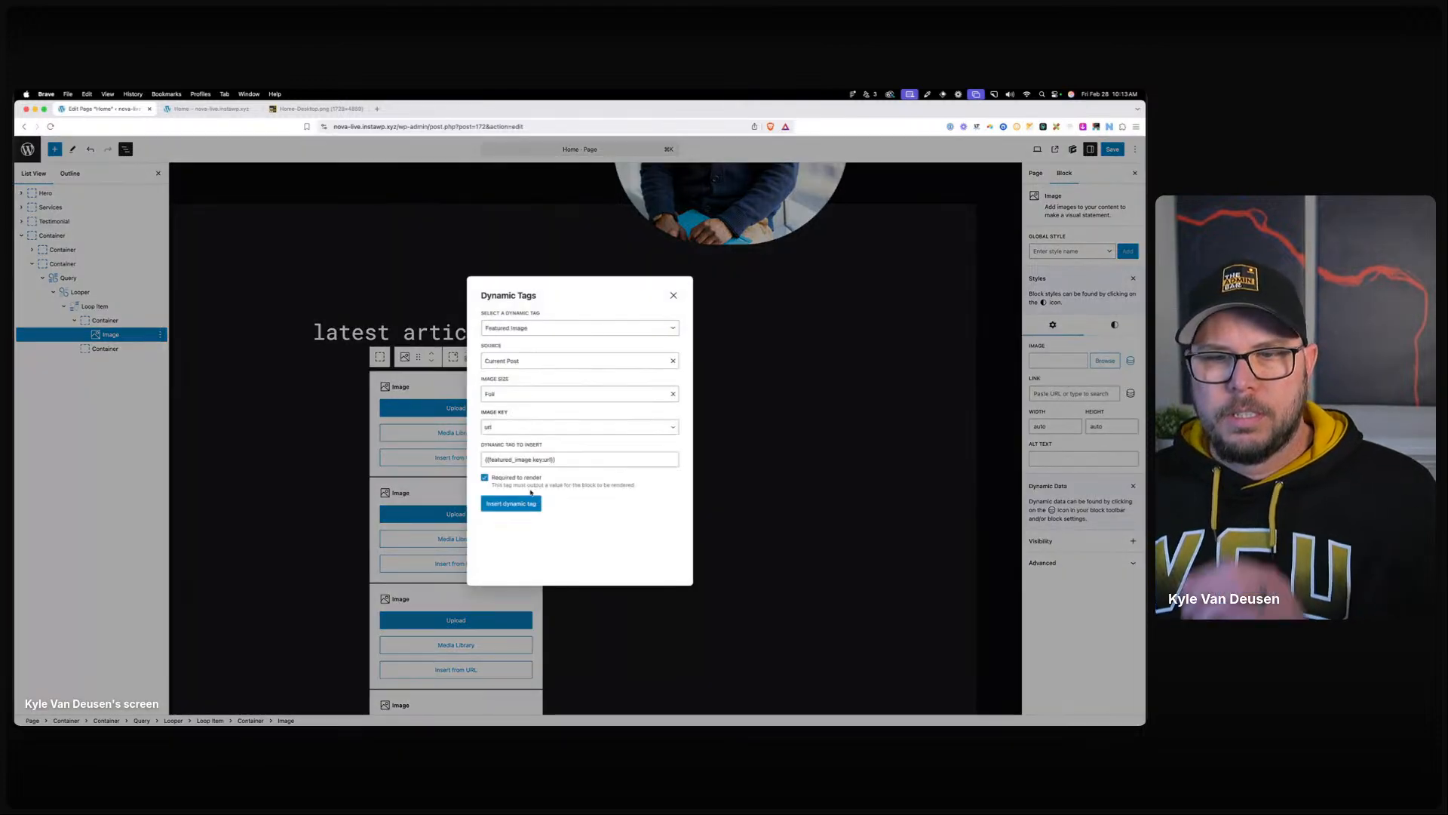
{"action": "left_click", "coordinate": [528, 503]}
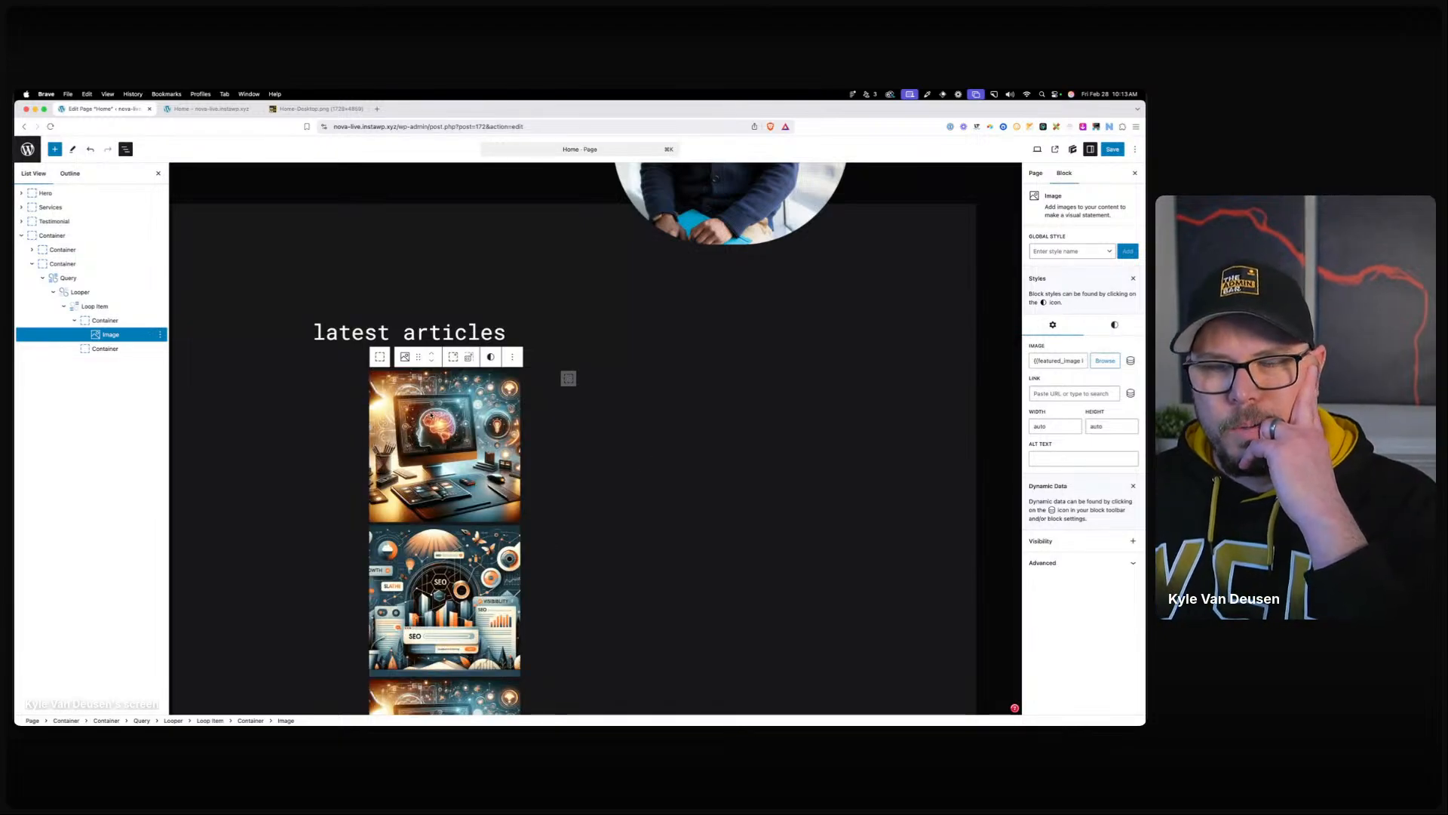
Size the image to 100% width, 100% height and a 1/1 aspect ratio.
{"action": "left_click", "coordinate": [1106, 325]}
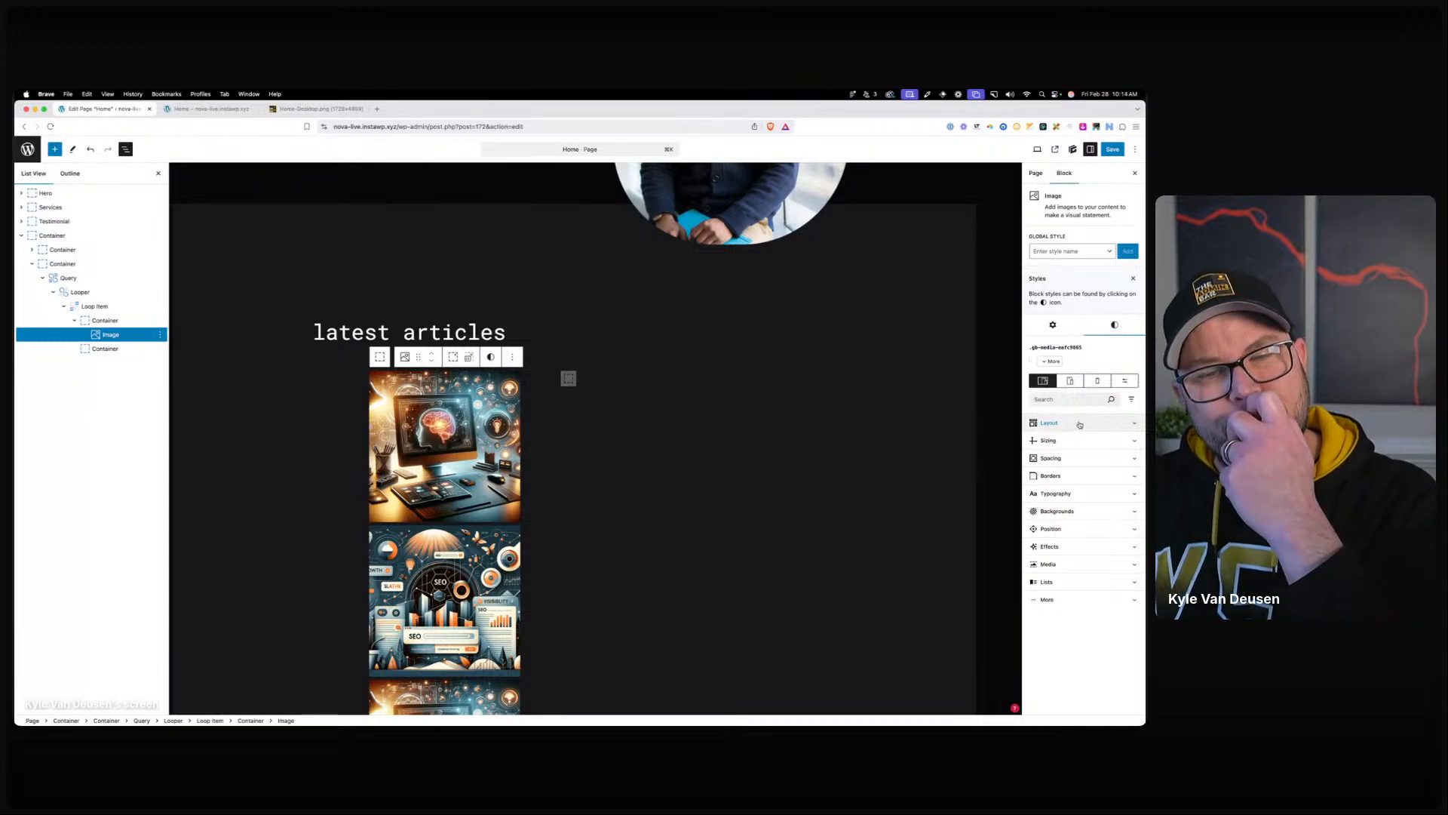
{"action": "left_click", "coordinate": [1080, 423]}
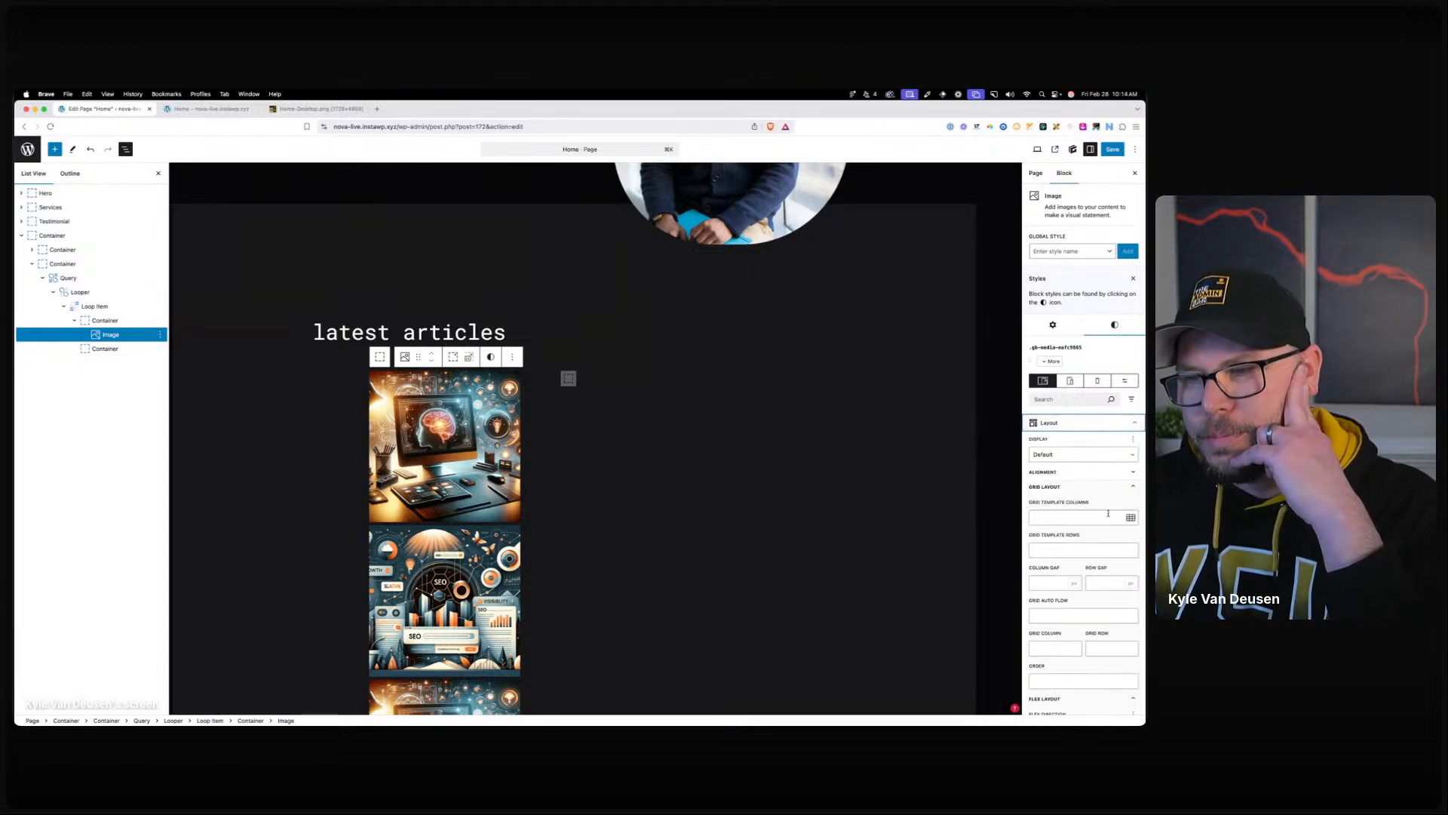
{"action": "left_click", "coordinate": [1080, 423]}
{"action": "left_click", "coordinate": [1048, 441]}
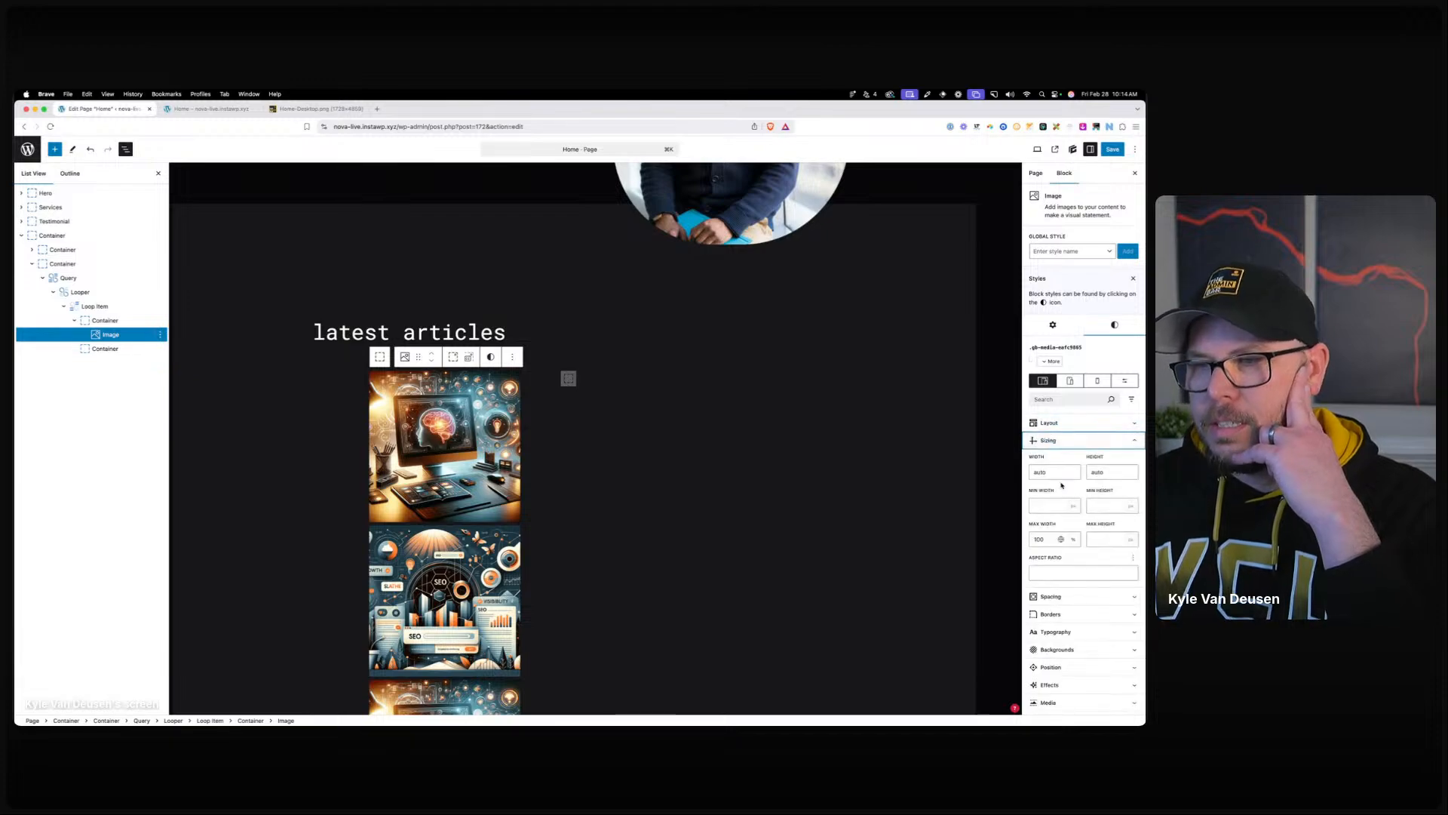
{"action": "double_click", "coordinate": [1063, 472]}
{"action": "type", "text": "100%"}
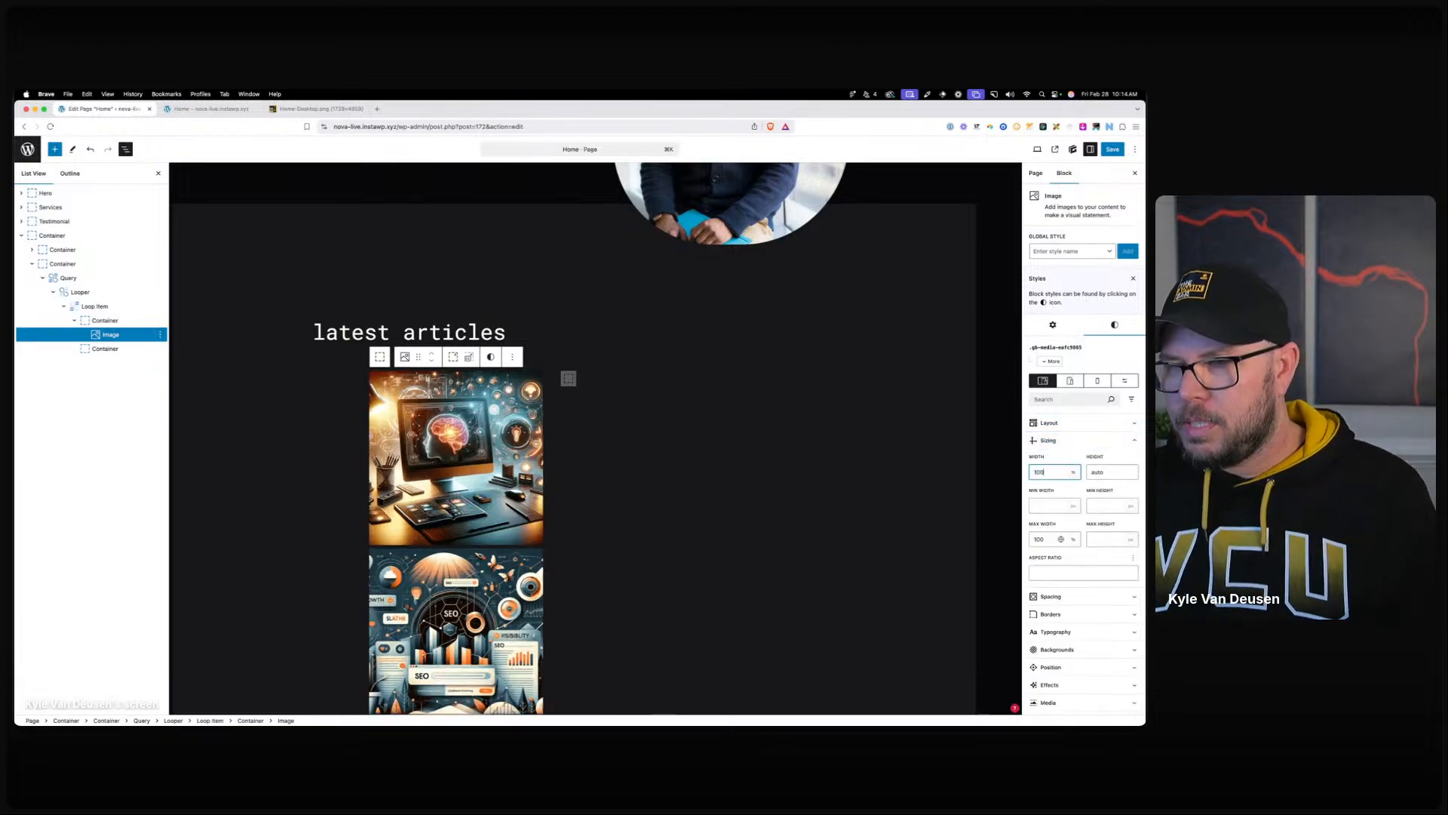
{"action": "left_click", "coordinate": [1093, 472]}
{"action": "type", "text": "100"}
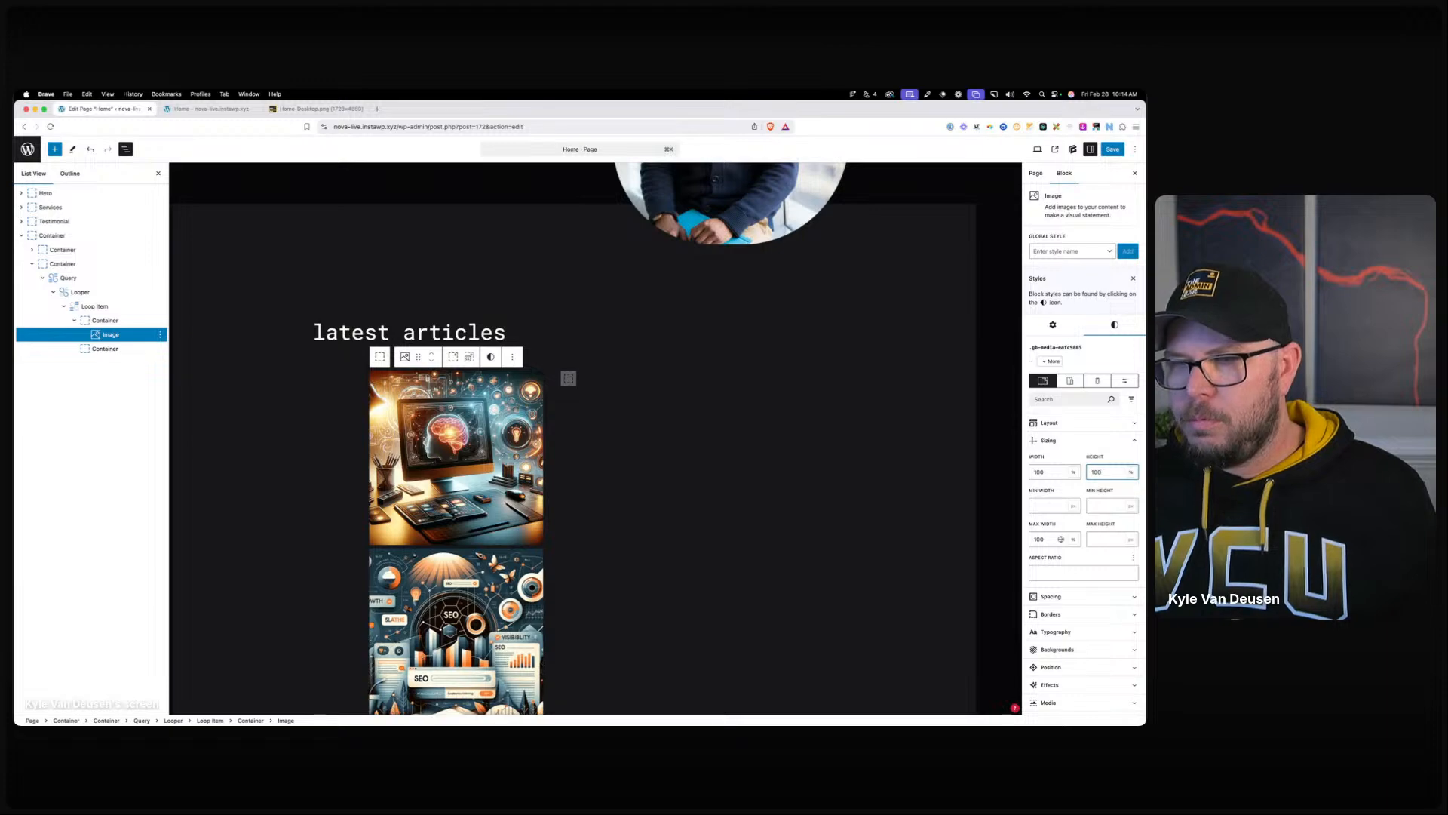
{"action": "left_click", "coordinate": [1068, 571]}
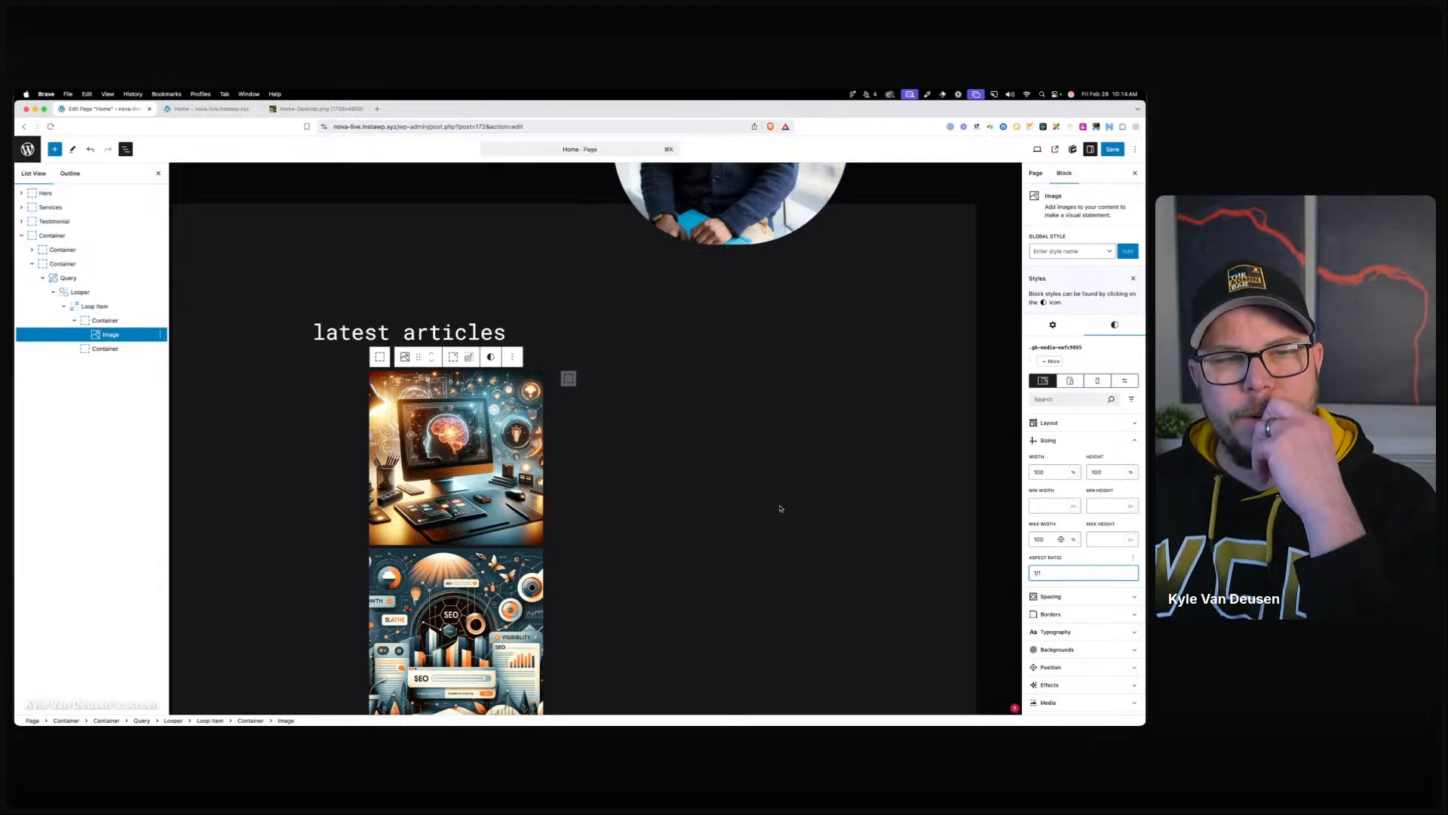
{"action": "left_click", "coordinate": [570, 378]}
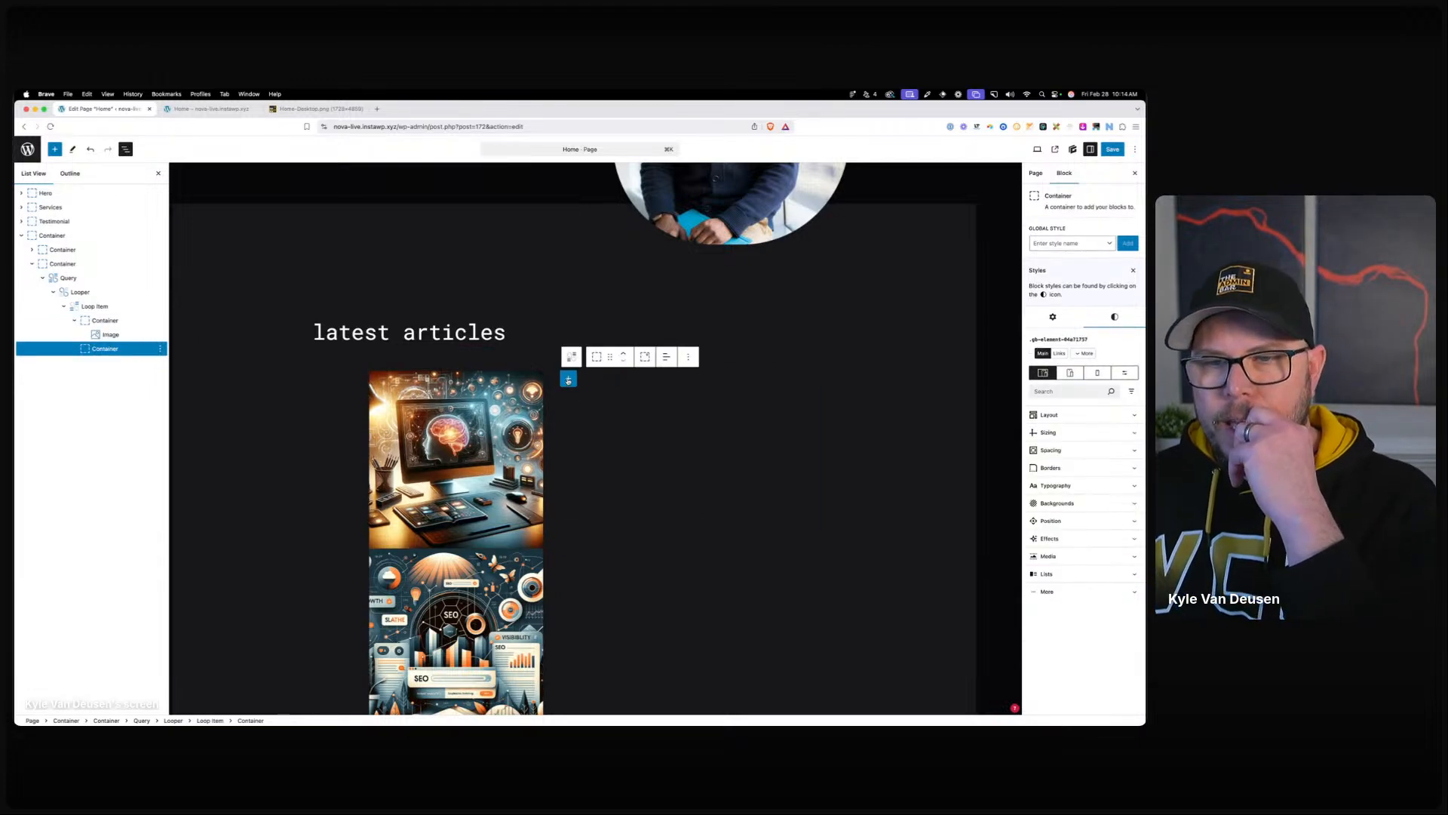
Add a Text block in the card container as an H3 heading showing the Post Title dynamic tag.
{"action": "left_click", "coordinate": [568, 378]}
{"action": "left_click", "coordinate": [592, 483]}
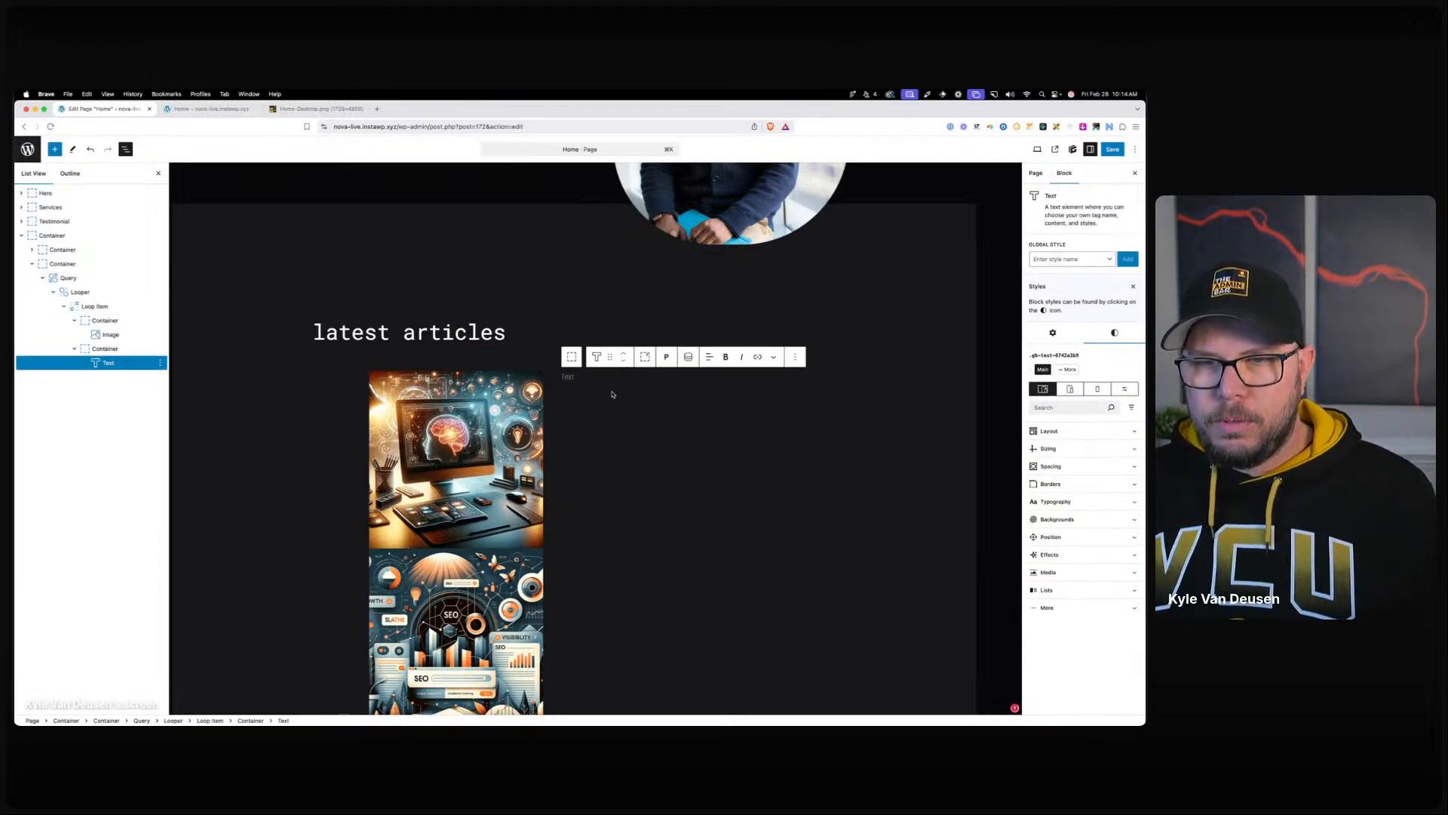
{"action": "left_click", "coordinate": [666, 356]}
{"action": "left_click", "coordinate": [683, 416]}
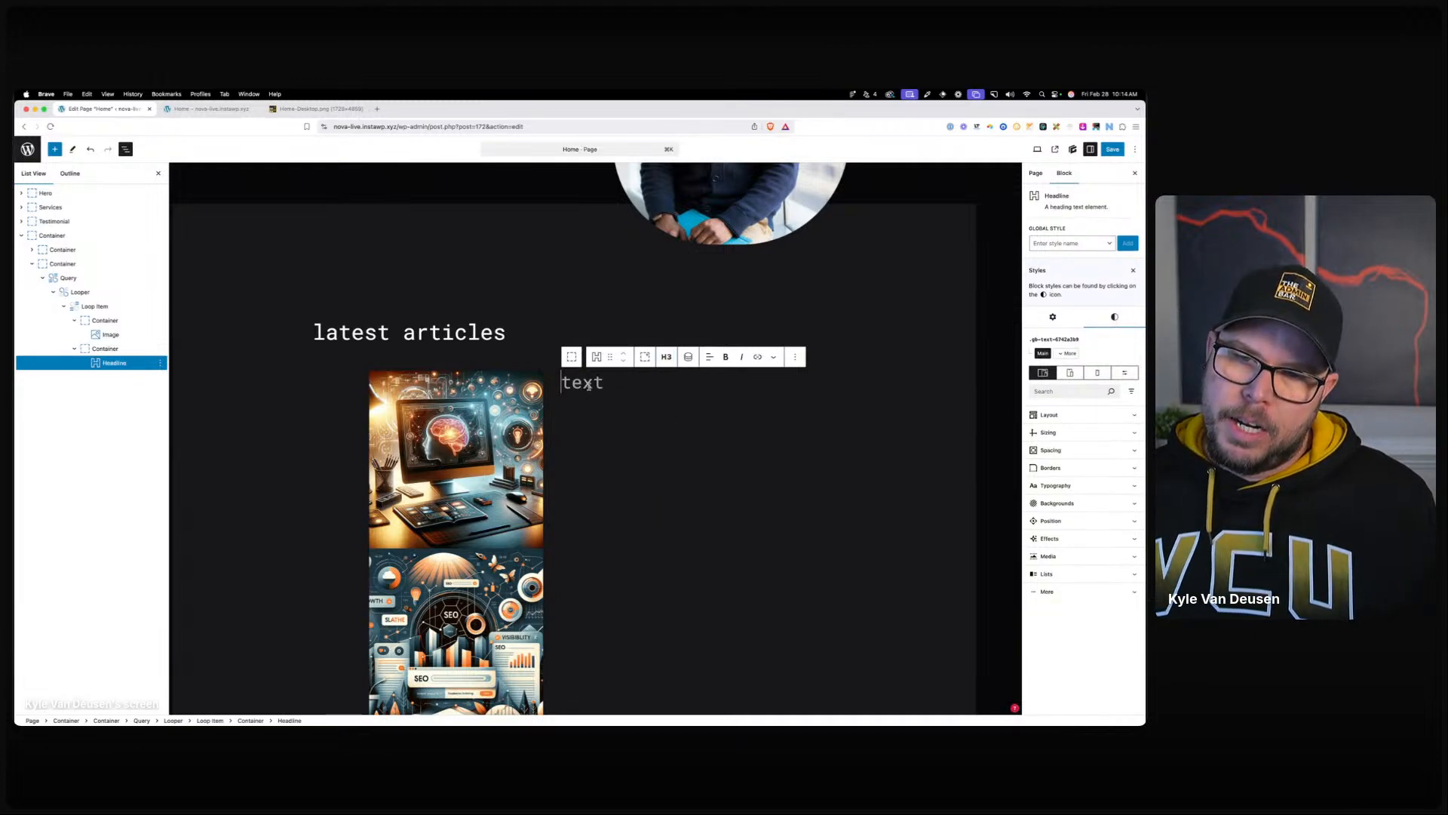
{"action": "left_click", "coordinate": [688, 357]}
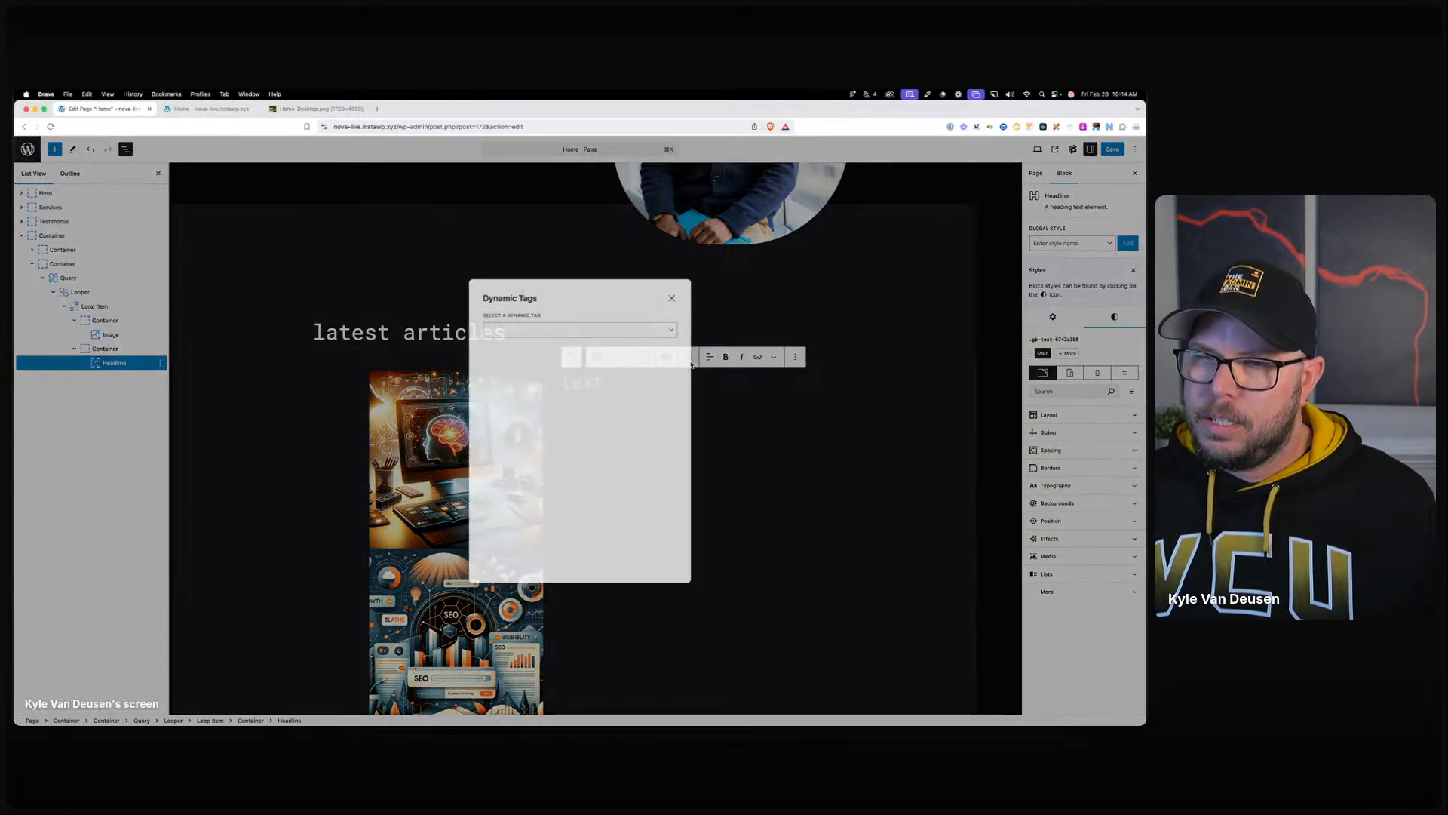
{"action": "left_click", "coordinate": [594, 329]}
{"action": "left_click", "coordinate": [513, 362]}
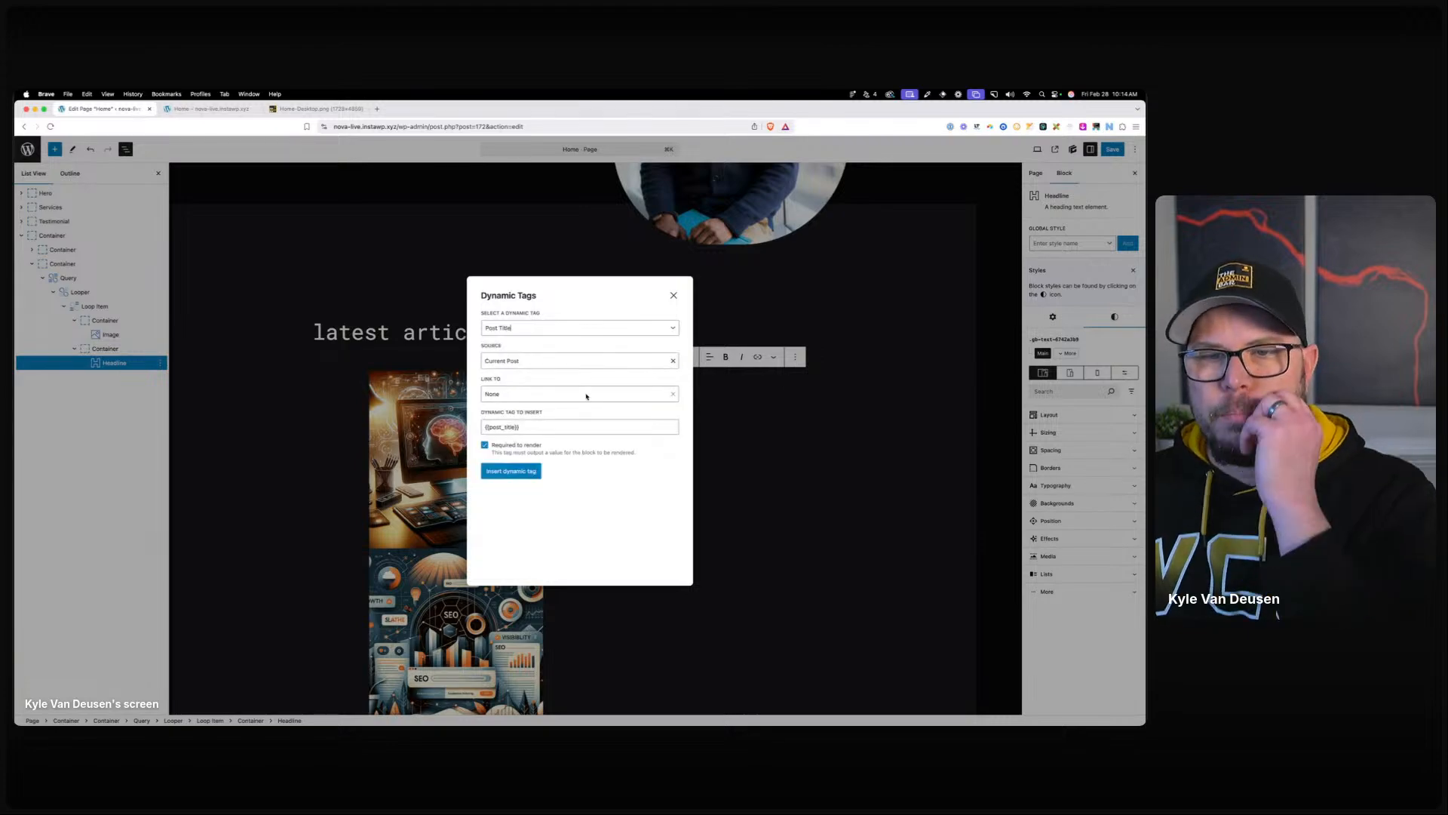
{"action": "left_click", "coordinate": [518, 473]}
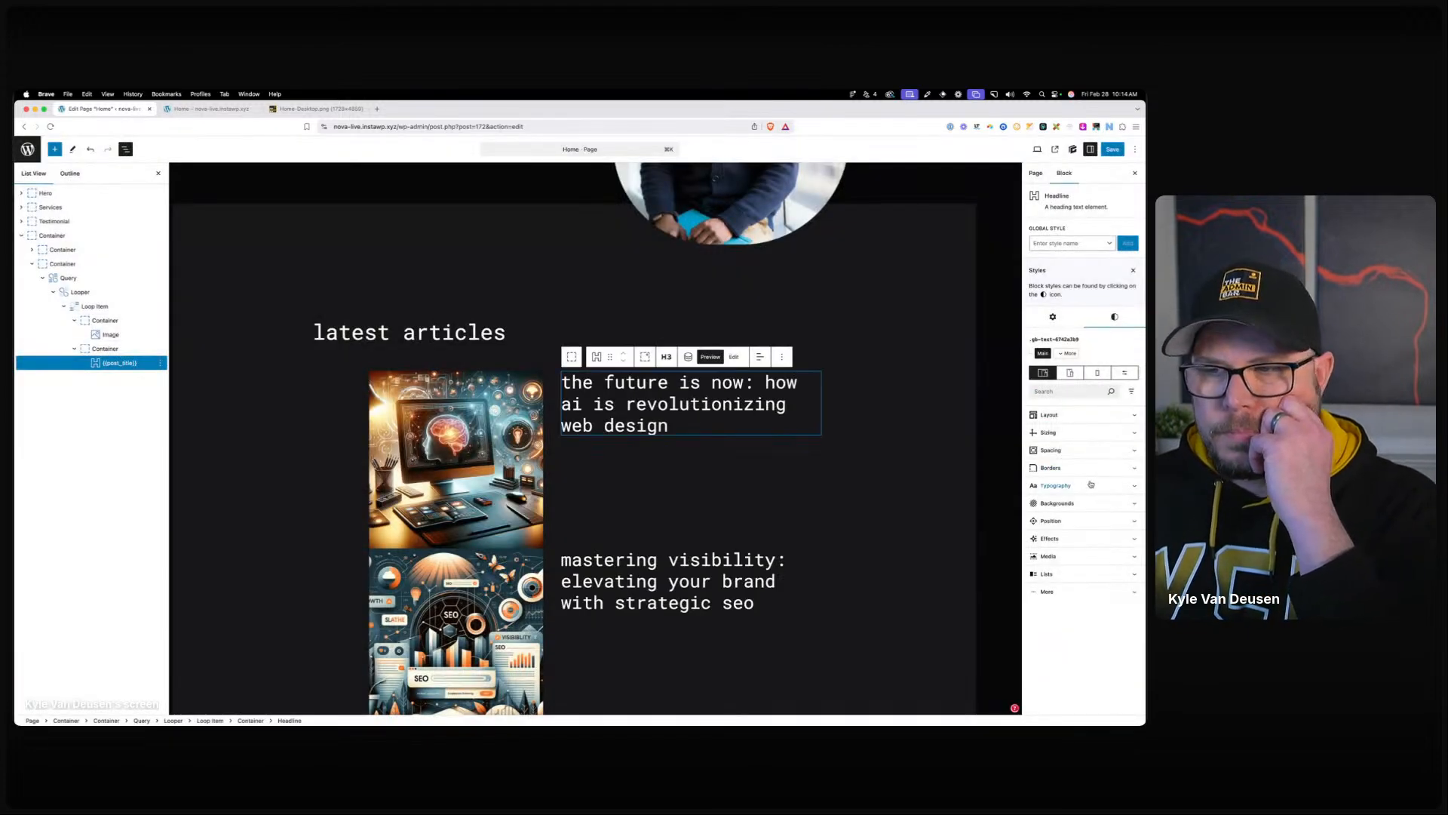
Give the title heading the additional CSS class fs-h4.
{"action": "left_click", "coordinate": [1053, 317]}
{"action": "left_click", "coordinate": [1043, 496]}
{"action": "left_click", "coordinate": [1065, 527]}
{"action": "type", "text": "fs-h4"}
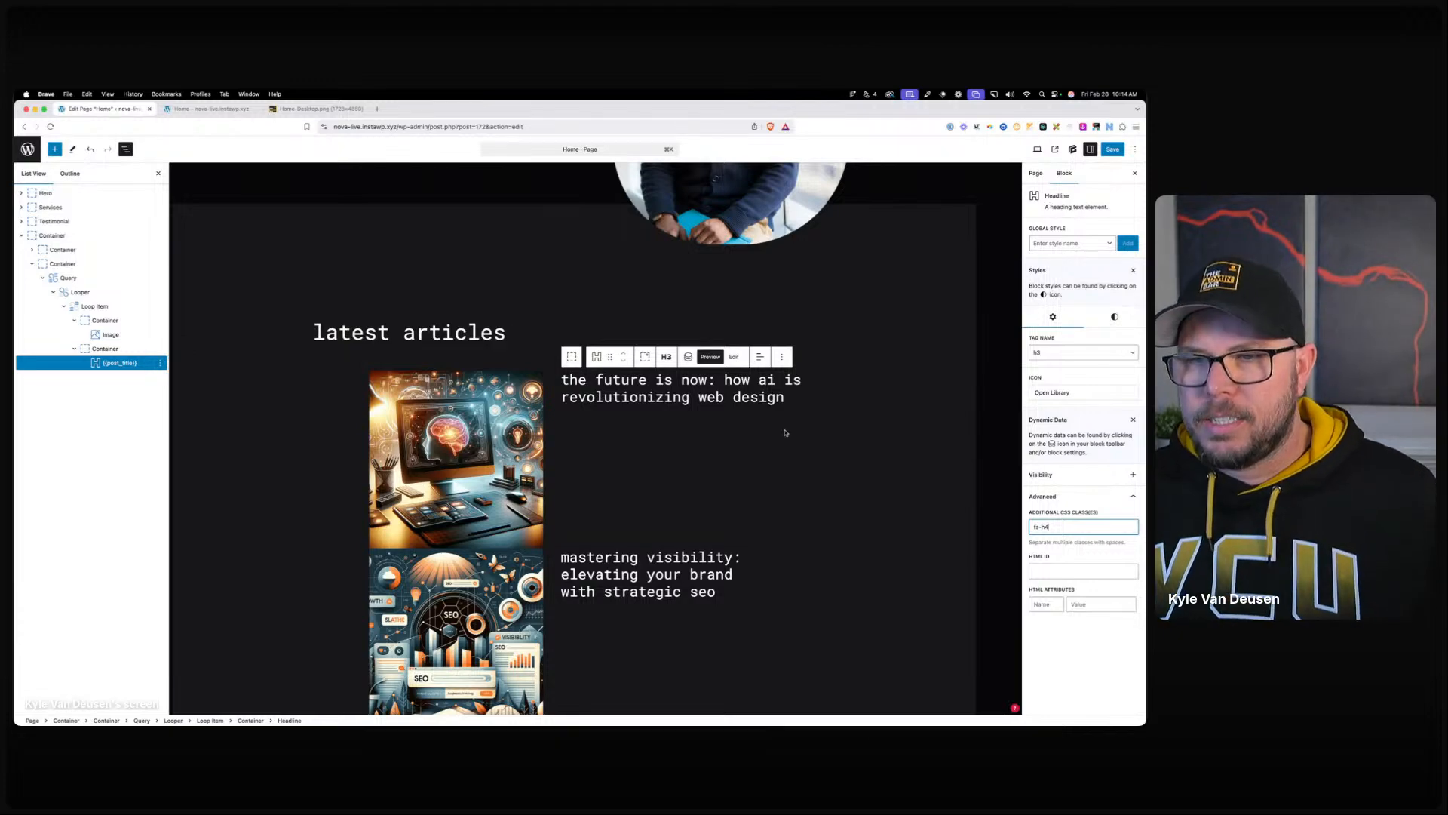
Add a Text block below the title showing the Post Excerpt, without the theme's read-more link.
{"action": "left_click", "coordinate": [780, 398]}
{"action": "key", "text": "Return"}
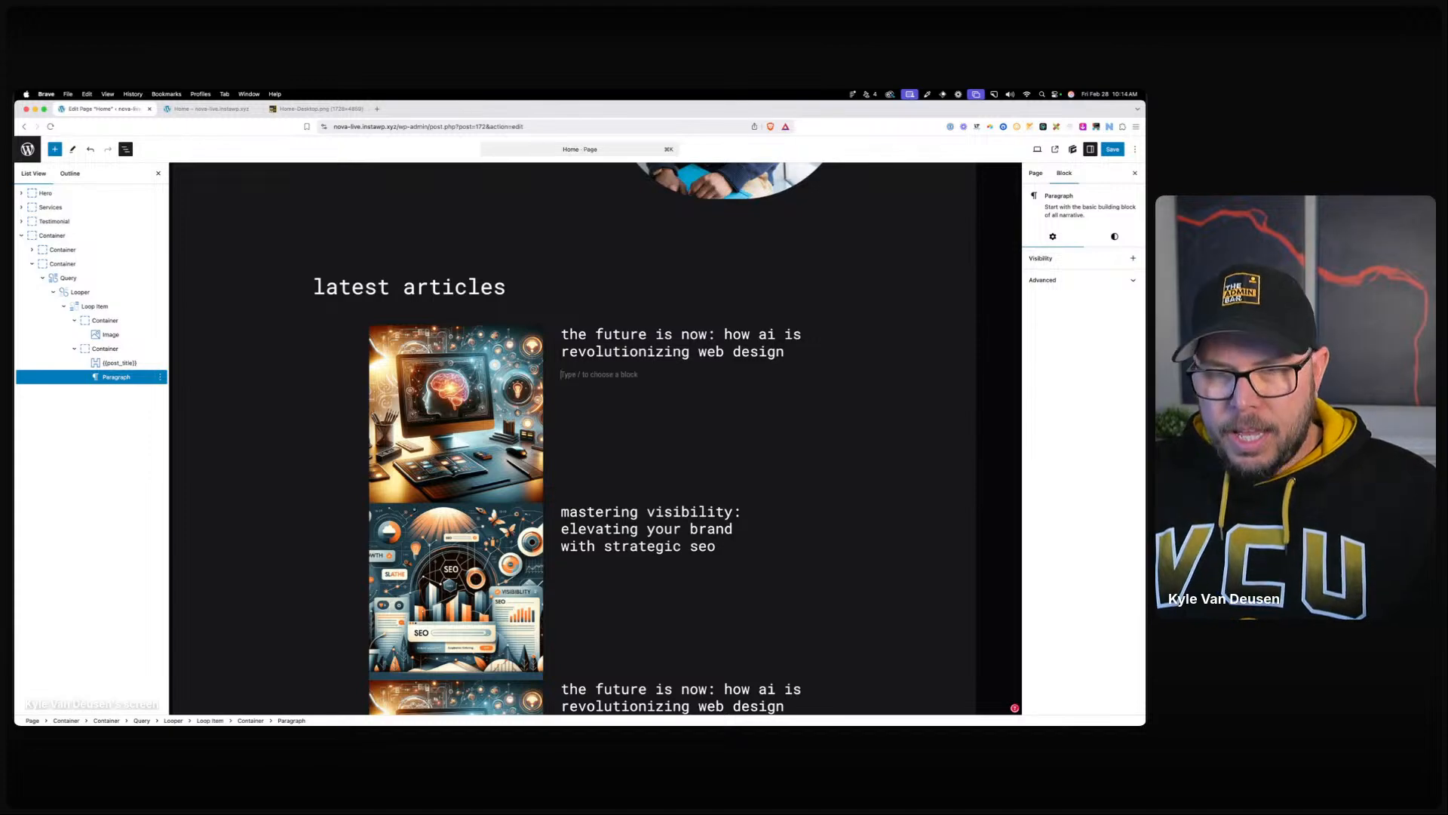
{"action": "type", "text": "/text"}
{"action": "left_click", "coordinate": [627, 231]}
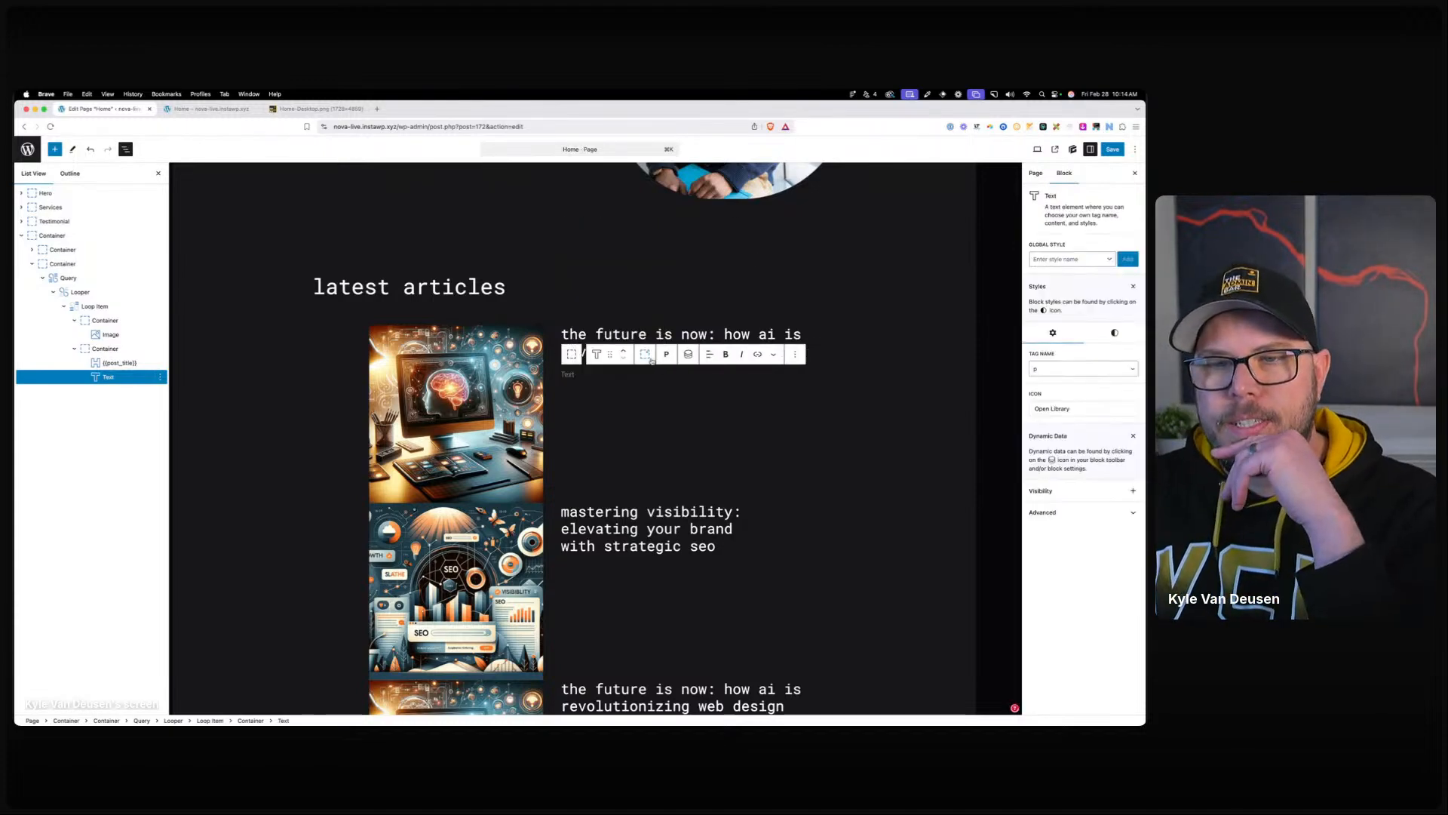
{"action": "left_click", "coordinate": [600, 358]}
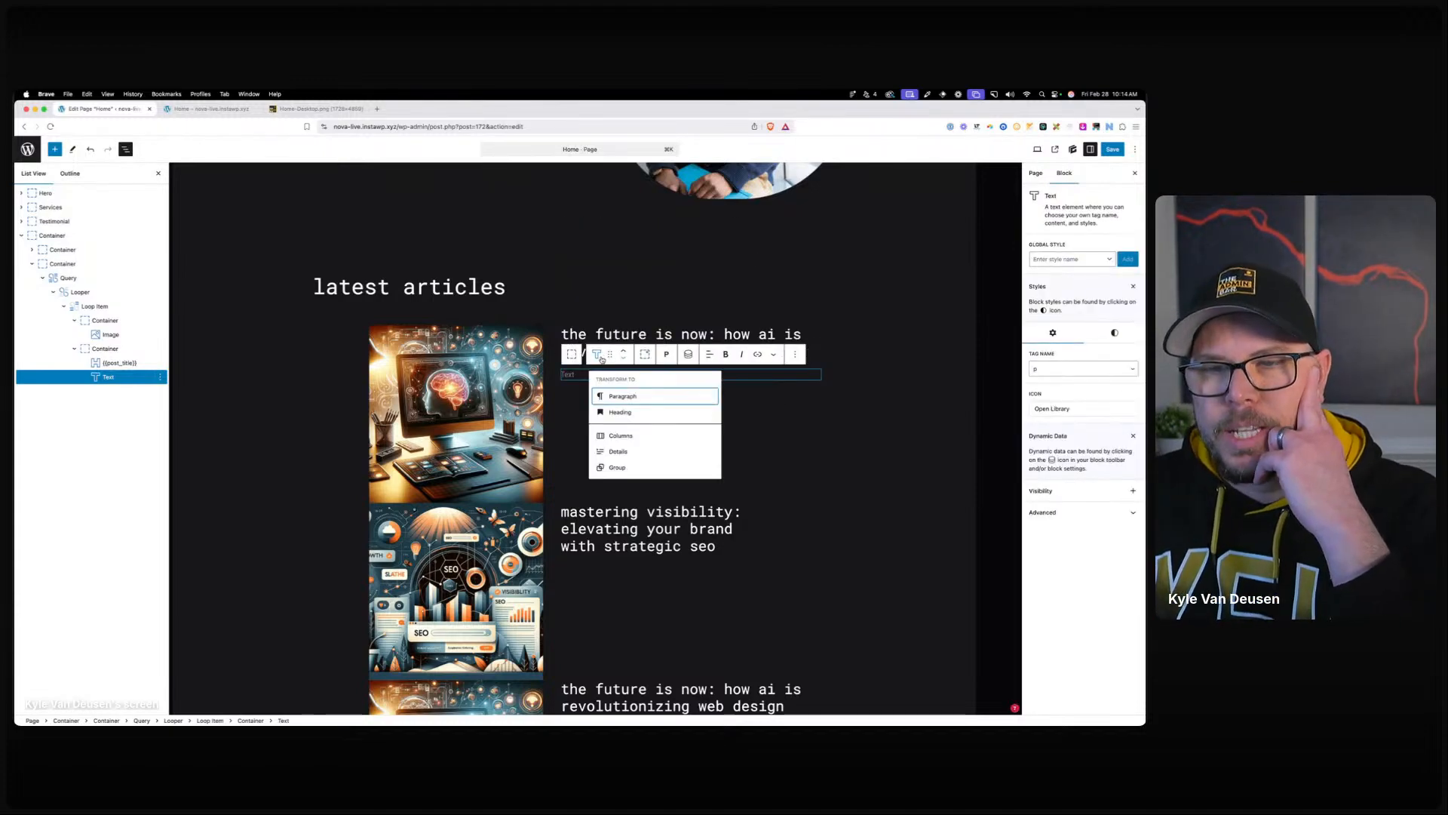
{"action": "left_click", "coordinate": [602, 359]}
{"action": "left_click", "coordinate": [688, 354]}
{"action": "left_click", "coordinate": [580, 328]}
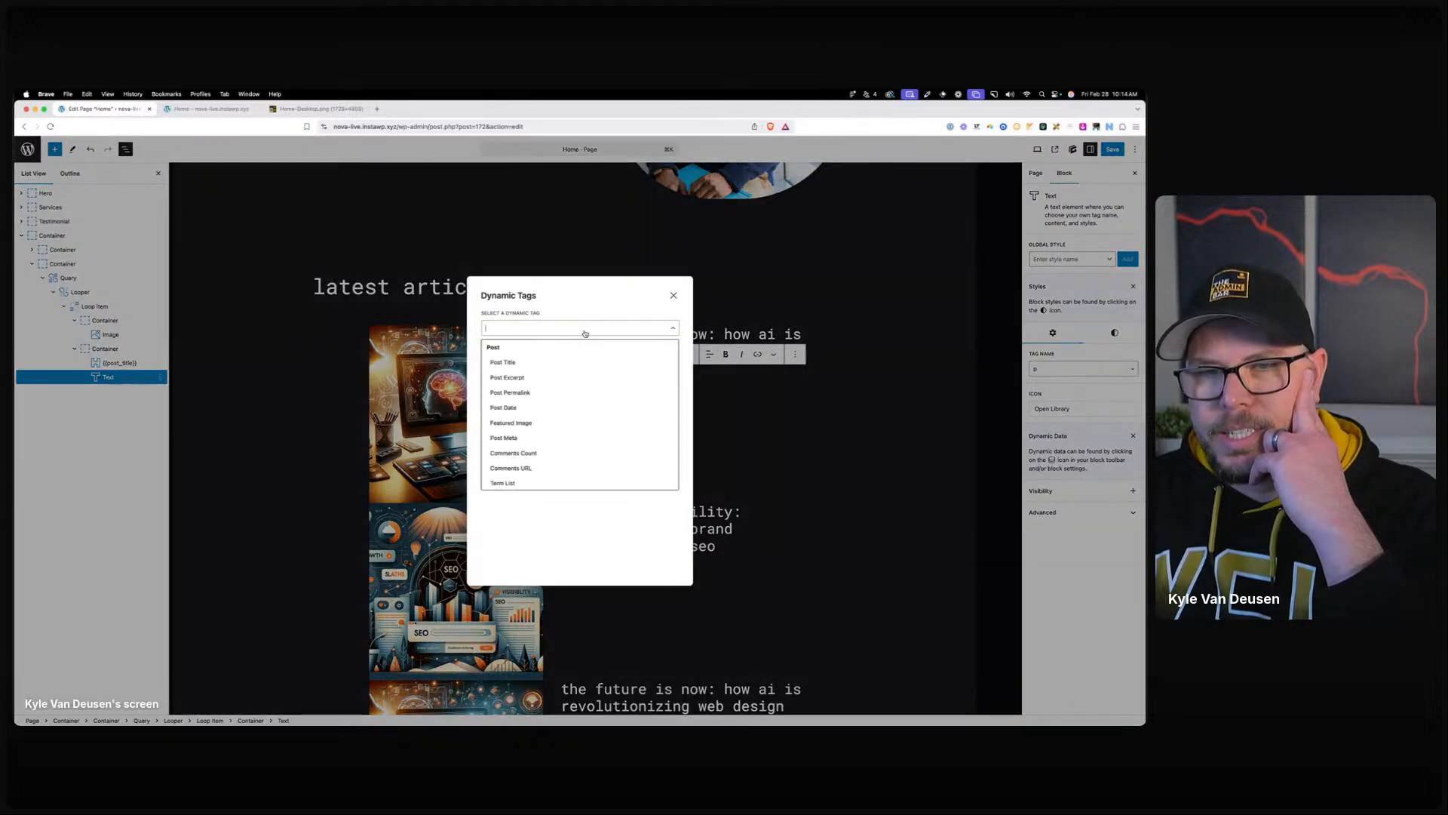
{"action": "left_click", "coordinate": [557, 377]}
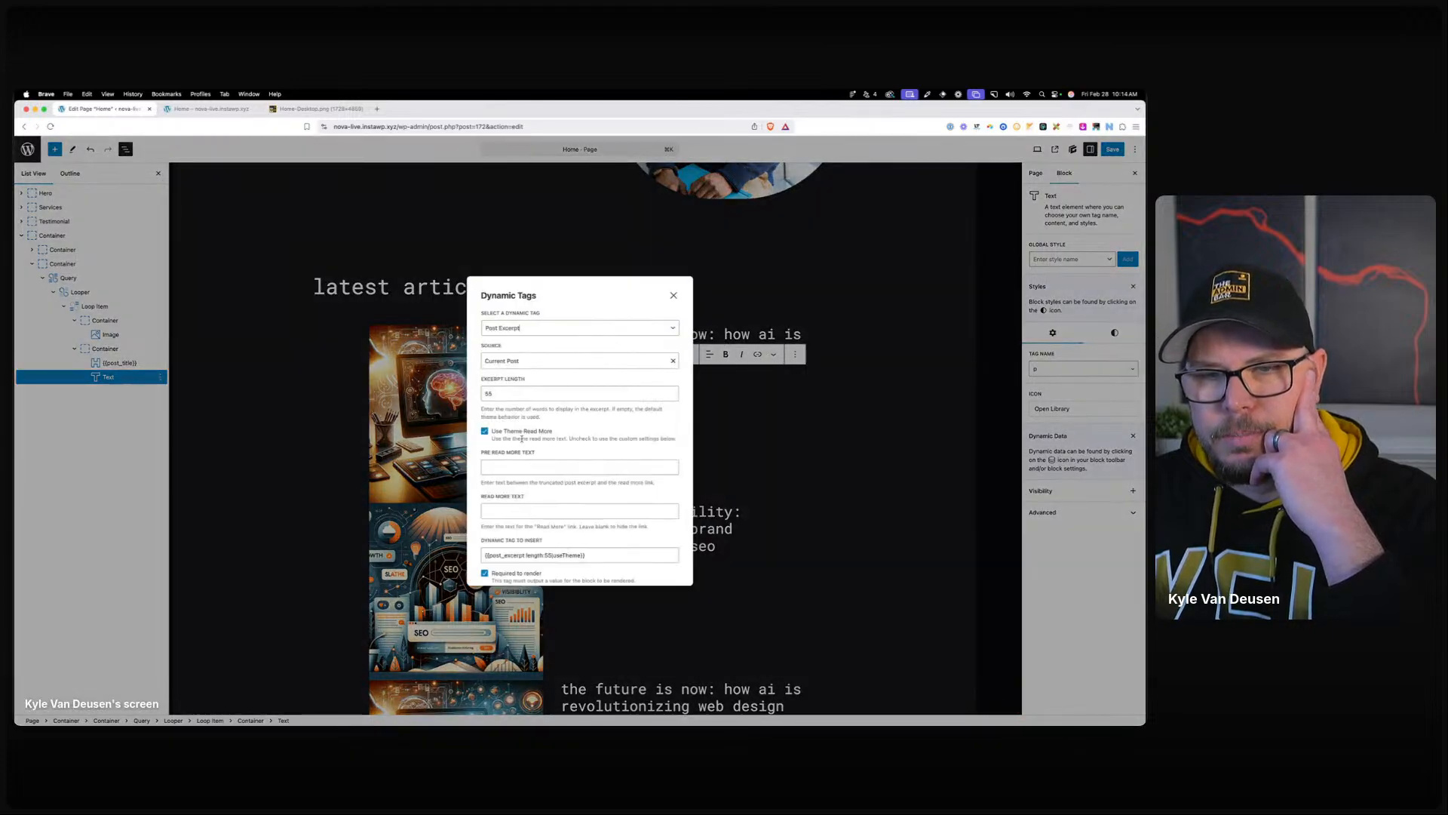
{"action": "left_click", "coordinate": [485, 430]}
{"action": "scroll", "coordinate": [554, 513], "scroll_direction": "down", "scroll_amount": 1}
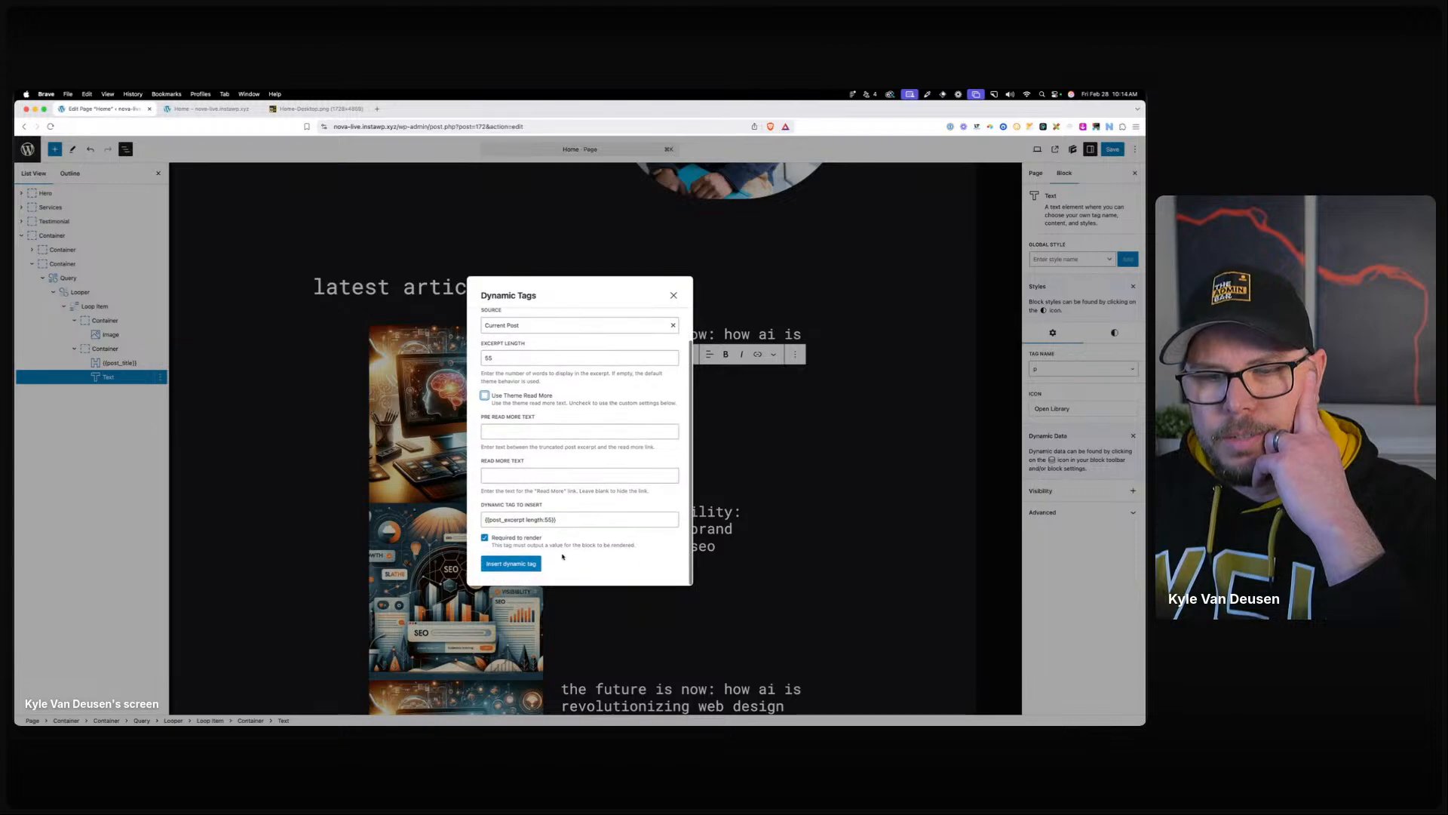
{"action": "left_click", "coordinate": [519, 565]}
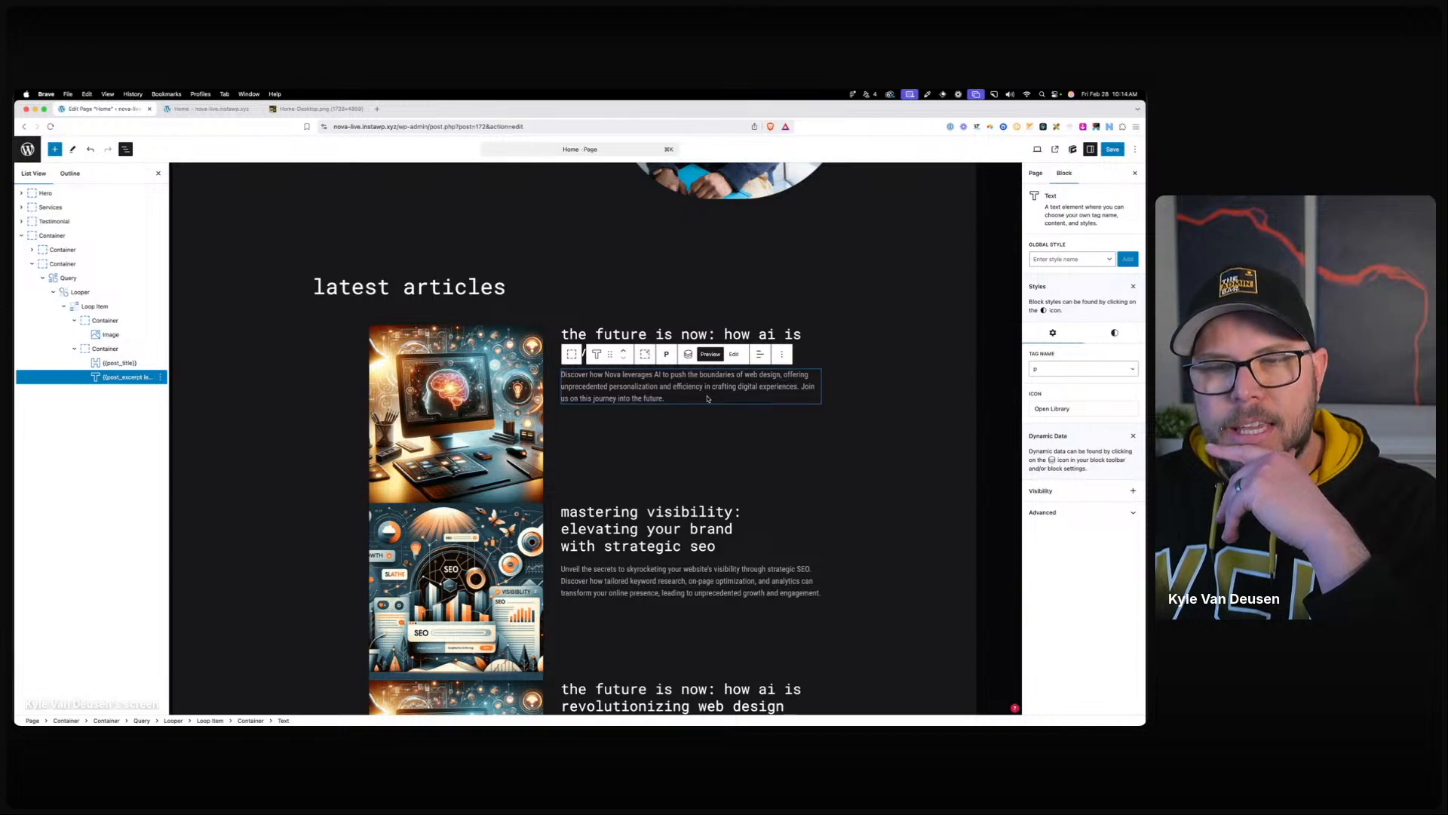
Insert a Text block under the title showing the post's category Term List.
{"action": "left_click", "coordinate": [599, 332]}
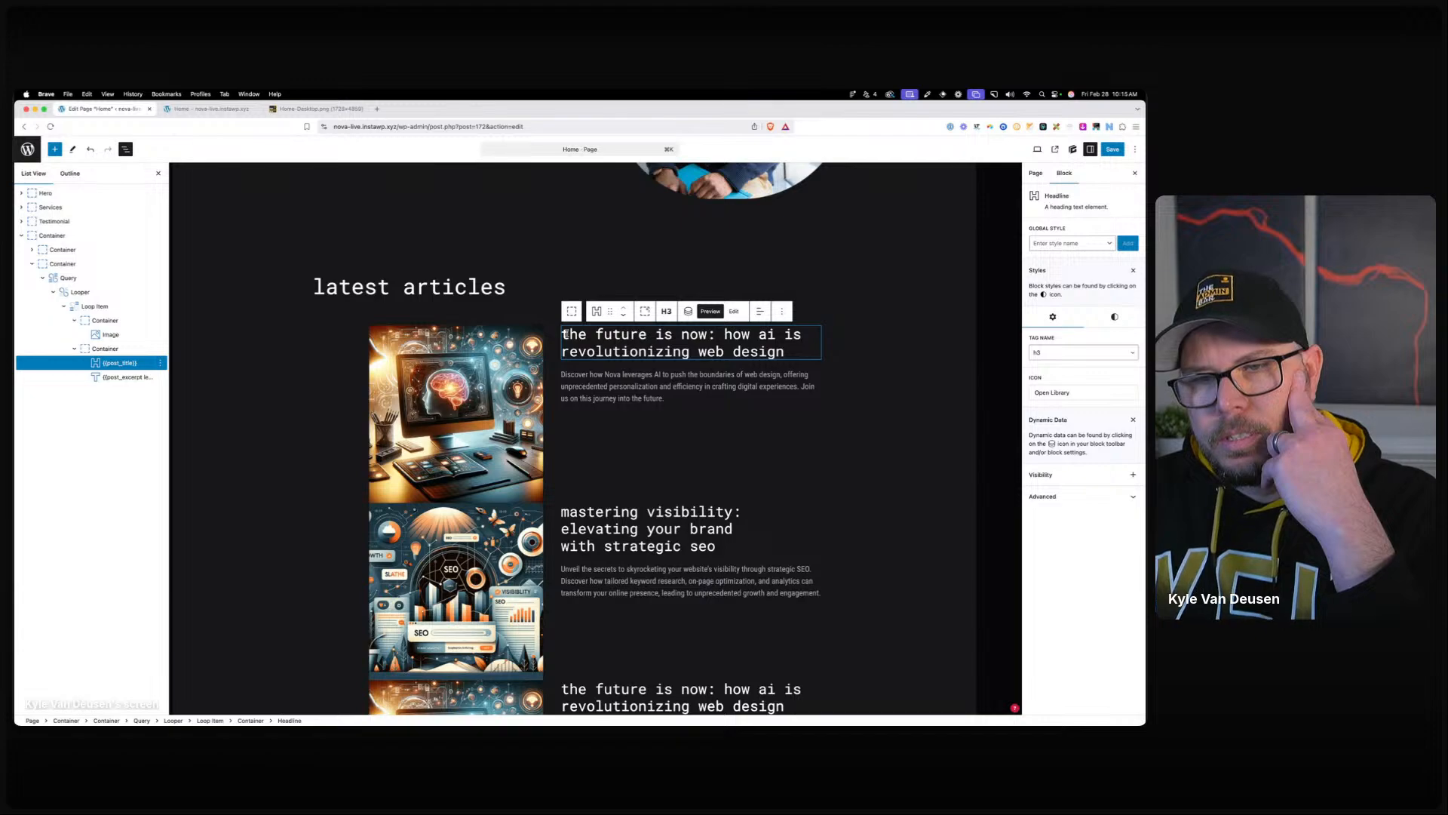
{"action": "key", "text": "Return"}
{"action": "type", "text": "/"}
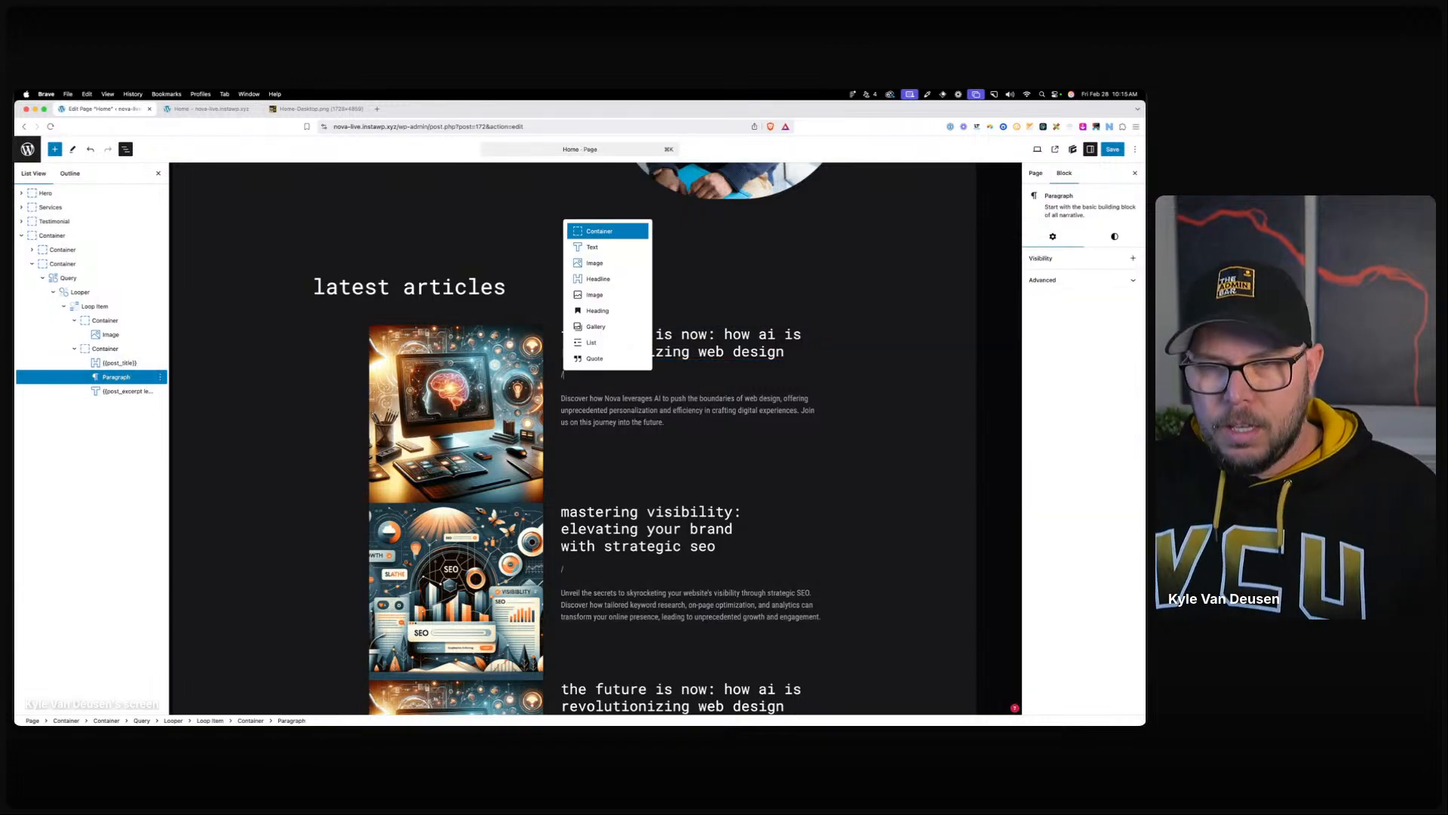
{"action": "type", "text": "text"}
{"action": "key", "text": "Return"}
{"action": "left_click", "coordinate": [688, 356]}
{"action": "left_click", "coordinate": [561, 328]}
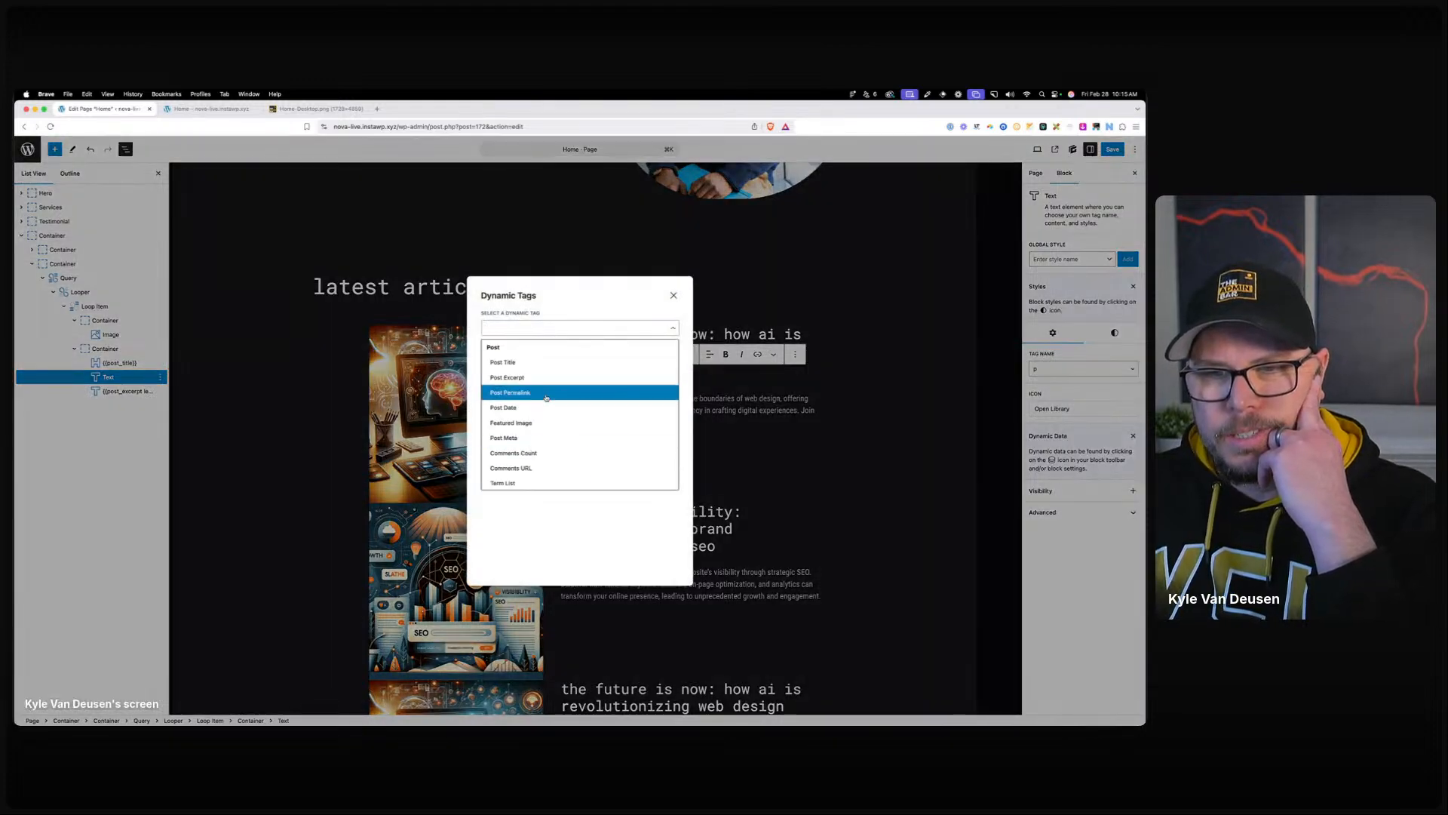
{"action": "scroll", "coordinate": [546, 400], "scroll_direction": "down", "scroll_amount": 5}
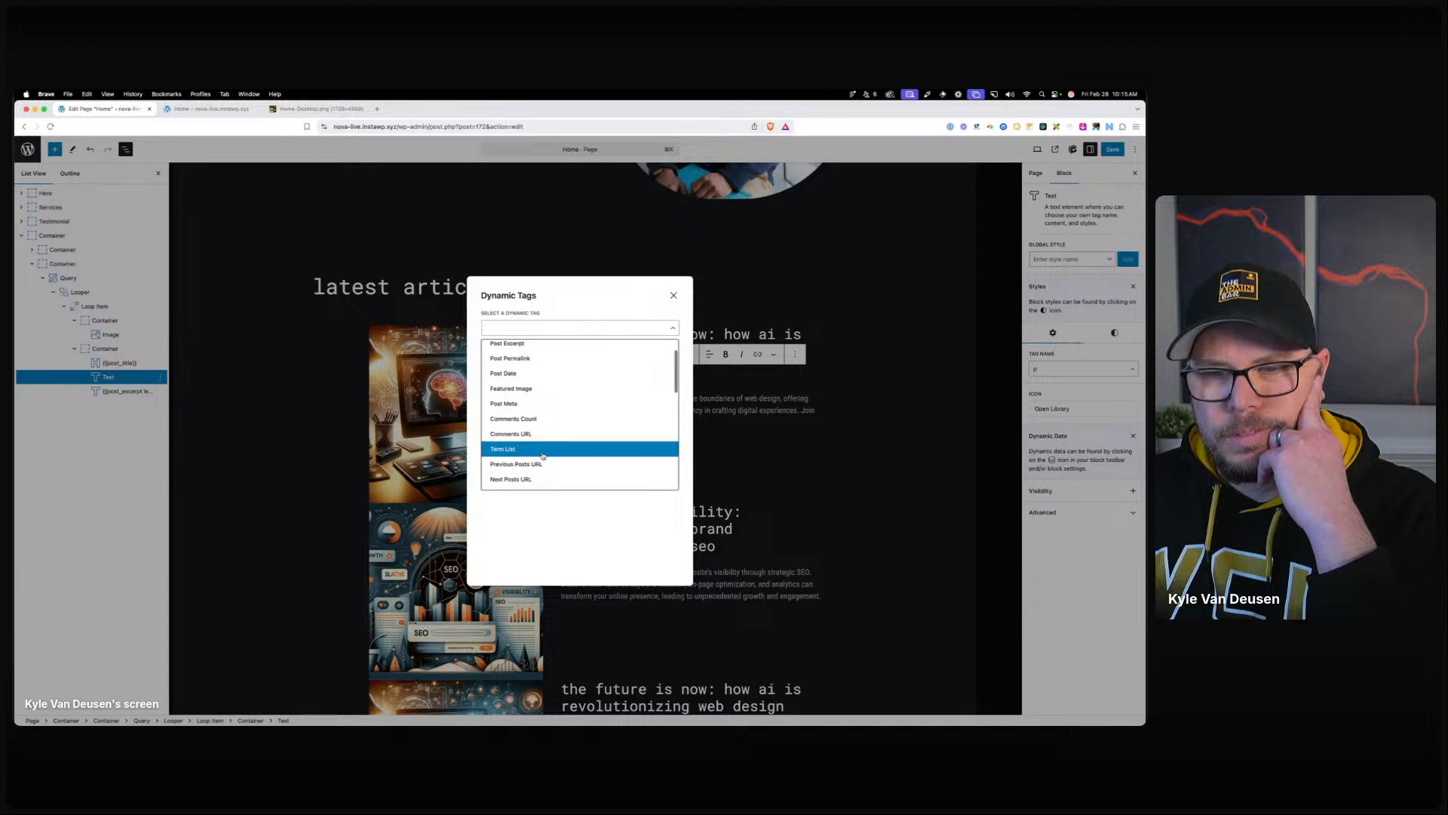
{"action": "left_click", "coordinate": [541, 453]}
{"action": "left_click", "coordinate": [512, 406]}
{"action": "left_click", "coordinate": [528, 429]}
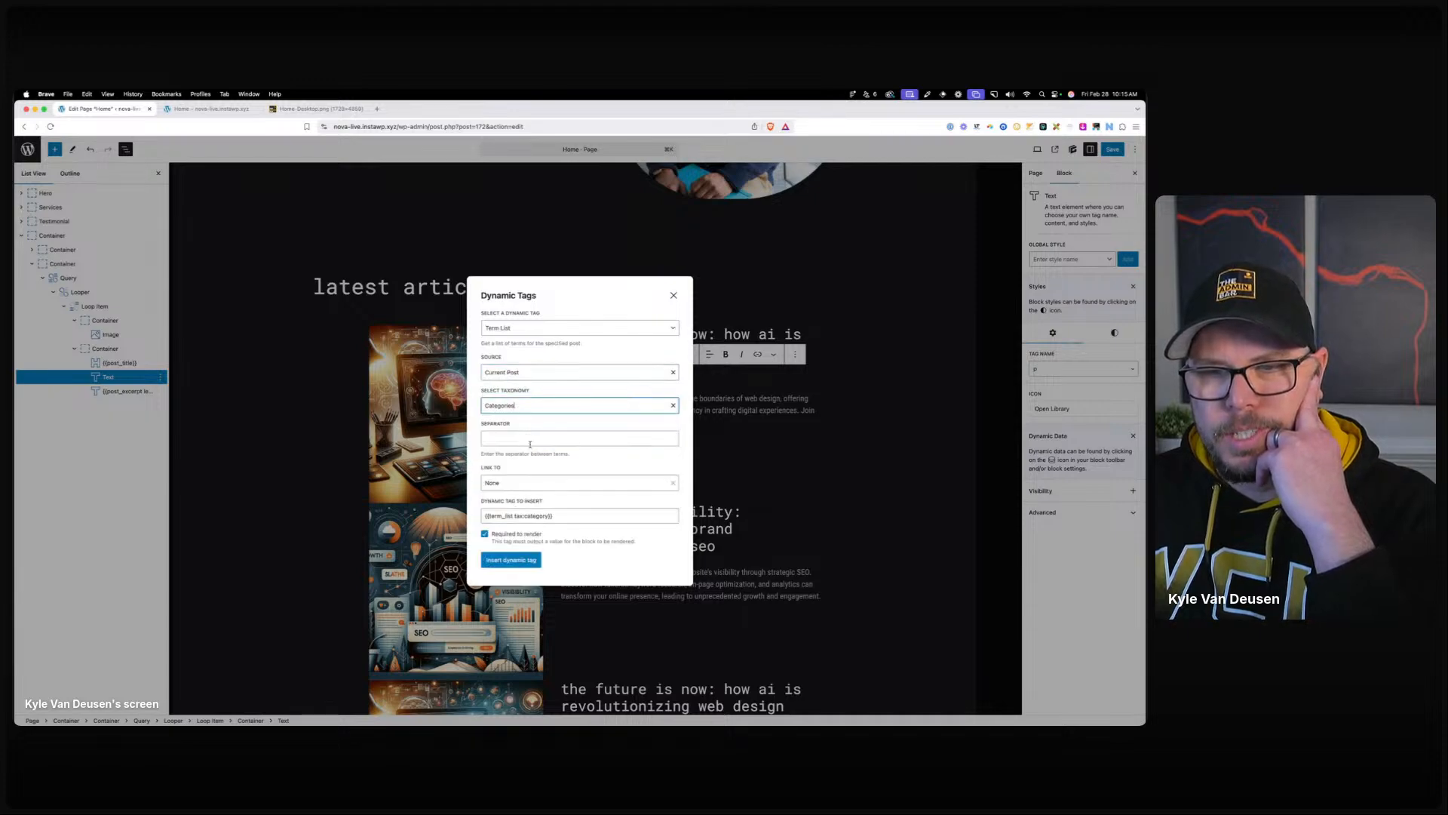
{"action": "left_click", "coordinate": [532, 564]}
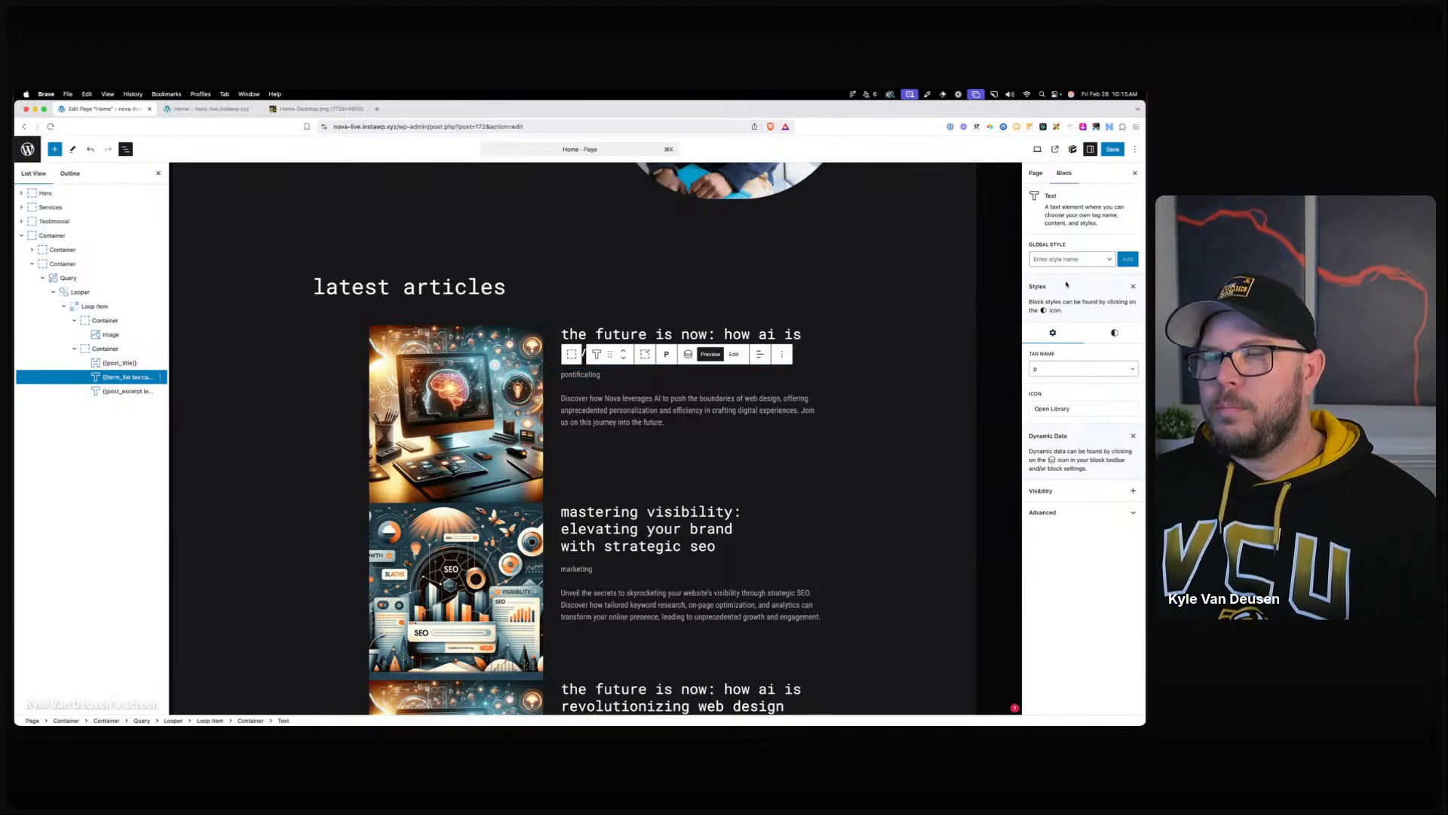
{"action": "left_click", "coordinate": [1101, 333]}
{"action": "left_click", "coordinate": [1048, 448]}
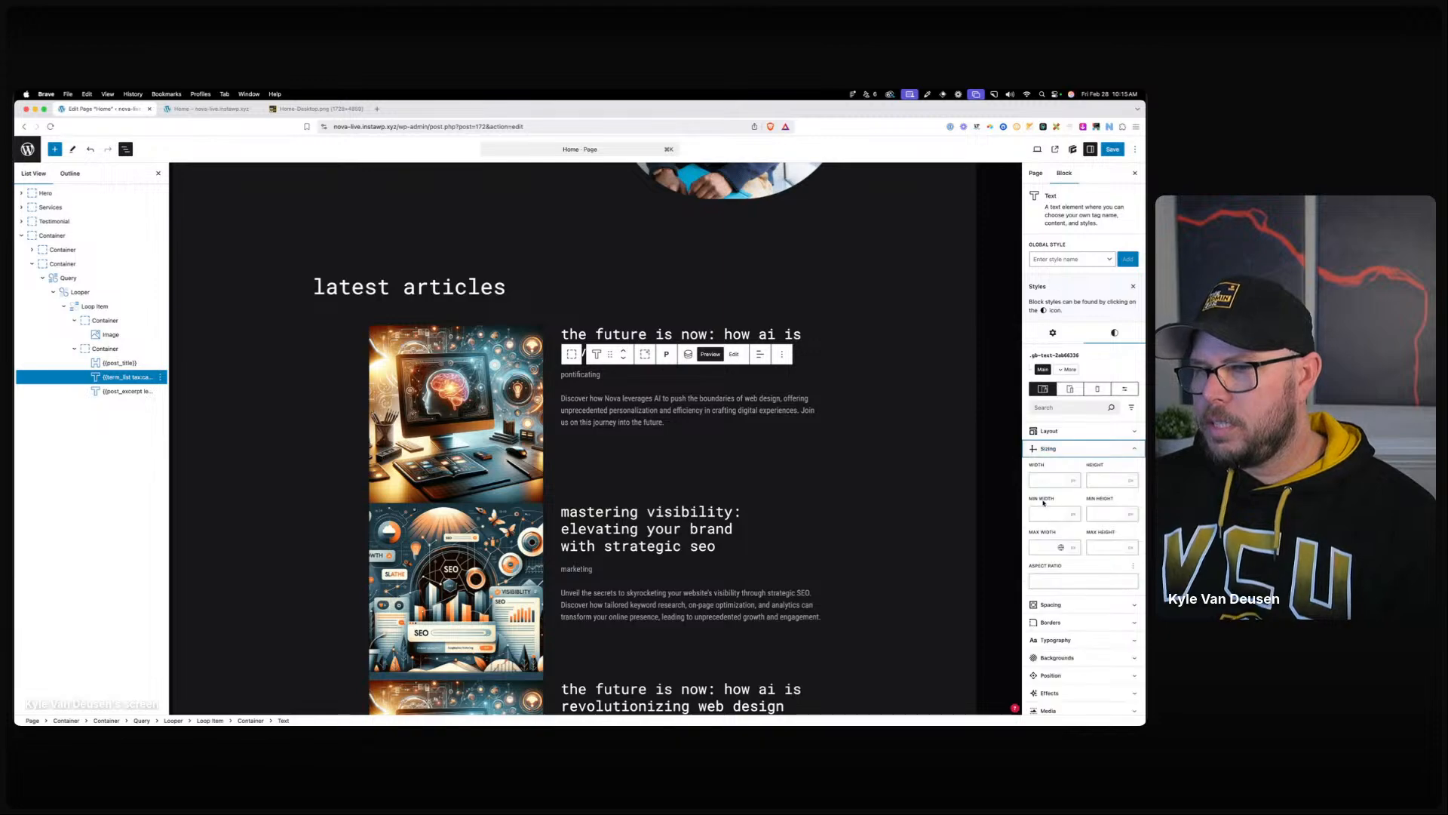
Apply a max- width value to the category text and give it a brand-primary teal background.
{"action": "left_click", "coordinate": [1051, 550]}
{"action": "type", "text": "max-content"}
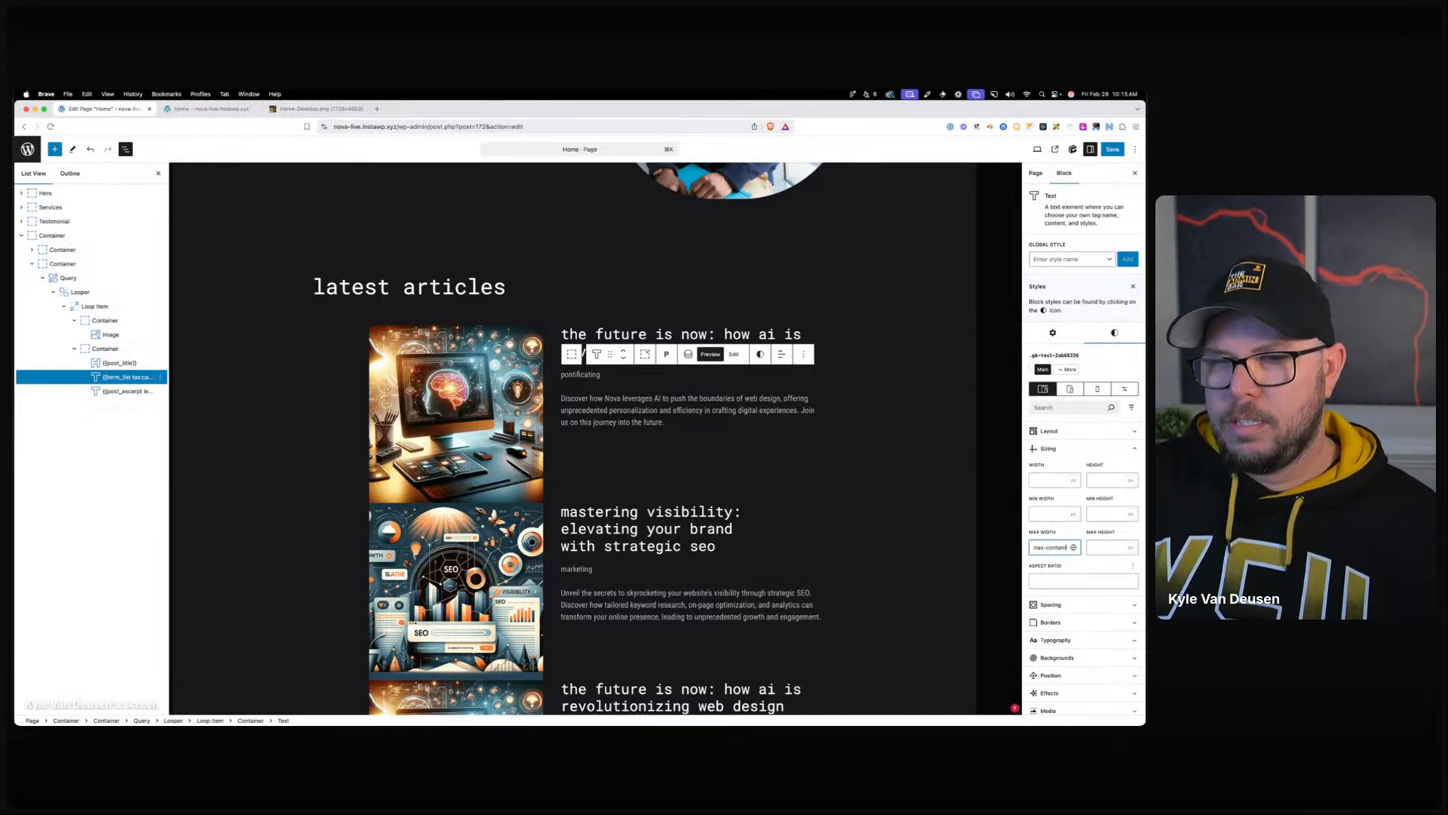
{"action": "left_click", "coordinate": [571, 374]}
{"action": "scroll", "coordinate": [1064, 464], "scroll_direction": "down", "scroll_amount": 2}
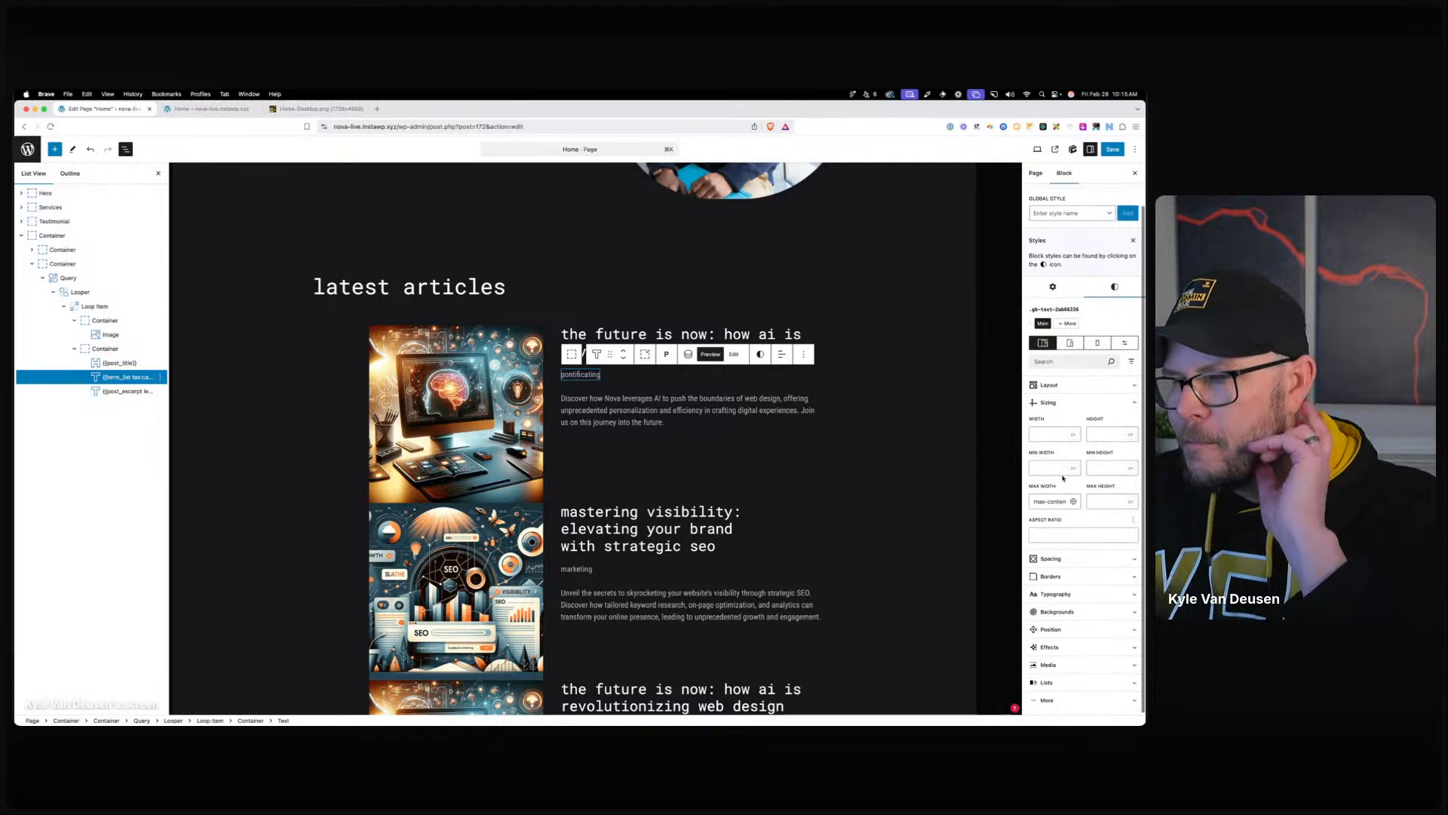
{"action": "left_click", "coordinate": [1056, 611]}
{"action": "scroll", "coordinate": [1056, 566], "scroll_direction": "down", "scroll_amount": 3}
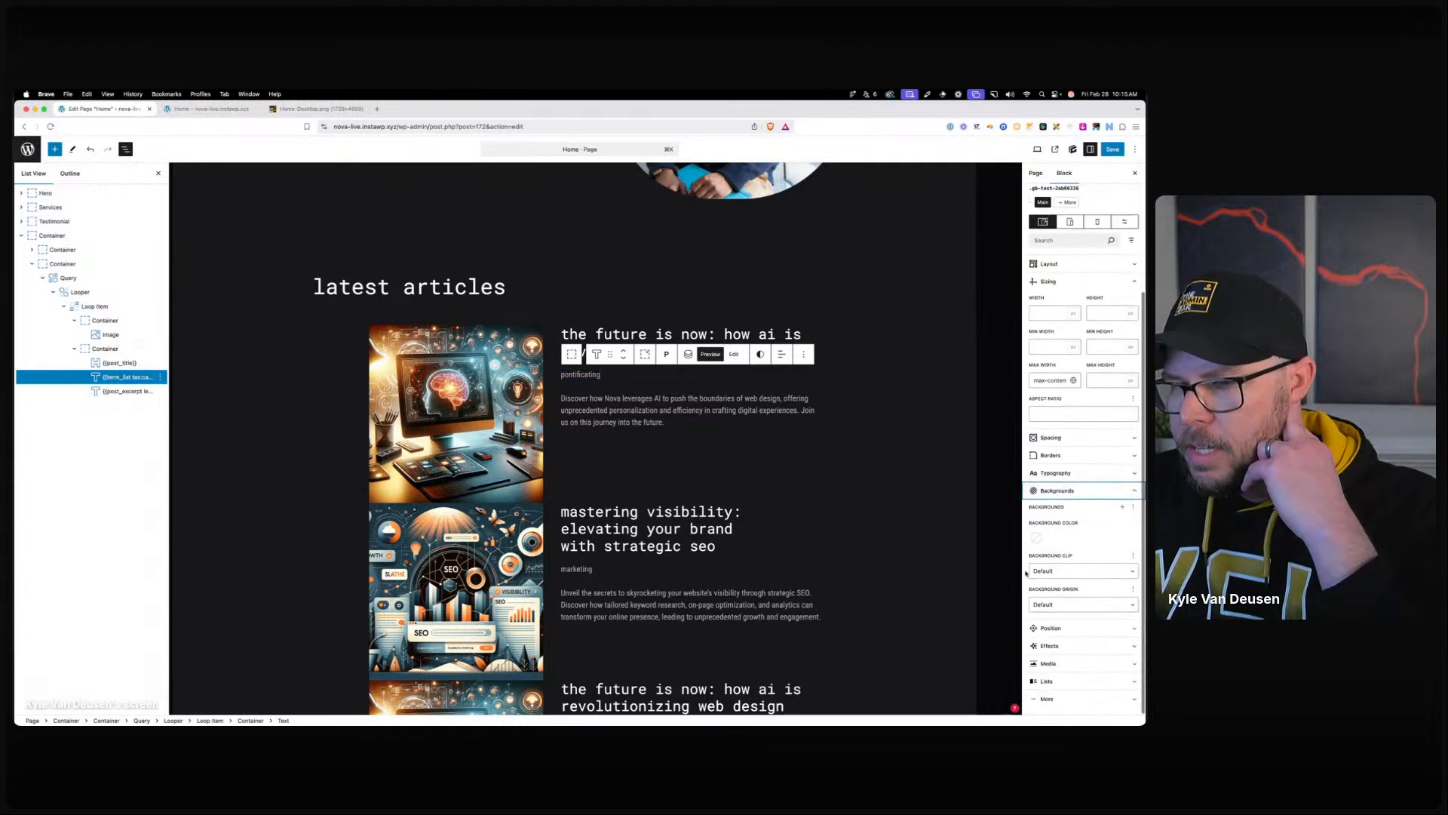
{"action": "left_click", "coordinate": [1036, 538]}
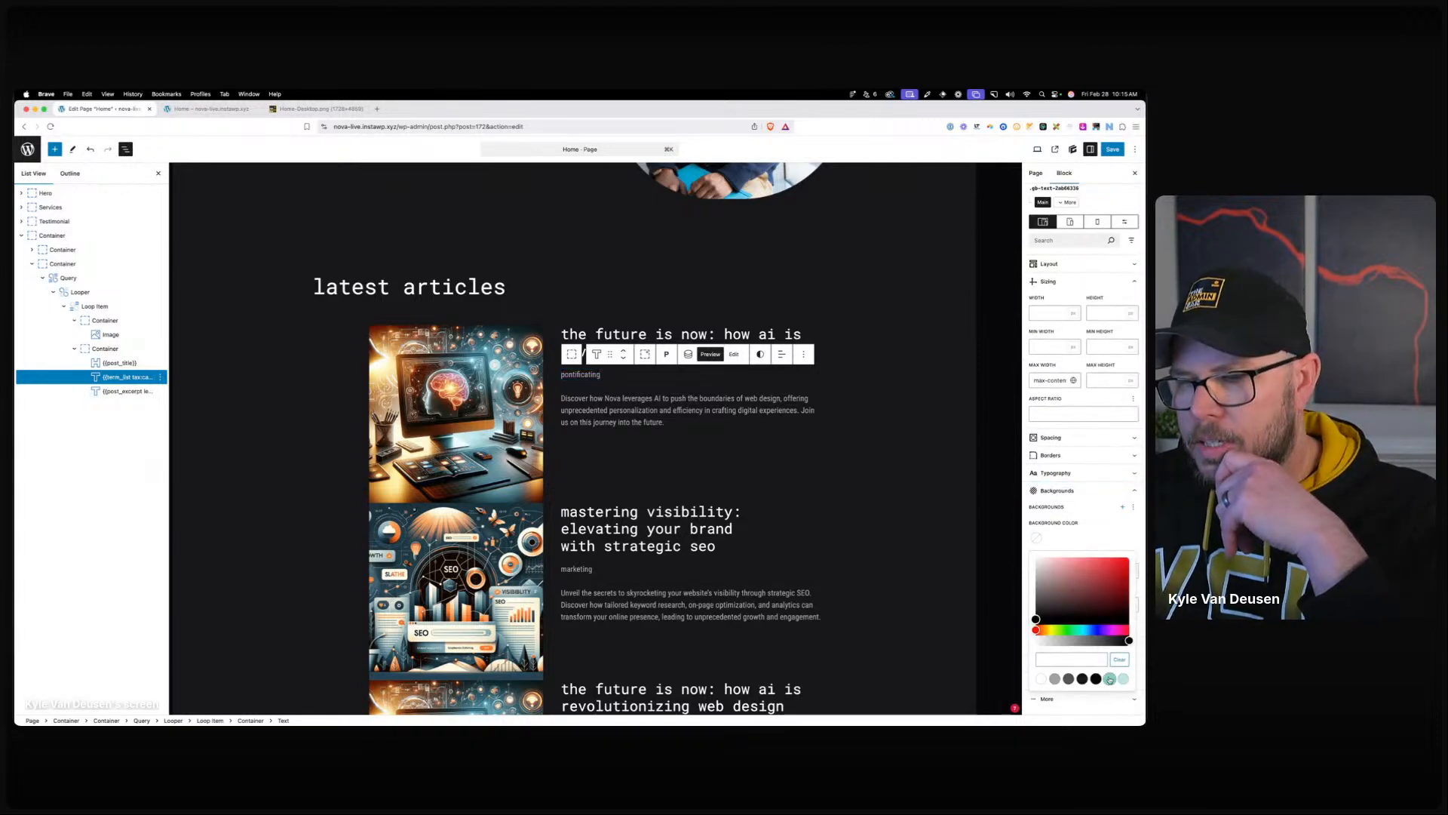
{"action": "left_click", "coordinate": [1110, 678]}
{"action": "left_click", "coordinate": [1078, 537]}
Set the category label text colour to neutral-950 and font size to .875rem.
{"action": "left_click", "coordinate": [1056, 472]}
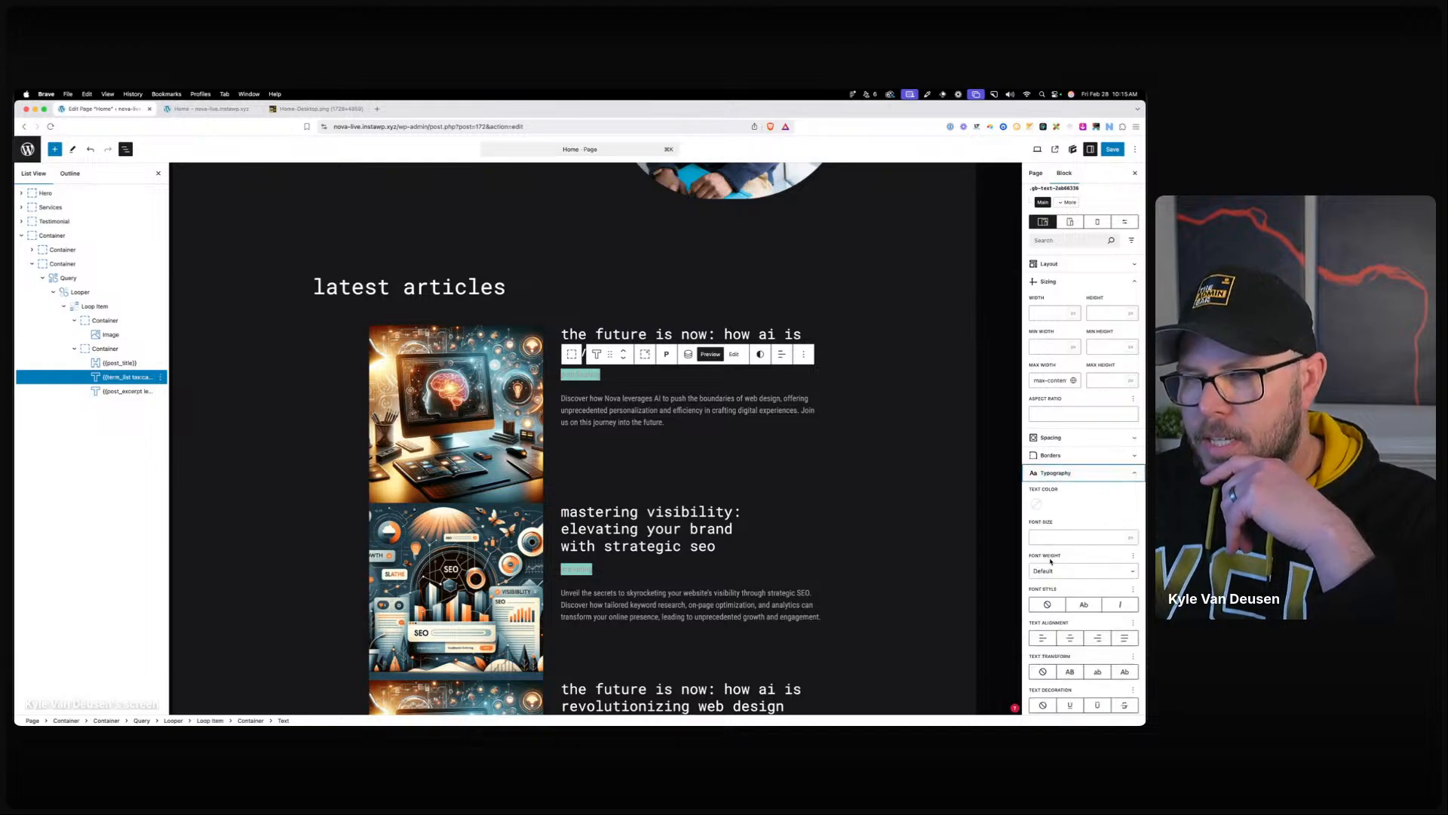
{"action": "left_click", "coordinate": [1036, 504]}
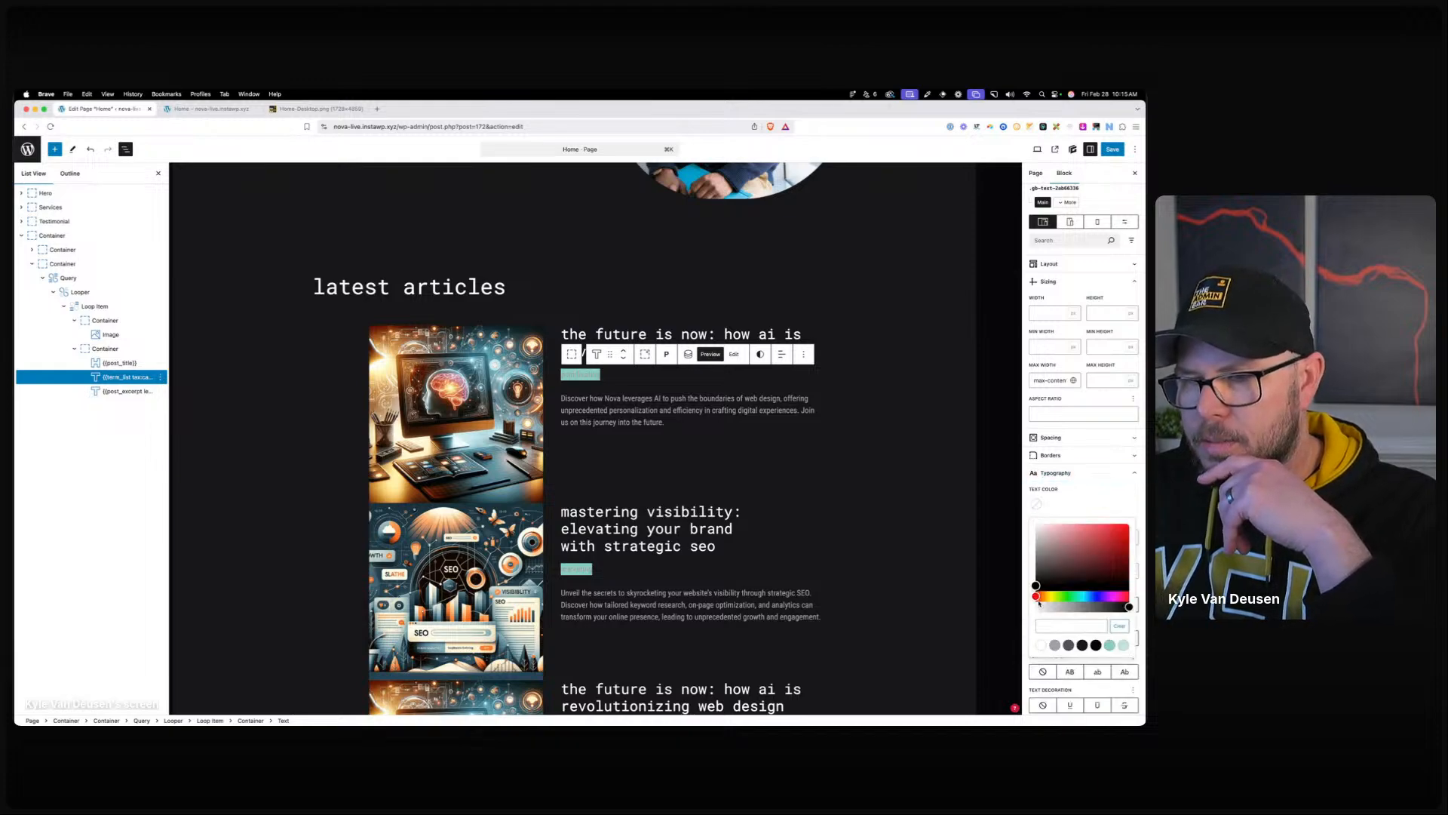
{"action": "left_click", "coordinate": [1096, 645]}
{"action": "left_click", "coordinate": [1067, 511]}
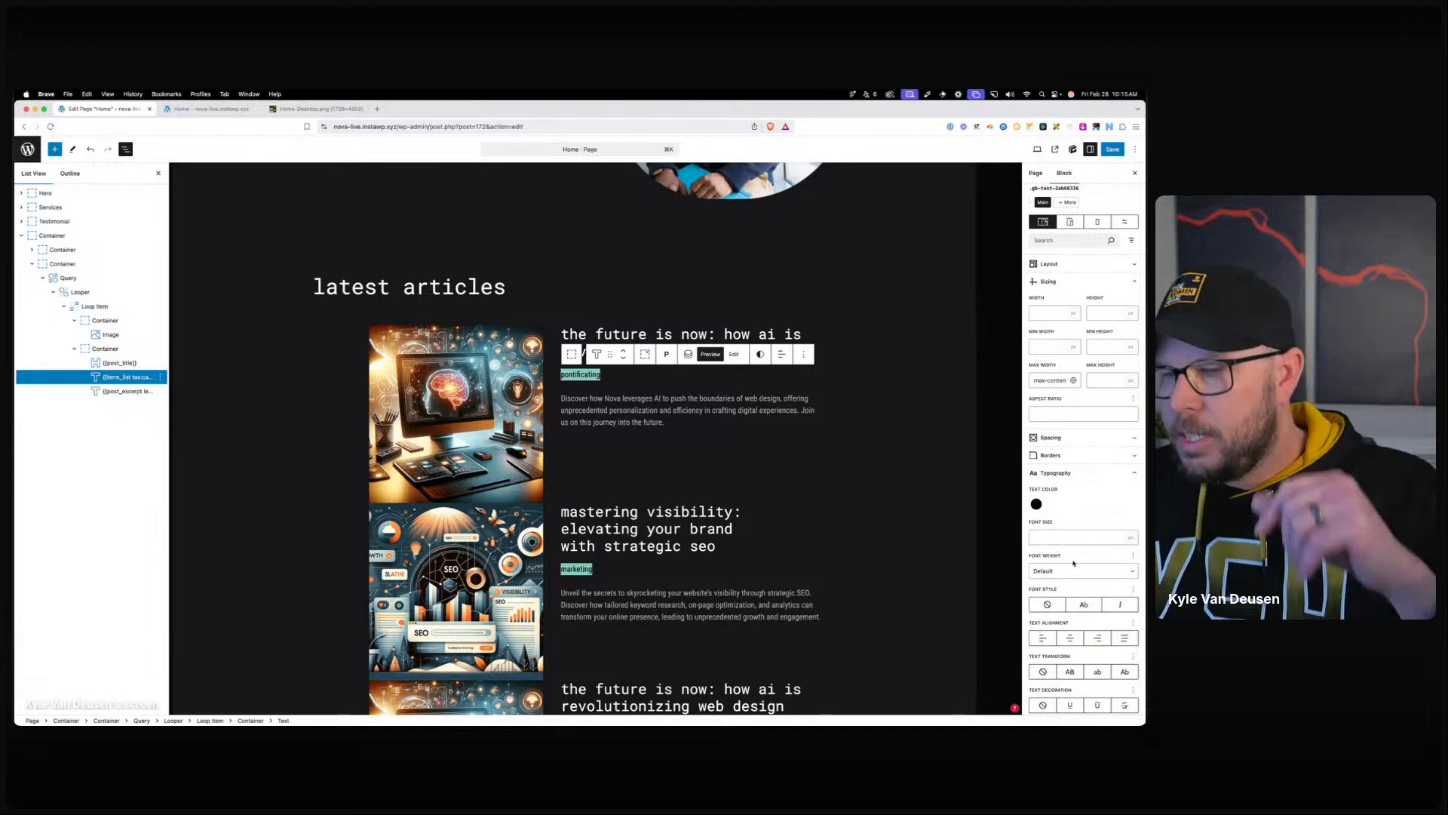
{"action": "scroll", "coordinate": [1072, 593], "scroll_direction": "down", "scroll_amount": 5}
{"action": "left_click", "coordinate": [1065, 508]}
{"action": "left_click", "coordinate": [1064, 509]}
{"action": "left_click", "coordinate": [1061, 507]}
{"action": "left_click", "coordinate": [1048, 606]}
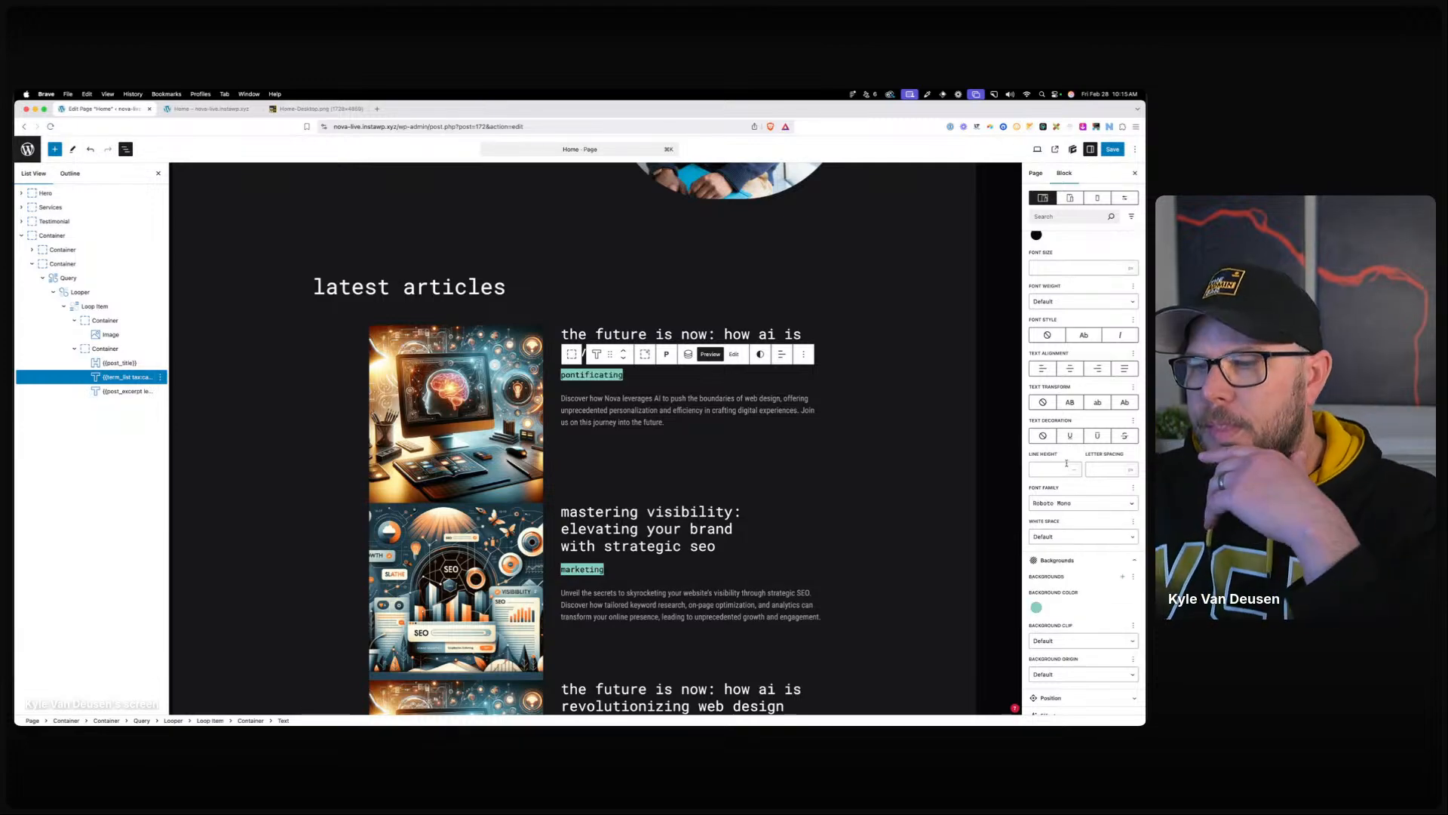
{"action": "left_click", "coordinate": [1049, 266]}
{"action": "type", "text": ".8"}
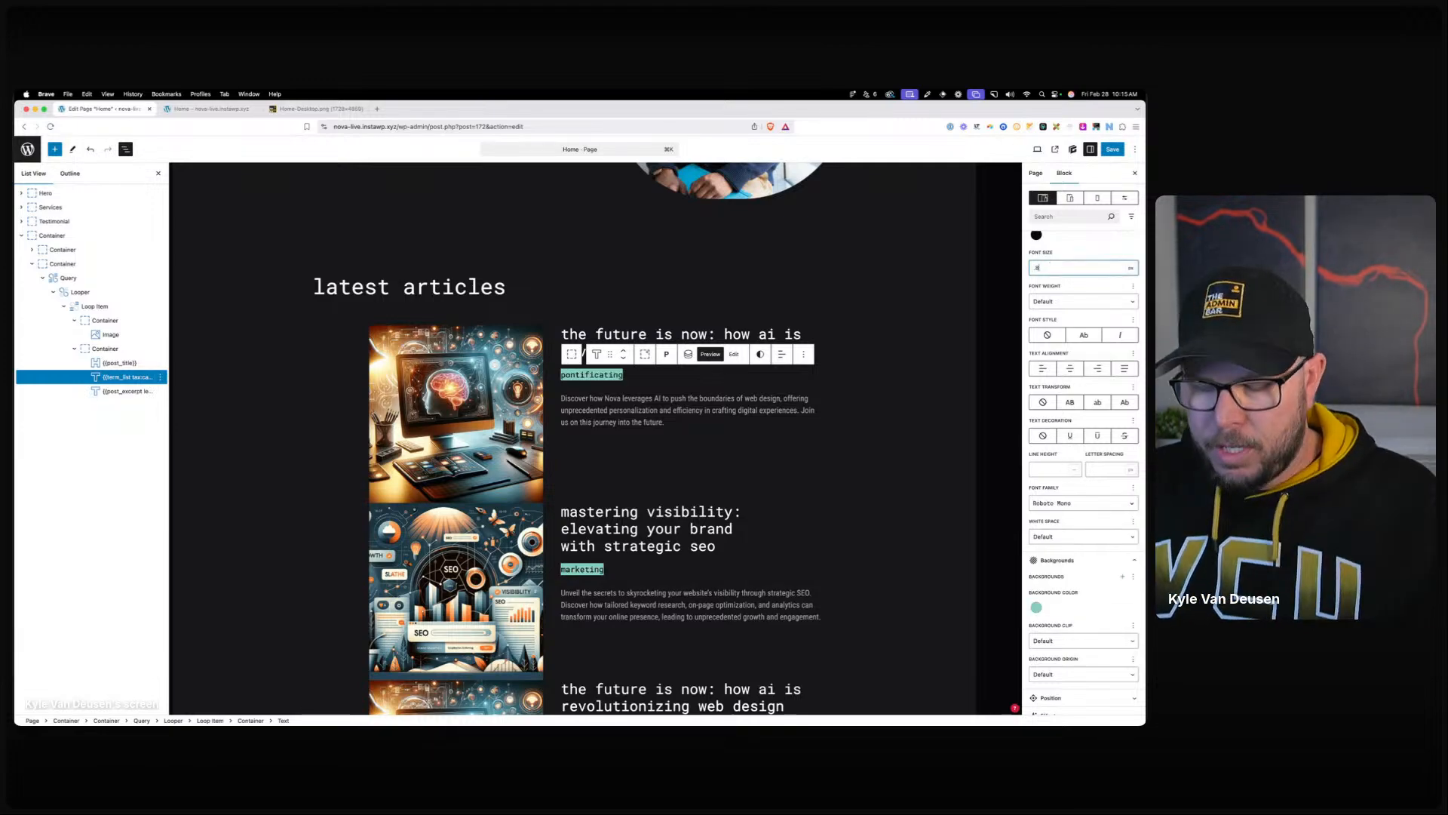
{"action": "type", "text": "75rem"}
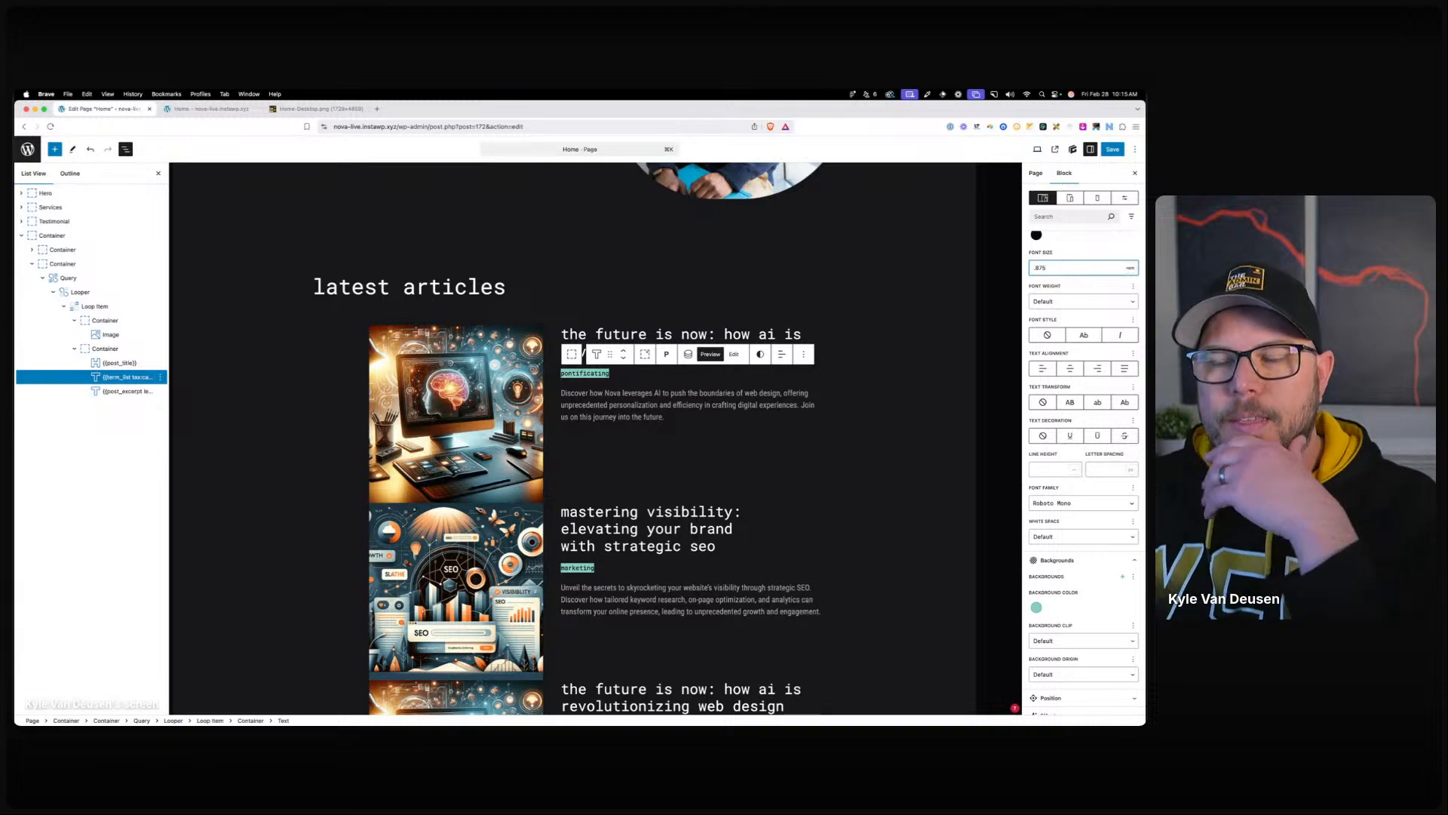
Set the category labels' left padding to .8em and right padding to .5.
{"action": "scroll", "coordinate": [1089, 333], "scroll_direction": "up", "scroll_amount": 5}
{"action": "left_click", "coordinate": [1049, 318]}
{"action": "left_click", "coordinate": [1051, 336]}
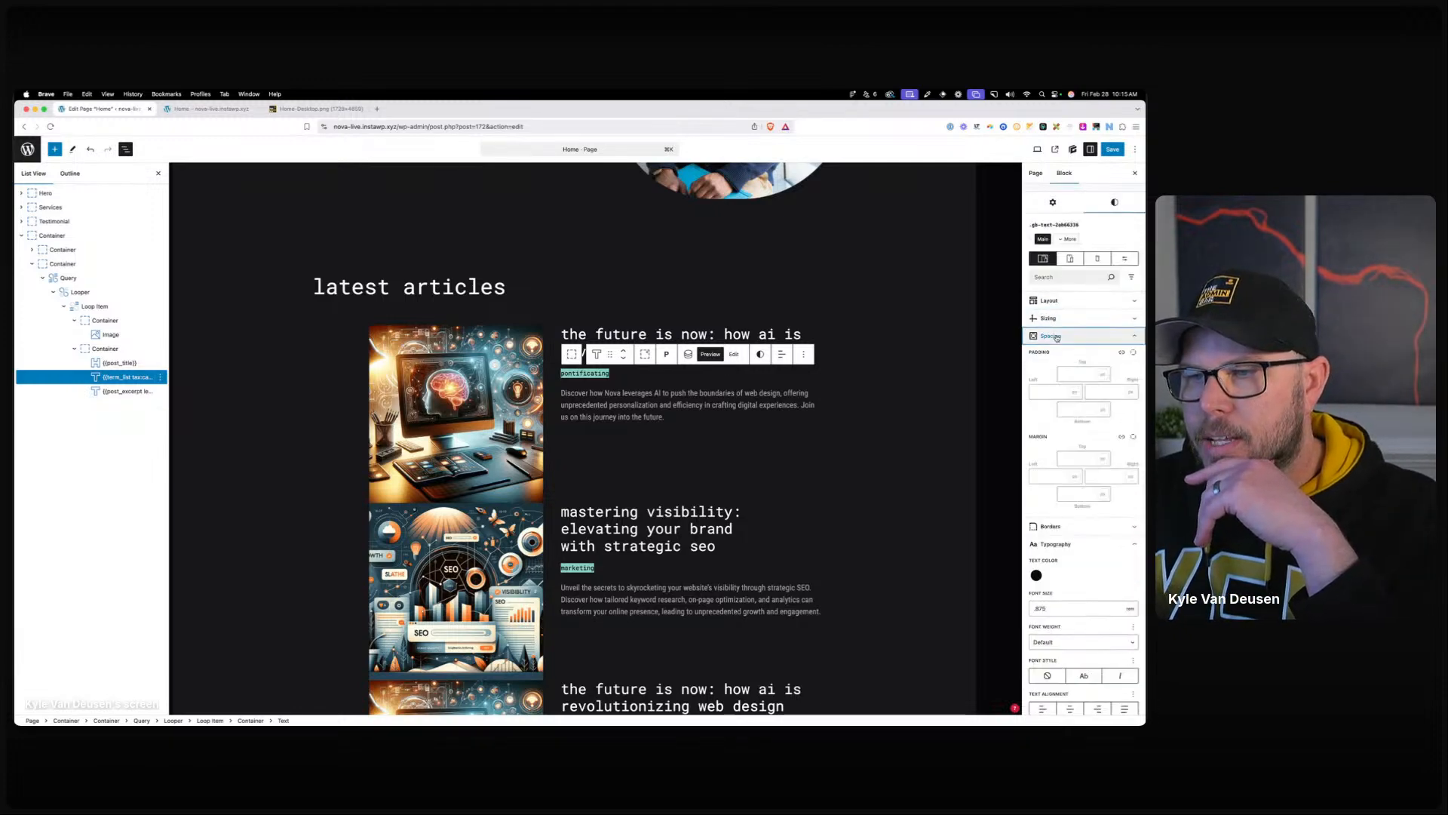
{"action": "left_click", "coordinate": [1053, 391]}
{"action": "type", "text": ".8"}
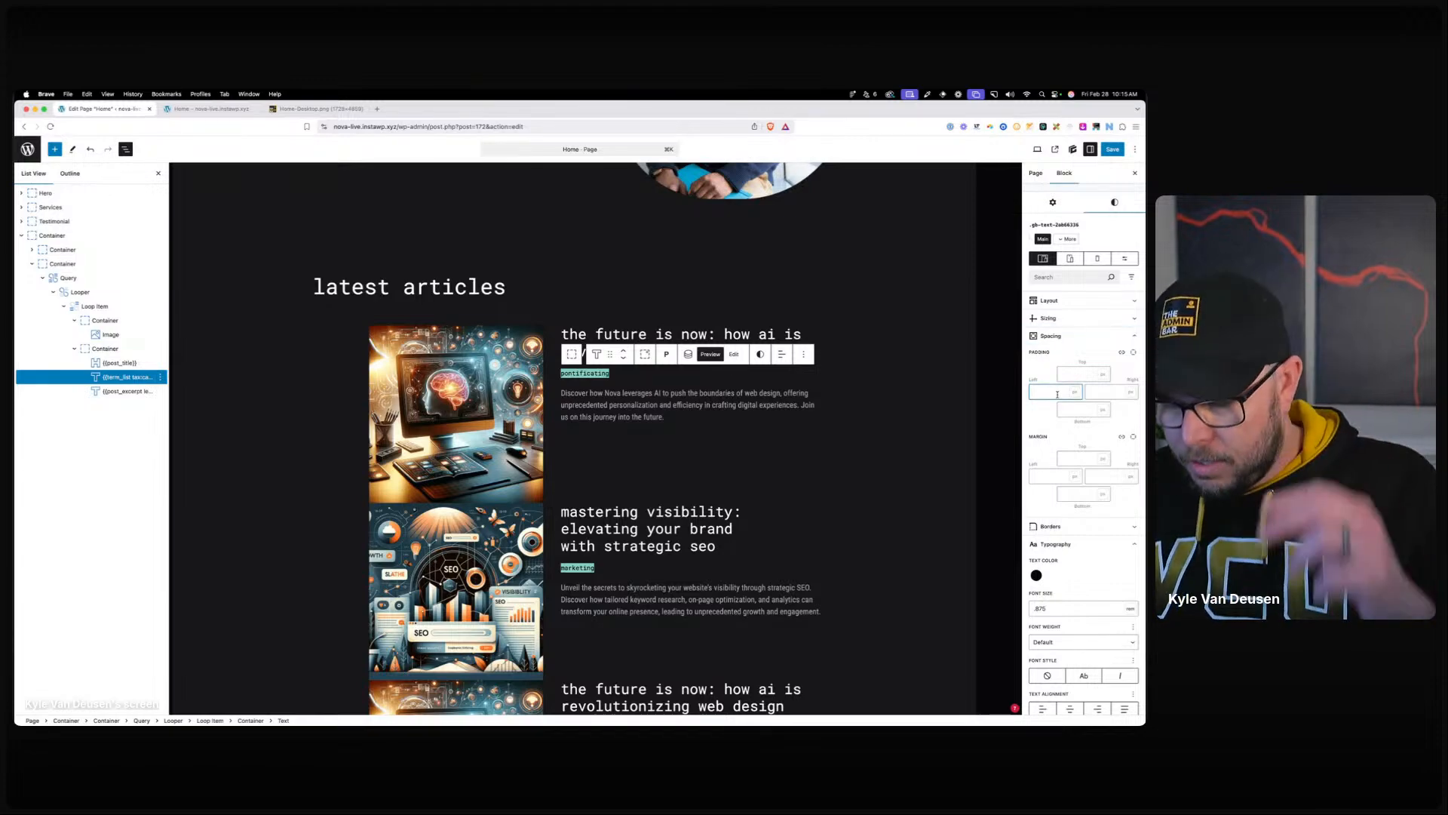
{"action": "type", "text": "em"}
{"action": "key", "text": "Tab"}
{"action": "key", "text": "Tab"}
{"action": "key", "text": "Tab"}
{"action": "key", "text": "Tab"}
{"action": "type", "text": ".5"}
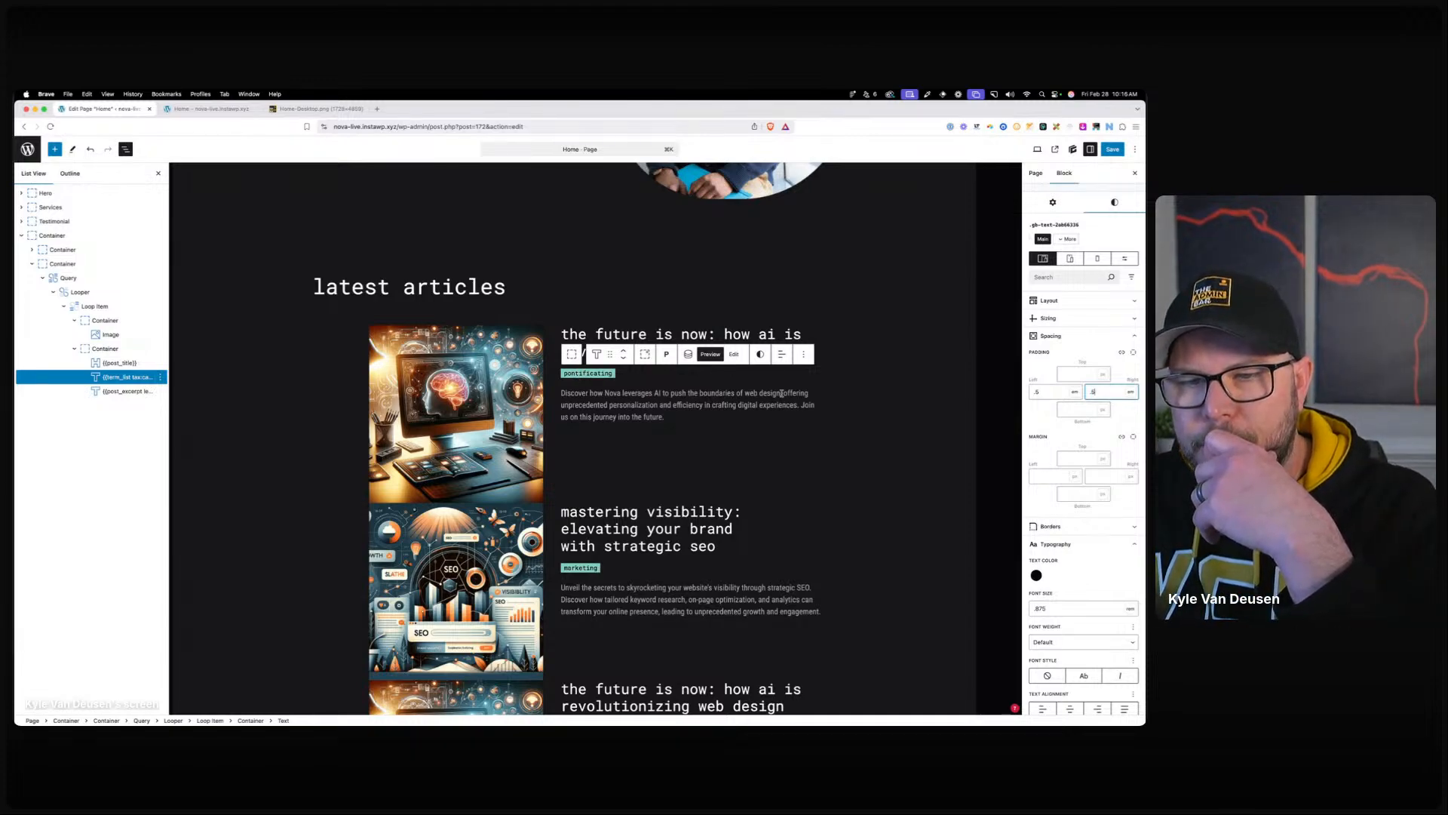
{"action": "left_click", "coordinate": [1087, 409]}
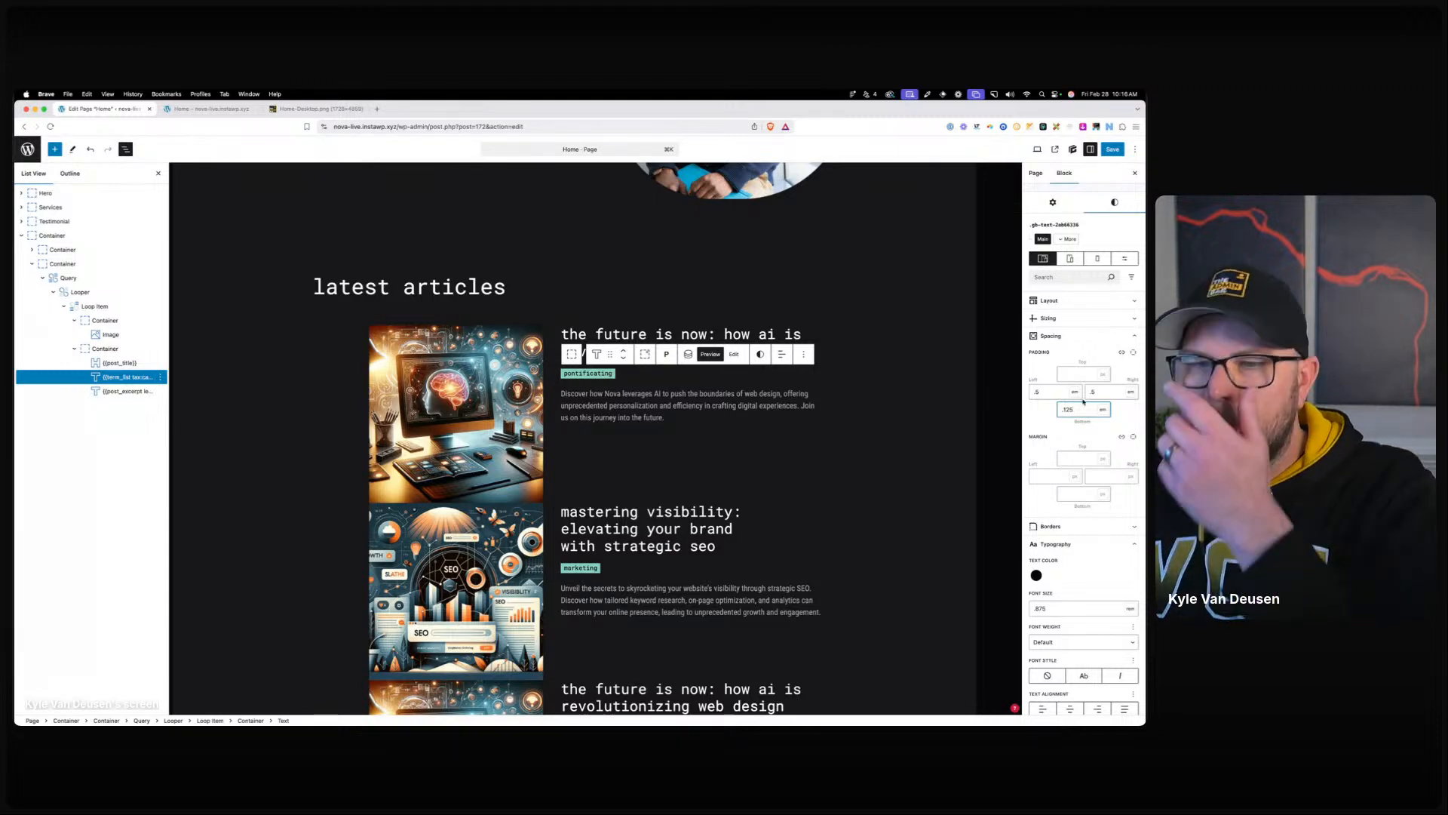
Move the category label block above the post title.
{"action": "left_click", "coordinate": [622, 357]}
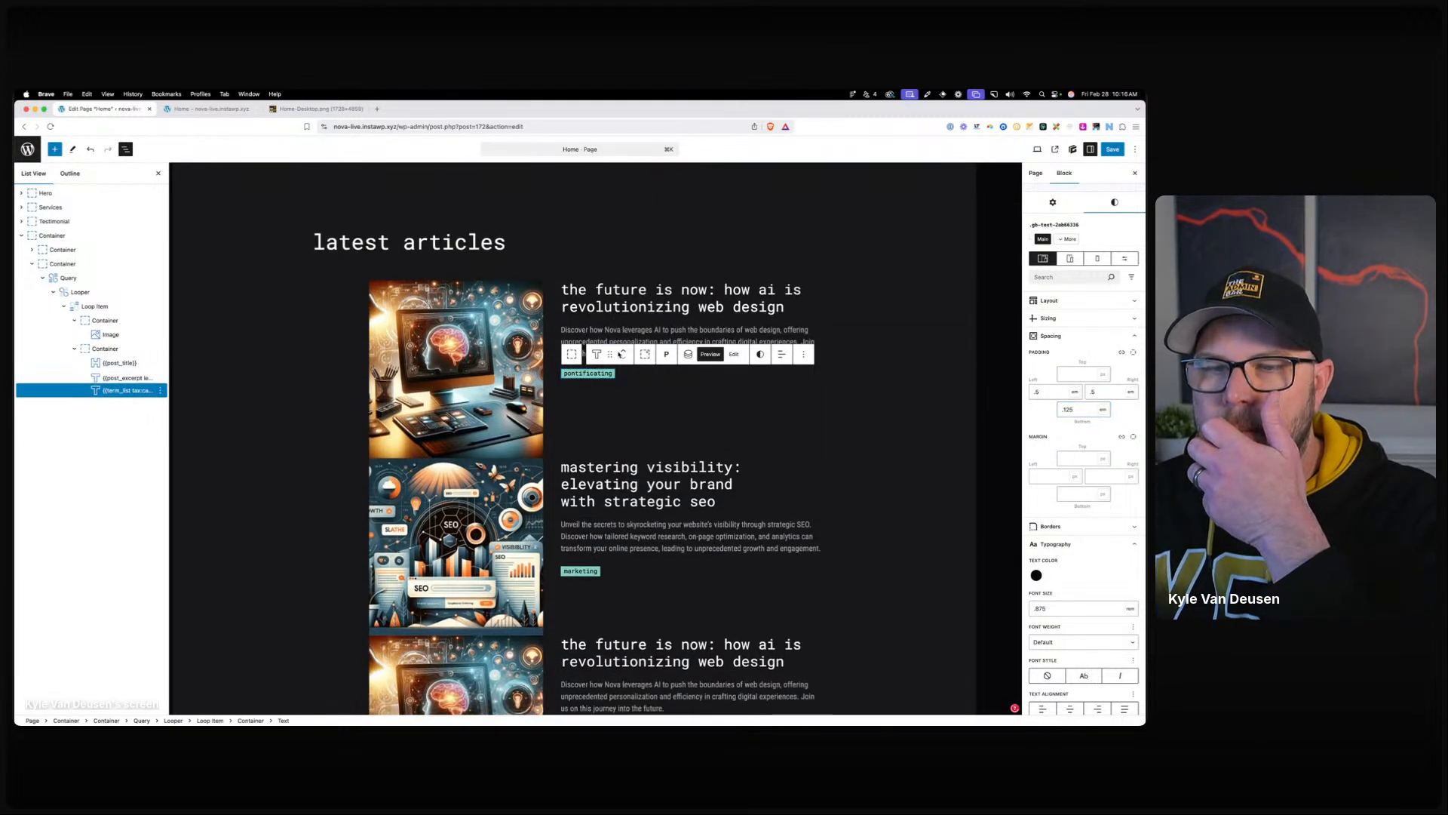
{"action": "left_click", "coordinate": [623, 351]}
{"action": "left_click", "coordinate": [623, 351]}
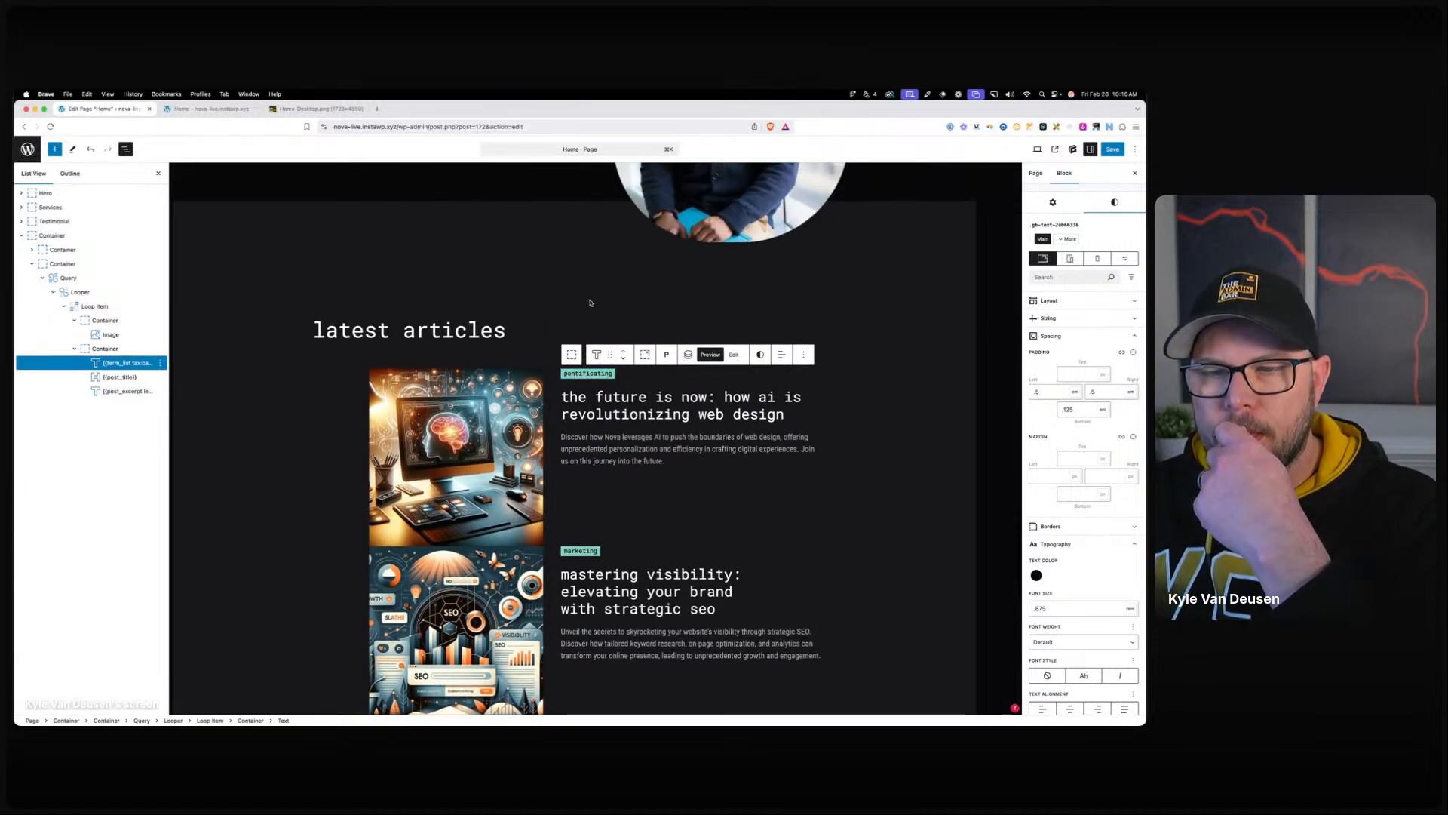
Set Align Items to center in the .blog_card global style.
{"action": "left_click", "coordinate": [572, 355]}
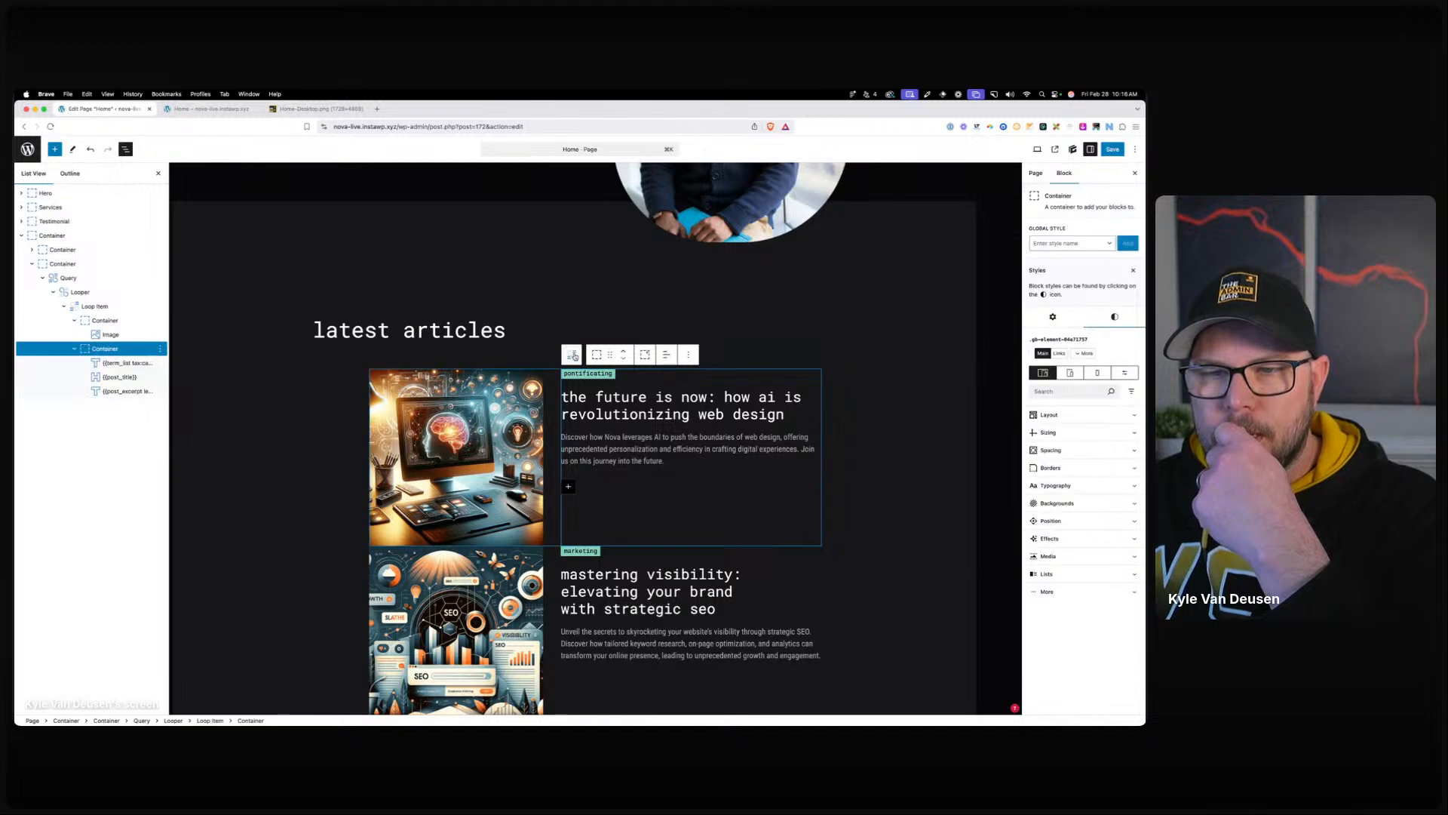
{"action": "left_click", "coordinate": [575, 356]}
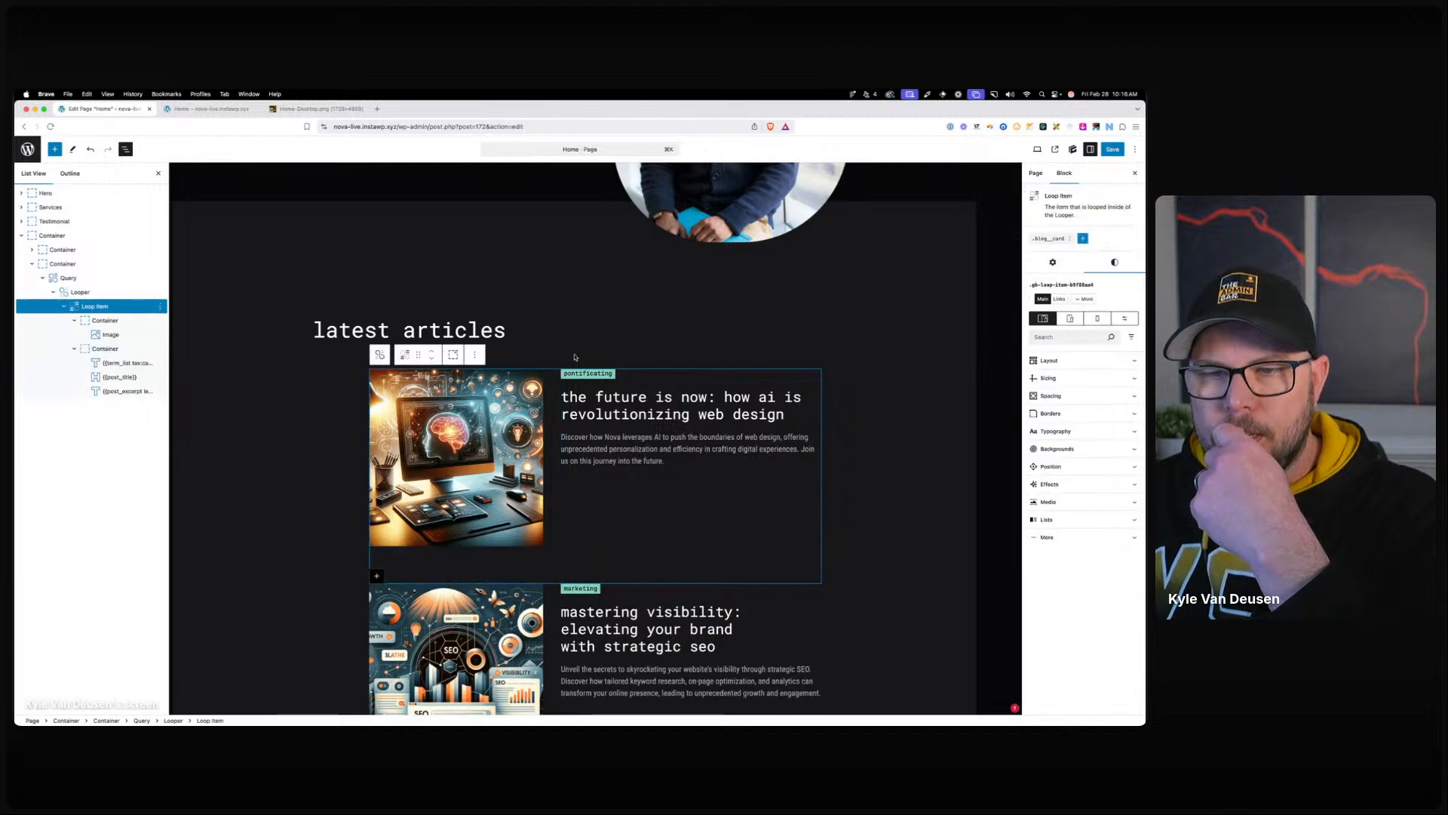
{"action": "left_click", "coordinate": [1043, 240]}
{"action": "left_click", "coordinate": [1057, 271]}
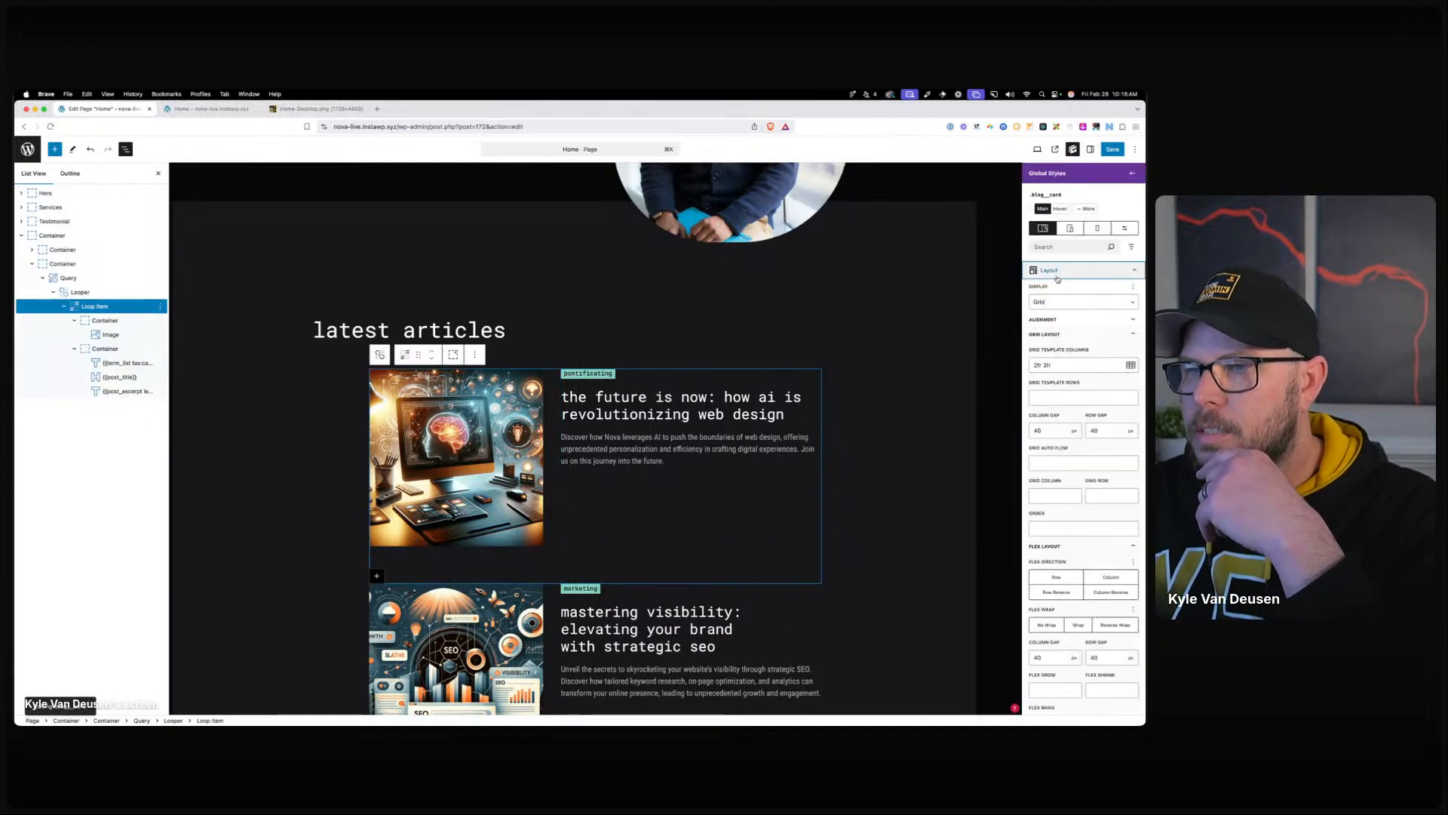
{"action": "left_click", "coordinate": [1063, 322]}
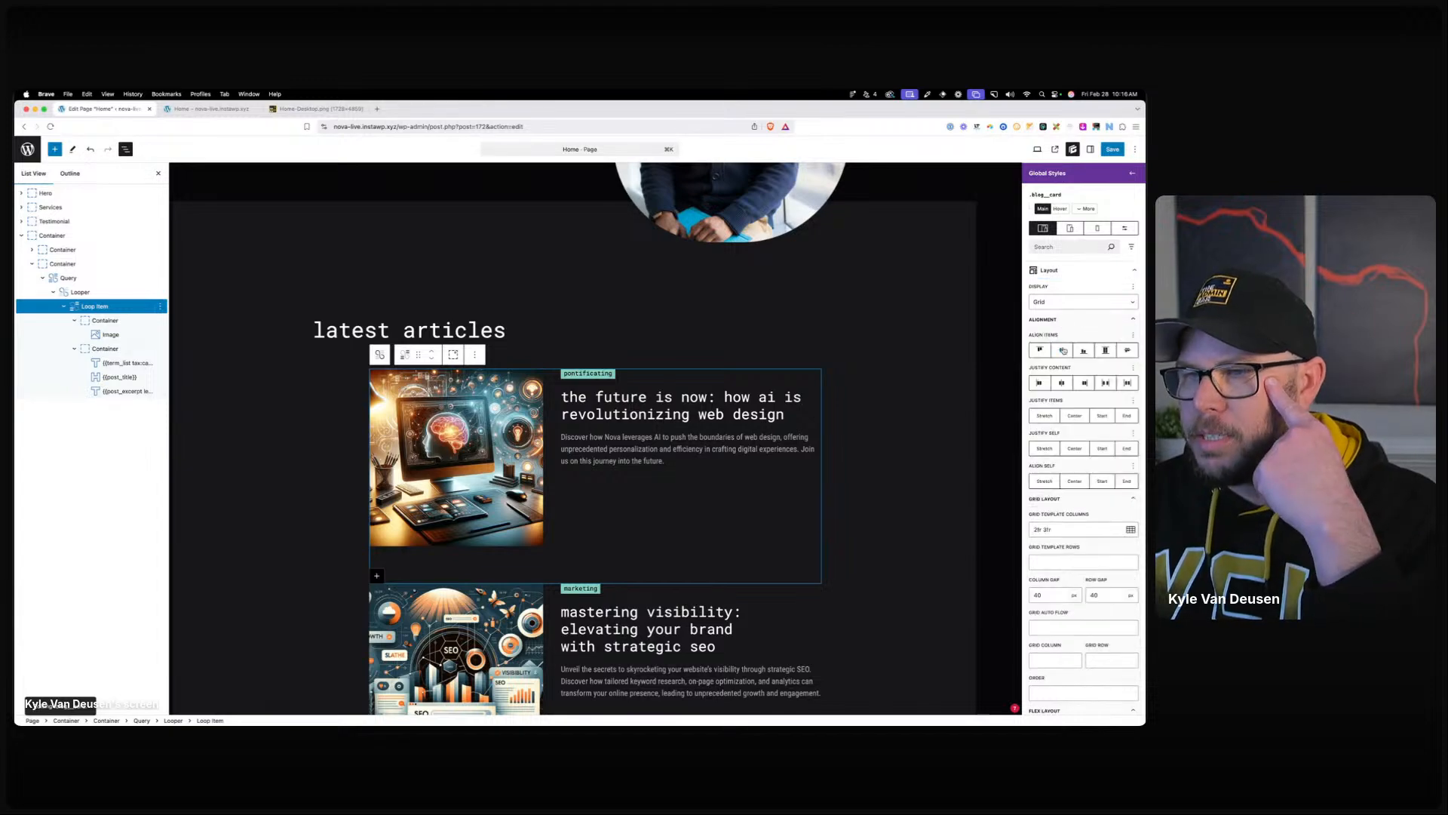
{"action": "left_click", "coordinate": [1063, 349]}
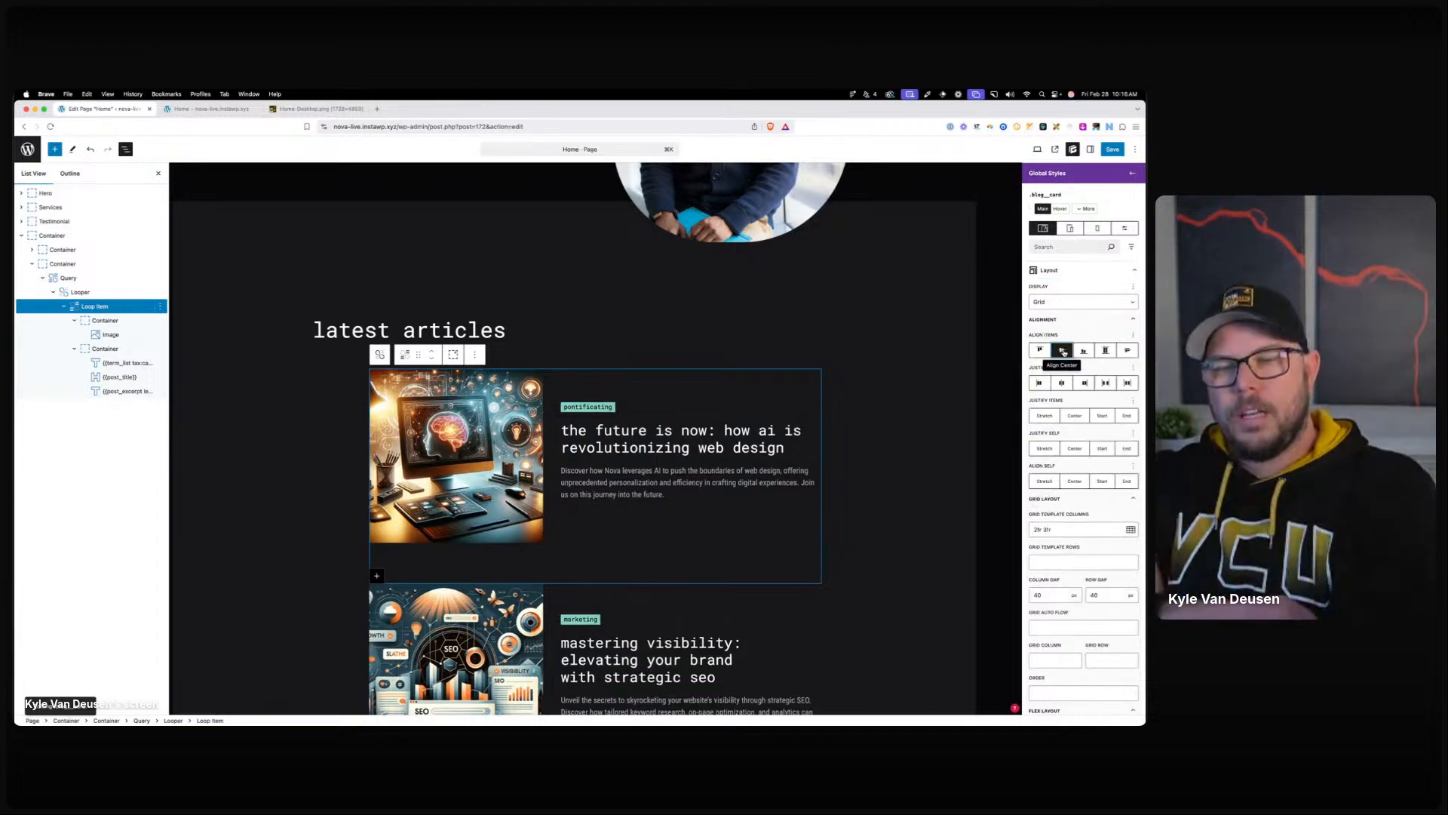
Set the looper's row gap to 60 and save the page.
{"action": "left_click", "coordinate": [624, 314]}
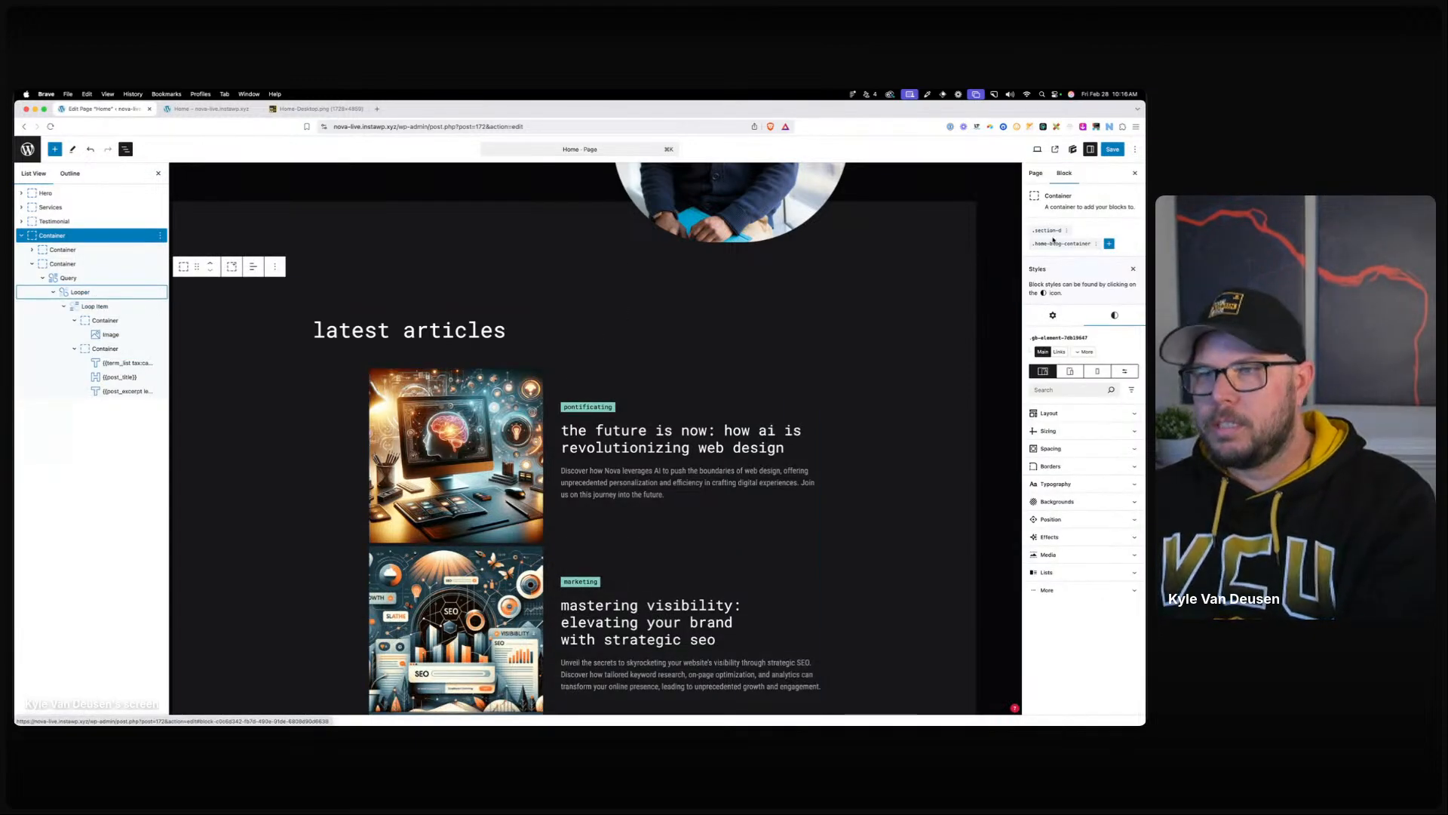
{"action": "left_click", "coordinate": [107, 294]}
{"action": "left_click", "coordinate": [1047, 237]}
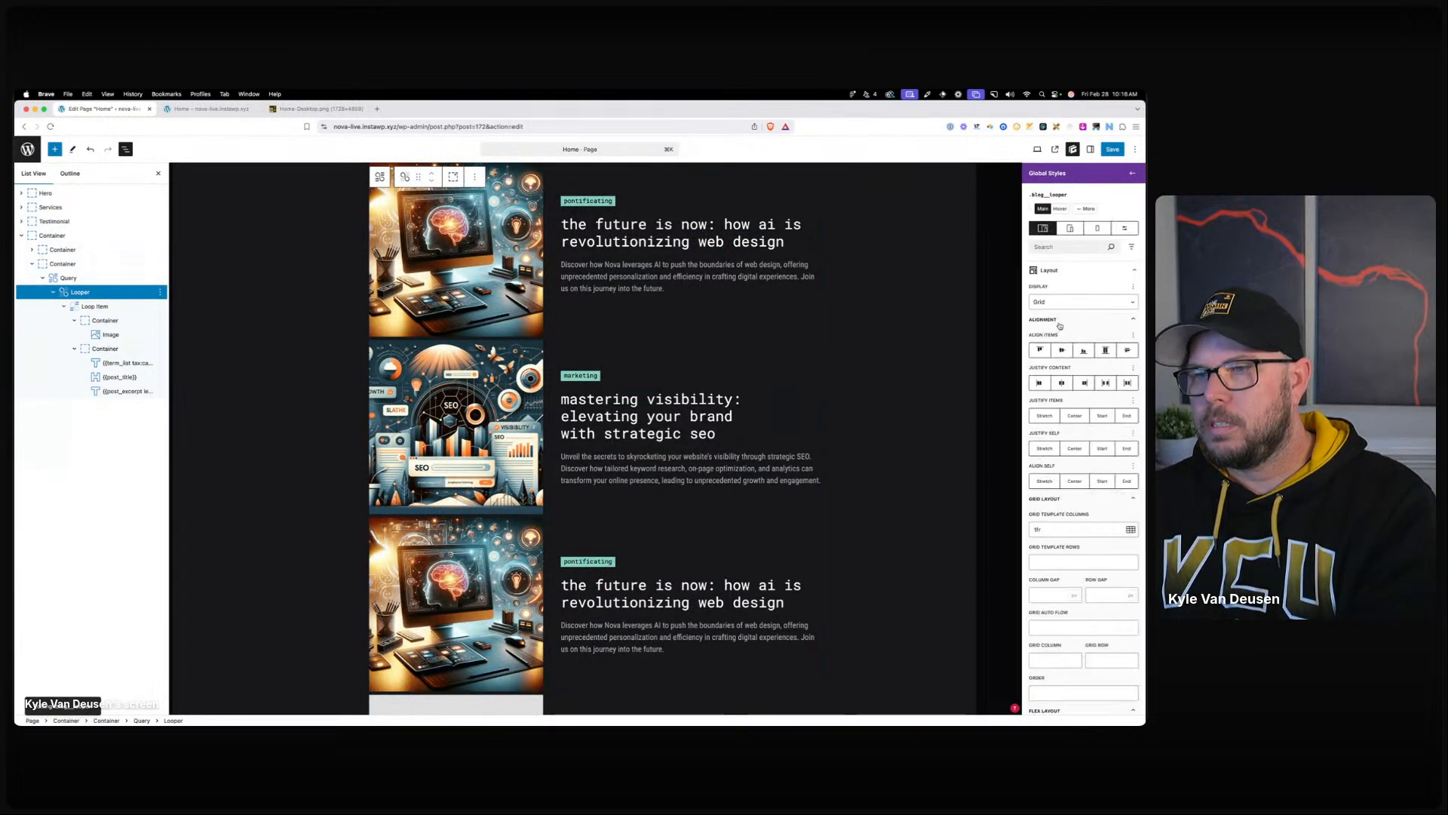
{"action": "left_click", "coordinate": [1133, 594]}
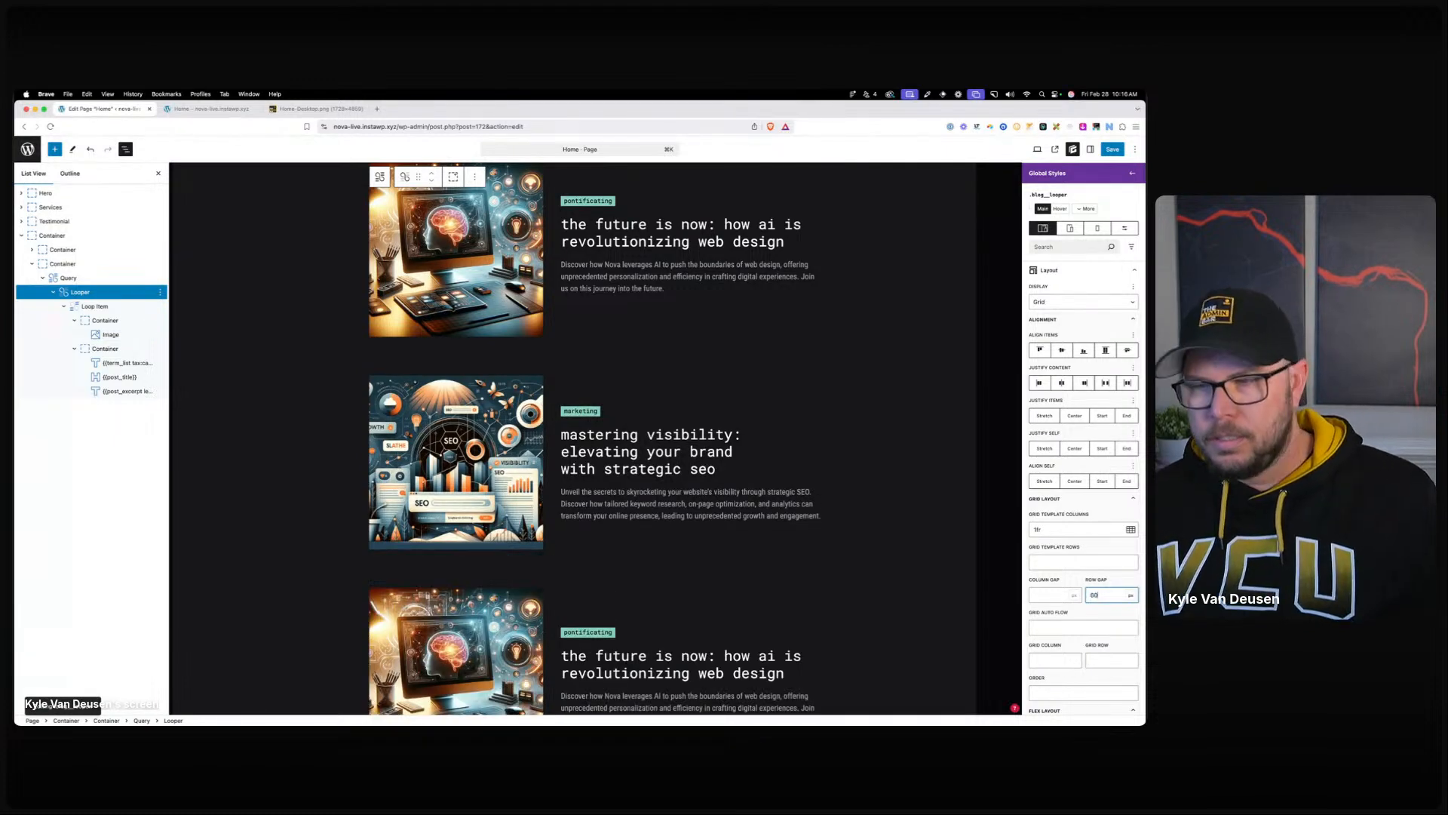
{"action": "key", "text": "BackSpace"}
{"action": "key", "text": "BackSpace"}
{"action": "type", "text": "60"}
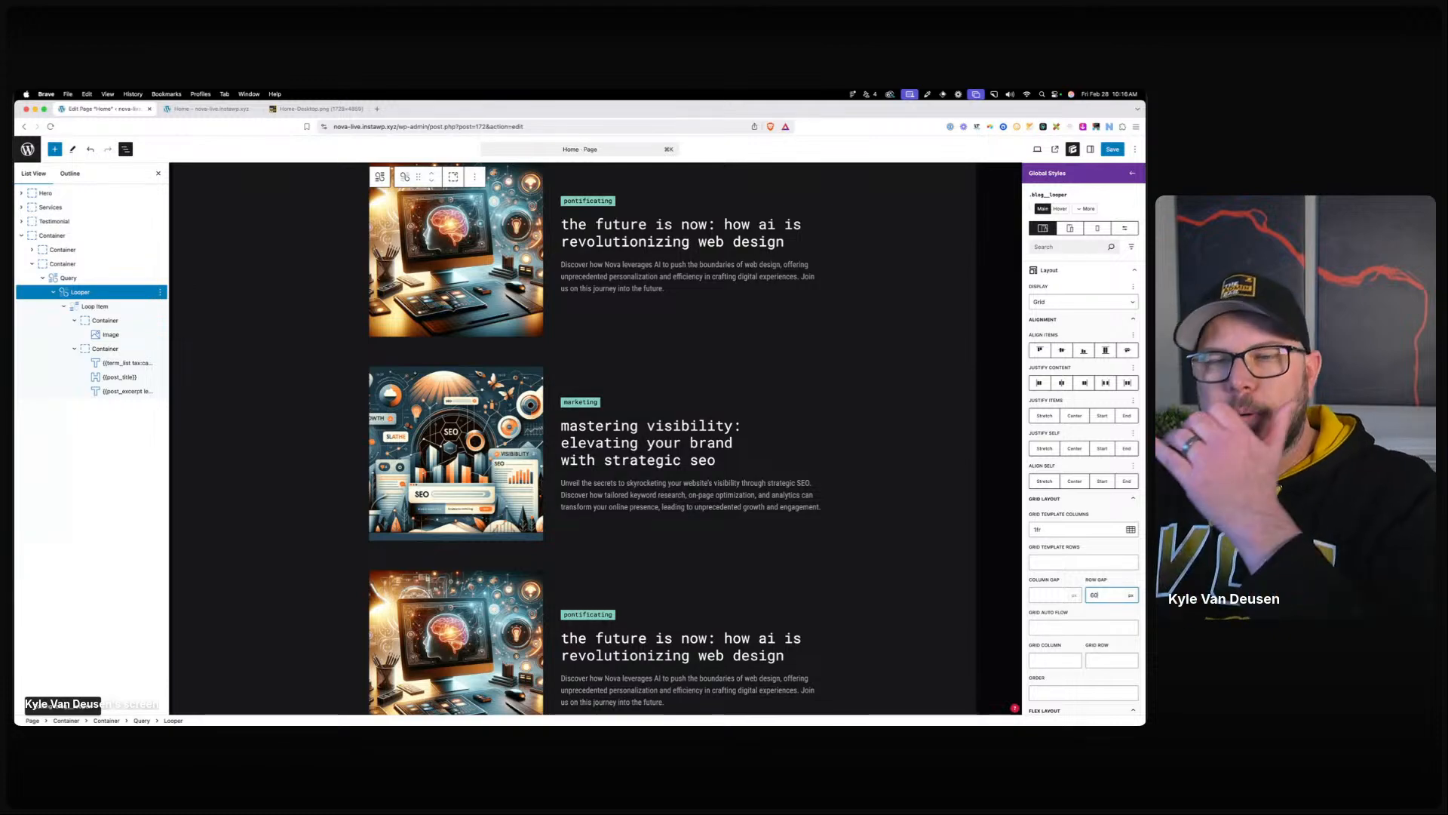
{"action": "scroll", "coordinate": [722, 324], "scroll_direction": "down", "scroll_amount": 2}
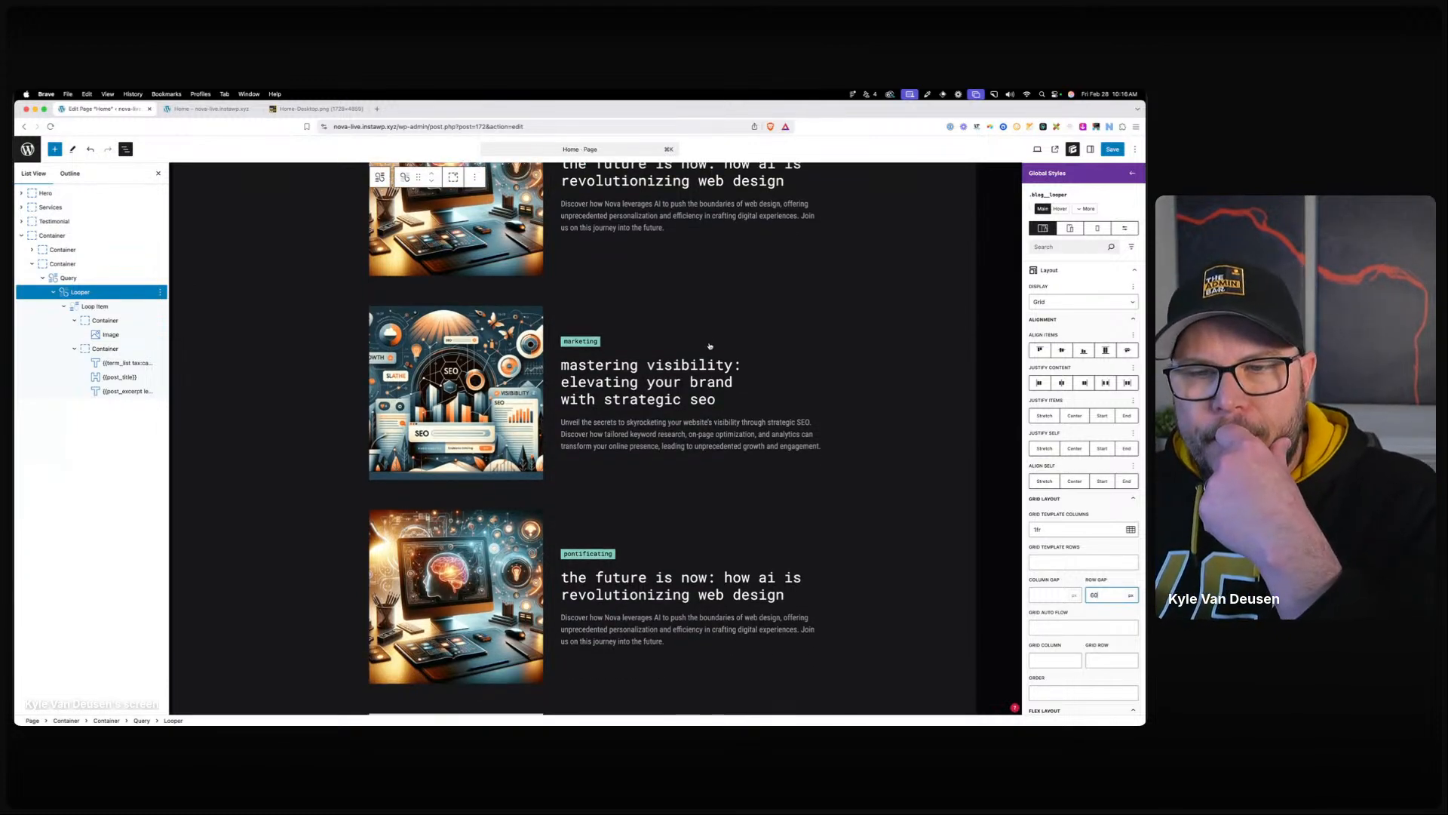
{"action": "scroll", "coordinate": [709, 346], "scroll_direction": "up", "scroll_amount": 5}
{"action": "left_click", "coordinate": [1113, 149]}
{"action": "left_click", "coordinate": [1107, 149]}
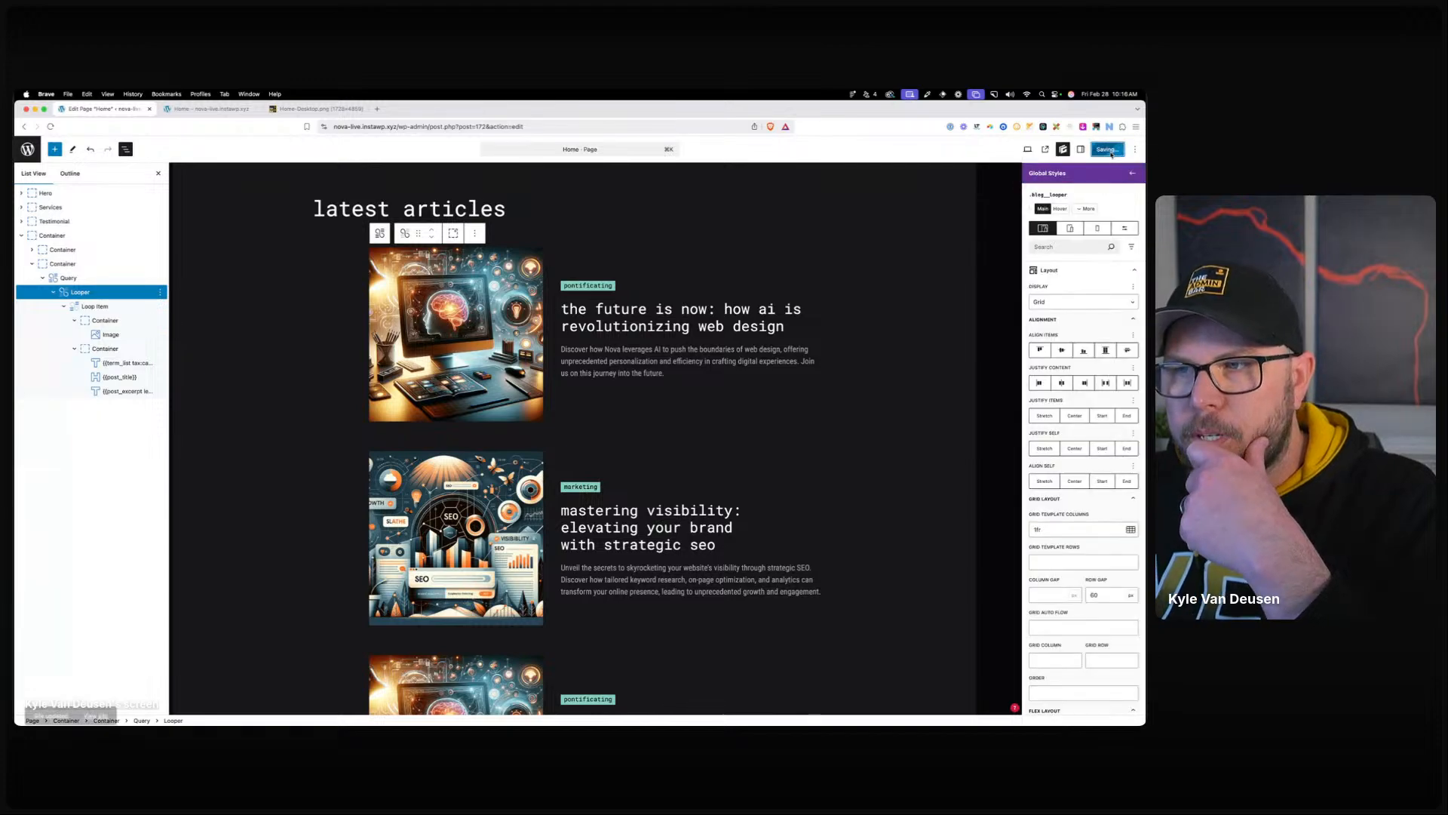
Switch to the mobile breakpoint and set the looper class's display to grid.
{"action": "left_click", "coordinate": [1071, 229]}
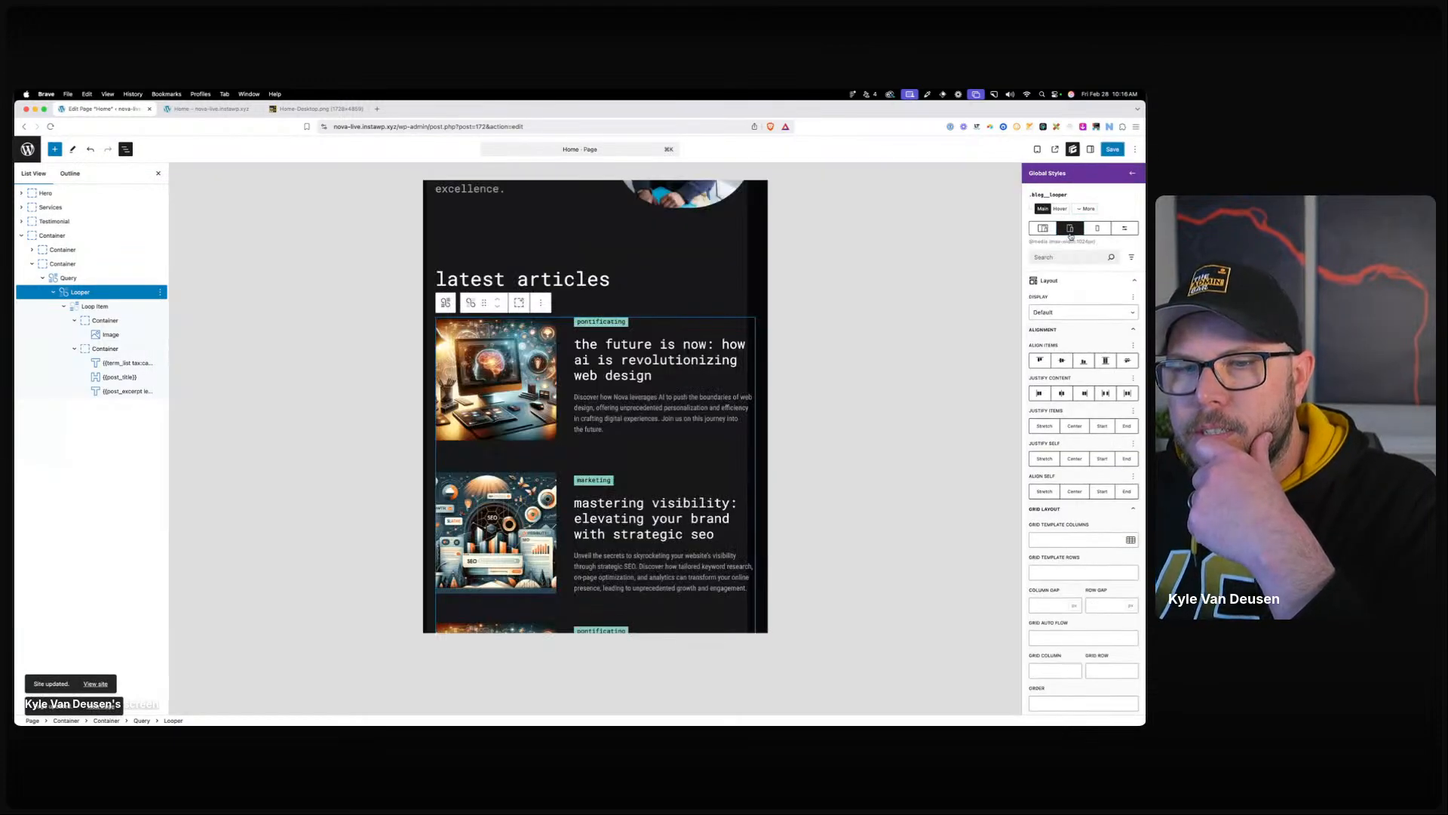
{"action": "left_click", "coordinate": [1097, 229]}
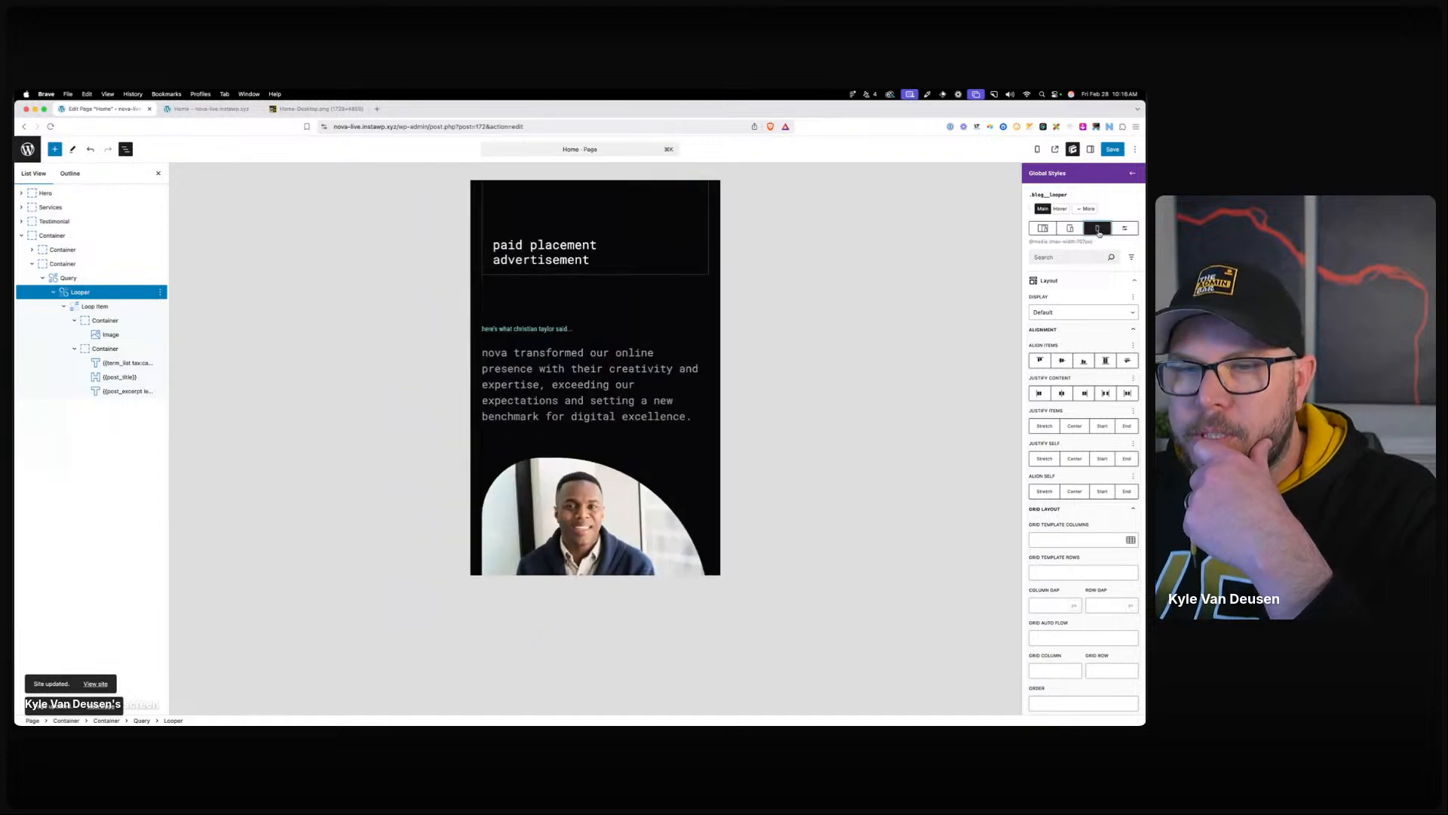
{"action": "scroll", "coordinate": [619, 341], "scroll_direction": "down", "scroll_amount": 6}
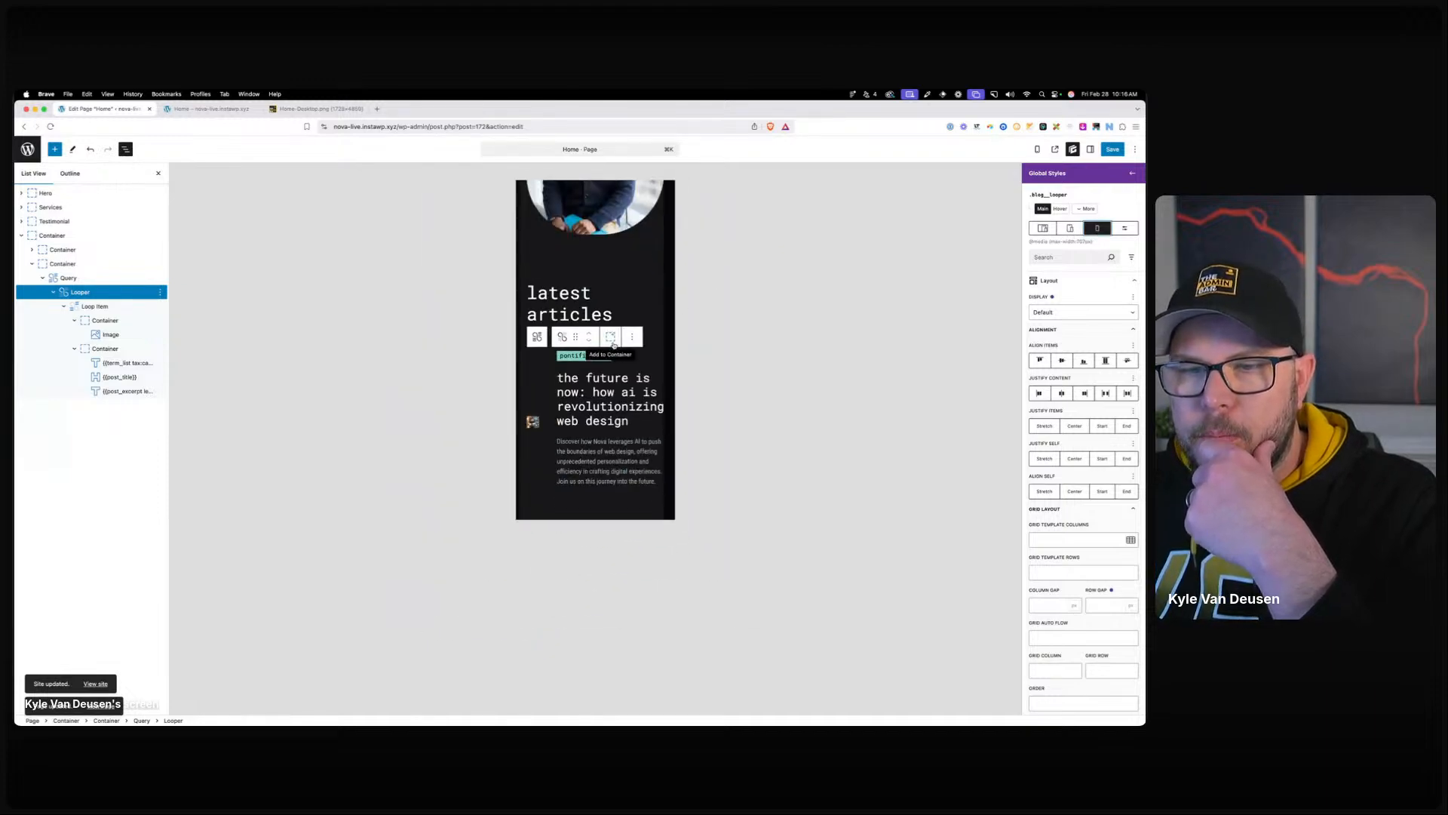
{"action": "left_click", "coordinate": [95, 307]}
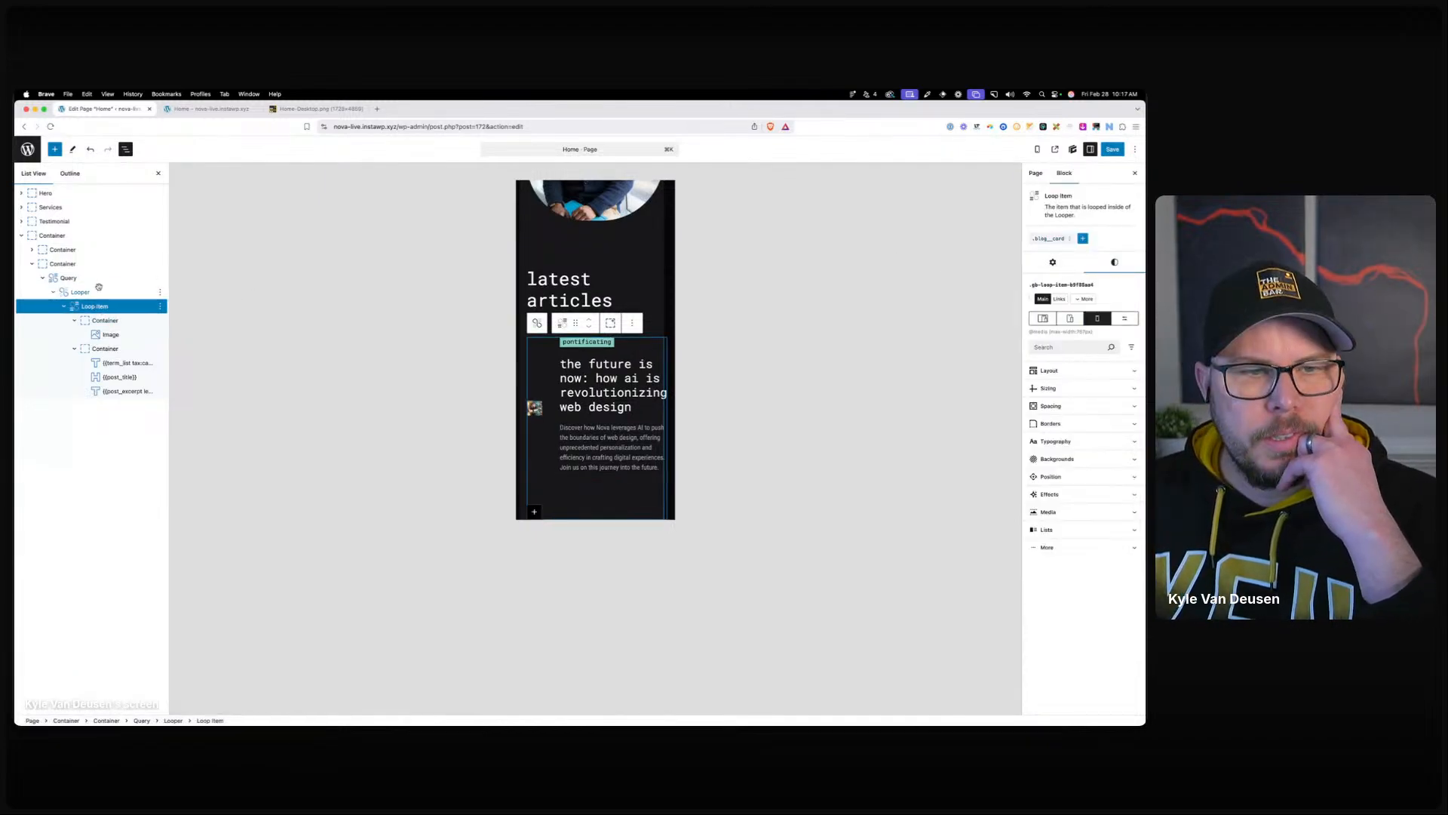
{"action": "left_click", "coordinate": [92, 291]}
{"action": "left_click", "coordinate": [1048, 240]}
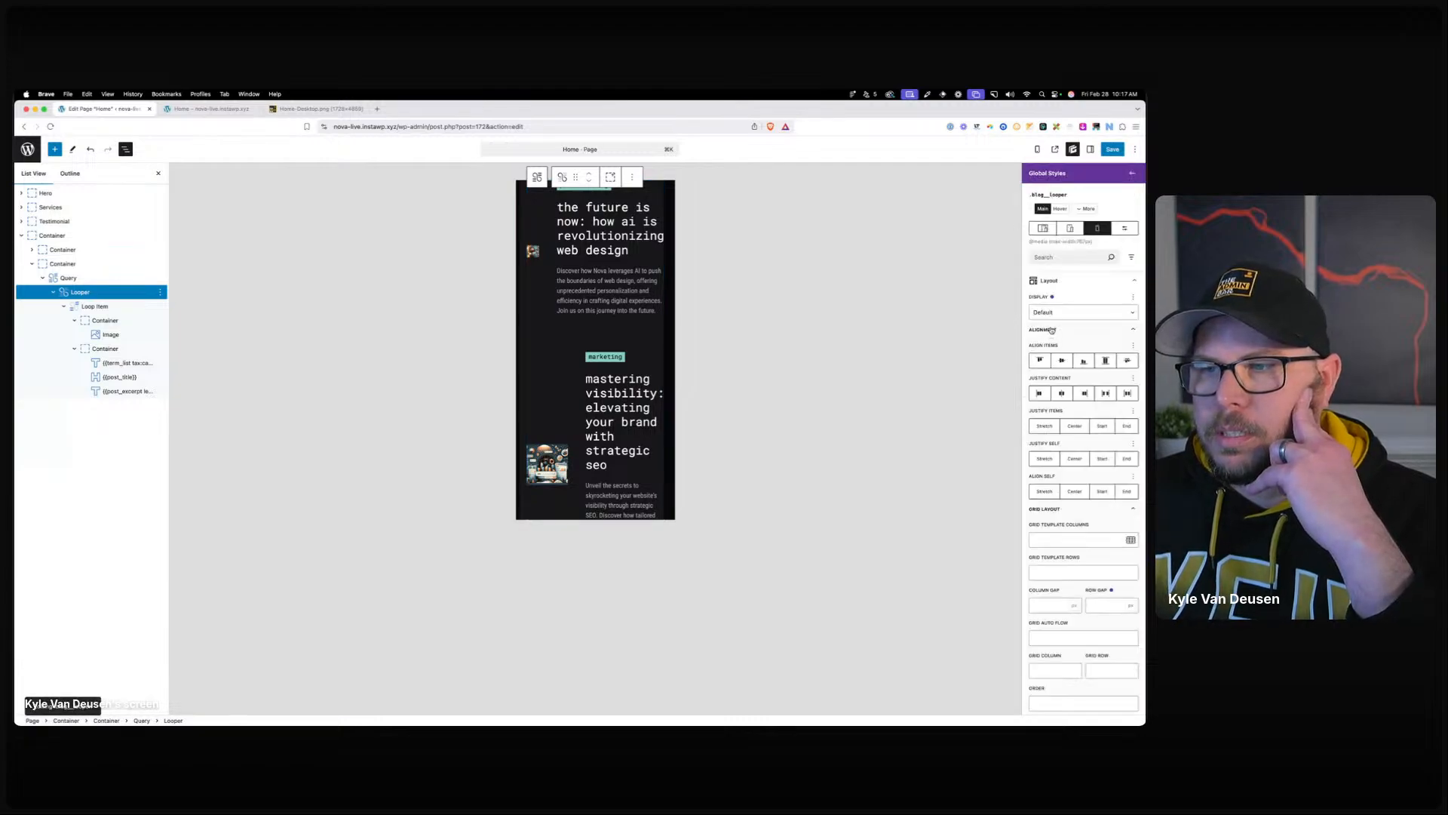
{"action": "left_click", "coordinate": [1058, 337]}
{"action": "left_click", "coordinate": [1067, 371]}
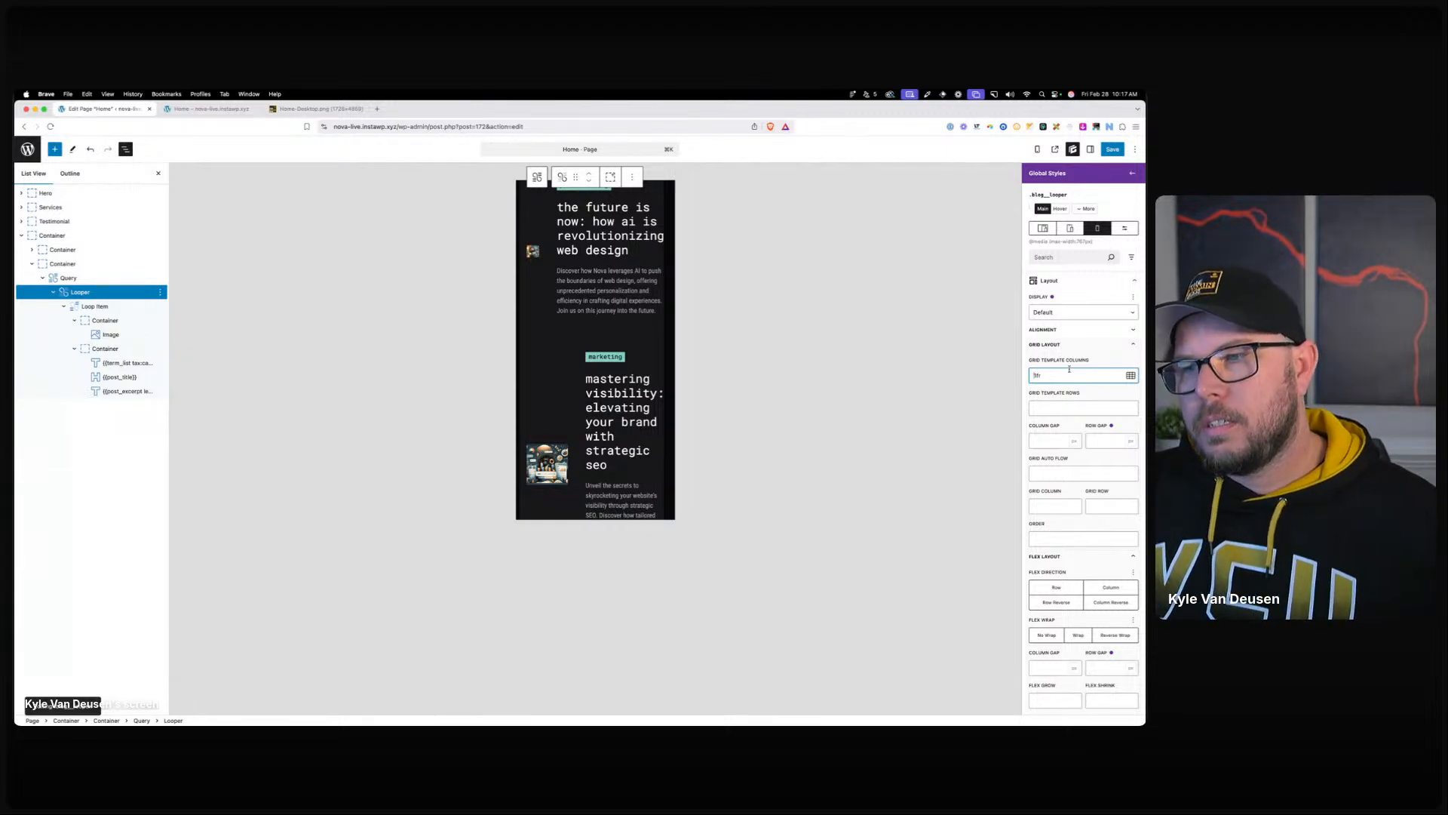
{"action": "left_click", "coordinate": [1061, 312]}
{"action": "left_click", "coordinate": [1056, 362]}
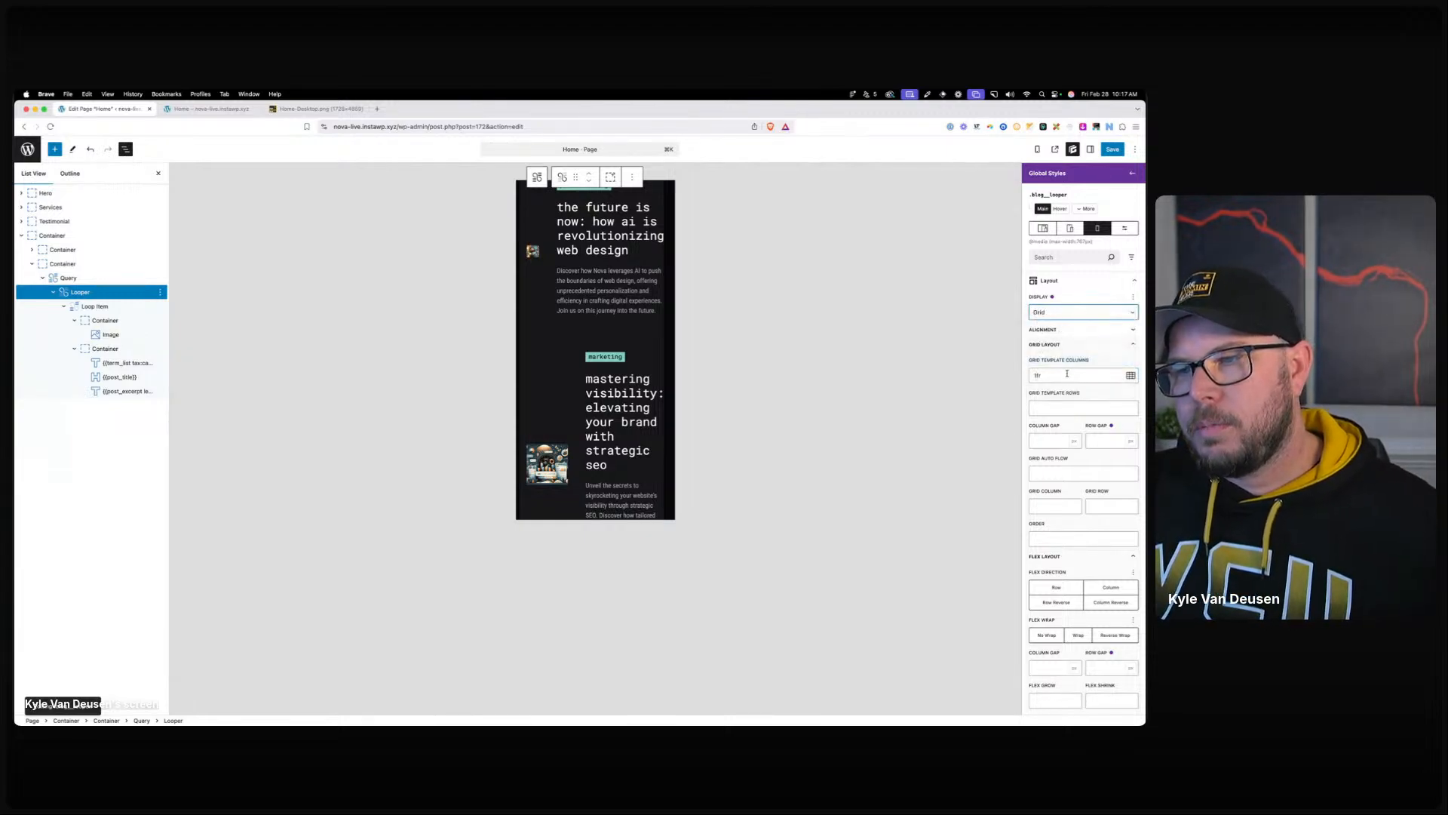
{"action": "left_click", "coordinate": [1131, 375]}
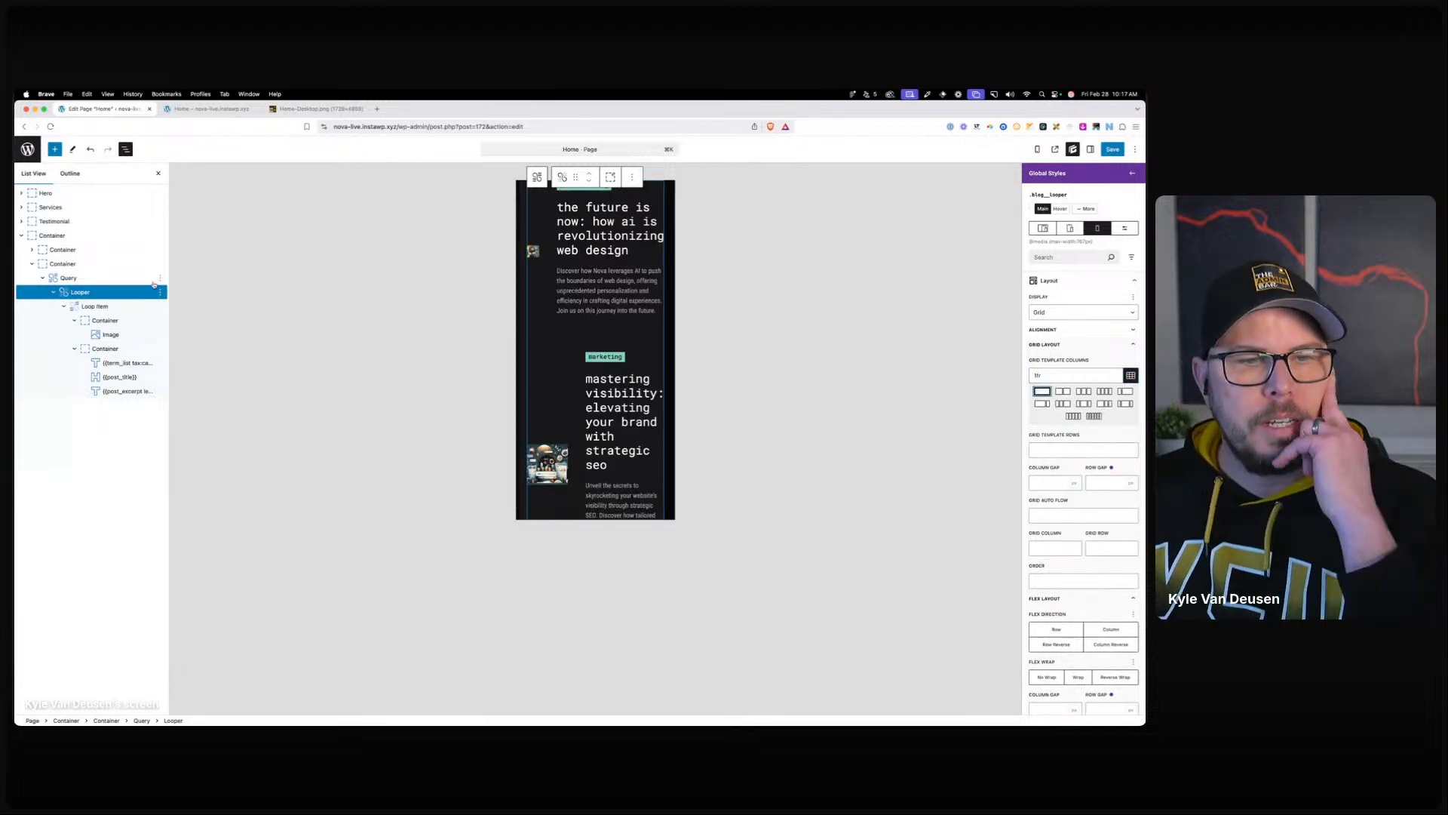
Set the loop item card's mobile grid template columns to 1fr.
{"action": "left_click", "coordinate": [98, 307]}
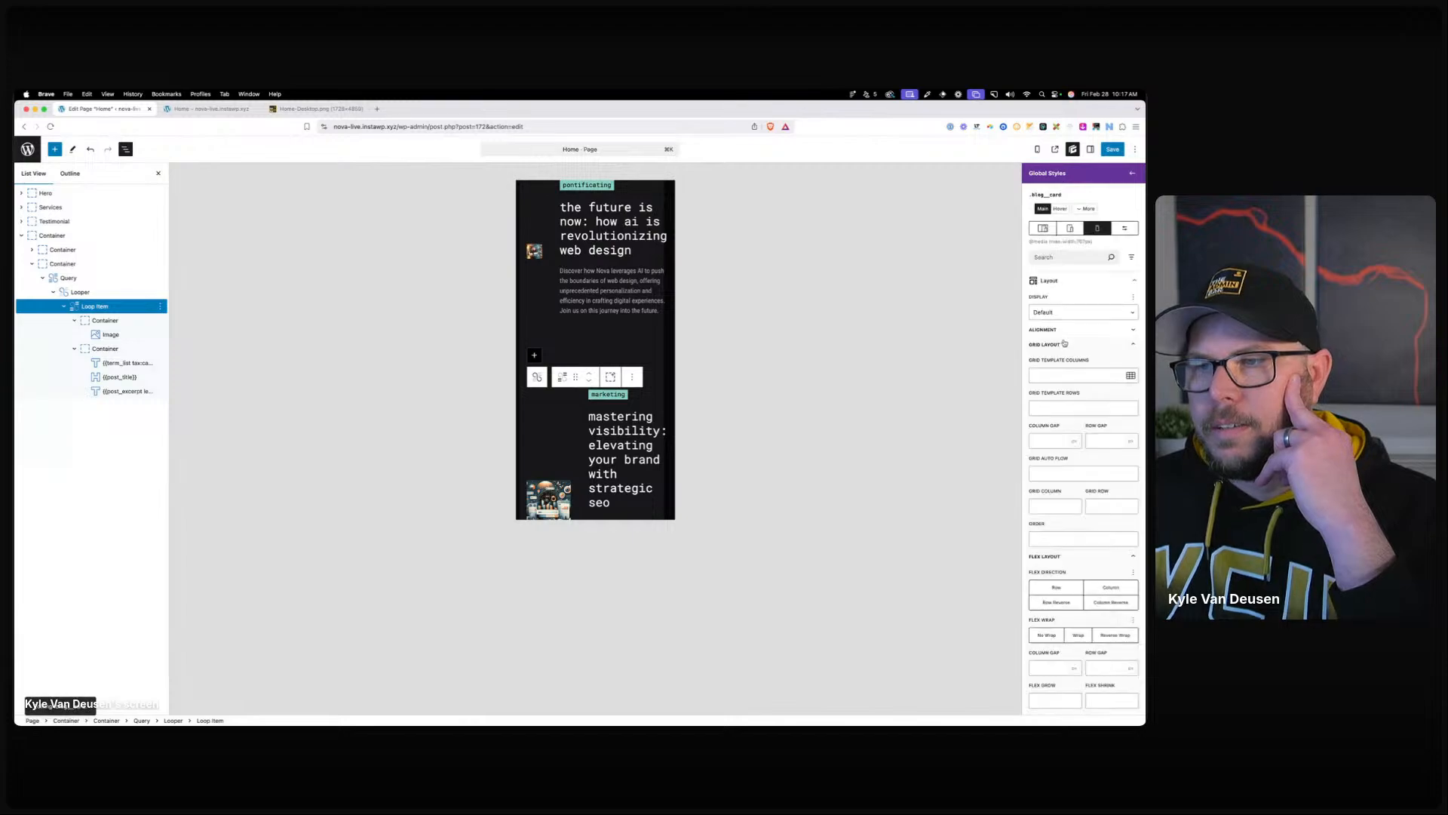
{"action": "left_click", "coordinate": [1068, 375]}
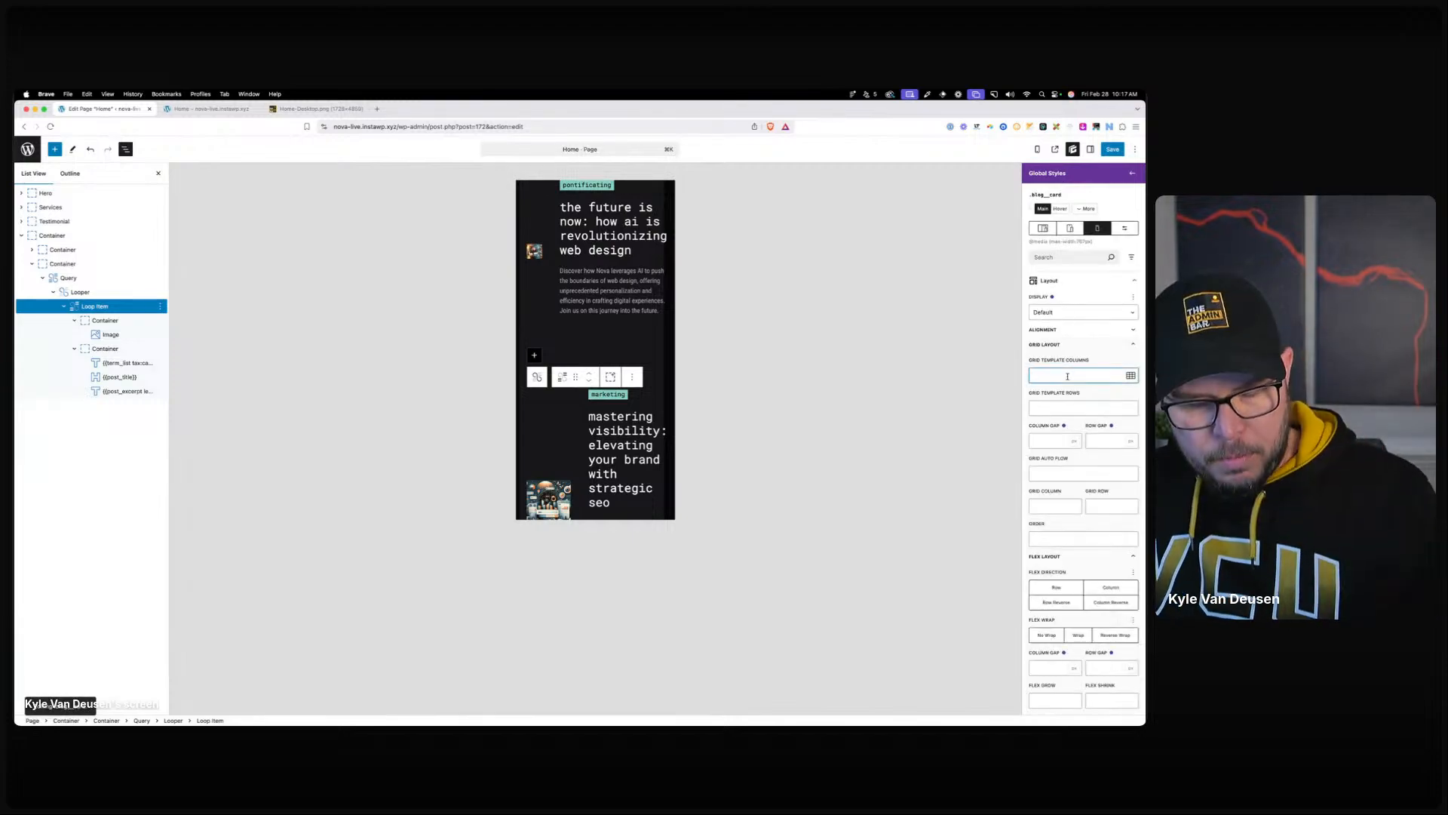
{"action": "type", "text": "1fr"}
{"action": "scroll", "coordinate": [599, 276], "scroll_direction": "up", "scroll_amount": 3}
{"action": "scroll", "coordinate": [599, 277], "scroll_direction": "up", "scroll_amount": 5}
{"action": "scroll", "coordinate": [599, 302], "scroll_direction": "down", "scroll_amount": 6}
{"action": "scroll", "coordinate": [599, 309], "scroll_direction": "down", "scroll_amount": 2}
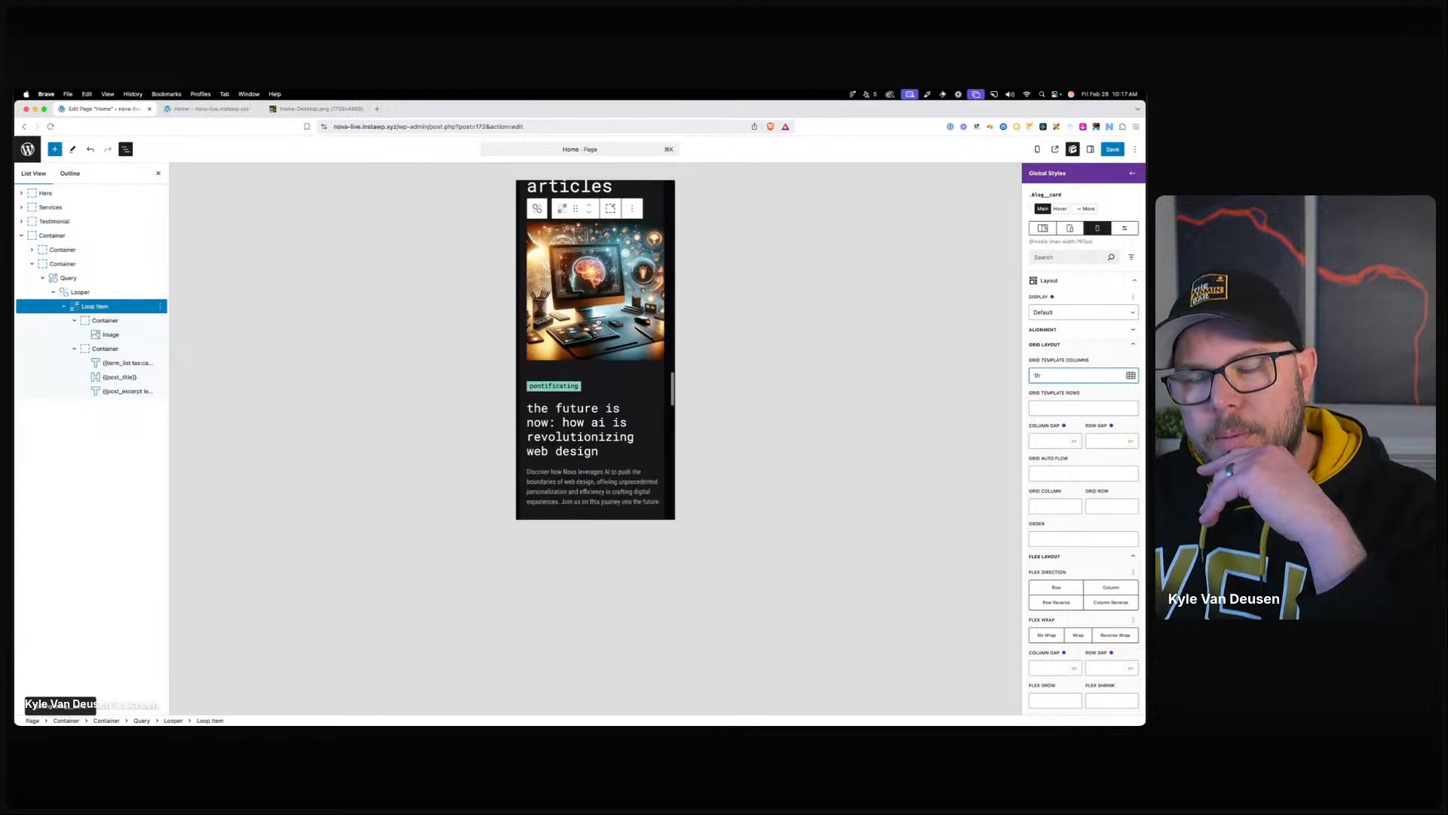
{"action": "scroll", "coordinate": [611, 324], "scroll_direction": "down", "scroll_amount": 1}
{"action": "scroll", "coordinate": [626, 345], "scroll_direction": "down", "scroll_amount": 4}
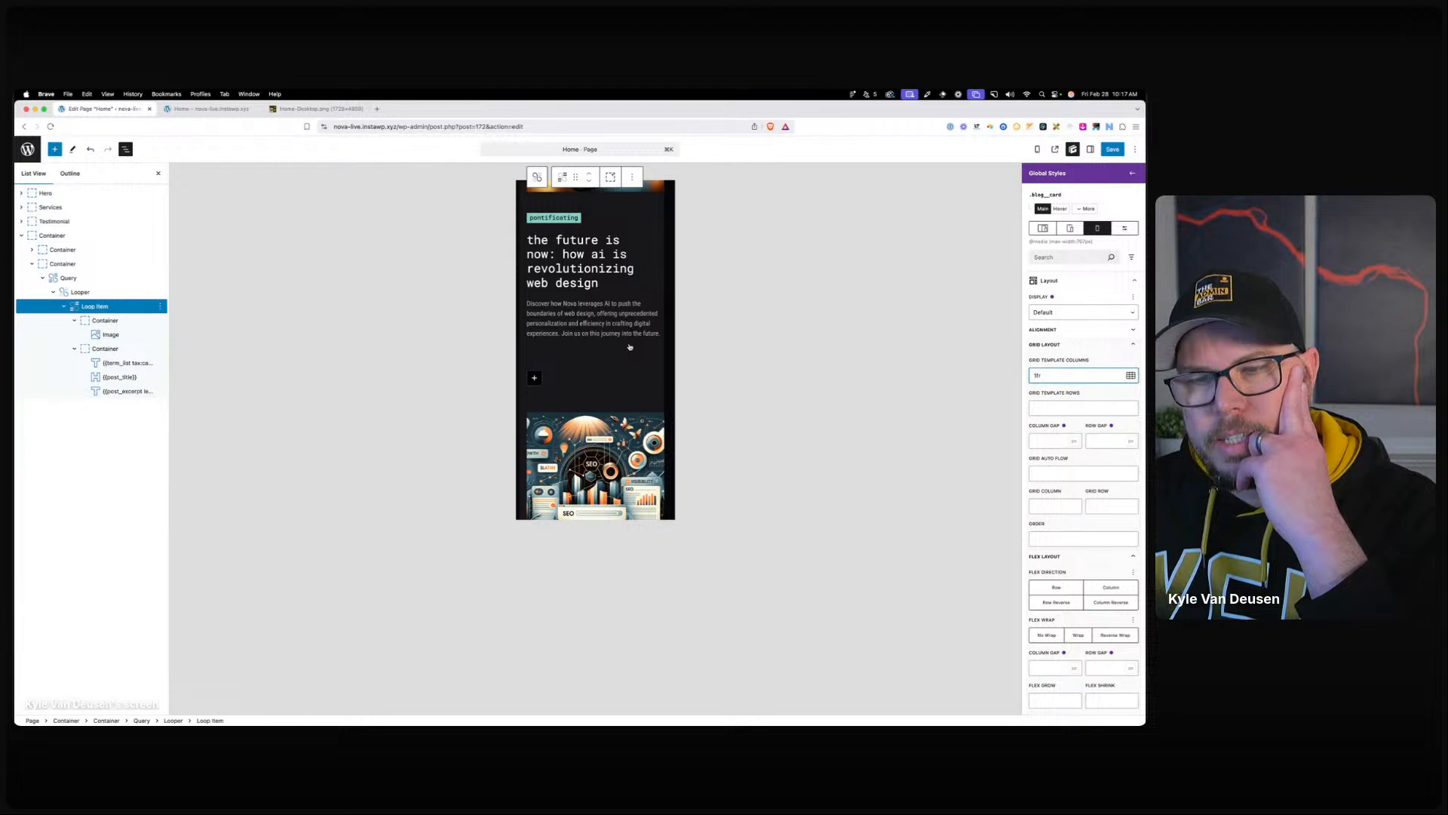
{"action": "scroll", "coordinate": [630, 347], "scroll_direction": "up", "scroll_amount": 5}
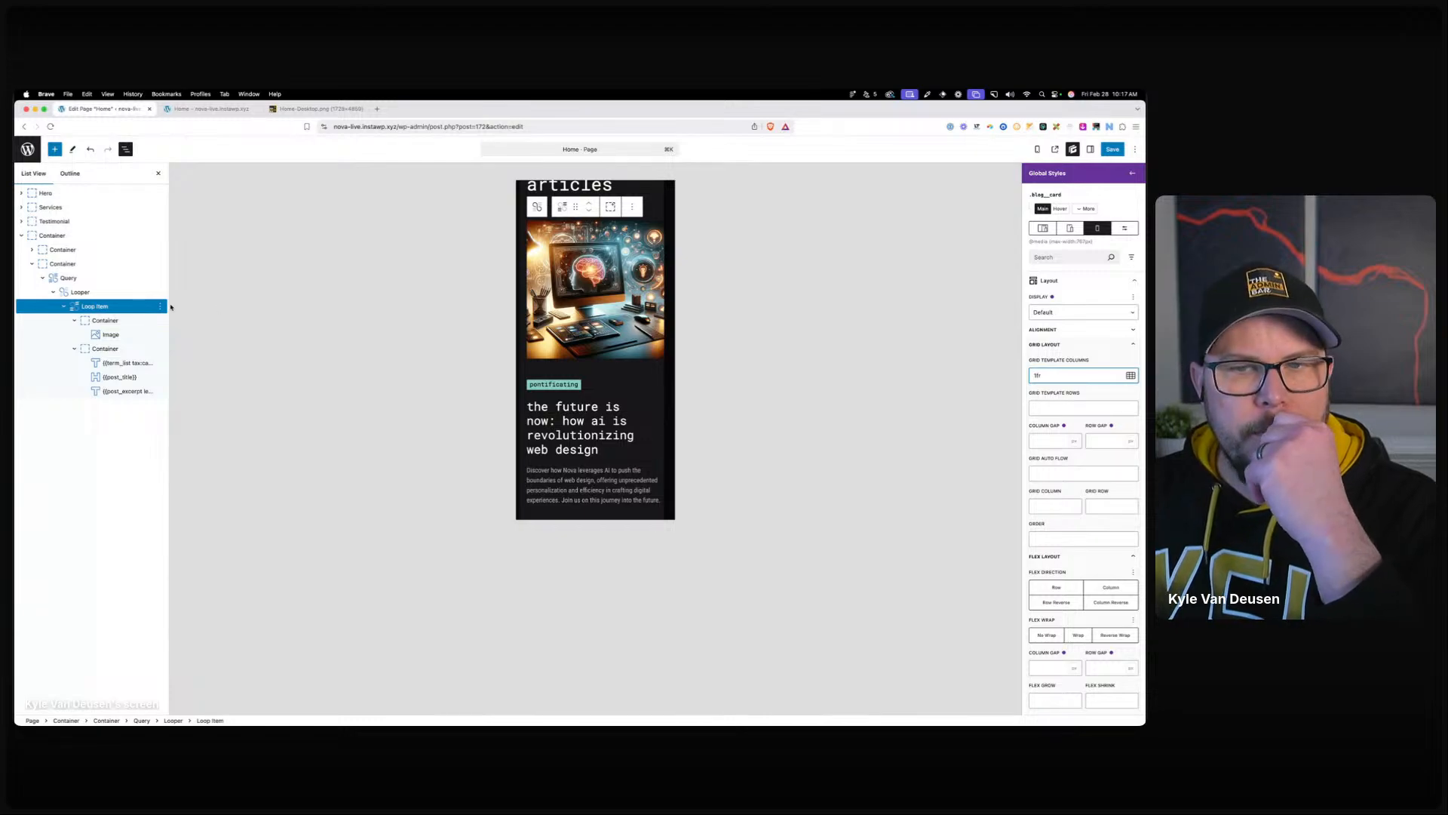
Cap the image container's maximum width at 75% on mobile.
{"action": "left_click", "coordinate": [114, 334]}
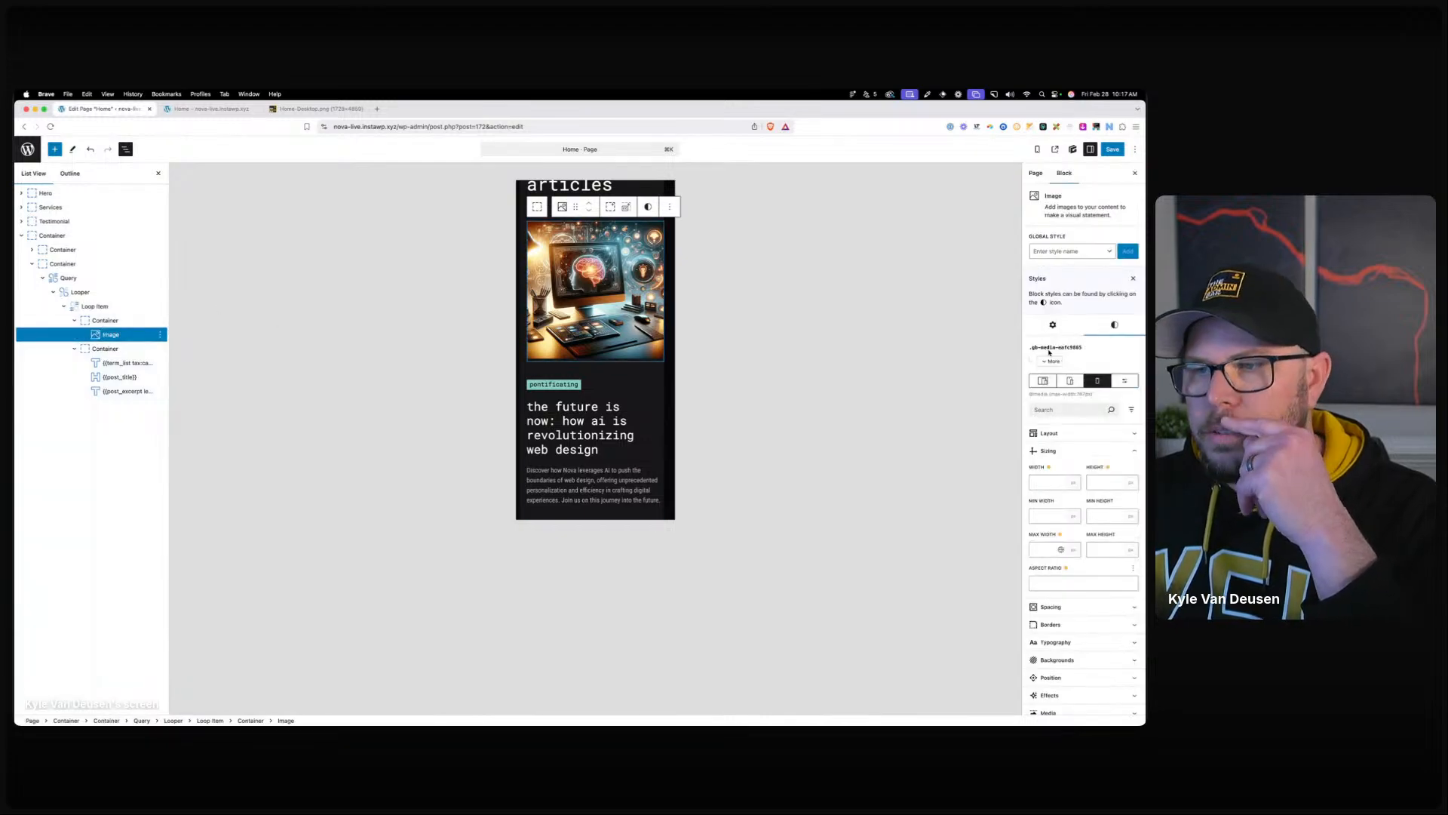
{"action": "left_click", "coordinate": [120, 319]}
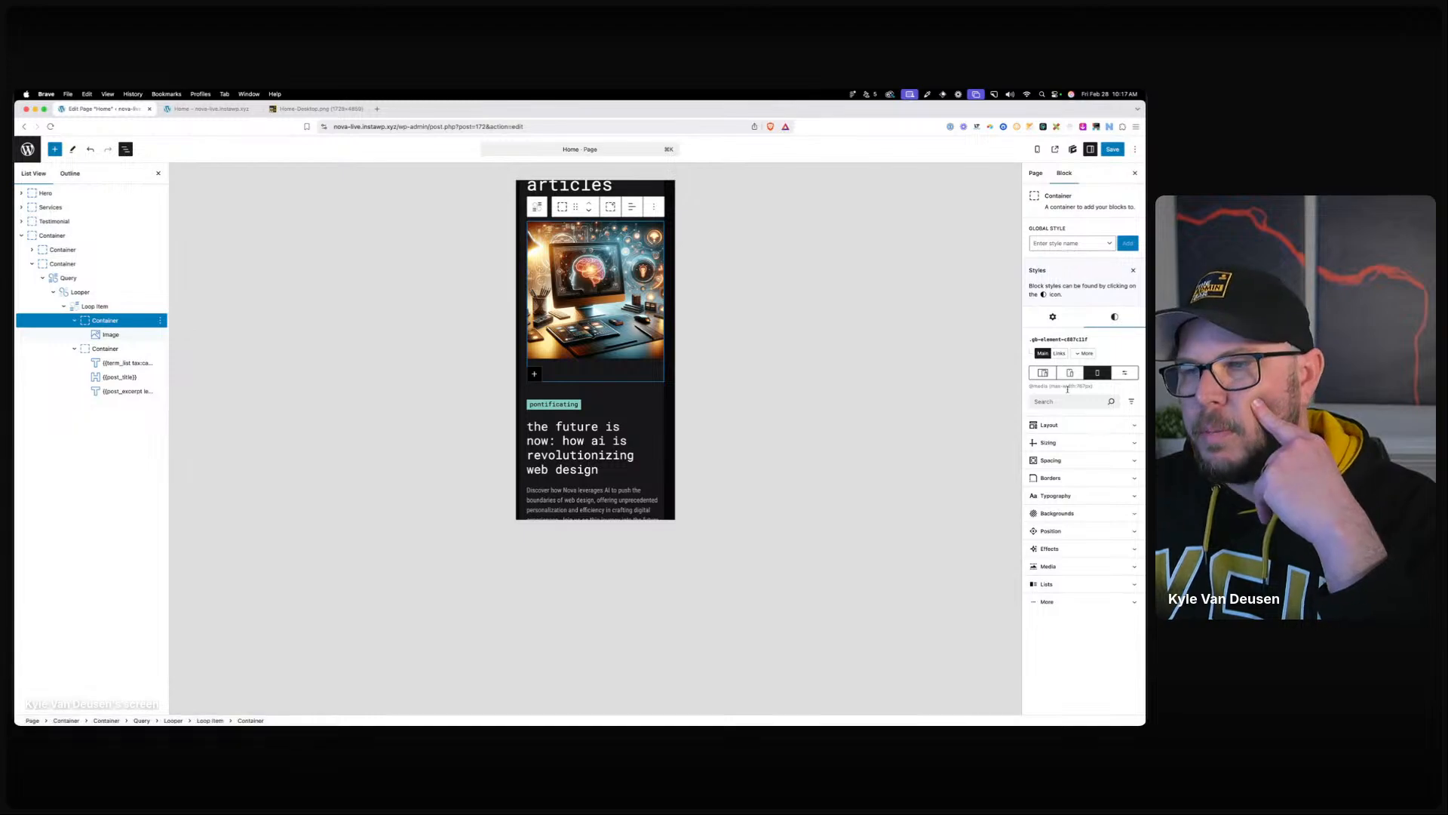
{"action": "left_click", "coordinate": [1056, 443]}
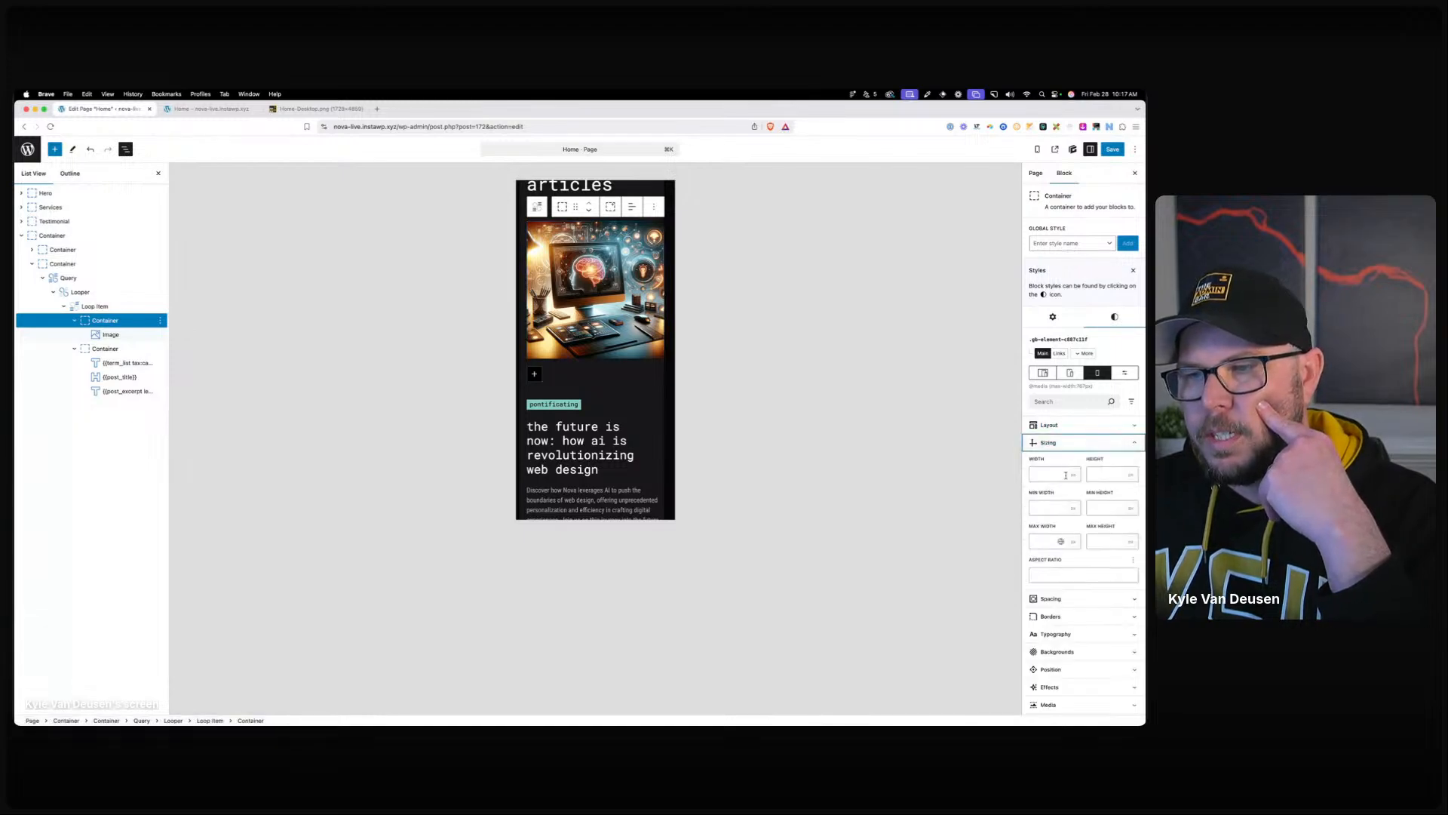
{"action": "left_click", "coordinate": [1050, 532]}
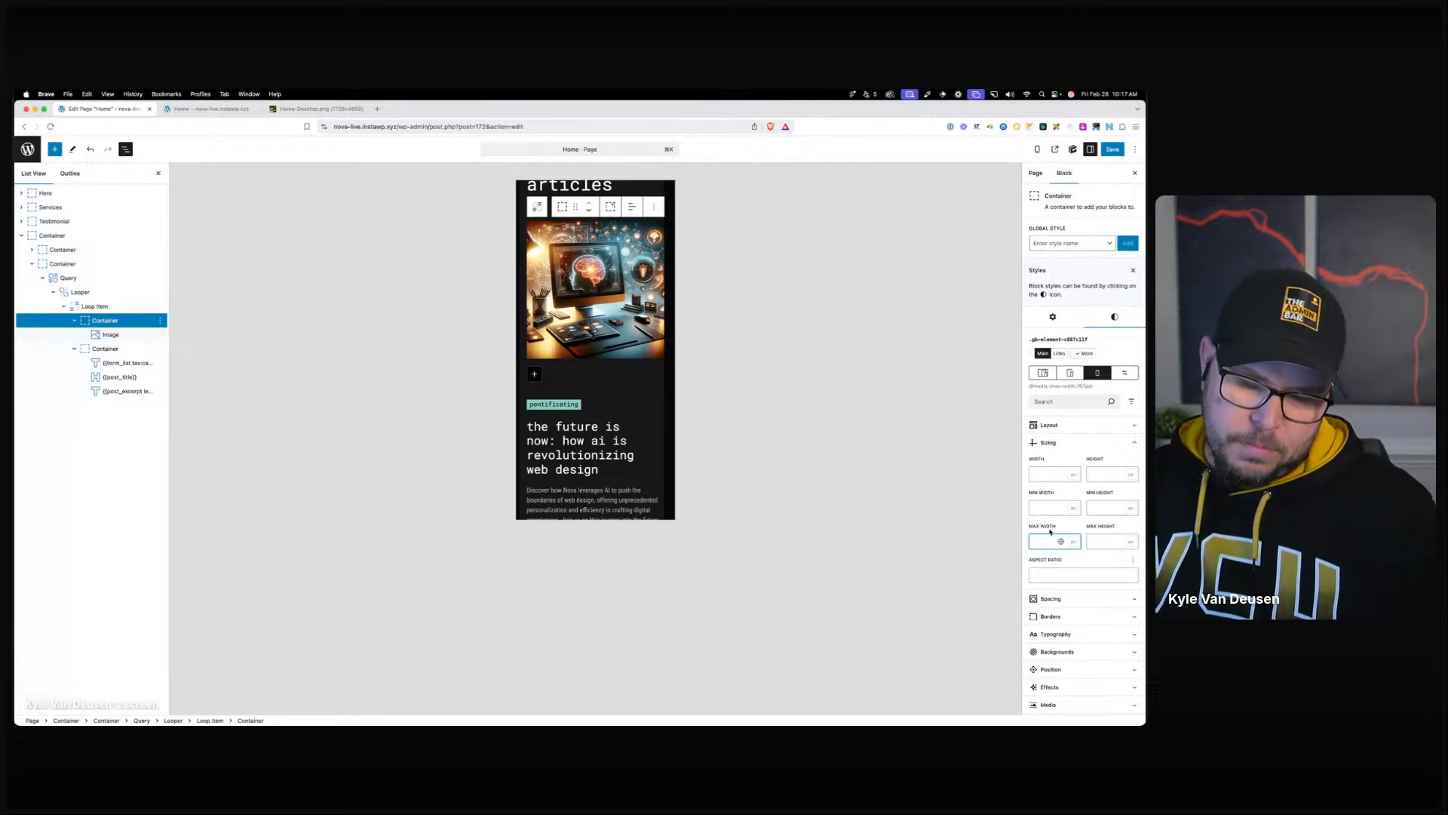
{"action": "type", "text": "75%"}
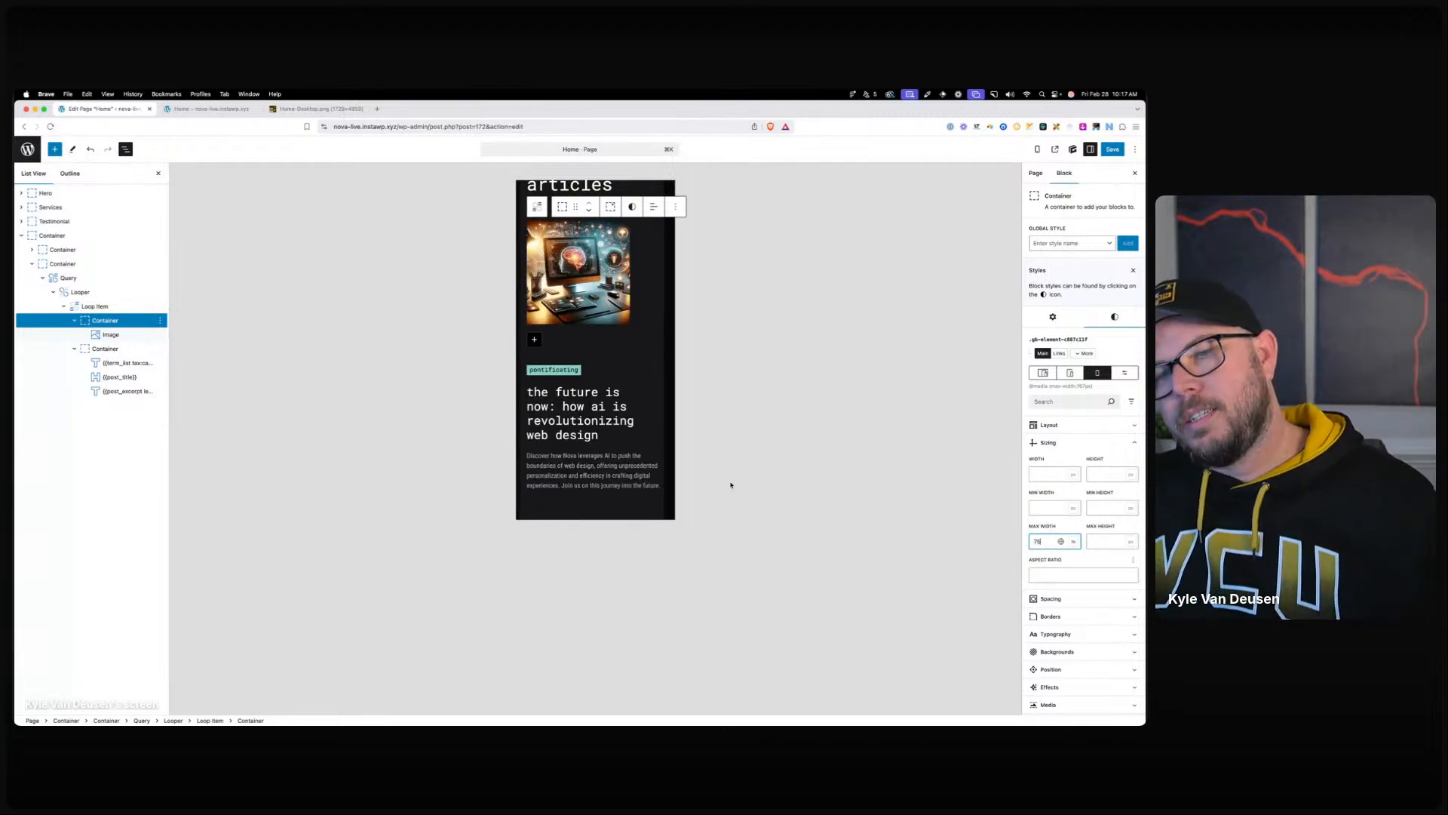
Switch the preview back to the desktop layout and review the cards.
{"action": "left_click", "coordinate": [629, 484]}
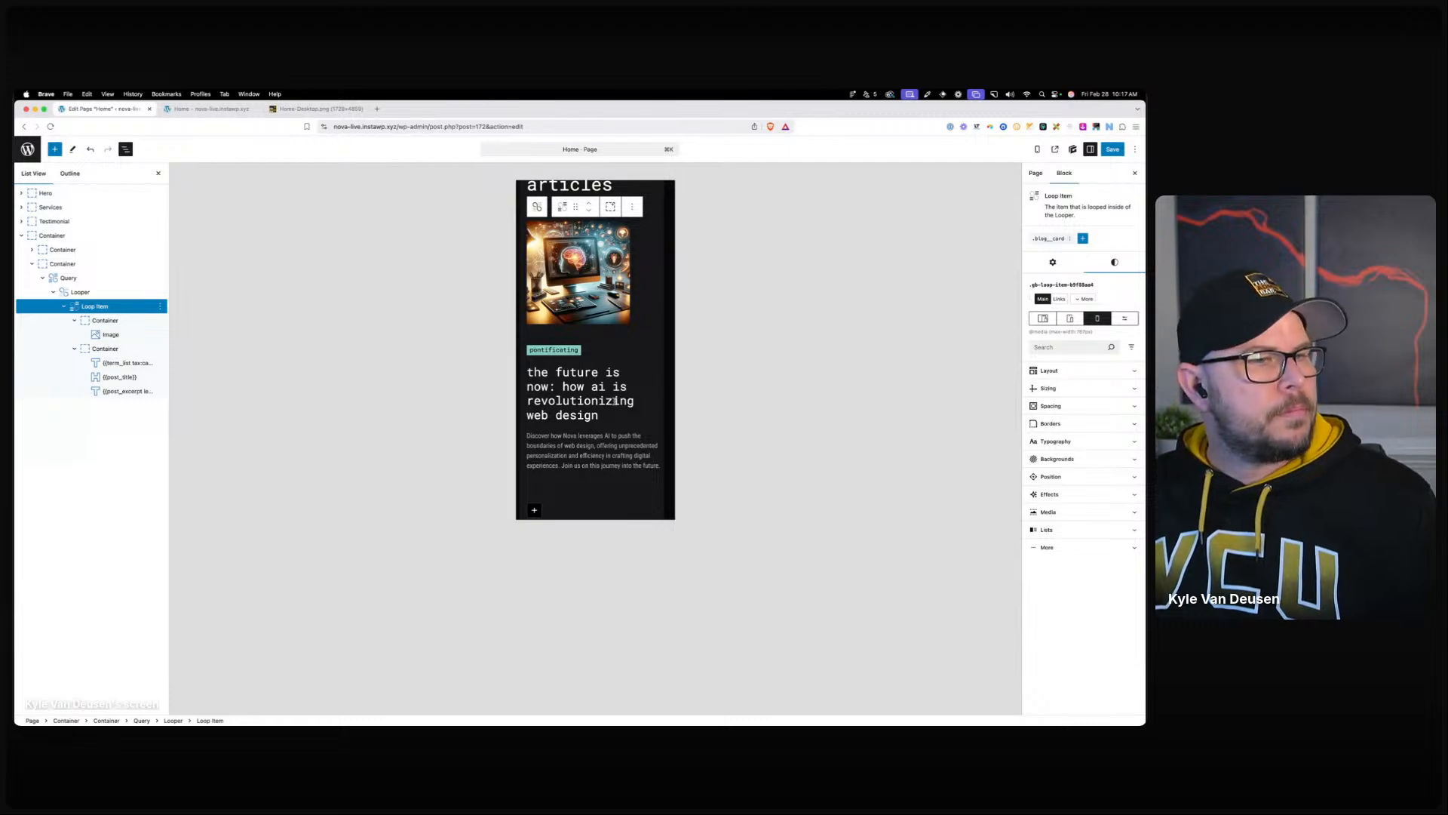
{"action": "scroll", "coordinate": [608, 401], "scroll_direction": "up", "scroll_amount": 3}
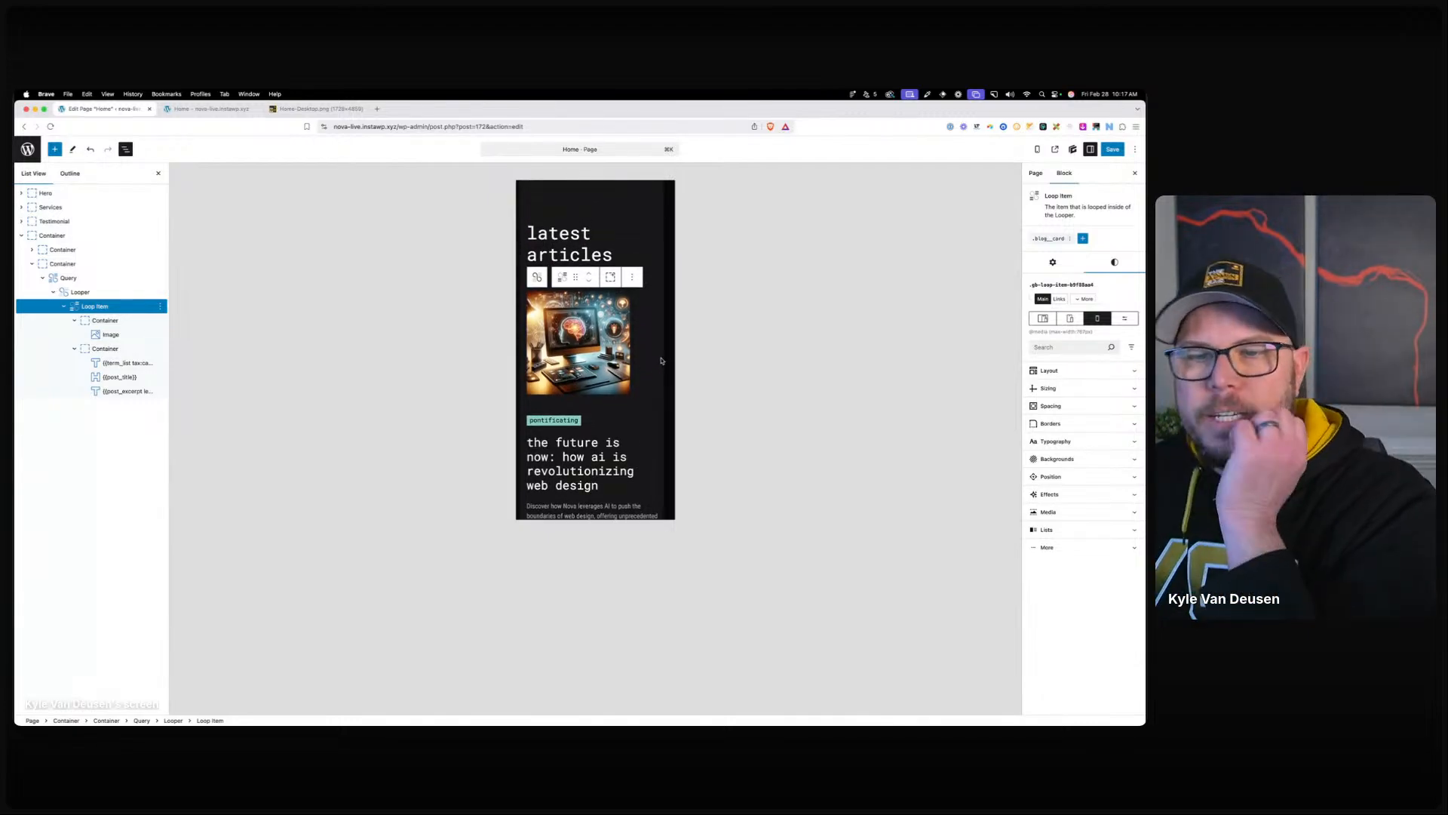
{"action": "scroll", "coordinate": [641, 373], "scroll_direction": "down", "scroll_amount": 2}
{"action": "scroll", "coordinate": [628, 378], "scroll_direction": "down", "scroll_amount": 5}
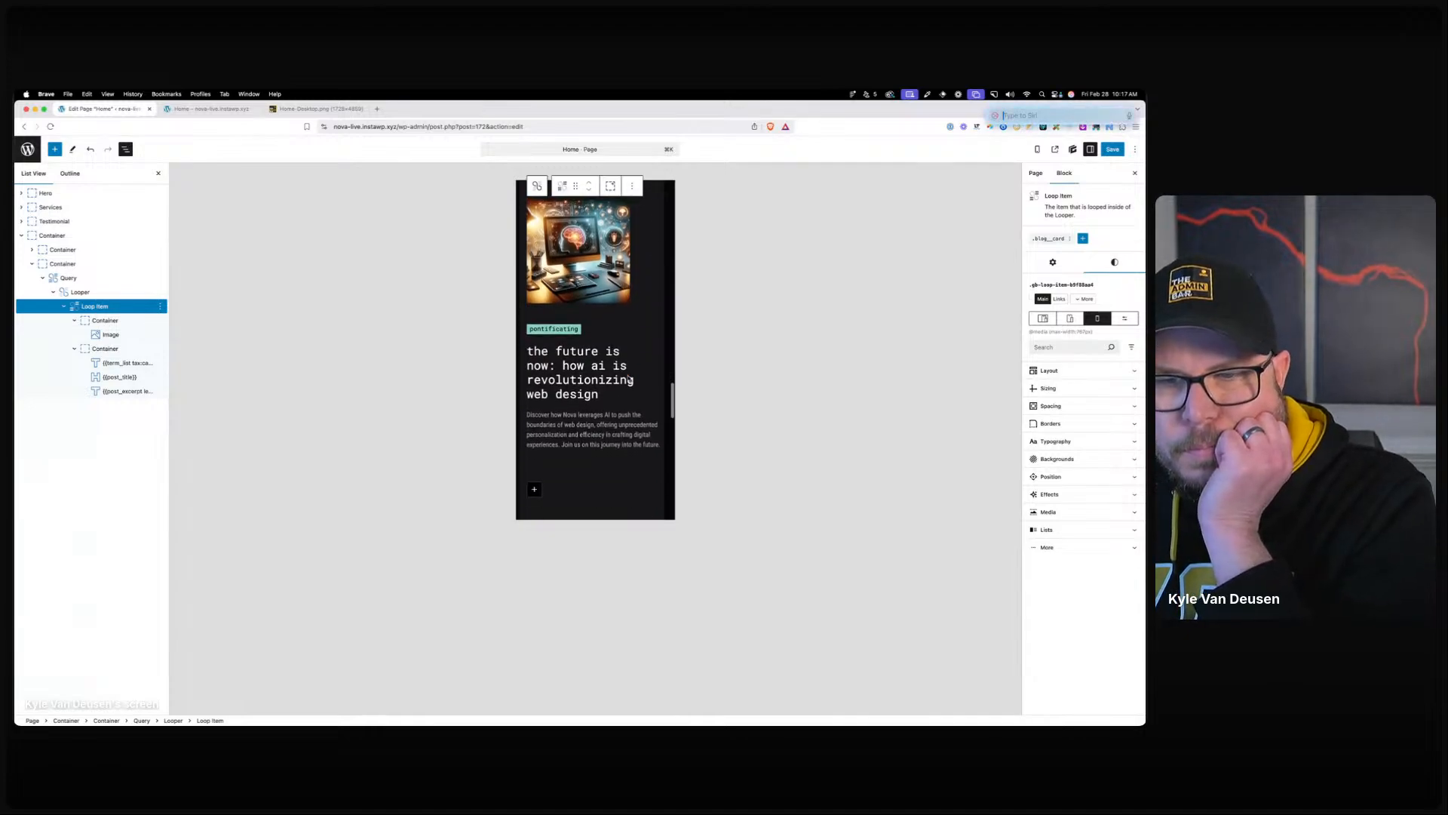
{"action": "scroll", "coordinate": [629, 378], "scroll_direction": "up", "scroll_amount": 6}
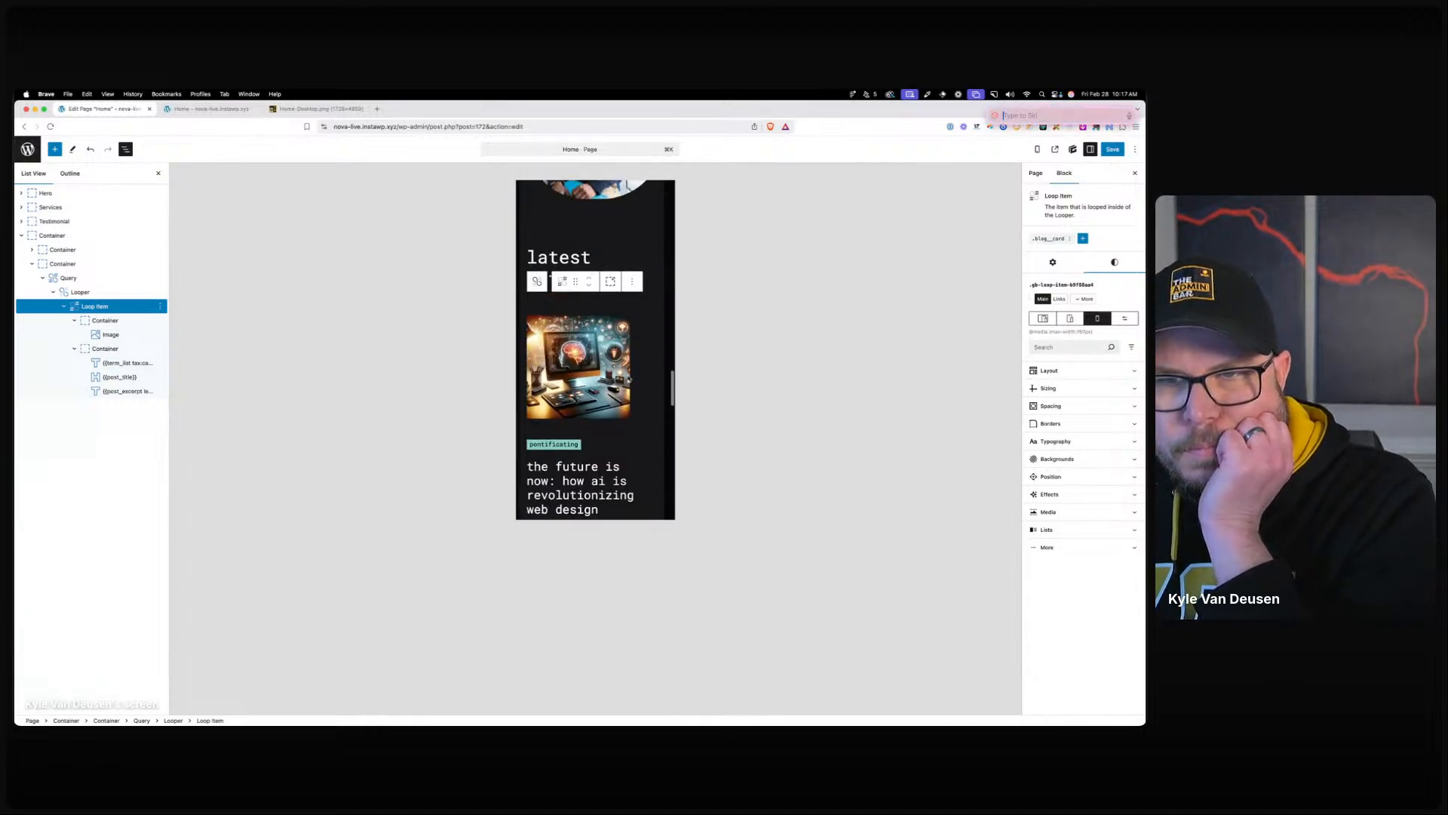
{"action": "scroll", "coordinate": [628, 378], "scroll_direction": "down", "scroll_amount": 1}
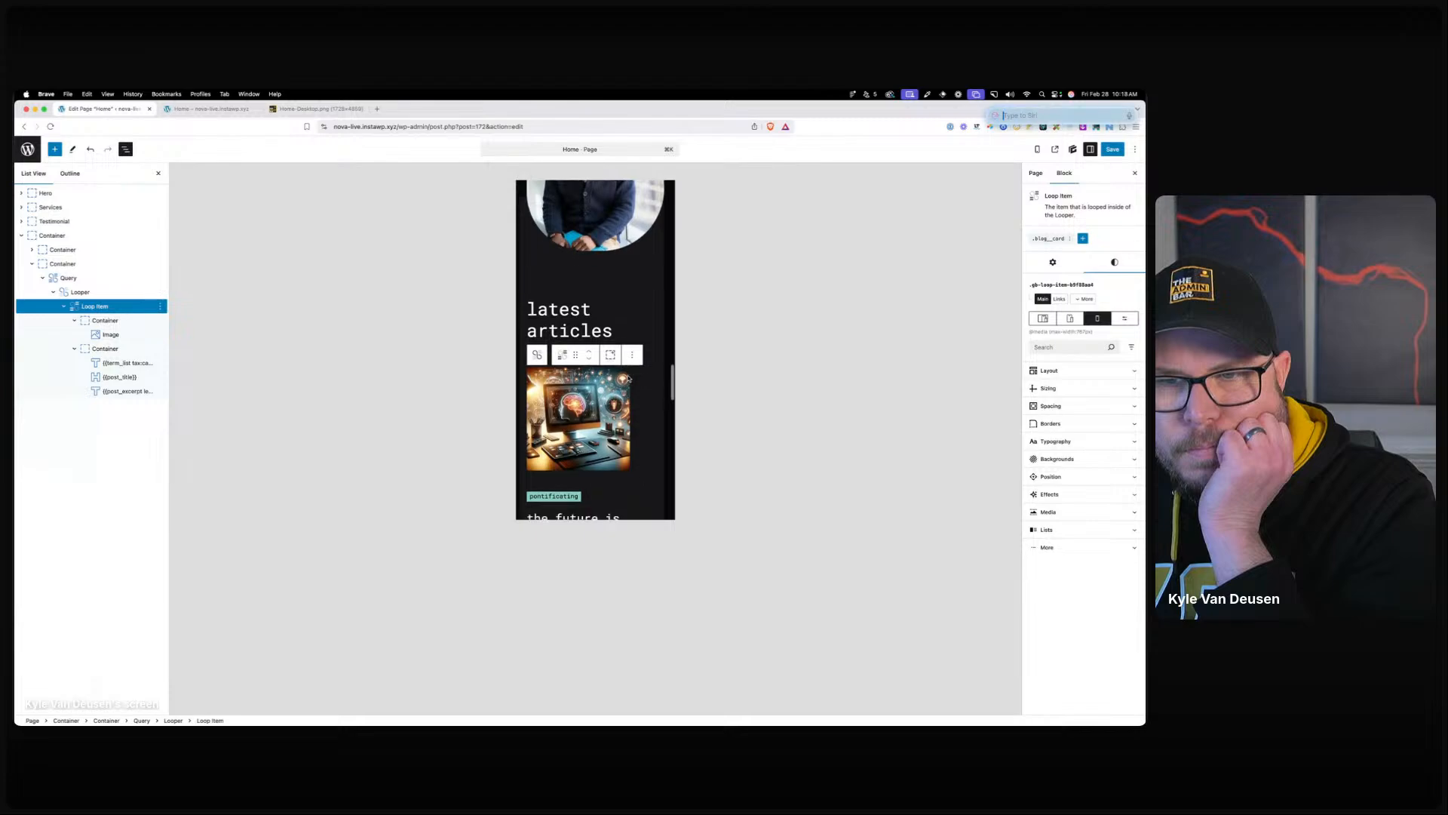
{"action": "left_click", "coordinate": [1043, 317]}
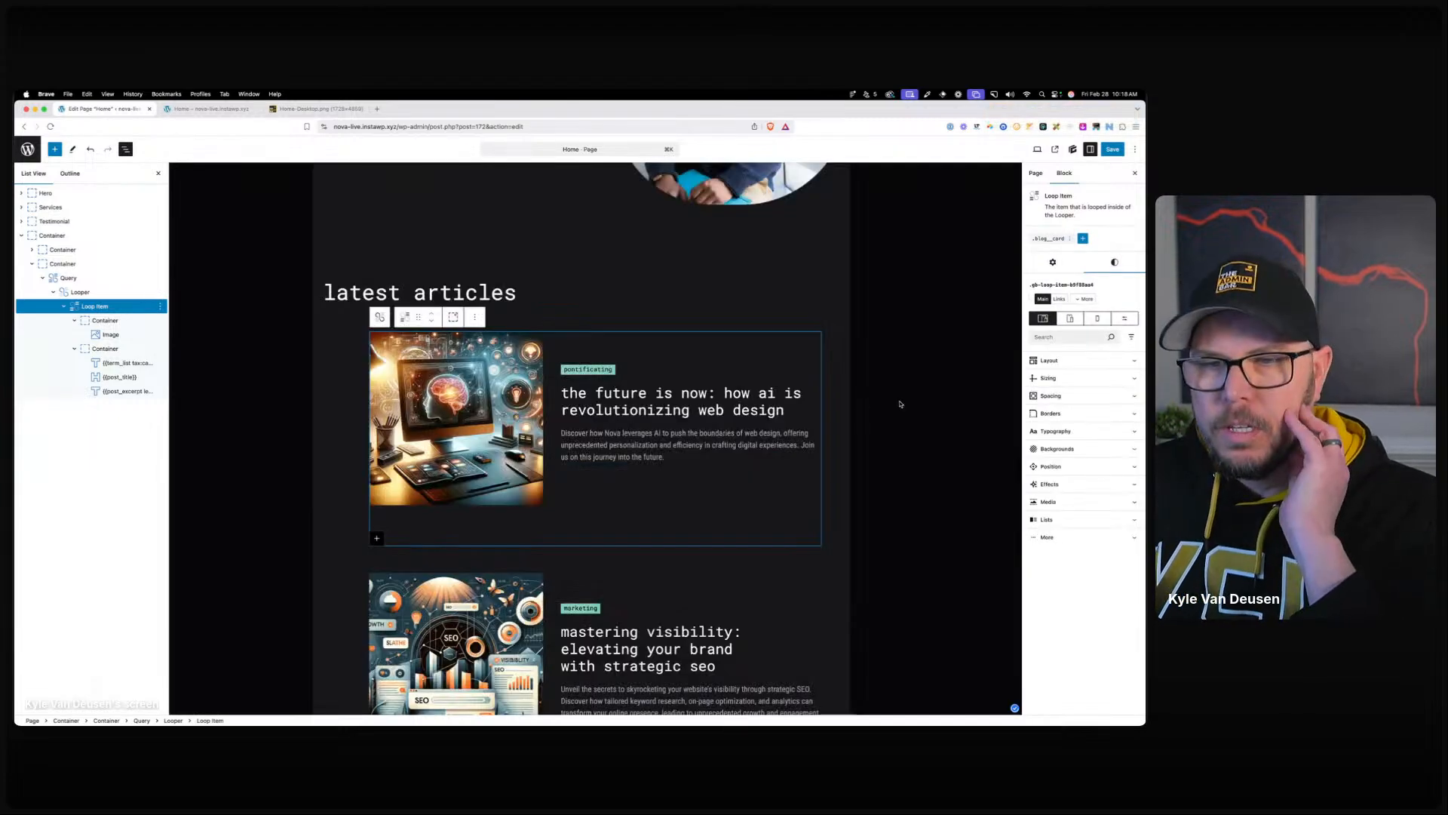
{"action": "scroll", "coordinate": [879, 404], "scroll_direction": "down", "scroll_amount": 4}
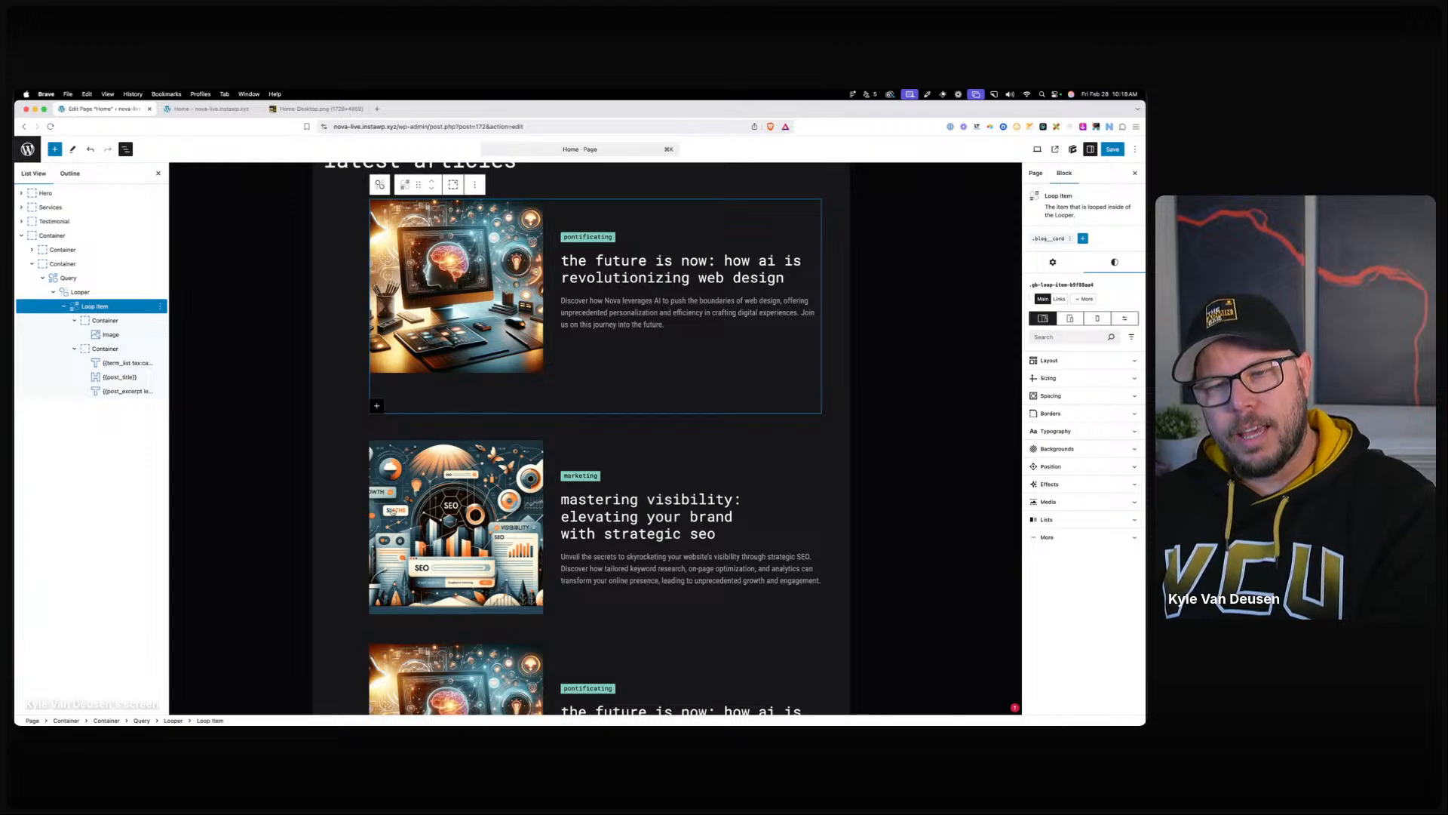
Create the blog-card__text-wrapper global style on the card's text container and begin editing it.
{"action": "left_click", "coordinate": [109, 350]}
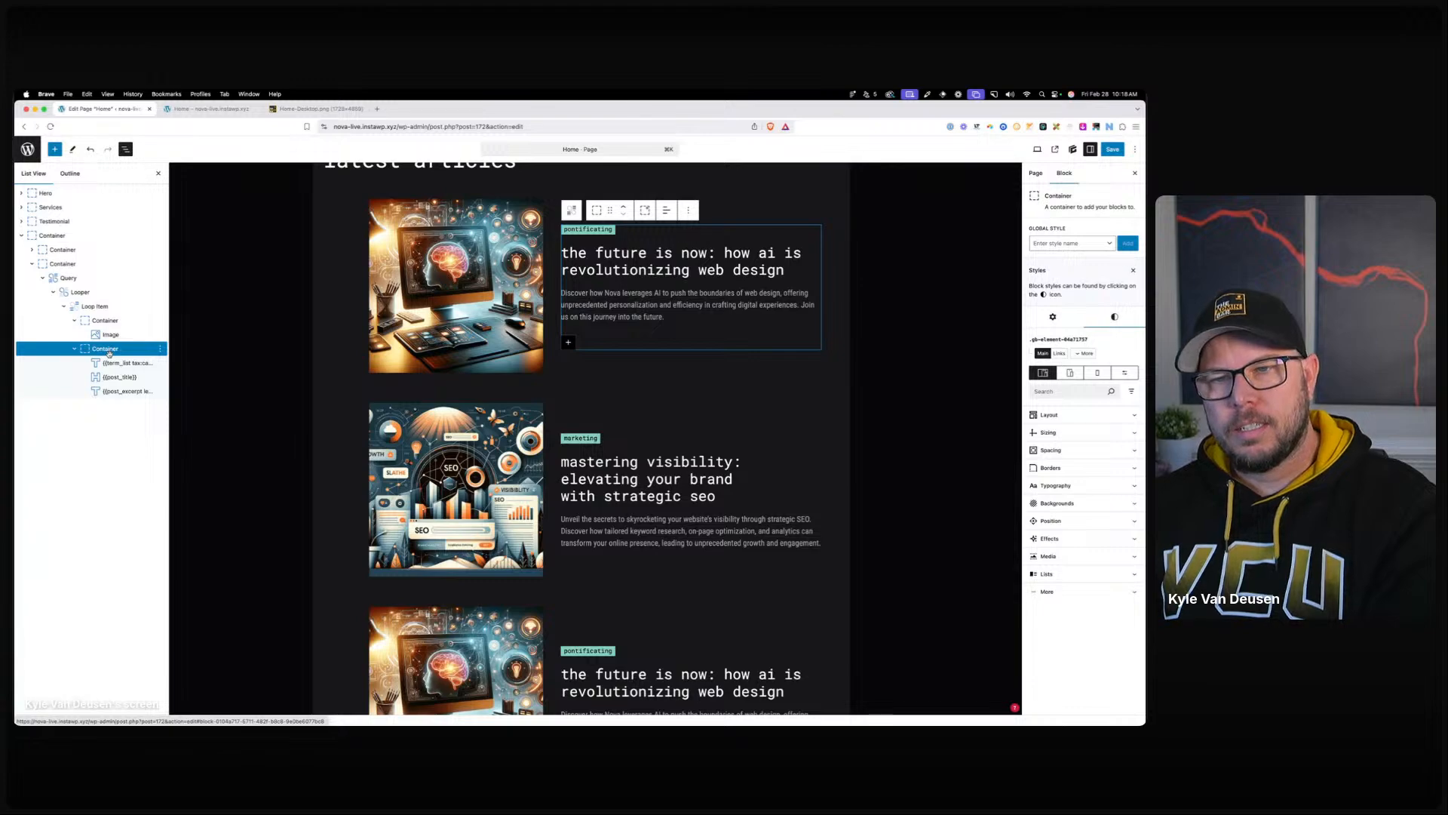
{"action": "left_click", "coordinate": [1052, 243]}
{"action": "type", "text": "blog-card__"}
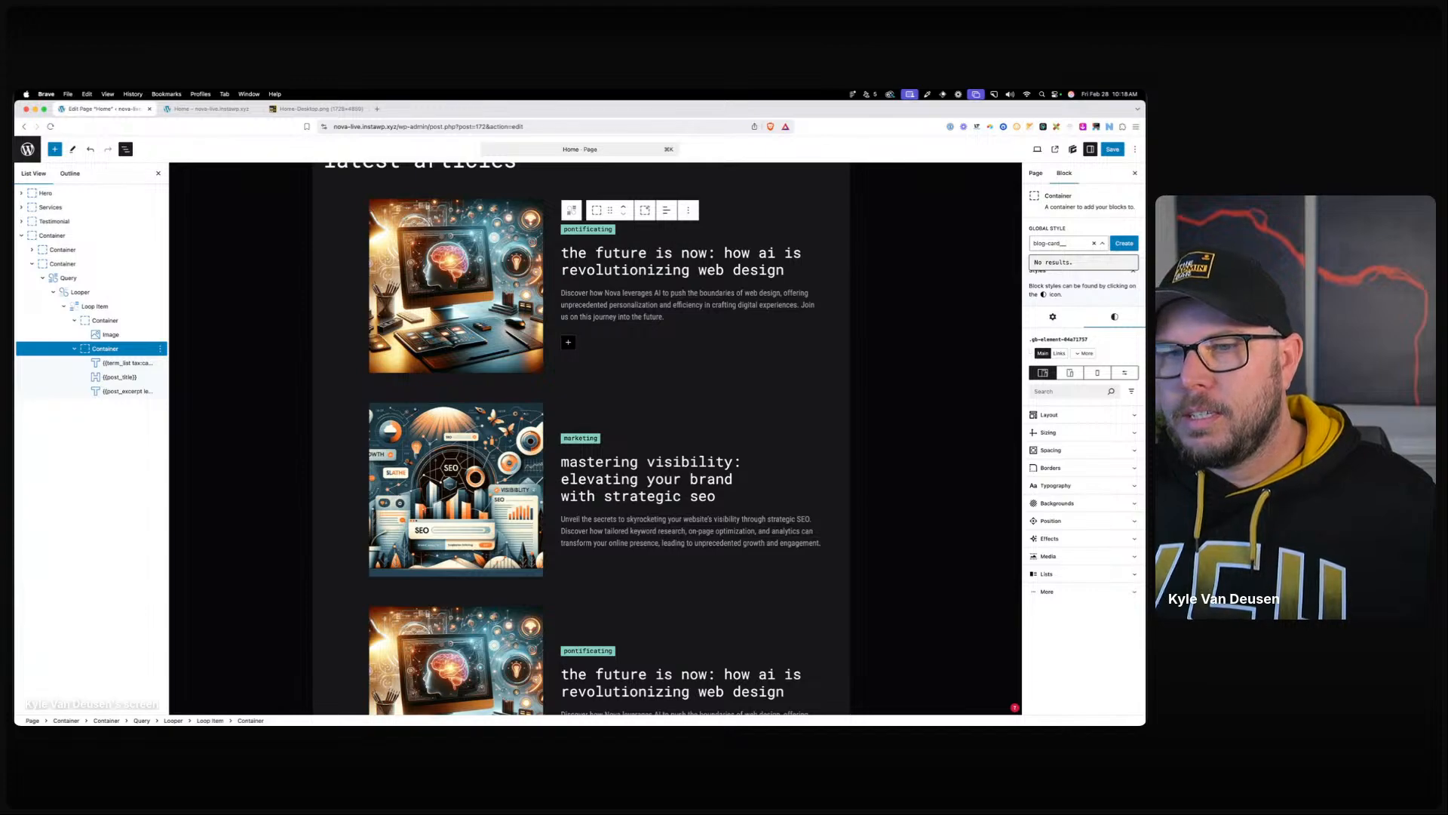
{"action": "type", "text": "text-wrapper"}
{"action": "key", "text": "super+a"}
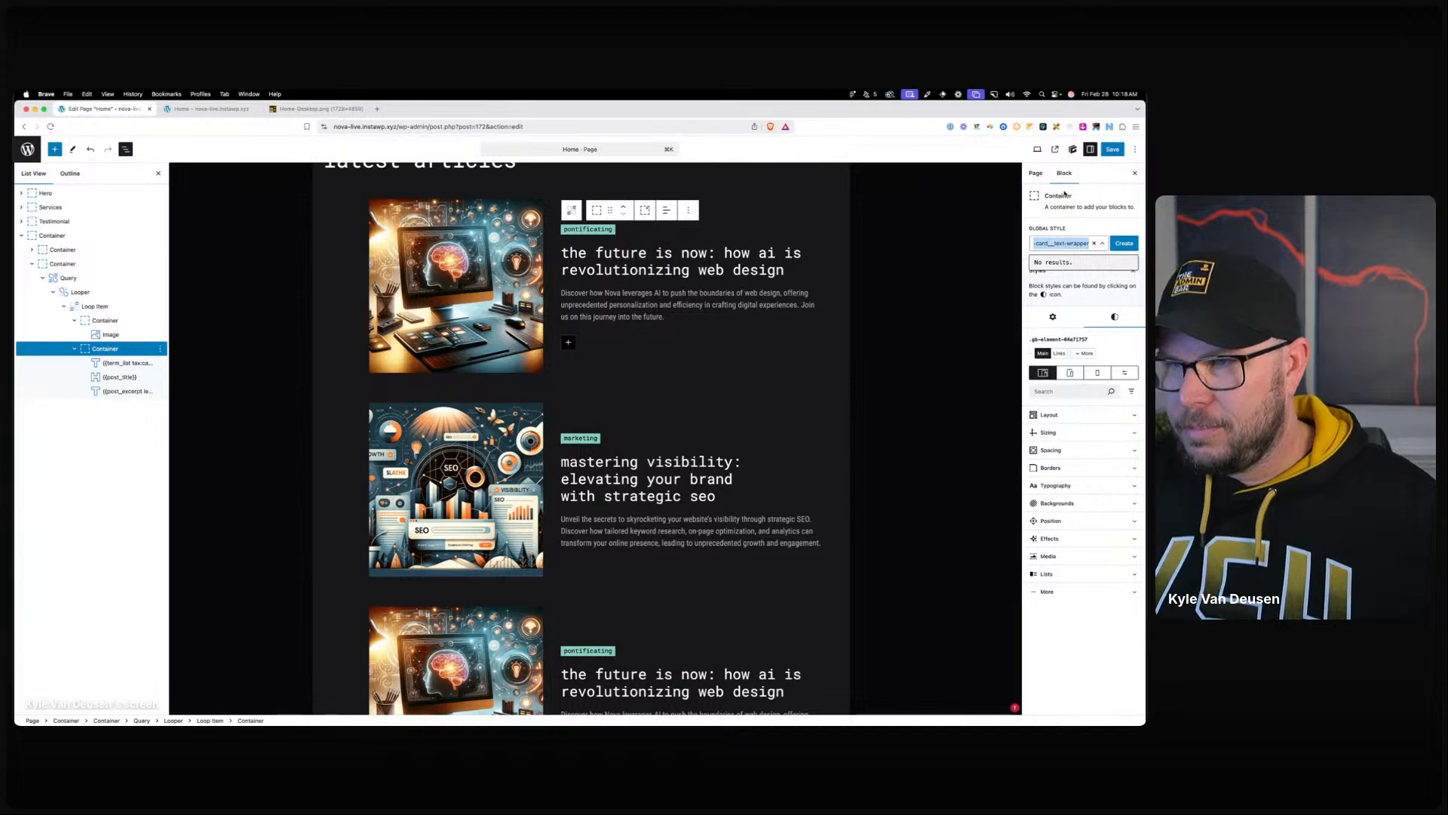
{"action": "left_click", "coordinate": [1121, 244]}
{"action": "left_click", "coordinate": [1051, 303]}
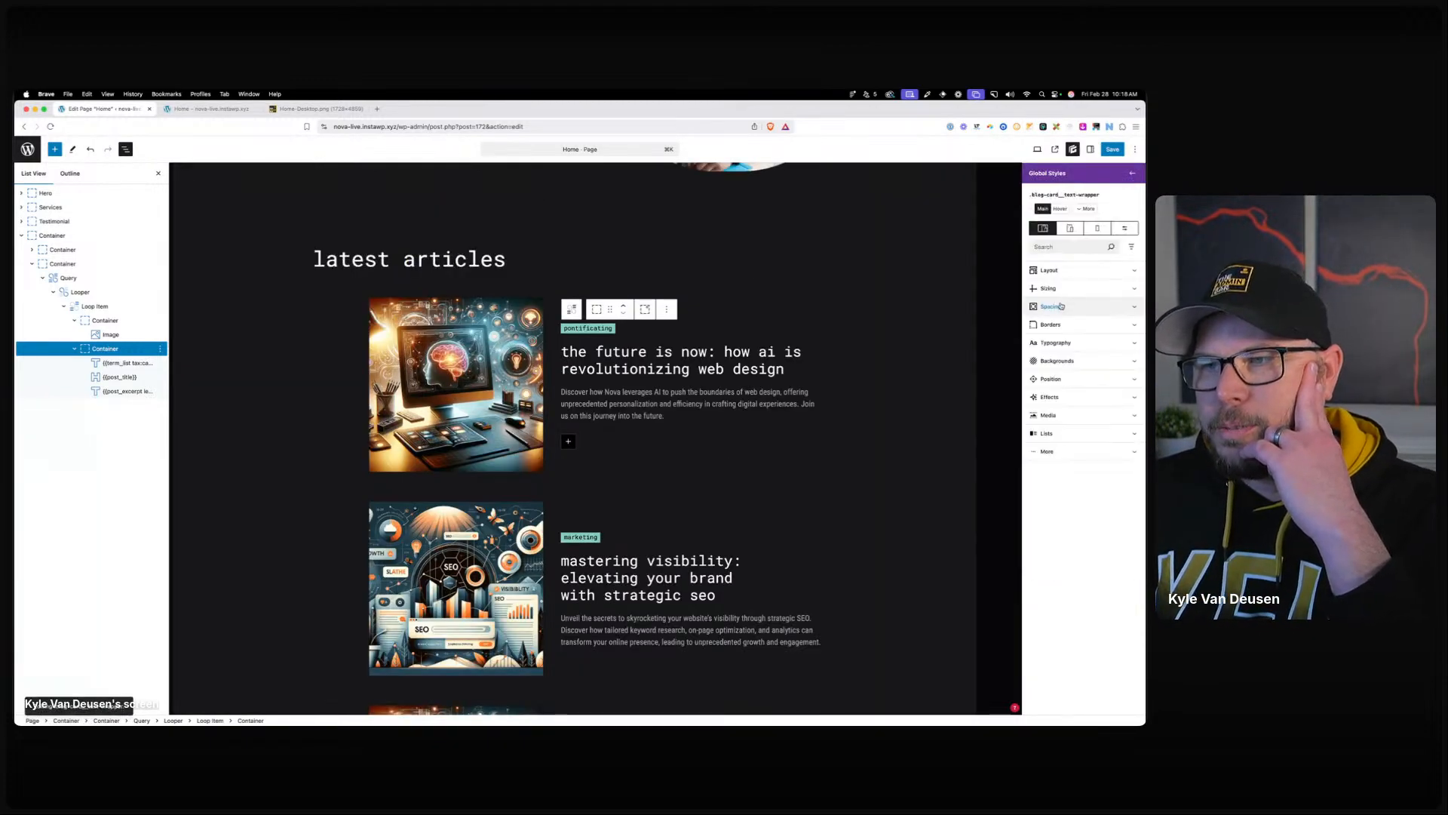
{"action": "left_click", "coordinate": [80, 292]}
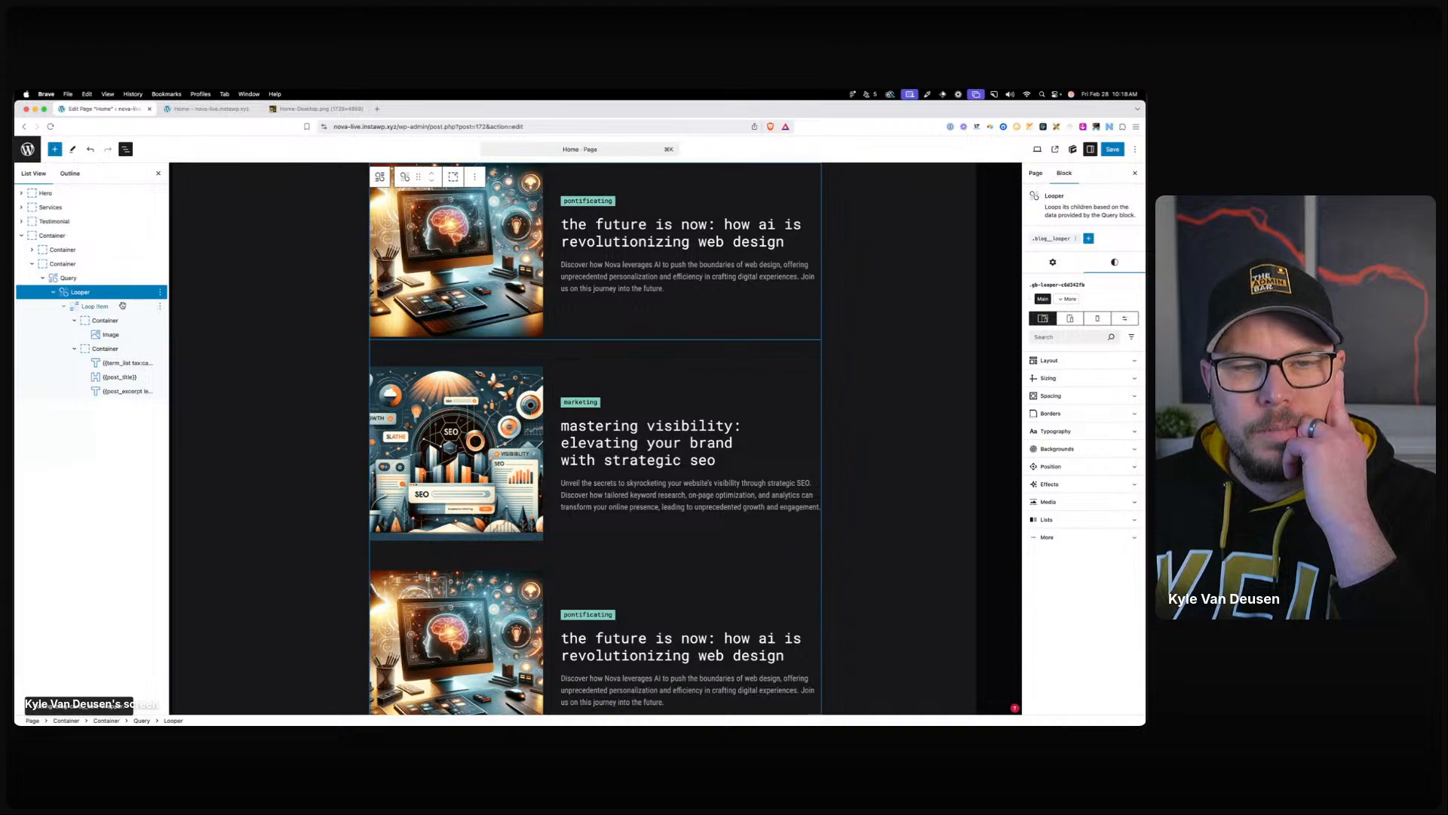
Add a :nth-of-type(even) selector targeting the text wrapper to the .blog_card global style.
{"action": "left_click", "coordinate": [95, 306]}
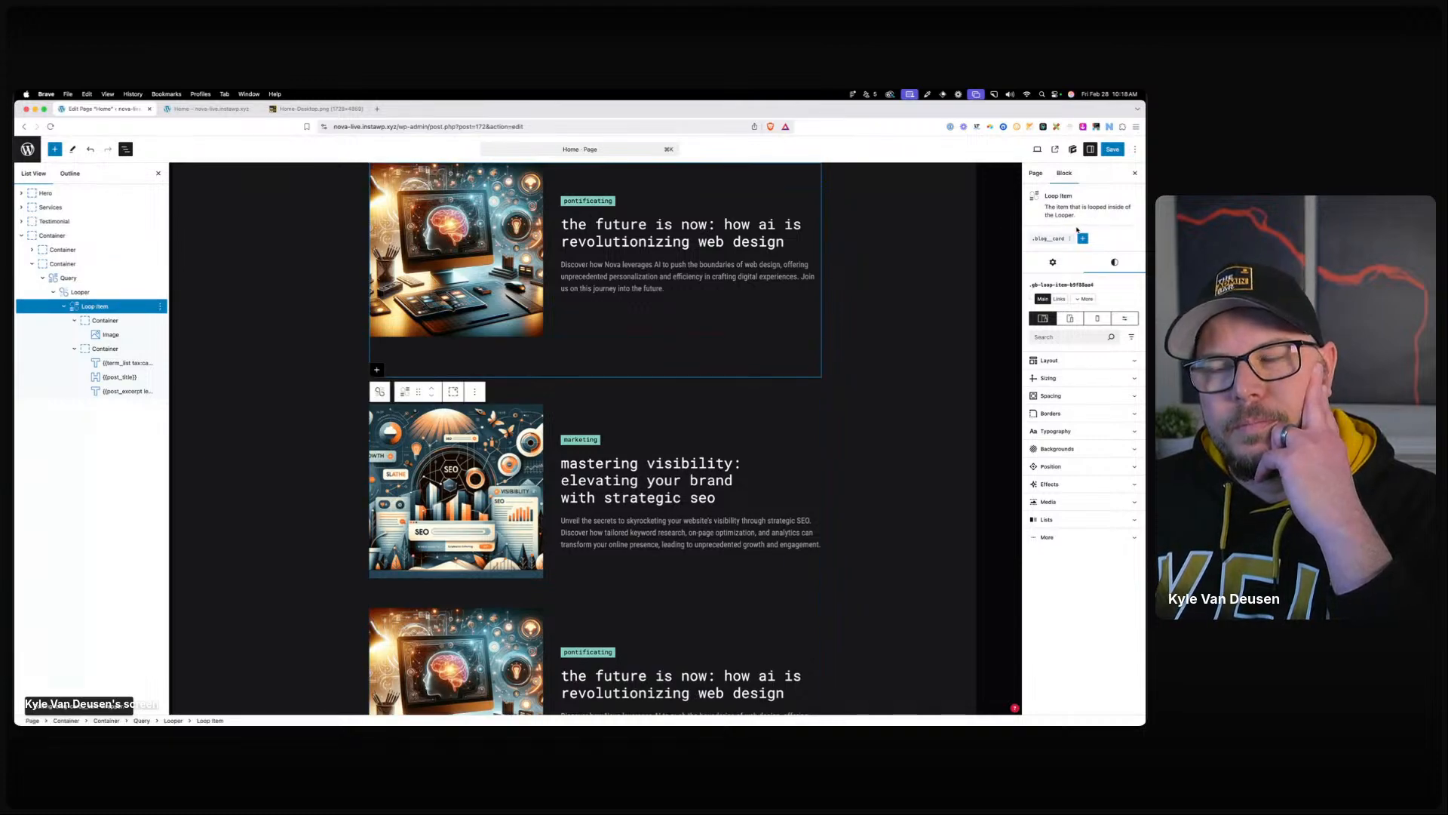
{"action": "left_click", "coordinate": [1057, 239]}
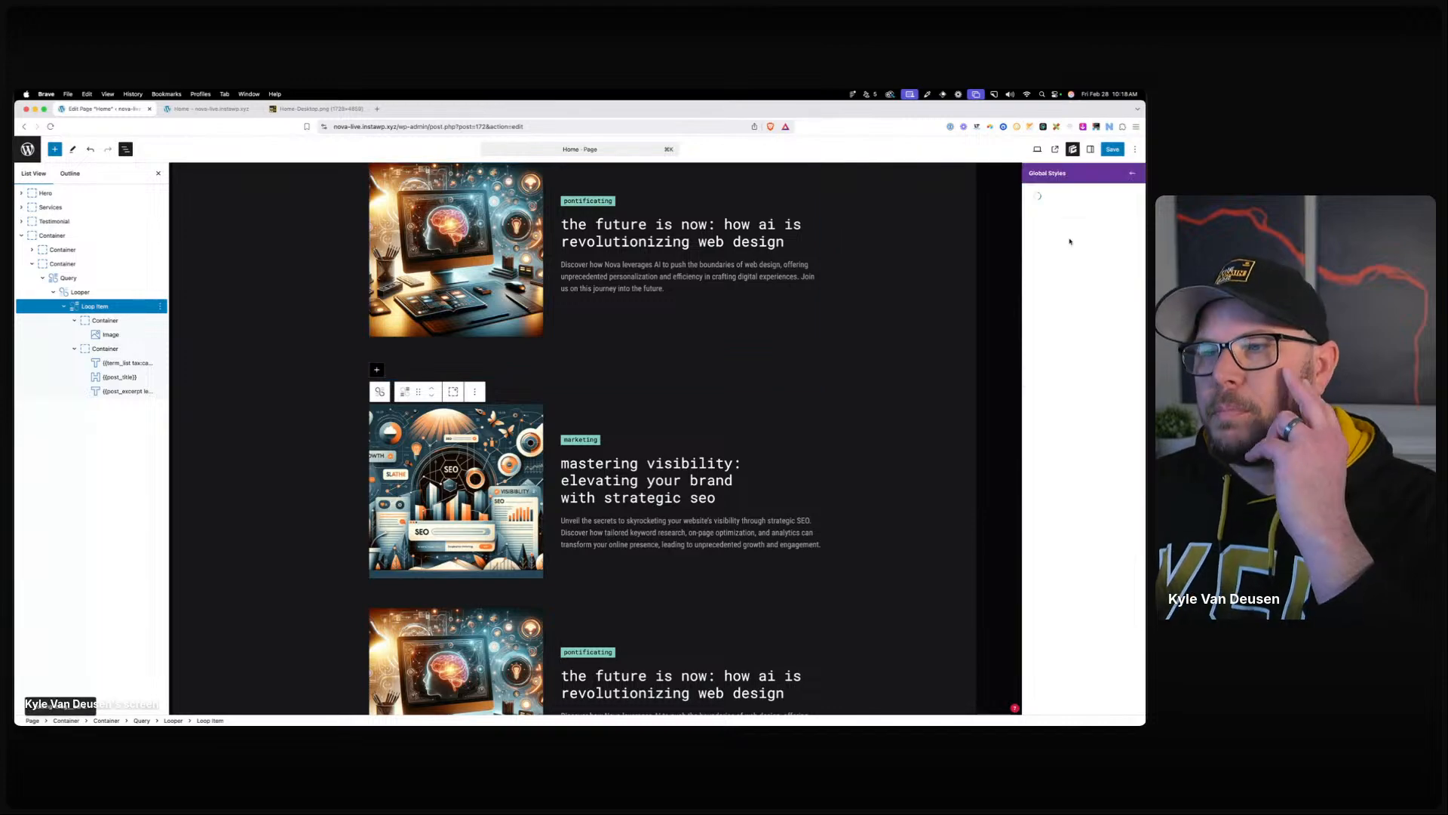
{"action": "left_click", "coordinate": [1089, 209]}
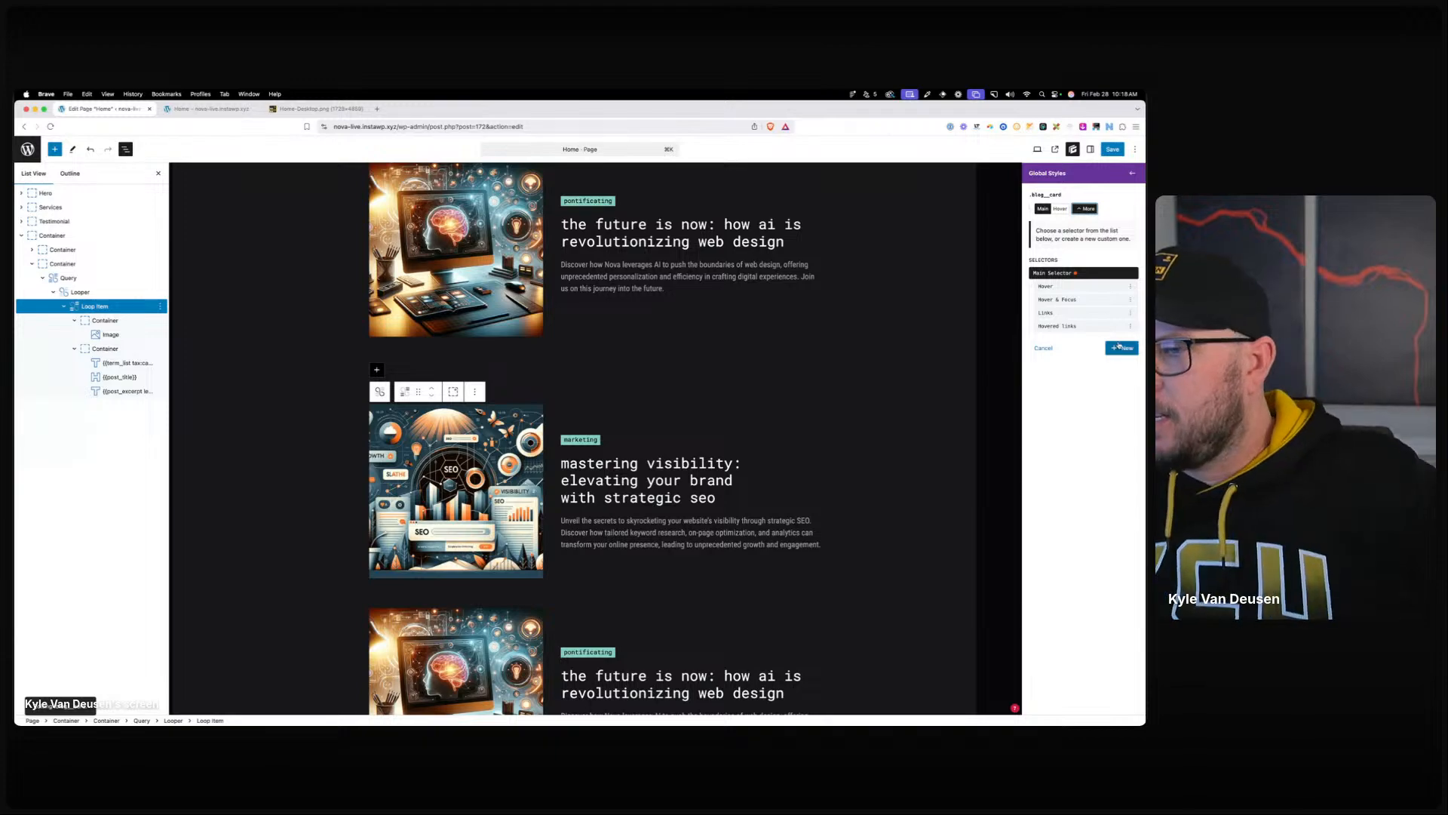
{"action": "left_click", "coordinate": [1078, 280]}
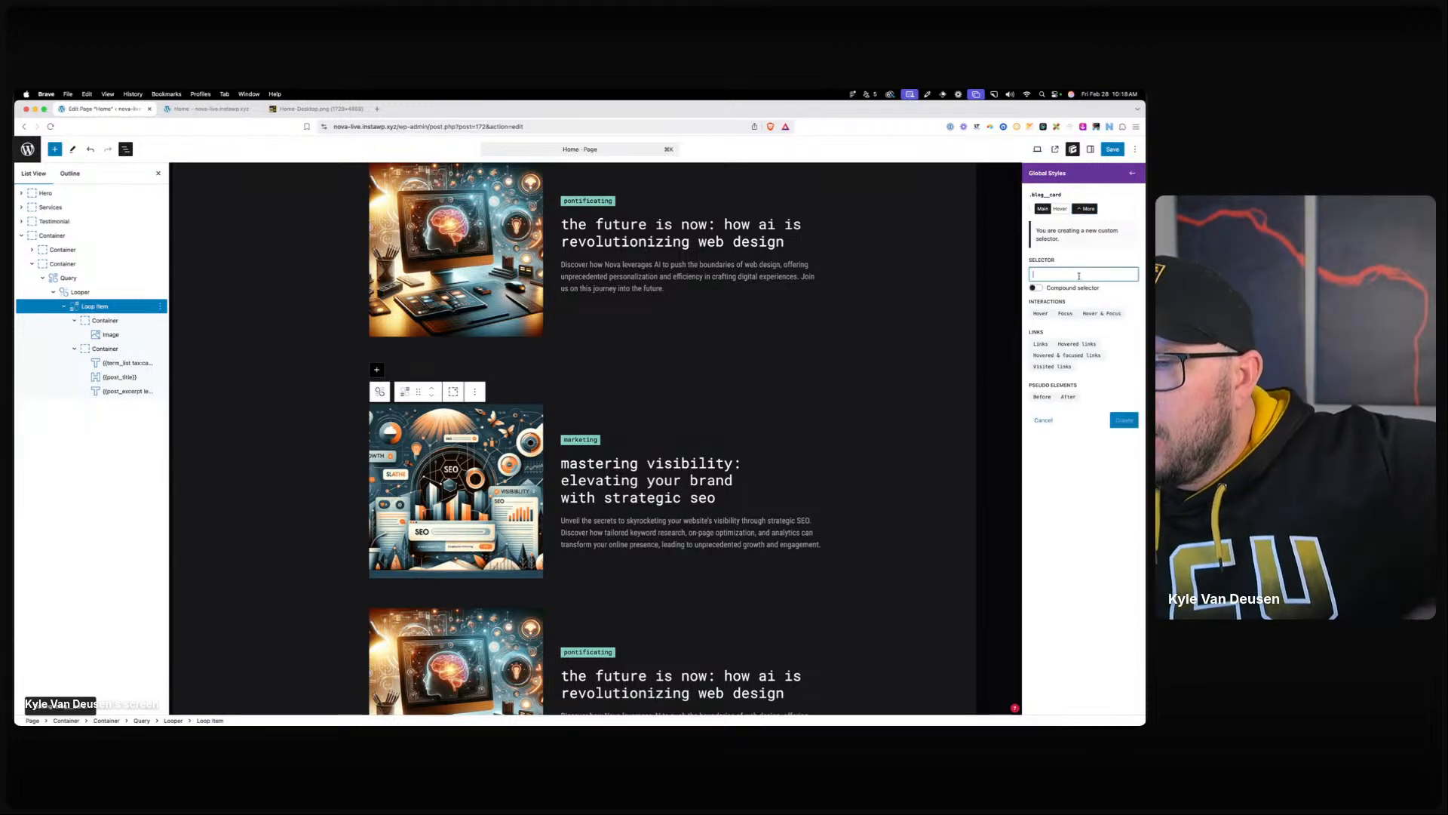
{"action": "left_click", "coordinate": [1035, 288]}
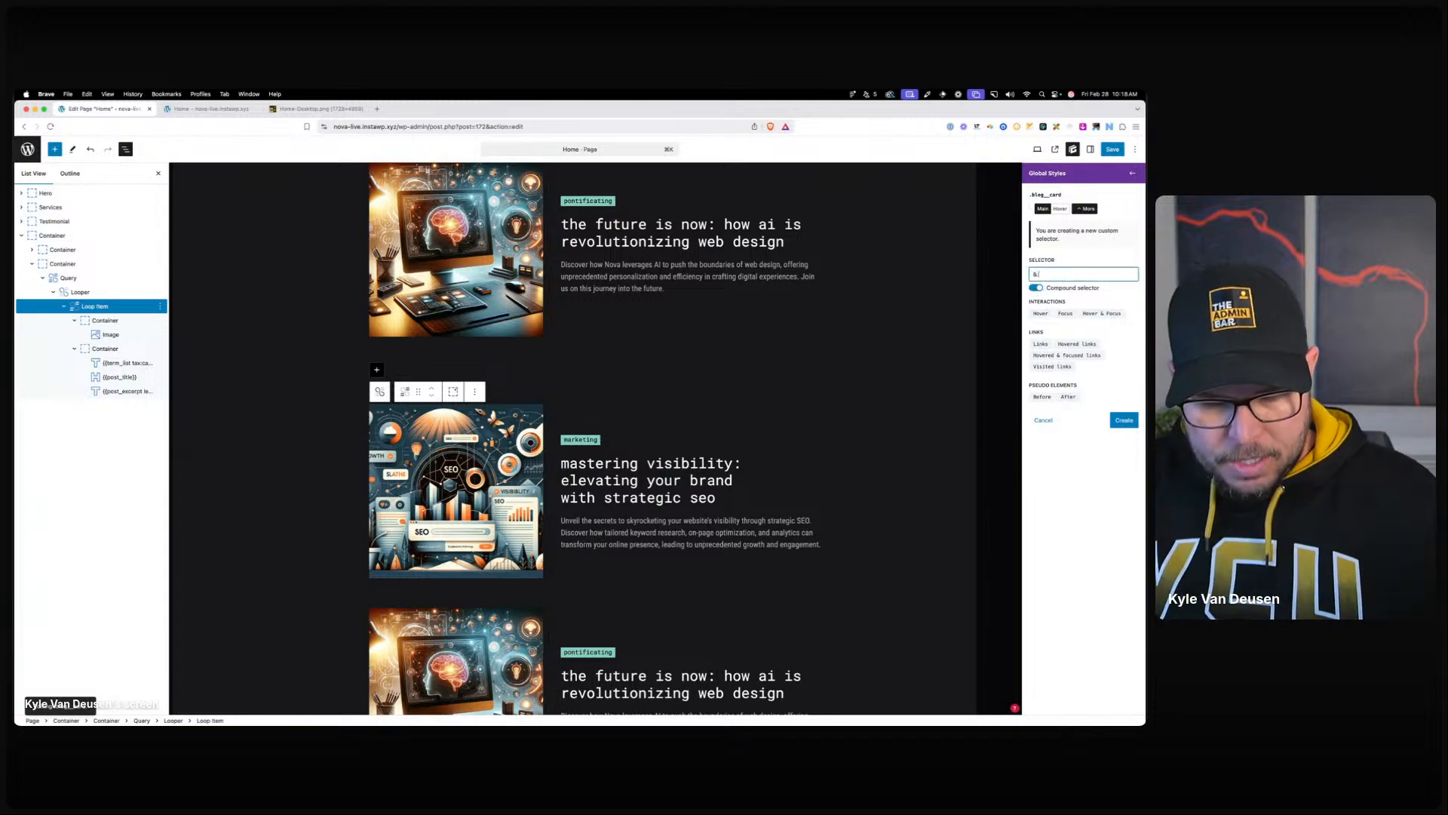
{"action": "type", "text": ":nth-of-type"}
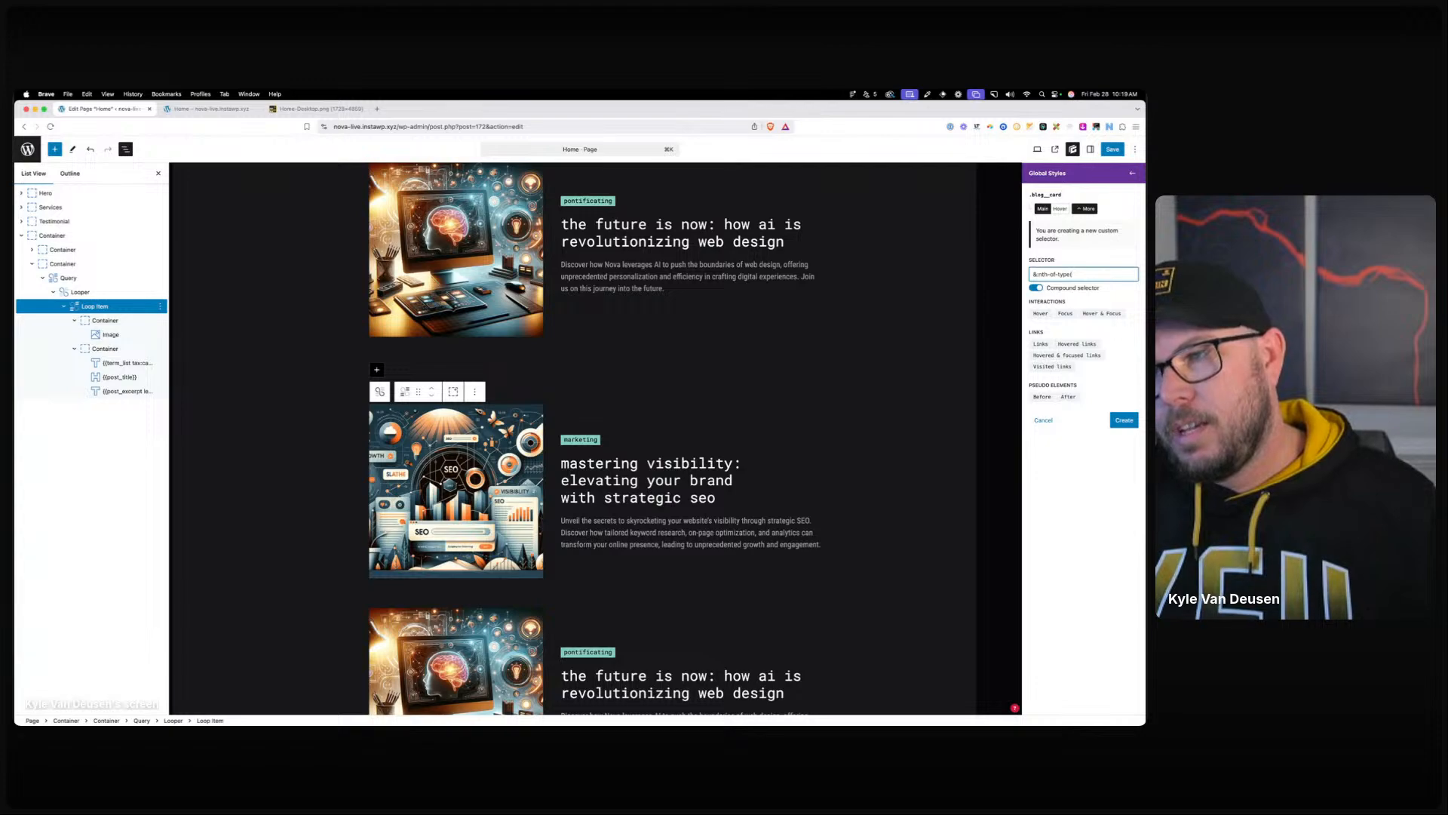
{"action": "type", "text": "(even)"}
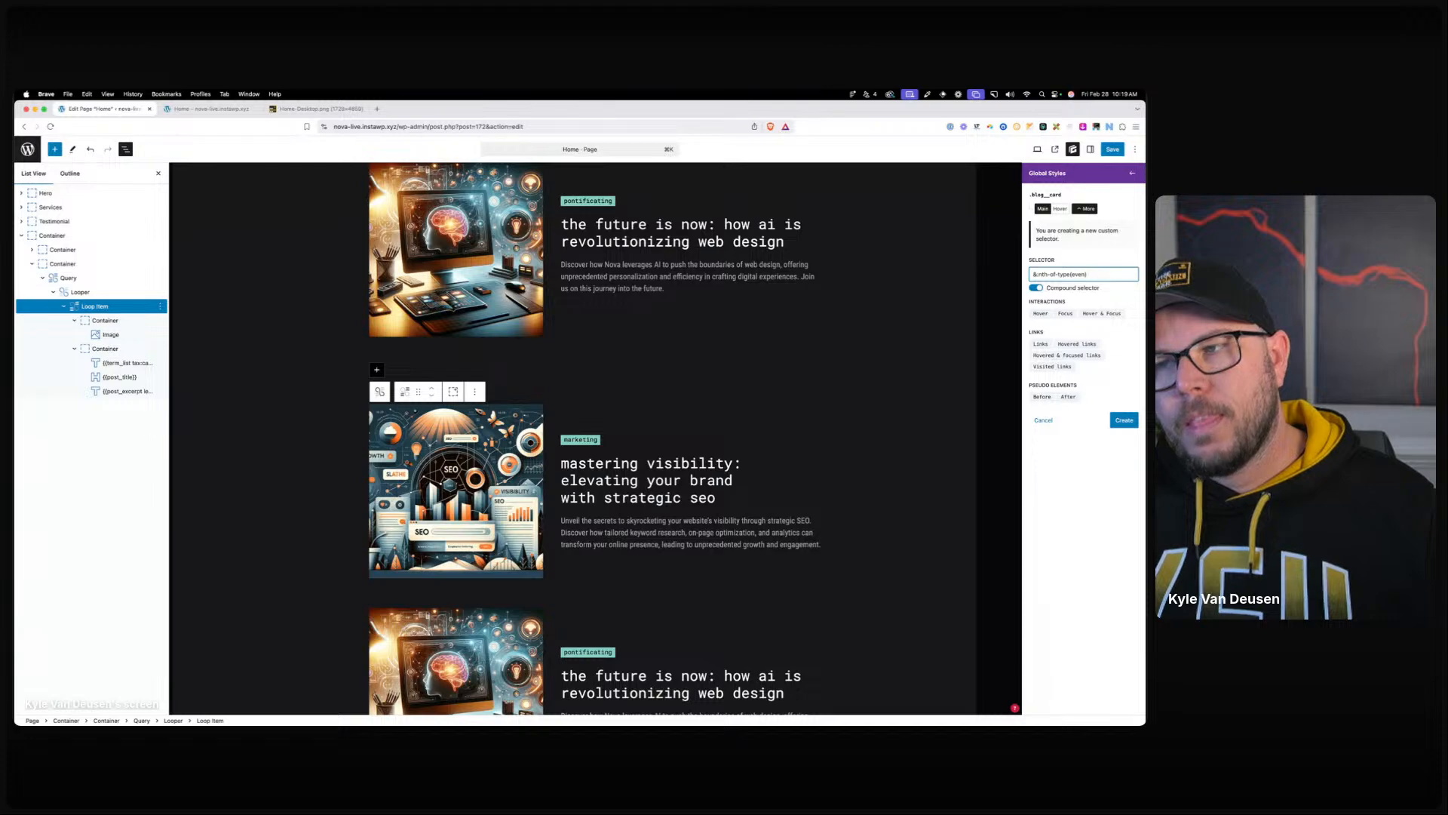
{"action": "type", "text": ".blog-card__text-wrapper"}
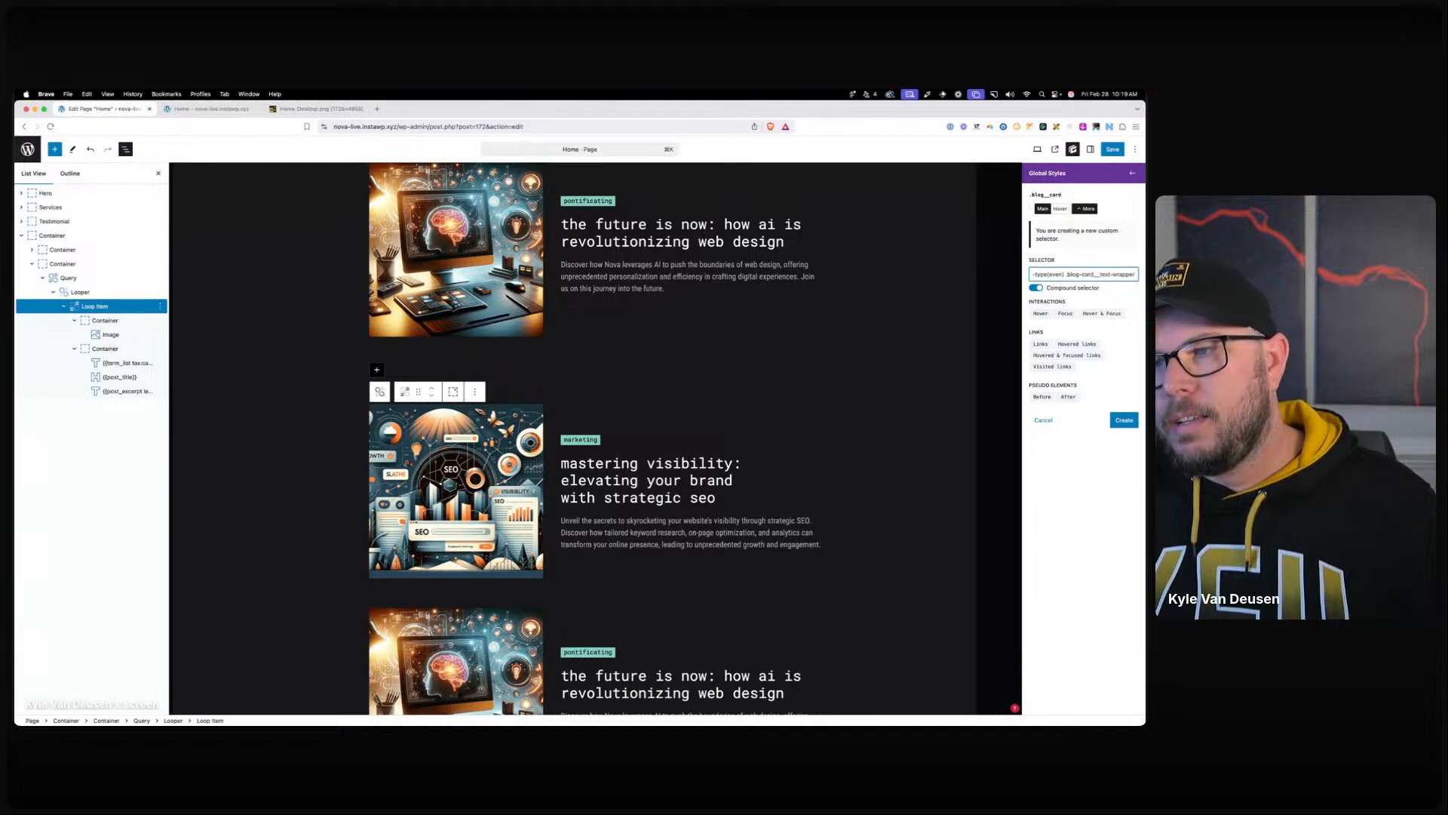
{"action": "left_click", "coordinate": [1116, 420]}
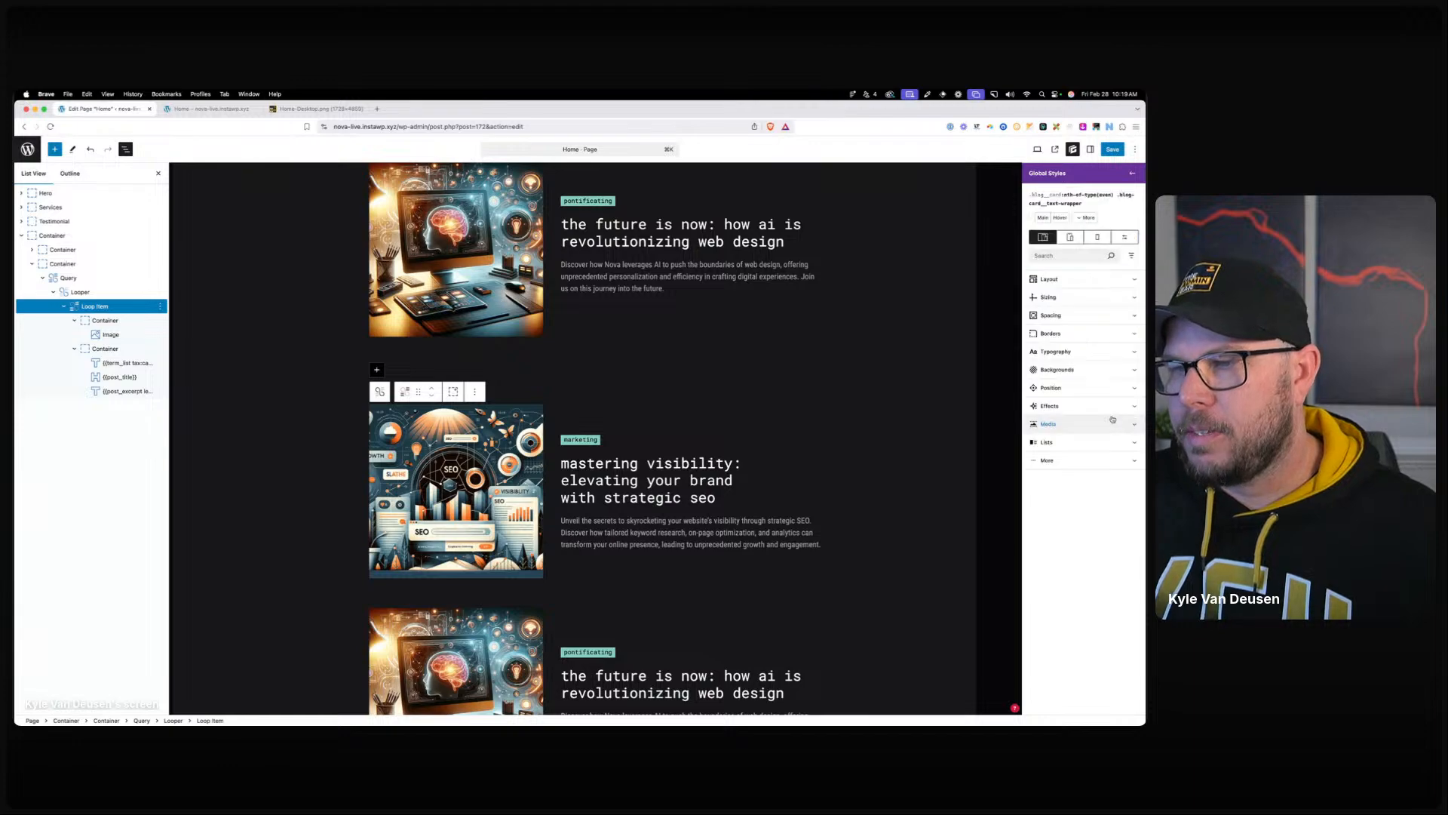
Set the even-card text wrapper's flex order to -1.
{"action": "left_click", "coordinate": [1064, 279]}
{"action": "left_click", "coordinate": [1047, 540]}
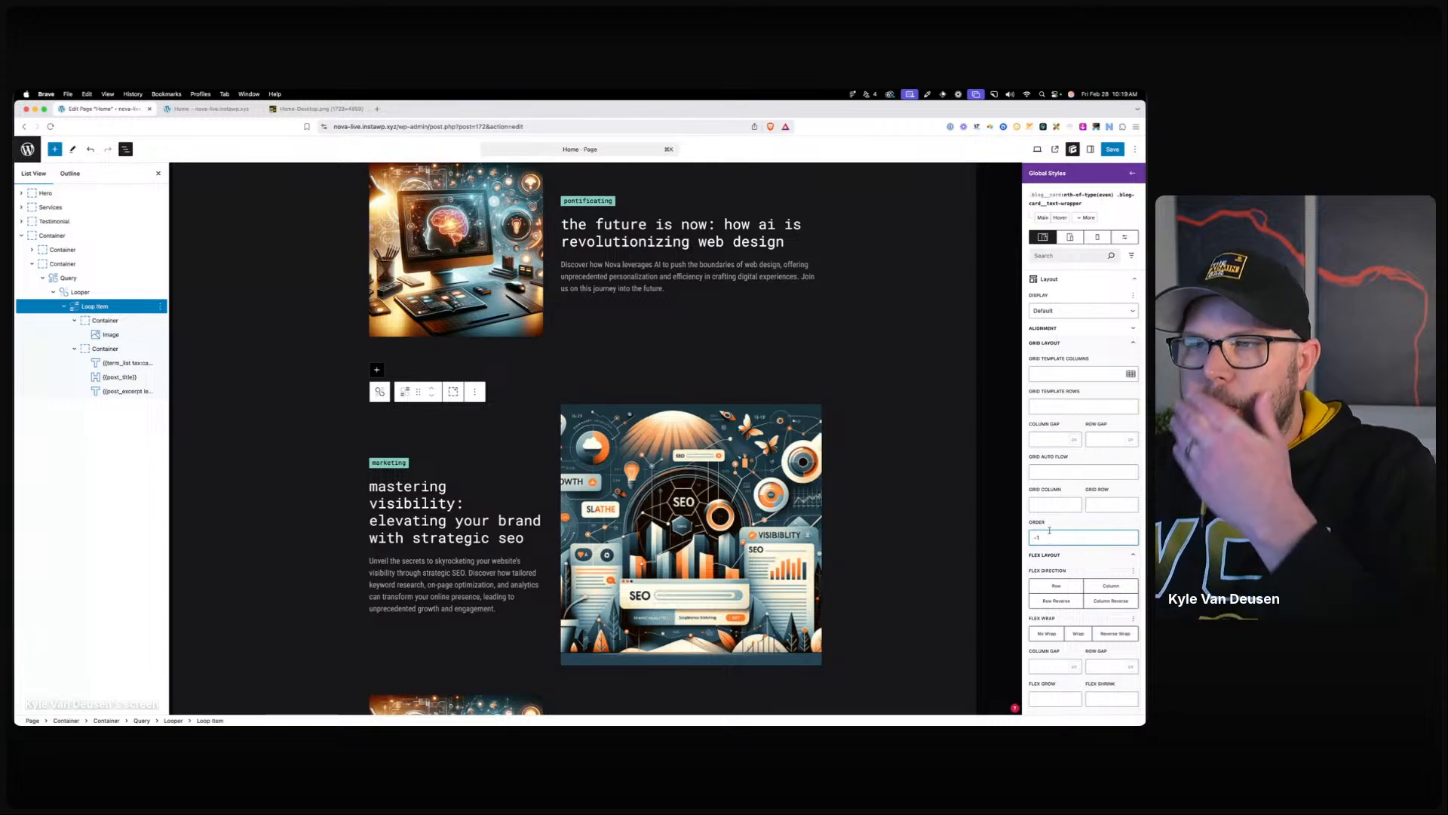
{"action": "mouse_move", "coordinate": [1114, 196]}
{"action": "left_mouse_down"}
{"action": "mouse_move", "coordinate": [1029, 196]}
{"action": "mouse_move", "coordinate": [1114, 196]}
{"action": "left_mouse_up"}
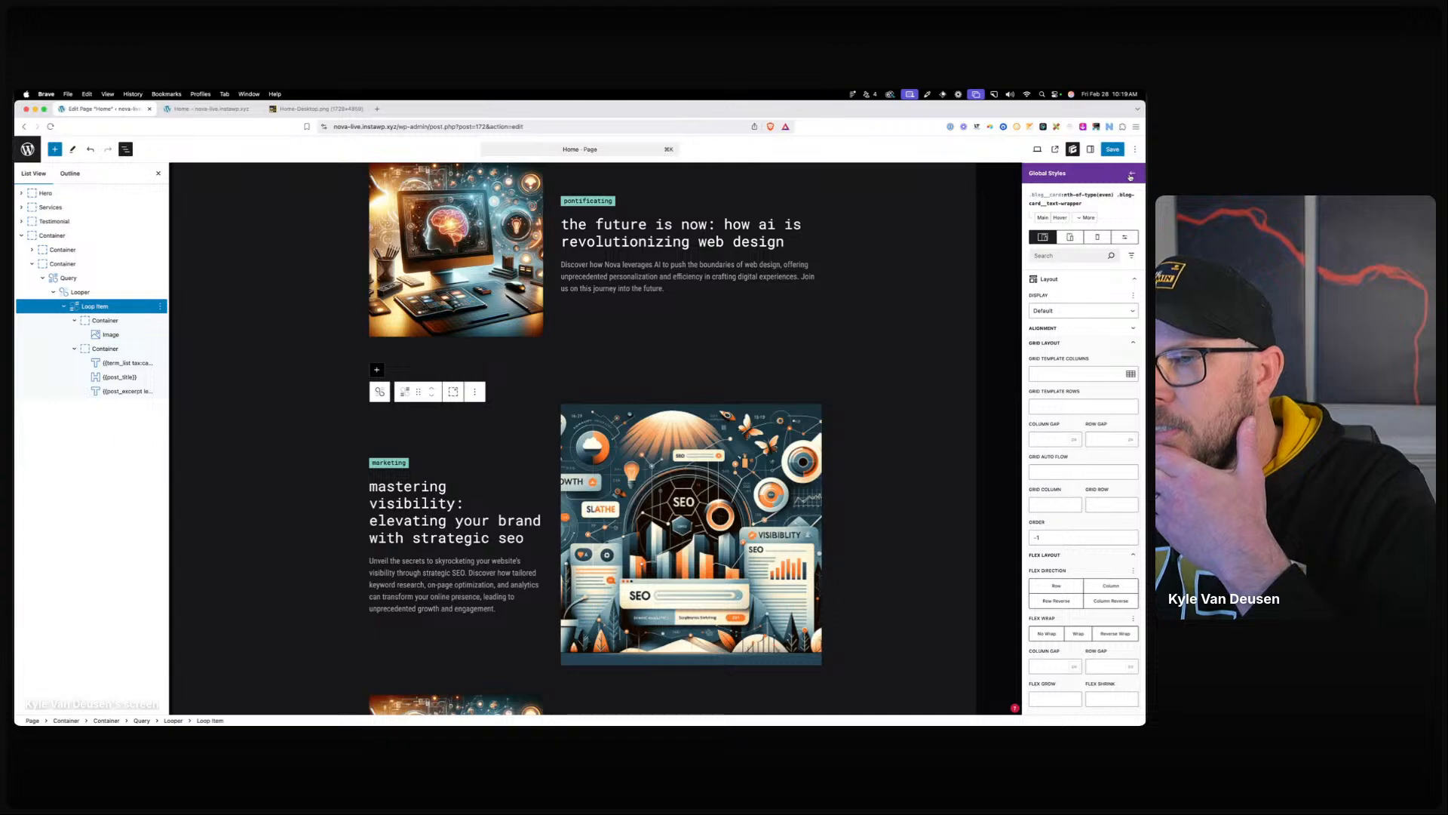
{"action": "left_click", "coordinate": [1131, 175]}
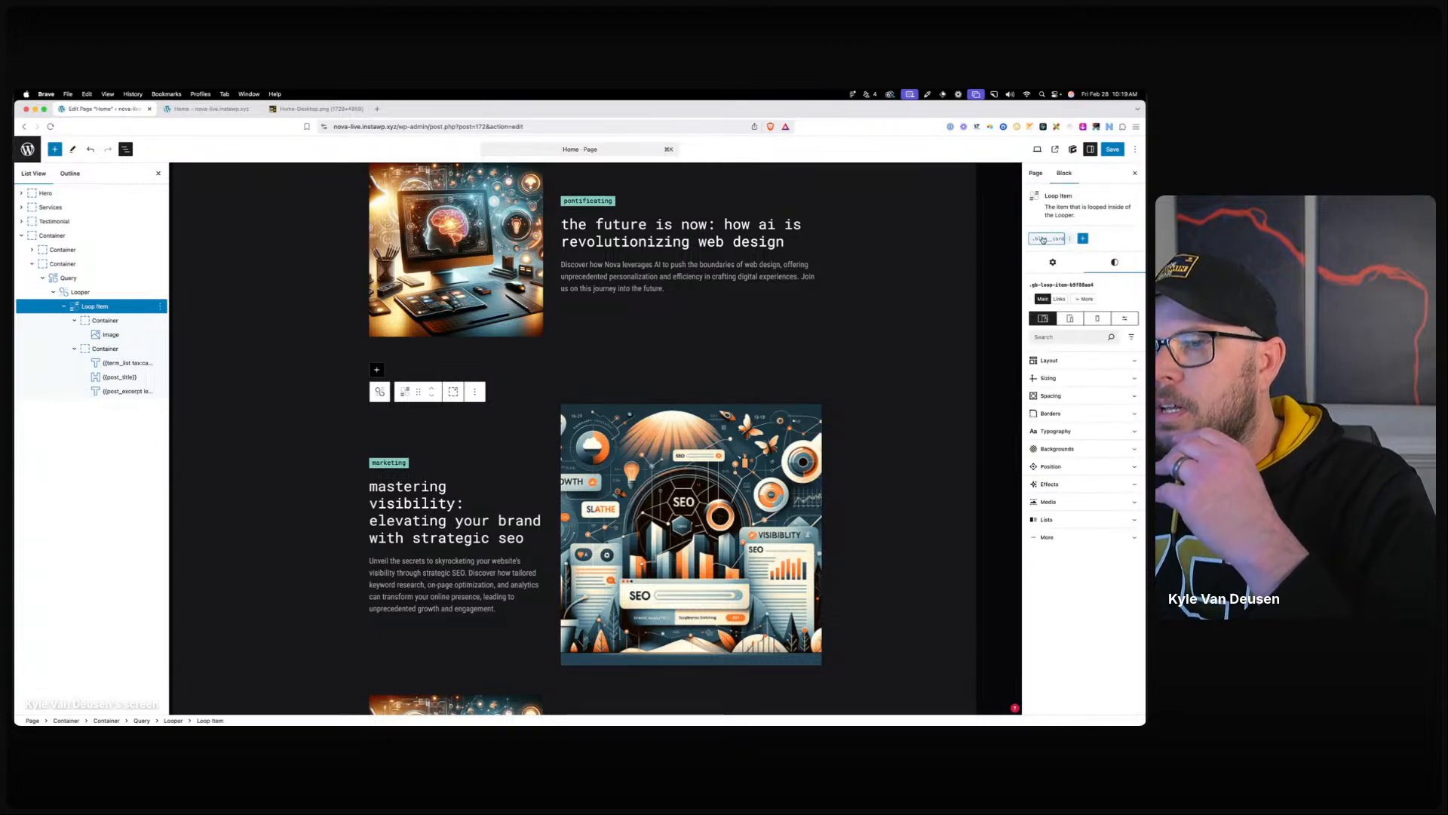
Add a compound &:nth-of-type(even) selector to the .blog_card global style with grid columns 3fr 2fr.
{"action": "left_click", "coordinate": [1108, 255]}
{"action": "left_click", "coordinate": [1088, 209]}
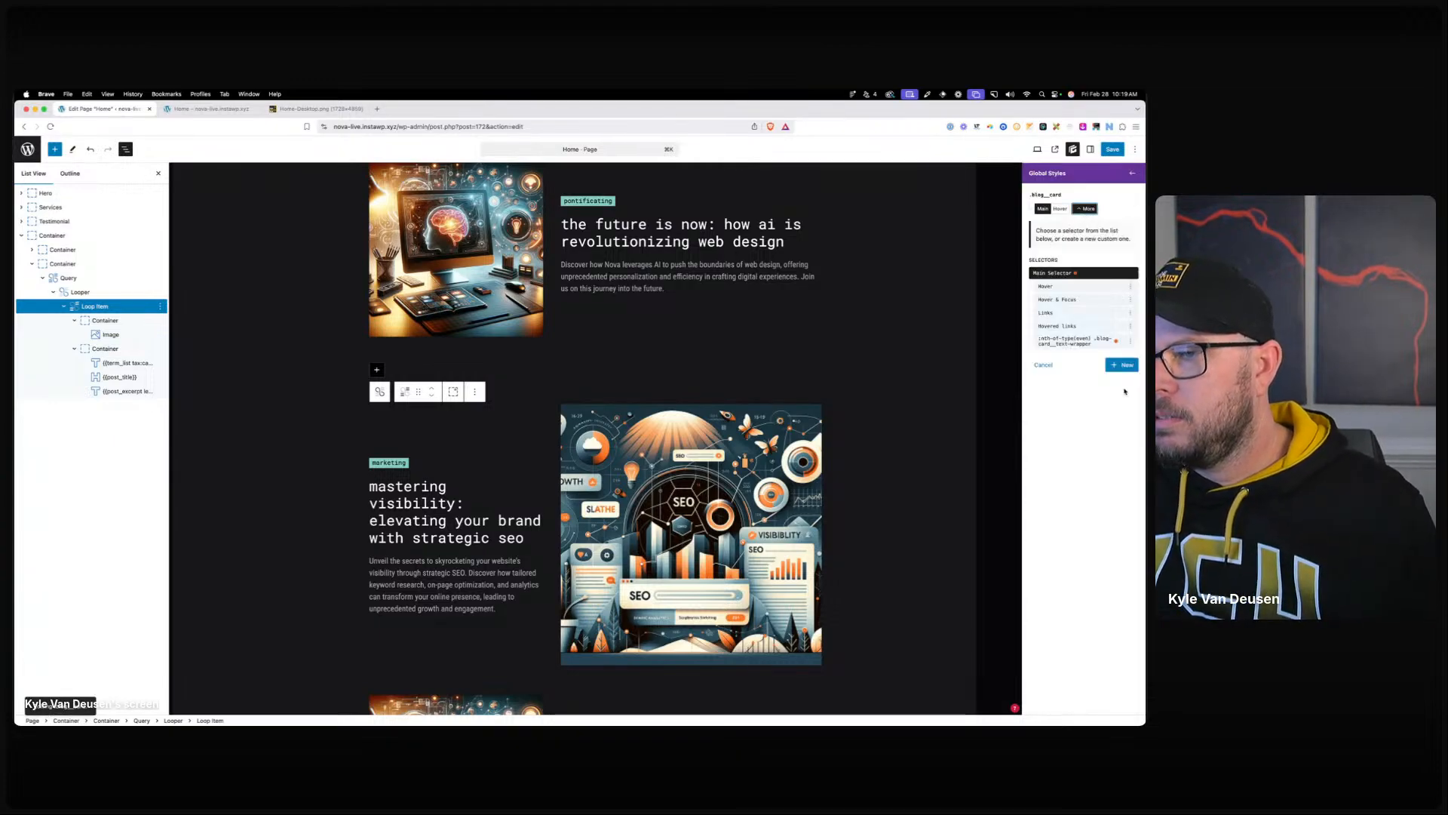
{"action": "left_click", "coordinate": [1038, 287]}
{"action": "left_click", "coordinate": [1049, 274]}
{"action": "type", "text": ":nth-of-type(even"}
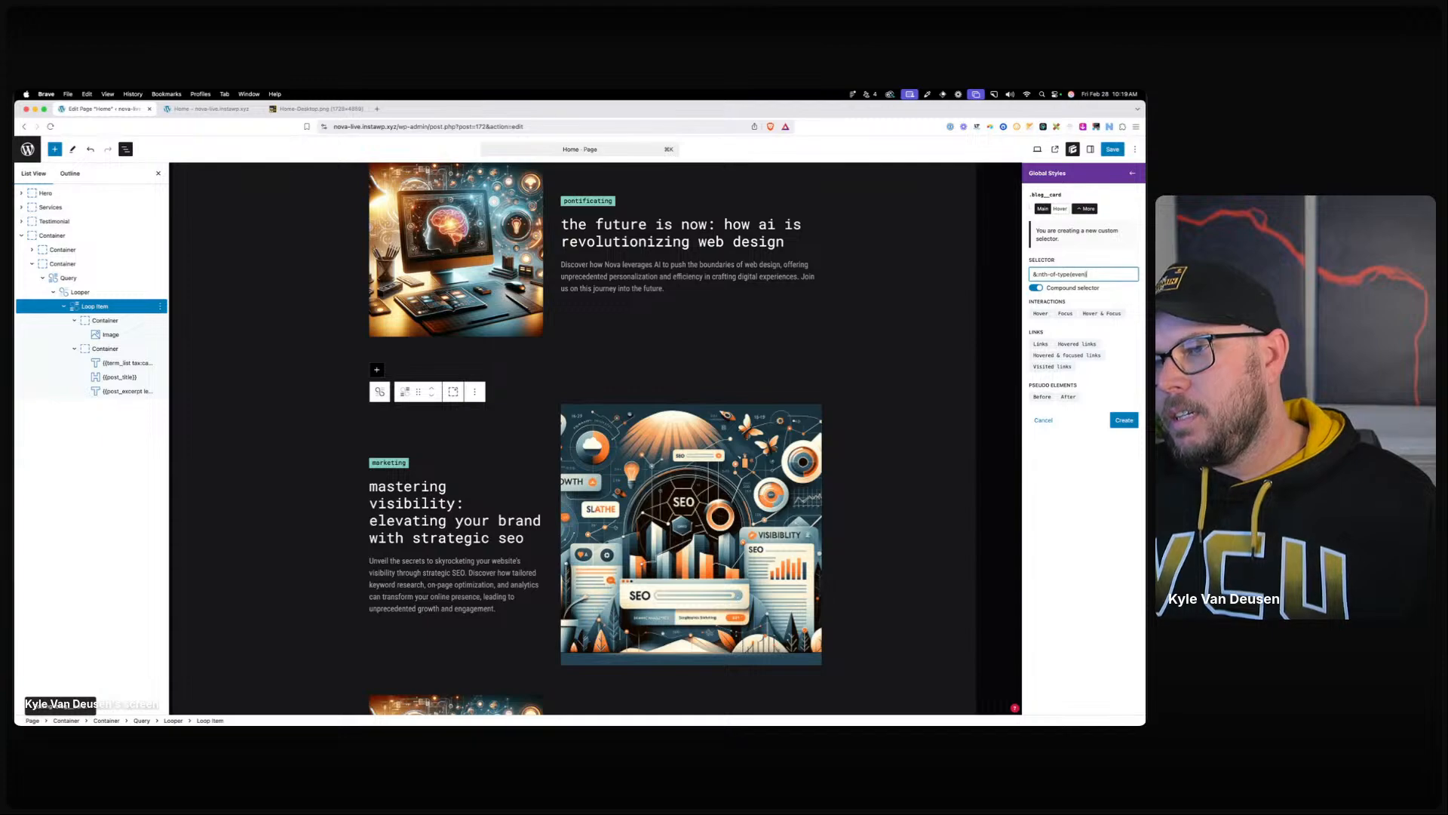
{"action": "key", "text": "Return"}
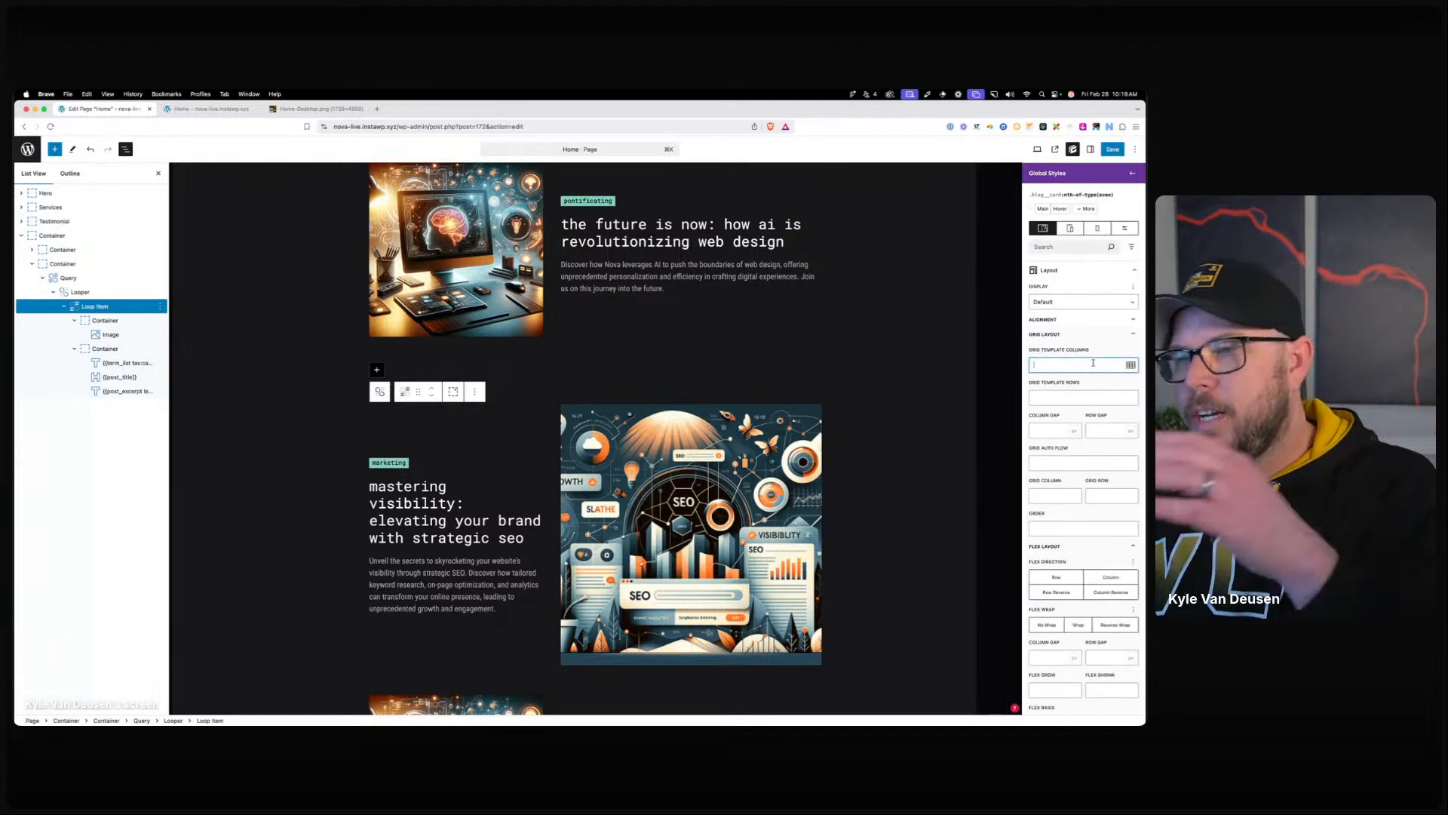
{"action": "type", "text": "3fr 2fr"}
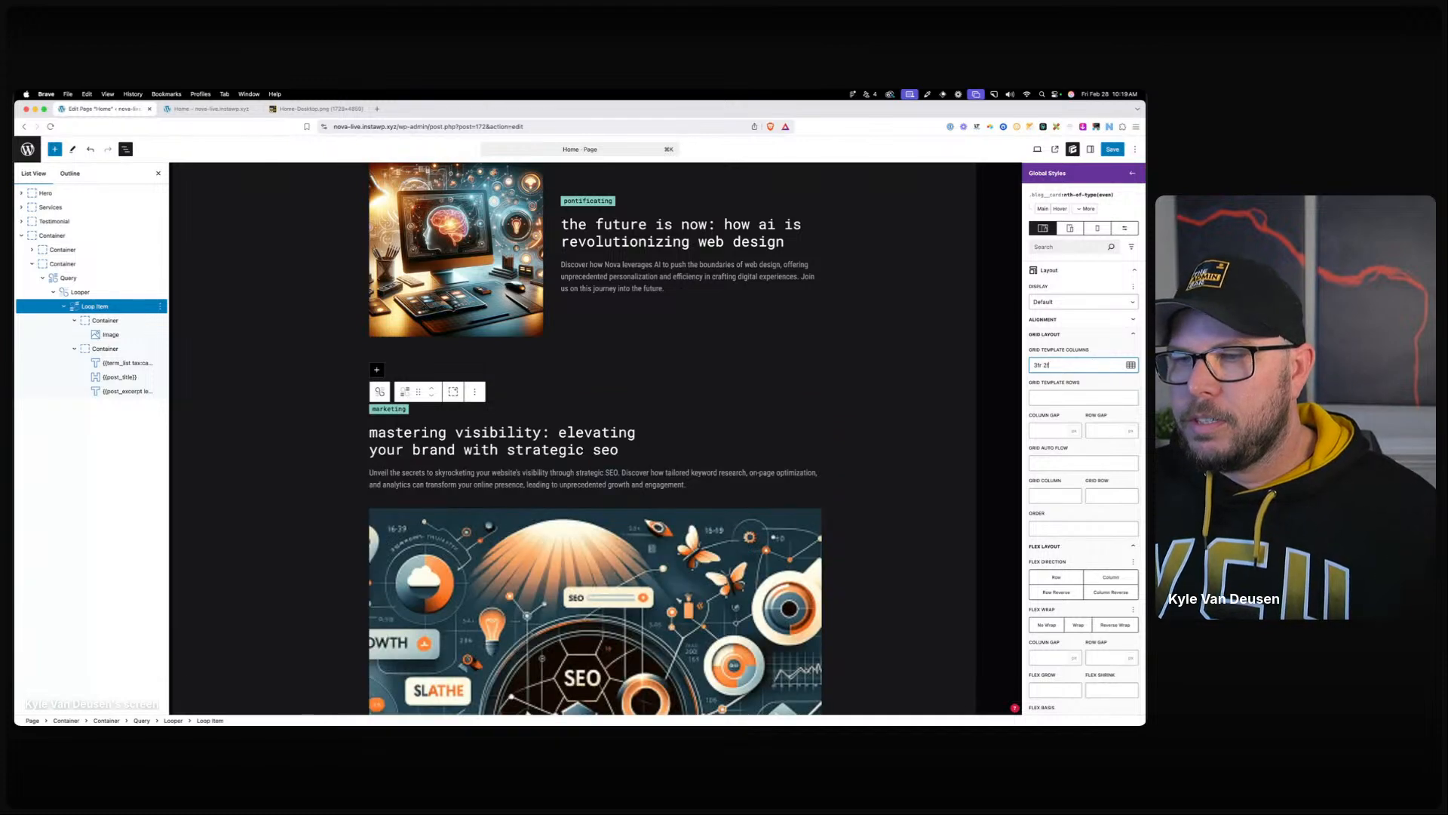
{"action": "left_click", "coordinate": [909, 363]}
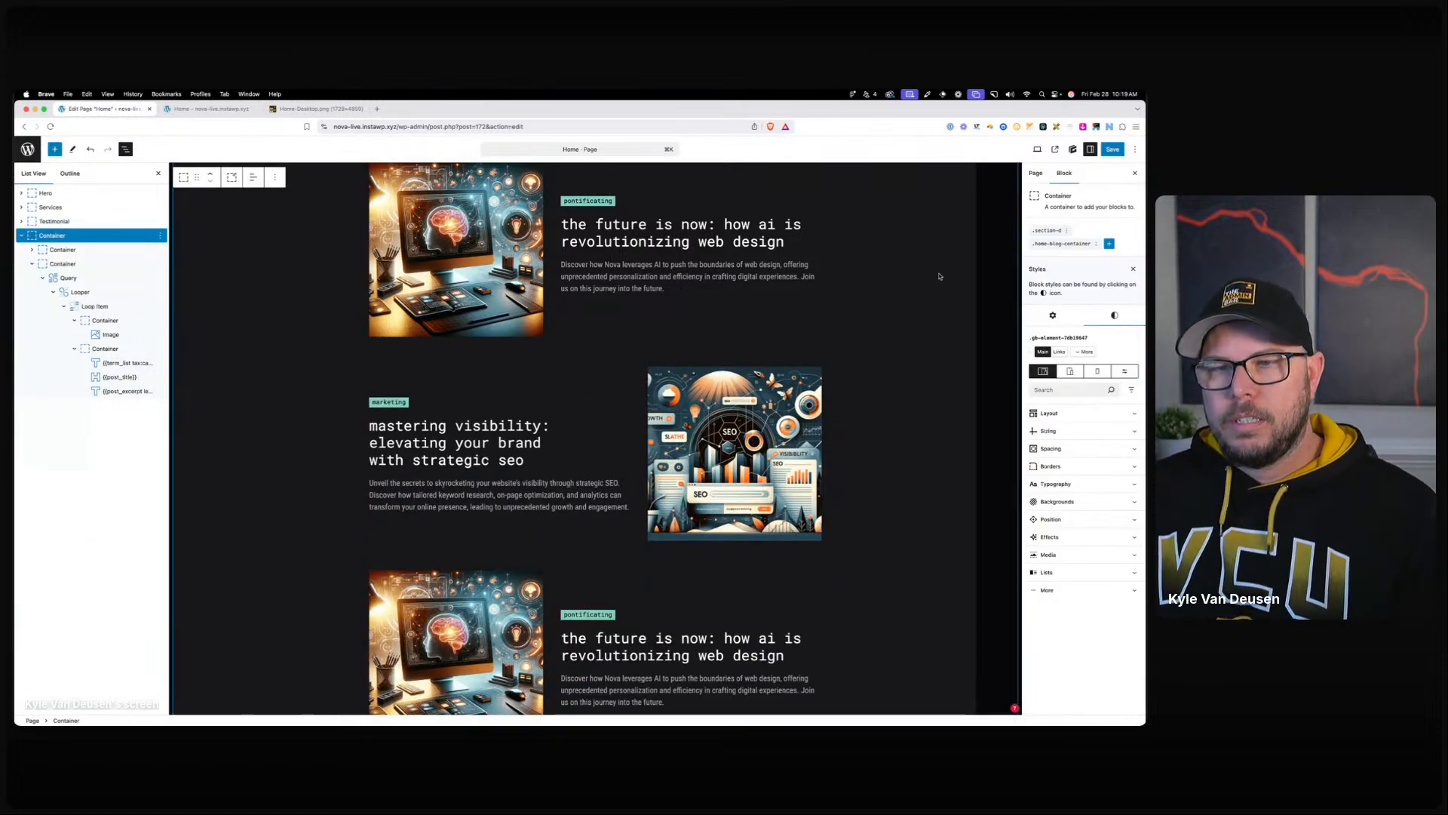
Save the page and review the article cards on the reloaded live home page.
{"action": "left_click", "coordinate": [1112, 149]}
{"action": "left_click", "coordinate": [1113, 150]}
{"action": "left_click", "coordinate": [216, 111]}
{"action": "key", "text": "super+l"}
{"action": "key", "text": "Return"}
{"action": "scroll", "coordinate": [453, 331], "scroll_direction": "down", "scroll_amount": 8}
{"action": "scroll", "coordinate": [454, 331], "scroll_direction": "down", "scroll_amount": 10}
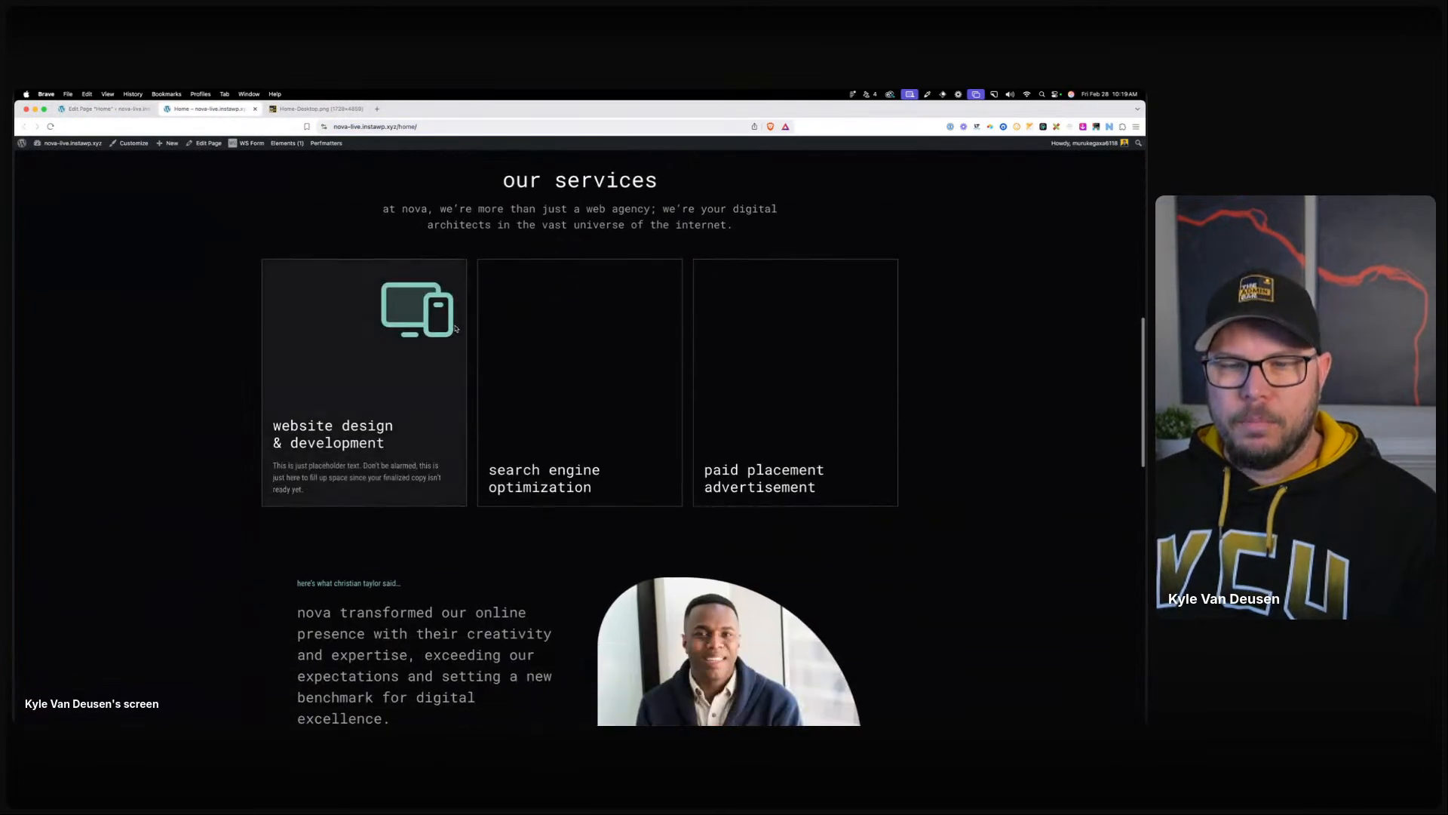
Reload the live home page again and recheck the article layout.
{"action": "left_click", "coordinate": [366, 123]}
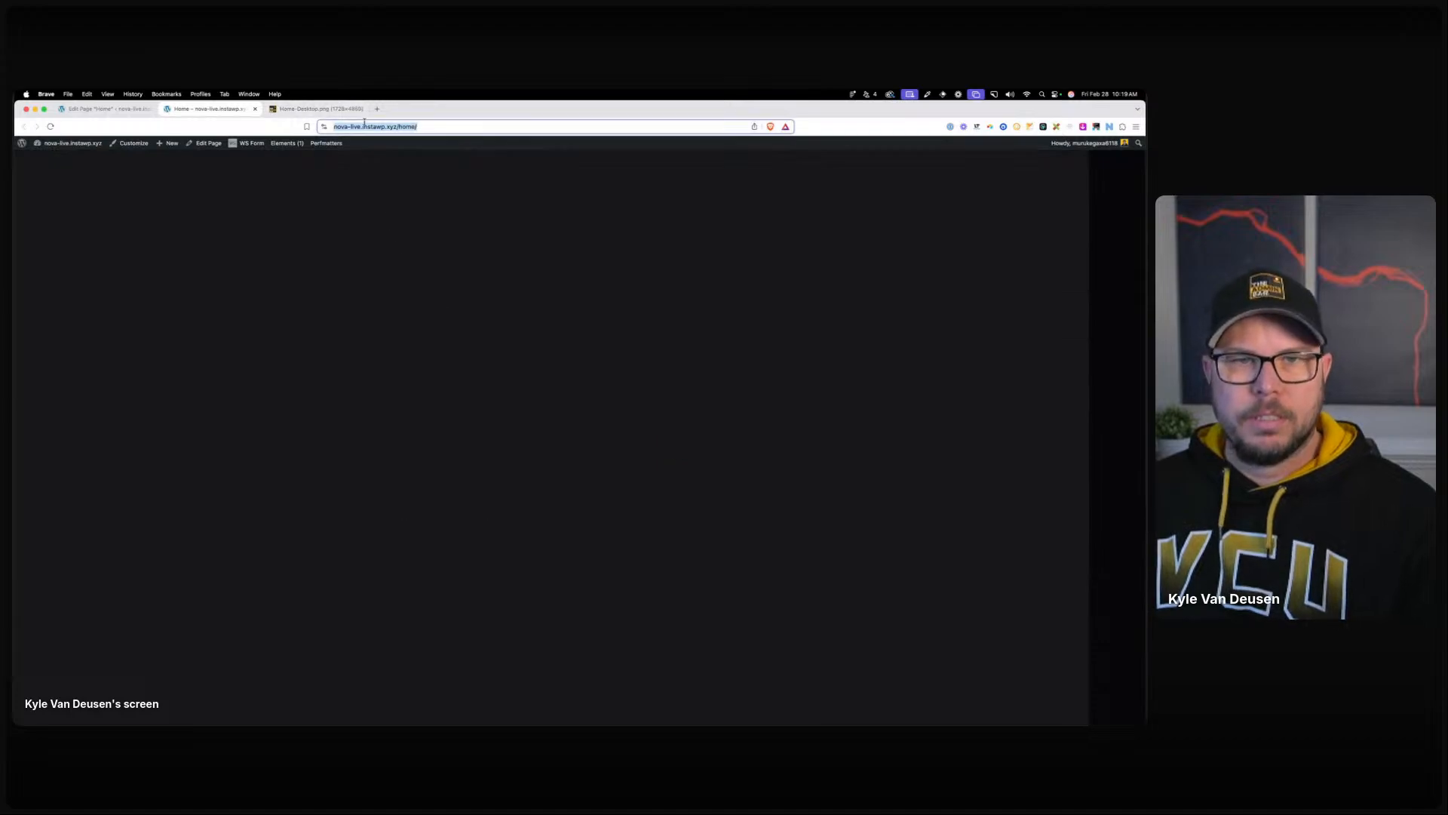
{"action": "left_click", "coordinate": [86, 110]}
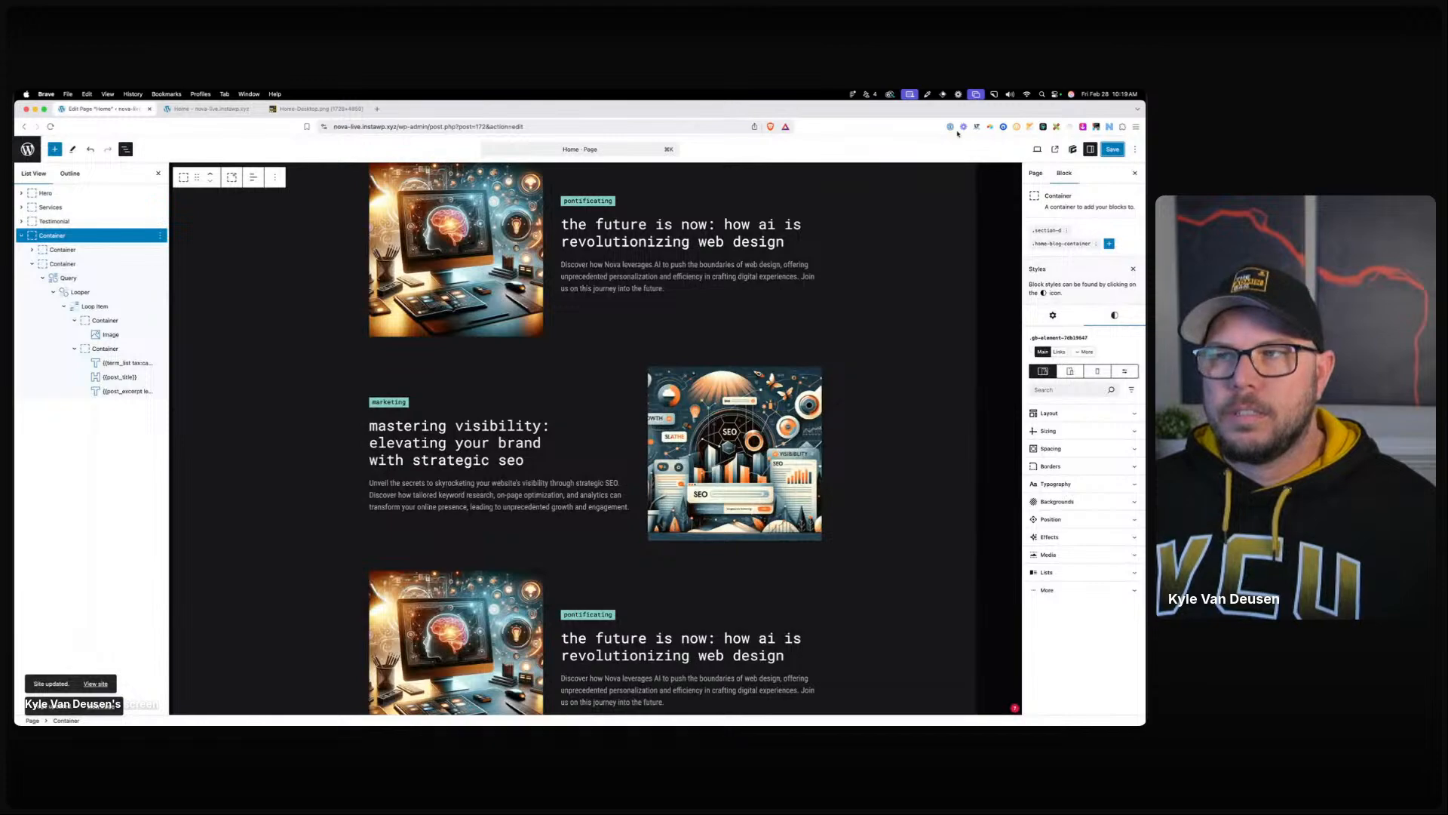
{"action": "left_click", "coordinate": [204, 109]}
{"action": "left_click", "coordinate": [53, 128]}
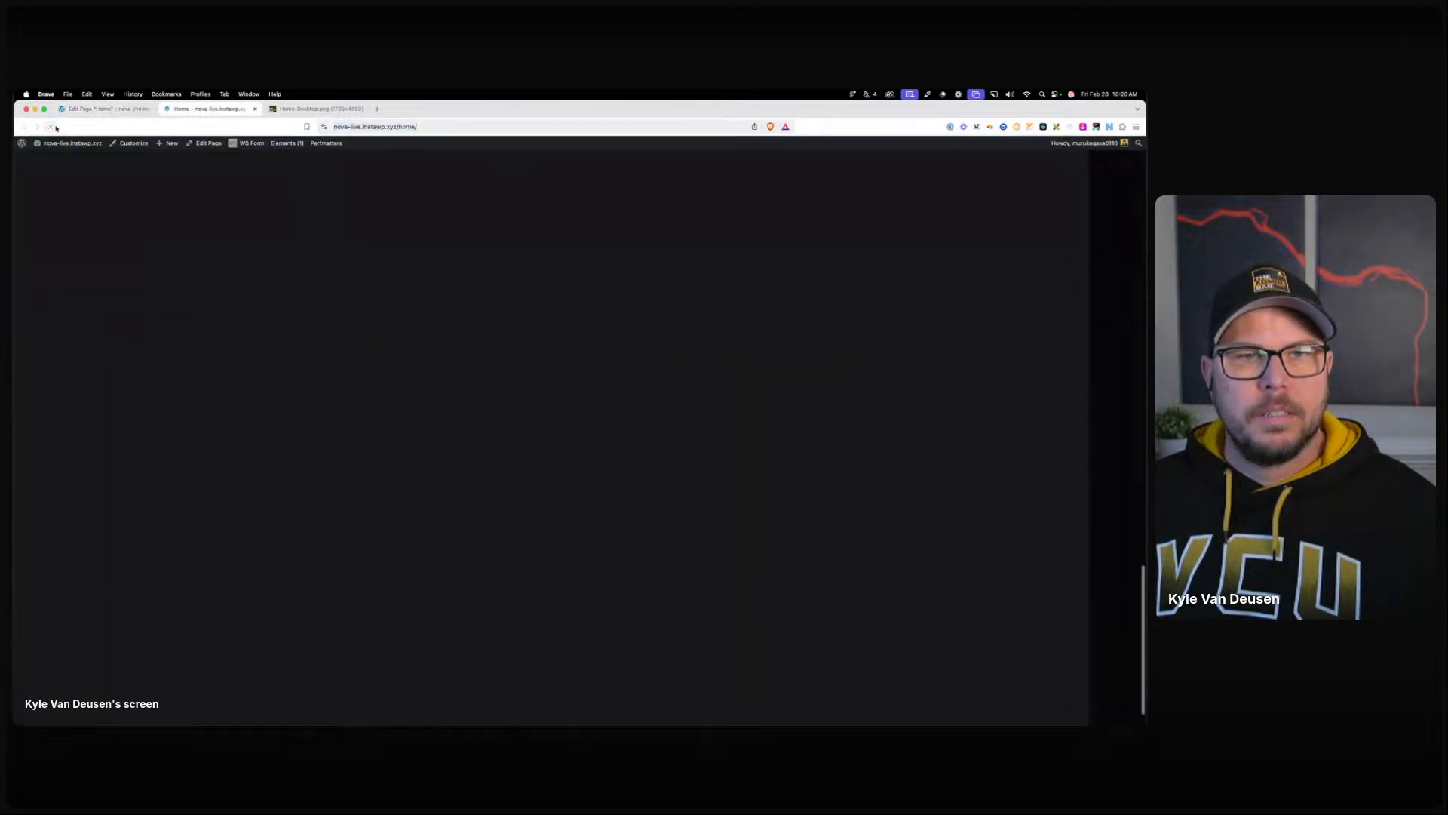
{"action": "scroll", "coordinate": [404, 317], "scroll_direction": "up", "scroll_amount": 2}
{"action": "scroll", "coordinate": [404, 318], "scroll_direction": "up", "scroll_amount": 14}
{"action": "scroll", "coordinate": [377, 294], "scroll_direction": "down", "scroll_amount": 7}
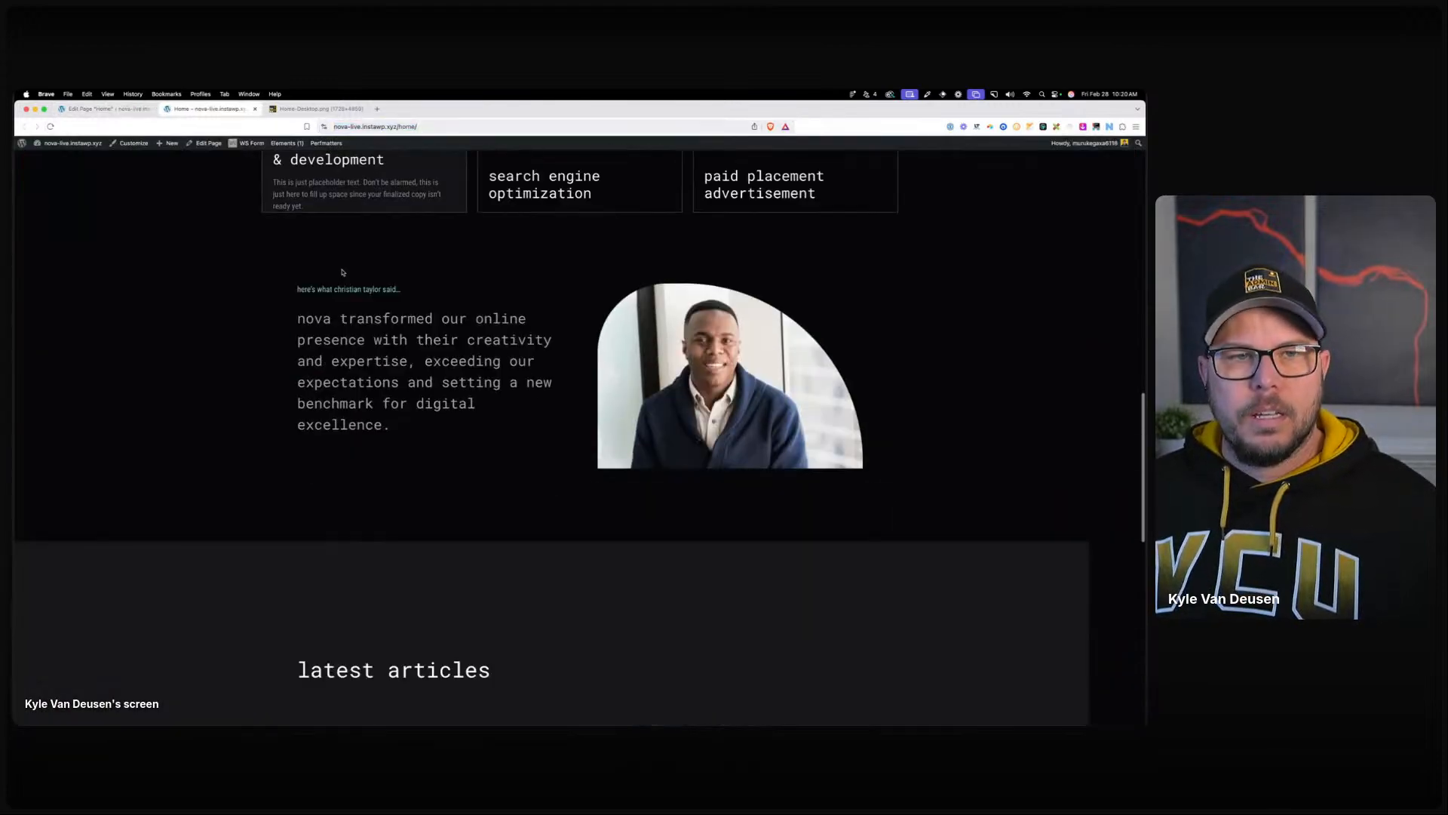
Set the container wrapping the article loop to relative position with z-index 2.
{"action": "left_click", "coordinate": [125, 110]}
{"action": "left_click", "coordinate": [62, 263]}
{"action": "scroll", "coordinate": [1081, 460], "scroll_direction": "down", "scroll_amount": 2}
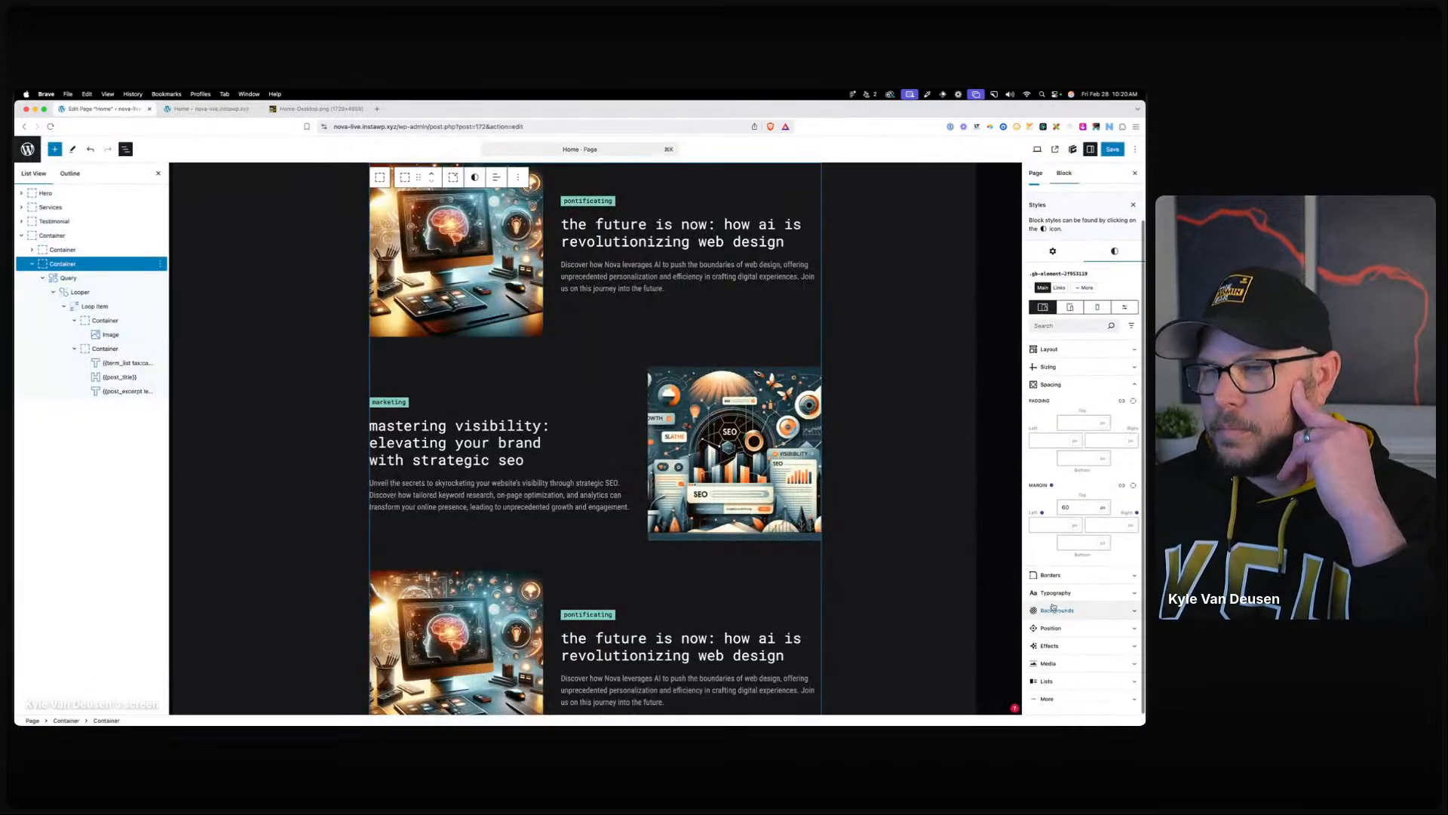
{"action": "left_click", "coordinate": [1072, 632]}
{"action": "scroll", "coordinate": [1084, 625], "scroll_direction": "down", "scroll_amount": 5}
{"action": "left_click", "coordinate": [1084, 623]}
{"action": "type", "text": "2"}
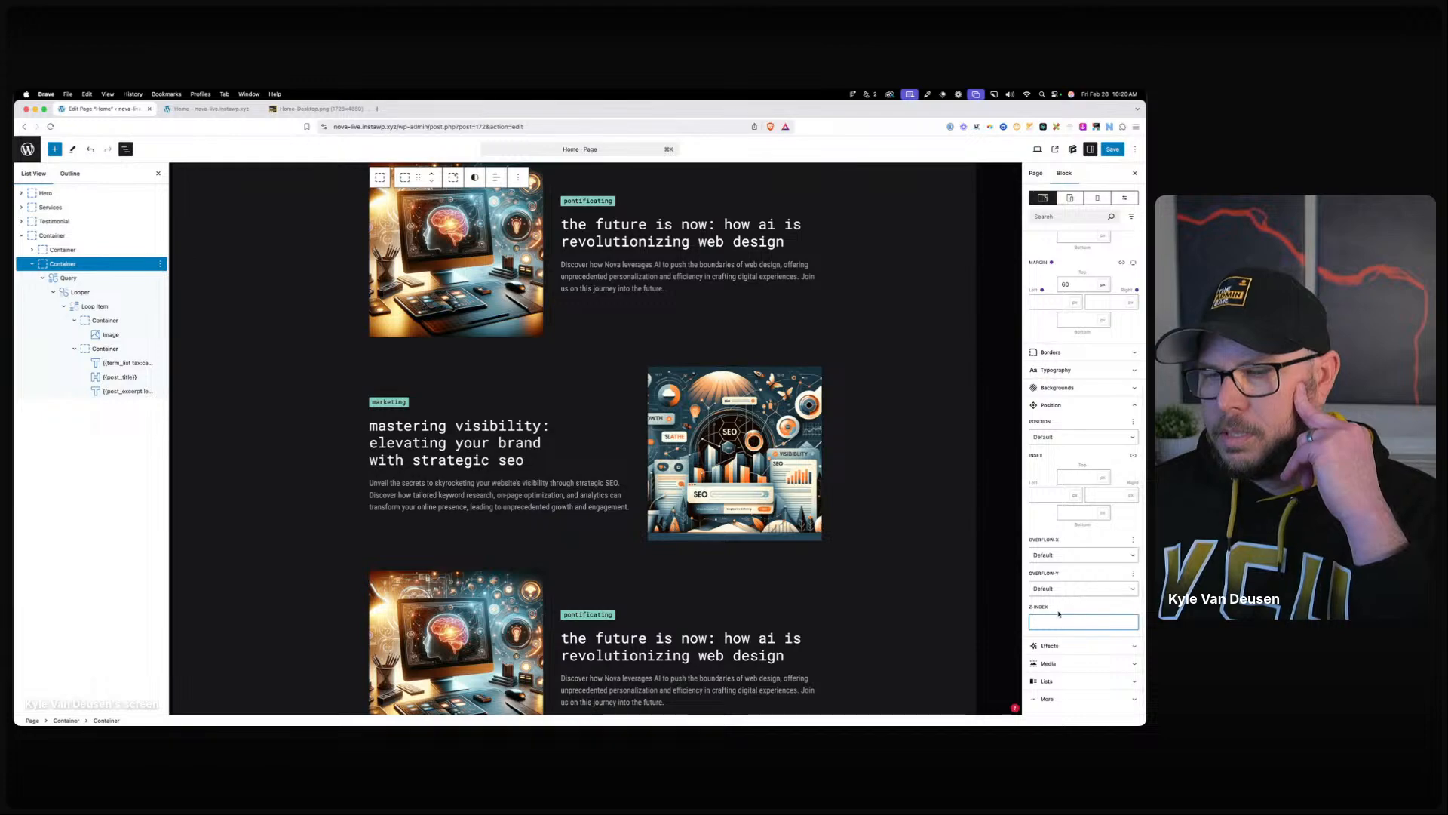
Save the changes and view the three latest-article cards on the reloaded live home page.
{"action": "left_click", "coordinate": [1116, 149]}
{"action": "left_click", "coordinate": [208, 109]}
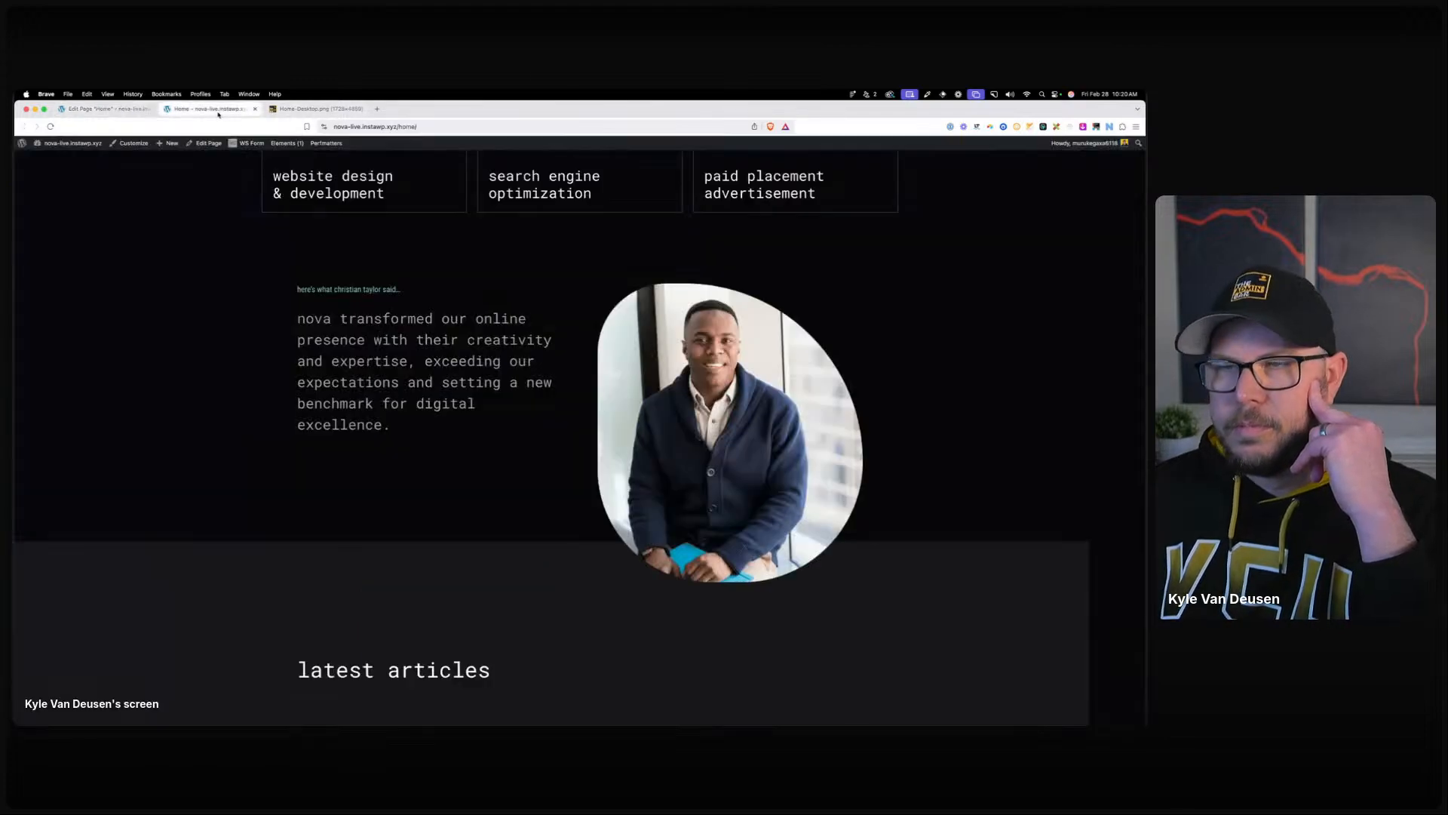
{"action": "key", "text": "super+r"}
{"action": "scroll", "coordinate": [480, 332], "scroll_direction": "down", "scroll_amount": 15}
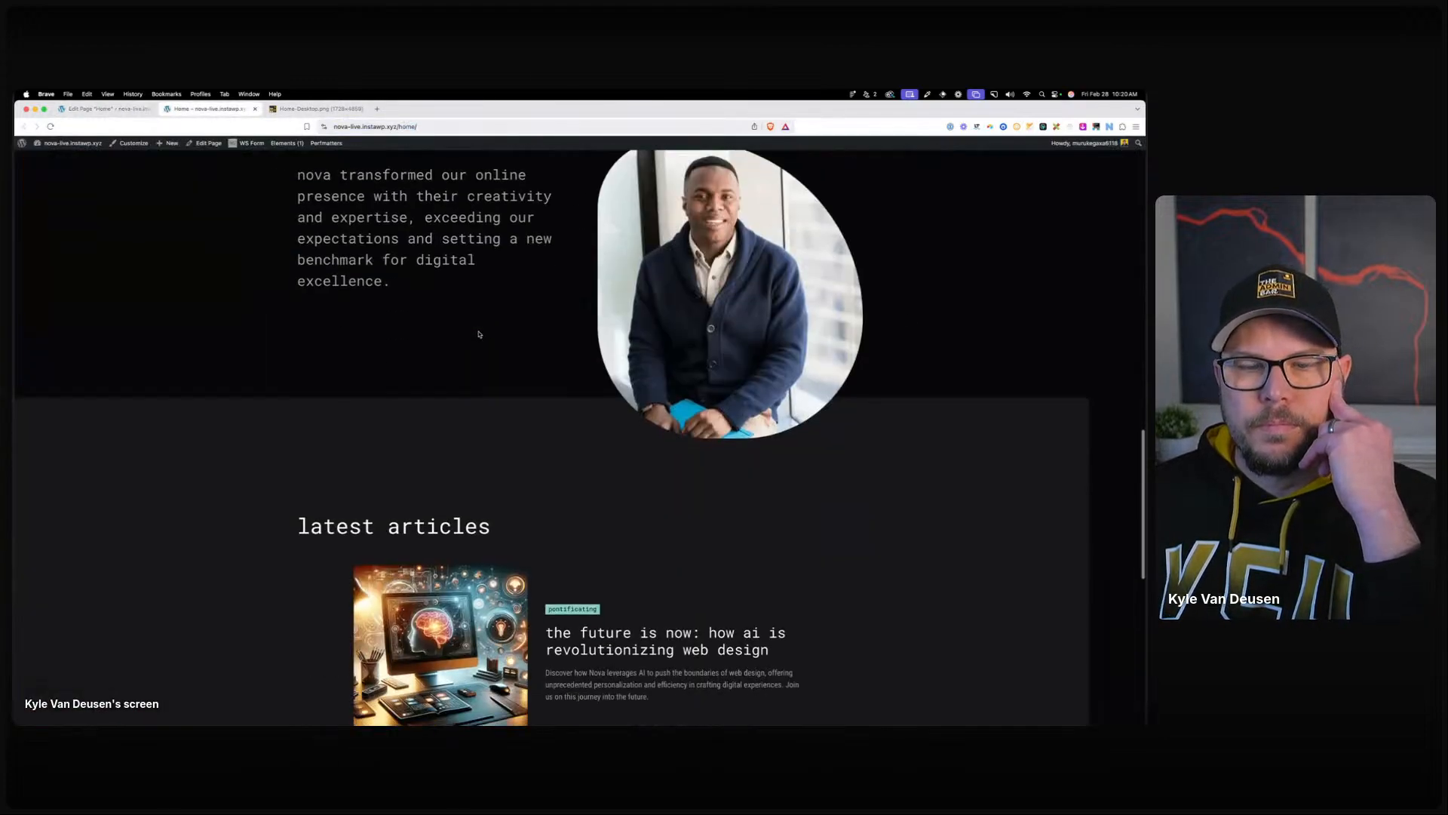
{"action": "scroll", "coordinate": [480, 333], "scroll_direction": "down", "scroll_amount": 4}
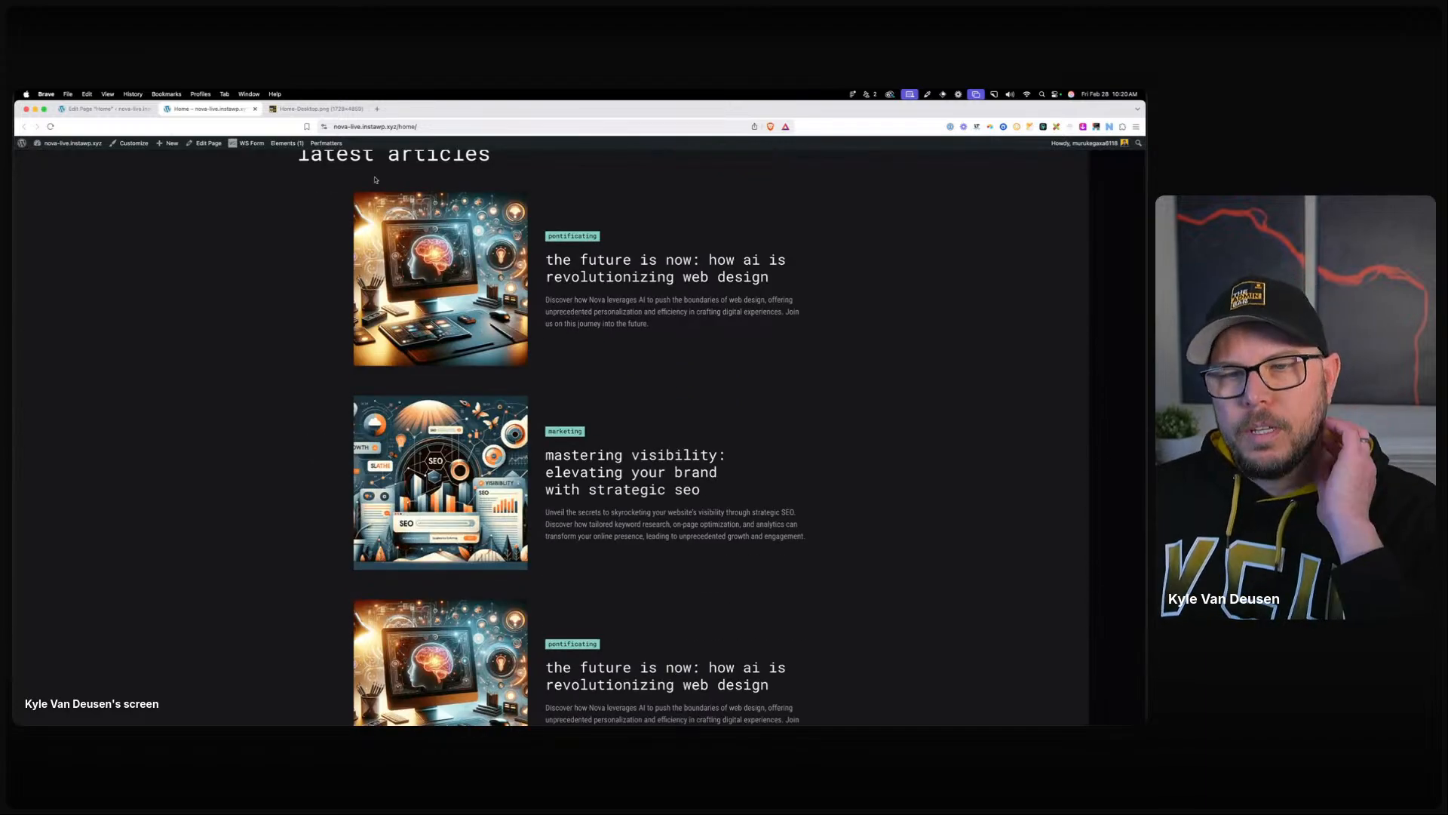
{"action": "left_click", "coordinate": [51, 126]}
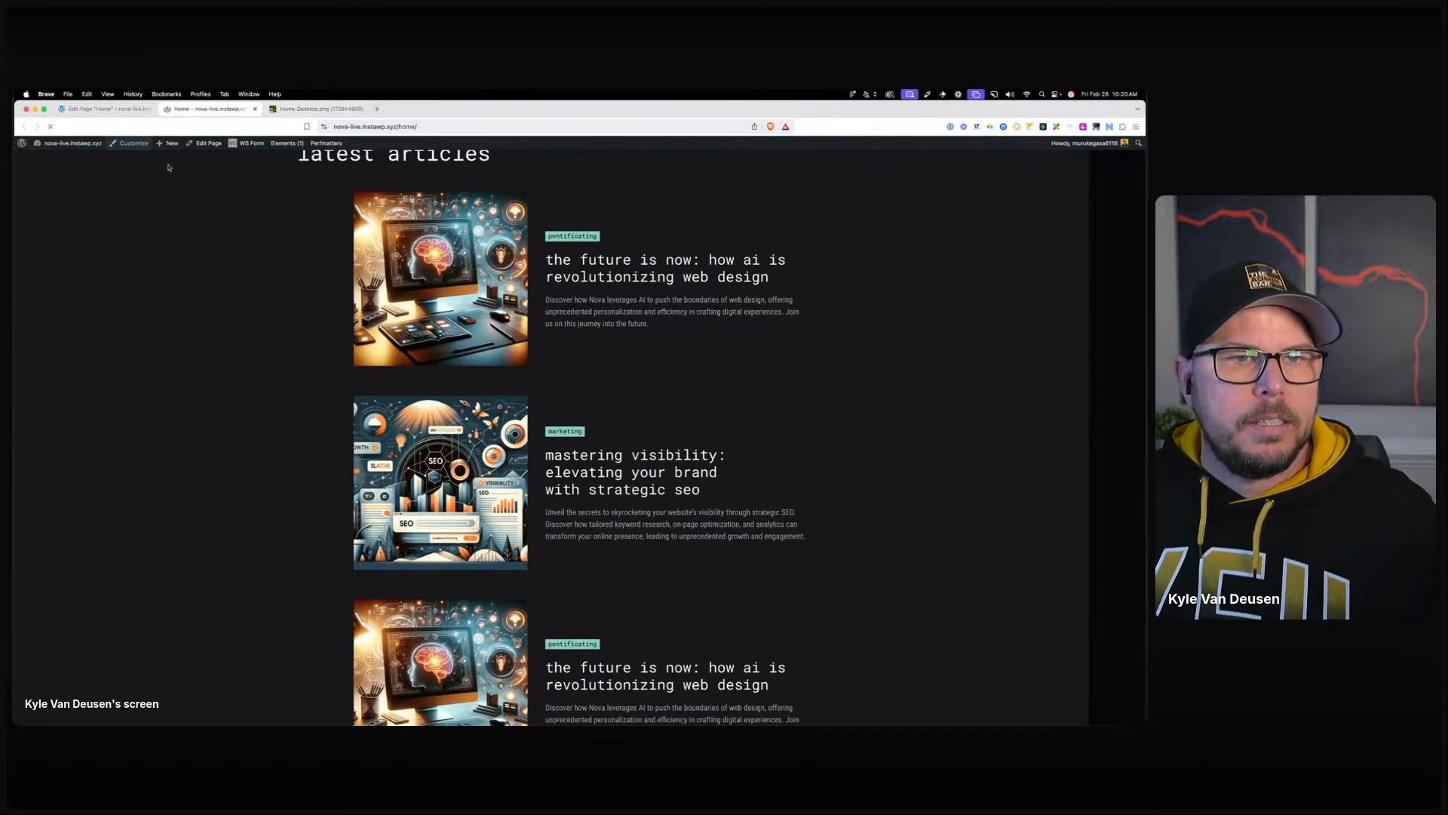
{"action": "left_click", "coordinate": [136, 109]}
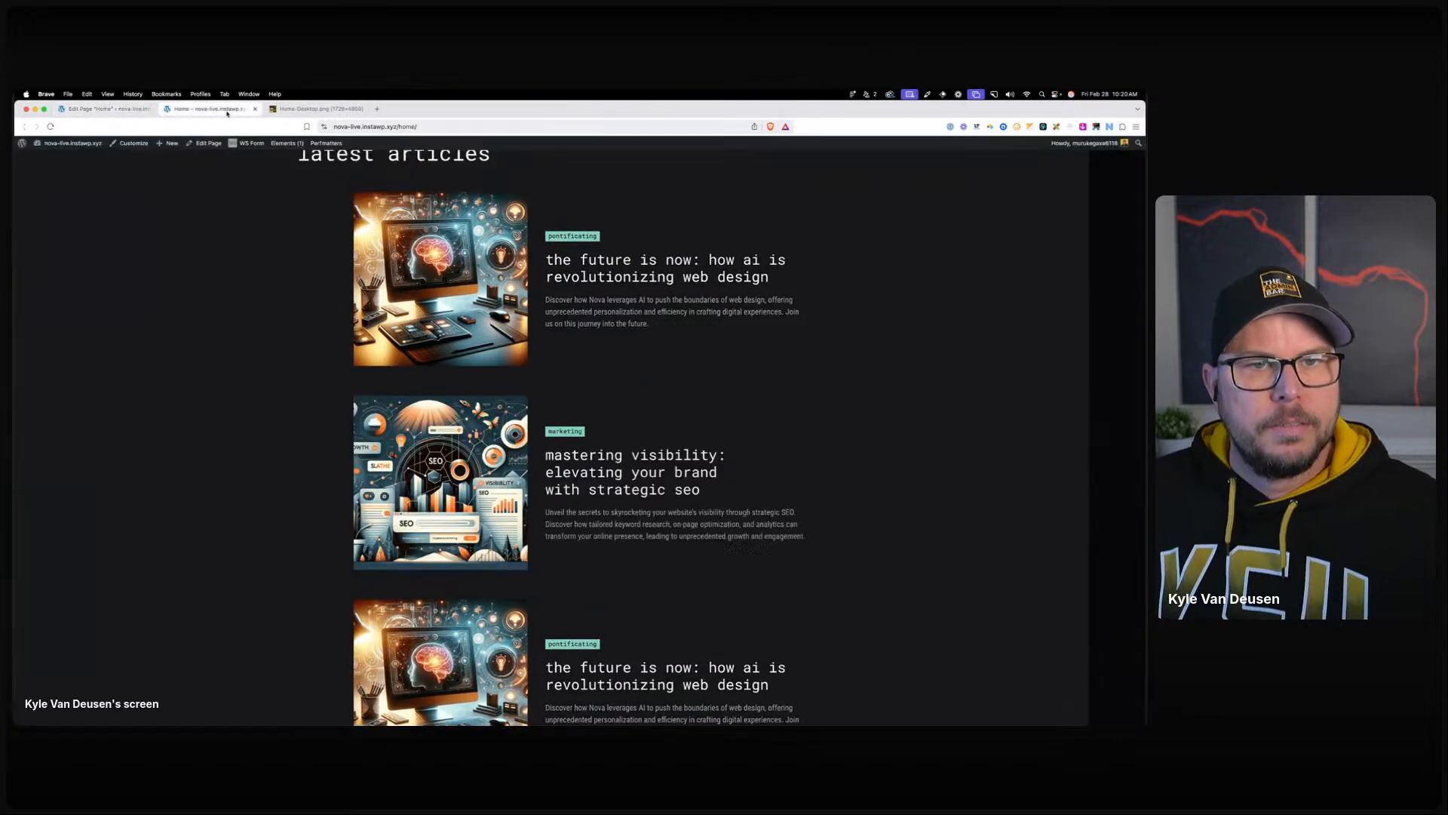
{"action": "left_click", "coordinate": [208, 109]}
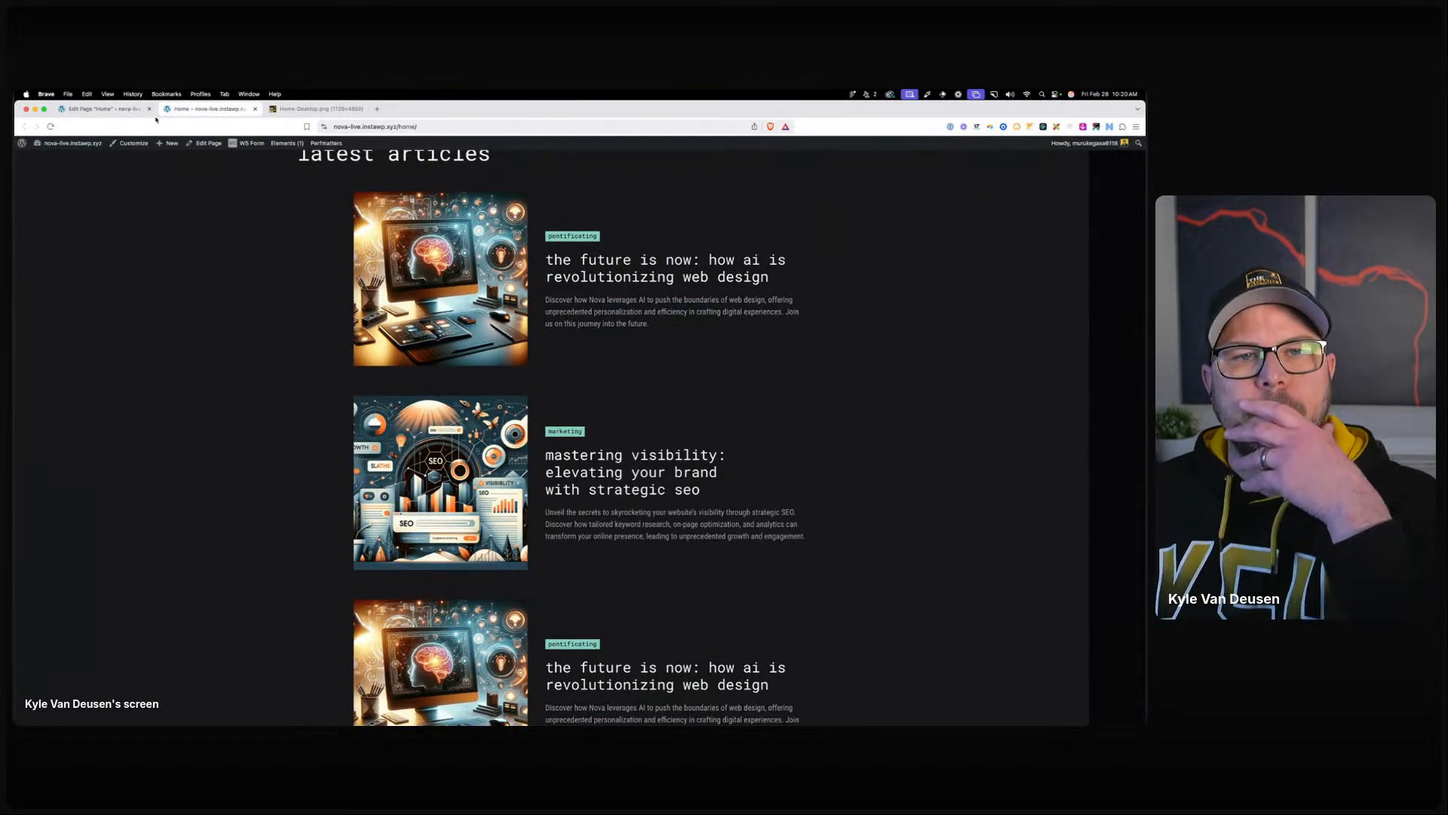
{"action": "left_click", "coordinate": [50, 127]}
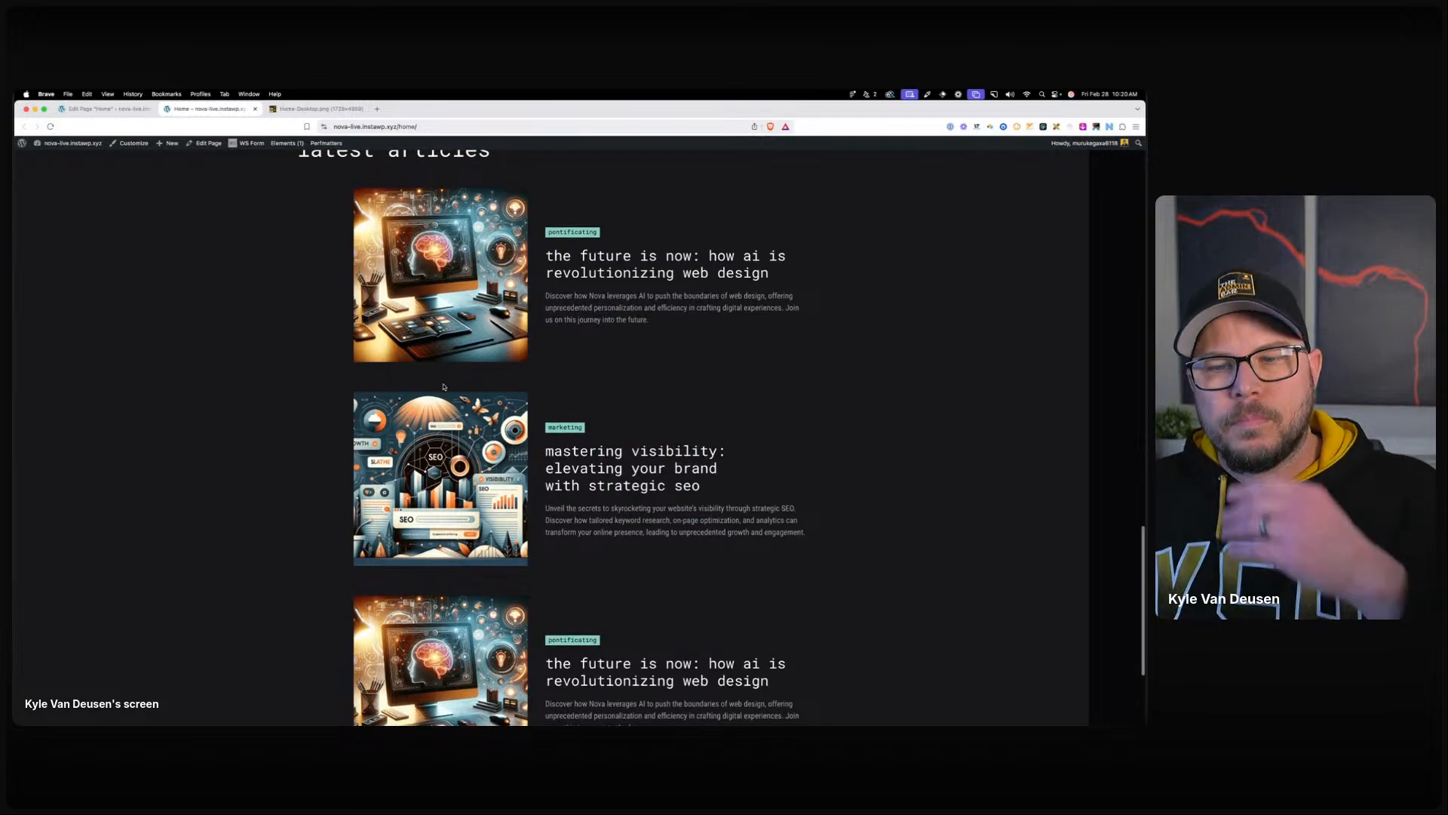
{"action": "right_click", "coordinate": [511, 371]}
Inspect the article loop in DevTools, expanding div.blog_looper and selecting the post-221 blog_card.
{"action": "left_click", "coordinate": [525, 508]}
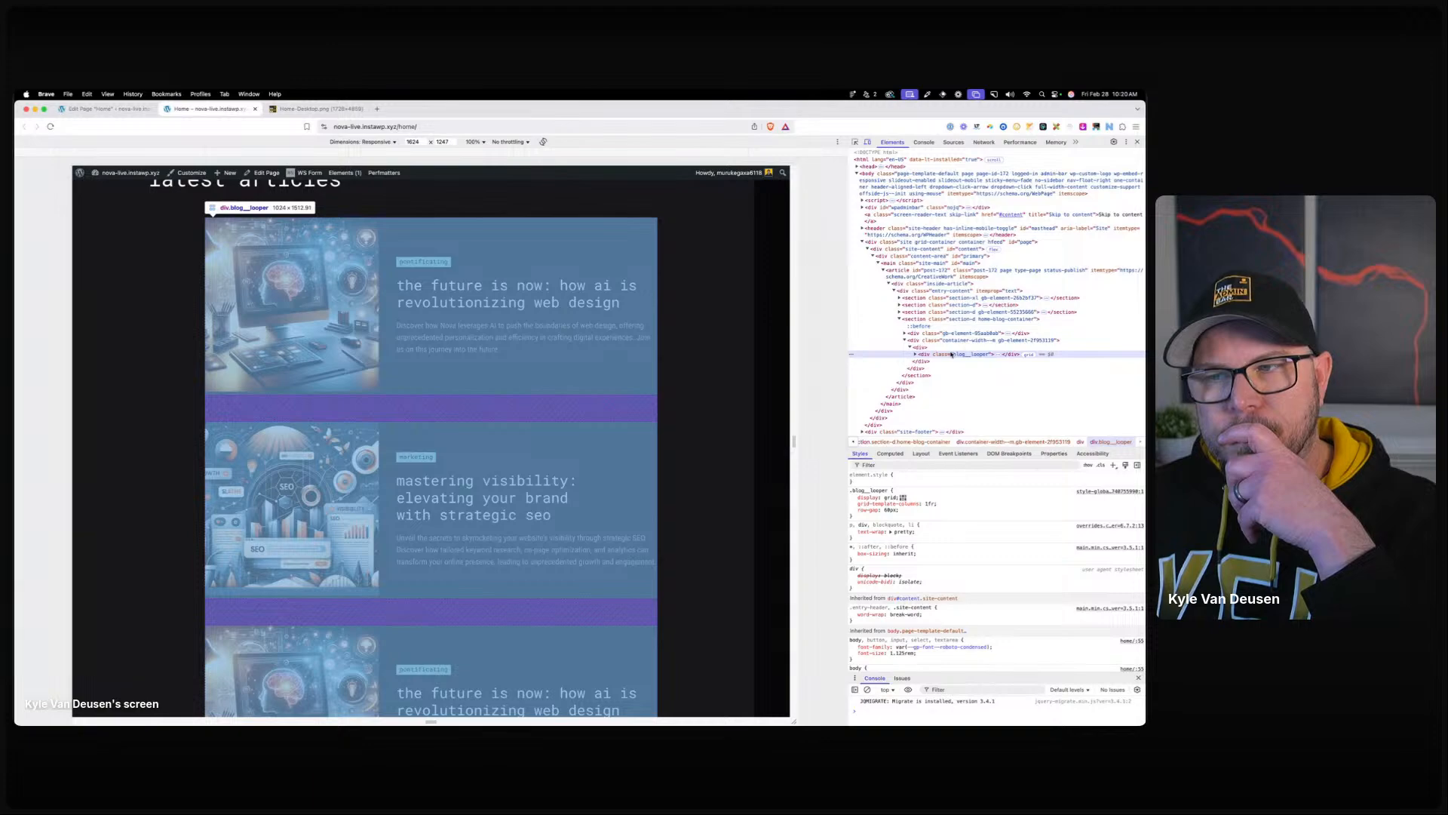
{"action": "left_click", "coordinate": [916, 354]}
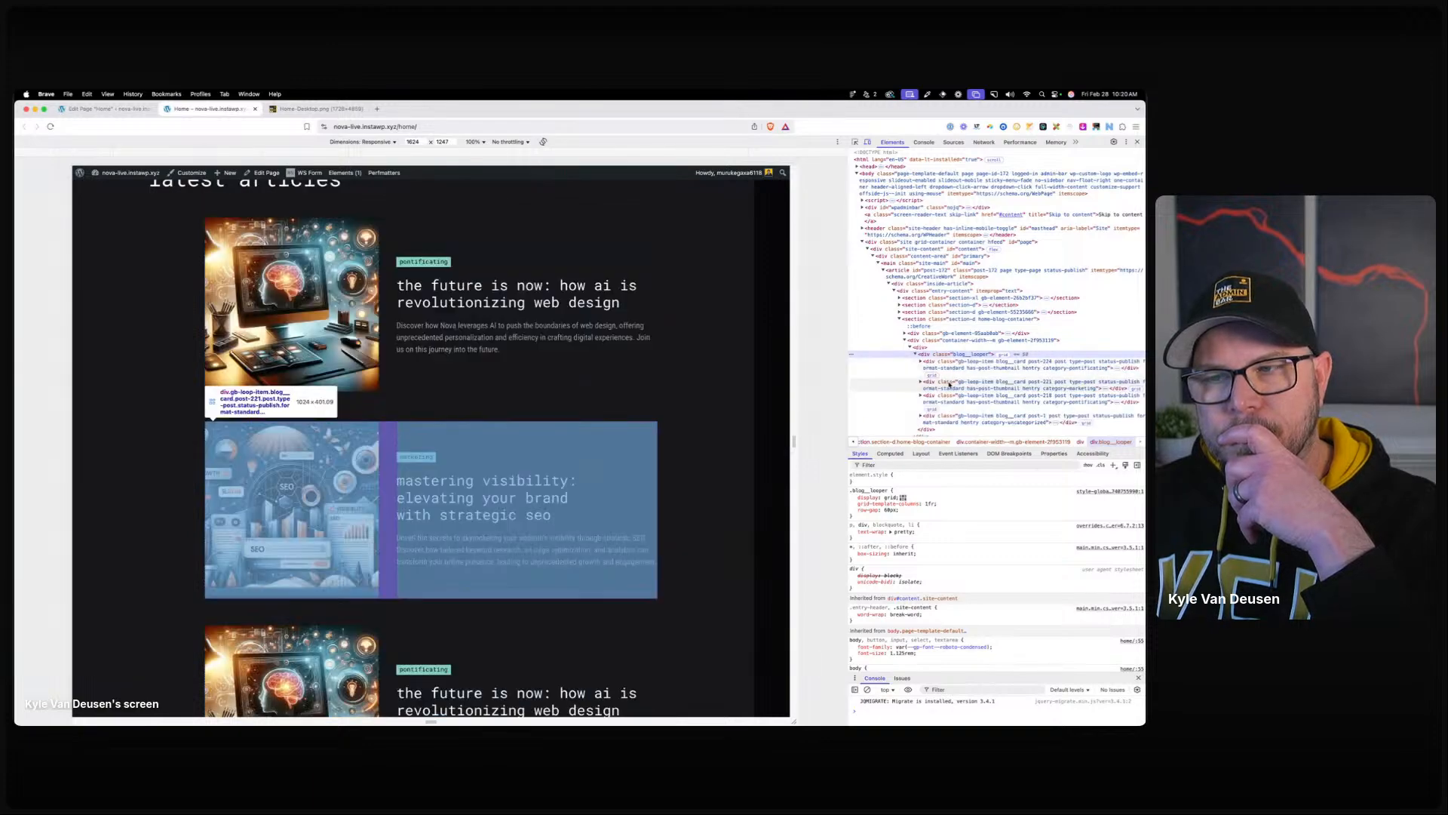
{"action": "left_click", "coordinate": [949, 385]}
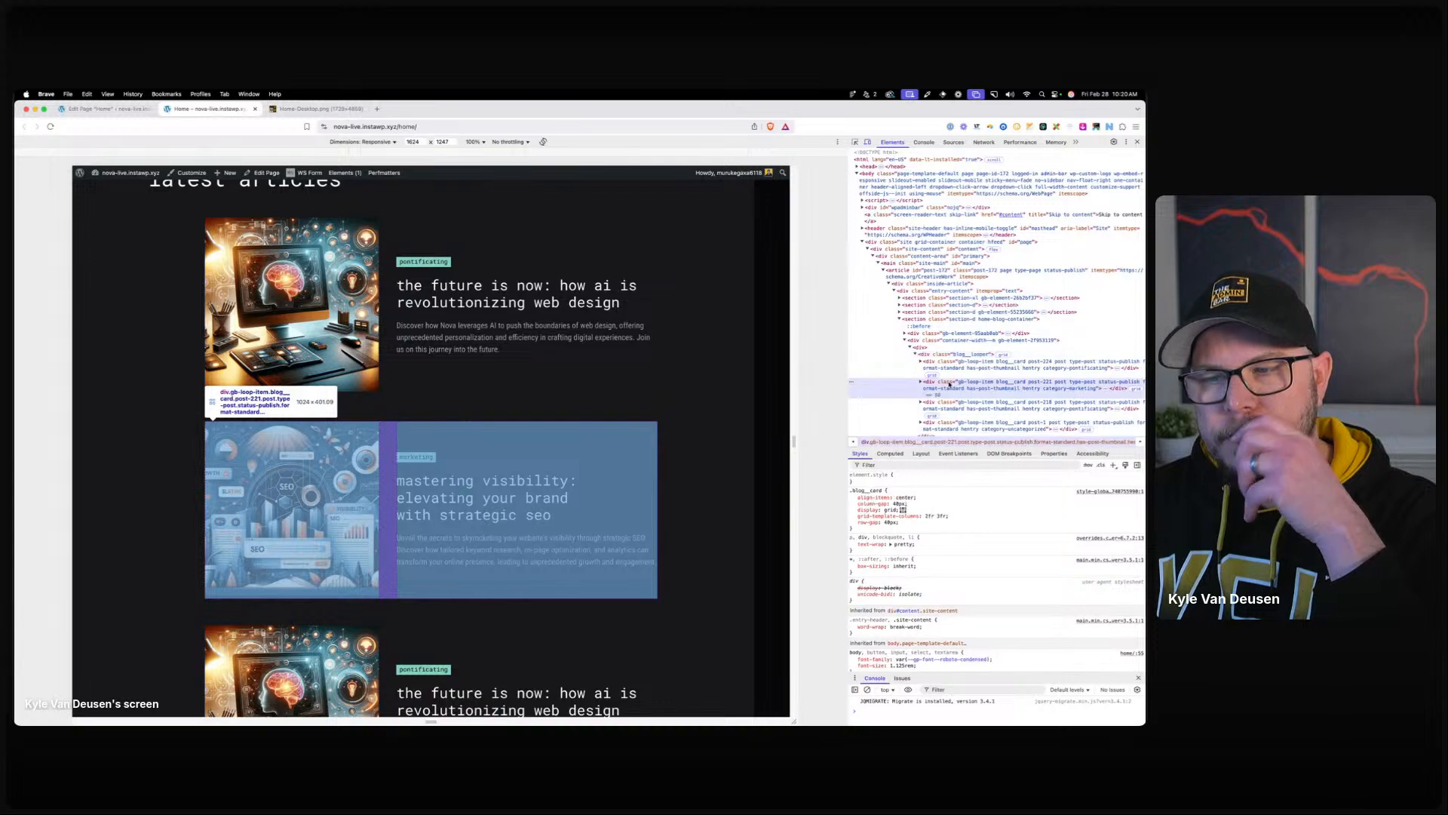
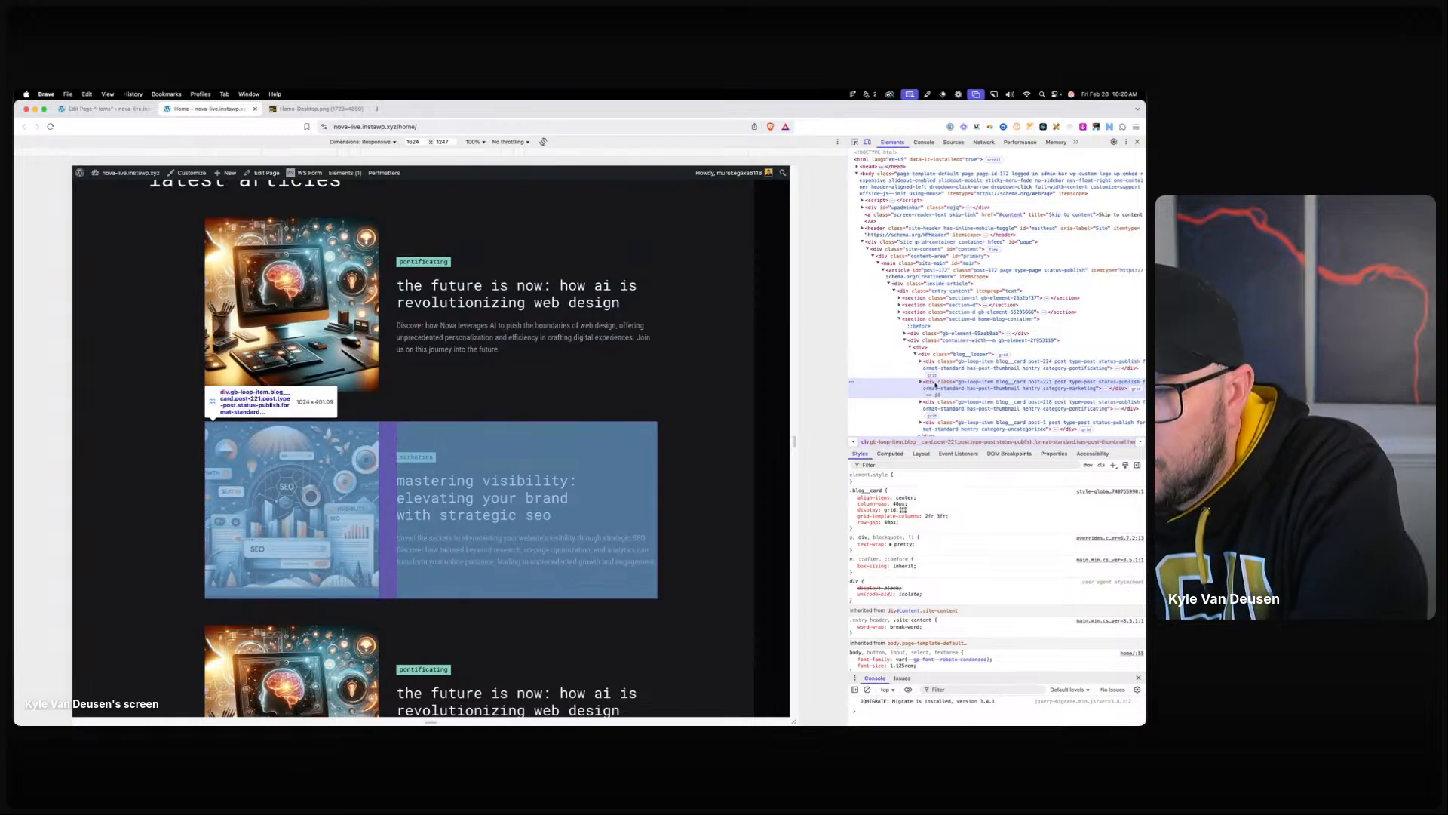
Leave the live page's DevTools view and return to the Home page's block editor tab.
{"action": "scroll", "coordinate": [992, 603], "scroll_direction": "down", "scroll_amount": 2}
{"action": "scroll", "coordinate": [992, 603], "scroll_direction": "up", "scroll_amount": 2}
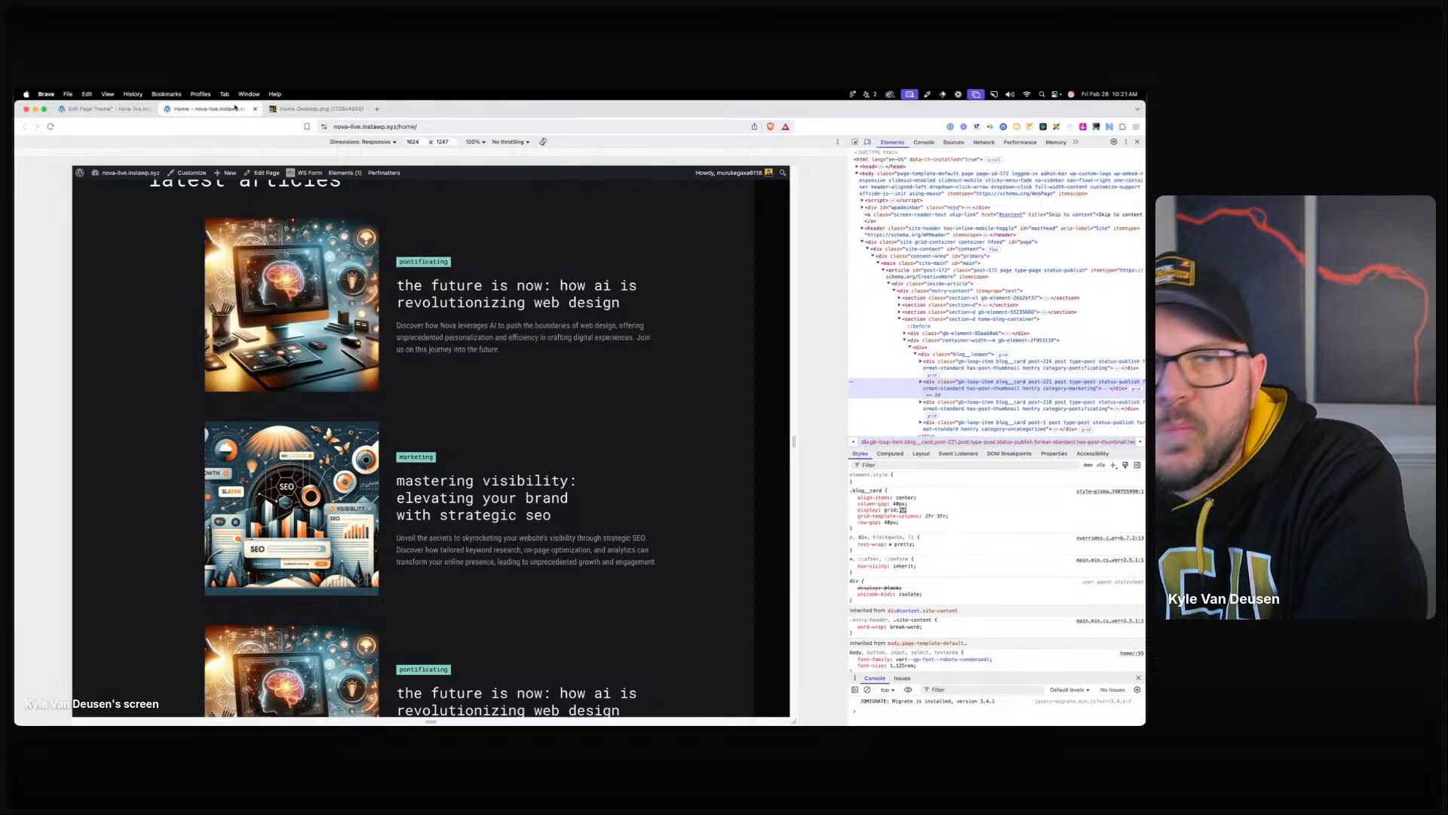
{"action": "left_click", "coordinate": [104, 108]}
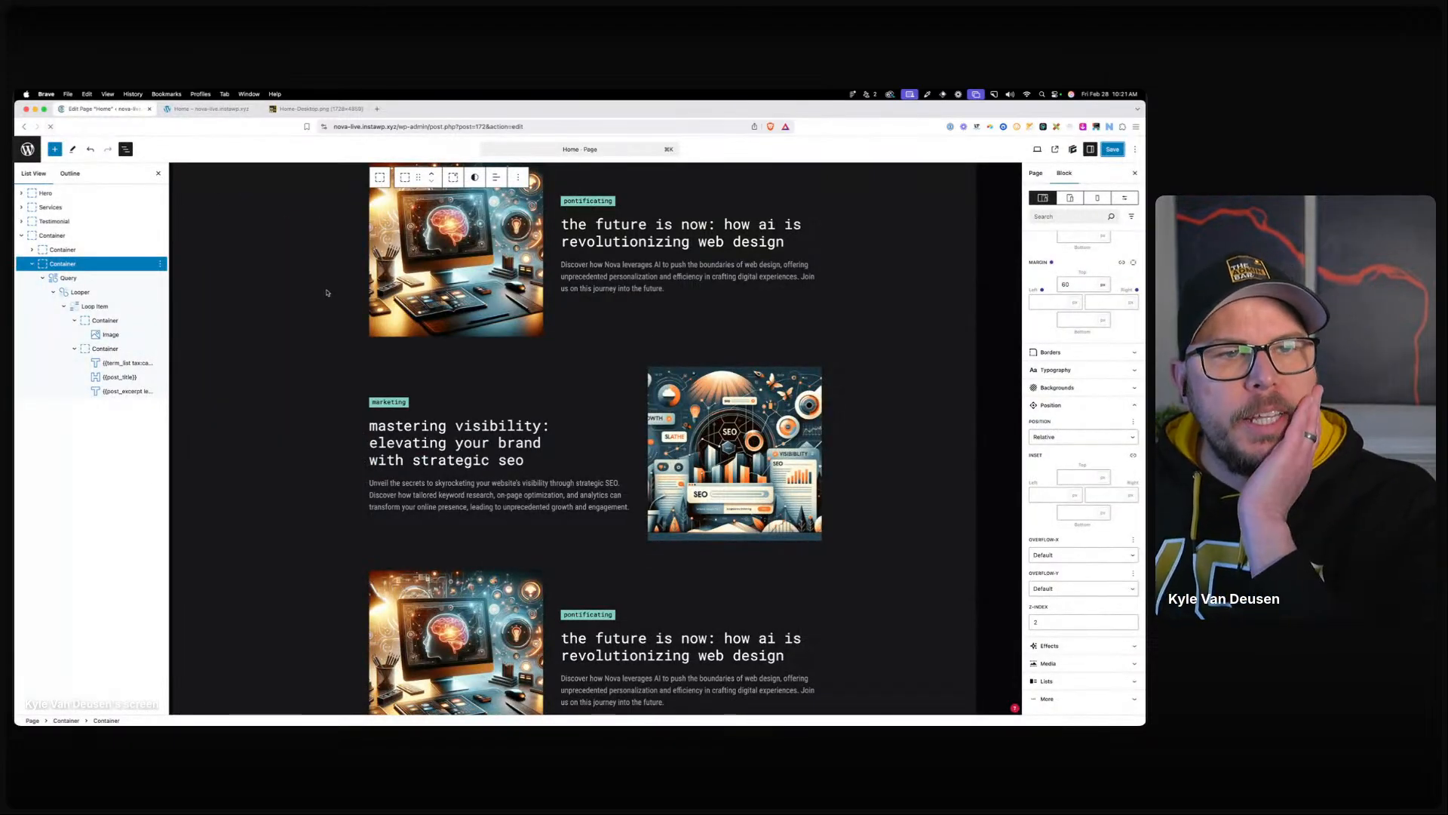
In List View, rename the latest-articles section container to 'Blog'.
{"action": "scroll", "coordinate": [401, 347], "scroll_direction": "down", "scroll_amount": 10}
{"action": "scroll", "coordinate": [401, 347], "scroll_direction": "down", "scroll_amount": 15}
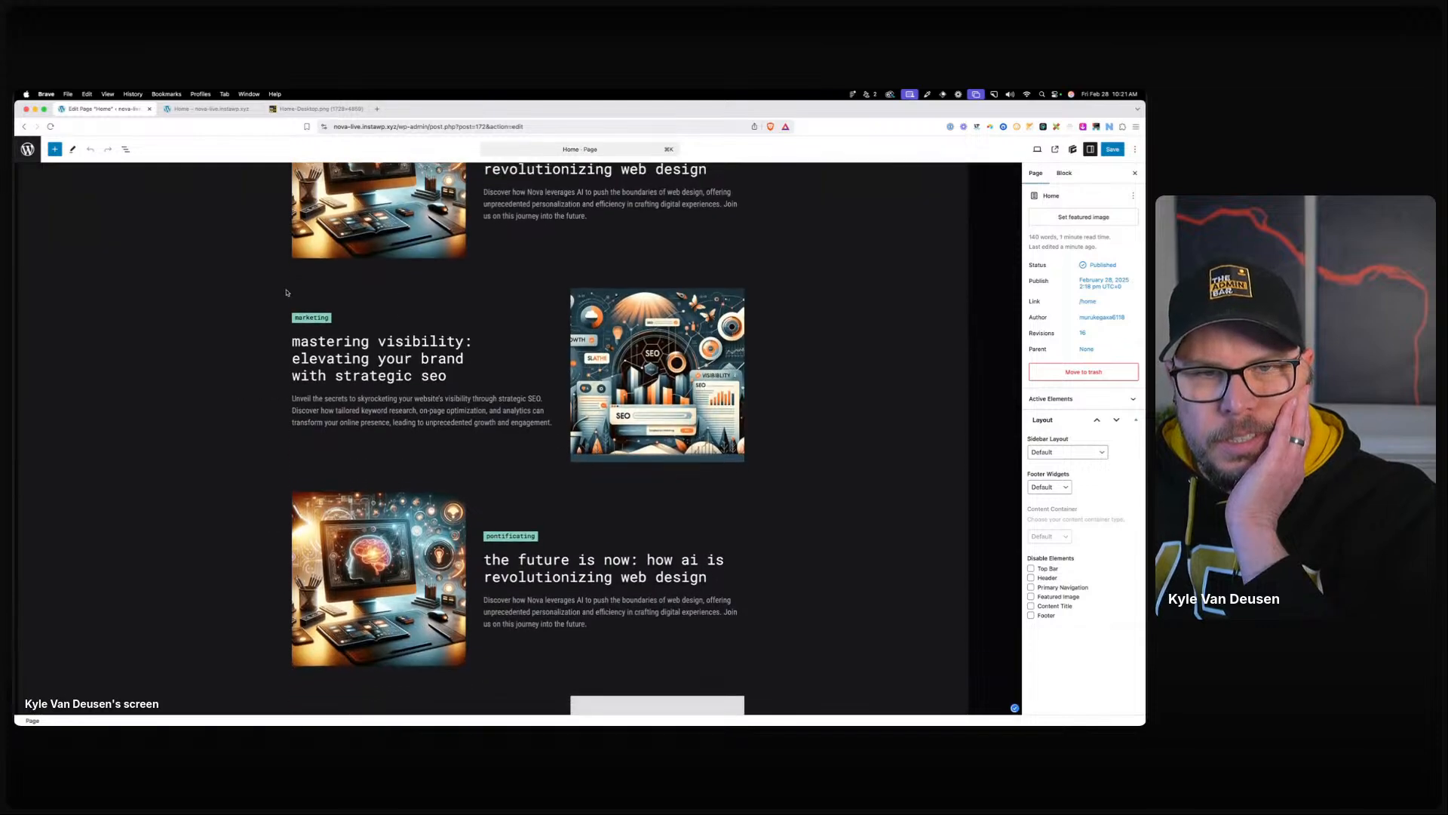
{"action": "left_click", "coordinate": [125, 149]}
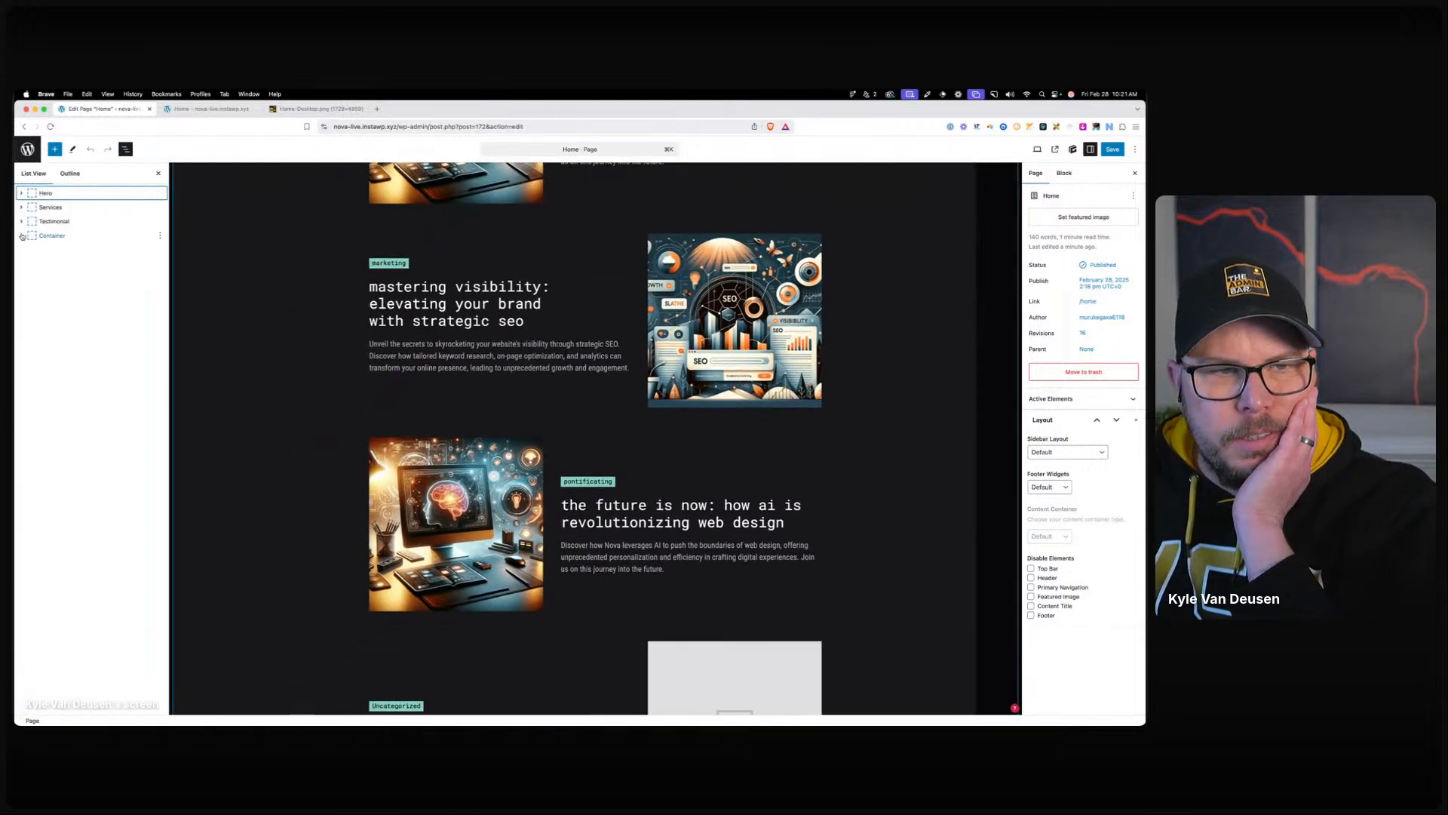
{"action": "left_click", "coordinate": [52, 236]}
{"action": "right_click", "coordinate": [52, 235]}
{"action": "left_click", "coordinate": [72, 357]}
{"action": "type", "text": "Blog"}
{"action": "key", "text": "Return"}
Expand Blog down to Query > Looper and list the blog looper style's selectors.
{"action": "left_click", "coordinate": [26, 237]}
{"action": "left_click", "coordinate": [26, 236]}
{"action": "left_click", "coordinate": [31, 263]}
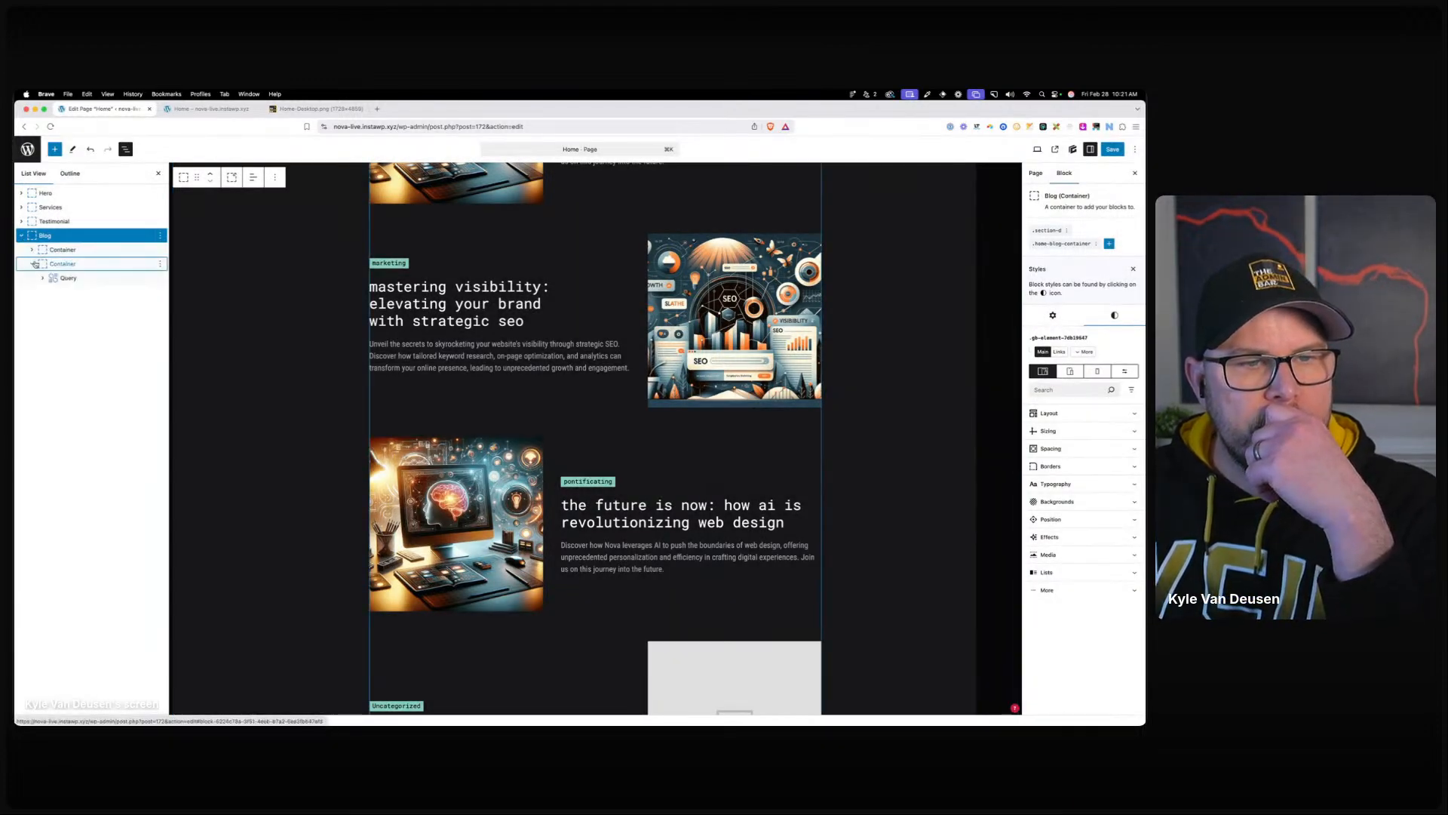
{"action": "left_click", "coordinate": [53, 278]}
{"action": "left_click", "coordinate": [43, 278]}
{"action": "left_click", "coordinate": [54, 293]}
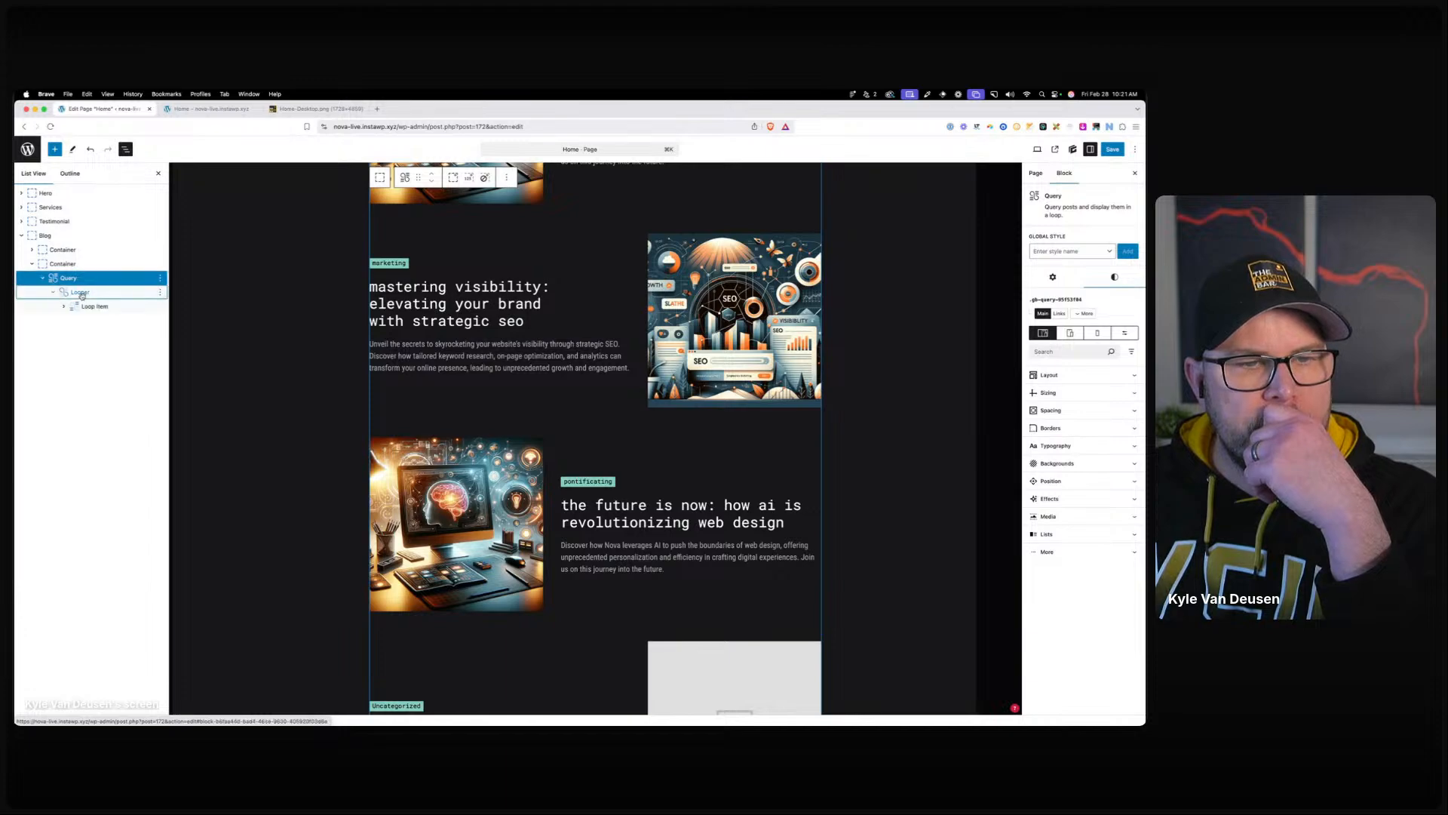
{"action": "left_click", "coordinate": [80, 293]}
{"action": "left_click", "coordinate": [1055, 239]}
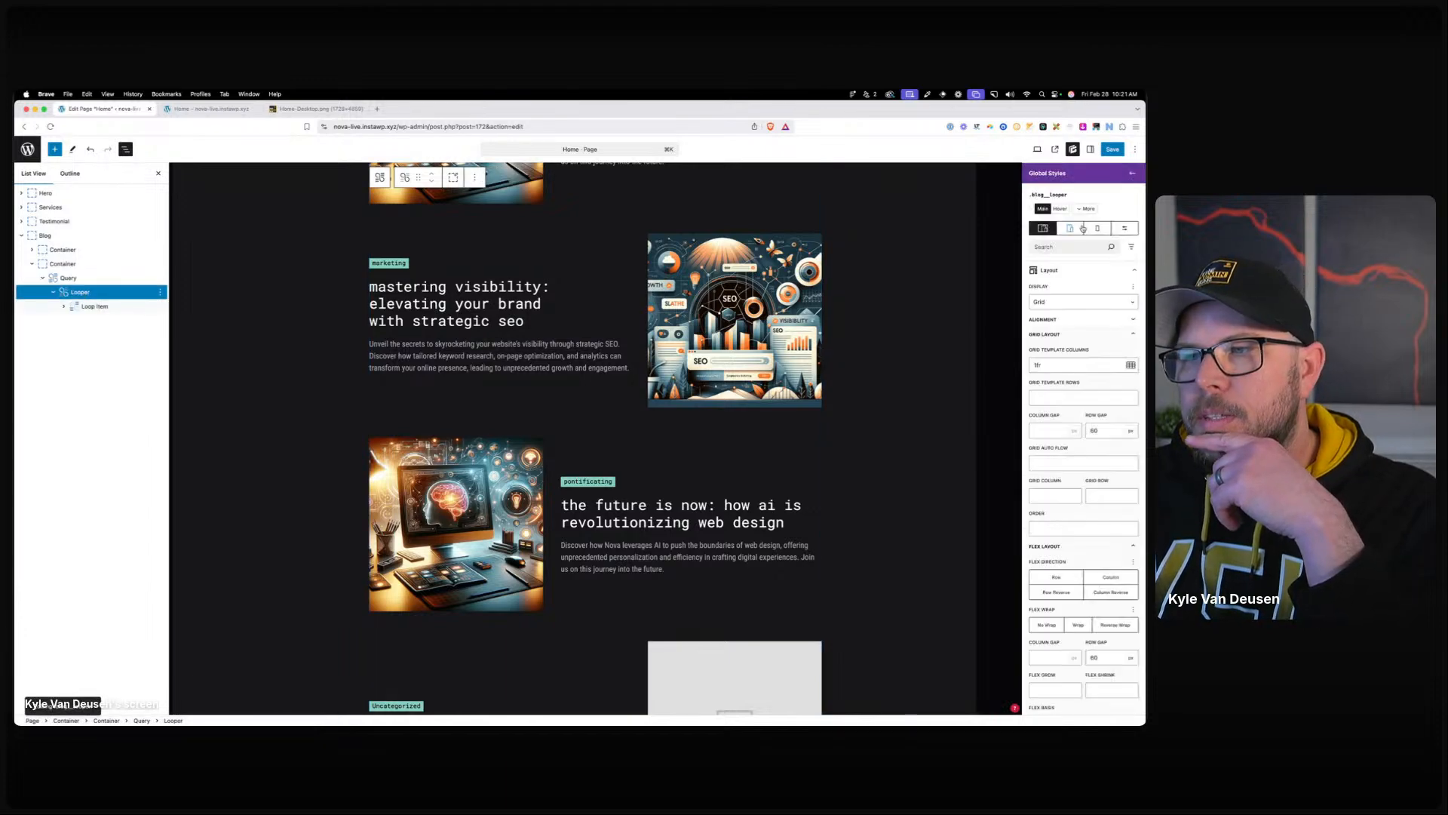
{"action": "left_click", "coordinate": [1088, 209]}
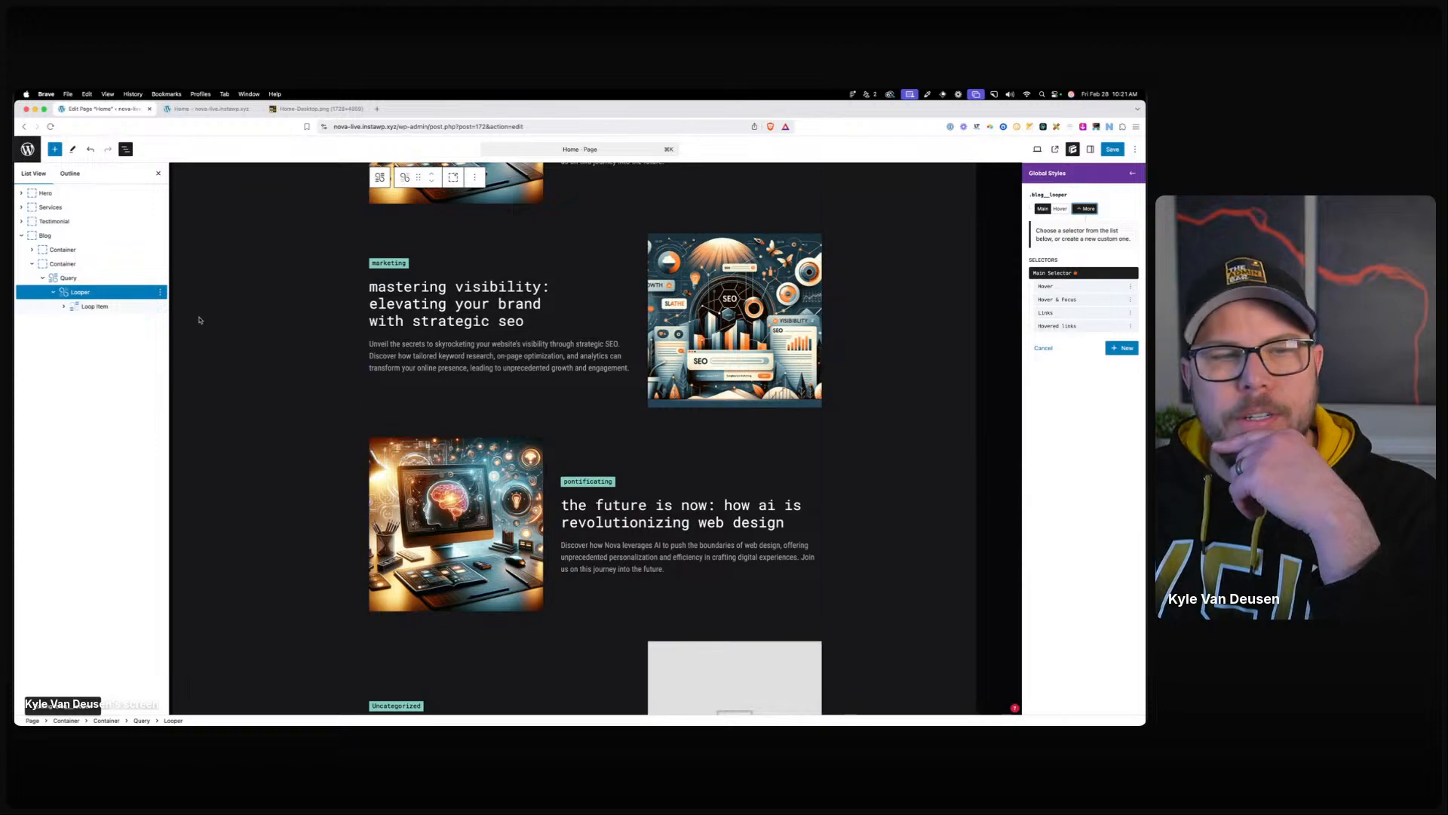
List the Loop Item's blog card style selectors and inspect the blog_card class on the live page.
{"action": "left_click", "coordinate": [95, 307]}
{"action": "left_click", "coordinate": [1053, 237]}
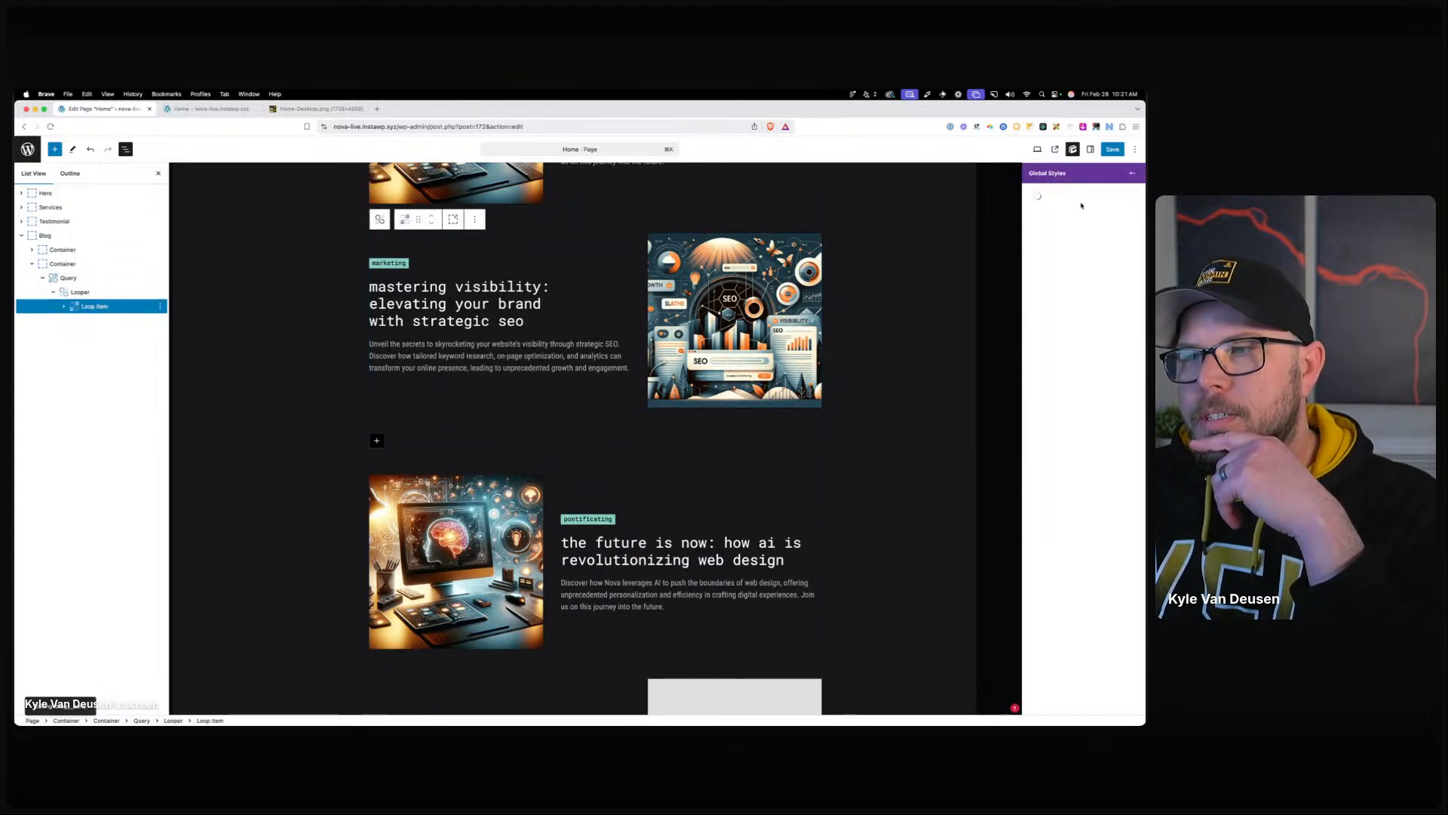
{"action": "left_click", "coordinate": [1085, 208]}
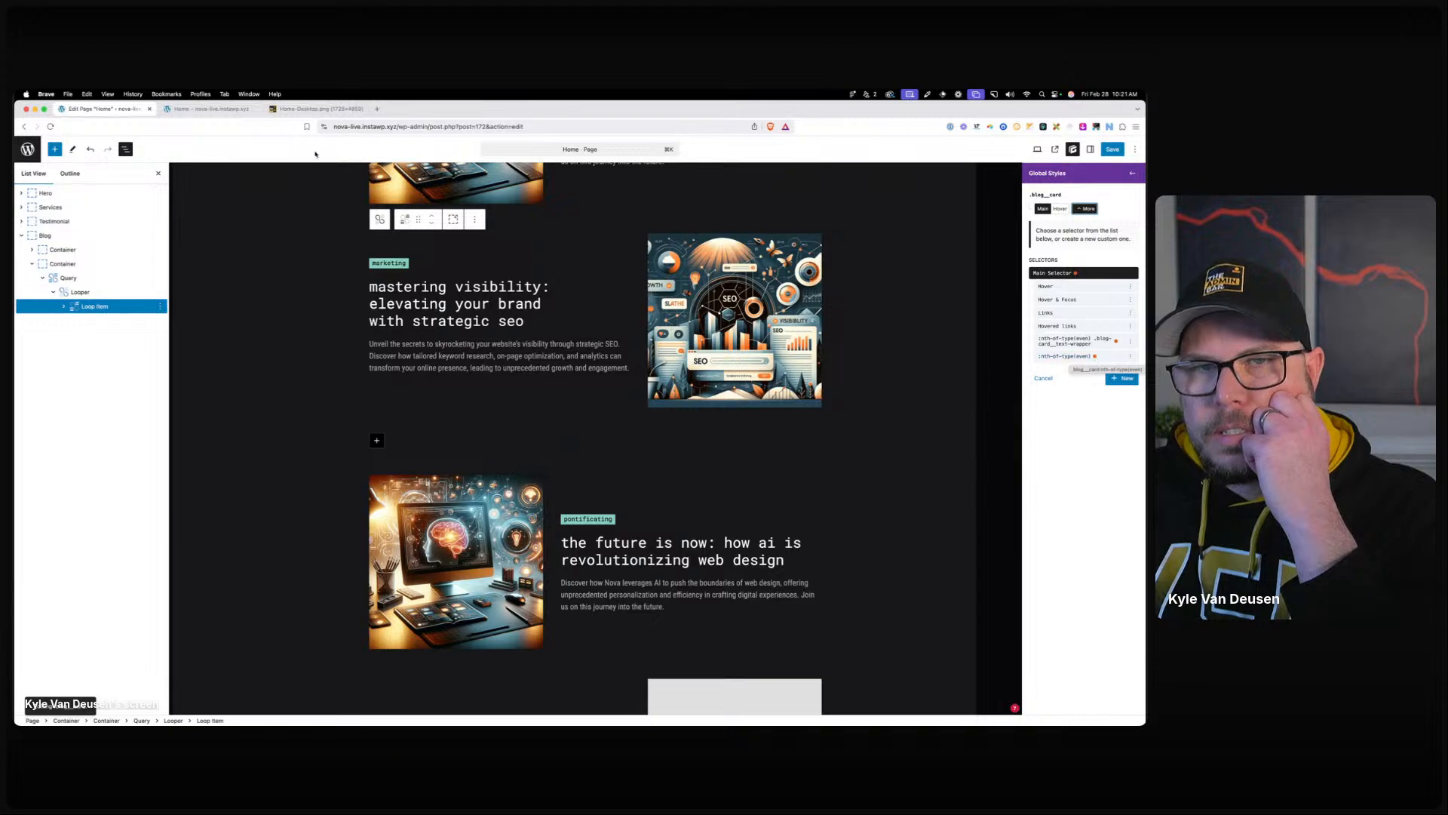
{"action": "key", "text": "ctrl+Tab"}
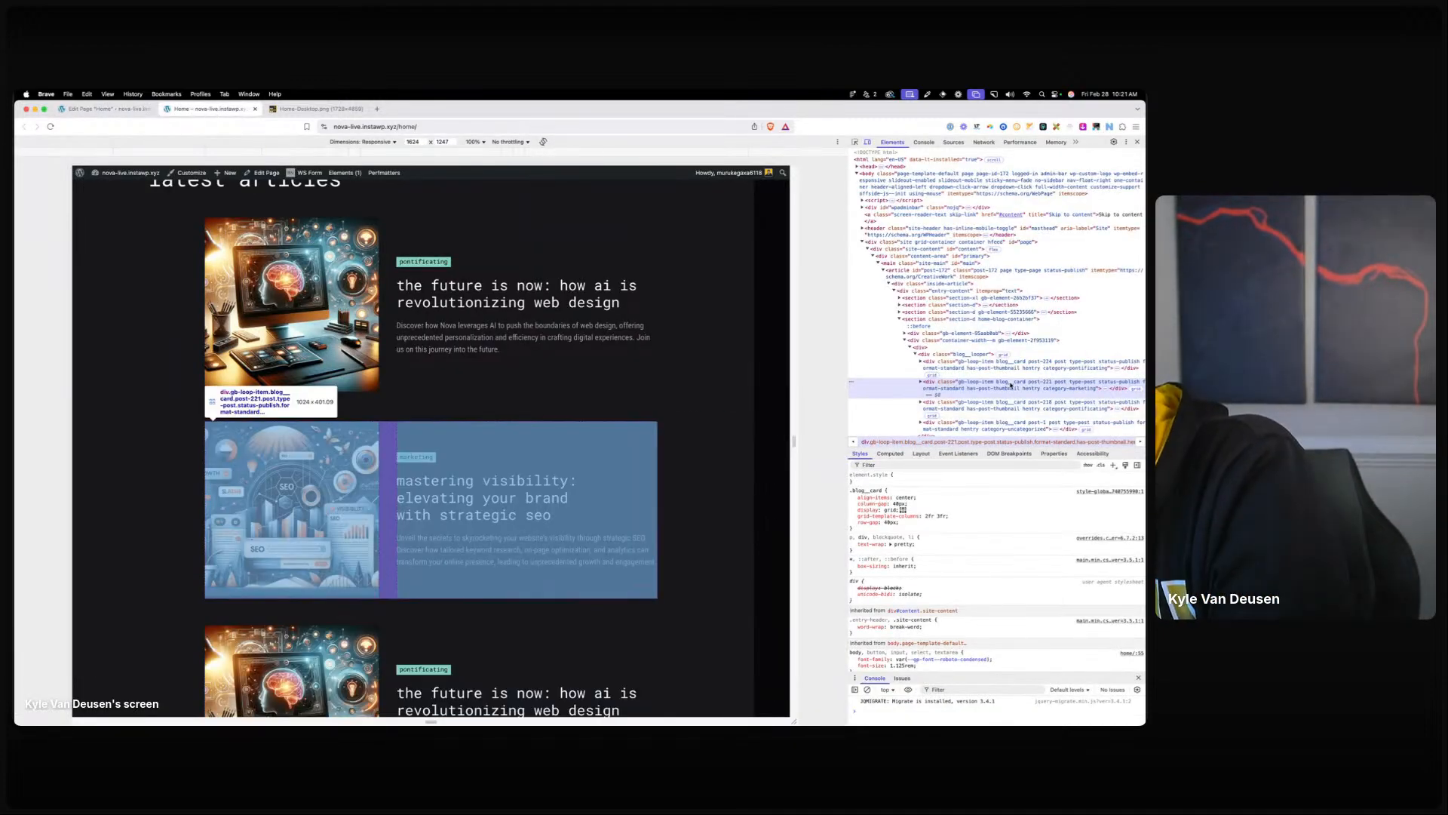
{"action": "double_click", "coordinate": [1011, 385]}
{"action": "left_click", "coordinate": [1020, 384]}
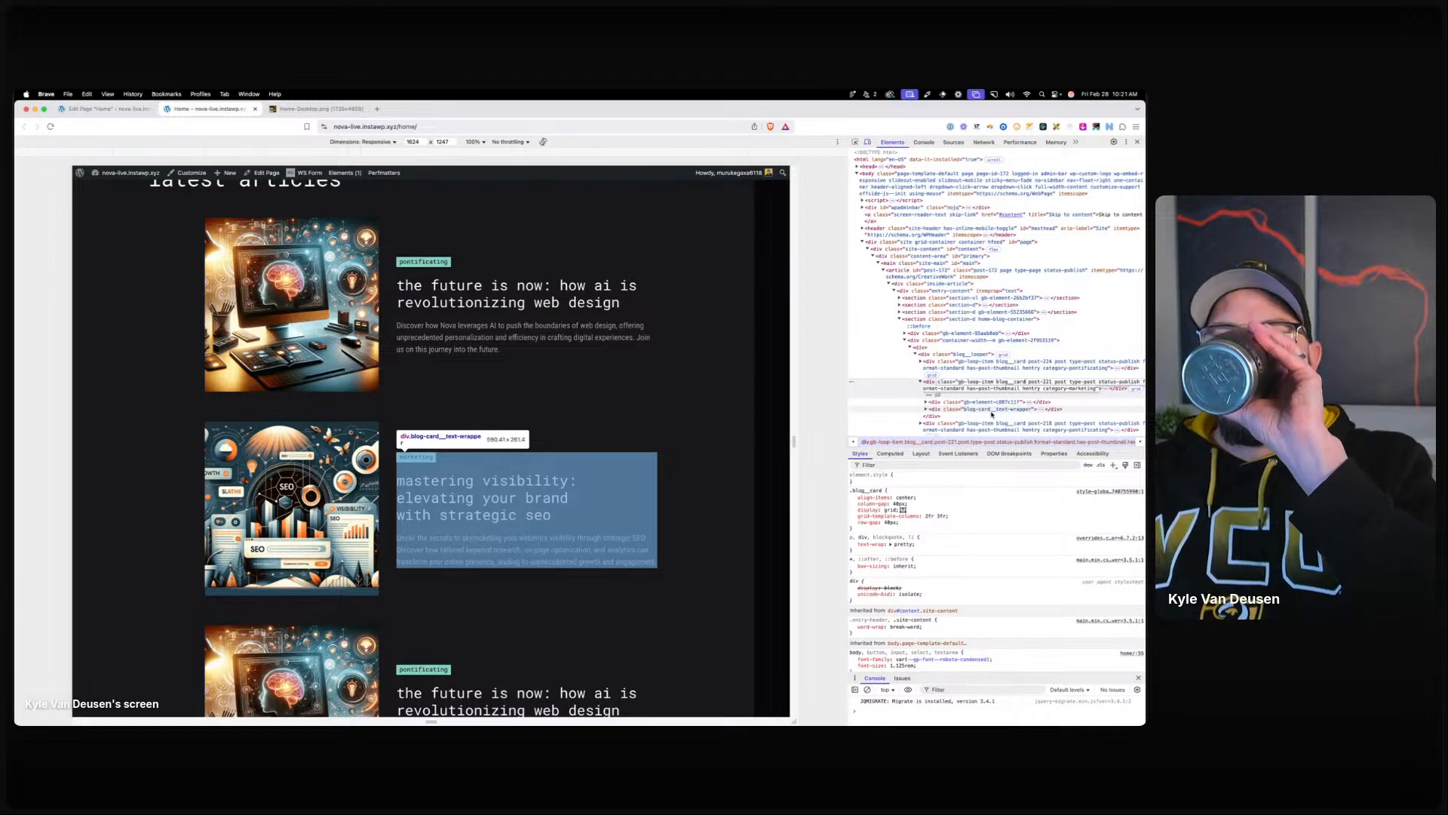
Back in the editor, cancel the accidental reload and save the Home page.
{"action": "left_click", "coordinate": [128, 111]}
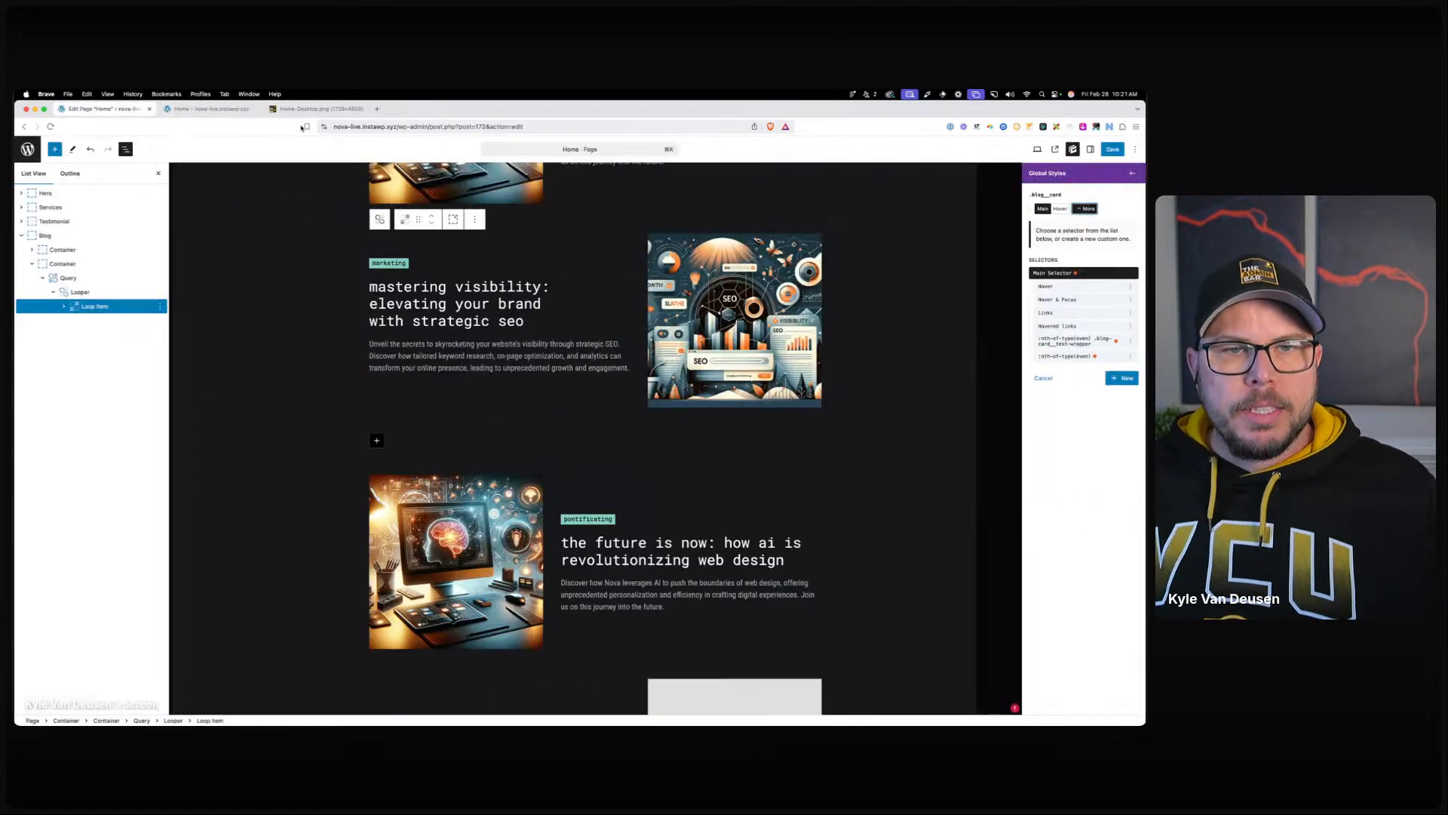
{"action": "left_click", "coordinate": [370, 126]}
{"action": "key", "text": "Return"}
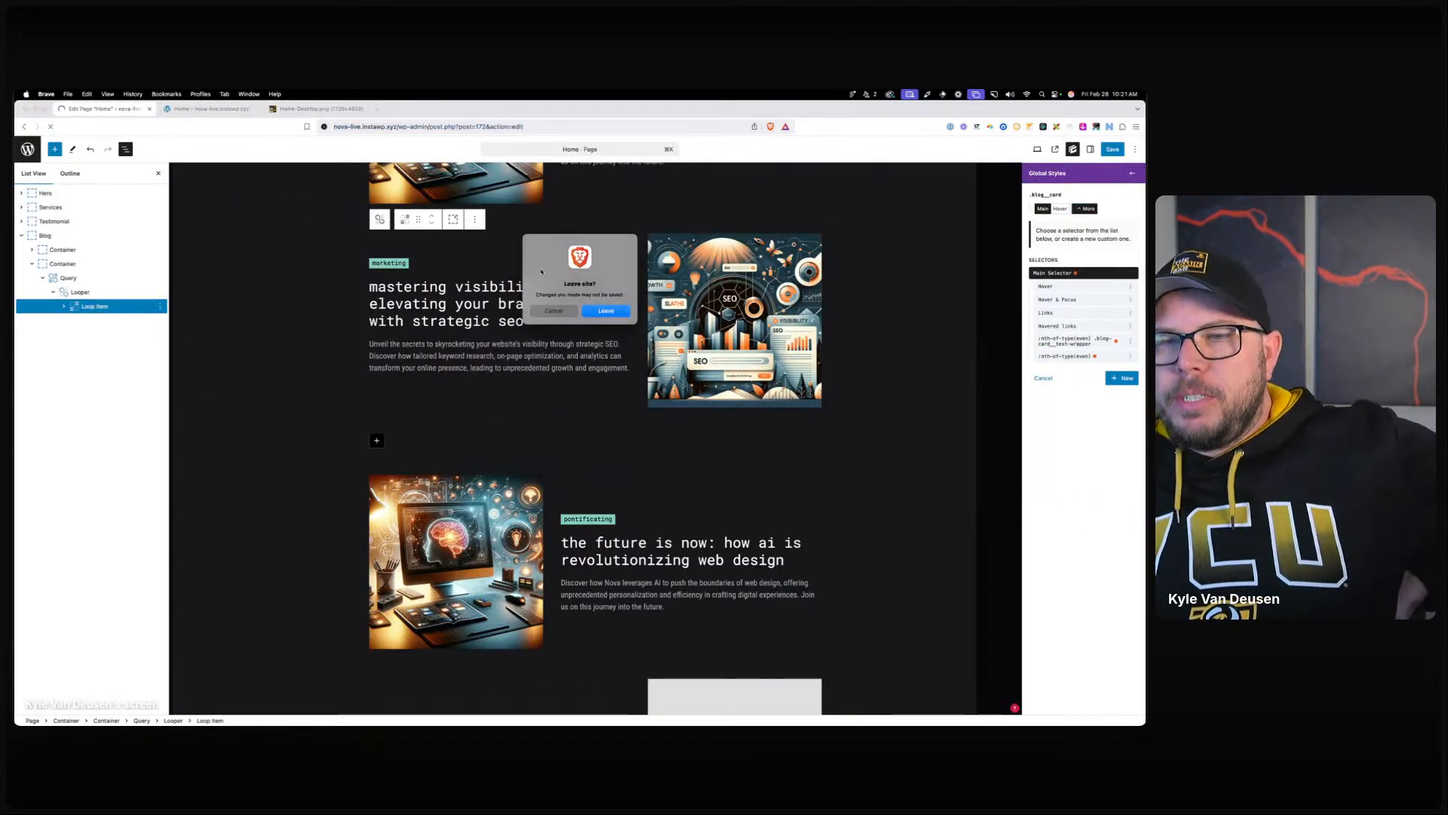
{"action": "key", "text": "Escape"}
{"action": "left_click", "coordinate": [1110, 149]}
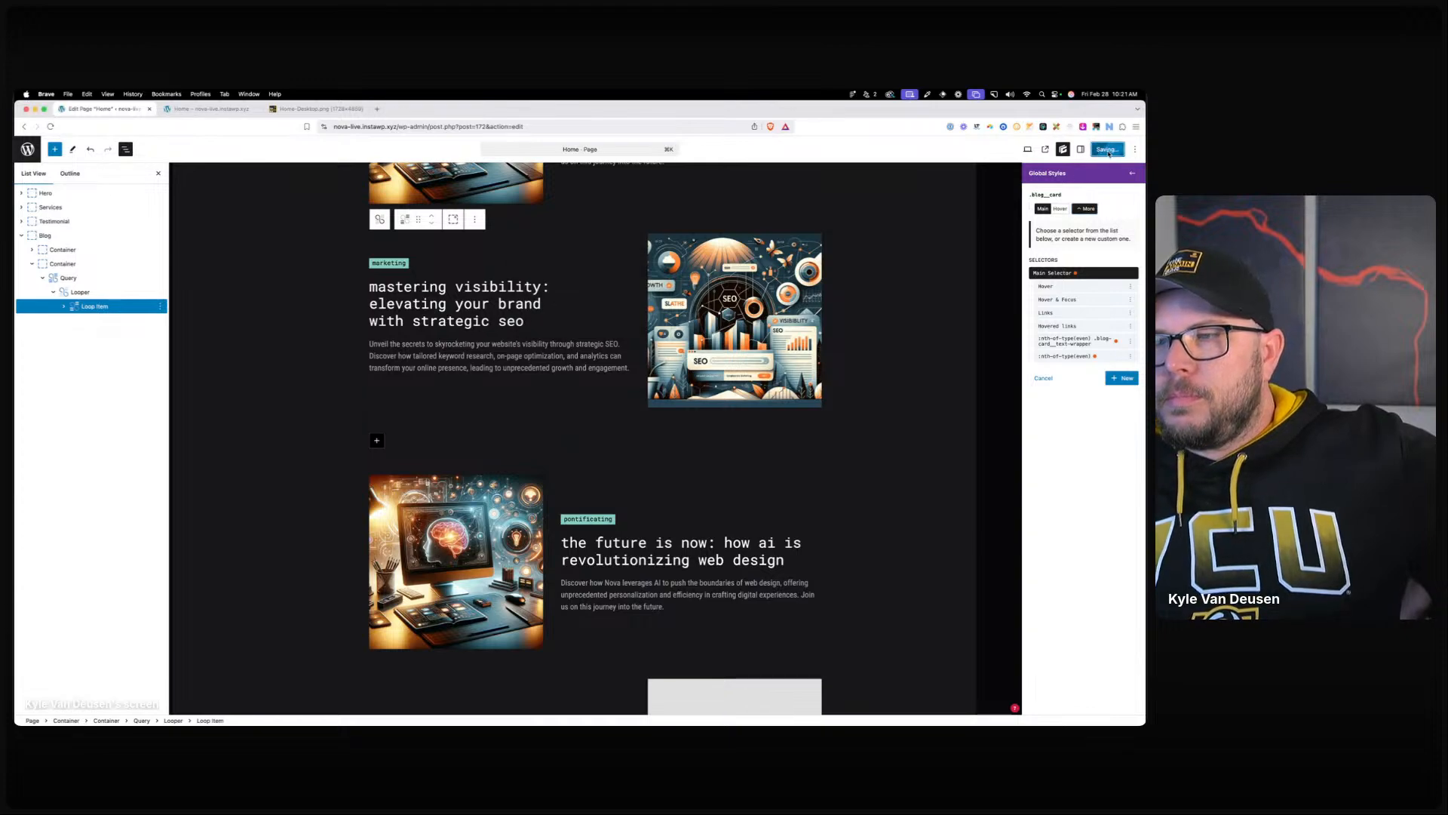
Check the home page's latest articles in a private window, then return to the editor.
{"action": "left_click", "coordinate": [211, 108]}
{"action": "left_click", "coordinate": [365, 126]}
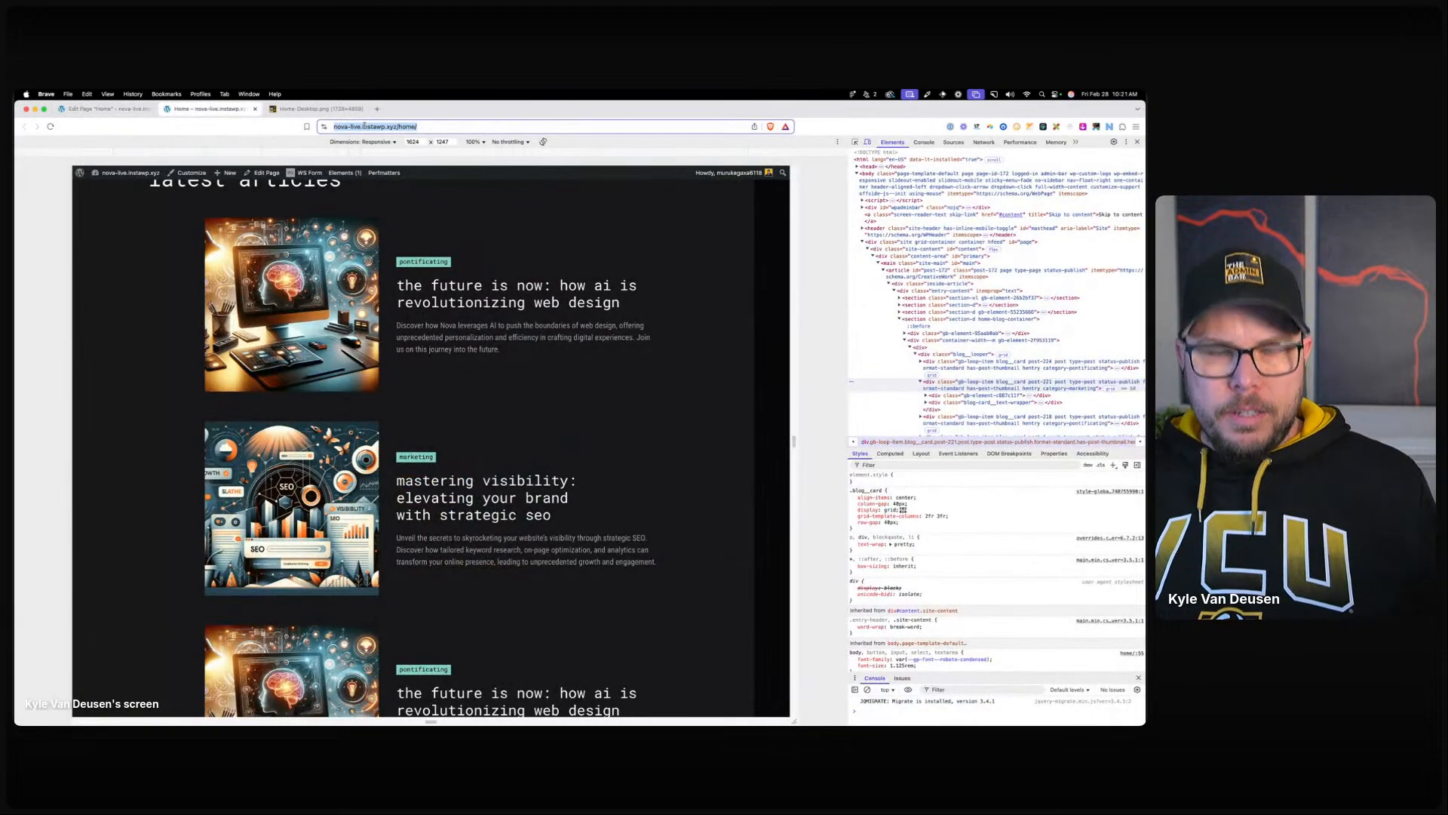
{"action": "key", "text": "super+x"}
{"action": "left_click", "coordinate": [1136, 126]}
{"action": "left_click", "coordinate": [1109, 168]}
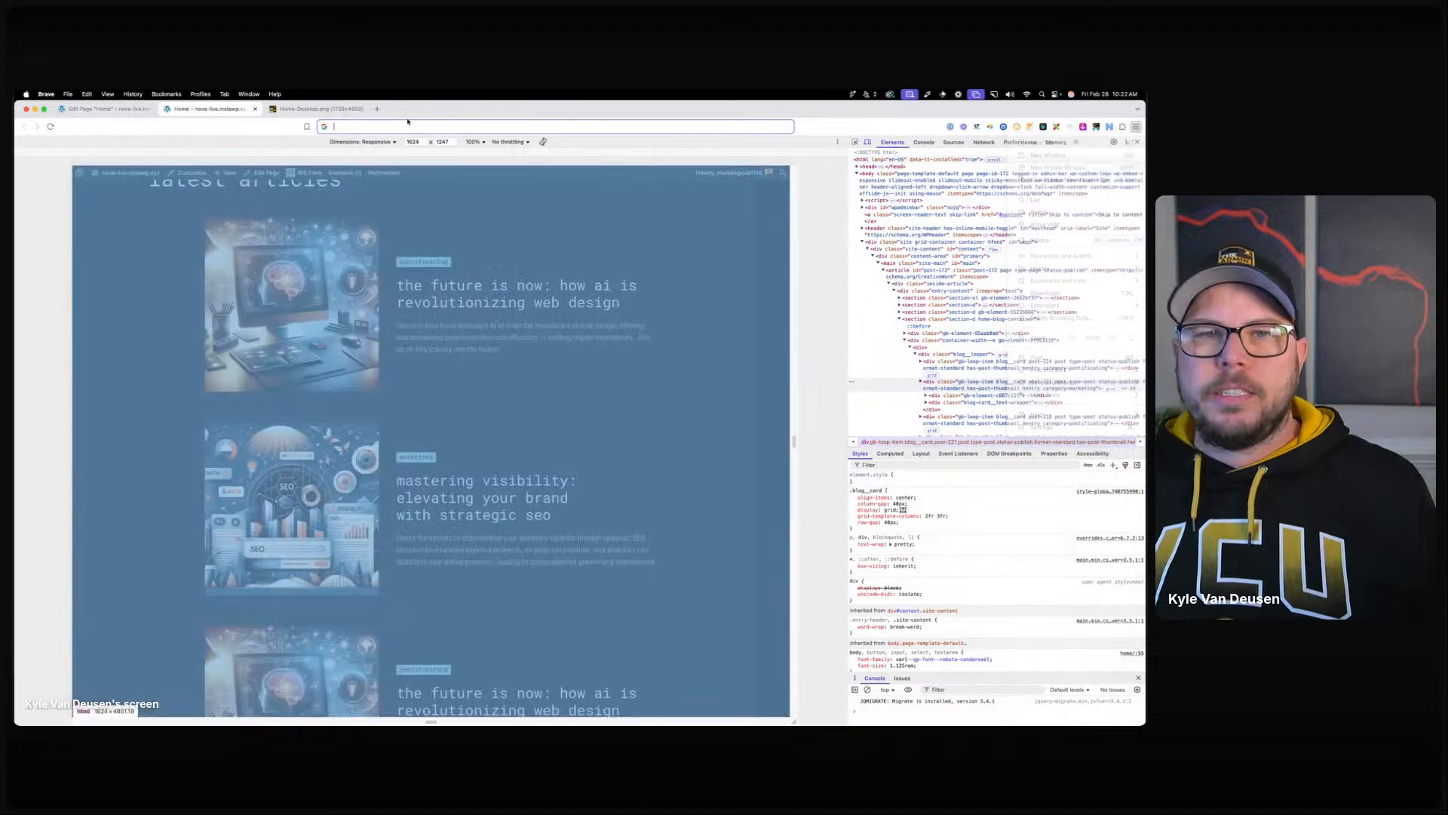
{"action": "key", "text": "super+v"}
{"action": "key", "text": "Return"}
{"action": "scroll", "coordinate": [418, 296], "scroll_direction": "down", "scroll_amount": 10}
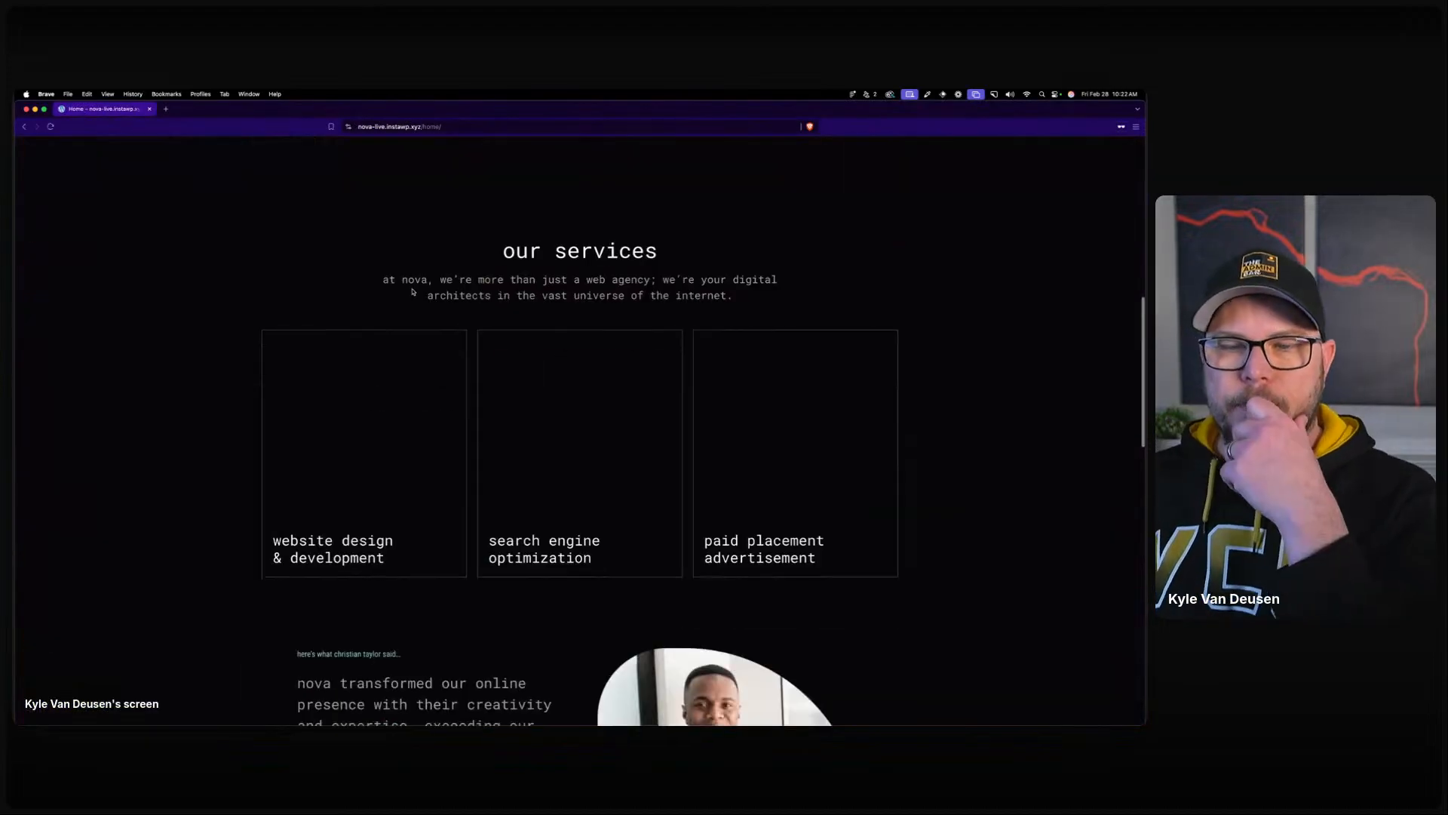
{"action": "scroll", "coordinate": [417, 297], "scroll_direction": "down", "scroll_amount": 10}
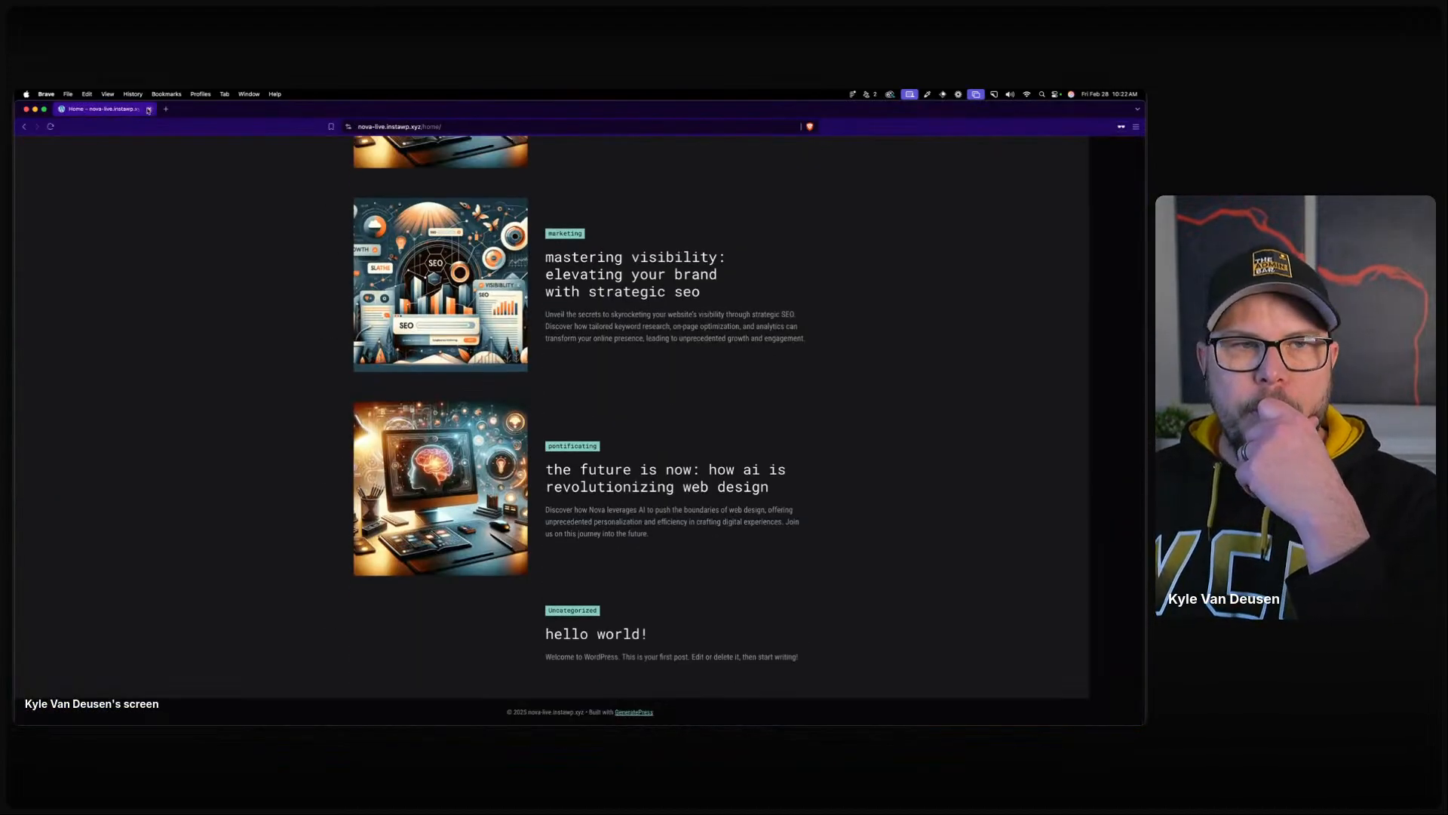
{"action": "left_click", "coordinate": [150, 110]}
{"action": "left_click", "coordinate": [549, 409]}
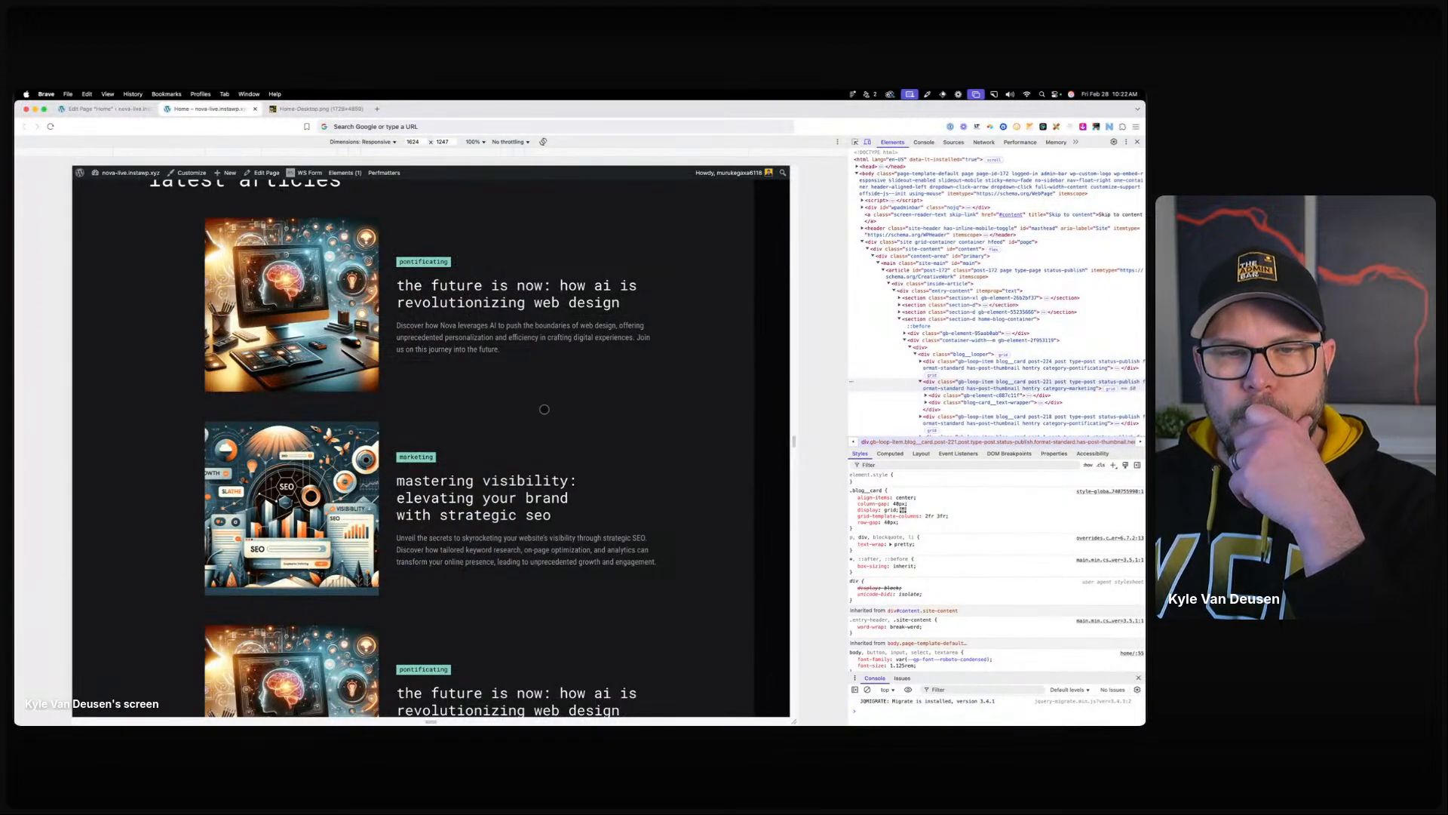
{"action": "left_click", "coordinate": [96, 111]}
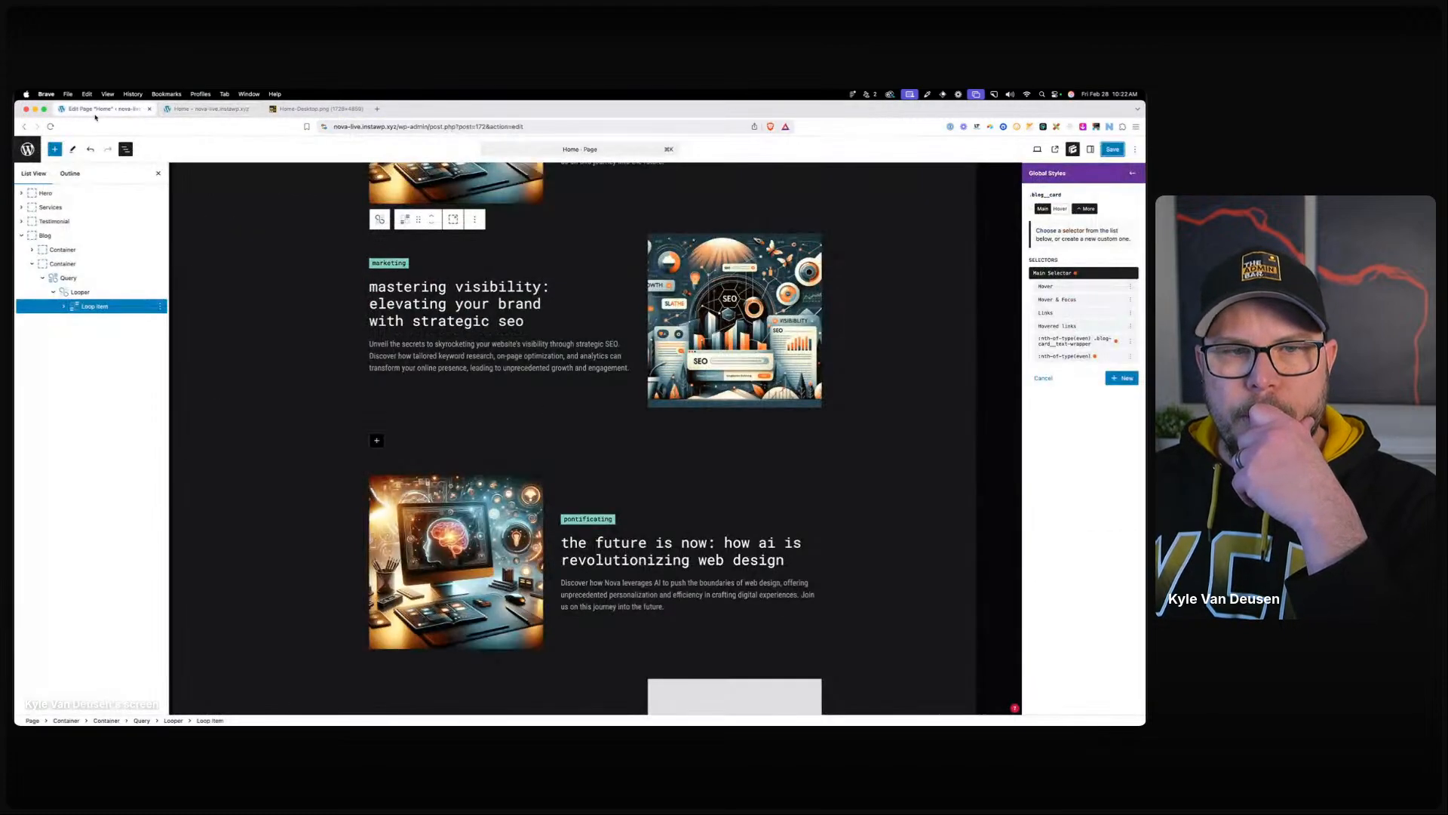
Delete both nth-of-type(even) selectors from the blog card style and save.
{"action": "left_click", "coordinate": [1130, 343]}
{"action": "left_click", "coordinate": [1104, 383]}
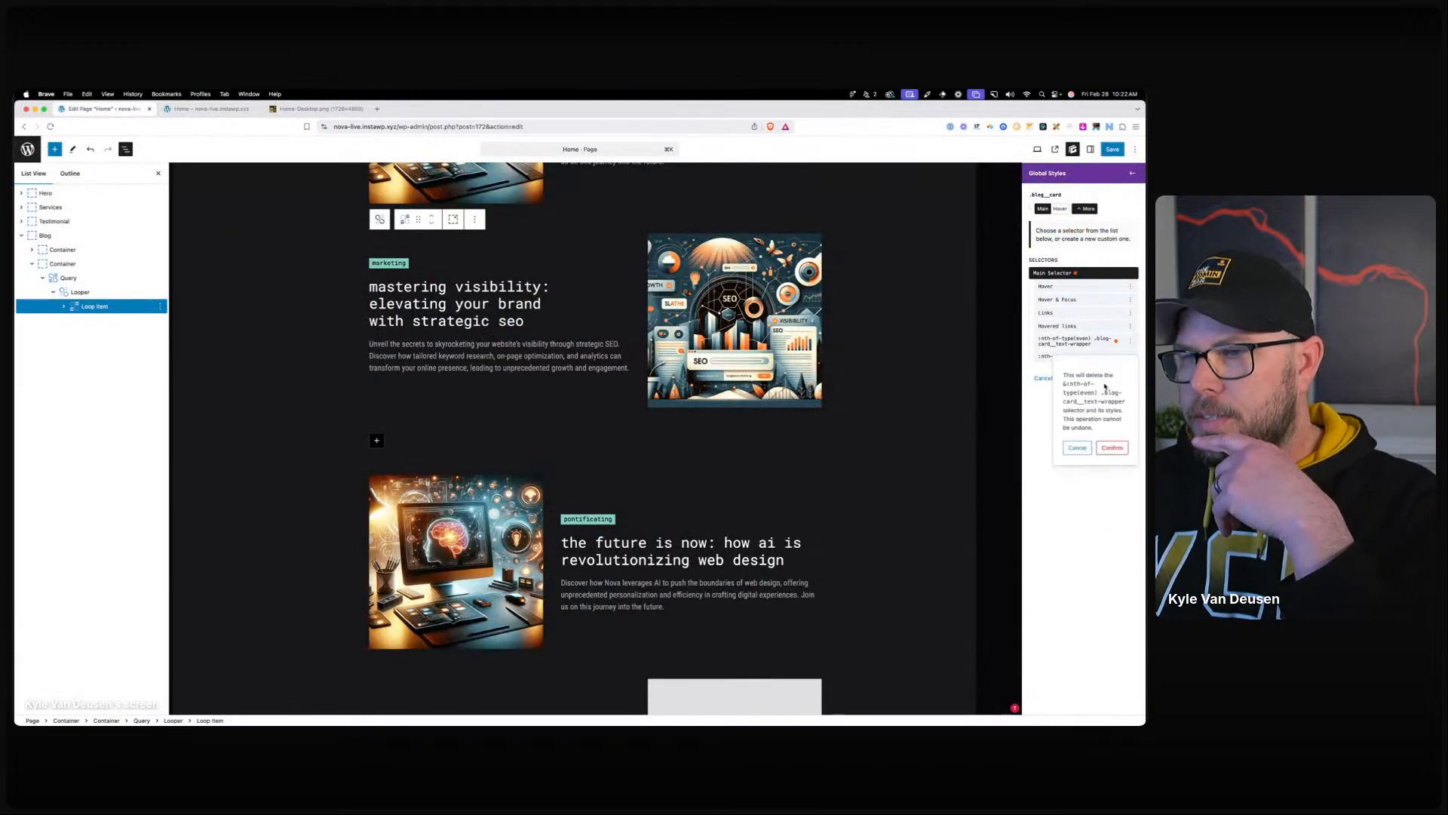
{"action": "left_click", "coordinate": [1122, 446]}
{"action": "left_click", "coordinate": [1130, 341]}
{"action": "left_click", "coordinate": [1103, 381]}
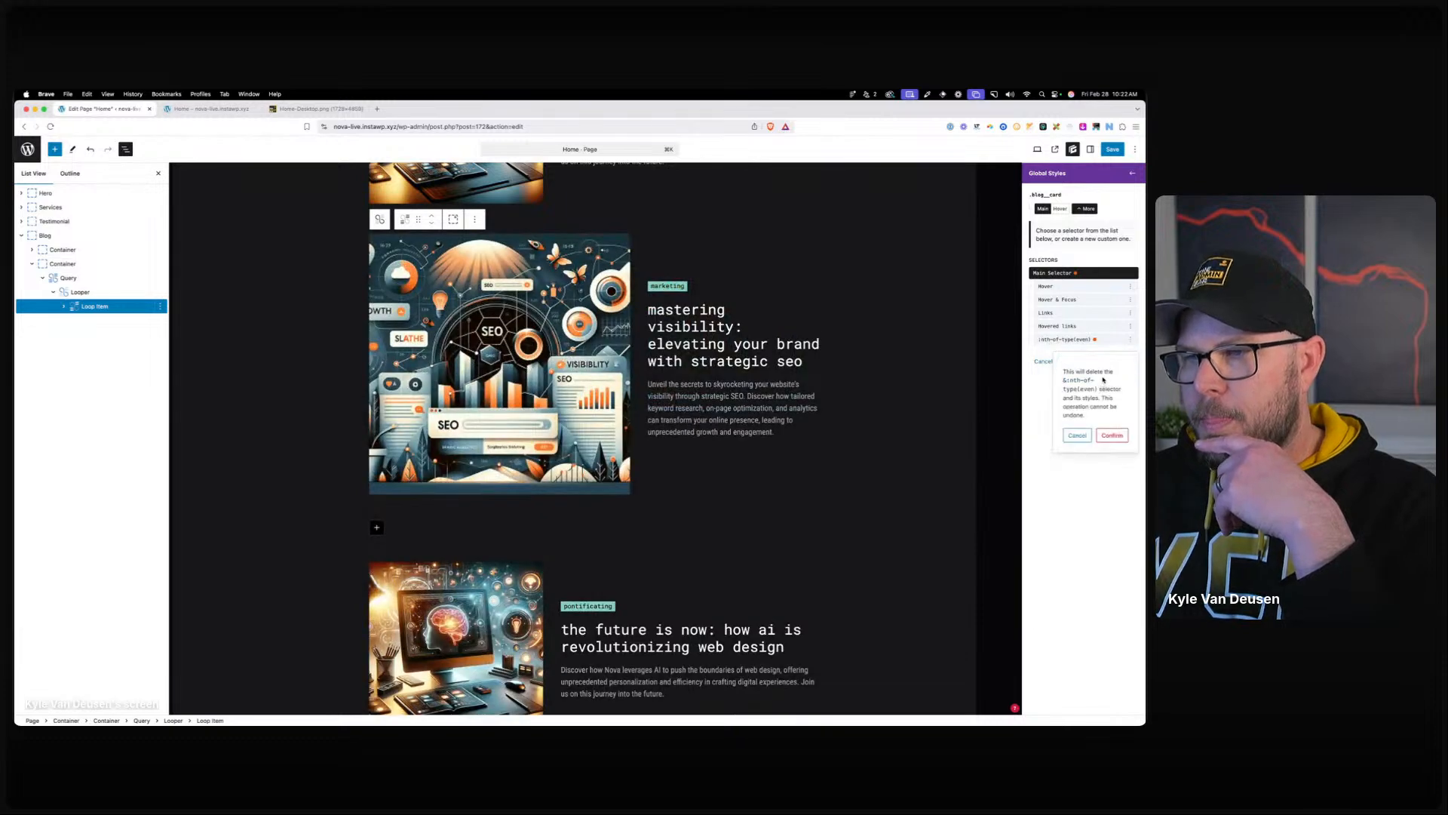
{"action": "left_click", "coordinate": [1120, 436]}
{"action": "left_click", "coordinate": [1111, 150]}
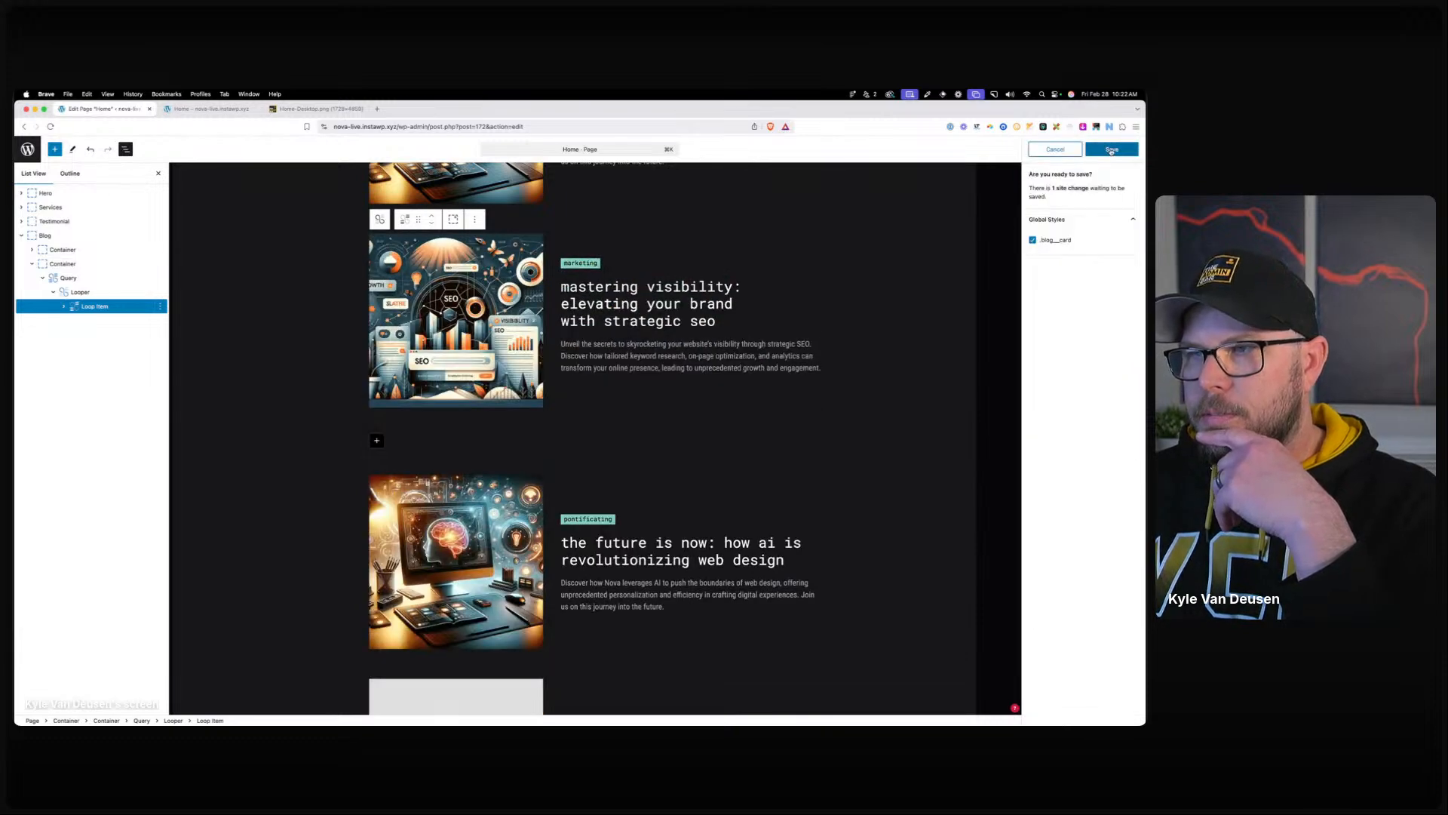
Reload the live home page to confirm all images sit left, then reselect the Looper.
{"action": "left_click", "coordinate": [215, 110]}
{"action": "left_click", "coordinate": [369, 127]}
{"action": "key", "text": "Return"}
{"action": "scroll", "coordinate": [426, 343], "scroll_direction": "down", "scroll_amount": 10}
{"action": "scroll", "coordinate": [428, 349], "scroll_direction": "down", "scroll_amount": 10}
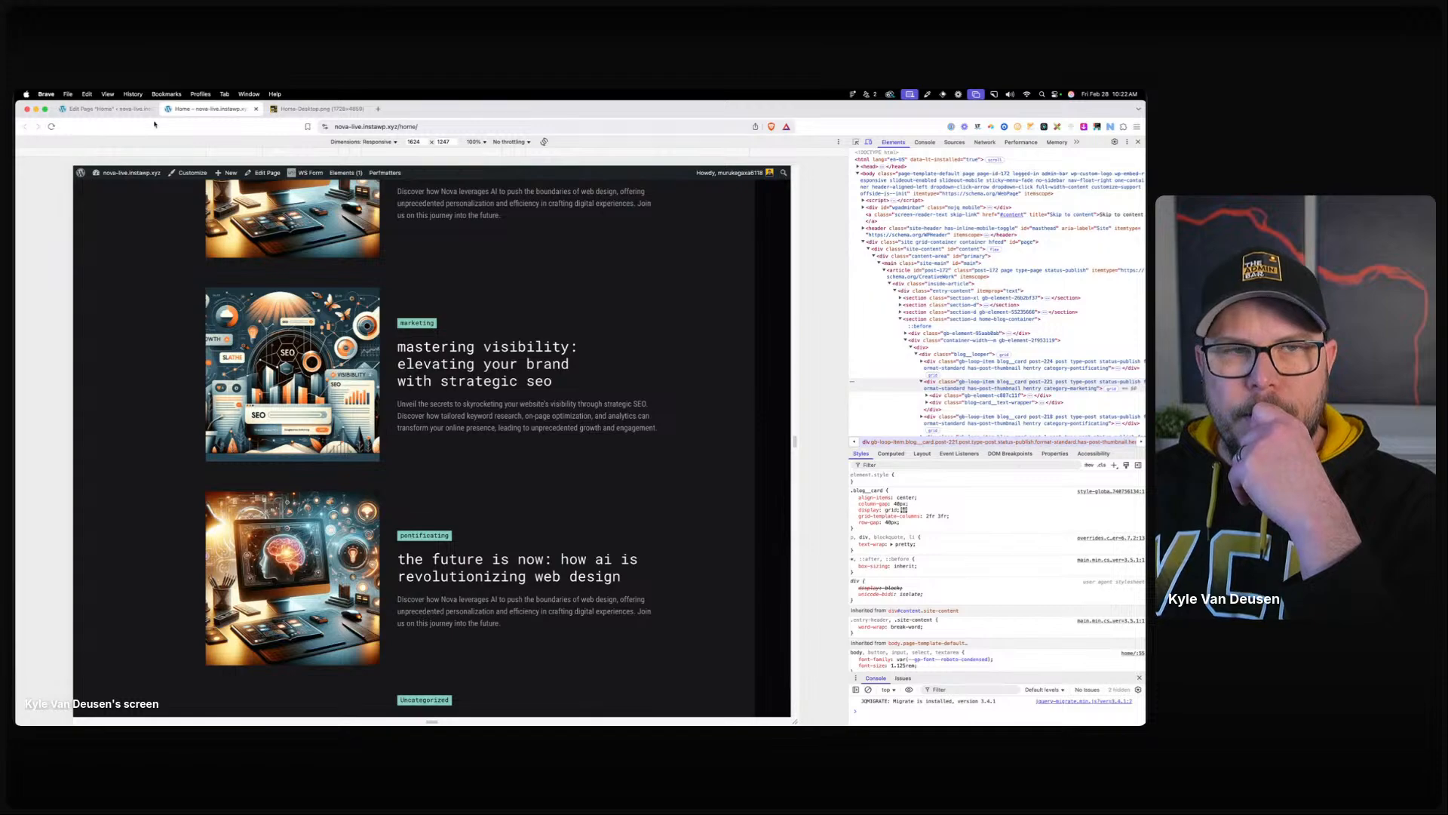
{"action": "left_click", "coordinate": [106, 109]}
{"action": "left_click", "coordinate": [80, 292]}
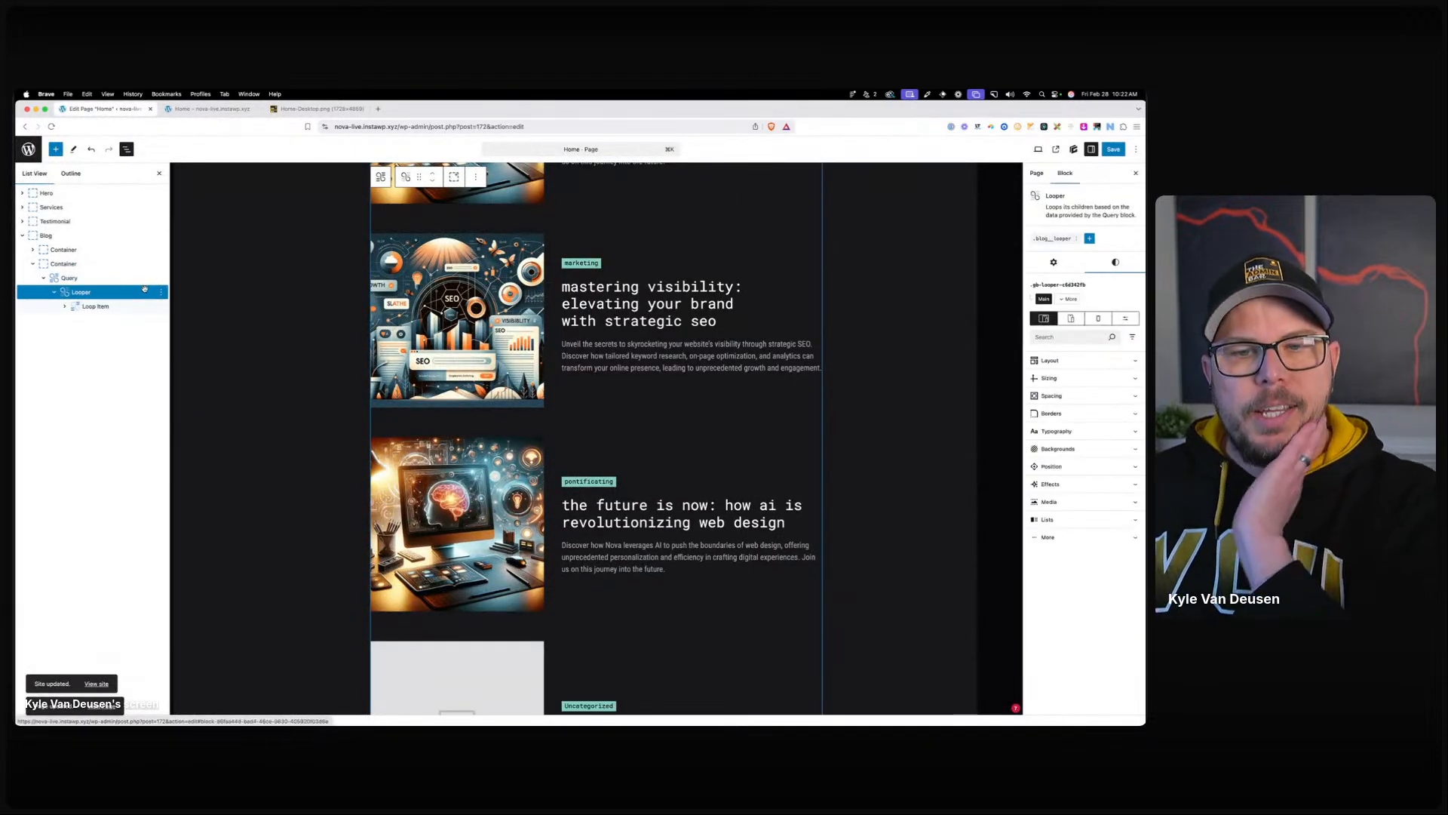
Add a :nth-child(even) custom selector to the blog looper's global style.
{"action": "scroll", "coordinate": [645, 361], "scroll_direction": "down", "scroll_amount": 5}
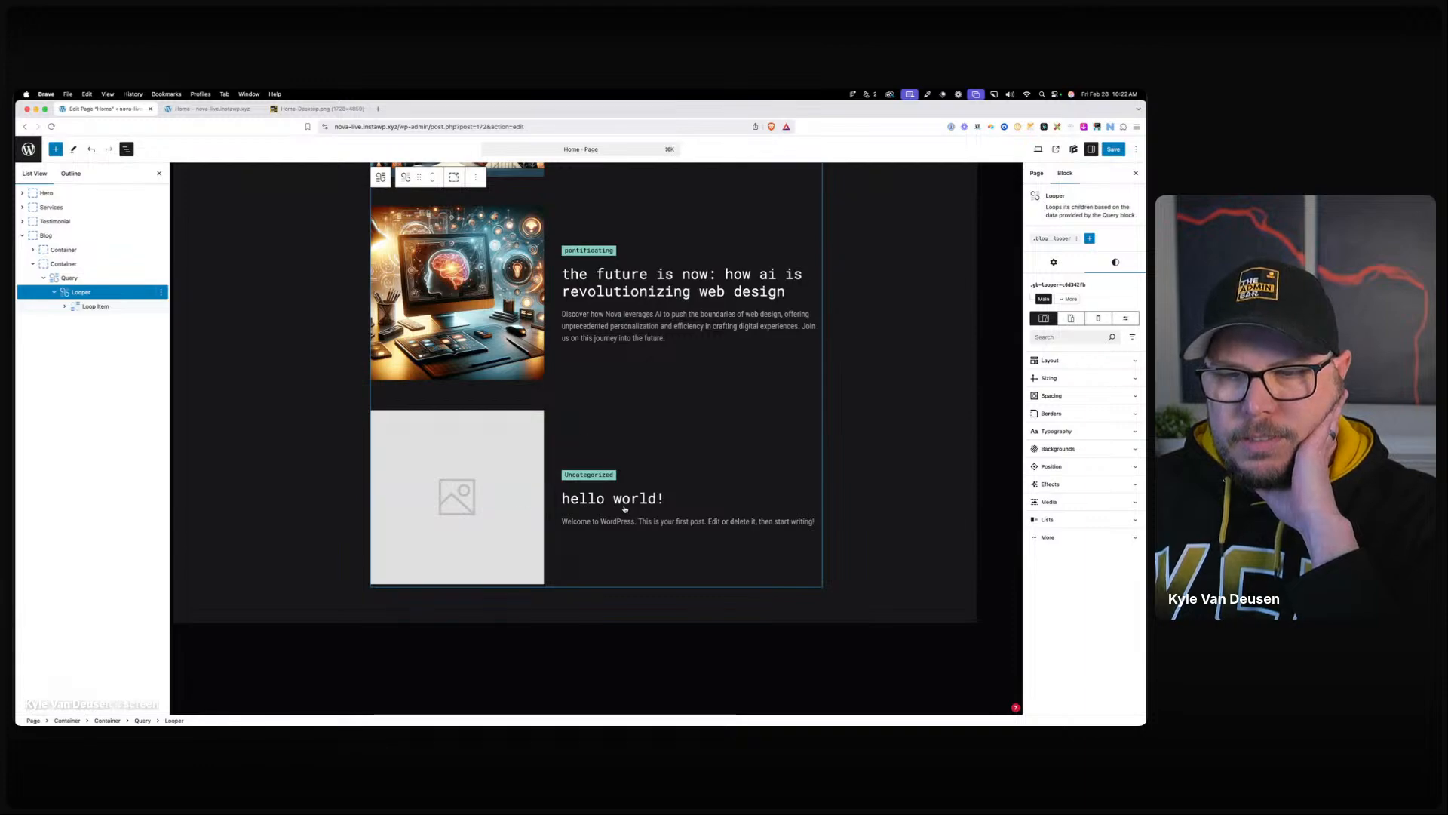
{"action": "scroll", "coordinate": [625, 509], "scroll_direction": "up", "scroll_amount": 10}
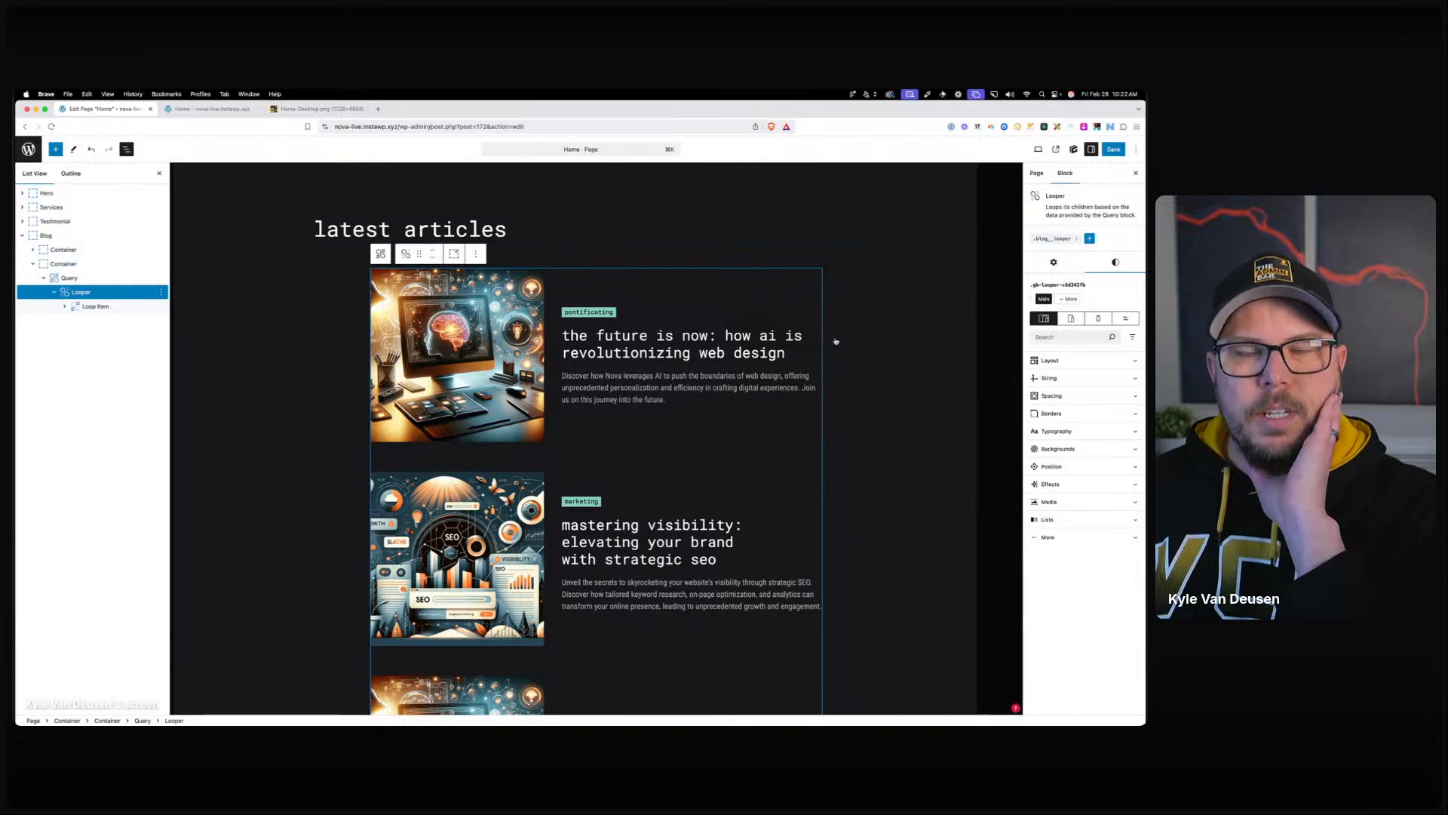
{"action": "left_click", "coordinate": [95, 307]}
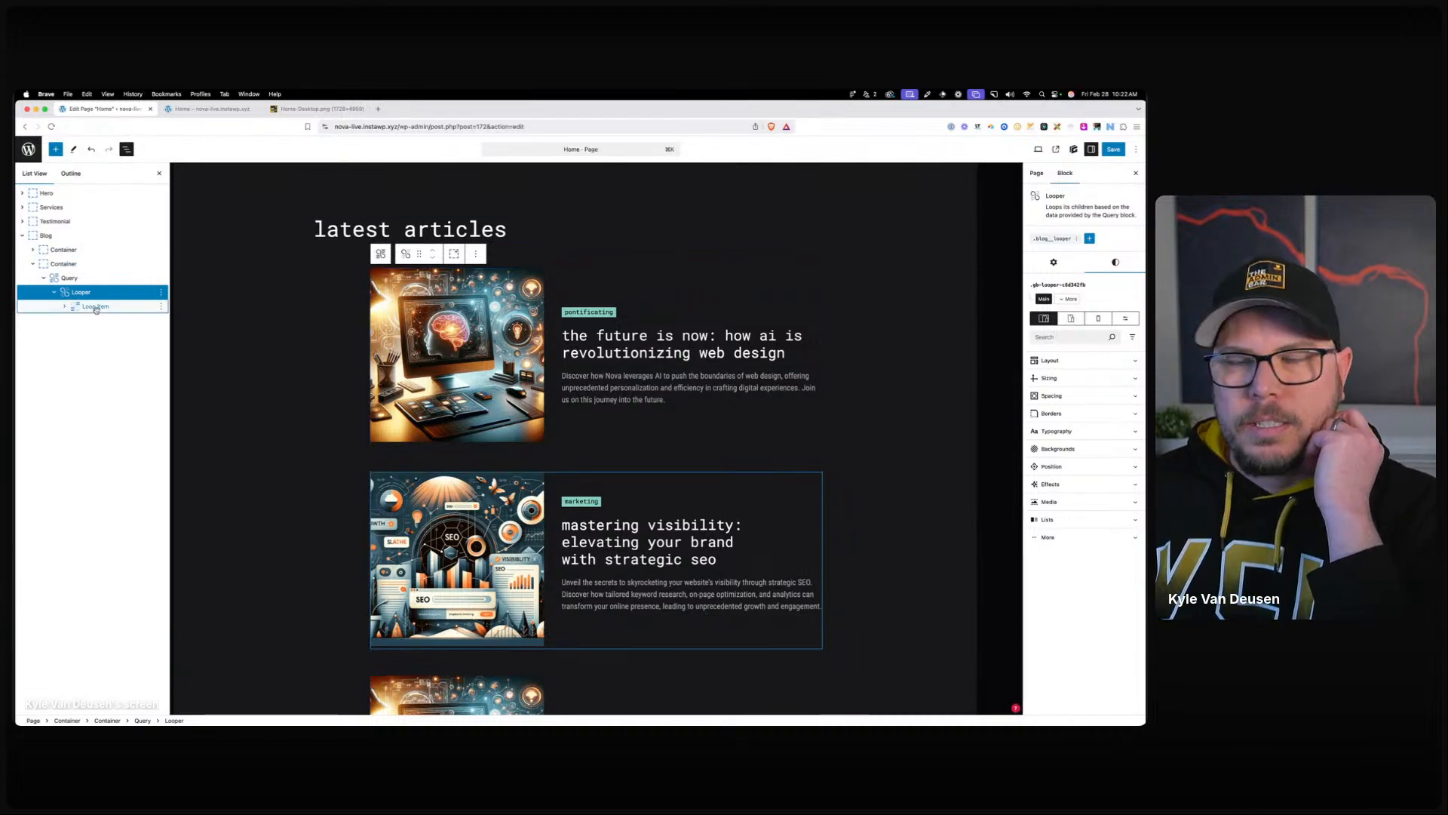
{"action": "left_click", "coordinate": [80, 292]}
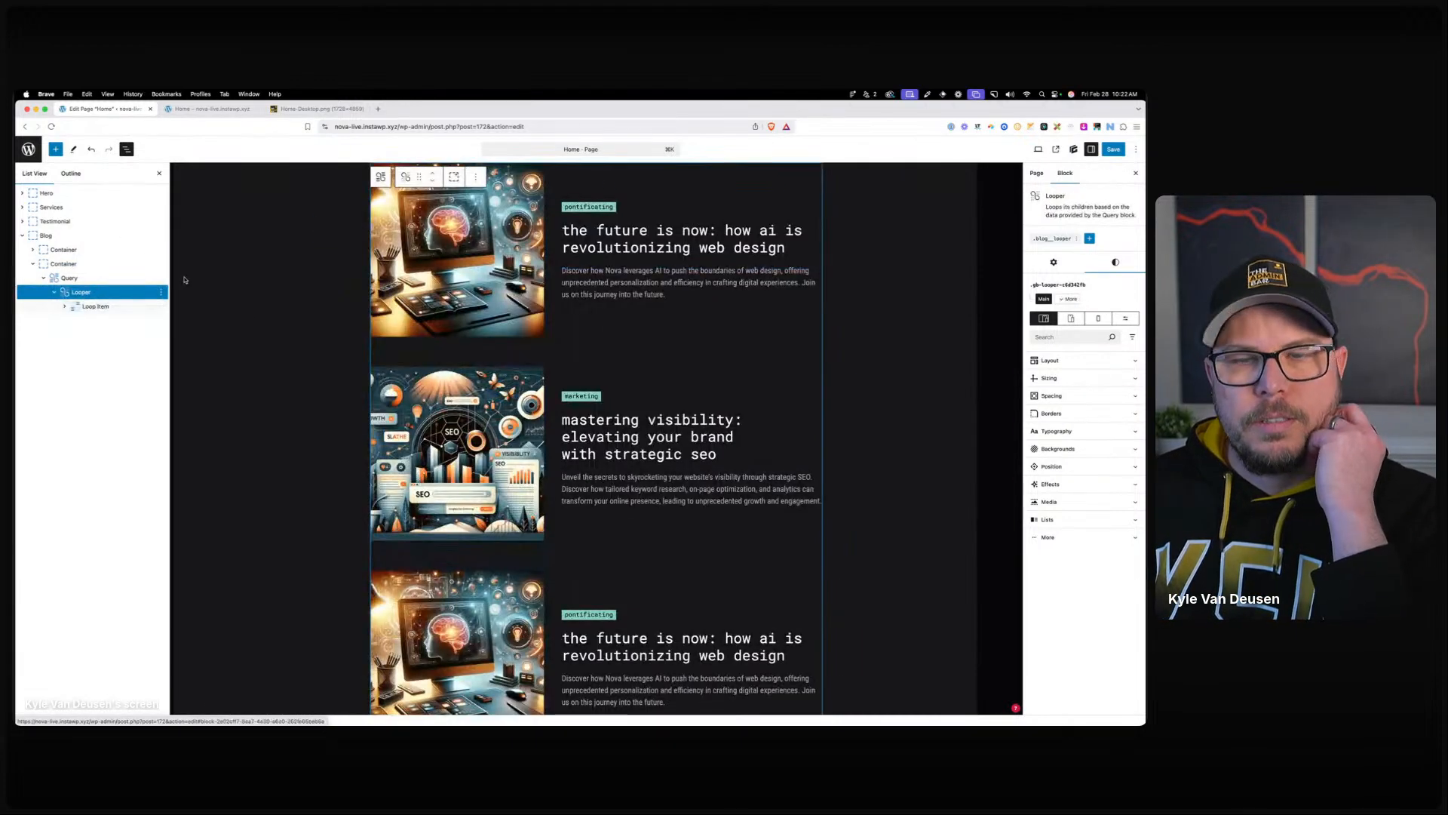
{"action": "left_click", "coordinate": [1053, 239]}
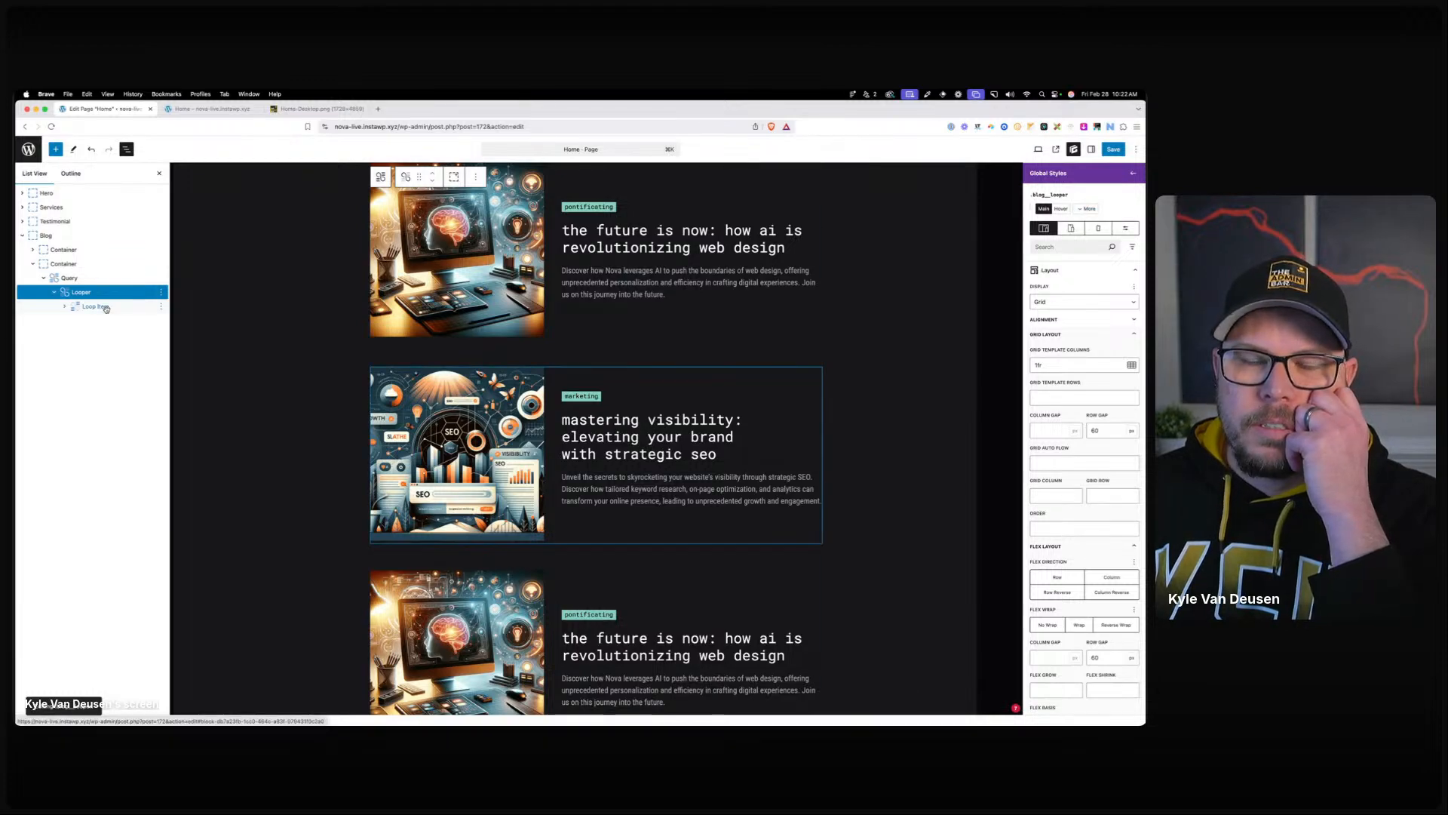
{"action": "left_click", "coordinate": [1087, 209]}
{"action": "left_click", "coordinate": [1124, 348]}
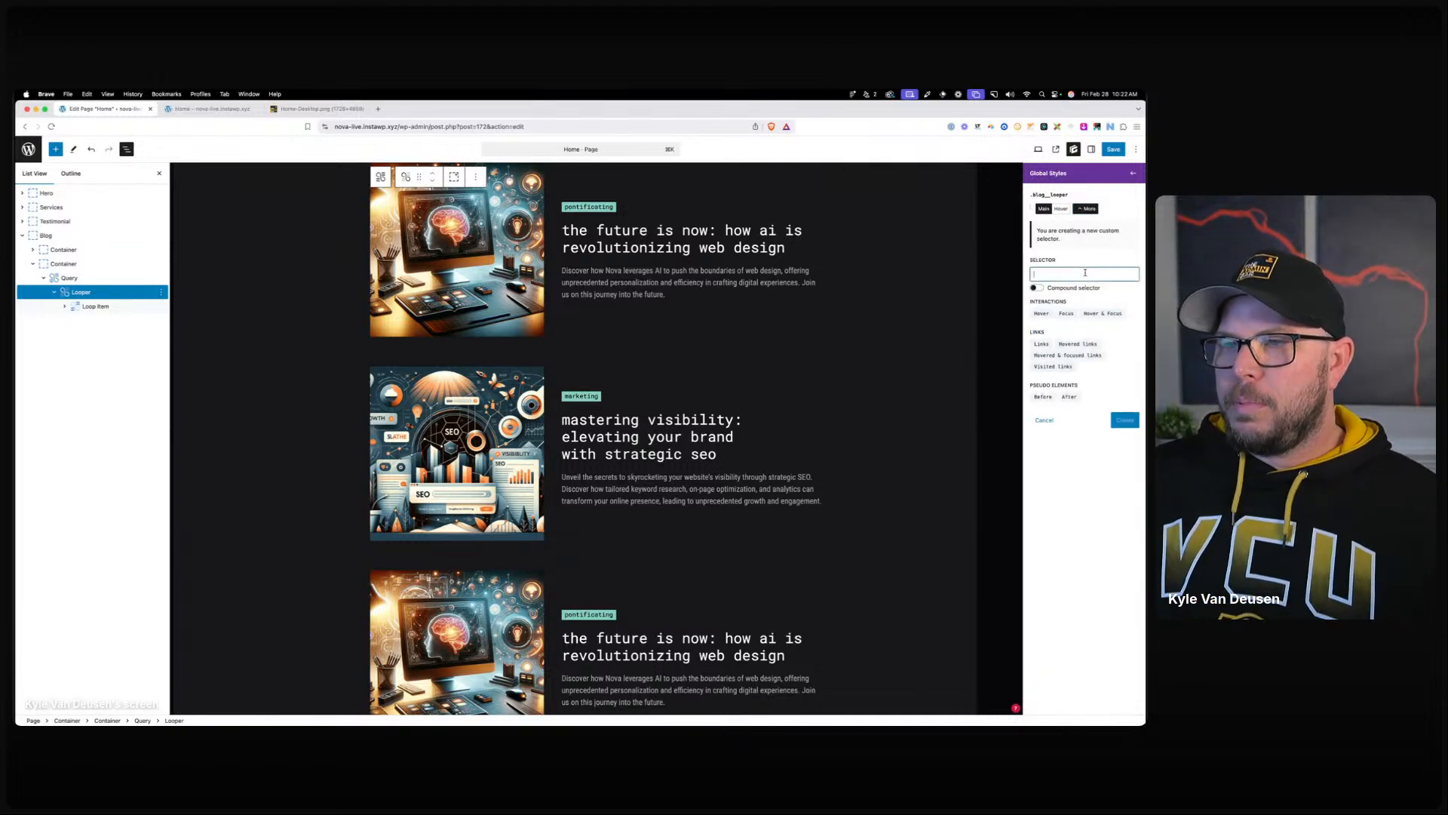
{"action": "type", "text": ":nth-child(even"}
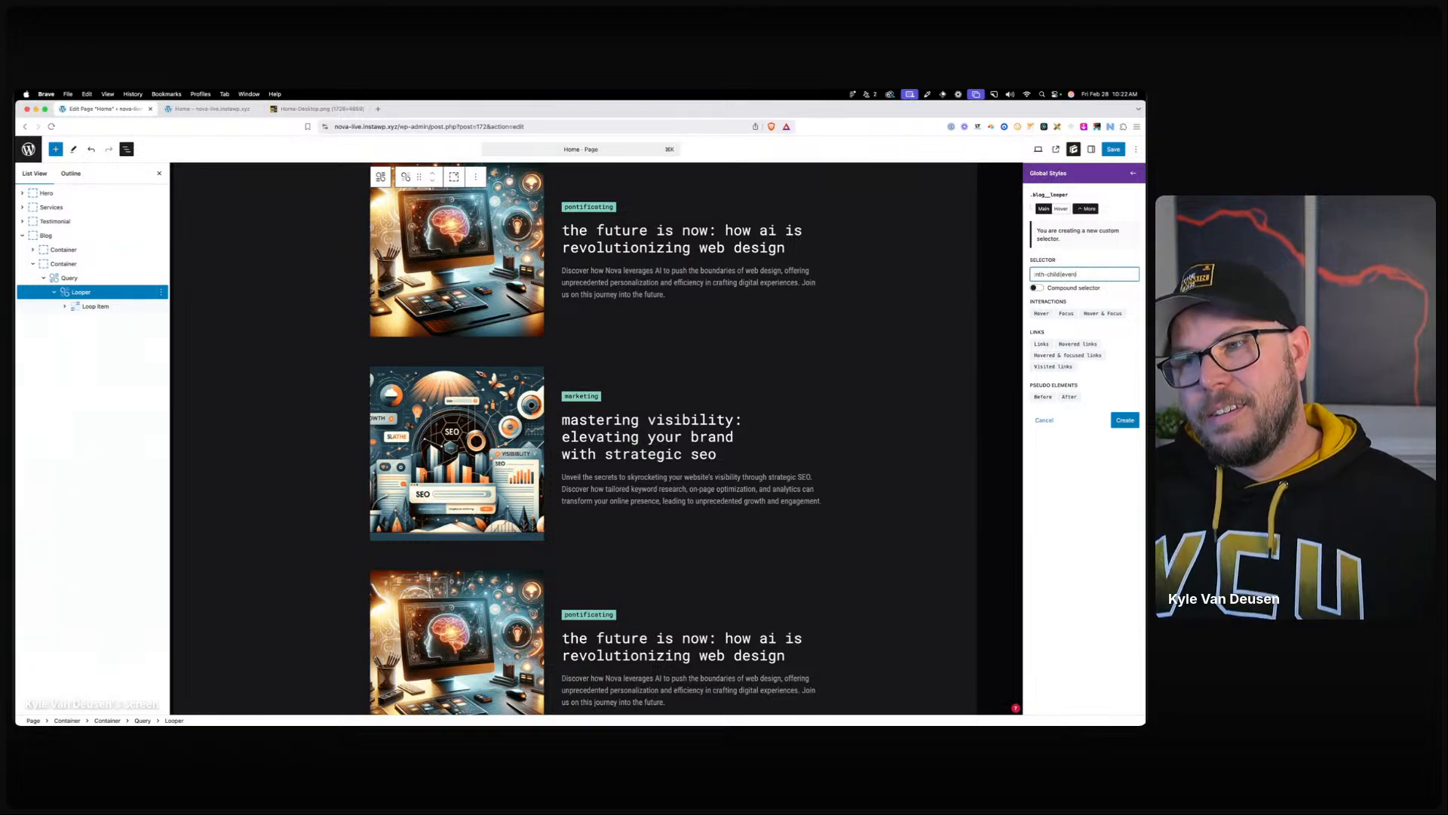
{"action": "left_click", "coordinate": [1120, 418]}
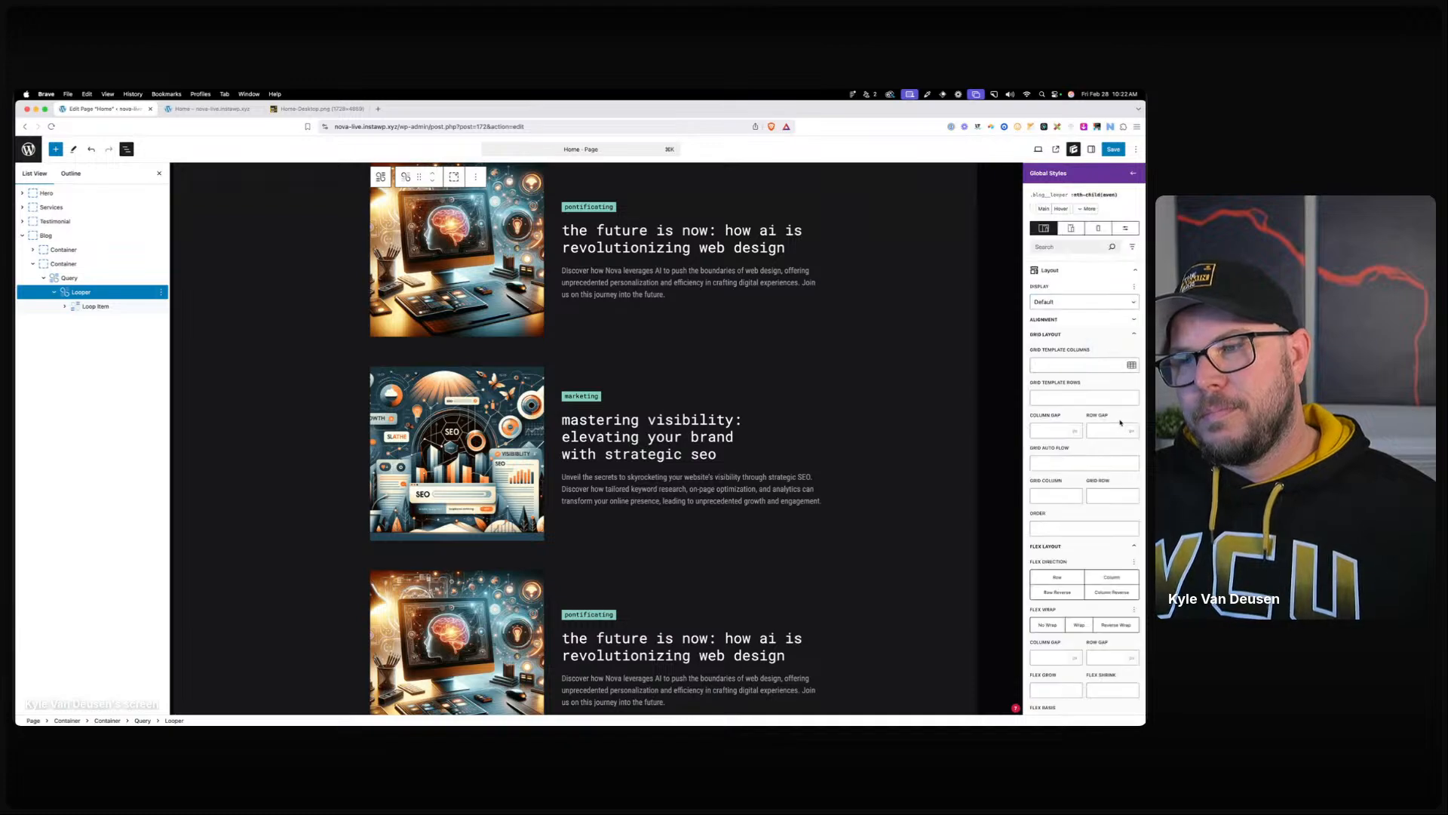
Set even cards' Grid Template Columns to 3fr 1fr, save, and reload the live Home page.
{"action": "left_click", "coordinate": [1065, 365]}
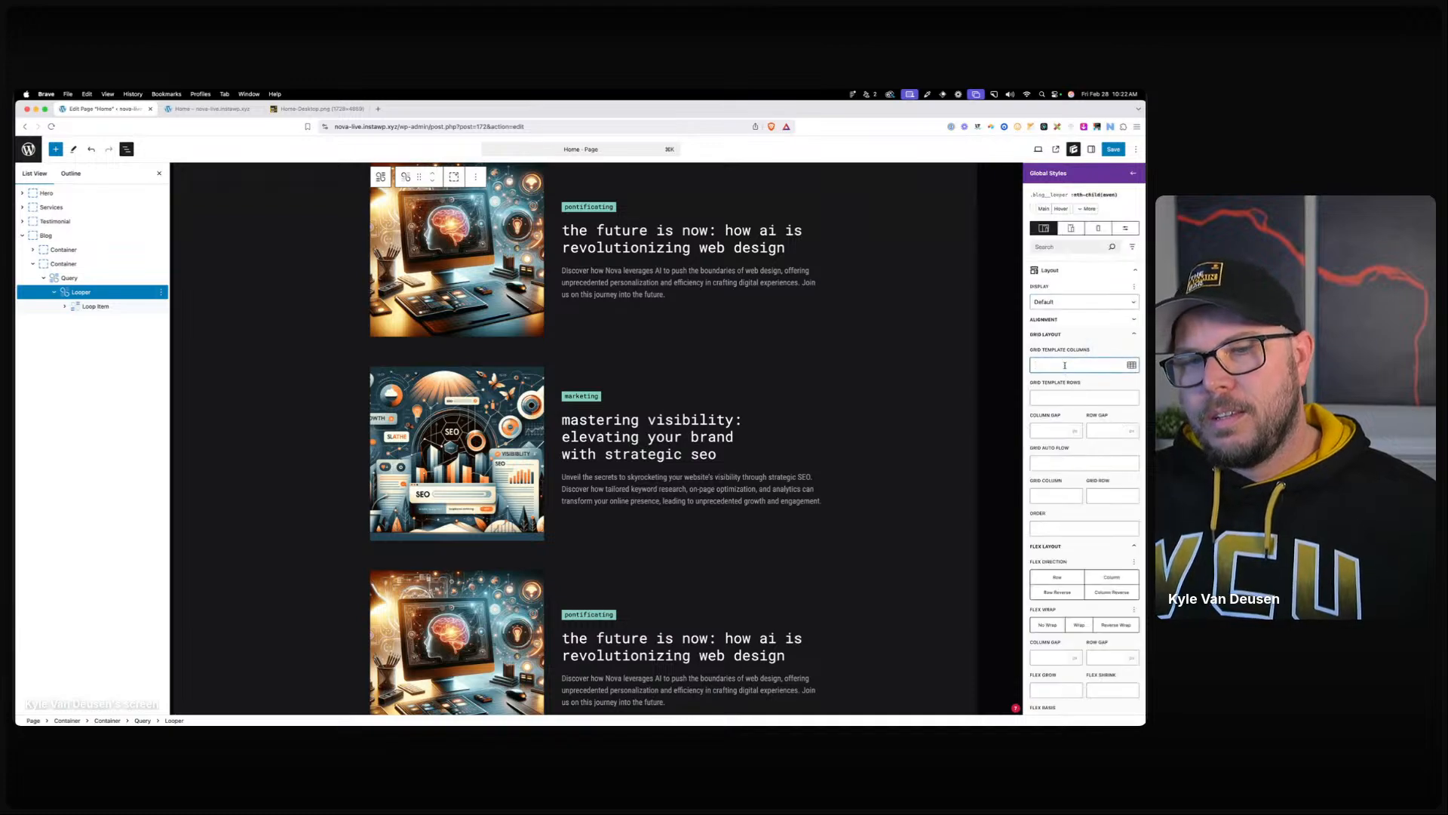
{"action": "type", "text": "3fr 1f"}
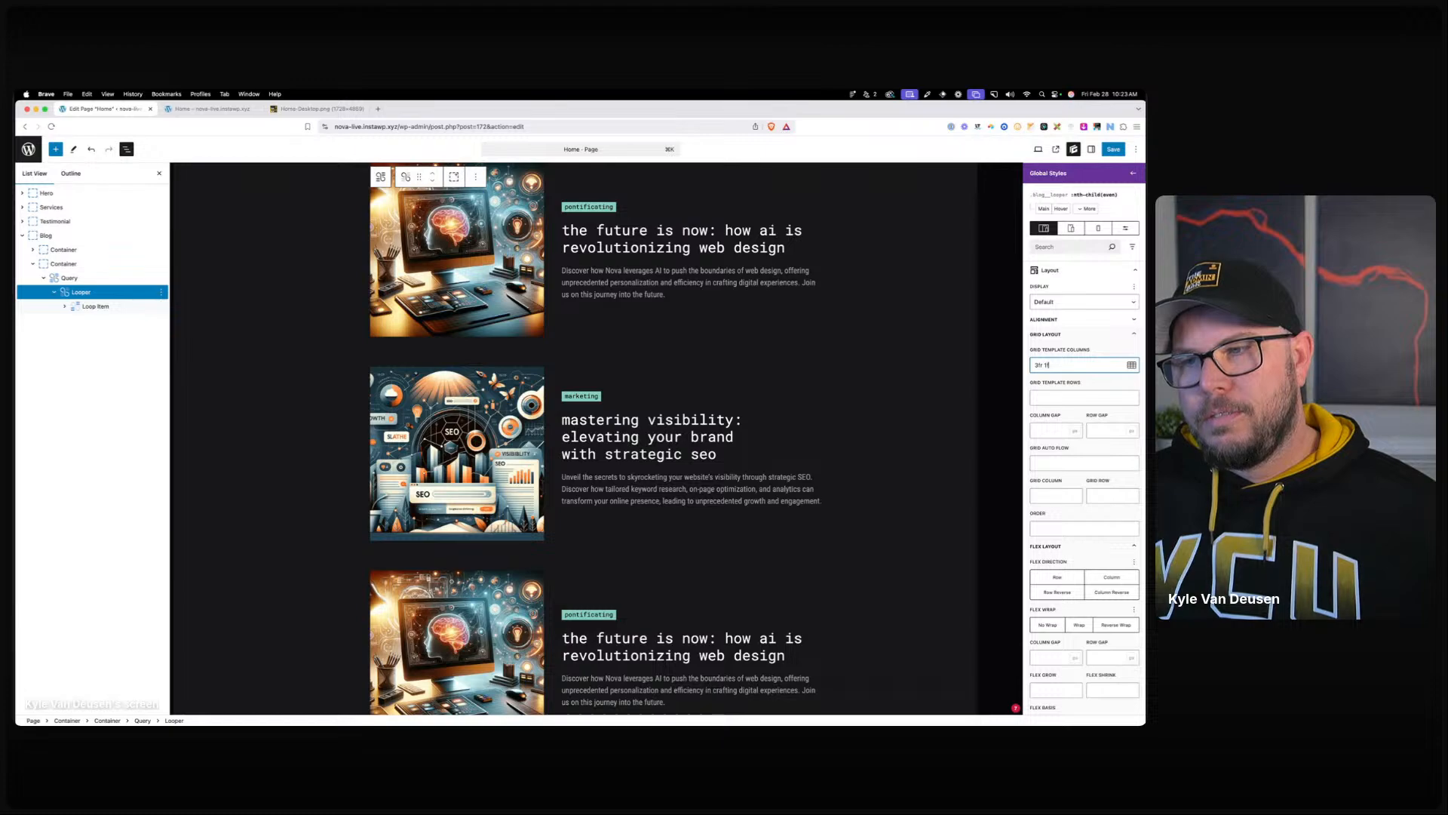
{"action": "type", "text": "r"}
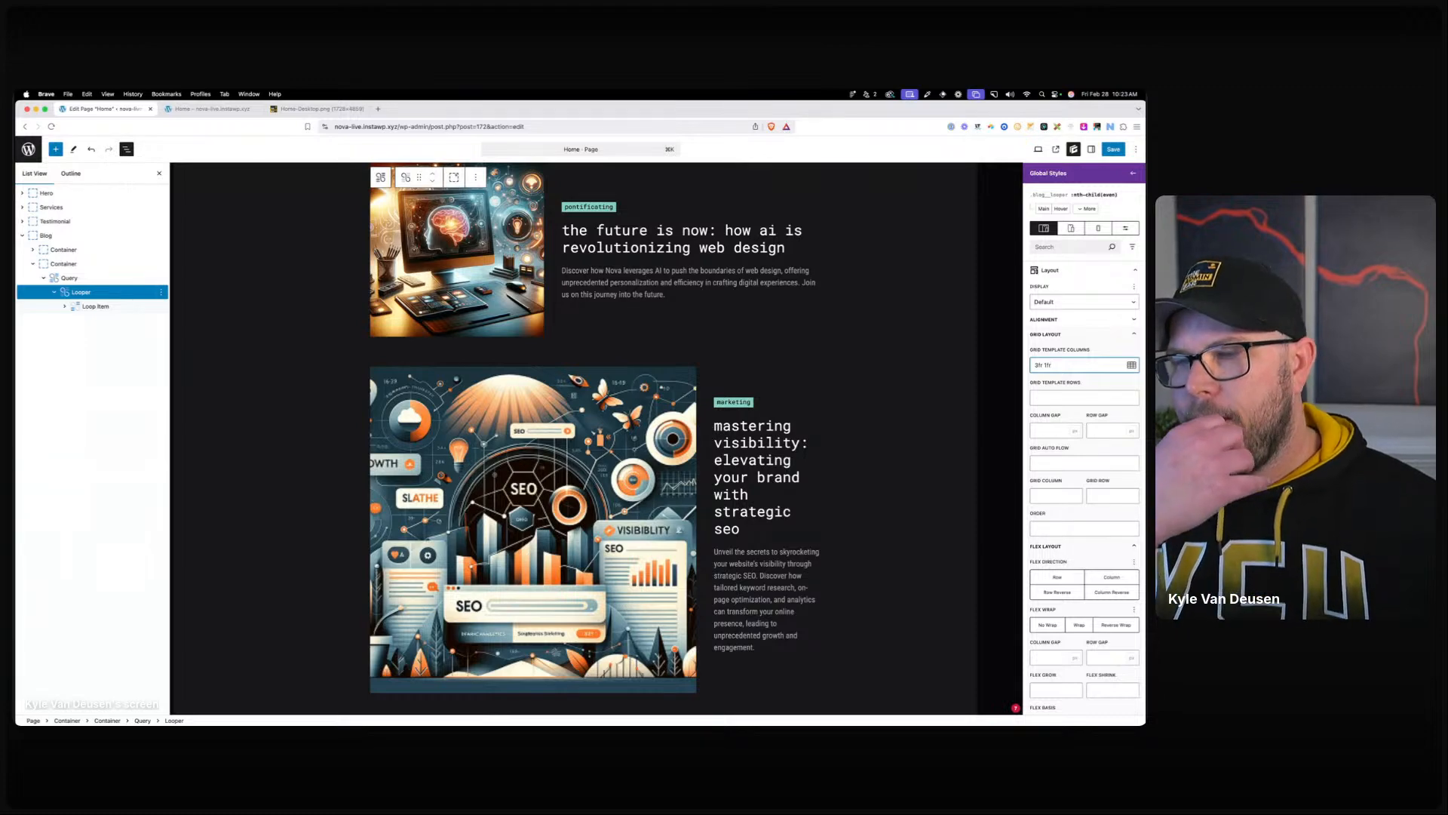
{"action": "key", "text": "super+s"}
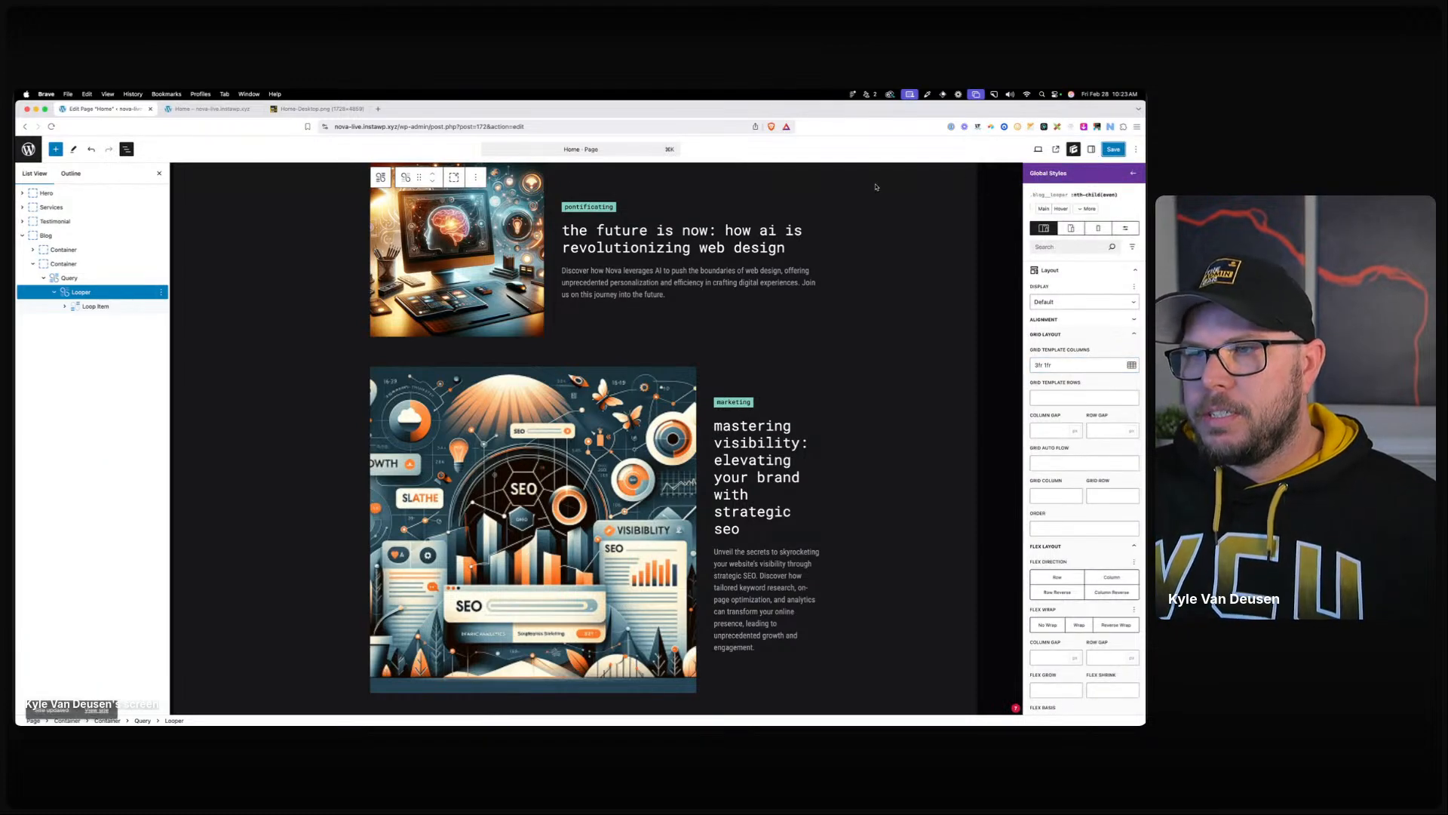
{"action": "left_click", "coordinate": [215, 111]}
{"action": "left_click", "coordinate": [350, 125]}
{"action": "key", "text": "super+c"}
{"action": "key", "text": "Return"}
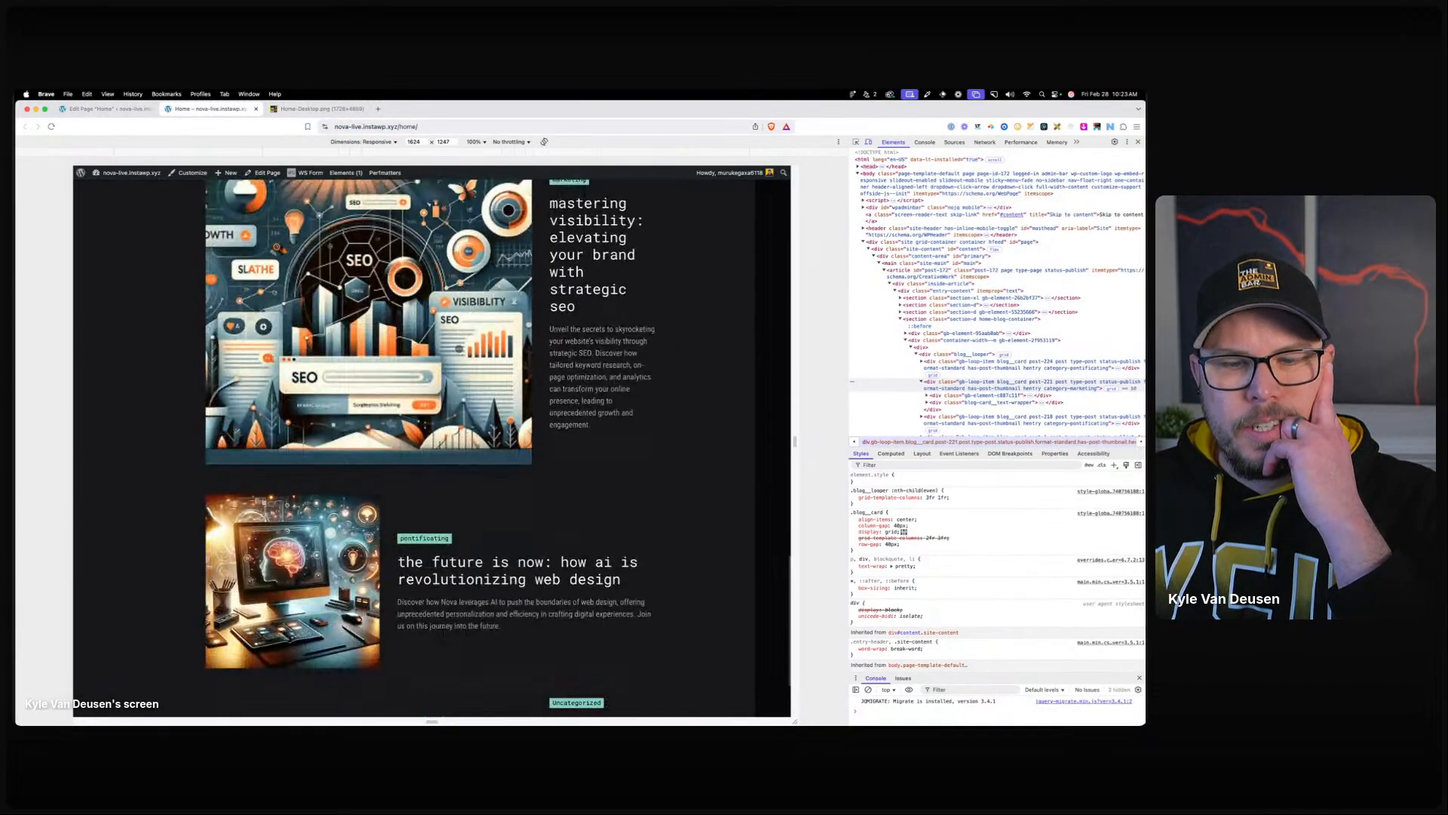
Start a new custom selector on the looper style, entering ':nth-child(e'.
{"action": "left_click", "coordinate": [95, 112]}
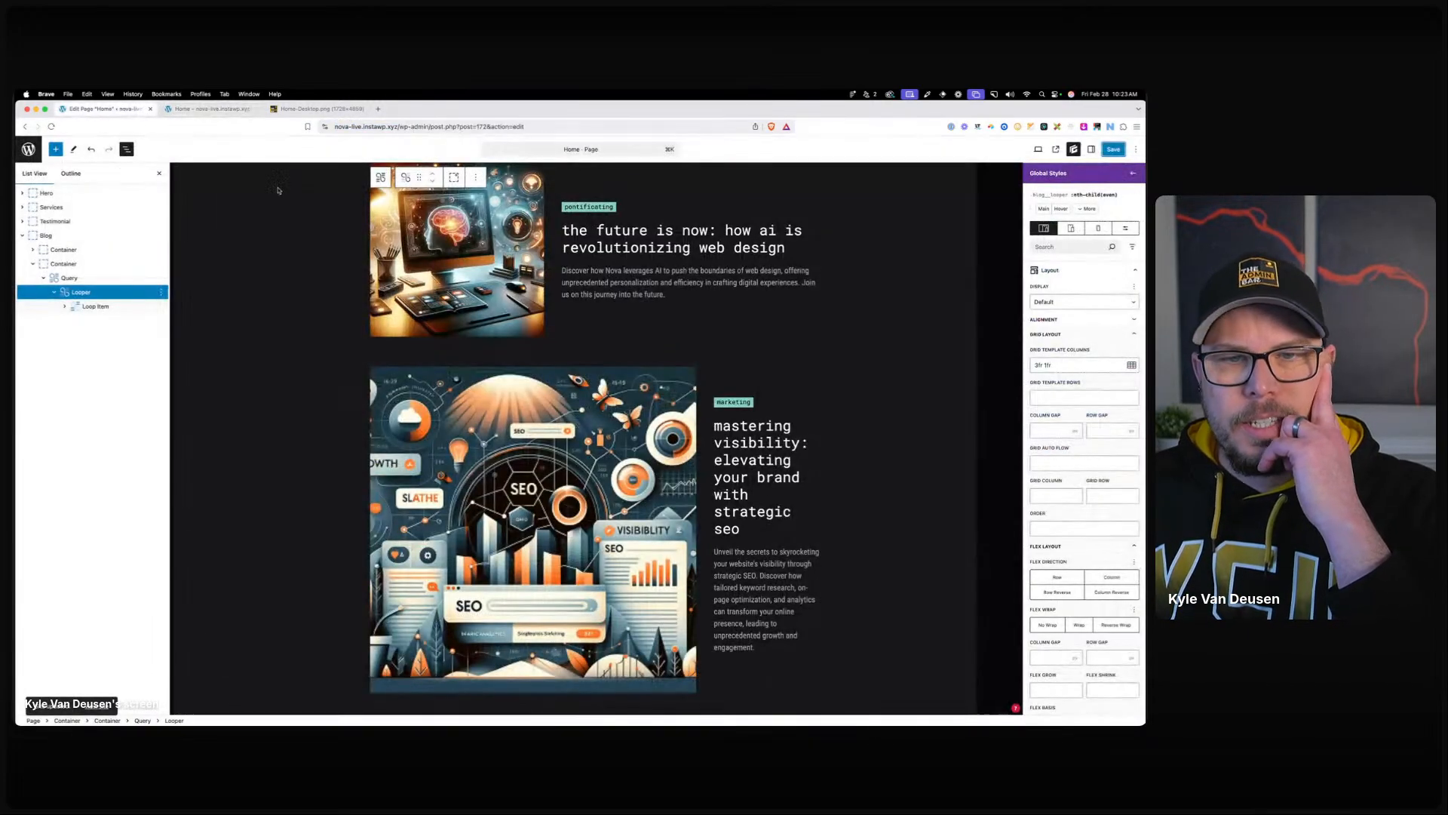
{"action": "left_click", "coordinate": [1087, 211]}
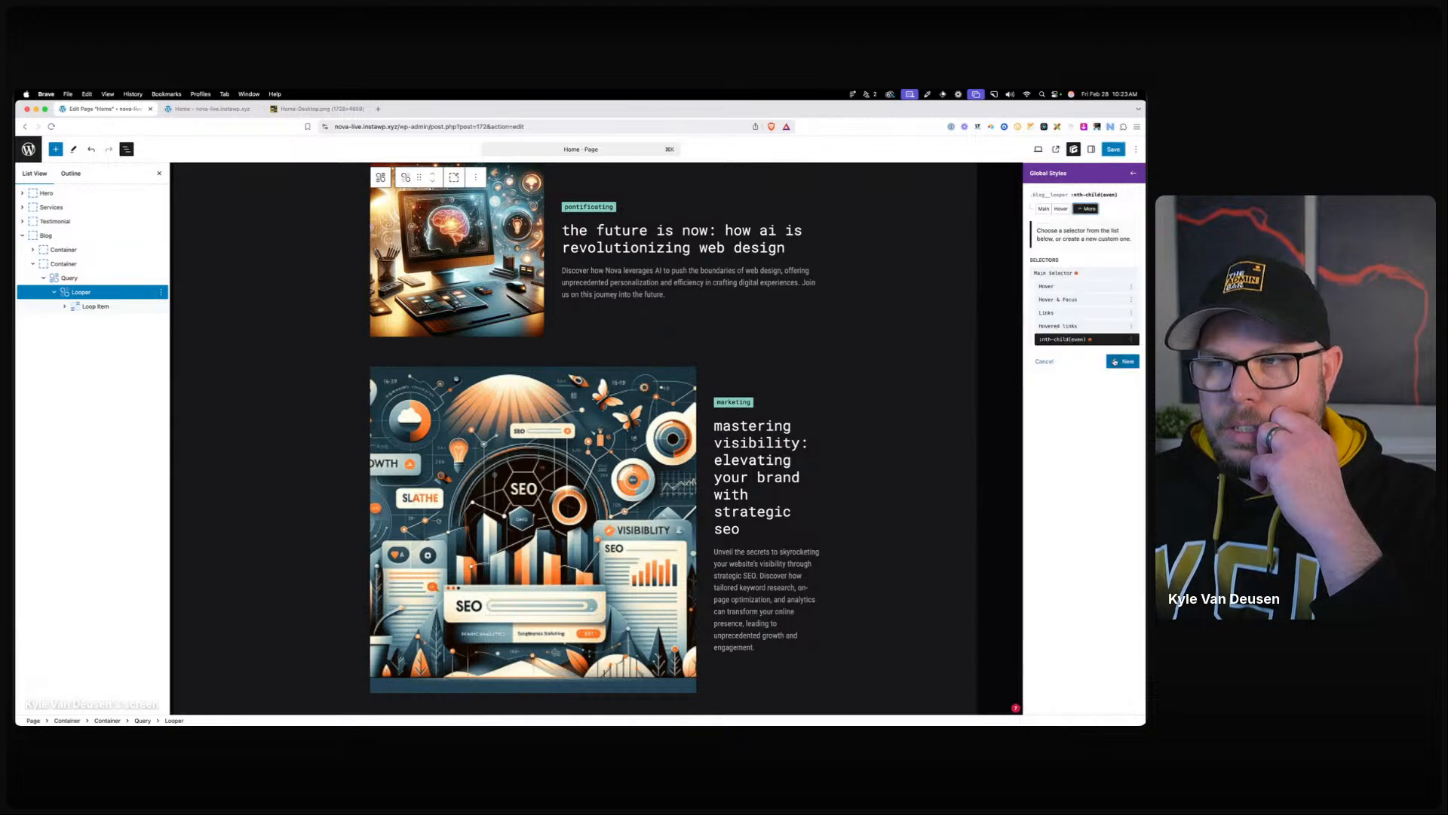
{"action": "left_click", "coordinate": [1073, 272]}
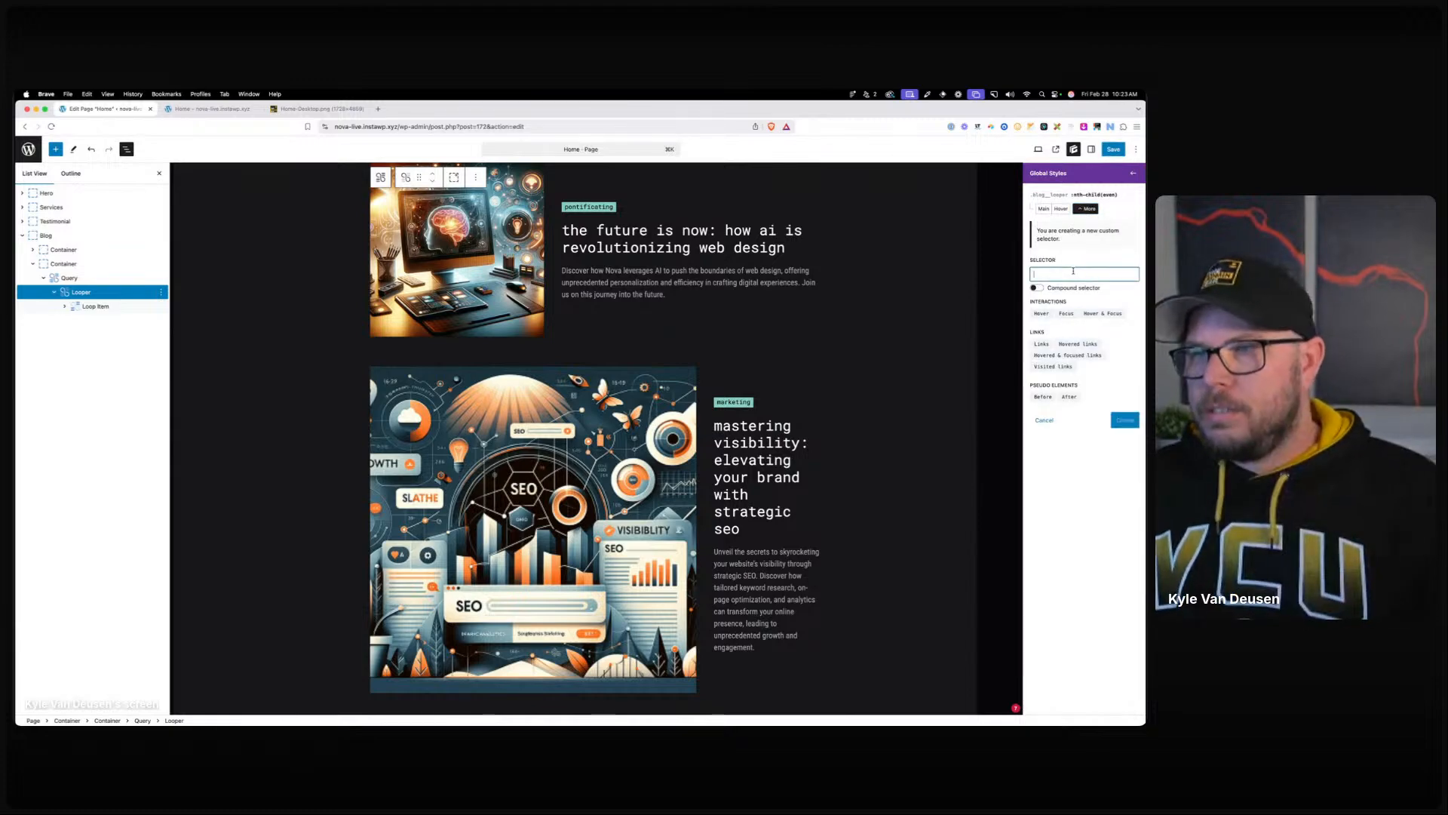
{"action": "type", "text": "."}
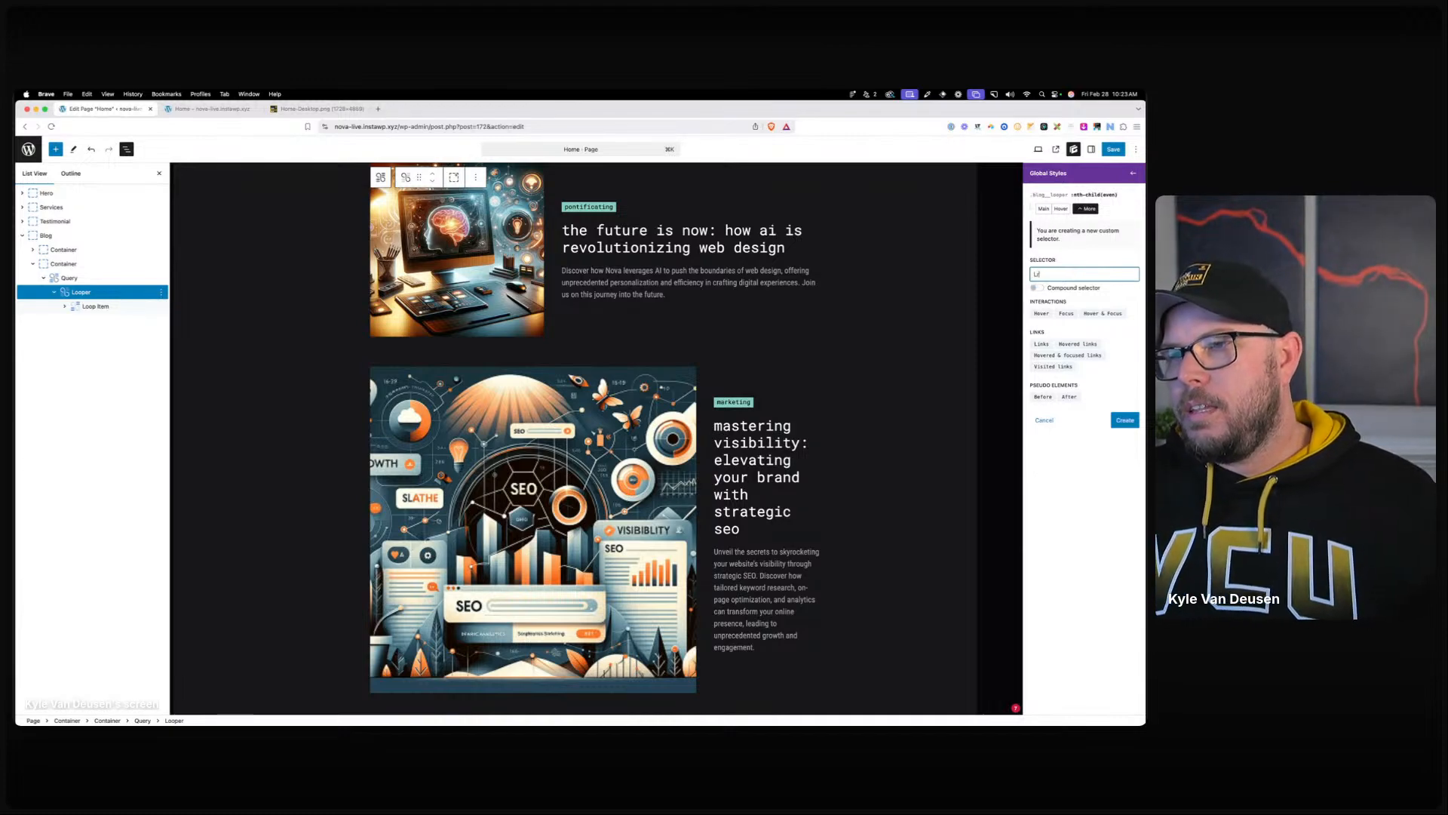
{"action": "type", "text": "ntrh"}
{"action": "key", "text": "BackSpace"}
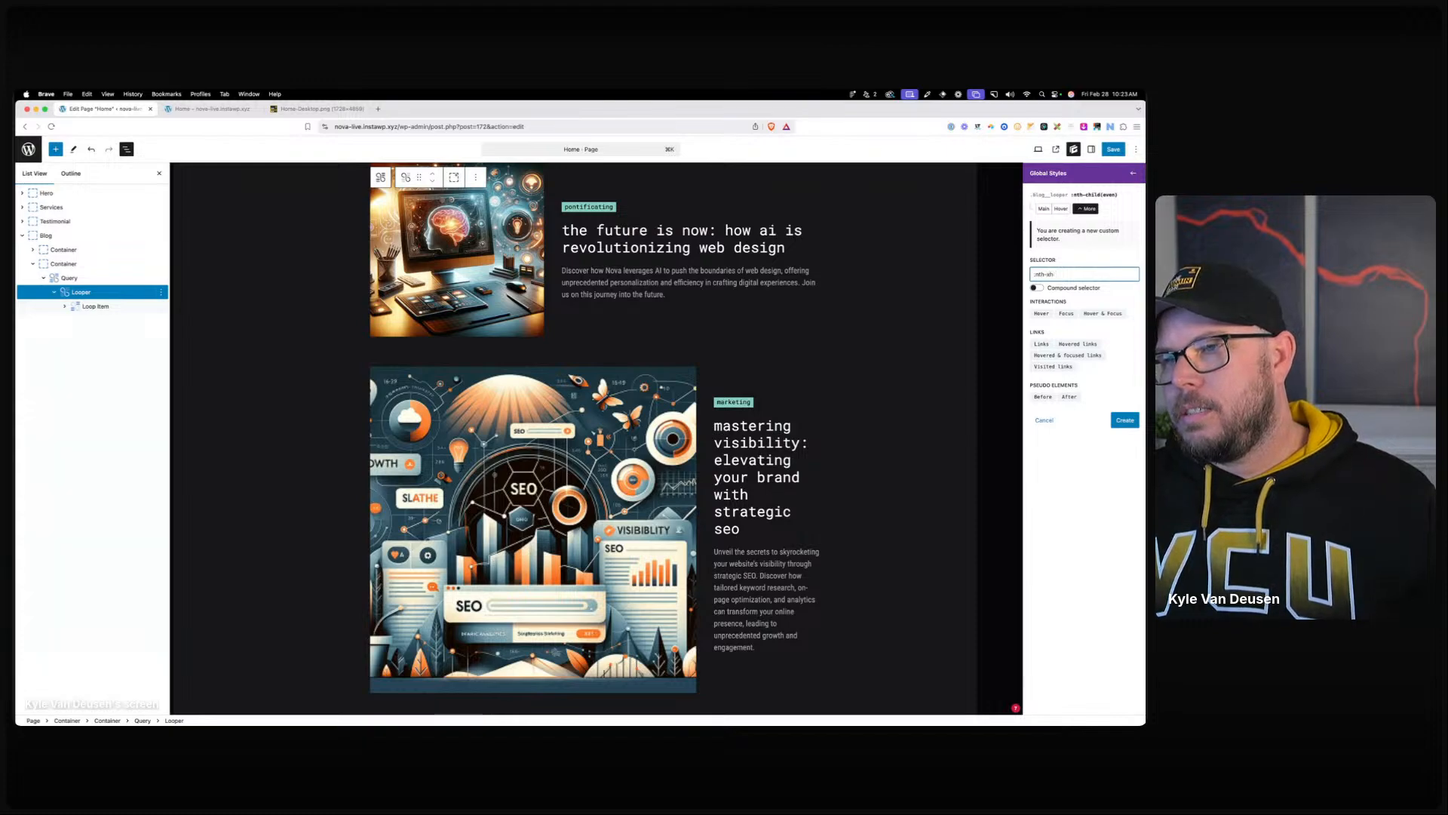
{"action": "type", "text": "-child(even"}
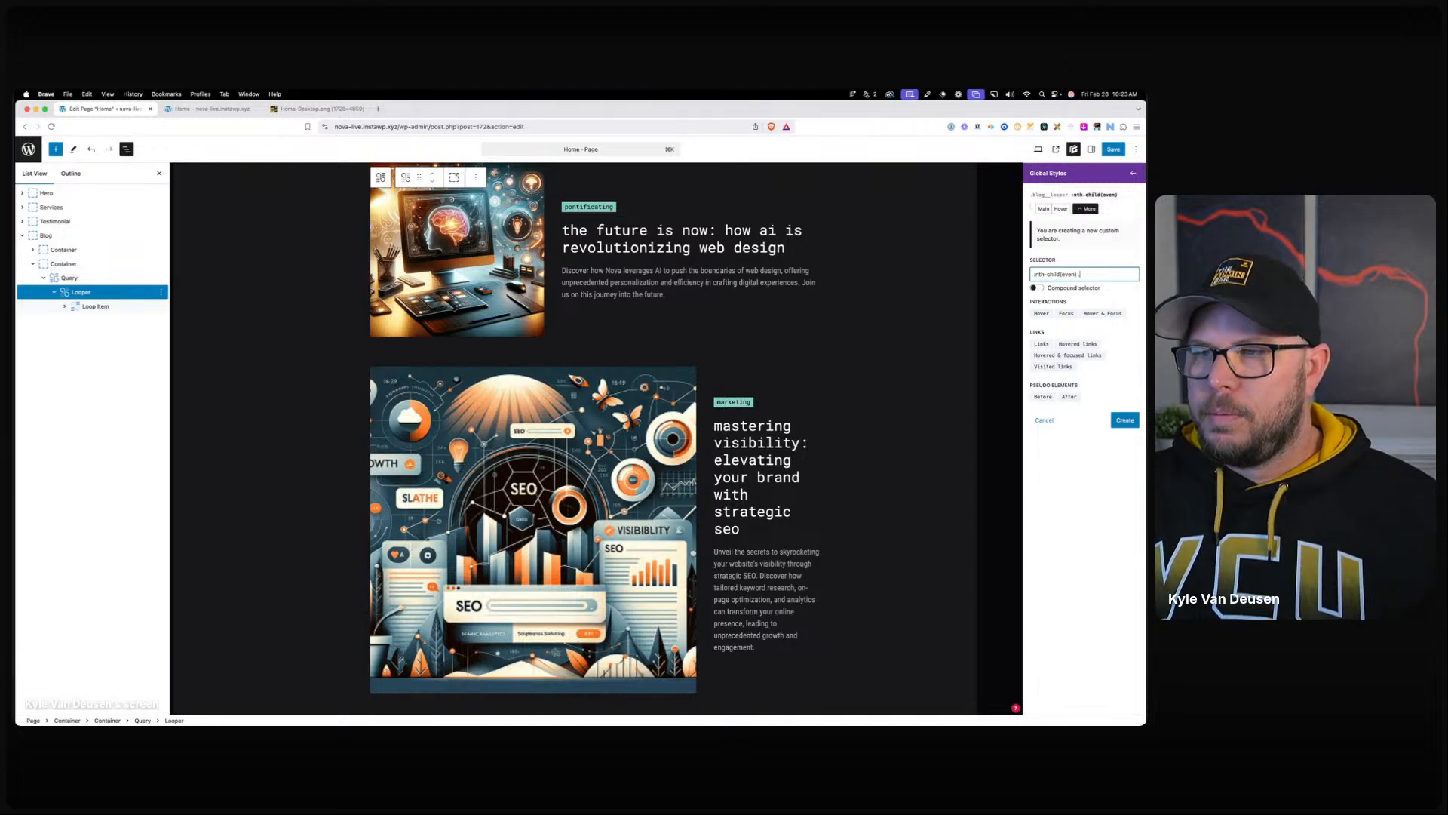
{"action": "key", "text": "super+v"}
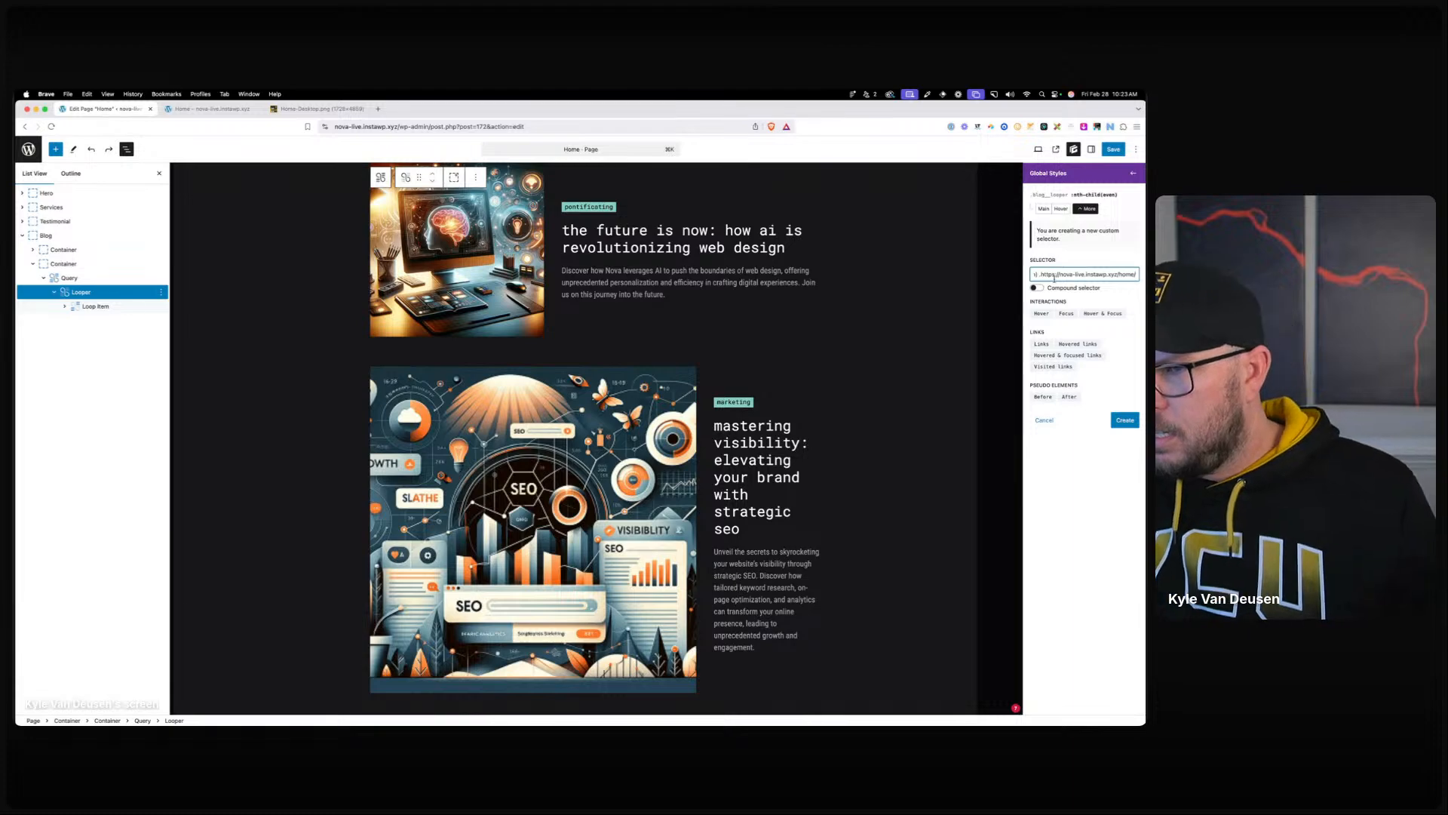
{"action": "key", "text": "super+z"}
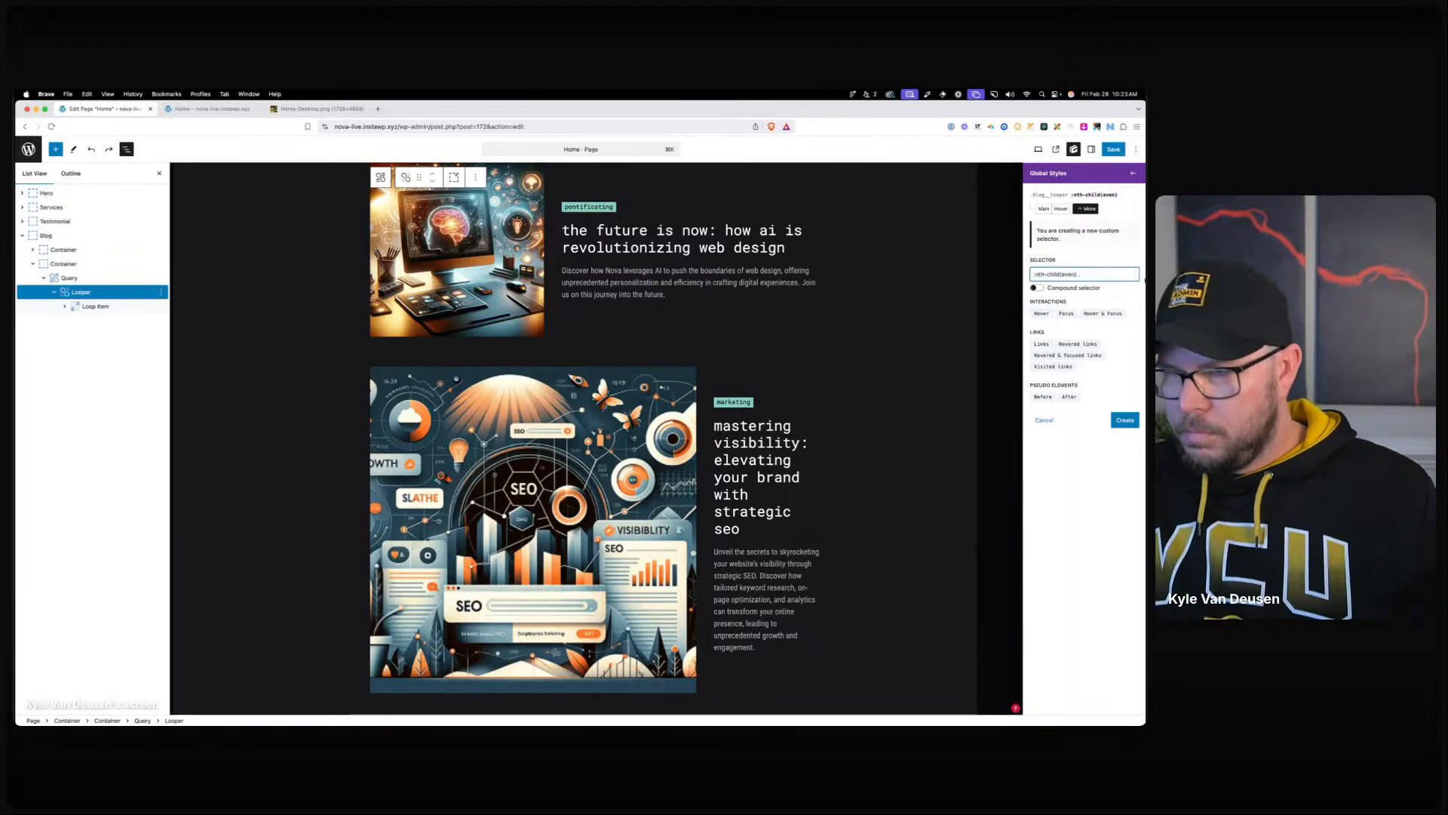
Finish the selector ':nth-child(even) .blog-card__text-wrapper', create it, and set its Order to -1.
{"action": "key", "text": "super+shift+v"}
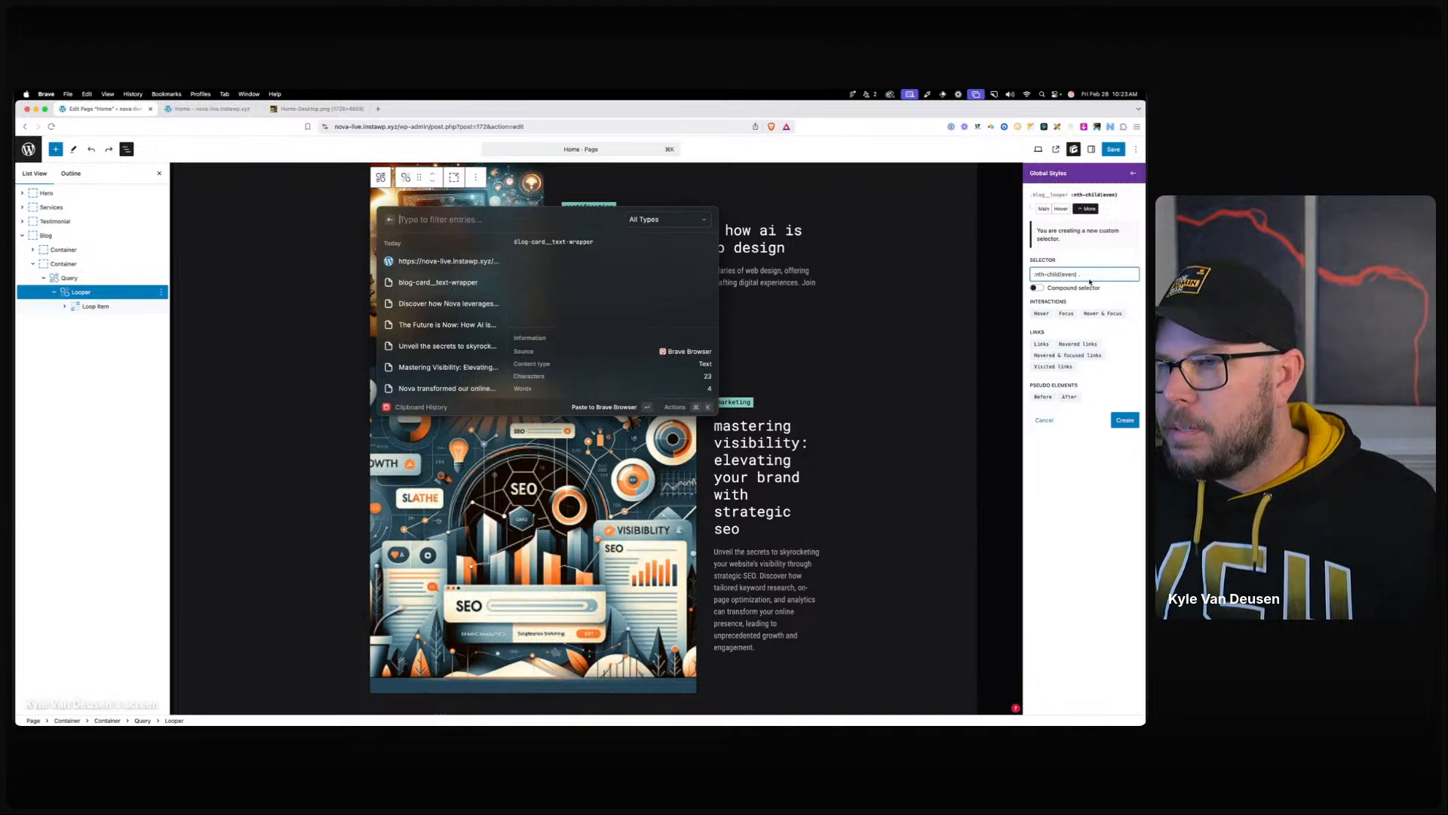
{"action": "key", "text": "Return"}
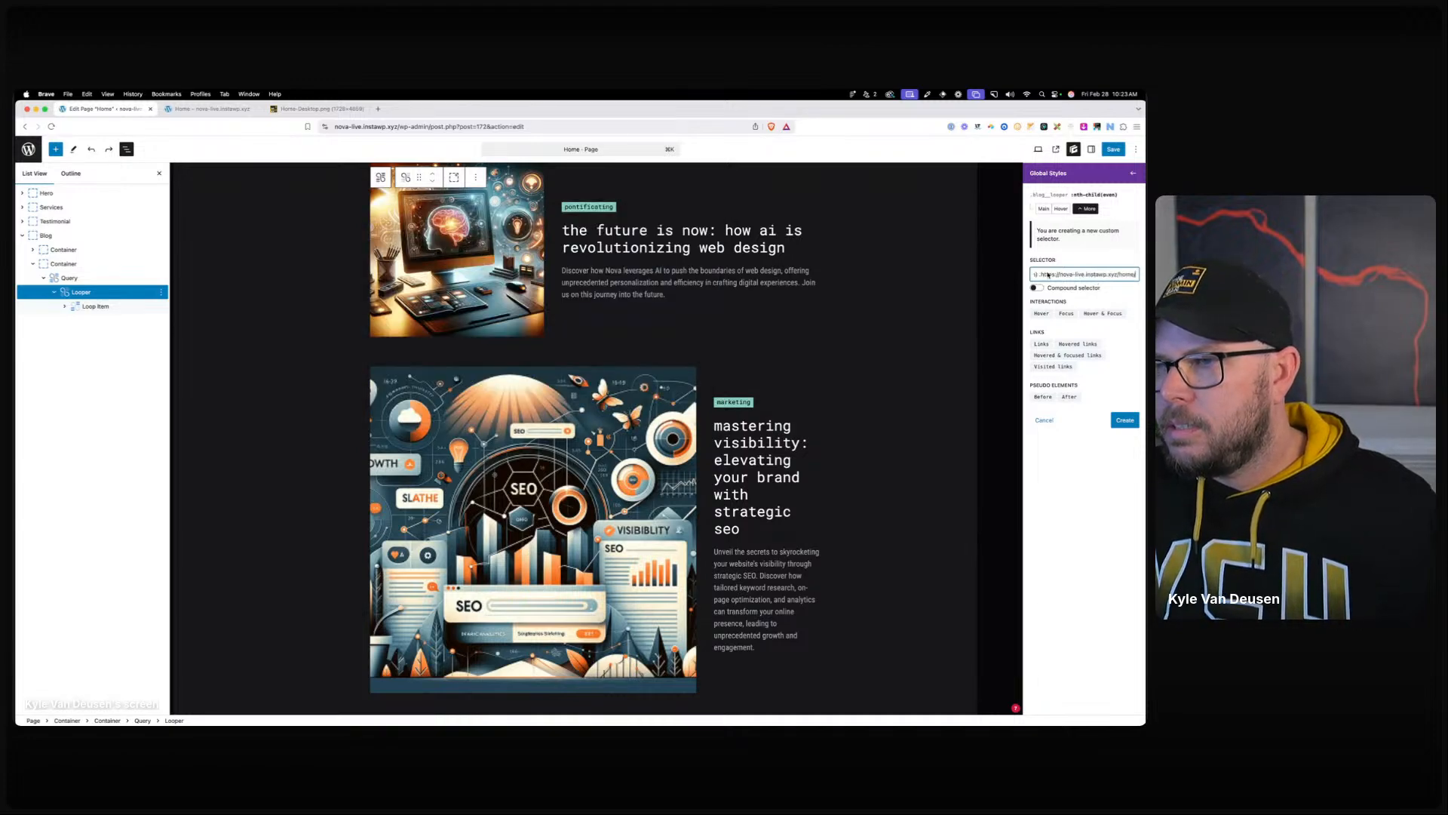
{"action": "key", "text": "BackSpace"}
{"action": "key", "text": "BackSpace"}
{"action": "key", "text": "BackSpace"}
{"action": "key", "text": "BackSpace"}
{"action": "key", "text": "BackSpace"}
{"action": "key", "text": "BackSpace"}
{"action": "key", "text": "BackSpace"}
{"action": "key", "text": "BackSpace"}
{"action": "key", "text": "BackSpace"}
{"action": "key", "text": "BackSpace"}
{"action": "key", "text": "BackSpace"}
{"action": "key", "text": "BackSpace"}
{"action": "key", "text": "BackSpace"}
{"action": "key", "text": "BackSpace"}
{"action": "key", "text": "BackSpace"}
{"action": "key", "text": "BackSpace"}
{"action": "key", "text": "BackSpace"}
{"action": "key", "text": "BackSpace"}
{"action": "key", "text": "BackSpace"}
{"action": "key", "text": "BackSpace"}
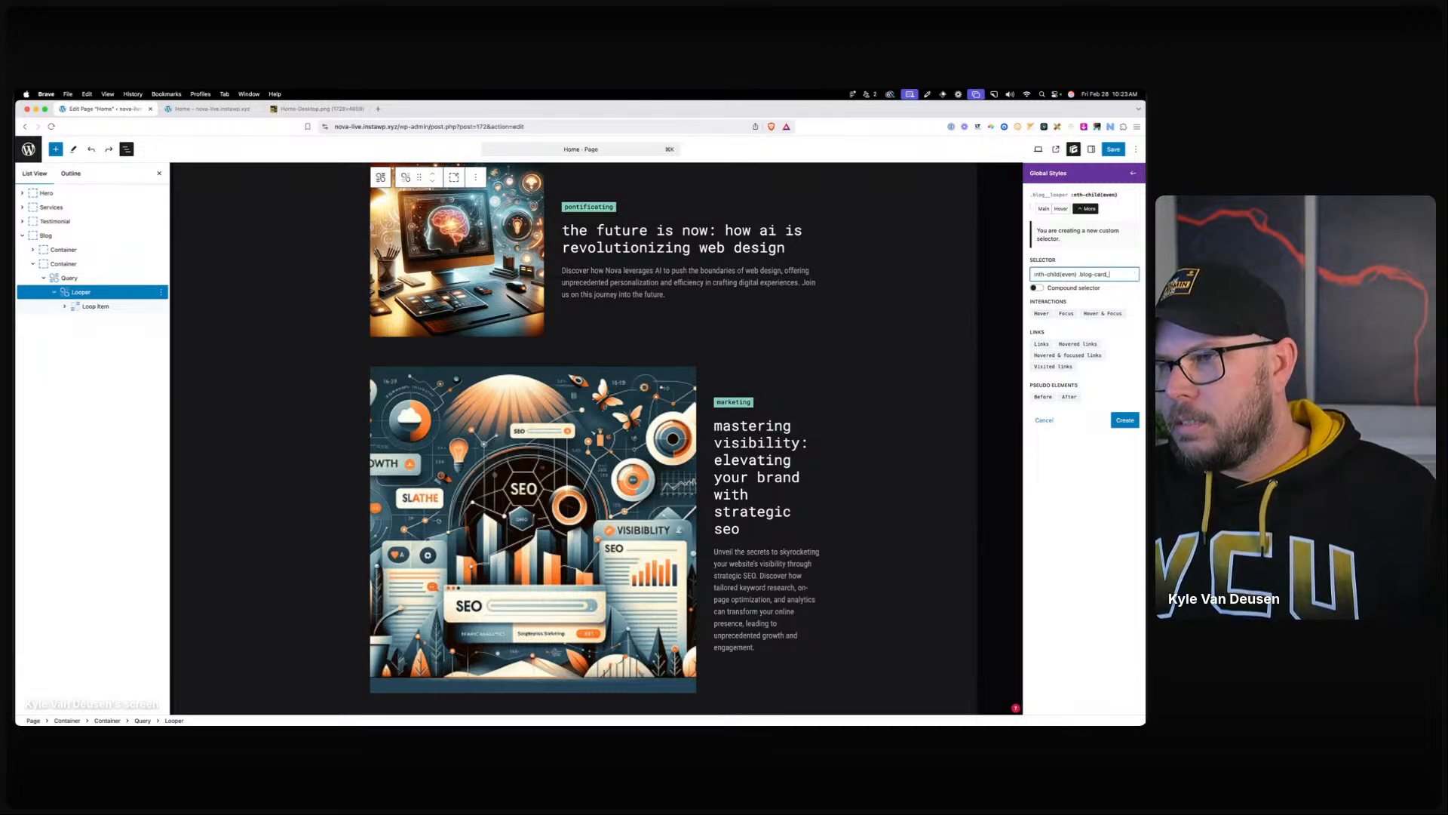
{"action": "type", "text": ".blog-card__text-wrapper"}
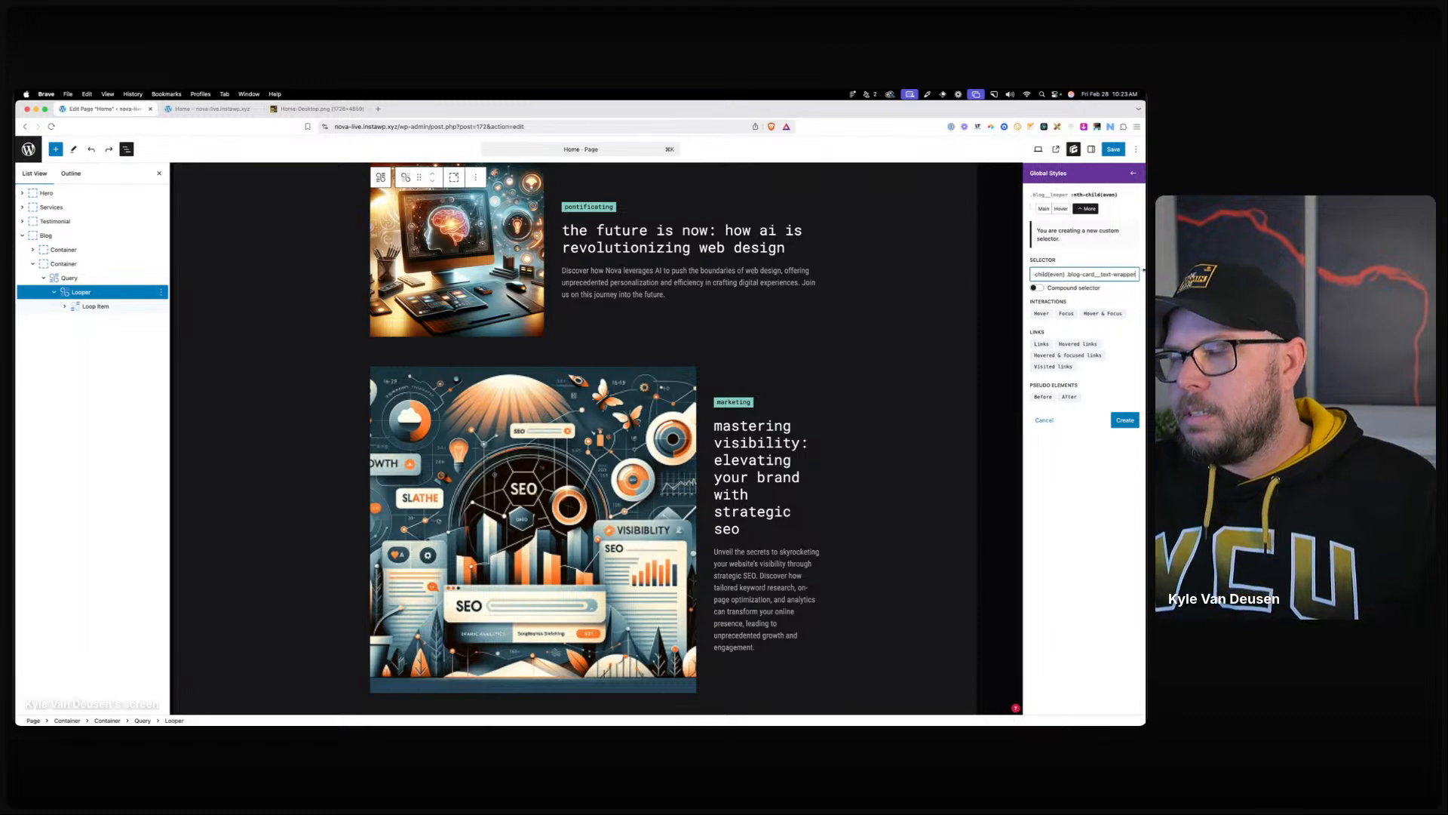
{"action": "left_click", "coordinate": [1125, 419]}
{"action": "left_click", "coordinate": [1059, 539]}
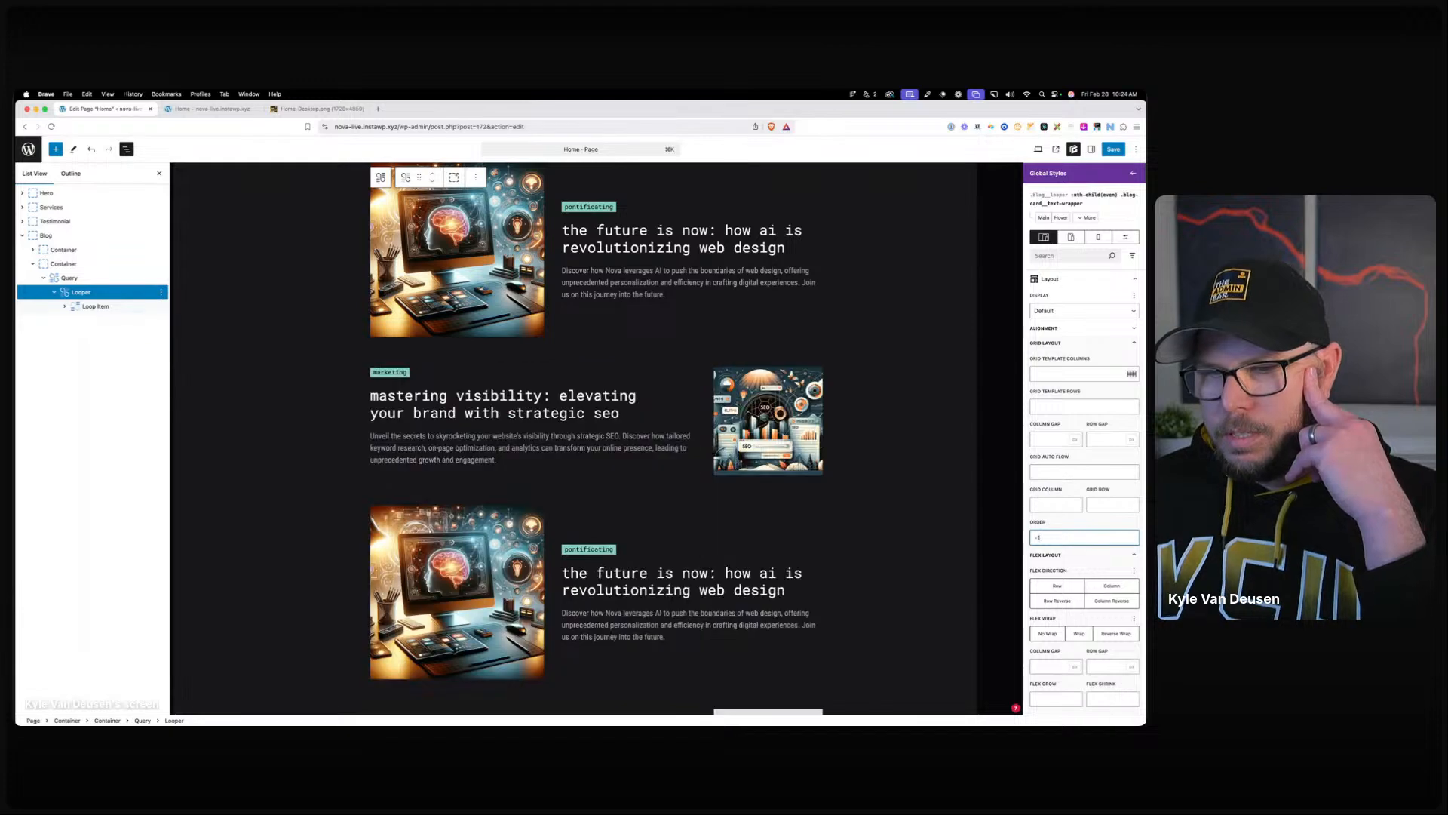
Save the global styles and reselect the :nth-child(even) selector.
{"action": "left_click", "coordinate": [1114, 148]}
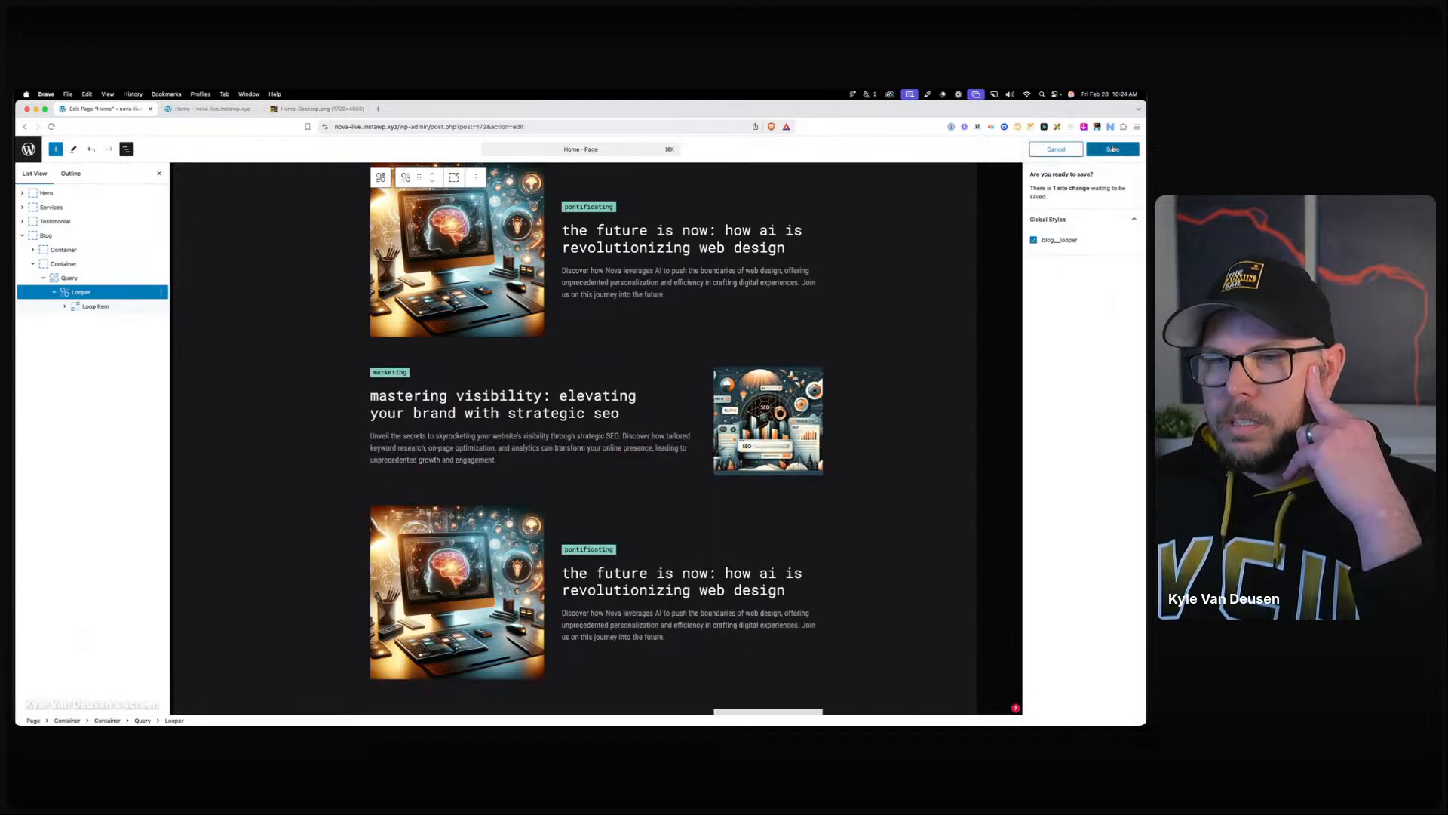
{"action": "left_click", "coordinate": [1113, 149]}
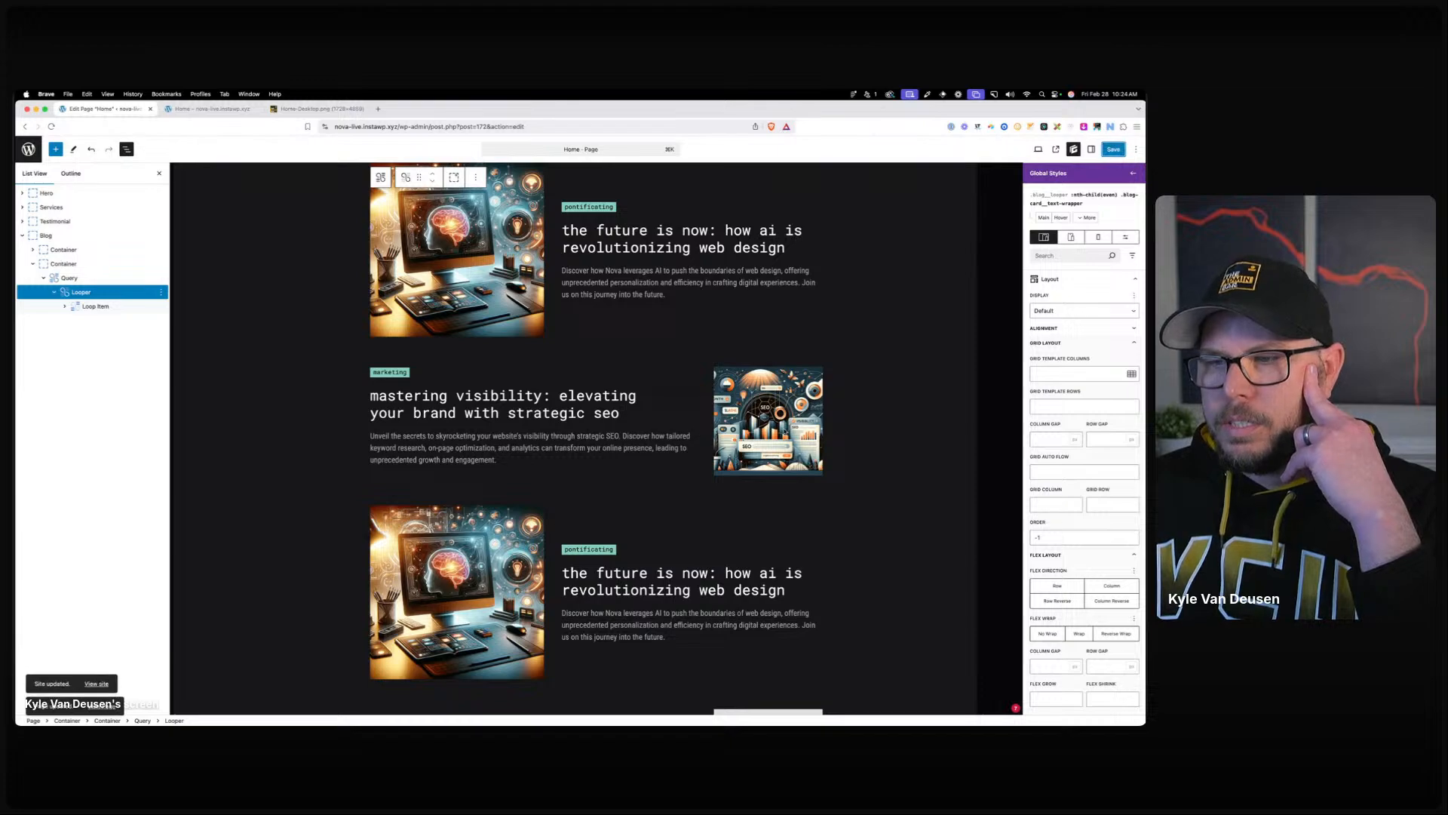
{"action": "left_click", "coordinate": [1087, 217]}
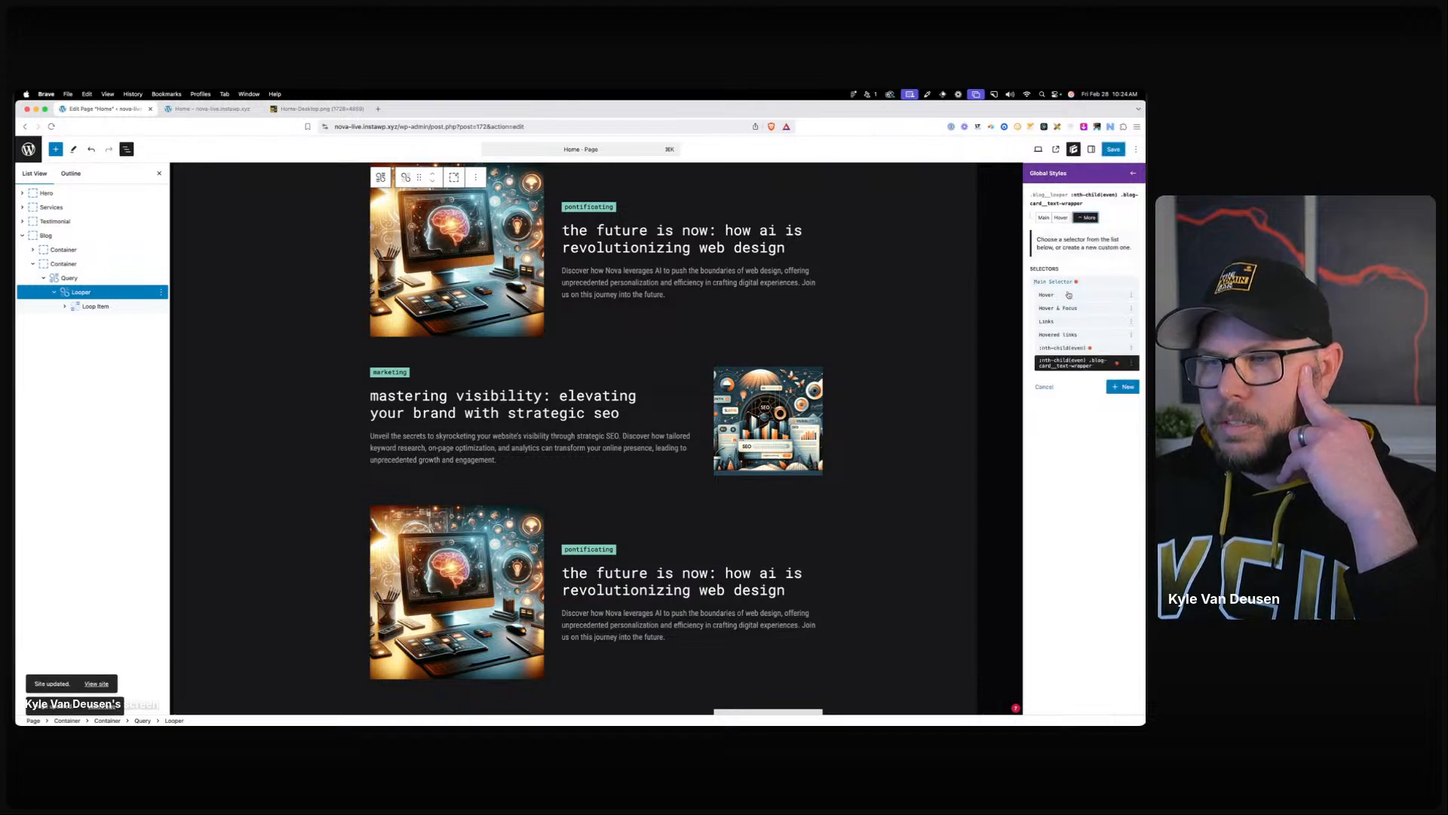
{"action": "left_click", "coordinate": [1082, 347]}
Change even cards' Grid Template Columns to 3fr 2fr and save the page.
{"action": "left_click", "coordinate": [1046, 365]}
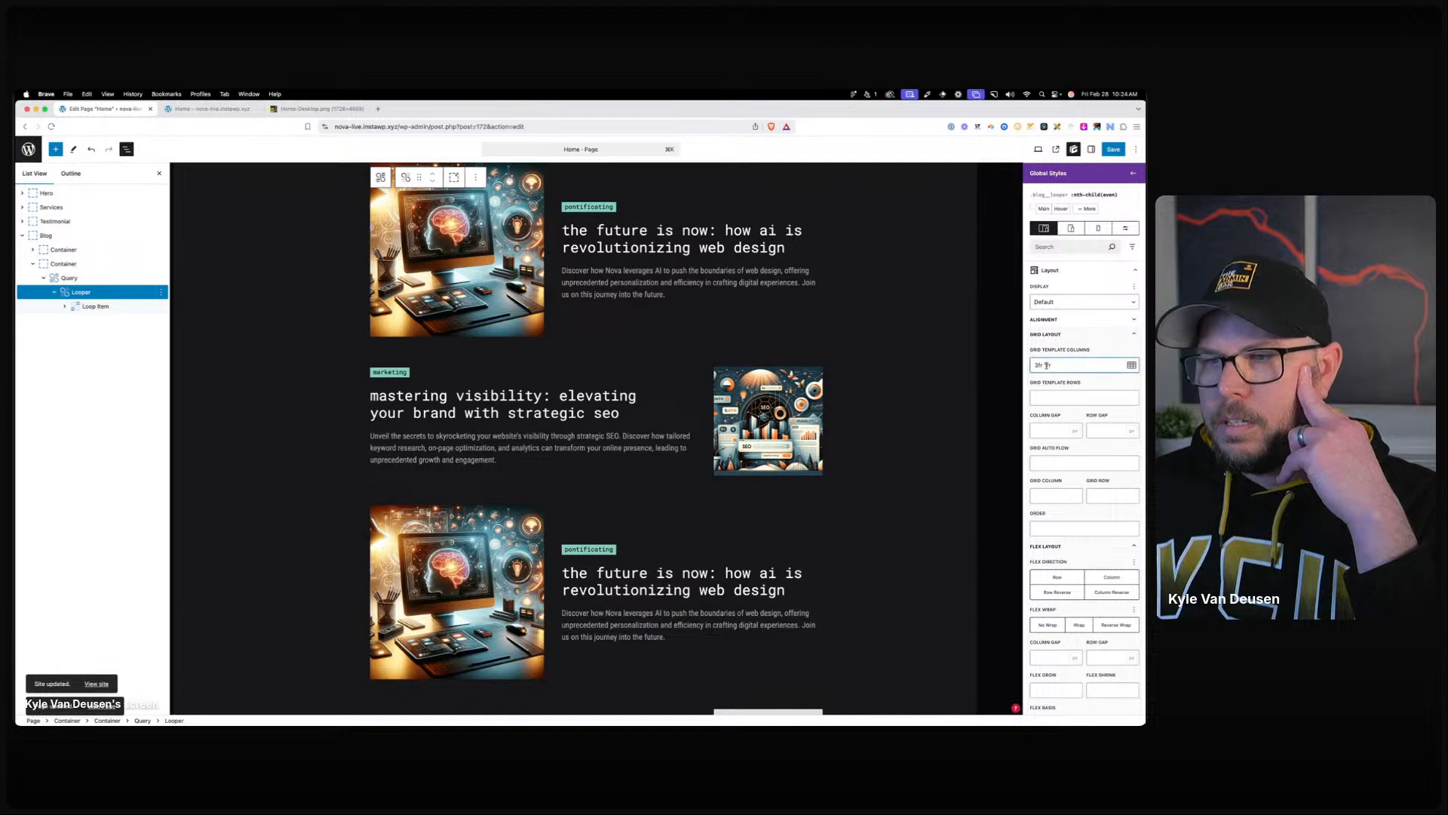
{"action": "key", "text": "BackSpace"}
{"action": "type", "text": "2"}
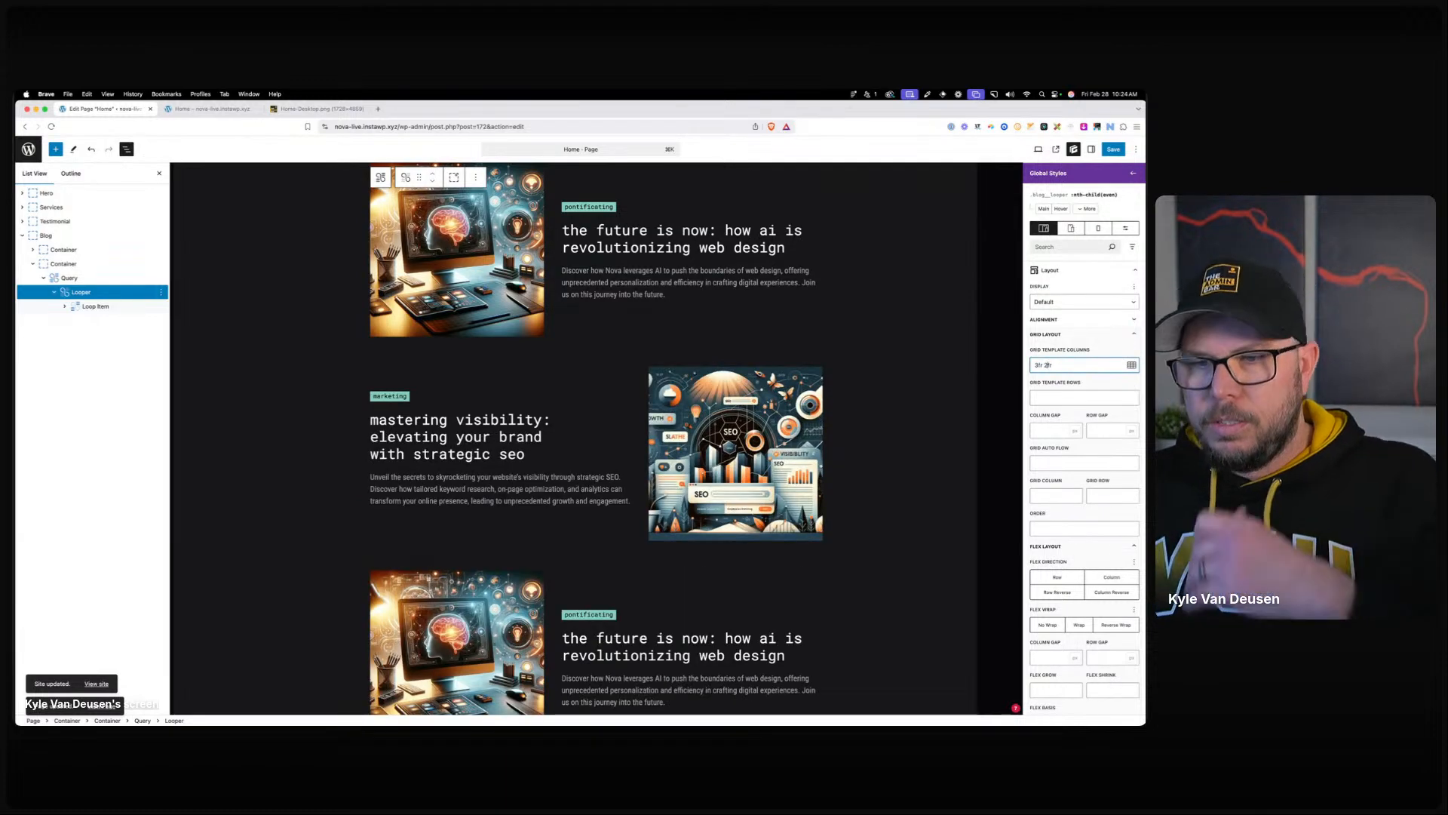
{"action": "left_click", "coordinate": [1114, 148]}
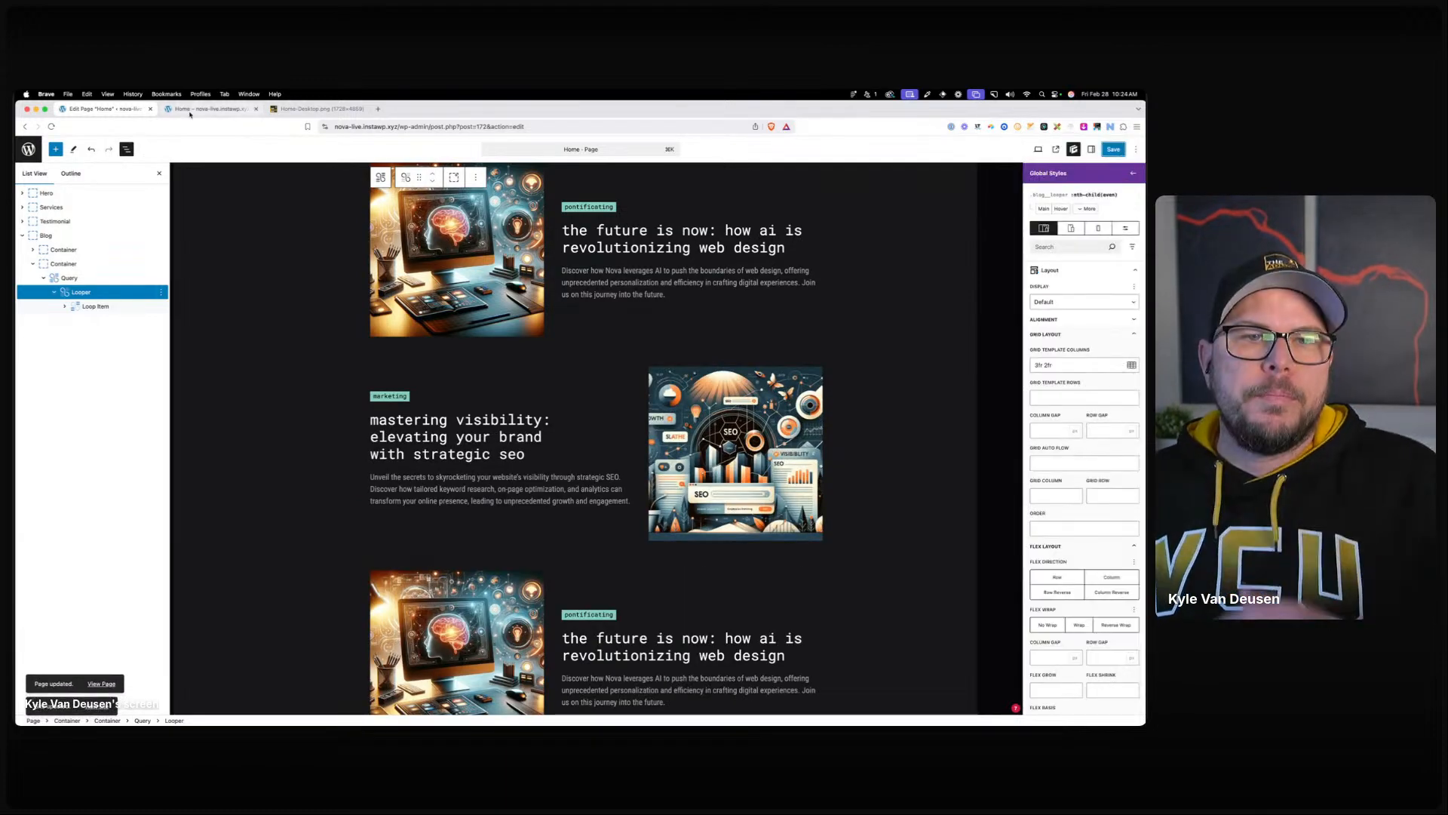
{"action": "left_click", "coordinate": [211, 109]}
Reload the live Home page to review the marketing card, close DevTools, and return to the editor.
{"action": "left_click", "coordinate": [371, 126]}
{"action": "key", "text": "Return"}
{"action": "scroll", "coordinate": [493, 346], "scroll_direction": "down", "scroll_amount": 20}
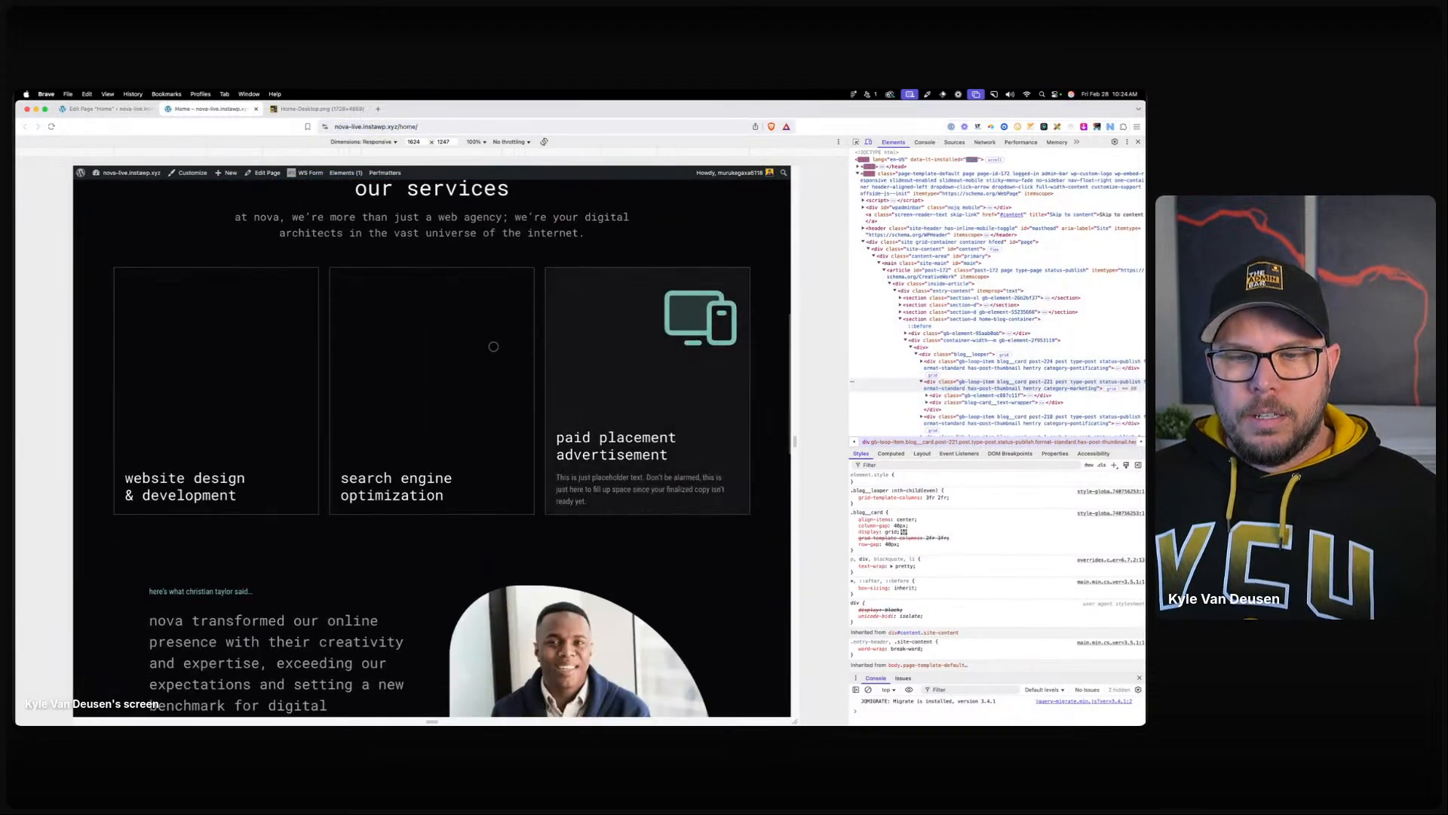
{"action": "scroll", "coordinate": [518, 365], "scroll_direction": "down", "scroll_amount": 5}
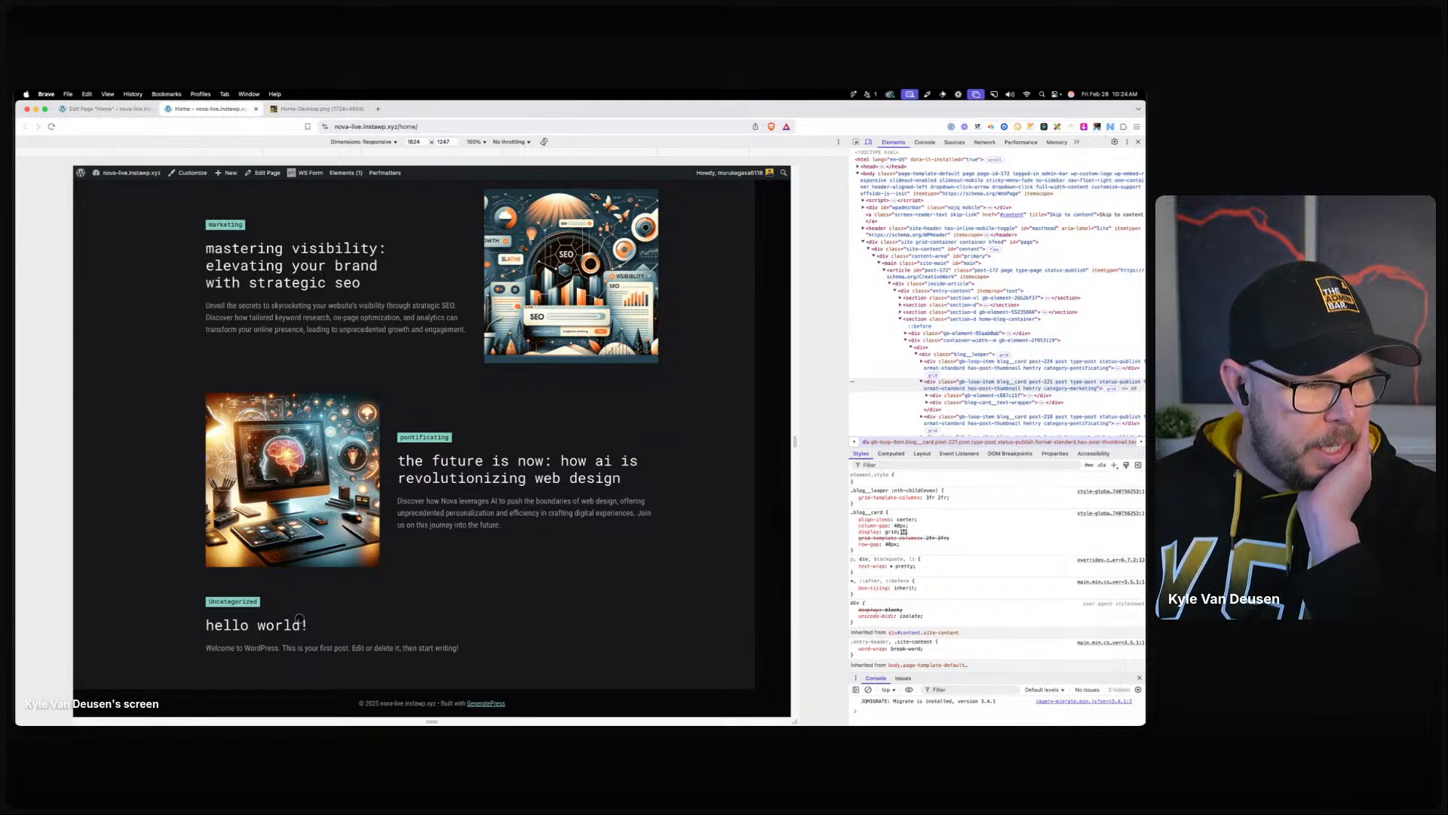
{"action": "scroll", "coordinate": [399, 505], "scroll_direction": "up", "scroll_amount": 2}
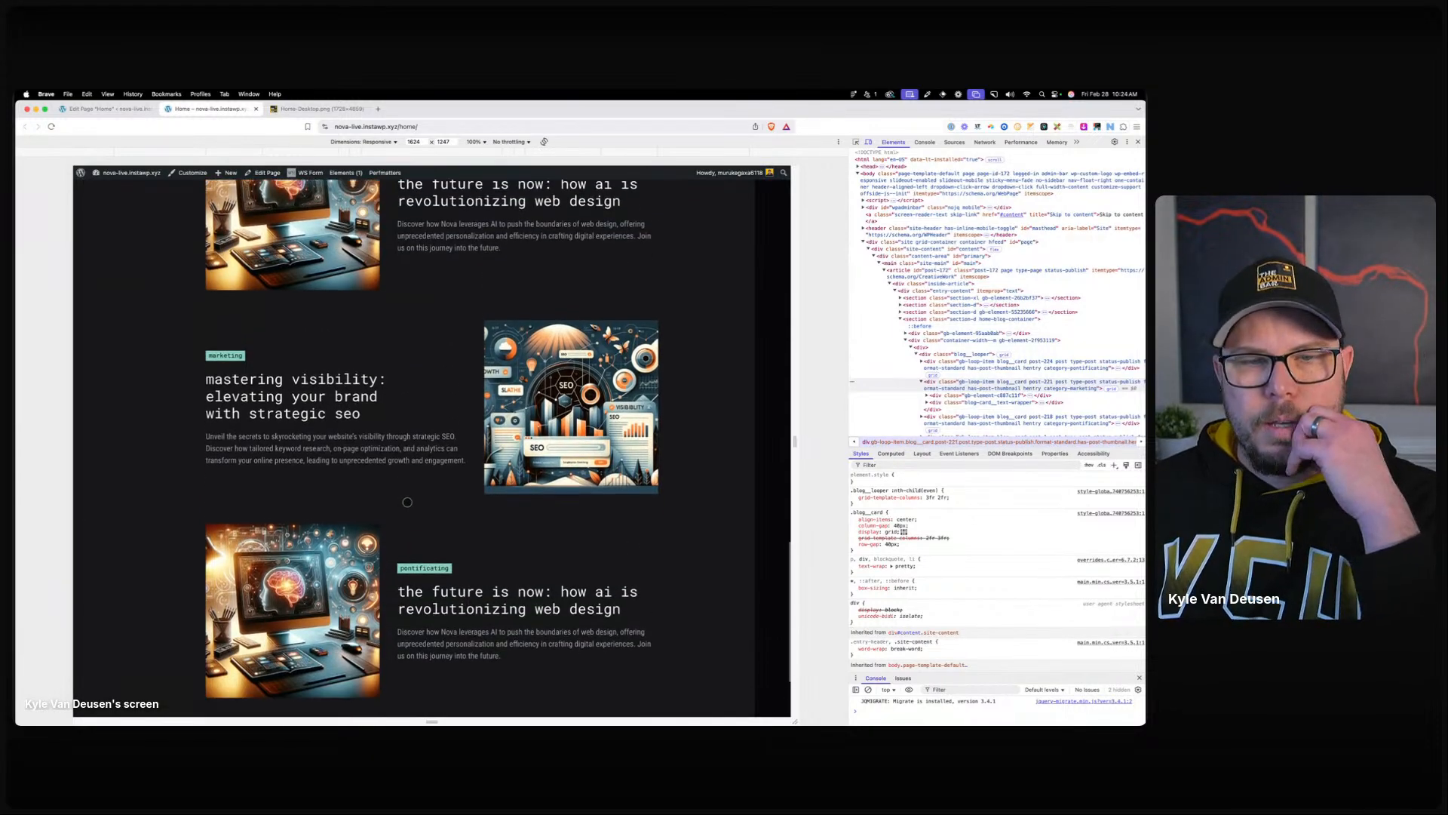
{"action": "scroll", "coordinate": [407, 502], "scroll_direction": "down", "scroll_amount": 3}
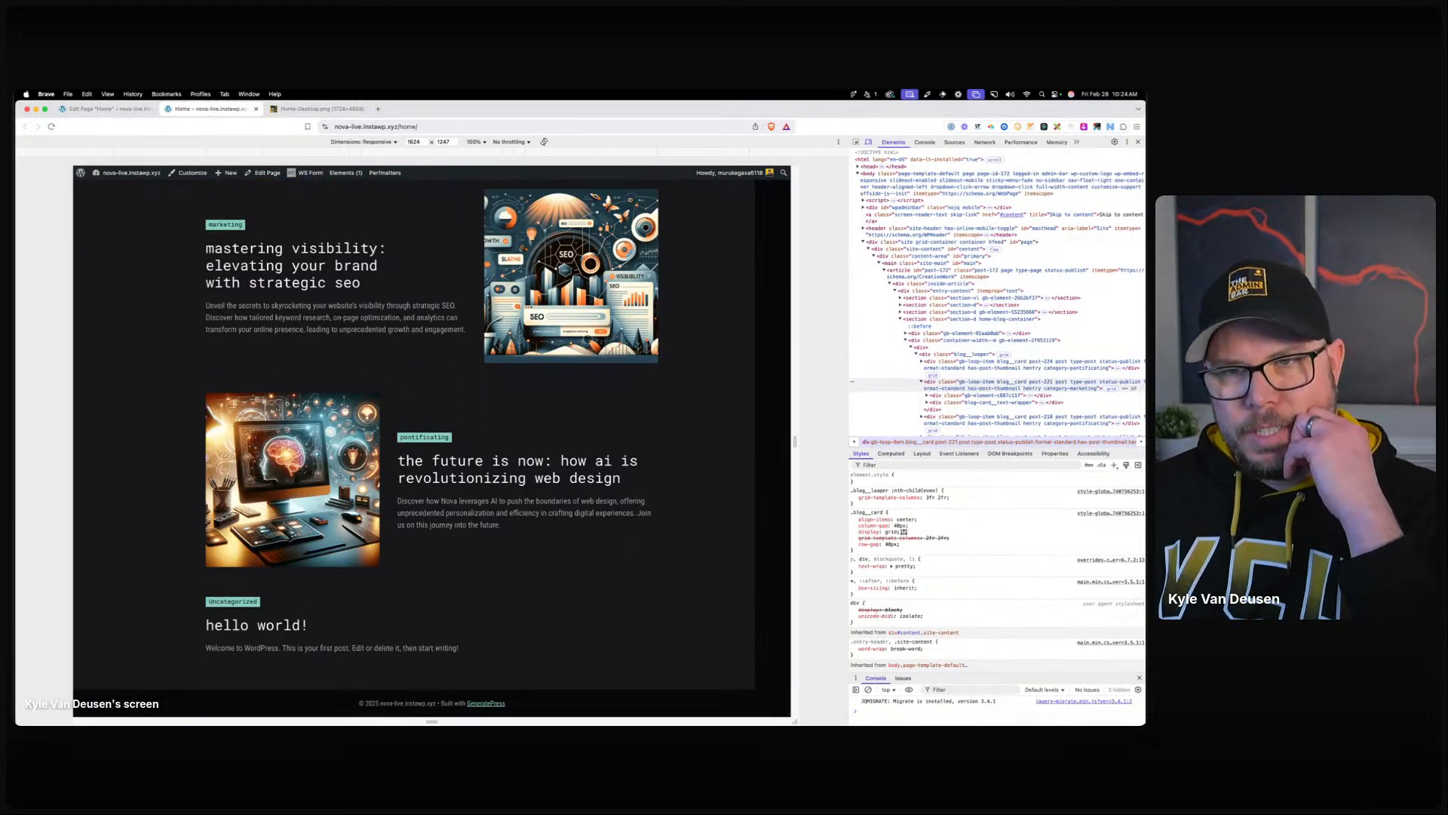
{"action": "scroll", "coordinate": [407, 330], "scroll_direction": "up", "scroll_amount": 5}
{"action": "scroll", "coordinate": [642, 494], "scroll_direction": "down", "scroll_amount": 5}
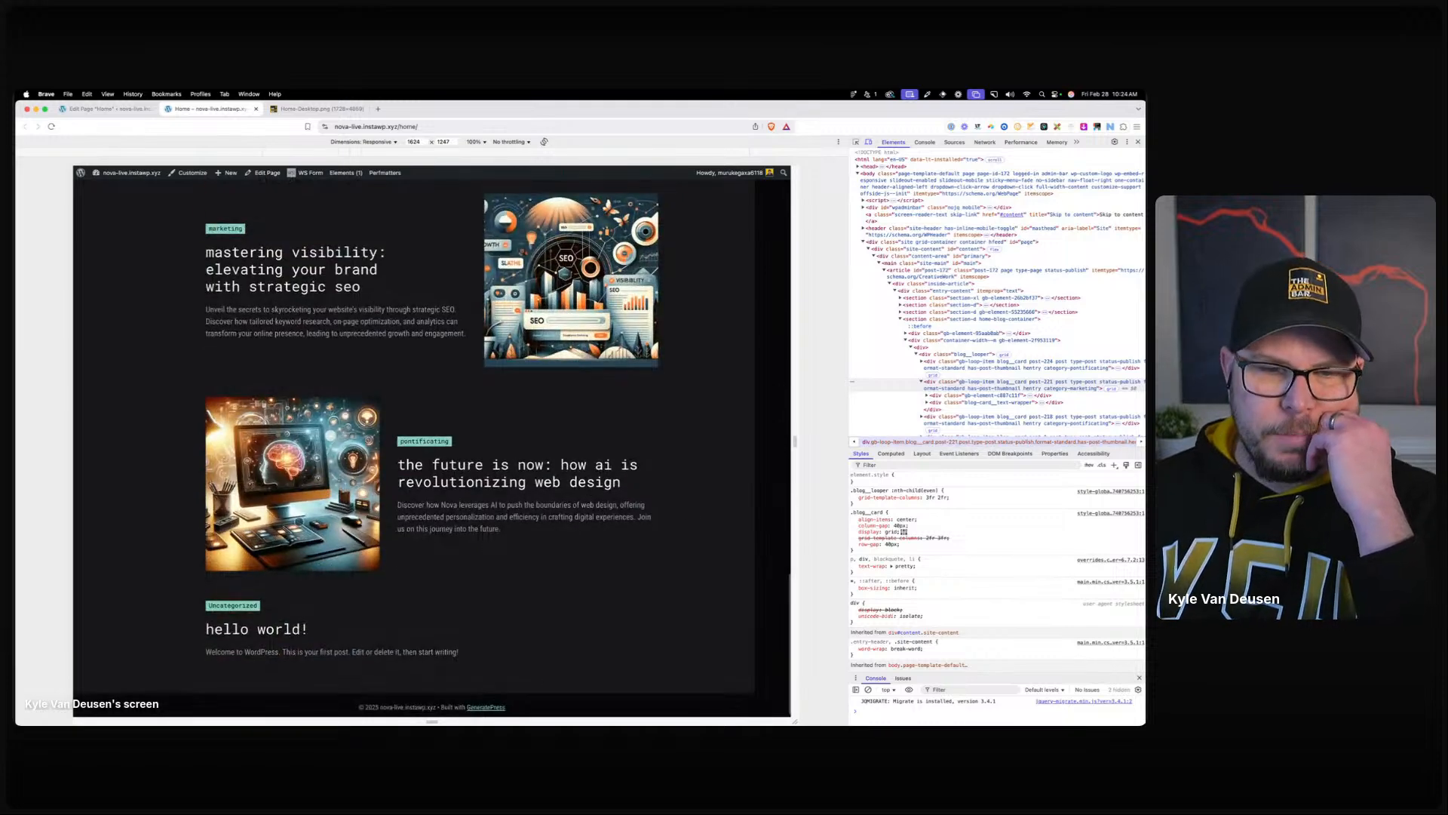
{"action": "left_click", "coordinate": [1139, 143]}
{"action": "mouse_move", "coordinate": [243, 154]}
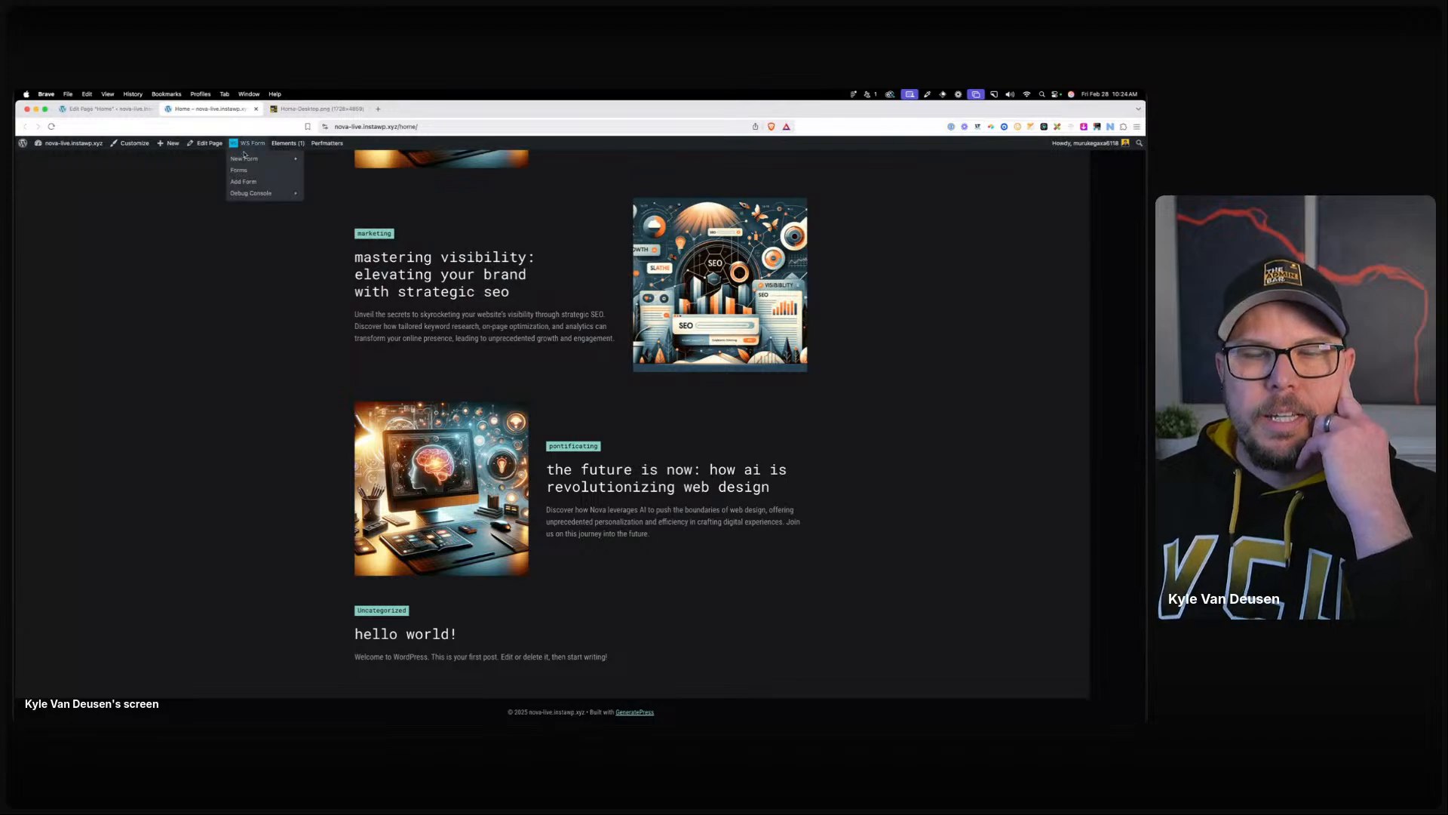
{"action": "left_click", "coordinate": [99, 110]}
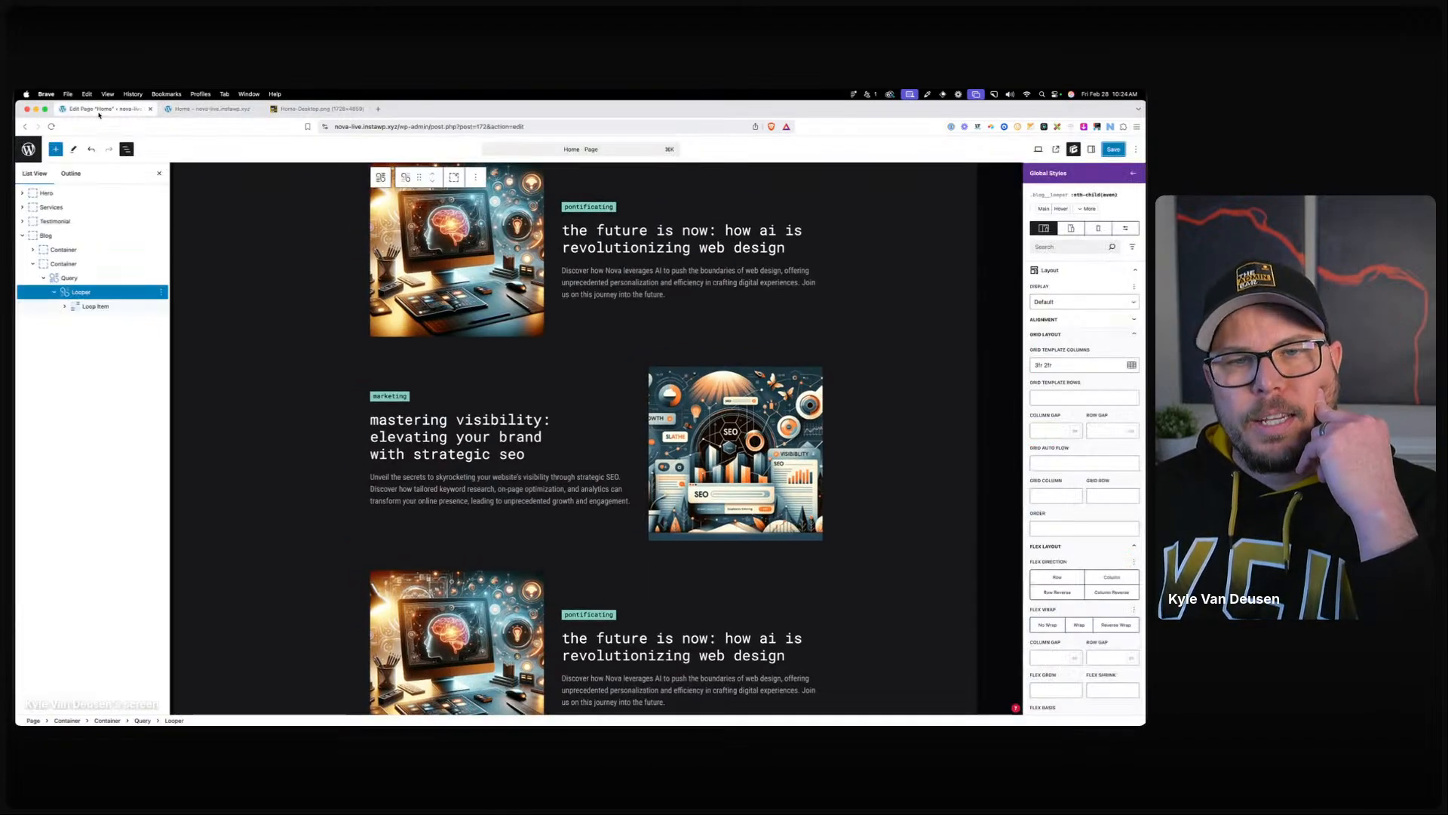
Preview at mobile width, set the blog Looper's Order to 2, and list its style selectors.
{"action": "left_click", "coordinate": [1071, 228]}
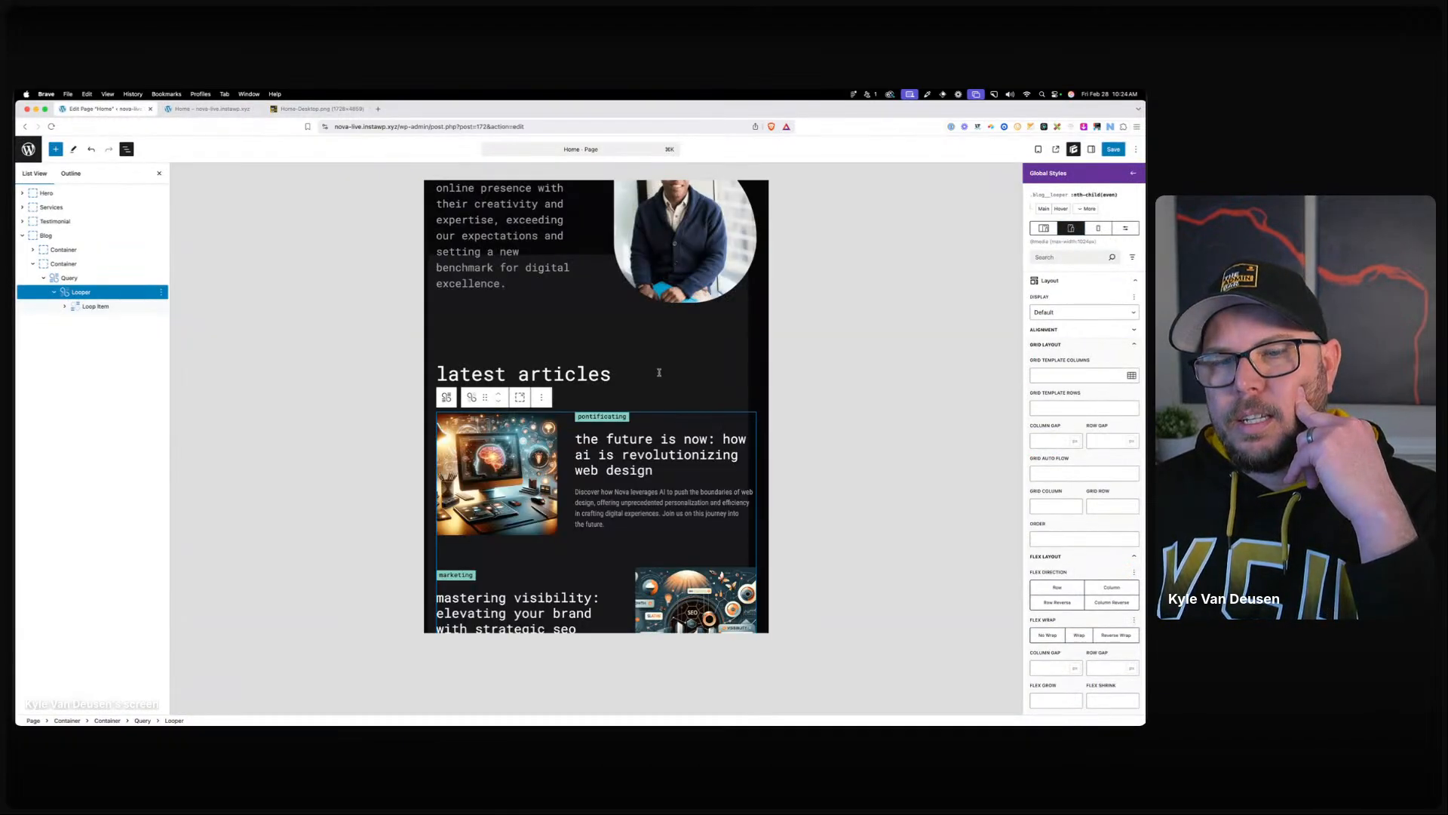
{"action": "scroll", "coordinate": [656, 392], "scroll_direction": "down", "scroll_amount": 5}
{"action": "scroll", "coordinate": [656, 392], "scroll_direction": "down", "scroll_amount": 1}
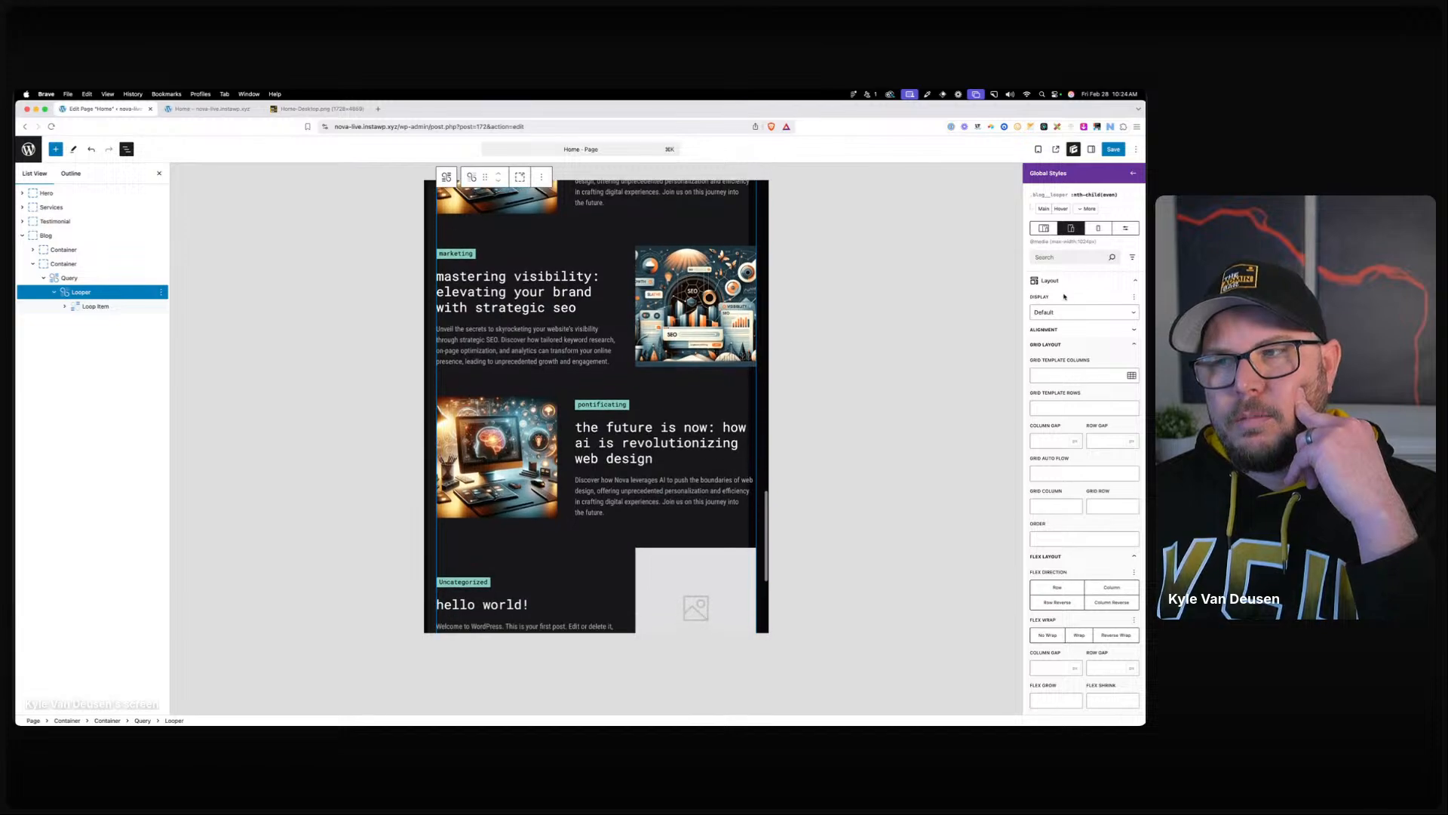
{"action": "left_click", "coordinate": [1098, 228]}
{"action": "scroll", "coordinate": [631, 375], "scroll_direction": "down", "scroll_amount": 1}
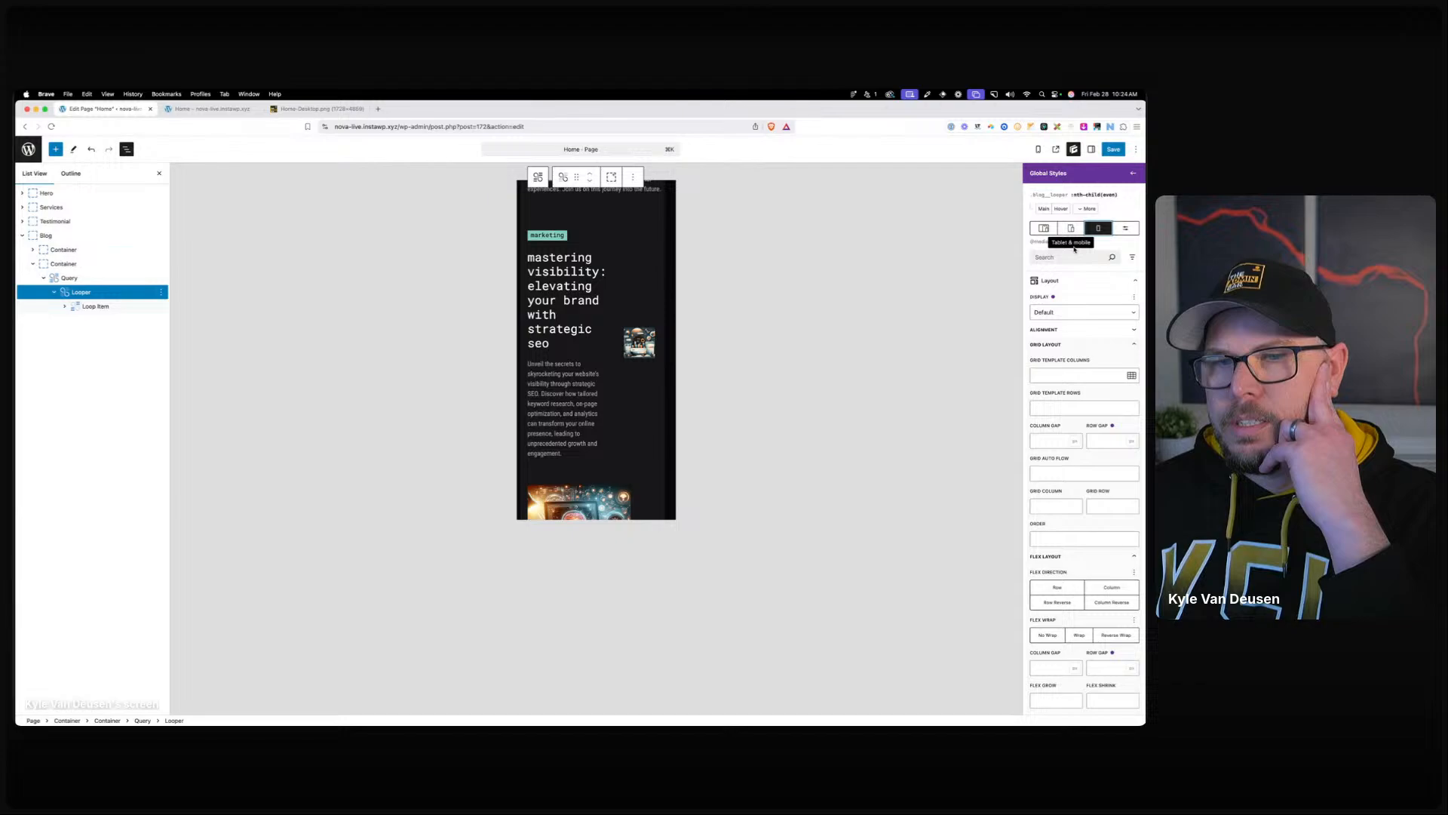
{"action": "left_click", "coordinate": [1063, 539]}
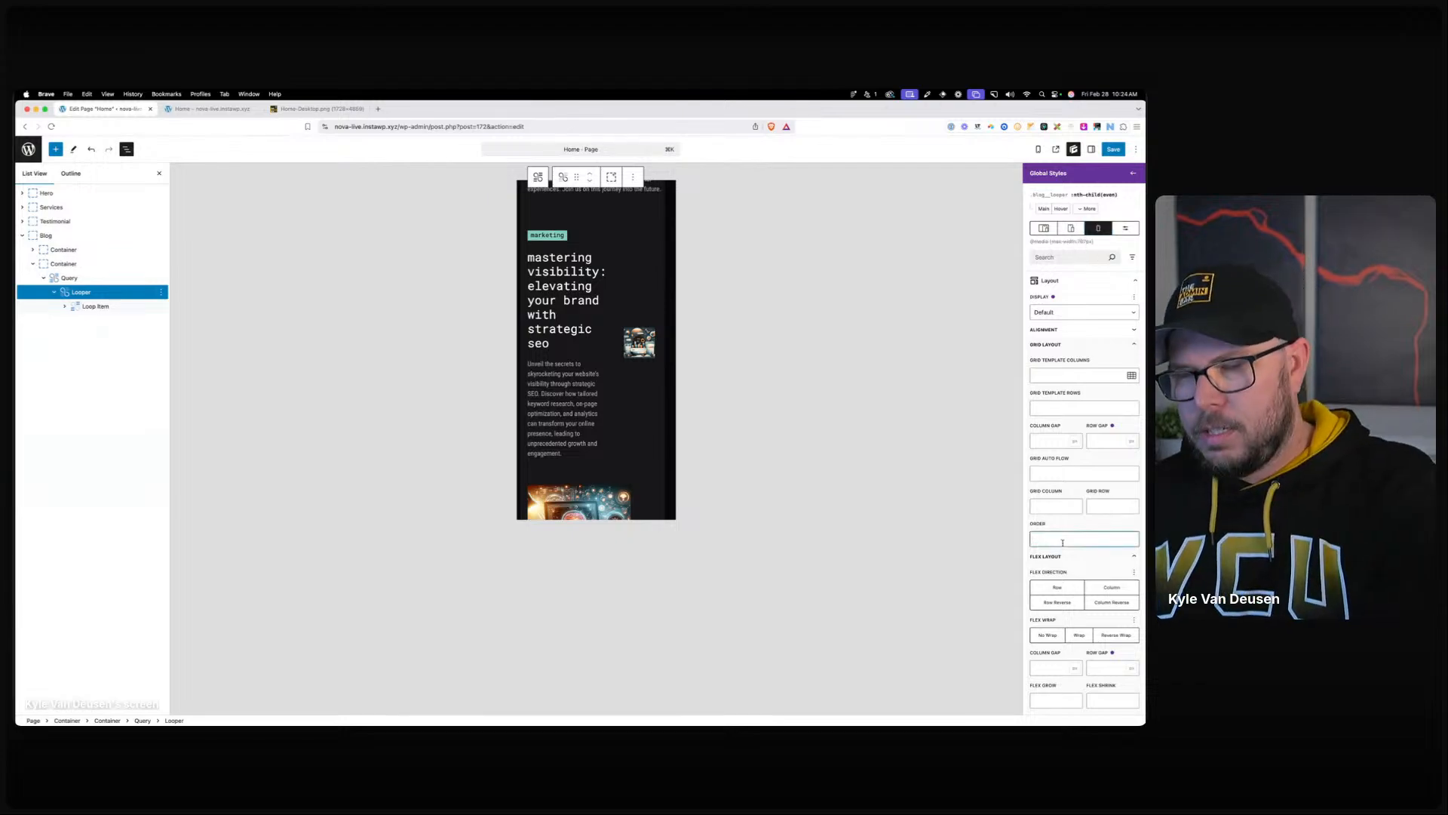
{"action": "type", "text": "2"}
{"action": "scroll", "coordinate": [603, 375], "scroll_direction": "down", "scroll_amount": 5}
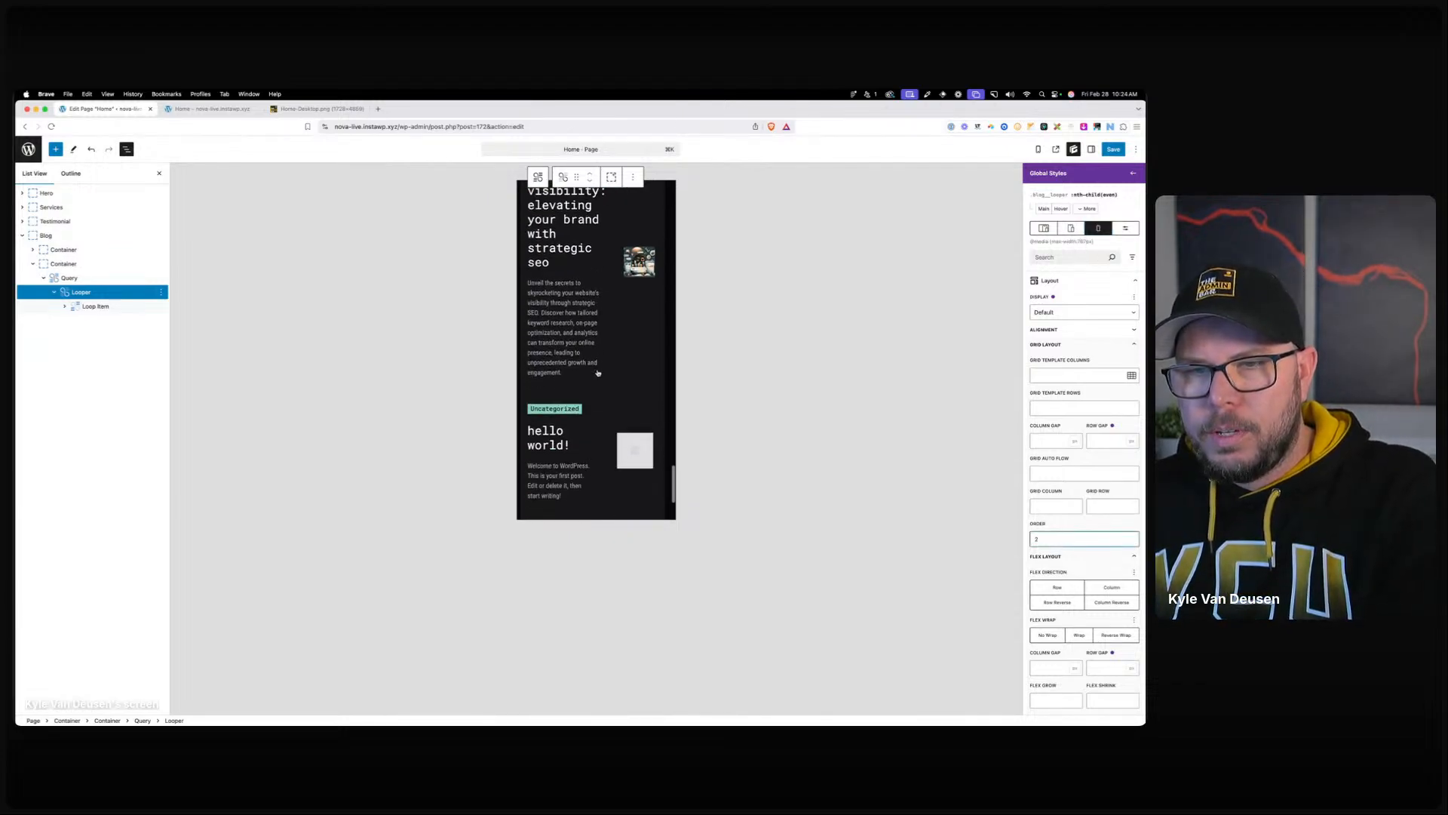
{"action": "left_click", "coordinate": [1087, 209]}
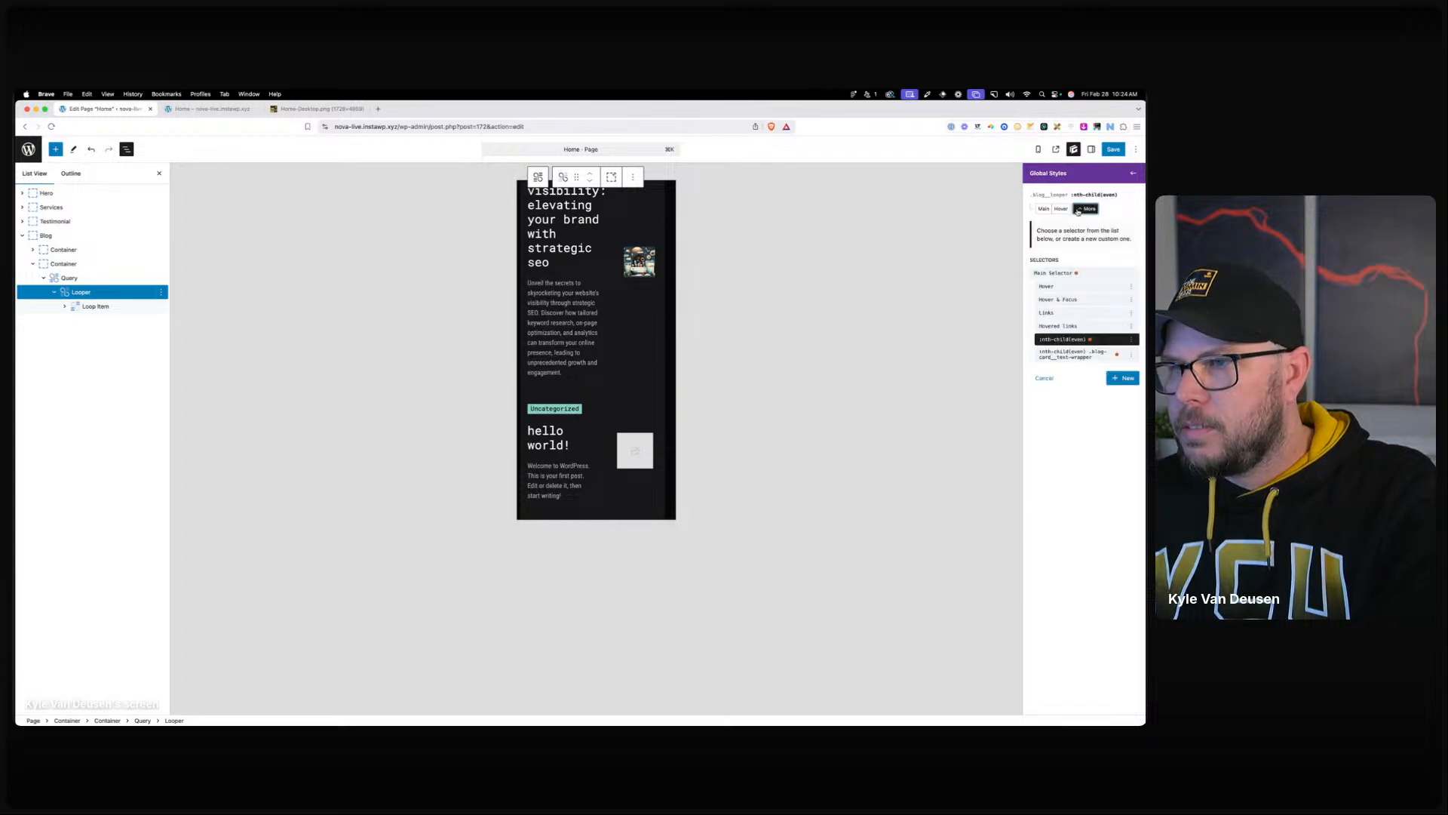
Set a 1fr grid column template on the even blog cards' text wrapper and clear the old order 2.
{"action": "left_click", "coordinate": [1077, 354]}
{"action": "left_click", "coordinate": [1079, 383]}
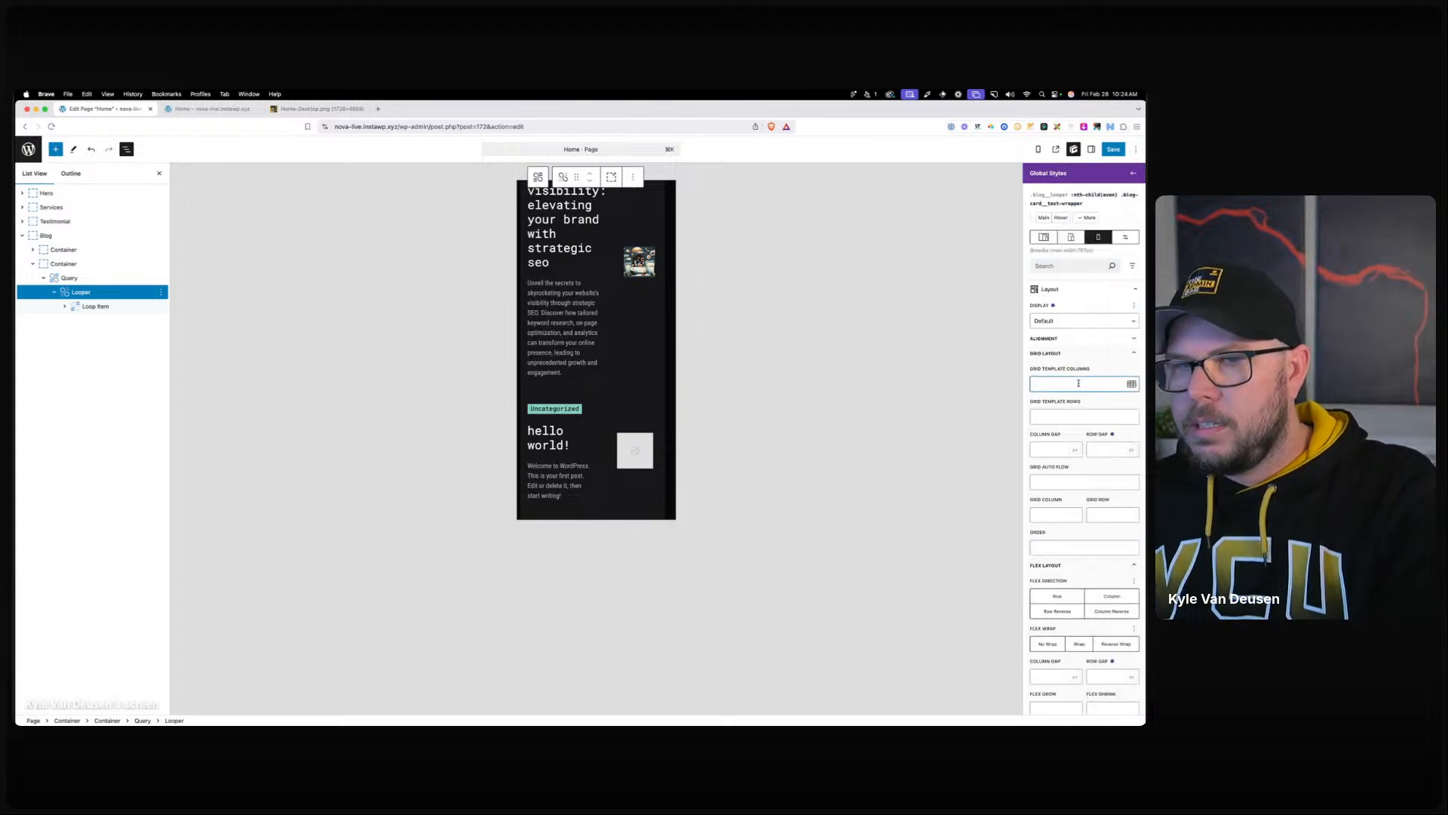
{"action": "type", "text": "1fr"}
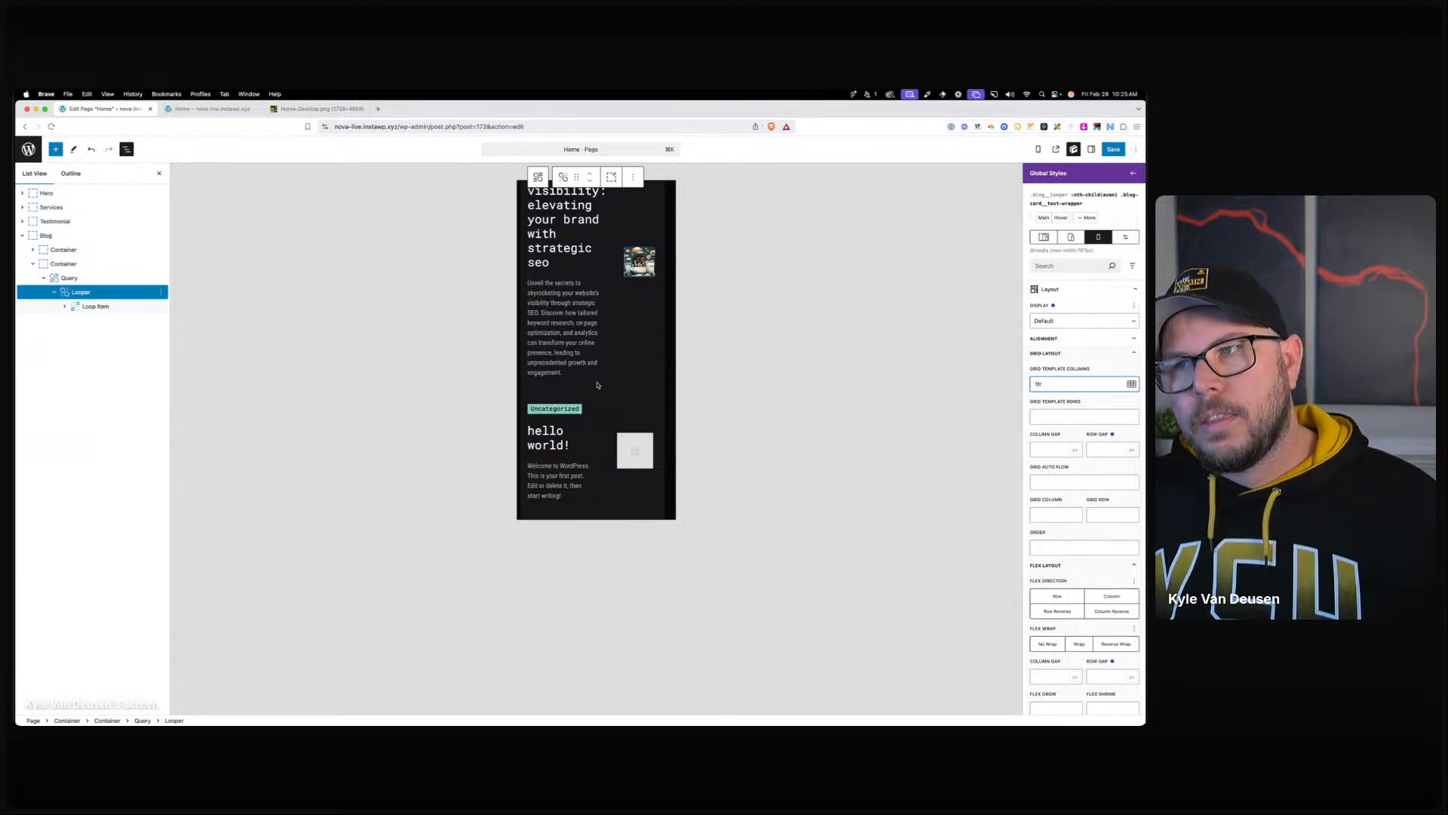
{"action": "left_click", "coordinate": [1086, 218]}
{"action": "left_click", "coordinate": [1051, 348]}
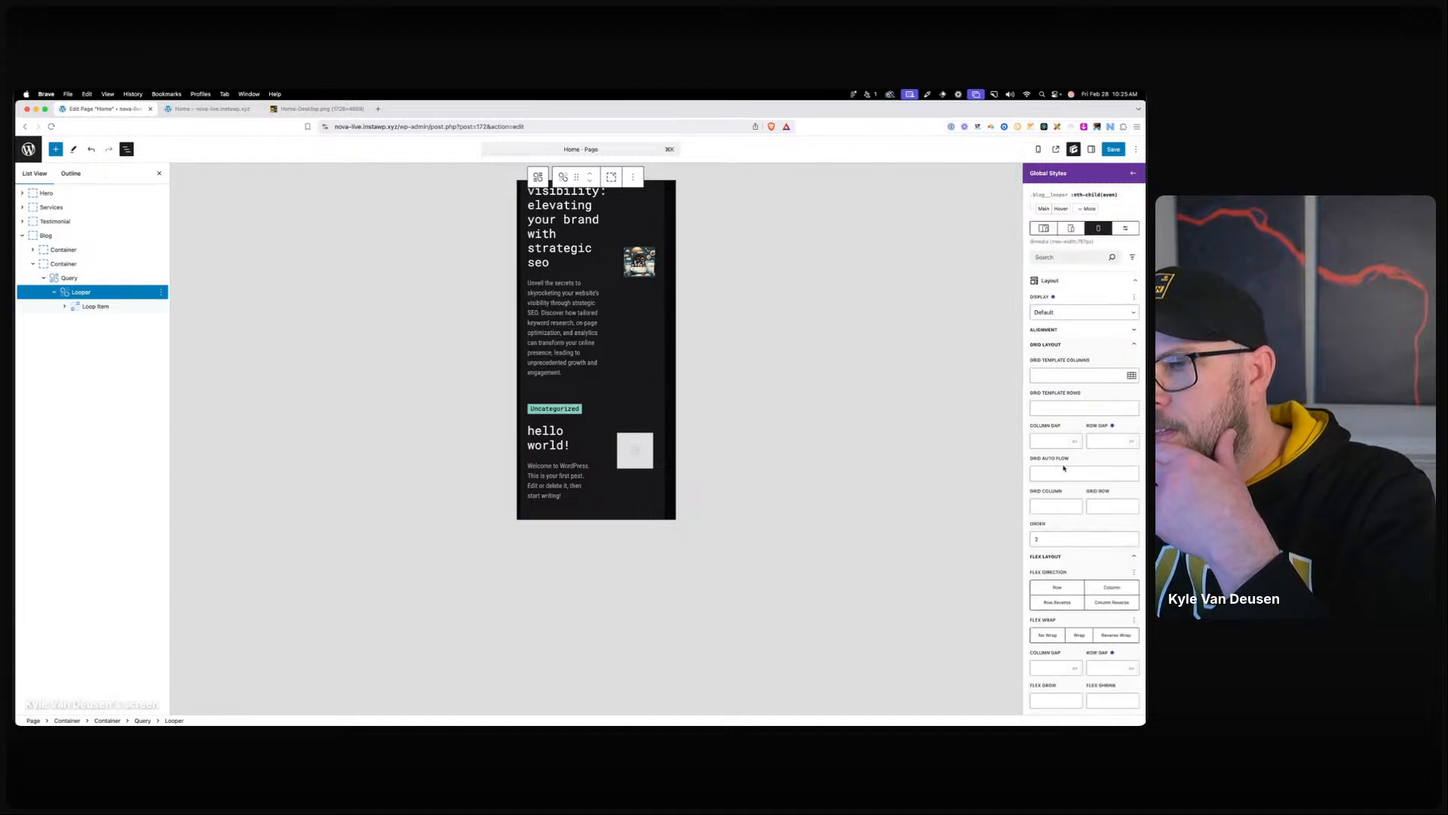
{"action": "left_click", "coordinate": [1060, 543]}
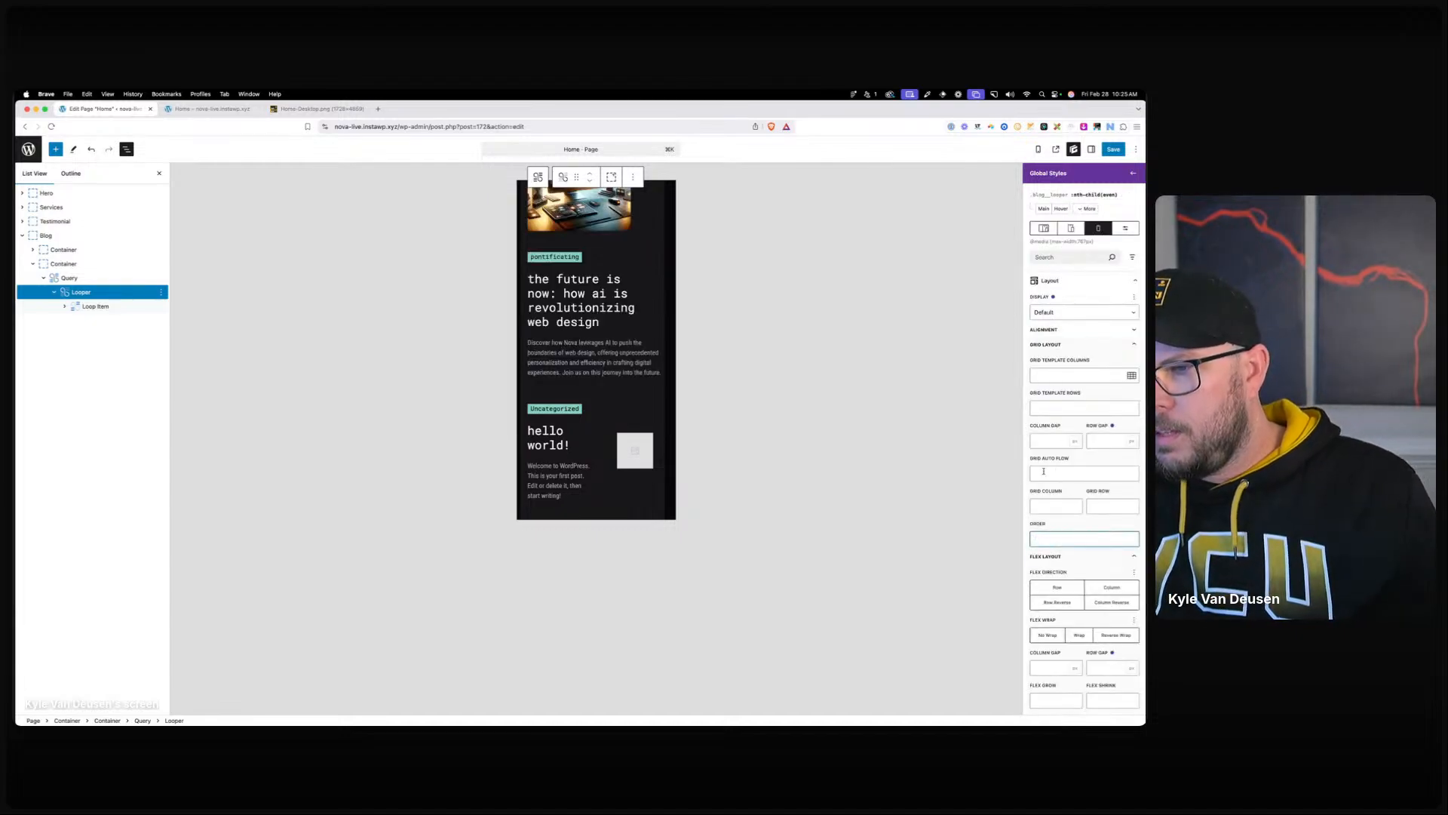
{"action": "scroll", "coordinate": [584, 385], "scroll_direction": "down", "scroll_amount": 5}
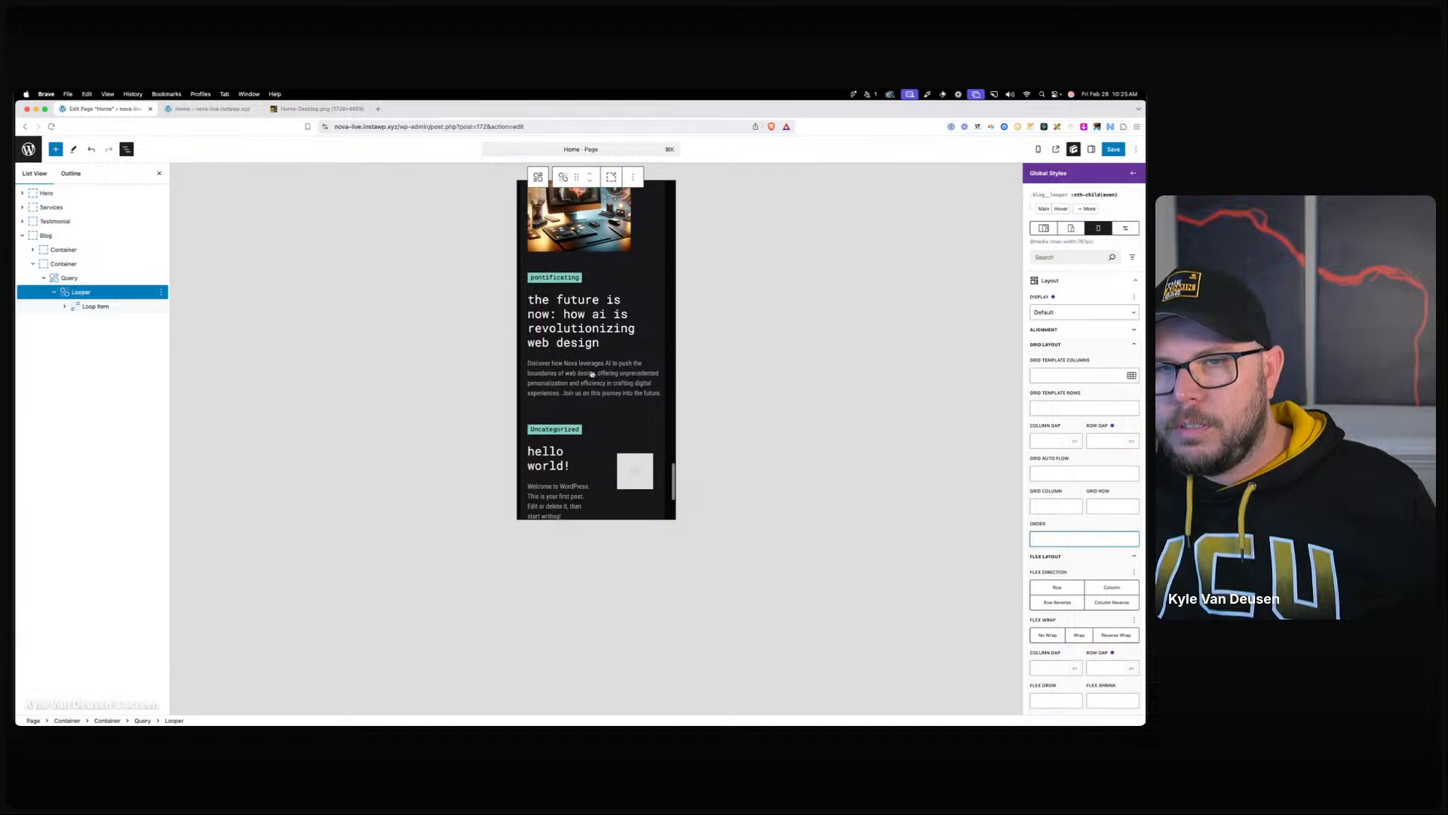
{"action": "left_click", "coordinate": [1075, 371]}
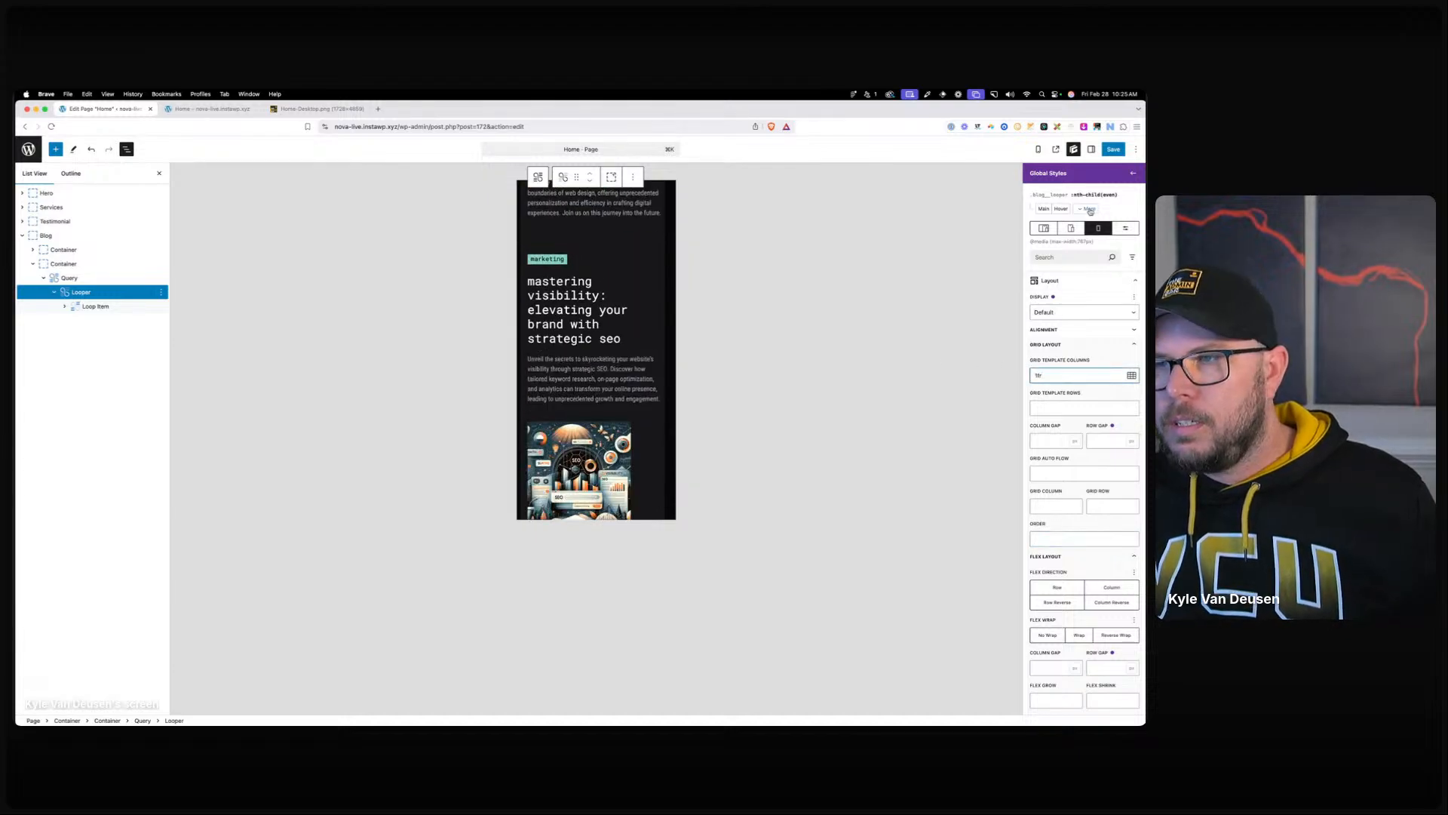
Give the :nth-child(even) .blog-card__text-wrapper order 2 and save the page.
{"action": "left_click", "coordinate": [1089, 211]}
{"action": "left_click", "coordinate": [1067, 356]}
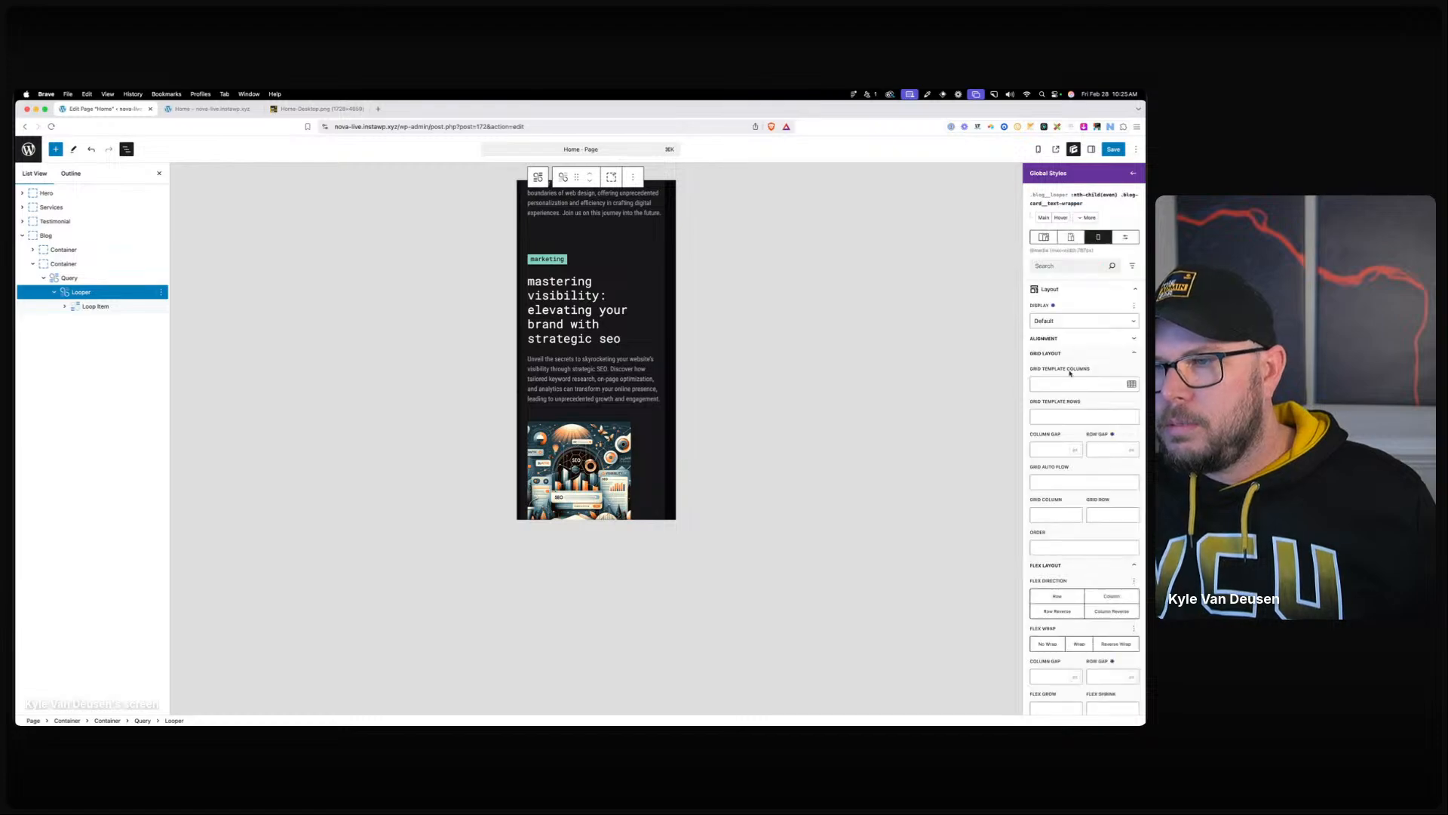
{"action": "left_click", "coordinate": [1053, 542]}
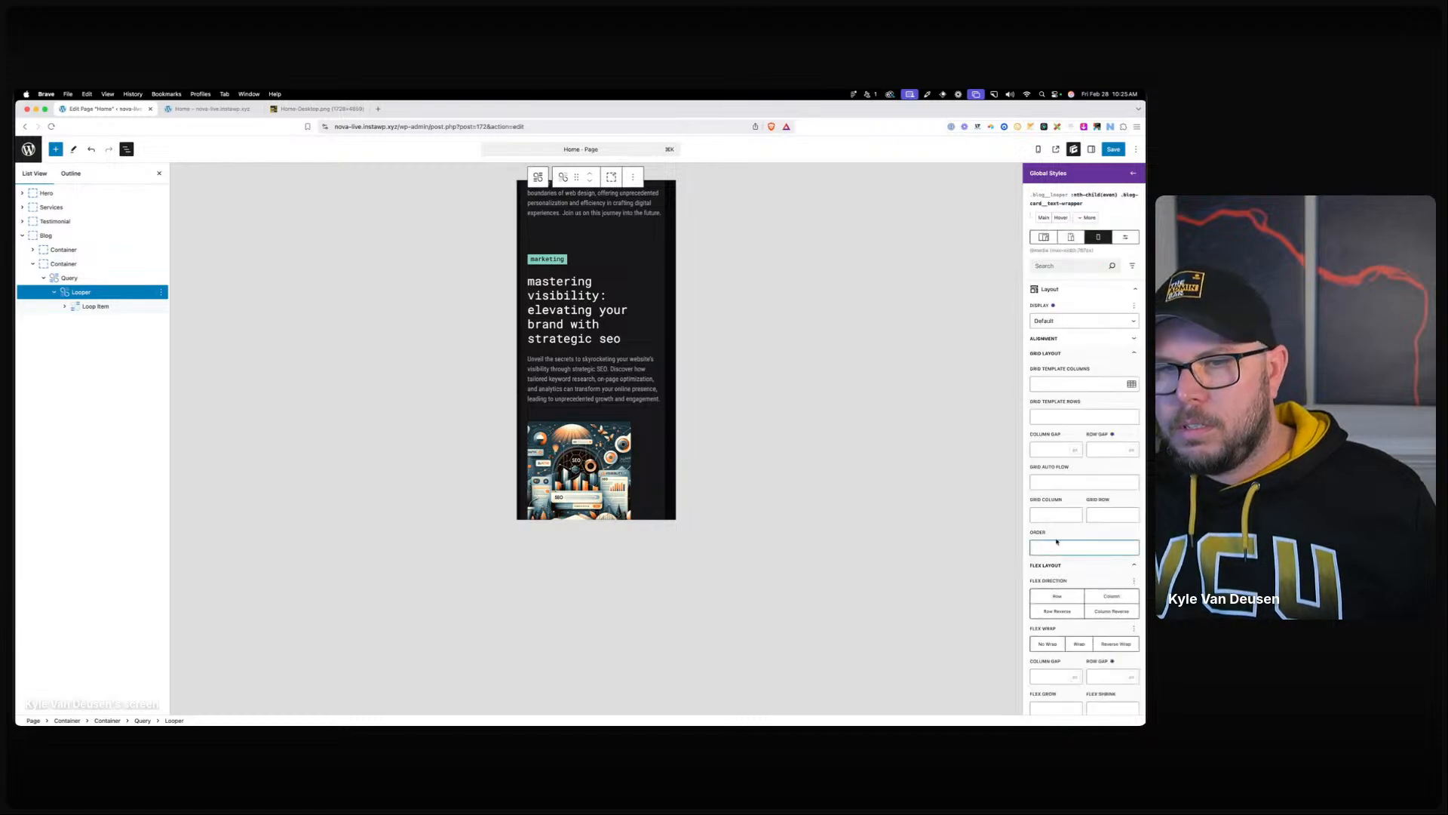
{"action": "type", "text": "2"}
{"action": "scroll", "coordinate": [566, 332], "scroll_direction": "down", "scroll_amount": 5}
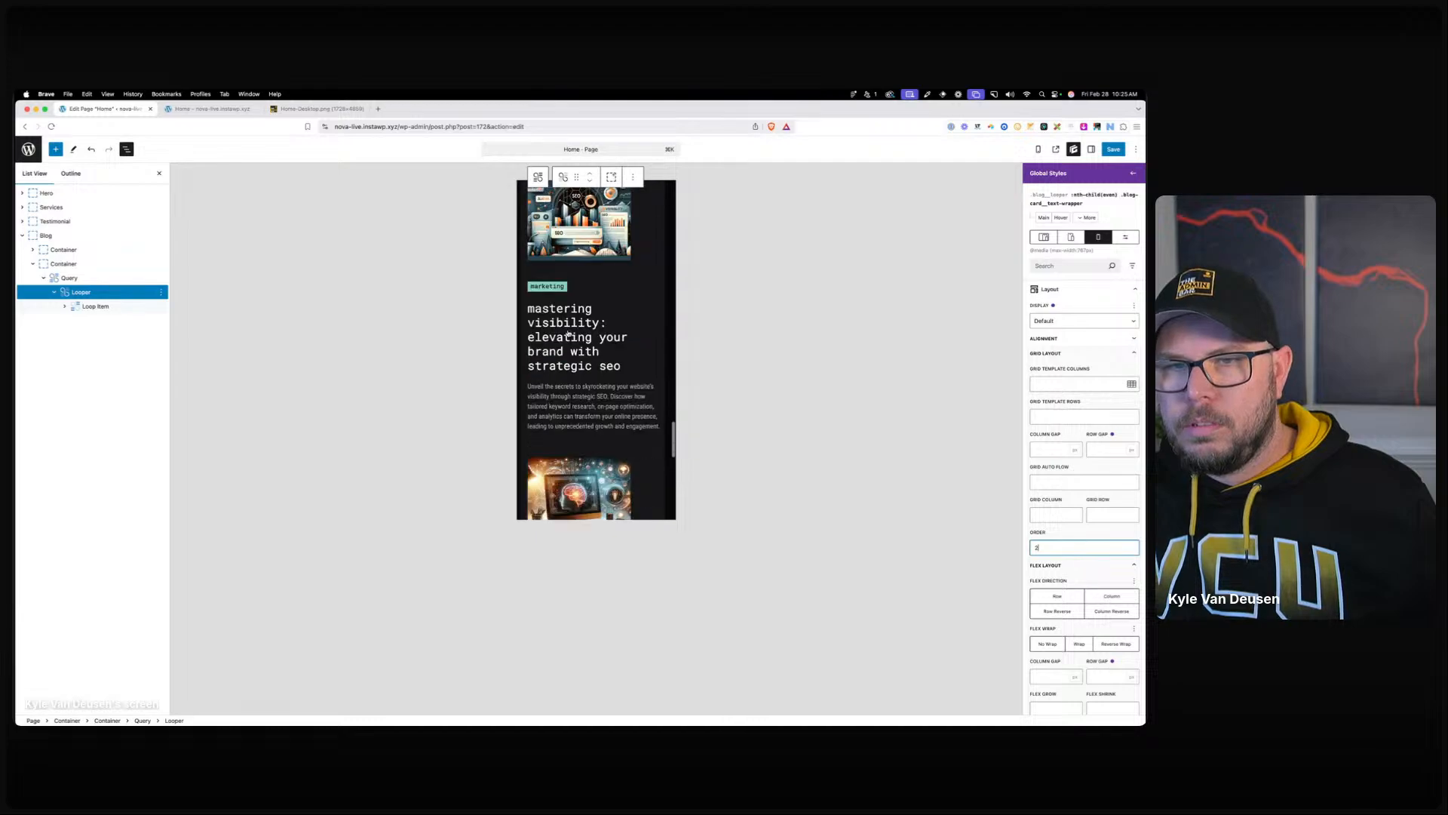
{"action": "scroll", "coordinate": [574, 357], "scroll_direction": "down", "scroll_amount": 2}
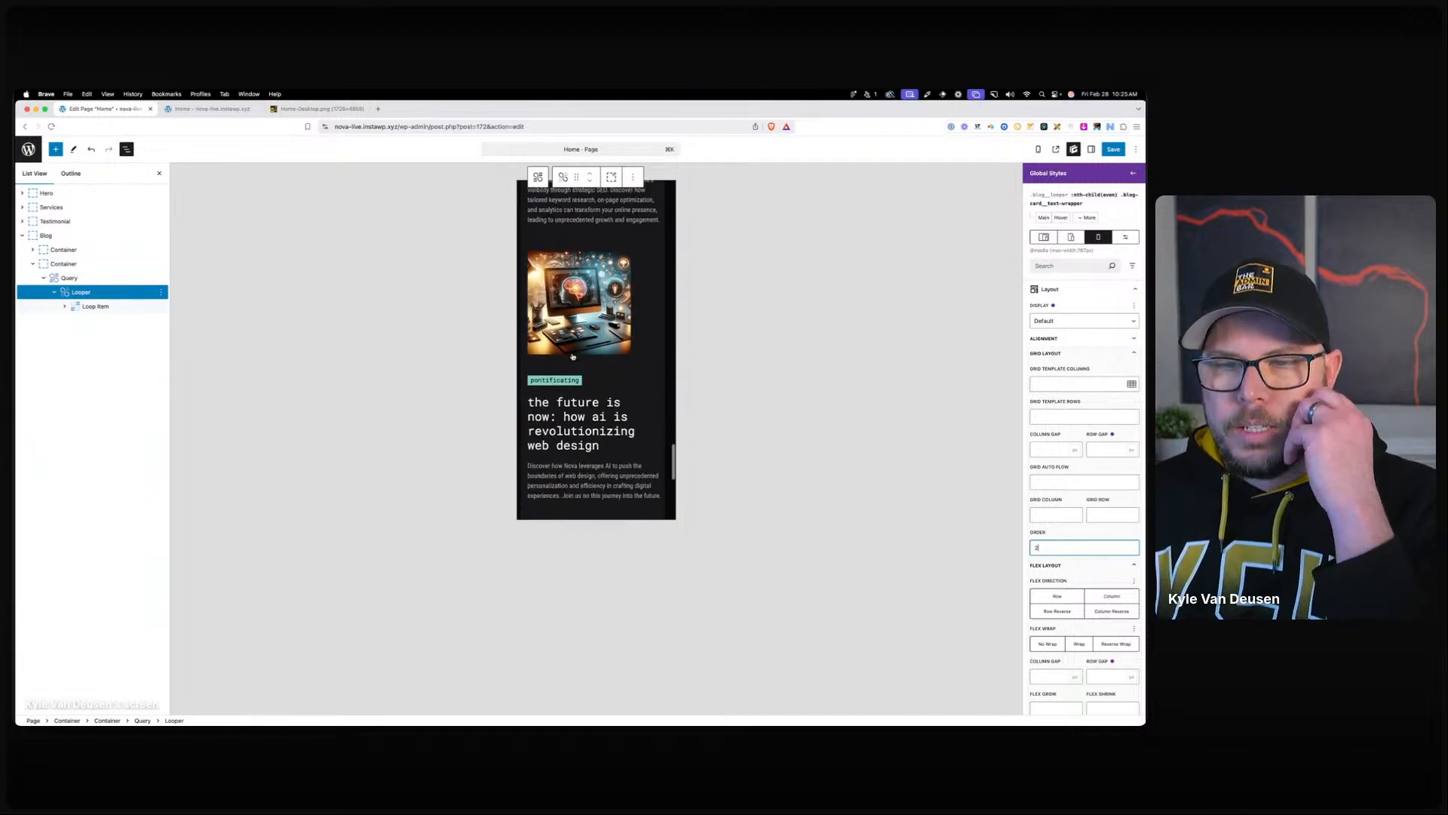
{"action": "scroll", "coordinate": [573, 356], "scroll_direction": "up", "scroll_amount": 6}
{"action": "scroll", "coordinate": [573, 356], "scroll_direction": "up", "scroll_amount": 2}
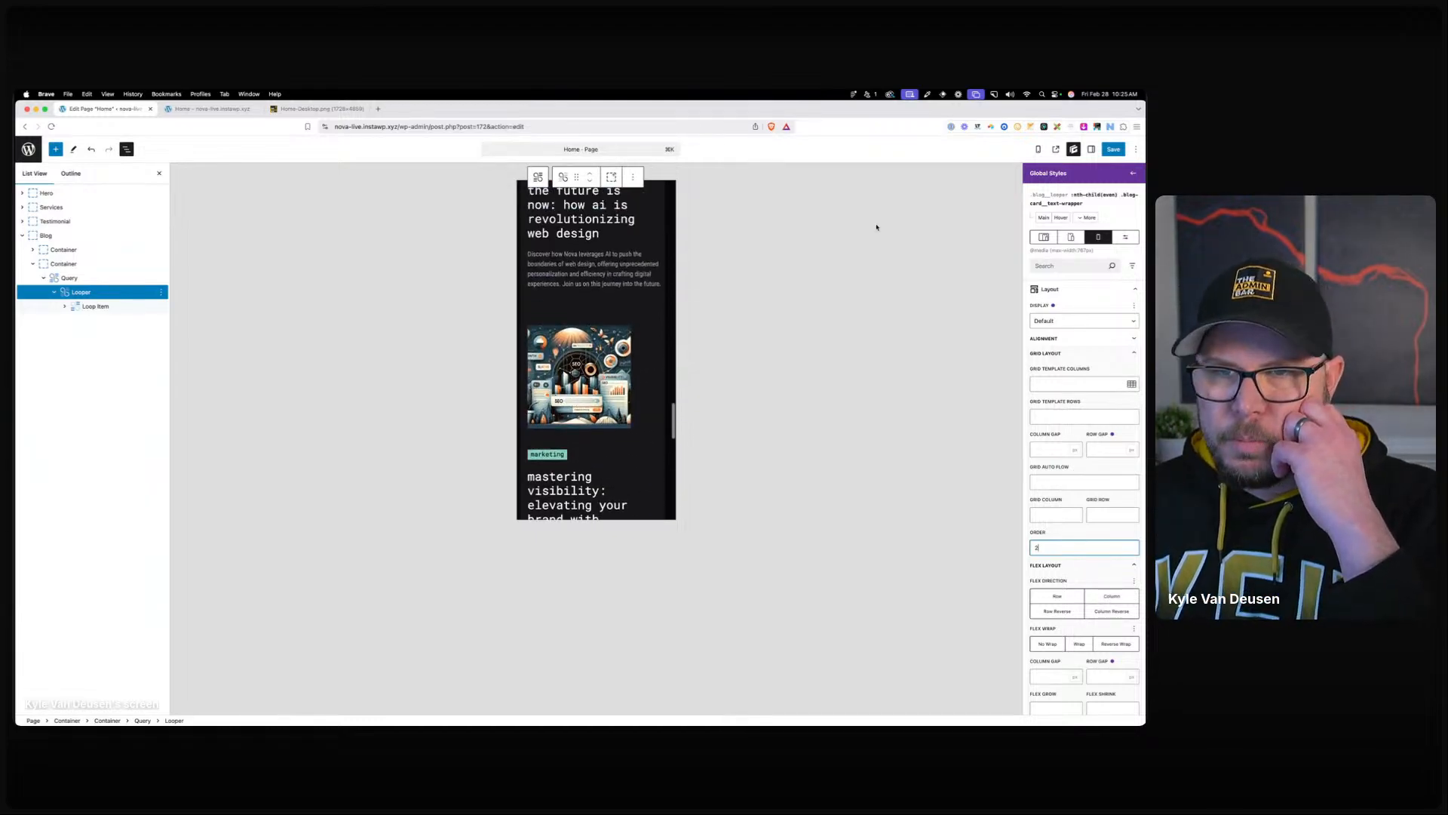
{"action": "left_click", "coordinate": [1113, 149]}
{"action": "left_click", "coordinate": [1114, 149]}
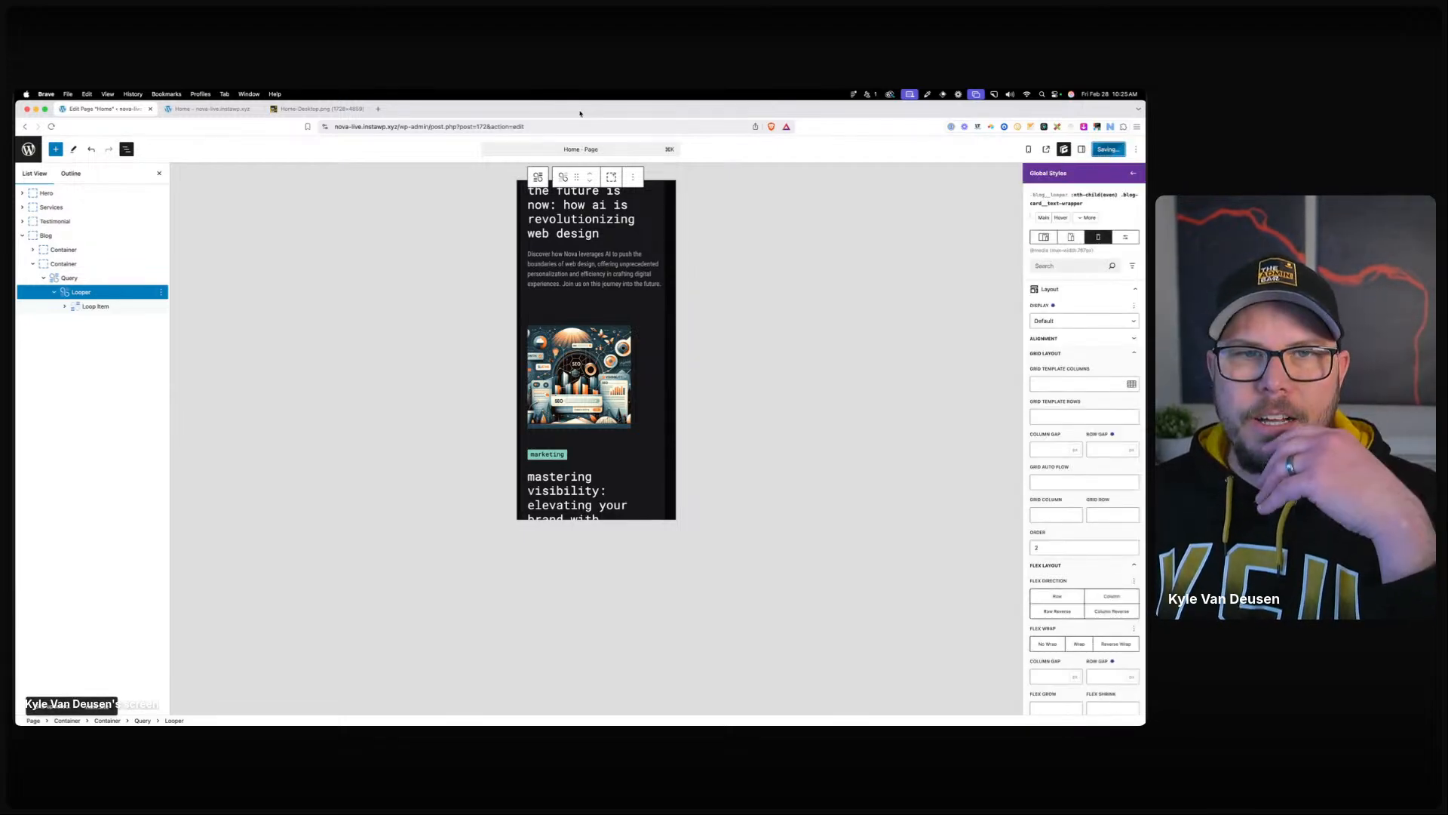
Reload the live homepage and preview it in DevTools responsive mode at about 764 px.
{"action": "left_click", "coordinate": [208, 109]}
{"action": "left_click", "coordinate": [380, 122]}
{"action": "key", "text": "Return"}
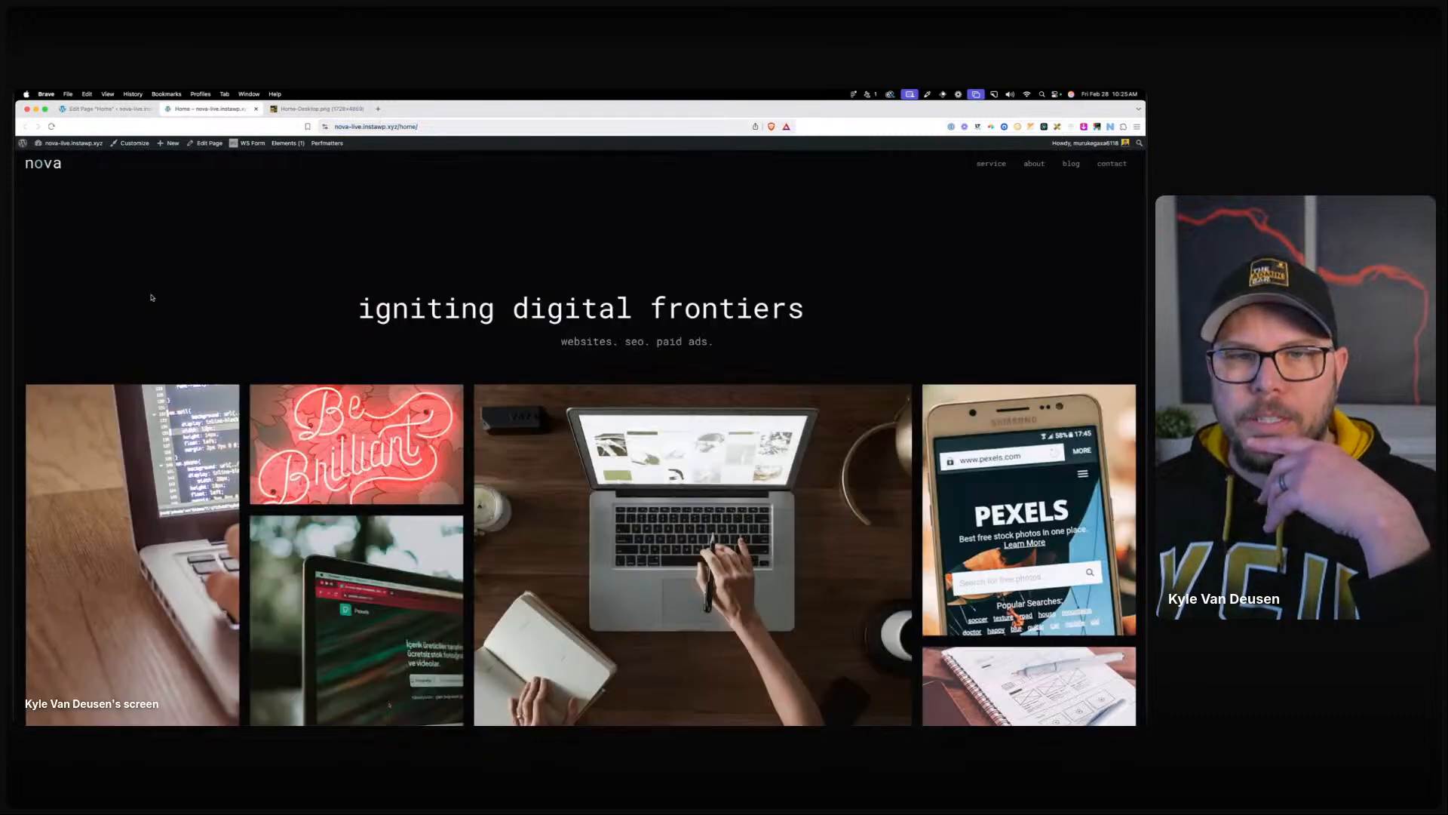
{"action": "right_click", "coordinate": [281, 299]}
{"action": "left_click", "coordinate": [308, 436]}
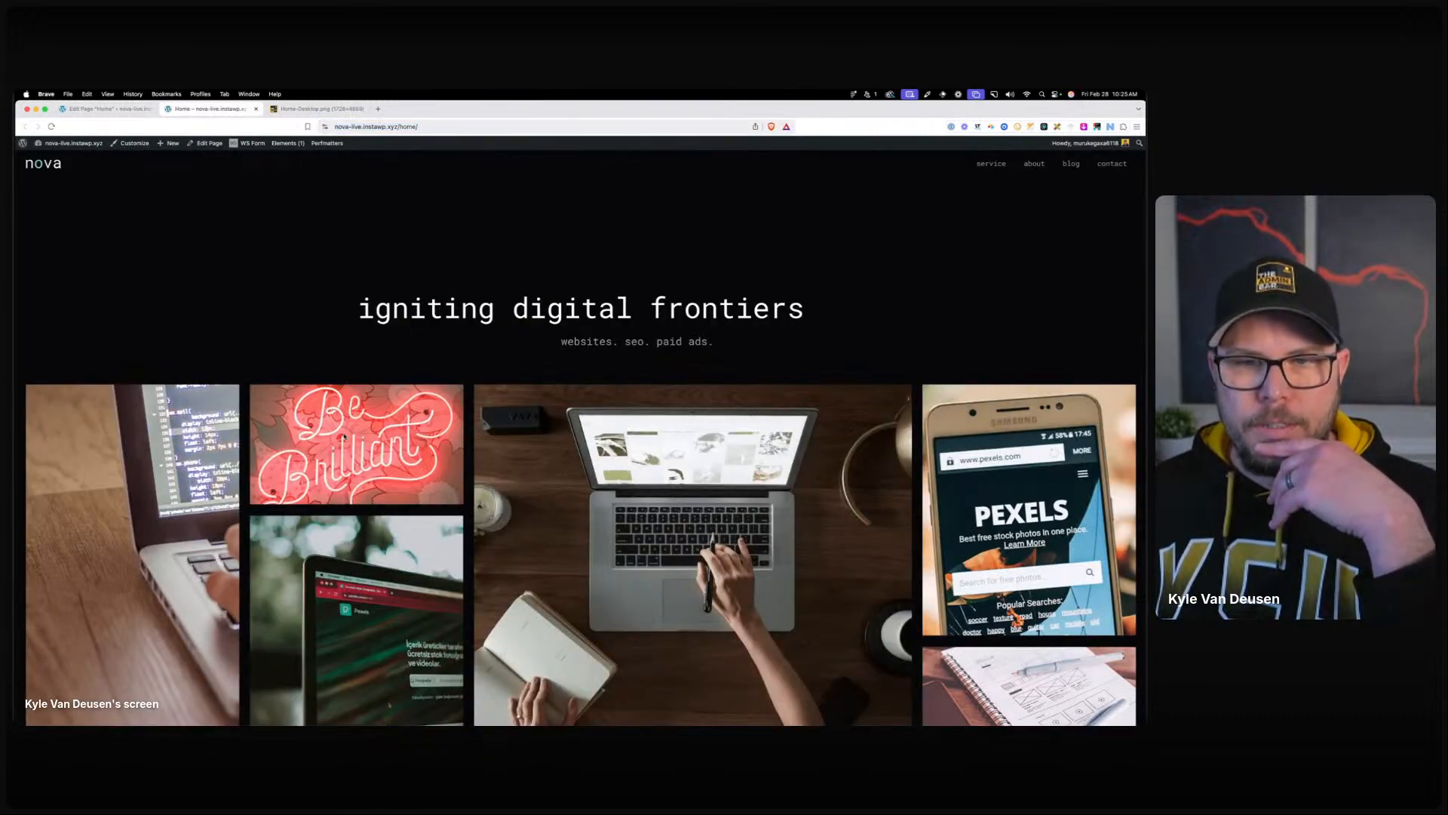
{"action": "scroll", "coordinate": [604, 377], "scroll_direction": "down", "scroll_amount": 15}
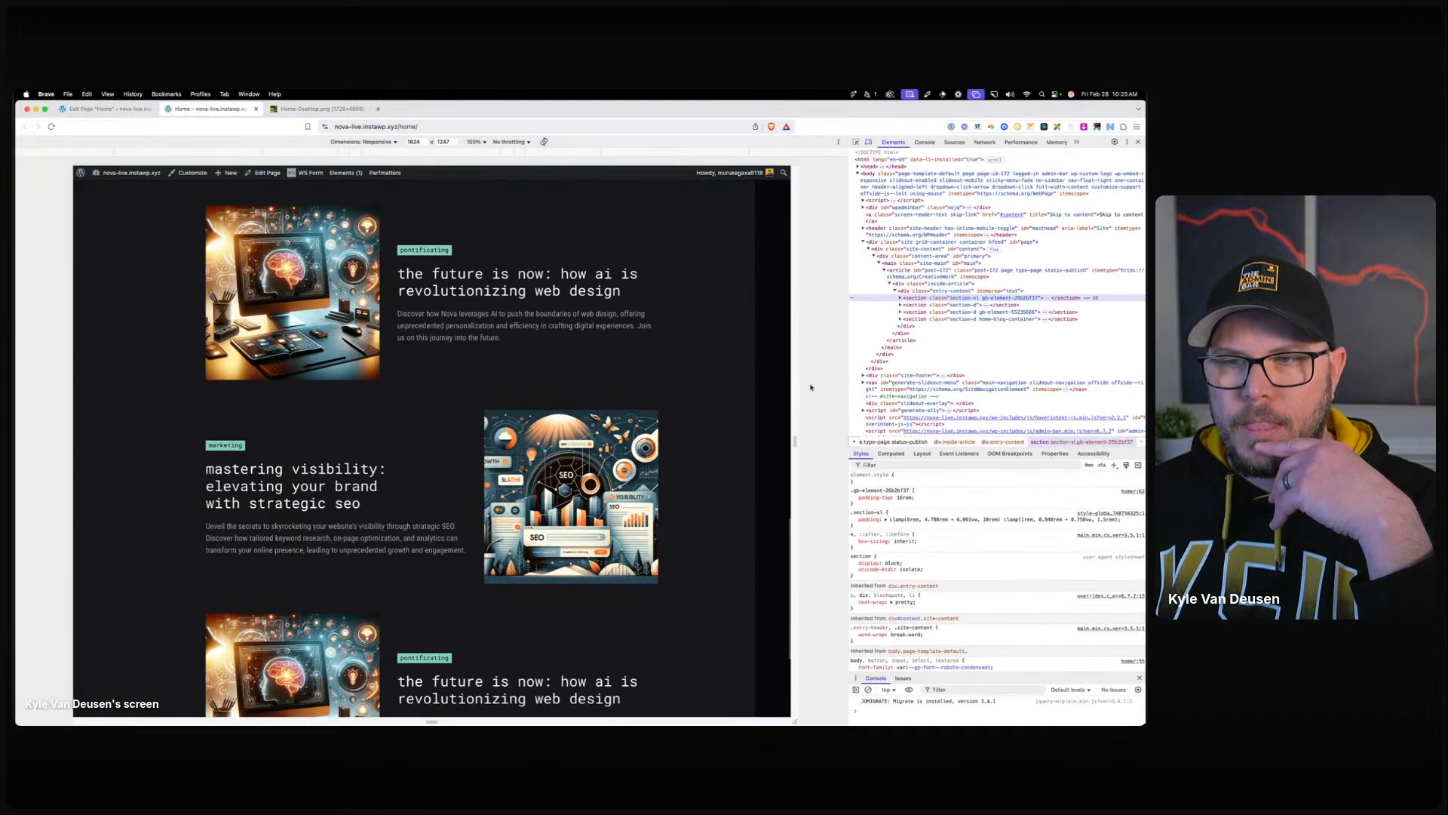
{"action": "left_click_drag", "start_coordinate": [794, 392], "coordinate": [599, 375]}
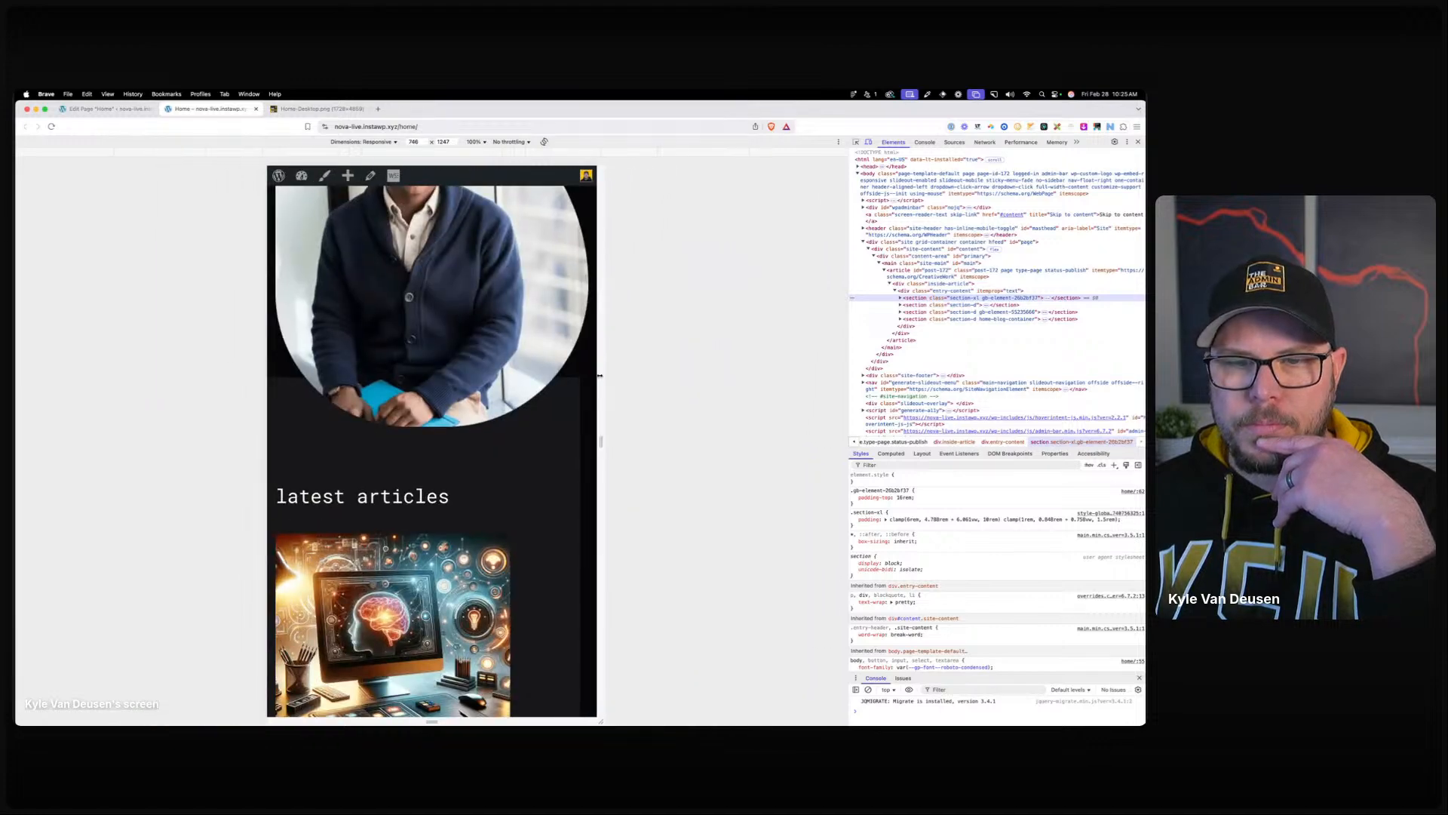
{"action": "scroll", "coordinate": [543, 393], "scroll_direction": "down", "scroll_amount": 8}
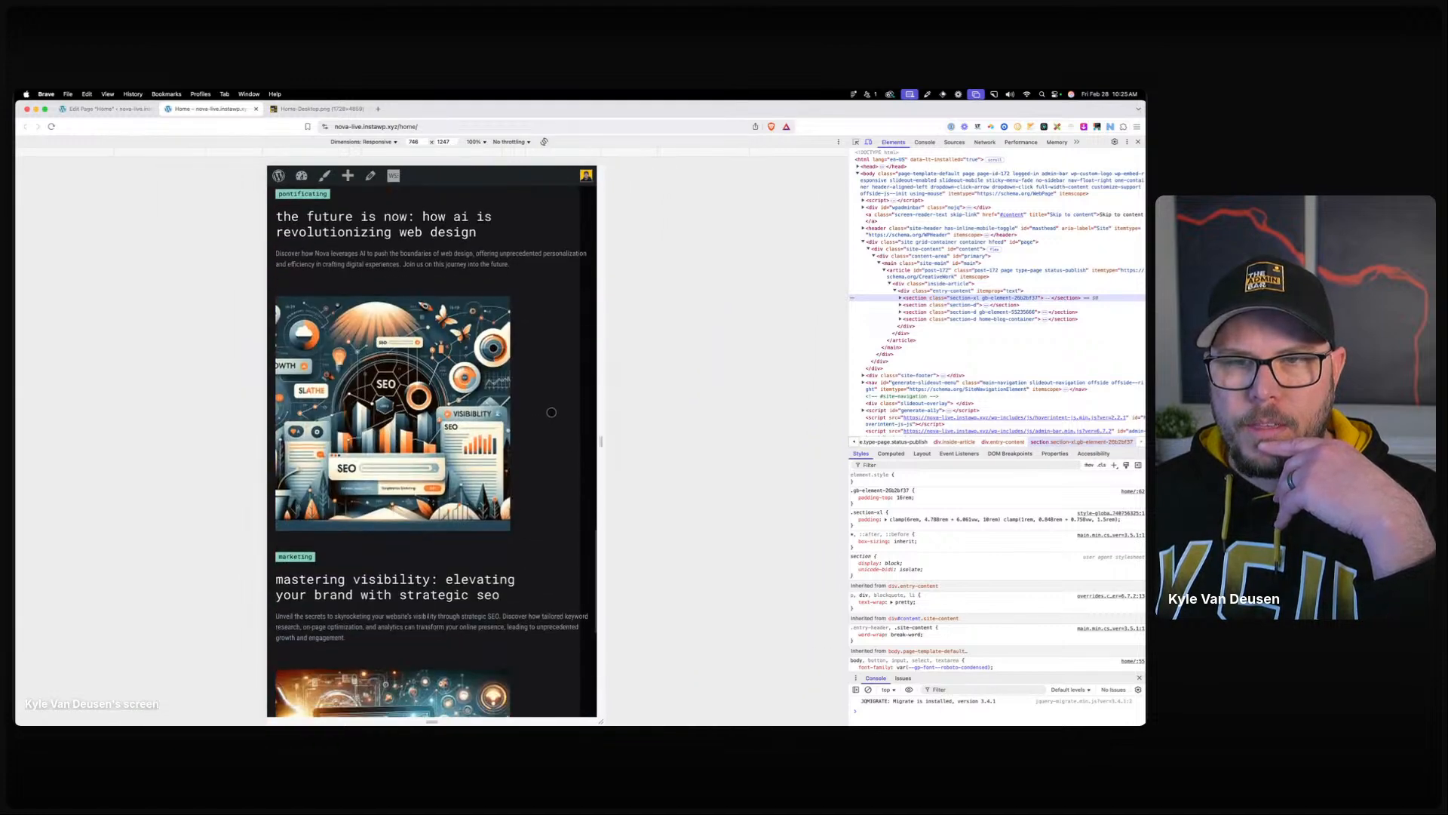
{"action": "scroll", "coordinate": [556, 362], "scroll_direction": "down", "scroll_amount": 2}
{"action": "scroll", "coordinate": [566, 340], "scroll_direction": "up", "scroll_amount": 4}
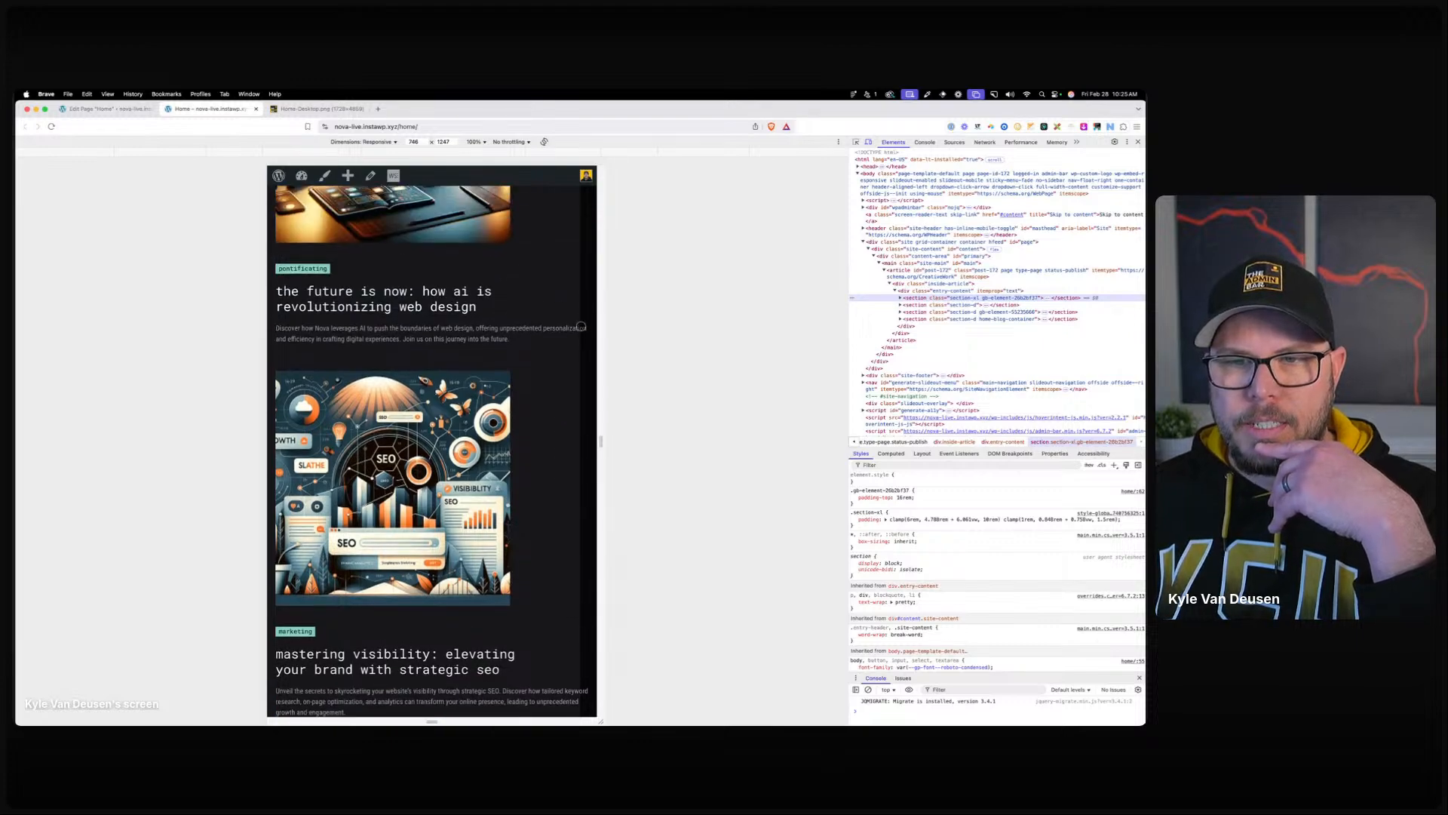
{"action": "scroll", "coordinate": [581, 322], "scroll_direction": "up", "scroll_amount": 3}
Check the blog cards' image-above-text stacking at about 609 px width.
{"action": "left_click_drag", "start_coordinate": [598, 325], "coordinate": [560, 325]}
{"action": "scroll", "coordinate": [486, 391], "scroll_direction": "down", "scroll_amount": 5}
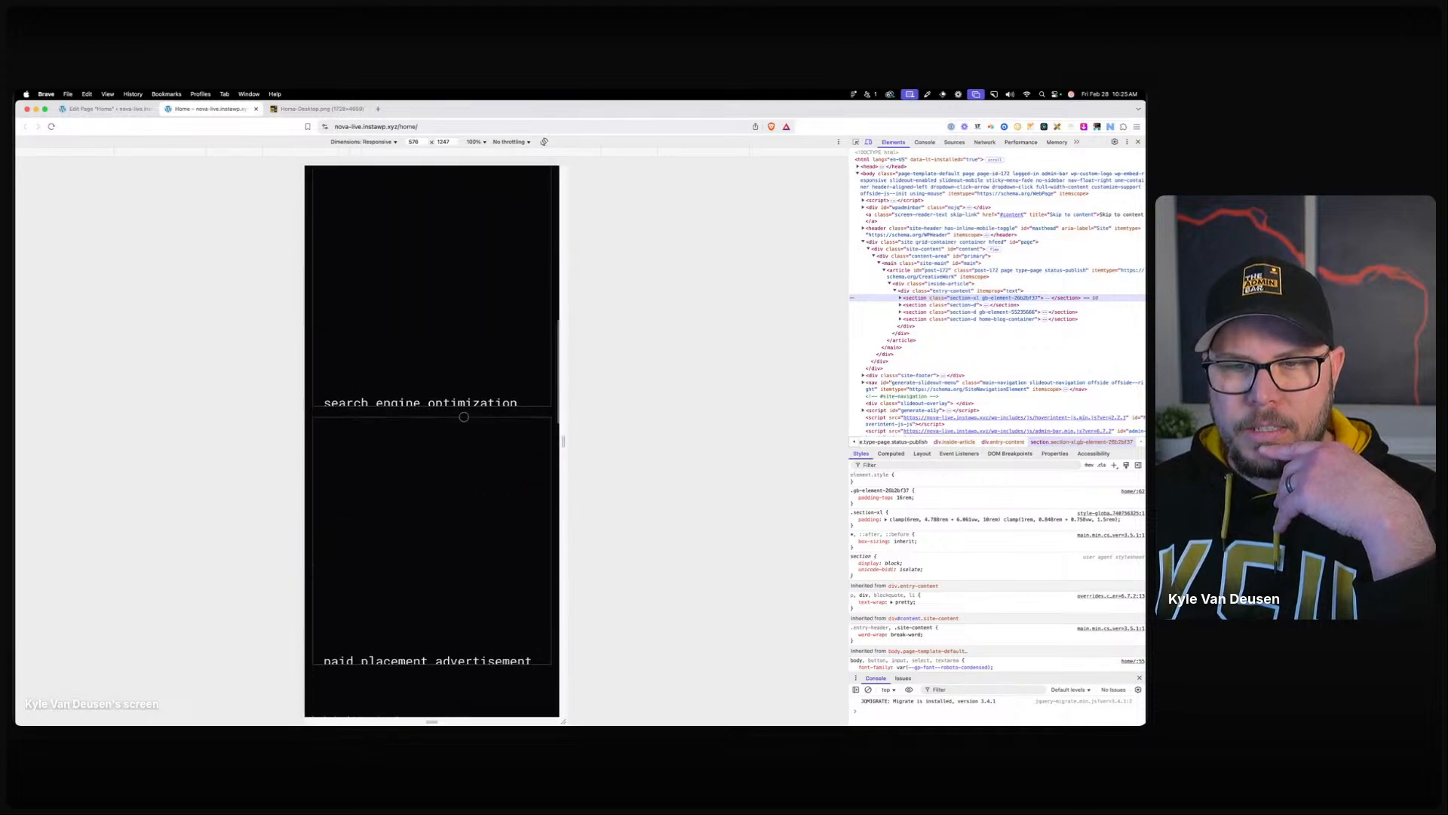
{"action": "scroll", "coordinate": [475, 411], "scroll_direction": "down", "scroll_amount": 5}
{"action": "scroll", "coordinate": [464, 418], "scroll_direction": "down", "scroll_amount": 10}
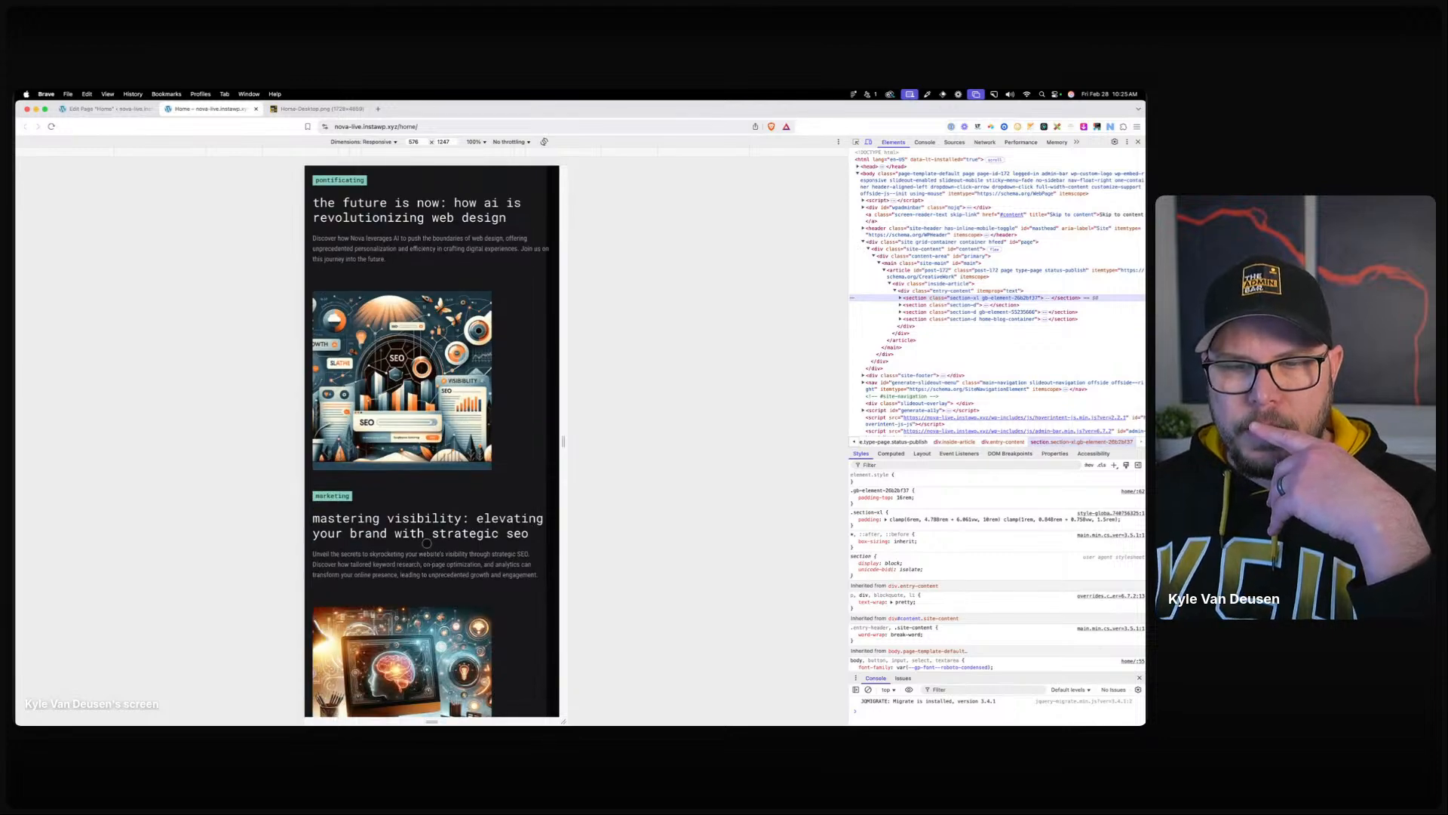
{"action": "left_click", "coordinate": [120, 115]}
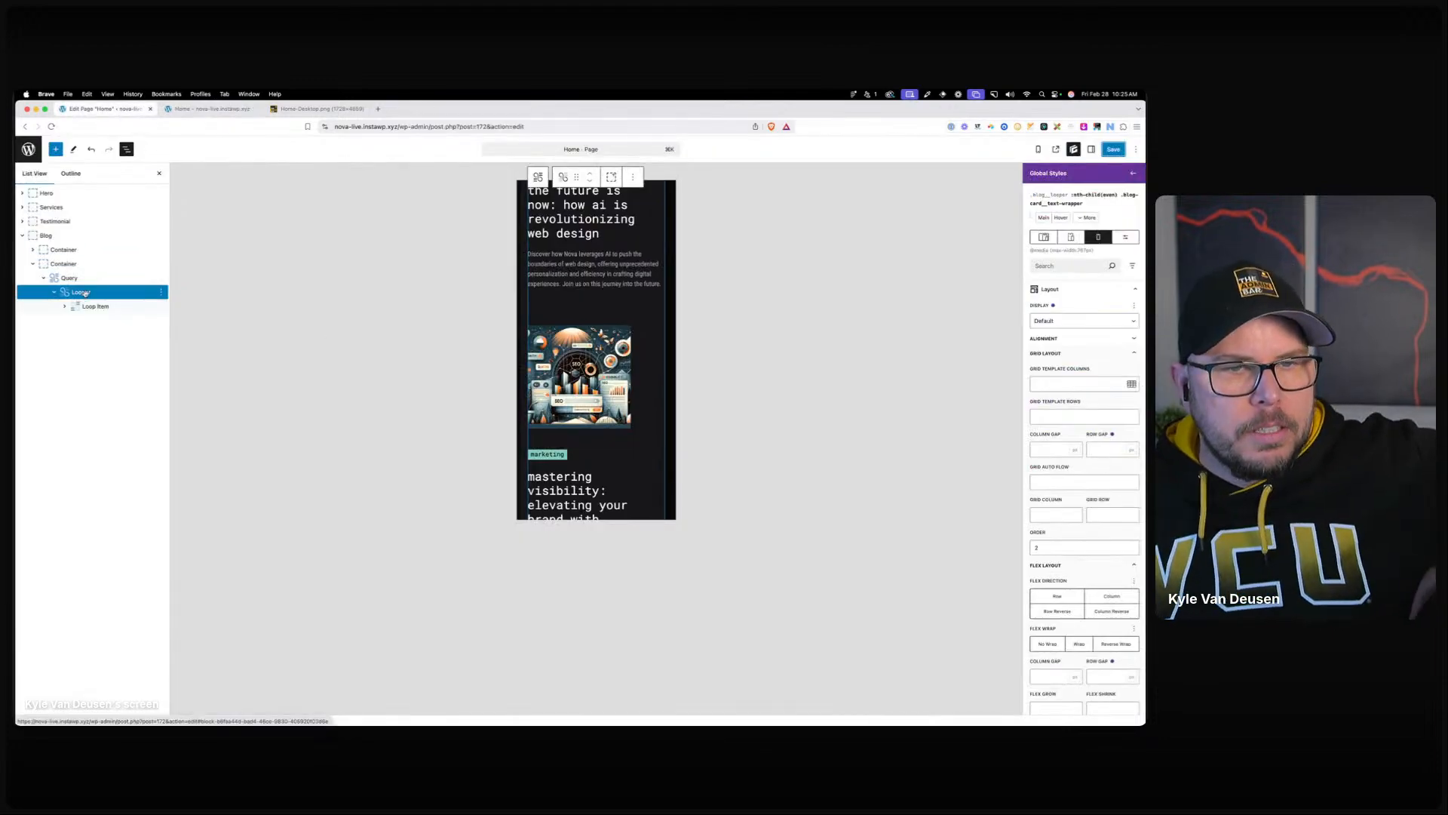
Inspect the home-blog-container class's before pseudo-element styles at desktop width.
{"action": "left_click", "coordinate": [89, 306]}
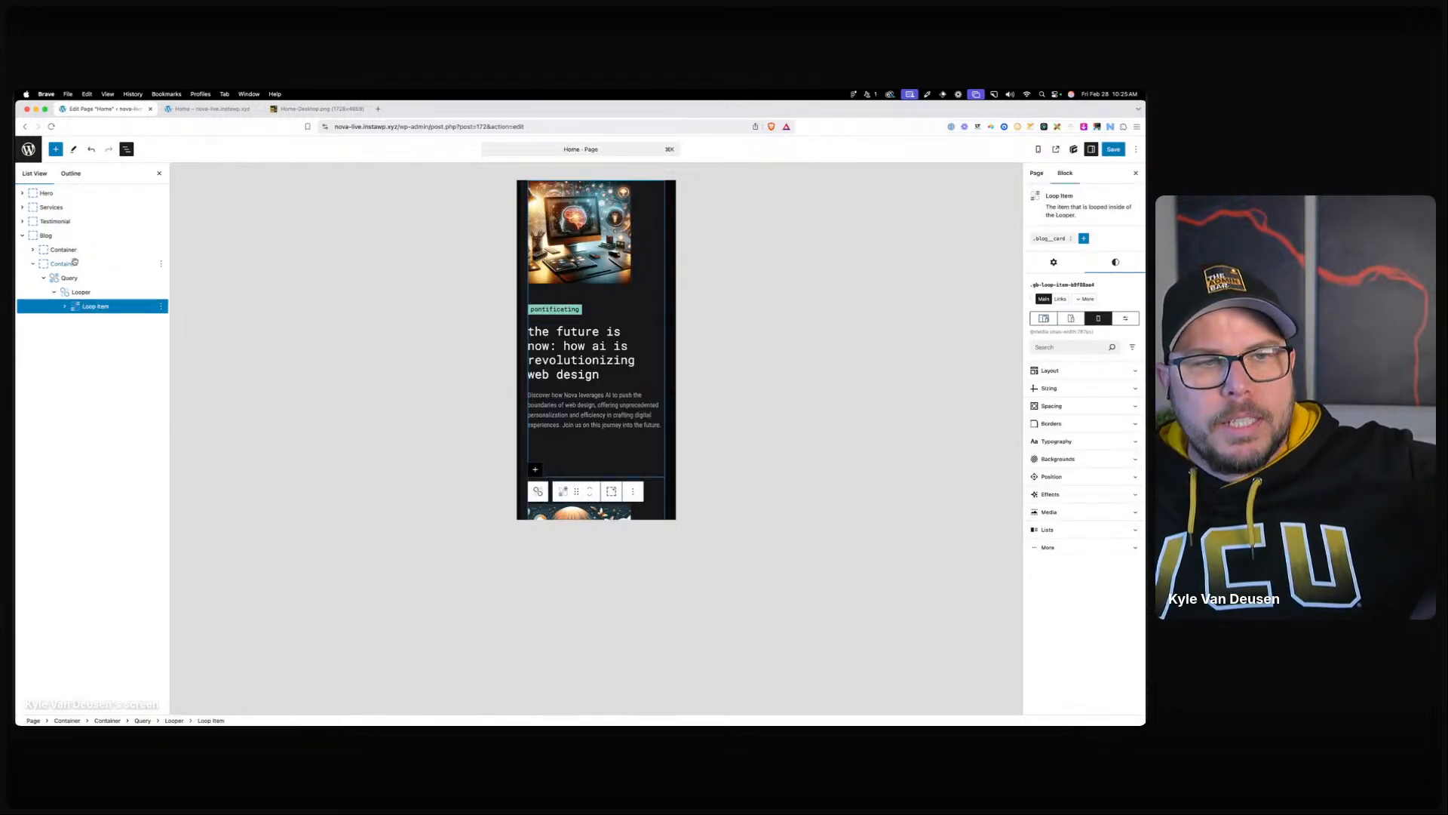
{"action": "left_click", "coordinate": [92, 239]}
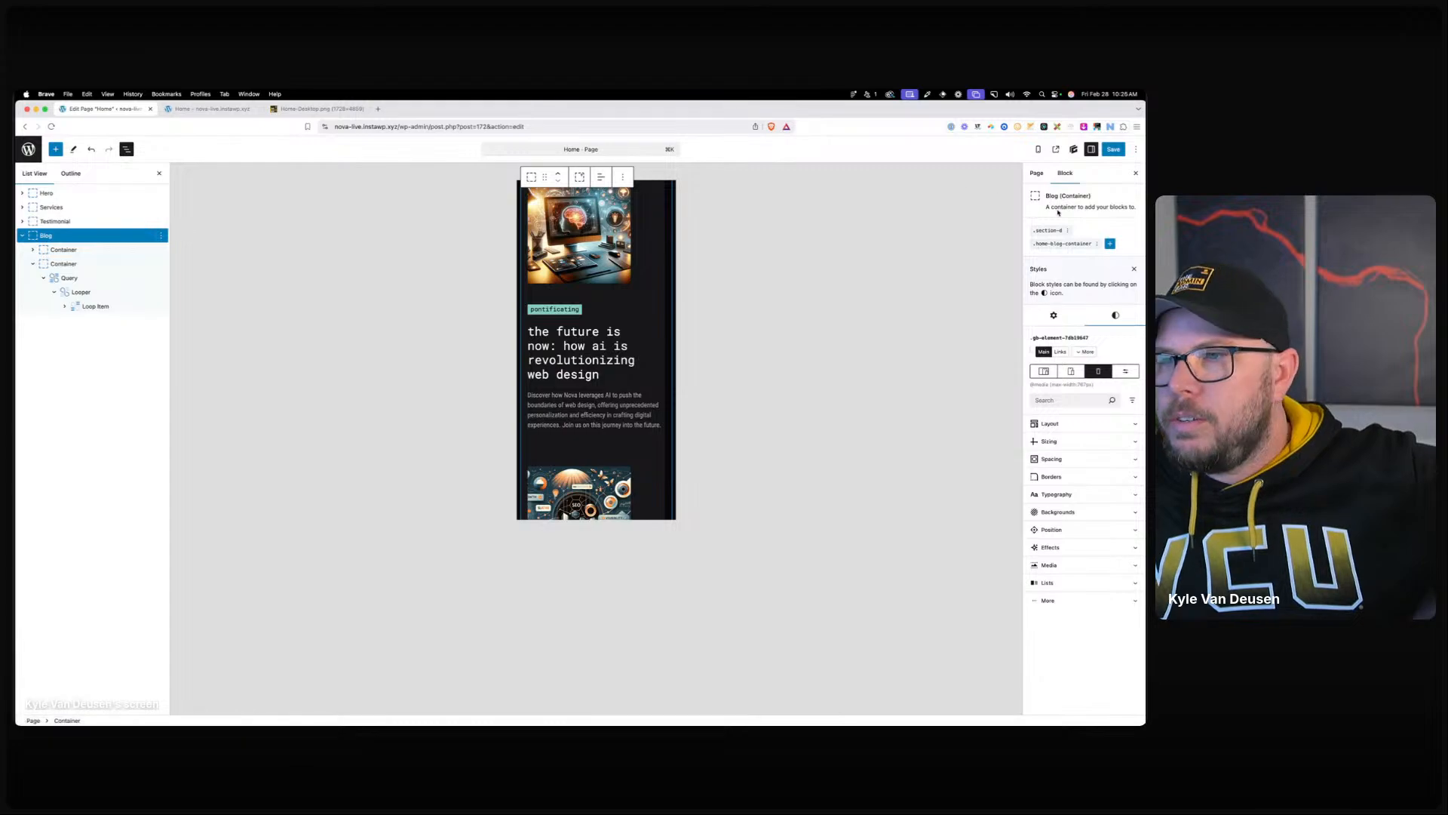
{"action": "left_click", "coordinate": [1039, 370]}
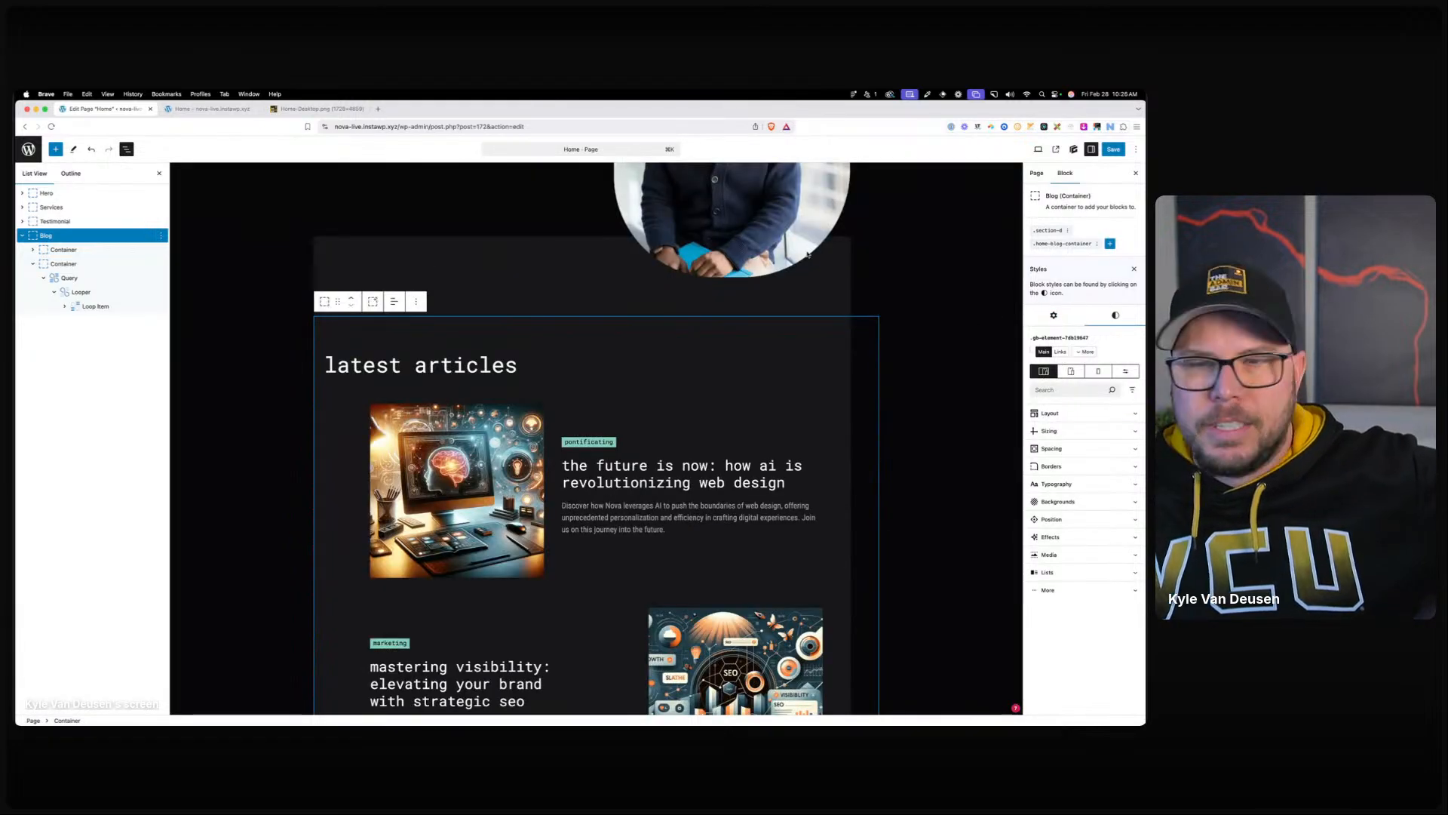
{"action": "left_click", "coordinate": [1073, 244]}
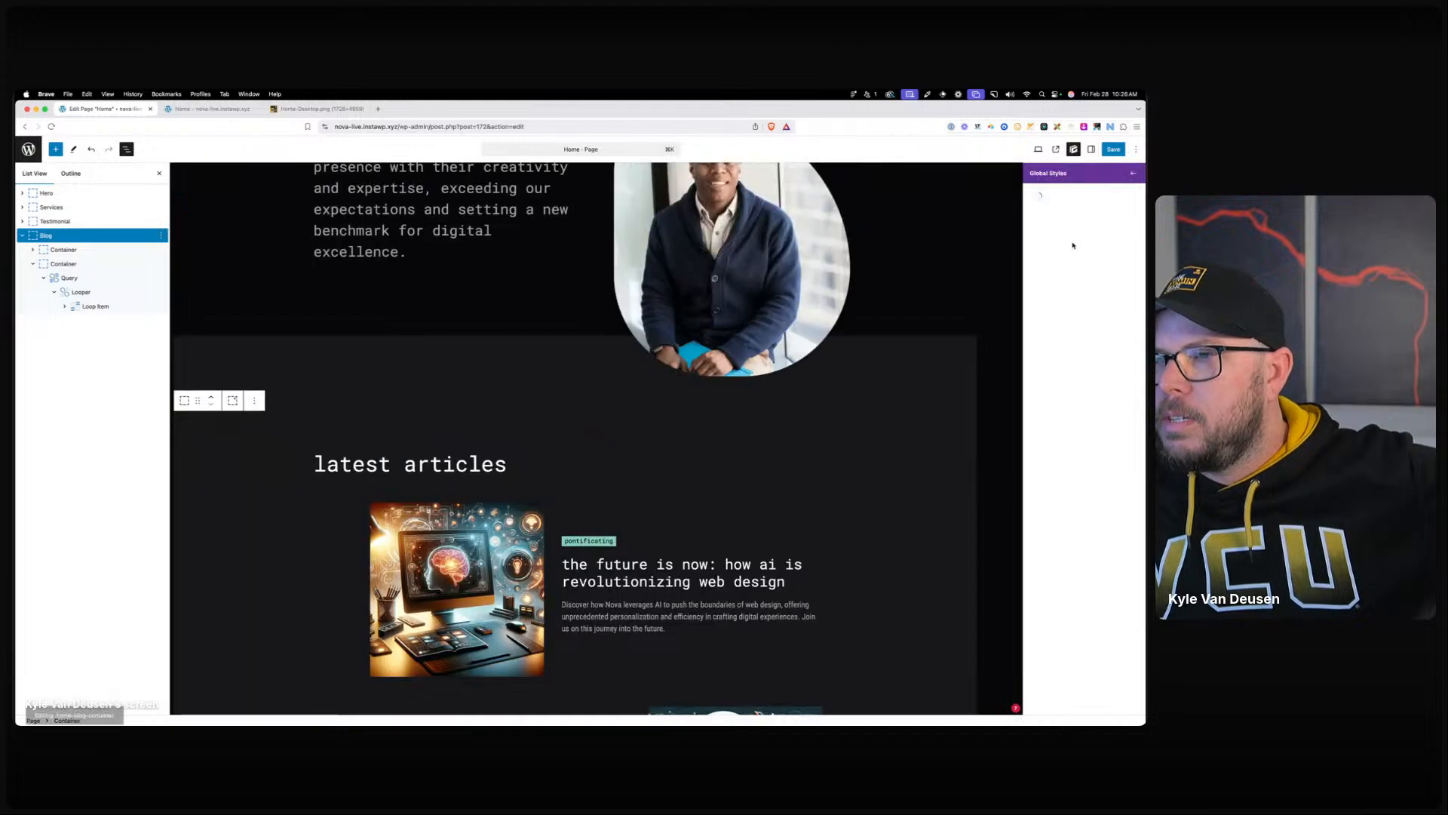
{"action": "left_click", "coordinate": [1086, 208]}
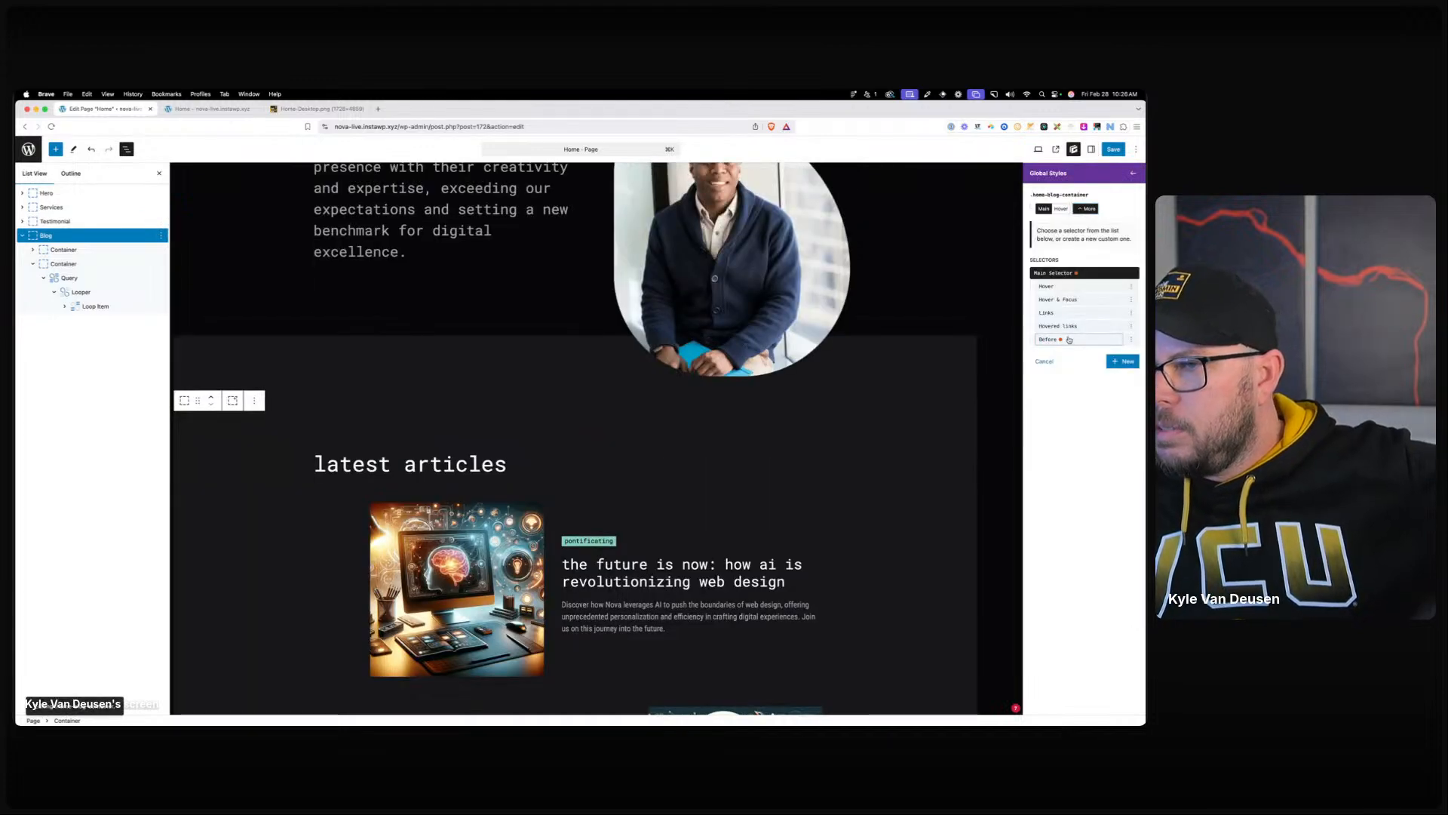
{"action": "left_click", "coordinate": [1069, 338]}
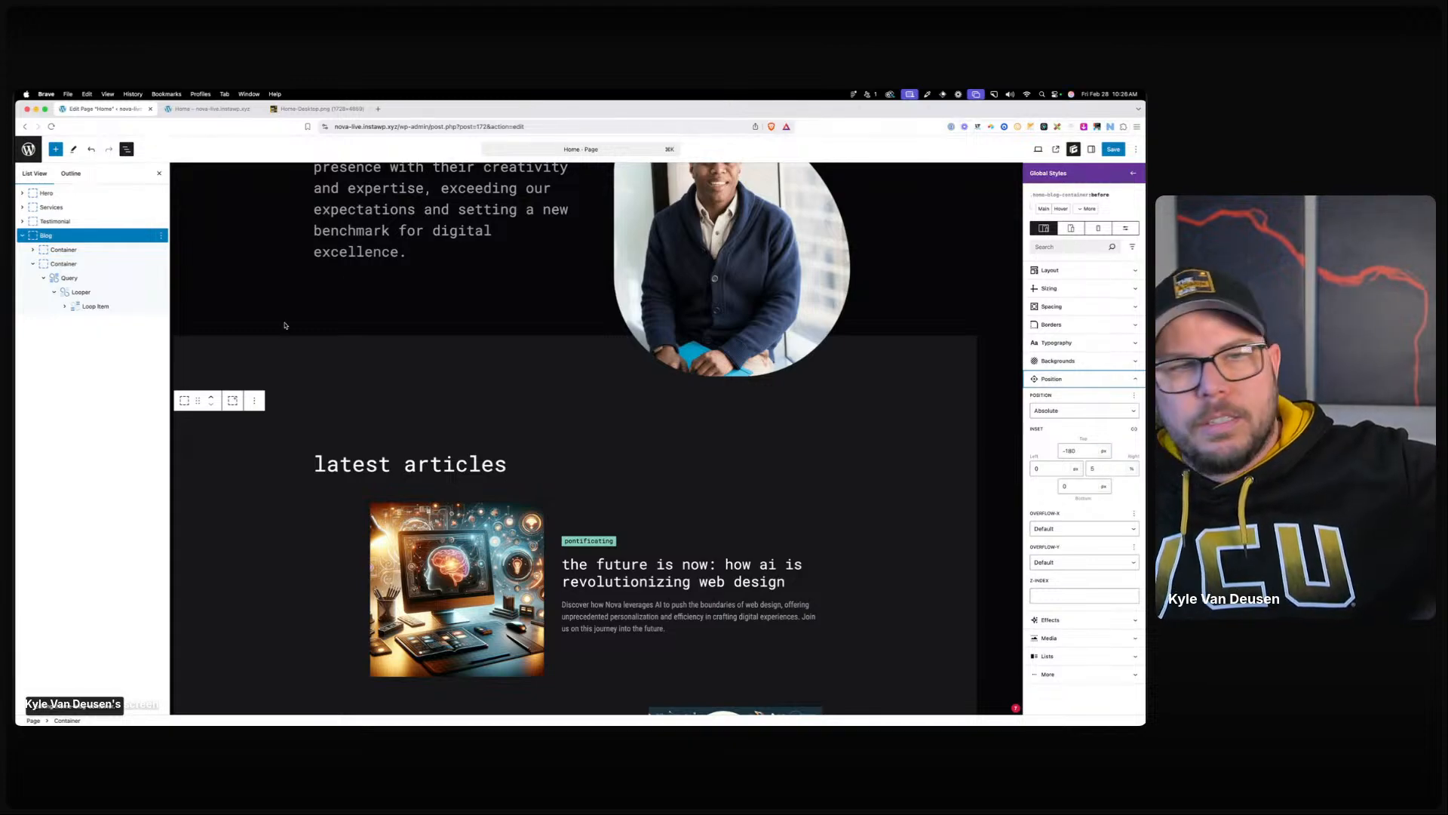
Select the Loop Item and bring up the .blog__card global styles' mobile sizing settings.
{"action": "left_click", "coordinate": [89, 306]}
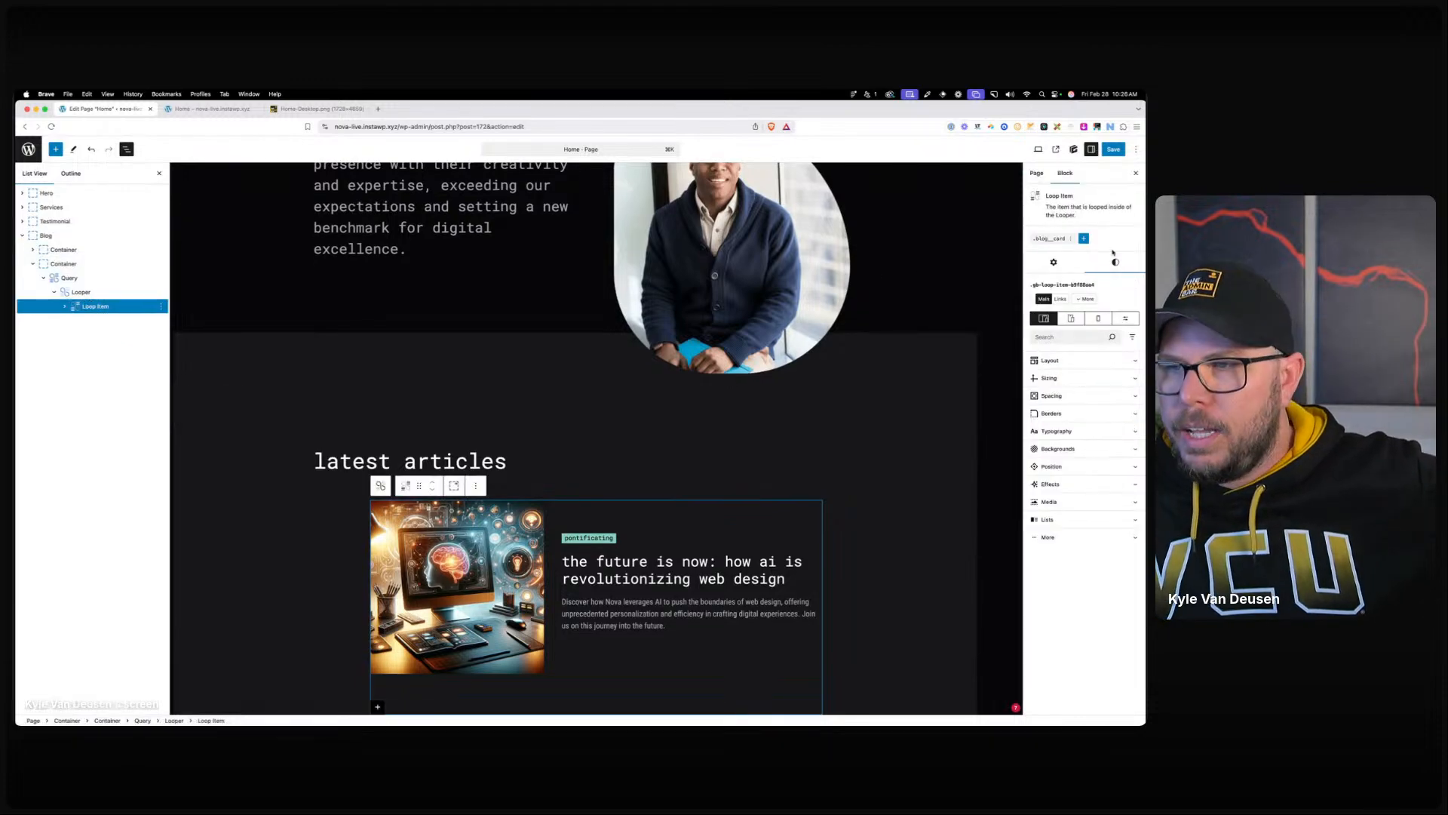
{"action": "left_click", "coordinate": [1050, 238]}
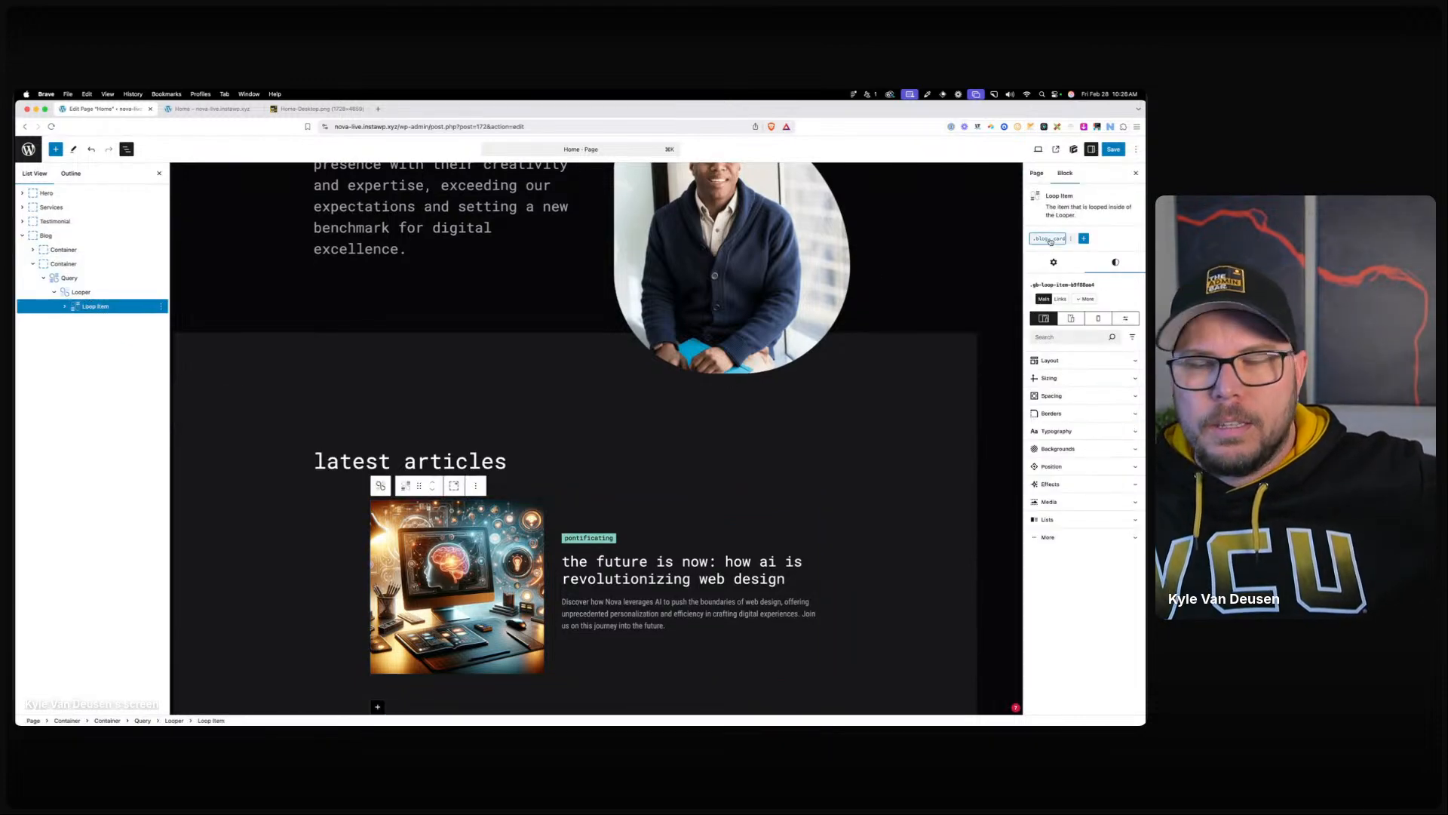
{"action": "left_click", "coordinate": [1098, 228]}
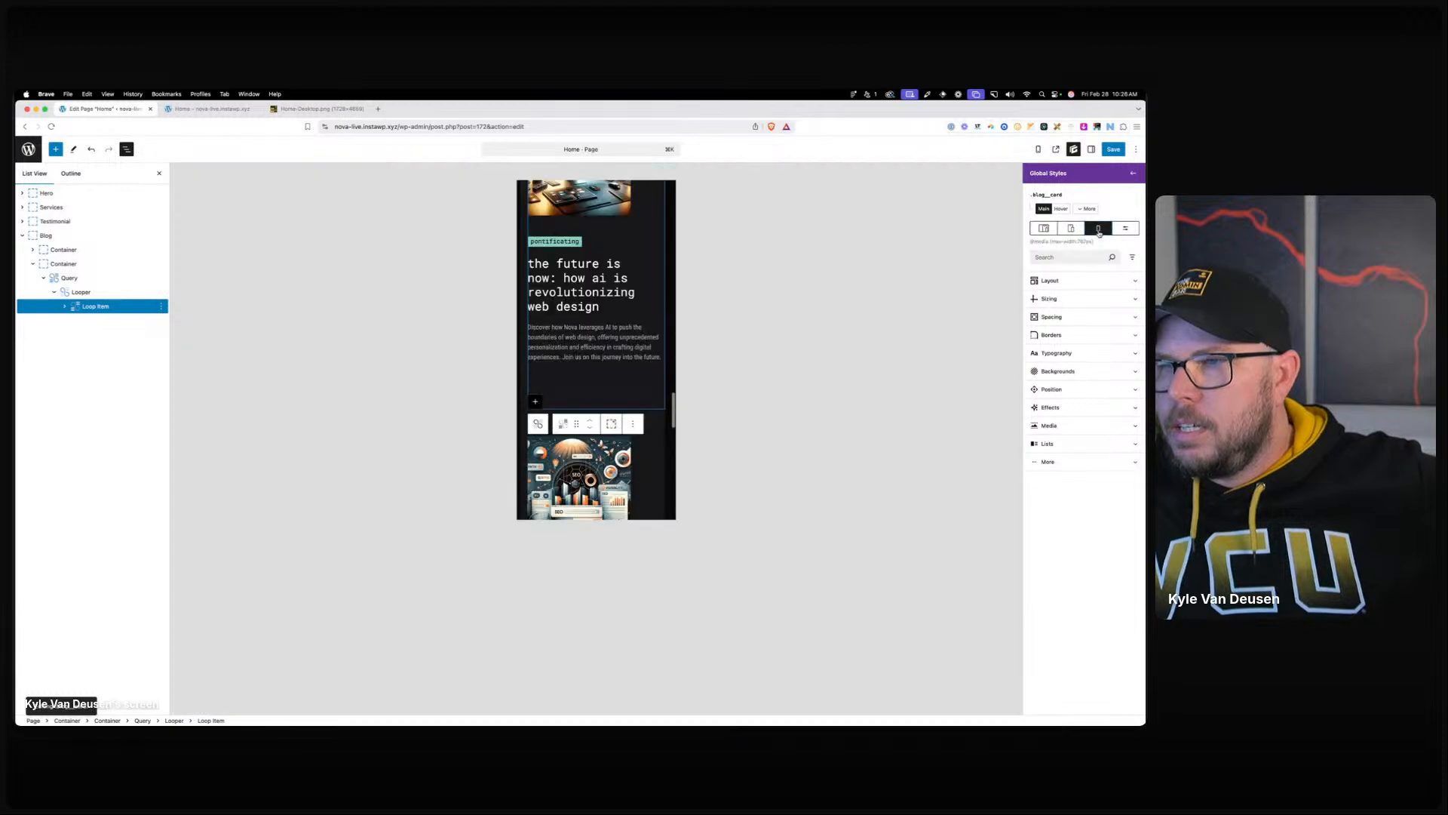
{"action": "left_click", "coordinate": [1052, 300]}
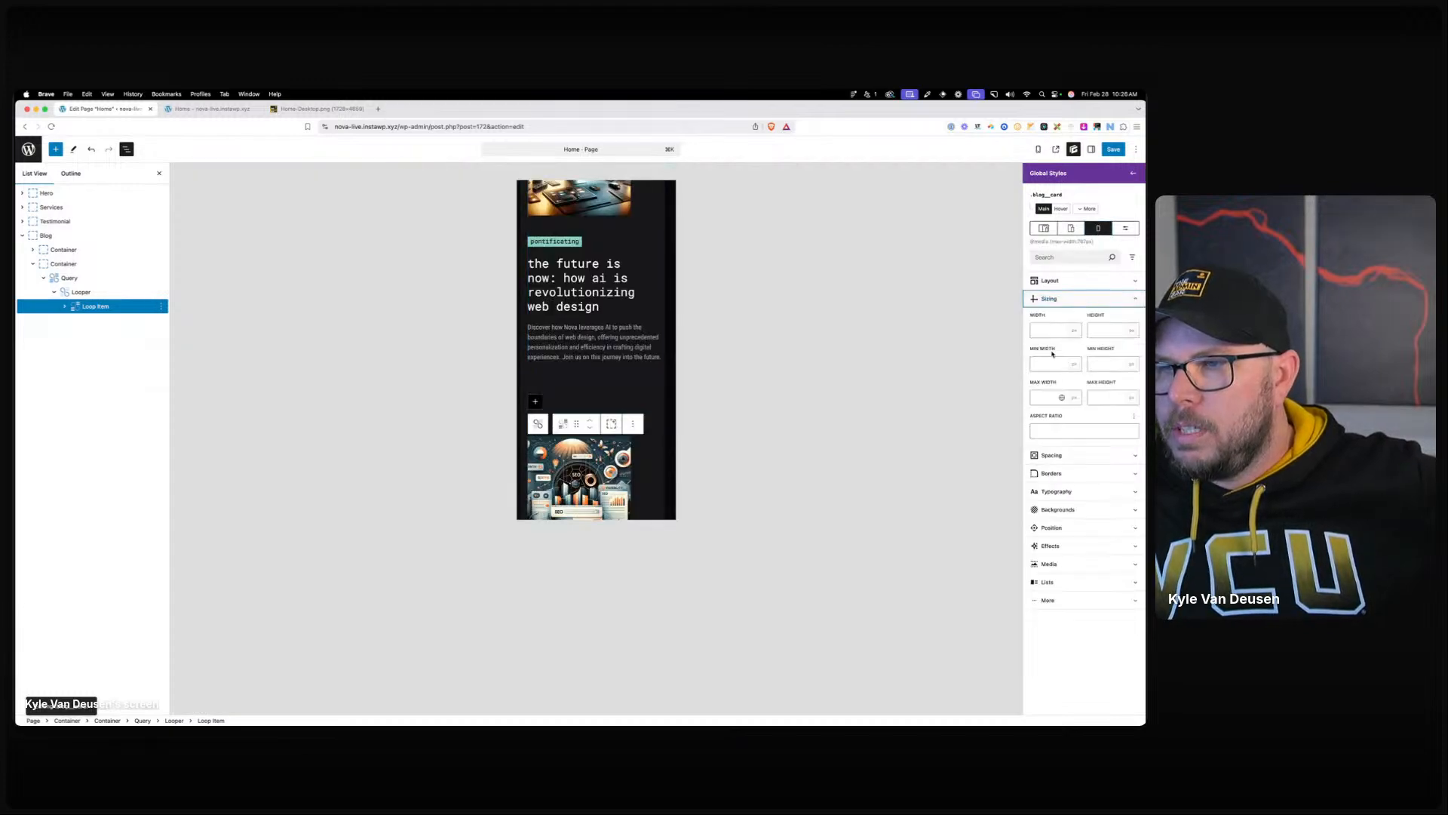
Enter a mobile max width of calc(95vw - 24px), remove the extra parenthesis, and save.
{"action": "left_click", "coordinate": [1046, 399]}
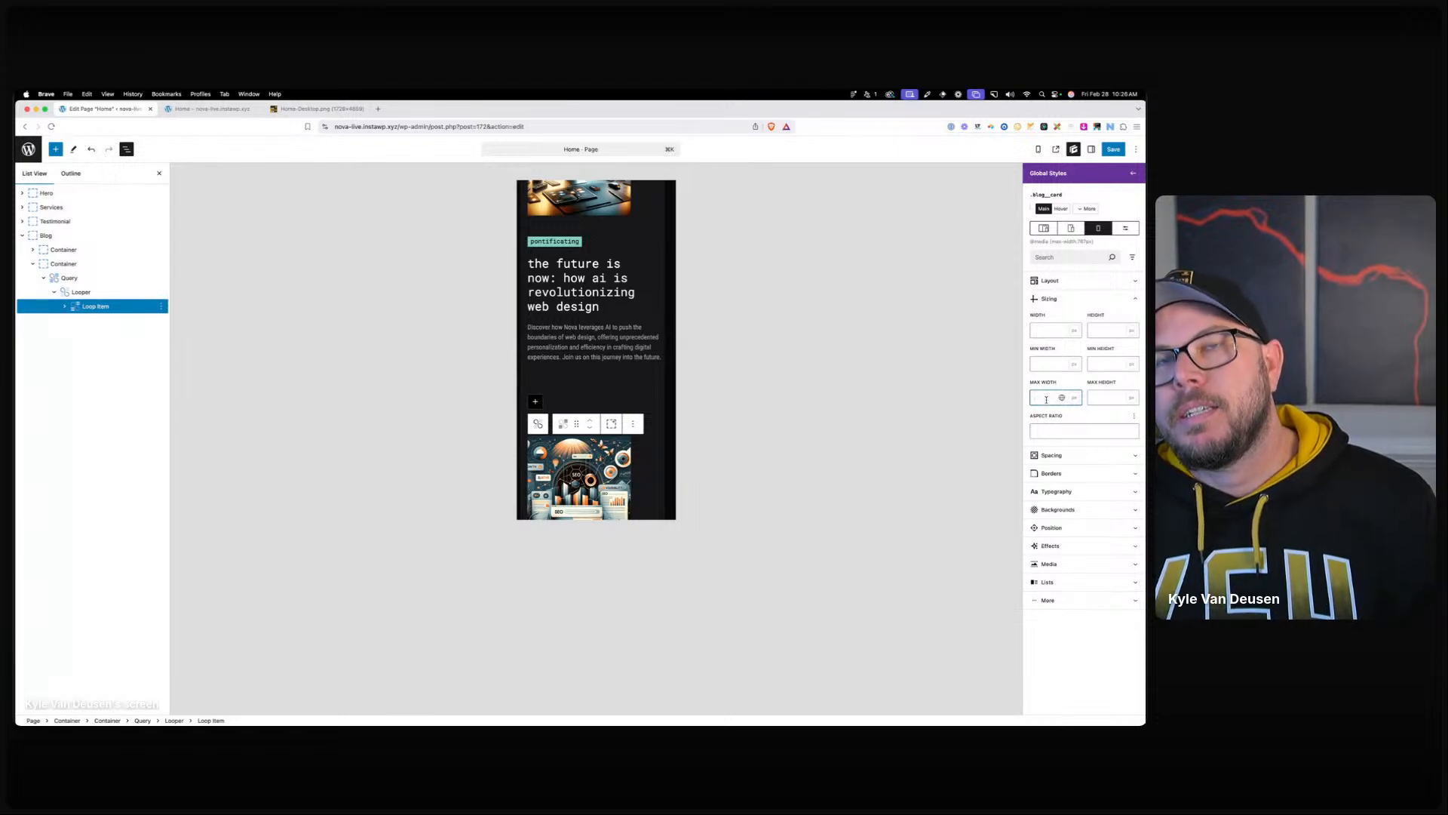
{"action": "type", "text": "calc(95vh -"}
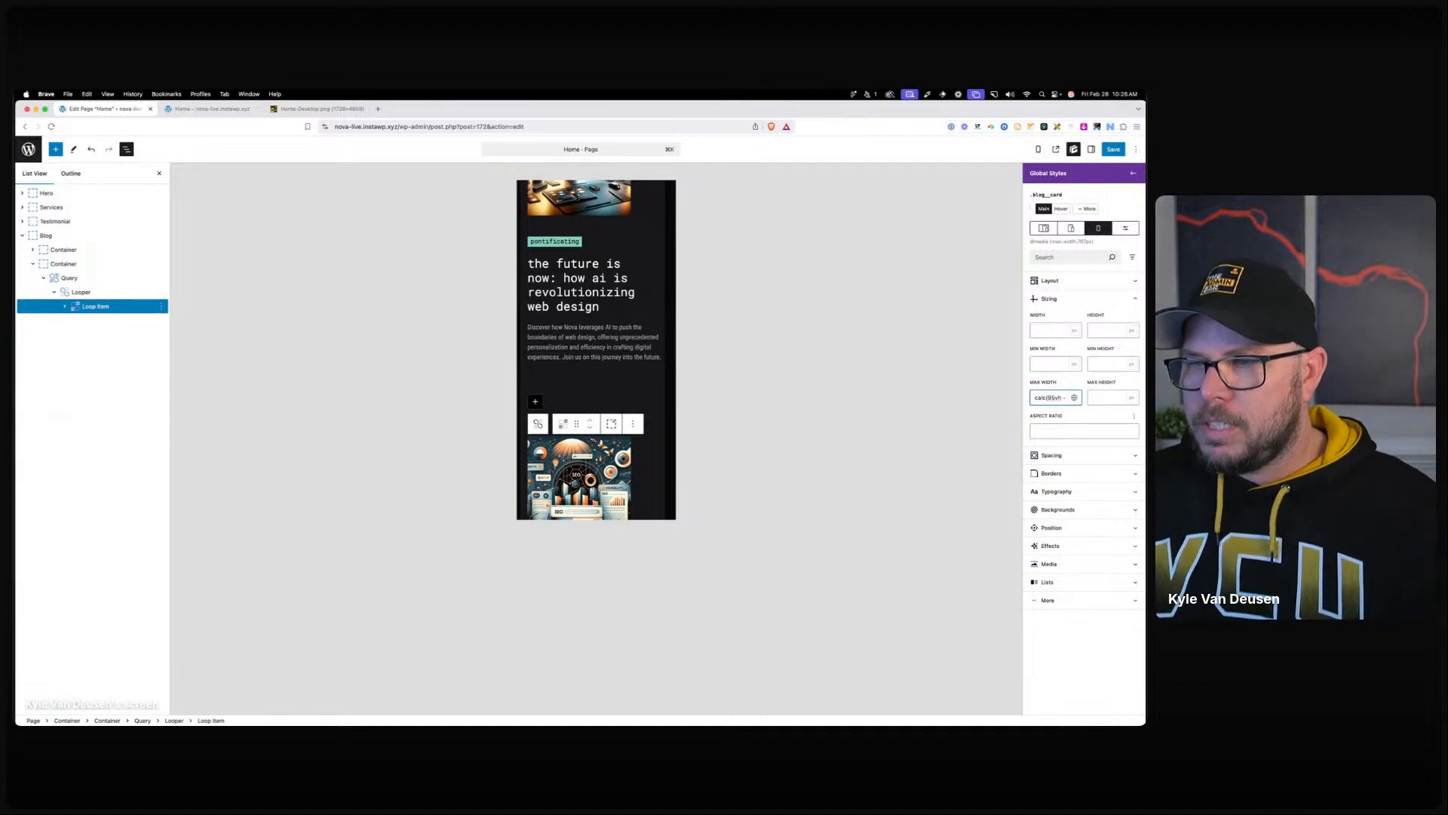
{"action": "type", "text": "24px"}
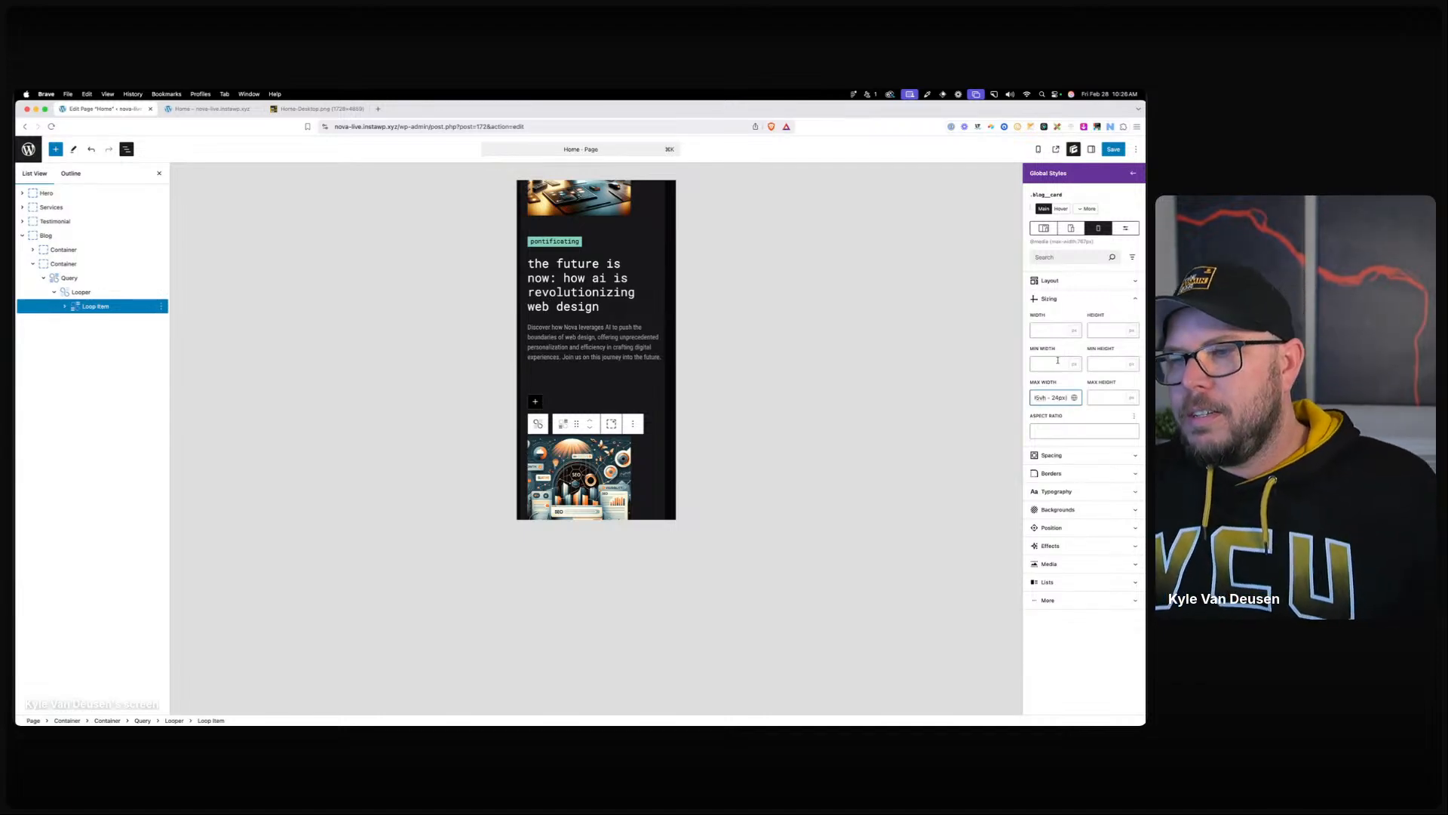
{"action": "key", "text": "super+a"}
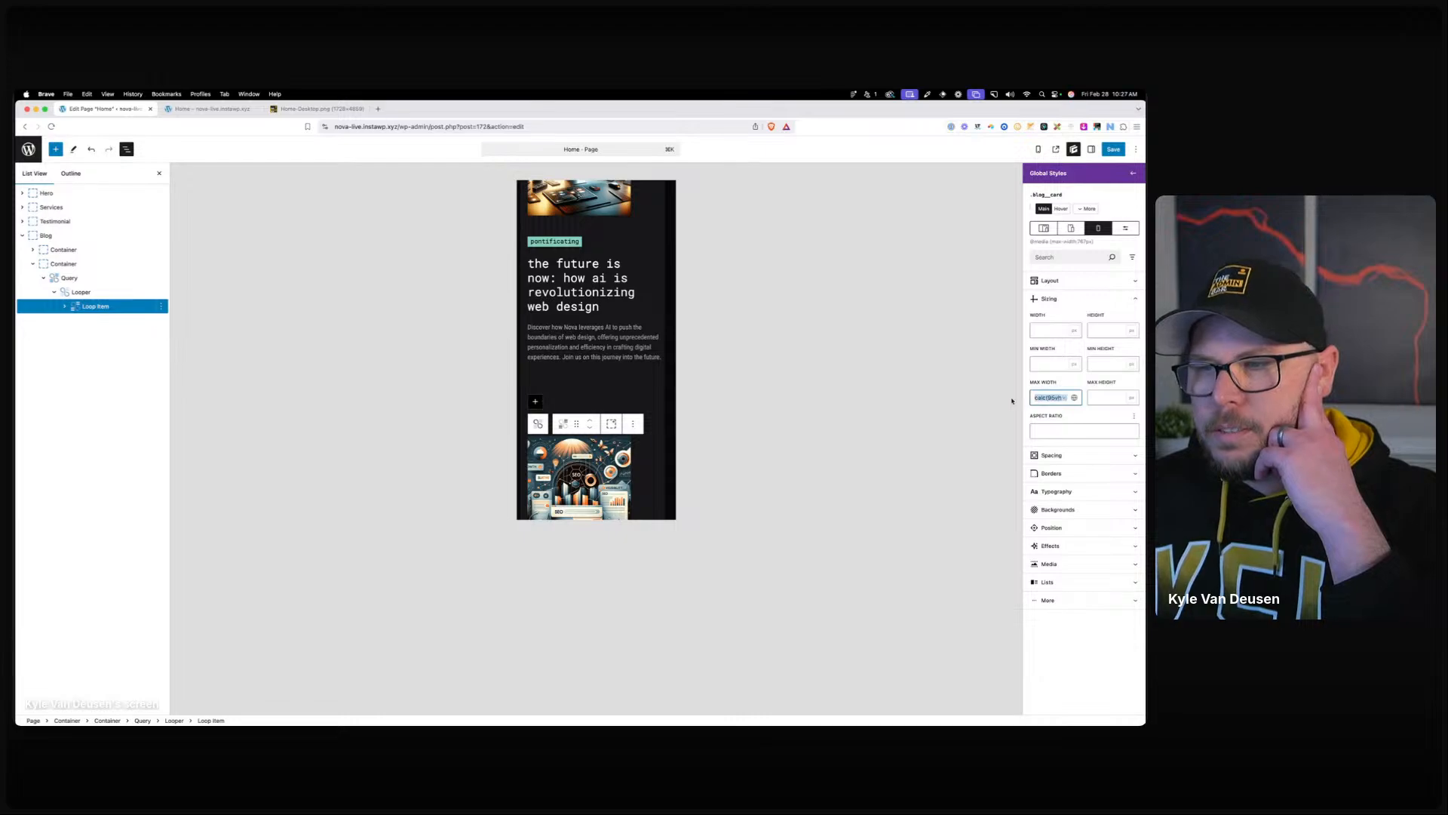
{"action": "left_click", "coordinate": [1058, 398]}
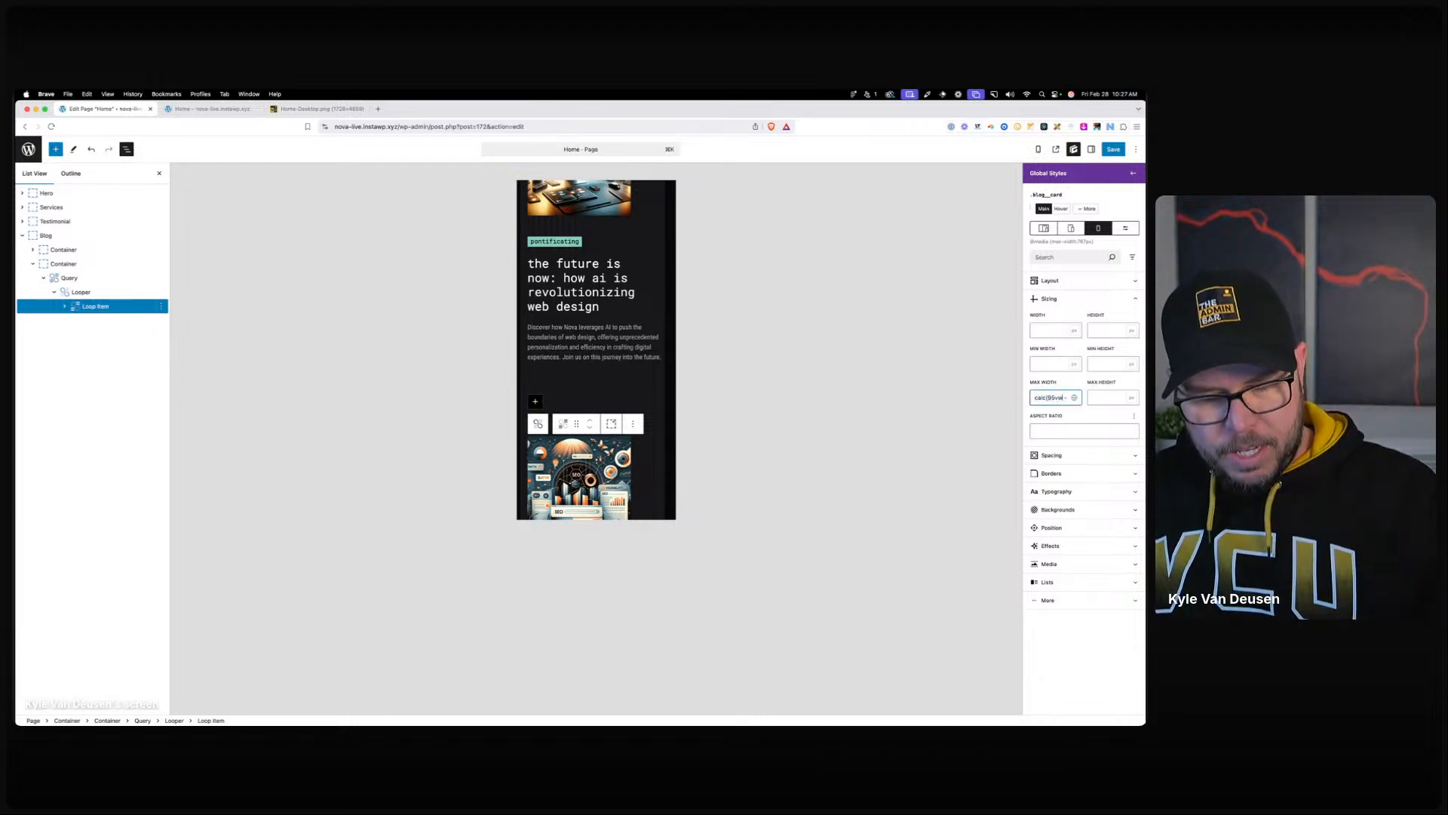
{"action": "left_click_drag", "start_coordinate": [1036, 397], "coordinate": [994, 398]}
{"action": "left_click", "coordinate": [1052, 398]}
{"action": "key", "text": "BackSpace"}
{"action": "left_click", "coordinate": [1113, 149]}
Reload the live home page and inspect the blog card element in DevTools.
{"action": "left_click", "coordinate": [226, 109]}
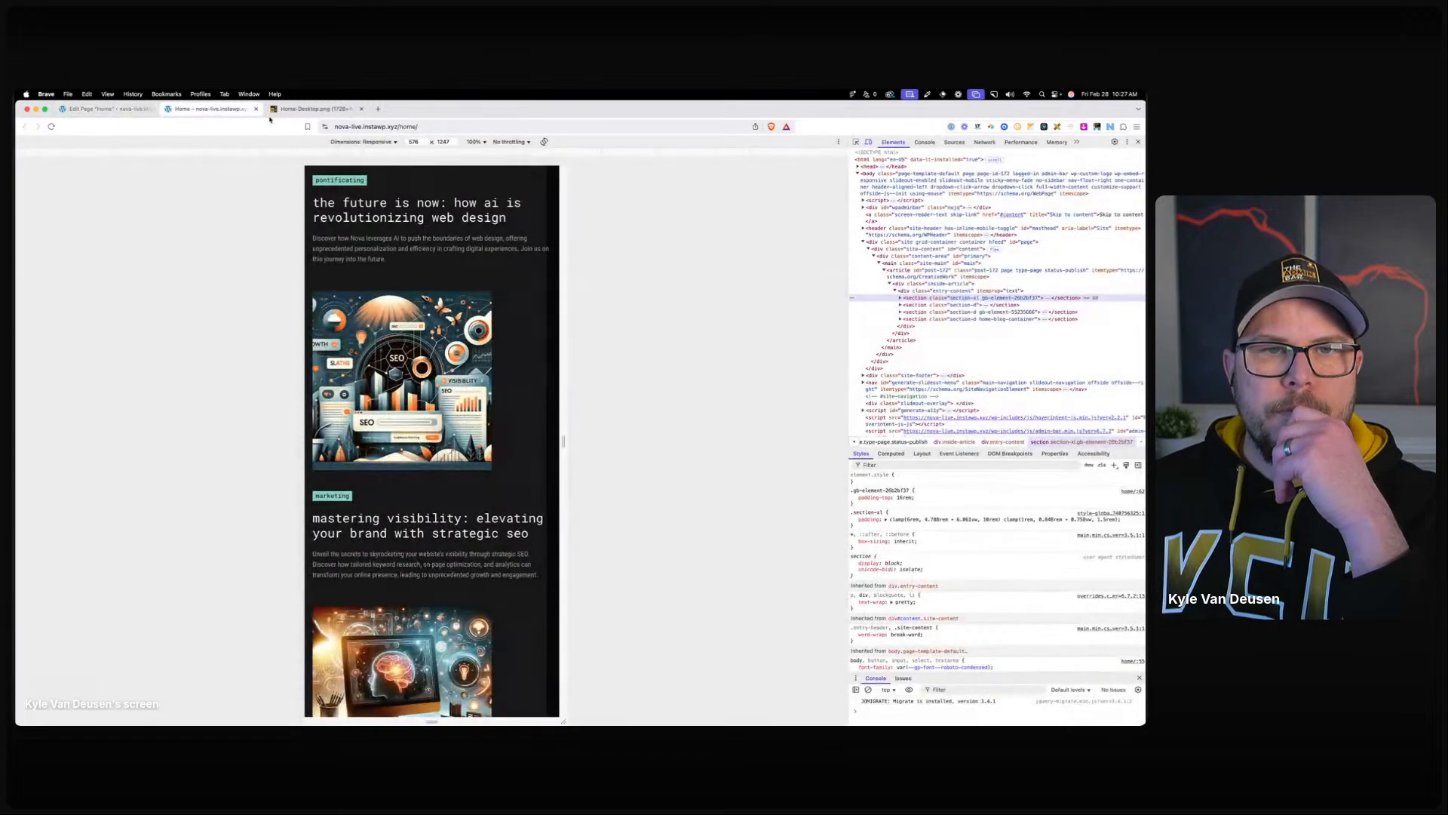
{"action": "left_click", "coordinate": [371, 129]}
{"action": "key", "text": "Return"}
{"action": "scroll", "coordinate": [480, 346], "scroll_direction": "down", "scroll_amount": 8}
{"action": "scroll", "coordinate": [481, 346], "scroll_direction": "down", "scroll_amount": 10}
{"action": "scroll", "coordinate": [483, 349], "scroll_direction": "down", "scroll_amount": 3}
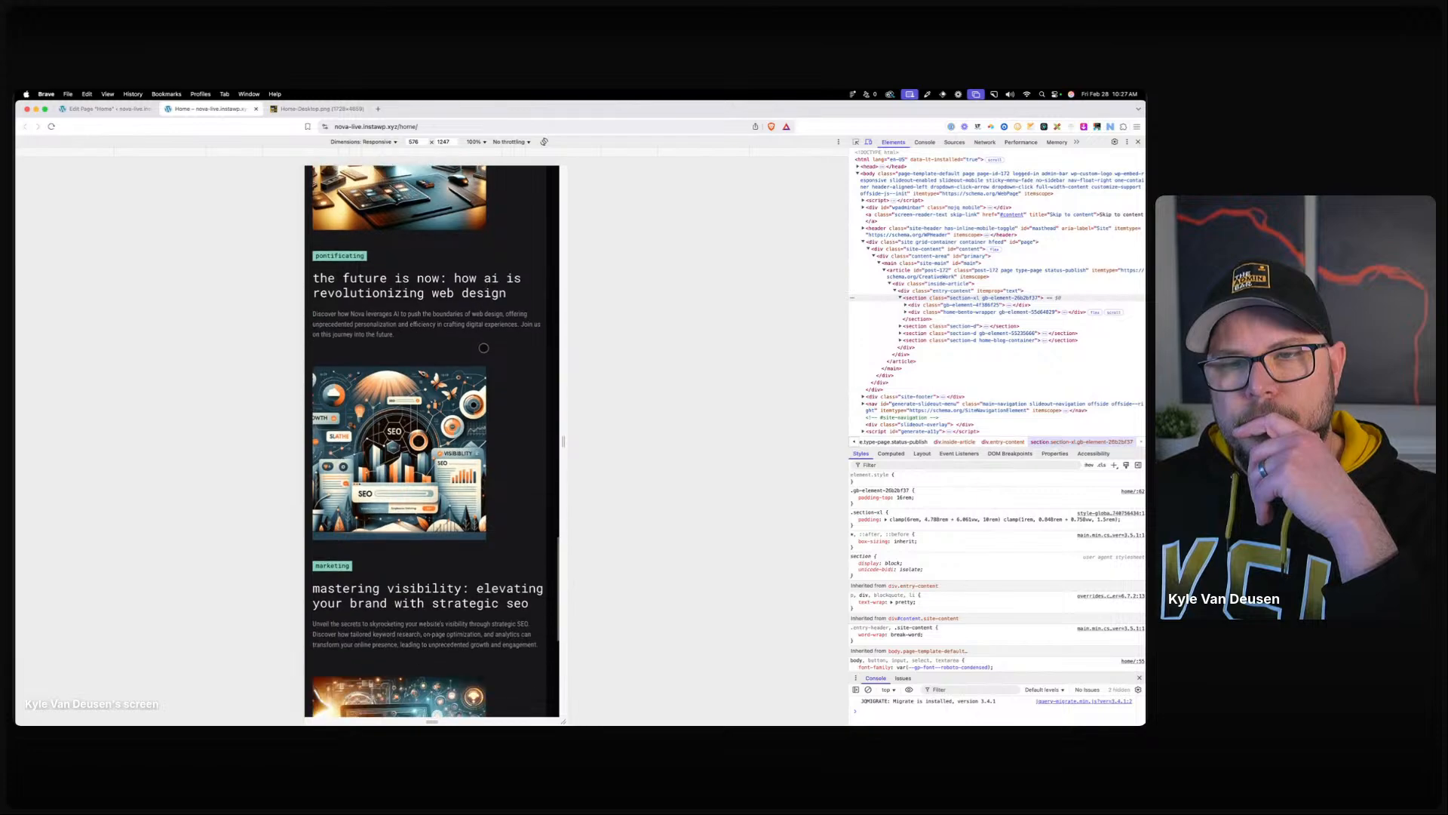
{"action": "left_click", "coordinate": [856, 142]}
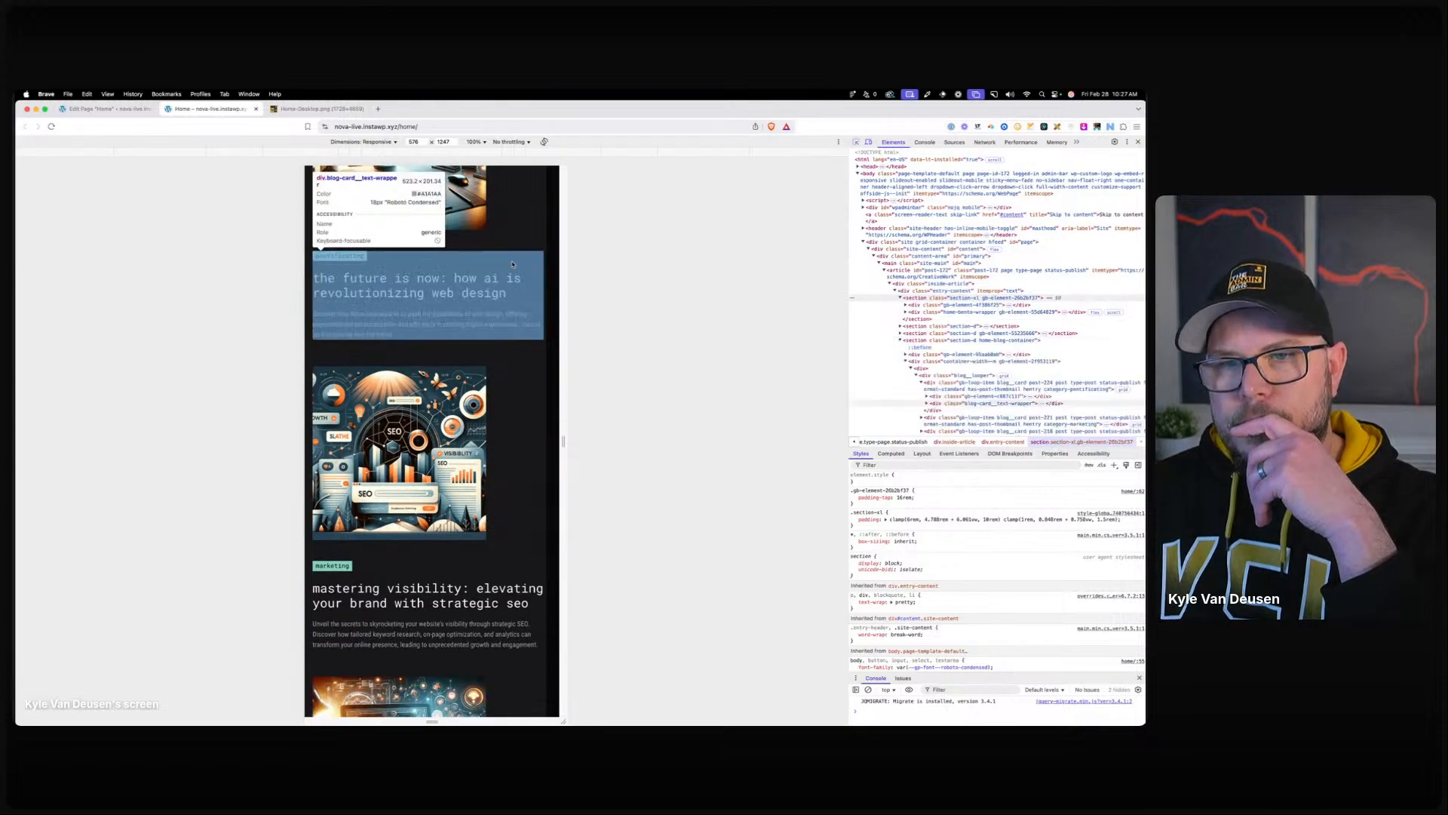
{"action": "left_click", "coordinate": [524, 242]}
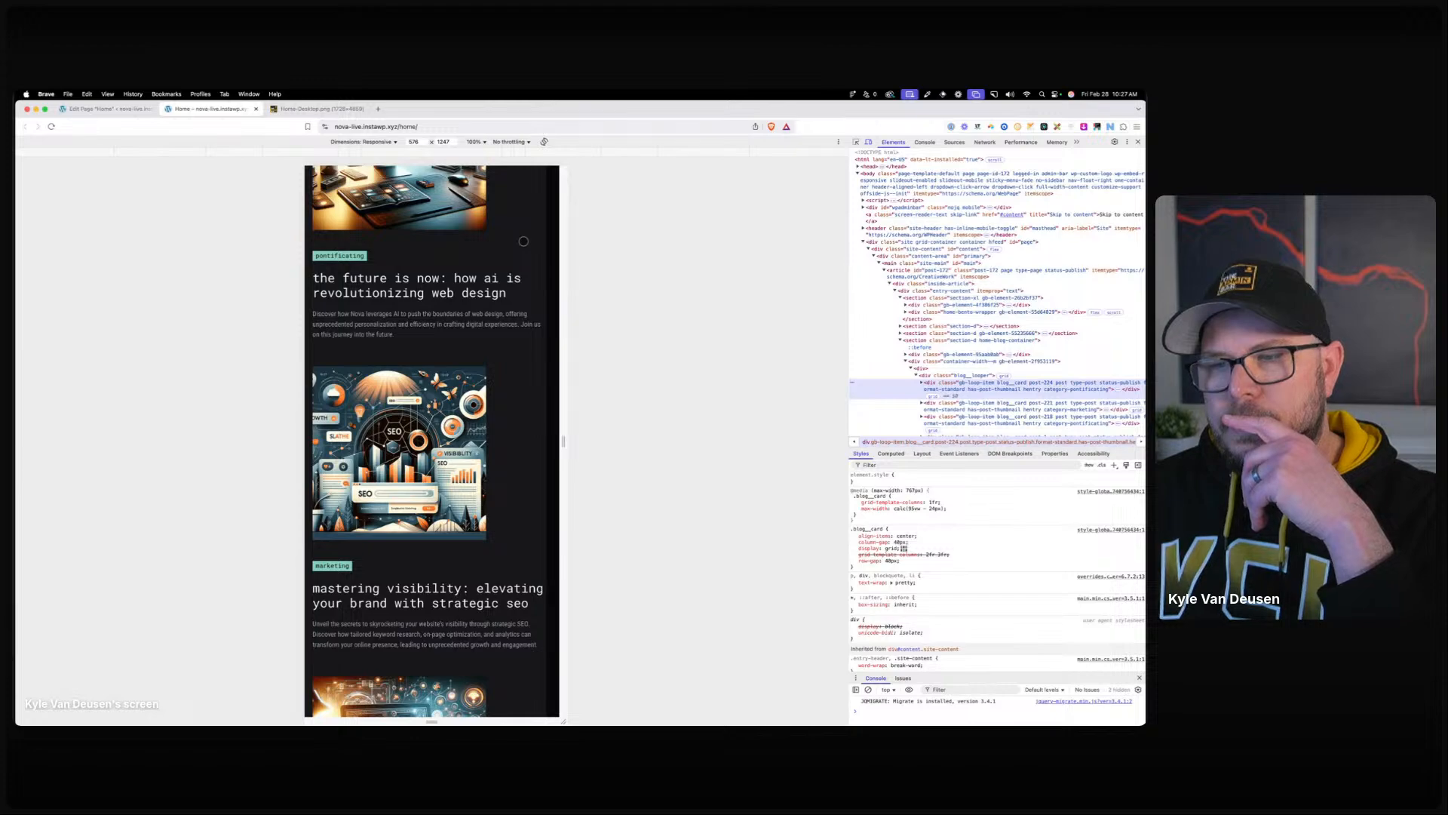
Test the card's max-width as 90vw in DevTools at a 461 px viewport.
{"action": "left_click", "coordinate": [935, 508]}
{"action": "left_click", "coordinate": [936, 508]}
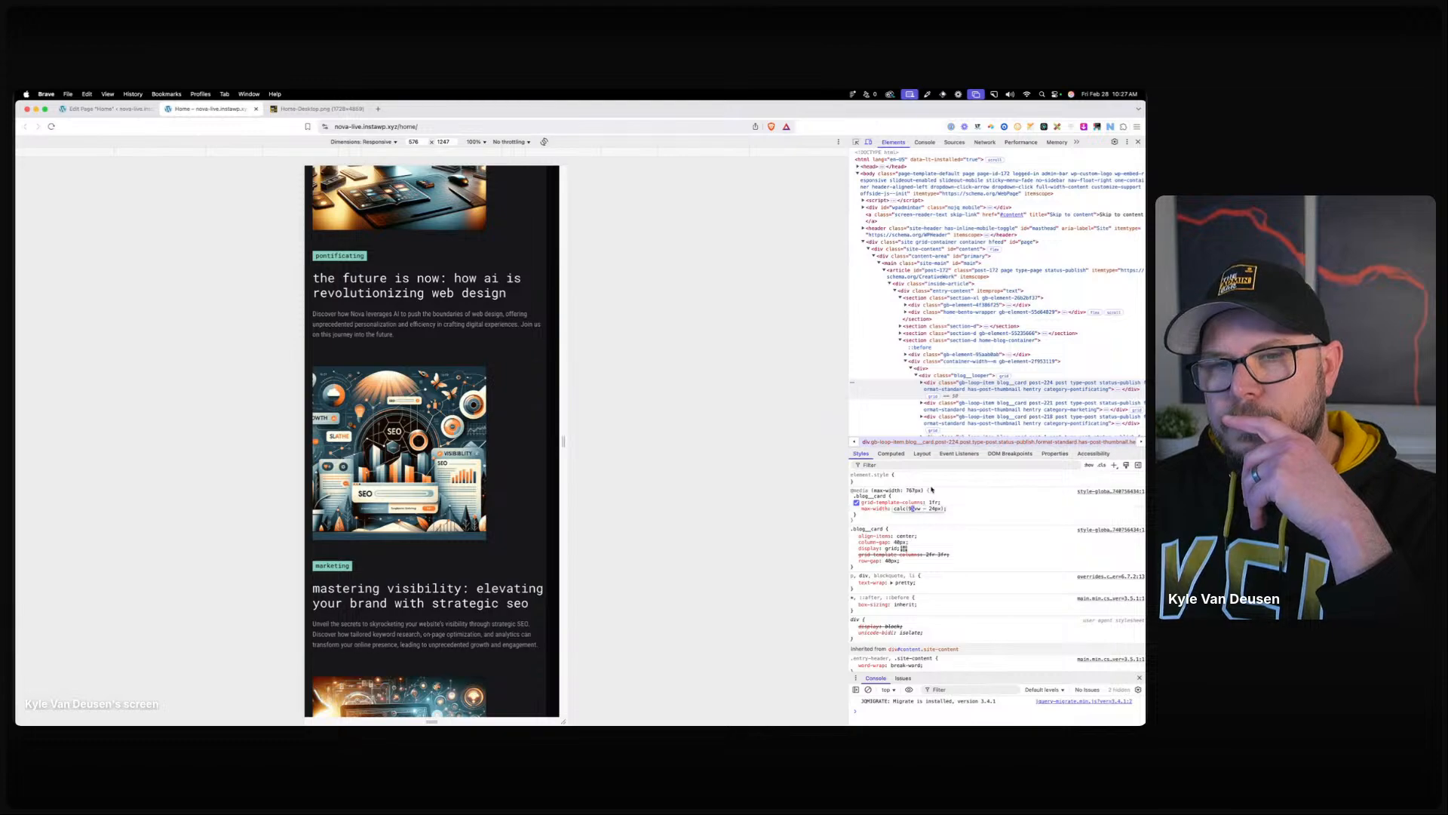
{"action": "type", "text": "0"}
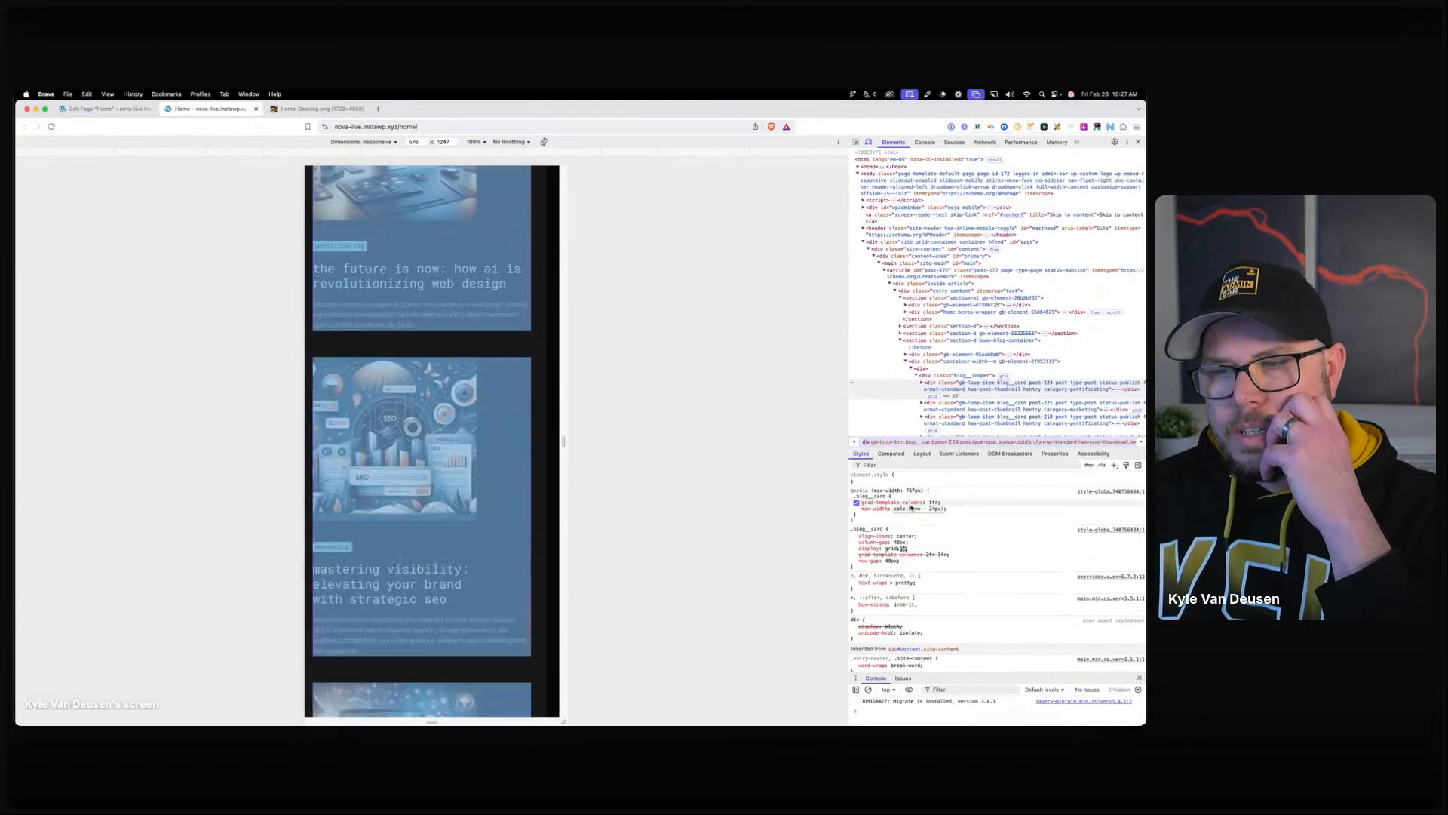
{"action": "key", "text": "BackSpace"}
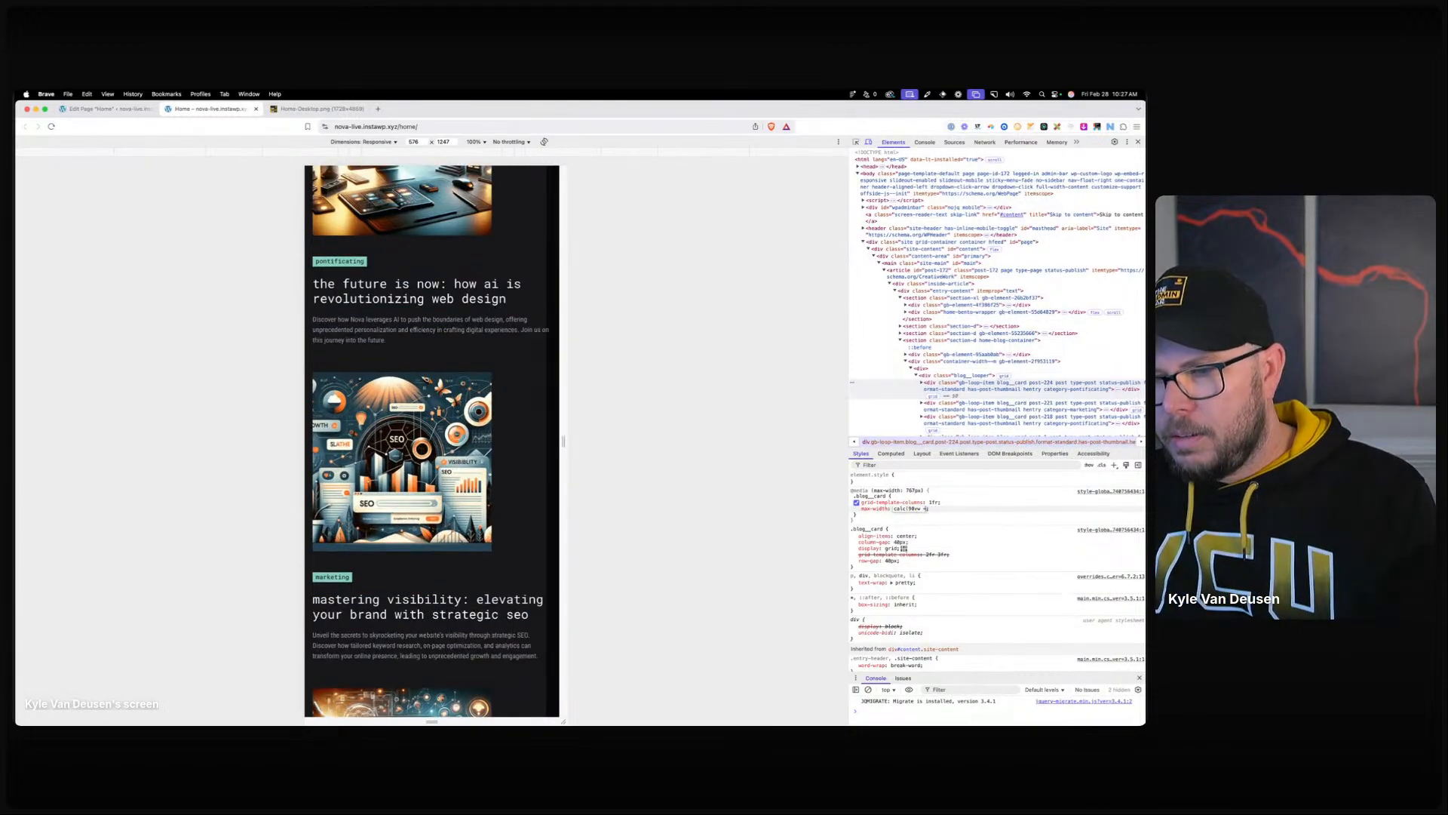
{"action": "key", "text": "BackSpace"}
{"action": "key", "text": "BackSpace"}
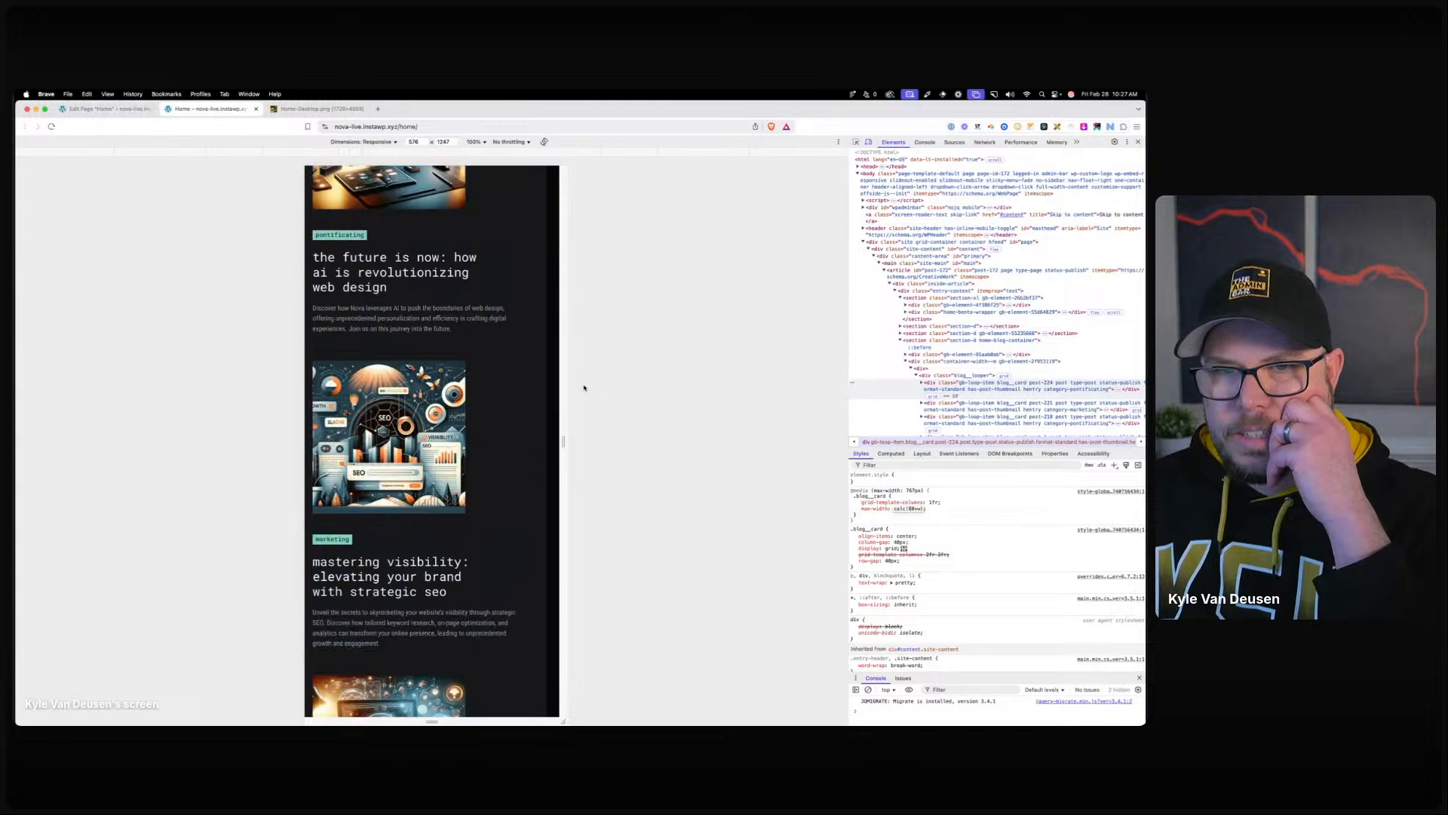
{"action": "mouse_move", "coordinate": [560, 366]}
{"action": "left_mouse_down"}
{"action": "mouse_move", "coordinate": [515, 368]}
{"action": "mouse_move", "coordinate": [573, 362]}
{"action": "left_mouse_up"}
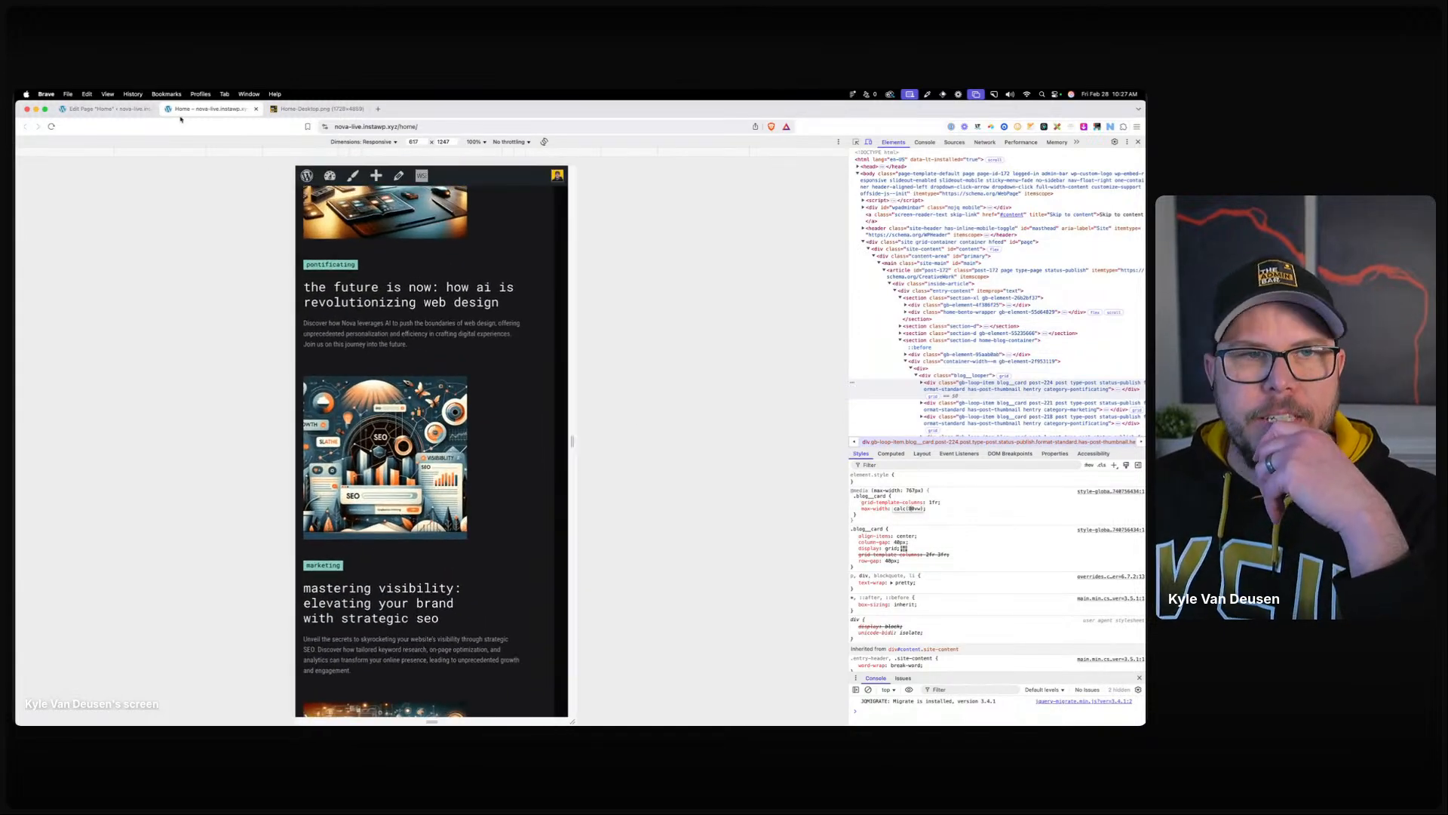
Change the blog card's mobile max width to 85% in the editor and save.
{"action": "left_click", "coordinate": [136, 109]}
{"action": "left_click", "coordinate": [1035, 395]}
{"action": "key", "text": "ctrl+a"}
{"action": "type", "text": "8"}
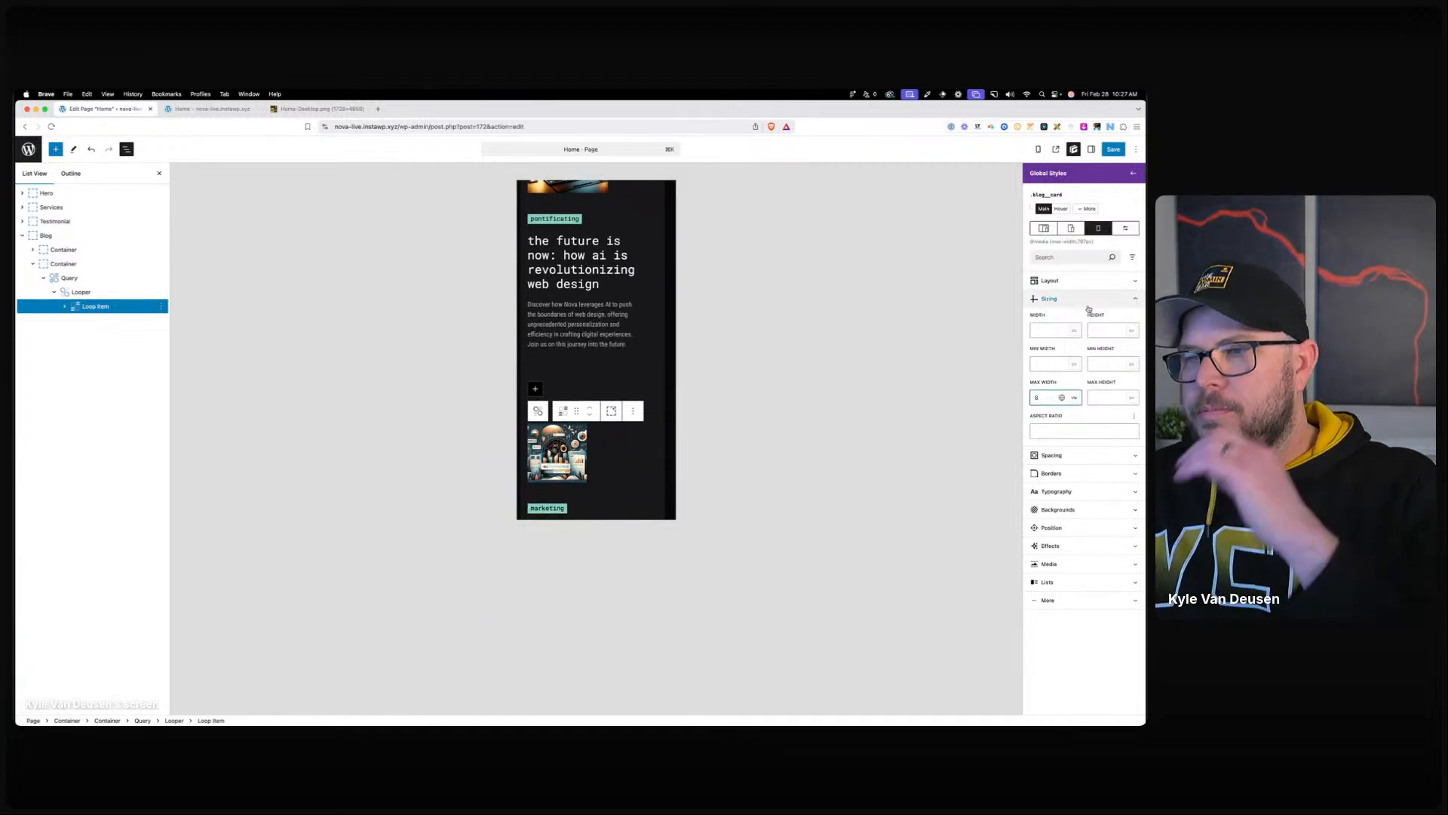
{"action": "type", "text": "55"}
{"action": "left_click", "coordinate": [1114, 149]}
{"action": "left_click", "coordinate": [1114, 150]}
Reload the live home page and view it at full desktop width.
{"action": "left_click", "coordinate": [208, 109]}
{"action": "left_click", "coordinate": [387, 127]}
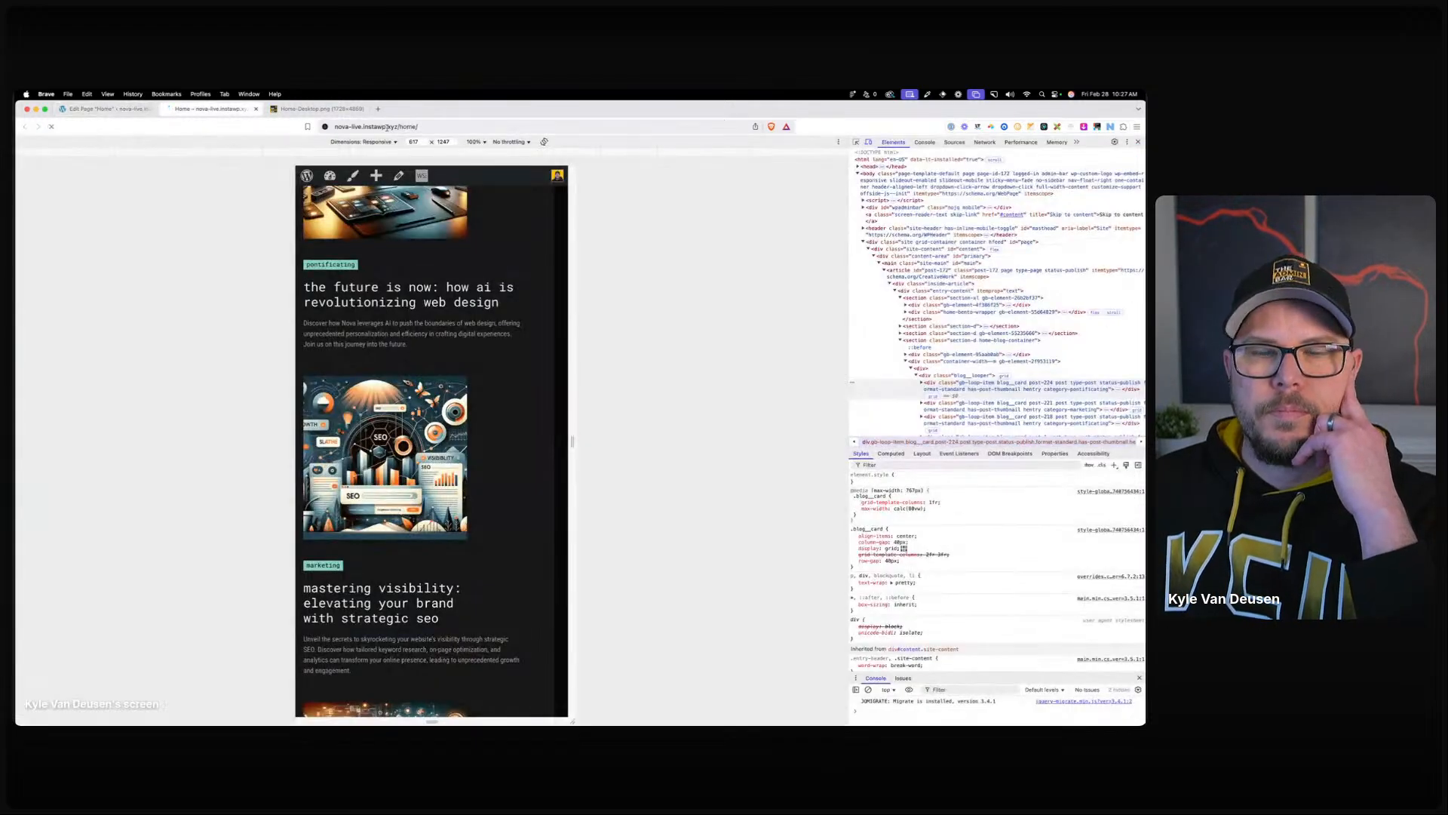
{"action": "key", "text": "Return"}
{"action": "scroll", "coordinate": [461, 347], "scroll_direction": "down", "scroll_amount": 15}
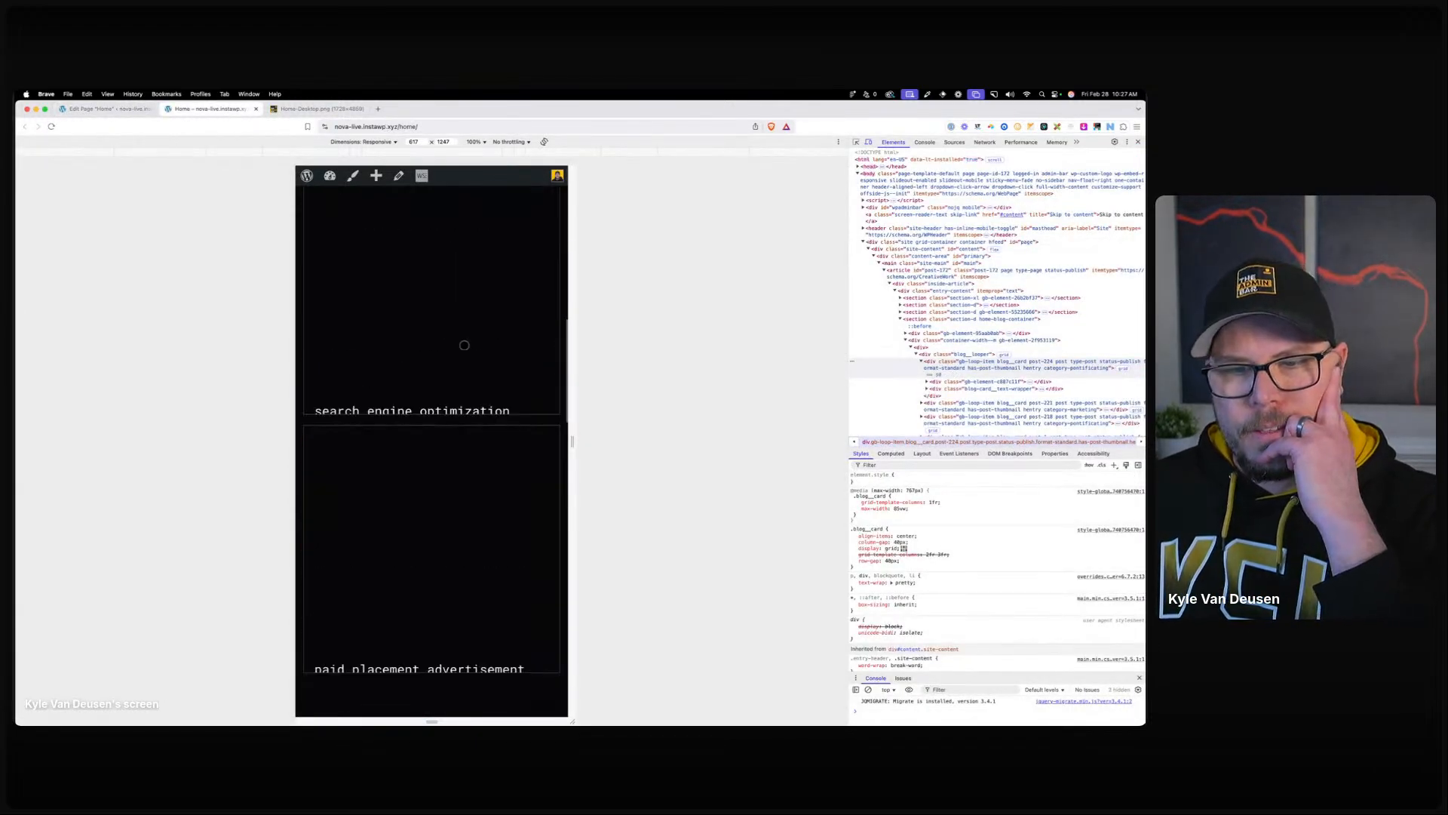
{"action": "scroll", "coordinate": [461, 357], "scroll_direction": "down", "scroll_amount": 10}
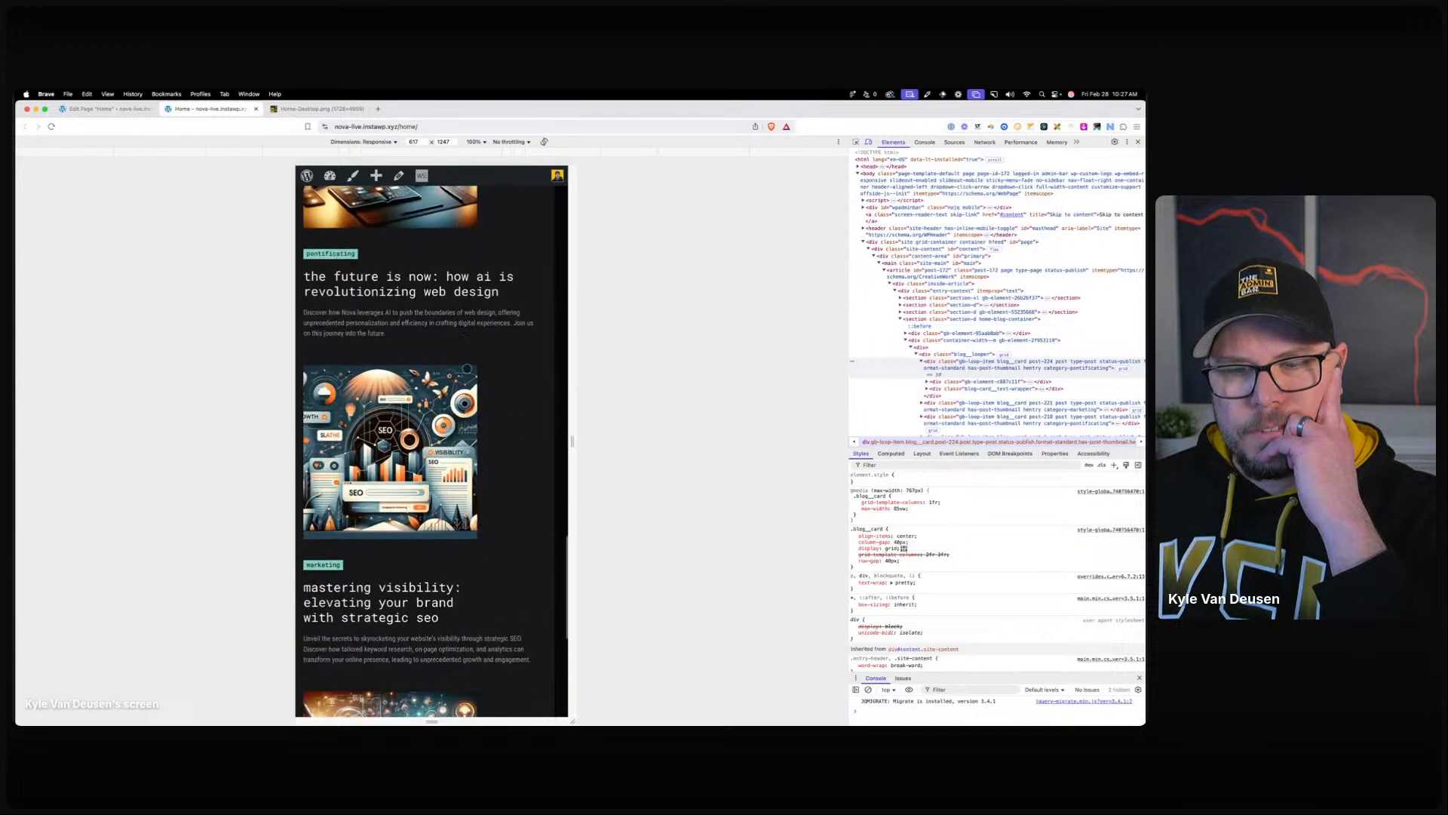
{"action": "left_click_drag", "start_coordinate": [567, 392], "coordinate": [814, 441]}
{"action": "scroll", "coordinate": [481, 415], "scroll_direction": "down", "scroll_amount": 20}
{"action": "left_click", "coordinate": [1138, 142]}
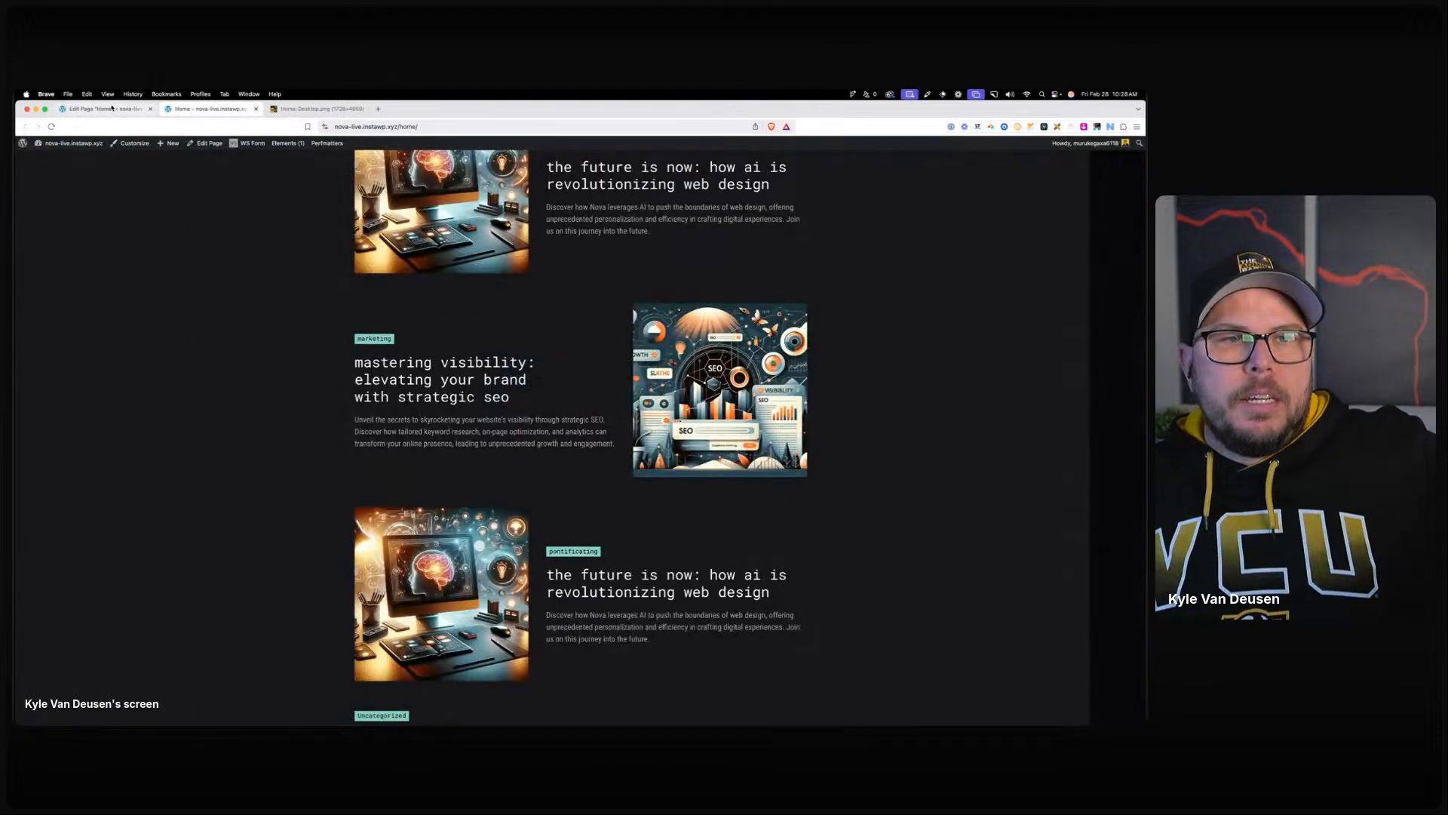
{"action": "left_click", "coordinate": [107, 110]}
{"action": "left_click", "coordinate": [29, 147]}
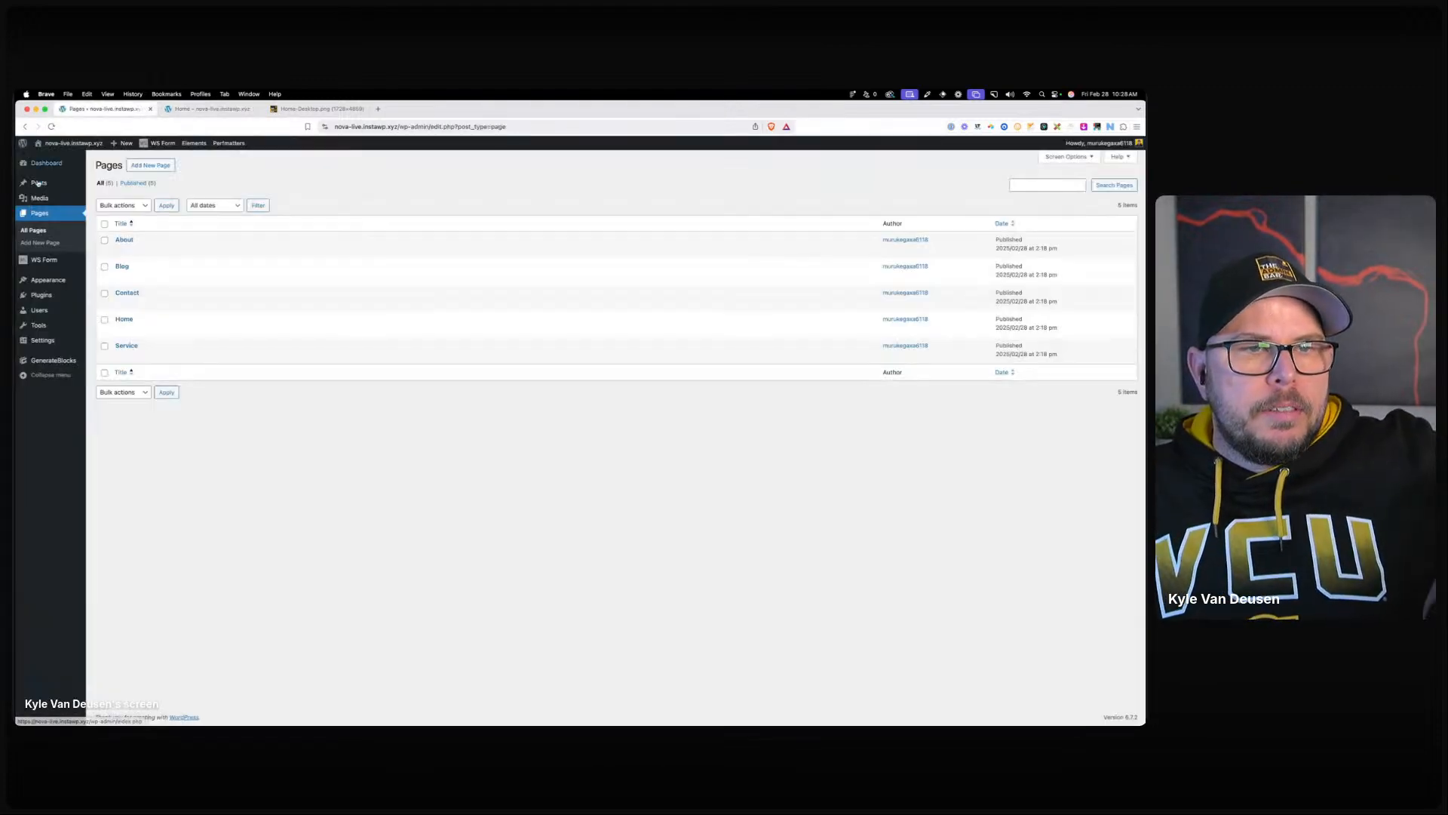
{"action": "left_click", "coordinate": [49, 186]}
{"action": "left_click", "coordinate": [169, 330]}
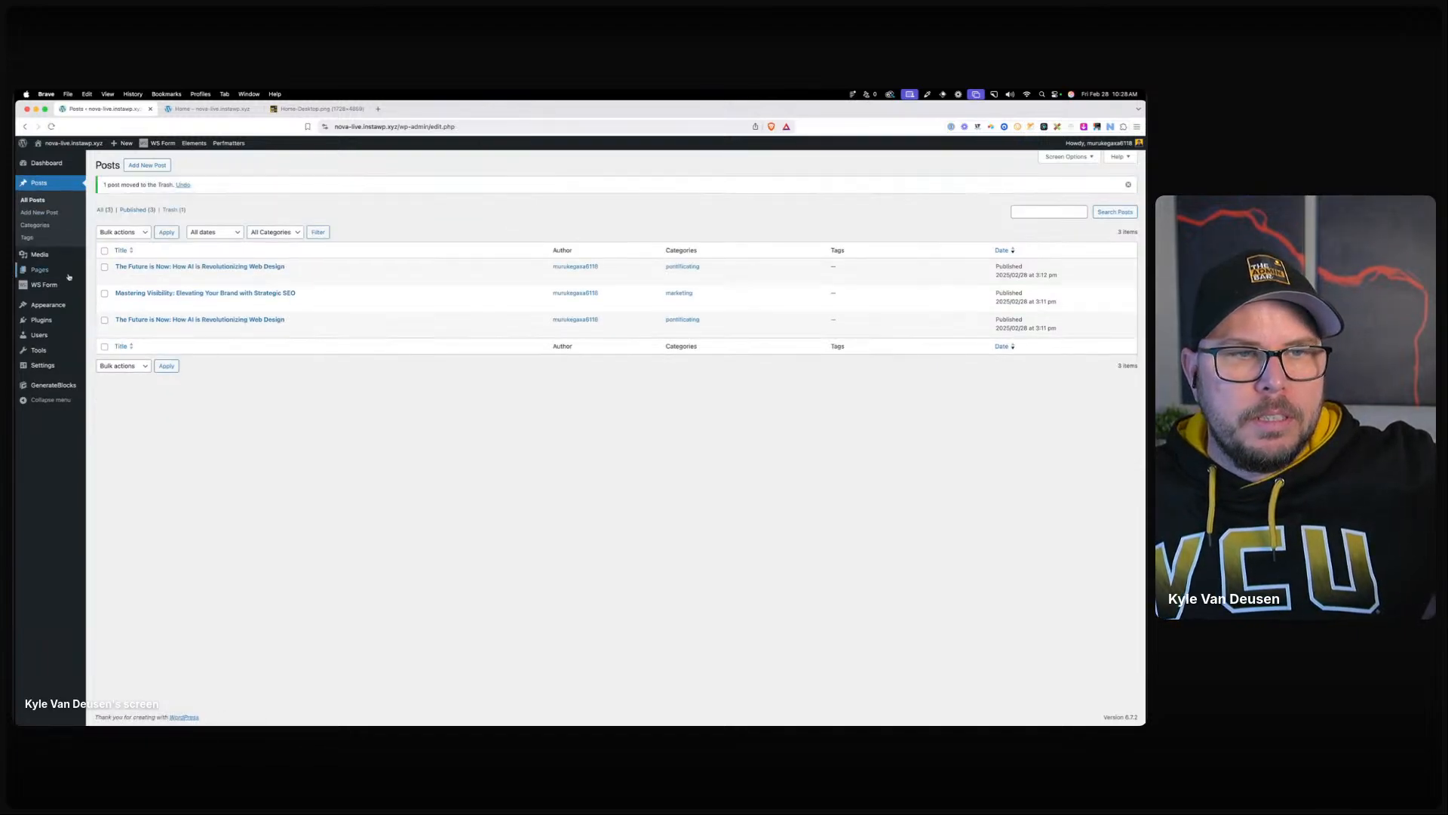
{"action": "left_click", "coordinate": [108, 272]}
{"action": "left_click", "coordinate": [218, 110]}
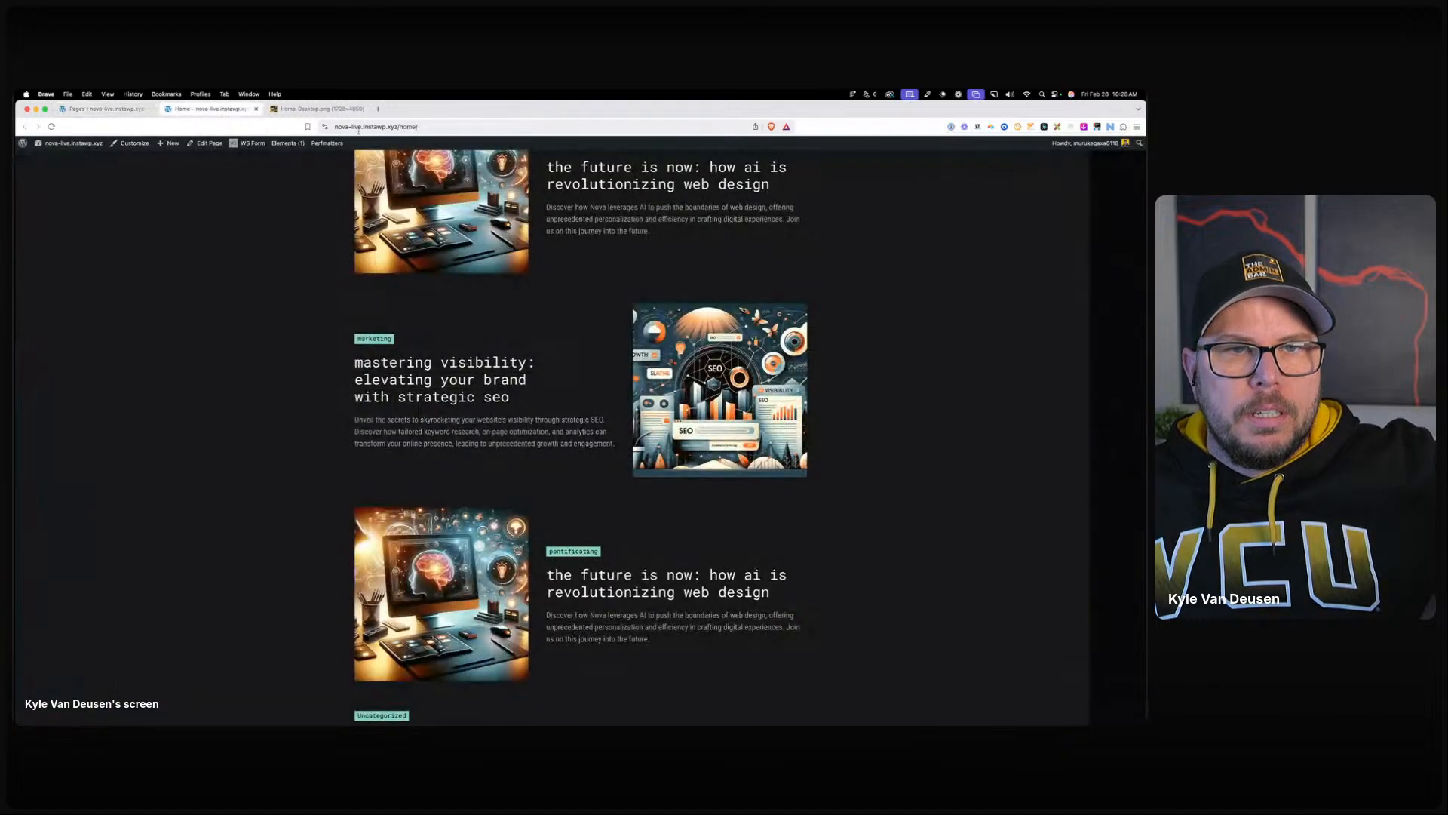
{"action": "key", "text": "super+Tab"}
{"action": "scroll", "coordinate": [630, 324], "scroll_direction": "down", "scroll_amount": 10}
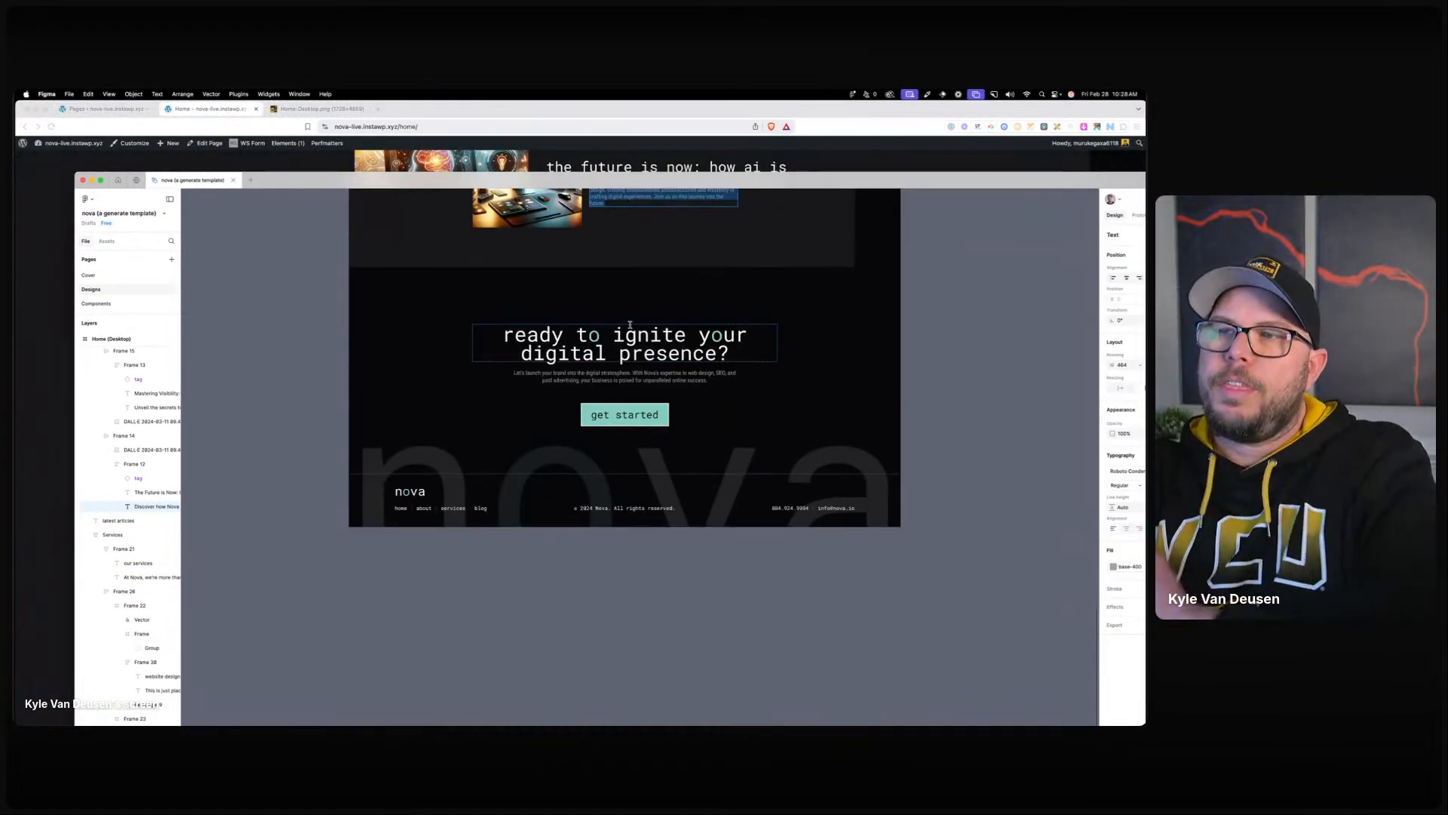
{"action": "scroll", "coordinate": [596, 344], "scroll_direction": "up", "scroll_amount": 5}
{"action": "scroll", "coordinate": [572, 355], "scroll_direction": "down", "scroll_amount": 4}
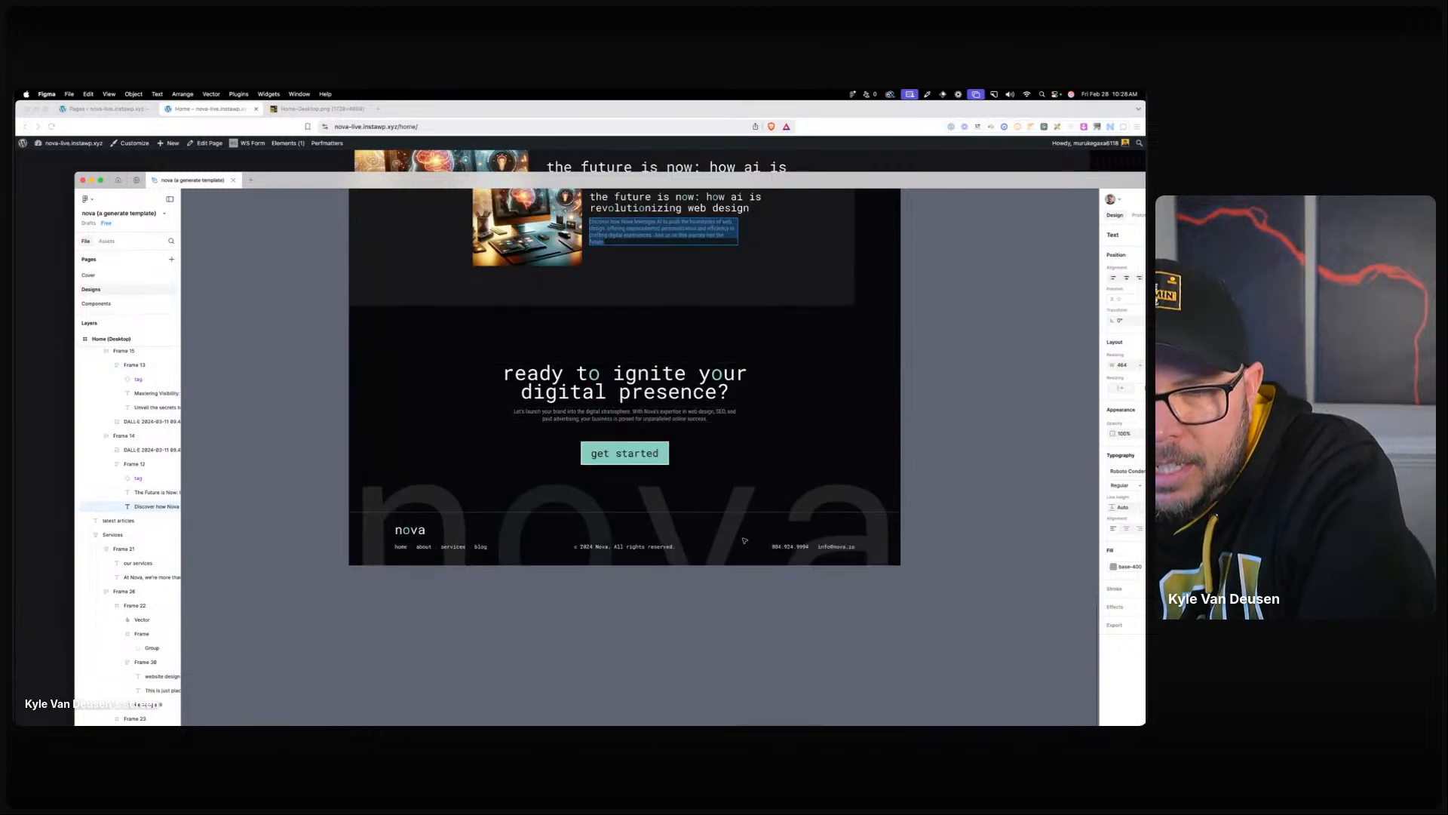
{"action": "left_click_drag", "start_coordinate": [429, 188], "coordinate": [17, 228]}
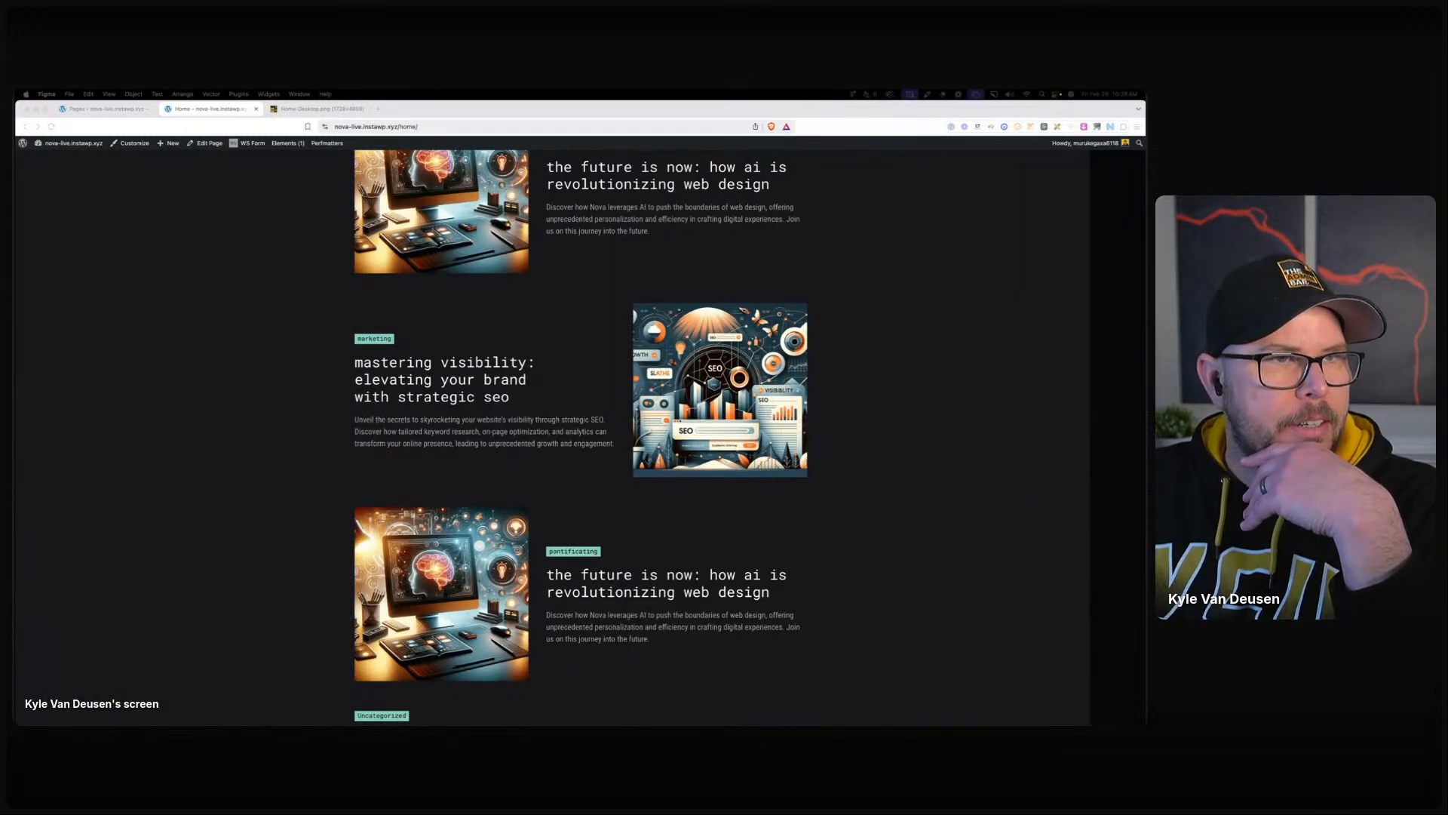
{"action": "scroll", "coordinate": [648, 442], "scroll_direction": "up", "scroll_amount": 3}
{"action": "scroll", "coordinate": [648, 443], "scroll_direction": "up", "scroll_amount": 10}
{"action": "left_click", "coordinate": [587, 476]}
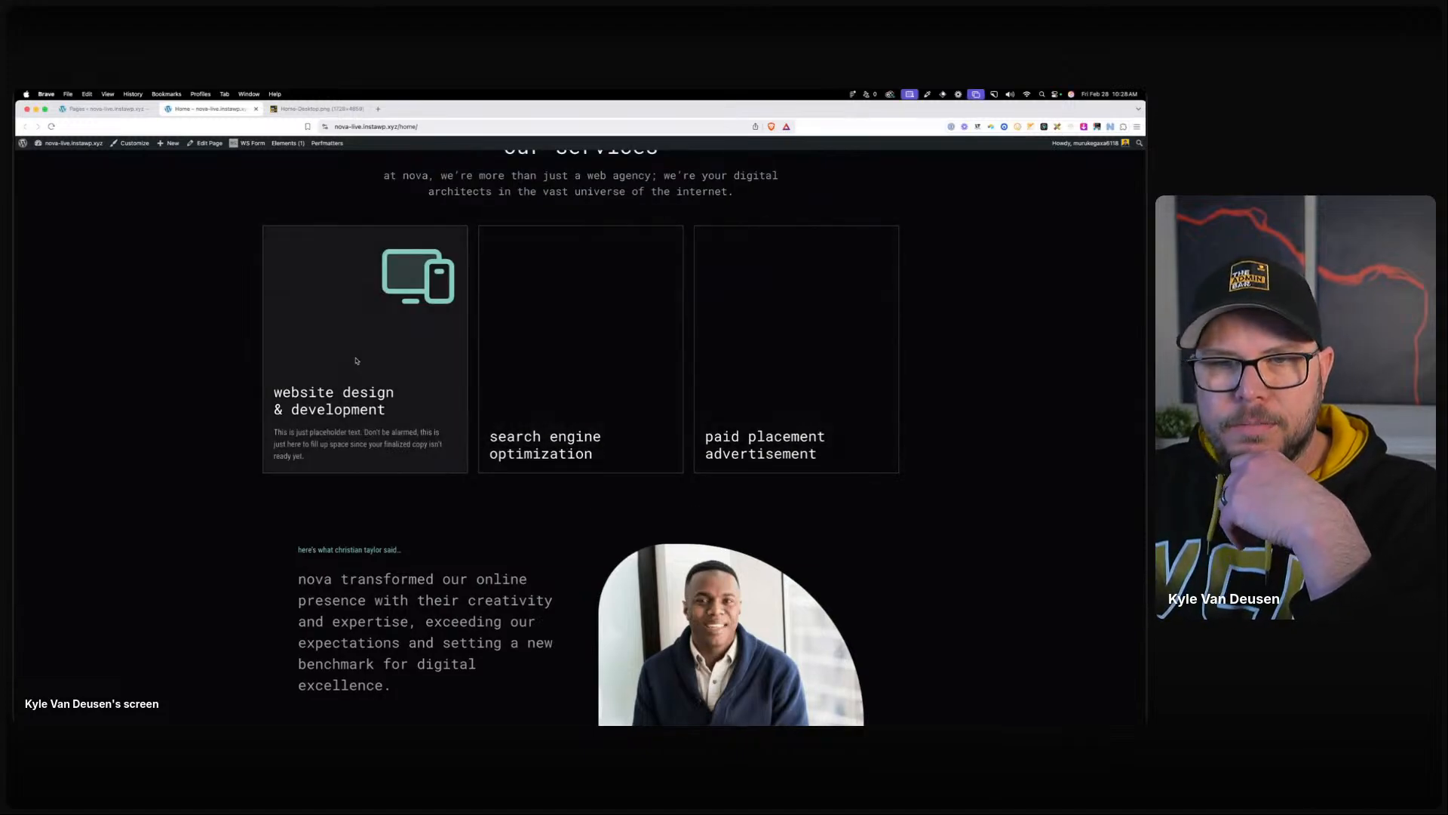
{"action": "mouse_move", "coordinate": [245, 144]}
{"action": "mouse_move", "coordinate": [293, 145]}
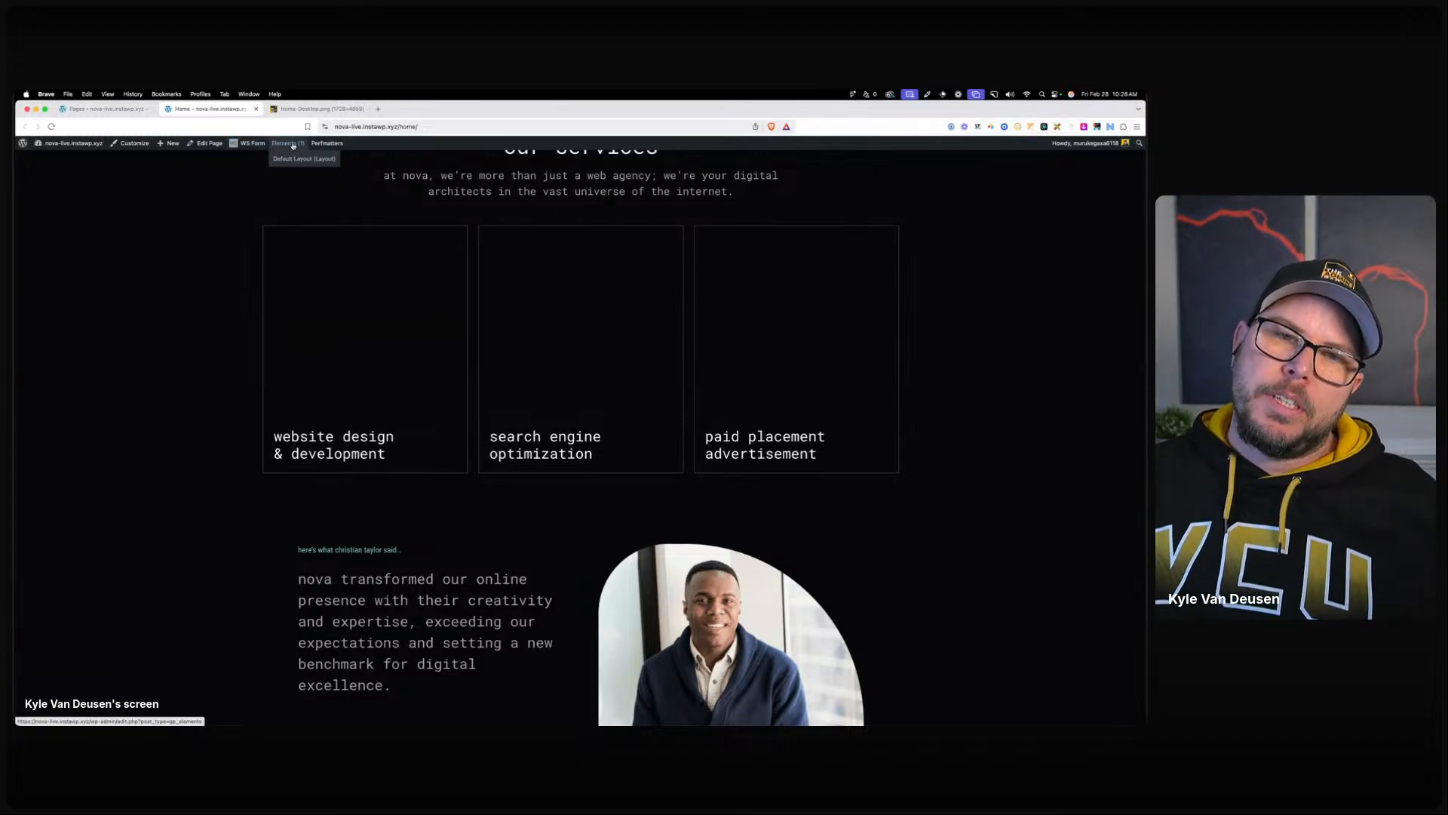
Create a new Block element from the GeneratePress Elements list.
{"action": "left_click", "coordinate": [293, 146], "text": "super"}
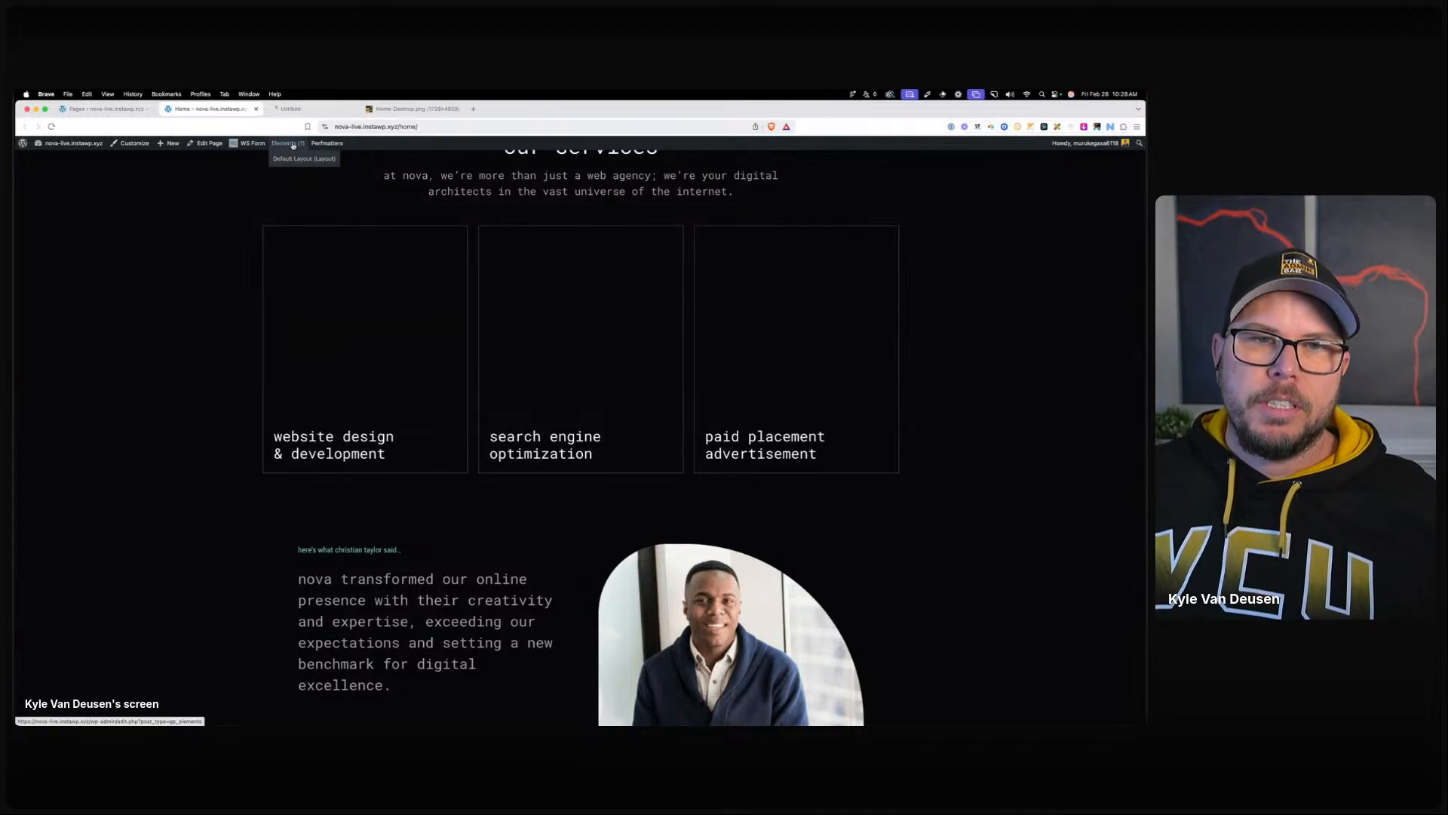
{"action": "left_click", "coordinate": [293, 111]}
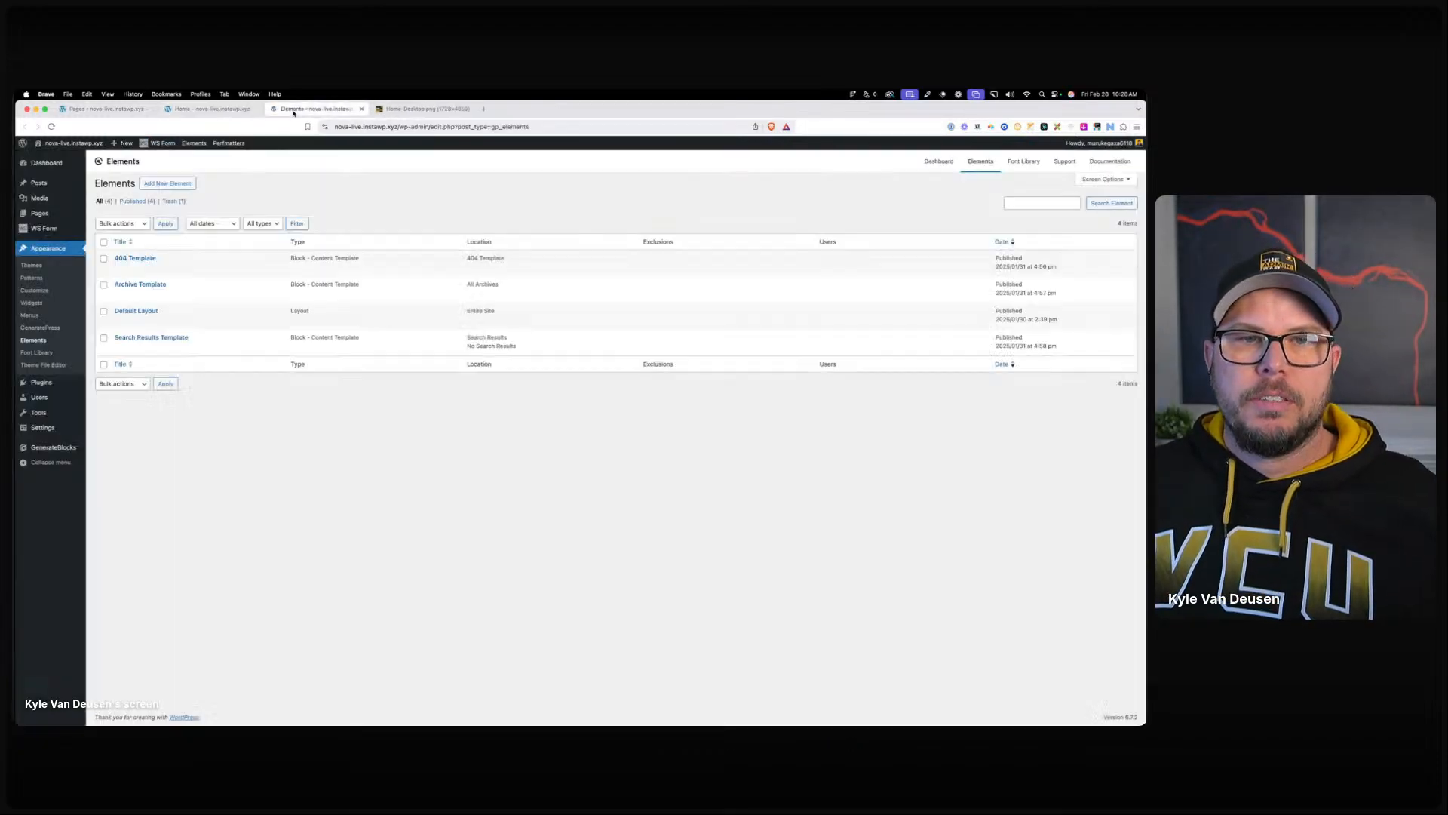
{"action": "left_click", "coordinate": [173, 183]}
{"action": "left_click", "coordinate": [541, 438]}
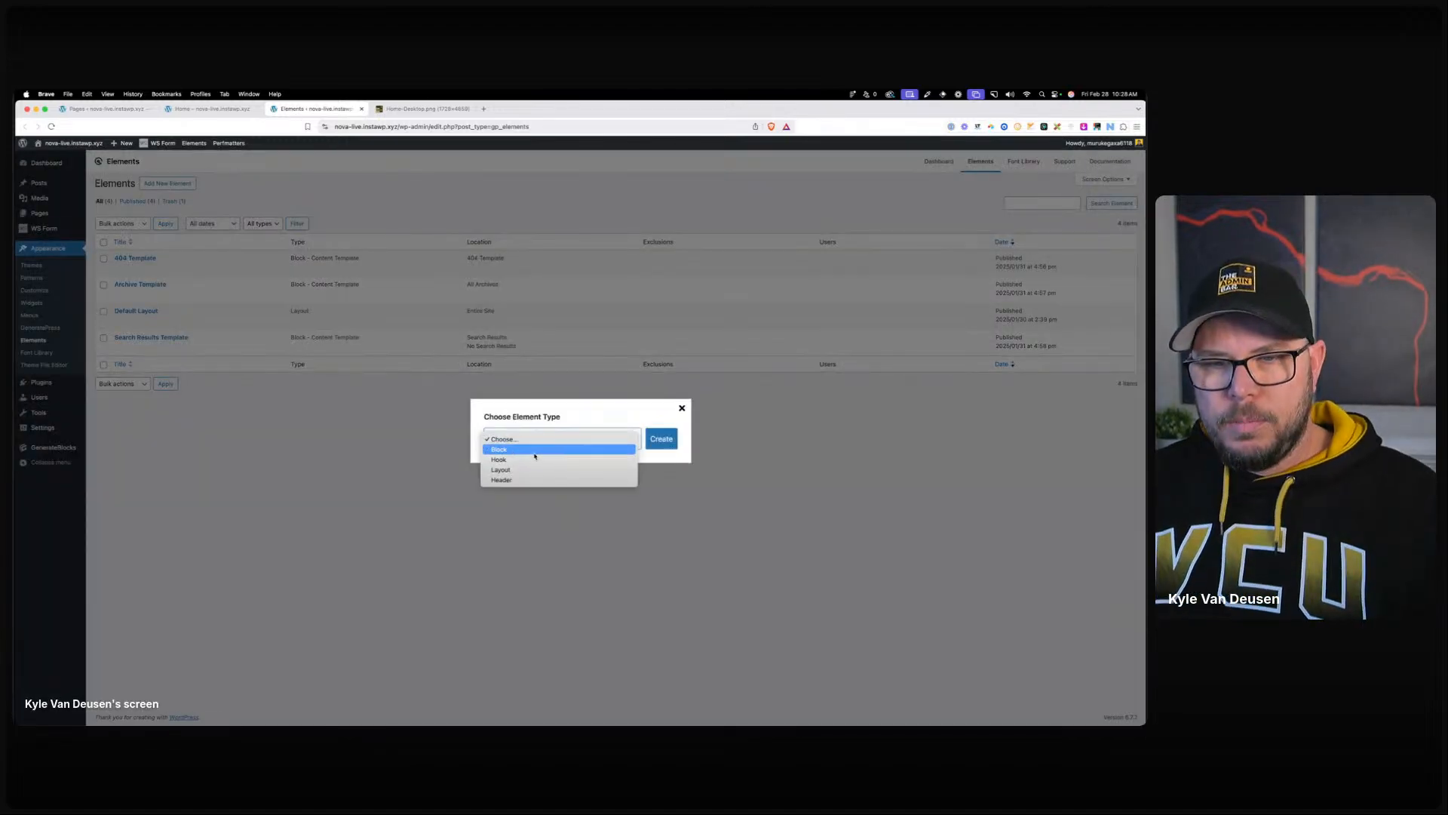
{"action": "left_click", "coordinate": [498, 455]}
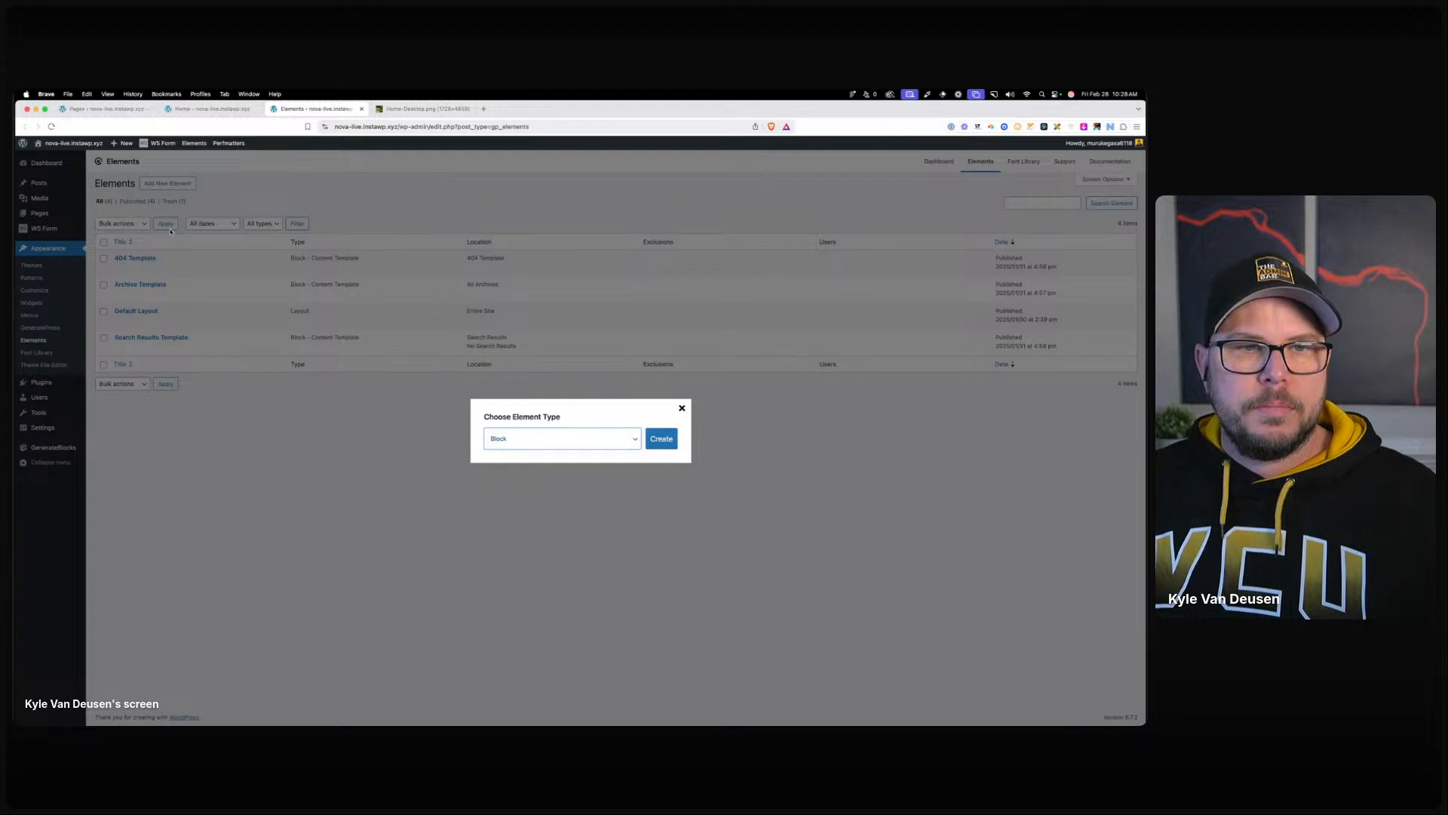
{"action": "left_click", "coordinate": [668, 442]}
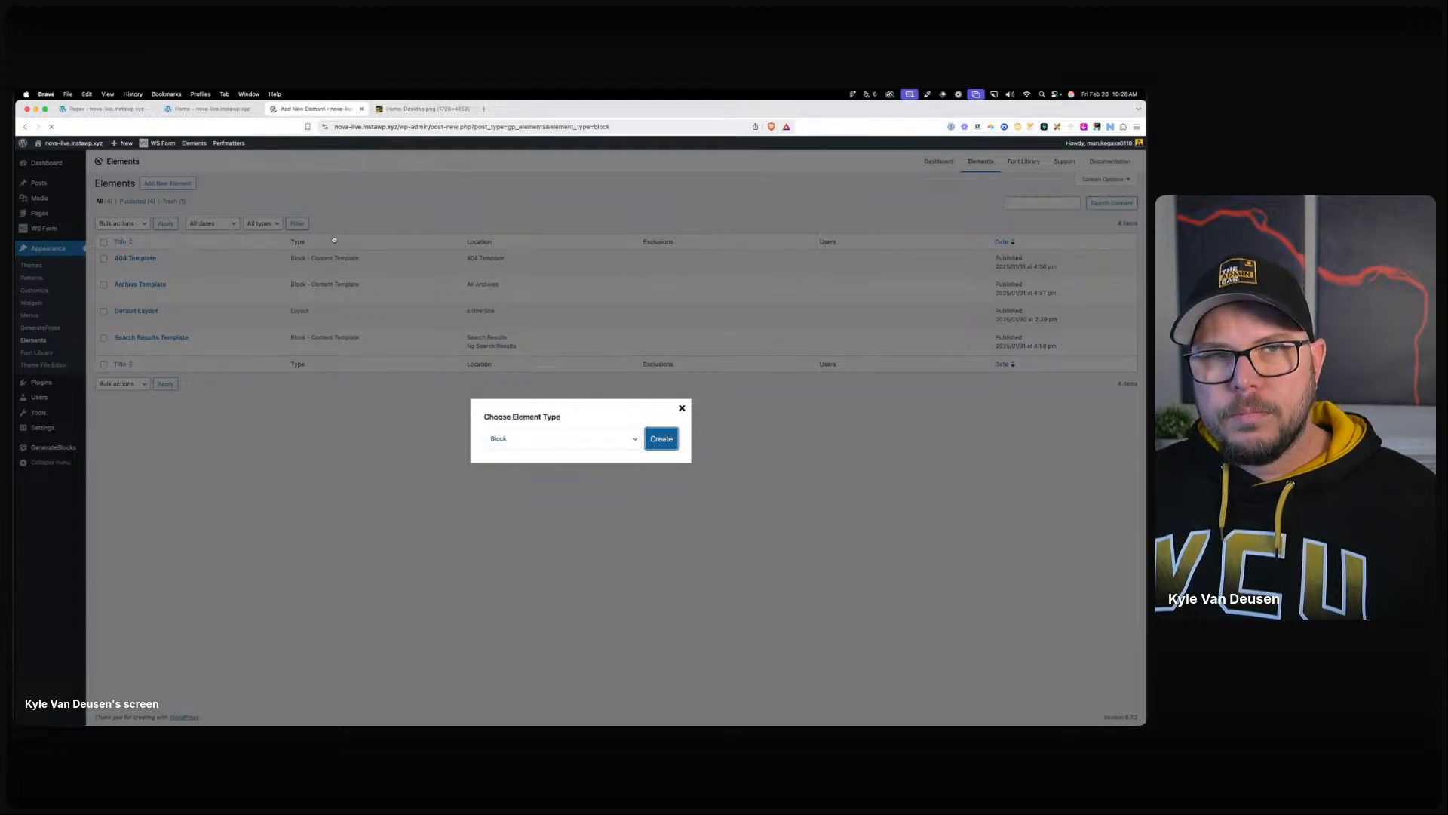
Title the element 'footer', make it a Site Footer, and display it on the Entire Site.
{"action": "type", "text": "footer"}
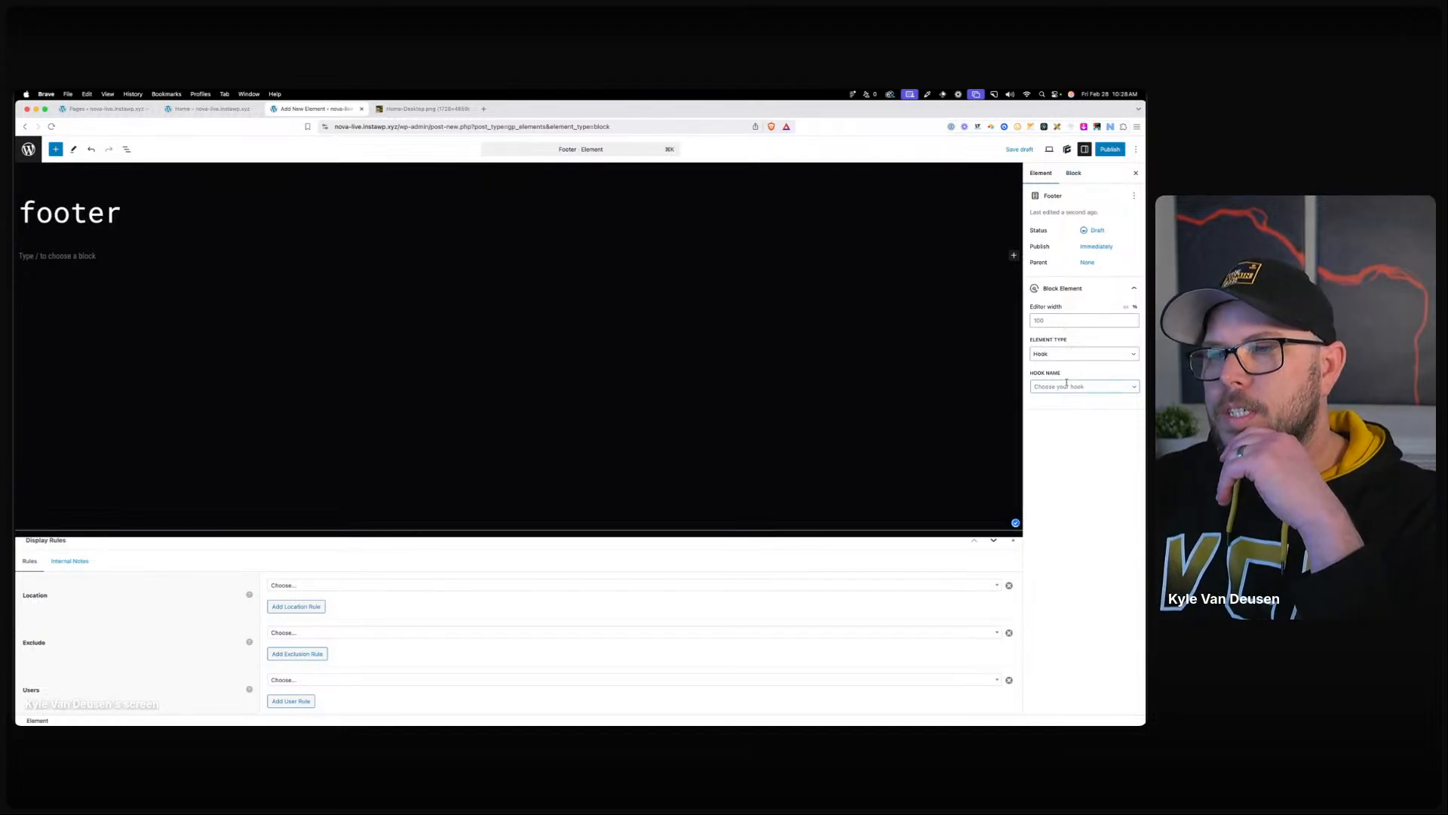
{"action": "left_click", "coordinate": [1078, 354]}
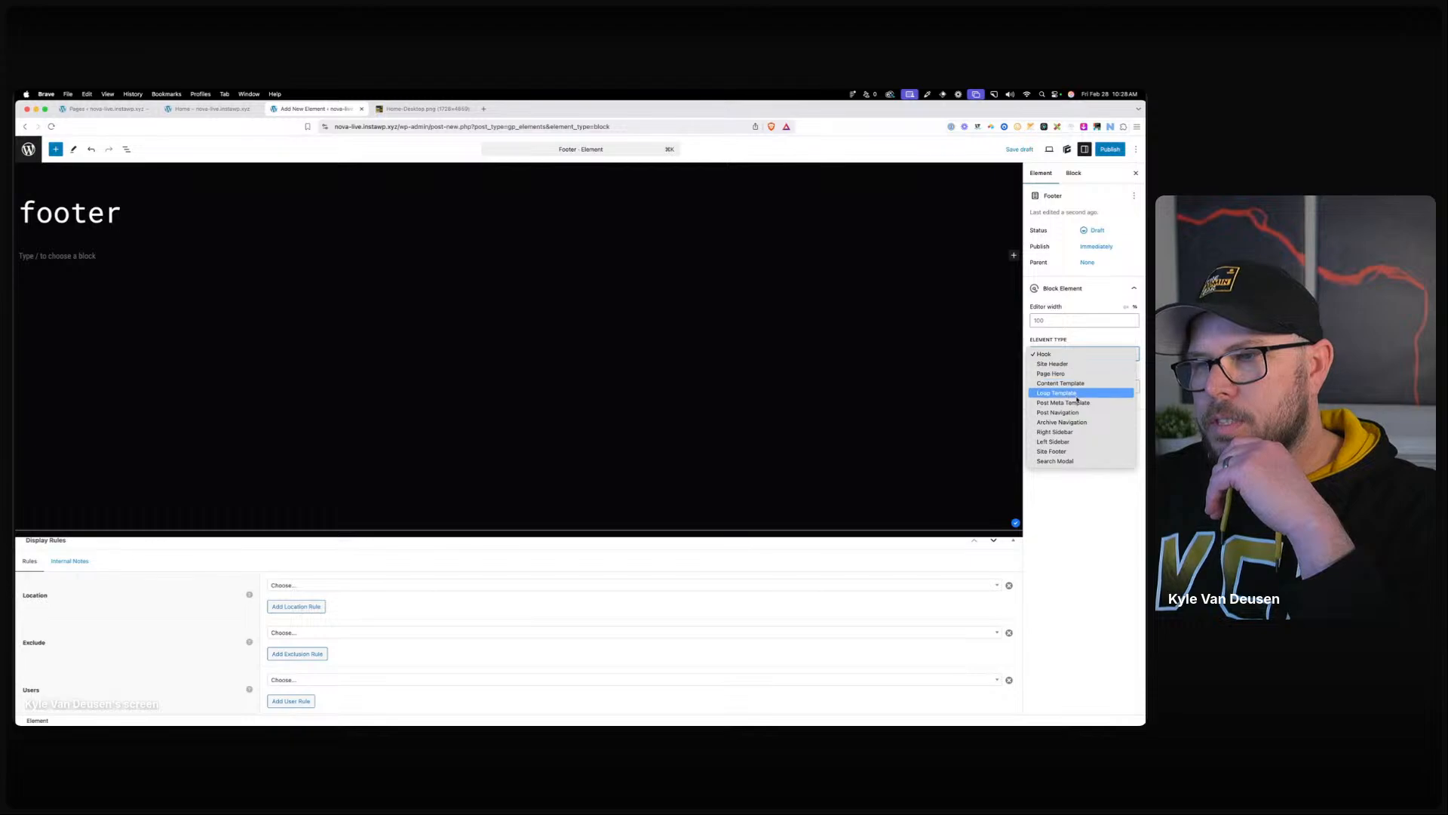
{"action": "left_click", "coordinate": [1053, 451]}
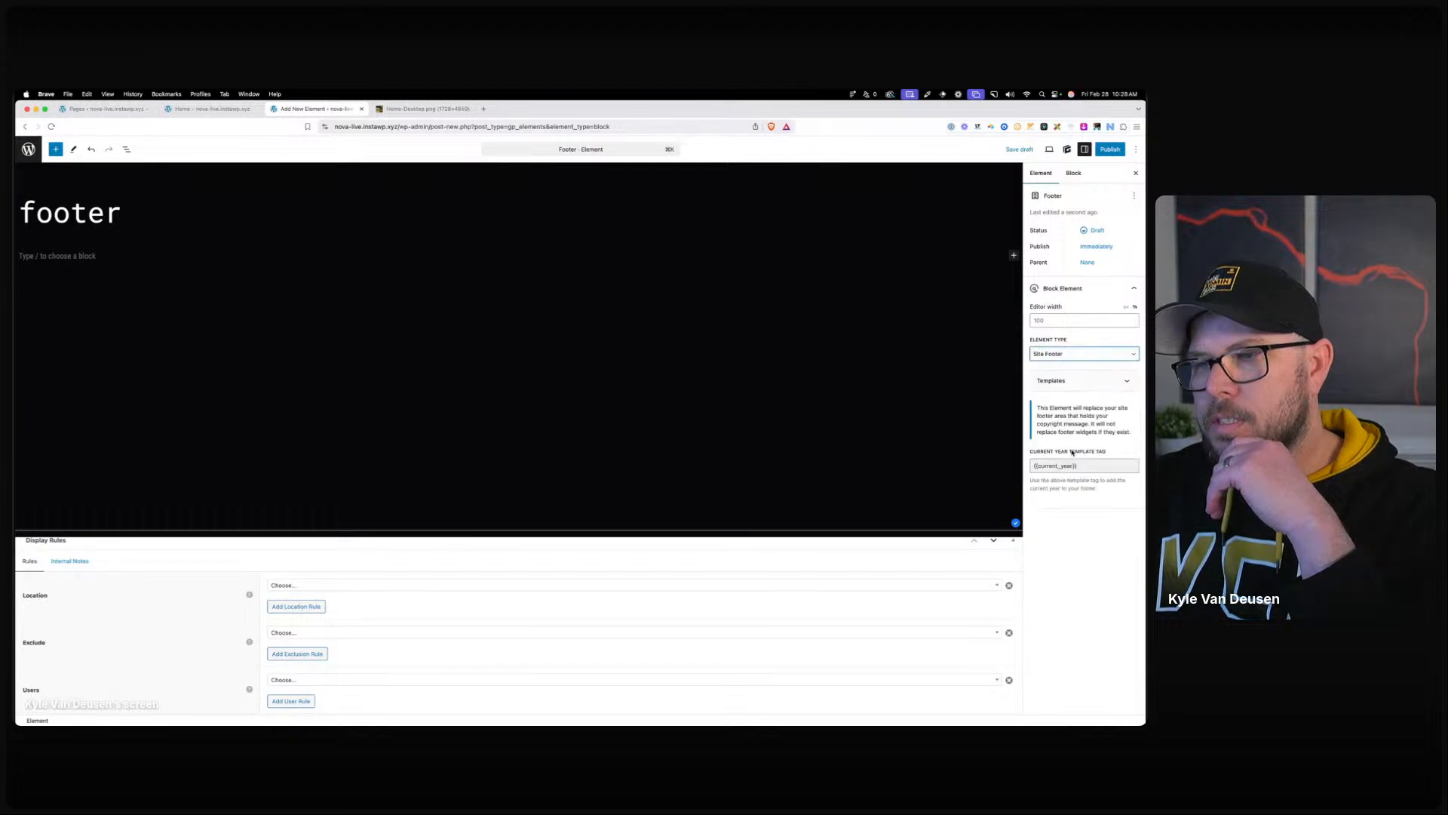
{"action": "left_click", "coordinate": [362, 585]}
{"action": "left_click", "coordinate": [346, 641]}
{"action": "left_click", "coordinate": [82, 253]}
Insert a Container block styled with the .section-d global style.
{"action": "type", "text": "/con"}
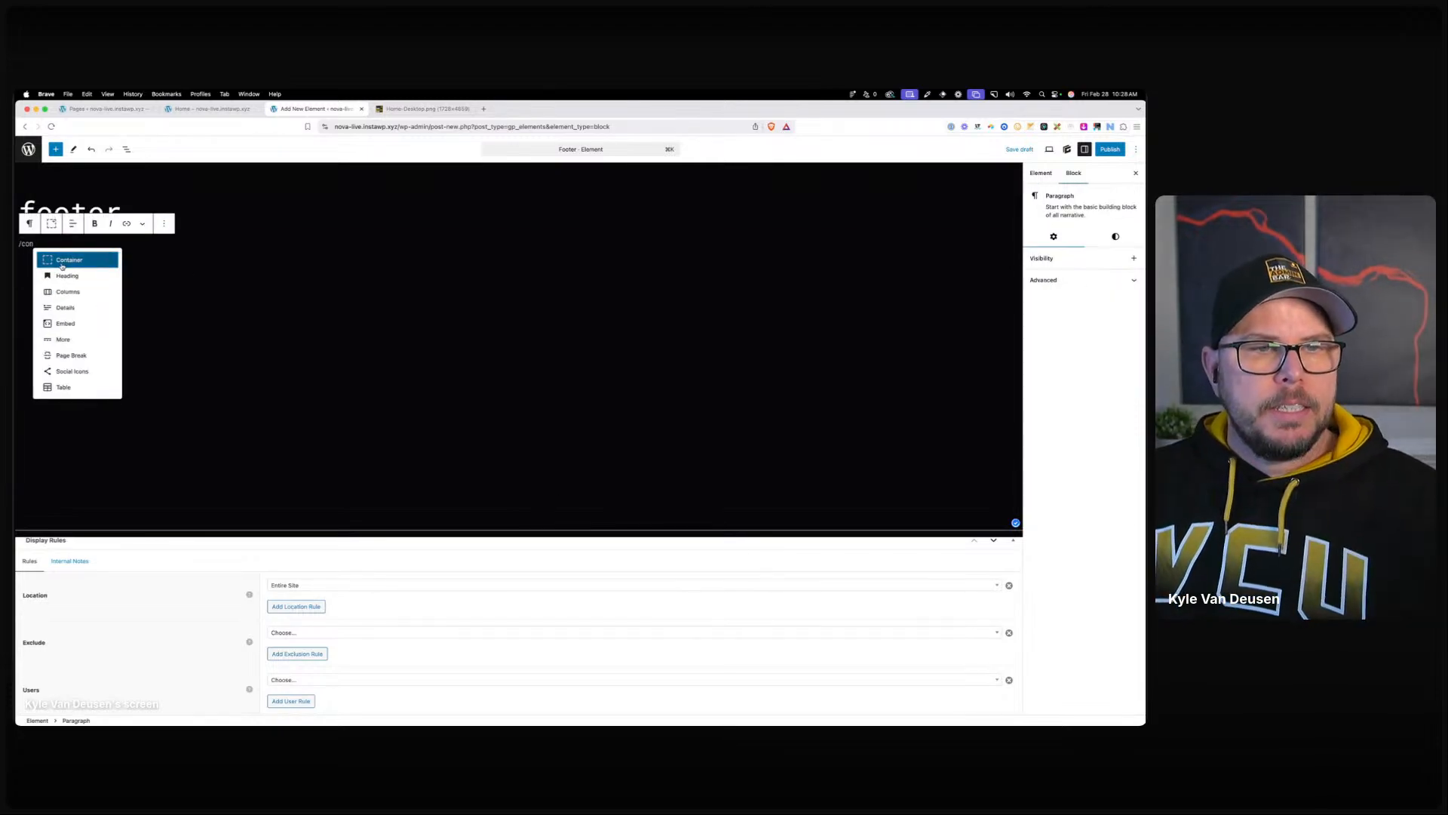
{"action": "left_click", "coordinate": [64, 259]}
{"action": "left_click", "coordinate": [1059, 245]}
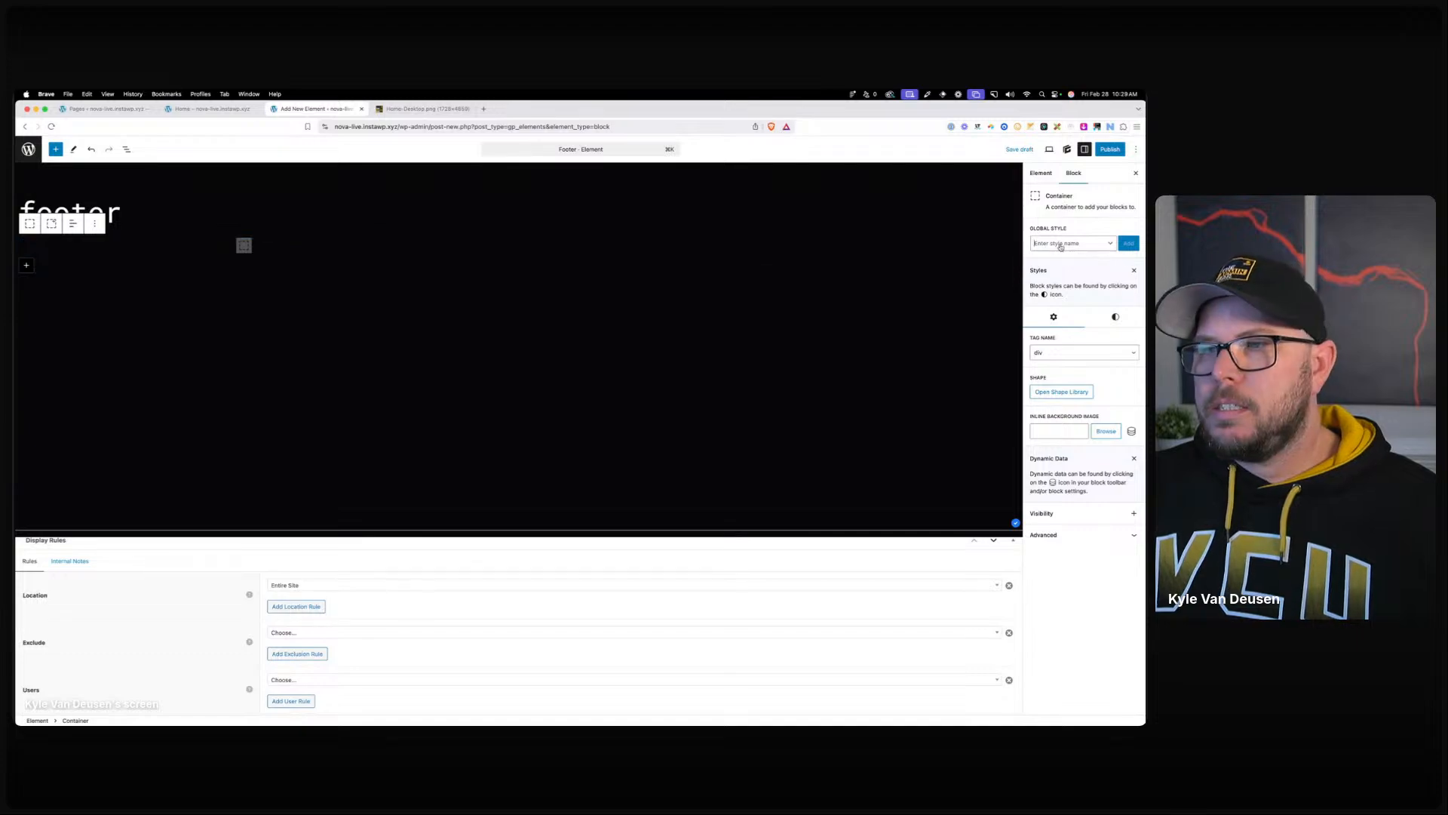
{"action": "type", "text": "sec"}
{"action": "left_click", "coordinate": [1056, 261]}
Give the inner container the .container-width--m style and a preset max width.
{"action": "left_click", "coordinate": [282, 284]}
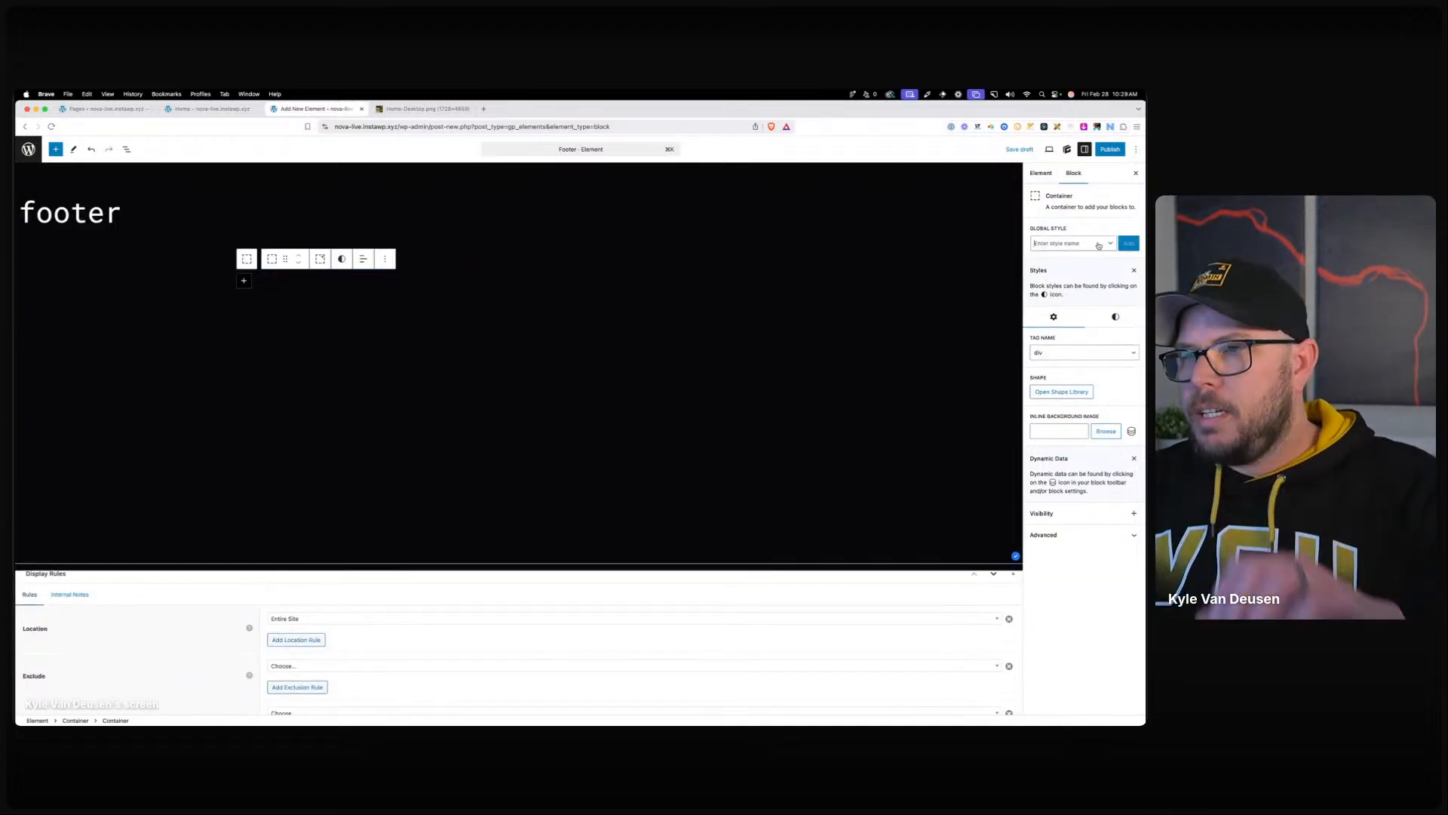
{"action": "left_click", "coordinate": [1068, 243]}
{"action": "type", "text": "cont"}
{"action": "left_click", "coordinate": [1075, 261]}
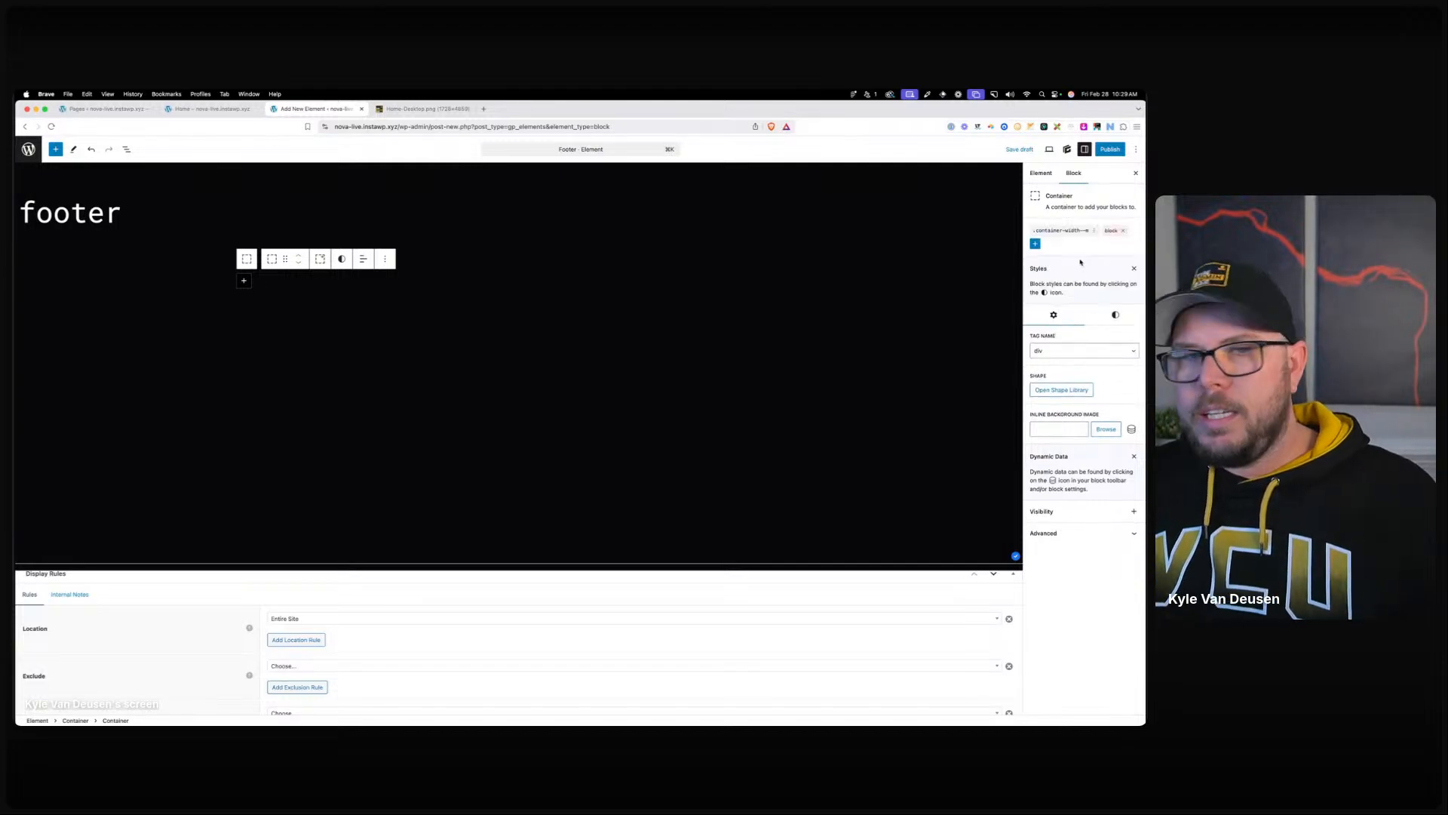
{"action": "left_click", "coordinate": [1116, 315]}
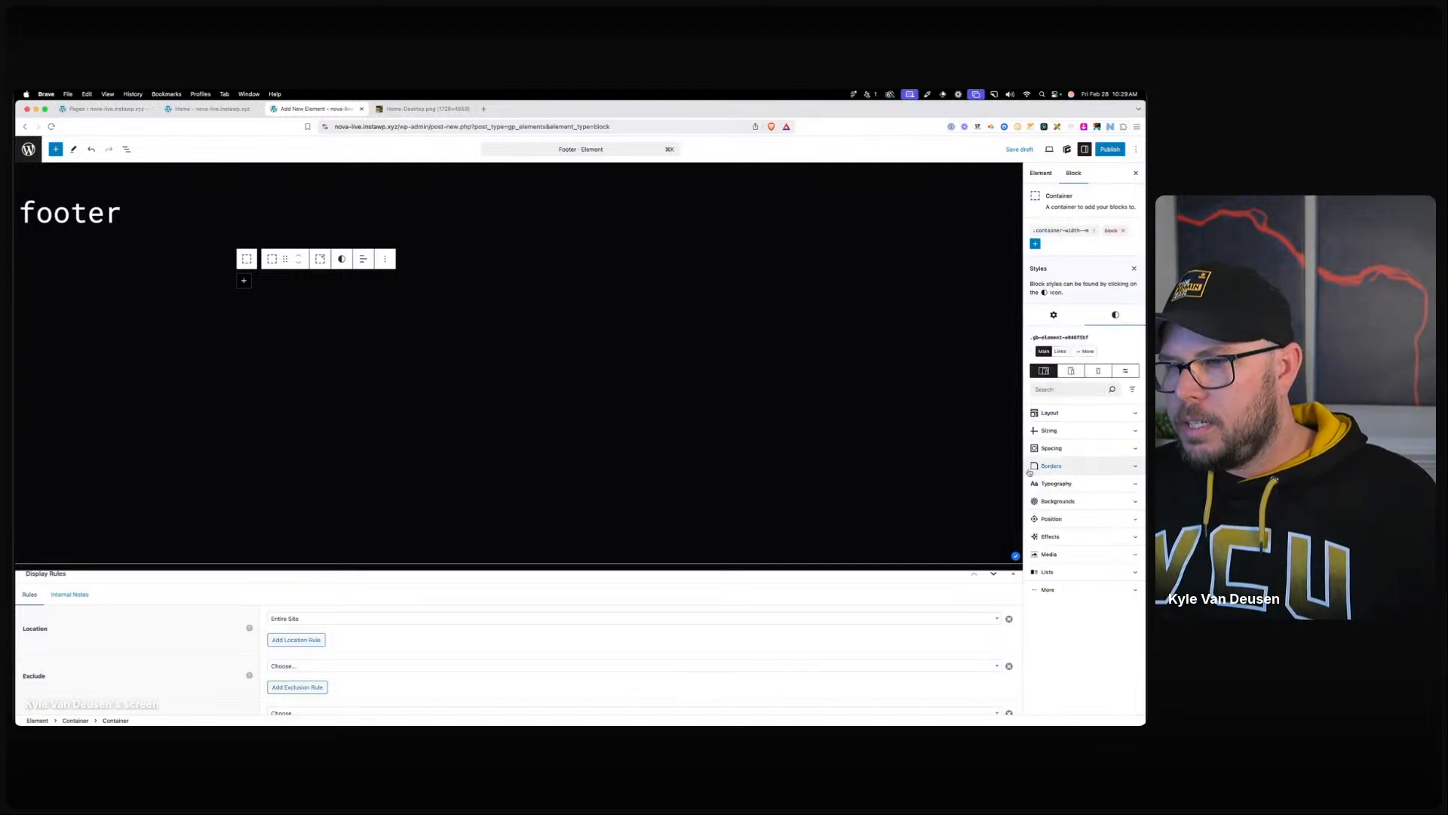
{"action": "left_click", "coordinate": [1048, 430]}
{"action": "left_click", "coordinate": [1072, 529]}
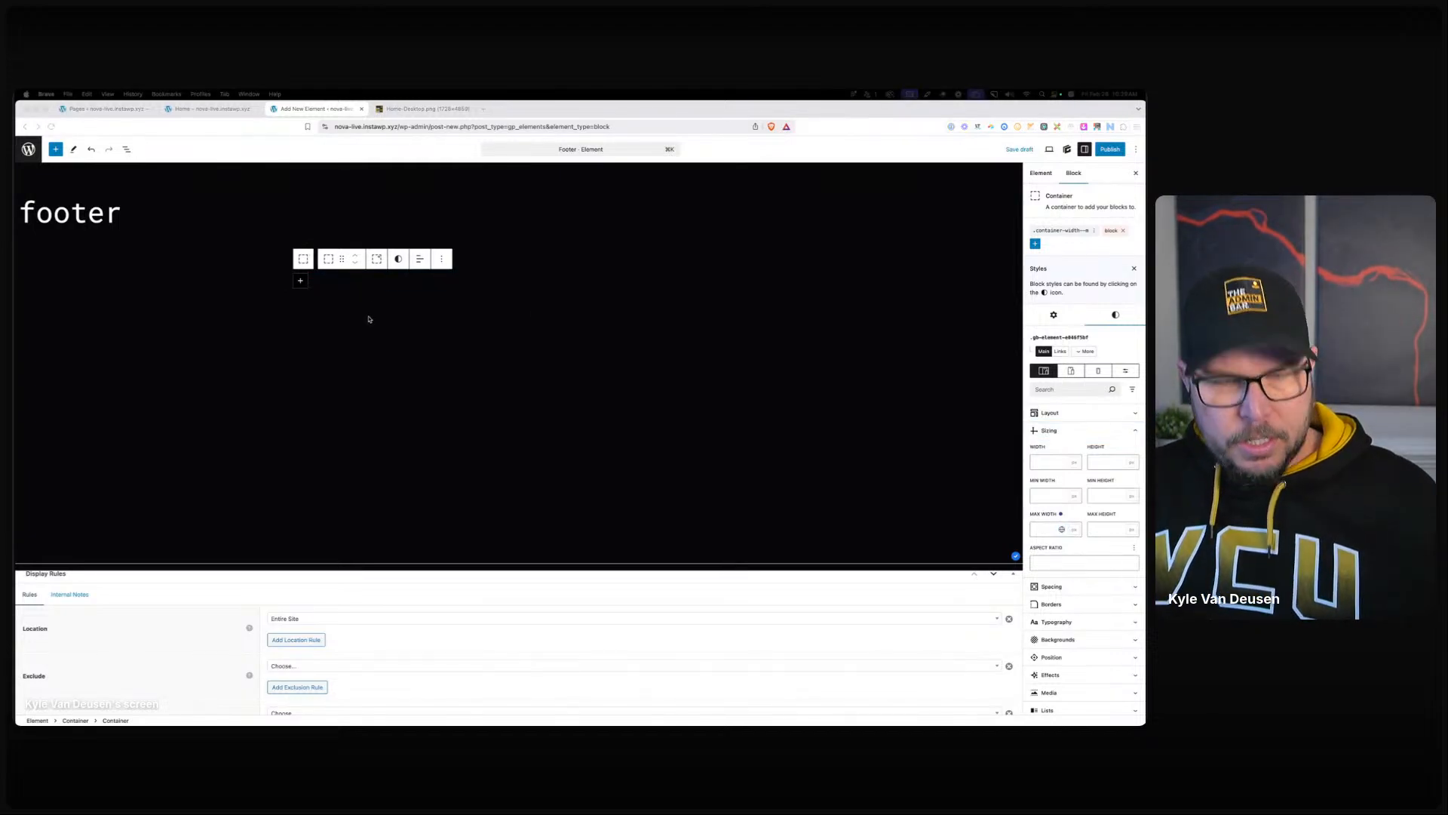
Add an H3 heading 'ready to ignite your digital presence?' followed by a pasted paragraph.
{"action": "left_click", "coordinate": [300, 281]}
{"action": "left_click", "coordinate": [407, 346]}
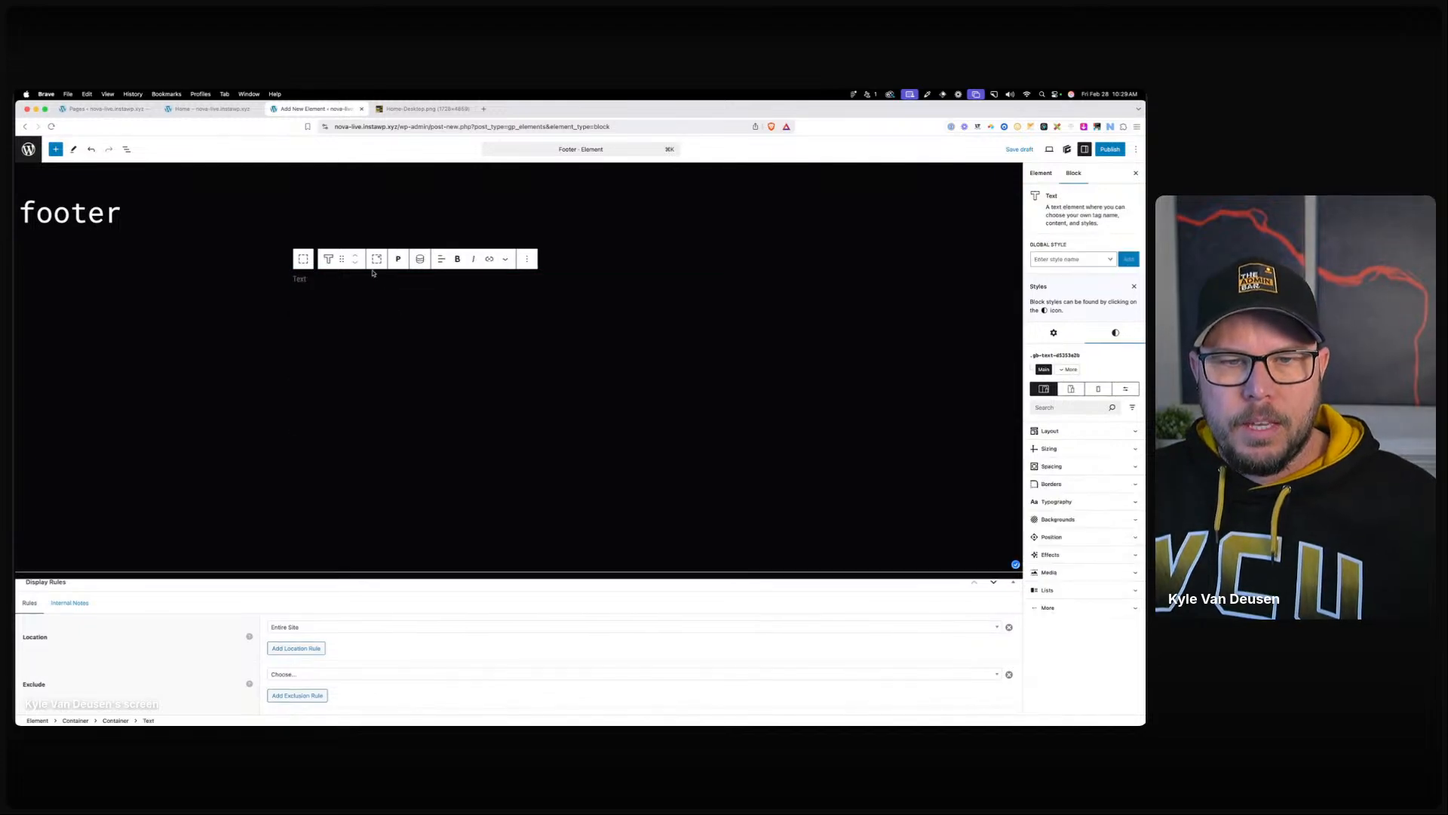
{"action": "left_click", "coordinate": [398, 259]}
{"action": "left_click", "coordinate": [416, 325]}
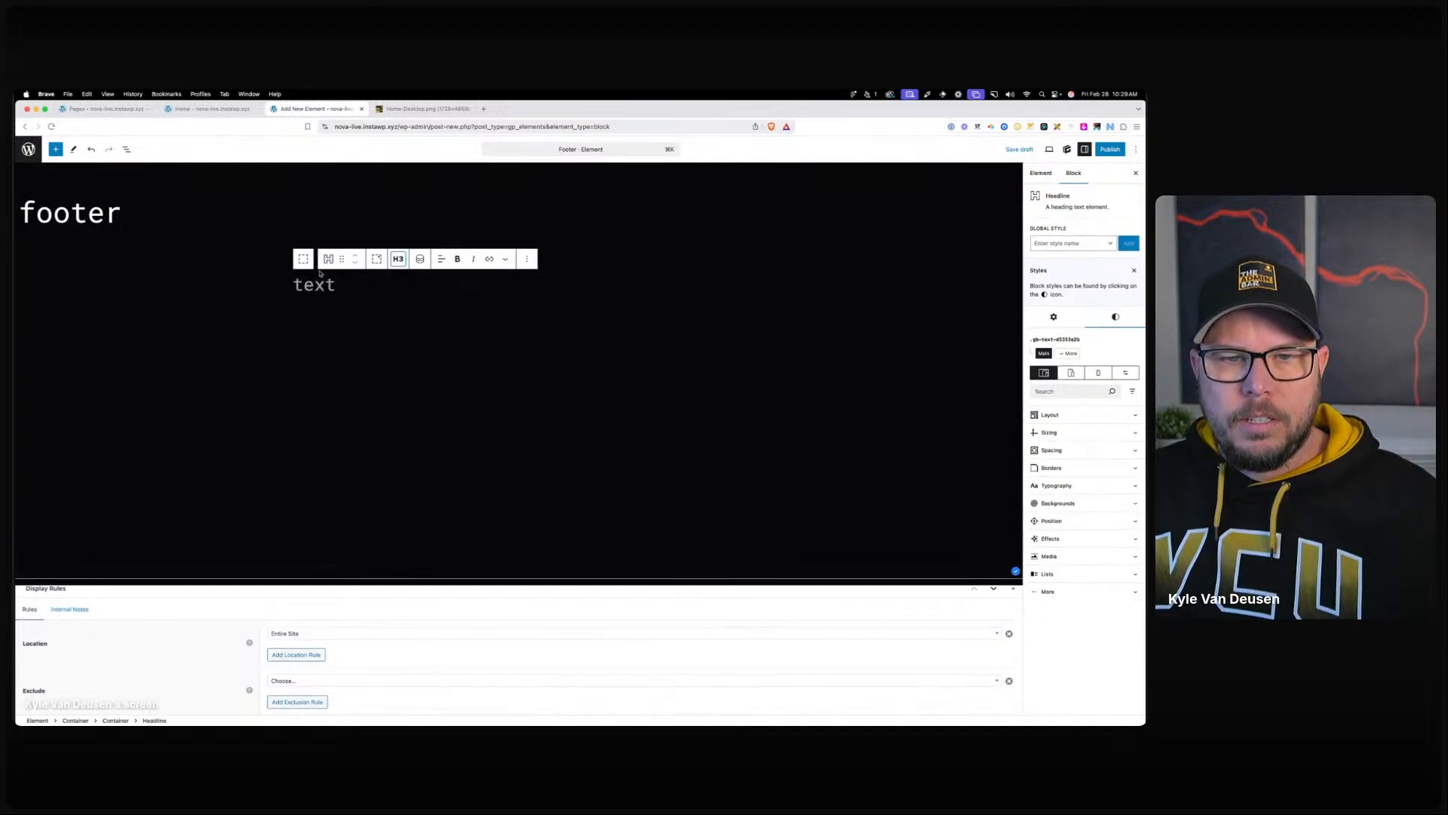
{"action": "type", "text": "ready to ignite your digital presence?"}
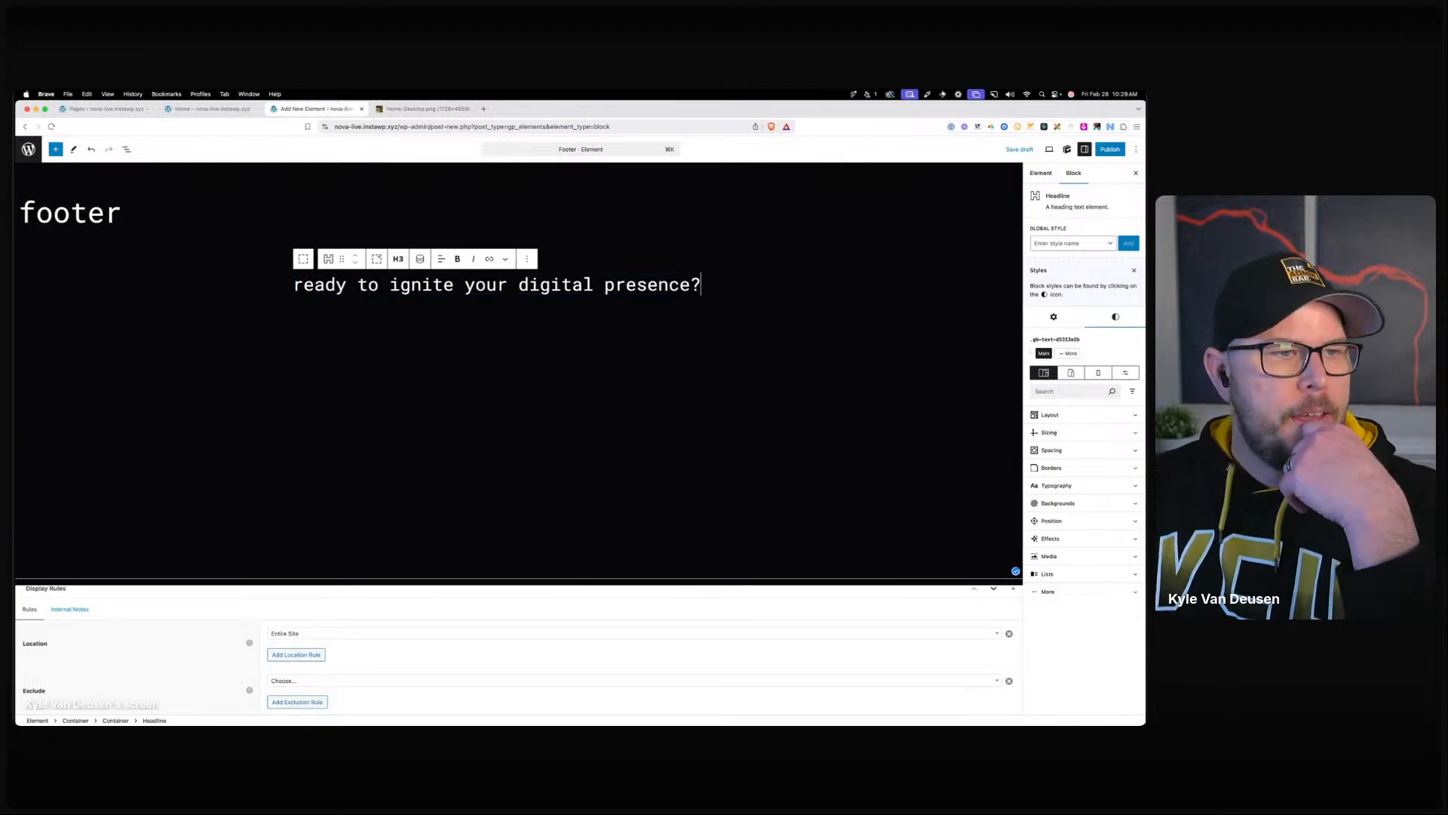
{"action": "left_click", "coordinate": [709, 283]}
{"action": "key", "text": "Return"}
{"action": "type", "text": "Let's launch your brand into the digital stratosphere. With Nova's expertise in web design, SEO, and paid advertising, your business is poised for unparalleled online success."}
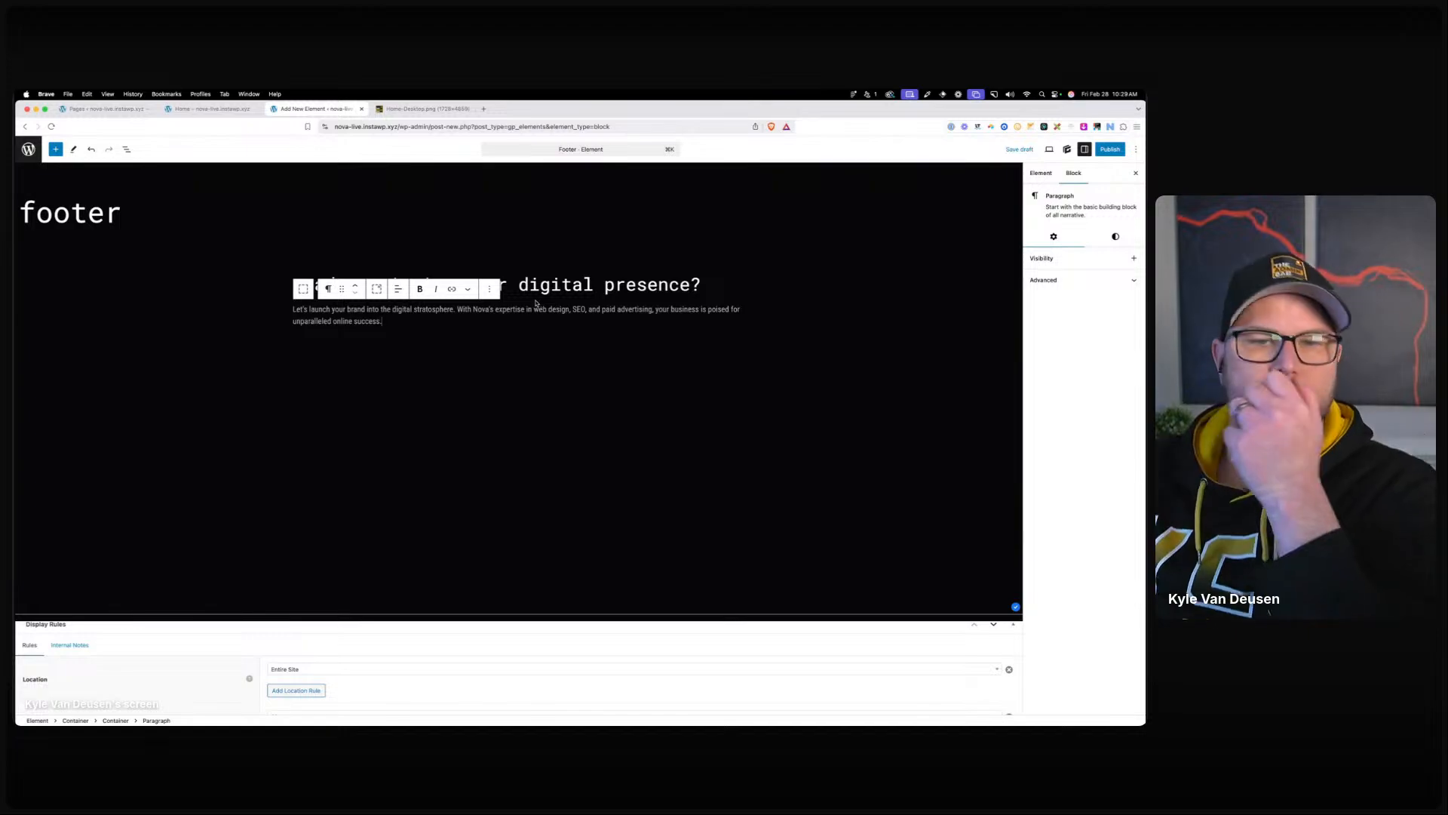
Centre the heading and paragraph, and add a Button block below the paragraph.
{"action": "left_click", "coordinate": [304, 289]}
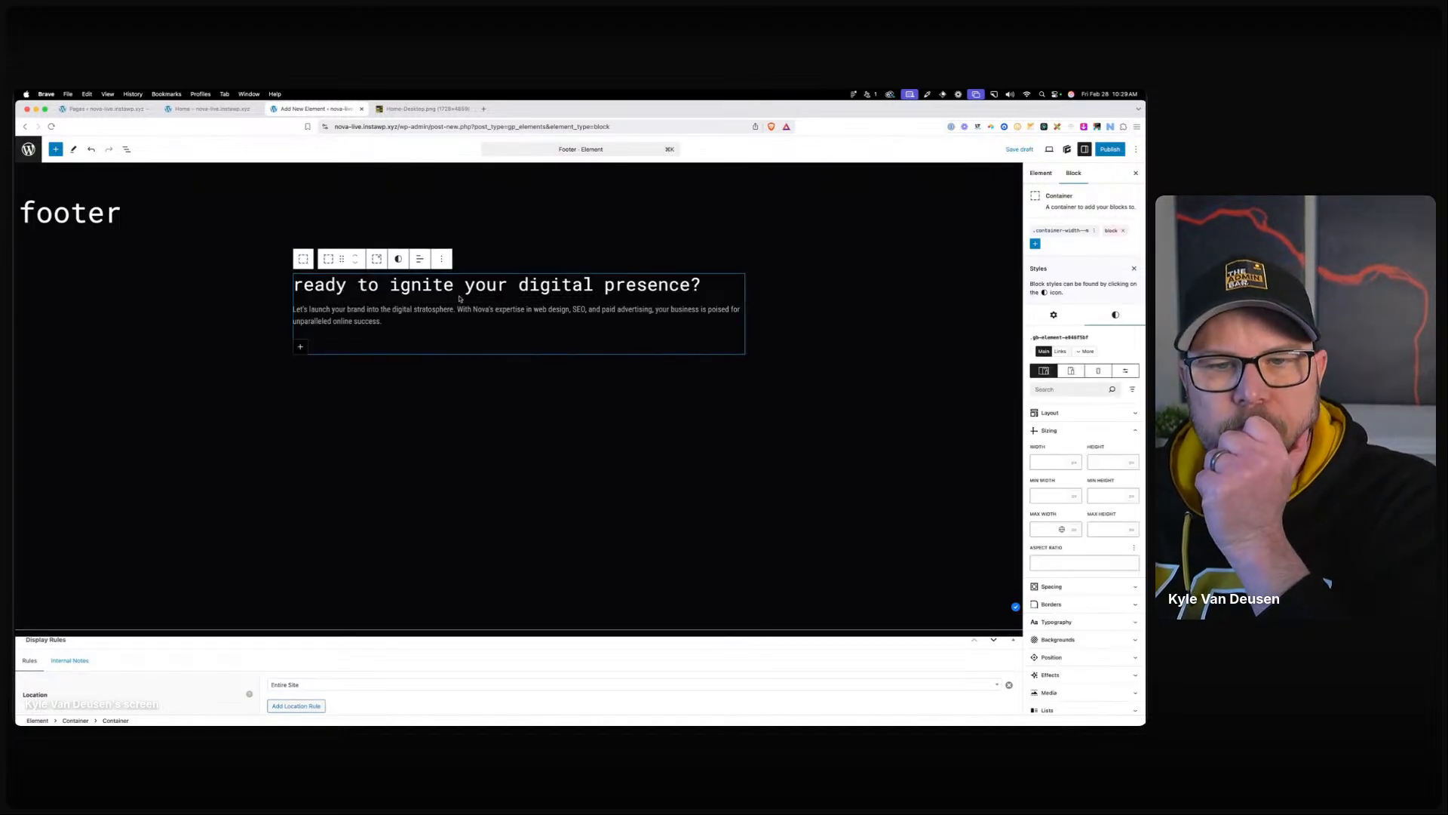
{"action": "left_click", "coordinate": [420, 259]}
{"action": "left_click", "coordinate": [433, 318]}
{"action": "left_click", "coordinate": [570, 325]}
{"action": "key", "text": "Return"}
{"action": "type", "text": "/butt"}
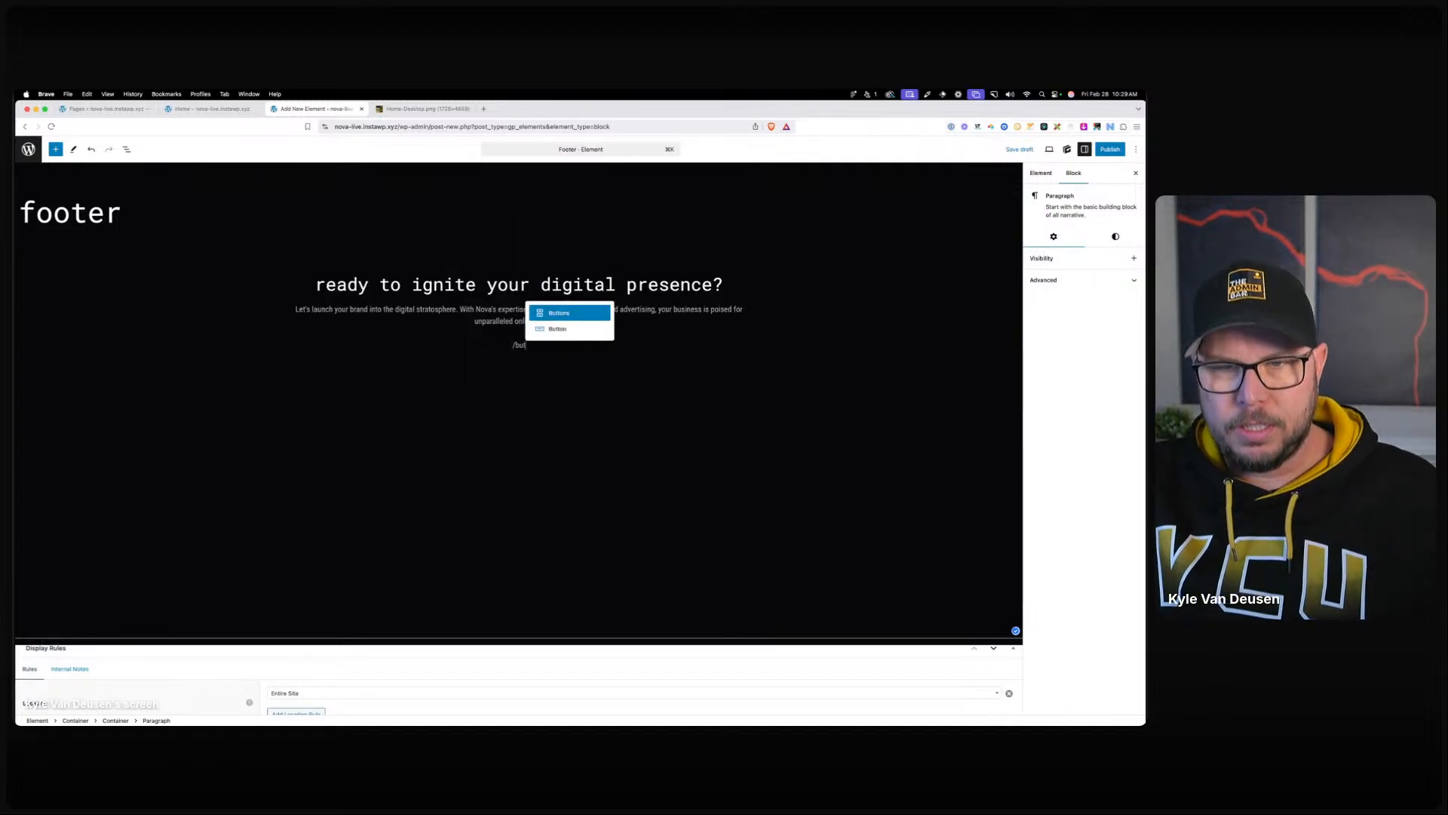
{"action": "left_click", "coordinate": [558, 328]}
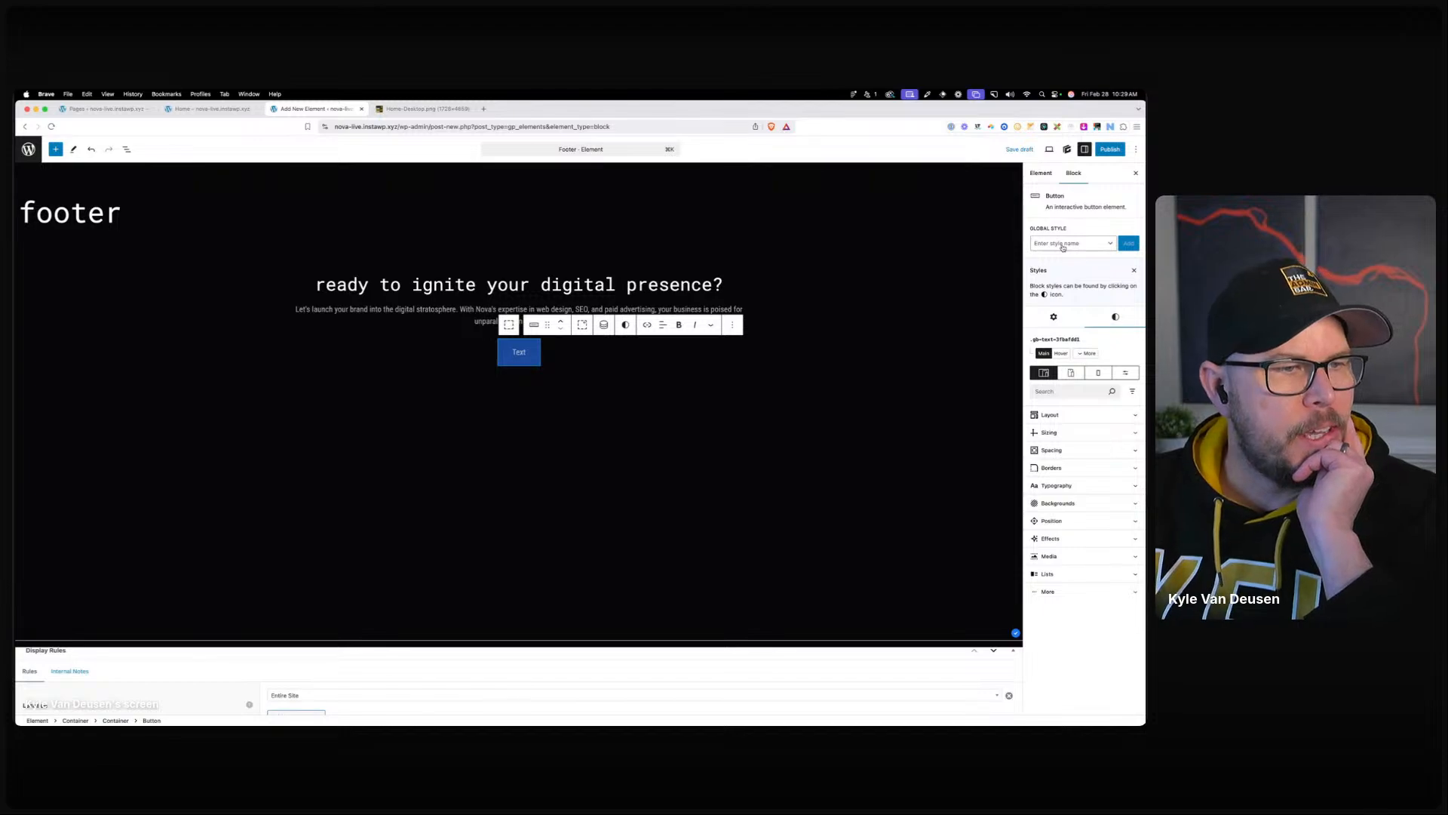
{"action": "key", "text": "super+Tab"}
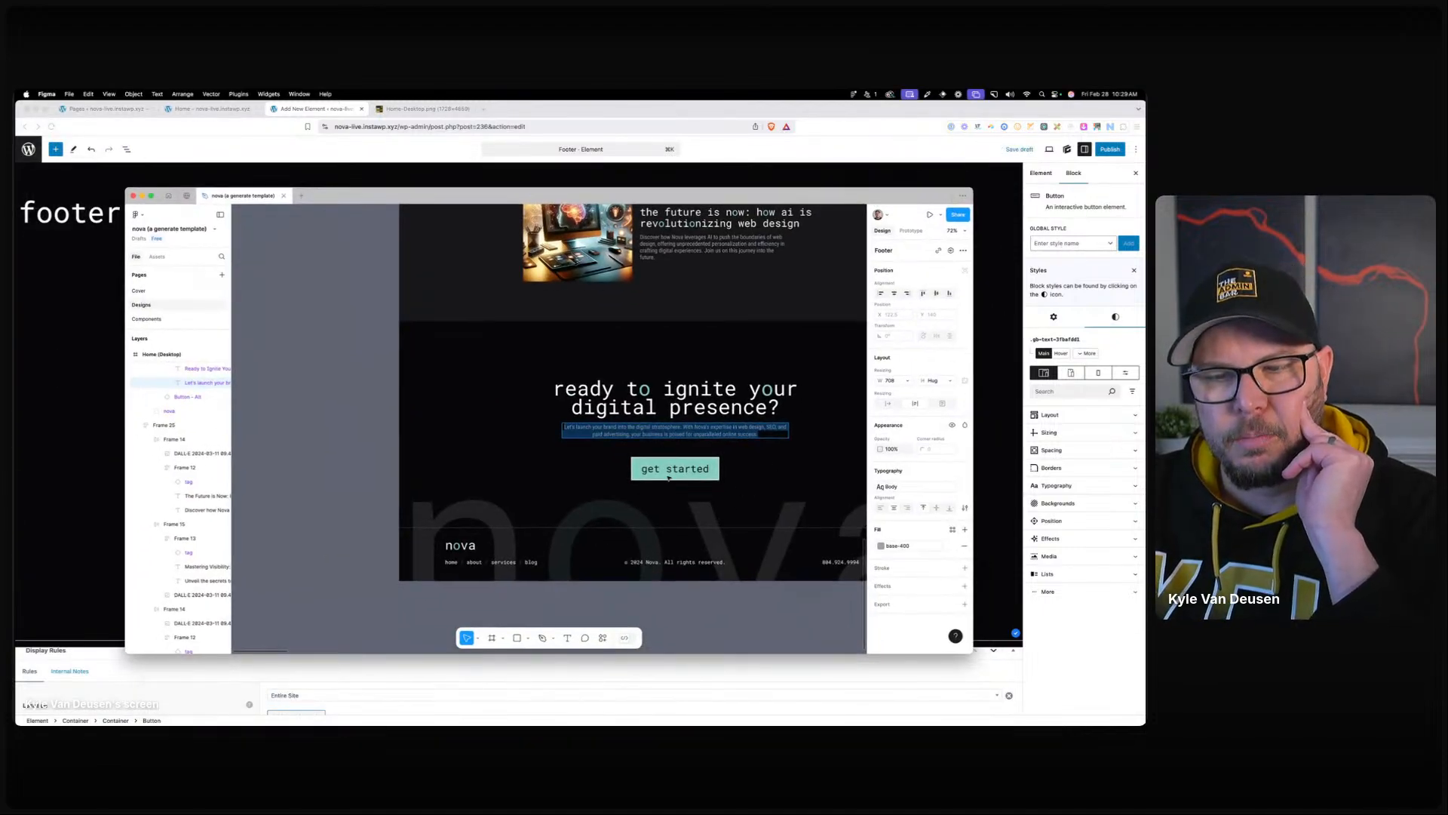
Look over the get started button in the nova Figma footer design.
{"action": "scroll", "coordinate": [668, 476], "scroll_direction": "right", "scroll_amount": 5}
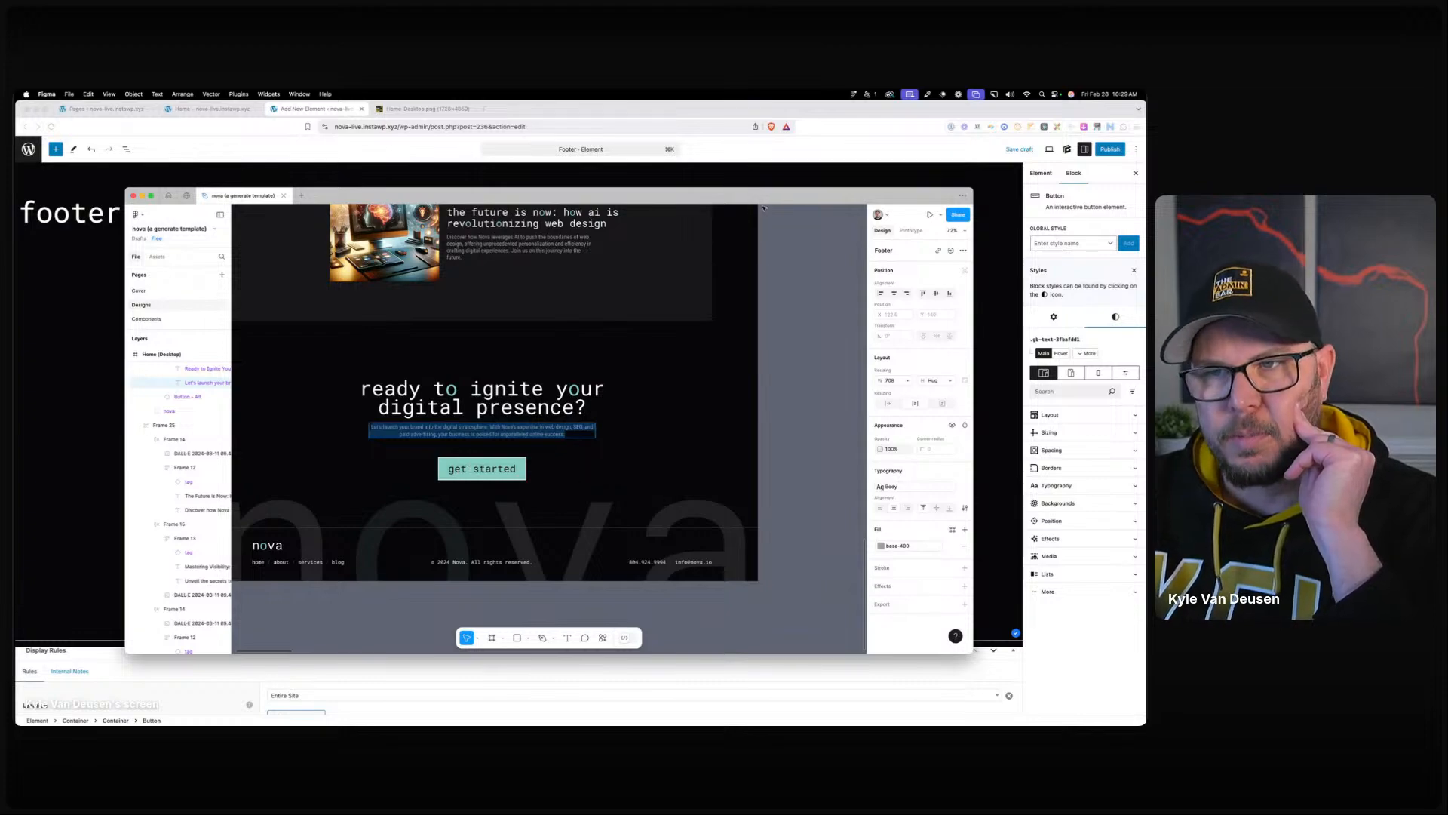
{"action": "key", "text": "super+Tab"}
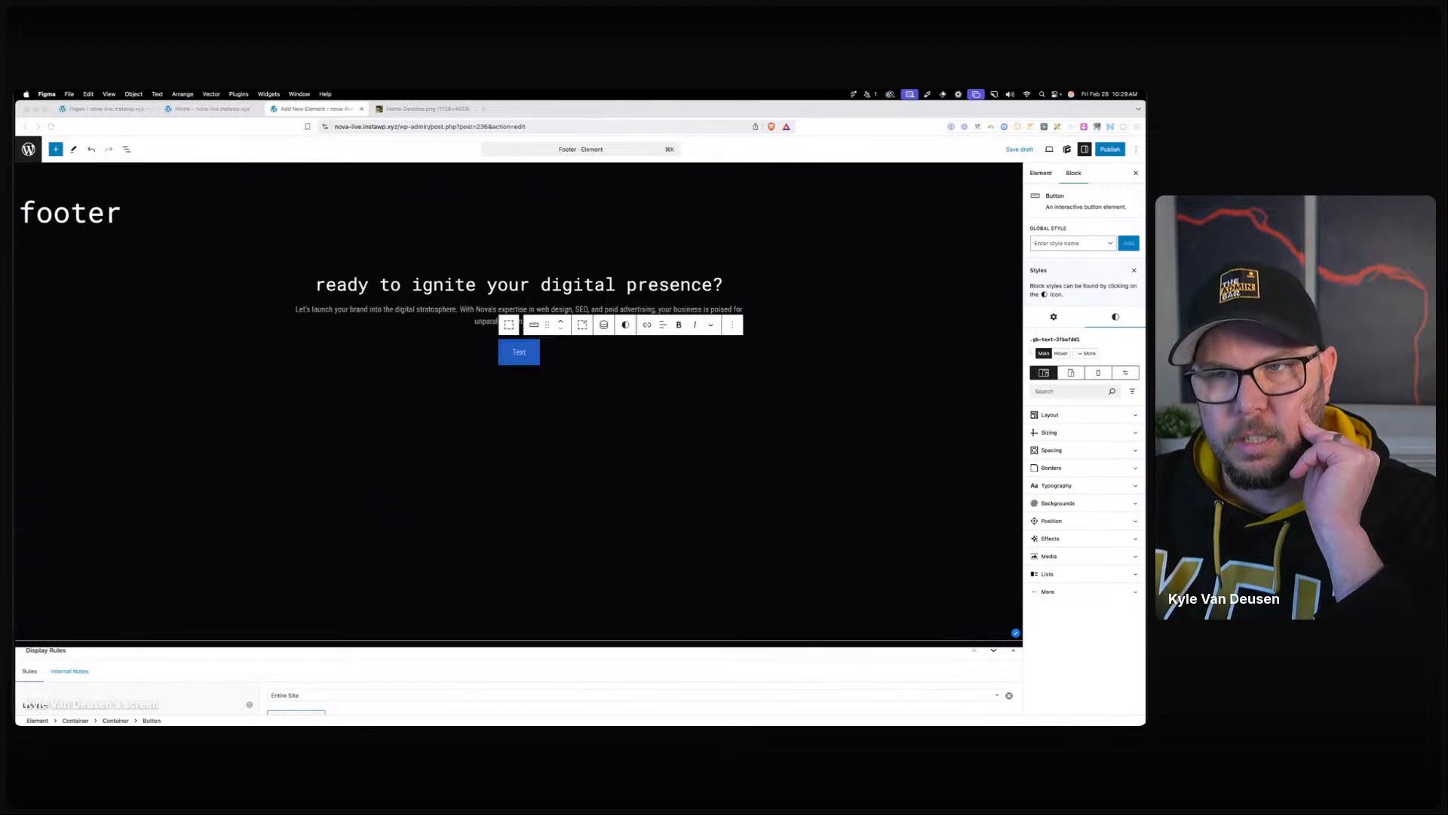
Create a .btn-primary global style for the button with a teal brand background colour.
{"action": "left_click", "coordinate": [1066, 245]}
{"action": "type", "text": "btn-primary"}
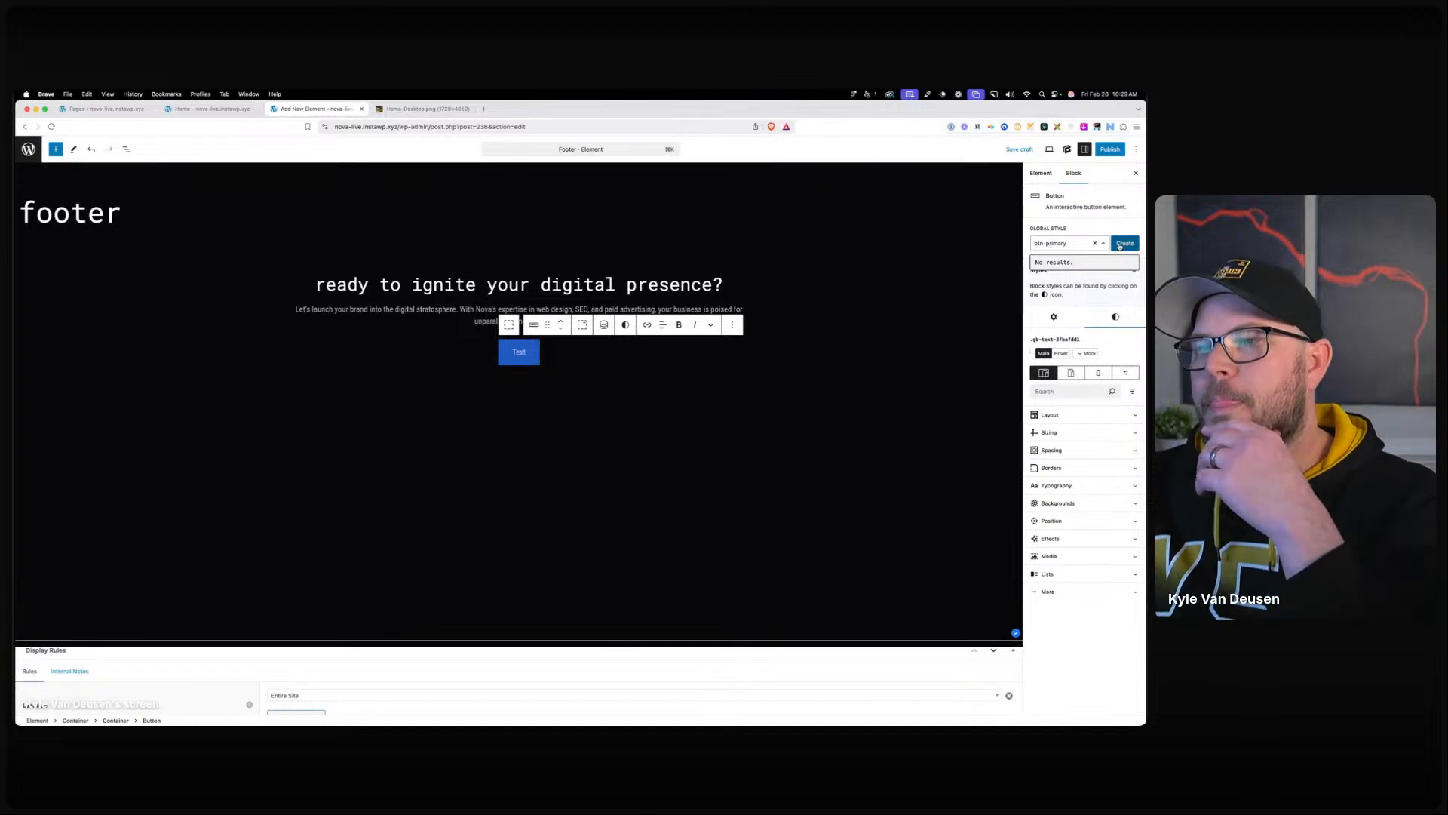
{"action": "left_click", "coordinate": [1125, 243]}
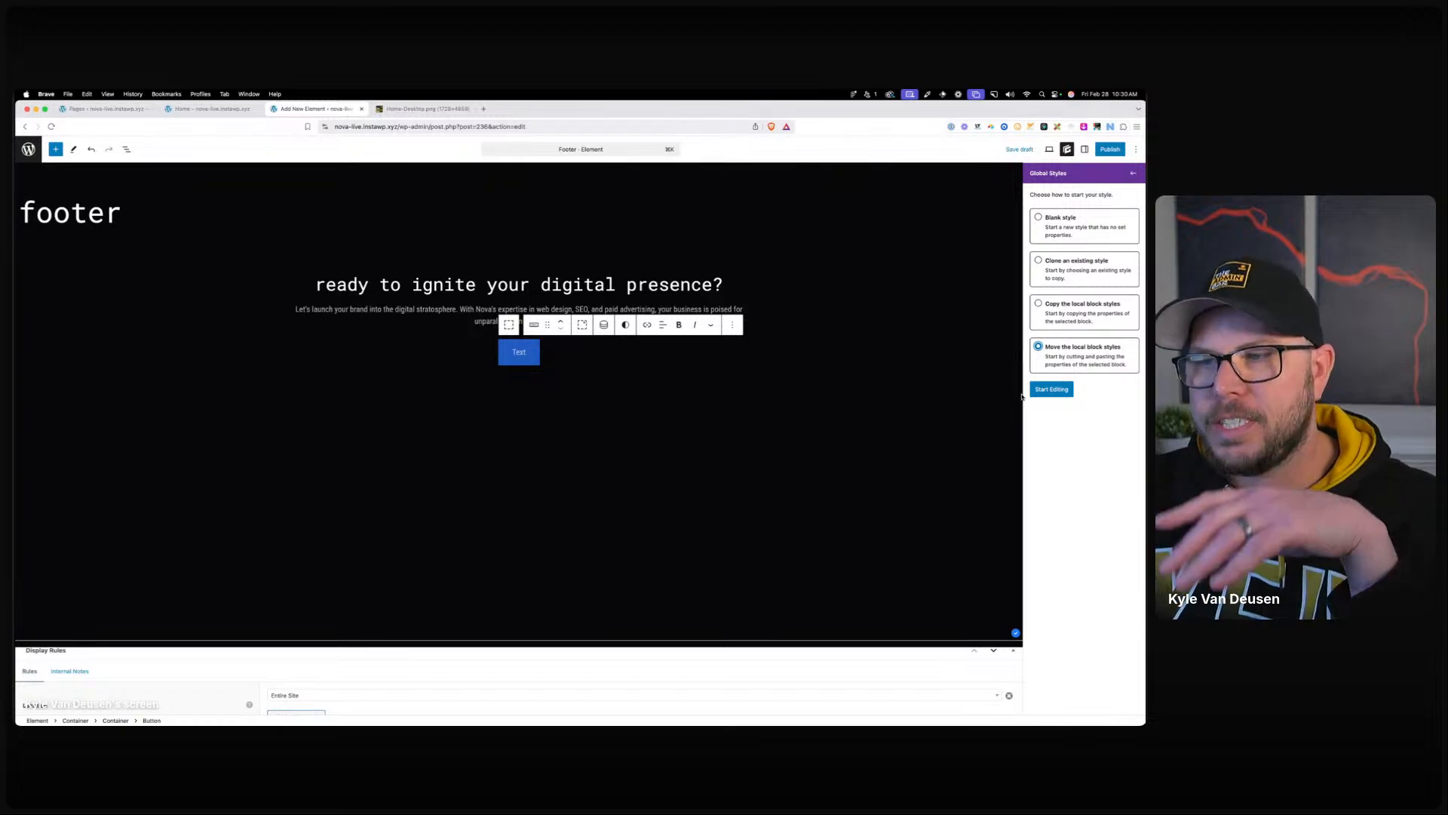
{"action": "left_click", "coordinate": [1052, 389]}
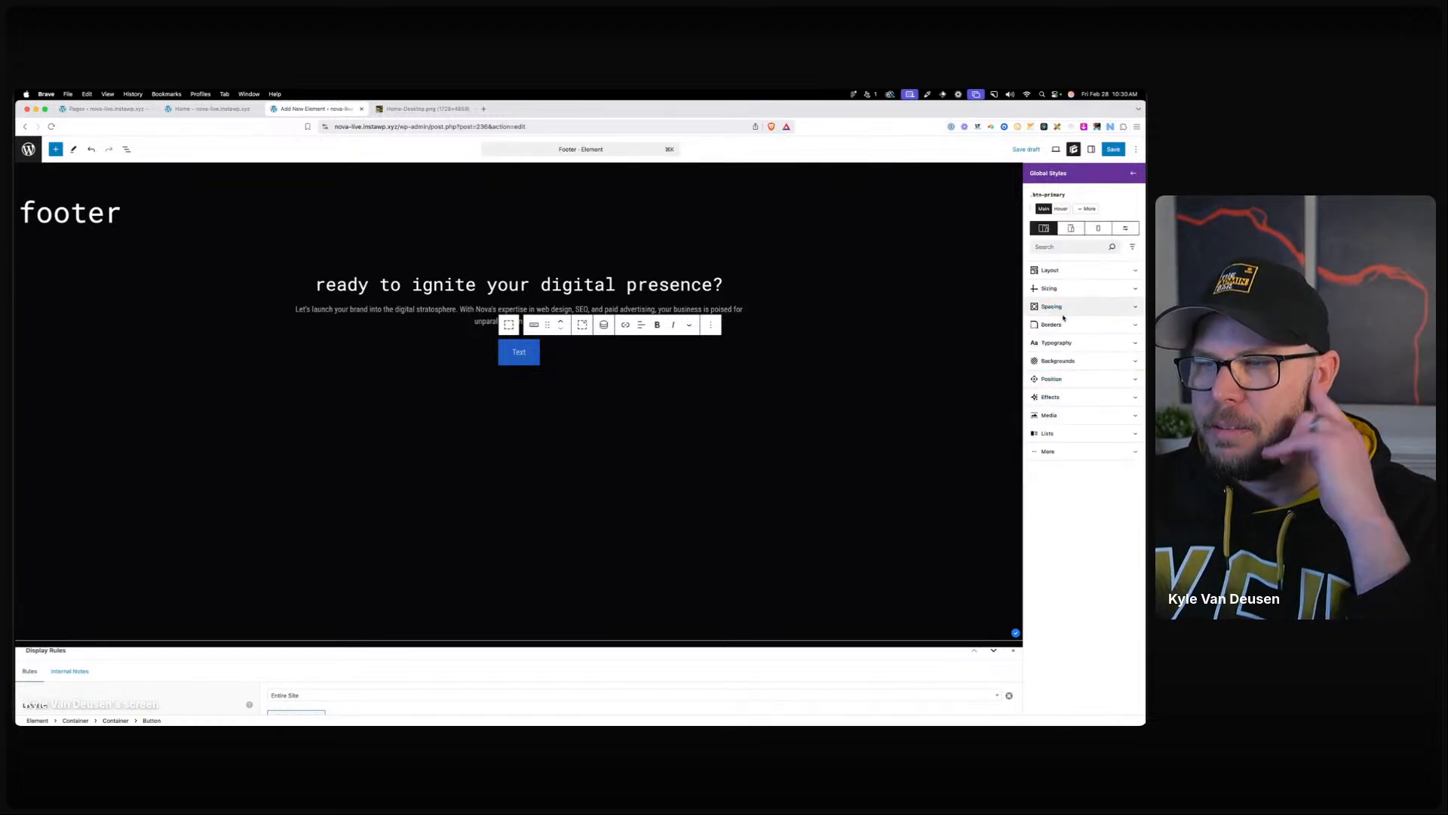
{"action": "left_click", "coordinate": [1058, 361]}
{"action": "left_click", "coordinate": [1038, 408]}
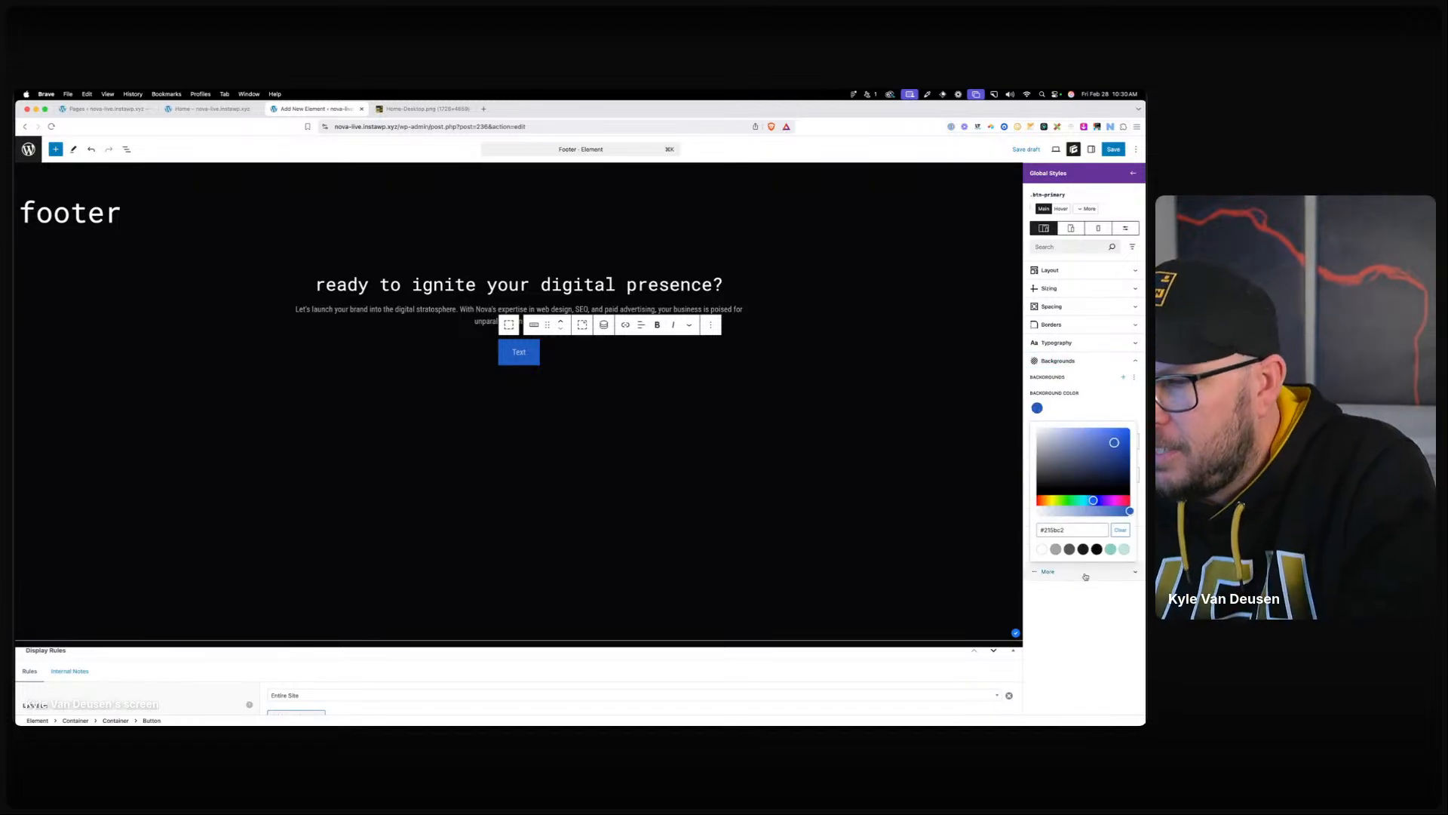
{"action": "left_click", "coordinate": [1110, 551]}
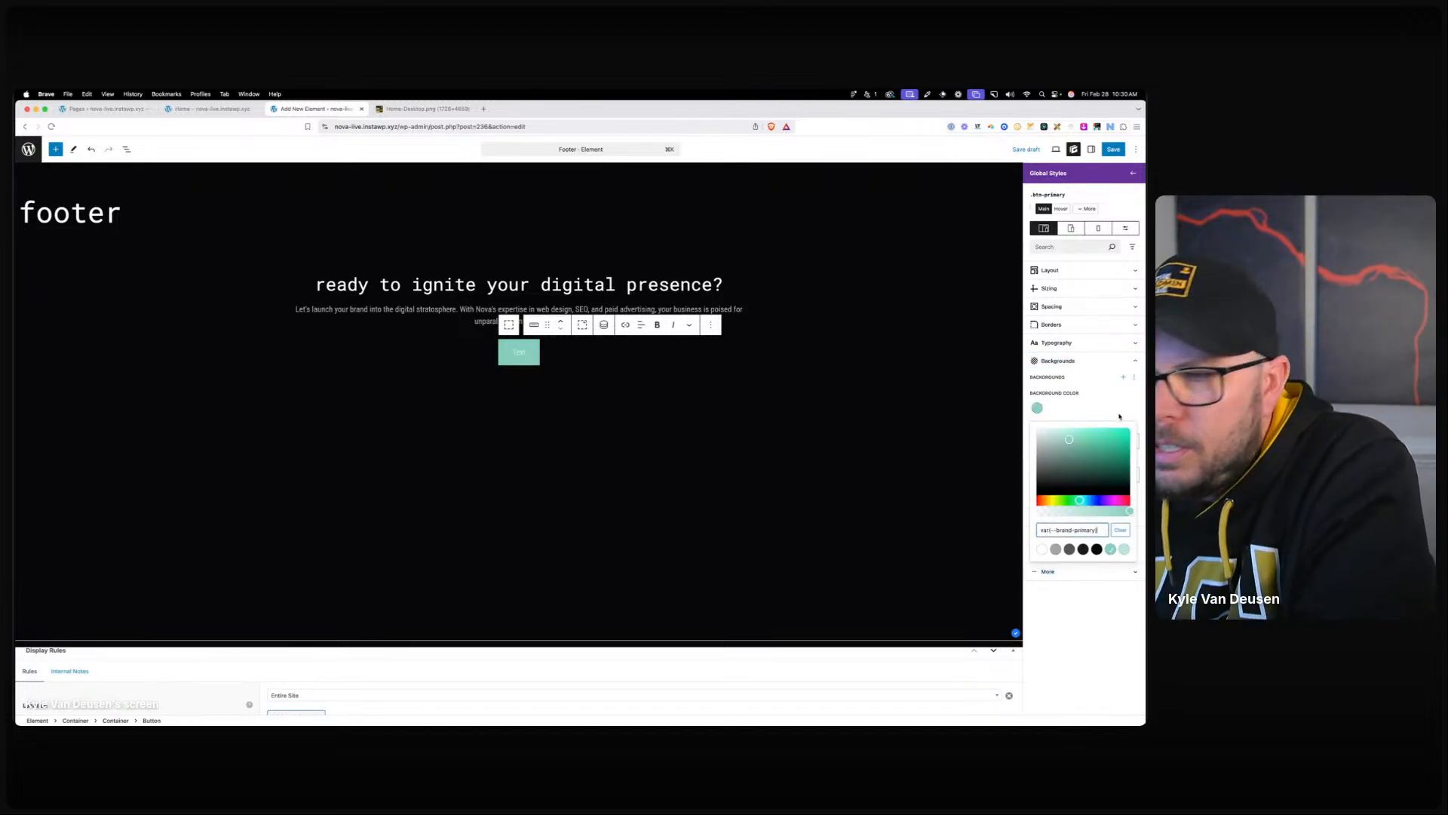
Give .btn-primary black neutral-950 text and a 2 px border on all sides.
{"action": "left_click", "coordinate": [1056, 342]}
{"action": "left_click", "coordinate": [1037, 376]}
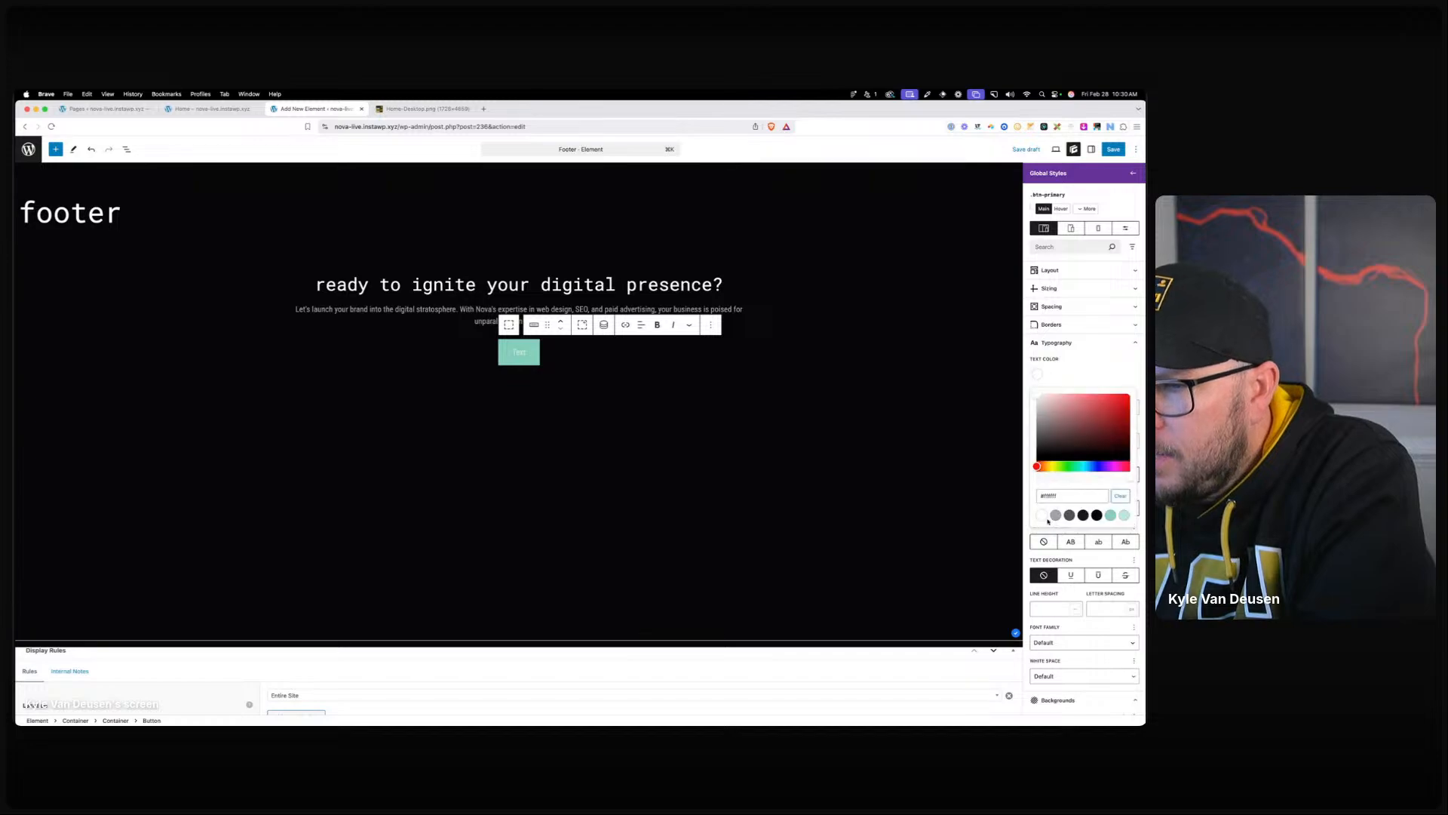
{"action": "left_click", "coordinate": [1083, 516]}
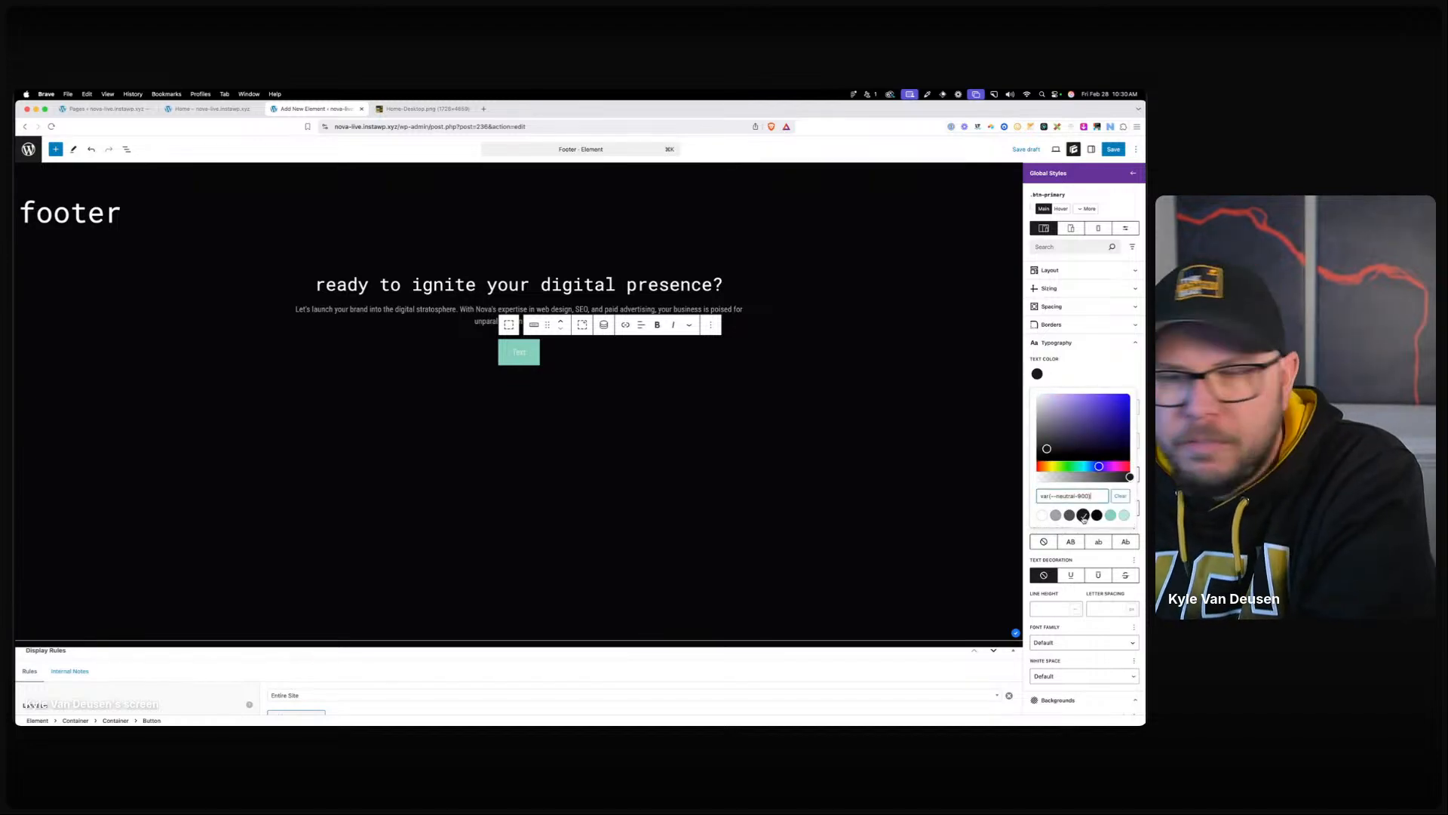
{"action": "left_click", "coordinate": [1098, 516]}
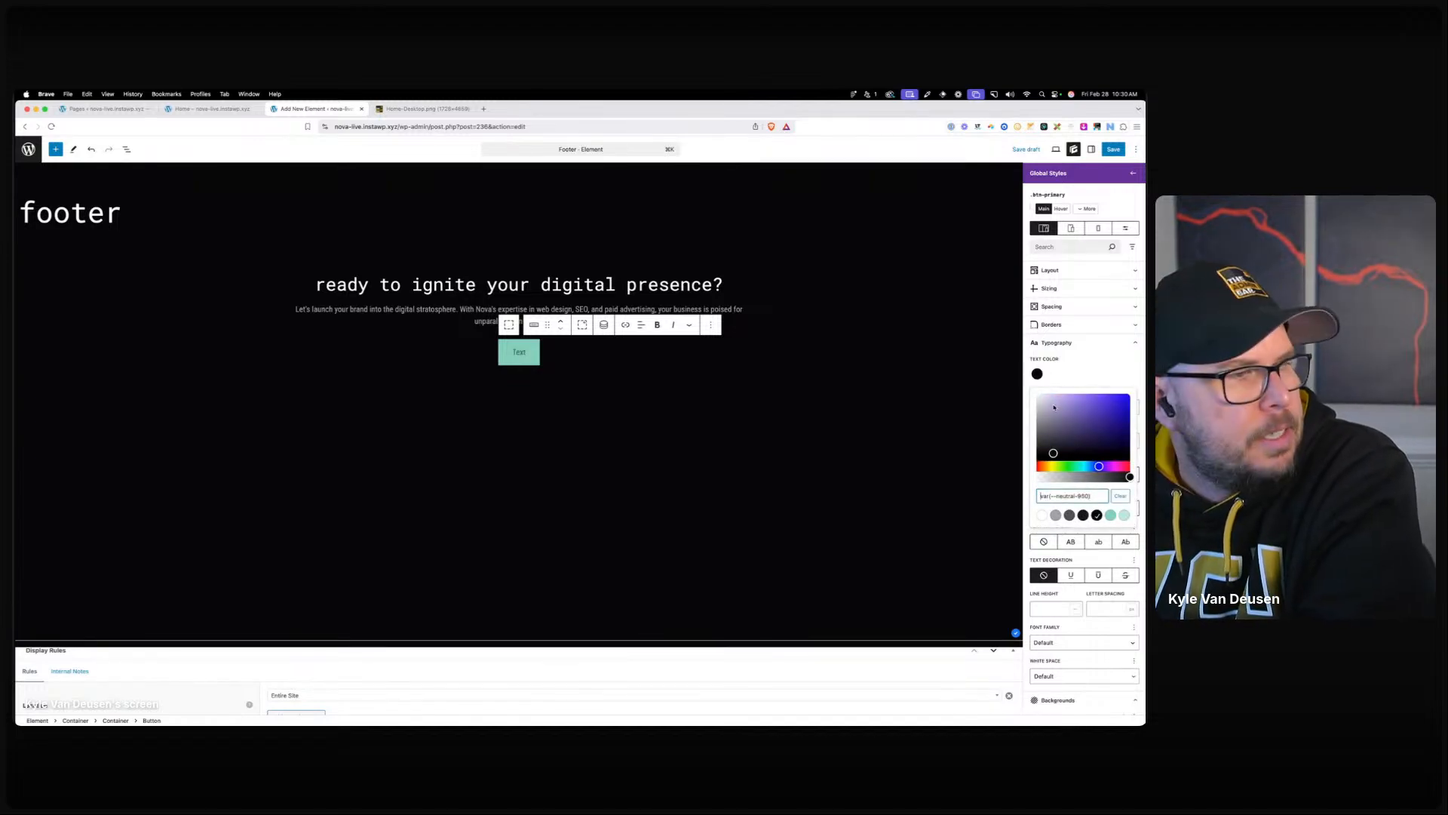
{"action": "left_click", "coordinate": [1061, 377]}
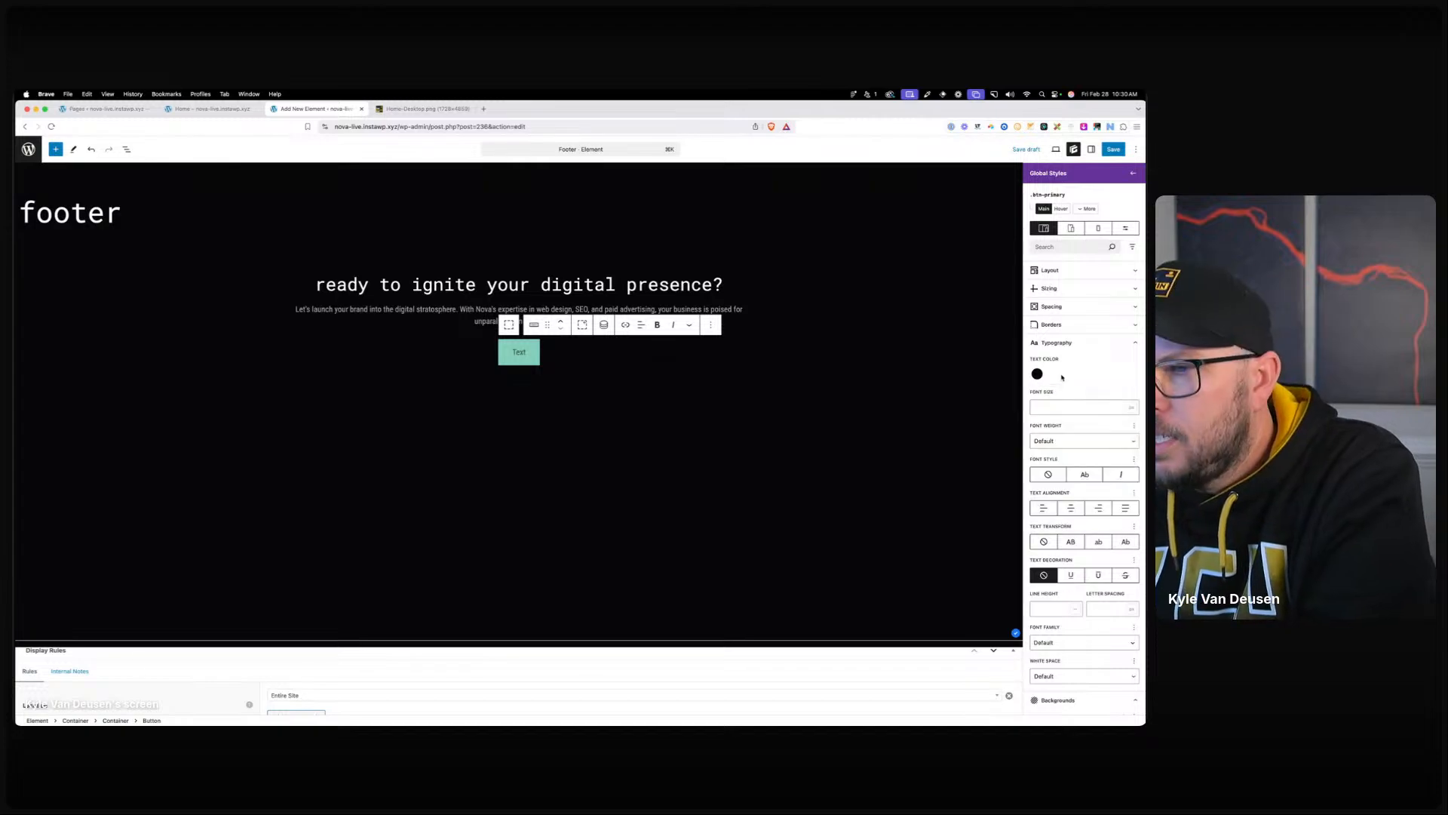
{"action": "left_click", "coordinate": [1056, 325]}
{"action": "left_click", "coordinate": [1052, 362]}
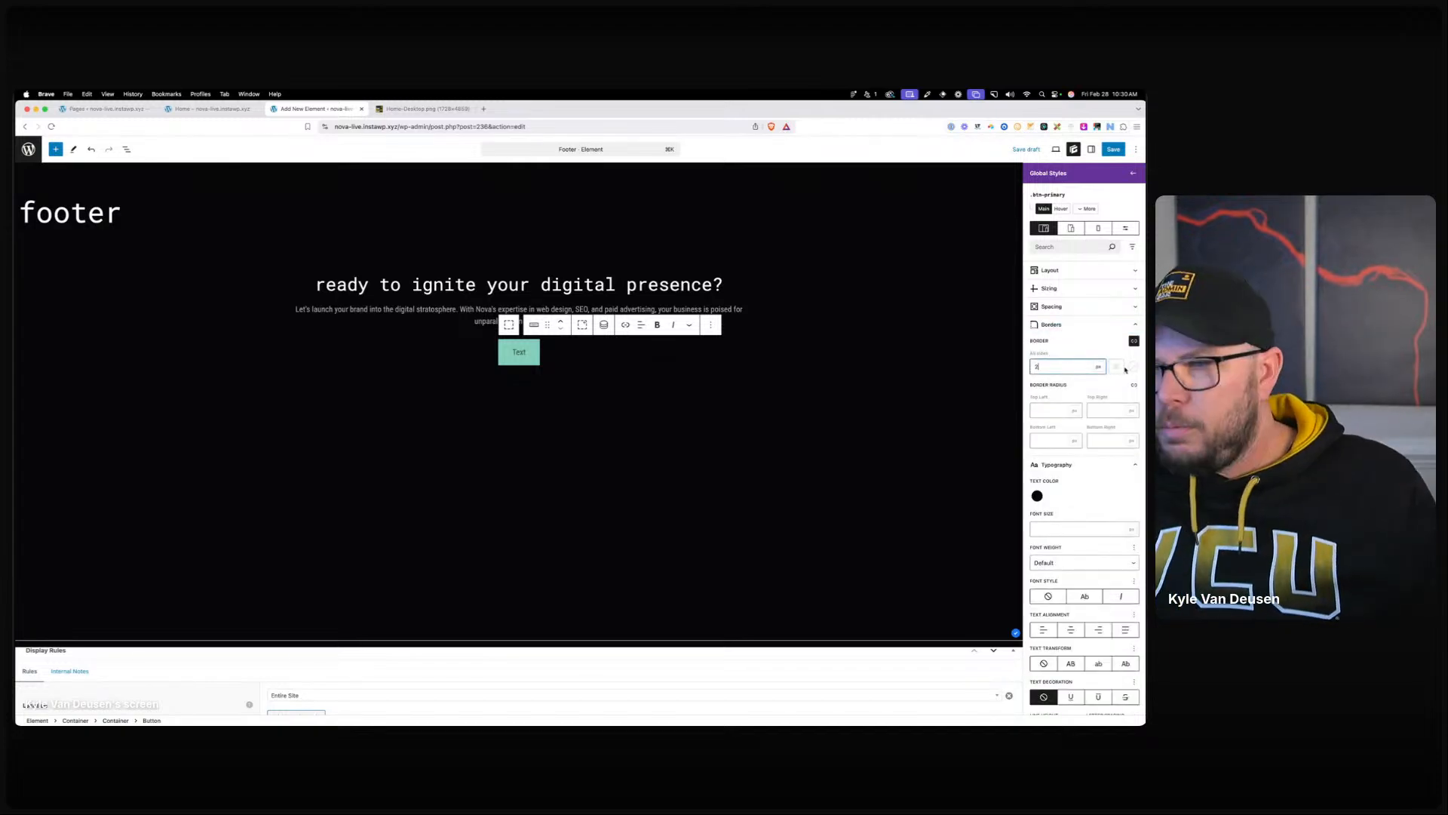
{"action": "left_click", "coordinate": [1132, 367]}
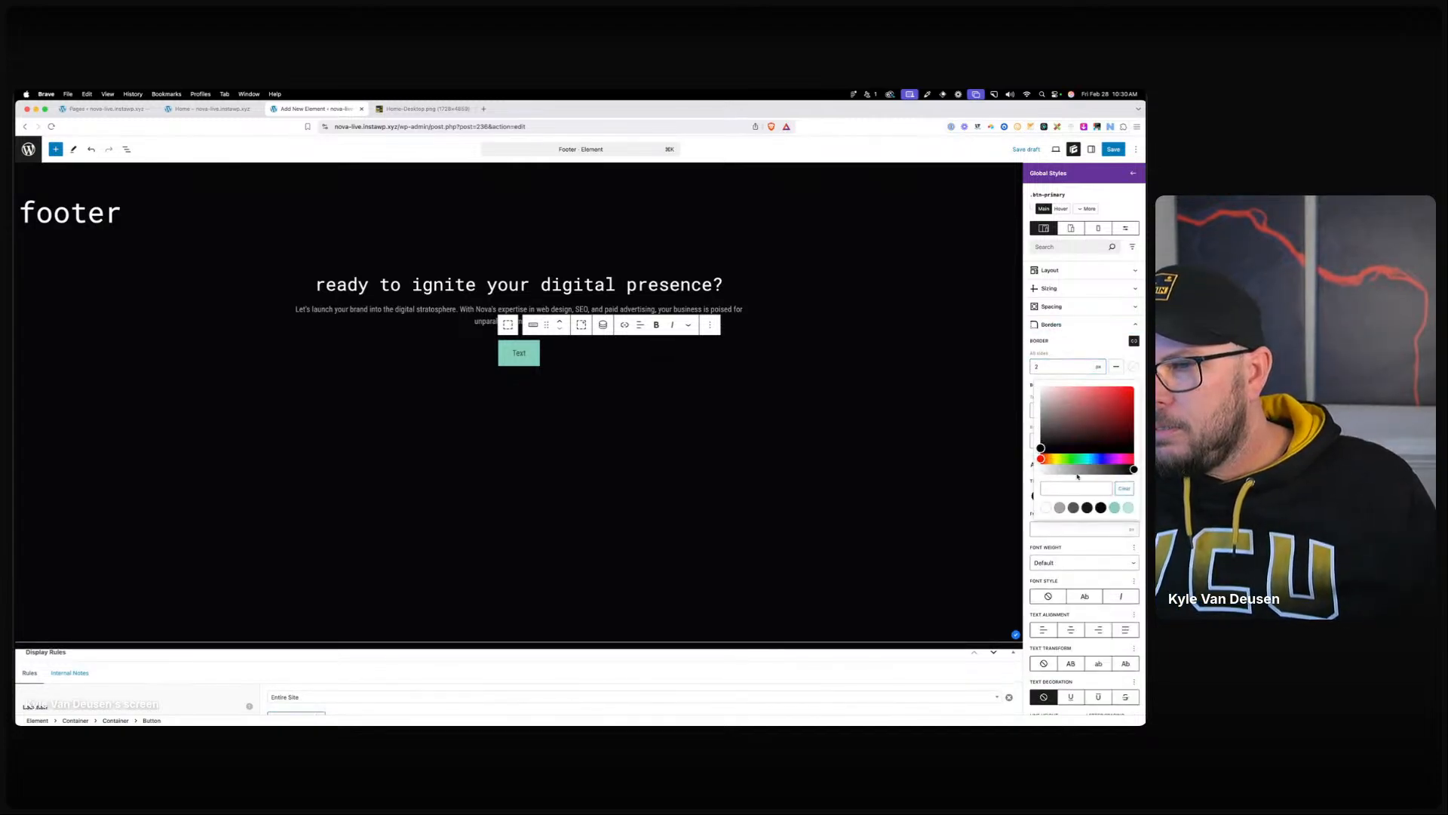
{"action": "left_click", "coordinate": [1082, 354]}
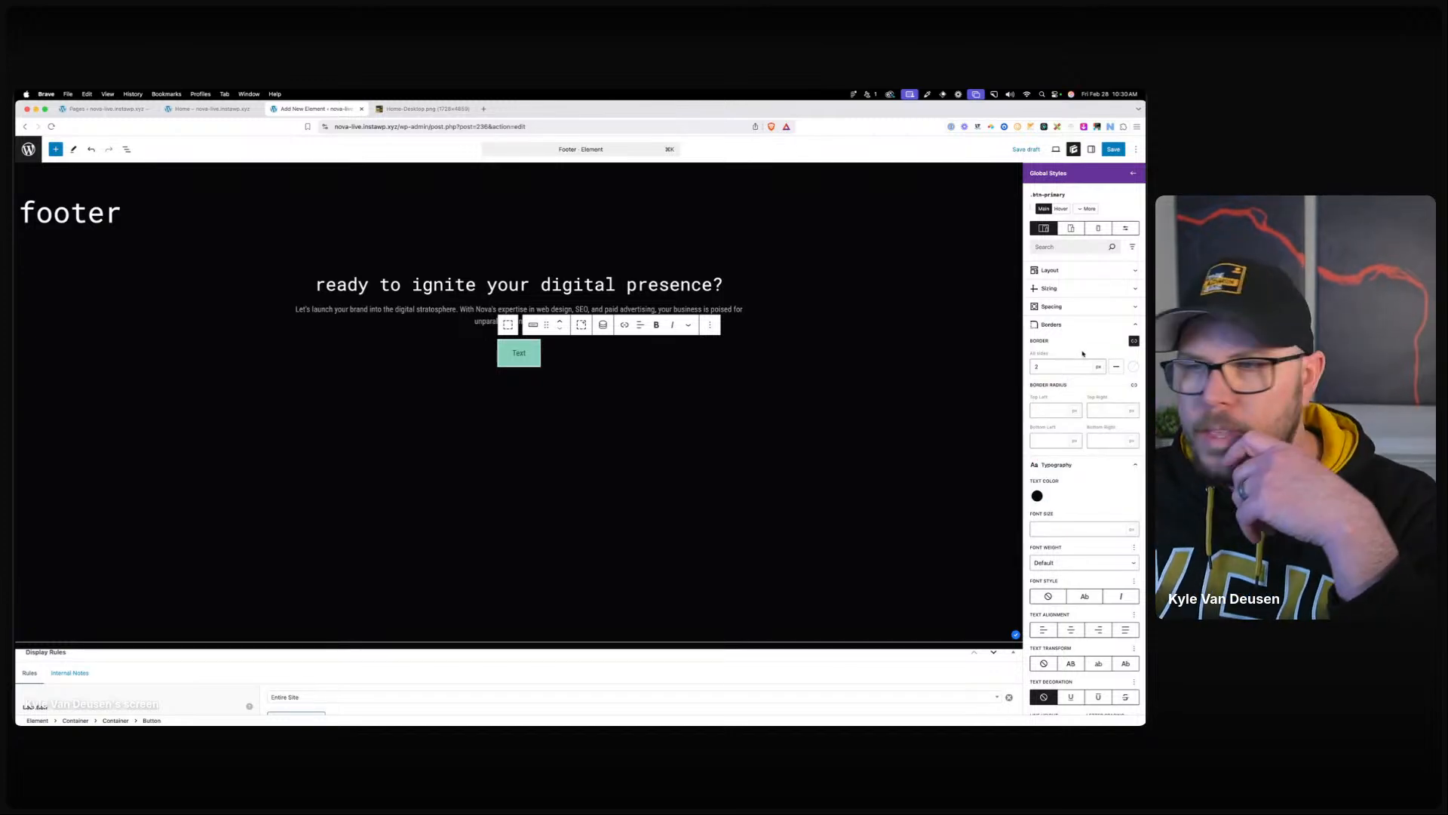
Change the button label to 'Get Started', set in lowercase Roboto Mono.
{"action": "double_click", "coordinate": [519, 353]}
{"action": "type", "text": "Get"}
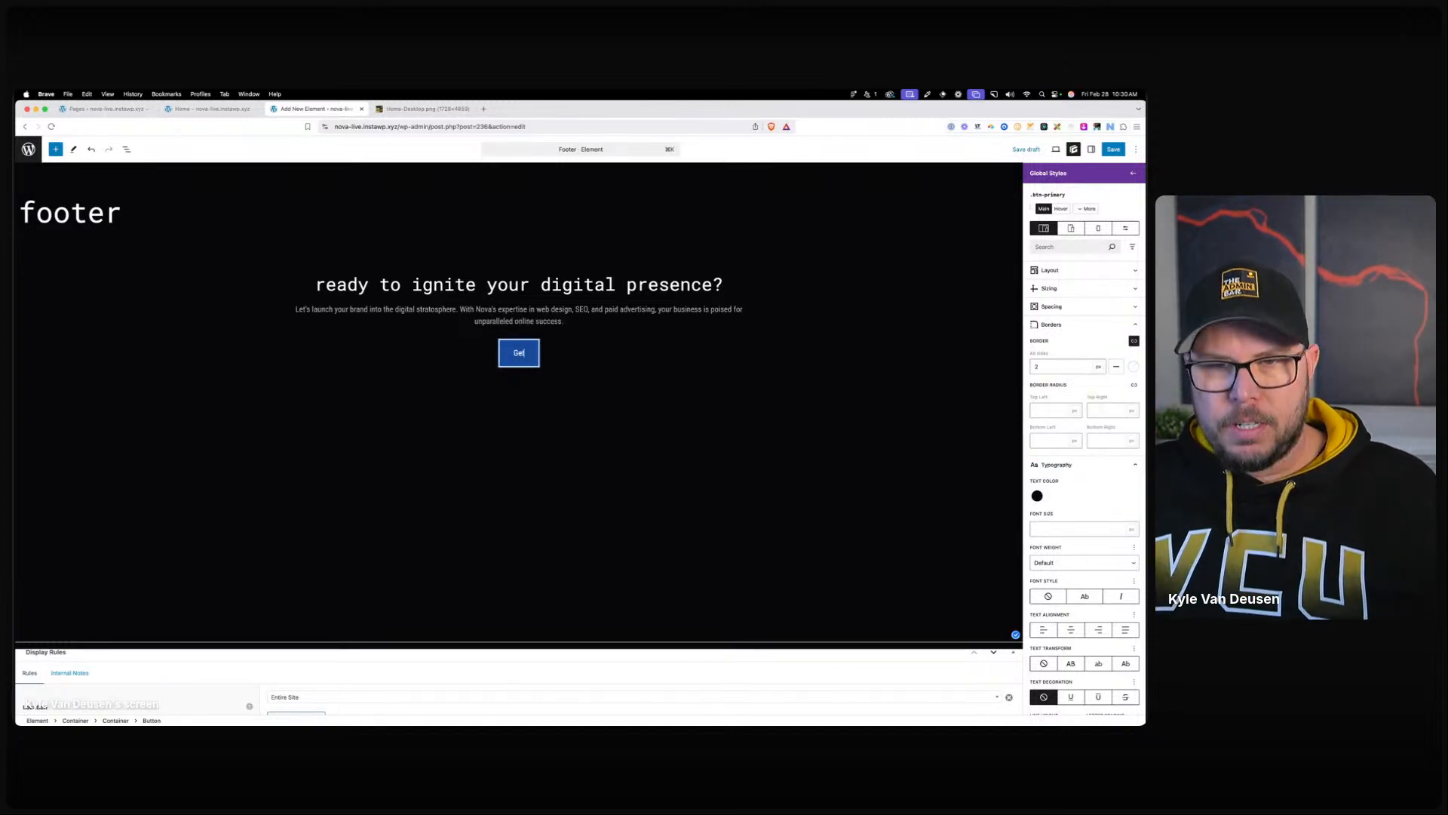
{"action": "type", "text": " Started"}
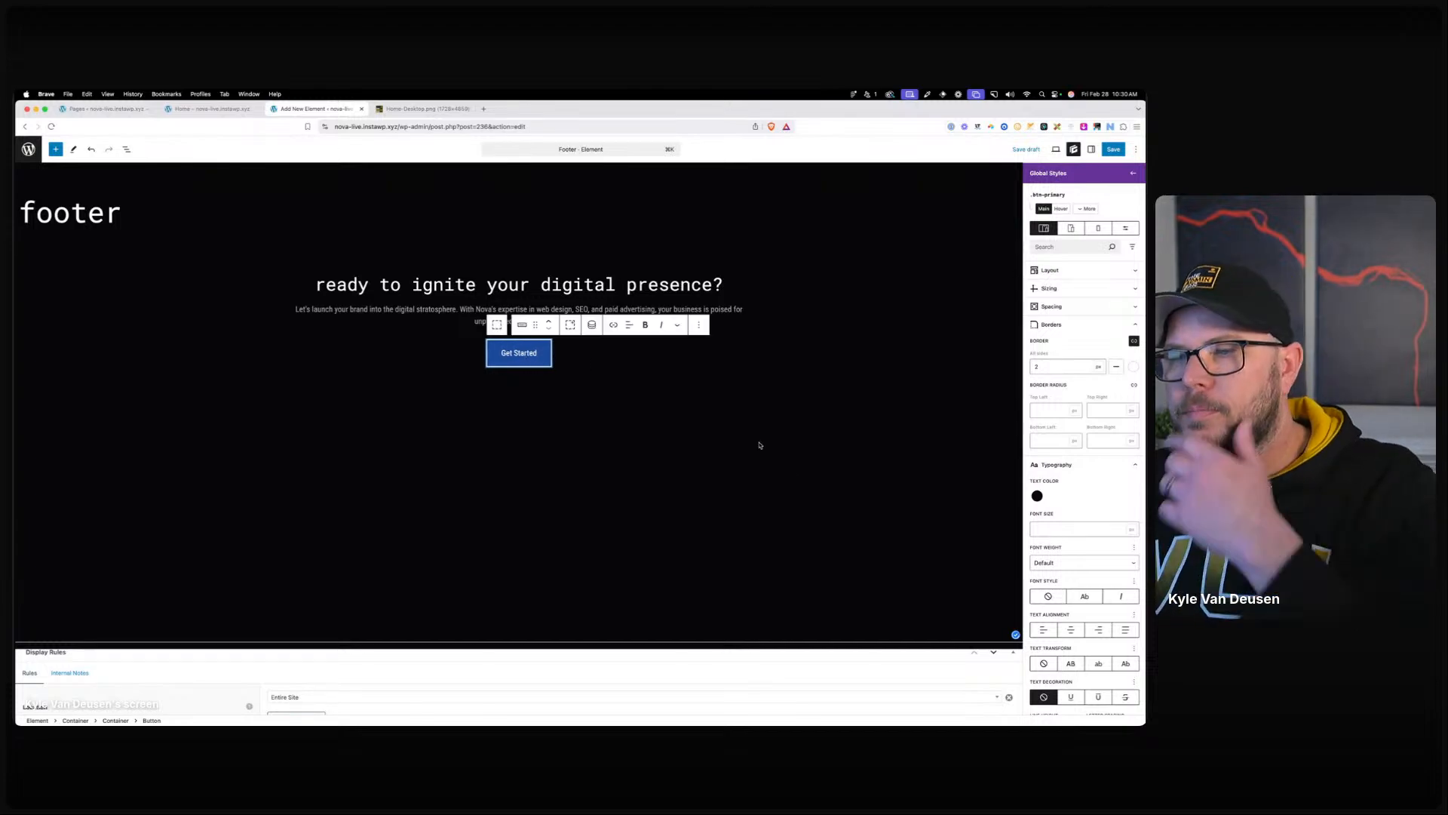
{"action": "scroll", "coordinate": [1107, 512], "scroll_direction": "down", "scroll_amount": 5}
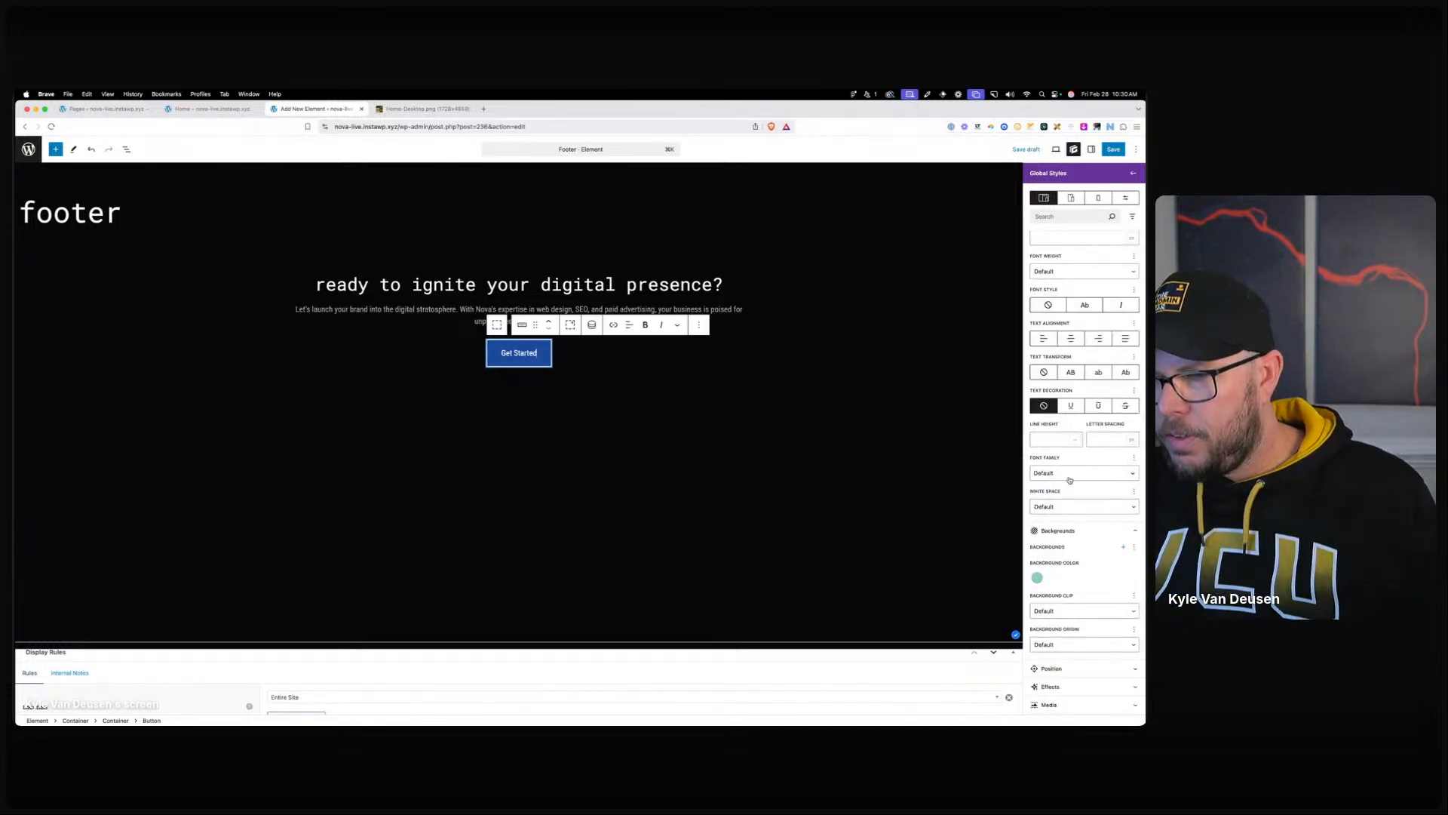
{"action": "left_click", "coordinate": [1071, 474]}
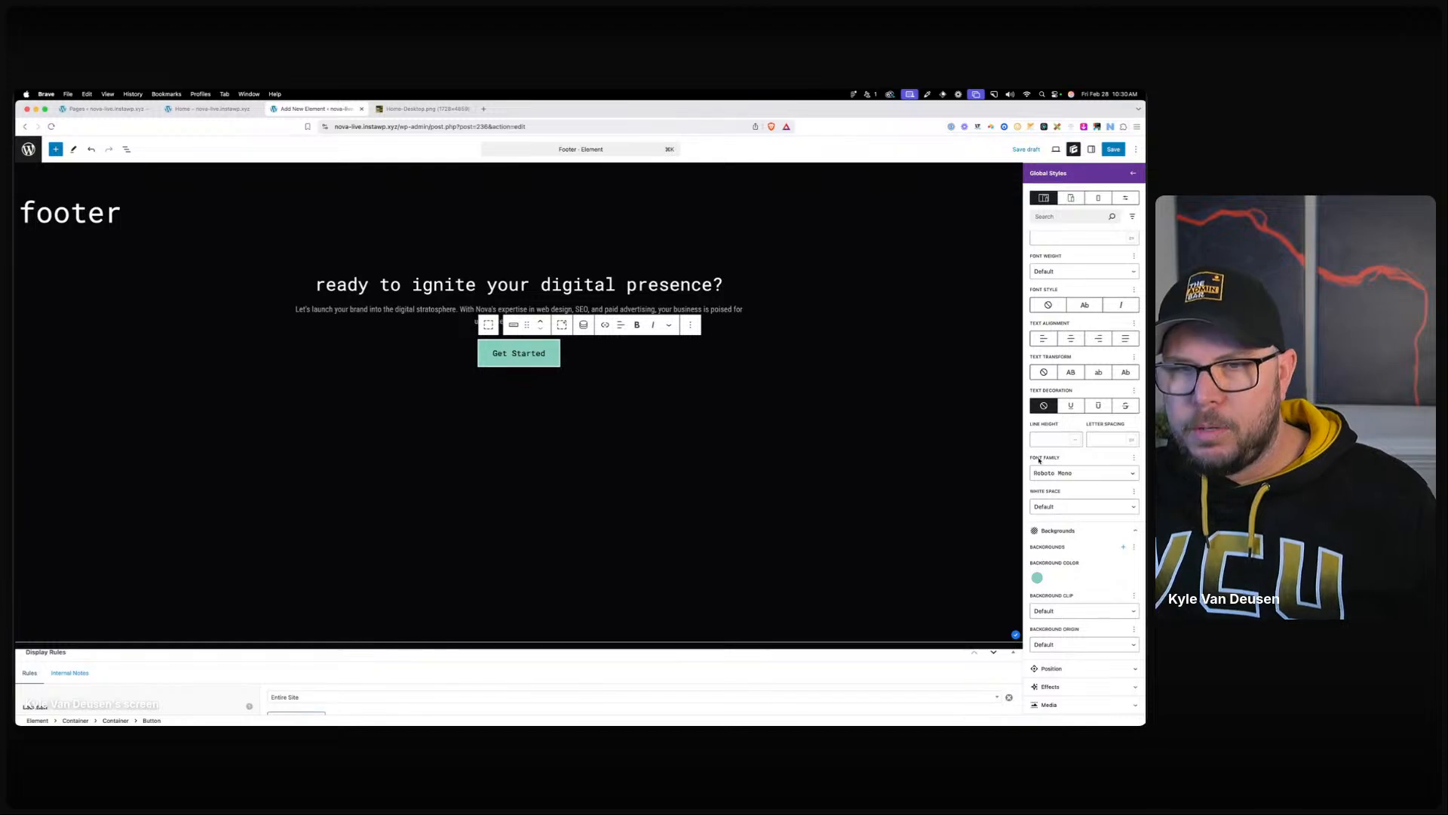
{"action": "left_click", "coordinate": [1098, 373]}
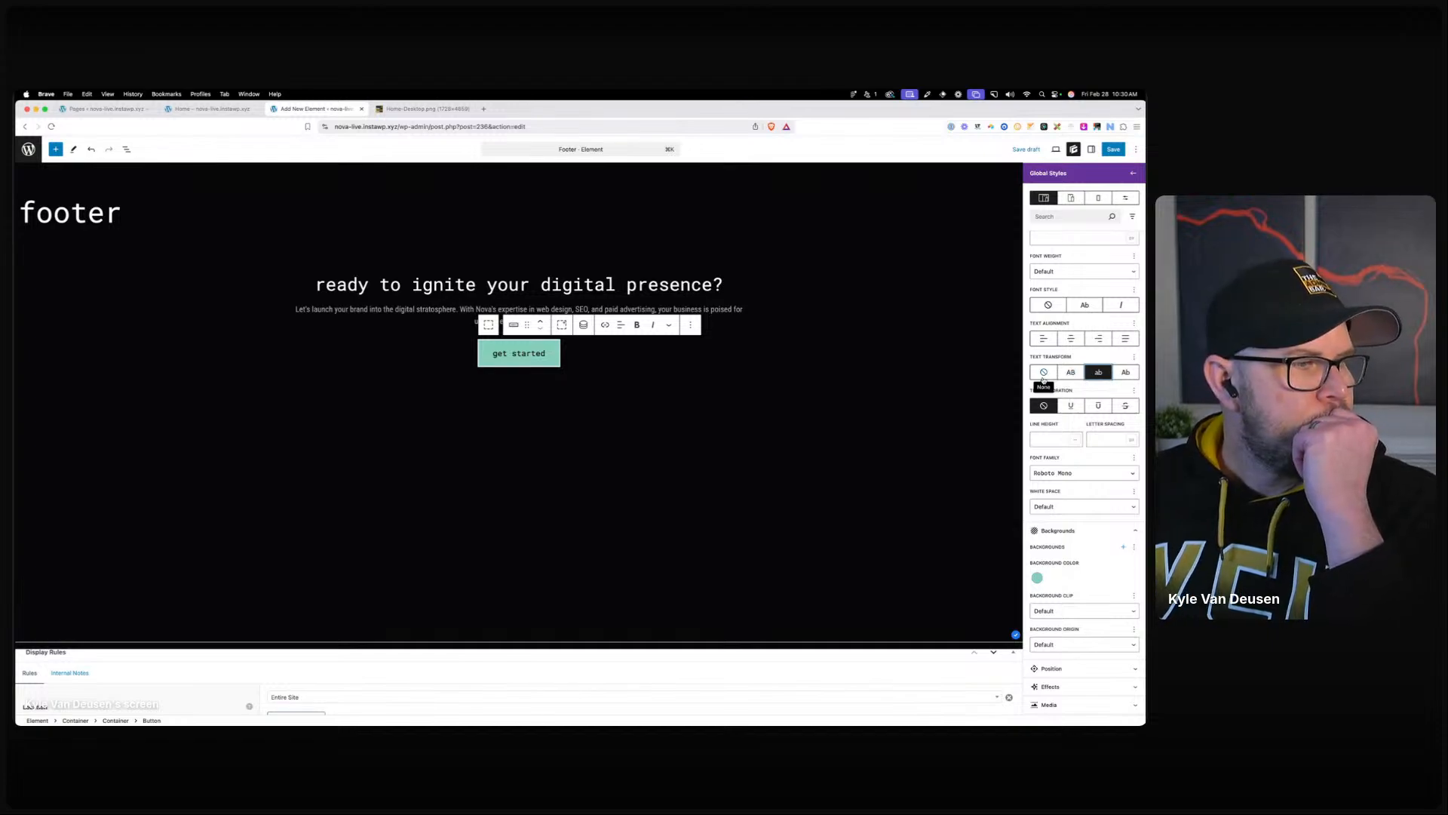
{"action": "scroll", "coordinate": [1075, 287], "scroll_direction": "up", "scroll_amount": 5}
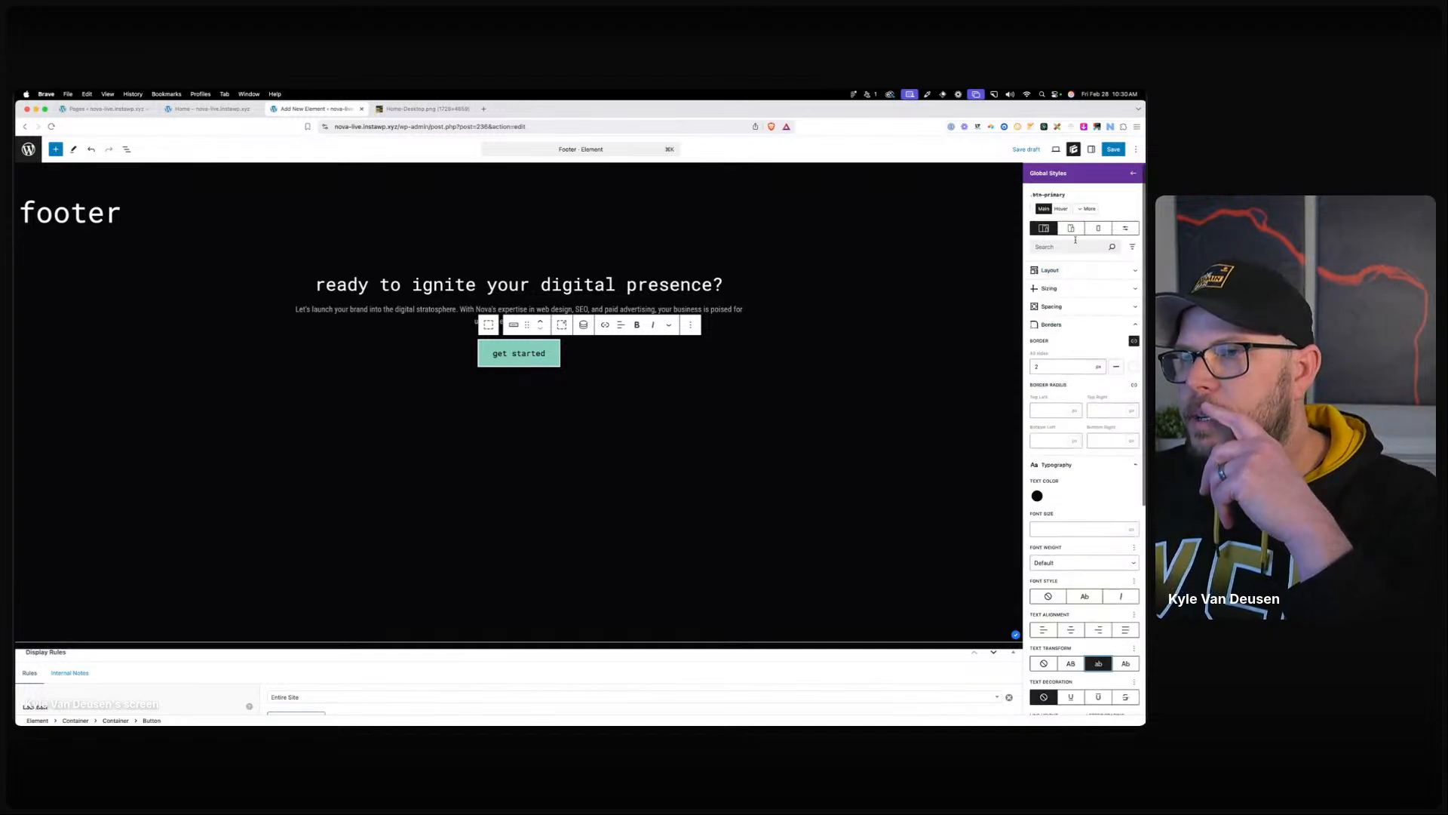
Set the button's hover and focus state to a light teal background with black text.
{"action": "left_click", "coordinate": [1086, 208]}
{"action": "left_click", "coordinate": [1071, 299]}
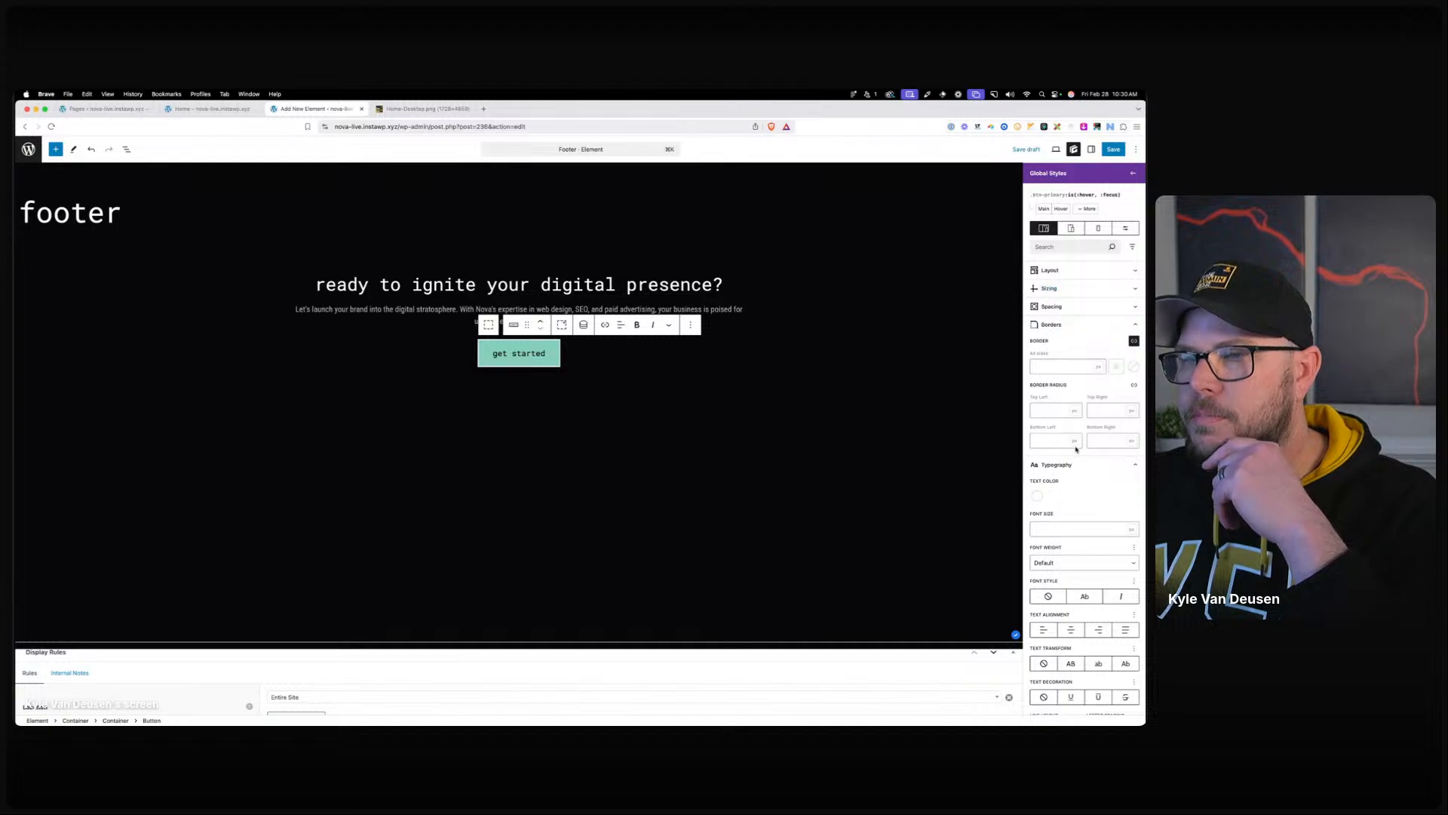
{"action": "scroll", "coordinate": [1067, 476], "scroll_direction": "down", "scroll_amount": 6}
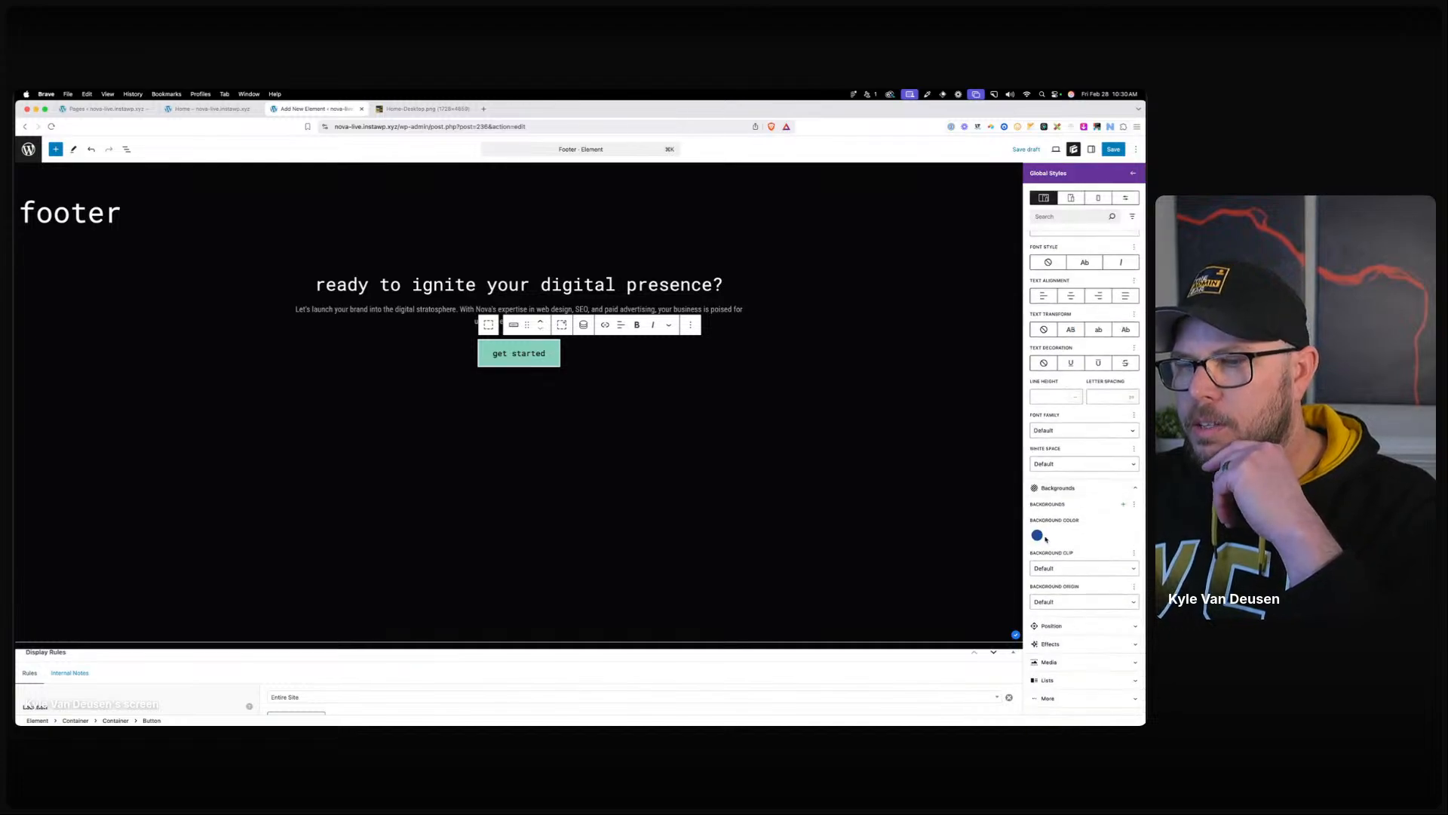
{"action": "left_click", "coordinate": [1038, 537]}
{"action": "left_click", "coordinate": [1122, 676]}
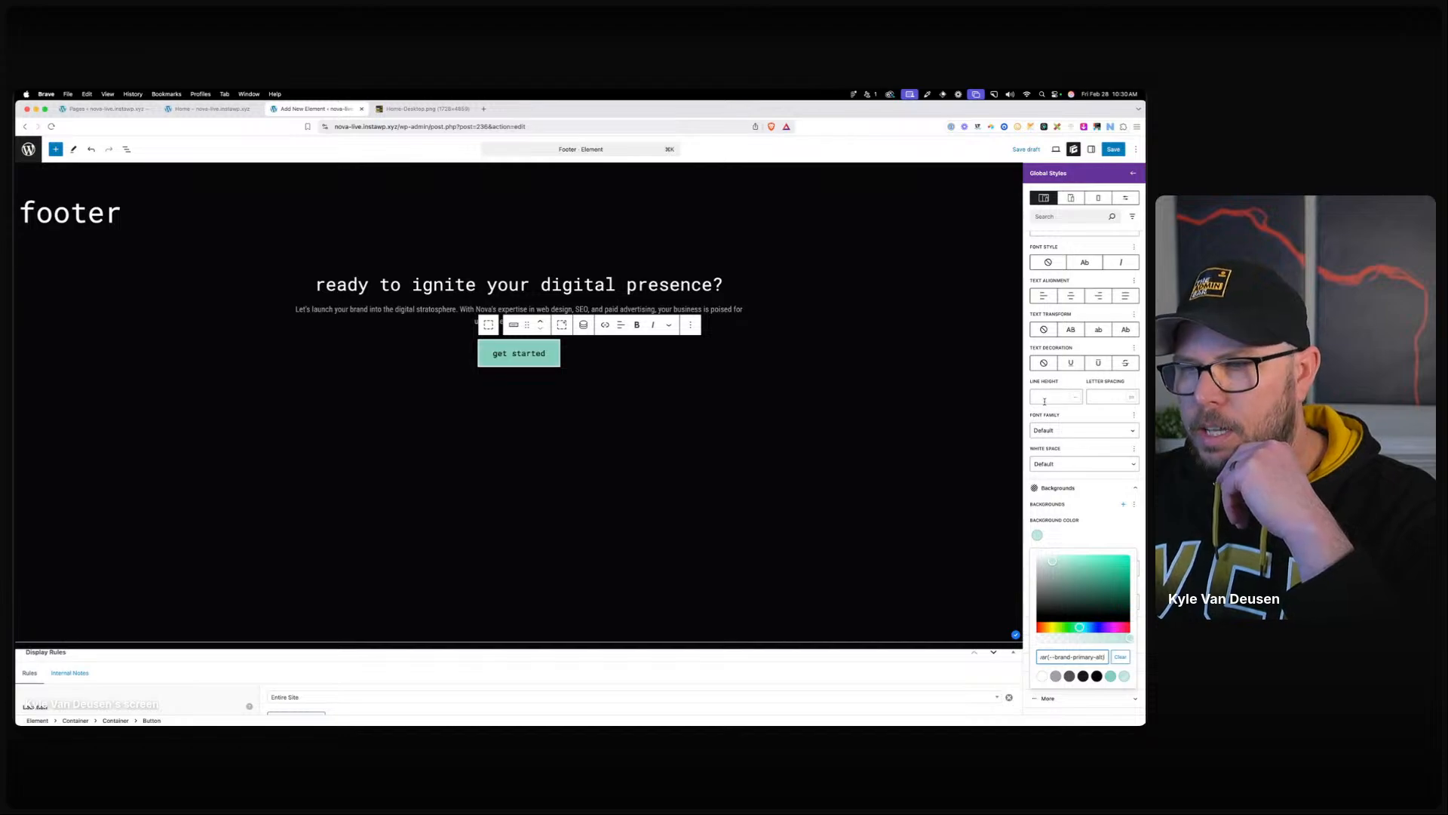
{"action": "scroll", "coordinate": [1052, 411], "scroll_direction": "up", "scroll_amount": 4}
{"action": "left_click", "coordinate": [1038, 346]}
{"action": "left_click", "coordinate": [1098, 486]}
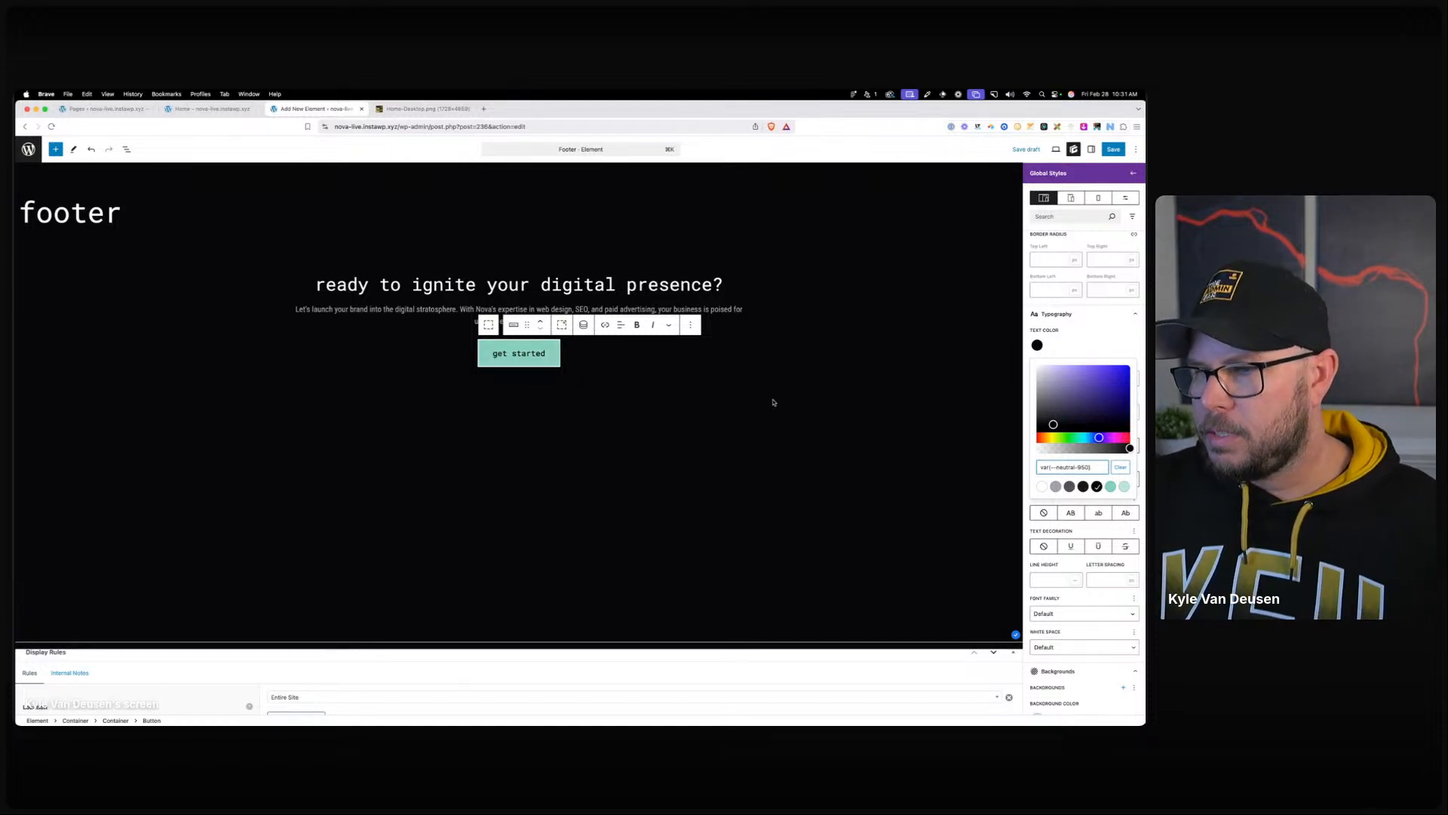
{"action": "left_click", "coordinate": [634, 372]}
Add a blank btn-primary--large global style with a 1.5 rem font size to the button.
{"action": "left_click", "coordinate": [520, 353]}
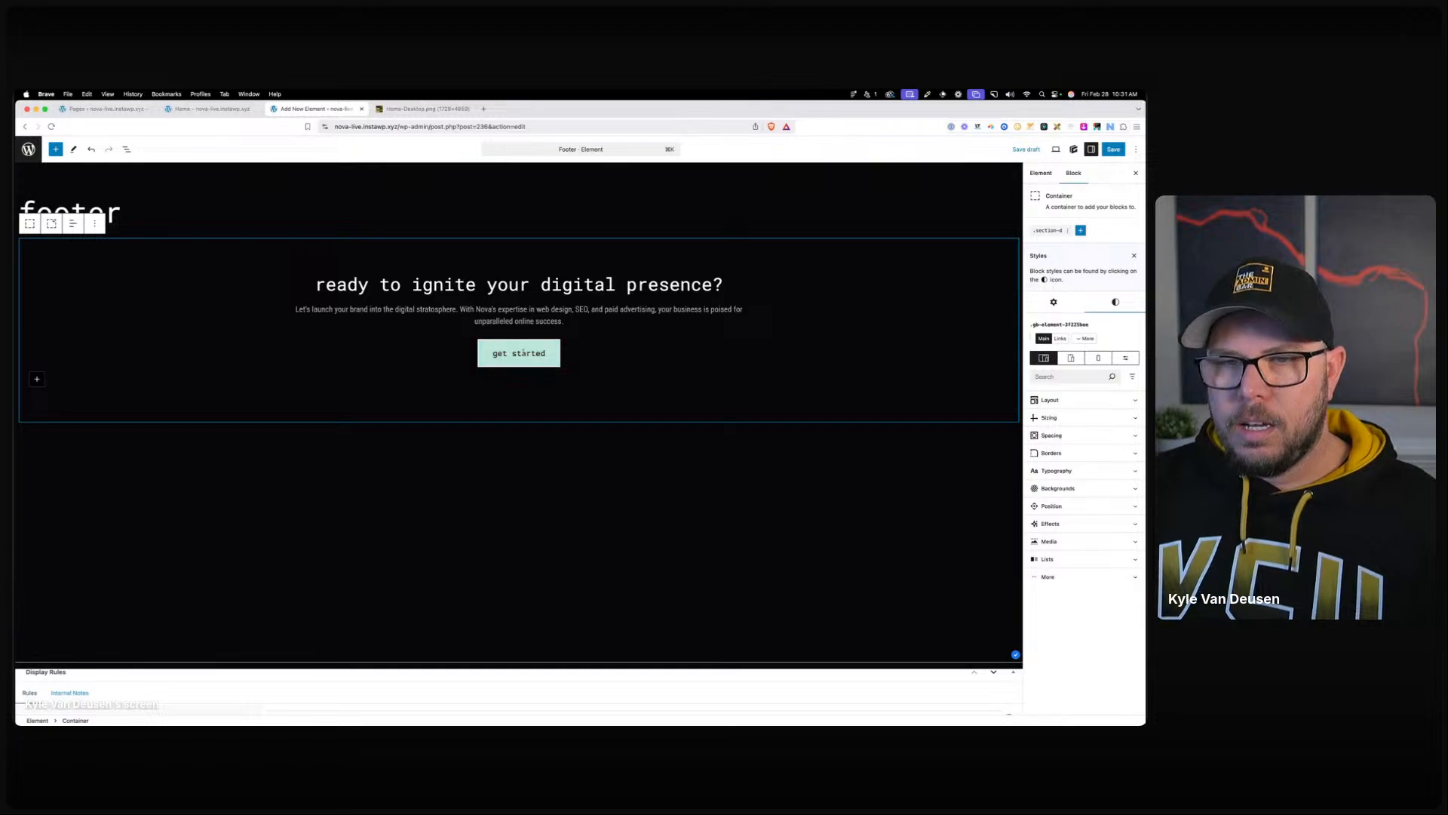
{"action": "left_click", "coordinate": [1086, 230]}
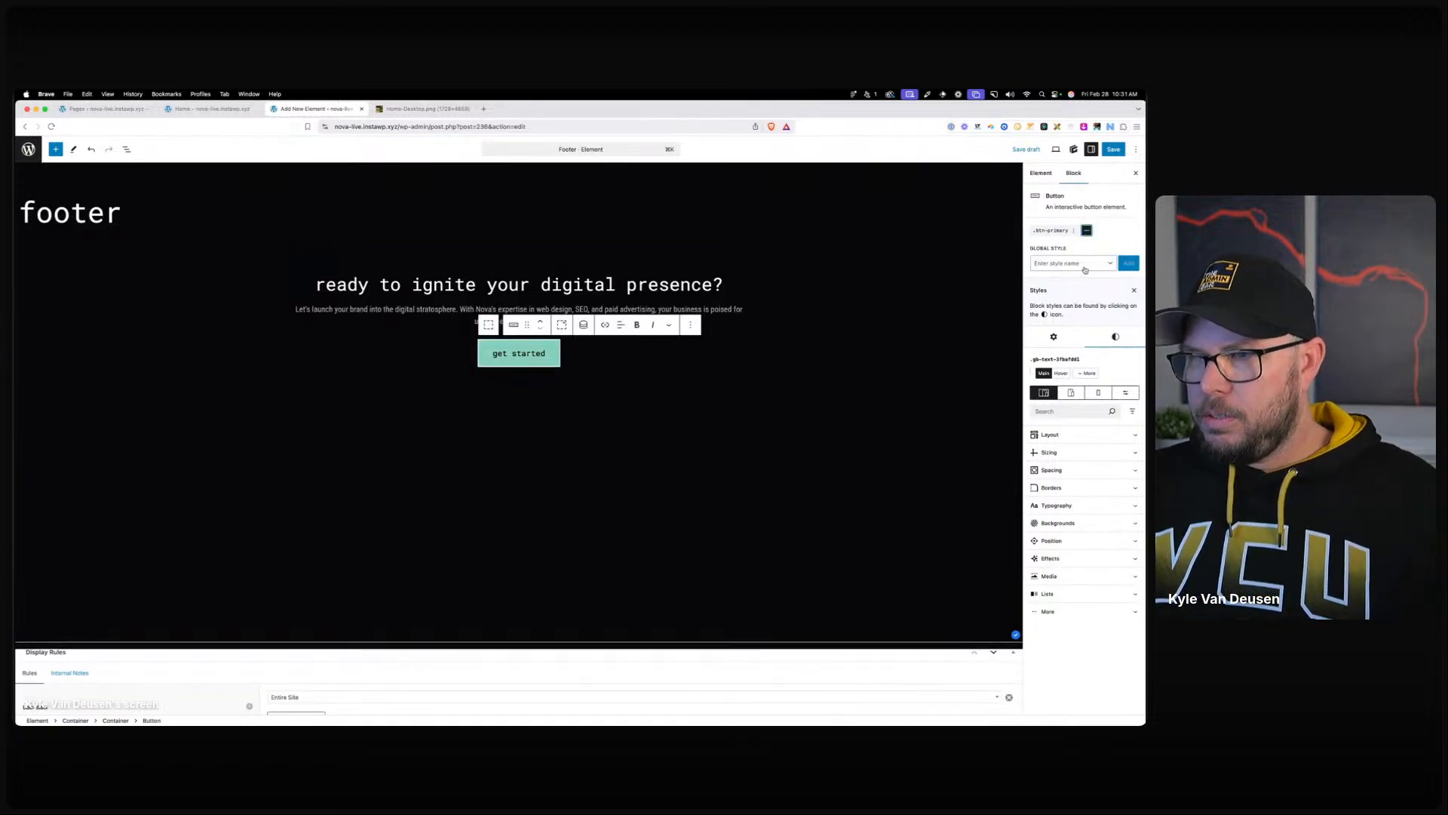
{"action": "type", "text": "btn-primary--lar"}
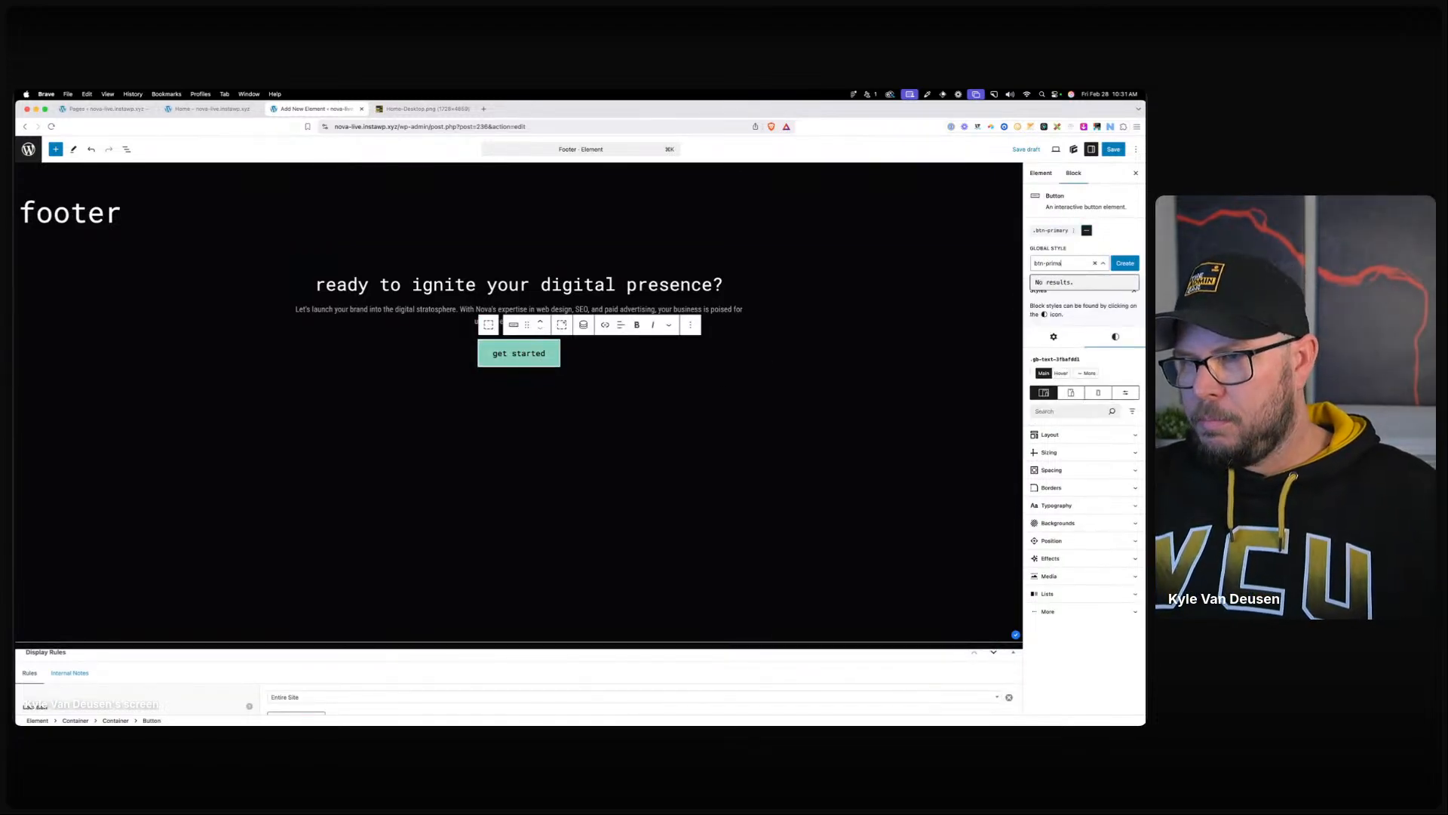
{"action": "left_click", "coordinate": [1125, 262]}
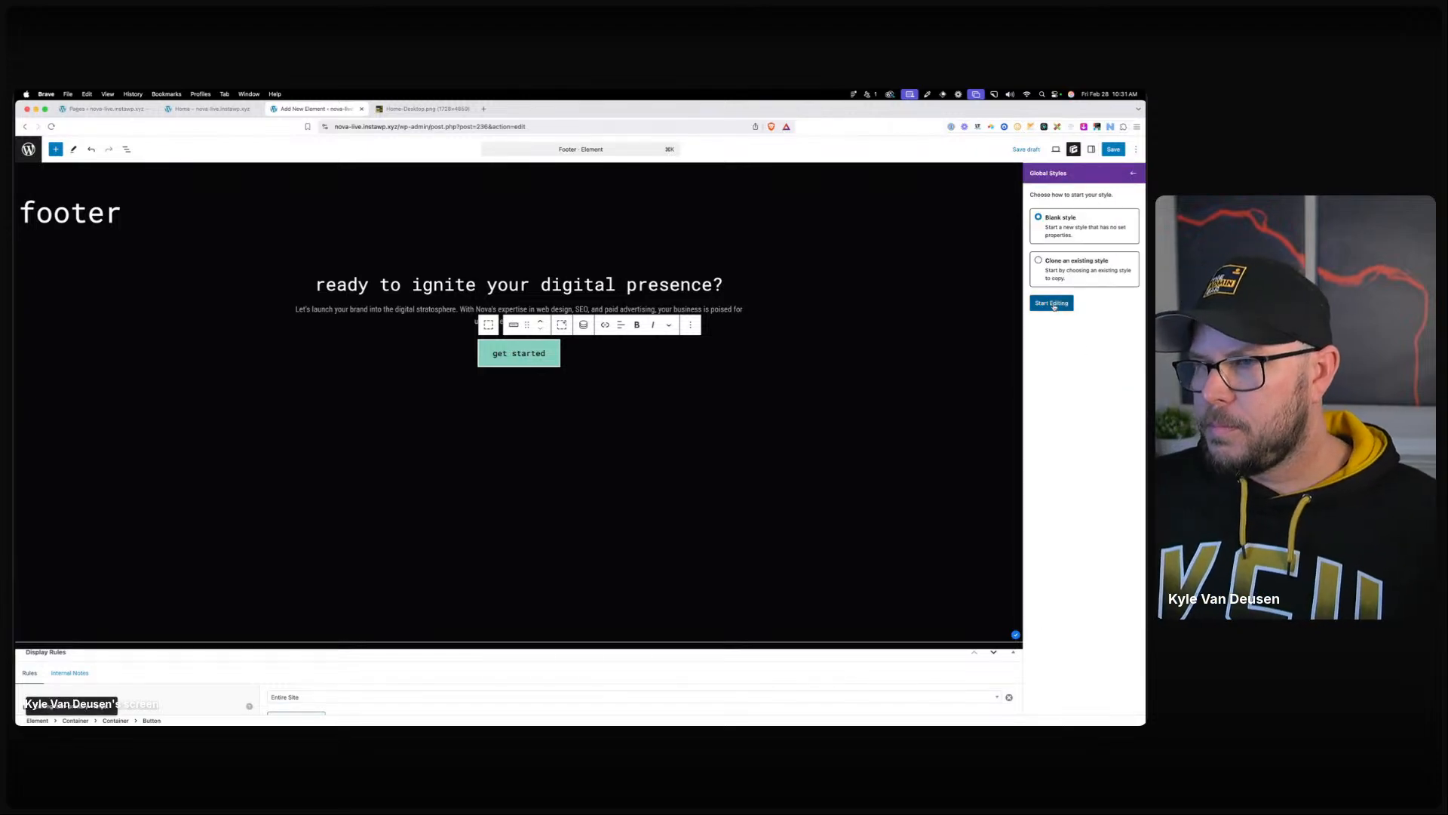
{"action": "left_click", "coordinate": [1052, 303]}
{"action": "left_click", "coordinate": [1056, 342]}
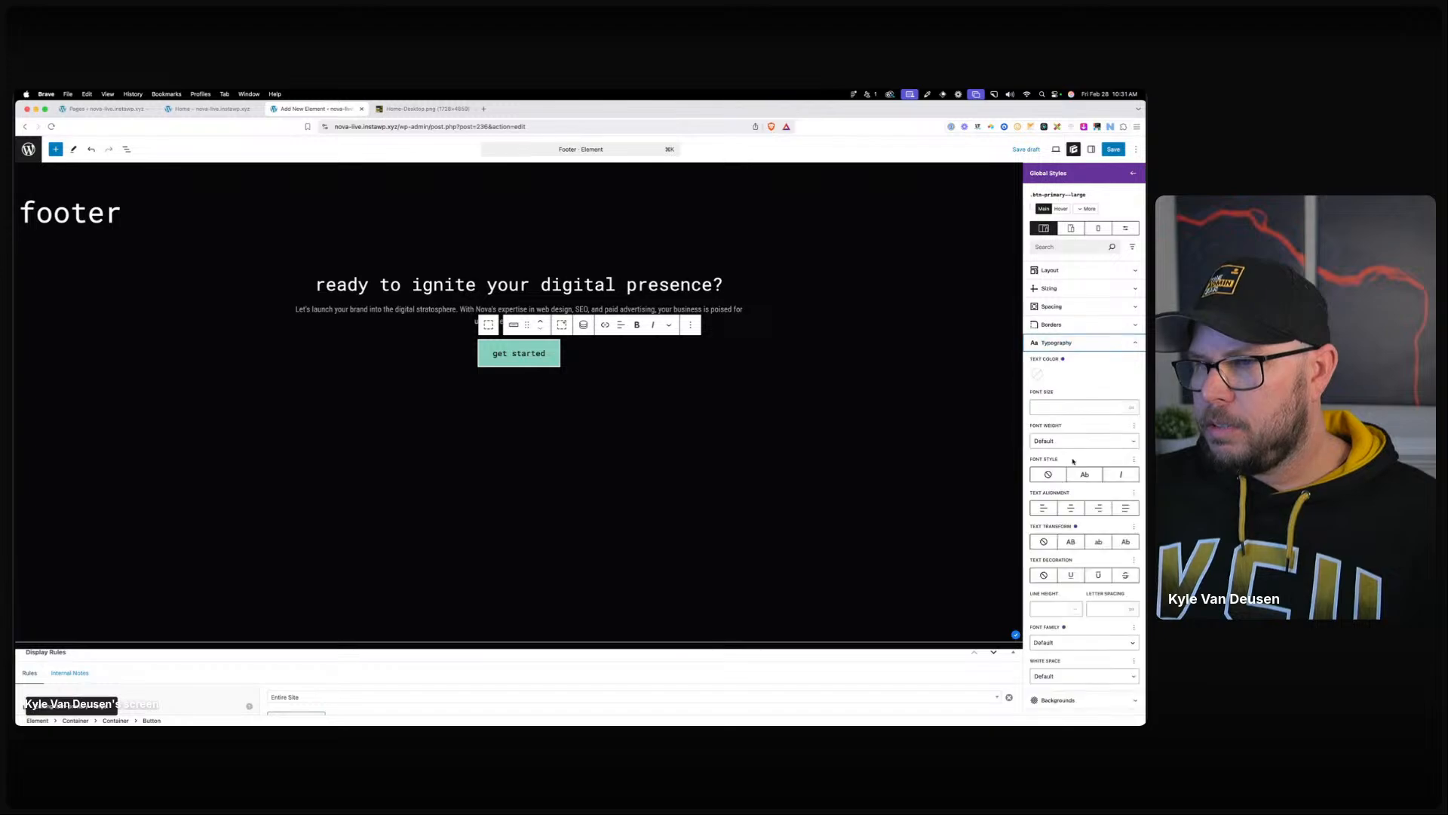
{"action": "left_click", "coordinate": [1064, 408]}
{"action": "type", "text": "1.5"}
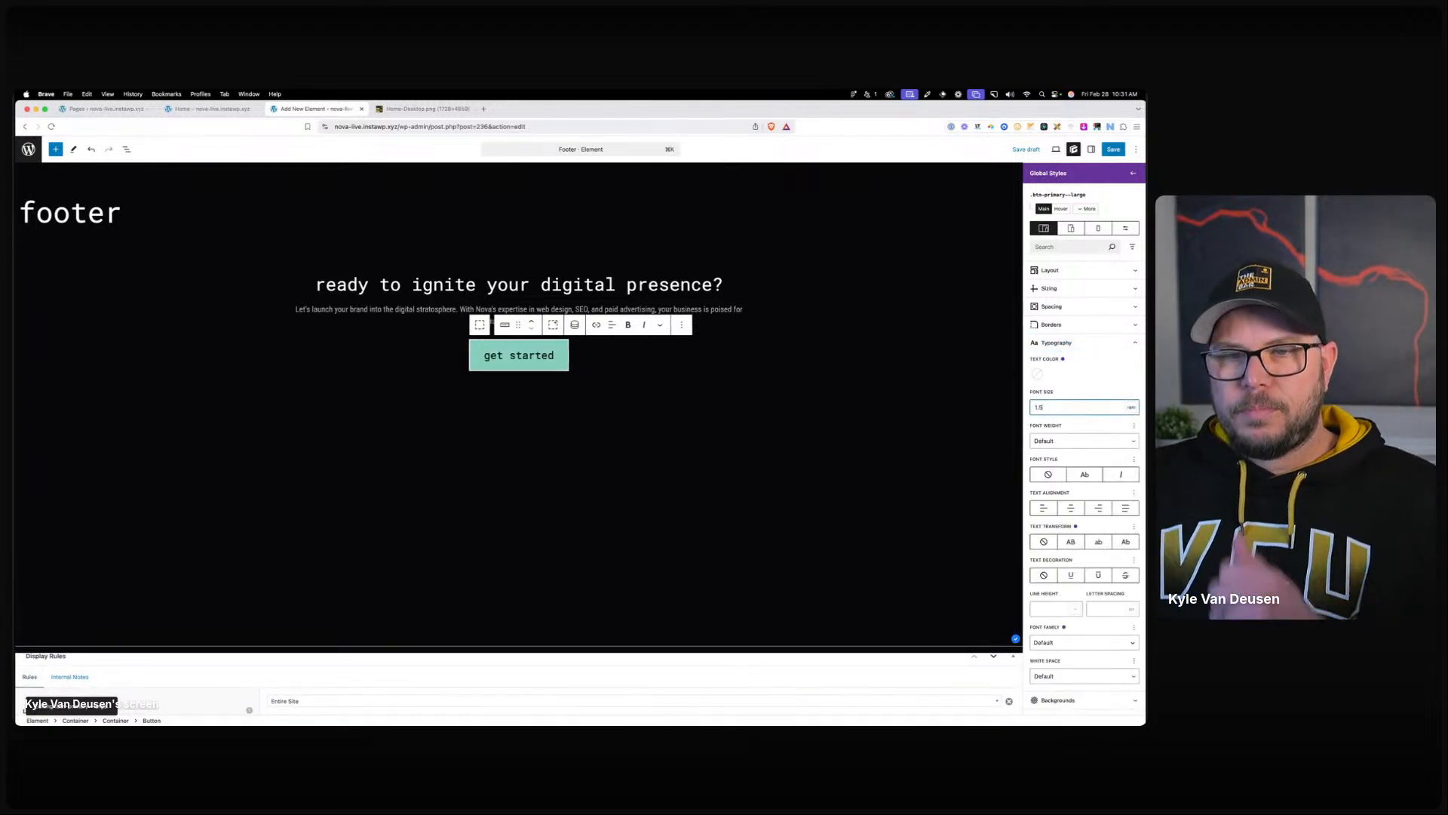
{"action": "left_click", "coordinate": [1132, 173]}
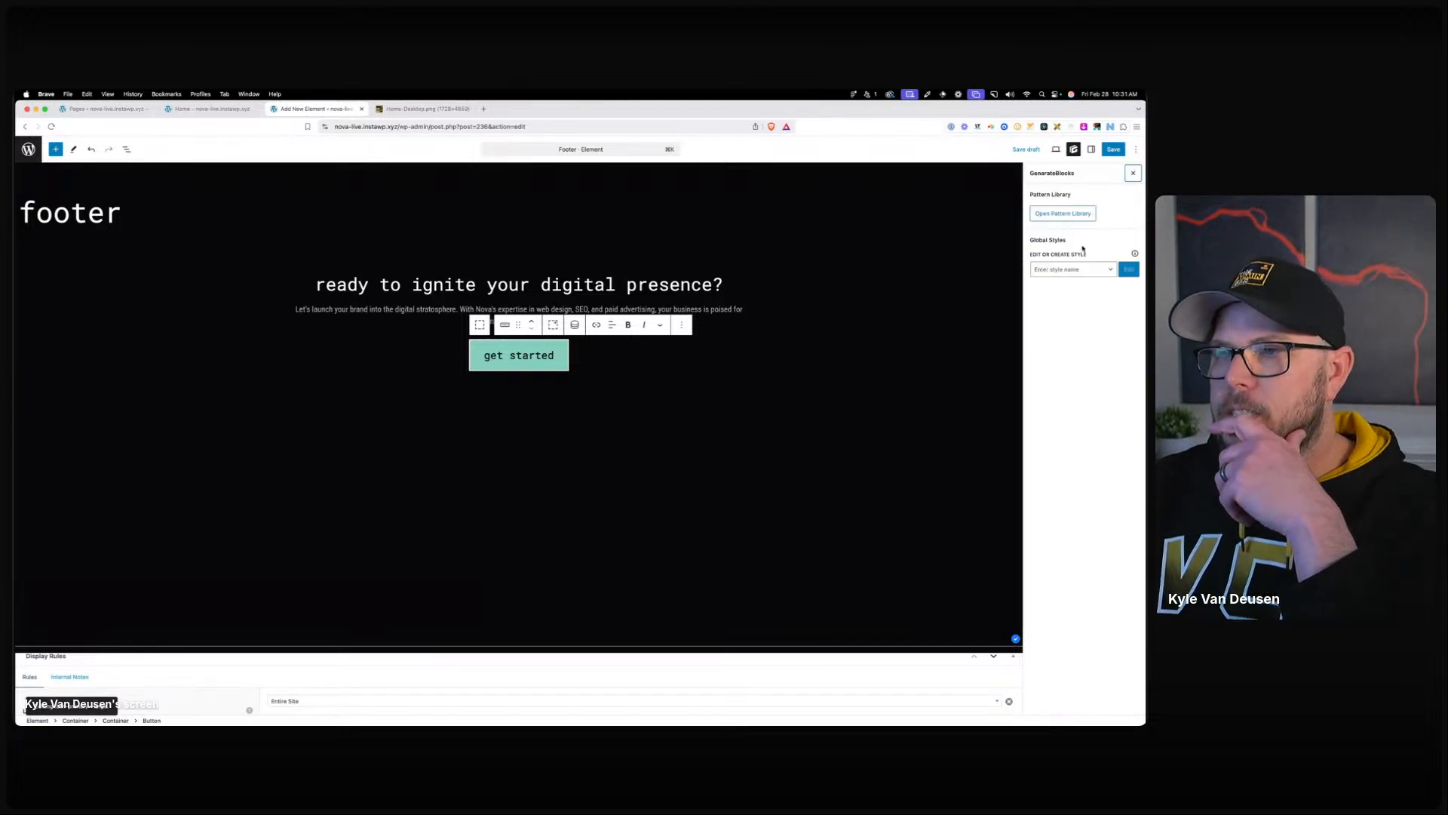
Give the get started button a 40 px top margin.
{"action": "left_click", "coordinate": [1129, 173]}
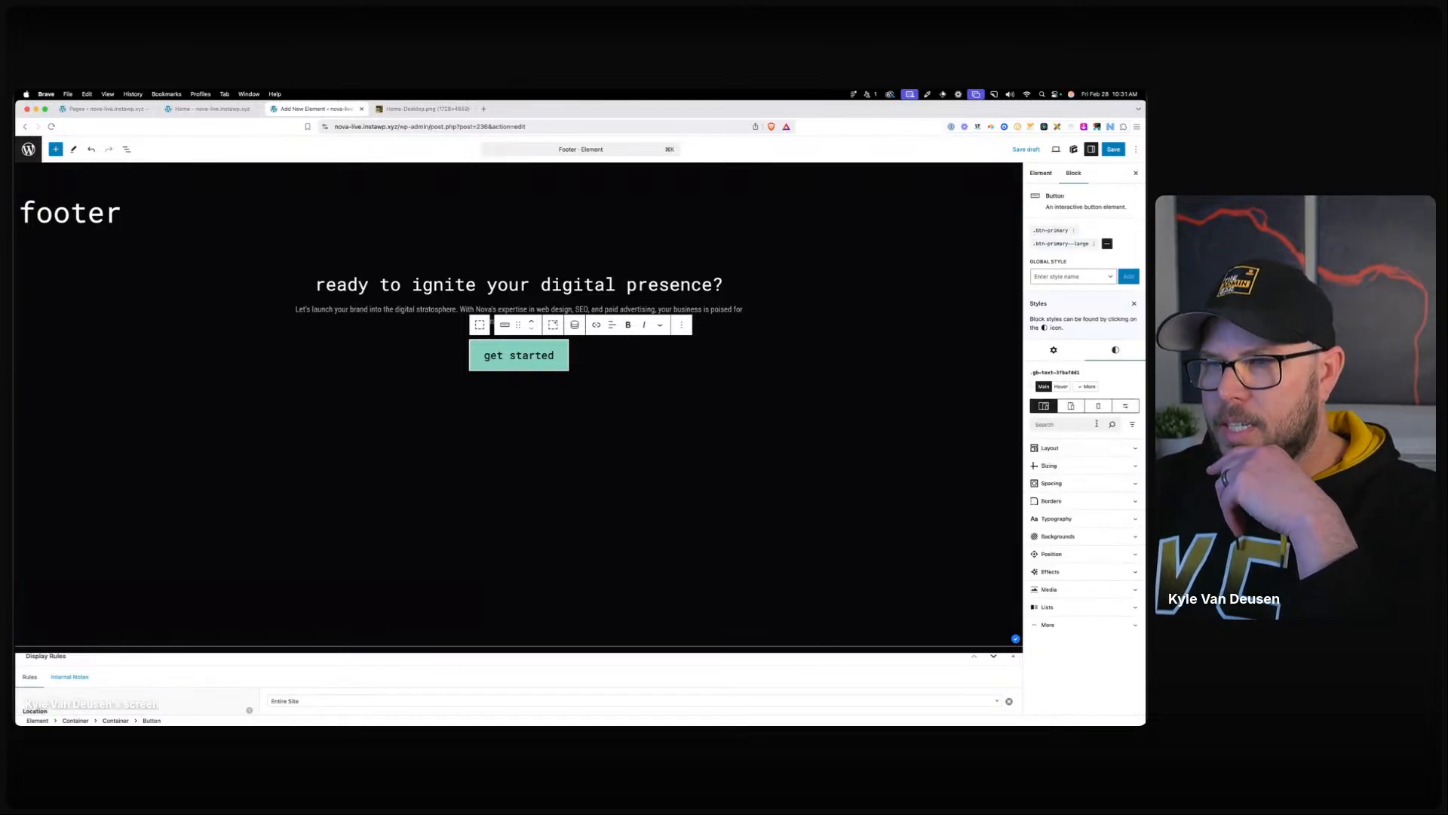
{"action": "left_click", "coordinate": [1051, 483]}
{"action": "left_click", "coordinate": [1073, 605]}
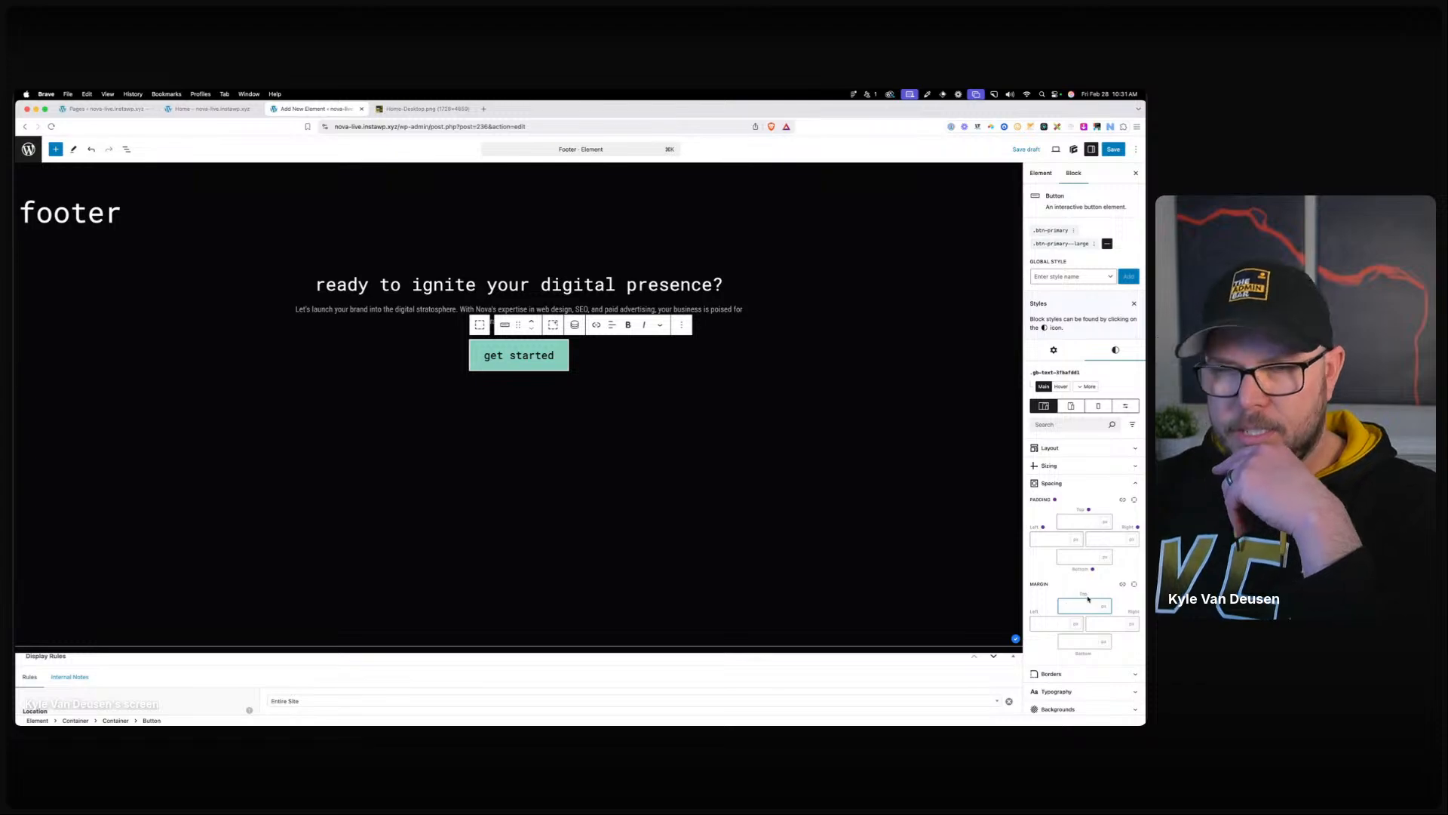
{"action": "type", "text": "40"}
Link the get started button to the placeholder address '#'.
{"action": "left_click", "coordinate": [661, 368]}
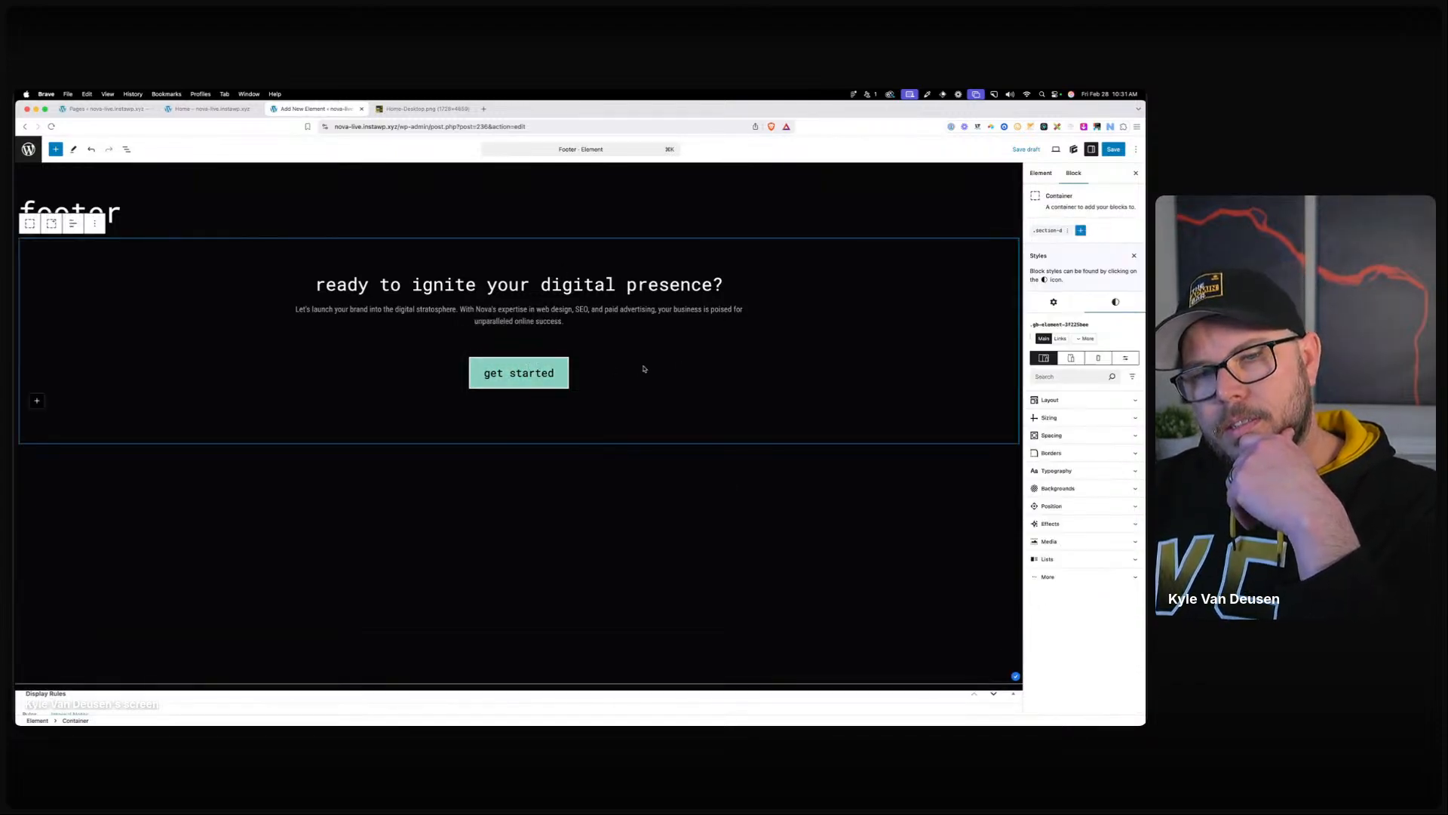
{"action": "left_click", "coordinate": [558, 375]}
{"action": "left_click", "coordinate": [618, 343]}
{"action": "left_click", "coordinate": [656, 382]}
{"action": "type", "text": "#"}
{"action": "key", "text": "Return"}
{"action": "left_click", "coordinate": [612, 286]}
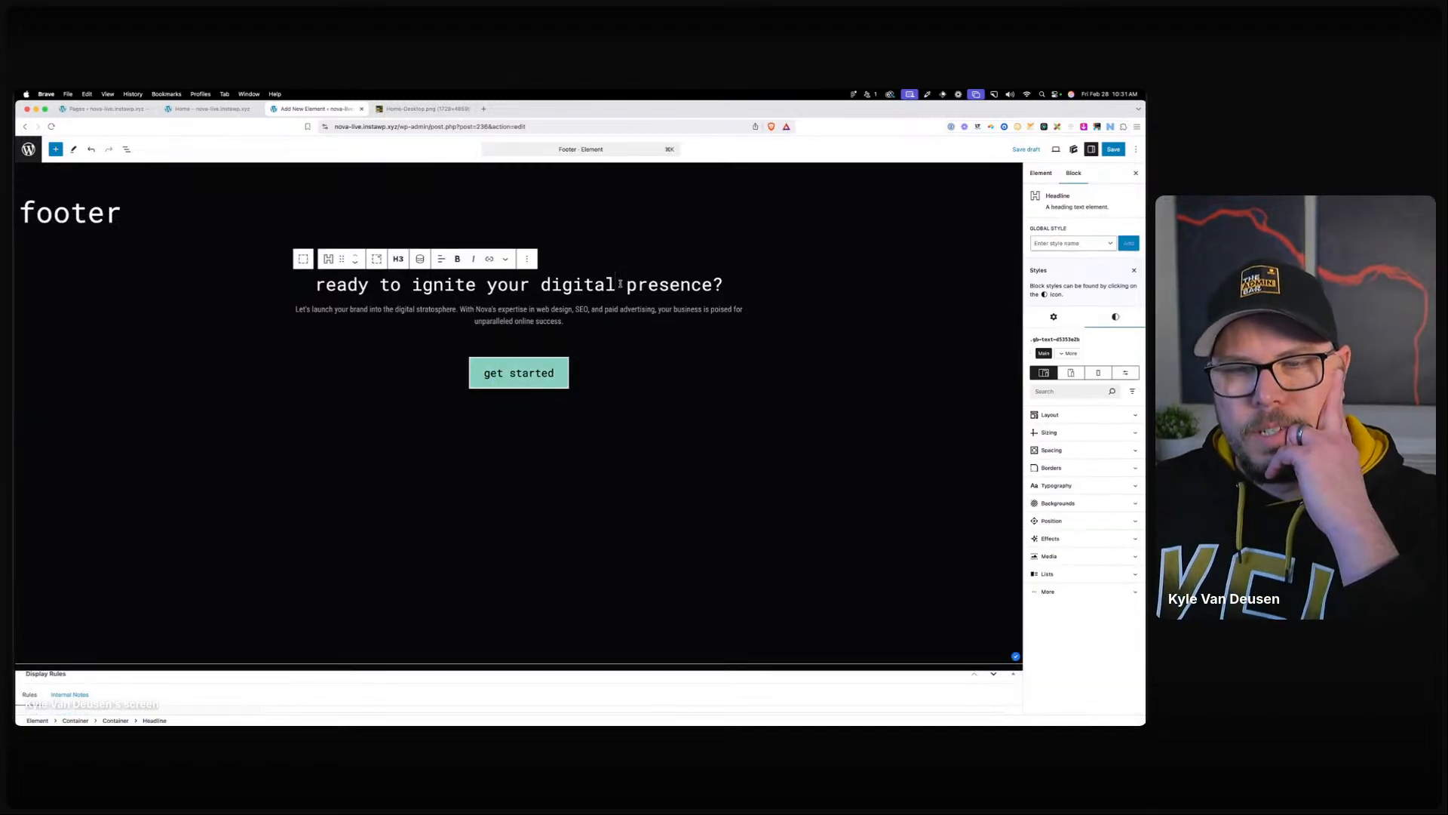
{"action": "left_click", "coordinate": [532, 373]}
Switch all four .btn-primary padding units to em.
{"action": "left_click", "coordinate": [1052, 231]}
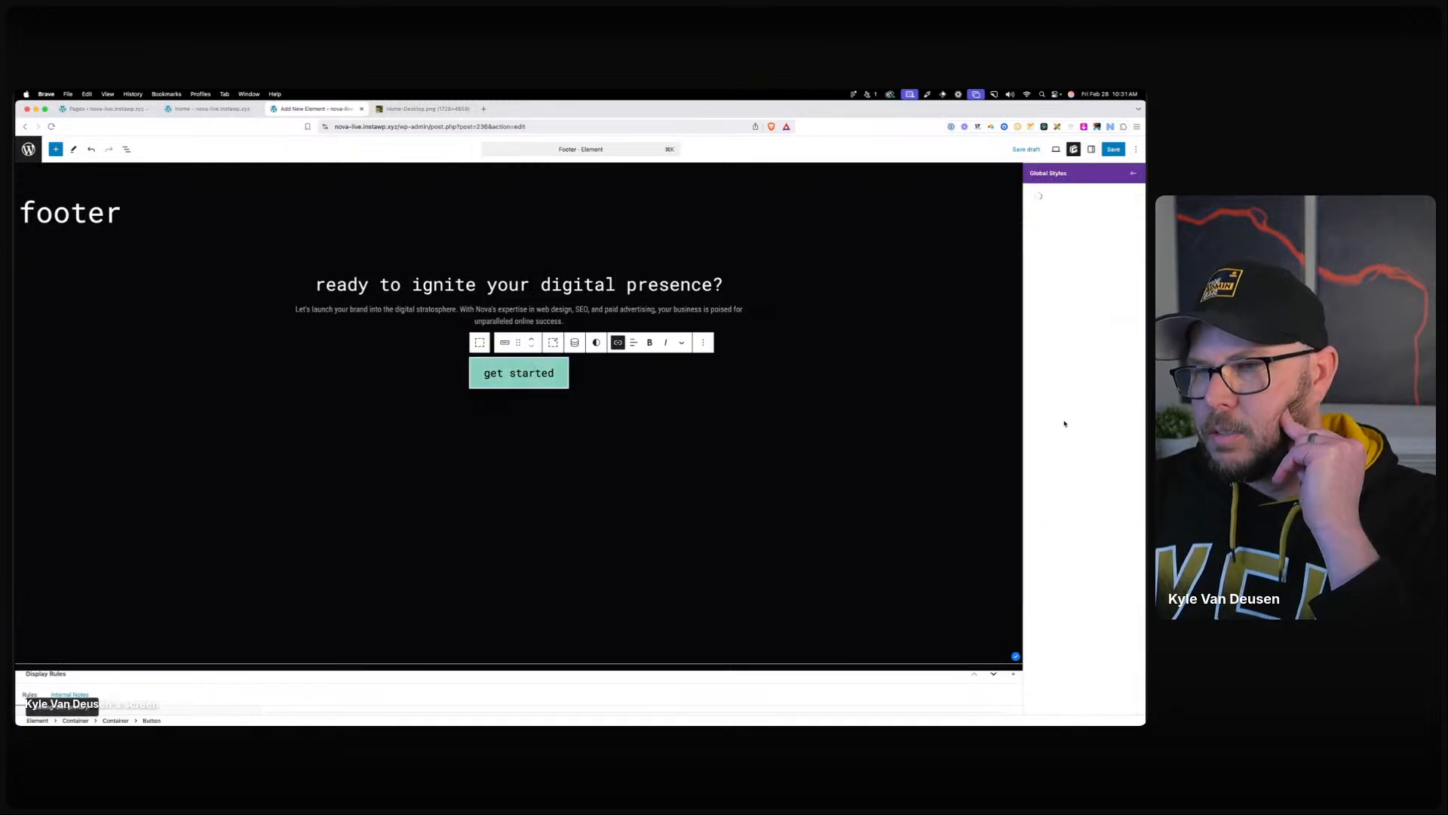
{"action": "left_click", "coordinate": [1052, 307]}
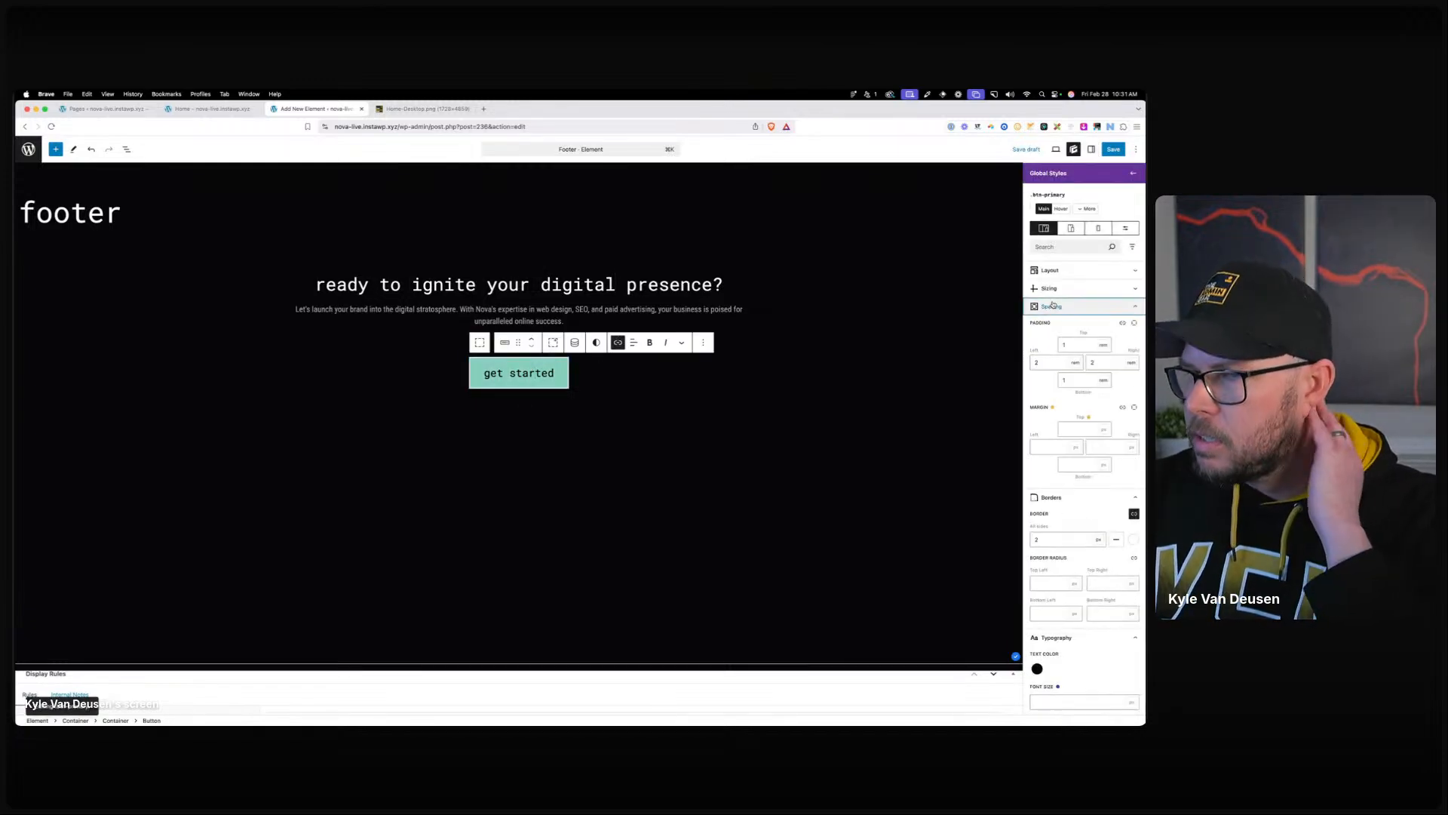
{"action": "left_click", "coordinate": [1068, 345]}
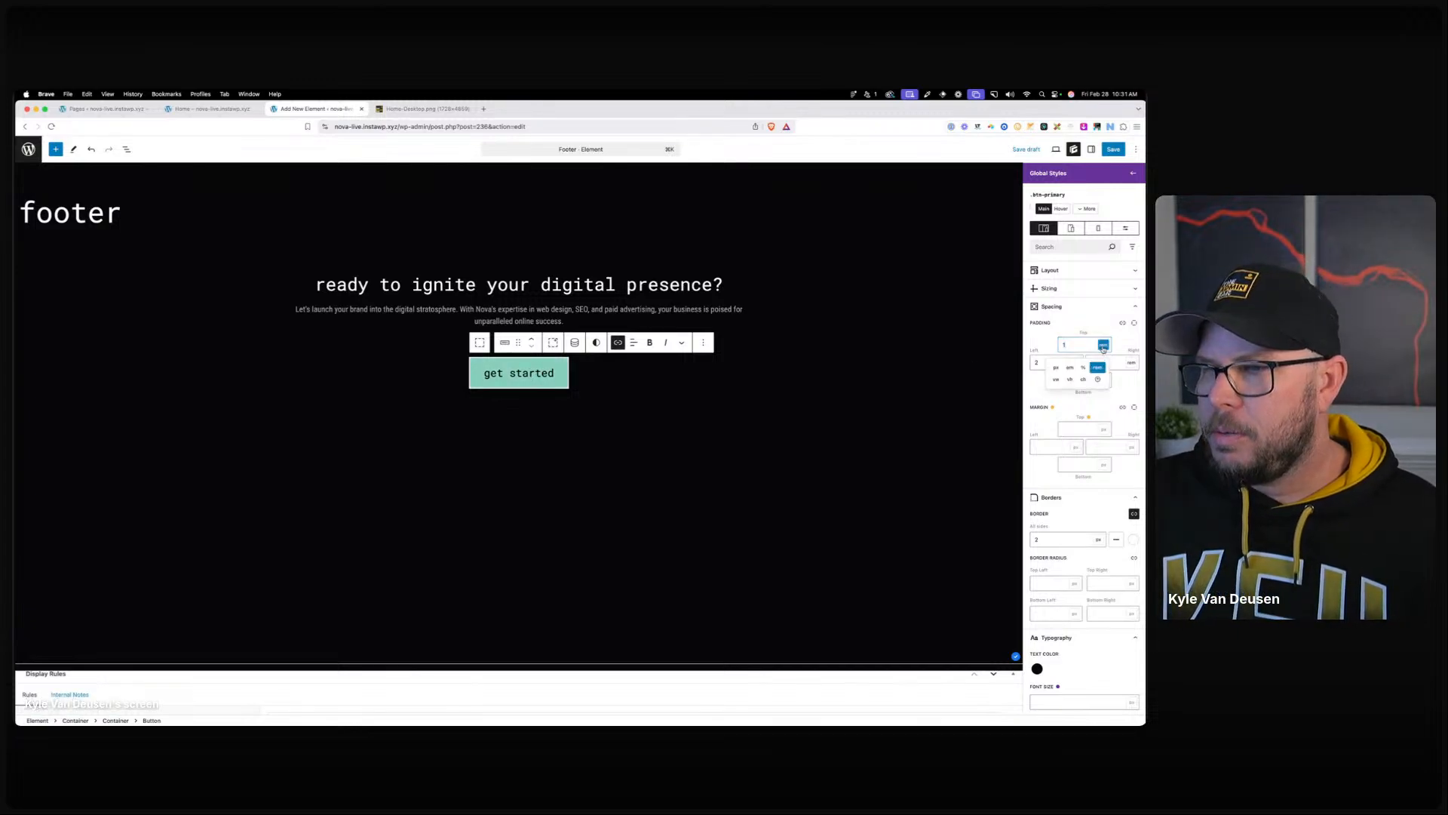
{"action": "left_click", "coordinate": [1074, 364]}
{"action": "left_click", "coordinate": [1095, 385]}
{"action": "left_click", "coordinate": [1131, 363]}
{"action": "left_click", "coordinate": [1100, 385]}
{"action": "left_click", "coordinate": [1103, 381]}
{"action": "left_click", "coordinate": [1070, 406]}
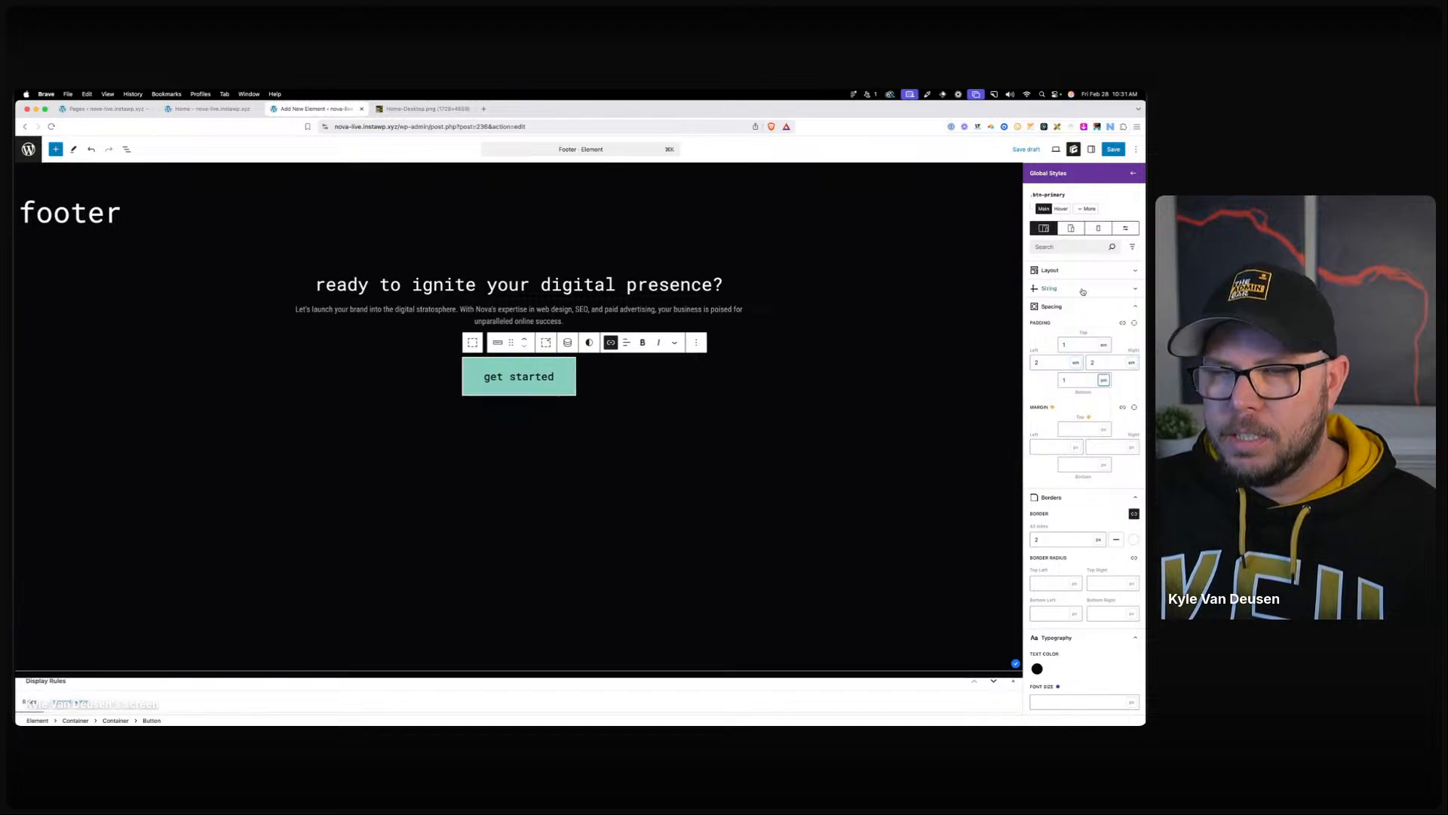
{"action": "left_click", "coordinate": [1134, 174]}
Reapply btn-primary--large to the button and set .btn-primary top and bottom padding to .8 em.
{"action": "left_click", "coordinate": [1095, 245]}
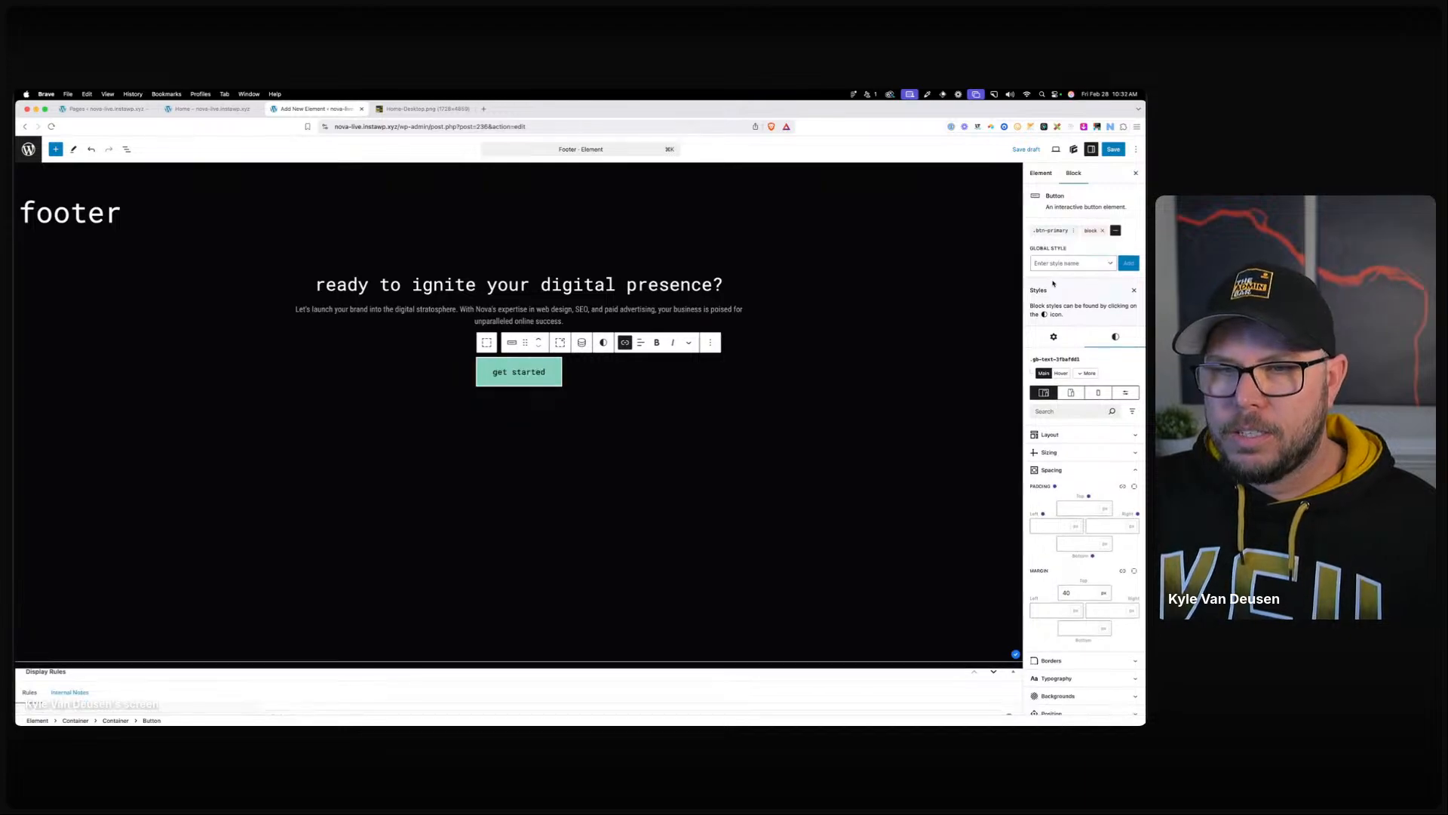
{"action": "left_click", "coordinate": [1080, 264]}
{"action": "type", "text": "btn"}
{"action": "left_click", "coordinate": [1066, 286]}
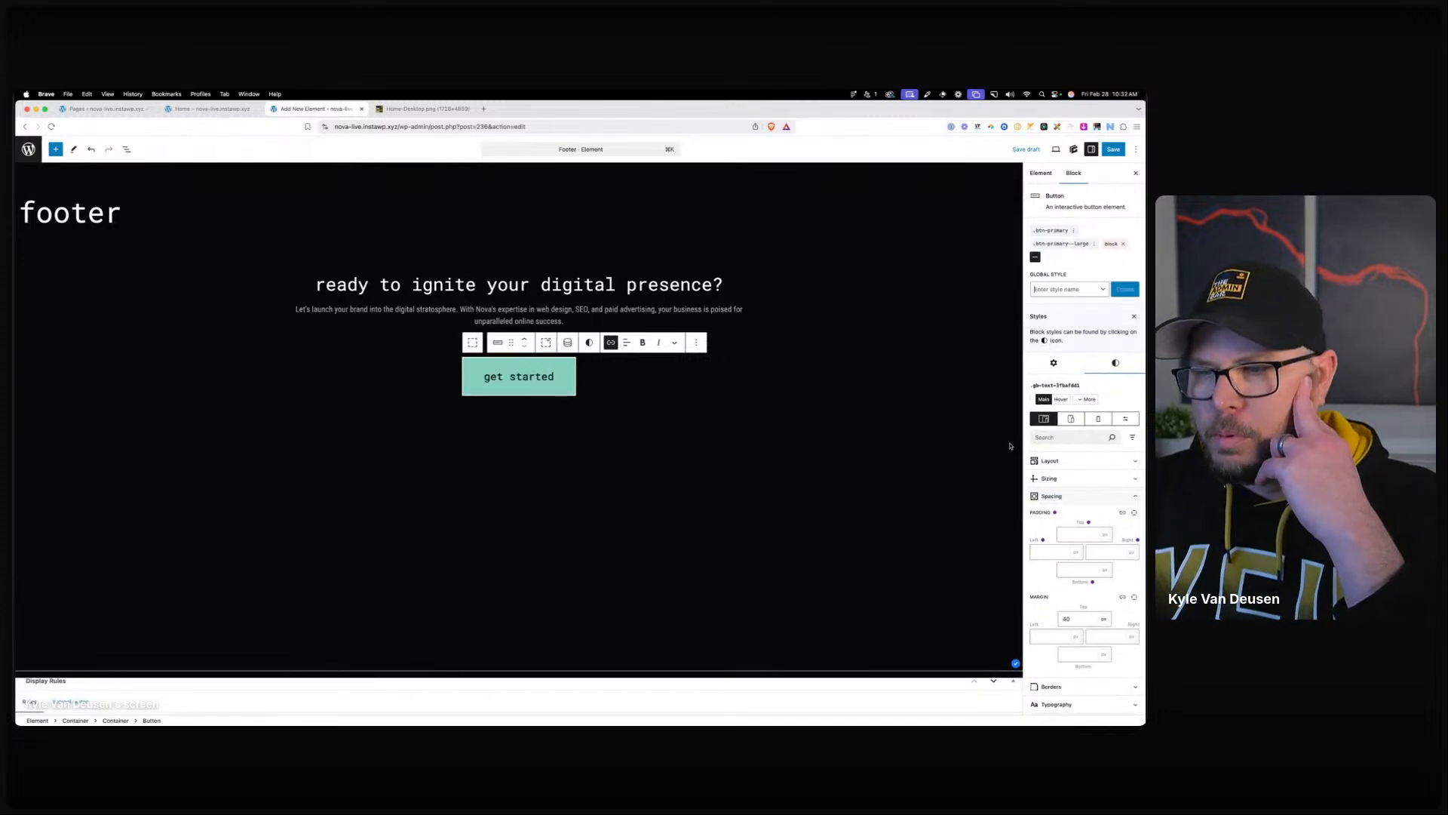
{"action": "left_click", "coordinate": [1051, 230]}
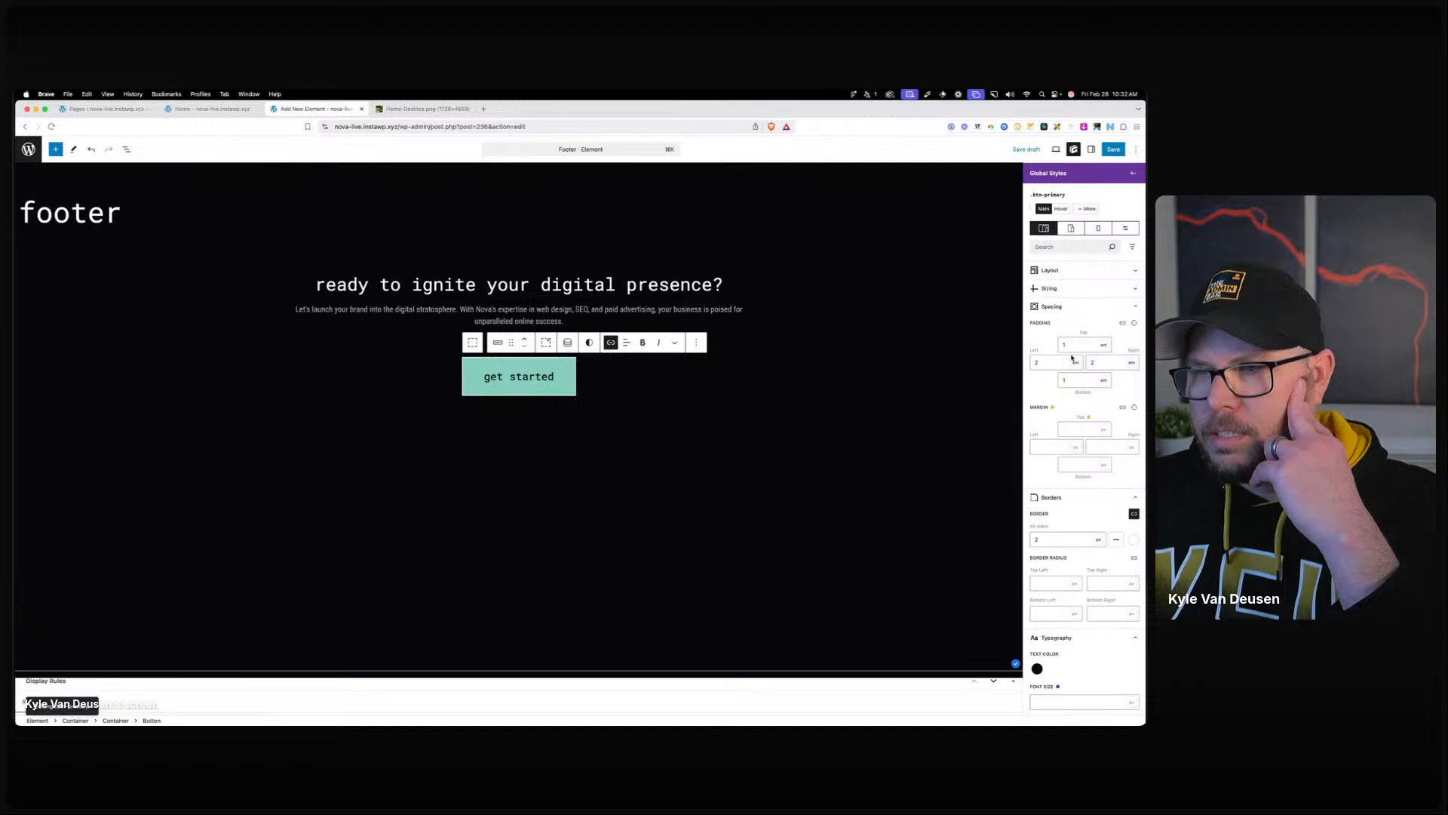
{"action": "double_click", "coordinate": [1071, 345]}
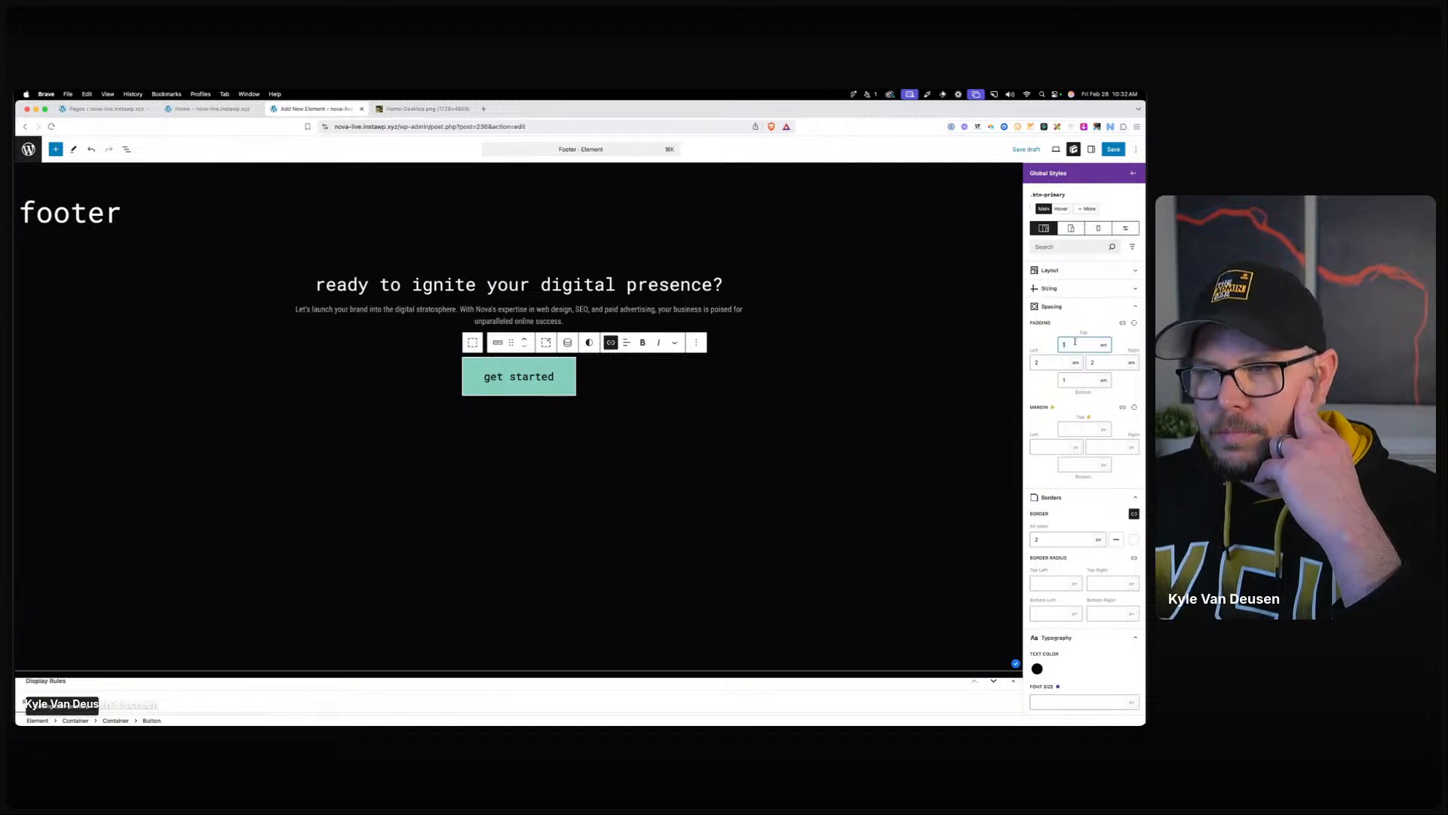
{"action": "type", "text": ".8"}
{"action": "key", "text": "Tab"}
{"action": "key", "text": "Tab"}
{"action": "key", "text": "Tab"}
{"action": "key", "text": "Tab"}
{"action": "key", "text": "Tab"}
{"action": "key", "text": "Tab"}
{"action": "key", "text": "Tab"}
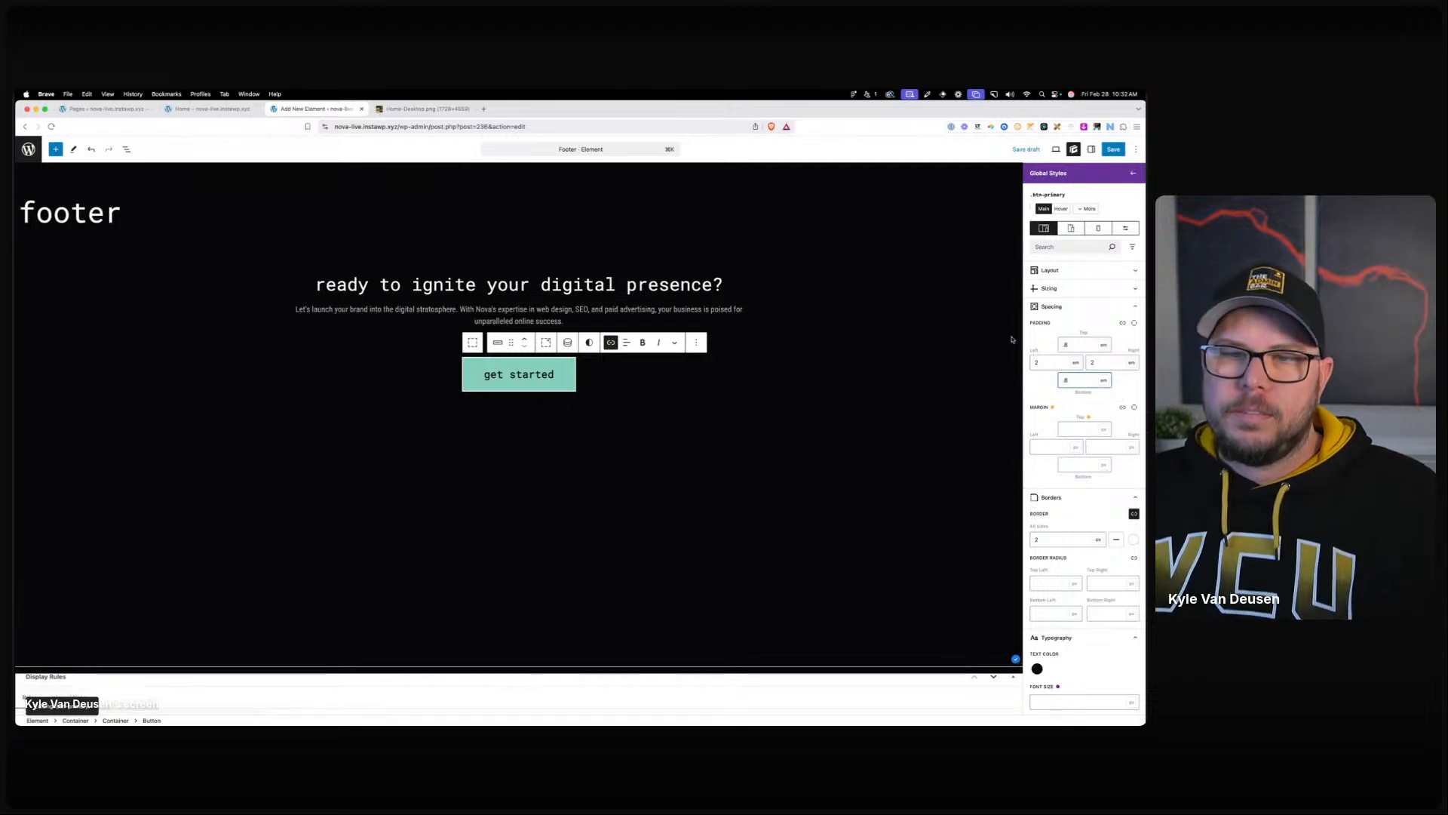
{"action": "left_click", "coordinate": [517, 275]}
Insert a Container block below the call-to-action using /con.
{"action": "left_click", "coordinate": [575, 313]}
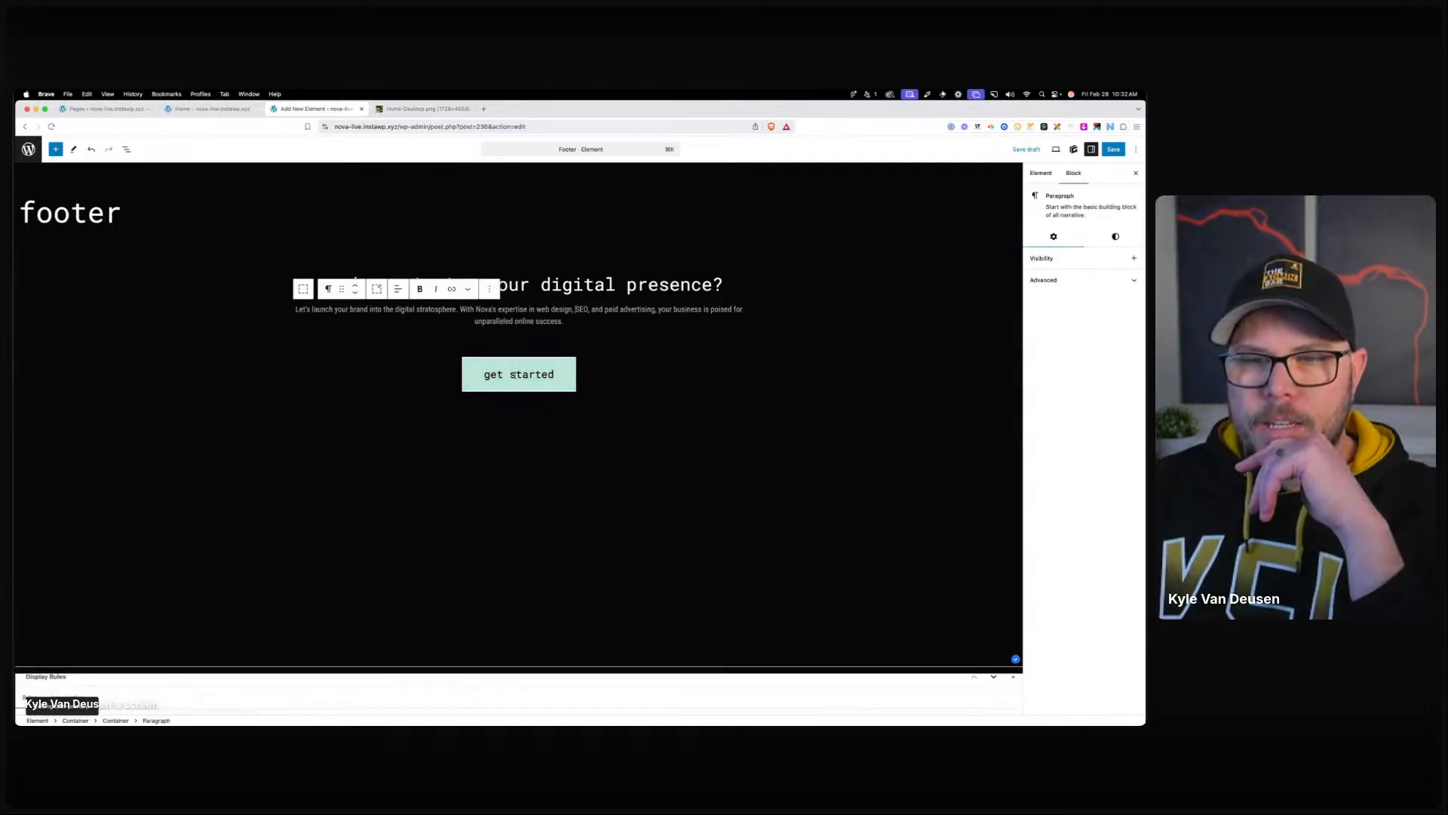
{"action": "left_click", "coordinate": [611, 404]}
{"action": "left_click", "coordinate": [224, 468]}
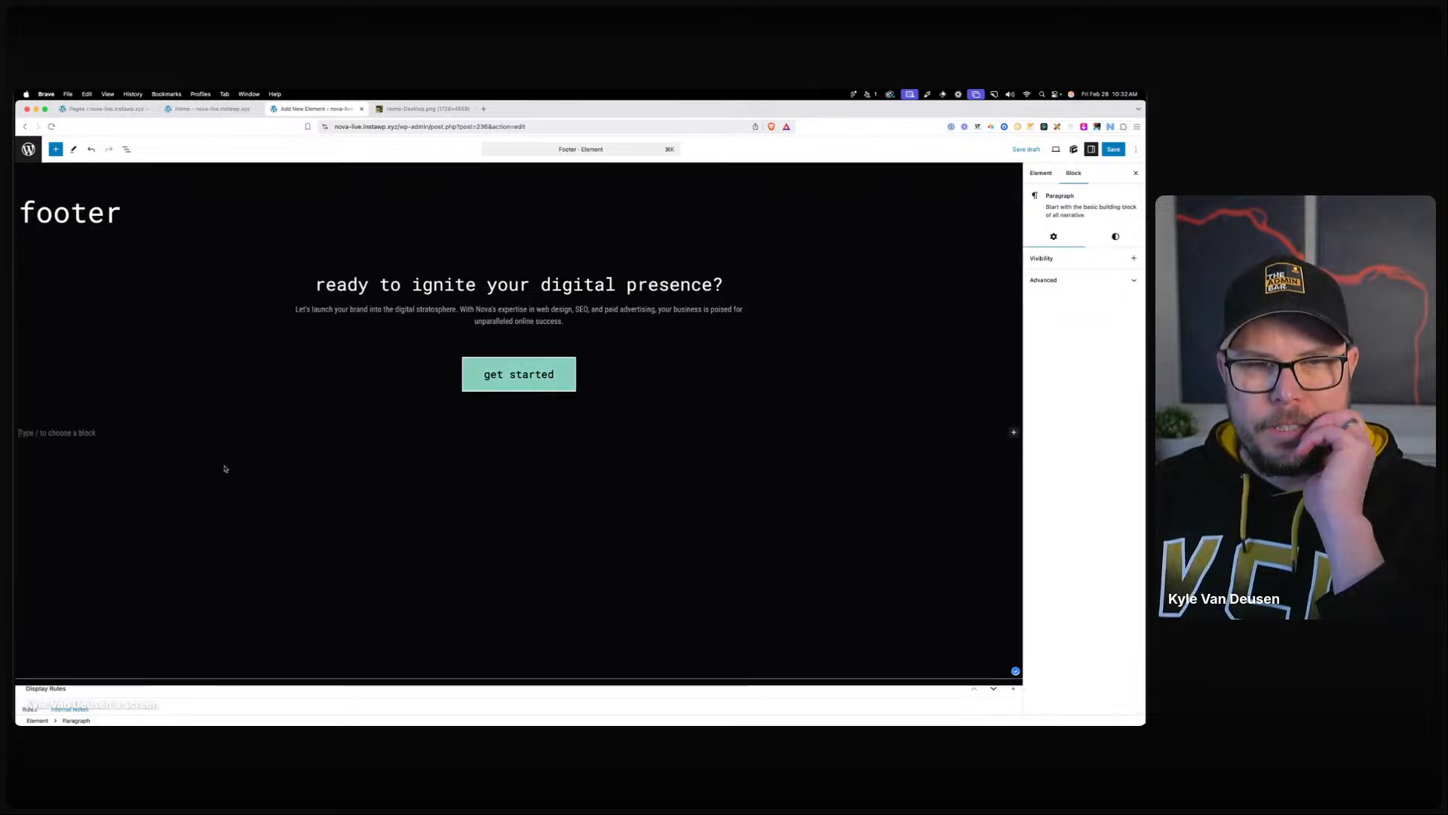
{"action": "type", "text": "/con"}
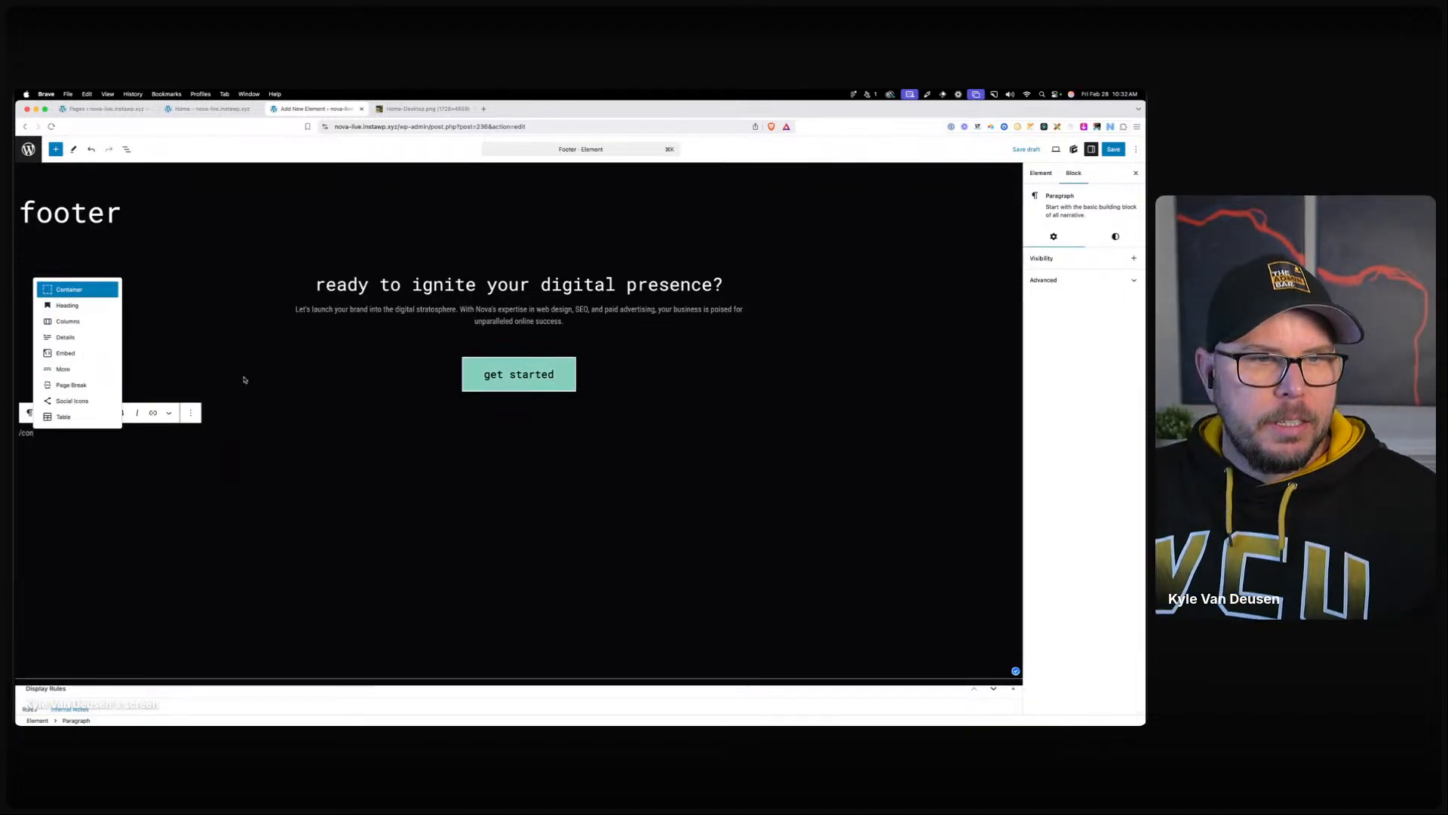
{"action": "left_click", "coordinate": [114, 289]}
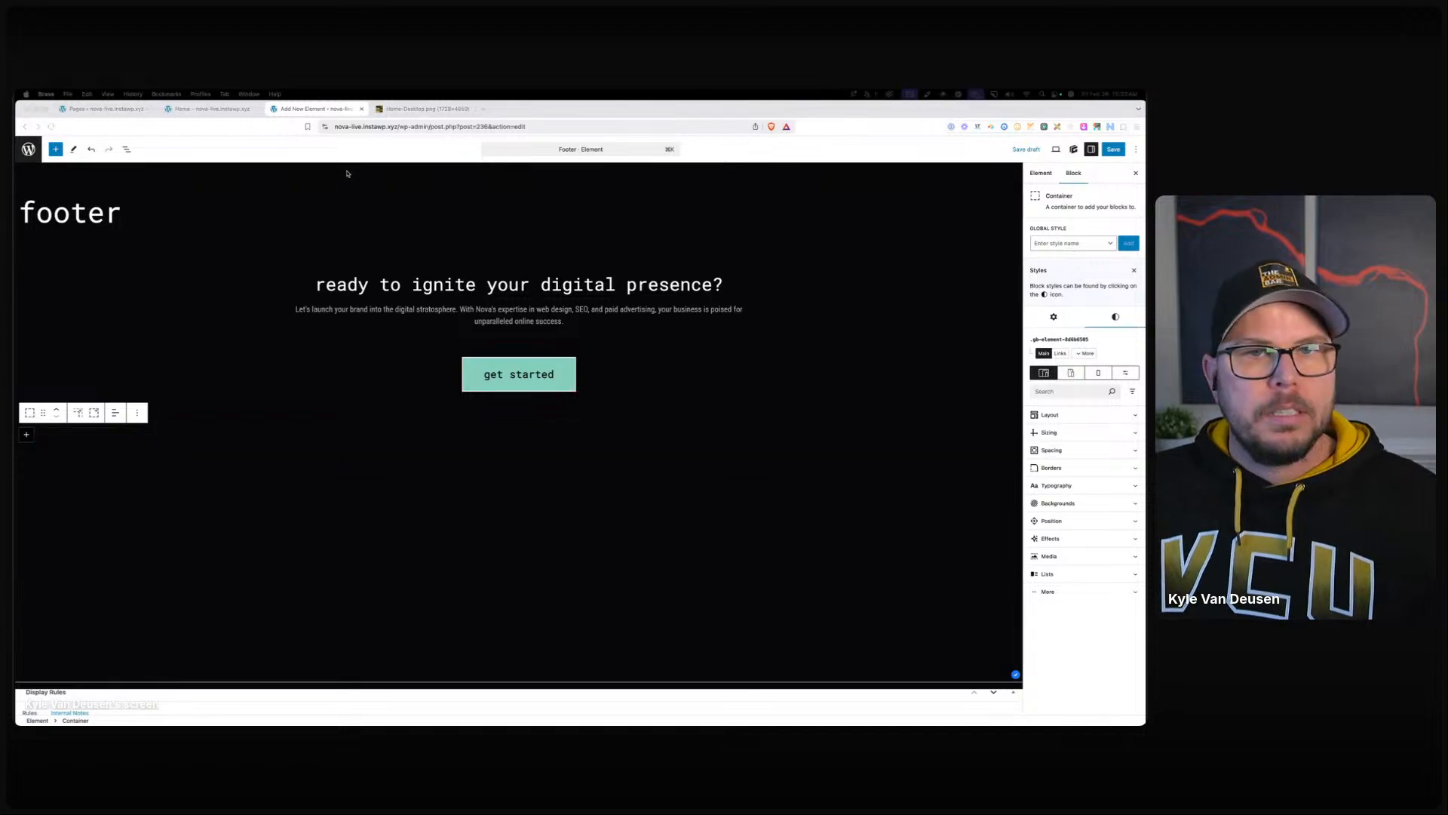
Compare with the footer in the Home-Desktop mockup, then return to the footer element editor.
{"action": "left_click", "coordinate": [422, 108]}
{"action": "scroll", "coordinate": [258, 686], "scroll_direction": "down", "scroll_amount": 15}
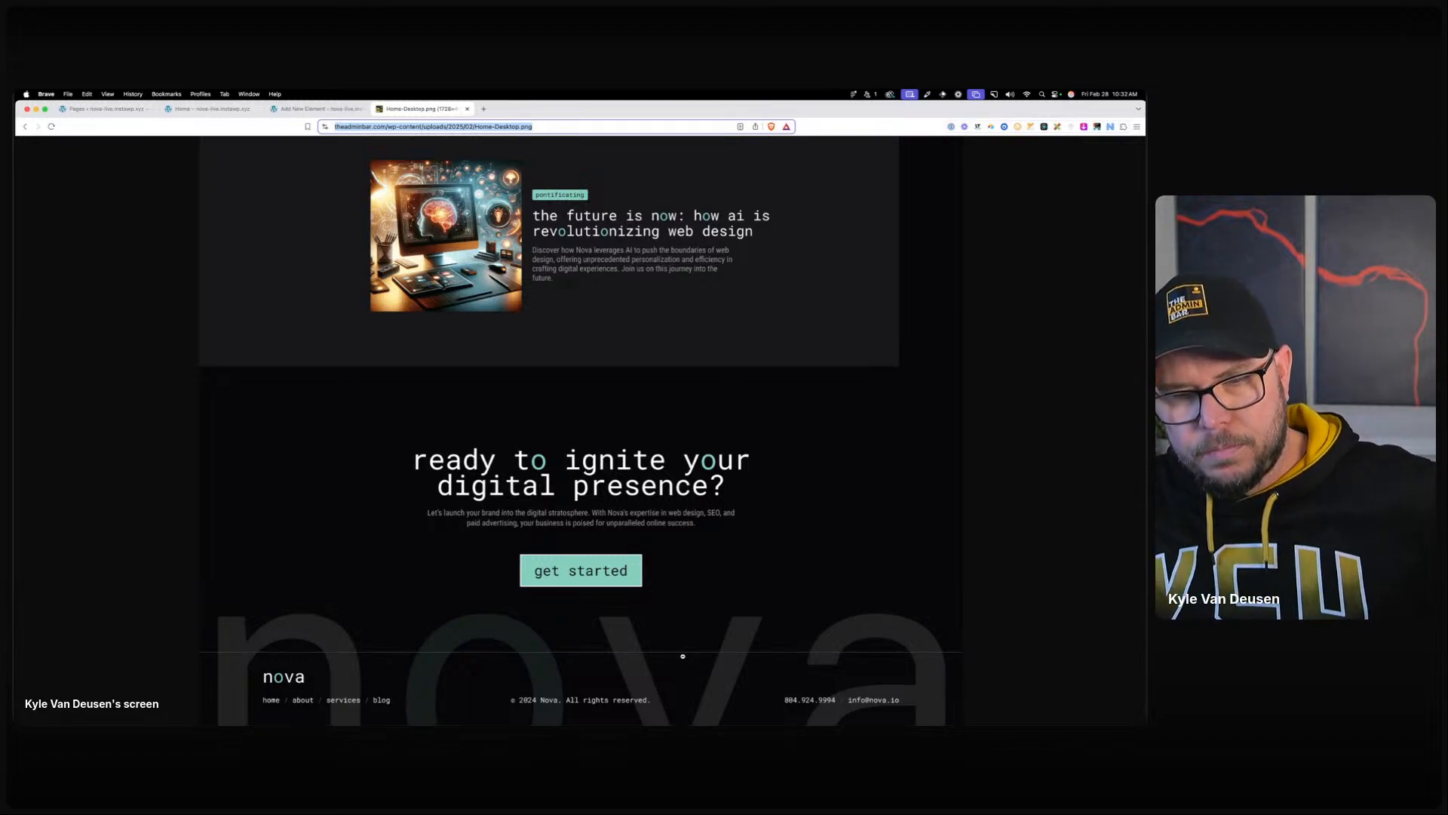
{"action": "left_click", "coordinate": [138, 108]}
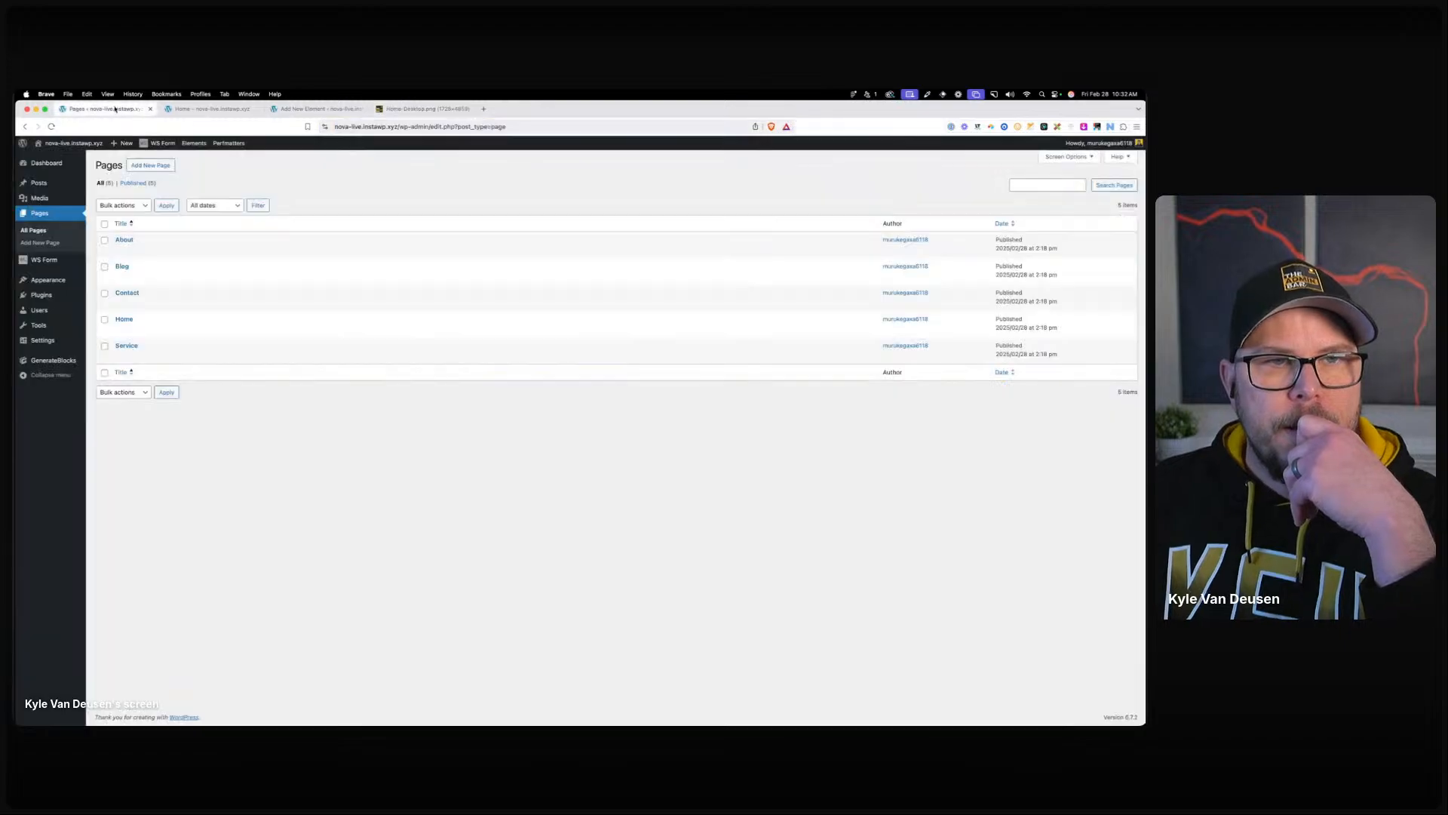
{"action": "left_click", "coordinate": [177, 110]}
{"action": "left_click", "coordinate": [317, 109]}
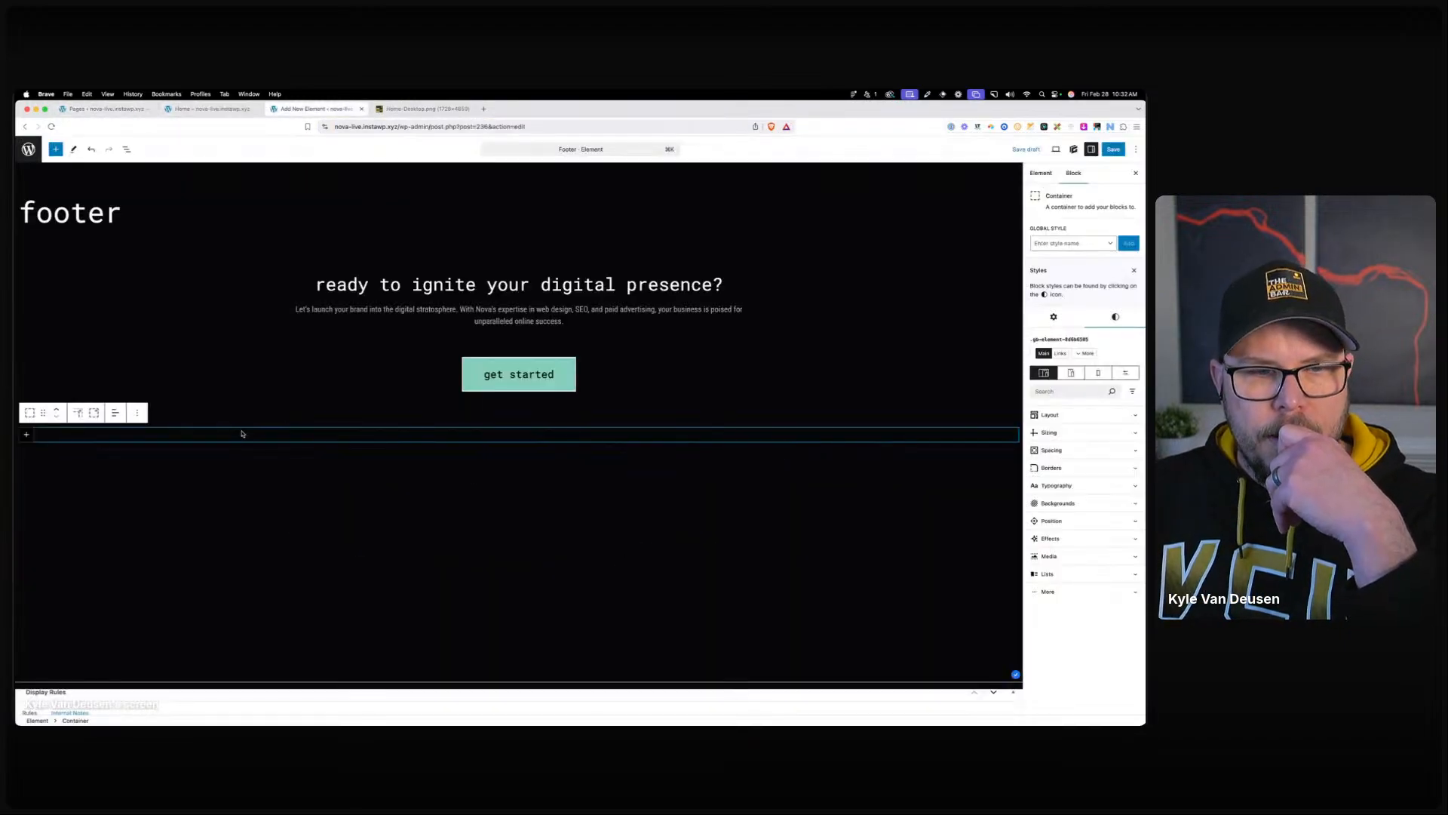
Apply the .section-s global style to the new container.
{"action": "left_click", "coordinate": [1063, 242]}
{"action": "type", "text": "a"}
{"action": "key", "text": "BackSpace"}
{"action": "type", "text": "sec"}
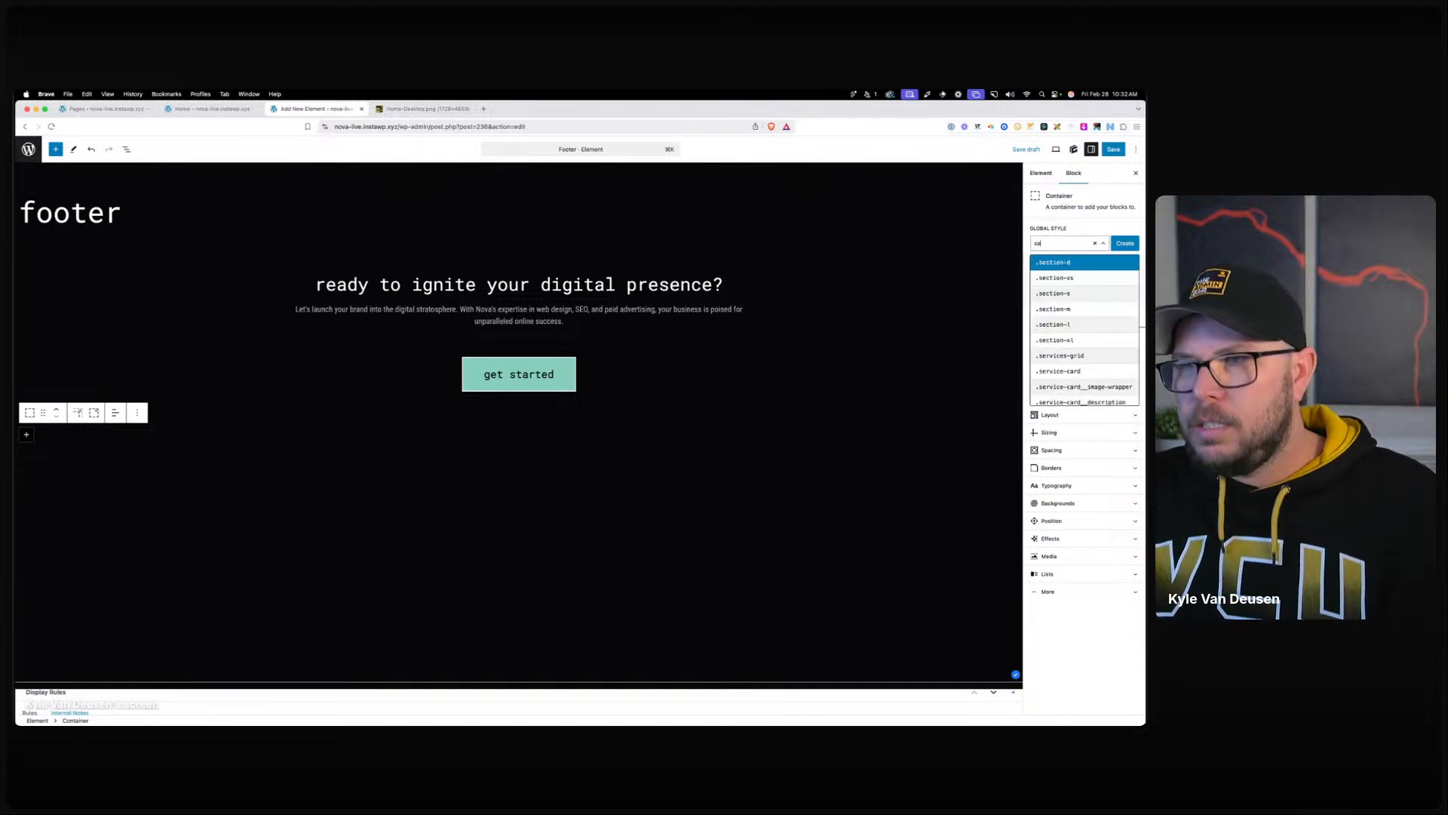
{"action": "left_click", "coordinate": [1059, 294]}
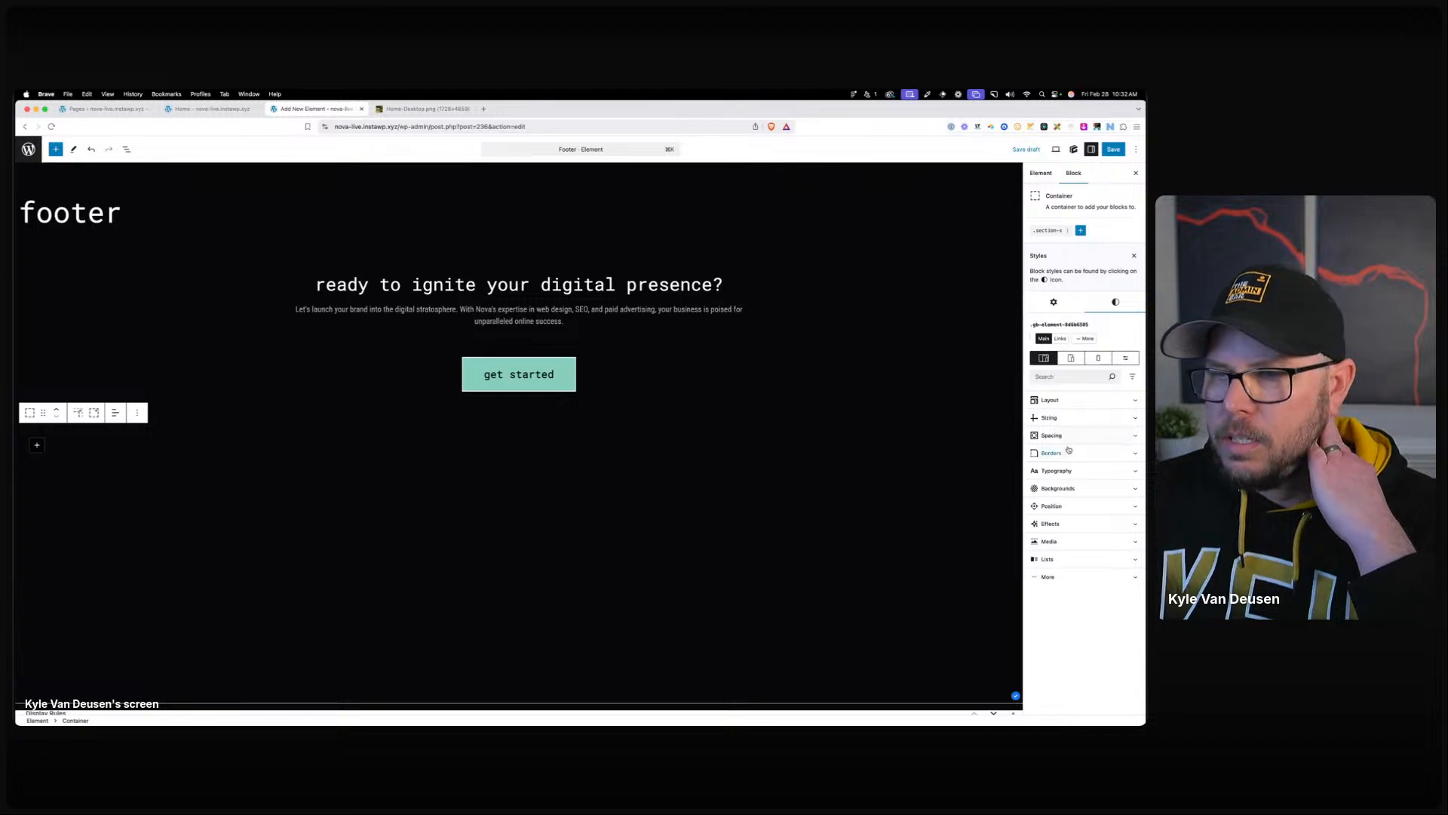
Upload nova-logo-footer.svg and set it as the container's background image.
{"action": "left_click", "coordinate": [1076, 488]}
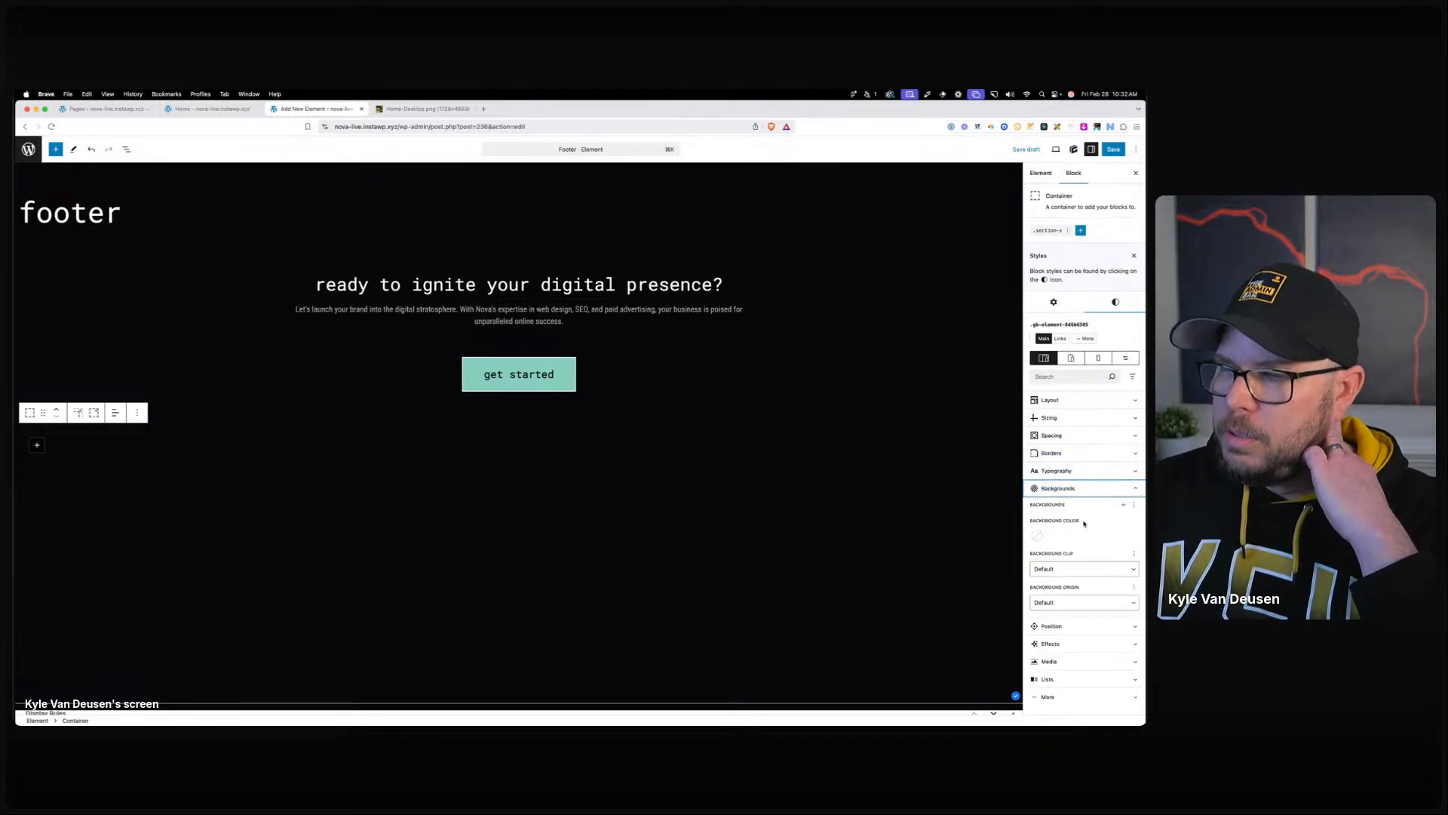
{"action": "left_click", "coordinate": [1122, 508]}
{"action": "left_click", "coordinate": [1119, 578]}
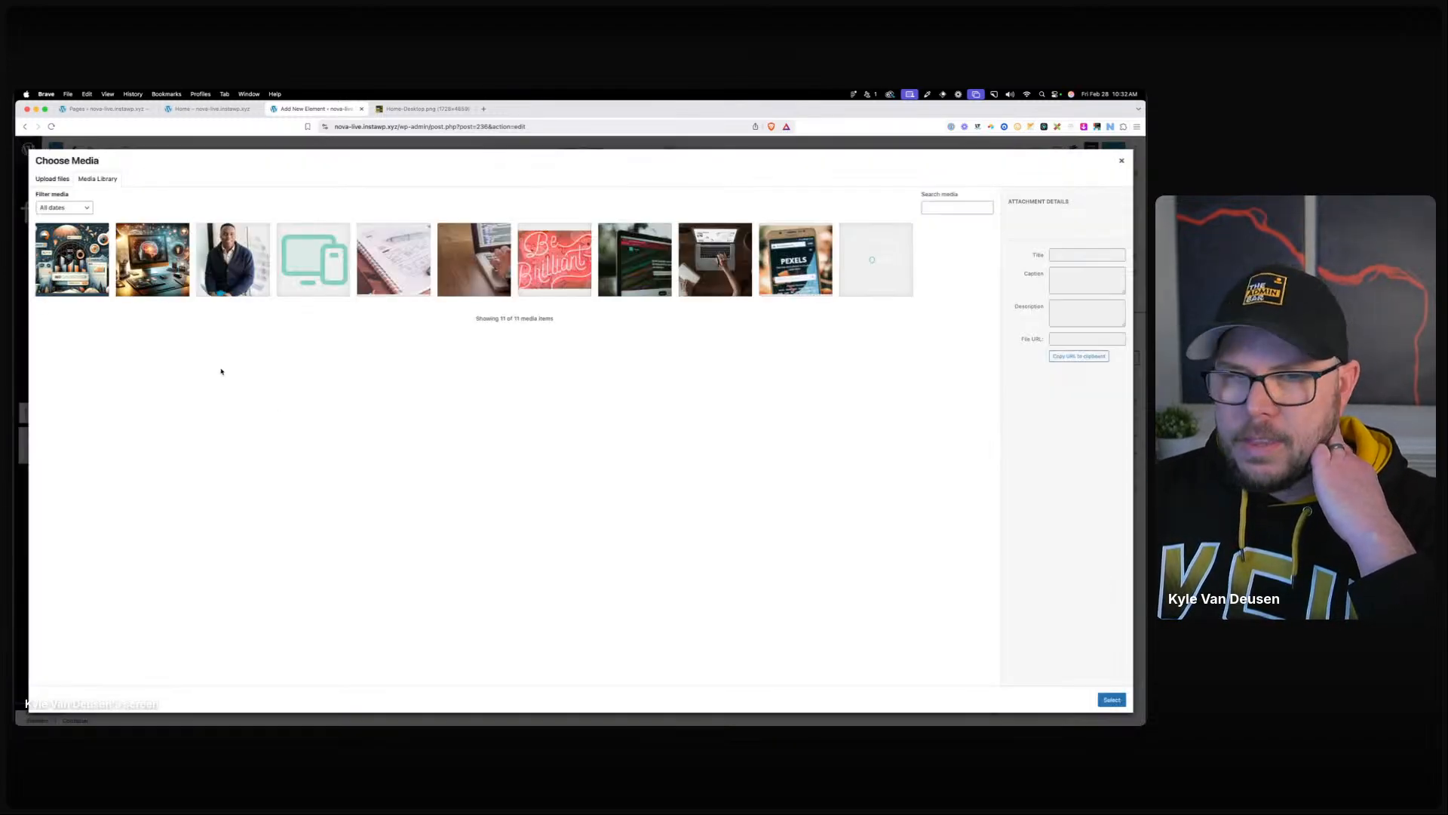
{"action": "left_click", "coordinate": [52, 179]}
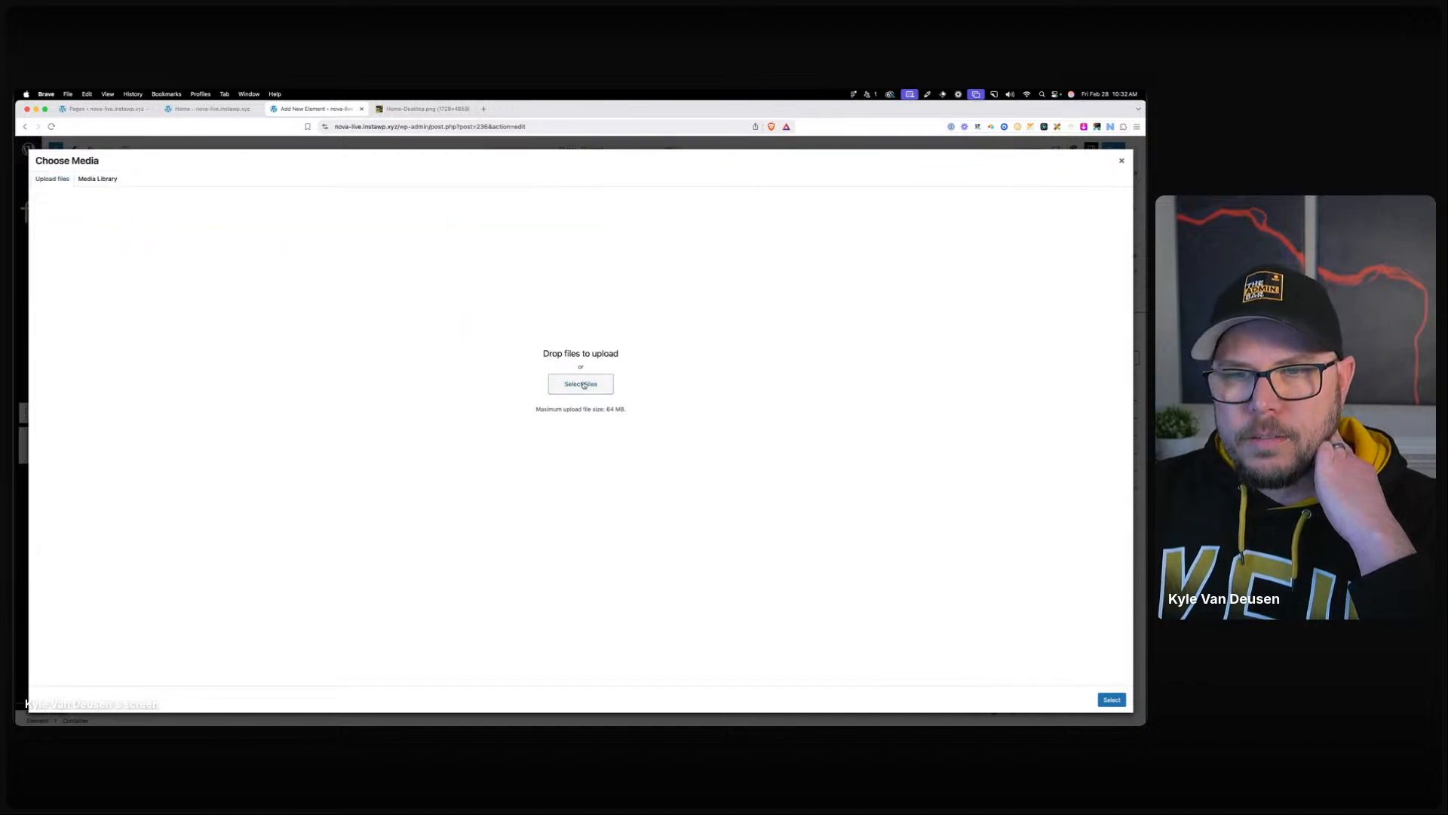
{"action": "left_click", "coordinate": [581, 383]}
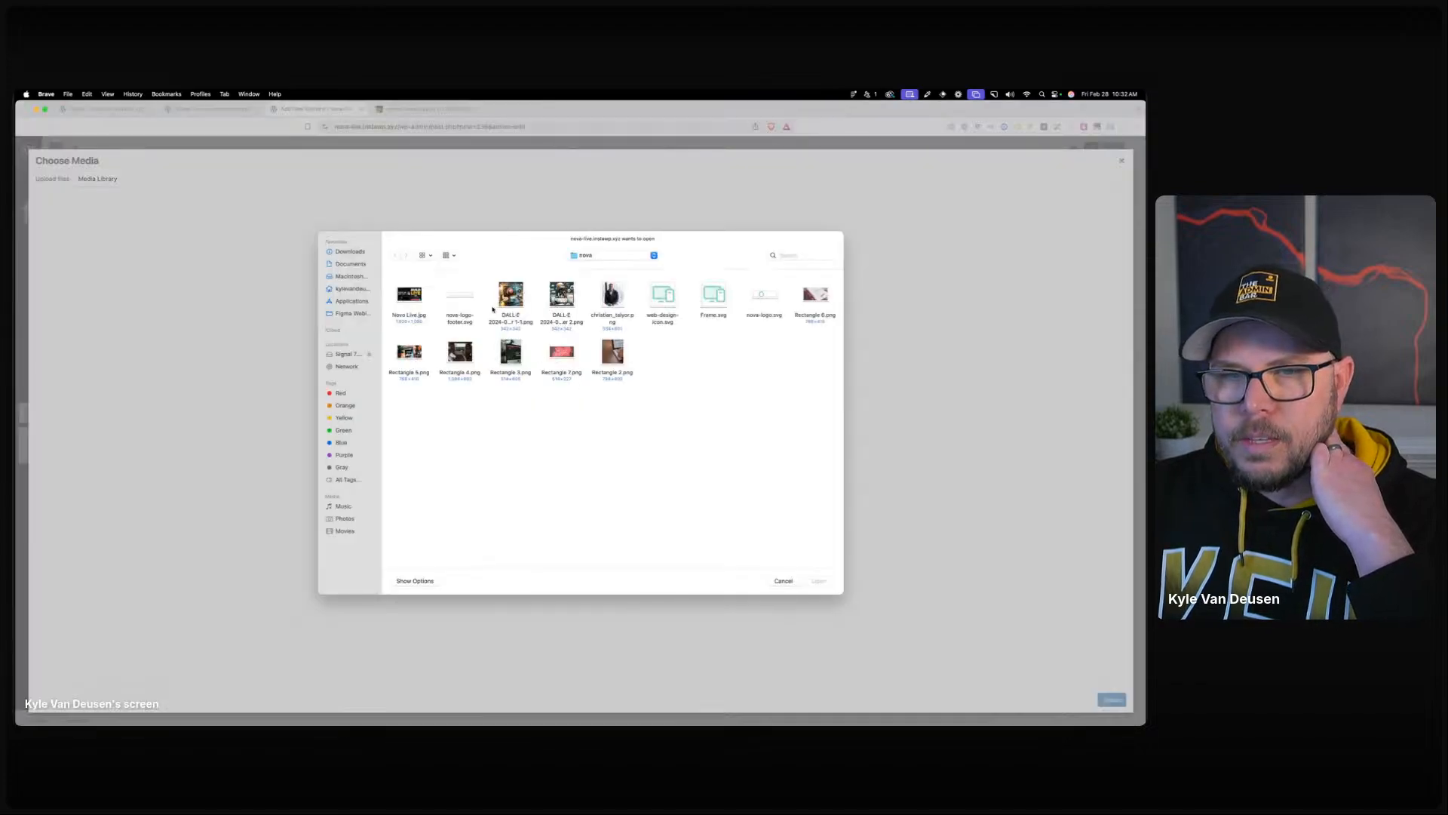
{"action": "left_click", "coordinate": [455, 298]}
{"action": "left_click", "coordinate": [818, 581]}
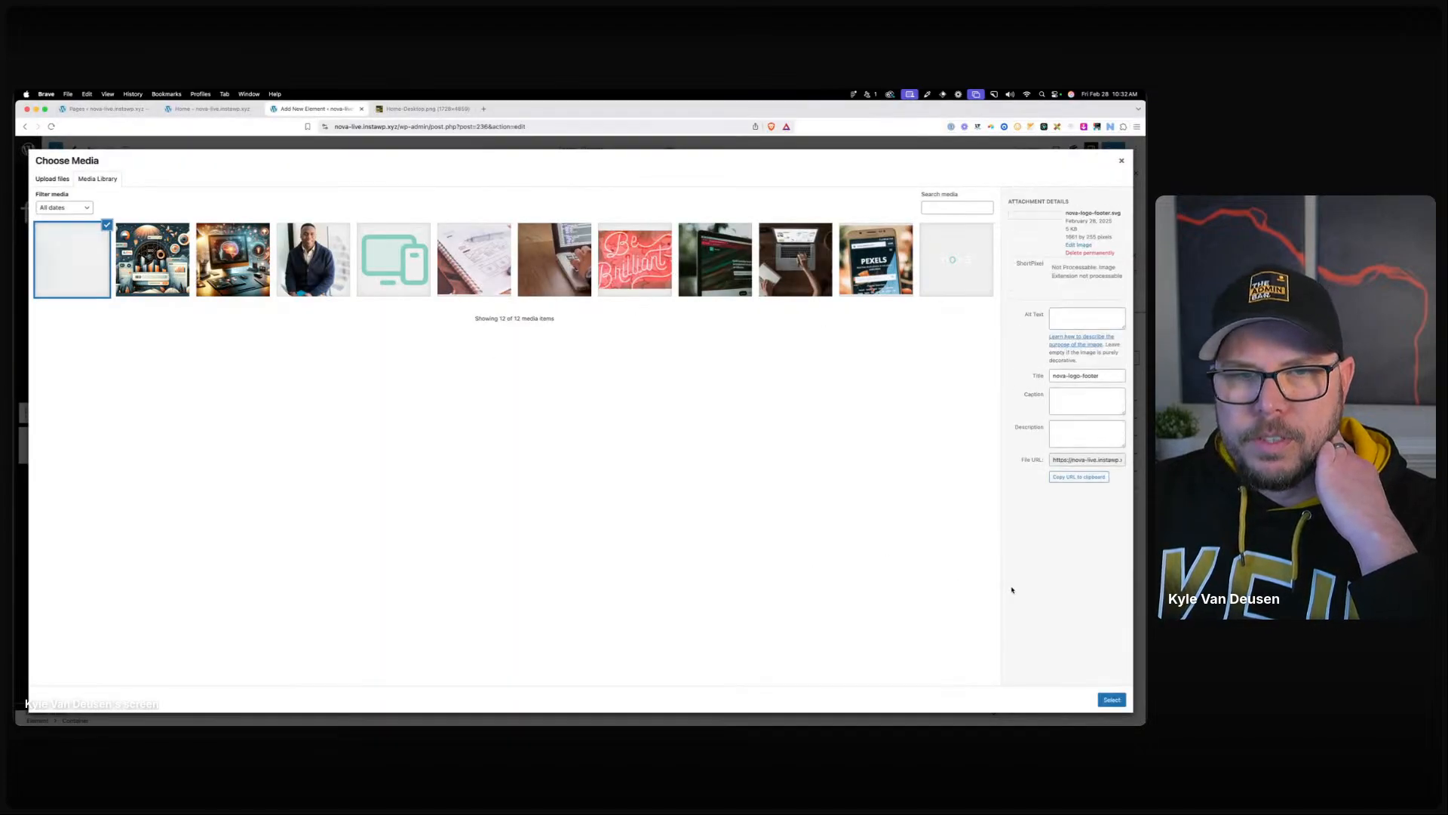
{"action": "left_click", "coordinate": [1122, 696]}
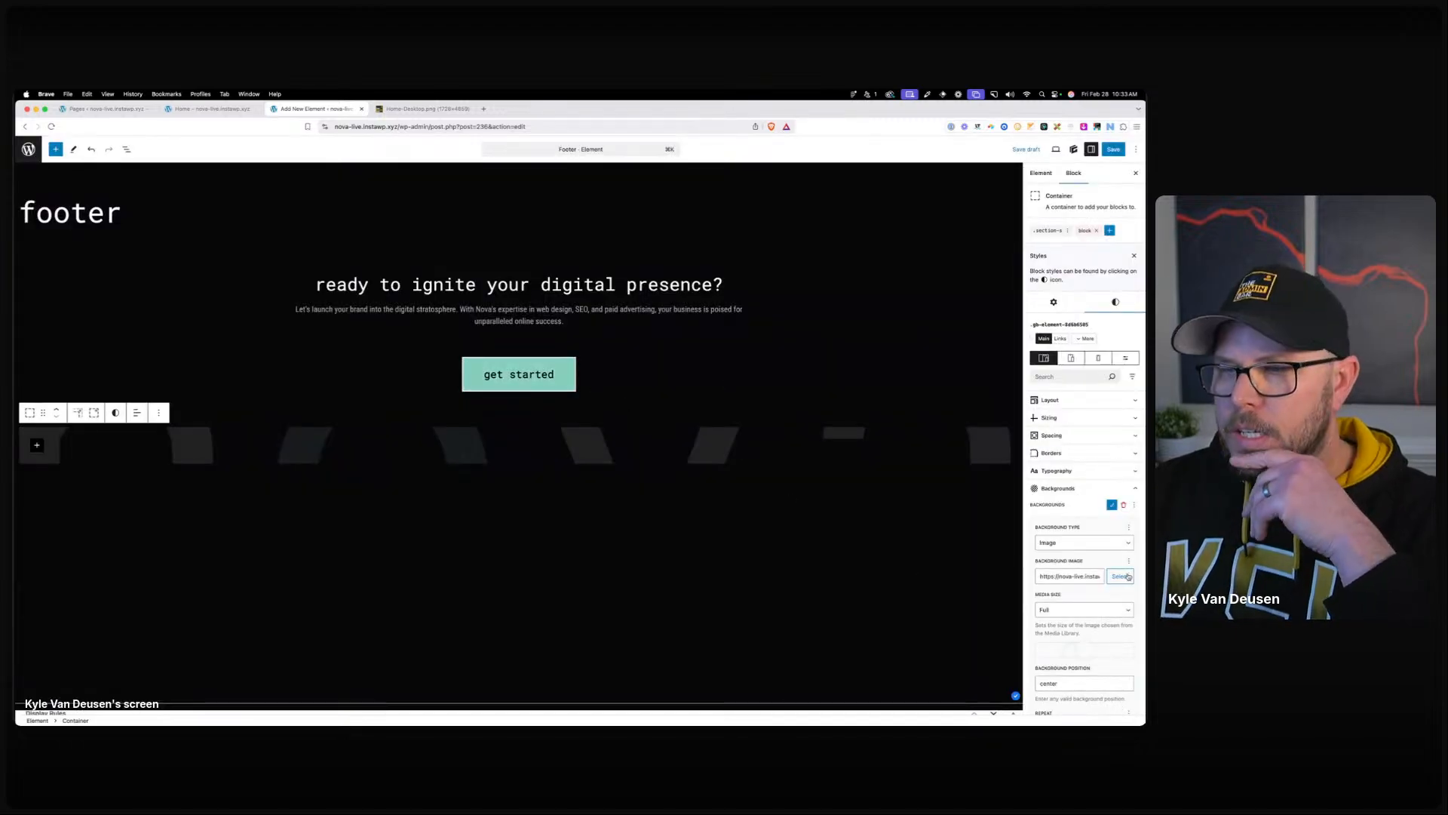
Set the logo background image position to top center.
{"action": "scroll", "coordinate": [1087, 528], "scroll_direction": "down", "scroll_amount": 5}
{"action": "double_click", "coordinate": [1070, 513]}
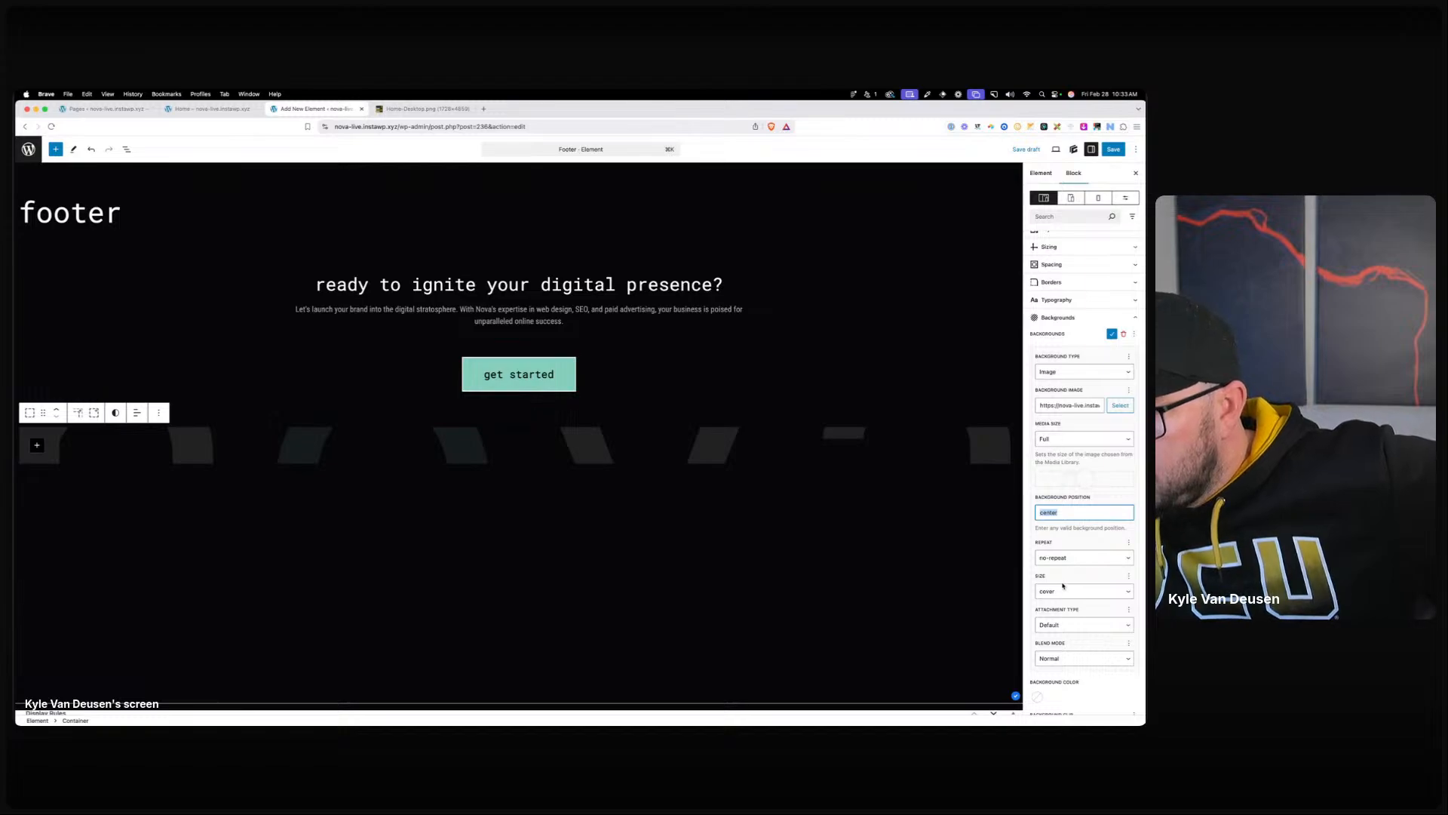
{"action": "double_click", "coordinate": [1064, 513]}
{"action": "type", "text": "top cent"}
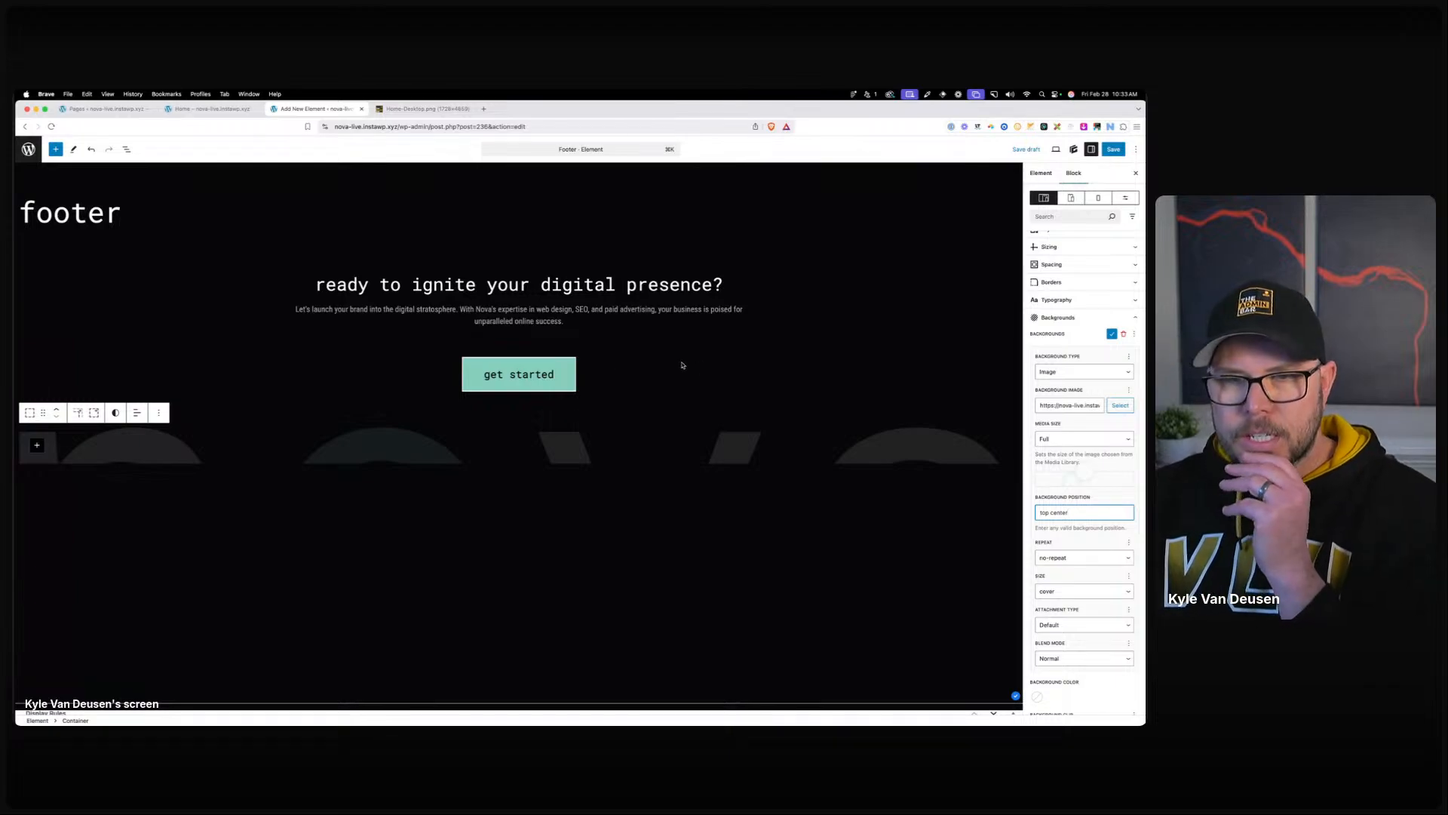
{"action": "left_click", "coordinate": [27, 460]}
{"action": "left_click", "coordinate": [21, 458]}
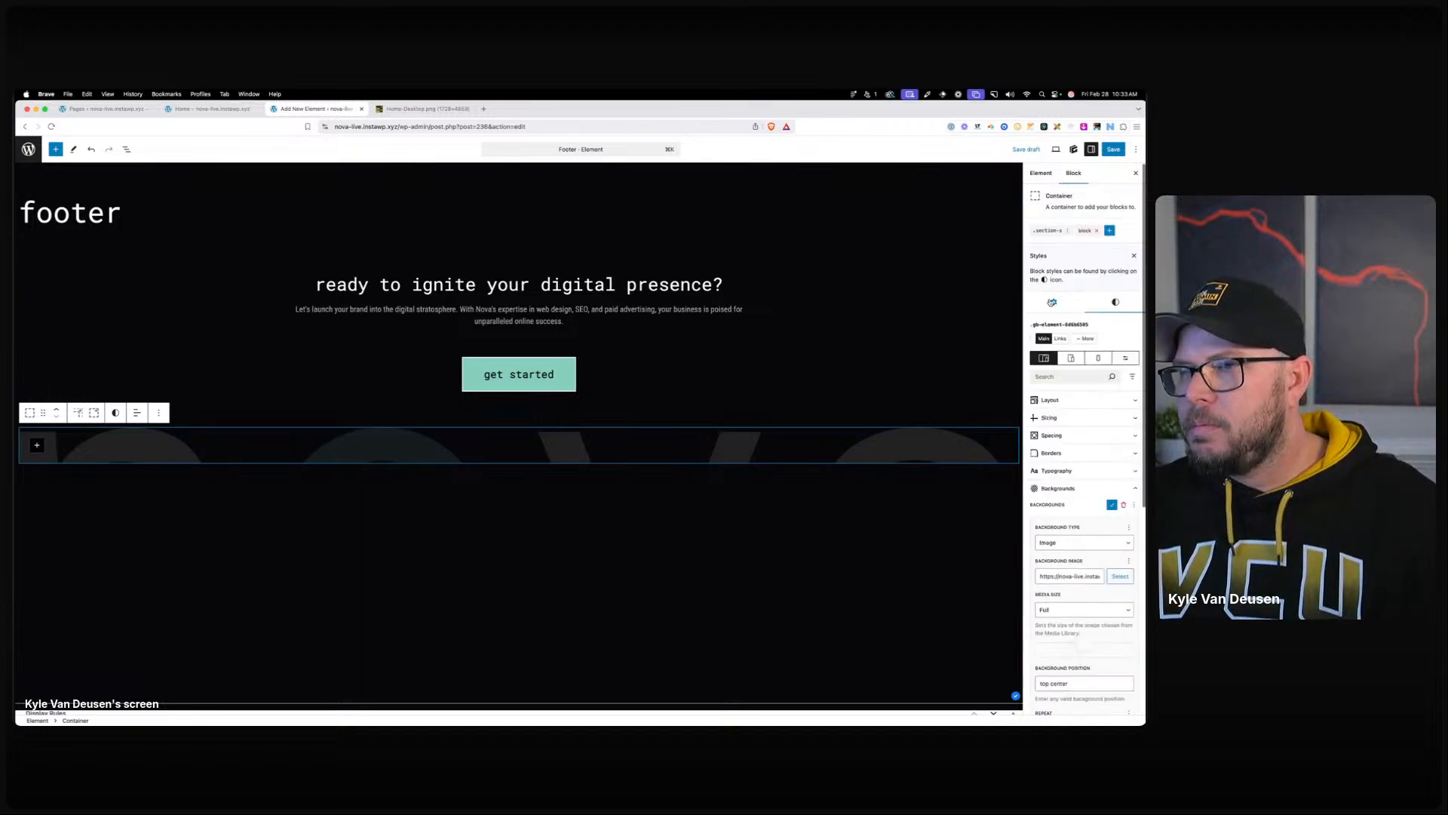
Remove .section-s from the logo container and give it a top padding of 80.
{"action": "left_click", "coordinate": [1067, 232]}
{"action": "left_click", "coordinate": [1044, 271]}
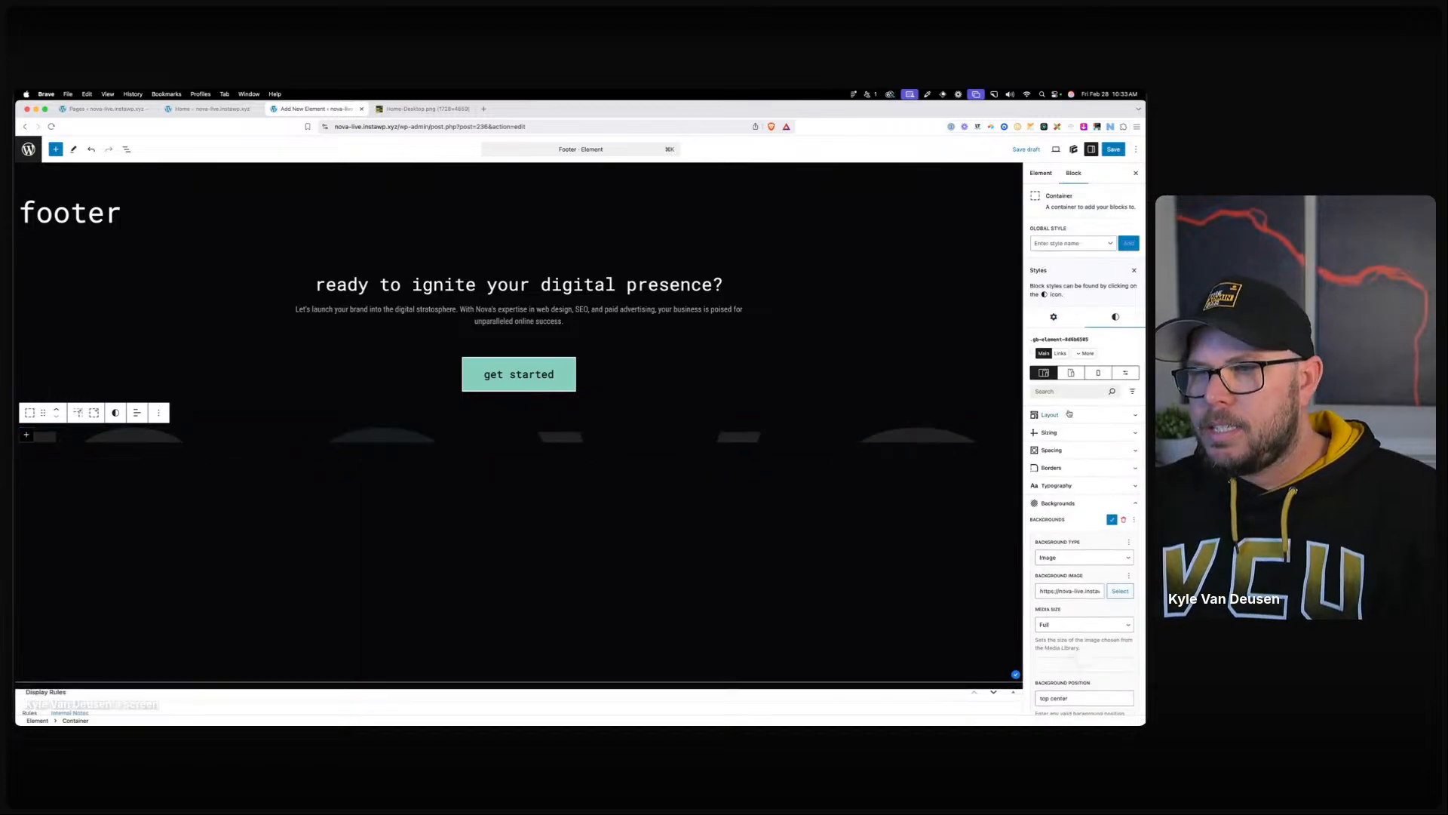
{"action": "left_click", "coordinate": [1064, 446]}
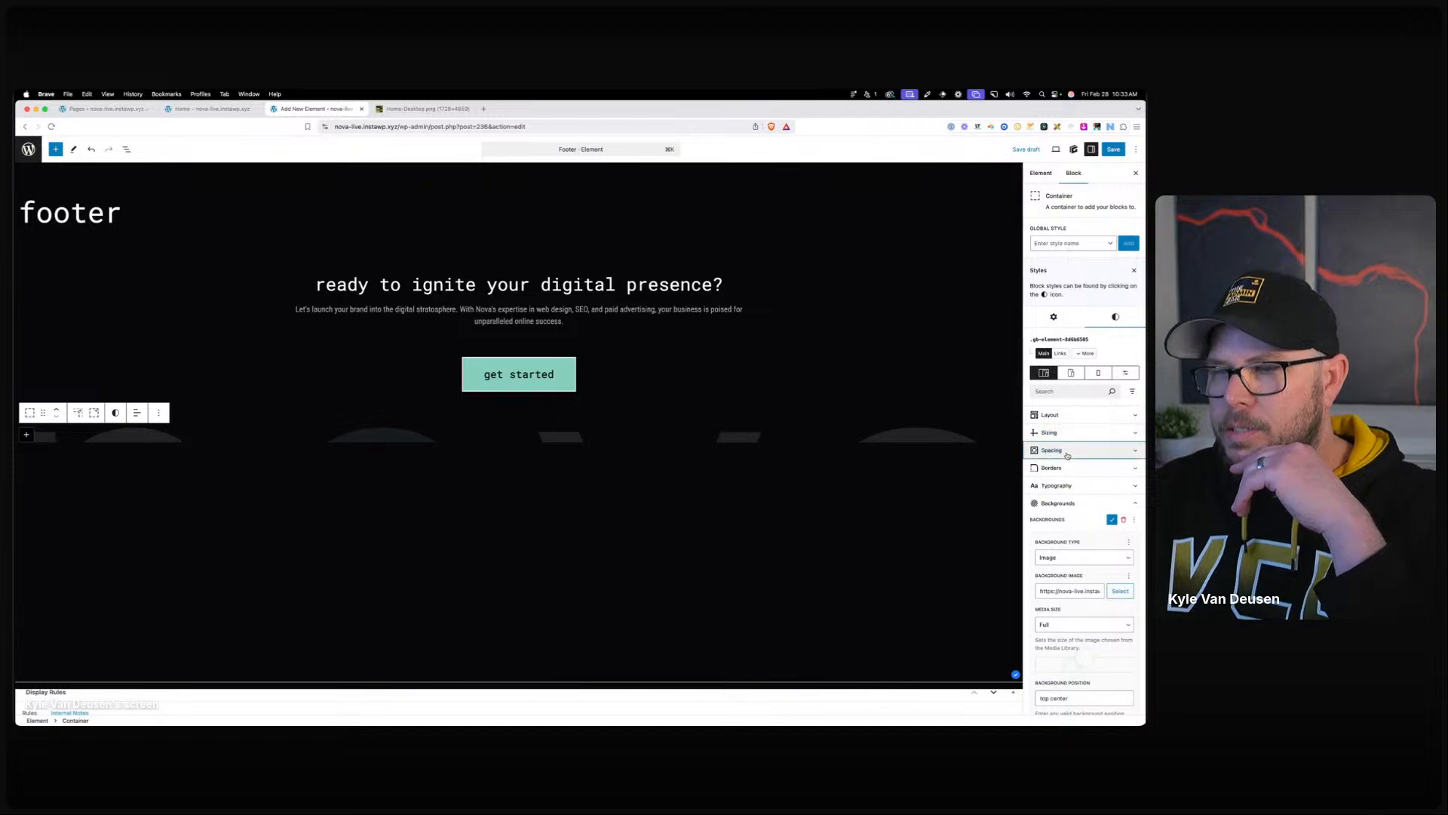
{"action": "left_click", "coordinate": [1076, 488]}
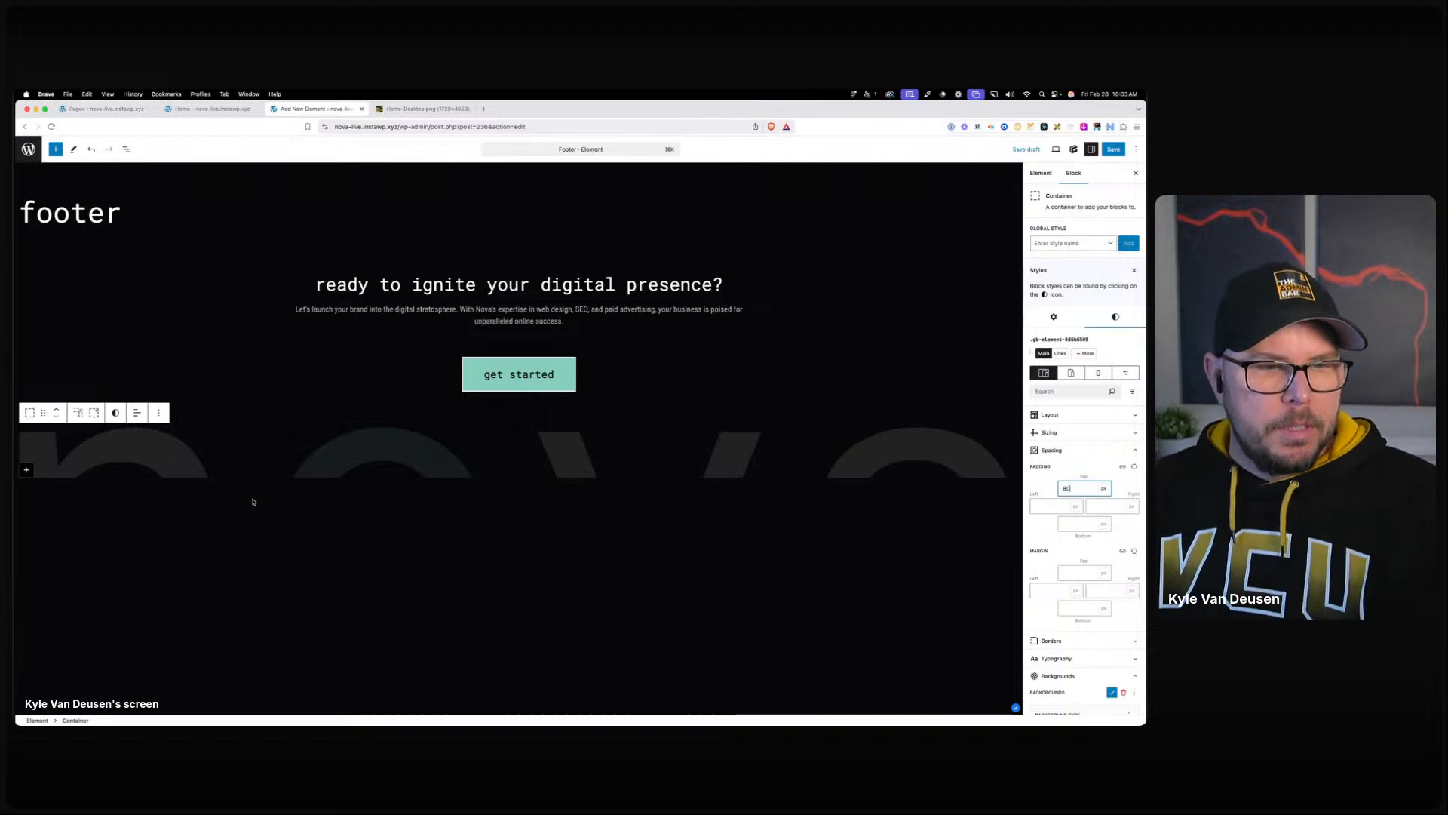
{"action": "left_click", "coordinate": [27, 470]}
Insert a container inside the logo container and apply the .section-s style.
{"action": "left_click", "coordinate": [96, 534]}
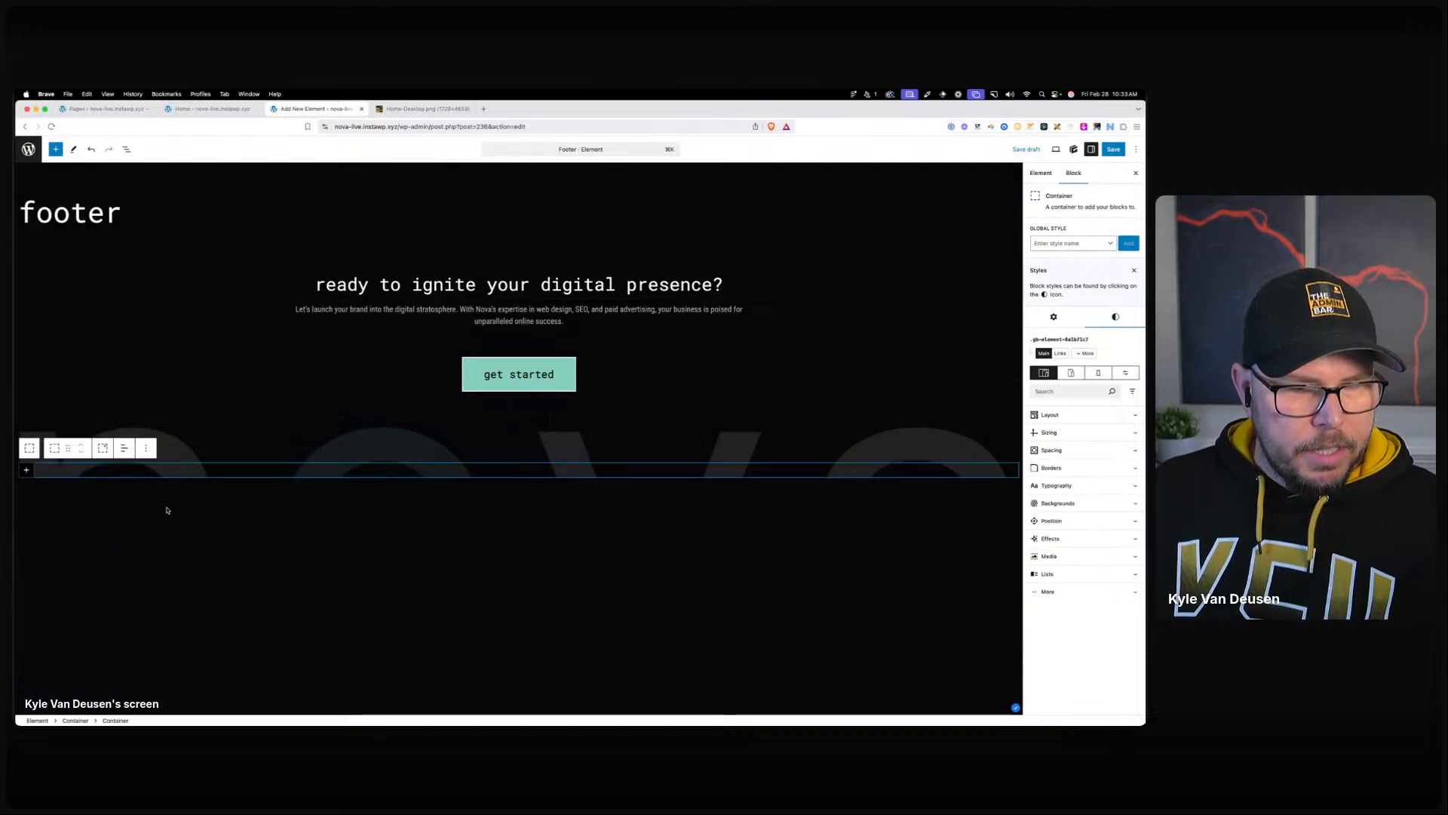
{"action": "left_click", "coordinate": [1056, 243]}
{"action": "type", "text": "sec"}
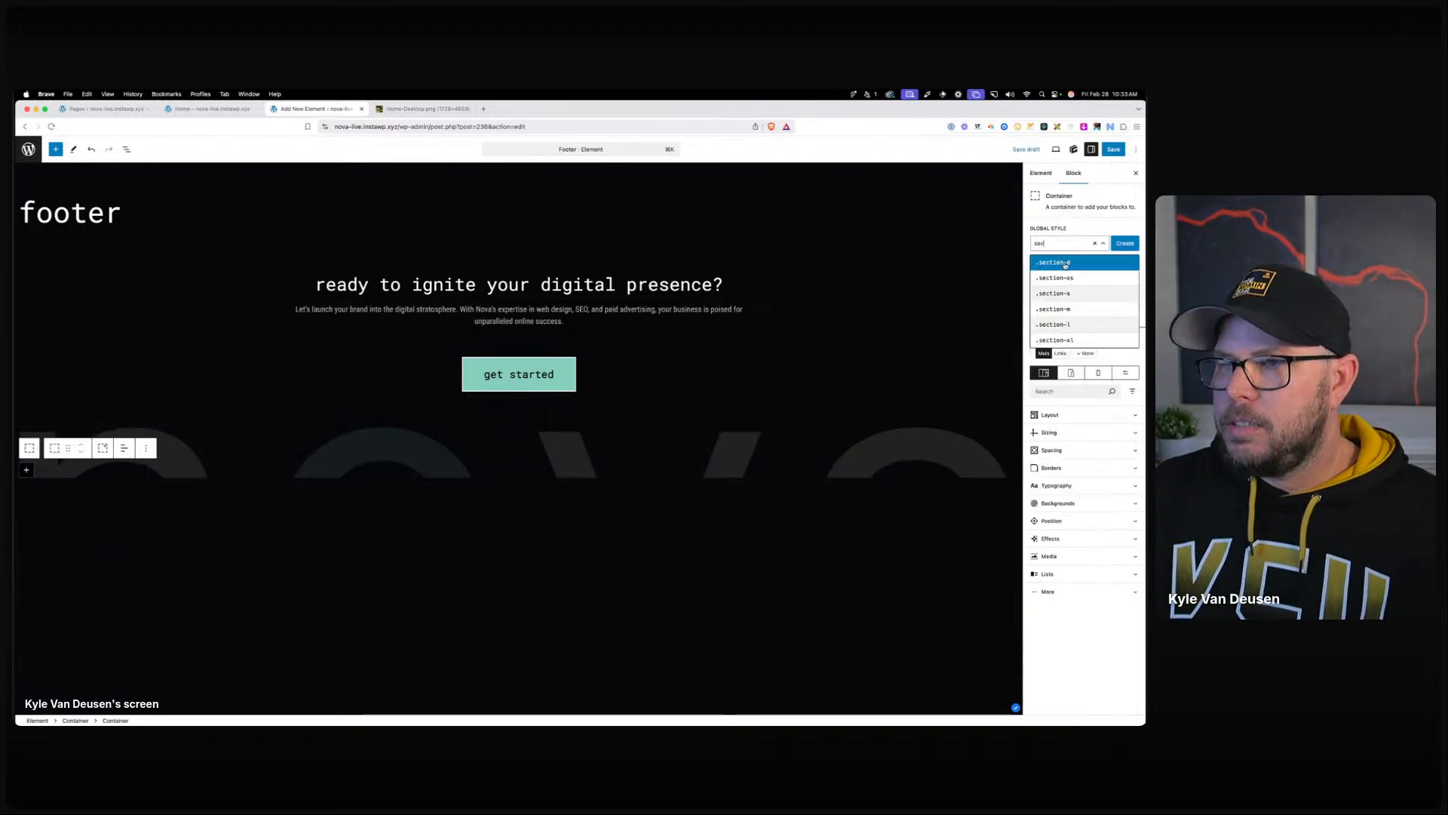
{"action": "left_click", "coordinate": [1062, 294]}
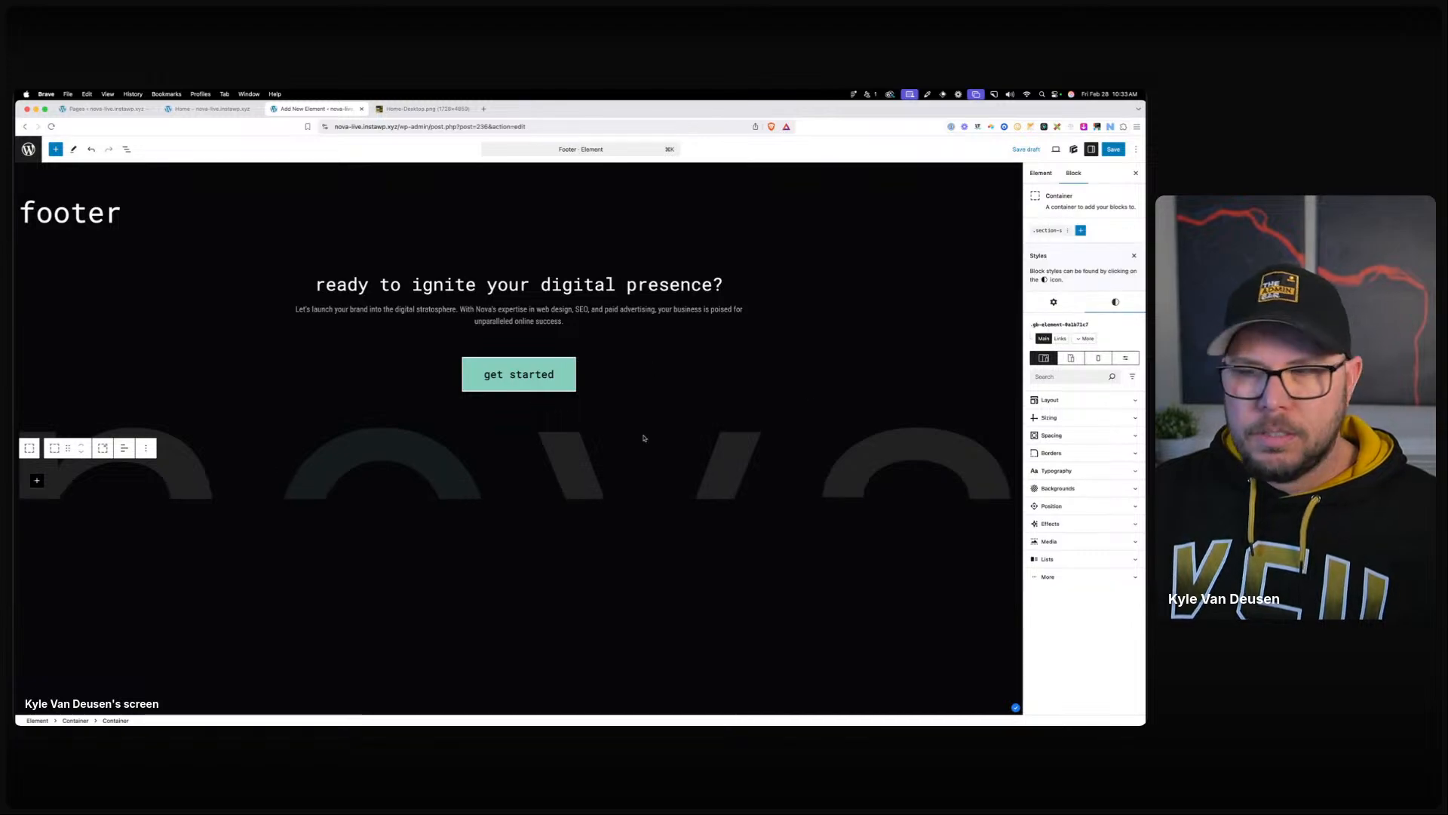
Give the inner container a 1 px neutral-800 top border only.
{"action": "left_click", "coordinate": [1051, 452]}
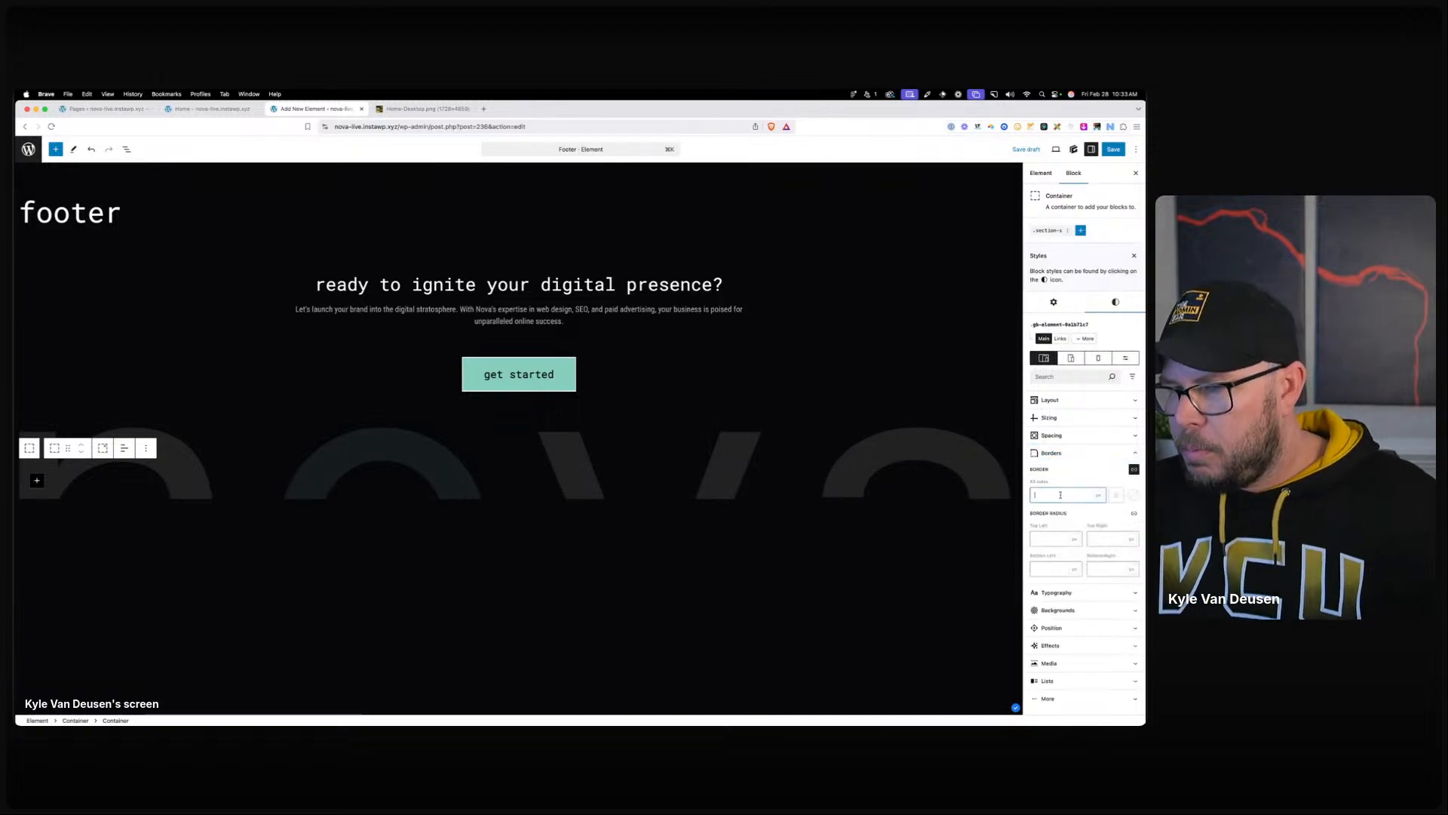
{"action": "left_click", "coordinate": [1133, 469]}
{"action": "left_click", "coordinate": [1083, 497]}
{"action": "type", "text": "1"}
{"action": "left_click", "coordinate": [1116, 495]}
{"action": "left_click", "coordinate": [1087, 636]}
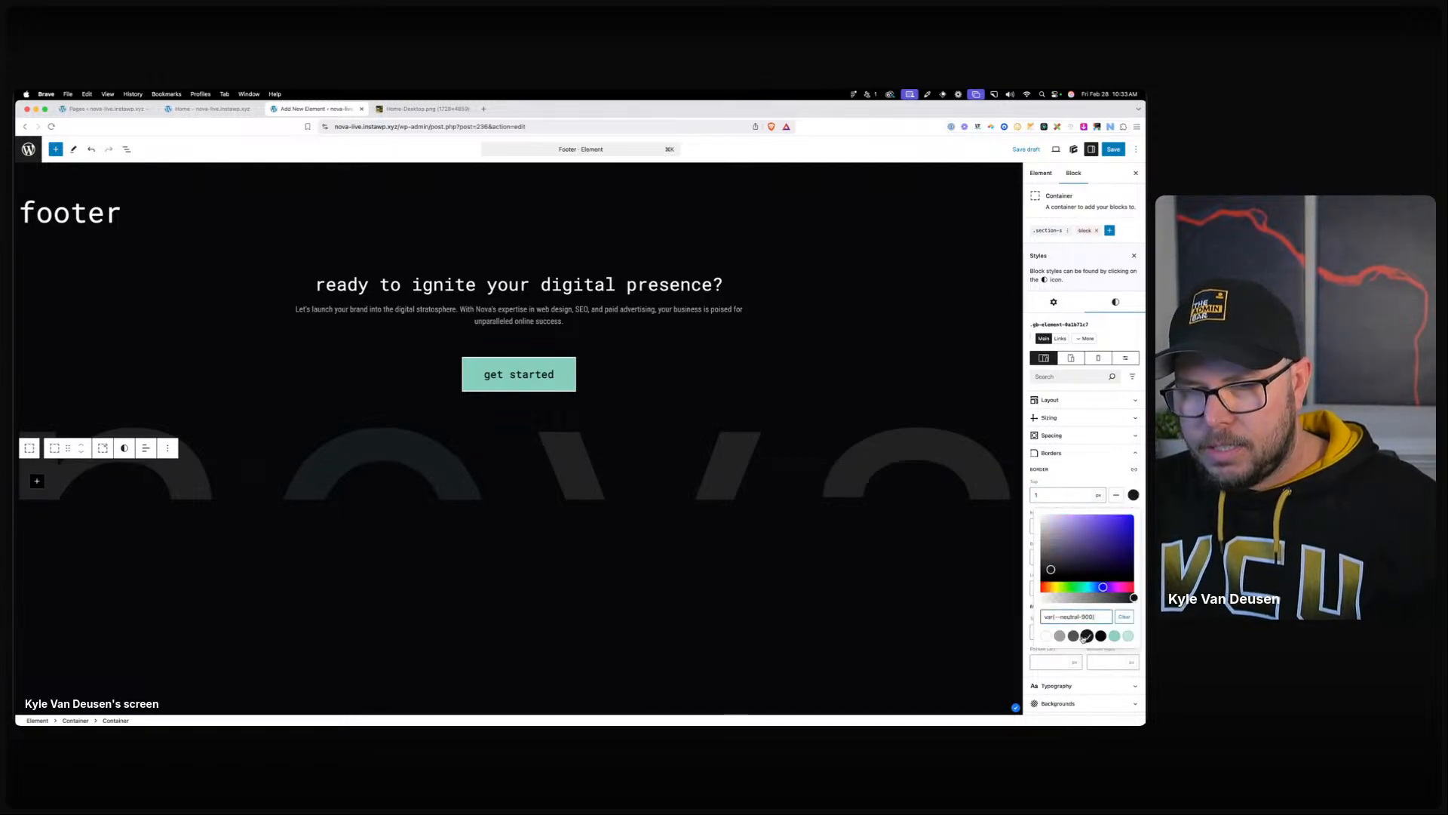
{"action": "left_click", "coordinate": [1074, 636]}
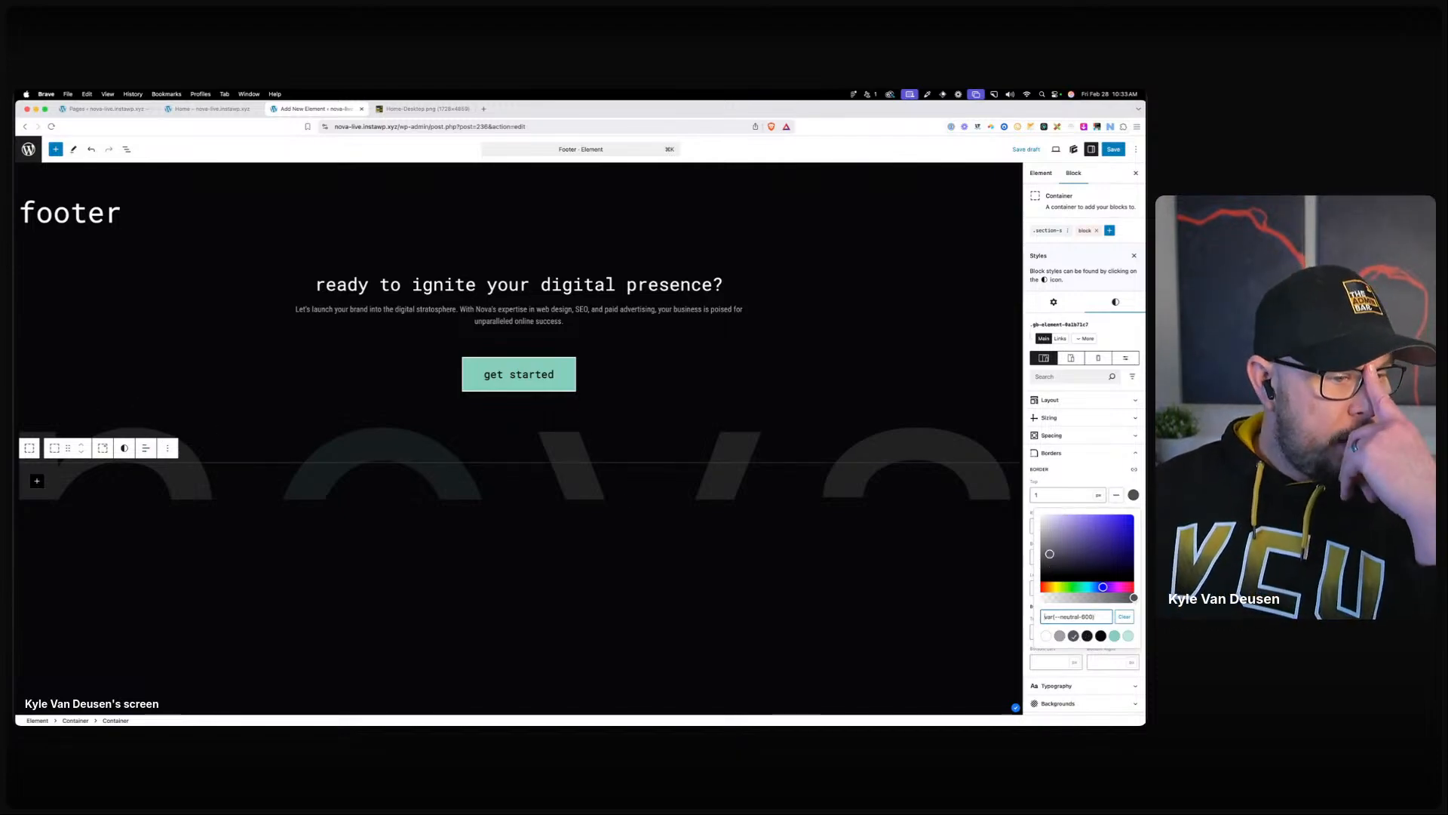
Check the nova text font and services section in Figma, then move the Figma window aside.
{"action": "scroll", "coordinate": [445, 485], "scroll_direction": "down", "scroll_amount": 4}
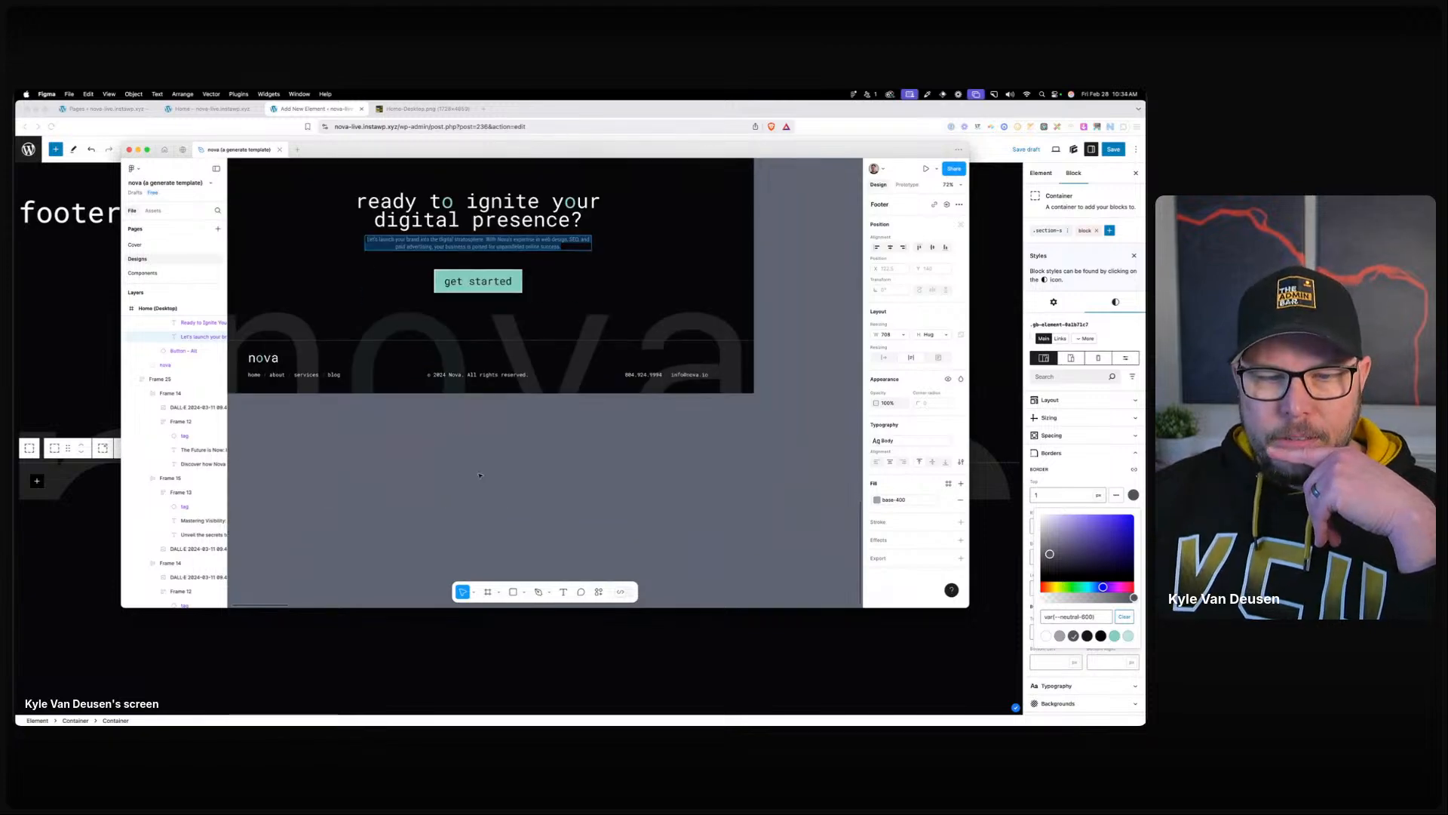
{"action": "scroll", "coordinate": [445, 485], "scroll_direction": "left", "scroll_amount": 4}
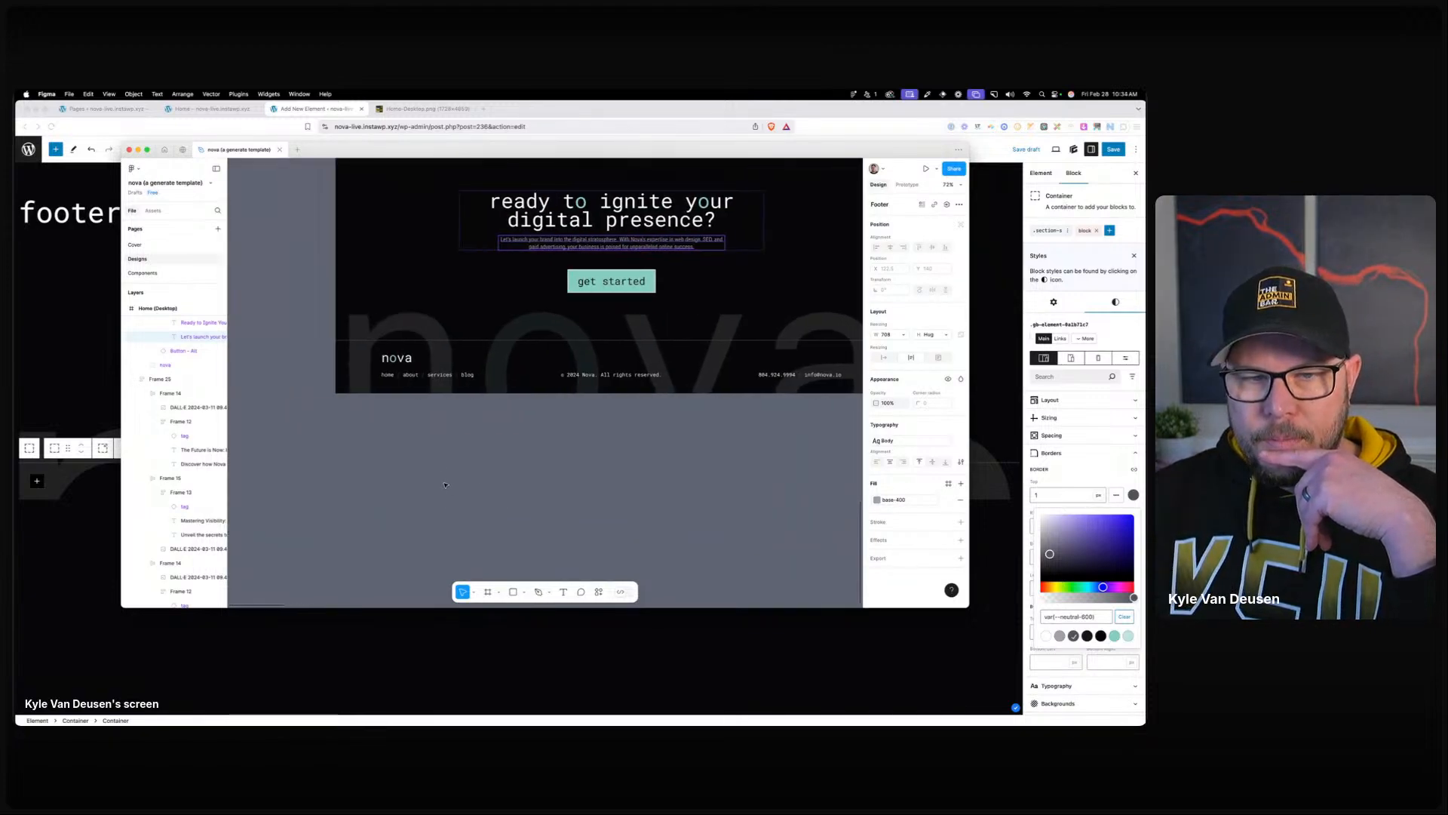
{"action": "scroll", "coordinate": [425, 469], "scroll_direction": "right", "scroll_amount": 2}
{"action": "left_click", "coordinate": [329, 365]}
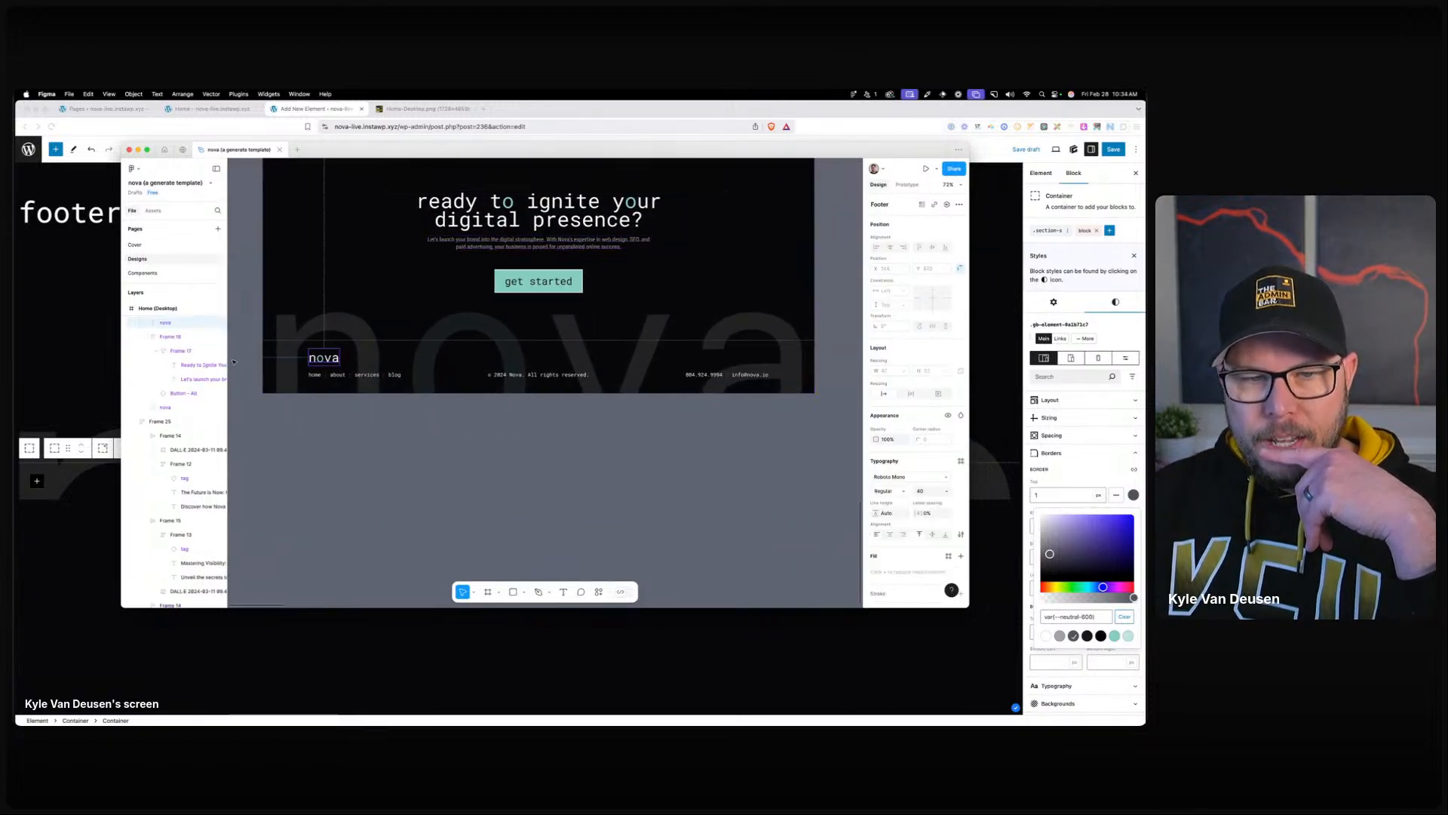
{"action": "scroll", "coordinate": [386, 362], "scroll_direction": "up", "scroll_amount": 15}
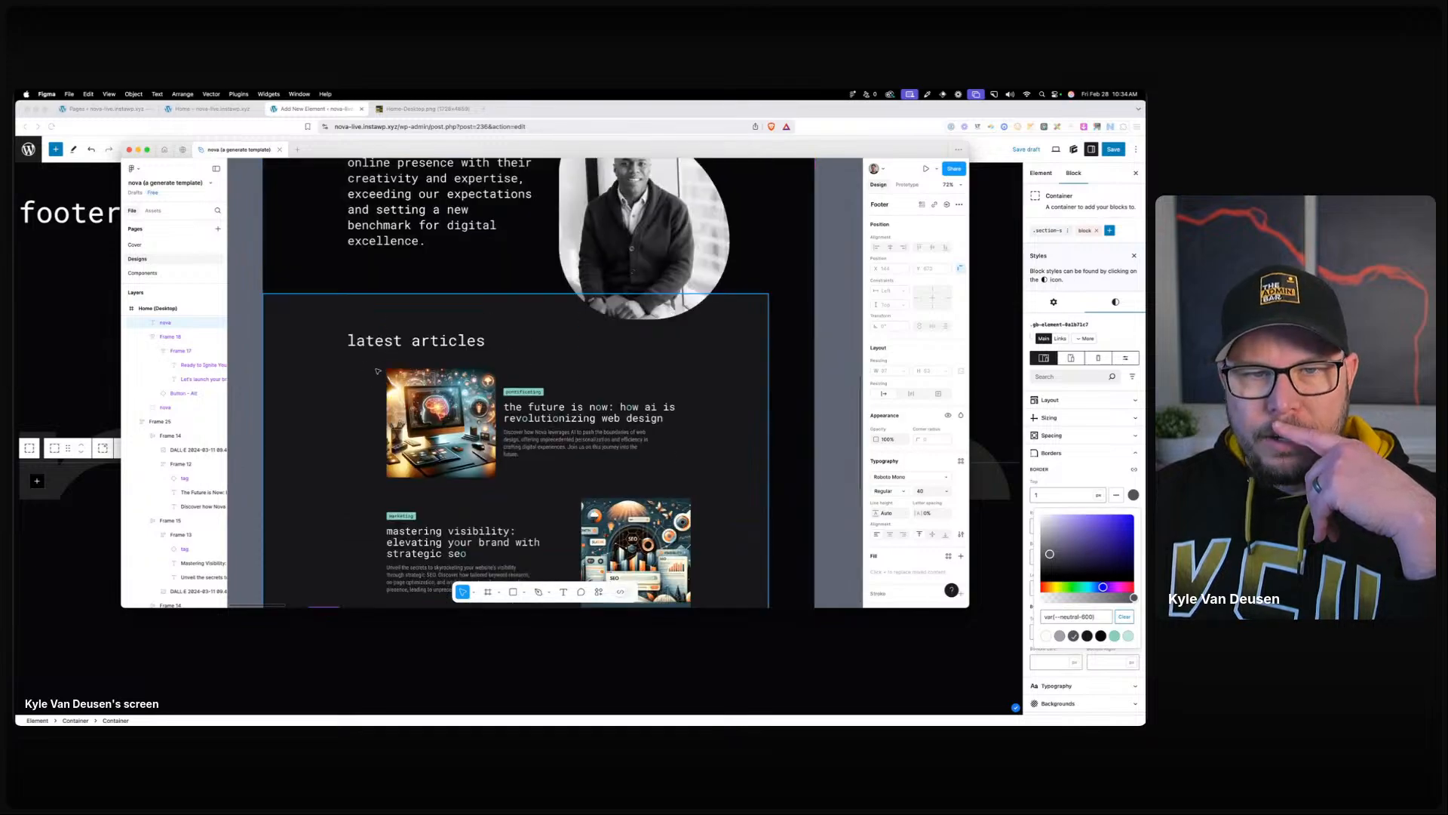
{"action": "scroll", "coordinate": [377, 371], "scroll_direction": "up", "scroll_amount": 2}
{"action": "scroll", "coordinate": [376, 377], "scroll_direction": "down", "scroll_amount": 12}
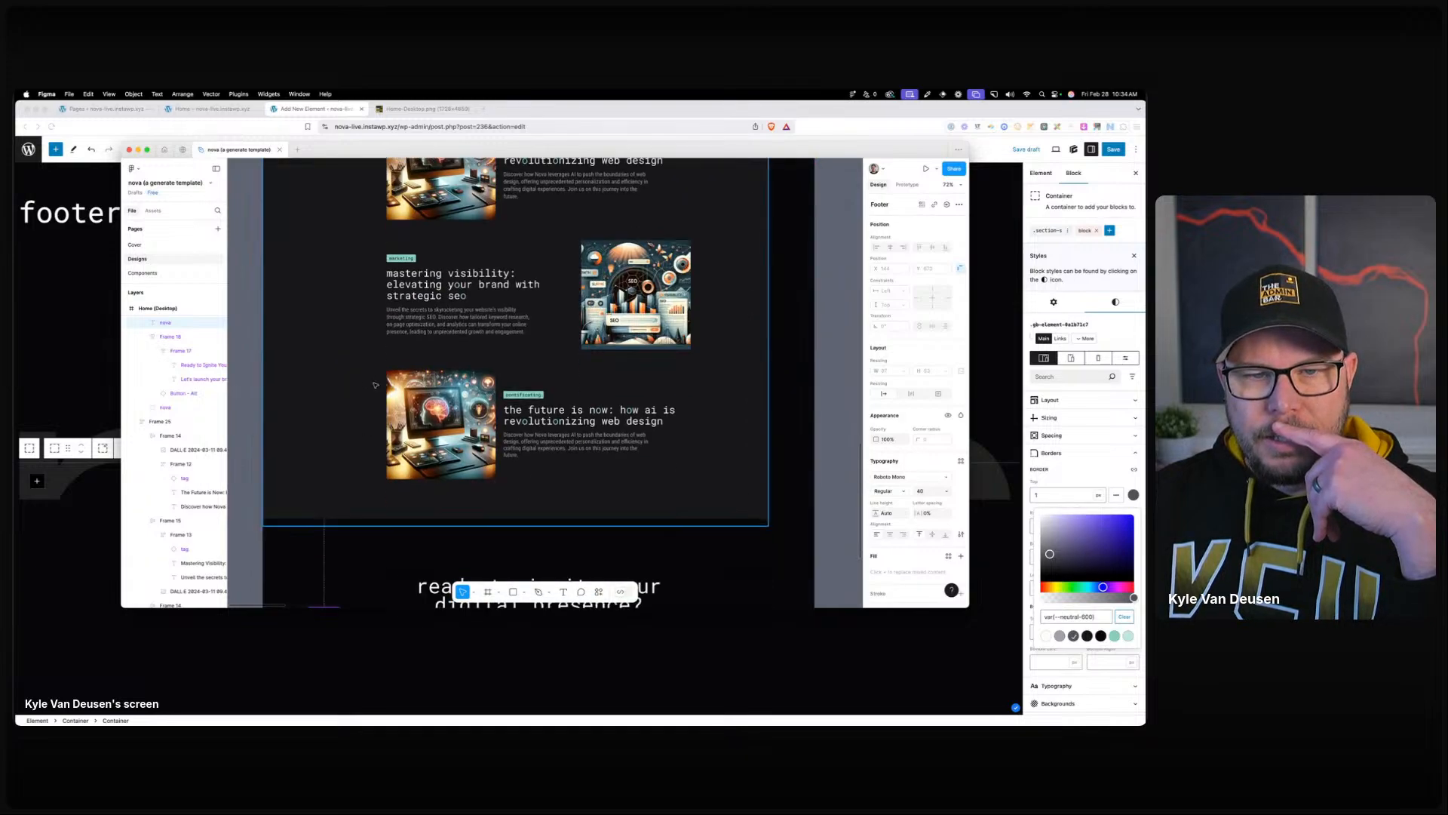
{"action": "scroll", "coordinate": [375, 385], "scroll_direction": "up", "scroll_amount": 10}
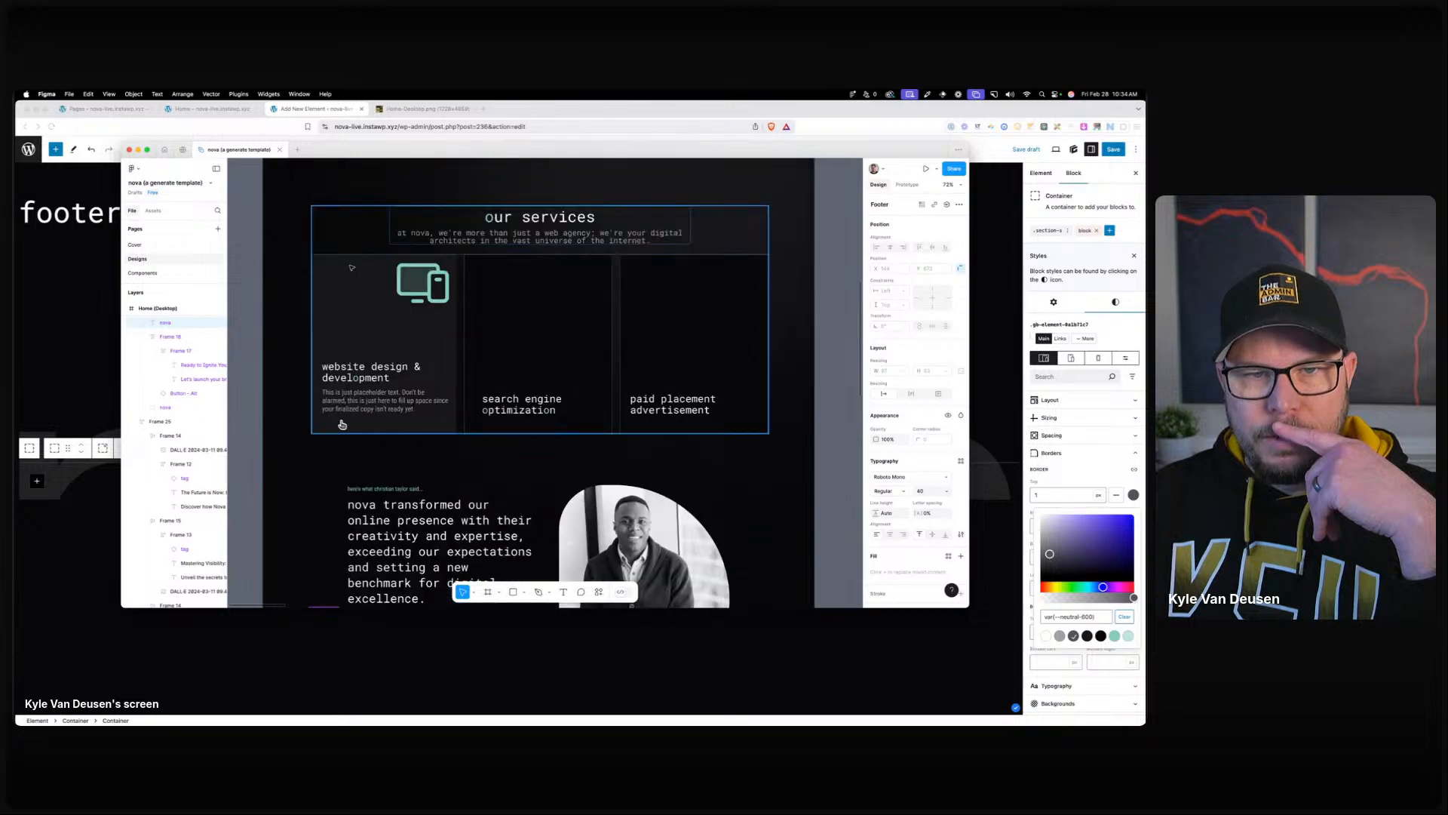
{"action": "left_click", "coordinate": [343, 268]}
{"action": "left_click_drag", "start_coordinate": [373, 150], "coordinate": [0, 194]}
Show List View and remove the .container-width-l class from the outer footer container.
{"action": "left_click", "coordinate": [50, 489]}
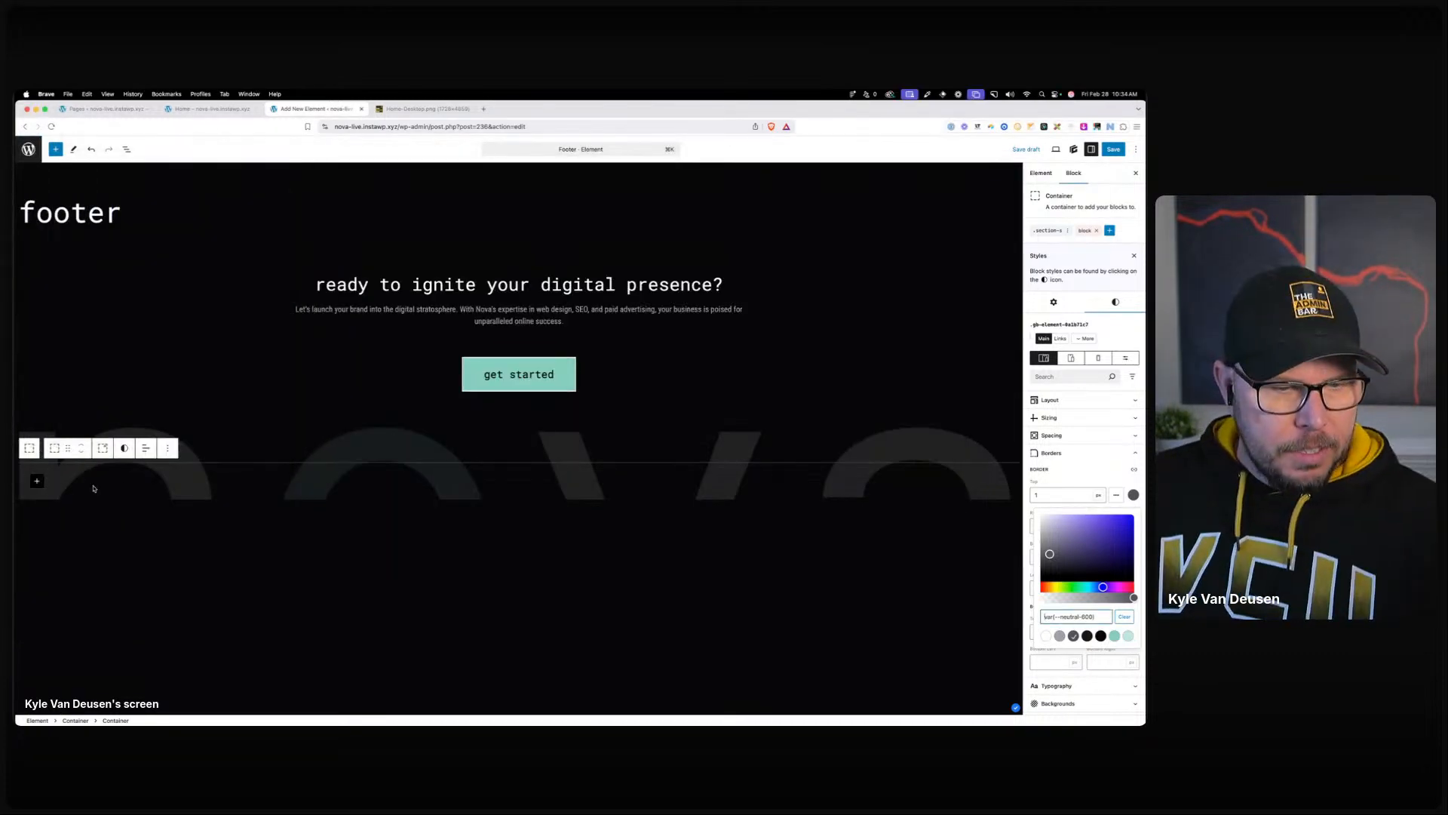
{"action": "left_click", "coordinate": [126, 149]}
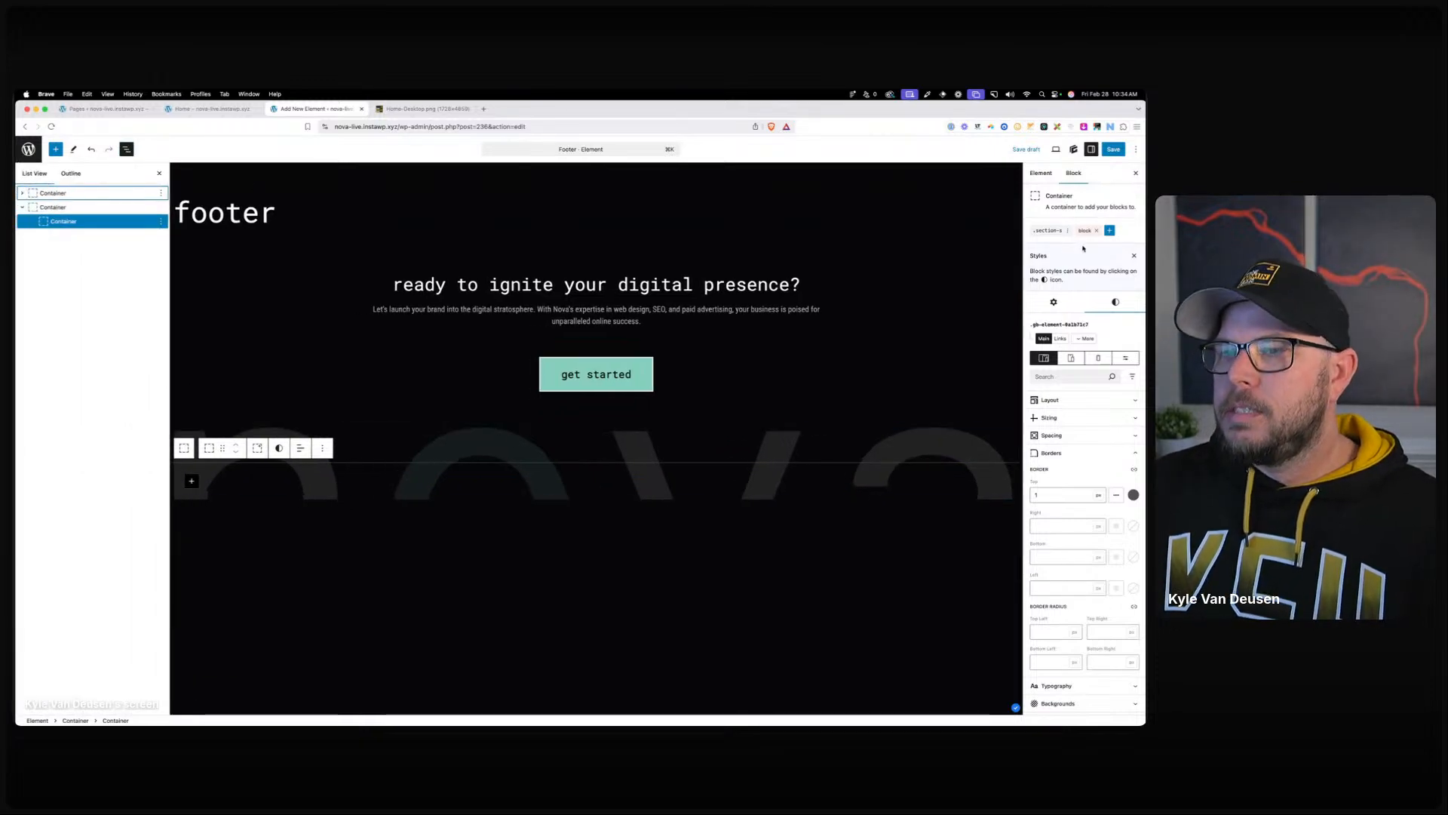
{"action": "left_click", "coordinate": [1110, 230]}
{"action": "left_click", "coordinate": [1080, 263]}
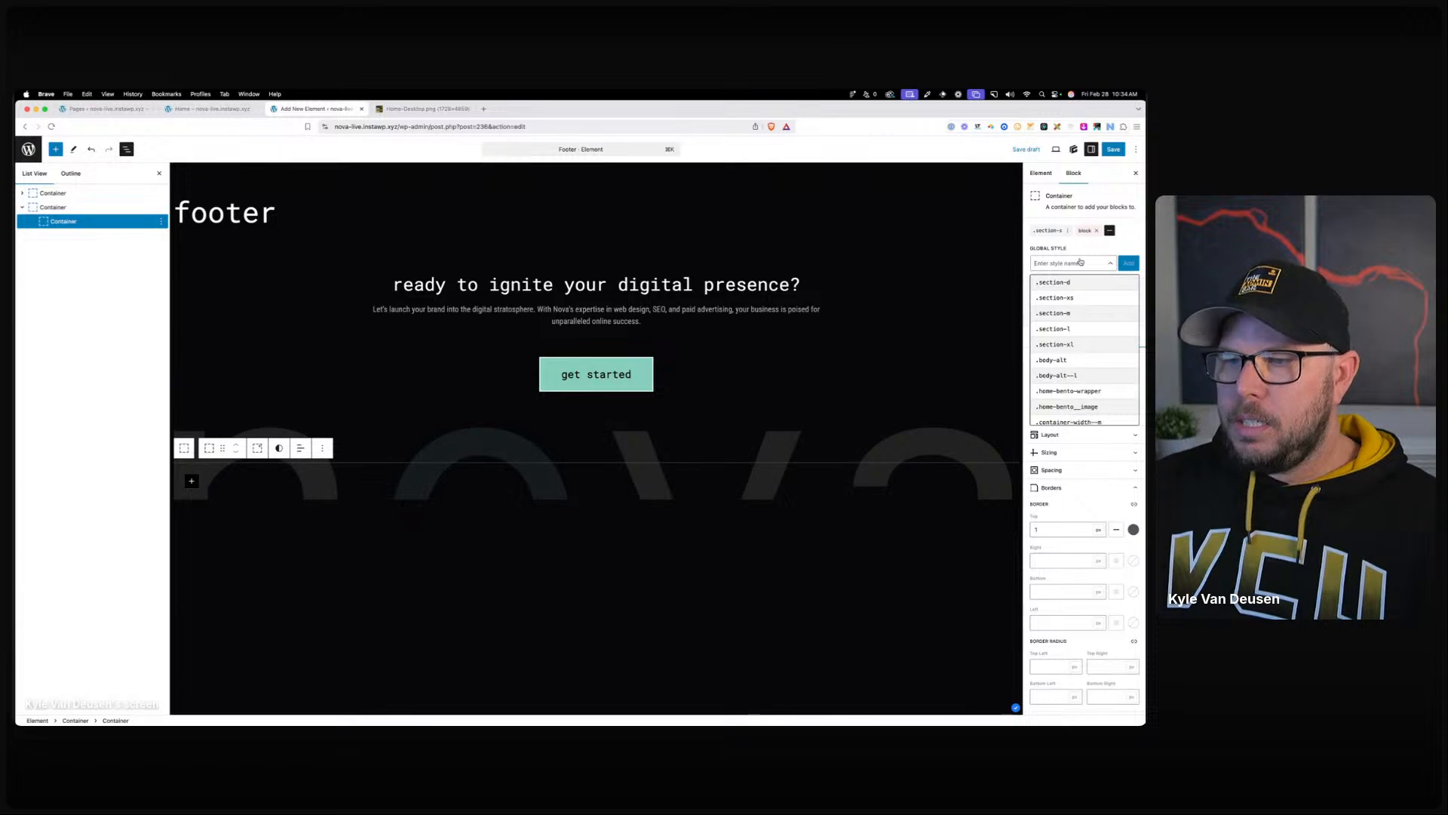
{"action": "type", "text": "con"}
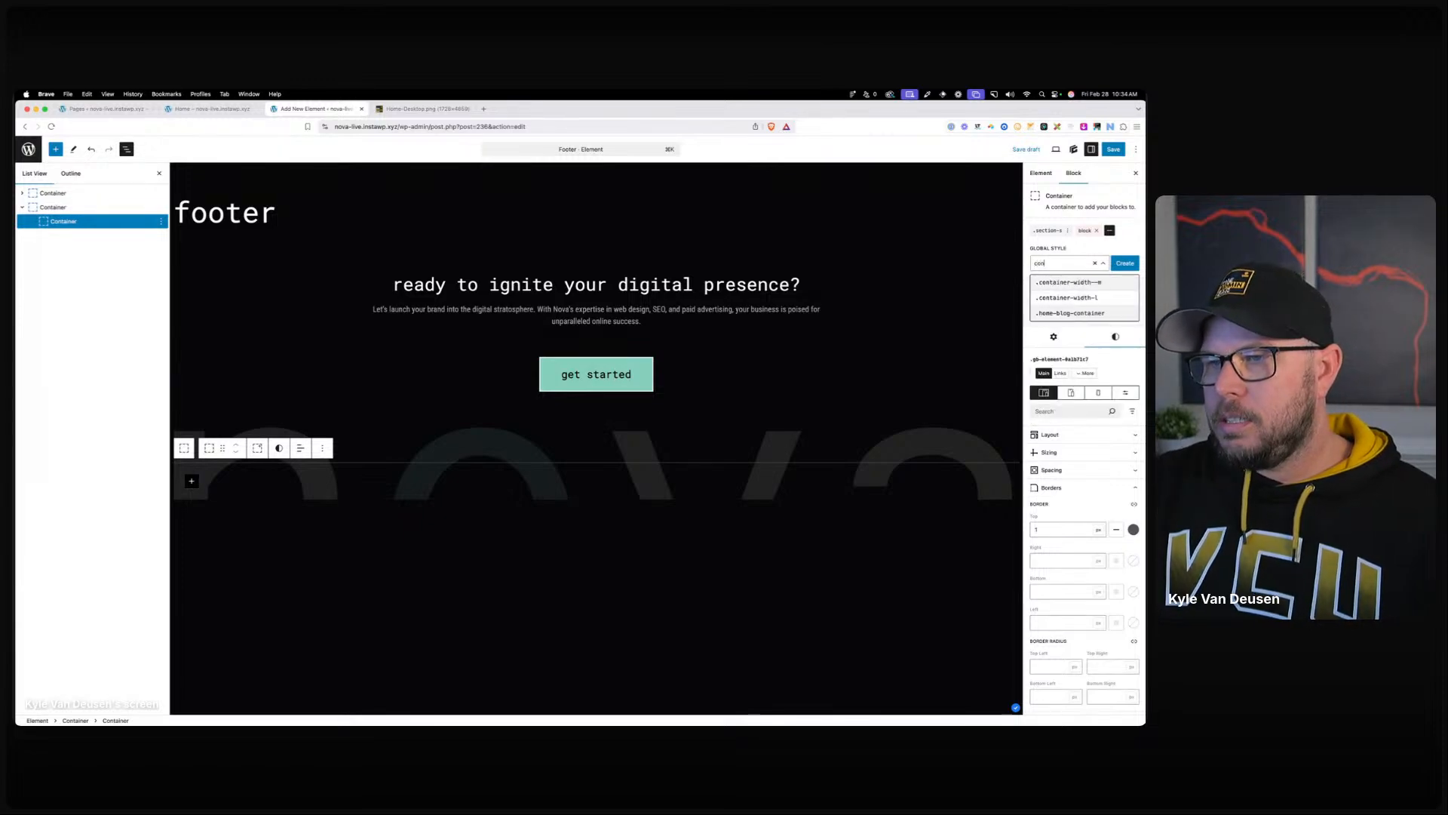
{"action": "left_click", "coordinate": [1066, 297]}
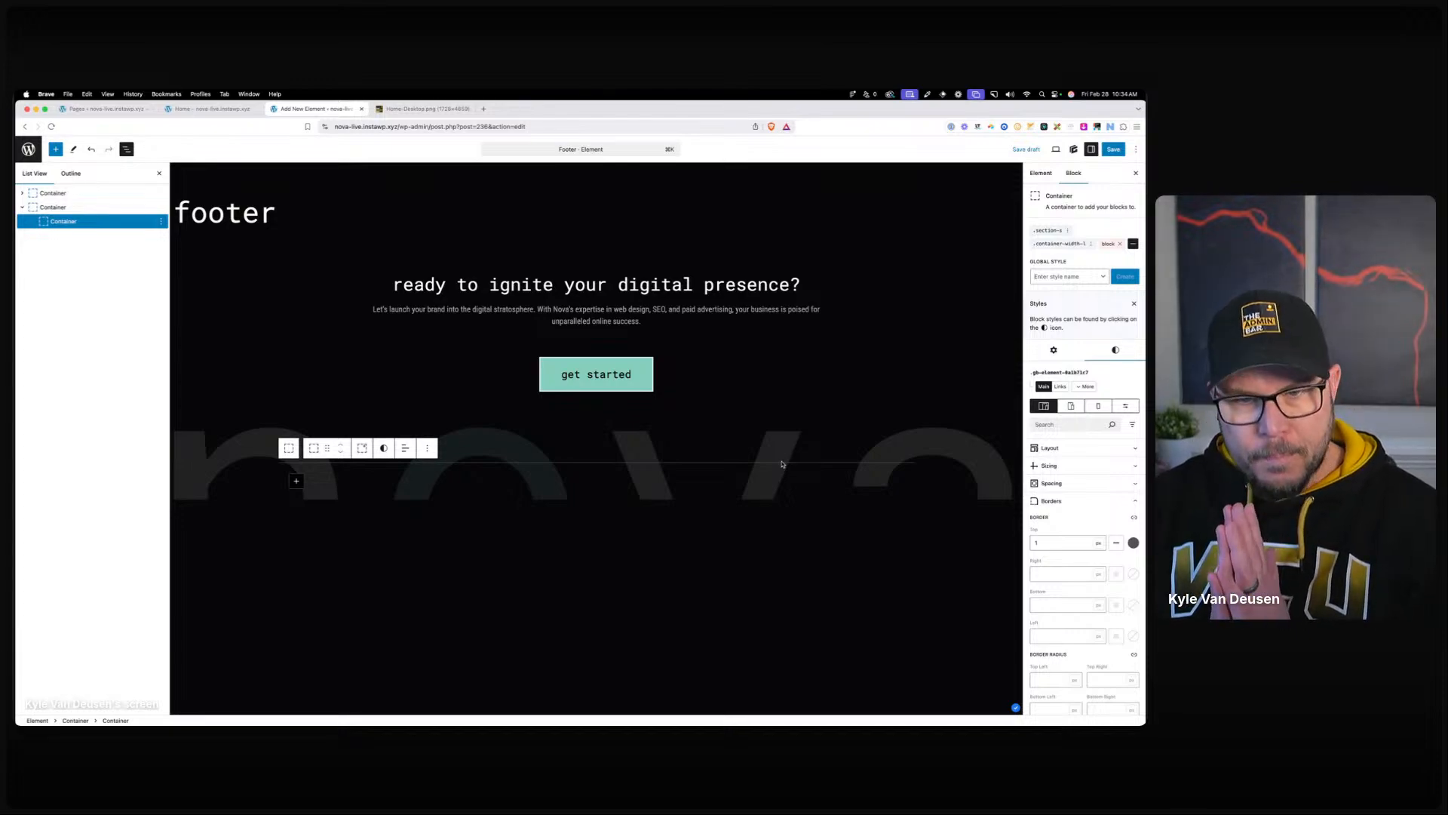
{"action": "left_click", "coordinate": [1091, 244]}
{"action": "left_click", "coordinate": [1079, 284]}
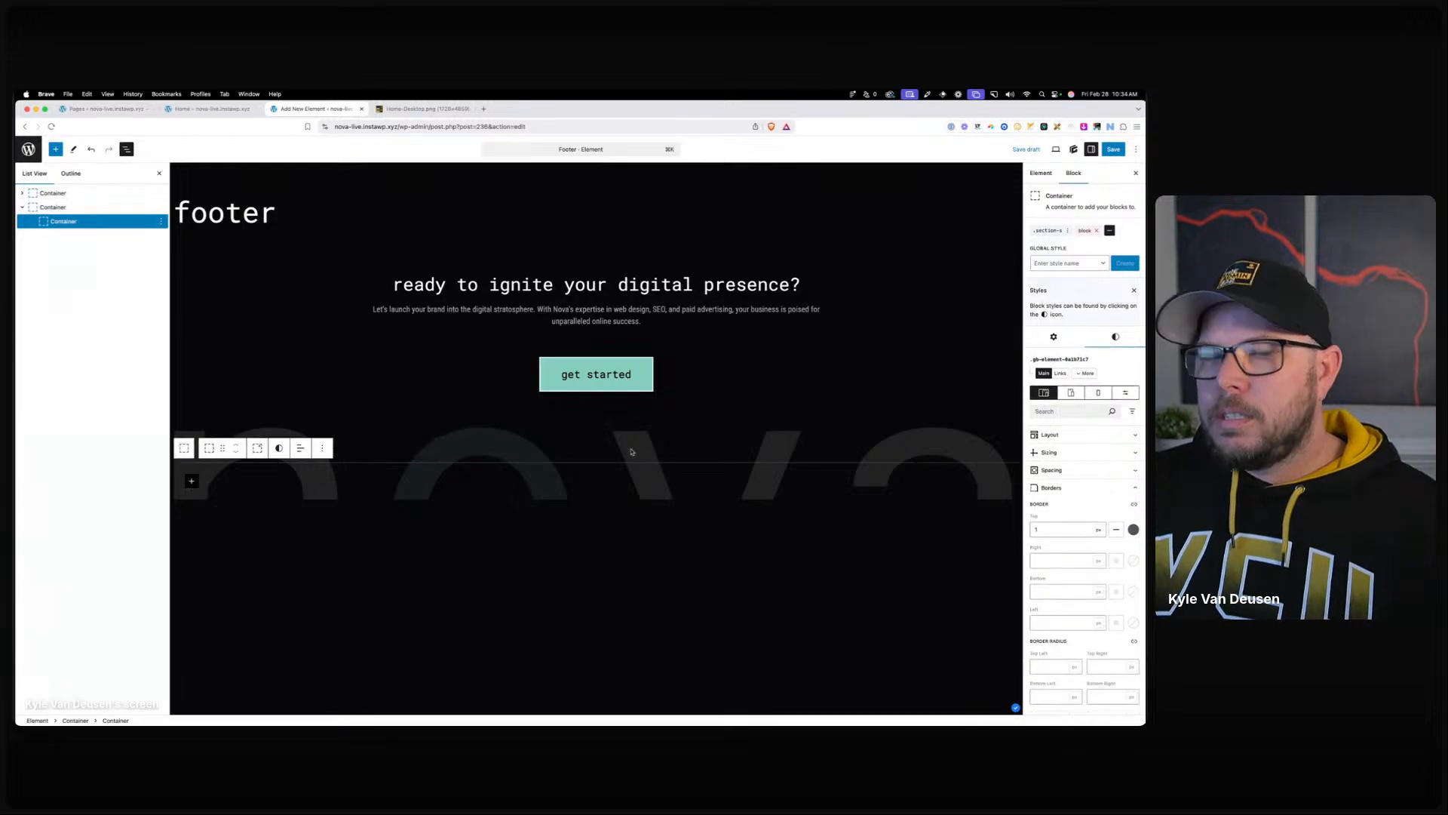
Add a nested Container with the .container-width-l class and save the draft.
{"action": "left_click", "coordinate": [192, 480]}
{"action": "left_click", "coordinate": [214, 541]}
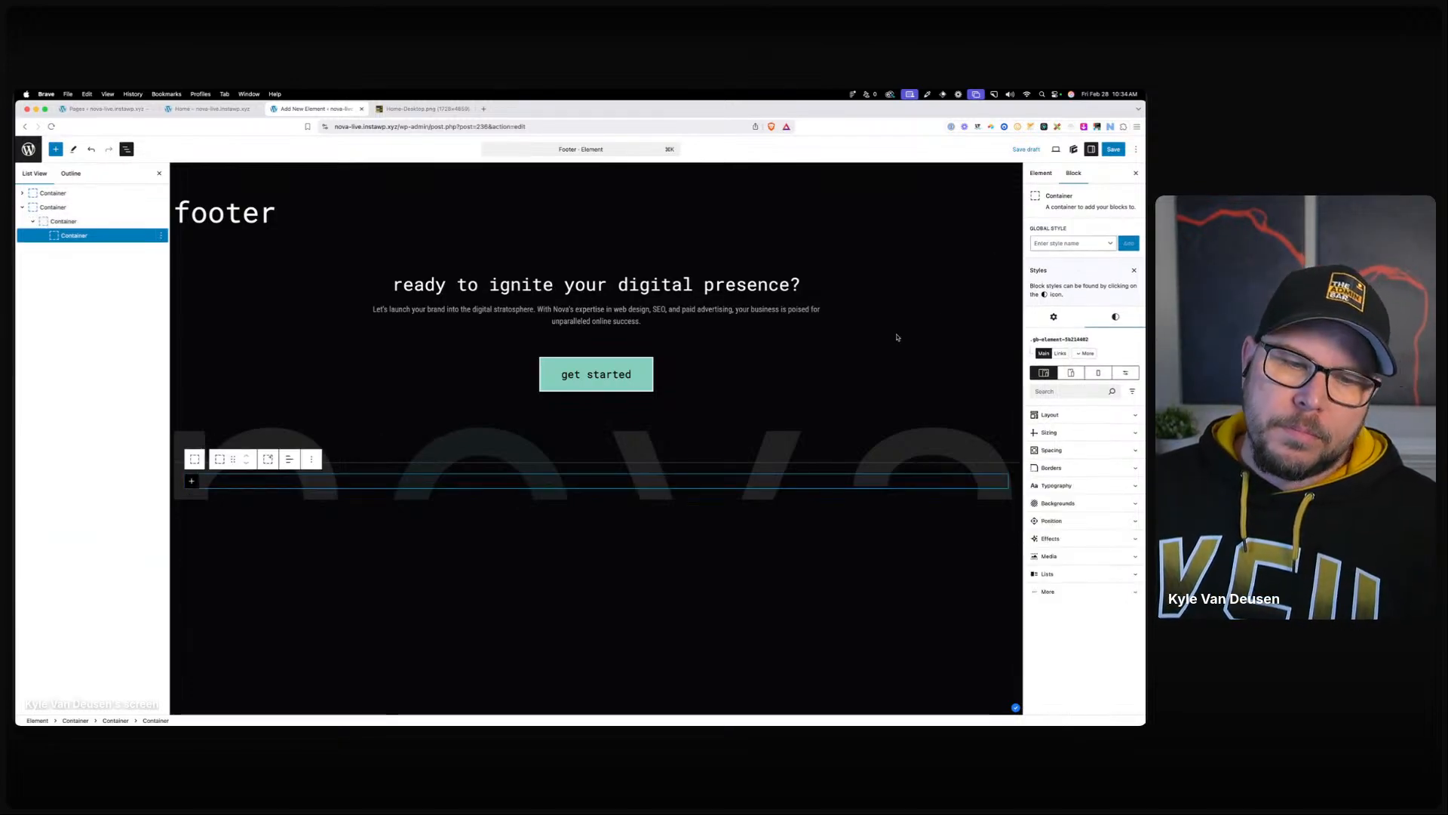
{"action": "left_click", "coordinate": [1086, 243]}
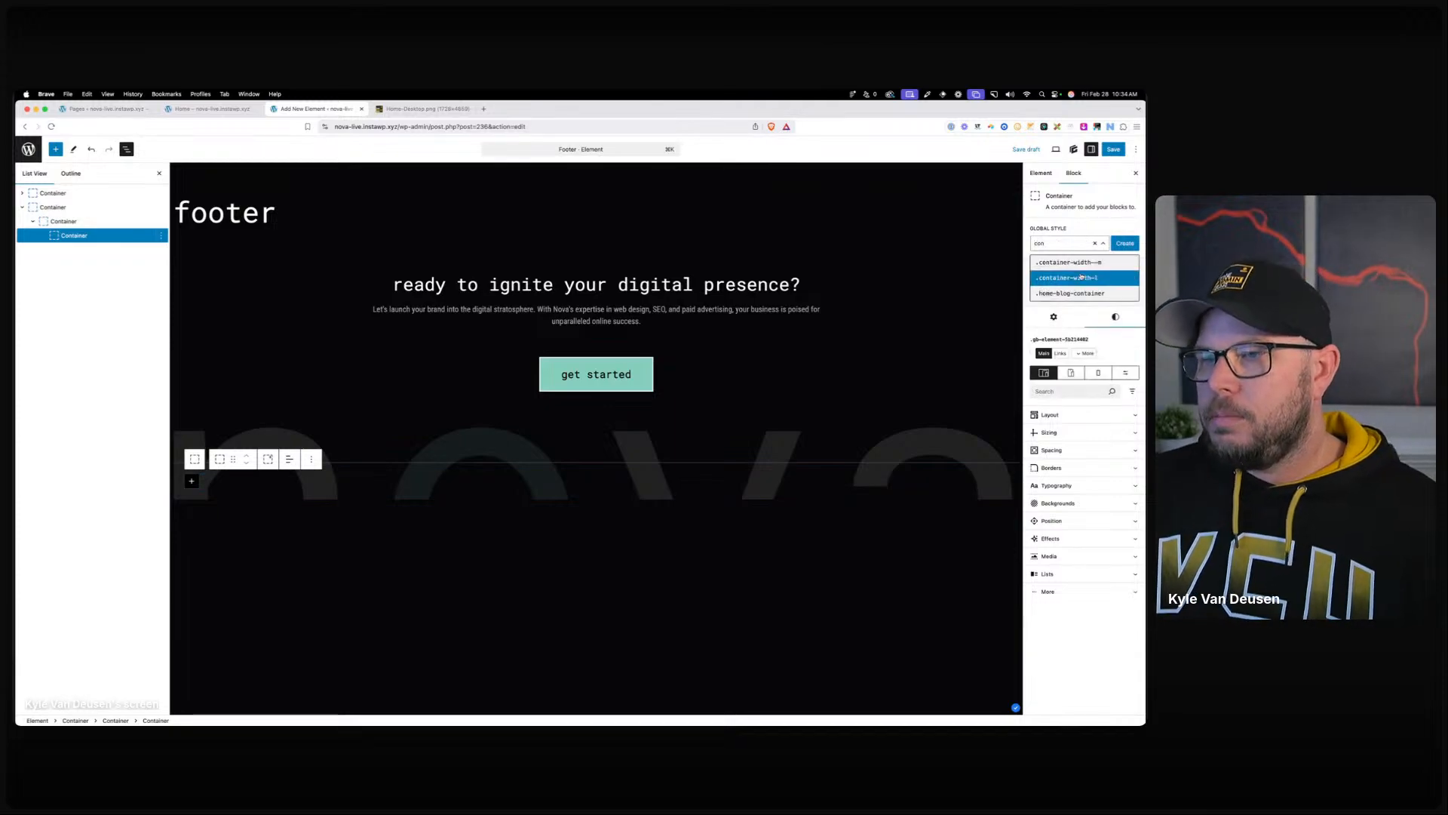
{"action": "left_click", "coordinate": [1060, 278]}
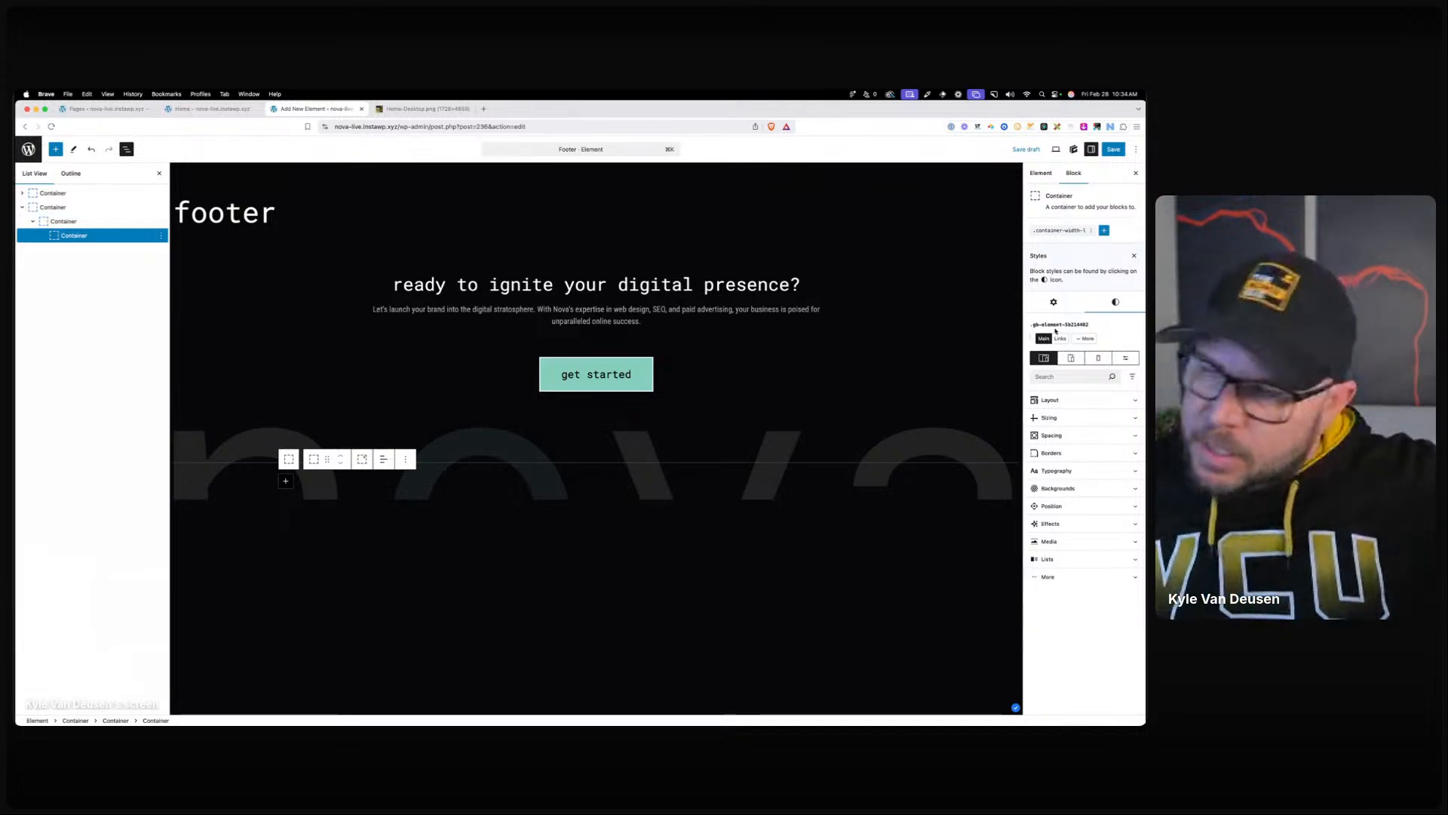
{"action": "key", "text": "super+s"}
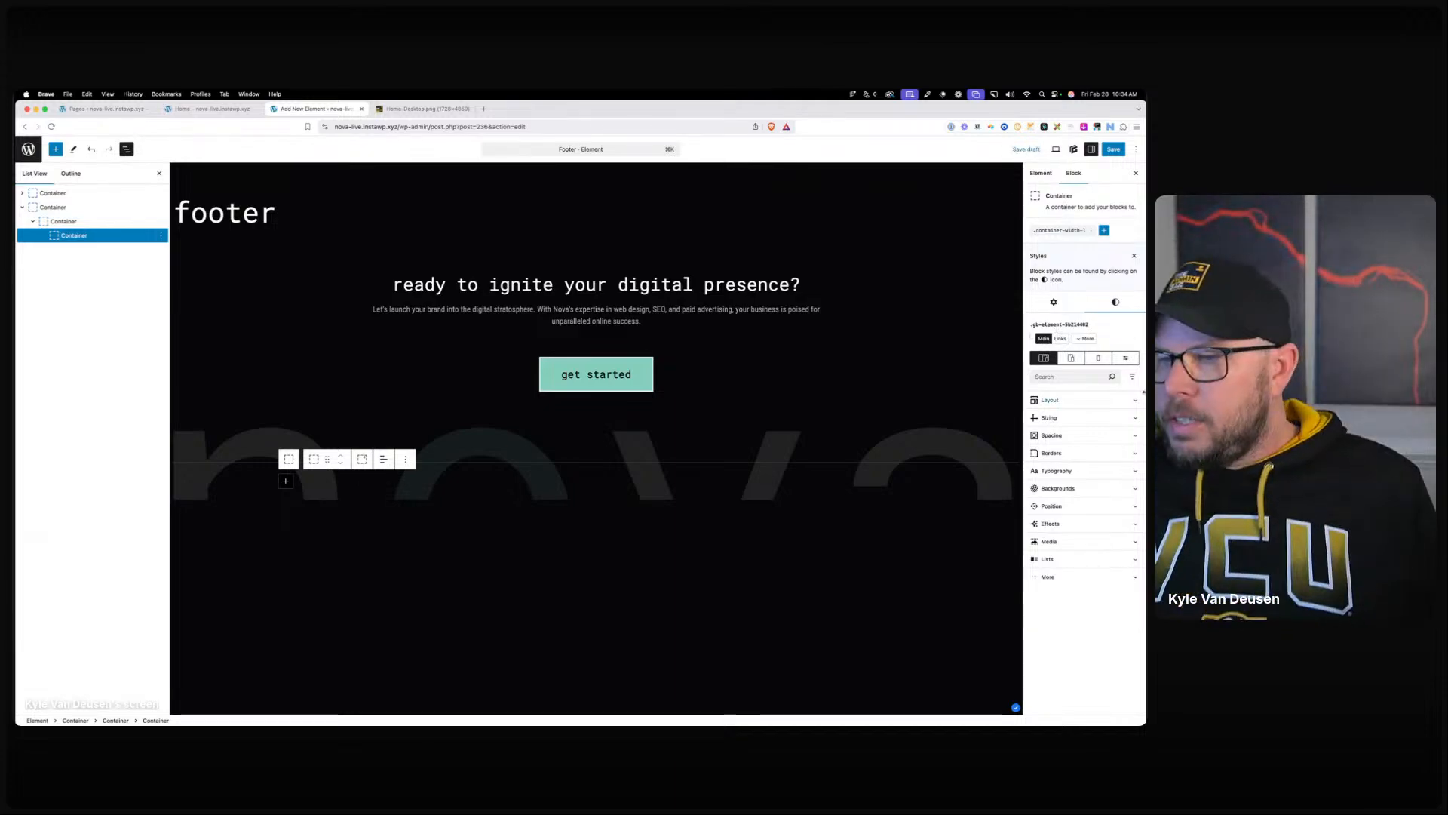
Set the nested container's display to Grid with 1fr 1fr 1fr columns.
{"action": "left_click", "coordinate": [1050, 400]}
{"action": "left_click", "coordinate": [1081, 431]}
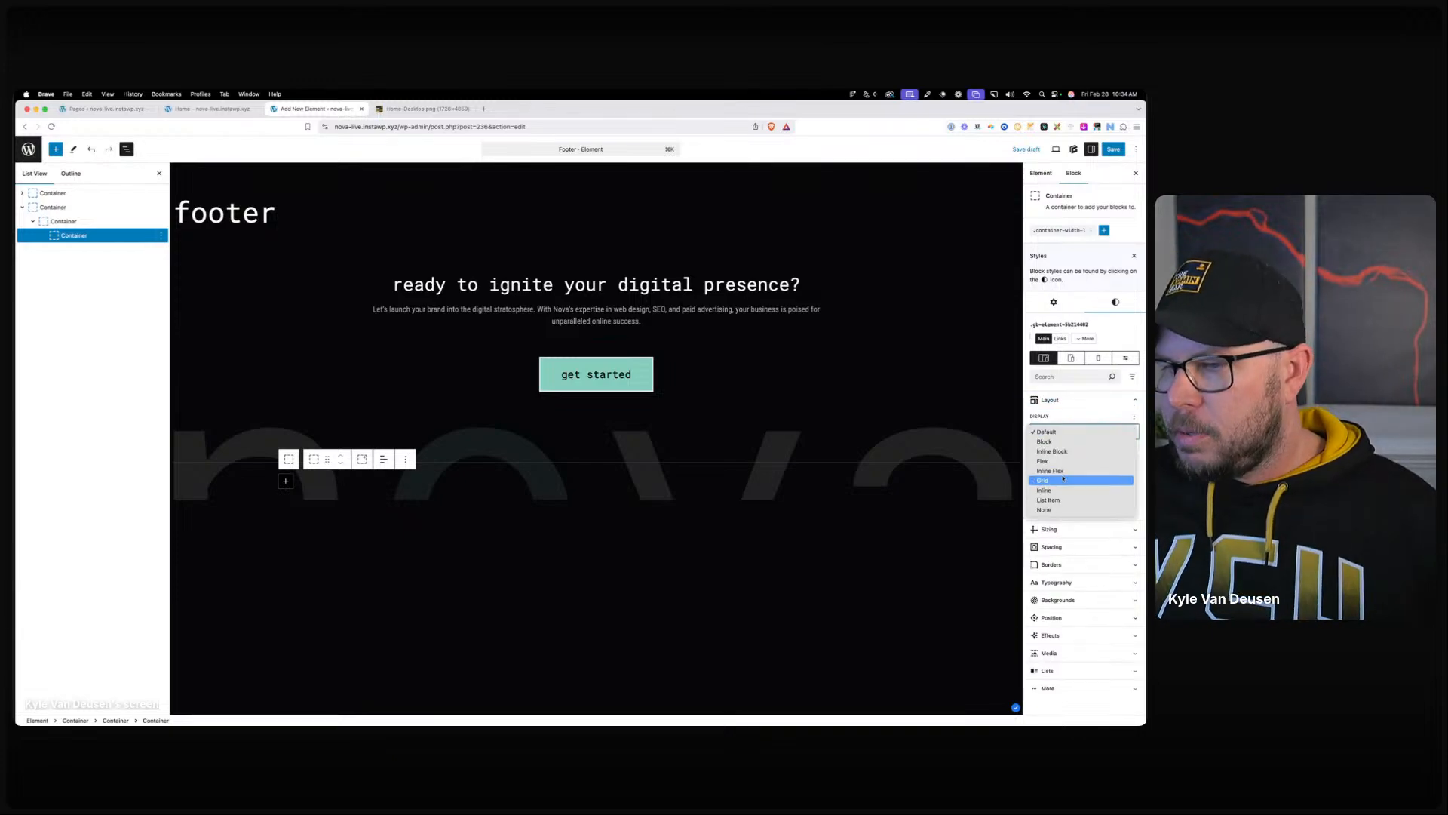
{"action": "left_click", "coordinate": [1062, 479]}
{"action": "left_click", "coordinate": [1075, 502]}
{"action": "type", "text": "1fr 1fr 1fr"}
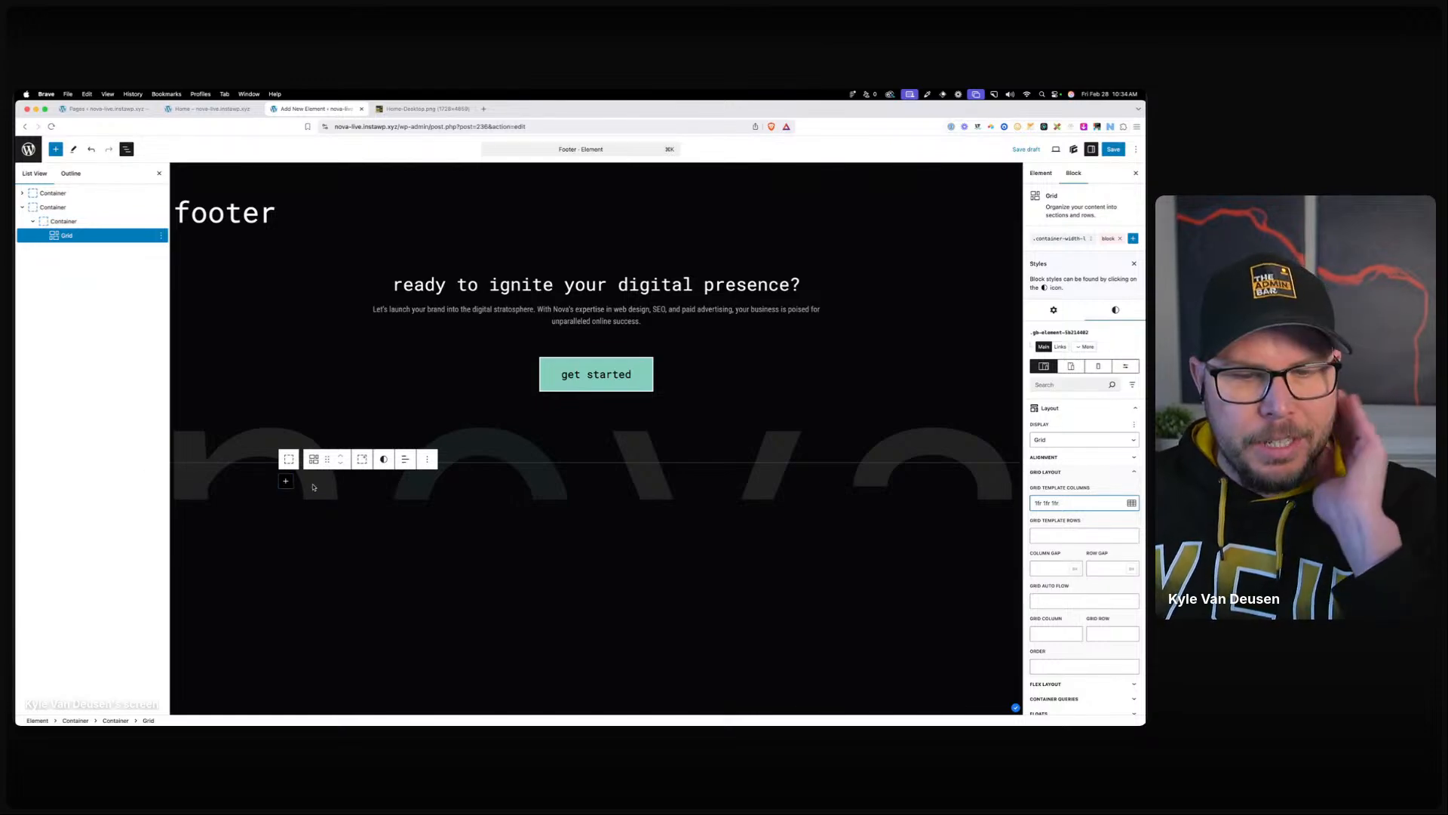
Fill the grid with three Container blocks.
{"action": "left_click", "coordinate": [287, 481]}
{"action": "left_click", "coordinate": [312, 539]}
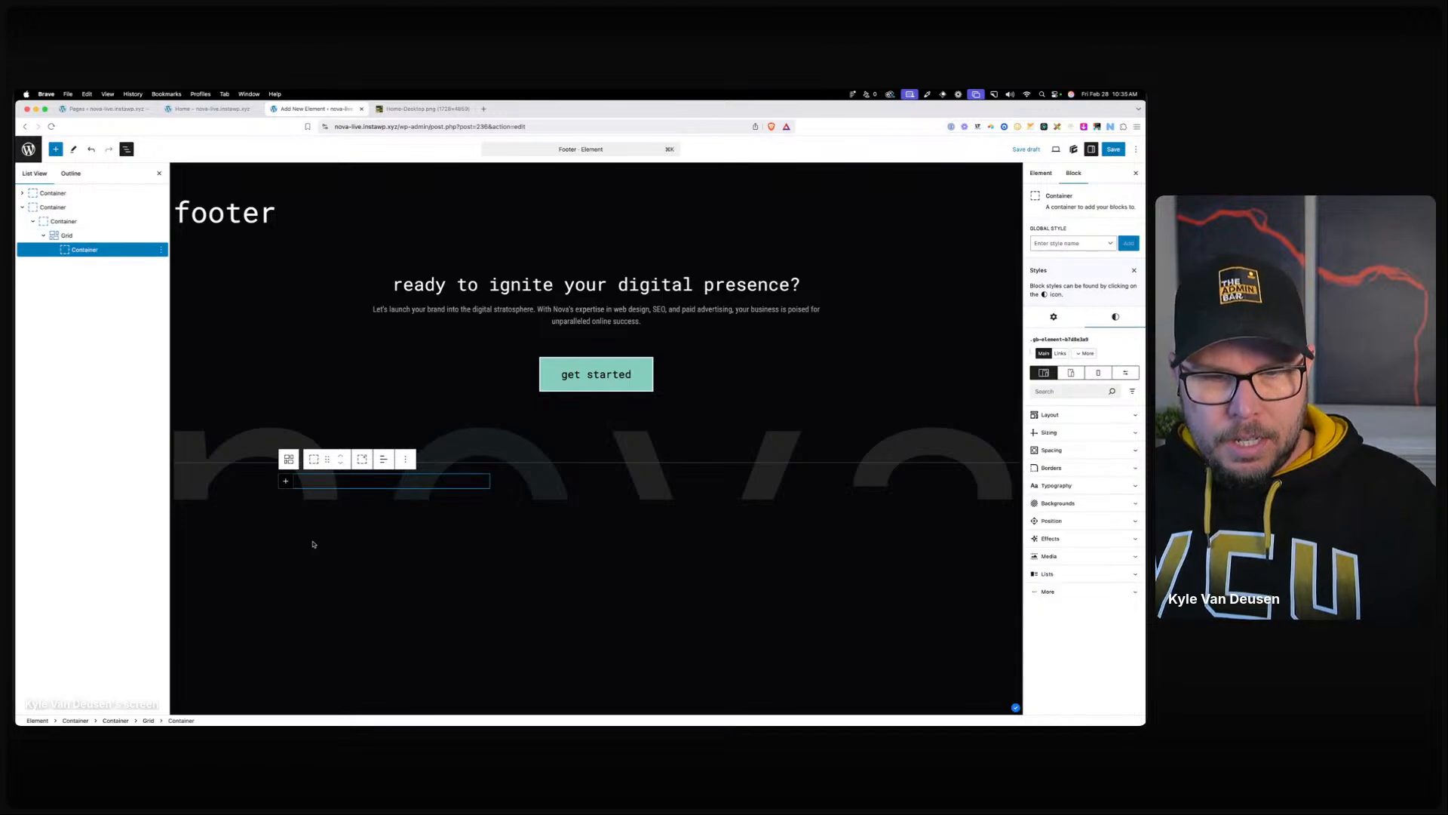
{"action": "key", "text": "super+shift+d"}
Give the grid a 40 px column gap and a 24 px row gap.
{"action": "left_click", "coordinate": [66, 235]}
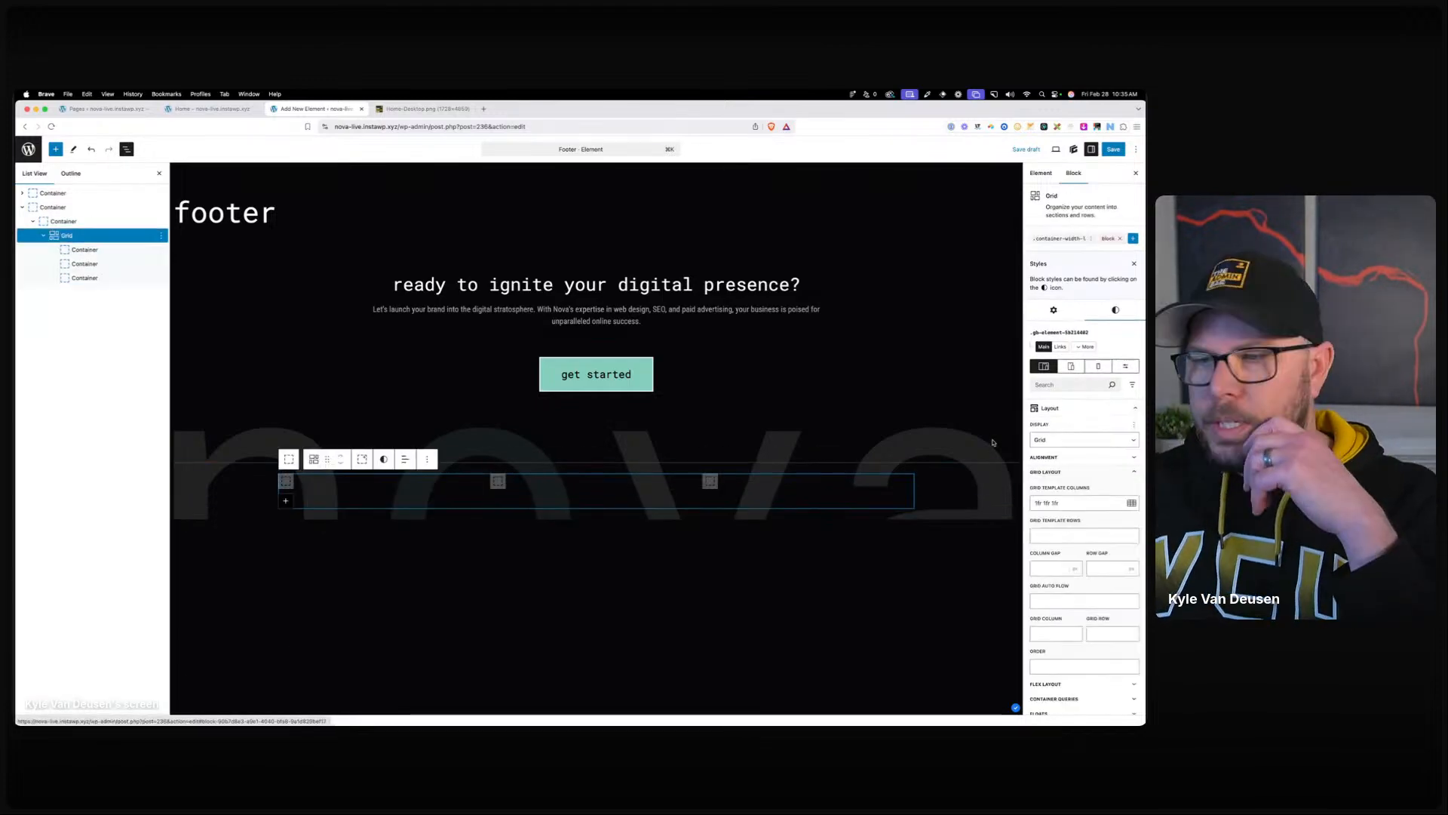
{"action": "left_click", "coordinate": [1052, 568]}
{"action": "type", "text": "40"}
{"action": "key", "text": "Tab"}
{"action": "type", "text": "40"}
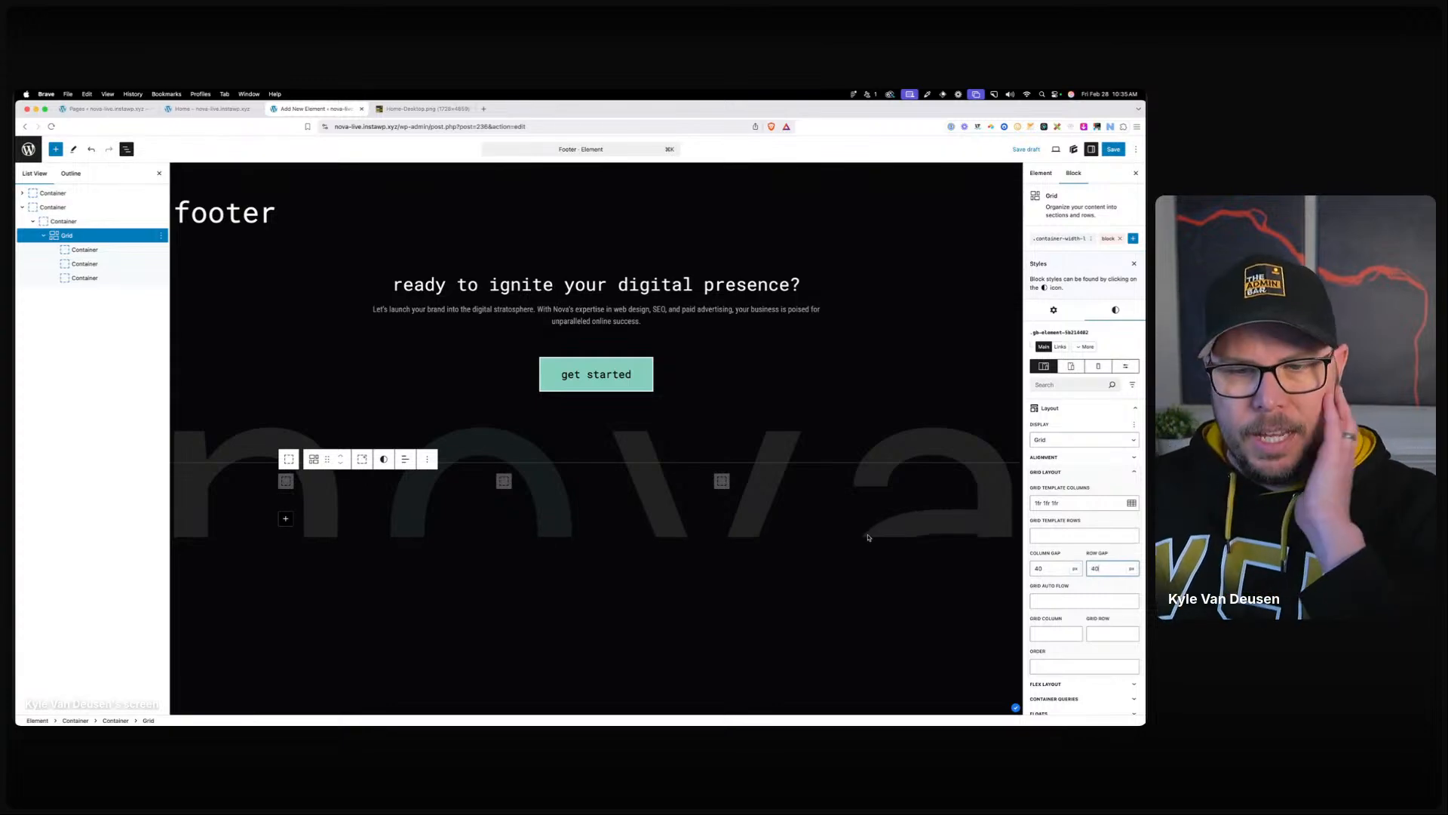
{"action": "key", "text": "BackSpace"}
{"action": "key", "text": "BackSpace"}
{"action": "type", "text": "24"}
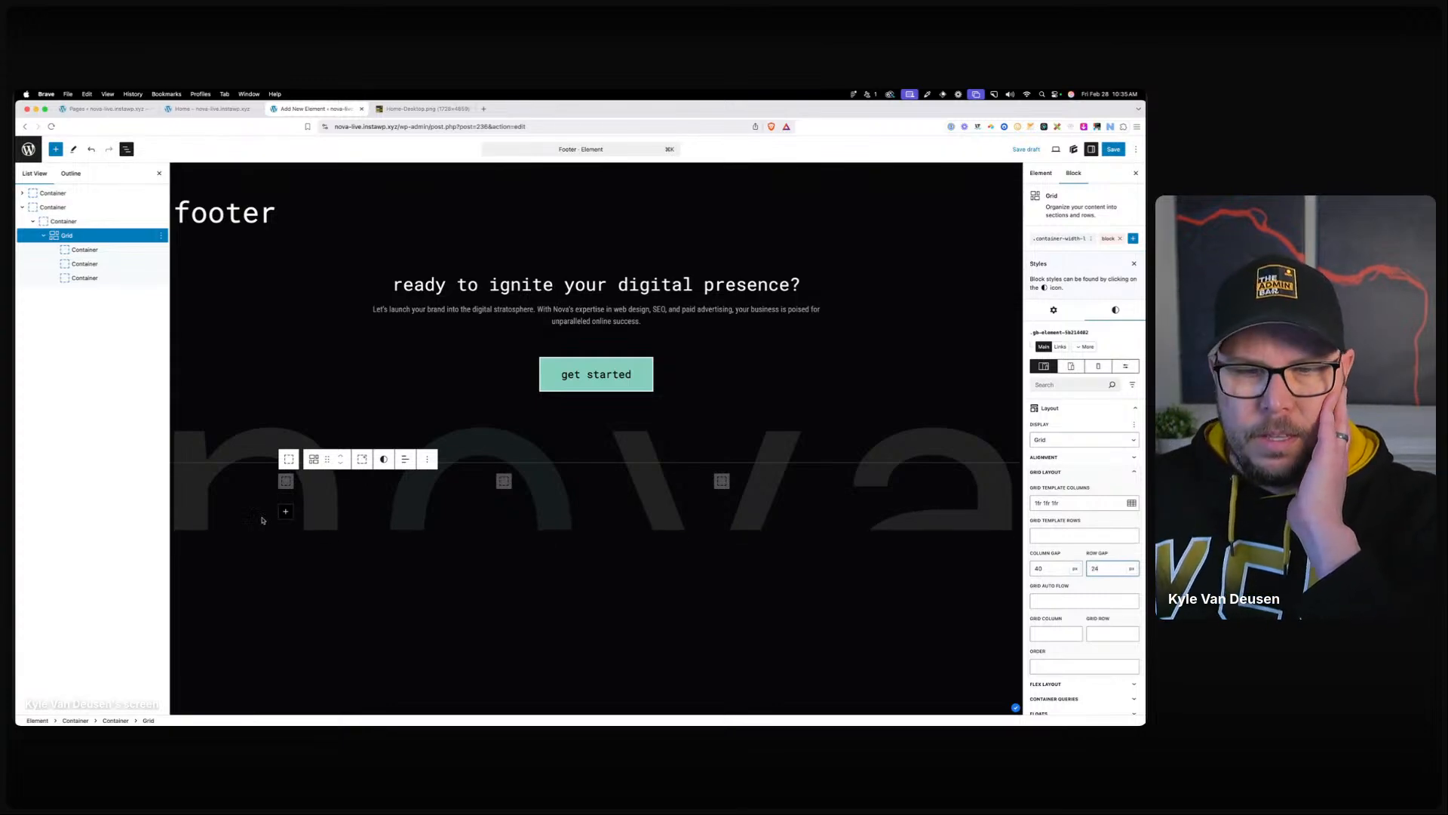
{"action": "double_click", "coordinate": [286, 482]}
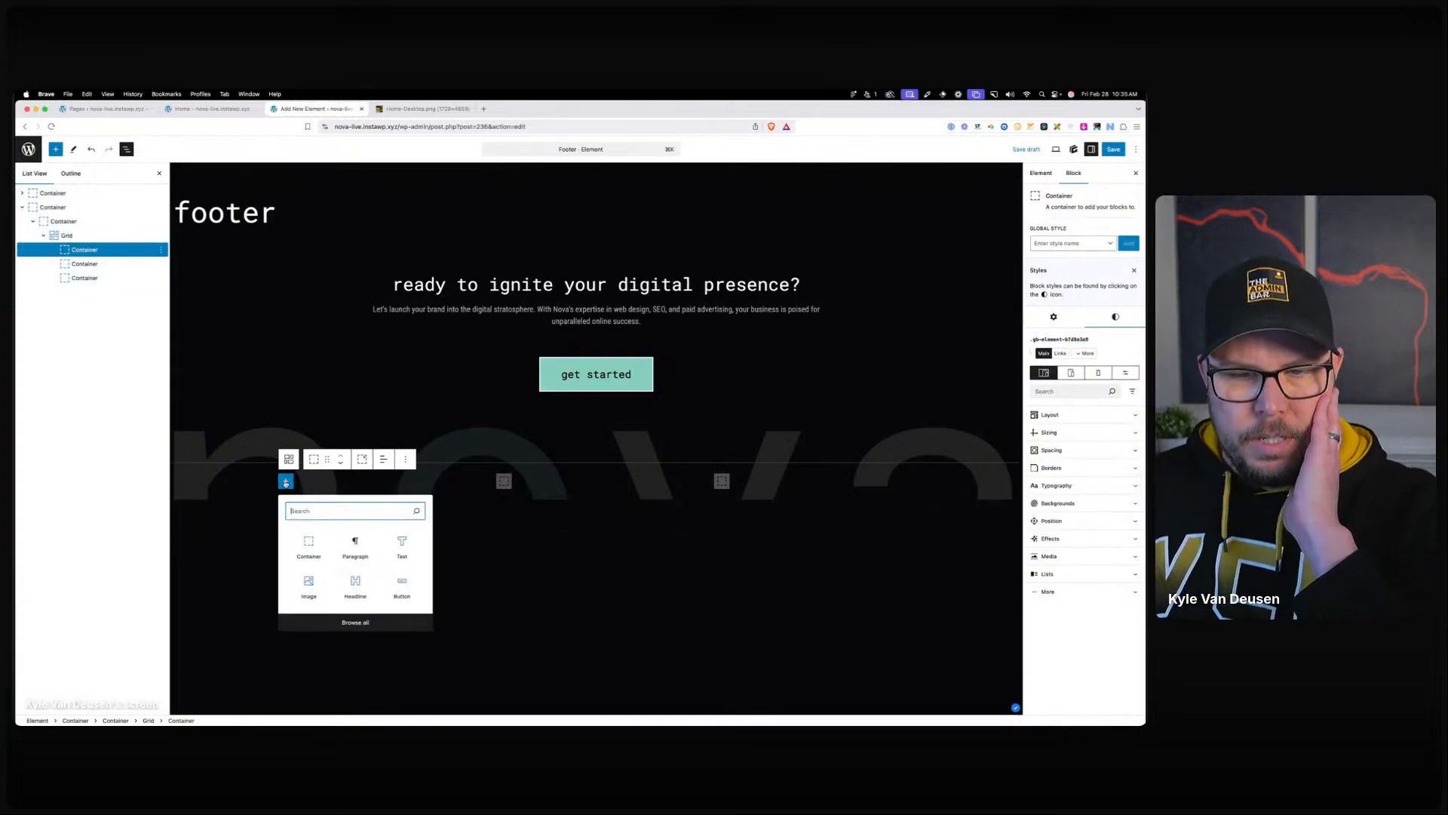
Insert the nova logo image from the Media Library into the first grid column.
{"action": "left_click", "coordinate": [323, 592]}
{"action": "left_click", "coordinate": [414, 535]}
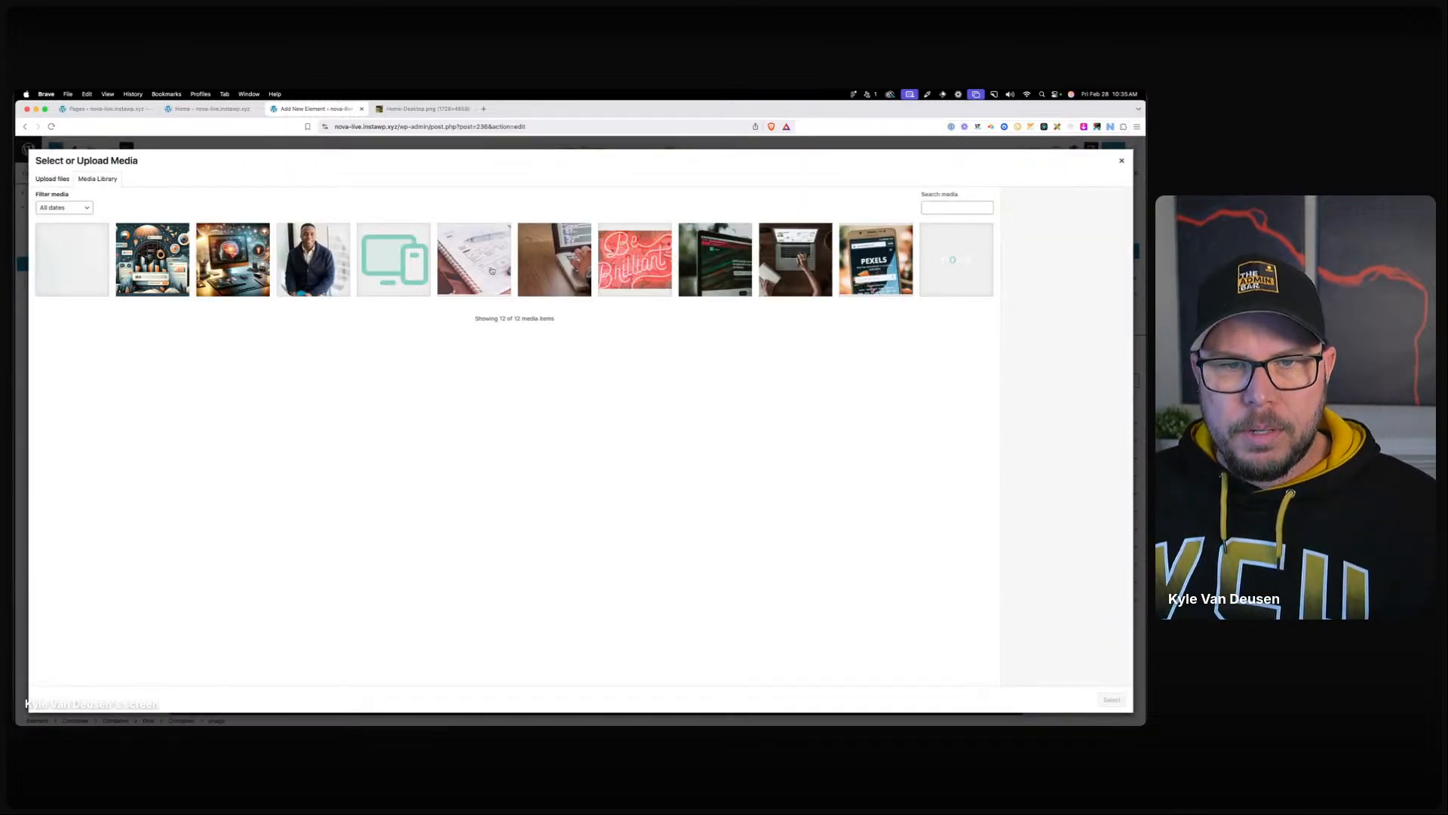
{"action": "left_click", "coordinate": [1112, 699]}
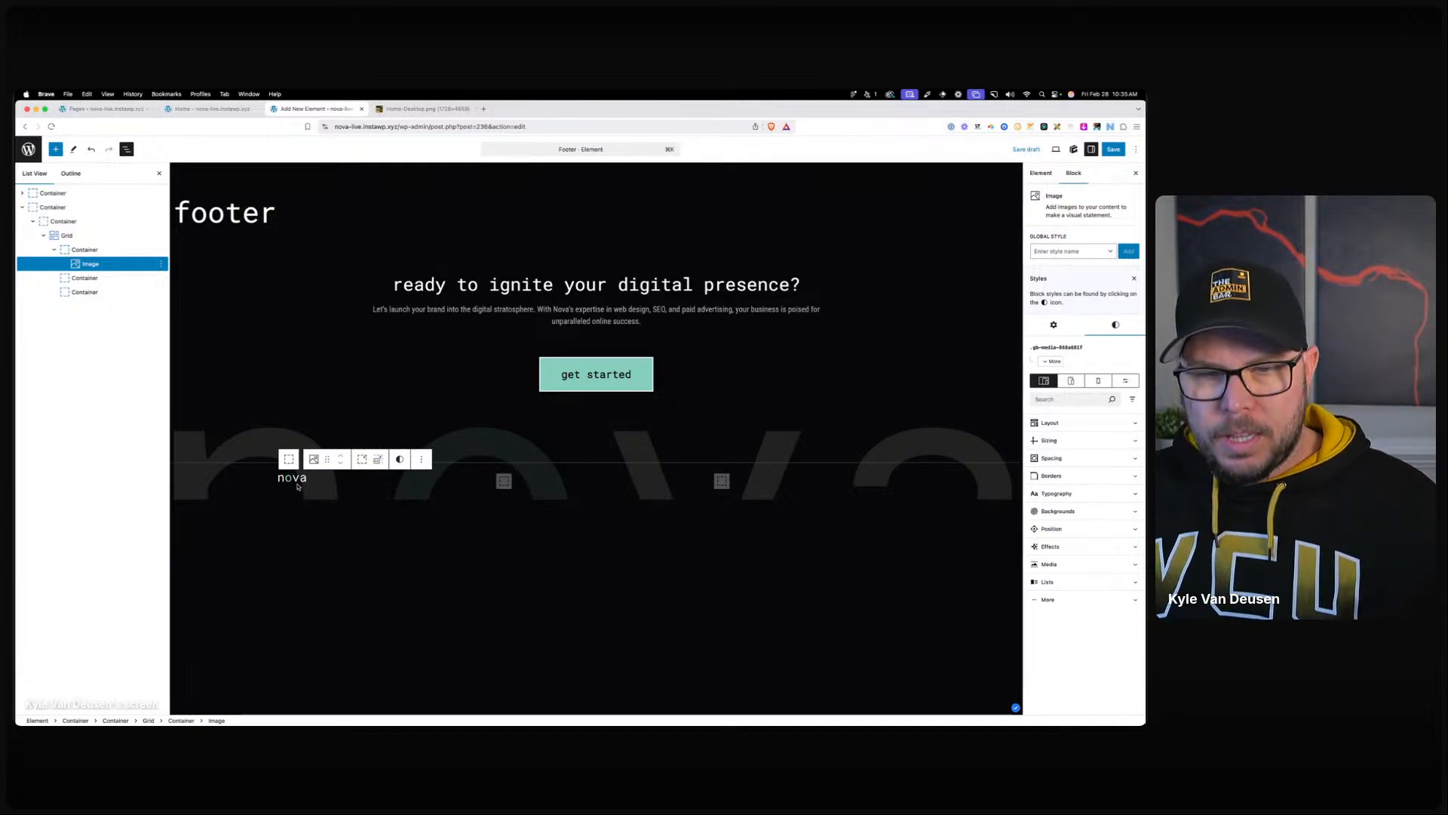
Set the logo's width to 100 and add an empty paragraph beneath it.
{"action": "left_click", "coordinate": [1053, 442]}
{"action": "left_click", "coordinate": [1050, 471]}
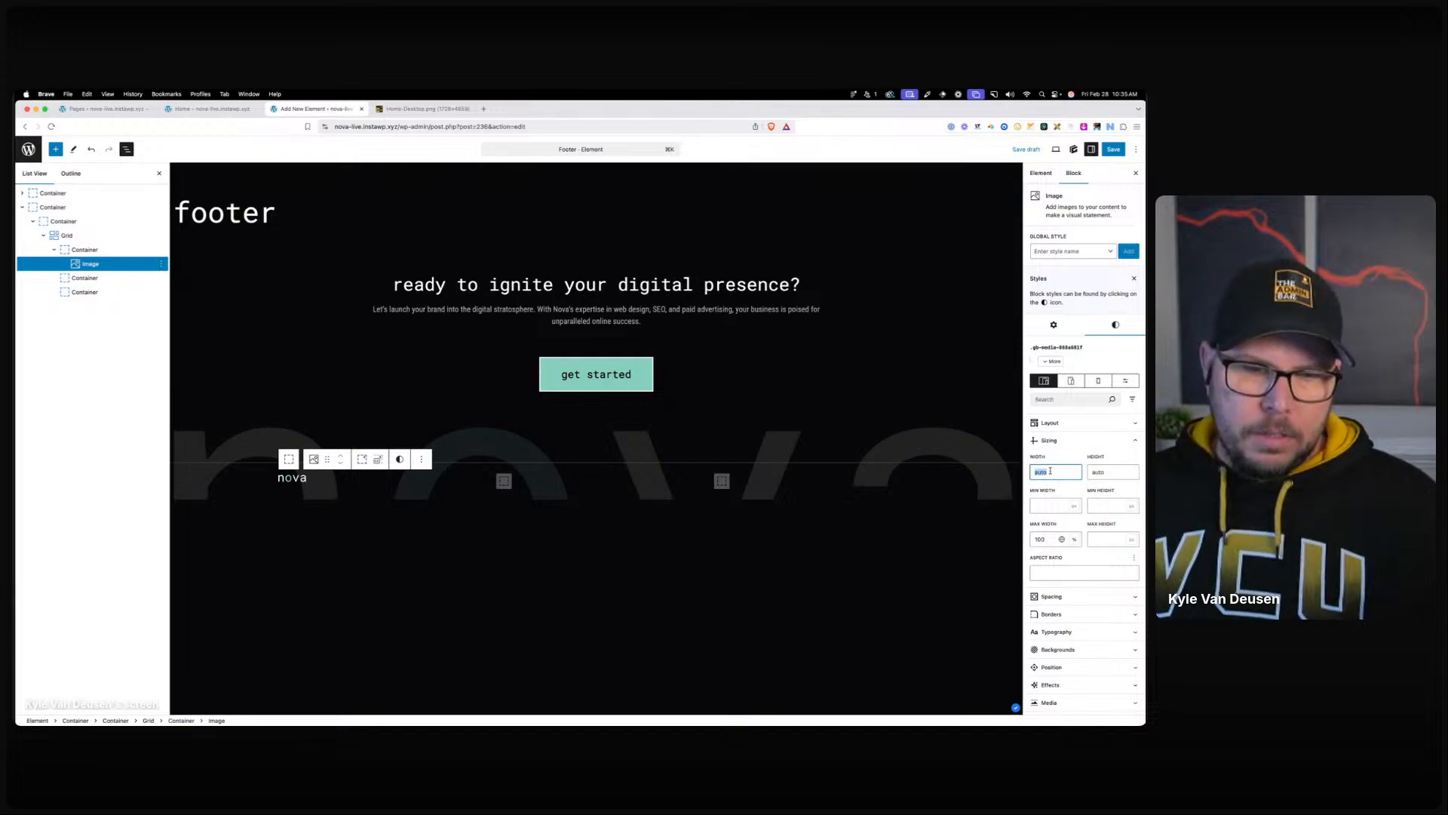
{"action": "type", "text": "120"}
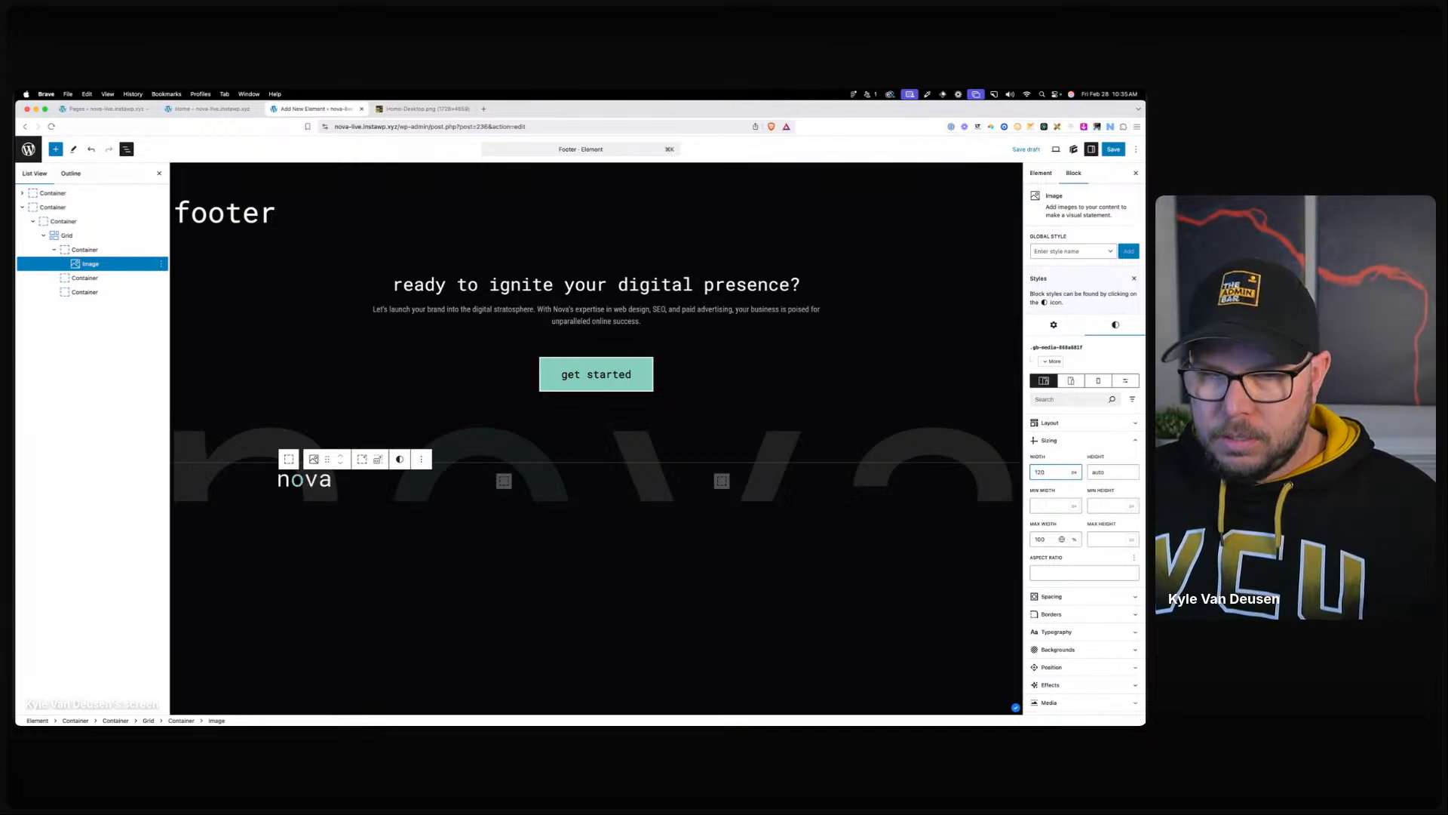
{"action": "key", "text": "BackSpace"}
{"action": "key", "text": "BackSpace"}
{"action": "type", "text": "00"}
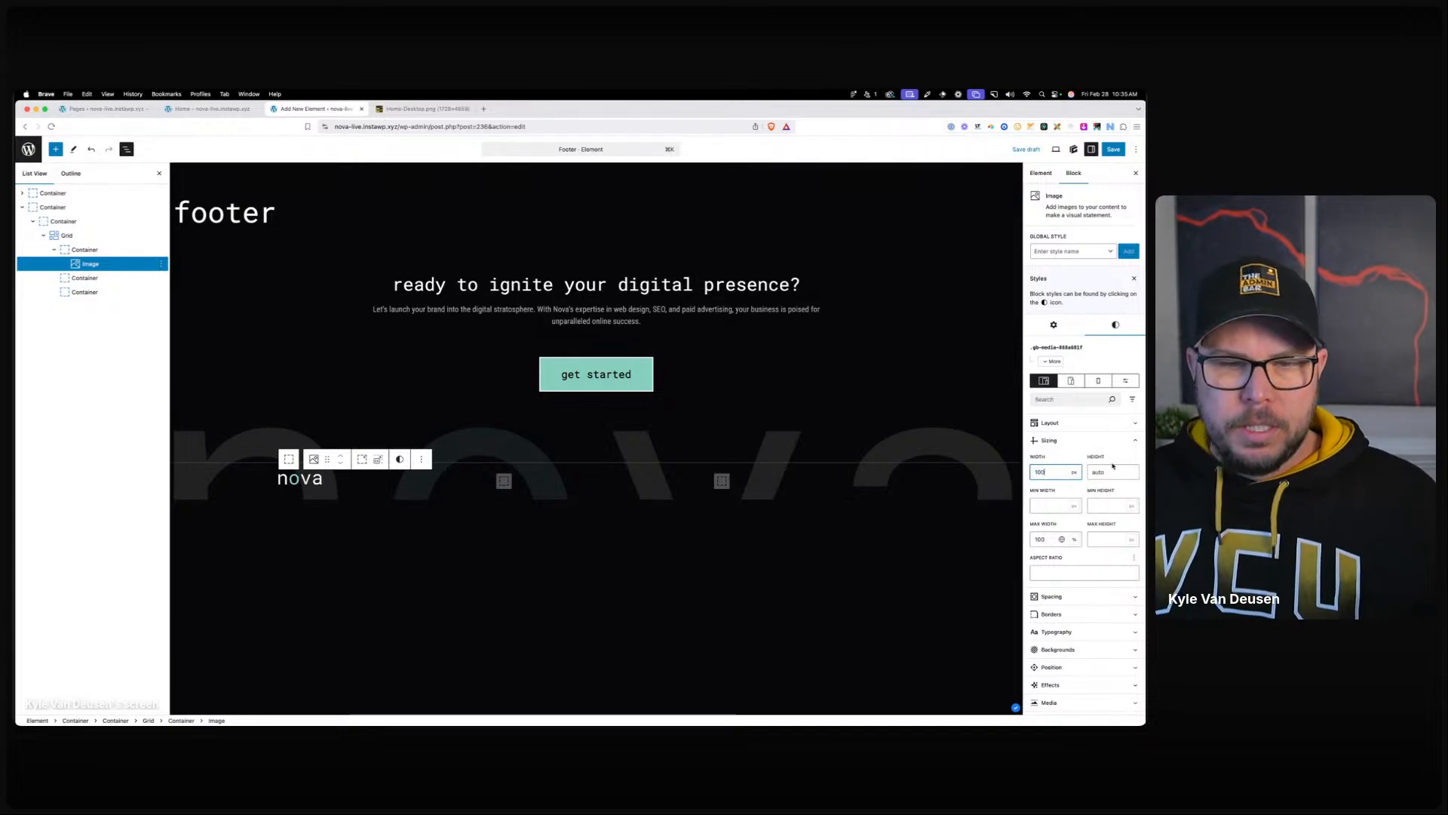
{"action": "left_click", "coordinate": [326, 483]}
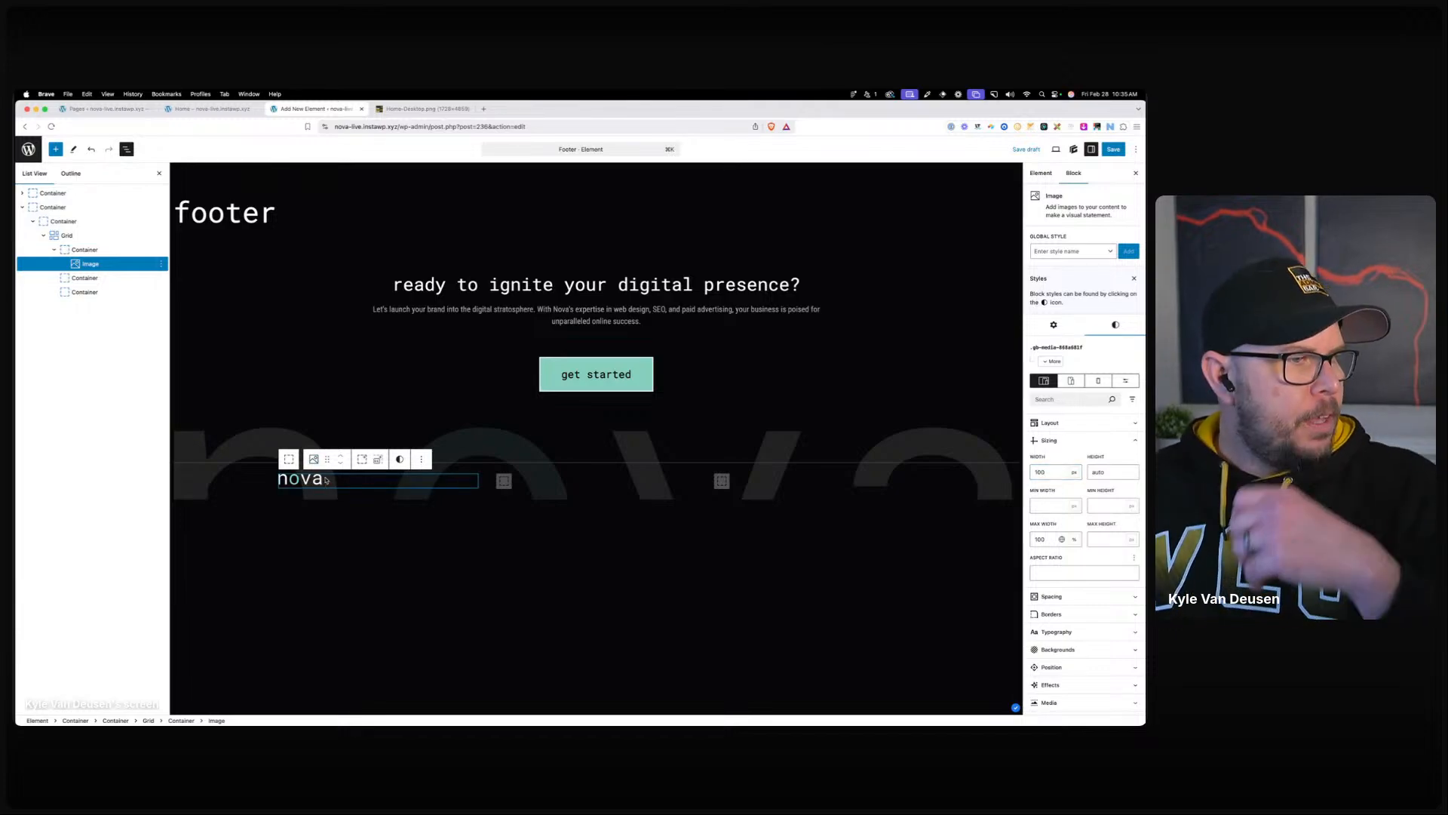
{"action": "key", "text": "Return"}
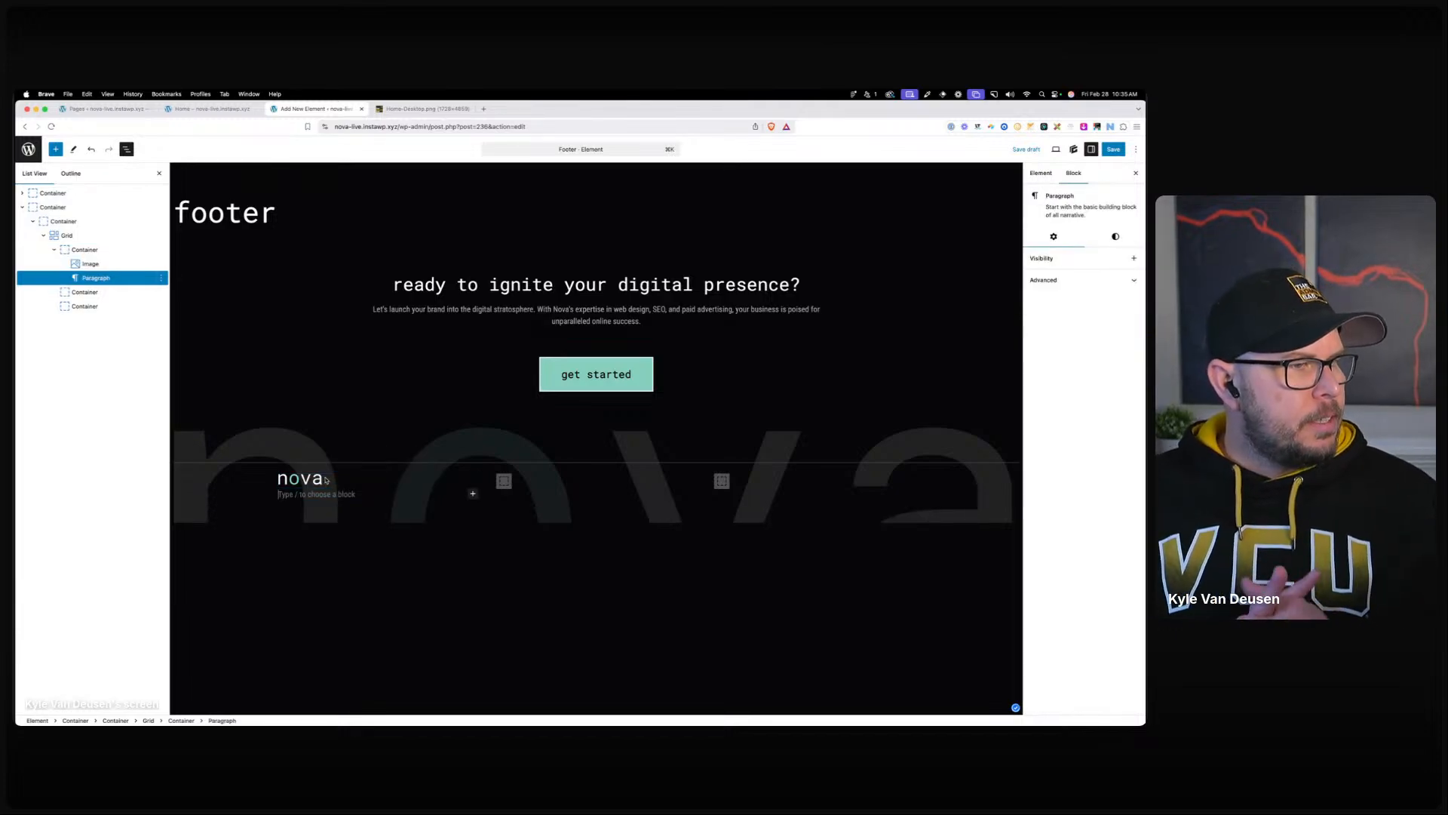
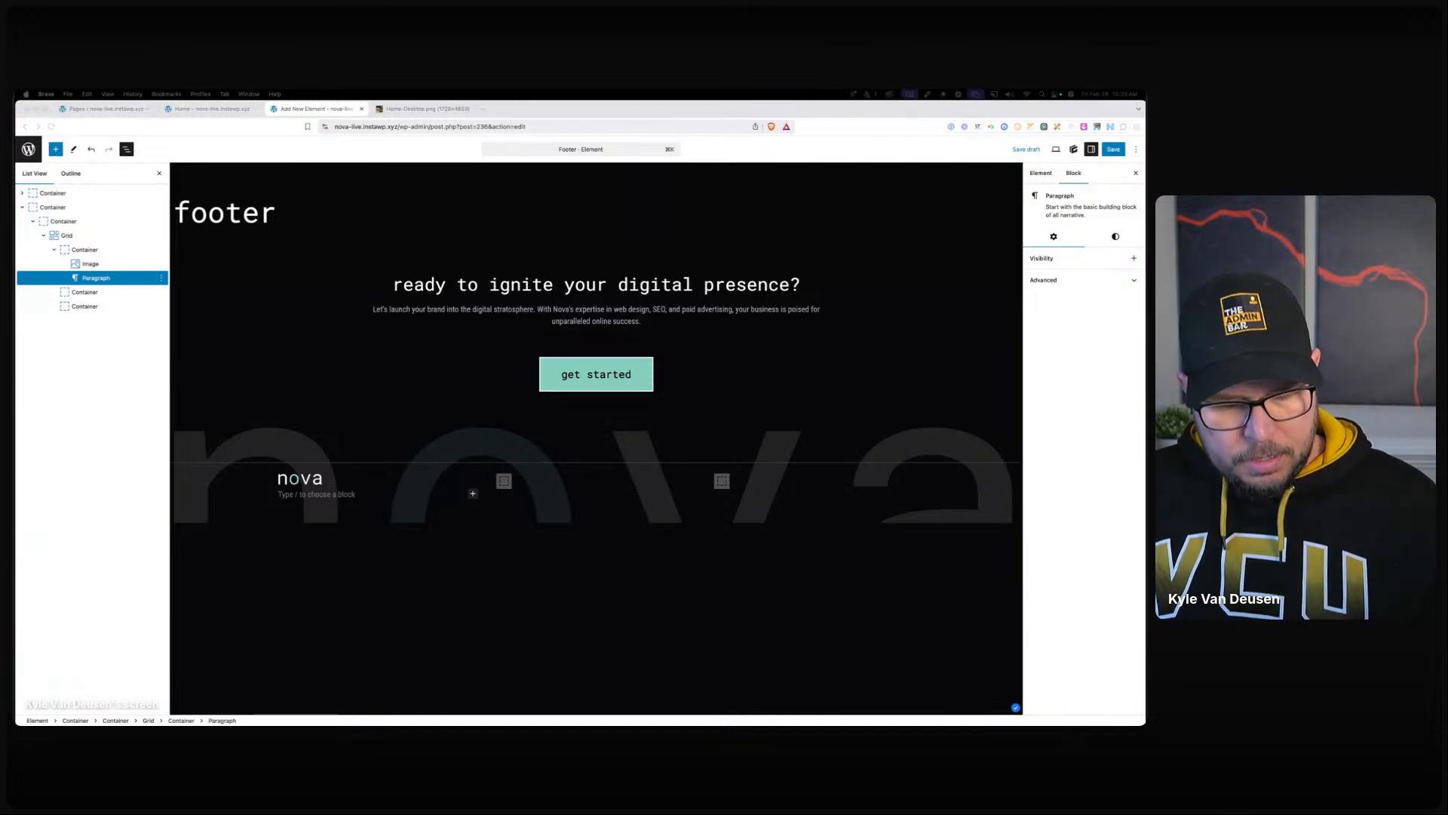
Add a centered '© 2025 Nova. All rights reserved.' text block to the footer's empty middle column.
{"action": "left_click", "coordinate": [504, 481]}
{"action": "left_click", "coordinate": [504, 480]}
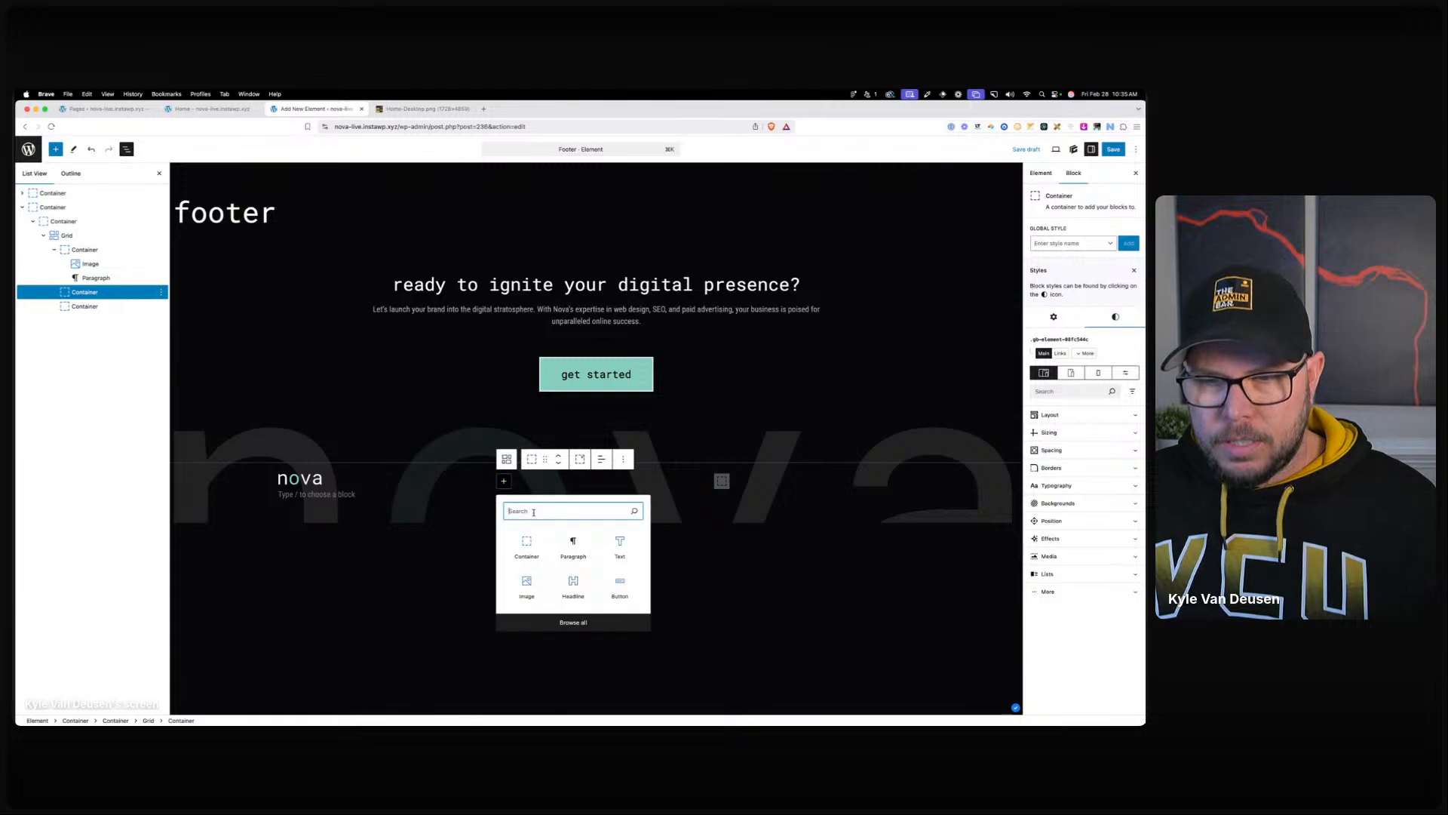
{"action": "left_click", "coordinate": [618, 544]}
{"action": "type", "text": "© 2024 Nova. All rights reserved."}
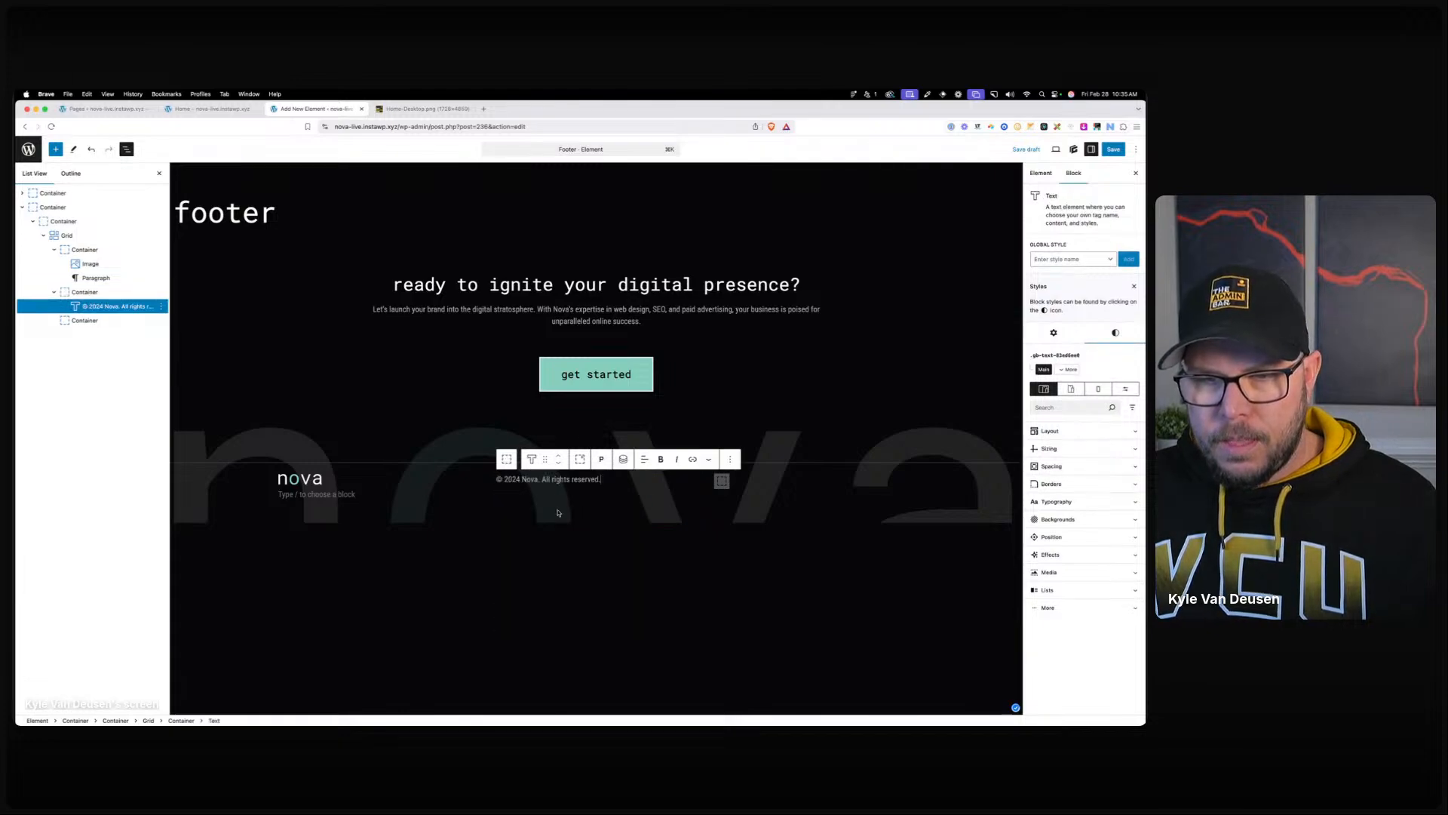
{"action": "type", "text": "5"}
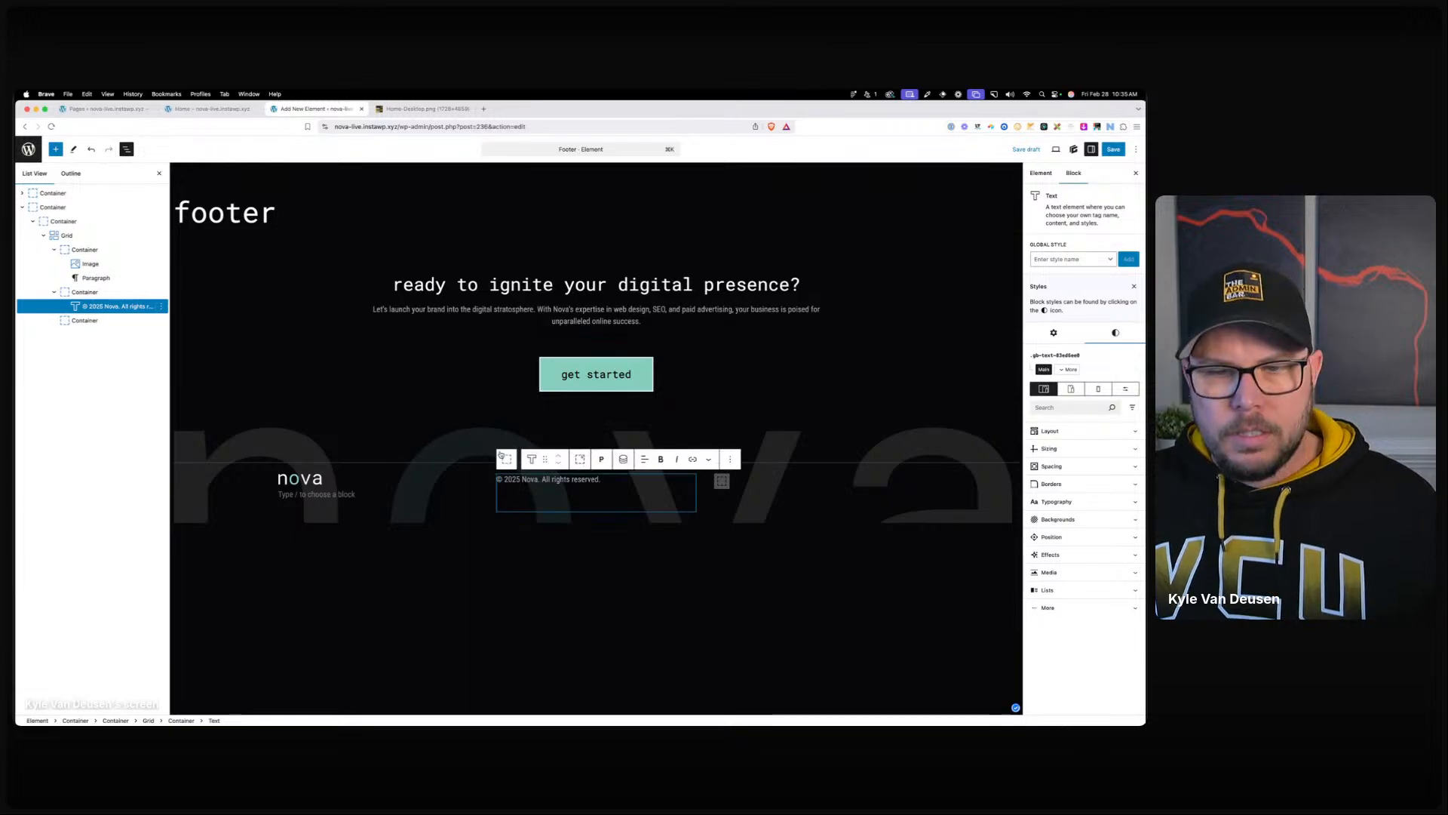
{"action": "left_click", "coordinate": [506, 459]}
{"action": "left_click", "coordinate": [601, 458]}
{"action": "left_click", "coordinate": [612, 518]}
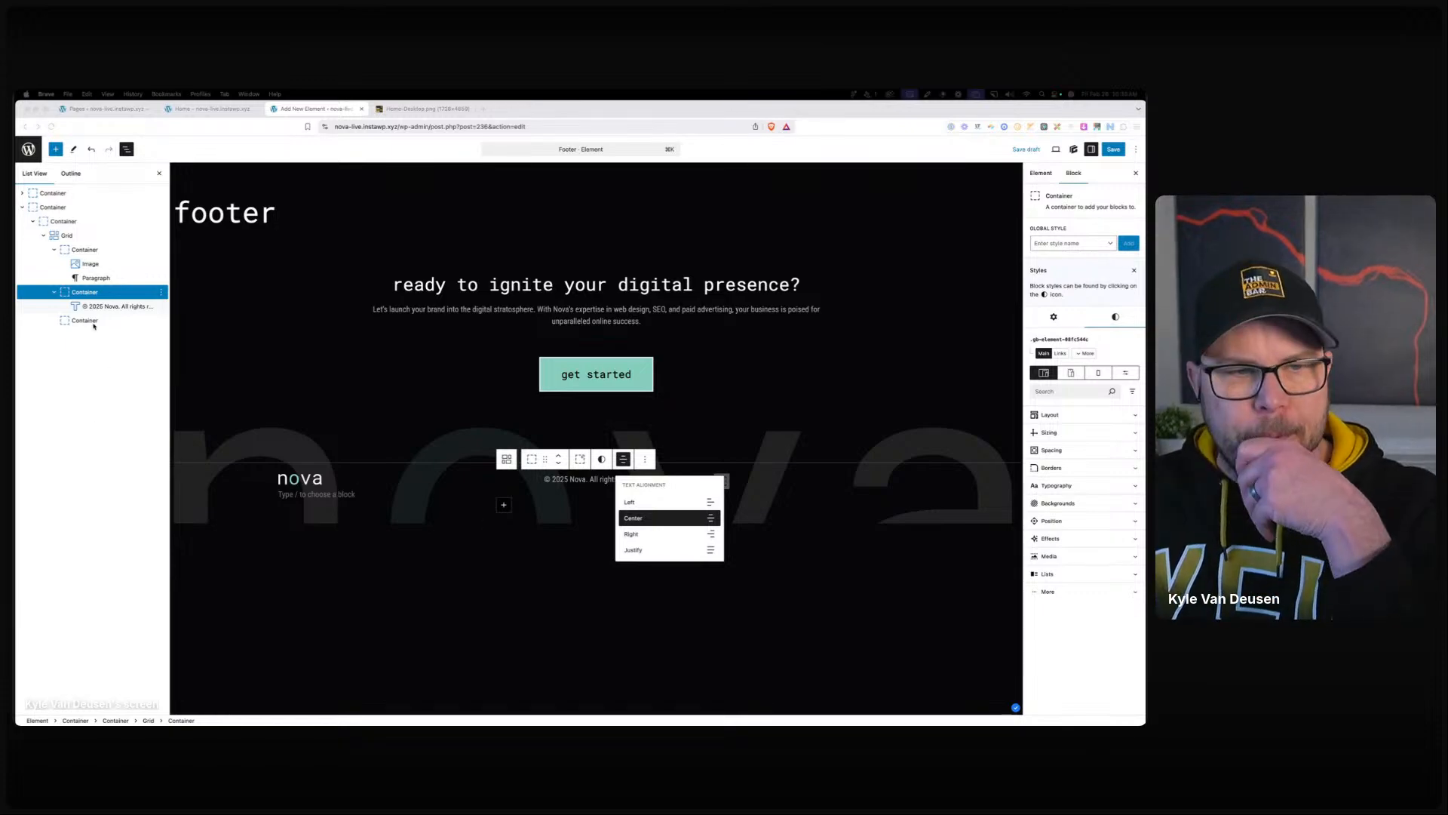
Set the footer grid's Align Items to end so the copyright sits at the row's bottom.
{"action": "left_click", "coordinate": [80, 251]}
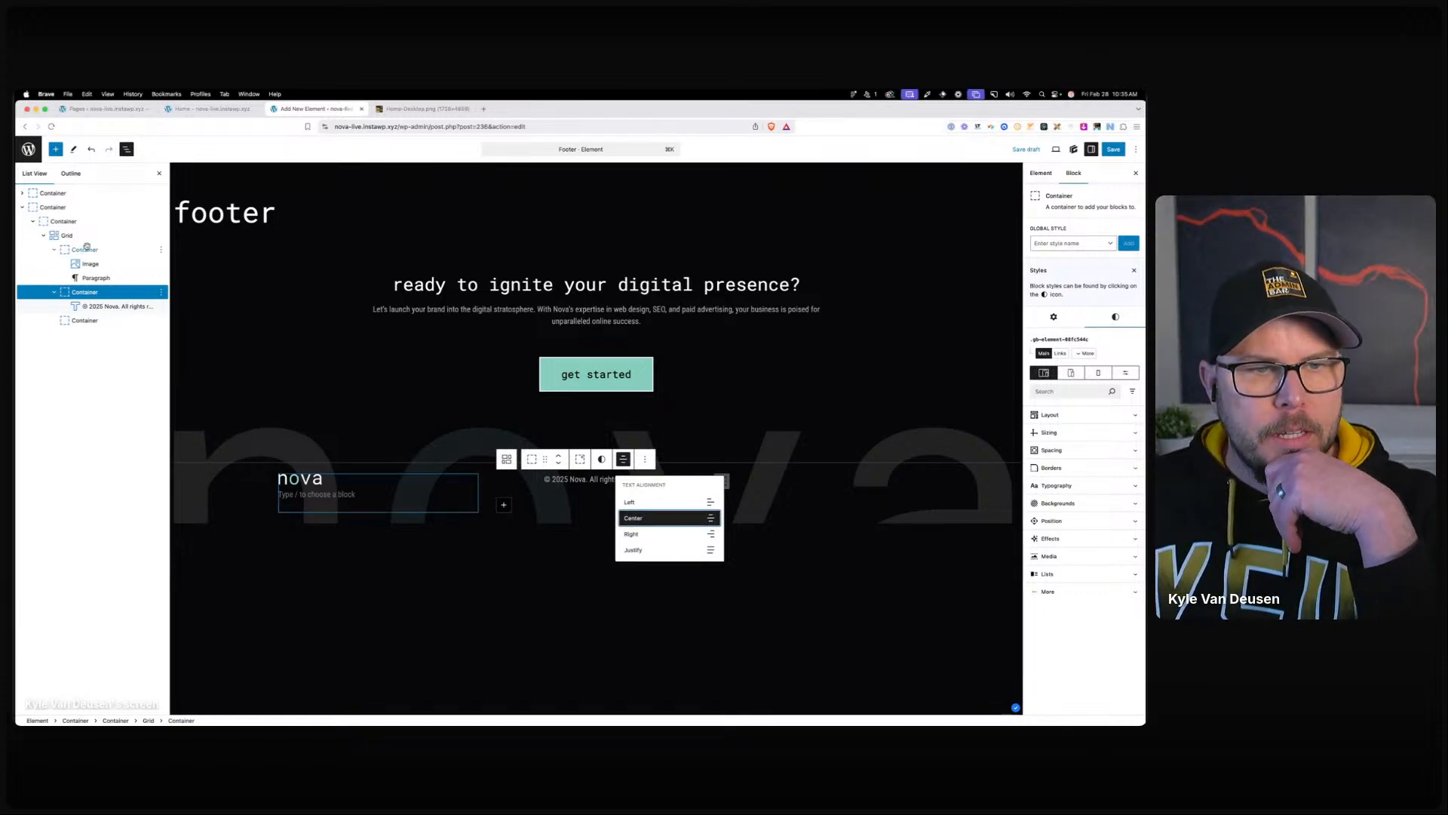
{"action": "left_click", "coordinate": [1074, 414]}
{"action": "left_click", "coordinate": [66, 235]}
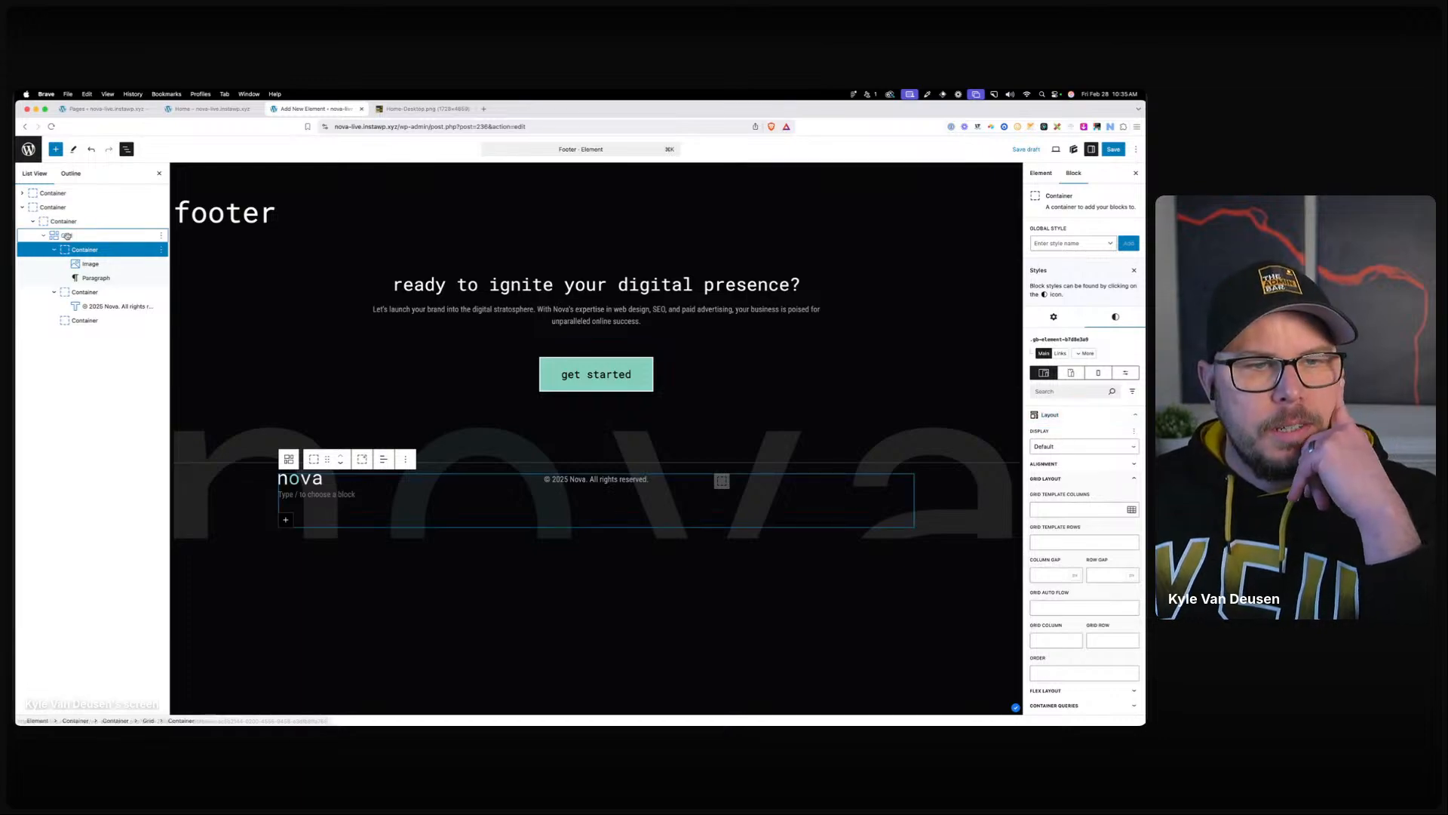
{"action": "left_click", "coordinate": [1065, 458]}
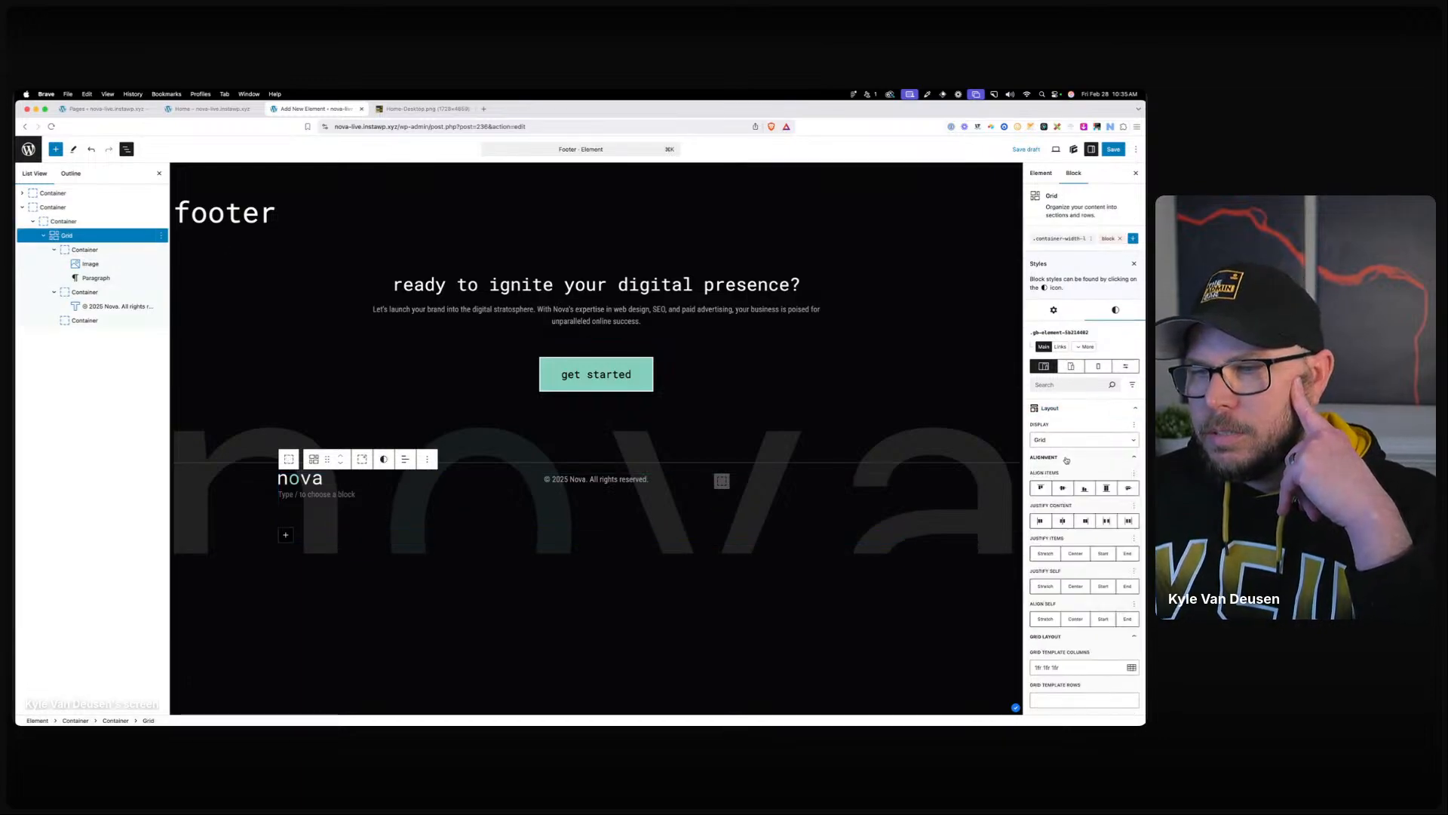
{"action": "left_click", "coordinate": [1084, 488]}
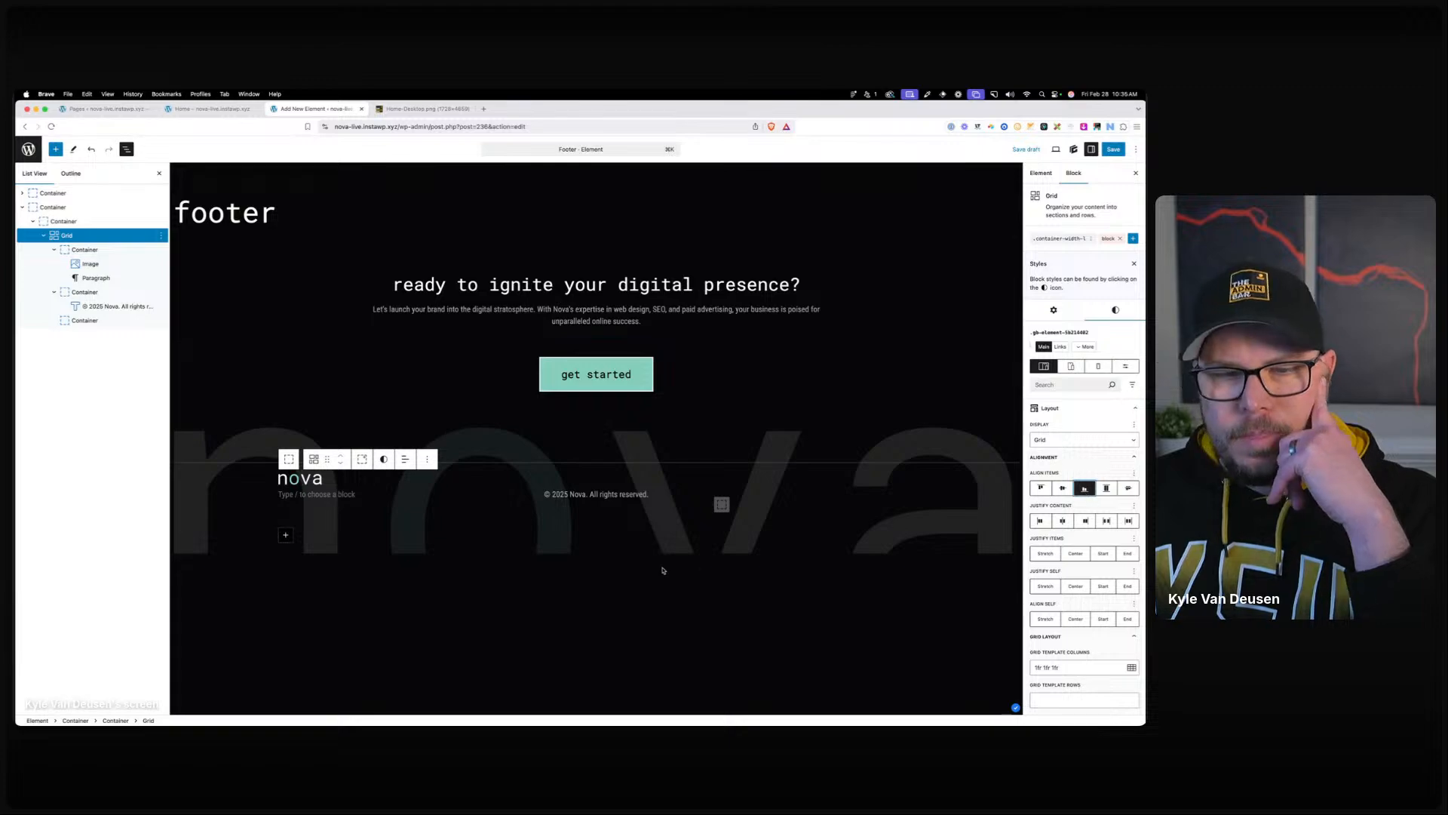
{"action": "left_click", "coordinate": [610, 496]}
{"action": "left_click", "coordinate": [300, 497]}
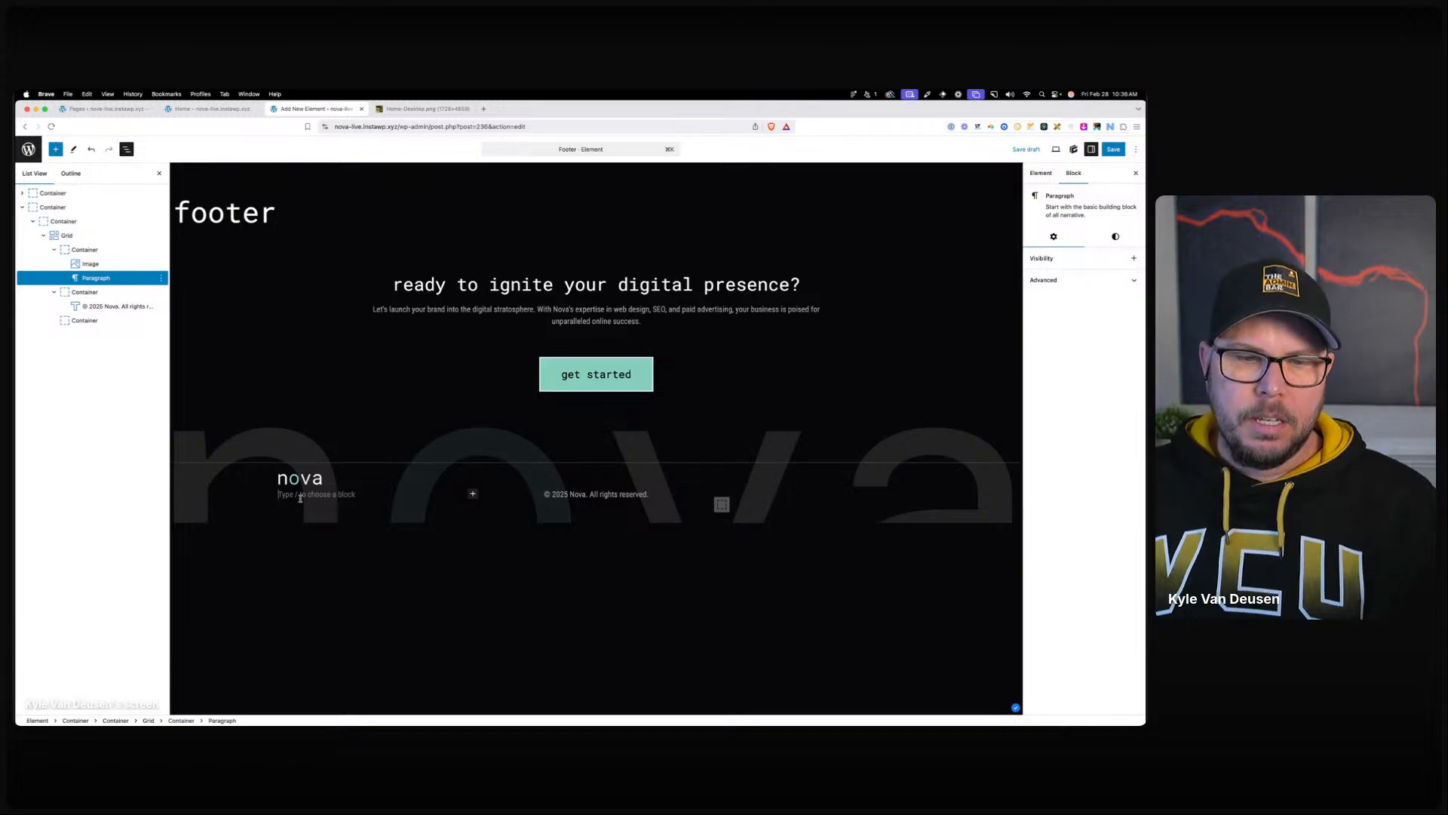
Turn the empty paragraph under the logo into a Container with the ul tag.
{"action": "type", "text": "/con"}
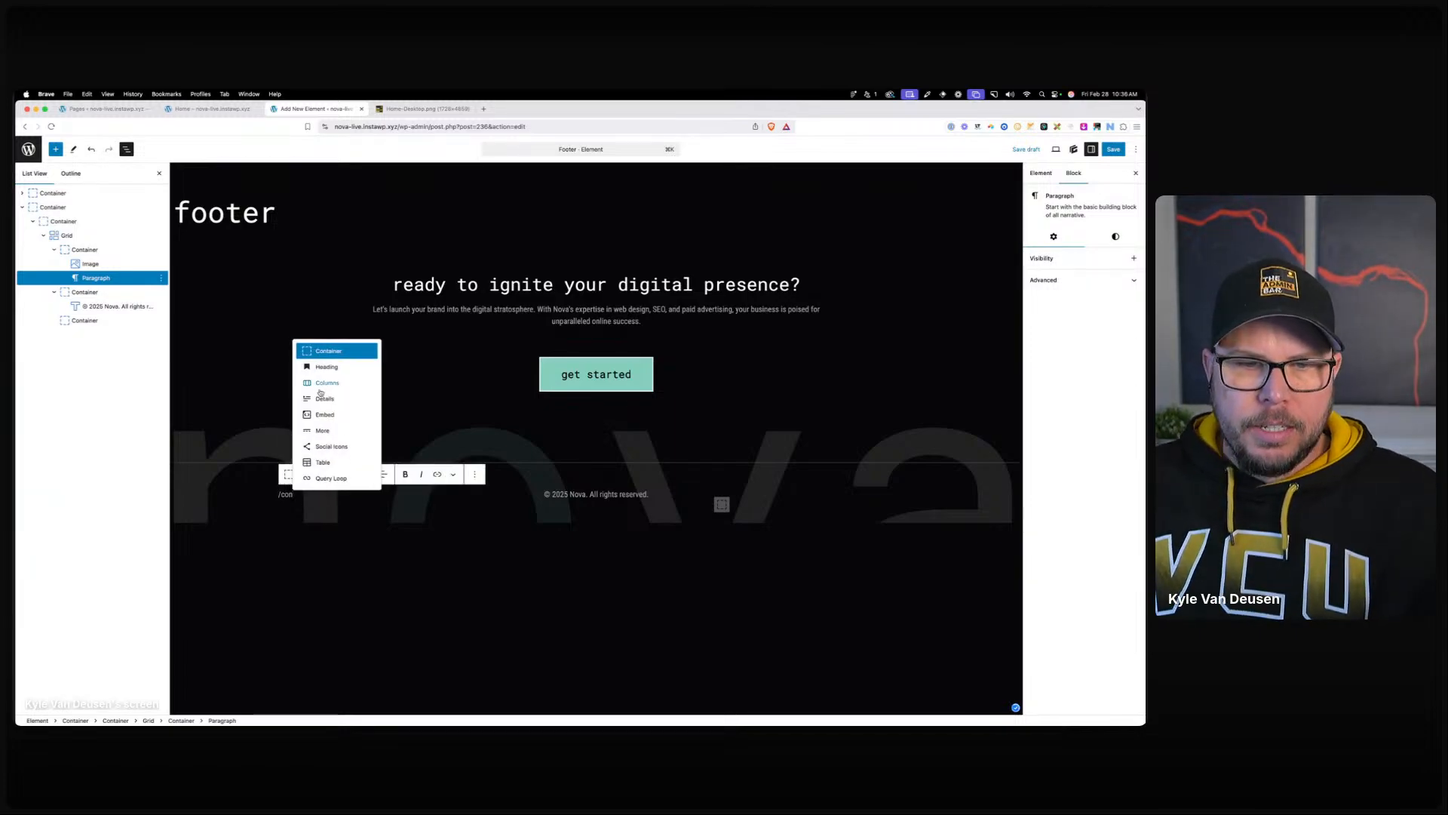
{"action": "left_click", "coordinate": [341, 353]}
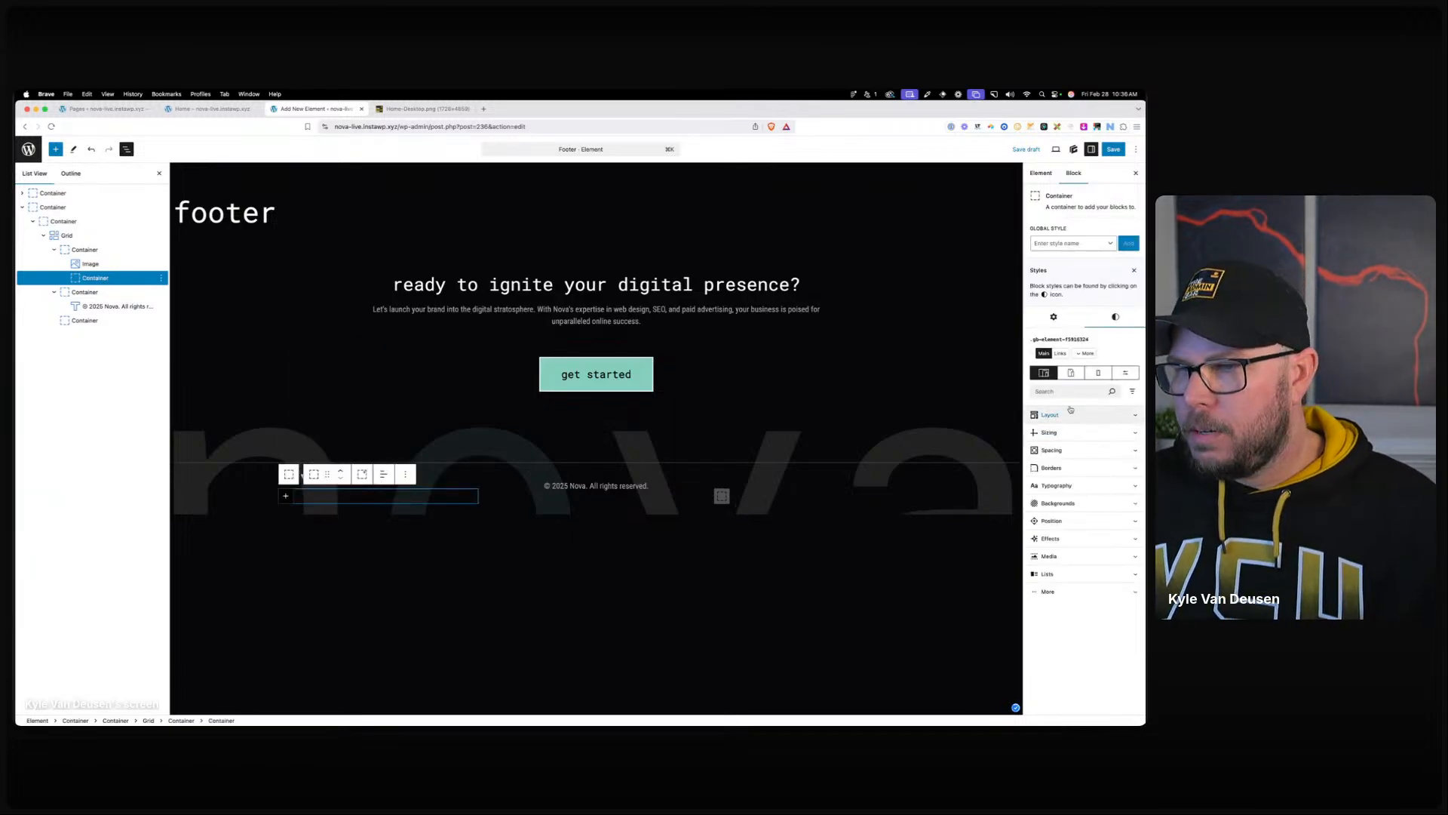
{"action": "left_click", "coordinate": [1054, 316]}
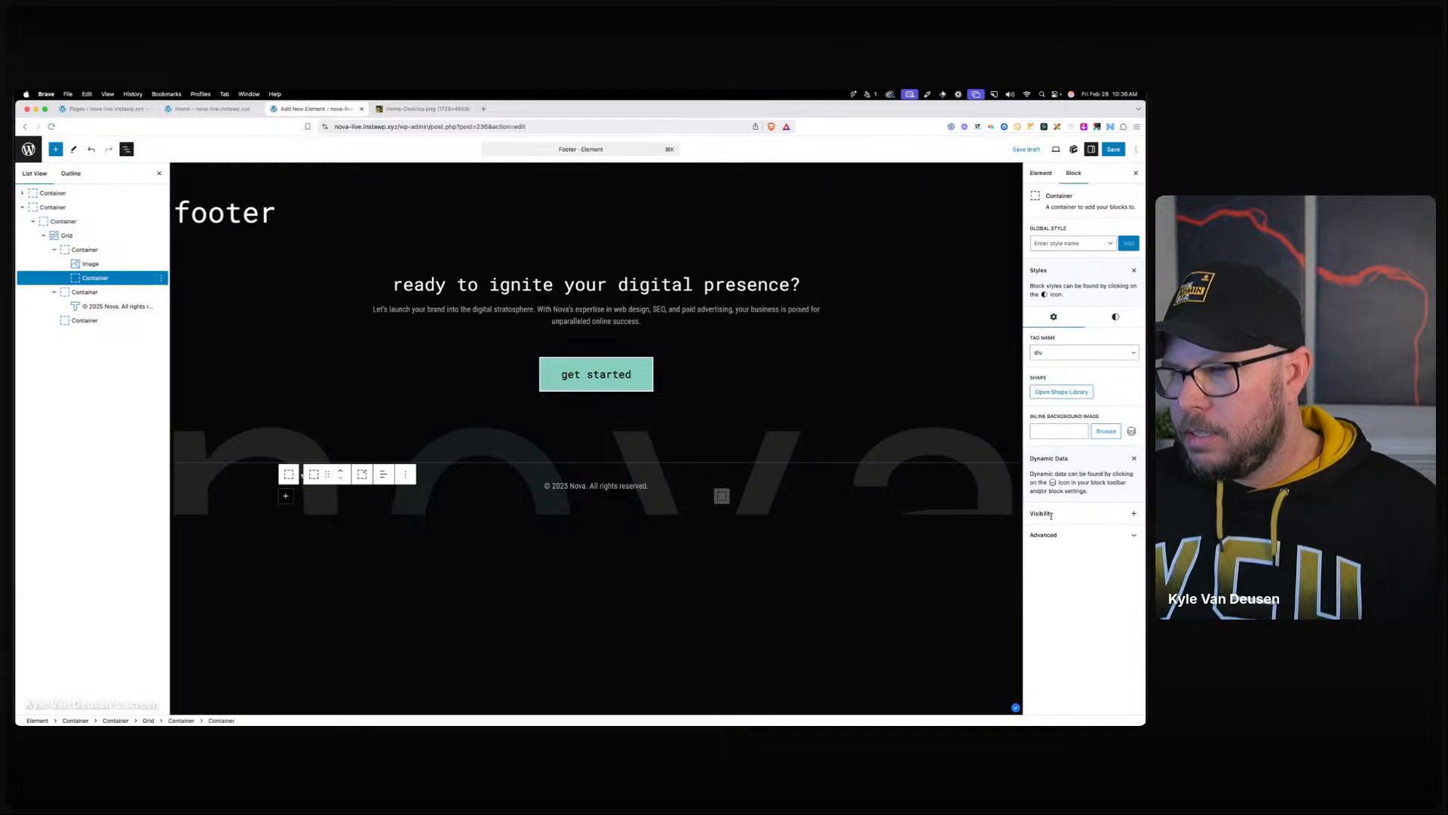
{"action": "left_click", "coordinate": [1056, 356]}
{"action": "left_click", "coordinate": [1071, 451]}
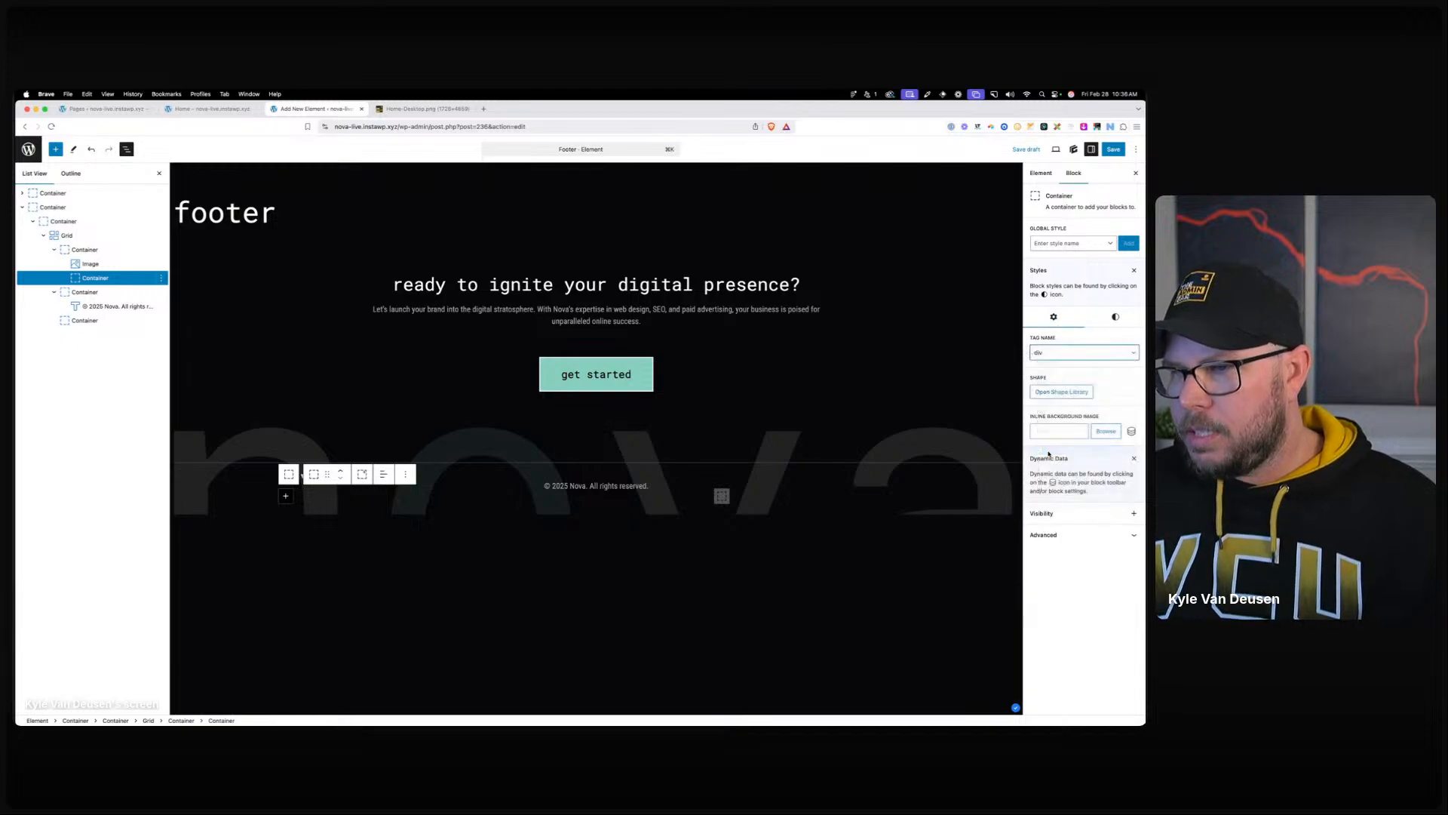
Add Home, About, Services and Blog text items inside the ul container.
{"action": "left_click", "coordinate": [303, 496]}
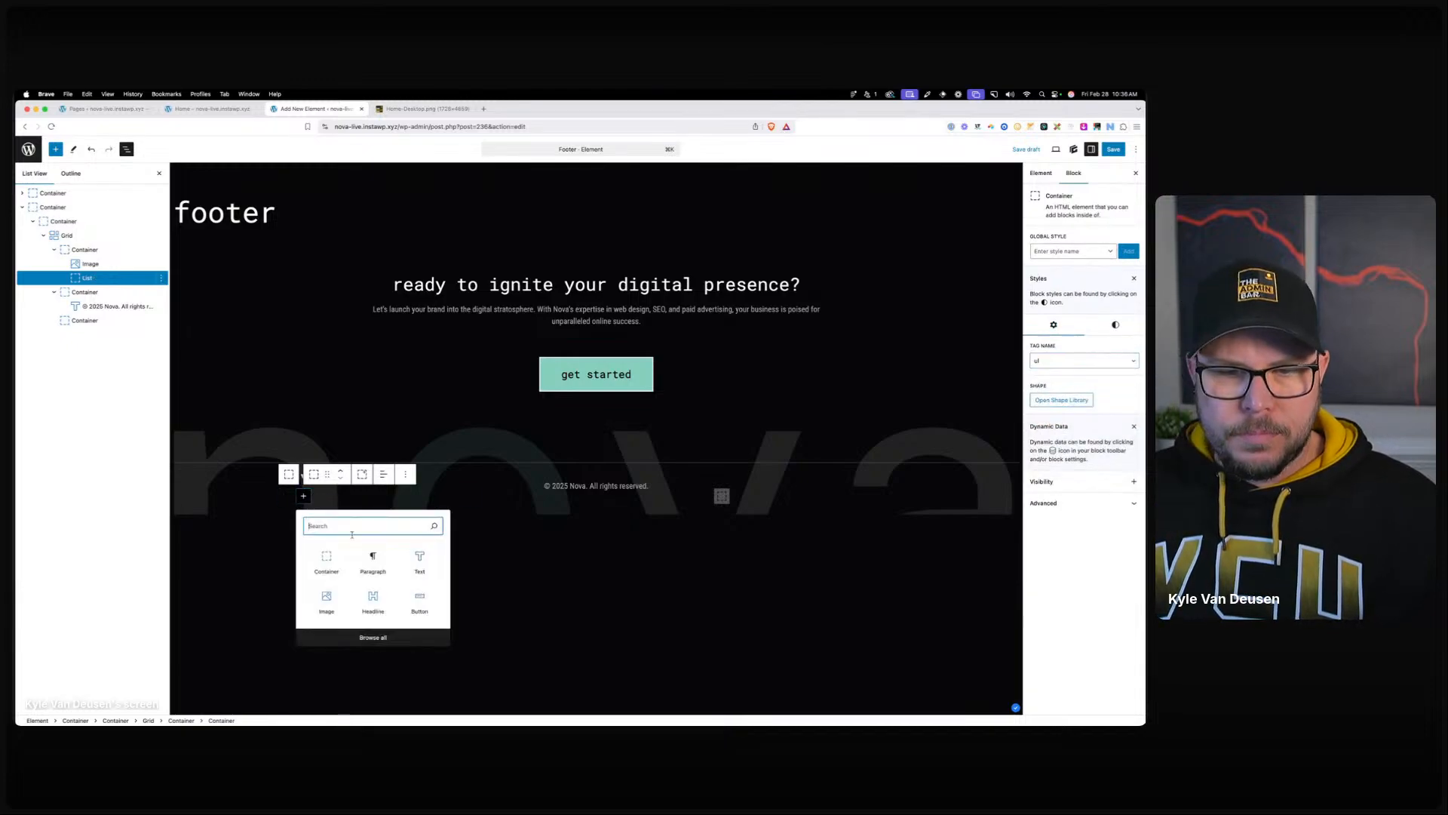
{"action": "left_click", "coordinate": [418, 561]}
{"action": "type", "text": "Hm"}
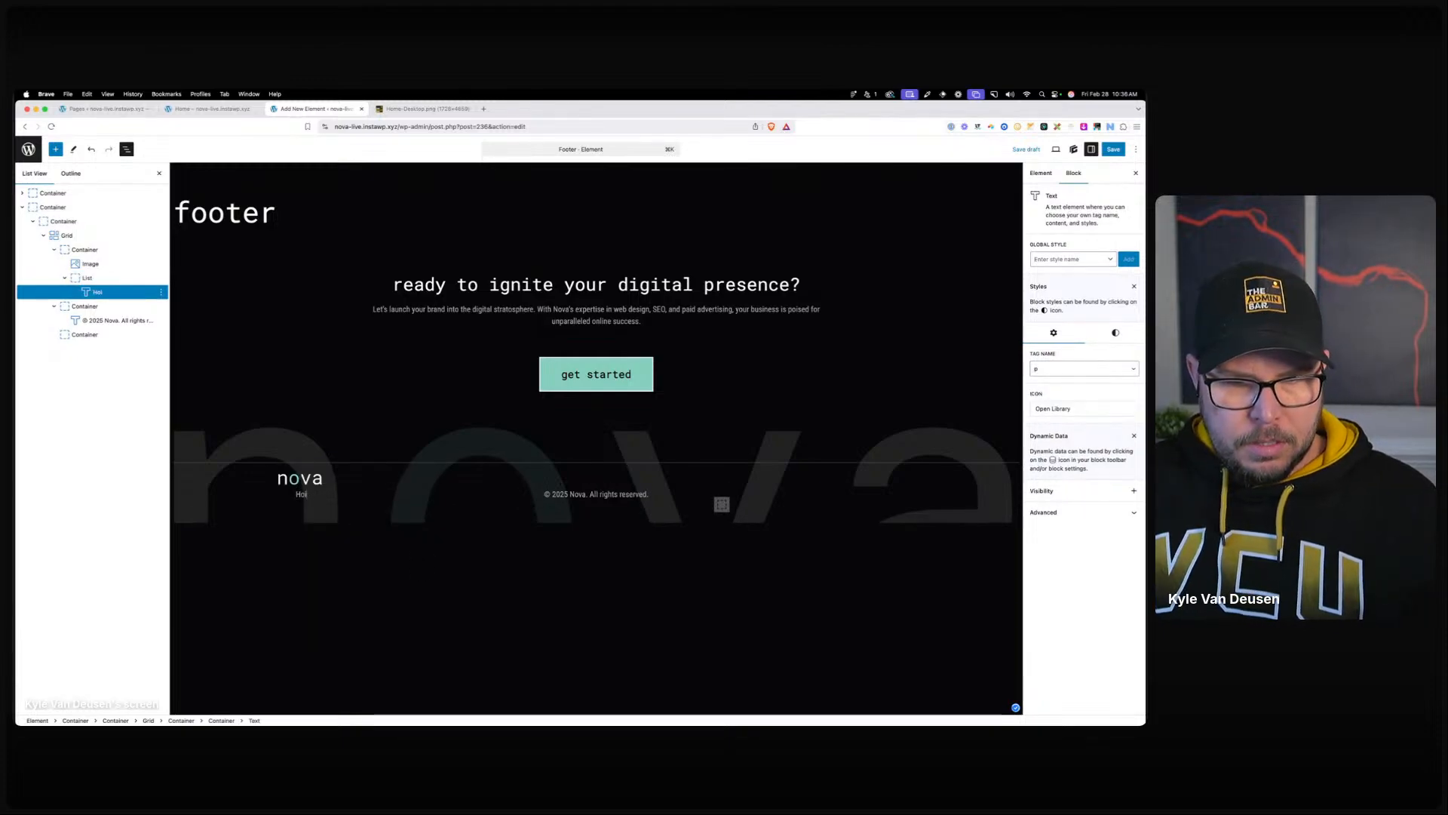
{"action": "type", "text": "me"}
{"action": "key", "text": "super+shift+d"}
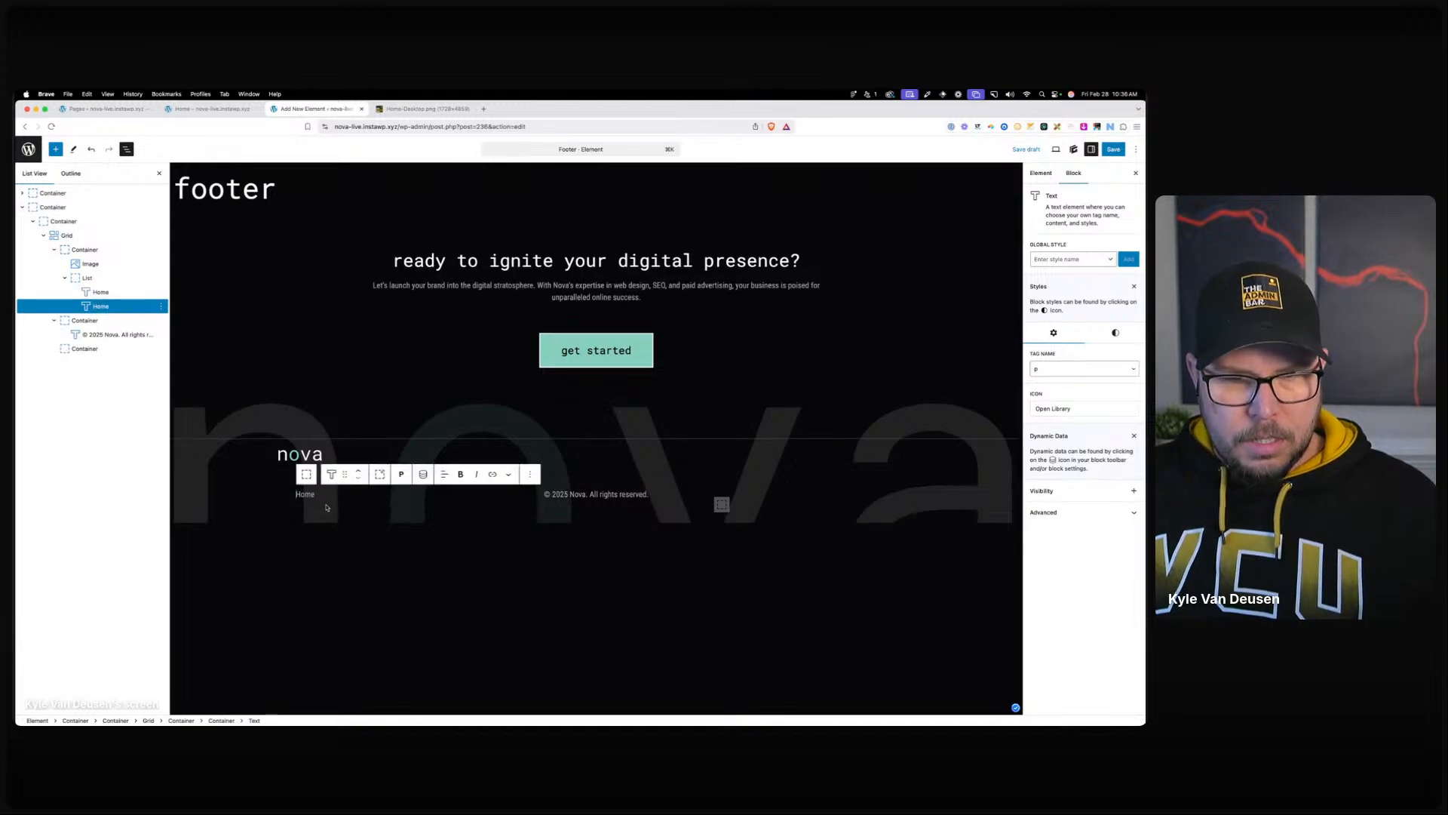
{"action": "type", "text": "About"}
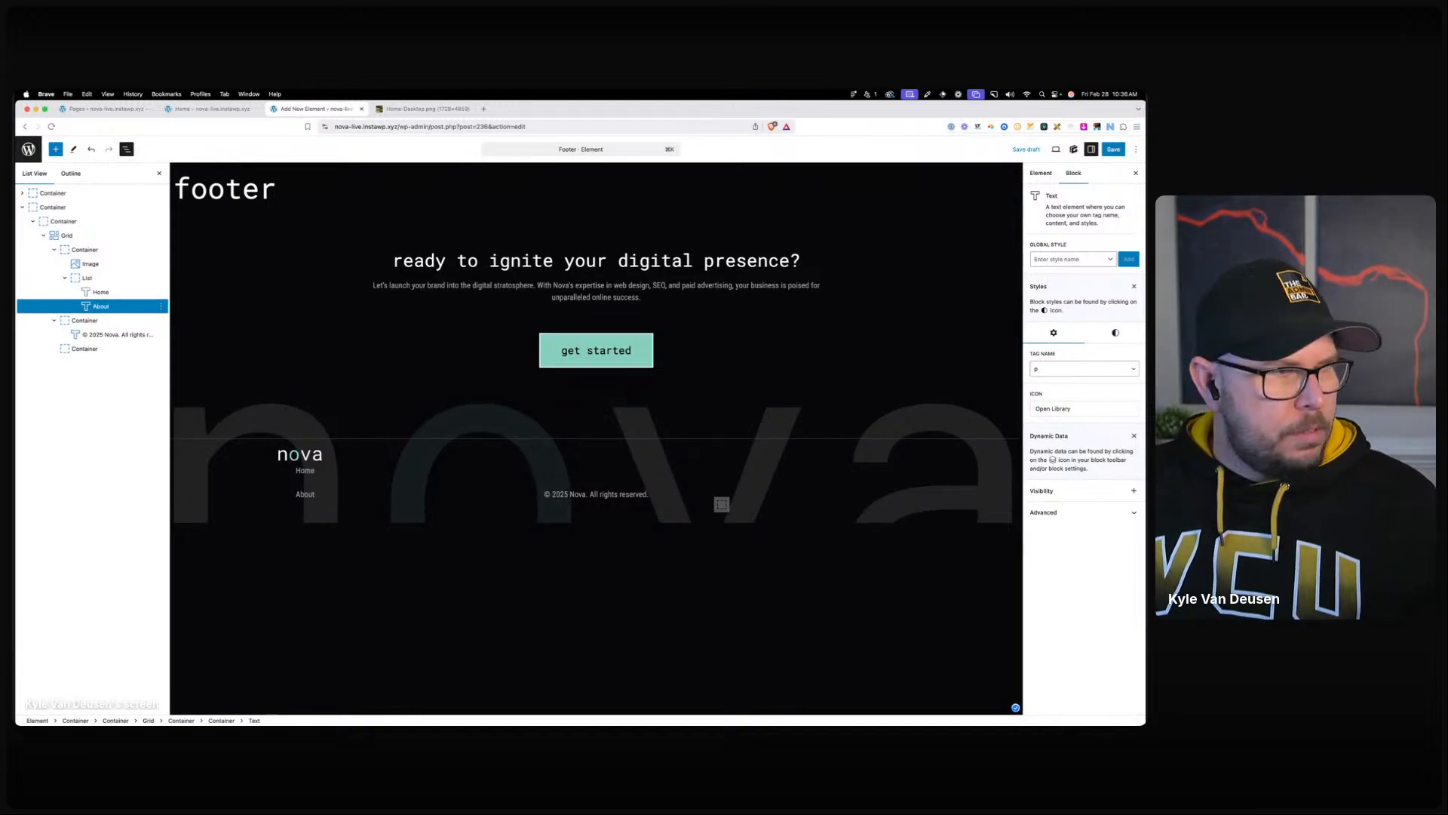
{"action": "key", "text": "super+shift+d"}
{"action": "type", "text": "SE"}
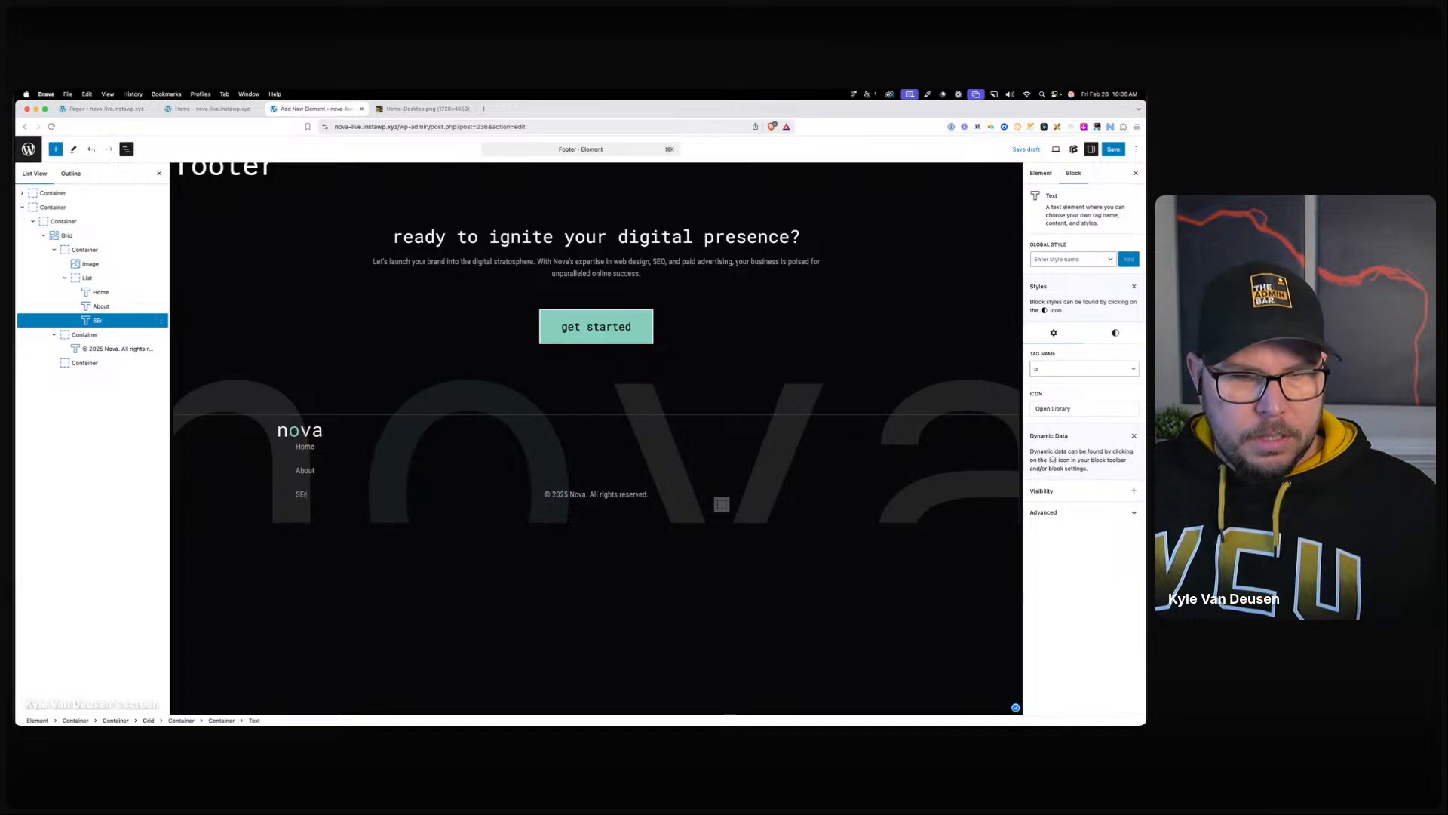
{"action": "type", "text": "rvices"}
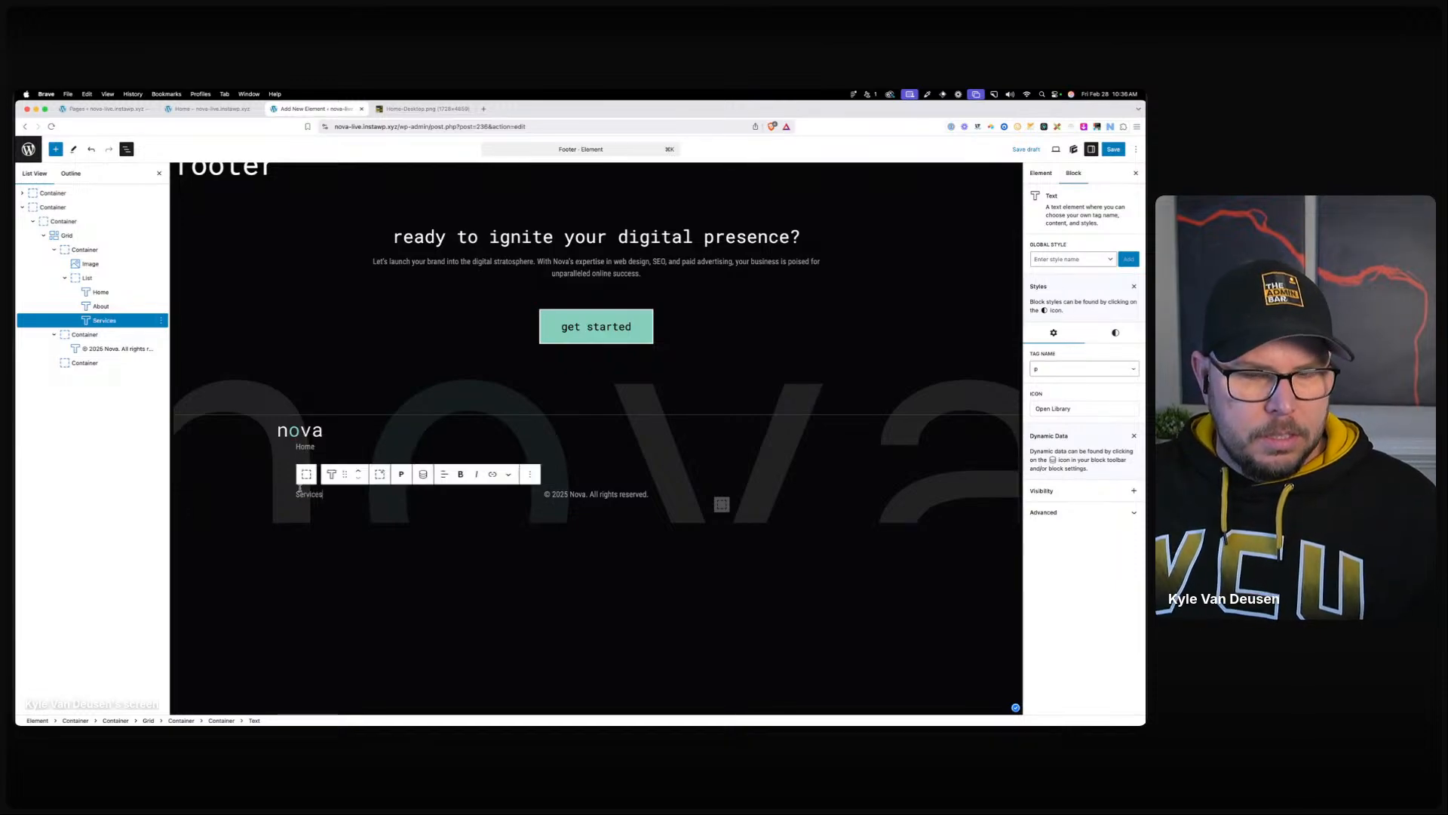
{"action": "key", "text": "super+shift+d"}
{"action": "double_click", "coordinate": [309, 495]}
{"action": "type", "text": "Blog"}
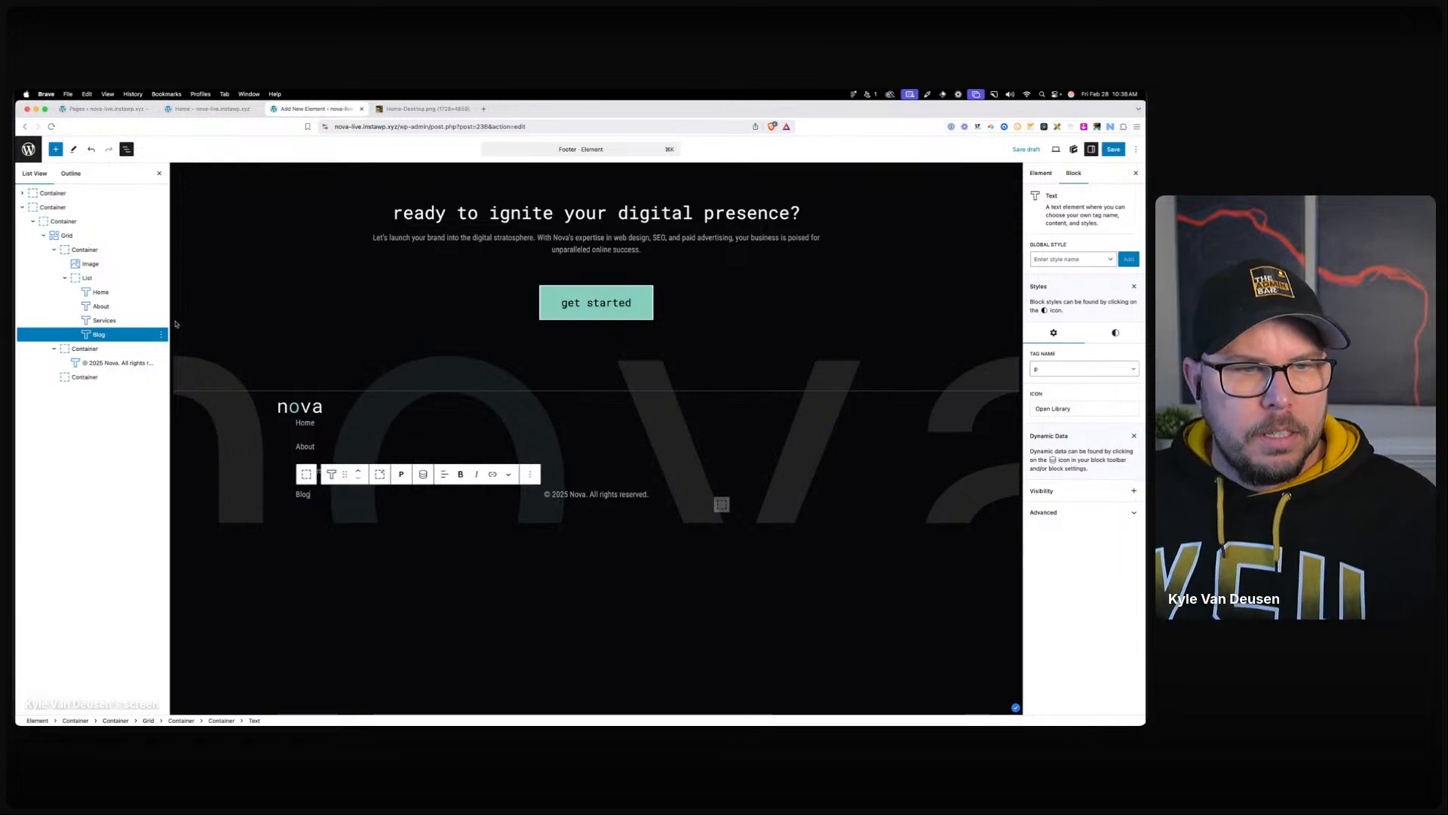
Make the four menu items li elements with list type none.
{"action": "left_click", "coordinate": [100, 292], "text": "shift"}
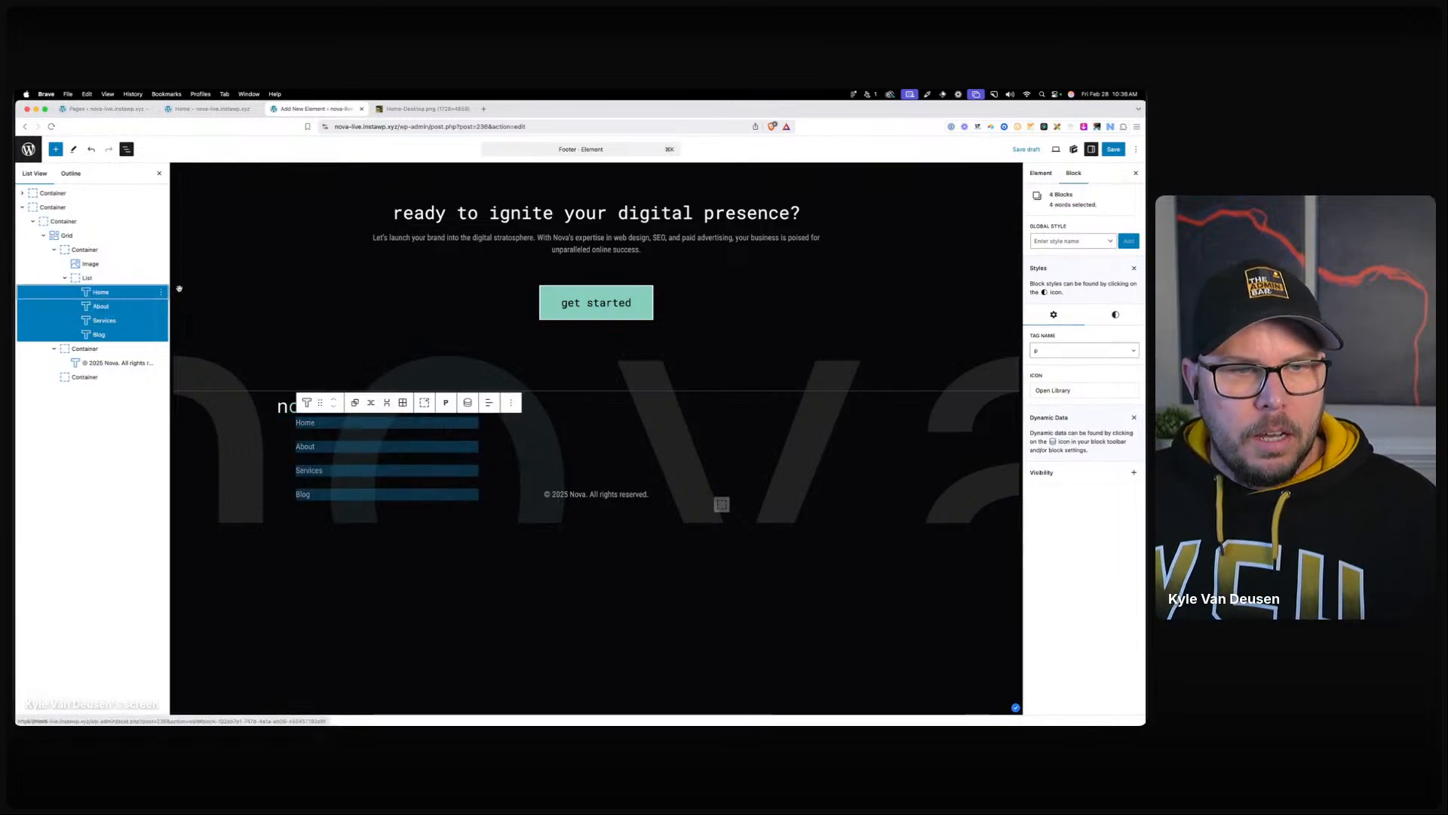
{"action": "left_click", "coordinate": [1071, 351]}
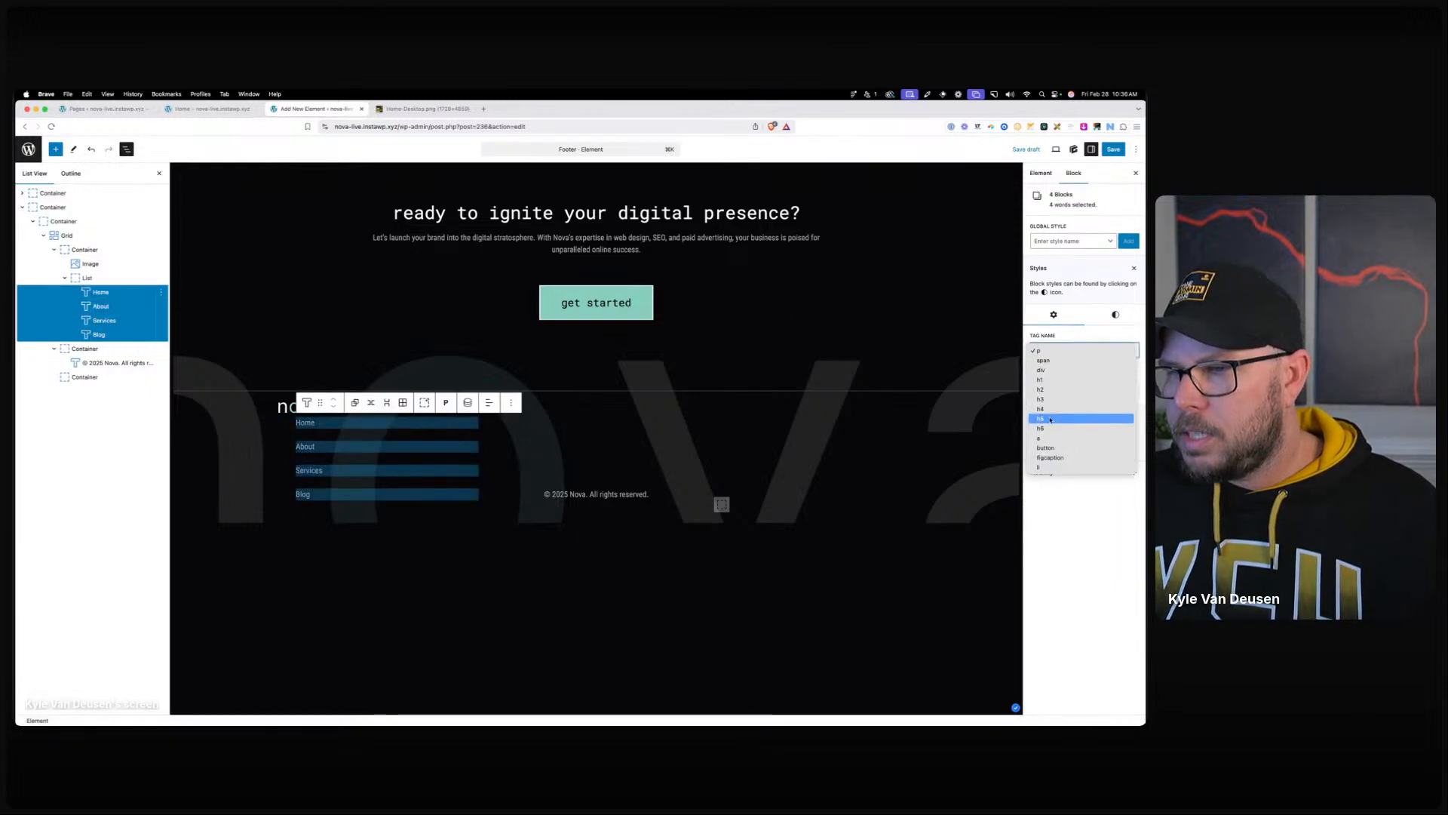
{"action": "left_click", "coordinate": [1052, 466]}
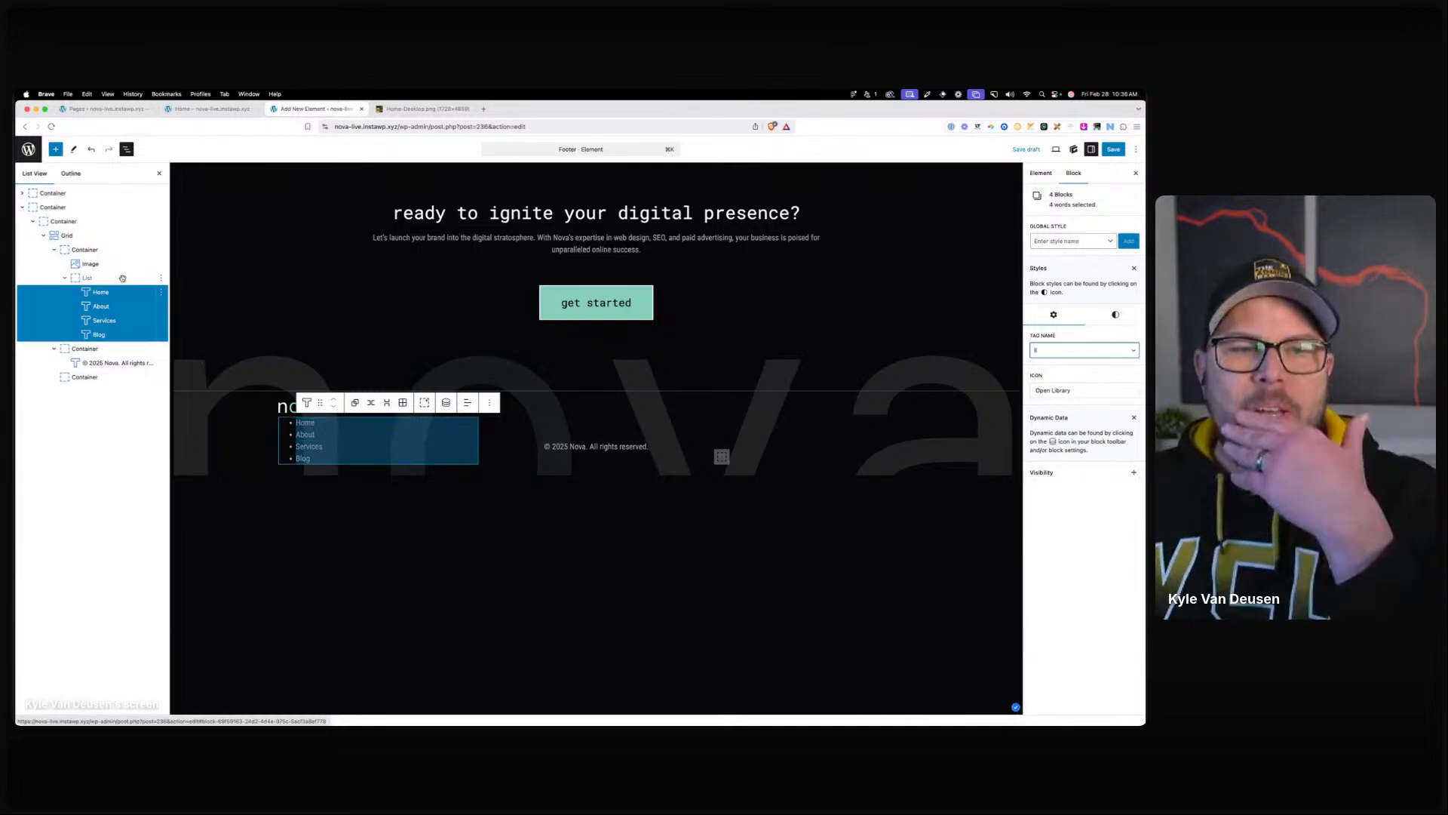
{"action": "left_click", "coordinate": [1123, 316]}
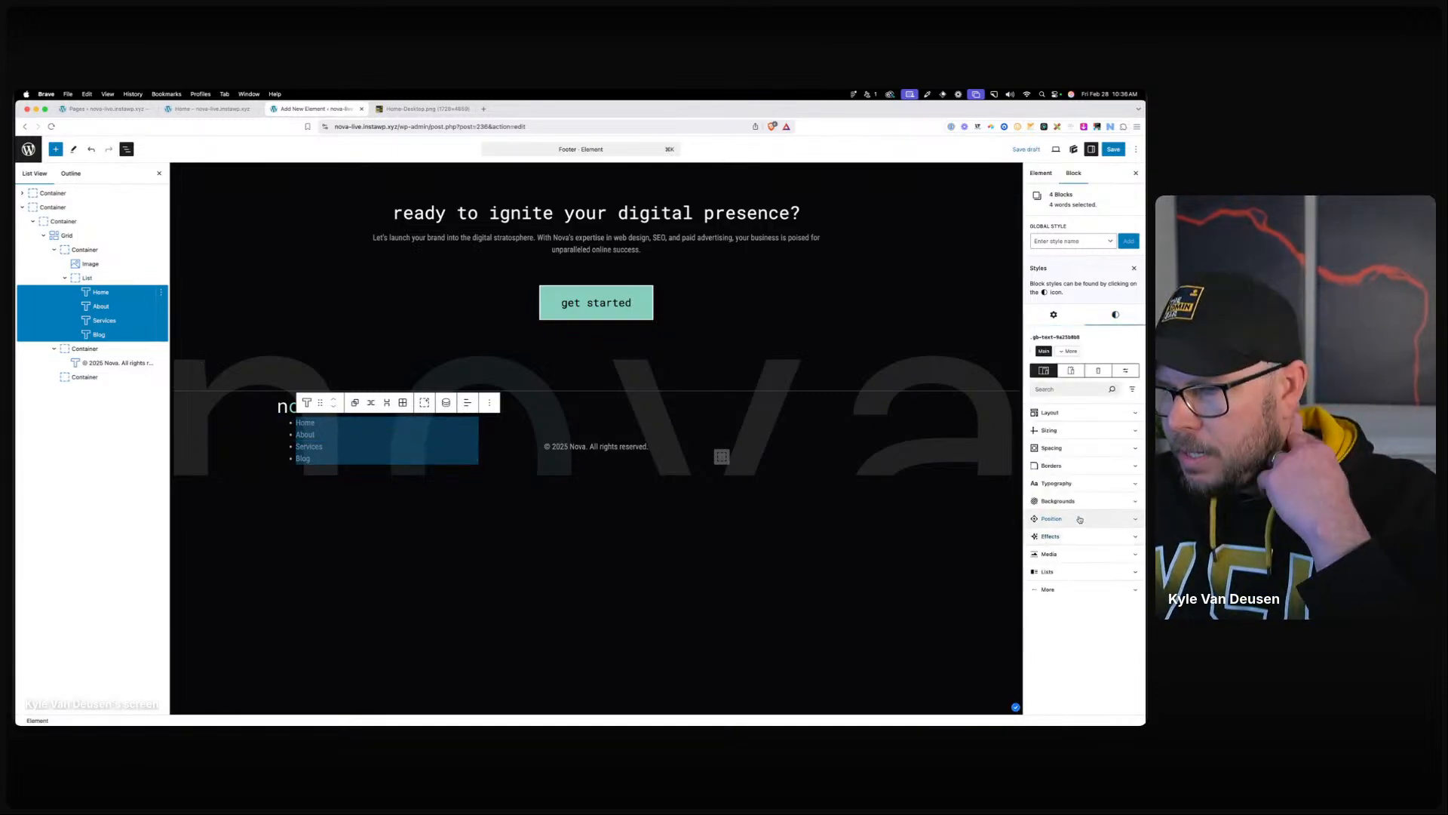
{"action": "left_click", "coordinate": [1063, 572]}
{"action": "left_click", "coordinate": [1084, 603]}
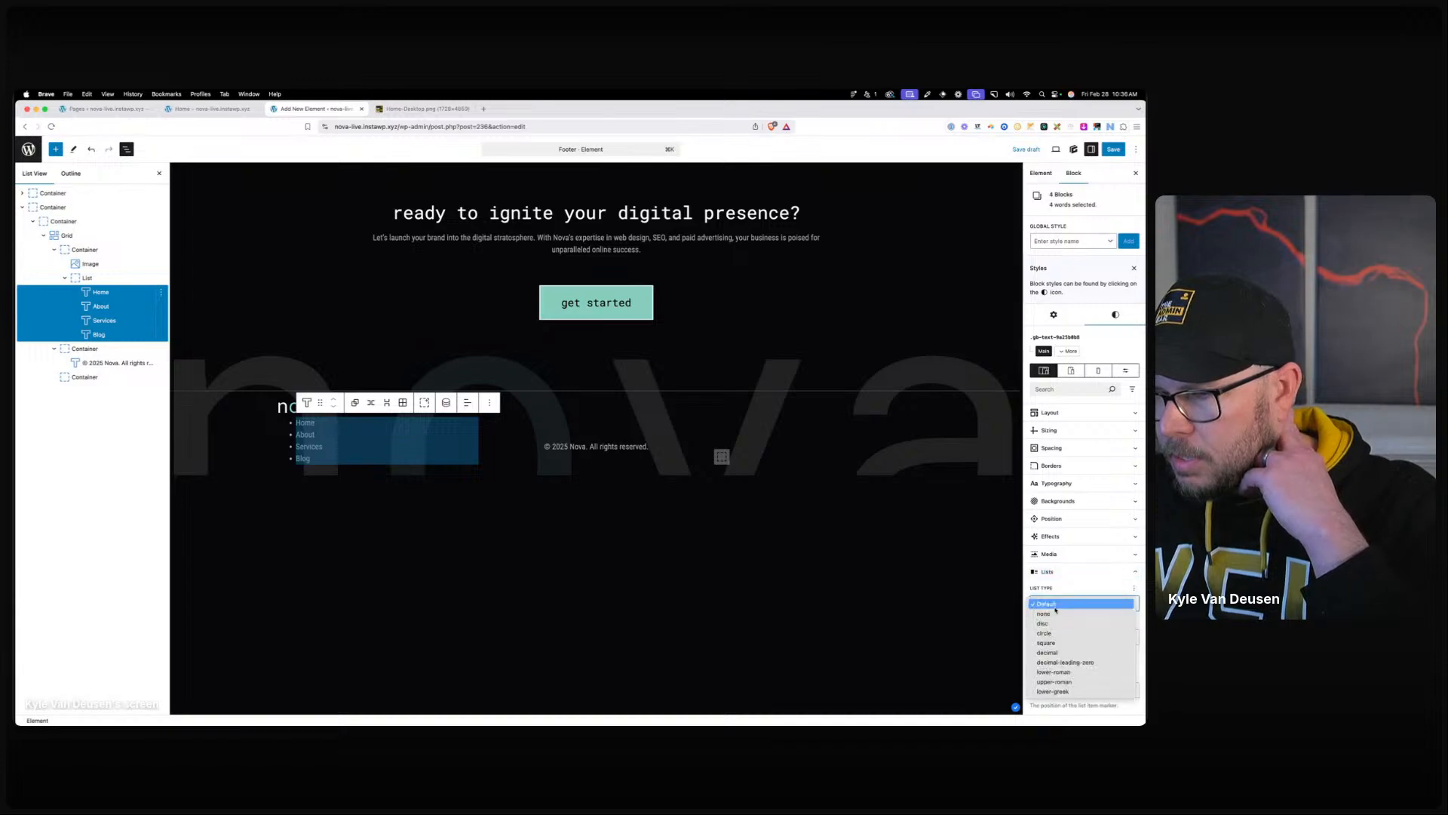
{"action": "left_click", "coordinate": [1052, 621]}
Set the menu items' left padding and left margin to 0.
{"action": "left_click", "coordinate": [1049, 430]}
{"action": "left_click", "coordinate": [1049, 430]}
{"action": "left_click", "coordinate": [1051, 448]}
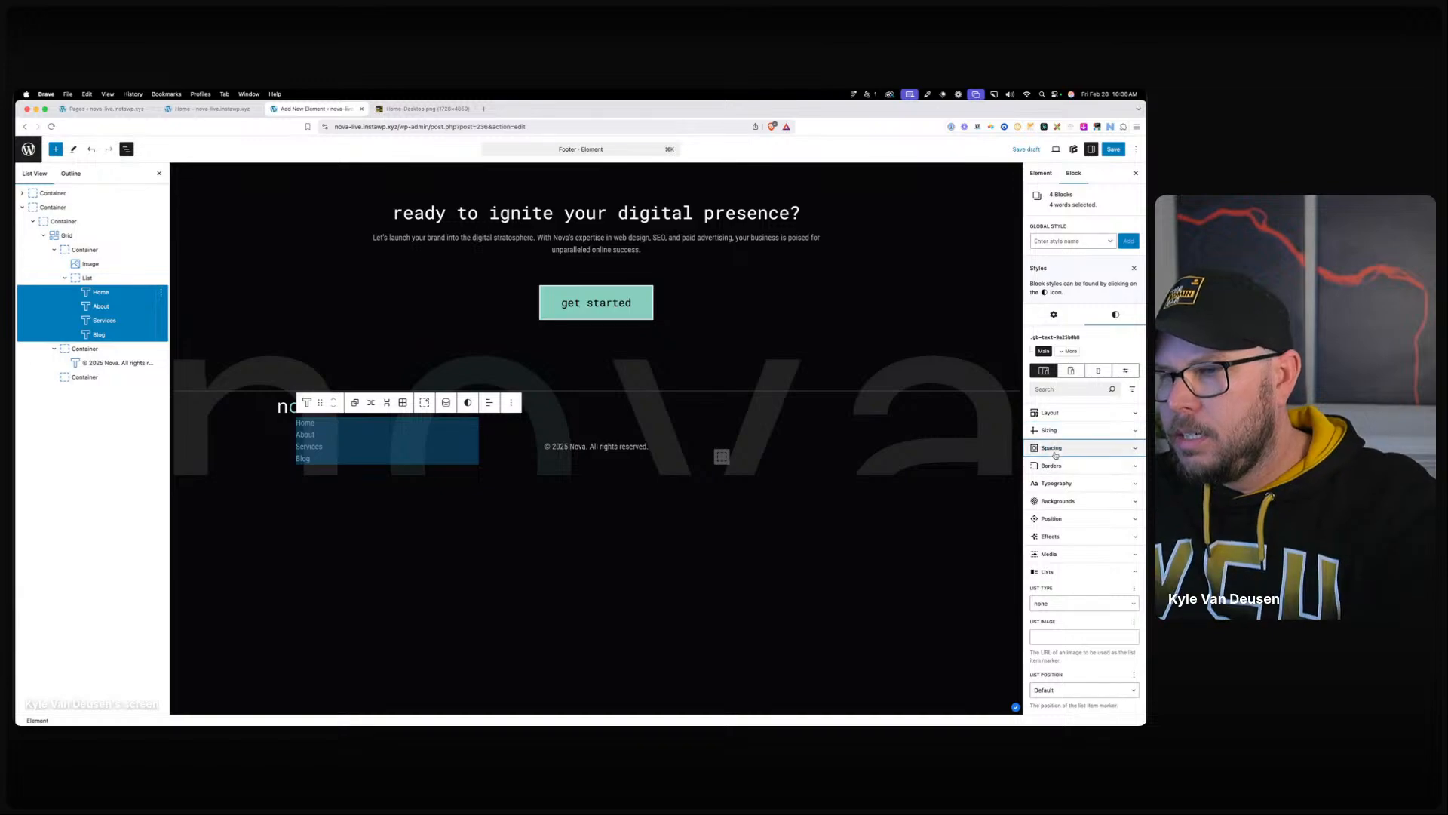
{"action": "left_click", "coordinate": [1049, 504]}
{"action": "left_click", "coordinate": [1045, 588]}
{"action": "type", "text": "0"}
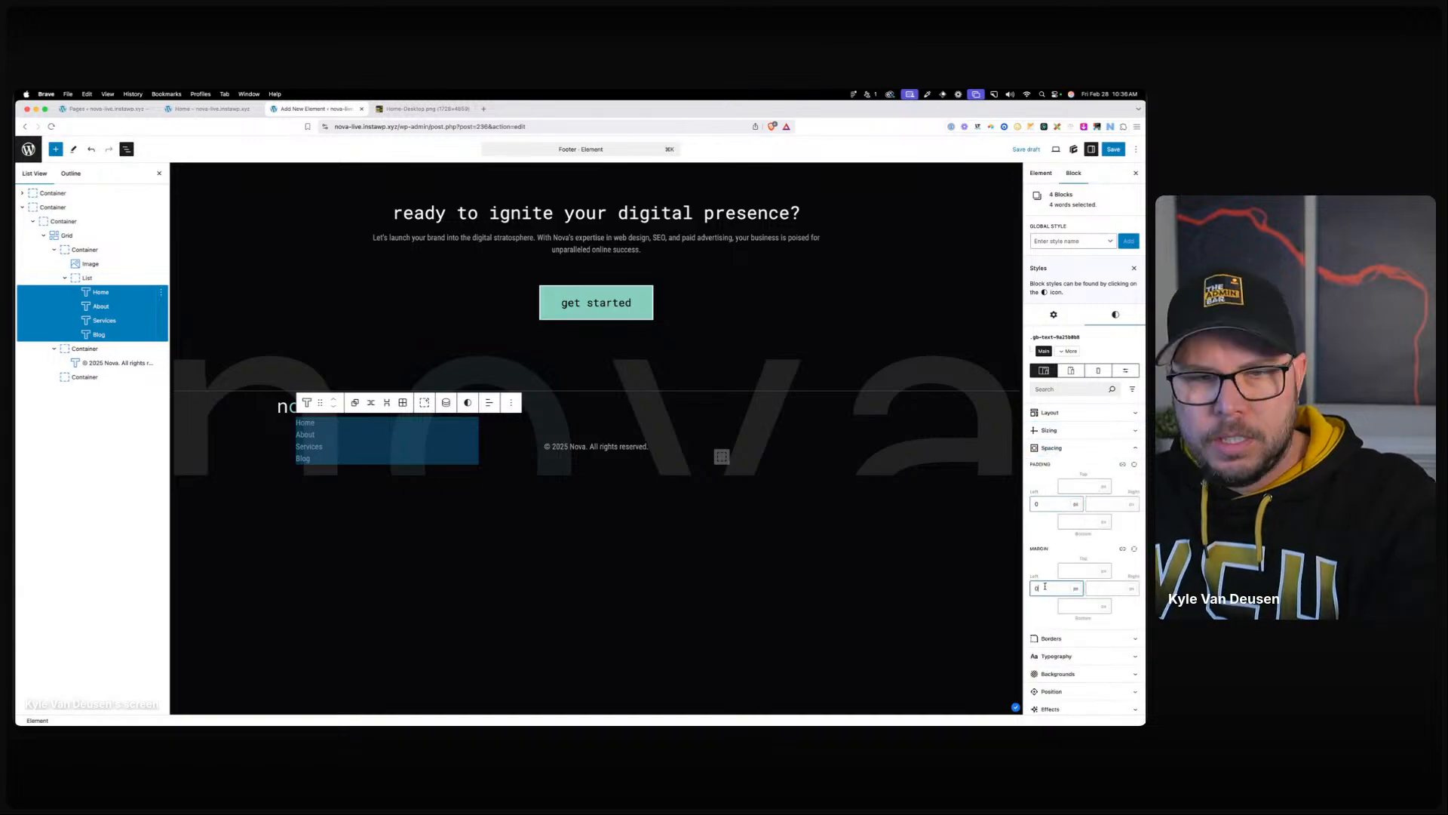
{"action": "left_click", "coordinate": [149, 279]}
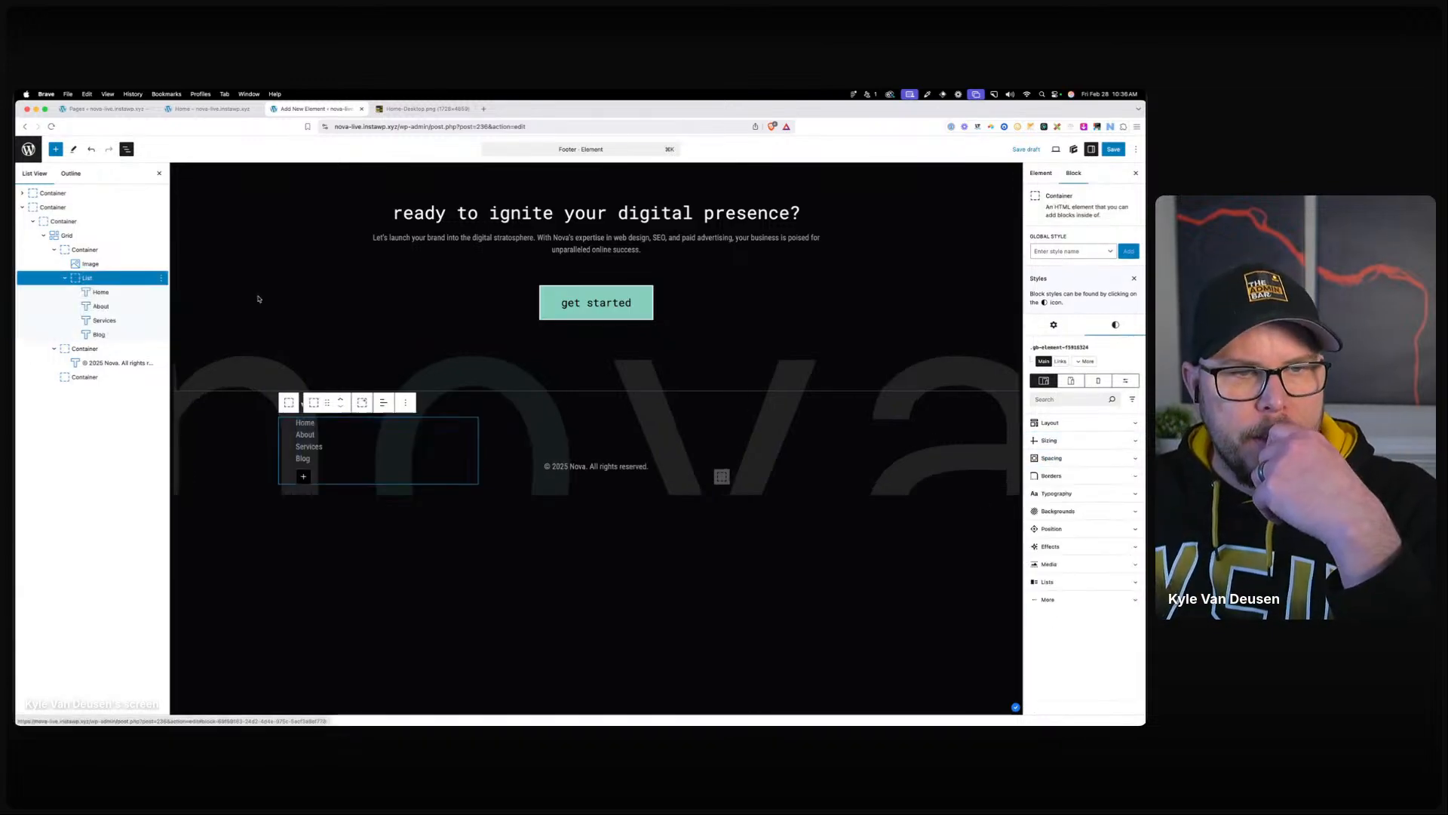
{"action": "left_click", "coordinate": [1048, 442]}
Give the menu list 0 left padding and switch its display to Flex.
{"action": "left_click", "coordinate": [1063, 445]}
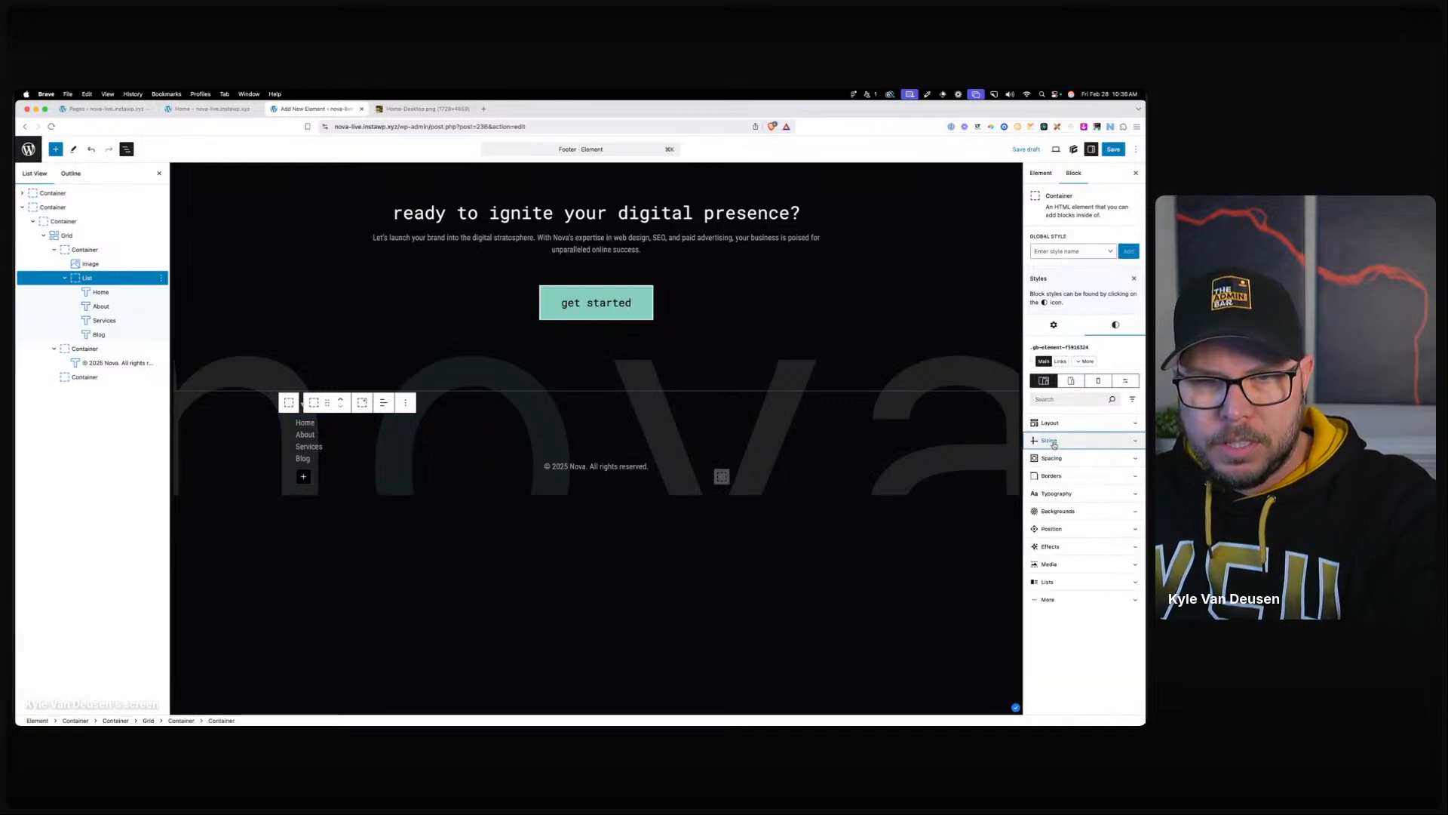
{"action": "left_click", "coordinate": [1052, 458]}
{"action": "left_click", "coordinate": [1048, 515]}
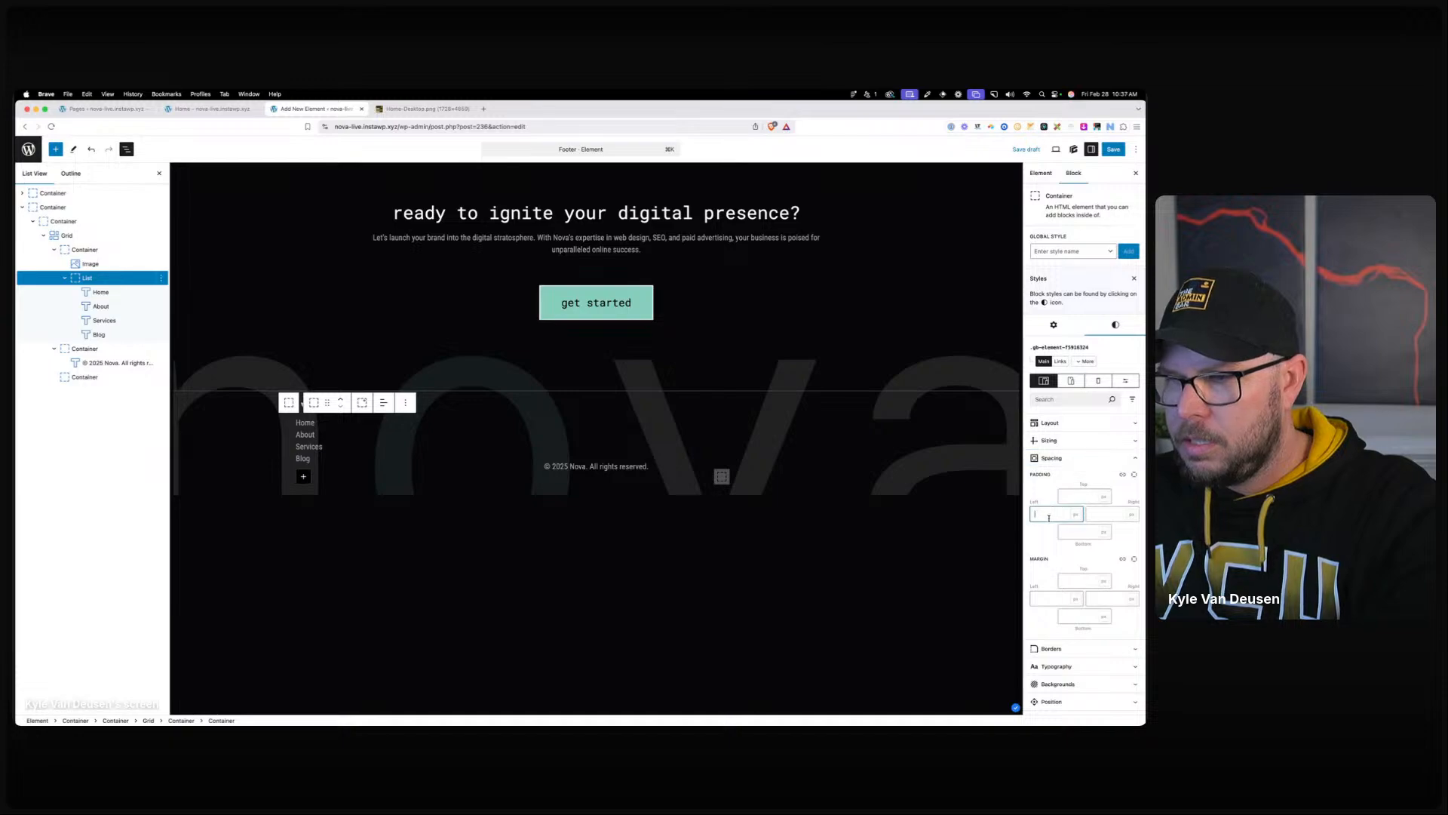
{"action": "type", "text": "0"}
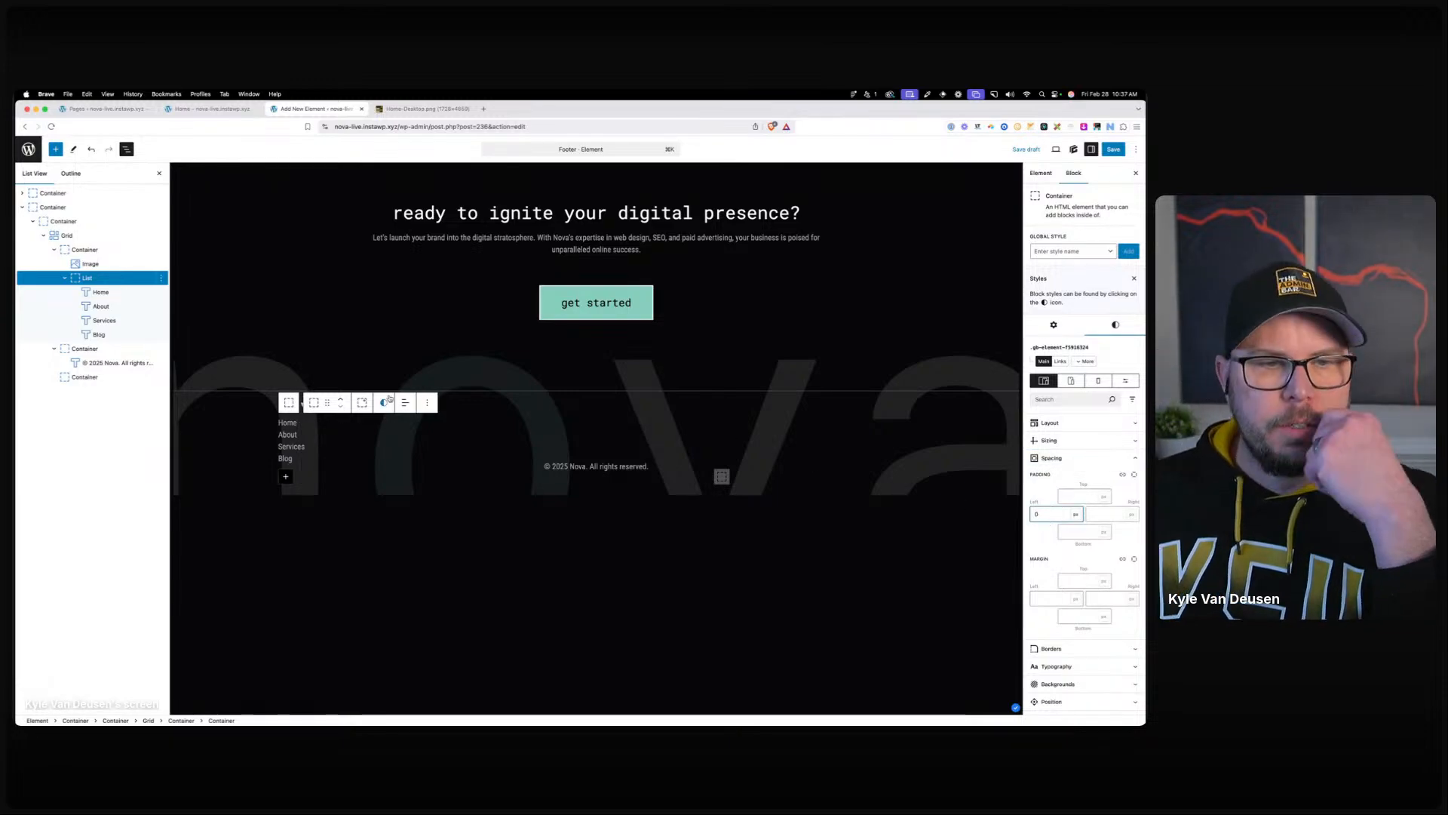
{"action": "left_click", "coordinate": [1066, 422]}
{"action": "left_click", "coordinate": [1064, 453]}
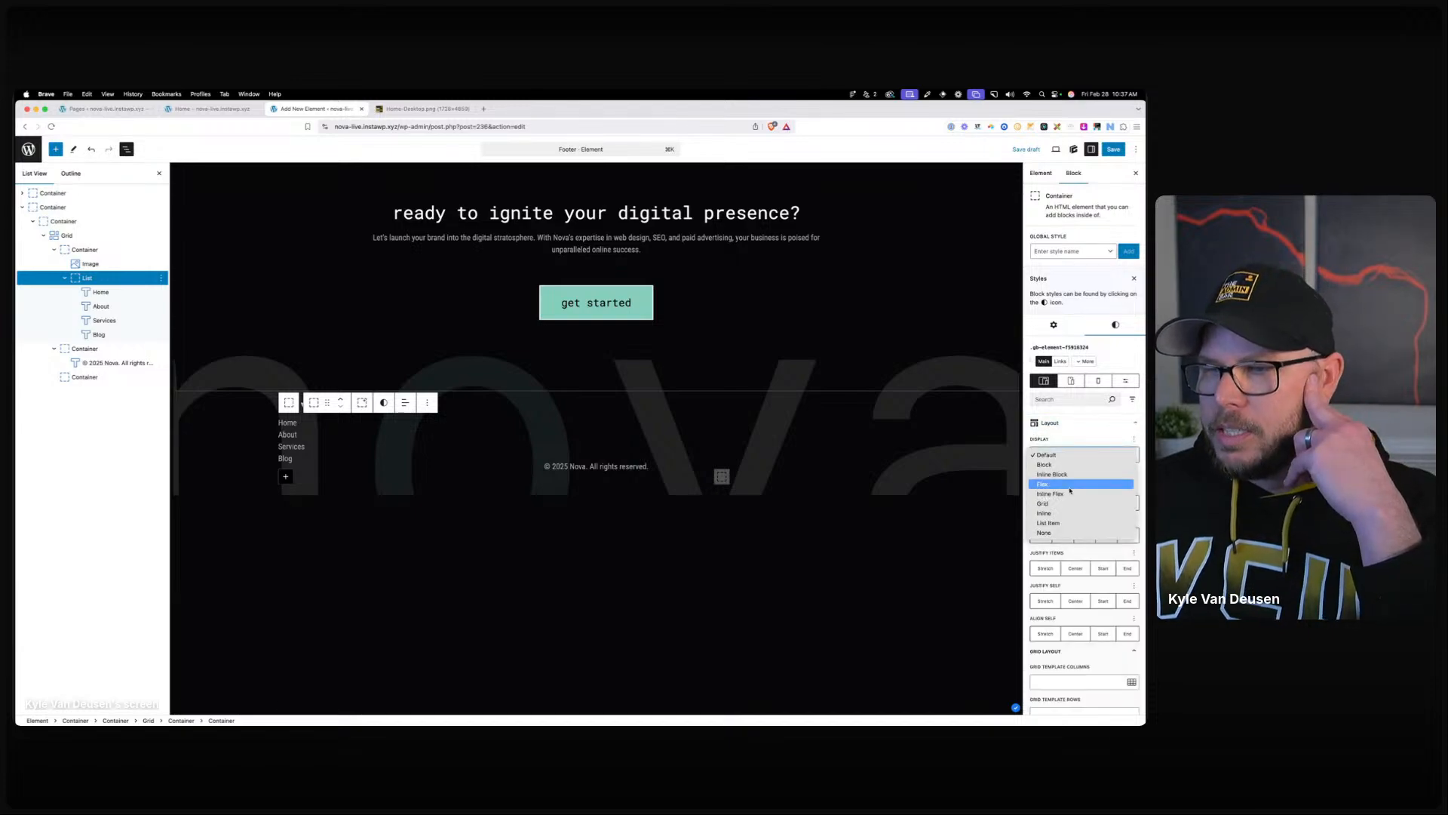
{"action": "left_click", "coordinate": [1049, 486]}
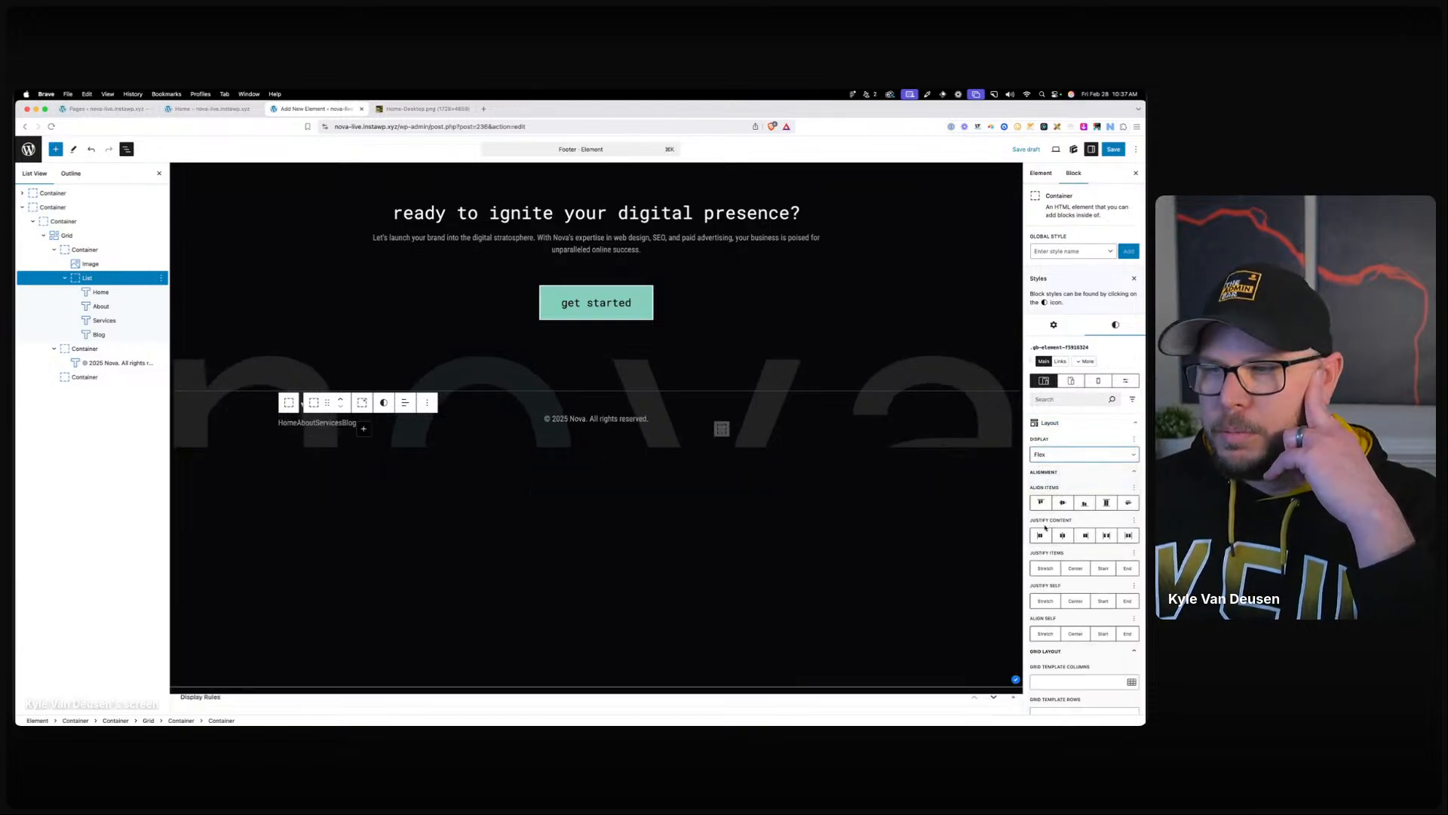
Set the flex column gap to 24 and select all four menu item blocks.
{"action": "scroll", "coordinate": [1060, 670], "scroll_direction": "down", "scroll_amount": 3}
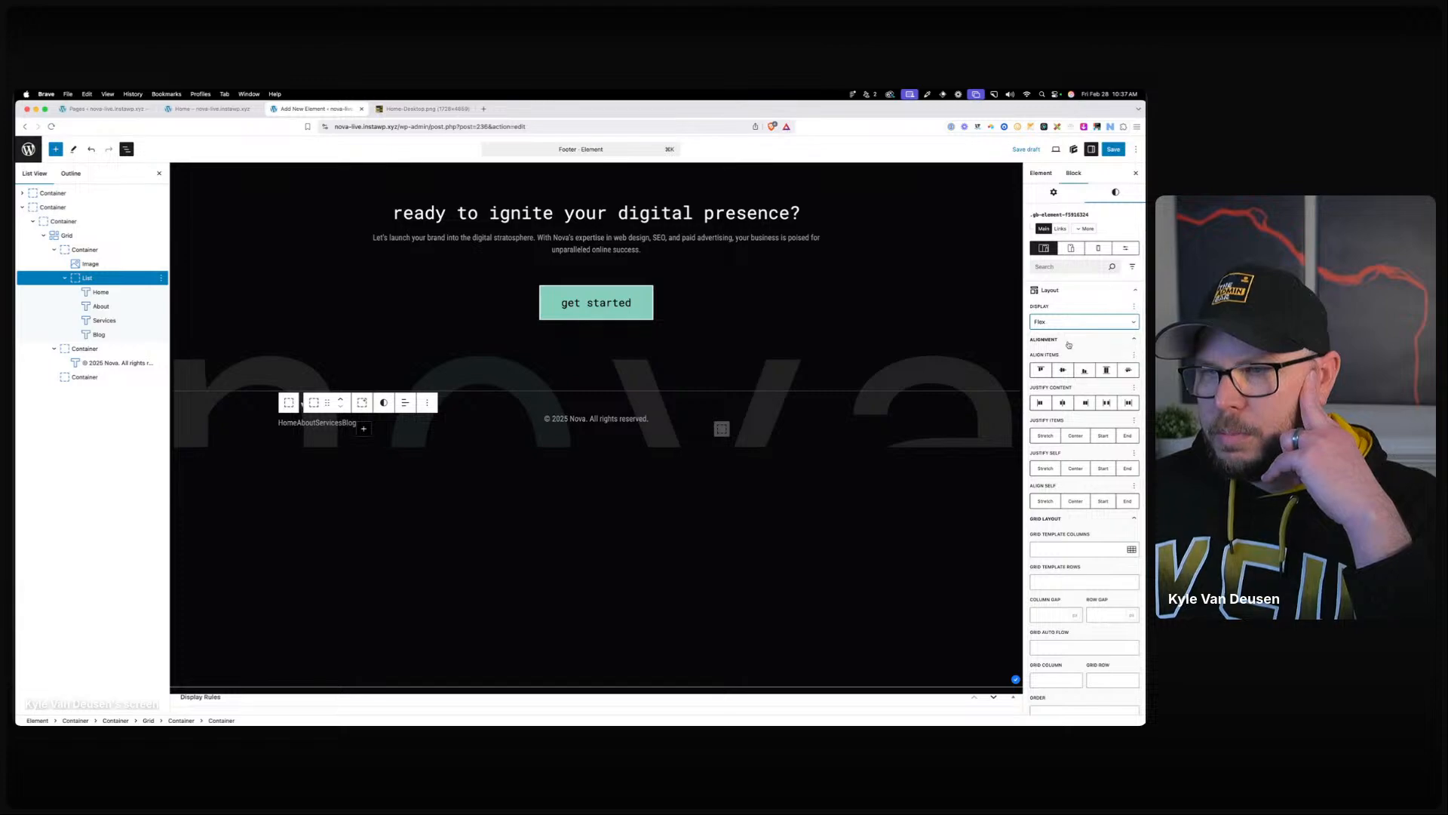
{"action": "left_click", "coordinate": [1066, 340]}
{"action": "left_click", "coordinate": [1050, 369]}
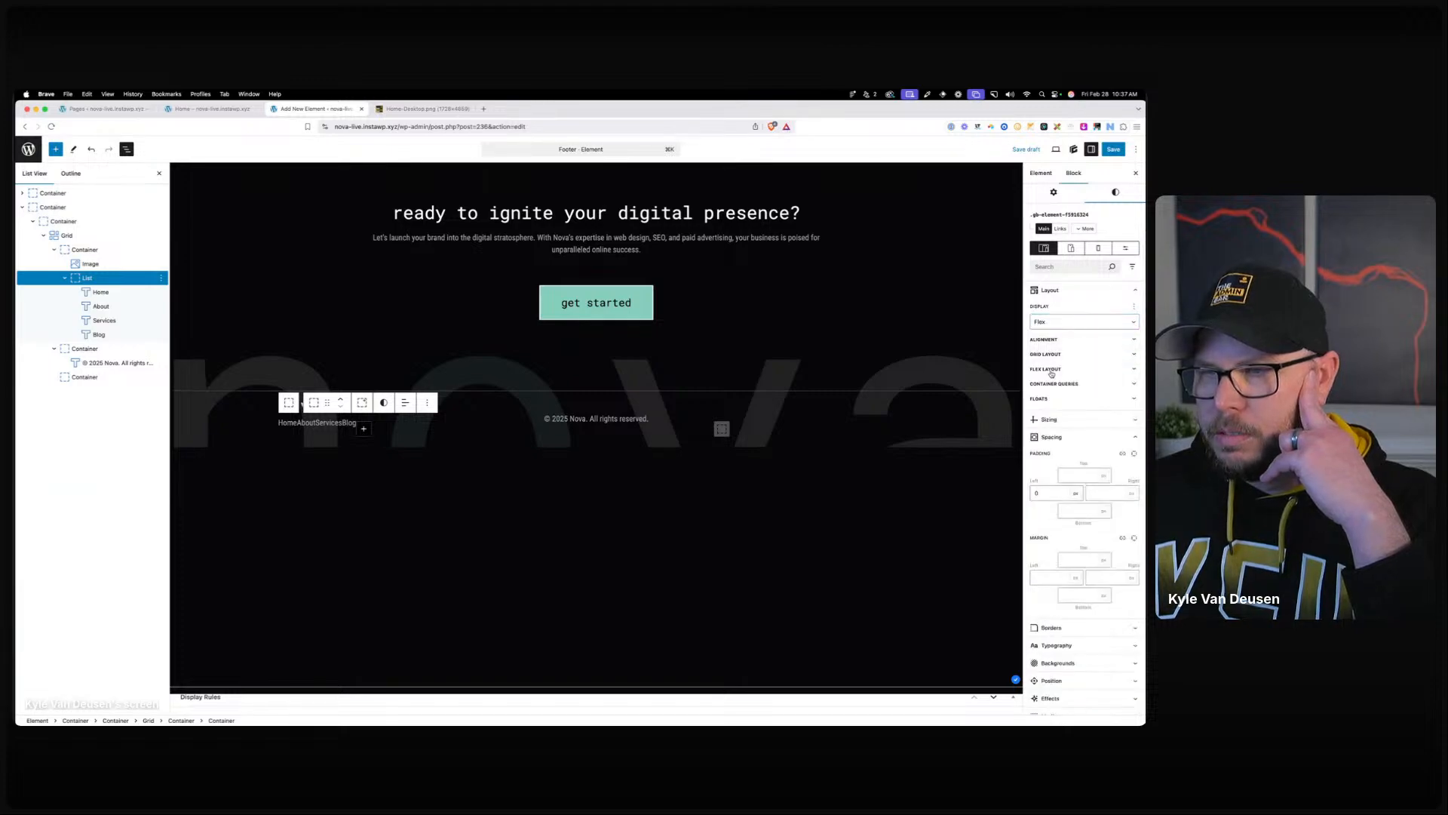
{"action": "left_click", "coordinate": [1054, 478]}
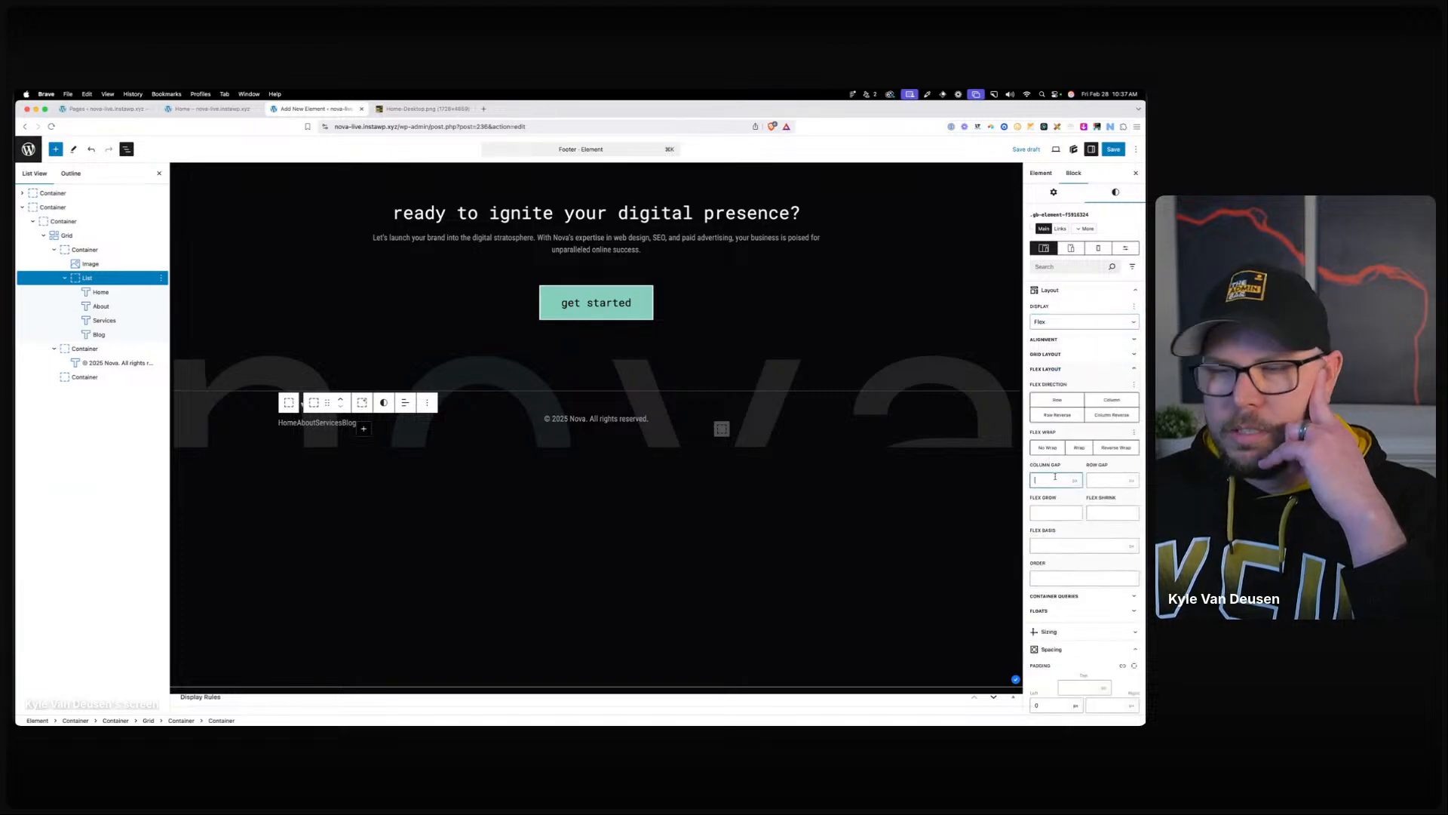
{"action": "type", "text": "16"}
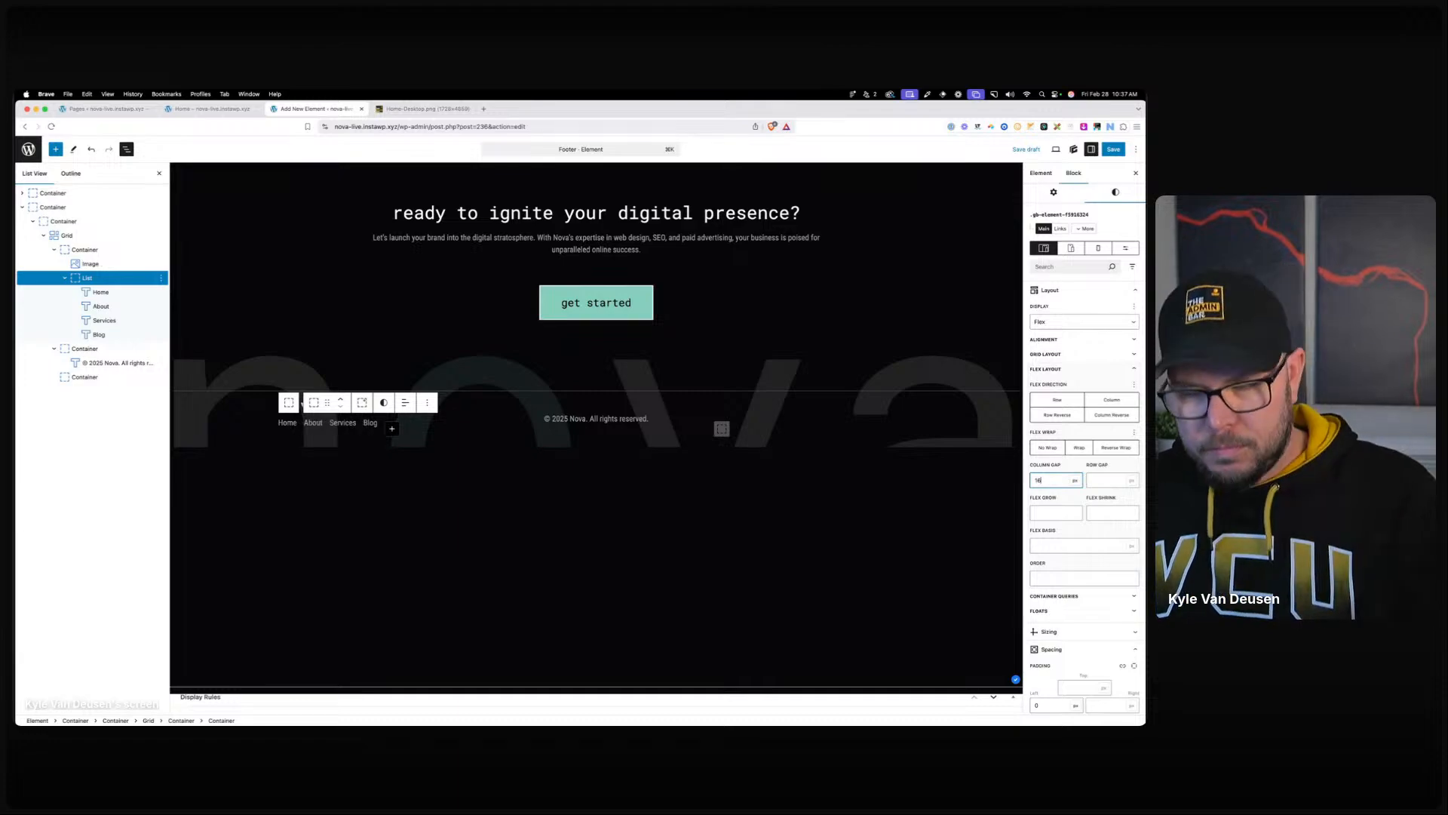
{"action": "key", "text": "BackSpace"}
{"action": "key", "text": "BackSpace"}
{"action": "type", "text": "24"}
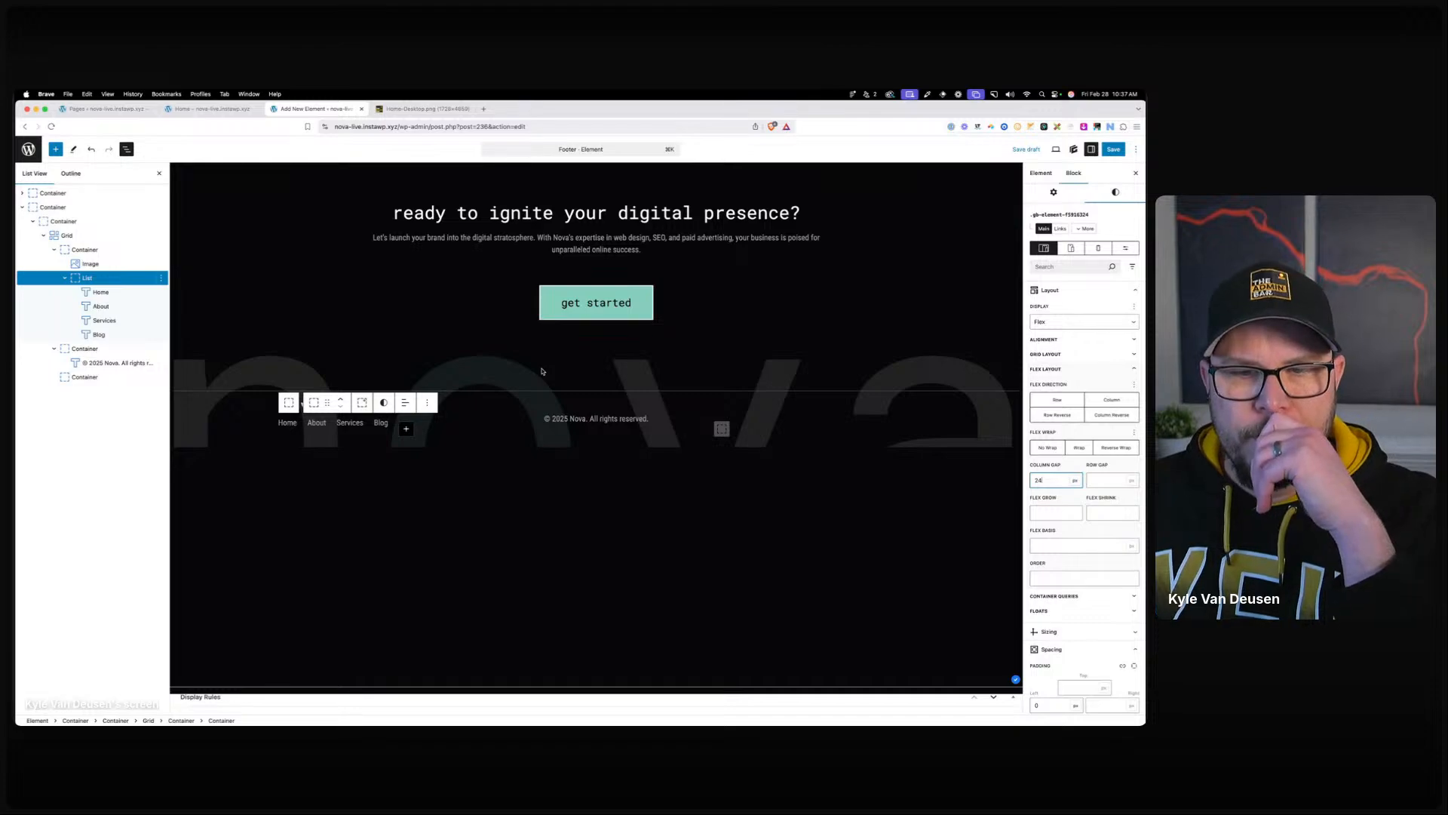
{"action": "left_click", "coordinate": [288, 422]}
{"action": "left_click", "coordinate": [381, 422], "text": "shift"}
{"action": "left_click", "coordinate": [1081, 242]}
Create a blank footer-links global style with Roboto Mono font, size 1, lowercase text.
{"action": "type", "text": "footer-links"}
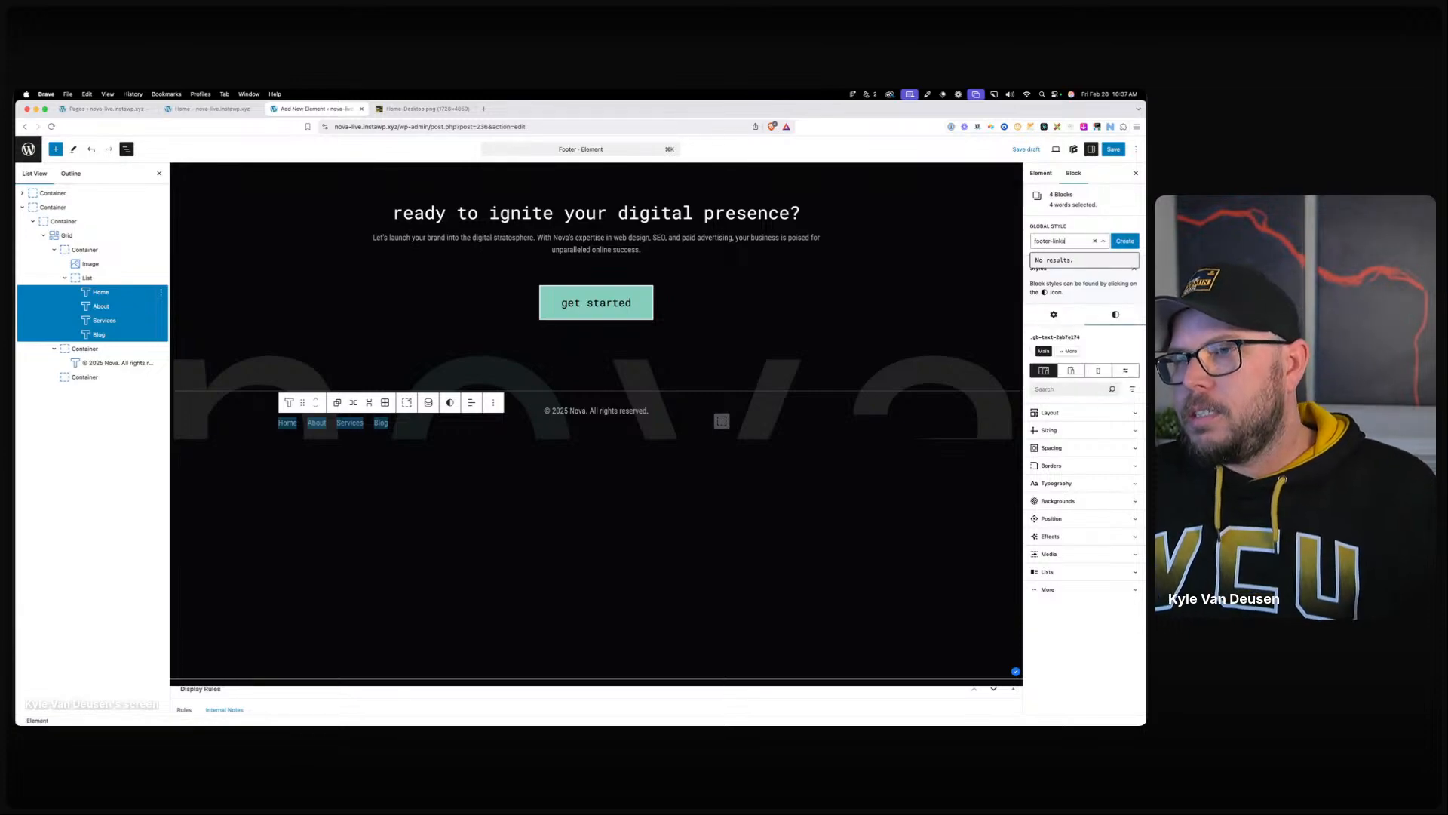
{"action": "left_click", "coordinate": [1124, 241]}
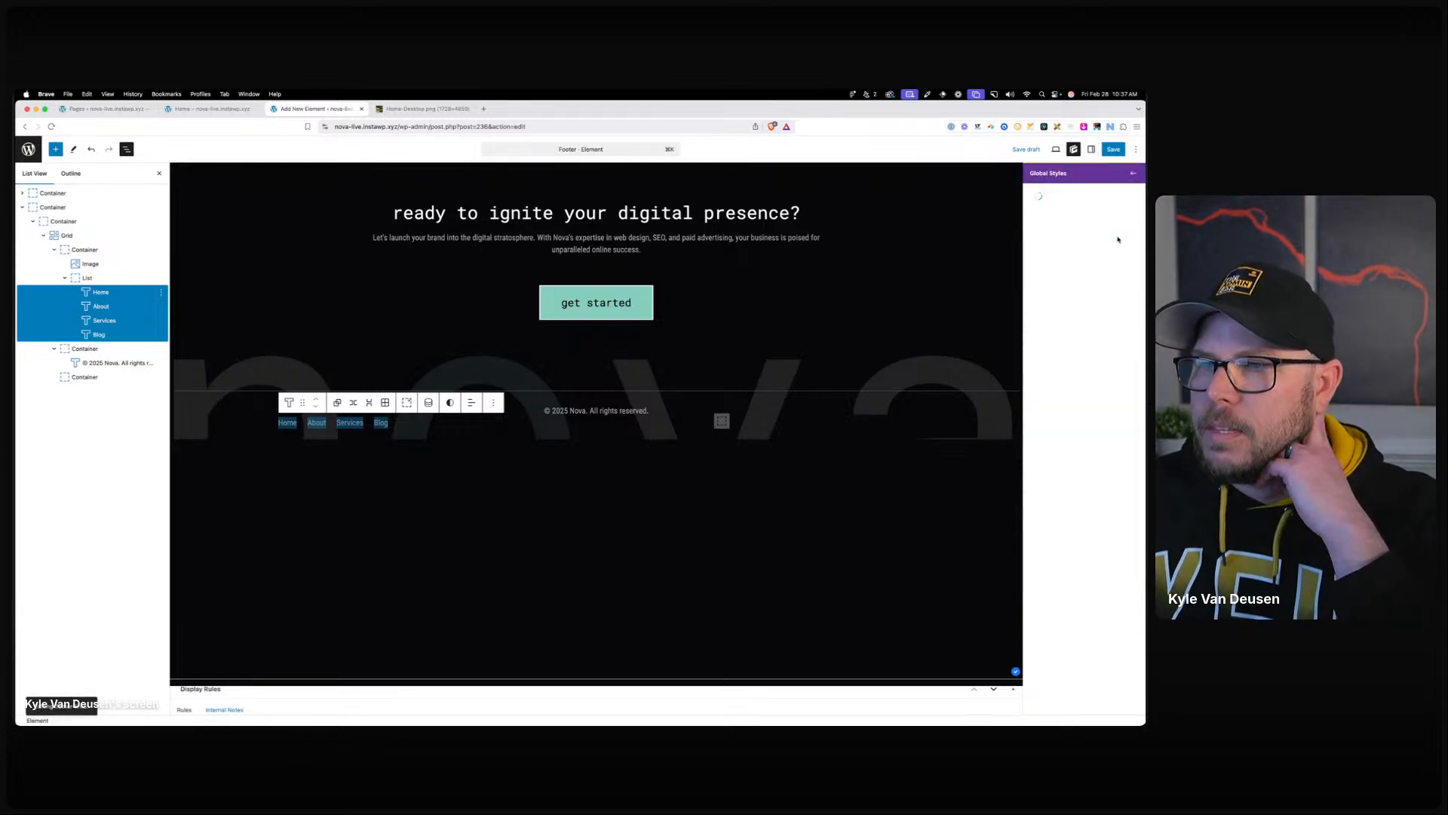
{"action": "left_click", "coordinate": [1052, 303]}
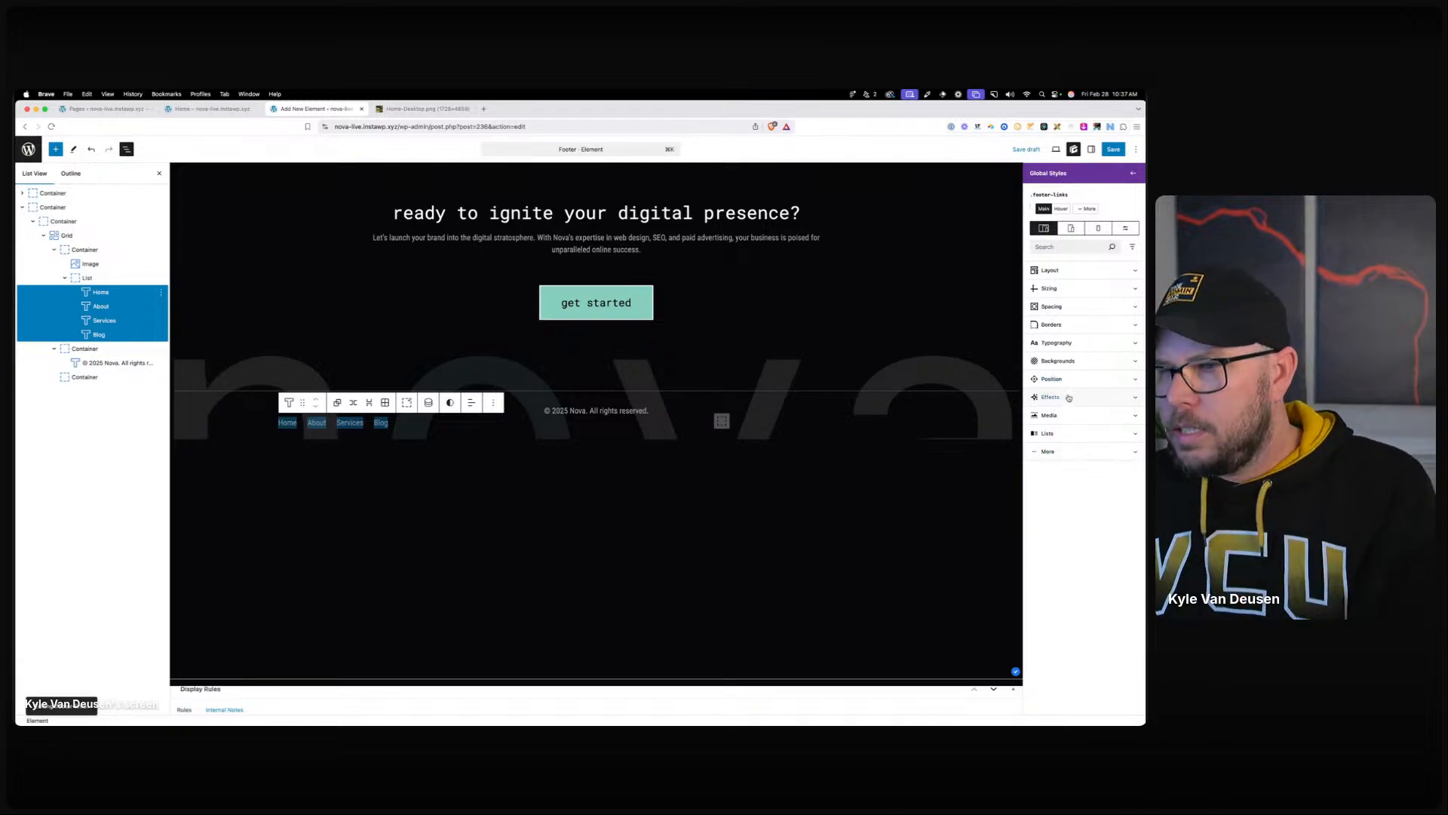
{"action": "left_click", "coordinate": [1069, 342]}
{"action": "scroll", "coordinate": [1071, 491], "scroll_direction": "down", "scroll_amount": 3}
{"action": "left_click", "coordinate": [1071, 550]}
{"action": "left_click", "coordinate": [1056, 658]}
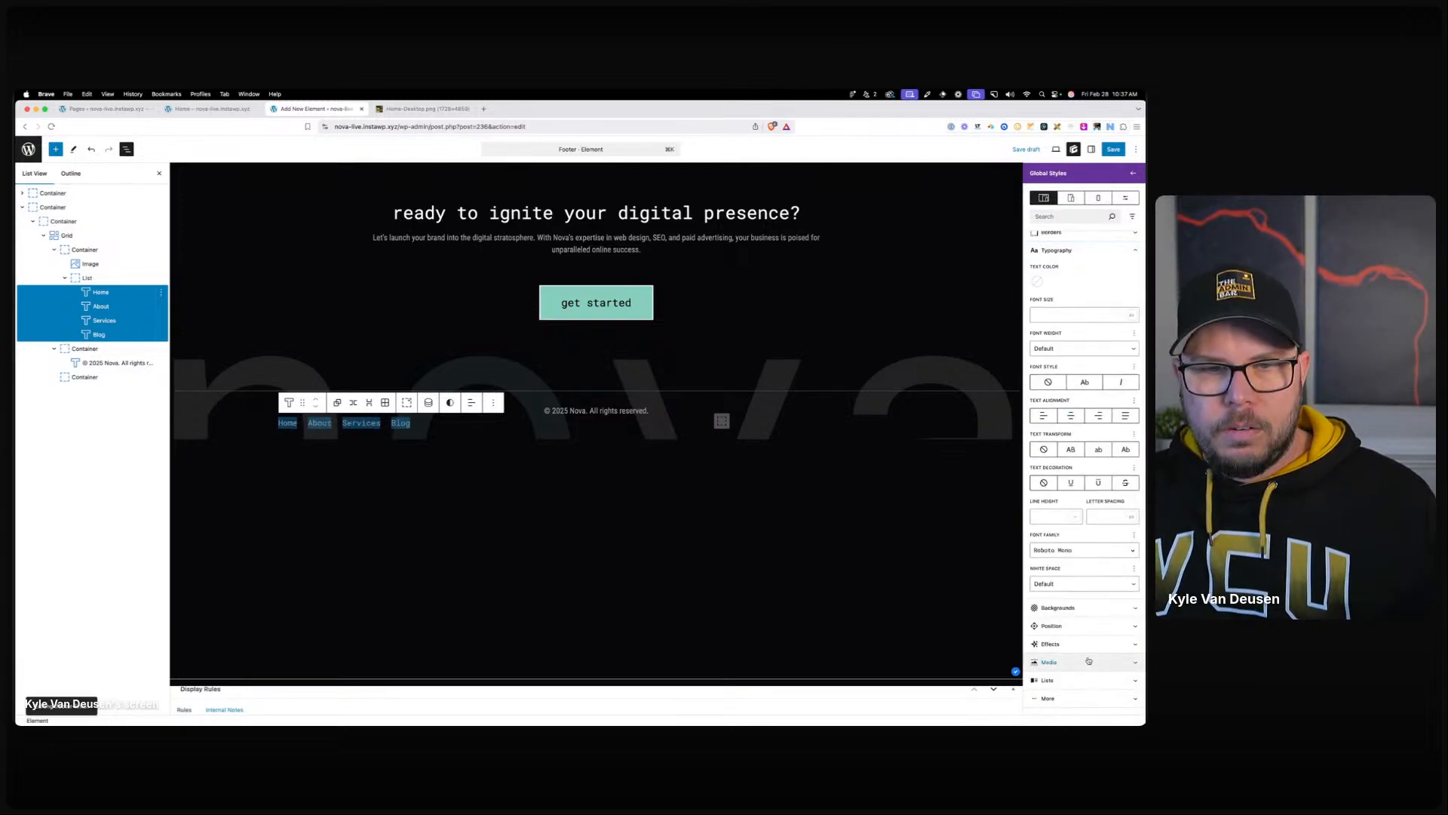
{"action": "left_click", "coordinate": [1054, 315]}
{"action": "type", "text": "1"}
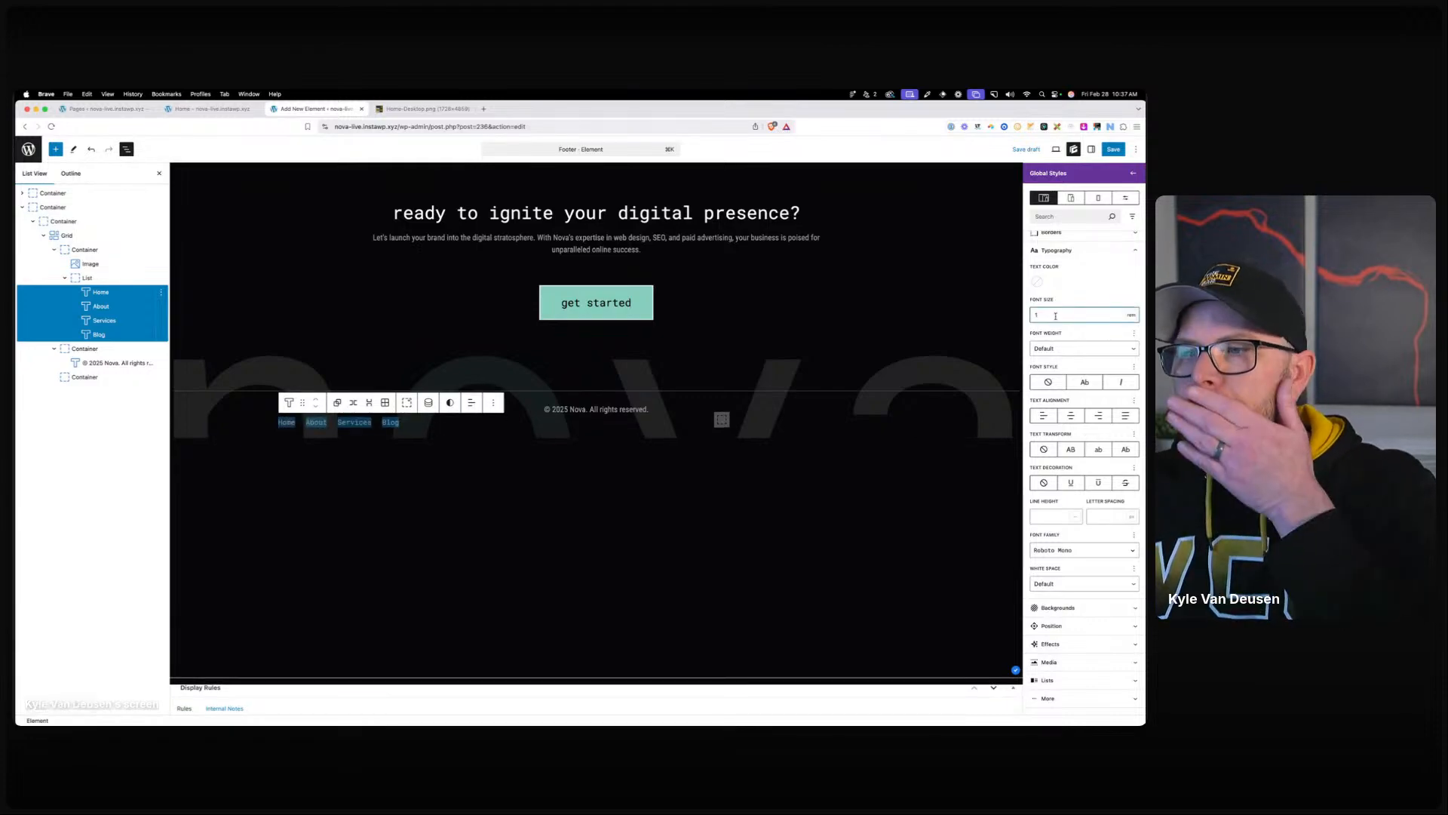
{"action": "left_click", "coordinate": [1091, 451]}
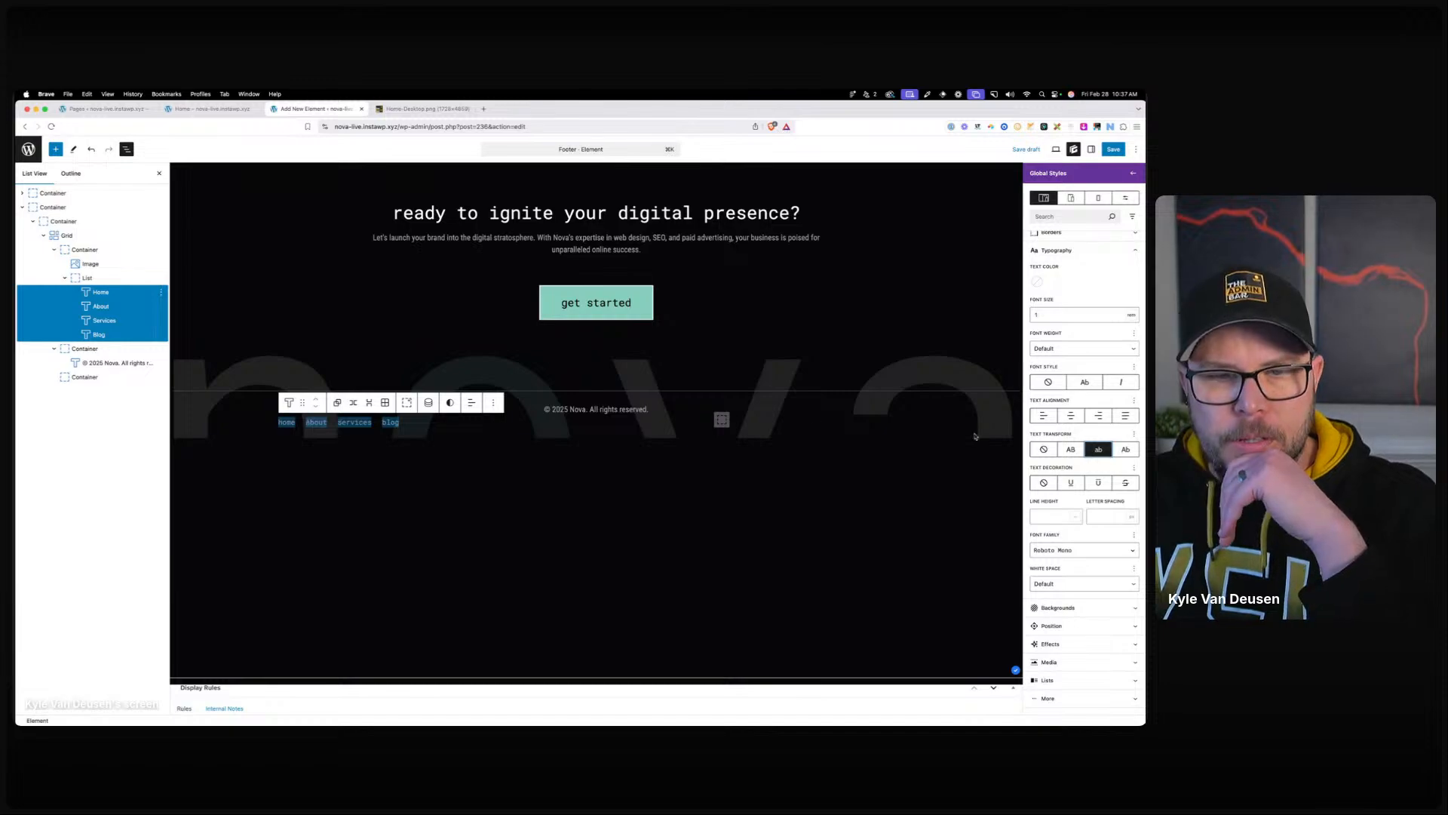
Link the home and about menu words to '#'.
{"action": "left_click", "coordinate": [292, 420]}
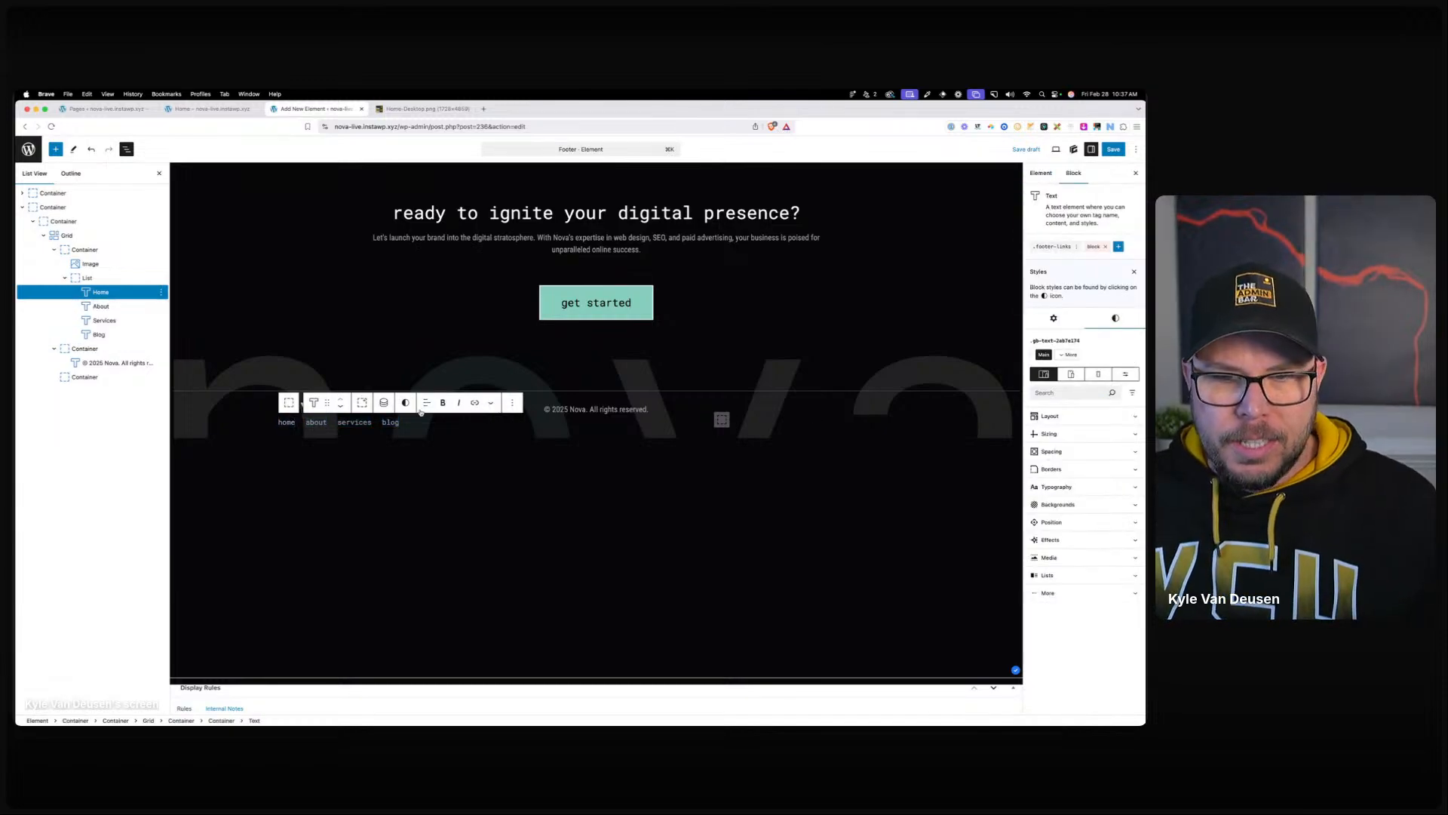
{"action": "double_click", "coordinate": [281, 422]}
{"action": "left_click", "coordinate": [476, 404]}
{"action": "type", "text": "#"}
{"action": "key", "text": "Return"}
{"action": "double_click", "coordinate": [310, 422]}
{"action": "left_click", "coordinate": [502, 402]}
{"action": "type", "text": "#"}
{"action": "key", "text": "Return"}
Link the services and blog menu words to '#'.
{"action": "left_click", "coordinate": [348, 421]}
{"action": "double_click", "coordinate": [354, 422]}
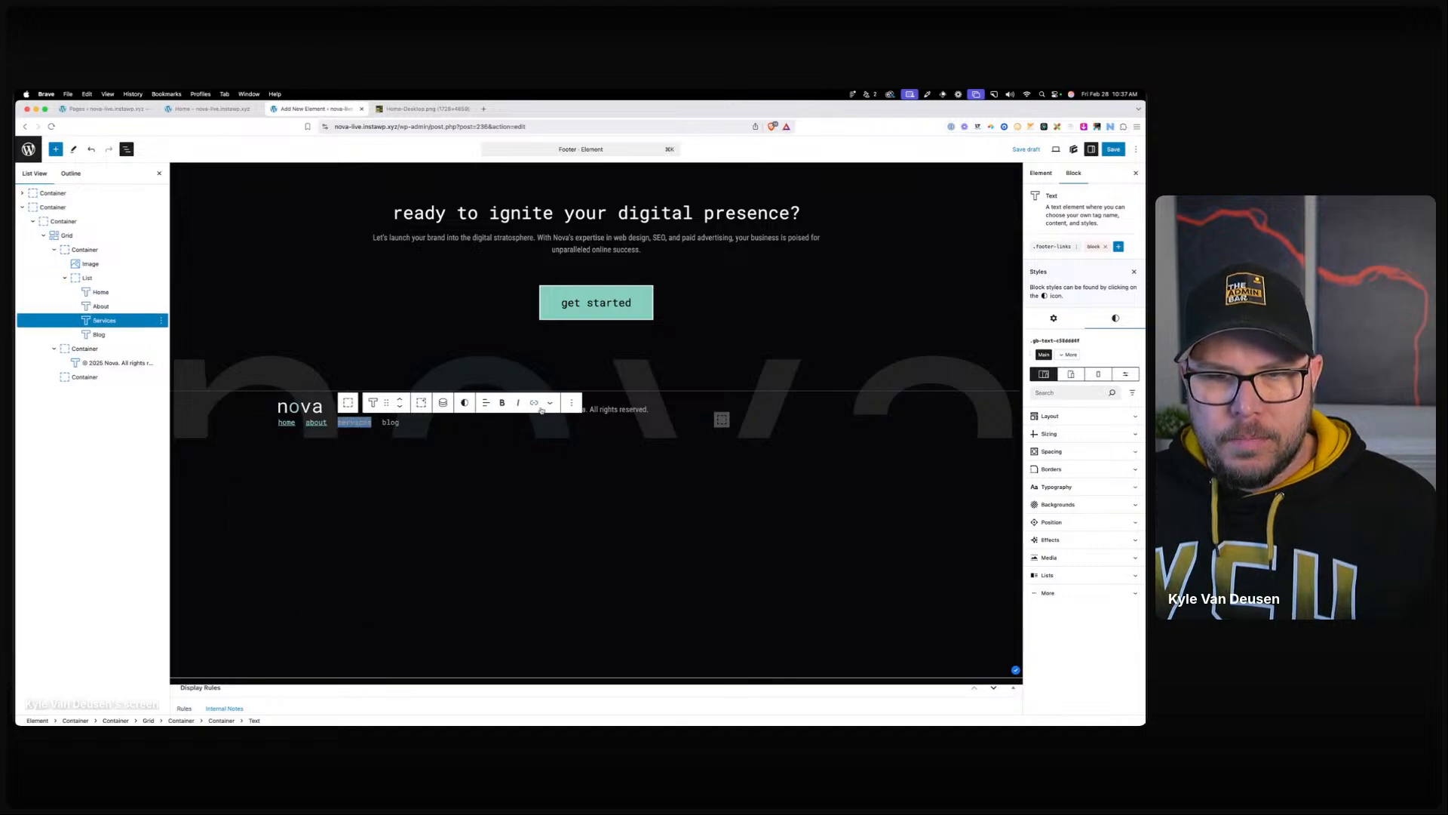
{"action": "left_click", "coordinate": [534, 402]}
{"action": "type", "text": "#"}
{"action": "key", "text": "Return"}
{"action": "double_click", "coordinate": [390, 422]}
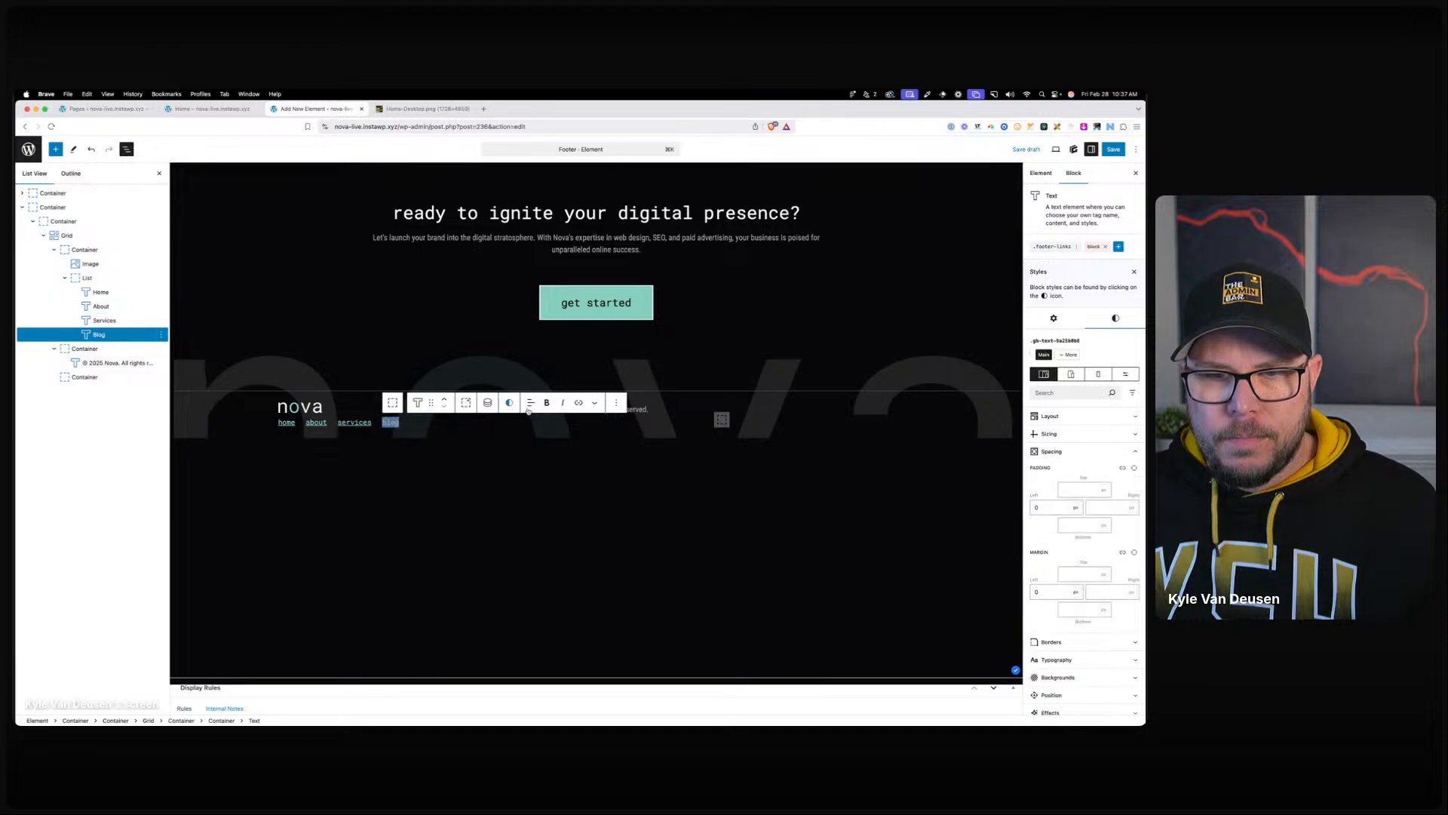
{"action": "left_click", "coordinate": [579, 402]}
{"action": "type", "text": "#"}
{"action": "key", "text": "Return"}
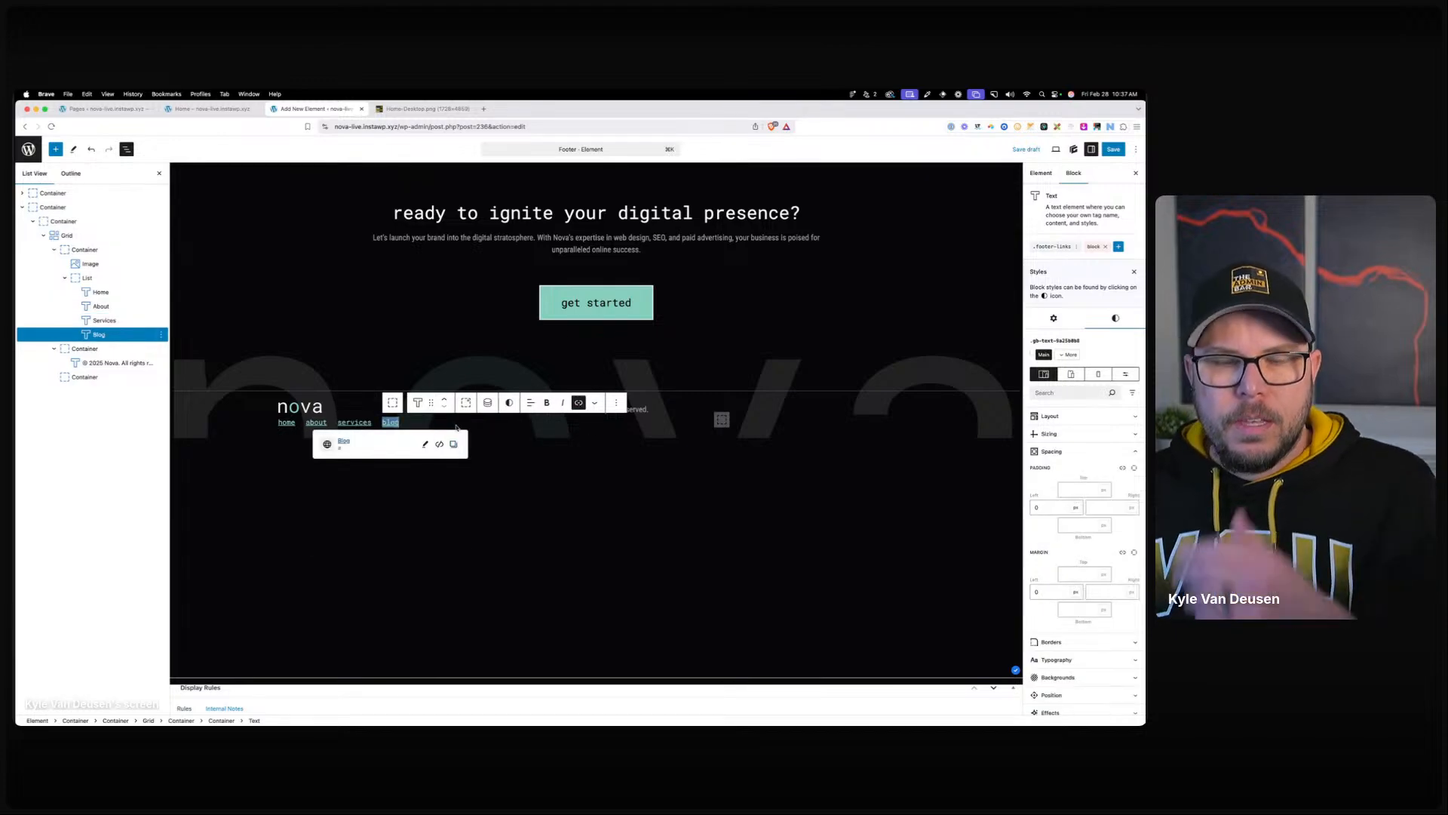
{"action": "left_click", "coordinate": [287, 422]}
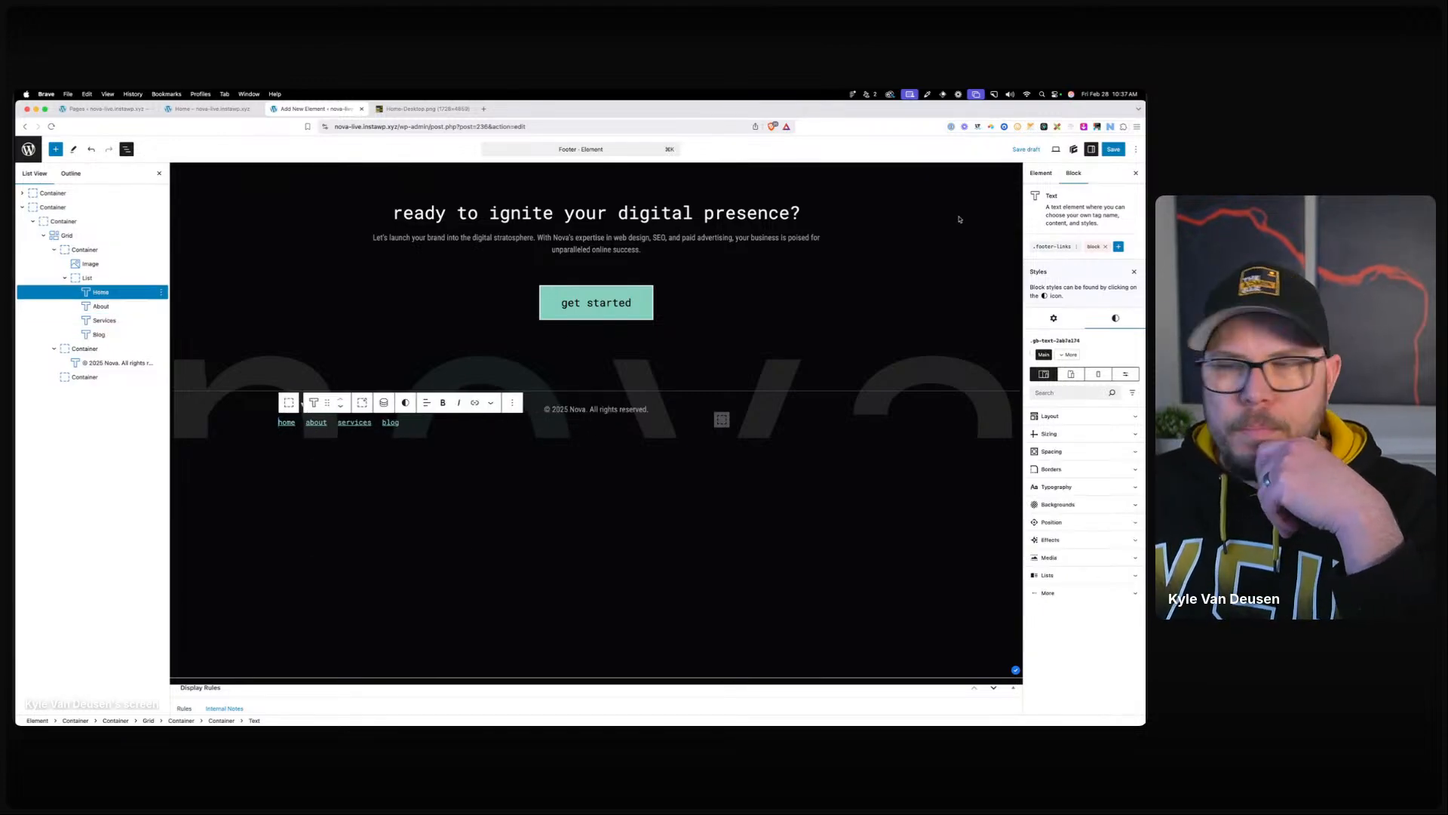
{"action": "left_click", "coordinate": [1042, 245]}
Make the links inside the footer-links style grey.
{"action": "left_click", "coordinate": [1084, 209]}
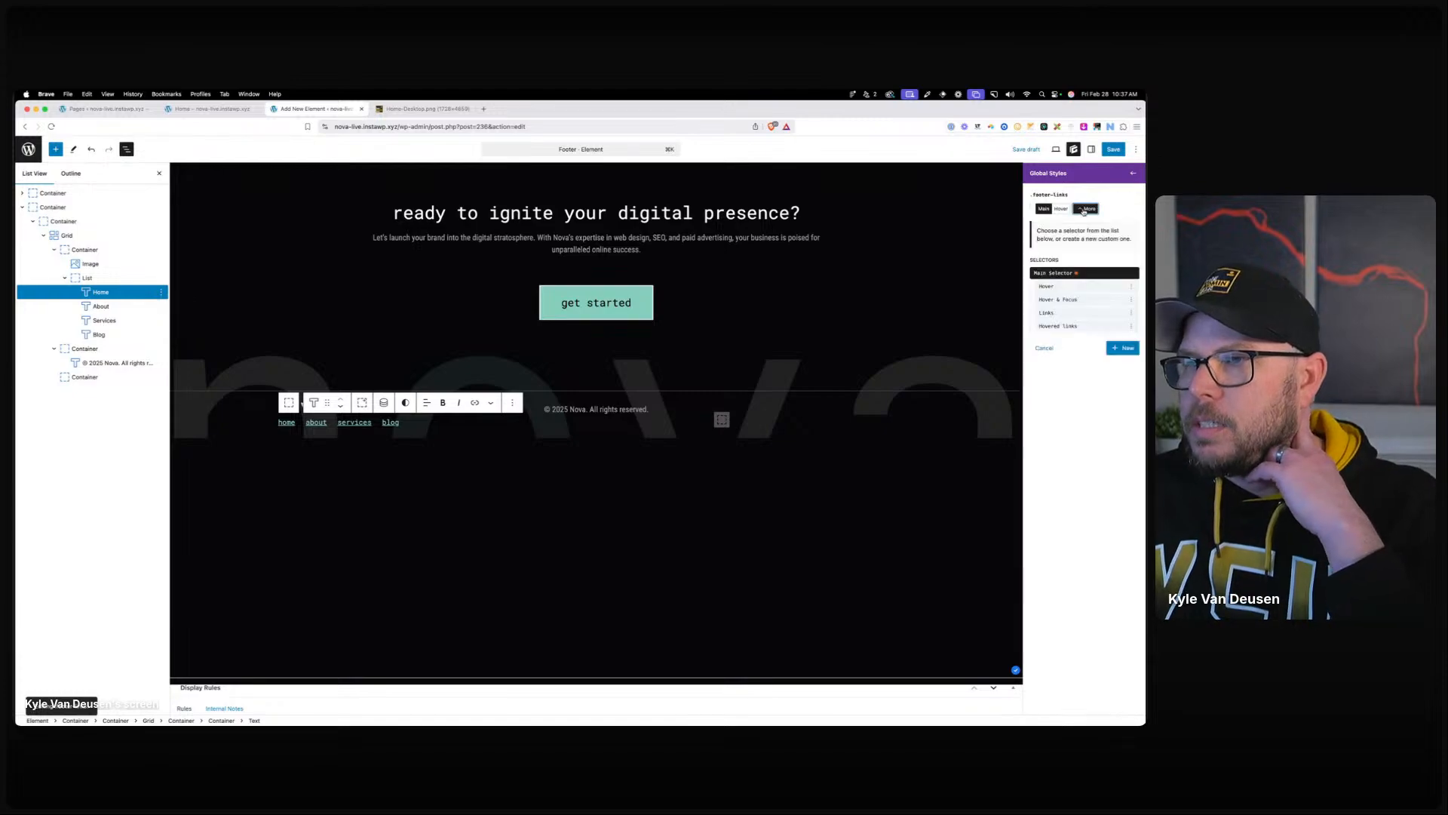
{"action": "left_click", "coordinate": [1058, 311]}
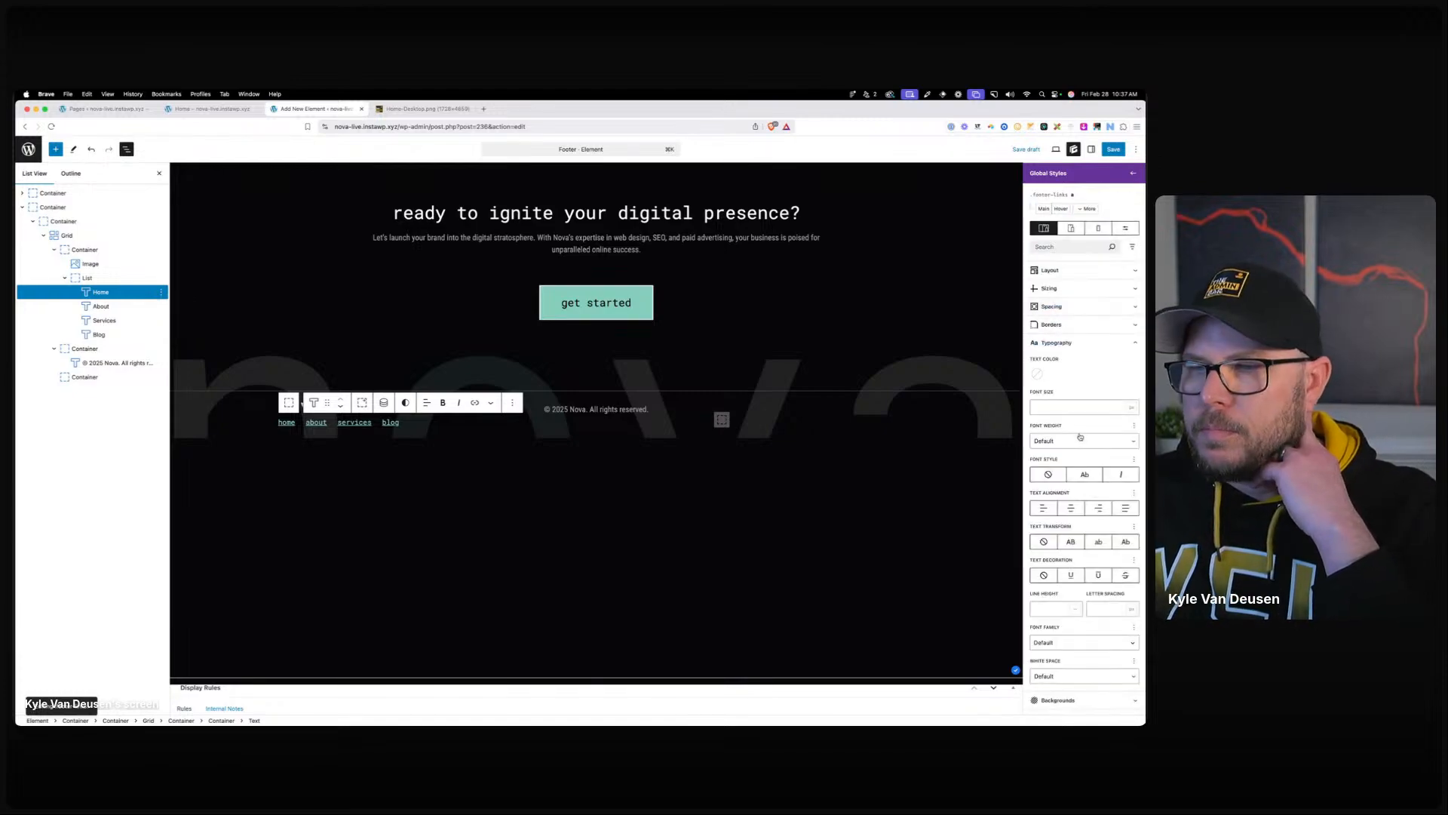
{"action": "left_click", "coordinate": [1036, 375]}
{"action": "left_click", "coordinate": [1056, 516]}
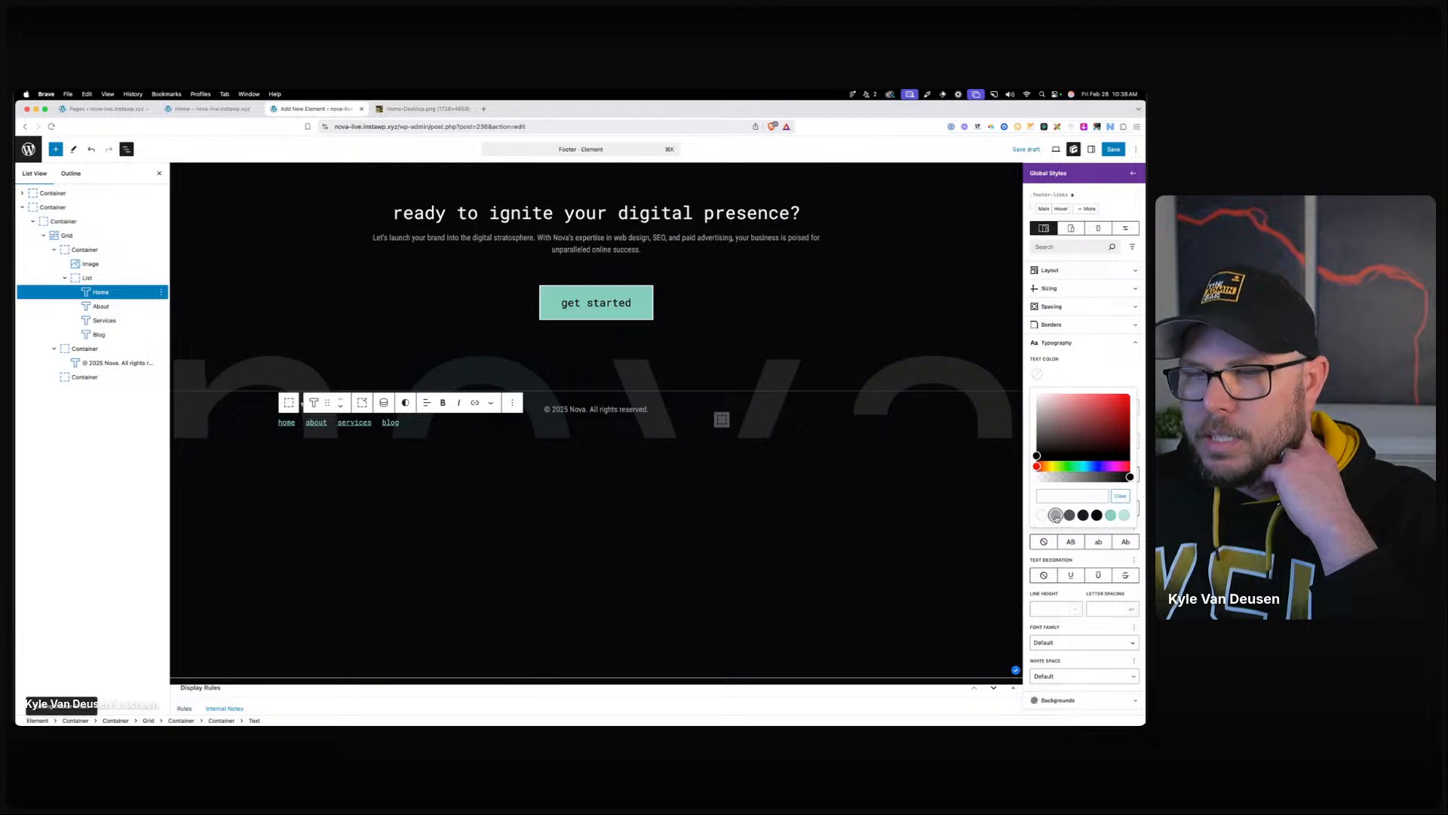
{"action": "left_click", "coordinate": [1078, 361]}
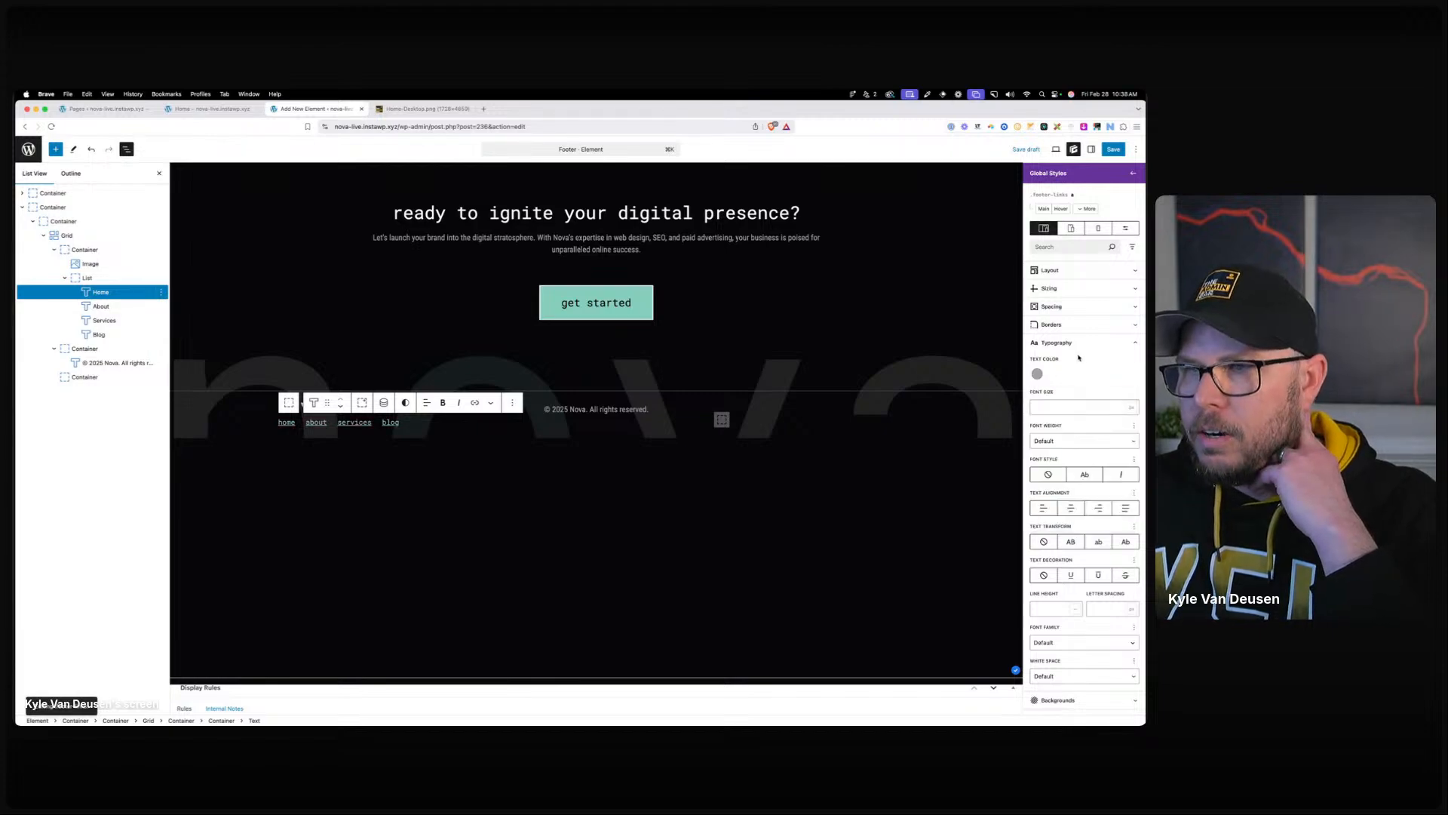
Create a 'Hovered & focused links' selector for footer-links with white text.
{"action": "left_click", "coordinate": [1084, 208]}
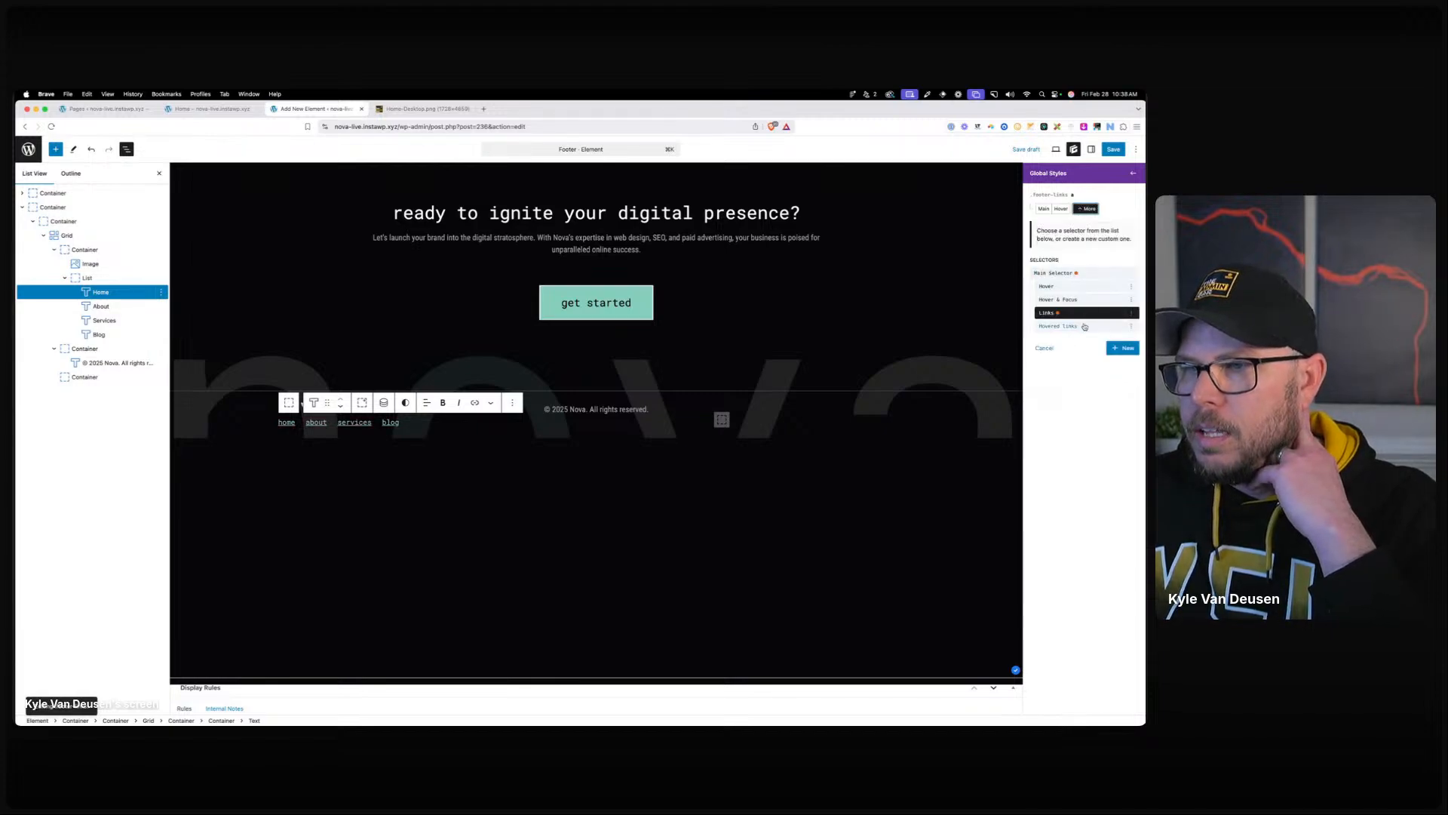
{"action": "left_click", "coordinate": [1084, 326]}
{"action": "left_click", "coordinate": [1086, 209]}
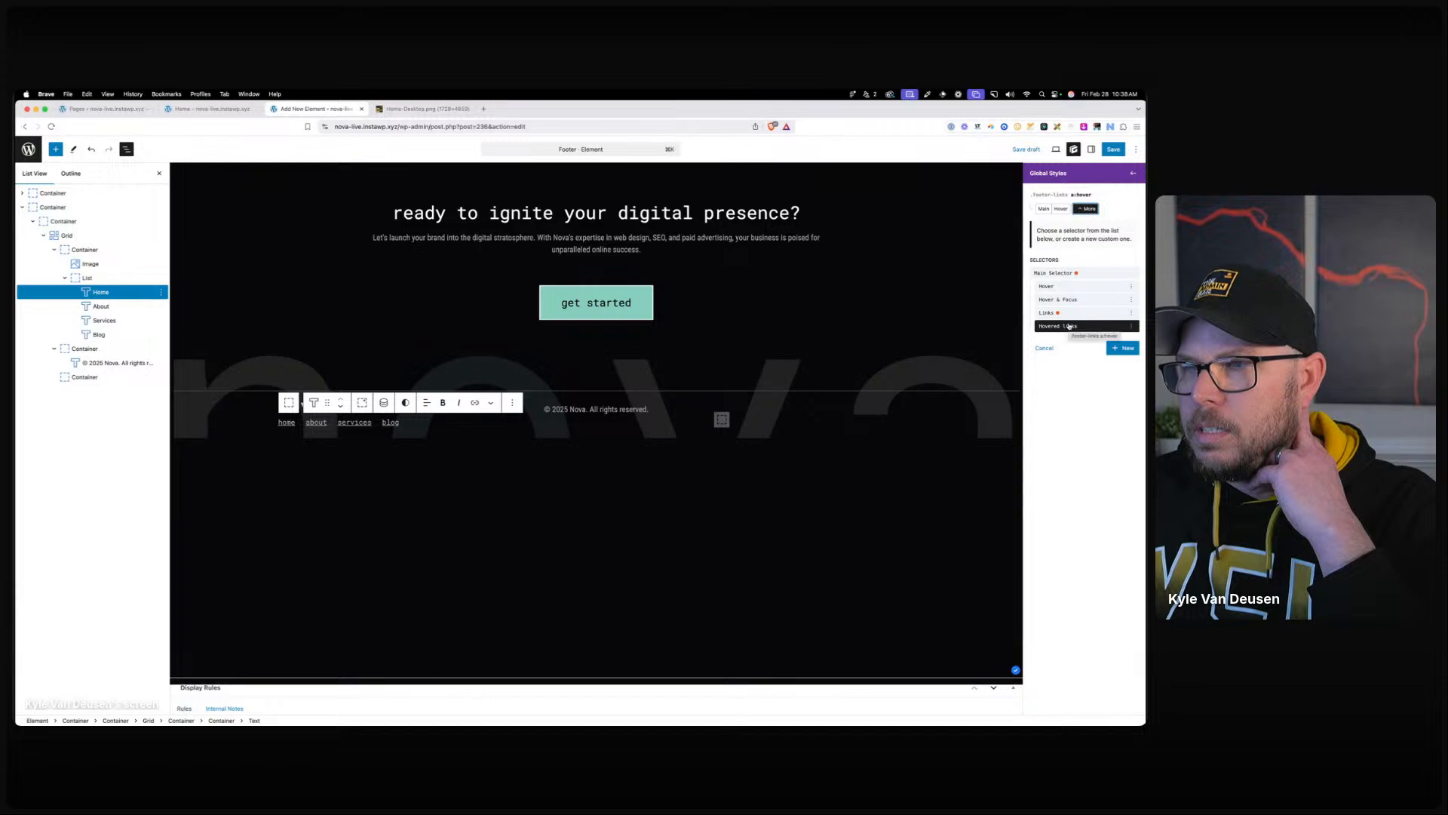
{"action": "left_click", "coordinate": [1121, 348]}
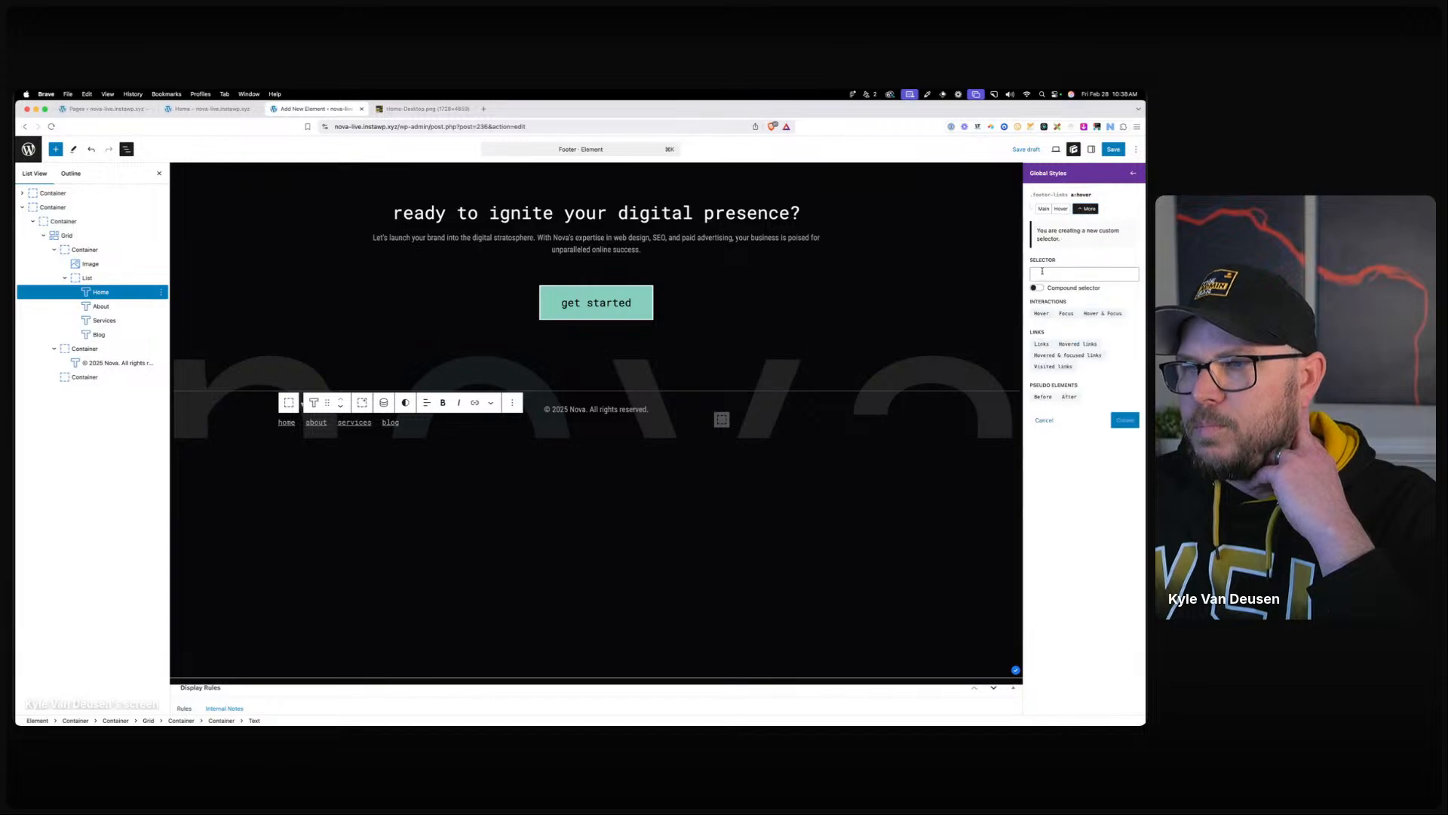
{"action": "left_click", "coordinate": [1044, 210]}
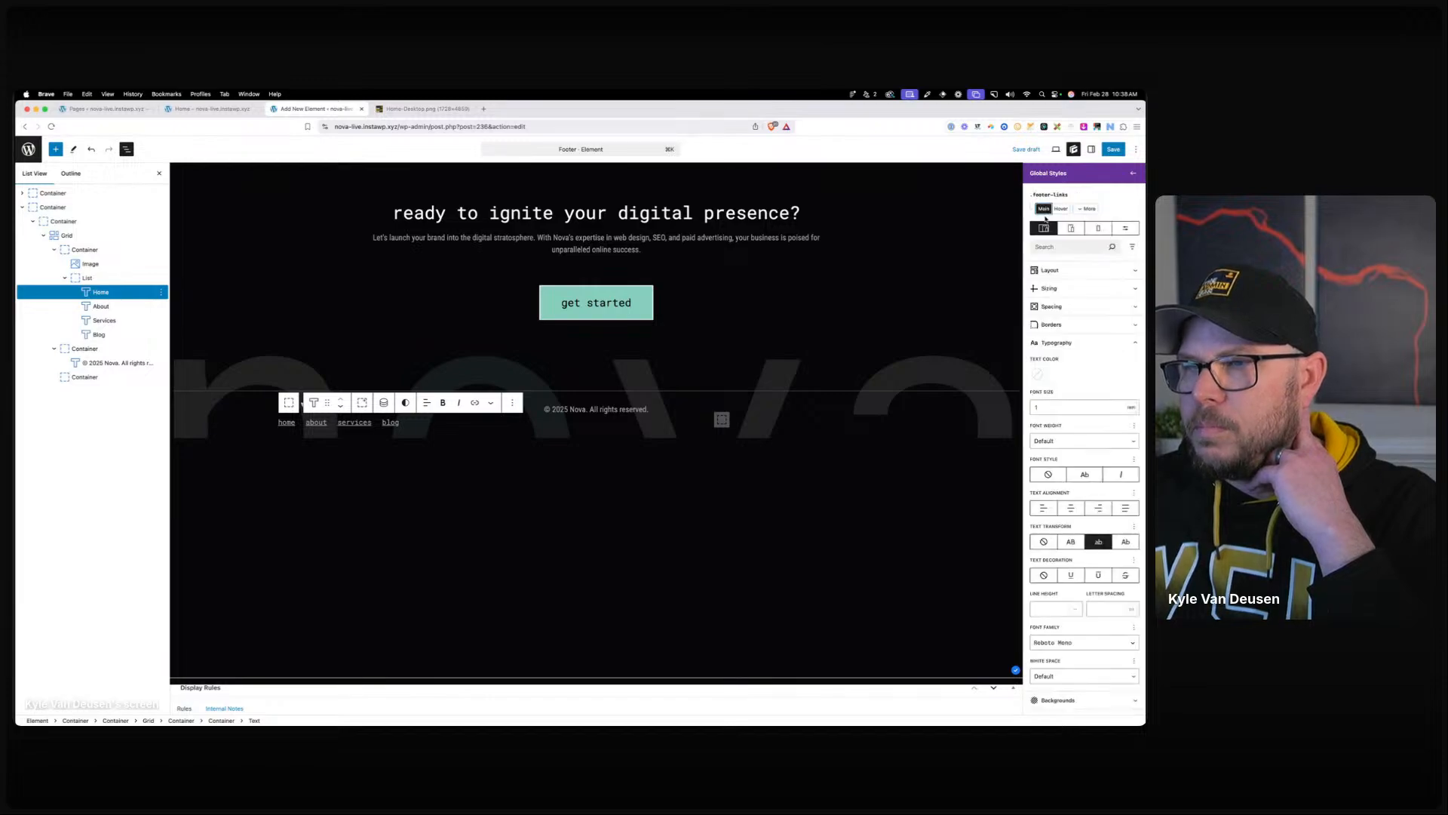
{"action": "left_click", "coordinate": [1092, 209]}
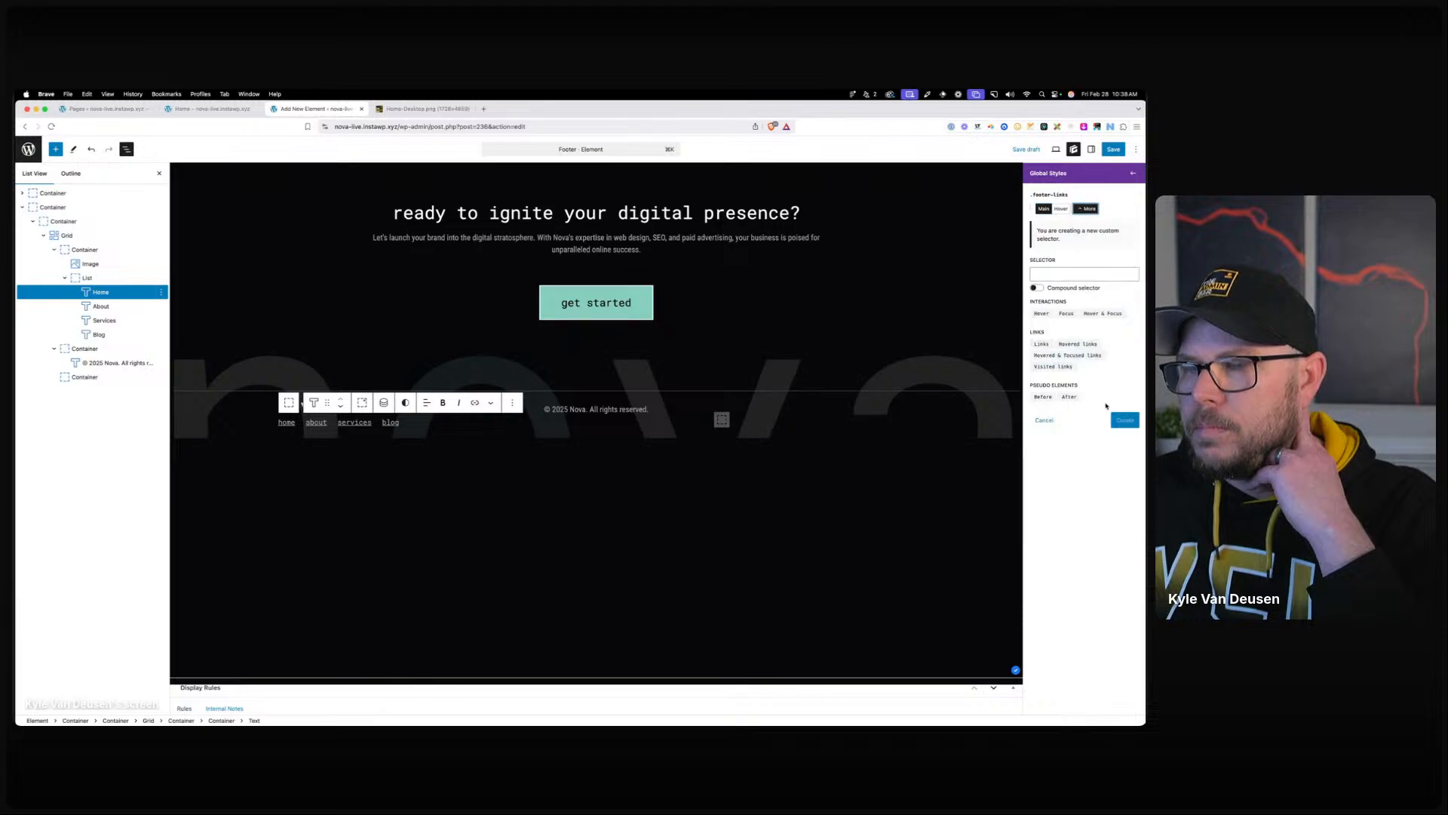
{"action": "left_click", "coordinate": [1064, 356]}
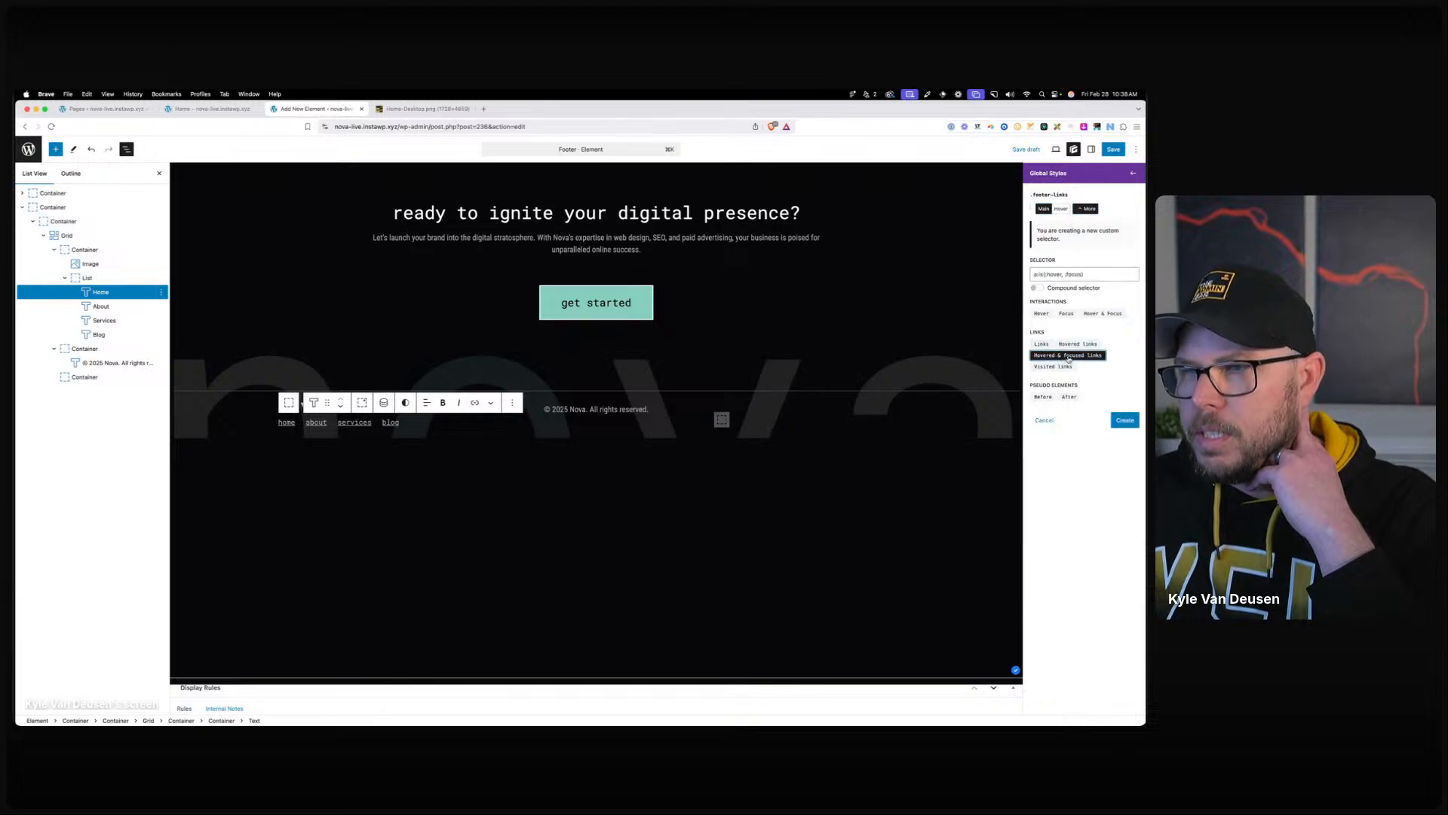
{"action": "left_click", "coordinate": [1125, 420]}
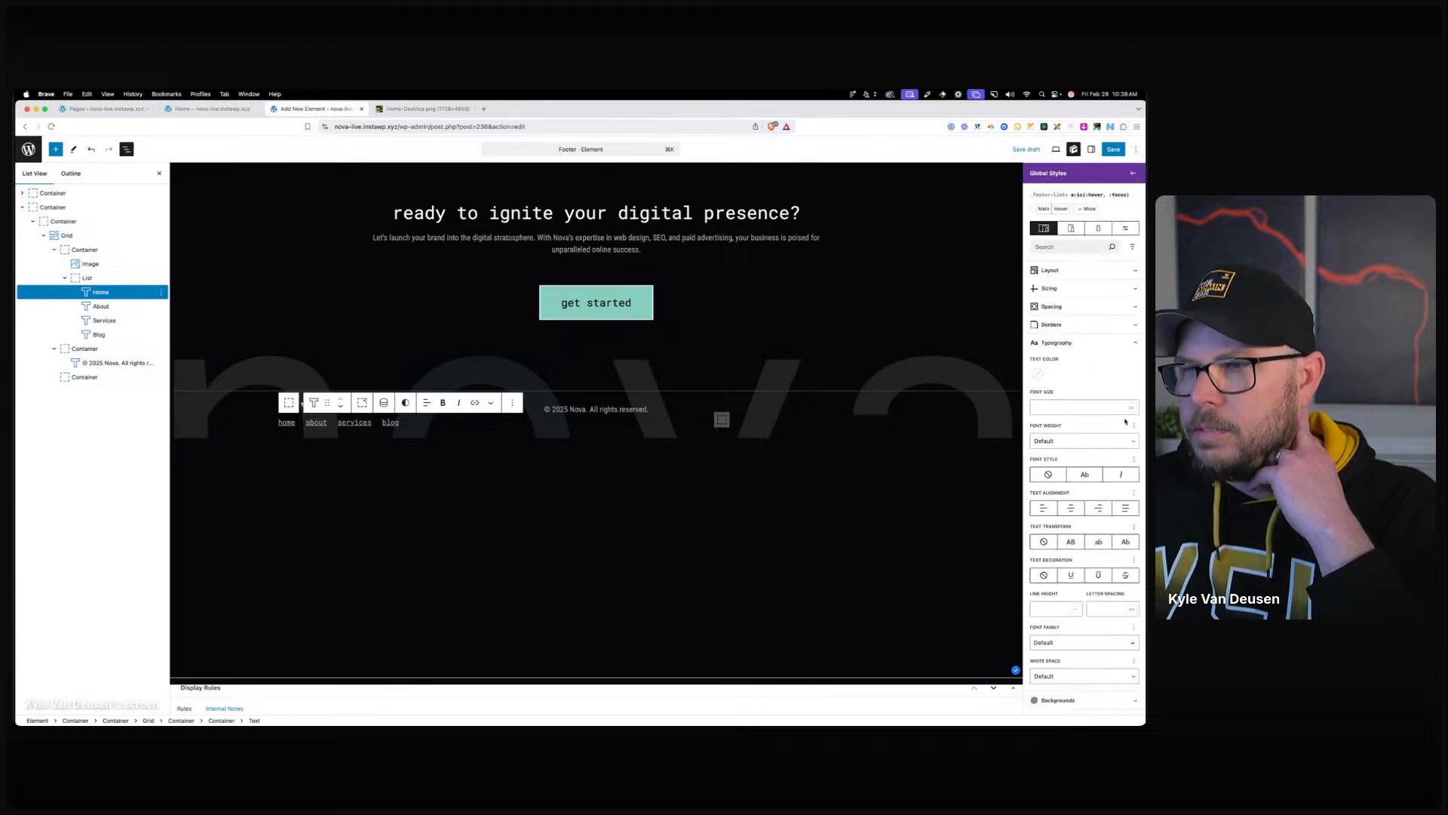
{"action": "left_click", "coordinate": [1037, 374]}
{"action": "left_click", "coordinate": [1042, 516]}
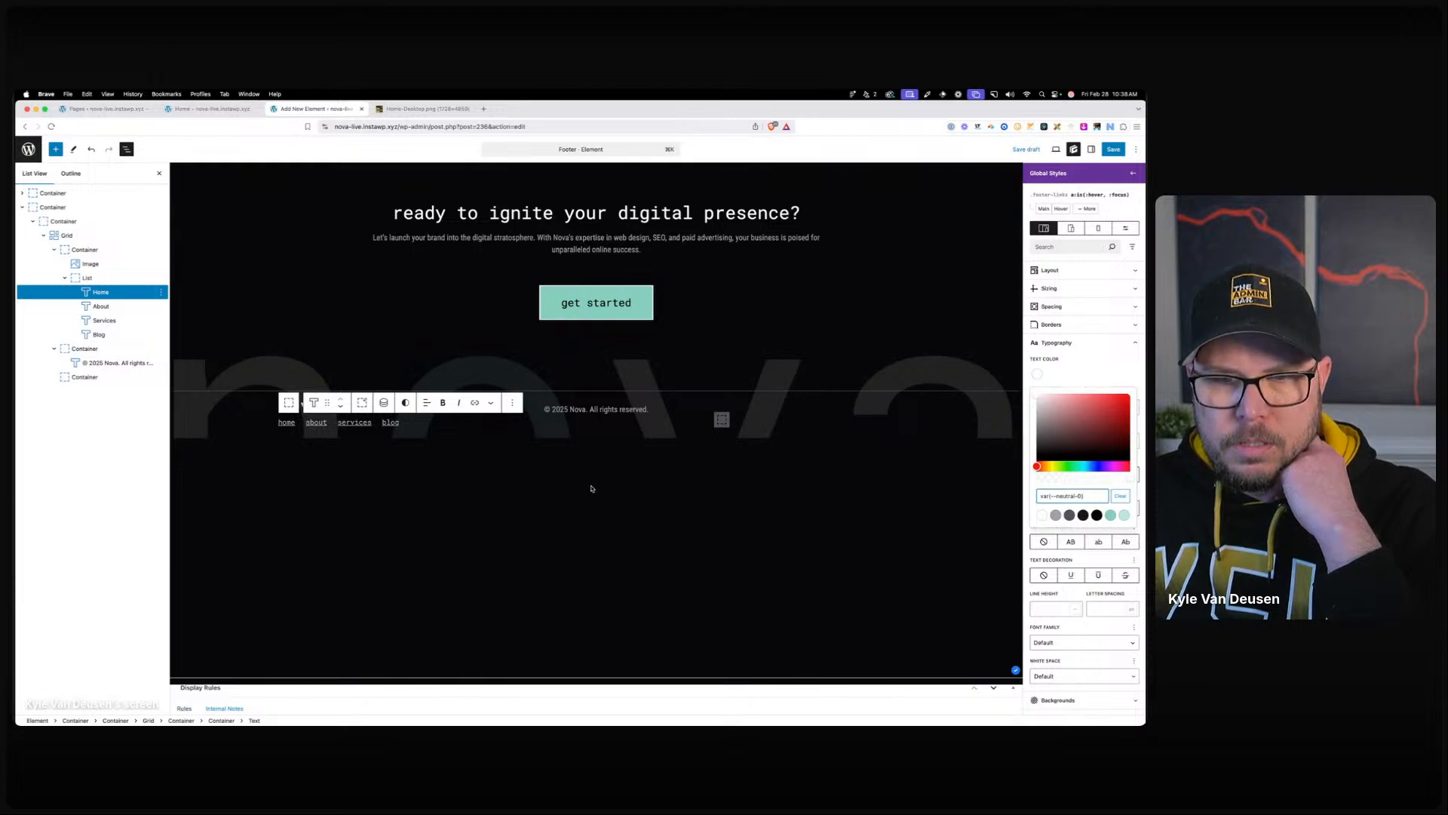
Give the footer links a 0.25 transition with Ease-in-out timing.
{"action": "left_click", "coordinate": [1044, 209]}
{"action": "left_click", "coordinate": [1087, 209]}
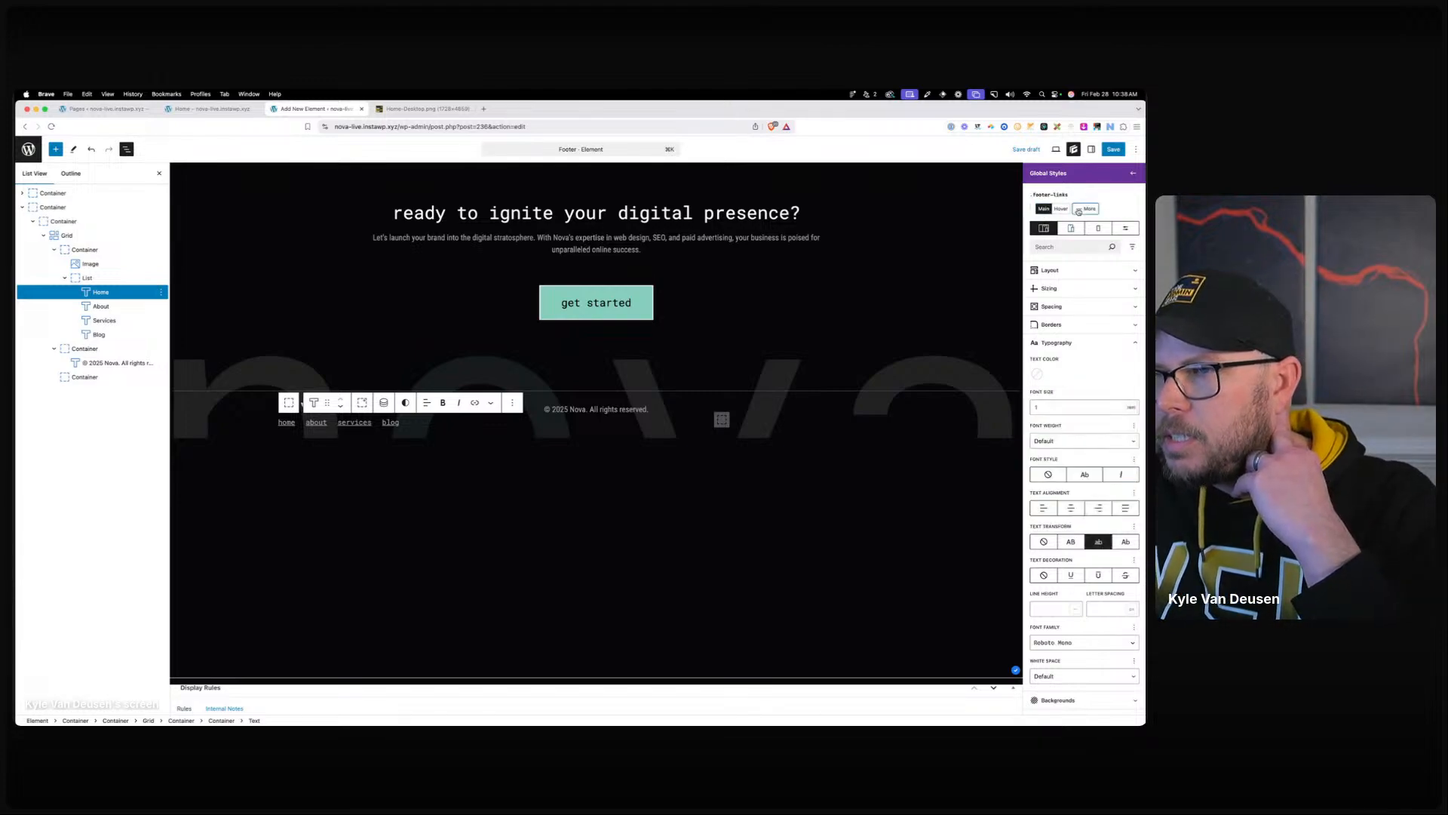
{"action": "left_click", "coordinate": [1086, 314]}
{"action": "left_click", "coordinate": [1077, 644]}
{"action": "scroll", "coordinate": [1078, 654], "scroll_direction": "down", "scroll_amount": 5}
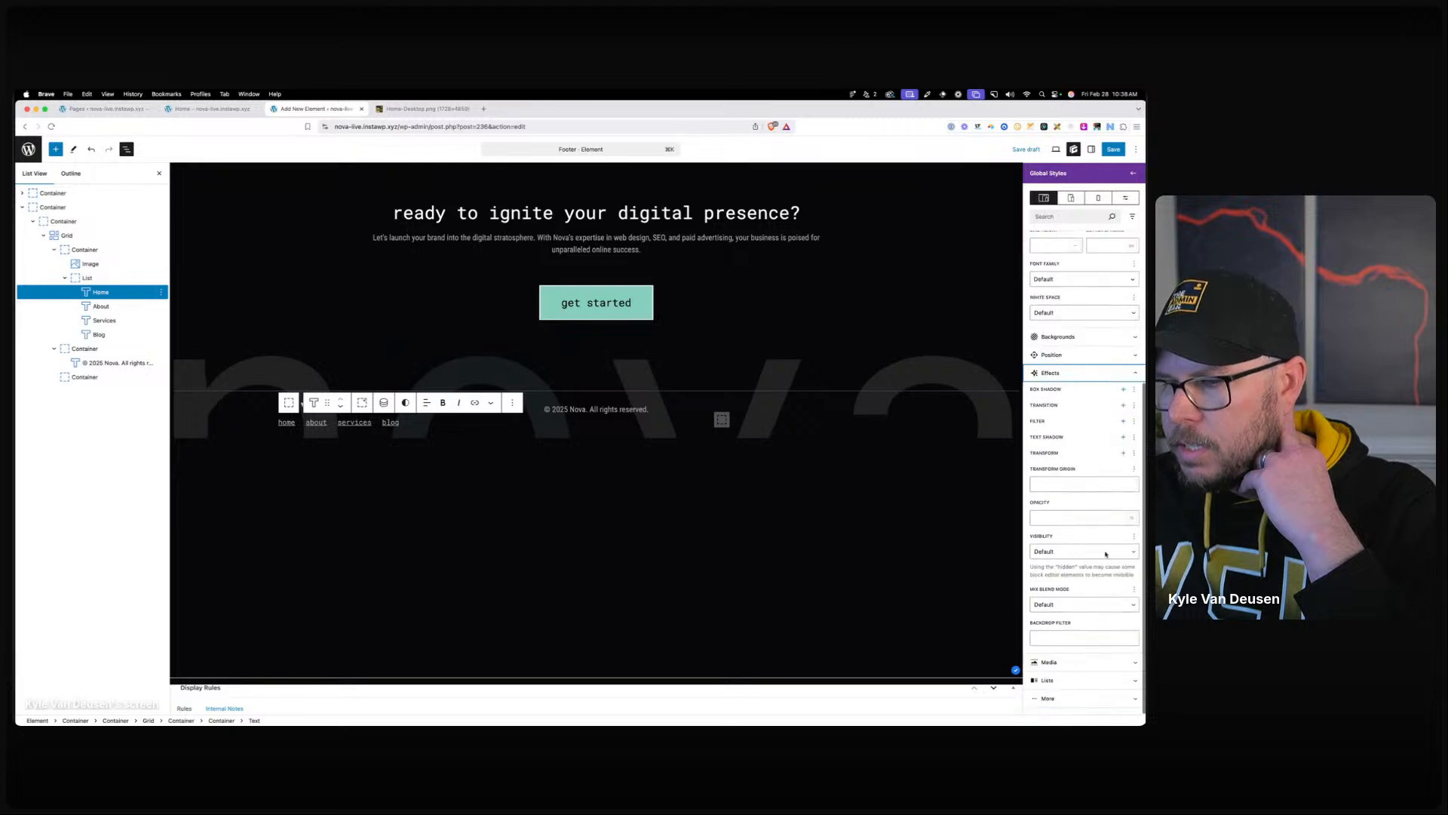
{"action": "left_click", "coordinate": [1123, 406]}
{"action": "left_click", "coordinate": [1046, 444]}
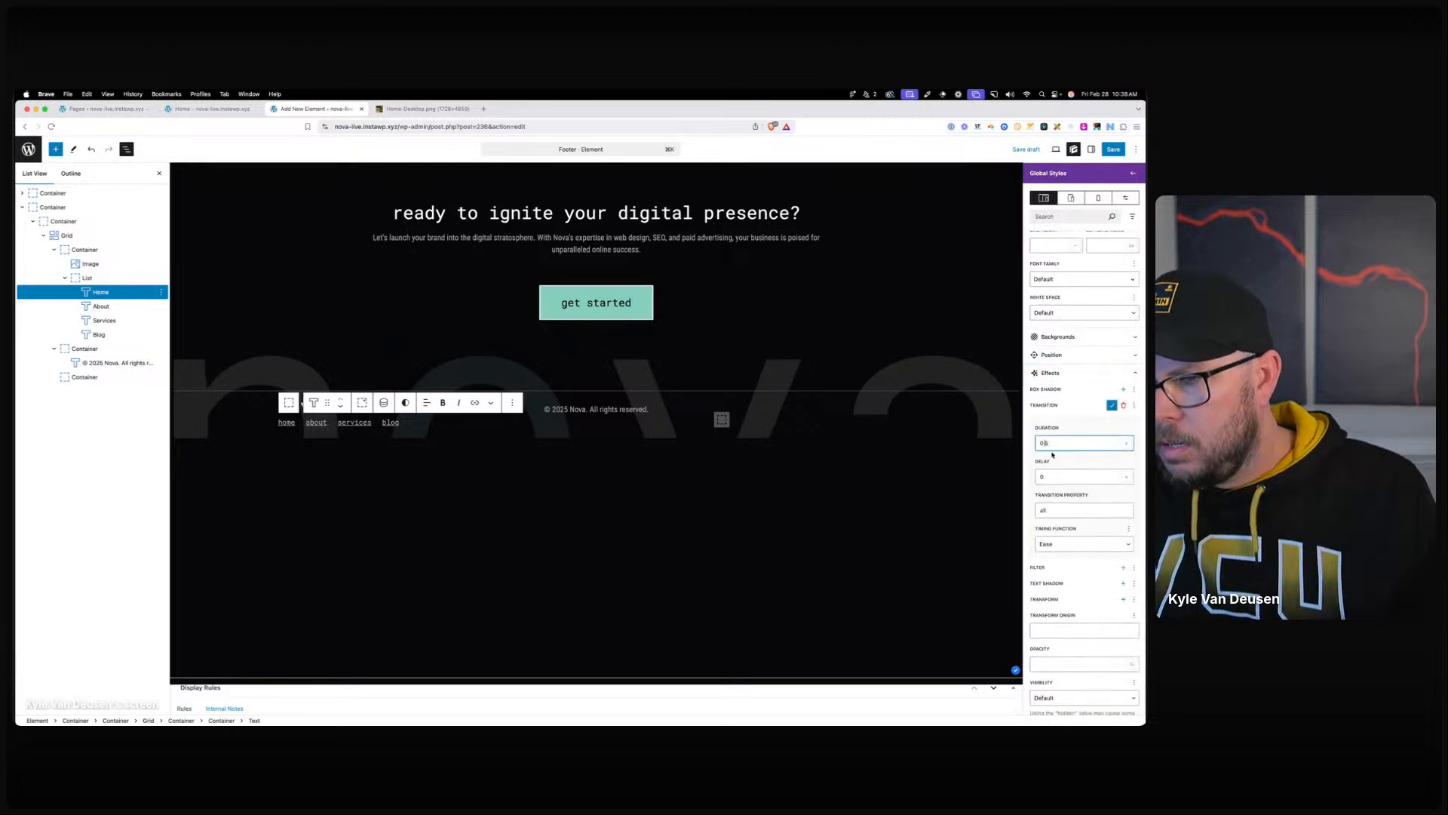
{"action": "left_click", "coordinate": [1071, 543]}
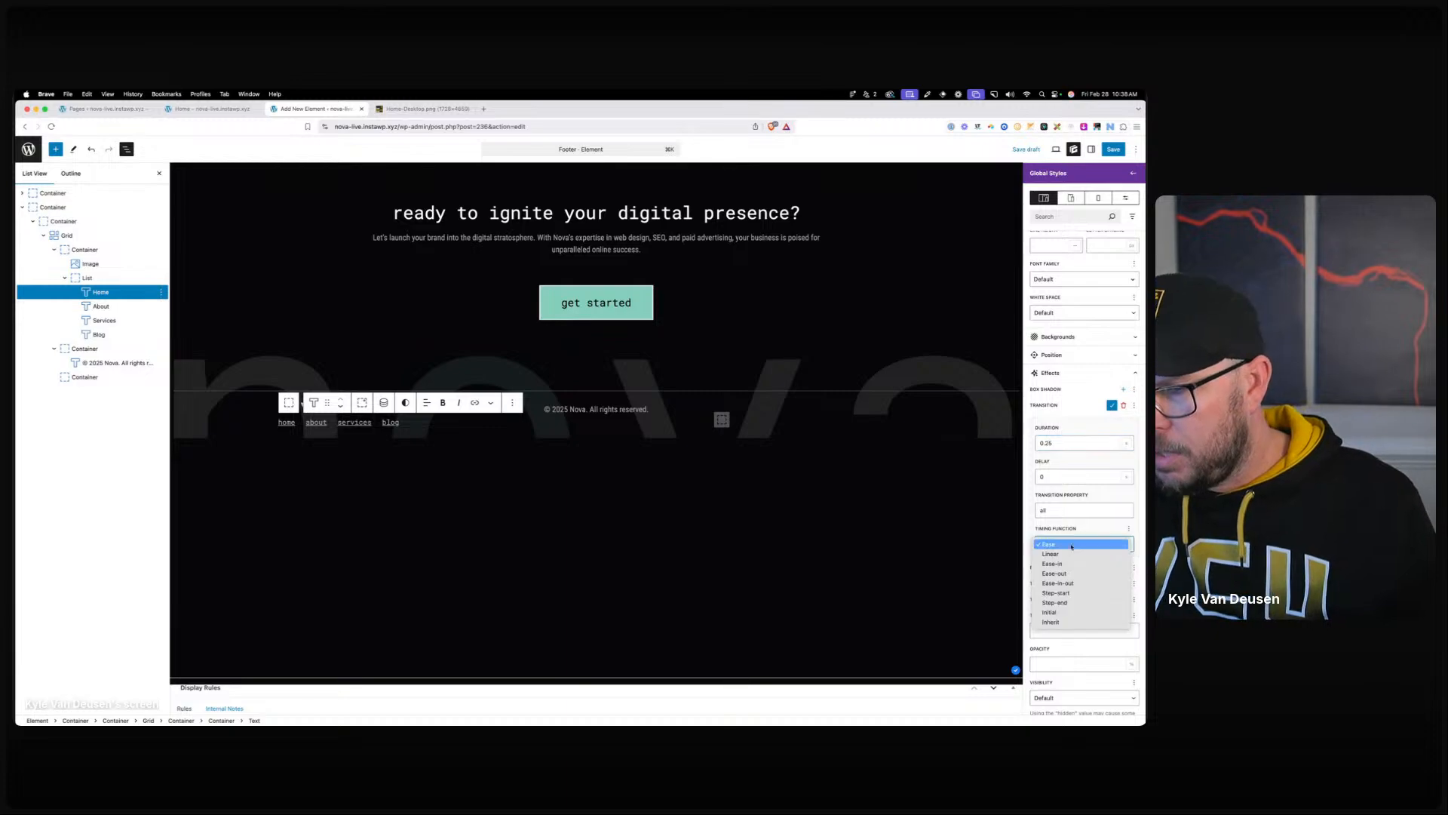
{"action": "left_click", "coordinate": [1067, 582]}
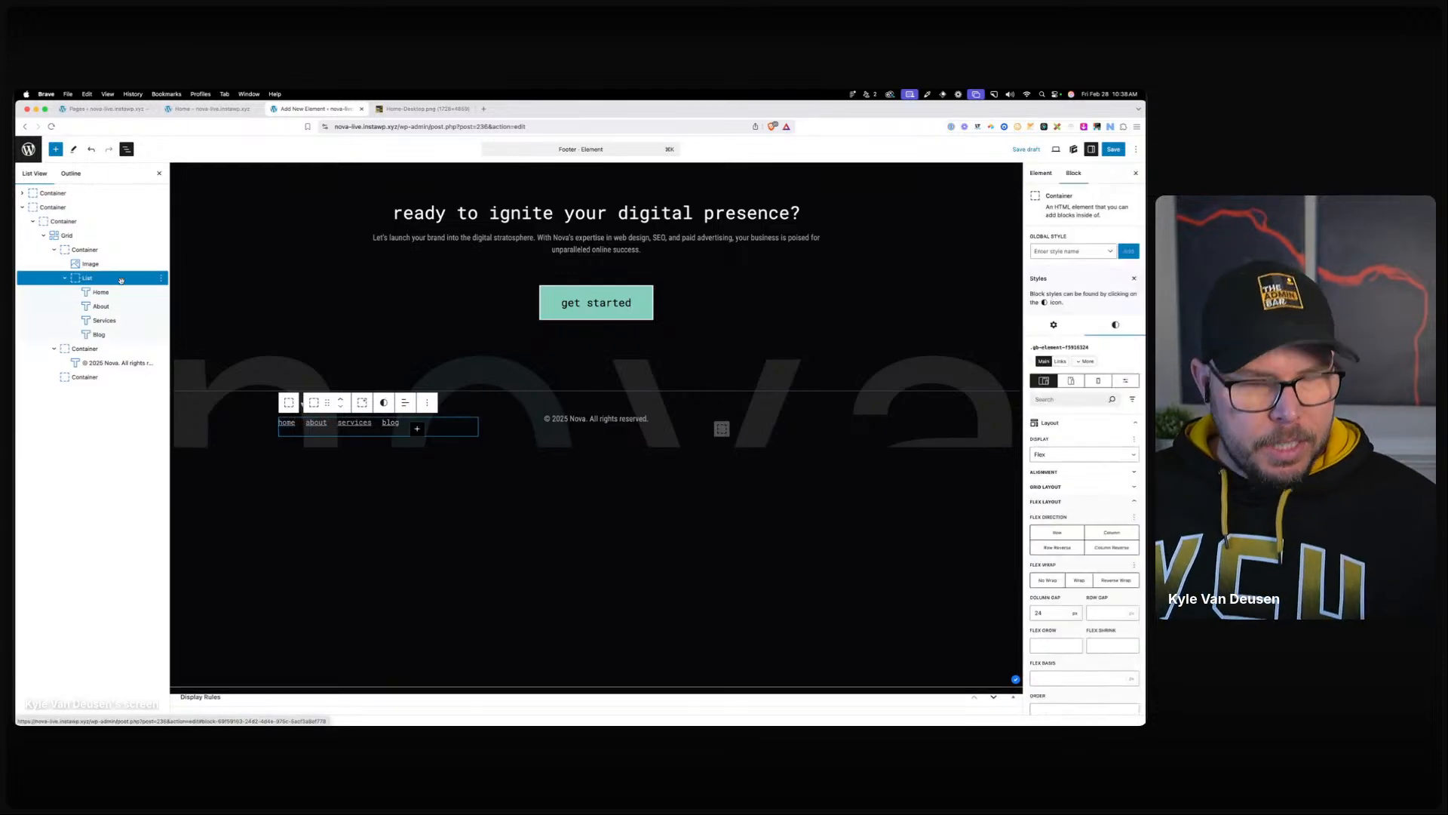
Insert a paragraph into the footer grid and paste the copied nav links into it.
{"action": "left_click", "coordinate": [737, 429]}
{"action": "left_click", "coordinate": [722, 419]}
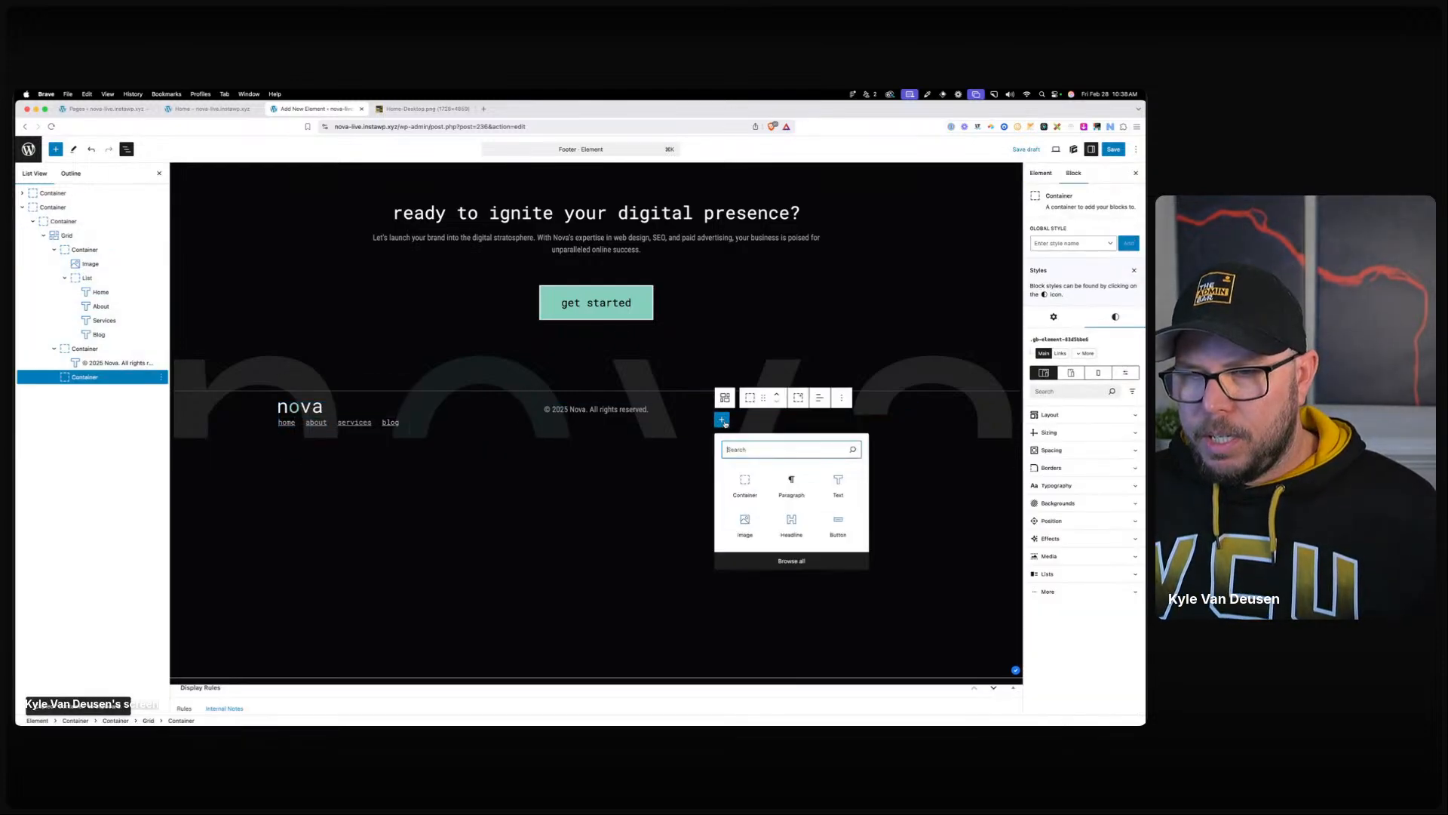
{"action": "left_click", "coordinate": [792, 483]}
{"action": "key", "text": "super+v"}
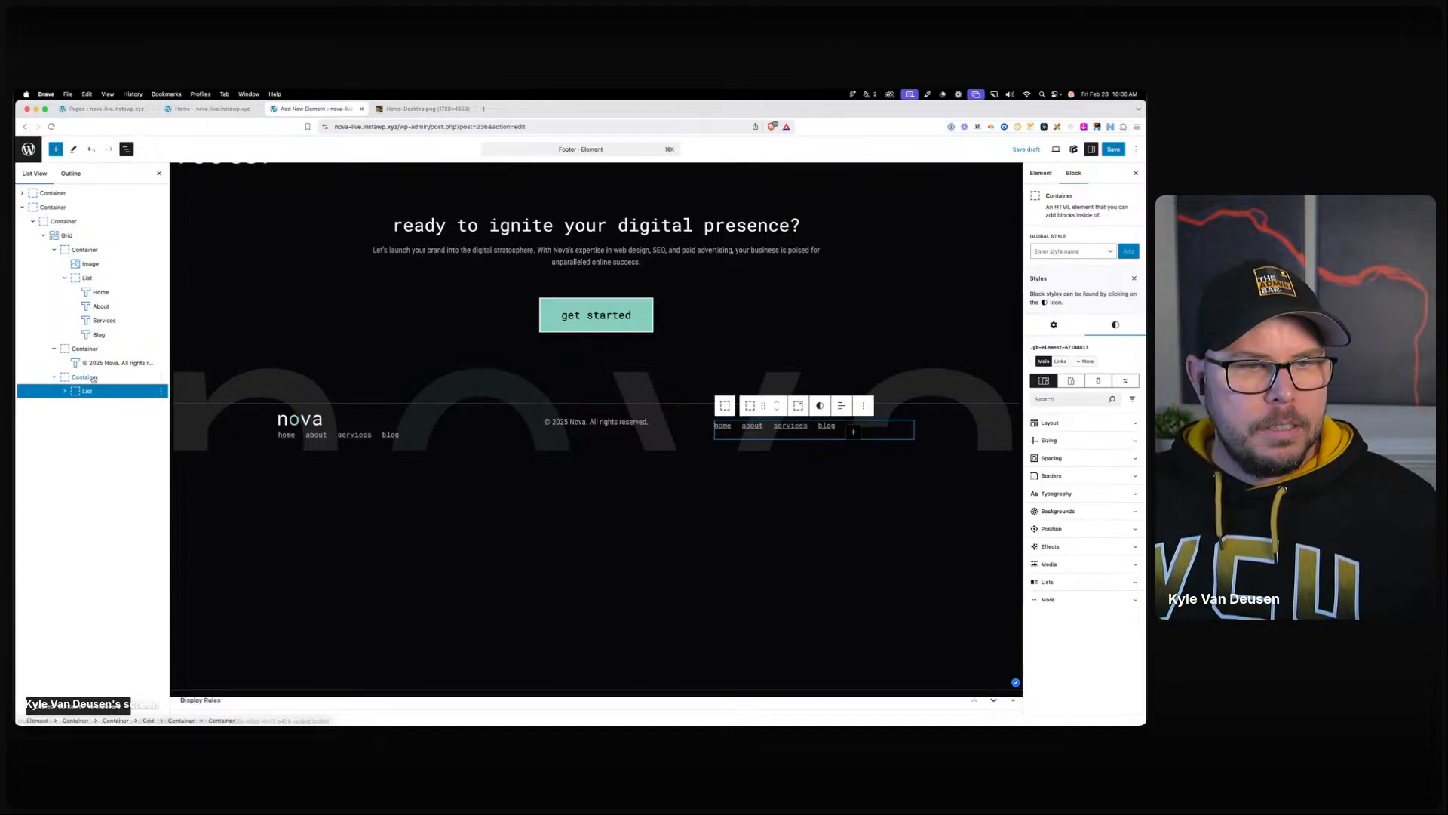
Right-align the new links container and justify its list content to the end.
{"action": "left_click", "coordinate": [725, 405]}
{"action": "left_click", "coordinate": [820, 399]}
{"action": "left_click", "coordinate": [855, 461]}
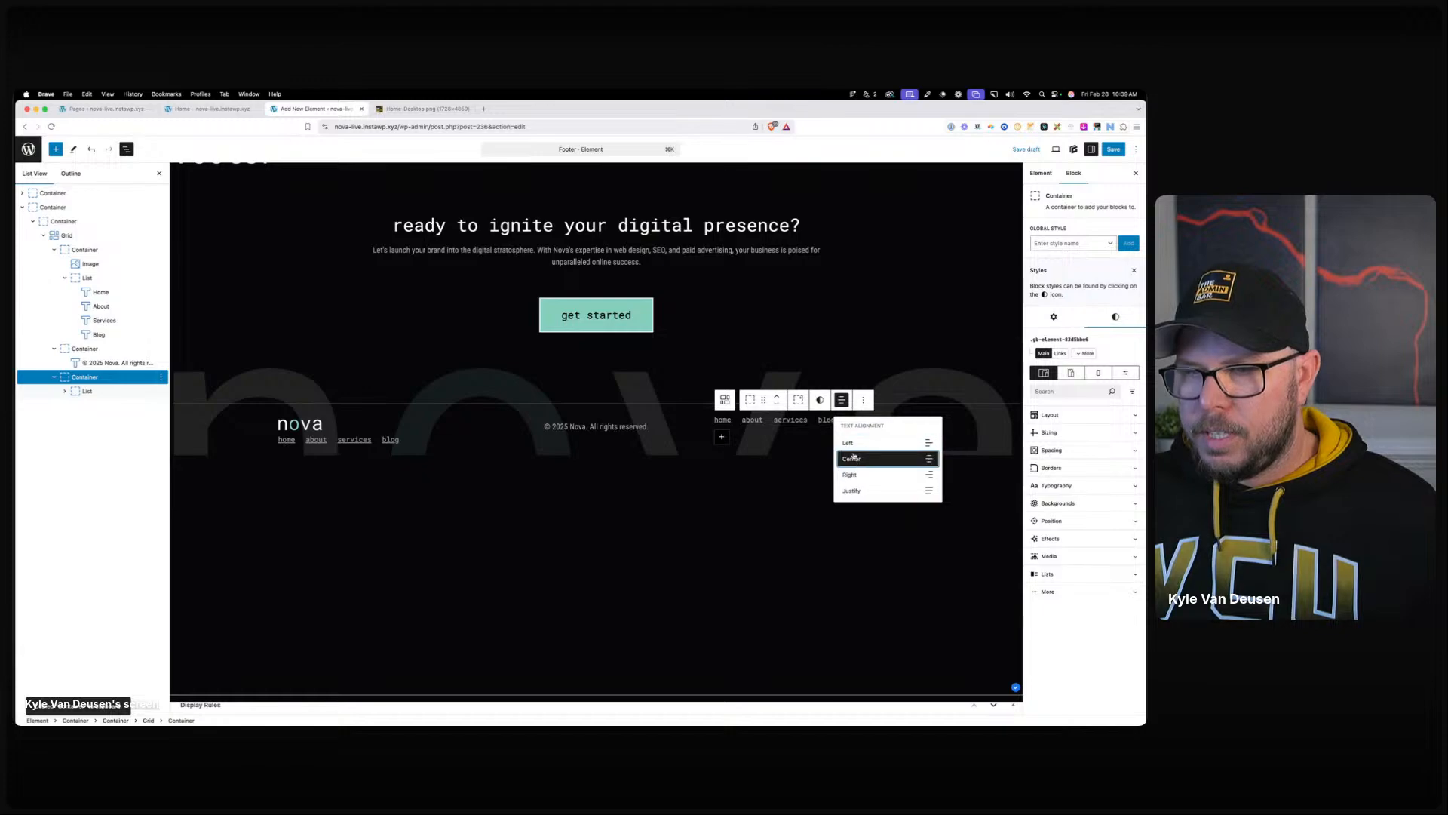
{"action": "left_click", "coordinate": [849, 474]}
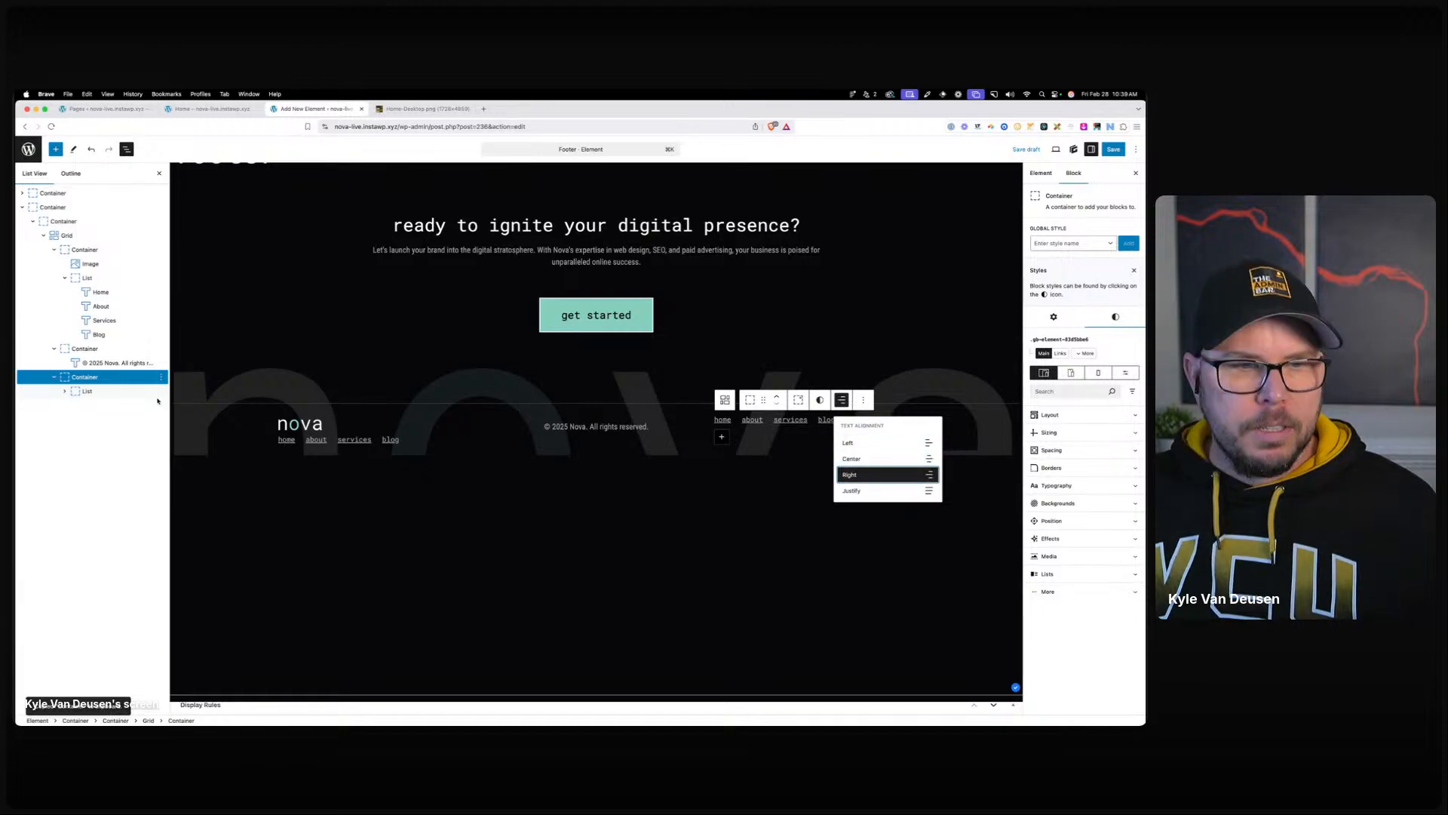
{"action": "left_click", "coordinate": [87, 391]}
{"action": "left_click", "coordinate": [1073, 424]}
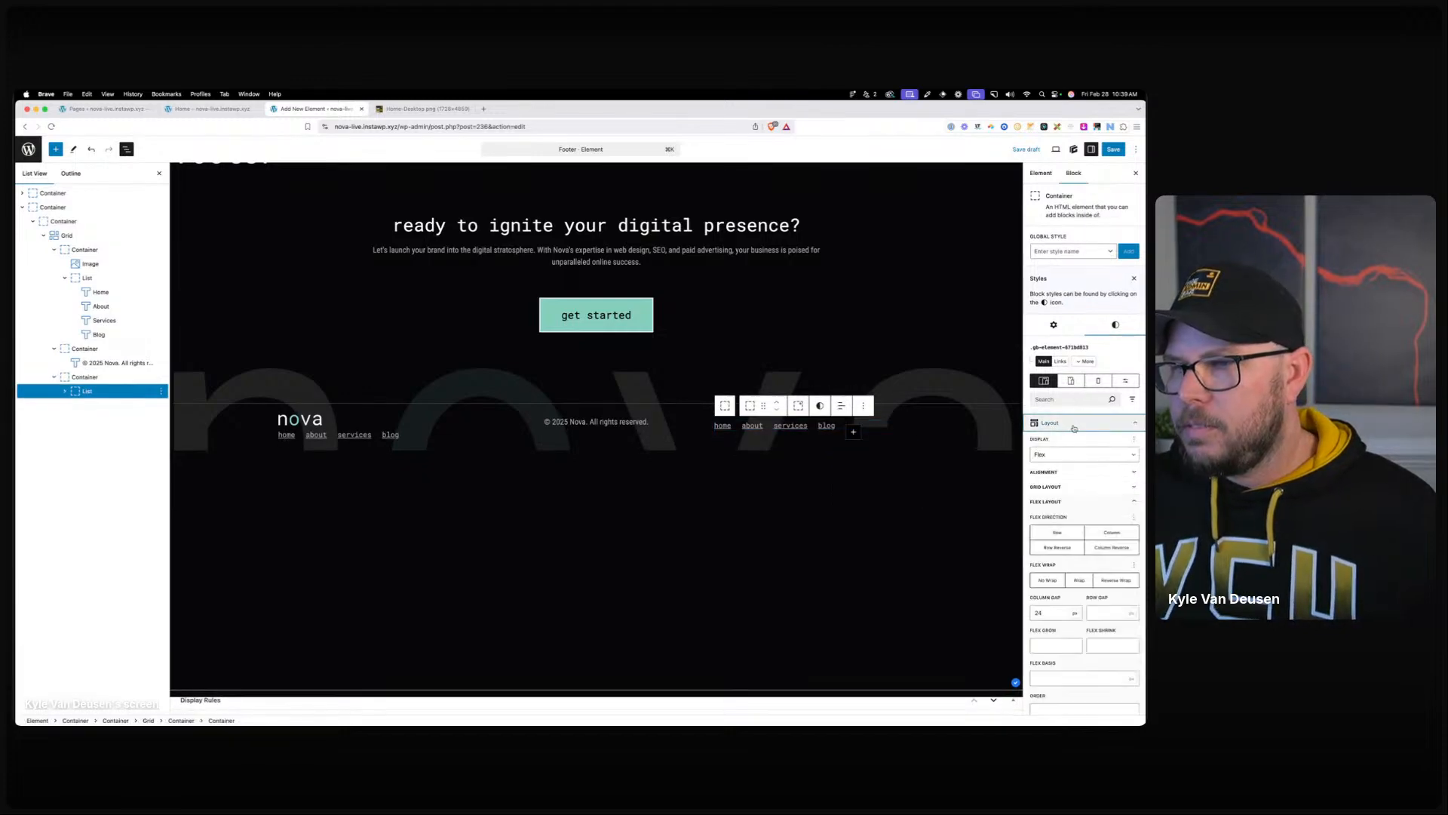
{"action": "left_click", "coordinate": [1078, 473]}
{"action": "left_click", "coordinate": [1084, 537]}
Replace the pasted links with a phone number and a duplicated link holding the contact e-mail.
{"action": "left_click", "coordinate": [886, 427]}
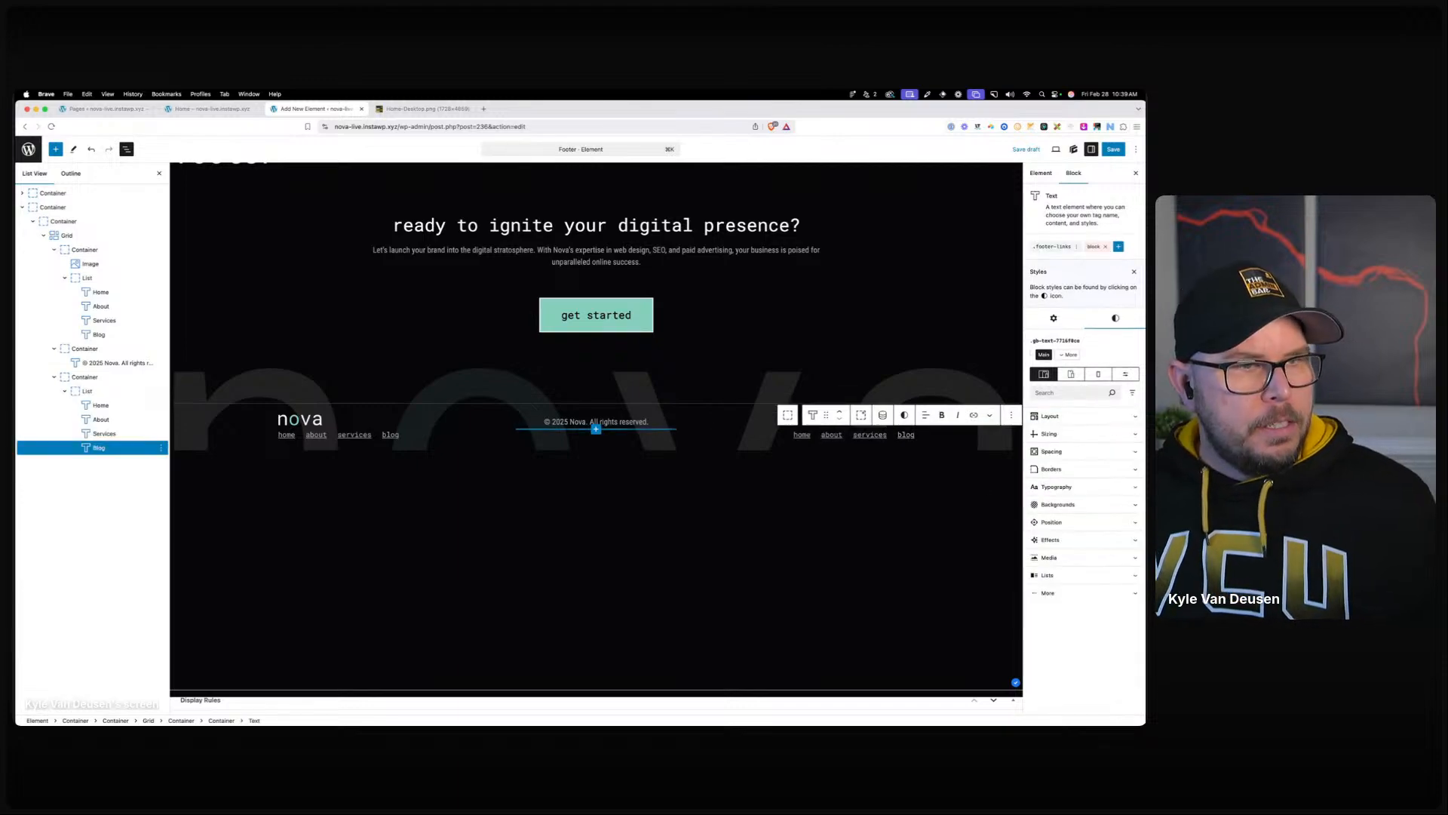
{"action": "key", "text": "ctrl+alt+z"}
{"action": "key", "text": "ctrl+alt+z"}
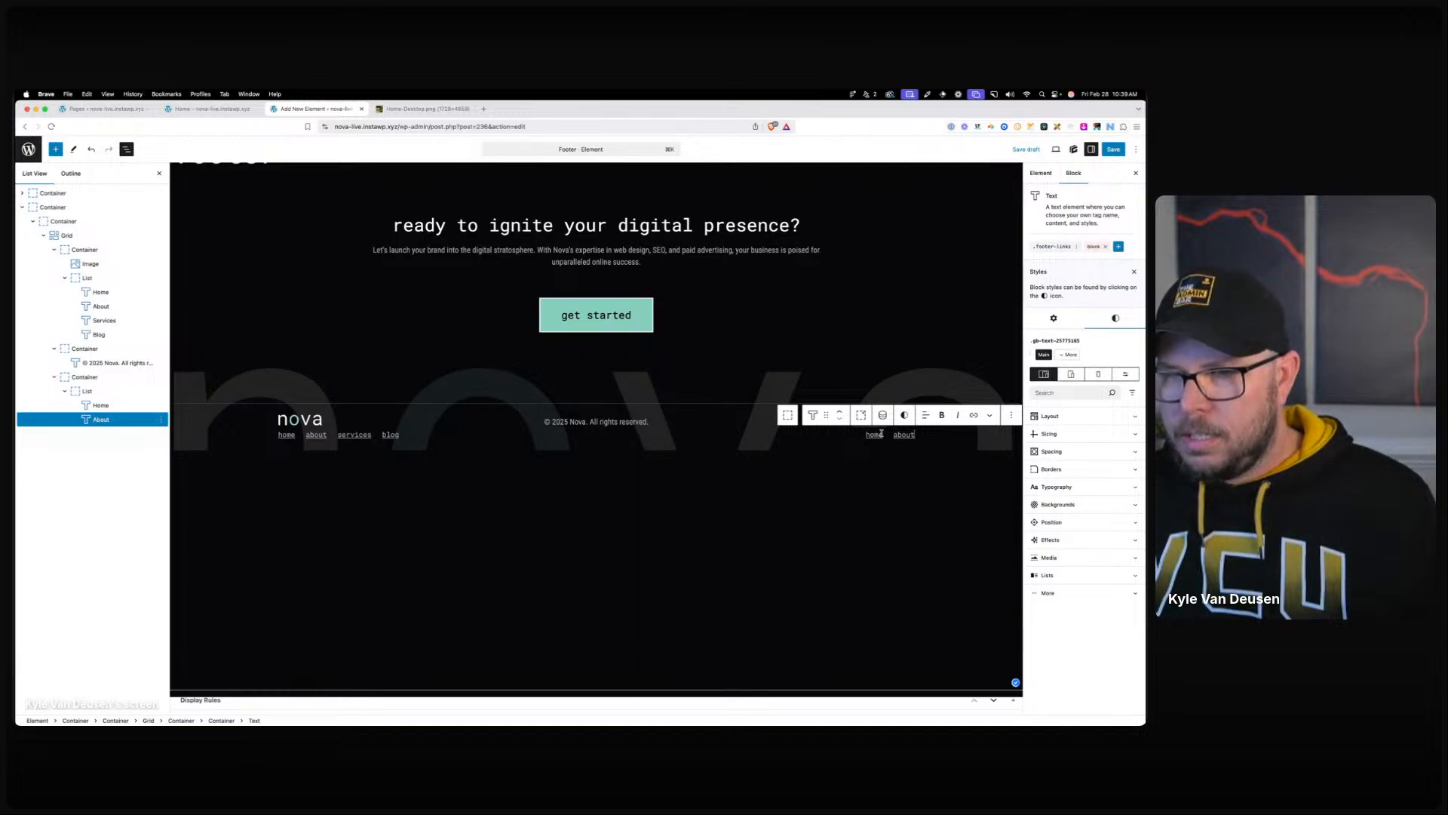
{"action": "key", "text": "ctrl+alt+z"}
{"action": "key", "text": "super+a"}
{"action": "type", "text": "5555.55"}
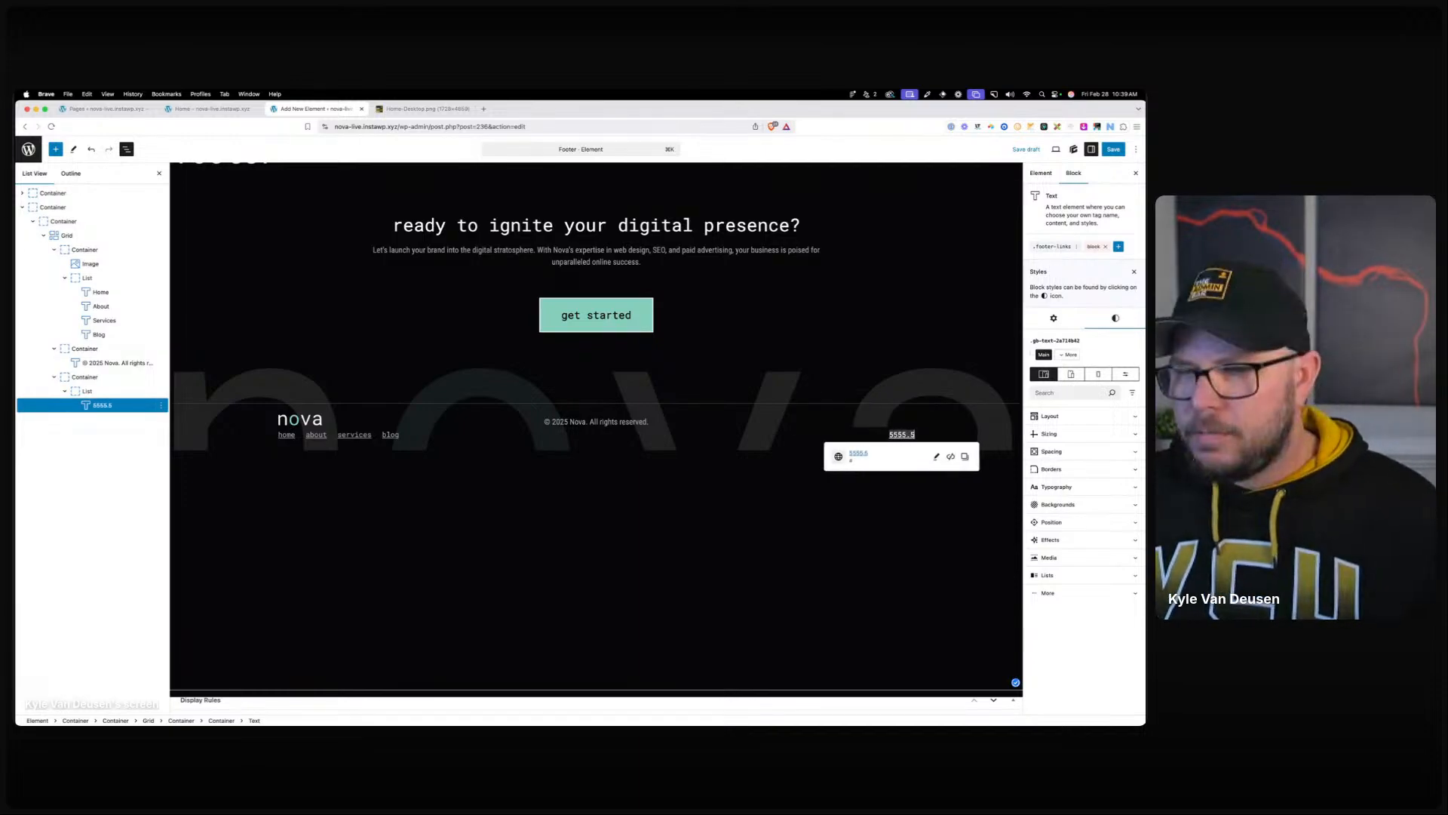
{"action": "key", "text": "BackSpace"}
{"action": "key", "text": "BackSpace"}
{"action": "key", "text": "BackSpace"}
{"action": "key", "text": "BackSpace"}
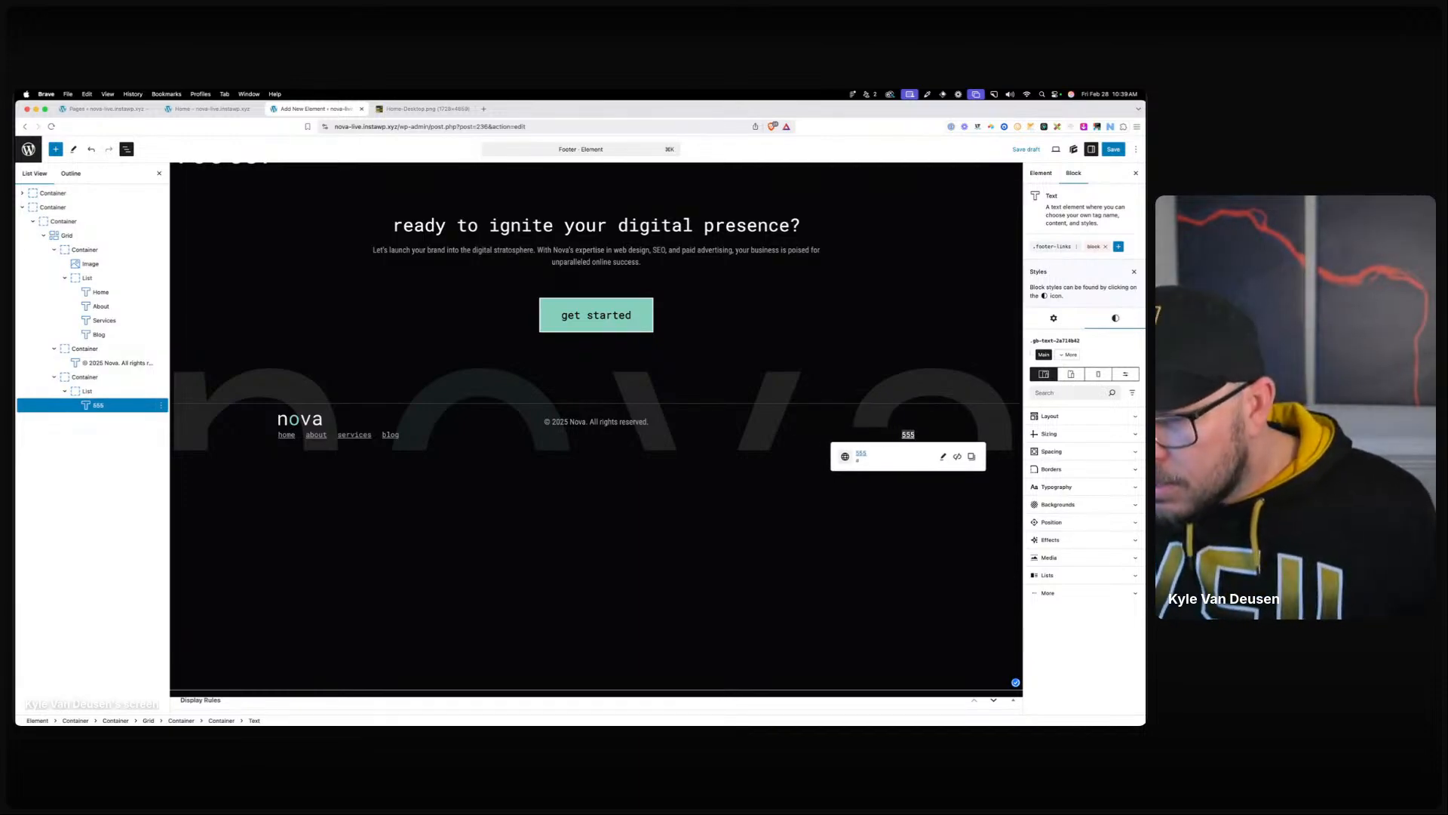
{"action": "type", "text": ".555.5555"}
{"action": "key", "text": "super+shift+d"}
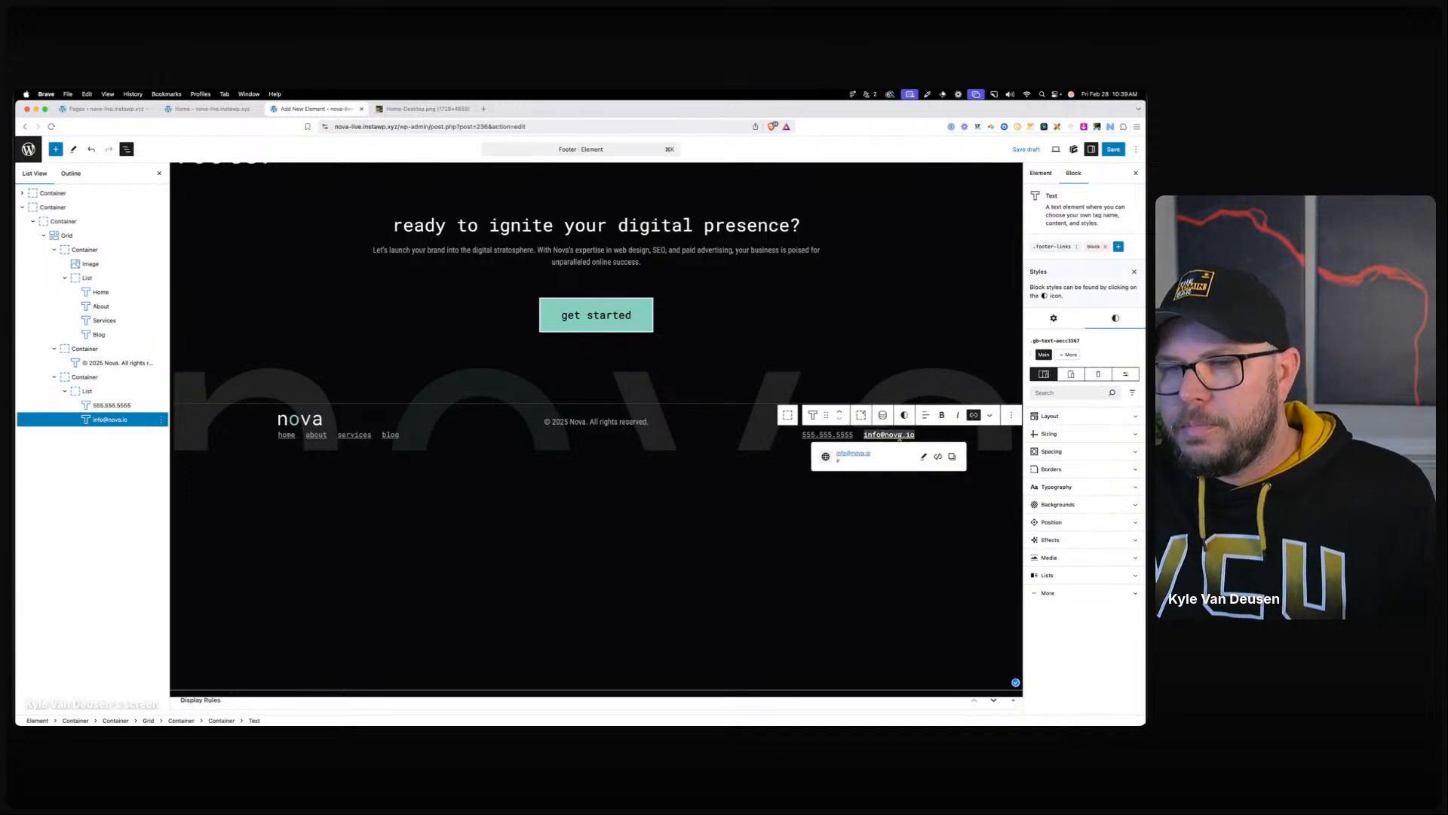
Add an empty paragraph below the footer and save the Footer element.
{"action": "left_click", "coordinate": [734, 498]}
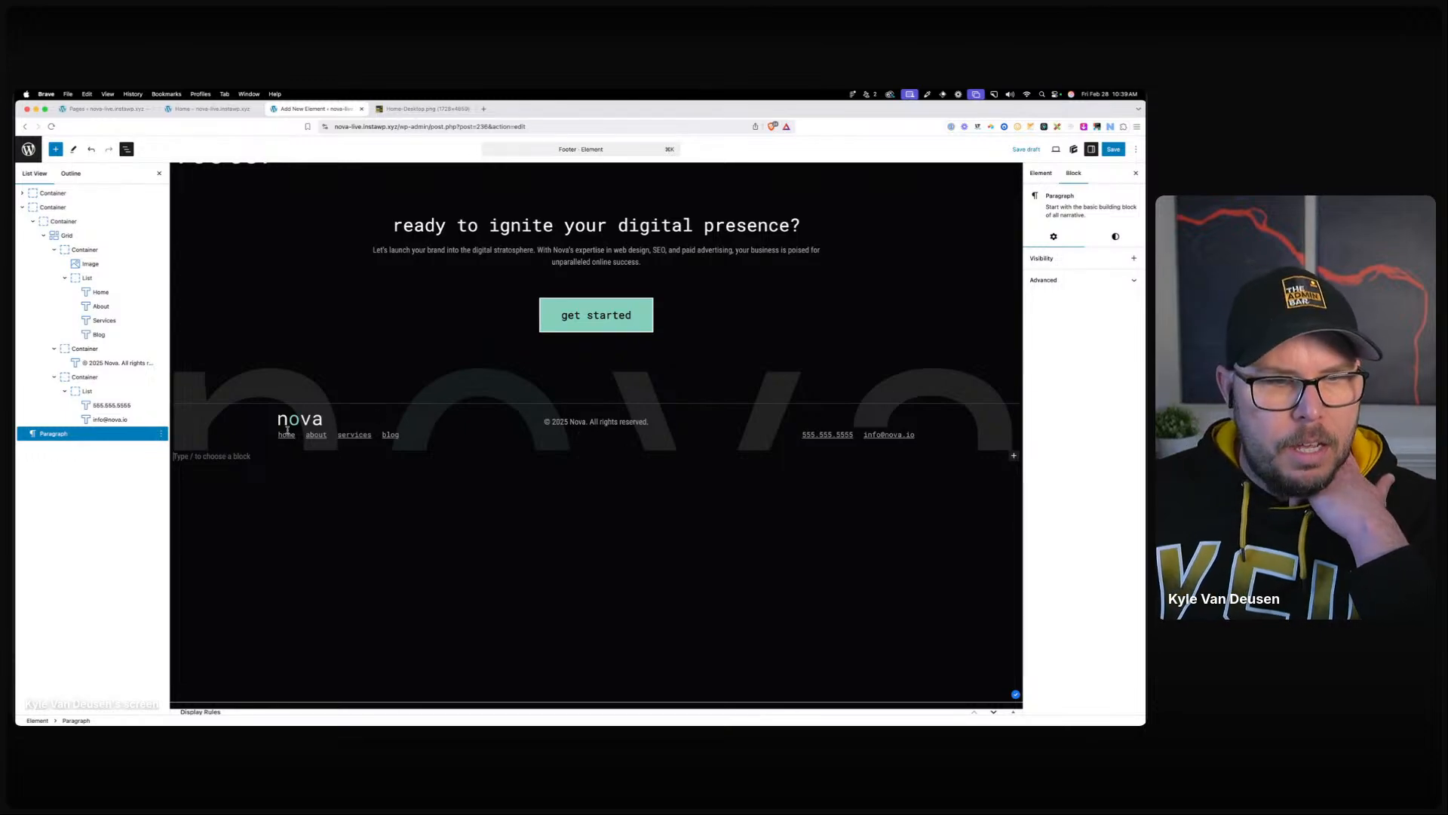
{"action": "left_click", "coordinate": [83, 236]}
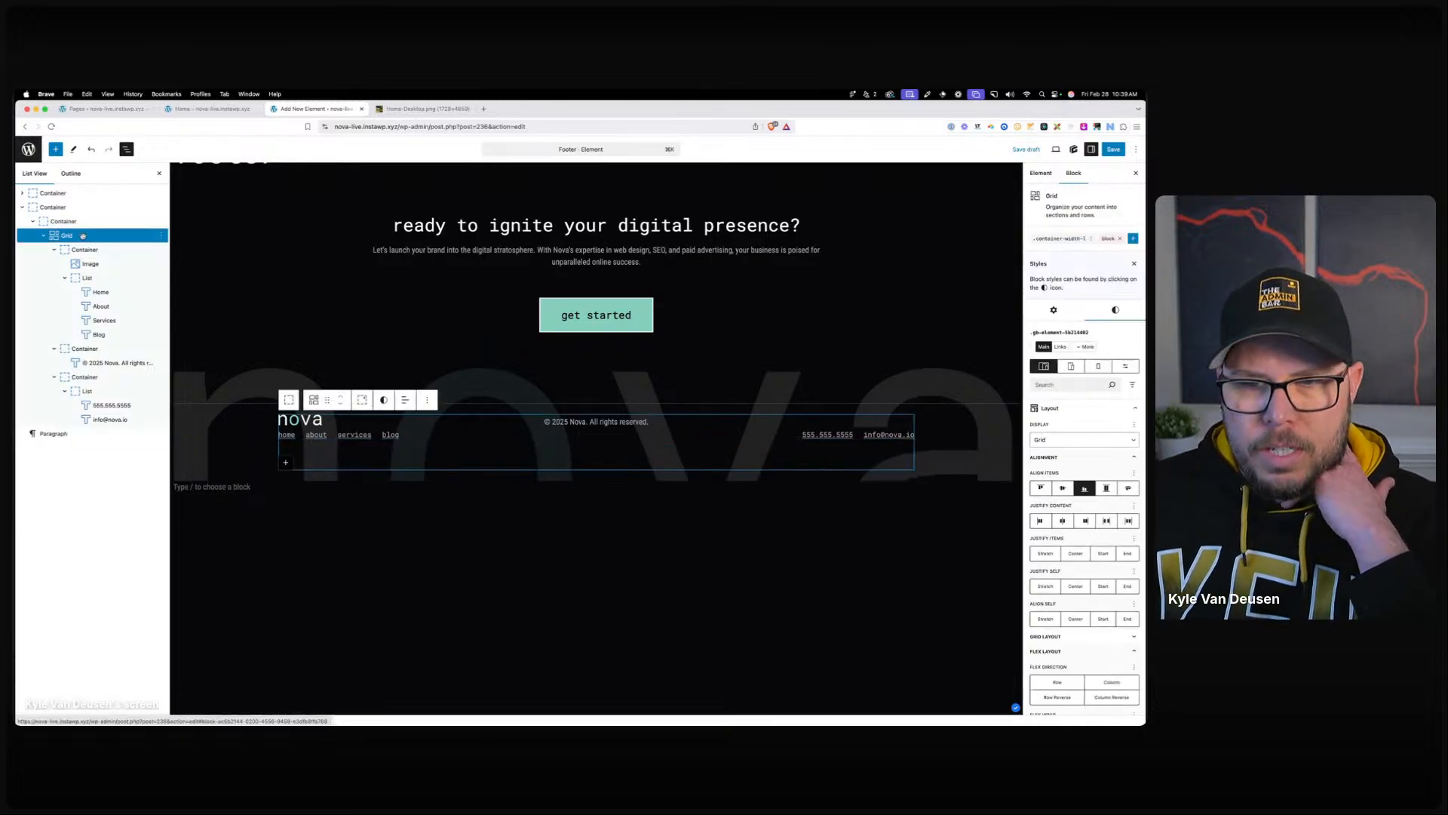
{"action": "left_click", "coordinate": [591, 423]}
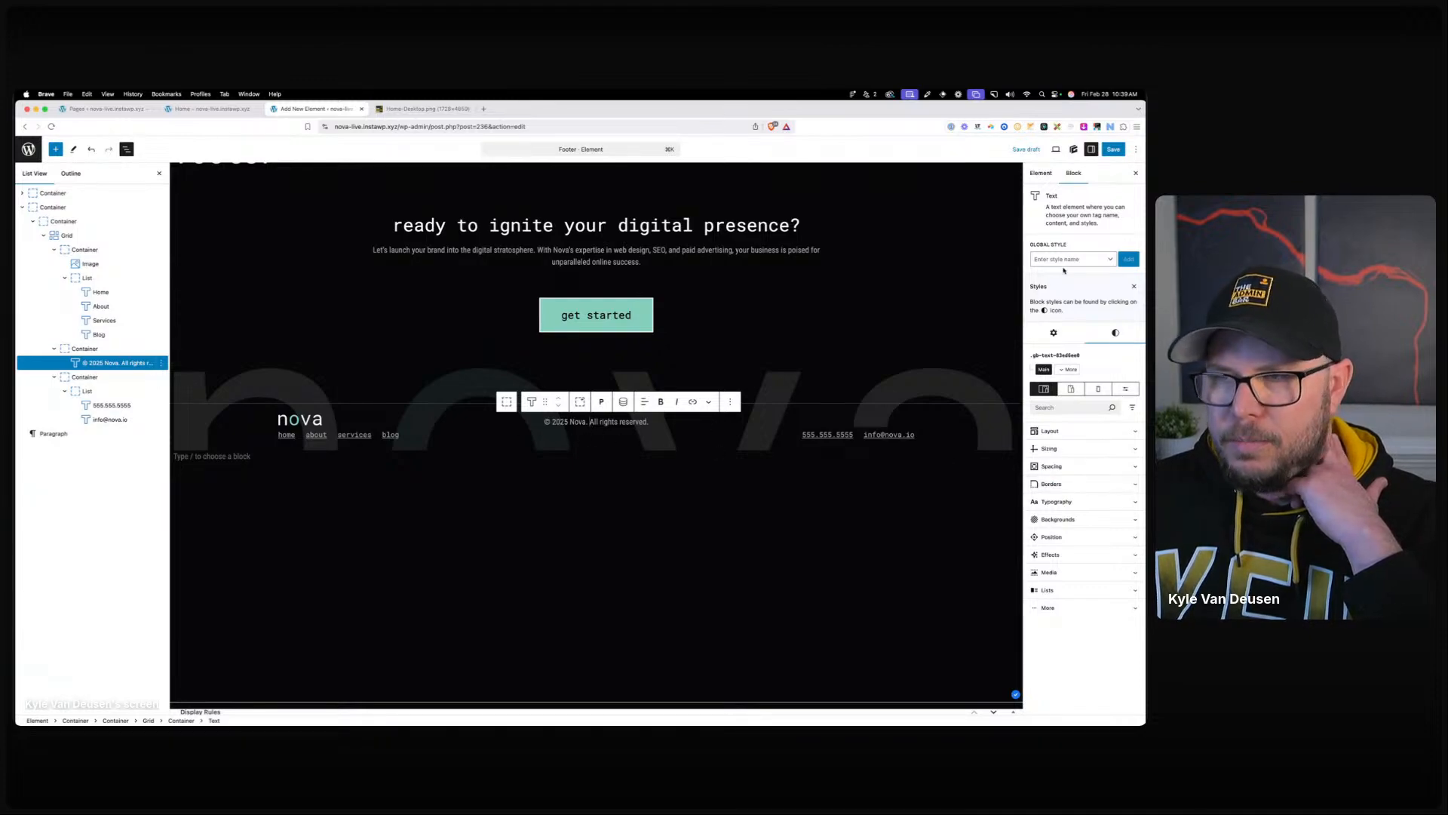
{"action": "left_click", "coordinate": [1113, 149]}
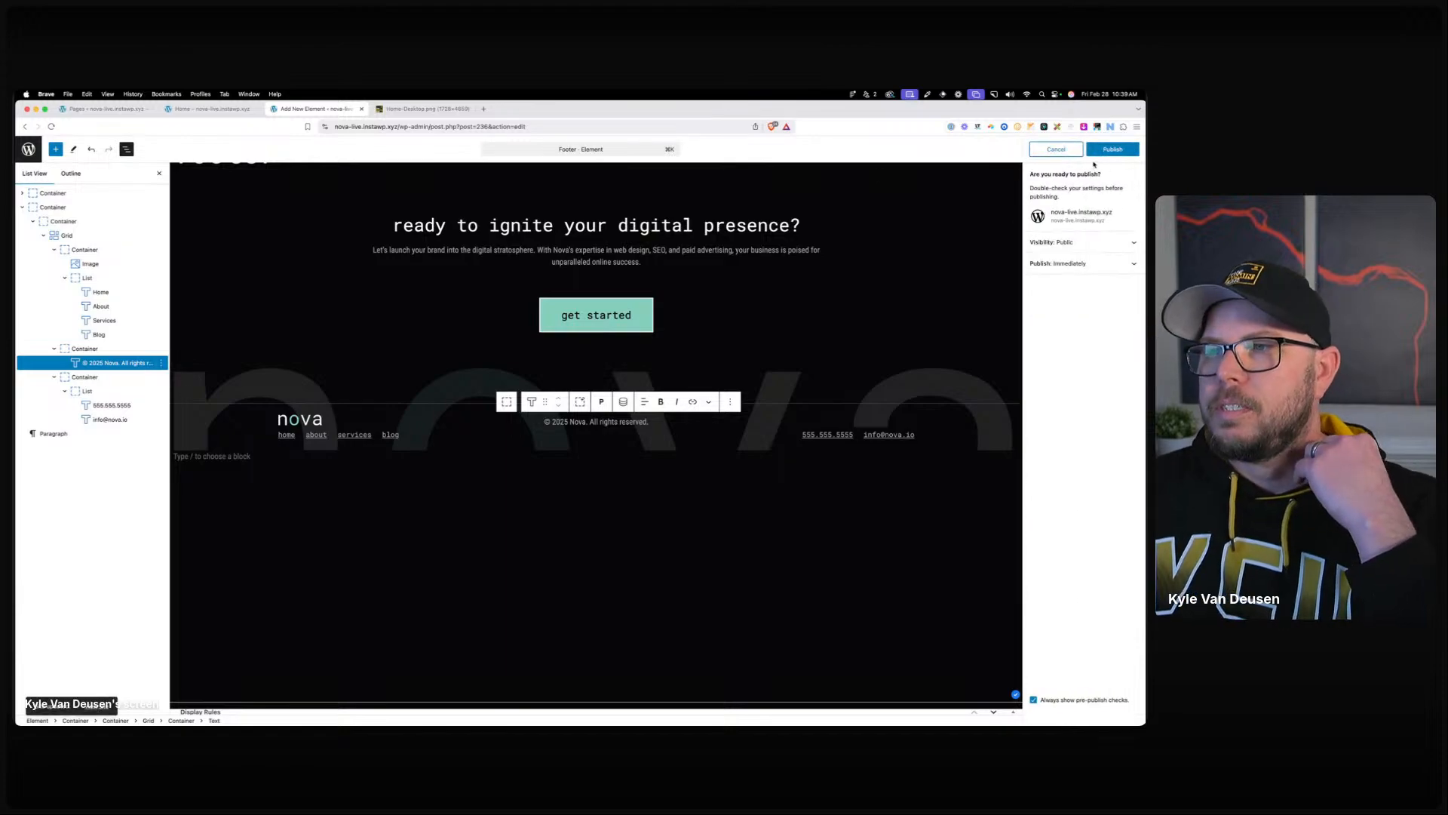
Publish the footer and reload the live Home page to view it.
{"action": "left_click", "coordinate": [1101, 152]}
{"action": "left_click", "coordinate": [212, 109]}
{"action": "left_click", "coordinate": [389, 127]}
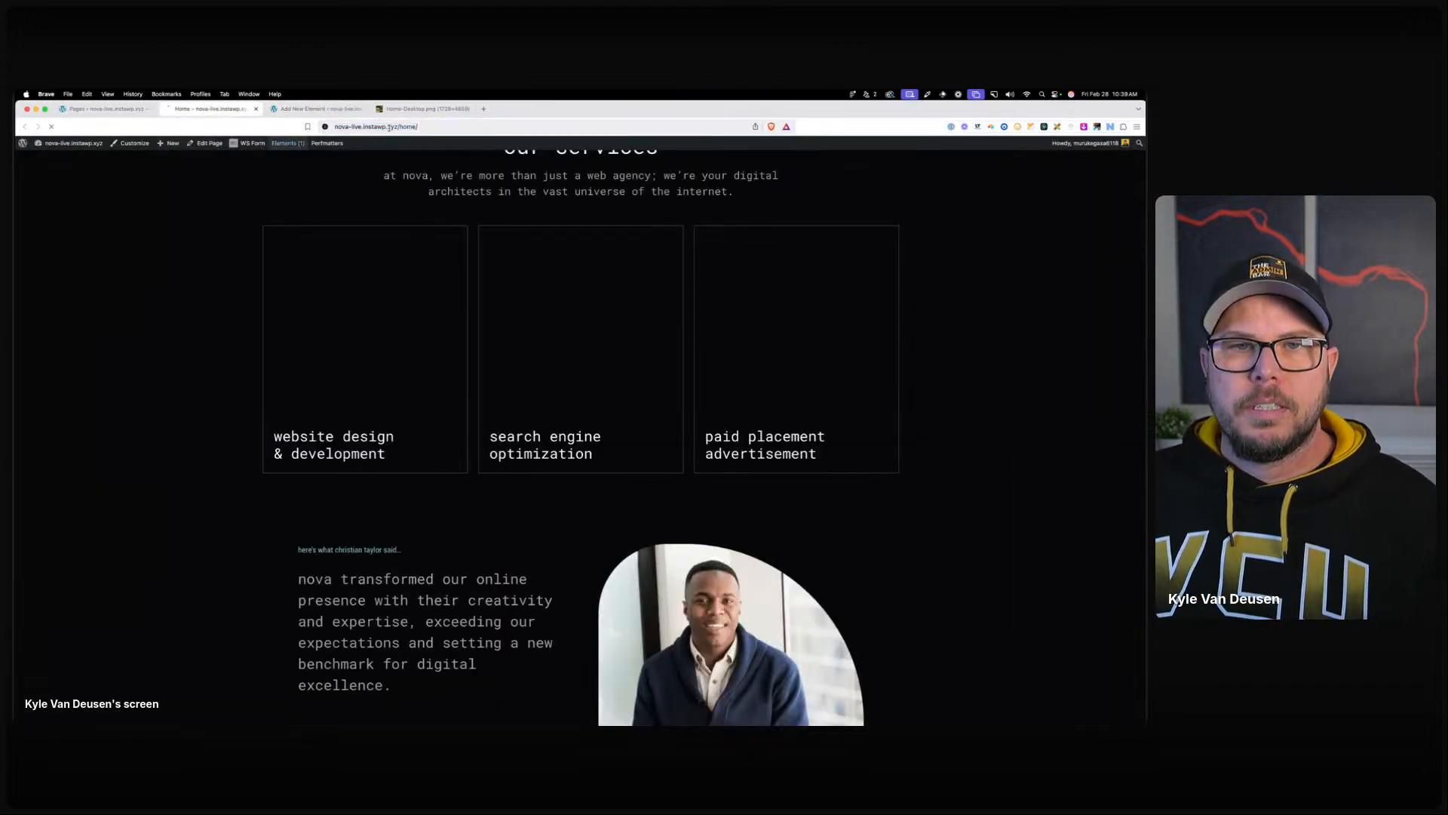
{"action": "key", "text": "Return"}
{"action": "scroll", "coordinate": [551, 511], "scroll_direction": "down", "scroll_amount": 20}
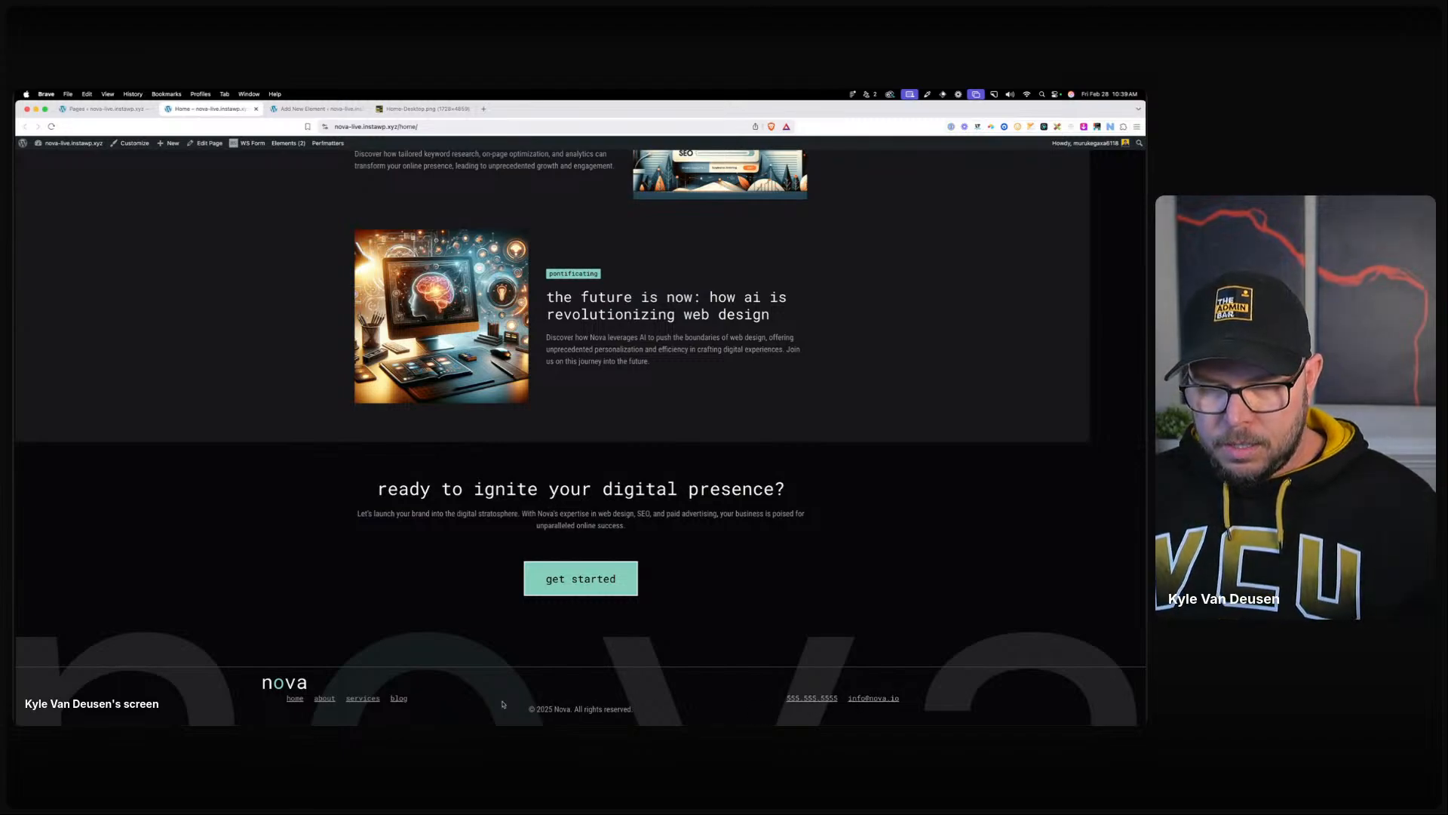
Set the bottom margin of all four footer nav links to 0.
{"action": "left_click", "coordinate": [316, 108]}
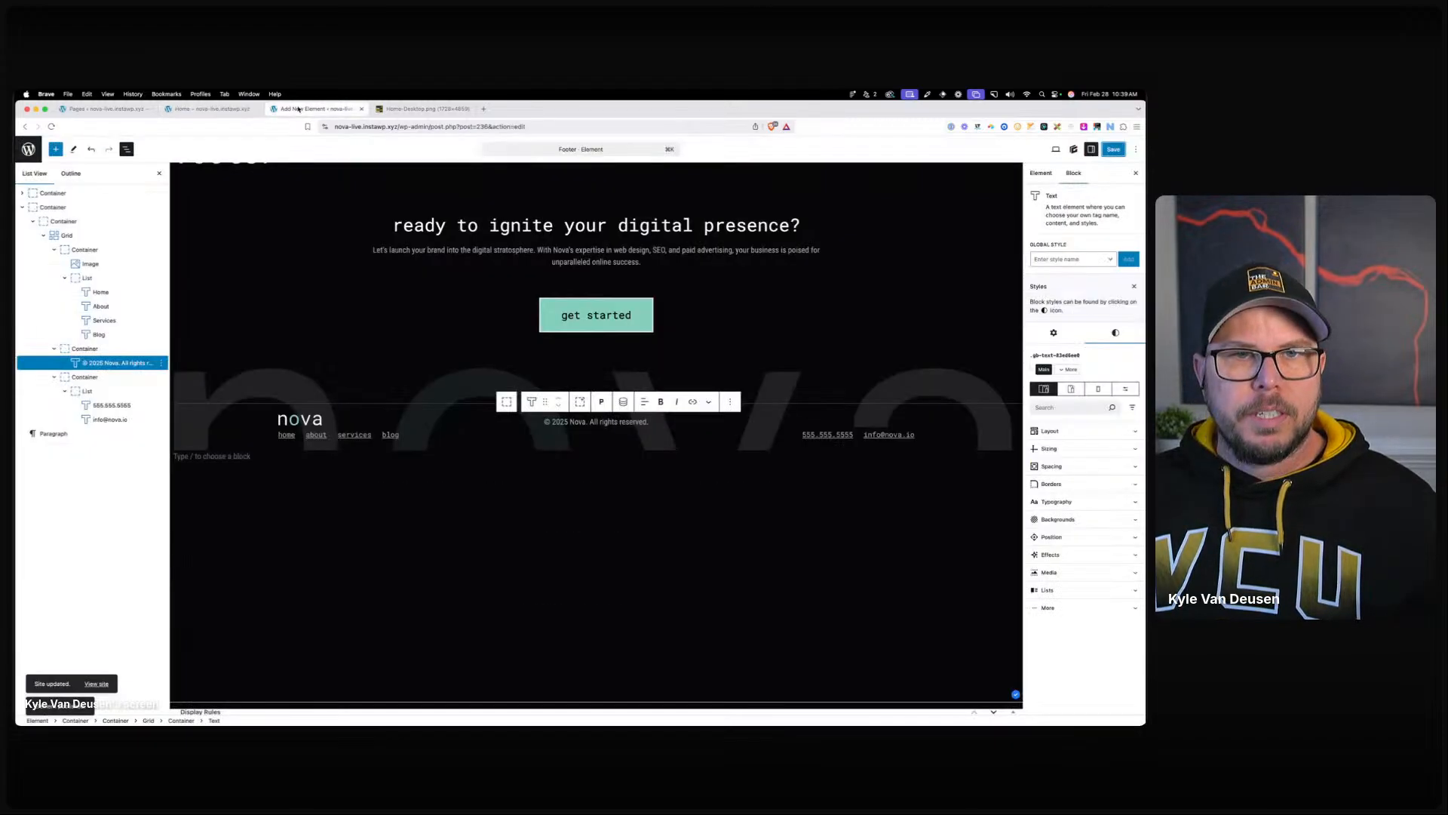
{"action": "left_click", "coordinate": [286, 435]}
{"action": "left_click", "coordinate": [87, 337], "text": "shift"}
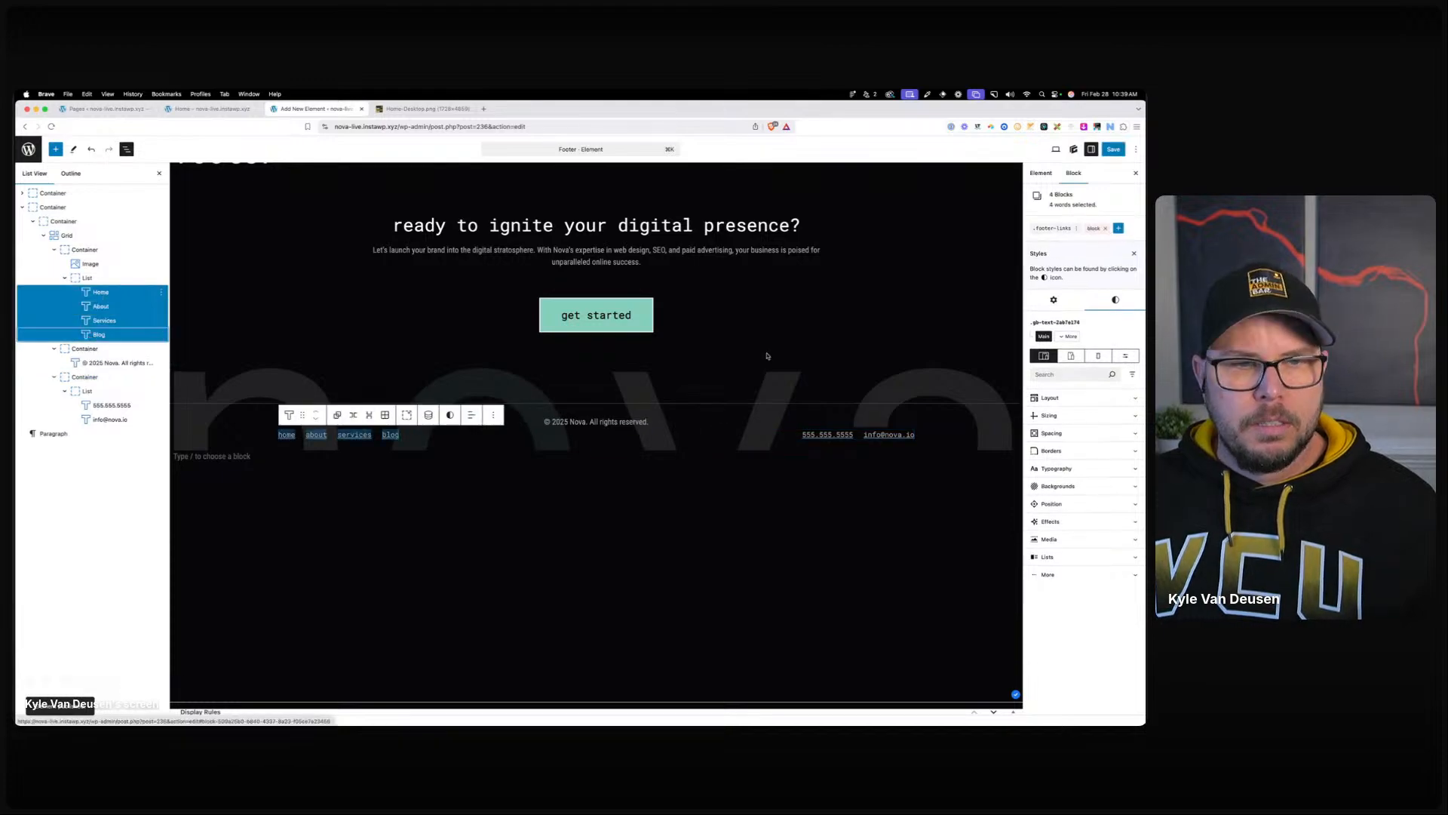
{"action": "left_click", "coordinate": [1051, 433]}
{"action": "left_click", "coordinate": [1081, 593]}
{"action": "type", "text": "0"}
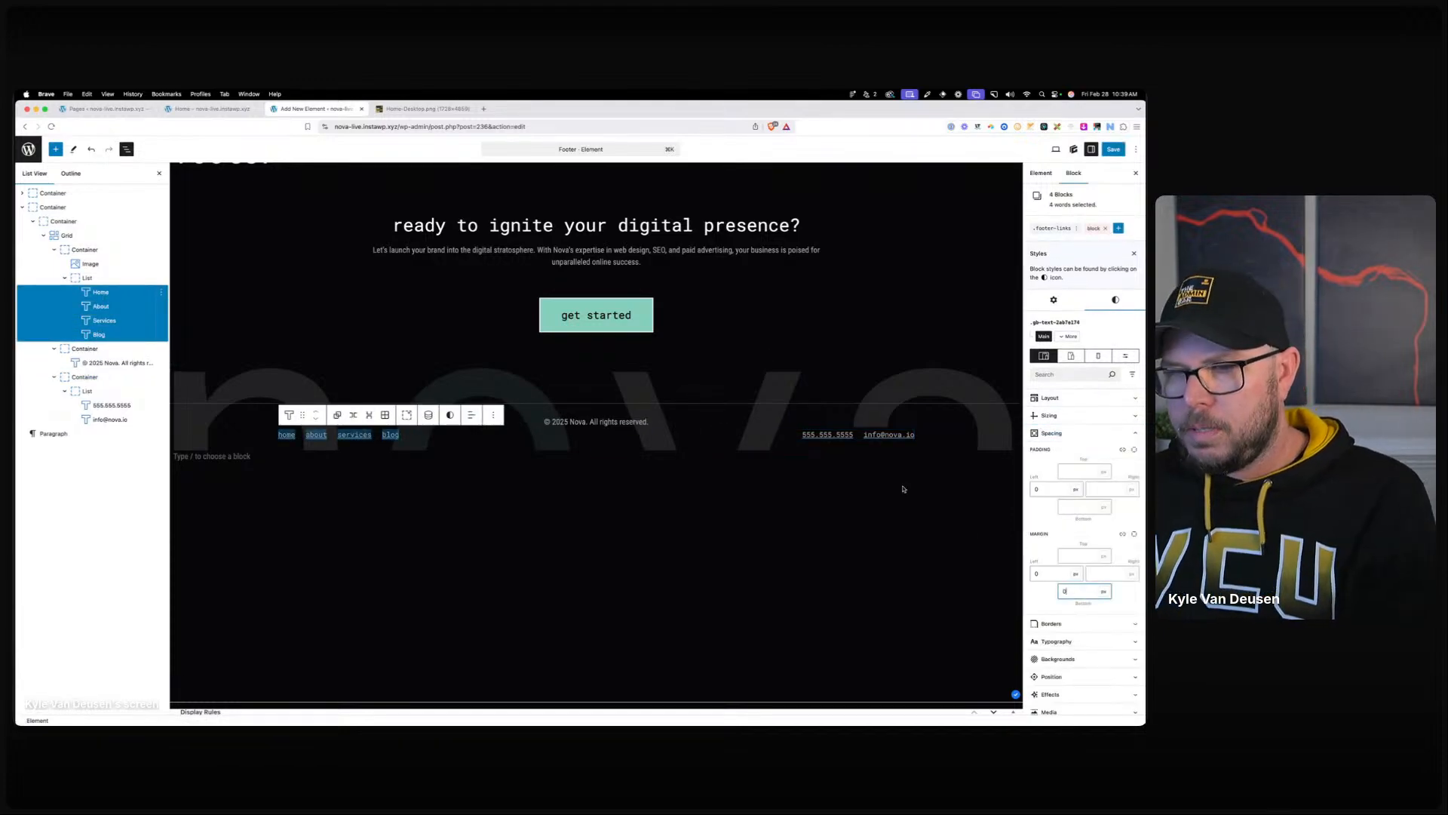
Remove the extra nova.io paragraph and give both contact paragraphs a bottom margin of 0.
{"action": "left_click", "coordinate": [884, 435]}
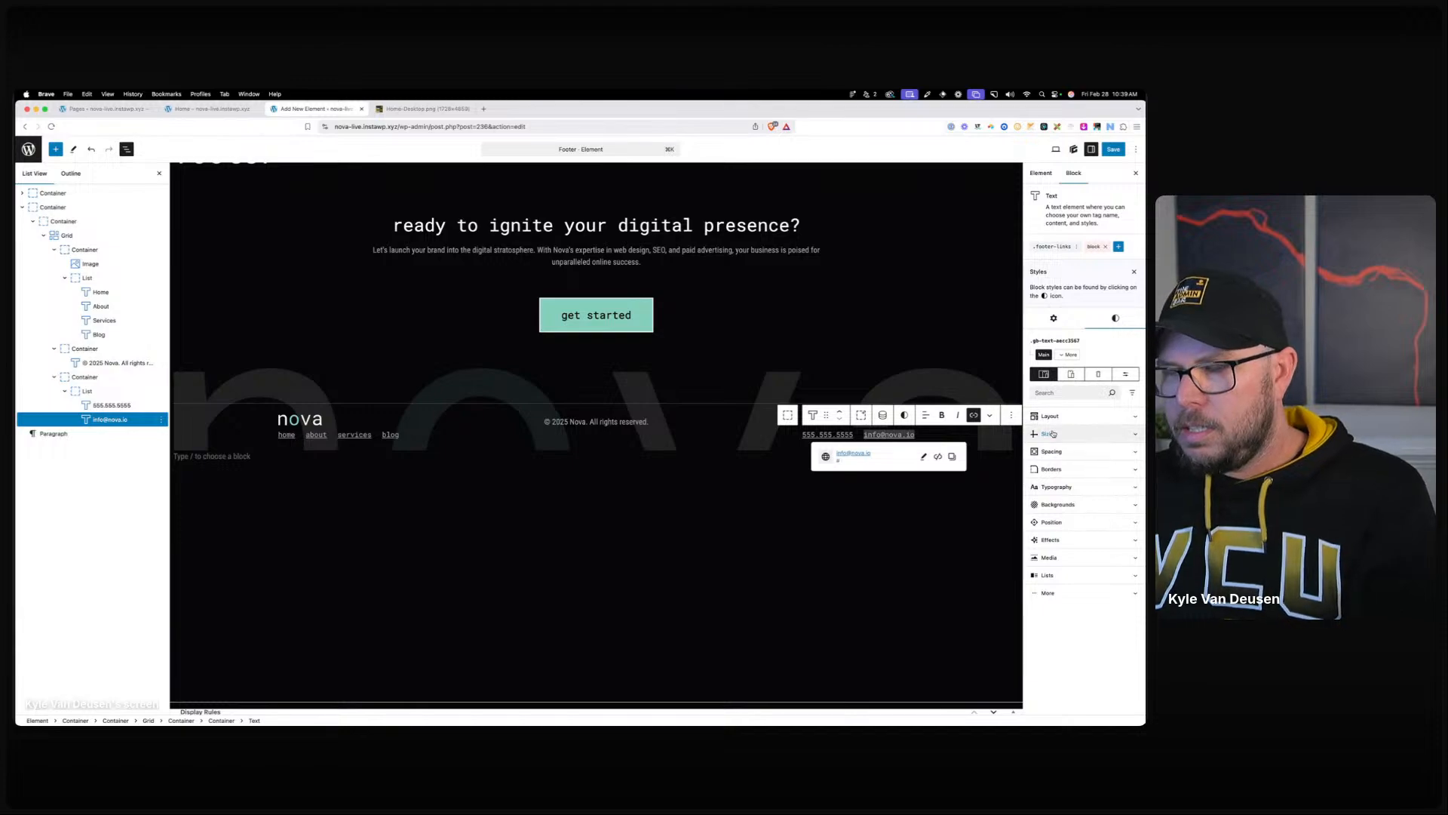
{"action": "key", "text": "Return"}
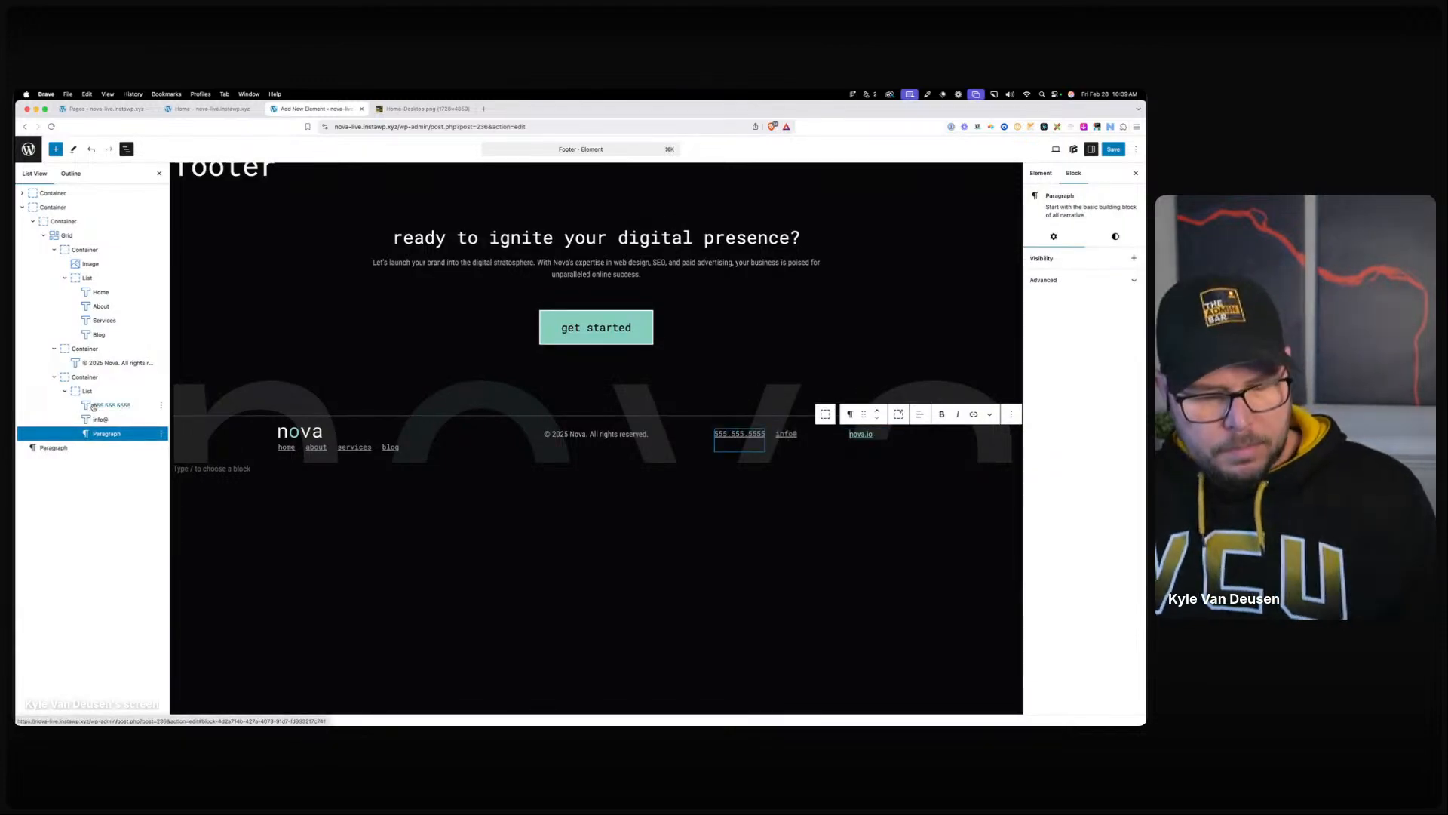
{"action": "key", "text": "BackSpace"}
{"action": "left_click", "coordinate": [94, 407], "text": "shift"}
{"action": "left_click", "coordinate": [1054, 417]}
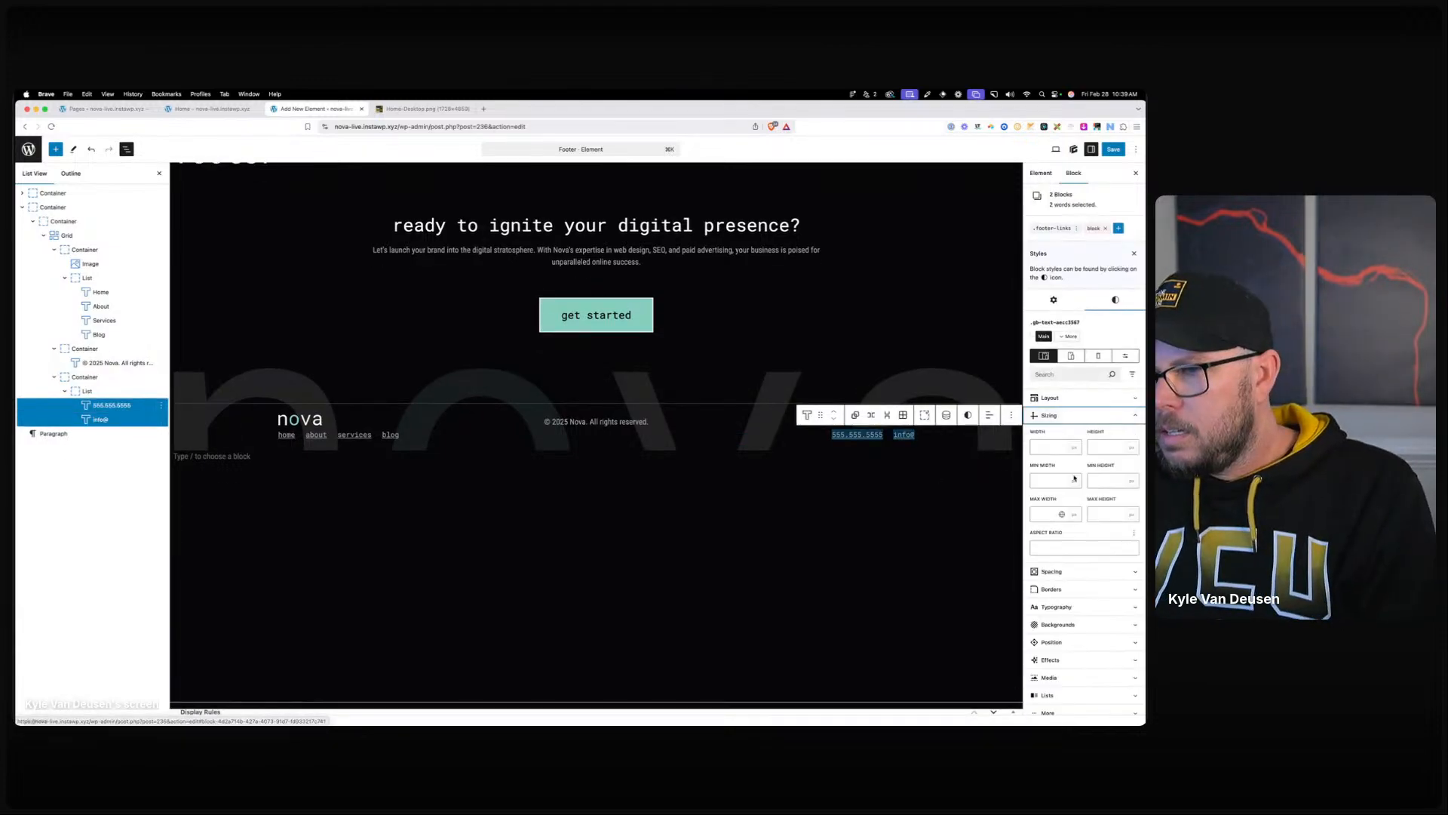
{"action": "left_click", "coordinate": [1052, 415]}
{"action": "left_click", "coordinate": [1051, 433]}
{"action": "left_click", "coordinate": [1075, 590]}
{"action": "type", "text": "0"}
Save the Footer element and reload the live Home page.
{"action": "left_click", "coordinate": [1114, 149]}
{"action": "left_click", "coordinate": [207, 109]}
{"action": "left_click", "coordinate": [380, 126]}
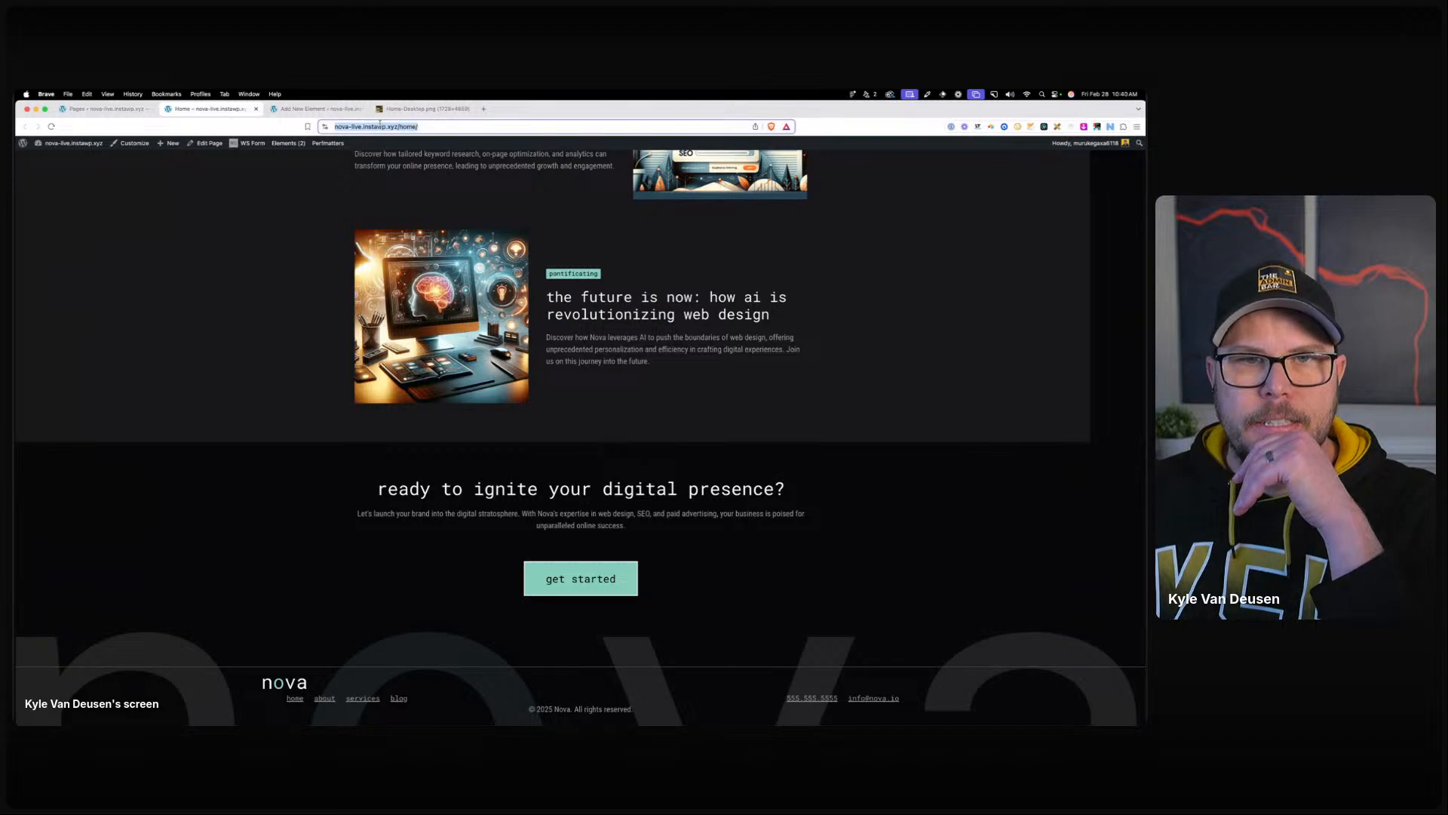
{"action": "key", "text": "Return"}
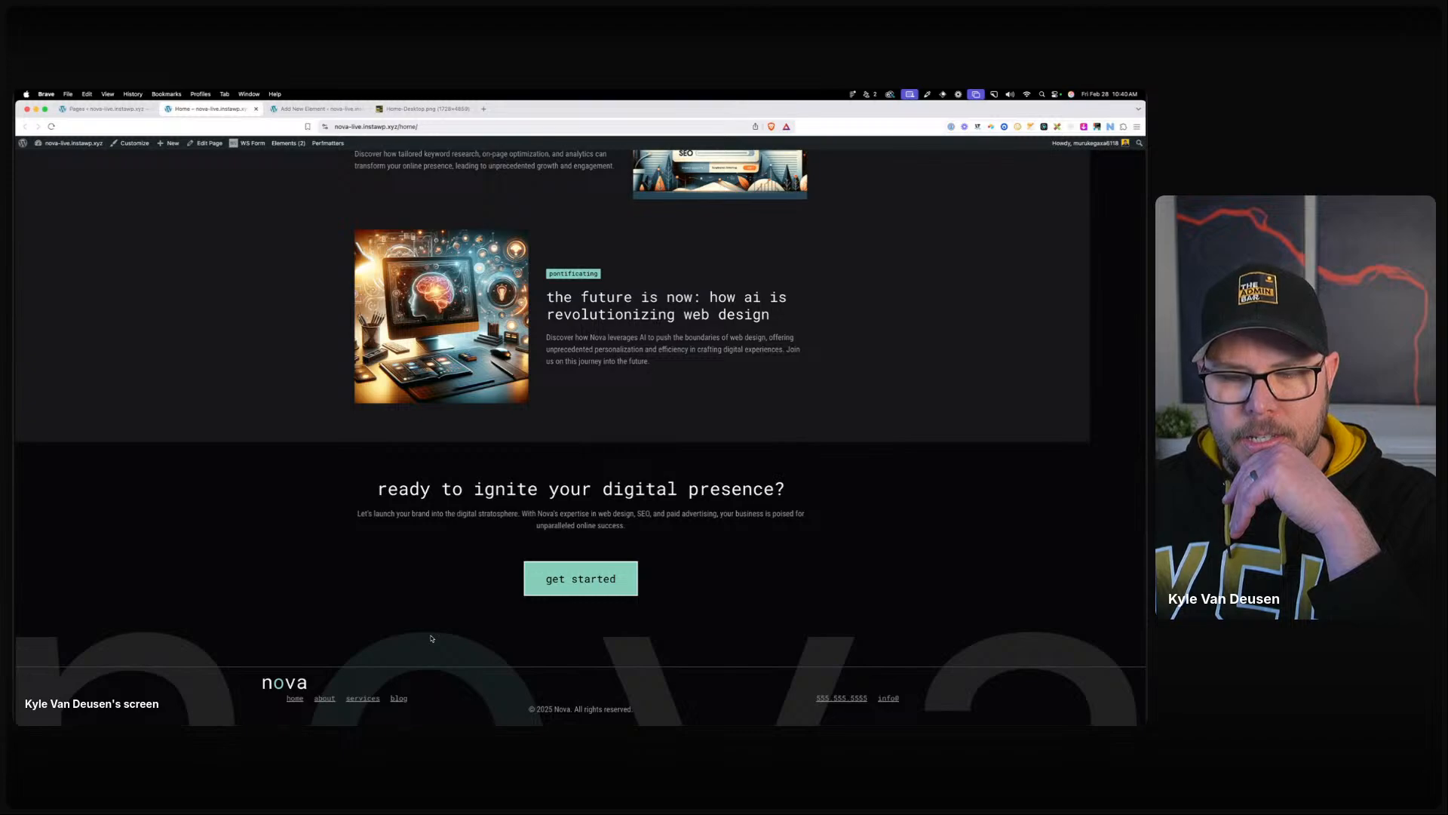
Inspect the live footer link list's markup and styles in the developer inspector.
{"action": "right_click", "coordinate": [359, 678]}
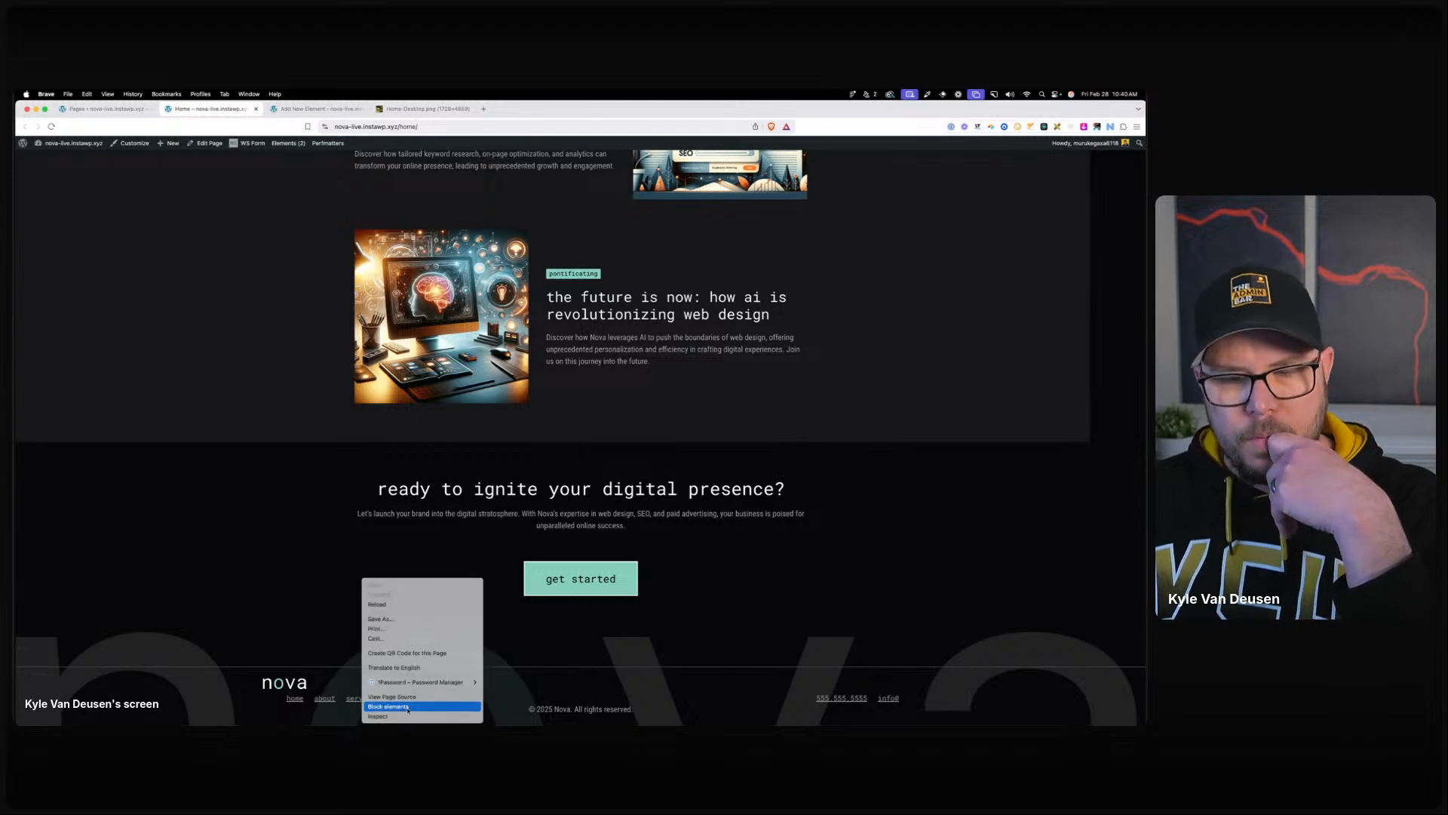
{"action": "left_click", "coordinate": [408, 717]}
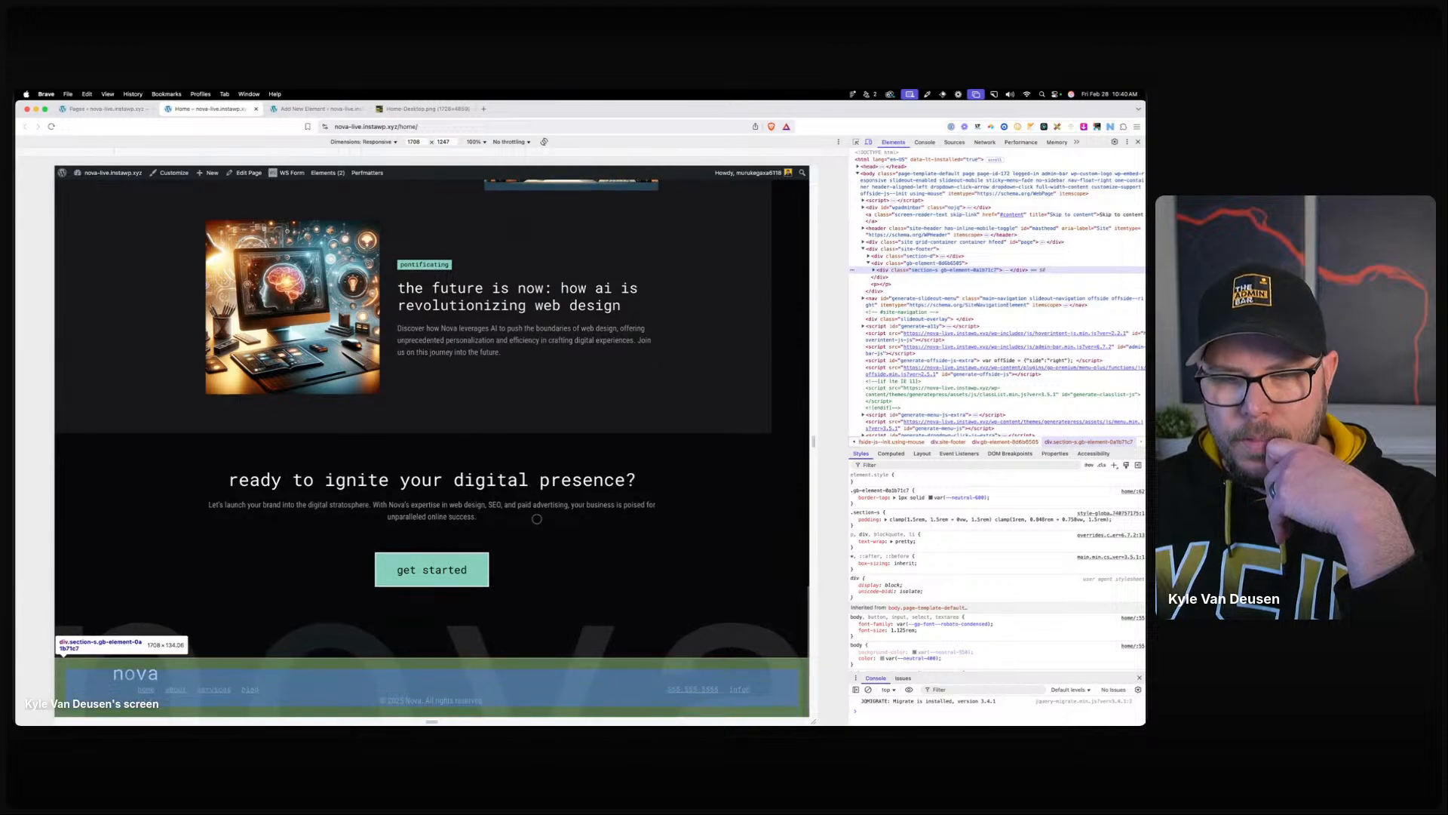
{"action": "left_click", "coordinate": [856, 142]}
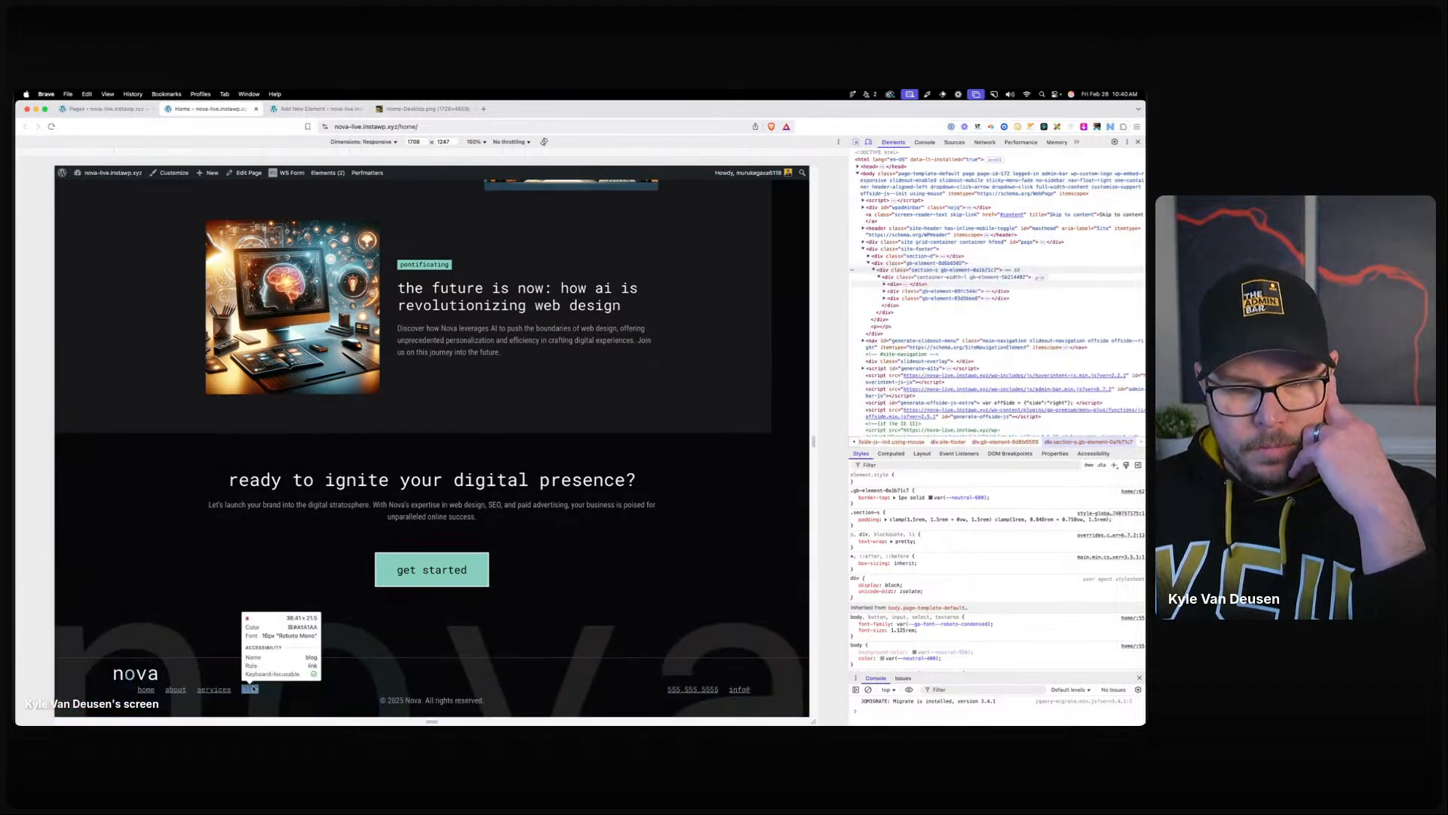
{"action": "left_click", "coordinate": [286, 691]}
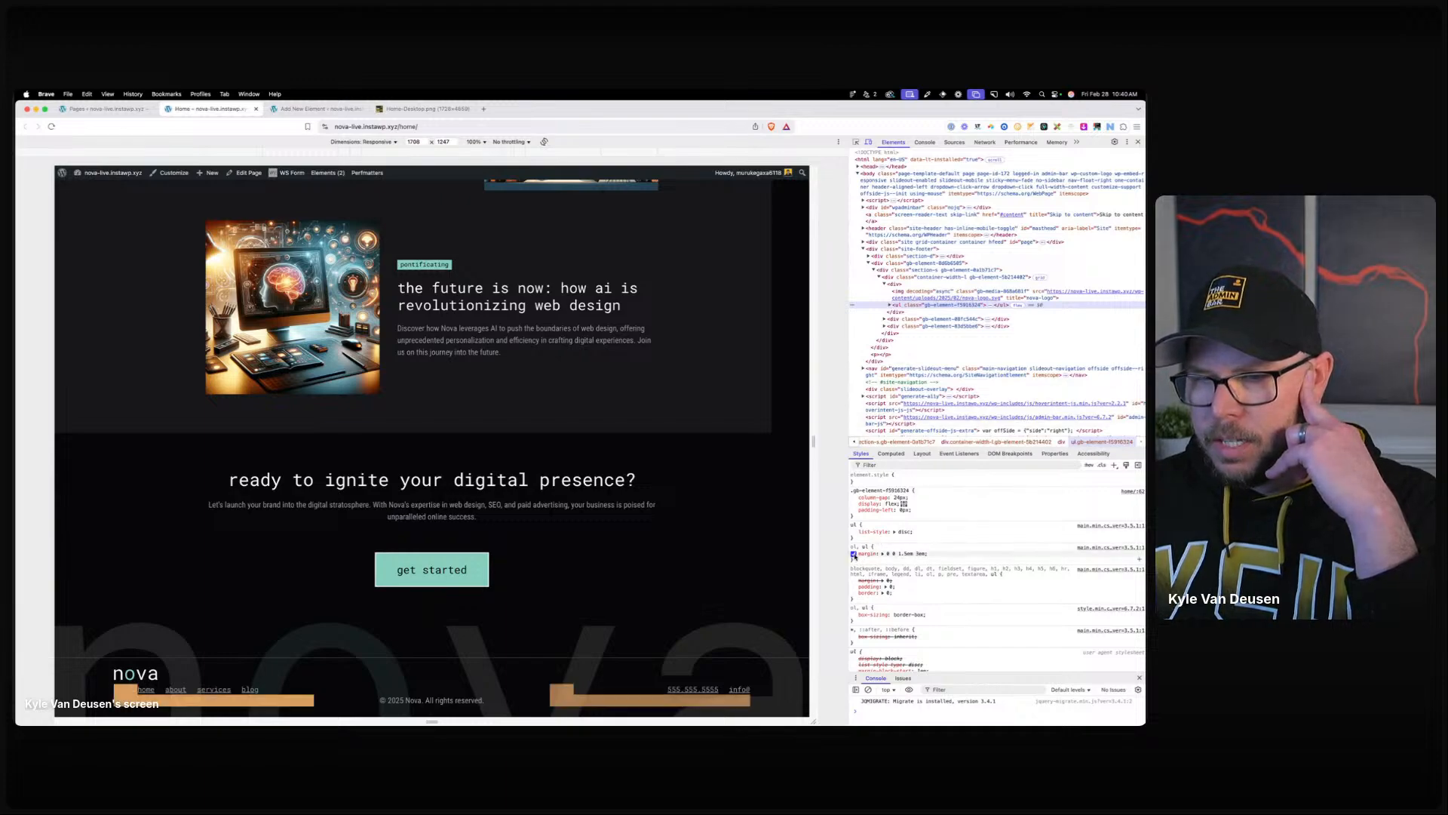
{"action": "left_click", "coordinate": [297, 110]}
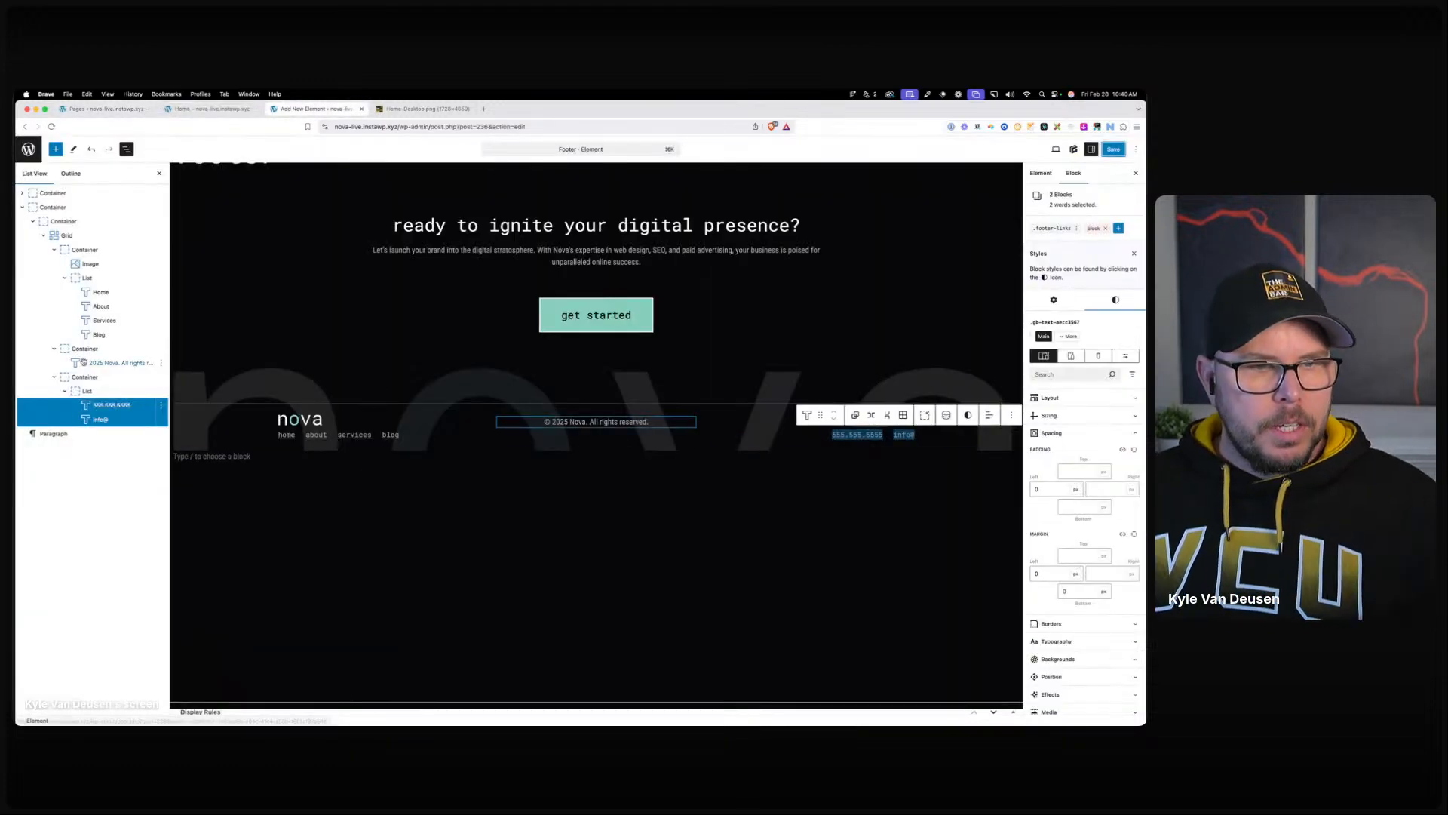
Set the contact list's bottom and left margins to 0.
{"action": "scroll", "coordinate": [1110, 409], "scroll_direction": "down", "scroll_amount": 10}
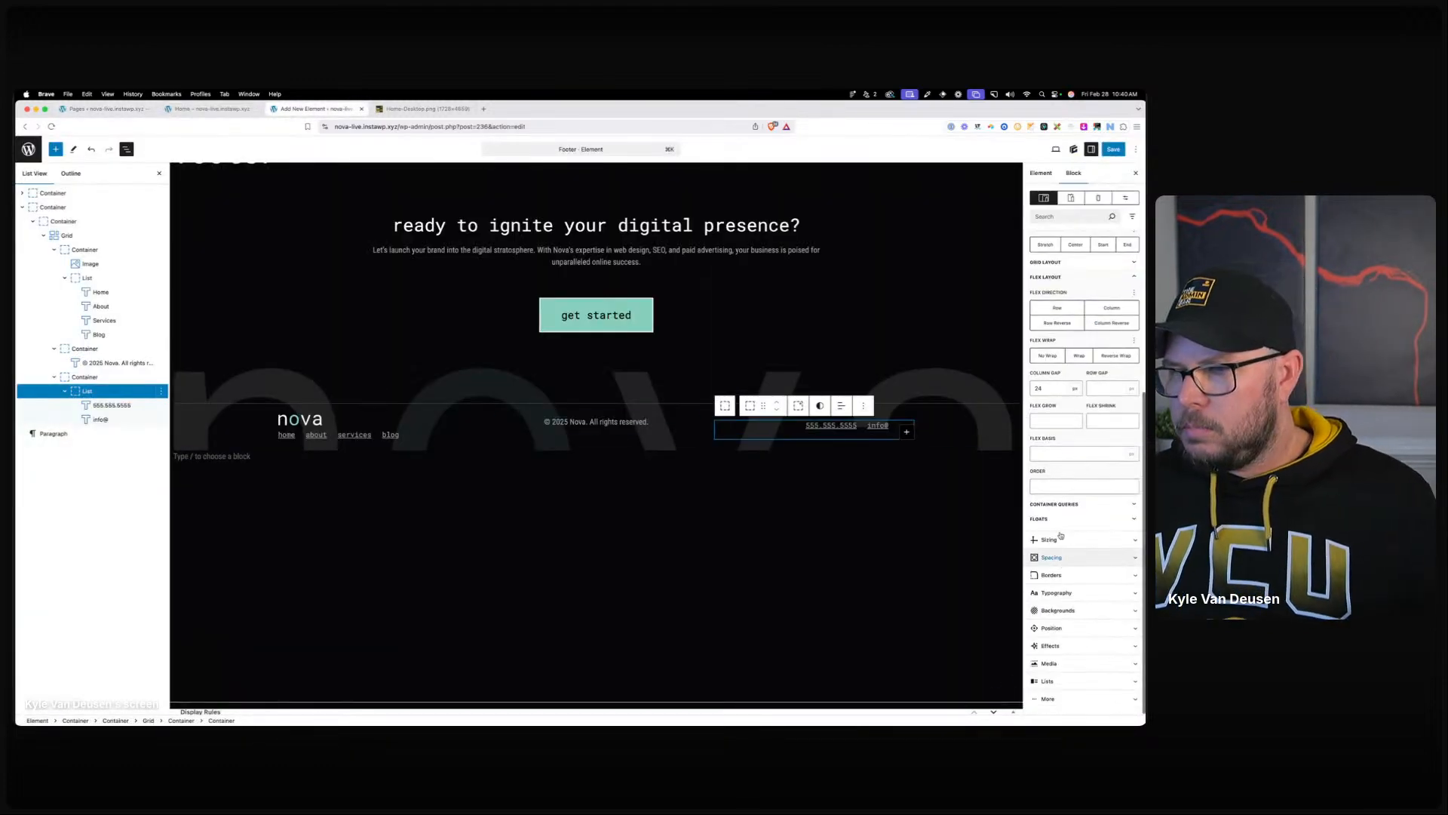
{"action": "left_click", "coordinate": [1062, 560]}
{"action": "scroll", "coordinate": [1082, 654], "scroll_direction": "down", "scroll_amount": 3}
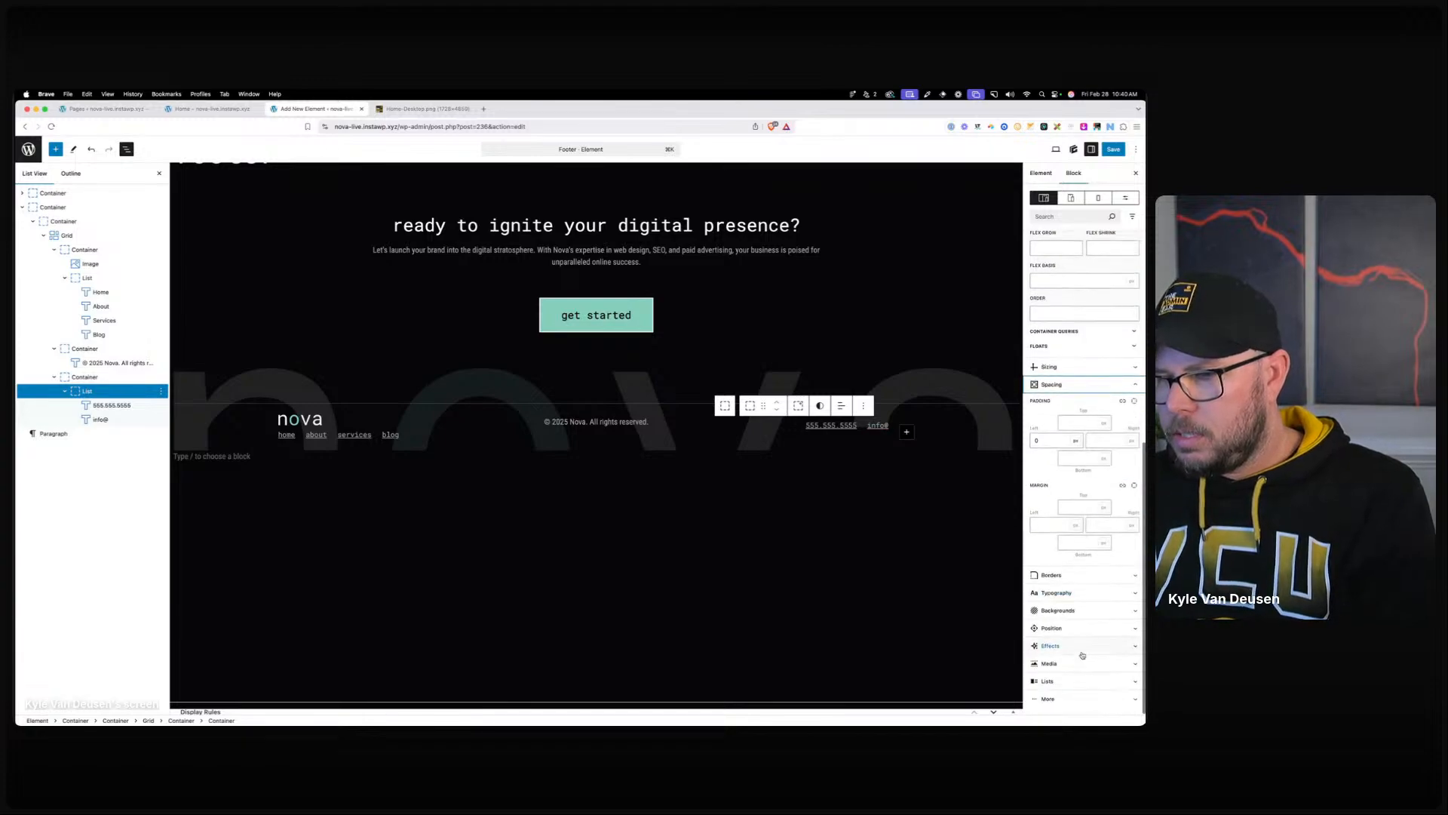
{"action": "left_click", "coordinate": [1090, 538]}
{"action": "type", "text": "0"}
{"action": "left_click", "coordinate": [1059, 521]}
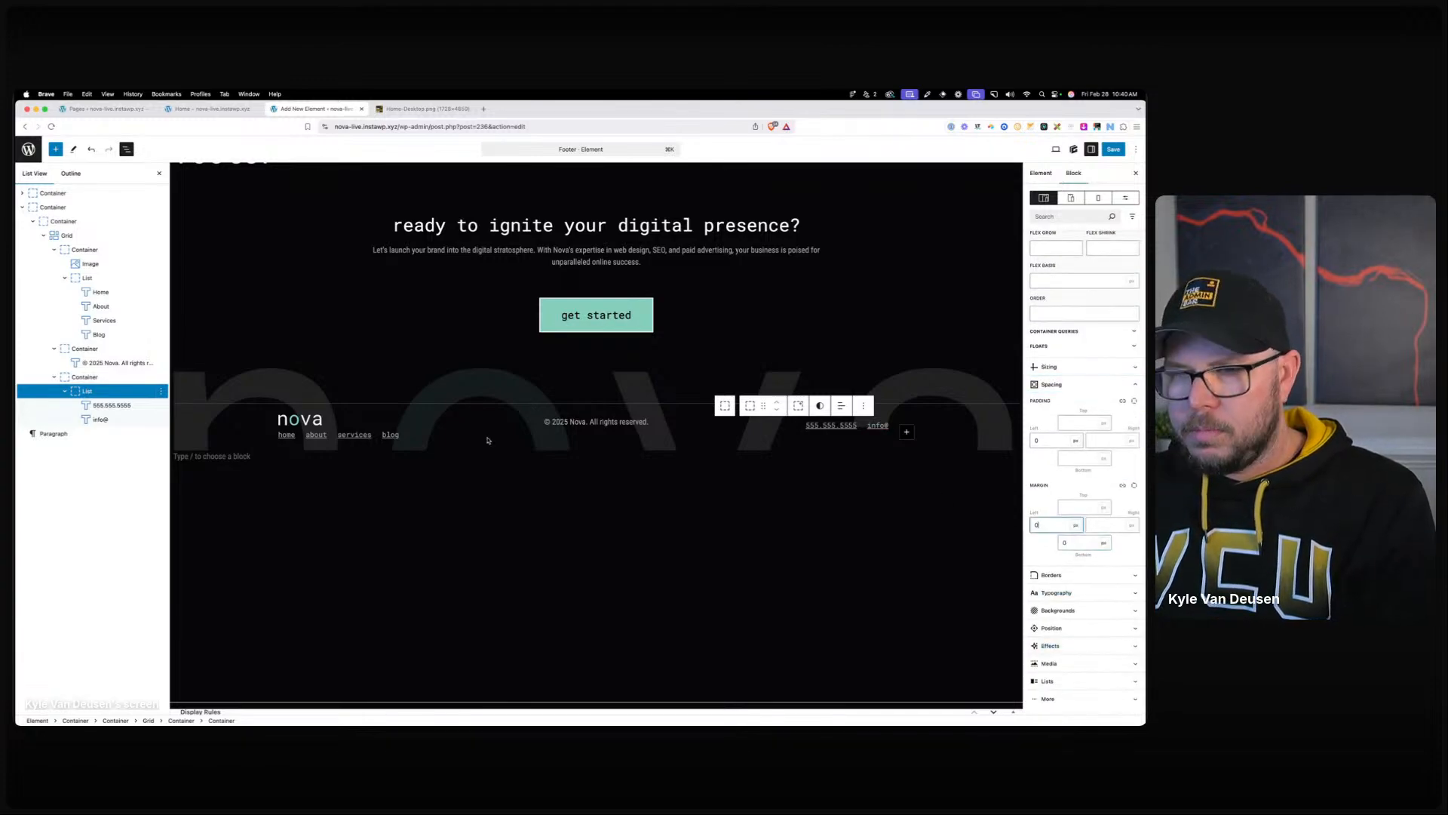
Set the footer links list's left and bottom margins to 0 and save.
{"action": "left_click", "coordinate": [96, 291]}
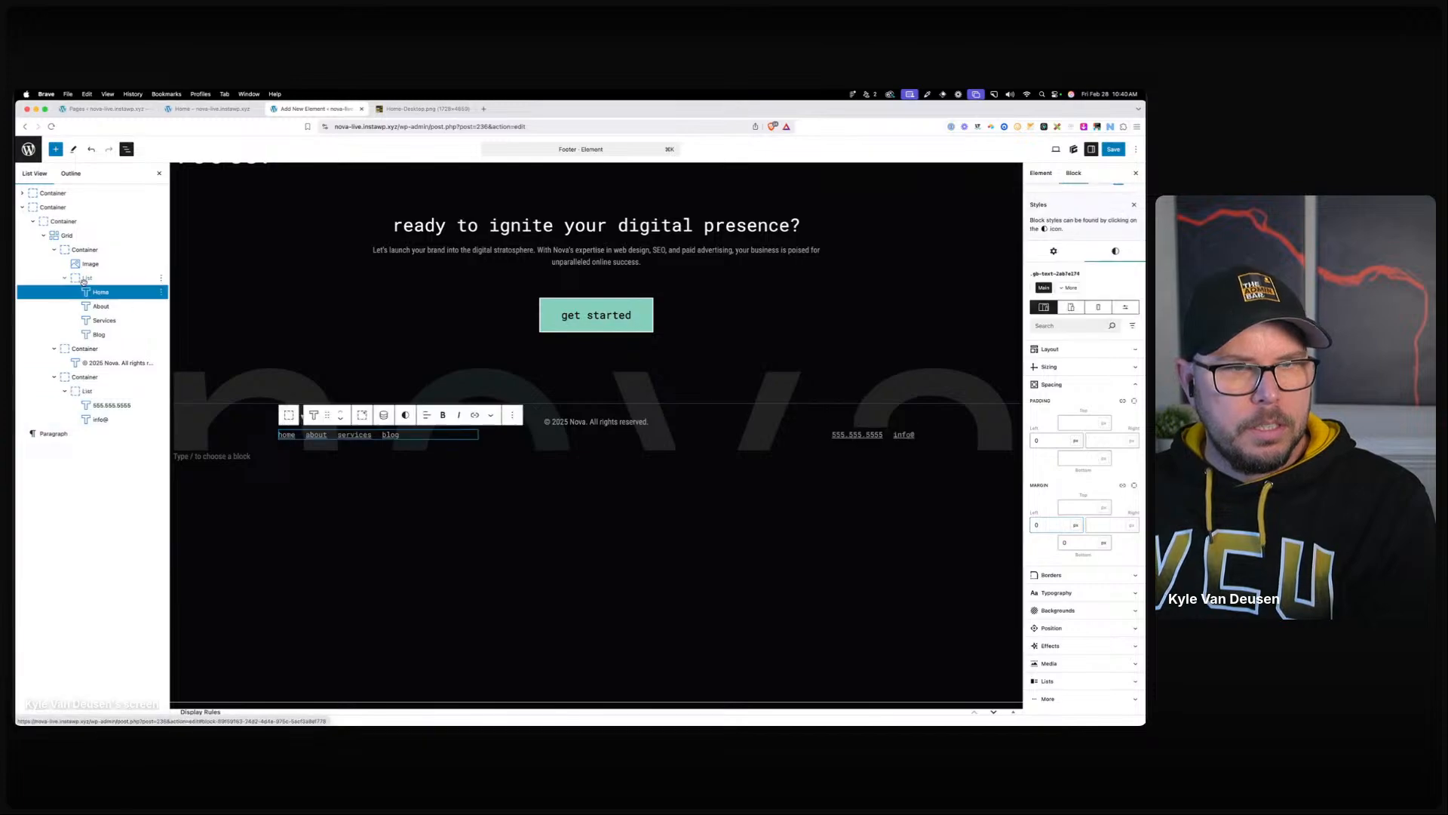
{"action": "left_click", "coordinate": [83, 278]}
{"action": "scroll", "coordinate": [1072, 456], "scroll_direction": "down", "scroll_amount": 5}
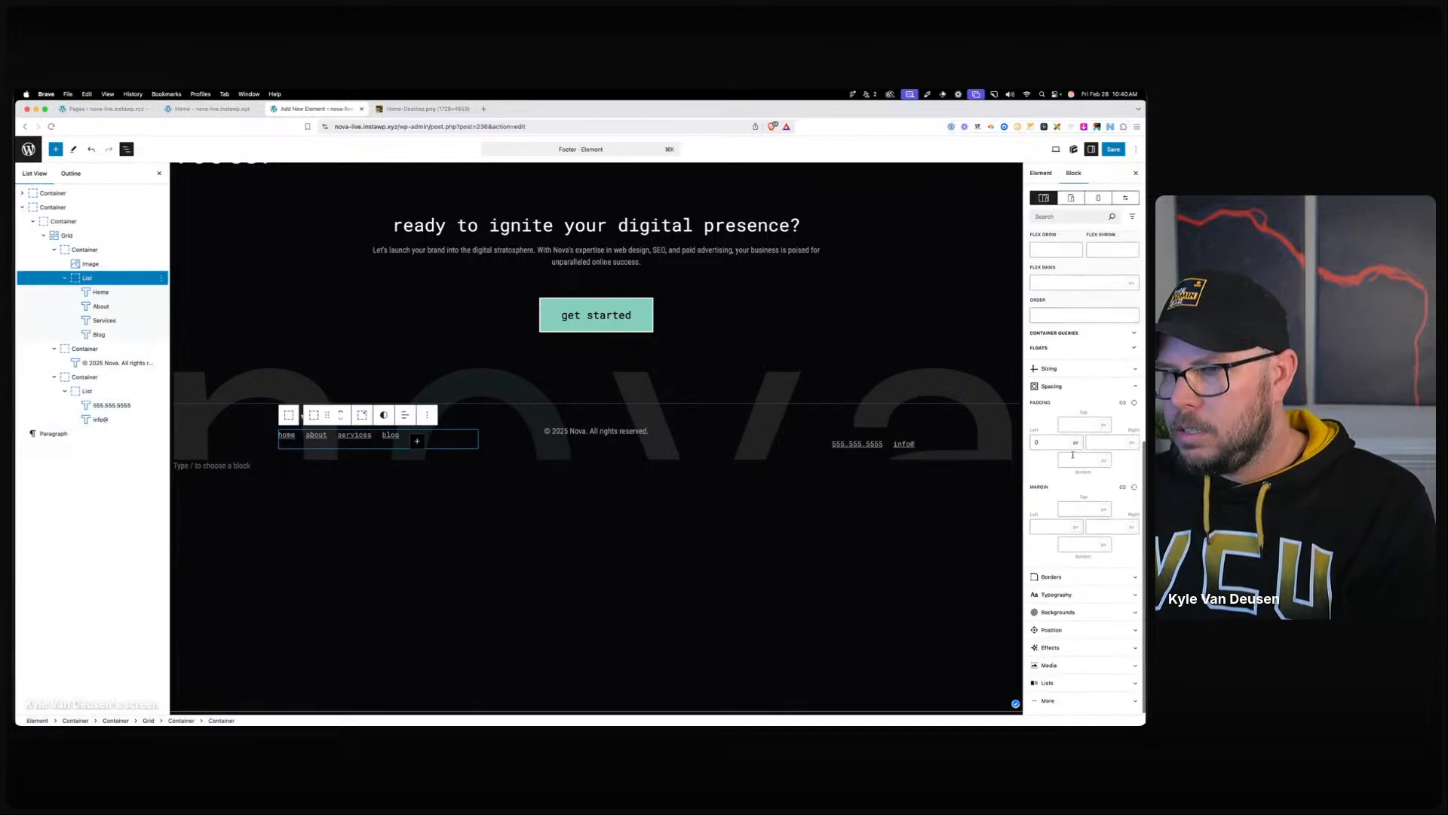
{"action": "left_click", "coordinate": [1052, 525]}
{"action": "type", "text": "0"}
{"action": "left_click", "coordinate": [1080, 543]}
{"action": "type", "text": "0"}
{"action": "left_click", "coordinate": [1114, 148]}
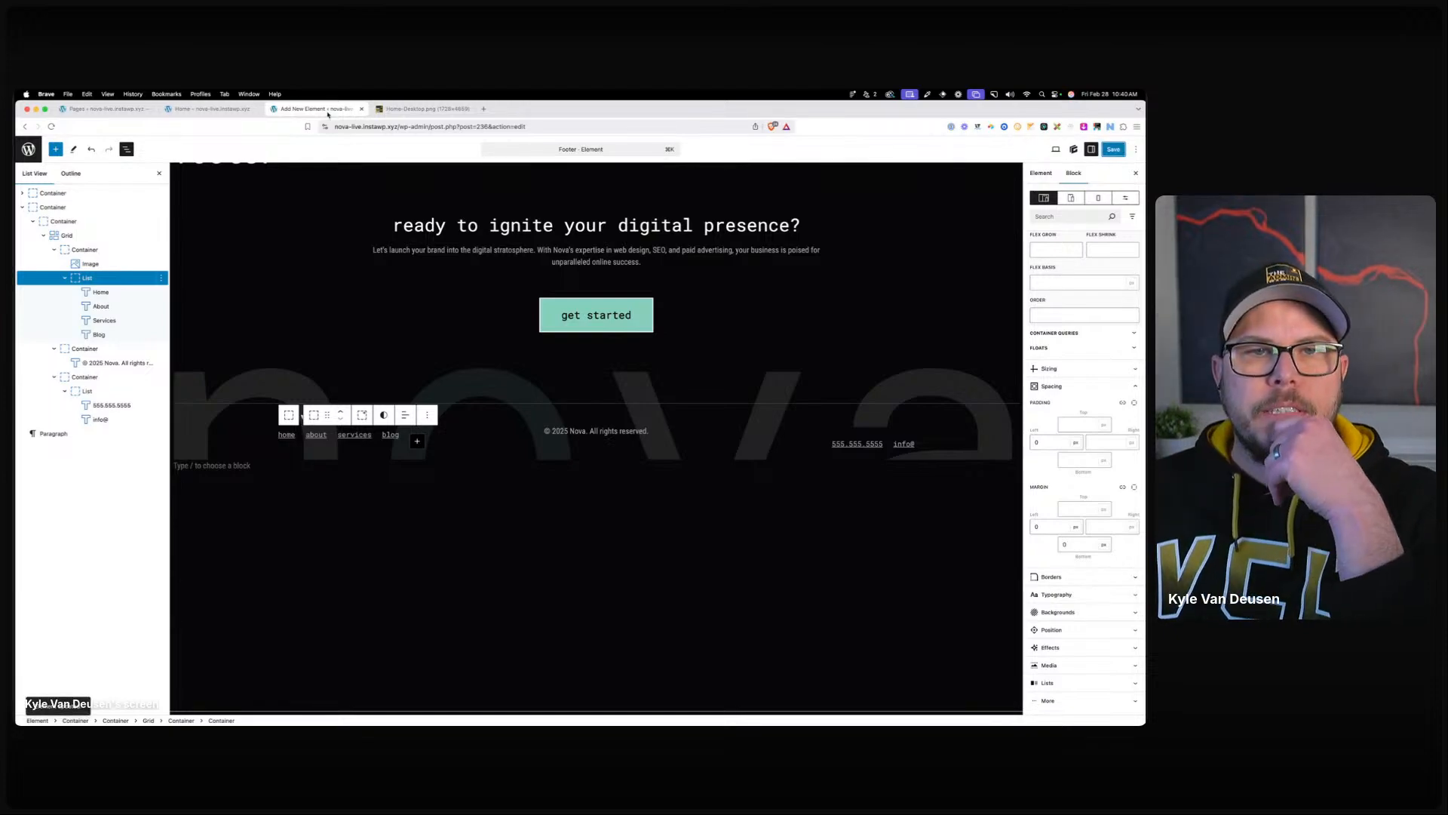
Move the editor tab before the live page and check the live footer.
{"action": "left_click", "coordinate": [215, 110]}
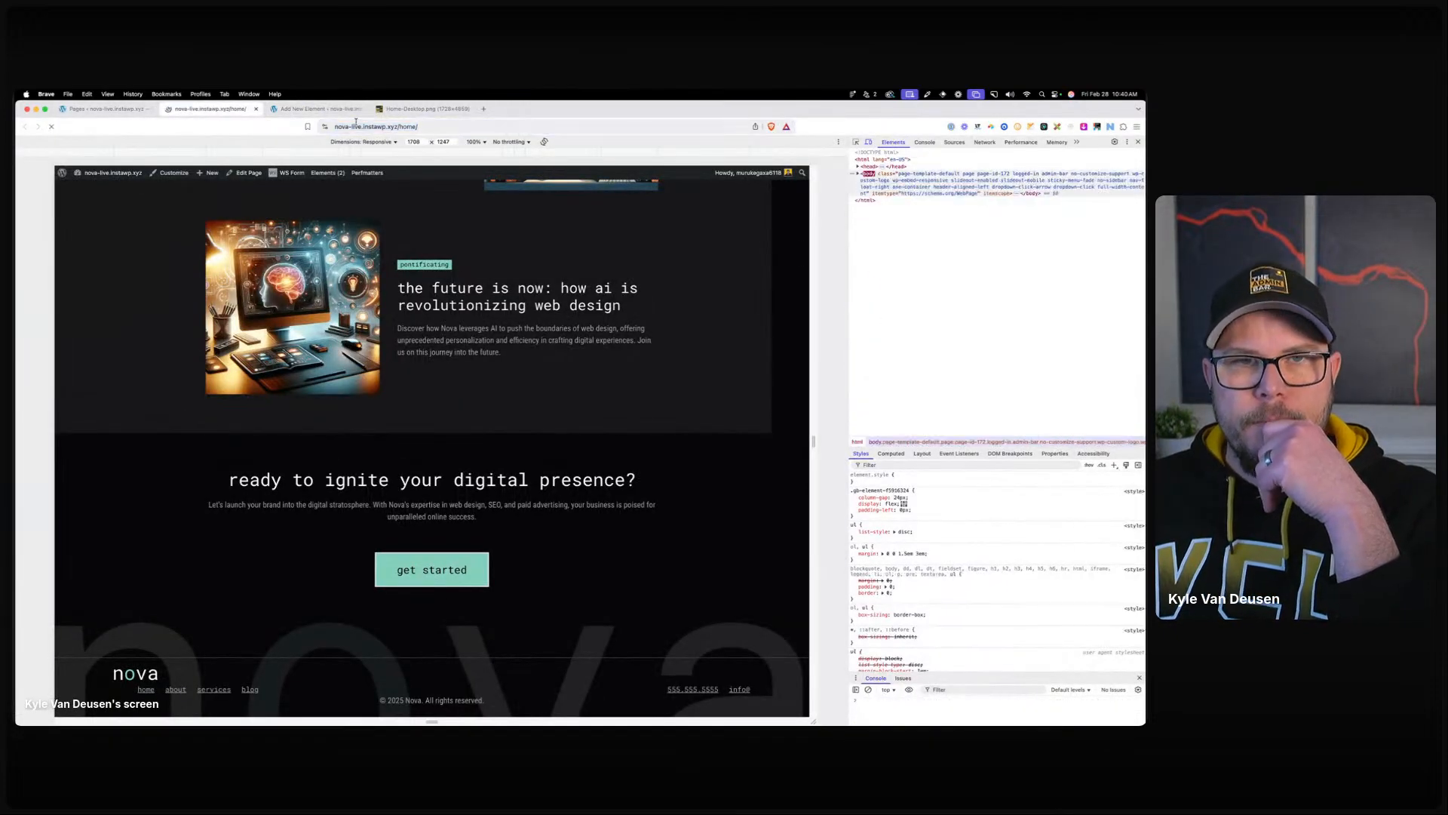
{"action": "left_click", "coordinate": [302, 110]}
{"action": "left_click_drag", "start_coordinate": [302, 110], "coordinate": [201, 110]}
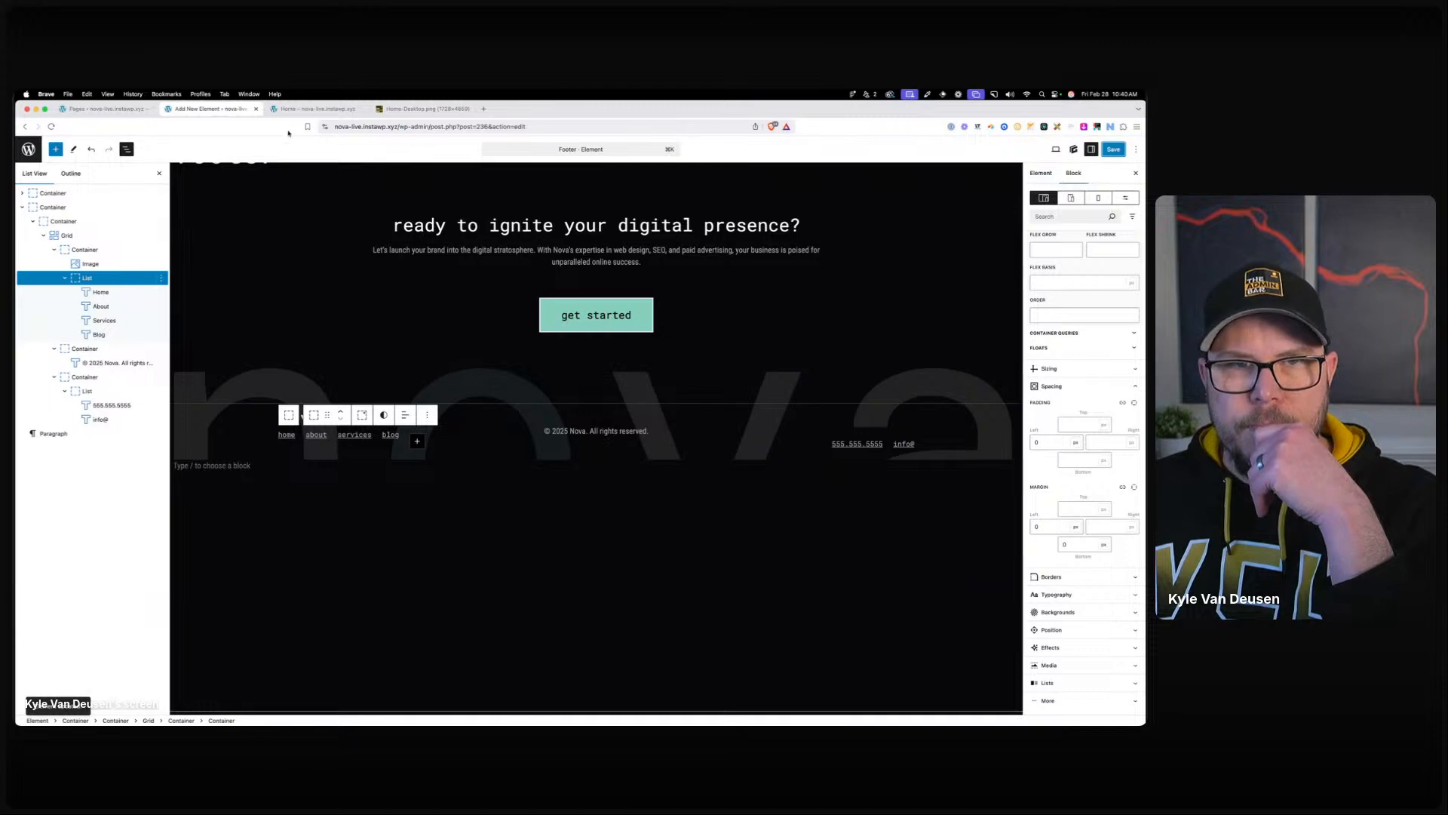
{"action": "left_click", "coordinate": [313, 109]}
{"action": "scroll", "coordinate": [446, 469], "scroll_direction": "down", "scroll_amount": 10}
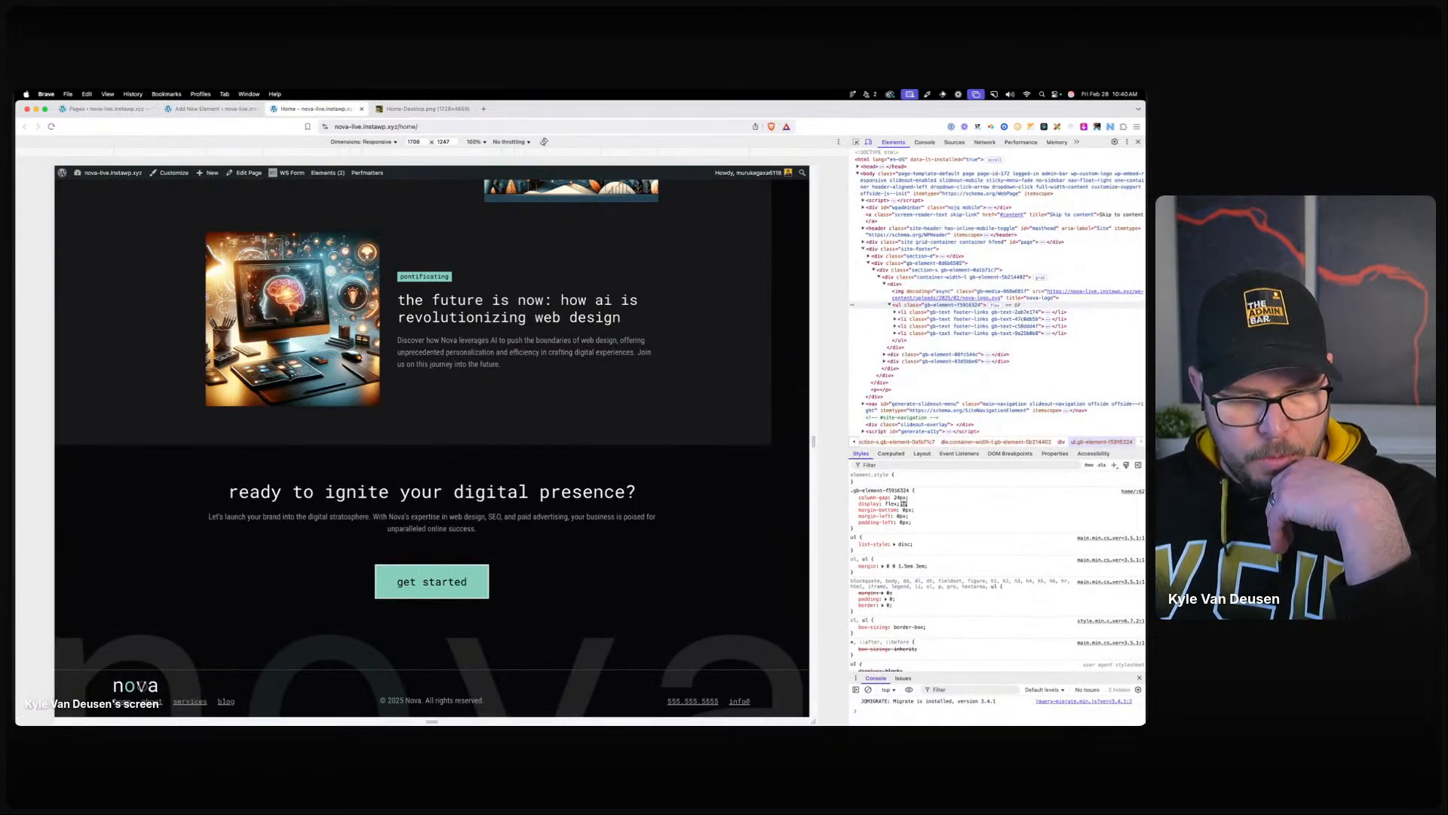
{"action": "left_click", "coordinate": [224, 109]}
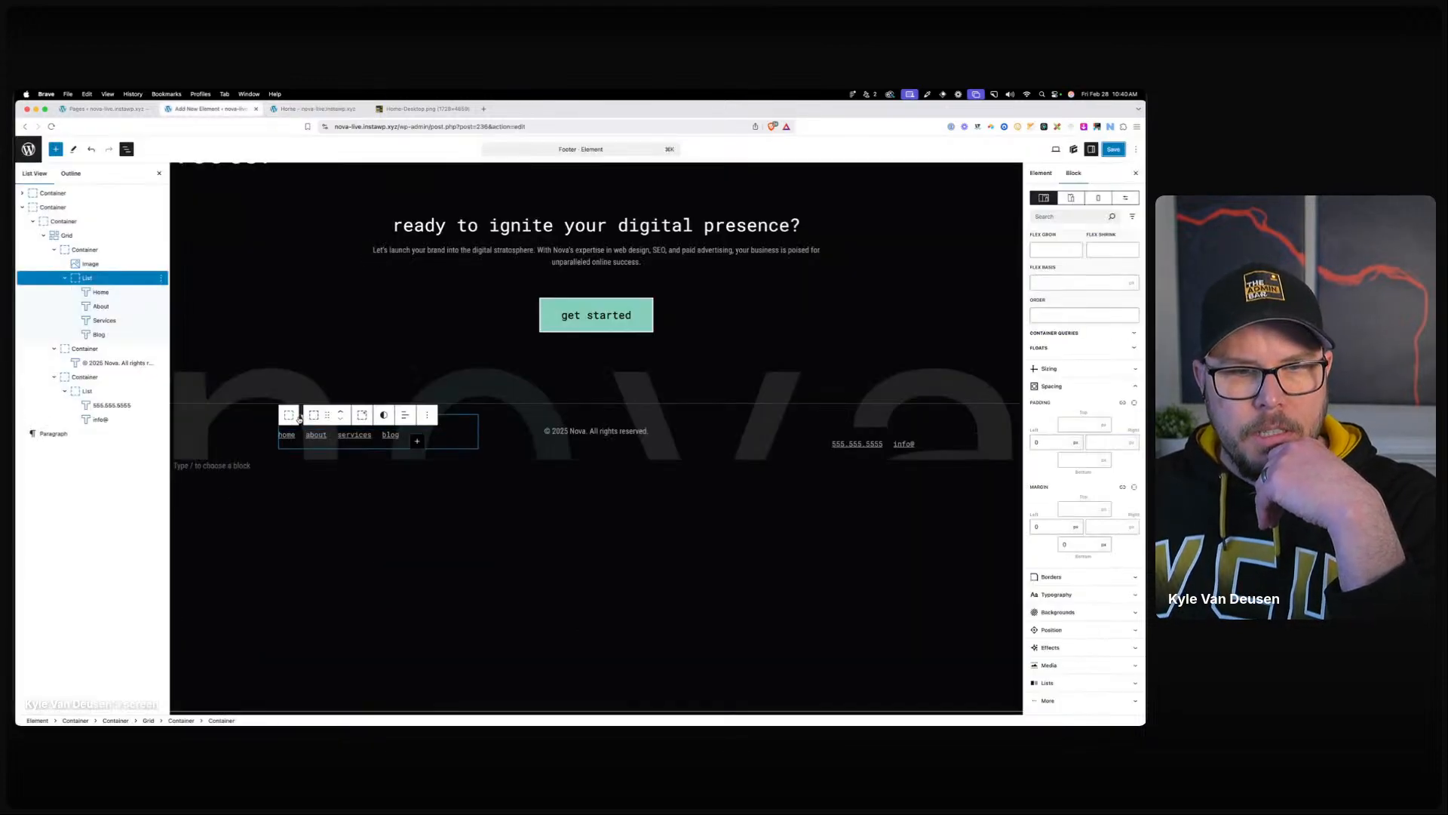
Edit the nova logo image's bottom margin and review the footer grid and its parent container.
{"action": "left_click", "coordinate": [299, 420]}
{"action": "scroll", "coordinate": [1056, 528], "scroll_direction": "down", "scroll_amount": 1}
{"action": "left_click", "coordinate": [1051, 558]}
{"action": "scroll", "coordinate": [1080, 605], "scroll_direction": "down", "scroll_amount": 4}
{"action": "left_click", "coordinate": [1080, 540]}
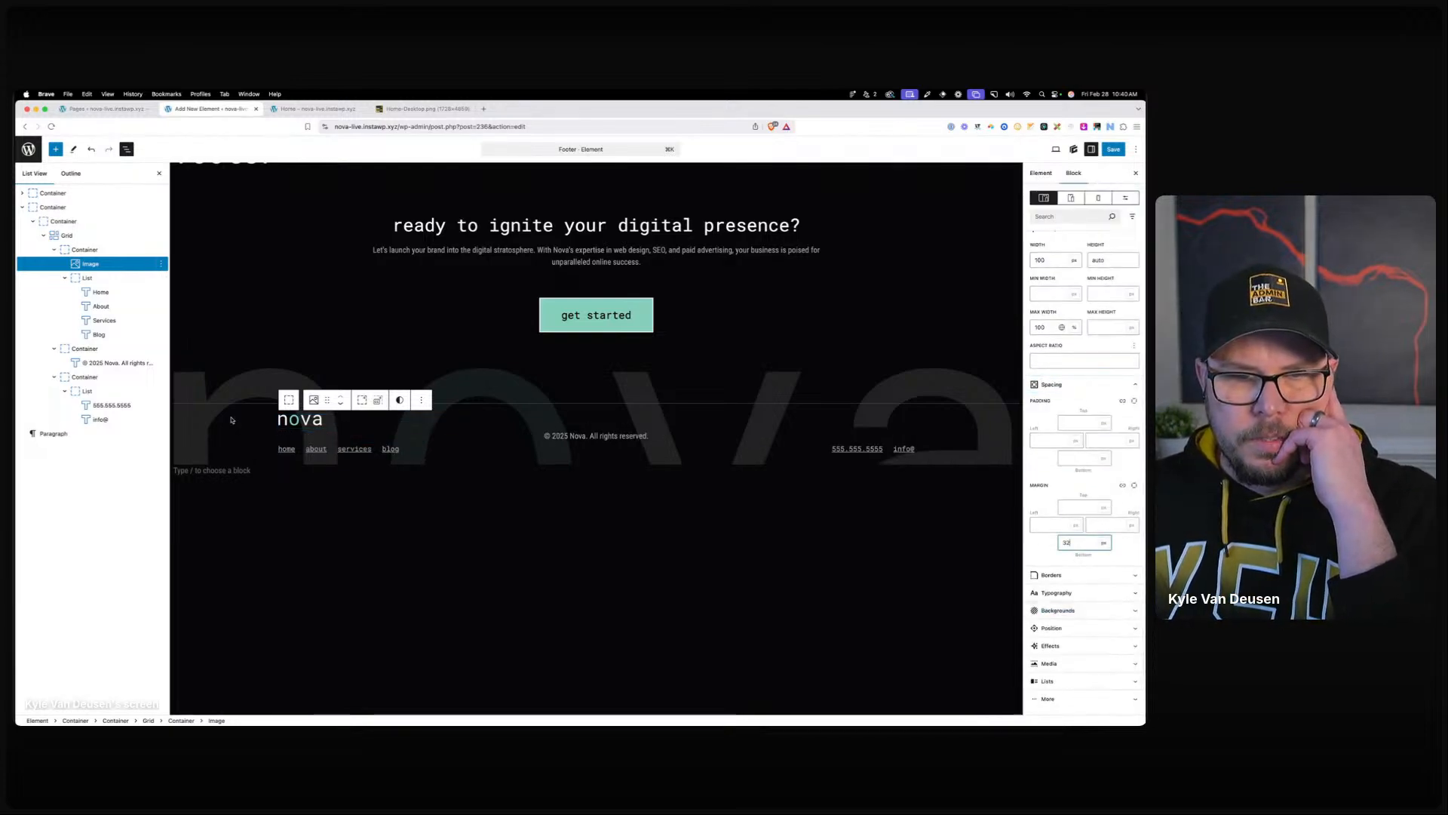
{"action": "left_click", "coordinate": [67, 235]}
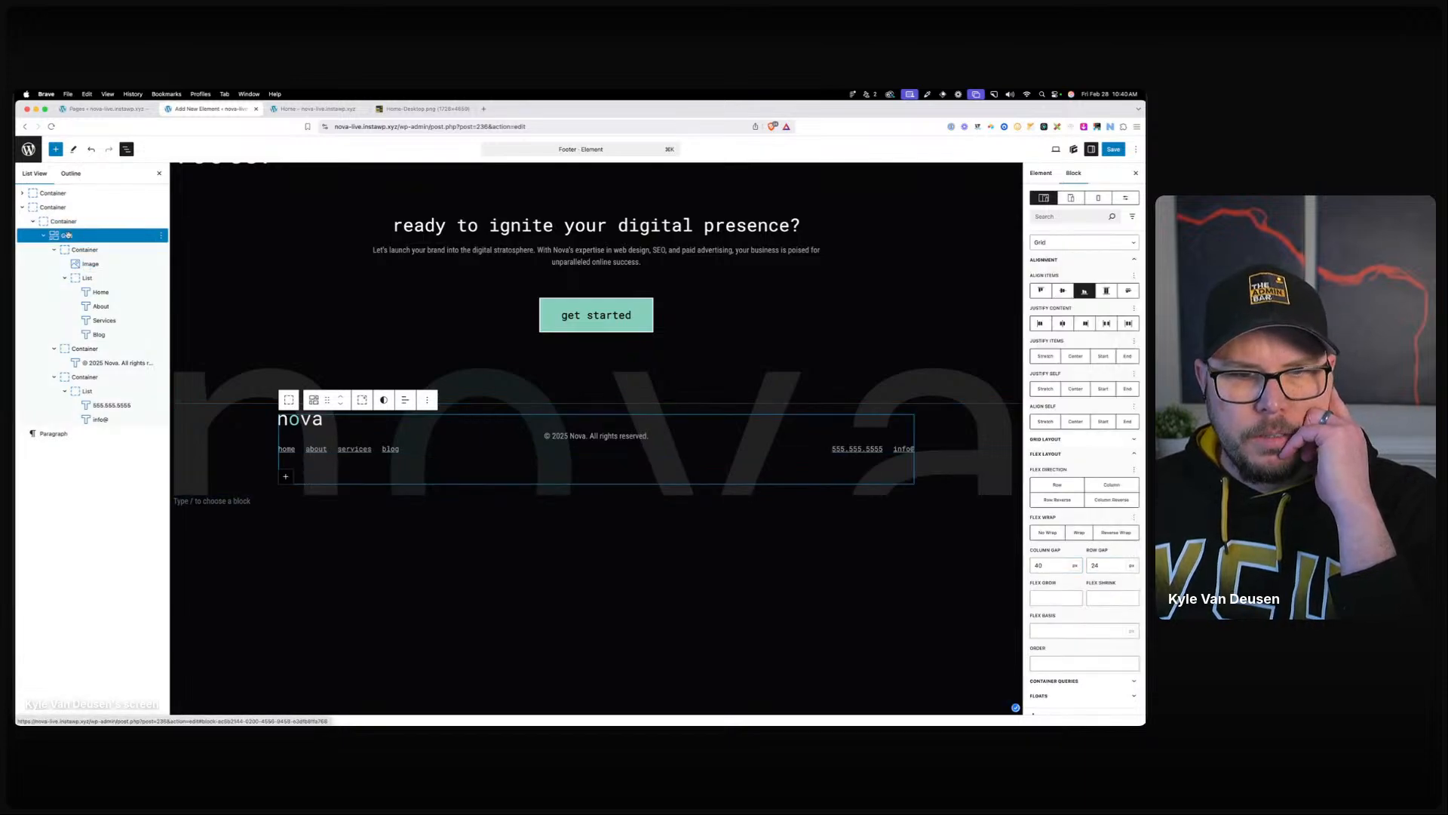
{"action": "left_click", "coordinate": [66, 220]}
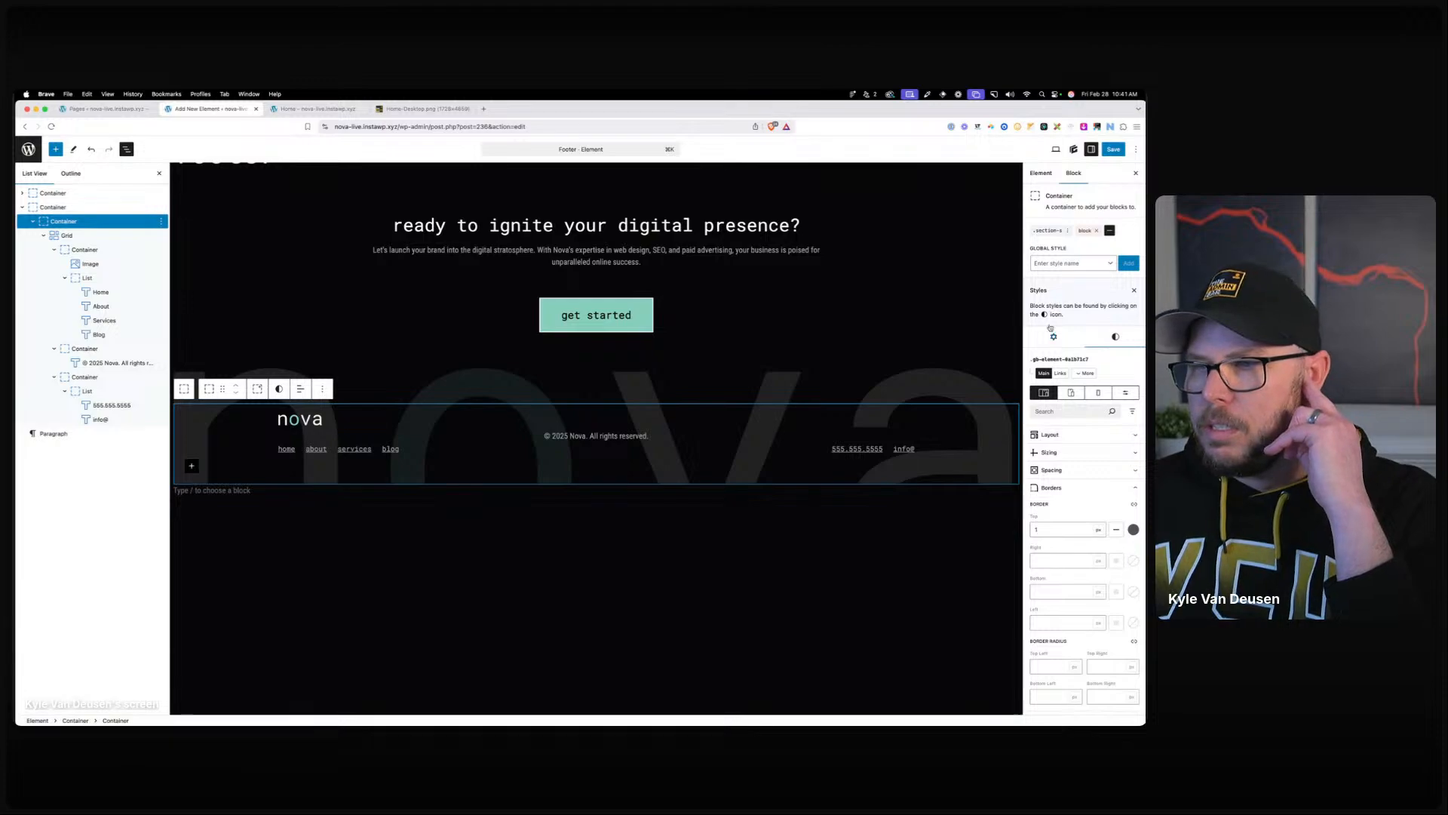
{"action": "scroll", "coordinate": [1090, 464], "scroll_direction": "down", "scroll_amount": 2}
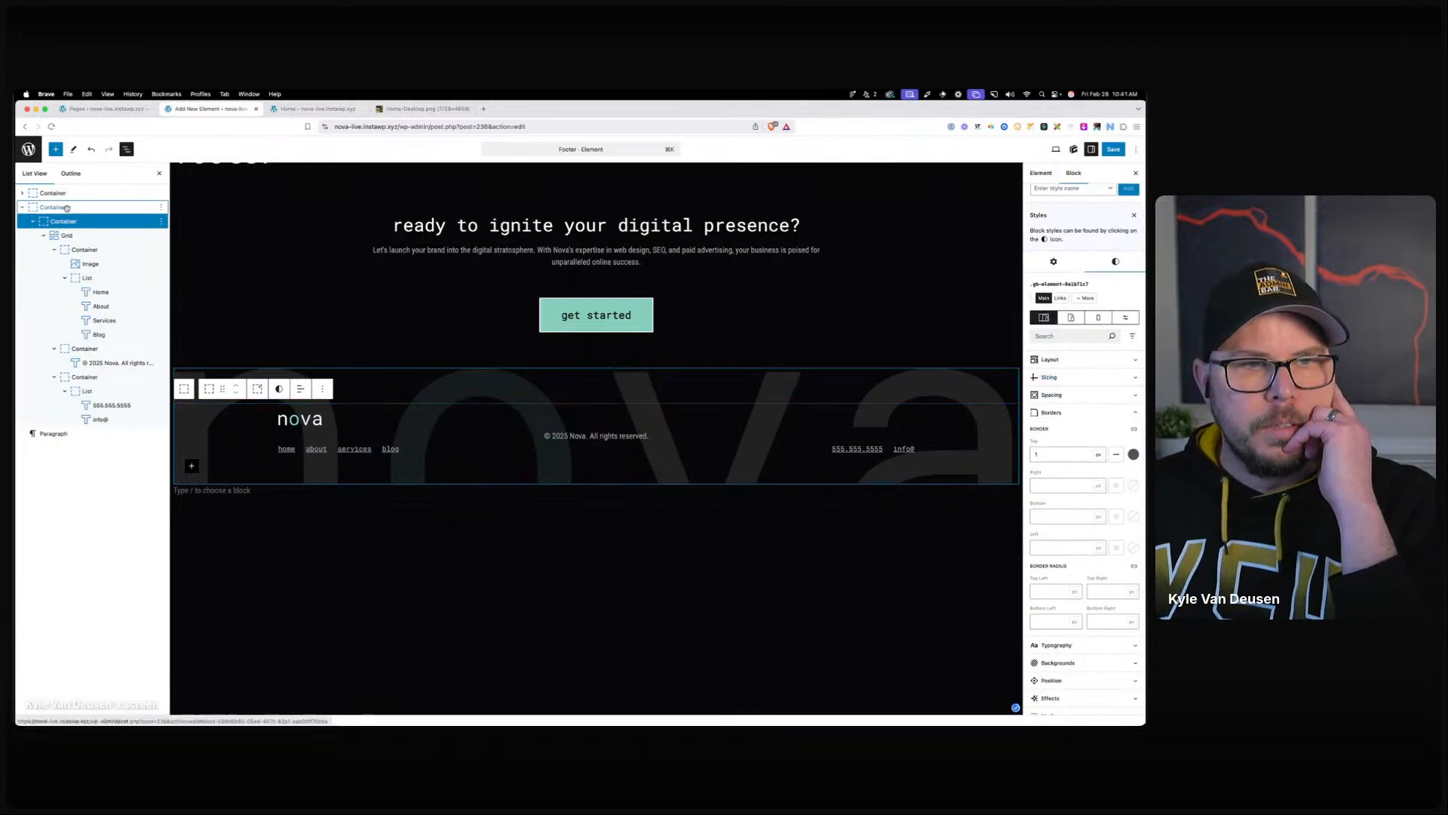
Give the footer grid a top margin of 32 and reload the live Home page.
{"action": "left_click", "coordinate": [76, 234]}
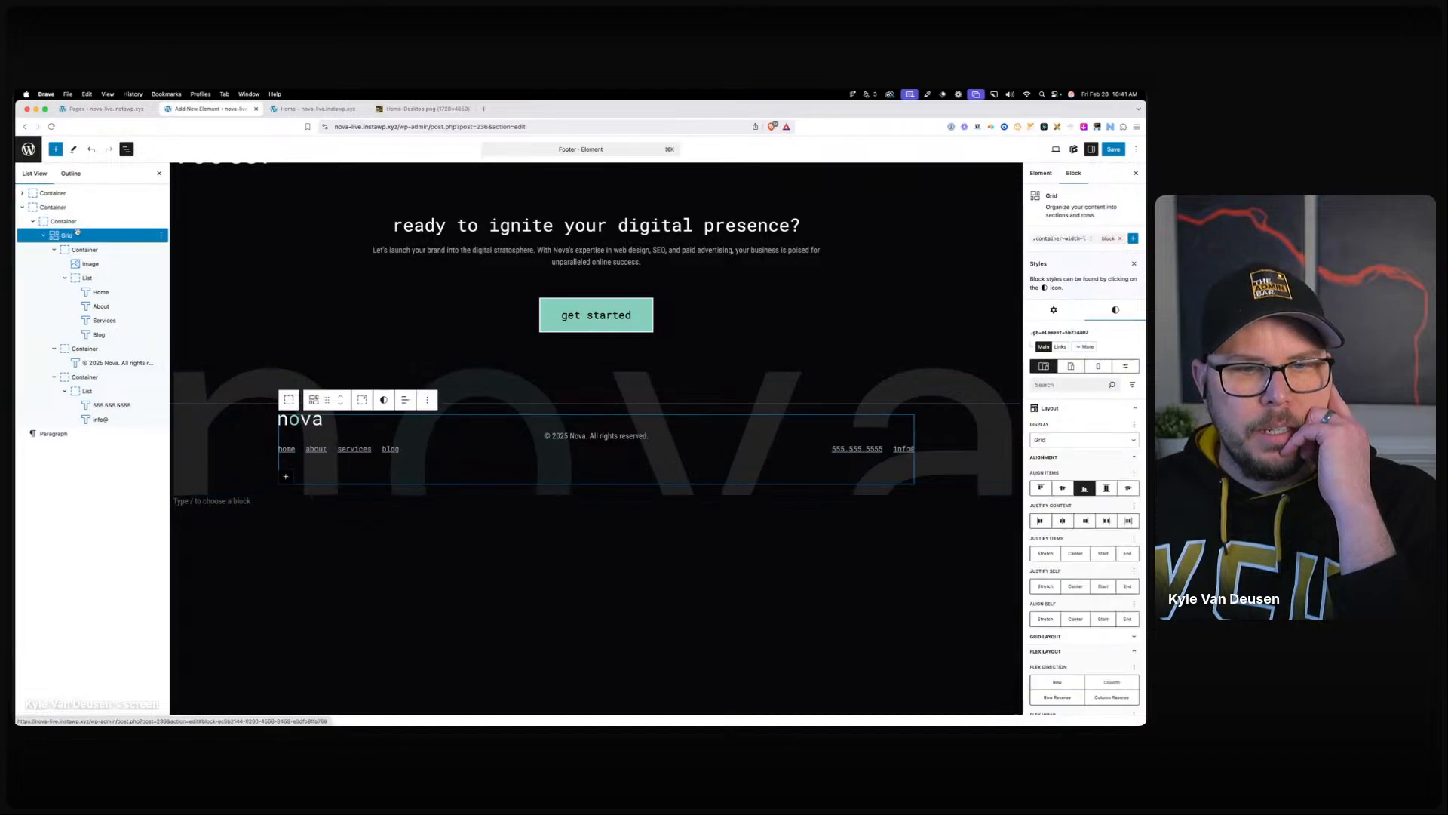
{"action": "scroll", "coordinate": [1078, 491], "scroll_direction": "down", "scroll_amount": 5}
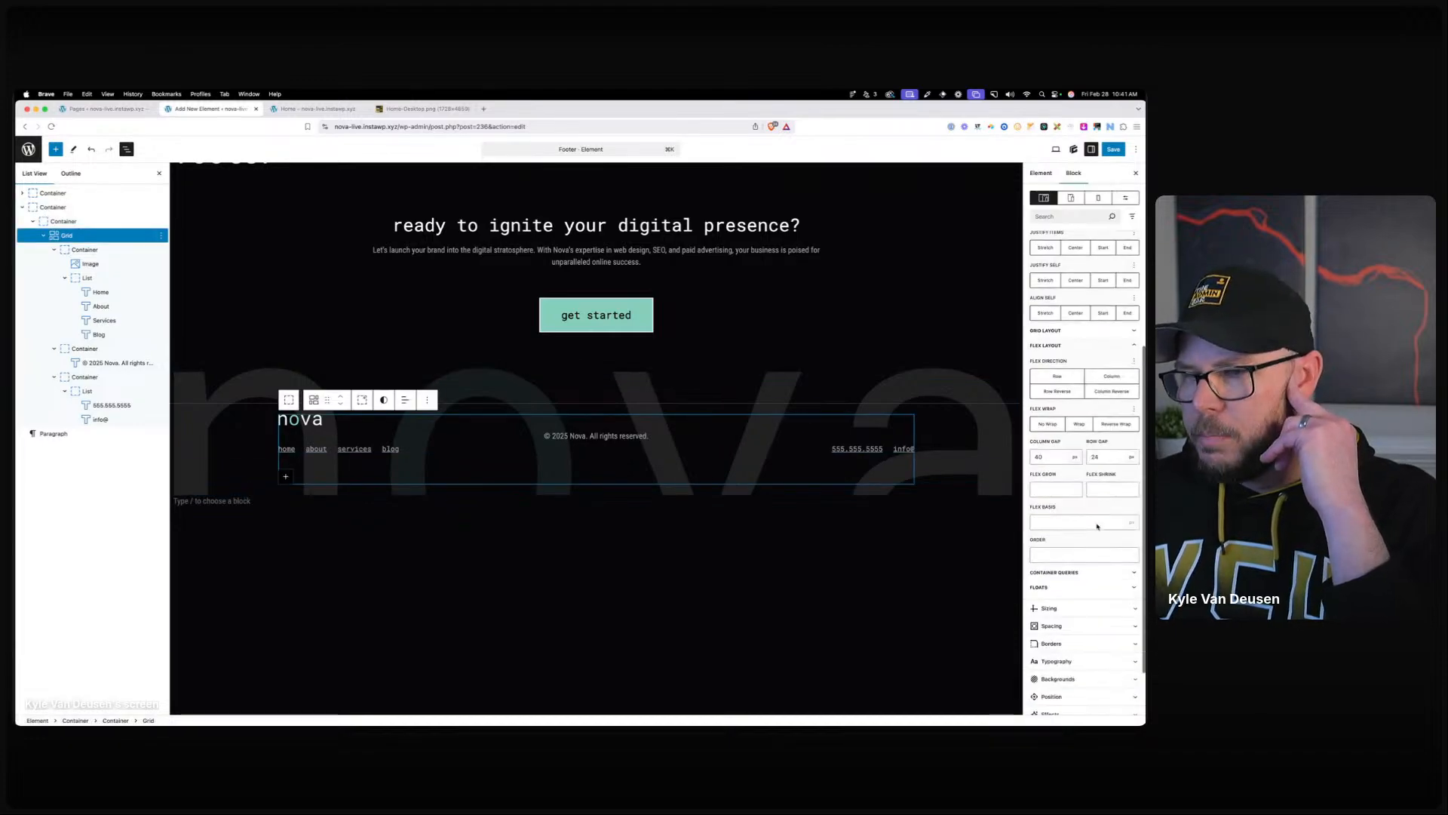
{"action": "left_click", "coordinate": [1077, 555]}
{"action": "left_click", "coordinate": [1080, 595]}
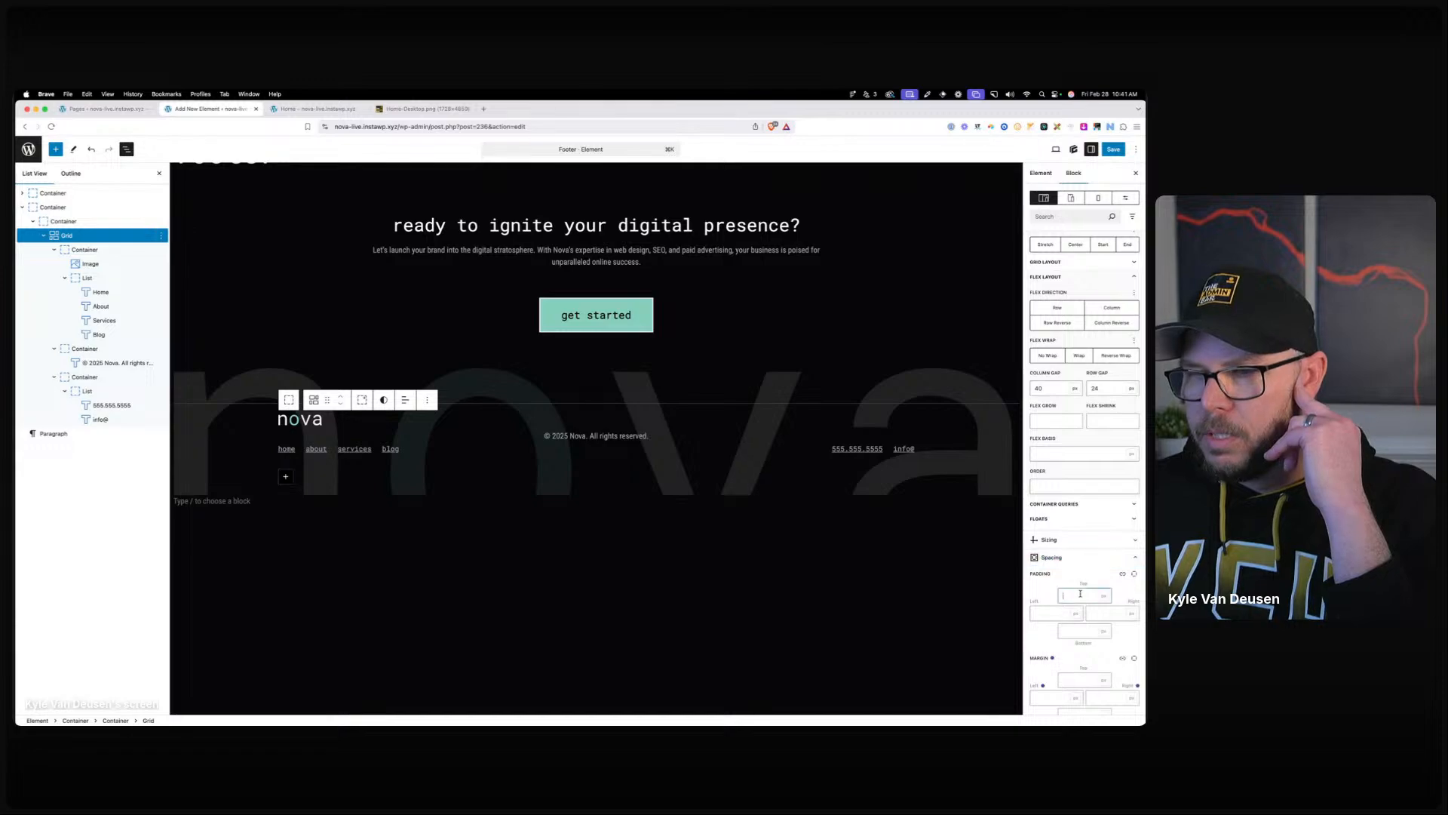
{"action": "left_click", "coordinate": [1079, 678]}
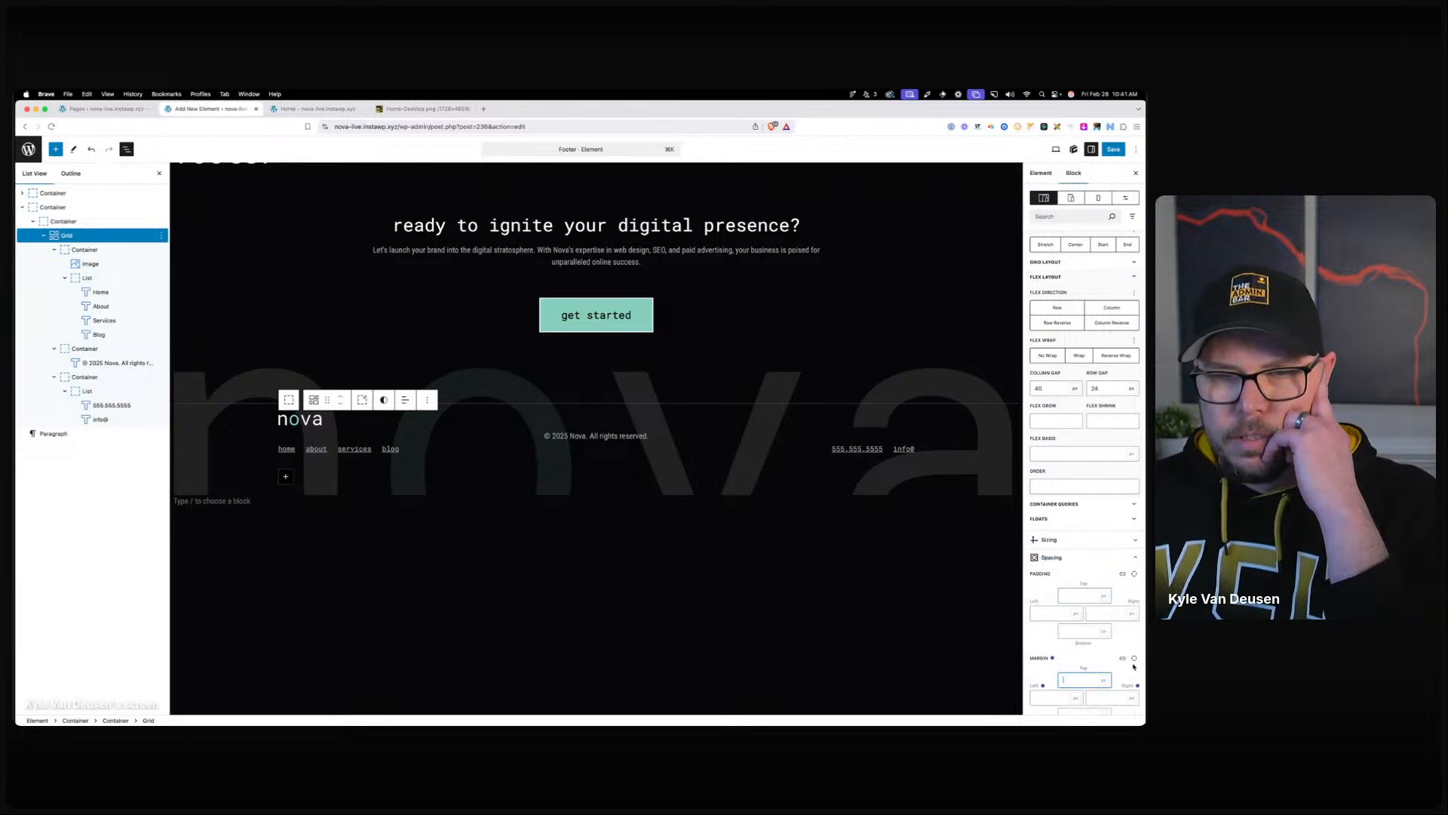
{"action": "type", "text": "32"}
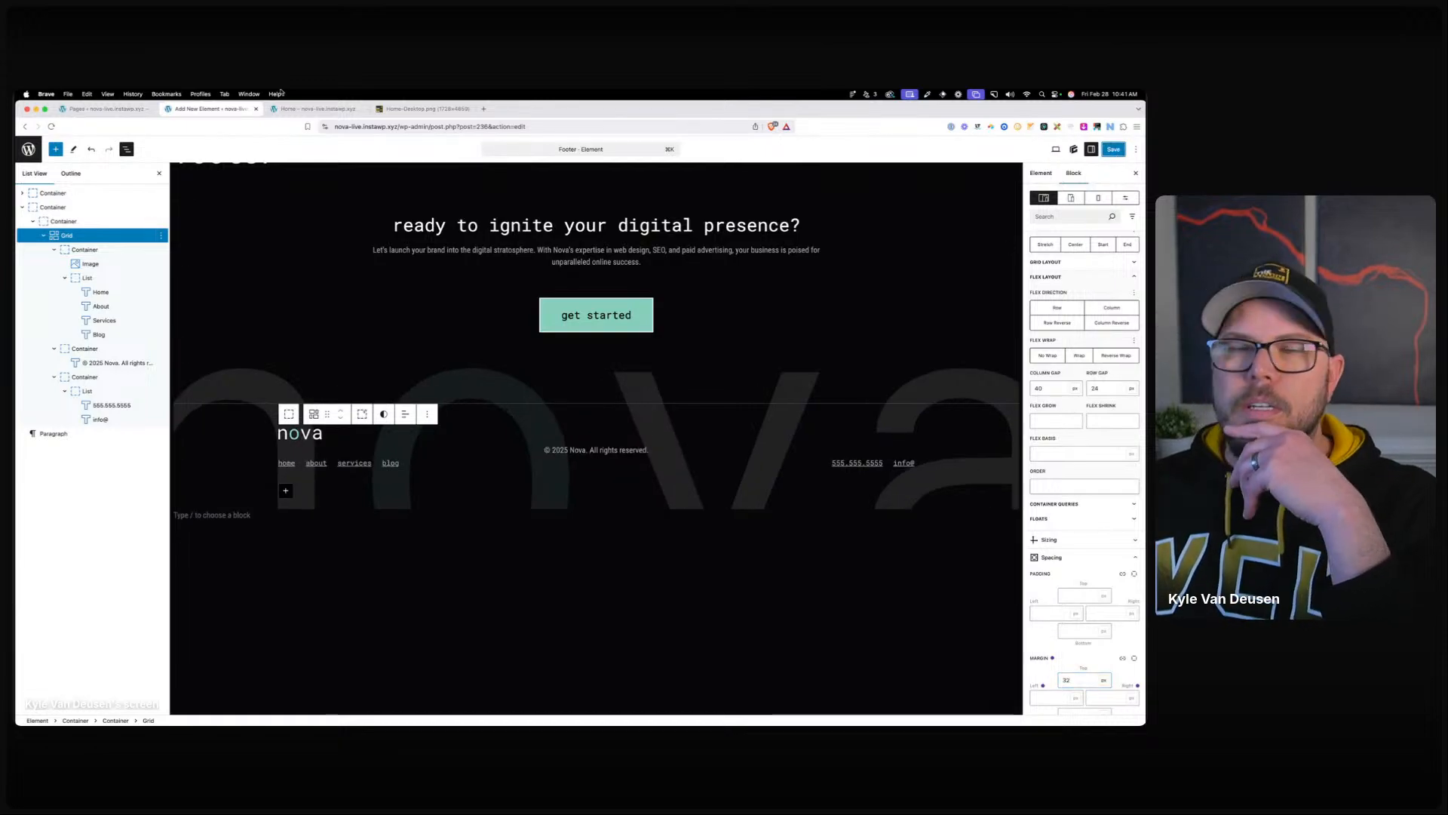
{"action": "left_click", "coordinate": [317, 109]}
{"action": "key", "text": "Return"}
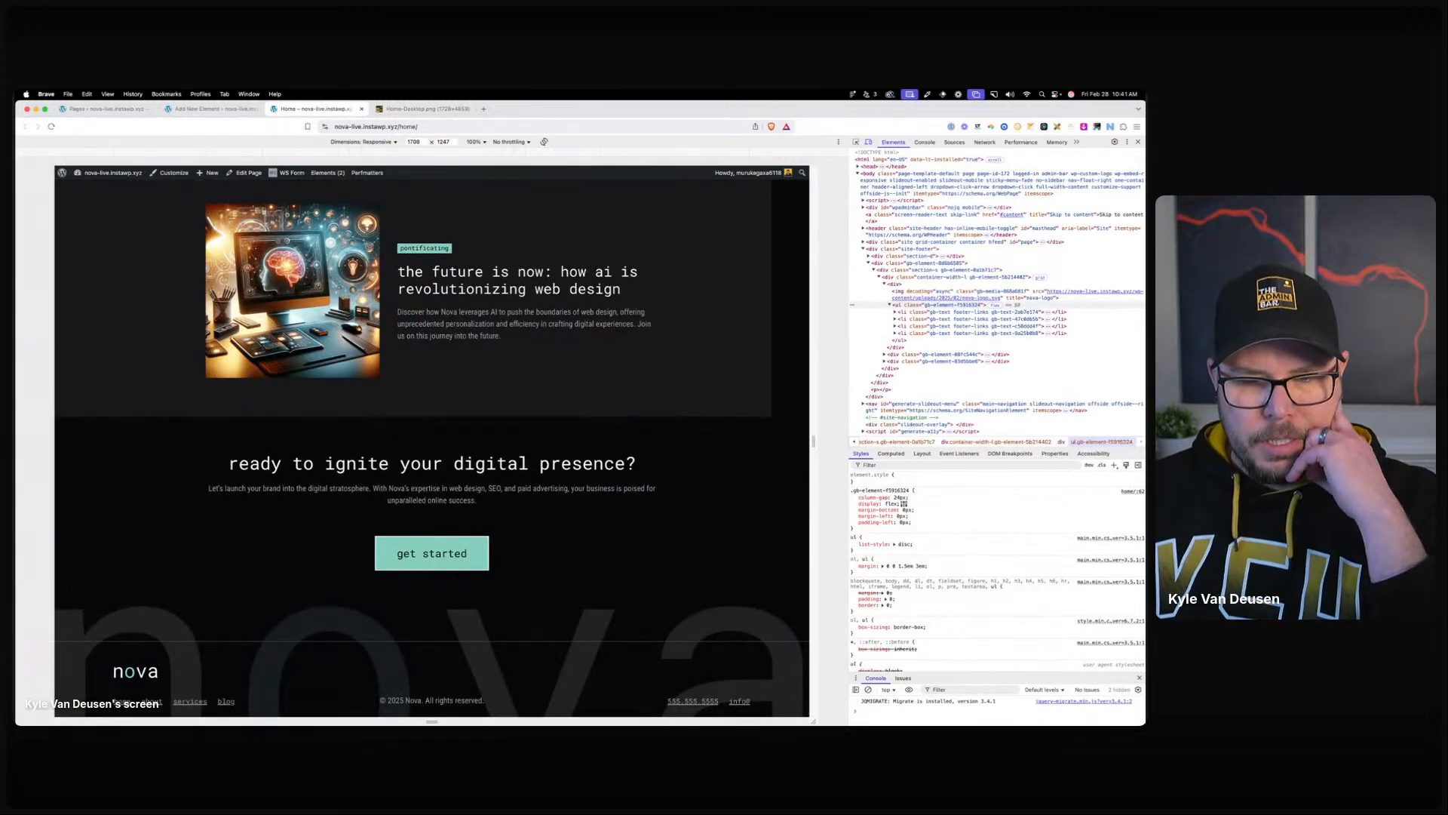
Check the live footer at about 867 px and narrower, then return to the Footer editor.
{"action": "left_click_drag", "start_coordinate": [816, 430], "coordinate": [628, 436]}
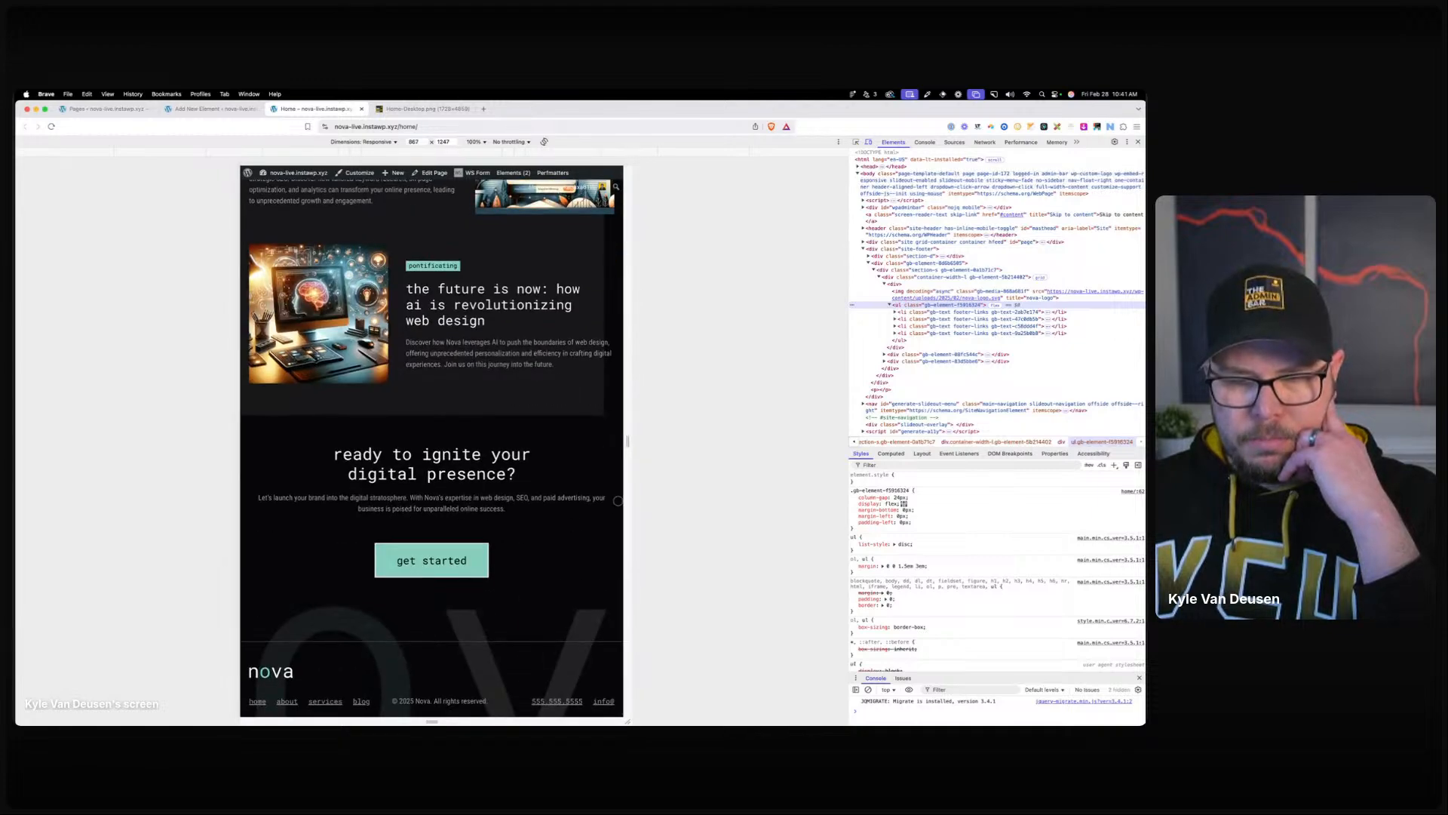
{"action": "left_click_drag", "start_coordinate": [622, 495], "coordinate": [601, 488]}
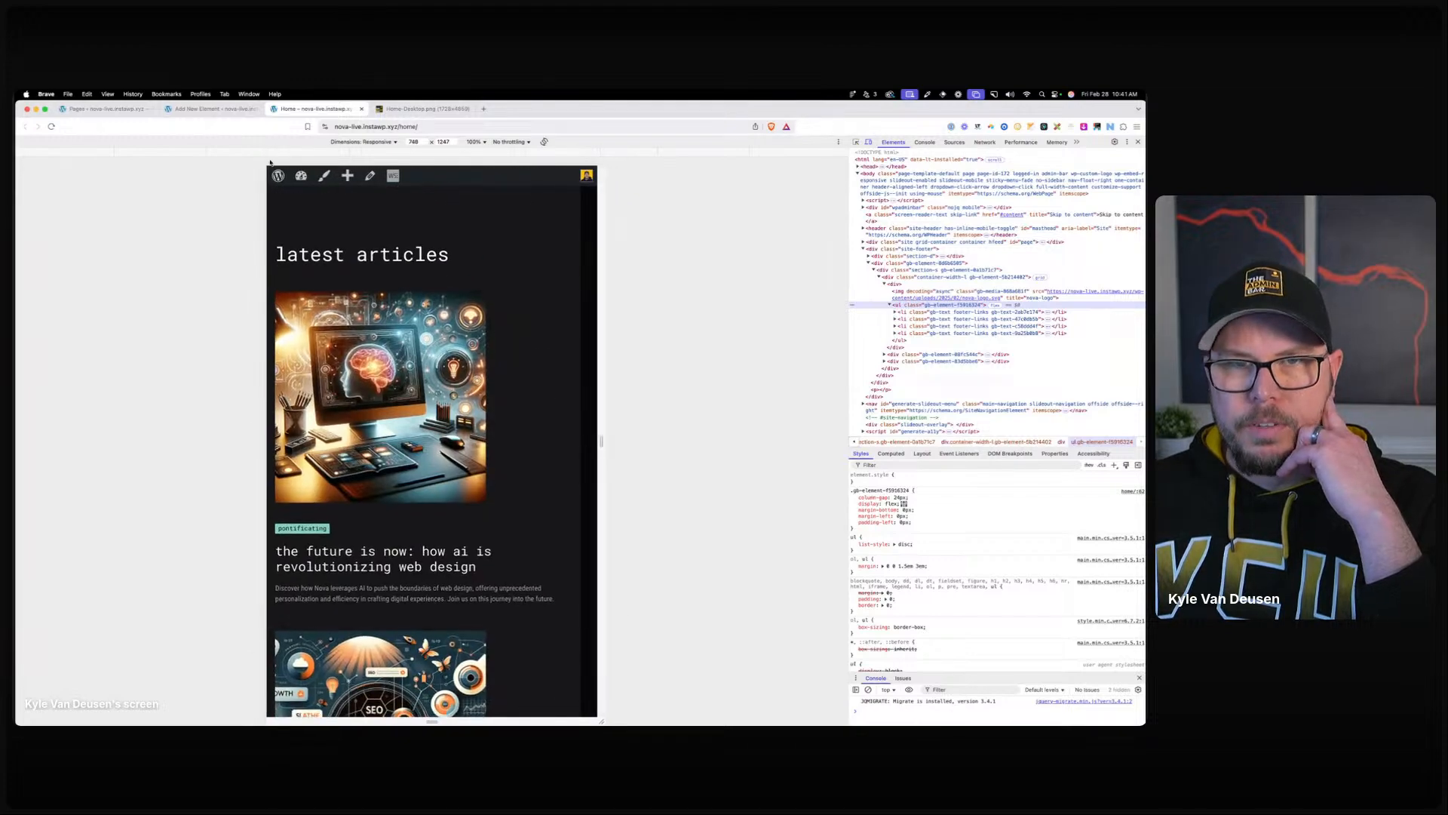
{"action": "left_click", "coordinate": [204, 109]}
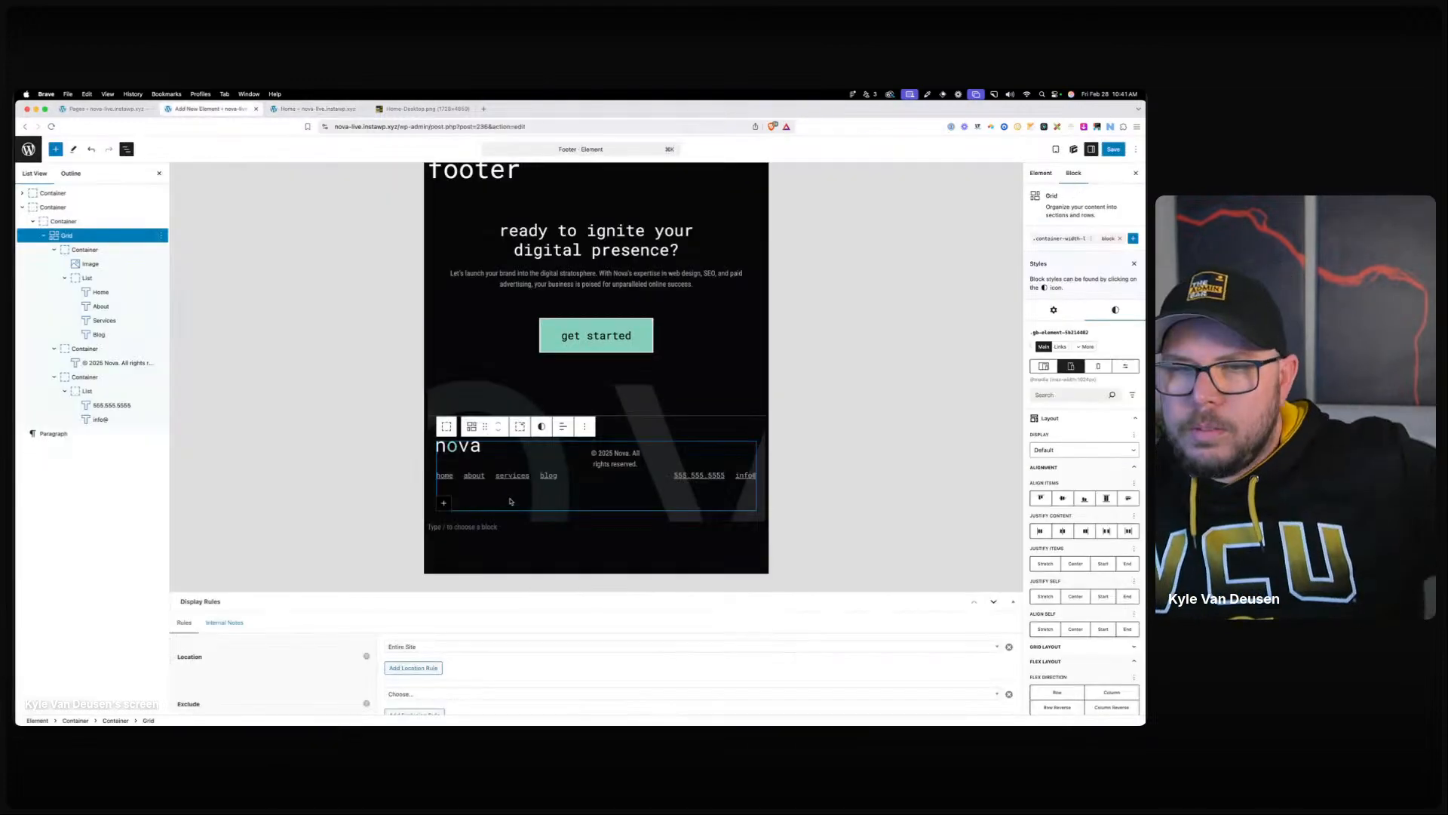
Set the copyright container's layout order to 3.
{"action": "left_click", "coordinate": [68, 235]}
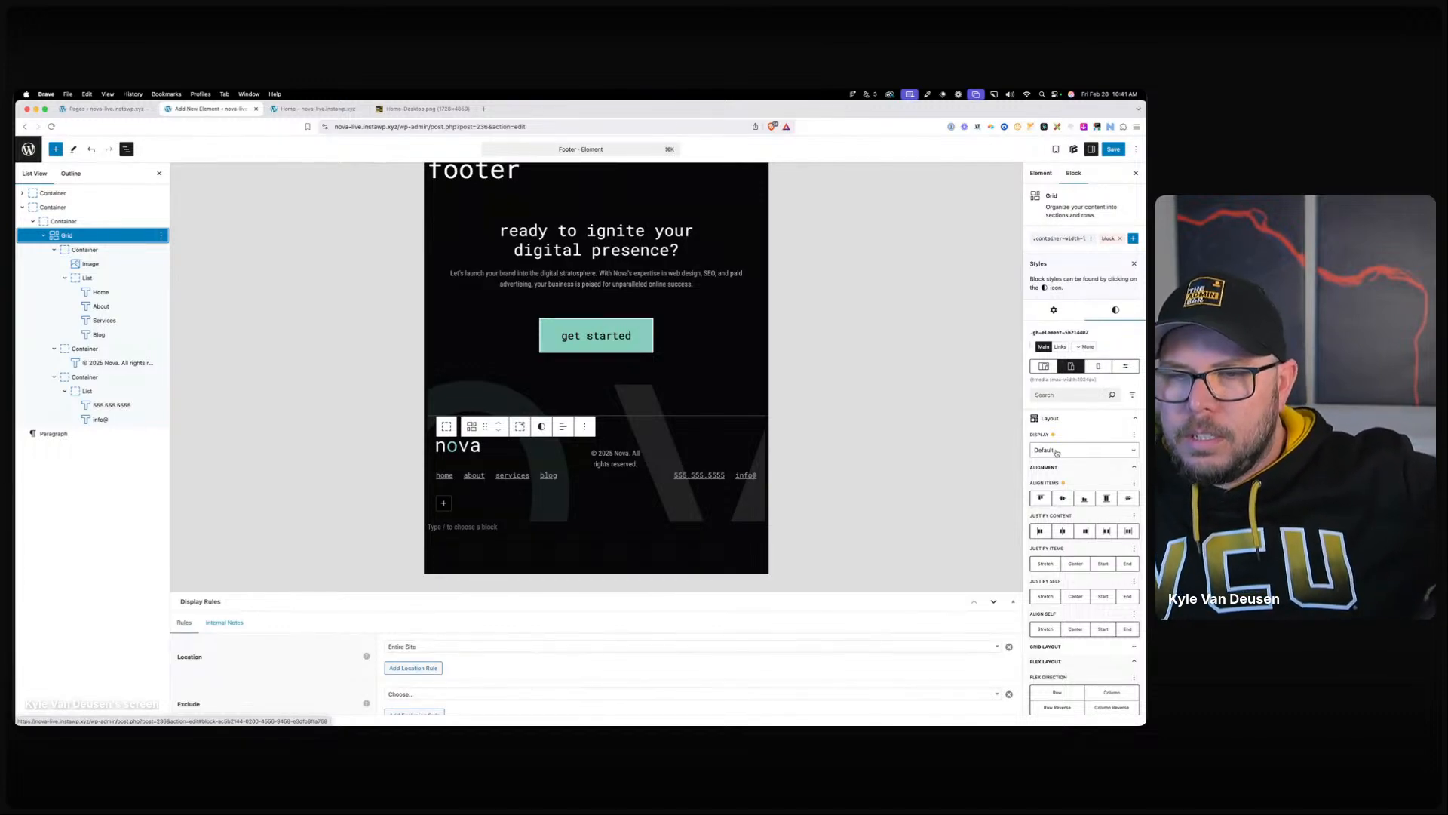
{"action": "left_click", "coordinate": [100, 350]}
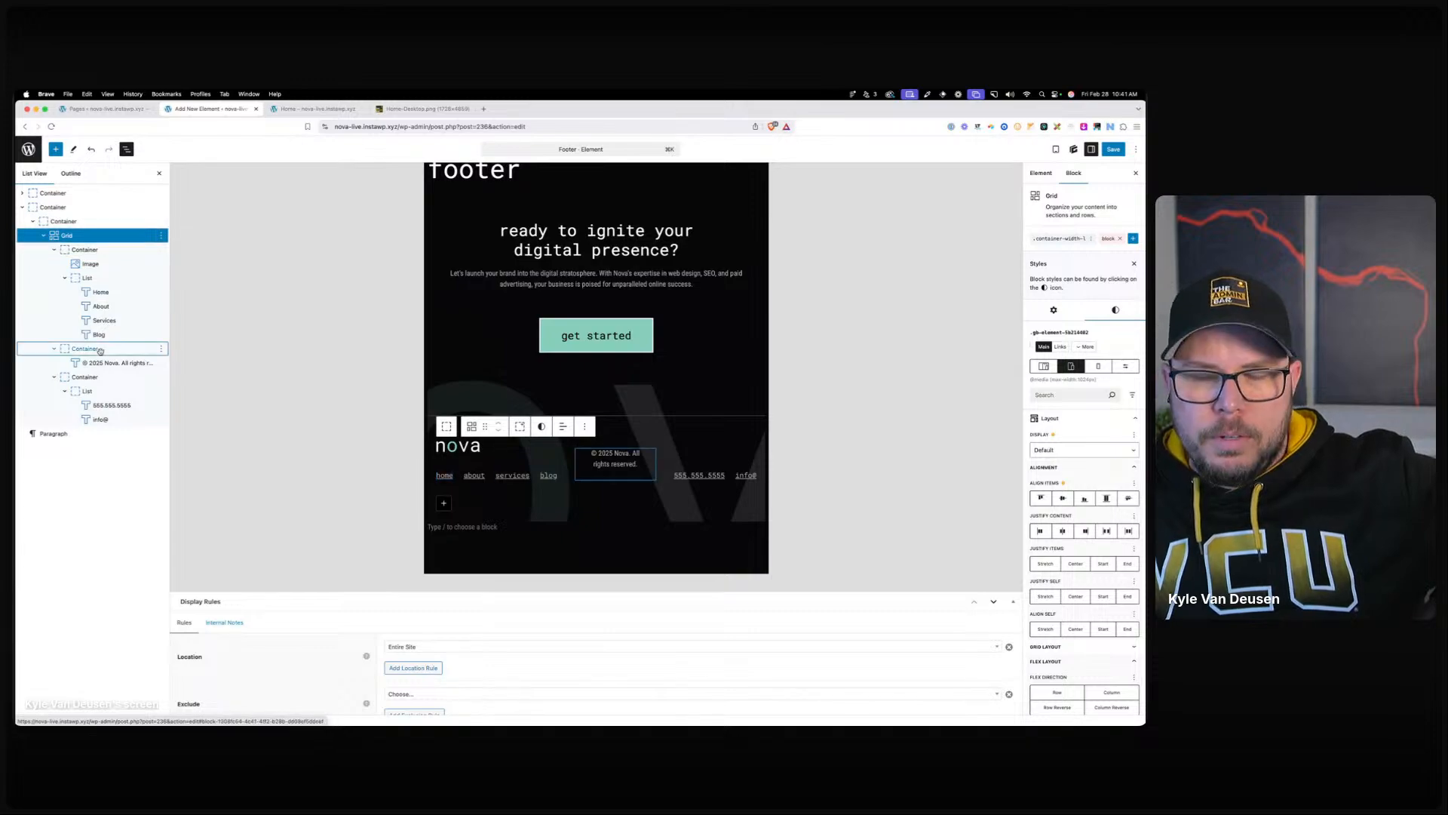
{"action": "left_click", "coordinate": [1050, 425]}
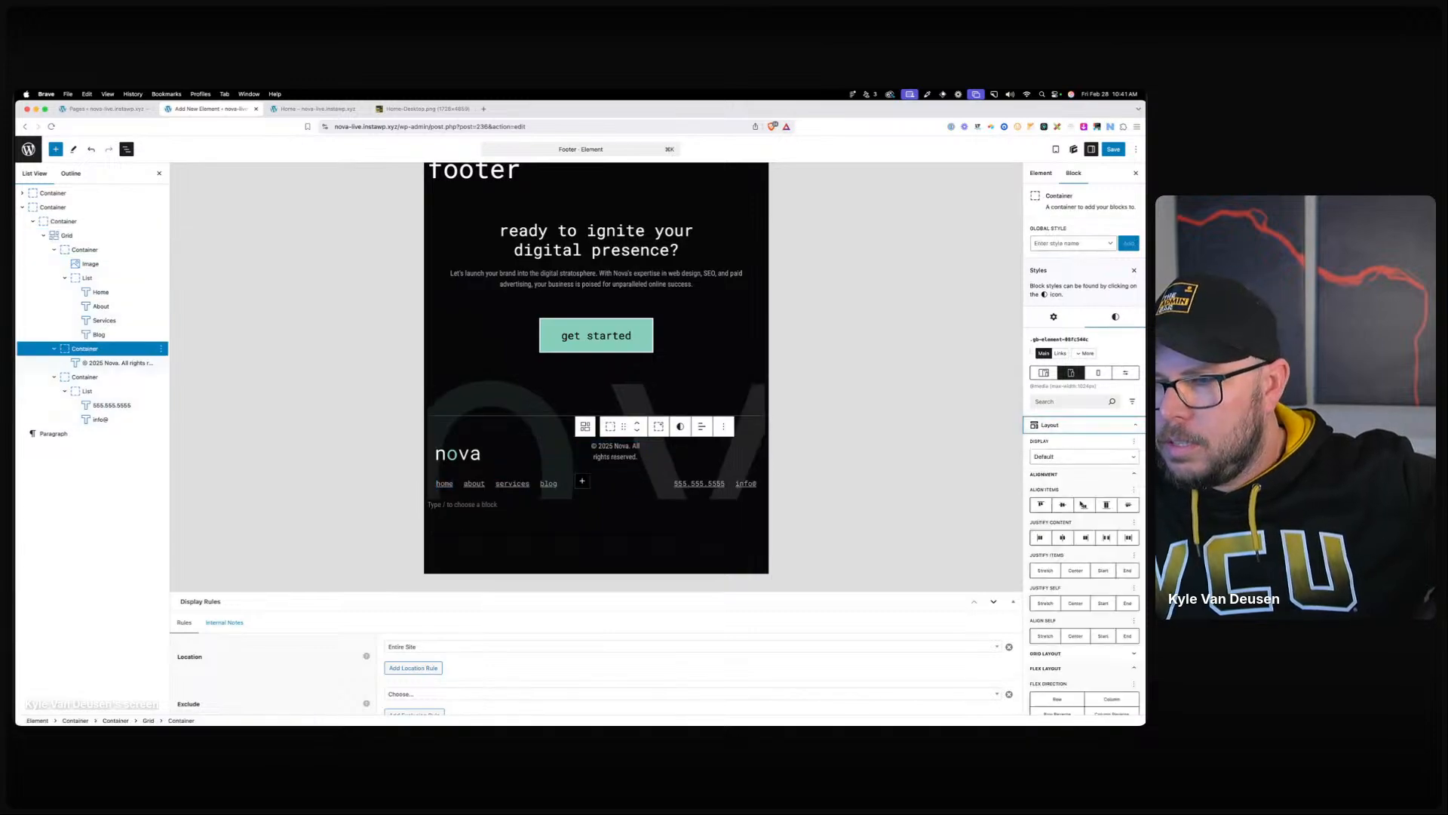
{"action": "scroll", "coordinate": [1085, 549], "scroll_direction": "down", "scroll_amount": 5}
{"action": "left_click", "coordinate": [1062, 485]}
{"action": "type", "text": "3"}
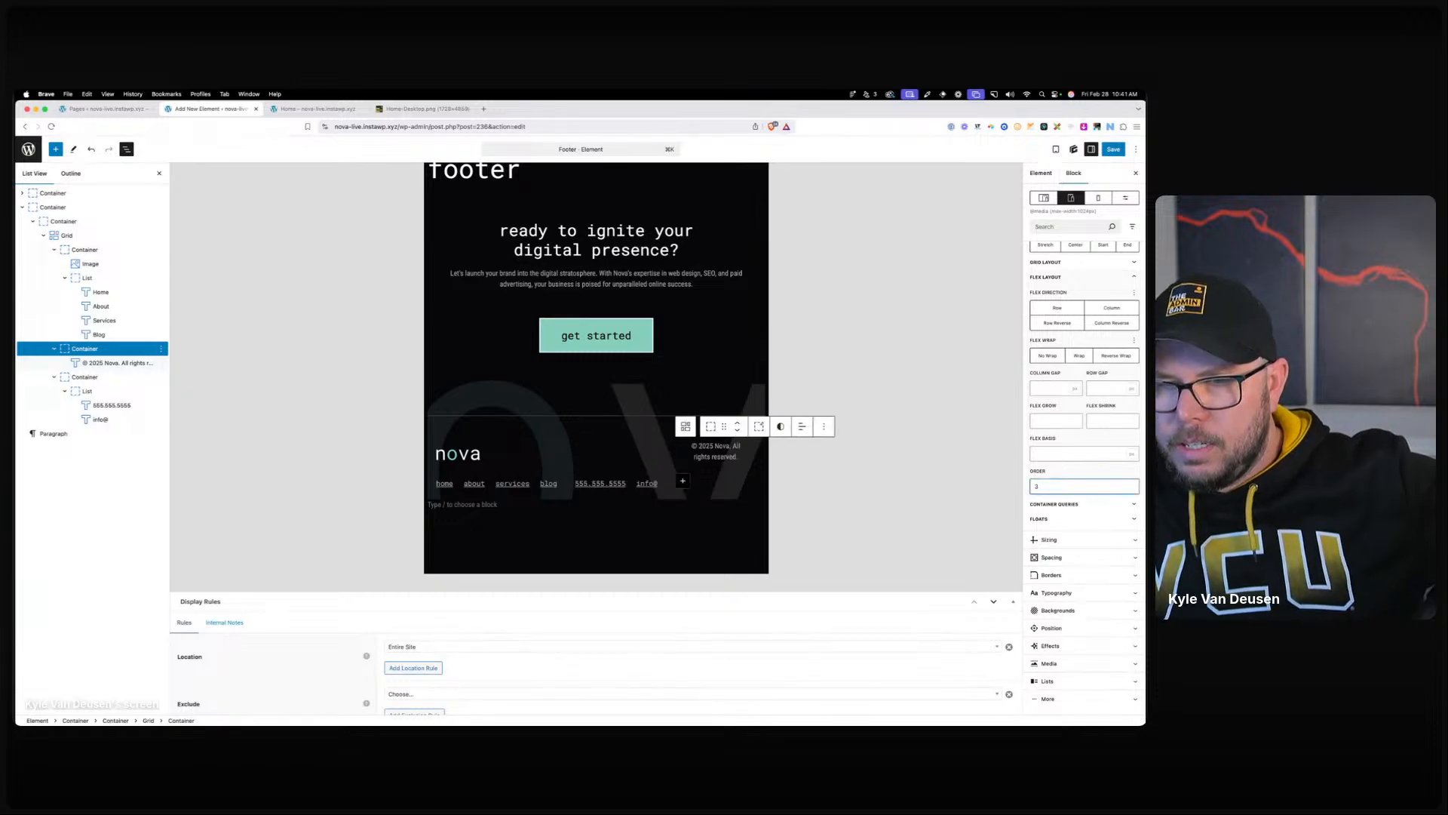
Make the copyright container span 3 grid columns below the links.
{"action": "scroll", "coordinate": [1049, 332], "scroll_direction": "up", "scroll_amount": 2}
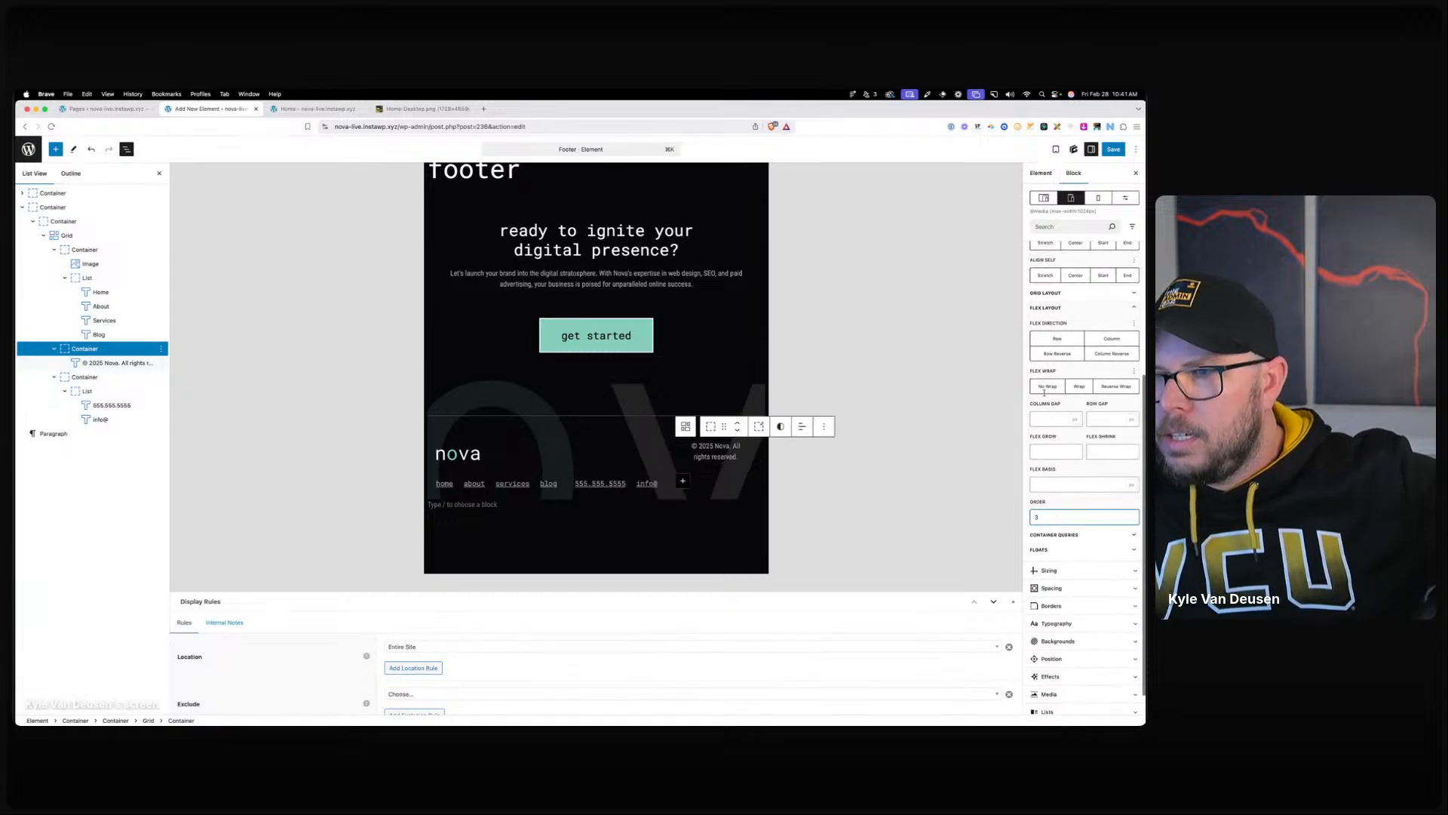
{"action": "scroll", "coordinate": [1049, 328], "scroll_direction": "up", "scroll_amount": 2}
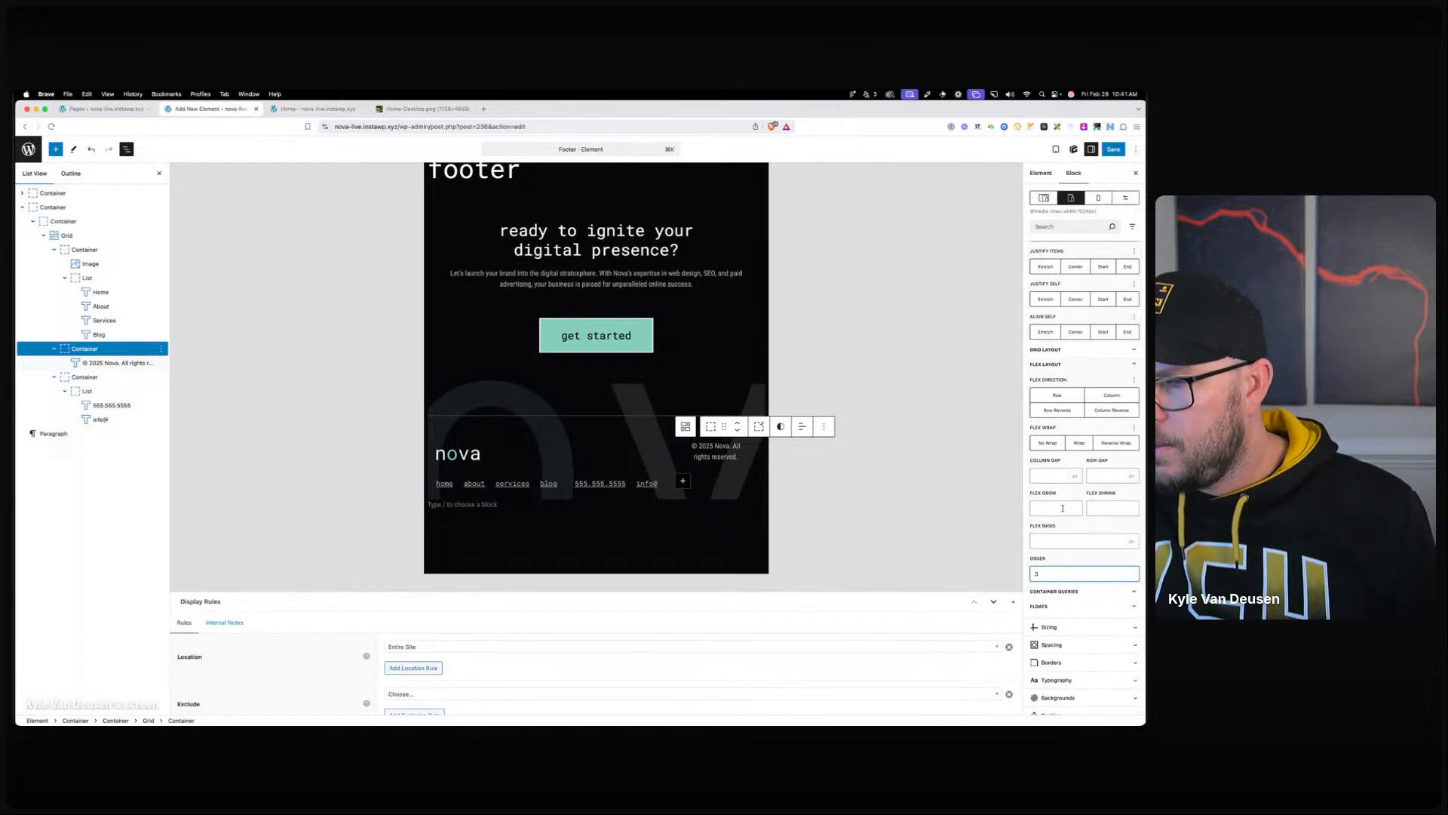
{"action": "left_click", "coordinate": [1046, 350]}
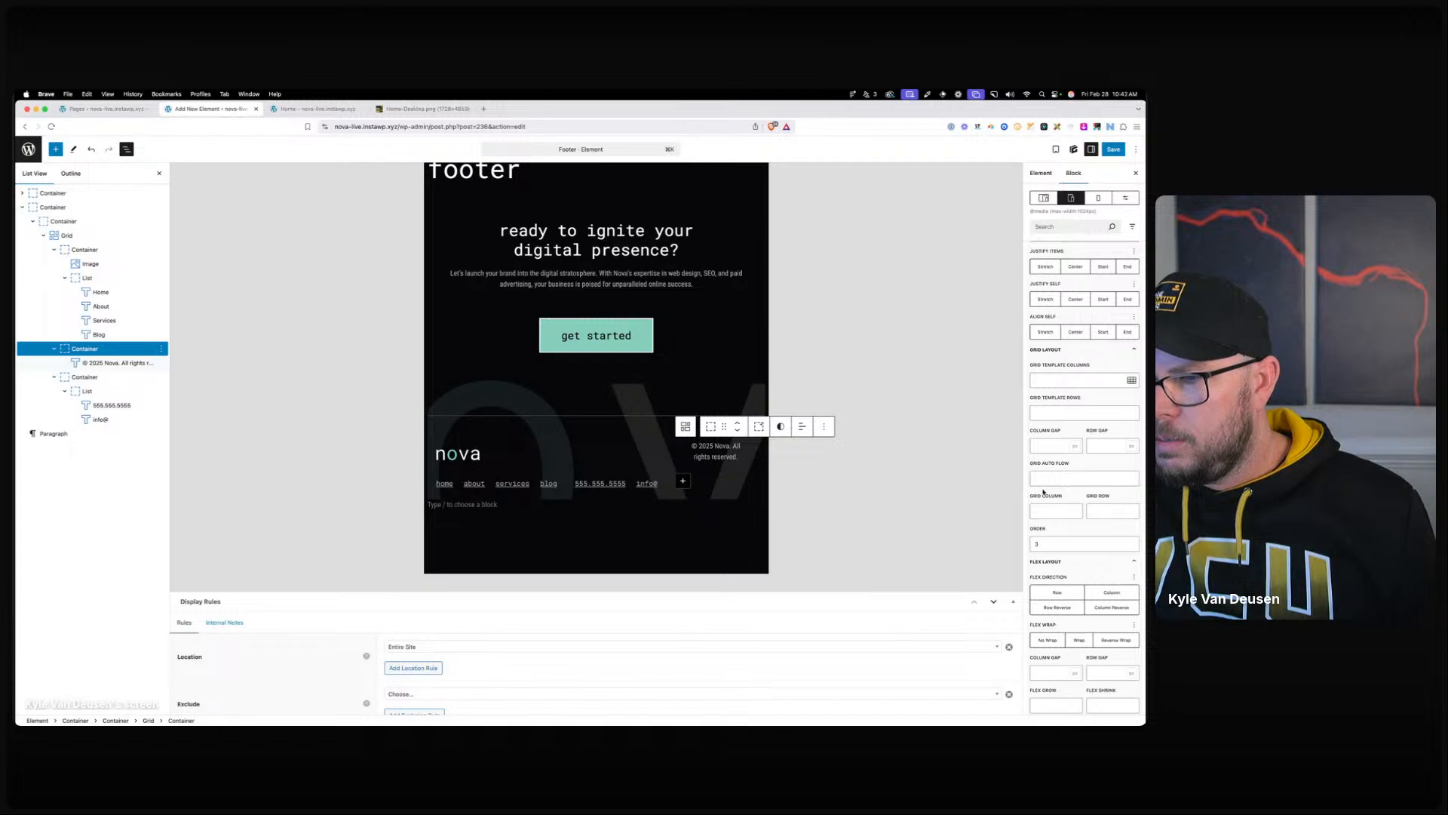
{"action": "type", "text": "span 3"}
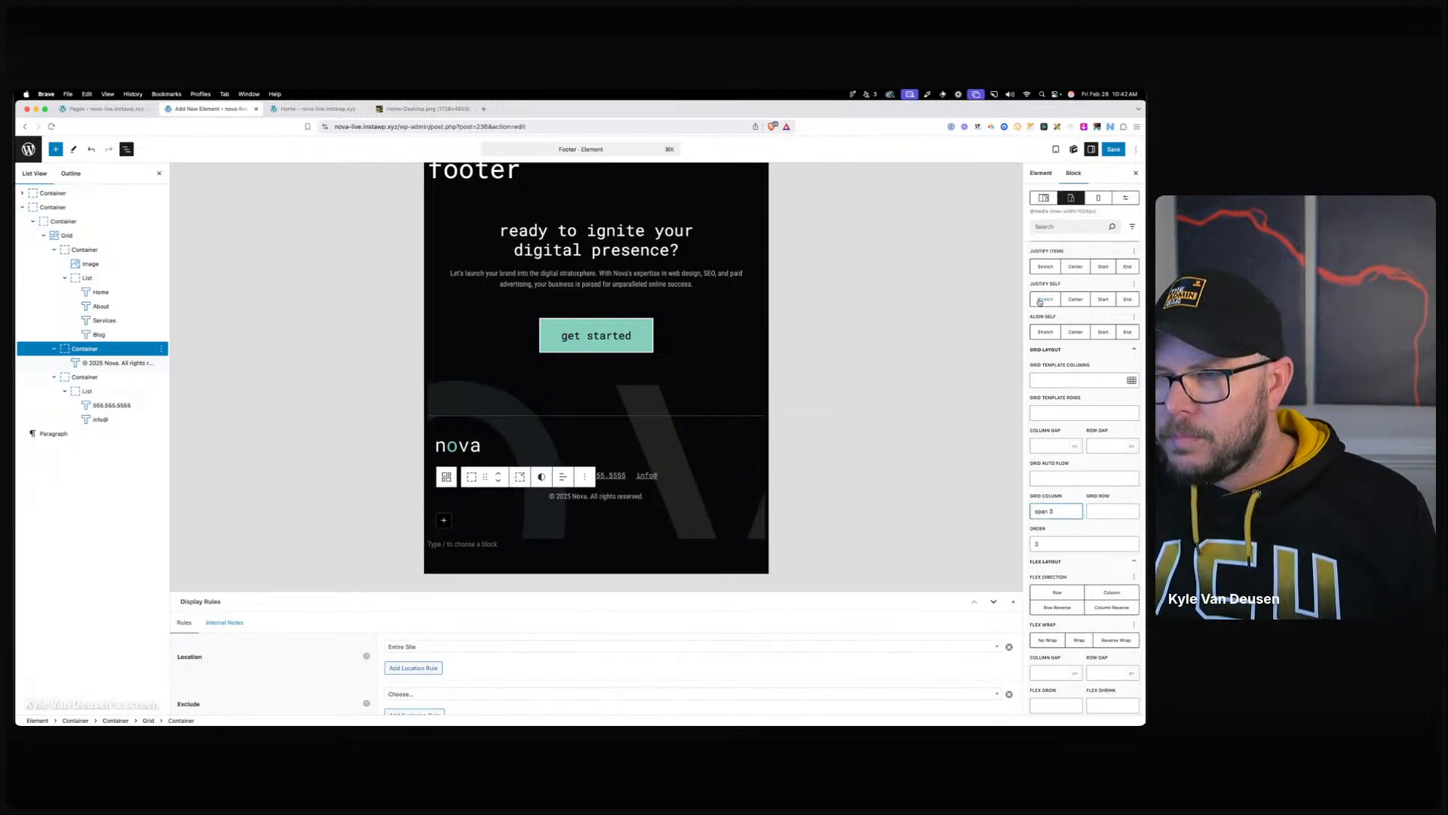
{"action": "left_click", "coordinate": [560, 475]}
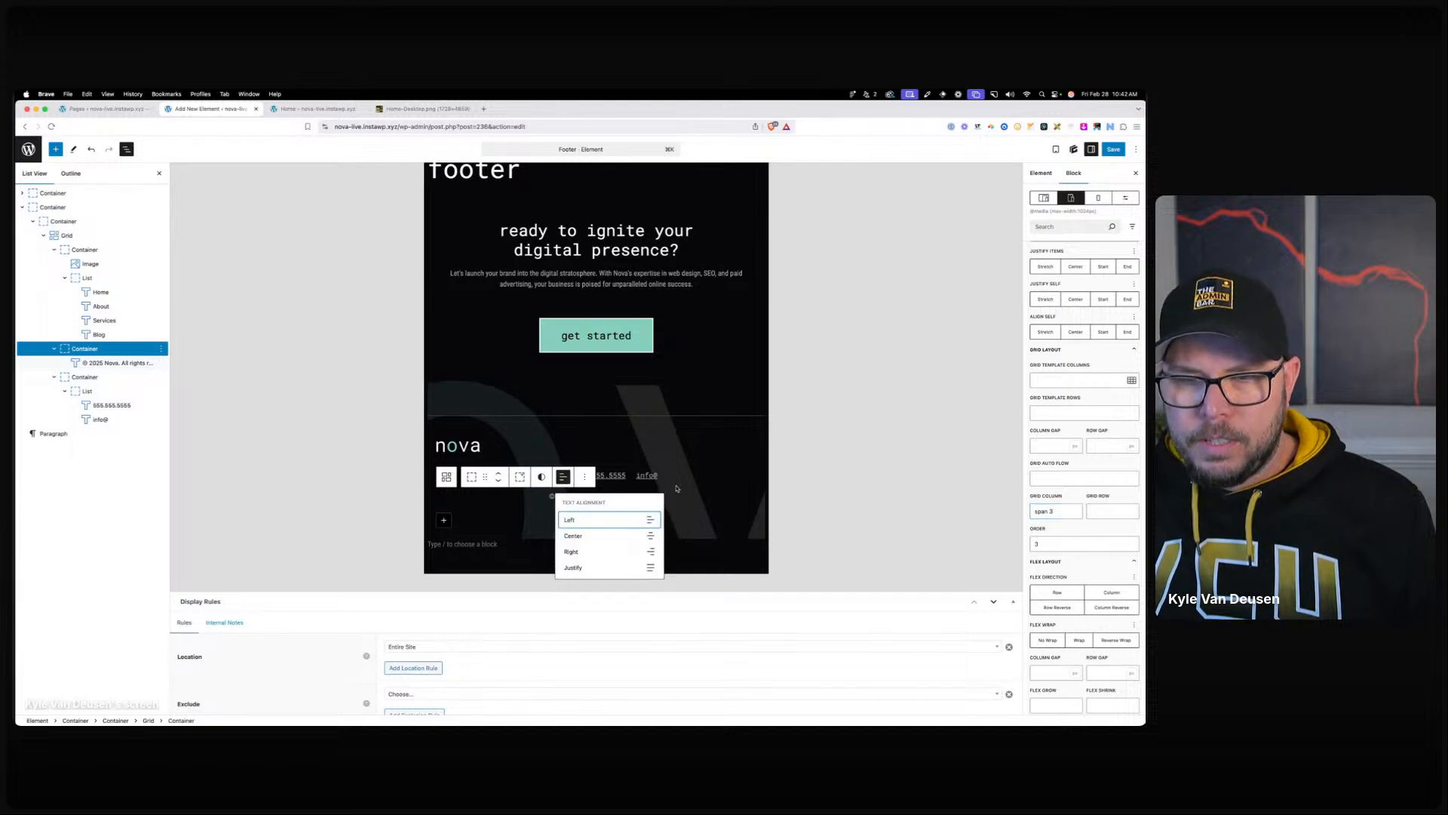
{"action": "scroll", "coordinate": [1093, 341], "scroll_direction": "up", "scroll_amount": 5}
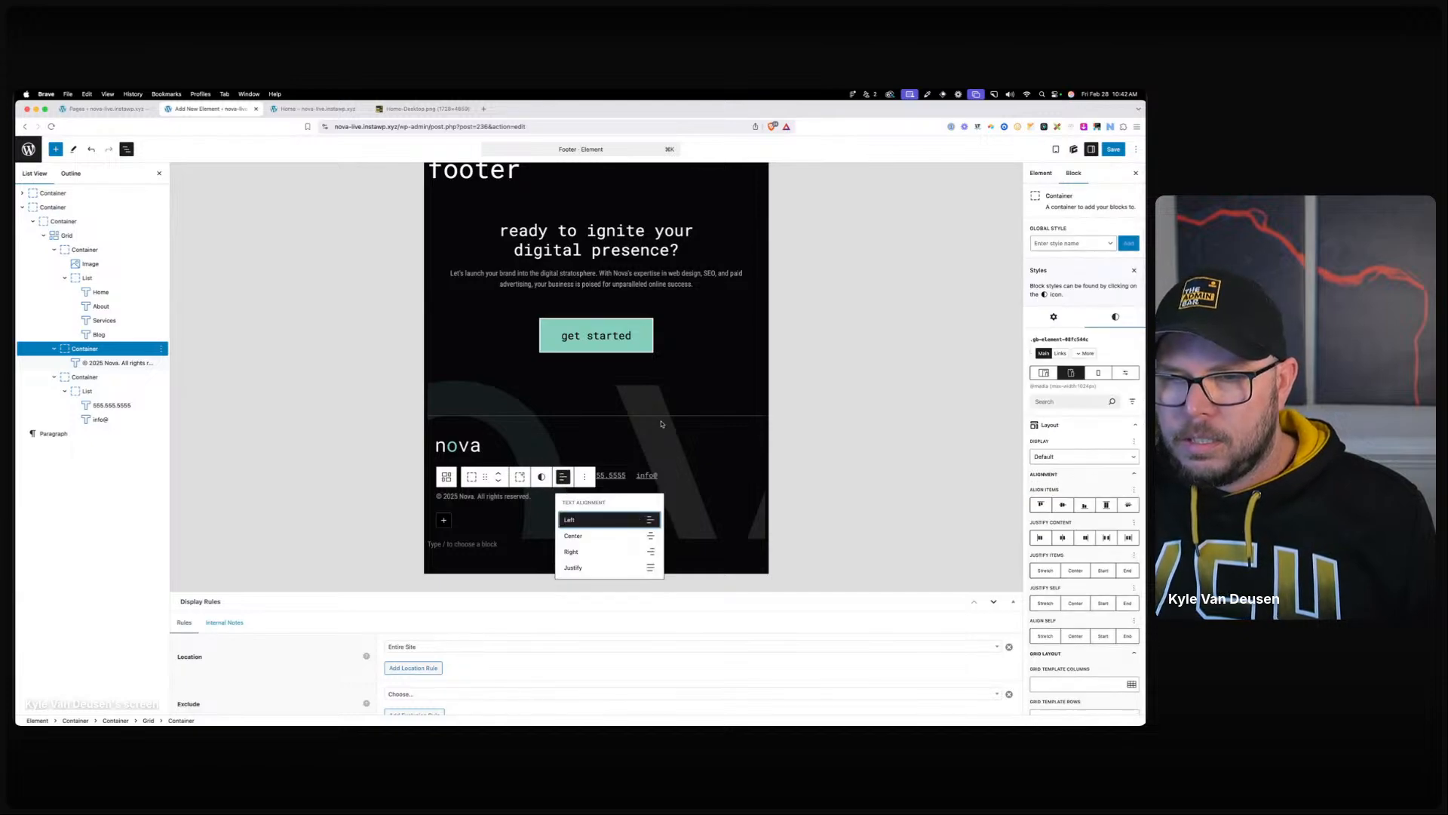
{"action": "left_click", "coordinate": [659, 394]}
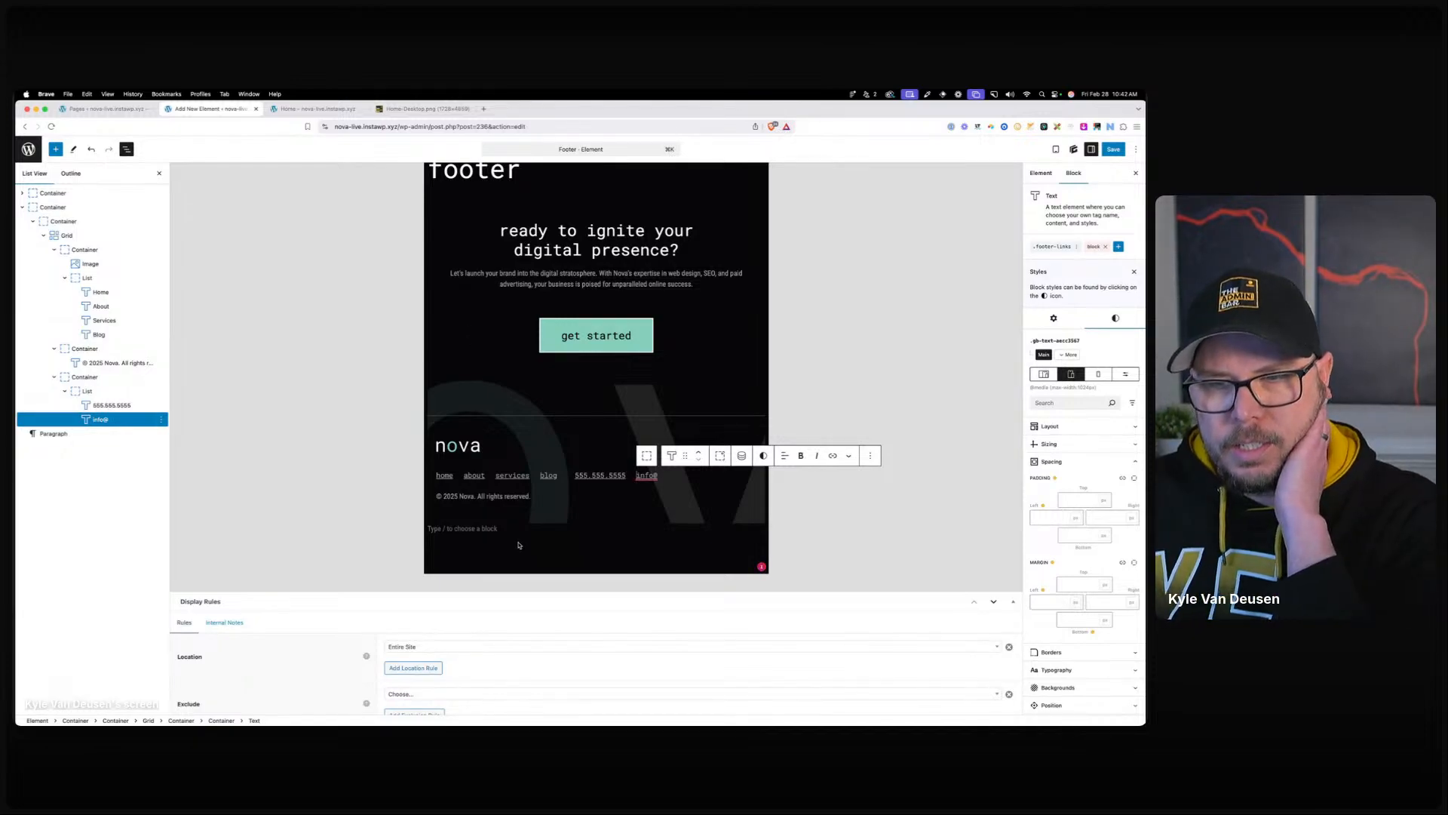
{"action": "left_click", "coordinate": [1100, 377]}
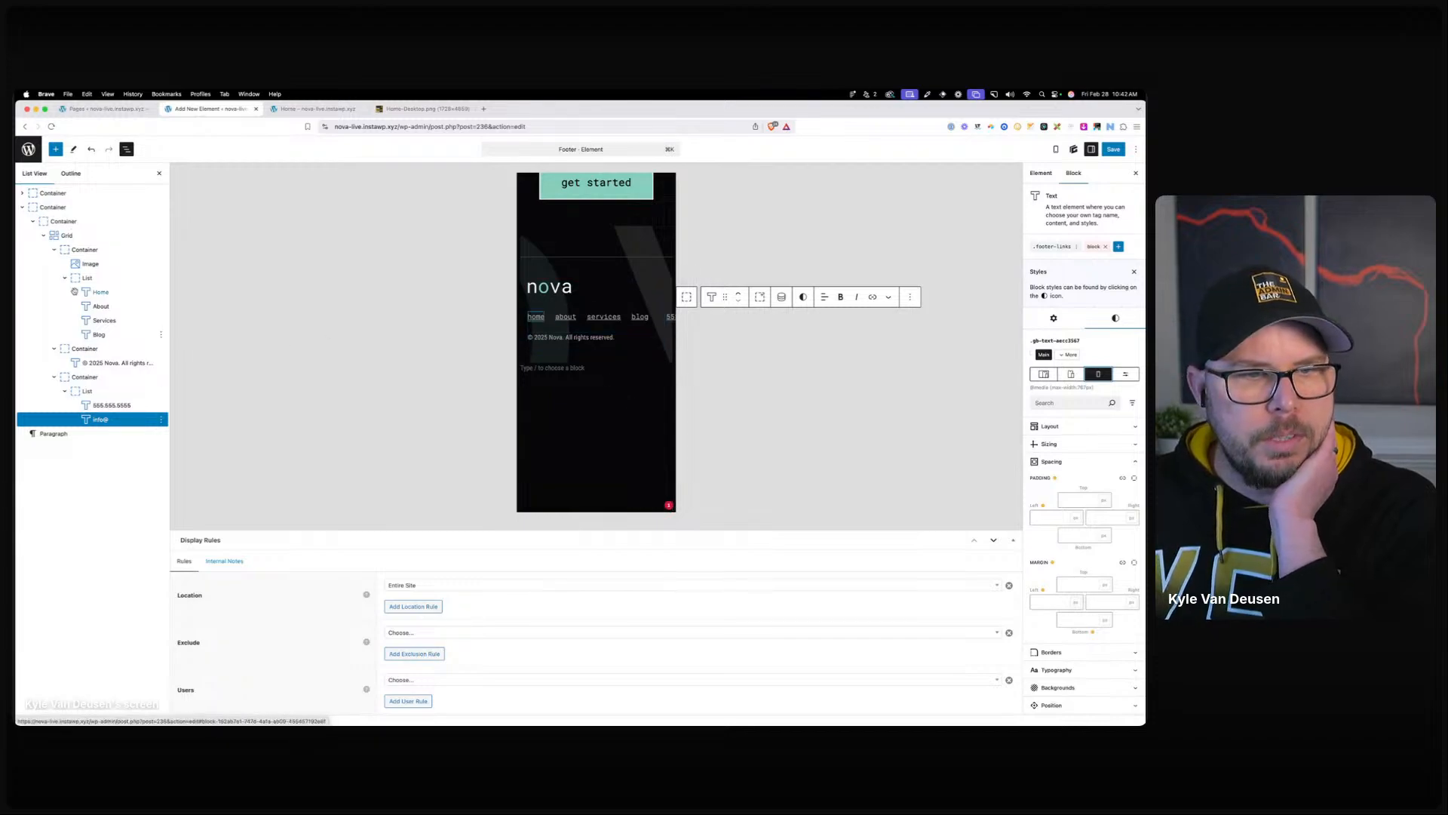
Set the footer grid's display to Grid at the mobile breakpoint.
{"action": "left_click", "coordinate": [67, 235]}
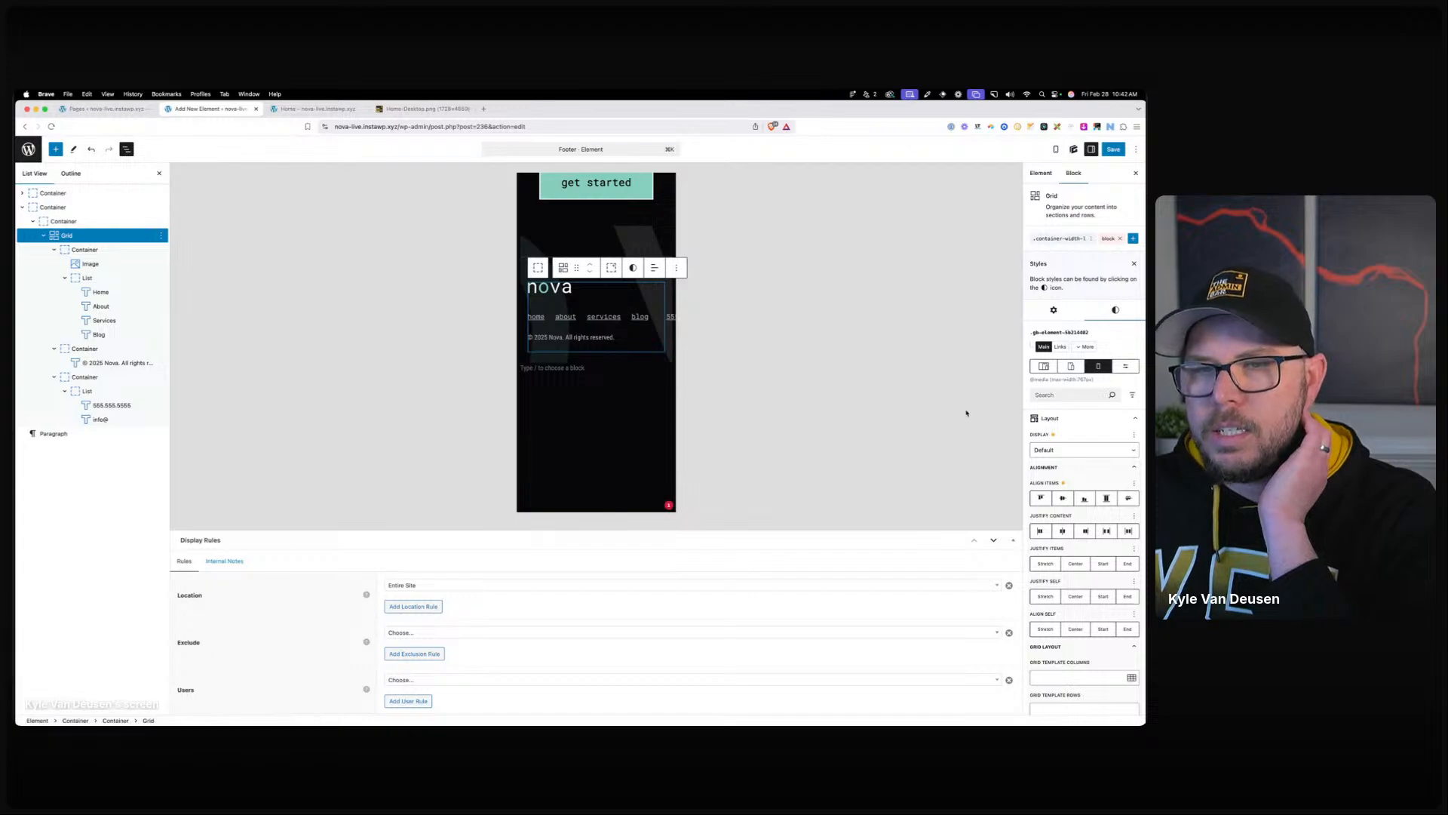
{"action": "left_click", "coordinate": [1065, 466]}
{"action": "left_click", "coordinate": [1066, 513]}
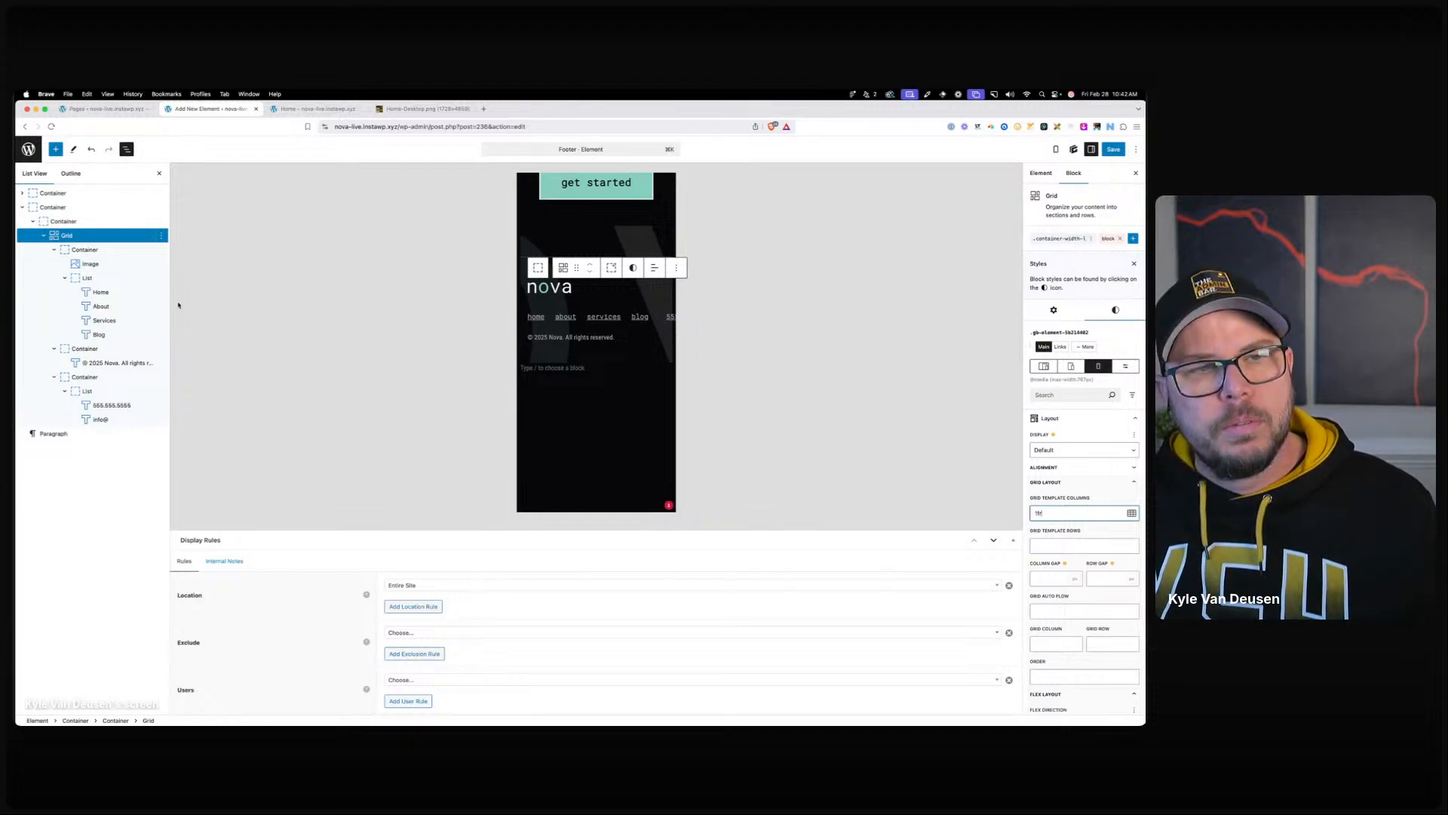
{"action": "left_click", "coordinate": [54, 251]}
{"action": "left_click", "coordinate": [54, 263]}
{"action": "left_click", "coordinate": [55, 278]}
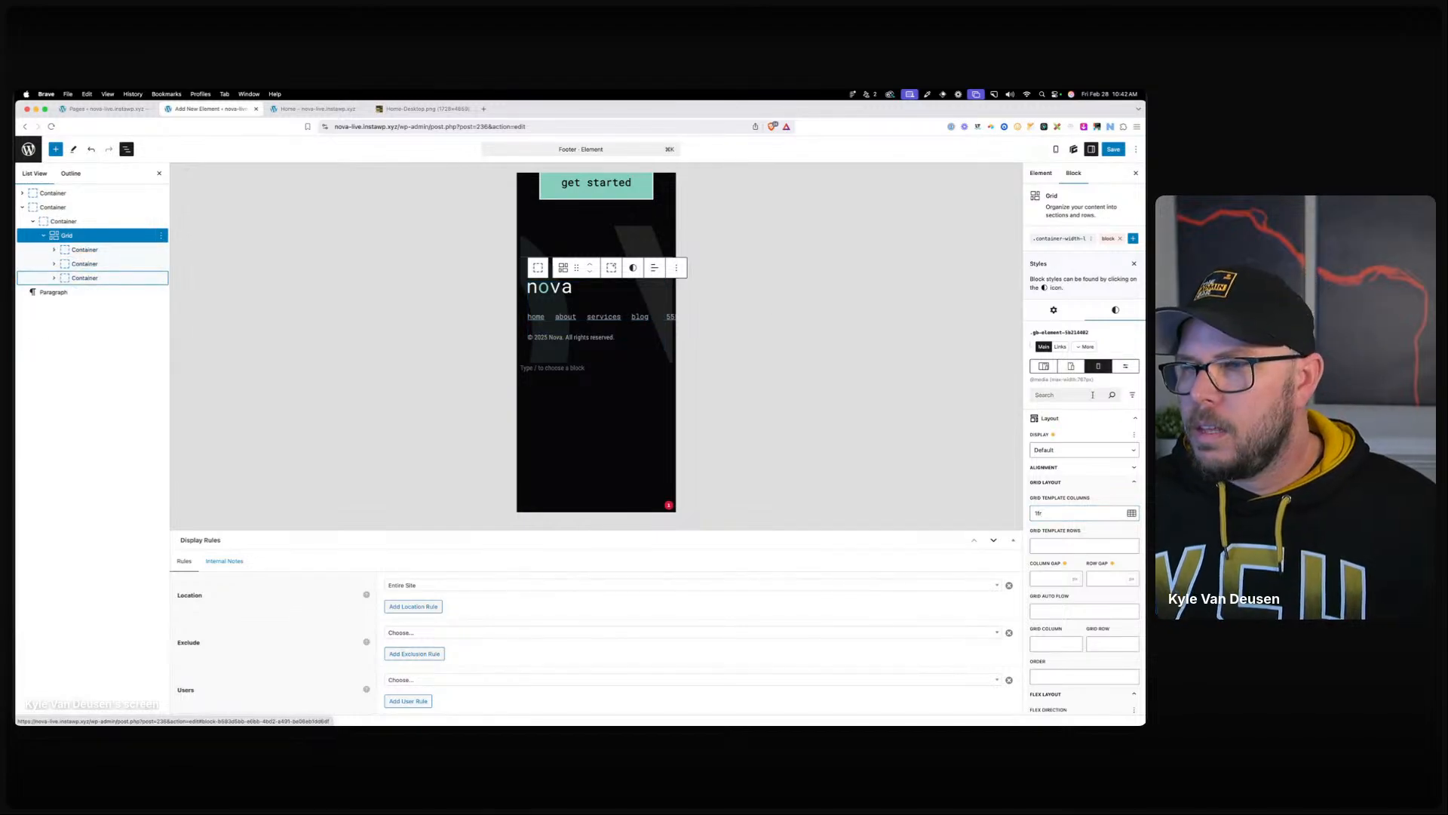
{"action": "left_click", "coordinate": [1072, 453]}
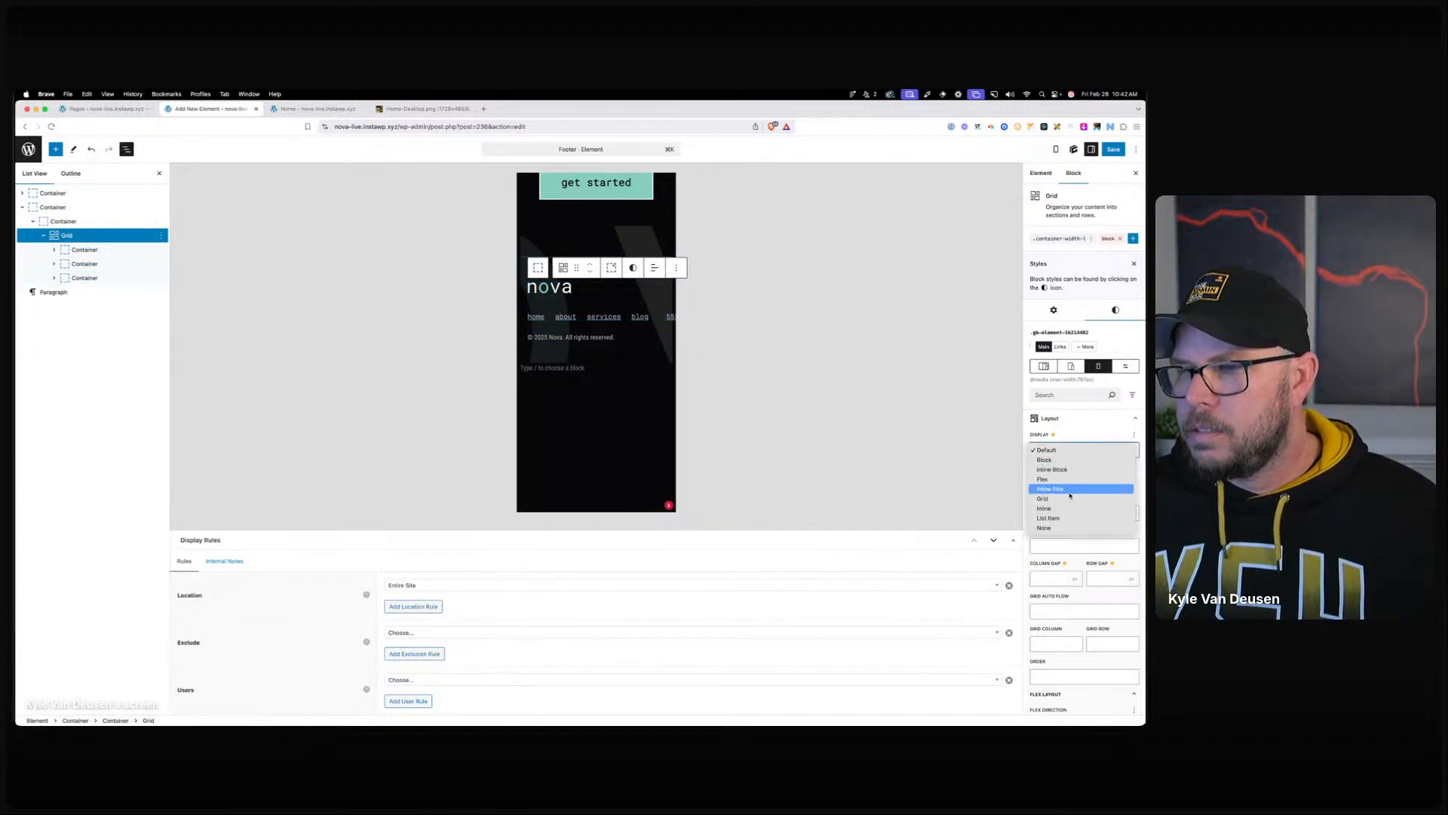
{"action": "left_click", "coordinate": [1052, 498]}
Change the grid column template from the 3-column preset to a single column.
{"action": "double_click", "coordinate": [1050, 516]}
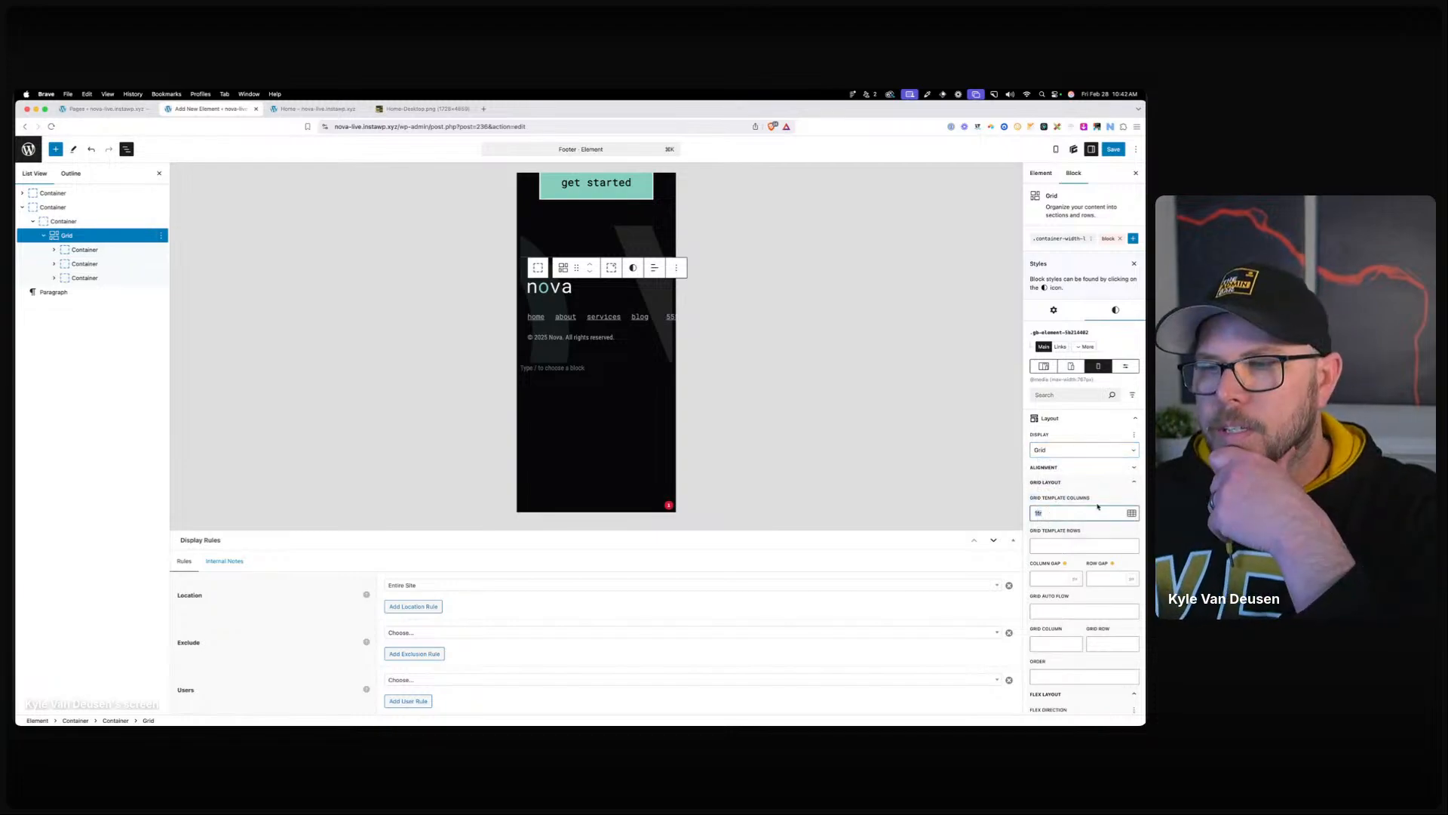
{"action": "left_click", "coordinate": [1132, 514]}
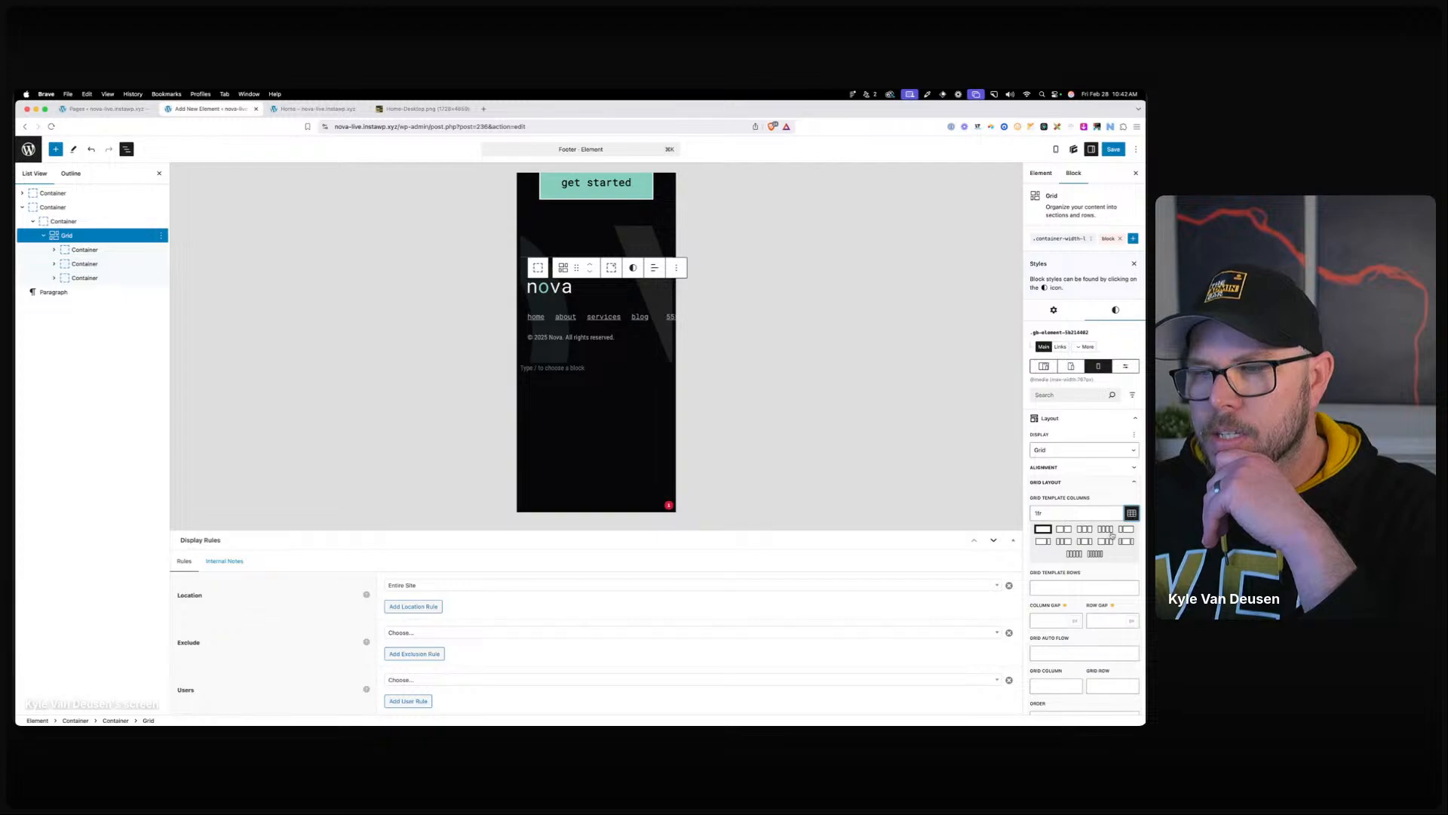
{"action": "left_click", "coordinate": [1084, 530]}
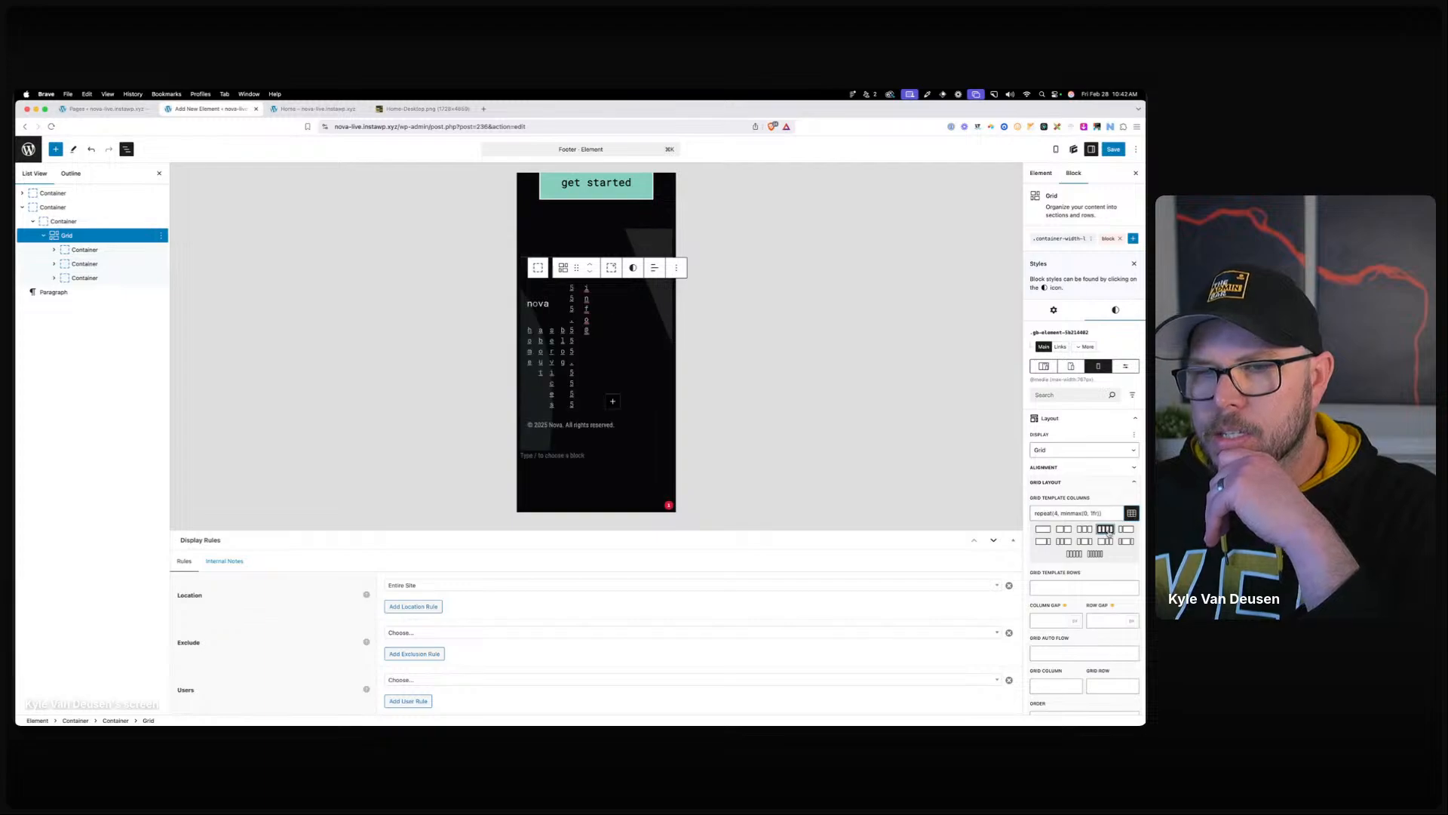
{"action": "left_click", "coordinate": [1041, 530]}
{"action": "left_click", "coordinate": [649, 323]}
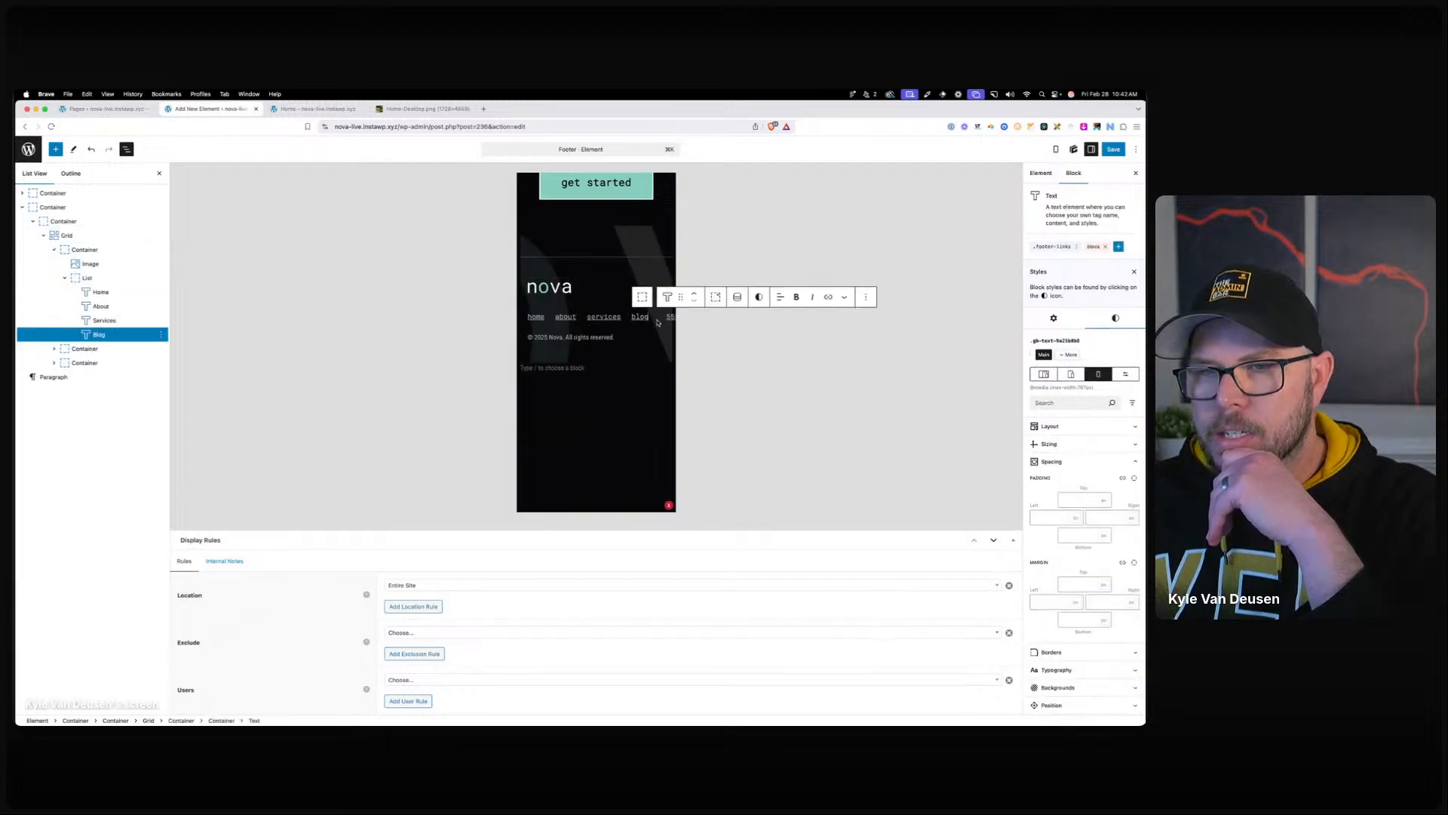
{"action": "left_click", "coordinate": [85, 278]}
{"action": "left_click", "coordinate": [91, 347]}
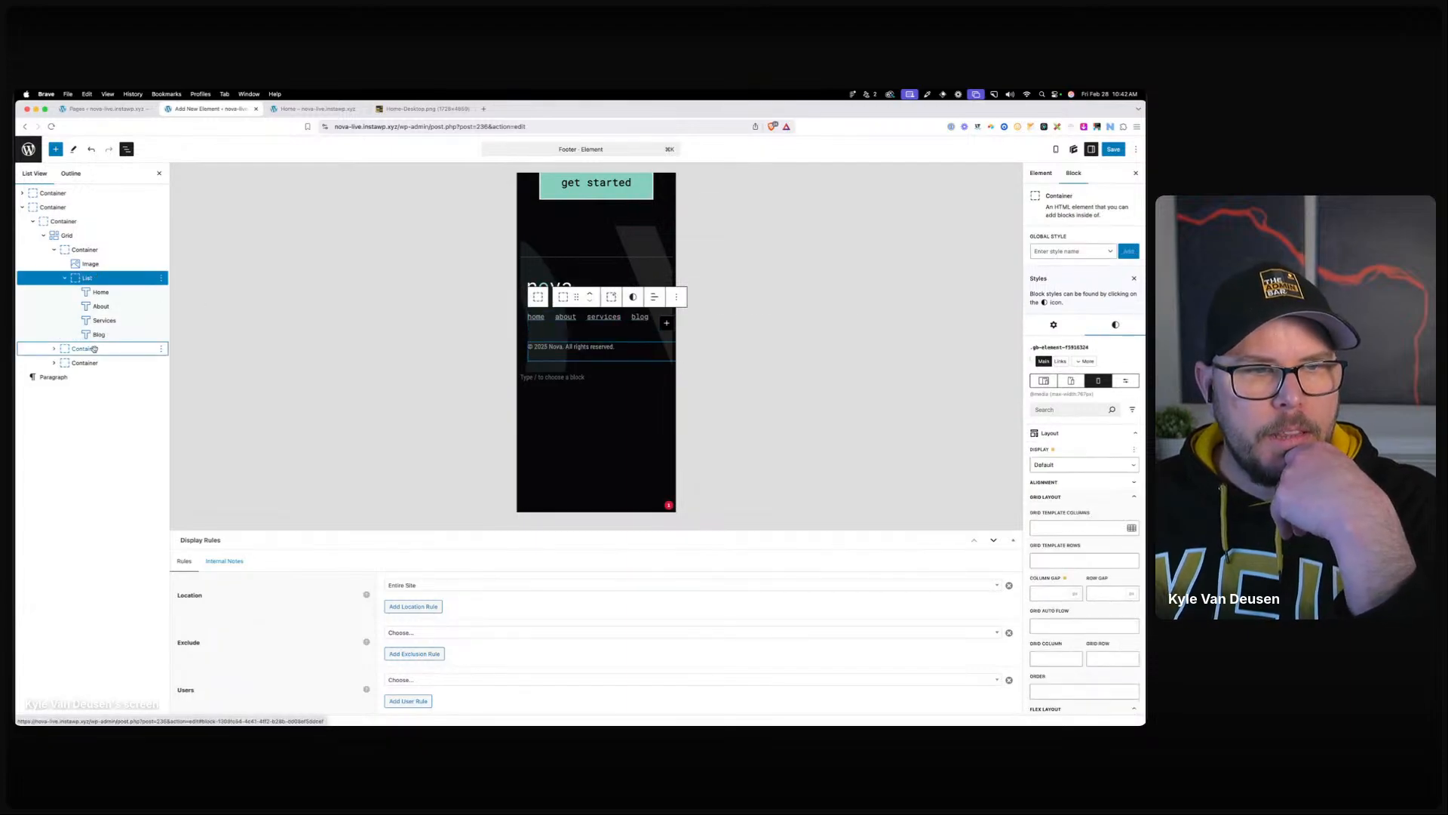
{"action": "left_click", "coordinate": [51, 251]}
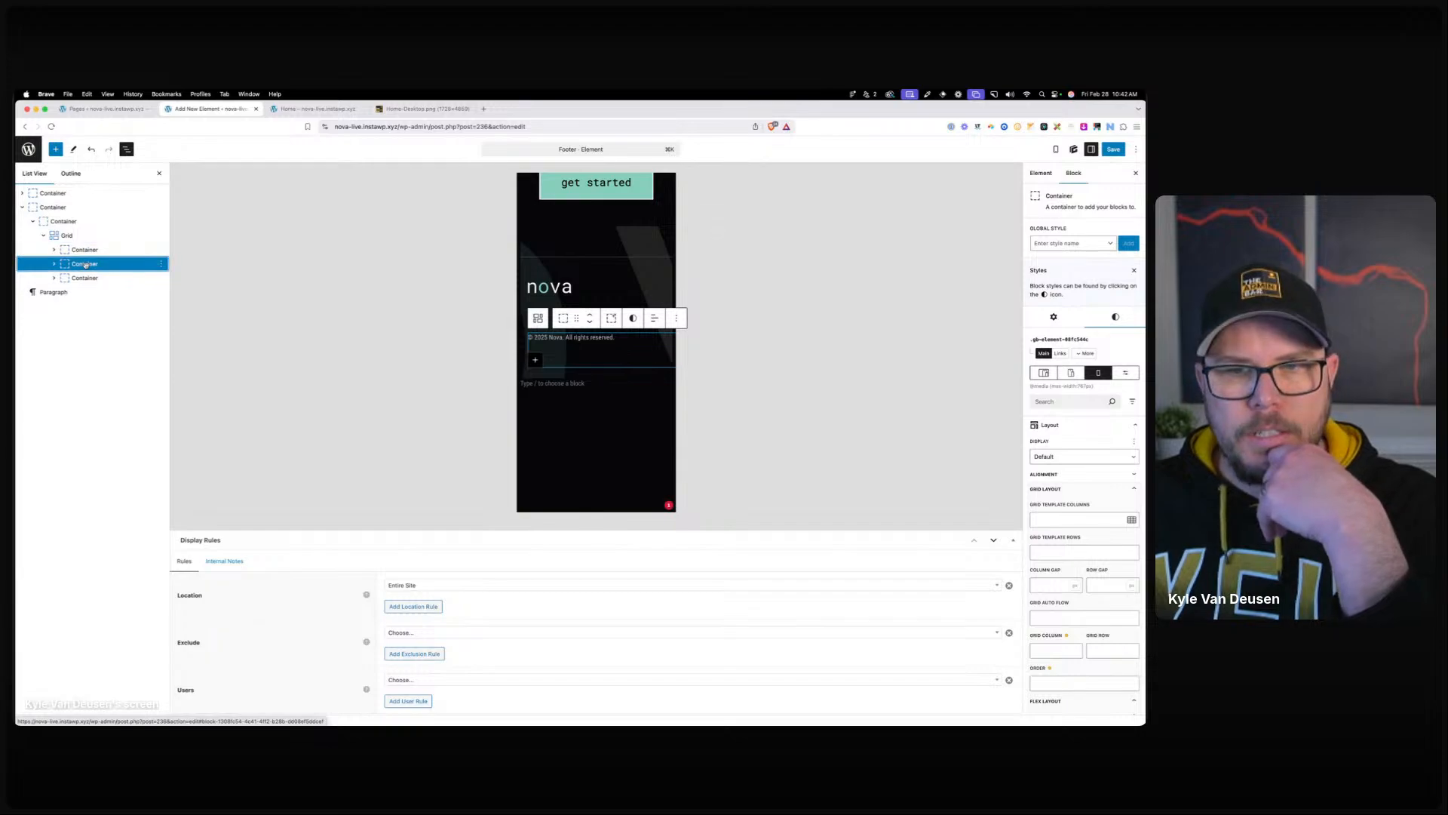
{"action": "left_click", "coordinate": [586, 283]}
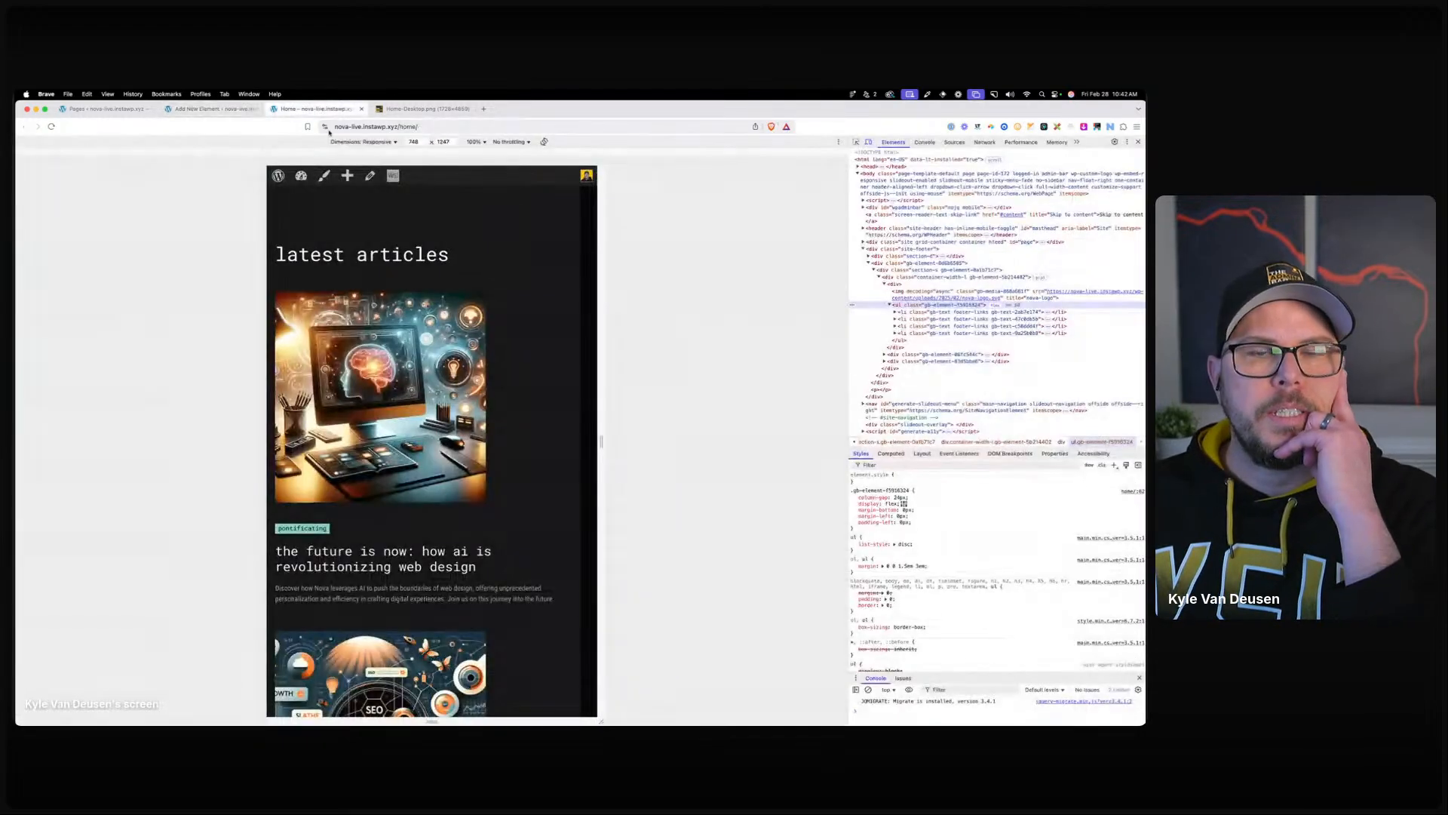
Narrow the live Home page preview to about 304 px to check the stacked footer.
{"action": "left_click", "coordinate": [349, 110]}
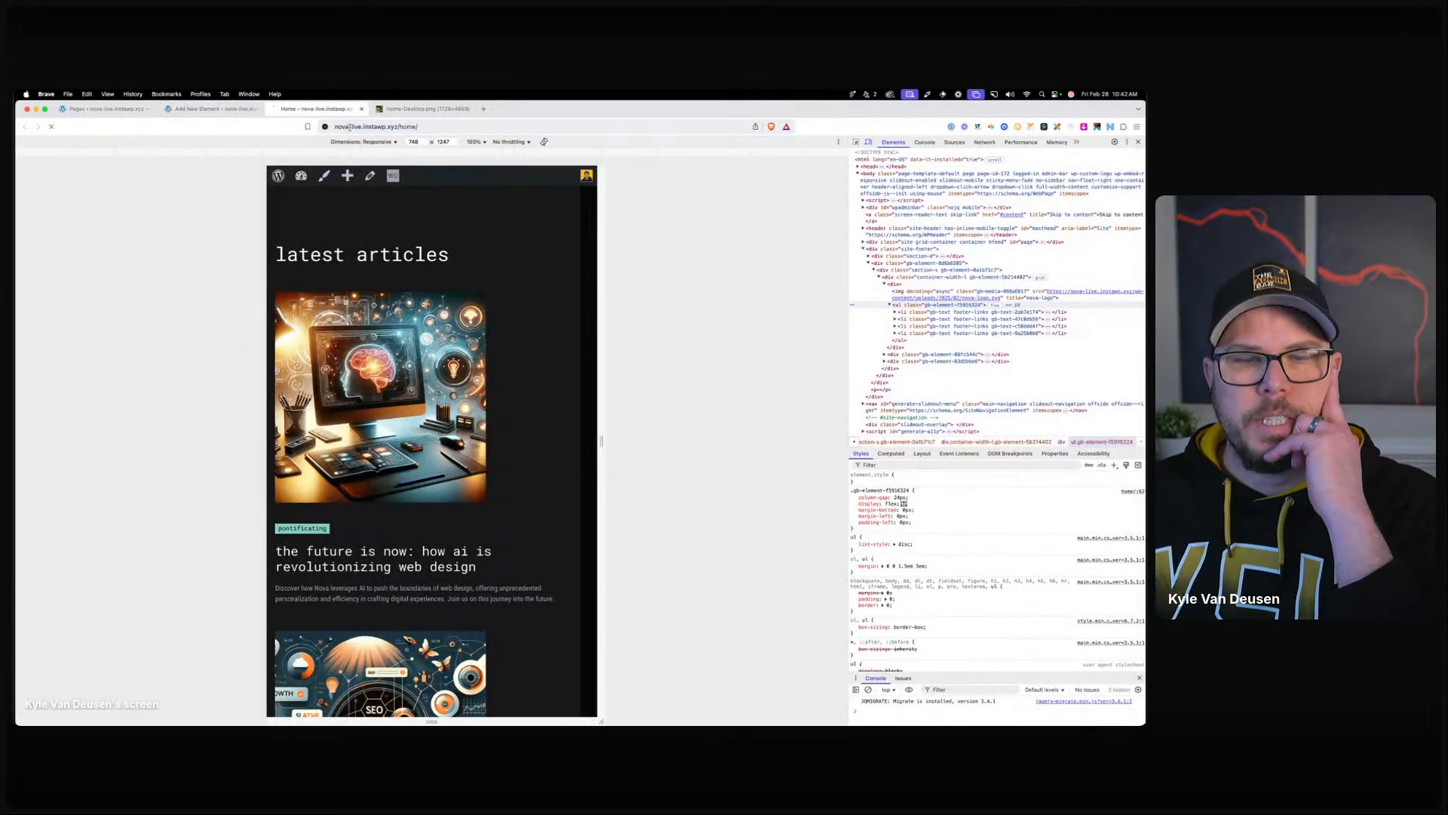
{"action": "scroll", "coordinate": [421, 390], "scroll_direction": "down", "scroll_amount": 15}
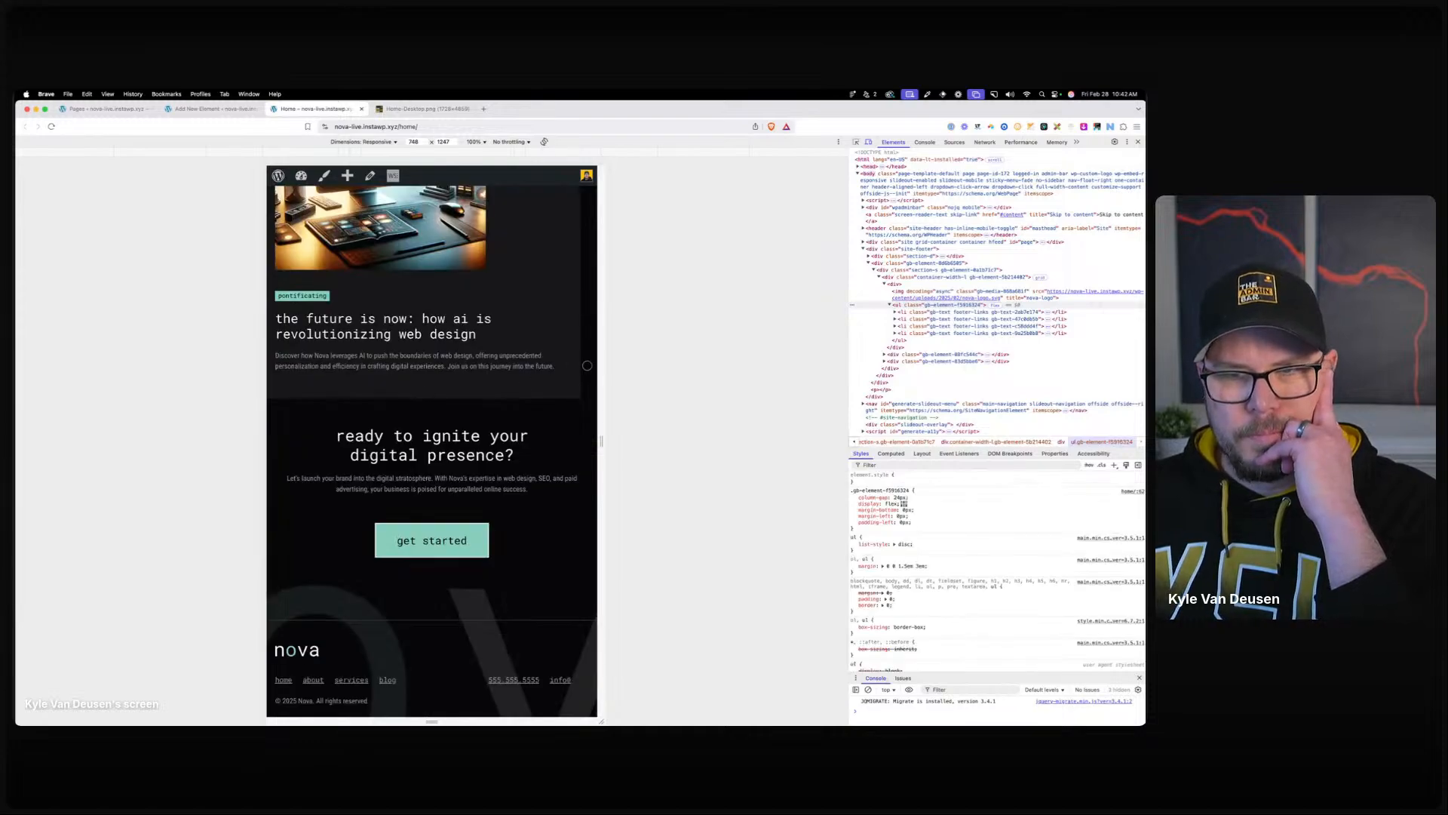
{"action": "left_click_drag", "start_coordinate": [602, 442], "coordinate": [502, 441]}
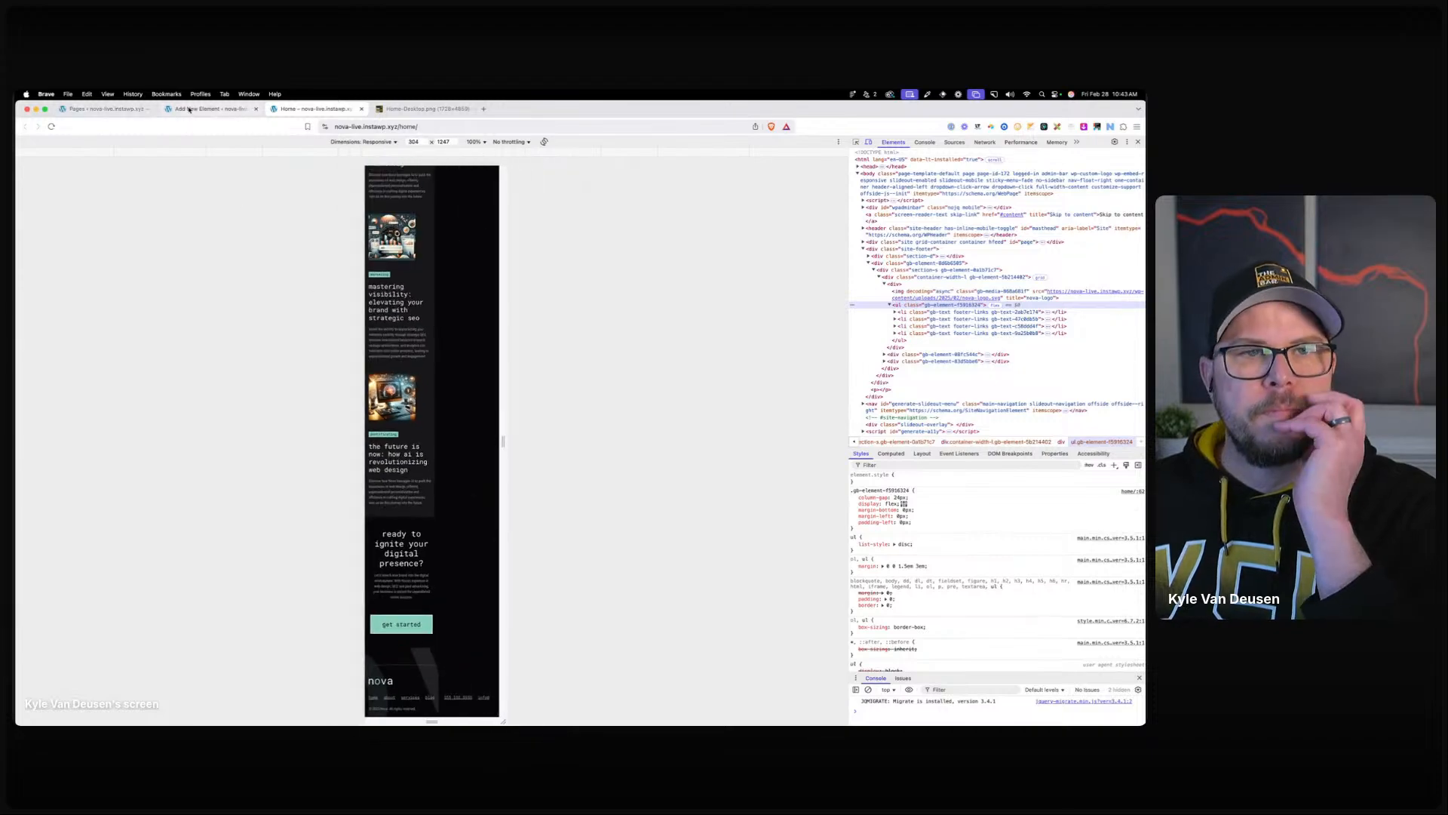
{"action": "left_click", "coordinate": [188, 110]}
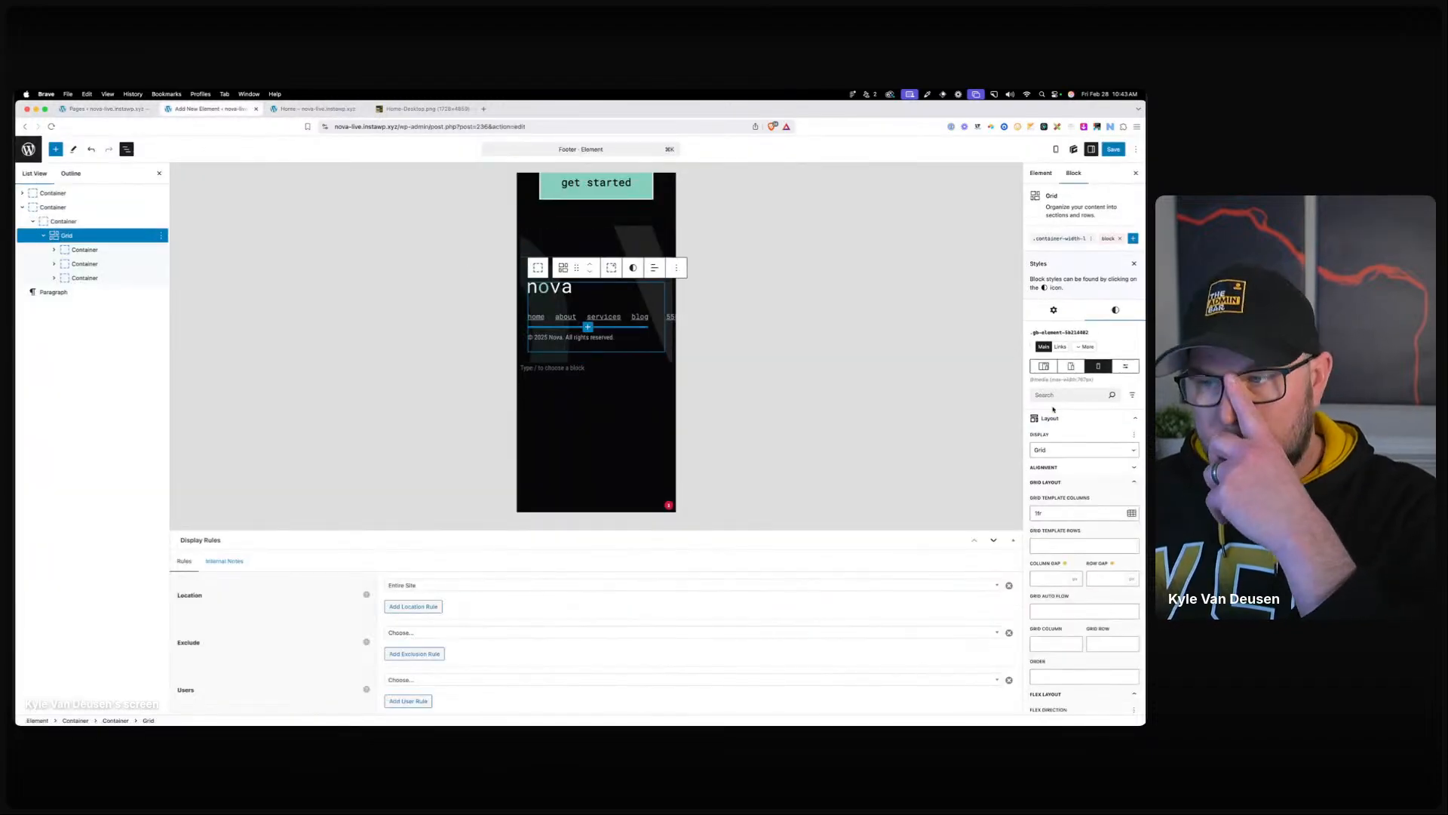
Switch the footer grid's display to Flex with a column direction.
{"action": "left_click", "coordinate": [1084, 450]}
{"action": "left_click", "coordinate": [1071, 427]}
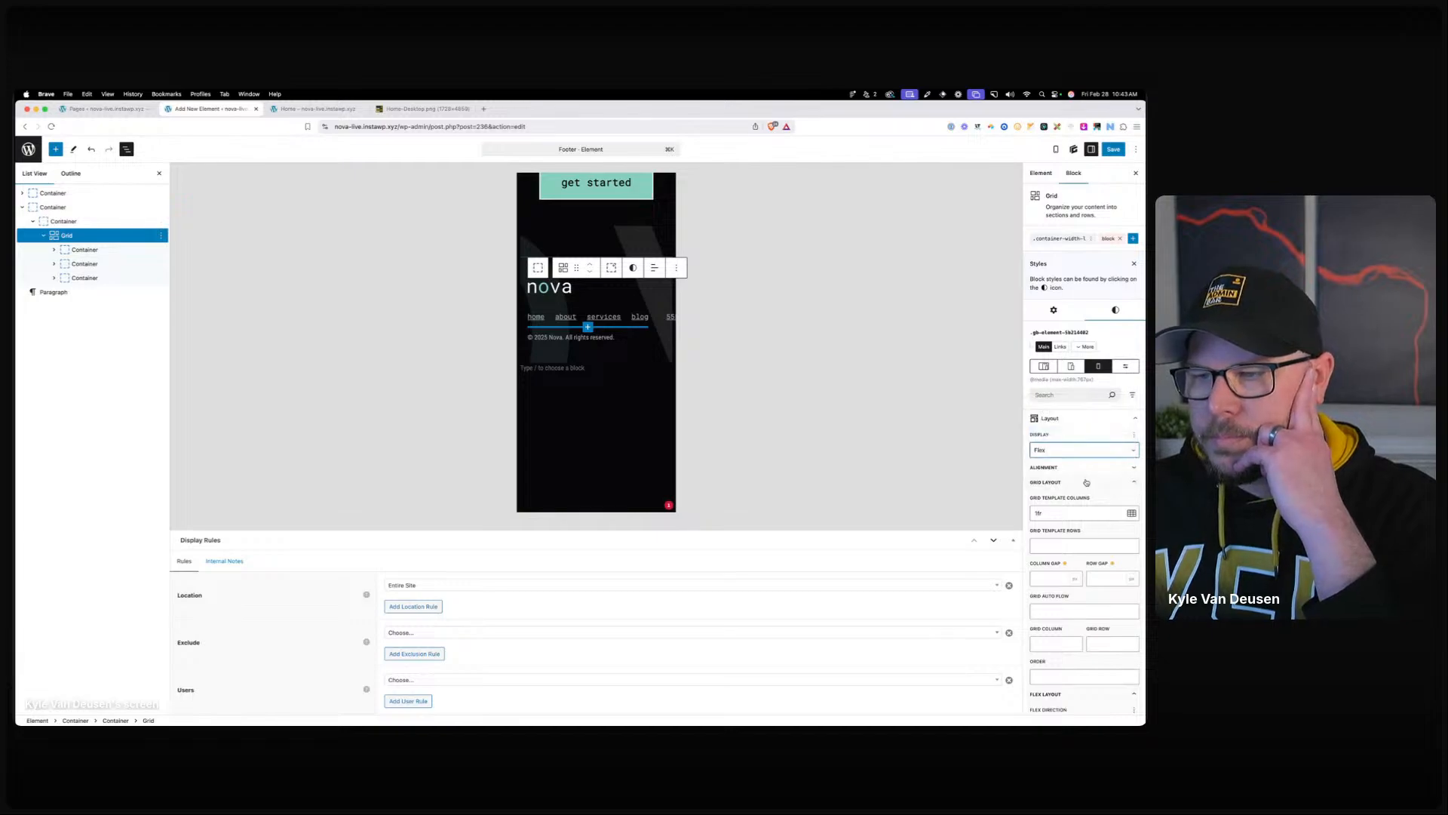
{"action": "left_click", "coordinate": [1087, 470]}
{"action": "left_click", "coordinate": [1079, 469]}
{"action": "left_click", "coordinate": [1072, 484]}
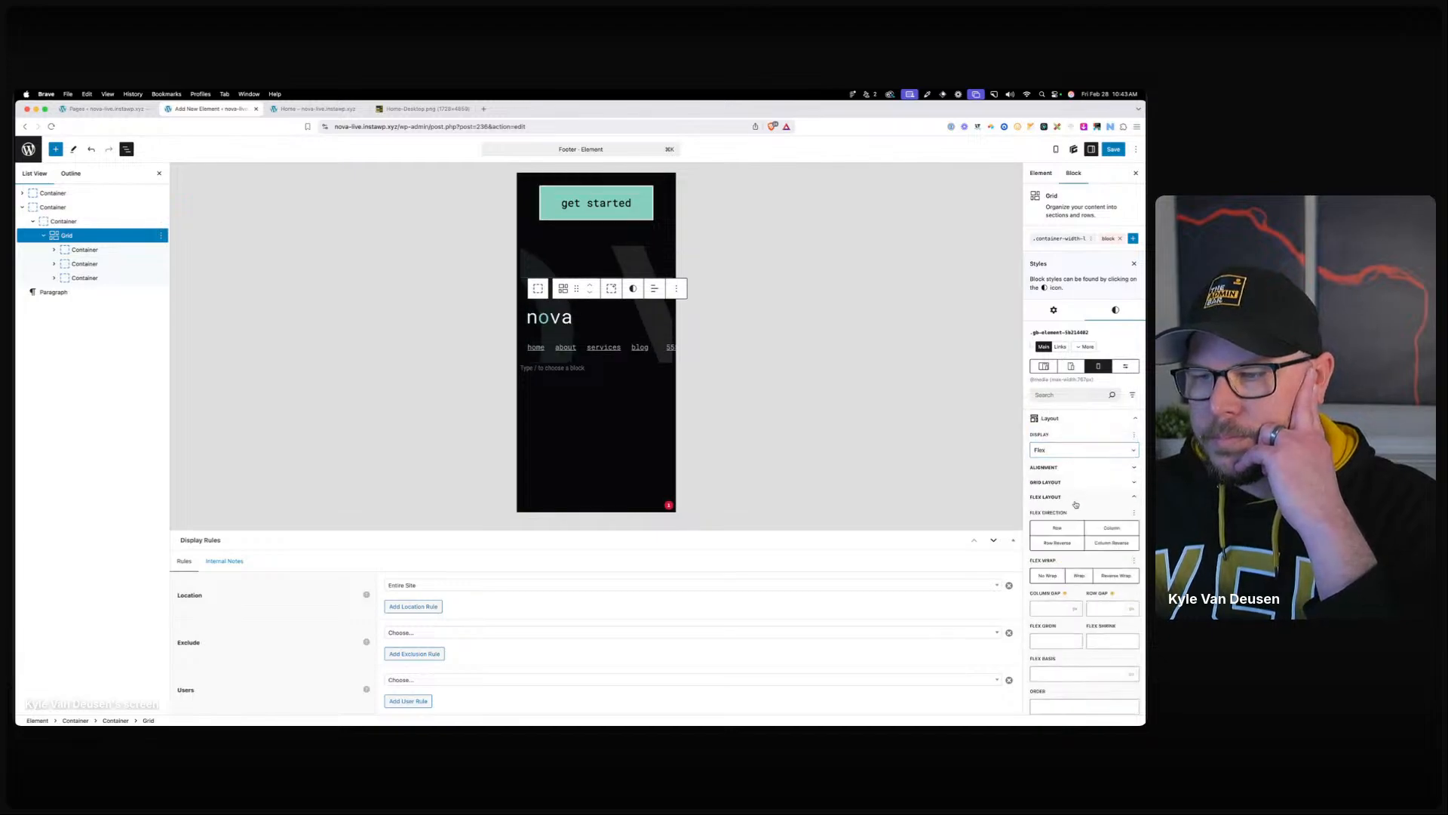
{"action": "left_click", "coordinate": [1114, 529]}
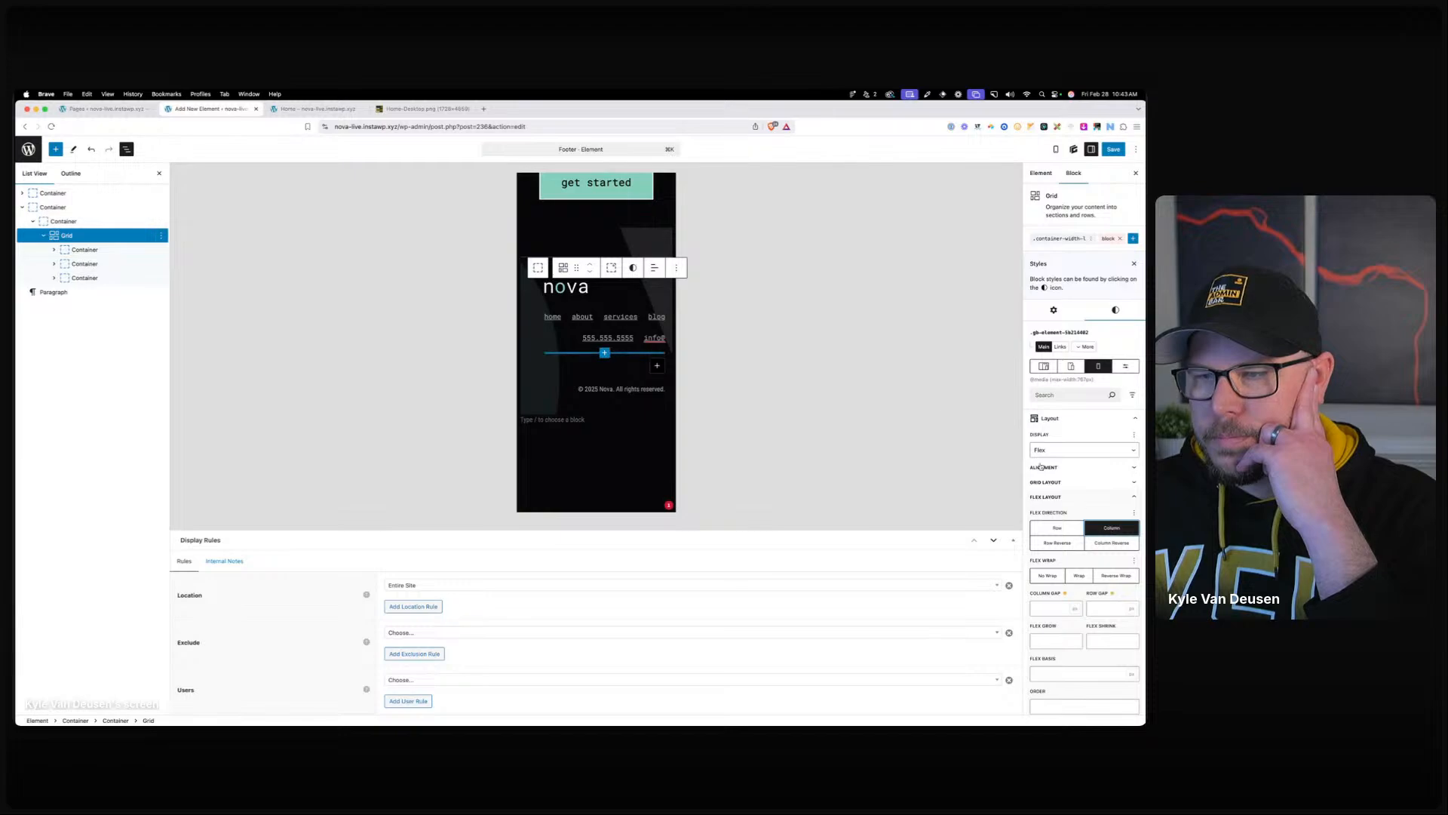
Align the flex footer items to start, then check the live Home page.
{"action": "left_click", "coordinate": [654, 268]}
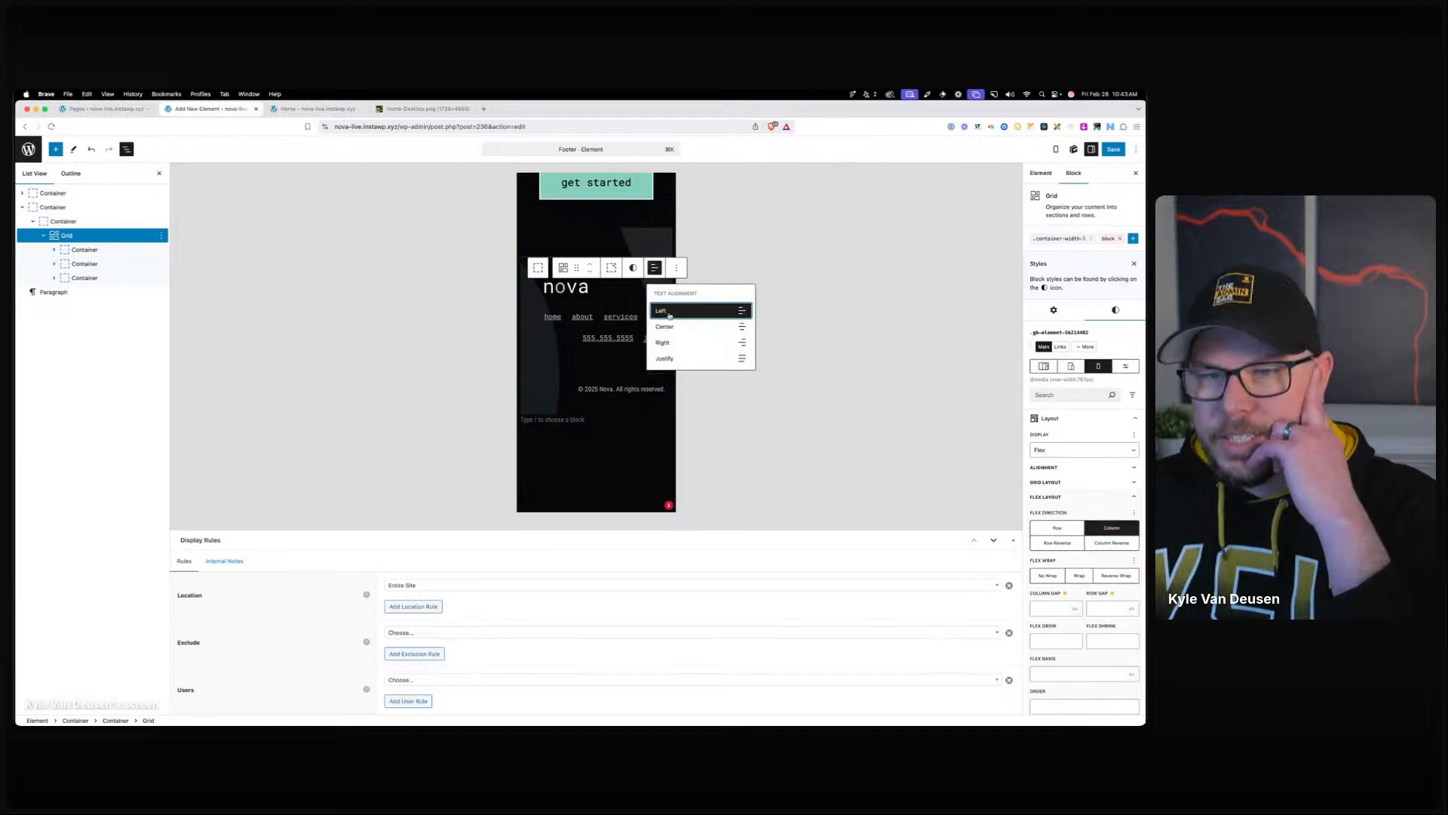
{"action": "left_click", "coordinate": [1052, 469]}
{"action": "left_click", "coordinate": [1044, 499]}
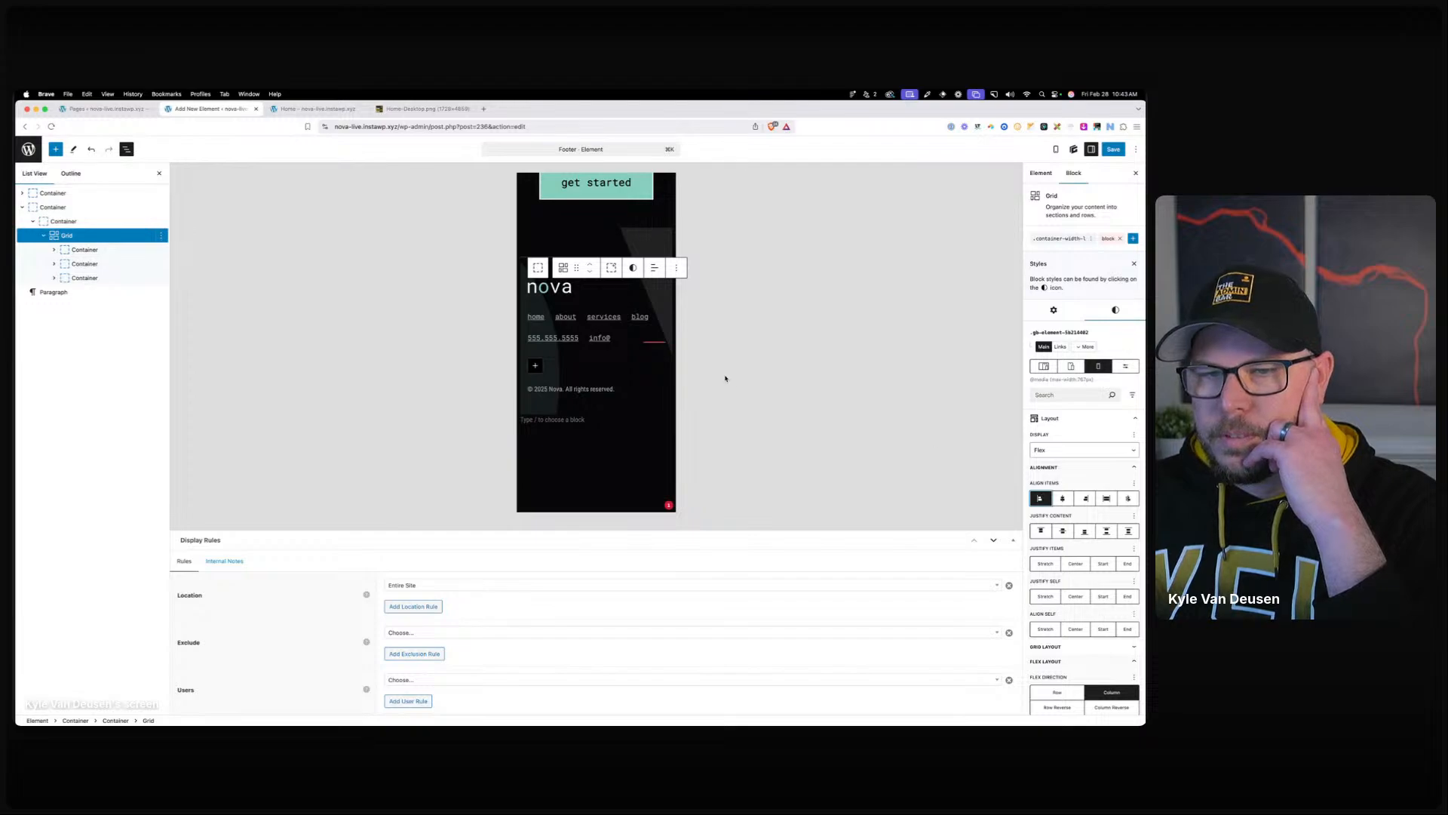
{"action": "left_click", "coordinate": [611, 325]}
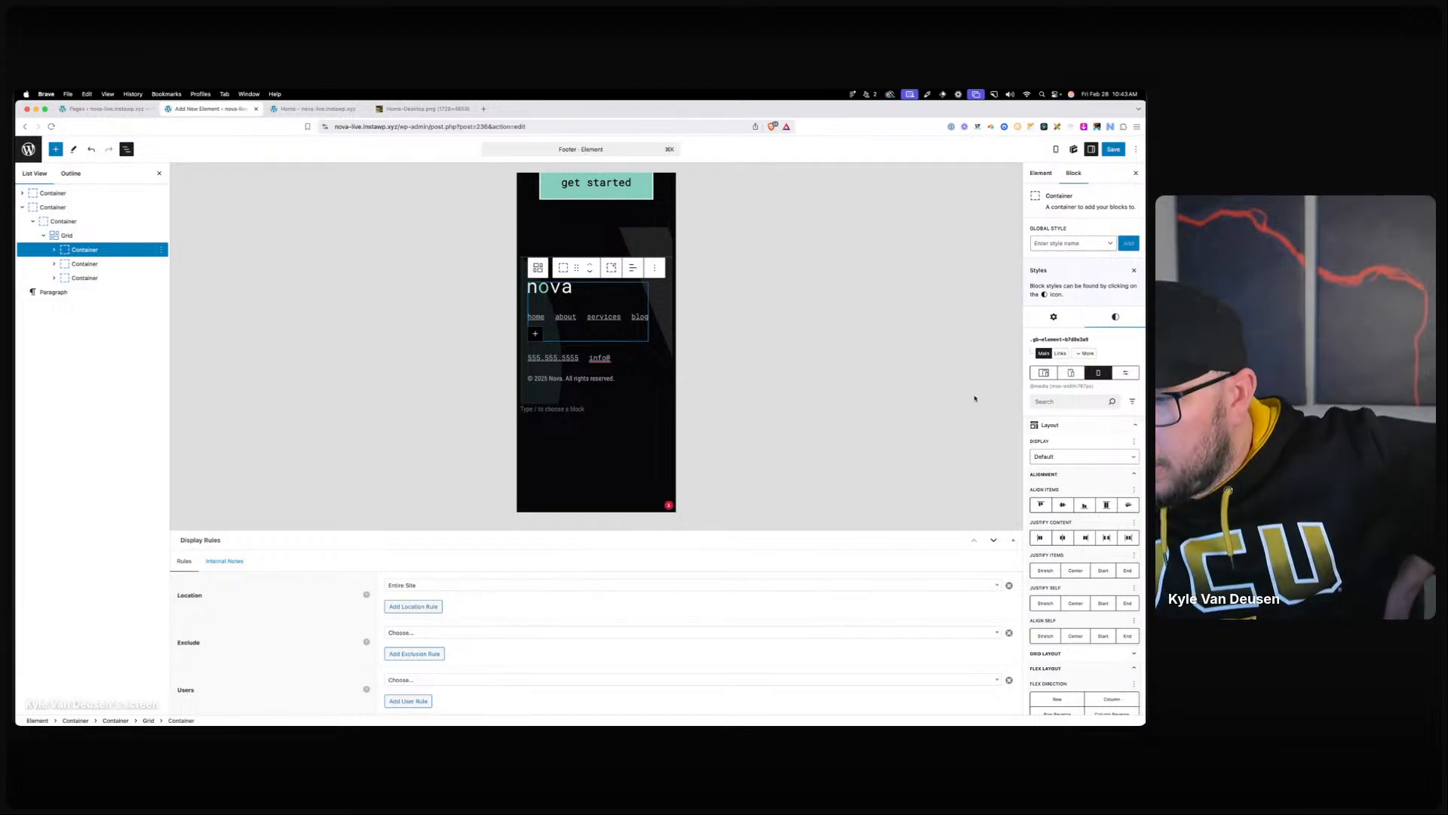
{"action": "scroll", "coordinate": [1098, 341], "scroll_direction": "down", "scroll_amount": 3}
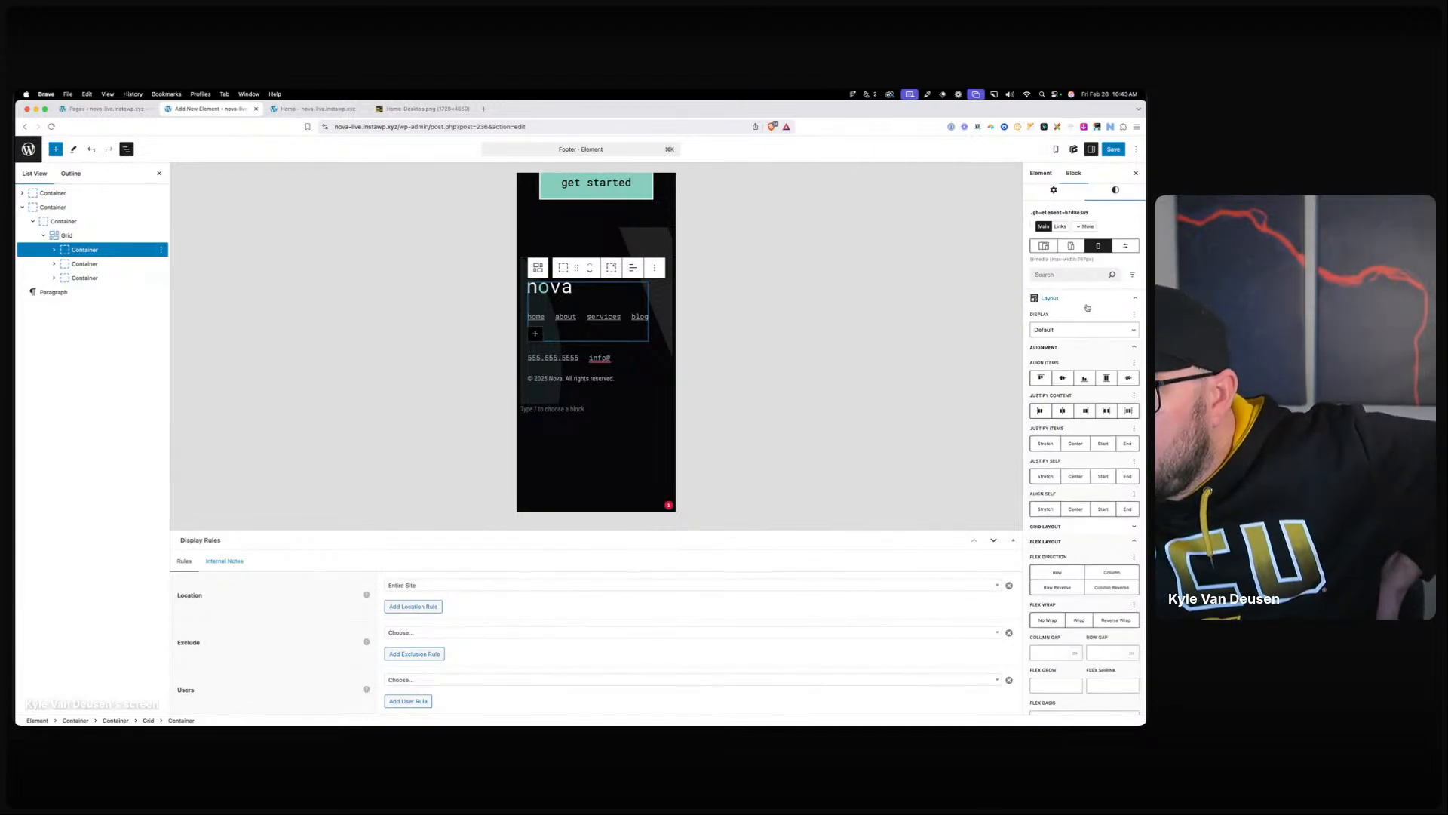
{"action": "scroll", "coordinate": [1086, 336], "scroll_direction": "up", "scroll_amount": 3}
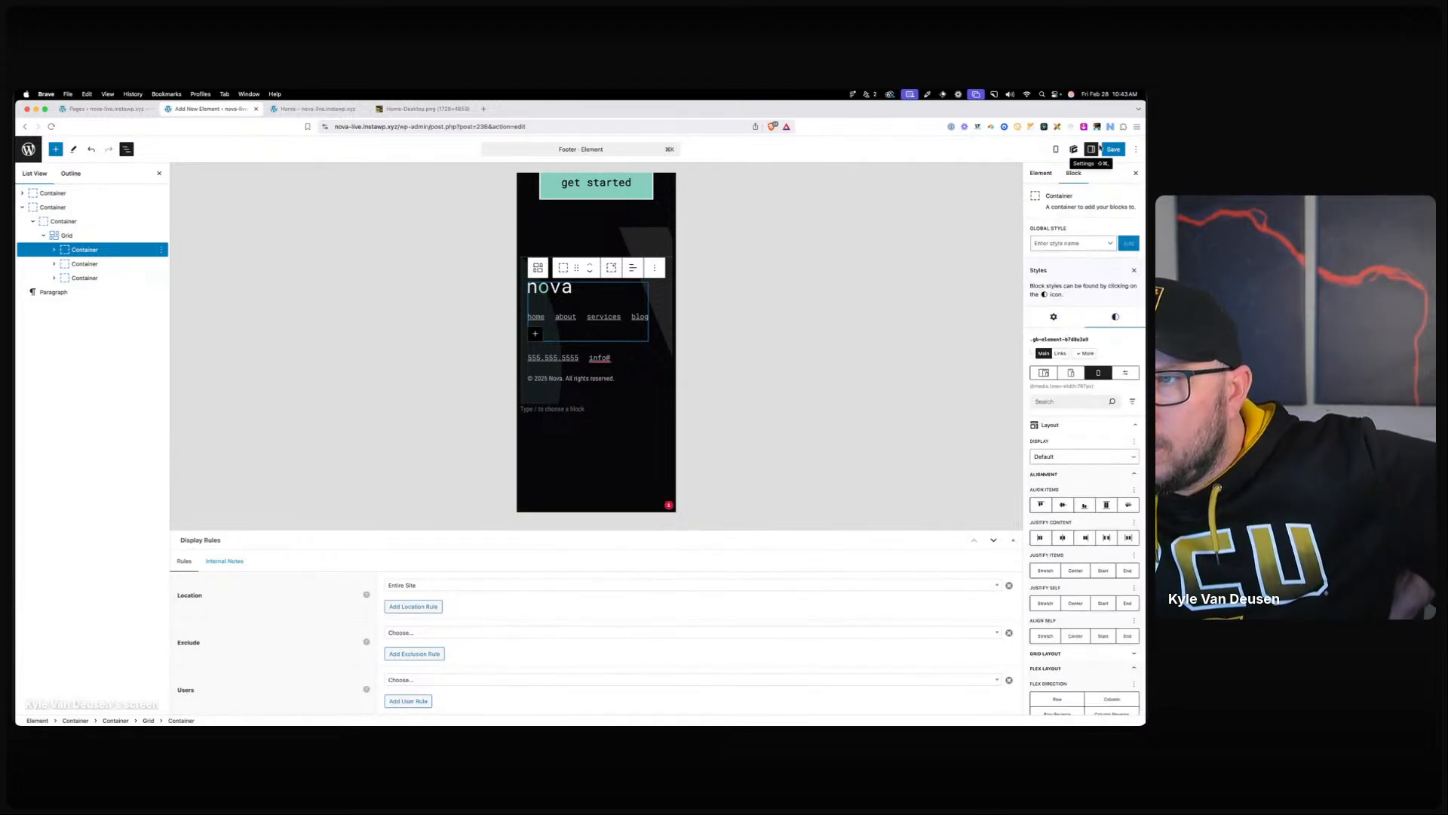
{"action": "left_click", "coordinate": [313, 109]}
Reload the Home page and drag the responsive preview wider, then back to mobile width, checking the footer.
{"action": "key", "text": "Return"}
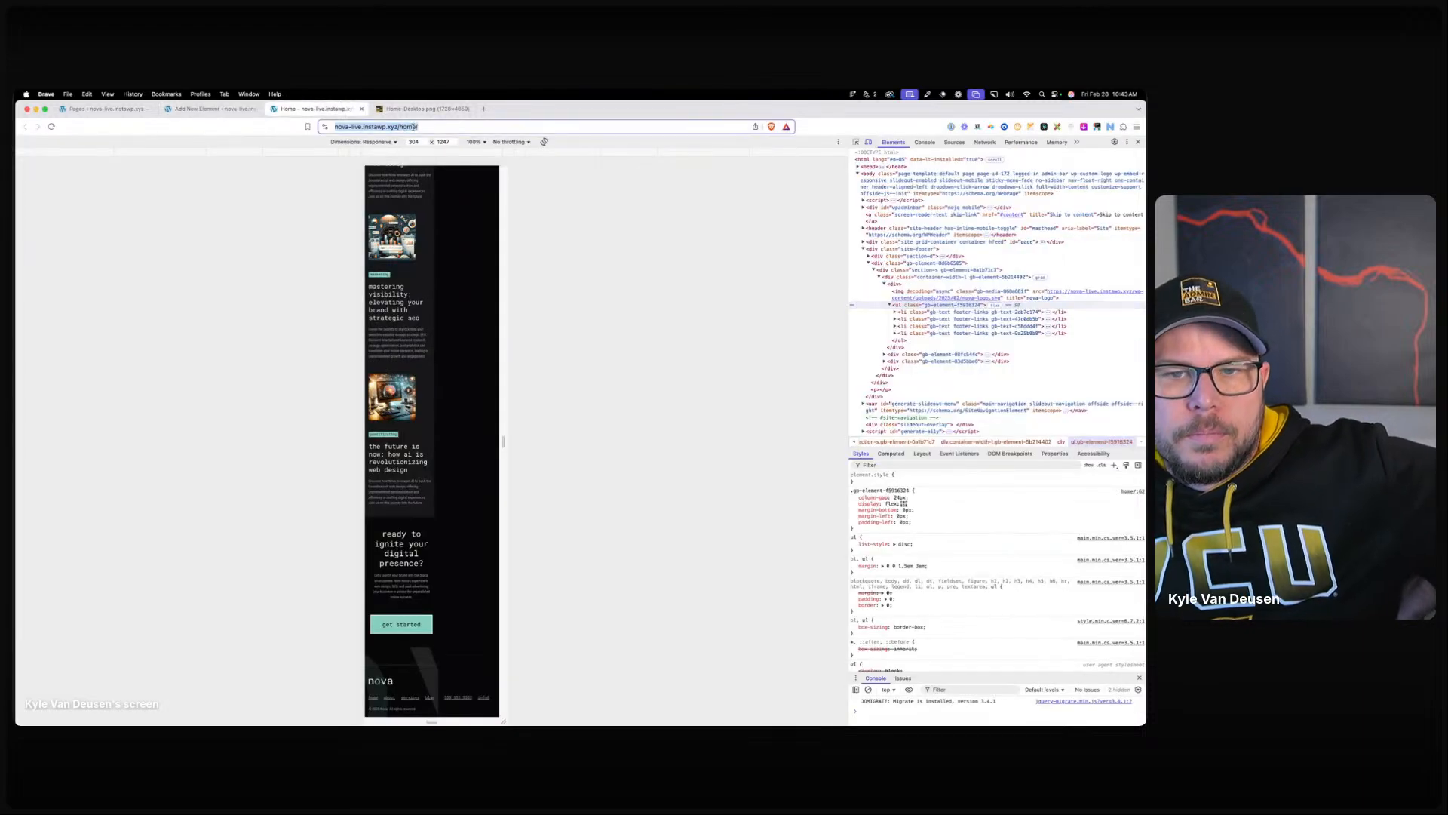
{"action": "scroll", "coordinate": [454, 423], "scroll_direction": "down", "scroll_amount": 10}
{"action": "scroll", "coordinate": [454, 423], "scroll_direction": "down", "scroll_amount": 5}
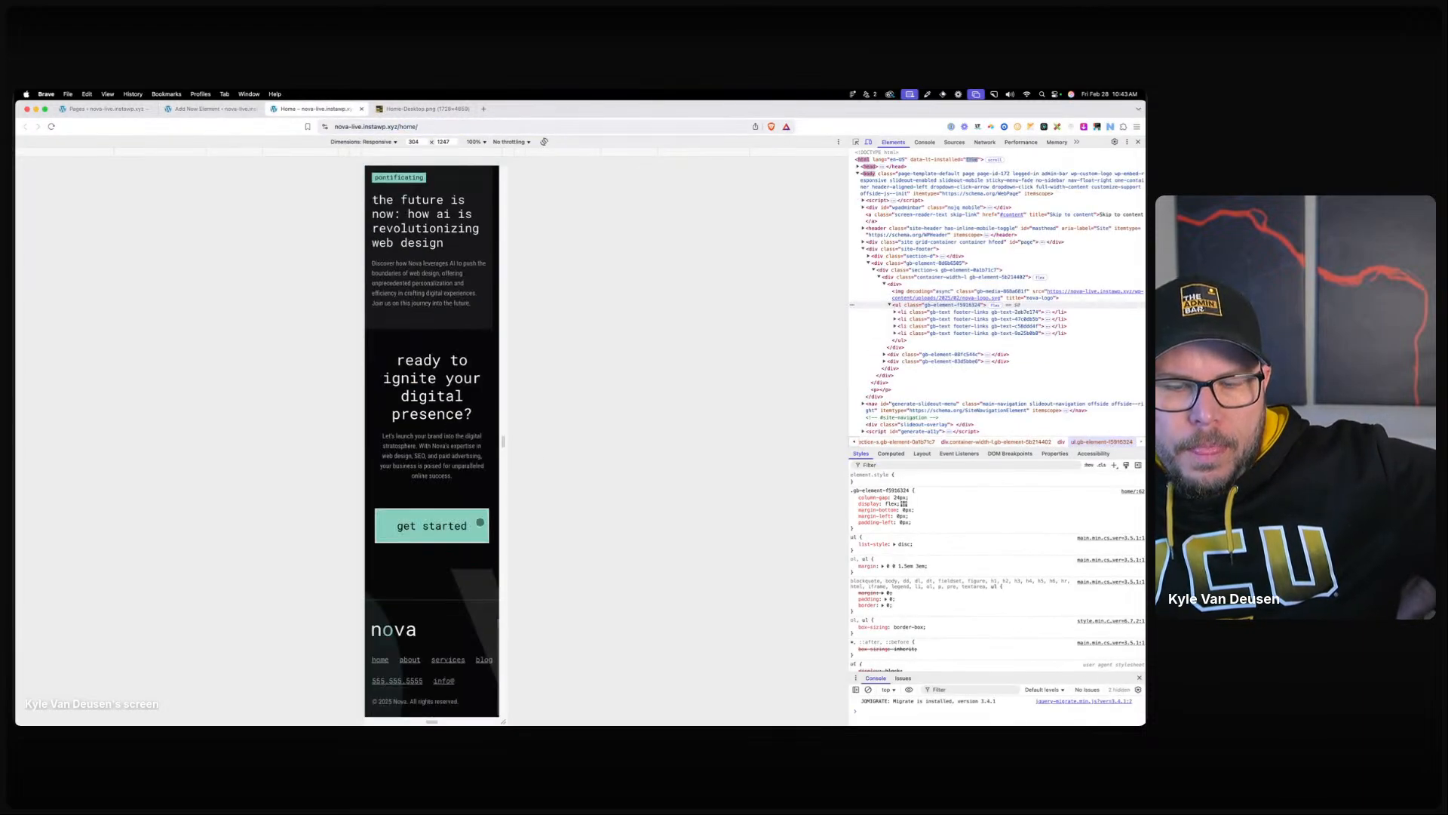
{"action": "left_click_drag", "start_coordinate": [500, 502], "coordinate": [739, 496]}
{"action": "scroll", "coordinate": [644, 491], "scroll_direction": "down", "scroll_amount": 3}
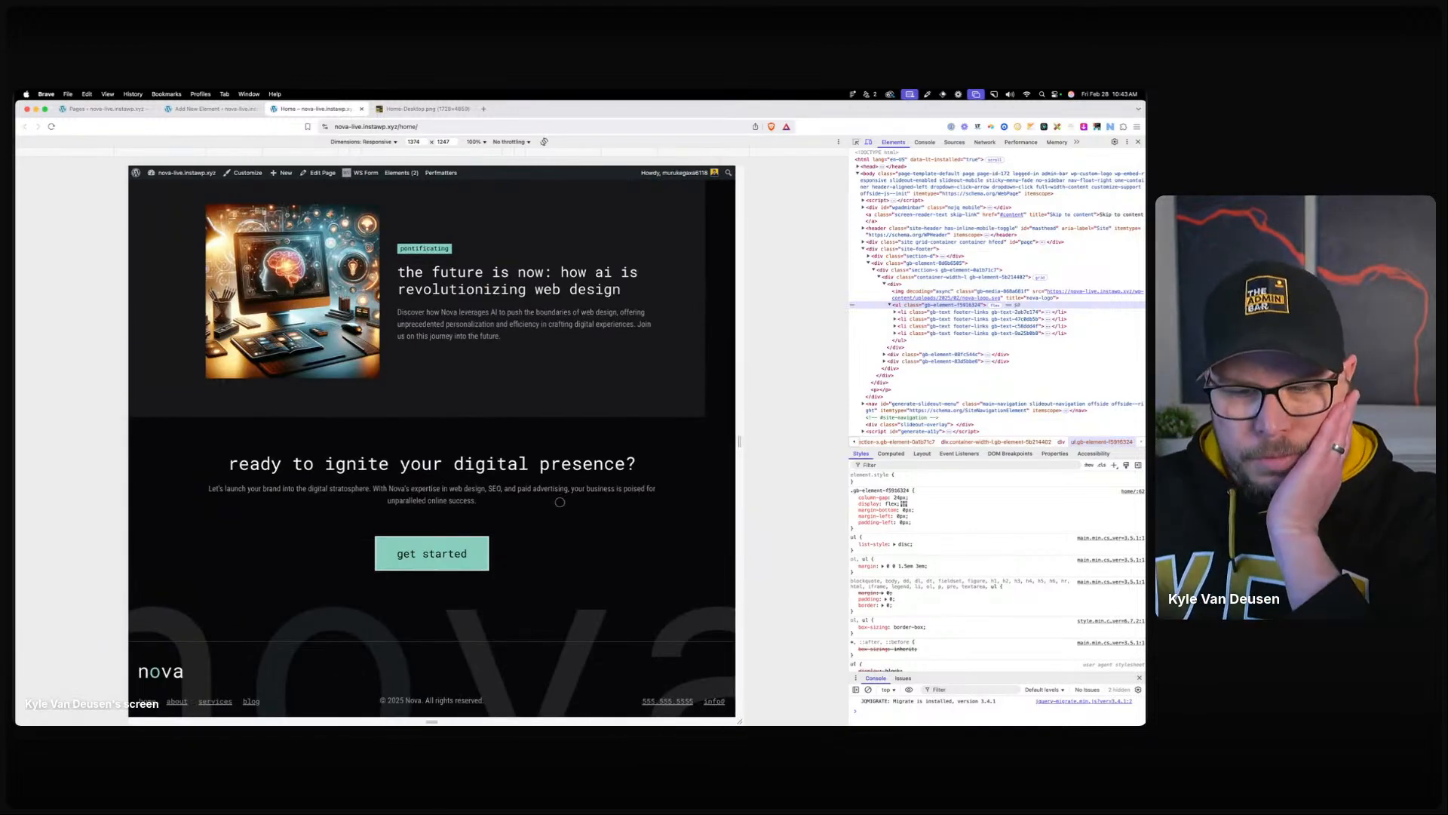
{"action": "left_click_drag", "start_coordinate": [737, 444], "coordinate": [538, 437]}
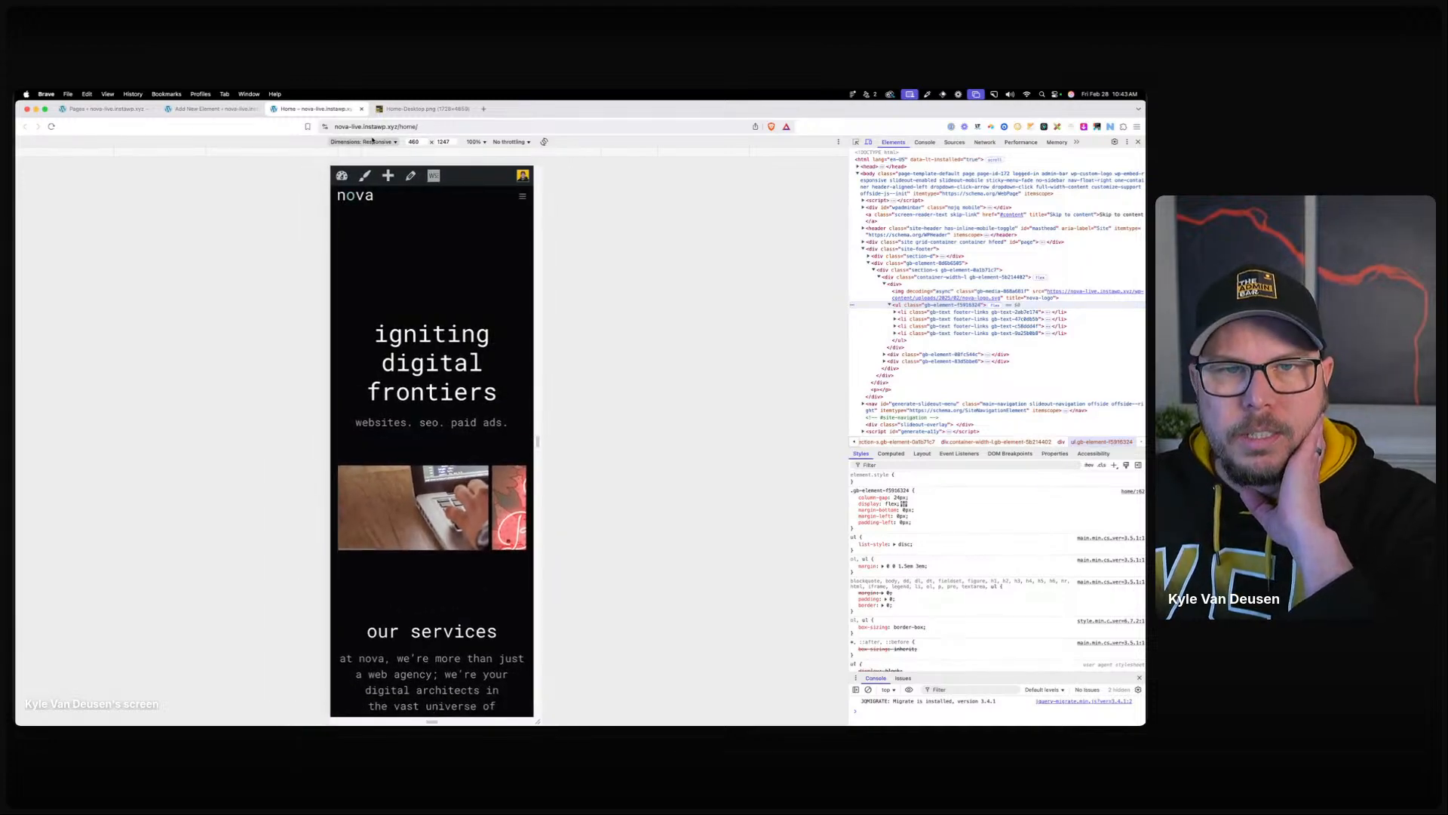
Preview the footer at iPhone SE size, then close DevTools and return to the desktop service cards.
{"action": "left_click", "coordinate": [372, 141]}
{"action": "left_click", "coordinate": [431, 157]}
{"action": "scroll", "coordinate": [451, 357], "scroll_direction": "down", "scroll_amount": 5}
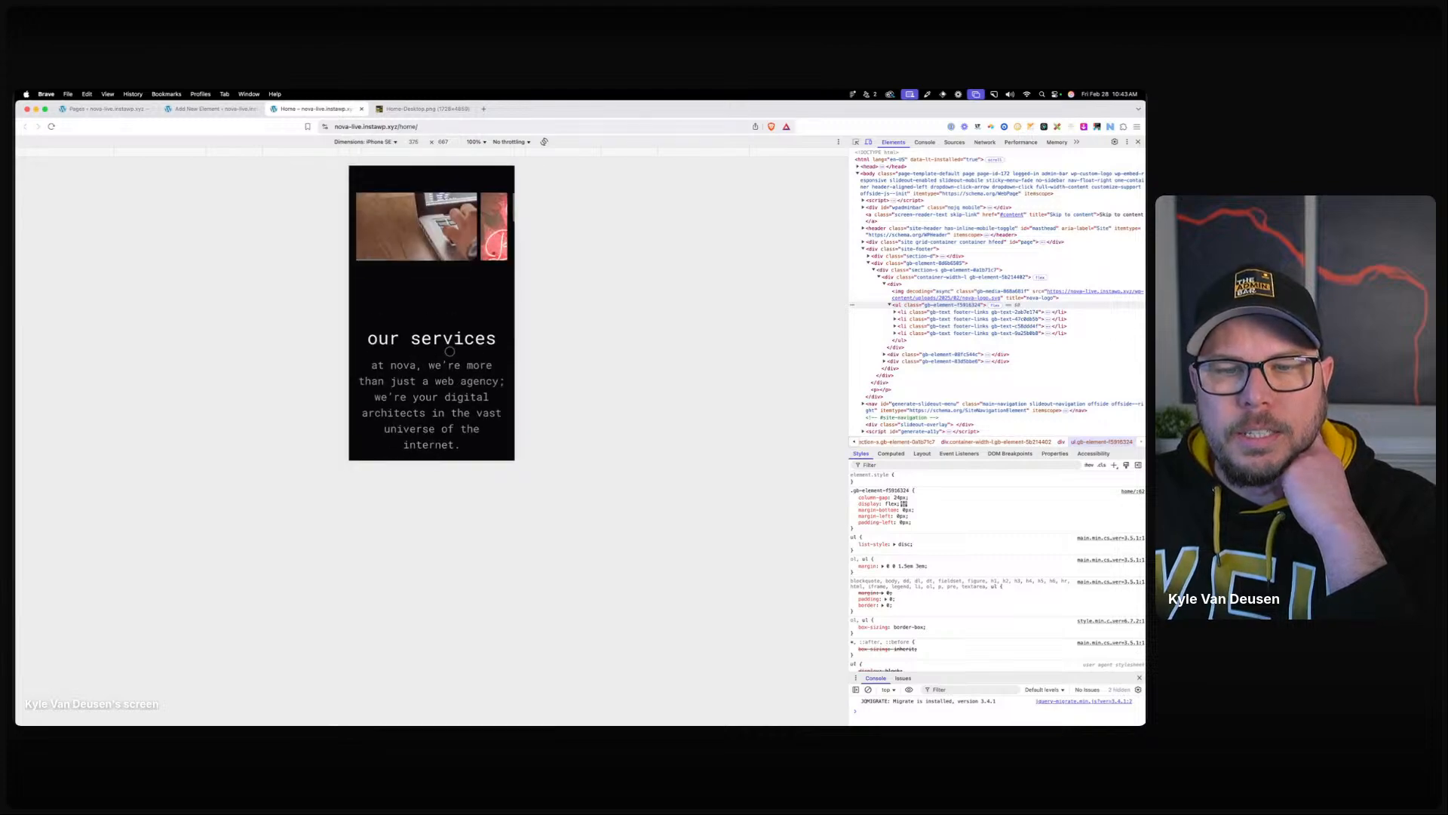
{"action": "scroll", "coordinate": [450, 287], "scroll_direction": "down", "scroll_amount": 15}
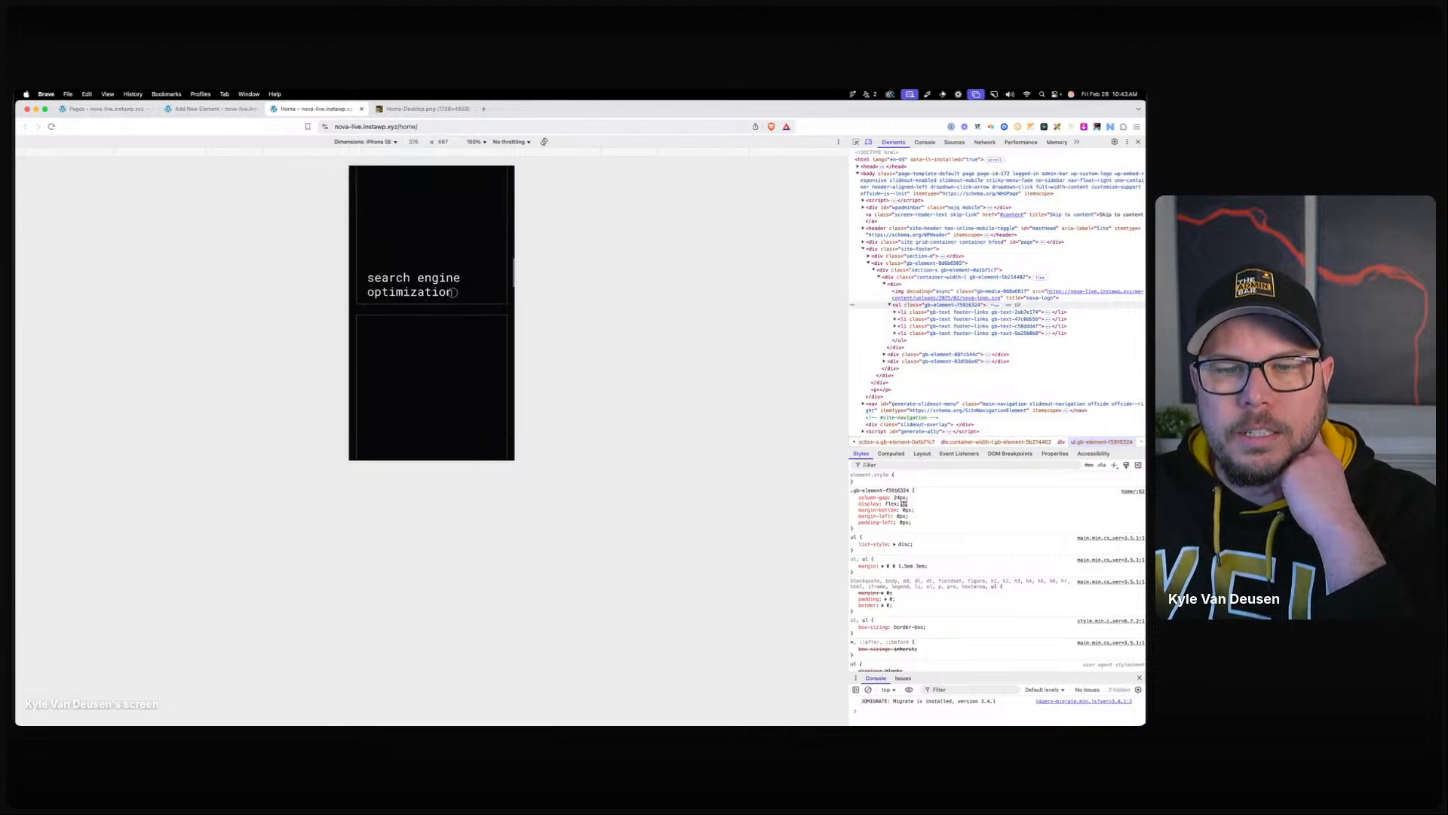
{"action": "scroll", "coordinate": [457, 298], "scroll_direction": "down", "scroll_amount": 15}
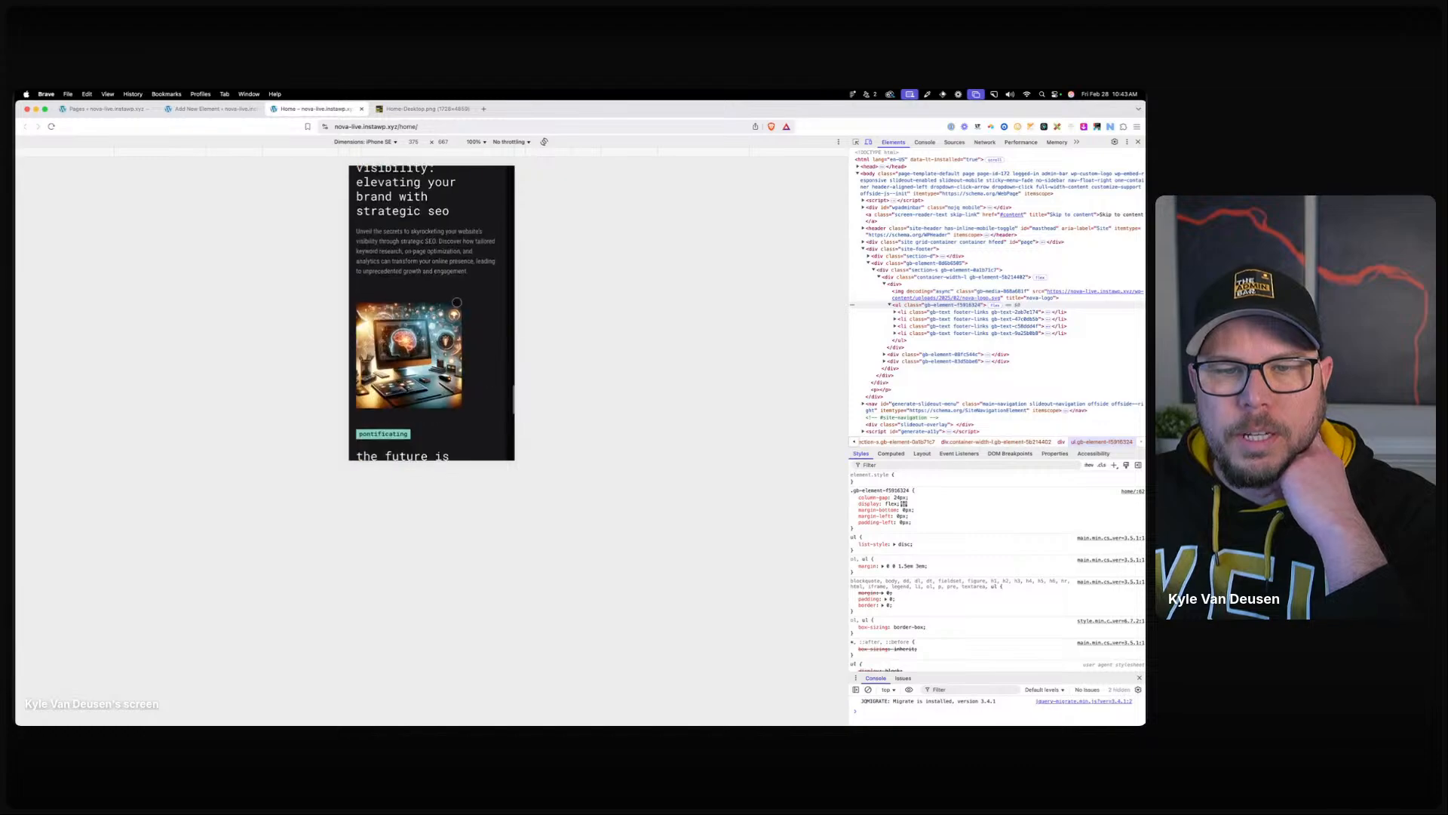
{"action": "scroll", "coordinate": [456, 303], "scroll_direction": "down", "scroll_amount": 10}
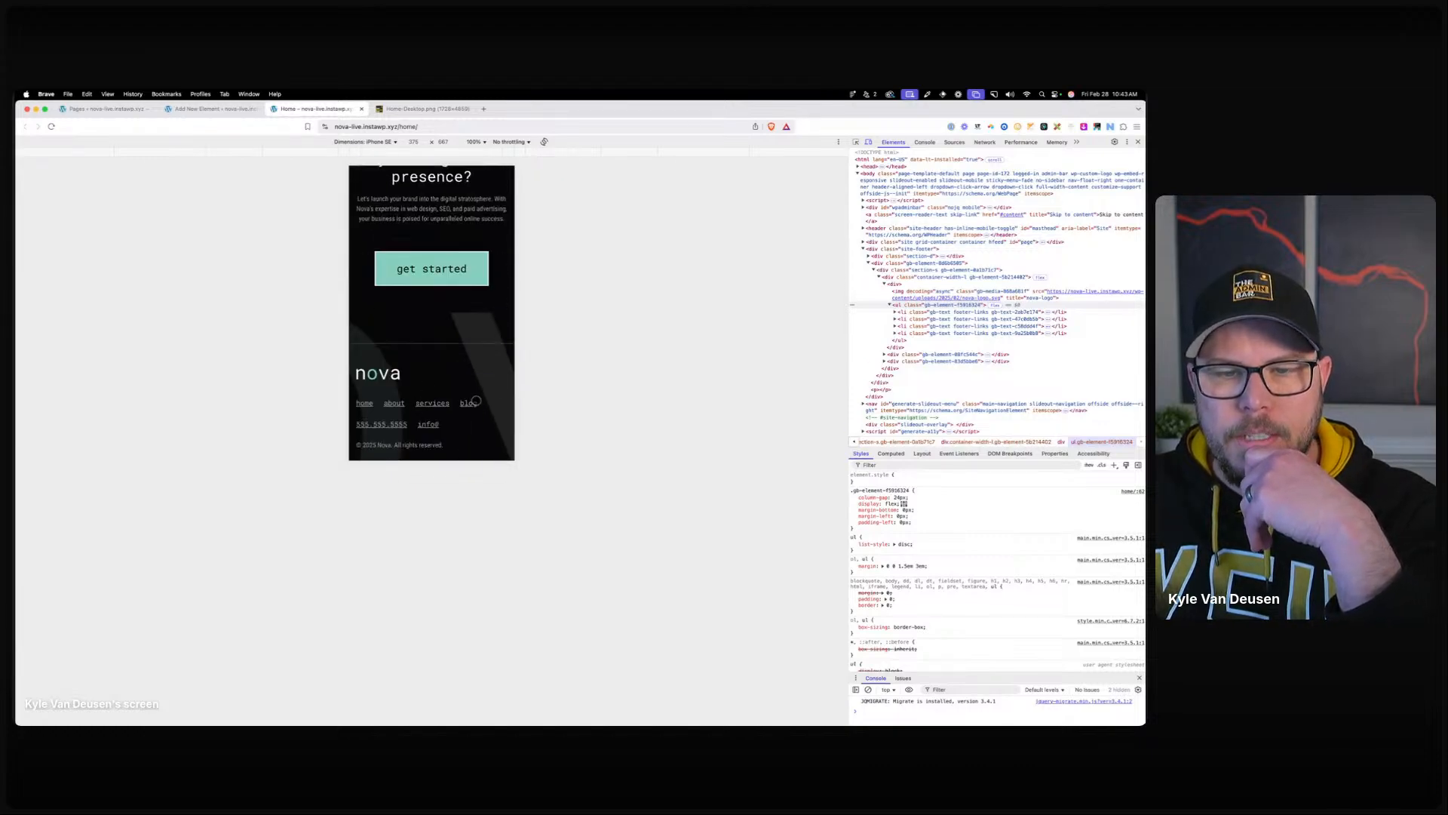
{"action": "left_click", "coordinate": [1139, 142]}
{"action": "scroll", "coordinate": [978, 388], "scroll_direction": "up", "scroll_amount": 10}
{"action": "scroll", "coordinate": [977, 389], "scroll_direction": "down", "scroll_amount": 7}
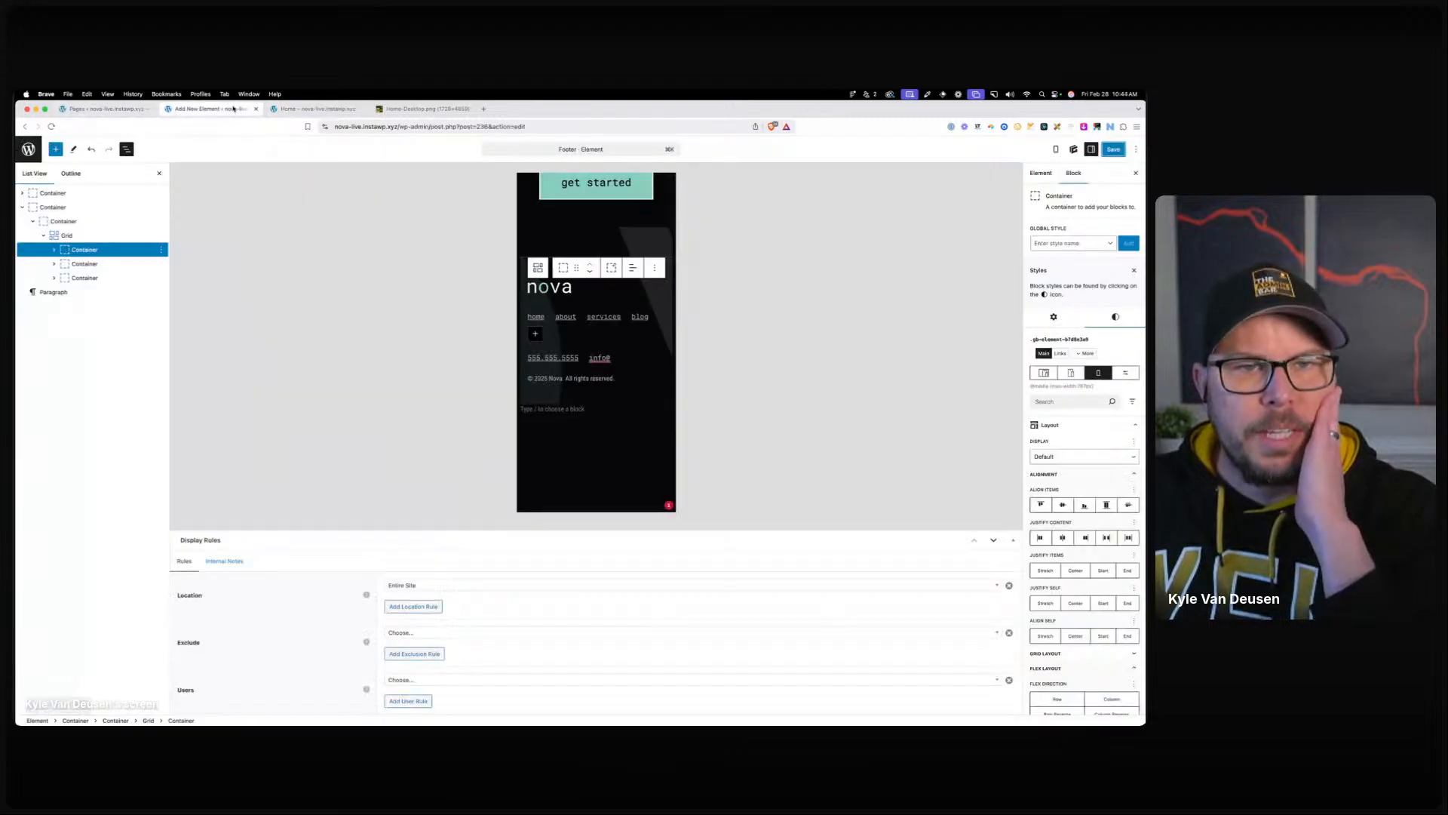
Close the footer element tab, edit Home from Pages, then switch to the Home-Desktop.png mockup.
{"action": "left_click", "coordinate": [249, 111]}
{"action": "left_click", "coordinate": [255, 110]}
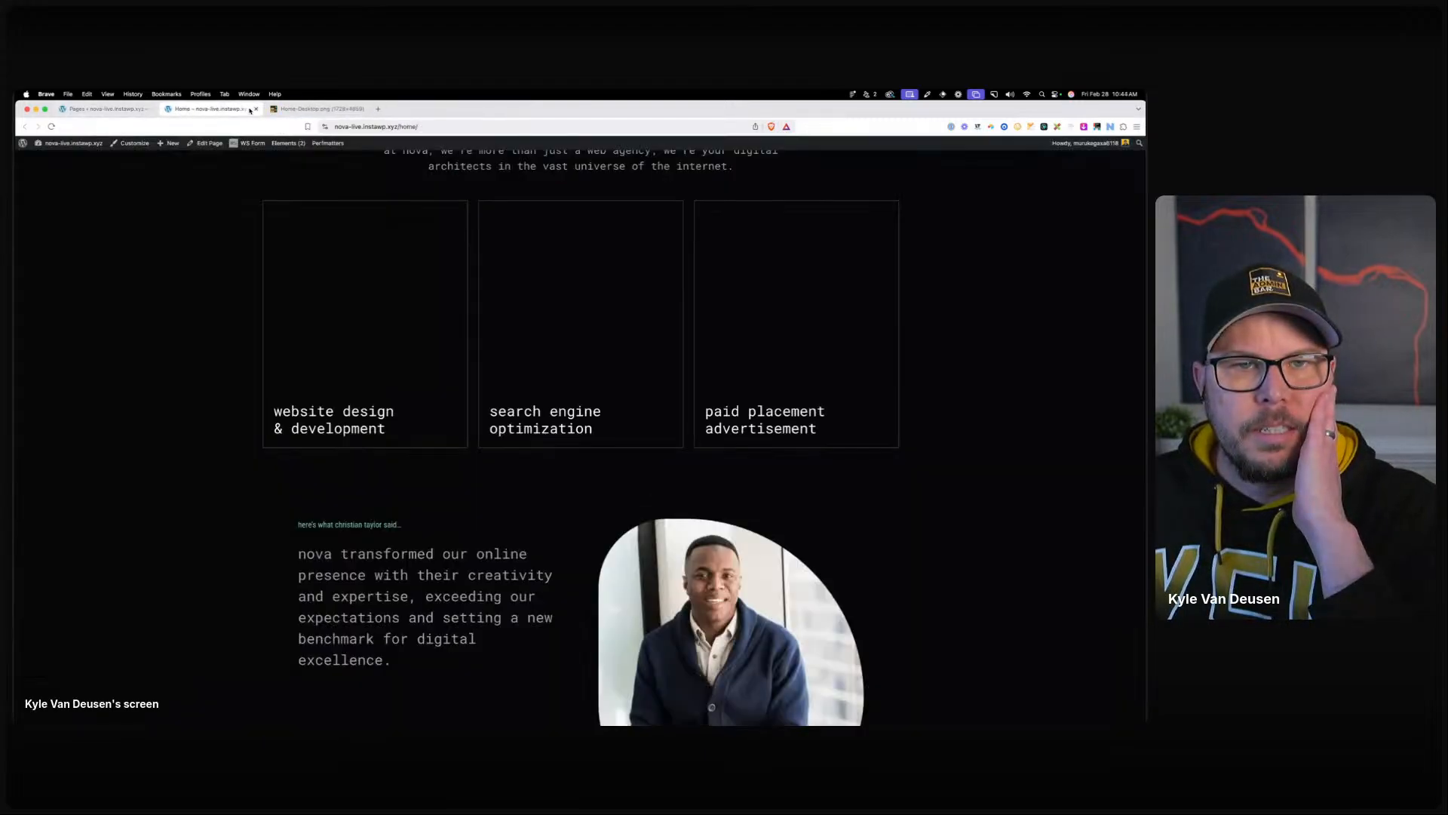
{"action": "left_click", "coordinate": [97, 111]}
{"action": "left_click", "coordinate": [124, 319]}
{"action": "scroll", "coordinate": [594, 362], "scroll_direction": "down", "scroll_amount": 10}
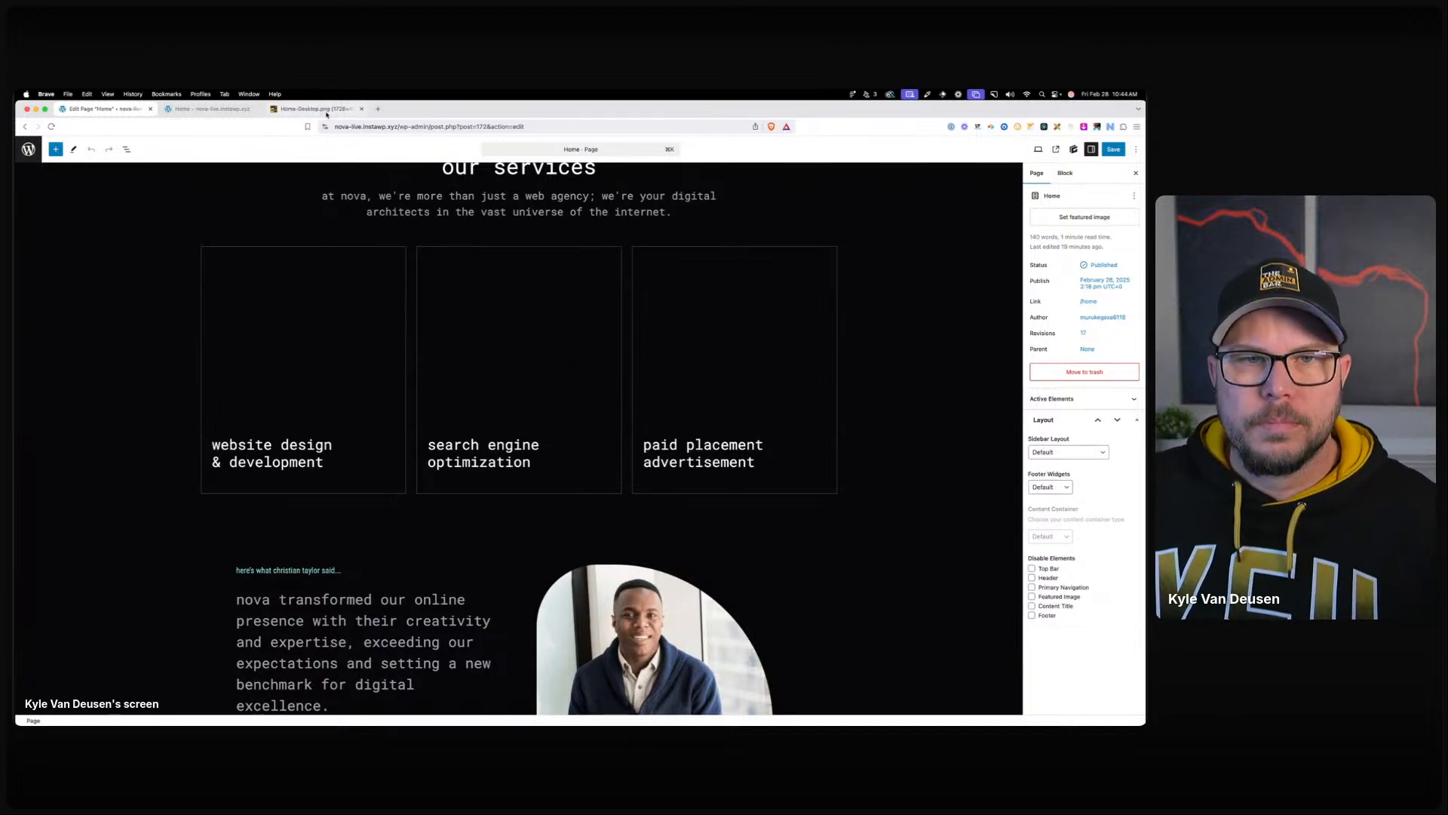
{"action": "left_click", "coordinate": [317, 110]}
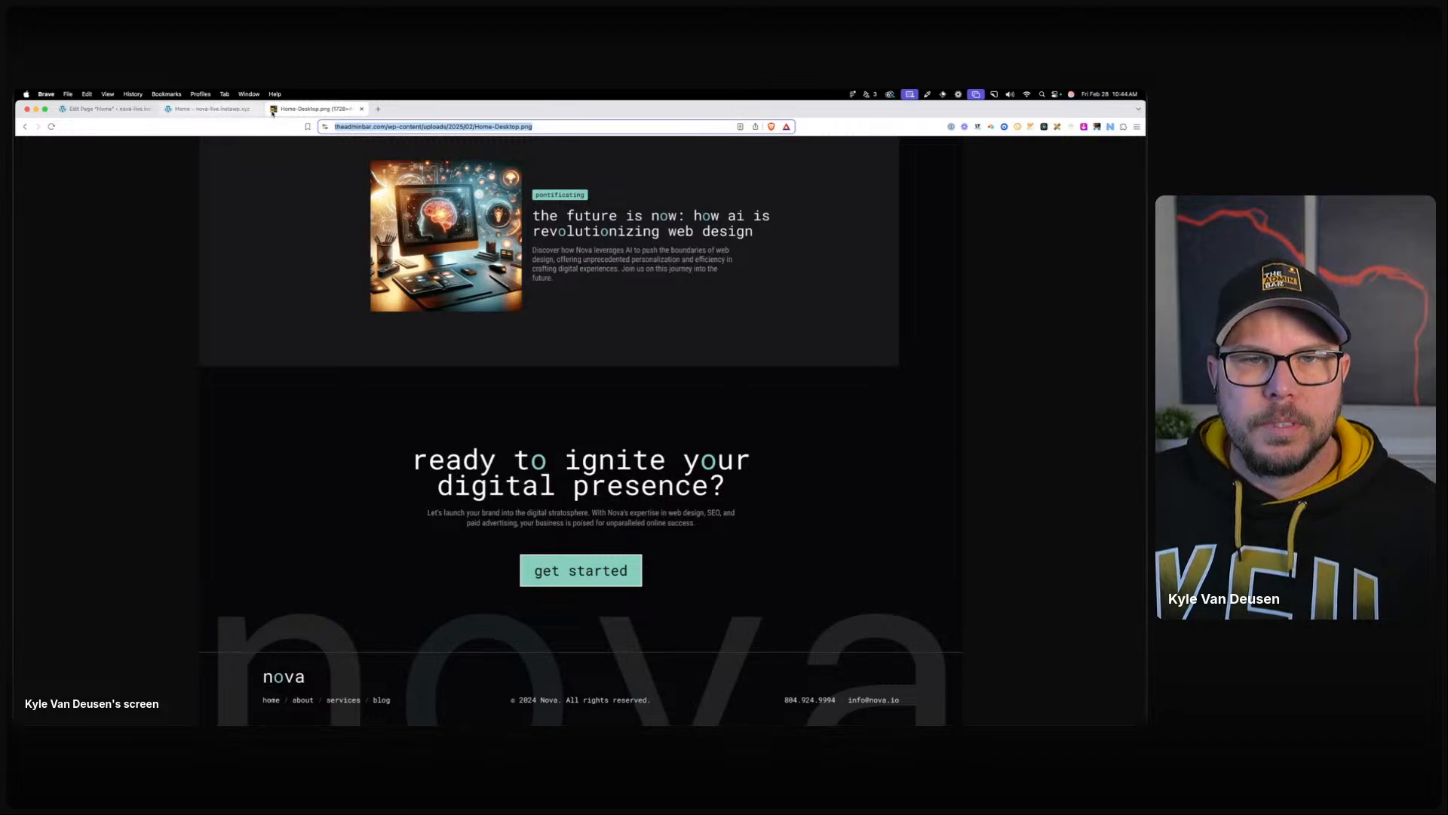
Load login-testing.instawp.xyz/tabcordion/ in a new browser tab.
{"action": "left_click", "coordinate": [379, 109]}
{"action": "type", "text": "form"}
{"action": "key", "text": "BackSpace"}
{"action": "key", "text": "BackSpace"}
{"action": "key", "text": "BackSpace"}
{"action": "key", "text": "BackSpace"}
{"action": "key", "text": "BackSpace"}
{"action": "type", "text": "https://"}
{"action": "key", "text": "BackSpace"}
{"action": "key", "text": "BackSpace"}
{"action": "key", "text": "BackSpace"}
{"action": "key", "text": "BackSpace"}
{"action": "key", "text": "BackSpace"}
{"action": "key", "text": "BackSpace"}
{"action": "key", "text": "BackSpace"}
{"action": "key", "text": "BackSpace"}
{"action": "type", "text": "login"}
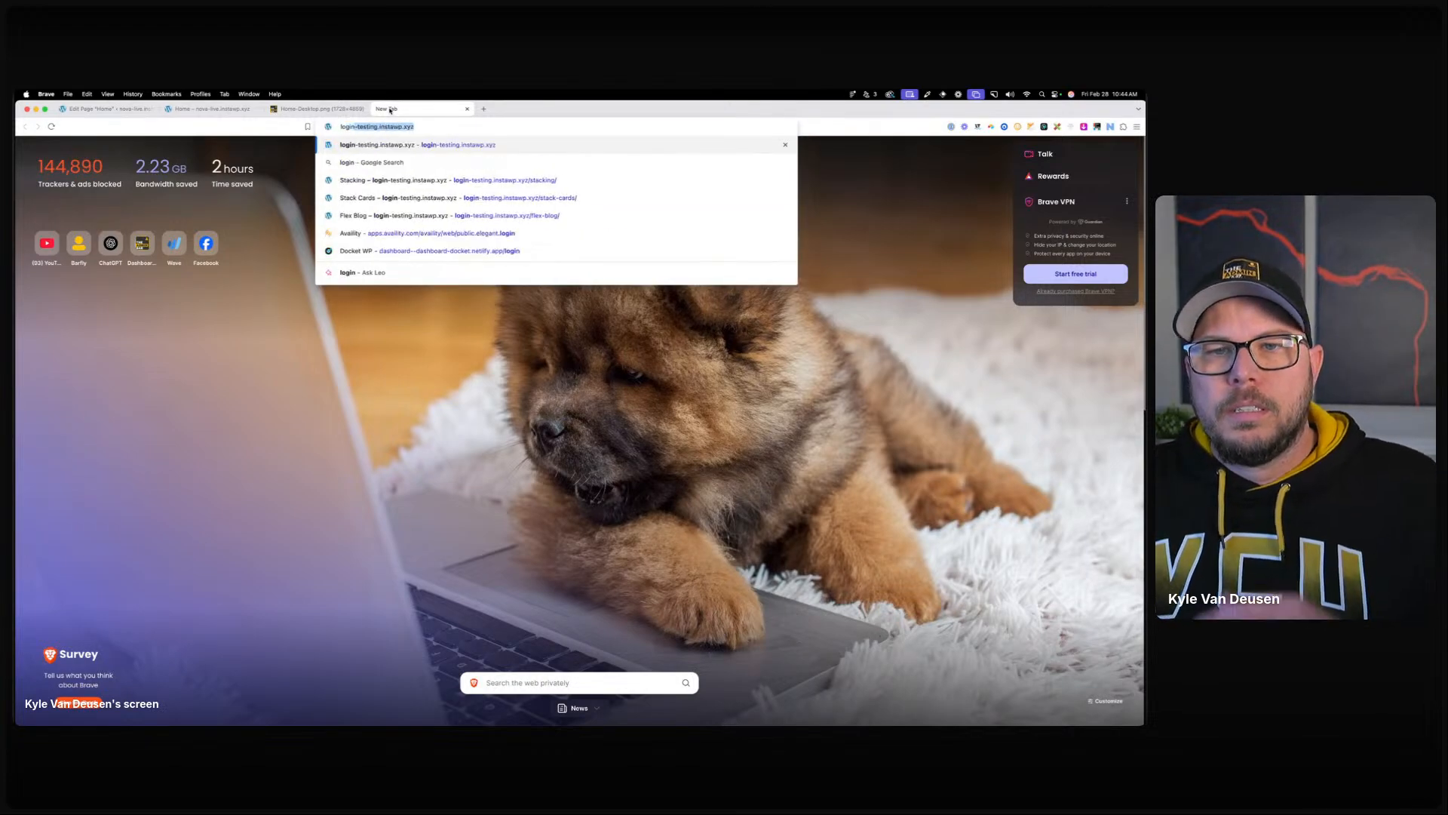
{"action": "key", "text": "Down"}
{"action": "key", "text": "Down"}
{"action": "key", "text": "BackSpace"}
{"action": "key", "text": "BackSpace"}
{"action": "key", "text": "BackSpace"}
{"action": "key", "text": "BackSpace"}
{"action": "key", "text": "BackSpace"}
{"action": "key", "text": "BackSpace"}
{"action": "key", "text": "BackSpace"}
{"action": "key", "text": "BackSpace"}
{"action": "key", "text": "BackSpace"}
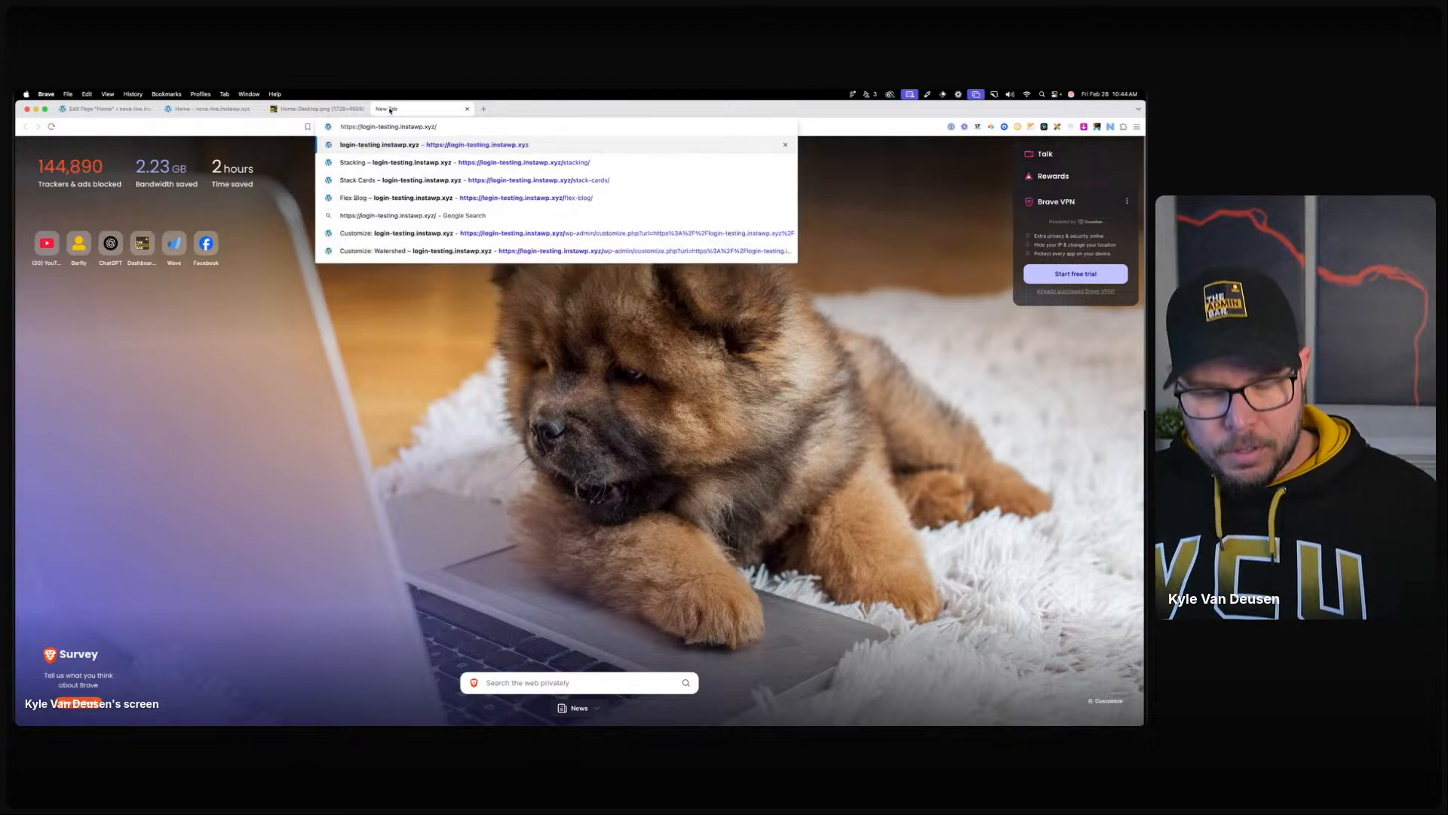
{"action": "type", "text": "tabcordion/"}
{"action": "key", "text": "Return"}
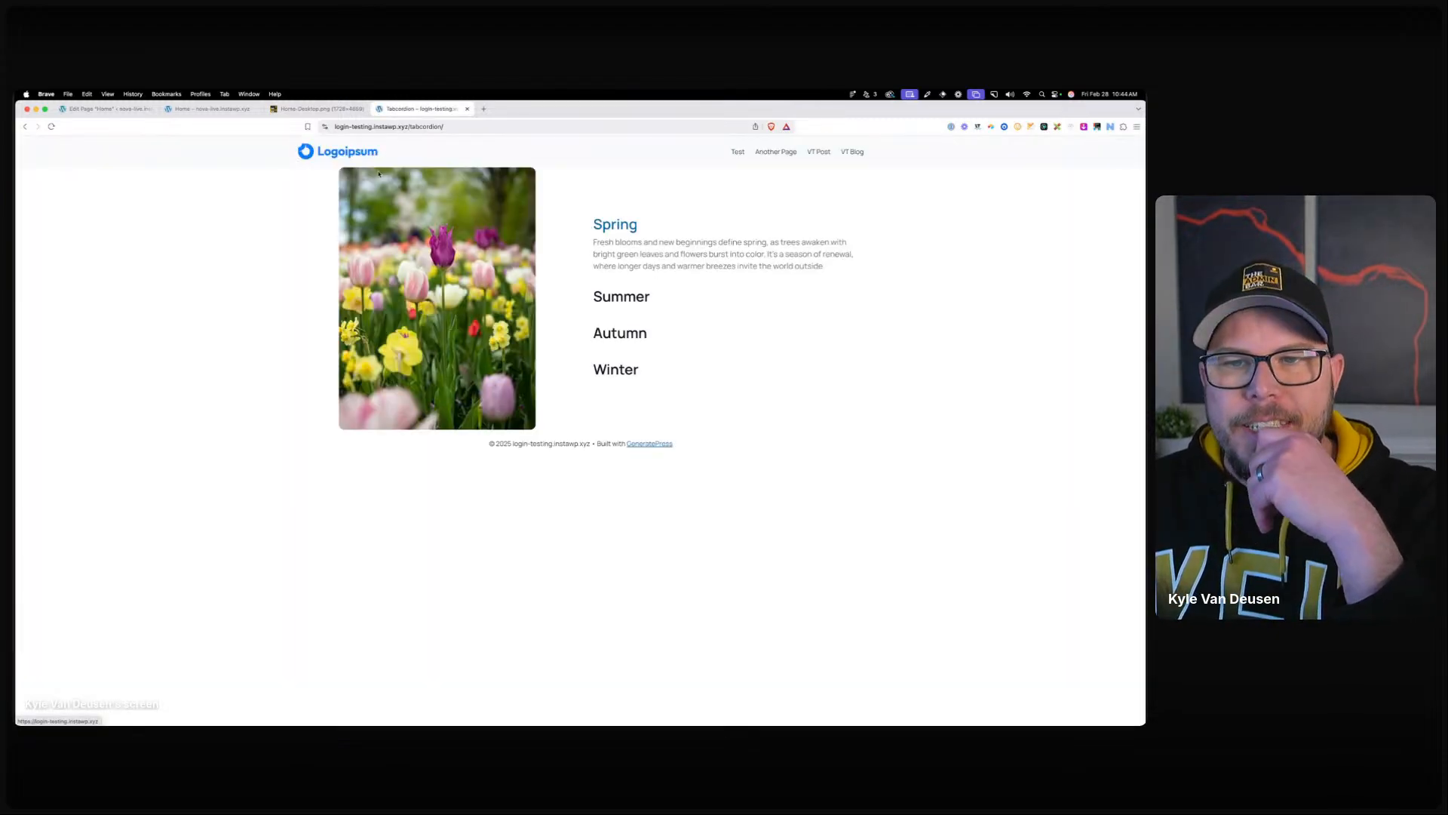
Toggle the Summer, Autumn and Winter accordion panels on the tabcordion page.
{"action": "left_click", "coordinate": [640, 297]}
{"action": "left_click", "coordinate": [627, 338]}
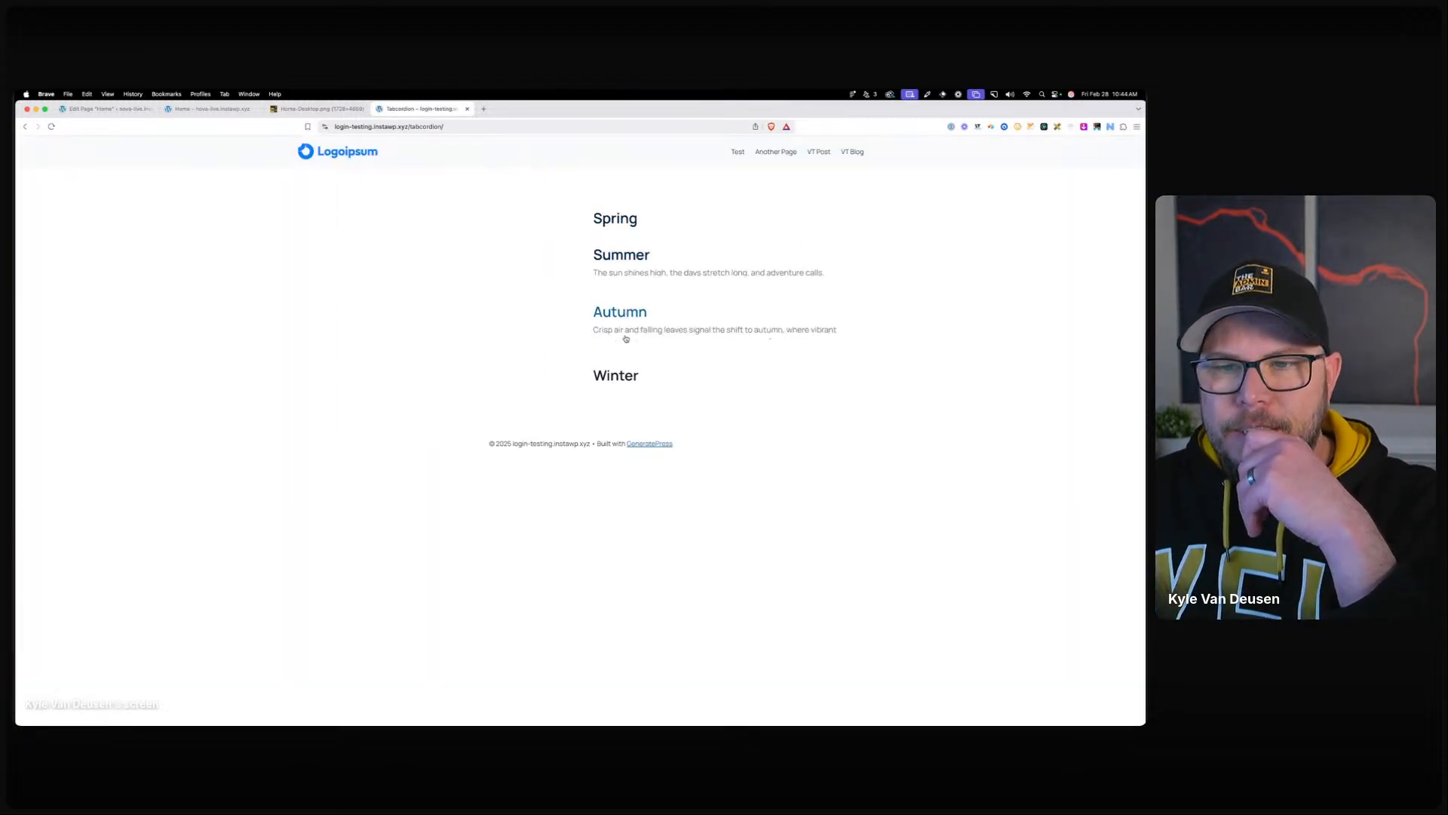
{"action": "left_click", "coordinate": [629, 373]}
{"action": "left_click", "coordinate": [632, 290]}
{"action": "left_click", "coordinate": [627, 251]}
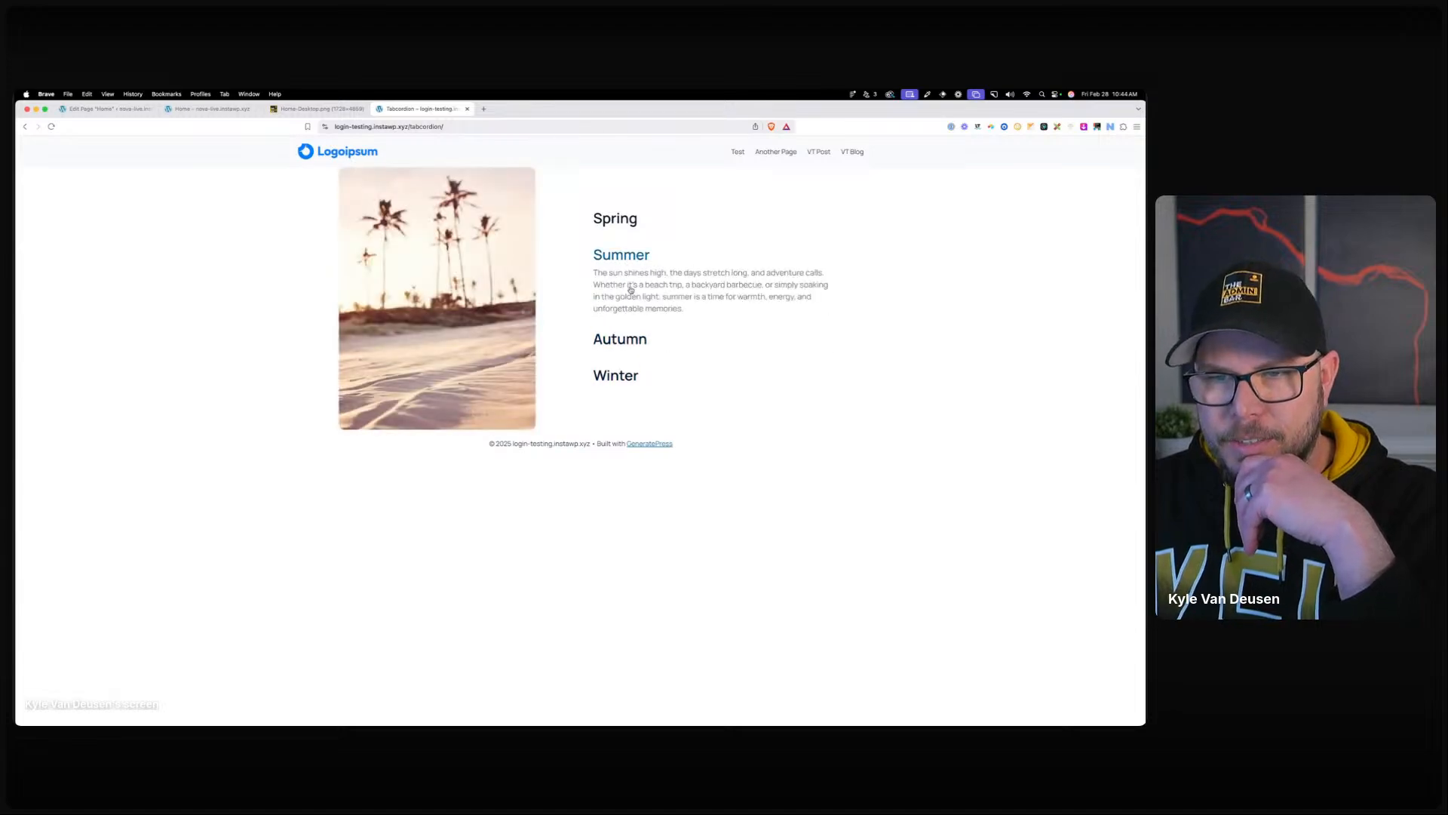
Inspect the word 'golden' and widen the responsive preview to the desktop layout.
{"action": "right_click", "coordinate": [634, 296]}
{"action": "left_click", "coordinate": [682, 401]}
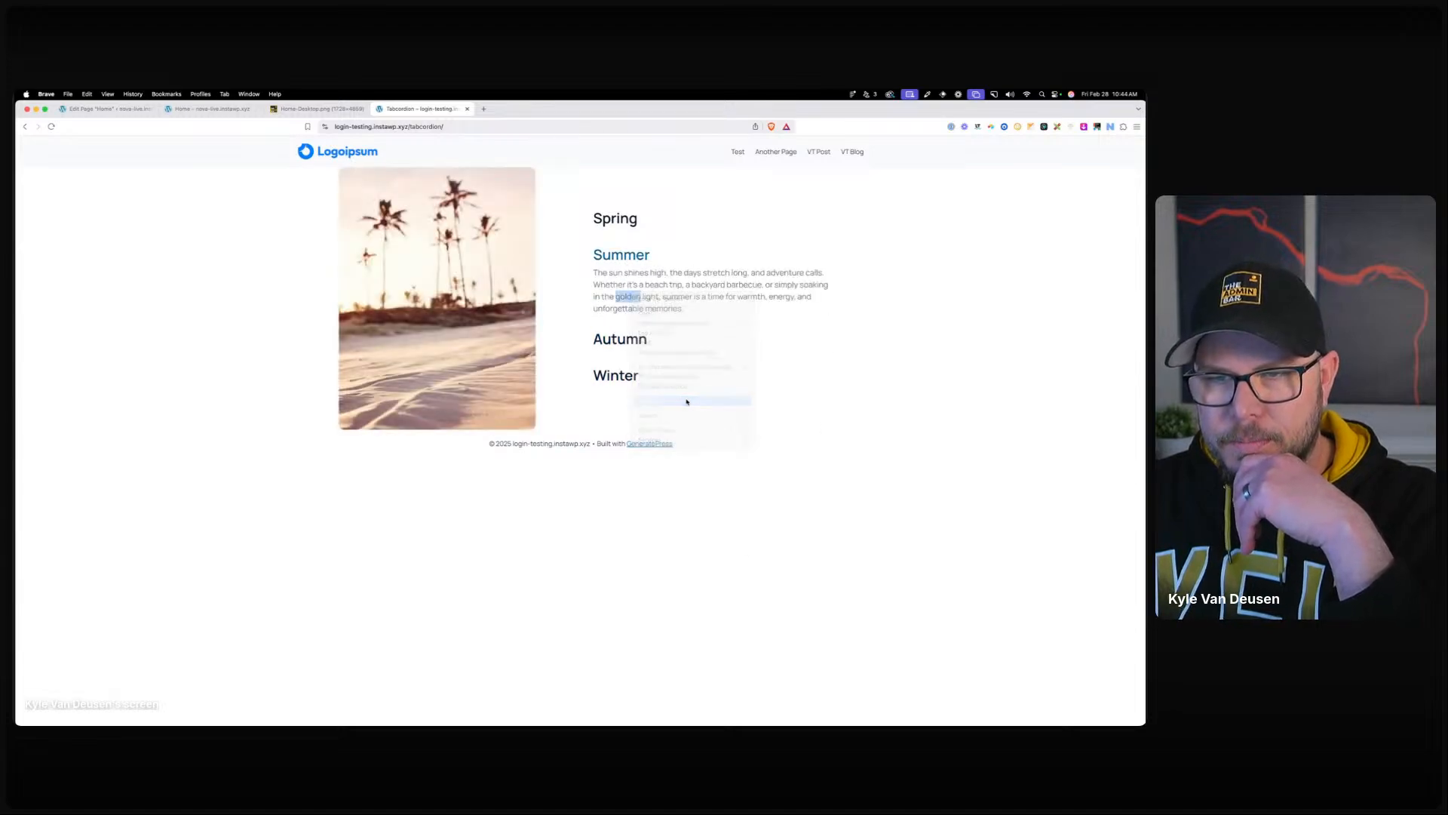
{"action": "left_click", "coordinate": [379, 141]}
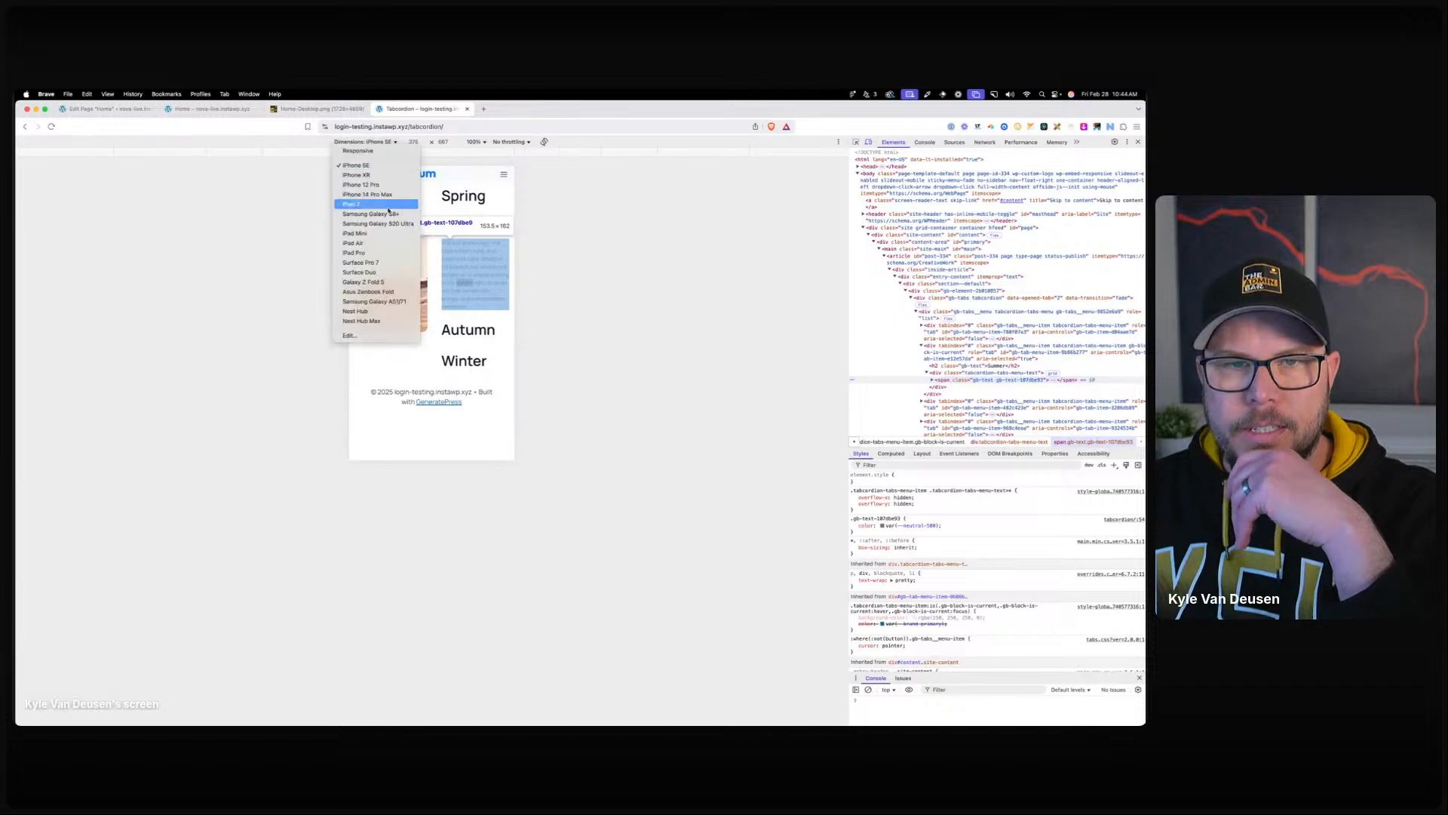
{"action": "left_click", "coordinate": [362, 147]}
{"action": "left_click_drag", "start_coordinate": [538, 265], "coordinate": [680, 264]}
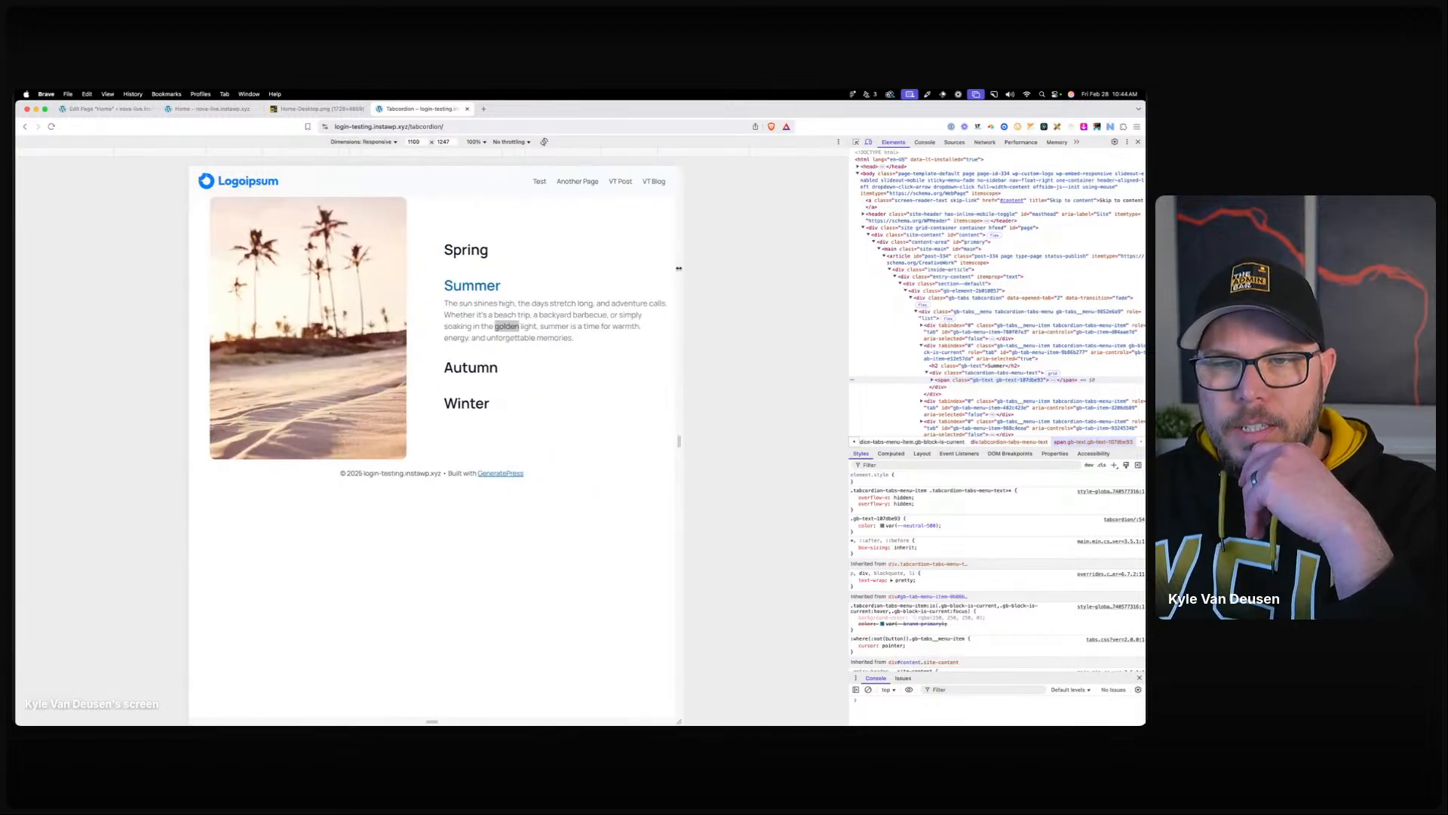
Inspect the Autumn tab item and its tabcordion-tabs-menu-text element's styles.
{"action": "left_click", "coordinate": [953, 374]}
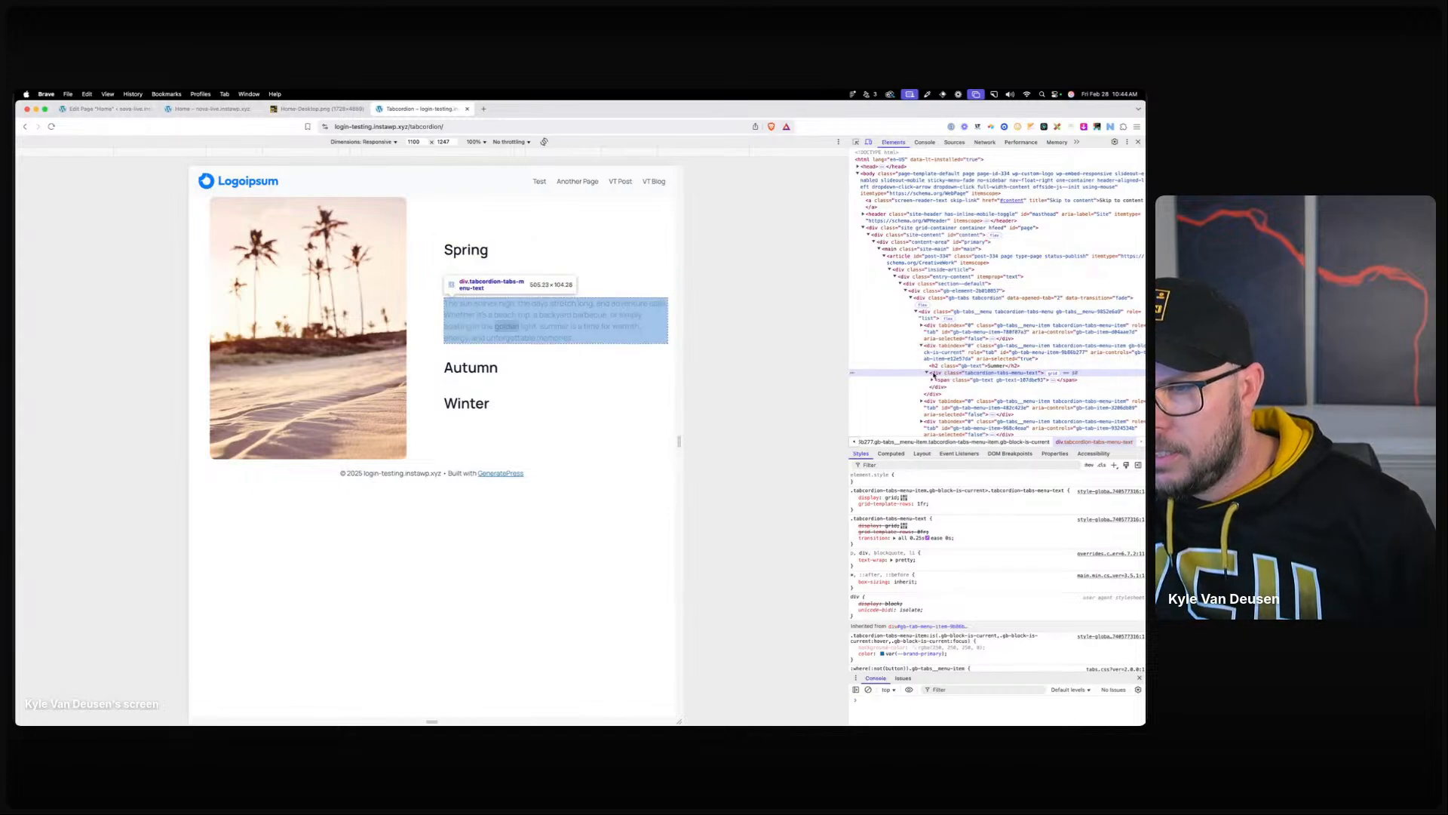
{"action": "left_click", "coordinate": [943, 381]}
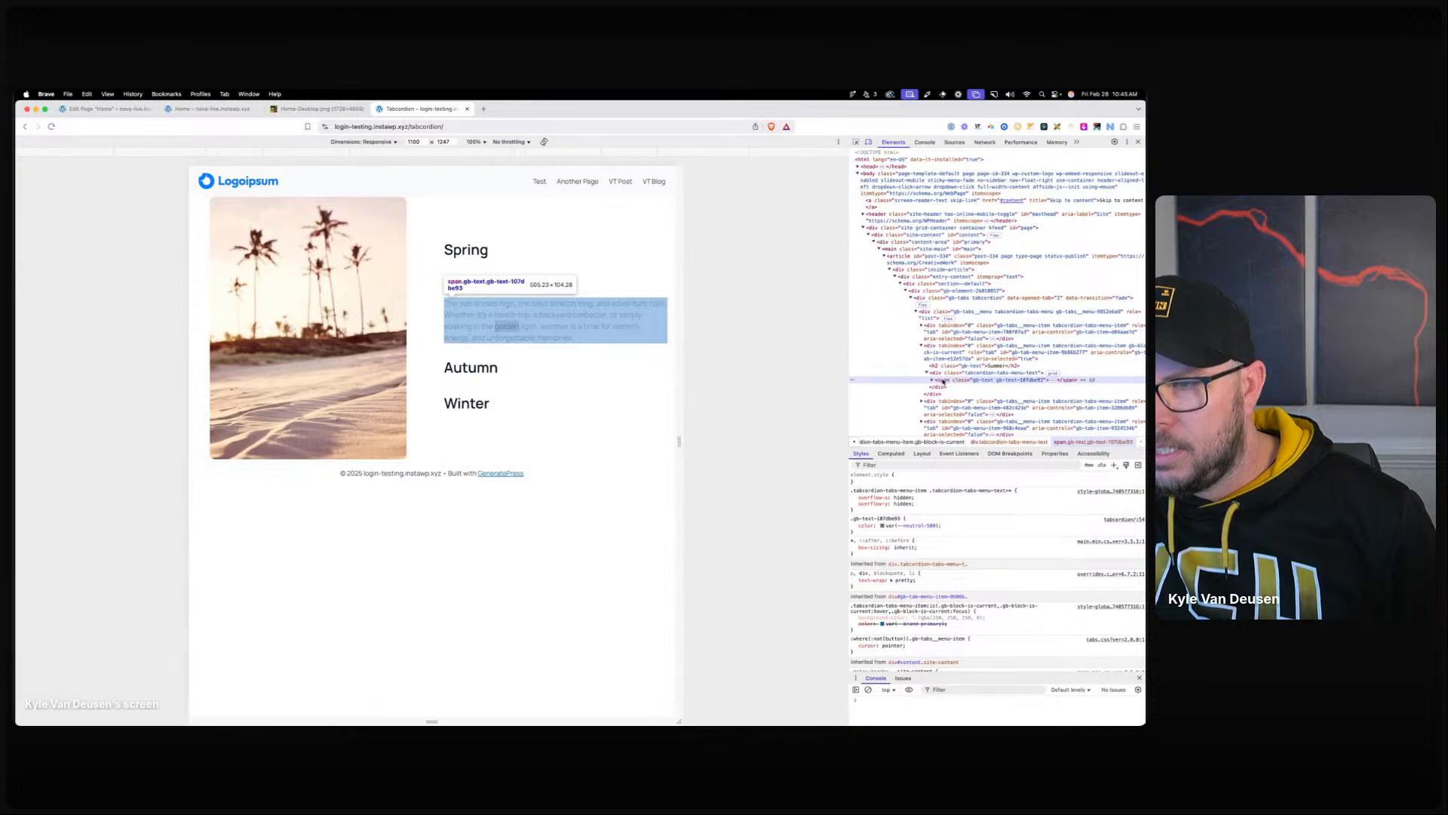
{"action": "left_click", "coordinate": [942, 402]}
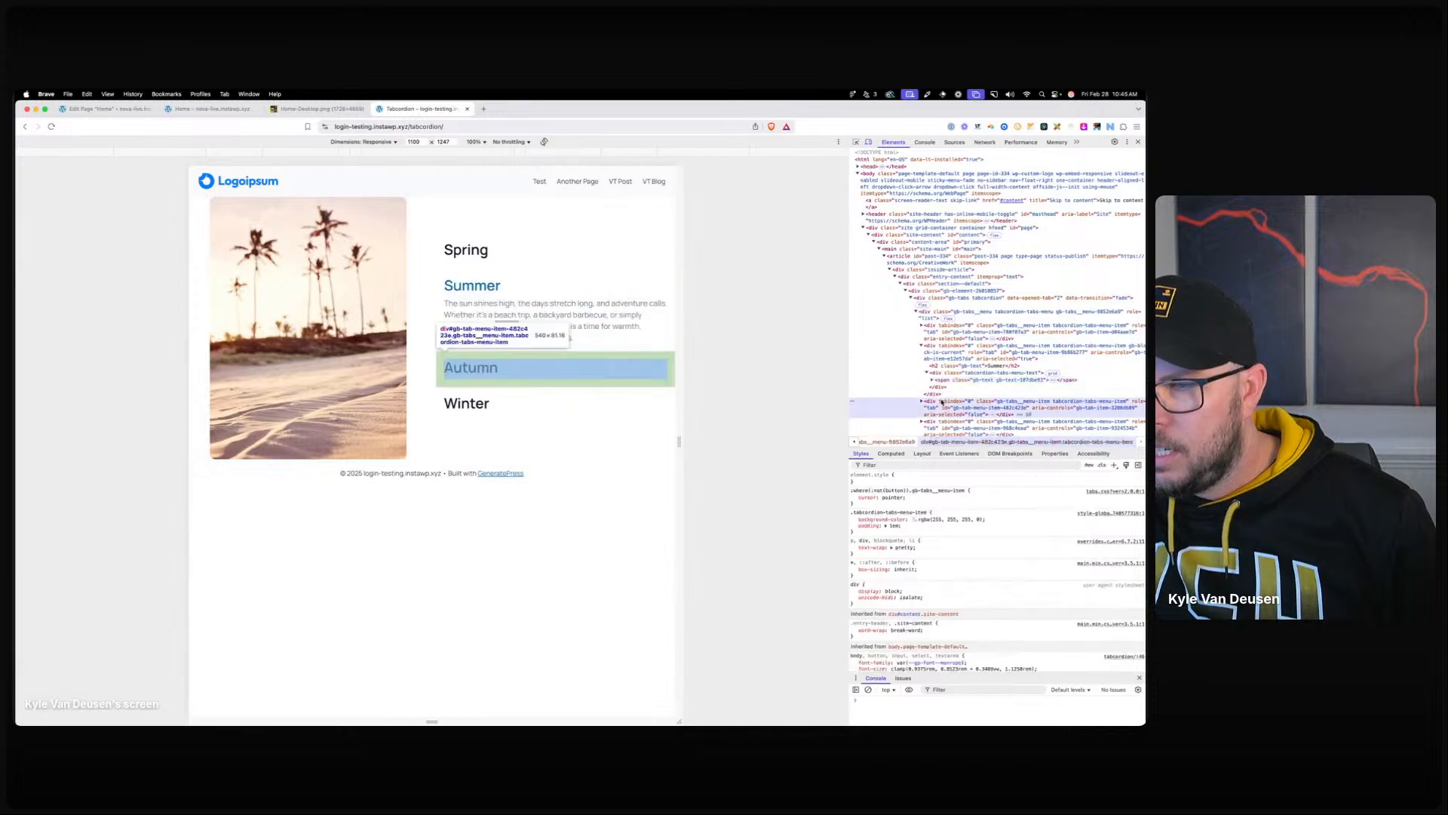
{"action": "left_click", "coordinate": [921, 406]}
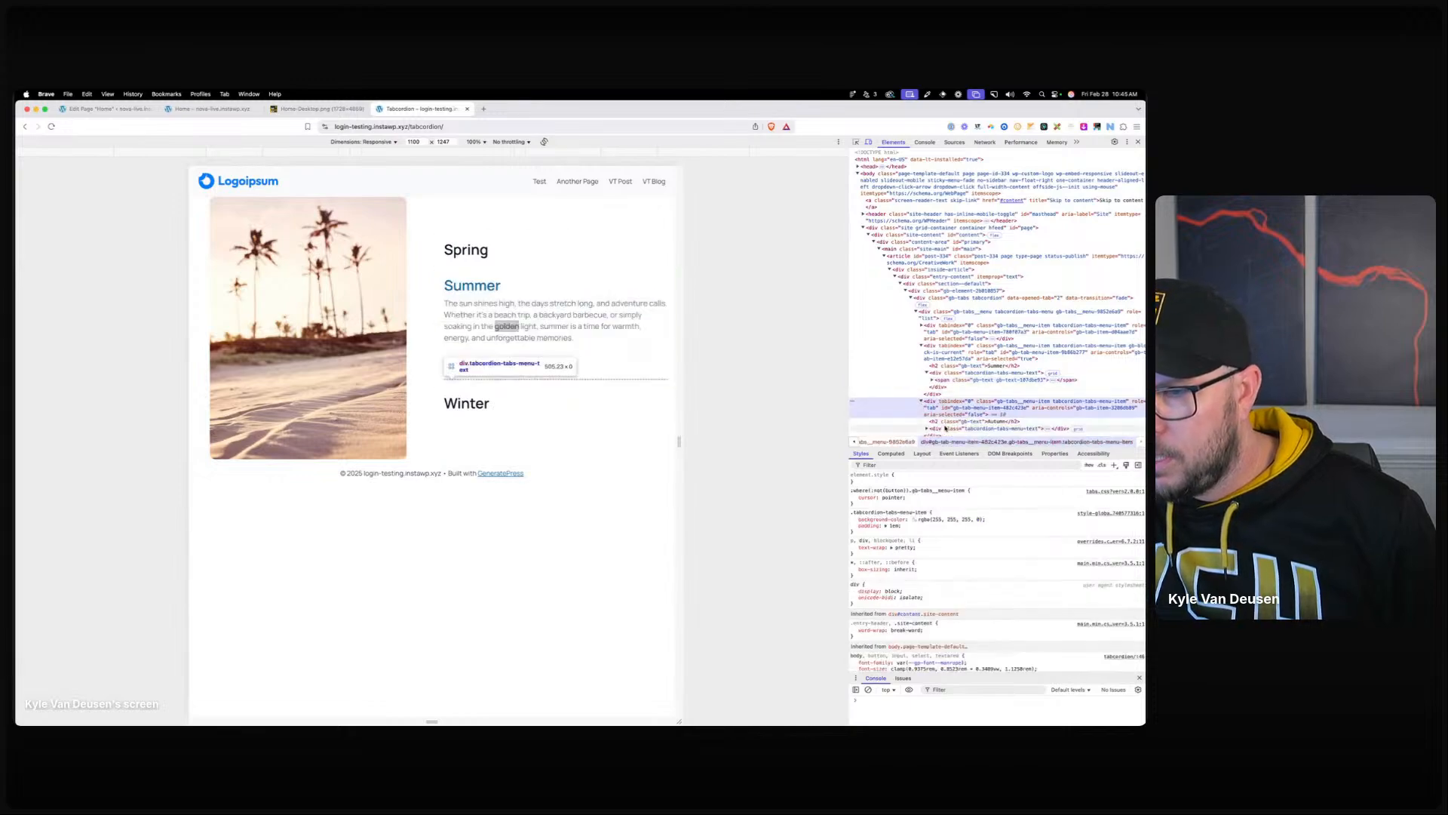
{"action": "left_click", "coordinate": [946, 428]}
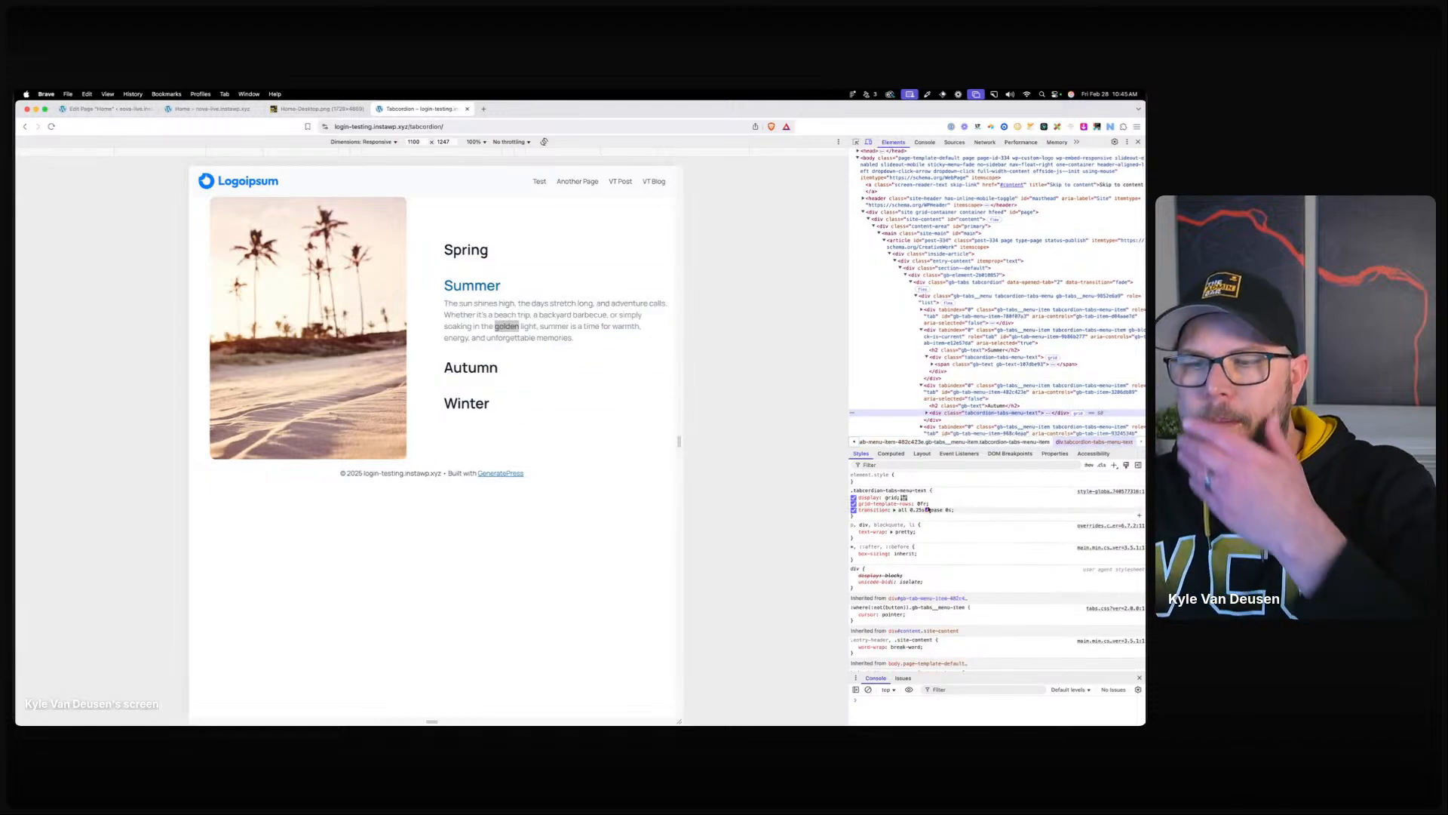
In the Home page editor, insert an empty Container below the services intro paragraph using /con.
{"action": "left_click", "coordinate": [214, 109]}
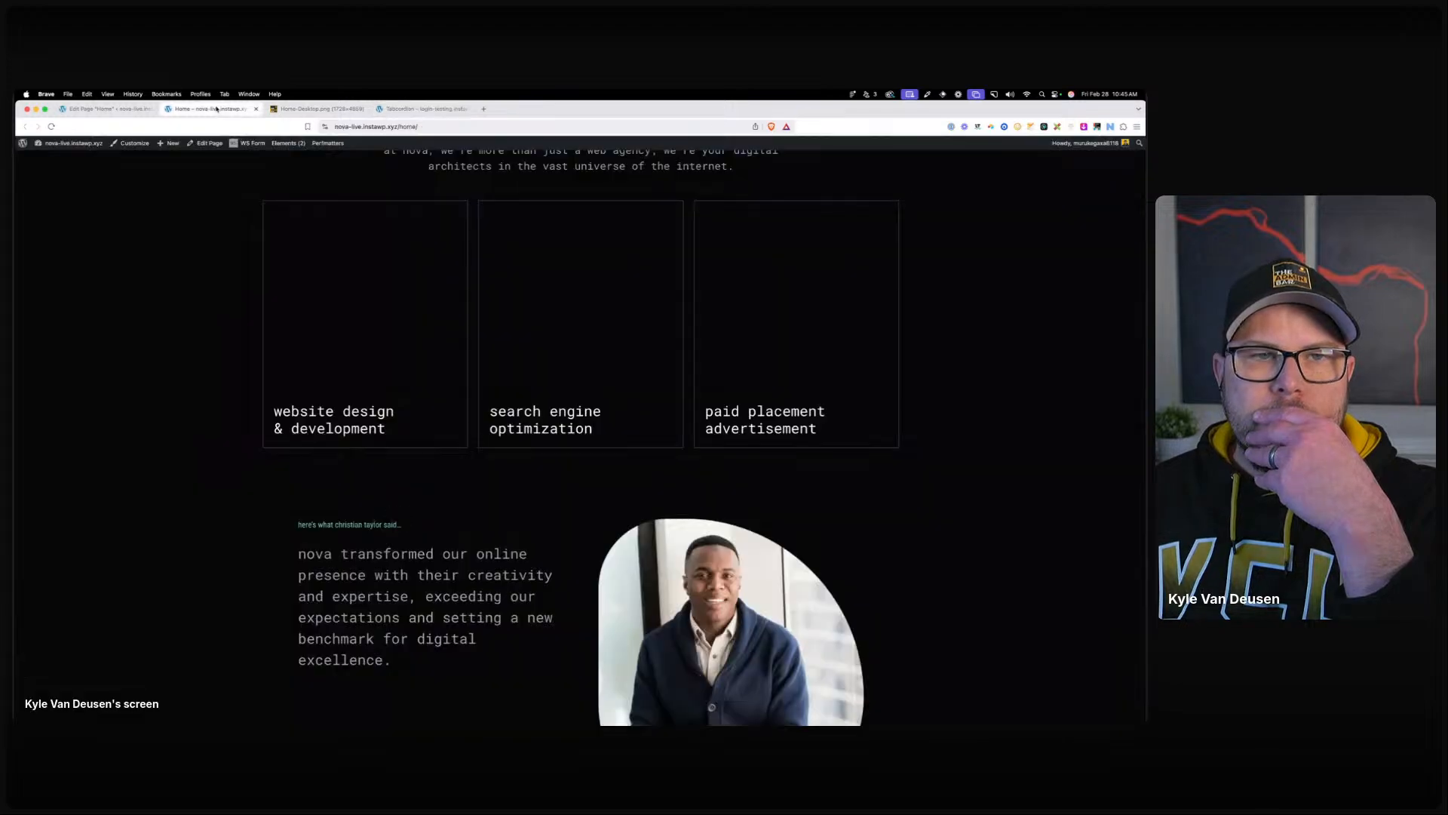
{"action": "left_click", "coordinate": [142, 109]}
{"action": "scroll", "coordinate": [588, 362], "scroll_direction": "up", "scroll_amount": 3}
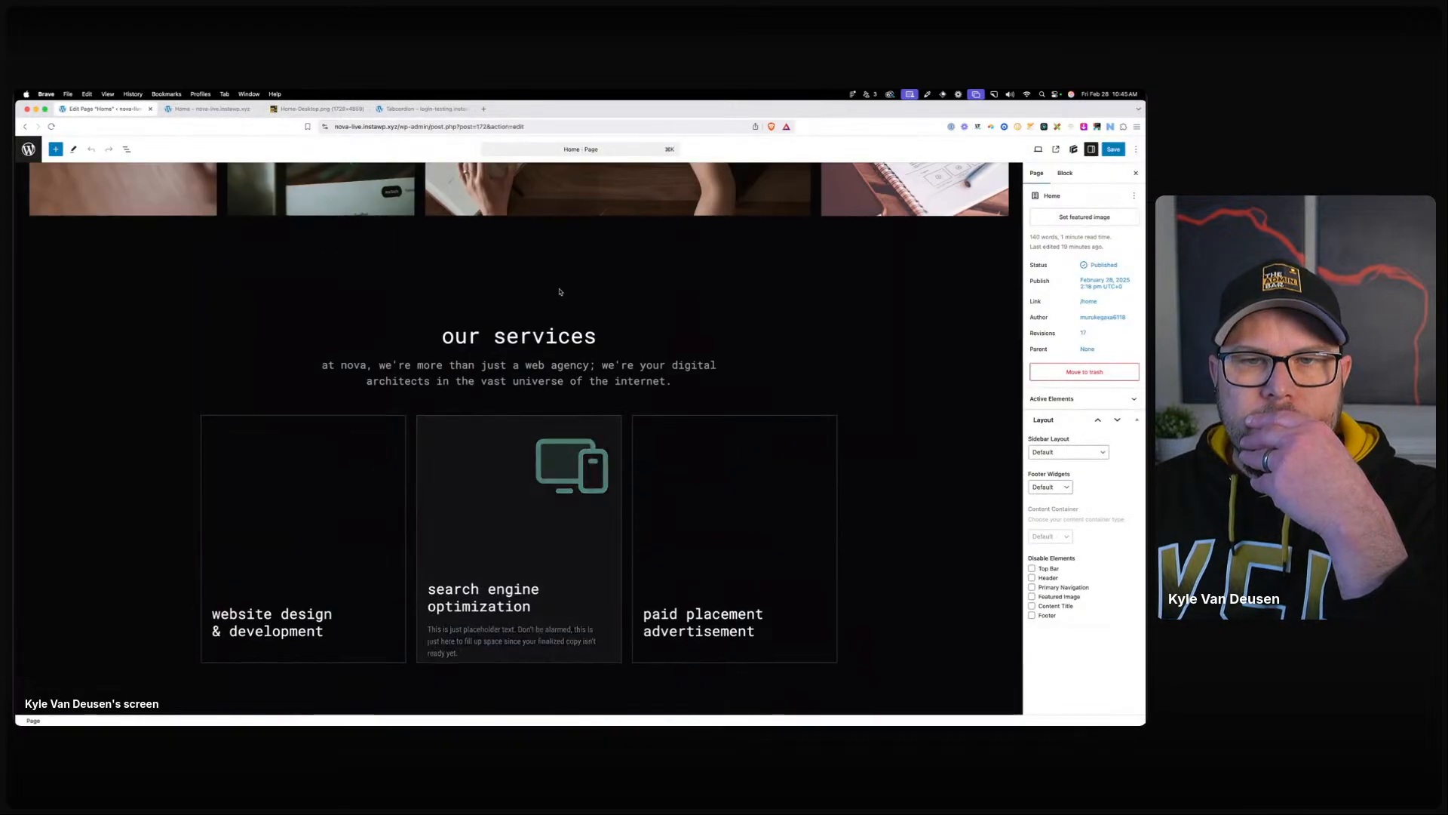
{"action": "left_click", "coordinate": [152, 463]}
{"action": "left_click", "coordinate": [673, 381]}
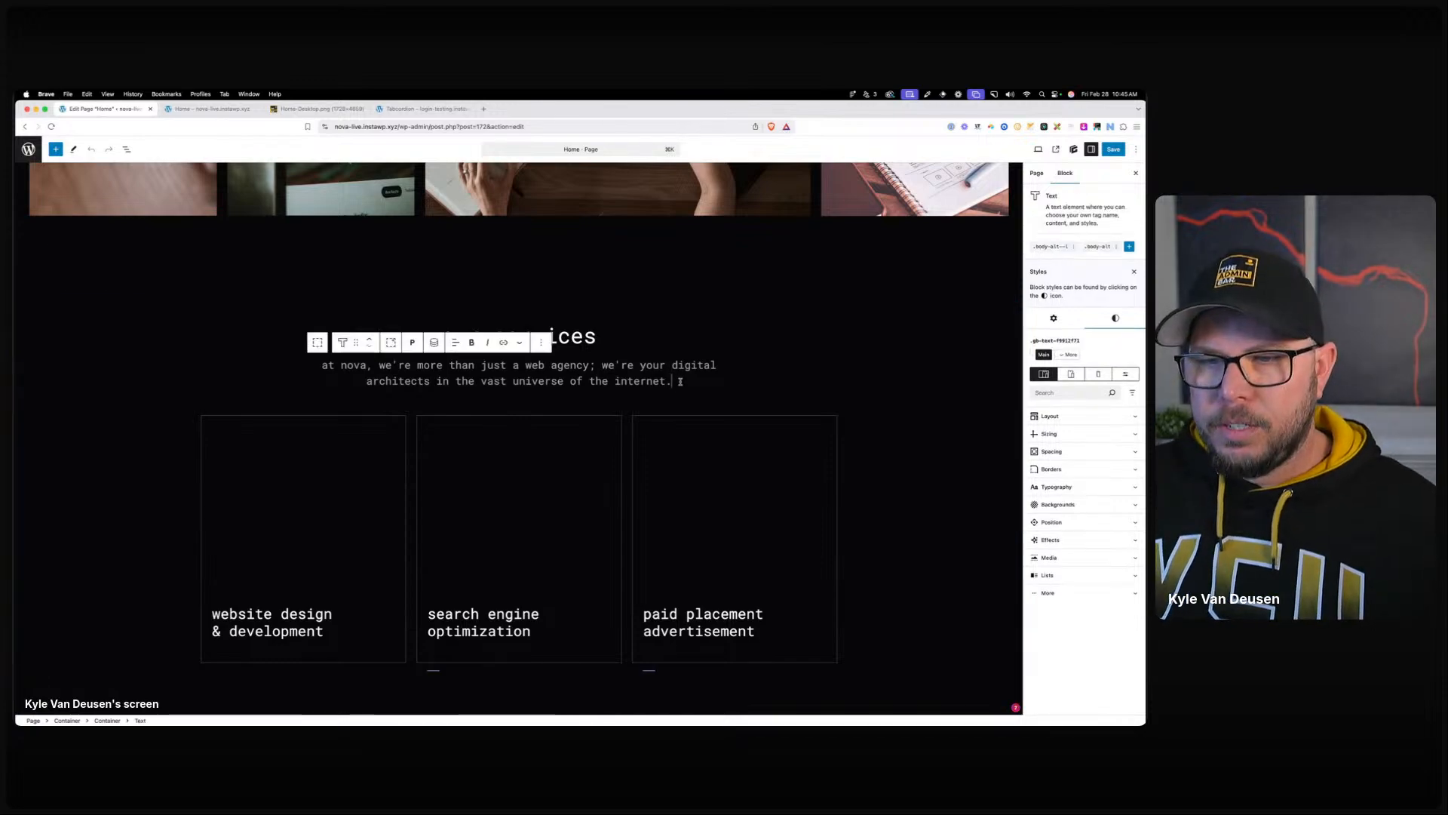
{"action": "key", "text": "Return"}
{"action": "type", "text": "/con"}
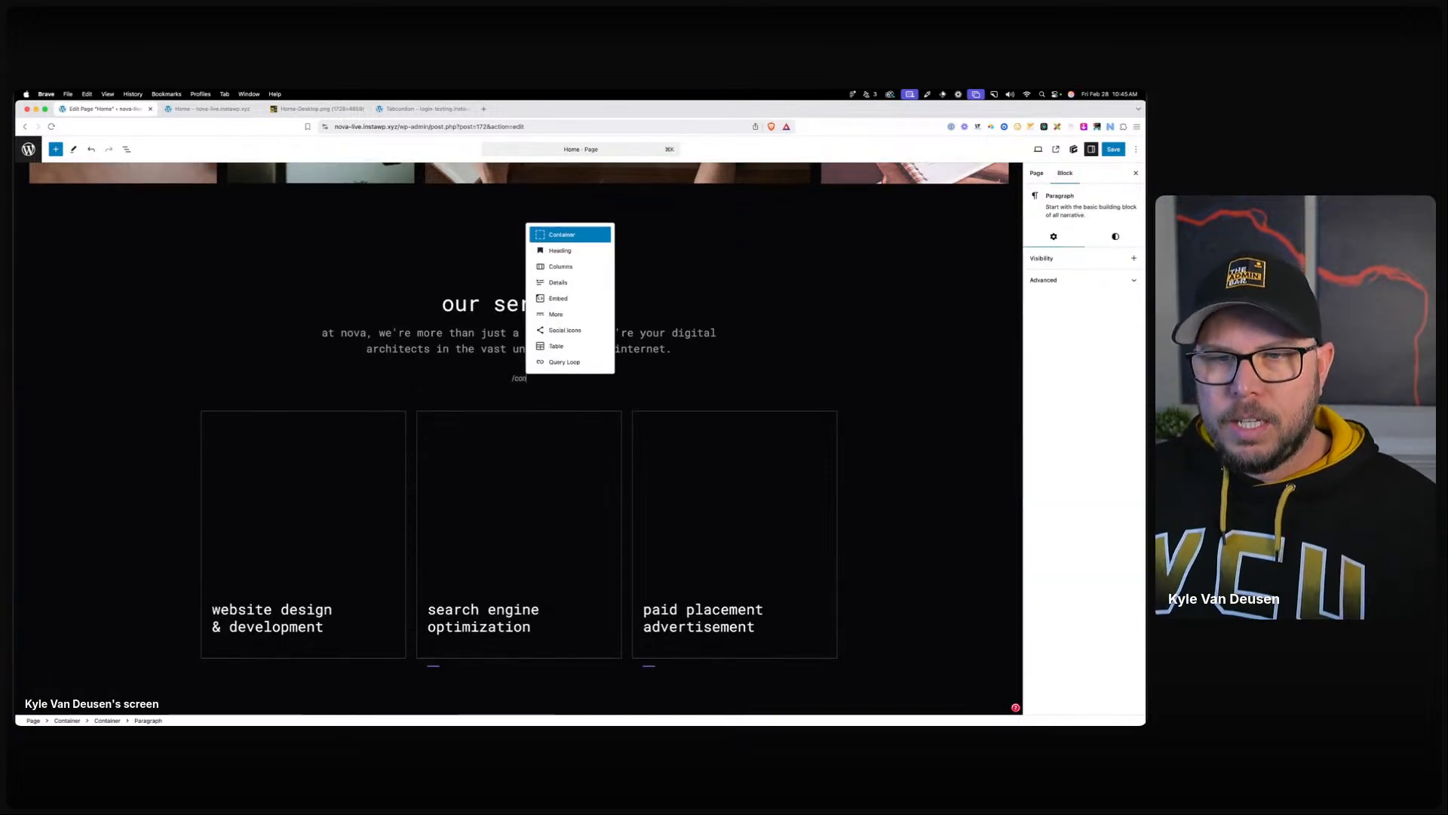
{"action": "left_click", "coordinate": [573, 233]}
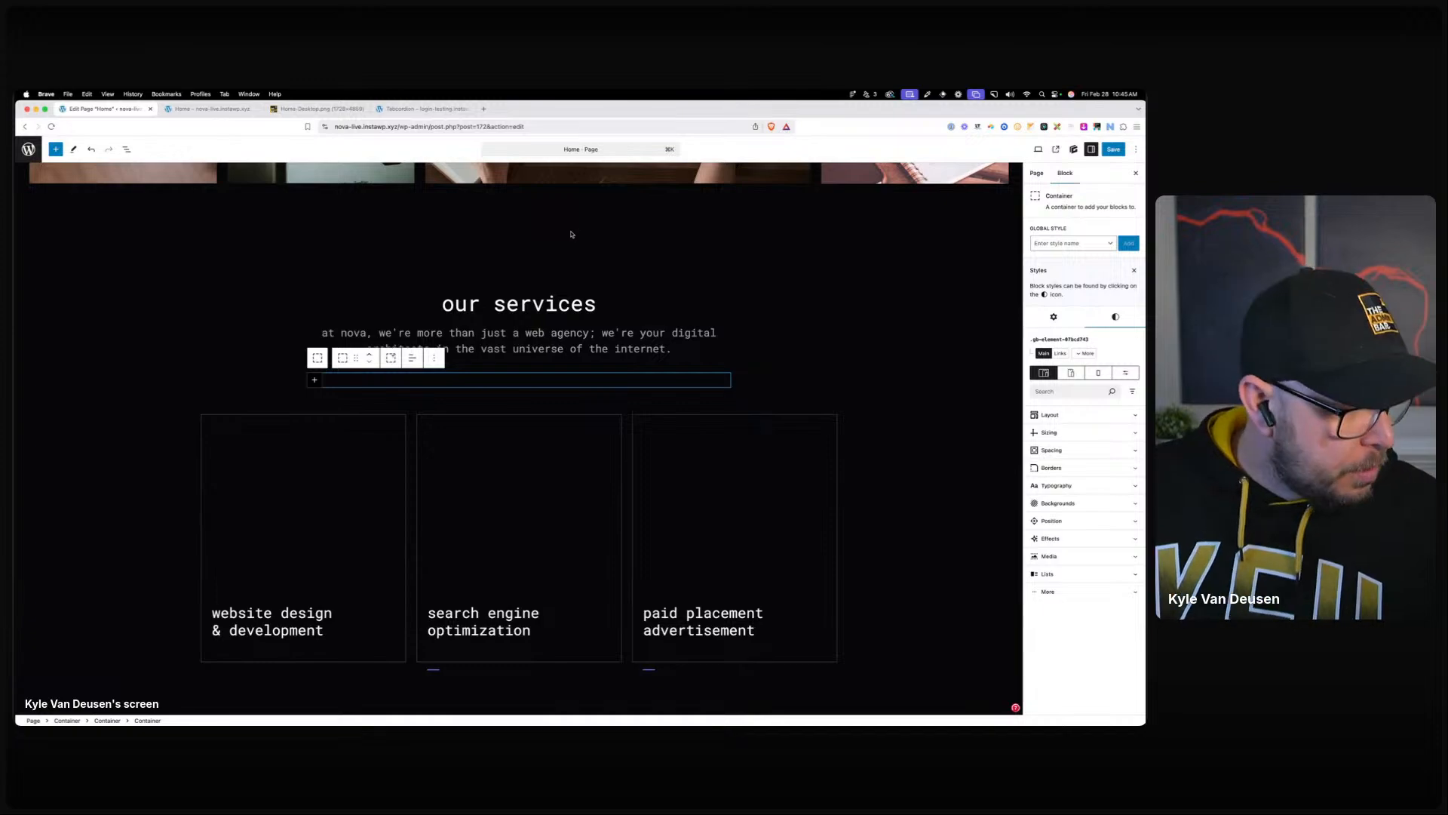
Apply the container-width-l class and drag the container in List View before Service Cards.
{"action": "left_click", "coordinate": [1069, 243]}
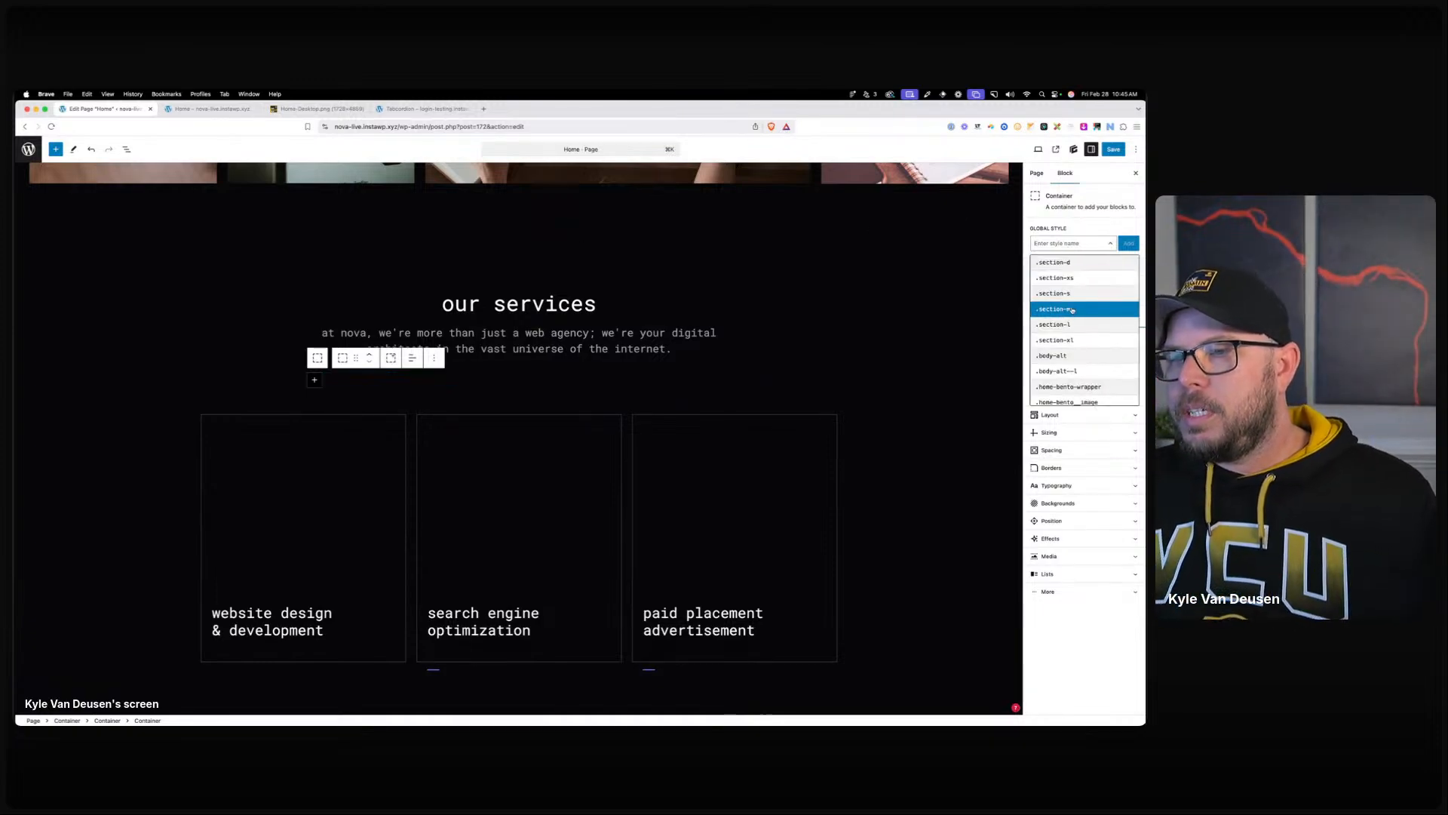
{"action": "type", "text": "con"}
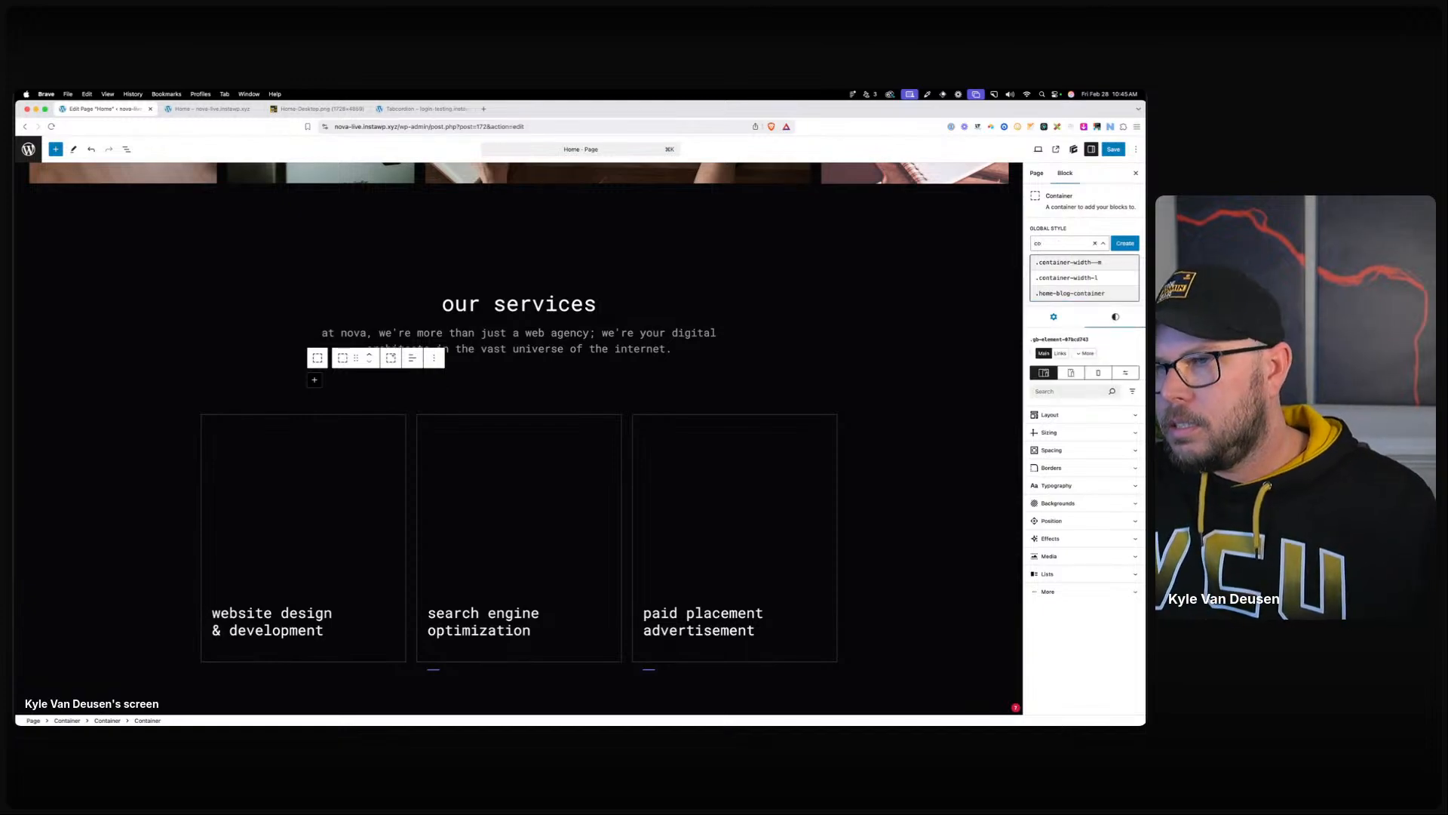
{"action": "left_click", "coordinate": [1079, 279]}
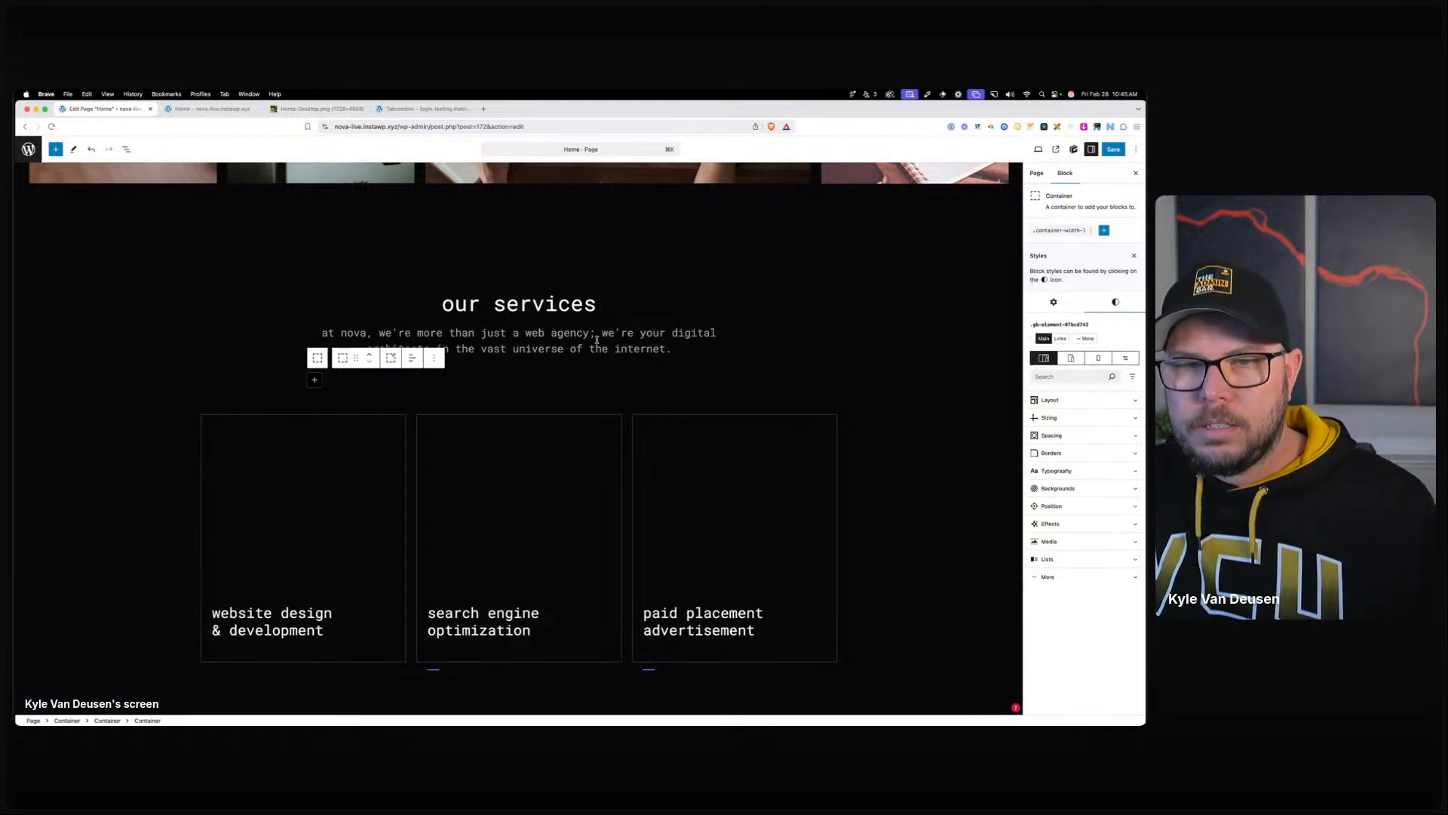
{"action": "left_click", "coordinate": [529, 370]}
{"action": "left_click", "coordinate": [486, 376]}
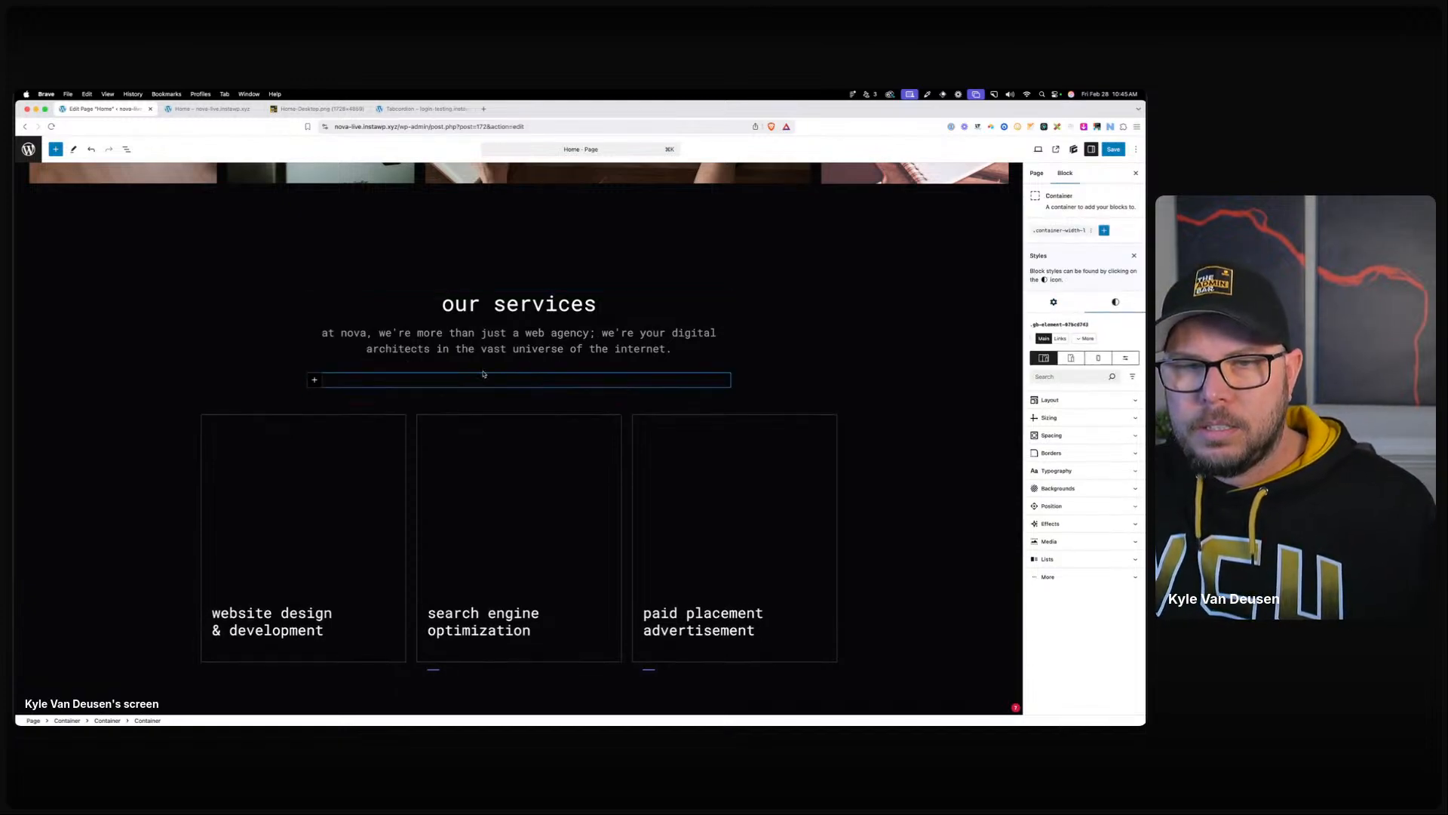
{"action": "left_click", "coordinate": [127, 149]}
{"action": "mouse_move", "coordinate": [66, 264]}
{"action": "left_mouse_down"}
{"action": "mouse_move", "coordinate": [53, 282]}
{"action": "mouse_move", "coordinate": [58, 253]}
{"action": "mouse_move", "coordinate": [62, 265]}
{"action": "left_mouse_up"}
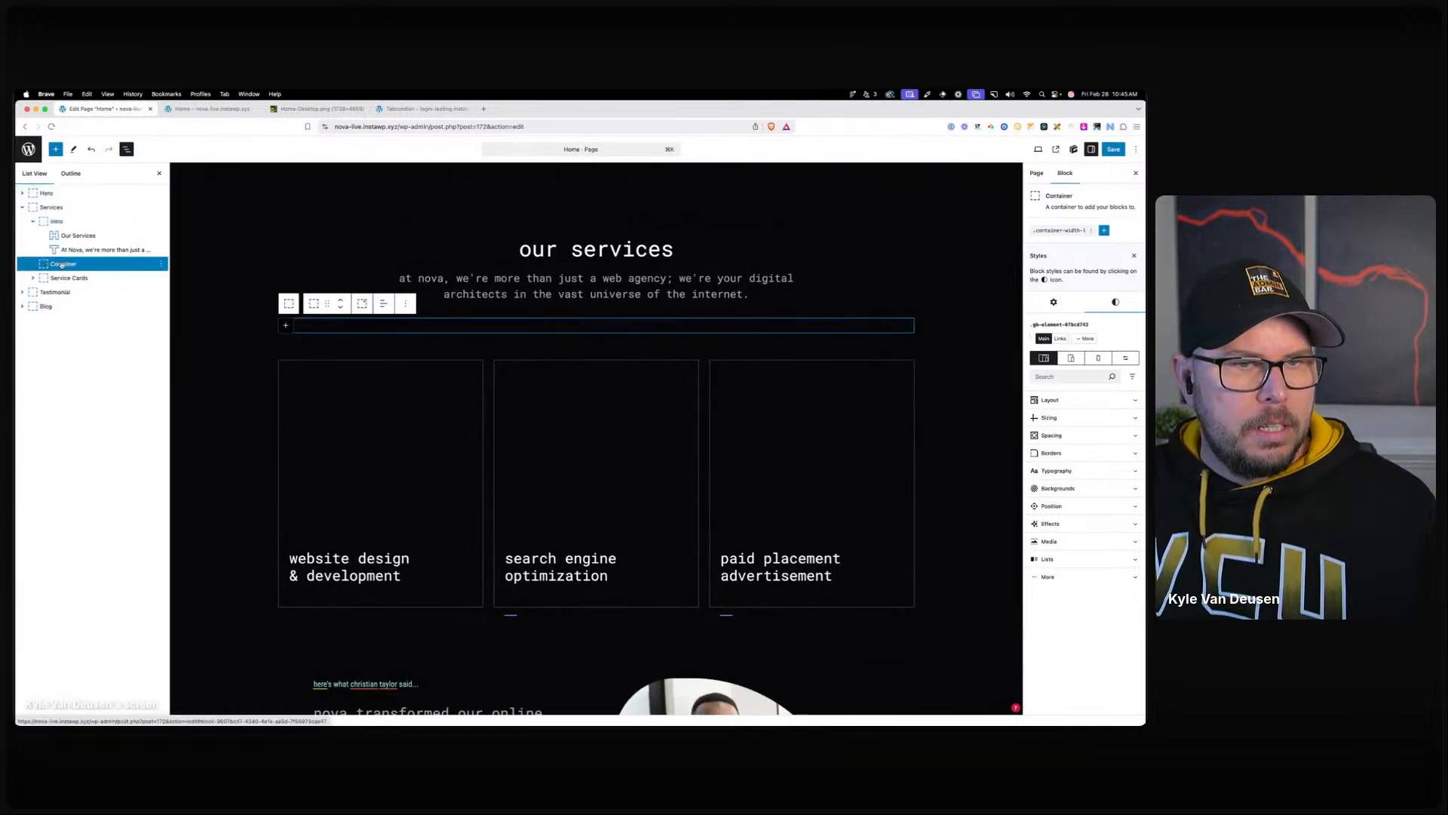
Rename the existing Service Cards block to 'Service Cards (wrong)'.
{"action": "right_click", "coordinate": [62, 265]}
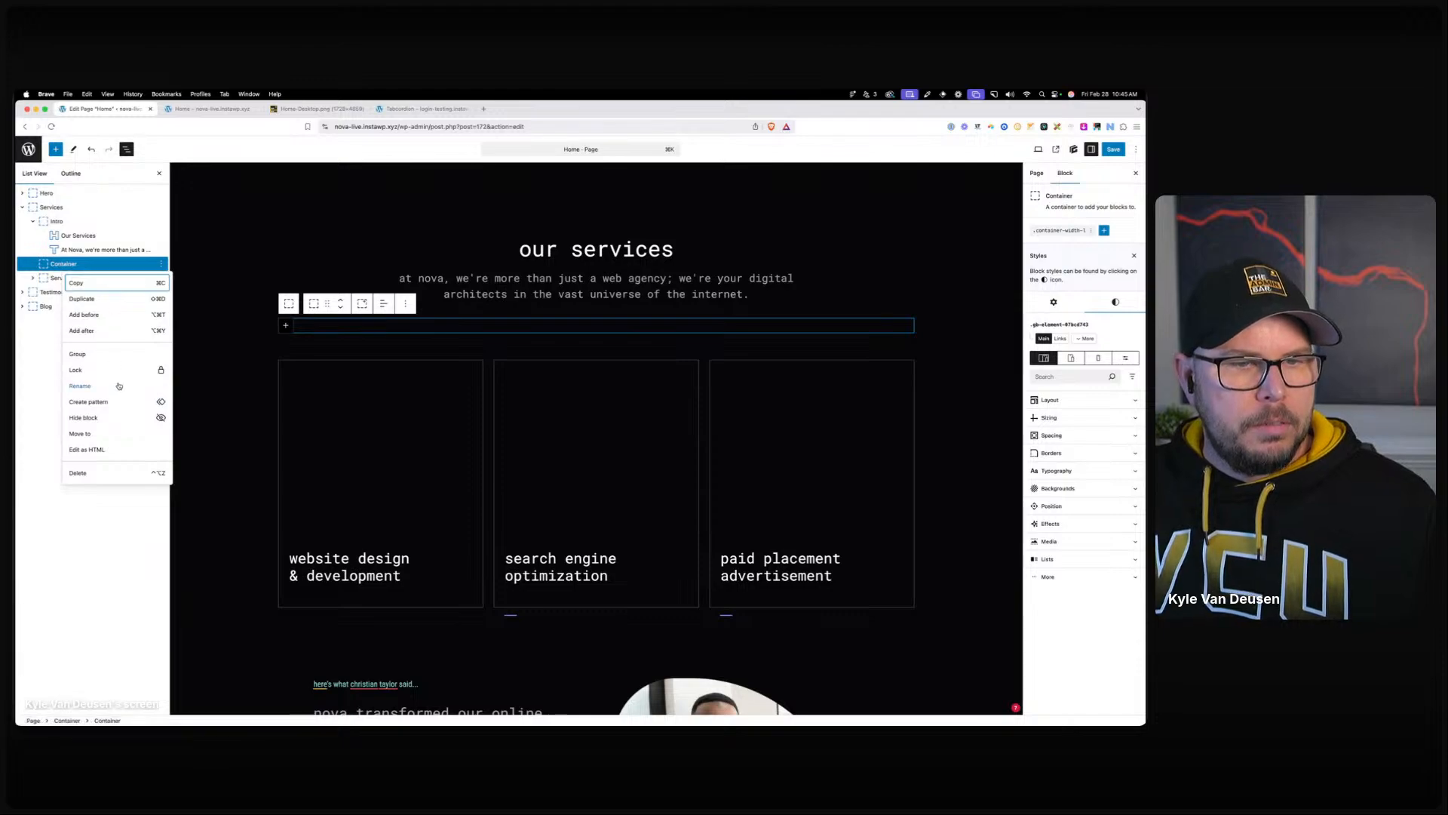
{"action": "left_click", "coordinate": [53, 278]}
{"action": "right_click", "coordinate": [68, 278]}
{"action": "left_click", "coordinate": [74, 395]}
{"action": "type", "text": "(wrong"}
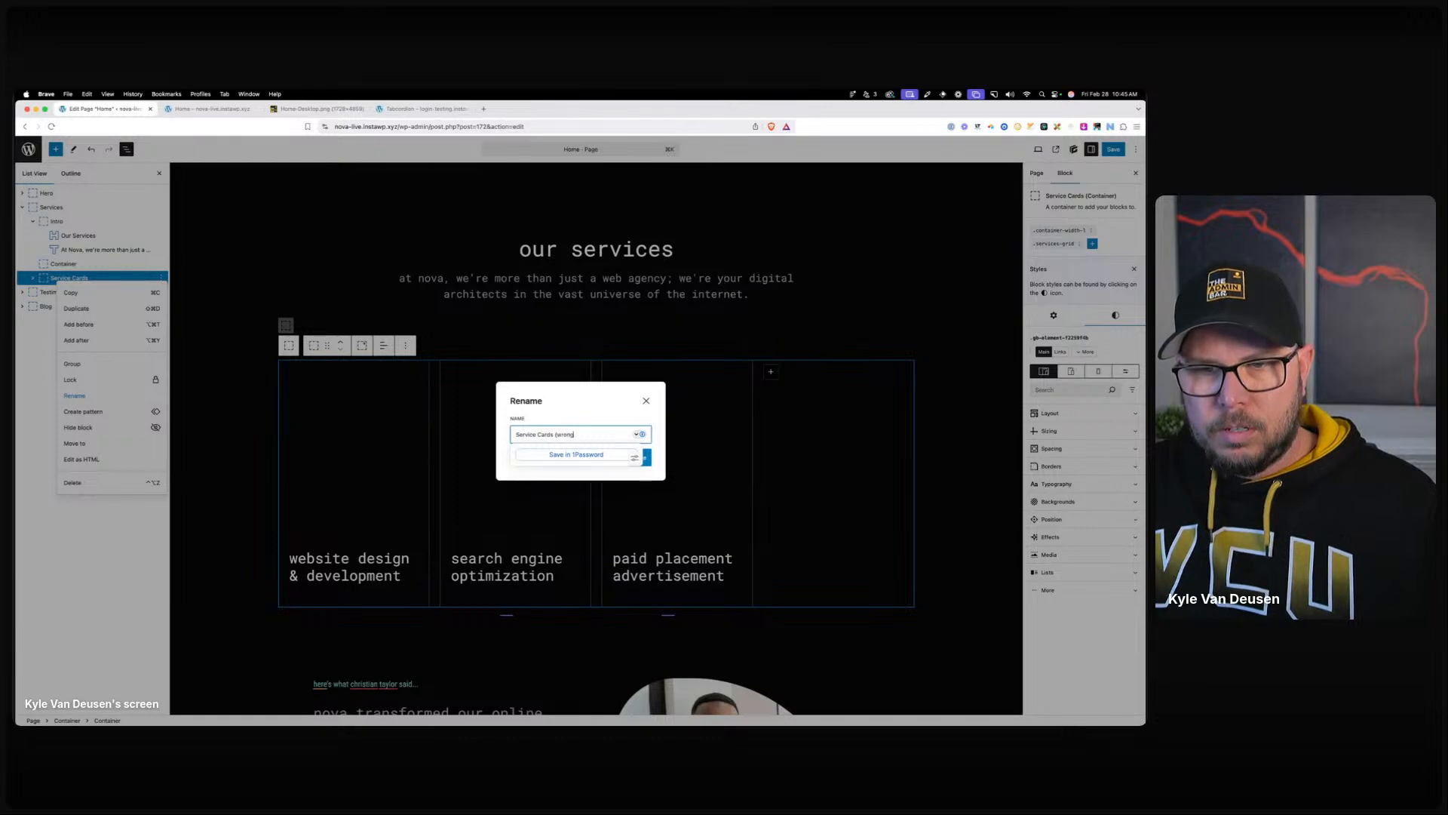
{"action": "type", "text": ")"}
{"action": "key", "text": "Return"}
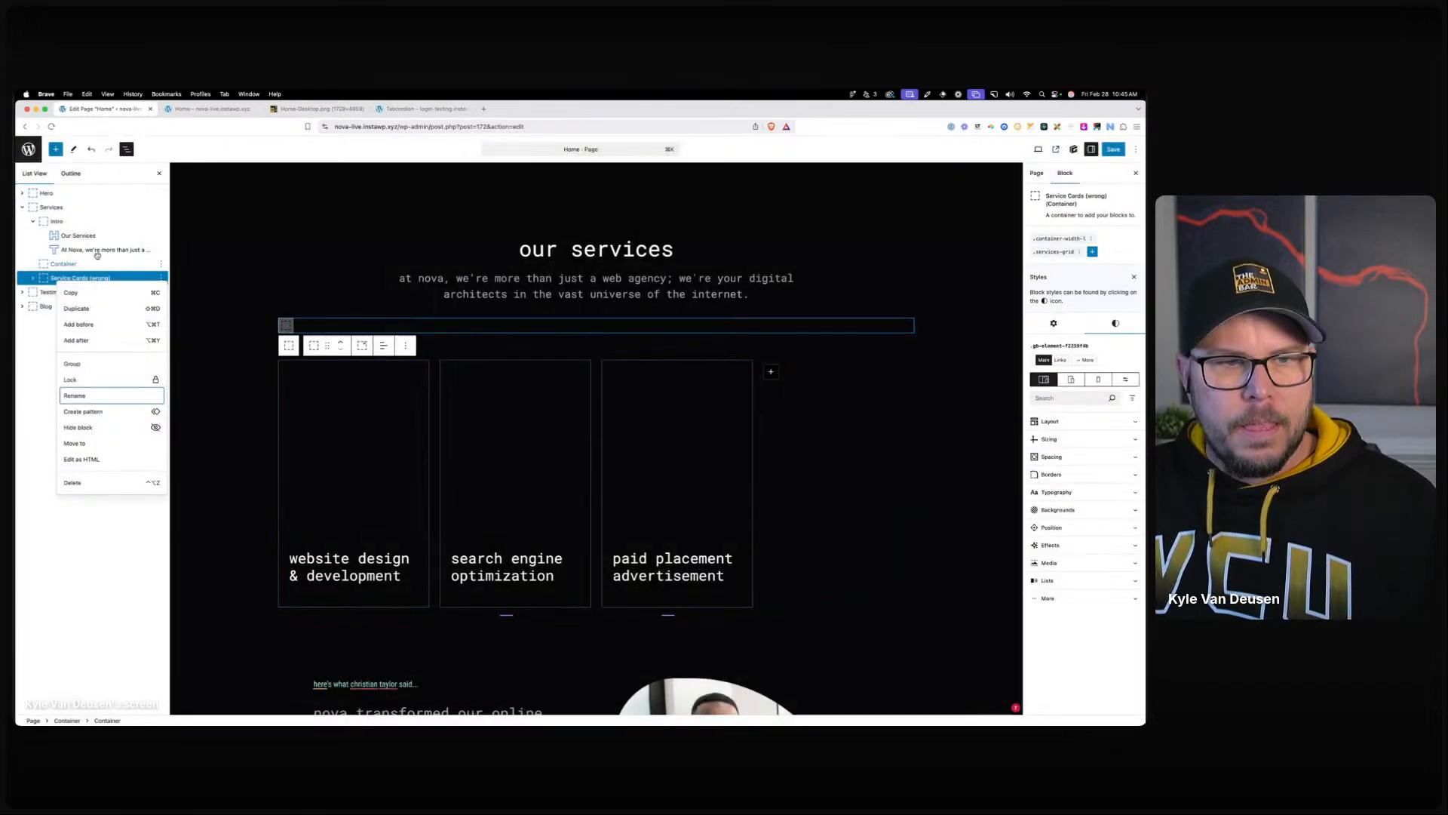
Name the new container 'Service Cards' and move it above Service Cards (wrong).
{"action": "right_click", "coordinate": [77, 264]}
{"action": "left_click", "coordinate": [95, 385]}
{"action": "type", "text": "Service Cards"}
{"action": "key", "text": "Return"}
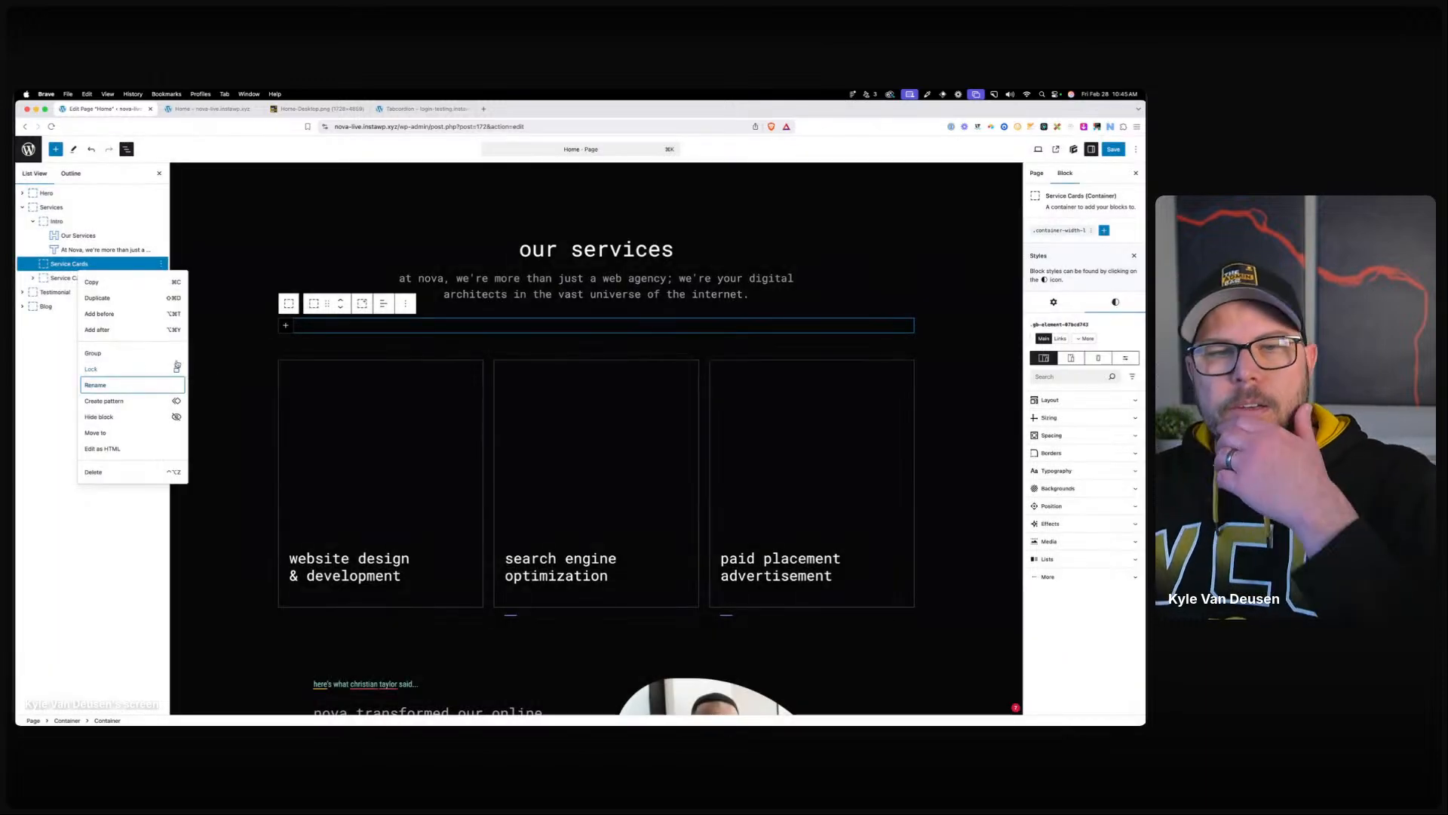
{"action": "left_click", "coordinate": [341, 307]}
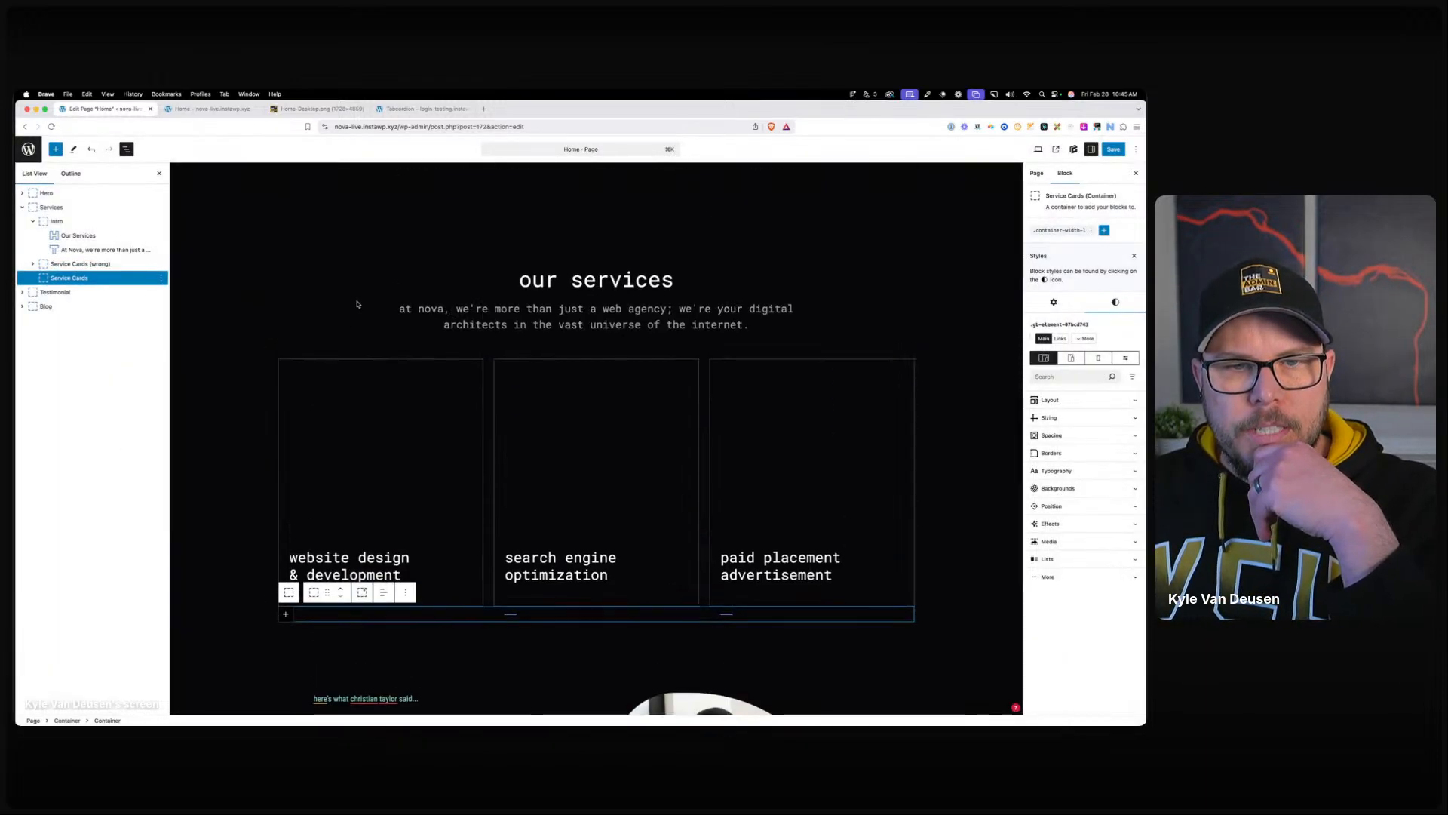
{"action": "left_click", "coordinate": [341, 588]}
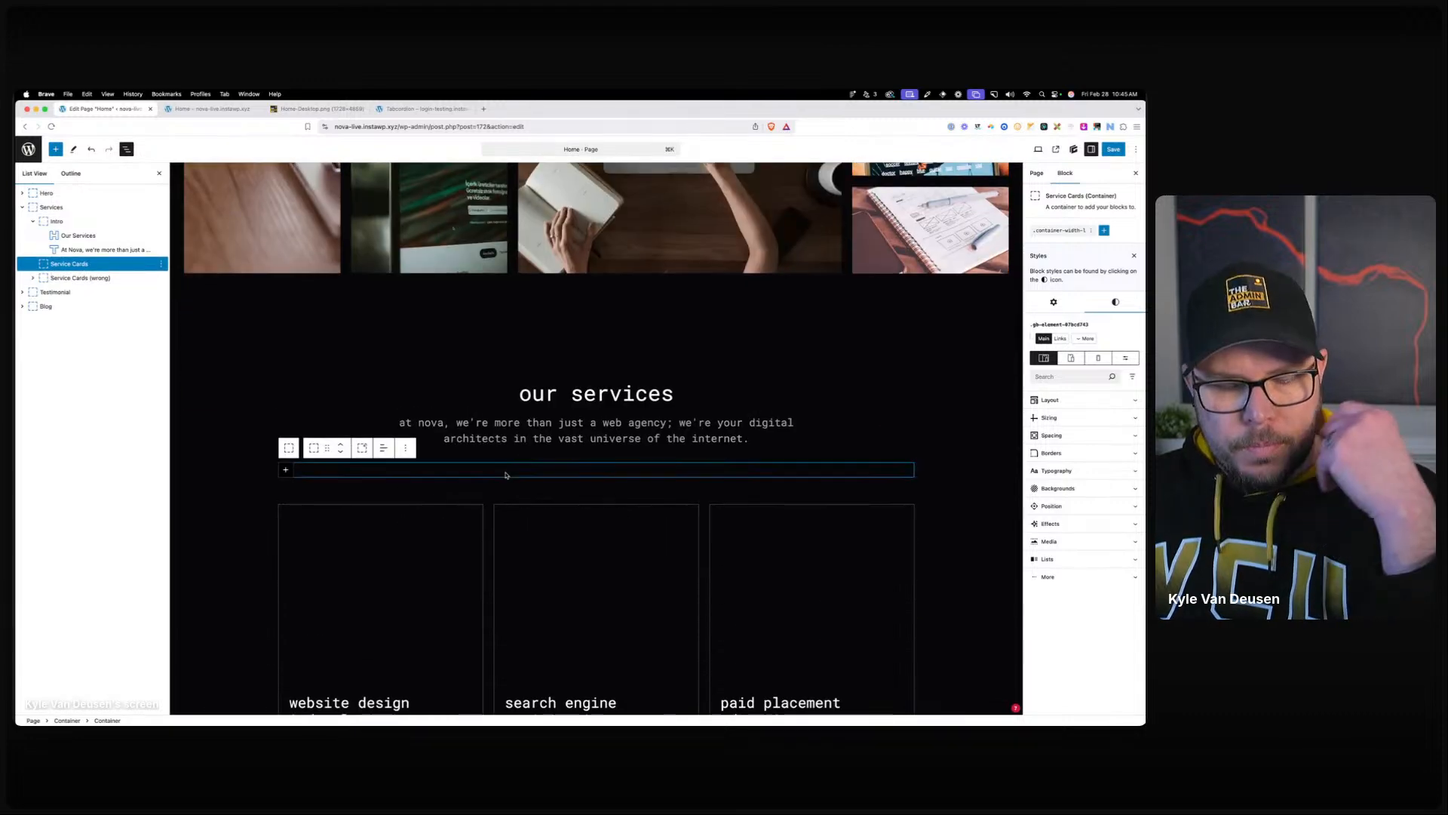
{"action": "left_click", "coordinate": [1104, 231]}
{"action": "left_click", "coordinate": [1072, 263]}
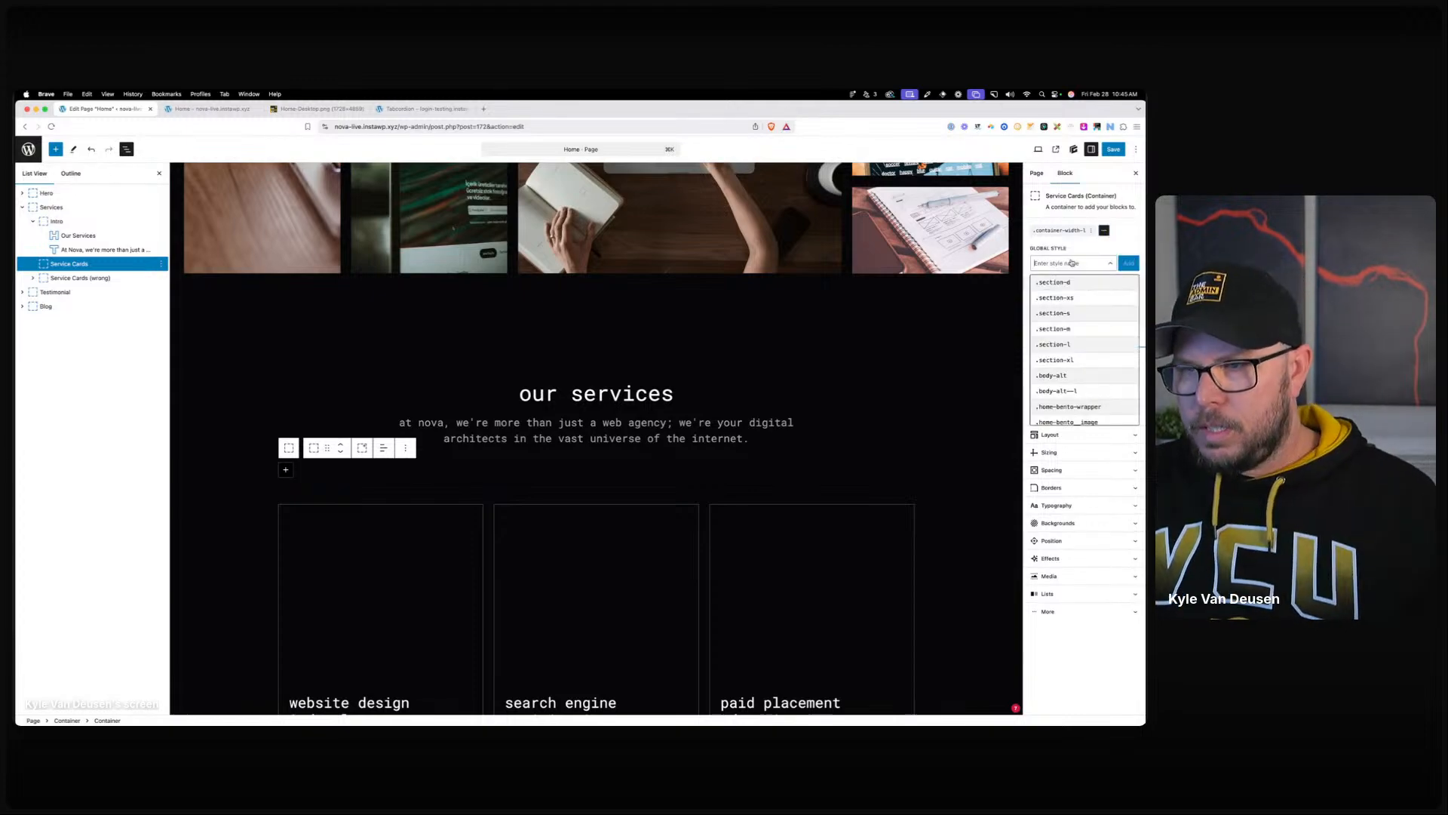
{"action": "type", "text": "service"}
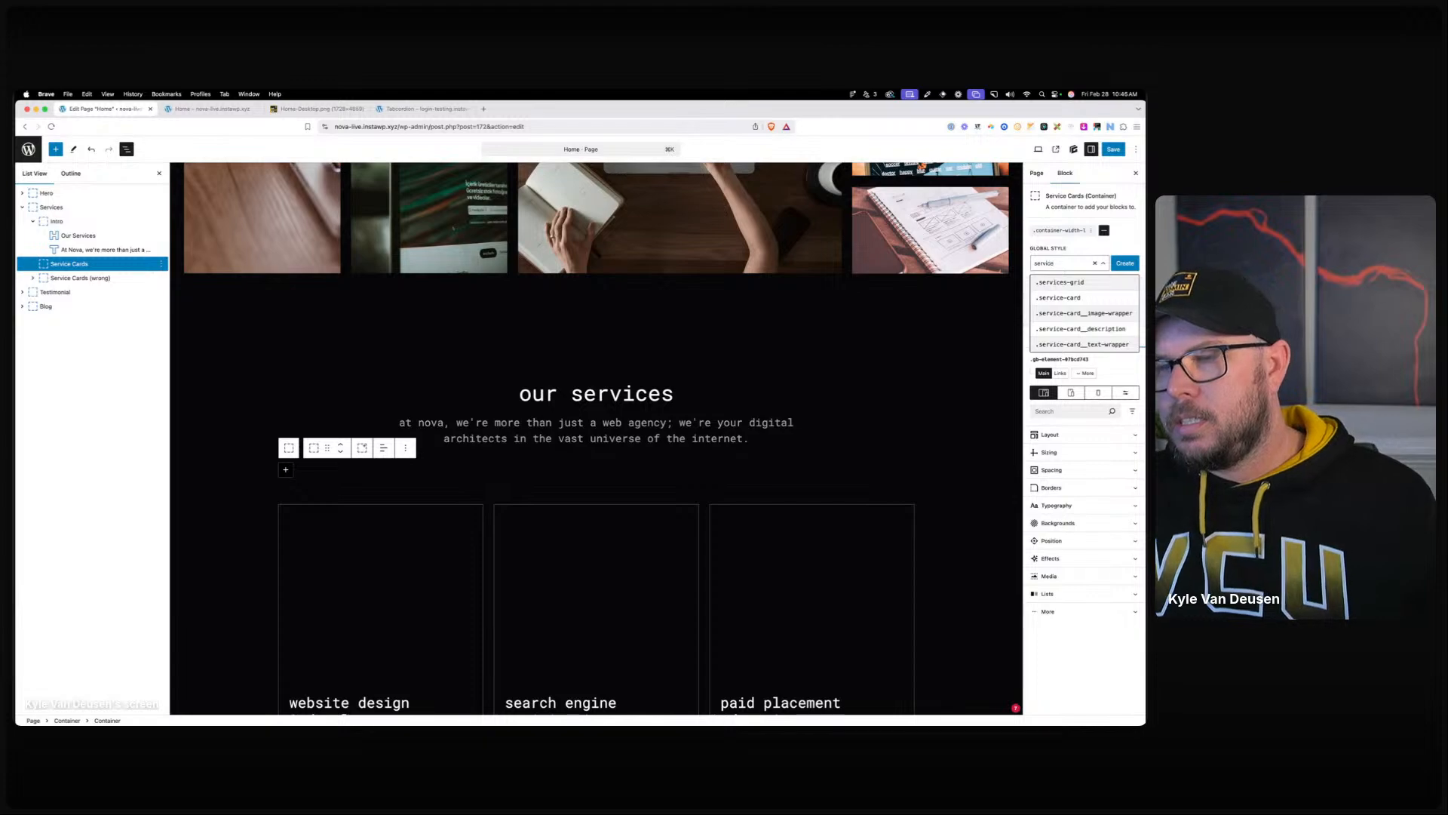
{"action": "type", "text": "s-grid"}
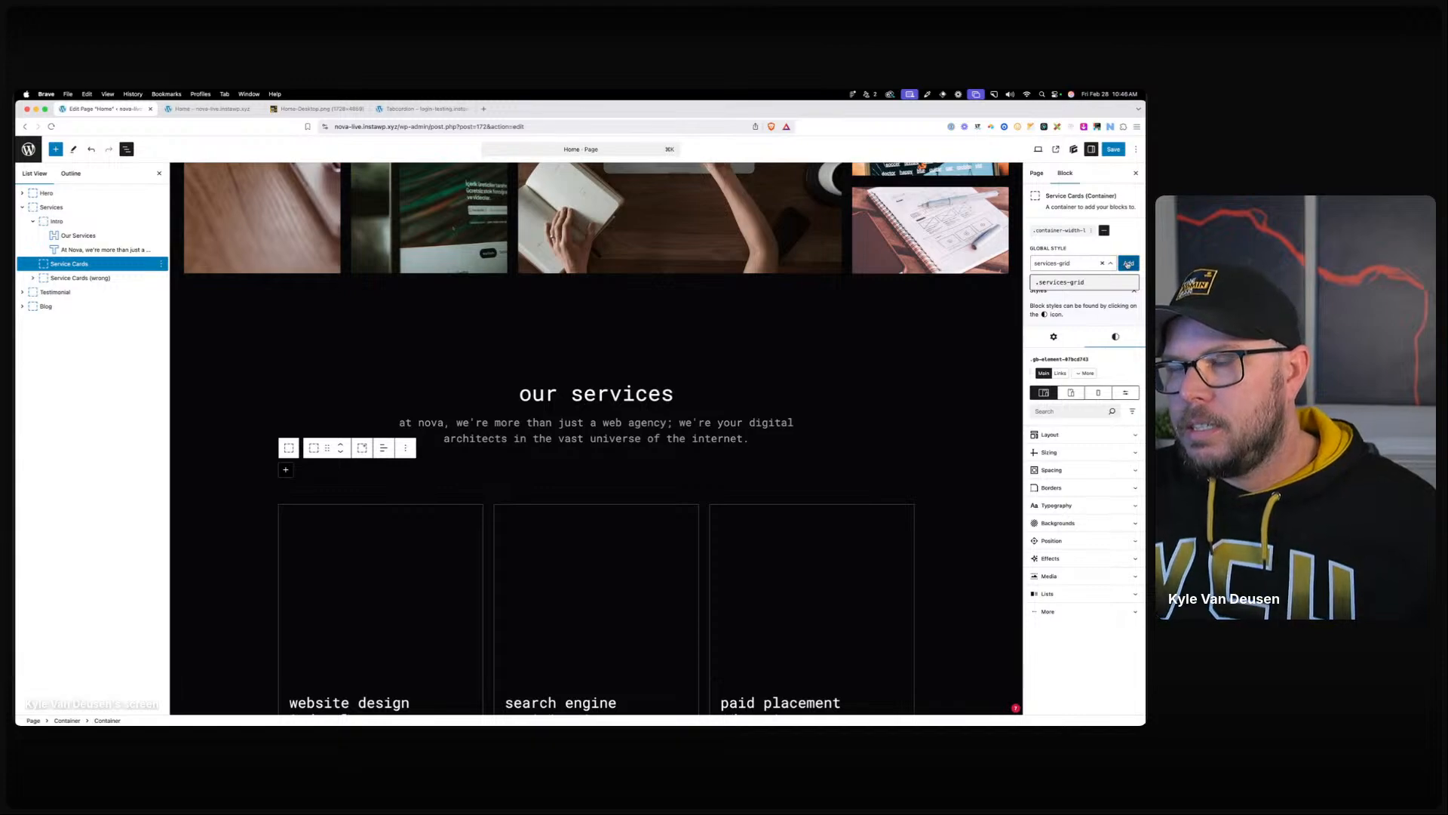
{"action": "left_click", "coordinate": [1128, 264]}
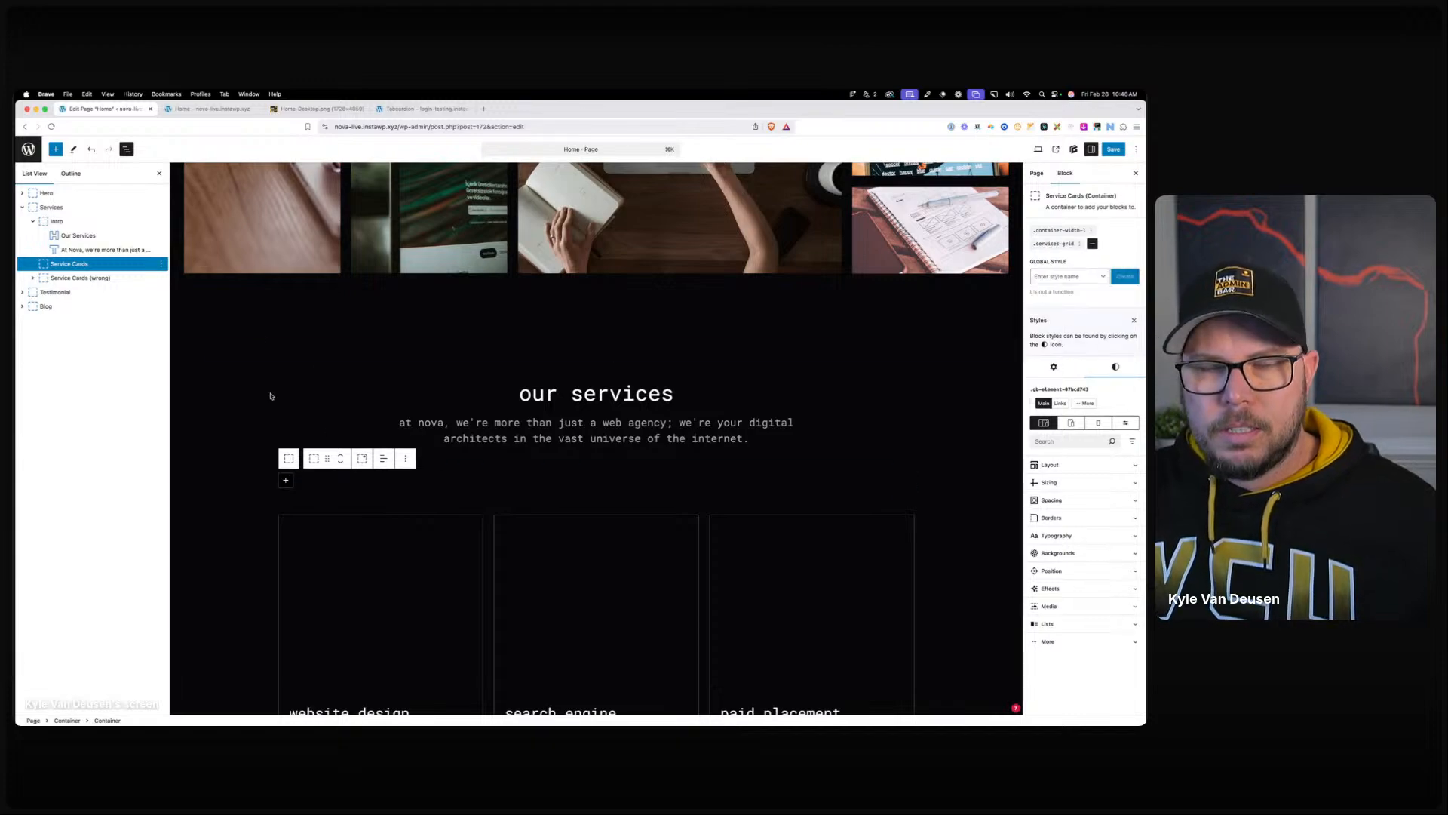
{"action": "left_click", "coordinate": [285, 480]}
{"action": "left_click", "coordinate": [310, 543]}
{"action": "left_click", "coordinate": [1086, 242]}
{"action": "type", "text": "ser"}
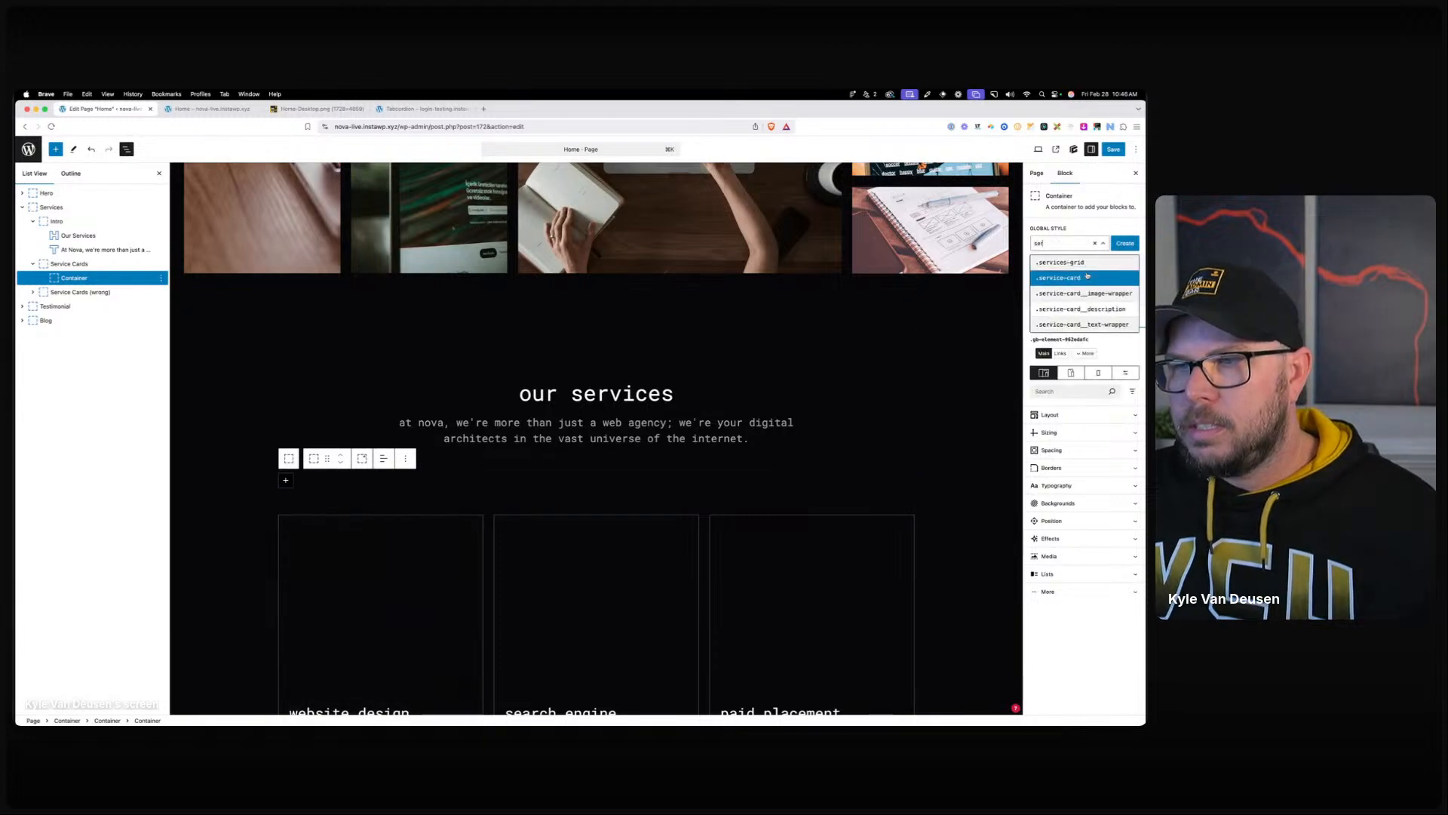
{"action": "left_click", "coordinate": [1060, 277]}
{"action": "scroll", "coordinate": [749, 395], "scroll_direction": "down", "scroll_amount": 2}
{"action": "scroll", "coordinate": [749, 395], "scroll_direction": "down", "scroll_amount": 4}
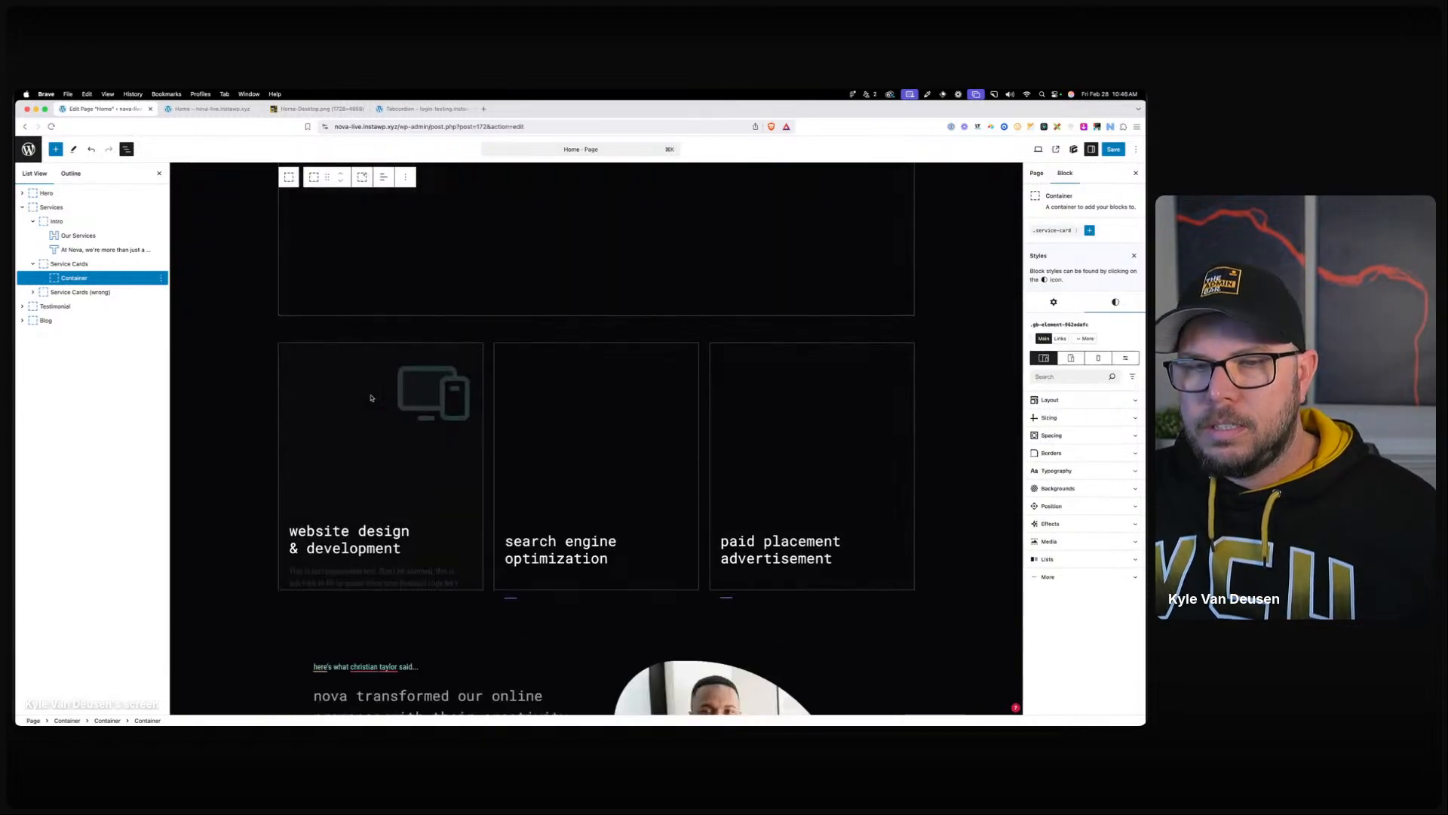
{"action": "left_click", "coordinate": [362, 390]}
{"action": "scroll", "coordinate": [377, 370], "scroll_direction": "up", "scroll_amount": 2}
{"action": "left_click", "coordinate": [327, 377]}
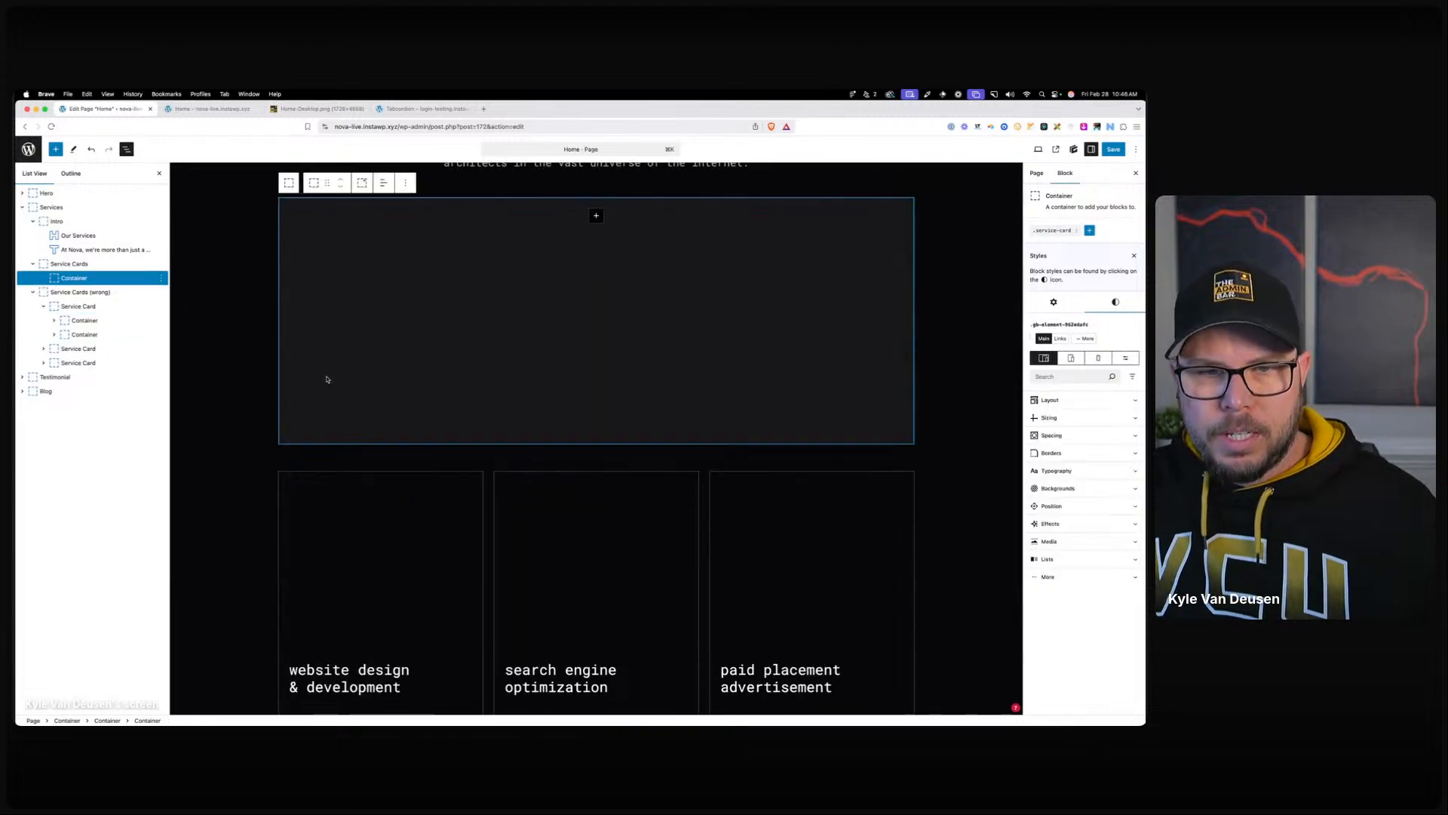
{"action": "left_click", "coordinate": [95, 266]}
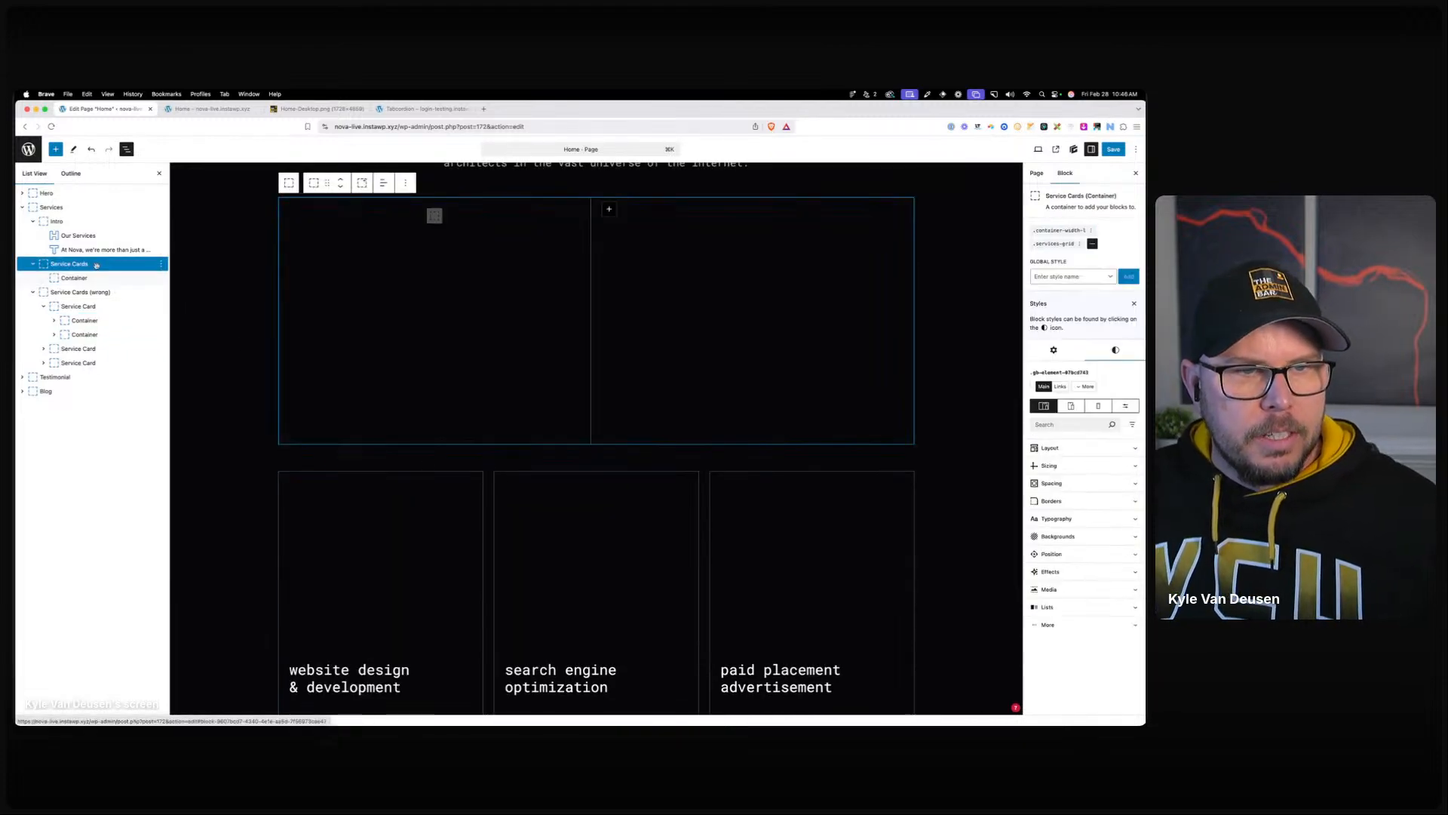
{"action": "key", "text": "Delete"}
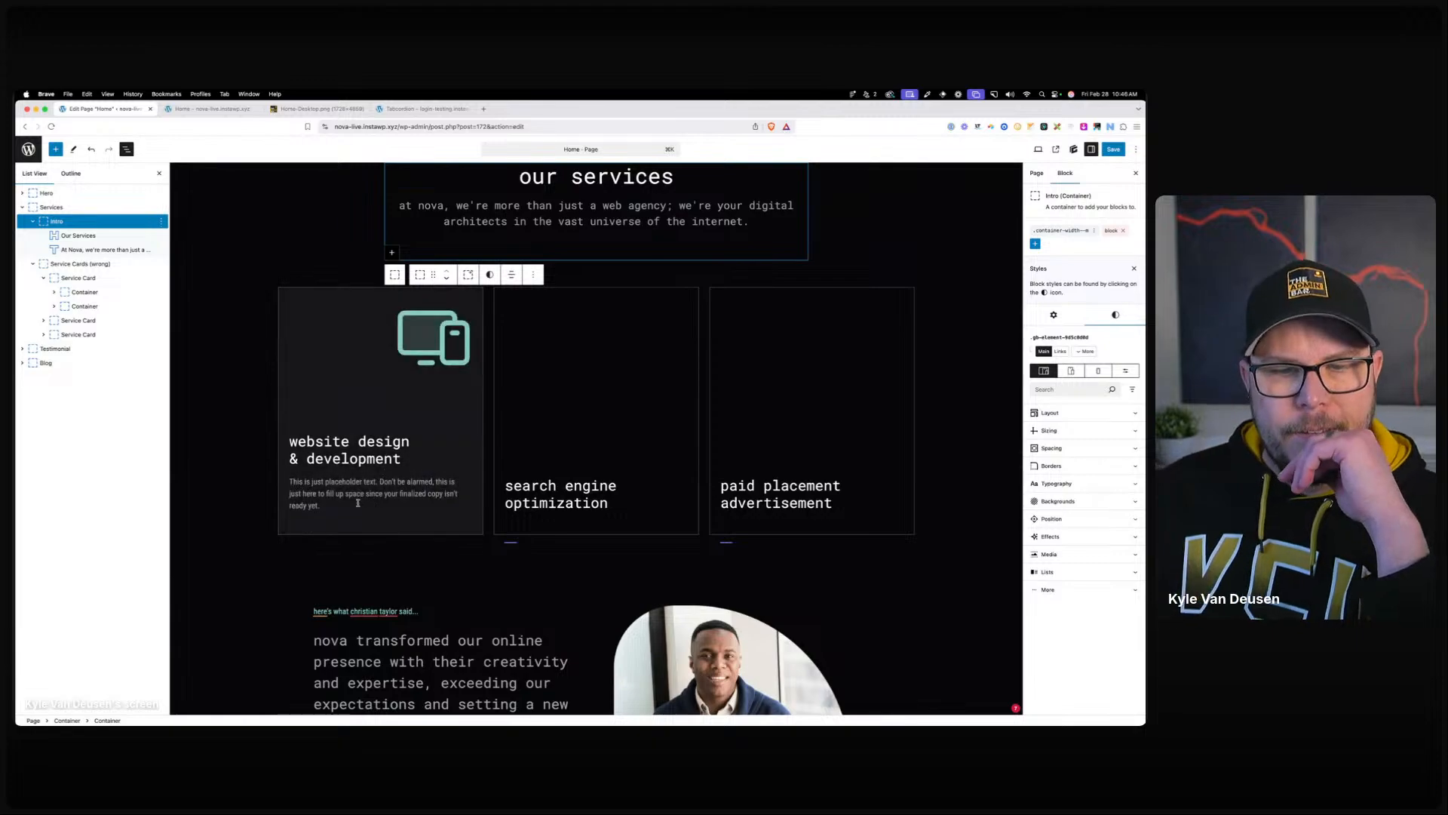
Delete the image-wrapper hover selector from the .service-card global style.
{"action": "left_click", "coordinate": [79, 278]}
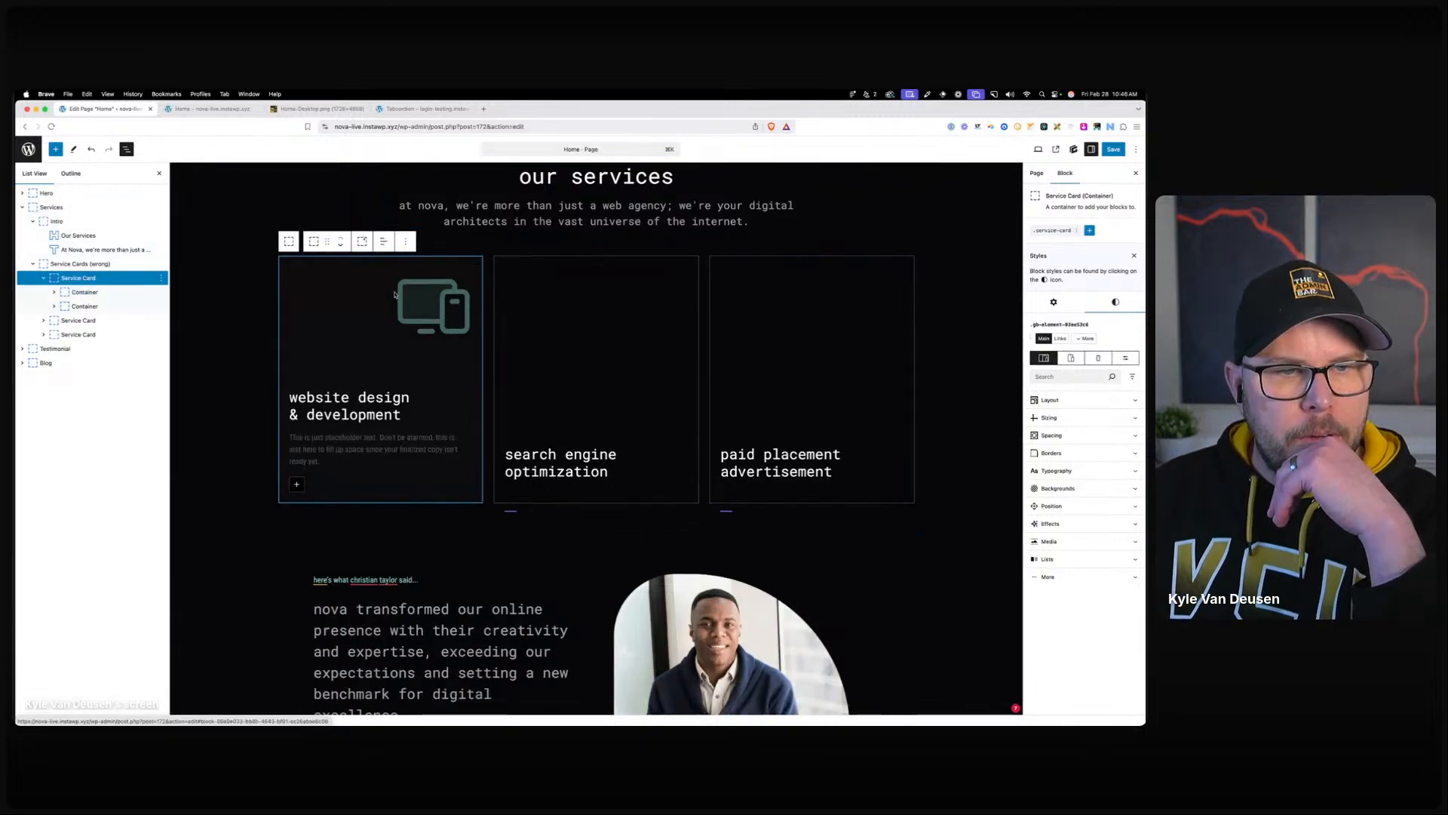
{"action": "left_click", "coordinate": [1073, 235]}
{"action": "left_click", "coordinate": [1054, 232]}
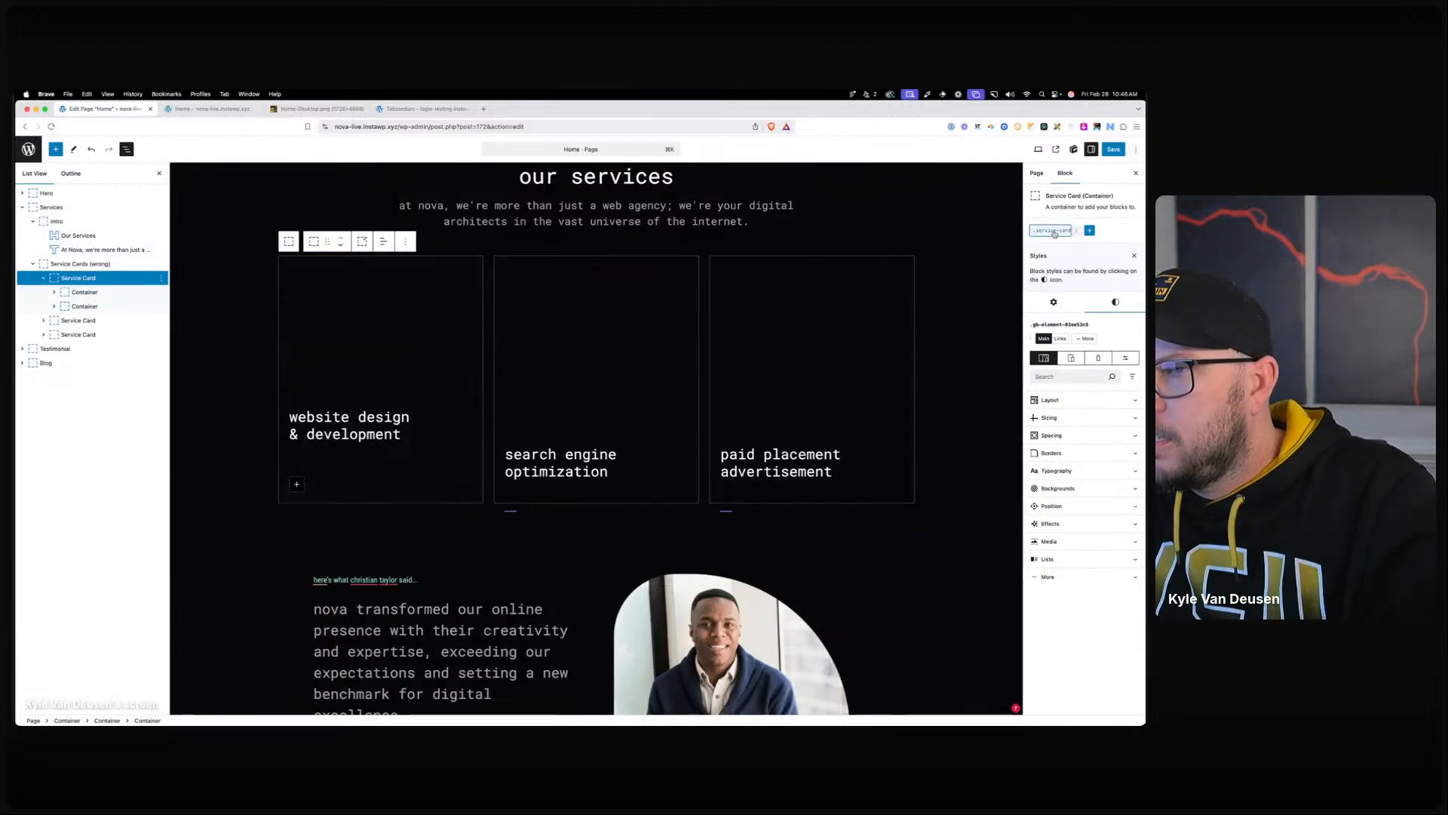
{"action": "left_click", "coordinate": [1088, 208]}
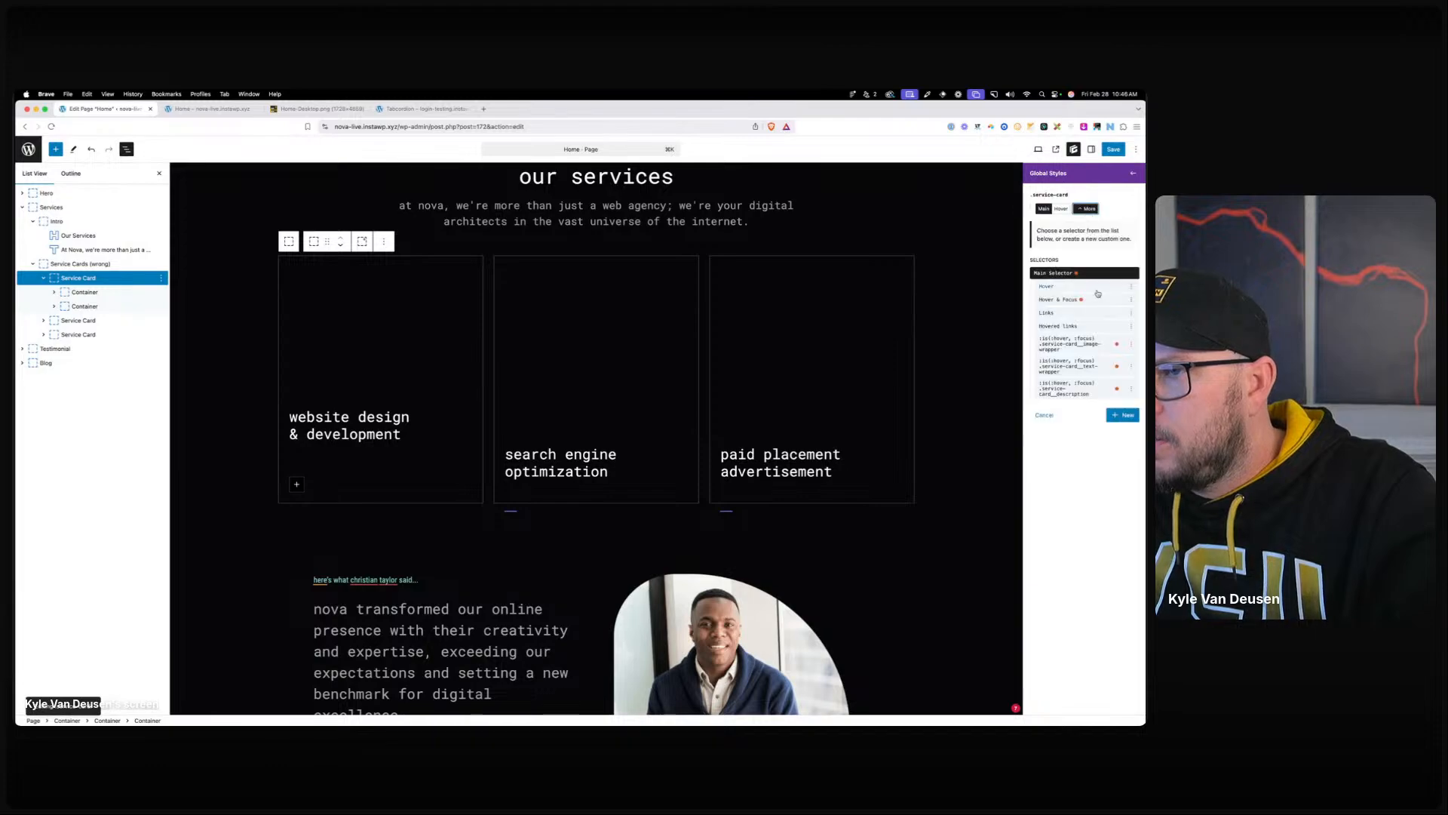
{"action": "left_click", "coordinate": [1132, 344]}
{"action": "left_click", "coordinate": [1113, 388]}
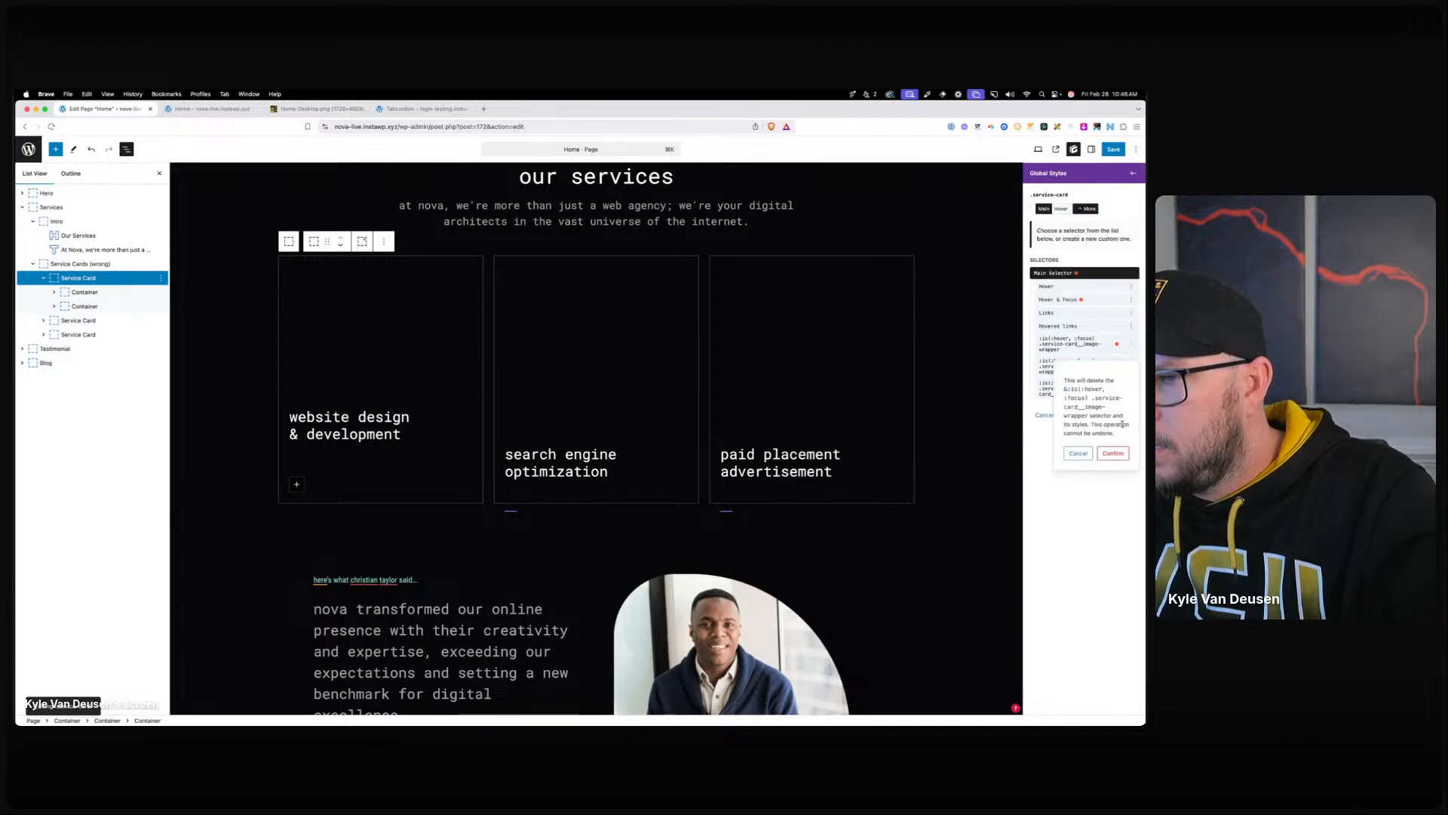
{"action": "left_click", "coordinate": [1113, 454]}
Delete the text-wrapper and description hover selectors from .service-card as well.
{"action": "left_click", "coordinate": [1131, 344]}
{"action": "left_click", "coordinate": [1117, 393]}
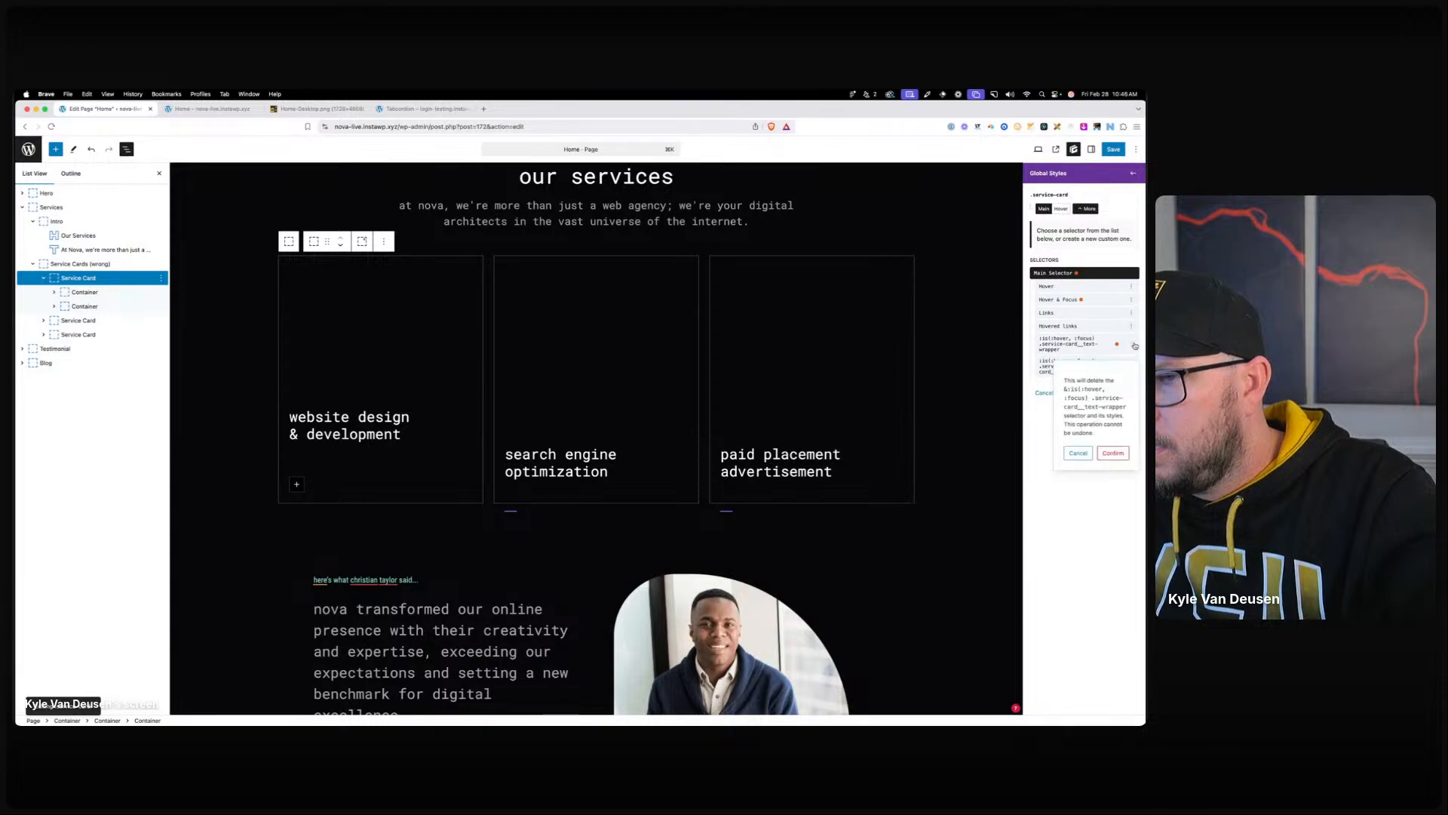
{"action": "left_click", "coordinate": [1120, 454]}
{"action": "left_click", "coordinate": [1132, 345]}
{"action": "left_click", "coordinate": [1110, 390]}
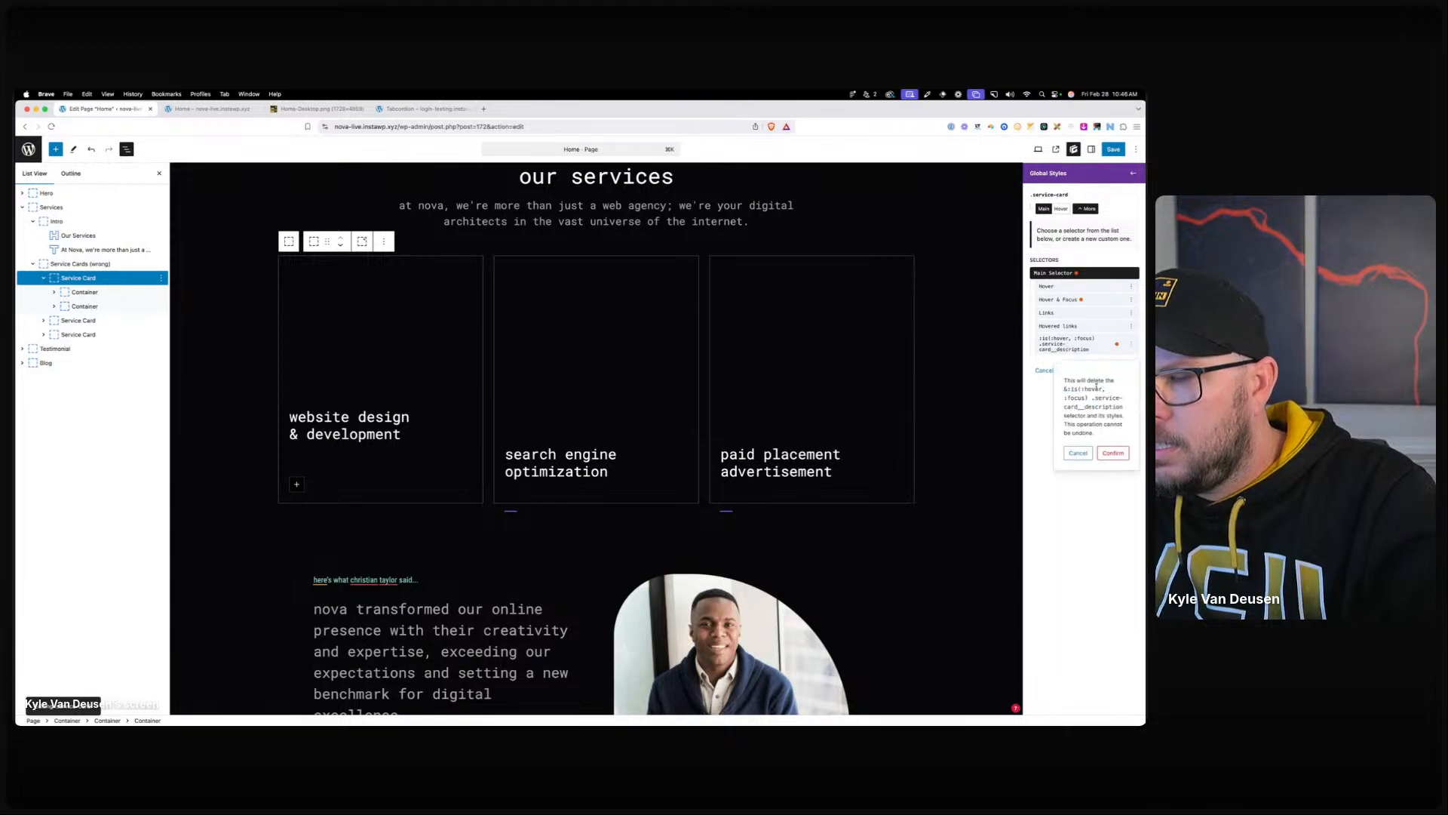
{"action": "left_click", "coordinate": [1118, 454]}
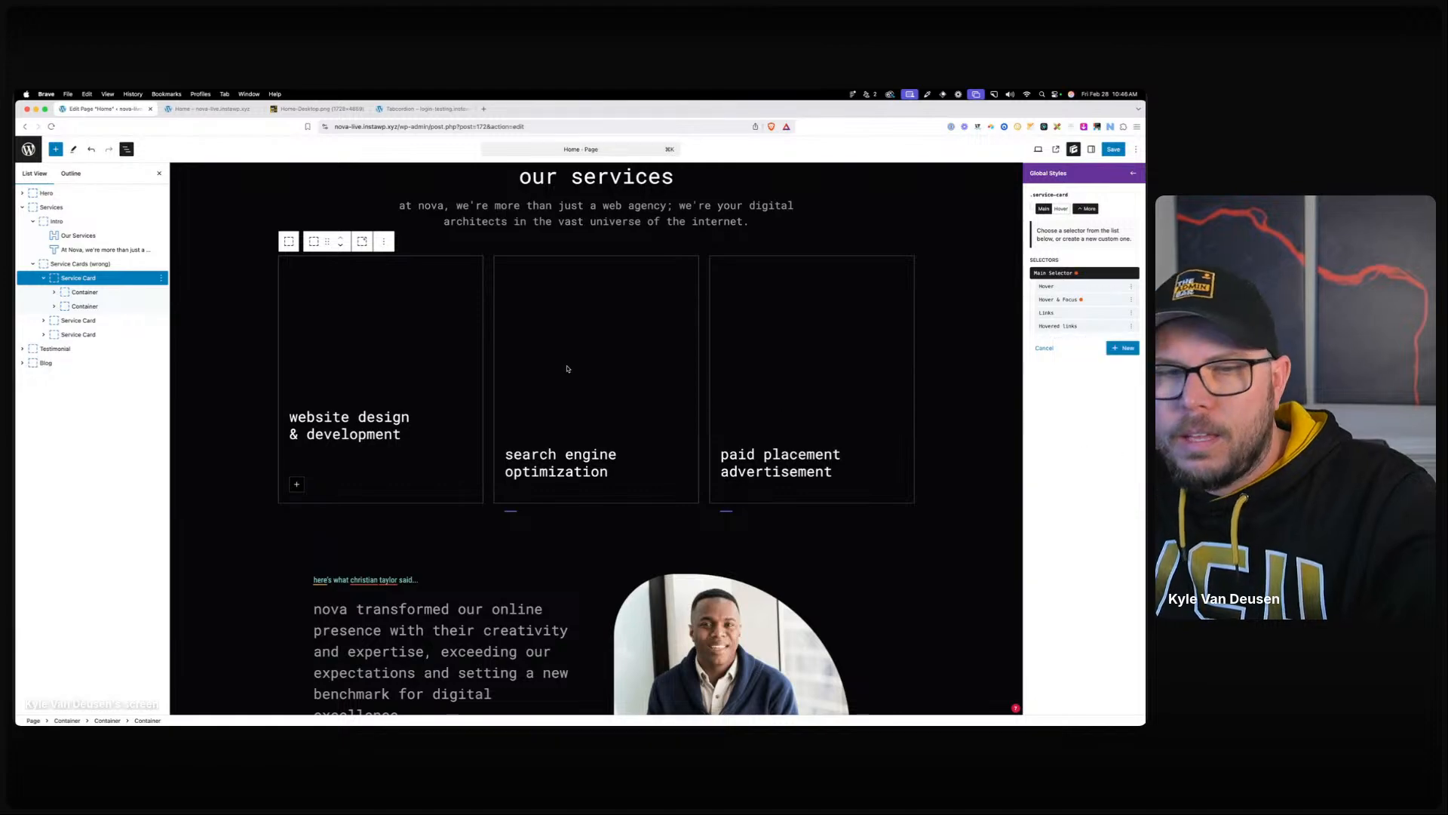
Set the card description class's opacity to 100.
{"action": "left_click", "coordinate": [84, 307]}
{"action": "left_click", "coordinate": [54, 307]}
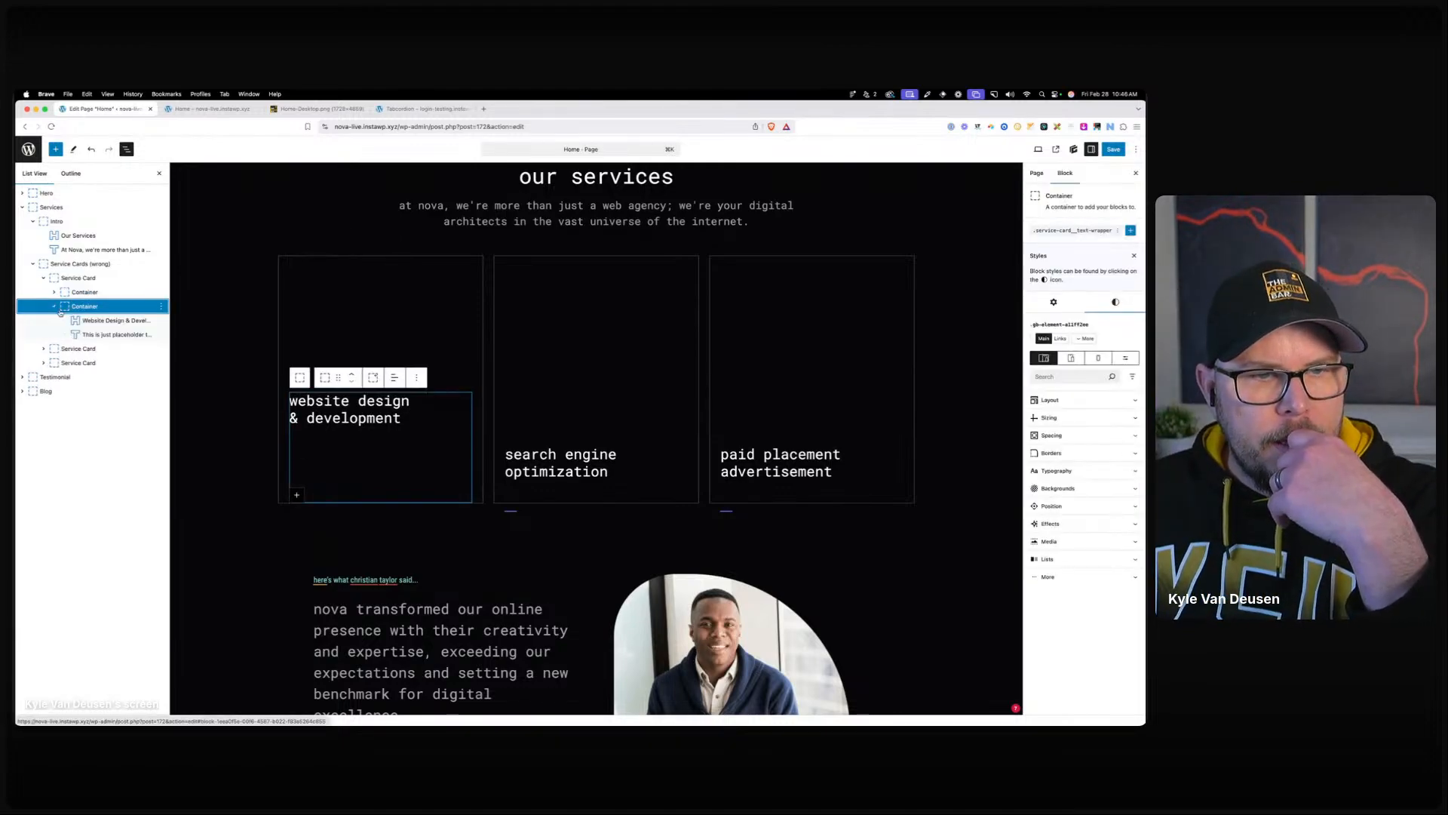
{"action": "left_click", "coordinate": [113, 334]}
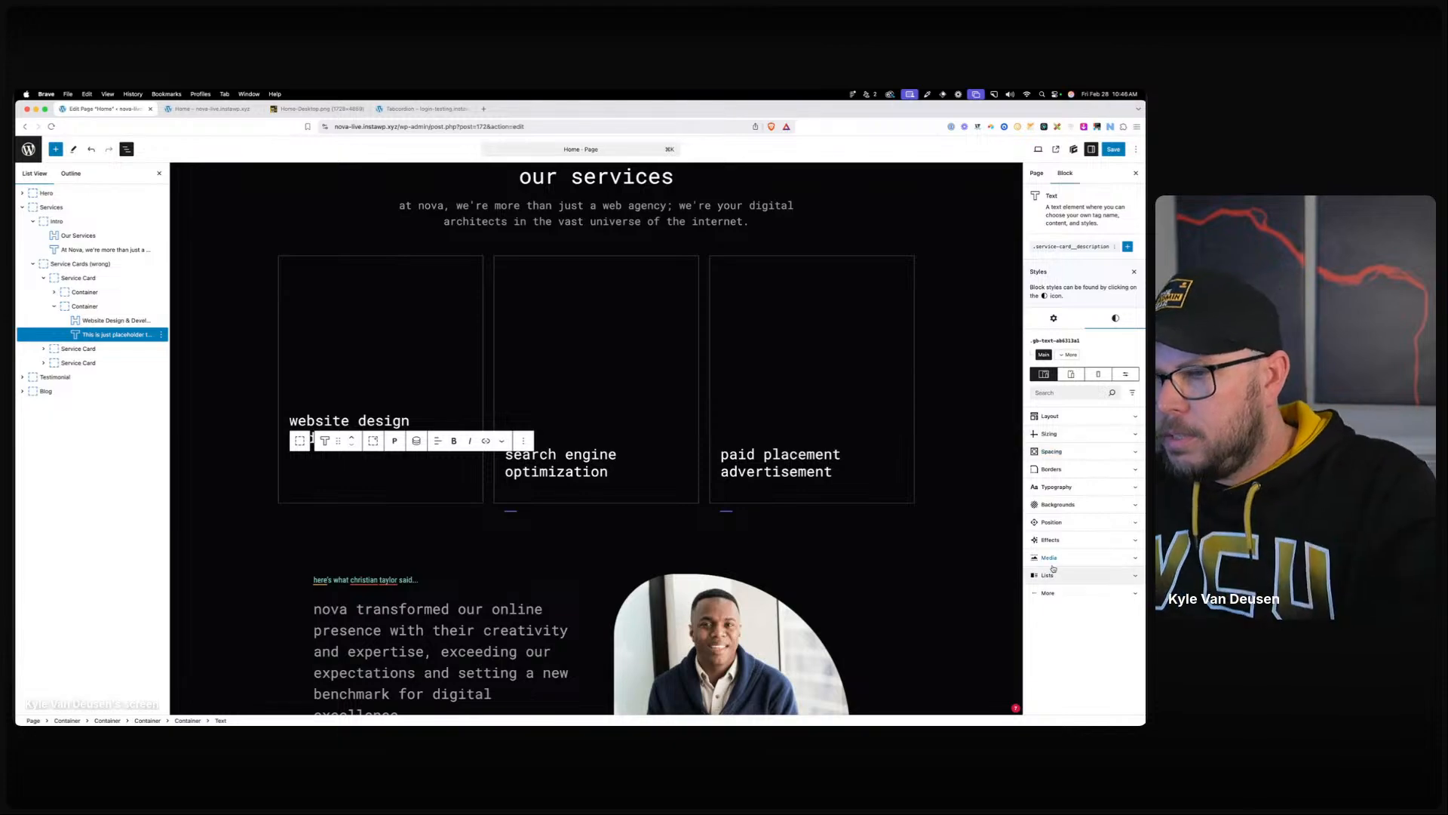
{"action": "left_click", "coordinate": [1071, 246]}
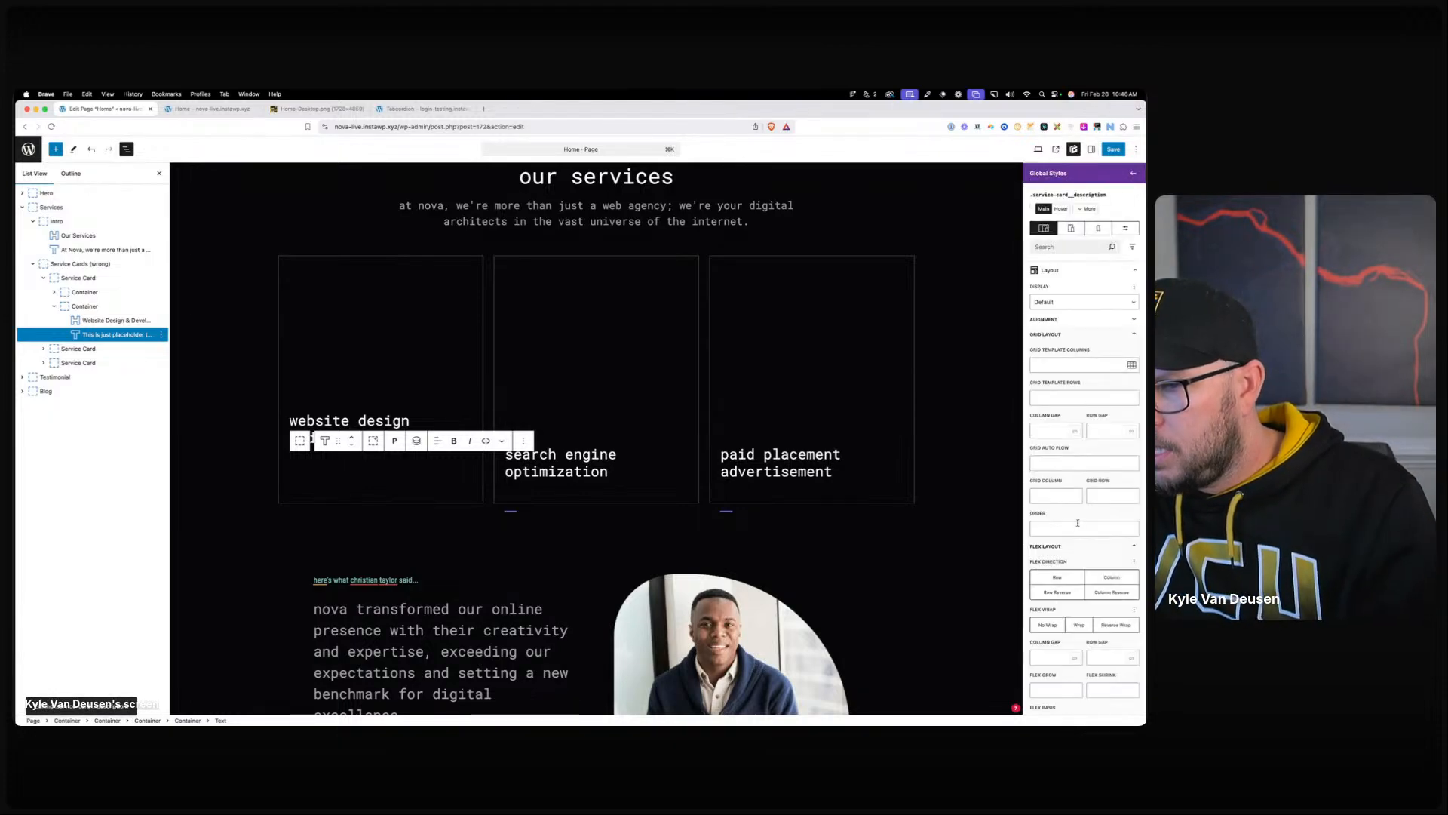
{"action": "scroll", "coordinate": [1081, 522], "scroll_direction": "down", "scroll_amount": 10}
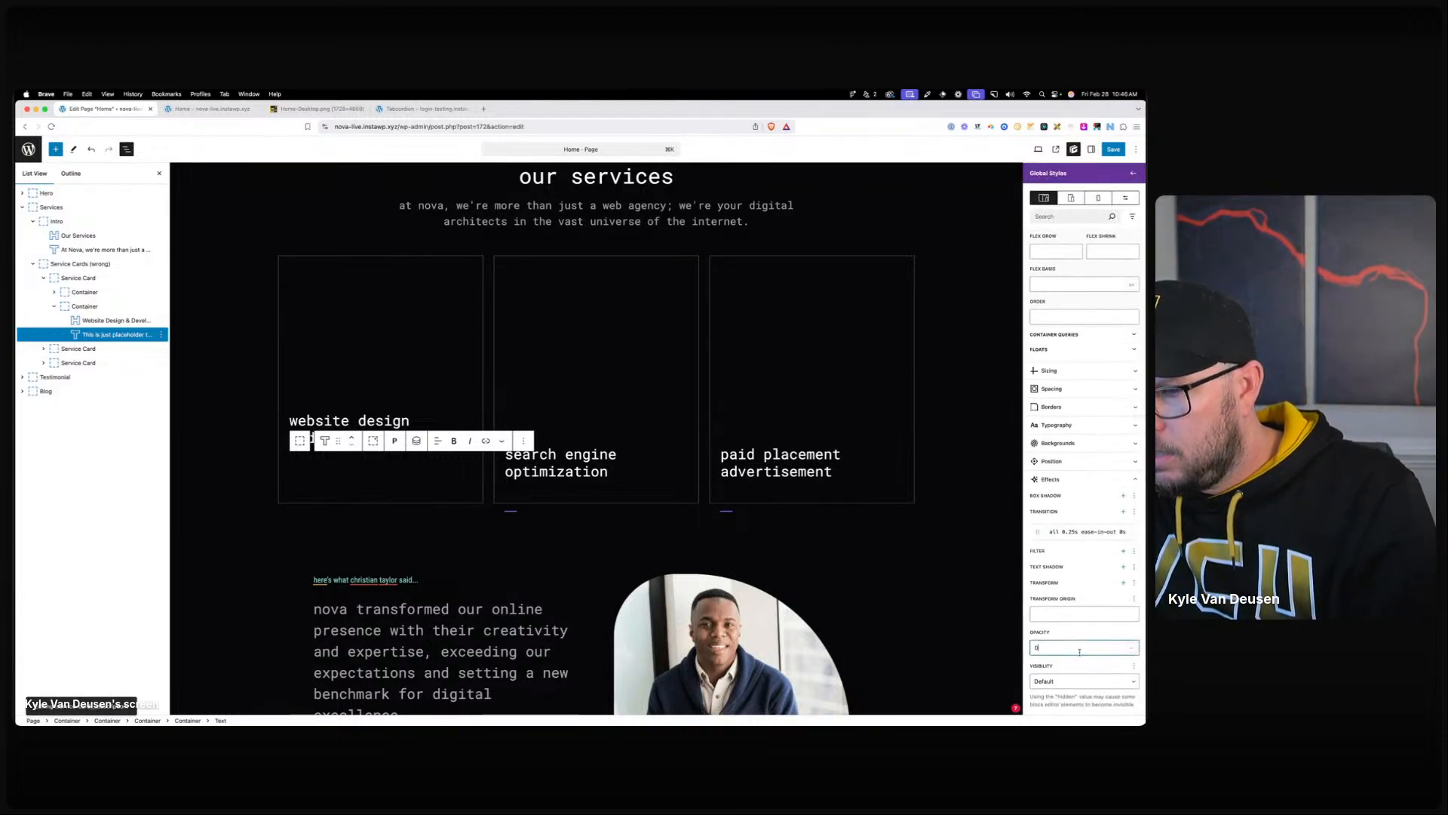
{"action": "type", "text": "100"}
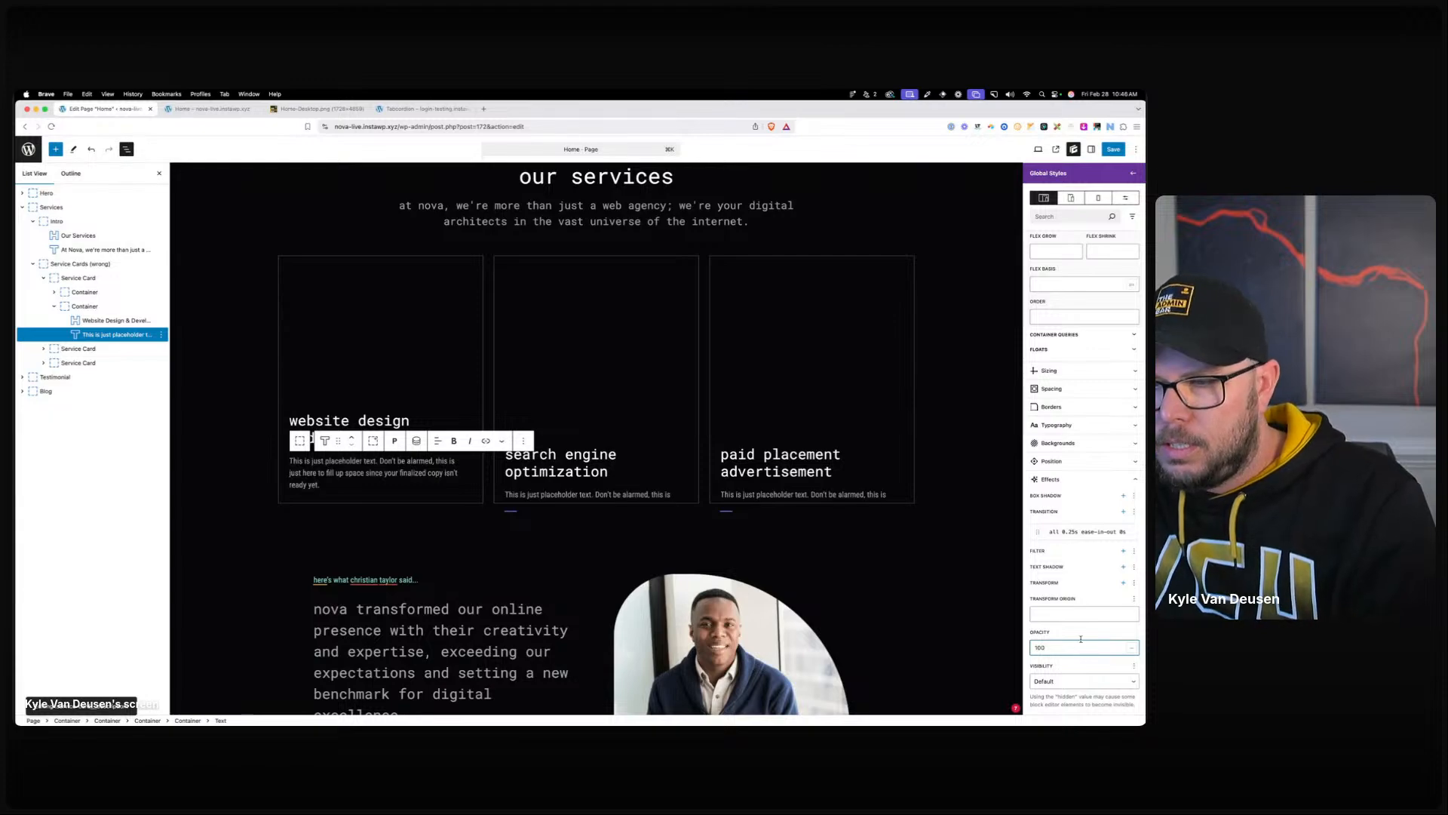
{"action": "mouse_move", "coordinate": [1136, 533]}
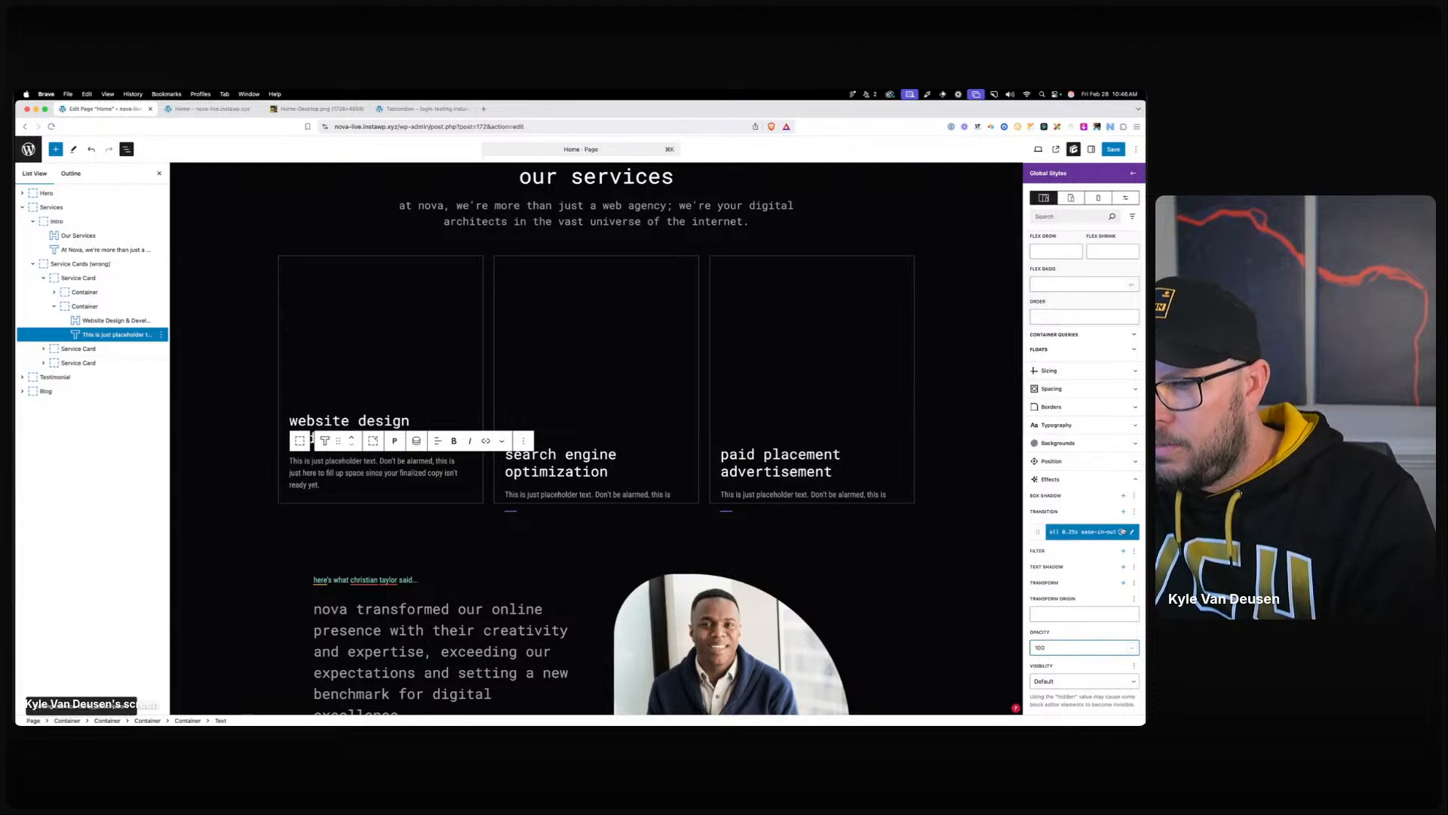
Remove the text-wrapper's 100px translate transform so card text isn't pushed down.
{"action": "left_click", "coordinate": [94, 307]}
{"action": "left_click", "coordinate": [1080, 231]}
{"action": "scroll", "coordinate": [1077, 567], "scroll_direction": "down", "scroll_amount": 8}
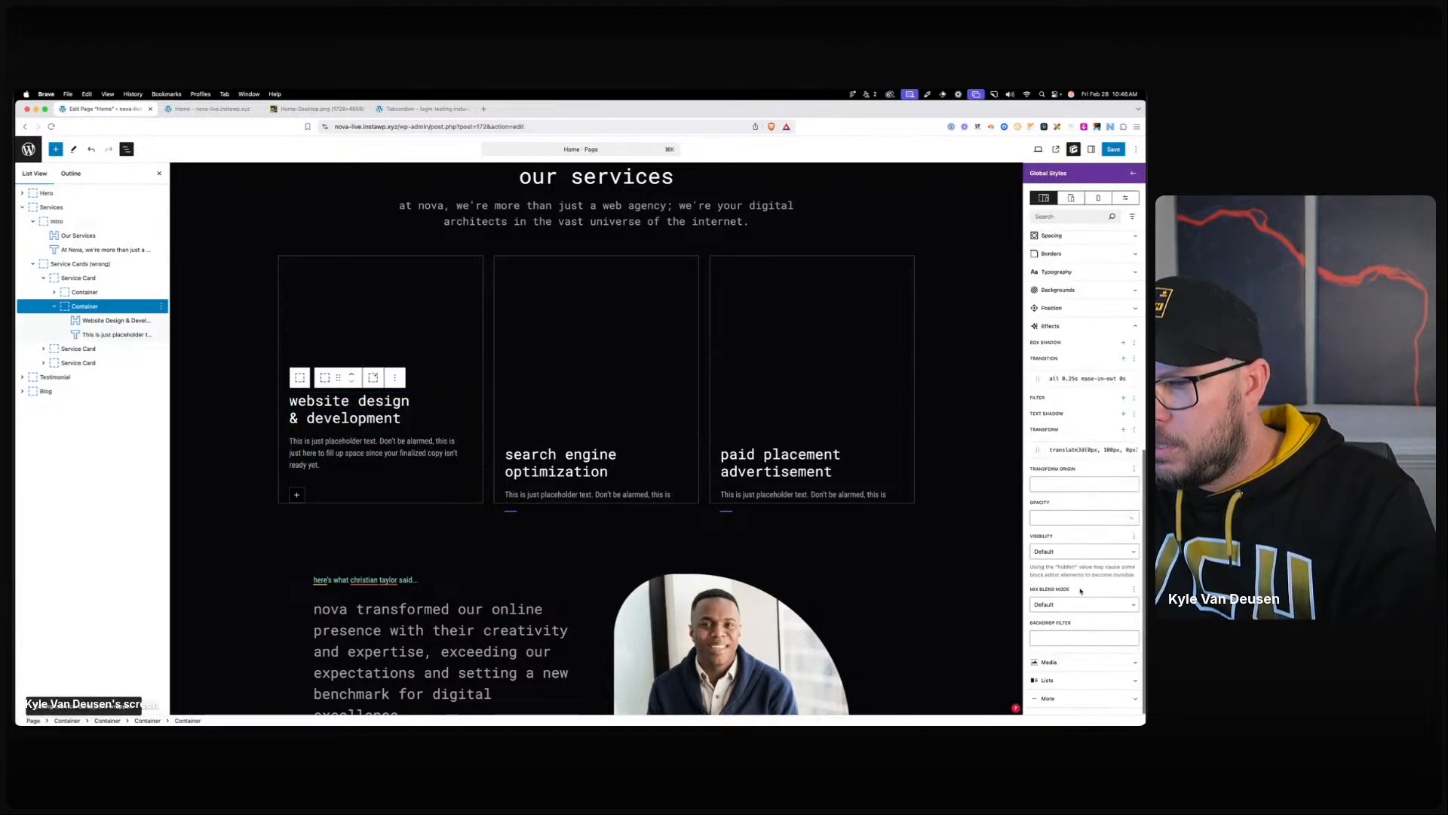
{"action": "left_click", "coordinate": [1132, 450]}
{"action": "left_click", "coordinate": [1124, 429]}
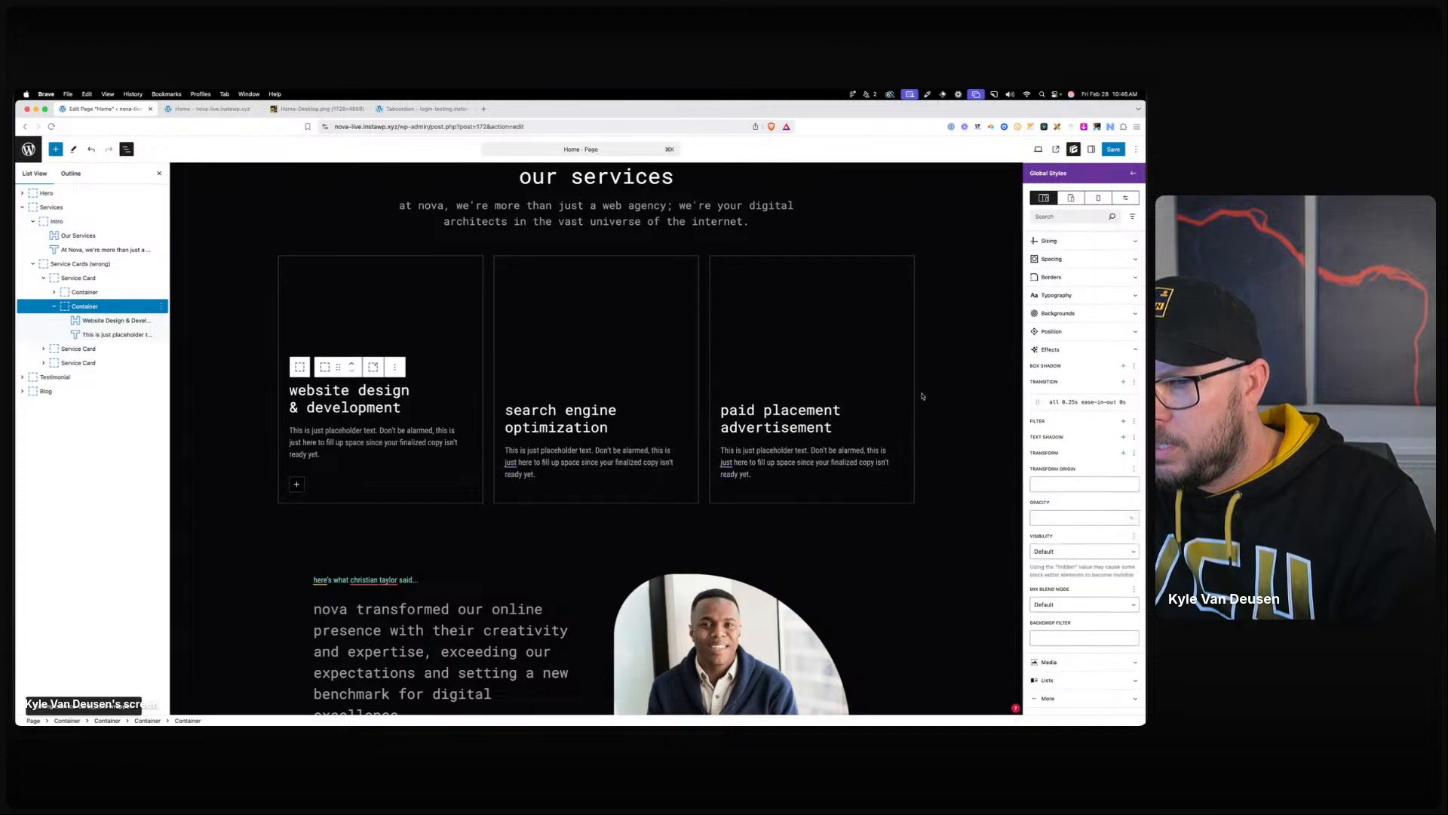
{"action": "double_click", "coordinate": [248, 411]}
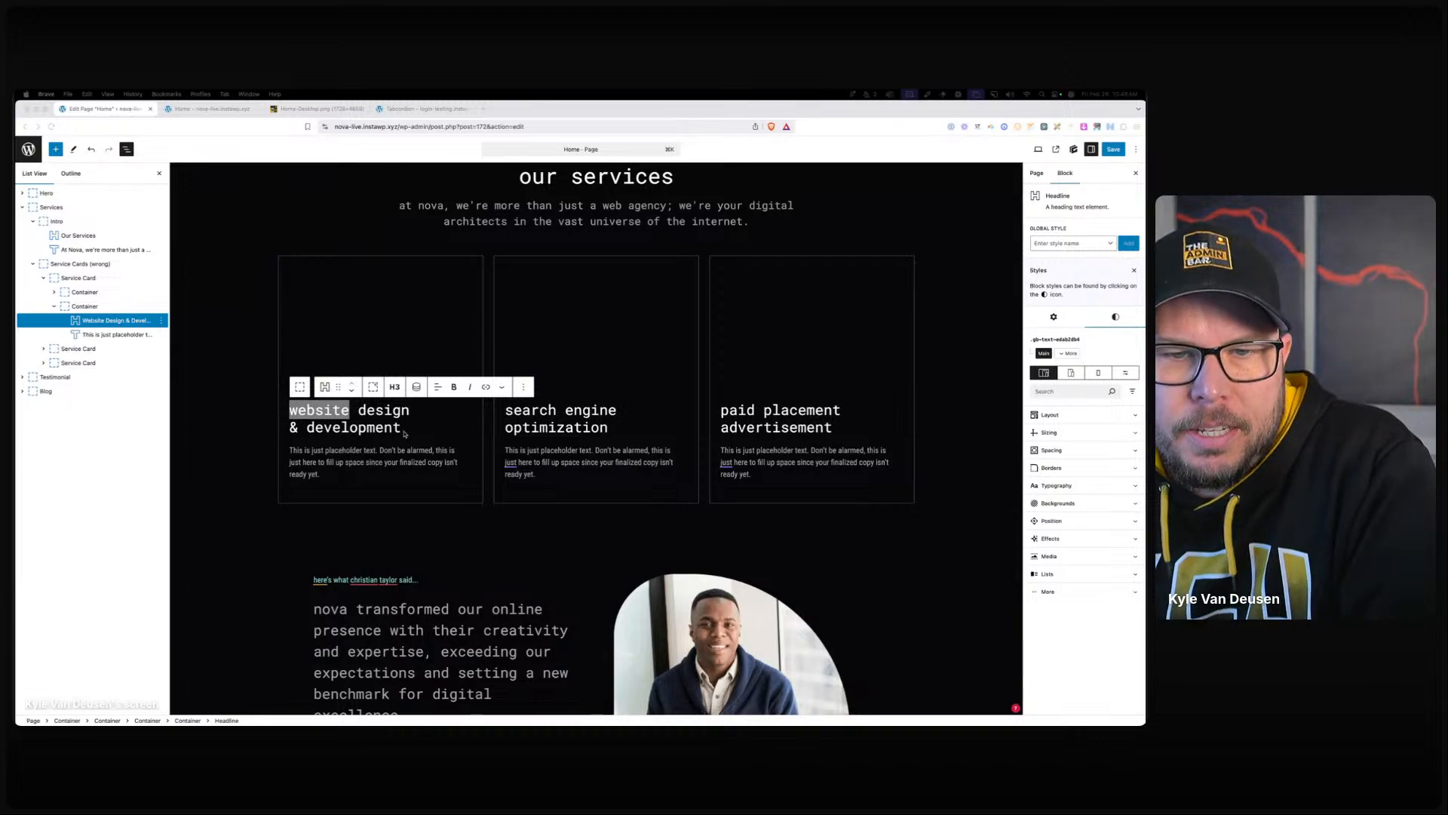
Select the first card's icon wrapper and copy its image-wrapper class name.
{"action": "left_click", "coordinate": [323, 327]}
{"action": "scroll", "coordinate": [222, 321], "scroll_direction": "up", "scroll_amount": 1}
{"action": "left_click", "coordinate": [221, 321]}
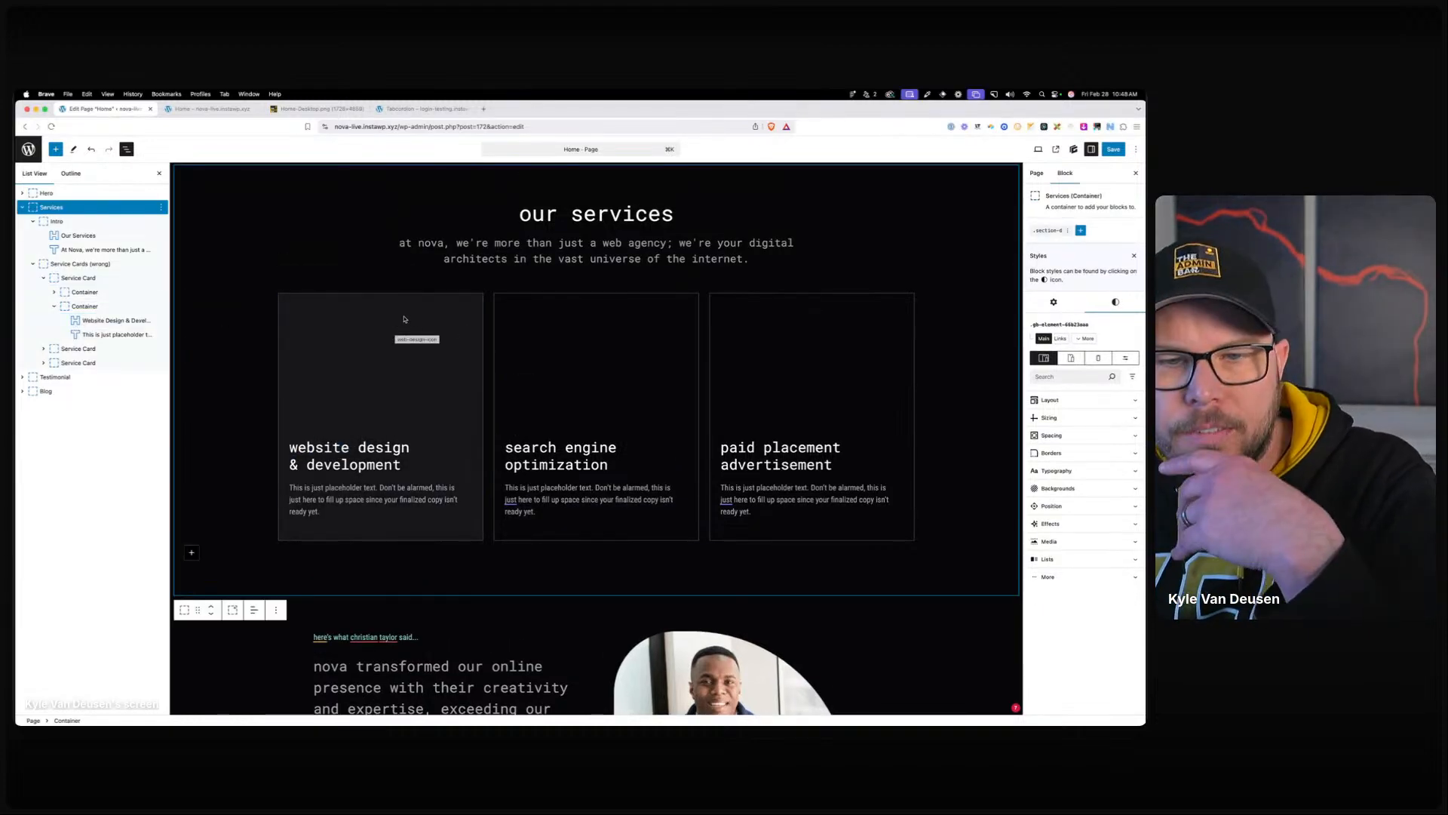
{"action": "left_click", "coordinate": [407, 323]}
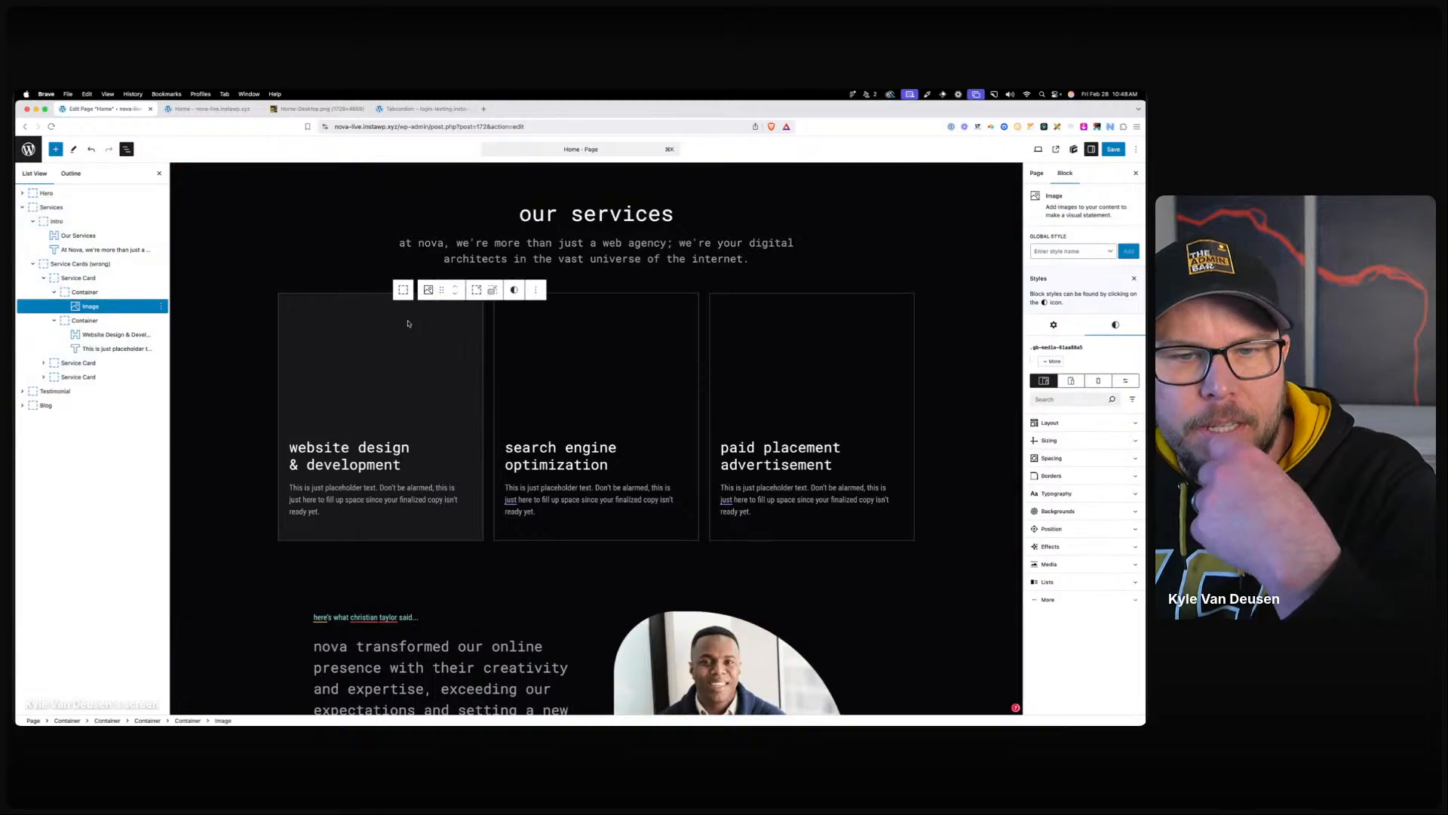
{"action": "left_click", "coordinate": [113, 292]}
{"action": "left_click", "coordinate": [1075, 232]}
{"action": "triple_click", "coordinate": [1076, 193]}
{"action": "key", "text": "super+c"}
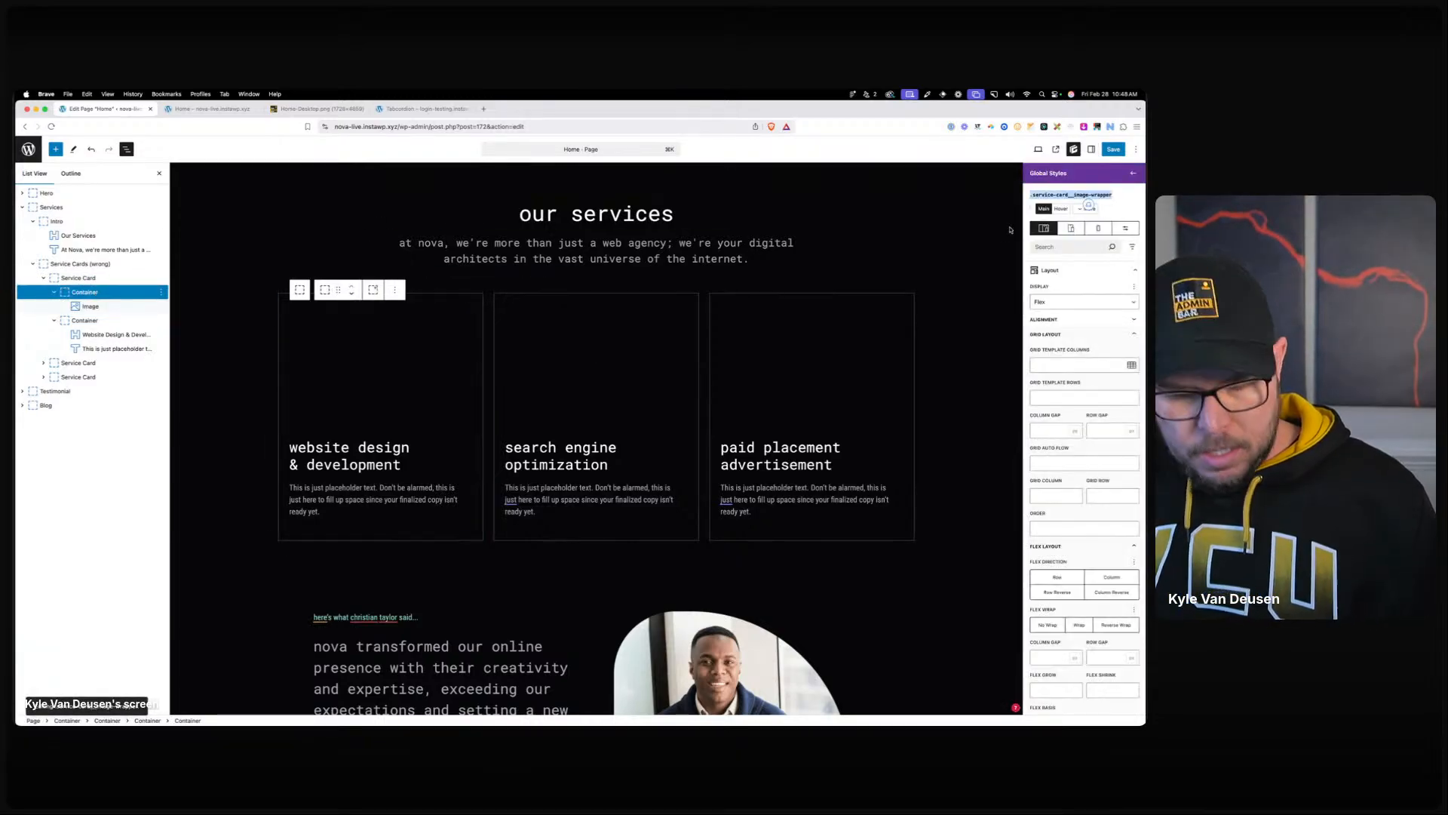
Create a Hover & Focus selector on .service-card targeting .service-card__image-wrapper.
{"action": "left_click", "coordinate": [77, 278]}
{"action": "left_click", "coordinate": [1055, 230]}
{"action": "left_click", "coordinate": [1086, 209]}
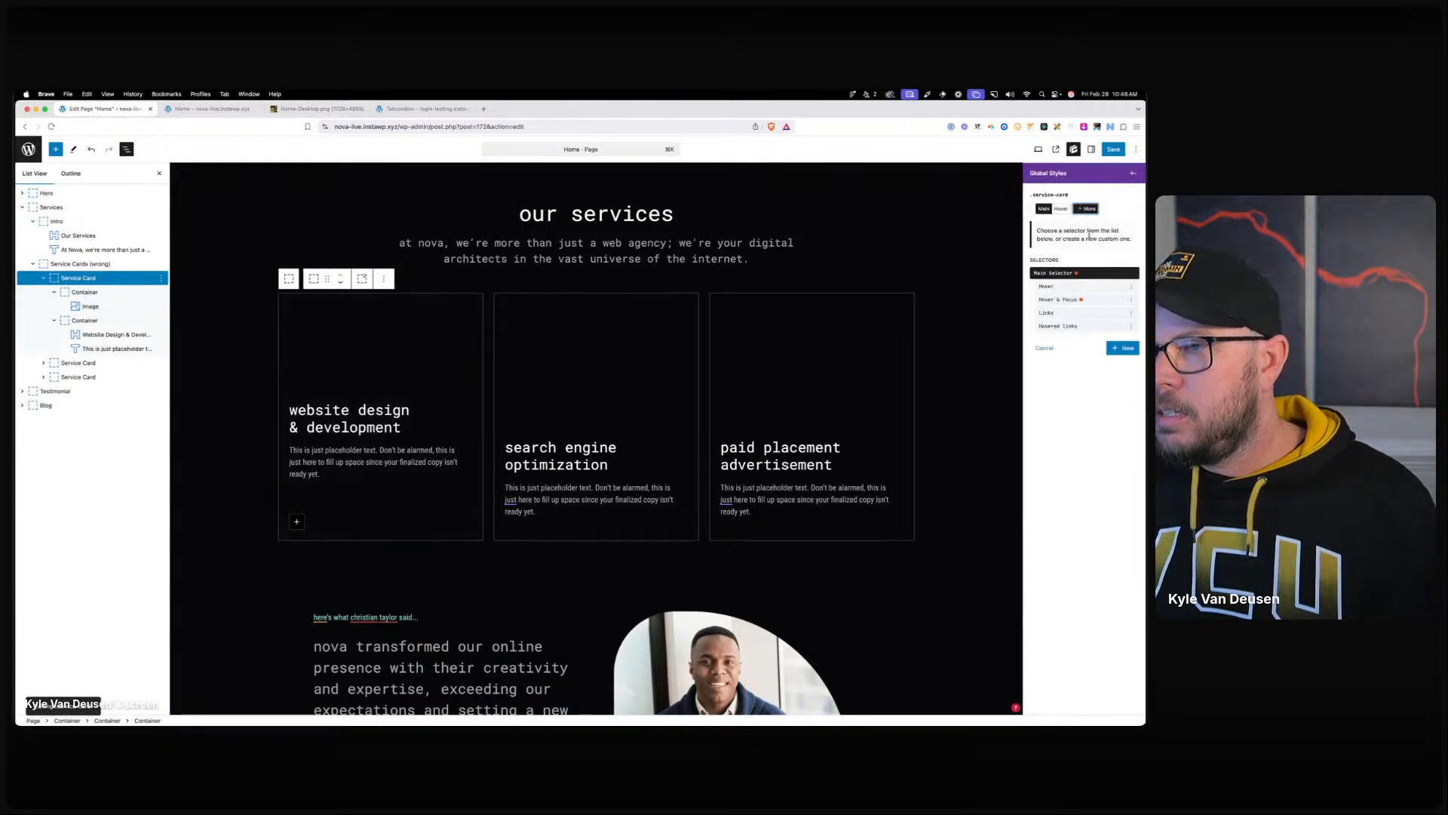
{"action": "left_click", "coordinate": [1122, 347]}
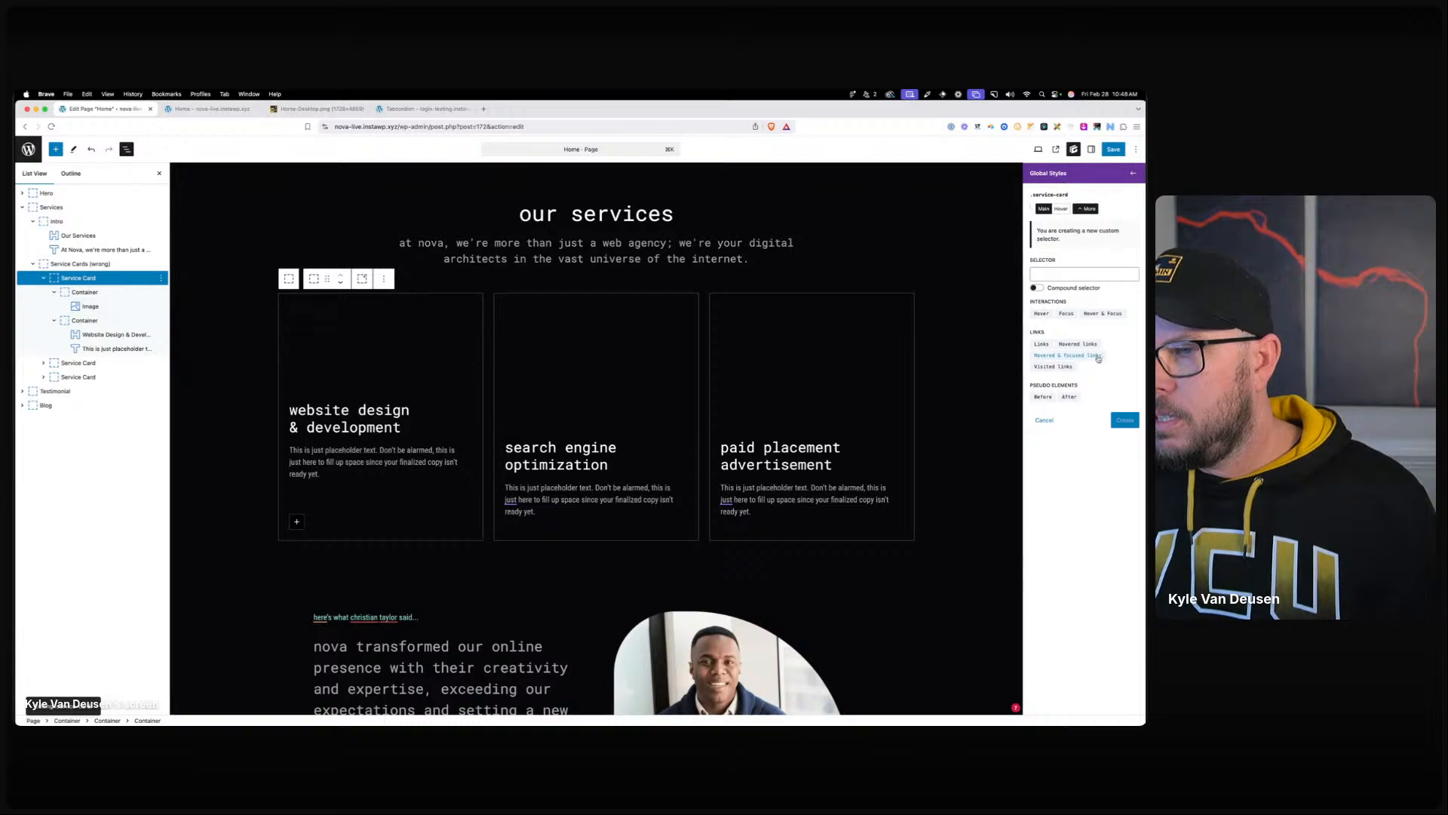
{"action": "left_click", "coordinate": [1099, 313]}
{"action": "left_click", "coordinate": [1090, 274]}
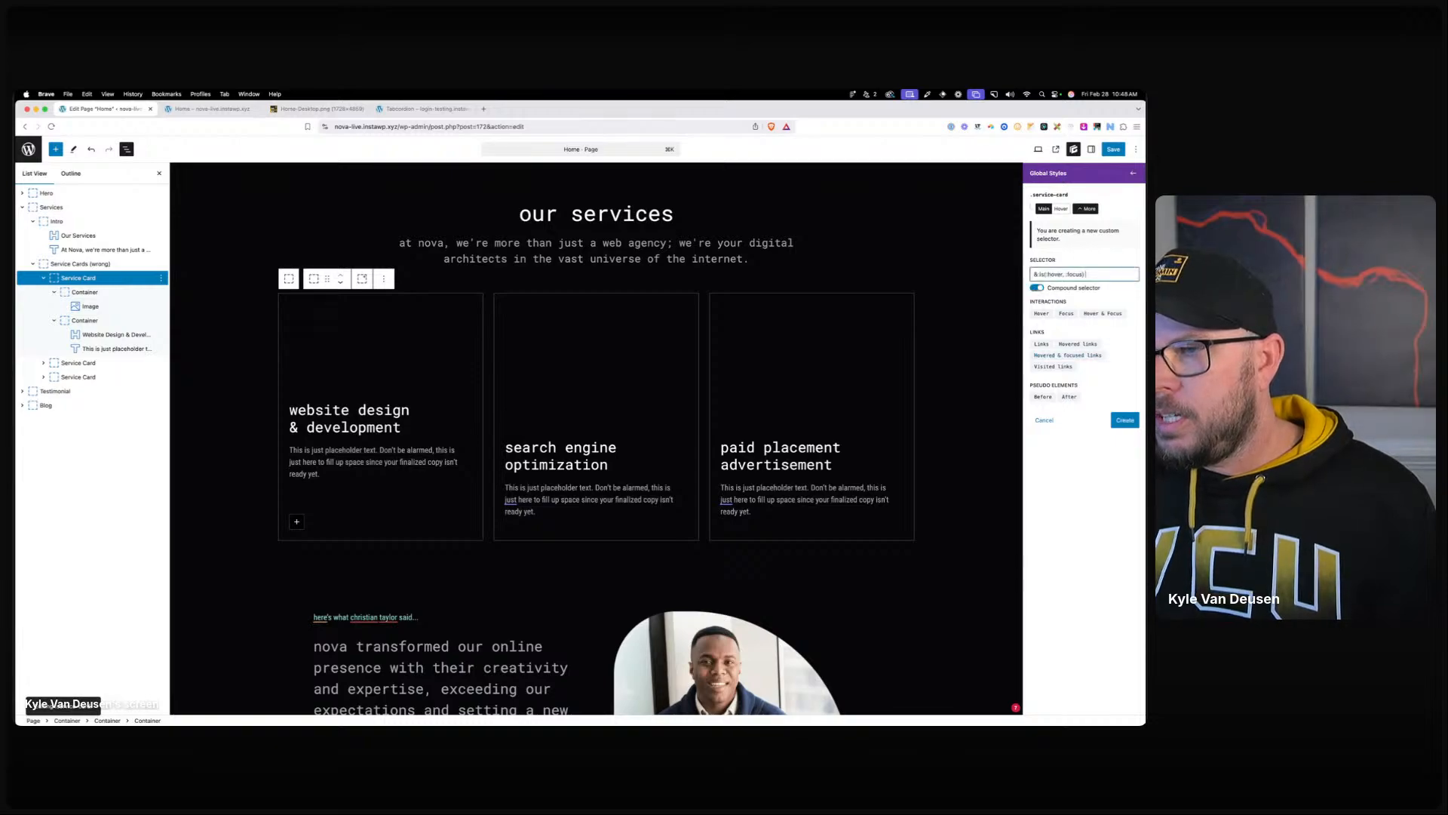
{"action": "key", "text": "super+v"}
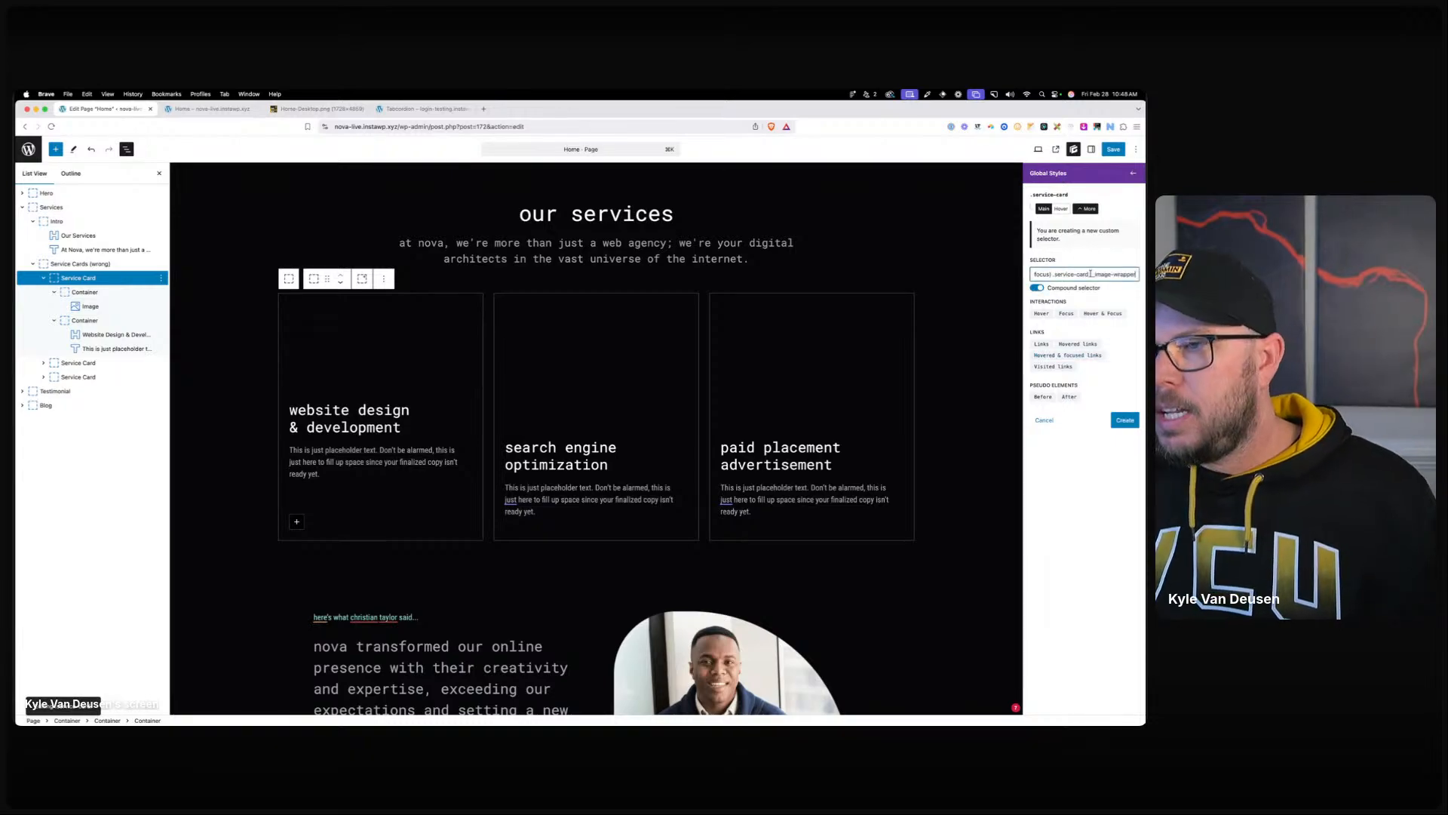
{"action": "left_click", "coordinate": [1124, 420]}
Set the hover selector's Effects opacity to 100, then test hovering on the cards.
{"action": "left_click", "coordinate": [1070, 407]}
{"action": "left_click", "coordinate": [1059, 550]}
{"action": "type", "text": "100"}
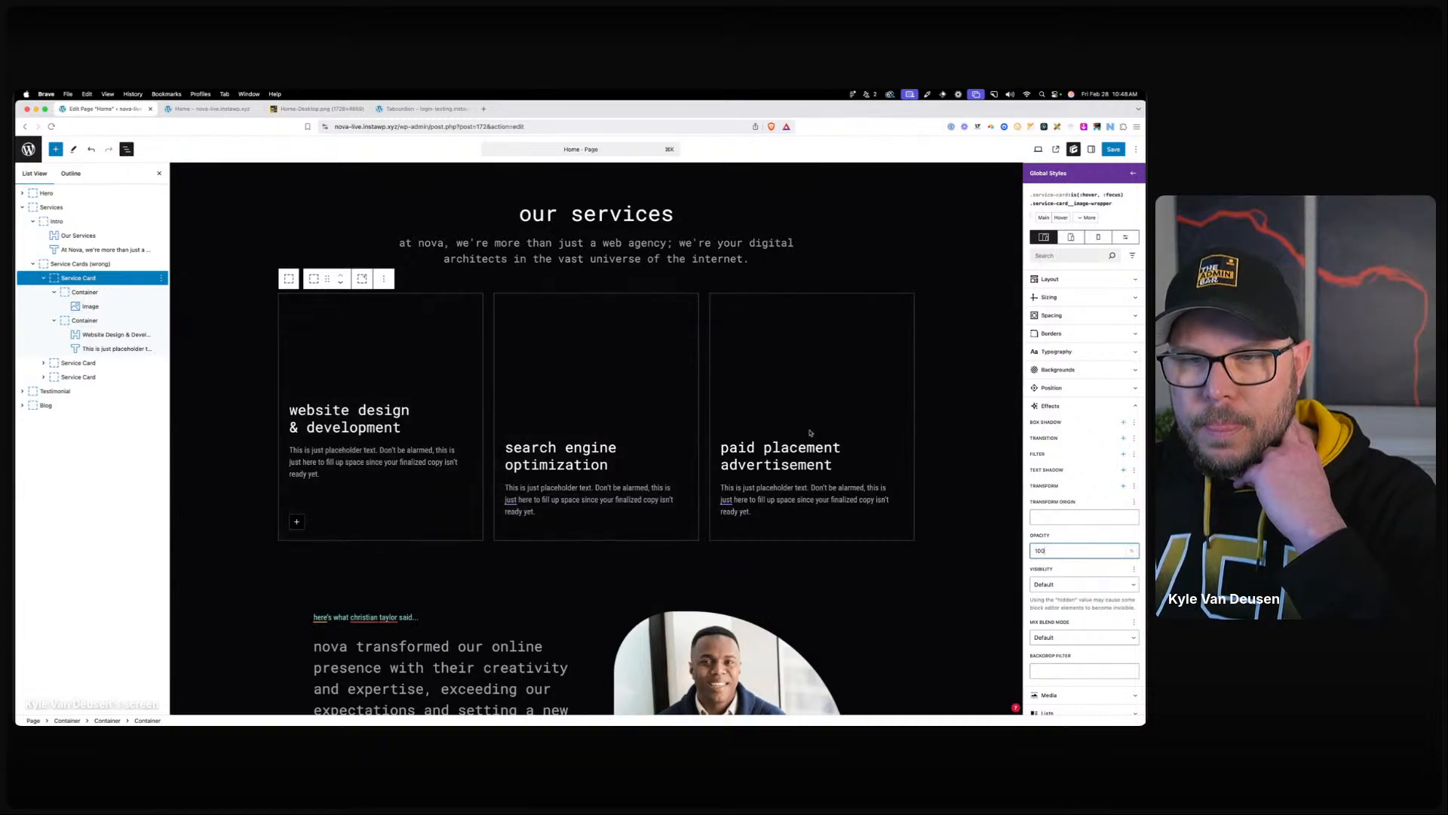
{"action": "left_click", "coordinate": [773, 584]}
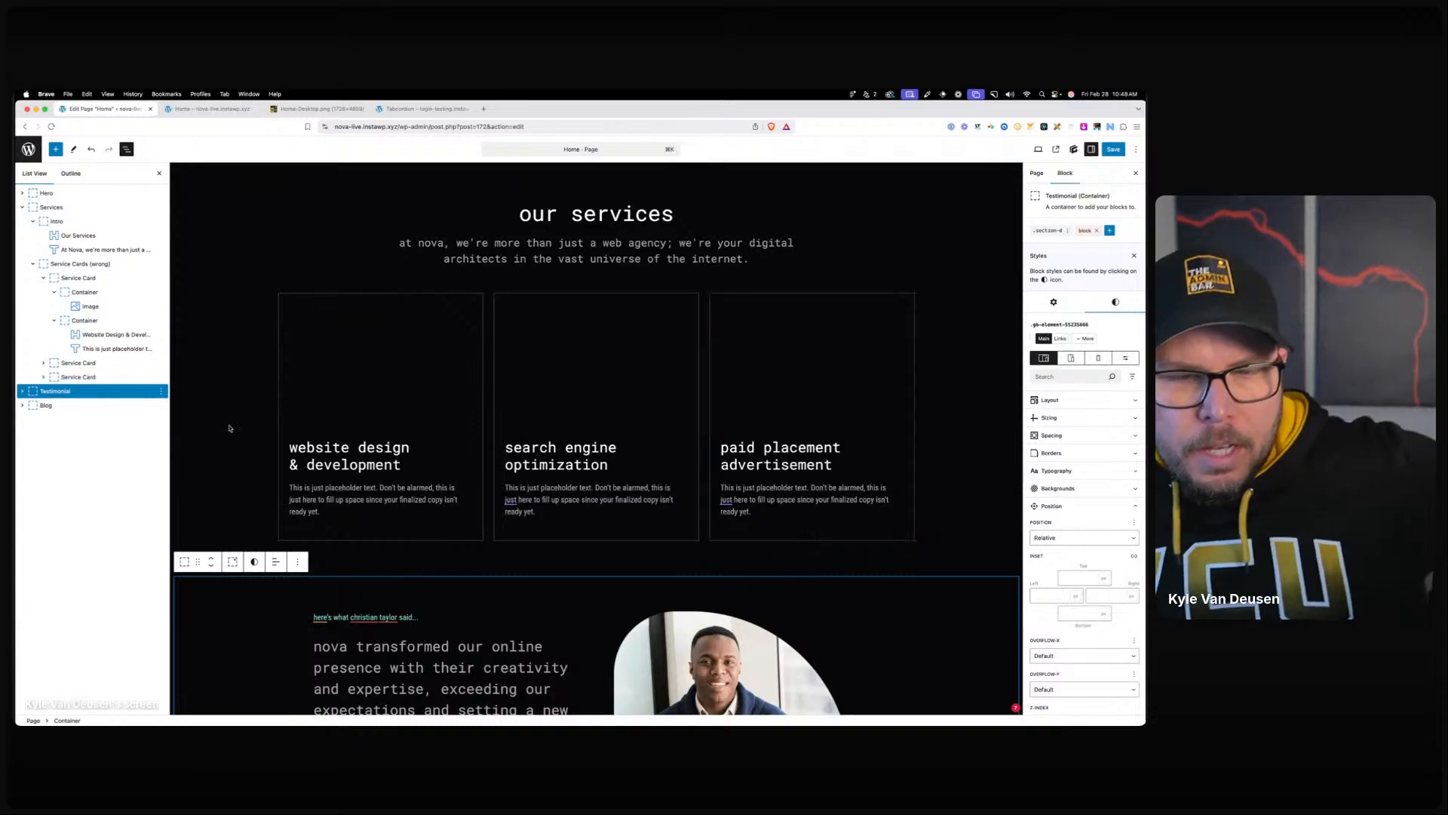
{"action": "left_click", "coordinate": [348, 486]}
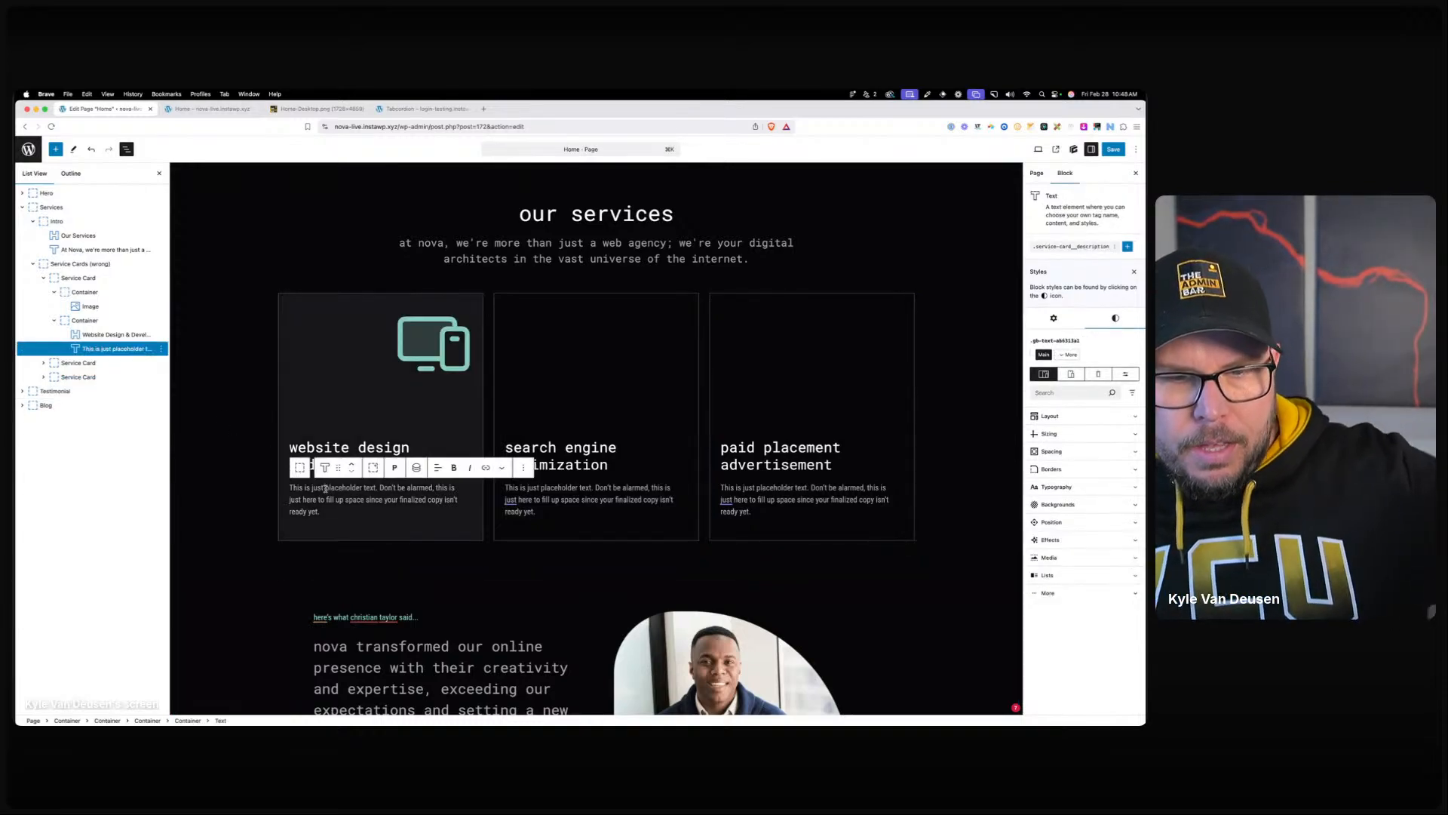
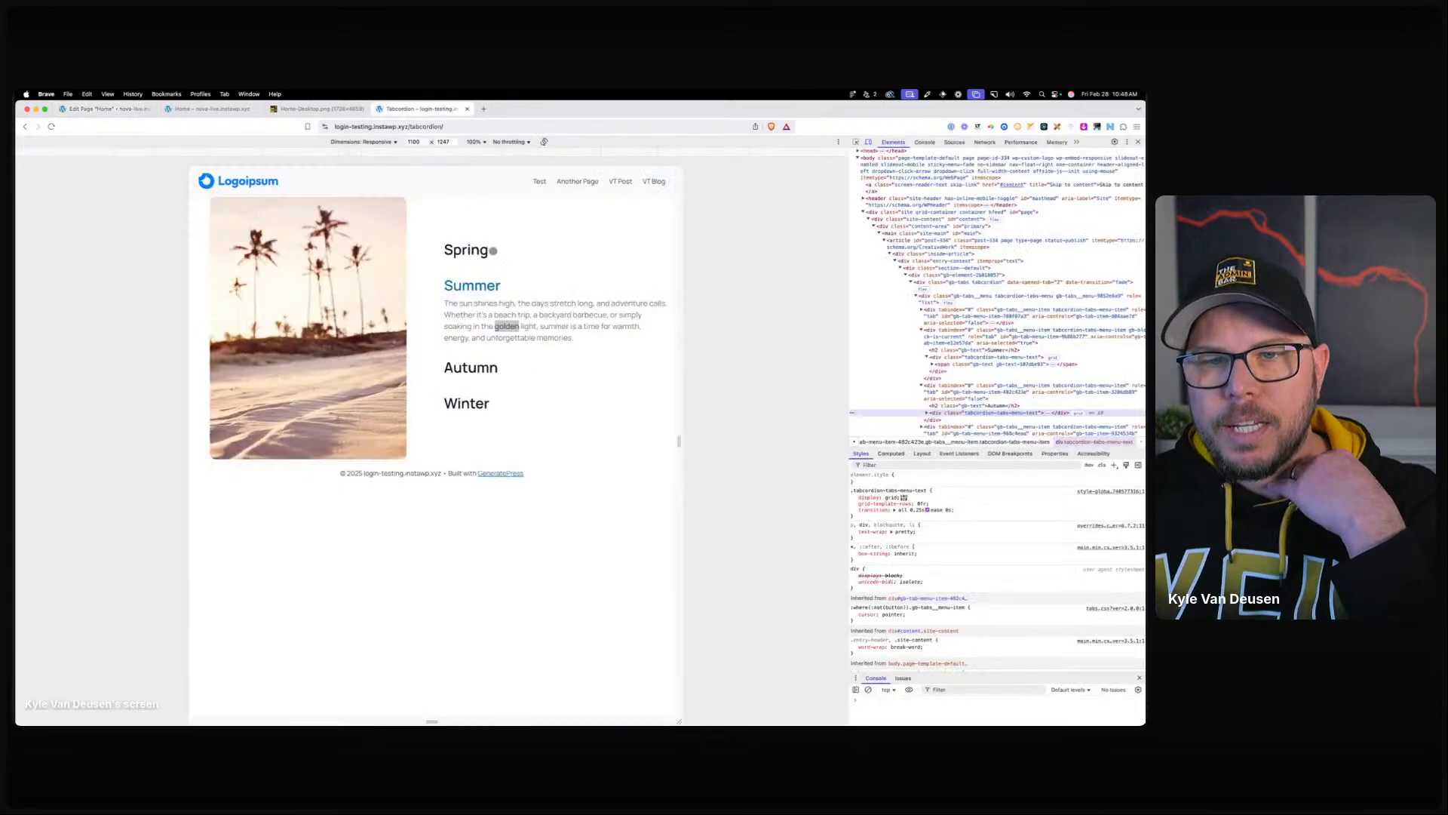
After checking the Tabcordion markup, wrap the first card's description in a container named service-card__description-wrapper.
{"action": "left_click", "coordinate": [445, 108]}
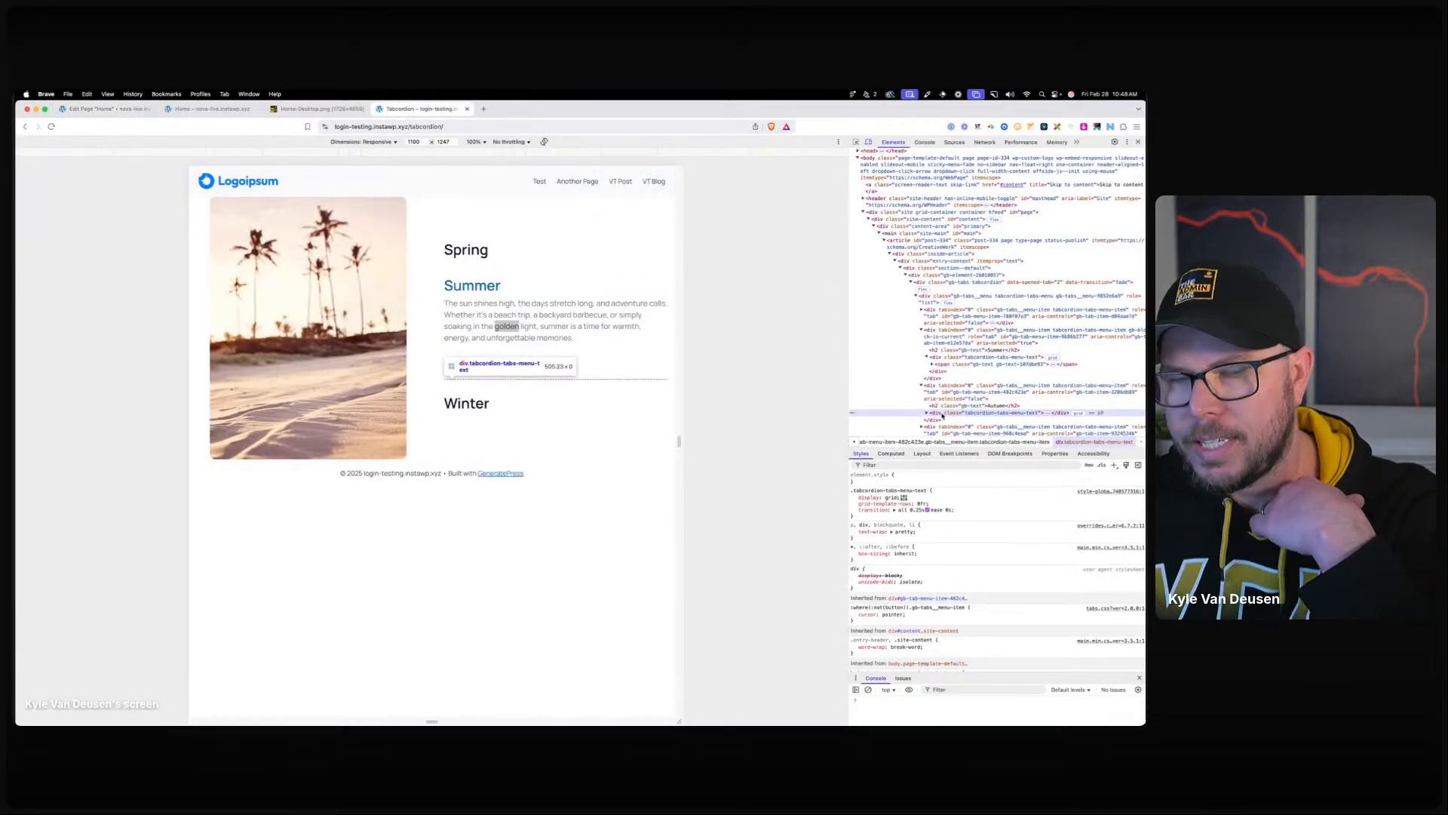
{"action": "left_click", "coordinate": [927, 414]}
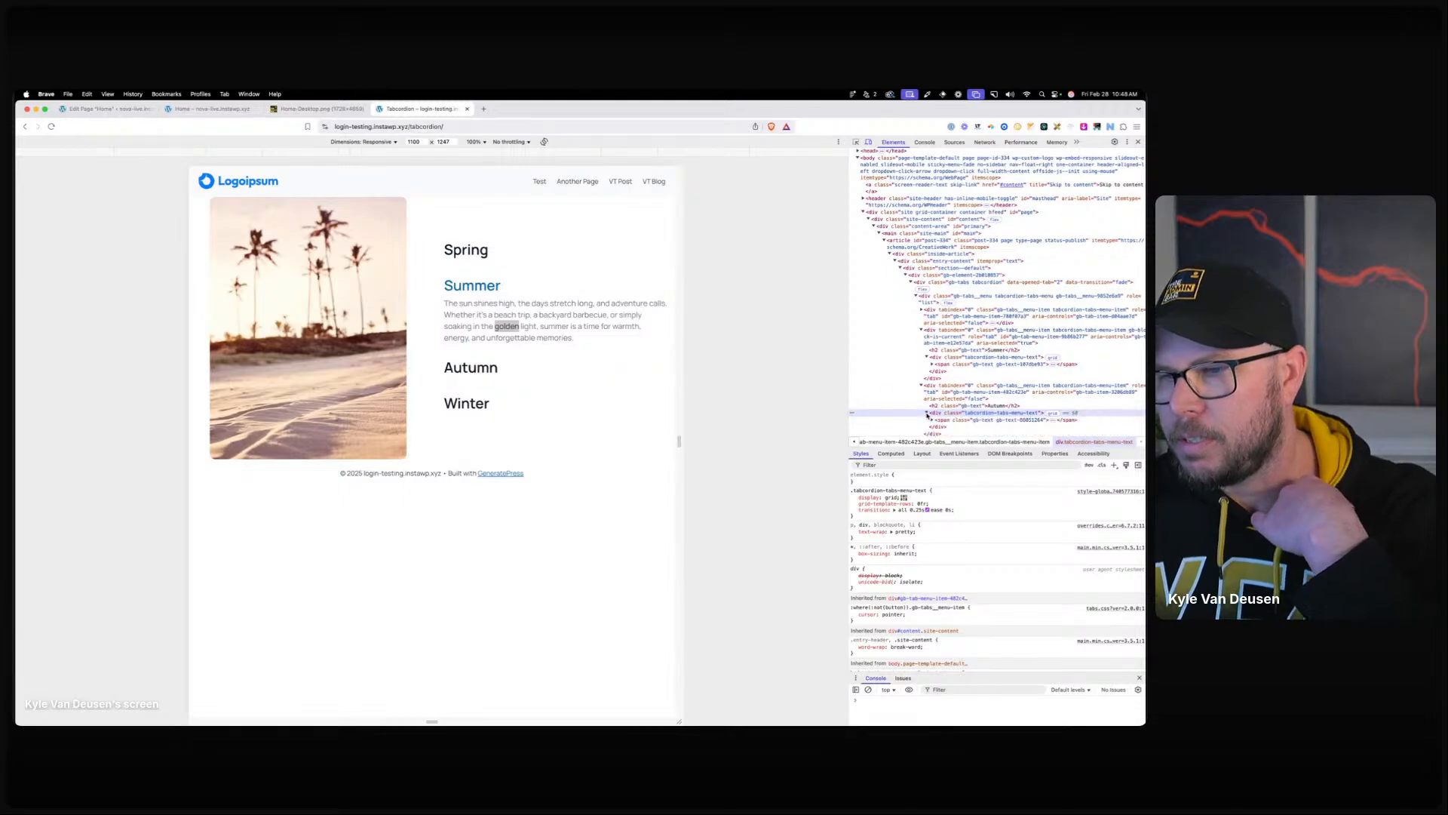
{"action": "left_click", "coordinate": [113, 109]}
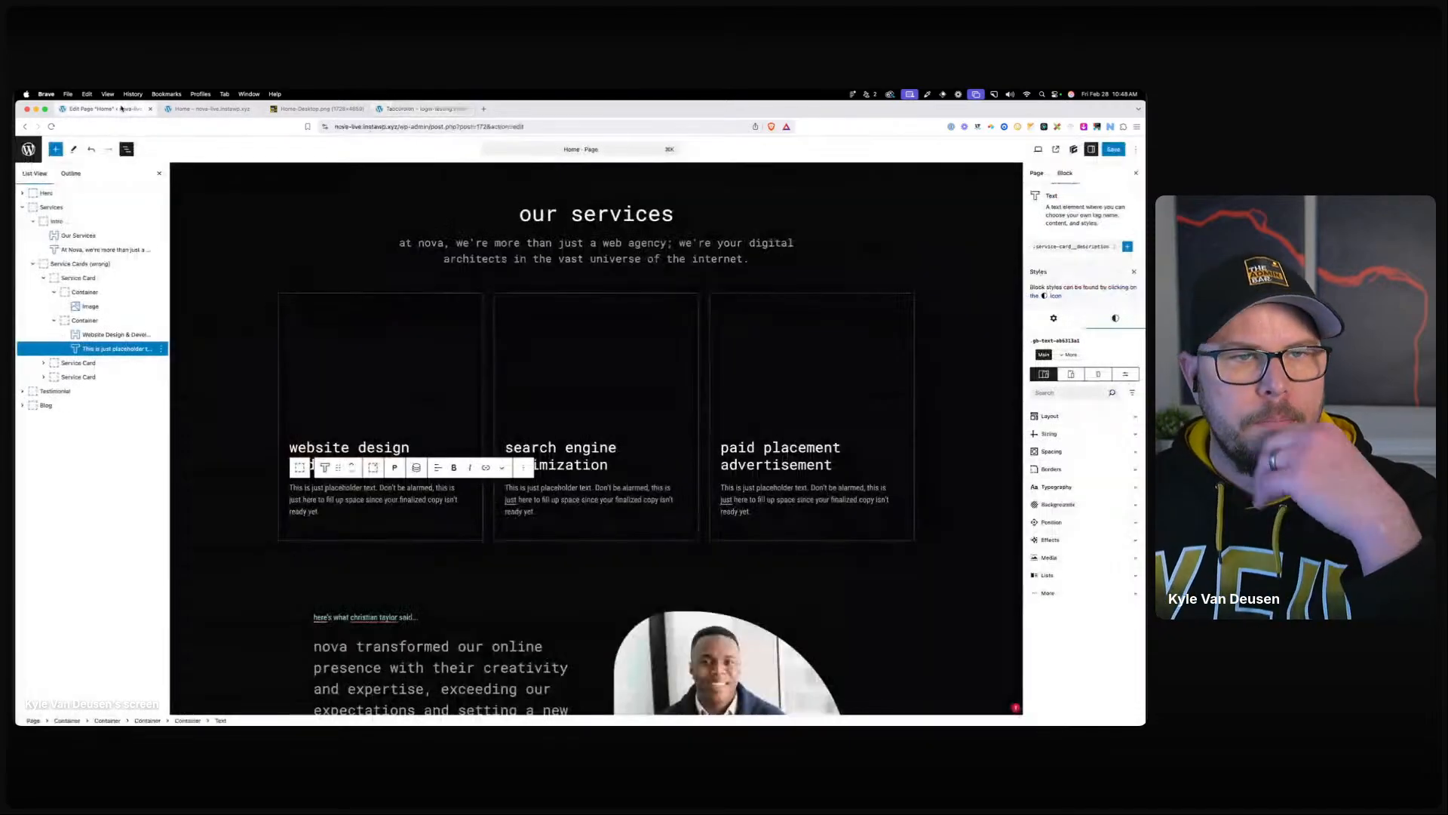
{"action": "left_click", "coordinate": [372, 468]}
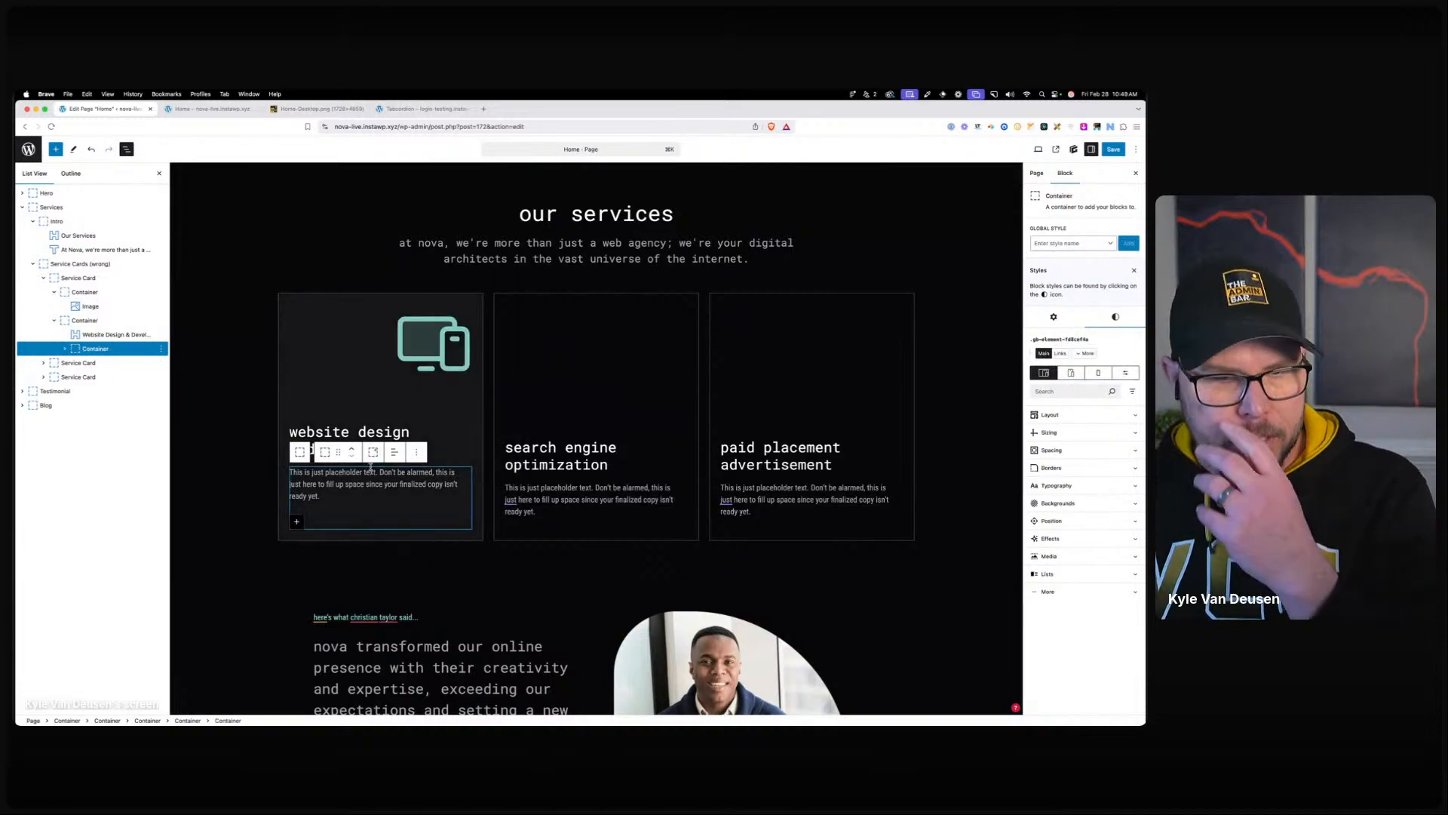
{"action": "type", "text": "servic"}
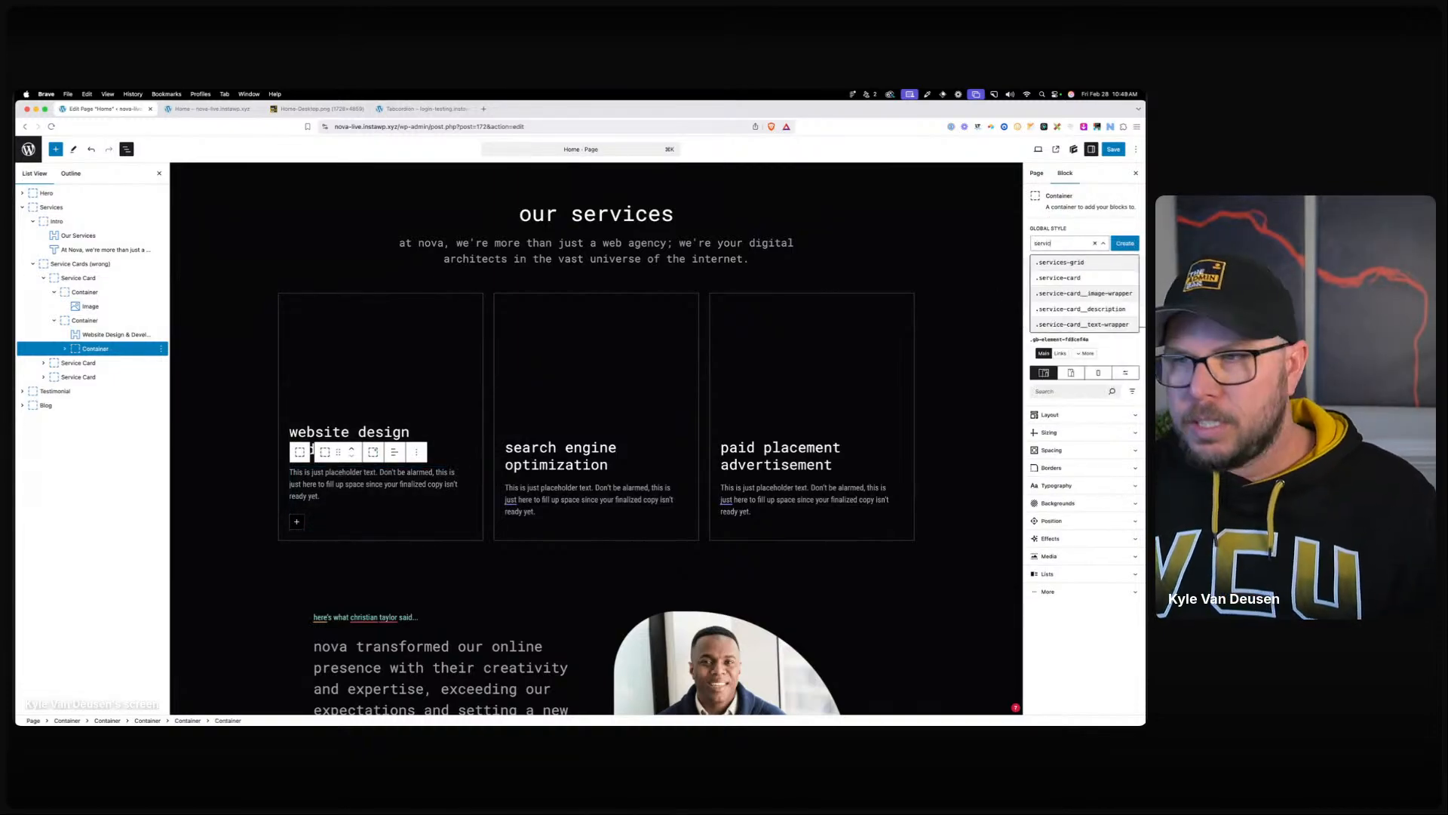
{"action": "type", "text": "e-card"}
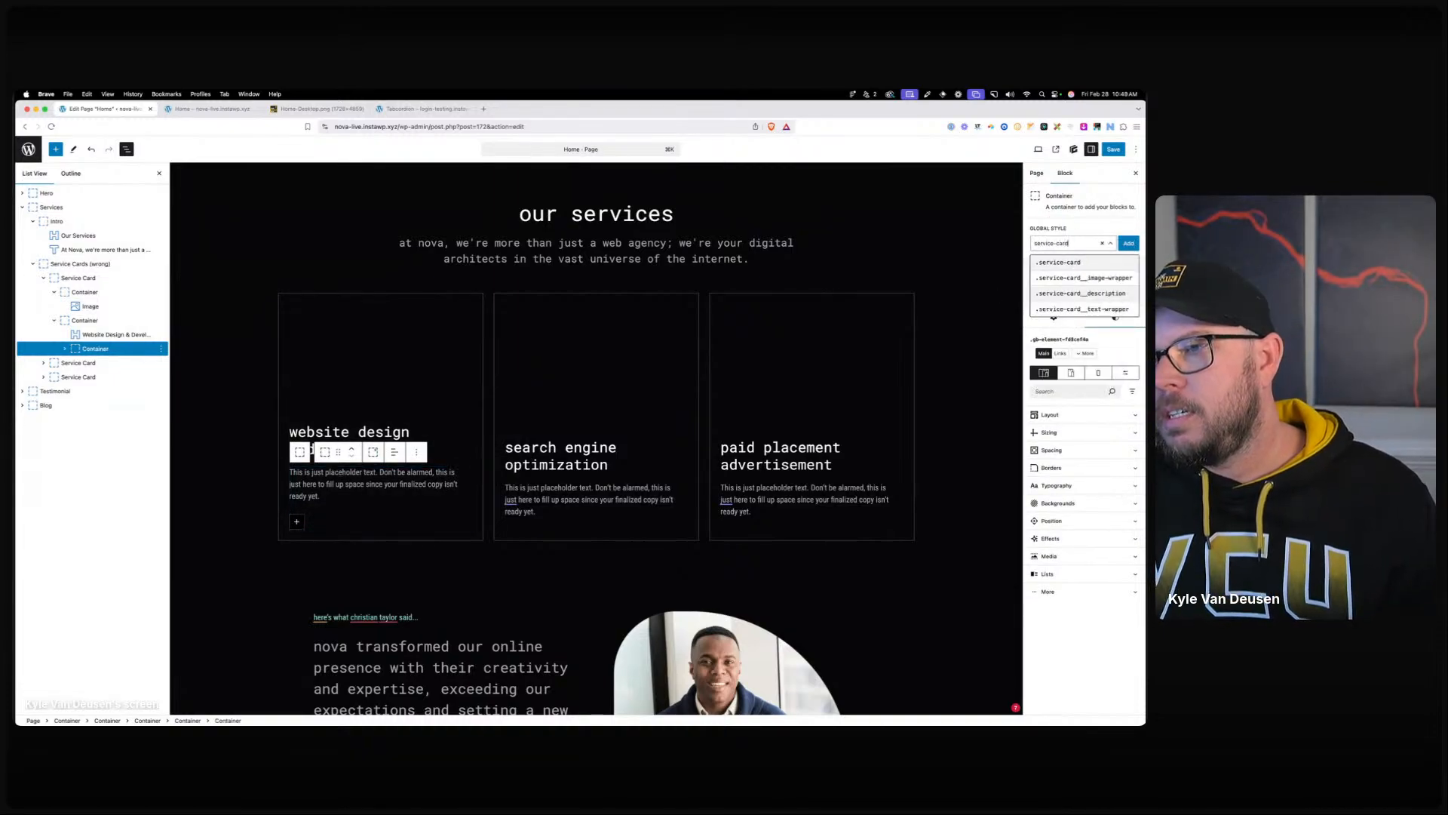
{"action": "type", "text": "__d"}
{"action": "type", "text": "escription-wrapper"}
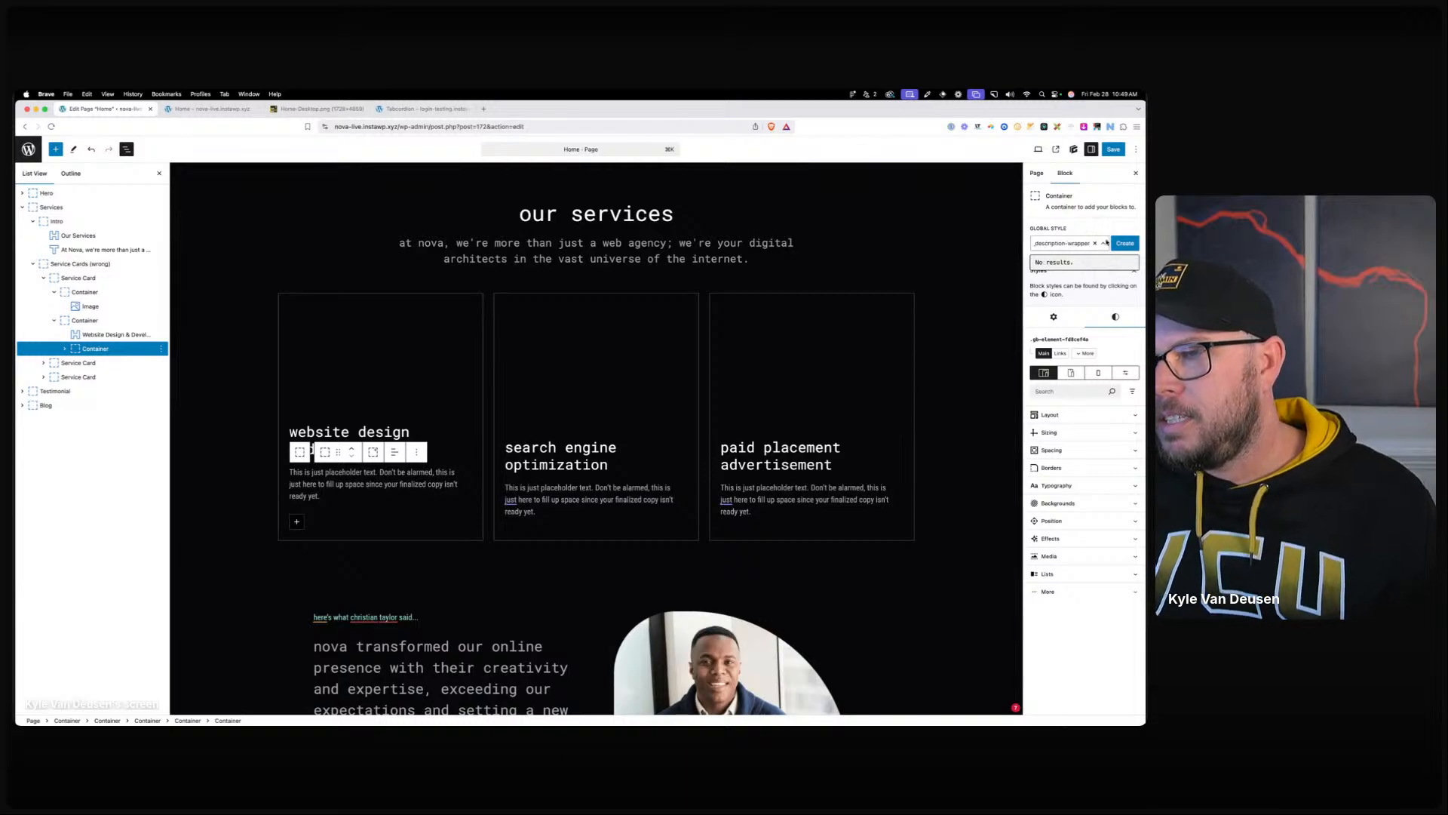
Create the service-card__description-wrapper global style on the new description container.
{"action": "left_click", "coordinate": [1125, 244]}
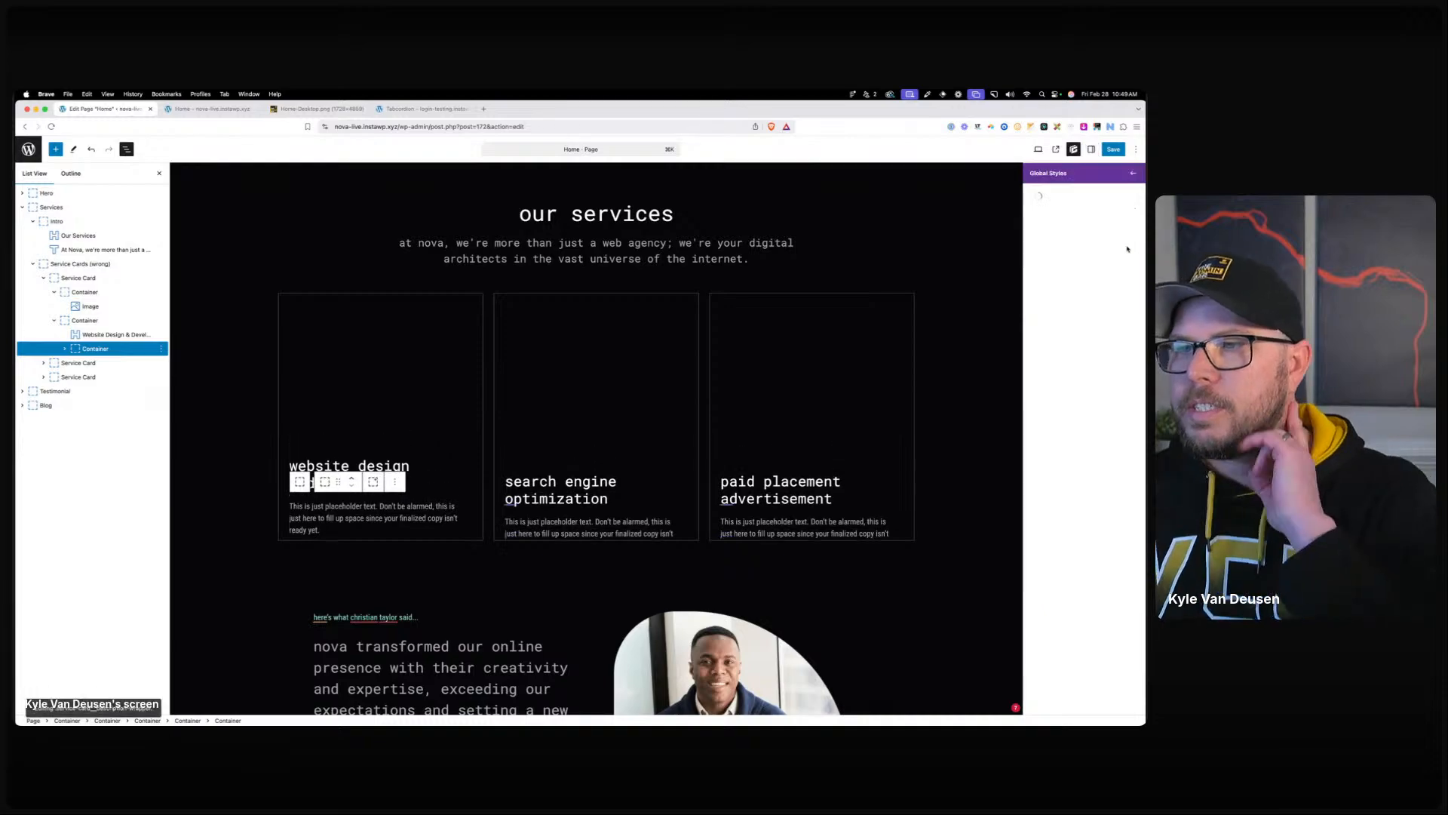
{"action": "left_click", "coordinate": [1044, 301]}
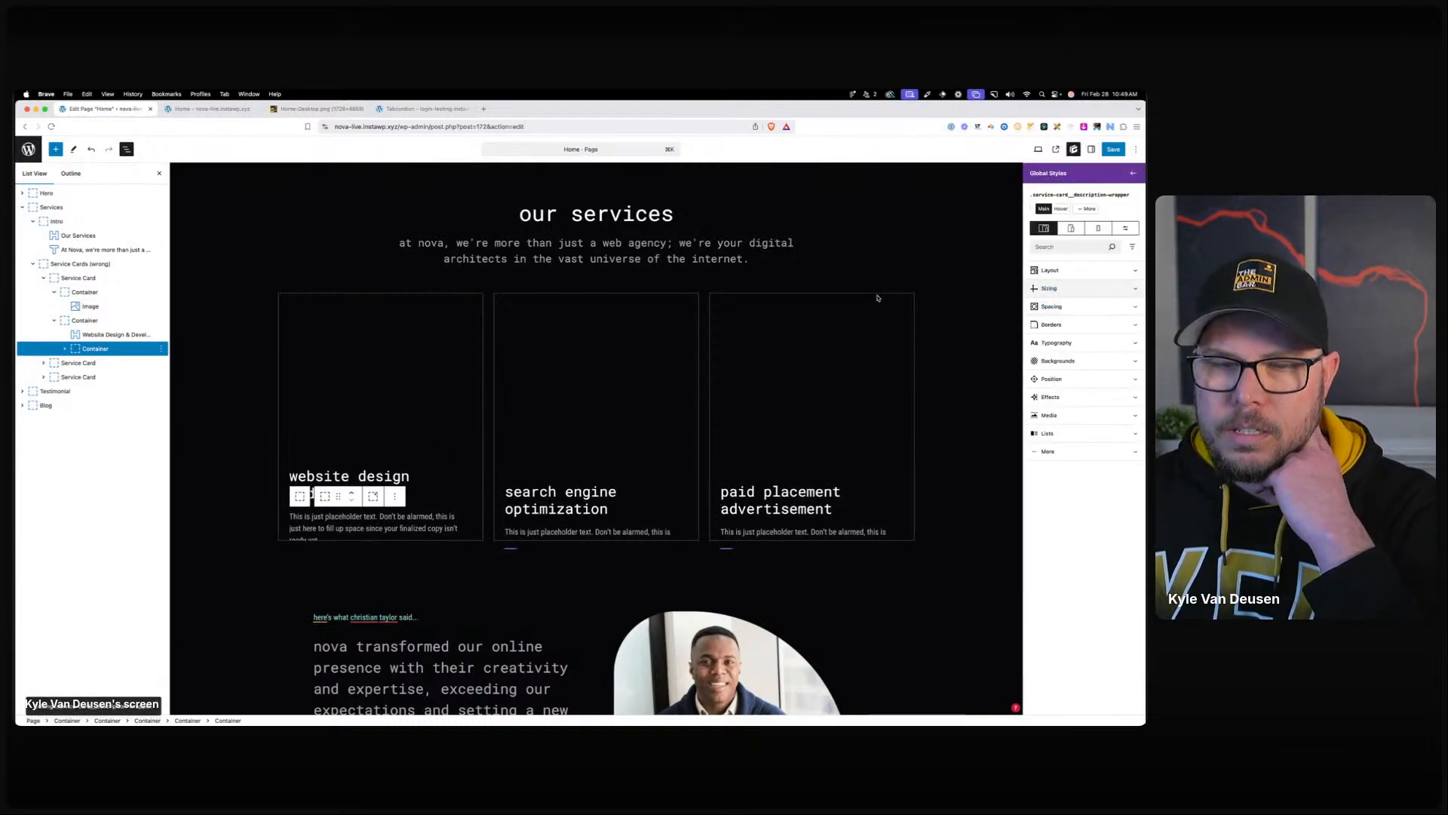
{"action": "left_click", "coordinate": [509, 244]}
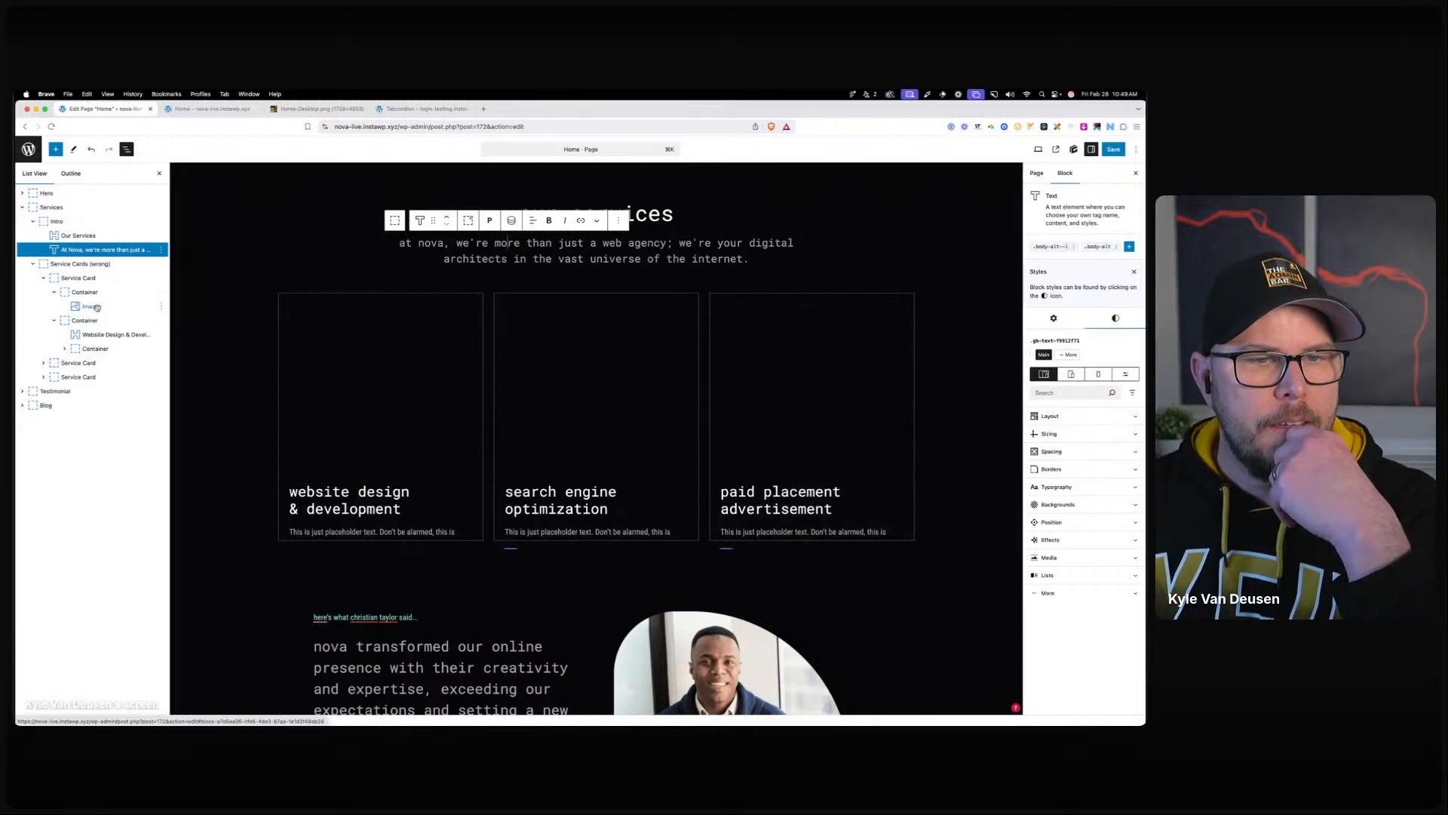
{"action": "left_click", "coordinate": [94, 349]}
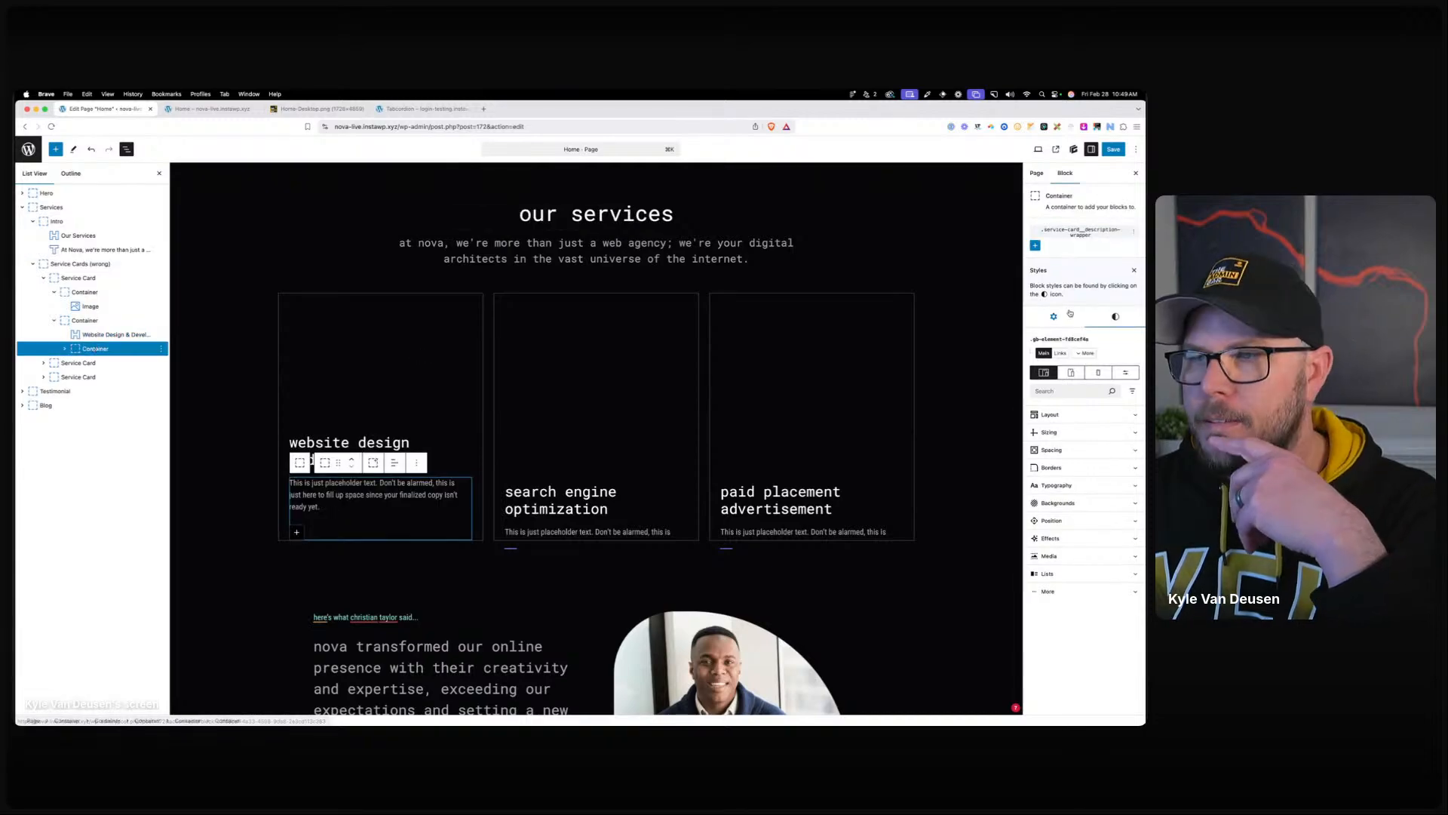
{"action": "left_click", "coordinate": [1080, 232]}
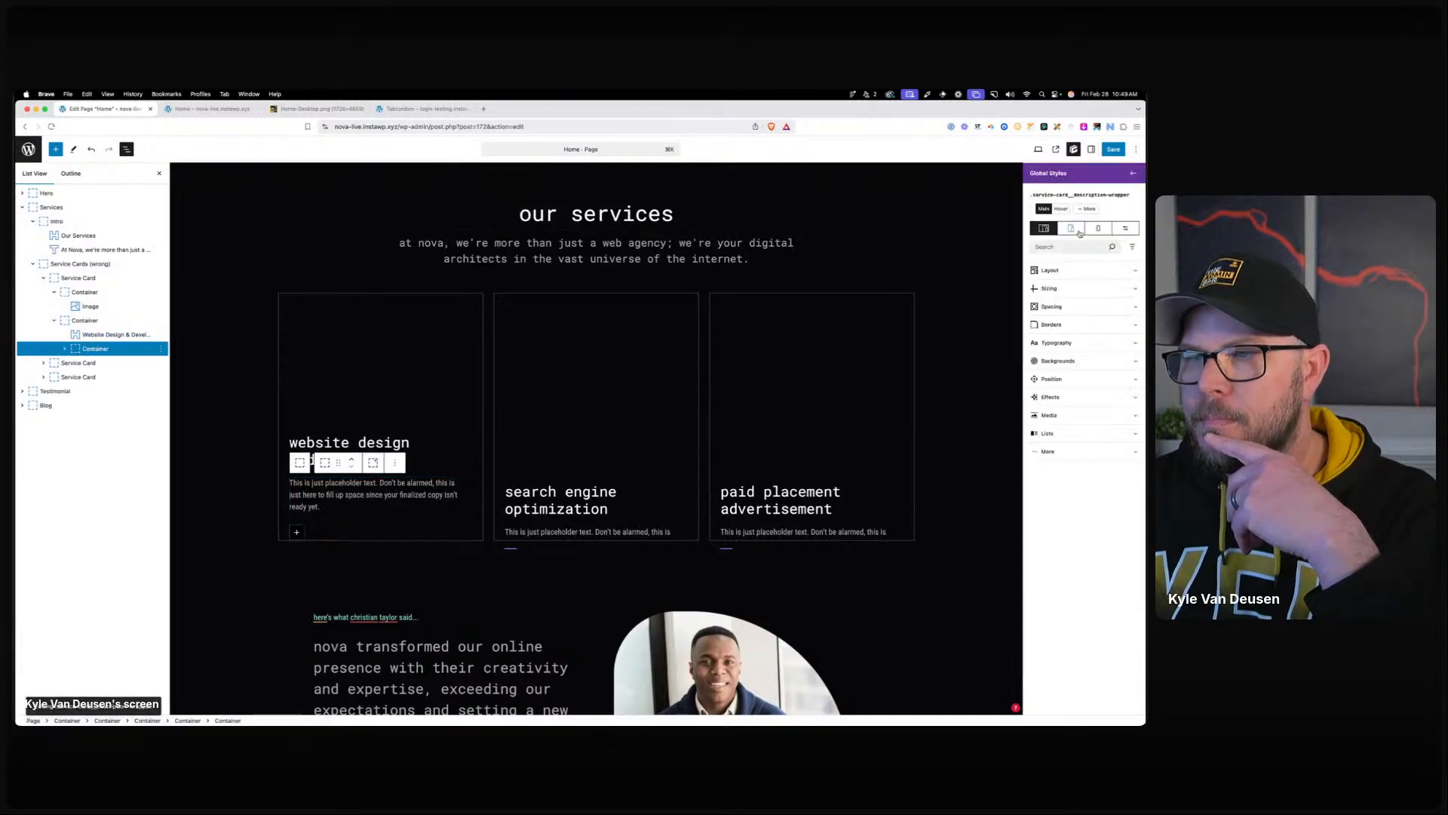
{"action": "left_click", "coordinate": [1134, 171]}
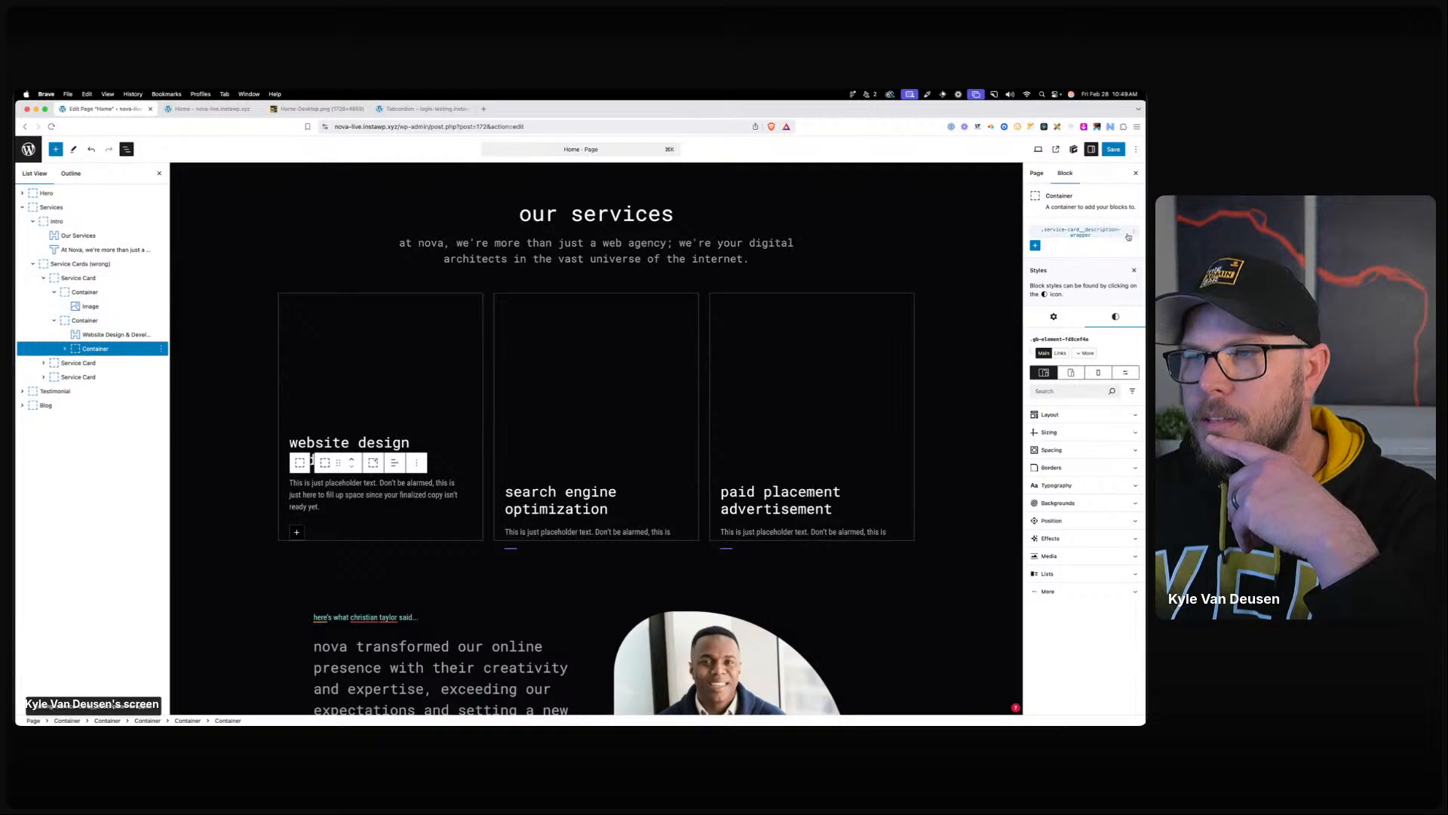
Save the home page and reselect the first card's description text.
{"action": "left_click", "coordinate": [400, 604]}
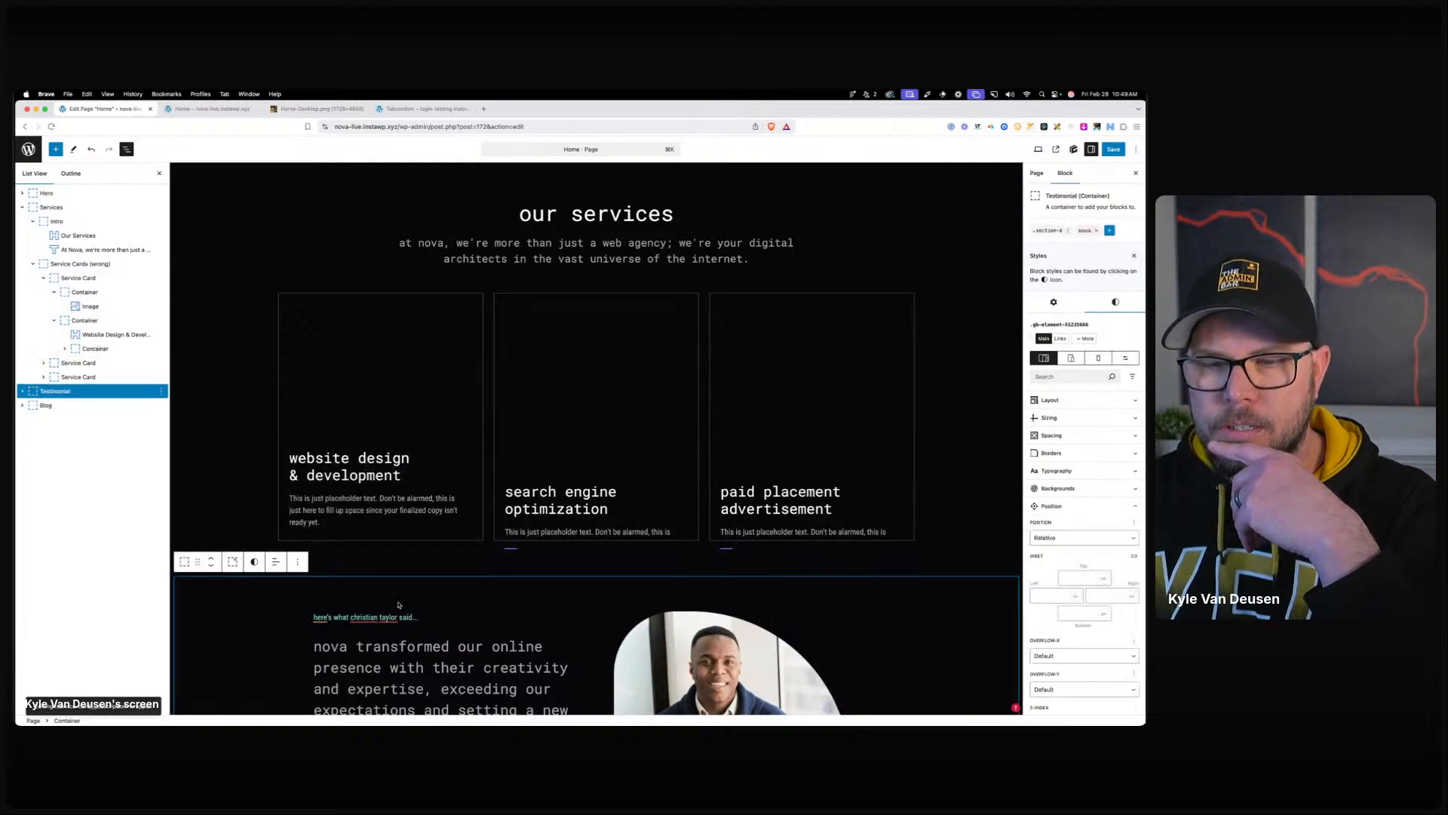
{"action": "left_click", "coordinate": [407, 567]}
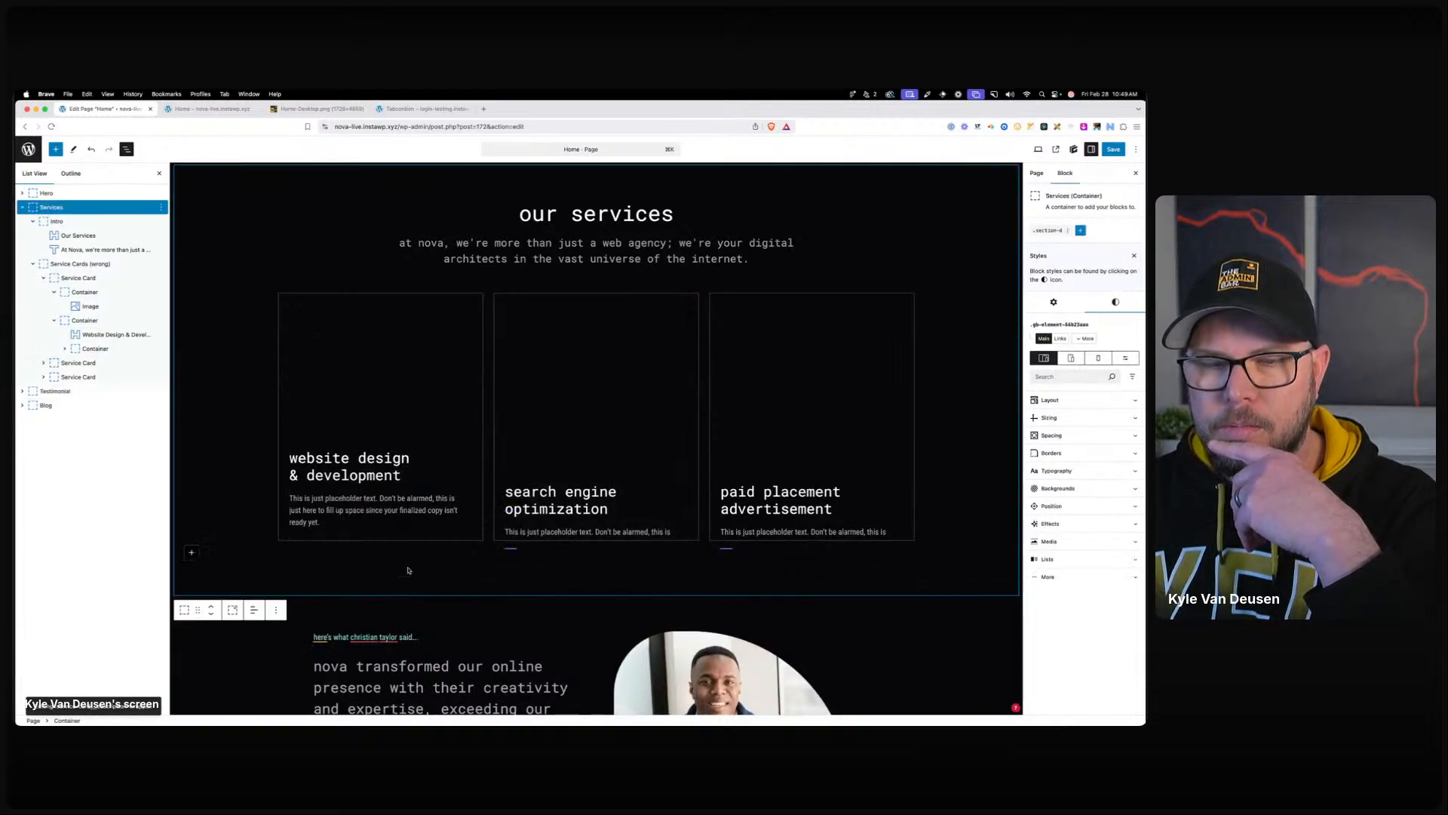
{"action": "left_click", "coordinate": [1113, 149]}
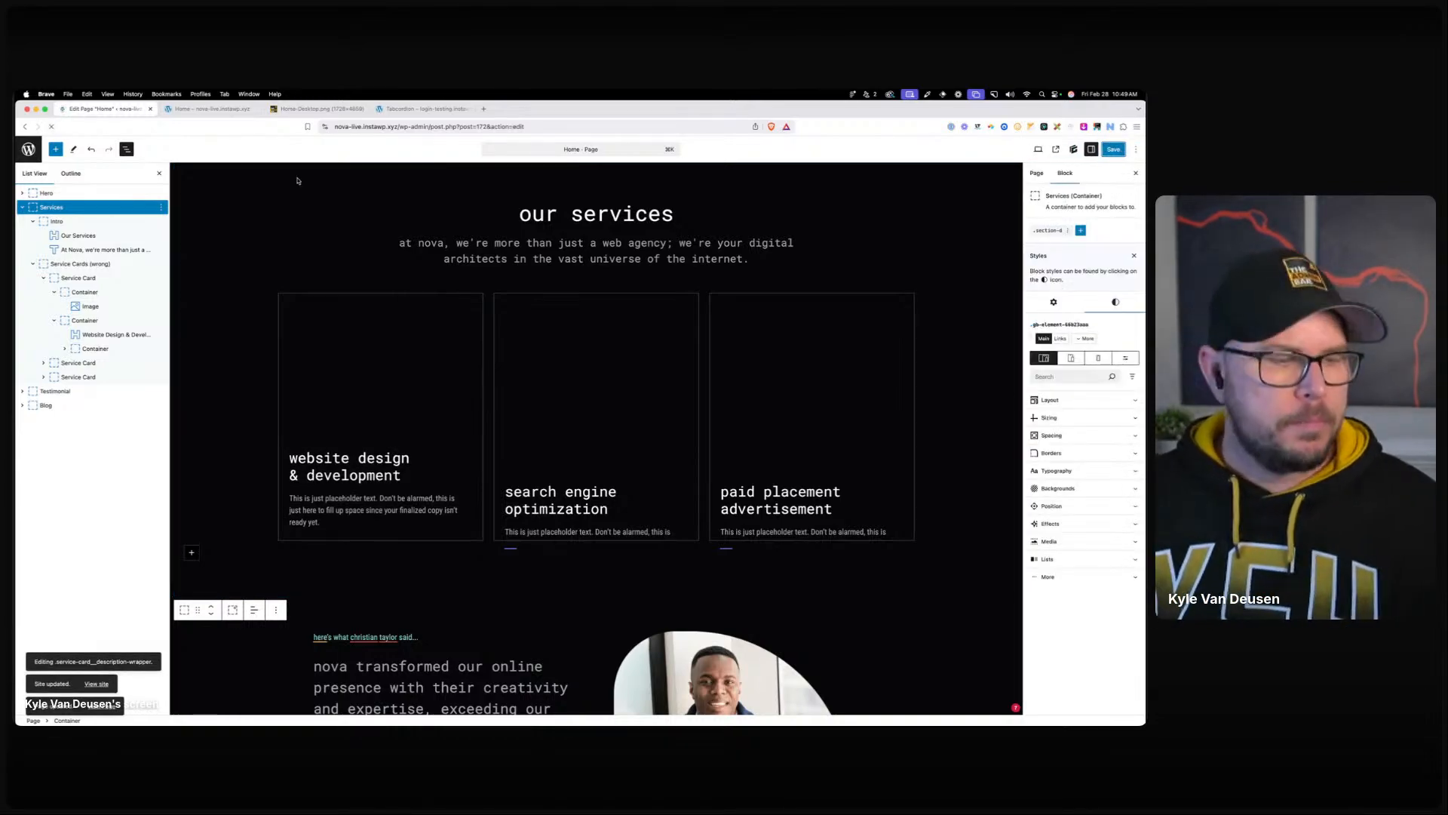
{"action": "scroll", "coordinate": [305, 227], "scroll_direction": "down", "scroll_amount": 15}
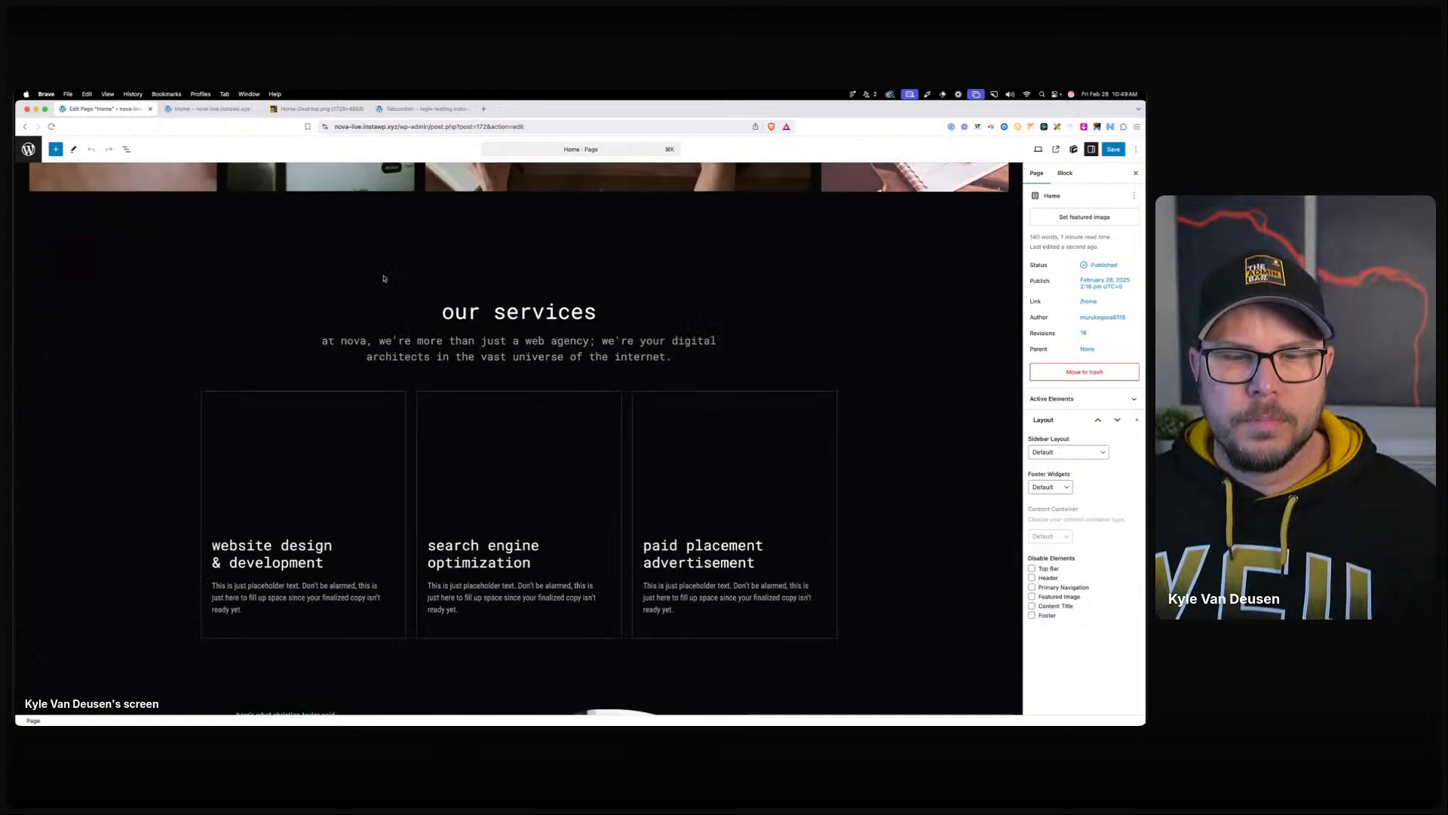
{"action": "scroll", "coordinate": [305, 342], "scroll_direction": "up", "scroll_amount": 4}
{"action": "scroll", "coordinate": [306, 343], "scroll_direction": "up", "scroll_amount": 2}
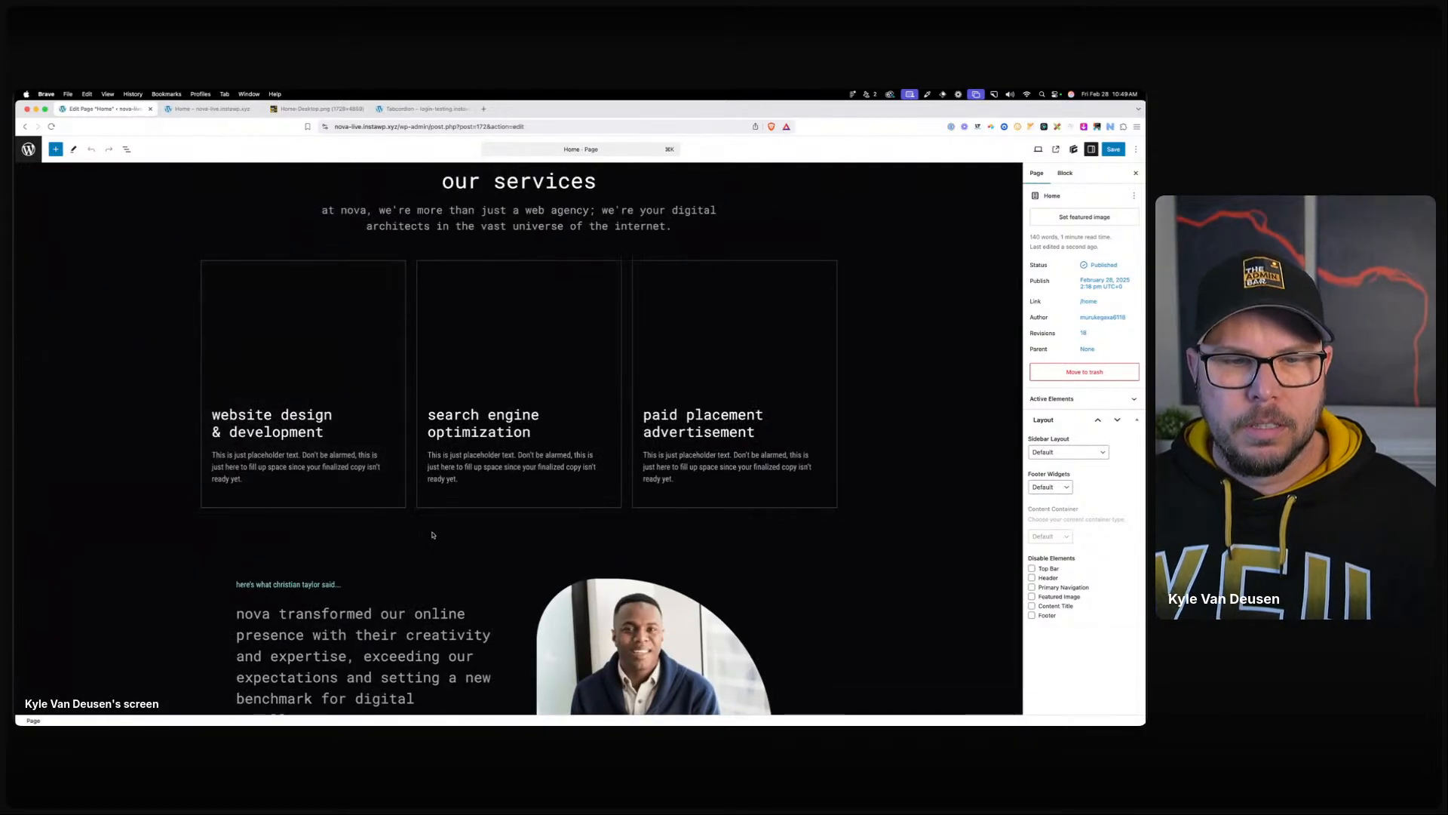
{"action": "left_click", "coordinate": [286, 456]}
In List View, move the description text into the outer container and delete the empty inner one.
{"action": "left_click", "coordinate": [222, 434]}
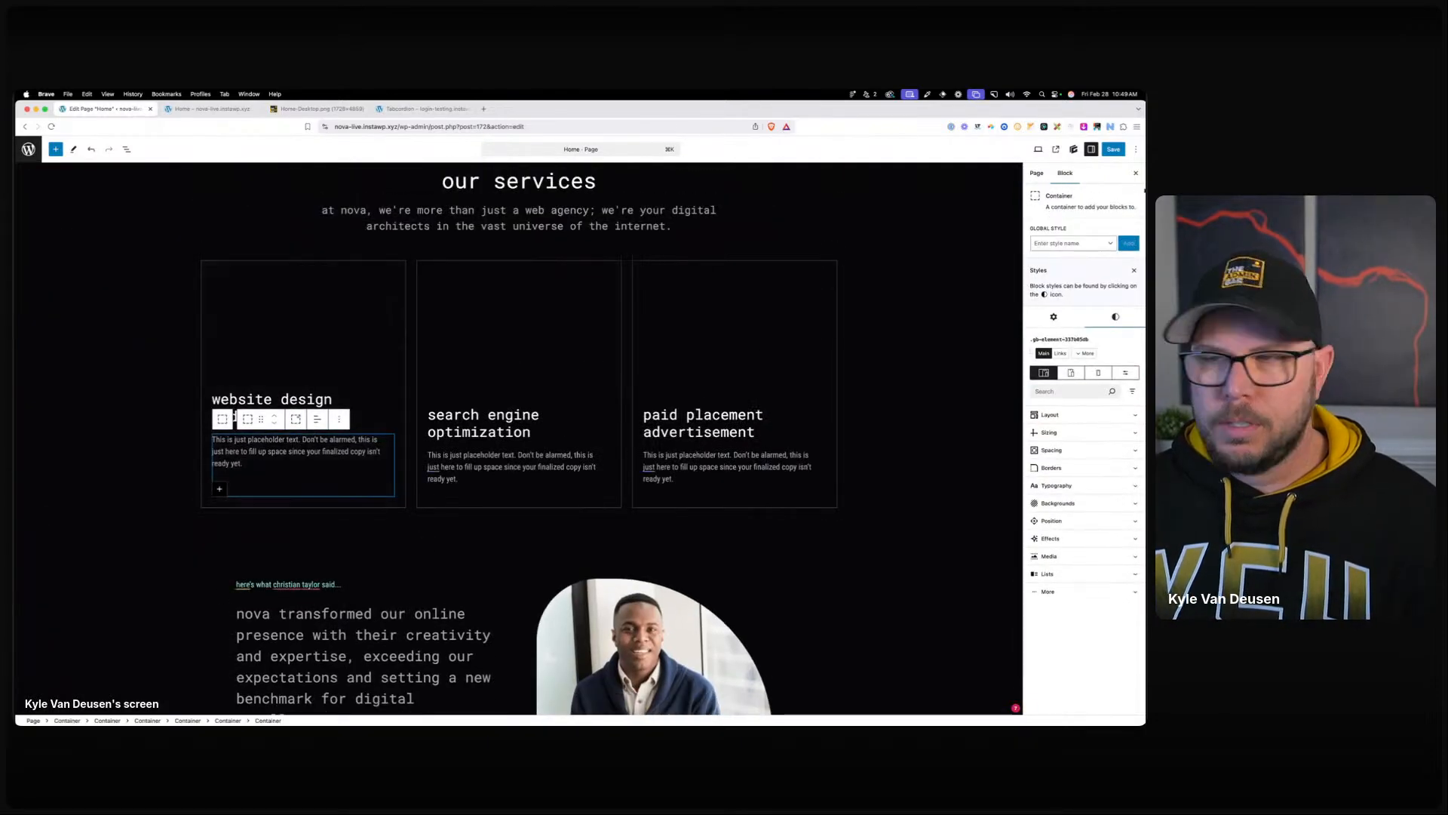
{"action": "left_click", "coordinate": [1082, 243]}
{"action": "type", "text": "ser"}
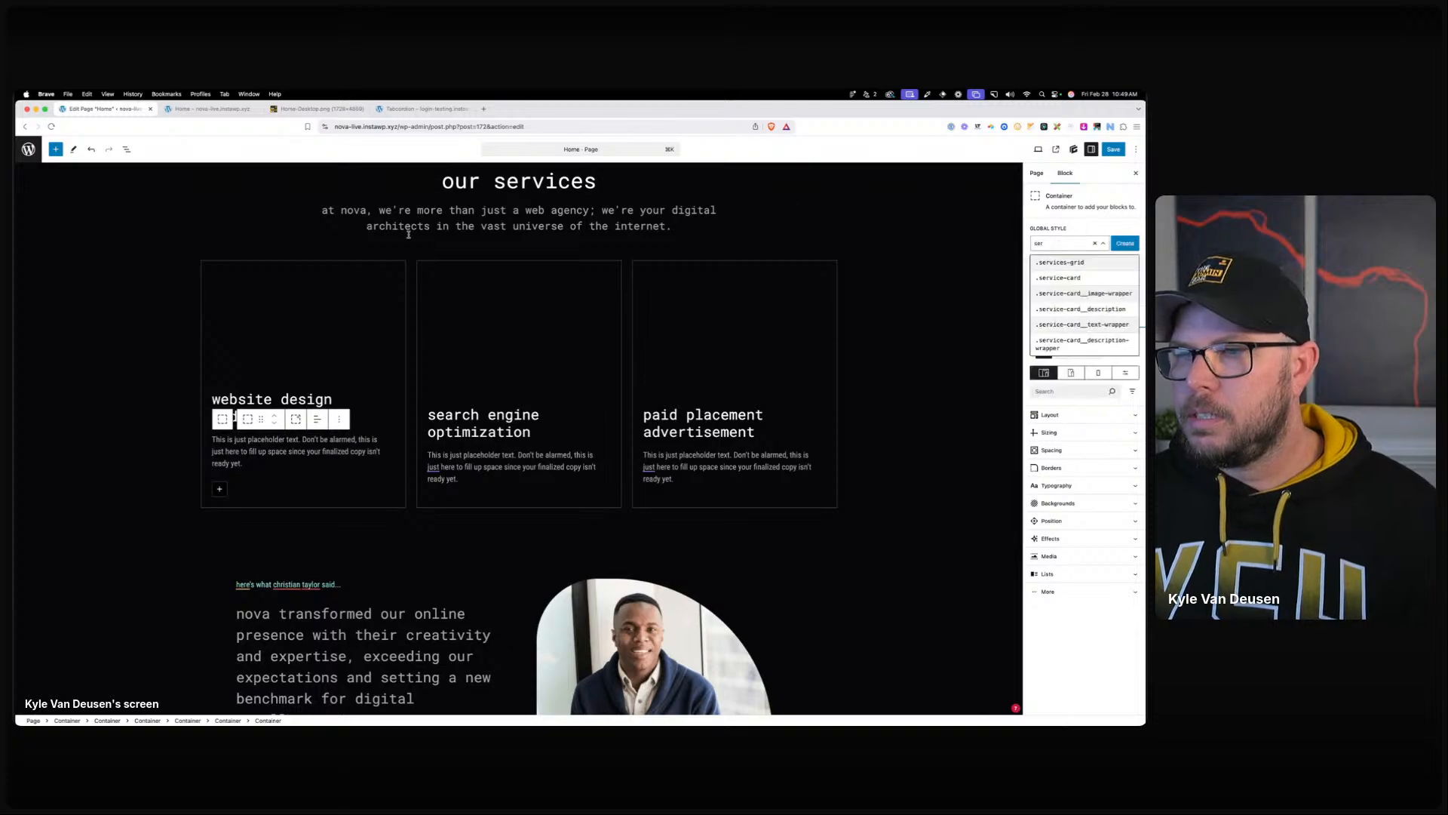
{"action": "left_click", "coordinate": [128, 152]}
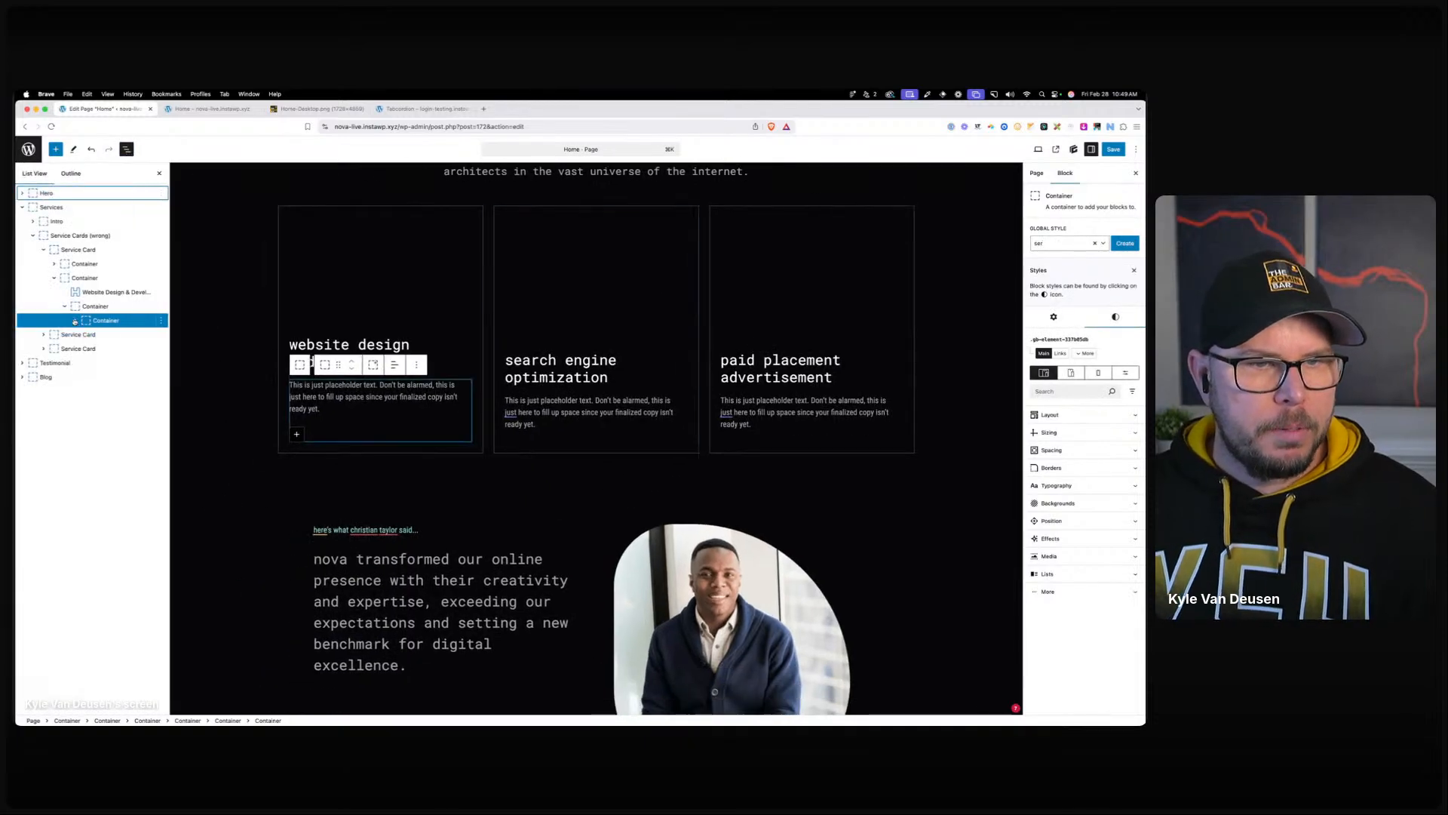
{"action": "left_click", "coordinate": [110, 335]}
{"action": "left_click_drag", "start_coordinate": [110, 336], "coordinate": [98, 314]}
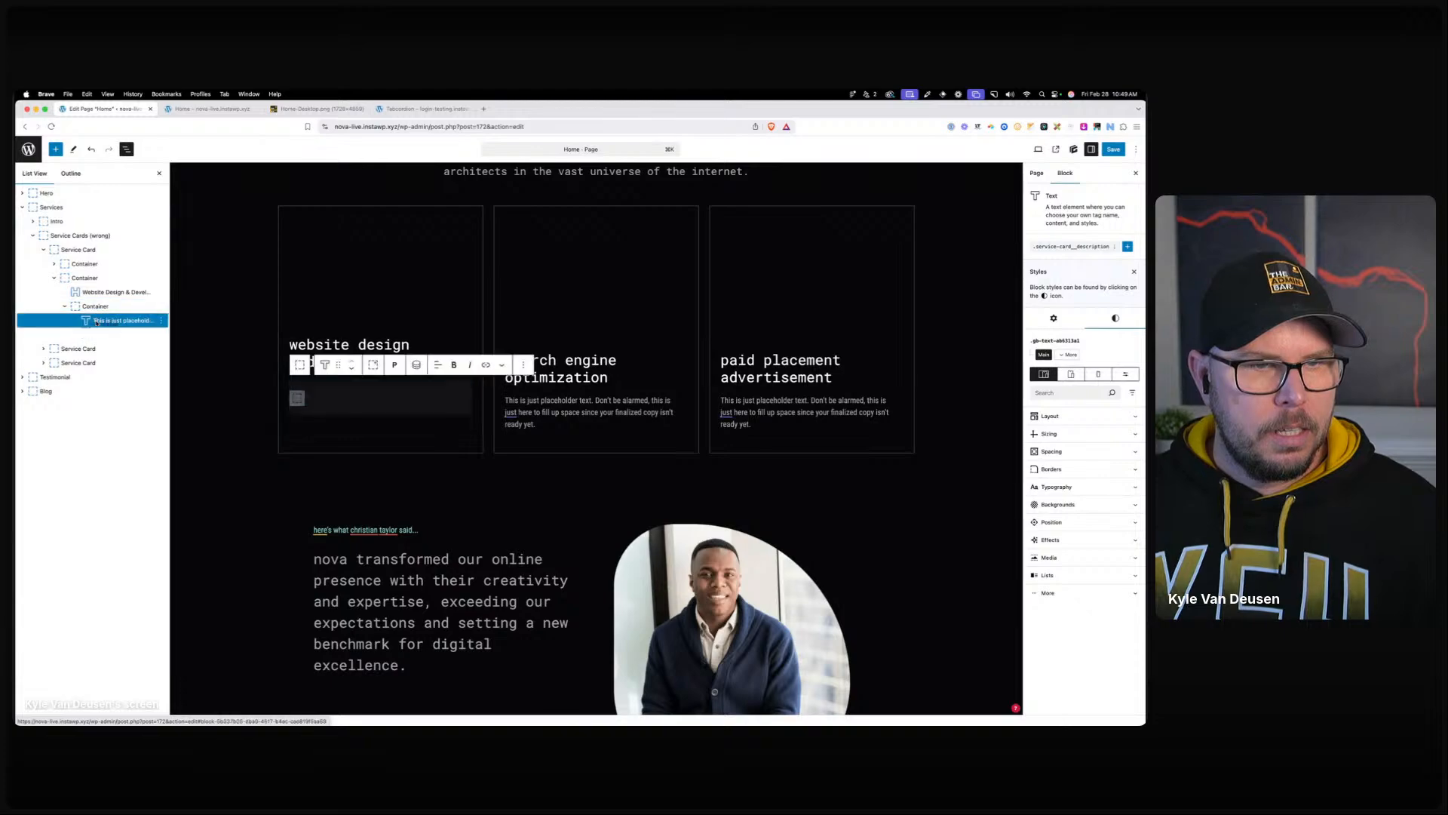
{"action": "left_click", "coordinate": [102, 334]}
{"action": "key", "text": "BackSpace"}
Apply the .service-card__description-wrapper global style to the description's container.
{"action": "left_click", "coordinate": [96, 307]}
{"action": "left_click", "coordinate": [1074, 243]}
{"action": "type", "text": "ser"}
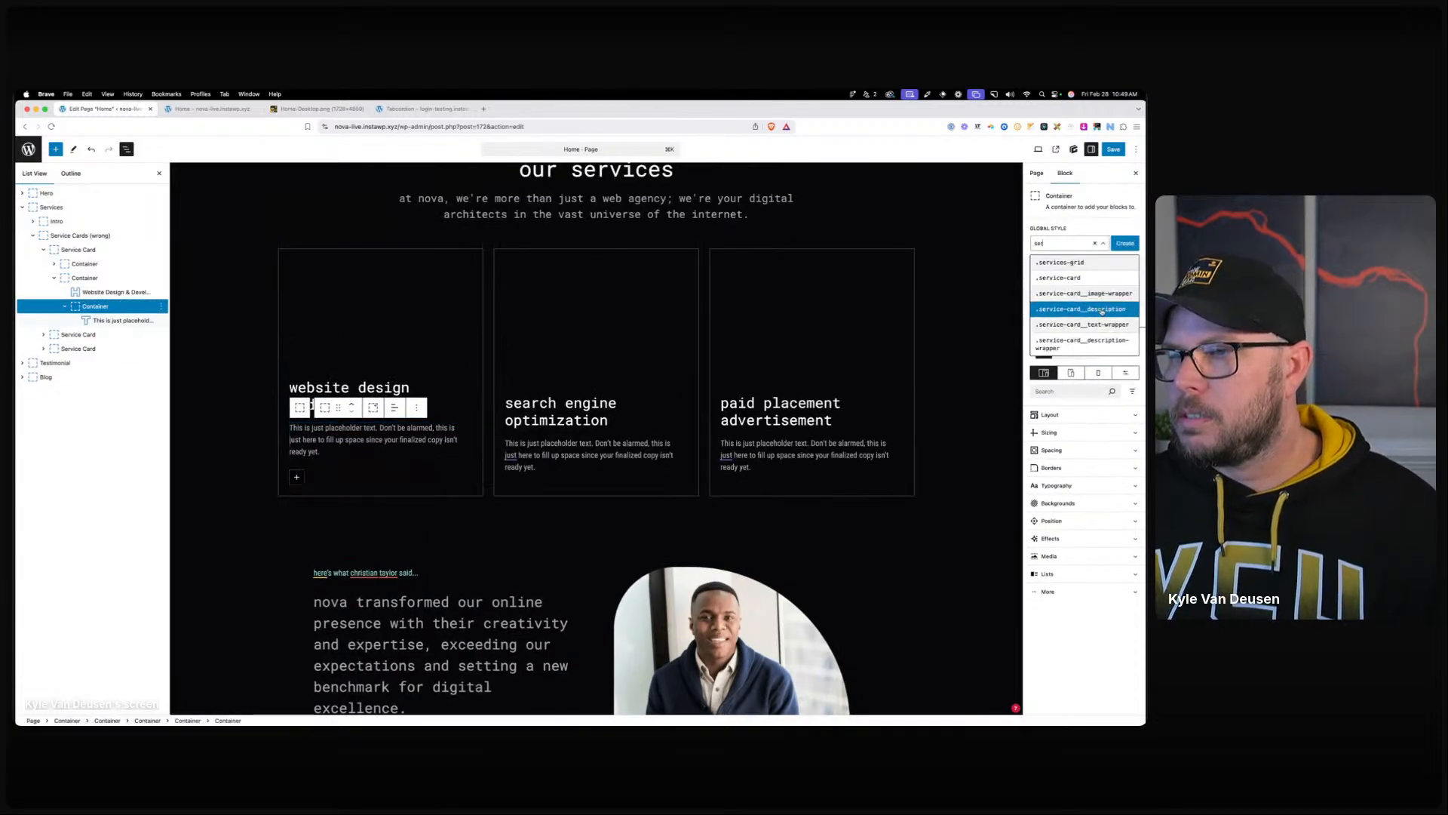
{"action": "left_click", "coordinate": [1084, 344]}
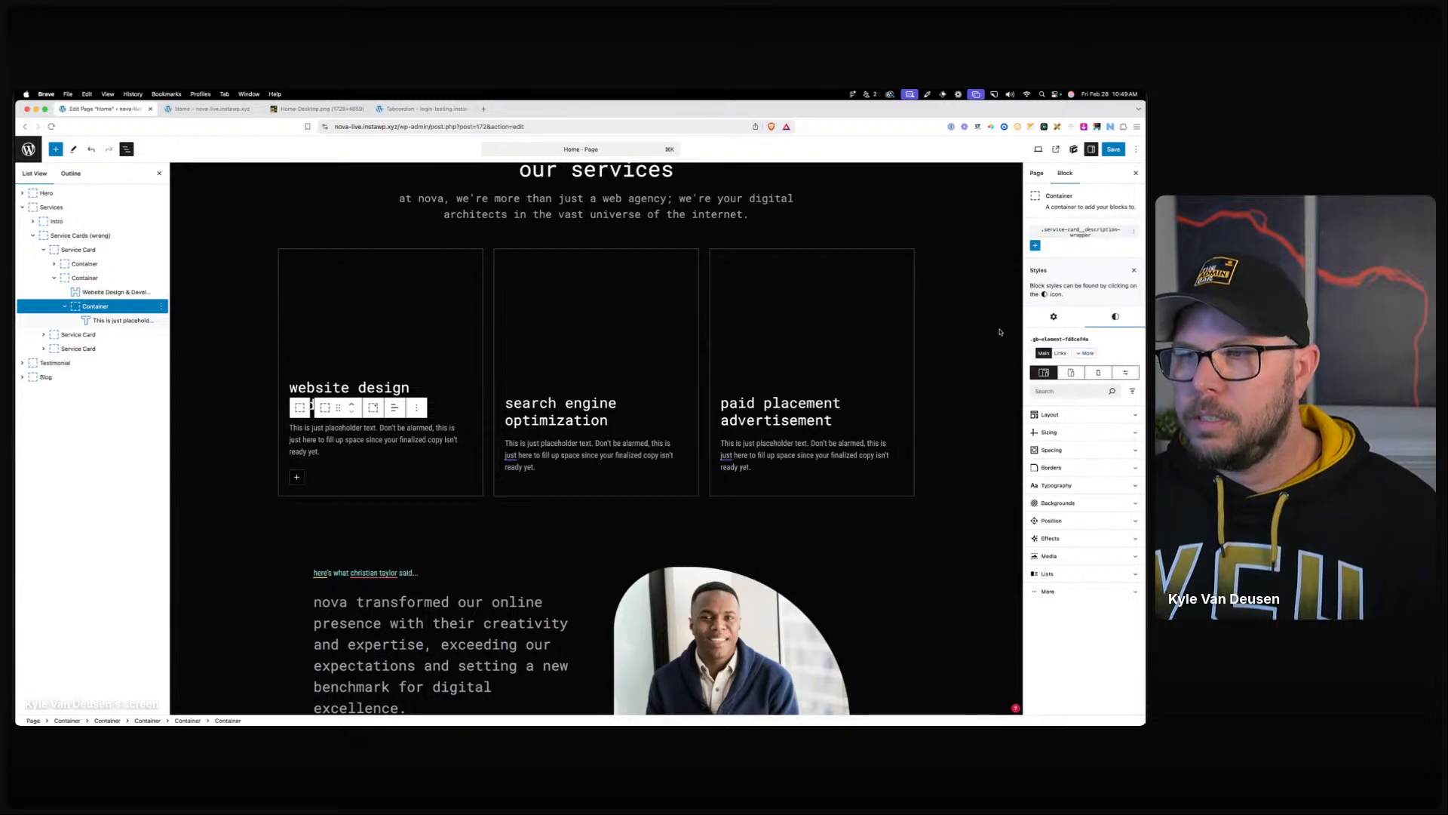
Set the wrapper style's display to Grid with grid template rows 0fr.
{"action": "left_click", "coordinate": [1058, 414]}
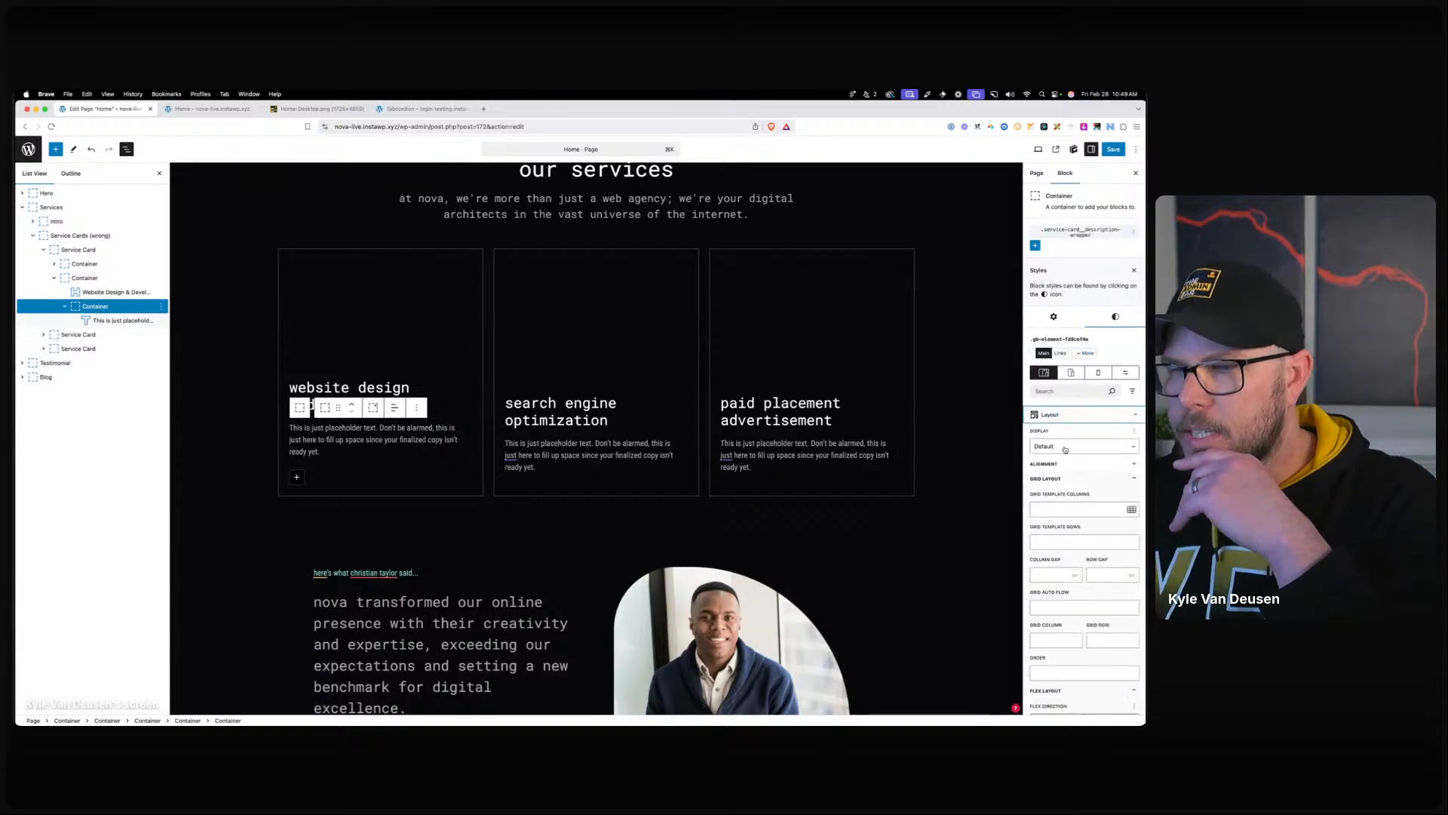
{"action": "left_click", "coordinate": [1071, 446]}
{"action": "left_click", "coordinate": [1060, 496]}
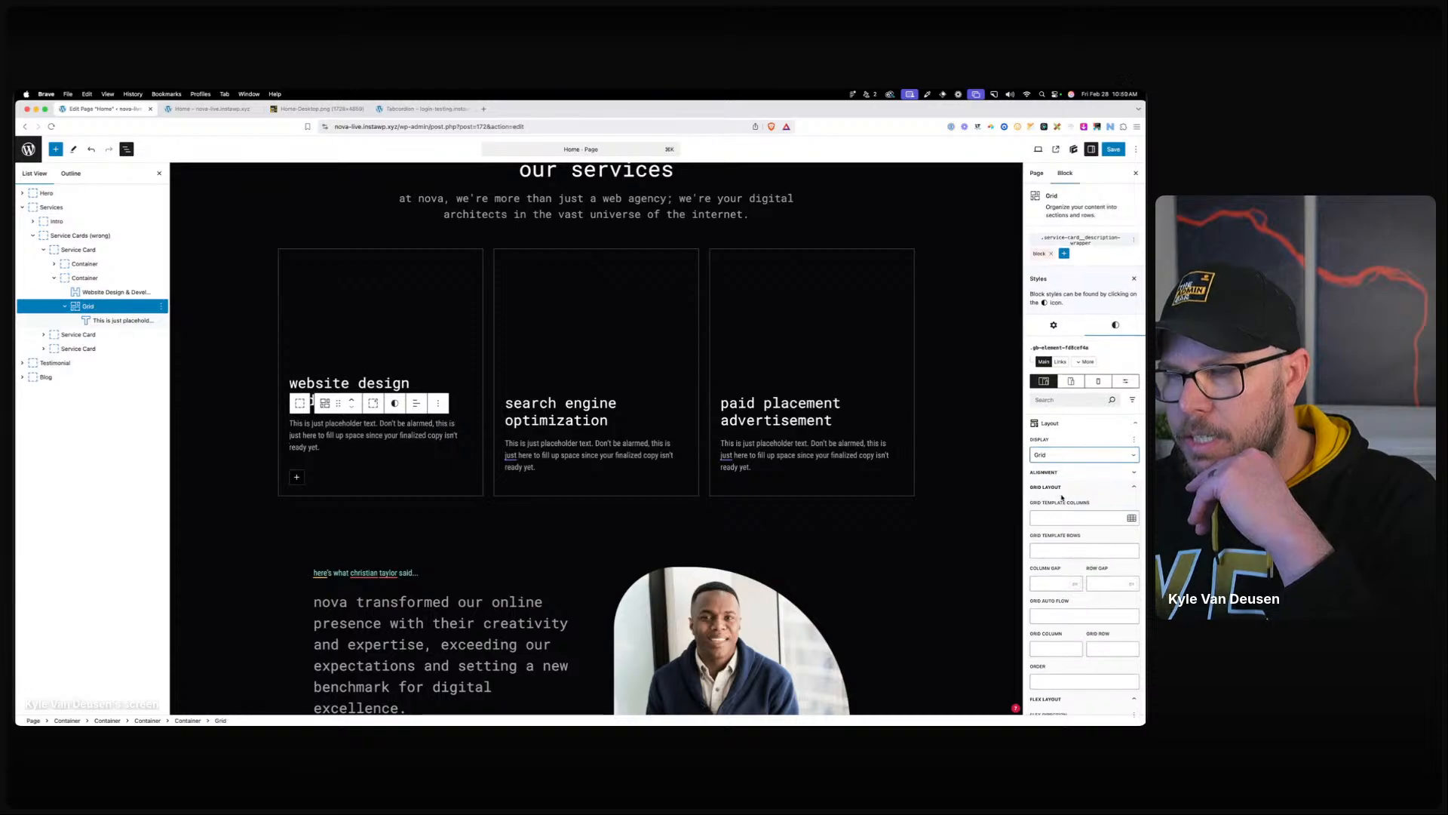
{"action": "left_click", "coordinate": [1069, 516]}
{"action": "left_click", "coordinate": [1060, 550]}
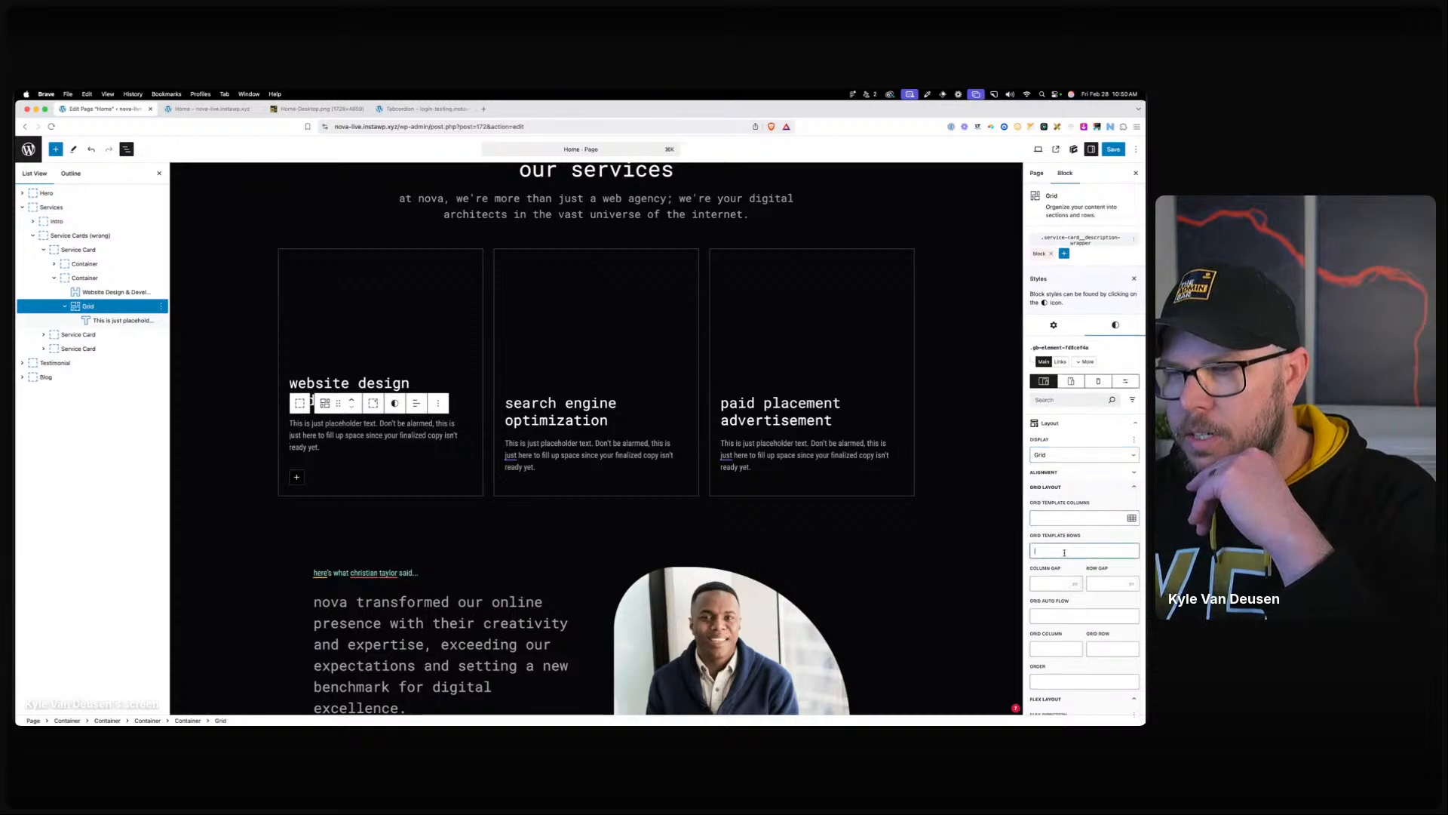
{"action": "type", "text": "0fr"}
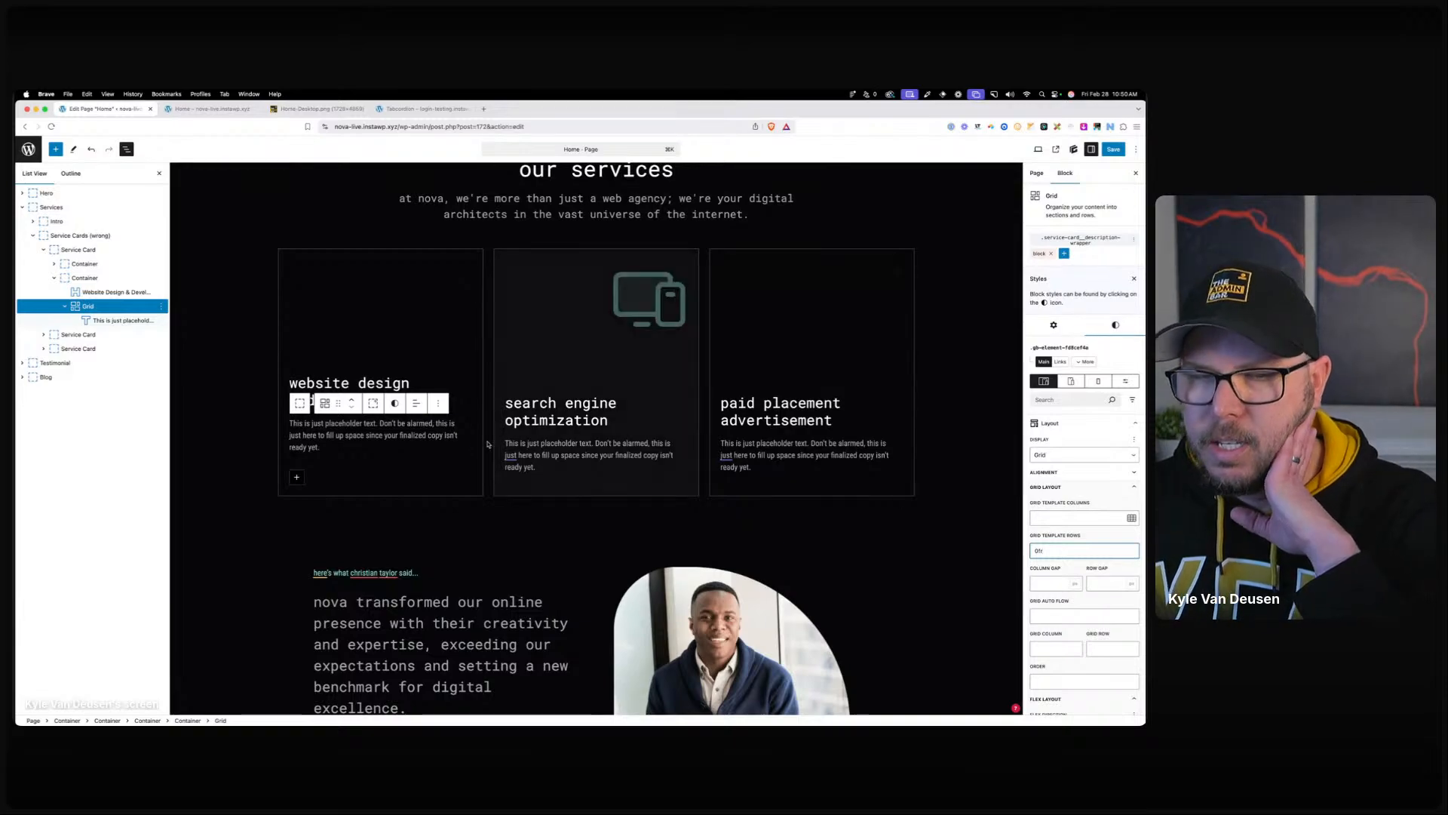
{"action": "left_click", "coordinate": [414, 524]}
{"action": "left_click", "coordinate": [373, 454]}
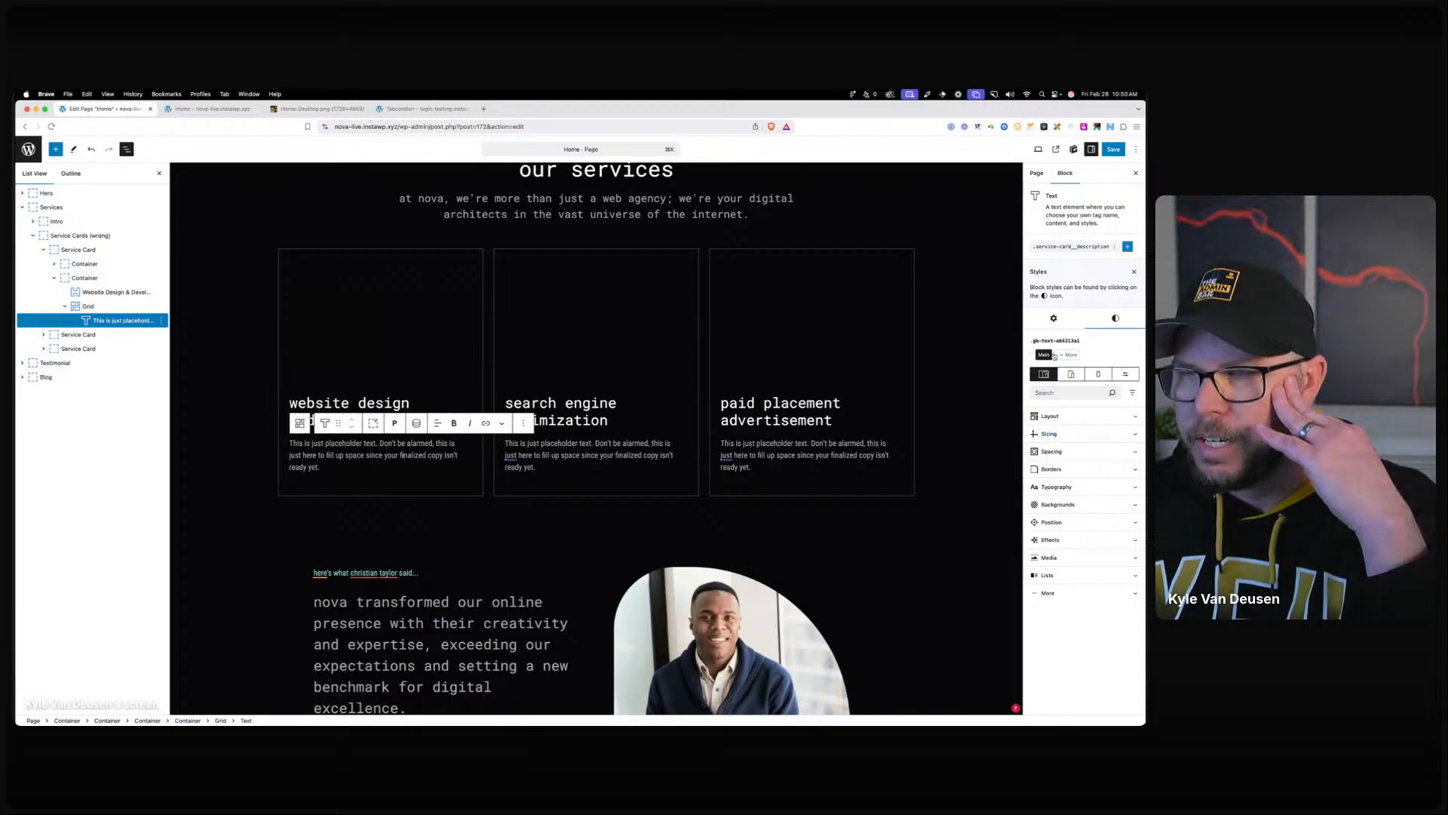
Set overflow-x and overflow-y to hidden on the .service-card__description style.
{"action": "left_click", "coordinate": [1061, 246]}
{"action": "scroll", "coordinate": [1061, 528], "scroll_direction": "down", "scroll_amount": 2}
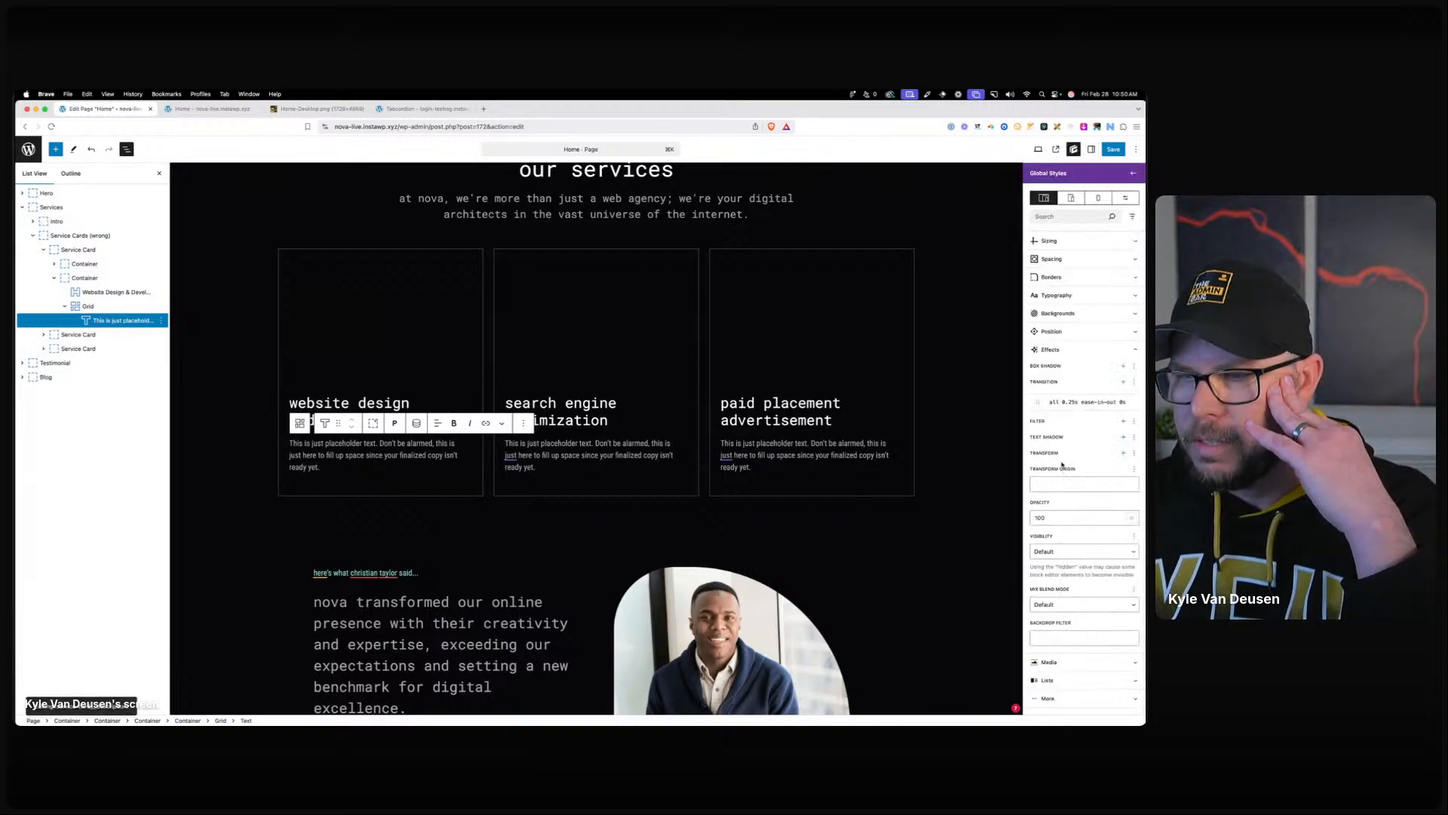
{"action": "left_click", "coordinate": [1052, 331]}
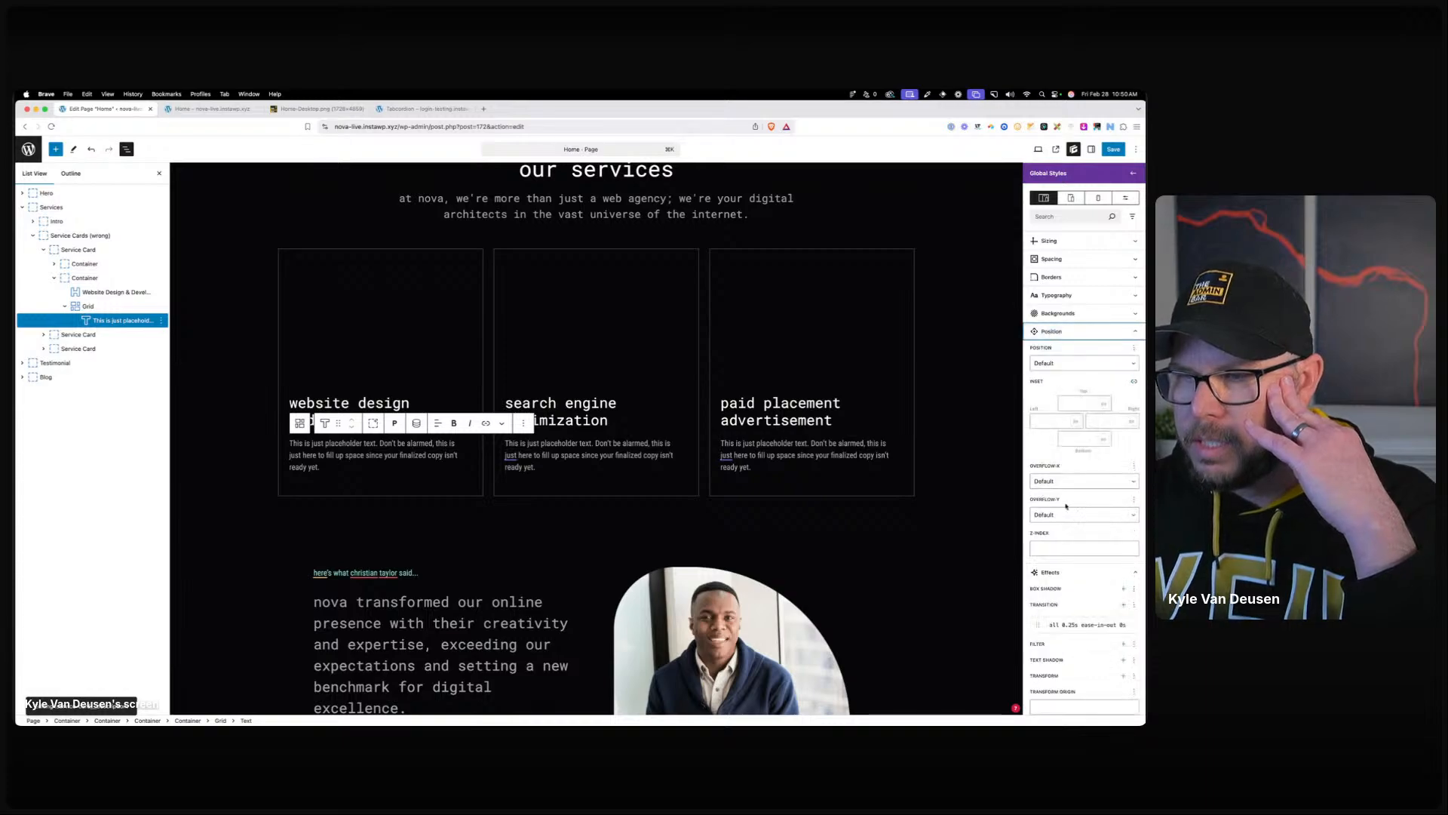
{"action": "left_click", "coordinate": [1065, 483]}
{"action": "left_click", "coordinate": [1054, 501]}
{"action": "left_click", "coordinate": [1056, 514]}
{"action": "left_click", "coordinate": [1057, 535]}
{"action": "left_click", "coordinate": [551, 559]}
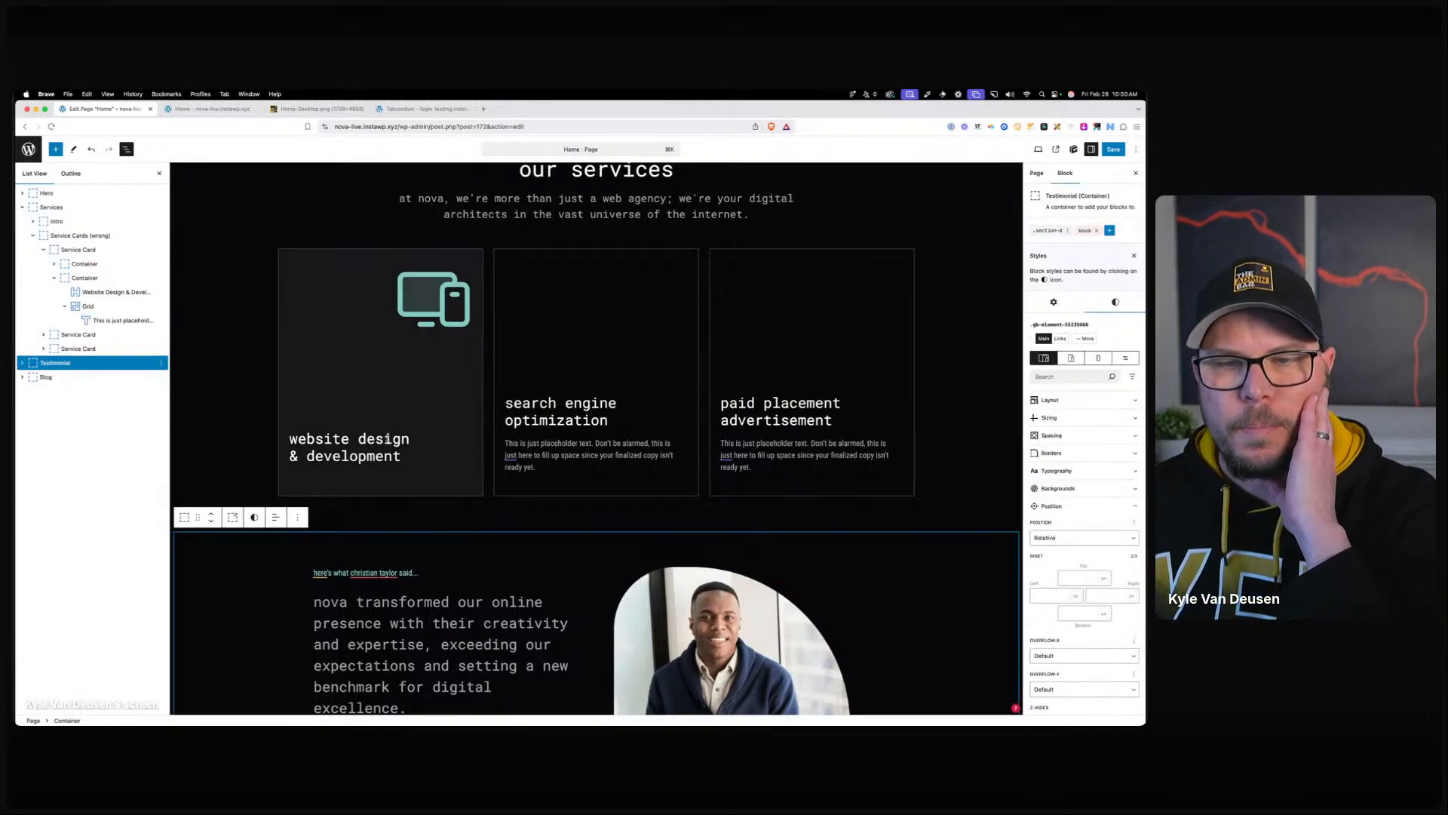
Open the description-wrapper class's shared style from the first card's Grid block.
{"action": "left_click", "coordinate": [102, 306]}
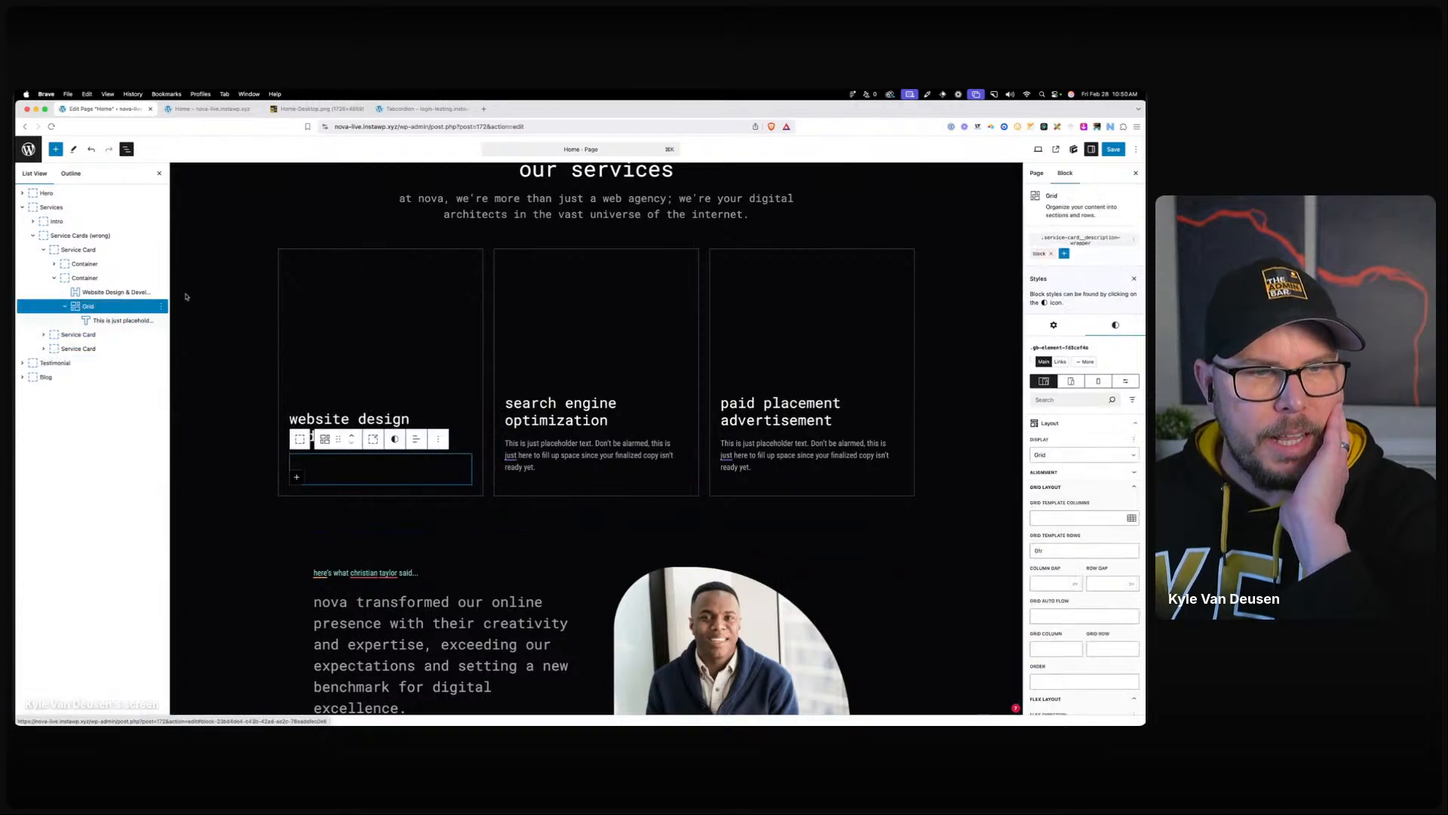
{"action": "left_click", "coordinate": [1088, 243]}
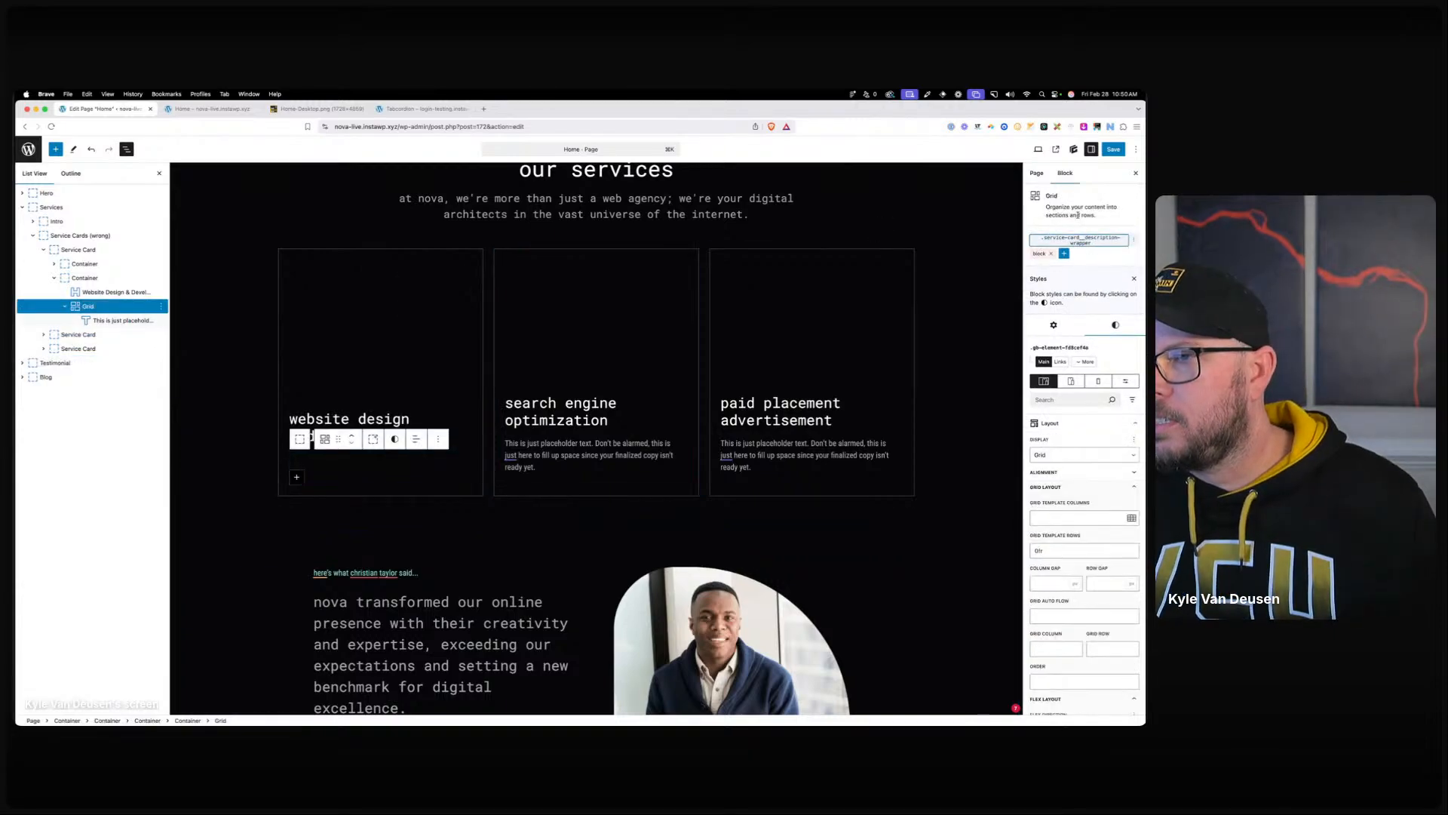
{"action": "left_click", "coordinate": [1080, 236]}
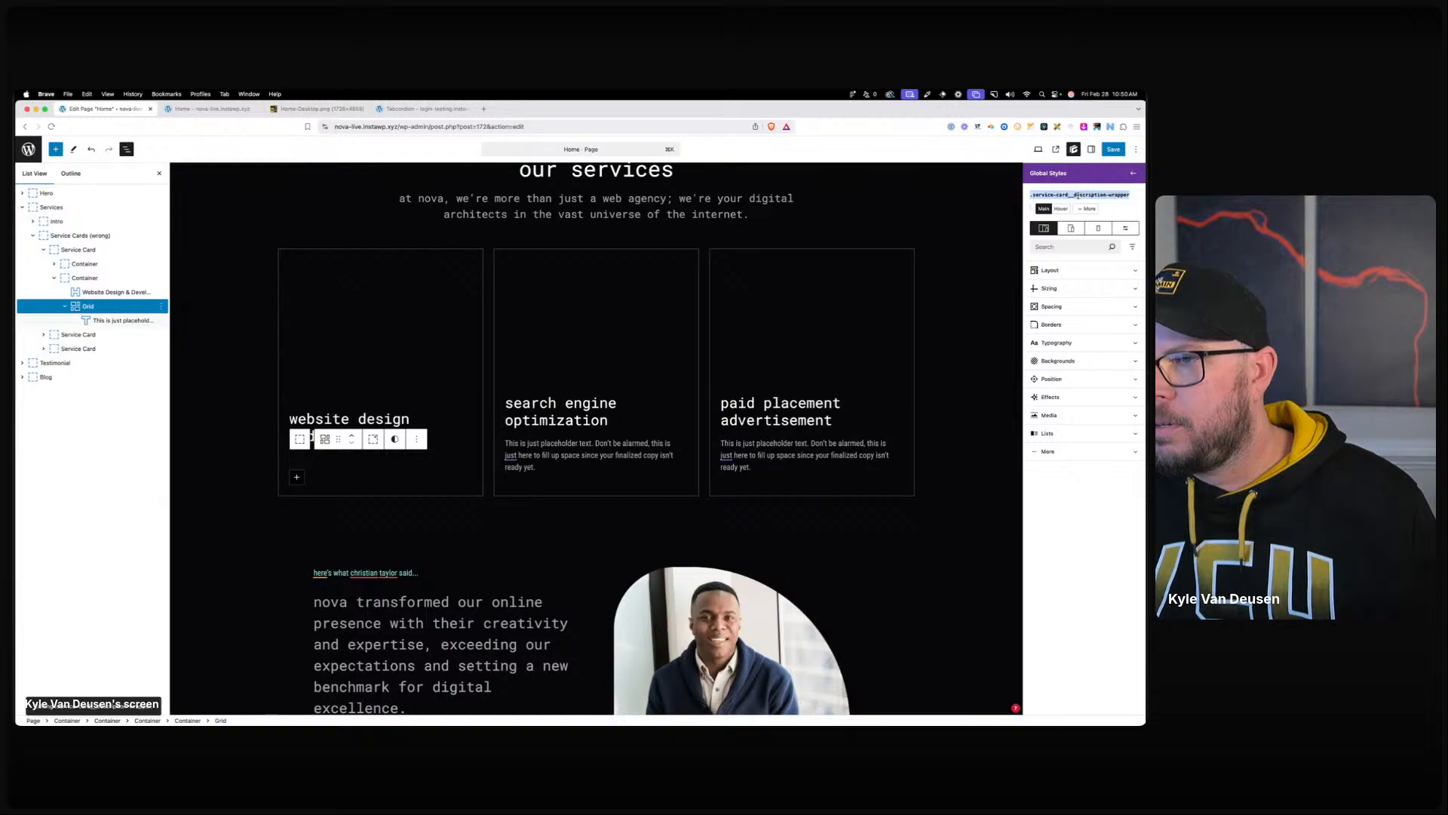
Add a Service Card selector ':is(:hover,:focus) .service-card__description-wrapper' with grid template rows 1fr.
{"action": "left_click", "coordinate": [68, 251]}
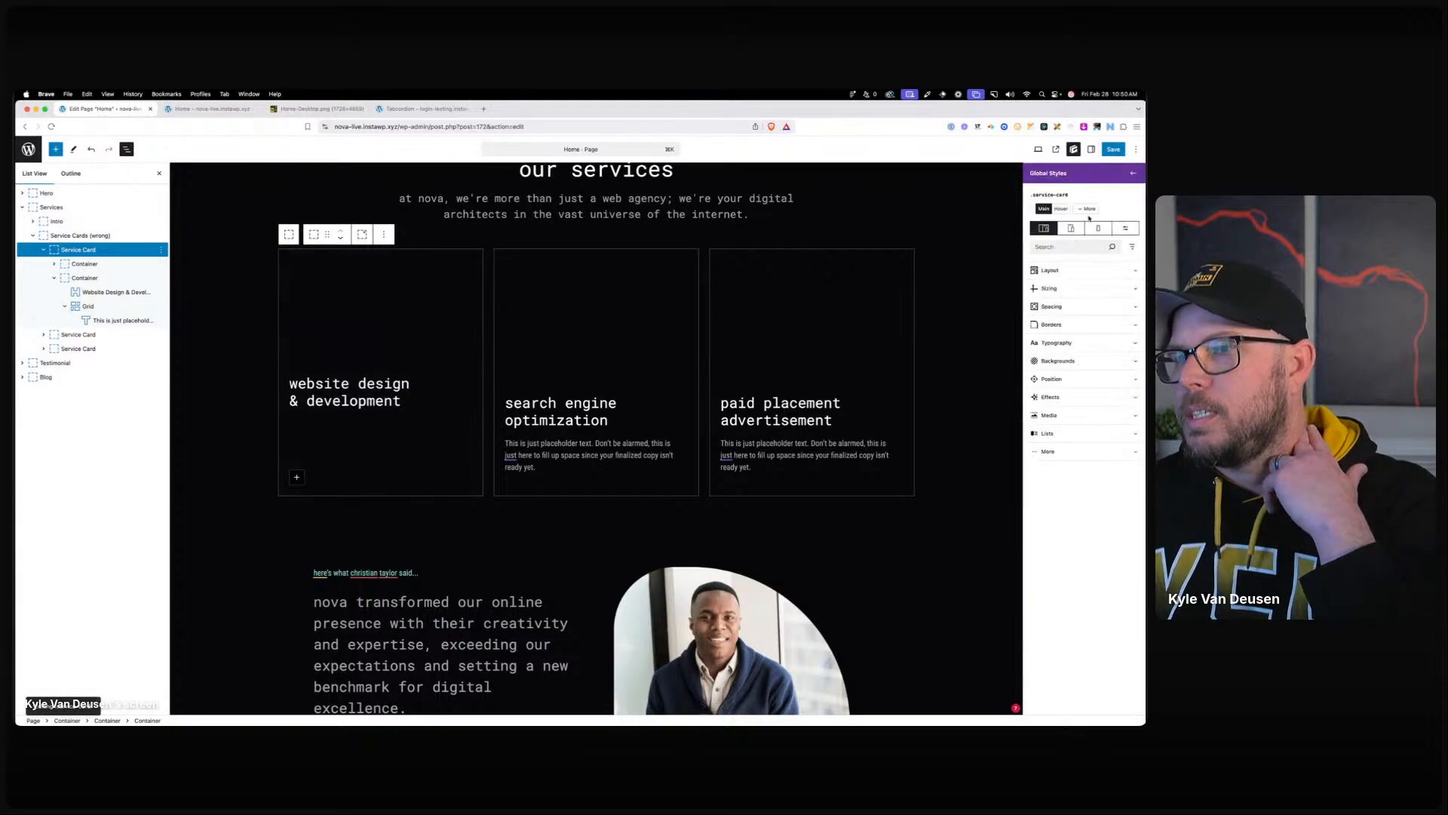
{"action": "left_click", "coordinate": [1089, 209]}
{"action": "left_click", "coordinate": [1124, 370]}
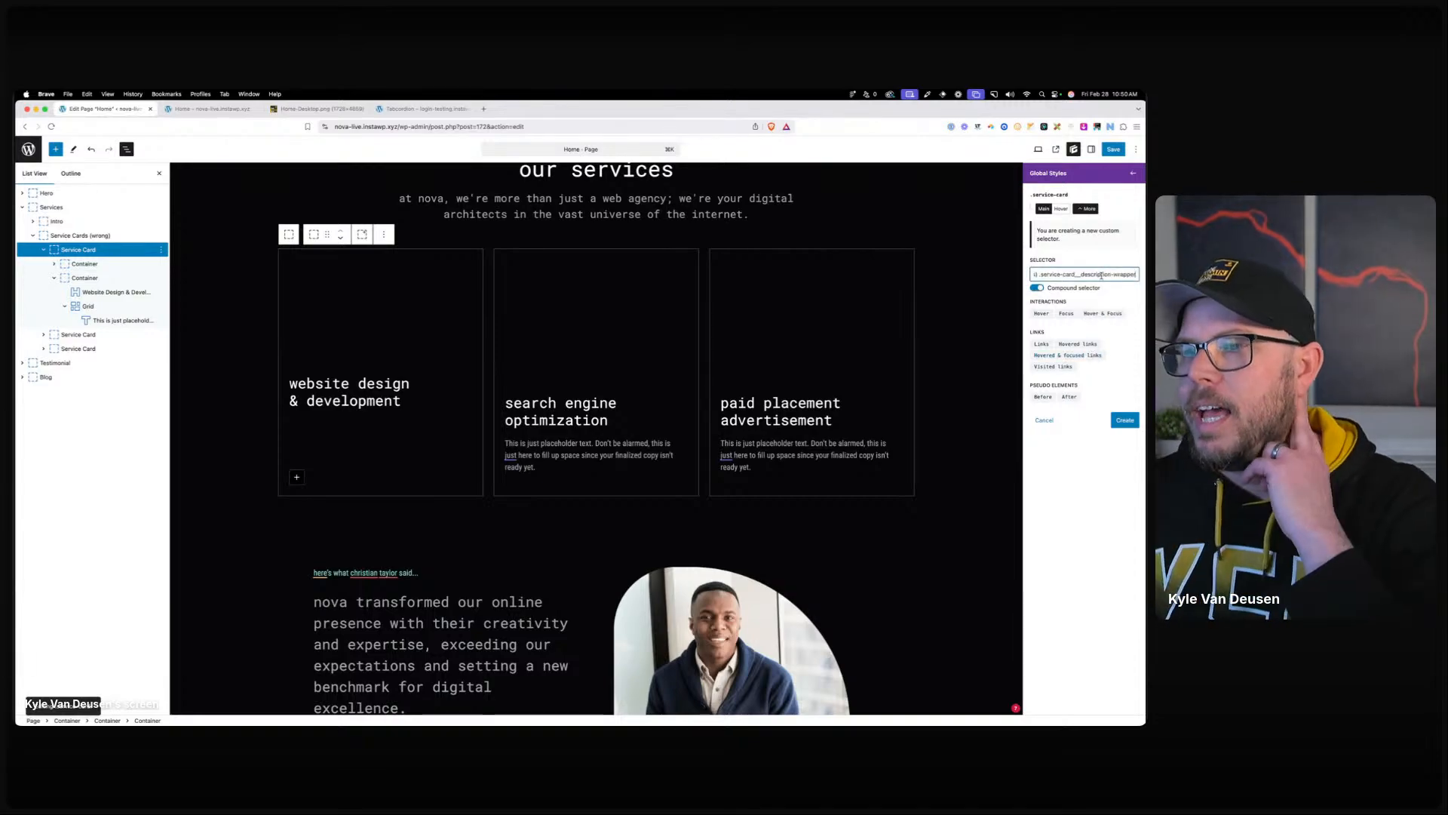
{"action": "left_click", "coordinate": [1125, 420]}
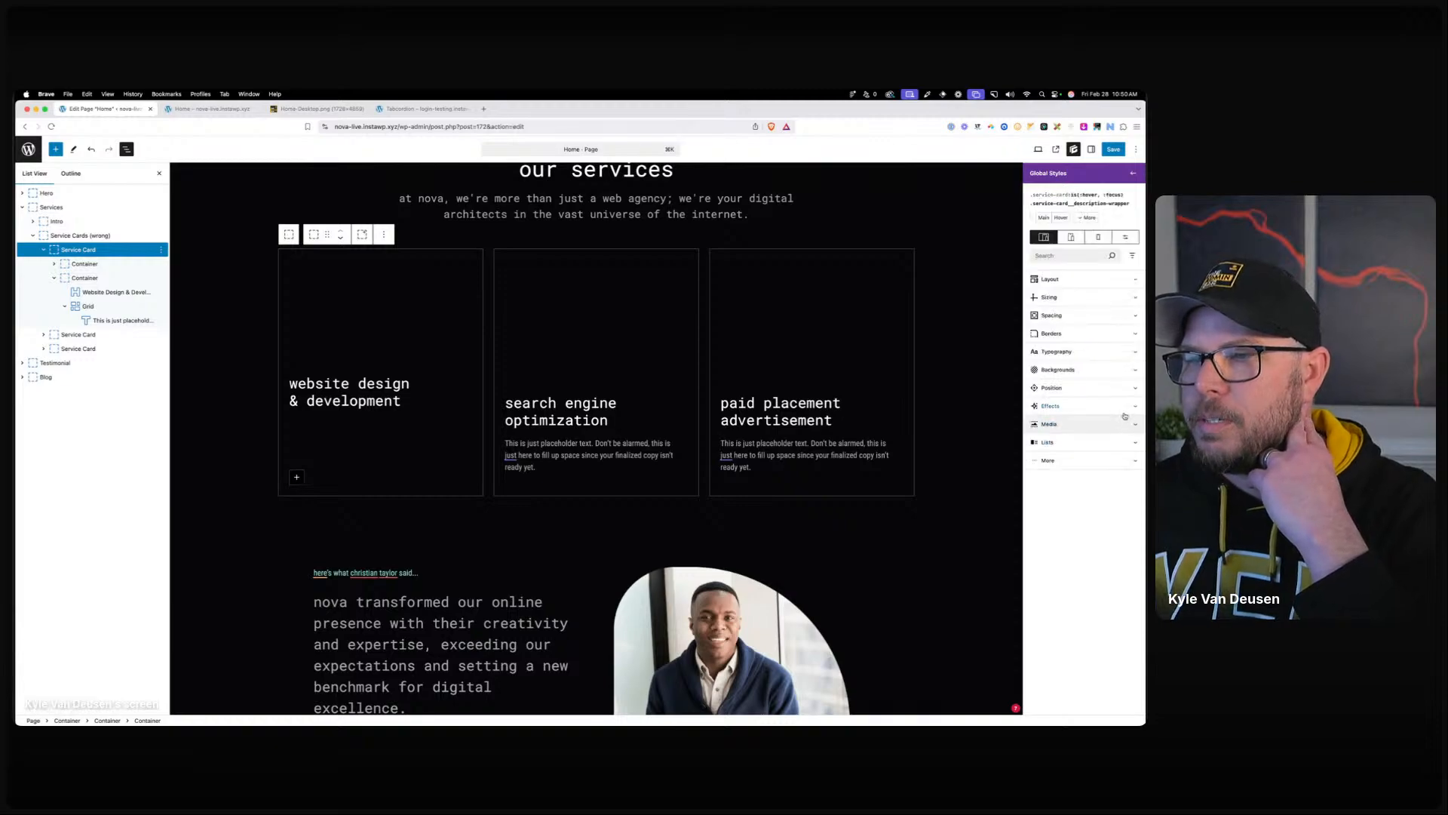
{"action": "left_click", "coordinate": [1049, 279]}
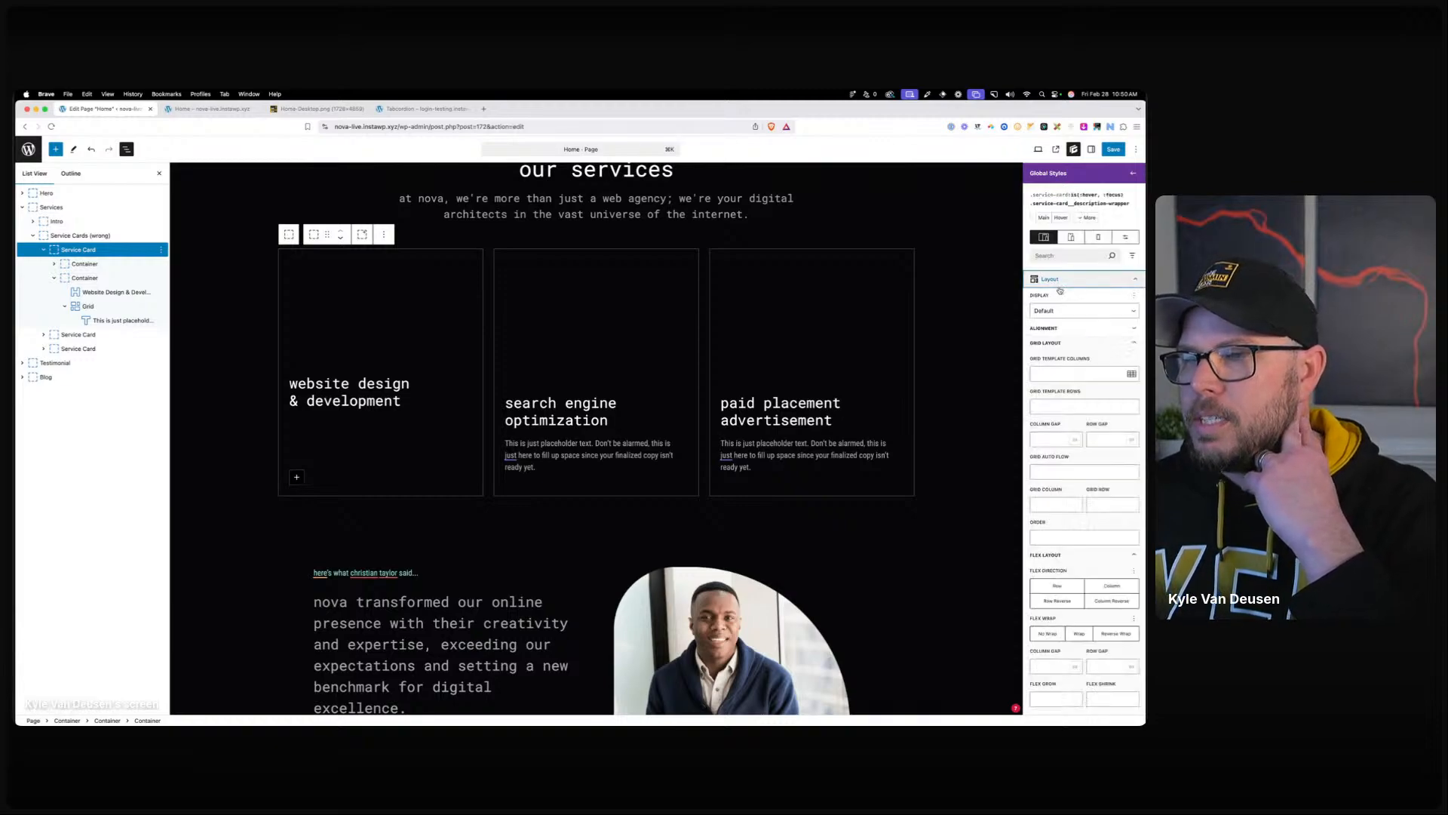
{"action": "left_click", "coordinate": [1071, 408]}
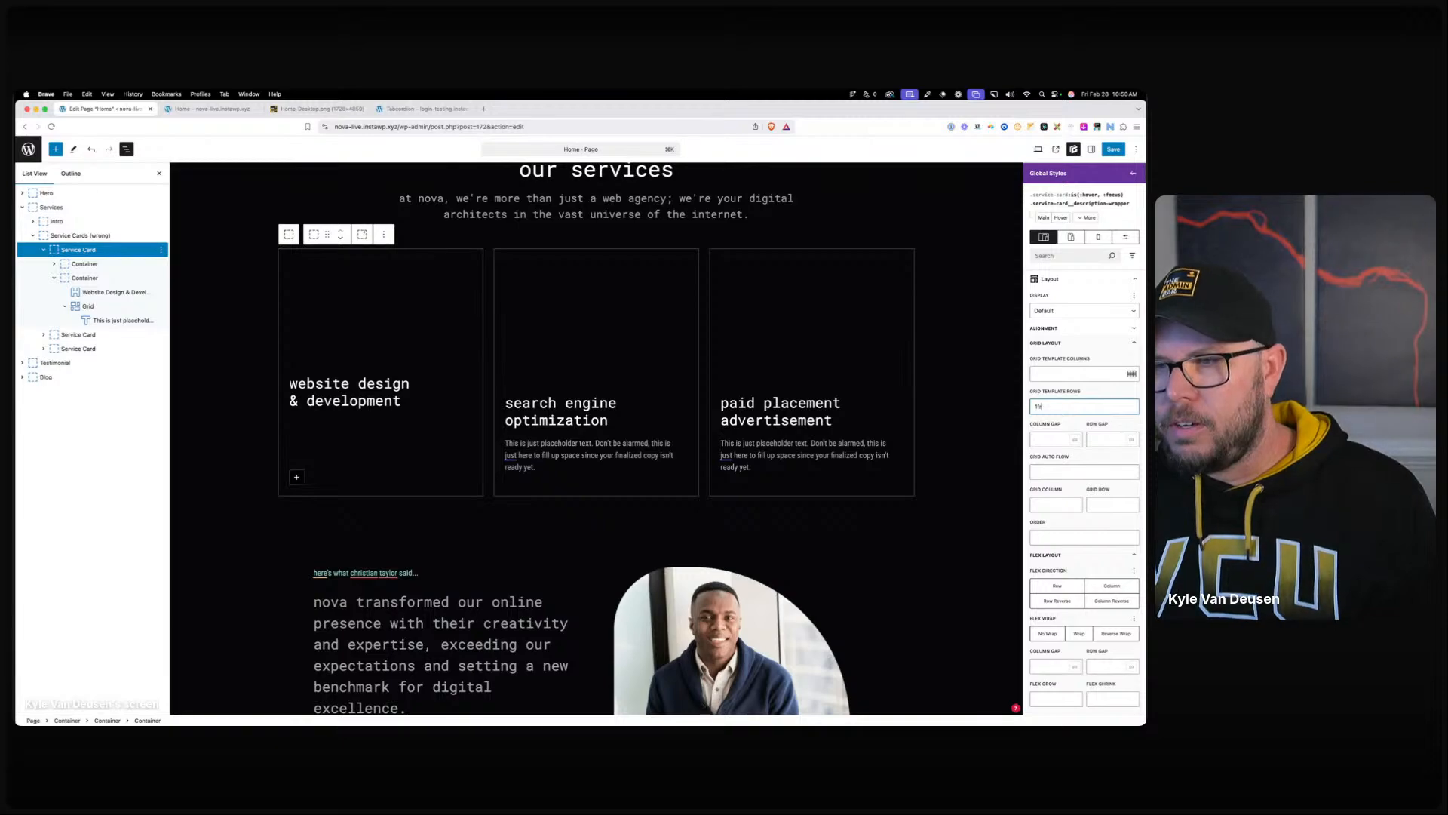
{"action": "left_click", "coordinate": [645, 547]}
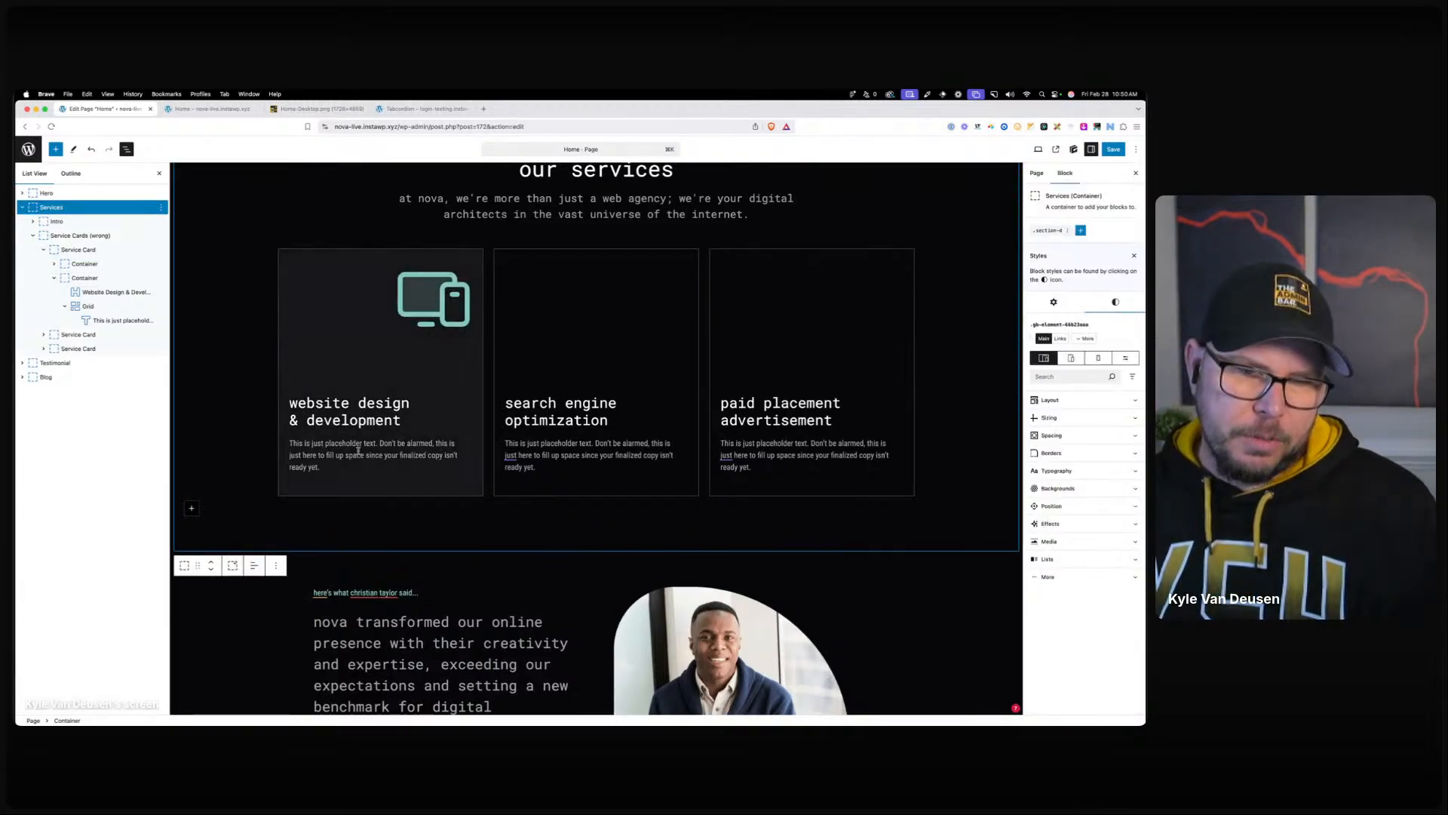
Give the description wrapper a 0.25s transition with a different timing function.
{"action": "left_click", "coordinate": [87, 306]}
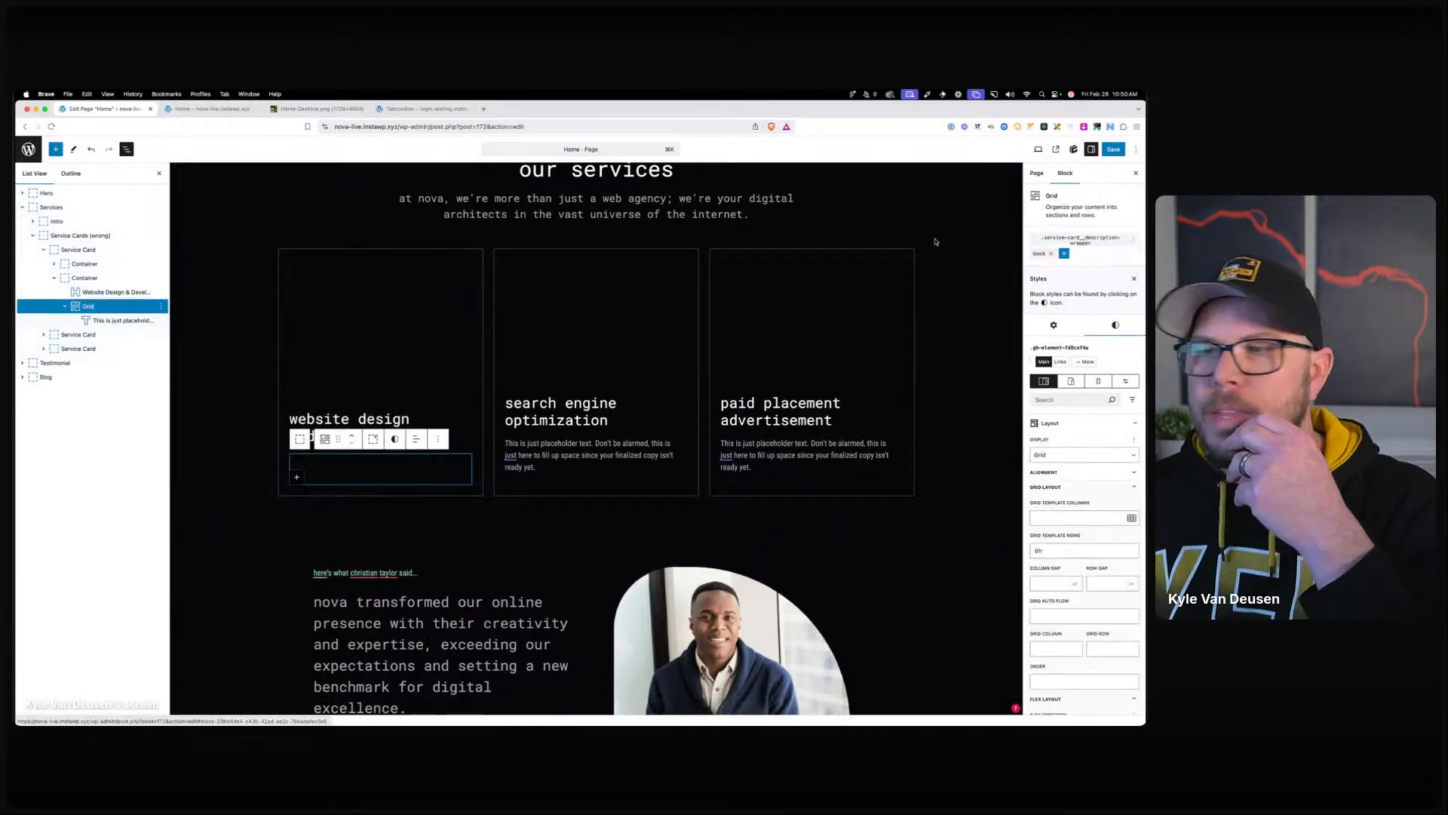
{"action": "left_click", "coordinate": [1080, 239]}
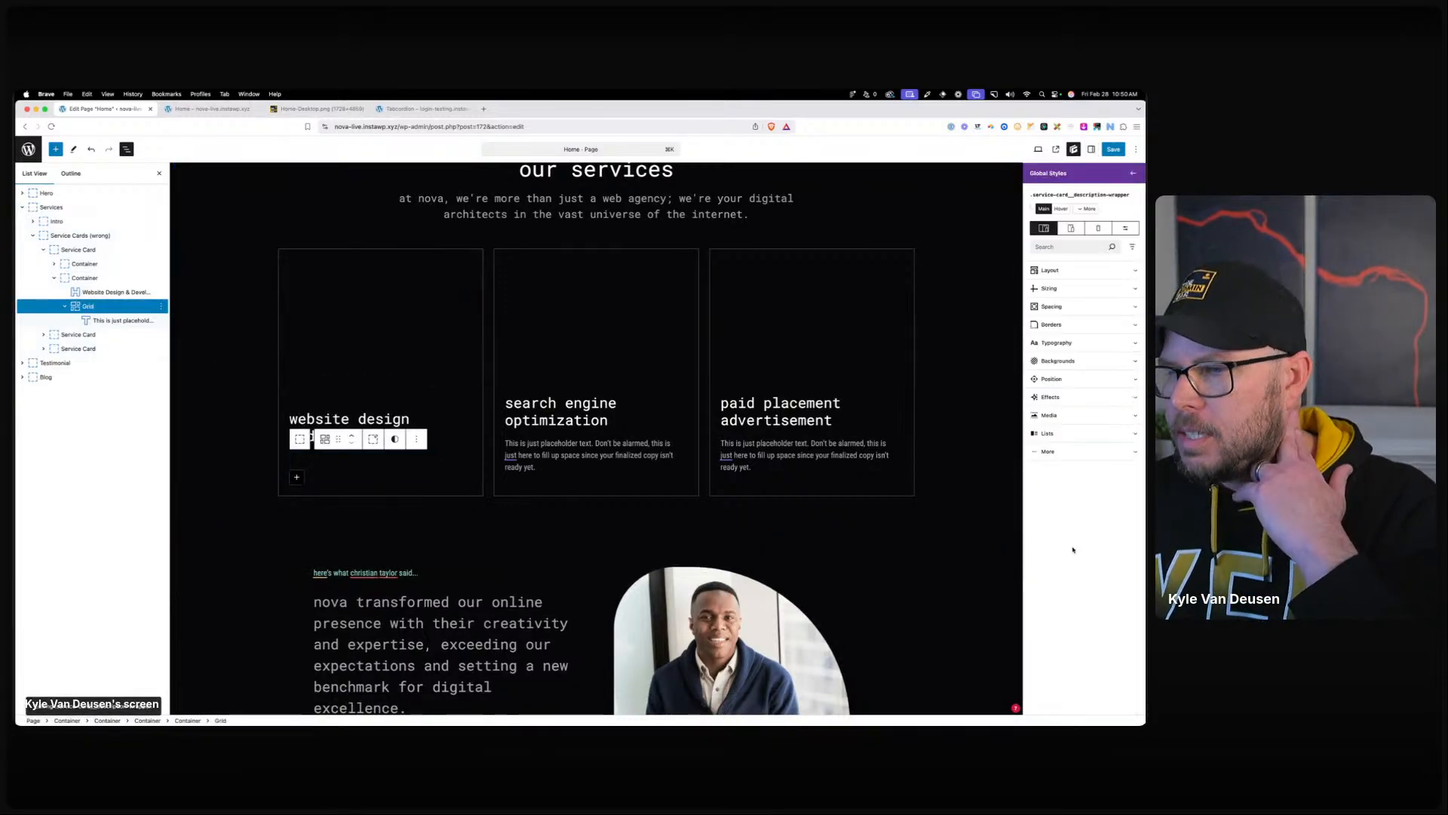
{"action": "left_click", "coordinate": [1056, 397]}
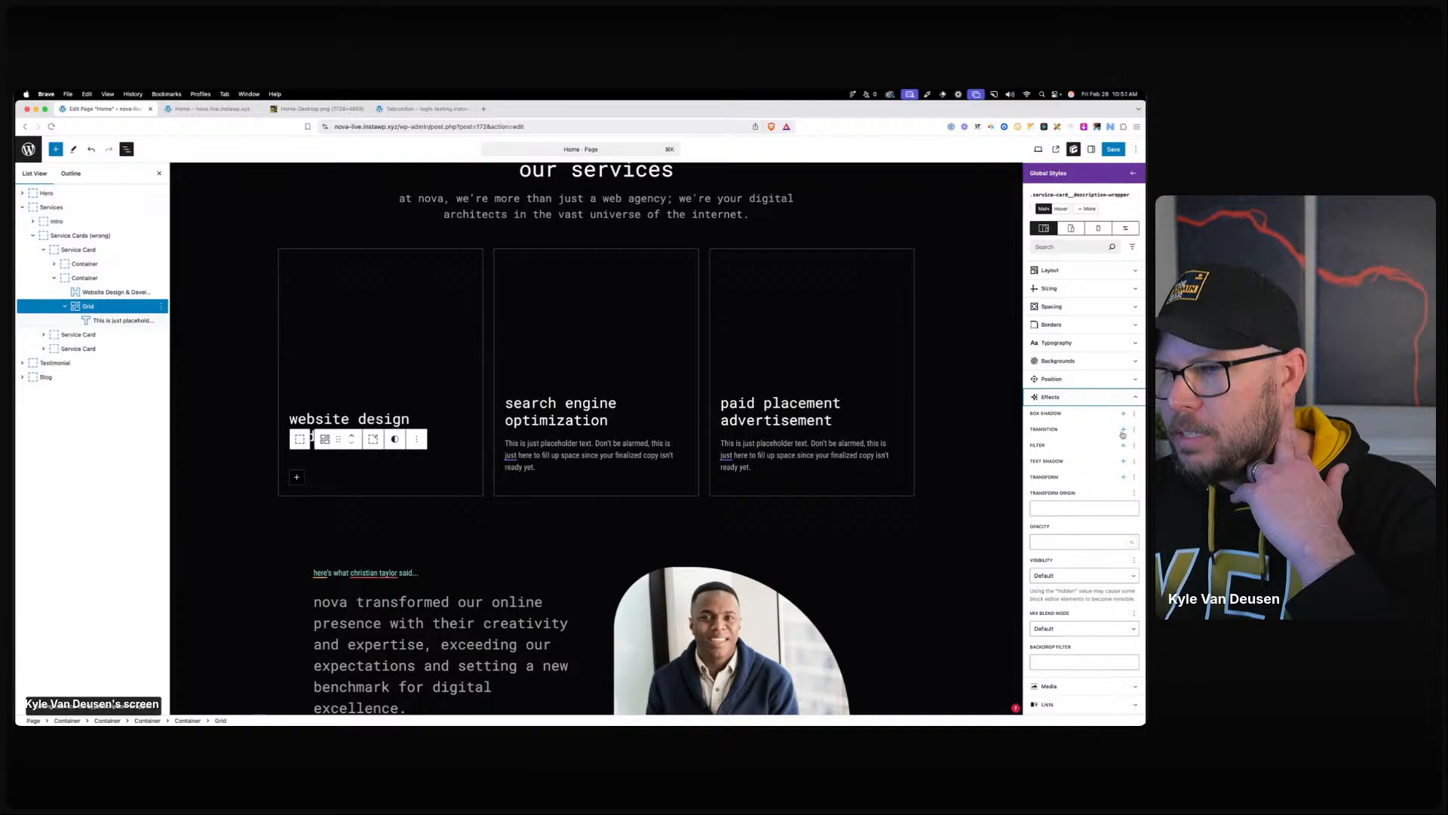
{"action": "left_click", "coordinate": [1123, 430]}
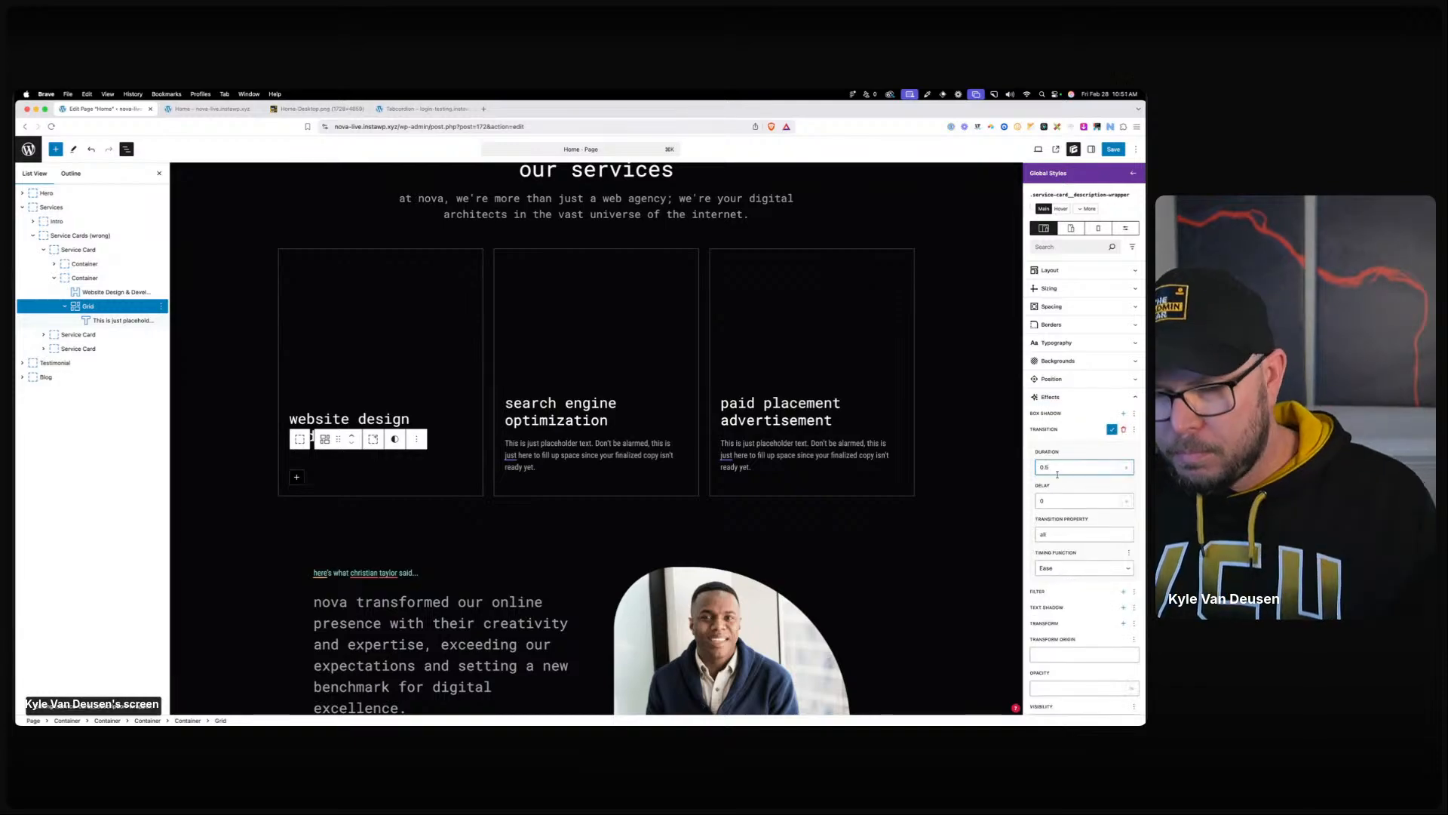
{"action": "left_click", "coordinate": [1065, 568]}
{"action": "left_click", "coordinate": [1065, 608]}
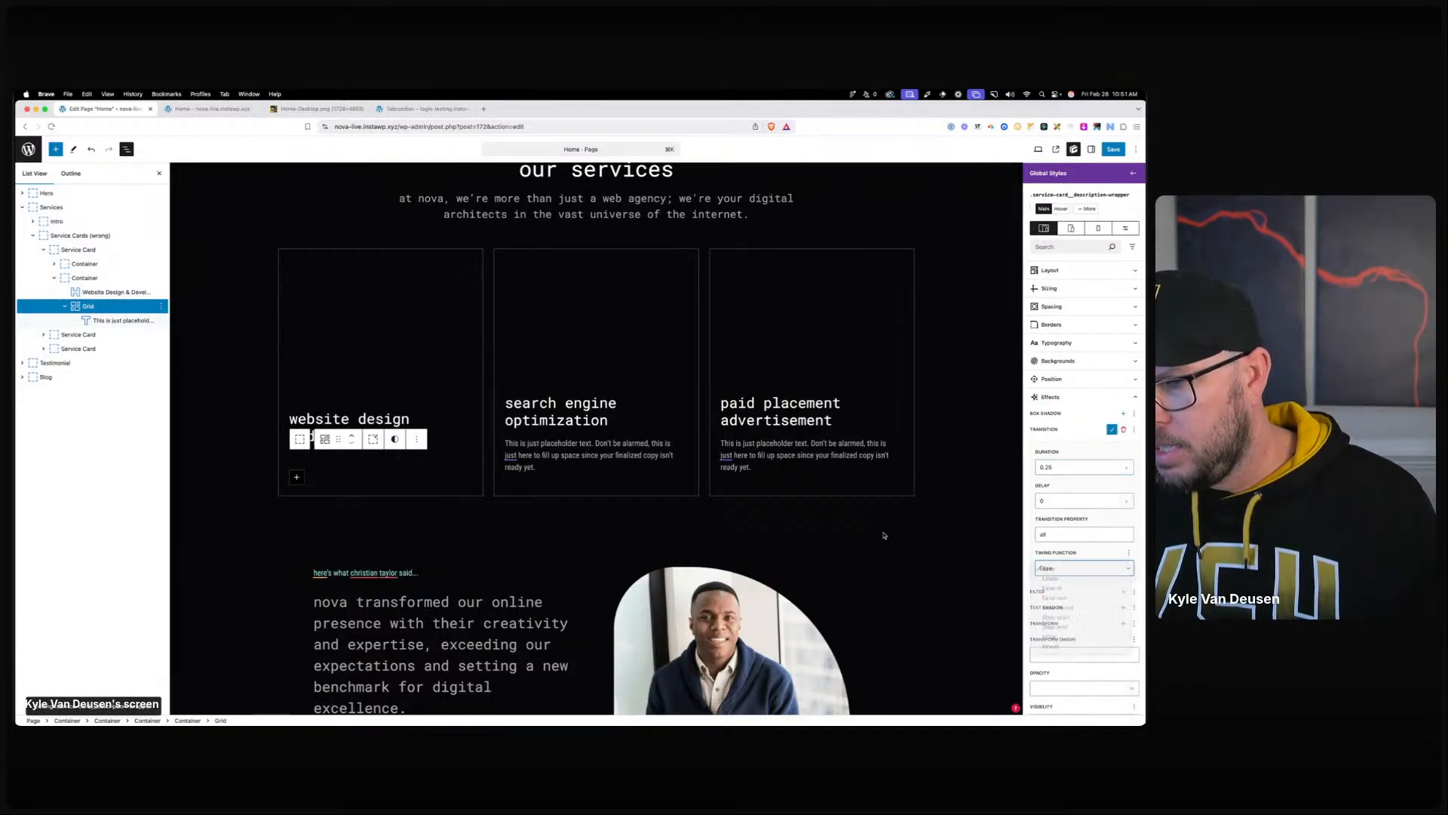
{"action": "left_click", "coordinate": [617, 562]}
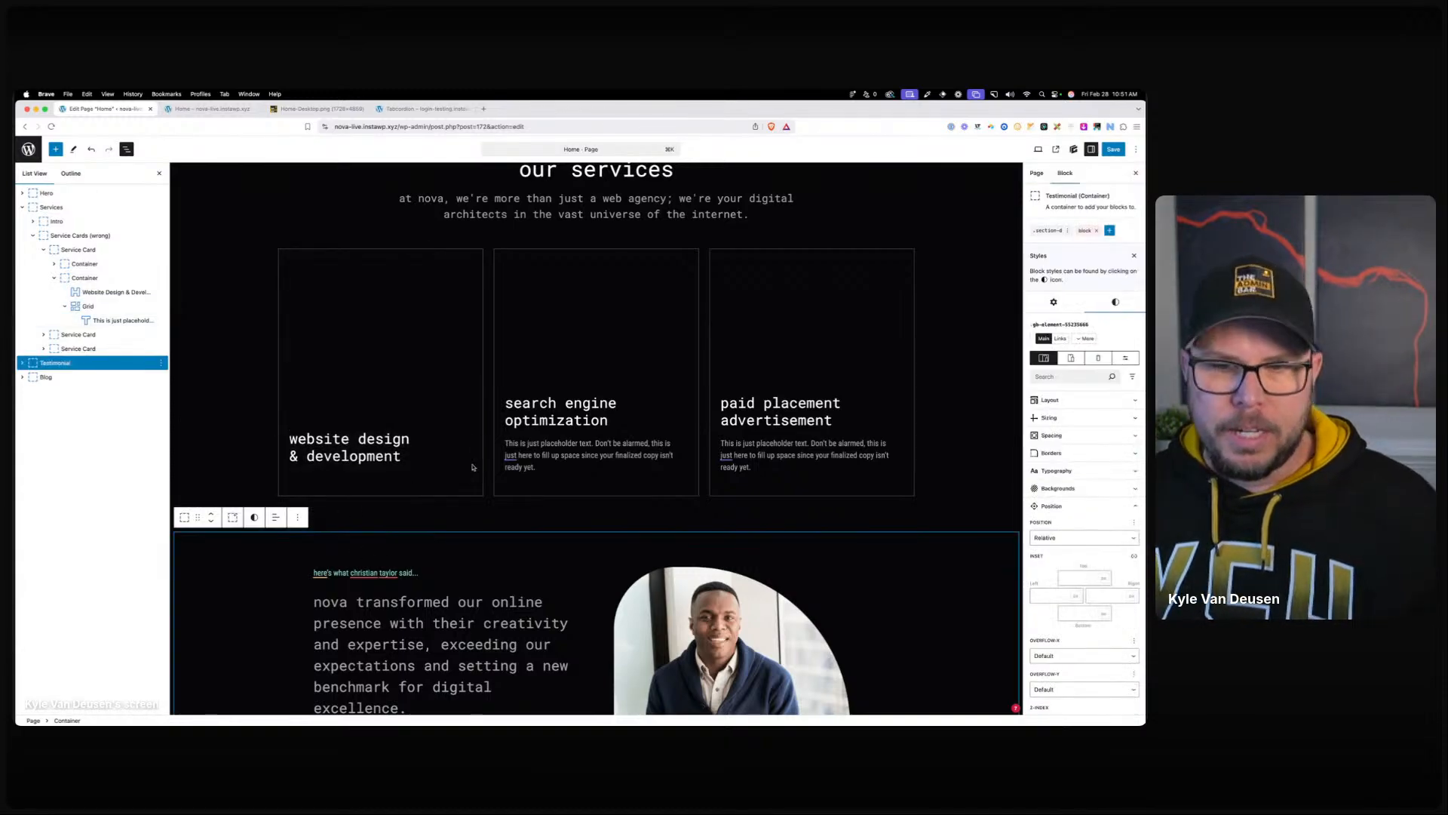
Apply .service-card__description-wrapper to the second card's description container.
{"action": "left_click", "coordinate": [522, 448]}
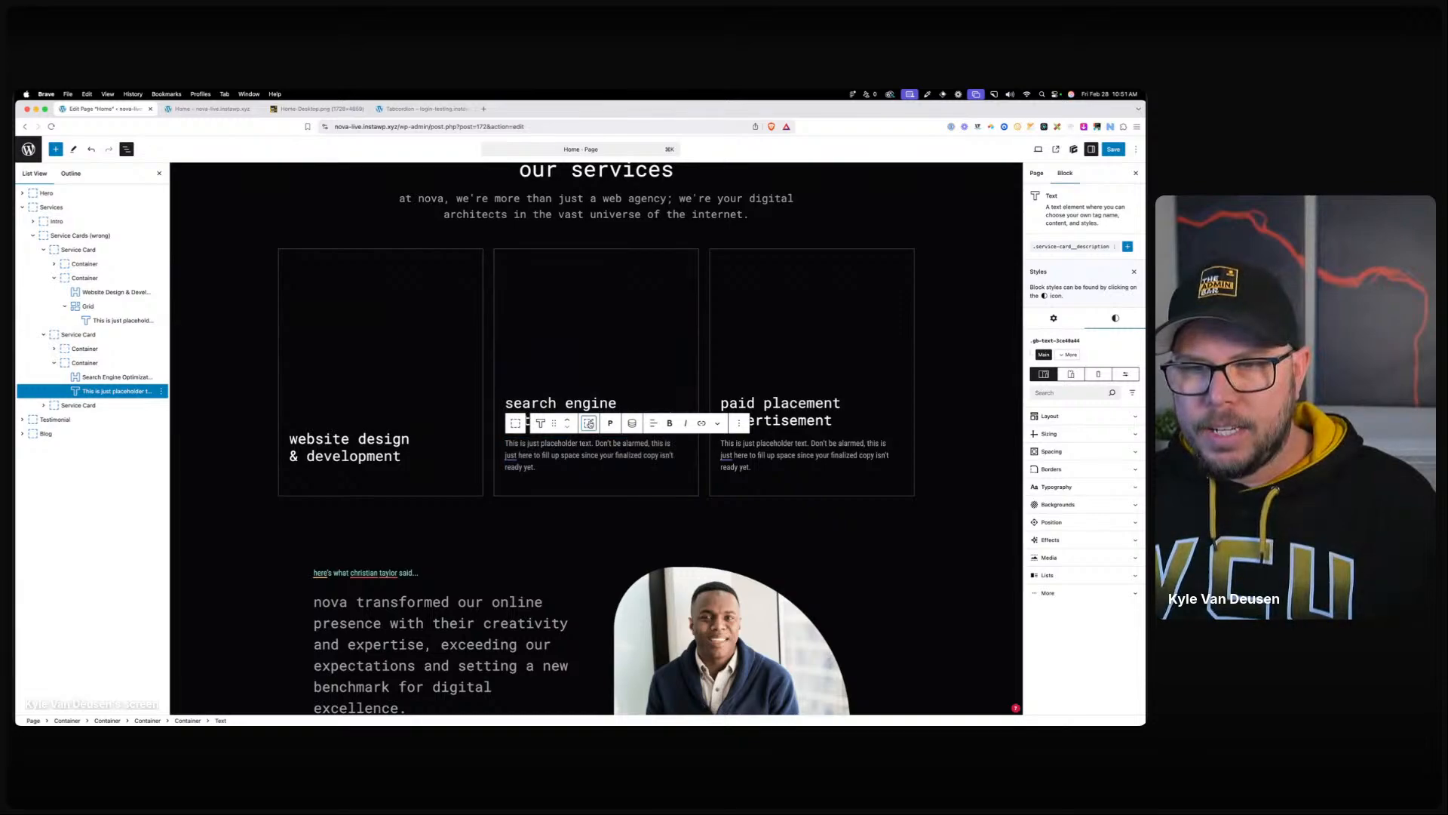
{"action": "left_click", "coordinate": [1068, 242]}
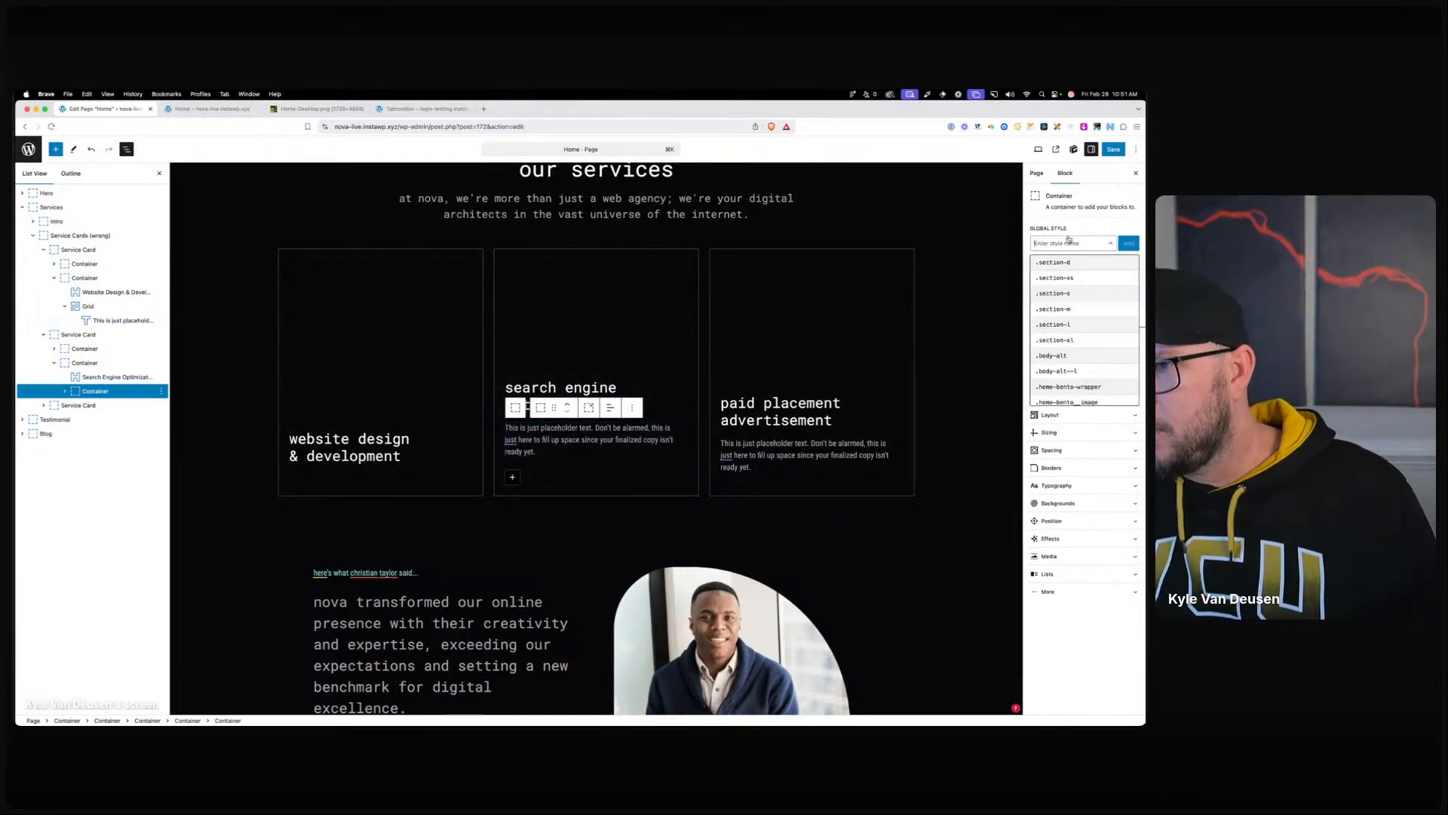
{"action": "type", "text": "ser"}
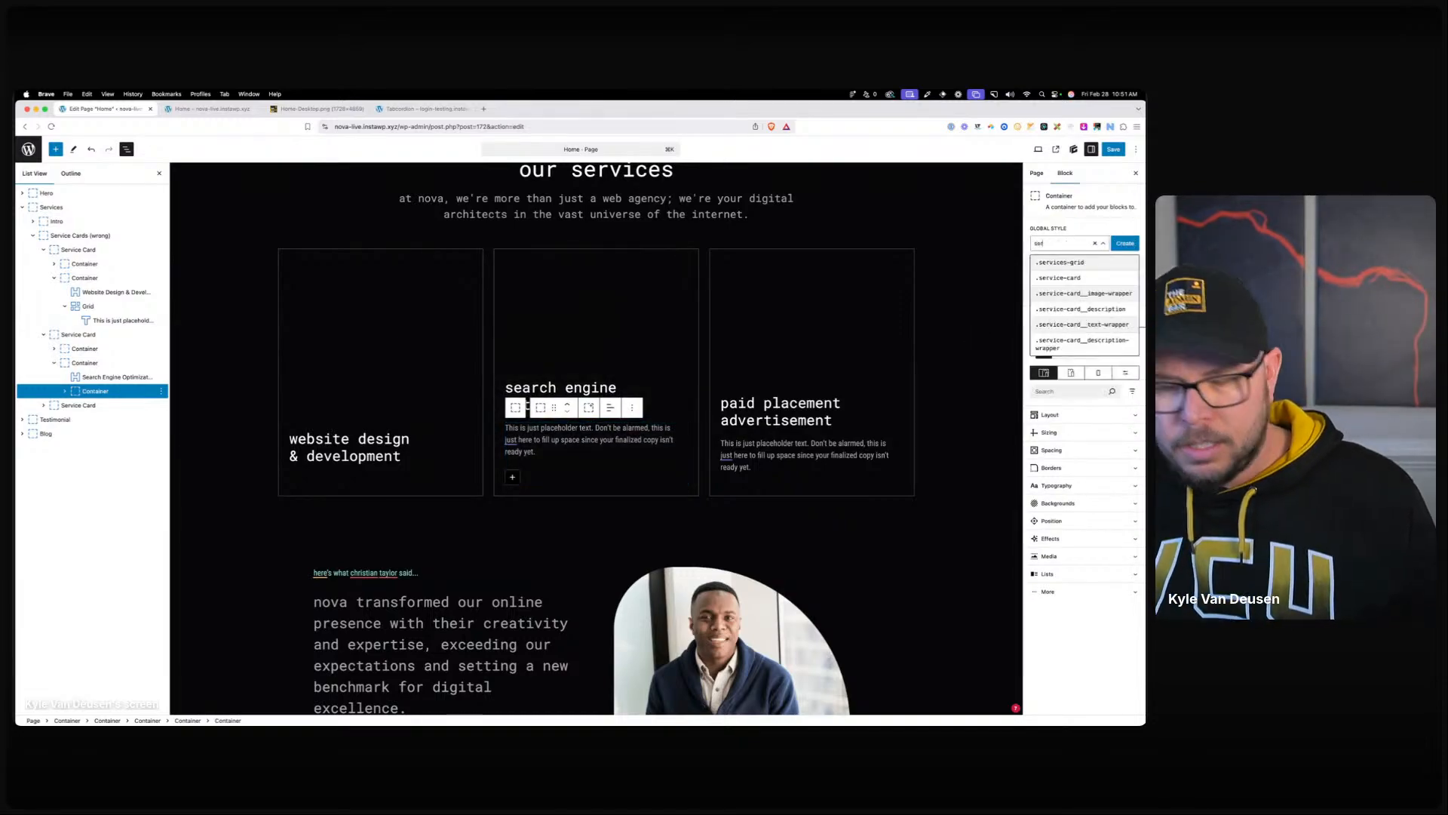
{"action": "left_click", "coordinate": [1095, 345]}
Wrap the third card's placeholder paragraph in a container with the .service-card__description-wrapper class.
{"action": "left_click", "coordinate": [807, 450]}
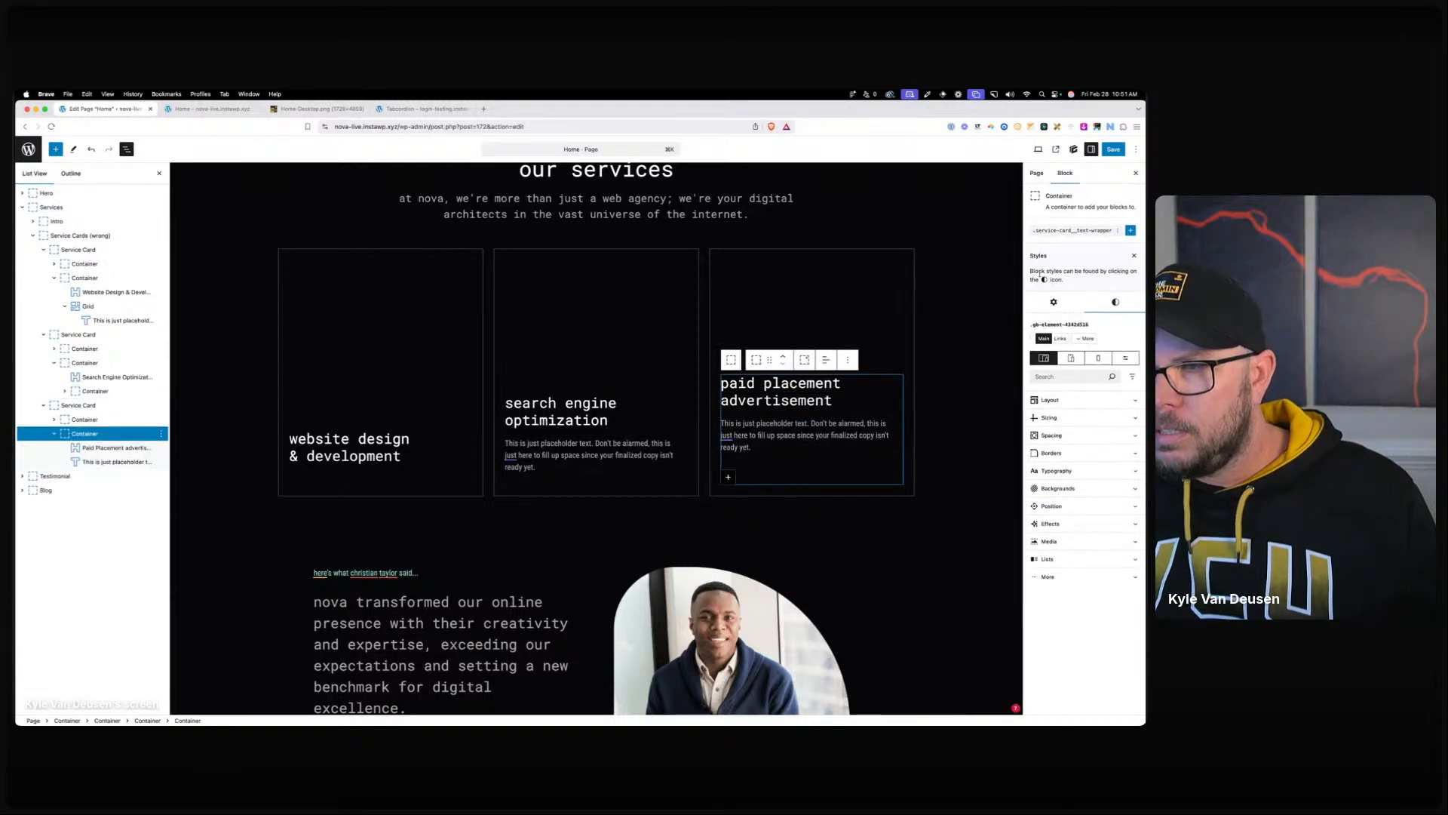
{"action": "left_click", "coordinate": [784, 448]}
{"action": "left_click", "coordinate": [804, 423]}
{"action": "left_click", "coordinate": [1061, 243]}
{"action": "type", "text": "service-card__description-wrapper"}
{"action": "left_click", "coordinate": [1071, 349]}
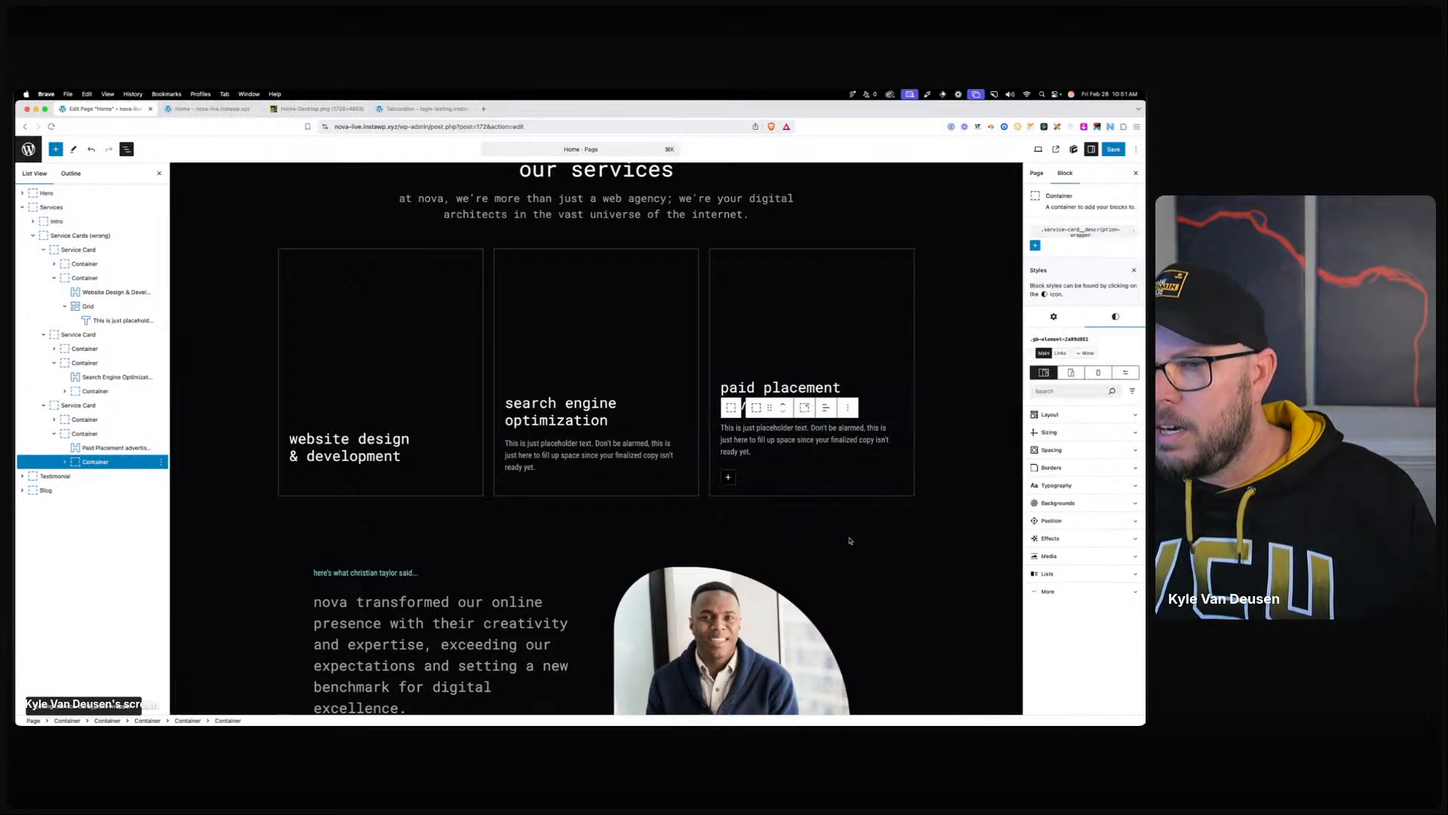
Save the page and reload the live home page.
{"action": "left_click", "coordinate": [851, 540]}
{"action": "left_click", "coordinate": [1112, 150]}
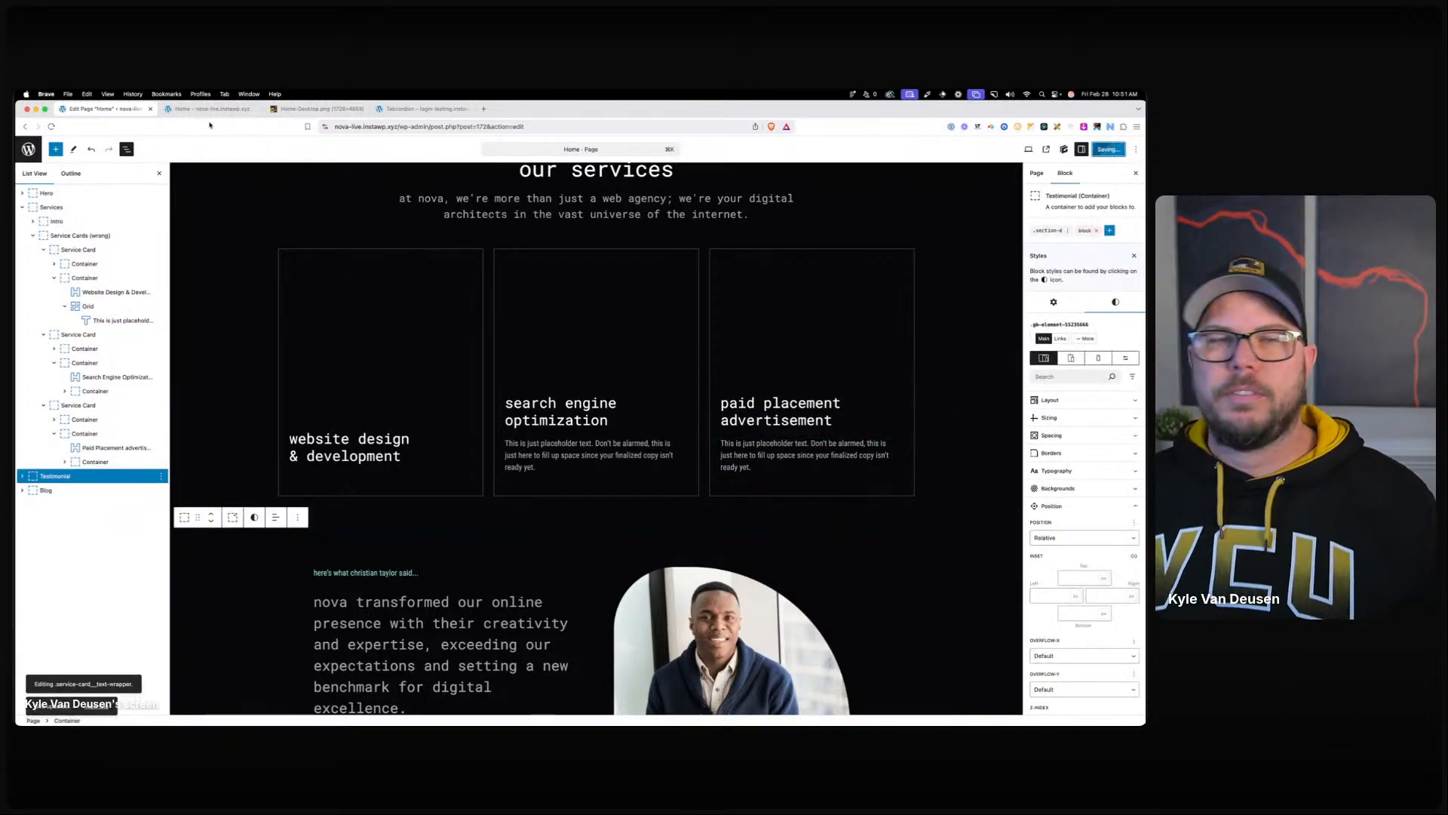
{"action": "left_click", "coordinate": [203, 108]}
{"action": "left_click", "coordinate": [361, 127]}
{"action": "key", "text": "Return"}
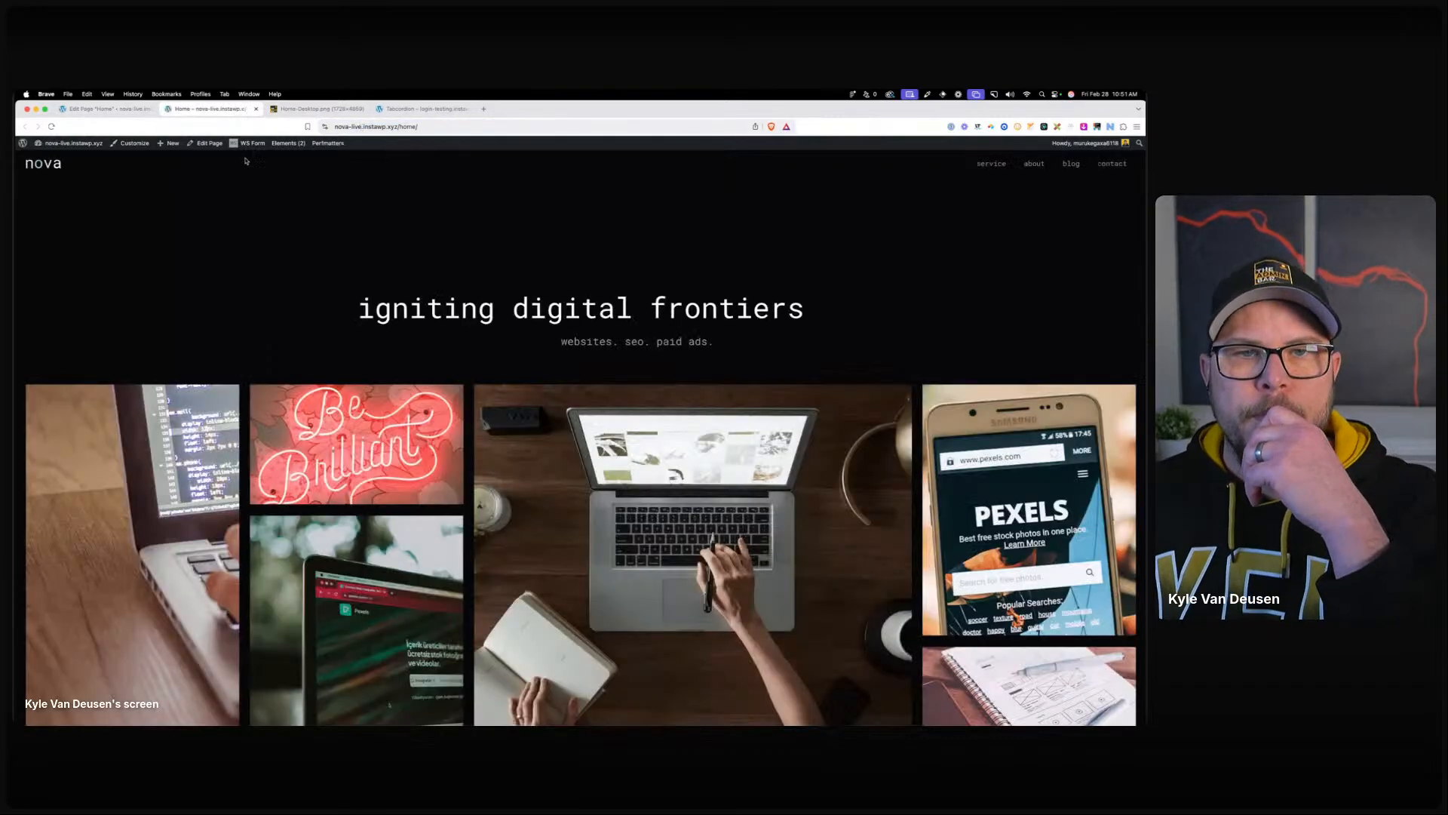
Check the live cards, then open the description text class styles on the middle card in the editor.
{"action": "scroll", "coordinate": [216, 274], "scroll_direction": "down", "scroll_amount": 8}
{"action": "scroll", "coordinate": [162, 355], "scroll_direction": "down", "scroll_amount": 2}
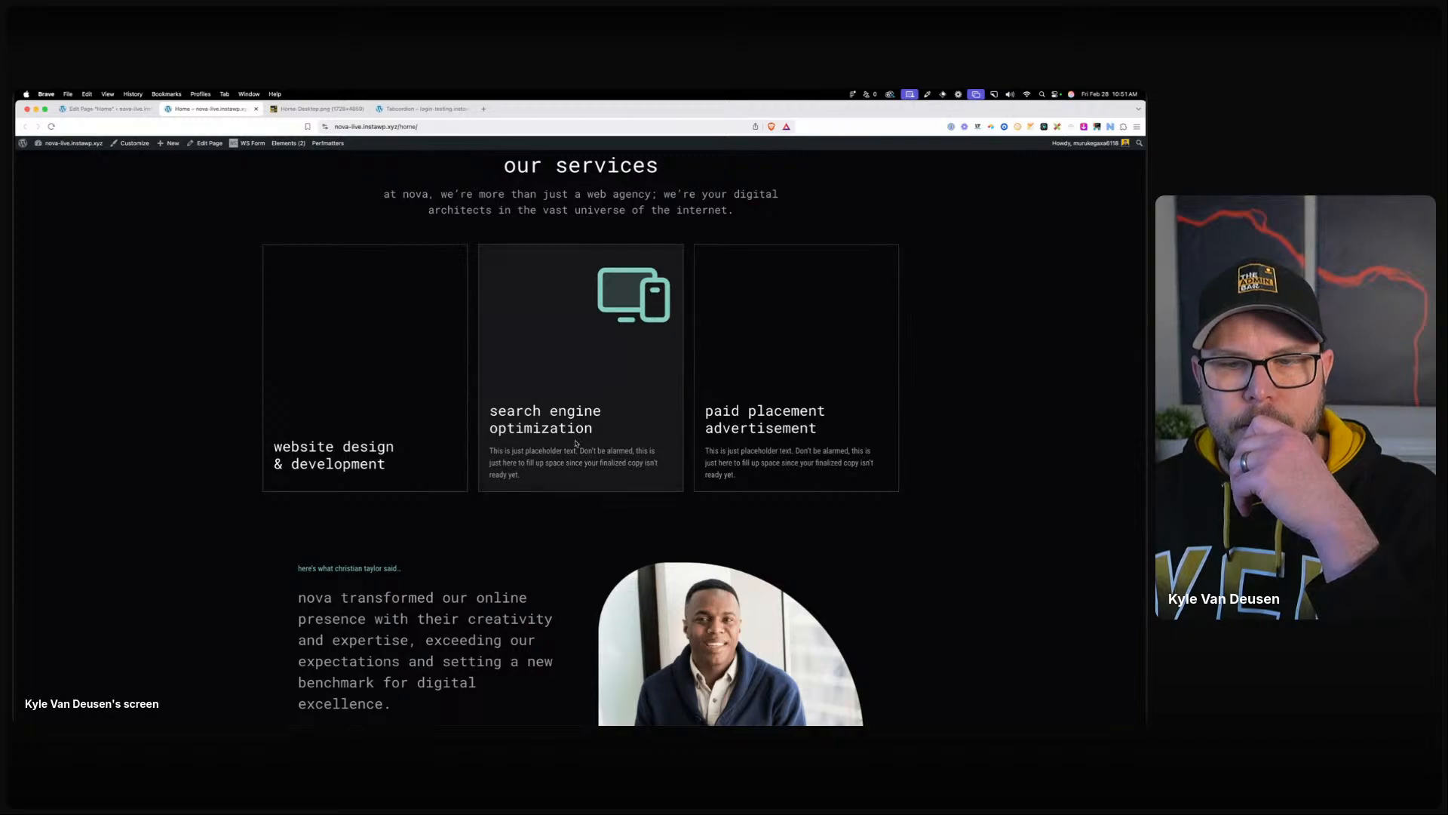
{"action": "left_click", "coordinate": [99, 110]}
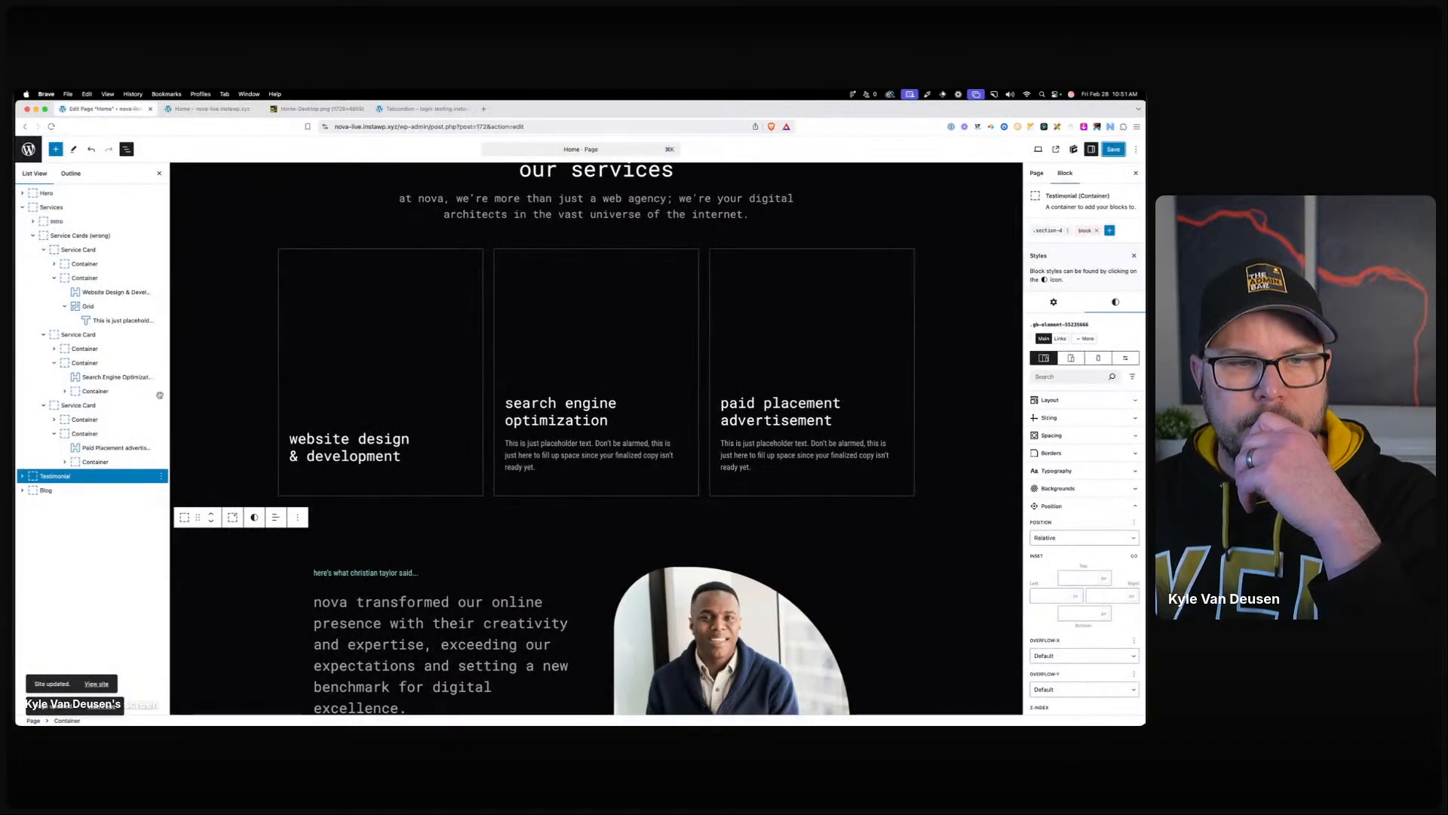
{"action": "left_click", "coordinate": [619, 473]}
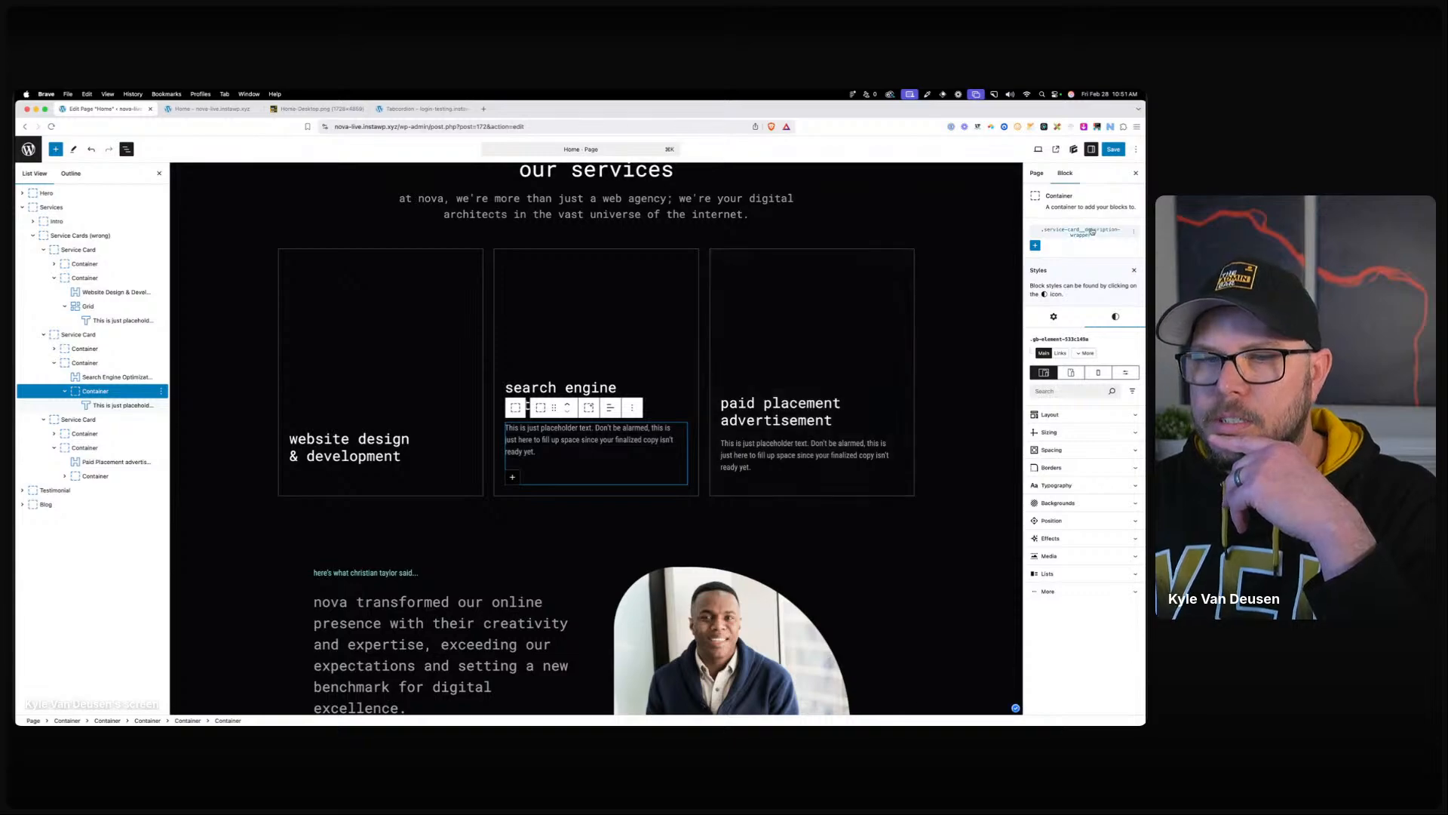
{"action": "left_click", "coordinate": [121, 405]}
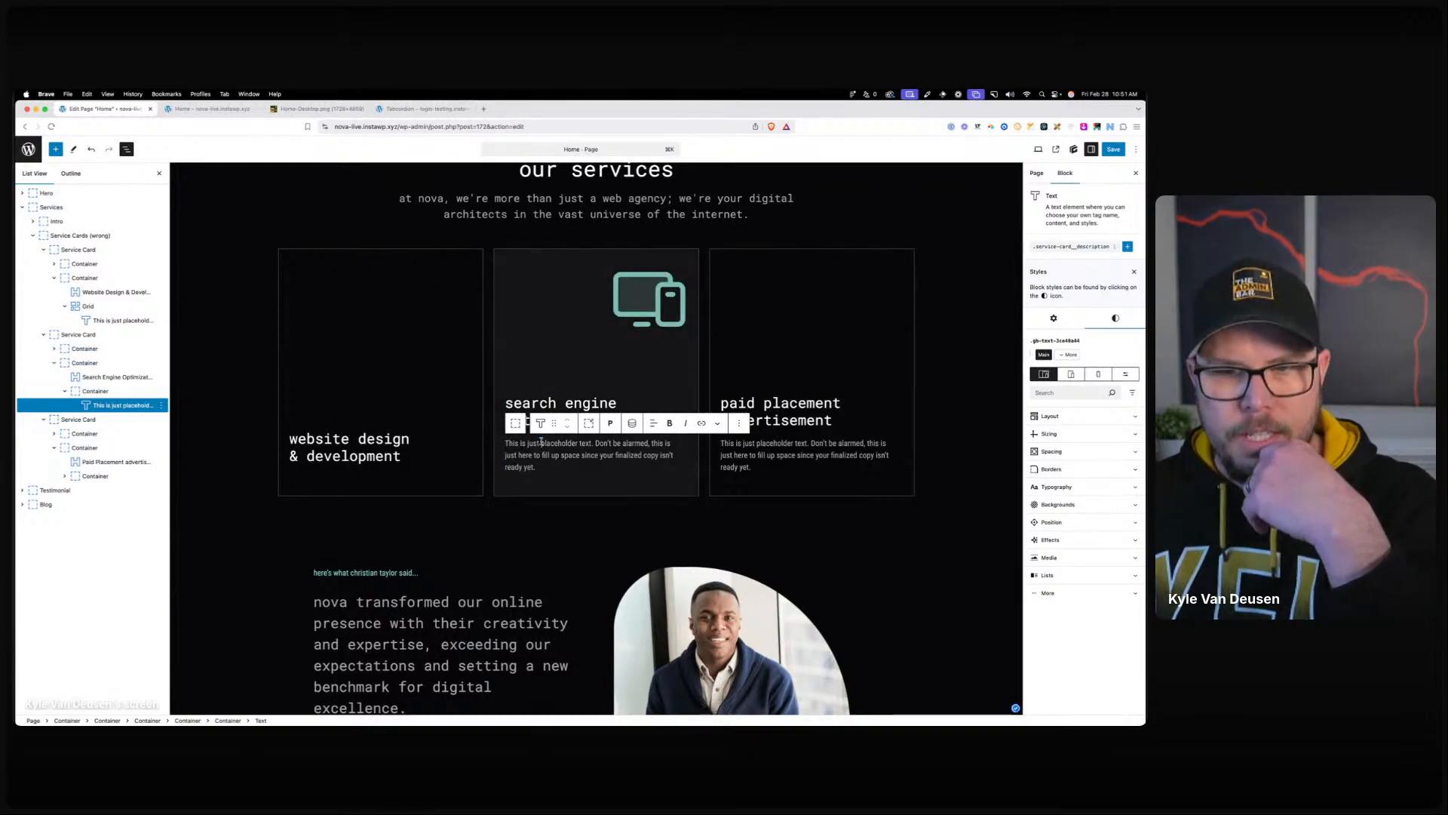
{"action": "left_click", "coordinate": [1091, 250]}
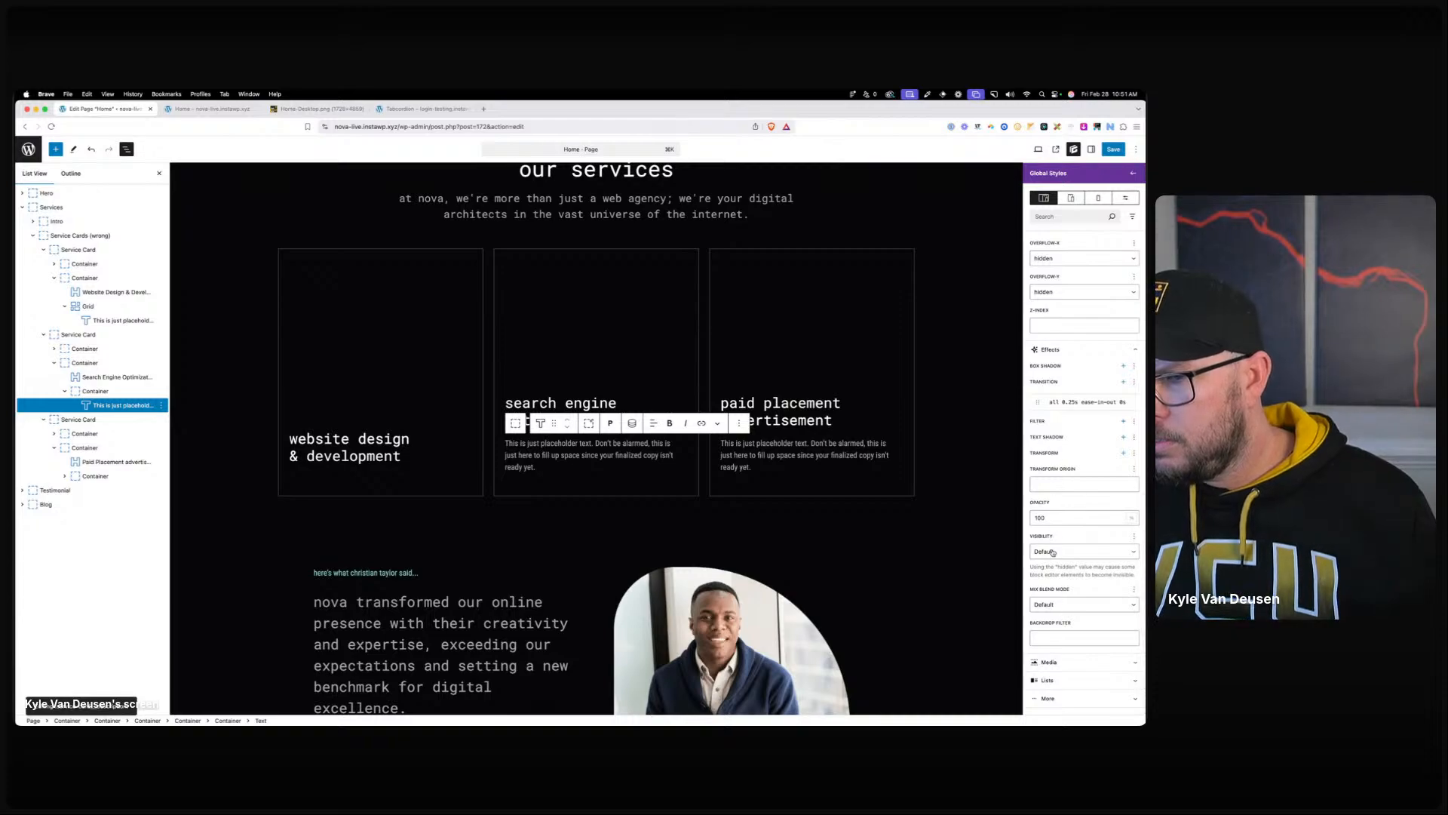
{"action": "scroll", "coordinate": [1057, 408], "scroll_direction": "up", "scroll_amount": 3}
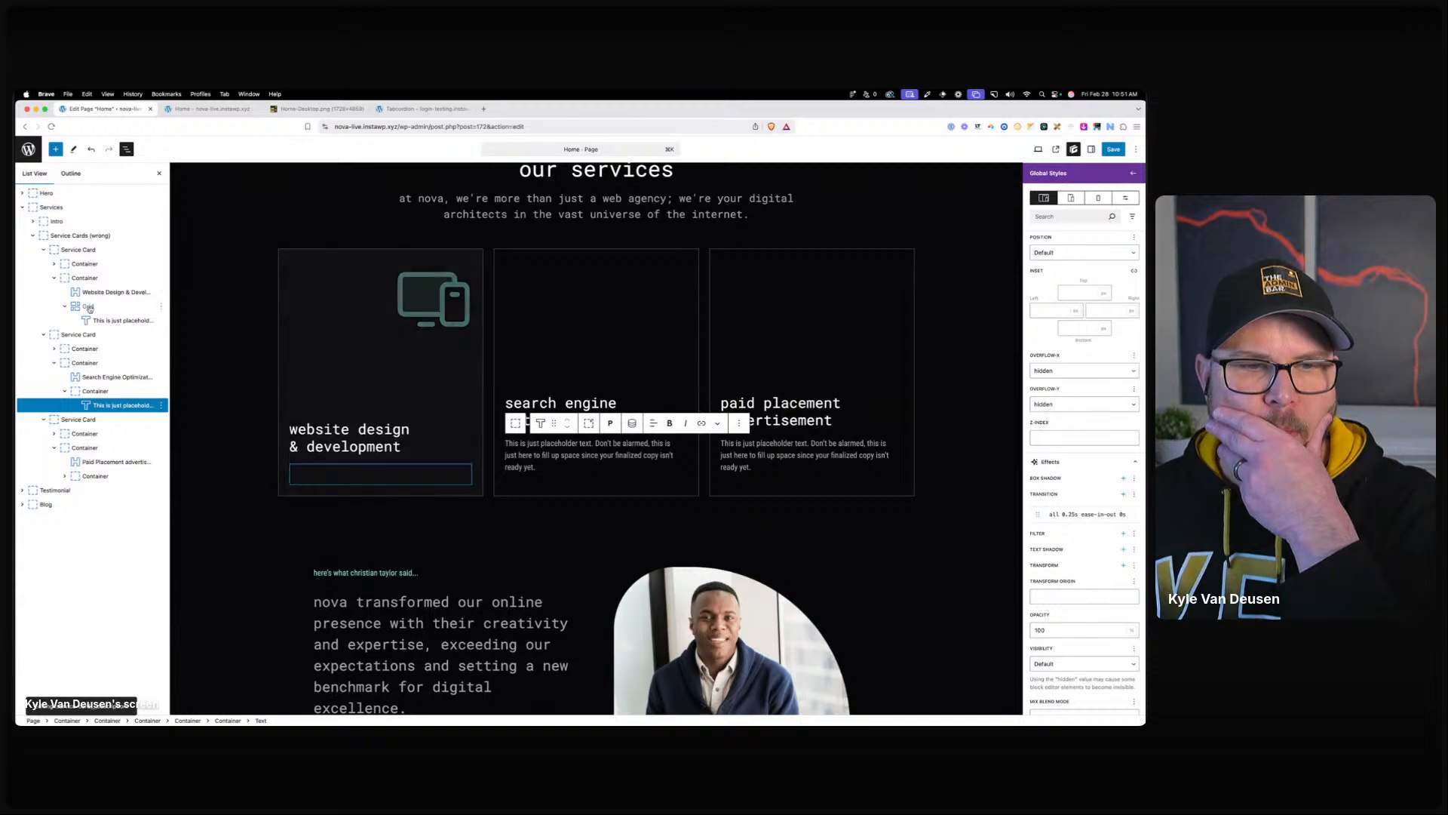
Select the second service card, save the page and view the live home page.
{"action": "left_click", "coordinate": [694, 275]}
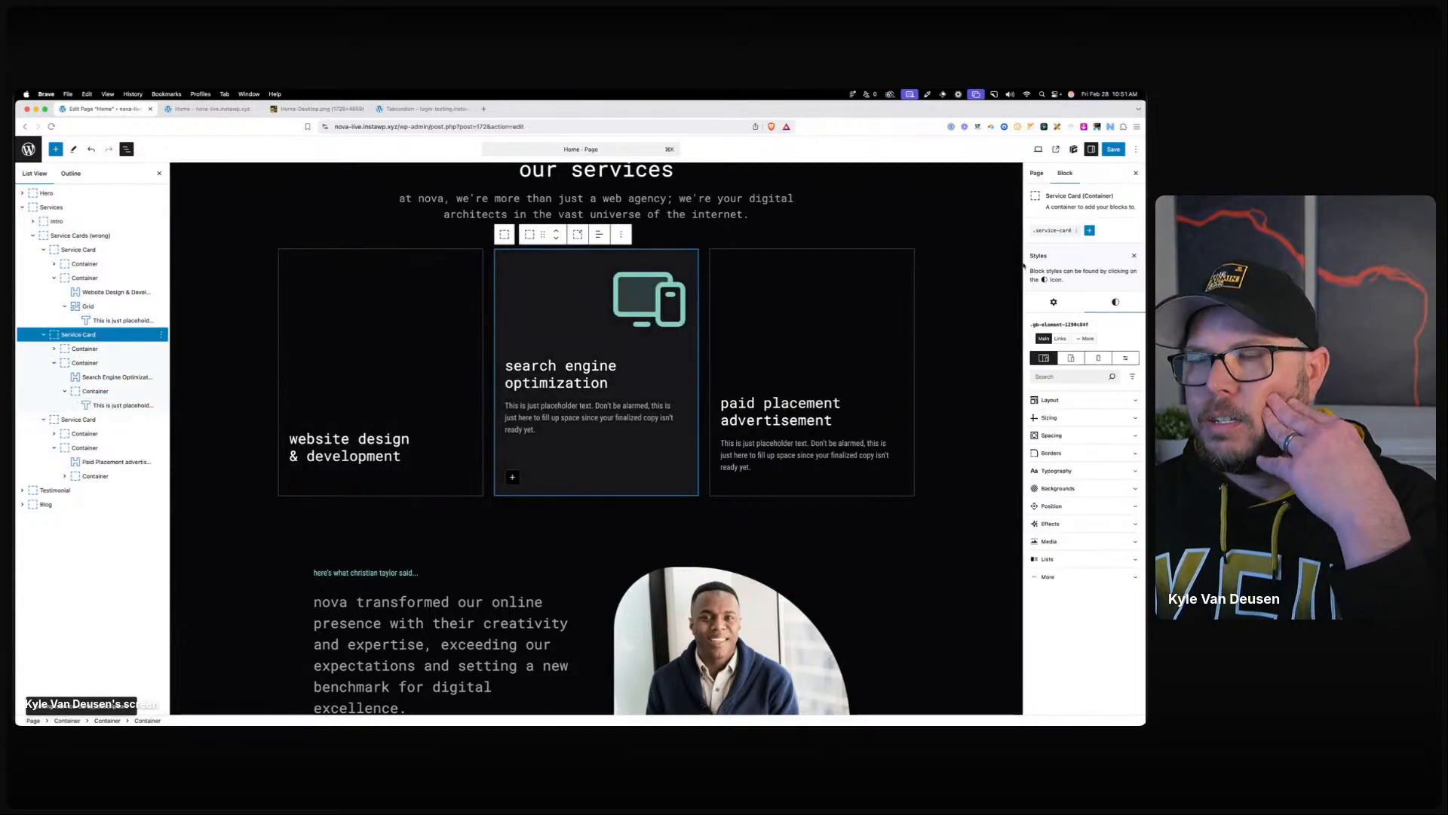
{"action": "left_click", "coordinate": [1114, 150]}
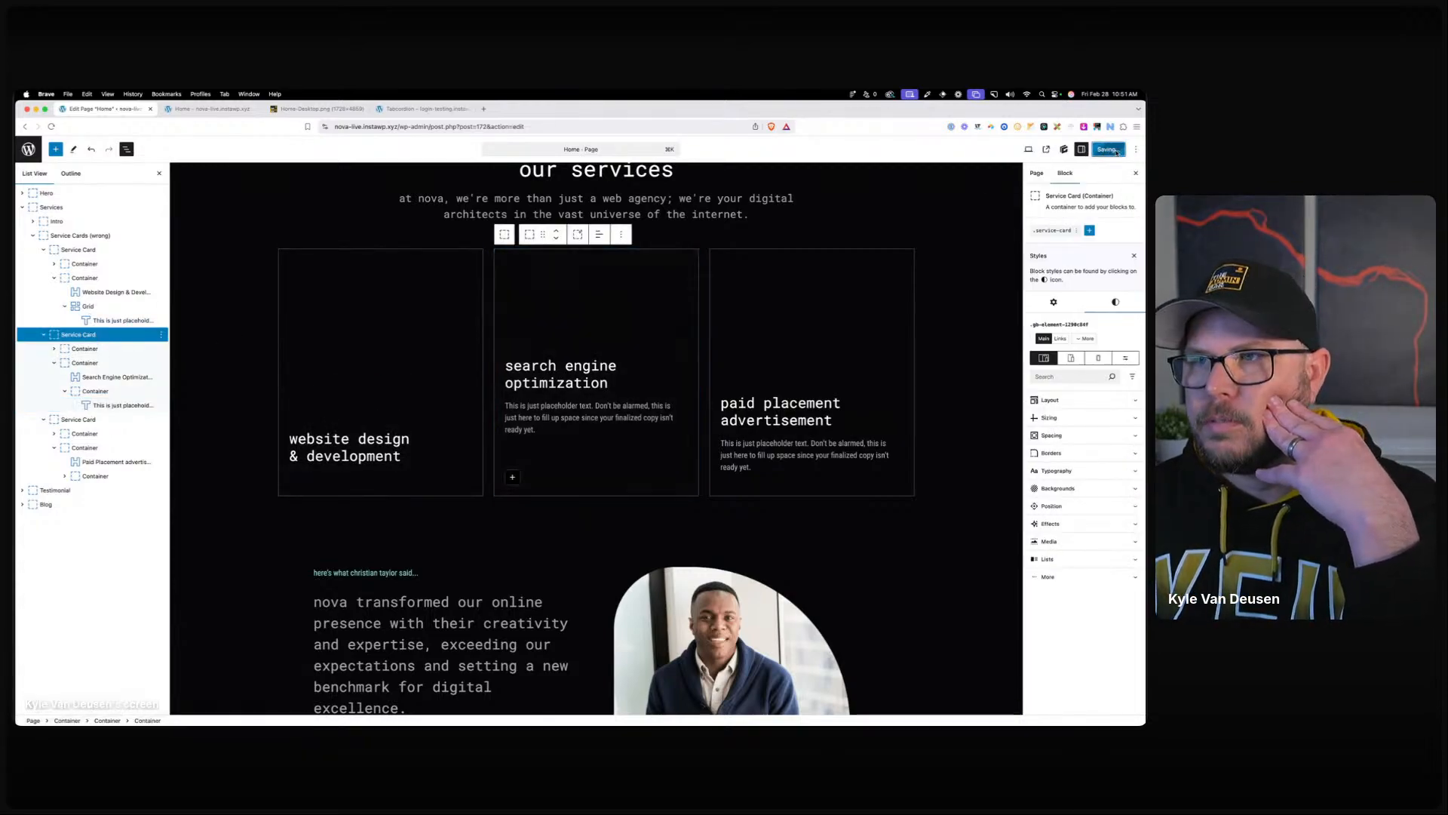
{"action": "left_click", "coordinate": [207, 109]}
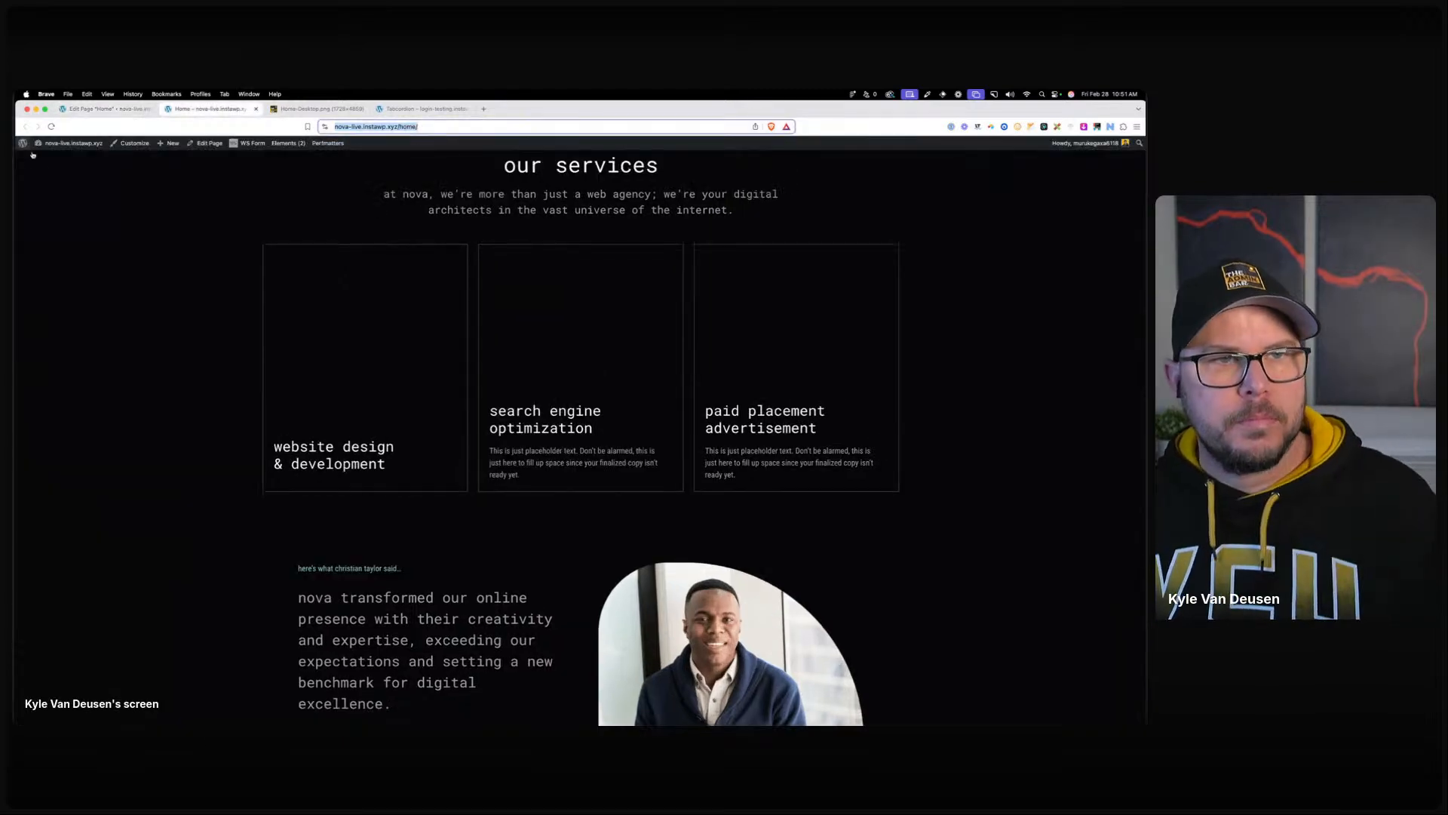
Reload the live home page and inspect a card's description element in full-width DevTools.
{"action": "left_click", "coordinate": [52, 126]}
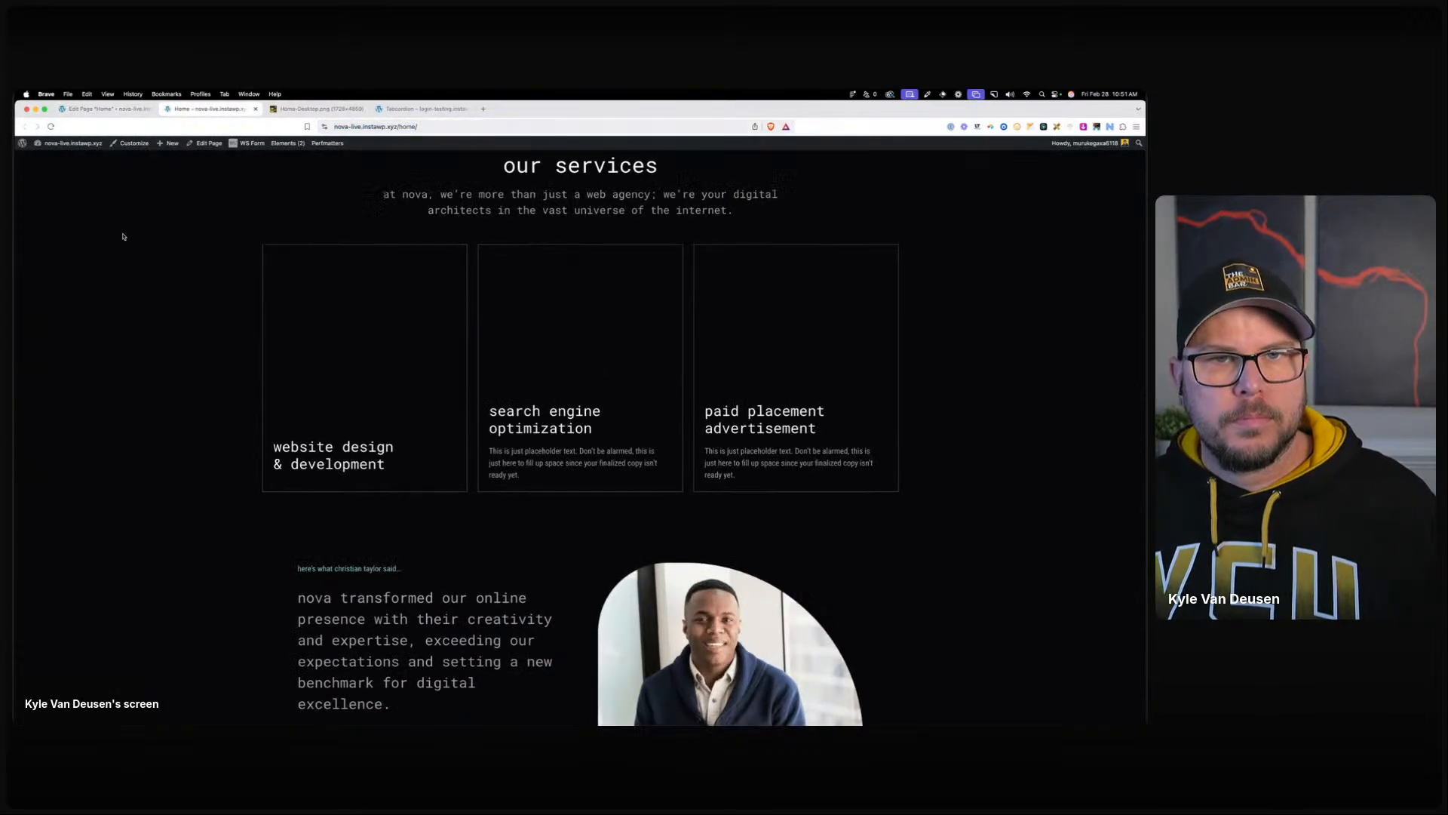
{"action": "right_click", "coordinate": [181, 363]}
{"action": "left_click", "coordinate": [192, 509]}
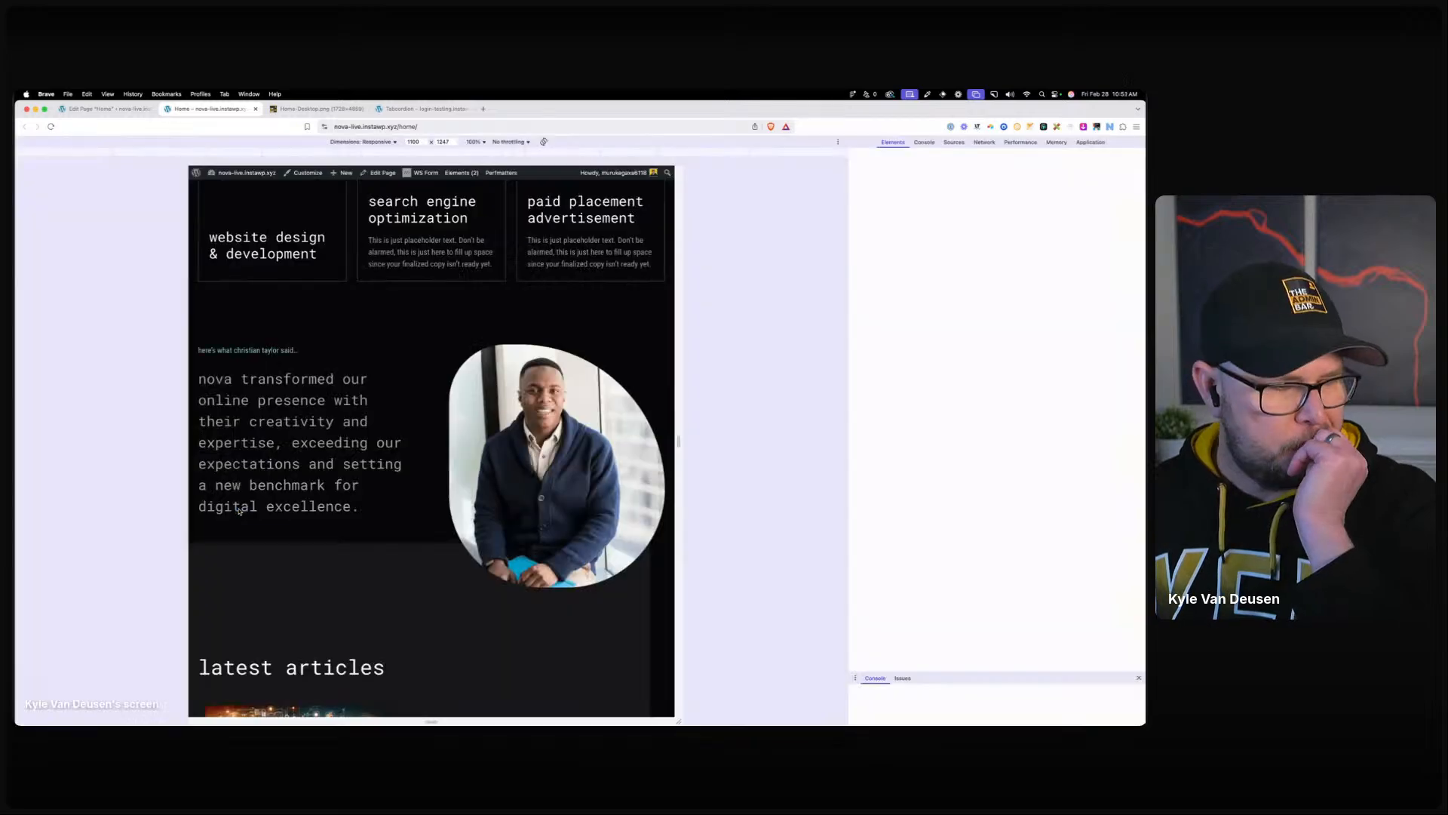
{"action": "double_click", "coordinate": [679, 343]}
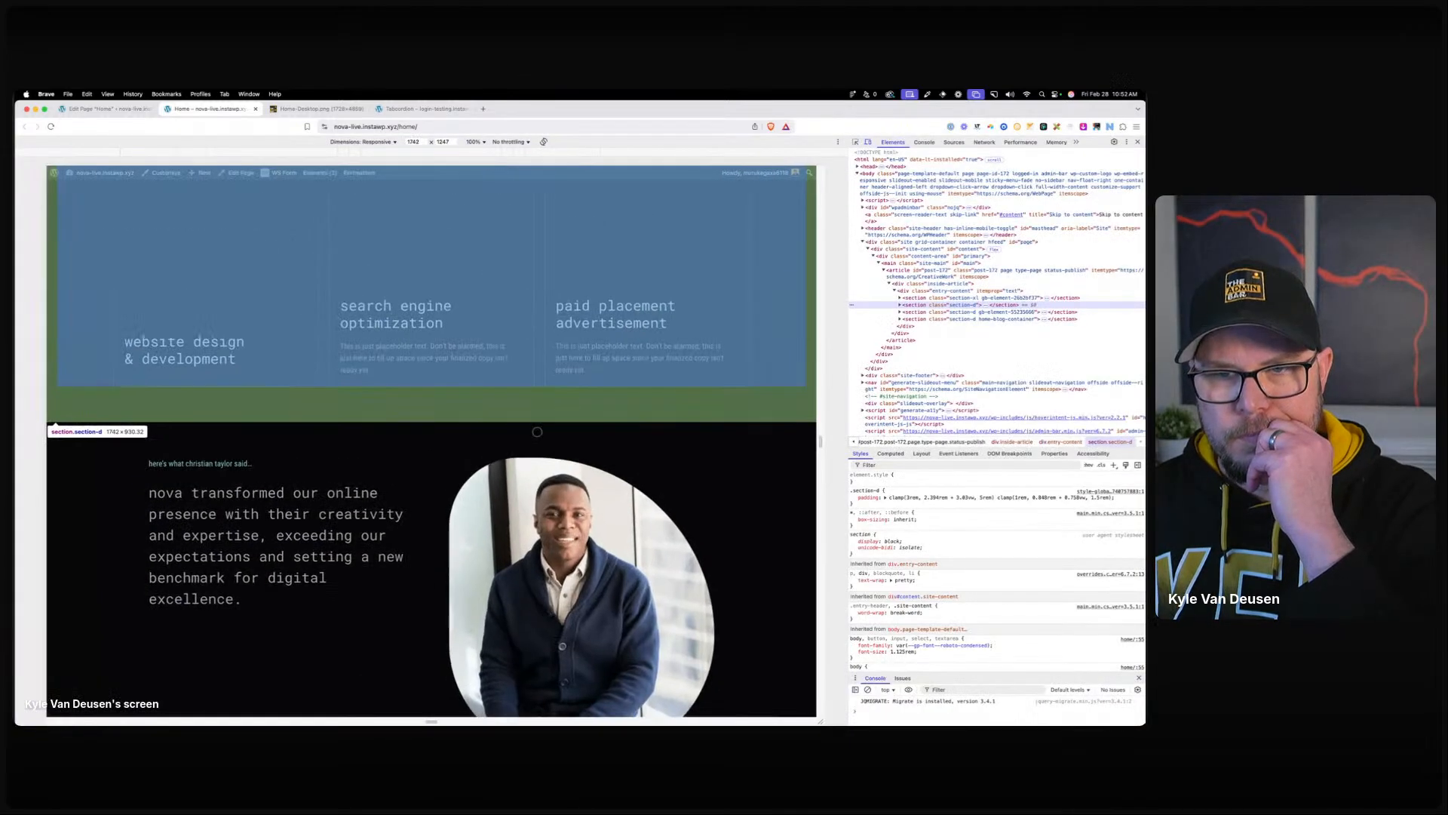
{"action": "scroll", "coordinate": [572, 413], "scroll_direction": "down", "scroll_amount": 10}
{"action": "scroll", "coordinate": [528, 423], "scroll_direction": "up", "scroll_amount": 10}
{"action": "key", "text": "super+shift+c"}
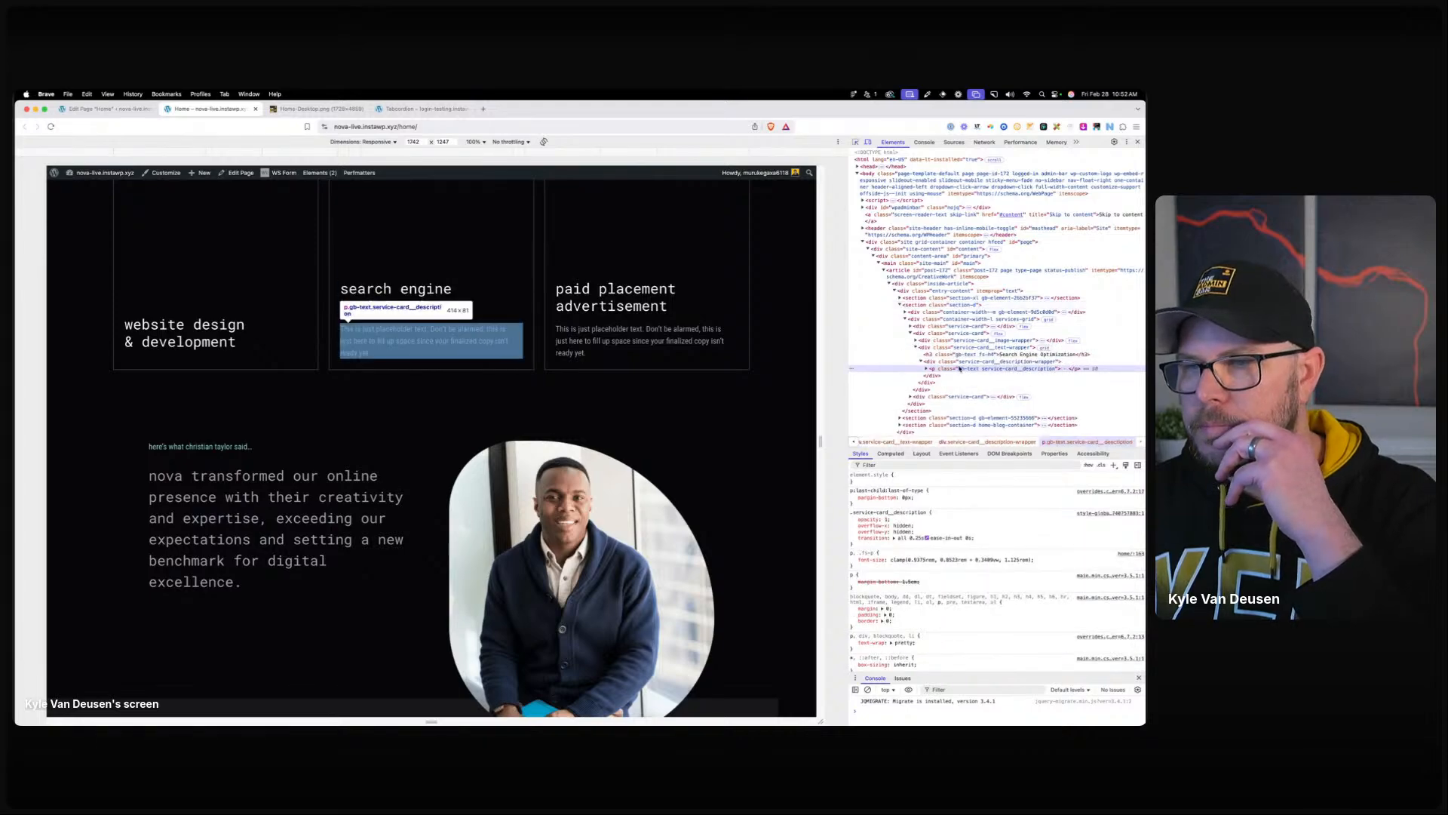
{"action": "left_click", "coordinate": [965, 363]}
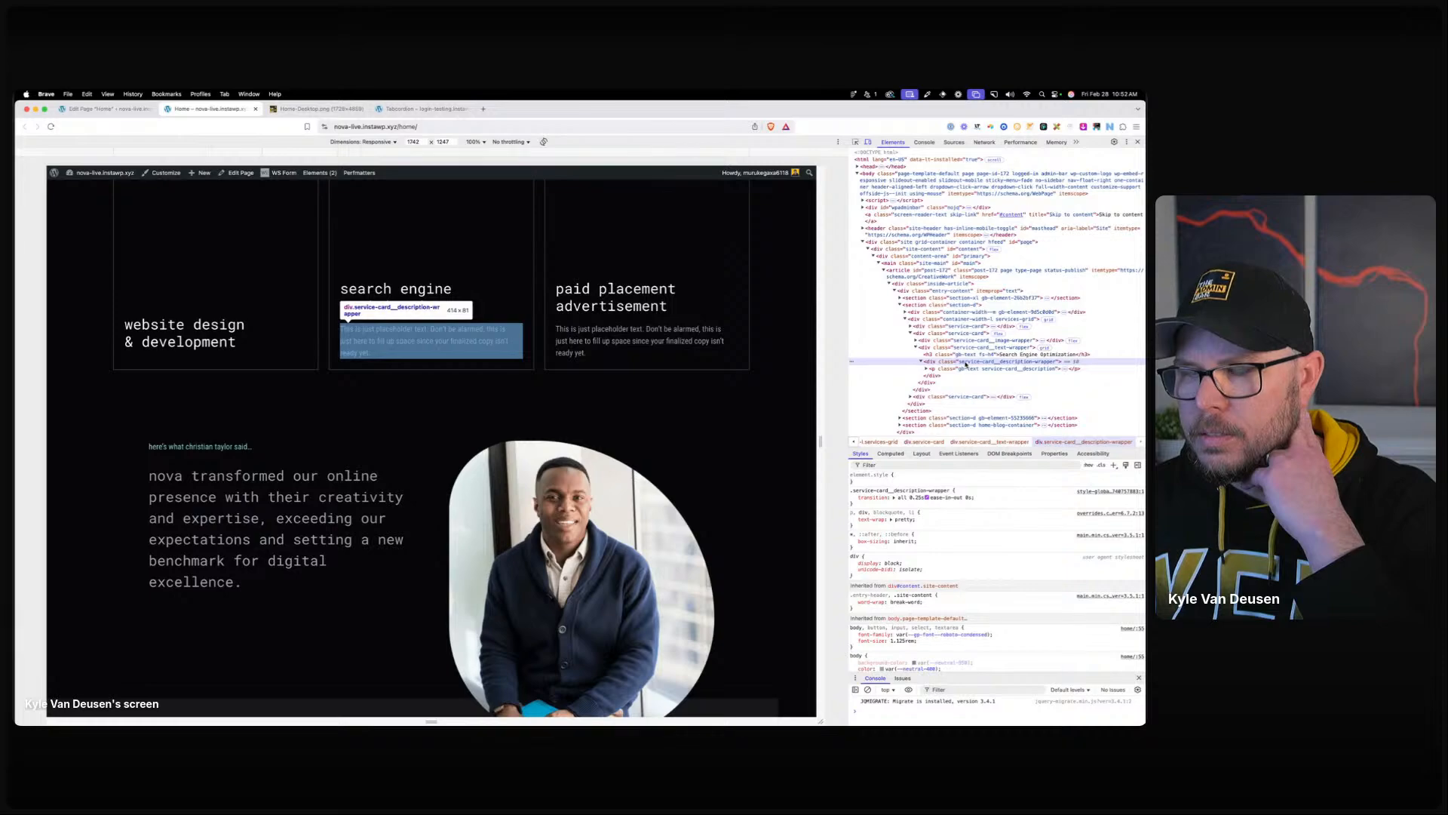
Set the first card's Grid block display back to Default.
{"action": "left_click", "coordinate": [114, 109]}
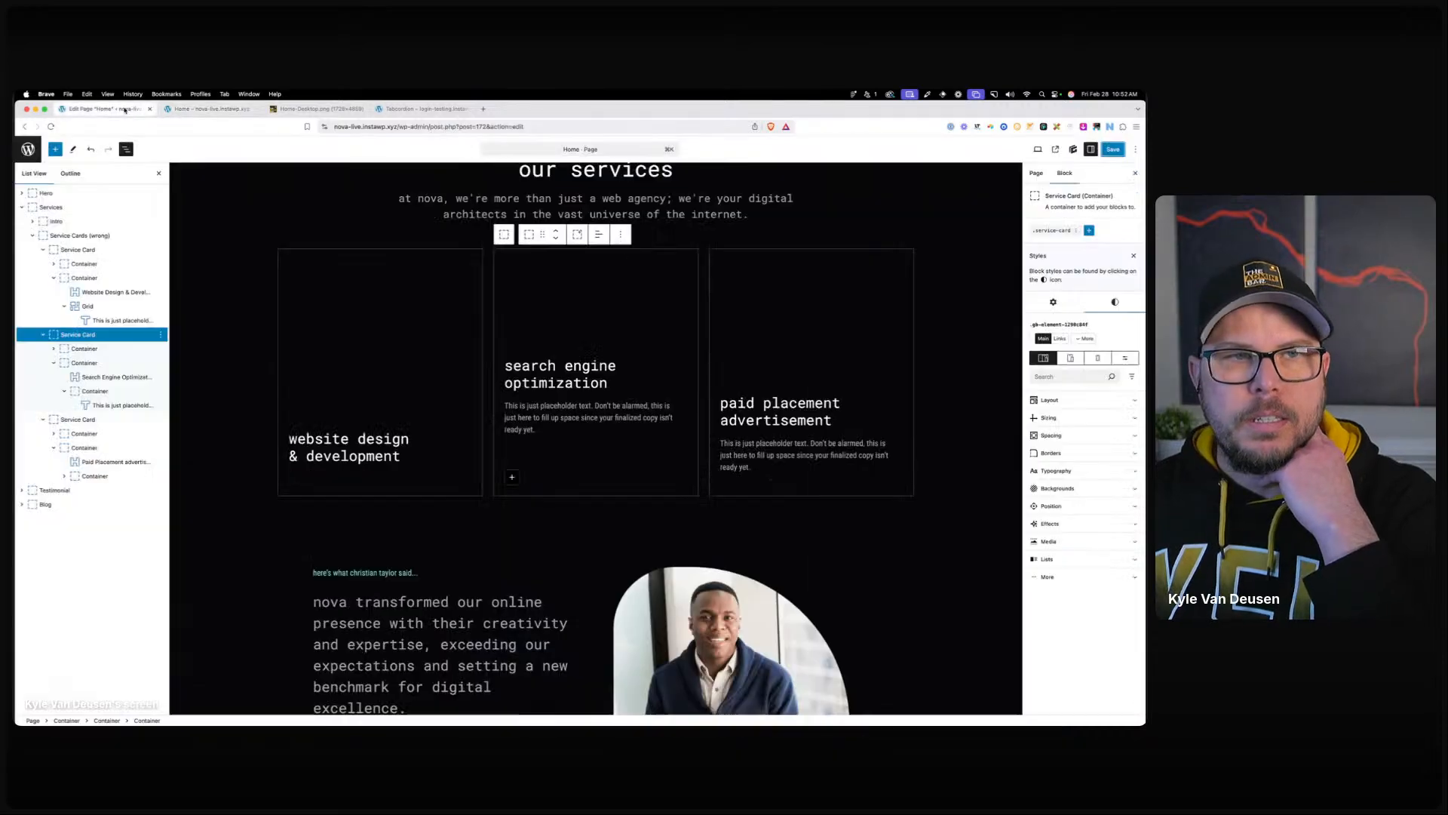
{"action": "left_click", "coordinate": [88, 306]}
{"action": "scroll", "coordinate": [1074, 480], "scroll_direction": "down", "scroll_amount": 1}
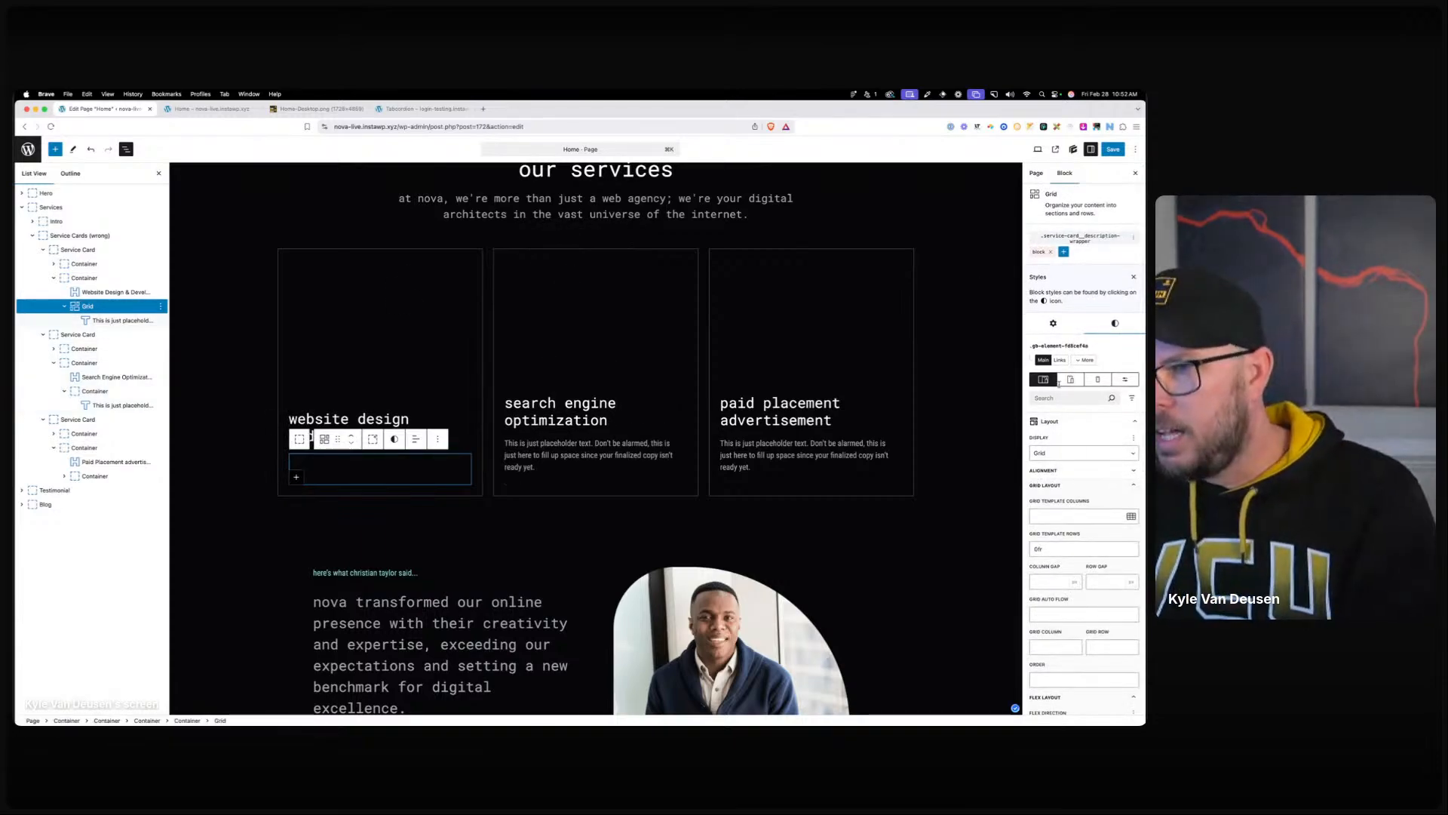
{"action": "left_click", "coordinate": [1078, 453]}
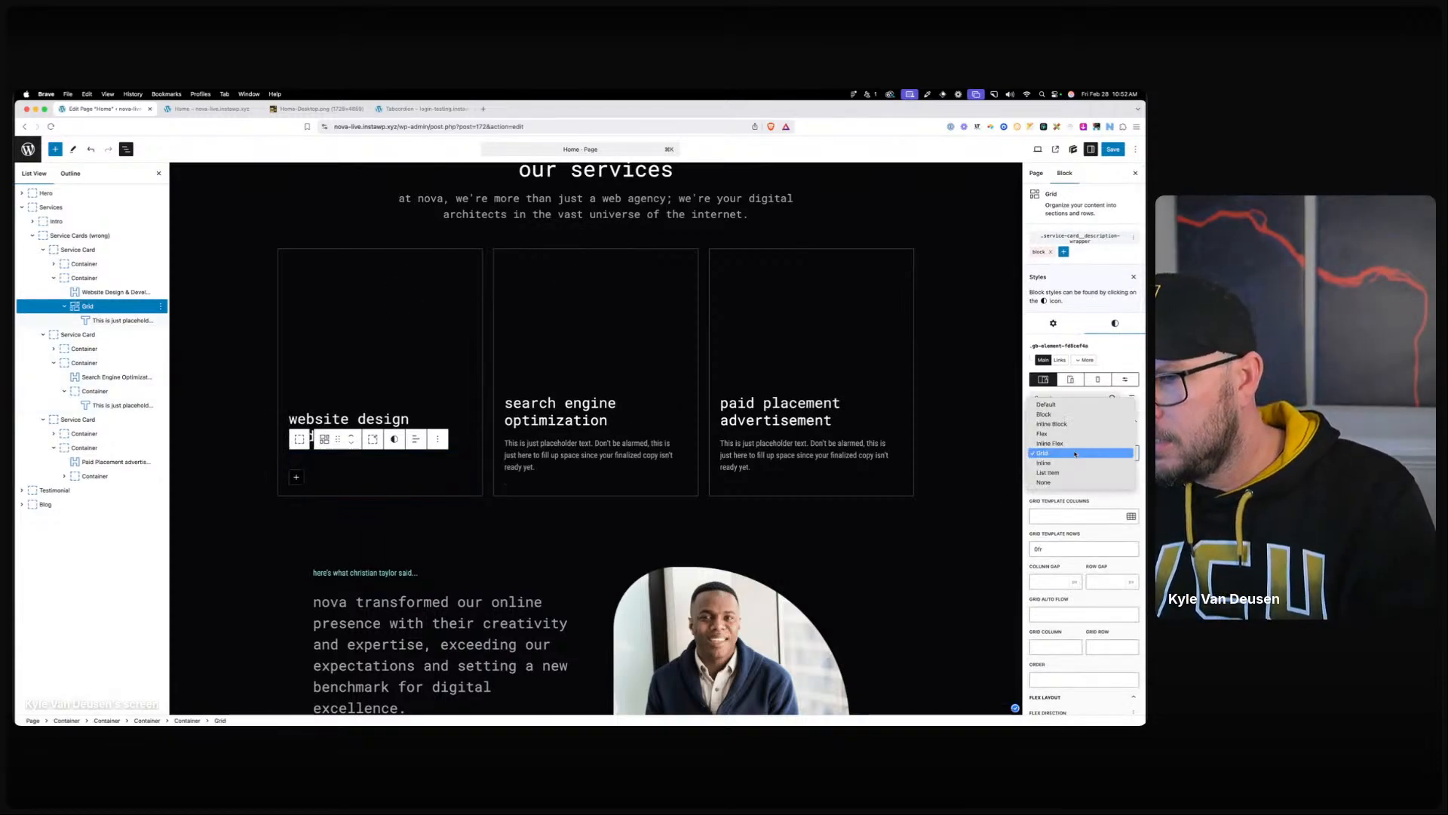
{"action": "left_click", "coordinate": [1048, 408]}
Give the .service-card__description-wrapper class Grid display with grid template rows 0fr.
{"action": "left_click", "coordinate": [1072, 239]}
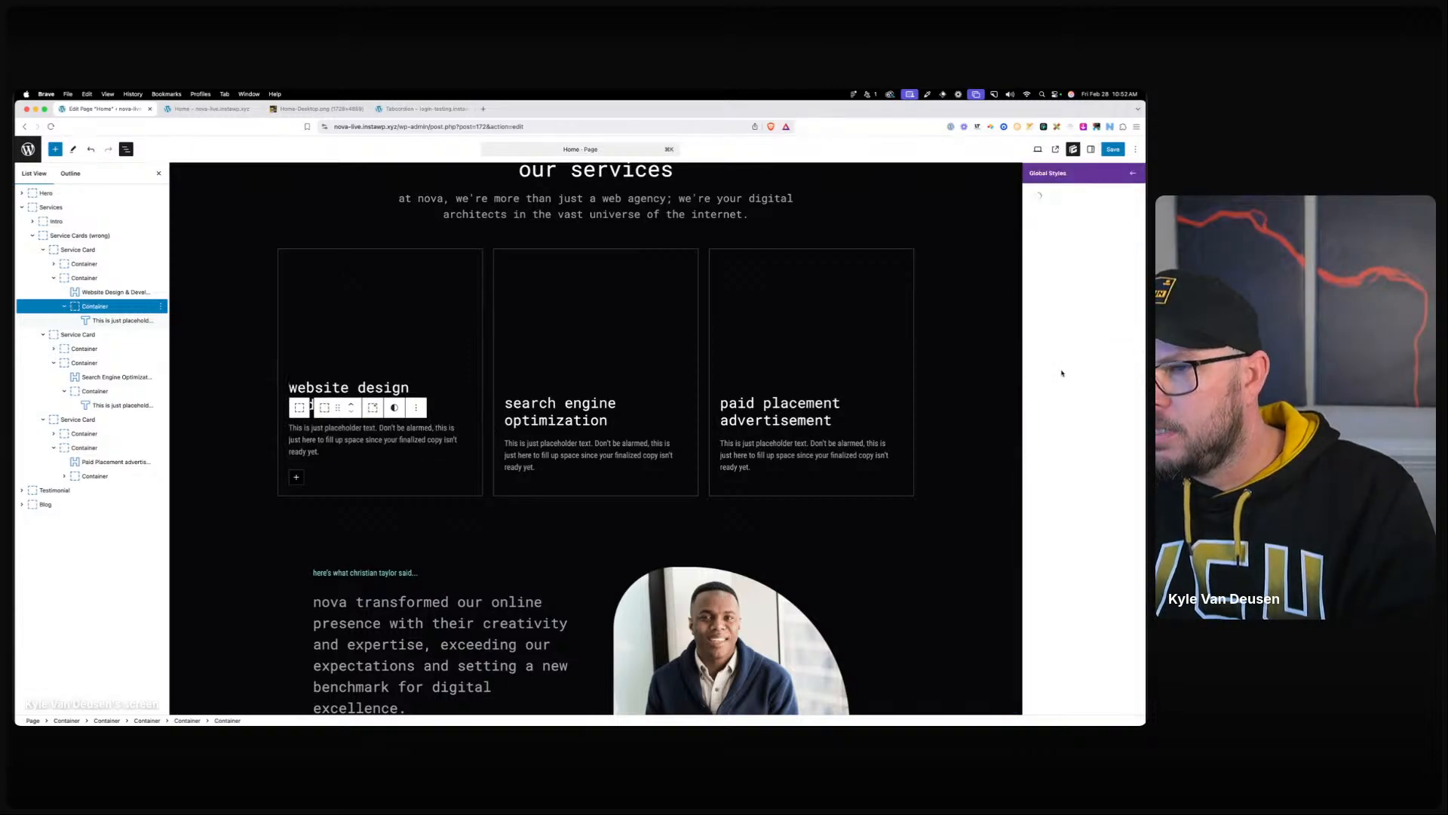
{"action": "left_click", "coordinate": [1050, 269]}
{"action": "left_click", "coordinate": [1061, 302]}
{"action": "left_click", "coordinate": [1056, 340]}
{"action": "left_click", "coordinate": [1054, 398]}
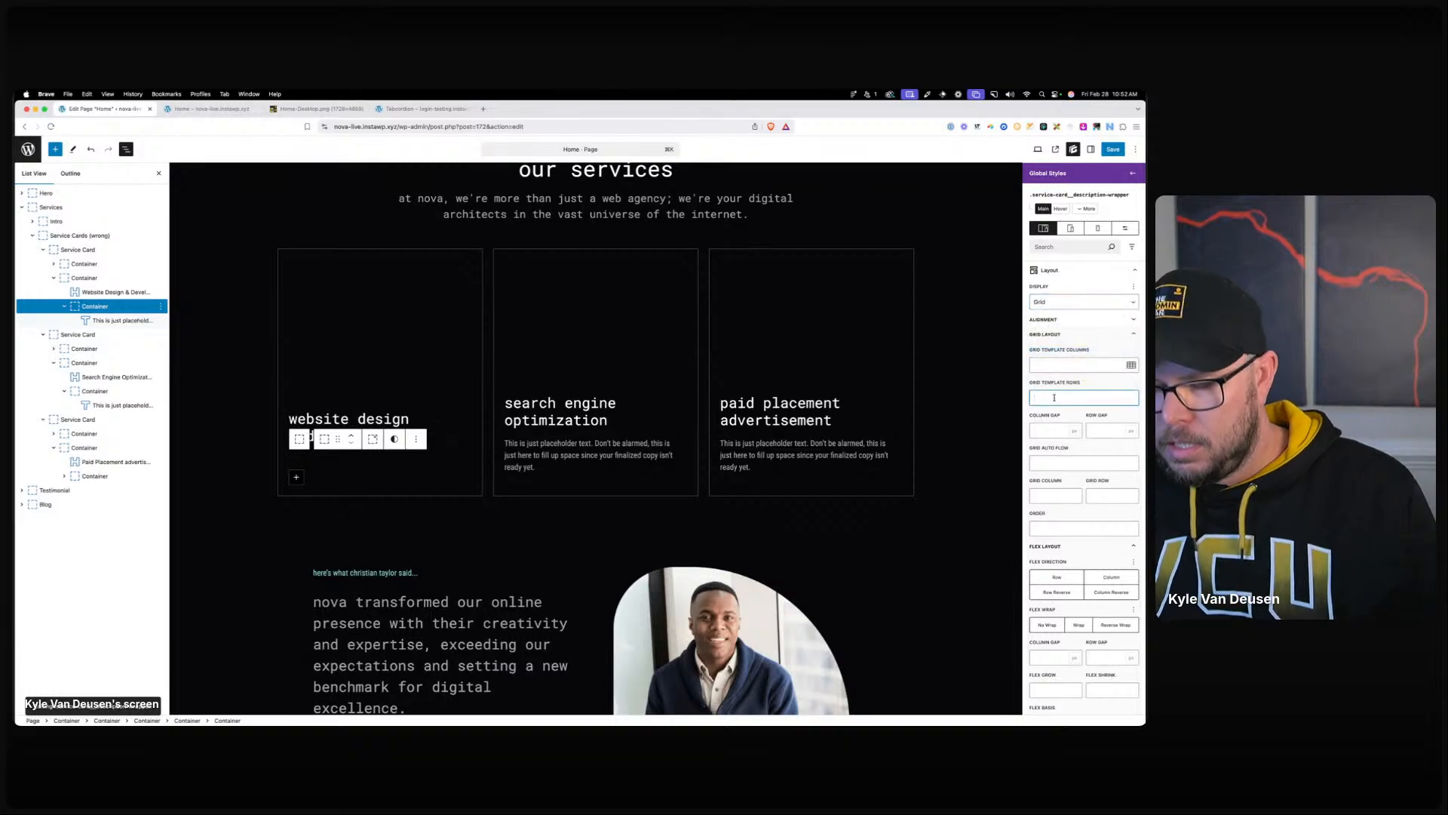
{"action": "type", "text": "0fr"}
Save, reload the live home page and confirm descriptions stay collapsed until a card is hovered.
{"action": "left_click", "coordinate": [1113, 150]}
{"action": "left_click", "coordinate": [1113, 149]}
{"action": "left_click", "coordinate": [233, 110]}
{"action": "left_click", "coordinate": [362, 126]}
{"action": "key", "text": "Return"}
{"action": "scroll", "coordinate": [442, 411], "scroll_direction": "down", "scroll_amount": 15}
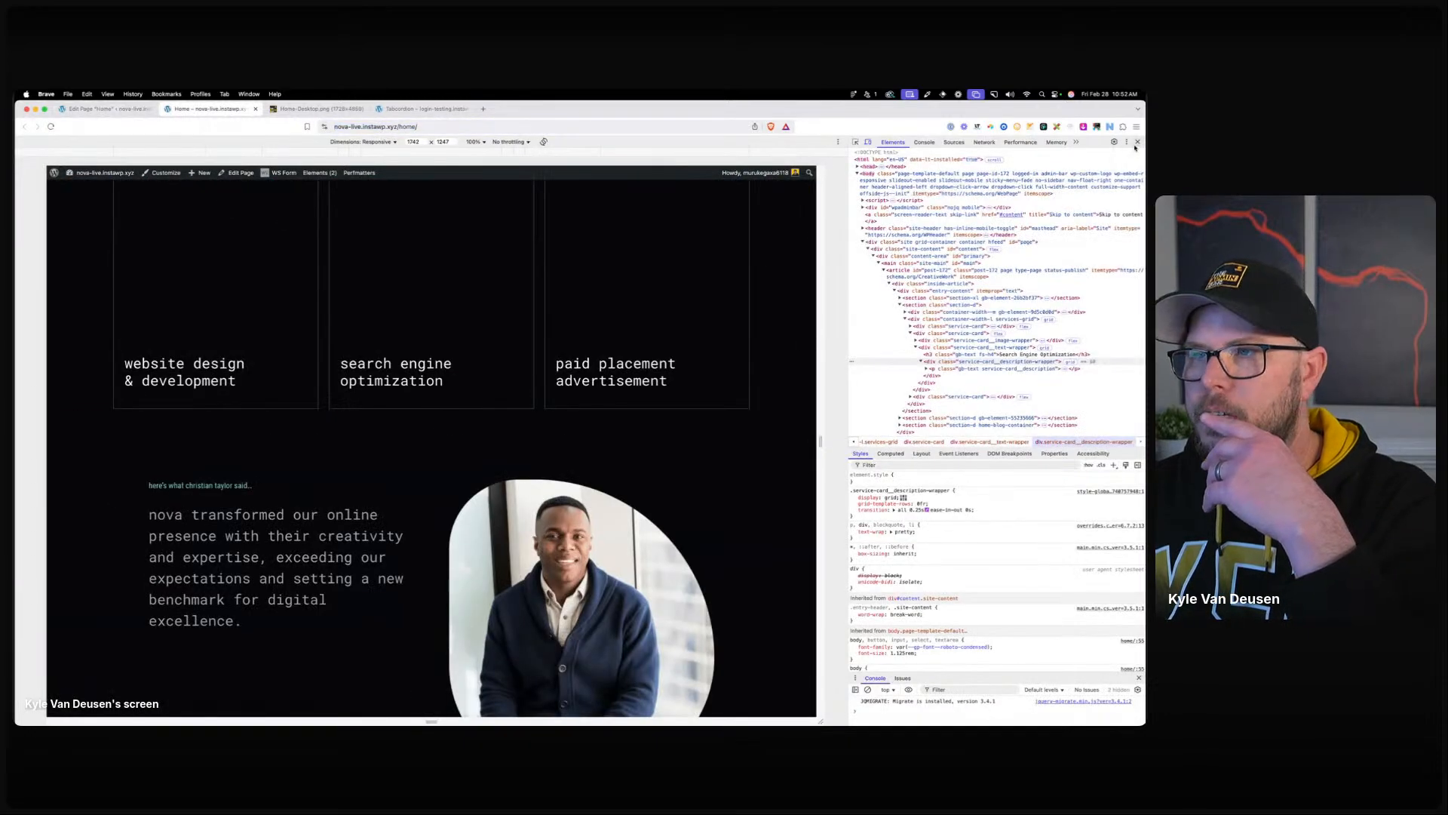
{"action": "left_click", "coordinate": [1137, 142]}
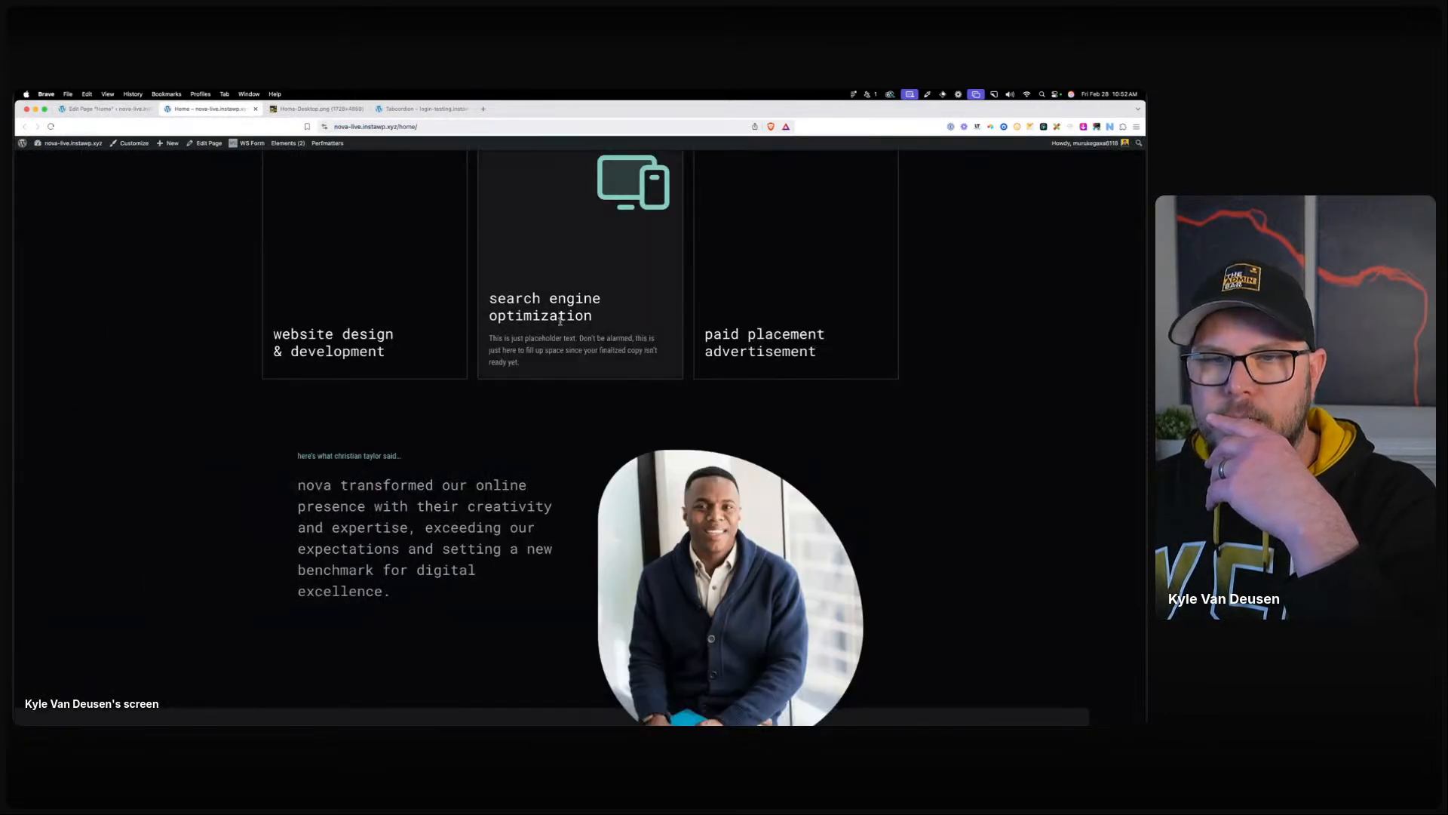
{"action": "mouse_move", "coordinate": [787, 312]}
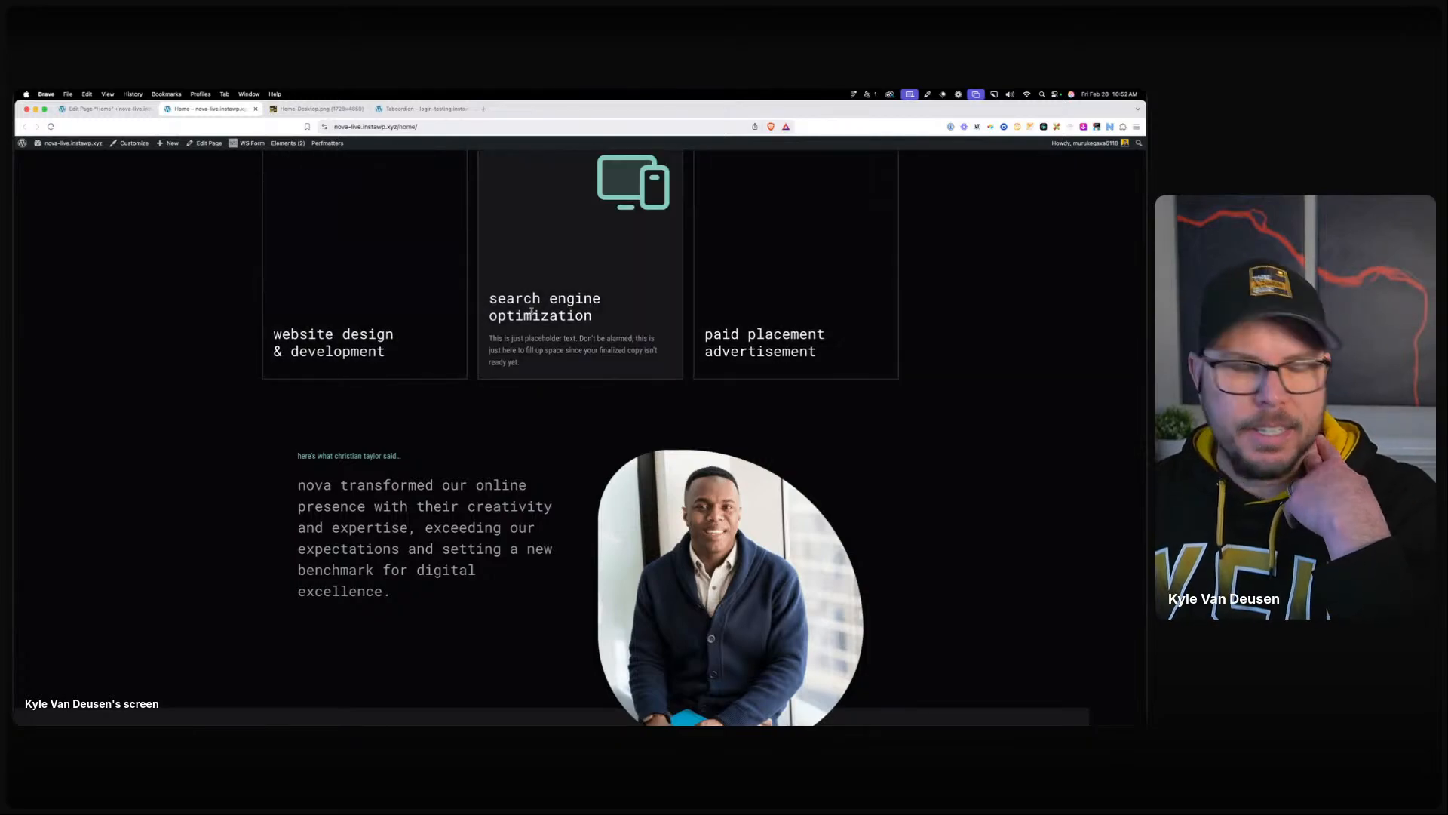
{"action": "scroll", "coordinate": [208, 403], "scroll_direction": "up", "scroll_amount": 5}
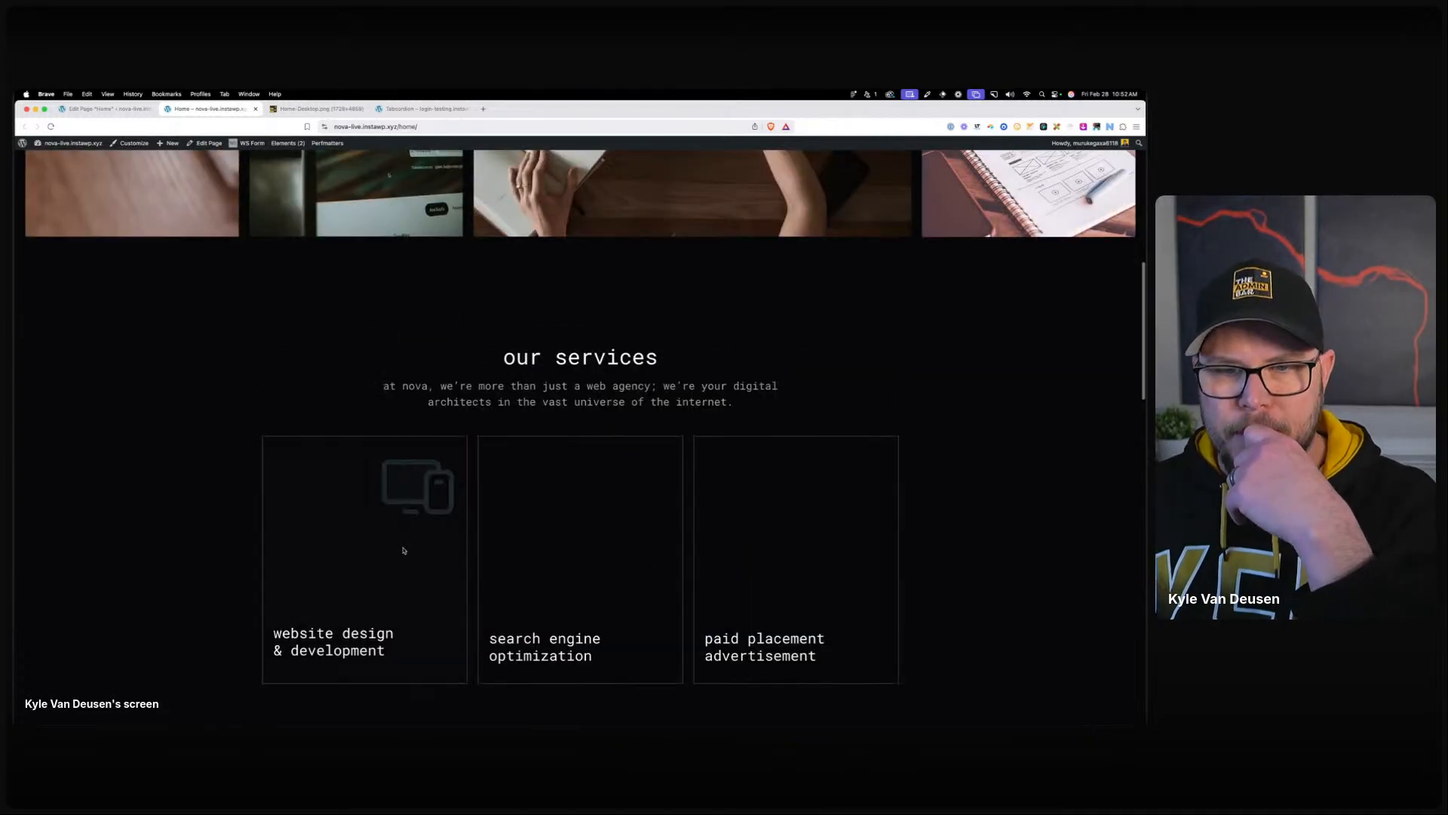
{"action": "mouse_move", "coordinate": [817, 539]}
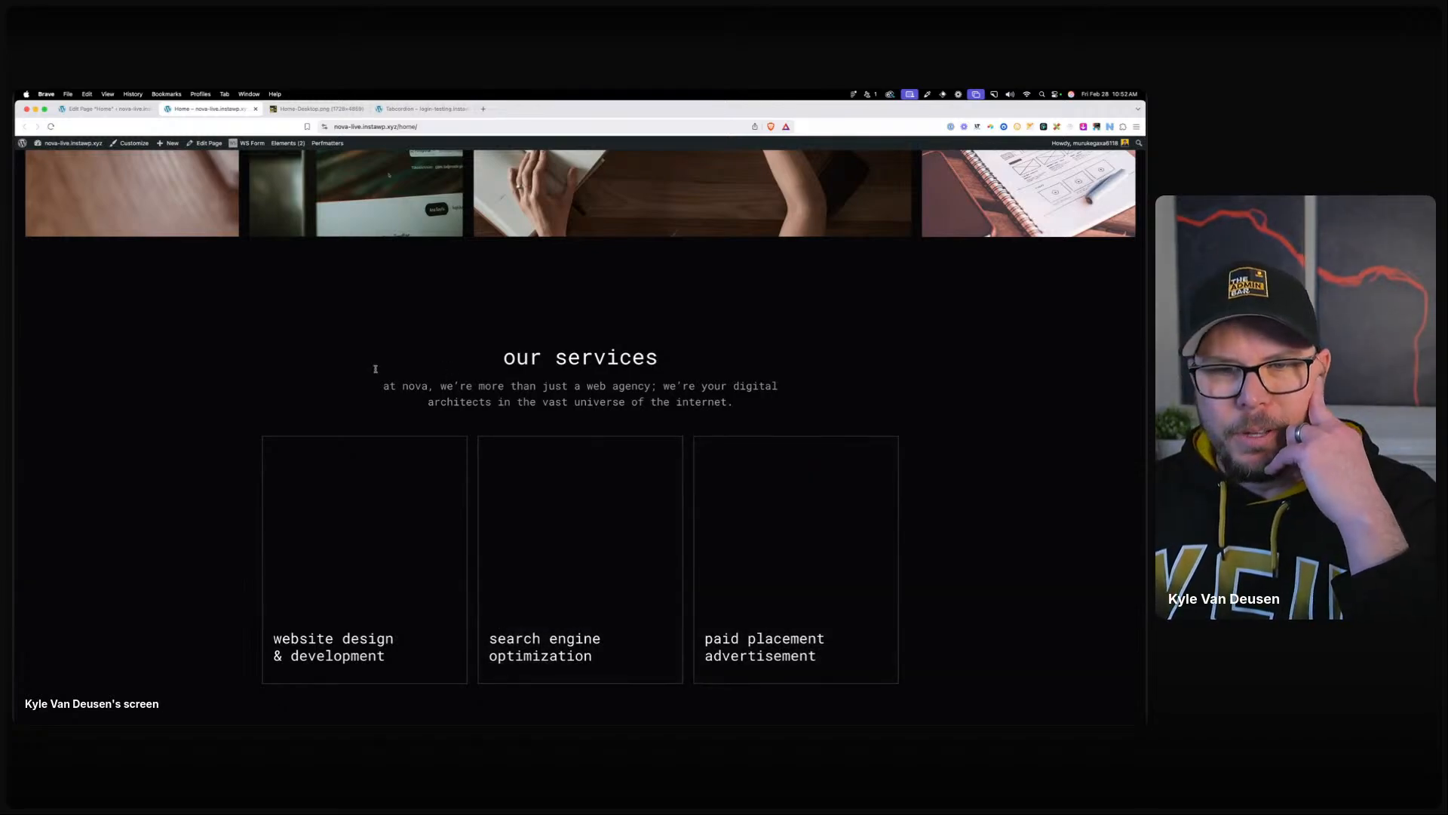
{"action": "left_click", "coordinate": [83, 110]}
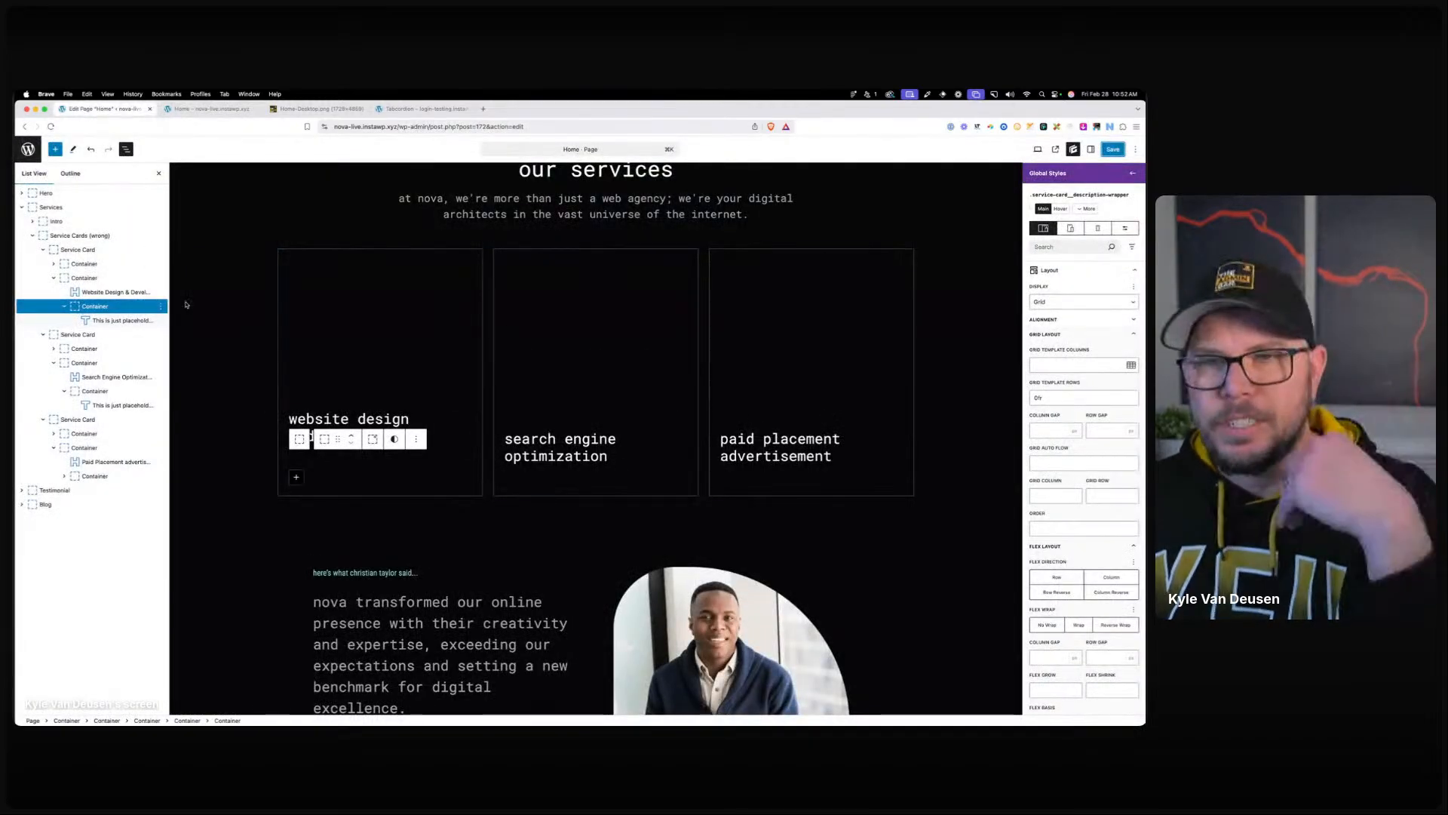
At the tablet breakpoint, set the grid template rows to 1fr.
{"action": "left_click", "coordinate": [1071, 228]}
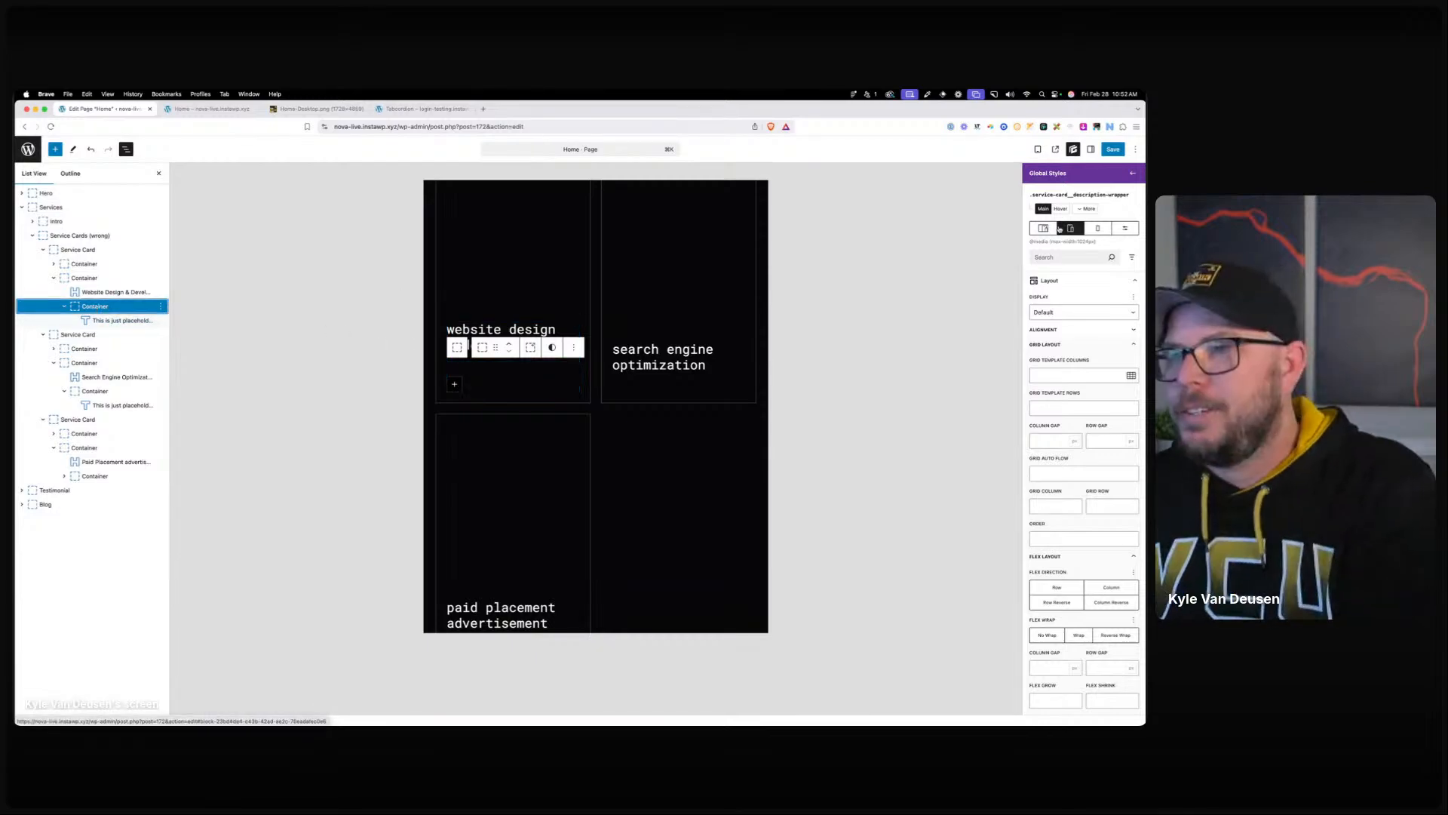
{"action": "left_click", "coordinate": [1056, 405]}
{"action": "type", "text": "1fr"}
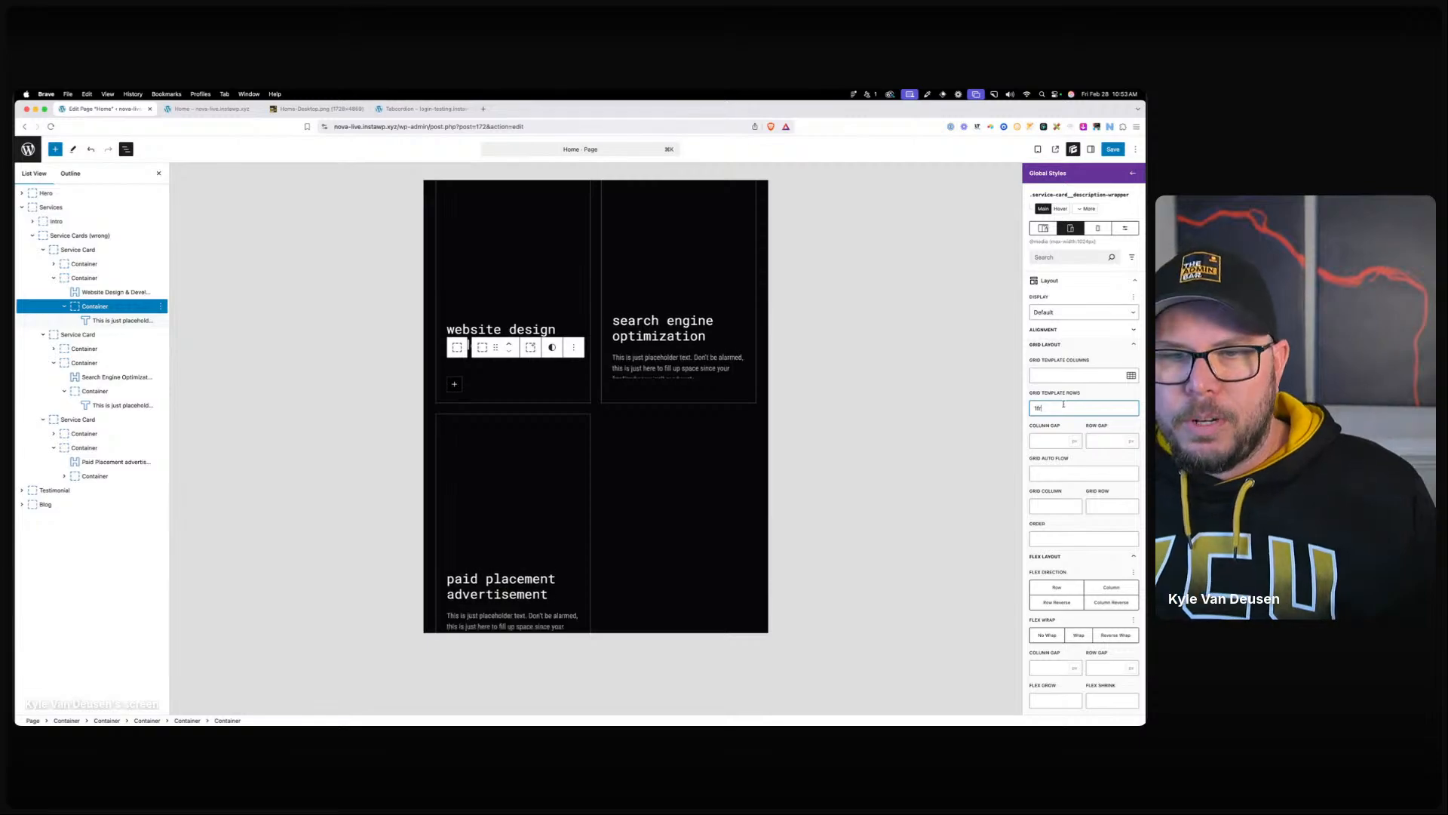
Enter 100 in the description class's shared styles for the search engine card's text.
{"action": "left_click", "coordinate": [671, 366]}
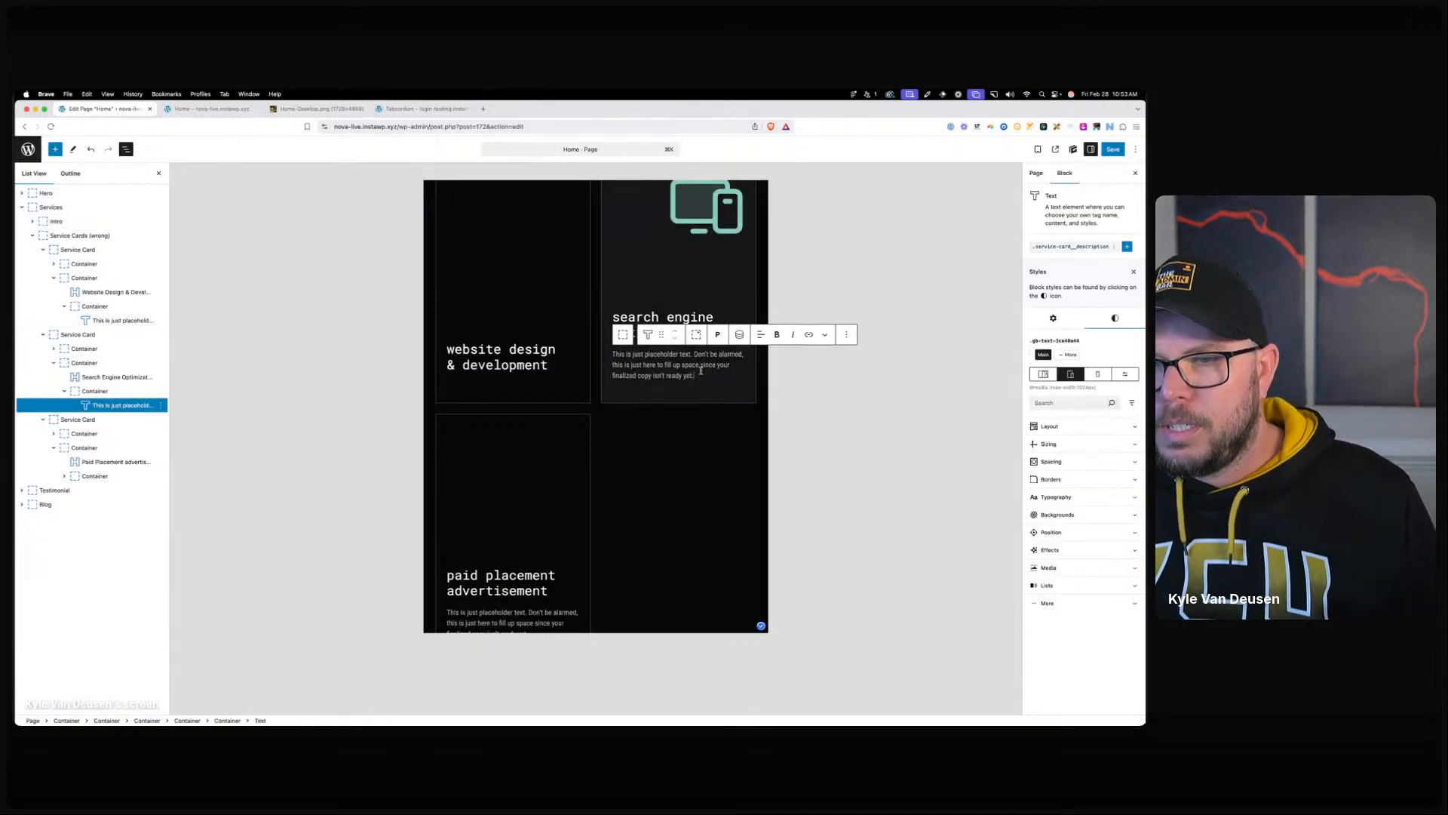
{"action": "left_click", "coordinate": [1056, 248]}
{"action": "scroll", "coordinate": [1076, 566], "scroll_direction": "down", "scroll_amount": 5}
{"action": "type", "text": "100"}
{"action": "scroll", "coordinate": [641, 451], "scroll_direction": "up", "scroll_amount": 1}
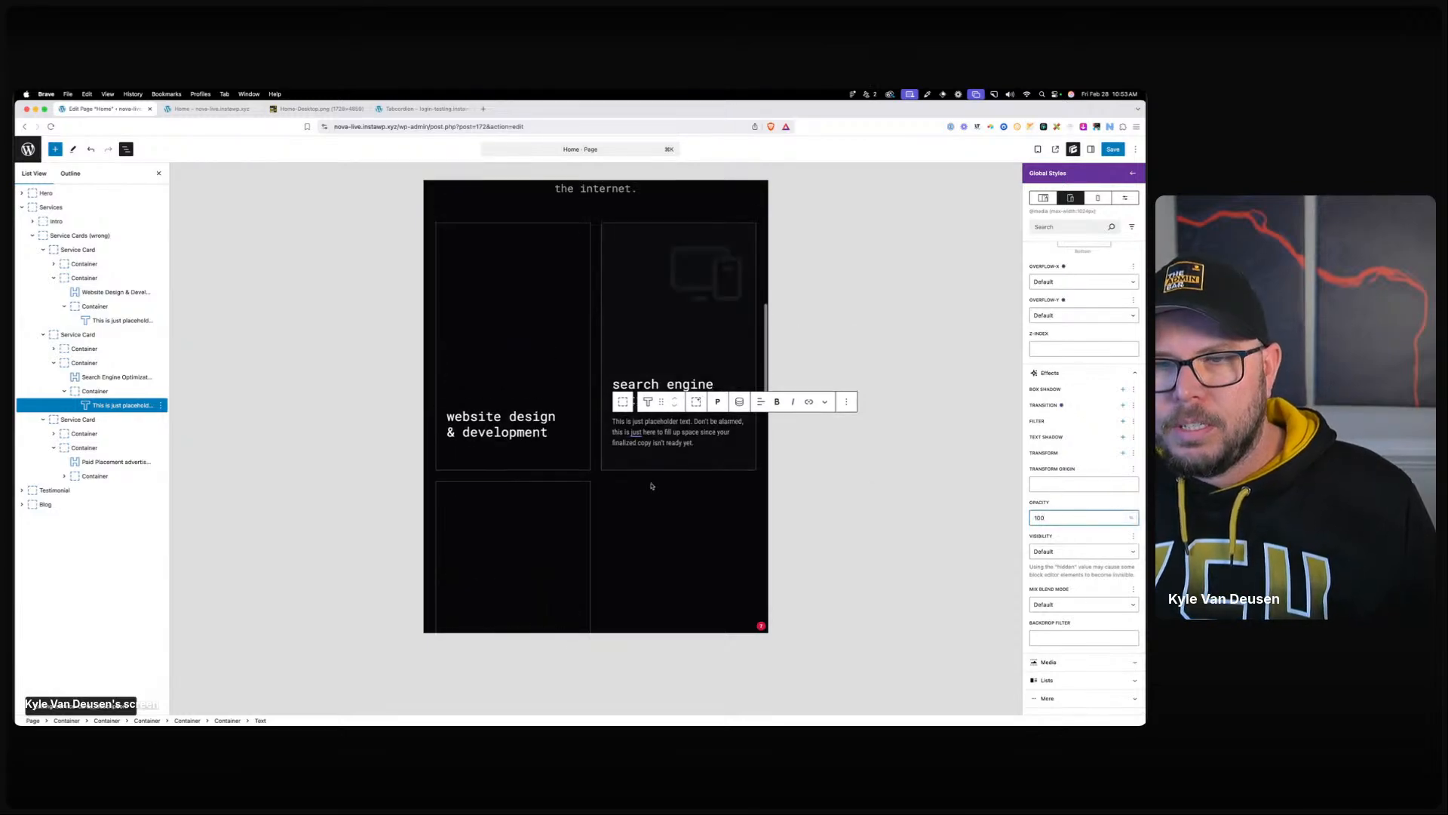
Clear the description wrapper's Grid Template Rows in the desktop preview.
{"action": "left_click", "coordinate": [491, 448]}
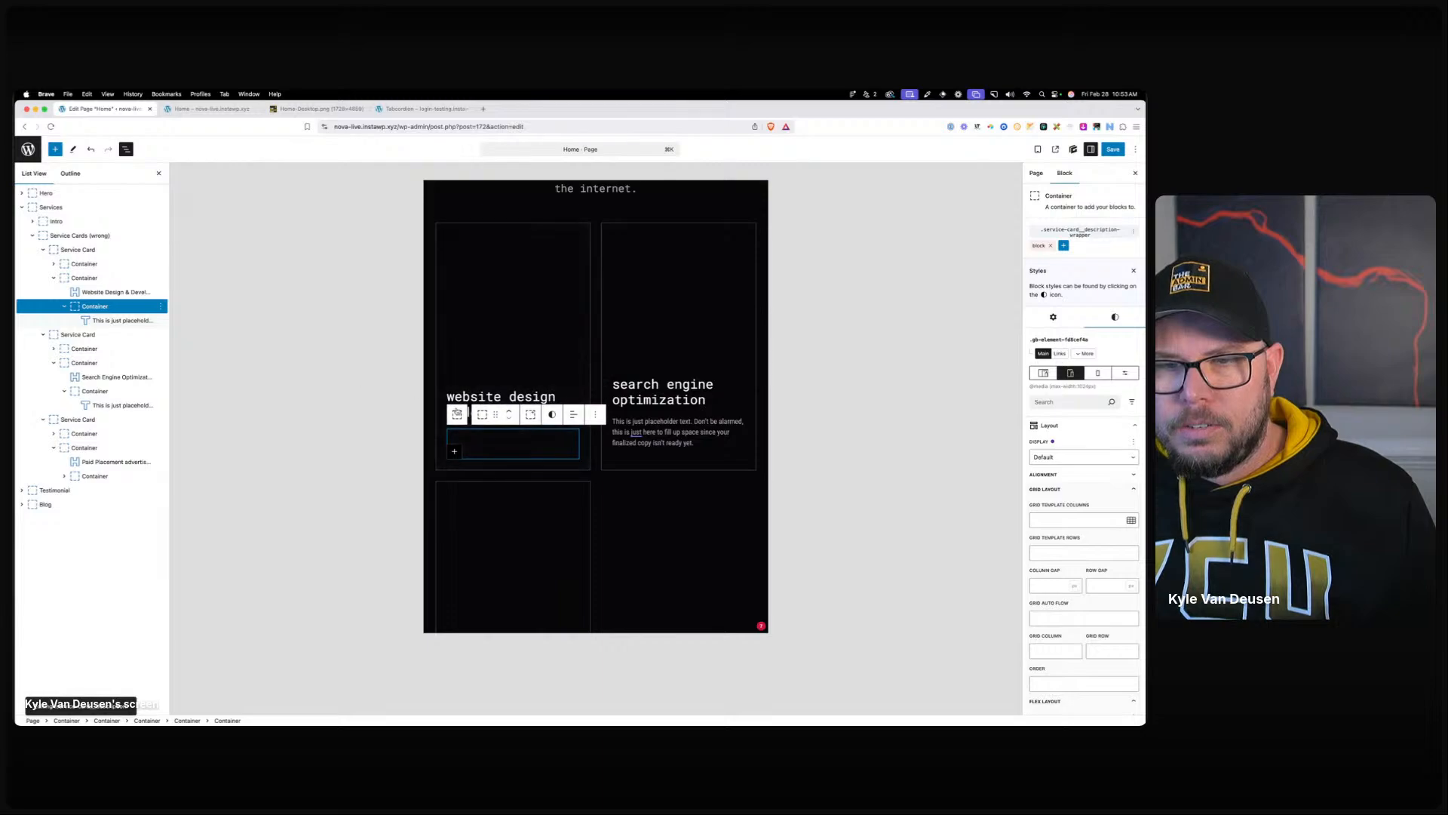
{"action": "scroll", "coordinate": [1071, 476], "scroll_direction": "down", "scroll_amount": 4}
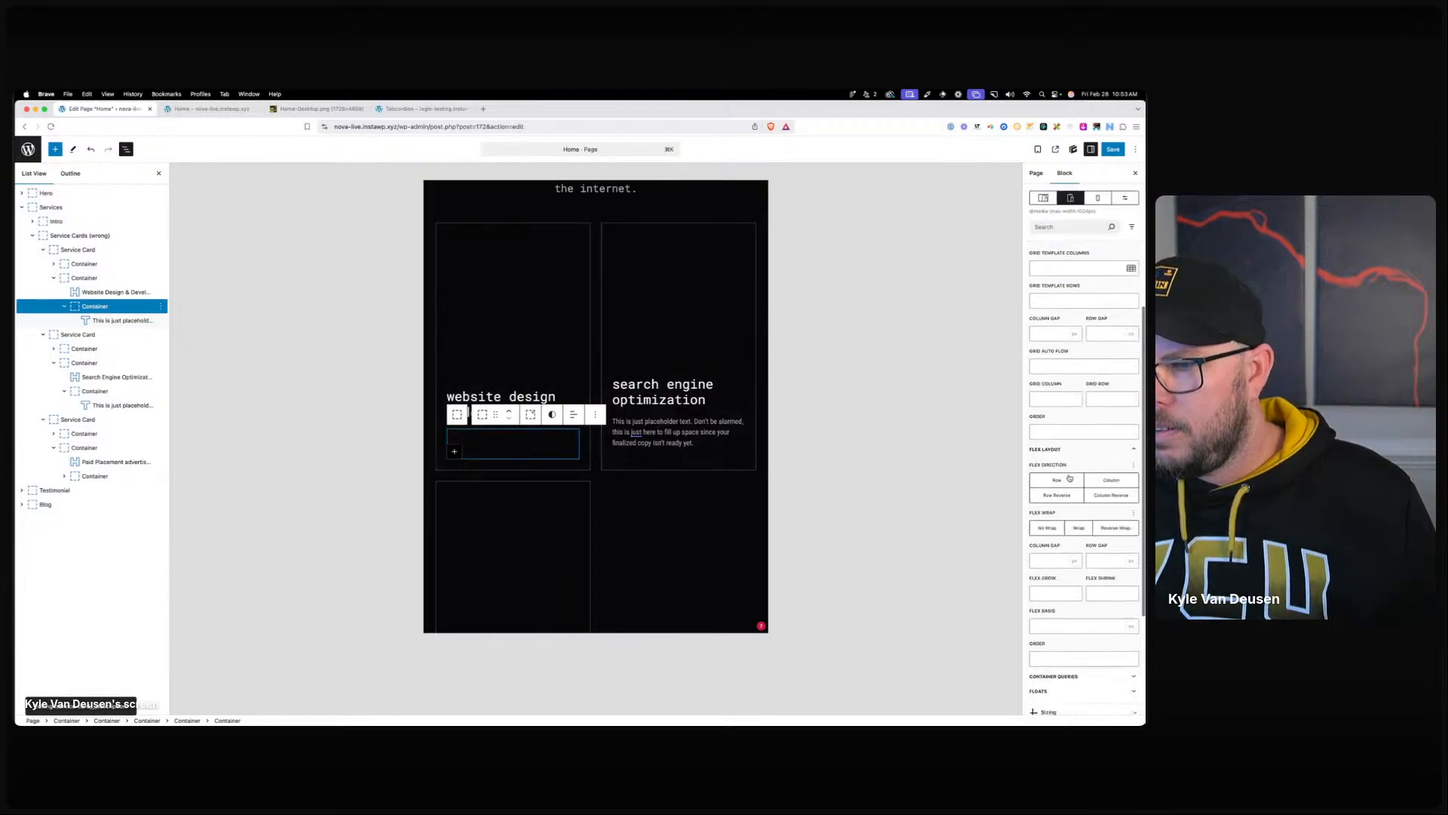
{"action": "scroll", "coordinate": [1069, 476], "scroll_direction": "up", "scroll_amount": 4}
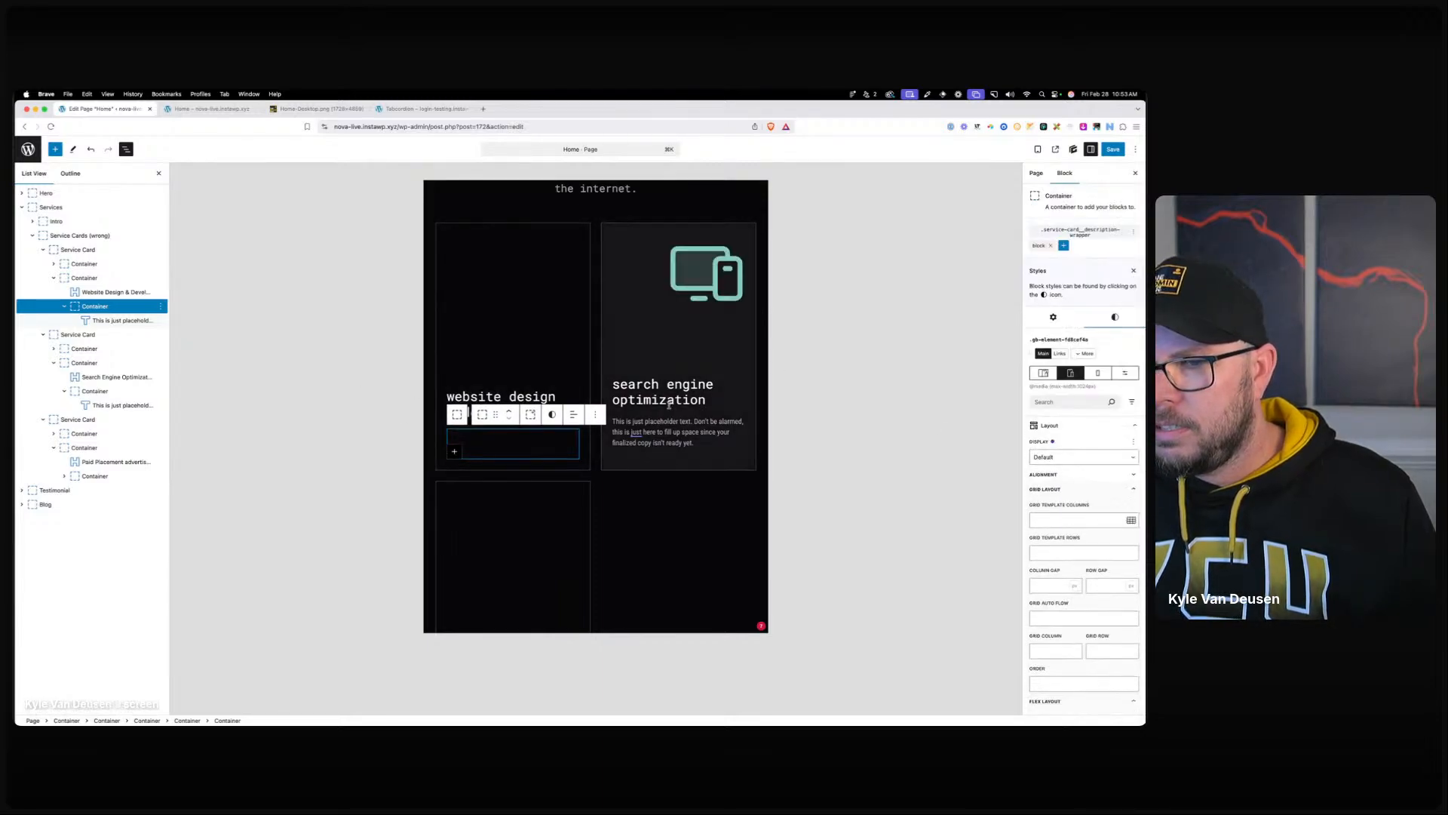
{"action": "scroll", "coordinate": [692, 452], "scroll_direction": "down", "scroll_amount": 5}
{"action": "scroll", "coordinate": [687, 442], "scroll_direction": "up", "scroll_amount": 3}
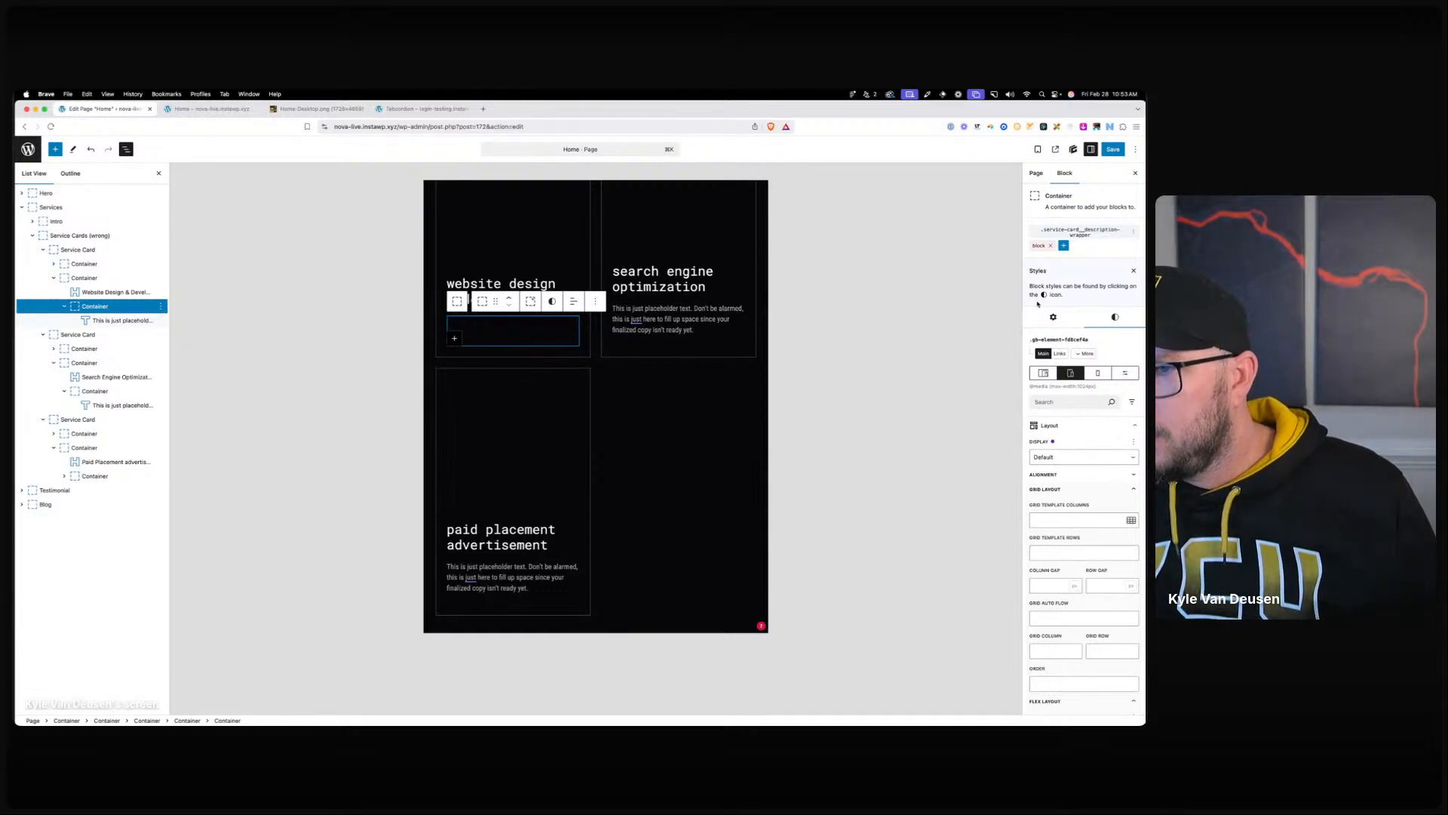
{"action": "left_click", "coordinate": [1039, 372]}
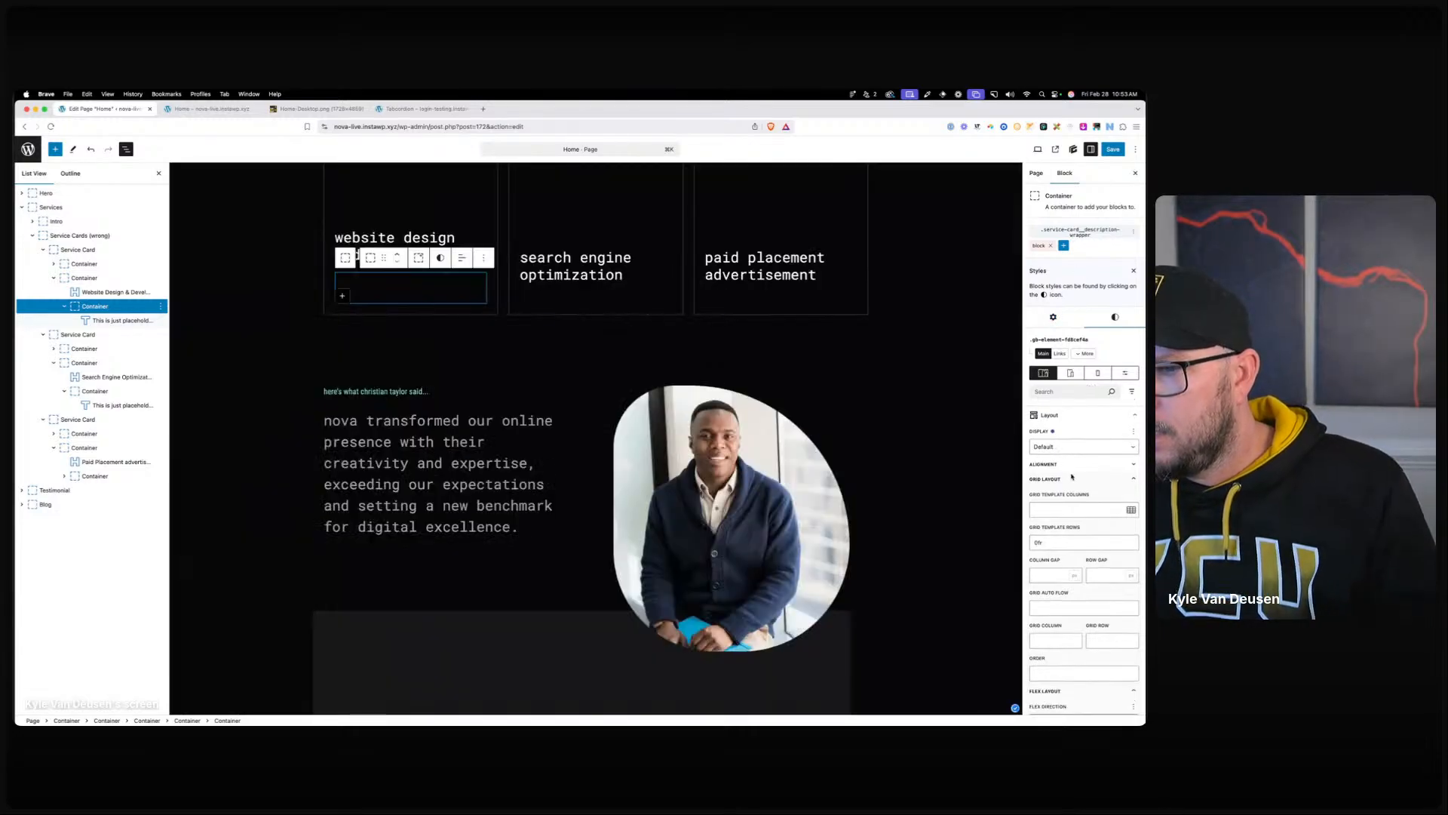
{"action": "left_click", "coordinate": [1079, 512]}
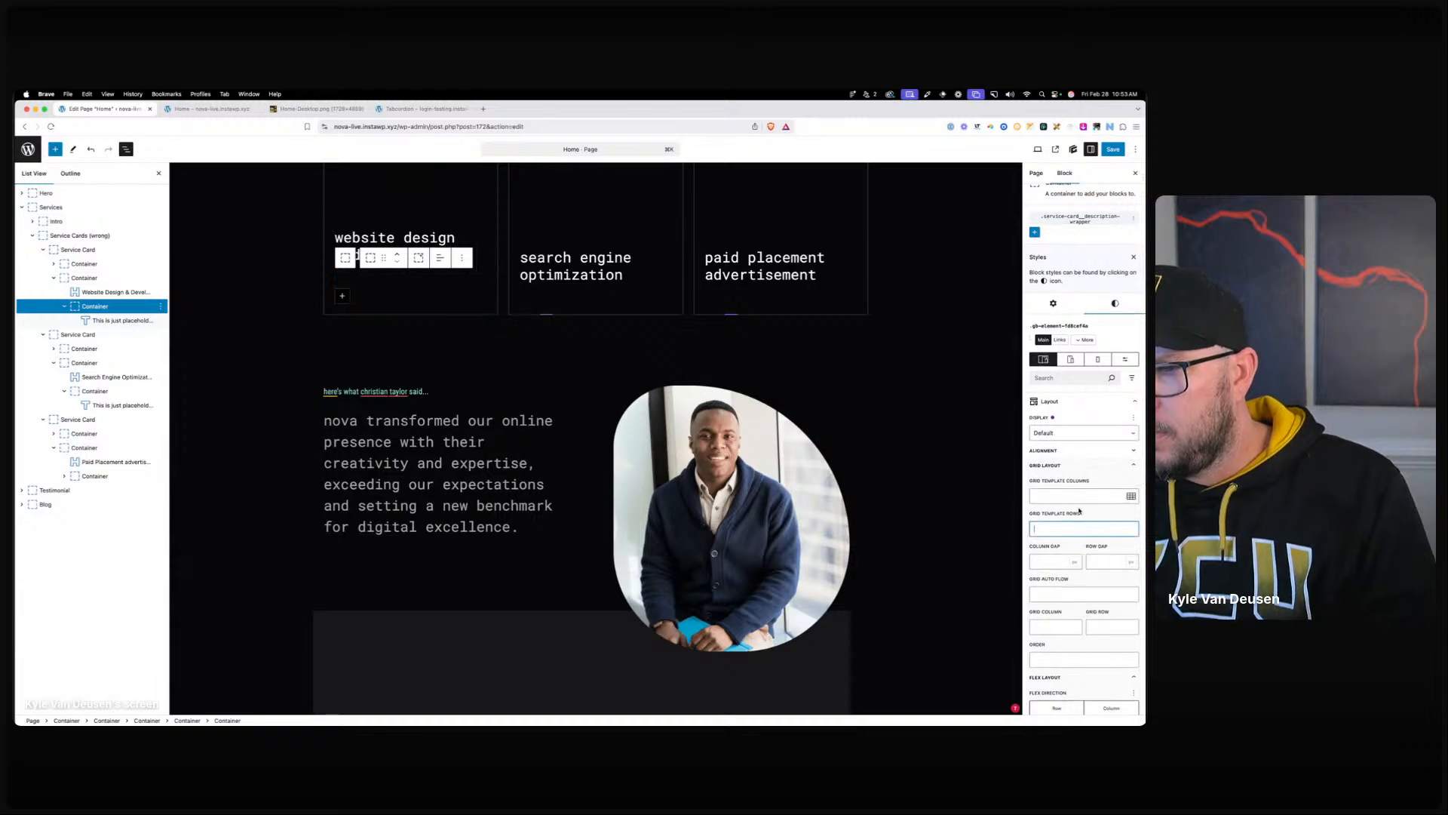
In tablet preview, adjust the image wrapper's opacity in its shared Global Styles.
{"action": "left_click", "coordinate": [1069, 360]}
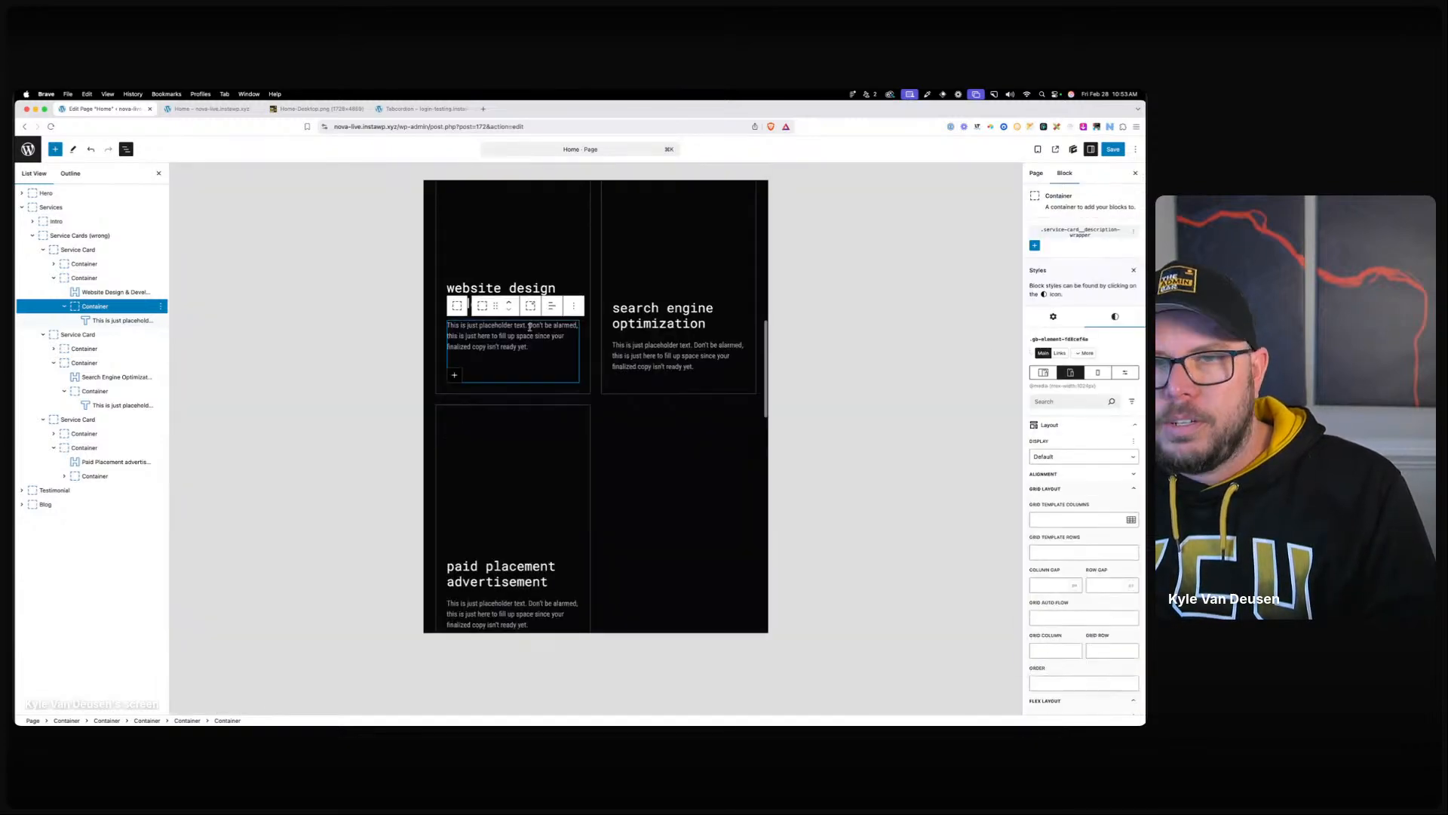
{"action": "left_click", "coordinate": [694, 491]}
{"action": "scroll", "coordinate": [694, 491], "scroll_direction": "up", "scroll_amount": 3}
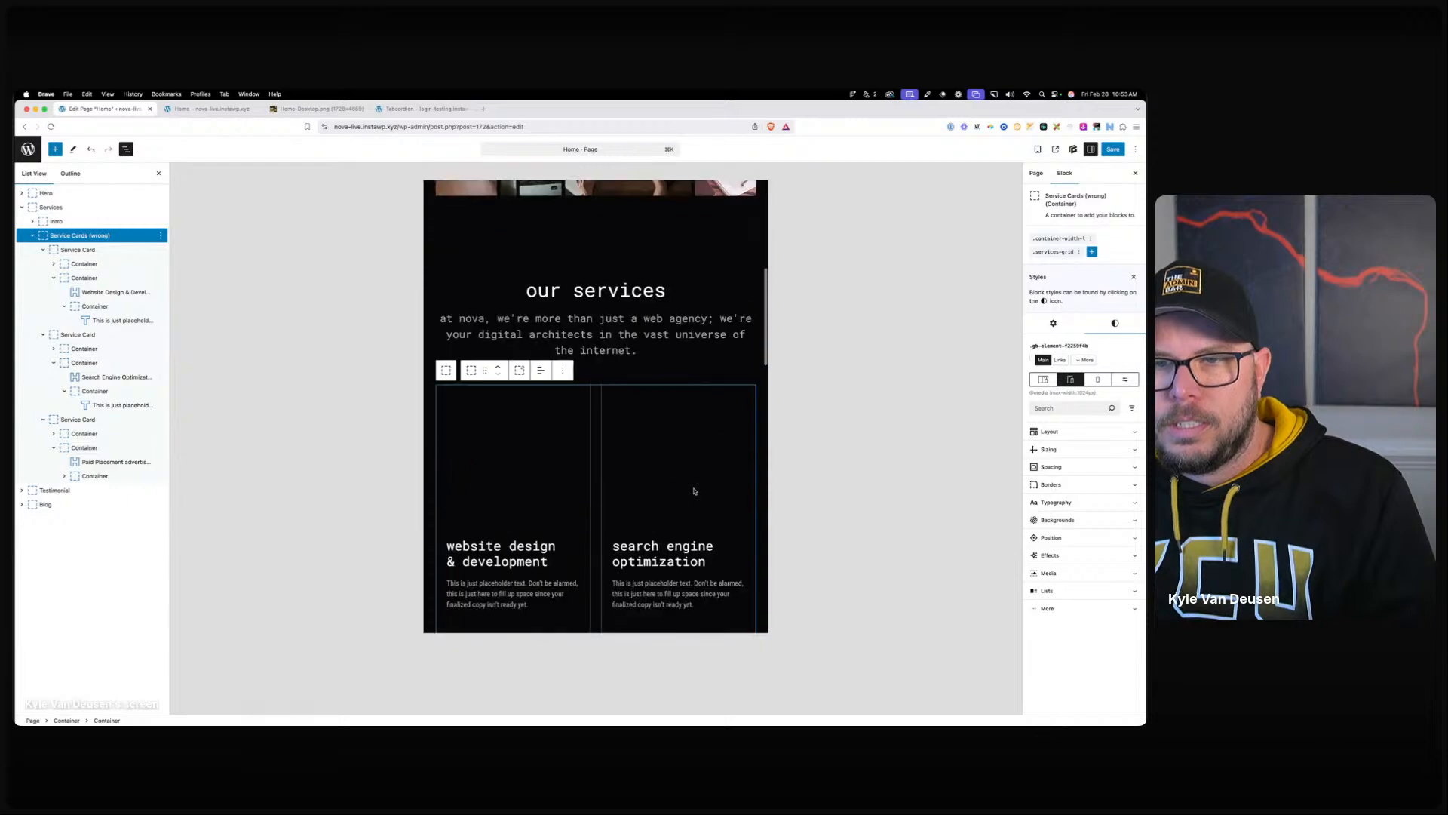
{"action": "left_click", "coordinate": [467, 427]}
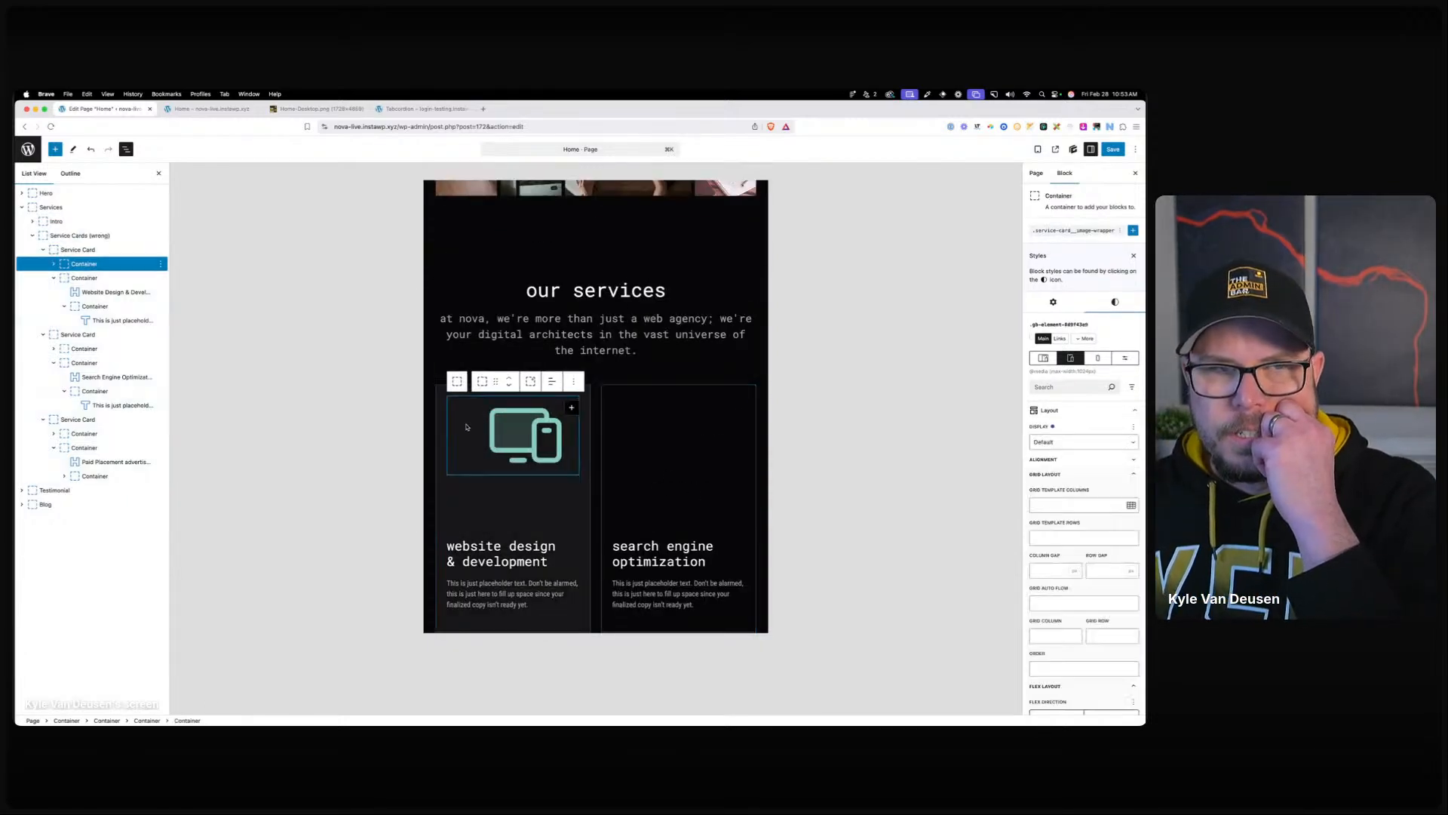
{"action": "left_click", "coordinate": [1074, 232]}
{"action": "scroll", "coordinate": [1057, 602], "scroll_direction": "down", "scroll_amount": 8}
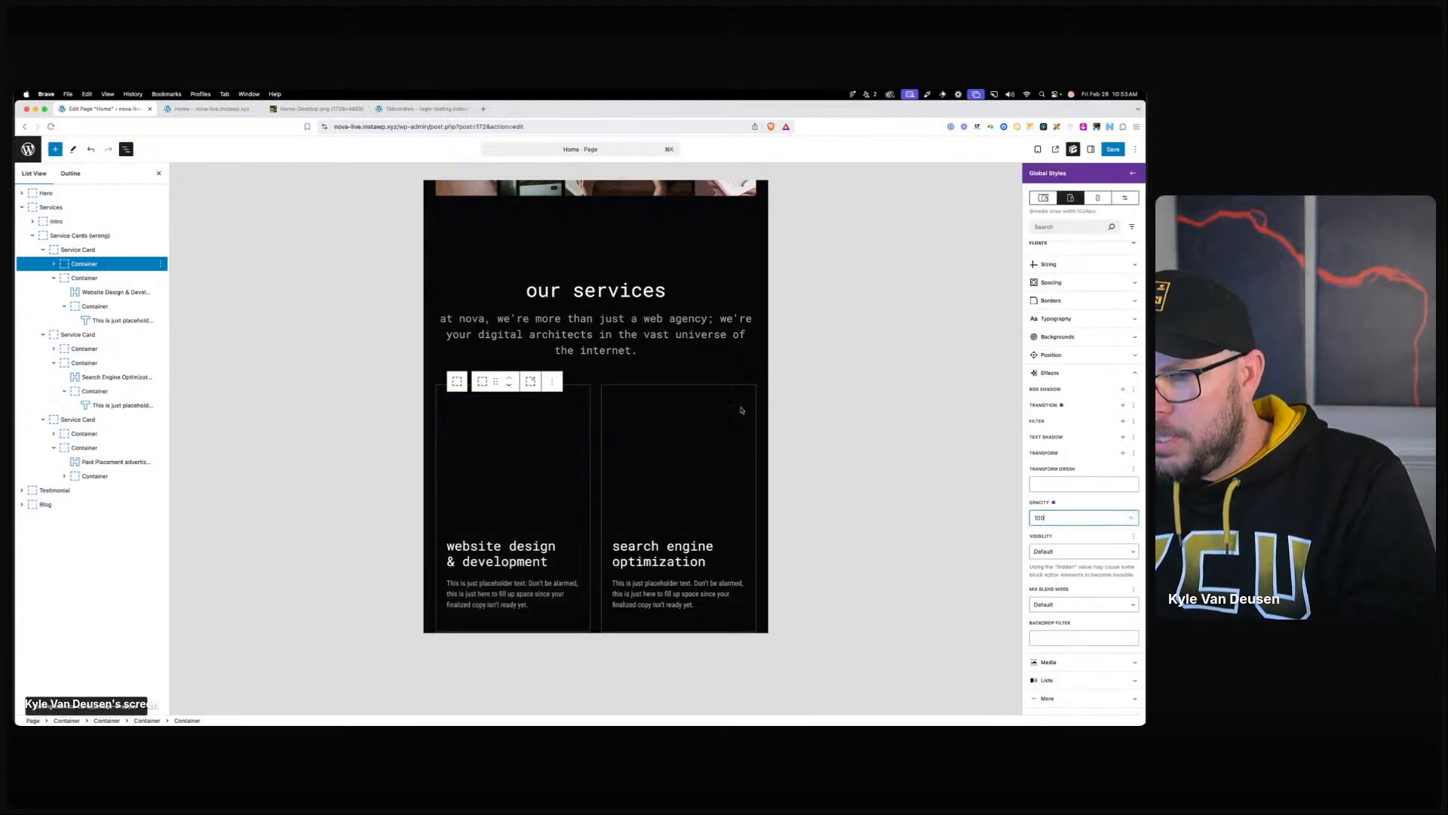
{"action": "scroll", "coordinate": [620, 422], "scroll_direction": "down", "scroll_amount": 3}
Save the home page changes and go to the live home page tab.
{"action": "left_click", "coordinate": [620, 451]}
{"action": "scroll", "coordinate": [628, 400], "scroll_direction": "down", "scroll_amount": 3}
{"action": "scroll", "coordinate": [627, 399], "scroll_direction": "down", "scroll_amount": 2}
{"action": "scroll", "coordinate": [709, 370], "scroll_direction": "up", "scroll_amount": 4}
{"action": "left_click", "coordinate": [1115, 149]}
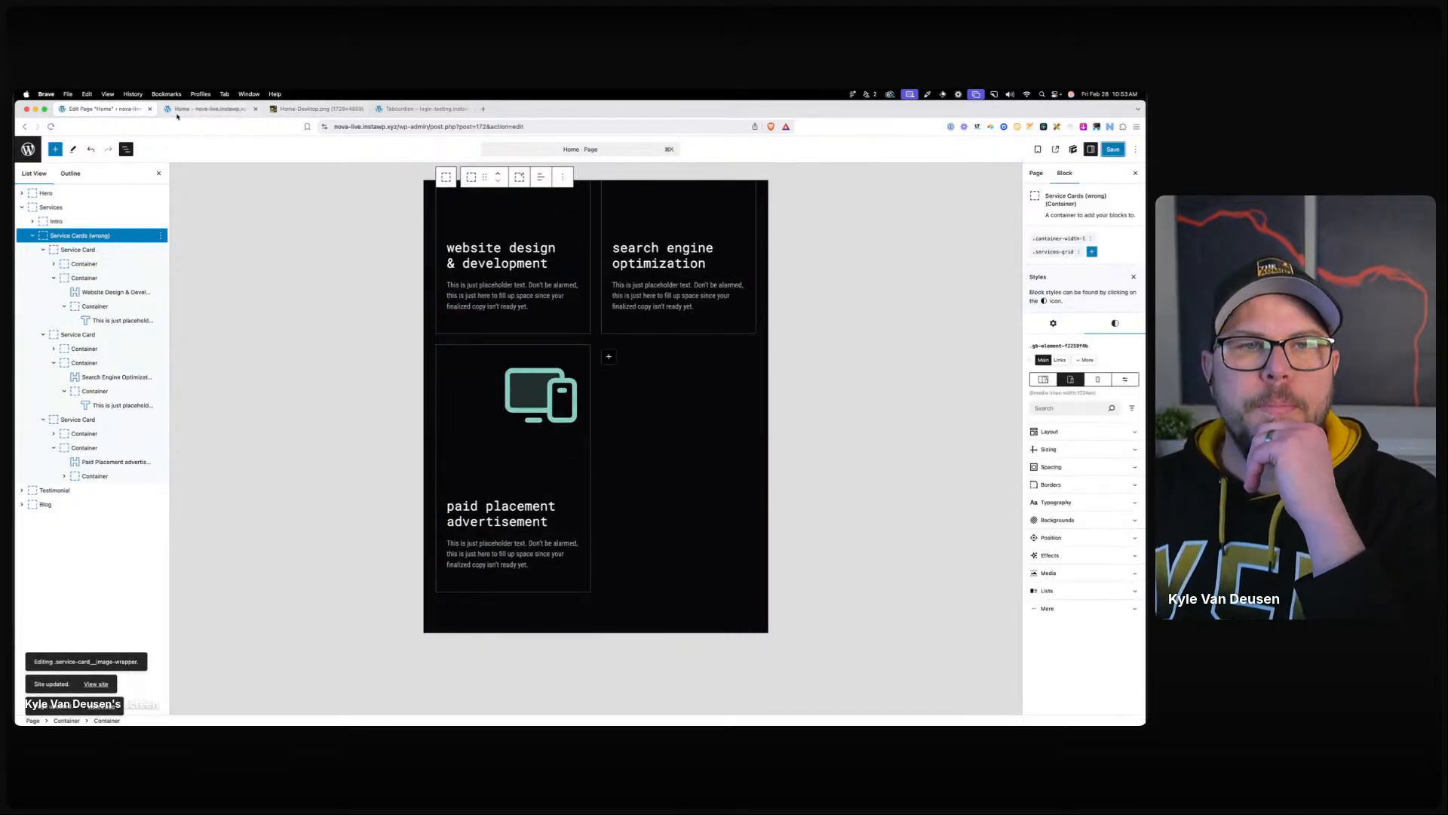
{"action": "left_click", "coordinate": [214, 110]}
Reload the live home page and inspect the services section in DevTools.
{"action": "left_click", "coordinate": [392, 123]}
{"action": "key", "text": "Return"}
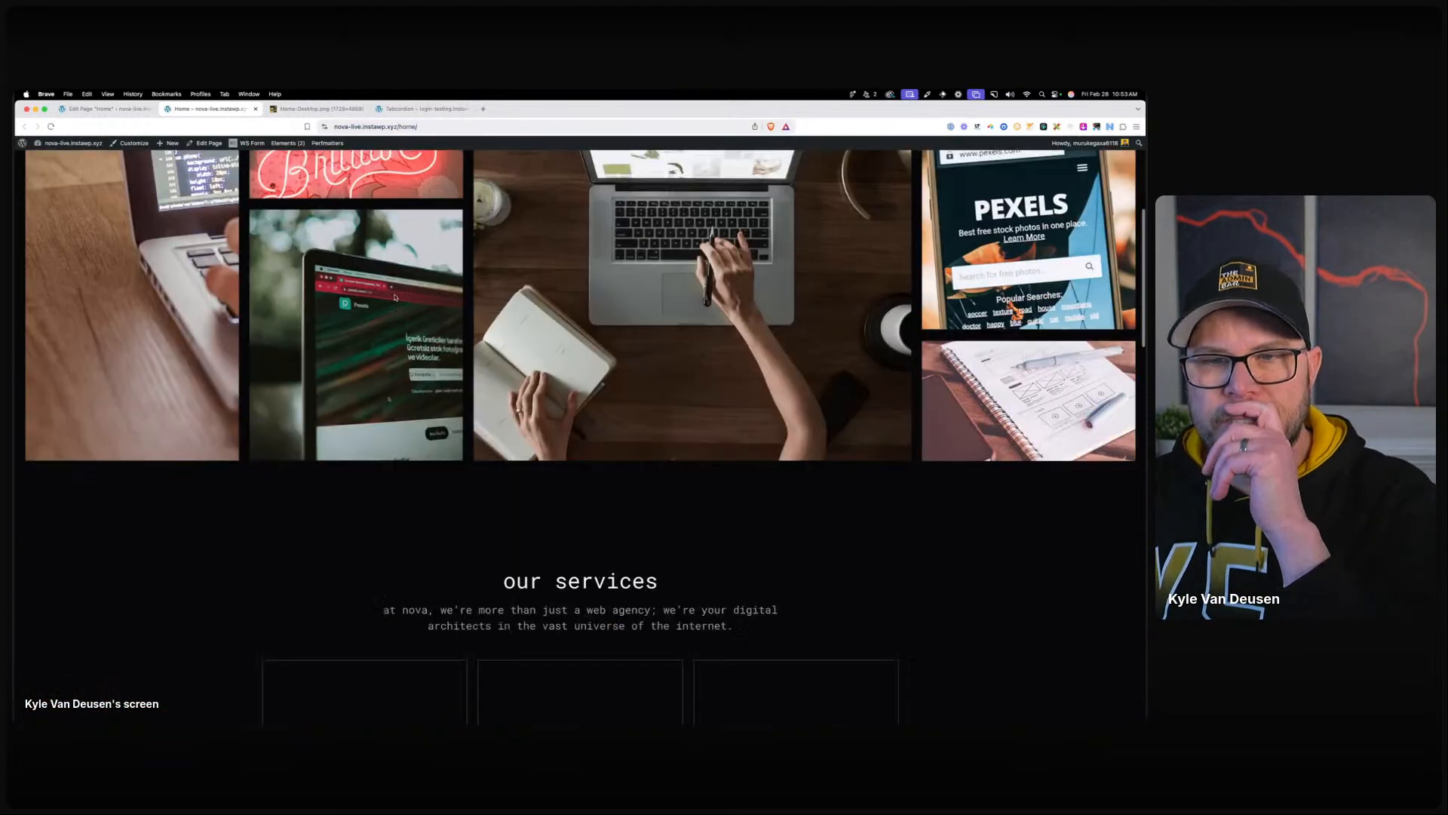
{"action": "right_click", "coordinate": [394, 296]}
{"action": "left_click", "coordinate": [378, 295]}
{"action": "scroll", "coordinate": [377, 294], "scroll_direction": "down", "scroll_amount": 8}
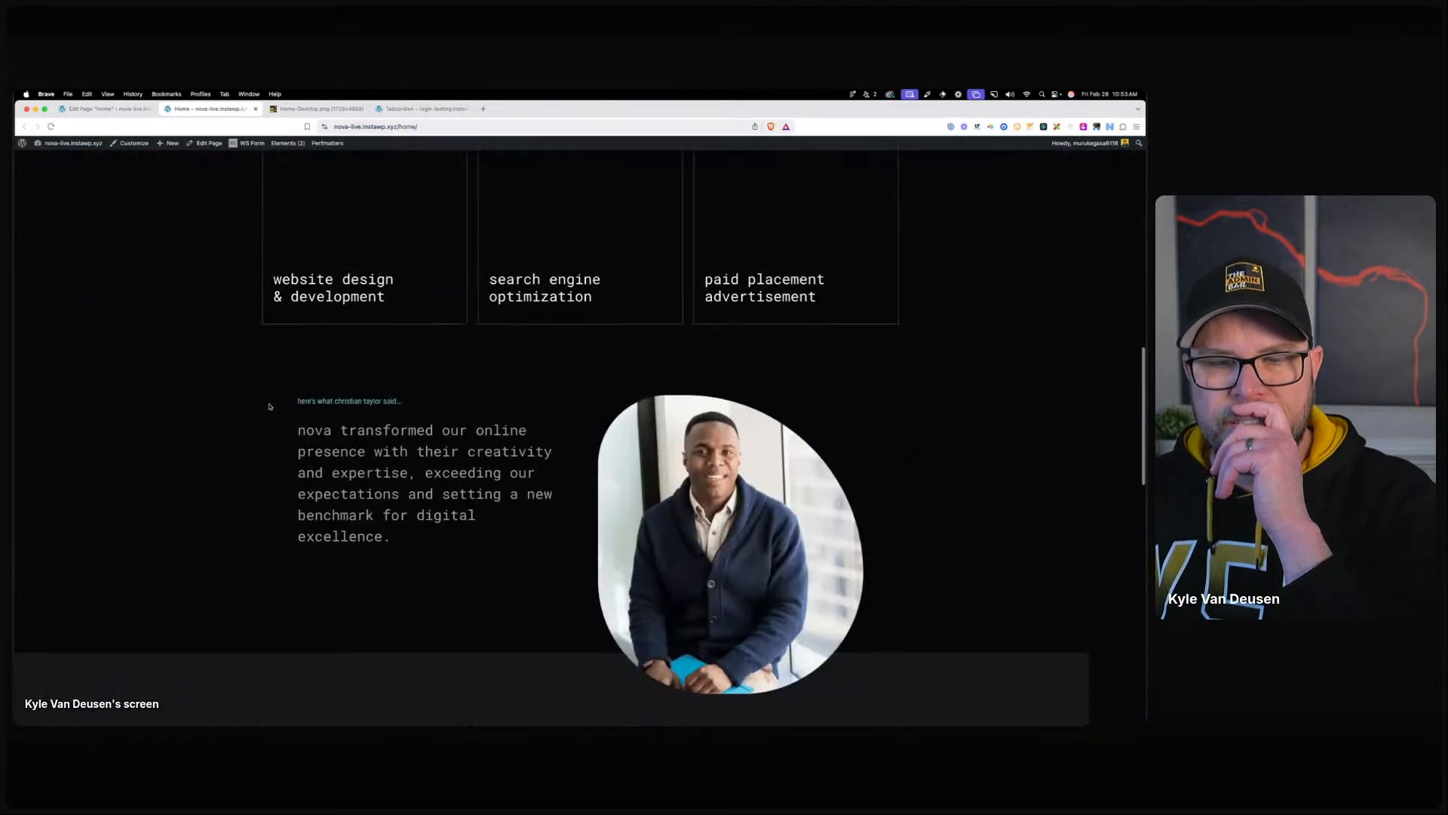
{"action": "scroll", "coordinate": [376, 294], "scroll_direction": "up", "scroll_amount": 2}
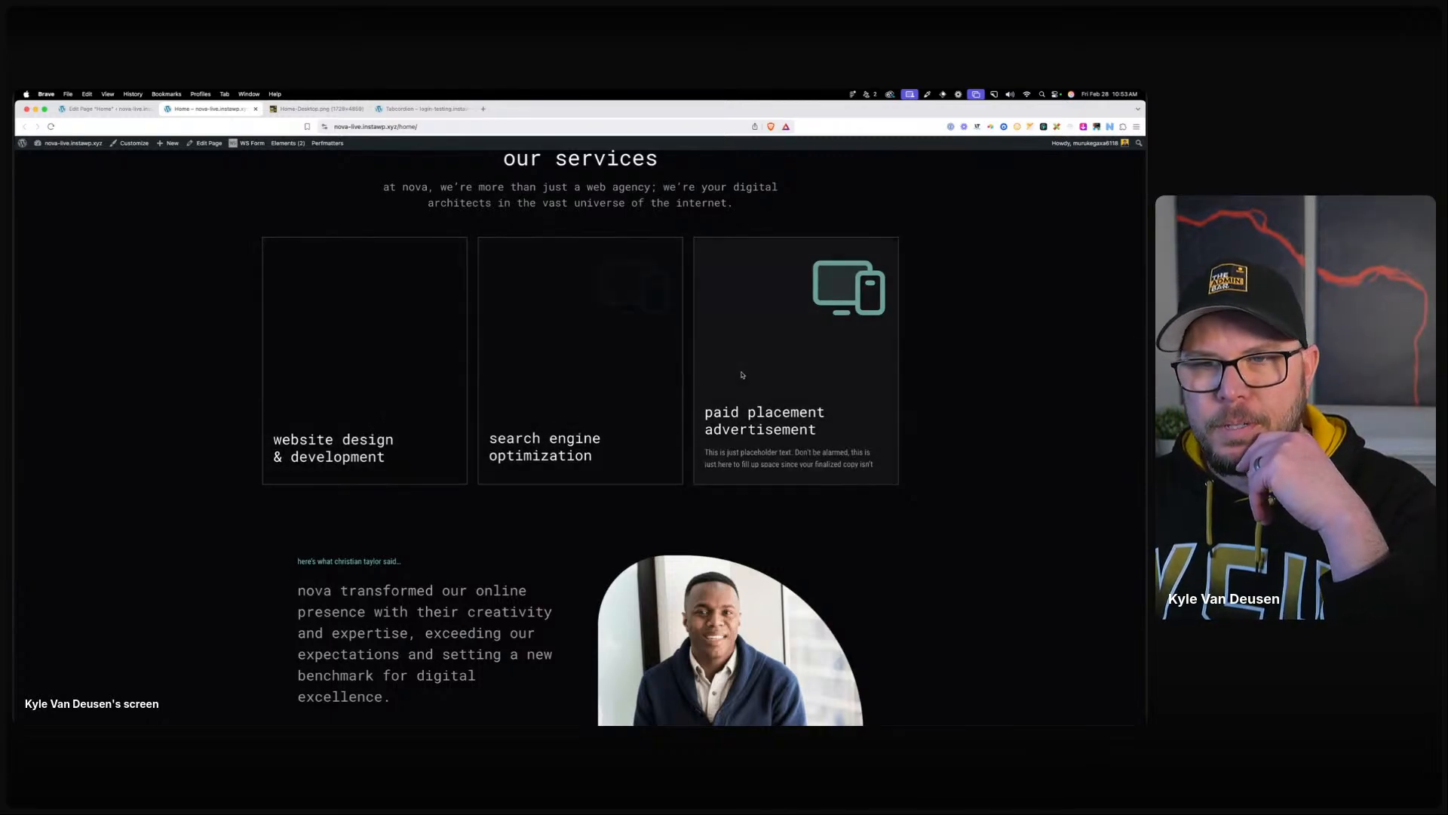
{"action": "right_click", "coordinate": [322, 186]}
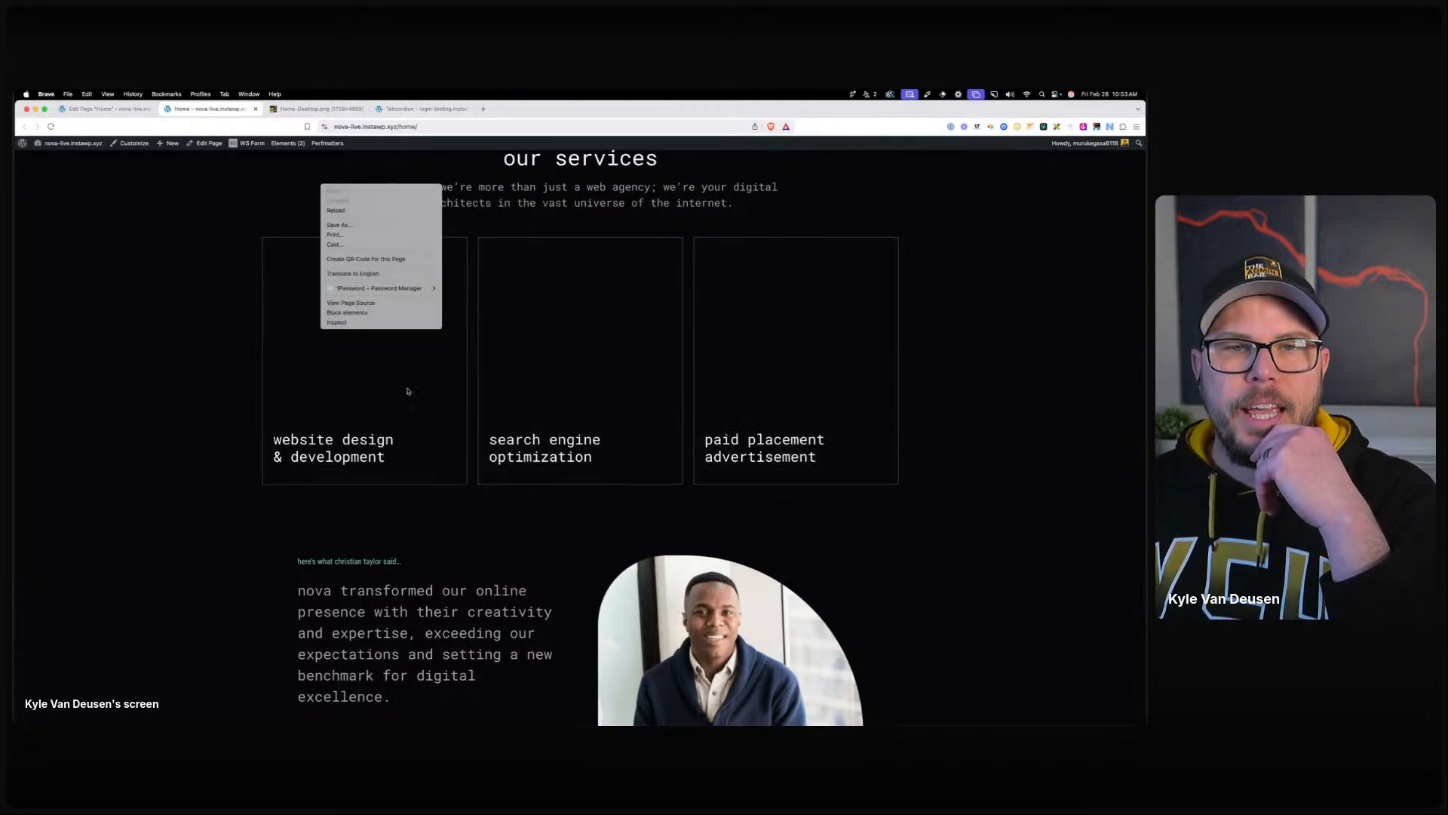
{"action": "left_click", "coordinate": [403, 322]}
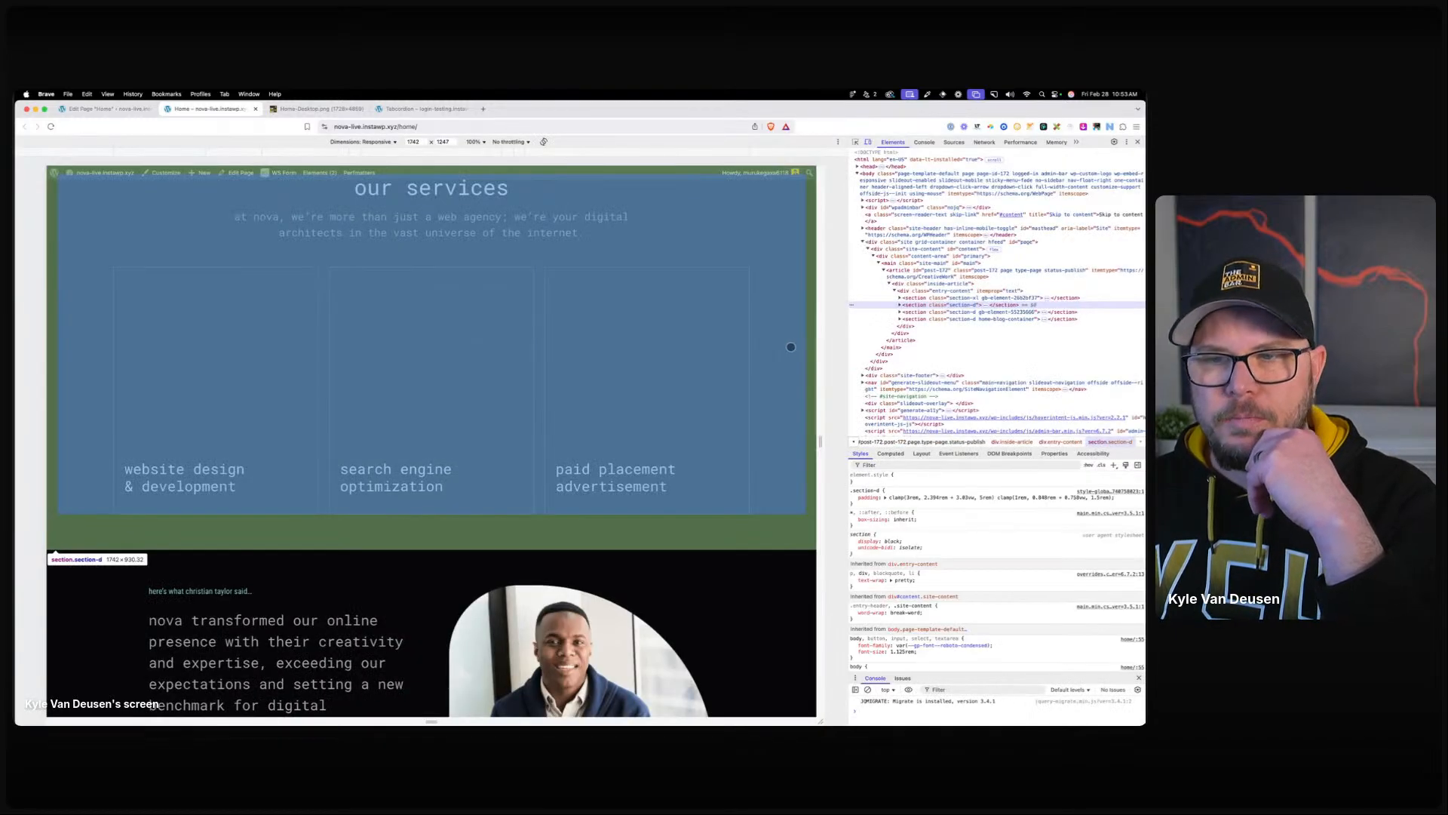
Resize the responsive viewport to 882 px, then 1692 px, and close DevTools.
{"action": "left_click_drag", "start_coordinate": [820, 341], "coordinate": [629, 327]}
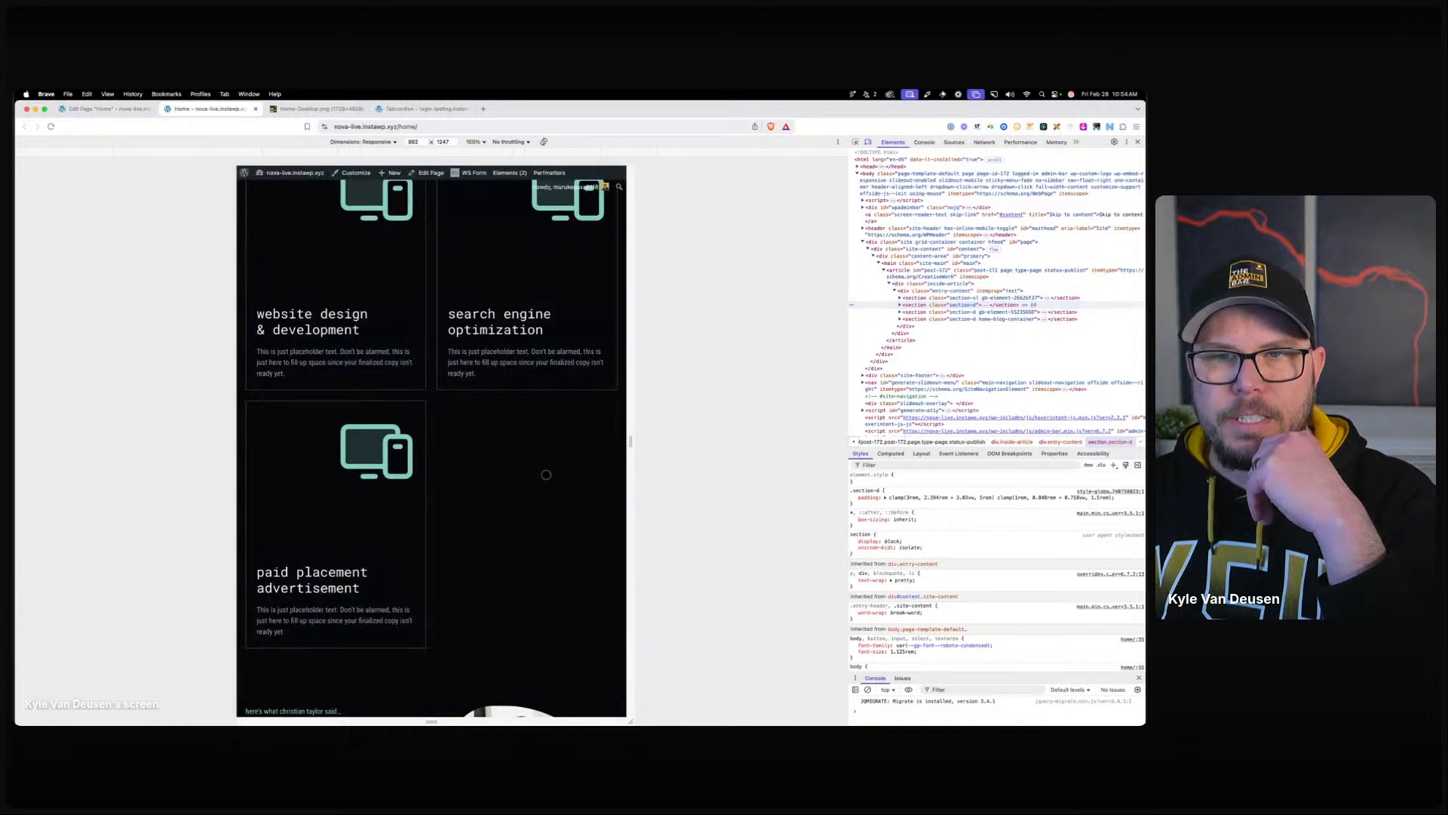
{"action": "scroll", "coordinate": [570, 528], "scroll_direction": "up", "scroll_amount": 3}
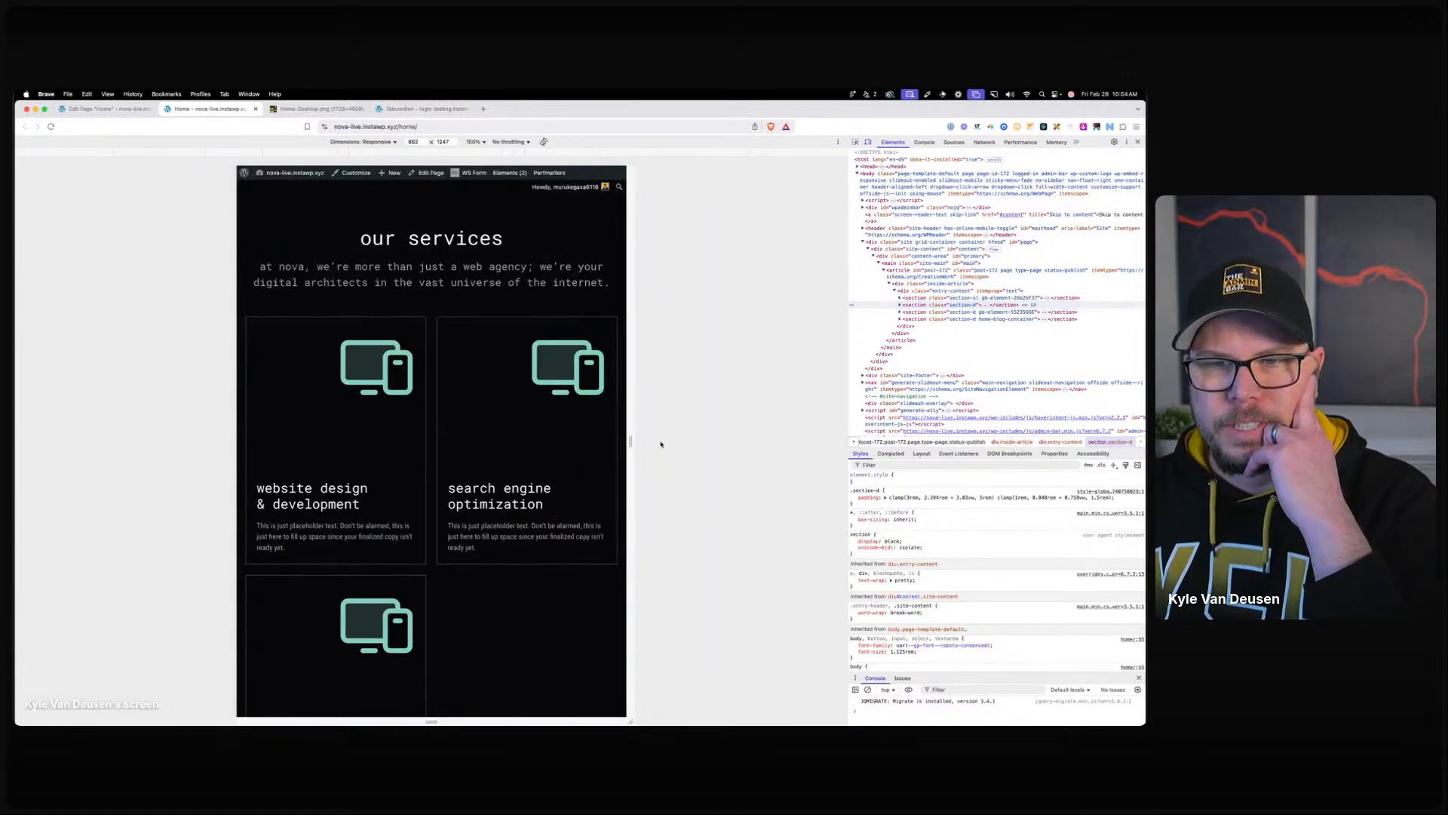
{"action": "left_click_drag", "start_coordinate": [630, 441], "coordinate": [809, 442]}
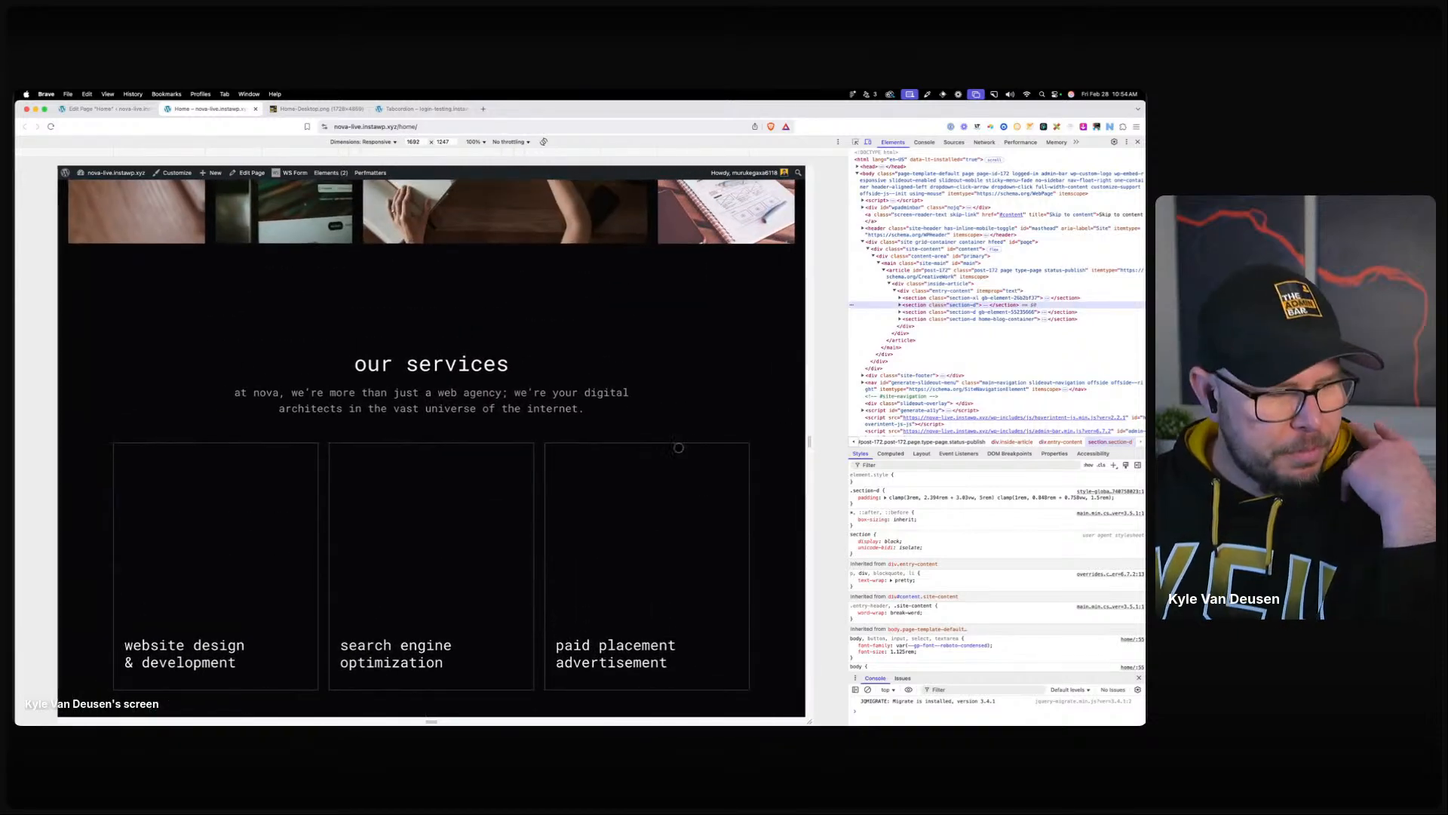
{"action": "scroll", "coordinate": [656, 390], "scroll_direction": "up", "scroll_amount": 5}
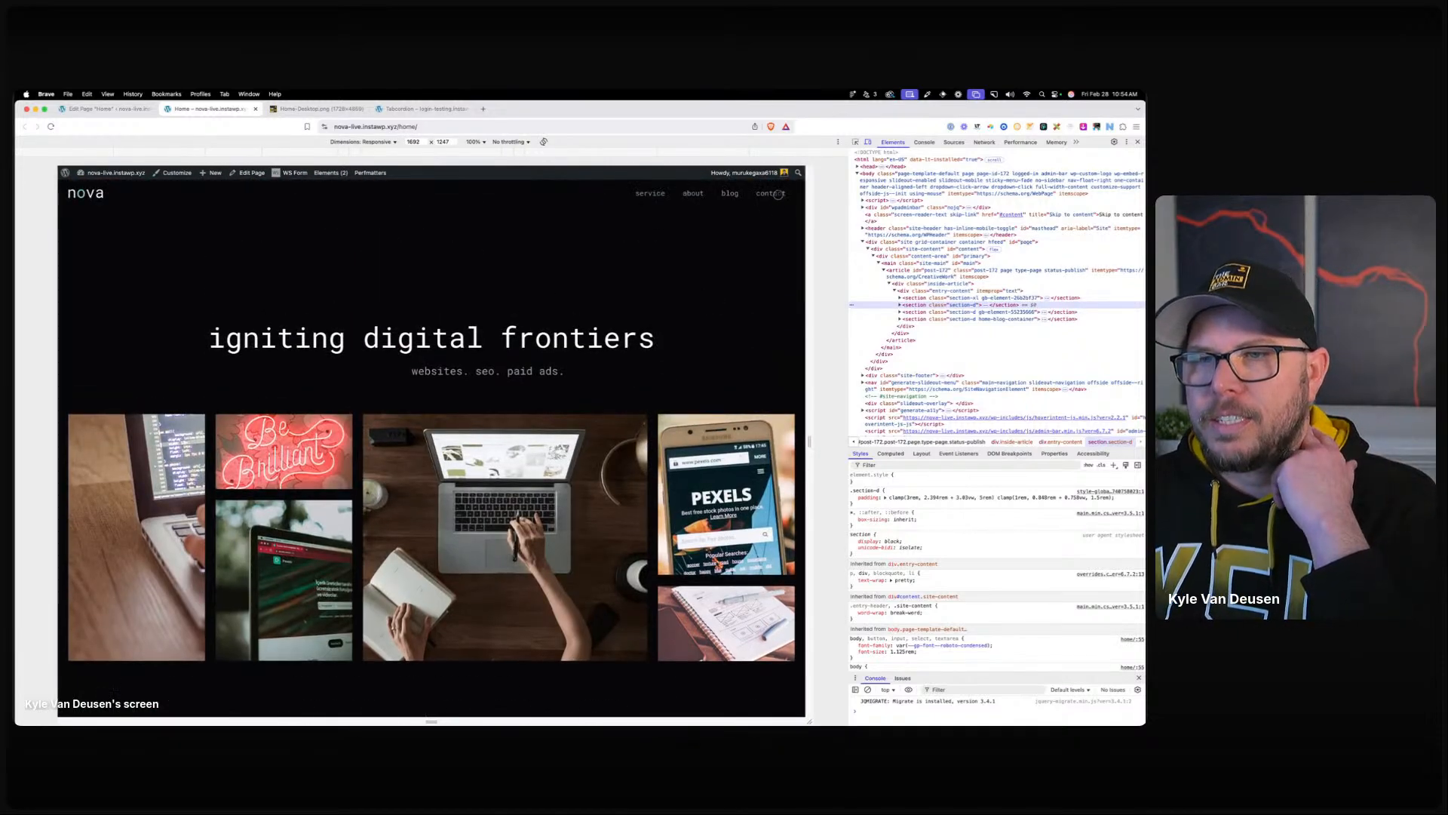
{"action": "left_click", "coordinate": [1137, 142]}
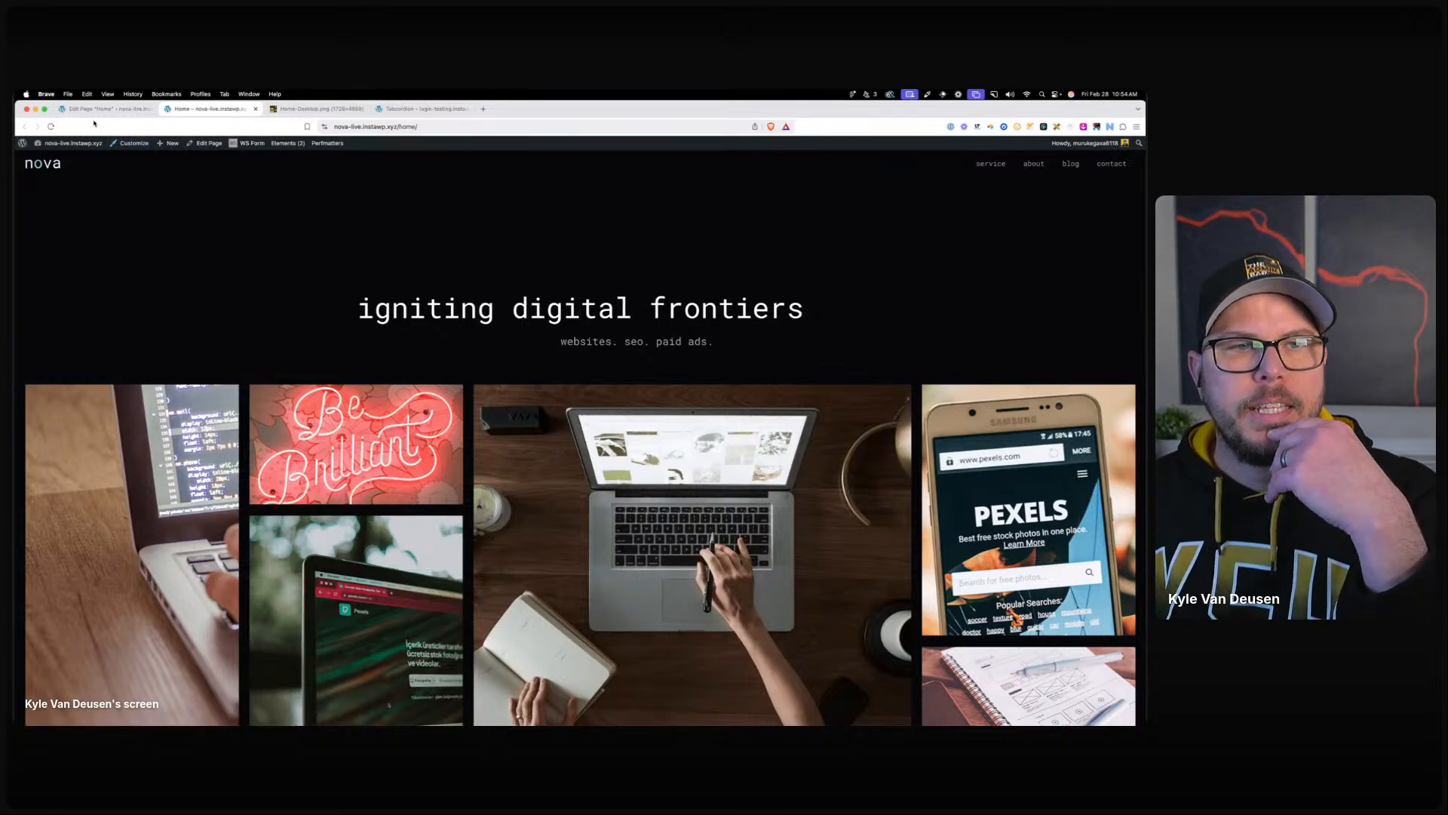
Inspect the contact link's parent list item for btn-header, then open the Customizer.
{"action": "right_click", "coordinate": [1103, 163]}
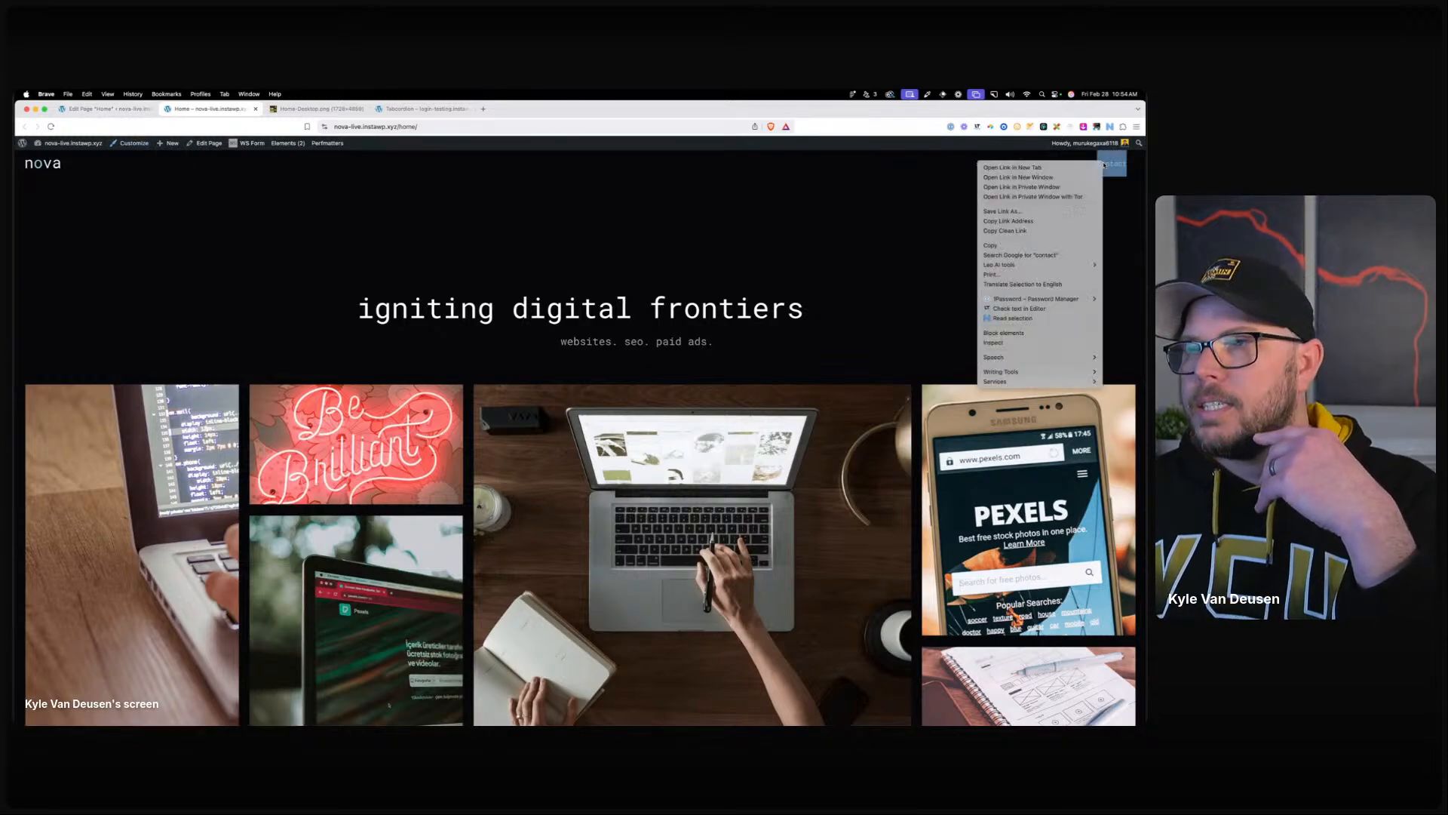
{"action": "left_click", "coordinate": [1033, 344]}
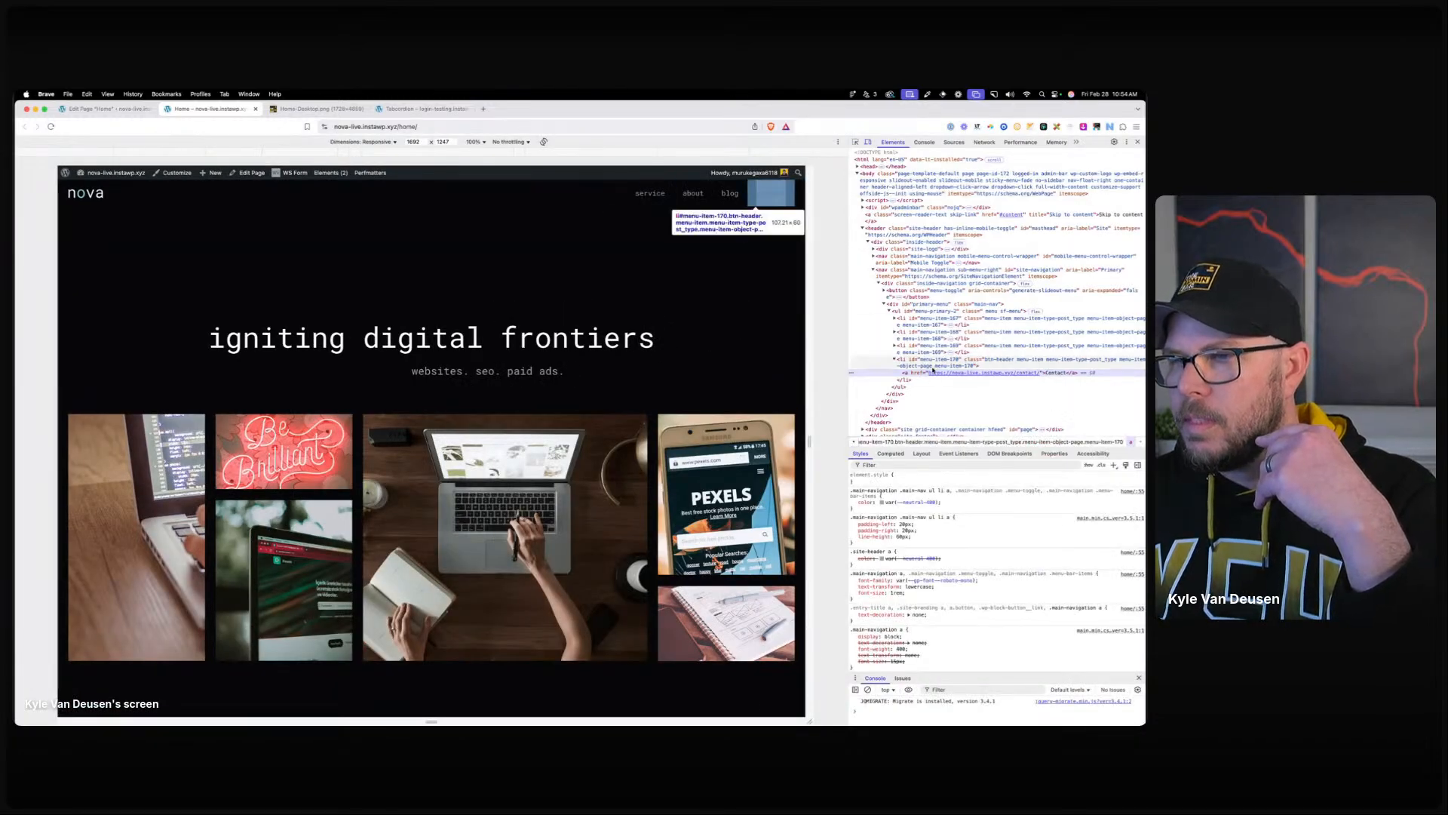
{"action": "left_click", "coordinate": [936, 365]}
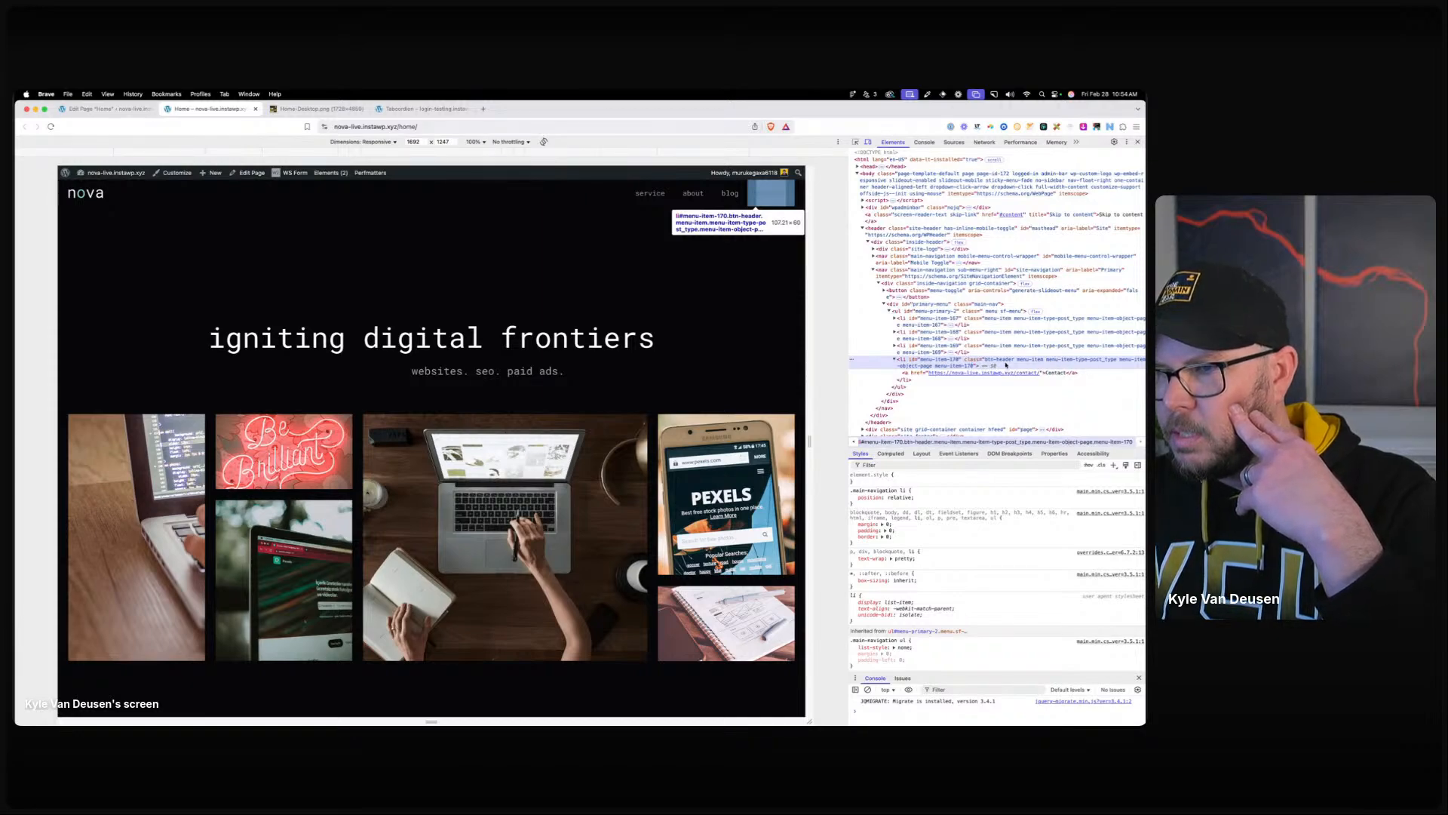
{"action": "left_click", "coordinate": [1137, 142]}
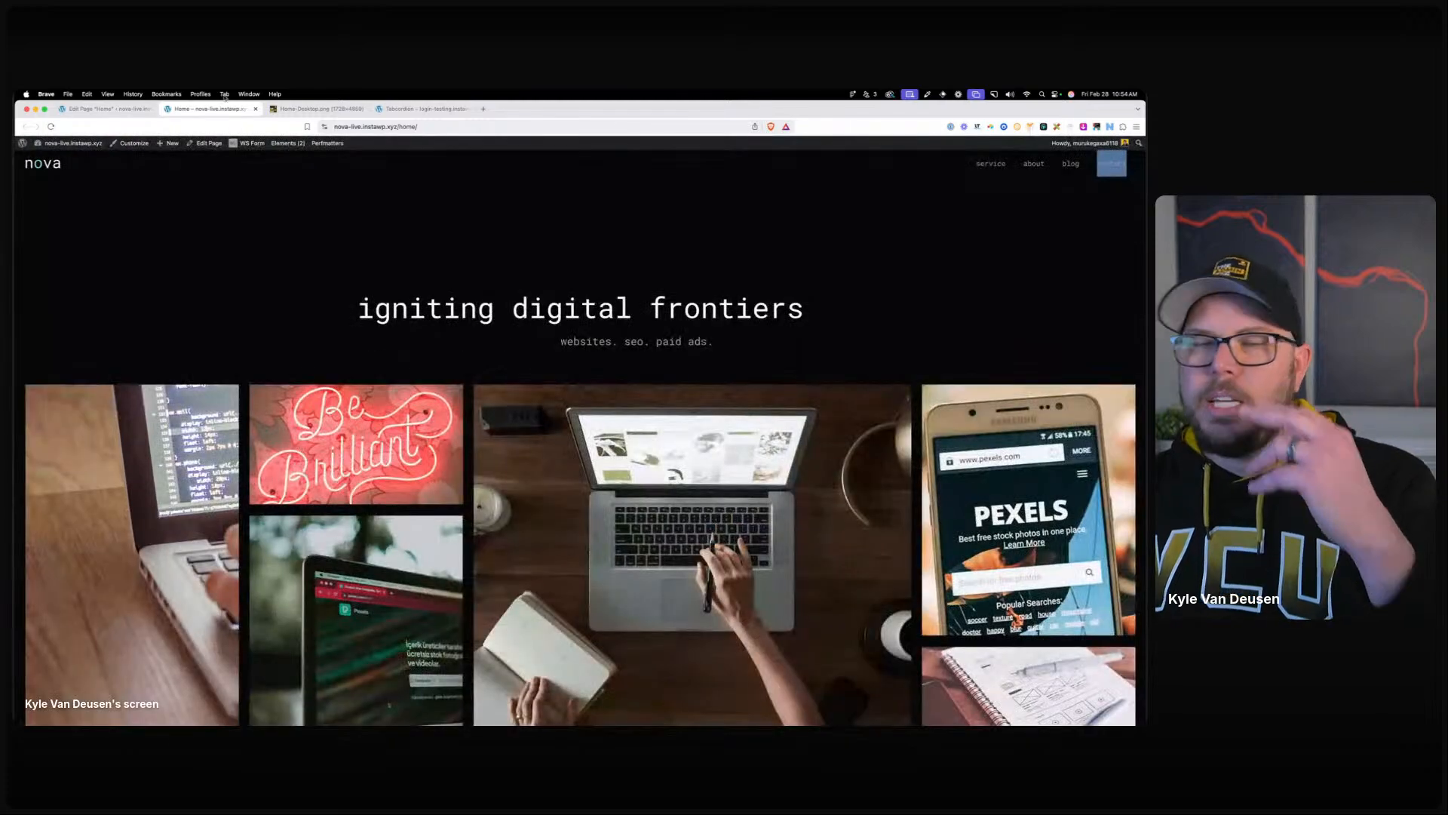
{"action": "left_click", "coordinate": [132, 143]}
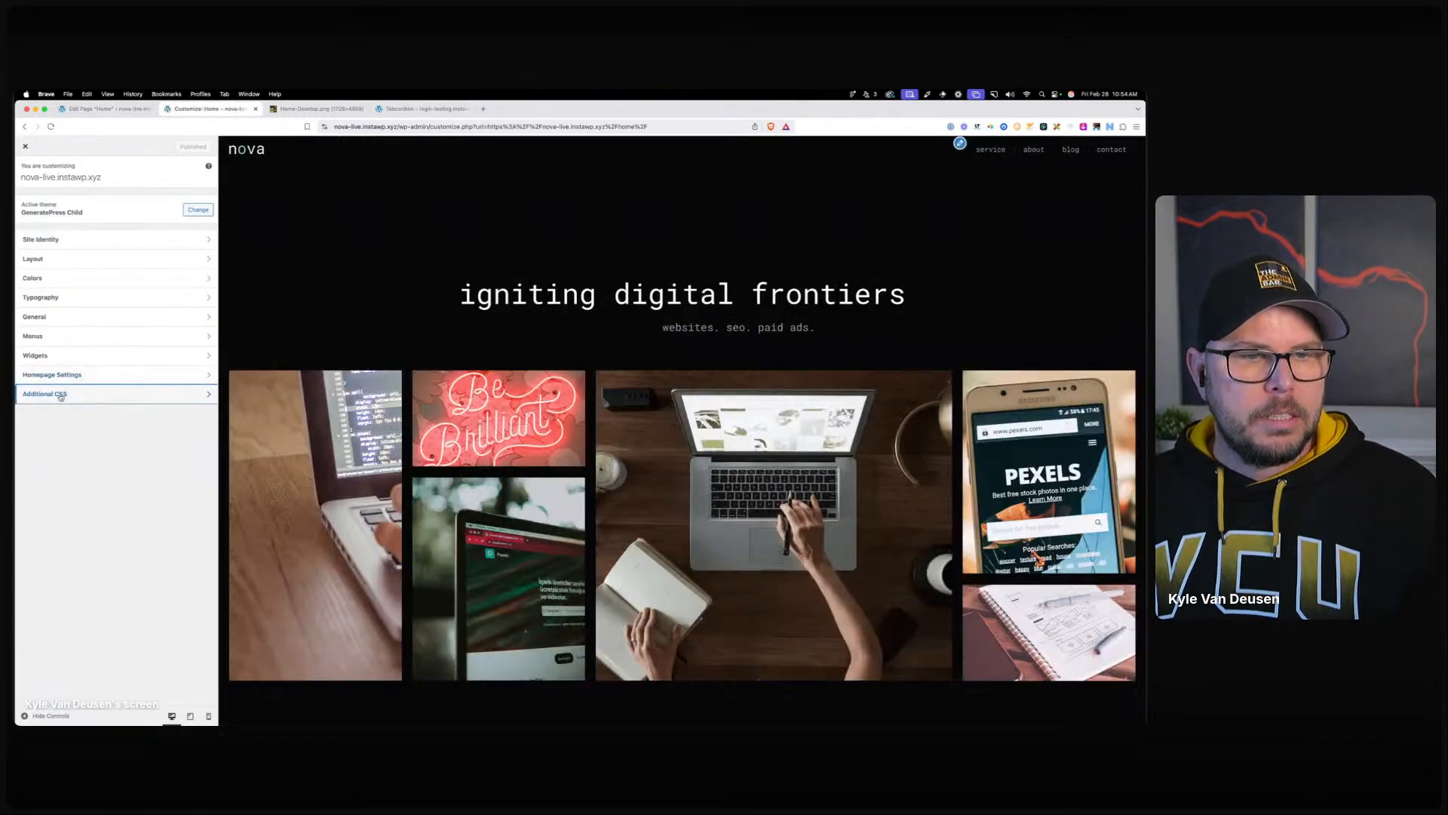
In Additional CSS, add a .btn-header rule with only border: 1px solid var(--brand-primary).
{"action": "left_click", "coordinate": [76, 394]}
{"action": "left_click", "coordinate": [92, 217]}
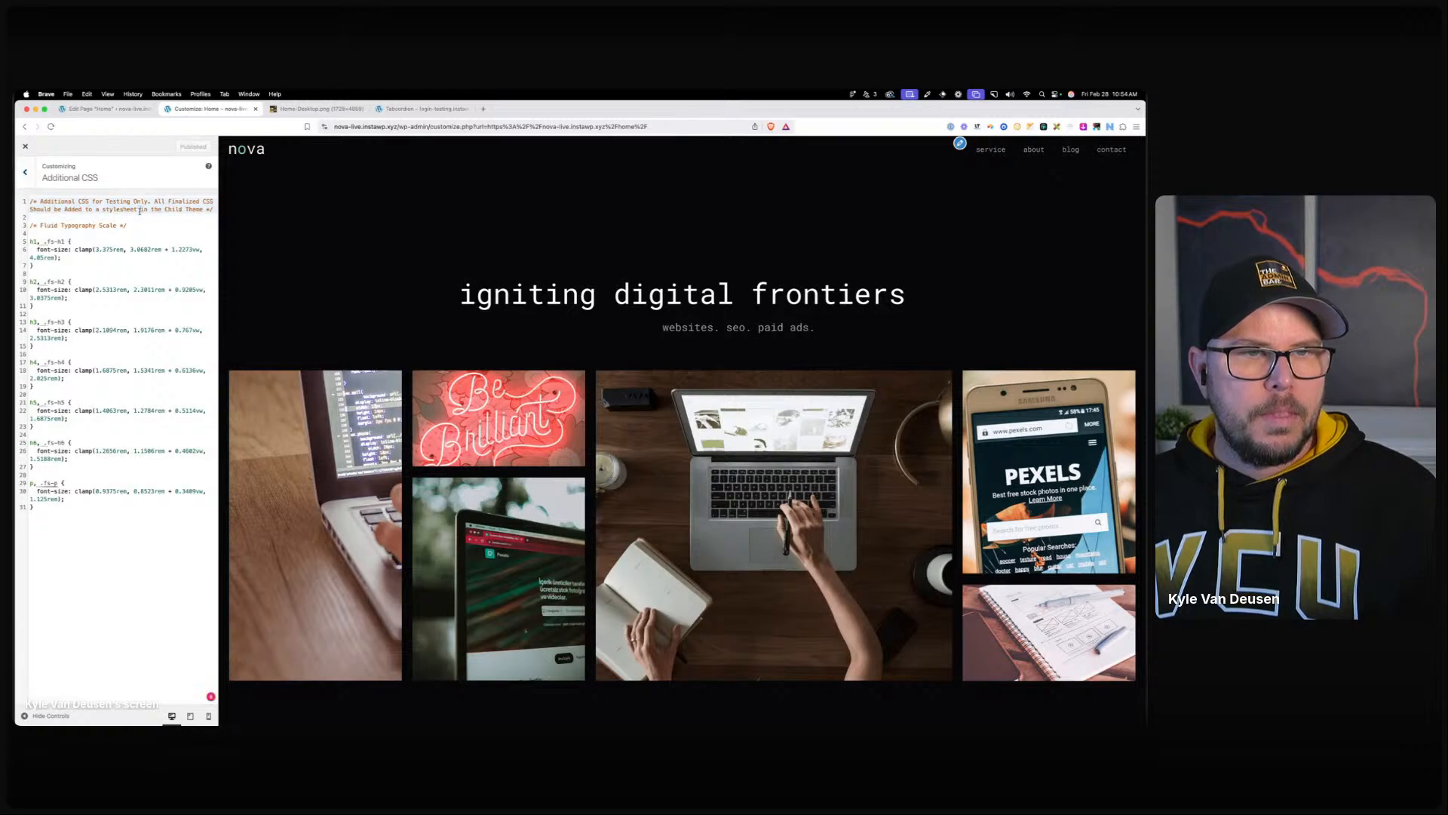
{"action": "key", "text": "Return"}
{"action": "key", "text": "Return"}
{"action": "key", "text": "Return"}
{"action": "key", "text": "Return"}
{"action": "key", "text": "Return"}
{"action": "key", "text": "Return"}
{"action": "key", "text": "Return"}
{"action": "key", "text": "Up"}
{"action": "key", "text": "Up"}
{"action": "key", "text": "Up"}
{"action": "key", "text": "Up"}
{"action": "type", "text": ".btn-header{"}
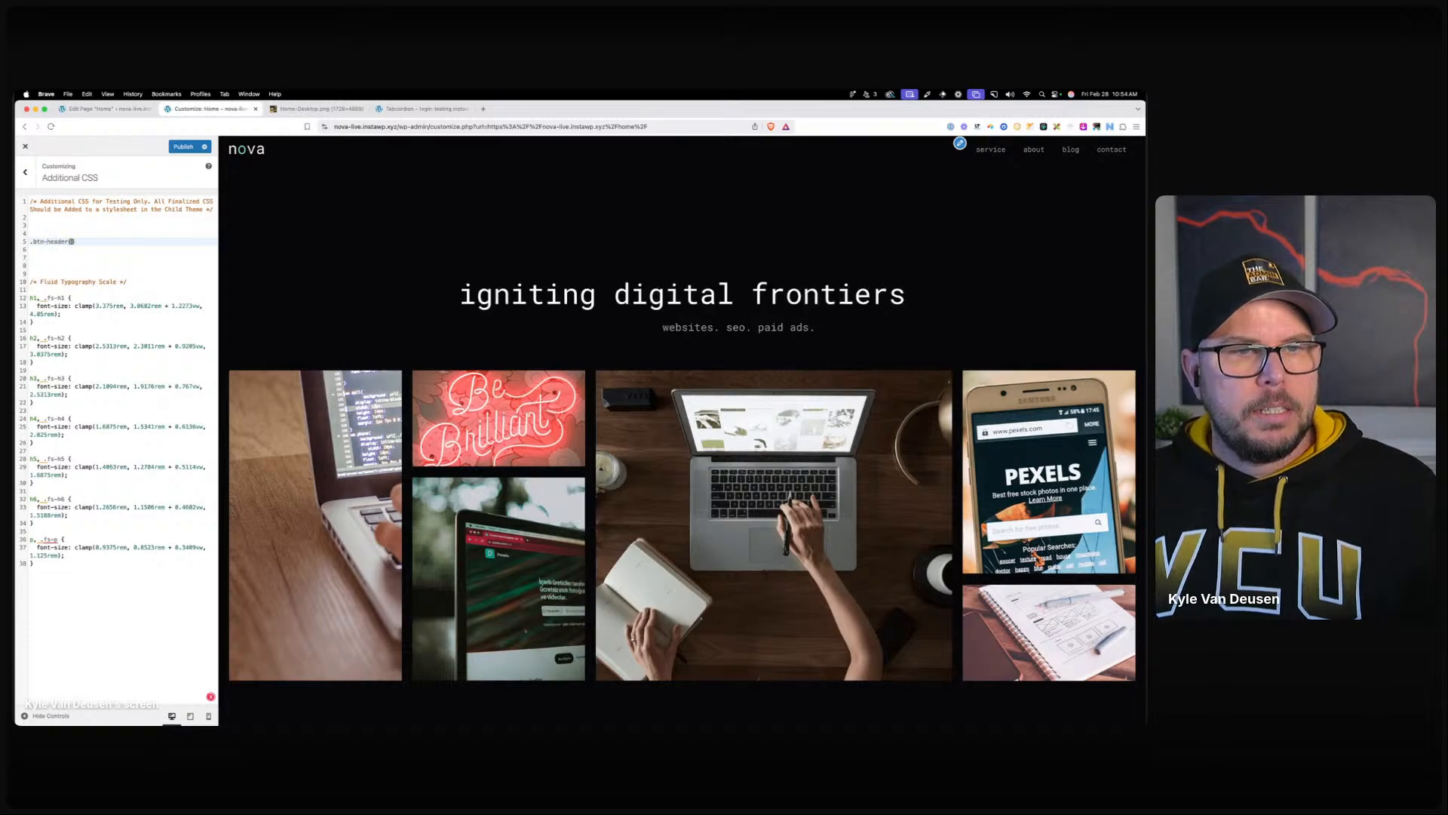
{"action": "key", "text": "Return"}
{"action": "type", "text": "border: 1px so"}
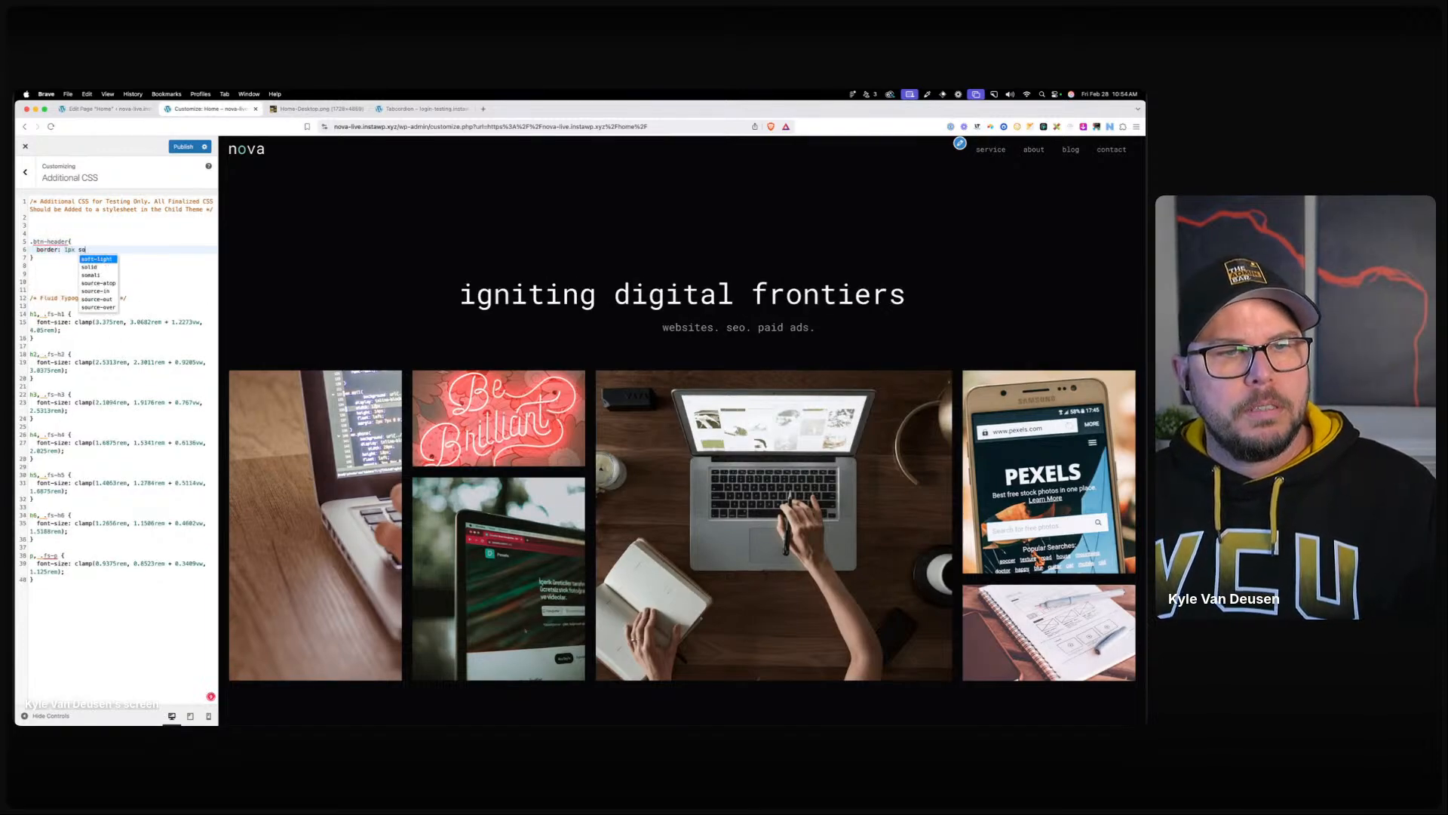
{"action": "type", "text": "lid var(--brand-primary);"}
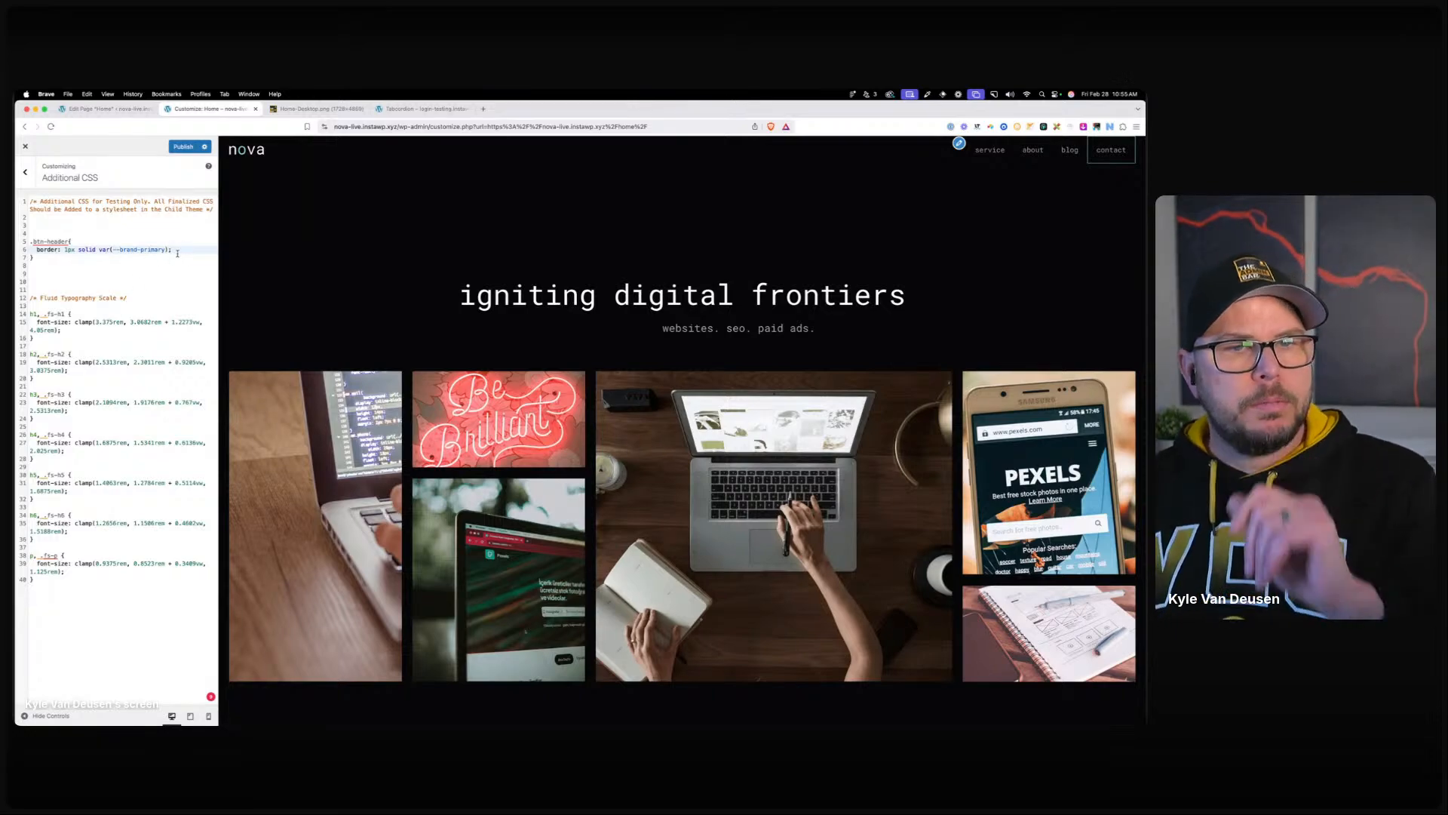
{"action": "key", "text": "Return"}
{"action": "type", "text": "color"}
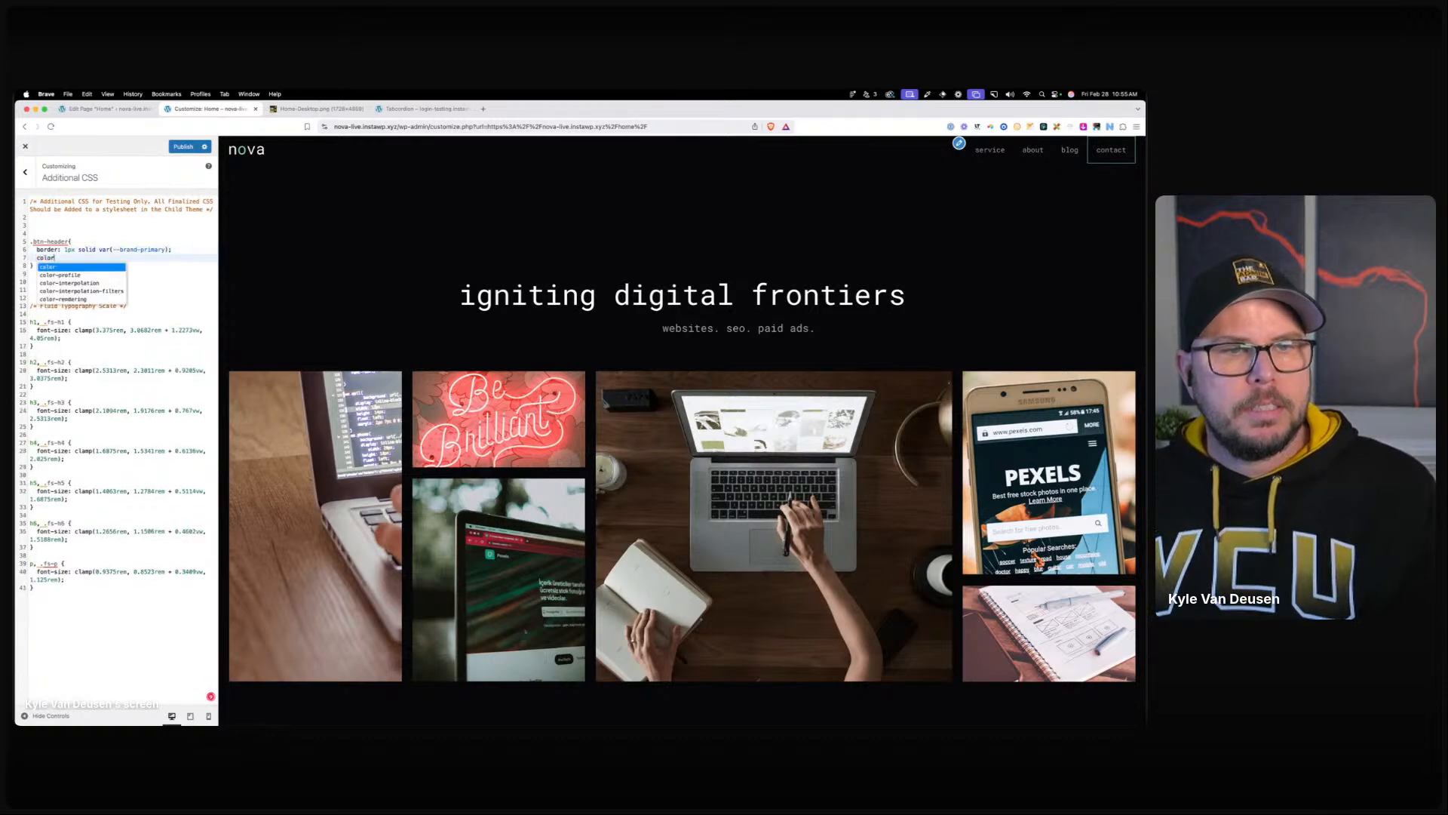
{"action": "type", "text": ": white;"}
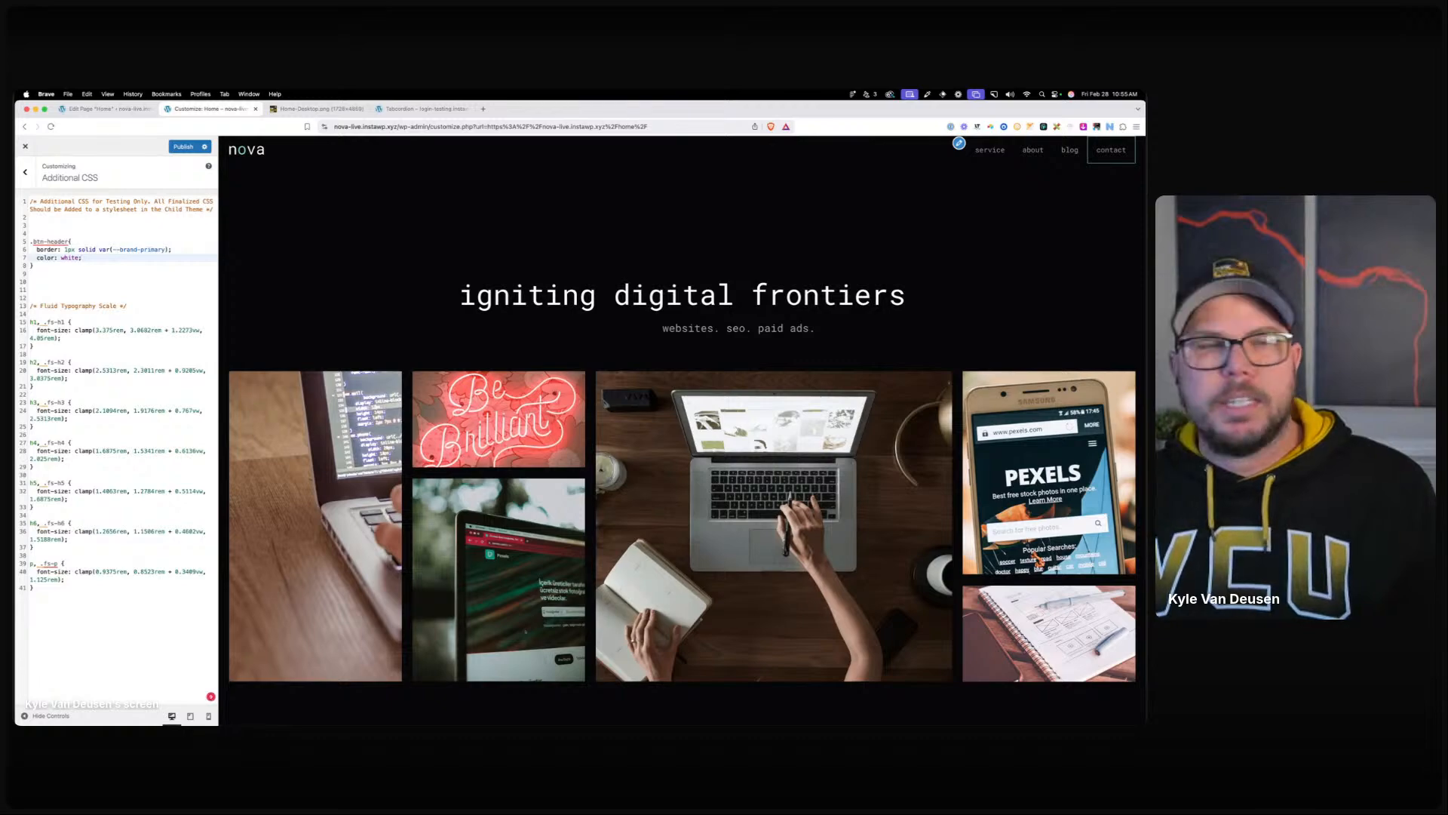
{"action": "type", "text": "!important"}
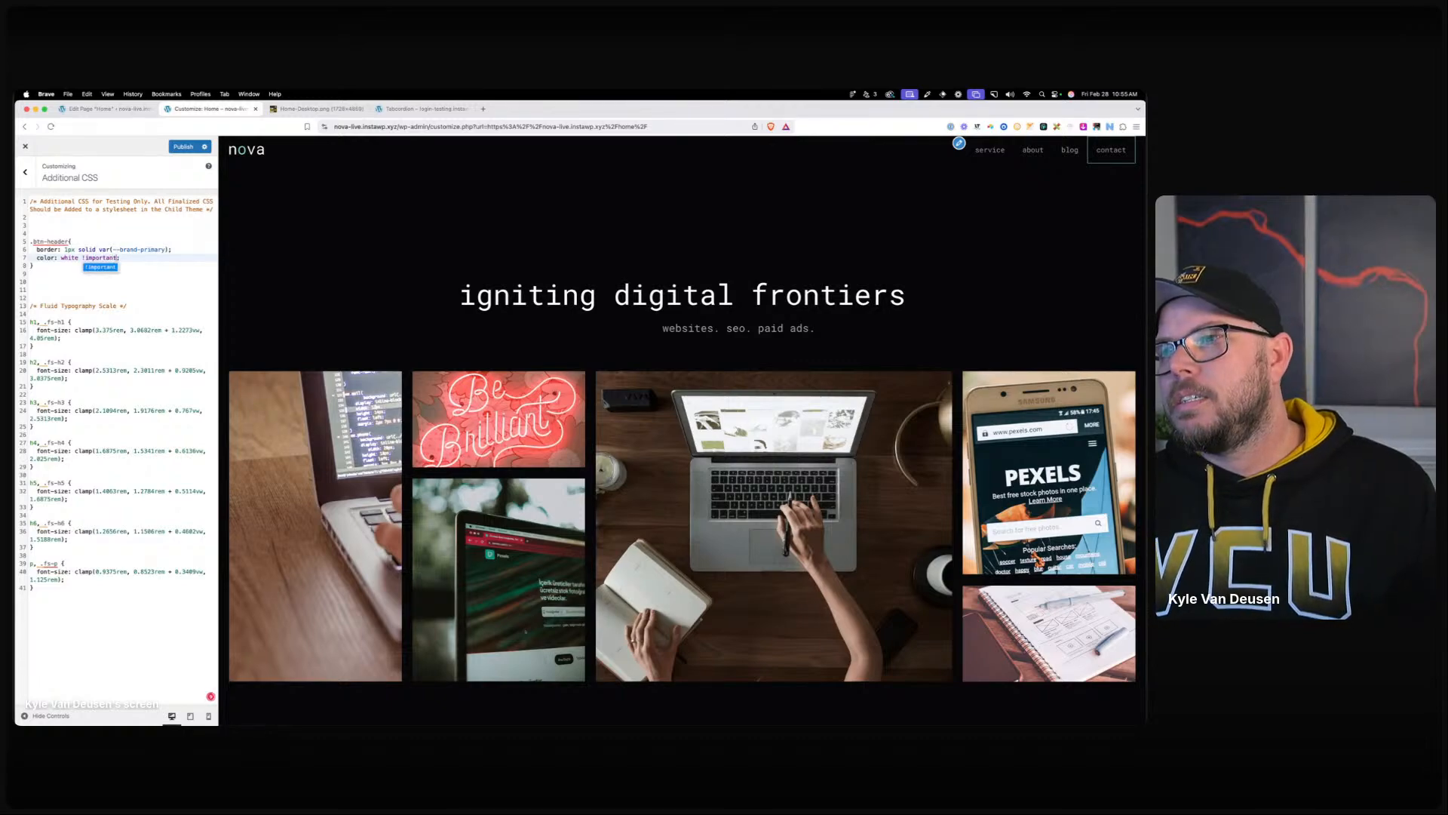
{"action": "key", "text": "BackSpace"}
{"action": "key", "text": "BackSpace"}
{"action": "key", "text": "BackSpace"}
{"action": "key", "text": "BackSpace"}
{"action": "key", "text": "BackSpace"}
{"action": "key", "text": "BackSpace"}
{"action": "key", "text": "BackSpace"}
{"action": "key", "text": "BackSpace"}
{"action": "key", "text": "BackSpace"}
{"action": "key", "text": "BackSpace"}
{"action": "key", "text": "BackSpace"}
{"action": "key", "text": "BackSpace"}
{"action": "key", "text": "BackSpace"}
{"action": "key", "text": "BackSpace"}
{"action": "key", "text": "BackSpace"}
{"action": "key", "text": "BackSpace"}
{"action": "key", "text": "BackSpace"}
{"action": "key", "text": "BackSpace"}
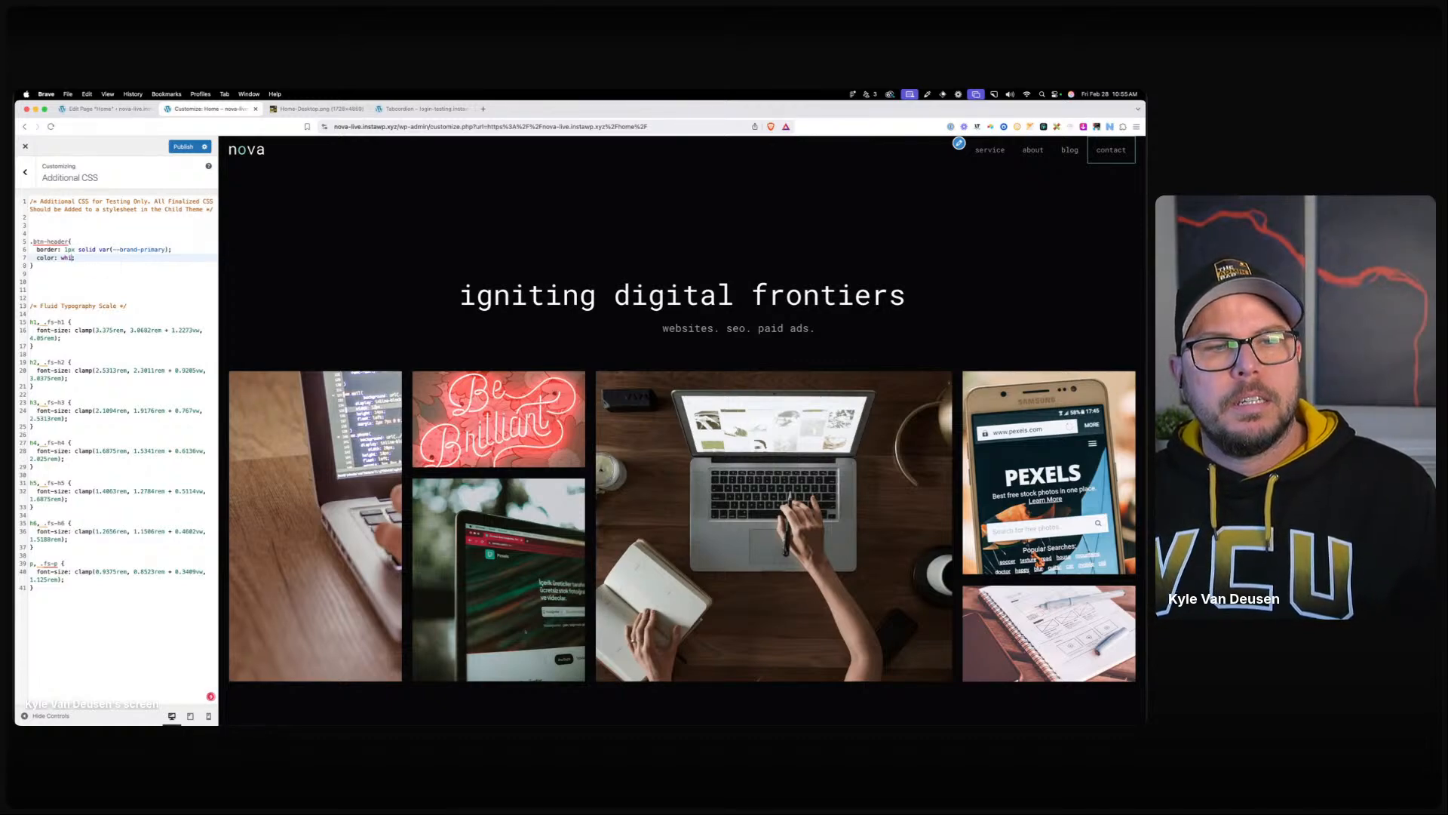
{"action": "key", "text": "BackSpace"}
{"action": "key", "text": "BackSpace"}
{"action": "key", "text": "BackSpace"}
{"action": "key", "text": "BackSpace"}
{"action": "key", "text": "BackSpace"}
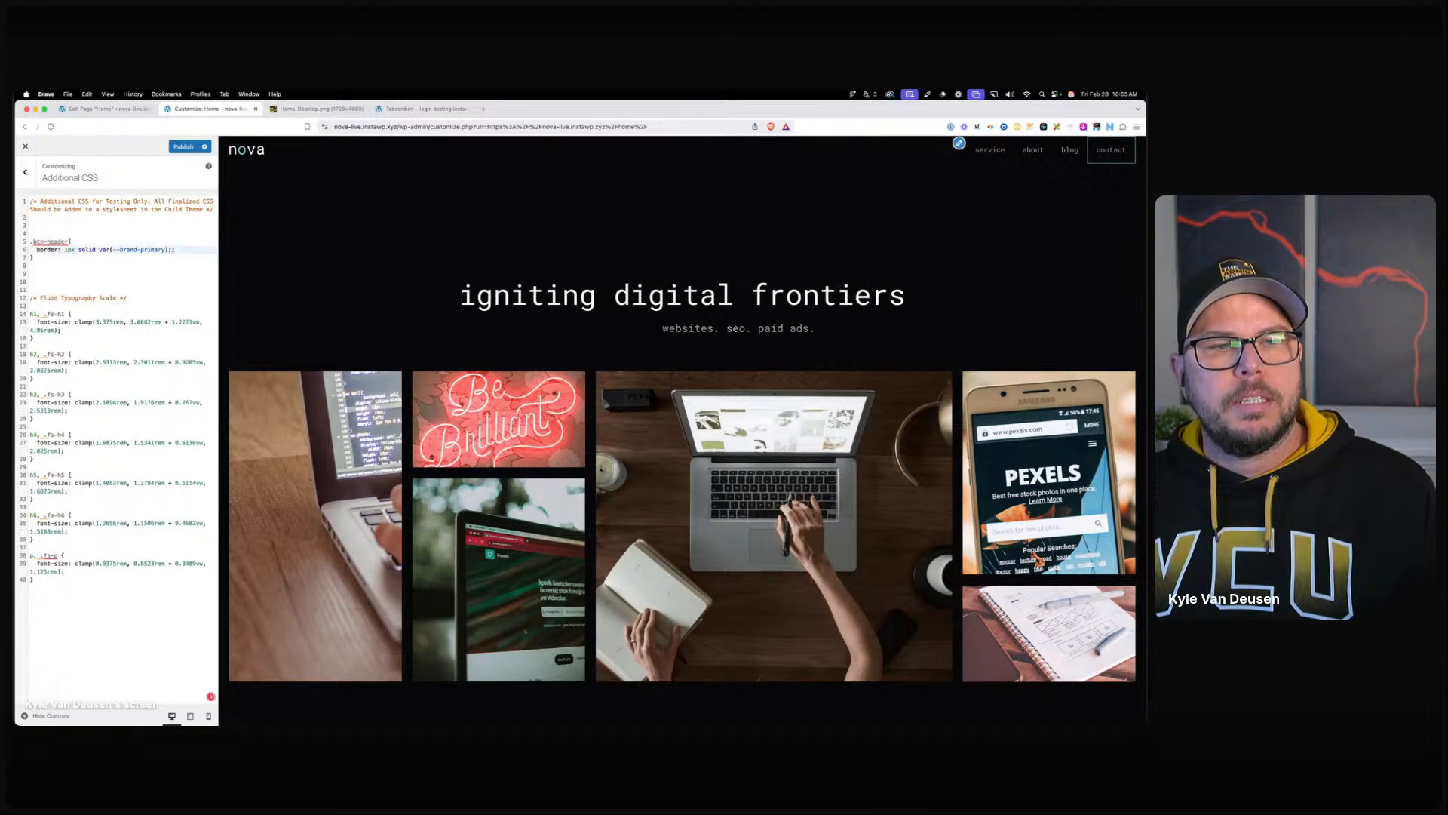
Reduce the Primary Navigation menu item height from 60 to 44 px.
{"action": "left_click", "coordinate": [25, 172]}
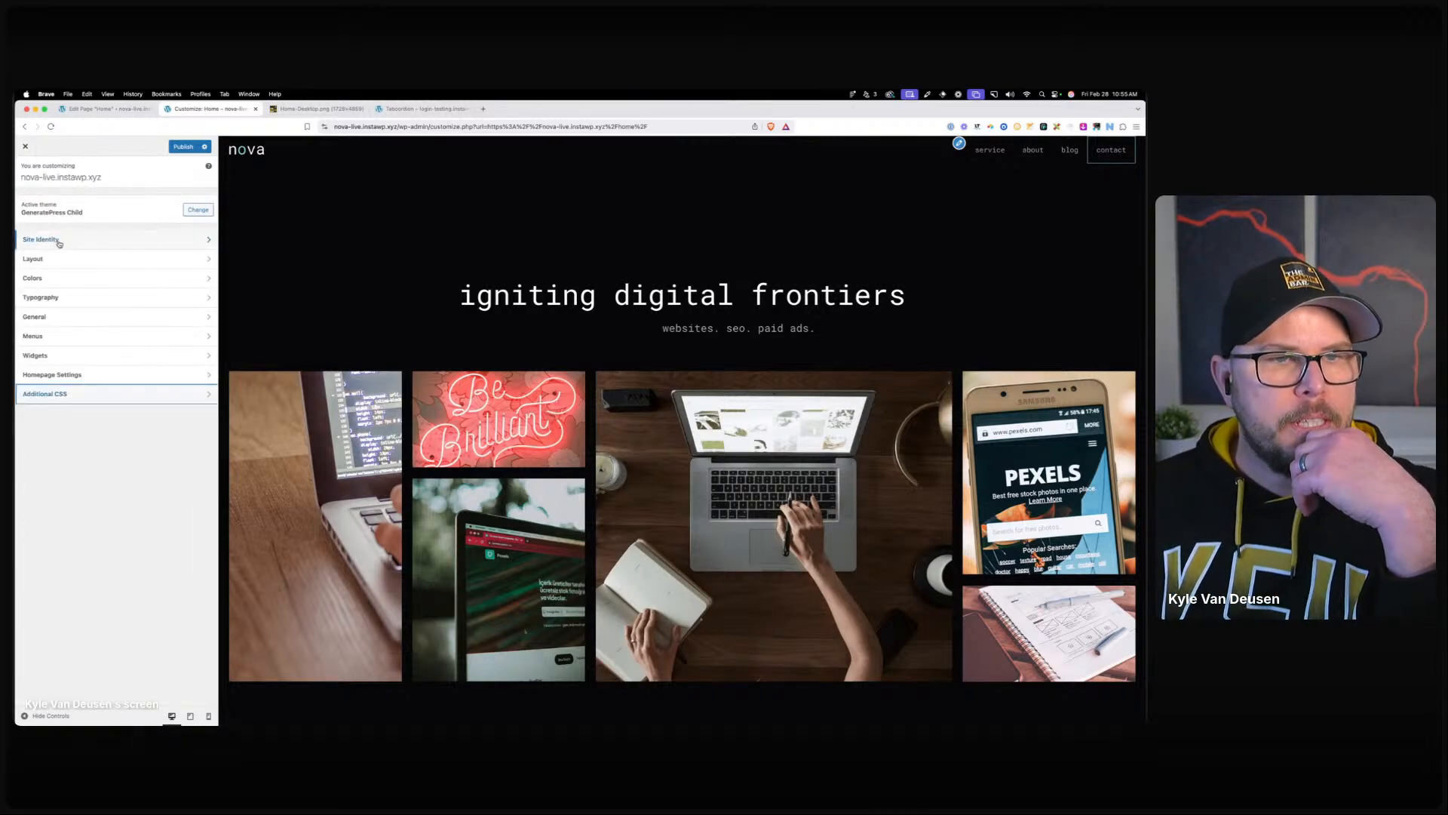
{"action": "left_click", "coordinate": [48, 261]}
{"action": "left_click", "coordinate": [49, 243]}
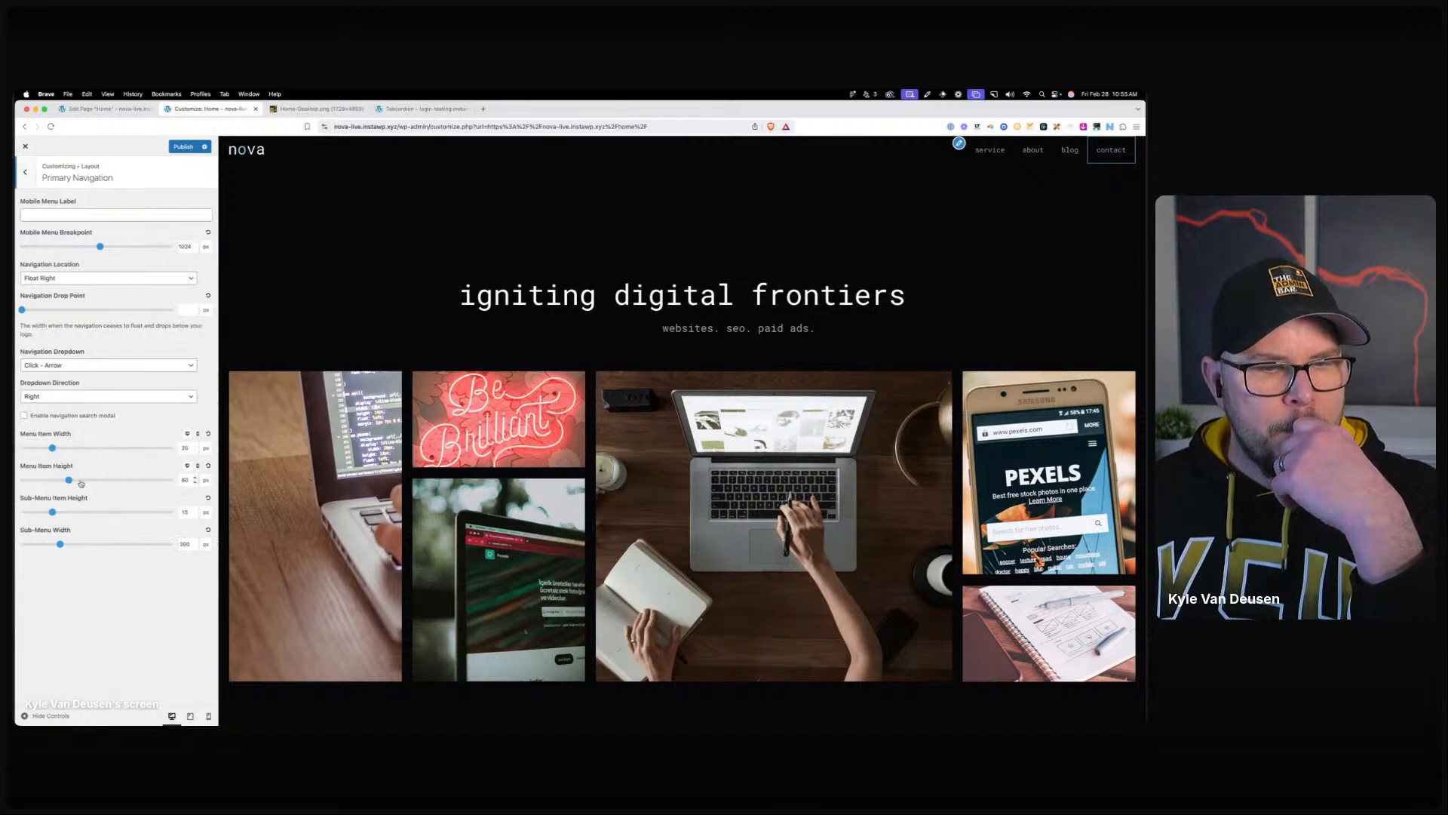
{"action": "left_click_drag", "start_coordinate": [69, 481], "coordinate": [50, 480]}
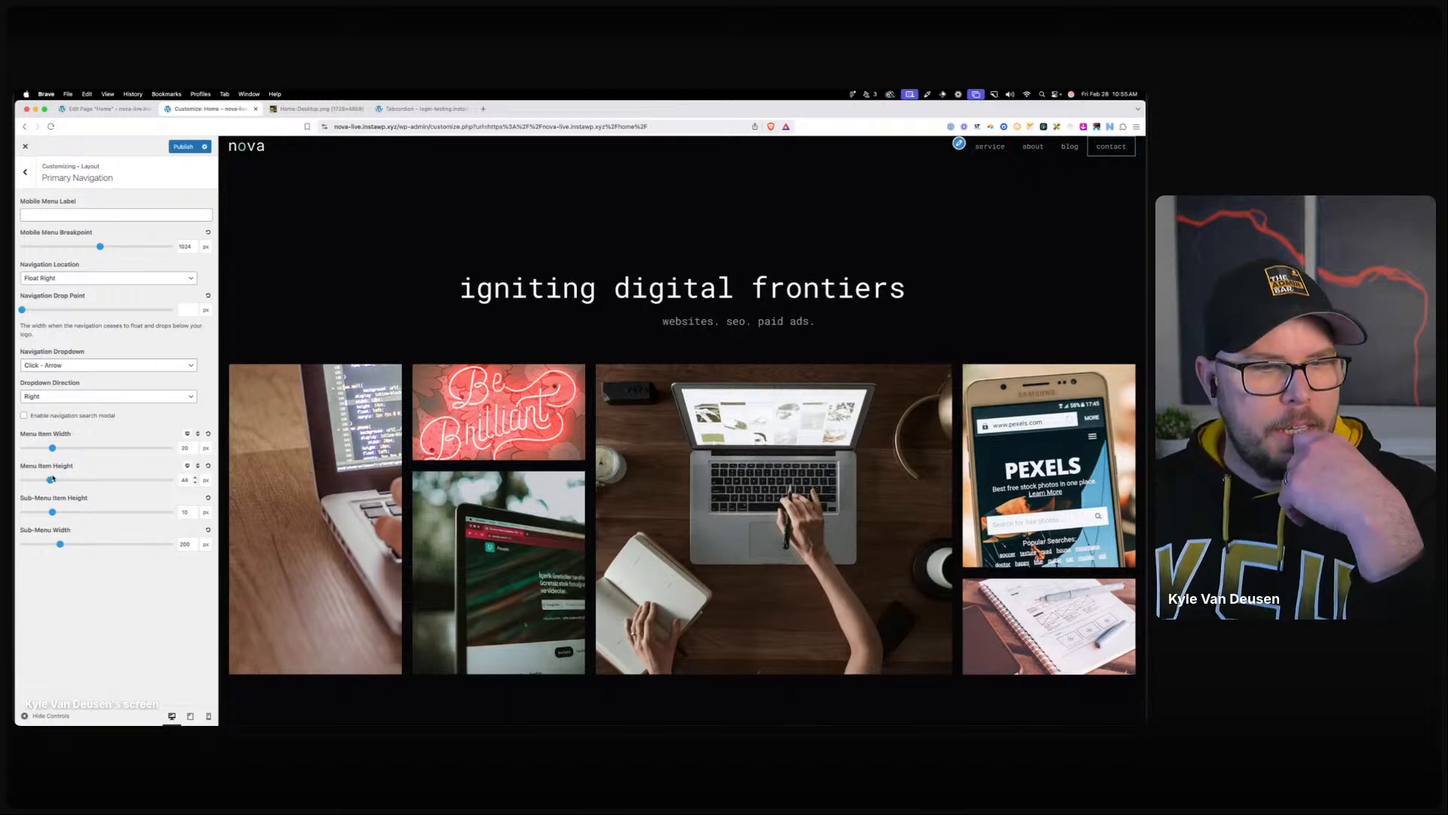
{"action": "left_click", "coordinate": [25, 173]}
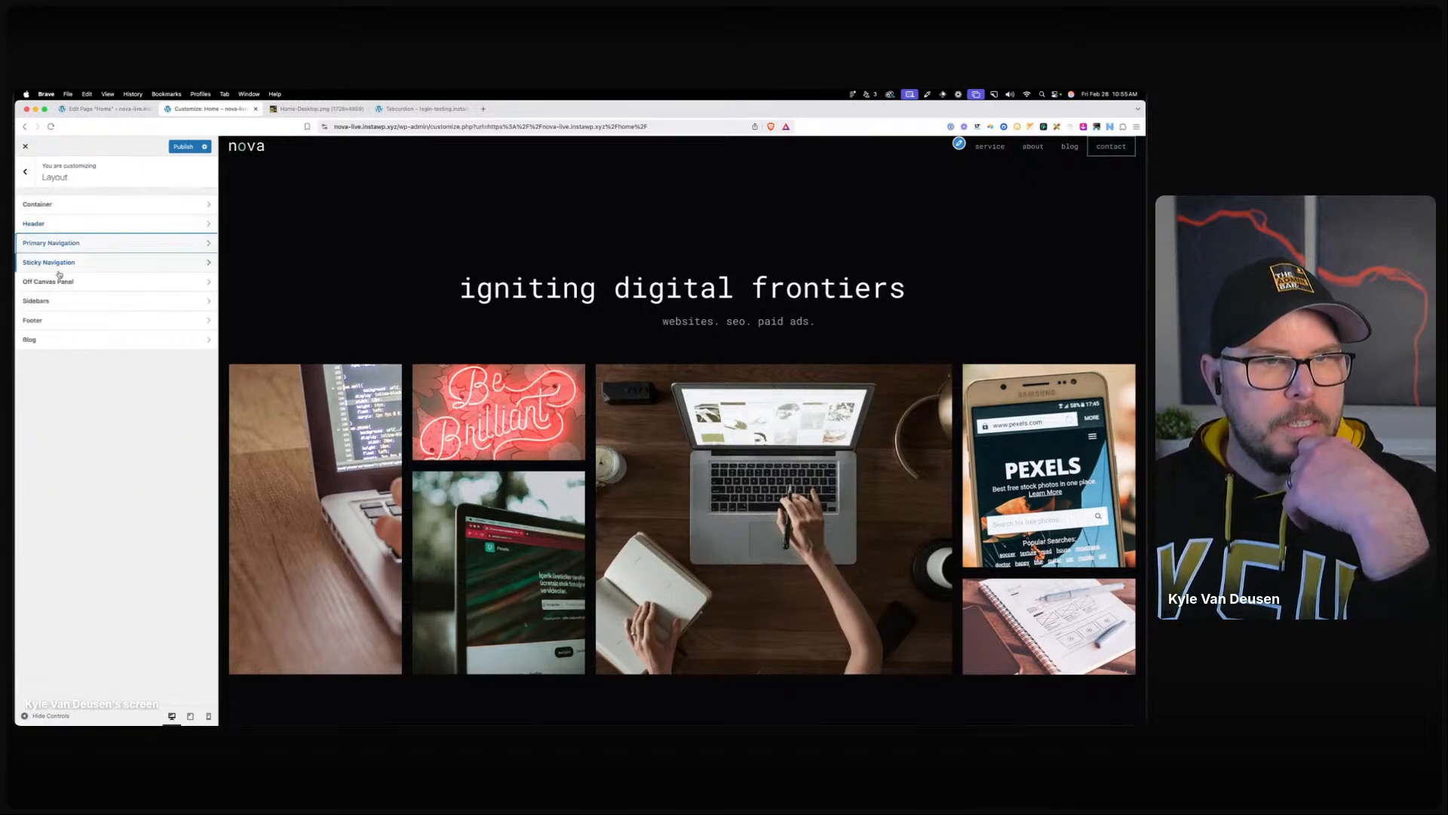
Set the header's top and bottom padding to 16 px.
{"action": "left_click", "coordinate": [42, 224]}
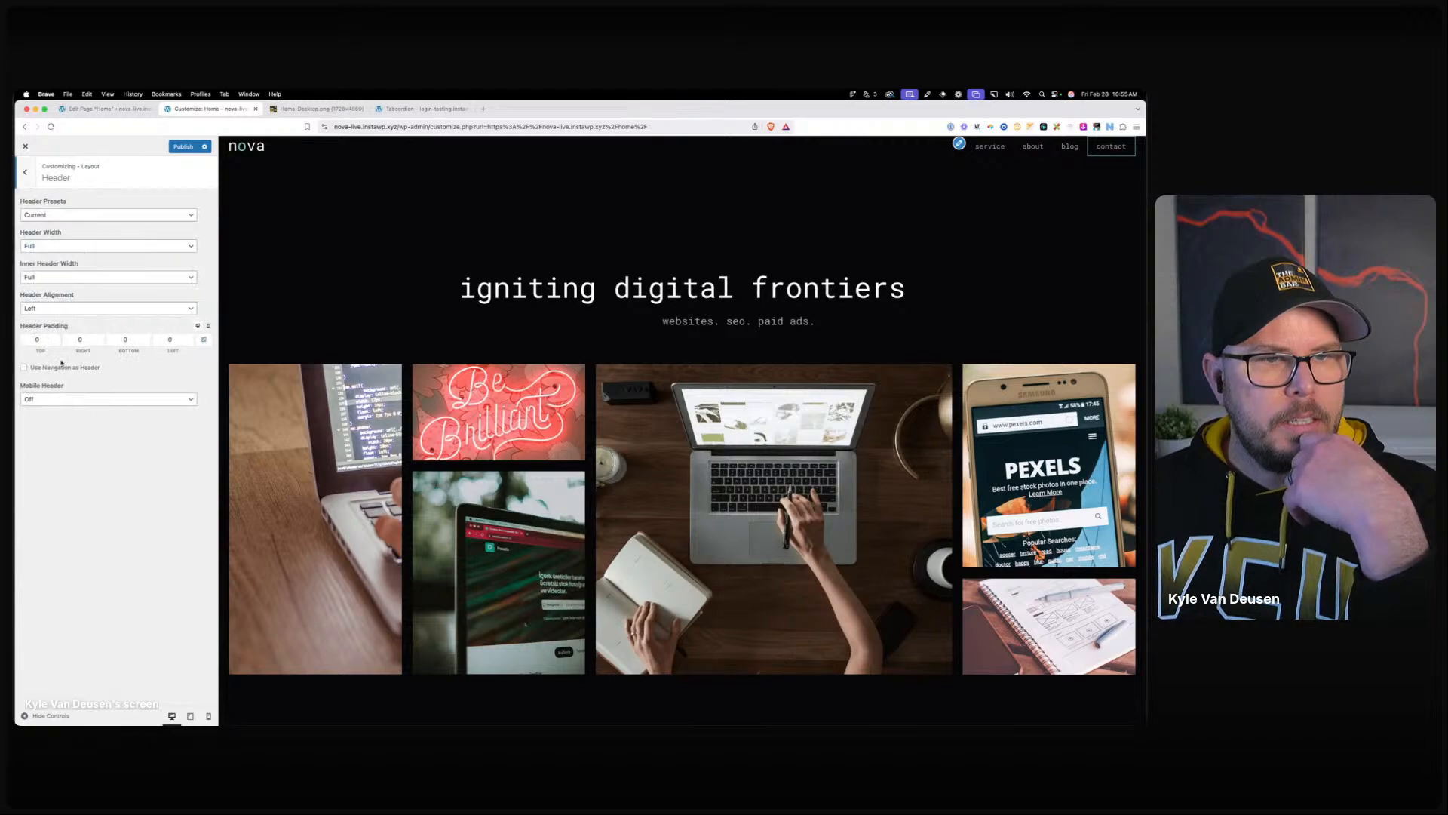
{"action": "double_click", "coordinate": [45, 340]}
{"action": "type", "text": "16"}
{"action": "key", "text": "Tab"}
{"action": "key", "text": "Tab"}
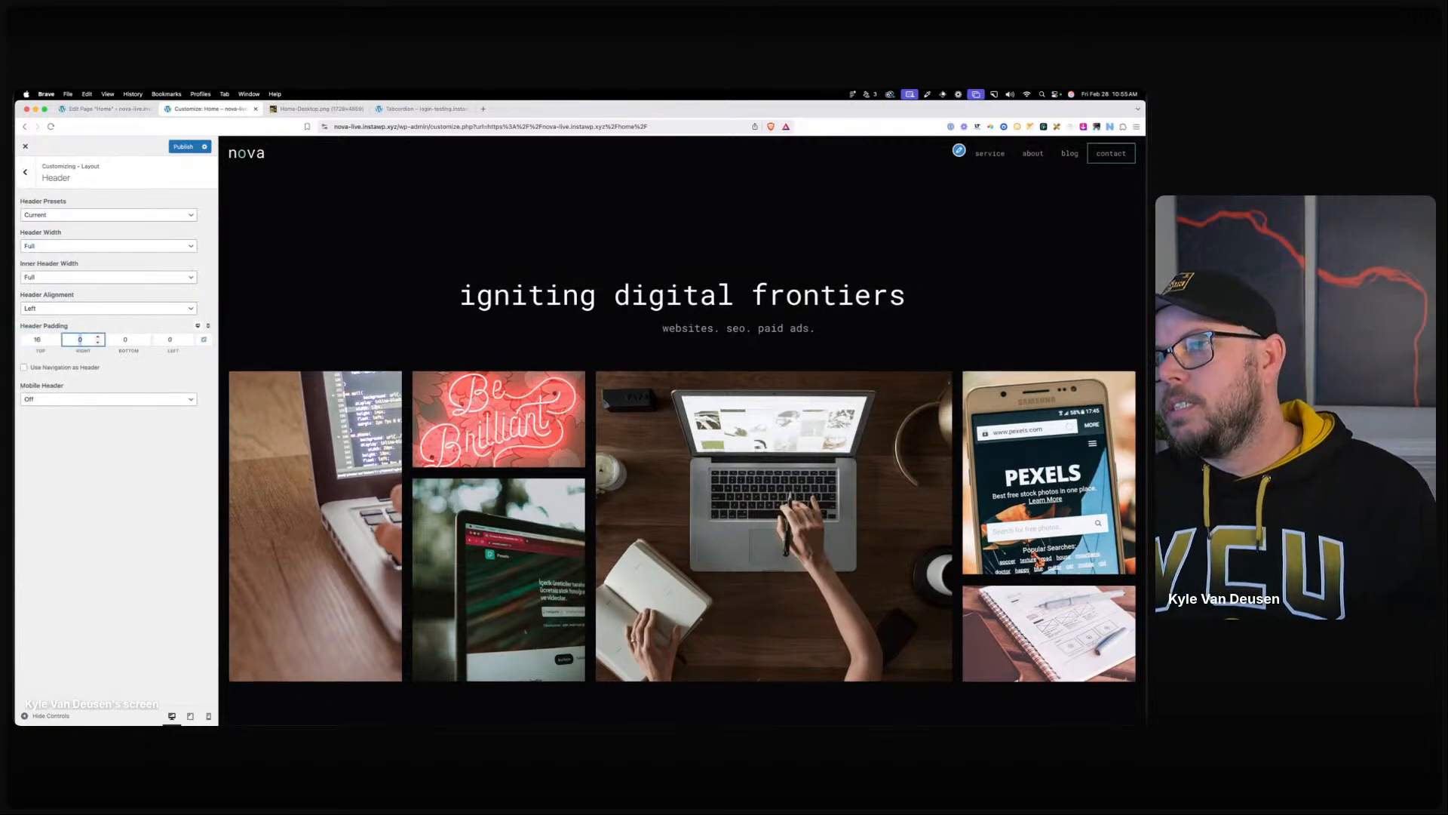
{"action": "type", "text": "16"}
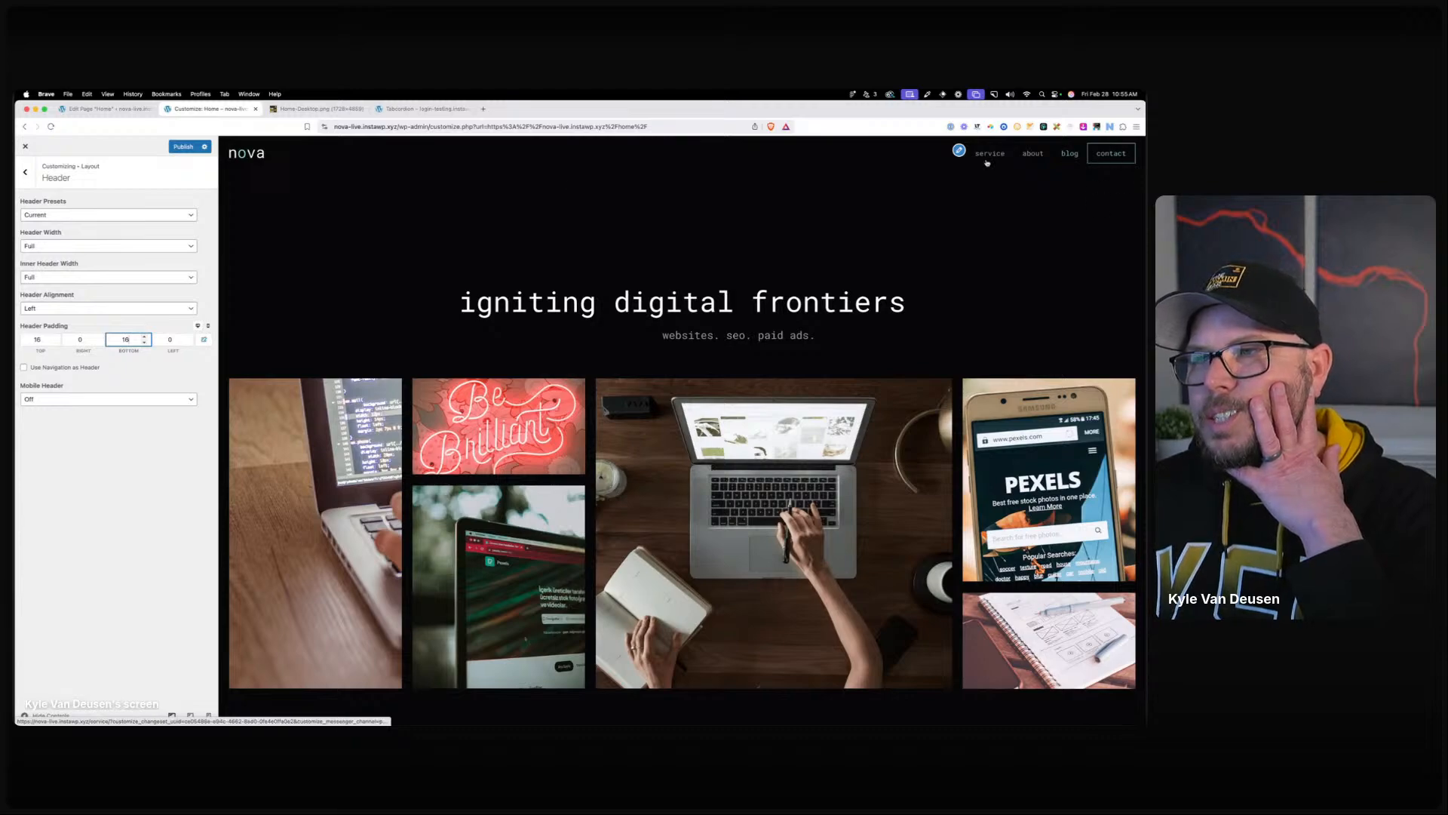
{"action": "left_click", "coordinate": [25, 174]}
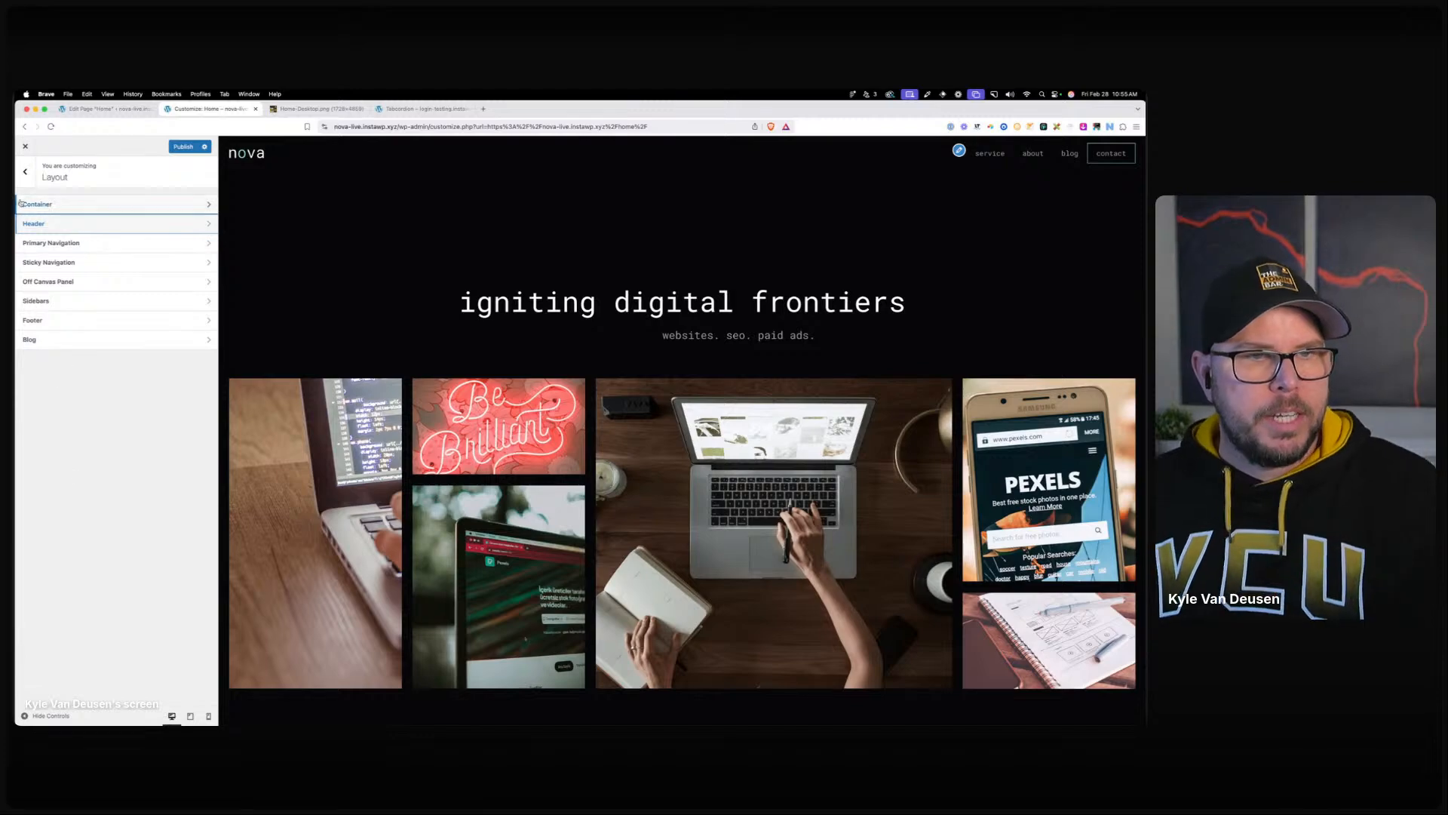
{"action": "left_click", "coordinate": [26, 173]}
Add a .btn-header hover/focus rule with background var(--neutral-0) and color var(--neutral-900).
{"action": "left_click", "coordinate": [61, 264]}
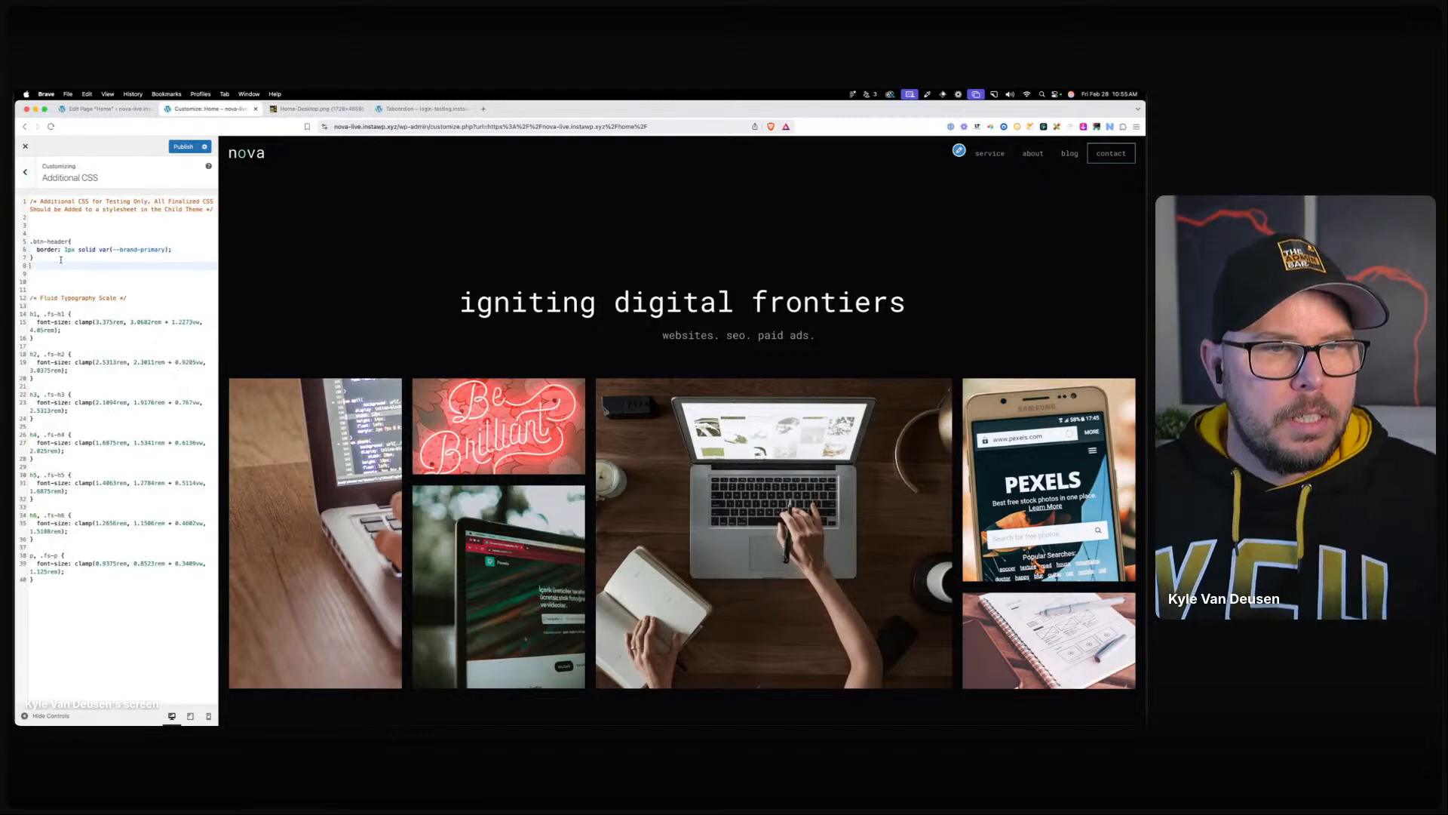
{"action": "key", "text": "Return"}
{"action": "type", "text": ".bt"}
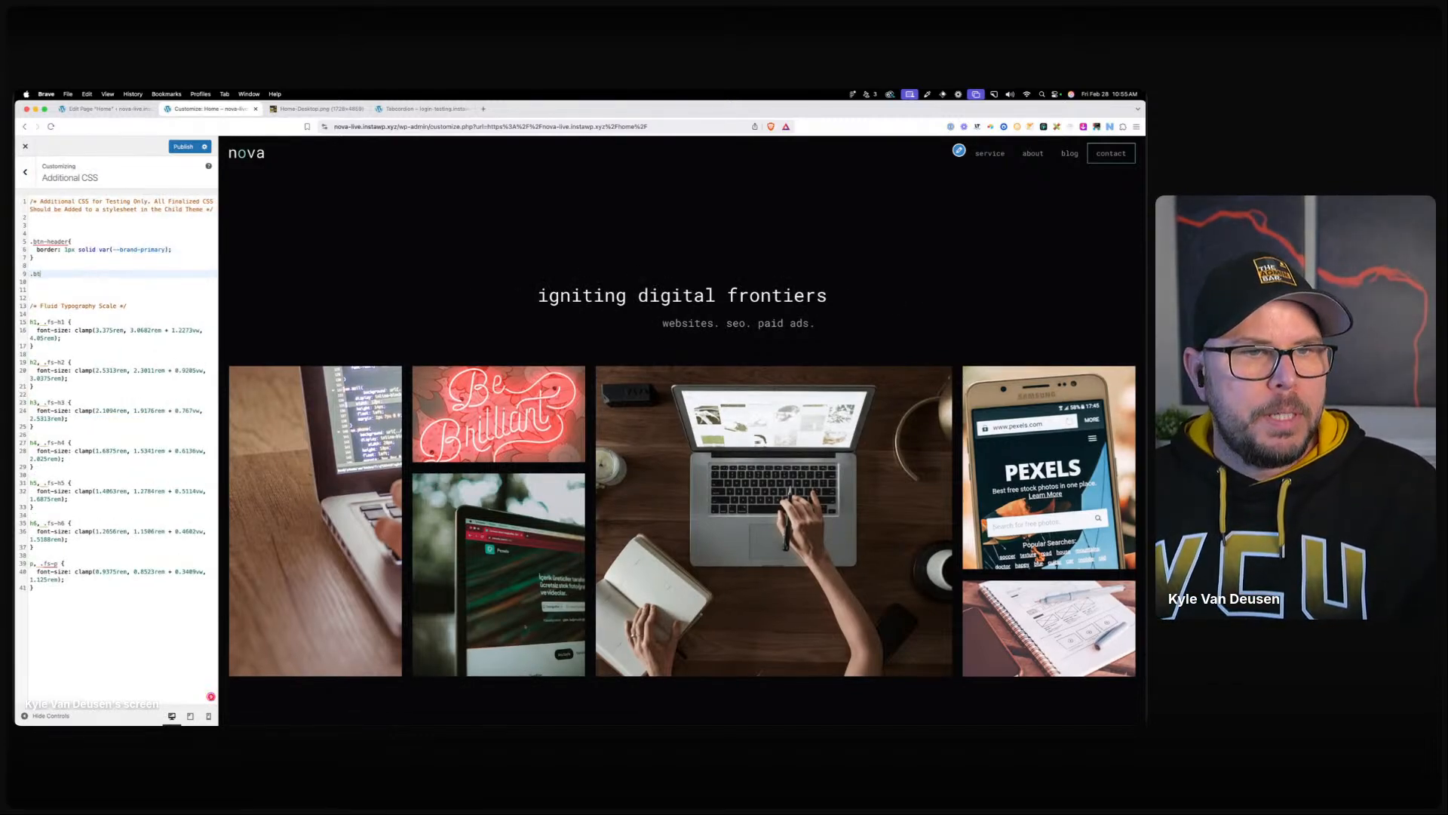
{"action": "type", "text": "n-header:"}
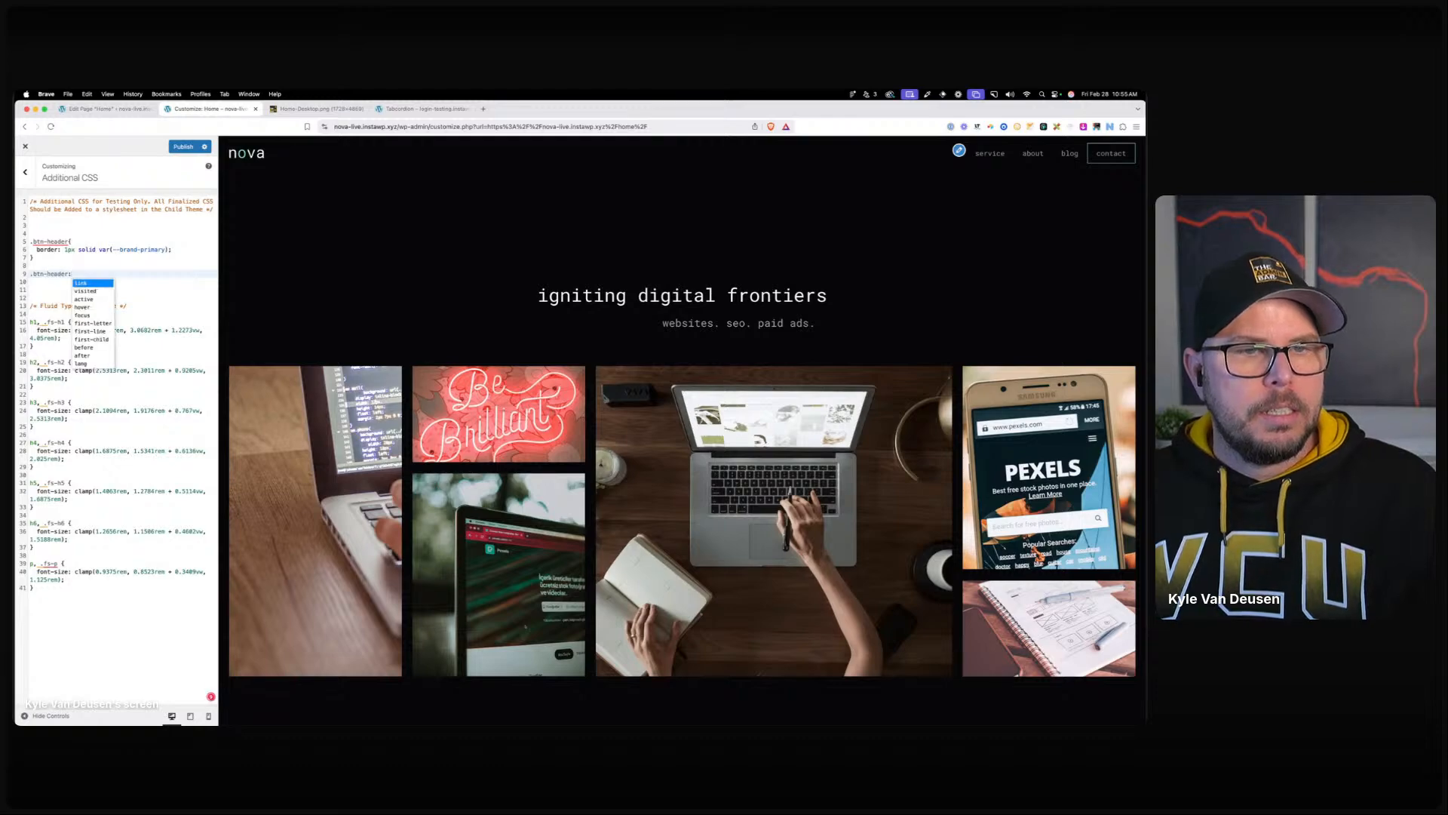
{"action": "type", "text": "{"}
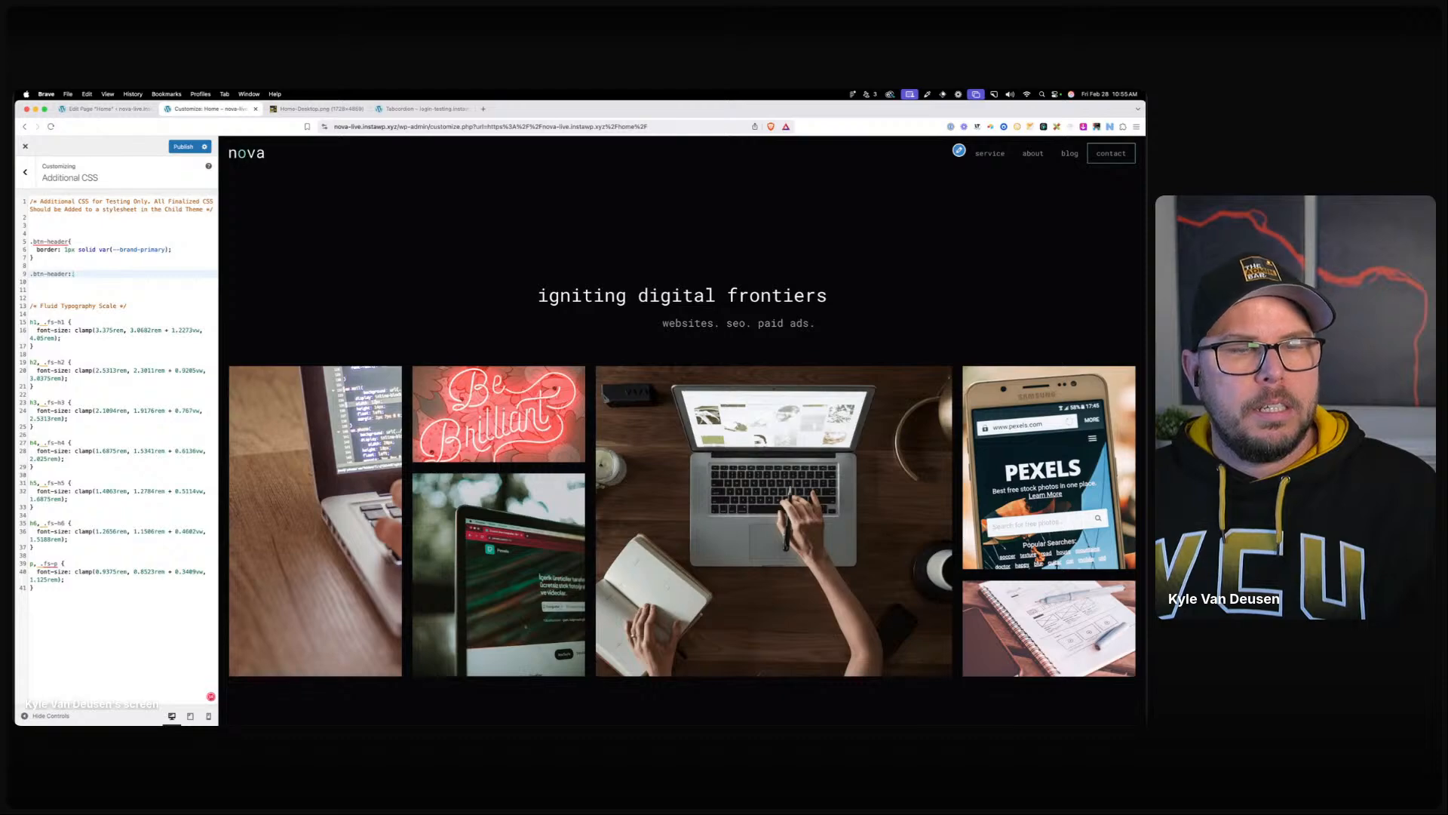
{"action": "type", "text": ":hover, "}
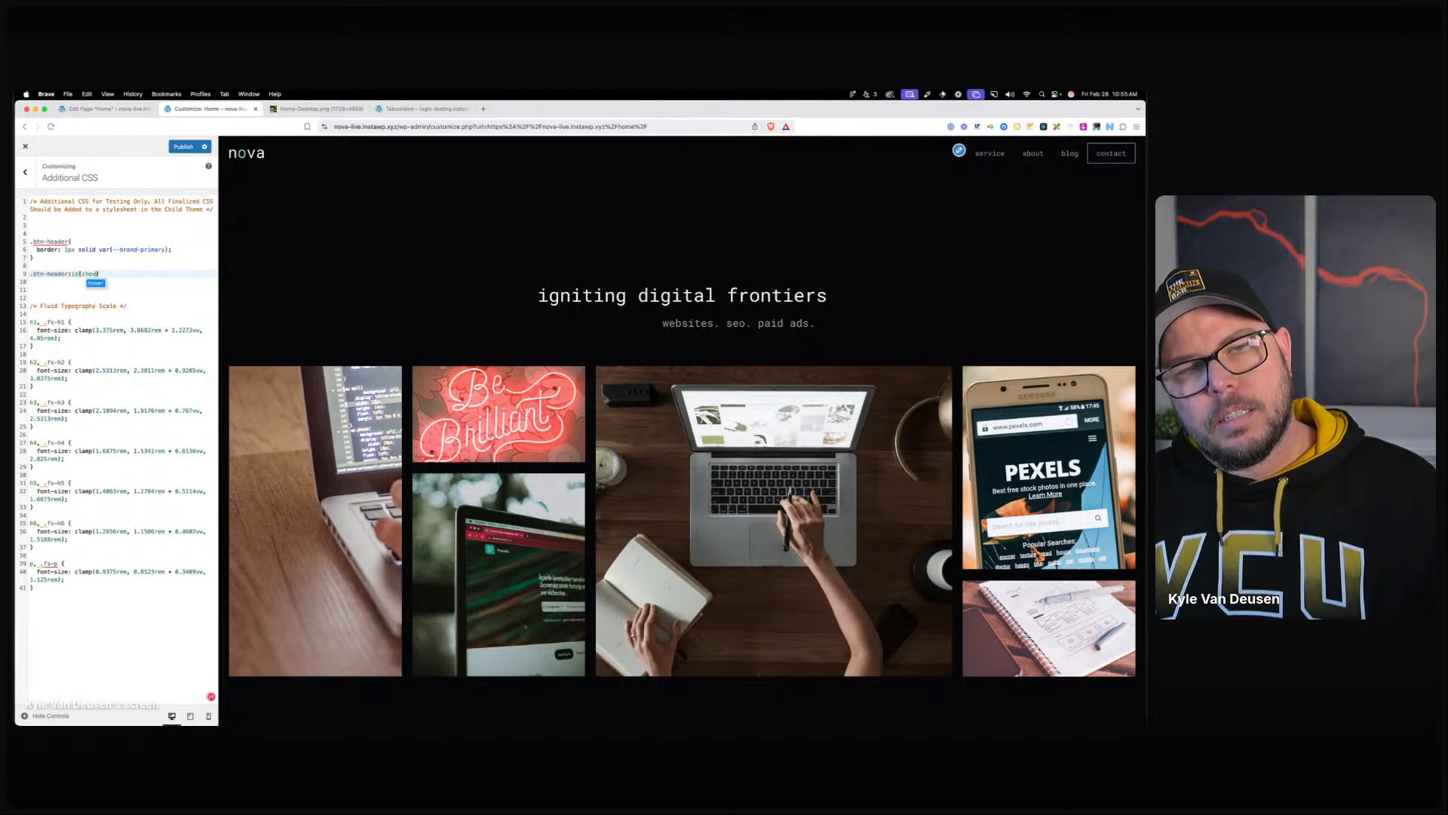
{"action": "type", "text": ":focus"}
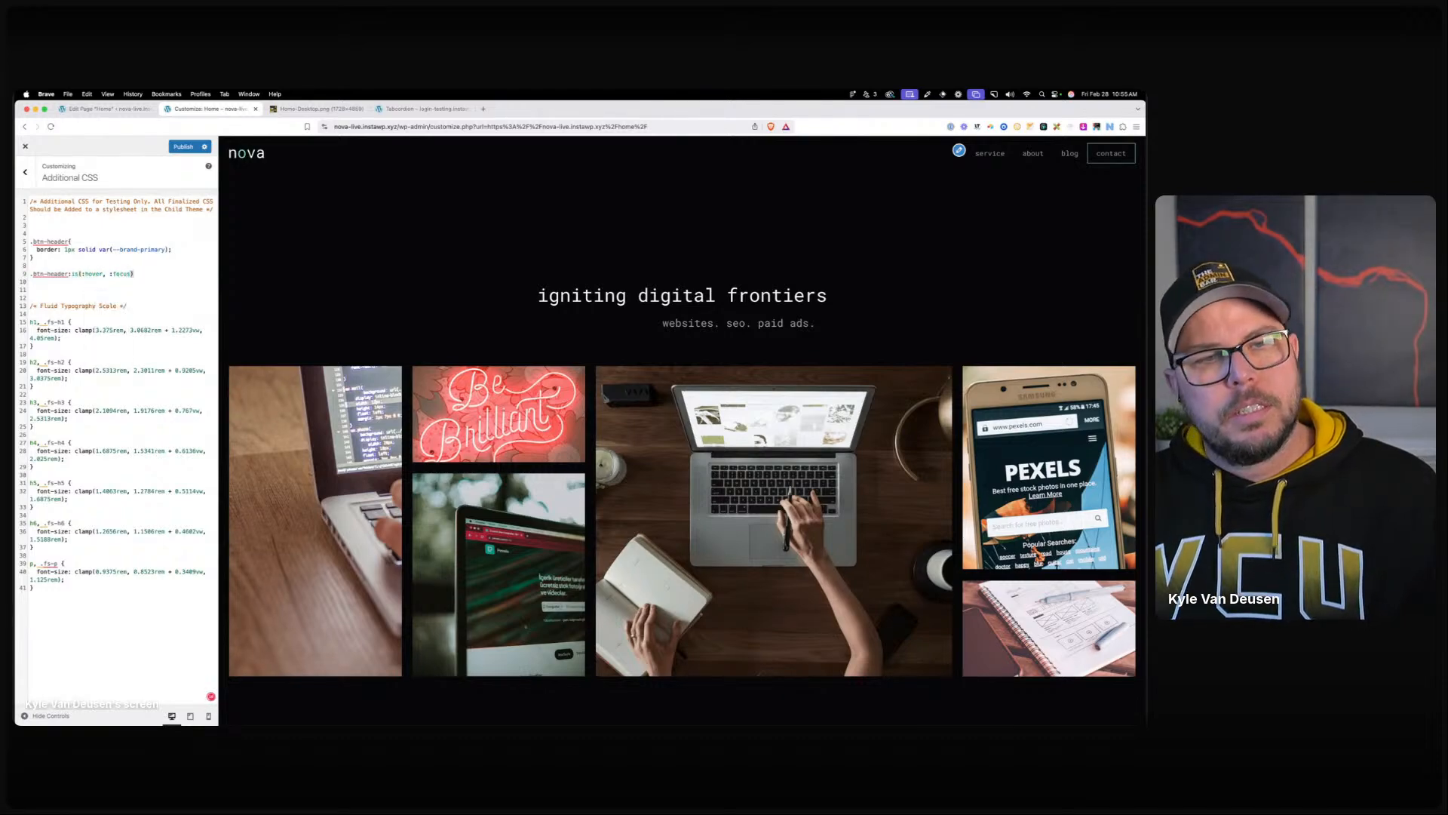
{"action": "key", "text": "Return"}
{"action": "type", "text": "background:"}
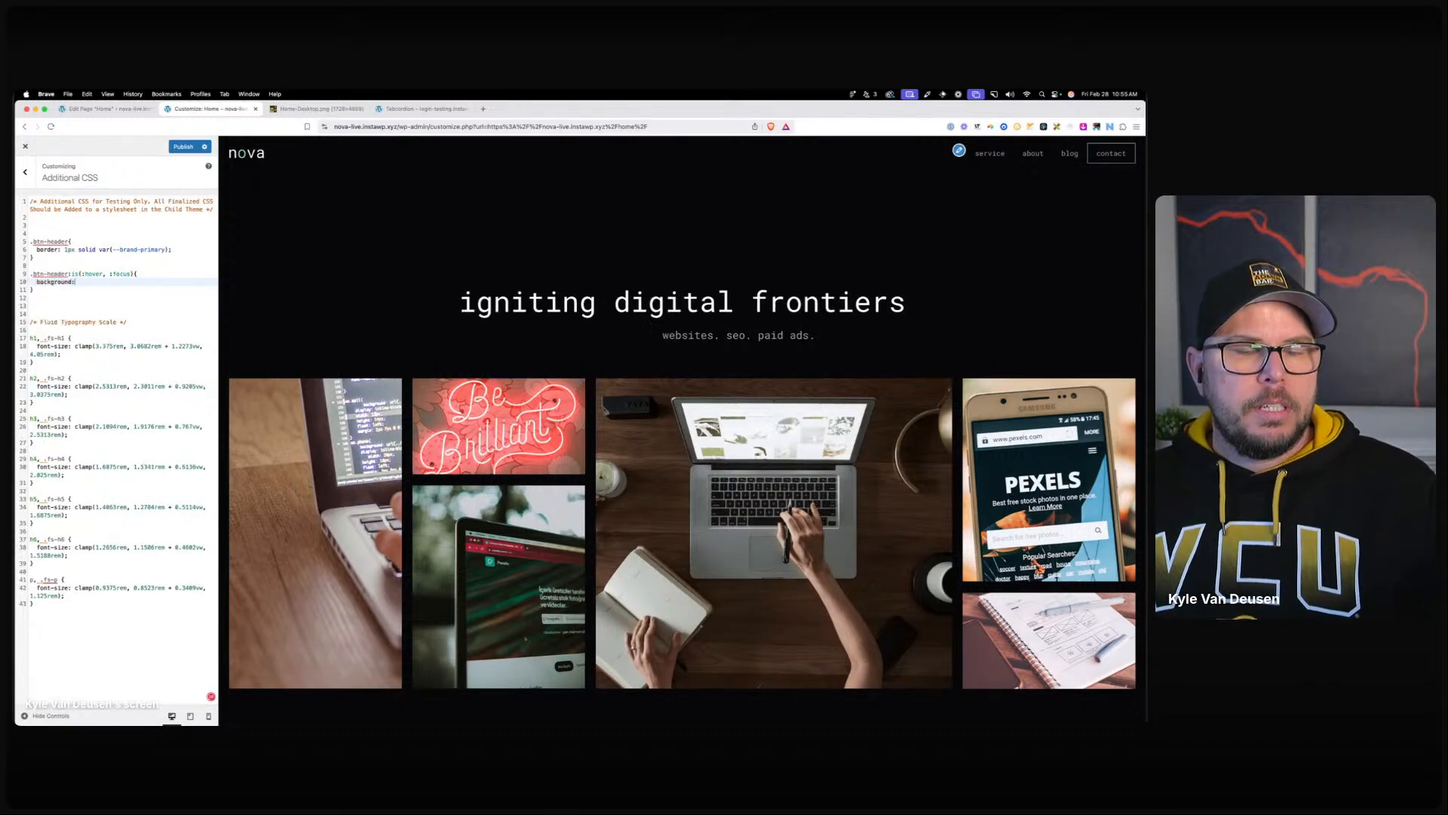
{"action": "type", "text": " var(--neutral-0);"}
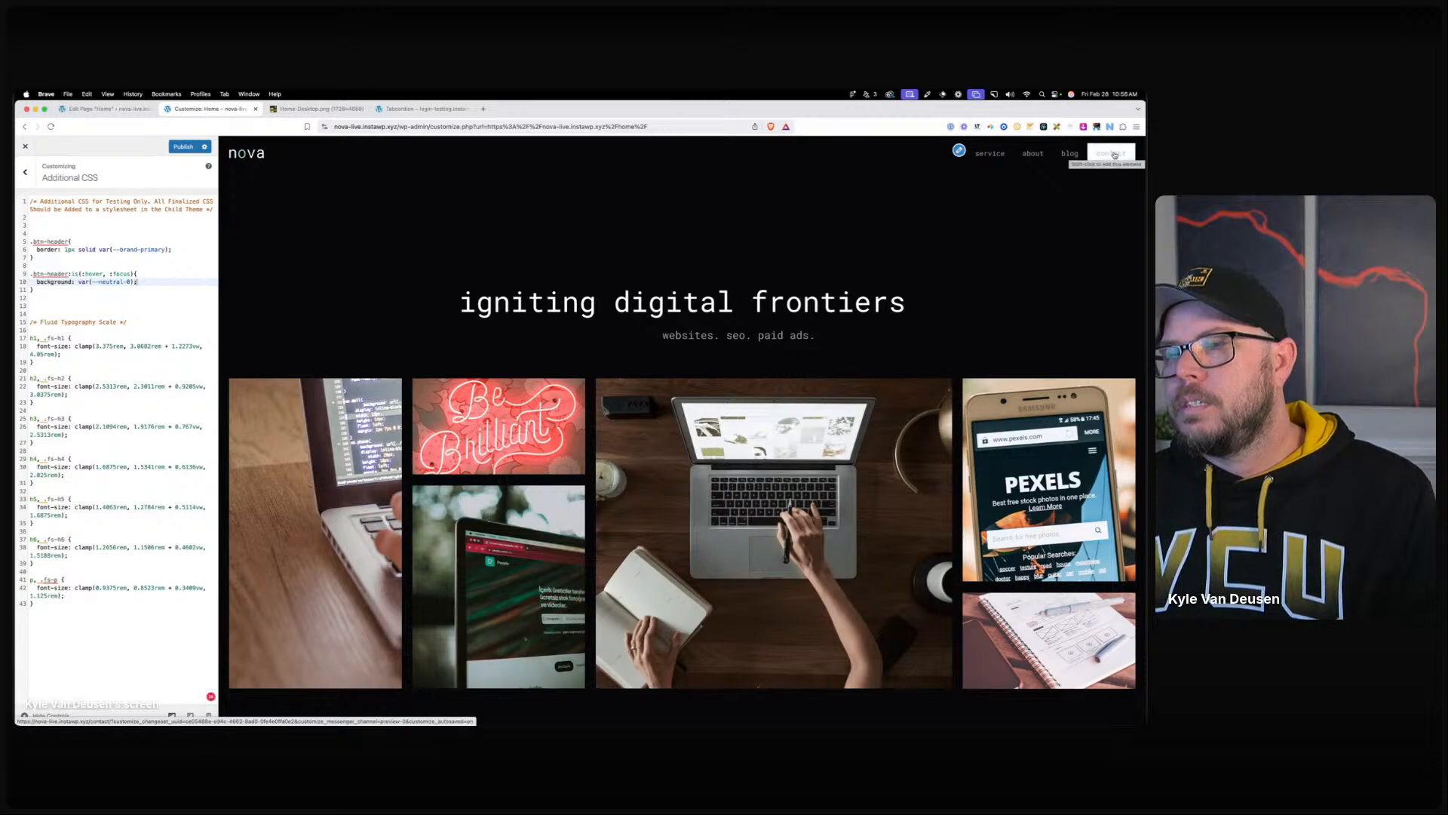
{"action": "left_click", "coordinate": [157, 280]}
{"action": "key", "text": "Return"}
{"action": "type", "text": "col"}
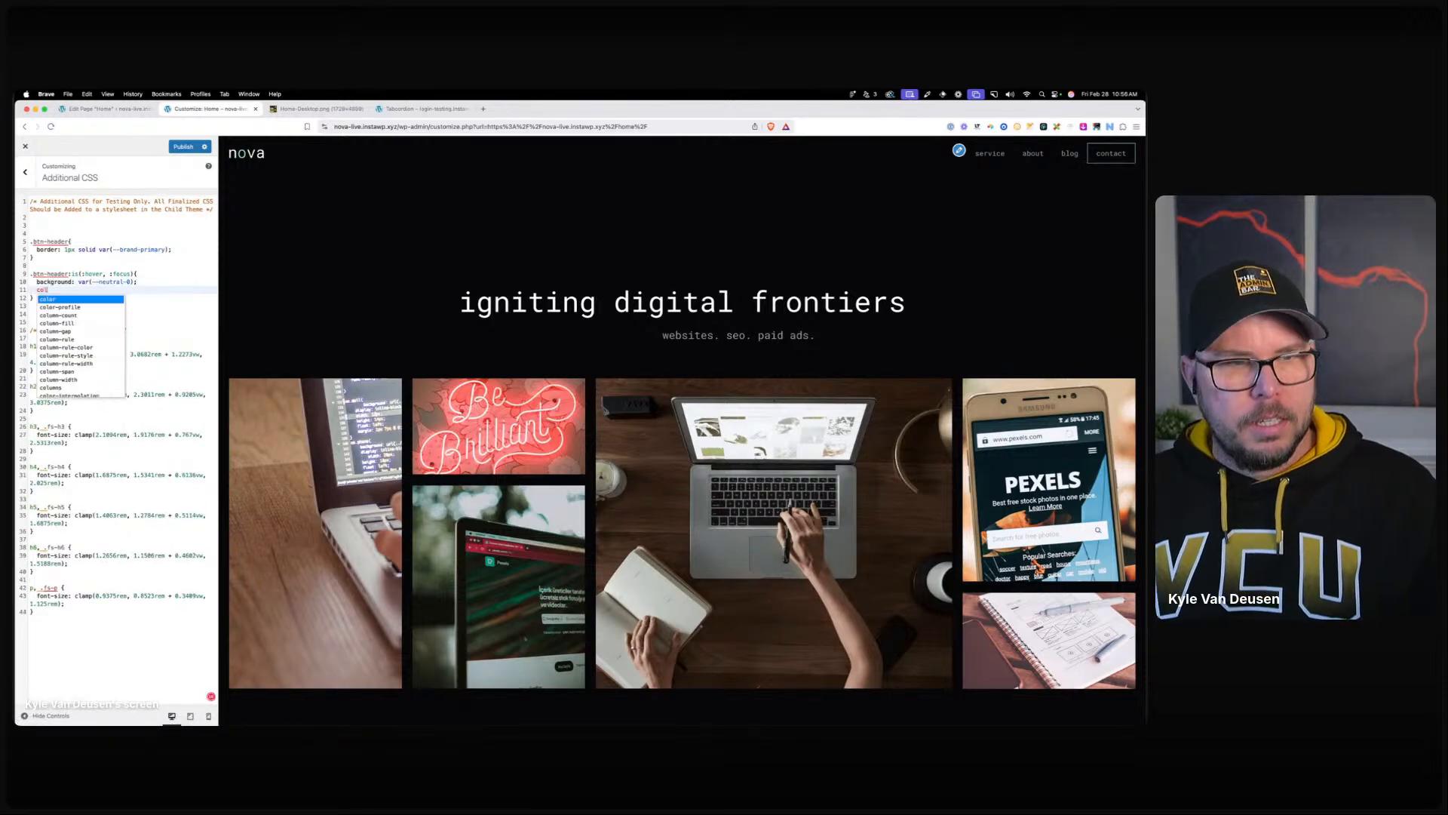
{"action": "type", "text": "or: var(--neutral"}
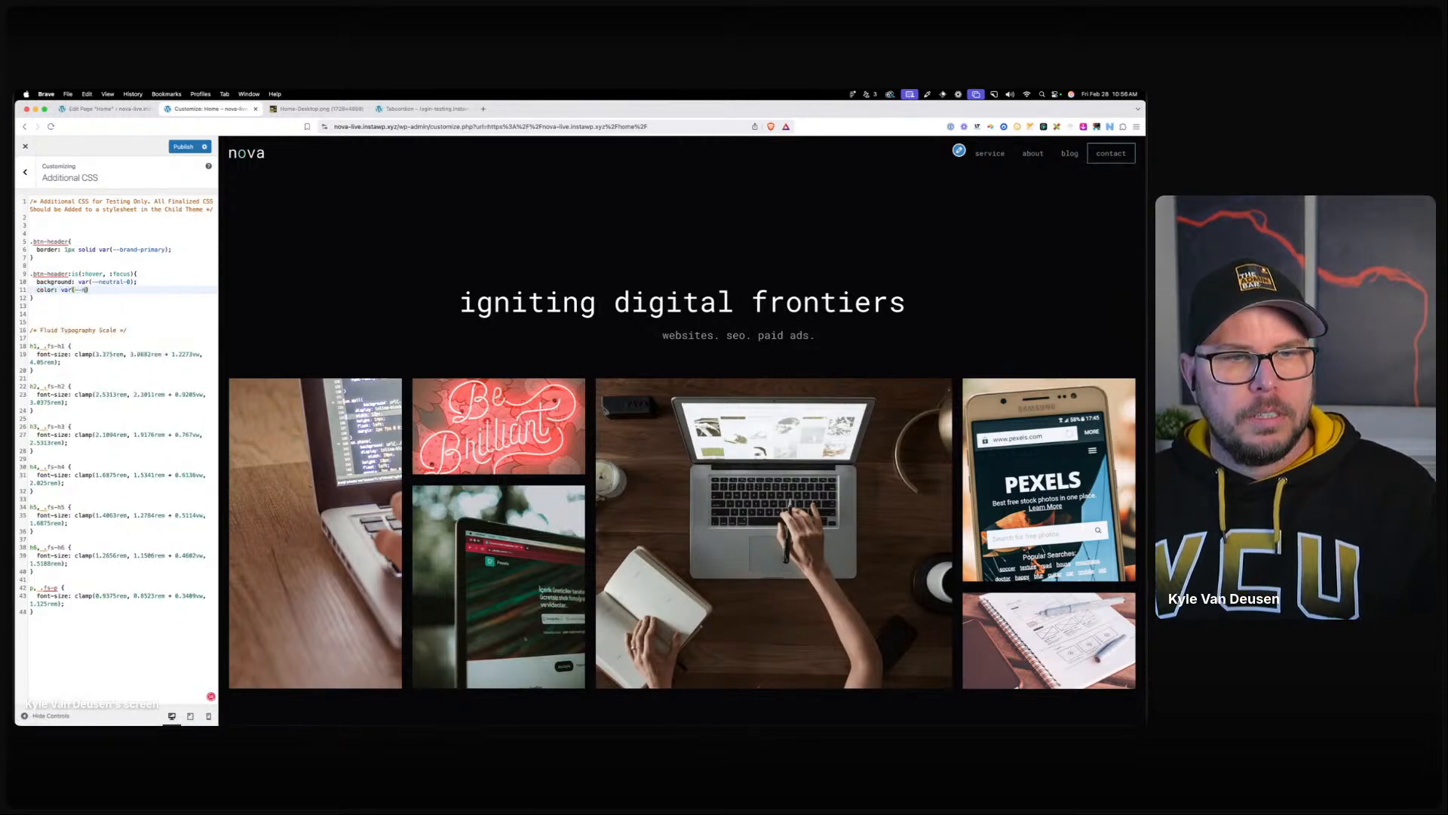
{"action": "type", "text": "-900"}
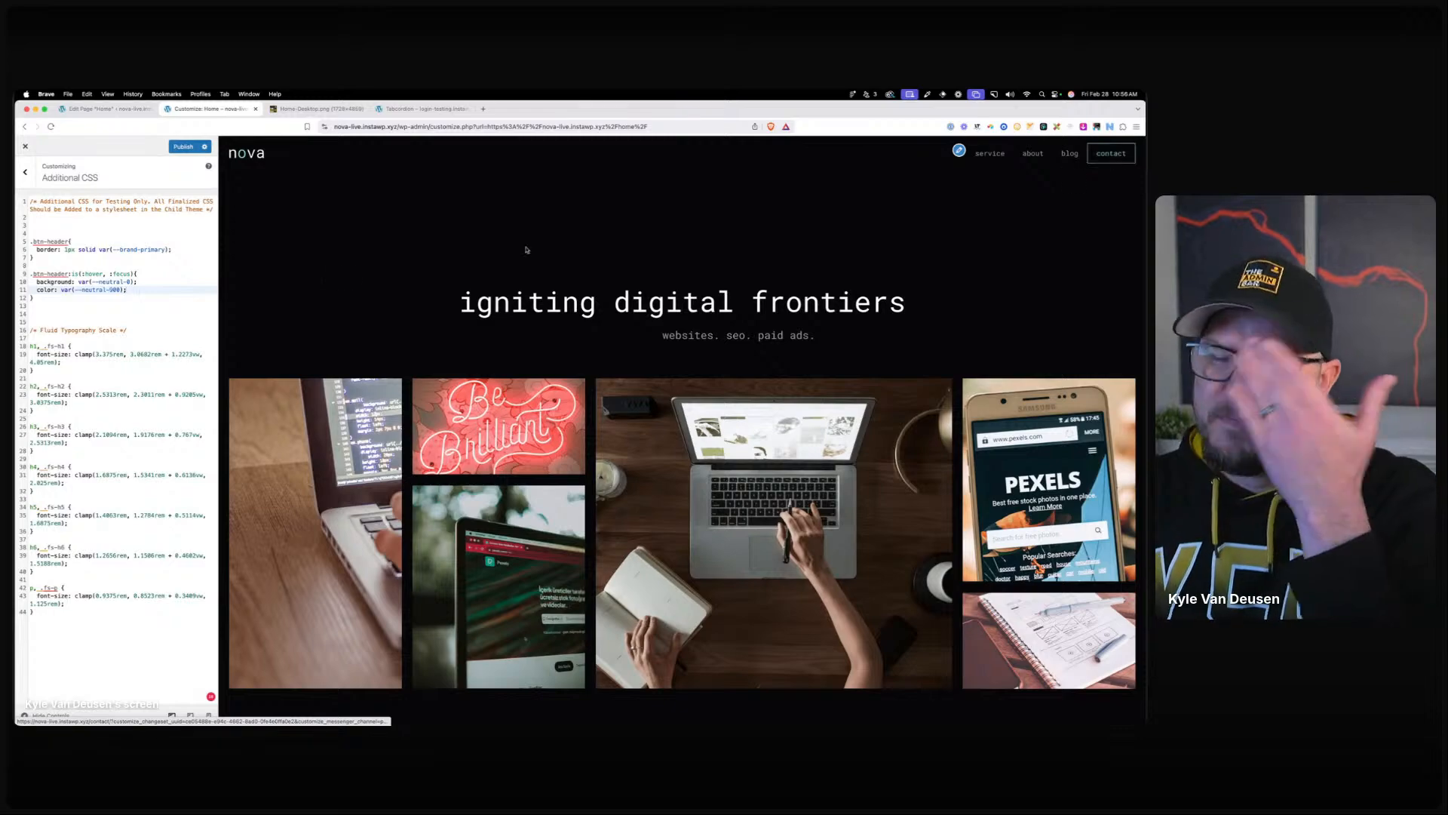
Finalize the hover rule's selector and publish the CSS changes.
{"action": "left_click", "coordinate": [141, 274]}
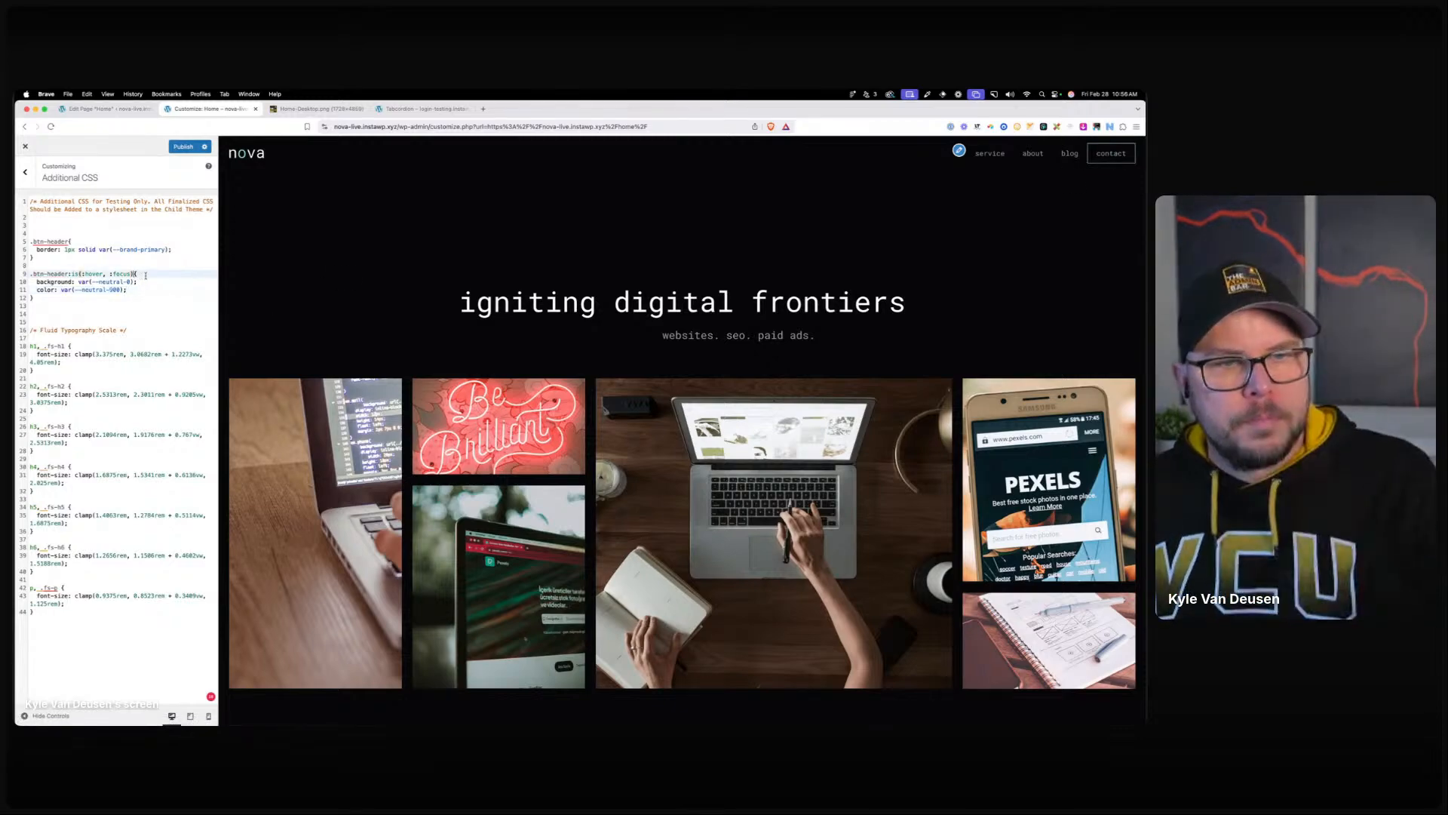
{"action": "key", "text": "Left"}
{"action": "type", "text": "a"}
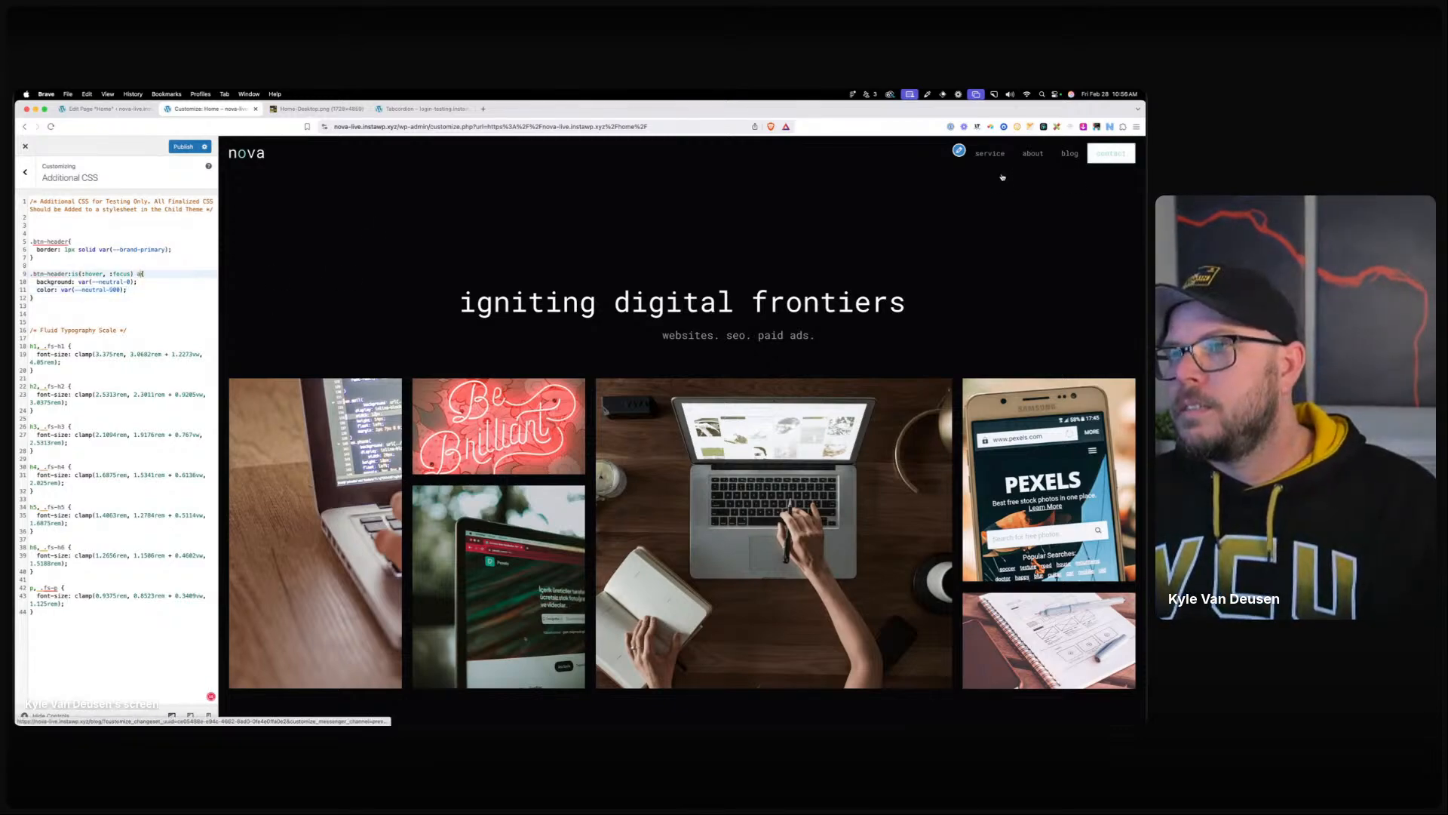
{"action": "key", "text": "BackSpace"}
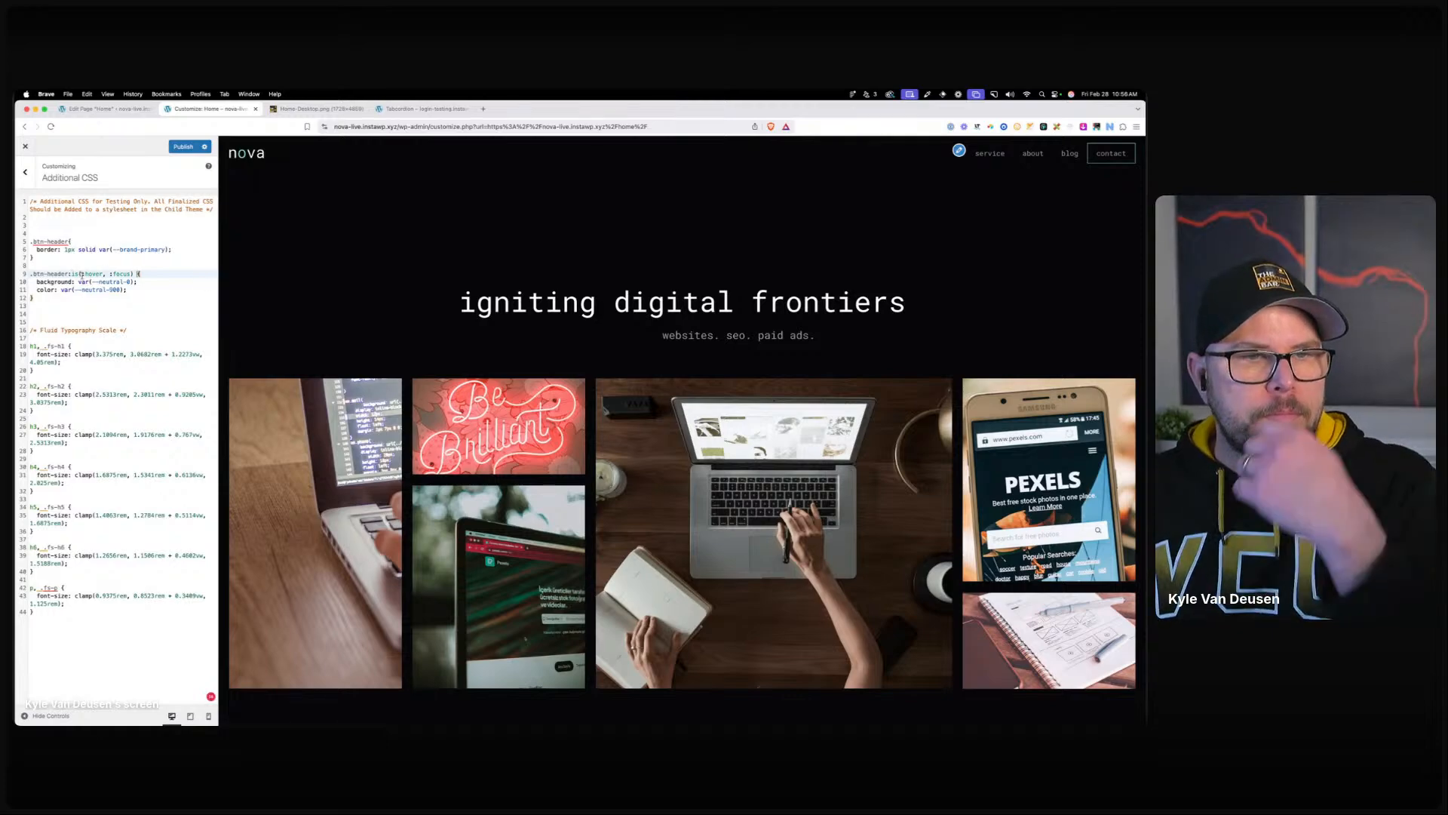
{"action": "left_click", "coordinate": [34, 298]}
{"action": "left_click", "coordinate": [183, 146]}
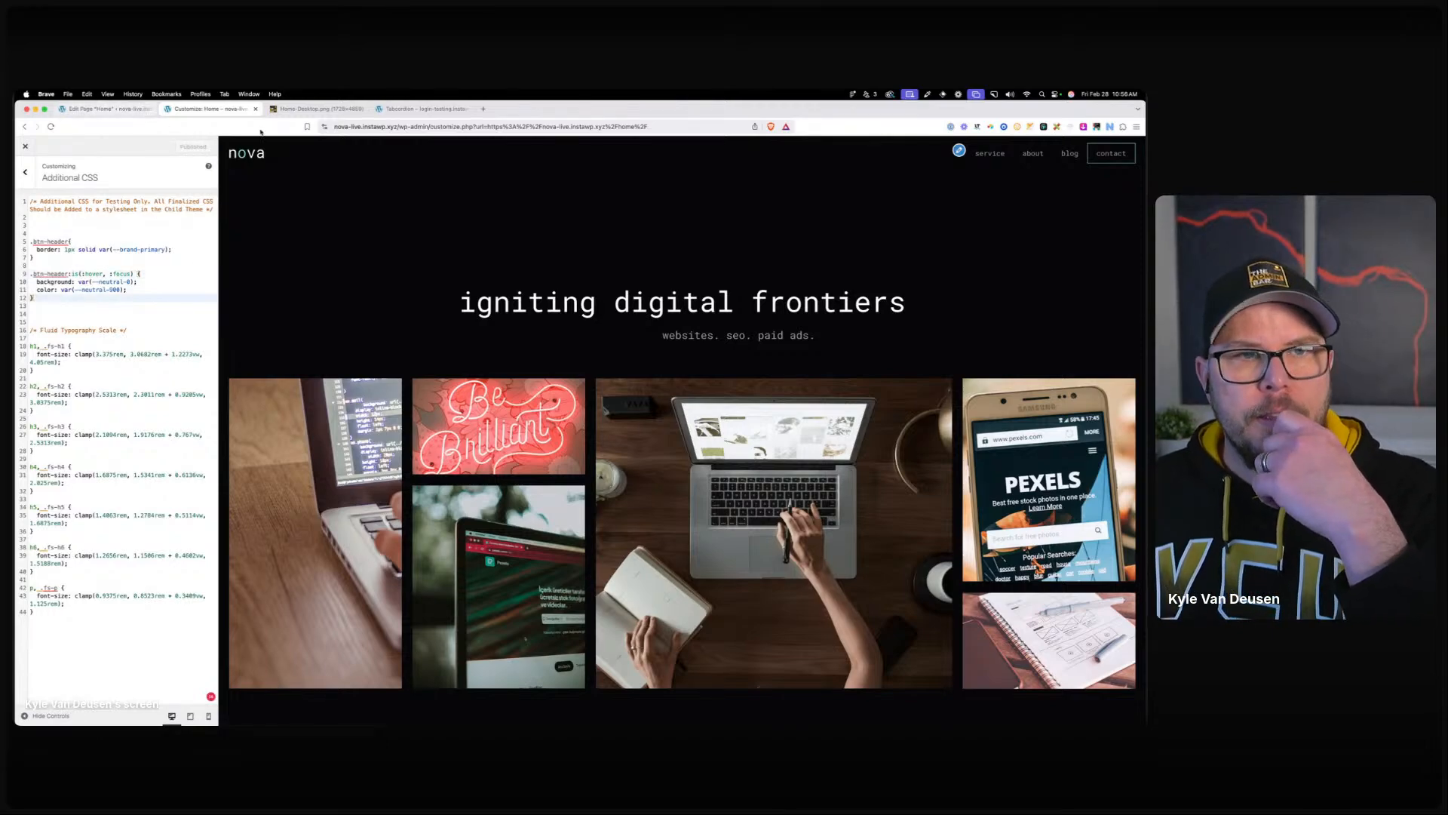
Open the live home page and inspect the contact button's list item and link.
{"action": "left_click", "coordinate": [115, 110]}
{"action": "left_click", "coordinate": [1057, 148]}
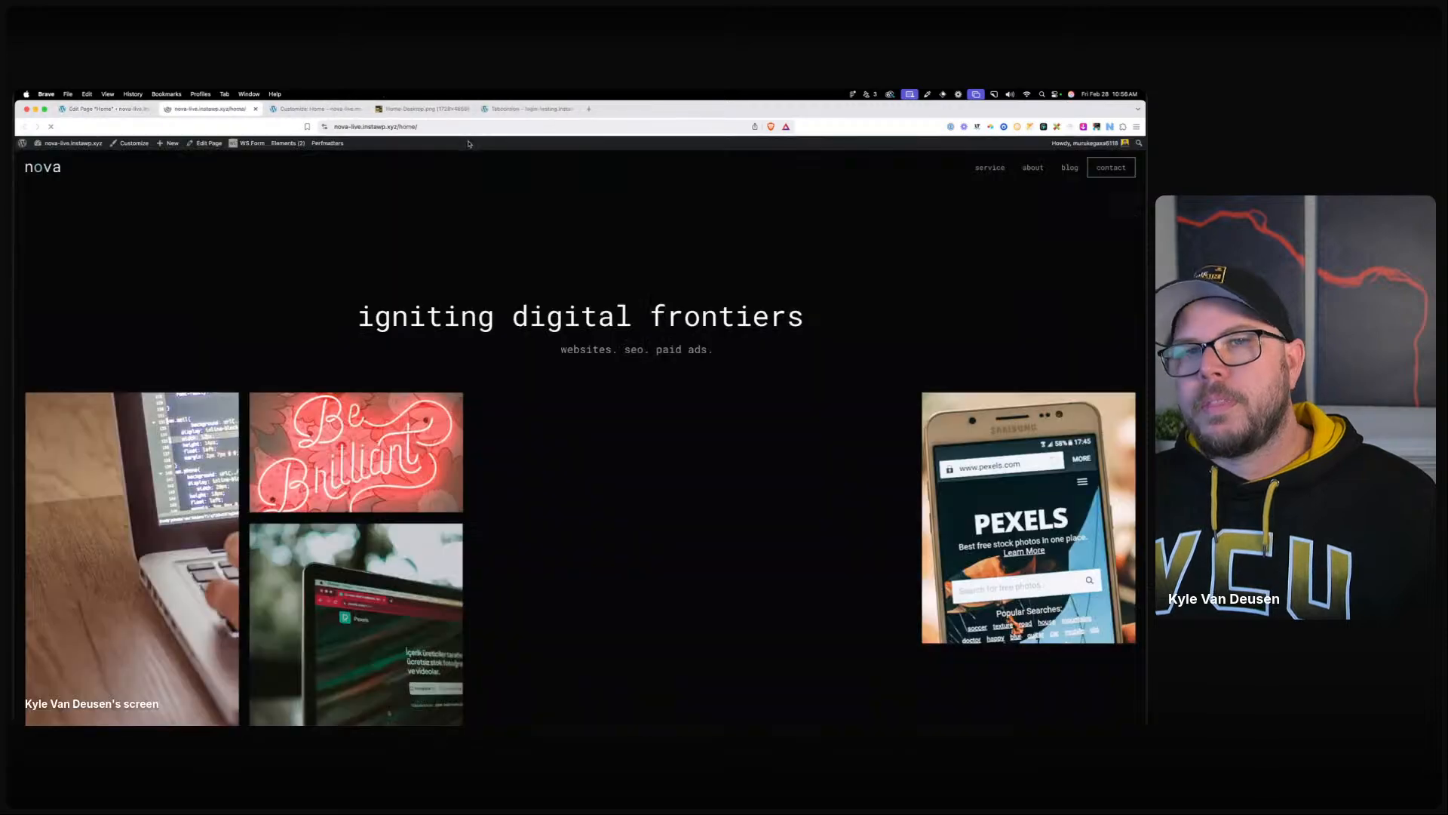
{"action": "right_click", "coordinate": [1115, 168]}
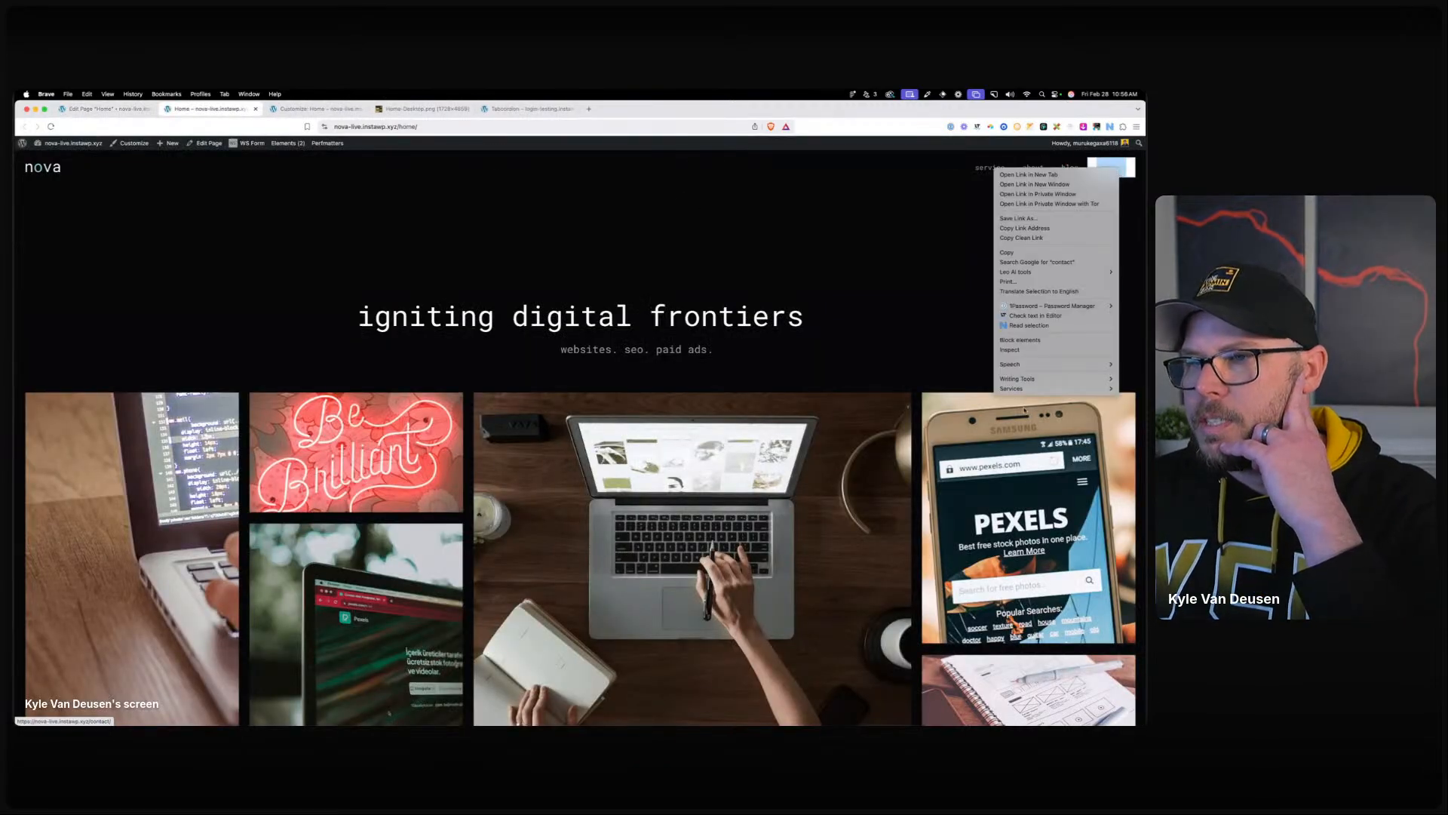
{"action": "left_click", "coordinate": [1011, 350]}
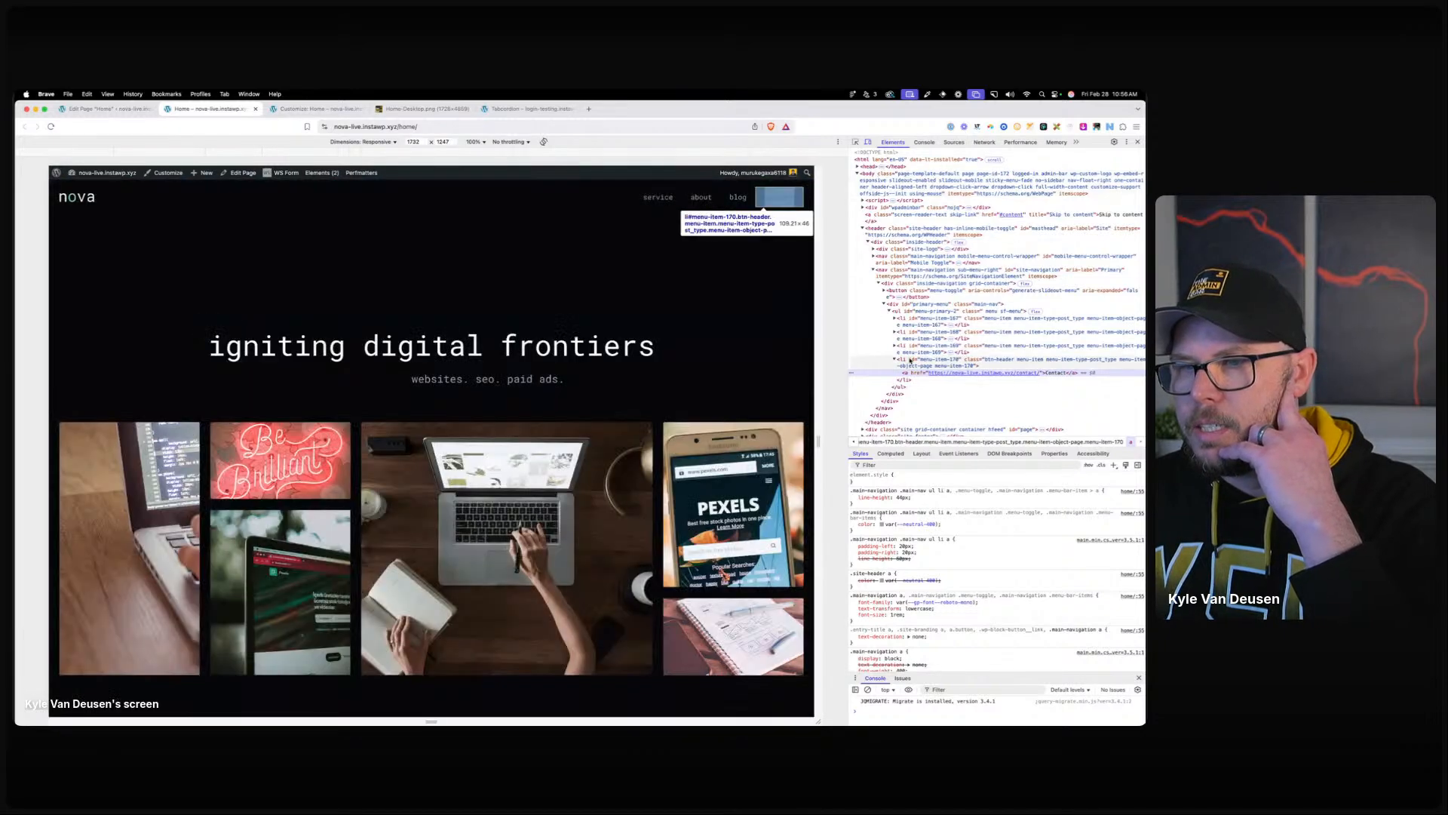
{"action": "left_click", "coordinate": [915, 368]}
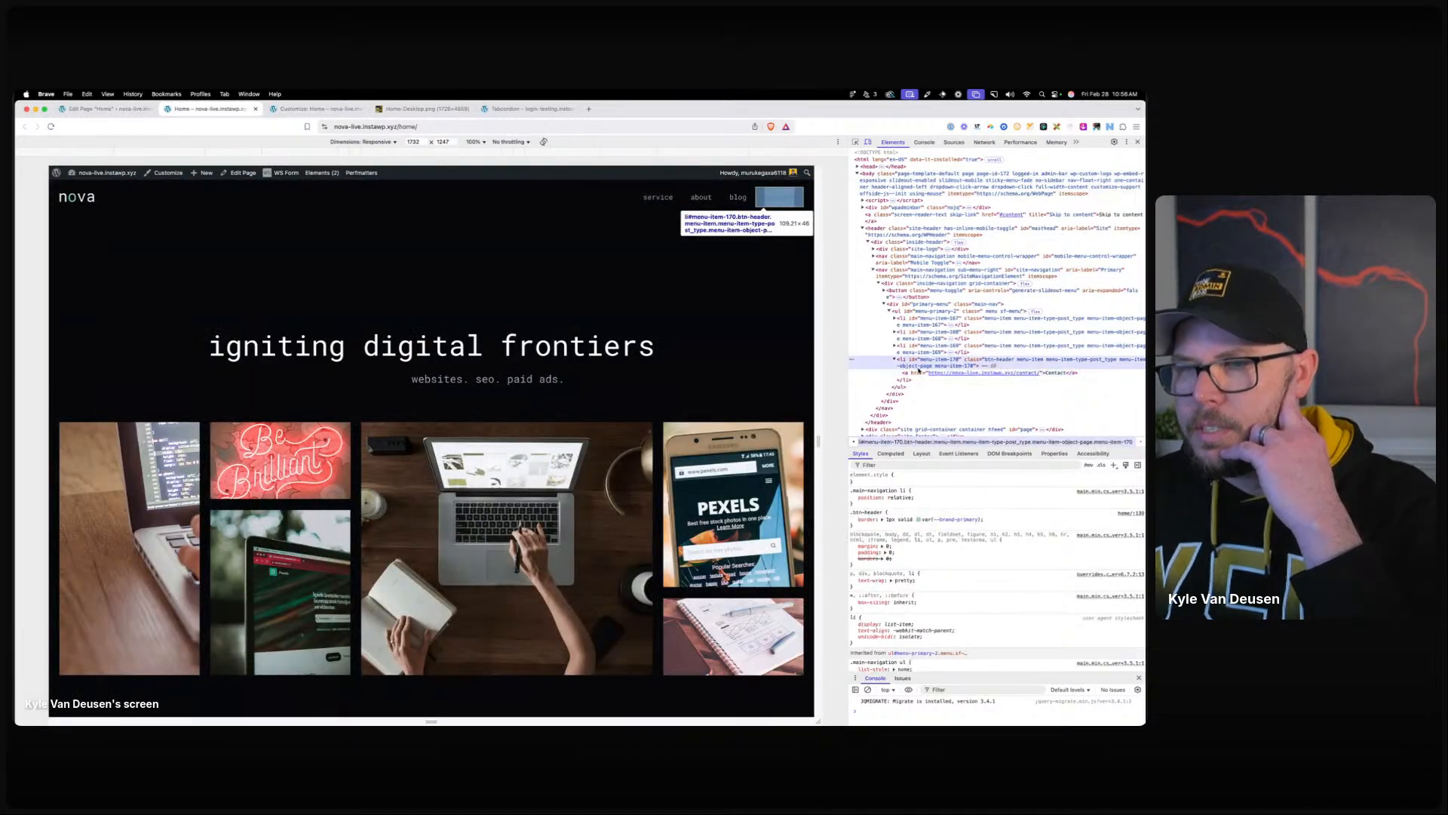
{"action": "left_click", "coordinate": [918, 372]}
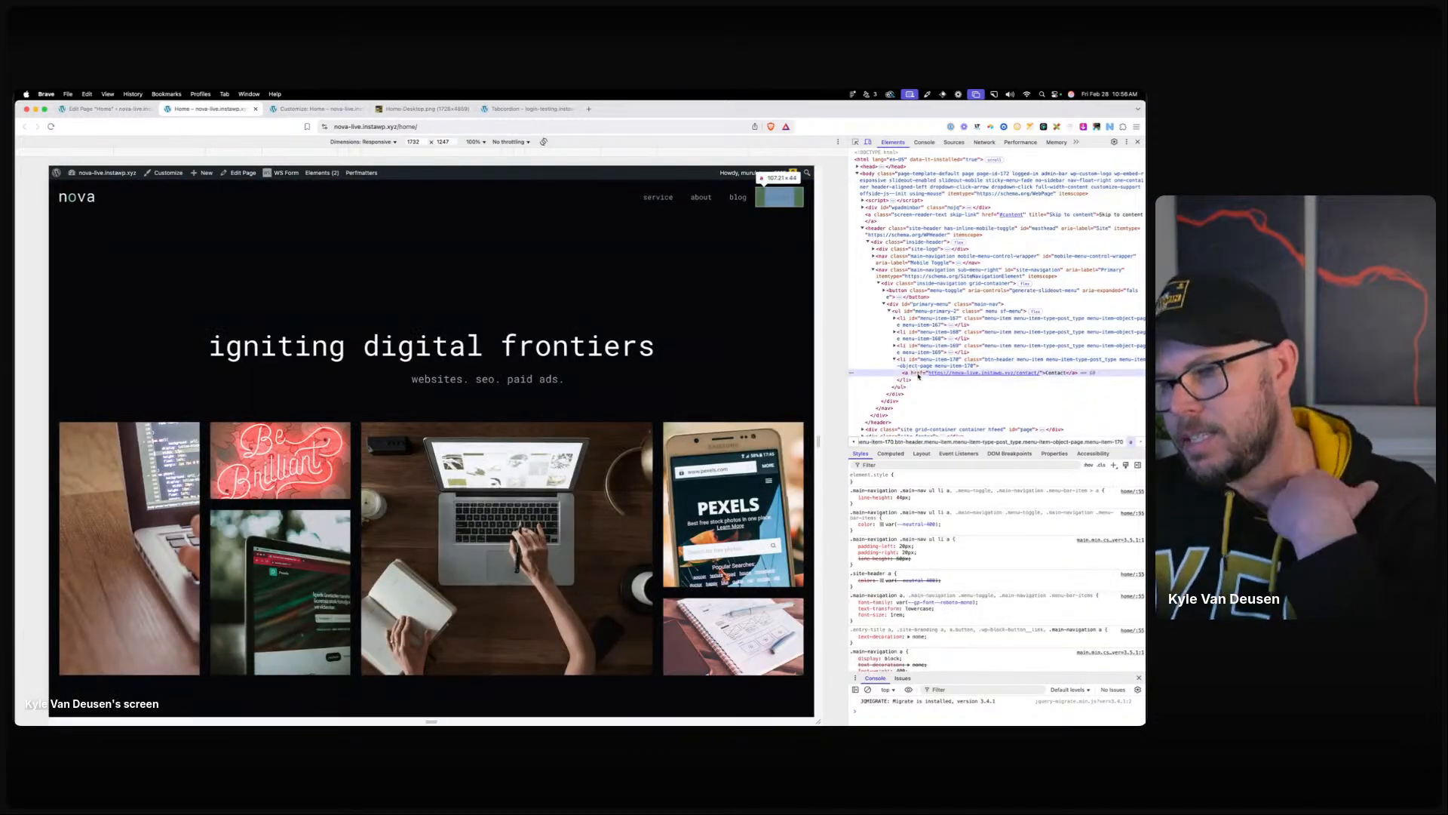
{"action": "left_click", "coordinate": [915, 366]}
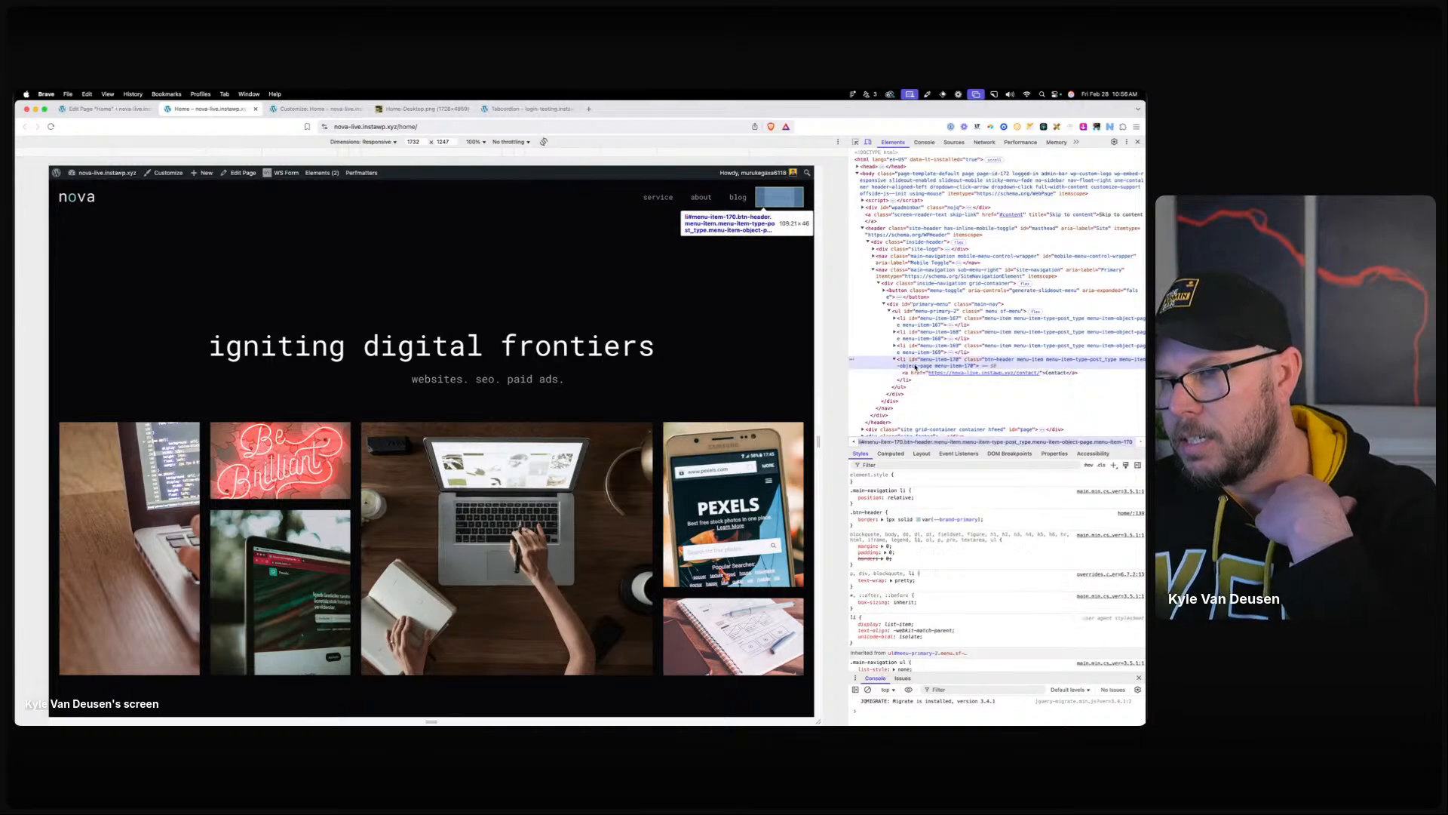
Force the :hover state, toggle off the text colour, and check the link's styles.
{"action": "left_click", "coordinate": [1089, 465]}
{"action": "left_click", "coordinate": [1005, 499]}
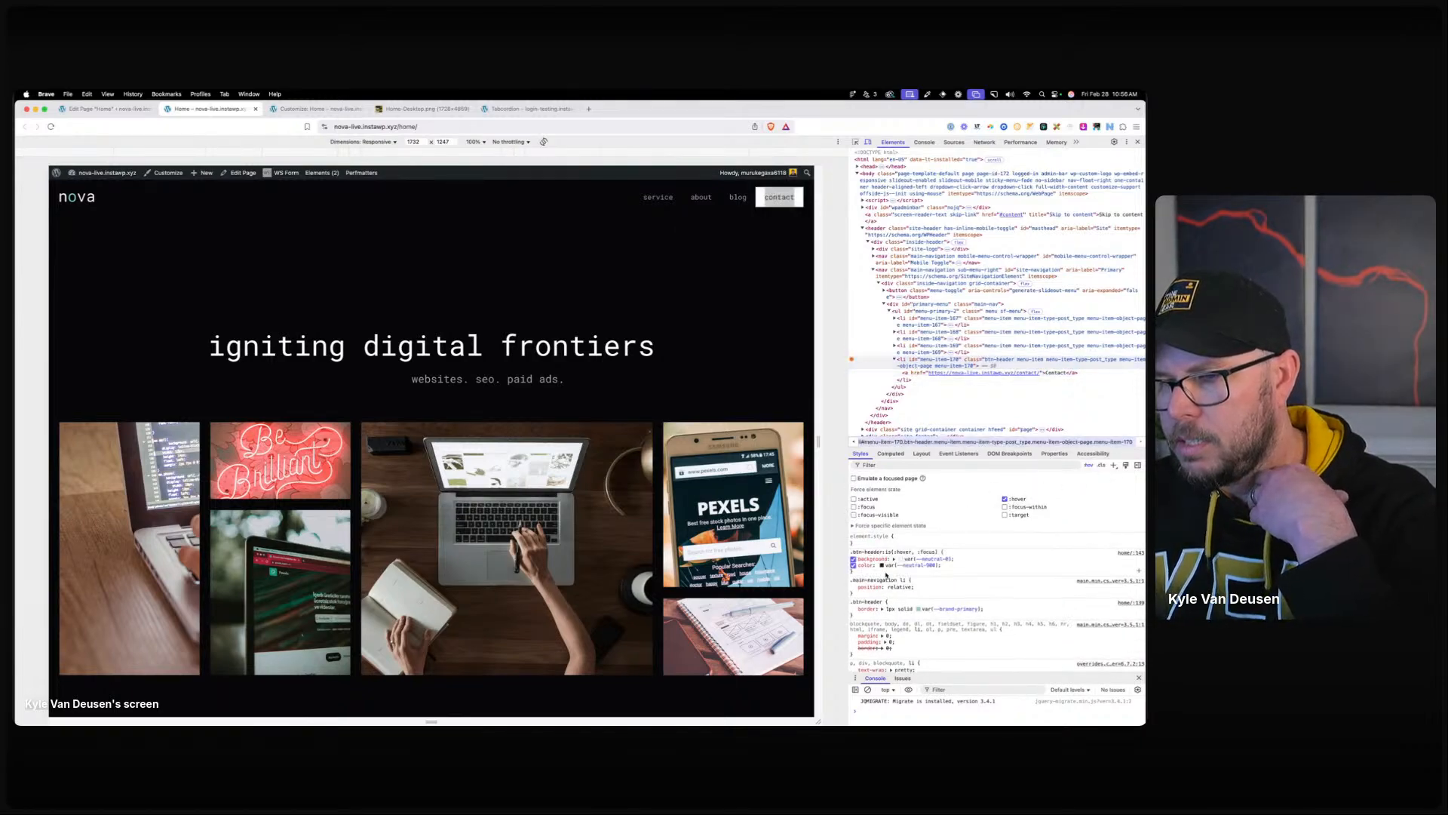
{"action": "left_click", "coordinate": [853, 565]}
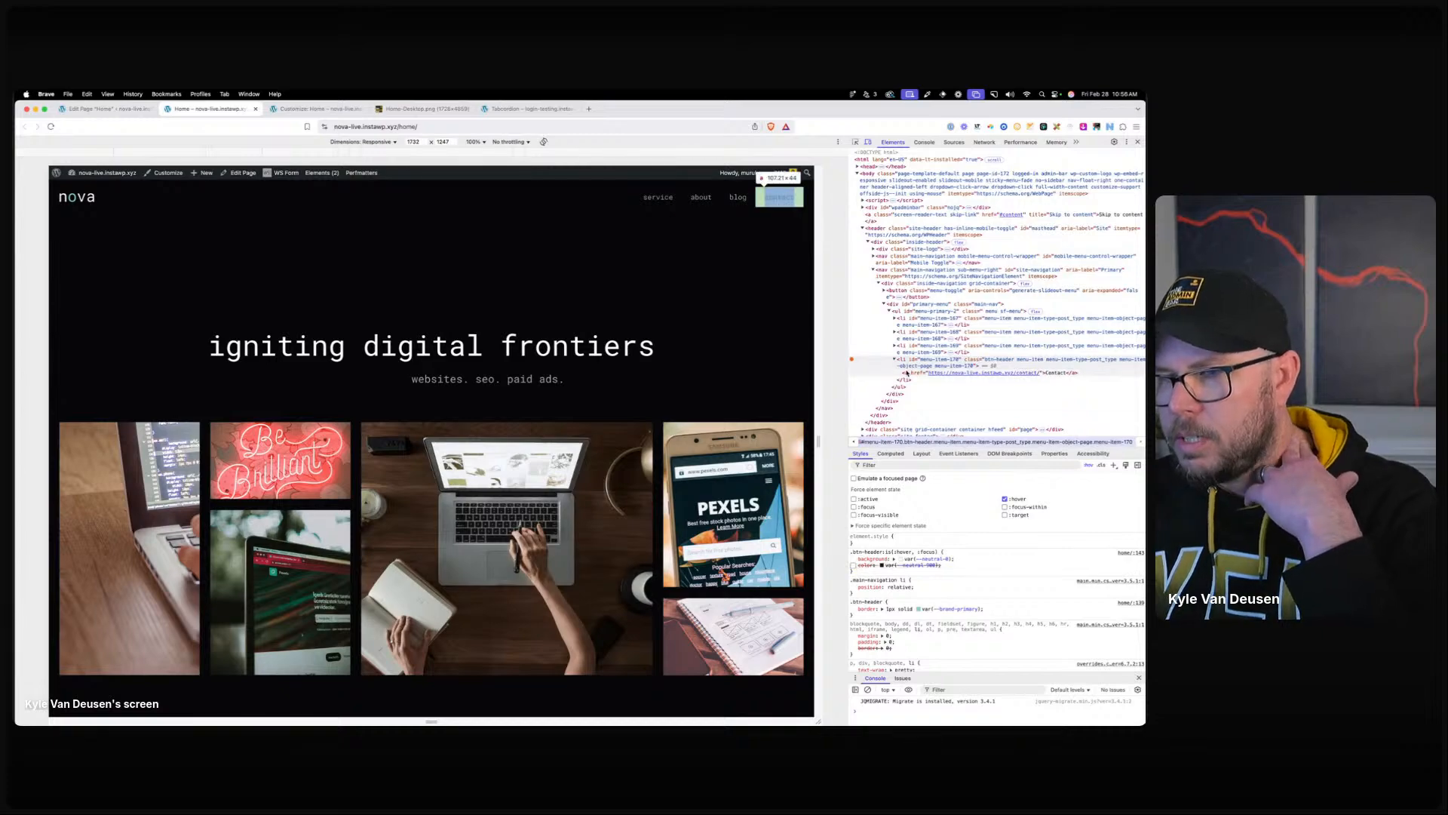
{"action": "left_click", "coordinate": [916, 372]}
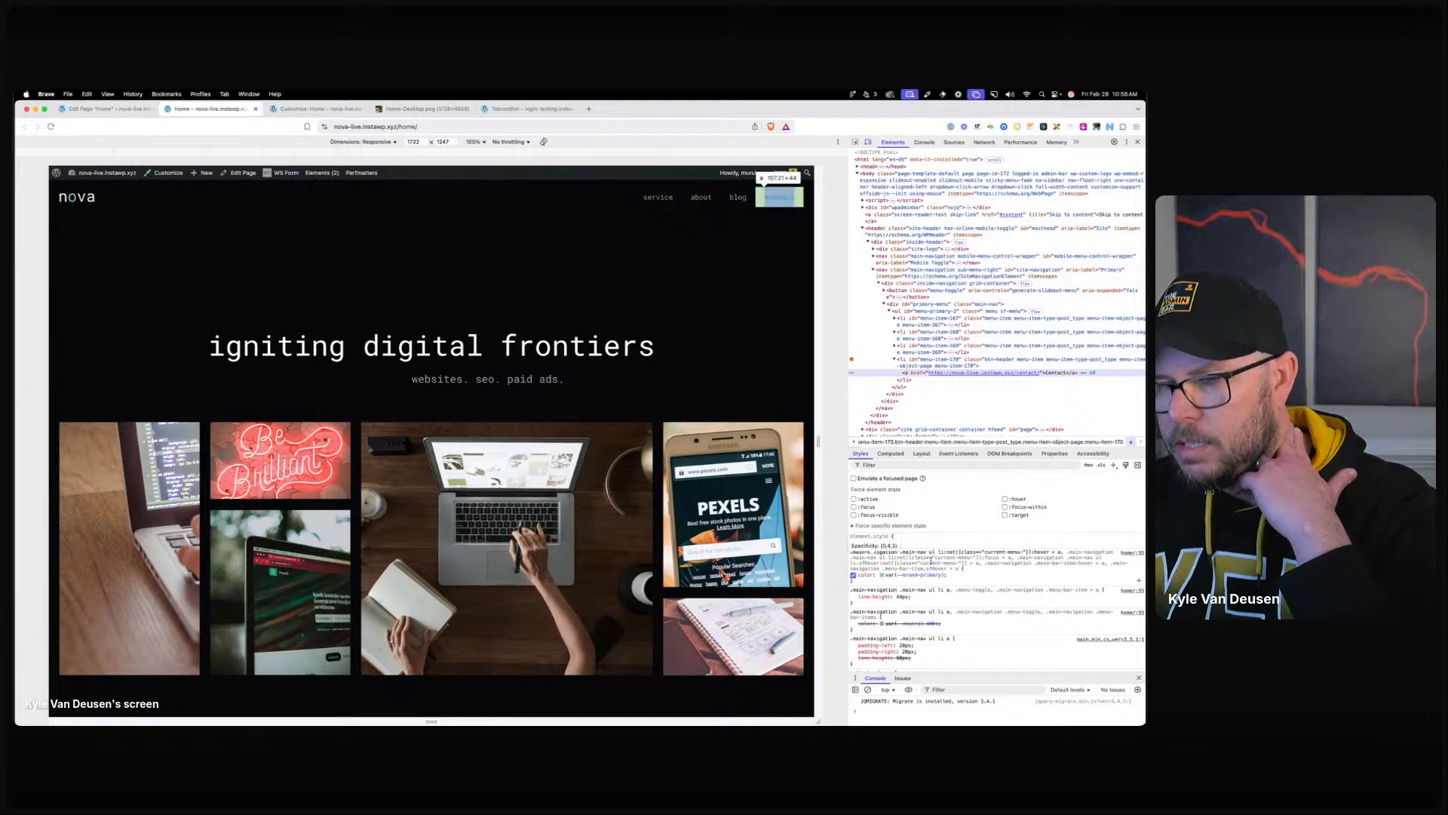
{"action": "left_click", "coordinate": [316, 108]}
Duplicate the hover rule, keeping background in the original and the colour in the copy.
{"action": "left_click_drag", "start_coordinate": [91, 300], "coordinate": [30, 273]}
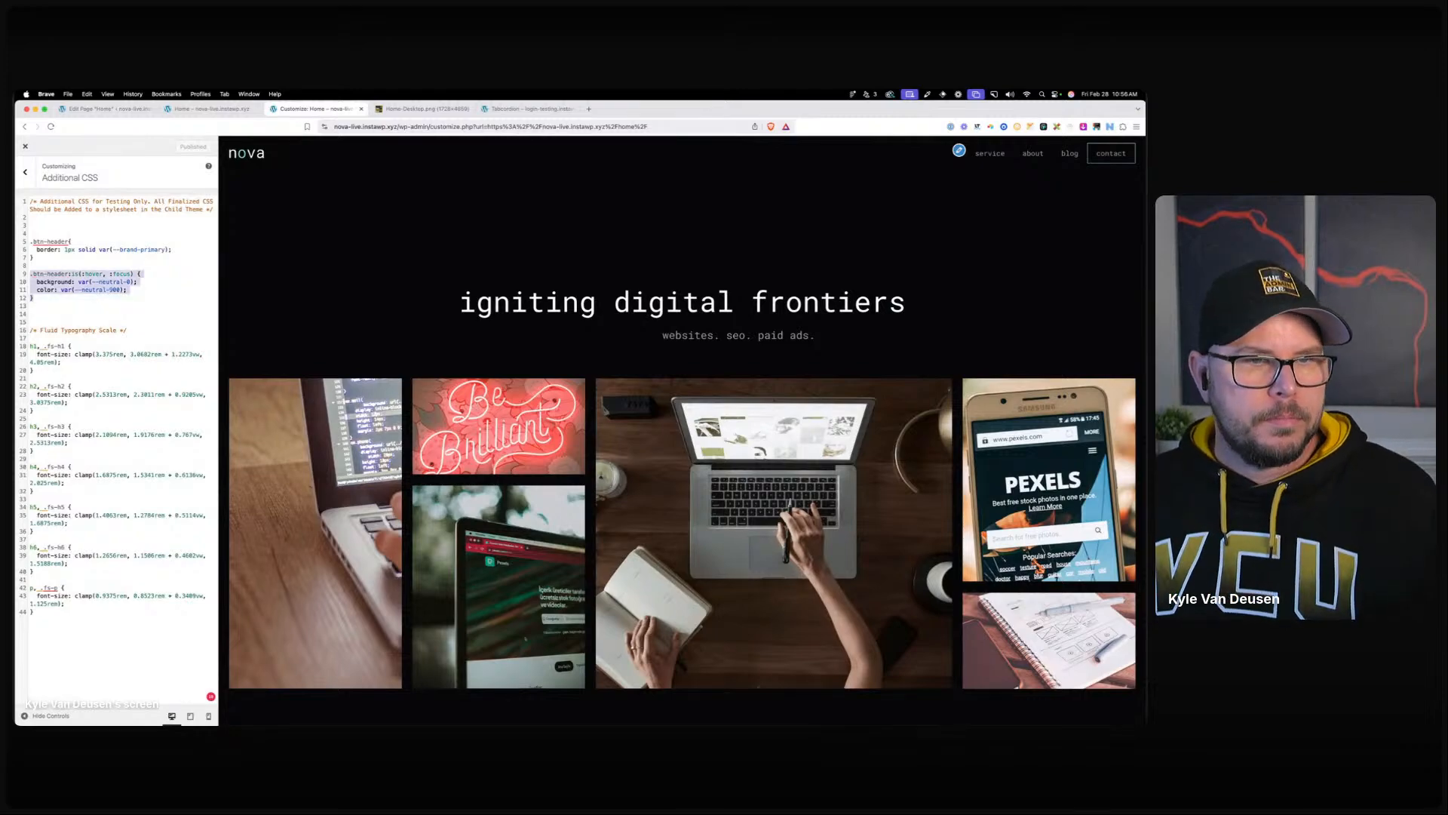
{"action": "left_click", "coordinate": [74, 300]}
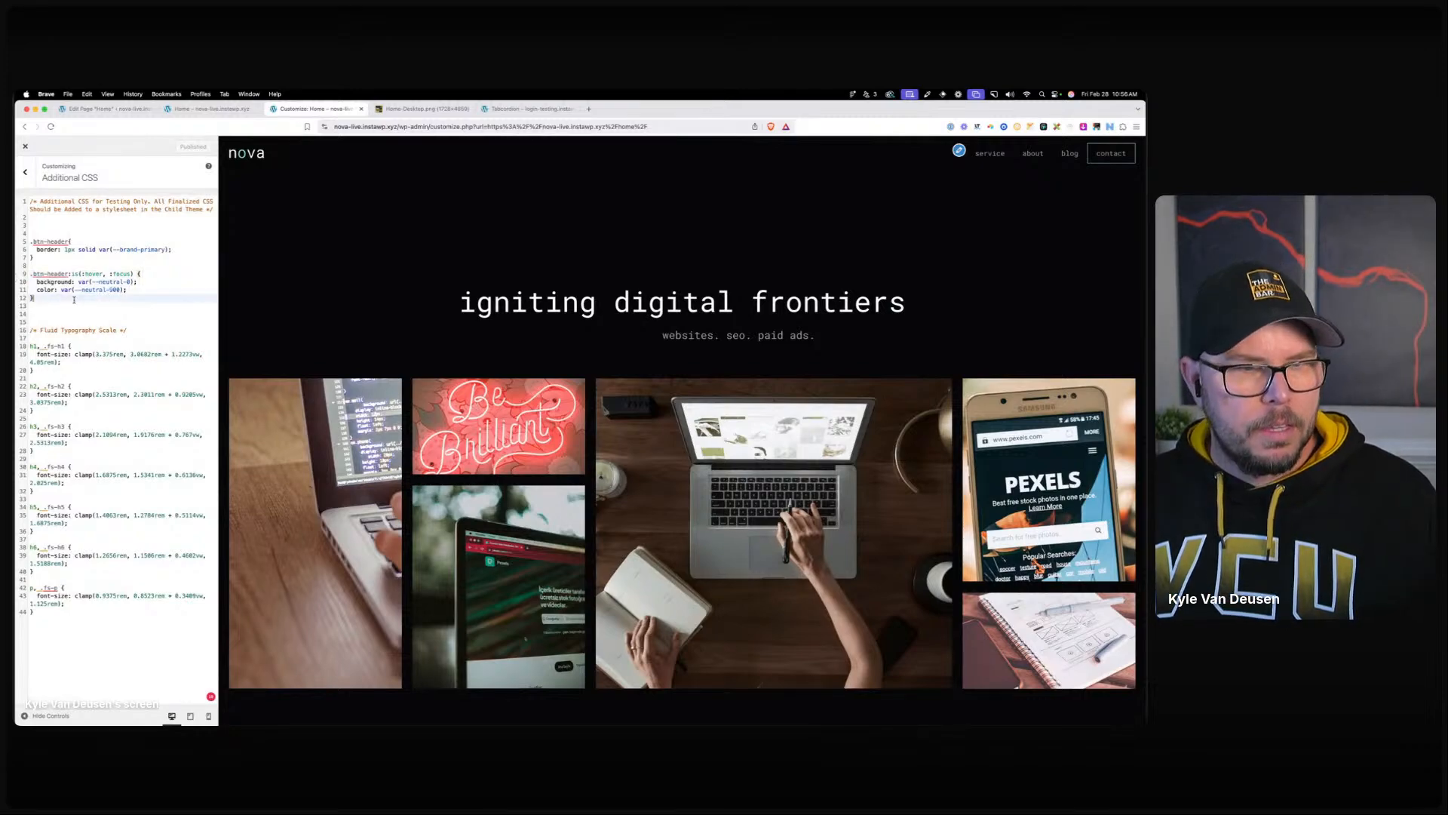
{"action": "key", "text": "Return"}
{"action": "key", "text": "Return"}
{"action": "type", "text": ".btn-header:is(:hover, :focus) {   background: var(--neutral-0);   color: var(--neutral-900); }"}
{"action": "left_click_drag", "start_coordinate": [138, 330], "coordinate": [31, 332]}
{"action": "key", "text": "BackSpace"}
{"action": "left_click", "coordinate": [133, 290]}
{"action": "left_click_drag", "start_coordinate": [133, 290], "coordinate": [33, 291]}
{"action": "key", "text": "BackSpace"}
Retarget the copied rule's selector to the header button's link (a).
{"action": "left_click", "coordinate": [135, 321]}
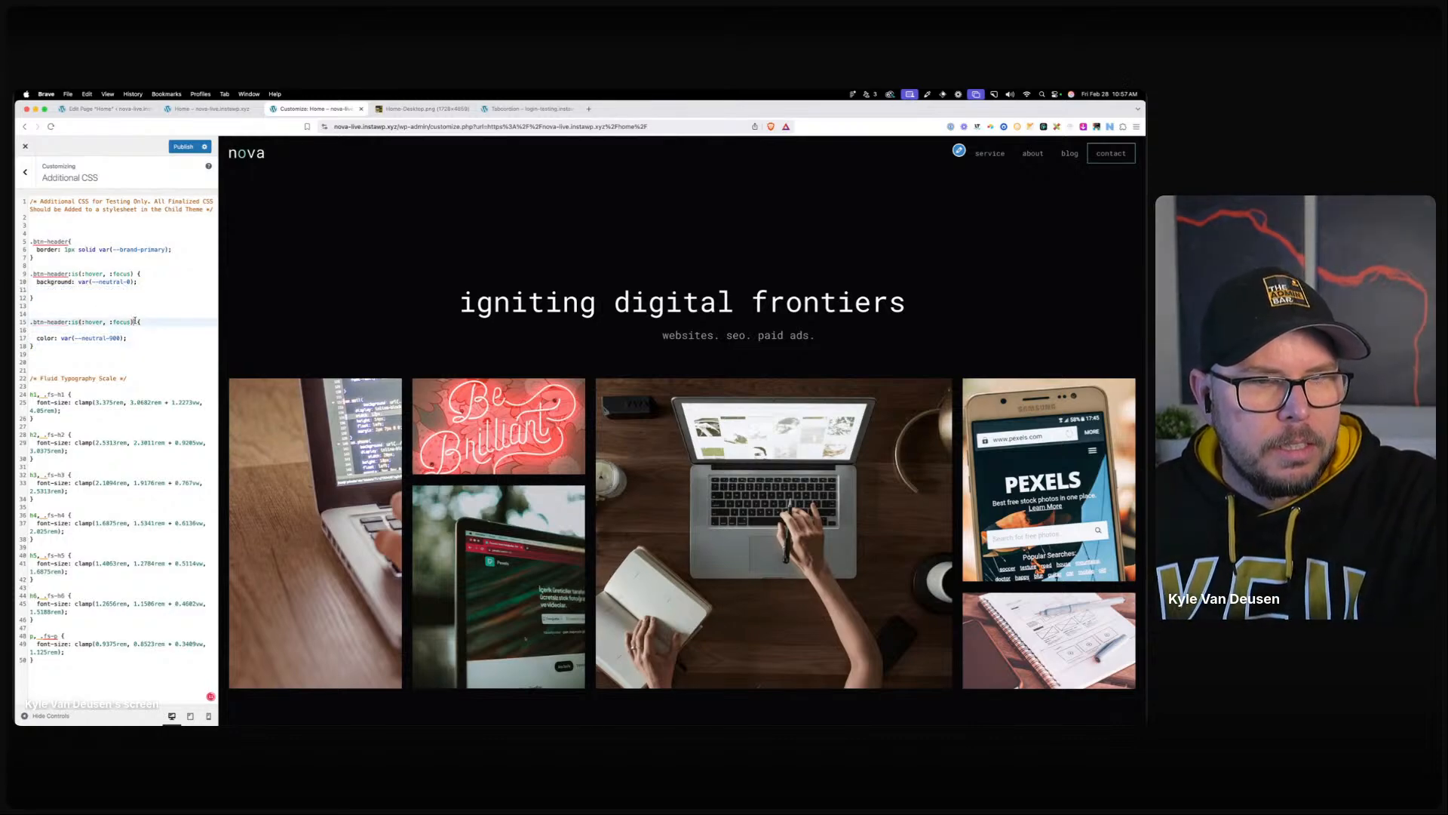
{"action": "key", "text": "Left"}
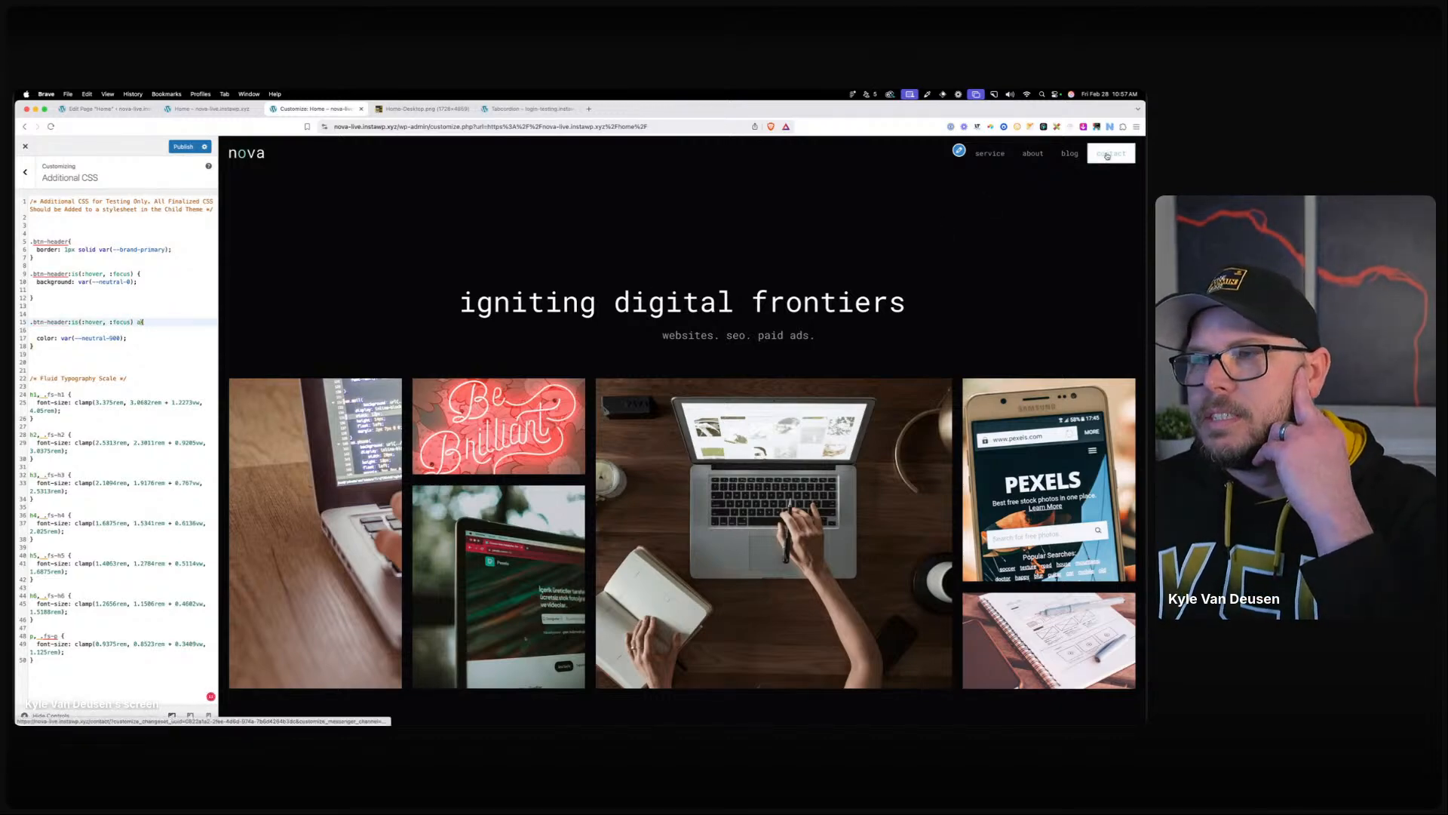
{"action": "key", "text": "Down"}
{"action": "key", "text": "Down"}
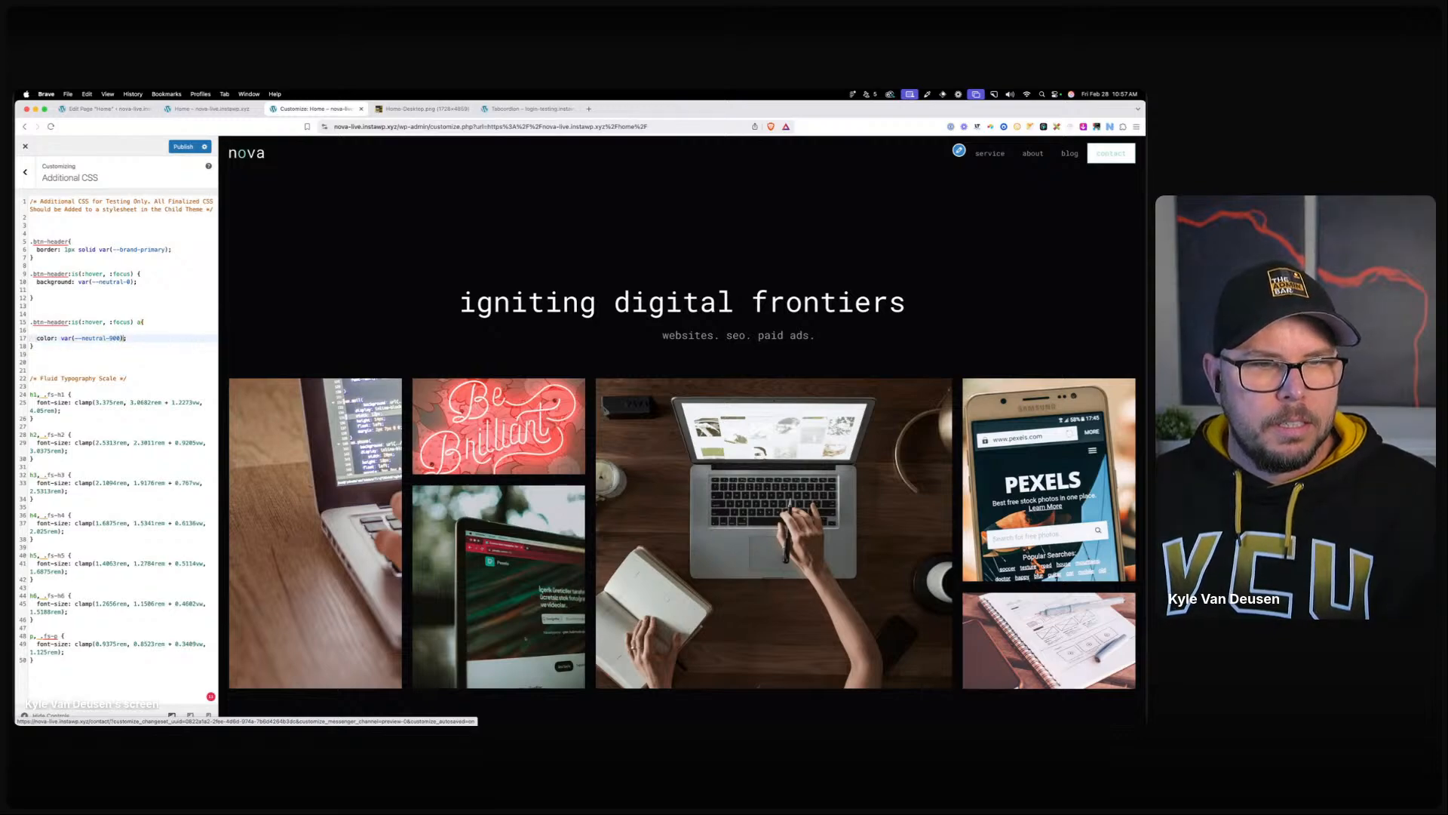
{"action": "type", "text": "!importan"}
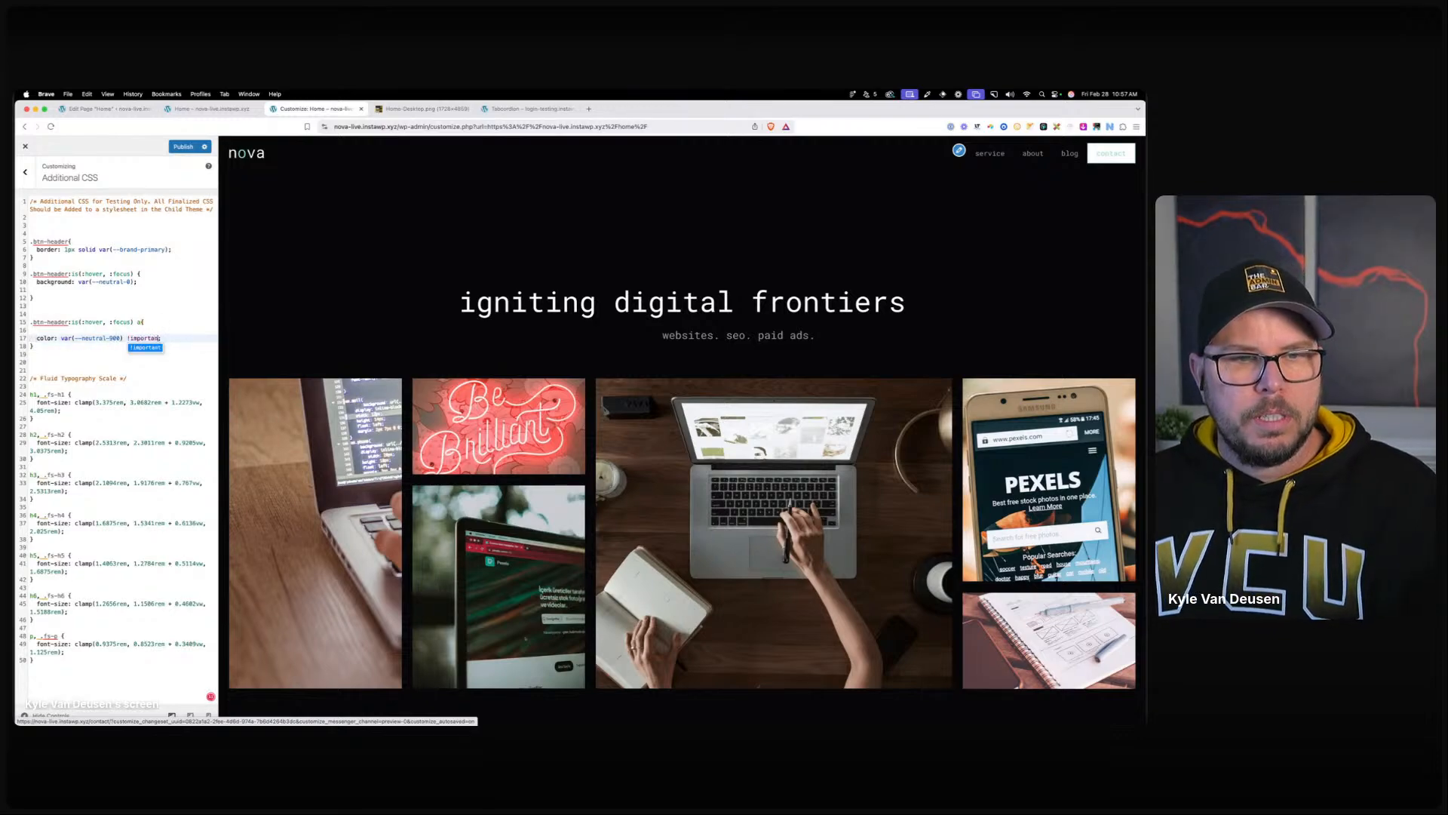
{"action": "key", "text": "BackSpace"}
{"action": "key", "text": "BackSpace"}
{"action": "key", "text": "BackSpace"}
{"action": "key", "text": "BackSpace"}
{"action": "key", "text": "BackSpace"}
{"action": "key", "text": "BackSpace"}
{"action": "key", "text": "BackSpace"}
{"action": "key", "text": "BackSpace"}
{"action": "key", "text": "BackSpace"}
{"action": "key", "text": "BackSpace"}
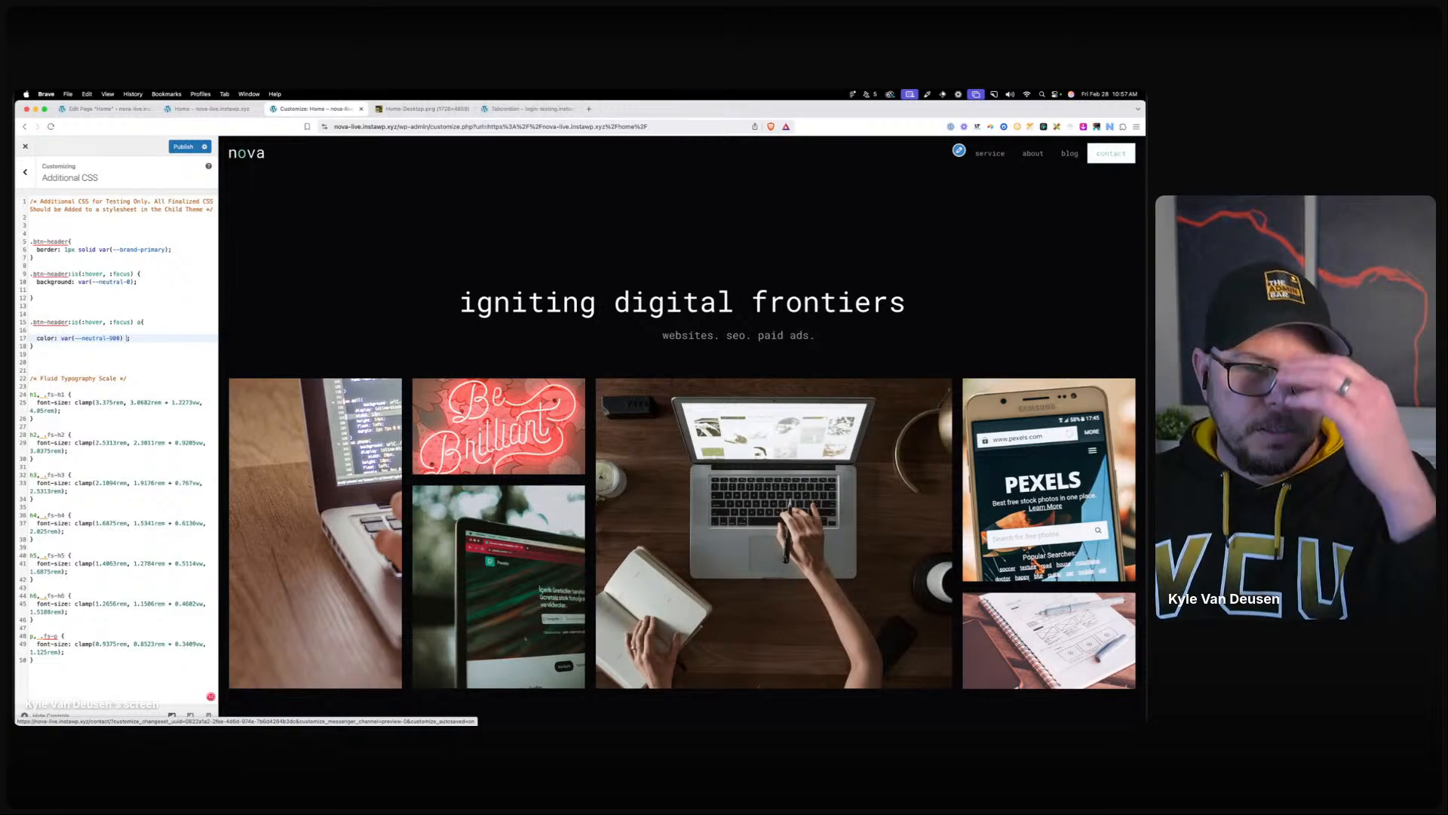
{"action": "key", "text": "Up"}
{"action": "key", "text": "Up"}
{"action": "key", "text": "Right"}
{"action": "key", "text": "Right"}
{"action": "key", "text": "Right"}
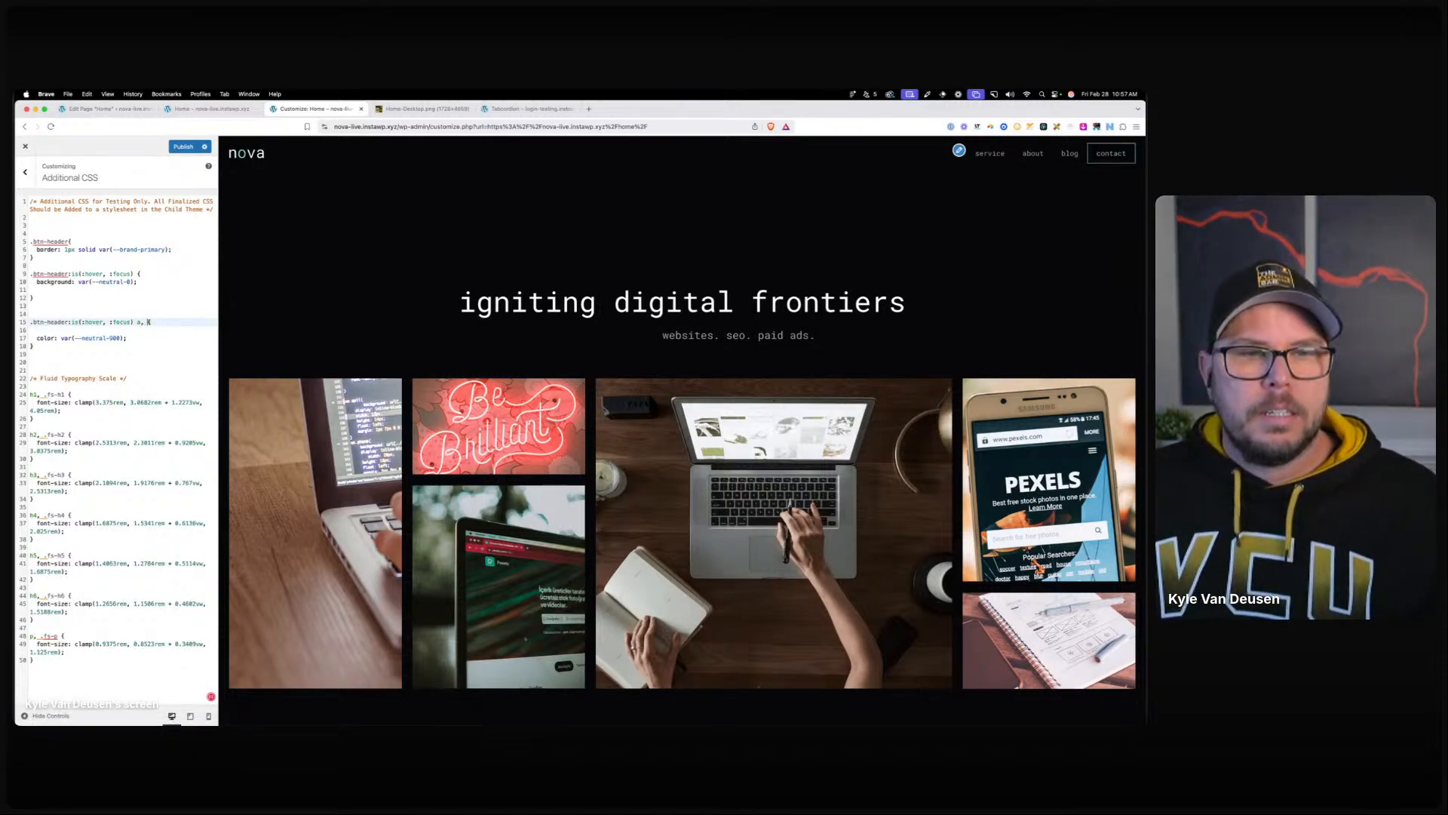
{"action": "type", "text": "a"}
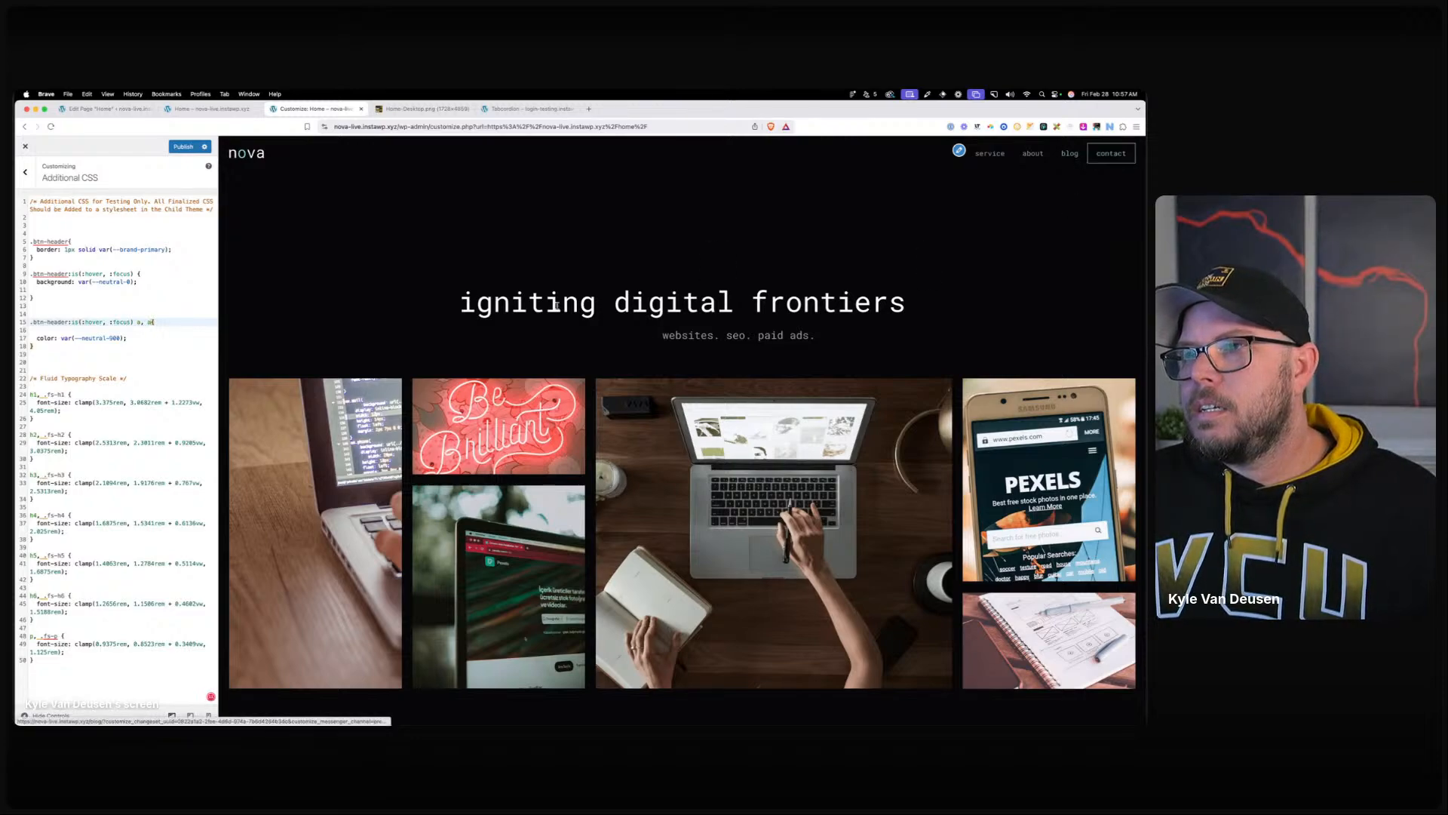
{"action": "key", "text": "BackSpace"}
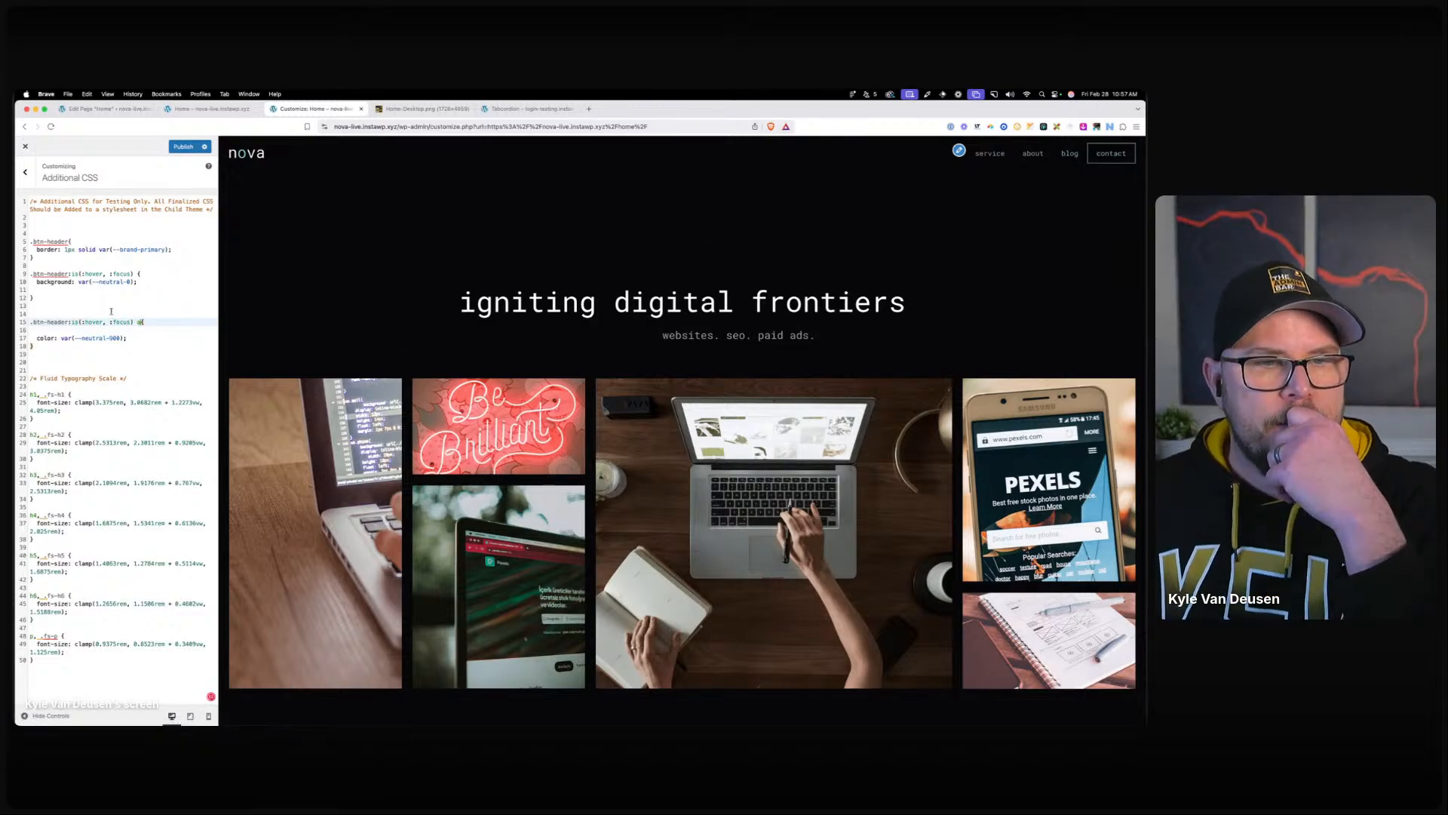
Prefix the hover-link colour rule's selector with #primary-menu.
{"action": "left_click", "coordinate": [211, 114]}
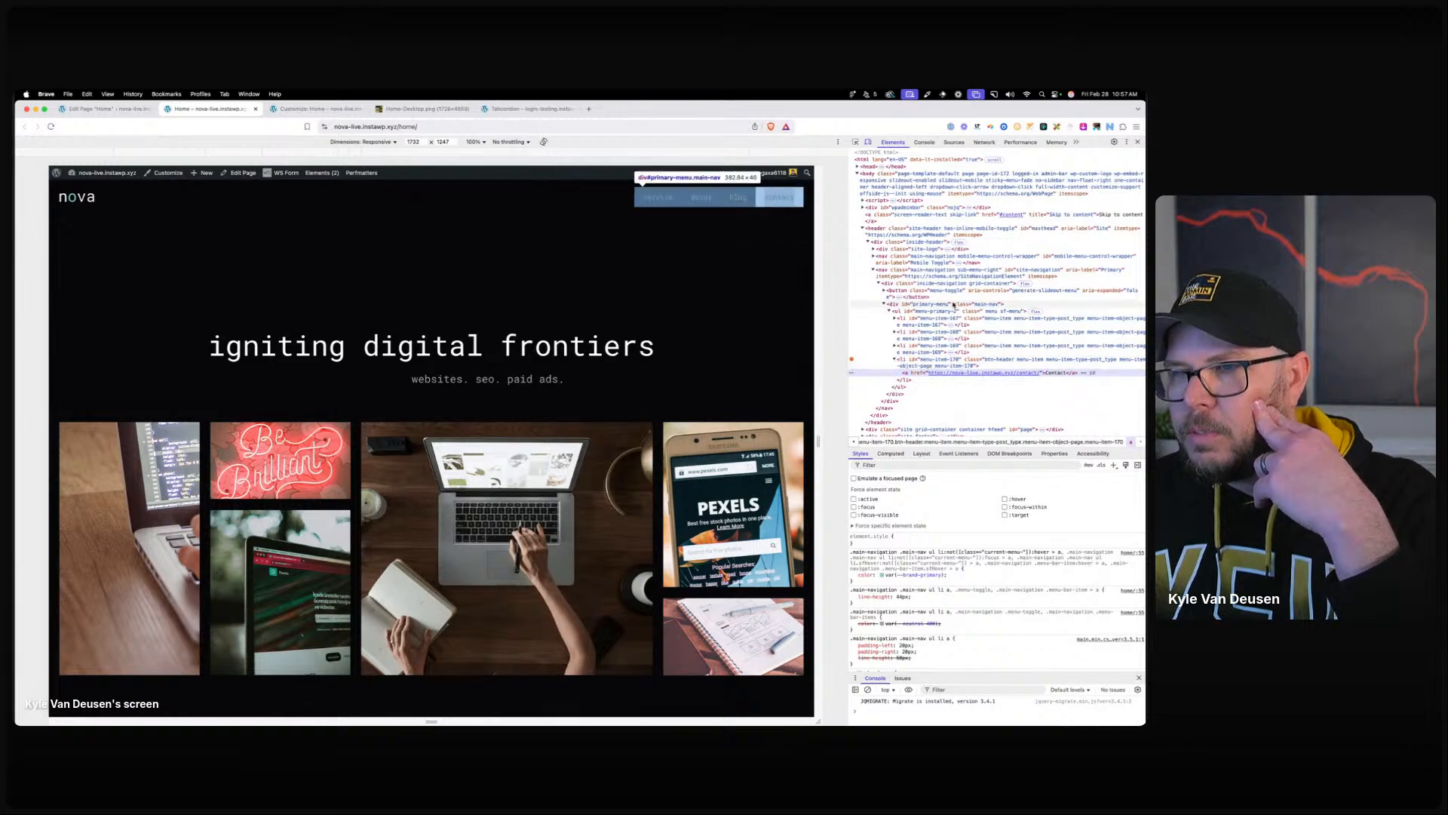
{"action": "left_click", "coordinate": [528, 109]}
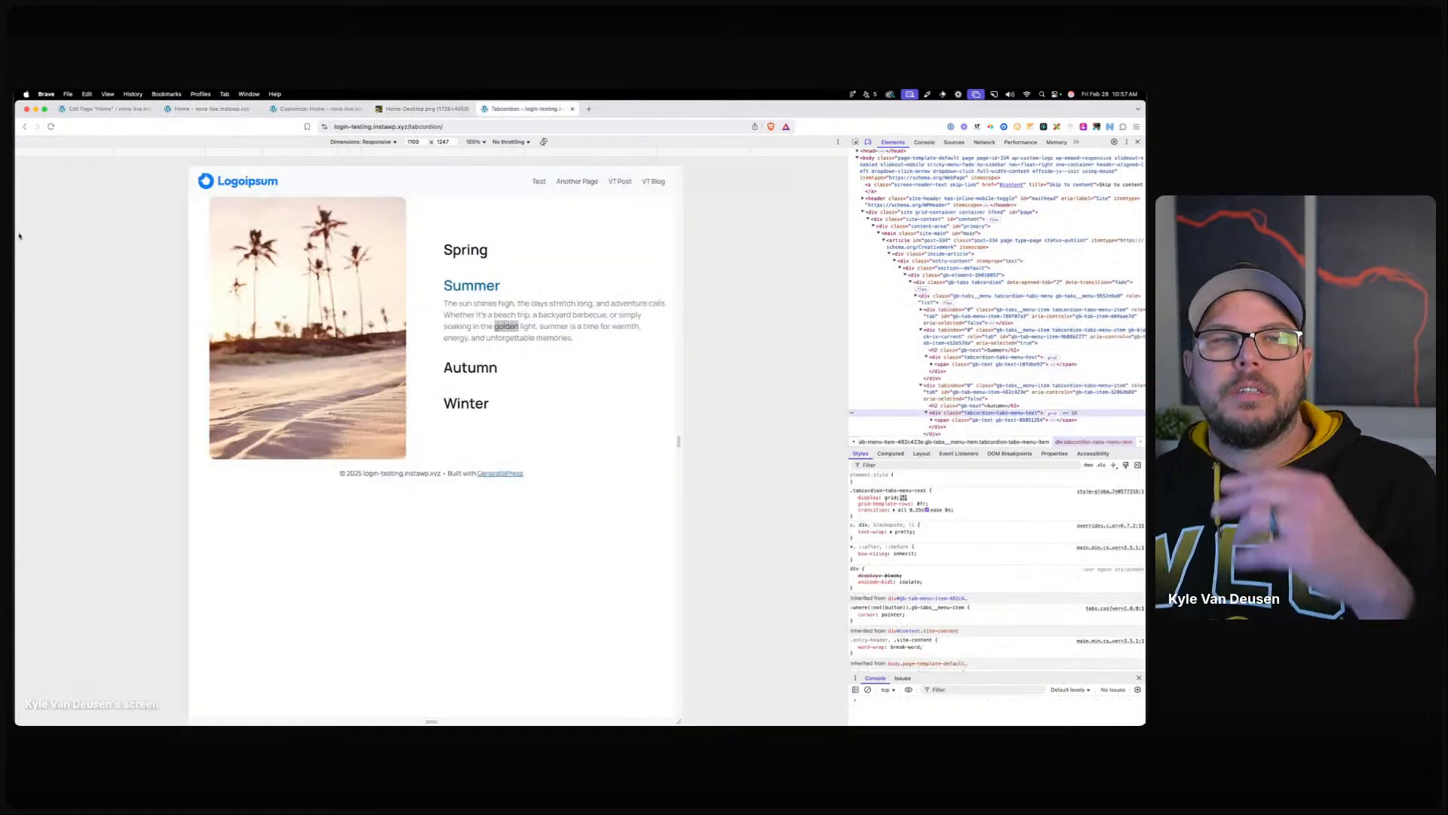
{"action": "left_click", "coordinate": [271, 108]}
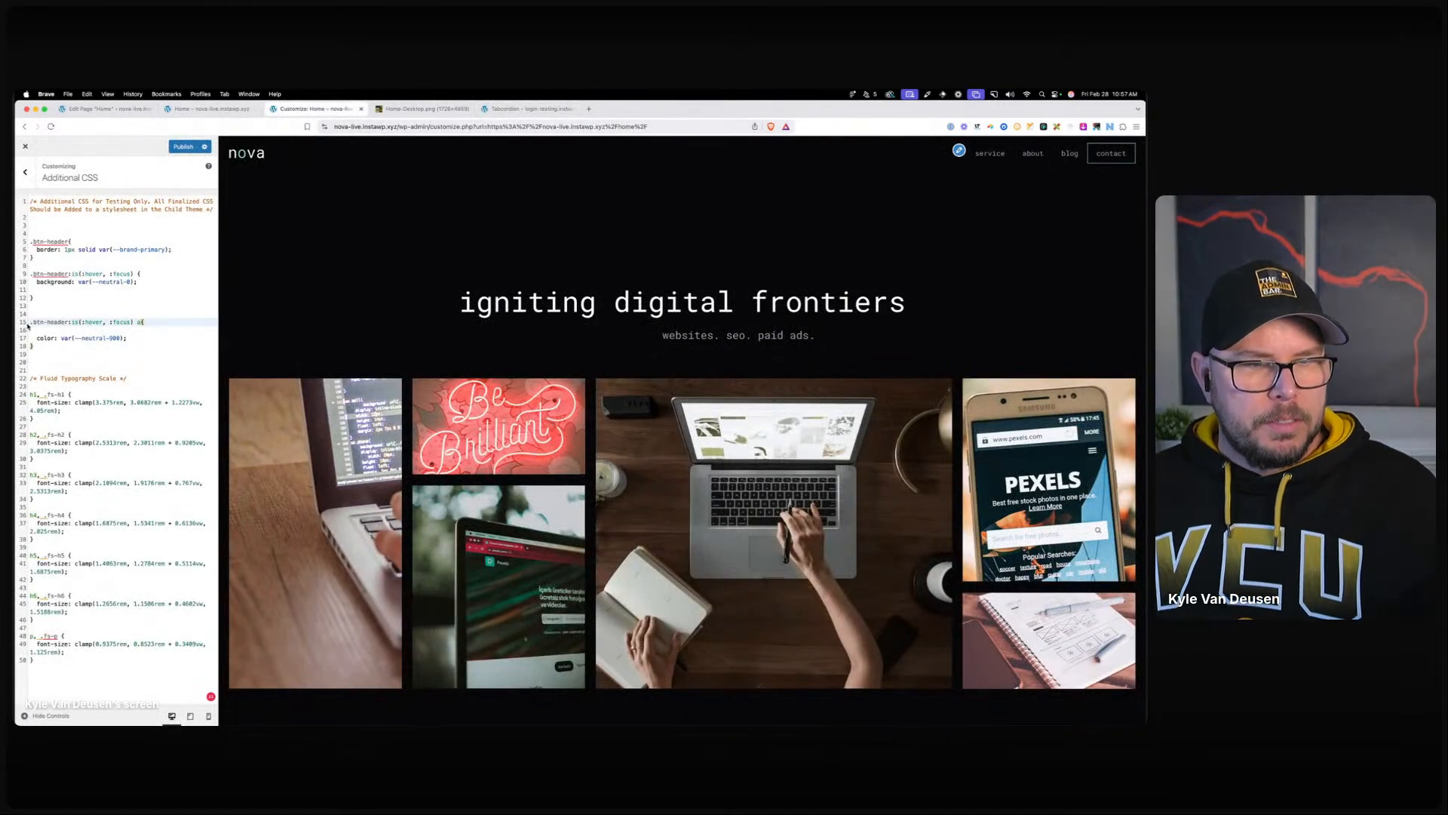
{"action": "type", "text": "#primary-"}
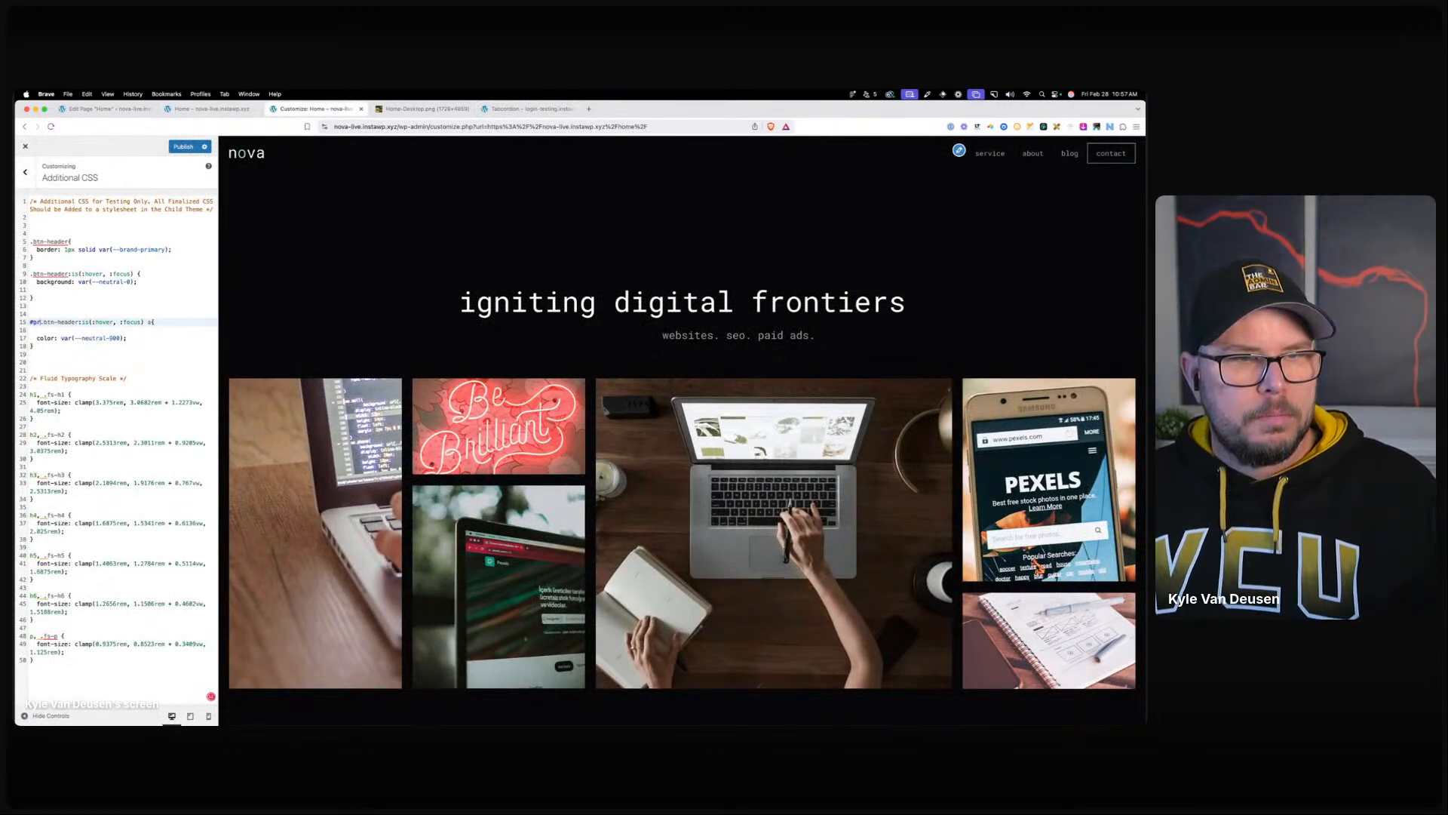
{"action": "type", "text": "menu"}
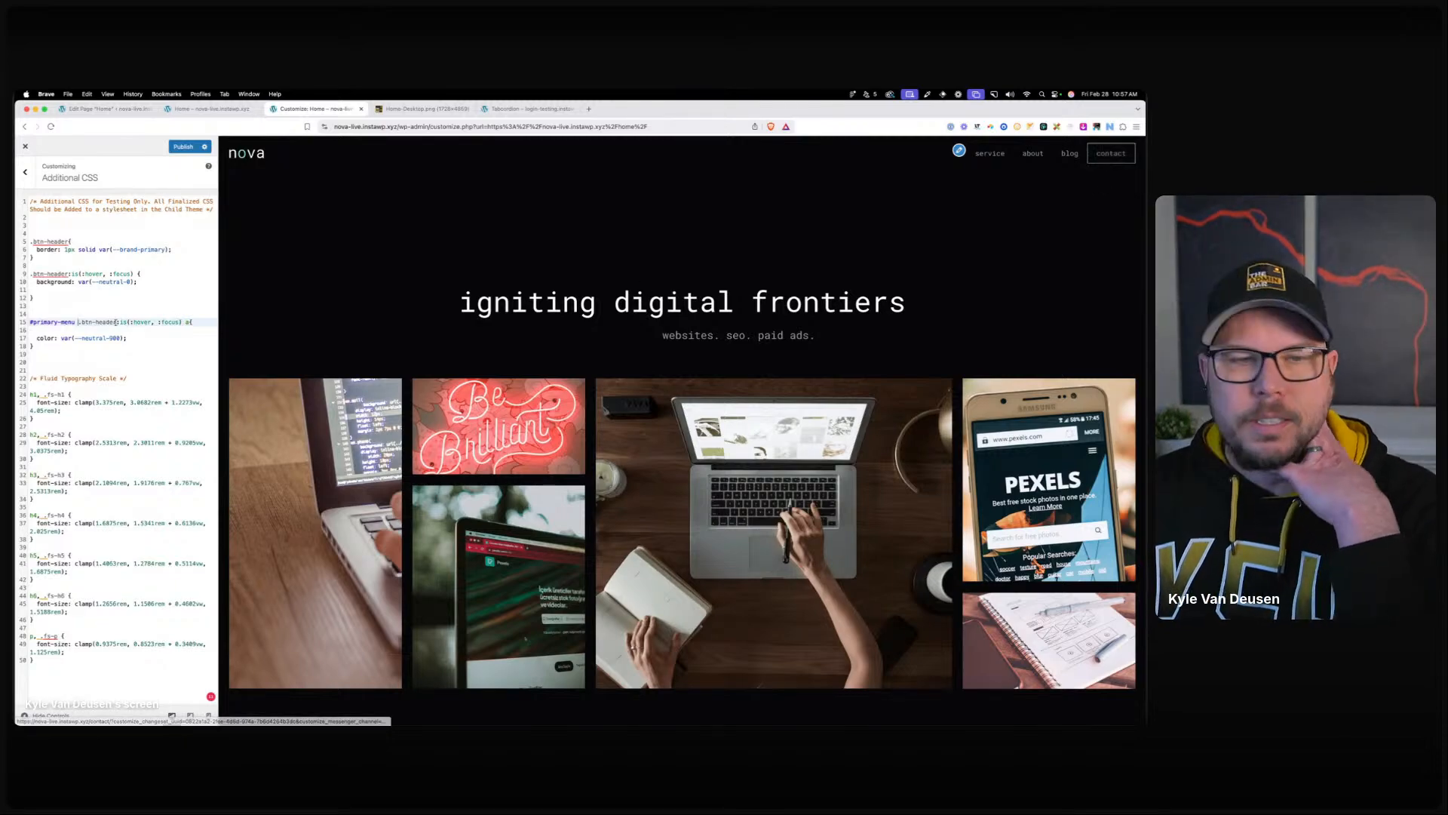
Add 'transition: all .25s ease-in-out;' to .btn-header and publish.
{"action": "left_click", "coordinate": [175, 249]}
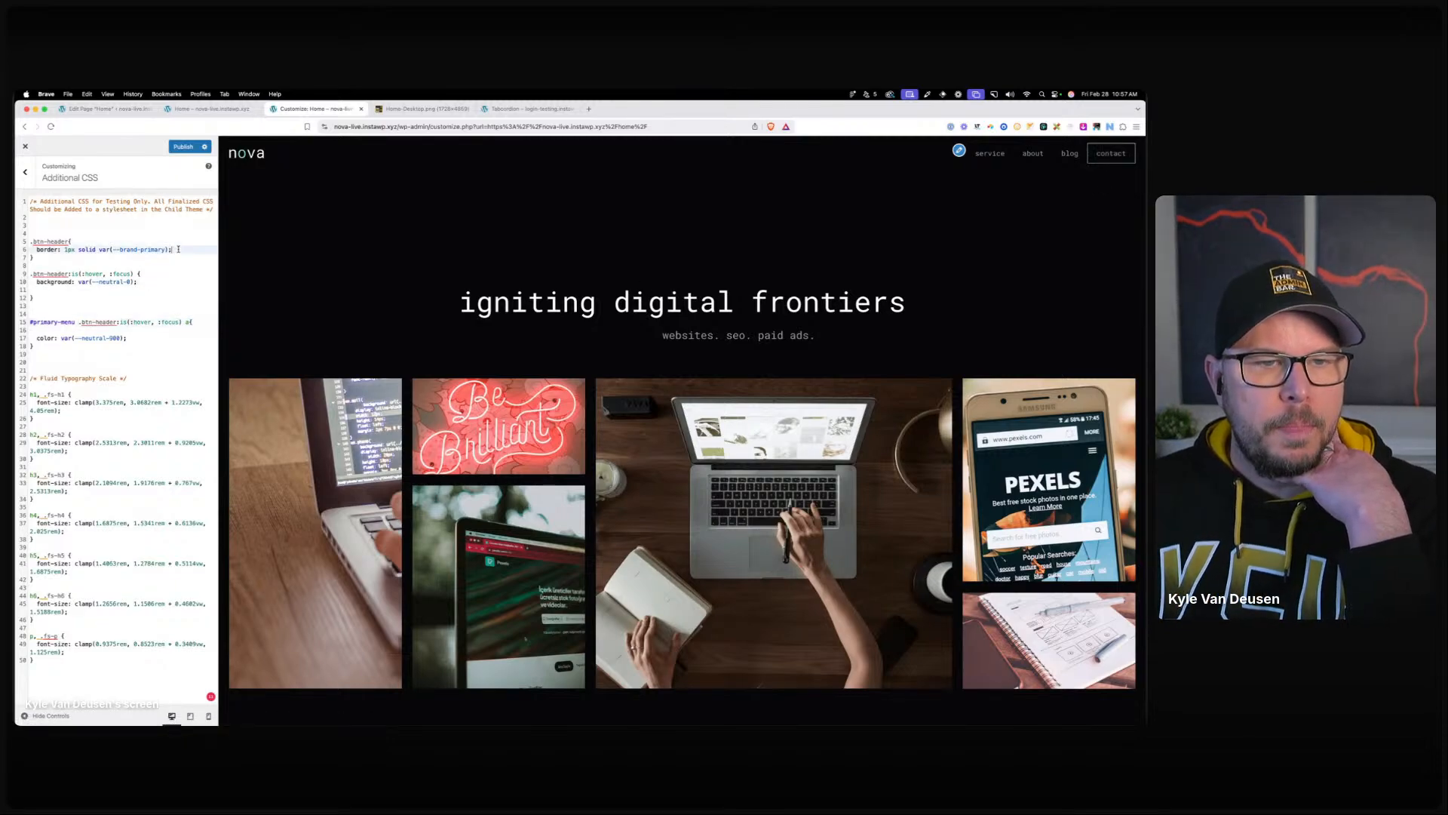
{"action": "key", "text": "Return"}
{"action": "type", "text": "transition: all .2"}
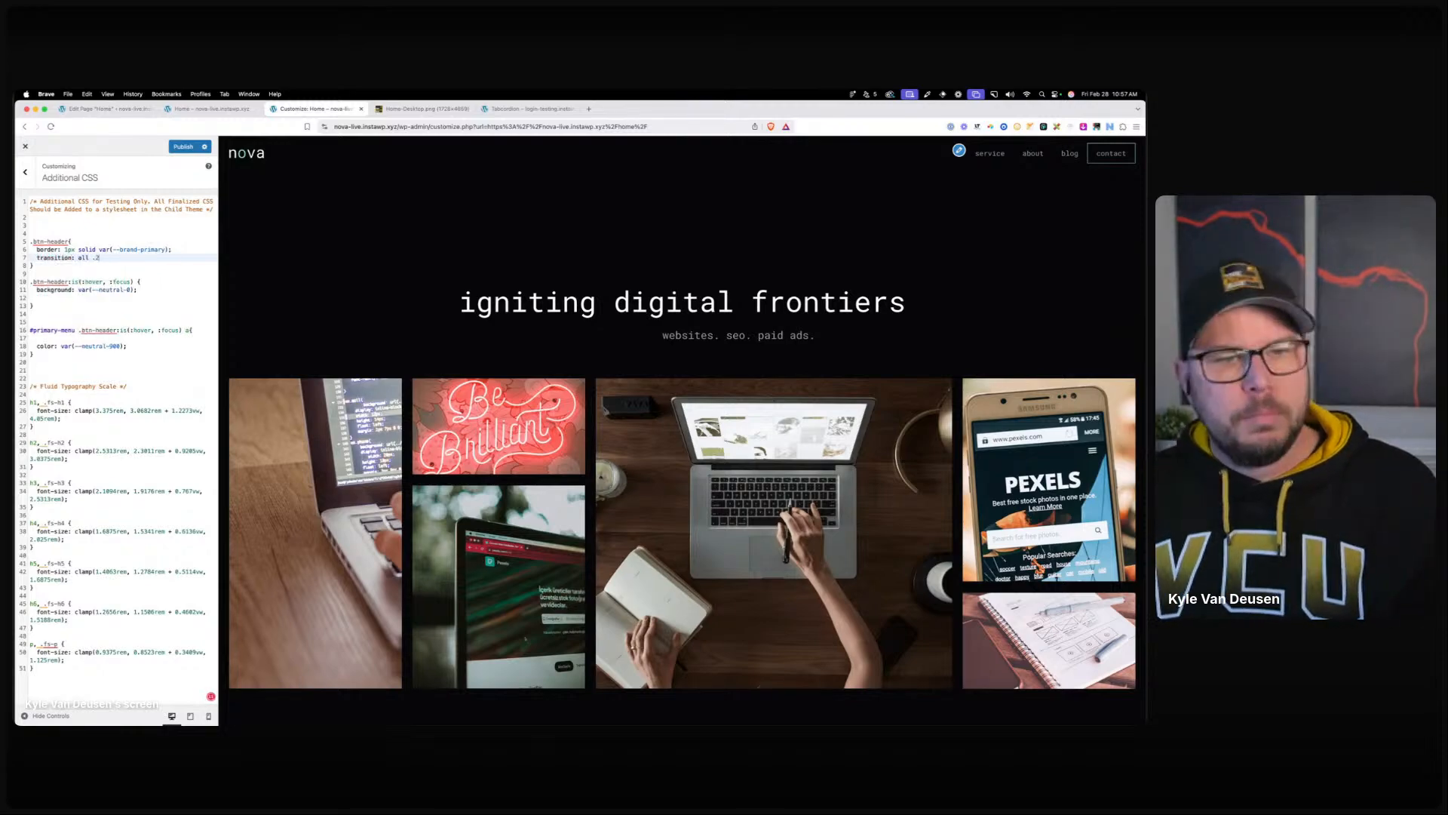
{"action": "type", "text": "5s ease-in-out;"}
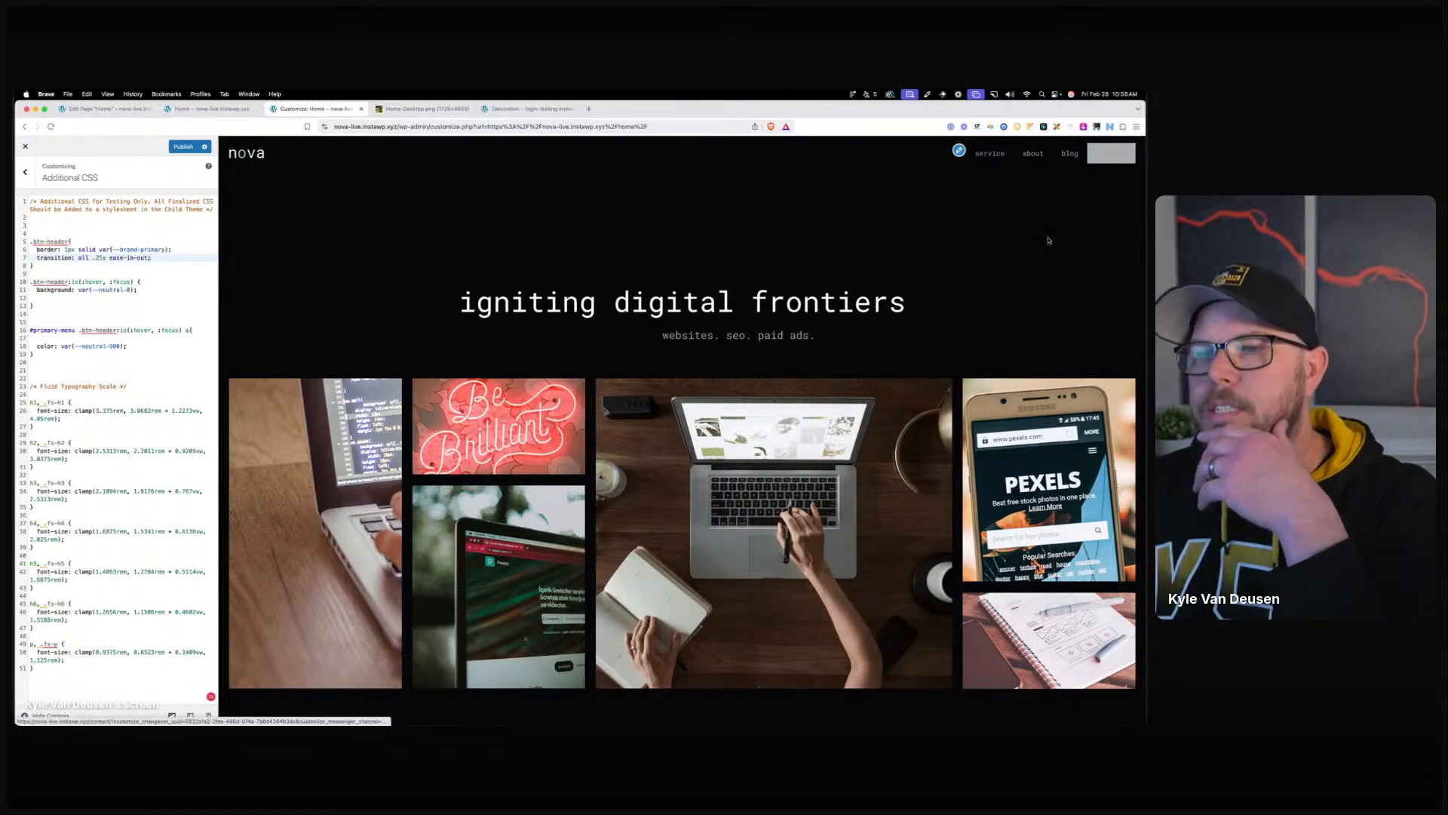
{"action": "left_click", "coordinate": [183, 147]}
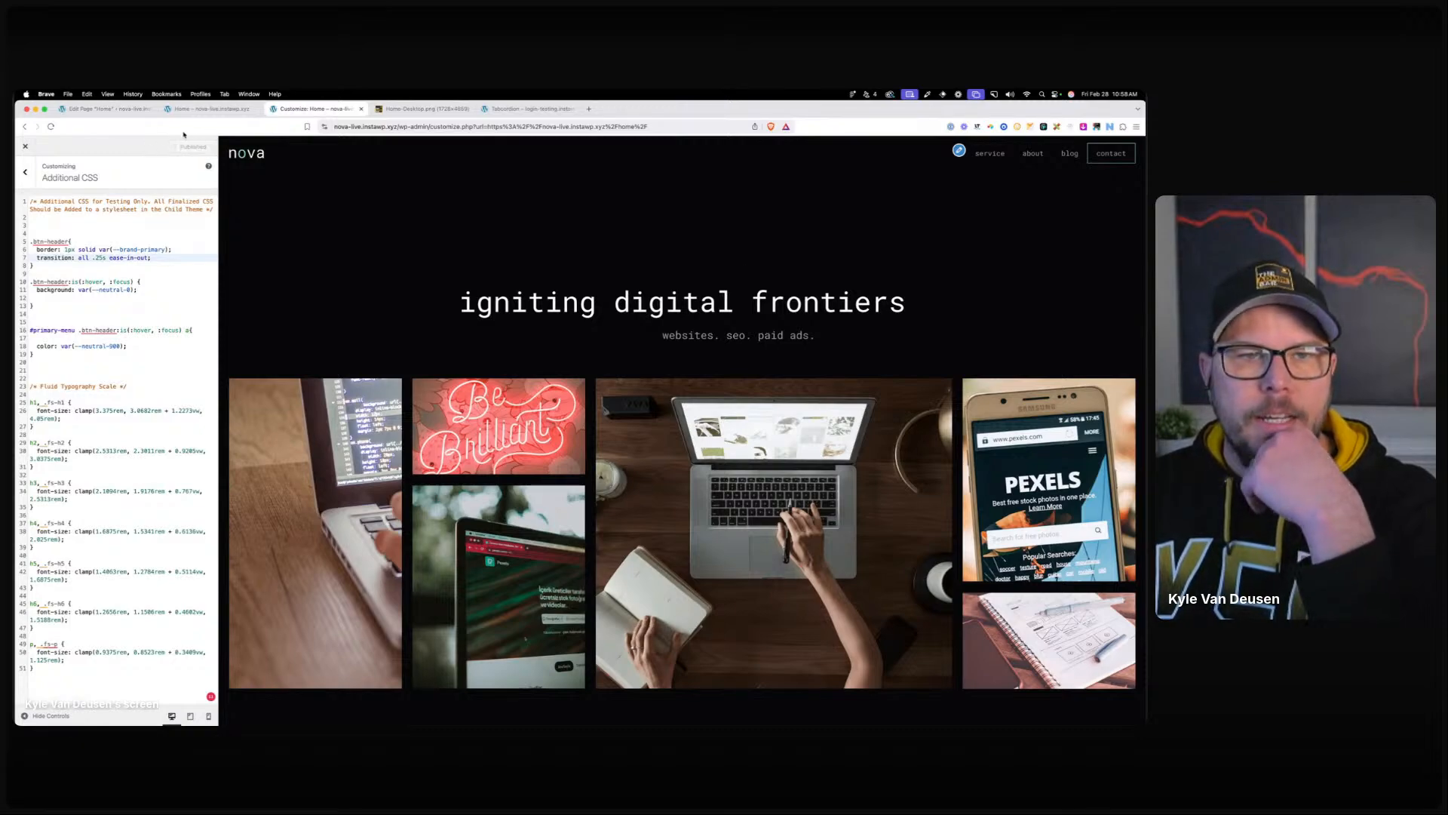
Open the Home page in the block editor at desktop width and select the first service card.
{"action": "left_click", "coordinate": [120, 113]}
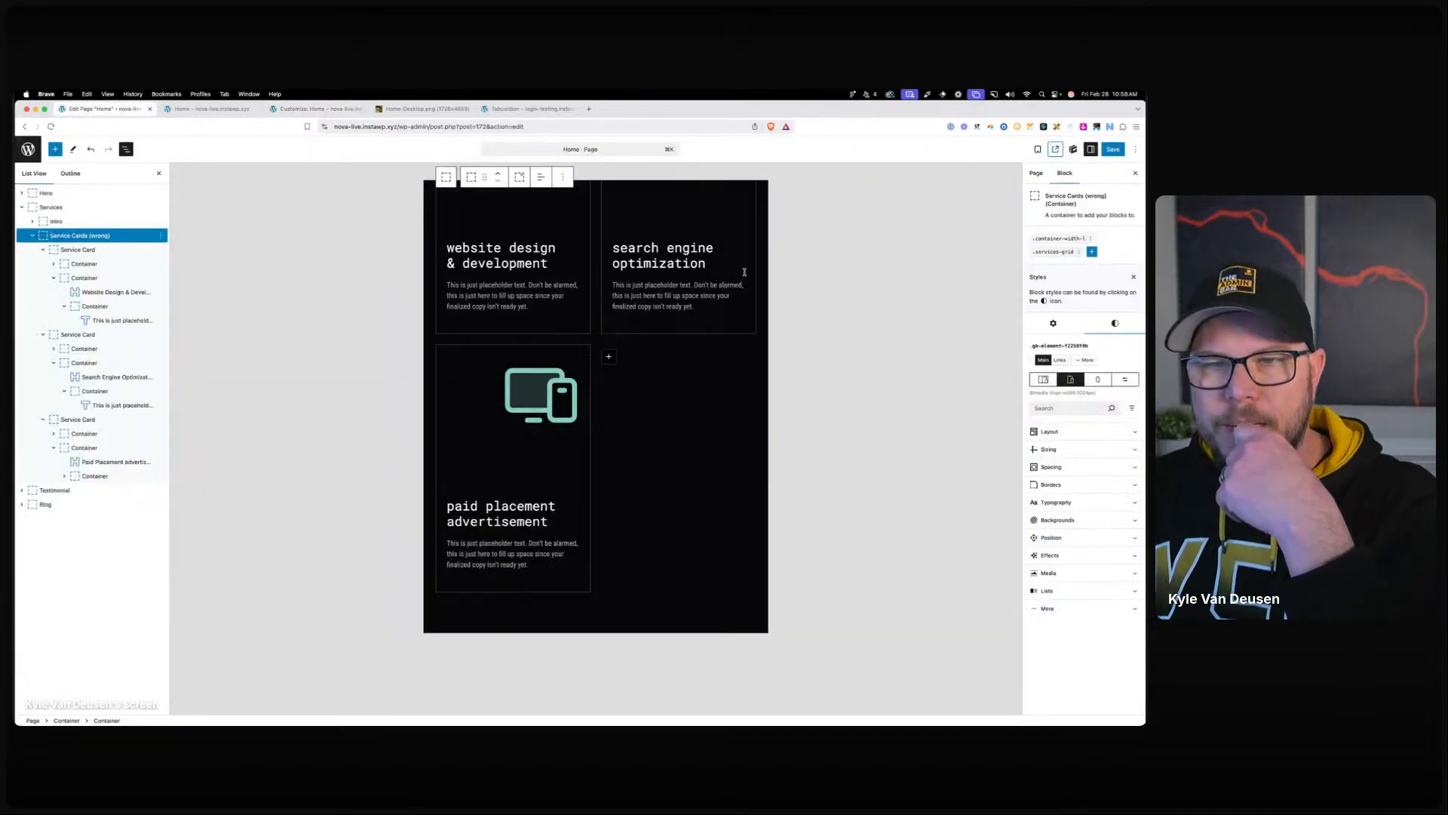
{"action": "left_click", "coordinate": [1058, 322]}
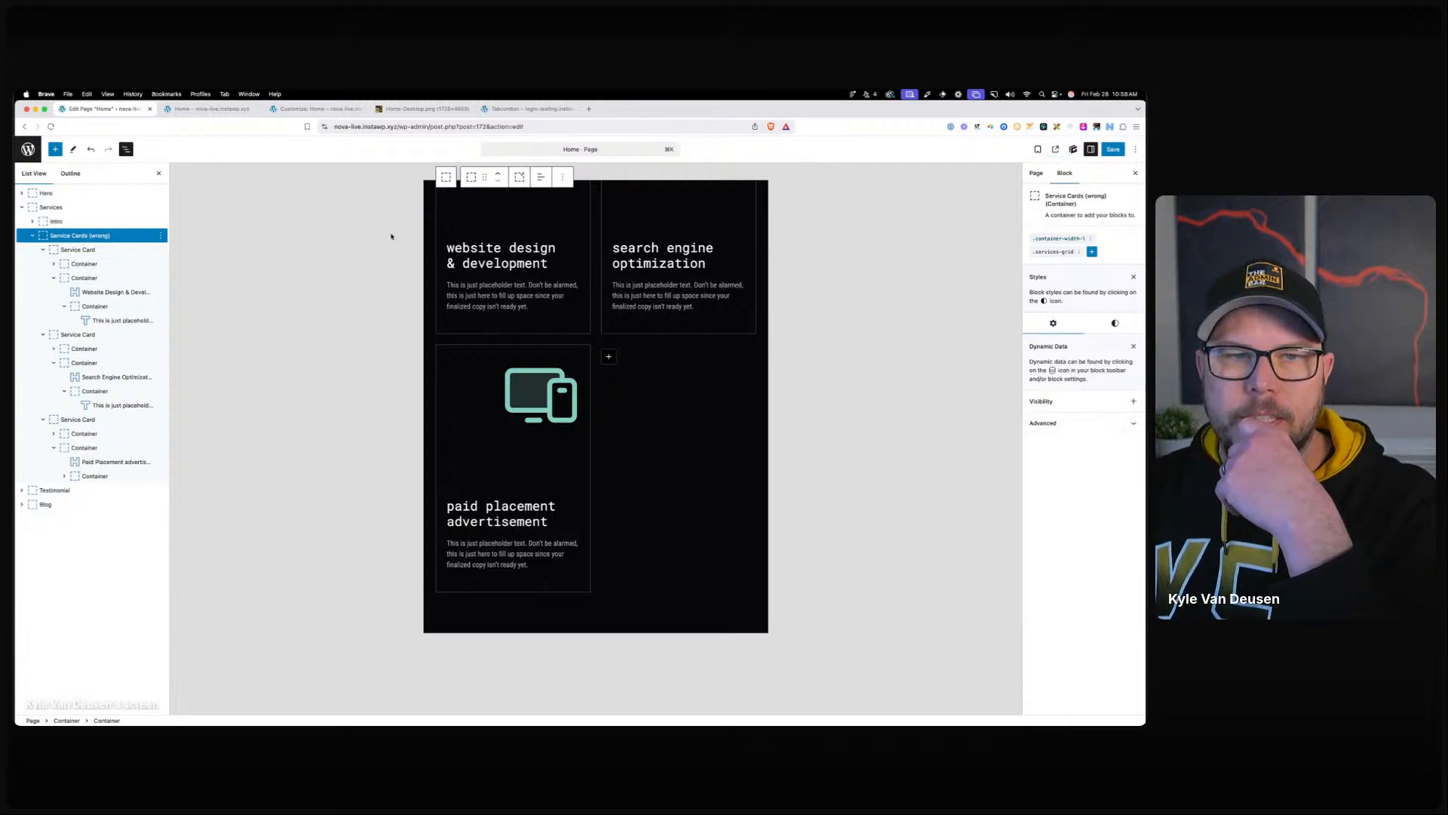
{"action": "left_click", "coordinate": [1060, 238]}
{"action": "left_click", "coordinate": [1044, 227]}
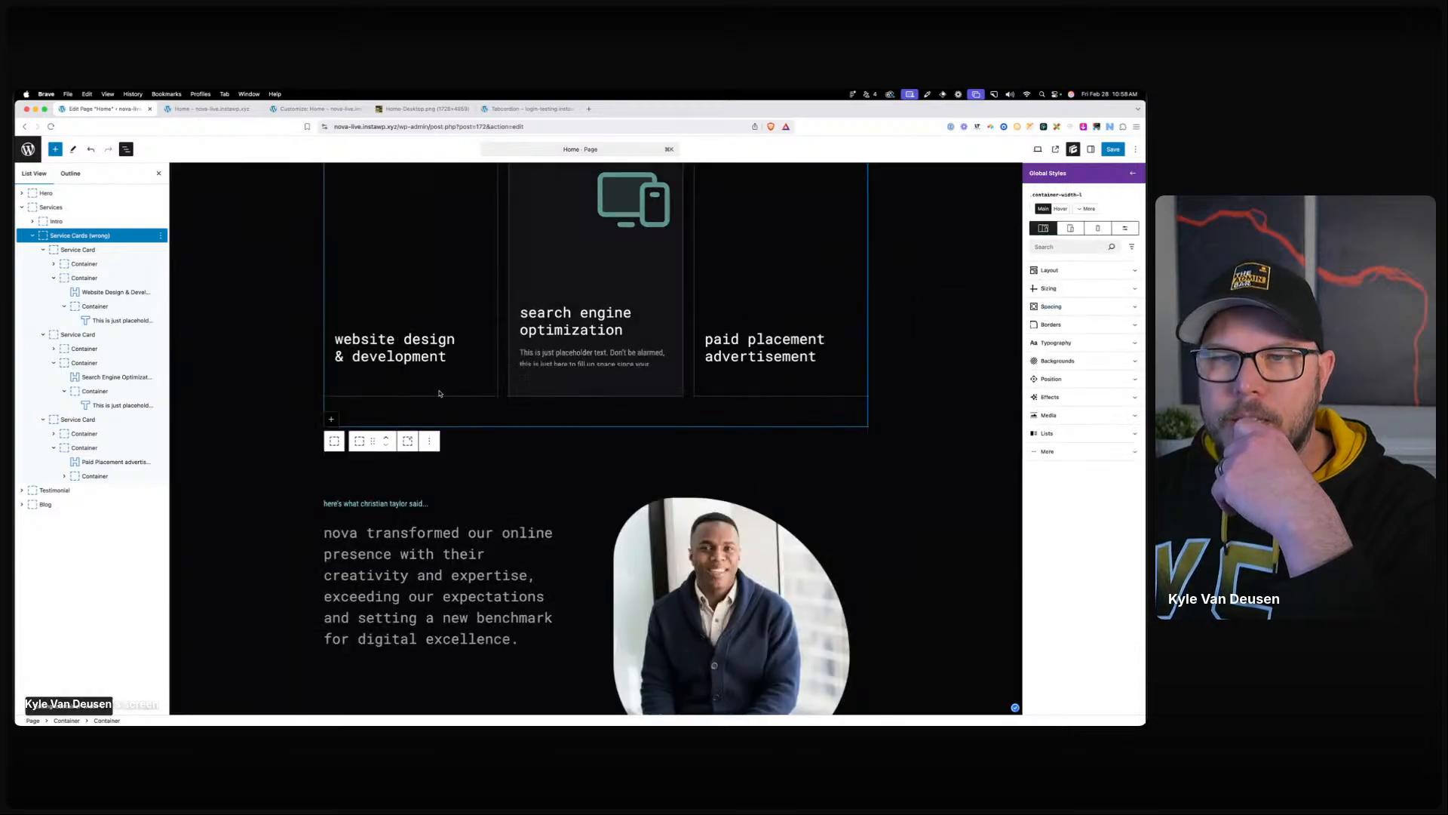
{"action": "left_click", "coordinate": [398, 375]}
{"action": "scroll", "coordinate": [398, 385], "scroll_direction": "down", "scroll_amount": 2}
{"action": "scroll", "coordinate": [362, 339], "scroll_direction": "up", "scroll_amount": 3}
{"action": "scroll", "coordinate": [347, 302], "scroll_direction": "up", "scroll_amount": 1}
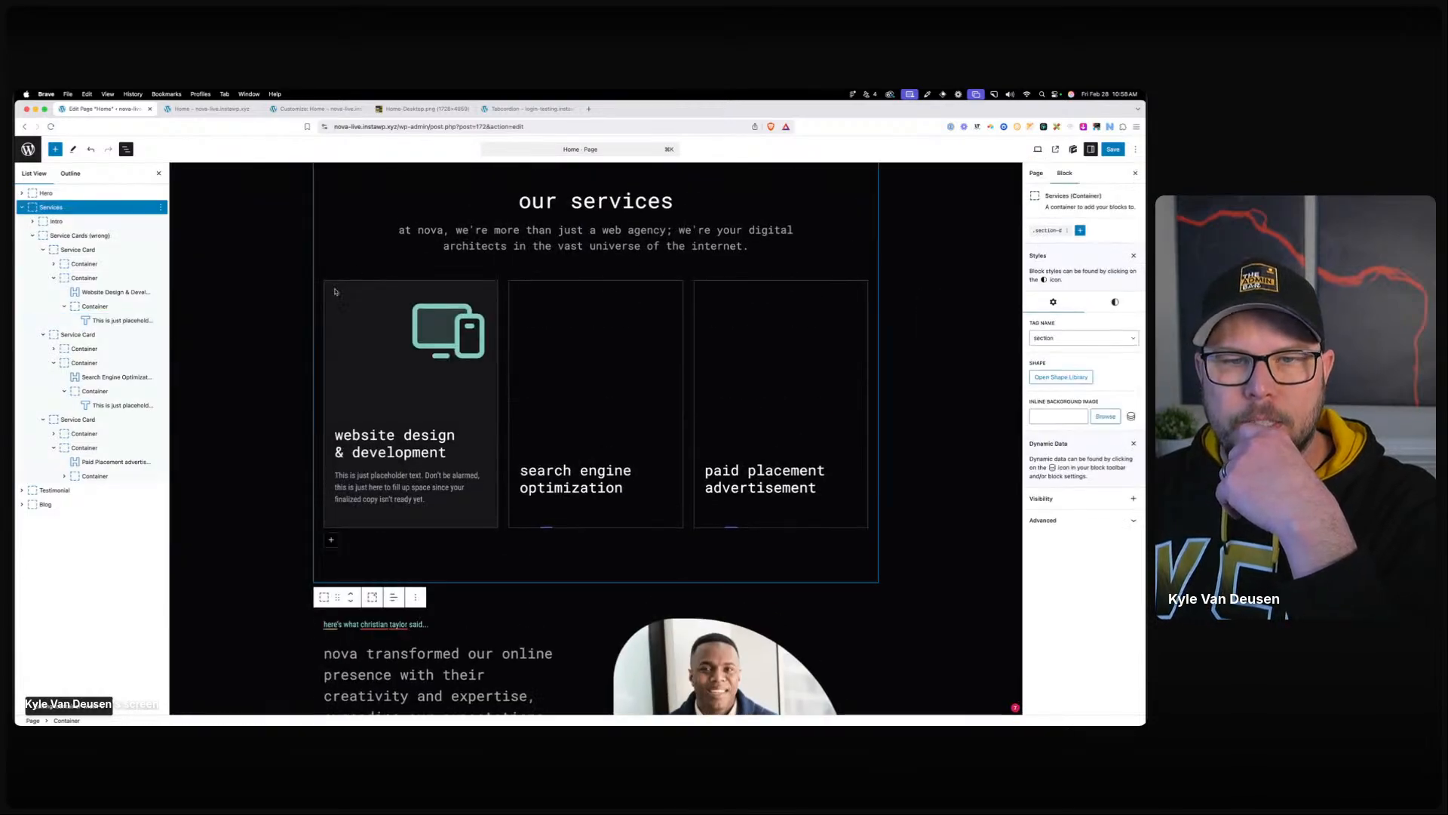
{"action": "left_click", "coordinate": [332, 299]}
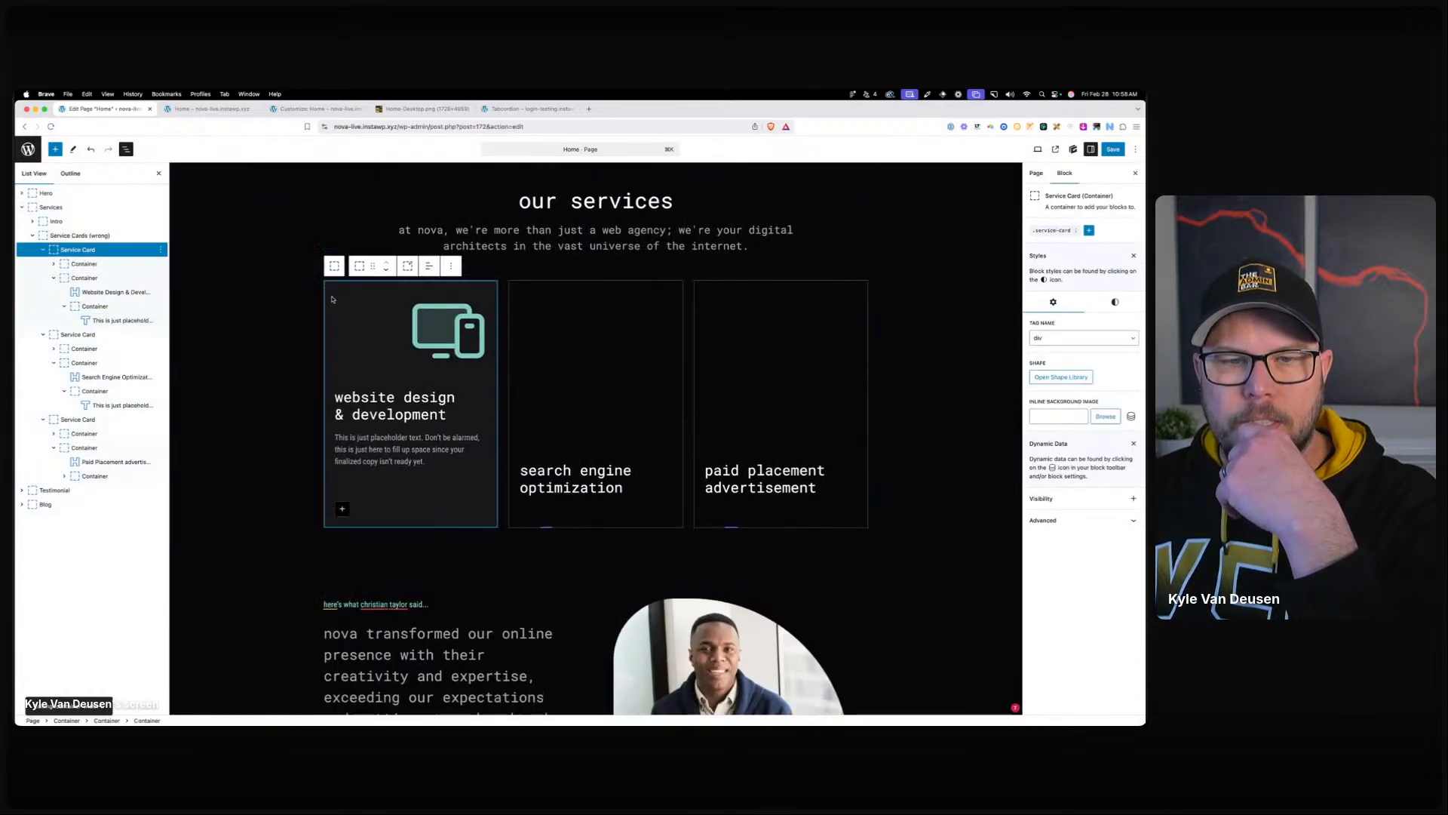
Set the first card's tag to 'a' with link #web-design, then open .service-card global styles.
{"action": "left_click", "coordinate": [1044, 340]}
{"action": "left_click", "coordinate": [1048, 427]}
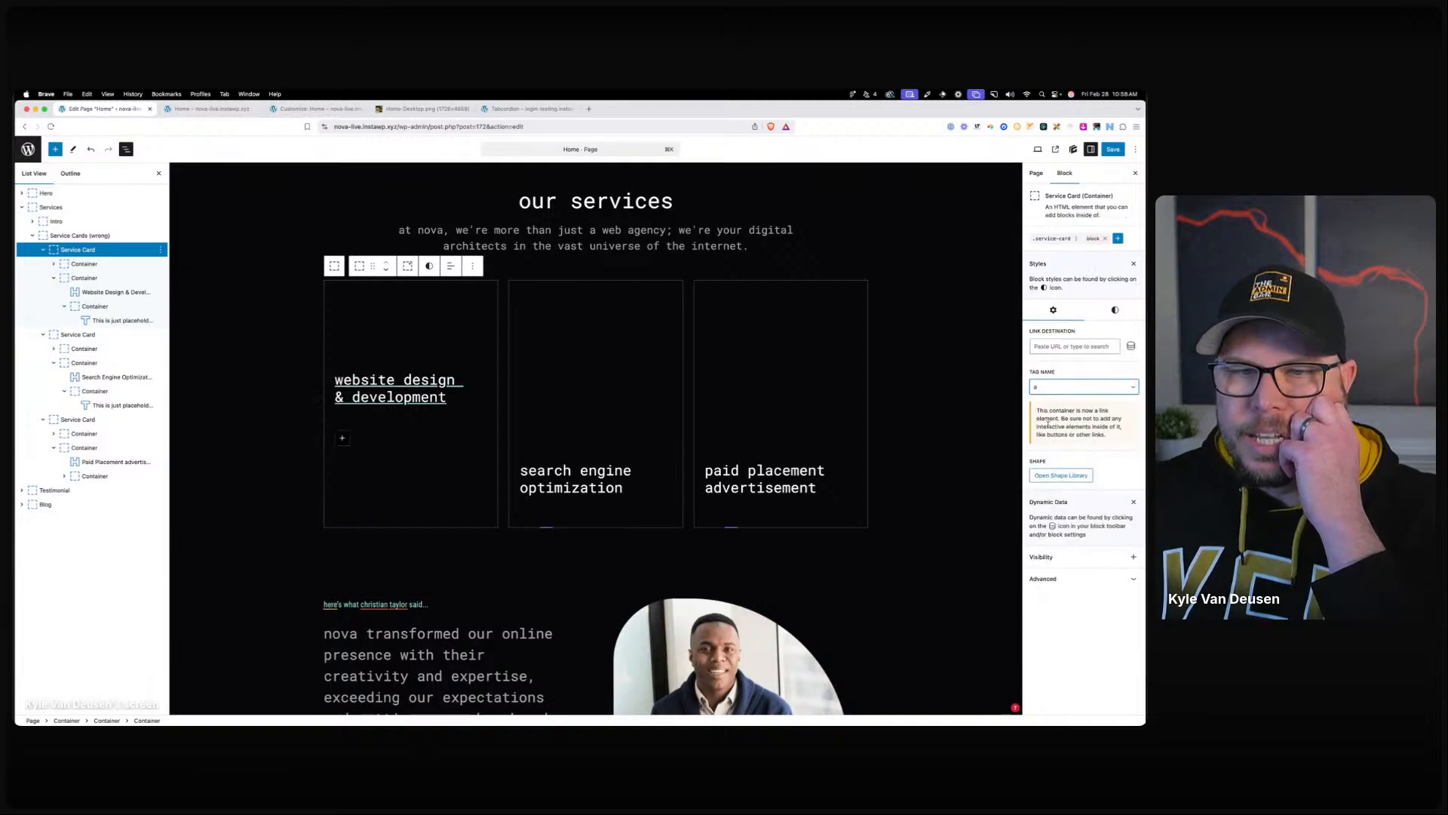
{"action": "left_click", "coordinate": [1086, 347]}
{"action": "type", "text": "/"}
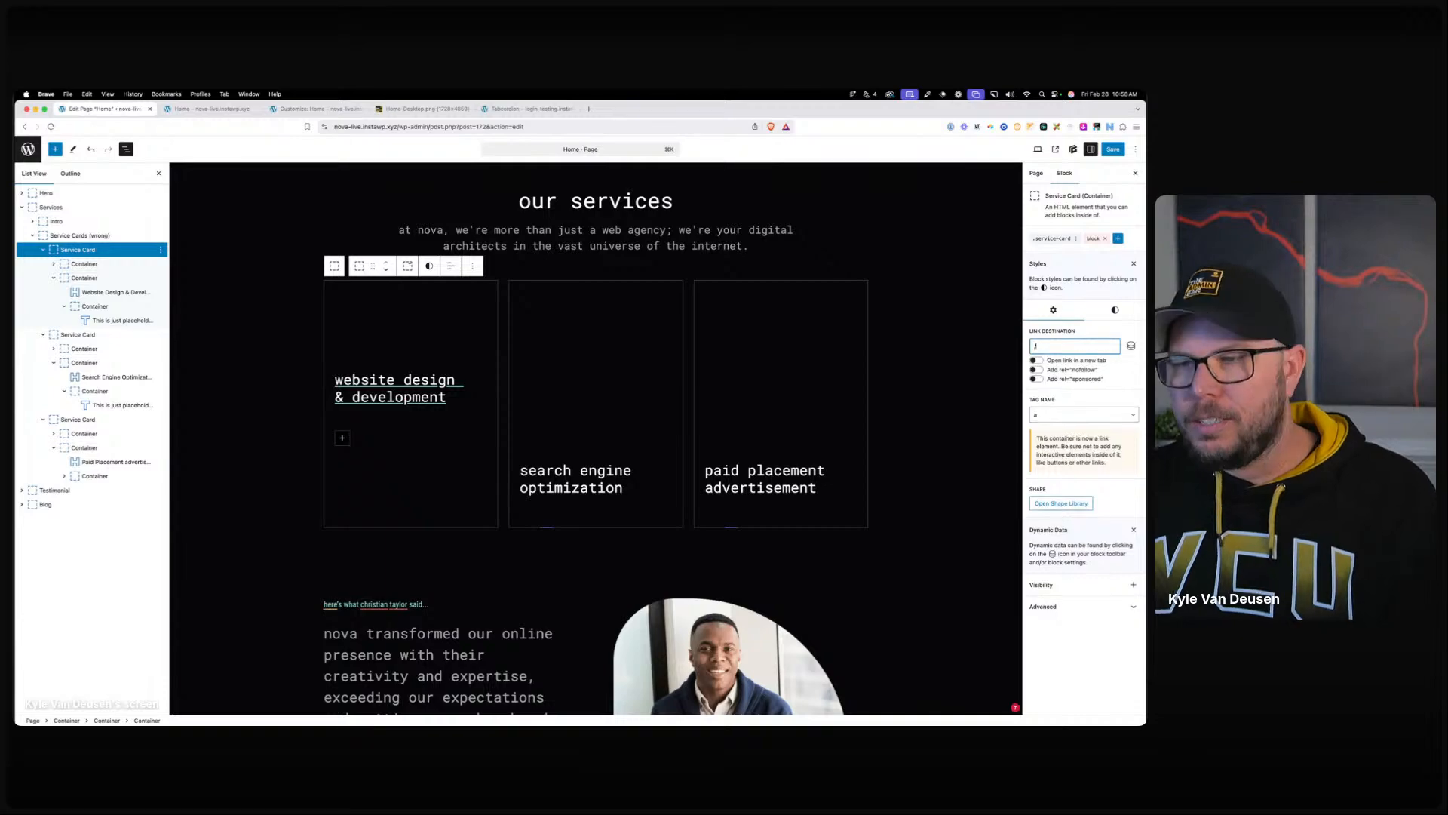
{"action": "type", "text": "web-design"}
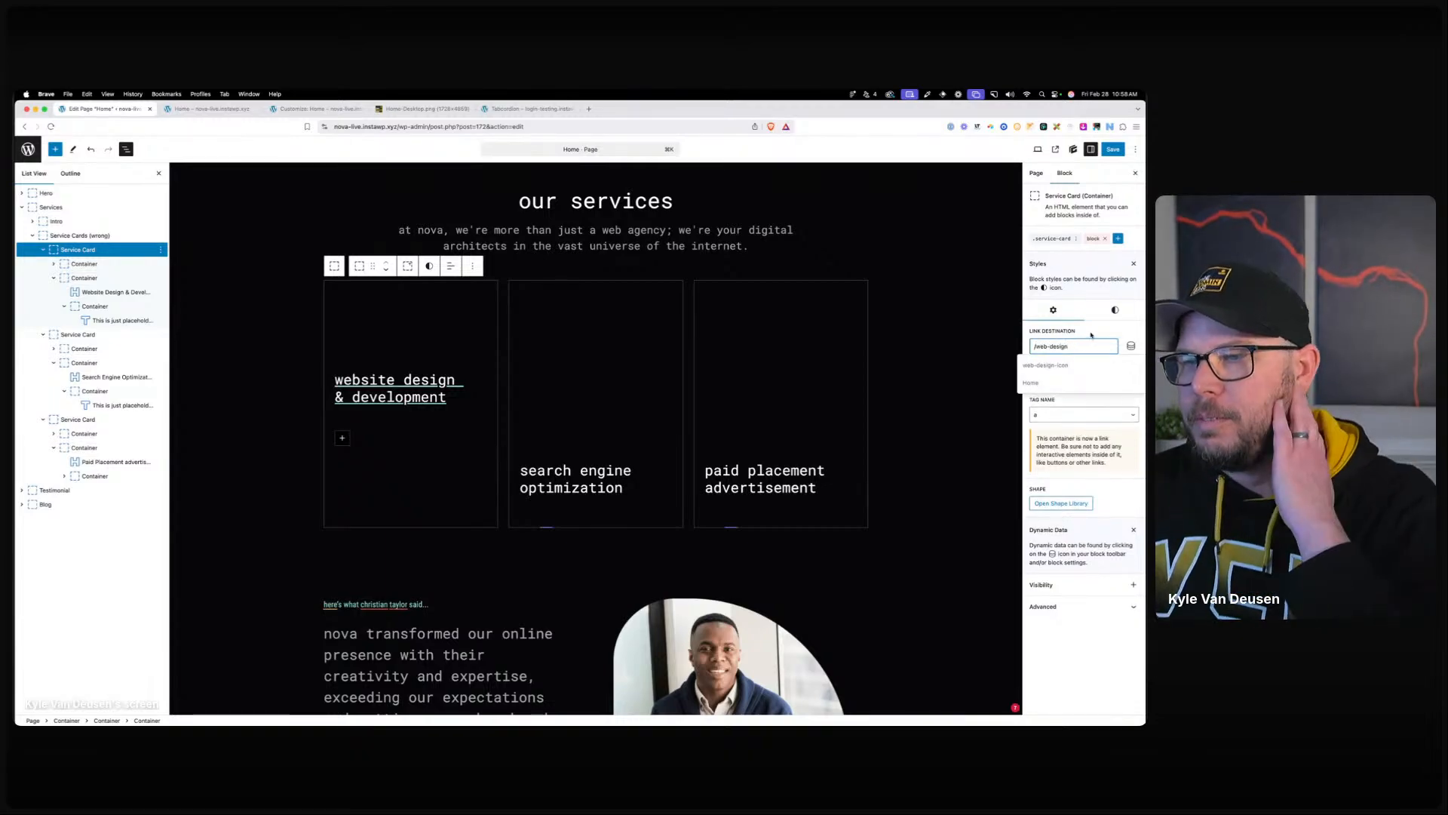
{"action": "left_click", "coordinate": [1101, 326]}
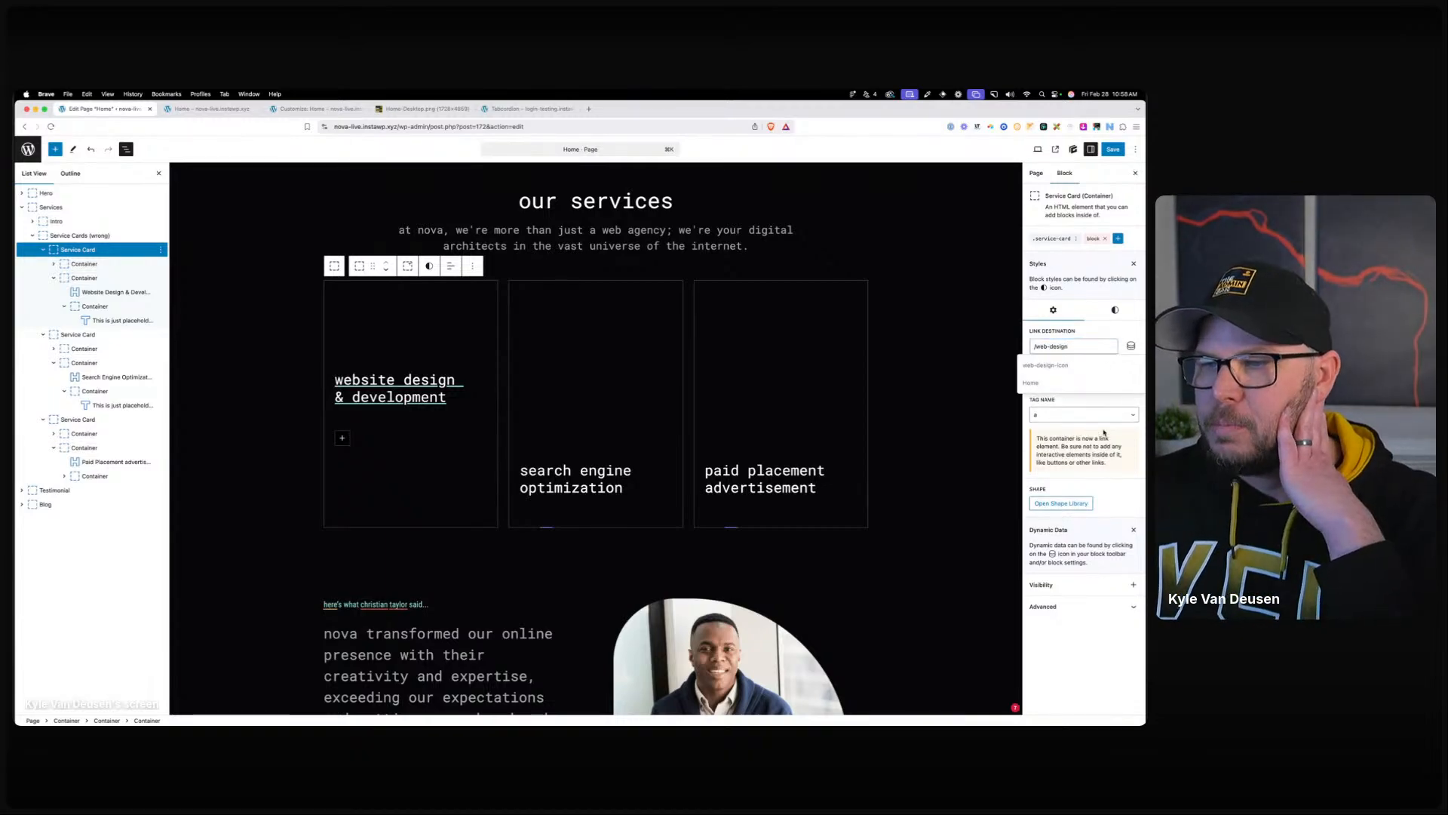
{"action": "left_click", "coordinate": [1071, 345]}
{"action": "key", "text": "super+a"}
{"action": "type", "text": "#web-d"}
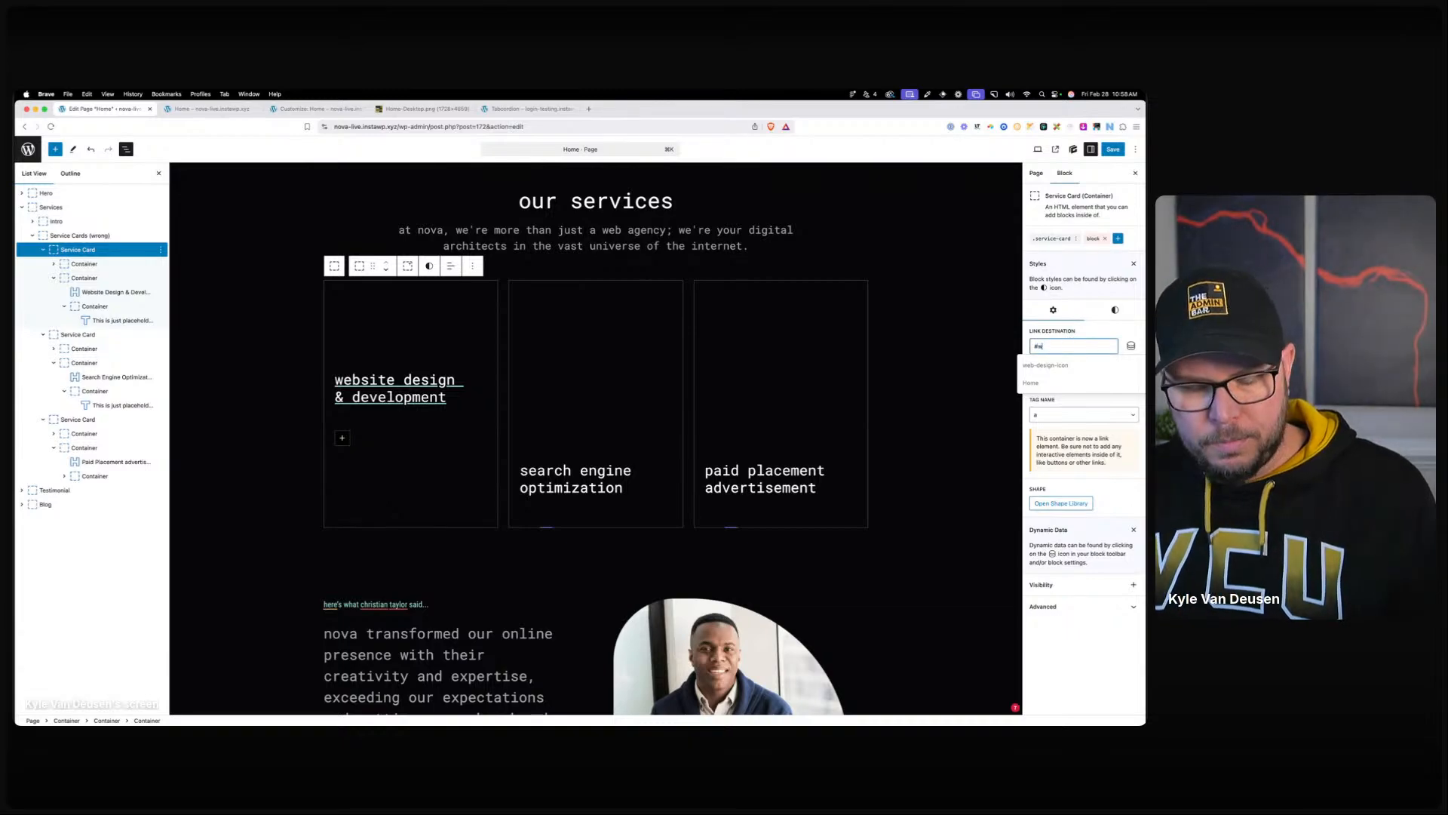
{"action": "left_click", "coordinate": [1071, 332]}
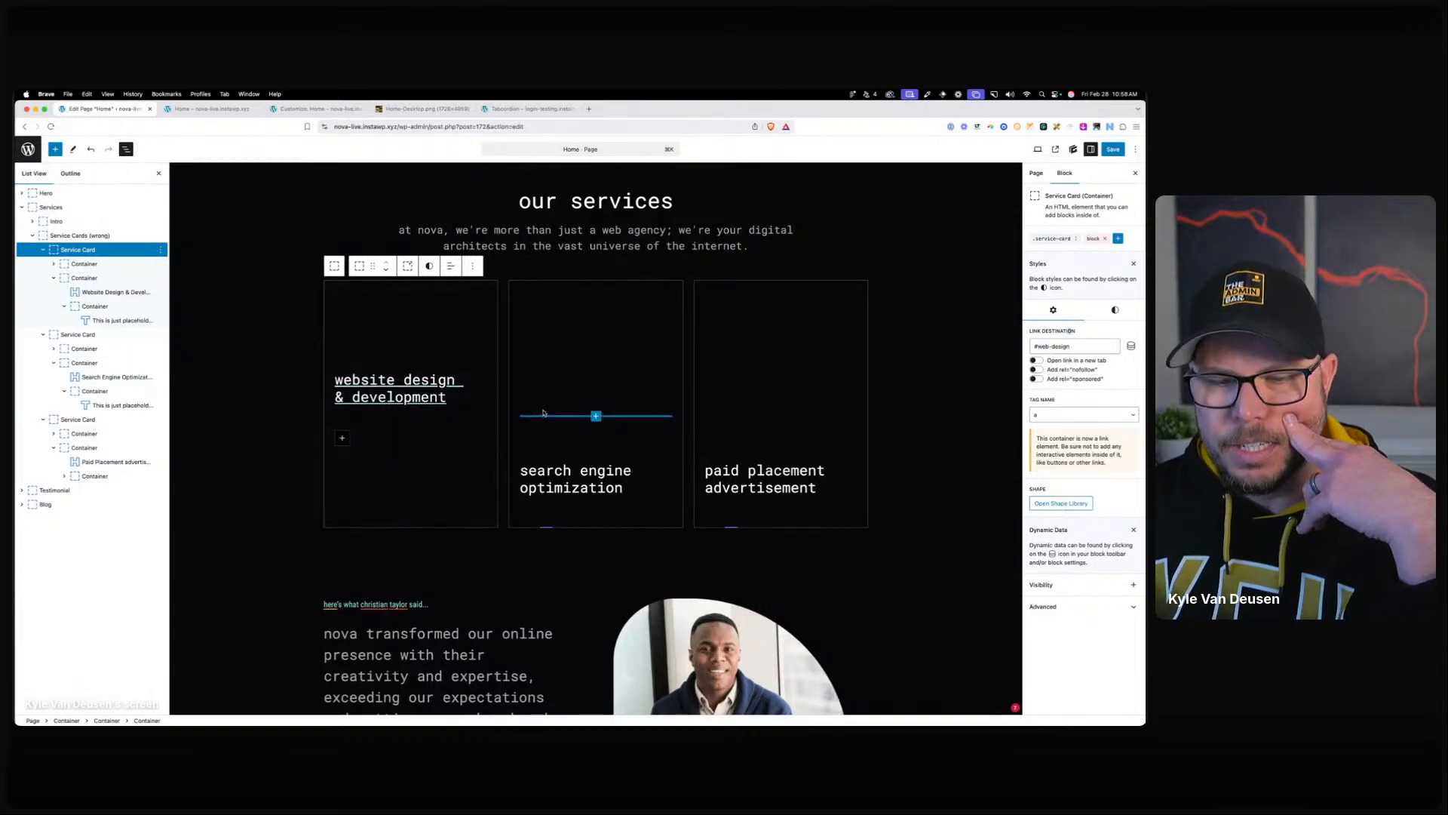
{"action": "left_click", "coordinate": [1053, 238]}
{"action": "left_click", "coordinate": [1087, 209]}
Set text decoration to none for .service-card links and the main .service-card selector.
{"action": "left_click", "coordinate": [1079, 318]}
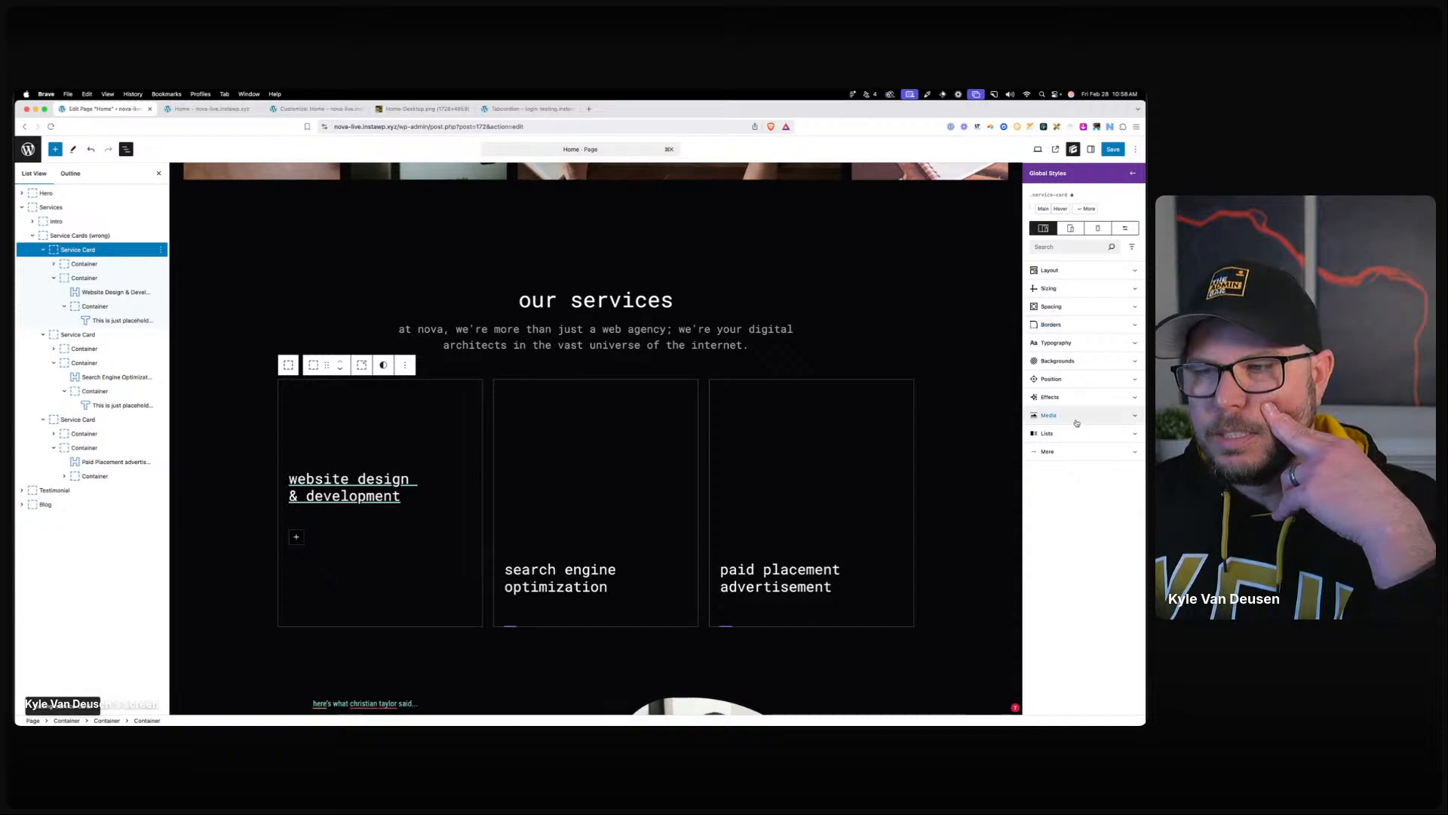
{"action": "left_click", "coordinate": [1070, 343]}
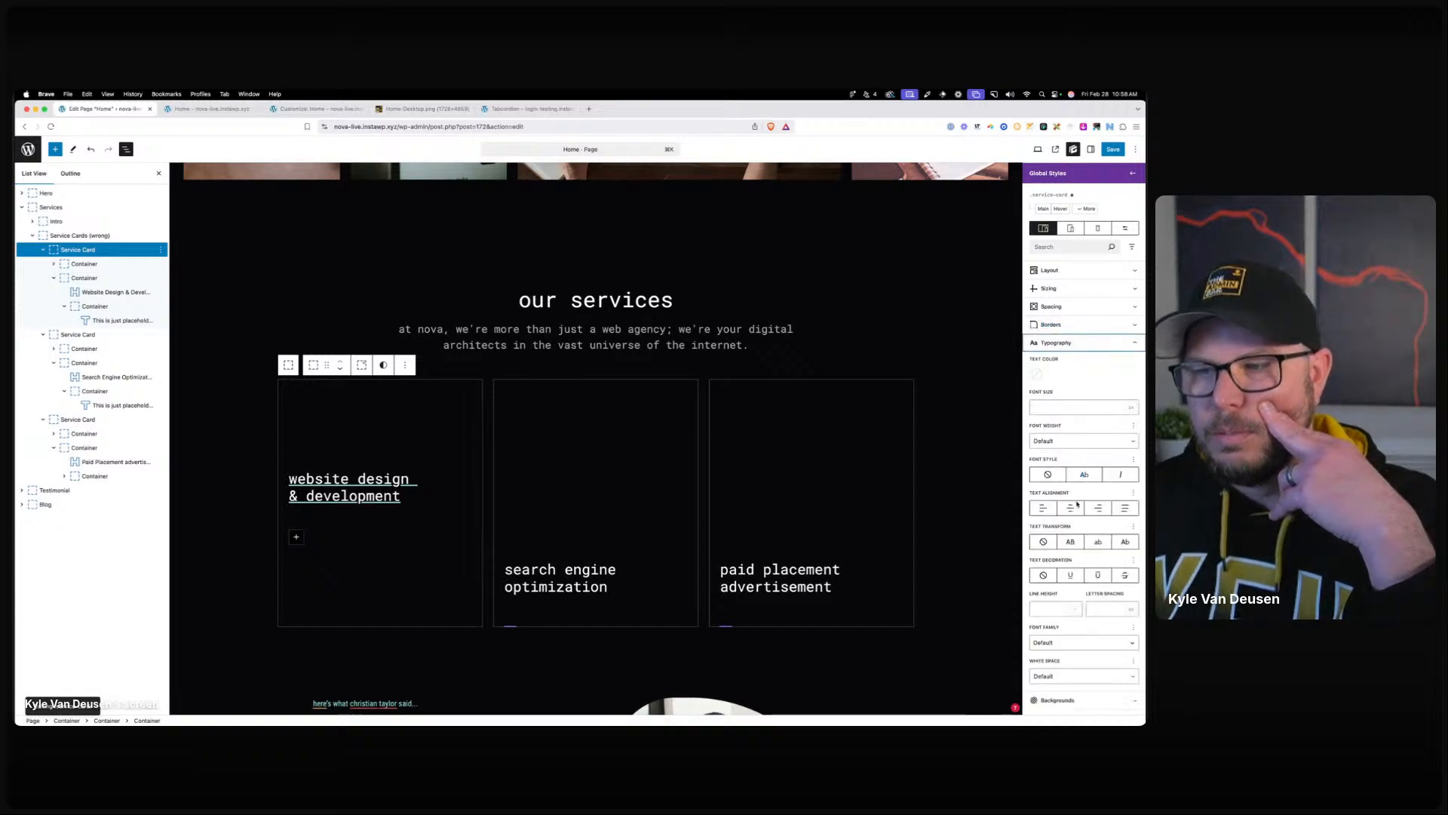
{"action": "left_click", "coordinate": [1045, 576]}
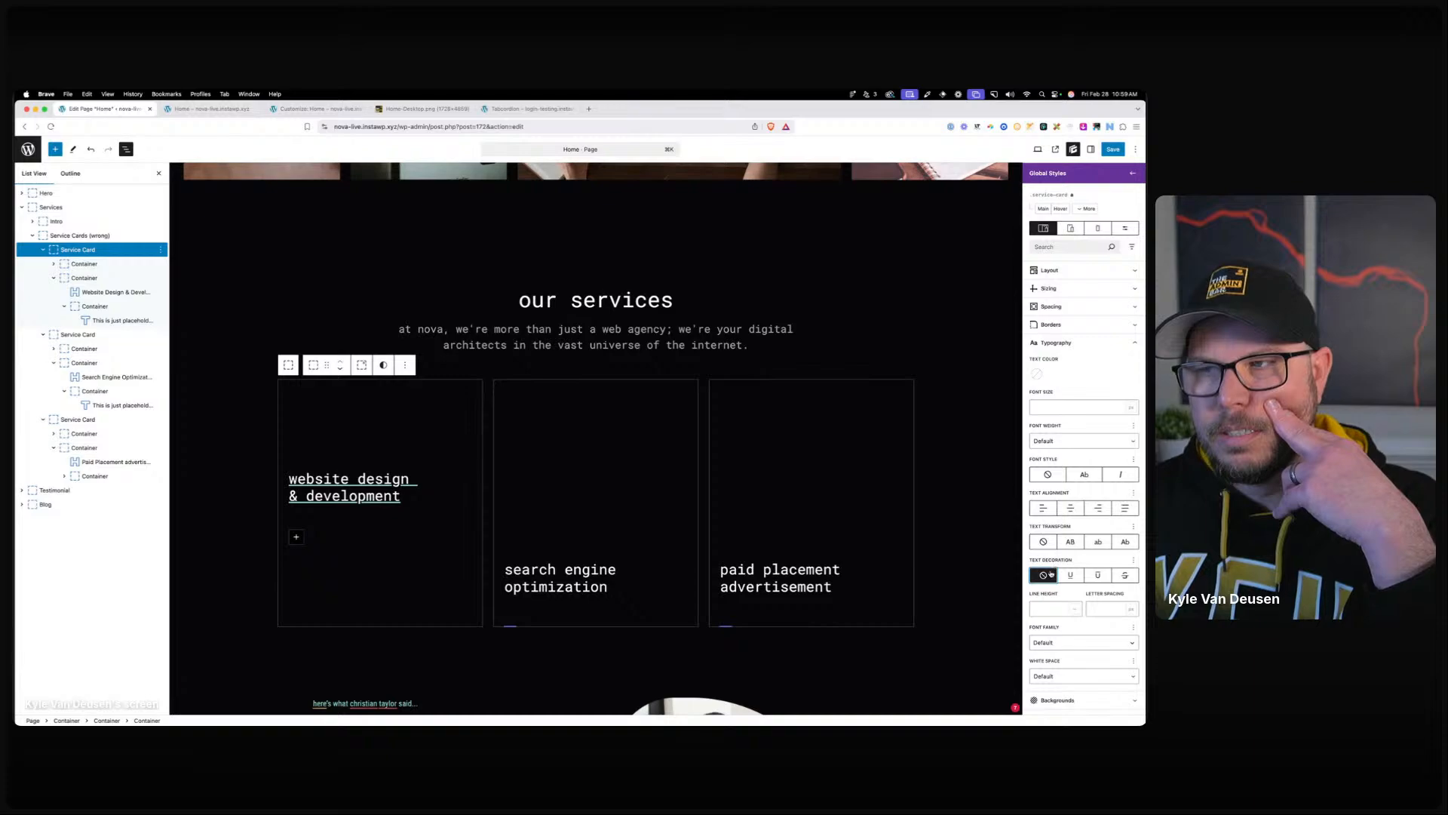
{"action": "left_click", "coordinate": [1090, 209]}
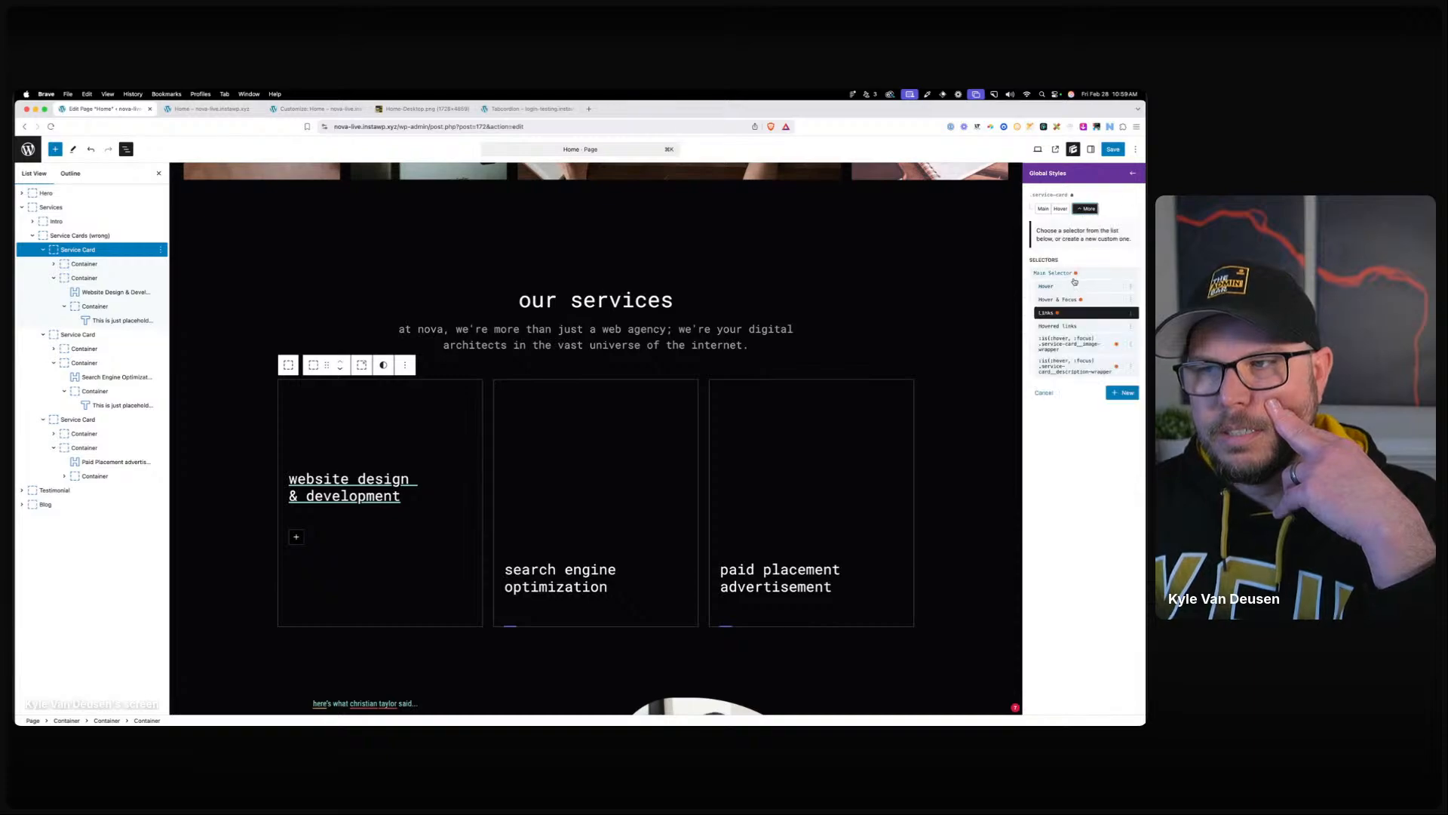
{"action": "left_click", "coordinate": [1073, 273]}
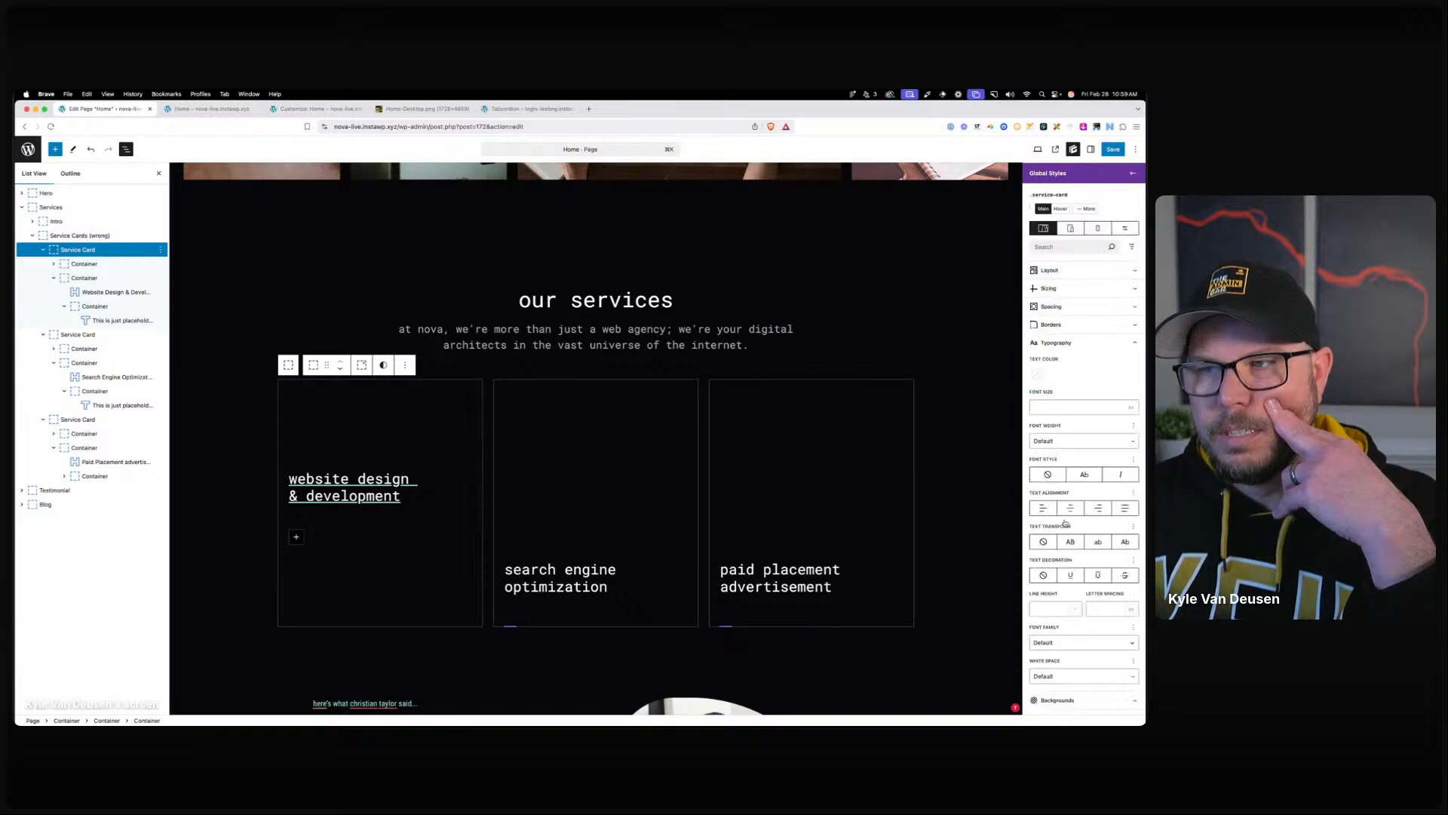
{"action": "left_click", "coordinate": [1043, 575]}
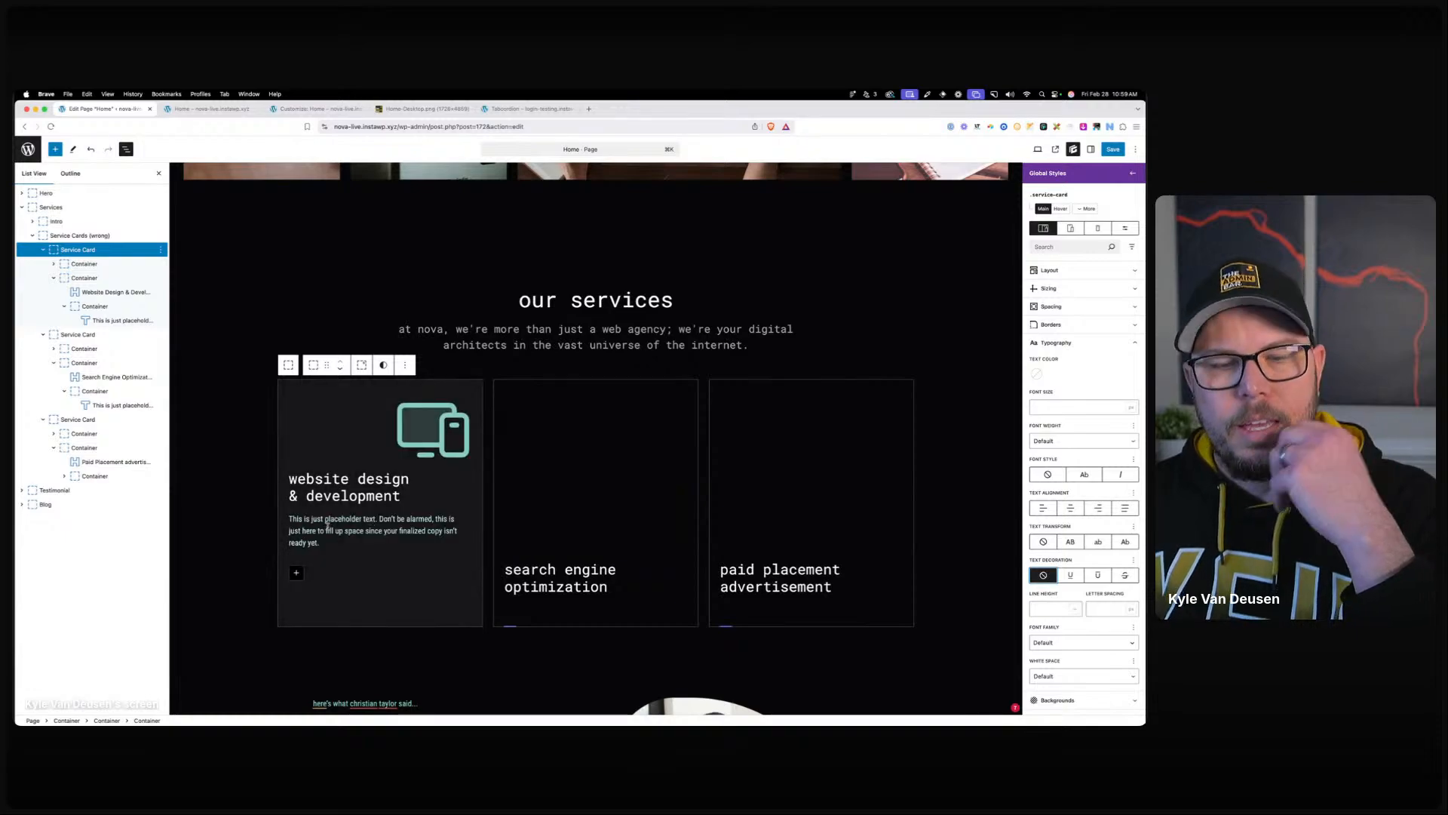
Give the .service-card__description global style a grey neutral-400 text colour.
{"action": "left_click", "coordinate": [326, 526]}
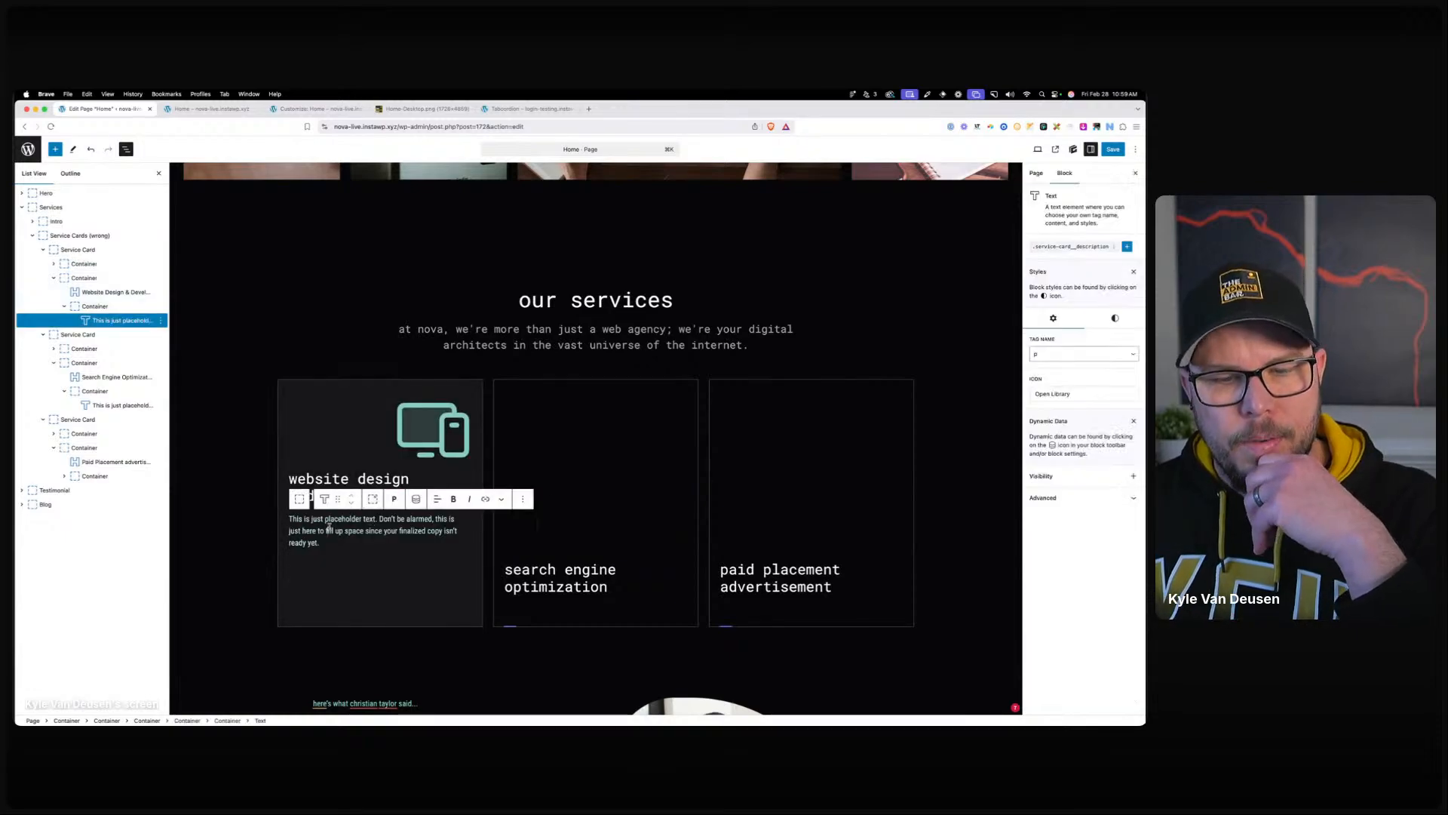
{"action": "left_click", "coordinate": [1071, 246]}
{"action": "scroll", "coordinate": [1063, 452], "scroll_direction": "down", "scroll_amount": 5}
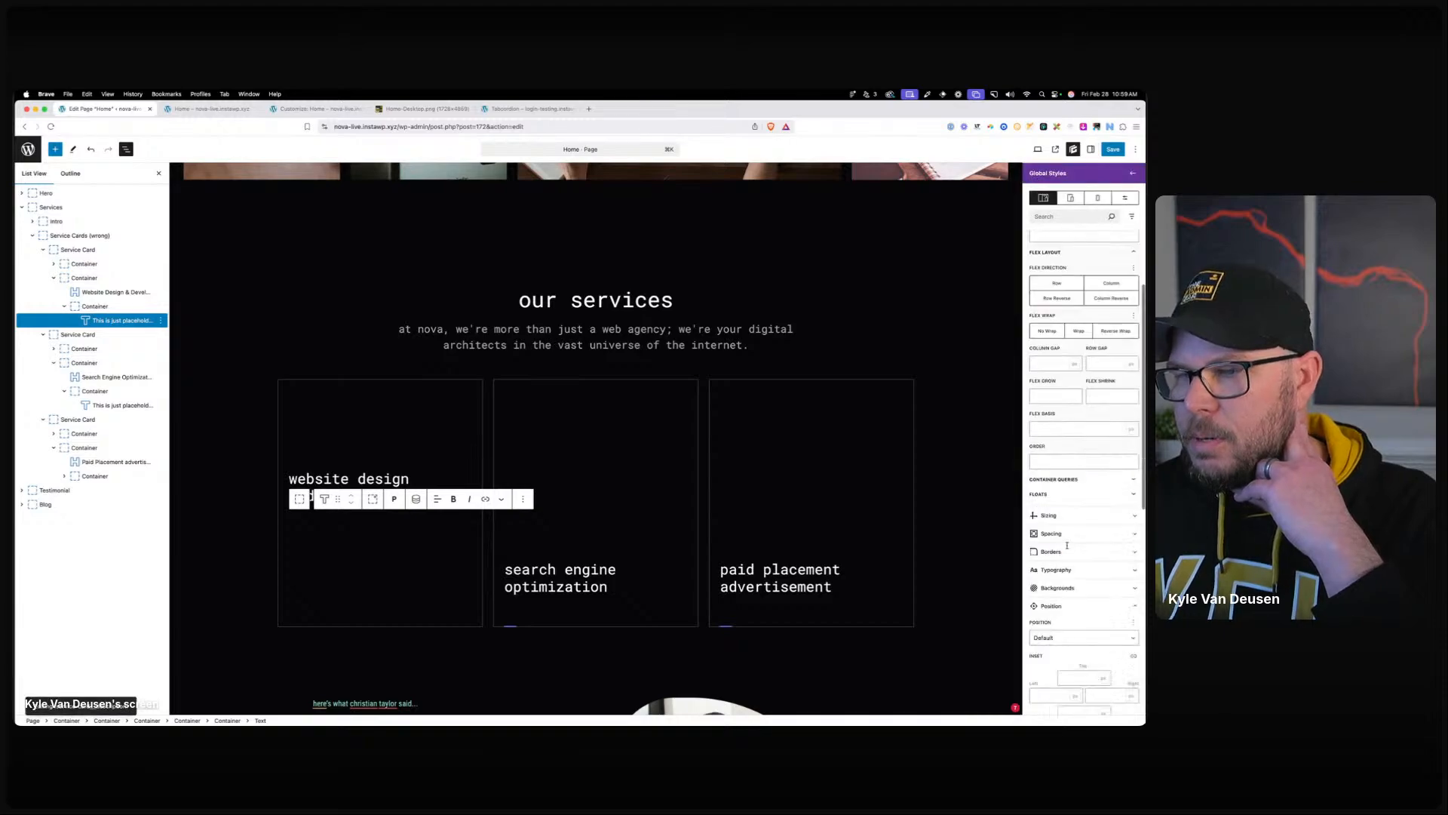
{"action": "left_click", "coordinate": [1070, 571]}
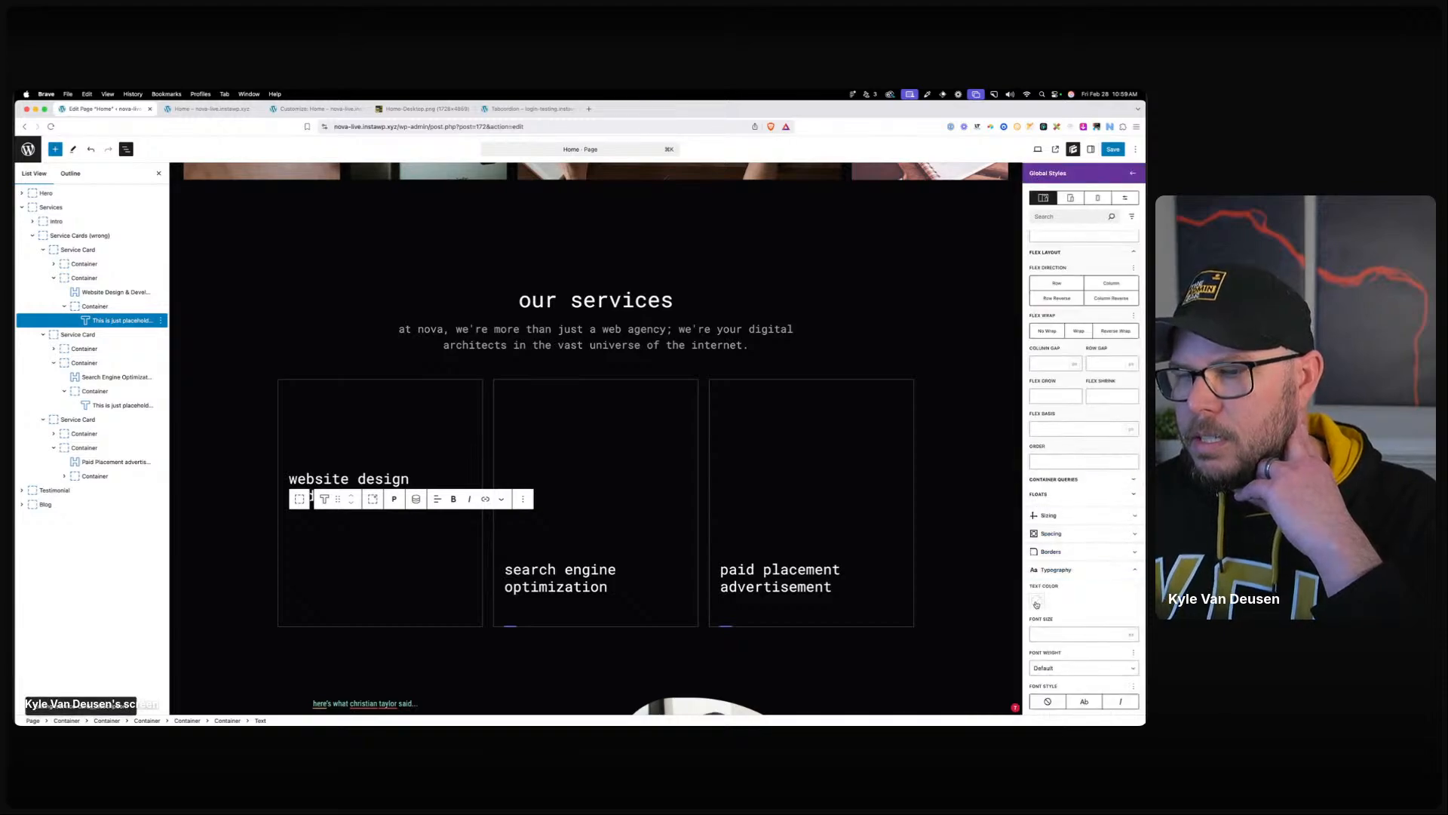
{"action": "left_click", "coordinate": [1038, 601]}
{"action": "left_click", "coordinate": [1056, 576]}
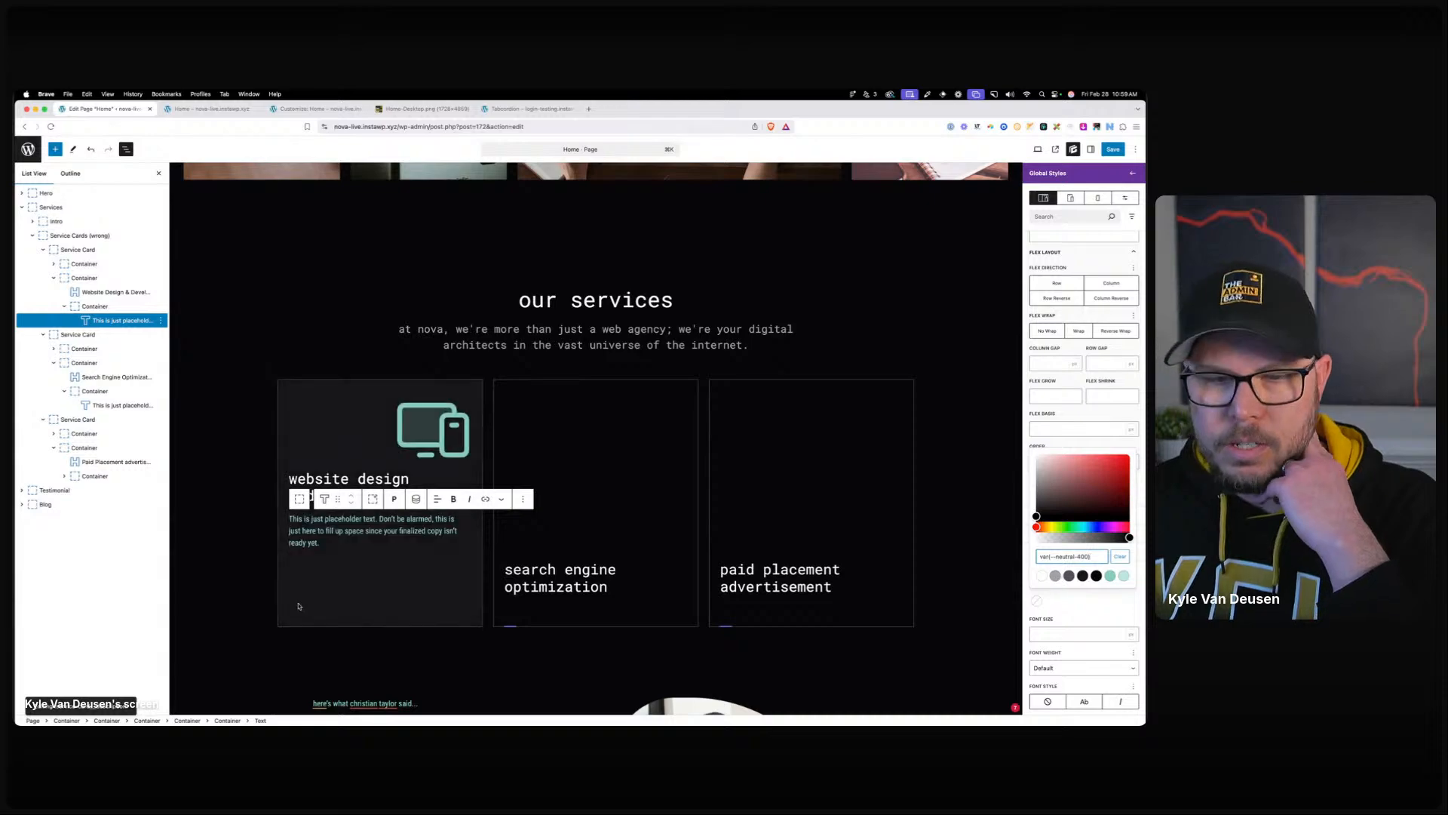
{"action": "left_click", "coordinate": [376, 531]}
{"action": "scroll", "coordinate": [1102, 296], "scroll_direction": "up", "scroll_amount": 5}
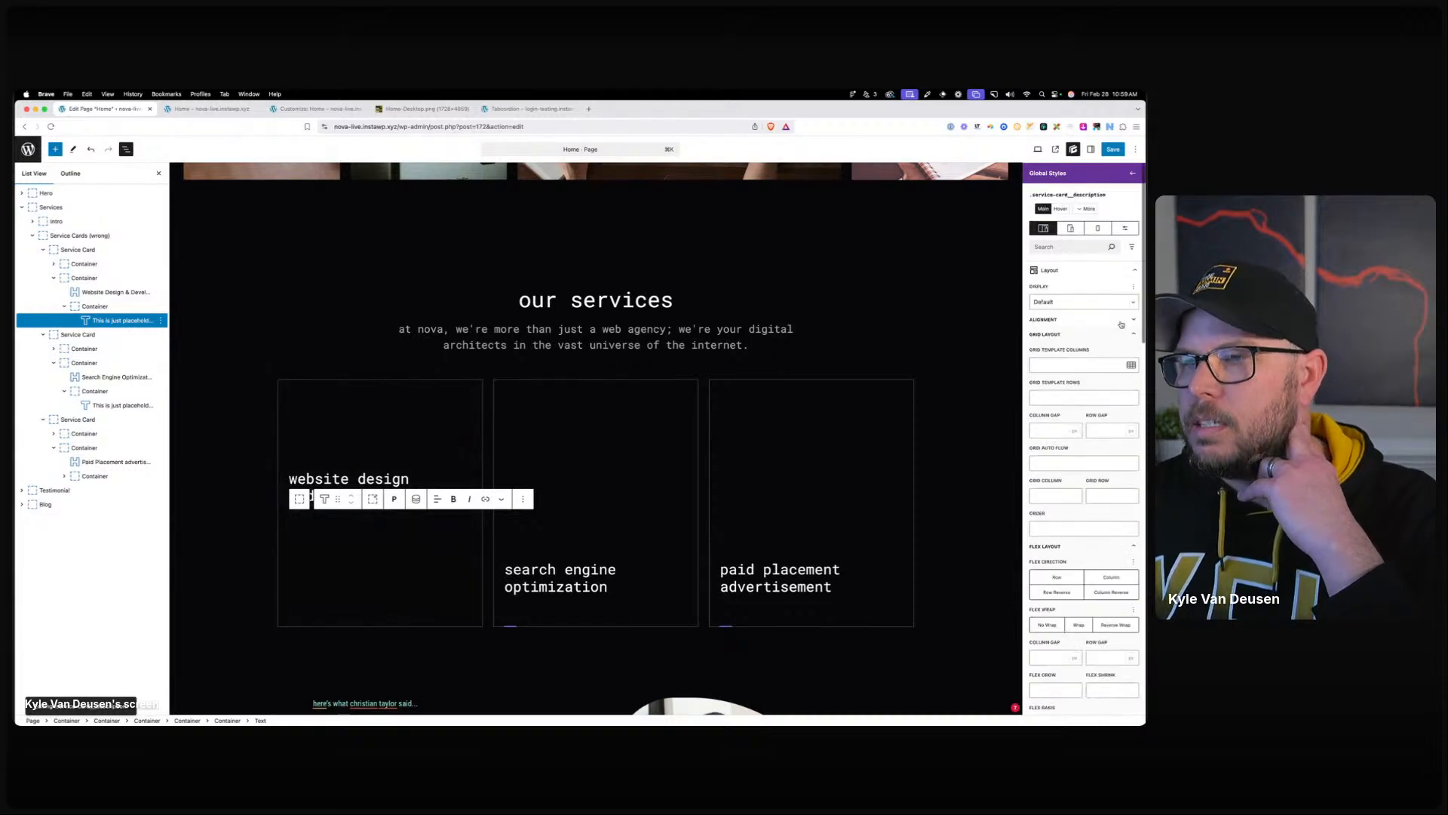
Leave the description's link text colour cleared and reselect the first service card.
{"action": "left_click", "coordinate": [1087, 209]}
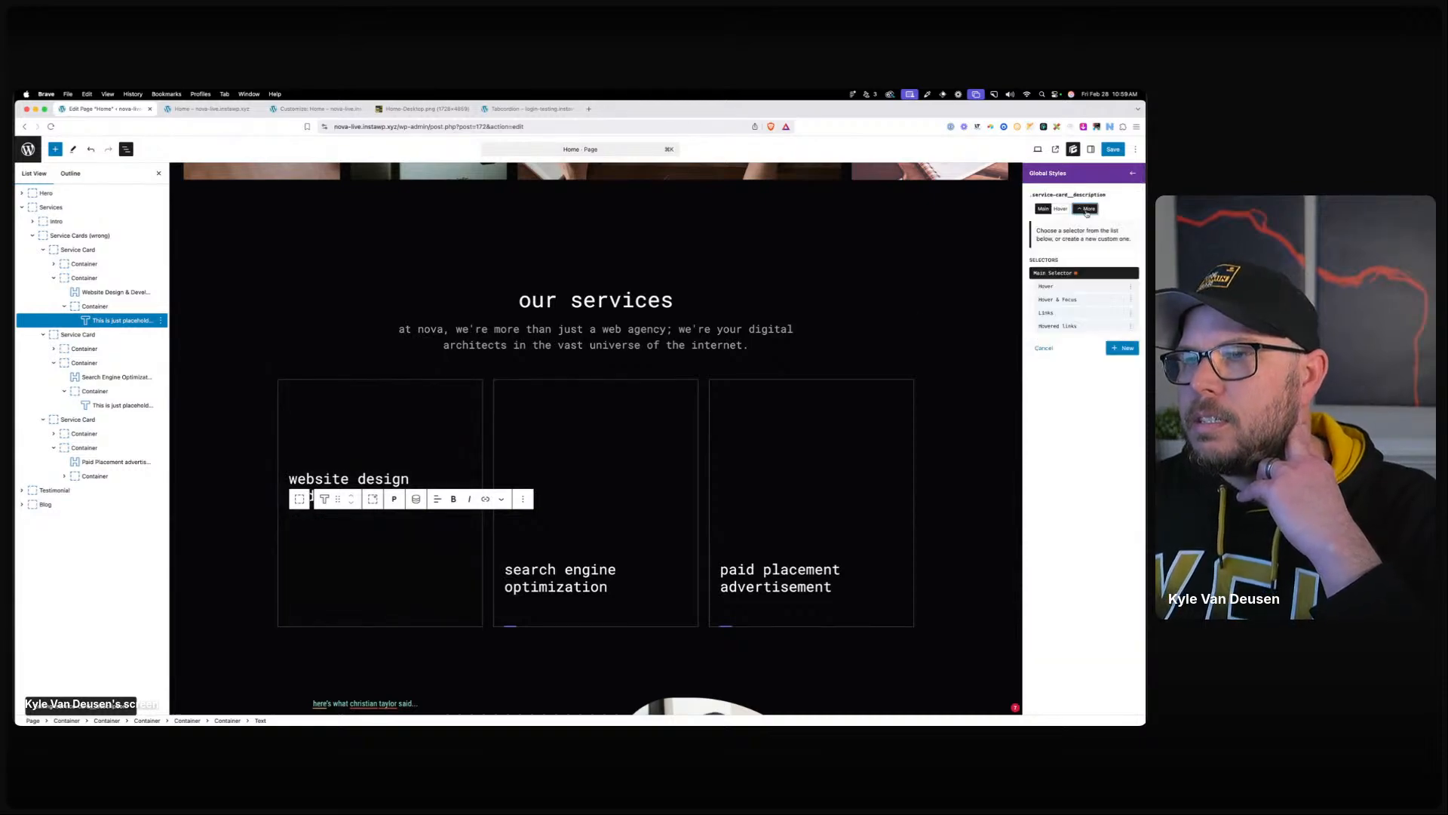
{"action": "left_click", "coordinate": [1089, 311]}
{"action": "scroll", "coordinate": [1060, 547], "scroll_direction": "down", "scroll_amount": 10}
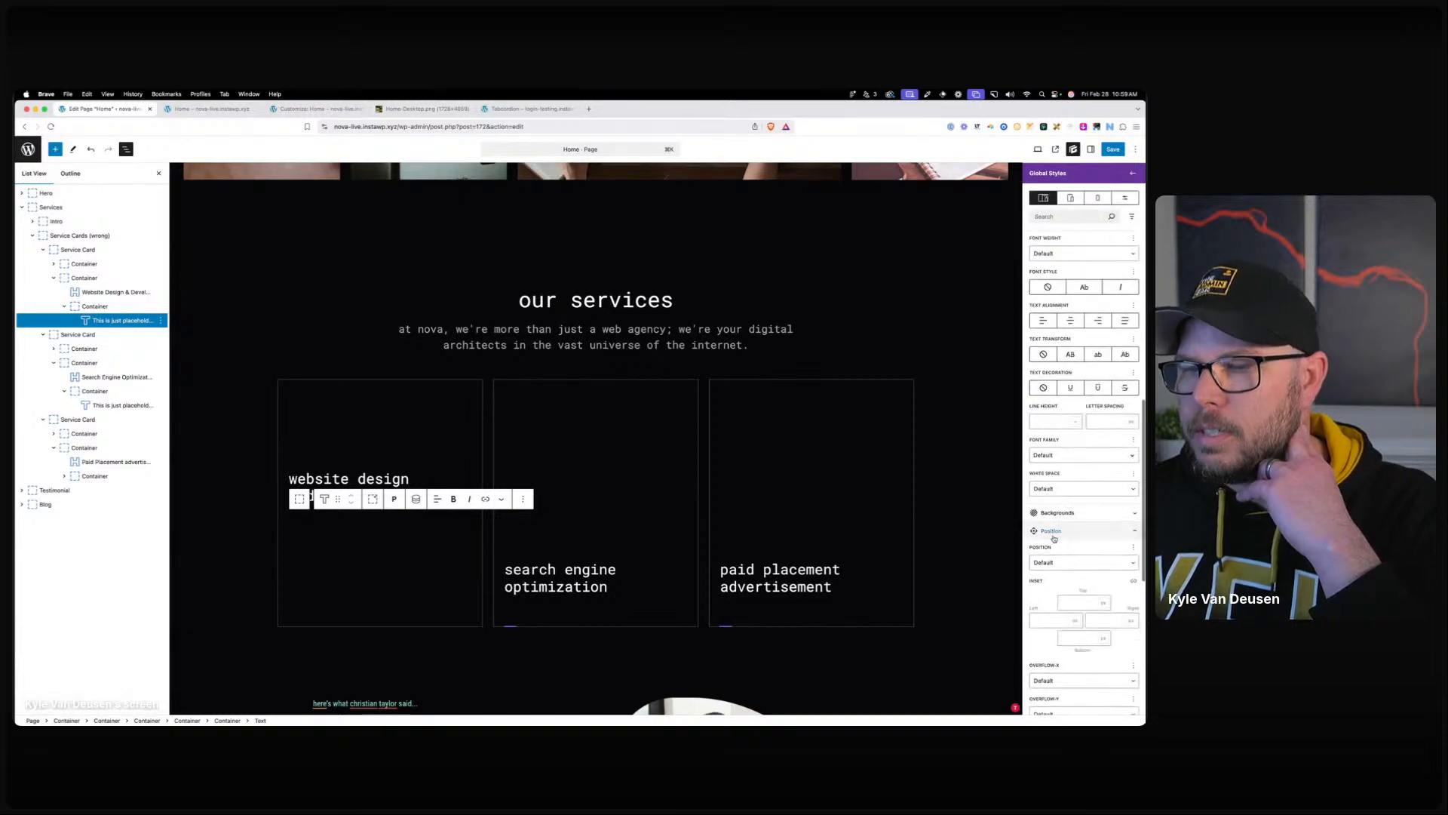
{"action": "left_click", "coordinate": [1040, 264]}
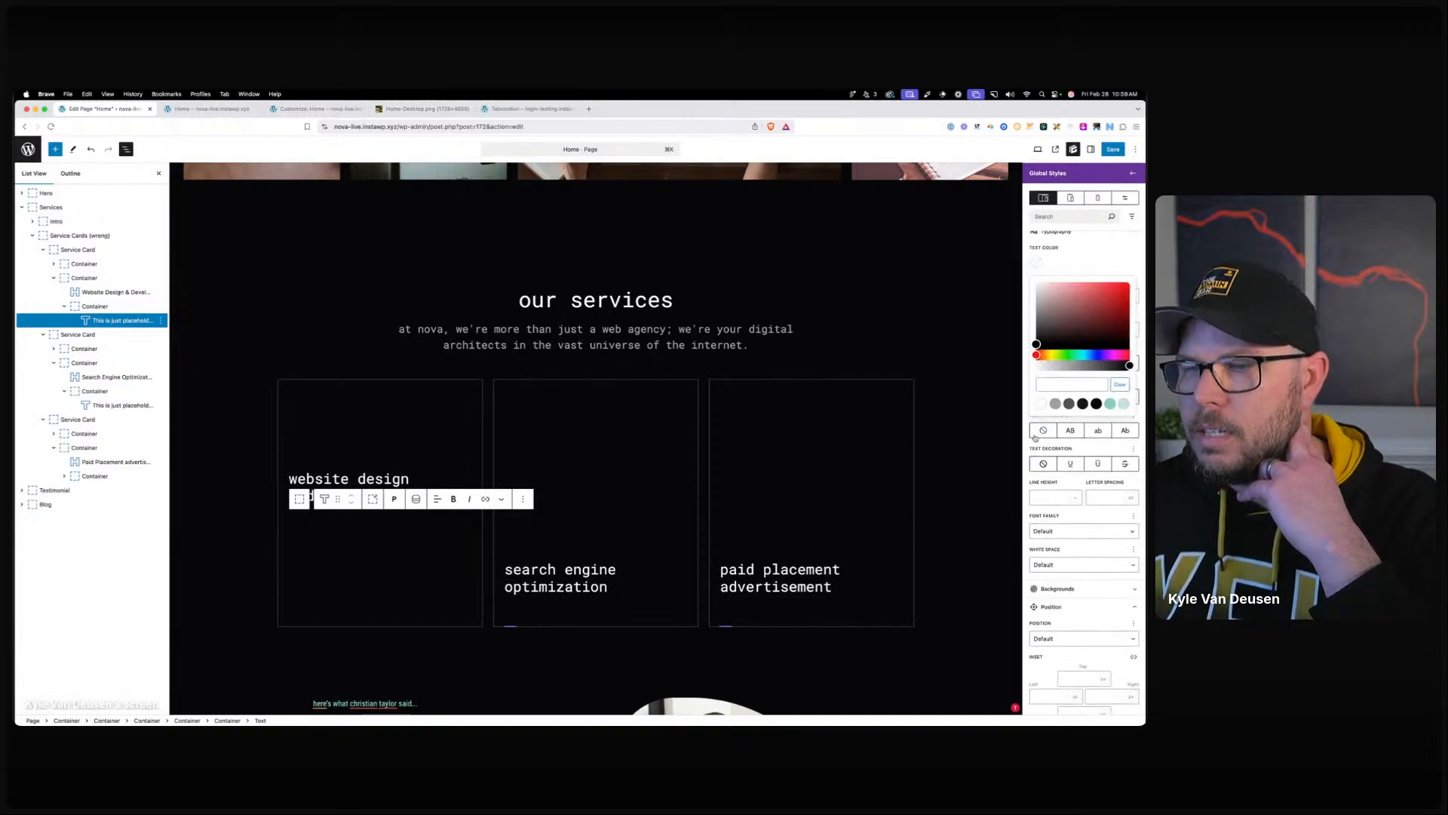
{"action": "left_click", "coordinate": [1056, 403]}
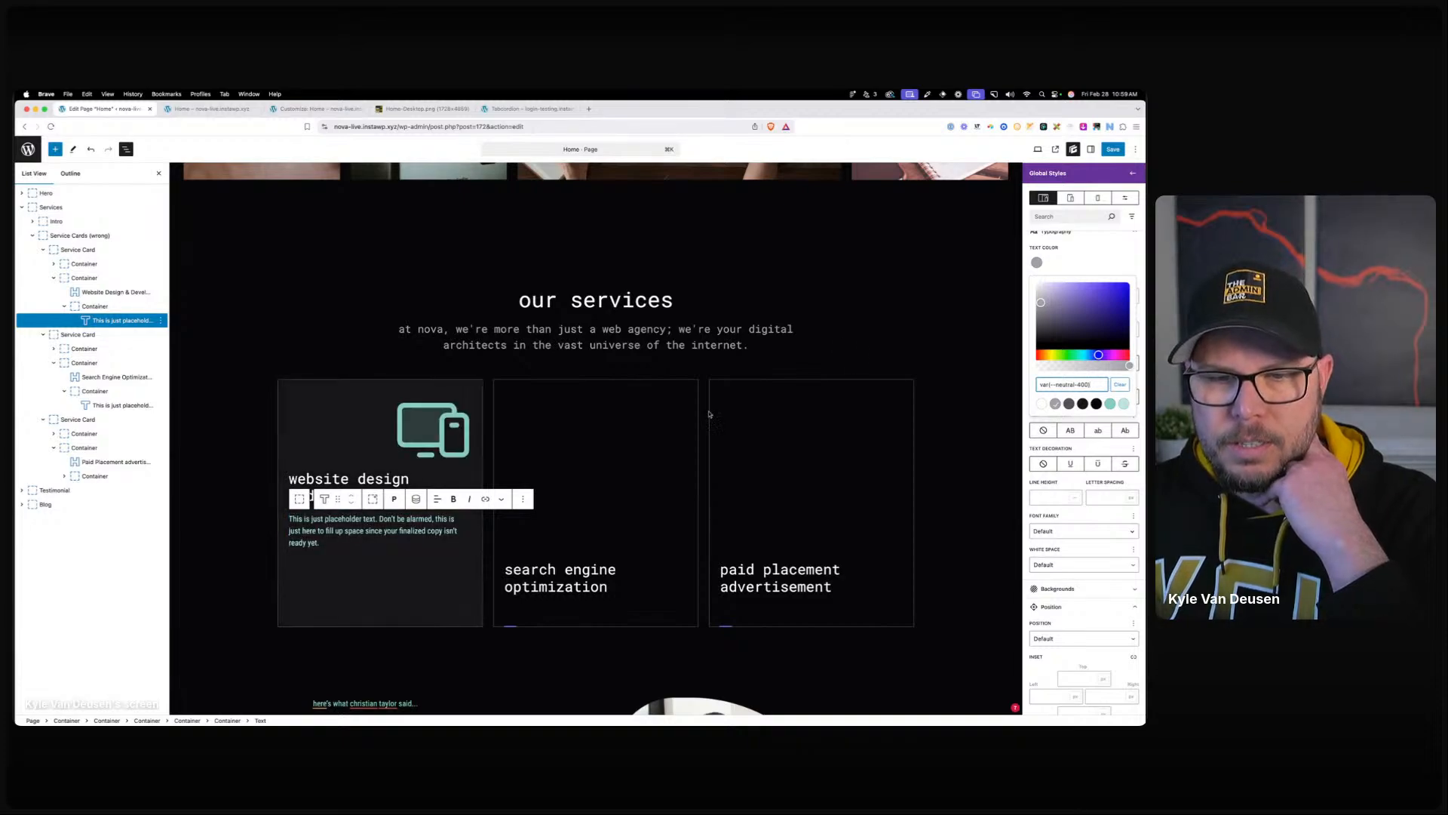
{"action": "left_click", "coordinate": [1120, 385]}
{"action": "scroll", "coordinate": [1115, 377], "scroll_direction": "up", "scroll_amount": 15}
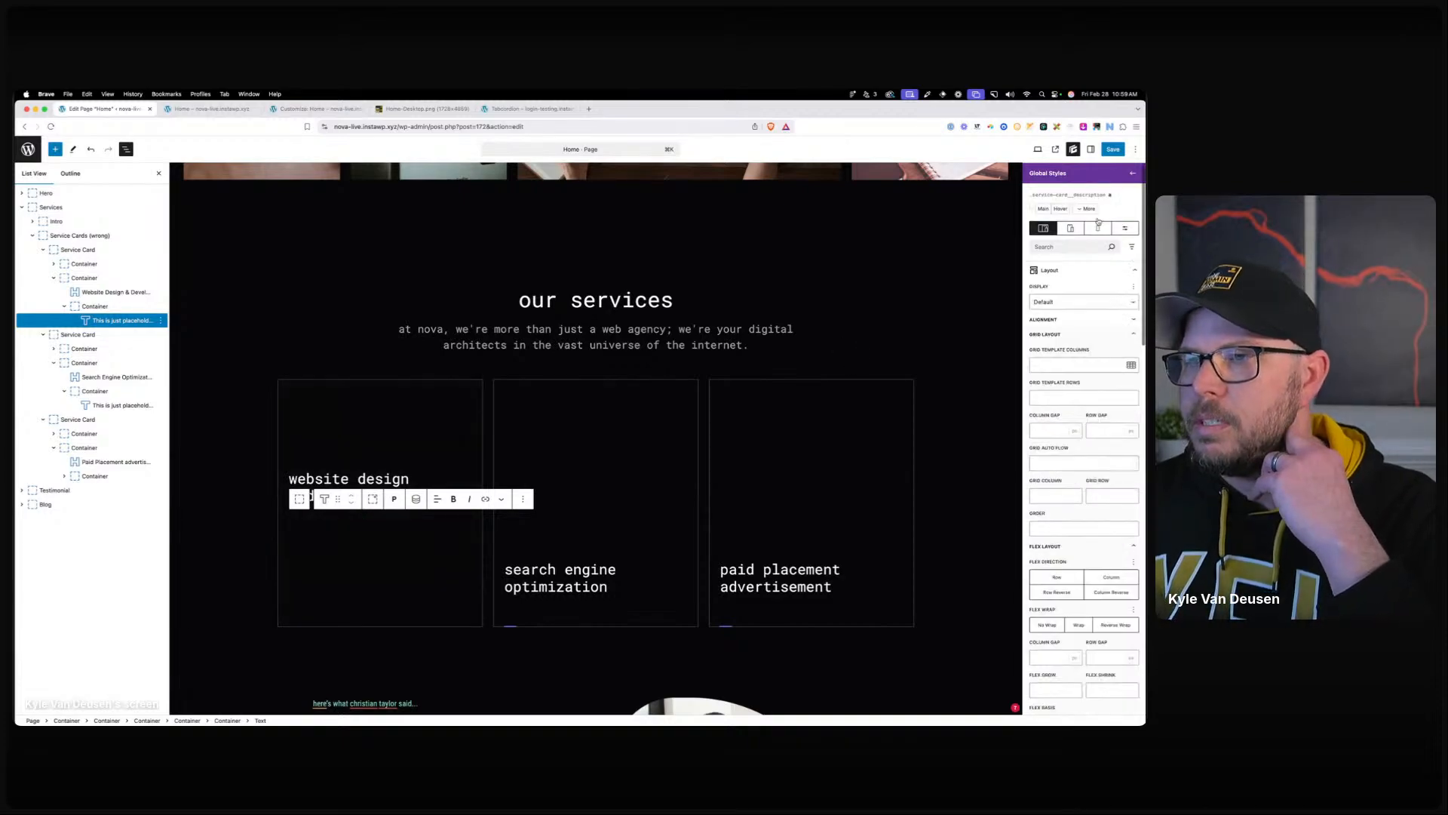
{"action": "left_click", "coordinate": [1048, 208]}
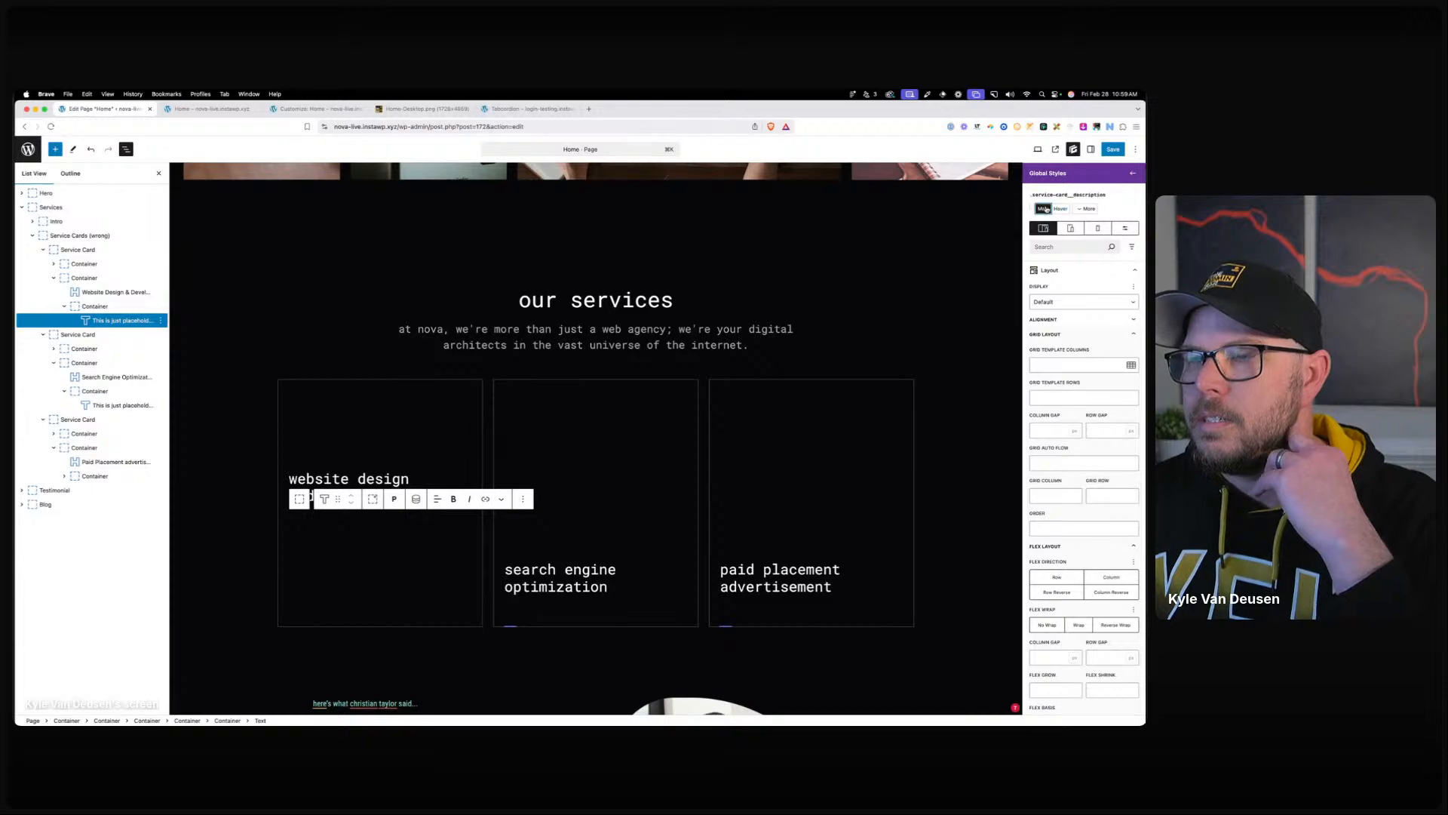
{"action": "left_click", "coordinate": [287, 400]}
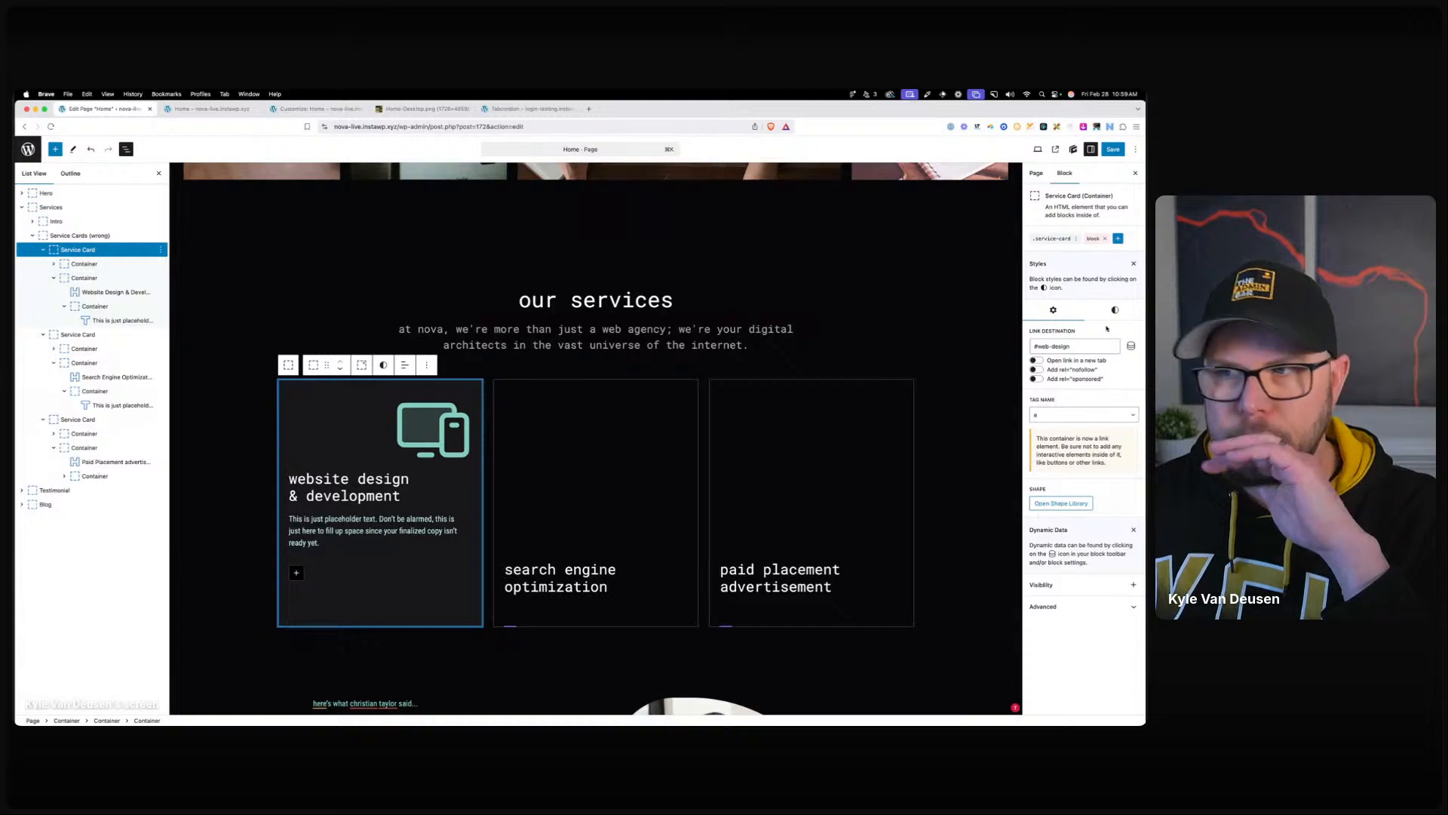
Keep the first card's tag as 'a', save the Home page, and go to the Customizer.
{"action": "left_click", "coordinate": [1080, 413]}
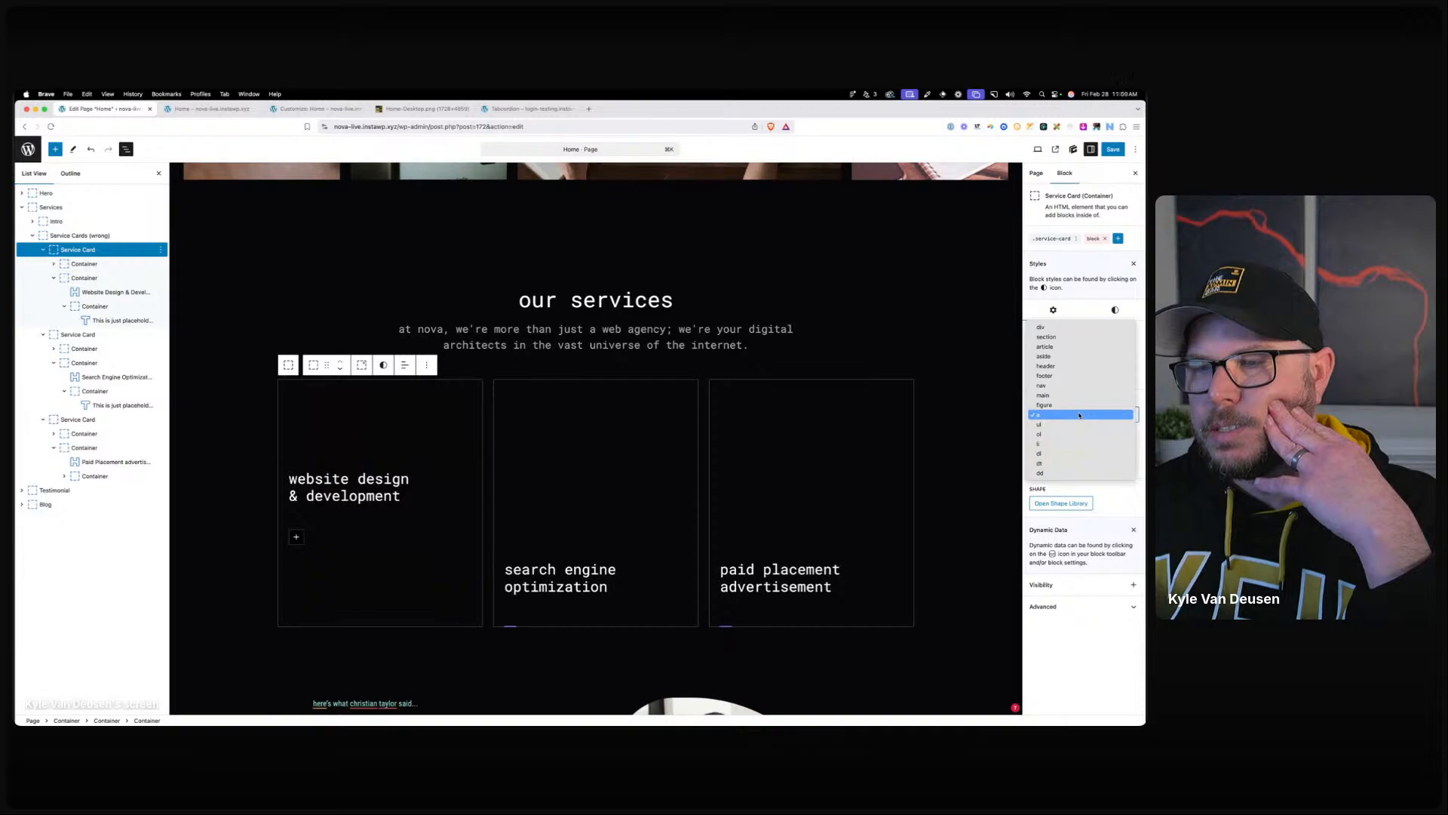
{"action": "left_click", "coordinate": [1078, 415]}
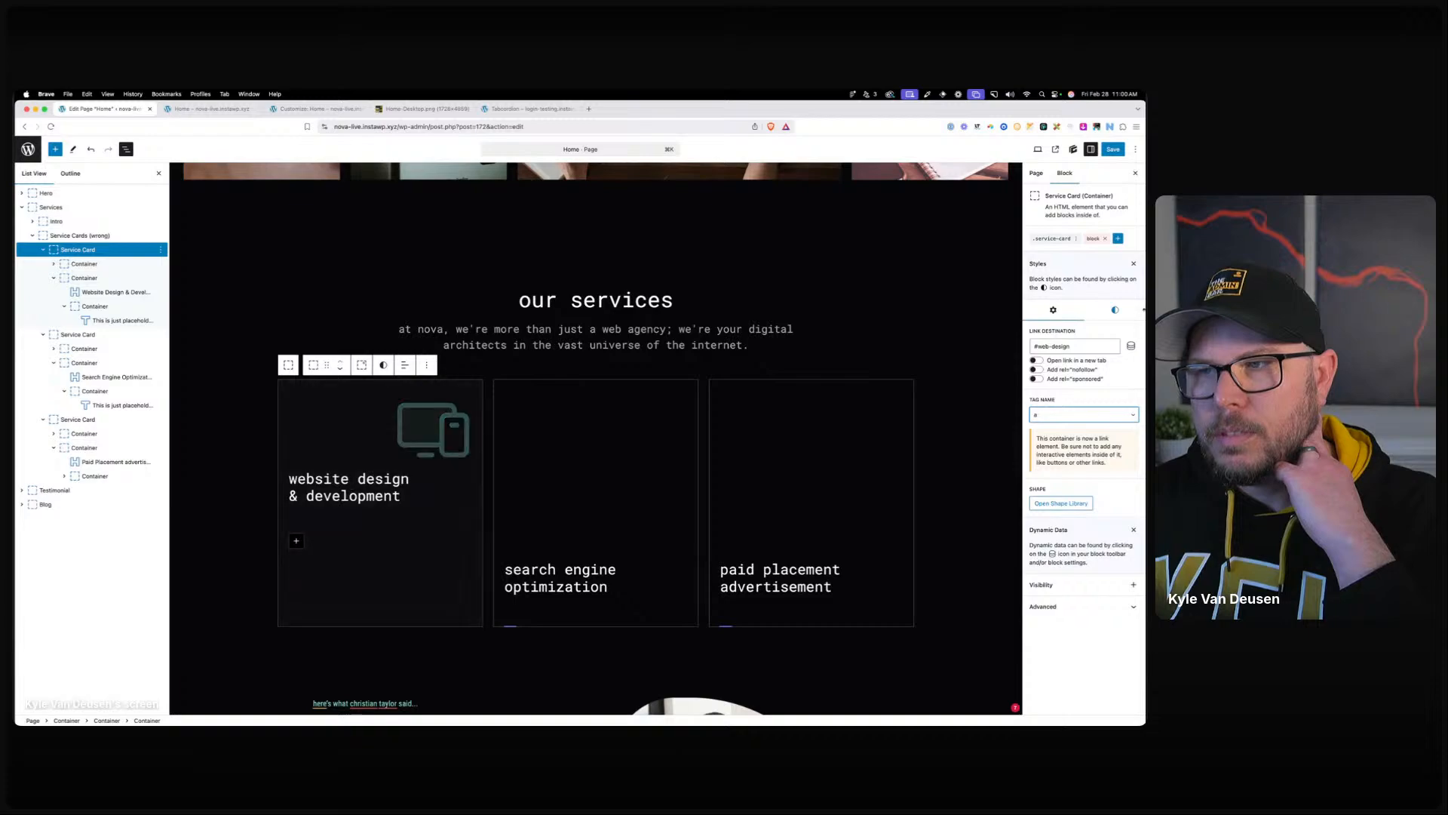
{"action": "left_click", "coordinate": [1114, 149]}
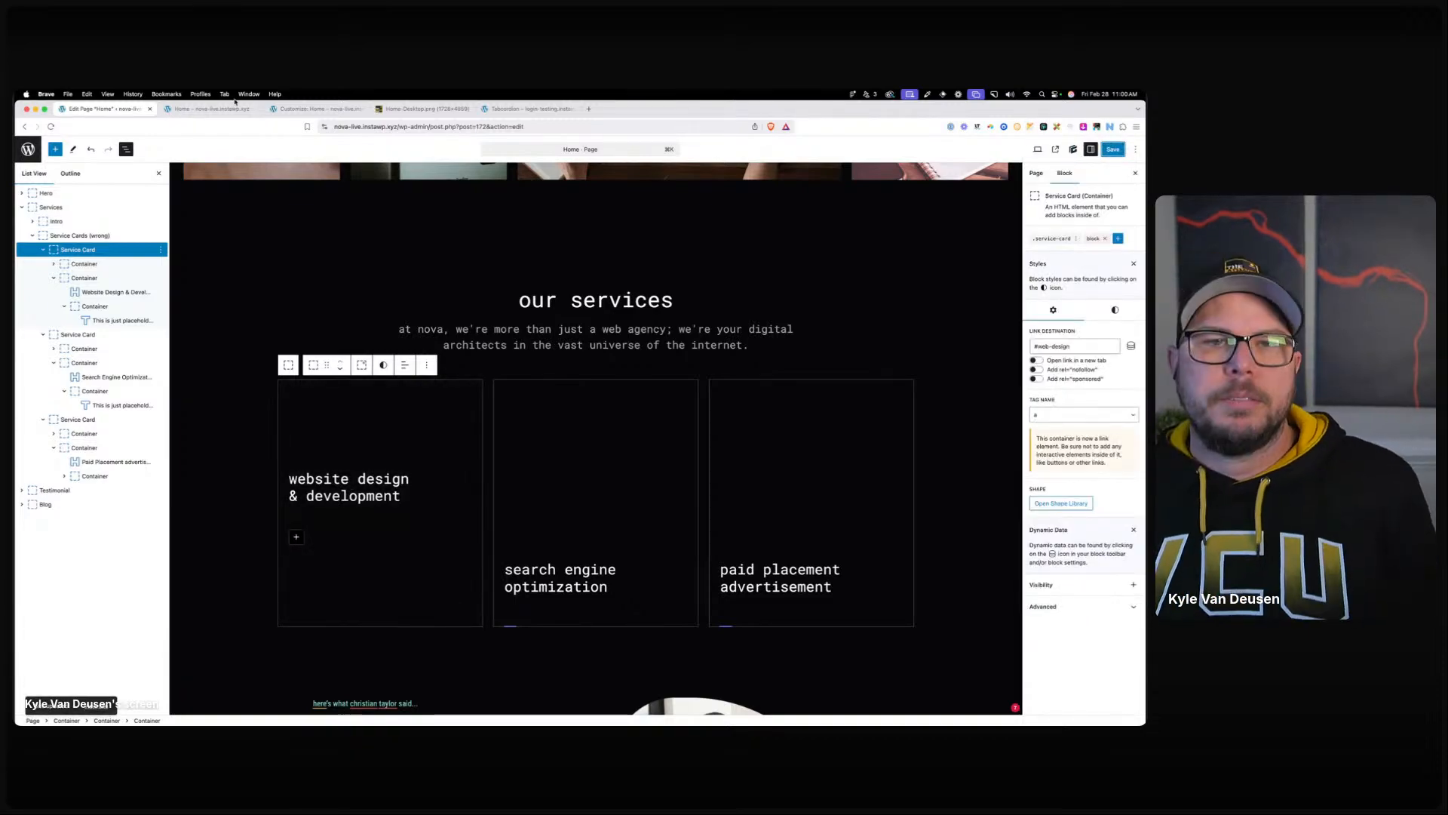
{"action": "left_click", "coordinate": [323, 110]}
Reload the Customizer's Additional CSS, then return to the Home page block editor.
{"action": "left_click", "coordinate": [50, 125]}
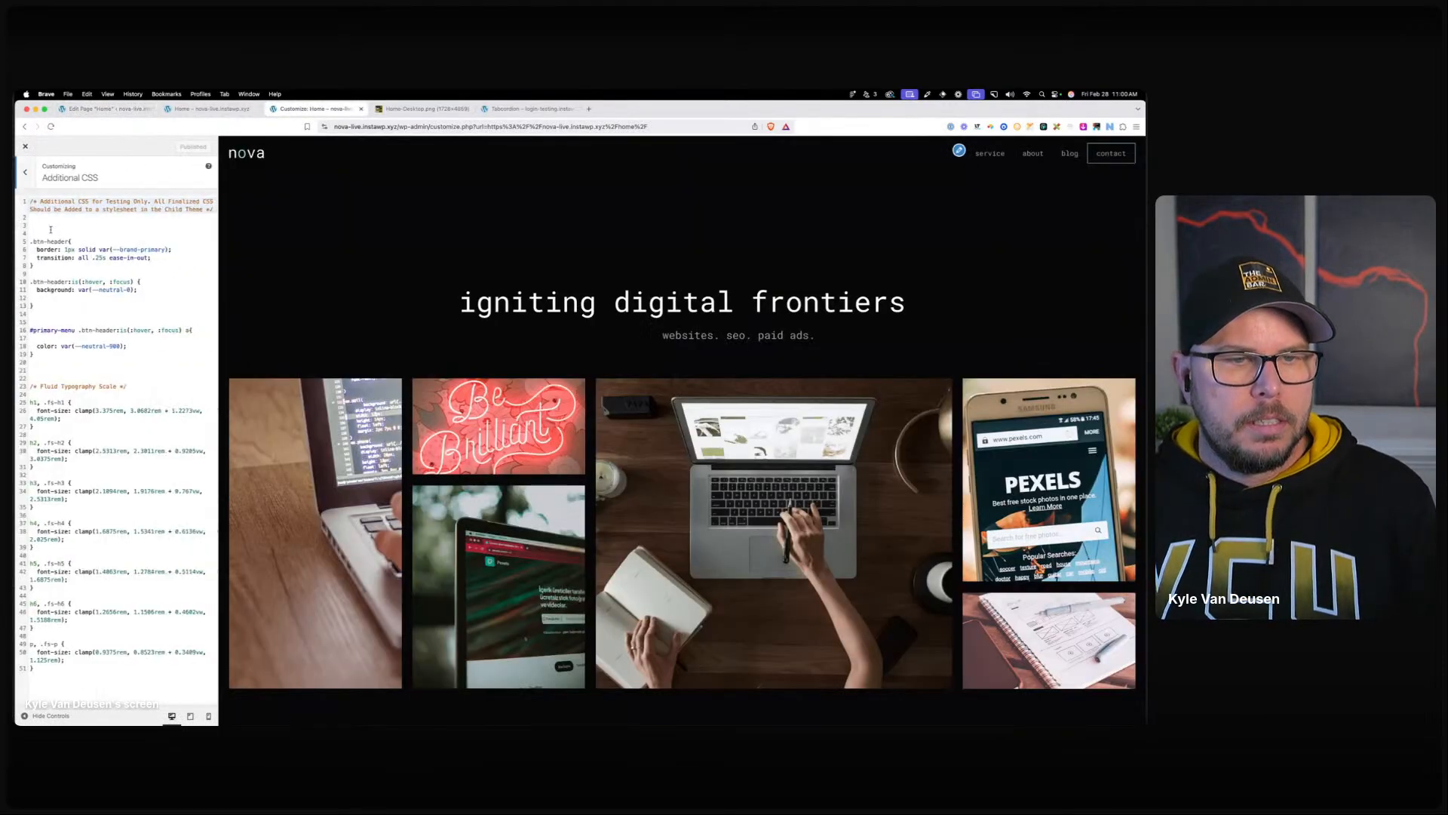
{"action": "left_click", "coordinate": [51, 230]}
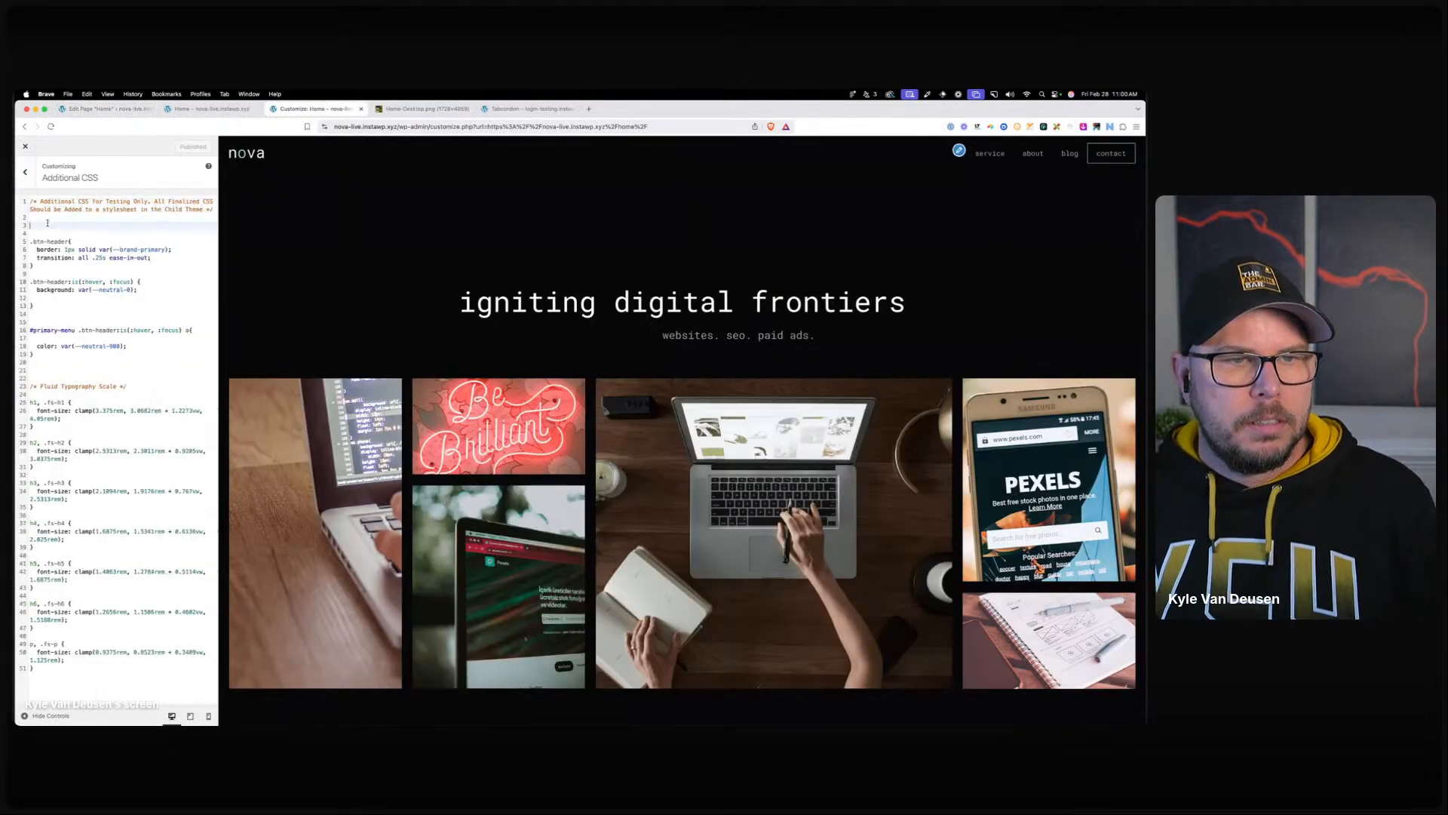
{"action": "scroll", "coordinate": [404, 348], "scroll_direction": "down", "scroll_amount": 15}
{"action": "scroll", "coordinate": [404, 347], "scroll_direction": "up", "scroll_amount": 5}
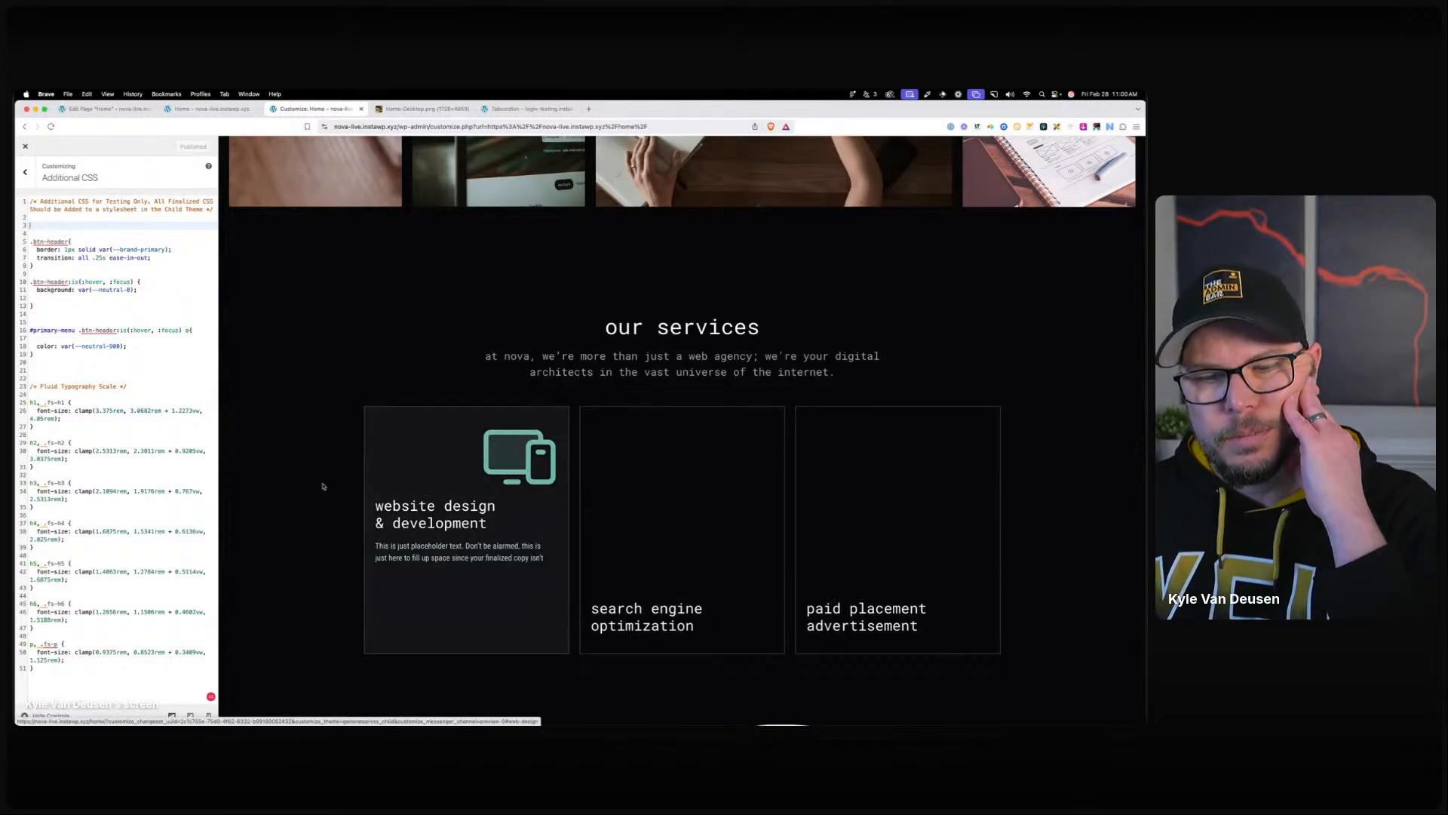
{"action": "key", "text": "ctrl+shift+Tab"}
{"action": "key", "text": "ctrl+shift+Tab"}
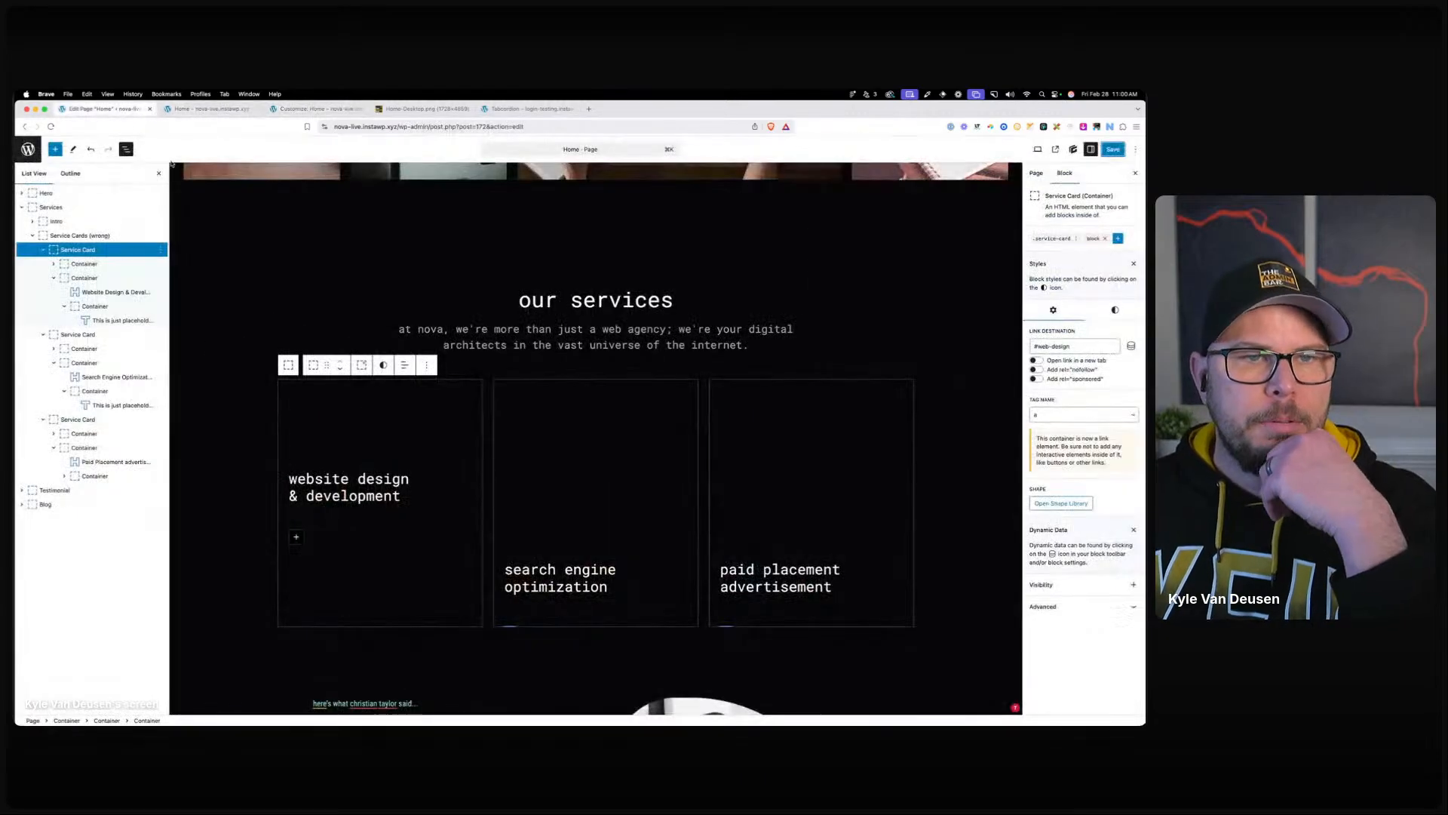
{"action": "left_click", "coordinate": [1061, 420]}
Change the first service card's tag to div and open the .service-card global styles.
{"action": "left_click", "coordinate": [1056, 336]}
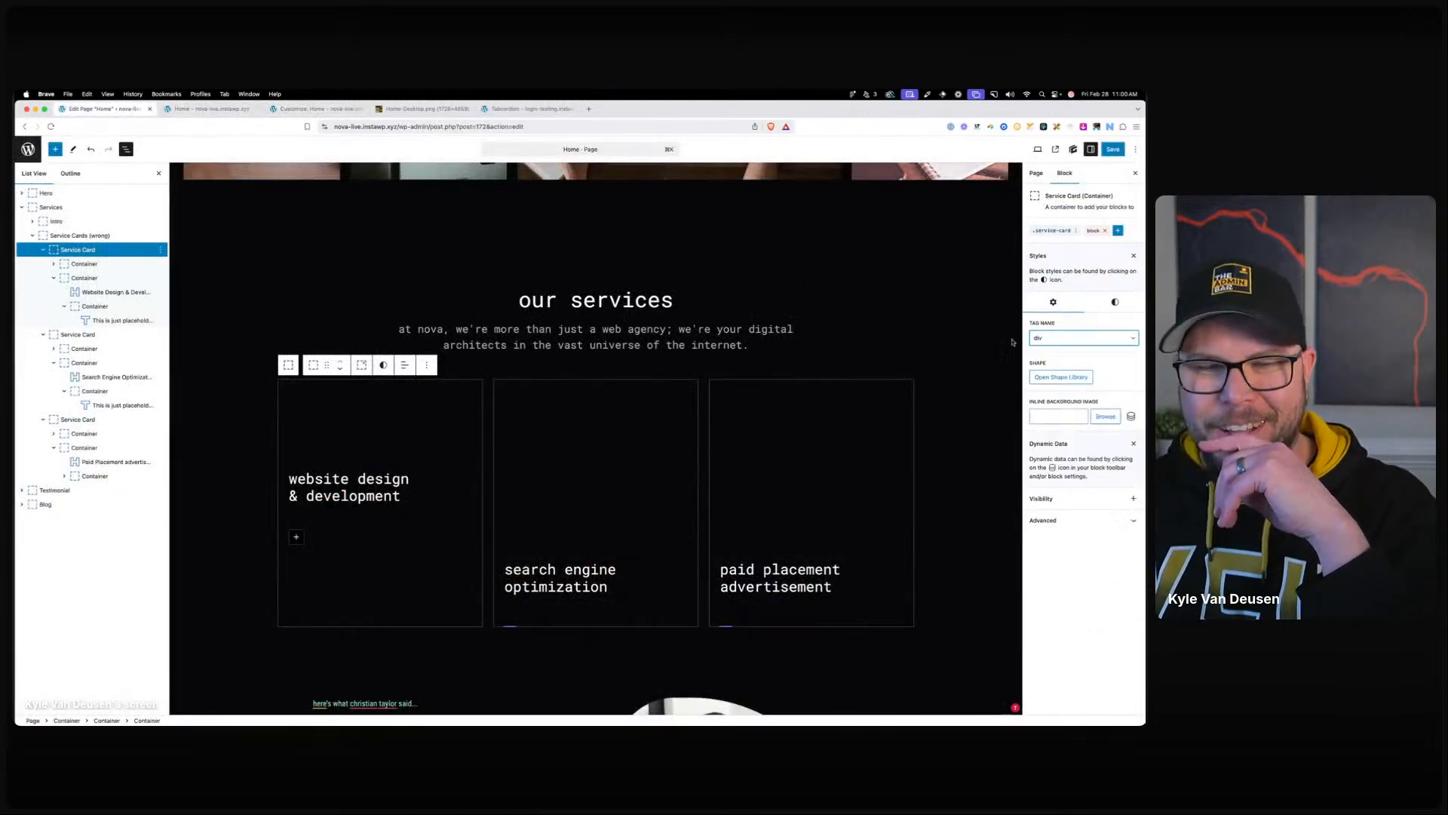
{"action": "left_click", "coordinate": [491, 299]}
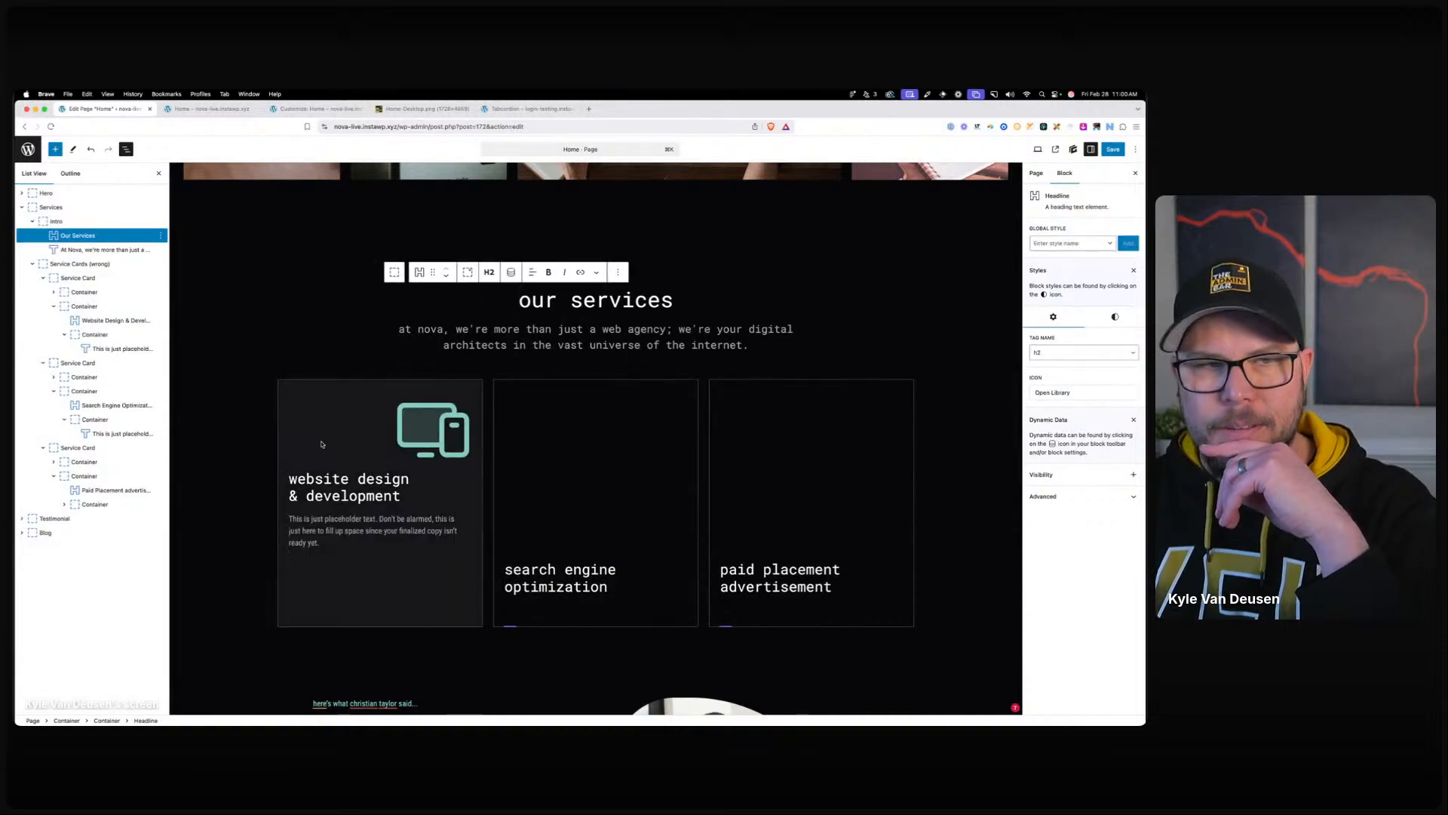
{"action": "left_click", "coordinate": [359, 481]}
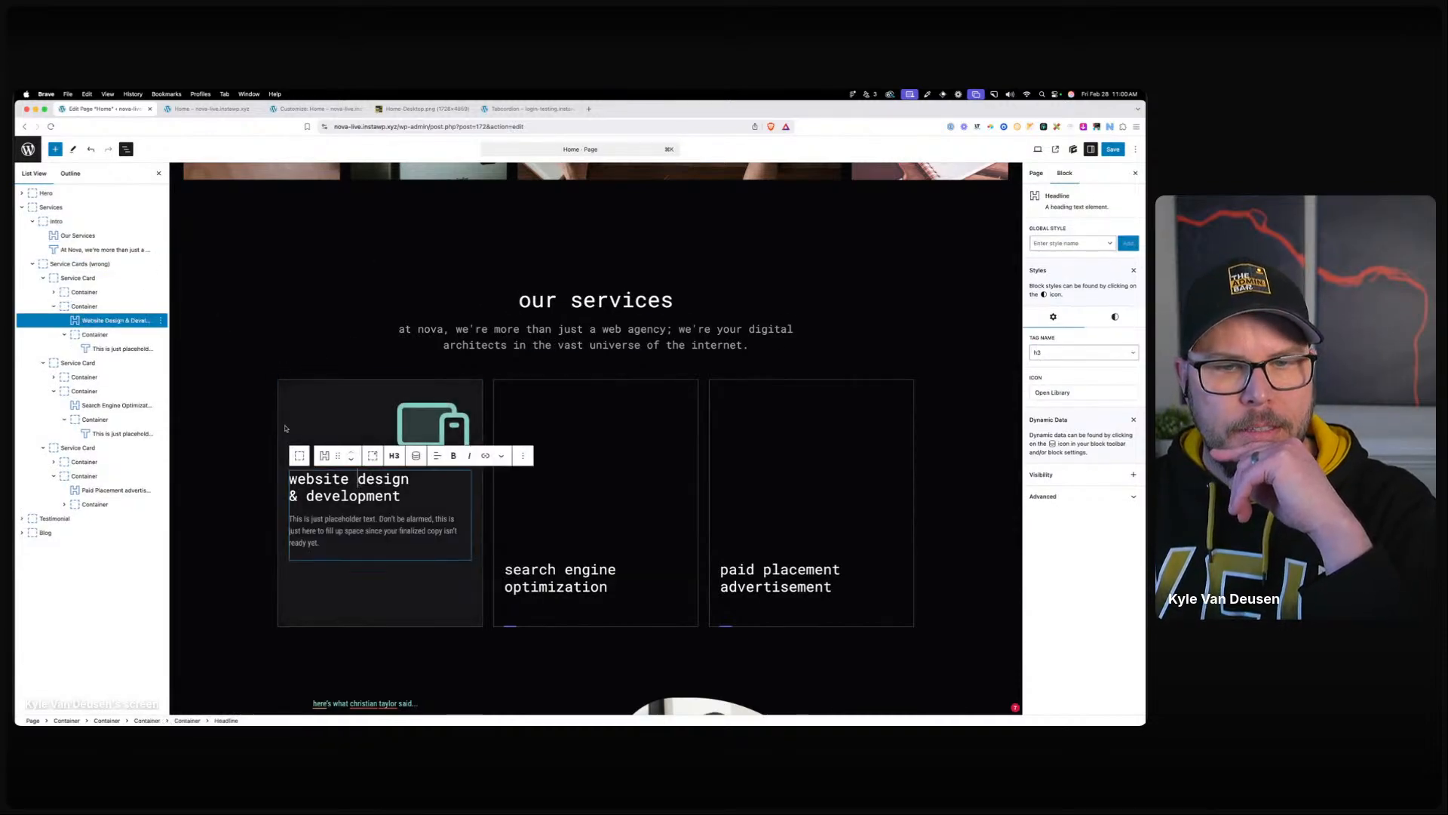
{"action": "left_click", "coordinate": [285, 417]}
{"action": "left_click", "coordinate": [1076, 337]}
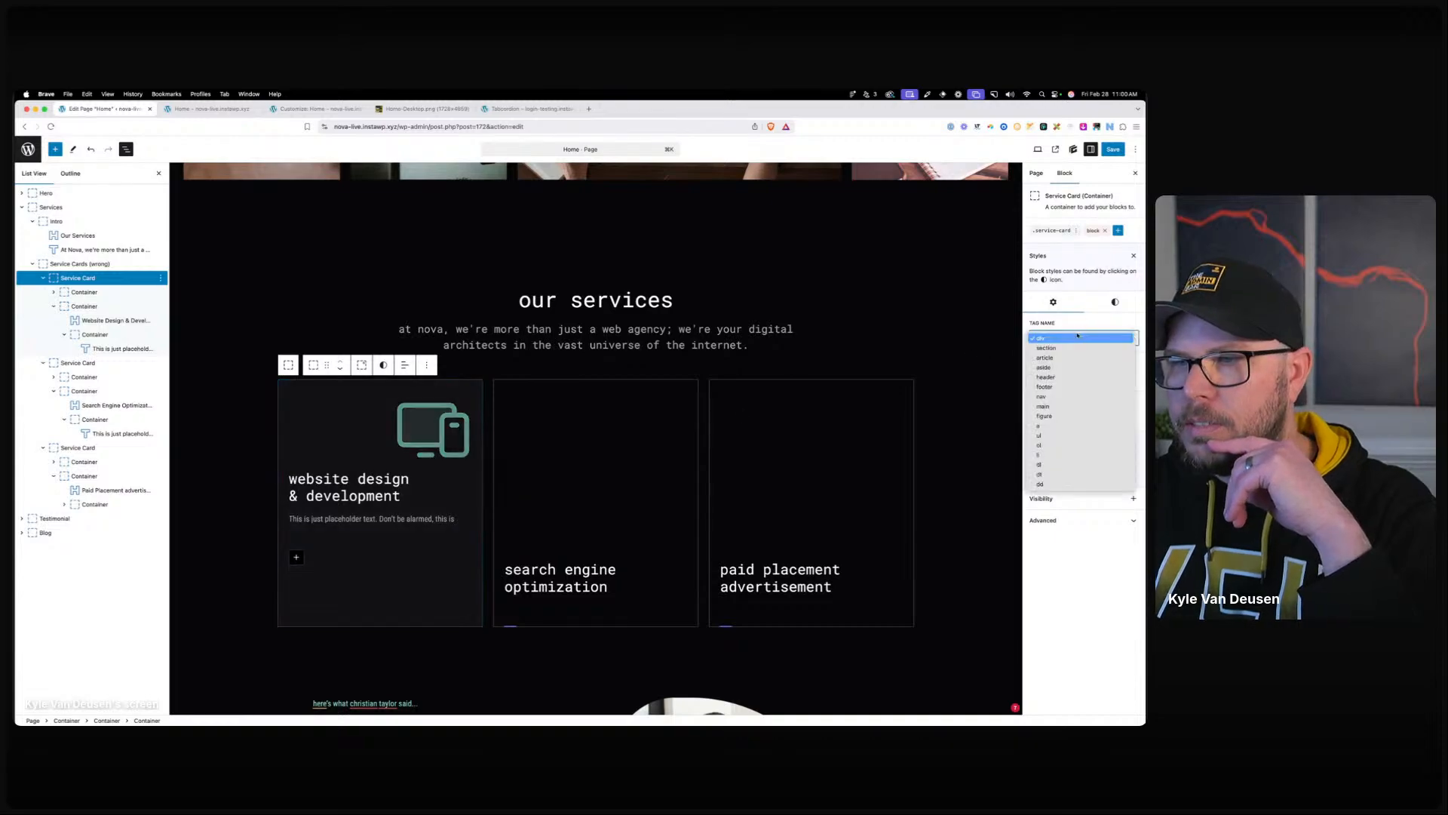
{"action": "left_click", "coordinate": [1077, 337]}
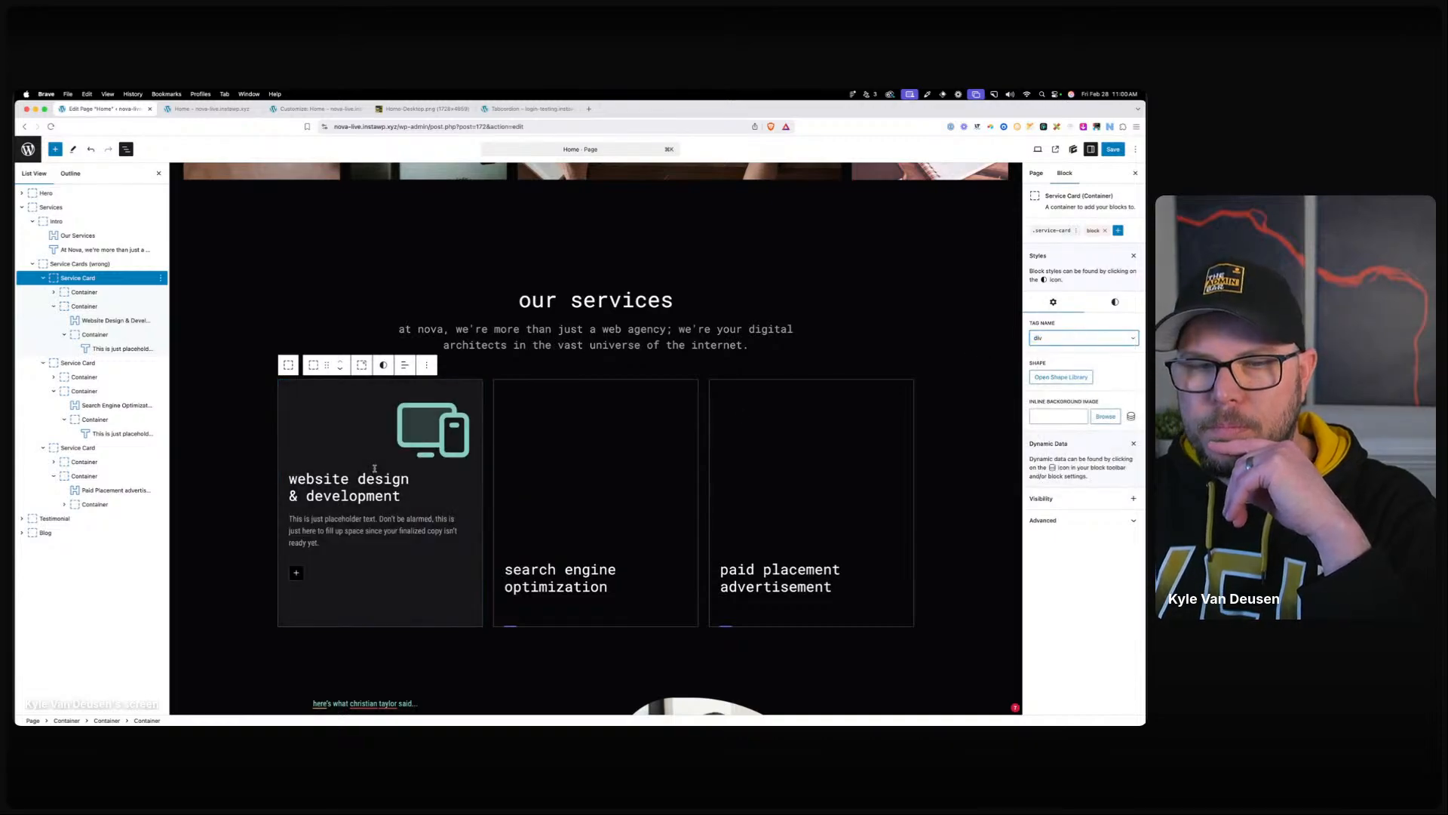
{"action": "left_click", "coordinate": [1053, 230]}
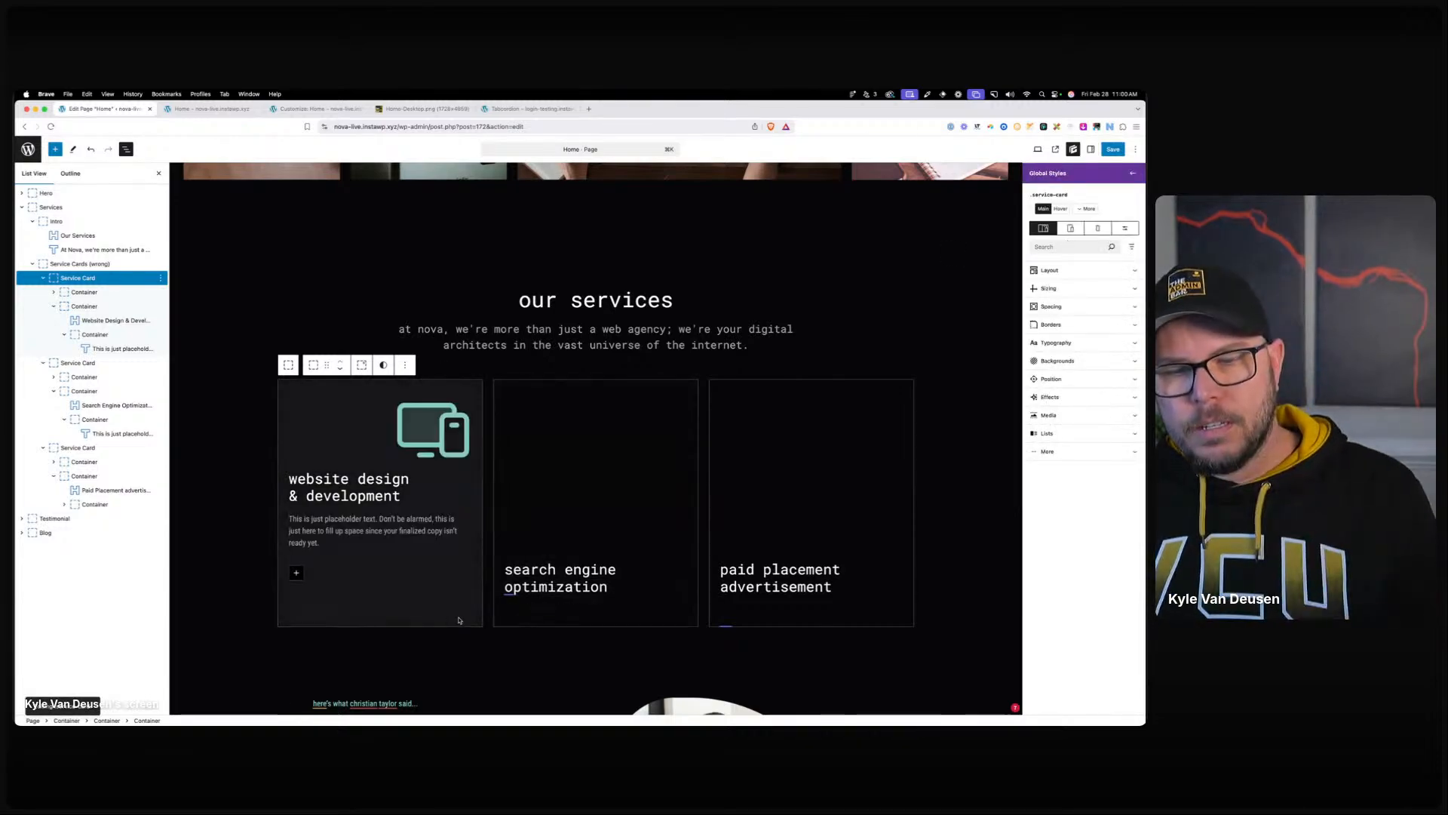
Undo the accidental card deletion and retype the heading 'website design & development'.
{"action": "key", "text": "Delete"}
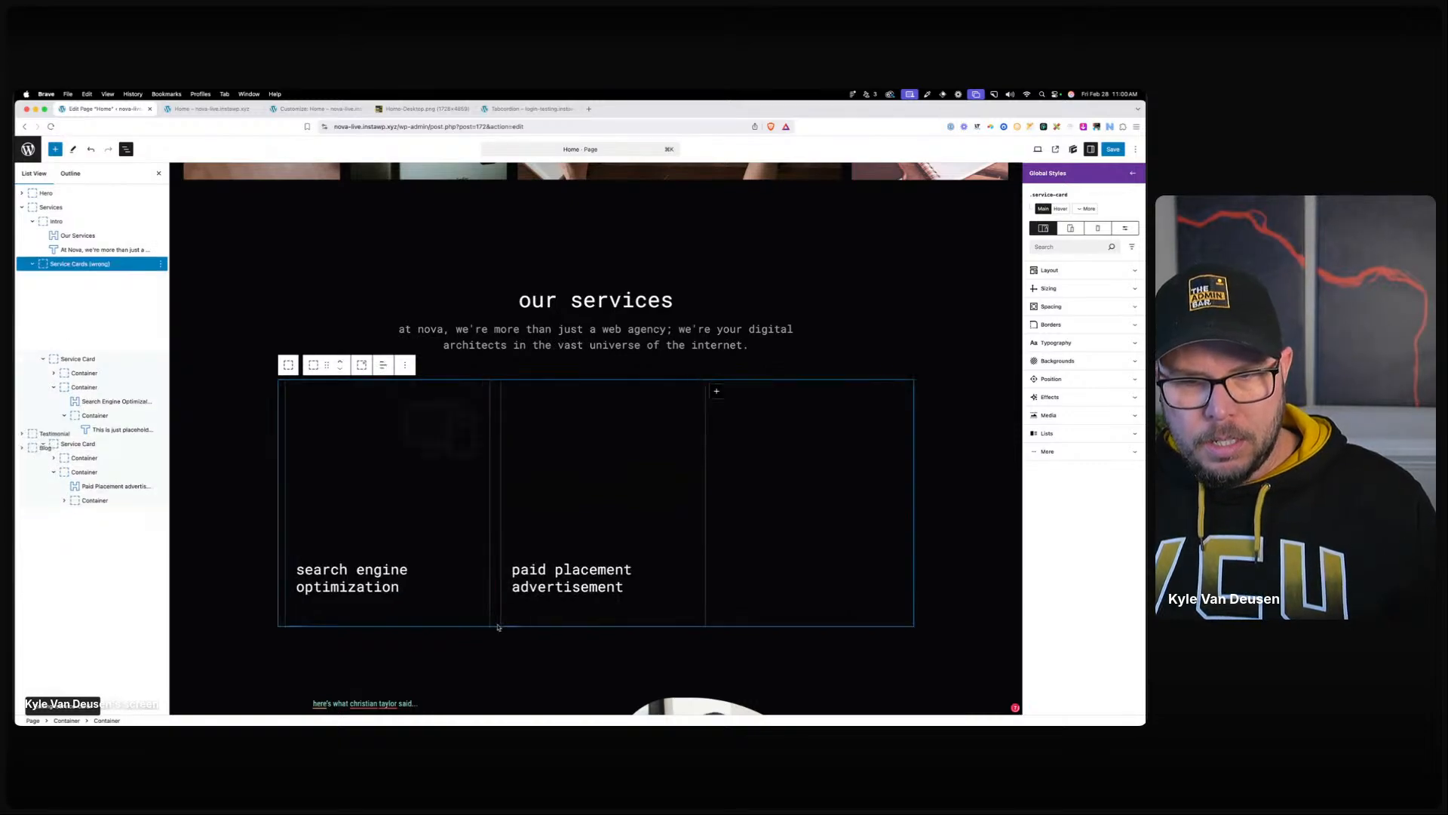
{"action": "left_click", "coordinate": [460, 617]}
{"action": "scroll", "coordinate": [445, 588], "scroll_direction": "up", "scroll_amount": 2}
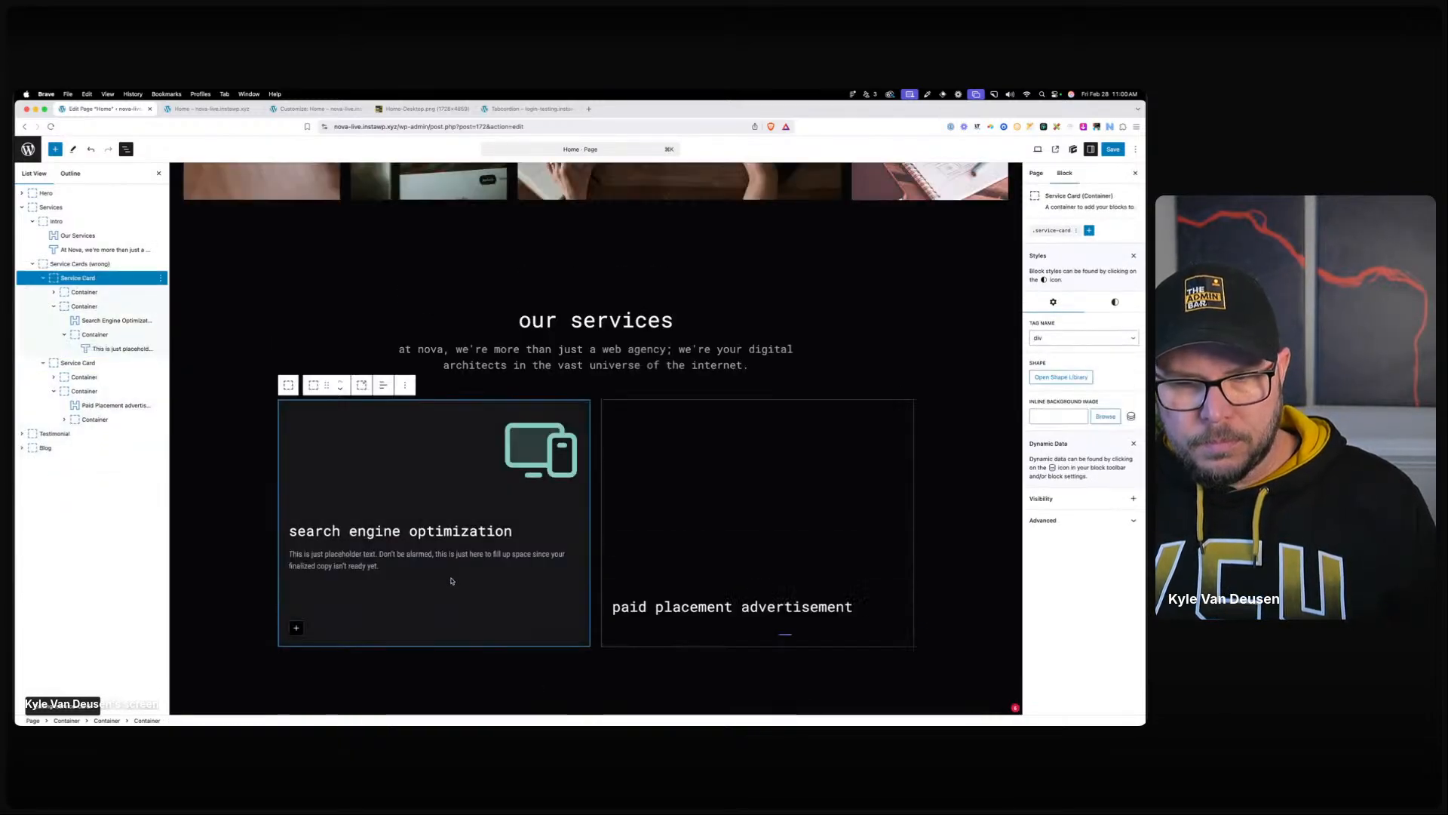
{"action": "key", "text": "ctrl+z"}
{"action": "double_click", "coordinate": [347, 560]}
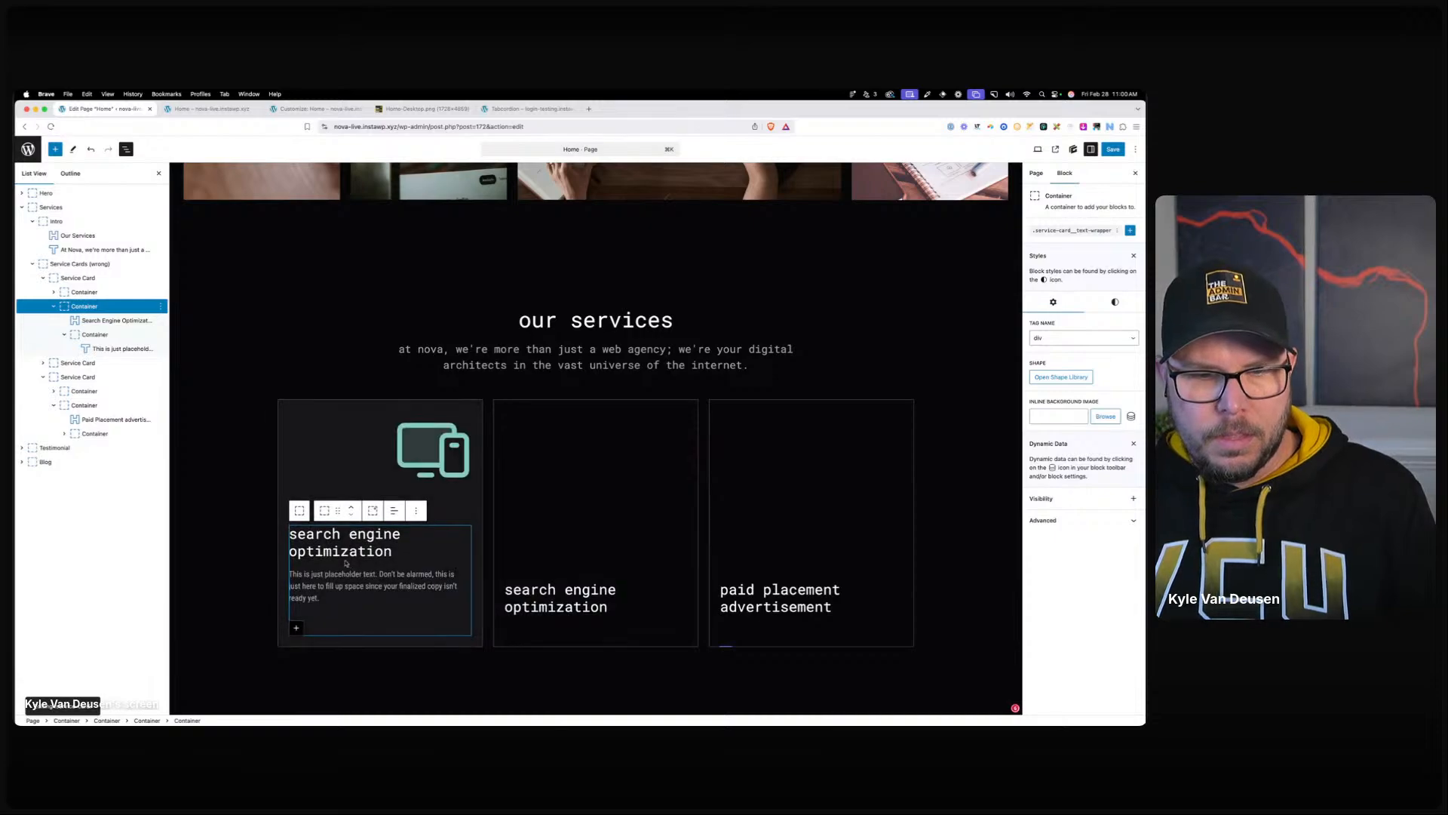
{"action": "type", "text": "wwebs"}
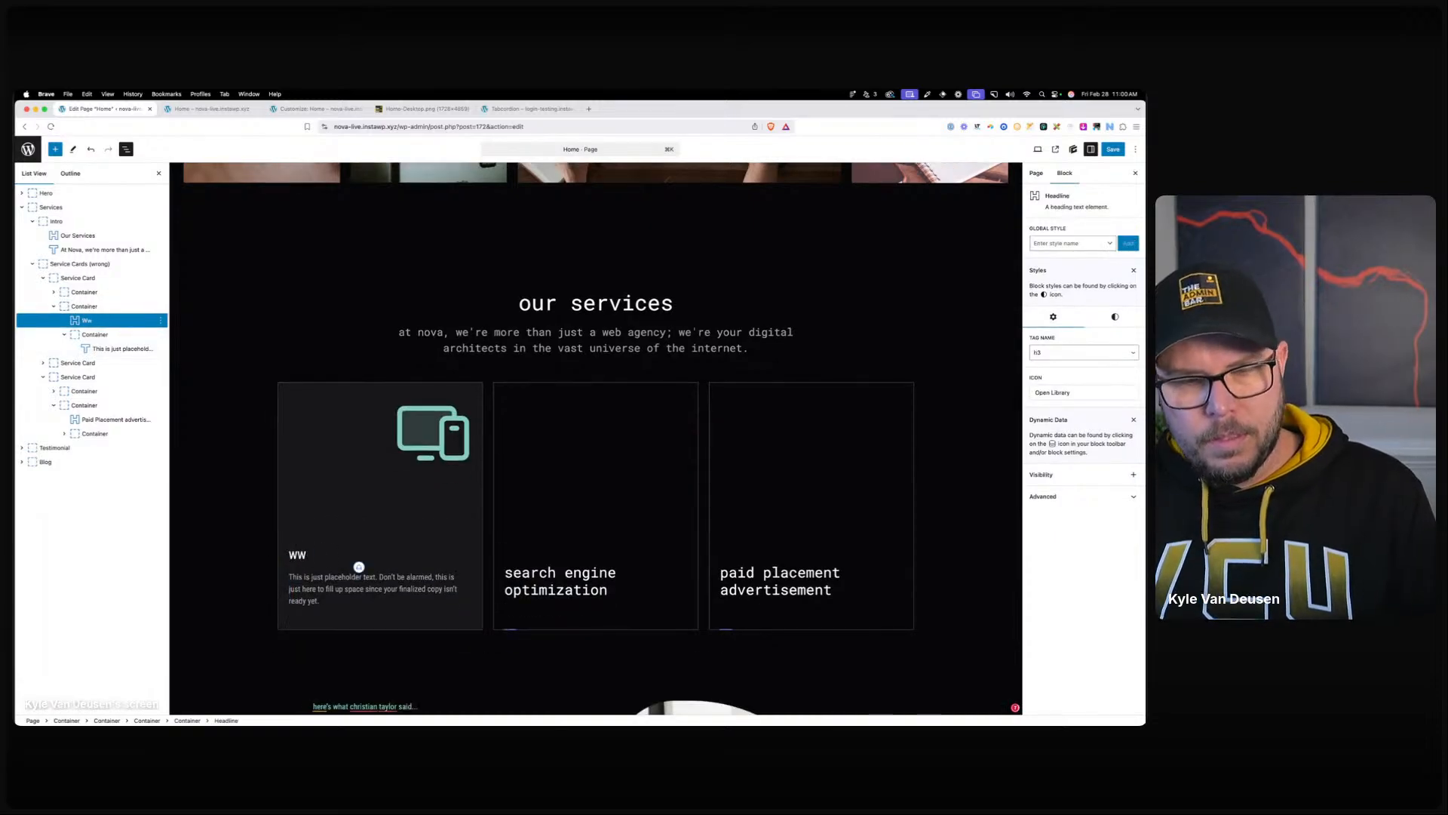
{"action": "type", "text": "ebsite design & development"}
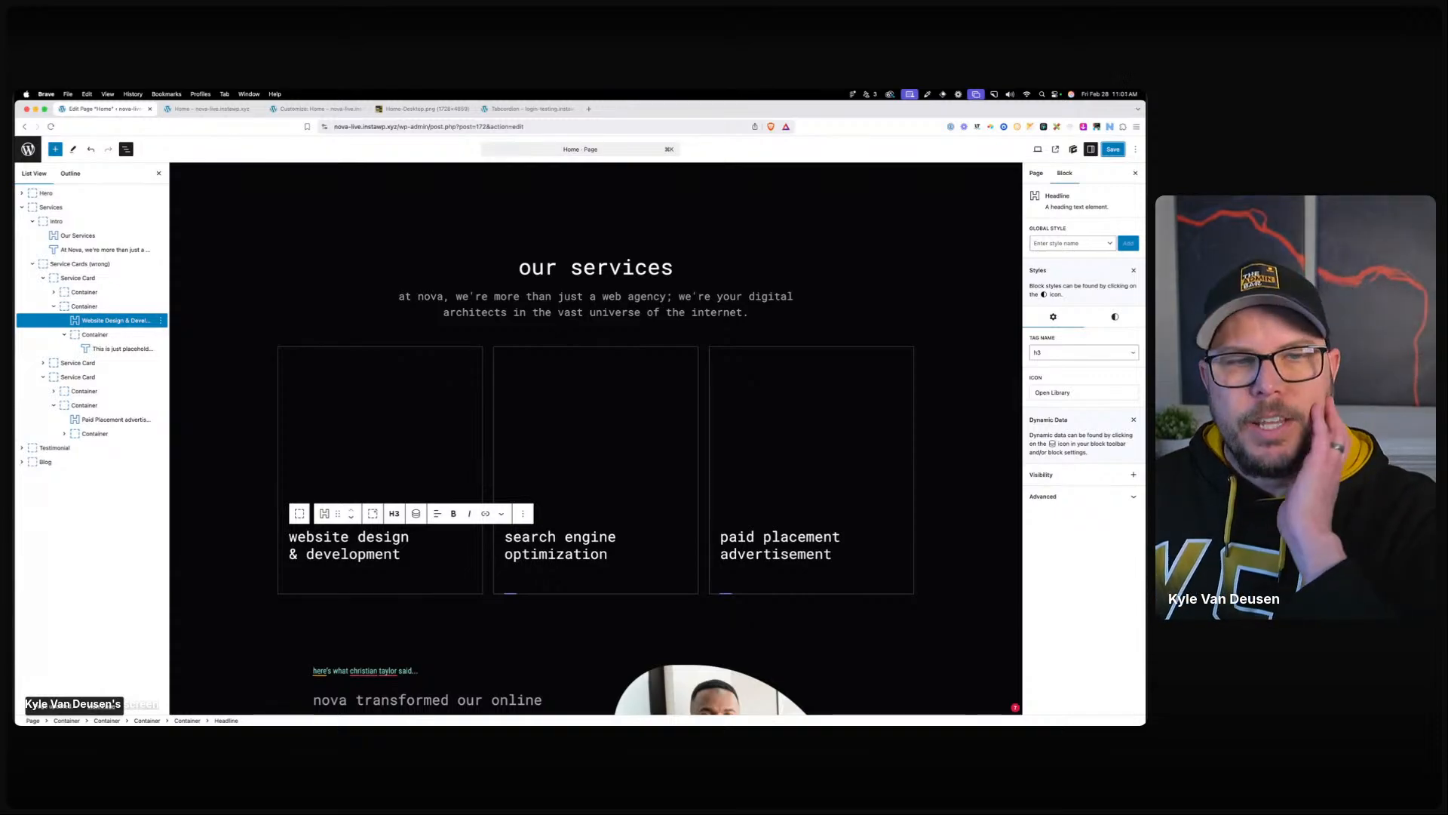
Keep the first service card's tag as div and add an empty block inside it.
{"action": "left_click", "coordinate": [106, 277]}
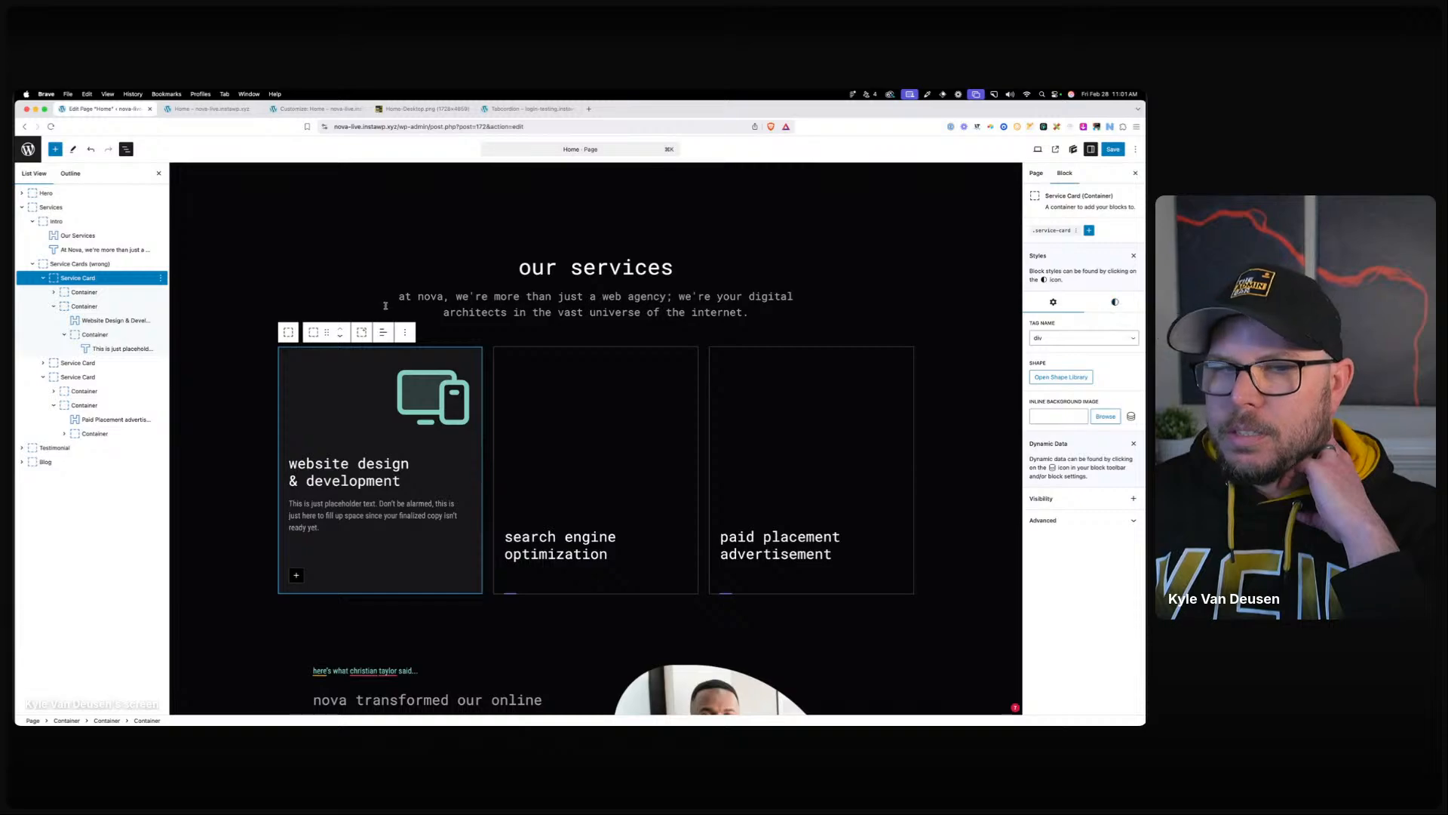
{"action": "left_click", "coordinate": [1121, 339]}
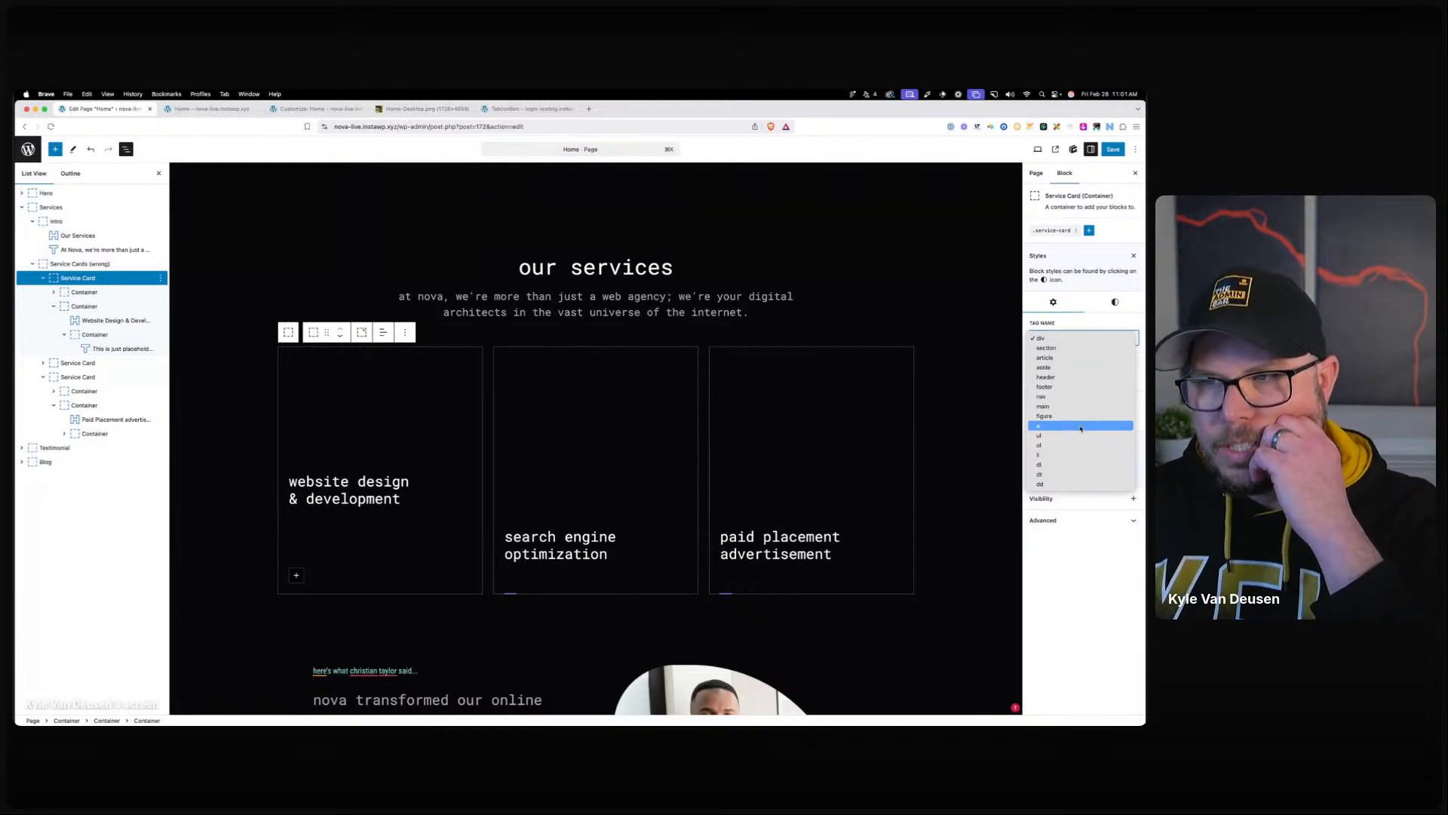
{"action": "left_click", "coordinate": [355, 533]}
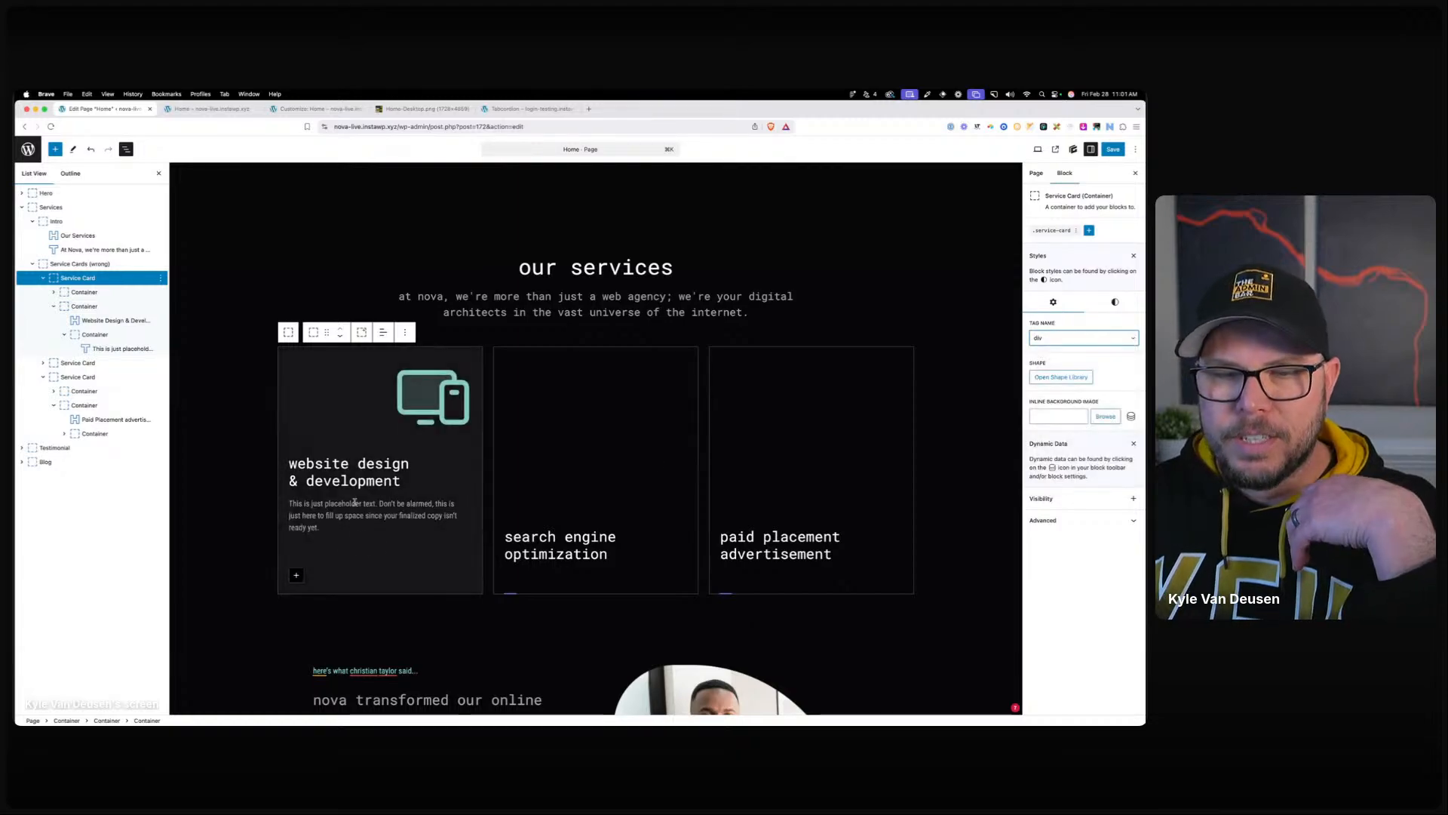
{"action": "left_click", "coordinate": [296, 575]}
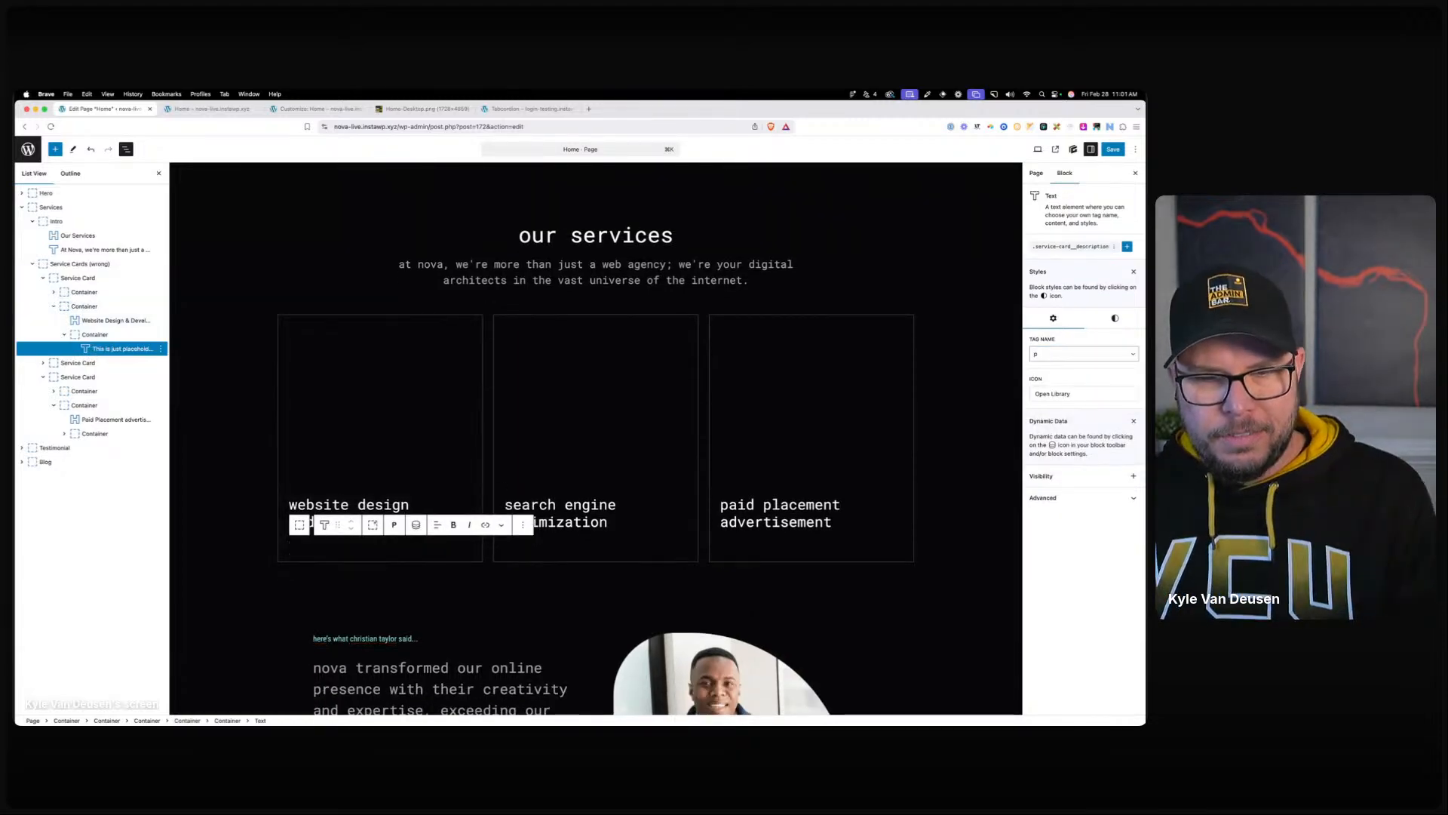
Insert a 'Website Design Services' button styled with .btn-primary, with its local styles removed.
{"action": "type", "text": "/butt"}
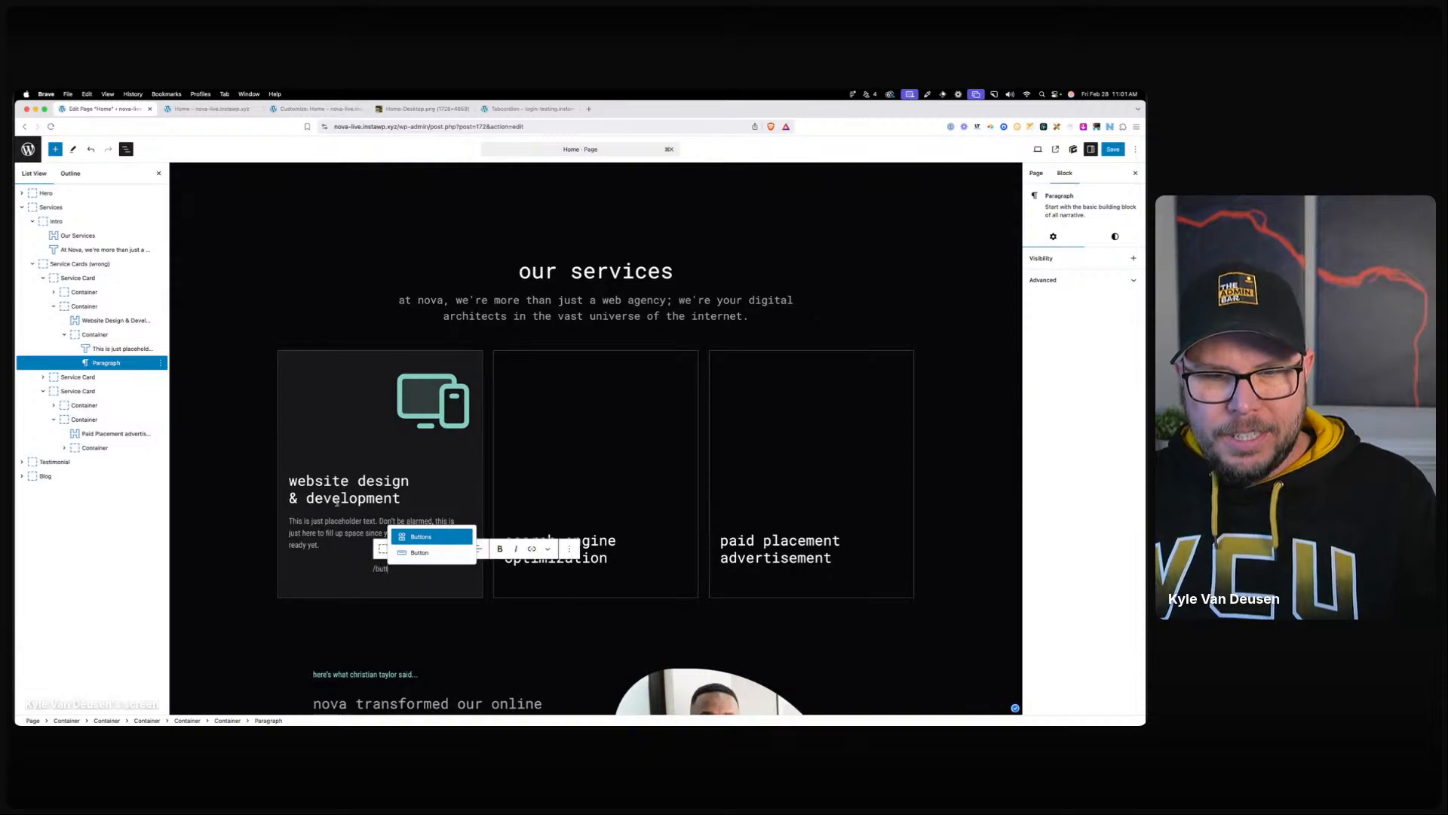
{"action": "left_click", "coordinate": [414, 554]}
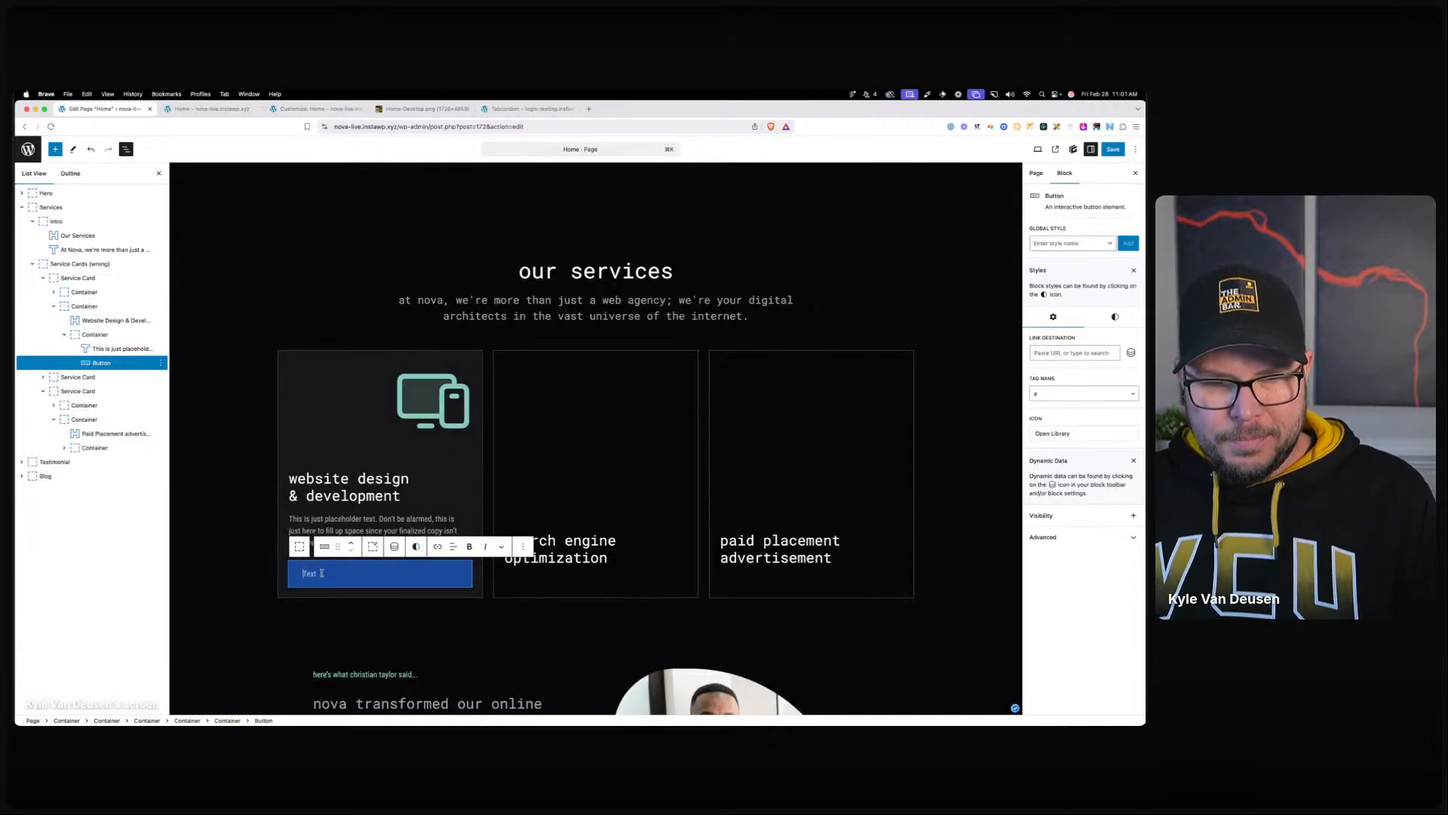
{"action": "type", "text": "Website Design Services"}
{"action": "left_click", "coordinate": [1070, 243]}
{"action": "type", "text": "bt"}
{"action": "left_click", "coordinate": [1069, 263]}
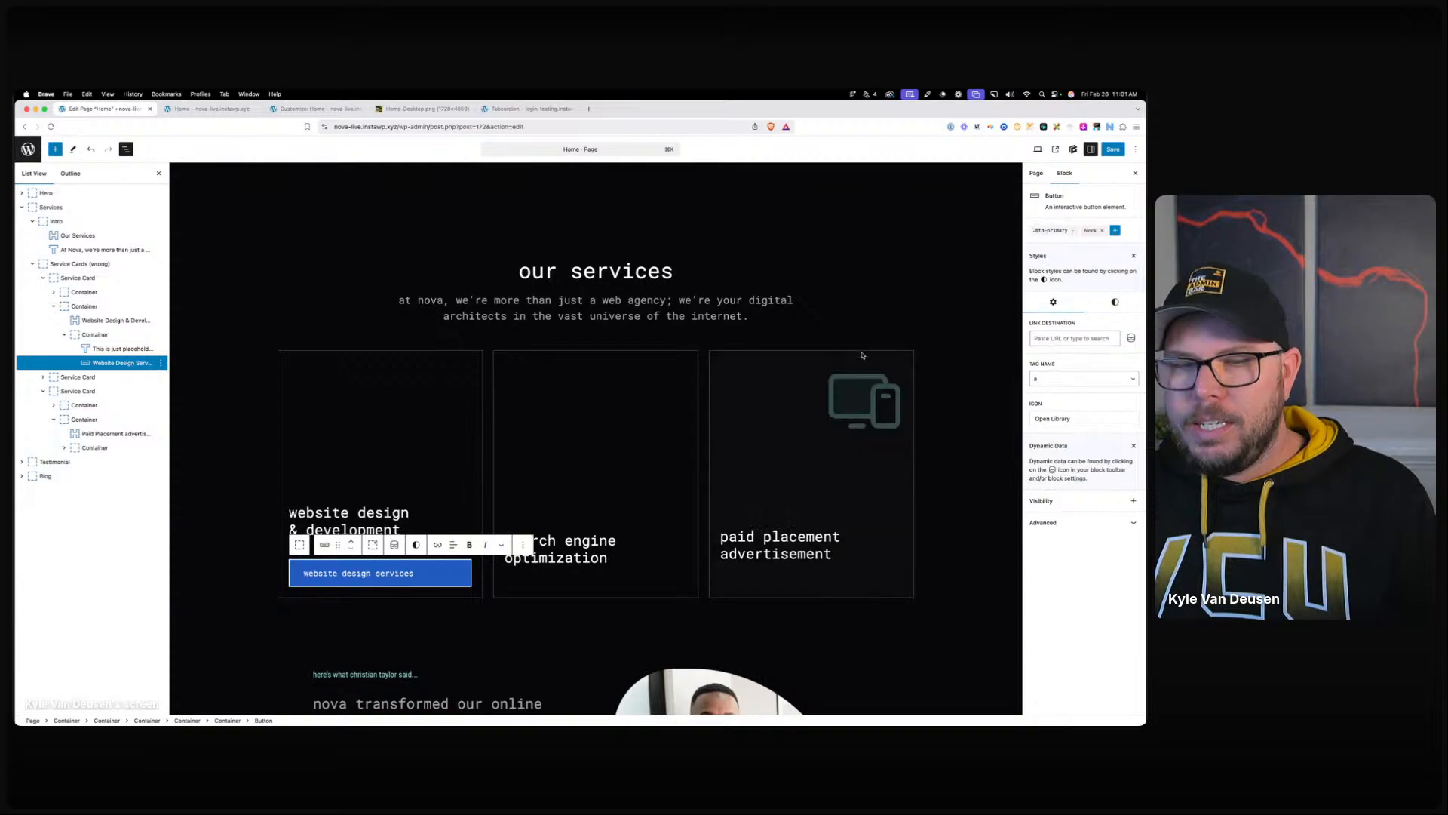
{"action": "left_click", "coordinate": [1102, 231]}
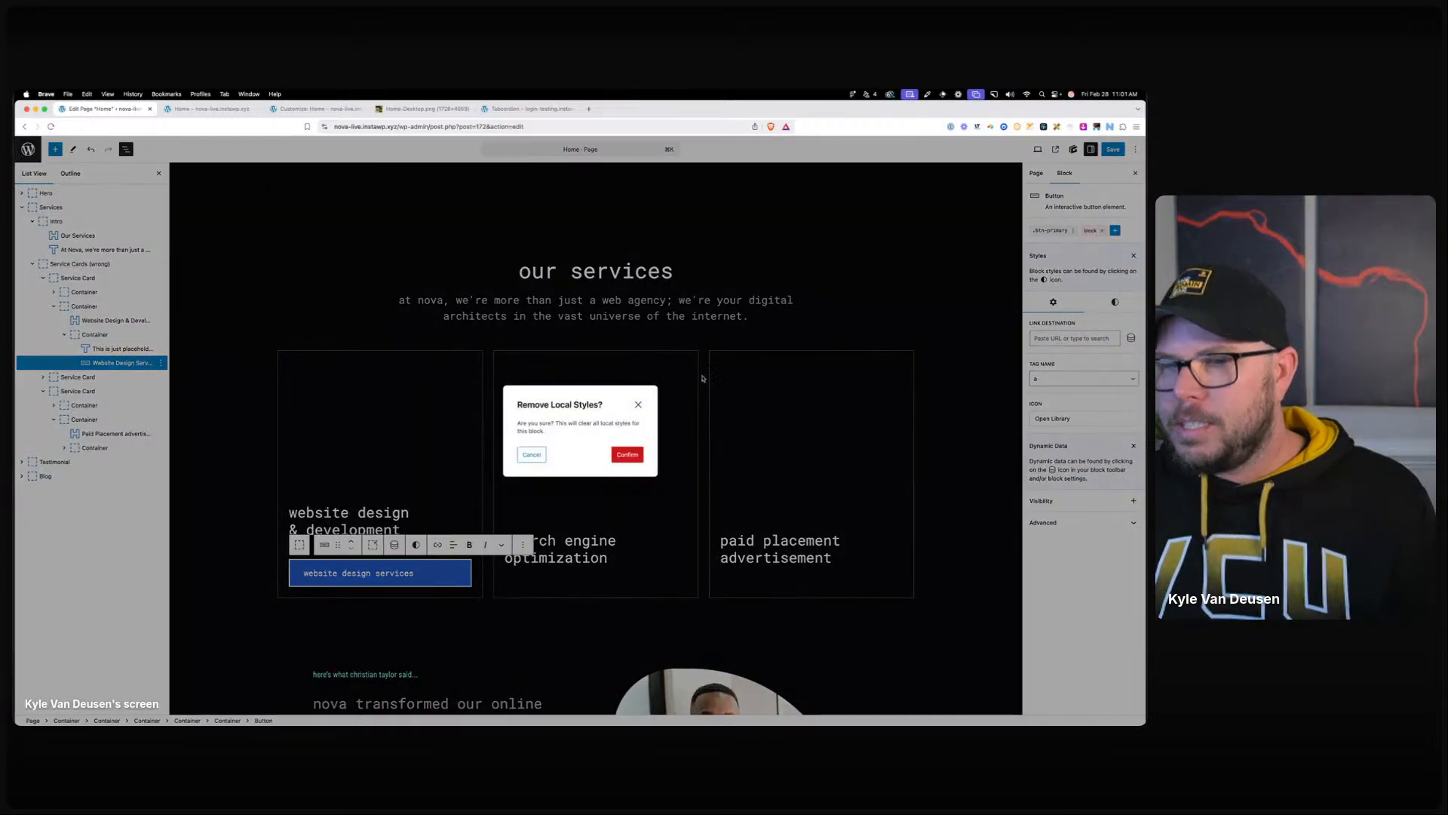
{"action": "left_click", "coordinate": [627, 454]}
Inspect the .service-card global style's layout and alignment settings.
{"action": "left_click", "coordinate": [300, 545]}
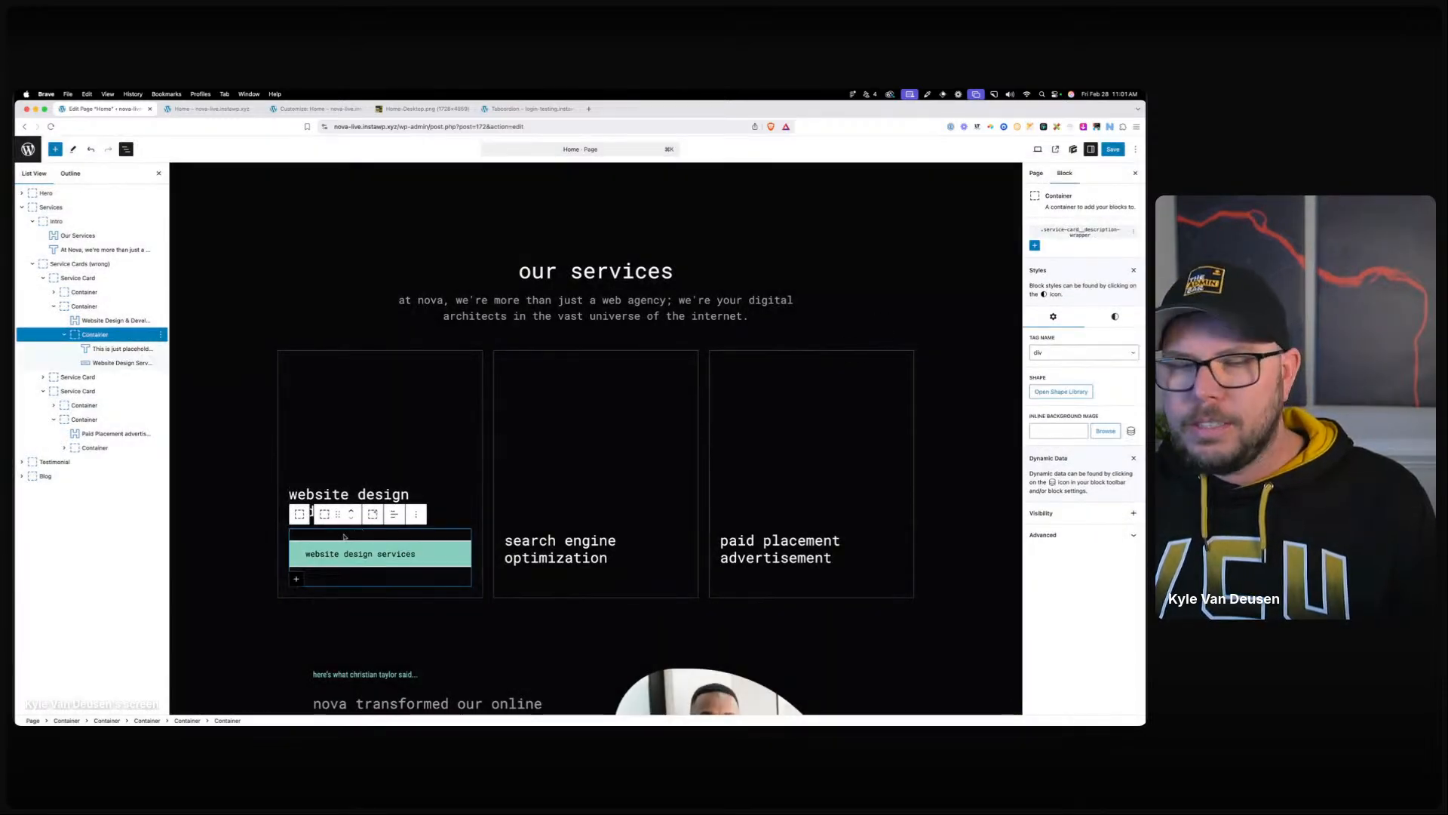
{"action": "left_click", "coordinate": [299, 459]}
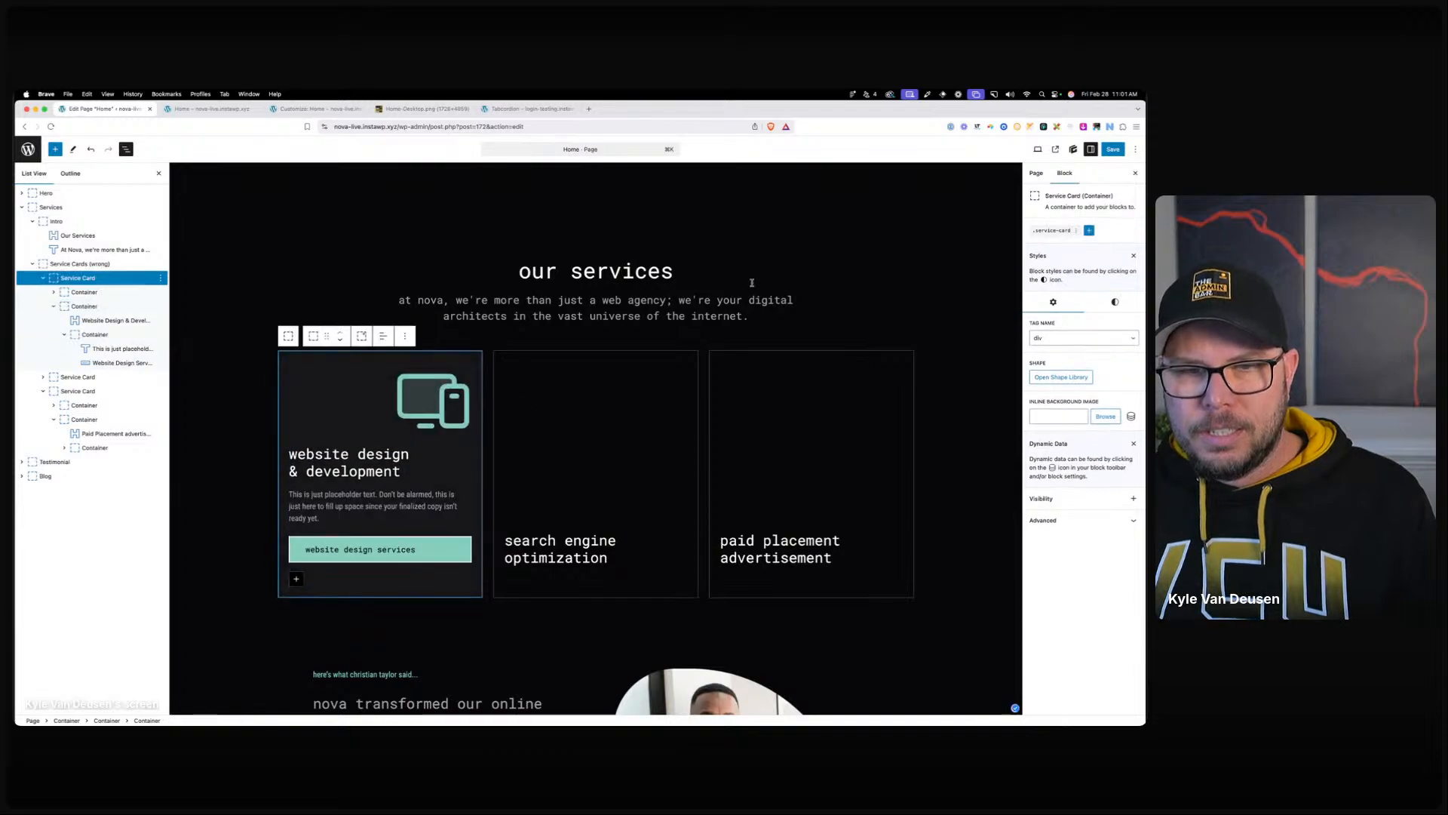
{"action": "left_click", "coordinate": [1056, 230]}
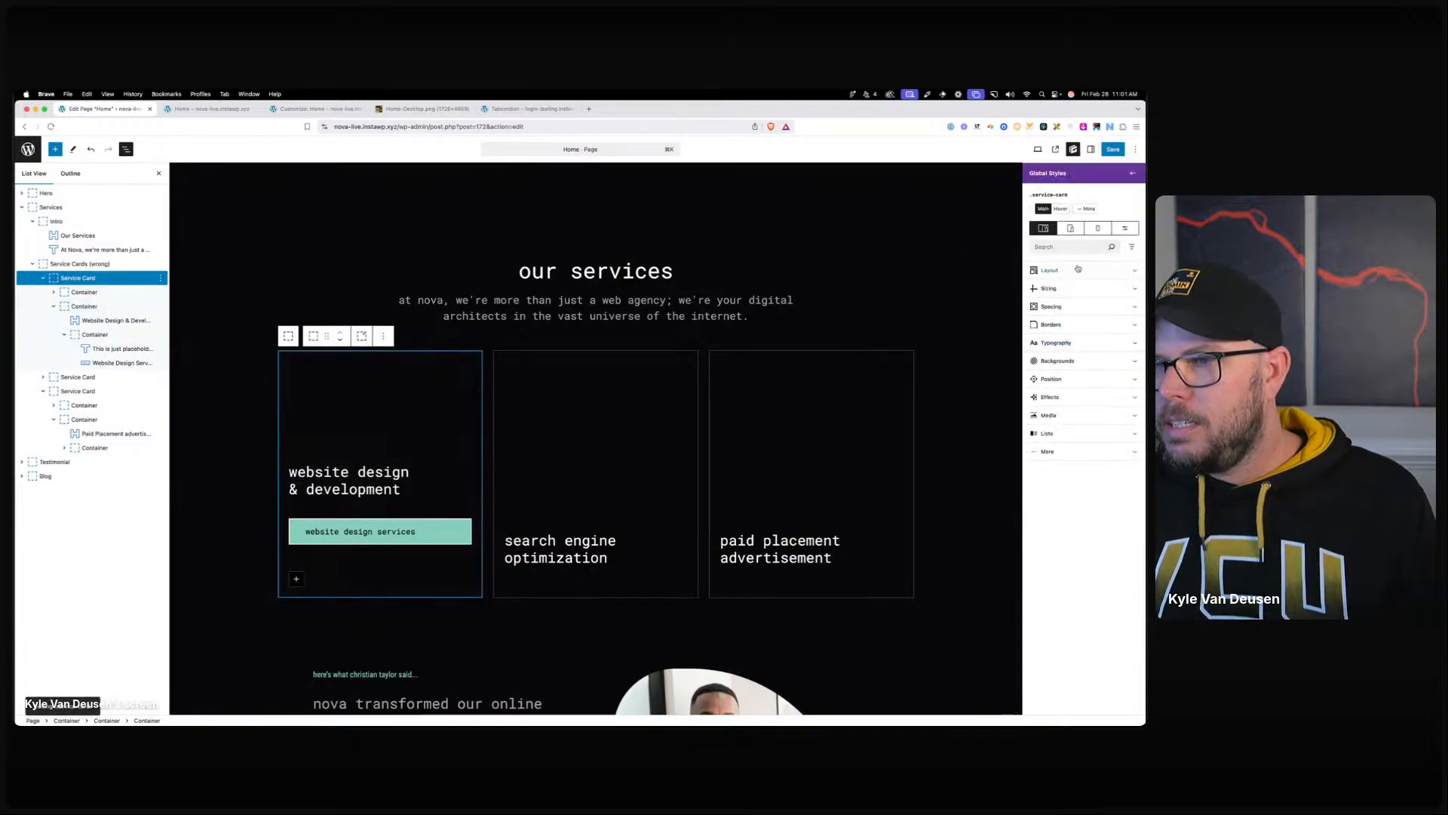
{"action": "left_click", "coordinate": [1072, 271]}
{"action": "scroll", "coordinate": [1079, 528], "scroll_direction": "down", "scroll_amount": 1}
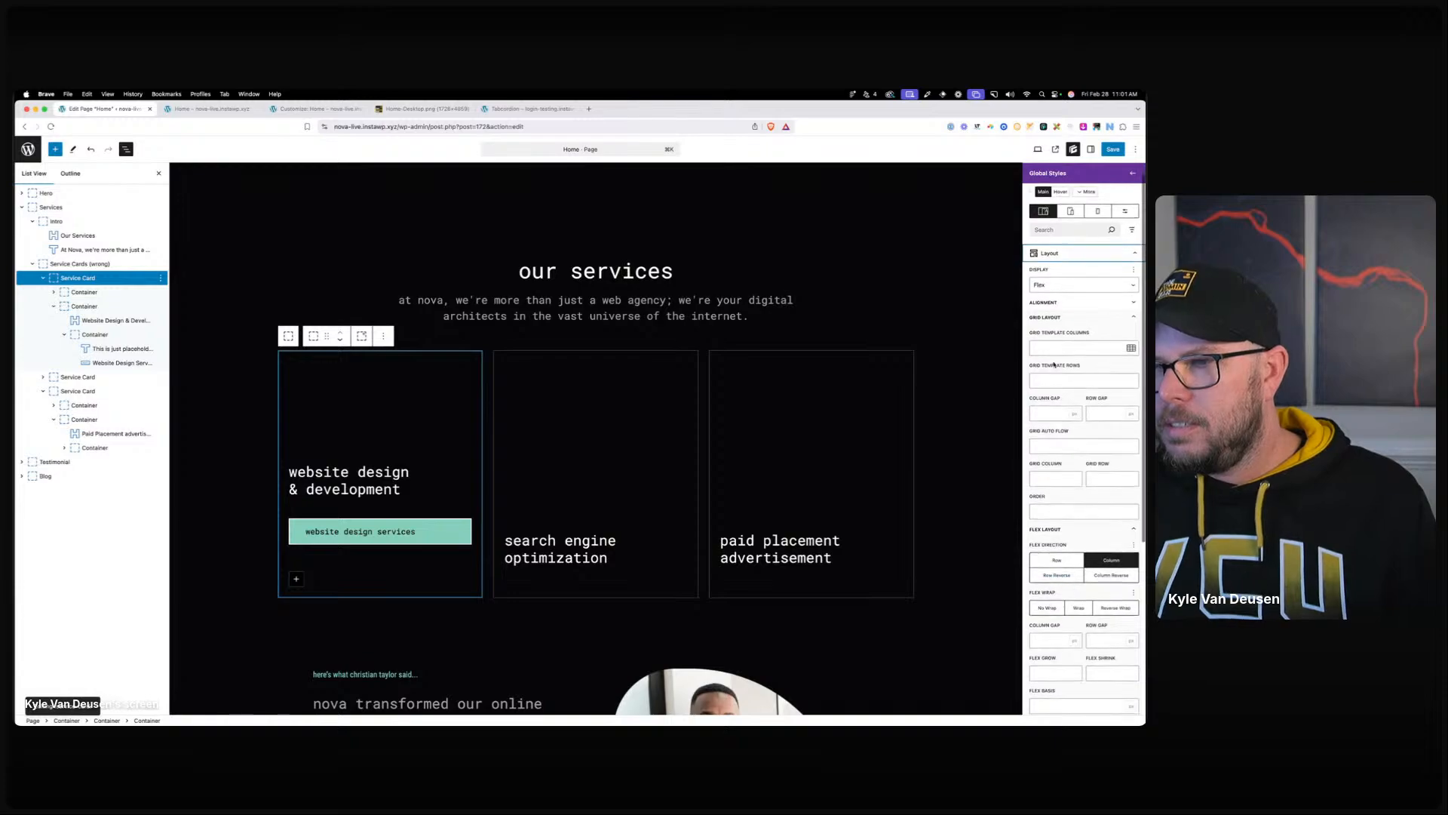
{"action": "left_click", "coordinate": [1056, 303]}
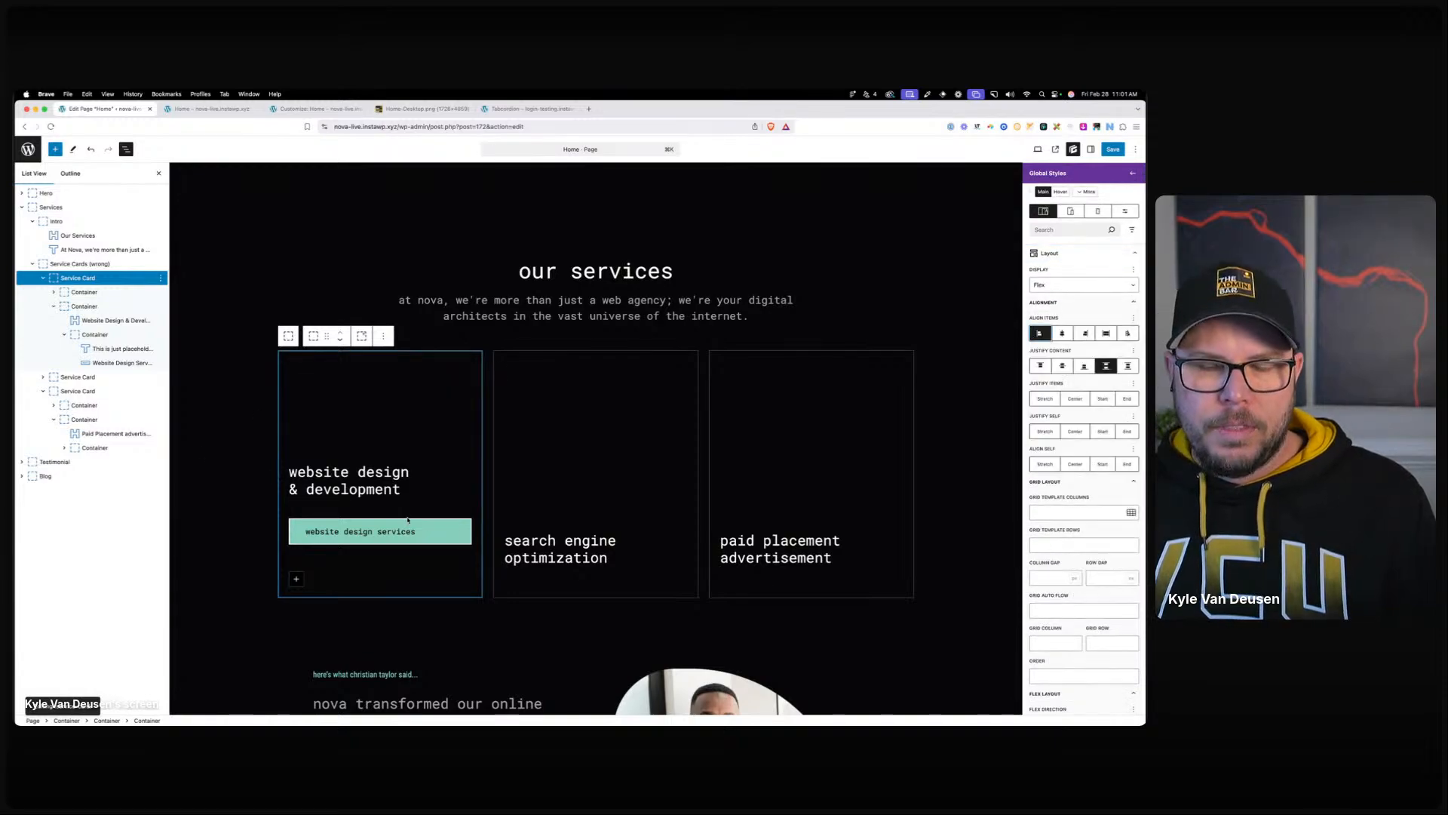
{"action": "left_click", "coordinate": [92, 337]}
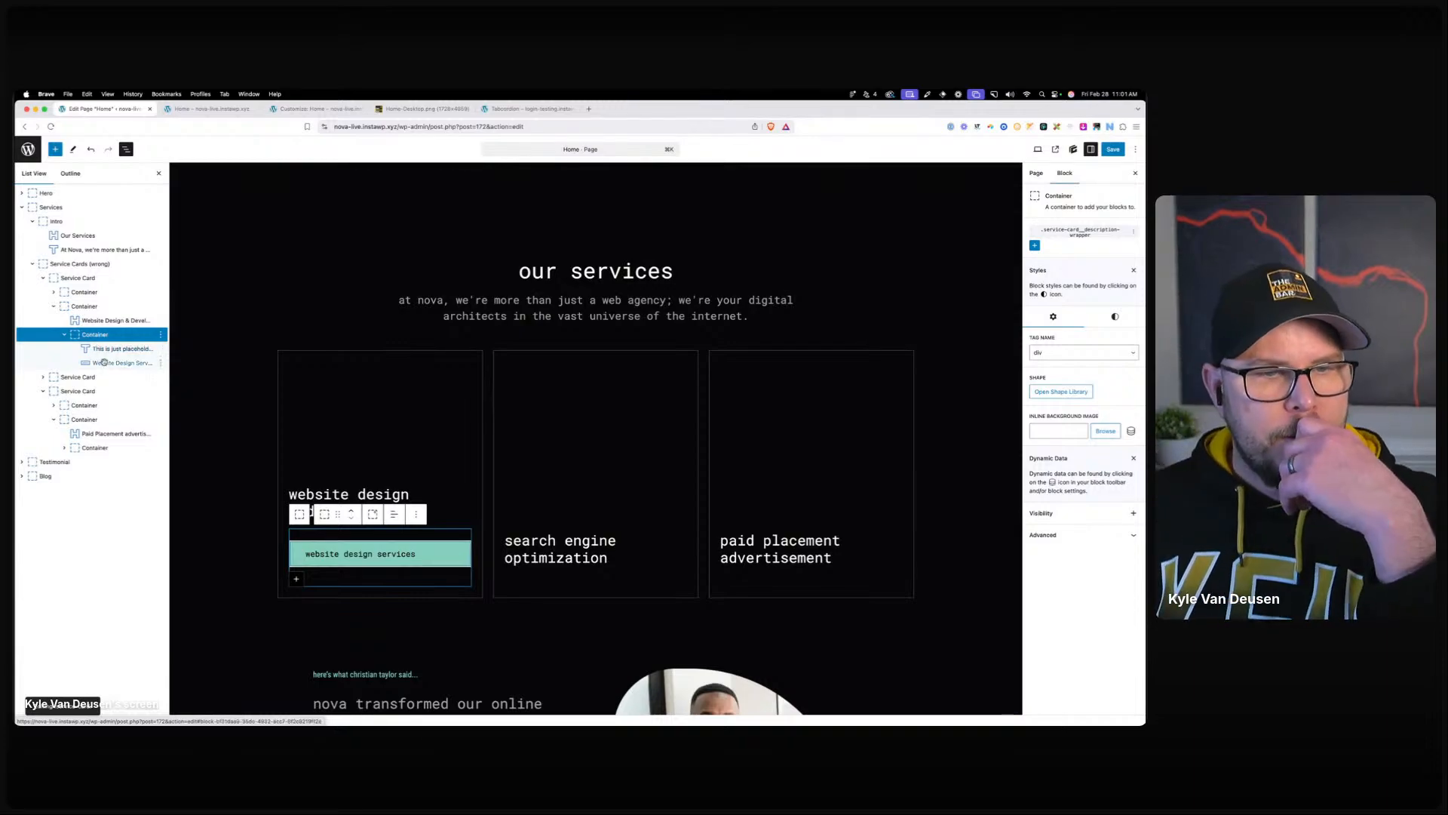
Drag the Website Design Services button within the card, then delete it.
{"action": "left_click", "coordinate": [105, 362]}
{"action": "left_click_drag", "start_coordinate": [106, 363], "coordinate": [87, 332]}
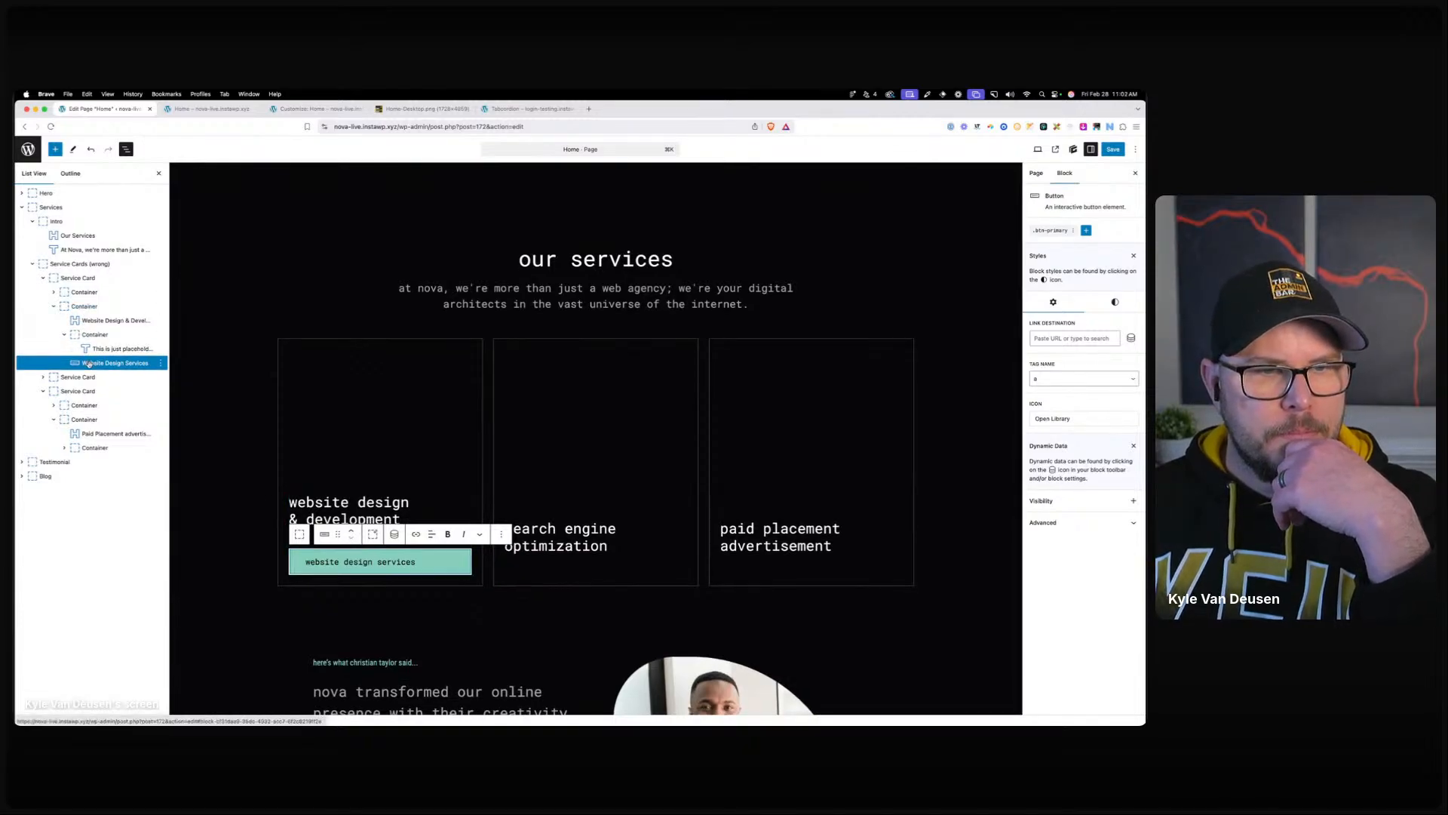
{"action": "left_click_drag", "start_coordinate": [89, 363], "coordinate": [75, 307]}
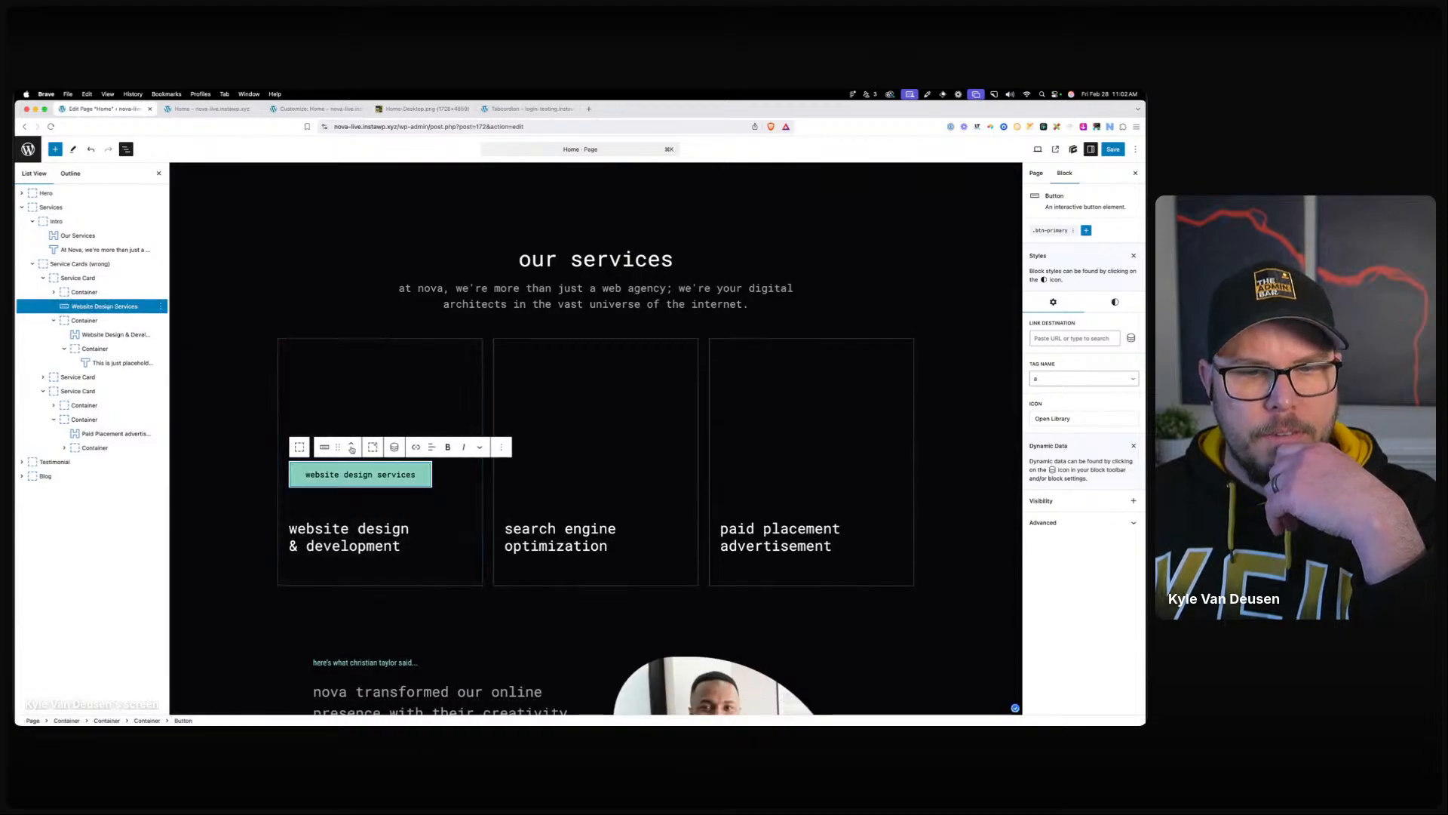
{"action": "scroll", "coordinate": [356, 466], "scroll_direction": "down", "scroll_amount": 2}
{"action": "left_click", "coordinate": [204, 441]}
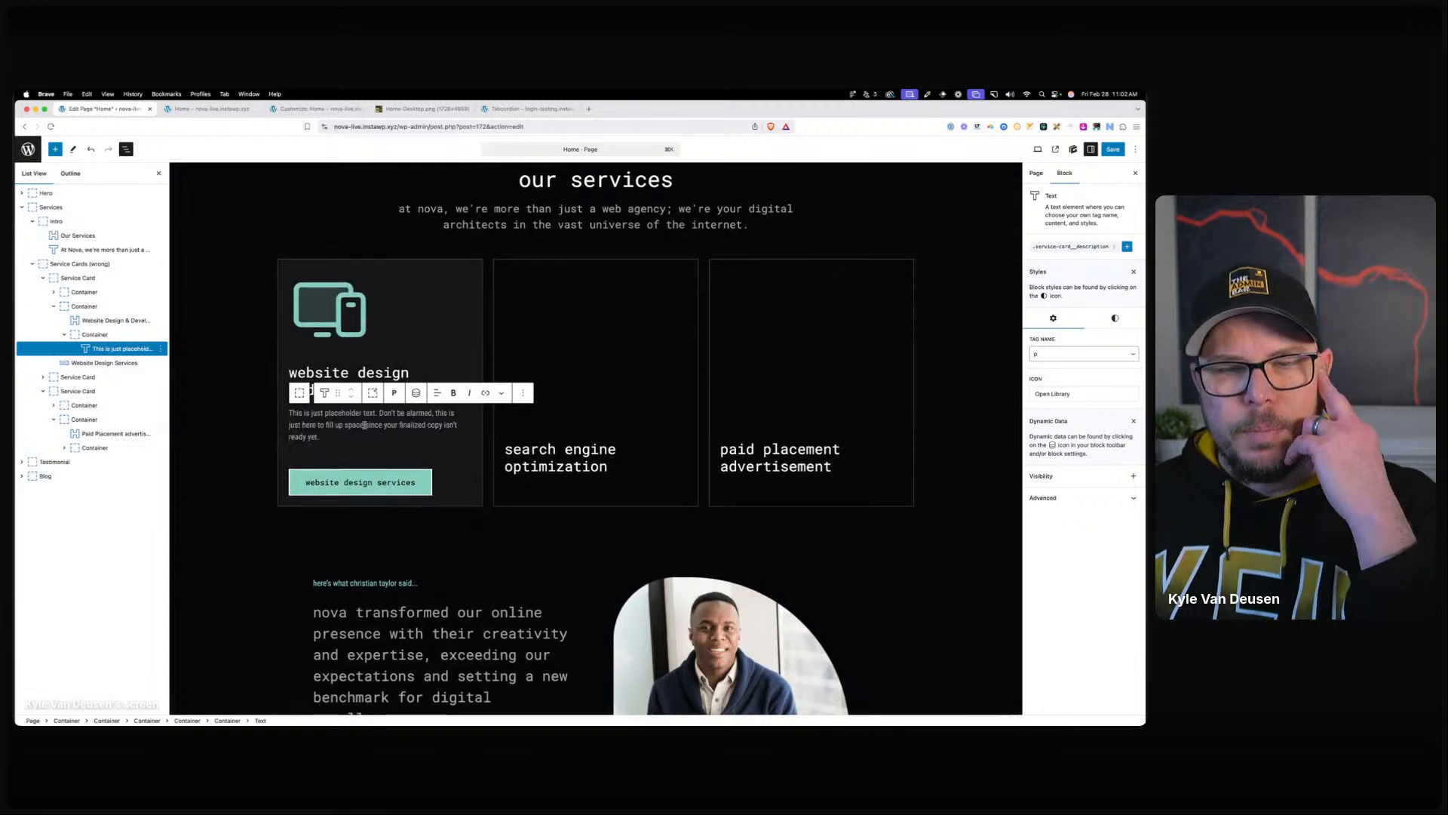
{"action": "left_click", "coordinate": [361, 482]}
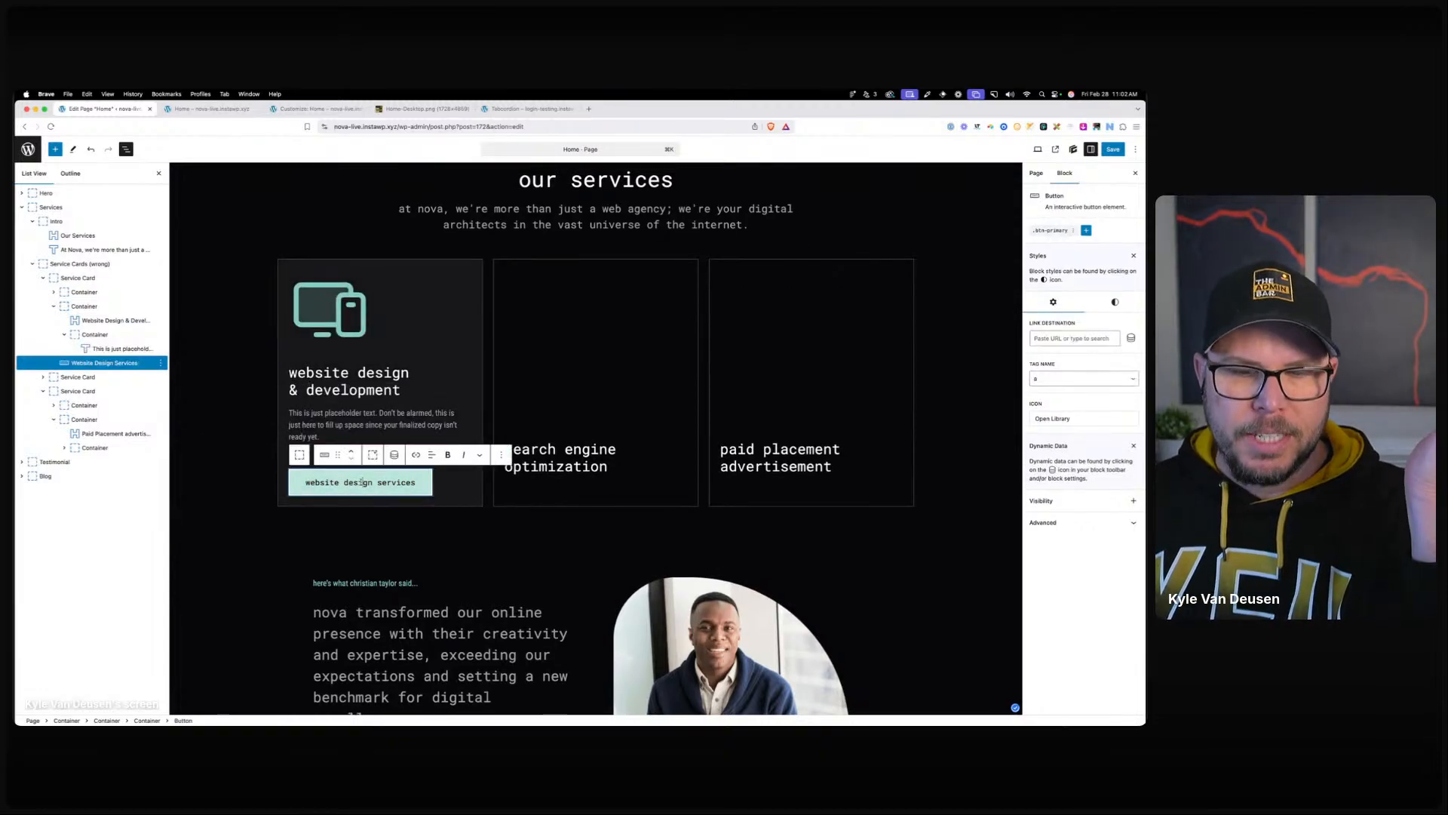
{"action": "key", "text": "Delete"}
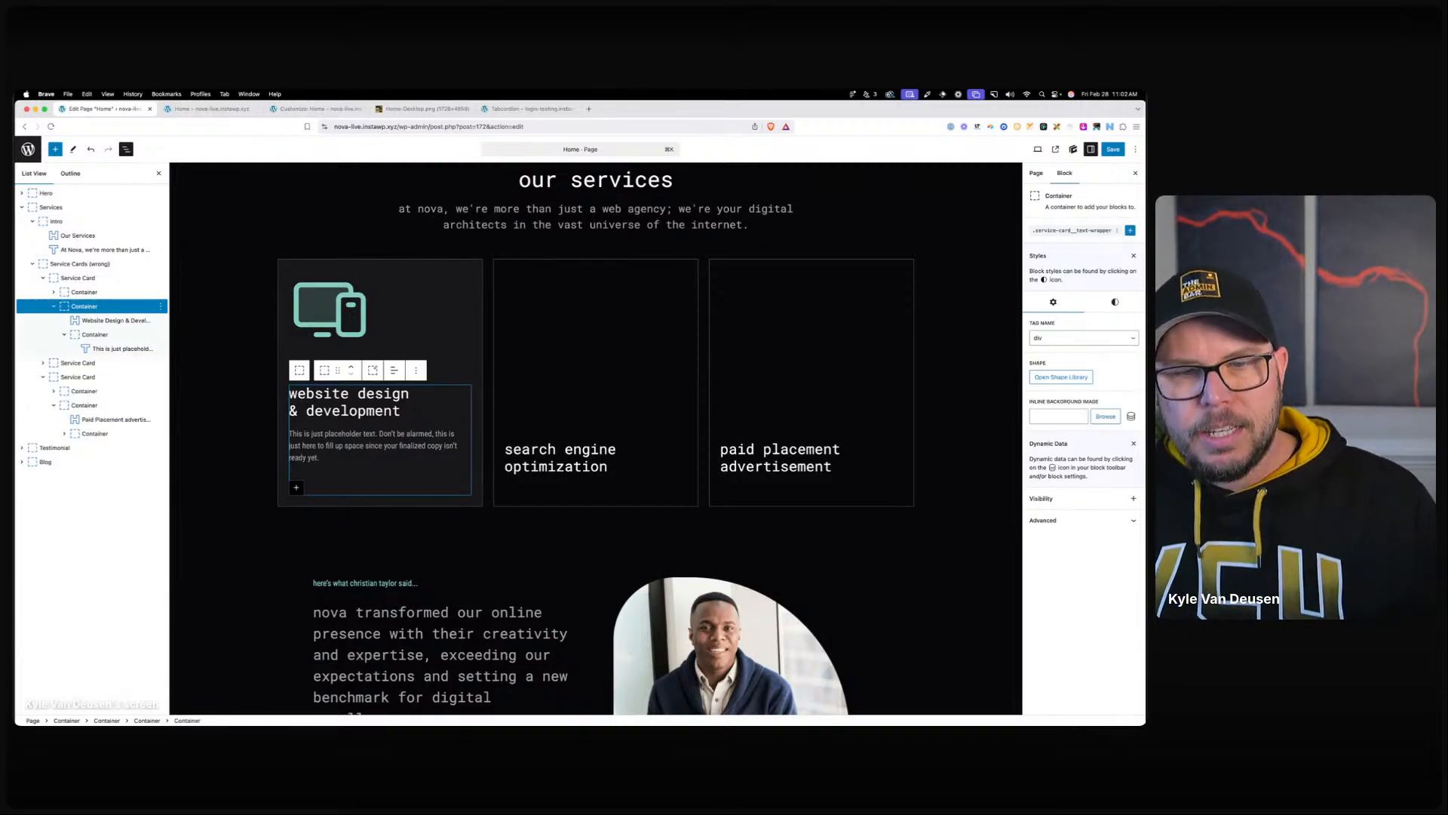
Check the first service card's tag name, leaving it as div.
{"action": "left_click", "coordinate": [382, 495]}
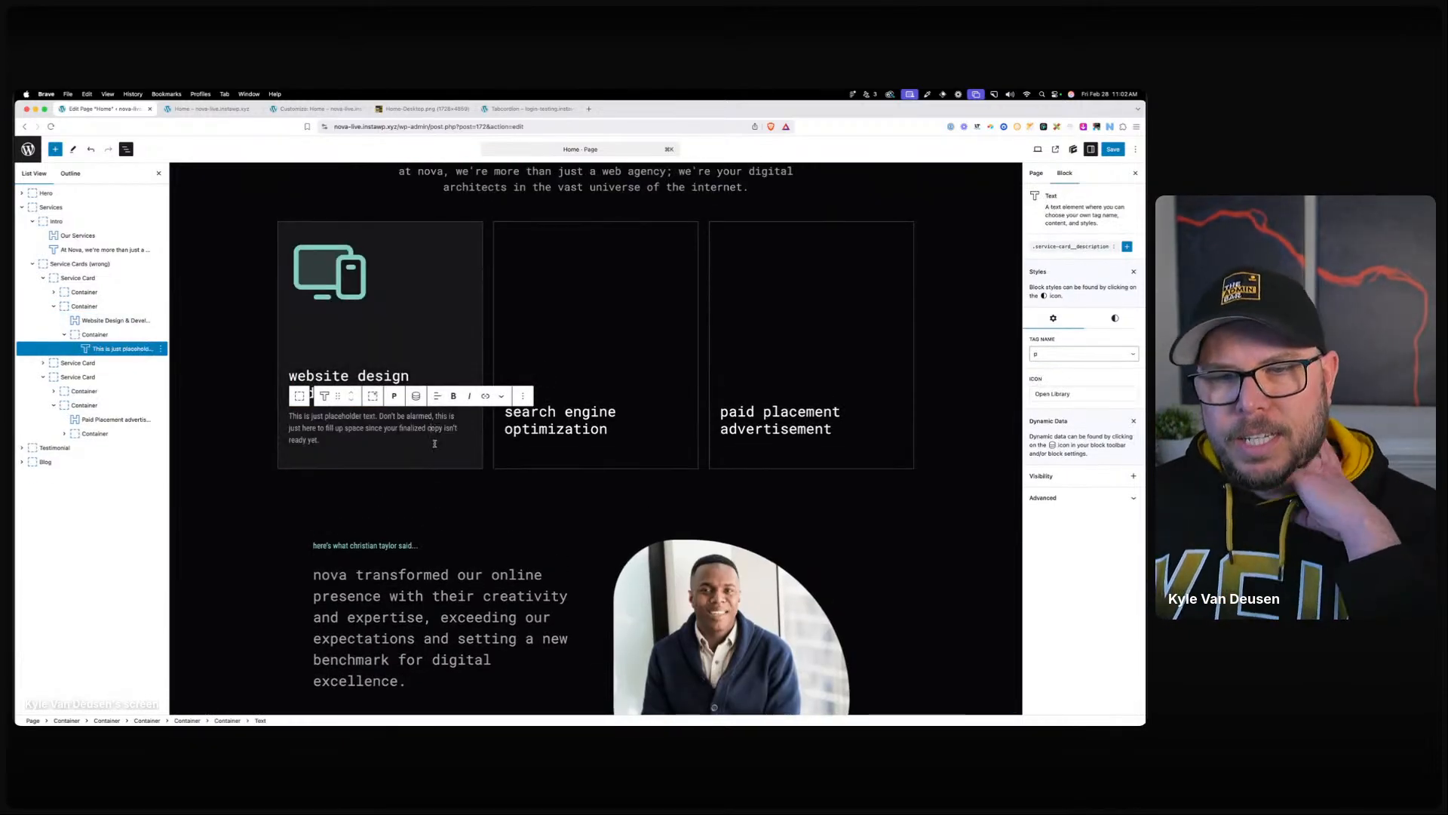
{"action": "left_click", "coordinate": [440, 463]}
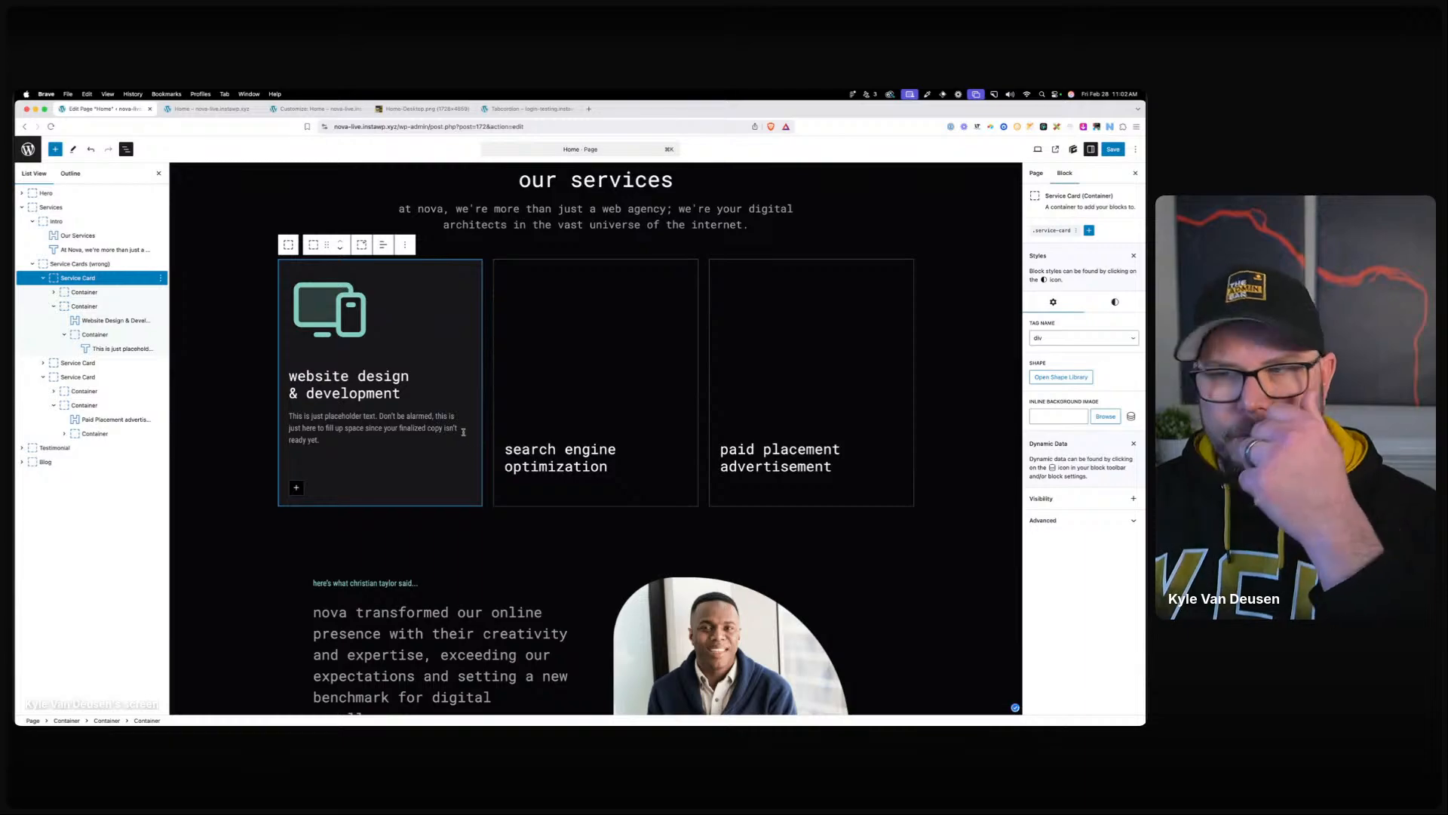
{"action": "left_click", "coordinate": [1072, 338]}
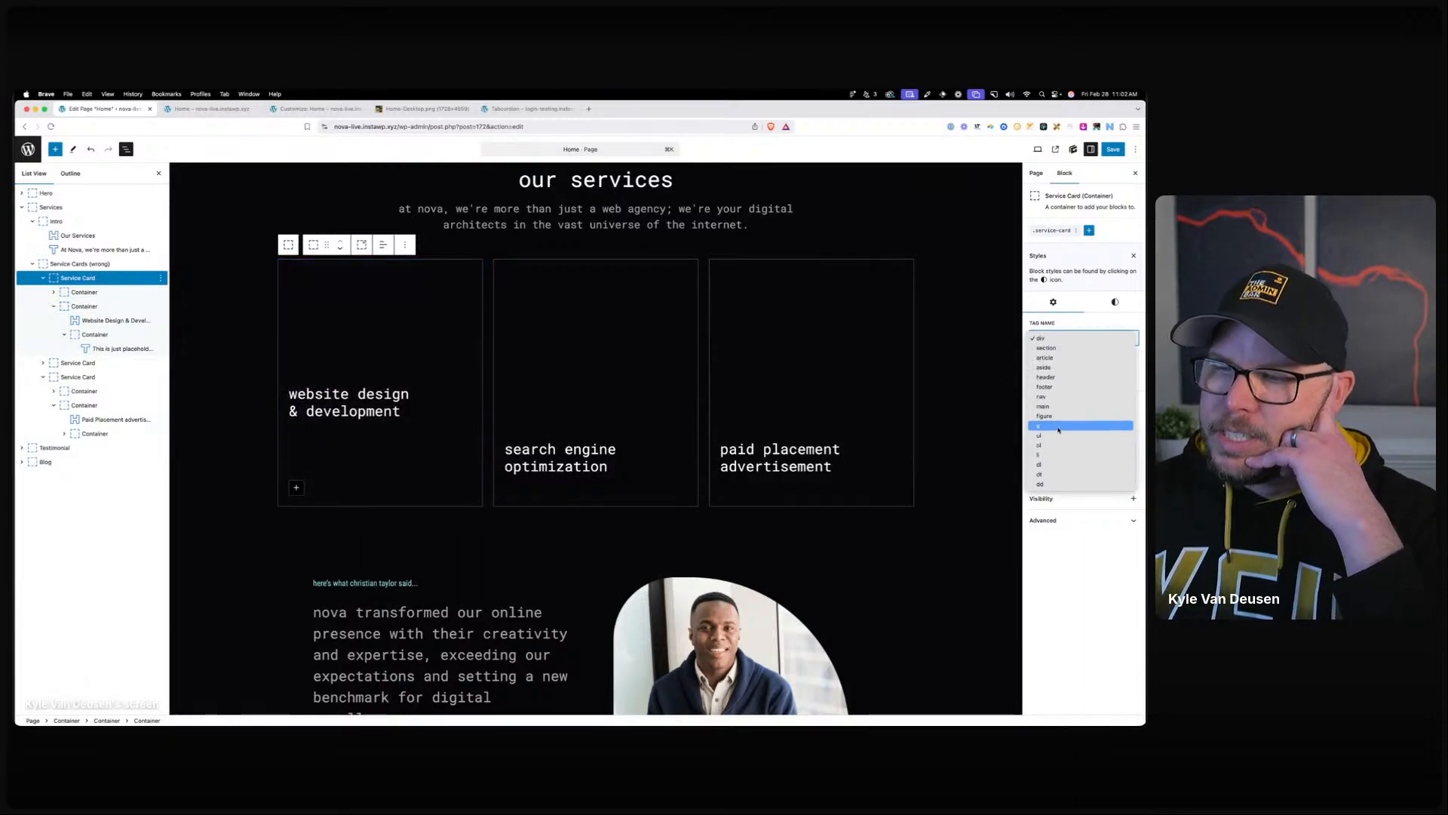
{"action": "left_click", "coordinate": [1077, 327]}
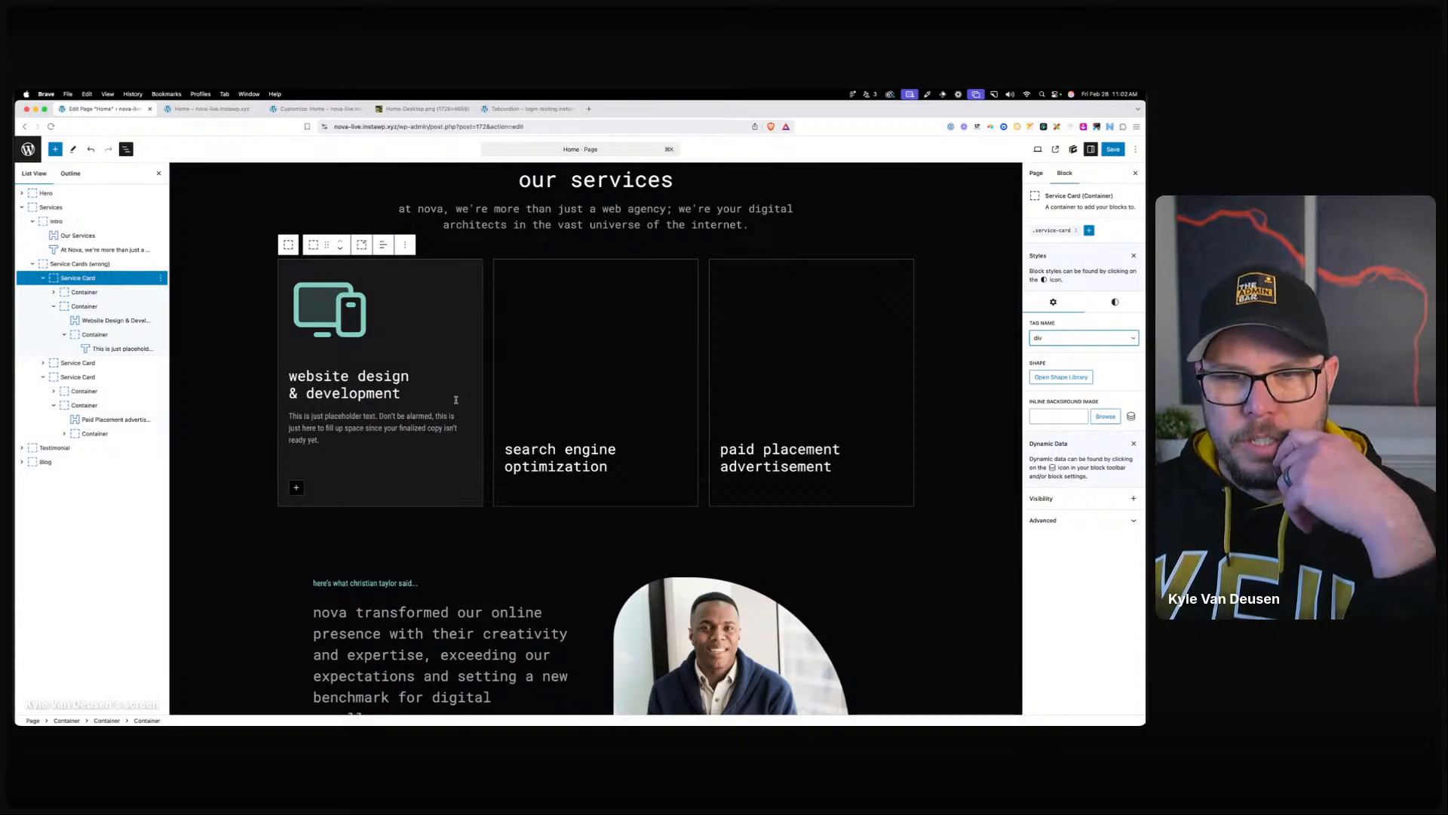
{"action": "left_click", "coordinate": [475, 548]}
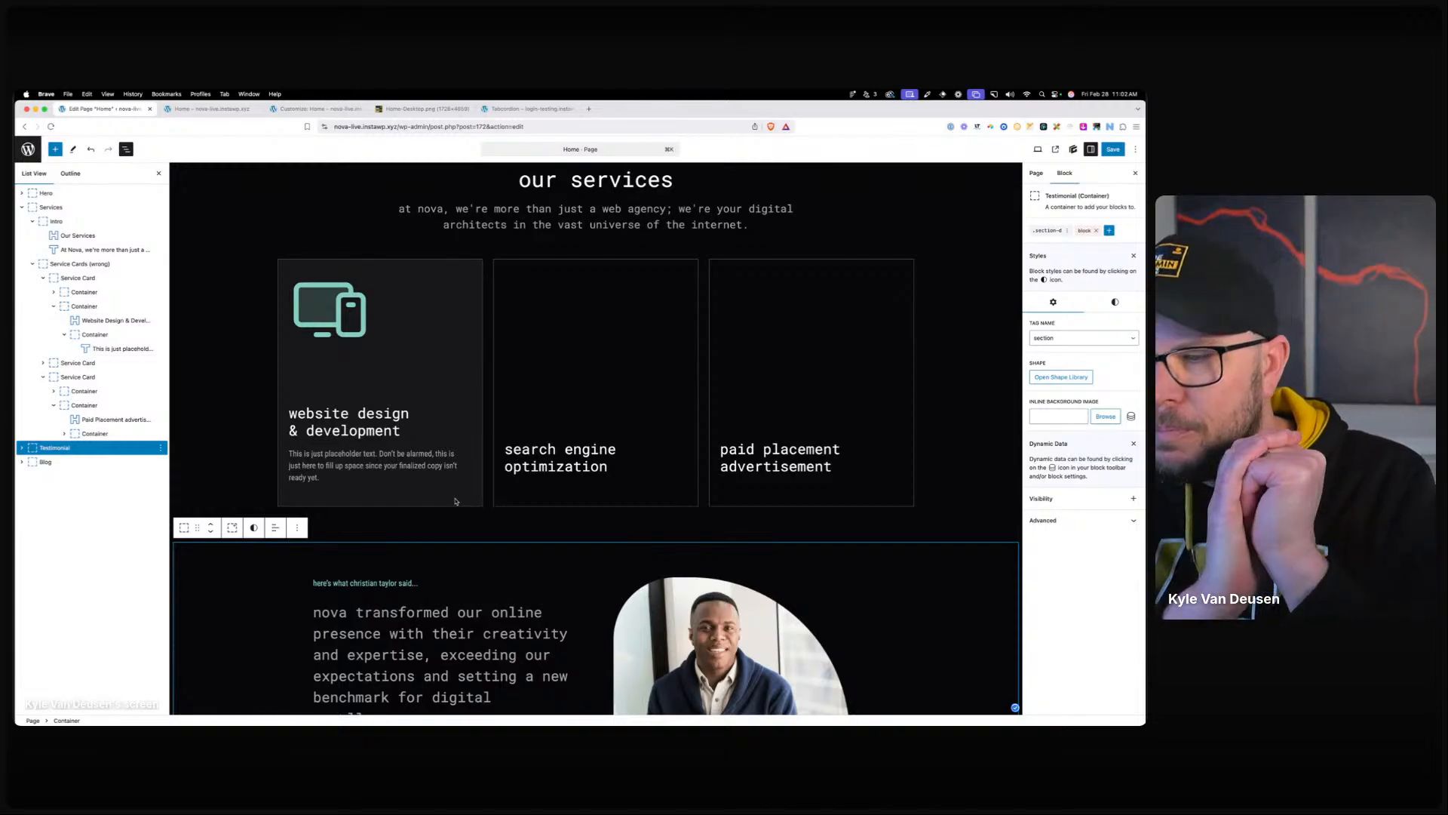
{"action": "scroll", "coordinate": [463, 488], "scroll_direction": "up", "scroll_amount": 10}
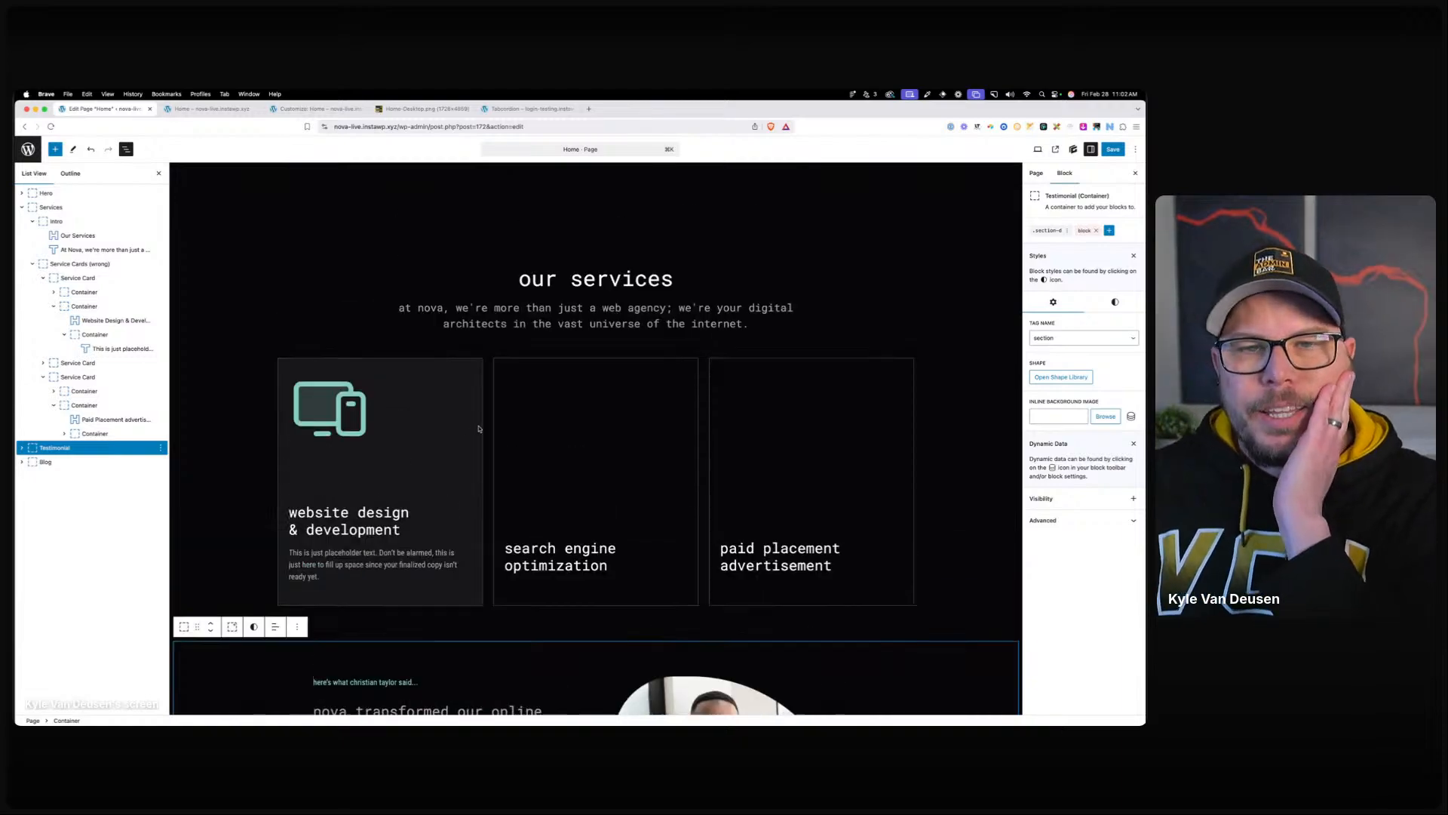
{"action": "scroll", "coordinate": [491, 396], "scroll_direction": "up", "scroll_amount": 2}
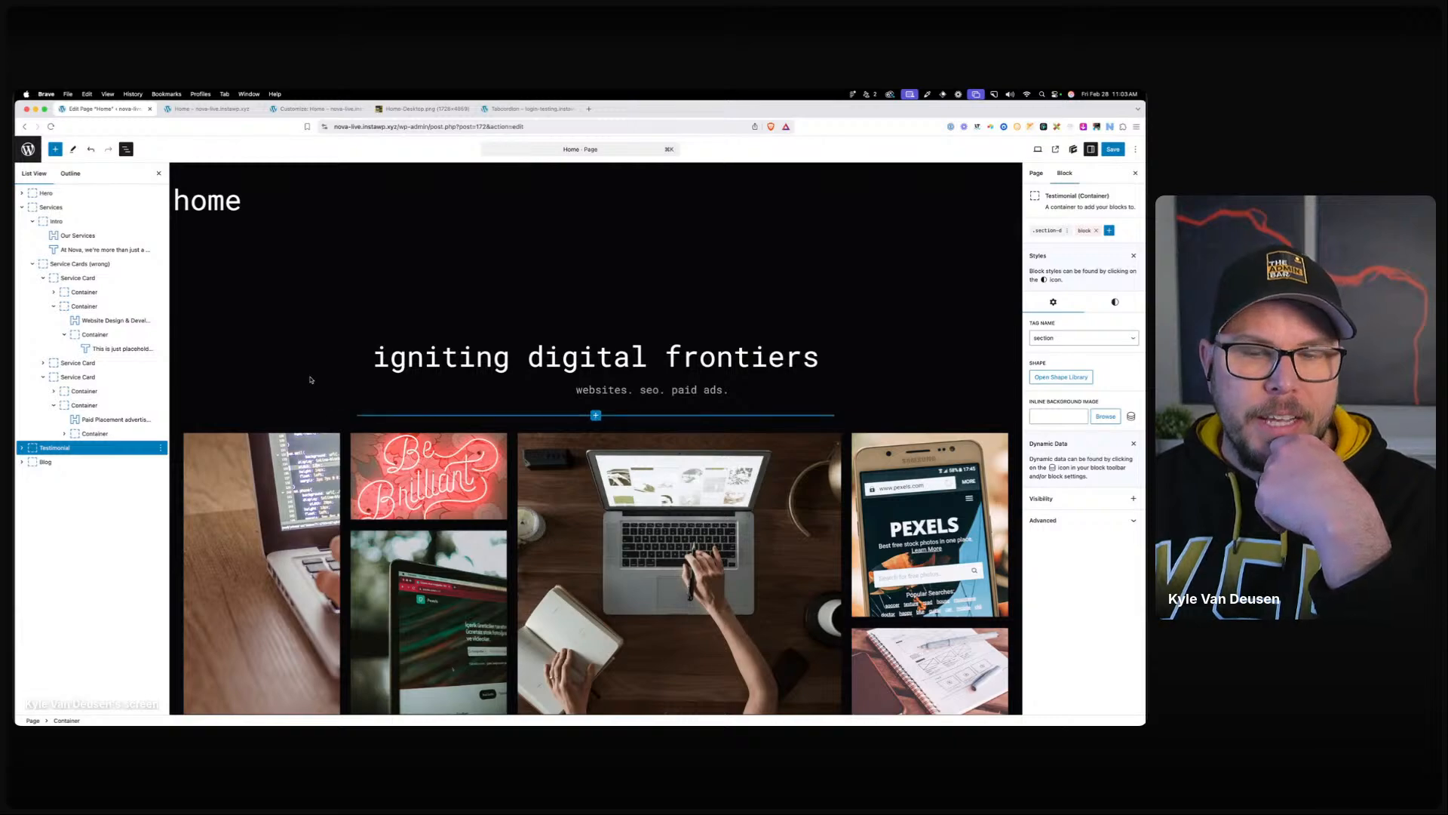
{"action": "scroll", "coordinate": [312, 380], "scroll_direction": "down", "scroll_amount": 10}
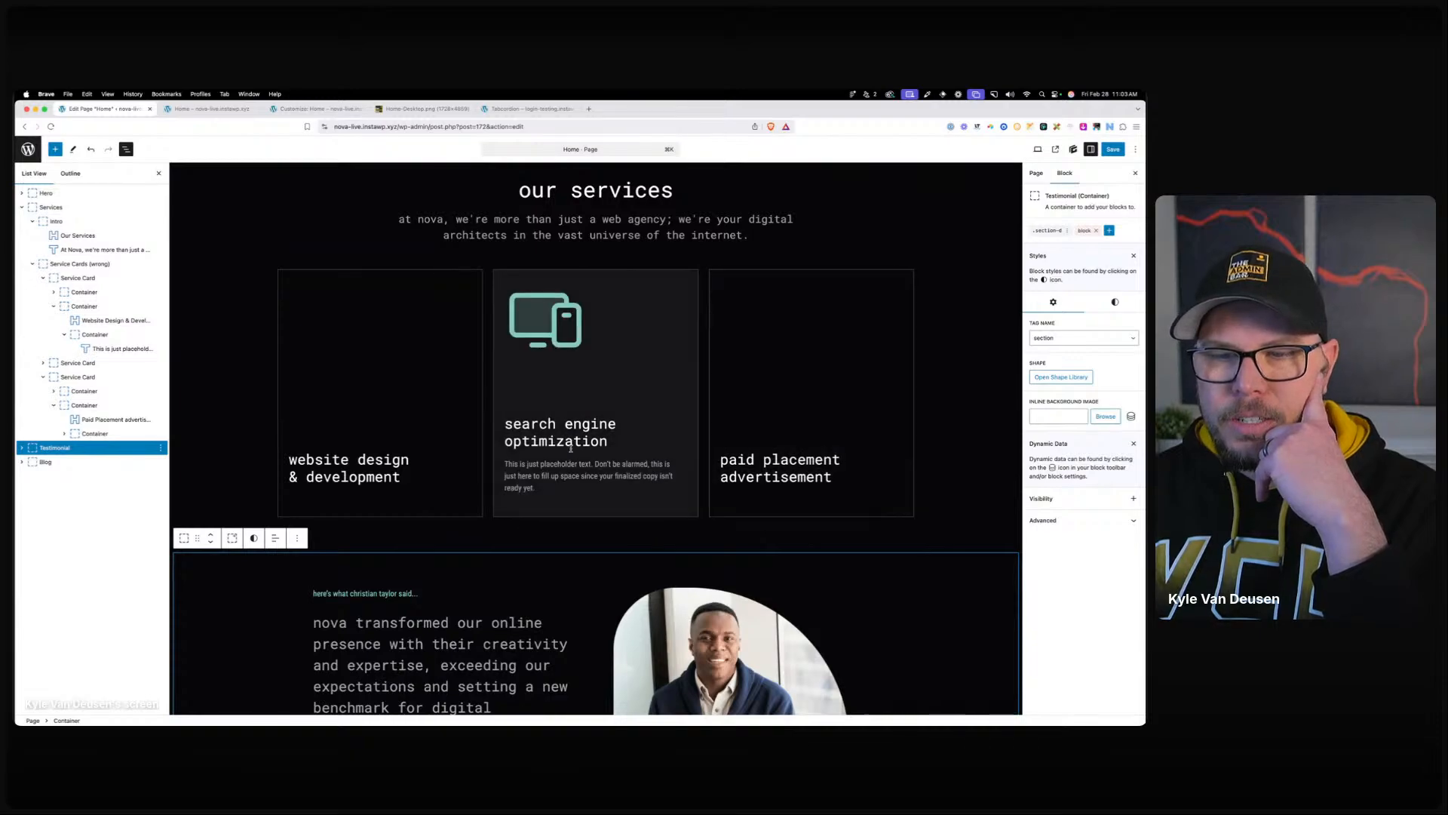
{"action": "left_click", "coordinate": [414, 533]}
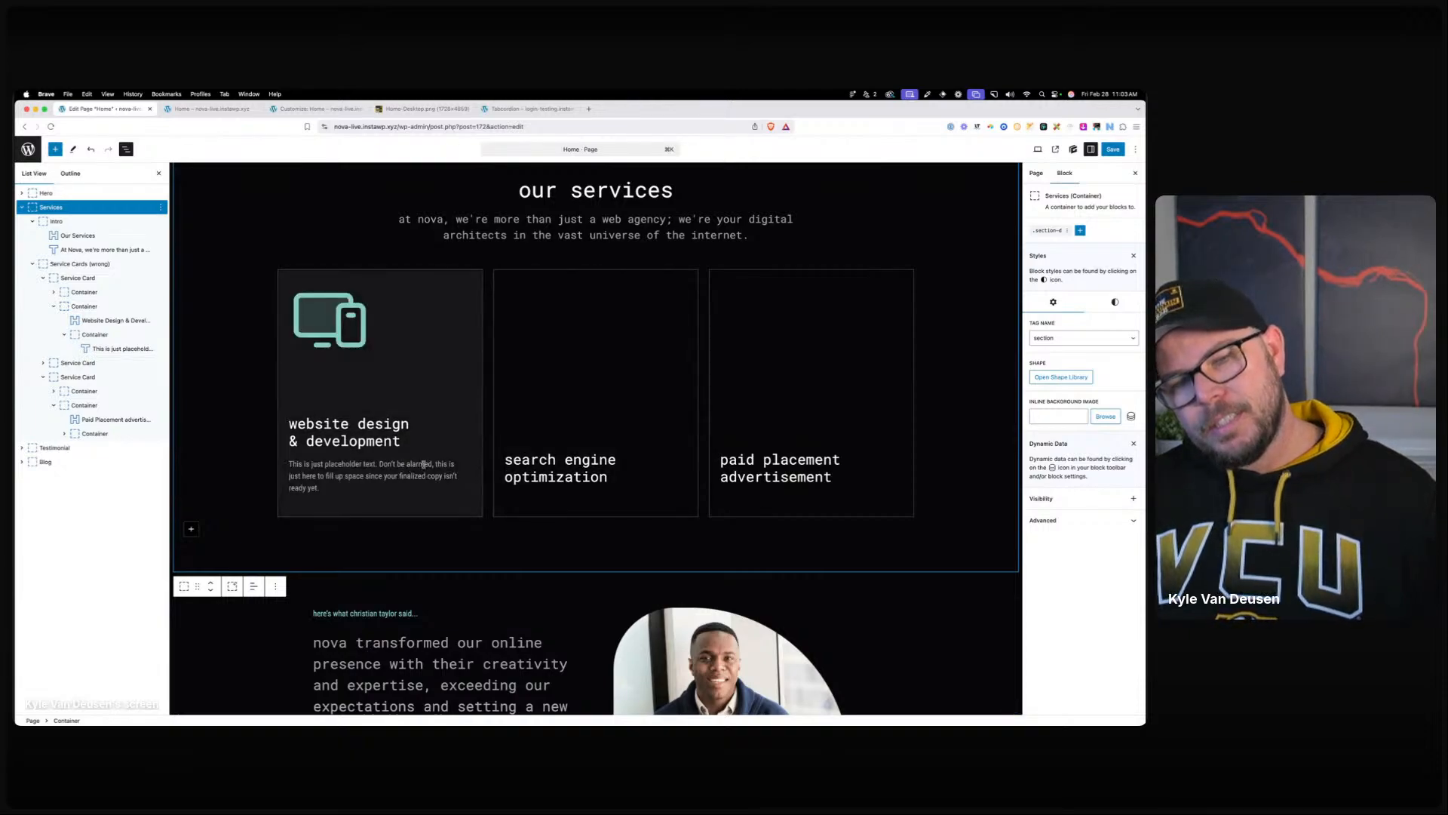
Add a 'web services' button below the description with .btn-primary and local styles cleared.
{"action": "left_click", "coordinate": [326, 483]}
{"action": "key", "text": "Return"}
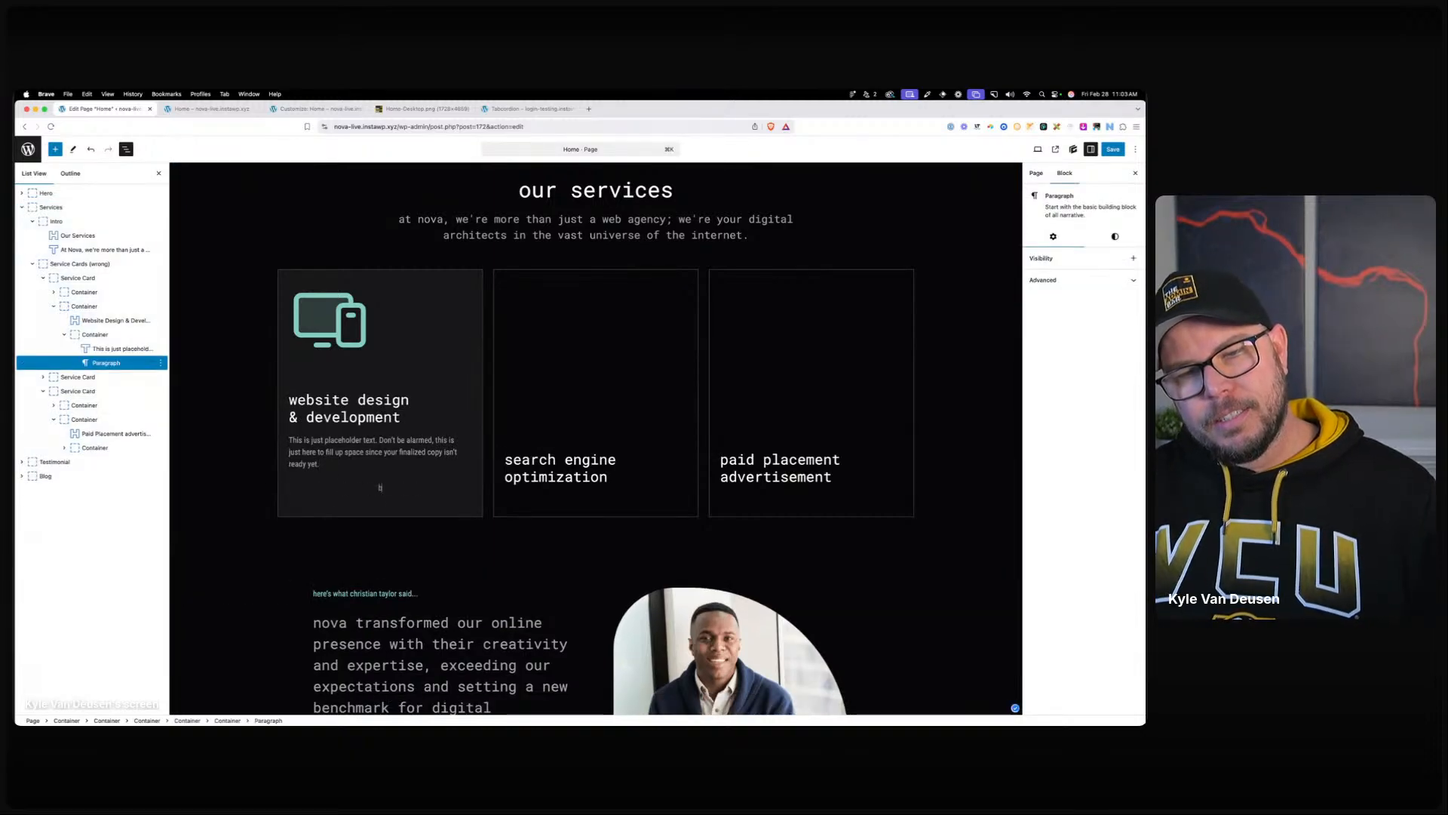
{"action": "type", "text": "/butt"}
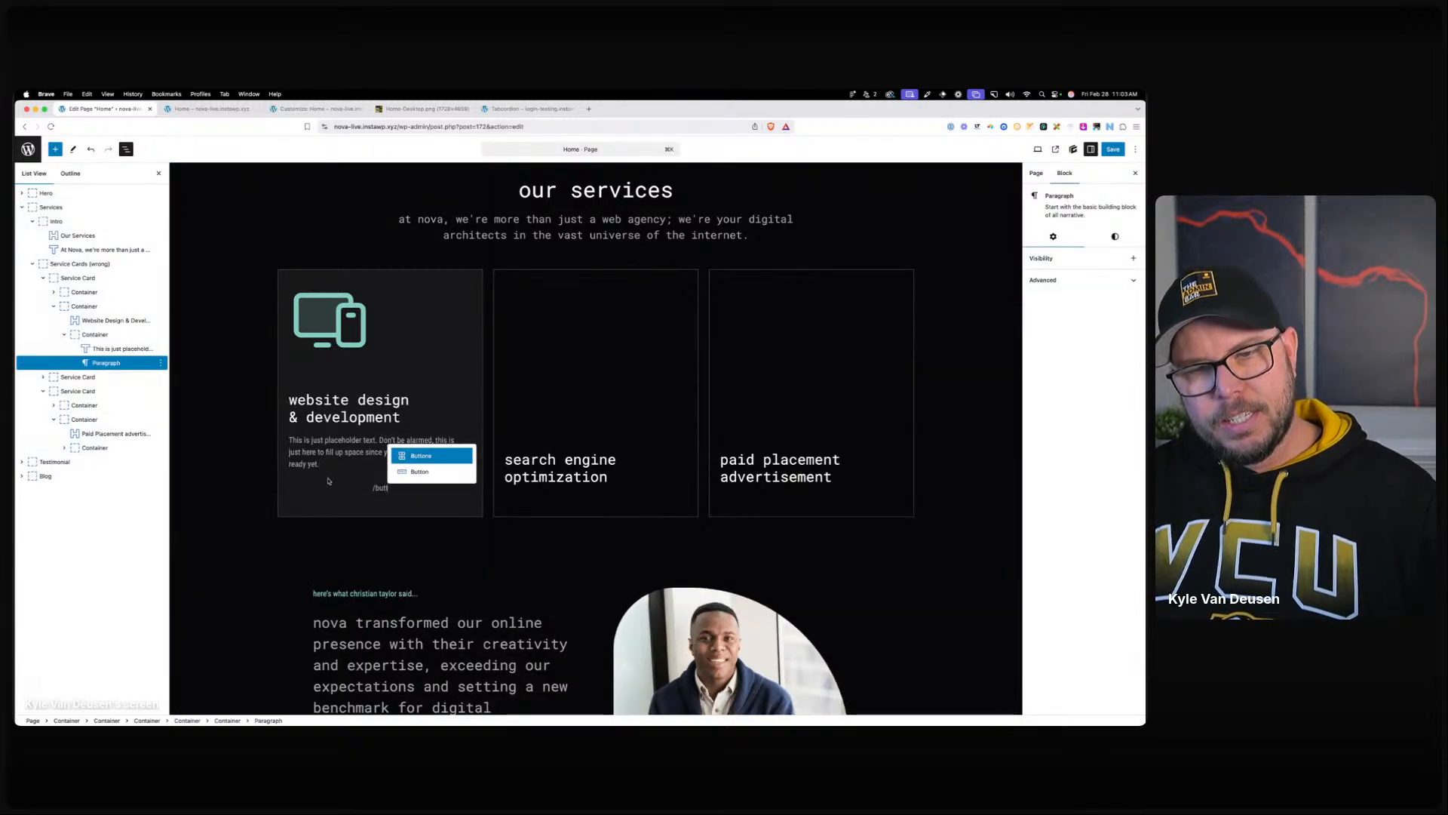
{"action": "left_click", "coordinate": [426, 477]}
{"action": "left_click", "coordinate": [1068, 243]}
{"action": "type", "text": "btn"}
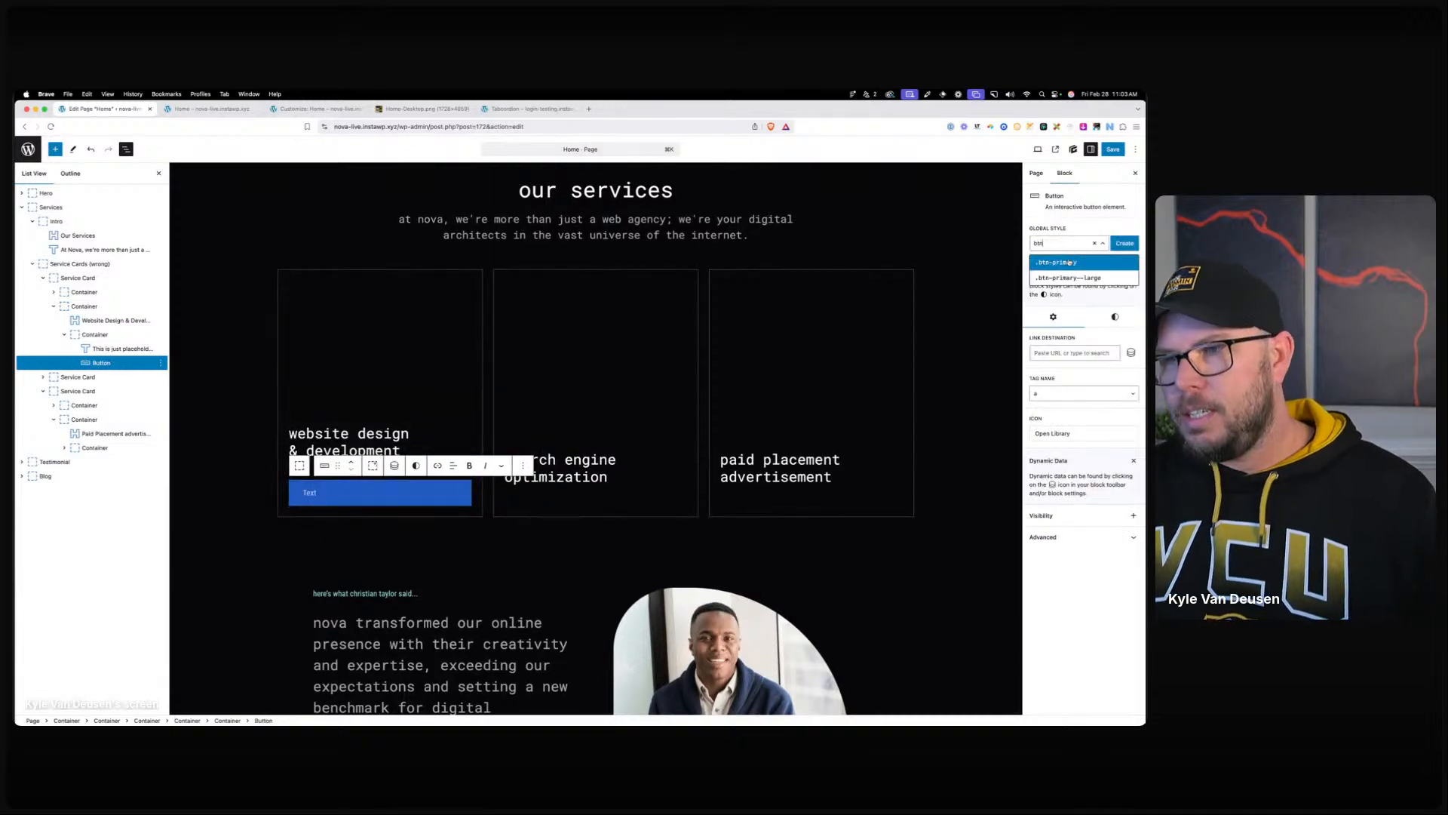
{"action": "left_click", "coordinate": [1071, 261]}
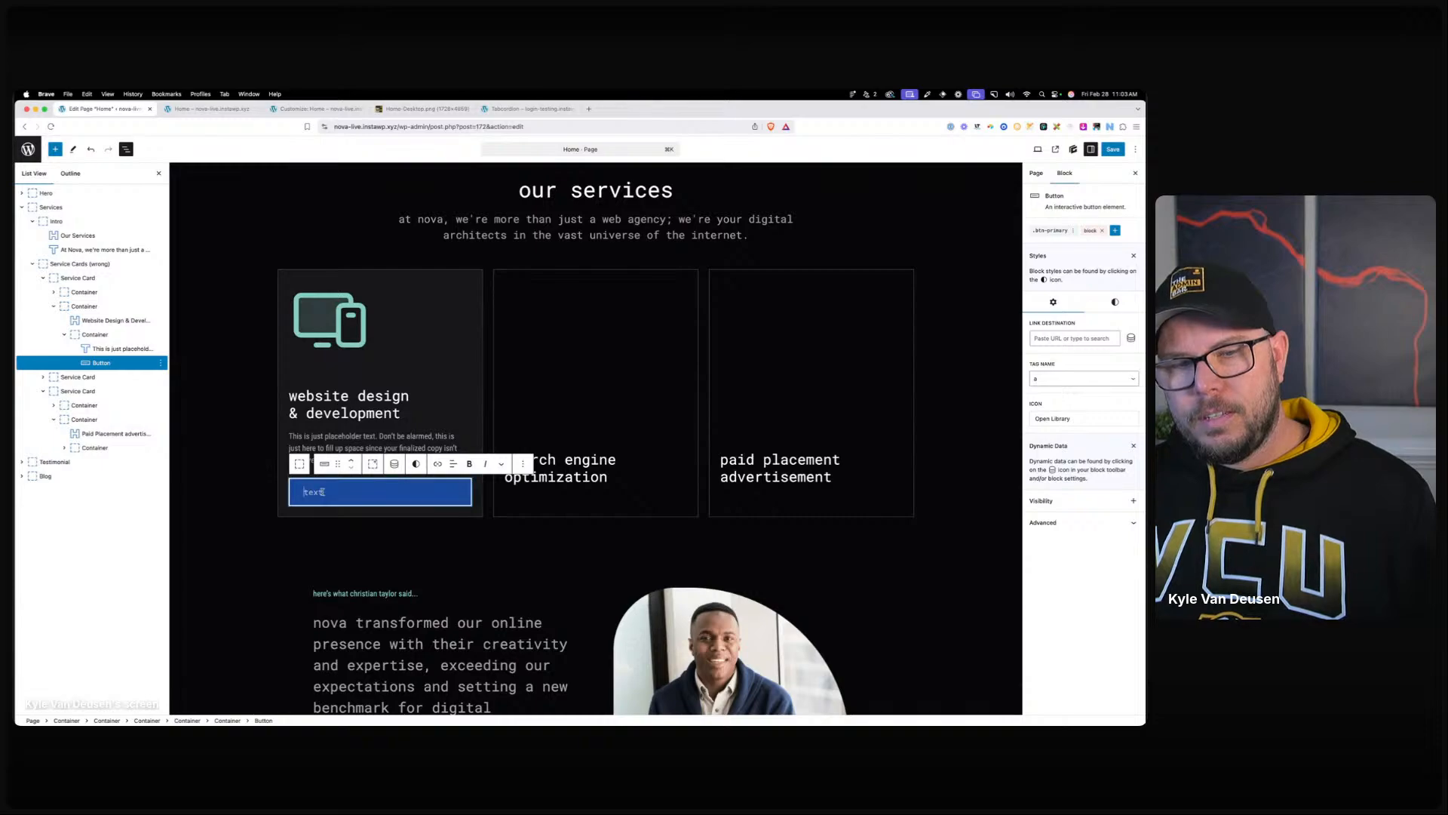
{"action": "type", "text": "web ser"}
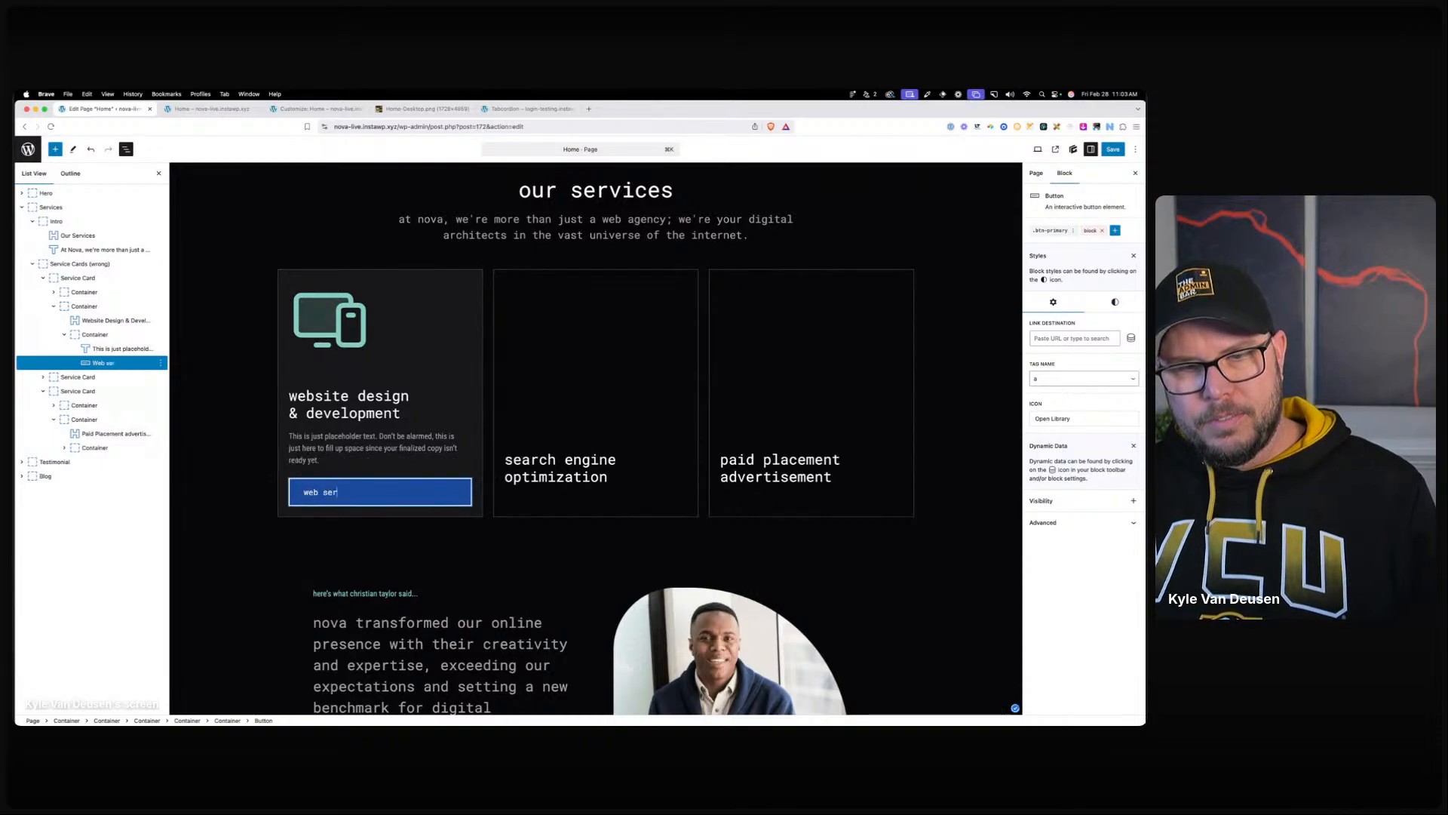
{"action": "type", "text": "vices"}
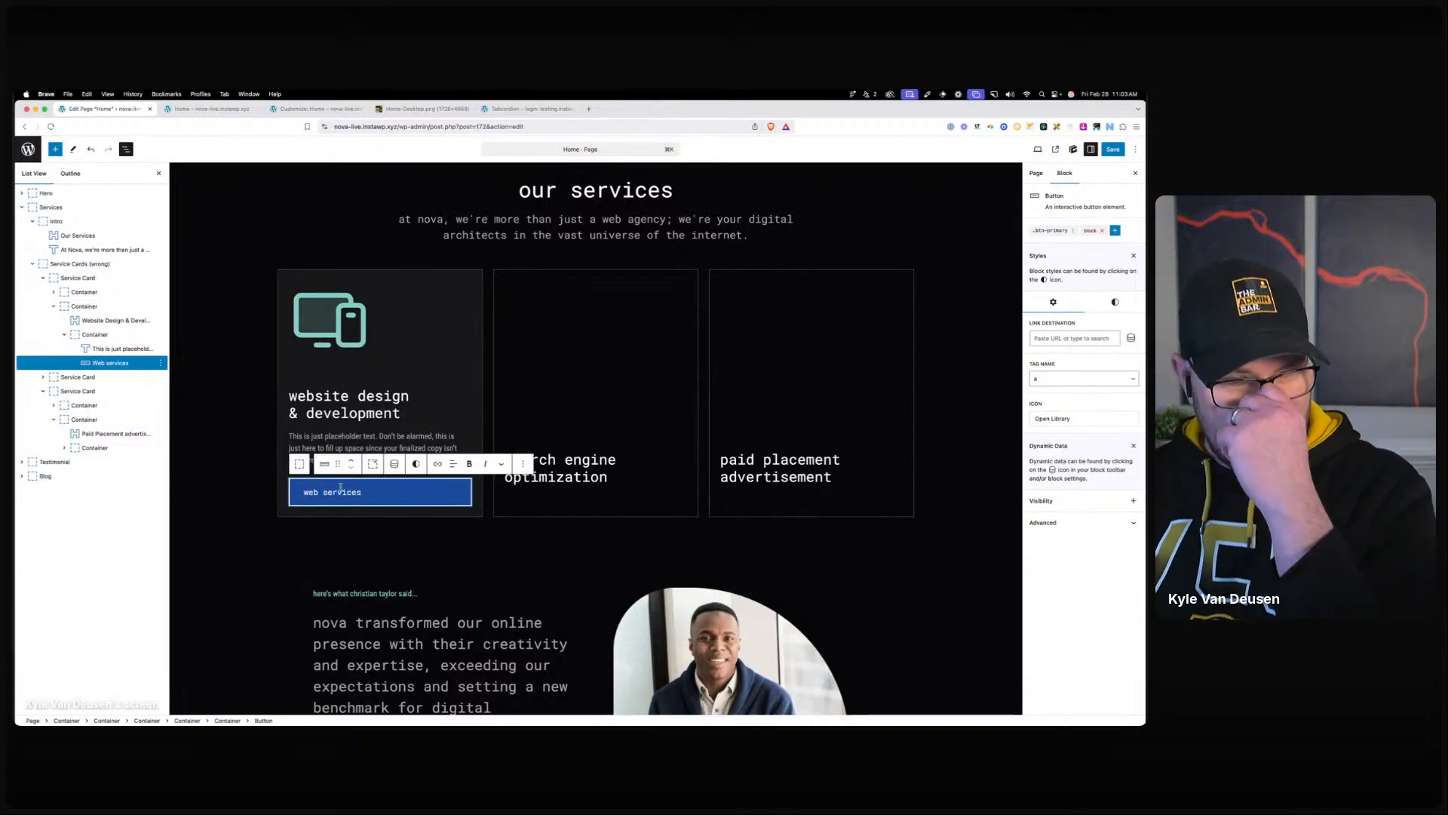
{"action": "left_click", "coordinate": [1102, 230]}
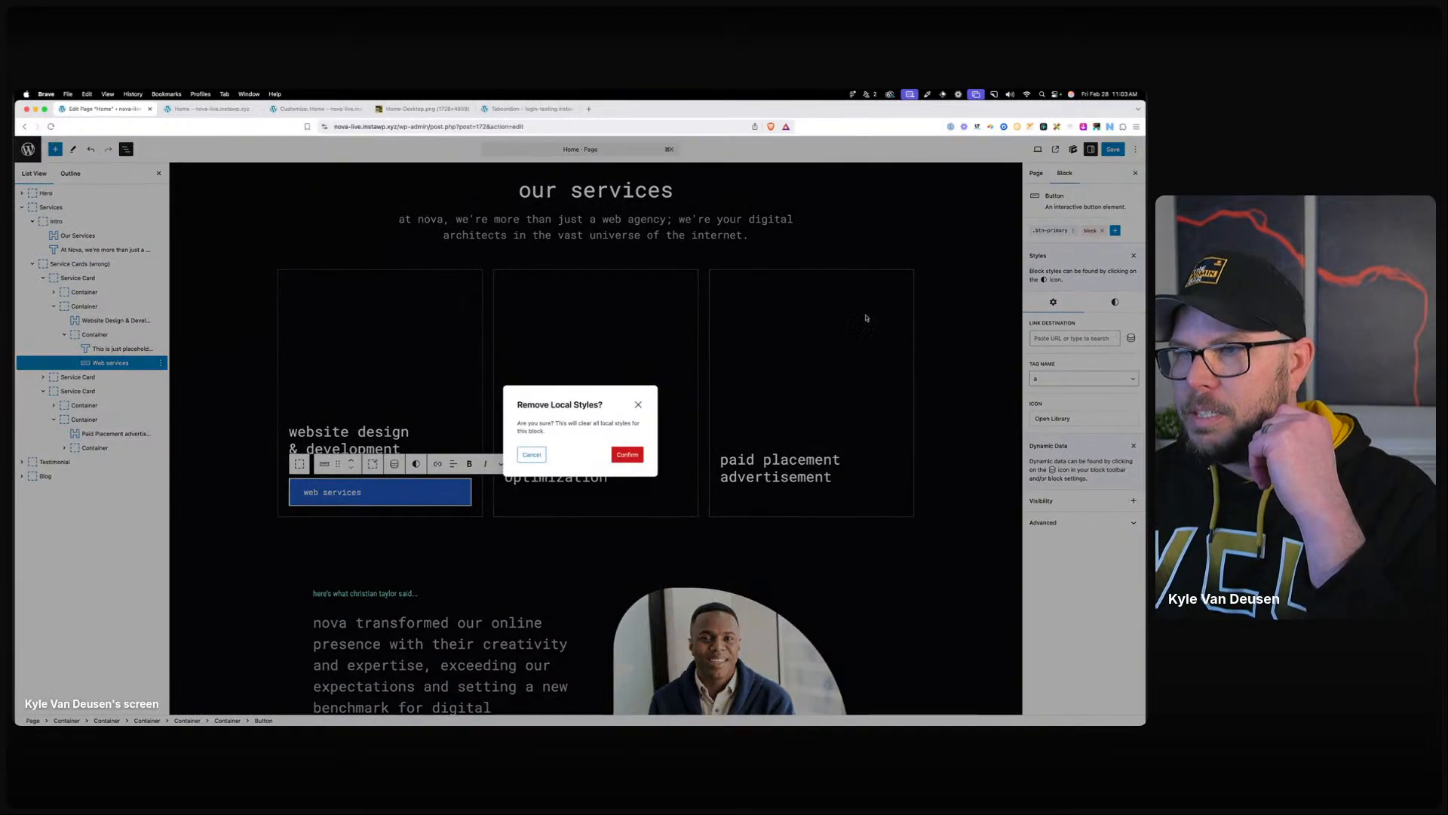
{"action": "left_click", "coordinate": [628, 454]}
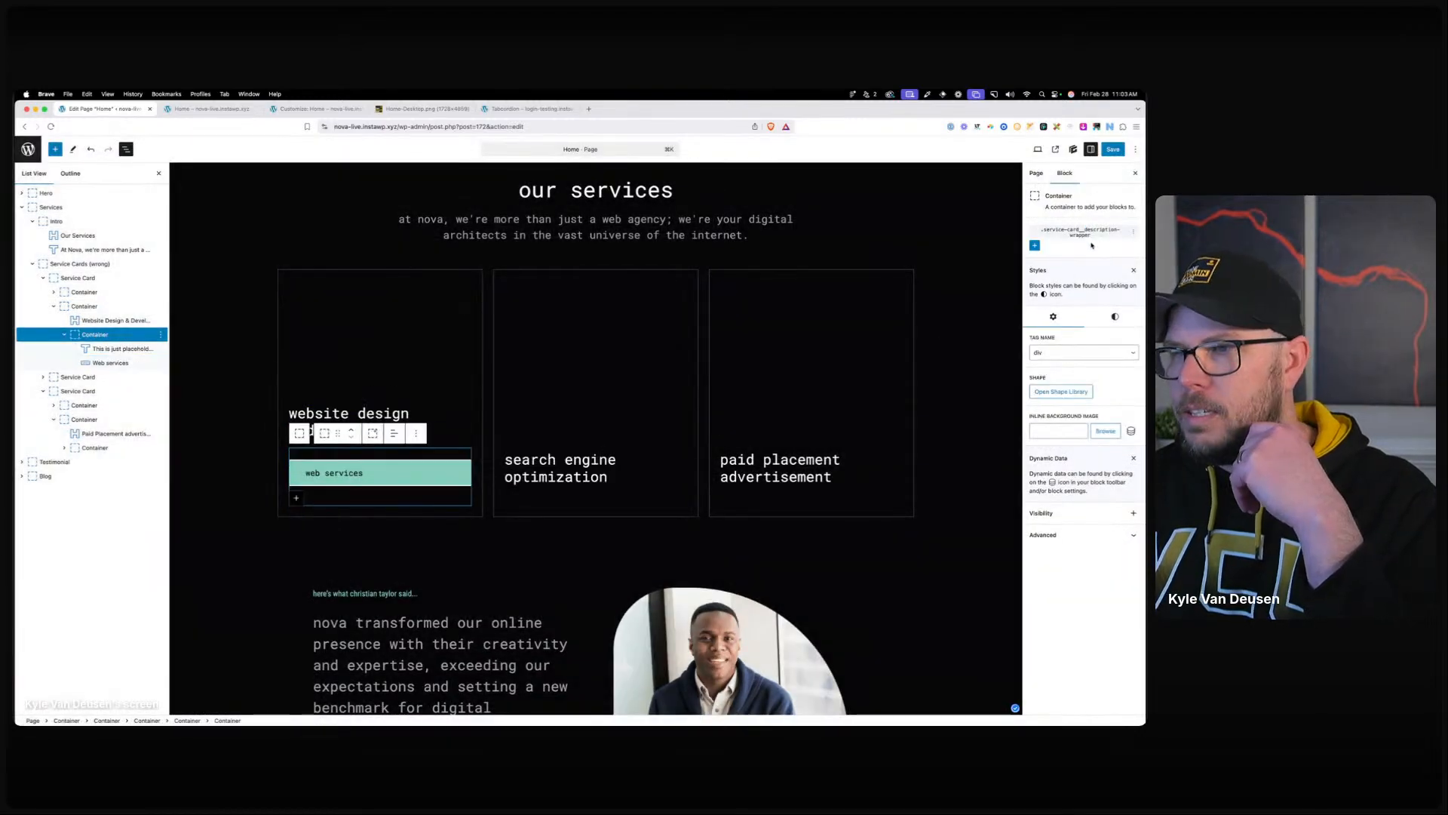
Justify the description wrapper to flex start and set the button's max width to max-content.
{"action": "left_click", "coordinate": [1086, 232]}
{"action": "left_click", "coordinate": [1057, 272]}
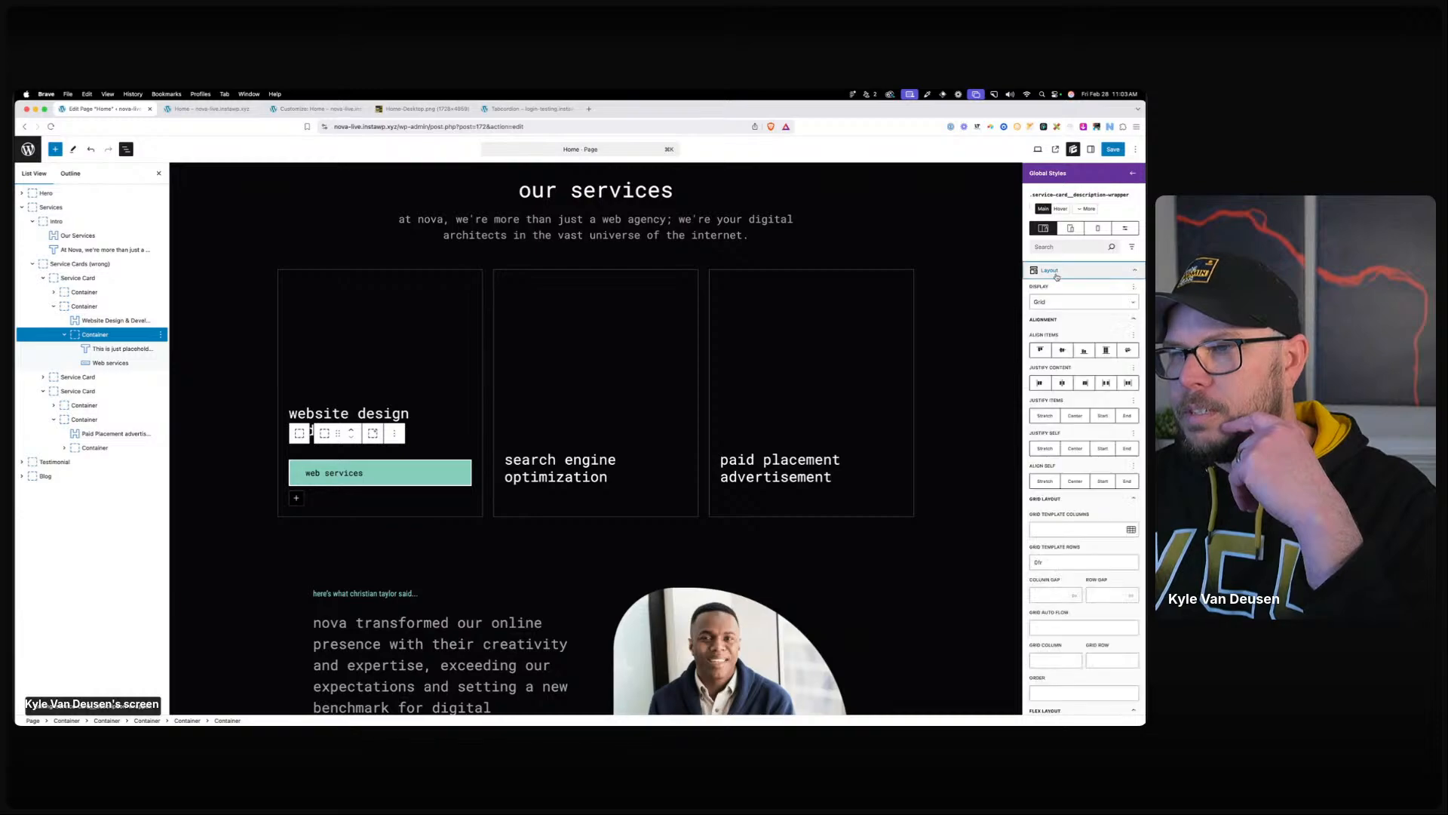
{"action": "left_click", "coordinate": [1039, 383]}
{"action": "left_click", "coordinate": [438, 474]}
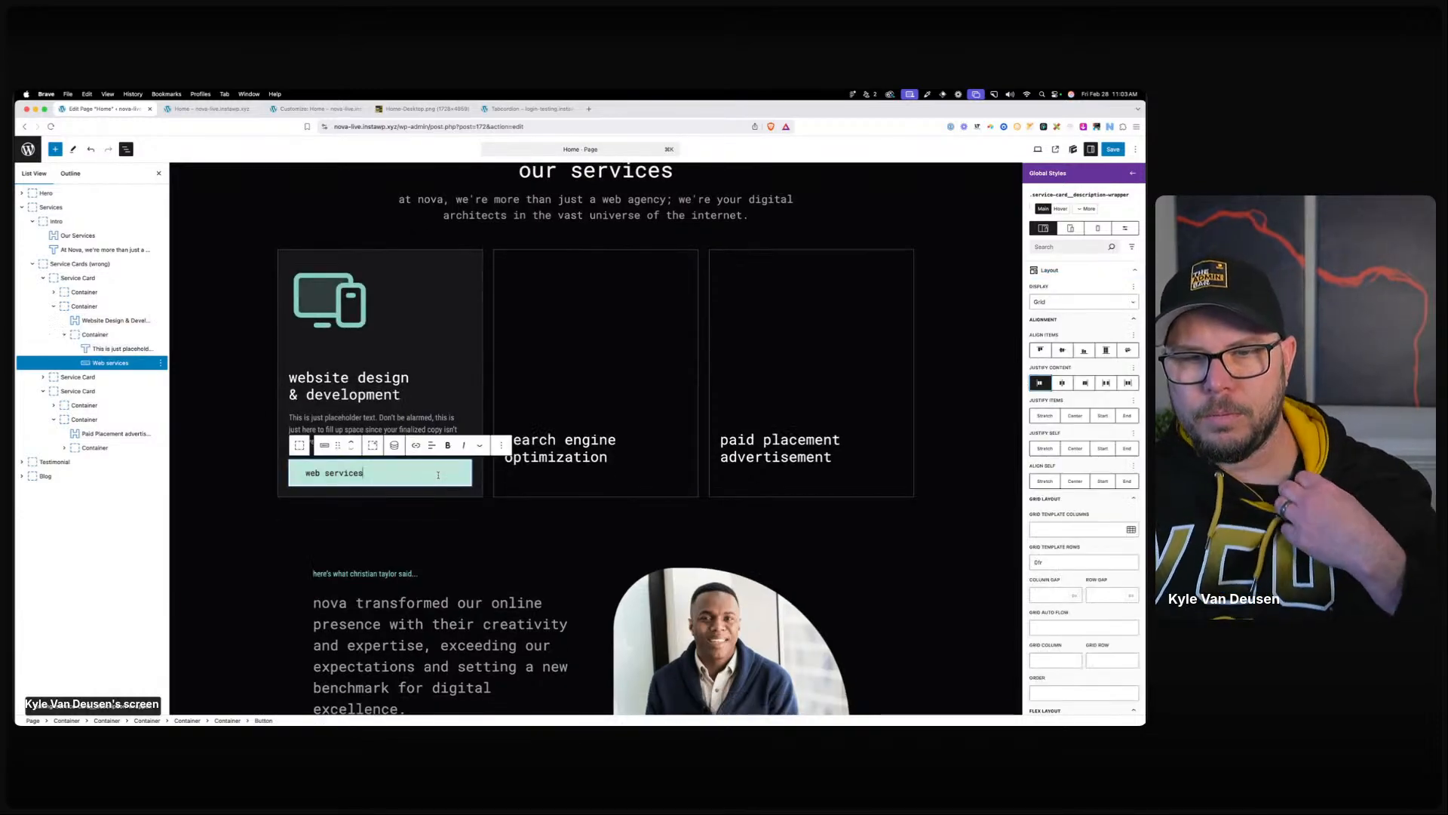
{"action": "left_click", "coordinate": [1115, 302]}
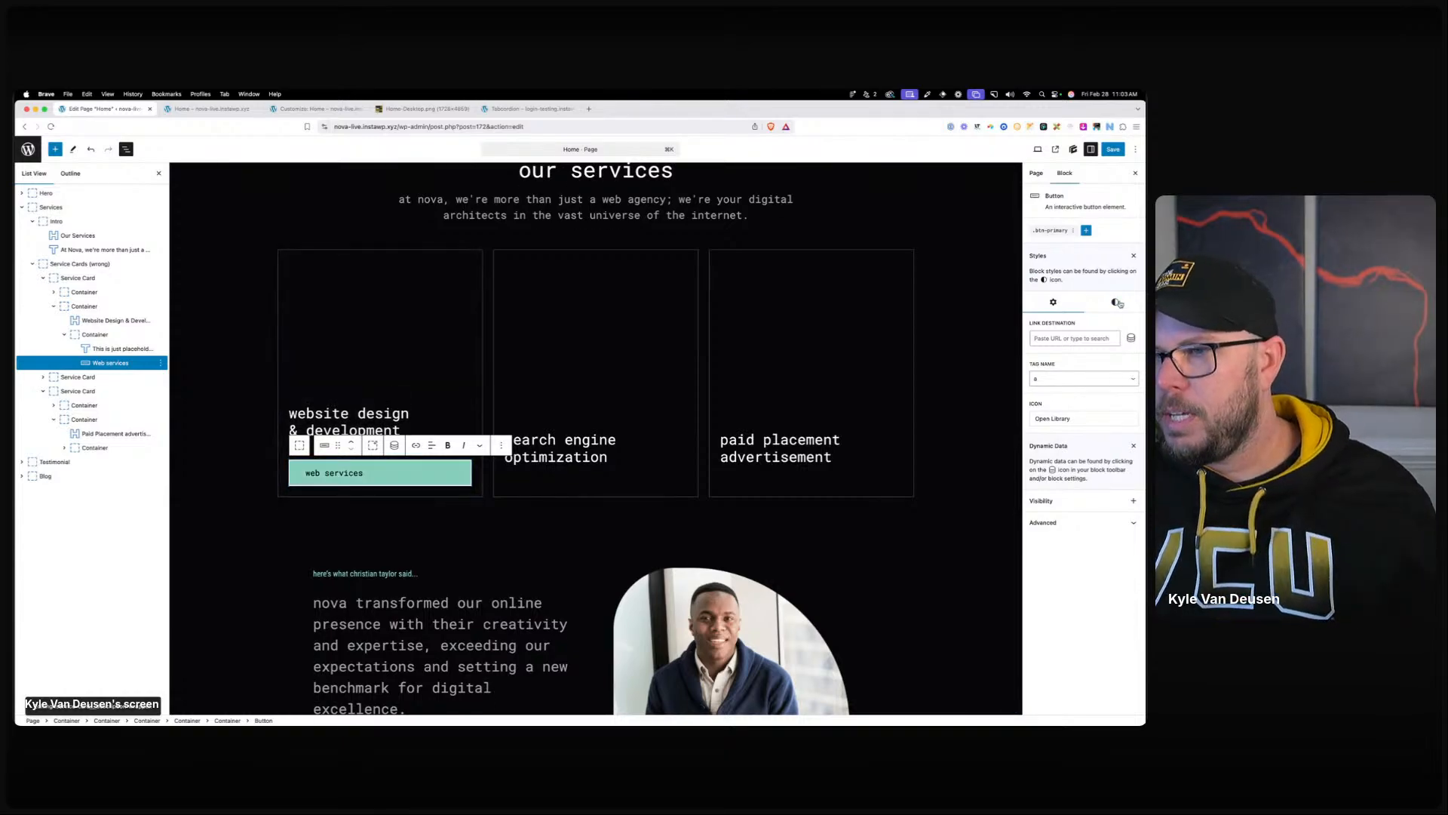
{"action": "left_click", "coordinate": [1048, 417]}
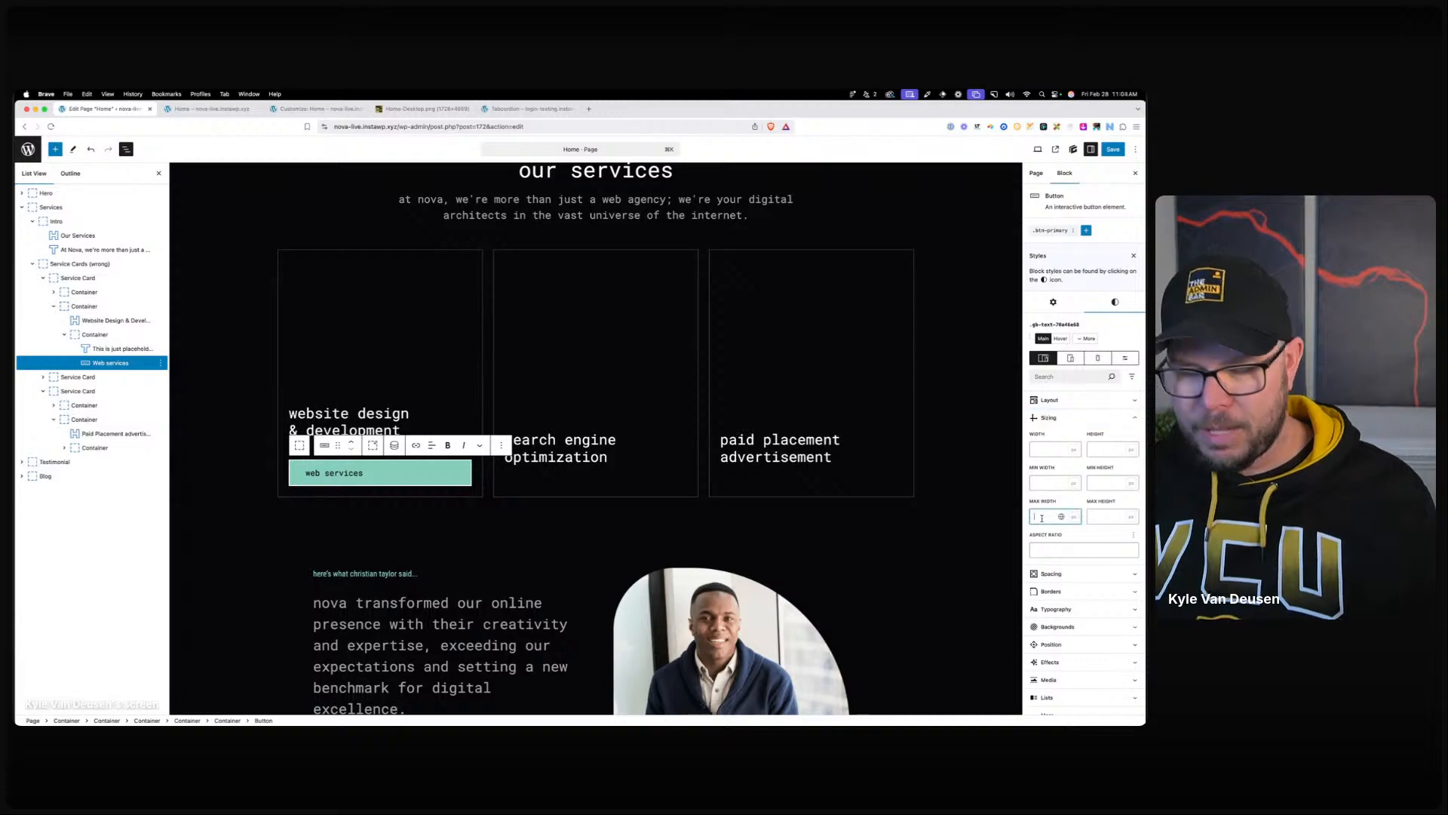
{"action": "type", "text": "conten"}
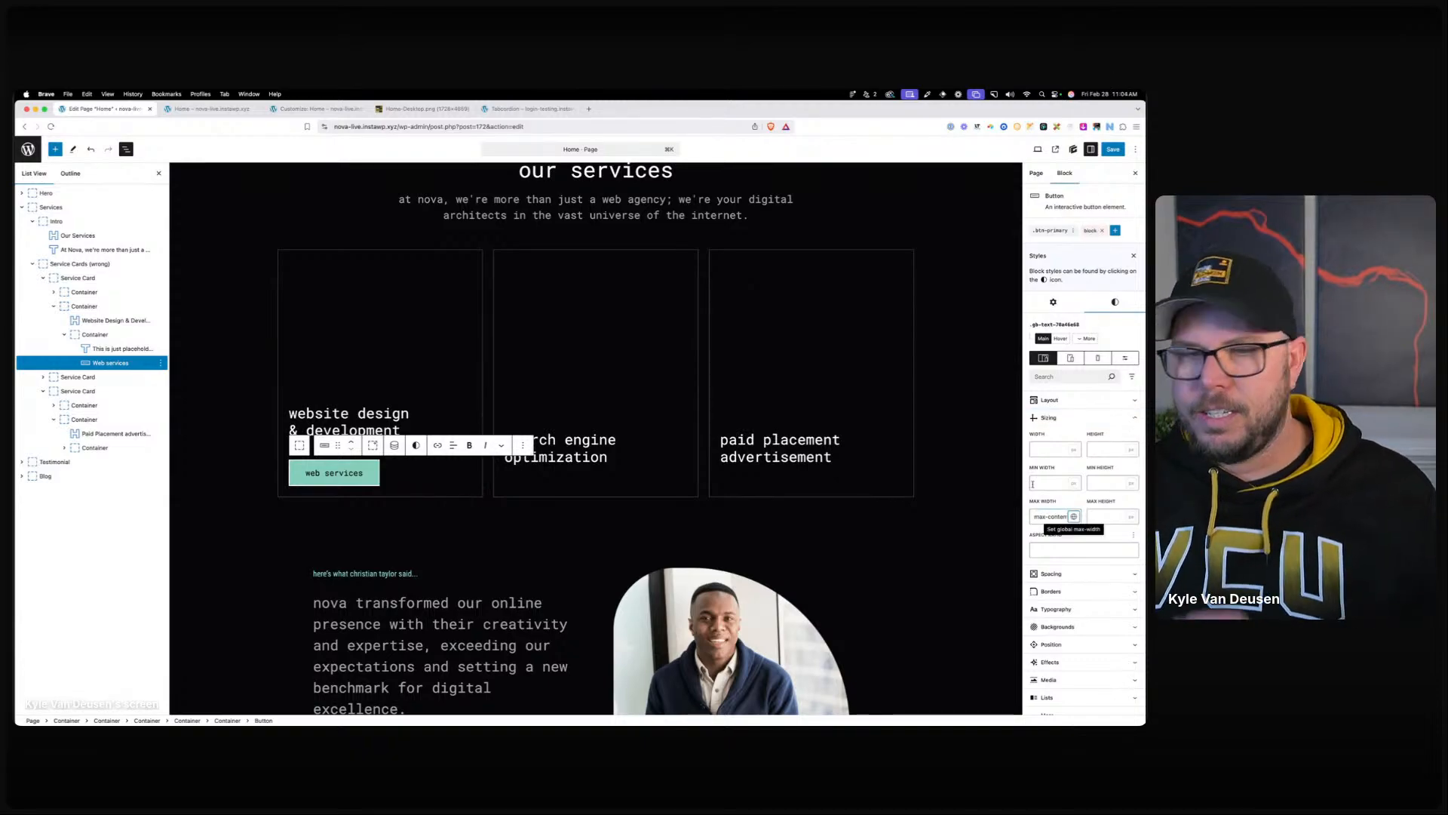
Preview the first card to see the web services button revealed on hover.
{"action": "left_click", "coordinate": [289, 503]}
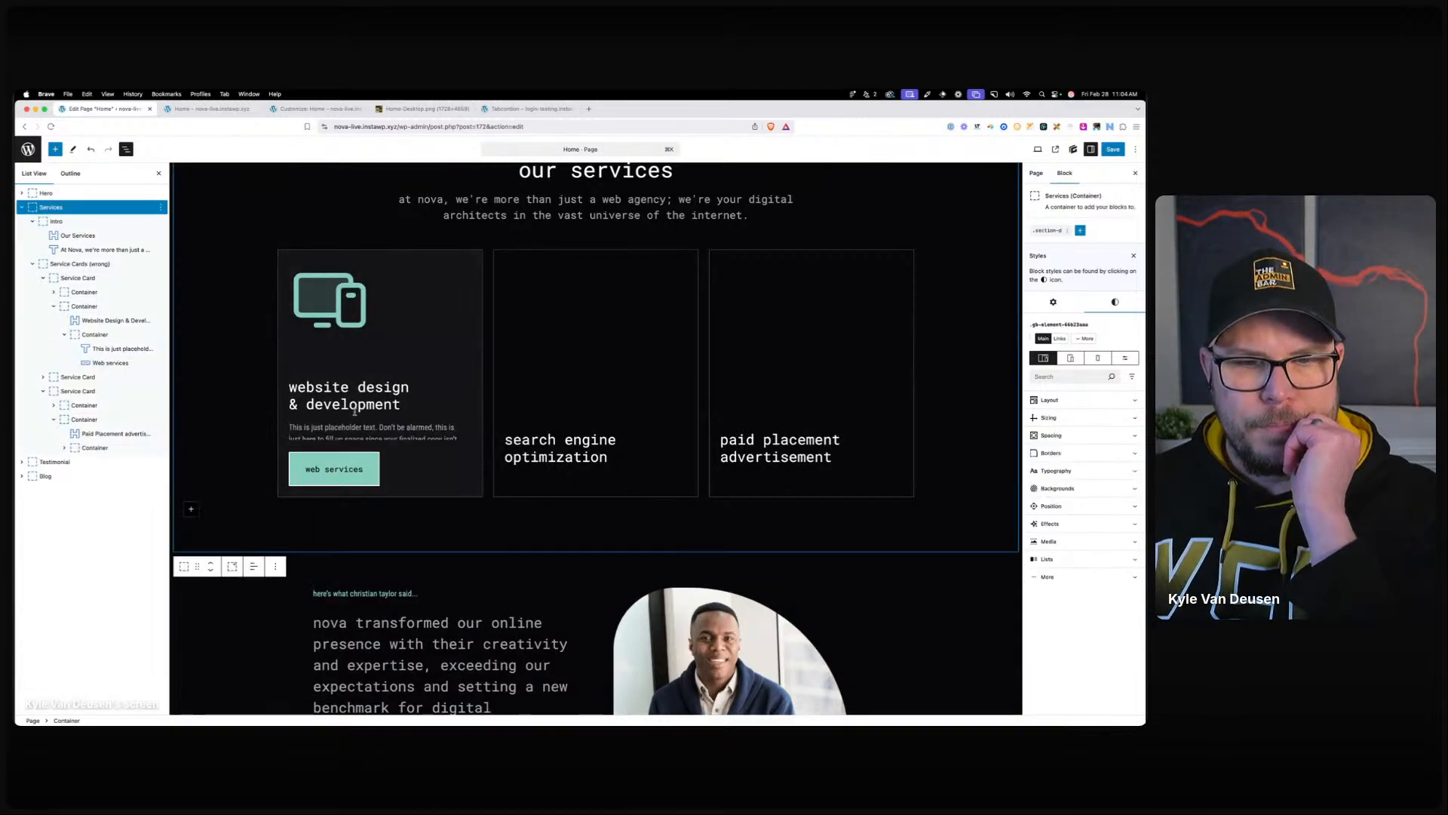
{"action": "left_click", "coordinate": [359, 473]}
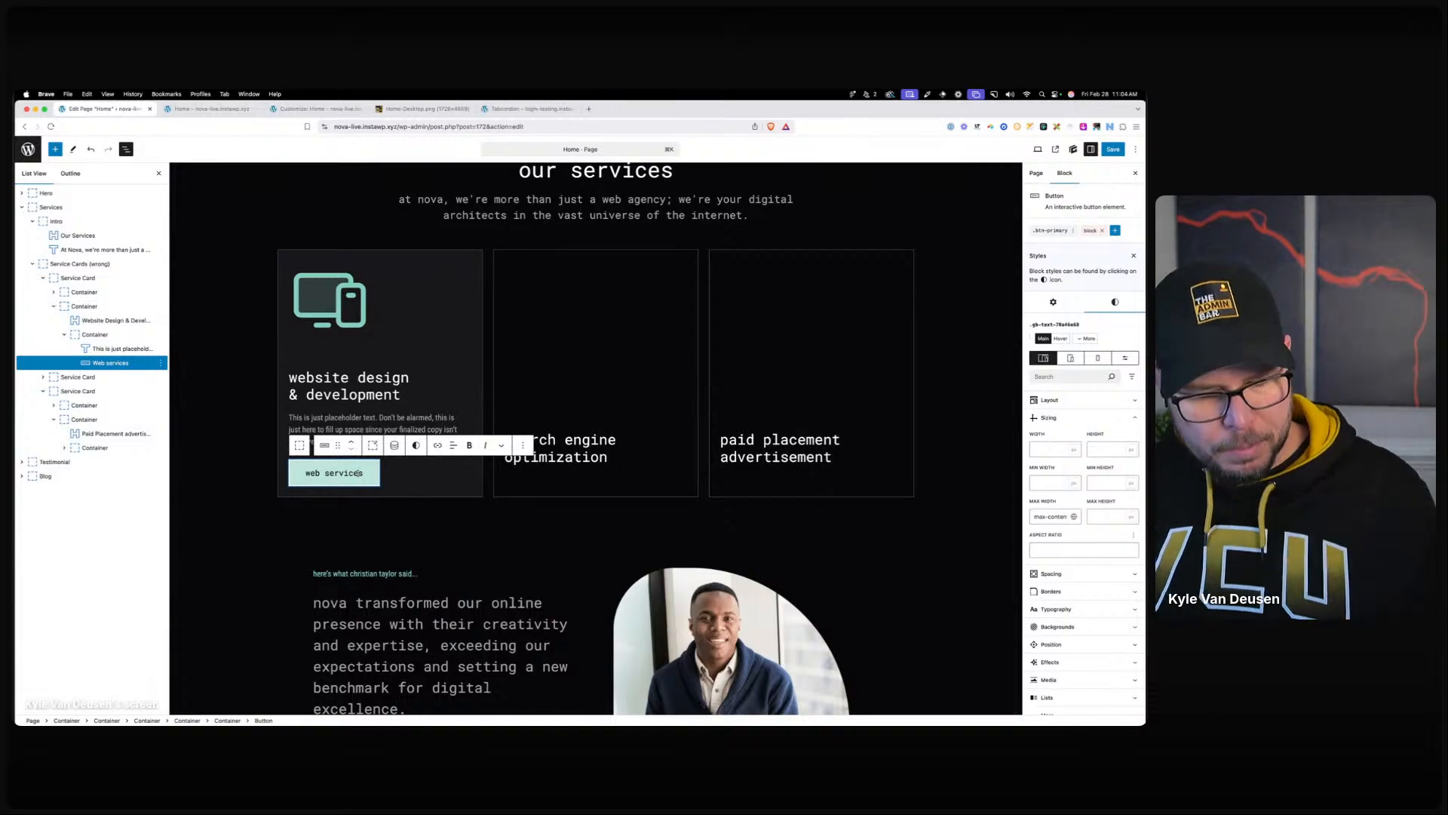
{"action": "scroll", "coordinate": [381, 528], "scroll_direction": "down", "scroll_amount": 1}
{"action": "left_click", "coordinate": [384, 537]}
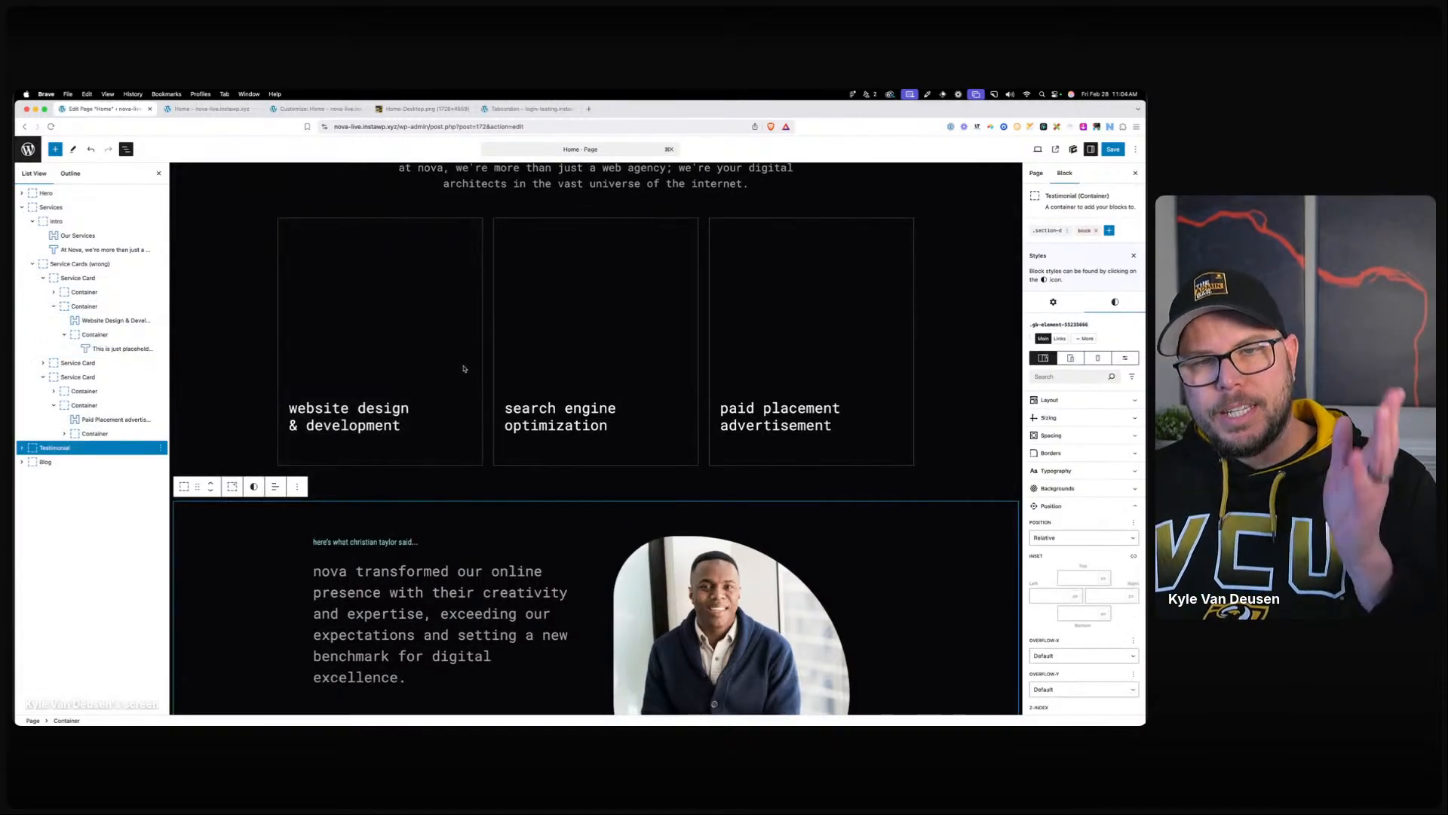
{"action": "mouse_move", "coordinate": [464, 368]}
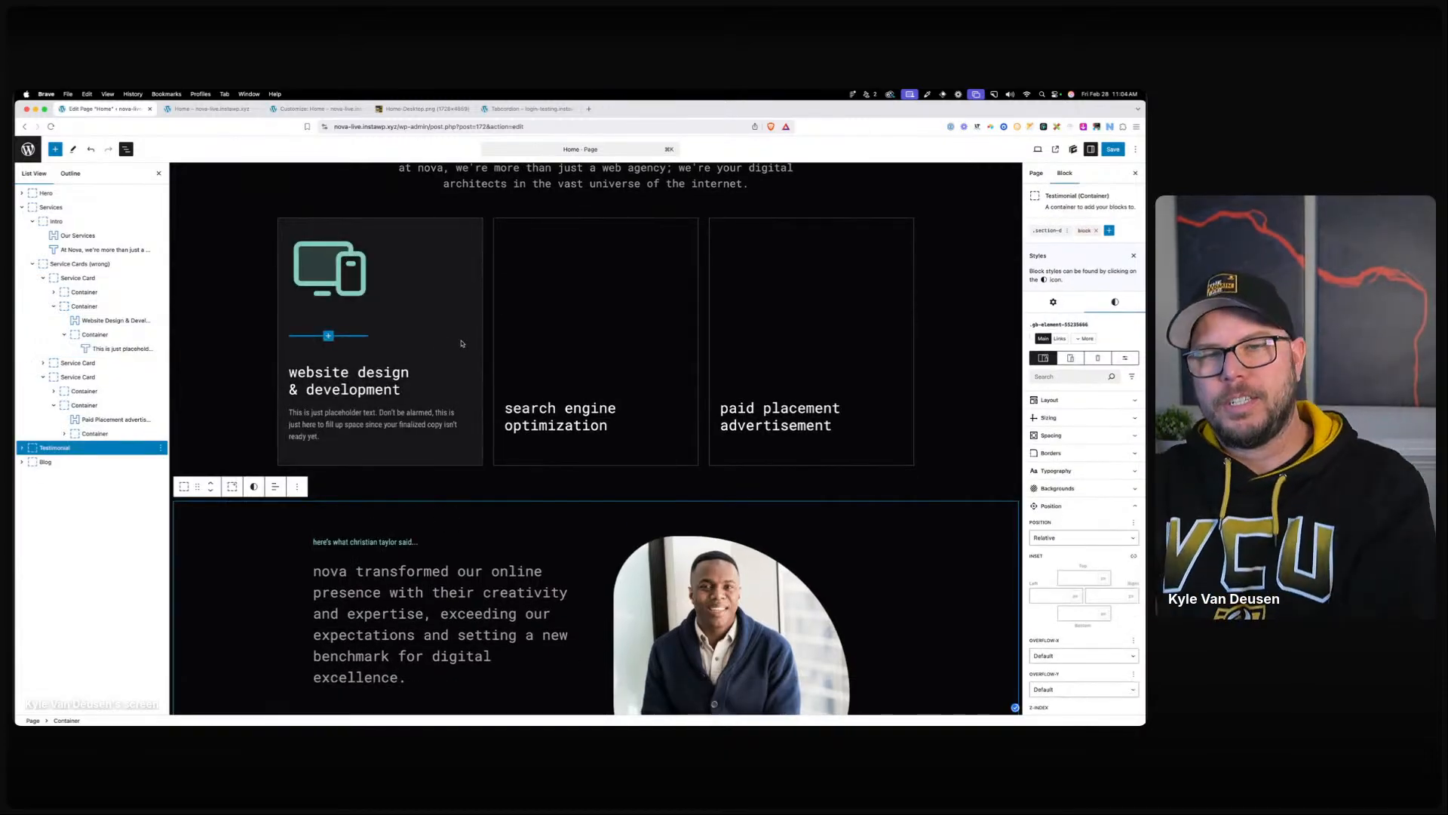